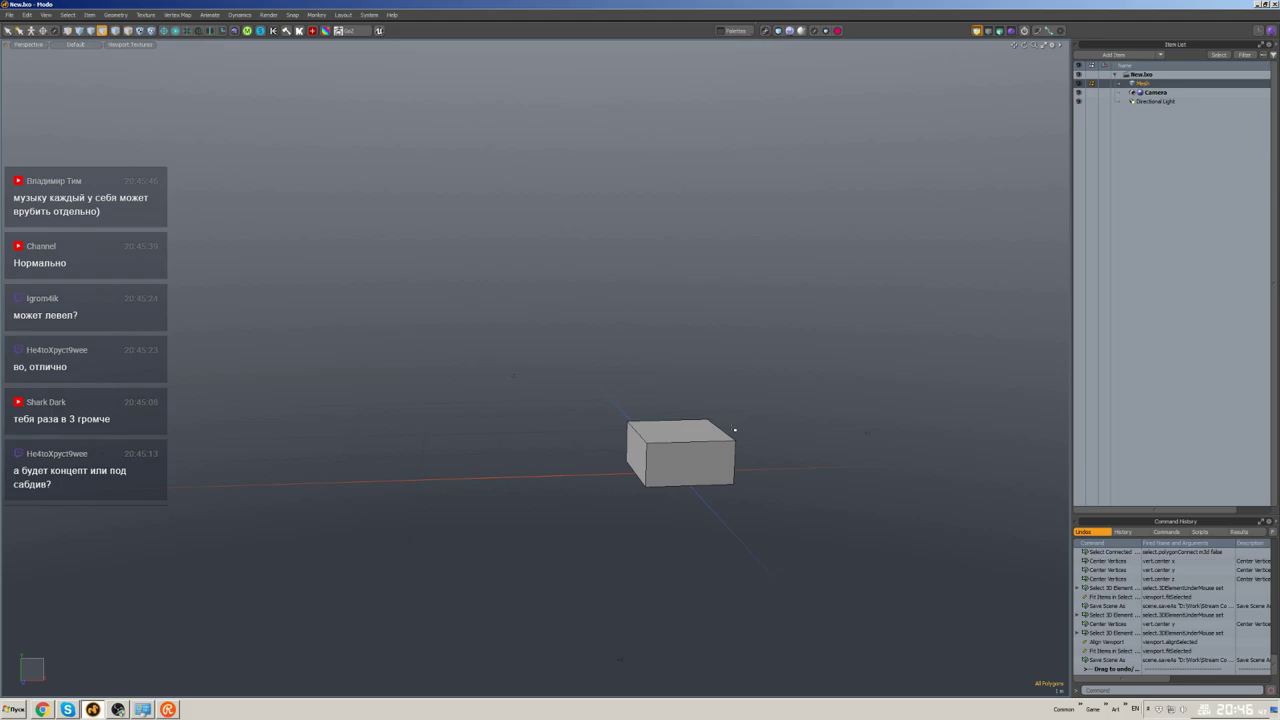
- Move the box's side face outward along X to lengthen the box, and select the whole box
{"action": "left_click_drag", "start_coordinate": [734, 430], "coordinate": [664, 432], "text": "alt"}
{"action": "left_click", "coordinate": [666, 403]}
{"action": "key", "text": "w"}
{"action": "scroll", "coordinate": [664, 432], "scroll_direction": "down", "scroll_amount": 3}
{"action": "double_click", "coordinate": [664, 432]}
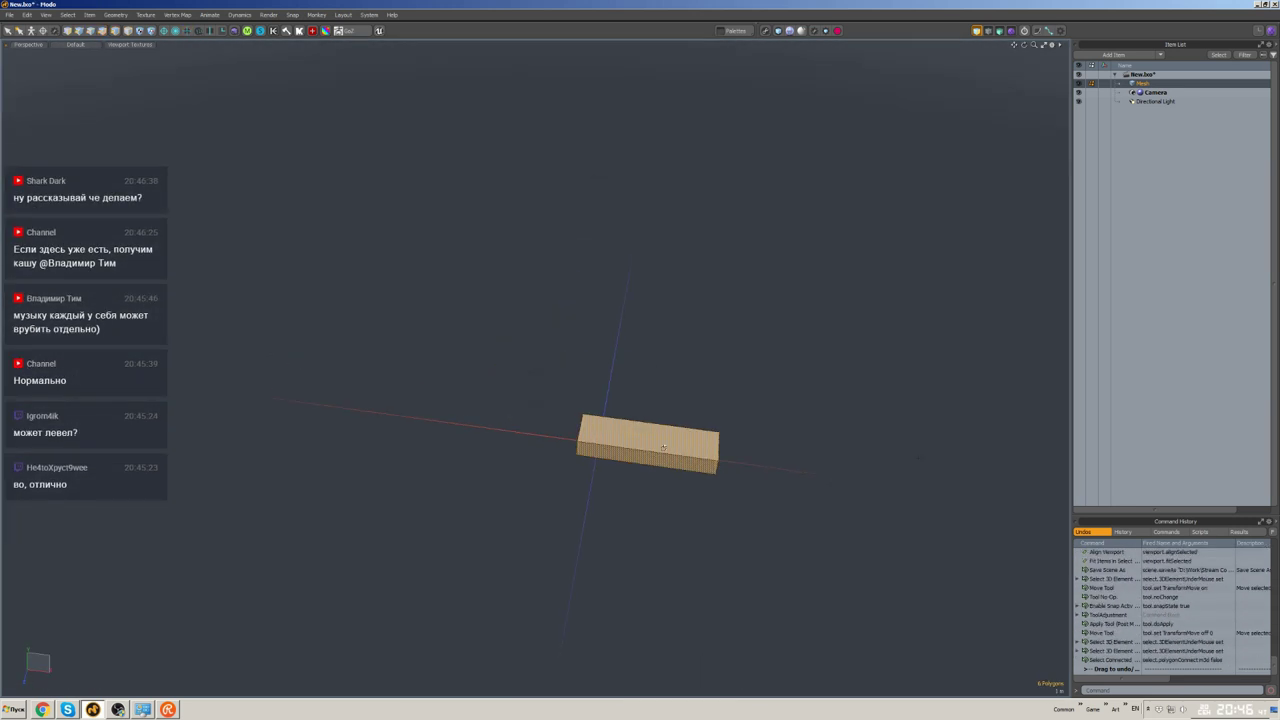
- Raise the box's top face in the front view with grid snapping to form a tall slab
{"action": "key", "text": "ctrl+space"}
{"action": "left_click", "coordinate": [693, 451]}
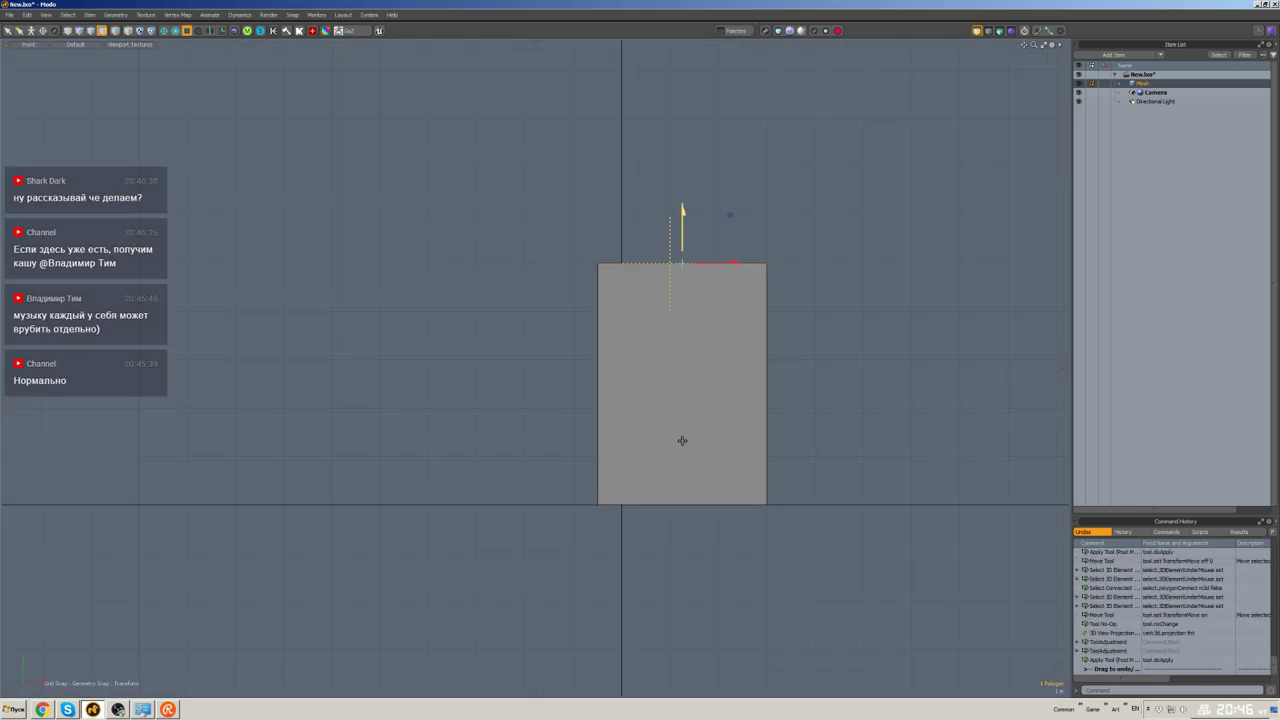
{"action": "left_click", "coordinate": [878, 372]}
{"action": "double_click", "coordinate": [661, 386]}
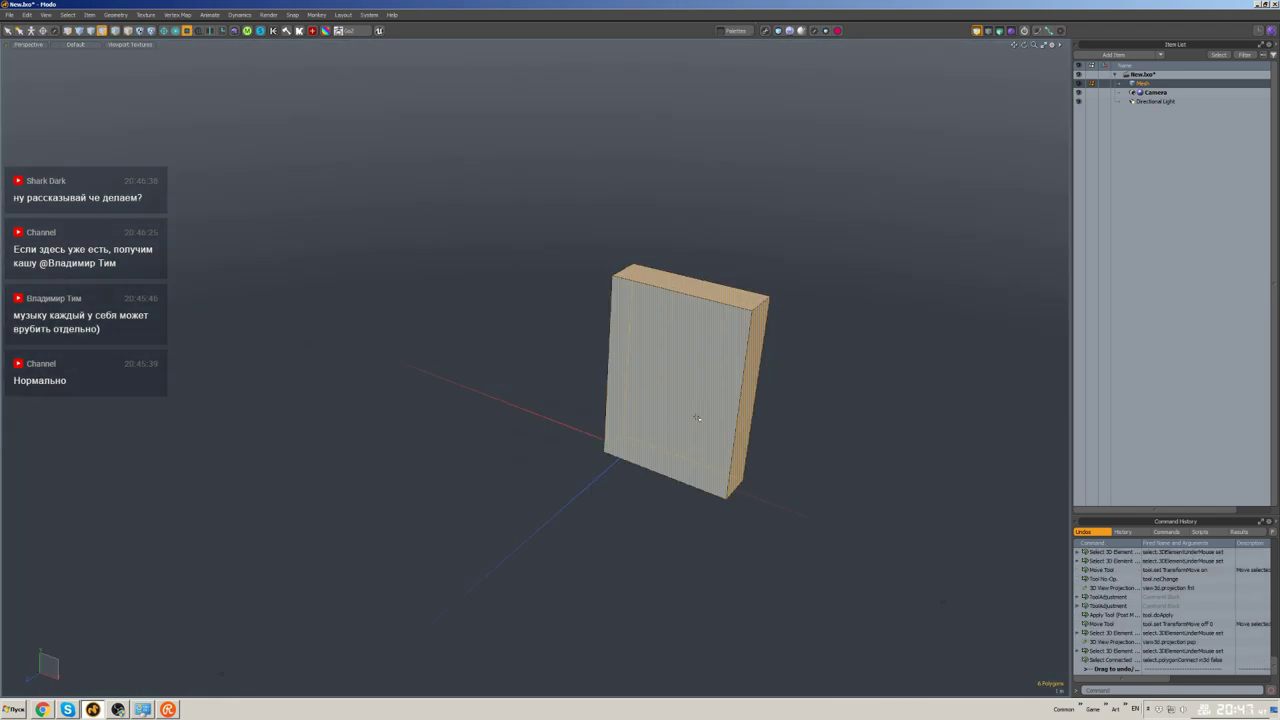
- Inset the slab's front and back faces and cut through them to form an open rectangular frame
{"action": "key", "text": "ctrl+h"}
{"action": "mouse_move", "coordinate": [661, 386]}
{"action": "left_mouse_down", "text": "alt"}
{"action": "mouse_move", "coordinate": [563, 334]}
{"action": "mouse_move", "coordinate": [586, 343]}
{"action": "left_mouse_up", "text": "alt"}
{"action": "left_click", "coordinate": [563, 334]}
{"action": "left_click", "coordinate": [669, 352], "text": "shift"}
{"action": "left_click_drag", "start_coordinate": [669, 352], "coordinate": [553, 434], "text": "alt"}
{"action": "key", "text": "b"}
{"action": "key", "text": "ctrl+b"}
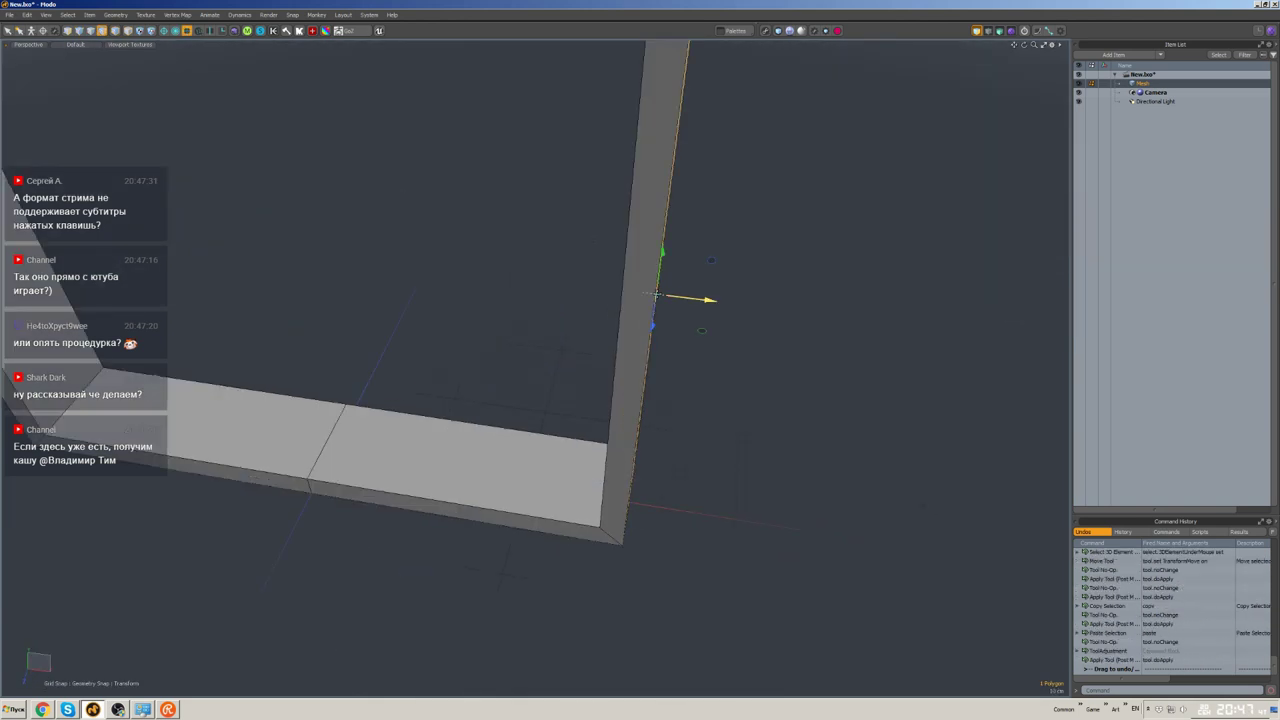
- Place the copied outer side face beside the frame and thicken it into a solid side pillar
{"action": "key", "text": "space"}
{"action": "left_click", "coordinate": [764, 347]}
{"action": "scroll", "coordinate": [764, 347], "scroll_direction": "down", "scroll_amount": 5}
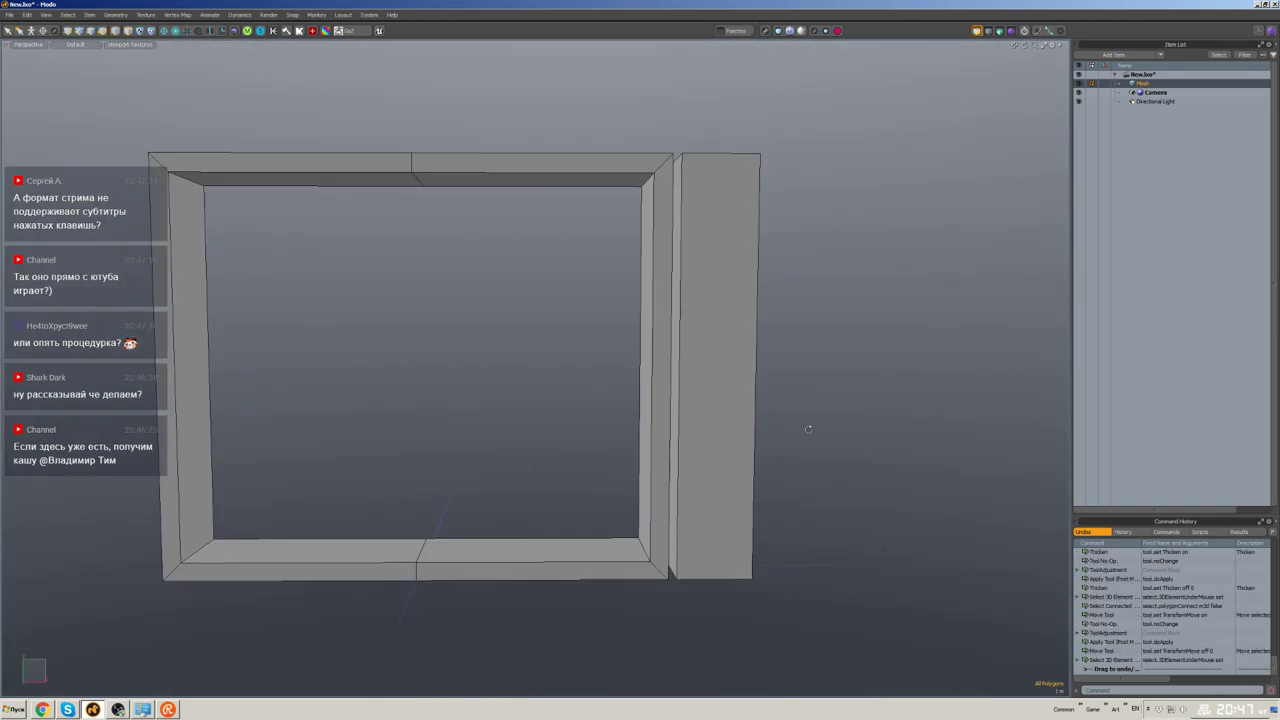
- Mirror the pillar to the frame's other side and select the vertical centre edge of the upper door panel
{"action": "left_click_drag", "start_coordinate": [764, 347], "coordinate": [826, 381], "text": "alt"}
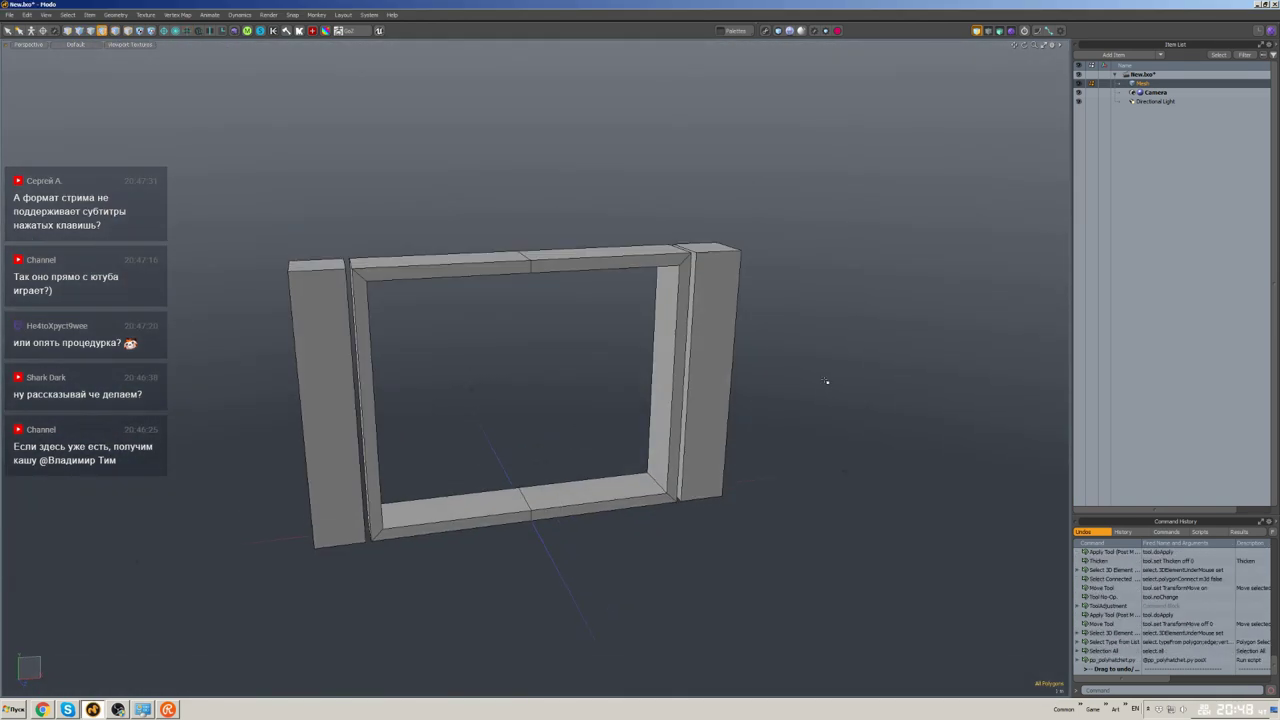
{"action": "scroll", "coordinate": [634, 286], "scroll_direction": "up", "scroll_amount": 5}
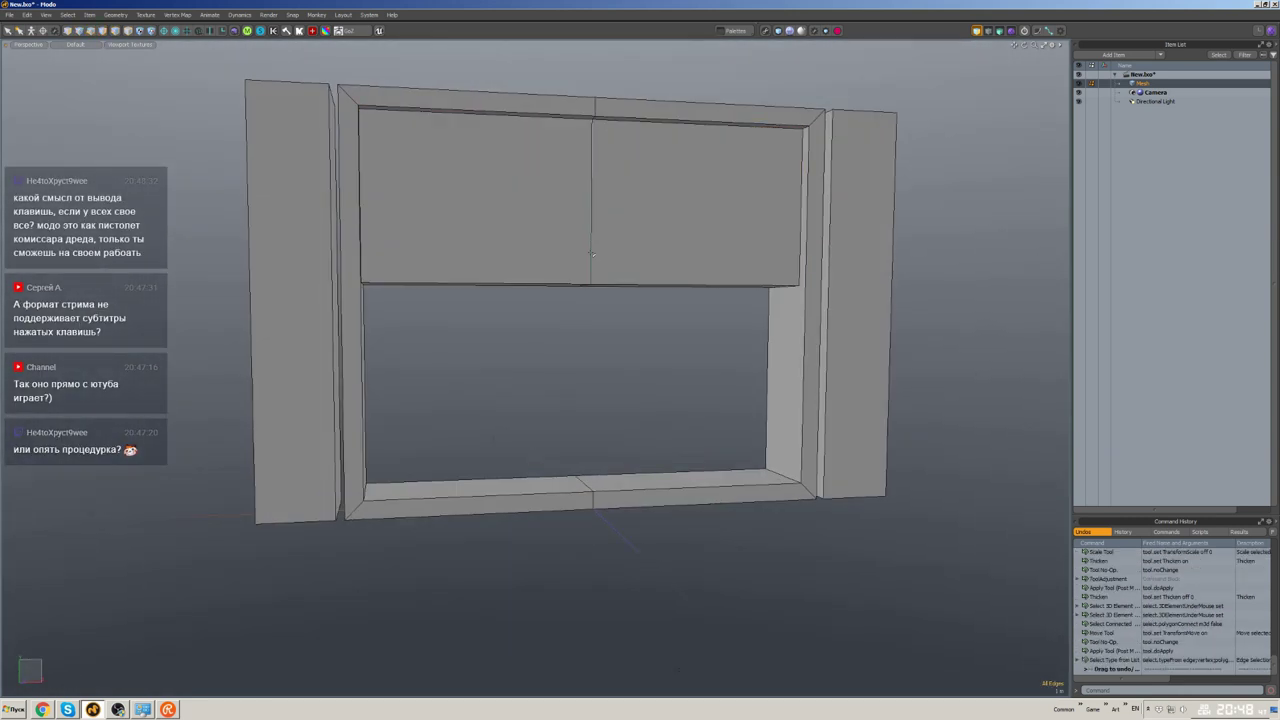
{"action": "double_click", "coordinate": [592, 262]}
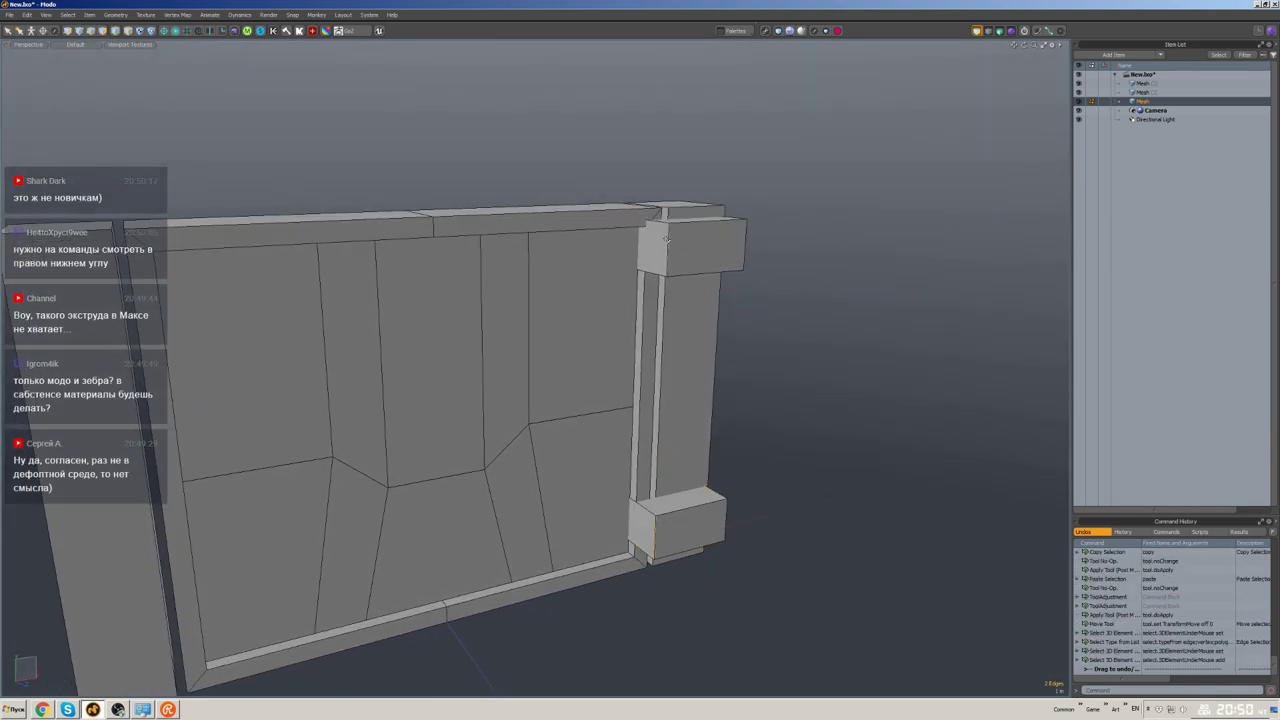
- Bevel the inner front edges of the pillar's two blocks and move their front faces along Z
{"action": "middle_click_drag", "start_coordinate": [666, 238], "coordinate": [704, 321]}
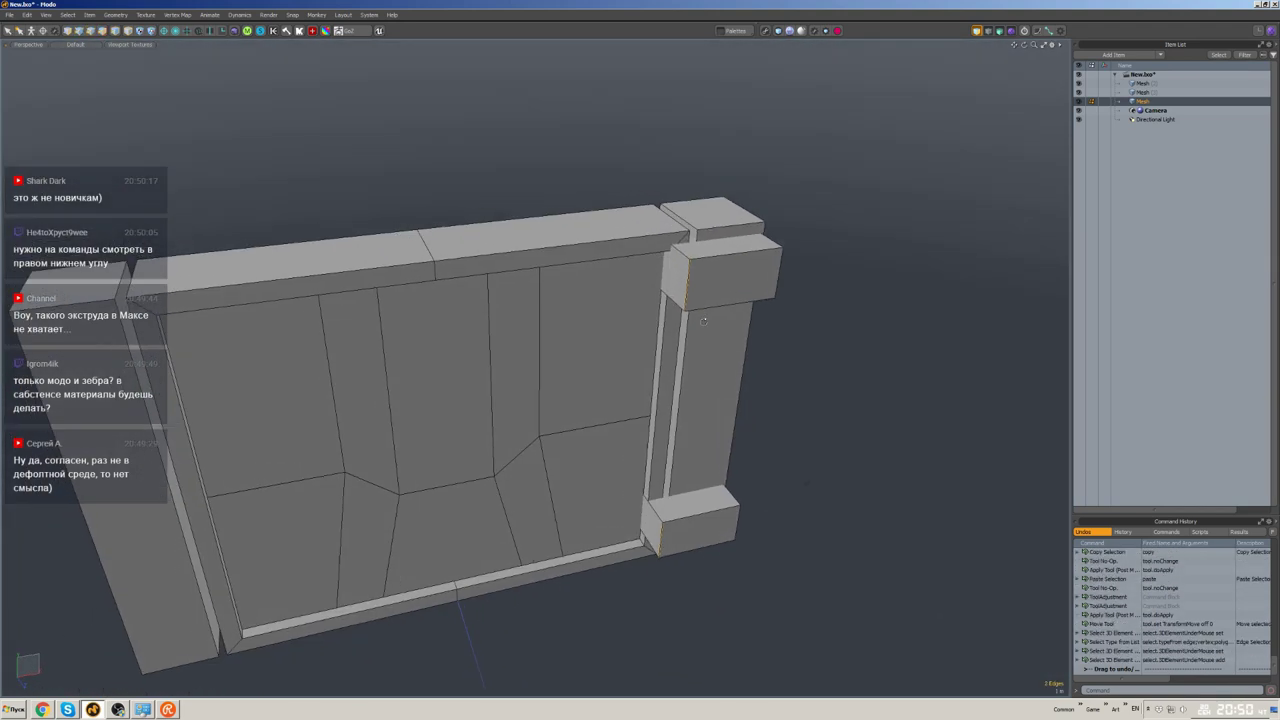
{"action": "key", "text": "space"}
{"action": "key", "text": "3"}
{"action": "left_click", "coordinate": [661, 268]}
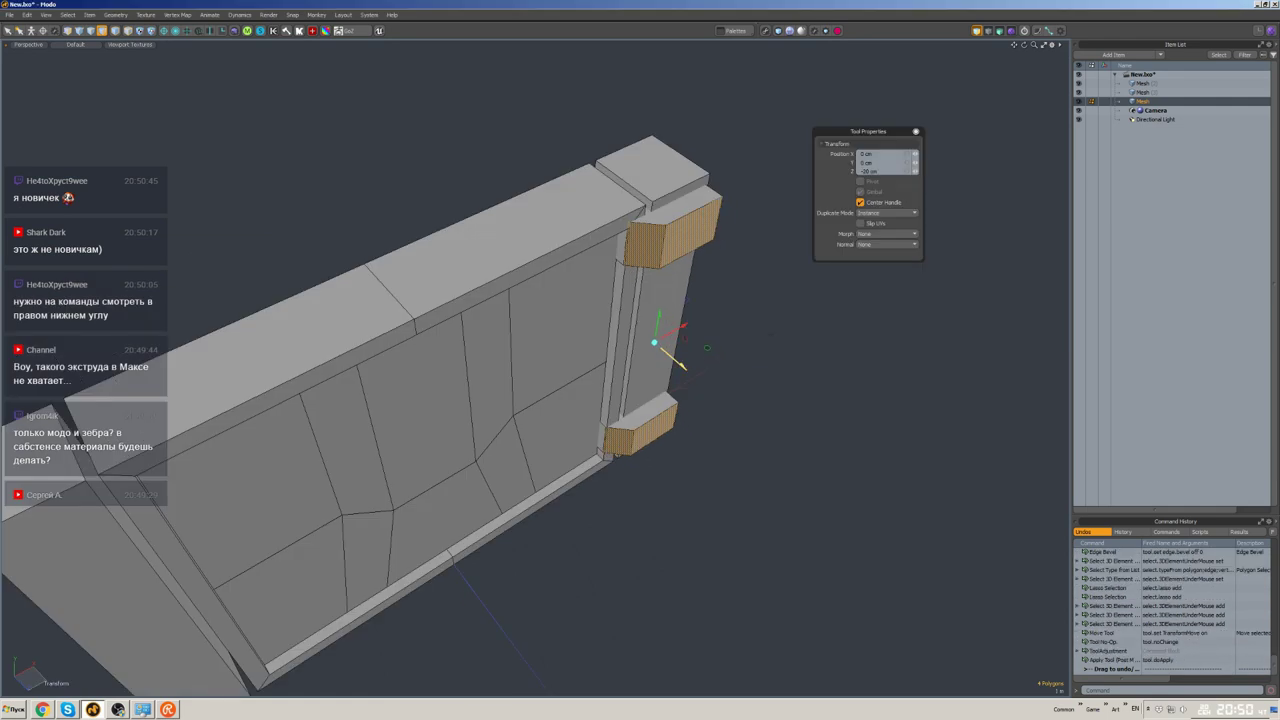
{"action": "key", "text": "space"}
{"action": "left_click", "coordinate": [729, 266]}
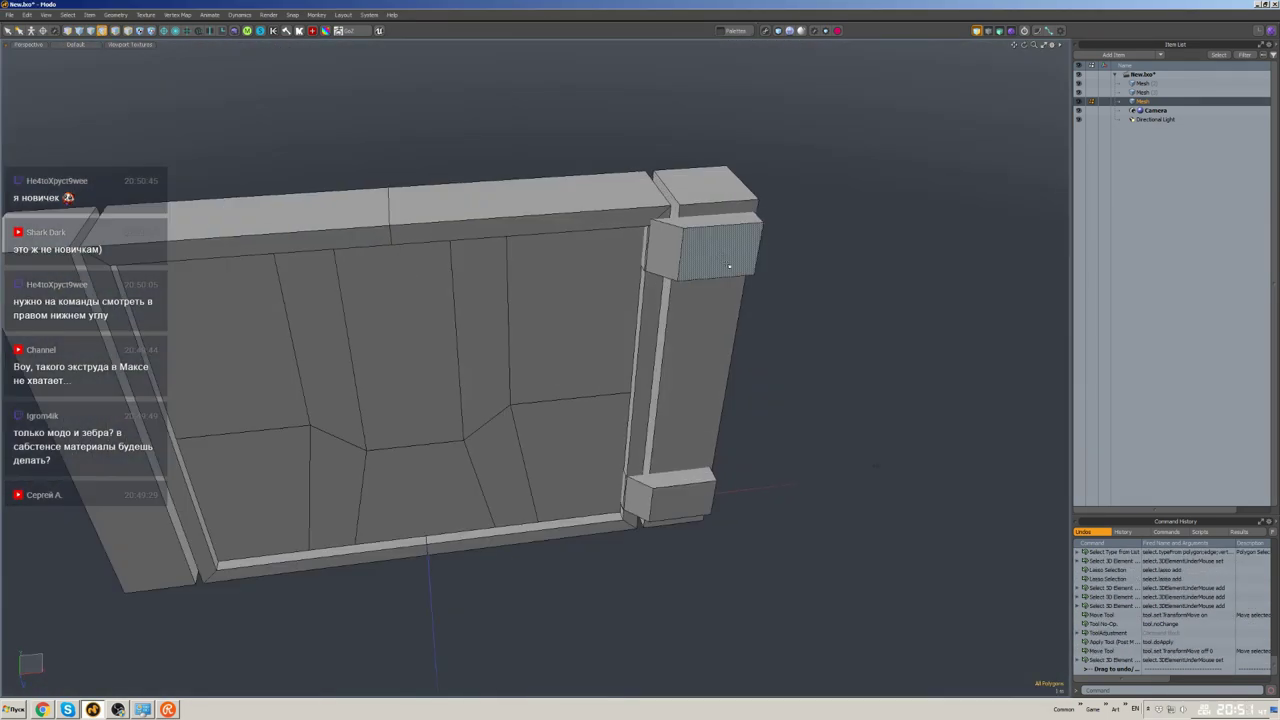
- Extrude the copied top face of the frame into a raised lintel block over one half of the frame
{"action": "middle_click_drag", "start_coordinate": [729, 266], "coordinate": [669, 345]}
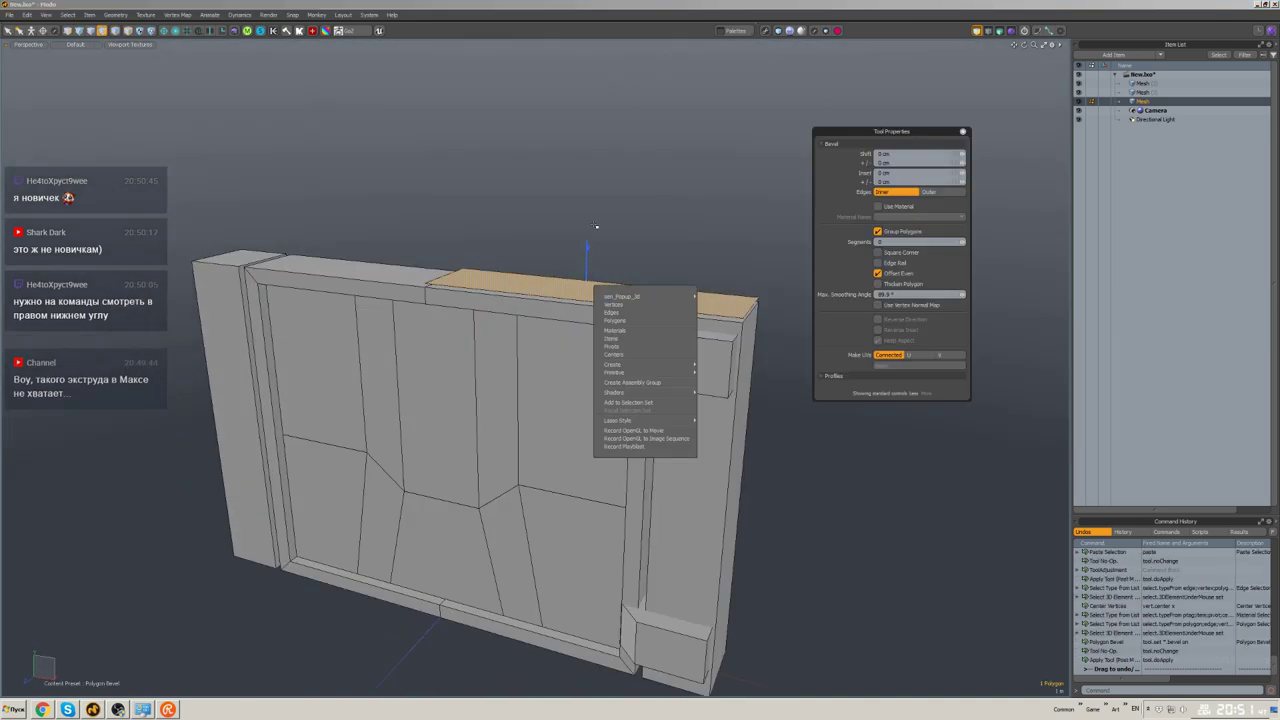
{"action": "key", "text": "space"}
{"action": "mouse_move", "coordinate": [589, 201]}
{"action": "middle_mouse_down"}
{"action": "mouse_move", "coordinate": [660, 272]}
{"action": "mouse_move", "coordinate": [636, 272]}
{"action": "mouse_move", "coordinate": [660, 290]}
{"action": "mouse_move", "coordinate": [586, 303]}
{"action": "mouse_move", "coordinate": [586, 323]}
{"action": "mouse_move", "coordinate": [643, 246]}
{"action": "mouse_move", "coordinate": [640, 262]}
{"action": "middle_mouse_up"}
{"action": "double_click", "coordinate": [663, 285]}
{"action": "key", "text": "b"}
{"action": "left_click", "coordinate": [635, 300]}
- Select the lintel block's vertical edge loop beside the sloped corner and move it along X toward the pillar
{"action": "double_click", "coordinate": [646, 246]}
{"action": "key", "text": "w"}
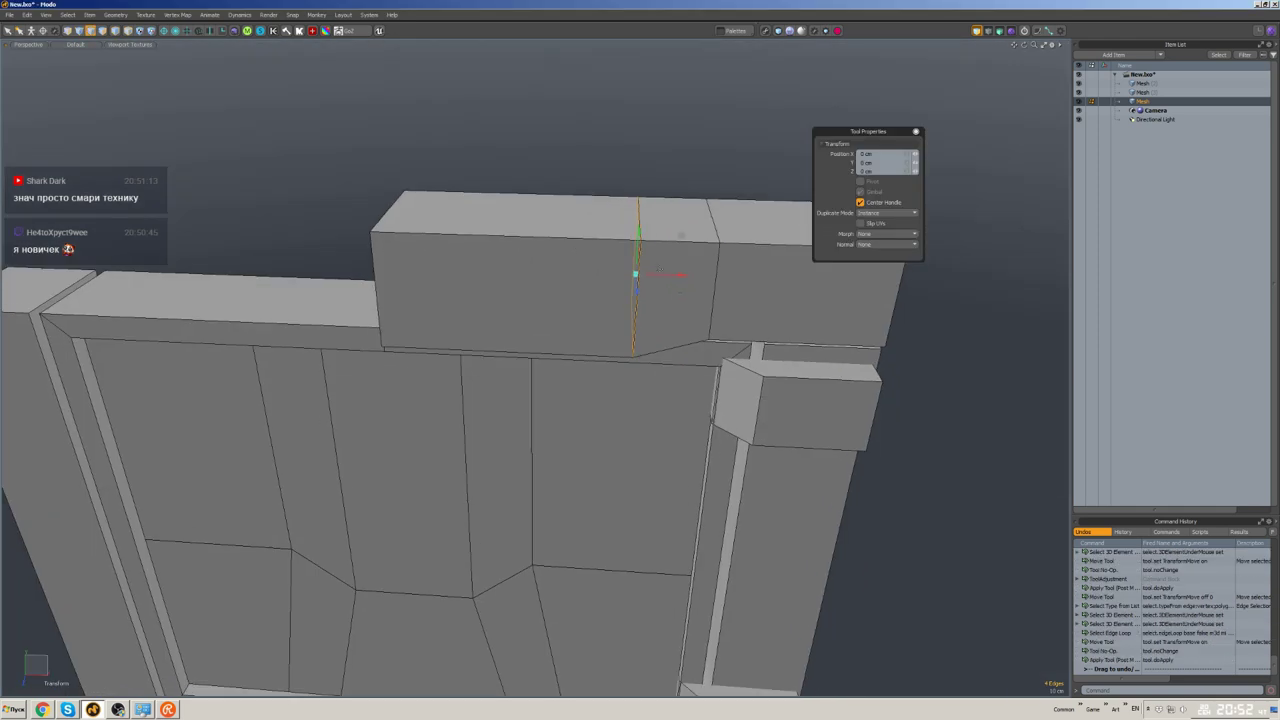
{"action": "middle_click_drag", "start_coordinate": [675, 161], "coordinate": [722, 296]}
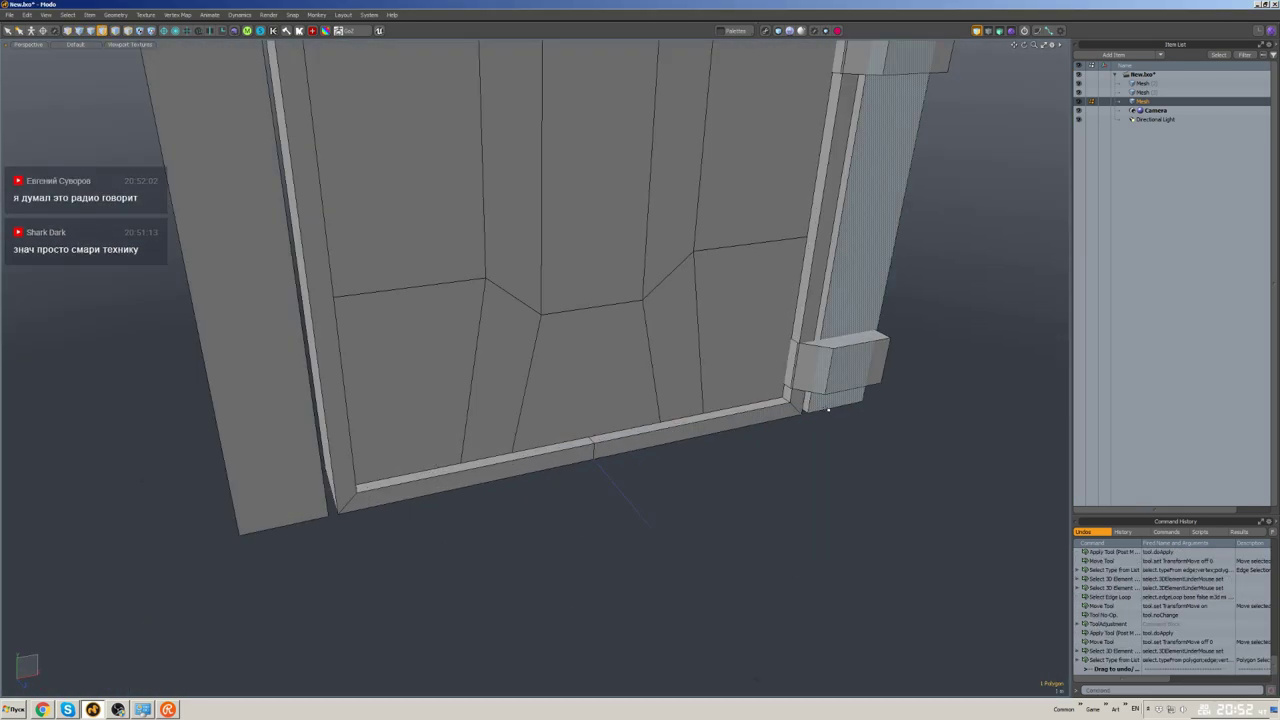
- Create a base strip along the frame's bottom edge from the centre and thicken it into a sill
{"action": "left_click", "coordinate": [842, 376]}
{"action": "key", "text": "w"}
{"action": "middle_click_drag", "start_coordinate": [828, 409], "coordinate": [668, 491]}
{"action": "key", "text": "2"}
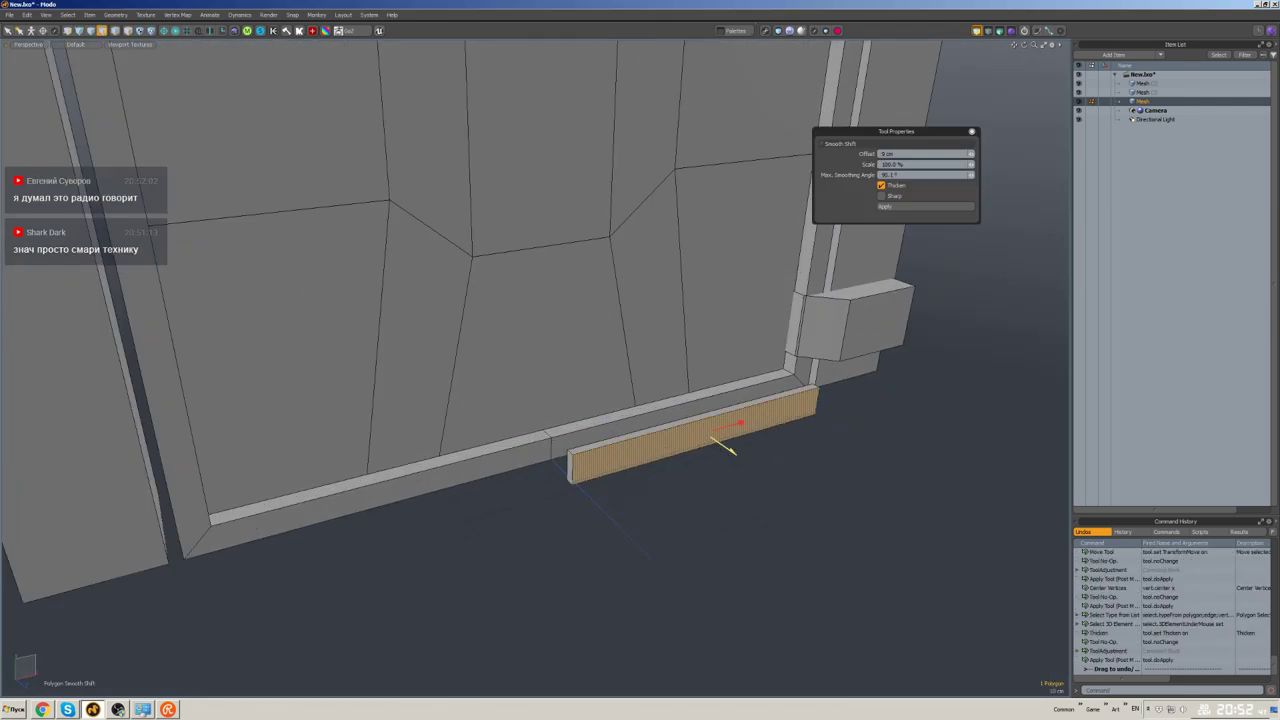
- Move the base strip's faces so the sill extends under the pillar to its outer edge
{"action": "left_click", "coordinate": [688, 395]}
{"action": "key", "text": "w"}
{"action": "middle_click_drag", "start_coordinate": [697, 427], "coordinate": [711, 515]}
{"action": "left_click", "coordinate": [765, 495]}
{"action": "key", "text": "a"}
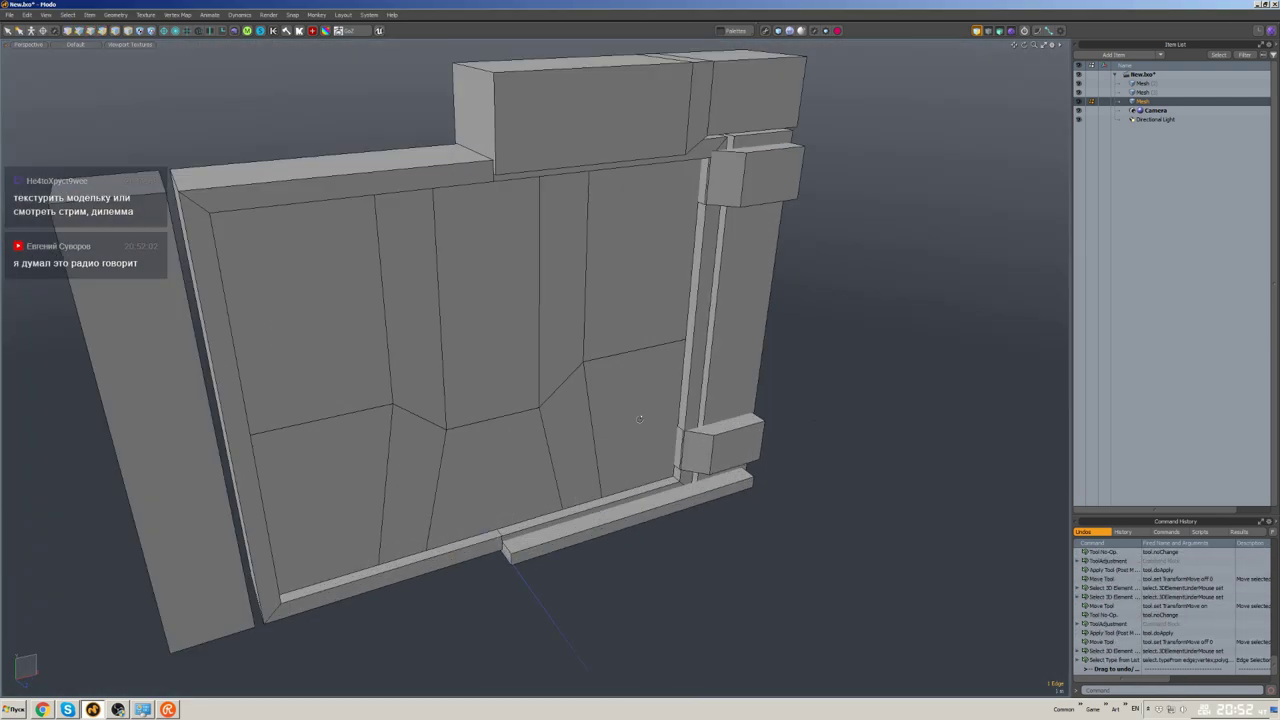
- Select the pillar's inner side face and move it to adjust the pillar's spacing from the frame
{"action": "scroll", "coordinate": [726, 400], "scroll_direction": "up", "scroll_amount": 1}
{"action": "middle_click_drag", "start_coordinate": [726, 450], "coordinate": [726, 383]}
{"action": "scroll", "coordinate": [726, 383], "scroll_direction": "up", "scroll_amount": 5}
{"action": "key", "text": "w"}
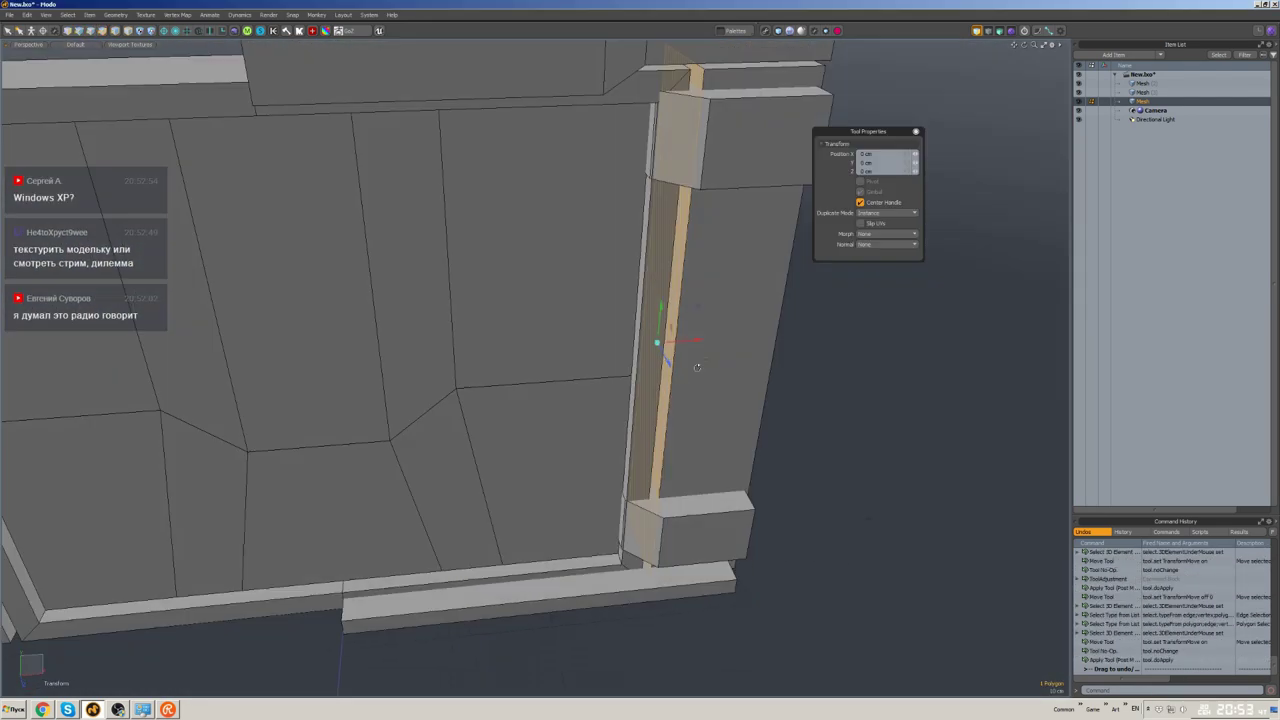
{"action": "key", "text": "a"}
{"action": "middle_click_drag", "start_coordinate": [837, 406], "coordinate": [763, 400]}
{"action": "key", "text": "3"}
{"action": "left_click", "coordinate": [746, 243]}
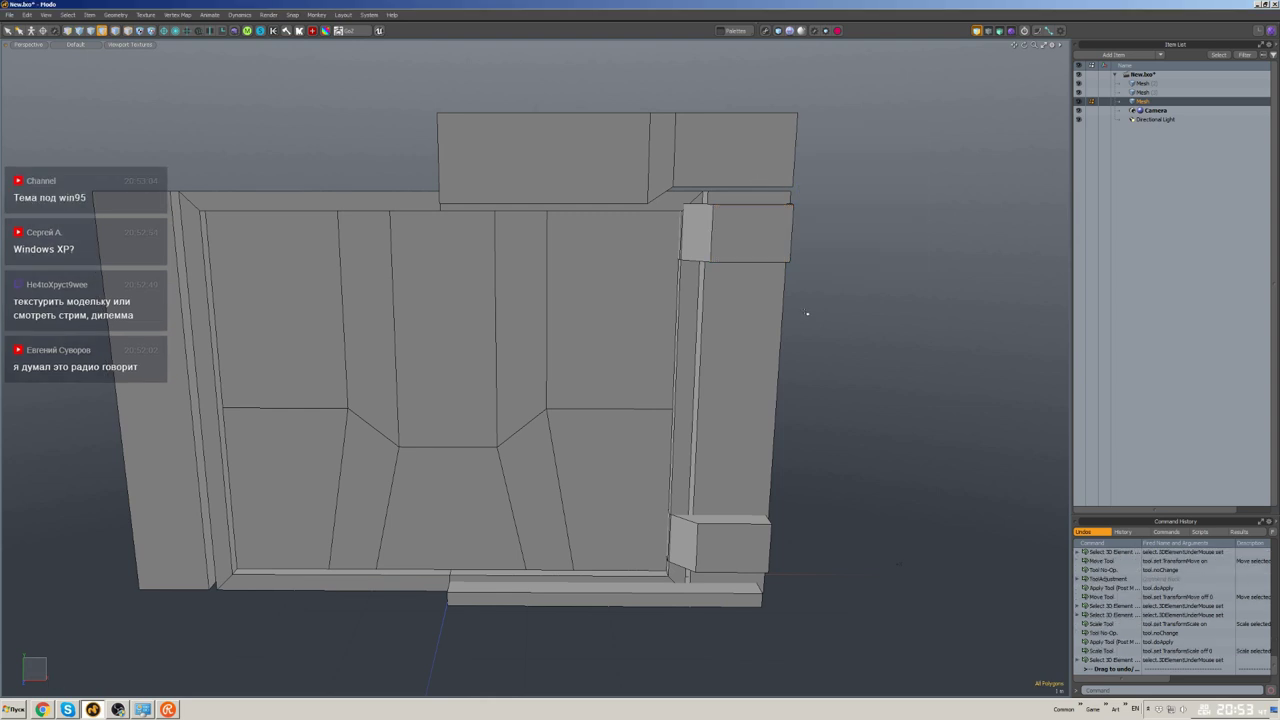
- Copy the pillar's front face, narrow it along X and thicken it into a vertical bar
{"action": "middle_click_drag", "start_coordinate": [807, 314], "coordinate": [730, 304]}
{"action": "left_click", "coordinate": [730, 304]}
{"action": "key", "text": "shift+d"}
{"action": "middle_click_drag", "start_coordinate": [720, 407], "coordinate": [708, 357]}
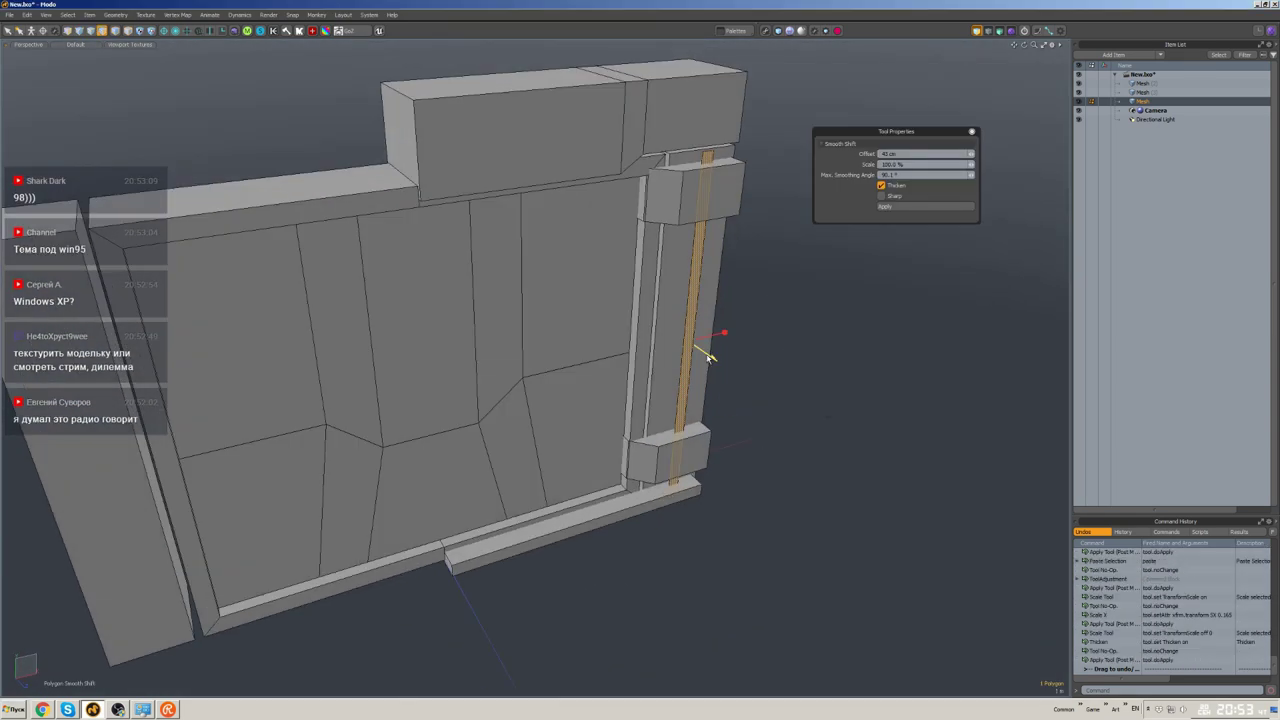
{"action": "key", "text": "q"}
- Scale the vertical bar to 0.845 in Y and 0.78 in X and fit it between the pillar's blocks
{"action": "double_click", "coordinate": [705, 335]}
{"action": "scroll", "coordinate": [705, 335], "scroll_direction": "up", "scroll_amount": 3}
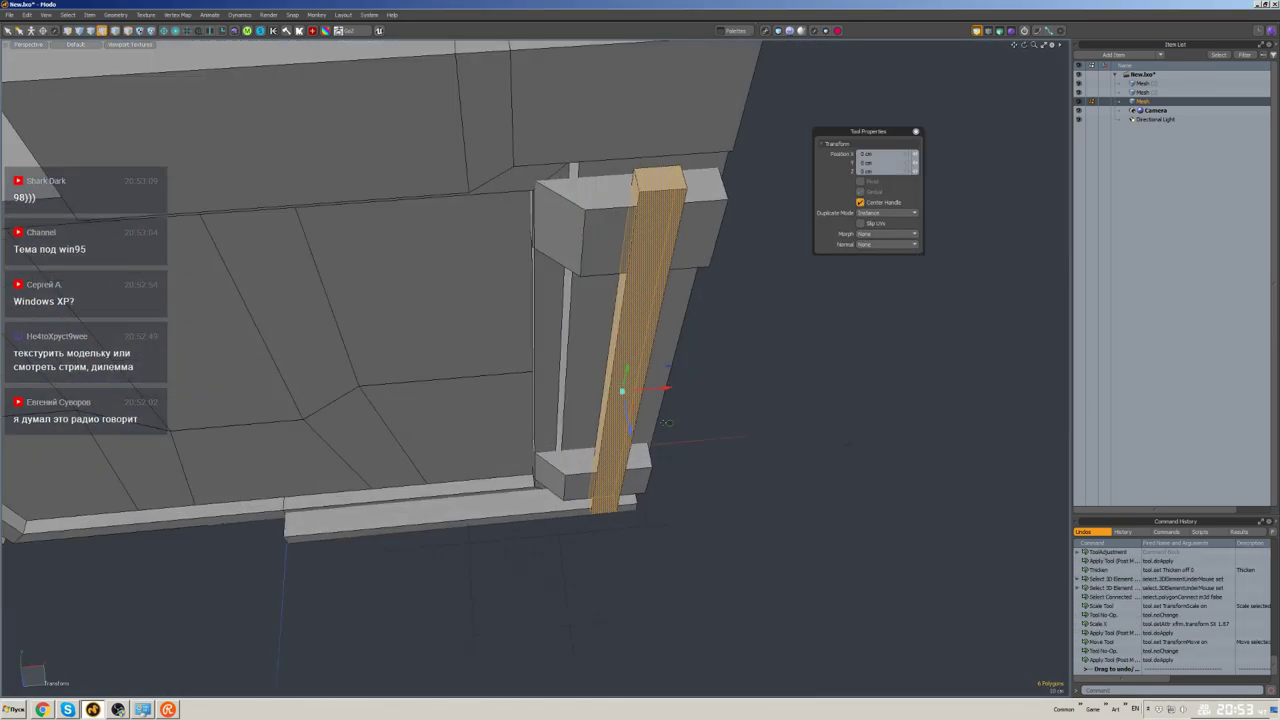
{"action": "middle_click_drag", "start_coordinate": [666, 422], "coordinate": [654, 337]}
{"action": "scroll", "coordinate": [654, 337], "scroll_direction": "down", "scroll_amount": 5}
{"action": "scroll", "coordinate": [654, 337], "scroll_direction": "up", "scroll_amount": 5}
{"action": "key", "text": "r"}
{"action": "left_click_drag", "start_coordinate": [737, 371], "coordinate": [737, 400]}
{"action": "middle_click_drag", "start_coordinate": [737, 400], "coordinate": [766, 440]}
- Mirror the finished half with its lintel, pillar details and sill across the centre
{"action": "scroll", "coordinate": [664, 380], "scroll_direction": "down", "scroll_amount": 5}
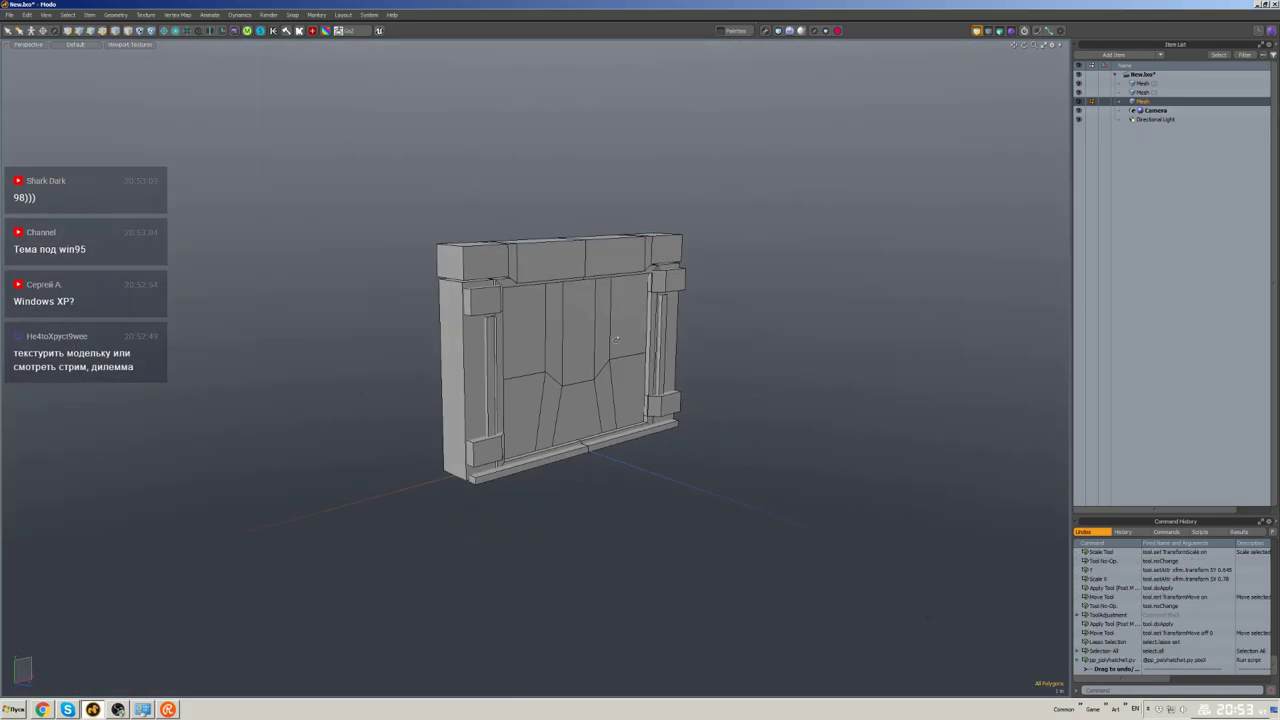
{"action": "scroll", "coordinate": [585, 293], "scroll_direction": "up", "scroll_amount": 5}
{"action": "scroll", "coordinate": [585, 293], "scroll_direction": "down", "scroll_amount": 3}
{"action": "middle_click_drag", "start_coordinate": [614, 383], "coordinate": [627, 338]}
{"action": "scroll", "coordinate": [519, 290], "scroll_direction": "up", "scroll_amount": 3}
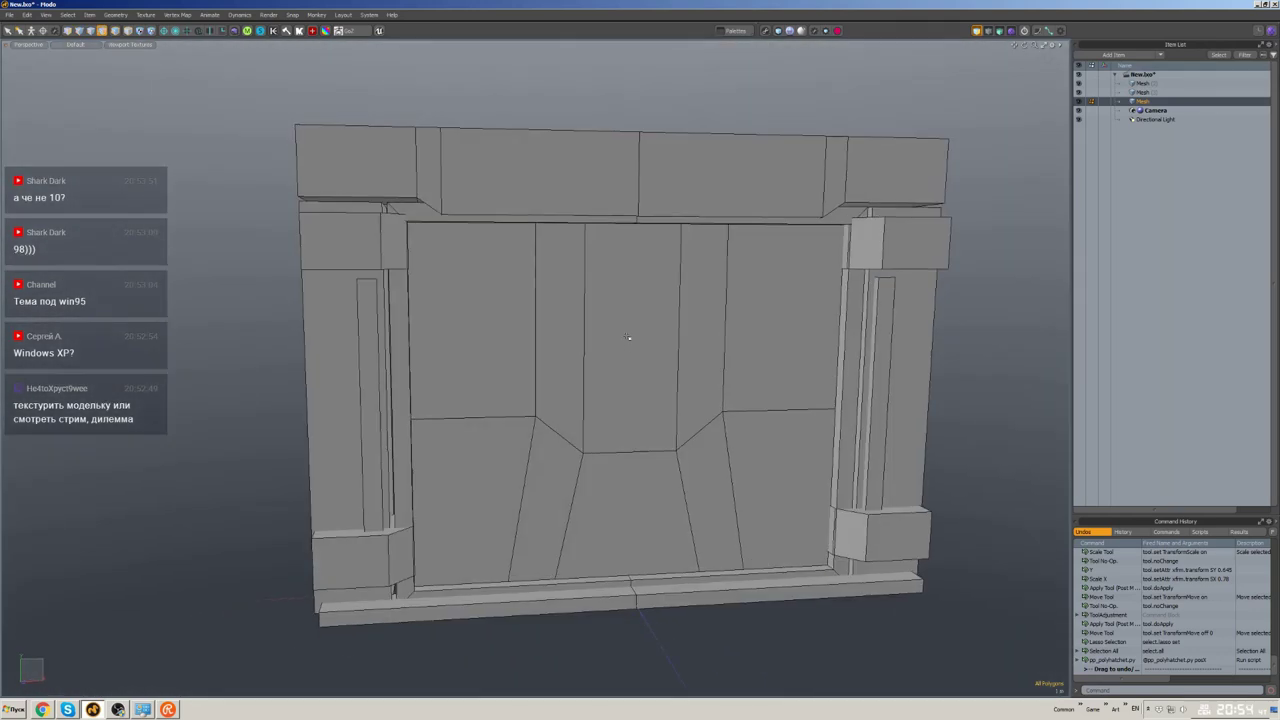
- Make a small rectangular copy of the lintel's front face and position it across the lintel's lower edge near the pillar
{"action": "scroll", "coordinate": [560, 180], "scroll_direction": "up", "scroll_amount": 5}
{"action": "left_click", "coordinate": [540, 172]}
{"action": "key", "text": "r"}
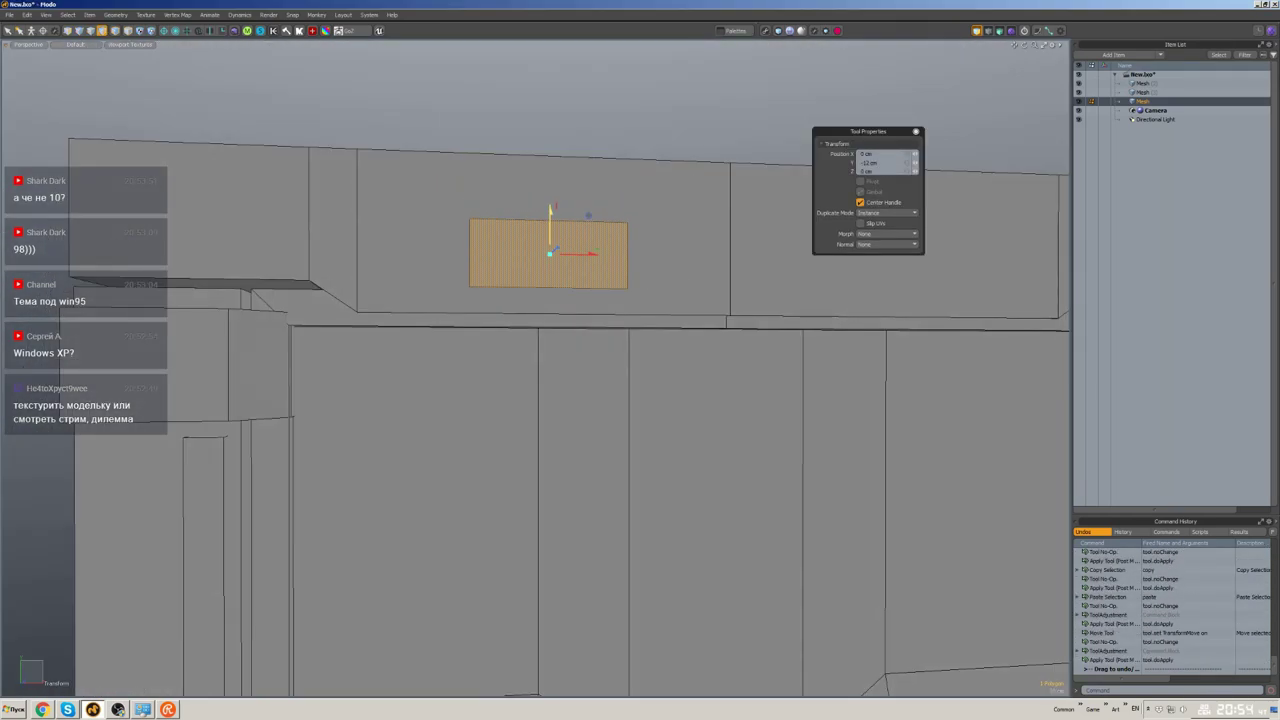
{"action": "scroll", "coordinate": [555, 250], "scroll_direction": "down", "scroll_amount": 3}
{"action": "middle_click_drag", "start_coordinate": [555, 250], "coordinate": [678, 294]}
{"action": "key", "text": "q"}
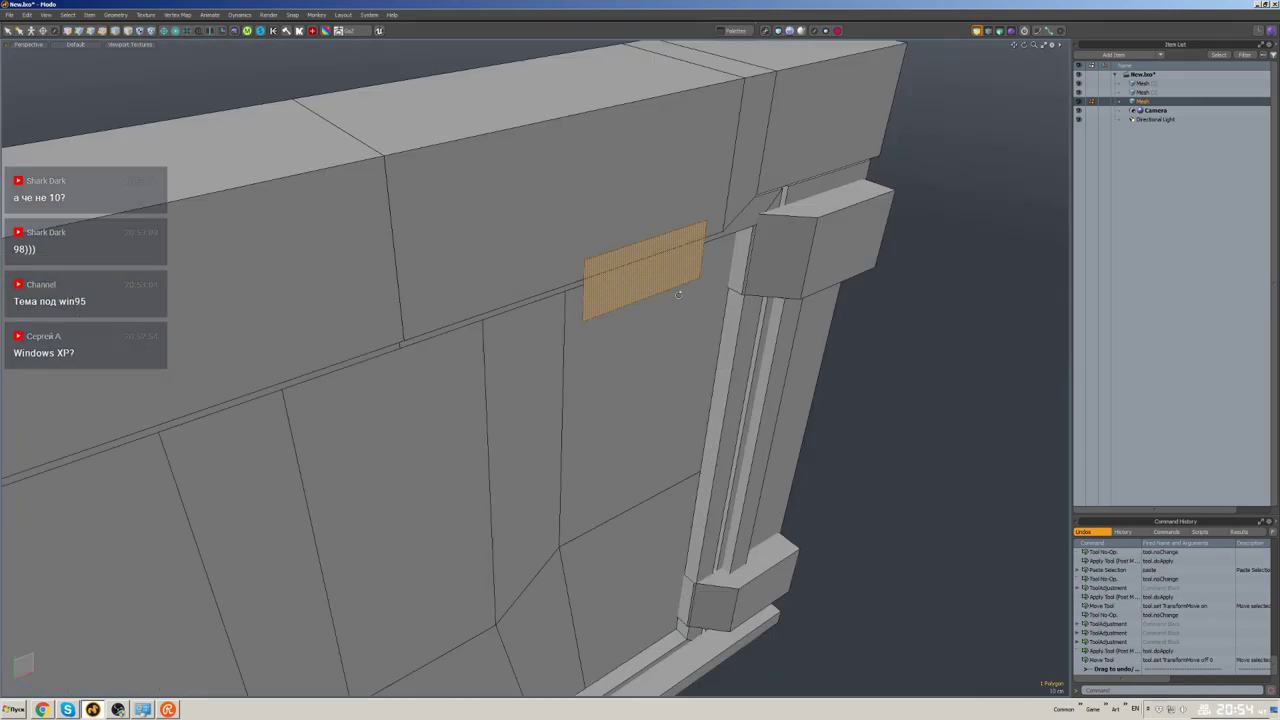
- Thicken the small rectangle into a bracket block standing out from the lintel
{"action": "left_click", "coordinate": [671, 248]}
{"action": "middle_click_drag", "start_coordinate": [671, 248], "coordinate": [614, 404]}
{"action": "double_click", "coordinate": [630, 273]}
{"action": "scroll", "coordinate": [630, 273], "scroll_direction": "up", "scroll_amount": 3}
{"action": "key", "text": "q"}
- Split the bracket block into three vertical columns and extrude its two outer bottom faces downward as legs
{"action": "left_click", "coordinate": [632, 242]}
{"action": "left_click", "coordinate": [614, 404]}
{"action": "left_click", "coordinate": [614, 404], "text": "shift"}
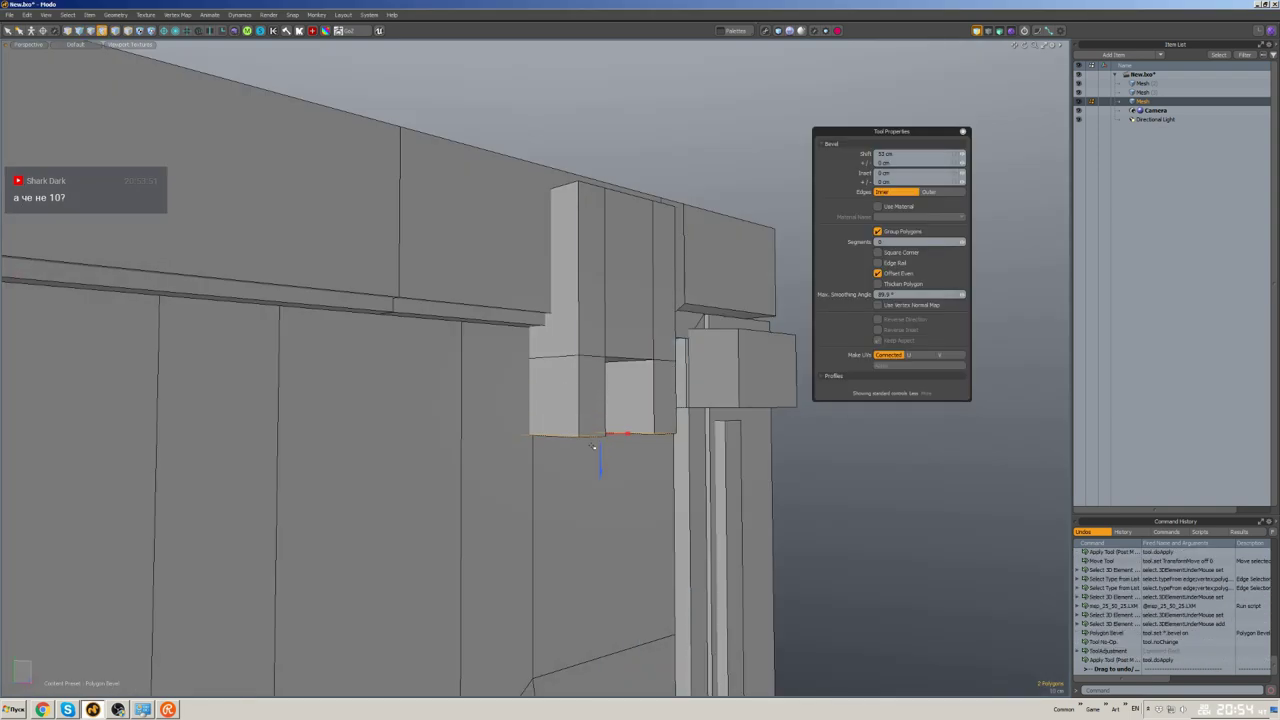
- Select the front bottom edges of the bracket's two legs and move them back to slant the legs
{"action": "key", "text": "2"}
{"action": "middle_click_drag", "start_coordinate": [594, 447], "coordinate": [615, 446]}
{"action": "left_click", "coordinate": [615, 446]}
{"action": "left_click", "coordinate": [615, 446], "text": "shift"}
{"action": "key", "text": "w"}
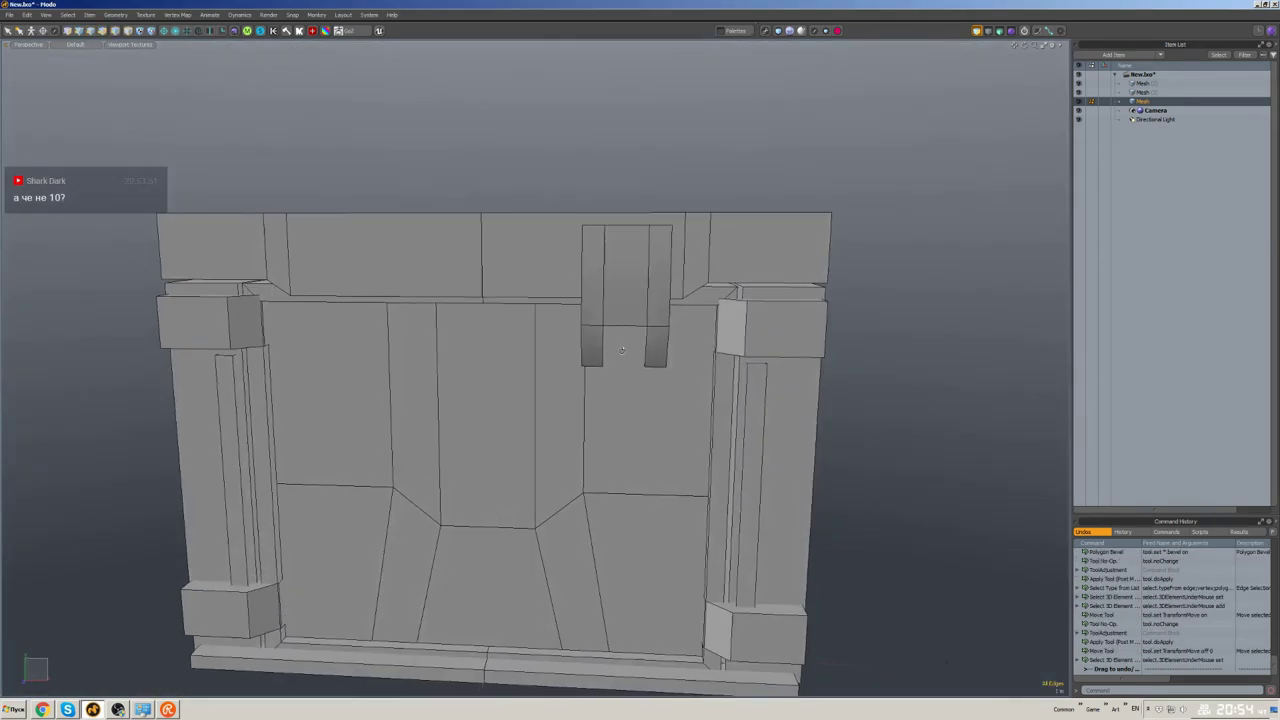
- Select the whole bracket and scale it down
{"action": "left_click", "coordinate": [632, 250]}
{"action": "key", "text": "bracketright"}
{"action": "key", "text": "r"}
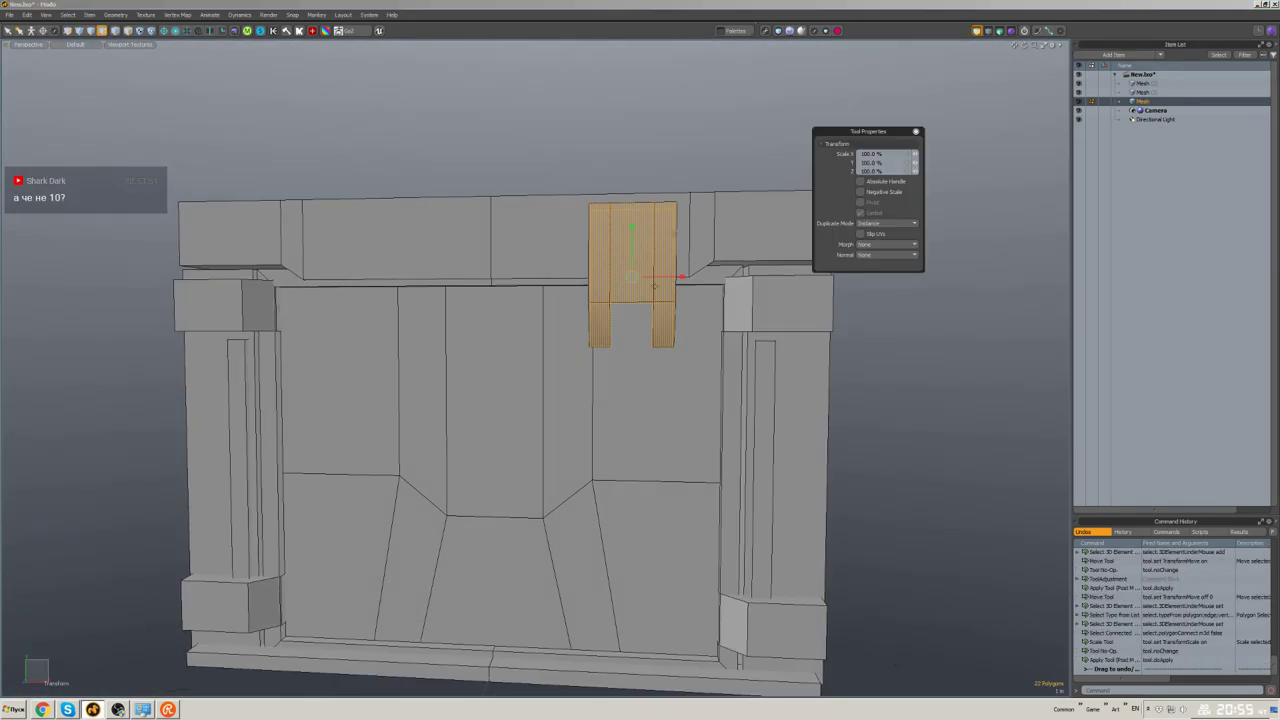
- Bevel the bracket's three top faces and move them back to form a sloped top
{"action": "middle_click_drag", "start_coordinate": [670, 279], "coordinate": [613, 297]}
{"action": "left_click", "coordinate": [614, 337]}
{"action": "key", "text": "b"}
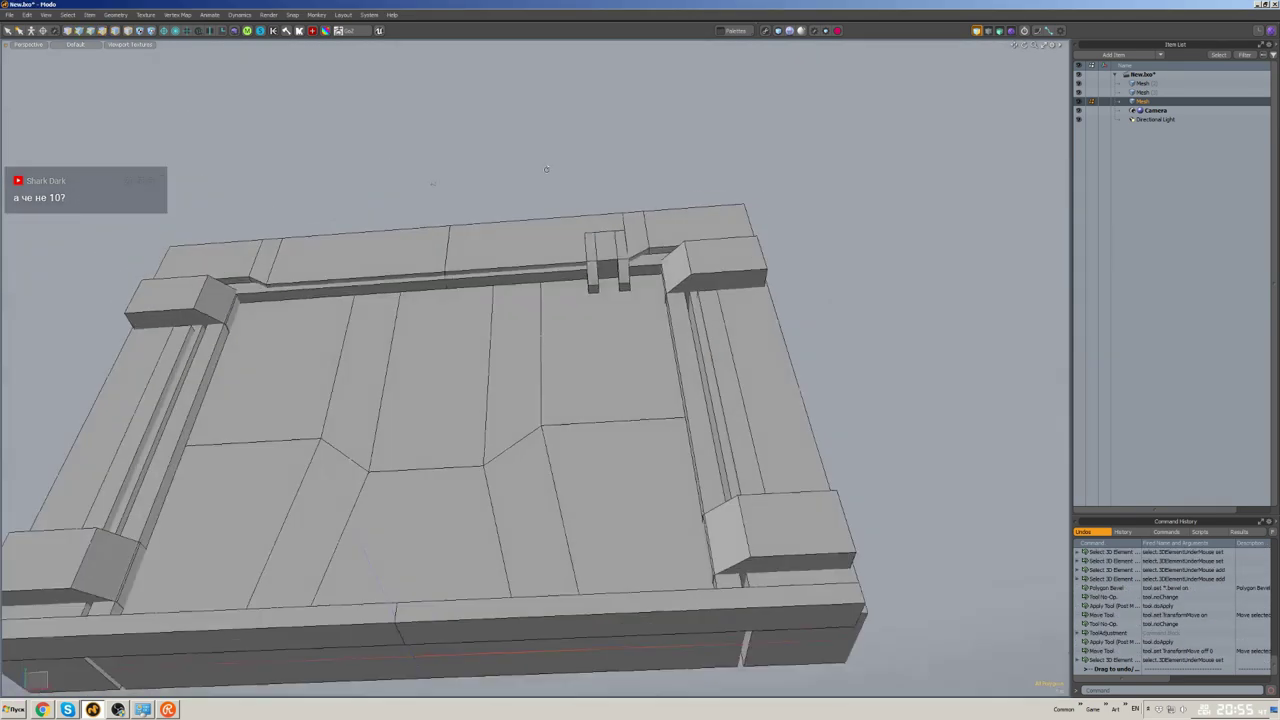
- Create a cylinder, rotate it to lie along X and fit it between the bracket's legs as a roller
{"action": "middle_click_drag", "start_coordinate": [600, 300], "coordinate": [693, 283]}
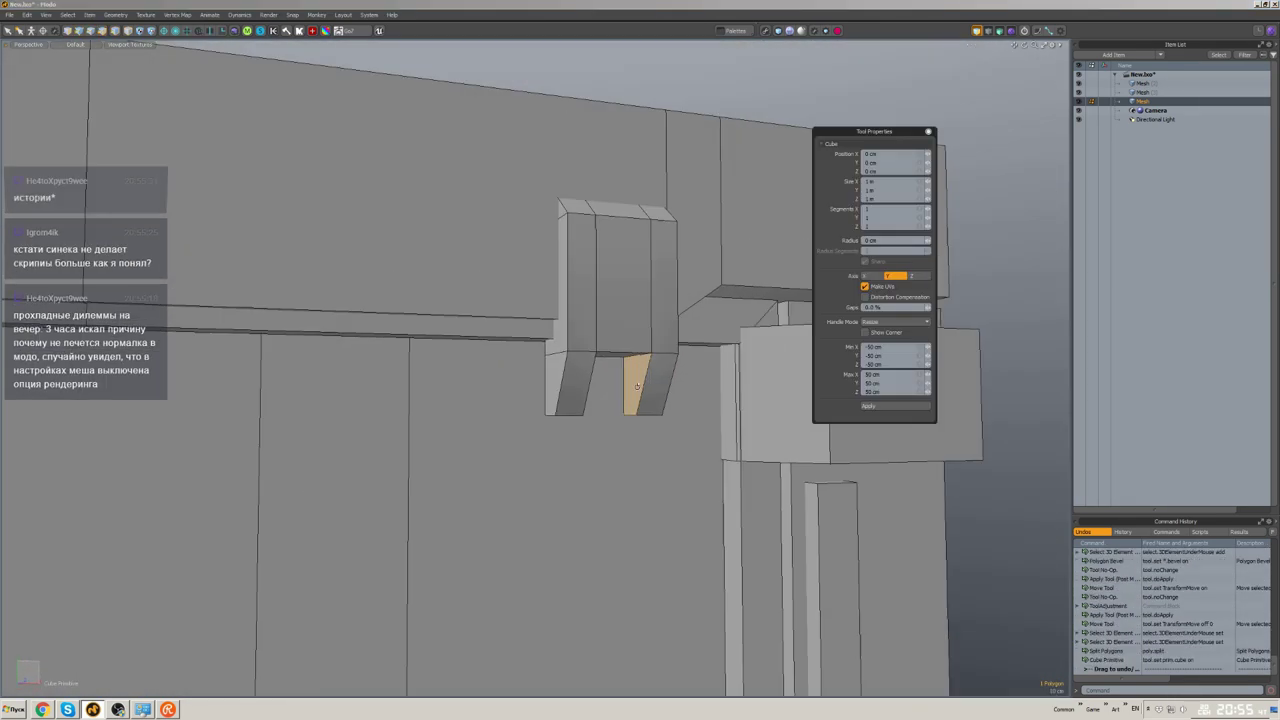
{"action": "middle_click_drag", "start_coordinate": [610, 340], "coordinate": [593, 336]}
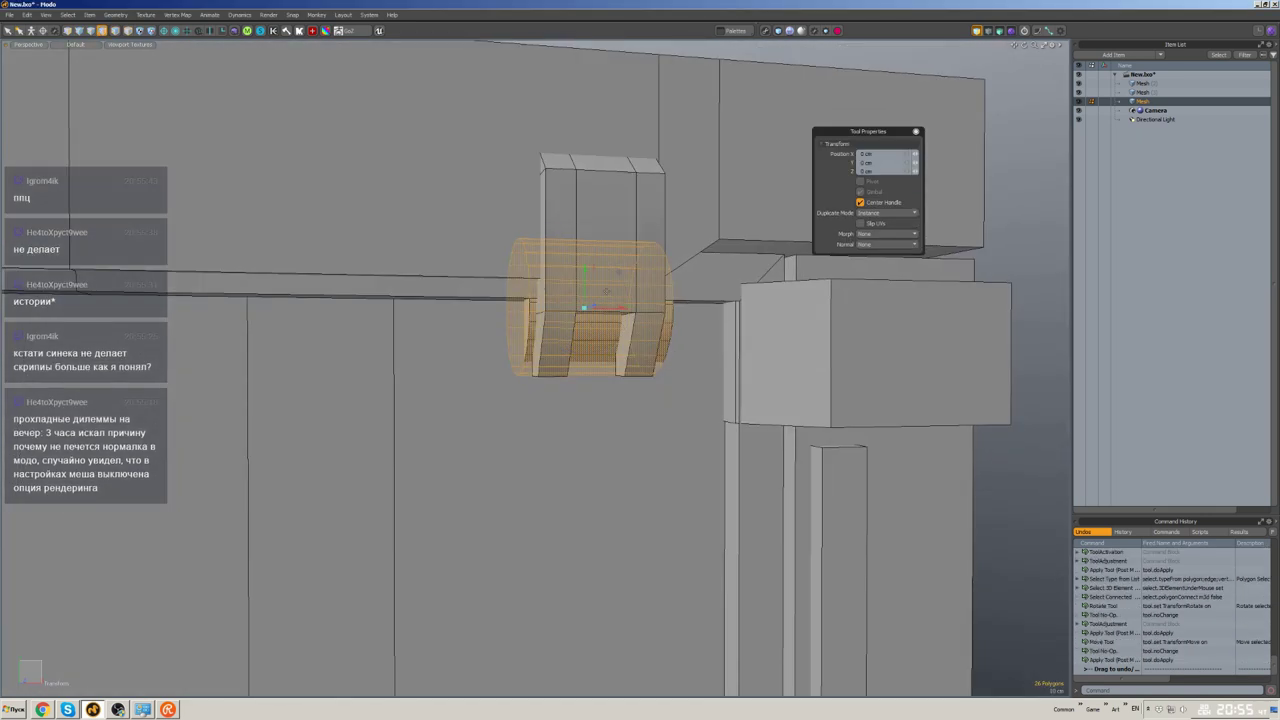
{"action": "mouse_move", "coordinate": [620, 310]}
{"action": "middle_mouse_down"}
{"action": "mouse_move", "coordinate": [640, 315]}
{"action": "mouse_move", "coordinate": [615, 320]}
{"action": "mouse_move", "coordinate": [600, 300]}
{"action": "middle_mouse_up"}
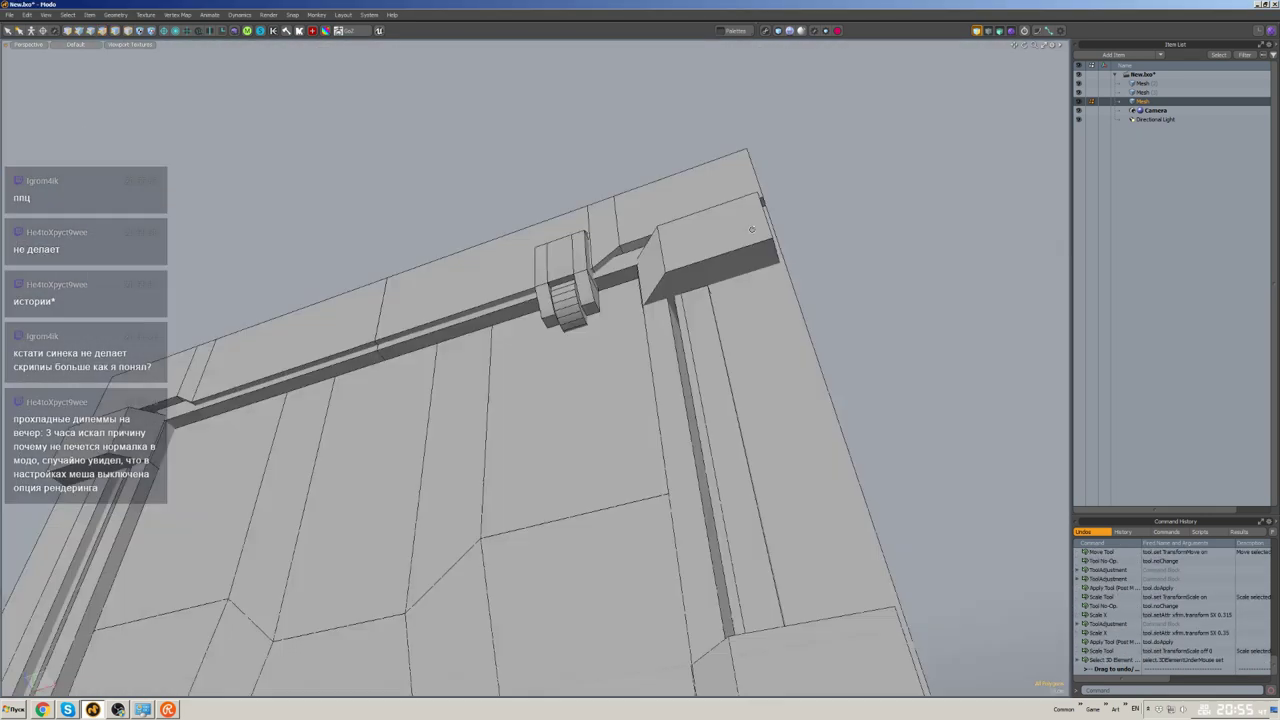
- Extrude the bracket's side face into a short horizontal arm pointing toward the lintel's centre
{"action": "middle_click_drag", "start_coordinate": [590, 280], "coordinate": [703, 263]}
{"action": "key", "text": "space"}
{"action": "key", "text": "space"}
{"action": "scroll", "coordinate": [522, 237], "scroll_direction": "down", "scroll_amount": 5}
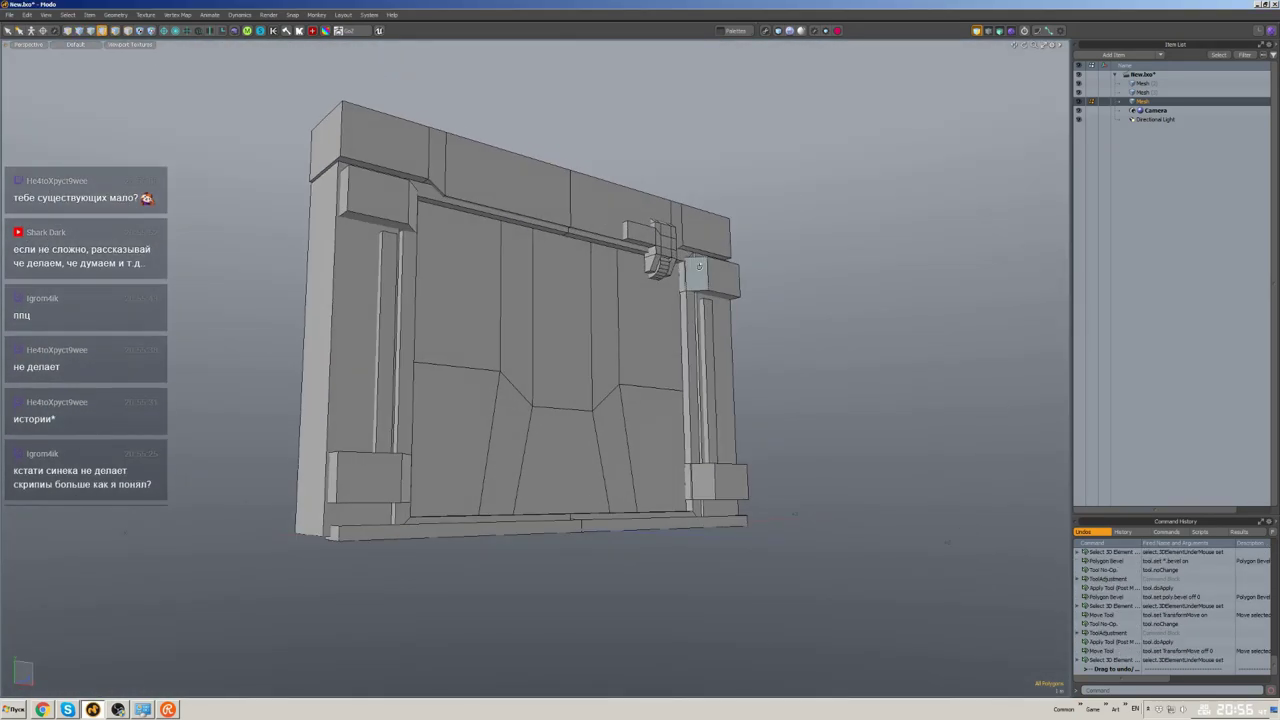
{"action": "scroll", "coordinate": [699, 265], "scroll_direction": "up", "scroll_amount": 5}
- Select the front face of the bracket's horizontal arm and move it to adjust the arm's depth
{"action": "double_click", "coordinate": [653, 282]}
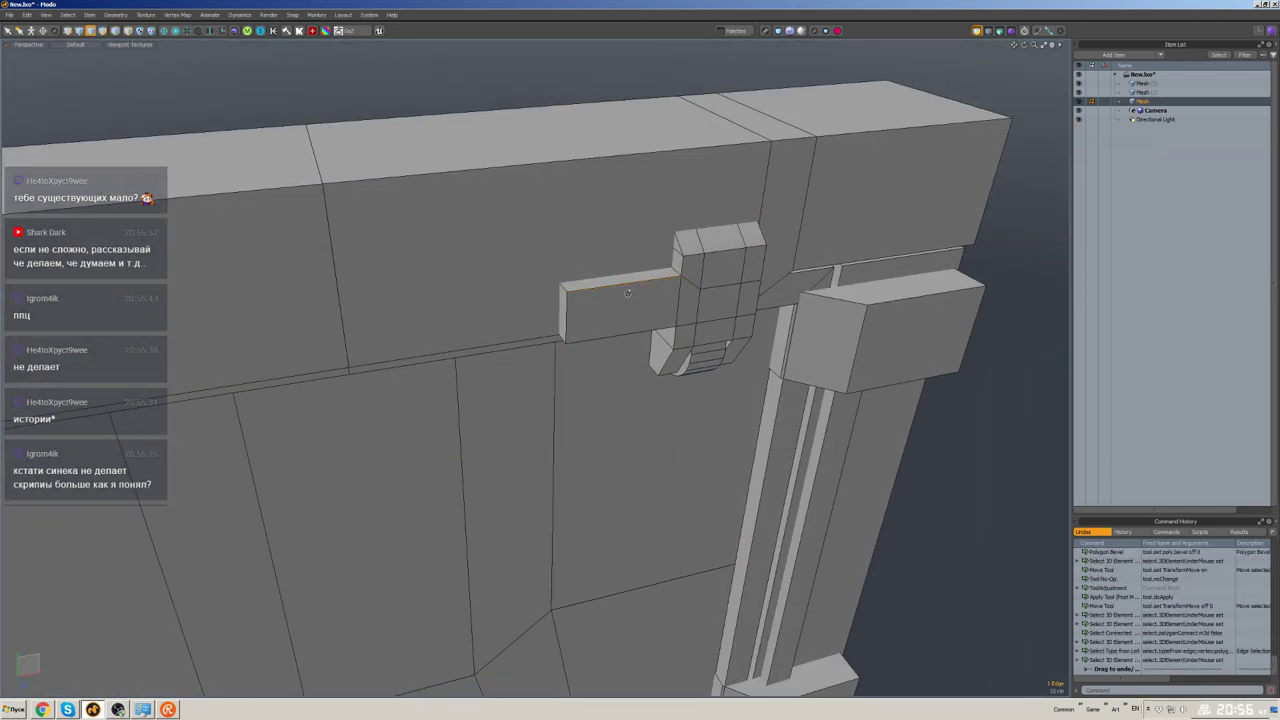
{"action": "key", "text": "3"}
{"action": "left_click", "coordinate": [627, 297]}
{"action": "key", "text": "w"}
{"action": "key", "text": "space"}
- Raise the top face of the pillar above its upper block by 3 cm toward the lintel
{"action": "middle_click_drag", "start_coordinate": [627, 297], "coordinate": [640, 270]}
{"action": "left_click", "coordinate": [845, 337]}
{"action": "scroll", "coordinate": [640, 260], "scroll_direction": "up", "scroll_amount": 5}
{"action": "key", "text": "2"}
{"action": "left_click", "coordinate": [637, 263]}
{"action": "key", "text": "w"}
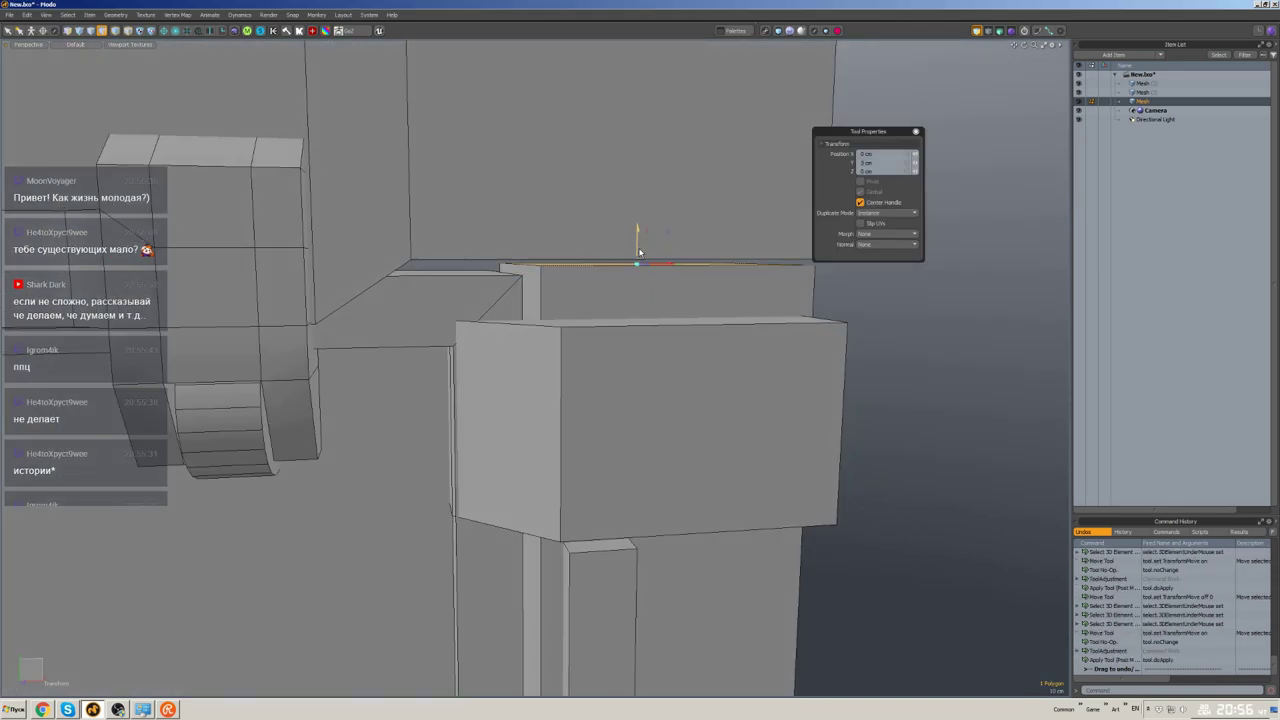
{"action": "key", "text": "space"}
- Select the lower door panel mesh and isolate it by hiding all other items
{"action": "scroll", "coordinate": [640, 252], "scroll_direction": "down", "scroll_amount": 5}
{"action": "left_click", "coordinate": [551, 300]}
{"action": "middle_click_drag", "start_coordinate": [551, 300], "coordinate": [551, 349]}
{"action": "key", "text": "shift+h"}
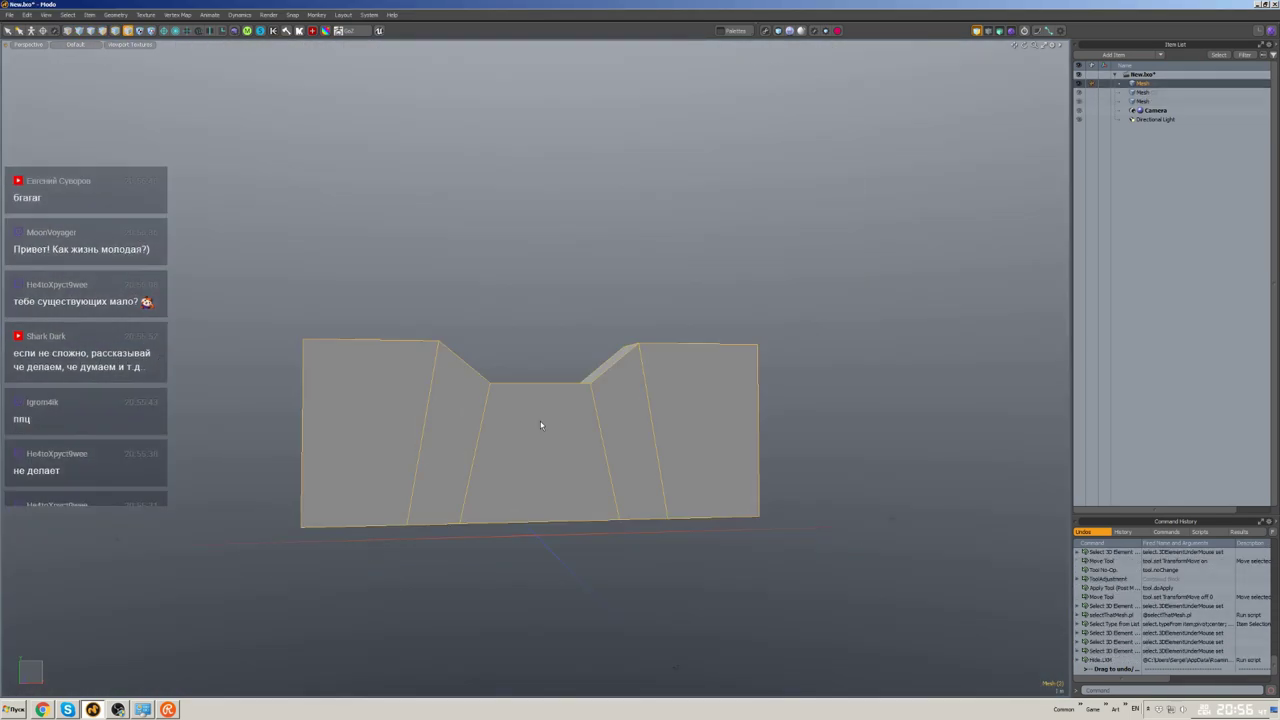
- Move the lower ends of the lower door's two central edges inward until they run vertical, and unhide the other parts
{"action": "key", "text": "w"}
{"action": "middle_click_drag", "start_coordinate": [541, 425], "coordinate": [693, 314]}
{"action": "key", "text": "u"}
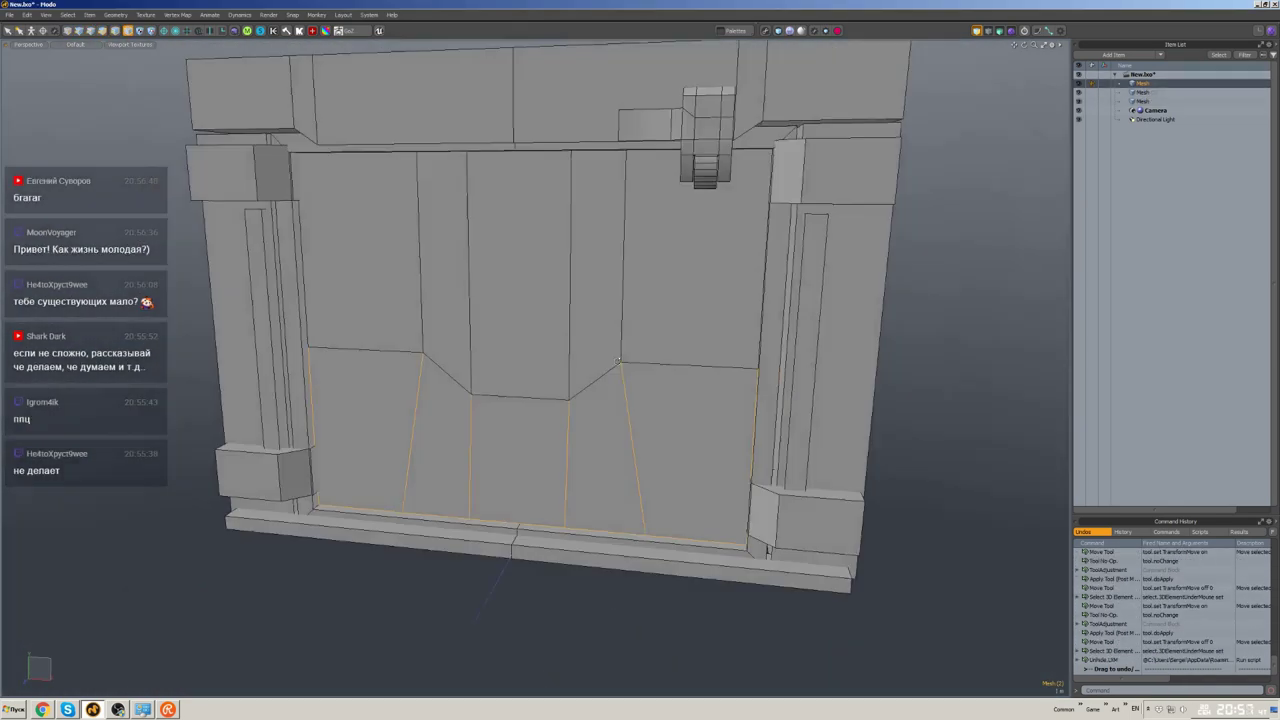
- Isolate the upper door mesh, extrude its central face outward, and bring back the hidden parts
{"action": "middle_click_drag", "start_coordinate": [643, 512], "coordinate": [600, 300]}
{"action": "left_click", "coordinate": [565, 344]}
{"action": "key", "text": "shift+h"}
{"action": "key", "text": "3"}
{"action": "scroll", "coordinate": [565, 344], "scroll_direction": "up", "scroll_amount": 3}
{"action": "key", "text": "b"}
{"action": "key", "text": "u"}
- Move the front face of the upper door's central section 3 cm along the depth axis
{"action": "scroll", "coordinate": [603, 275], "scroll_direction": "up", "scroll_amount": 5}
{"action": "left_click", "coordinate": [603, 280]}
{"action": "key", "text": "w"}
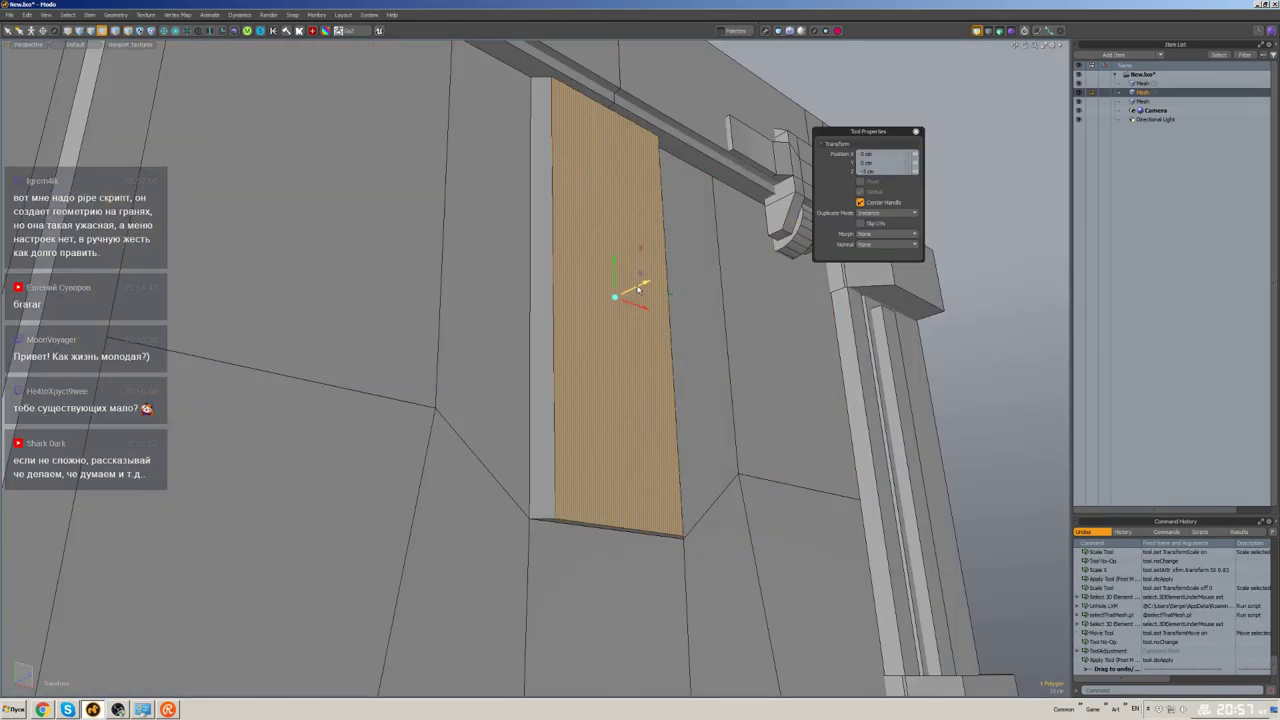
- Extrude the lower door's central face outward and scale it horizontally to line up with the upper door's raised section
{"action": "scroll", "coordinate": [564, 351], "scroll_direction": "down", "scroll_amount": 5}
{"action": "left_click", "coordinate": [564, 351]}
{"action": "scroll", "coordinate": [564, 351], "scroll_direction": "up", "scroll_amount": 4}
{"action": "middle_click_drag", "start_coordinate": [564, 351], "coordinate": [564, 427]}
{"action": "key", "text": "b"}
{"action": "key", "text": "r"}
{"action": "scroll", "coordinate": [663, 471], "scroll_direction": "down", "scroll_amount": 5}
{"action": "key", "text": "2"}
{"action": "key", "text": "w"}
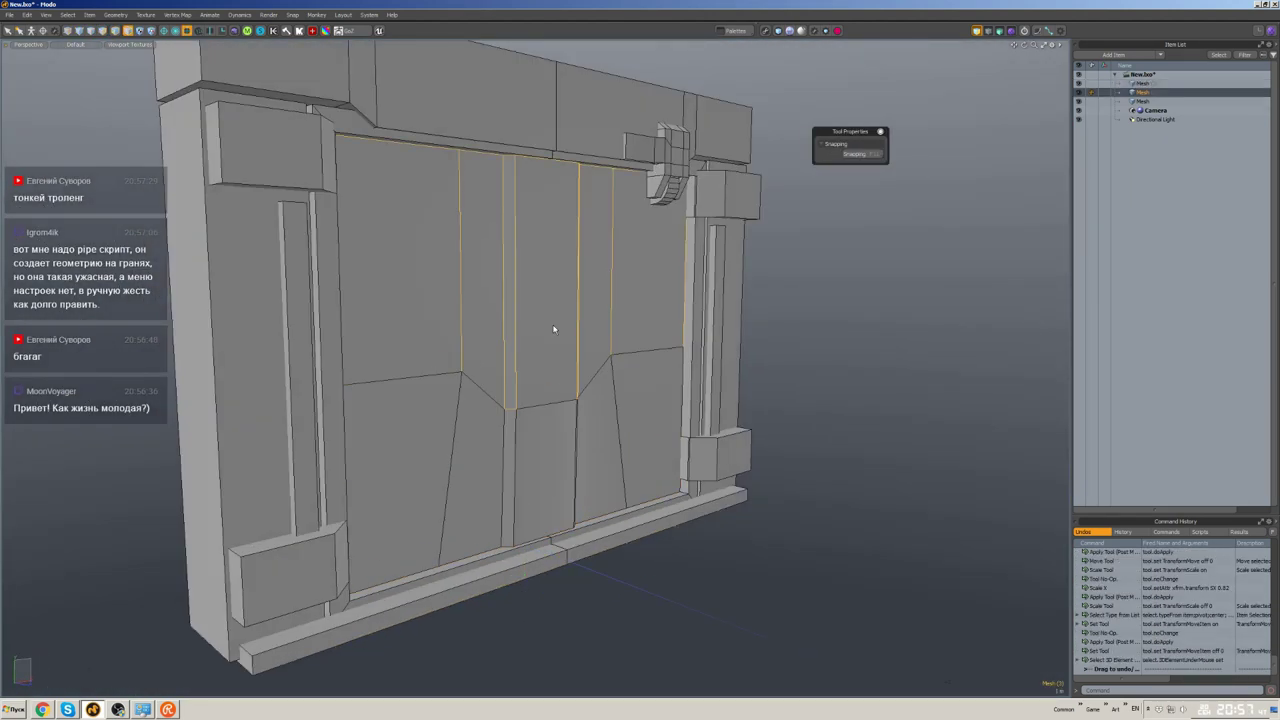
- Duplicate the upper door's right side face, narrow it into a vertical strip, and position it beneath the roller bracket
{"action": "left_click", "coordinate": [525, 508]}
{"action": "middle_click_drag", "start_coordinate": [525, 509], "coordinate": [694, 266]}
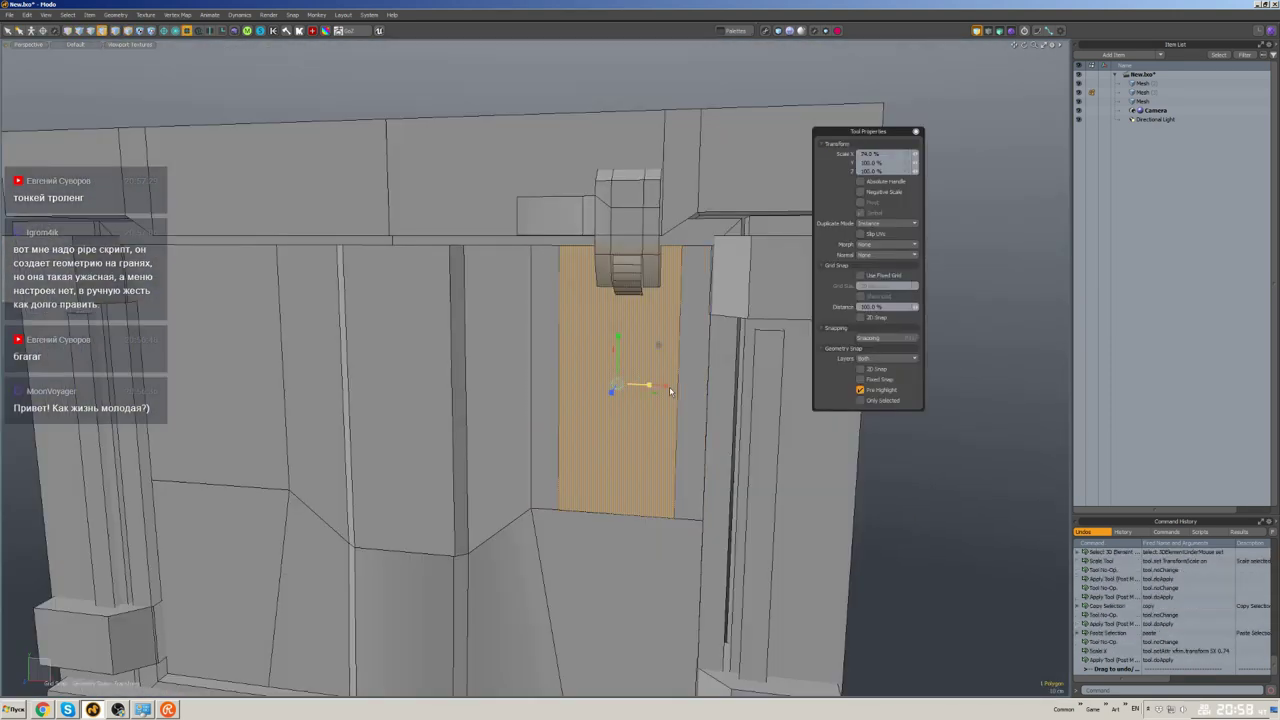
{"action": "scroll", "coordinate": [657, 380], "scroll_direction": "up", "scroll_amount": 3}
{"action": "left_click_drag", "start_coordinate": [657, 380], "coordinate": [657, 374]}
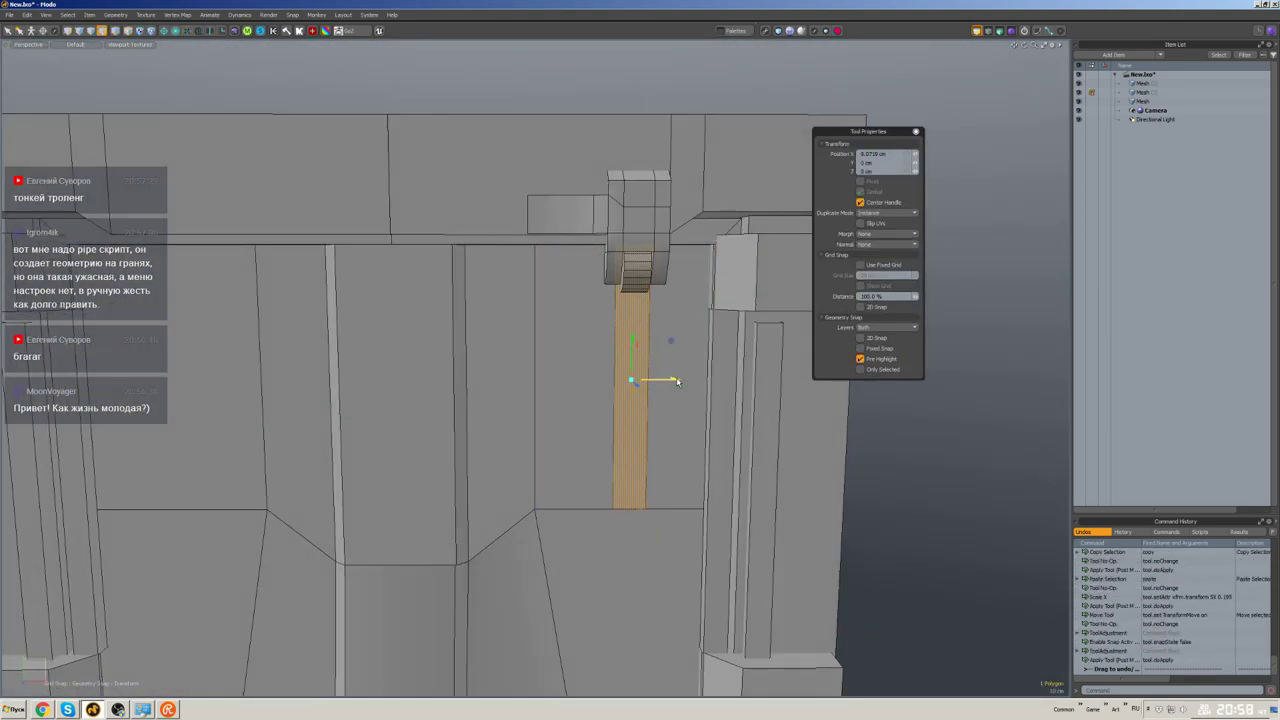
{"action": "middle_click_drag", "start_coordinate": [657, 374], "coordinate": [638, 342]}
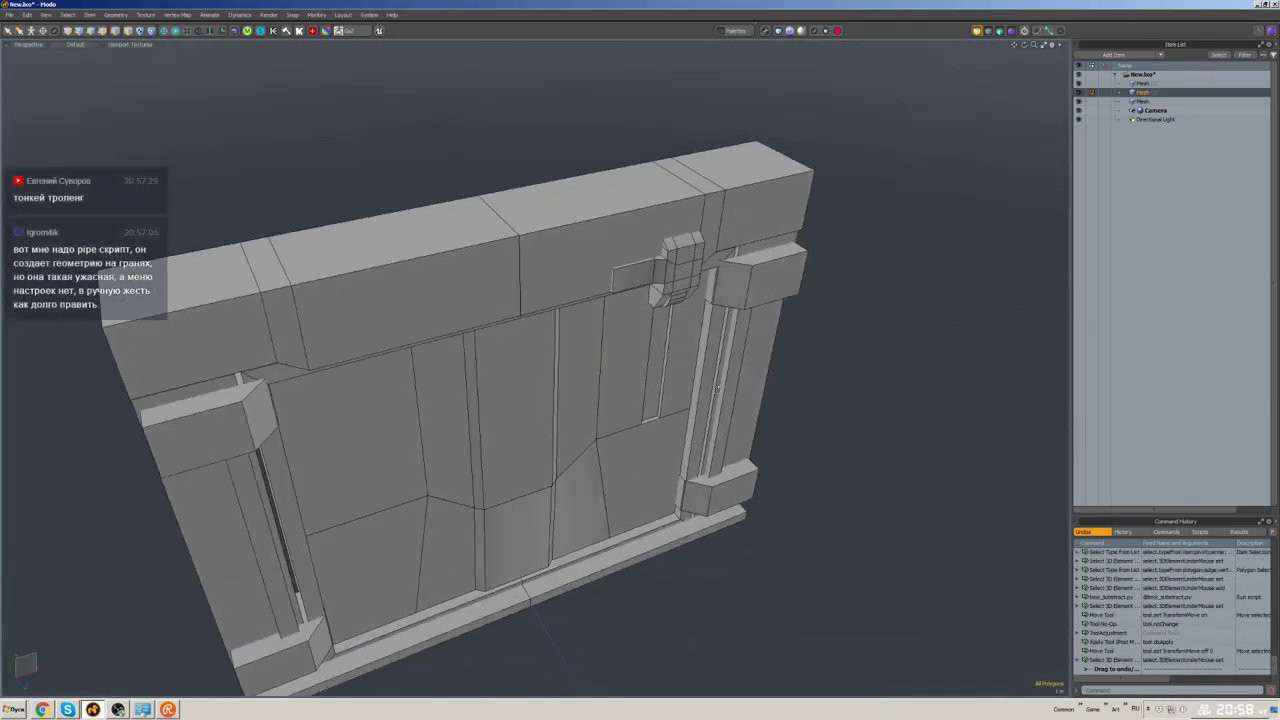
- Cut the lower door vertically down its centre and save the scene
{"action": "middle_click_drag", "start_coordinate": [717, 388], "coordinate": [660, 391]}
{"action": "key", "text": "w"}
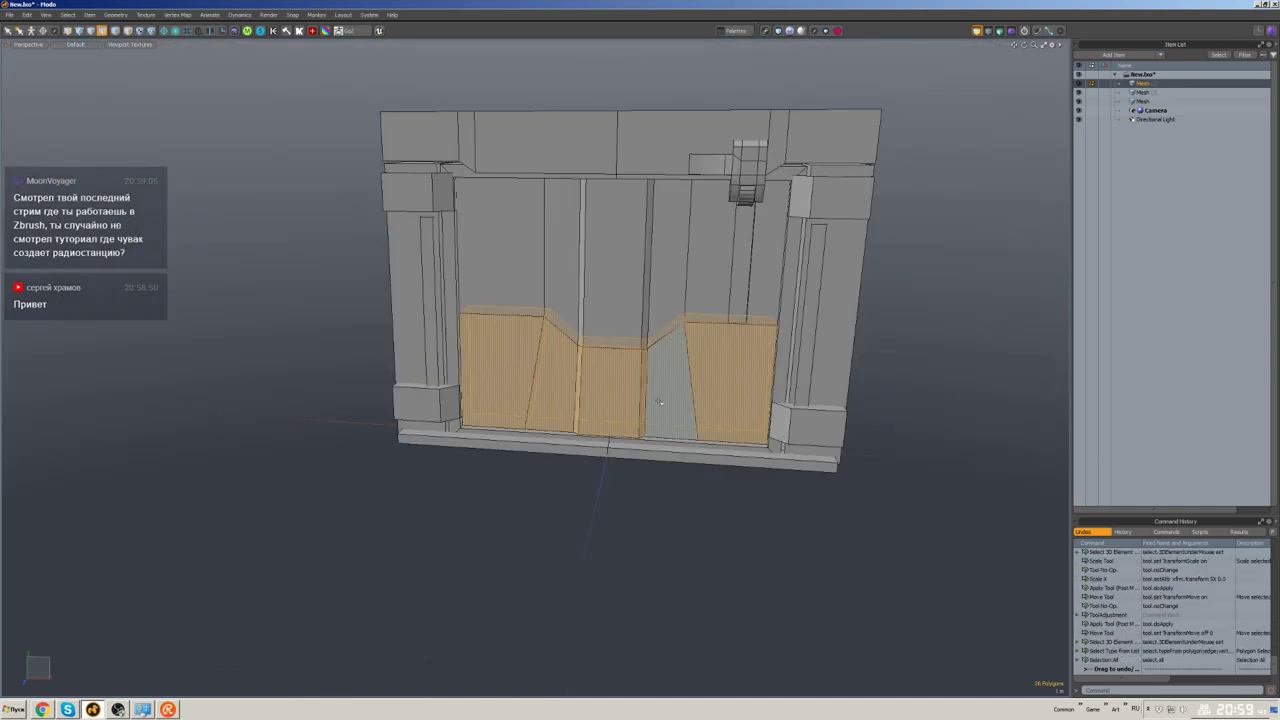
{"action": "key", "text": "5"}
{"action": "scroll", "coordinate": [629, 411], "scroll_direction": "up", "scroll_amount": 5}
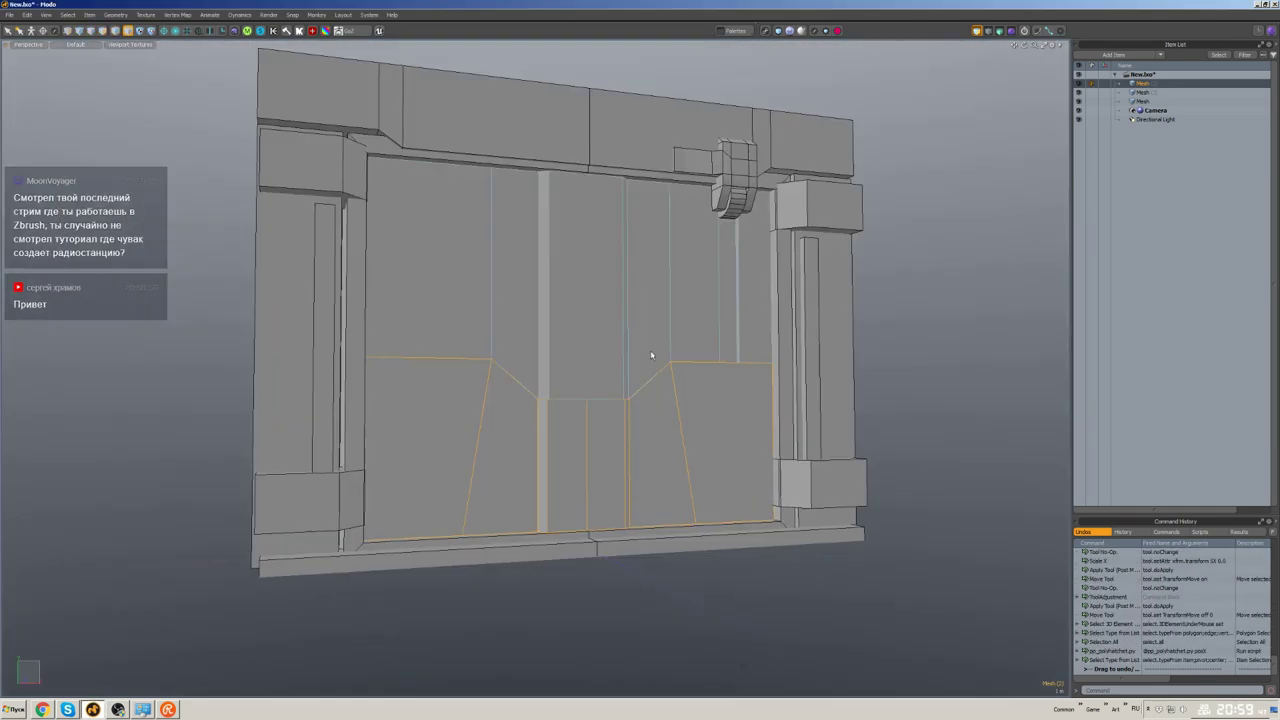
{"action": "mouse_move", "coordinate": [651, 357]}
{"action": "left_mouse_down", "text": "alt"}
{"action": "mouse_move", "coordinate": [640, 300]}
{"action": "mouse_move", "coordinate": [600, 380]}
{"action": "mouse_move", "coordinate": [541, 422]}
{"action": "mouse_move", "coordinate": [620, 314]}
{"action": "mouse_move", "coordinate": [615, 335]}
{"action": "left_mouse_up", "text": "alt"}
{"action": "key", "text": "ctrl+s"}
- Select the upper and lower door meshes together and move a lassoed group of their vertices
{"action": "scroll", "coordinate": [615, 335], "scroll_direction": "up", "scroll_amount": 5}
{"action": "left_click", "coordinate": [618, 270]}
{"action": "left_click", "coordinate": [622, 333], "text": "shift"}
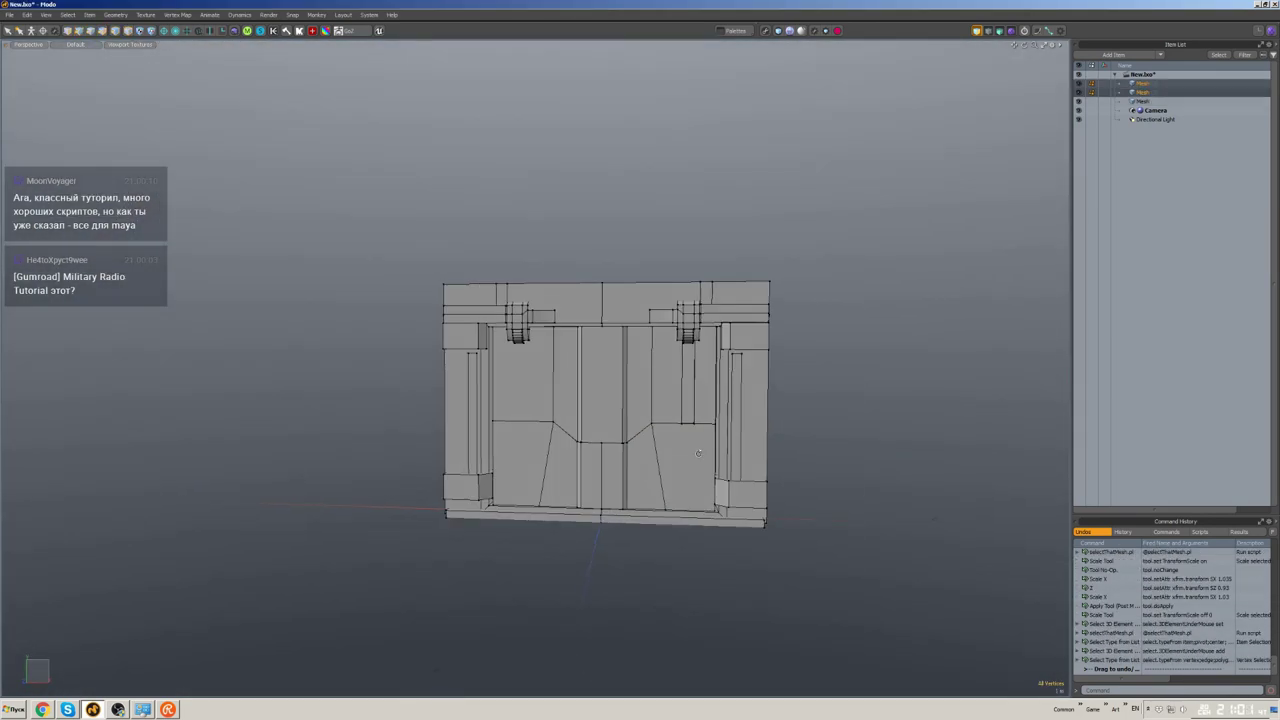
{"action": "scroll", "coordinate": [710, 400], "scroll_direction": "up", "scroll_amount": 5}
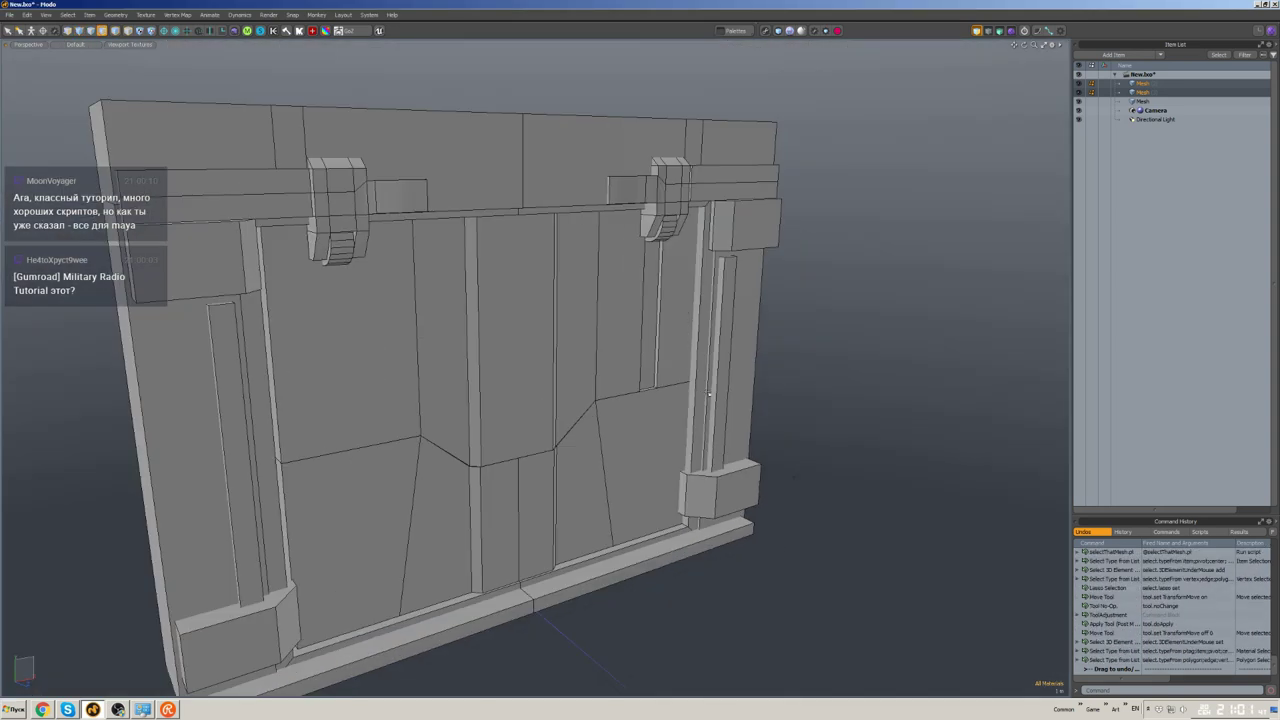
- Bevel a horizontal edge loop on the upper door into a band and shift the raised section's right side outward above it
{"action": "scroll", "coordinate": [788, 248], "scroll_direction": "up", "scroll_amount": 4}
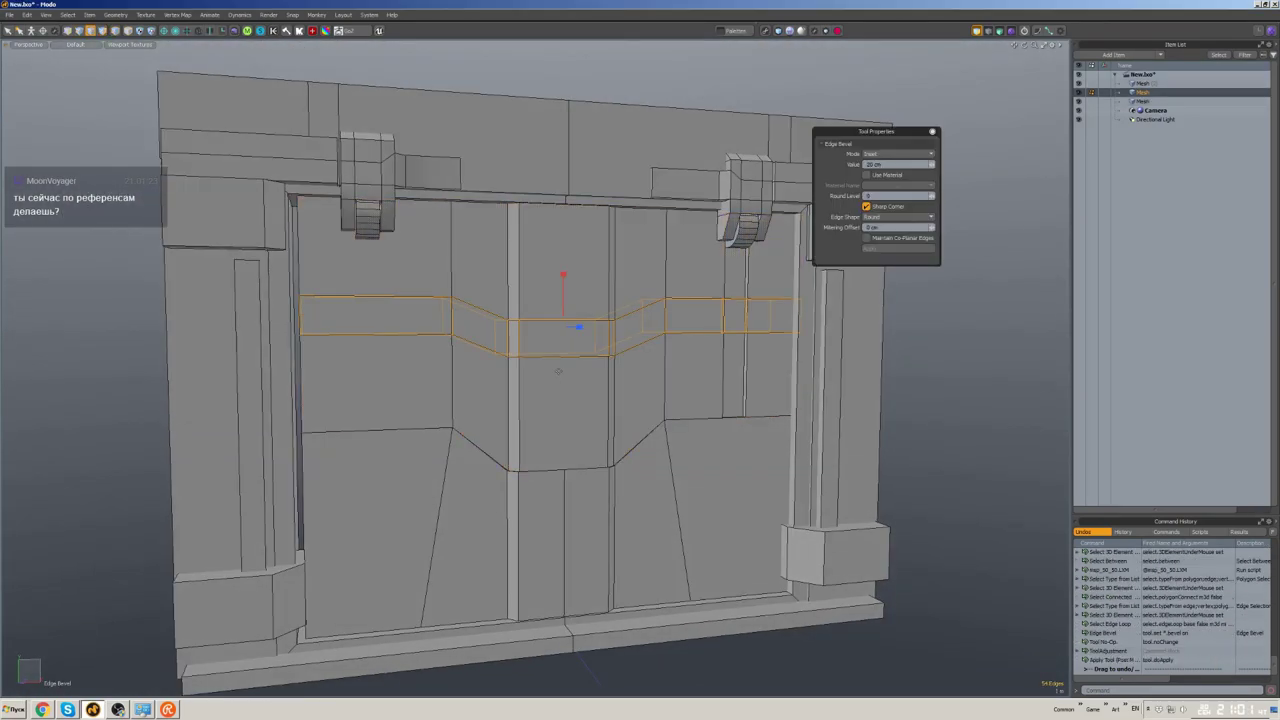
{"action": "scroll", "coordinate": [580, 362], "scroll_direction": "up", "scroll_amount": 3}
{"action": "key", "text": "3"}
{"action": "left_click", "coordinate": [579, 382]}
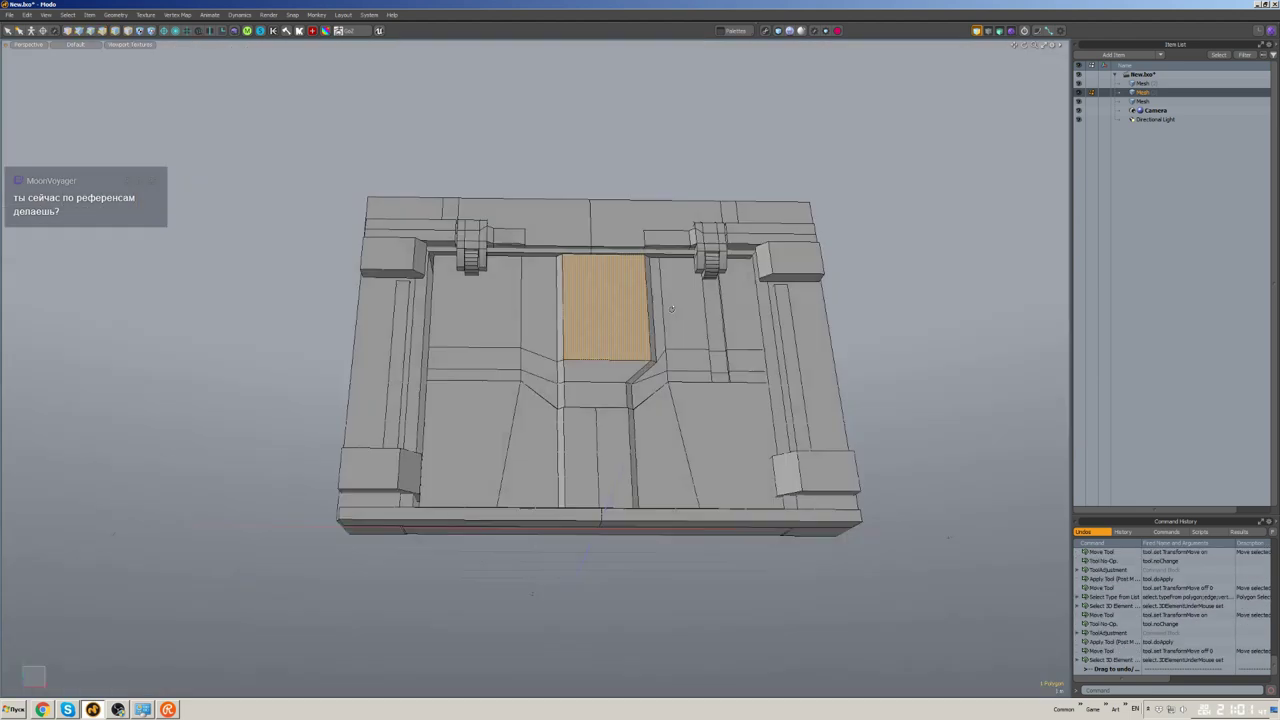
- Bevel a horizontal edge loop across the lower door and move the raised section's right side outward below it
{"action": "scroll", "coordinate": [602, 403], "scroll_direction": "down", "scroll_amount": 5}
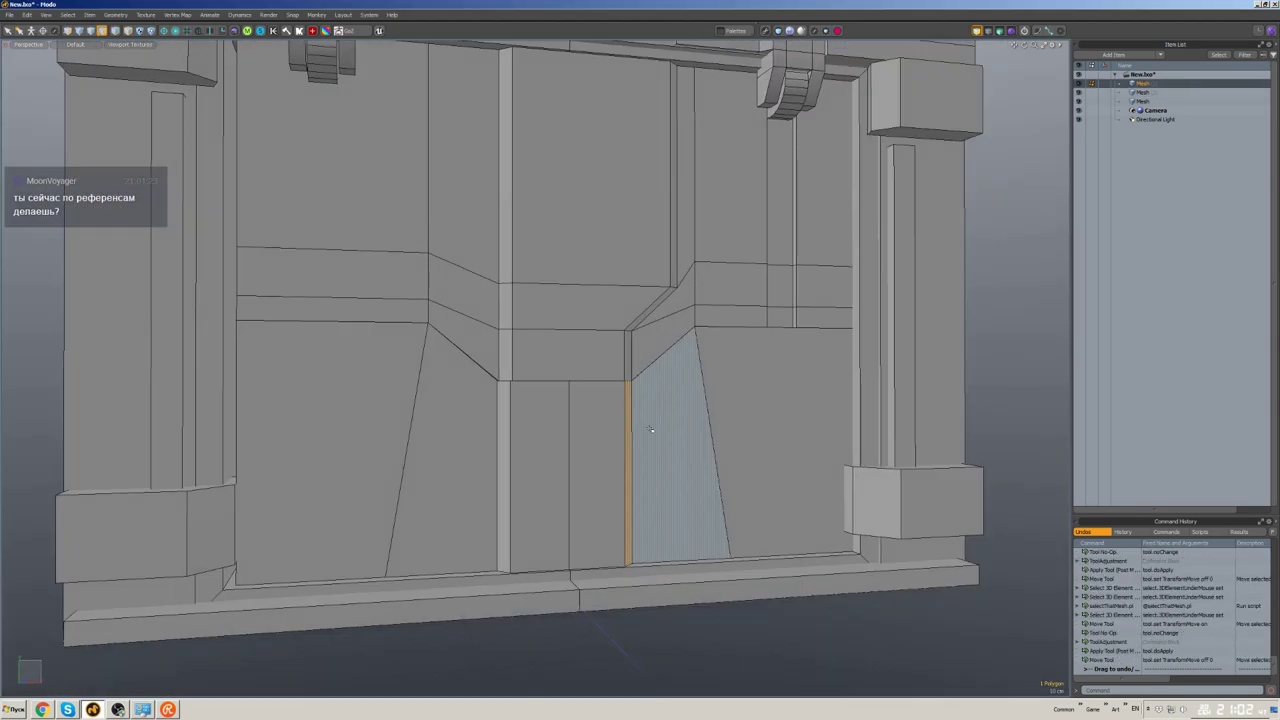
{"action": "key", "text": "2"}
{"action": "double_click", "coordinate": [638, 395]}
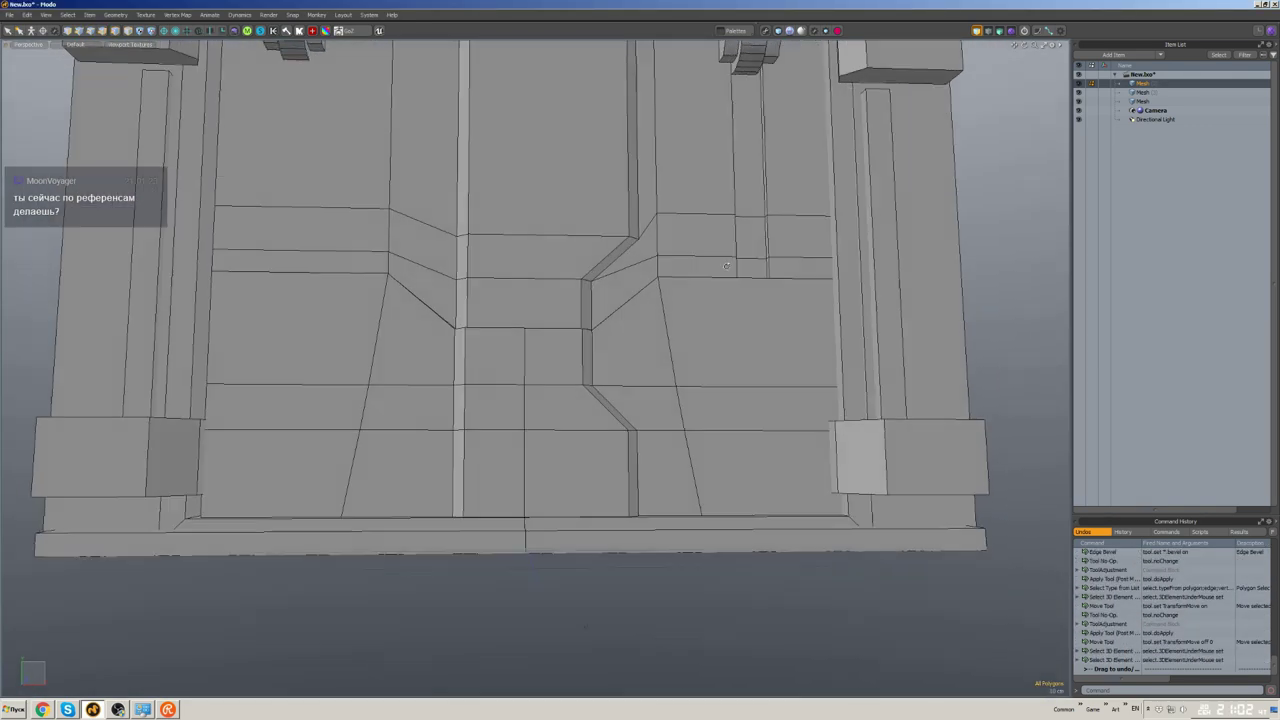
- Open the Base Material from the Shader Tree and change its Smoothing Angle
{"action": "left_click", "coordinate": [789, 30]}
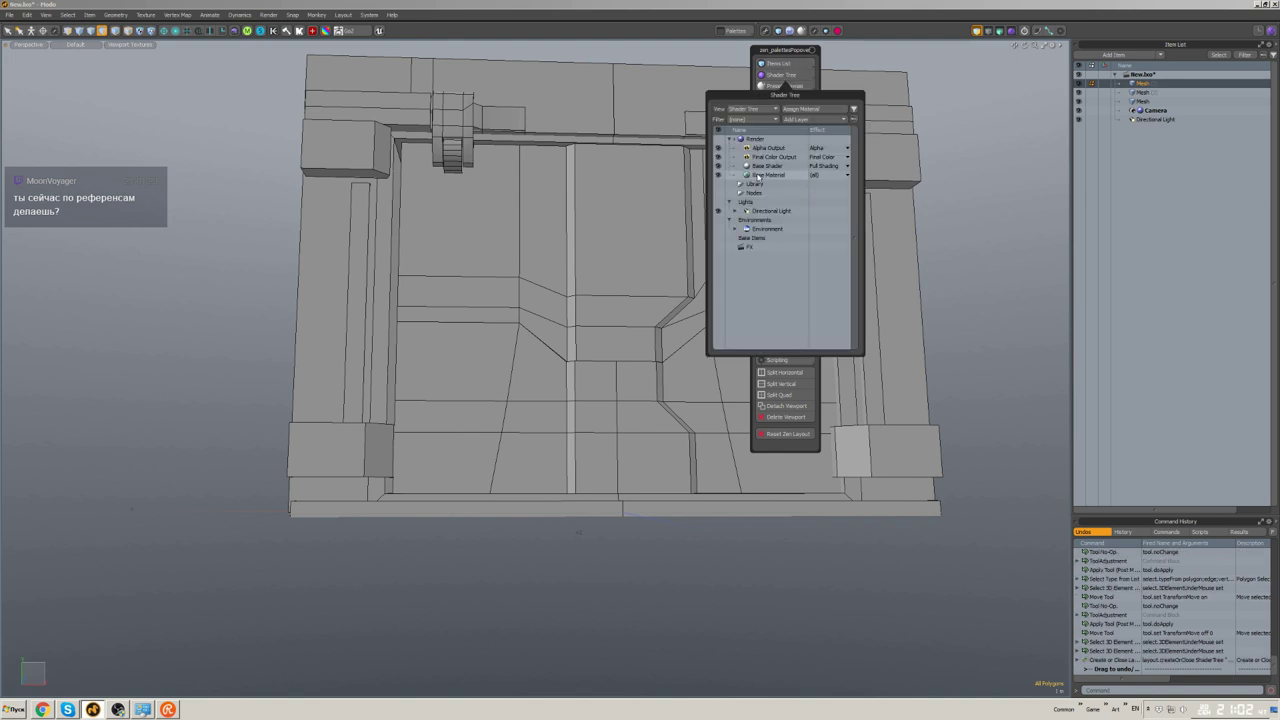
{"action": "left_click", "coordinate": [757, 175]}
{"action": "left_click", "coordinate": [714, 86]}
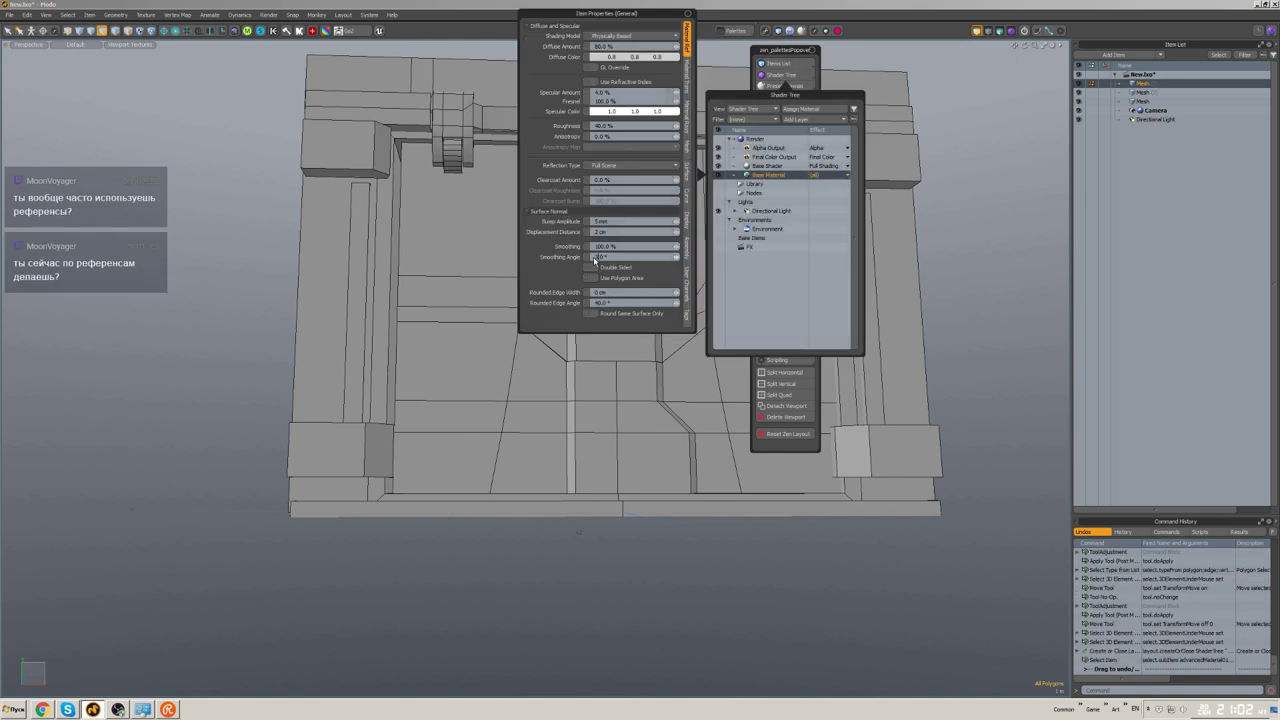
{"action": "scroll", "coordinate": [687, 347], "scroll_direction": "up", "scroll_amount": 3}
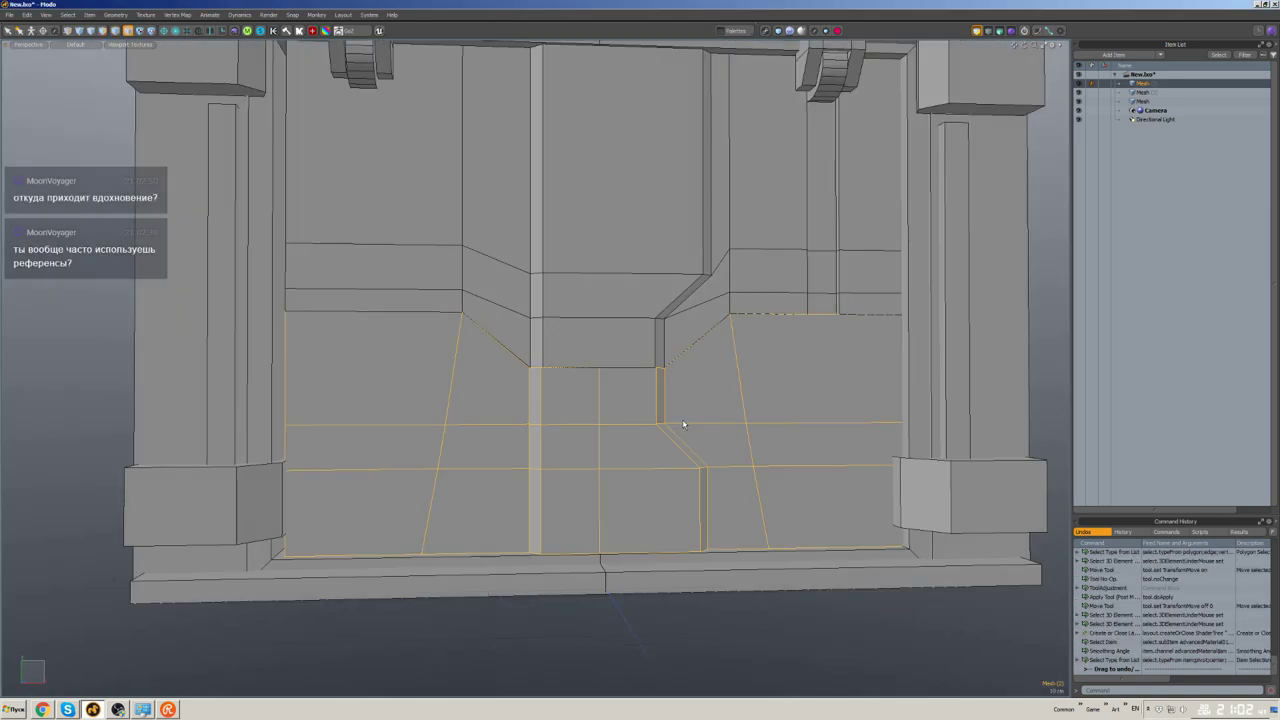
- Mirror the right-half detail of the upper and lower doors onto their left halves
{"action": "scroll", "coordinate": [683, 425], "scroll_direction": "down", "scroll_amount": 2}
{"action": "mouse_move", "coordinate": [683, 425]}
{"action": "left_mouse_down", "text": "alt"}
{"action": "mouse_move", "coordinate": [680, 360]}
{"action": "mouse_move", "coordinate": [675, 430]}
{"action": "left_mouse_up", "text": "alt"}
{"action": "key", "text": "3"}
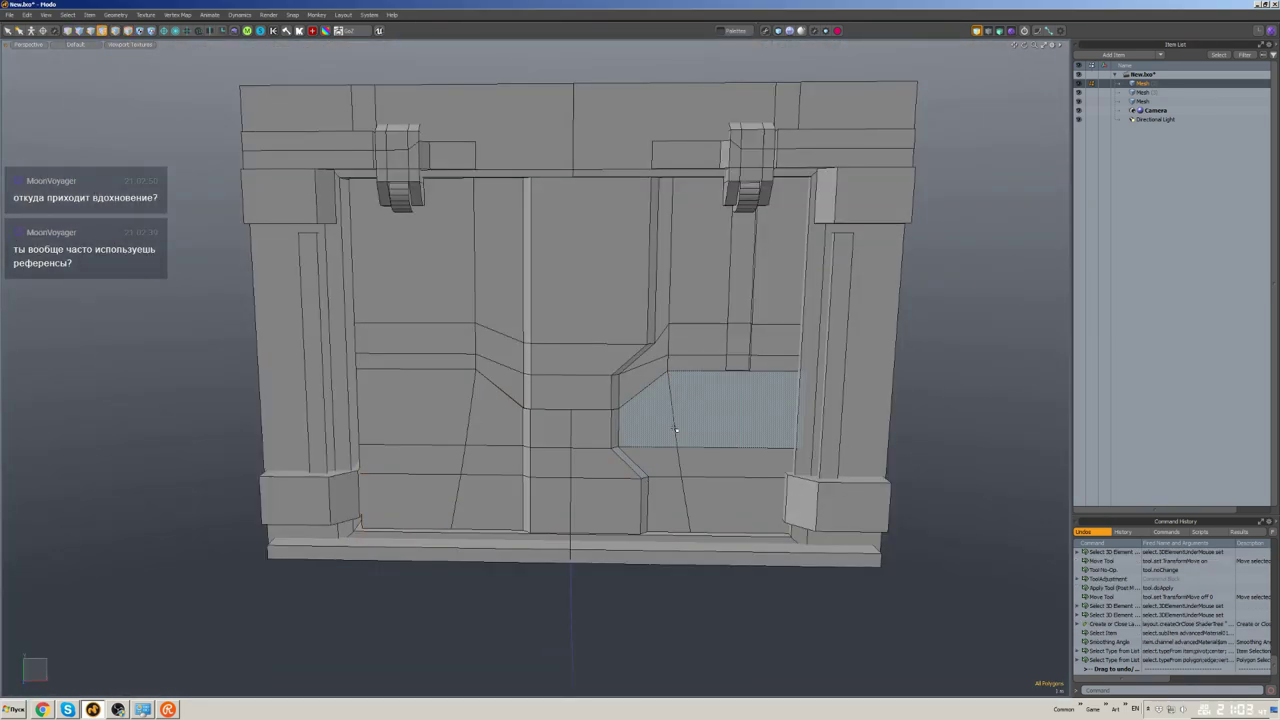
{"action": "left_click_drag", "start_coordinate": [595, 447], "coordinate": [620, 440], "text": "alt"}
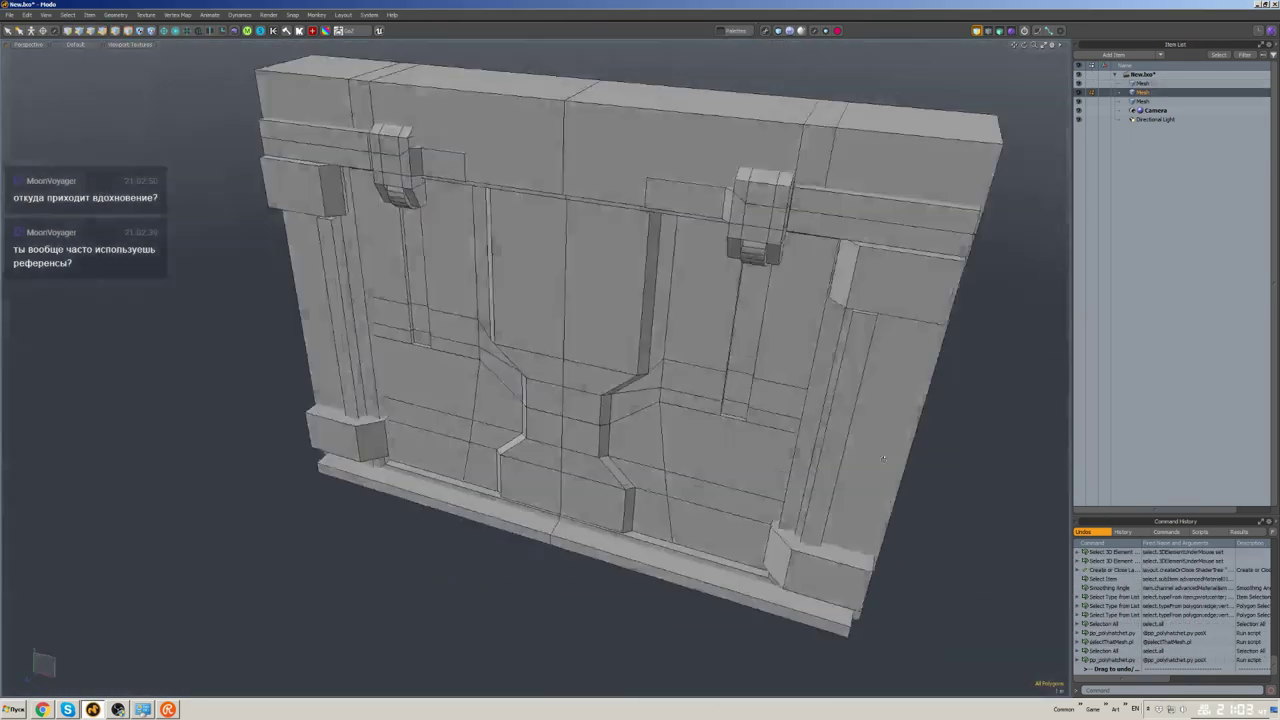
- Select the vertices along the lower door's right slanted edge and scale them into a vertical line
{"action": "scroll", "coordinate": [640, 420], "scroll_direction": "up", "scroll_amount": 3}
{"action": "left_click", "coordinate": [668, 397]}
{"action": "scroll", "coordinate": [668, 397], "scroll_direction": "down", "scroll_amount": 3}
{"action": "left_click_drag", "start_coordinate": [400, 430], "coordinate": [531, 449]}
{"action": "scroll", "coordinate": [531, 449], "scroll_direction": "up", "scroll_amount": 3}
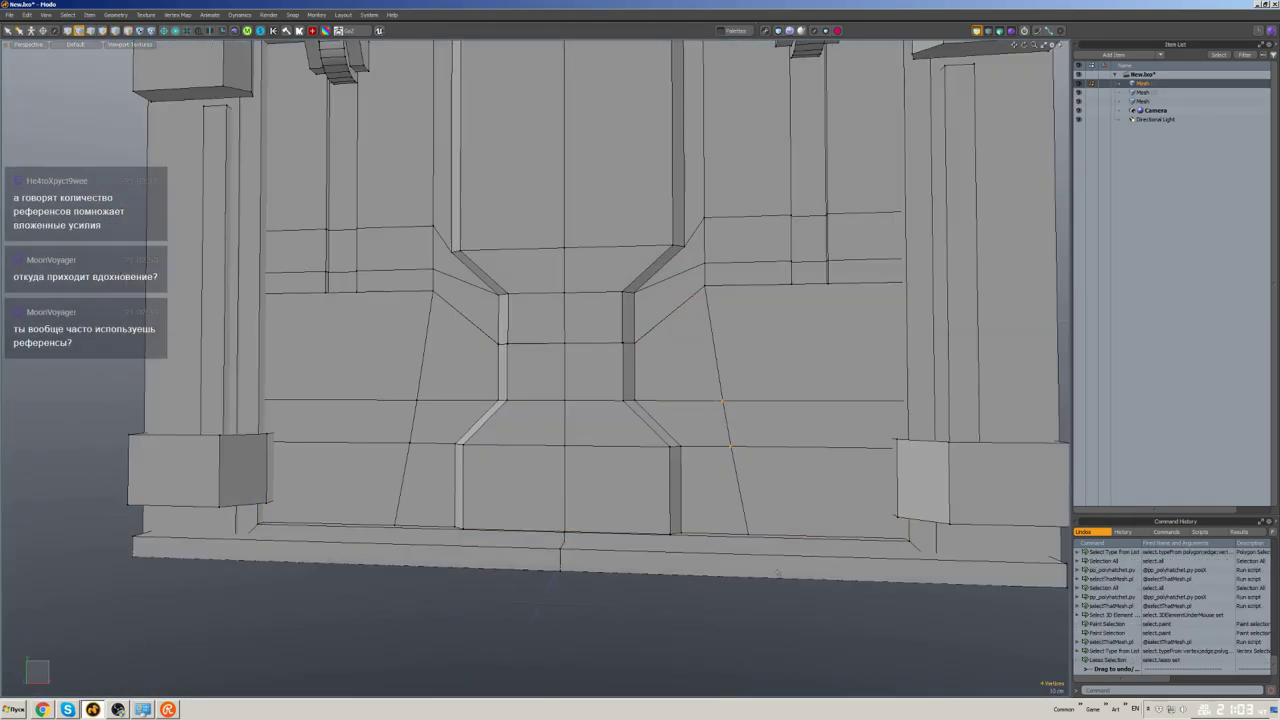
{"action": "key", "text": "1"}
{"action": "right_click_drag", "start_coordinate": [670, 360], "coordinate": [710, 500]}
{"action": "key", "text": "r"}
- Insert a horizontal edge loop across the upper part of the lower door and isolate that mesh
{"action": "key", "text": "2"}
{"action": "left_click_drag", "start_coordinate": [676, 373], "coordinate": [628, 338], "text": "alt"}
{"action": "double_click", "coordinate": [420, 305]}
{"action": "left_click", "coordinate": [640, 310]}
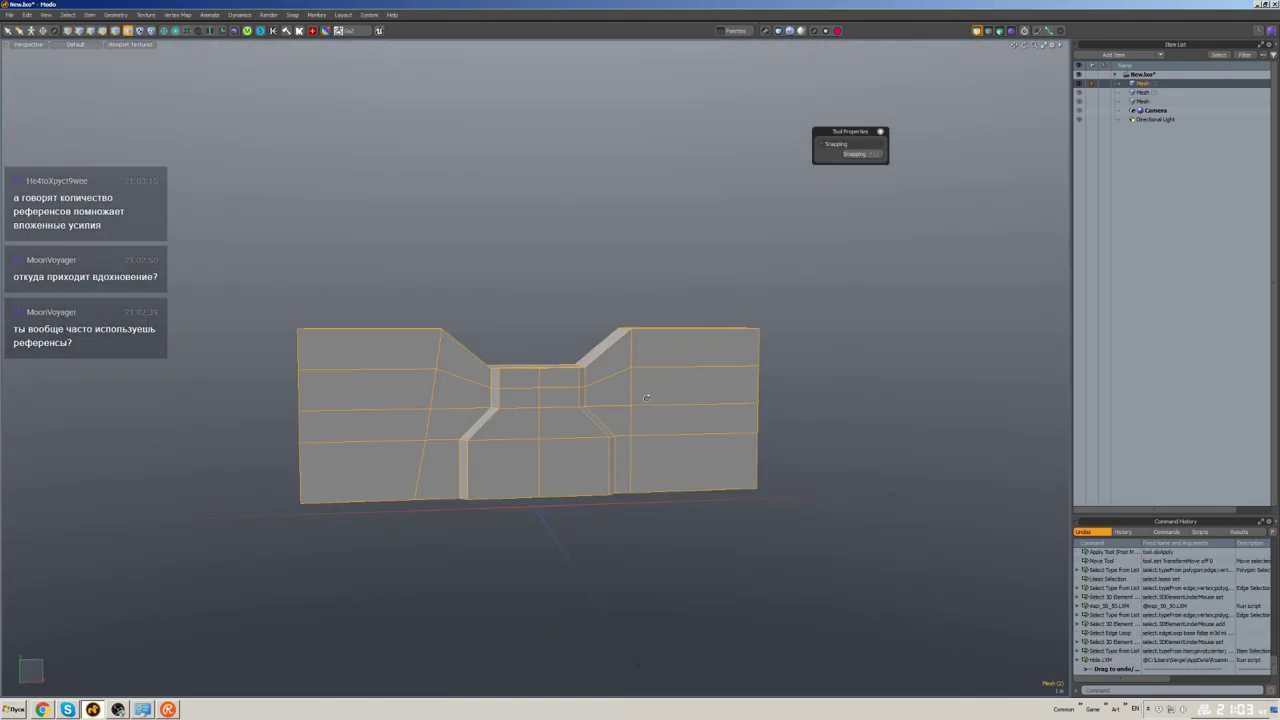
{"action": "scroll", "coordinate": [613, 305], "scroll_direction": "up", "scroll_amount": 3}
{"action": "scroll", "coordinate": [613, 305], "scroll_direction": "down", "scroll_amount": 2}
- Raise the bottom edge of the upper door's raised central section by 12 cm, with that mesh isolated, and unhide all parts
{"action": "left_click", "coordinate": [613, 305]}
{"action": "key", "text": "u"}
{"action": "scroll", "coordinate": [613, 305], "scroll_direction": "up", "scroll_amount": 3}
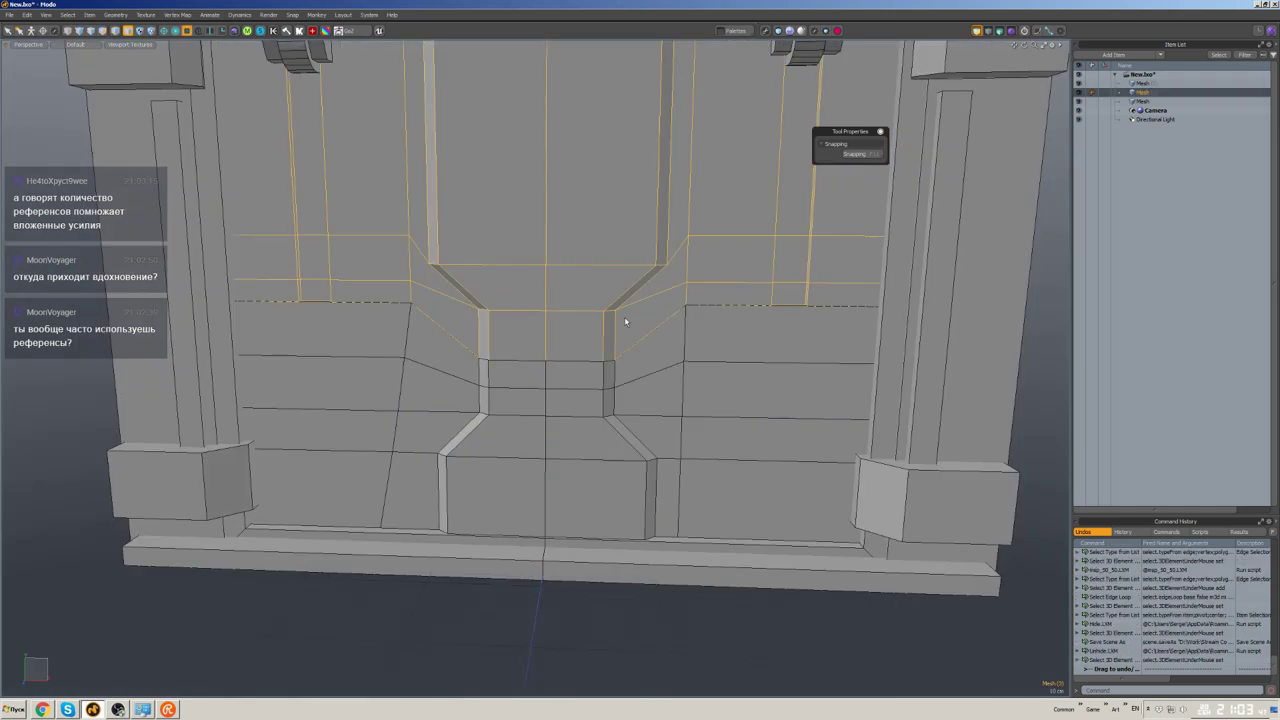
{"action": "left_click_drag", "start_coordinate": [623, 320], "coordinate": [507, 382], "text": "alt"}
{"action": "scroll", "coordinate": [551, 414], "scroll_direction": "up", "scroll_amount": 3}
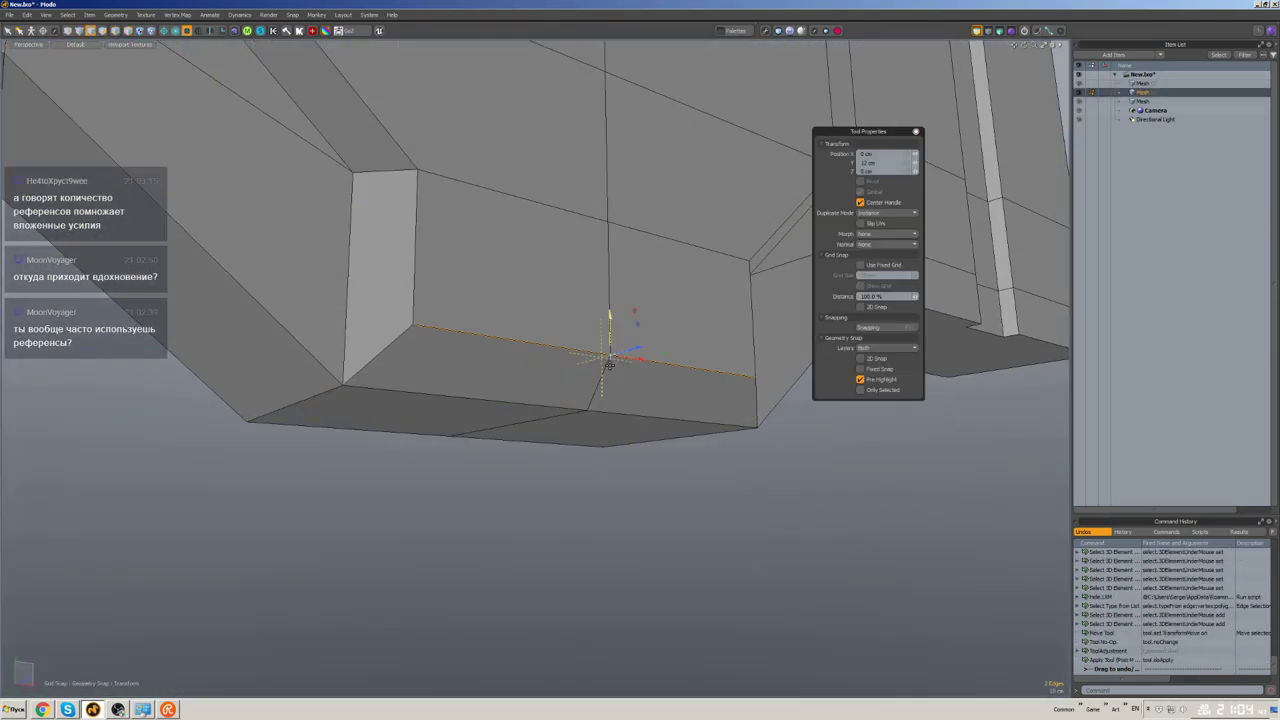
{"action": "mouse_move", "coordinate": [603, 329]}
{"action": "left_mouse_down", "text": "alt"}
{"action": "mouse_move", "coordinate": [697, 388]}
{"action": "mouse_move", "coordinate": [657, 443]}
{"action": "mouse_move", "coordinate": [592, 443]}
{"action": "left_mouse_up", "text": "alt"}
{"action": "scroll", "coordinate": [640, 360], "scroll_direction": "down", "scroll_amount": 4}
{"action": "key", "text": "u"}
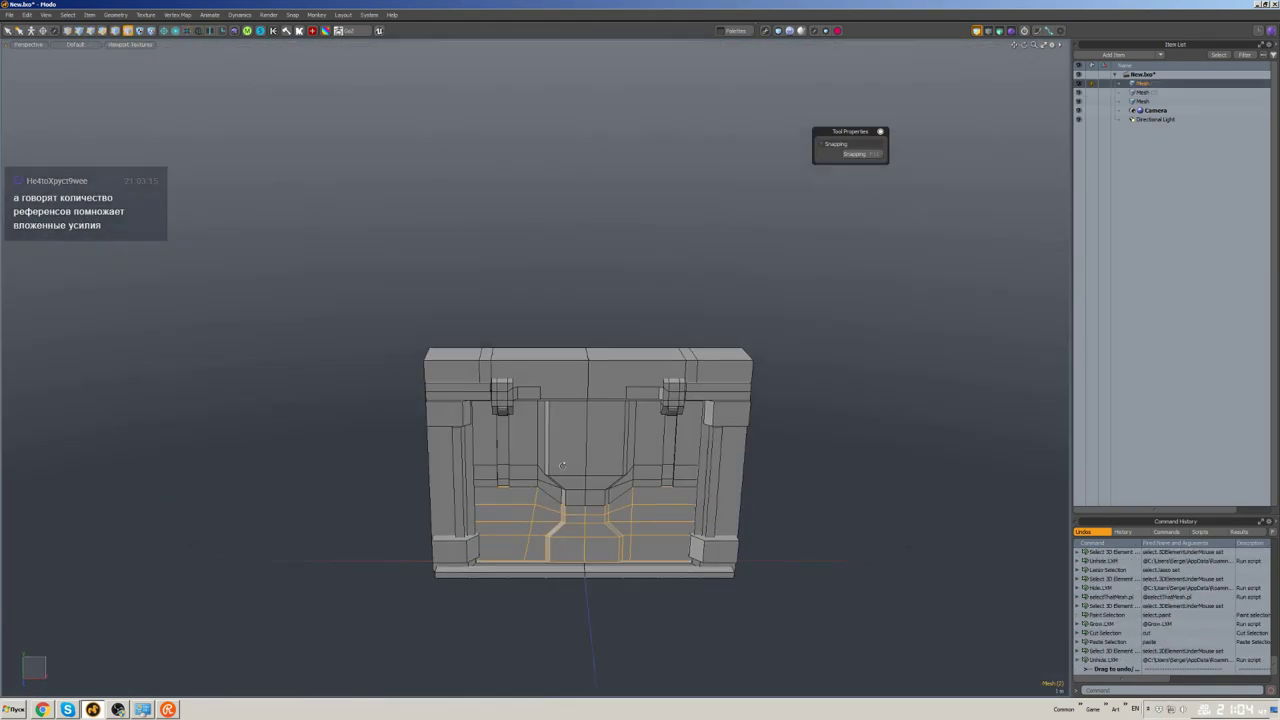
- Isolate the lower door and bevel its two horizontal edge loops into thin bands
{"action": "scroll", "coordinate": [690, 521], "scroll_direction": "up", "scroll_amount": 5}
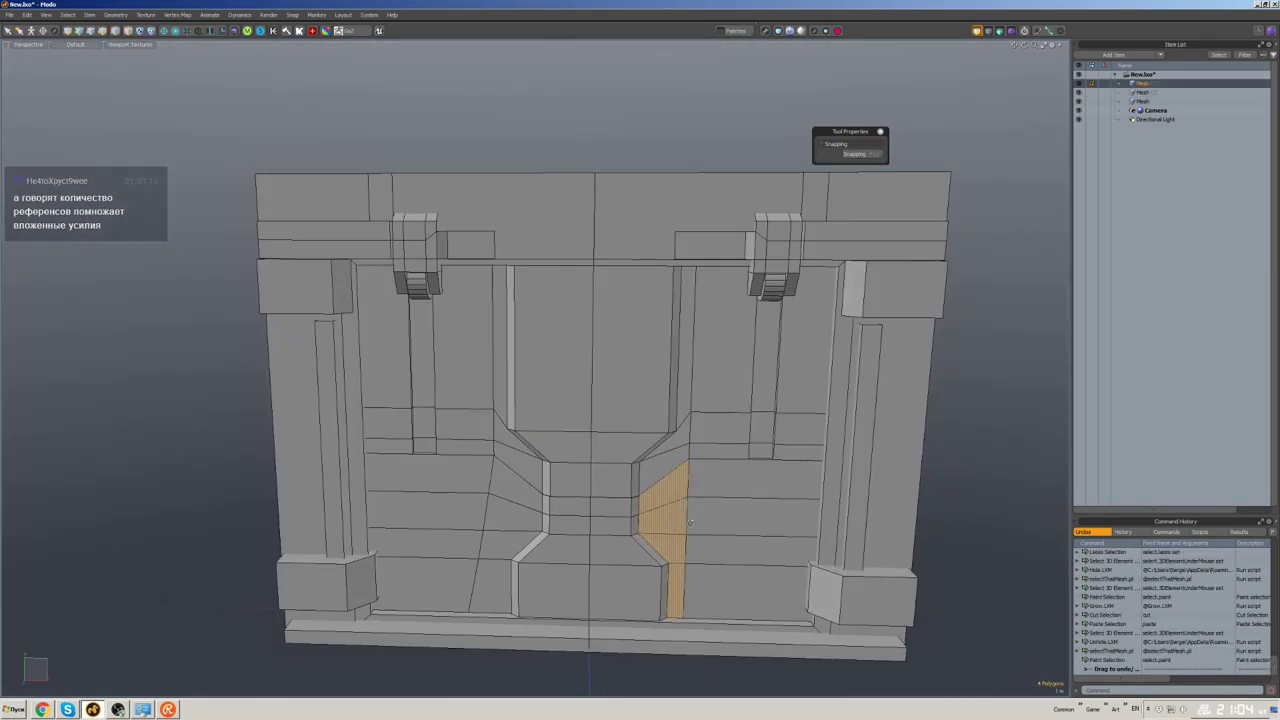
{"action": "left_click_drag", "start_coordinate": [690, 521], "coordinate": [660, 470], "text": "alt"}
{"action": "key", "text": "2"}
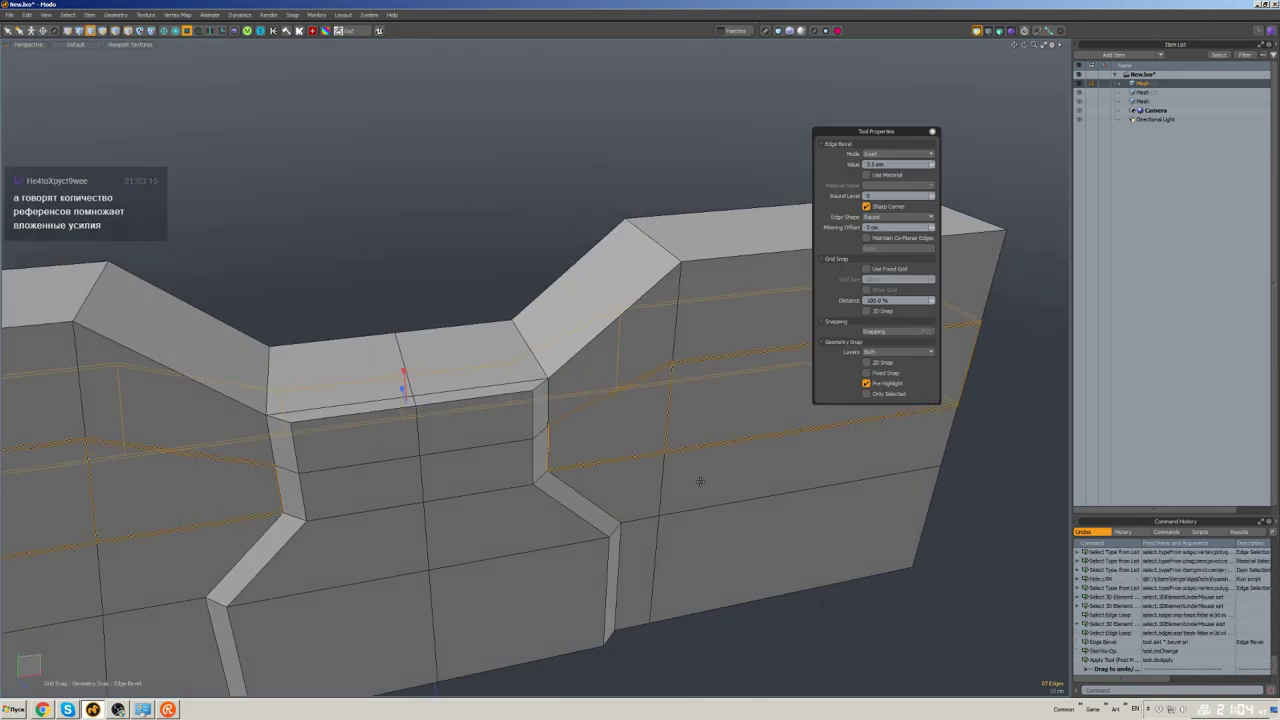
{"action": "left_click_drag", "start_coordinate": [700, 482], "coordinate": [714, 434], "text": "alt"}
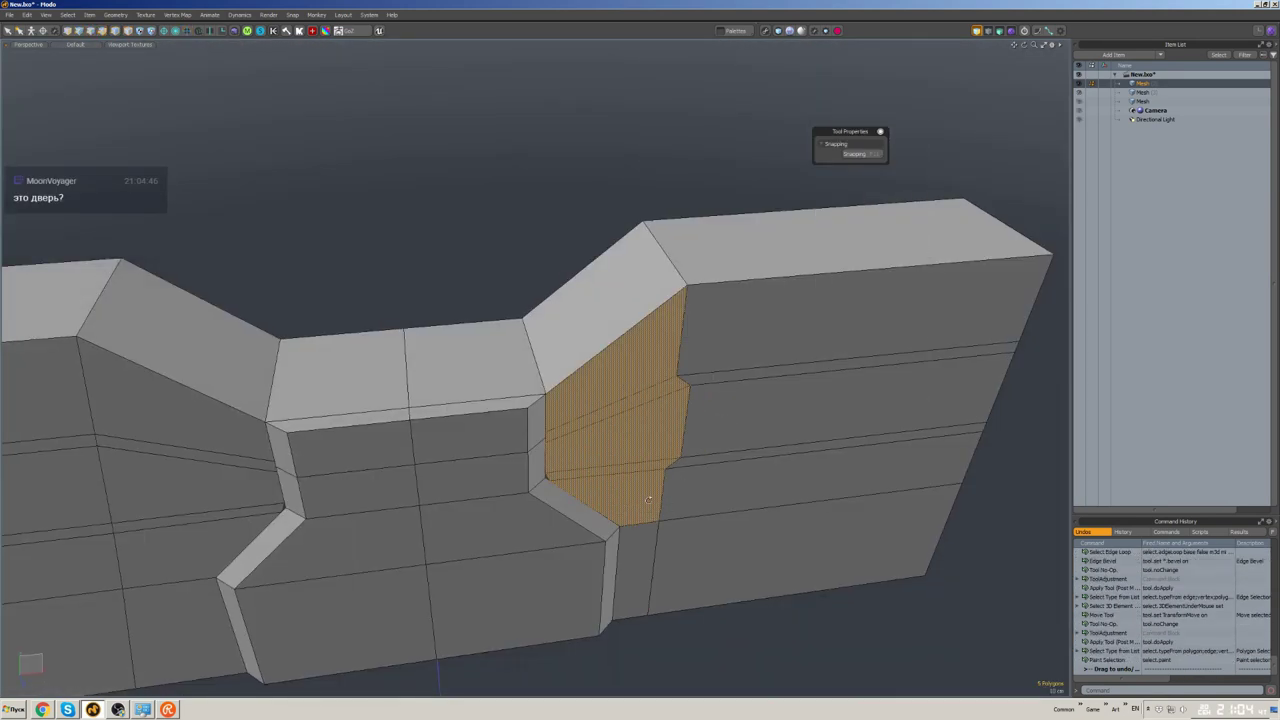
- Select the column of faces just right of the lower door's central block and recess them into the door
{"action": "scroll", "coordinate": [562, 413], "scroll_direction": "up", "scroll_amount": 5}
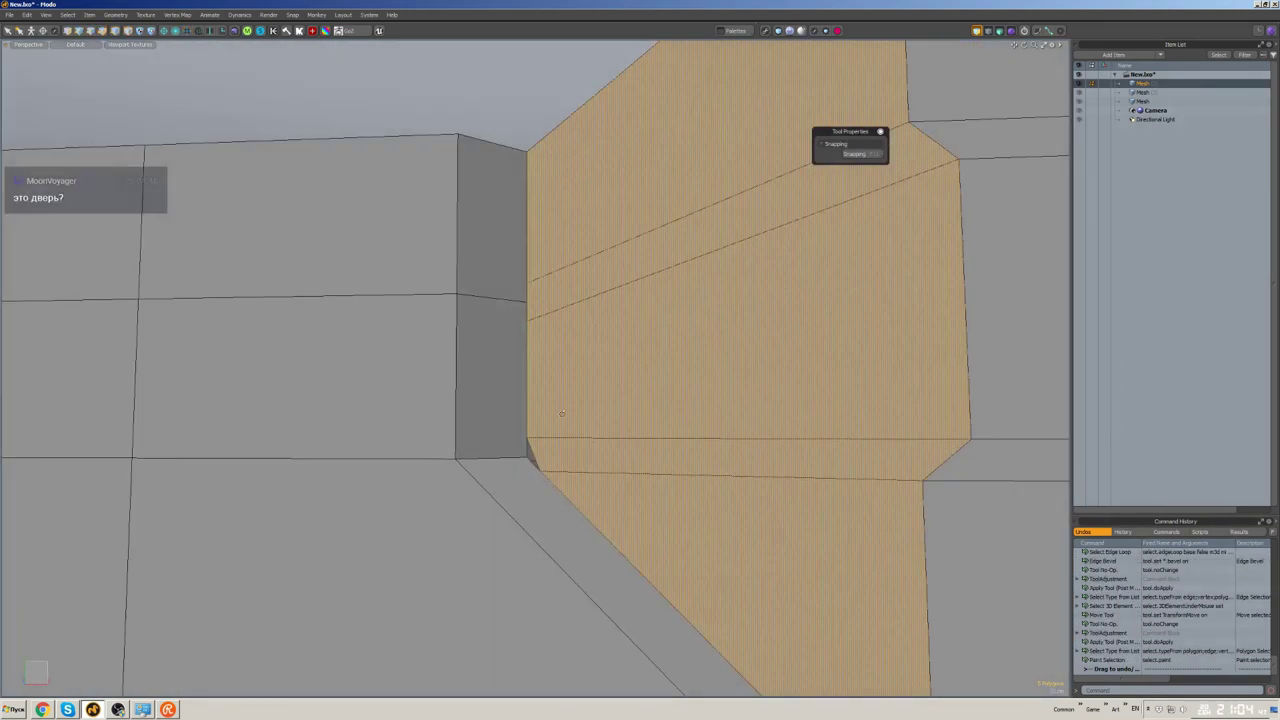
{"action": "scroll", "coordinate": [562, 413], "scroll_direction": "down", "scroll_amount": 6}
{"action": "left_click_drag", "start_coordinate": [562, 413], "coordinate": [656, 413], "text": "alt"}
{"action": "left_click", "coordinate": [656, 413], "text": "shift"}
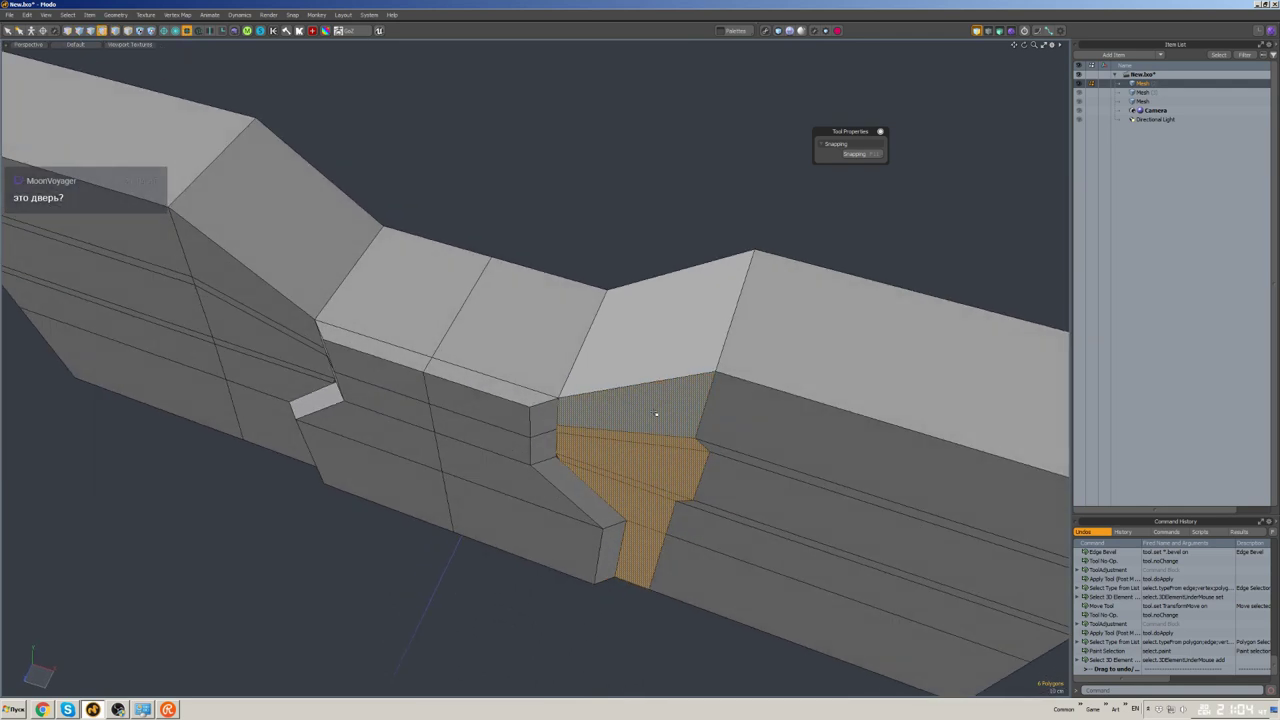
{"action": "key", "text": "b"}
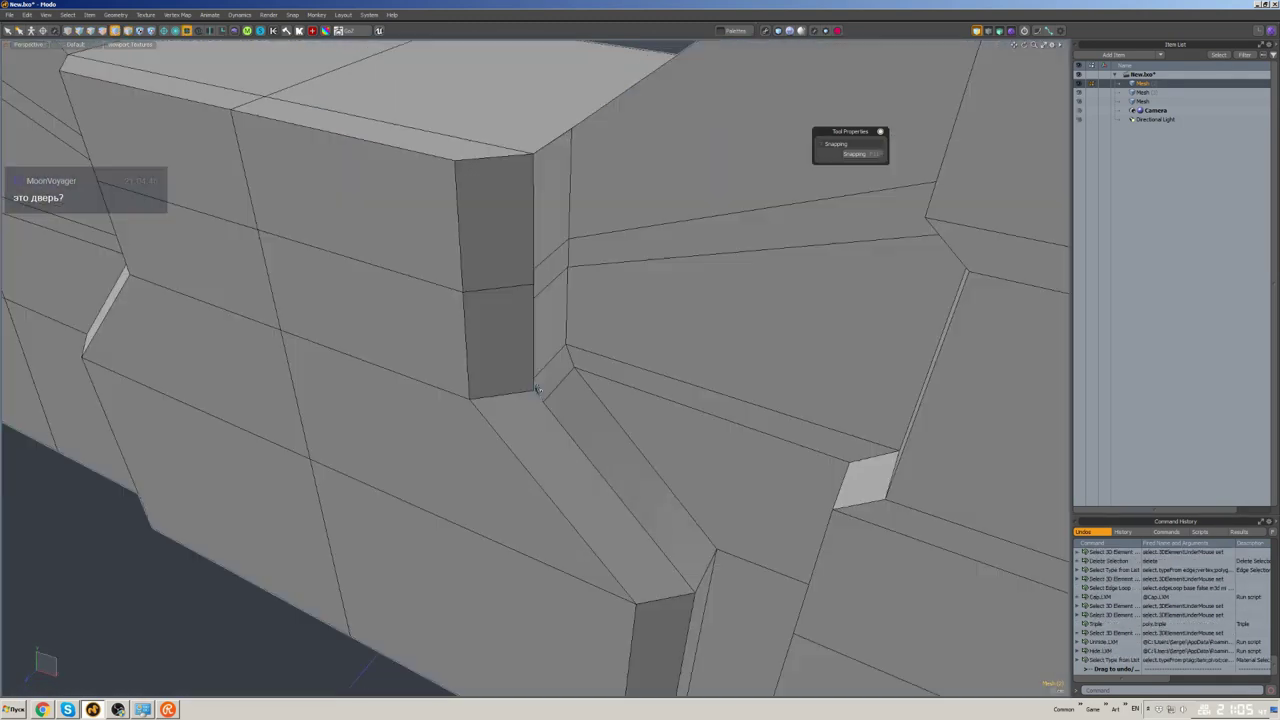
- Clean up the recess corner beside the central block by capping, collapsing and repositioning its small edges
{"action": "scroll", "coordinate": [537, 390], "scroll_direction": "up", "scroll_amount": 5}
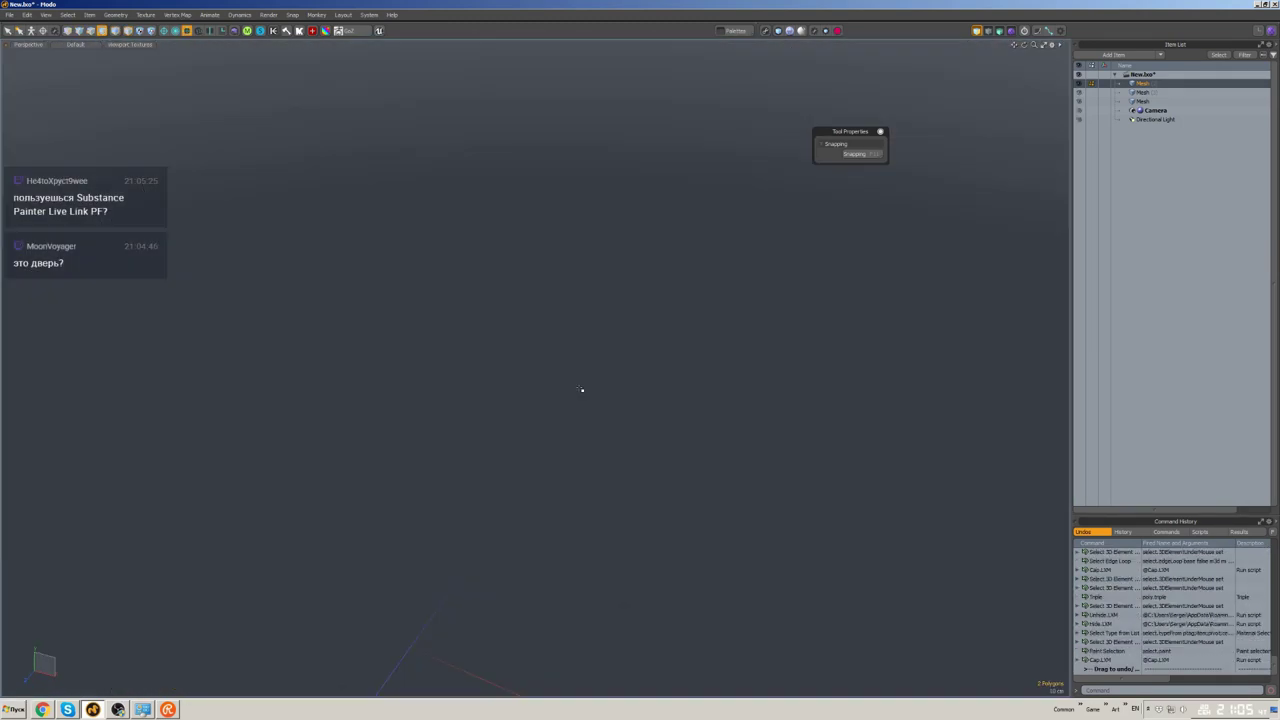
{"action": "scroll", "coordinate": [611, 361], "scroll_direction": "down", "scroll_amount": 10}
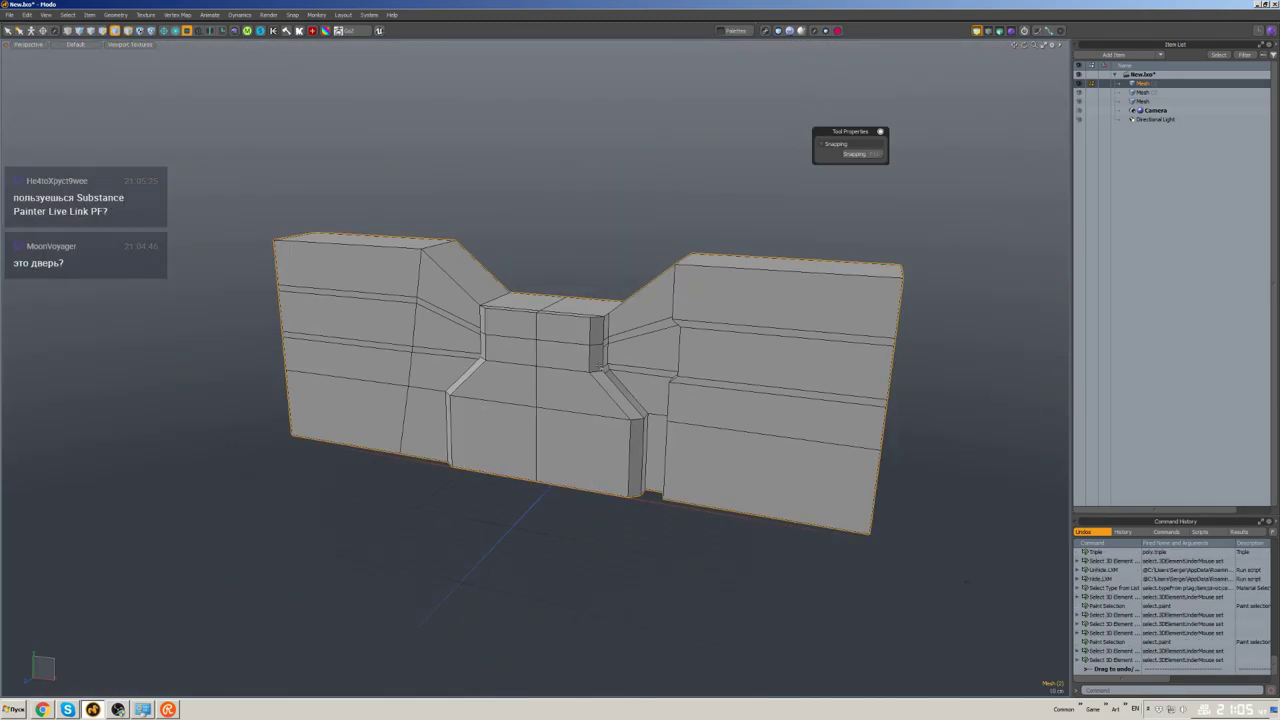
{"action": "scroll", "coordinate": [560, 380], "scroll_direction": "up", "scroll_amount": 3}
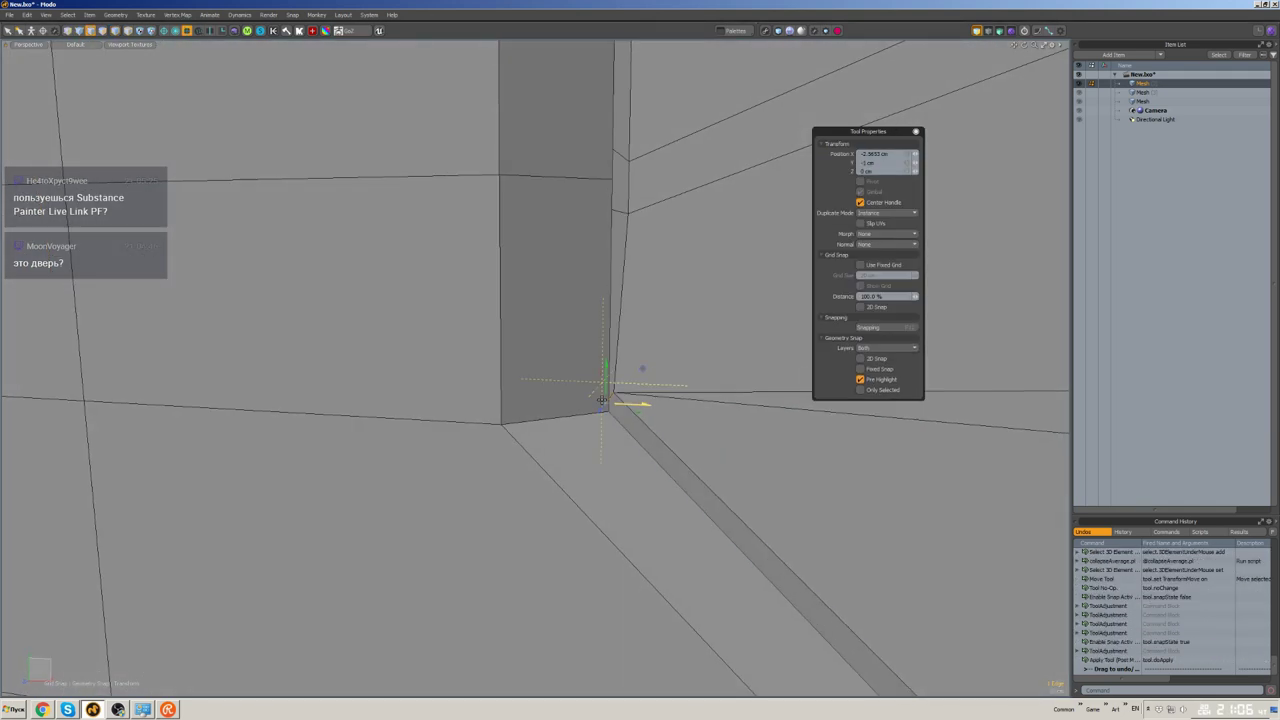
{"action": "scroll", "coordinate": [628, 414], "scroll_direction": "down", "scroll_amount": 8}
{"action": "mouse_move", "coordinate": [628, 414]}
{"action": "left_mouse_down", "text": "alt"}
{"action": "mouse_move", "coordinate": [700, 400]}
{"action": "mouse_move", "coordinate": [640, 420]}
{"action": "left_mouse_up", "text": "alt"}
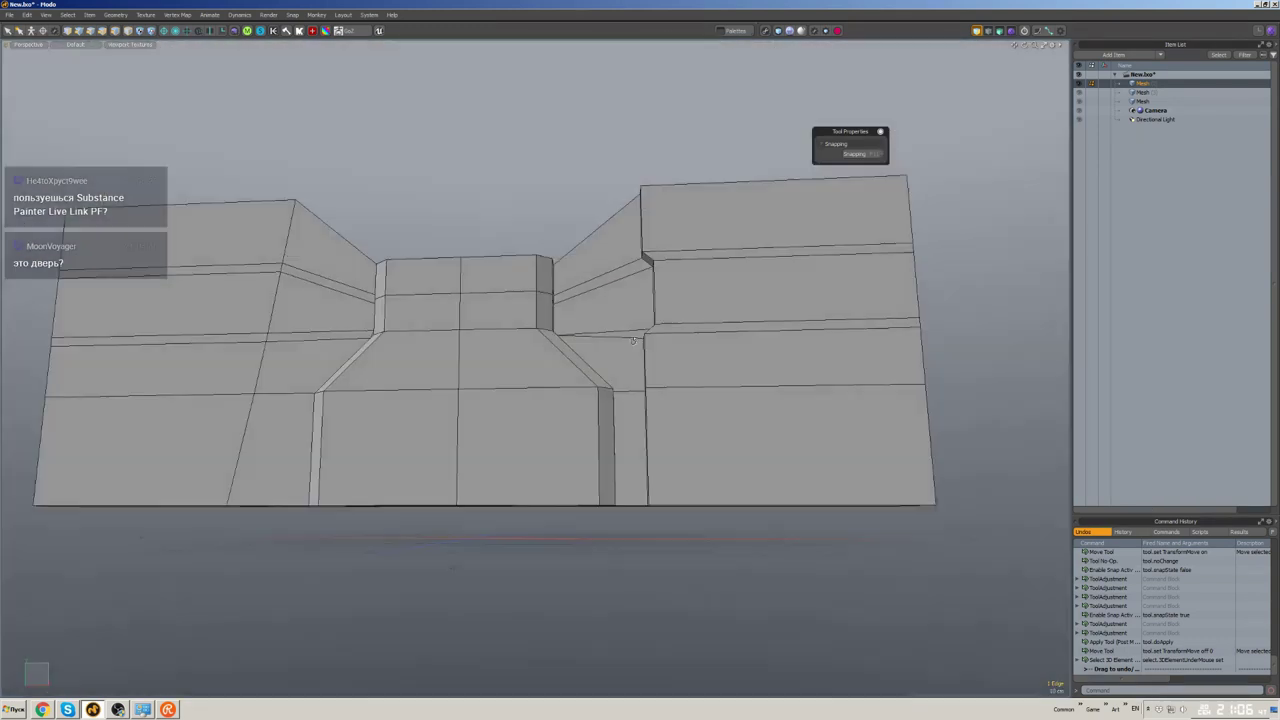
- Copy the face beside the central block's lower side and thicken the pasted copy into a thin separate plate
{"action": "scroll", "coordinate": [621, 405], "scroll_direction": "up", "scroll_amount": 8}
{"action": "key", "text": "3"}
{"action": "left_click", "coordinate": [621, 405]}
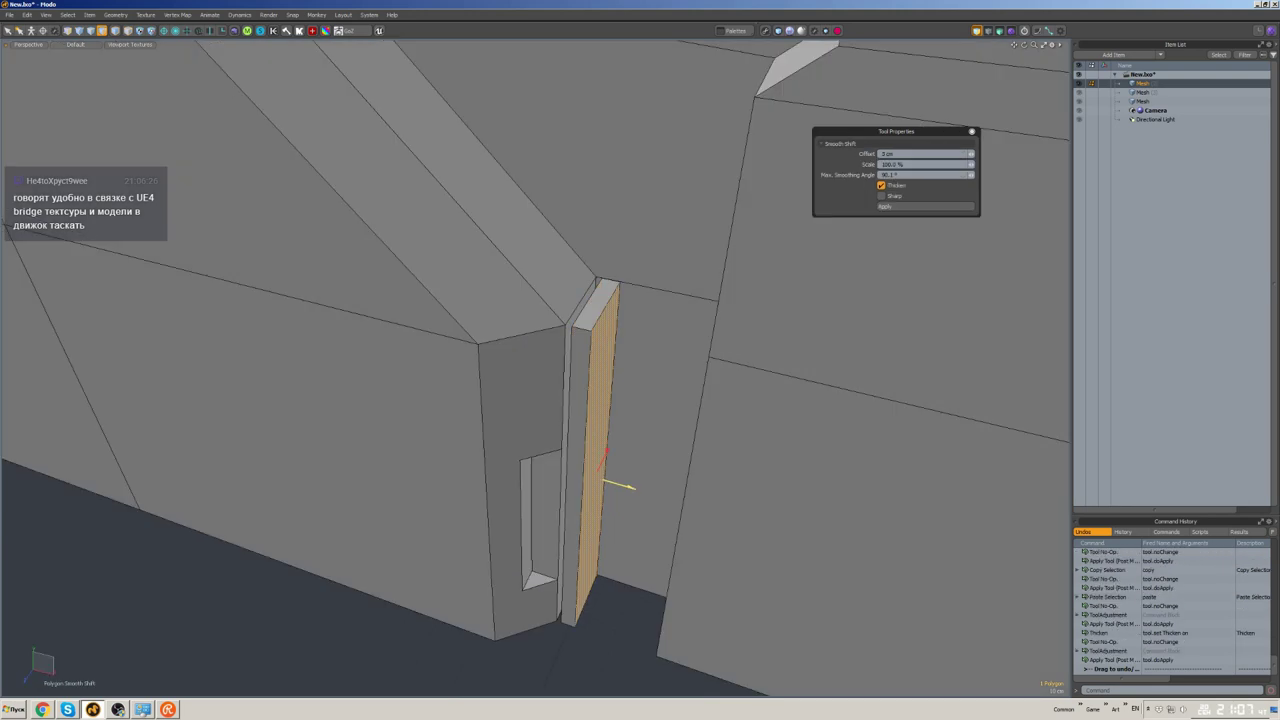
- Extend the thin plate's upper end along the sloped side of the lower door's central block, raising it 28.5 cm
{"action": "key", "text": "space"}
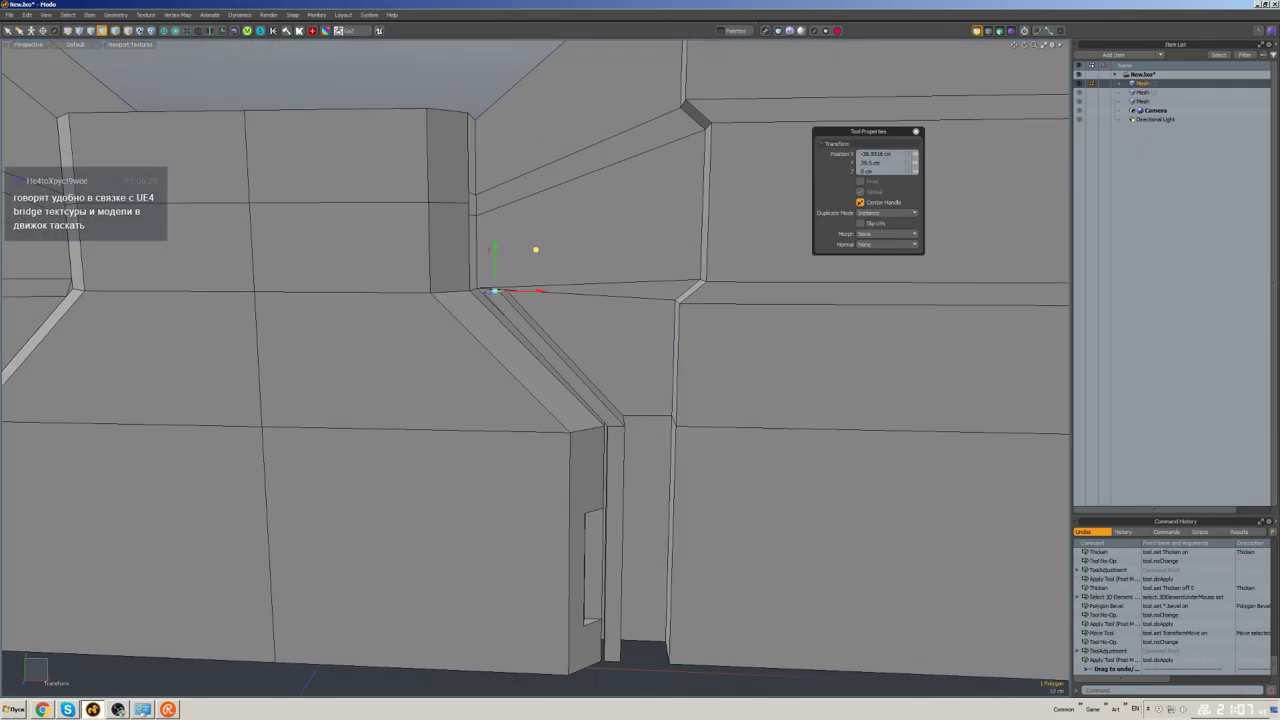
{"action": "key", "text": "space"}
{"action": "left_click_drag", "start_coordinate": [536, 249], "coordinate": [549, 356], "text": "alt"}
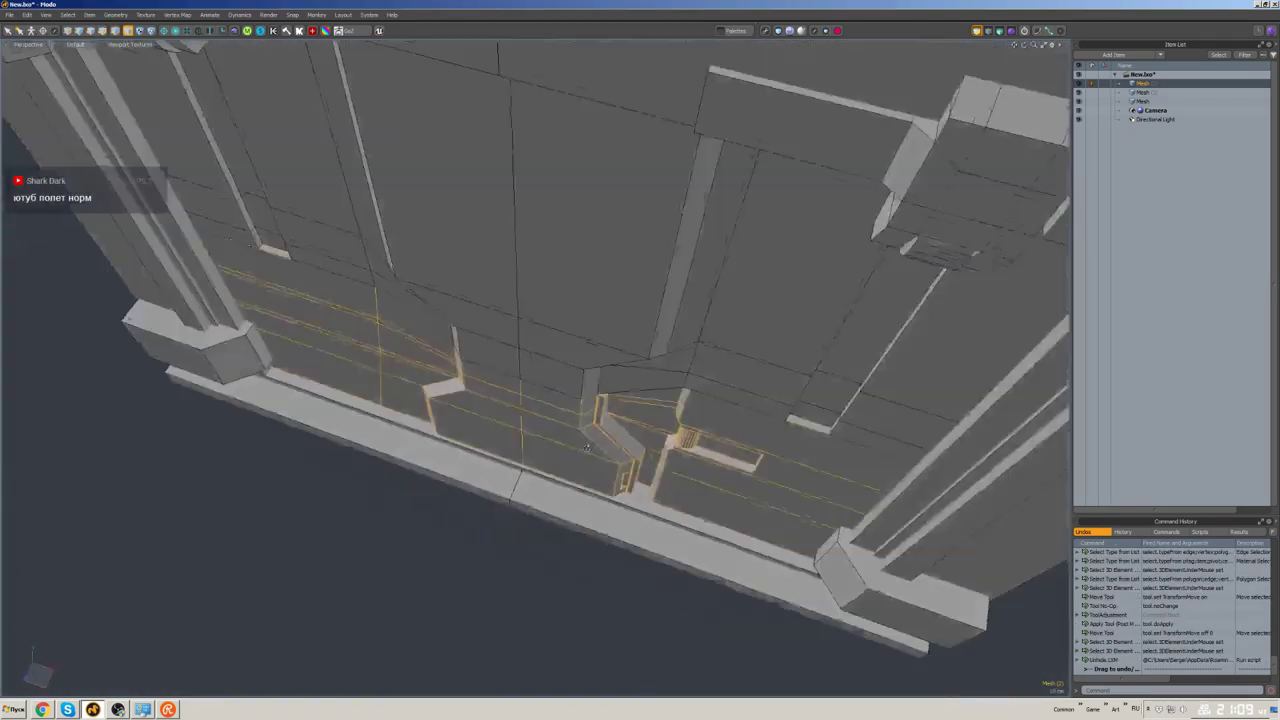
- Save the scene and isolate the upper door for editing
{"action": "left_click_drag", "start_coordinate": [587, 447], "coordinate": [637, 376], "text": "alt"}
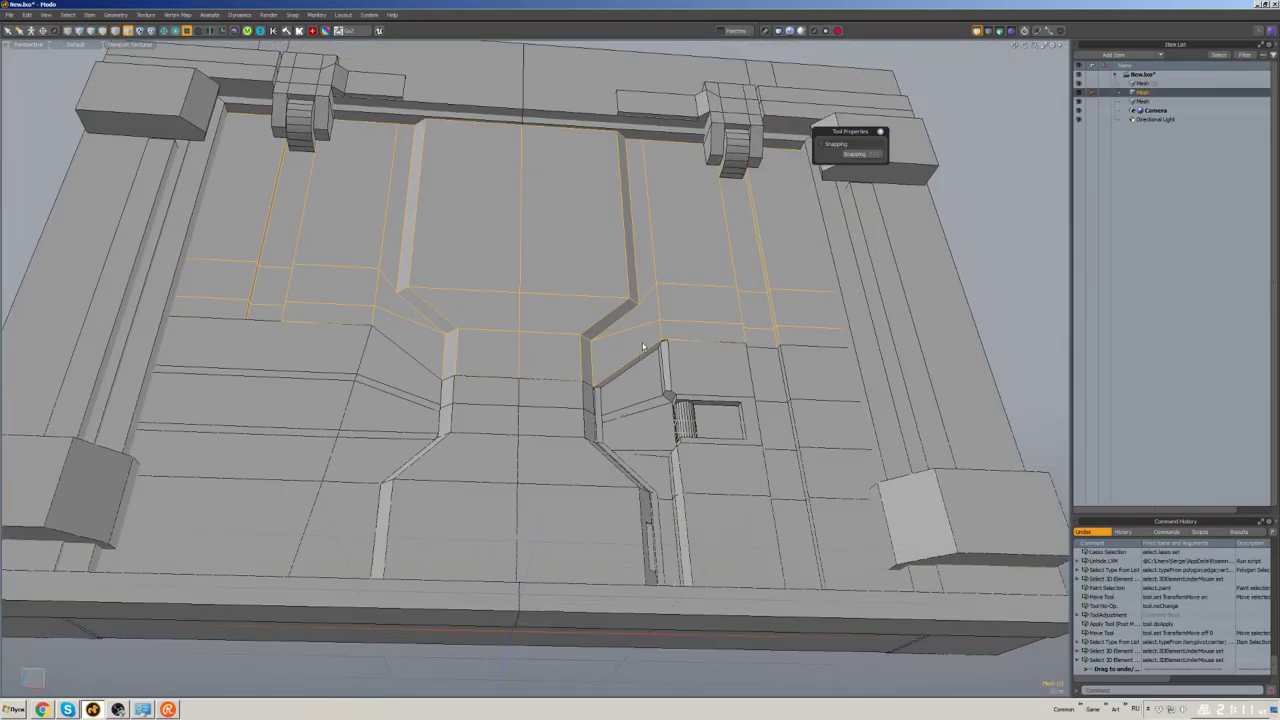
{"action": "left_click_drag", "start_coordinate": [643, 347], "coordinate": [619, 369], "text": "alt"}
{"action": "key", "text": "h"}
{"action": "key", "text": "u"}
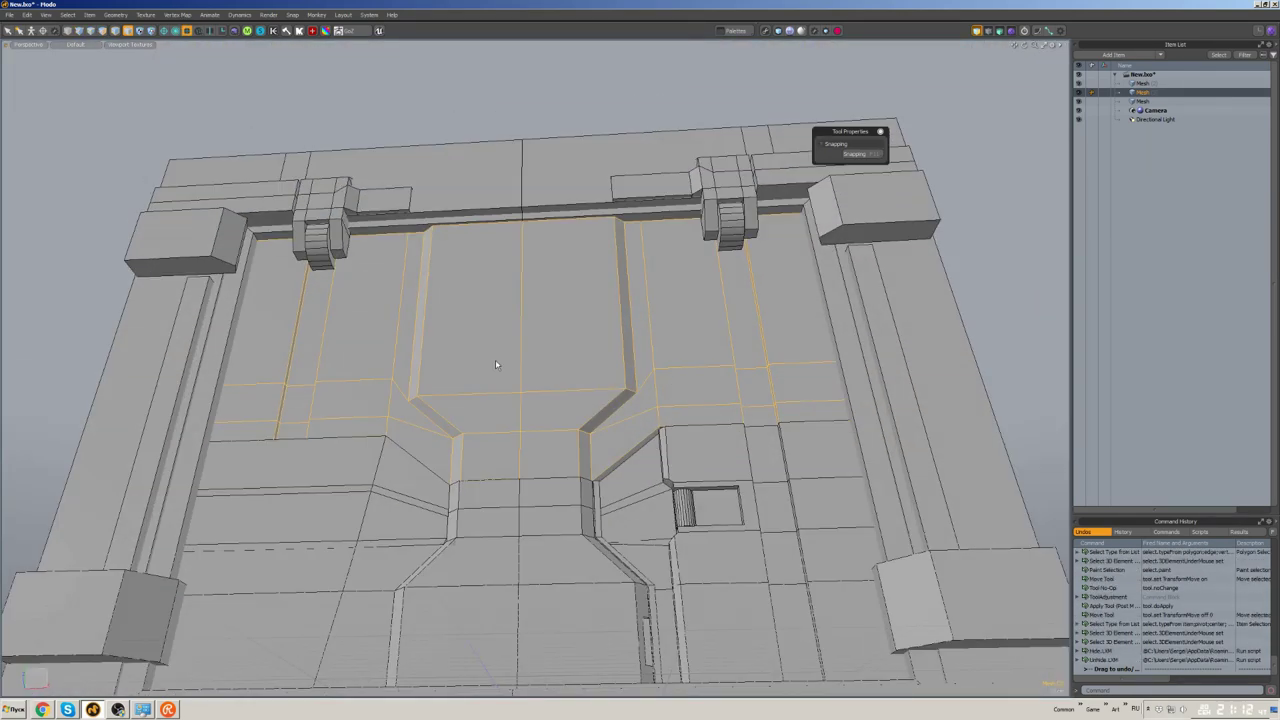
{"action": "key", "text": "ctrl+s"}
{"action": "left_click_drag", "start_coordinate": [600, 380], "coordinate": [675, 336], "text": "alt"}
{"action": "key", "text": "h"}
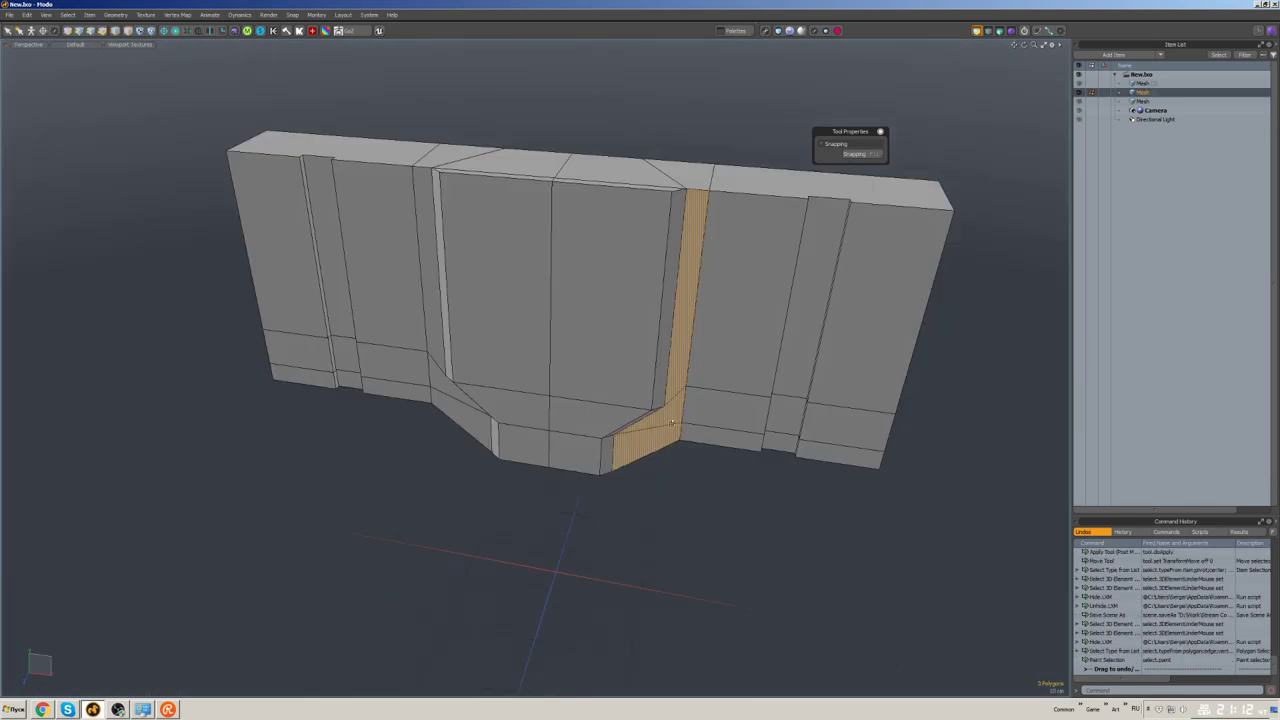
- Recess the column of faces just right of the upper door's central block, cap the open edge loops and unhide the gate
{"action": "left_click_drag", "start_coordinate": [600, 330], "coordinate": [640, 323], "text": "alt"}
{"action": "key", "text": "b"}
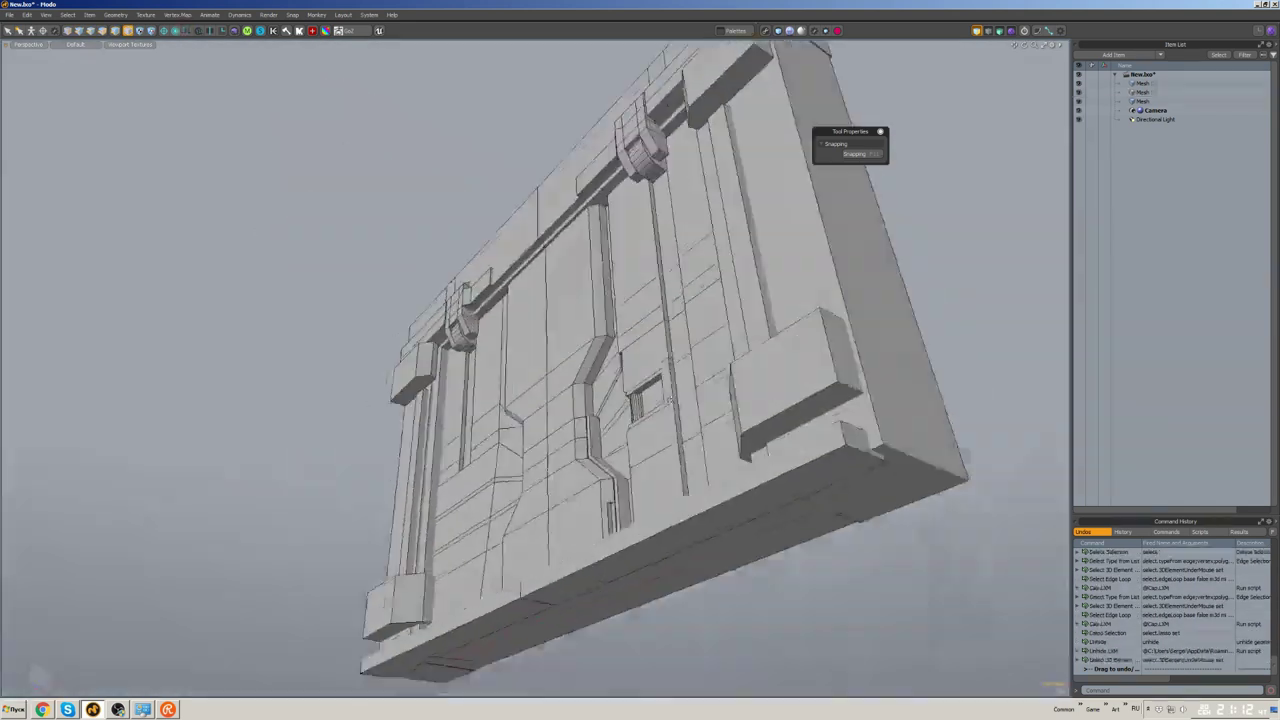
{"action": "left_click_drag", "start_coordinate": [790, 390], "coordinate": [675, 354], "text": "alt"}
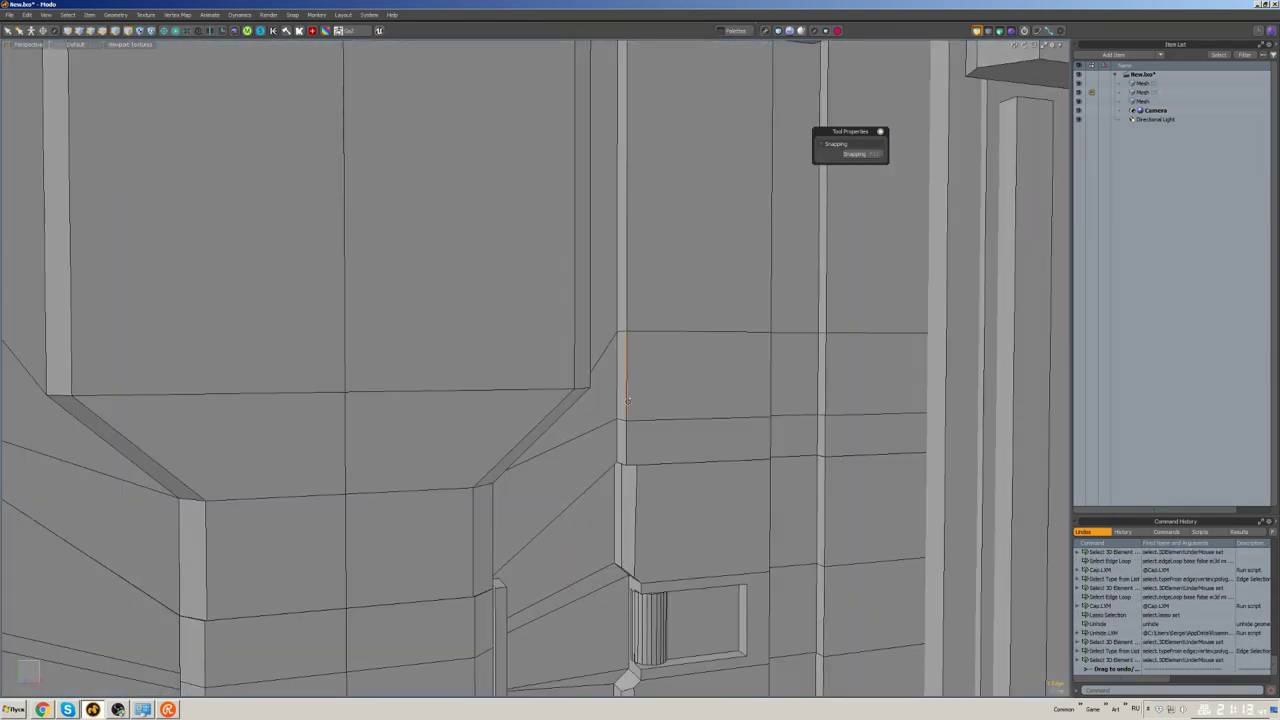
- Add an edge loop on the recess's right wall, then shift the wall face sideways and scale it vertically to form a notch
{"action": "left_click_drag", "start_coordinate": [650, 330], "coordinate": [619, 285], "text": "alt"}
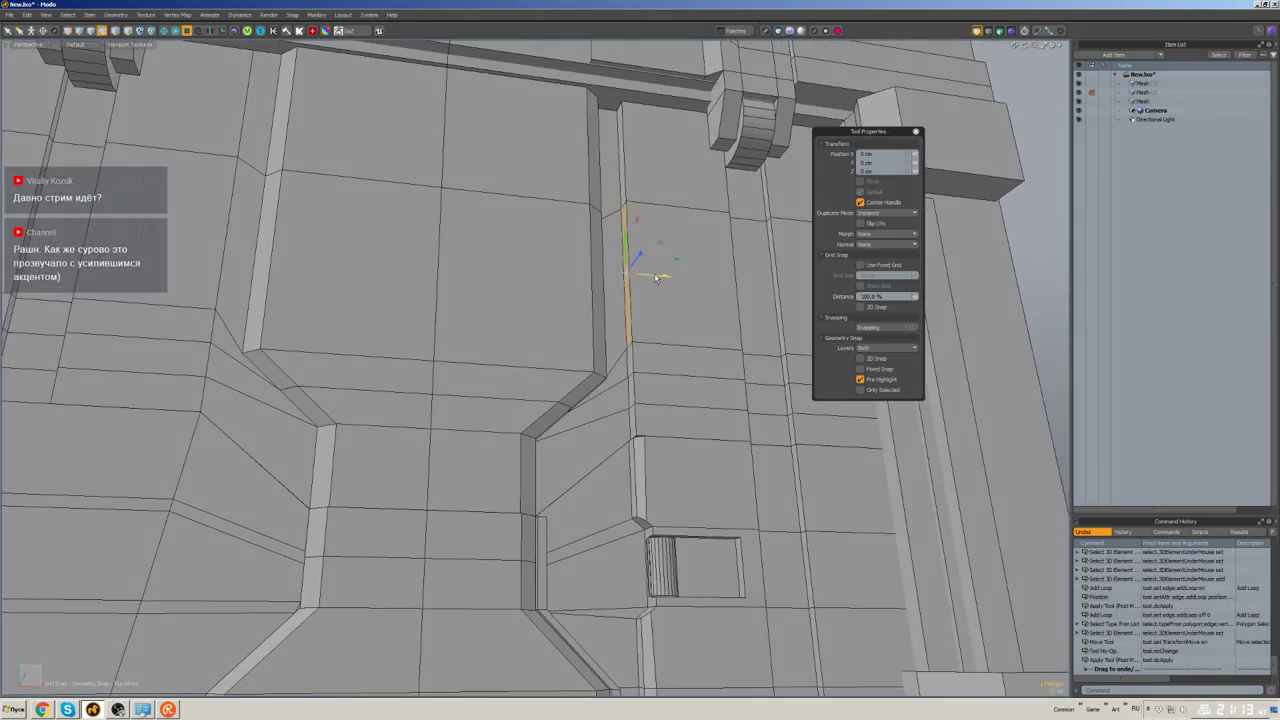
{"action": "left_click", "coordinate": [632, 340]}
{"action": "left_click", "coordinate": [622, 283]}
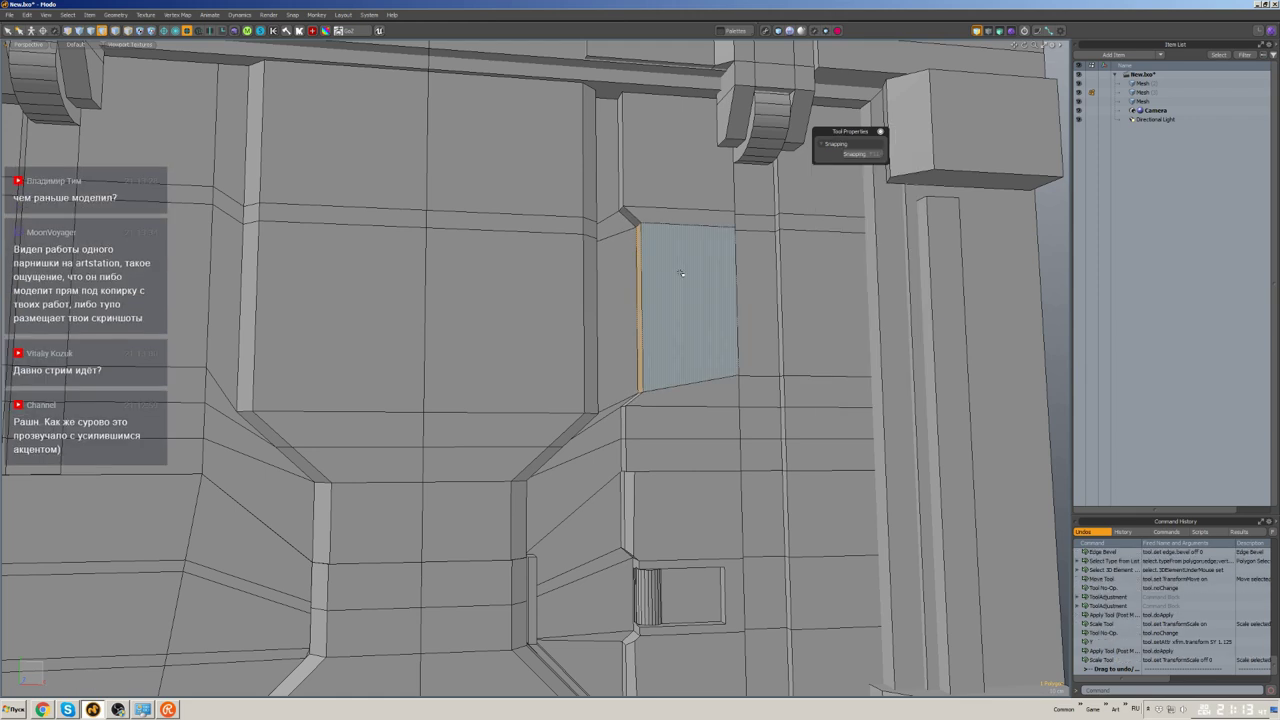
- Isolate the upper door, move the paired horizontal rows of vertices across its middle, and unhide the gate
{"action": "left_click_drag", "start_coordinate": [681, 273], "coordinate": [773, 331], "text": "alt"}
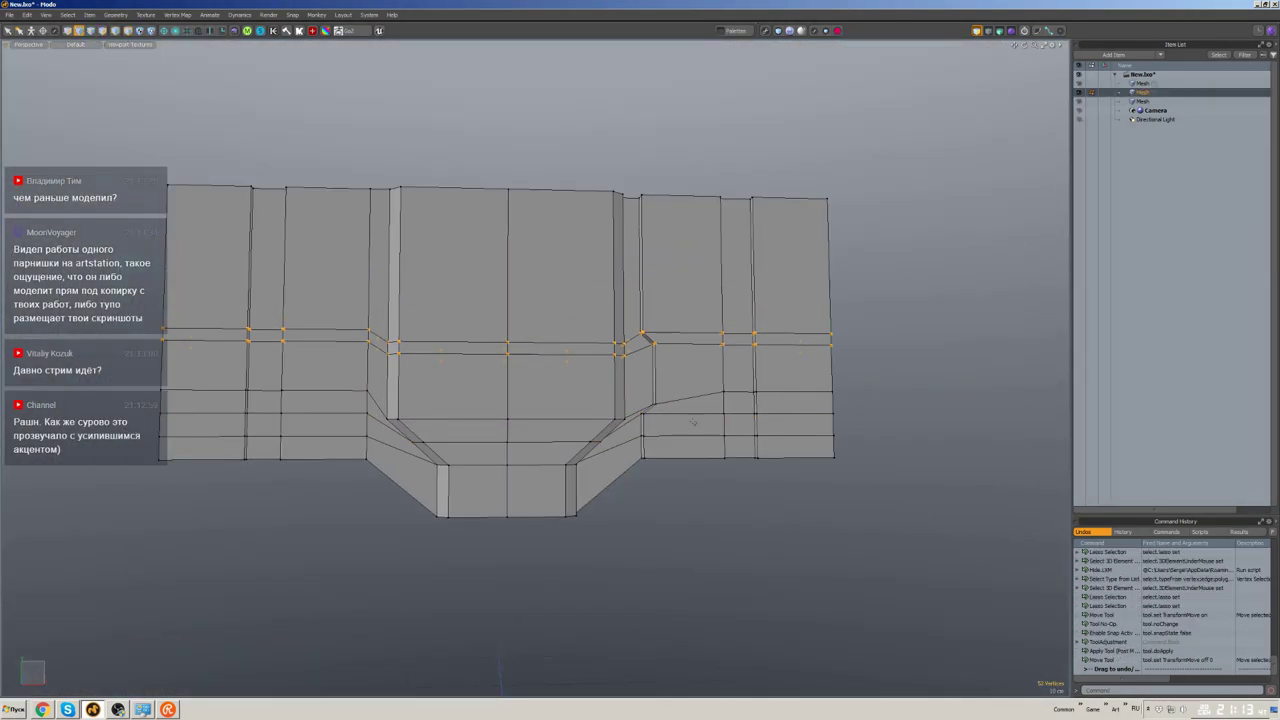
{"action": "left_click_drag", "start_coordinate": [693, 422], "coordinate": [612, 345], "text": "alt"}
{"action": "key", "text": "u"}
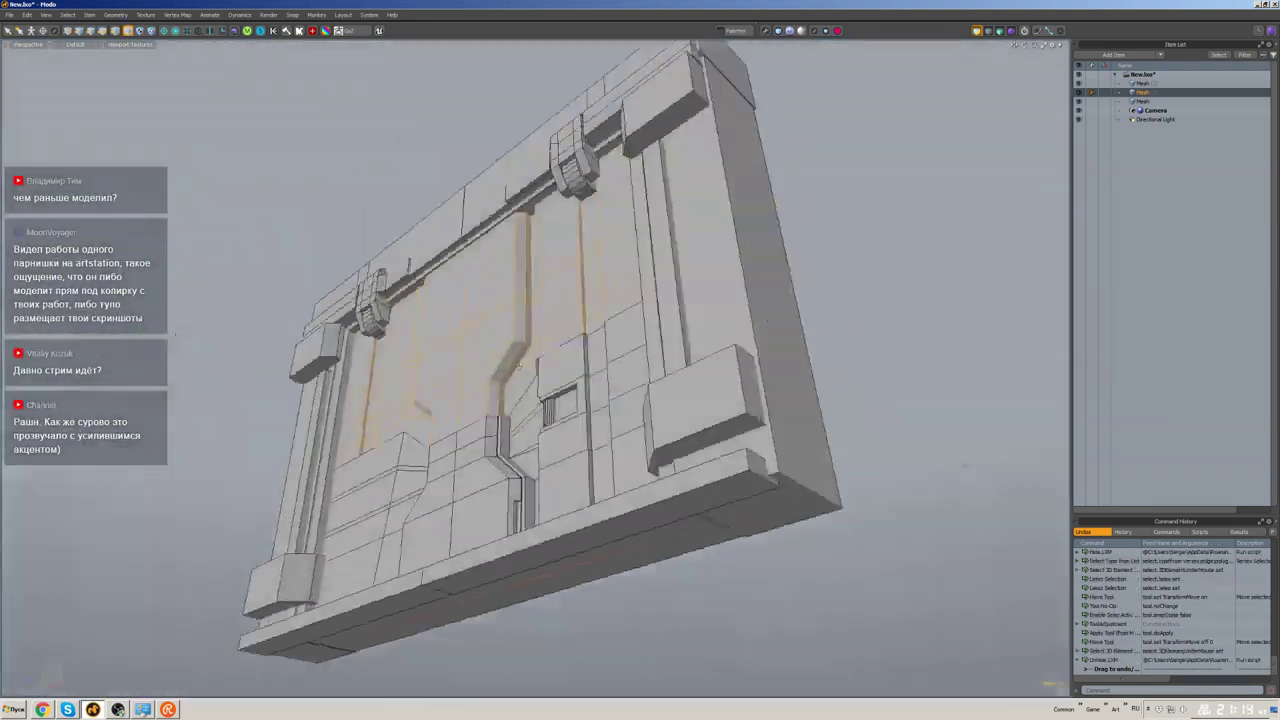
- Copy the side faces of the upper door's central block, thicken the pasted copy into a thin strip and isolate it
{"action": "left_click_drag", "start_coordinate": [519, 366], "coordinate": [575, 336], "text": "alt"}
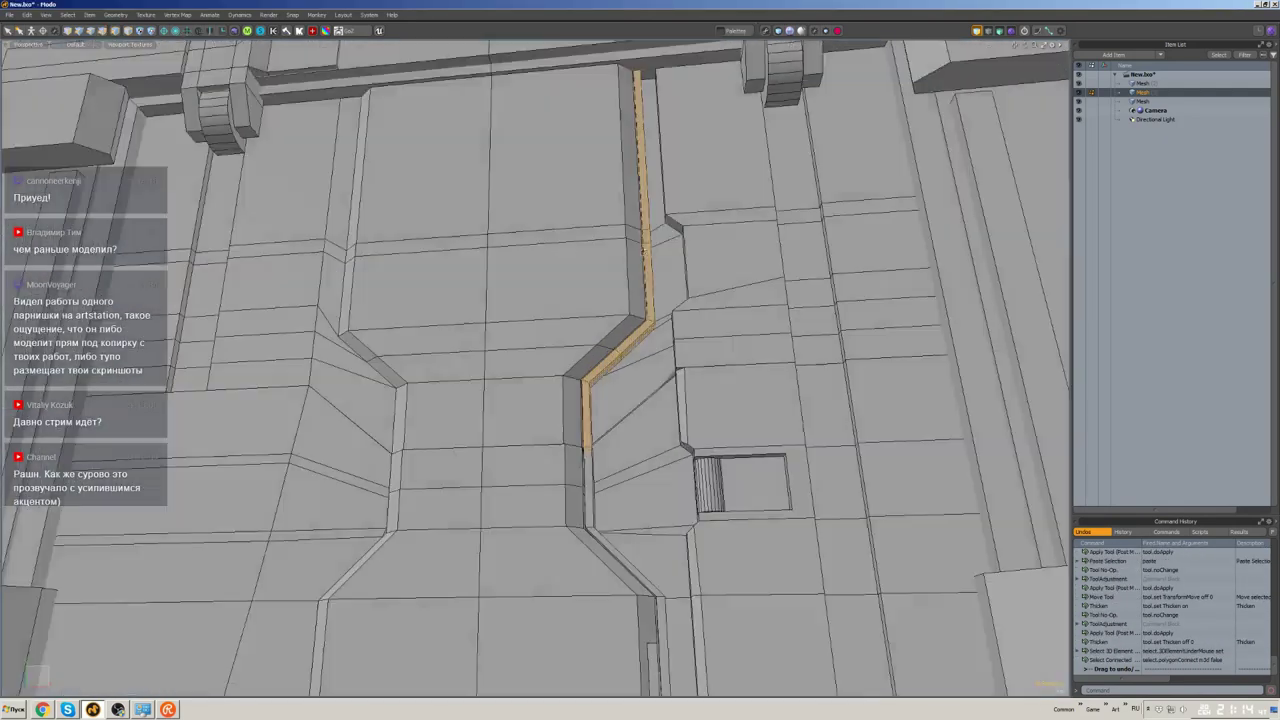
{"action": "key", "text": "shift+h"}
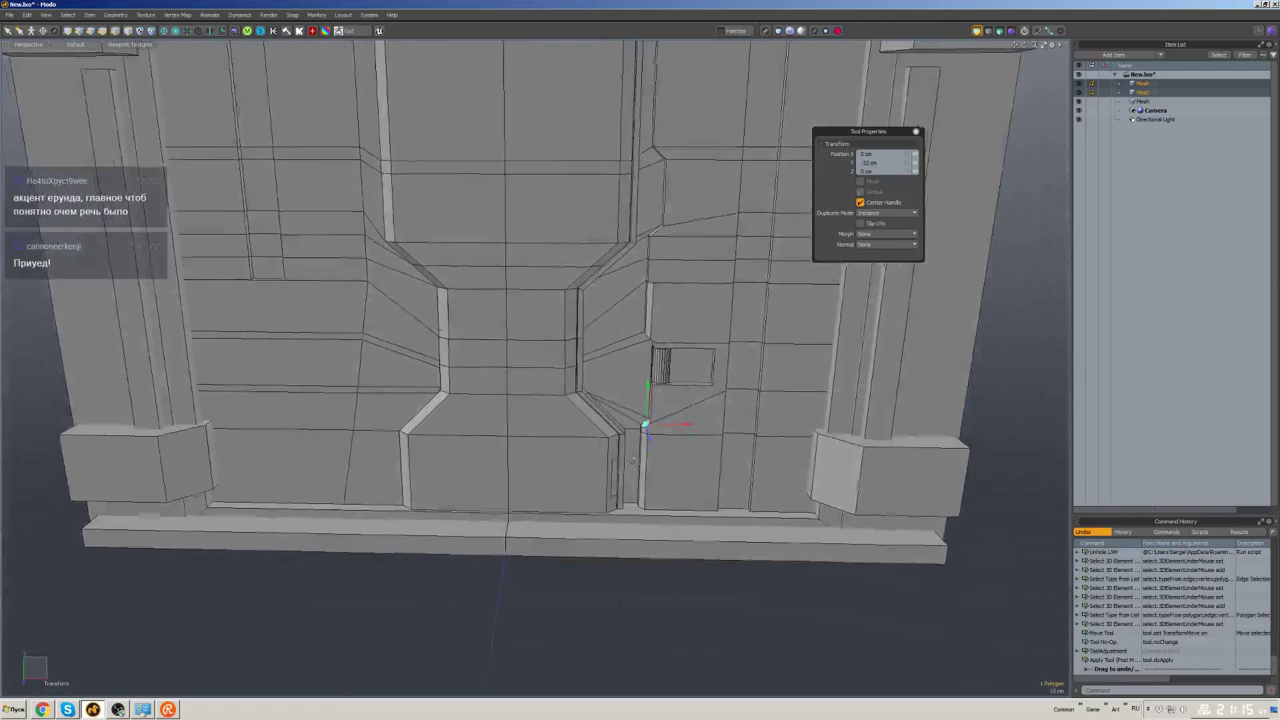
- Lower the small corner face beneath the handle recess by 22 cm and adjust the neighbouring notch faces
{"action": "left_click_drag", "start_coordinate": [632, 461], "coordinate": [640, 420], "text": "alt"}
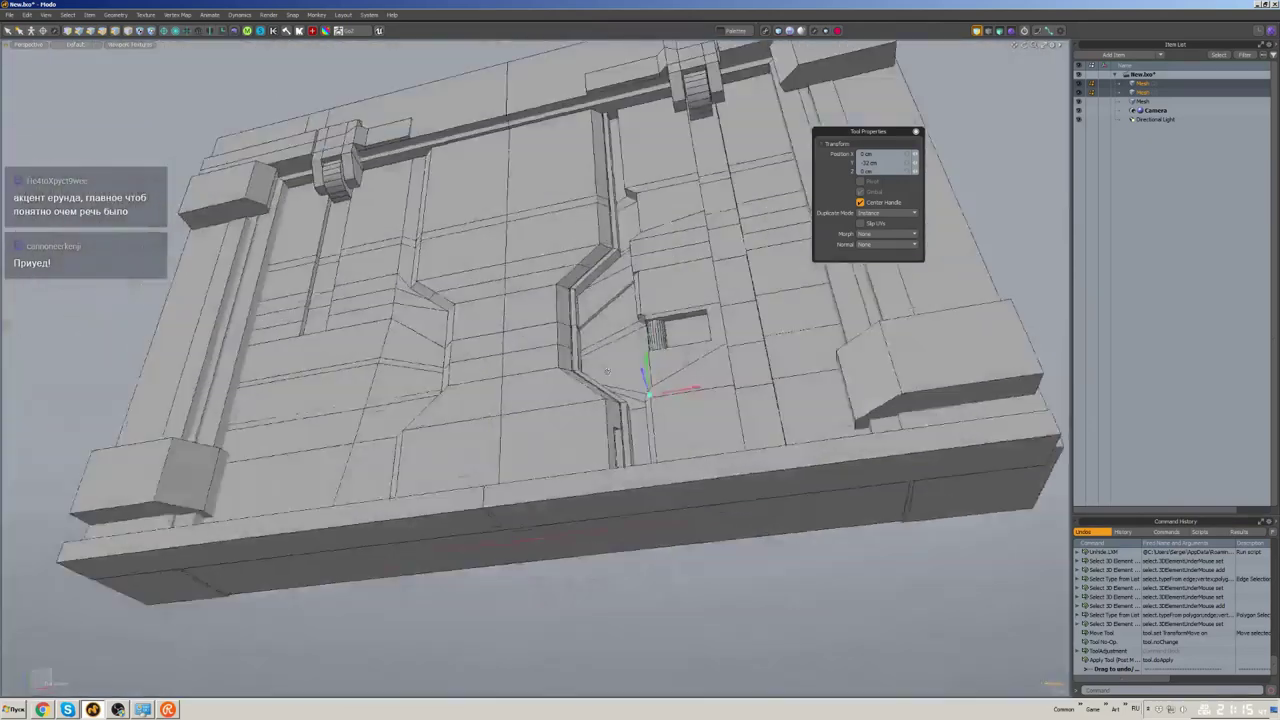
{"action": "scroll", "coordinate": [650, 300], "scroll_direction": "up", "scroll_amount": 5}
{"action": "left_click_drag", "start_coordinate": [650, 300], "coordinate": [697, 241], "text": "alt"}
{"action": "left_click", "coordinate": [670, 256]}
{"action": "scroll", "coordinate": [688, 252], "scroll_direction": "down", "scroll_amount": 5}
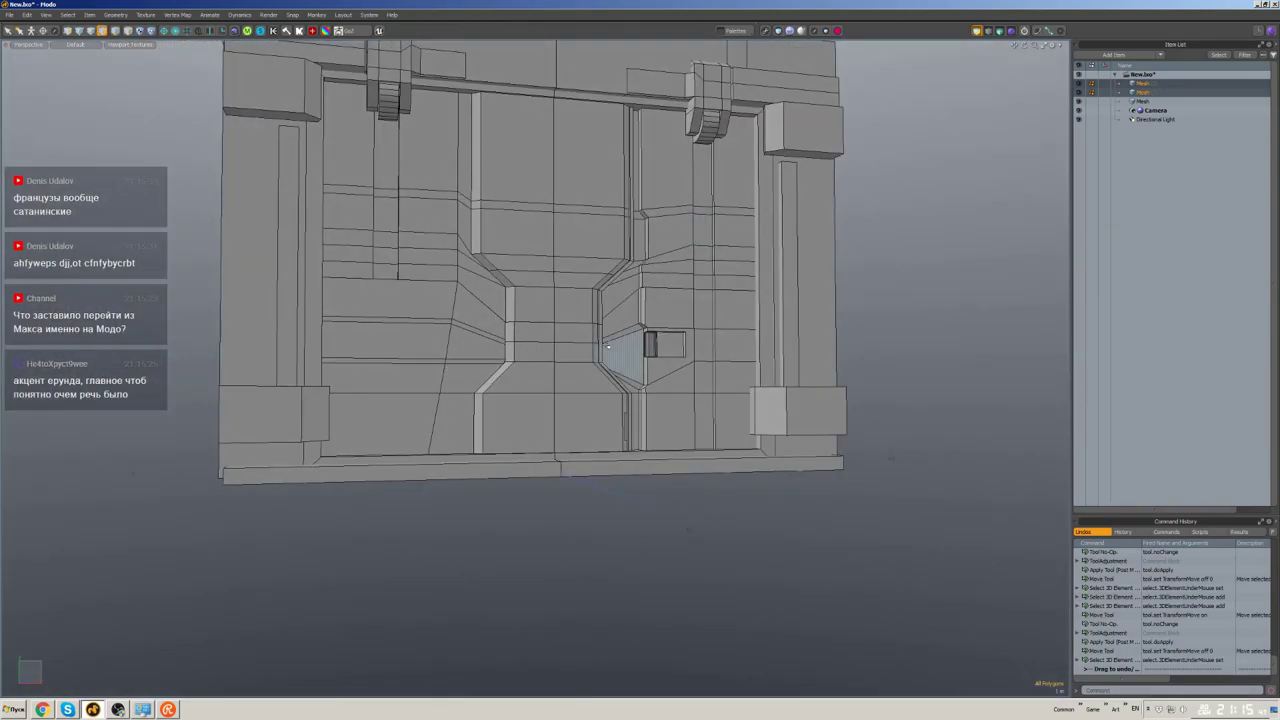
- Select the front sill strip, copy and paste it, and scale the copy to 28% in X
{"action": "left_click_drag", "start_coordinate": [607, 347], "coordinate": [585, 459], "text": "alt"}
{"action": "left_click", "coordinate": [585, 459]}
{"action": "key", "text": "r"}
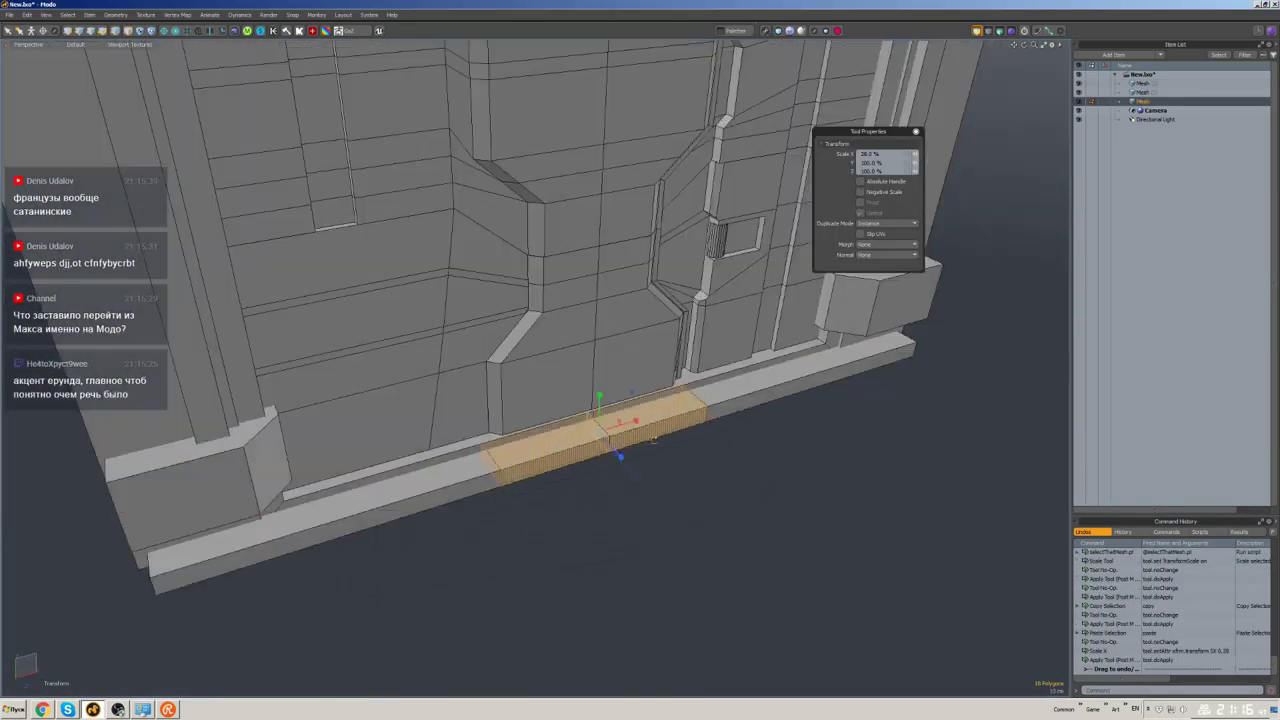
- Bevel the outer front corners of the short sill block and adjust the block's height
{"action": "left_click_drag", "start_coordinate": [600, 430], "coordinate": [643, 430], "text": "alt"}
{"action": "key", "text": "2"}
{"action": "left_click", "coordinate": [608, 382]}
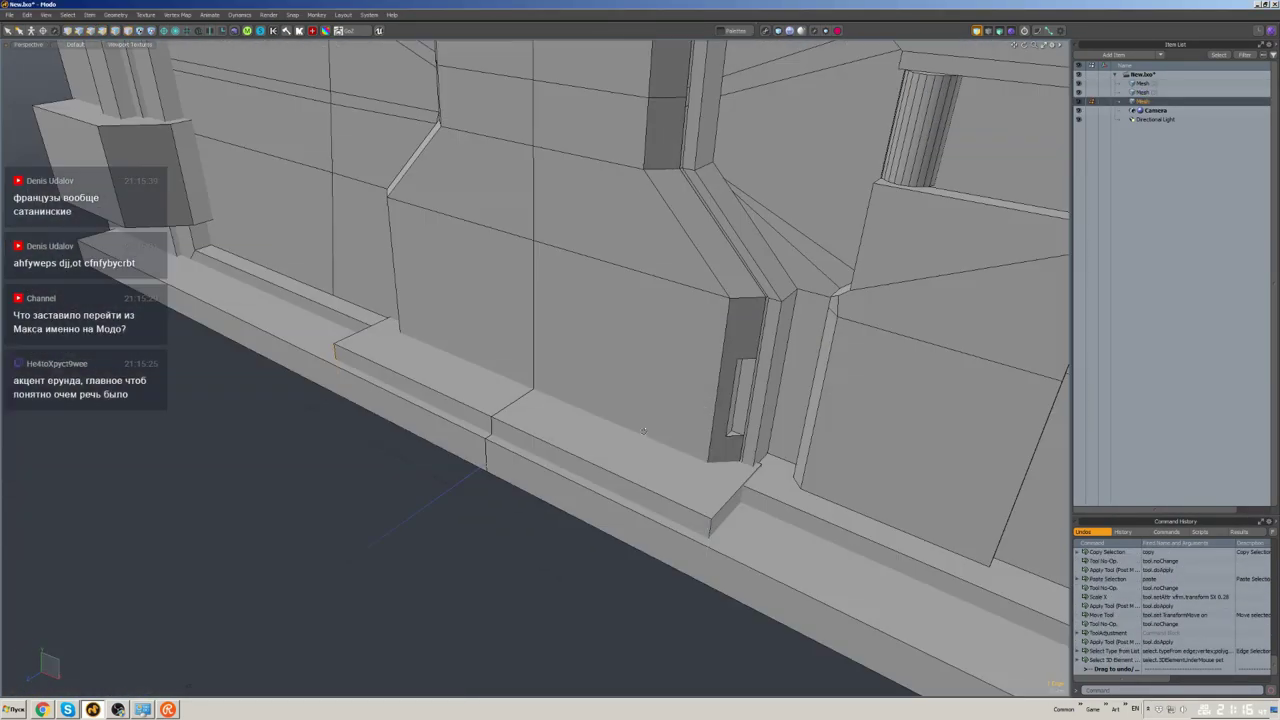
{"action": "left_click_drag", "start_coordinate": [651, 535], "coordinate": [595, 395], "text": "alt"}
{"action": "key", "text": "r"}
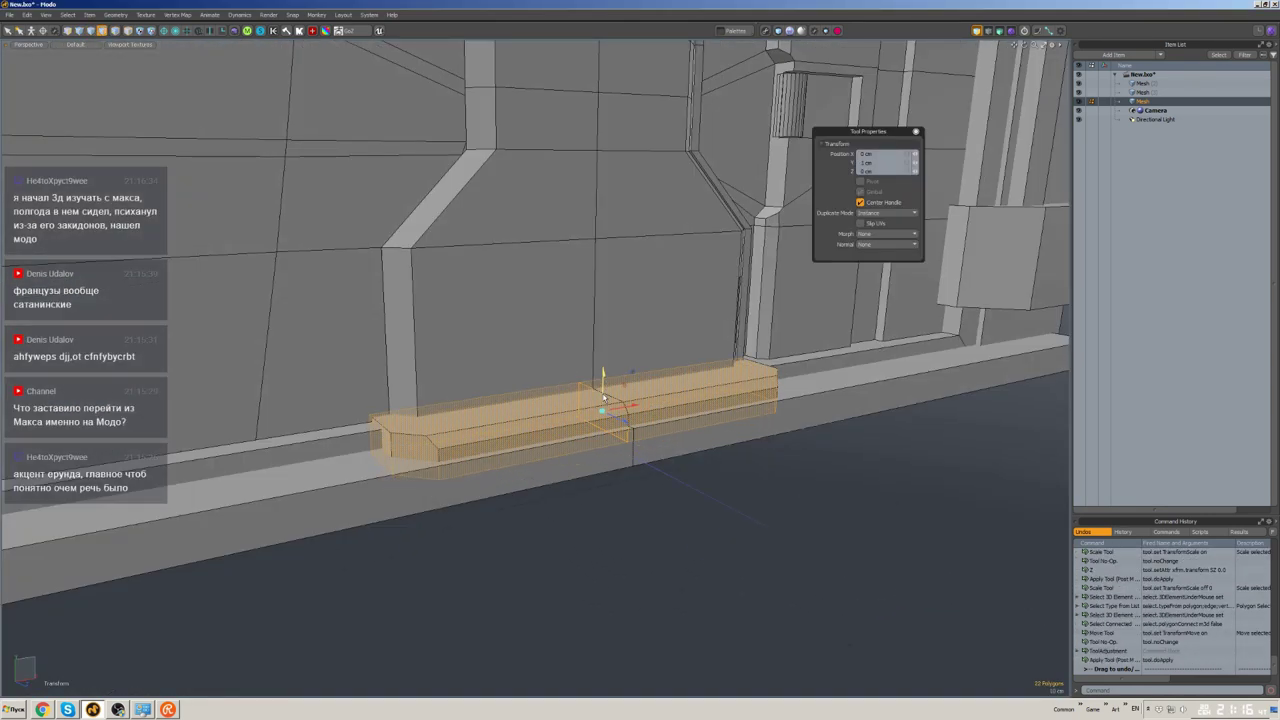
{"action": "key", "text": "q"}
{"action": "left_click_drag", "start_coordinate": [603, 398], "coordinate": [557, 529], "text": "alt"}
- Delete the original full-width sill strip while keeping the short central block, and center the selected vertices
{"action": "double_click", "coordinate": [560, 462]}
{"action": "key", "text": "r"}
{"action": "key", "text": "q"}
{"action": "double_click", "coordinate": [537, 492]}
{"action": "key", "text": "Delete"}
{"action": "left_click", "coordinate": [490, 543]}
{"action": "scroll", "coordinate": [557, 529], "scroll_direction": "up", "scroll_amount": 3}
{"action": "left_click", "coordinate": [557, 529]}
{"action": "scroll", "coordinate": [557, 529], "scroll_direction": "up", "scroll_amount": 3}
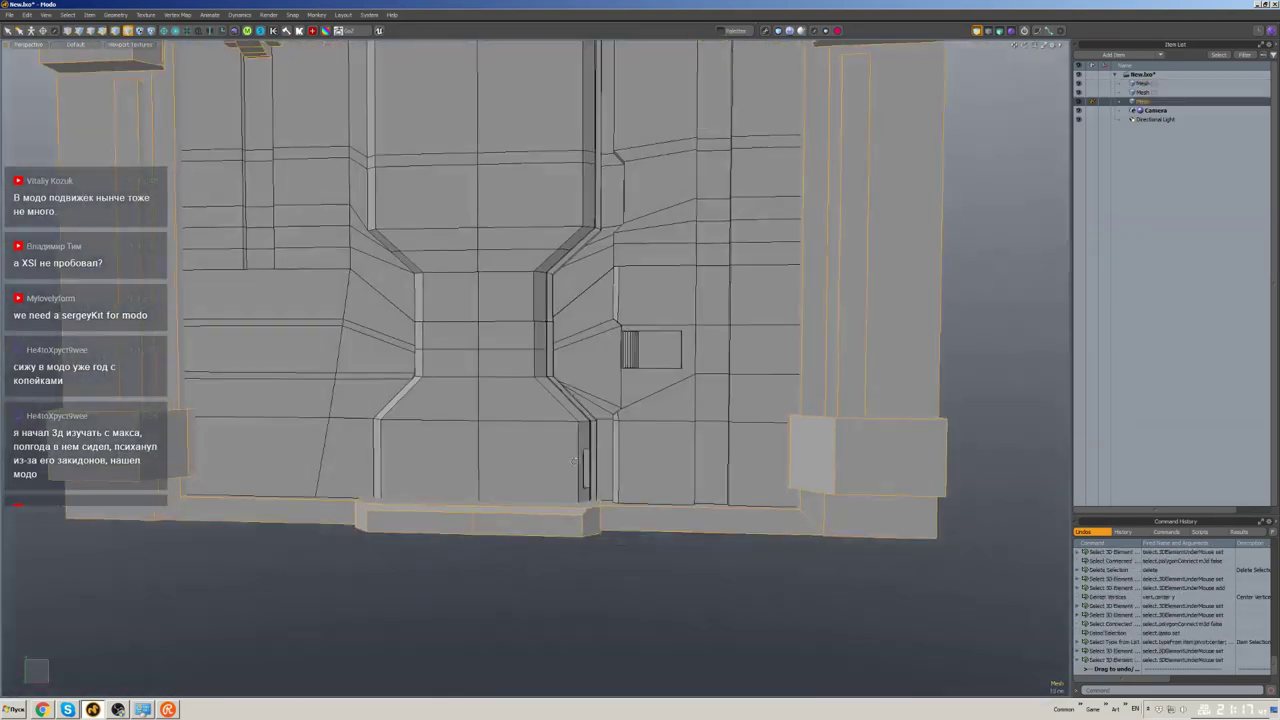
{"action": "left_click", "coordinate": [593, 513]}
{"action": "scroll", "coordinate": [593, 513], "scroll_direction": "down", "scroll_amount": 6}
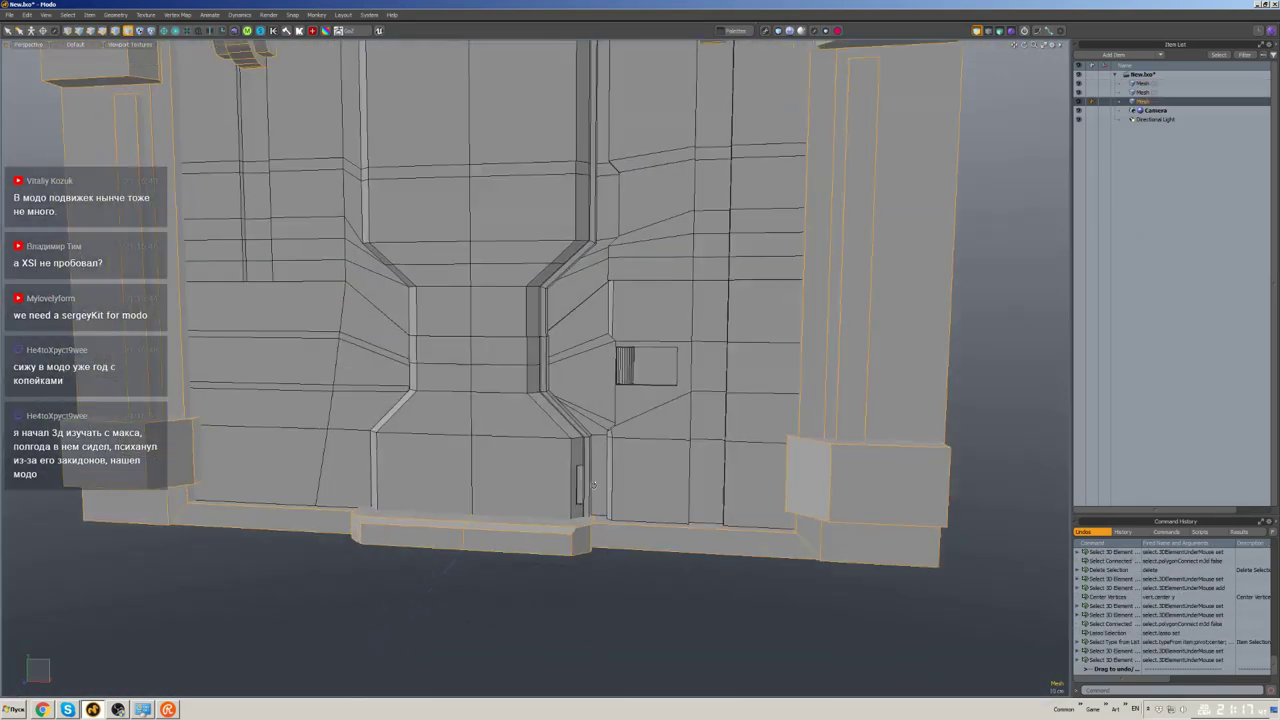
- Try subdivision smoothing on the gate's frame mesh
{"action": "left_click_drag", "start_coordinate": [619, 441], "coordinate": [727, 213], "text": "alt"}
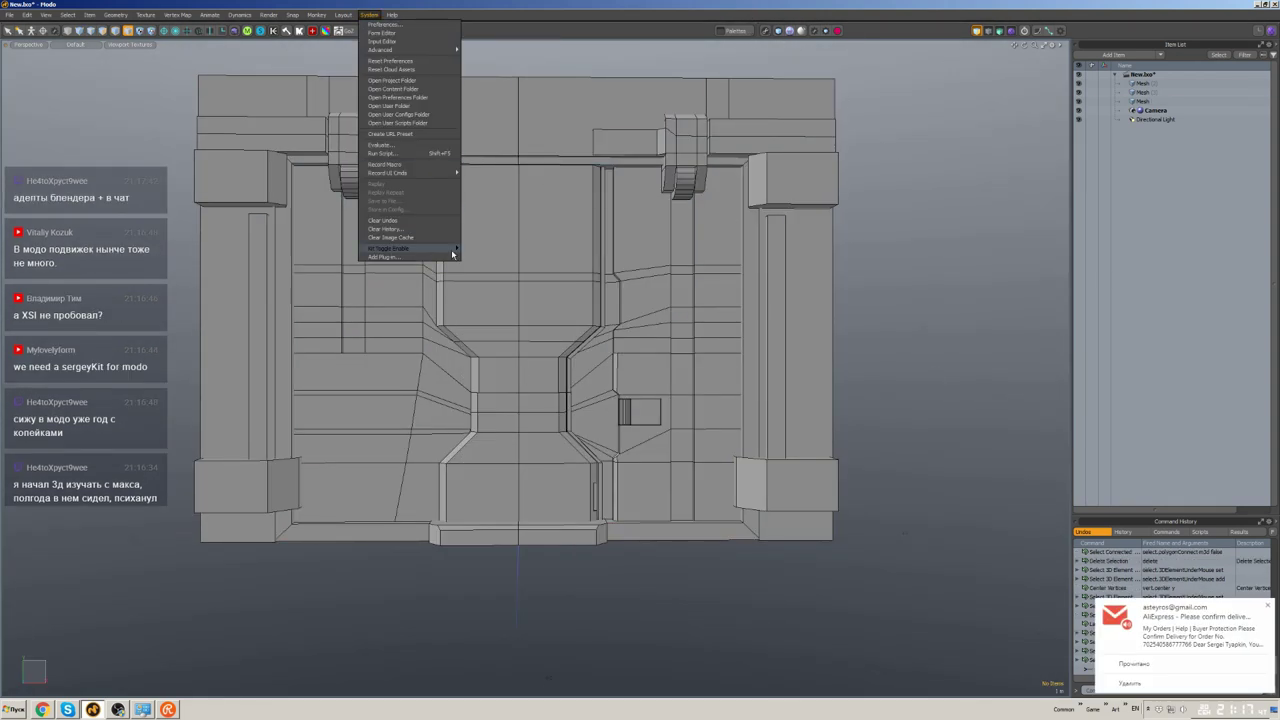
{"action": "left_click", "coordinate": [493, 603]}
{"action": "scroll", "coordinate": [629, 557], "scroll_direction": "up", "scroll_amount": 5}
{"action": "scroll", "coordinate": [571, 400], "scroll_direction": "down", "scroll_amount": 4}
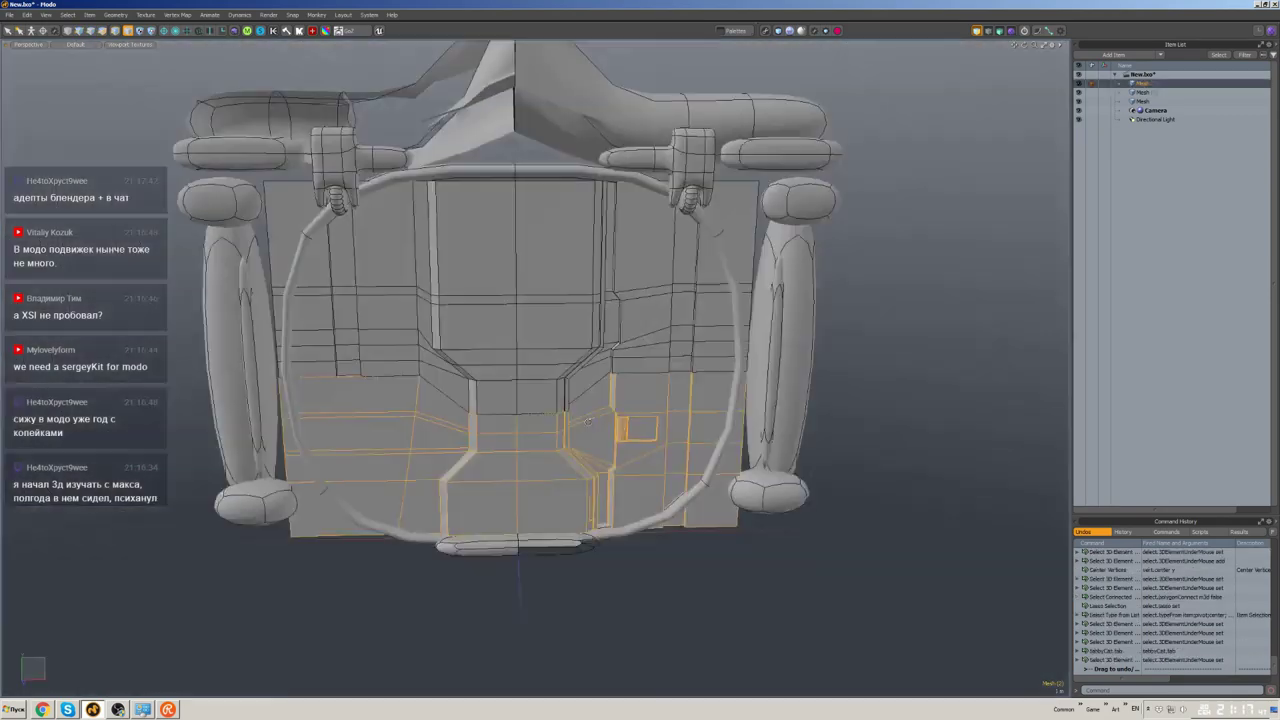
- Move the upper corner face of the upper door's notch higher and switch the frame mesh back to unsmoothed polygons
{"action": "key", "text": "w"}
{"action": "scroll", "coordinate": [600, 345], "scroll_direction": "up", "scroll_amount": 5}
{"action": "scroll", "coordinate": [600, 300], "scroll_direction": "down", "scroll_amount": 5}
{"action": "left_click_drag", "start_coordinate": [600, 300], "coordinate": [570, 400], "text": "alt"}
{"action": "key", "text": "q"}
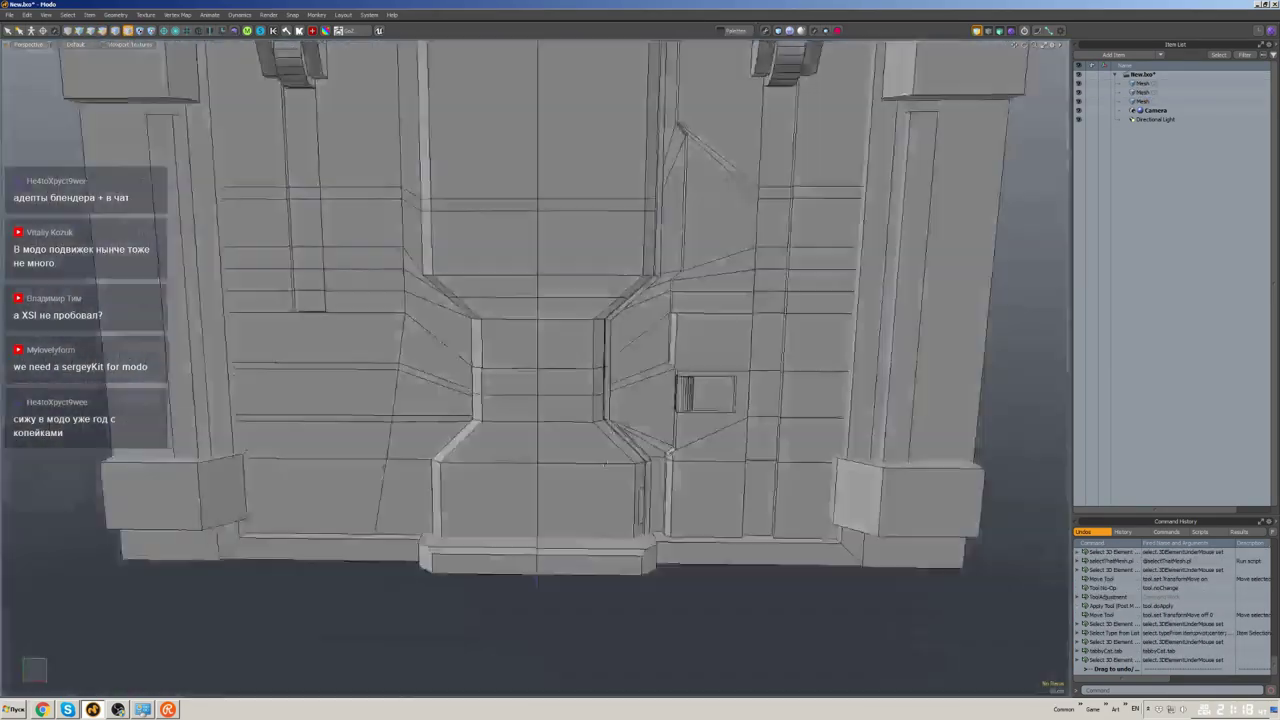
- Isolate the upper door, copy the two front faces at its central block's lower end, and scale the pasted copy narrower and to 451% in height
{"action": "scroll", "coordinate": [560, 390], "scroll_direction": "down", "scroll_amount": 3}
{"action": "left_click", "coordinate": [551, 382]}
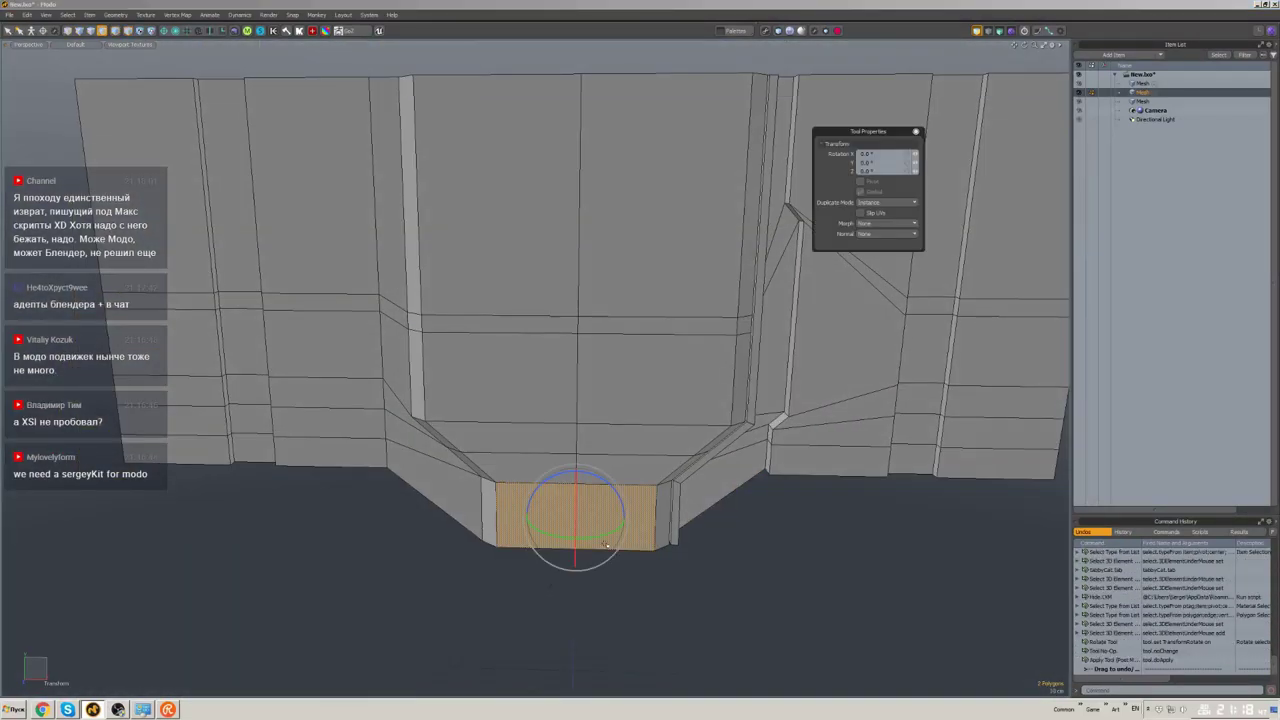
{"action": "scroll", "coordinate": [560, 400], "scroll_direction": "down", "scroll_amount": 3}
{"action": "scroll", "coordinate": [608, 450], "scroll_direction": "up", "scroll_amount": 3}
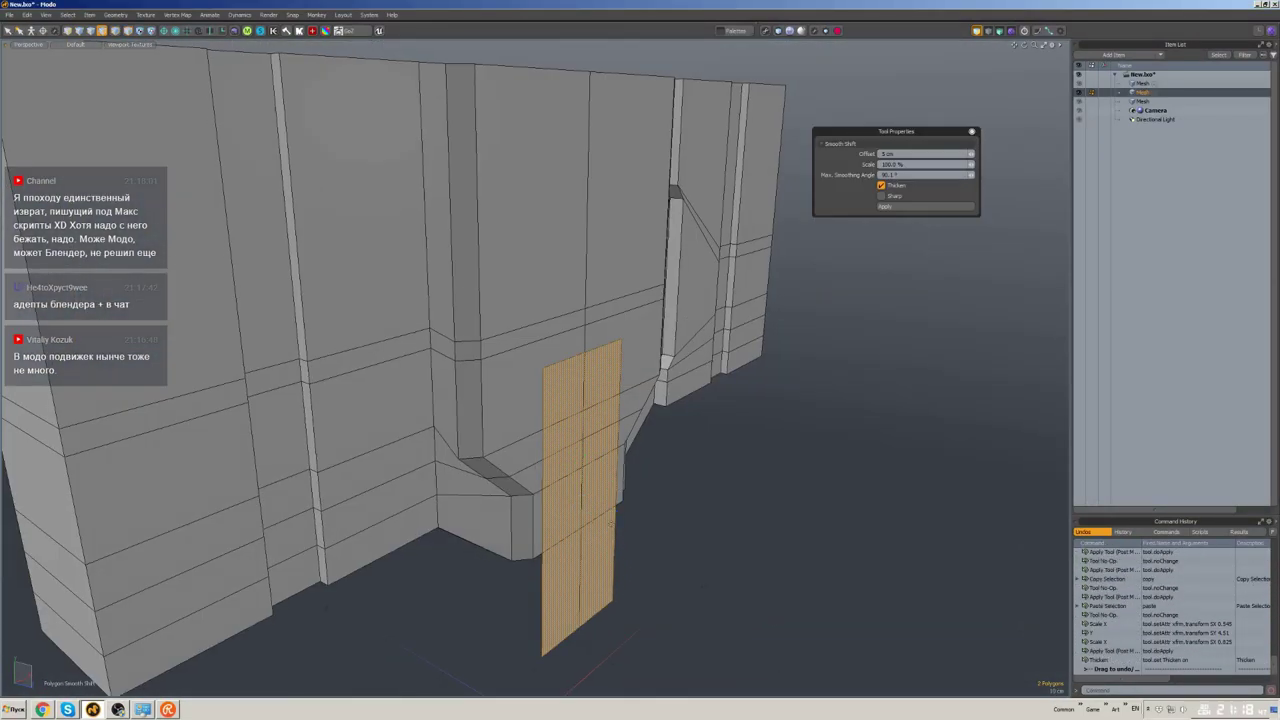
- Thicken the pasted panel into a block and bevel its two upper corner edges
{"action": "left_click_drag", "start_coordinate": [608, 420], "coordinate": [608, 380]}
{"action": "key", "text": "2"}
{"action": "left_click", "coordinate": [540, 372]}
{"action": "left_click", "coordinate": [595, 369], "text": "shift"}
{"action": "key", "text": "b"}
- Select the whole chamfered block and move it -4 cm along Z into the upper door
{"action": "key", "text": "3"}
{"action": "double_click", "coordinate": [590, 500]}
{"action": "scroll", "coordinate": [590, 500], "scroll_direction": "down", "scroll_amount": 3}
{"action": "key", "text": "w"}
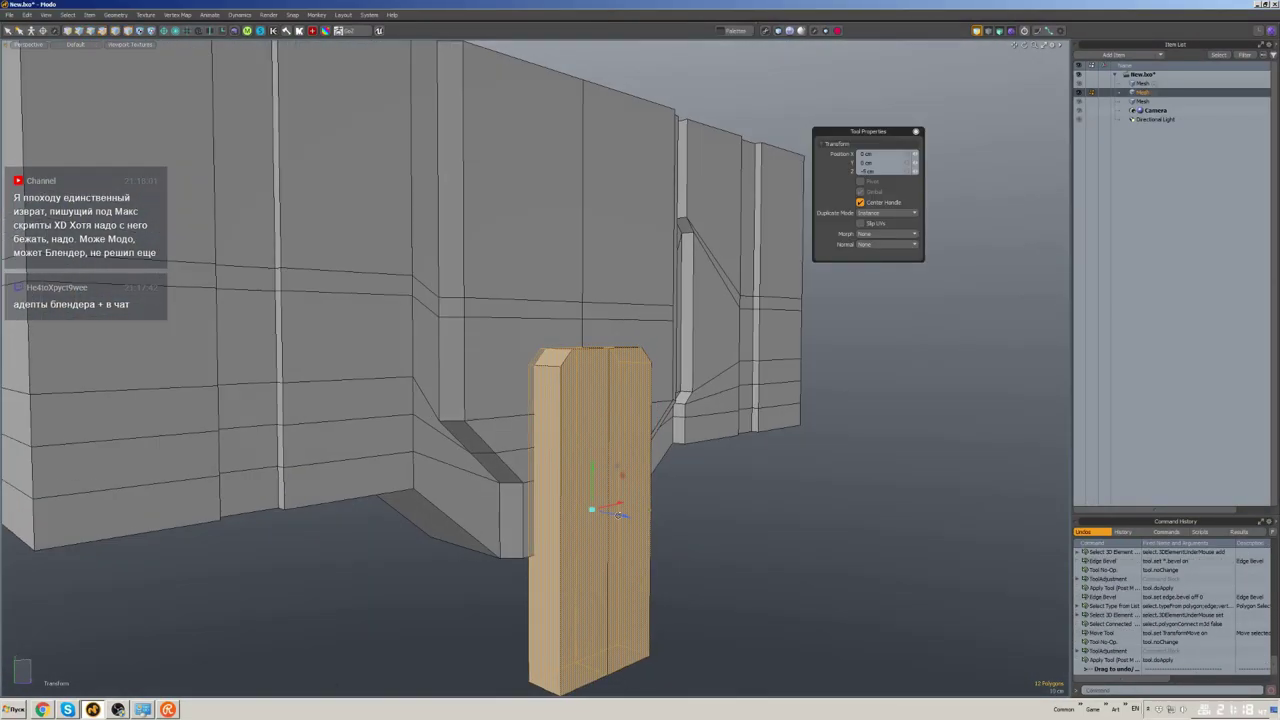
- Copy the chamfered block, Boolean-subtract it from the upper door's central block, and delete the leftover edges around the recess
{"action": "mouse_move", "coordinate": [591, 514]}
{"action": "left_mouse_down", "text": "alt"}
{"action": "mouse_move", "coordinate": [600, 480]}
{"action": "mouse_move", "coordinate": [578, 511]}
{"action": "mouse_move", "coordinate": [597, 440]}
{"action": "mouse_move", "coordinate": [546, 467]}
{"action": "left_mouse_up", "text": "alt"}
{"action": "key", "text": "w"}
{"action": "double_click", "coordinate": [578, 511]}
{"action": "left_click", "coordinate": [595, 500]}
{"action": "left_click", "coordinate": [571, 503], "text": "shift"}
{"action": "key", "text": "2"}
{"action": "scroll", "coordinate": [597, 462], "scroll_direction": "up", "scroll_amount": 3}
{"action": "left_click", "coordinate": [597, 462]}
{"action": "key", "text": "Delete"}
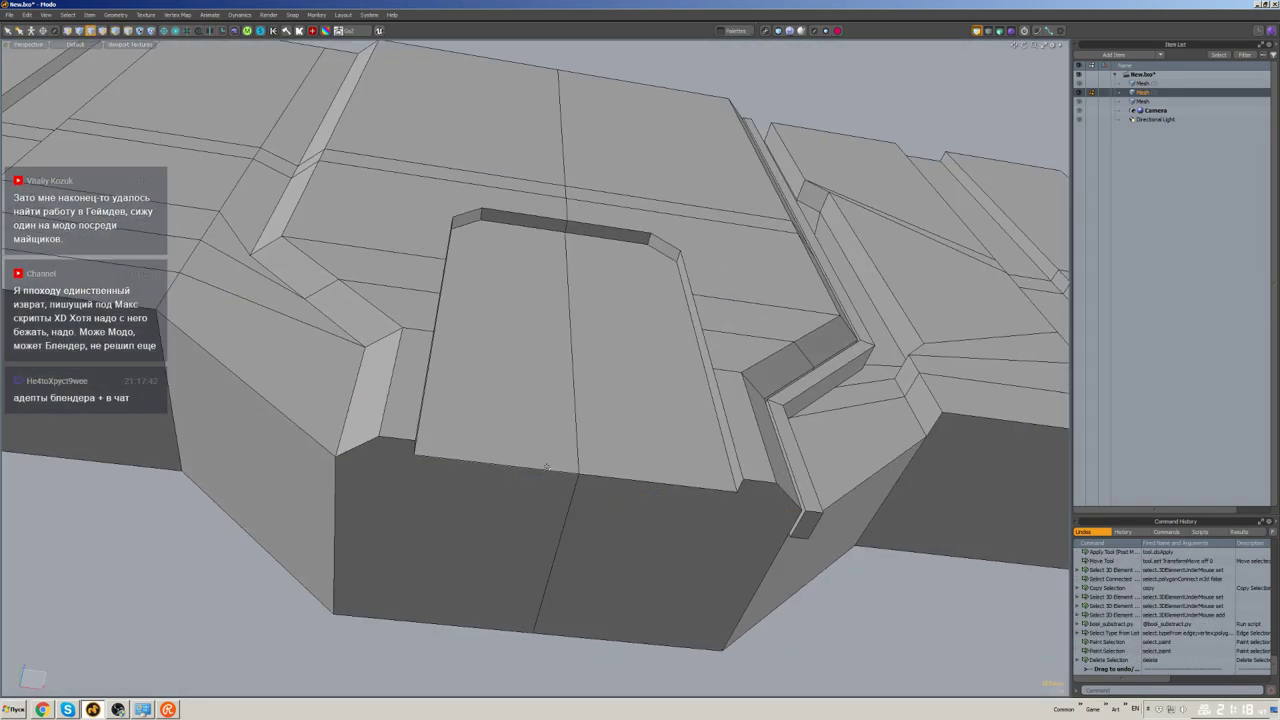
- Move two faces of the upper door's new recess and unhide the rest of the gate
{"action": "scroll", "coordinate": [575, 376], "scroll_direction": "down", "scroll_amount": 3}
{"action": "left_click_drag", "start_coordinate": [575, 376], "coordinate": [560, 410], "text": "alt"}
{"action": "scroll", "coordinate": [560, 410], "scroll_direction": "down", "scroll_amount": 3}
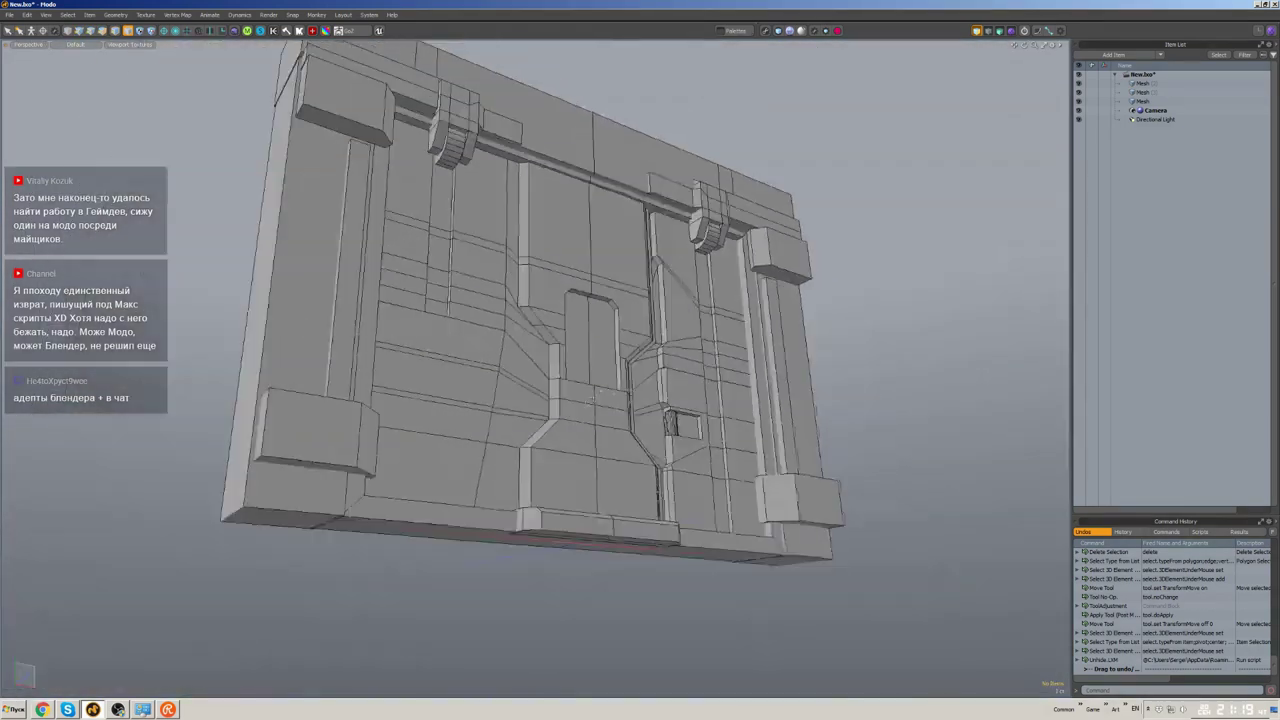
- Isolate the lower door, paste the chamfered block, rotate it upside down and position it over the central block's upper end
{"action": "key", "text": "5"}
{"action": "left_click", "coordinate": [553, 418]}
{"action": "scroll", "coordinate": [553, 418], "scroll_direction": "up", "scroll_amount": 4}
{"action": "key", "text": "3"}
{"action": "key", "text": "ctrl+v"}
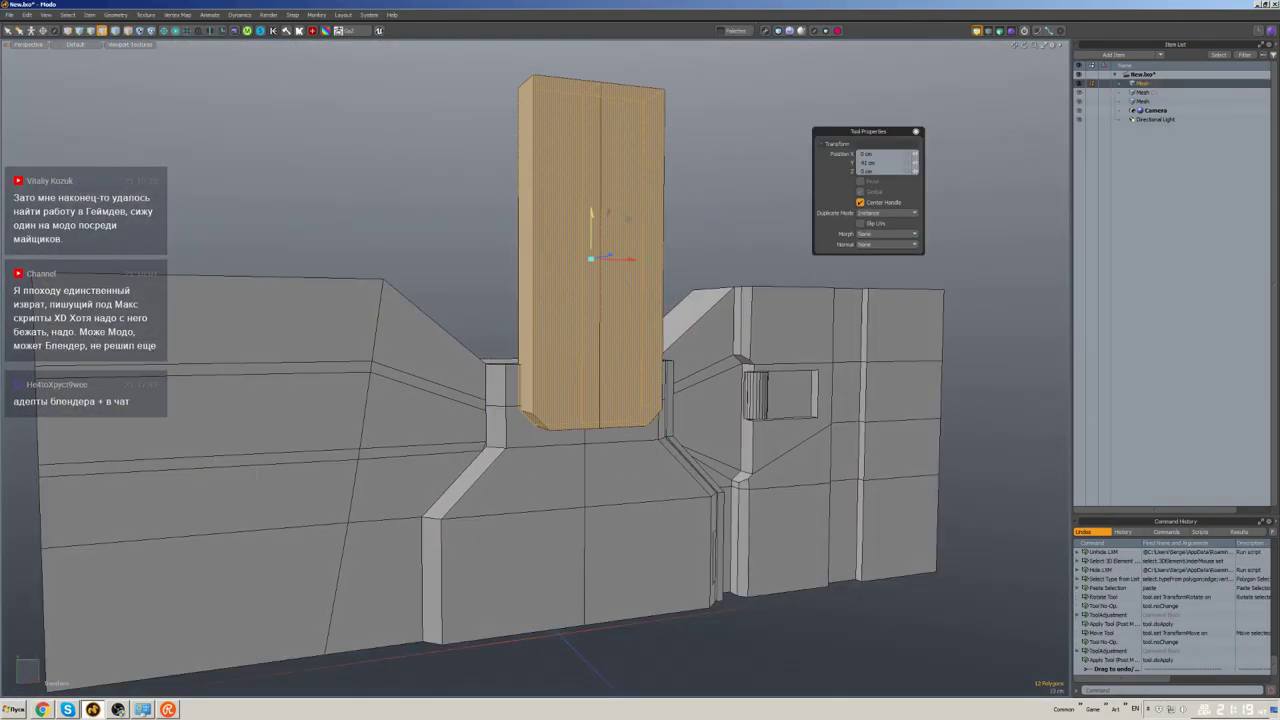
{"action": "left_click_drag", "start_coordinate": [591, 258], "coordinate": [592, 374]}
- Cut the pasted block out of the lower door as a matching recess and snap its back faces into place
{"action": "key", "text": "space"}
{"action": "left_click", "coordinate": [494, 503]}
{"action": "key", "text": "w"}
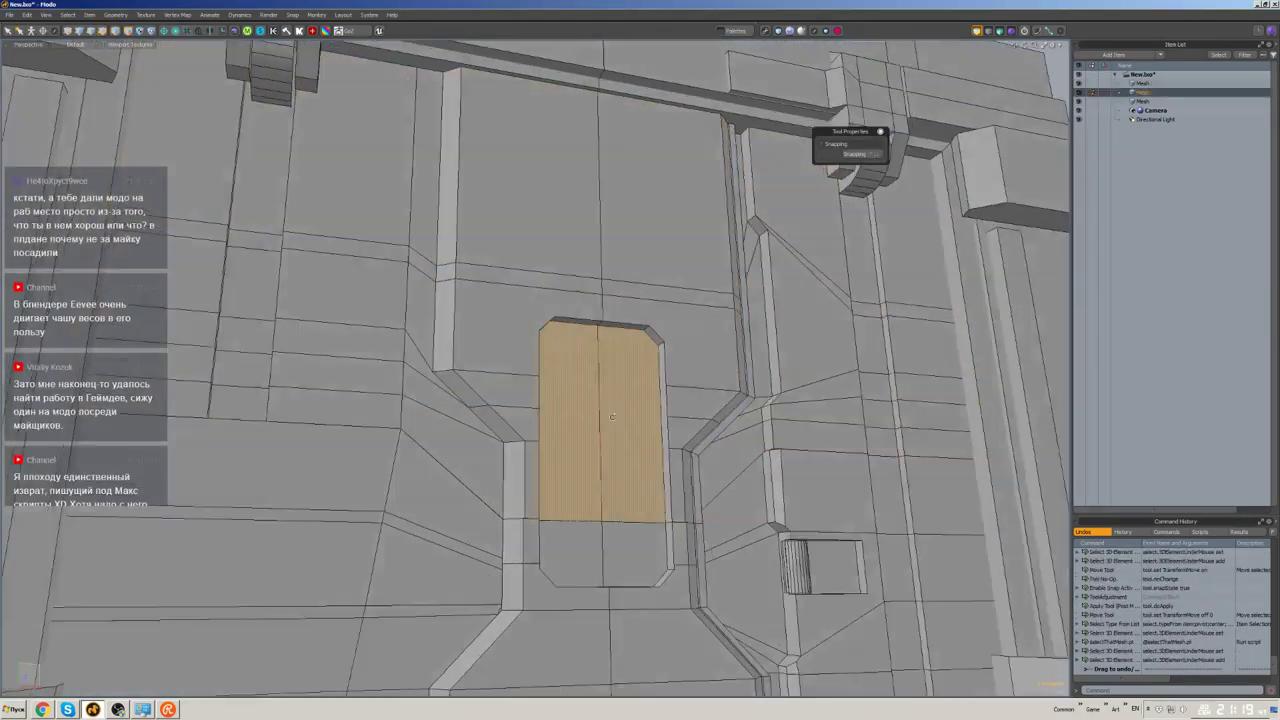
- Build a raised panel from the upper recess's two back faces and bevel its two outer vertical edges
{"action": "left_click_drag", "start_coordinate": [612, 416], "coordinate": [556, 374], "text": "alt"}
{"action": "key", "text": "shift+d"}
{"action": "key", "text": "2"}
{"action": "left_click", "coordinate": [524, 440]}
{"action": "left_click", "coordinate": [606, 430], "text": "shift"}
{"action": "key", "text": "2"}
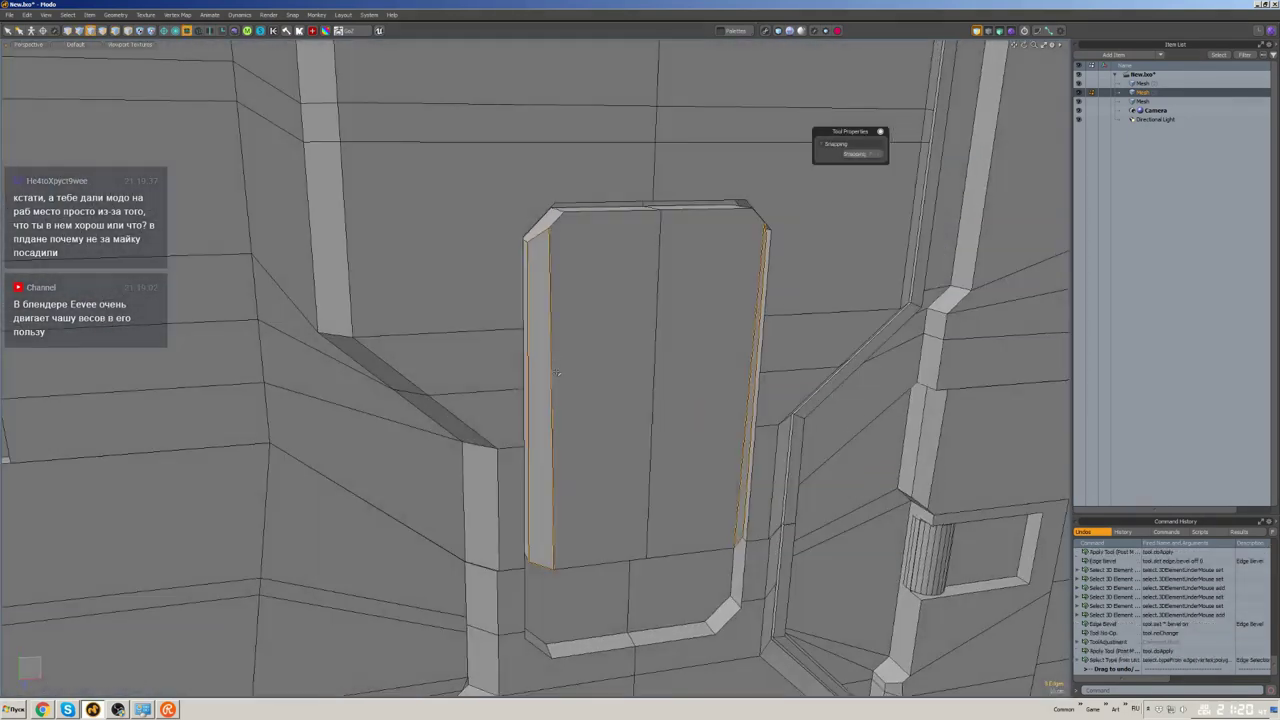
- Rotate the raised panel upside down, lower it within the recess, and raise its two top faces
{"action": "left_click_drag", "start_coordinate": [598, 413], "coordinate": [708, 399], "text": "alt"}
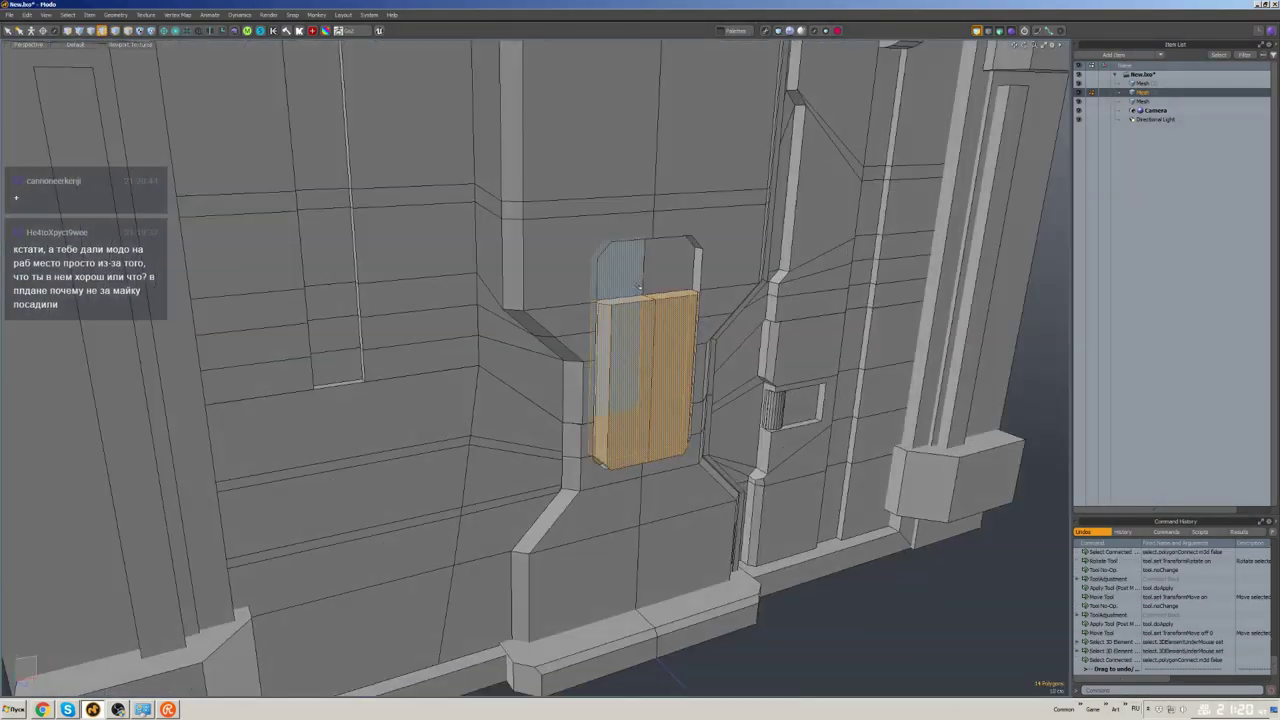
{"action": "left_click_drag", "start_coordinate": [640, 288], "coordinate": [606, 285], "text": "alt"}
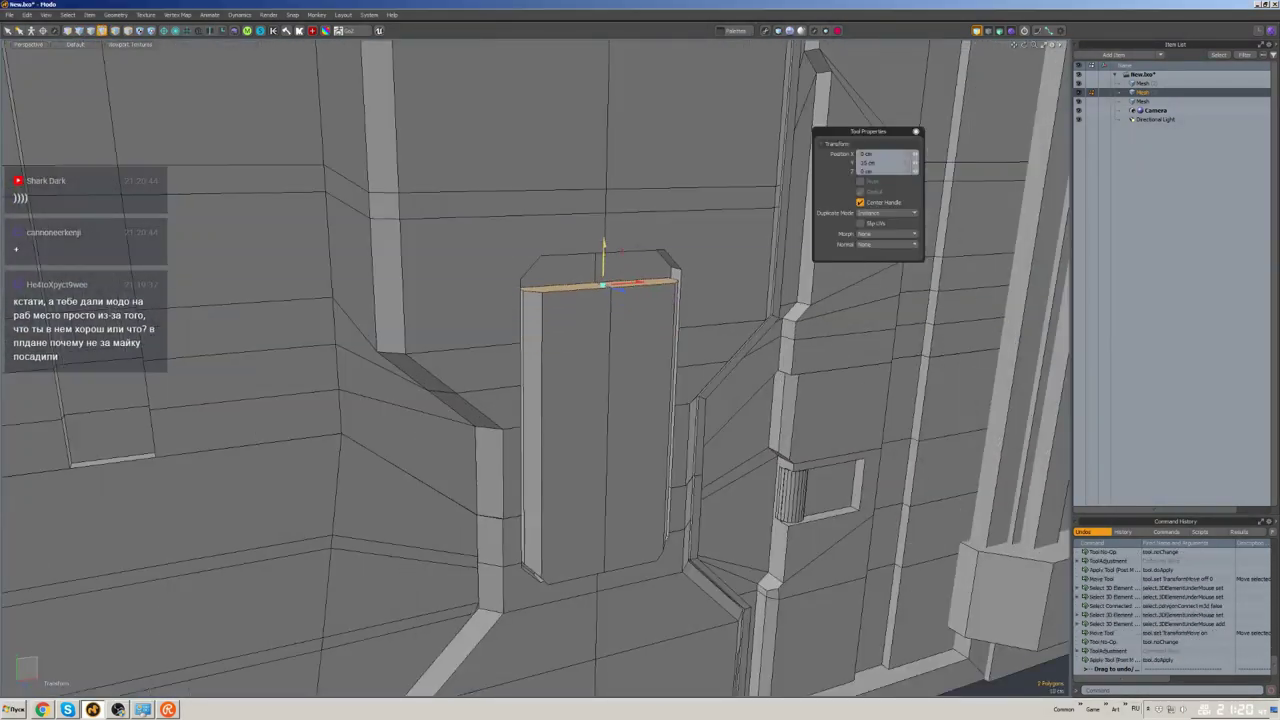
- Select the row of vertices across the panel's top end and reposition them within the recess
{"action": "left_click", "coordinate": [580, 330]}
{"action": "mouse_move", "coordinate": [580, 330]}
{"action": "left_mouse_down", "text": "alt"}
{"action": "mouse_move", "coordinate": [571, 214]}
{"action": "mouse_move", "coordinate": [743, 237]}
{"action": "mouse_move", "coordinate": [583, 214]}
{"action": "mouse_move", "coordinate": [590, 300]}
{"action": "mouse_move", "coordinate": [600, 280]}
{"action": "mouse_move", "coordinate": [610, 290]}
{"action": "mouse_move", "coordinate": [600, 320]}
{"action": "left_mouse_up", "text": "alt"}
{"action": "key", "text": "1"}
{"action": "scroll", "coordinate": [632, 311], "scroll_direction": "down", "scroll_amount": 5}
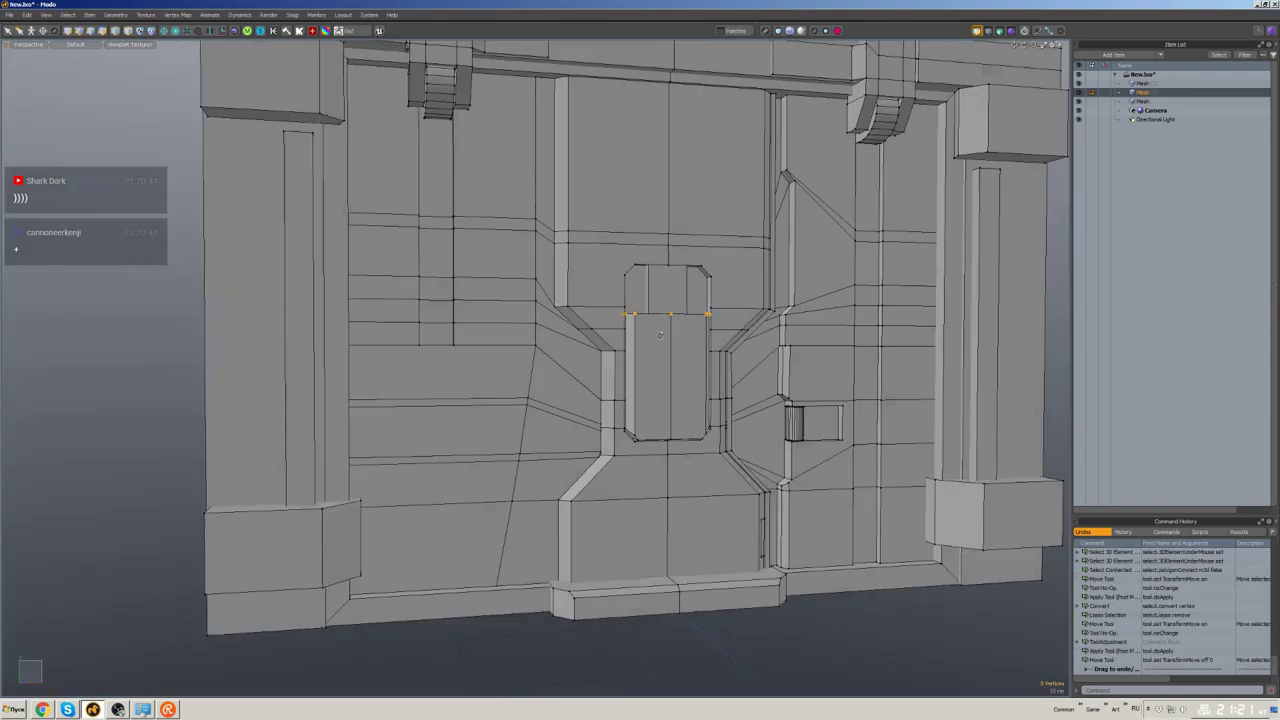
- Save the scene, isolate the connected door geometry, and select the small block's front face for scaling
{"action": "scroll", "coordinate": [643, 300], "scroll_direction": "down", "scroll_amount": 5}
{"action": "left_click_drag", "start_coordinate": [643, 300], "coordinate": [459, 357], "text": "alt"}
{"action": "scroll", "coordinate": [650, 290], "scroll_direction": "up", "scroll_amount": 5}
{"action": "scroll", "coordinate": [600, 330], "scroll_direction": "up", "scroll_amount": 5}
{"action": "key", "text": "ctrl+s"}
{"action": "double_click", "coordinate": [560, 338]}
{"action": "key", "text": "shift+h"}
{"action": "key", "text": "r"}
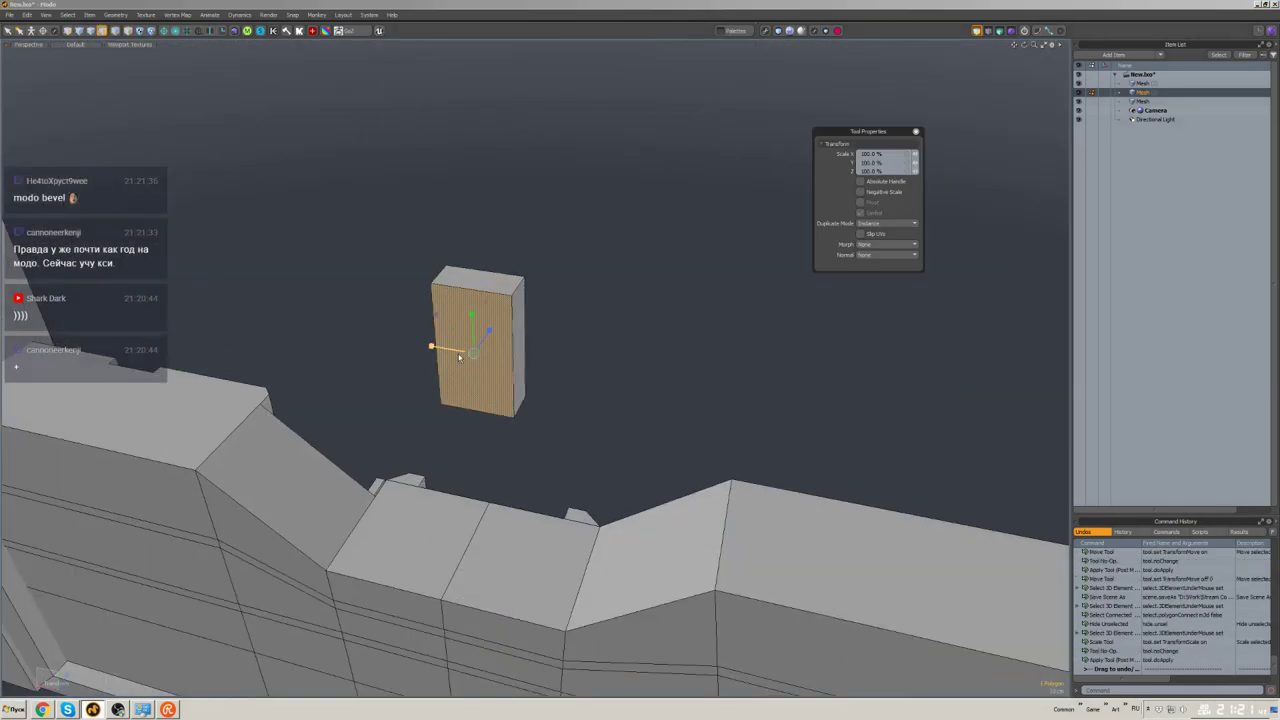
- Paste a copy of the upper door's front face, narrow it into a tall vertical strip, and move it toward the bevelled side edge
{"action": "key", "text": "space"}
{"action": "key", "text": "u"}
{"action": "left_click_drag", "start_coordinate": [600, 377], "coordinate": [592, 335], "text": "alt"}
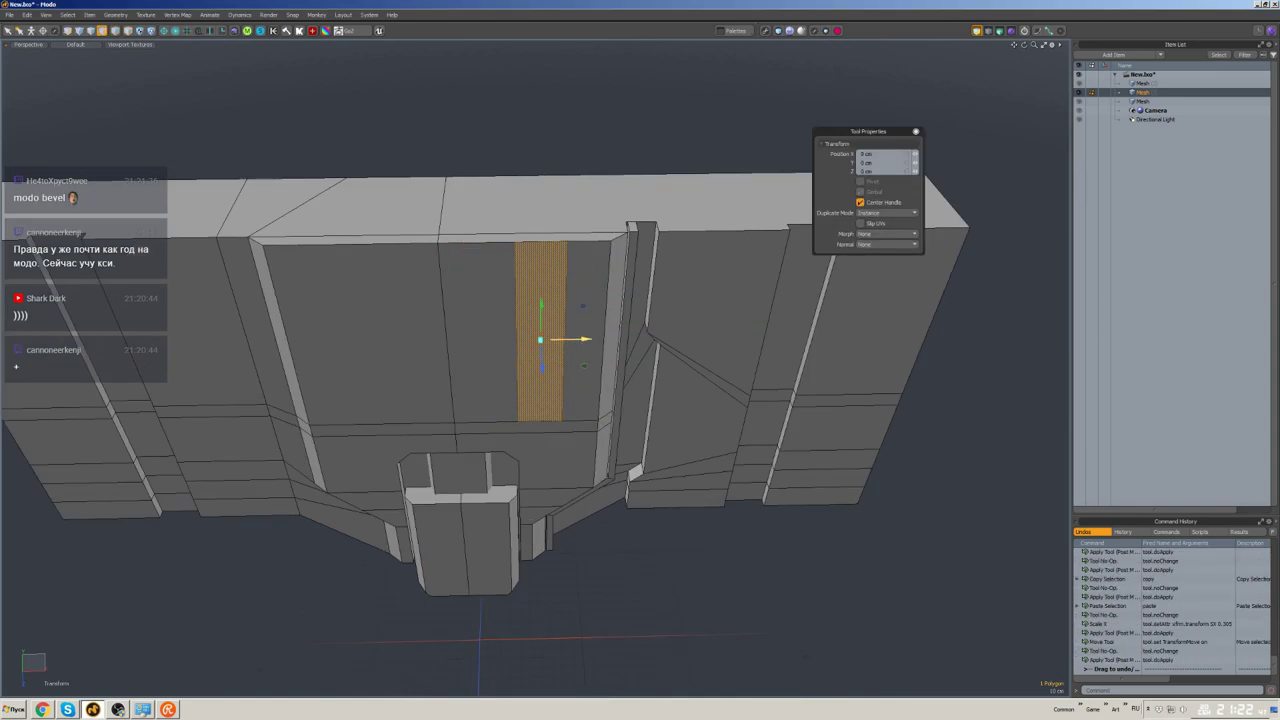
{"action": "left_click_drag", "start_coordinate": [540, 305], "coordinate": [566, 251]}
{"action": "left_click_drag", "start_coordinate": [585, 339], "coordinate": [575, 281]}
{"action": "key", "text": "space"}
{"action": "key", "text": "a"}
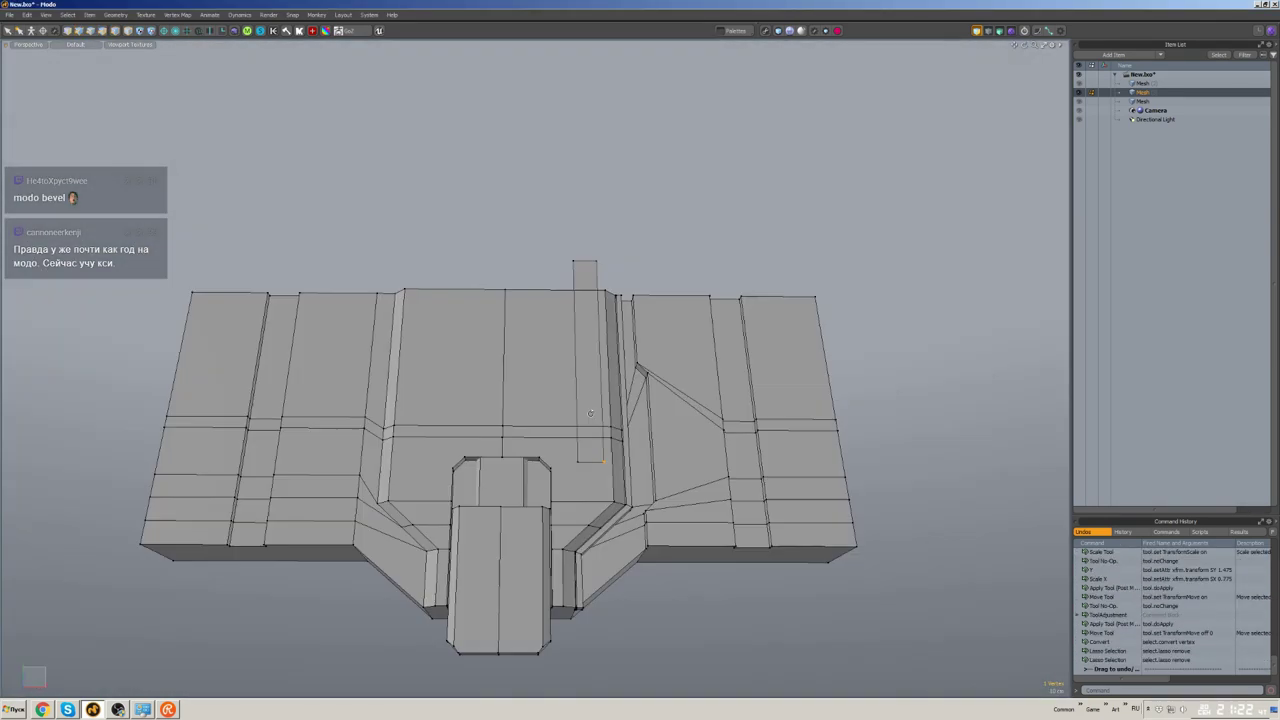
- Reposition the strip's lower end vertices, give the strip depth as a tall narrow cutter block, and scale it
{"action": "key", "text": "w"}
{"action": "left_click_drag", "start_coordinate": [578, 442], "coordinate": [660, 370], "text": "alt"}
{"action": "key", "text": "3"}
{"action": "key", "text": "r"}
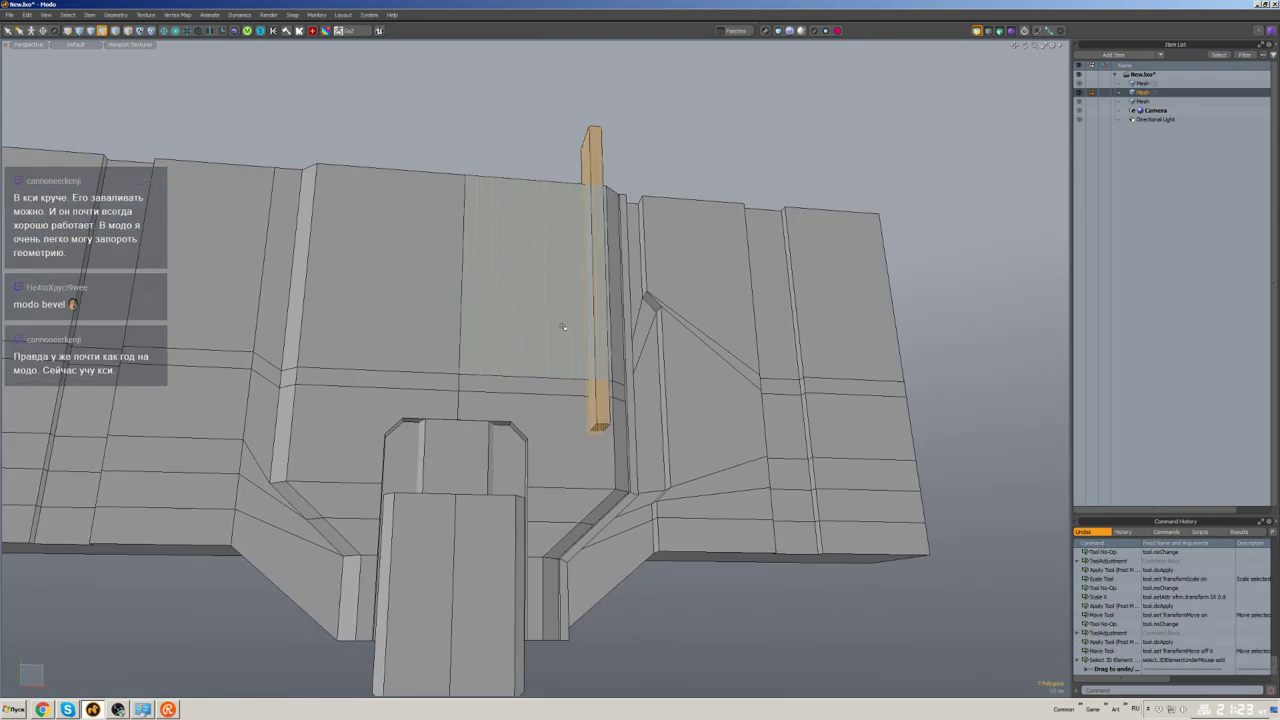
{"action": "left_click_drag", "start_coordinate": [586, 272], "coordinate": [583, 240], "text": "alt"}
{"action": "left_click", "coordinate": [549, 379]}
- Thicken a copied strip at the lower door's bevelled side edge into a cutter block, and cut the connected block to the clipboard
{"action": "key", "text": "w"}
{"action": "key", "text": "w"}
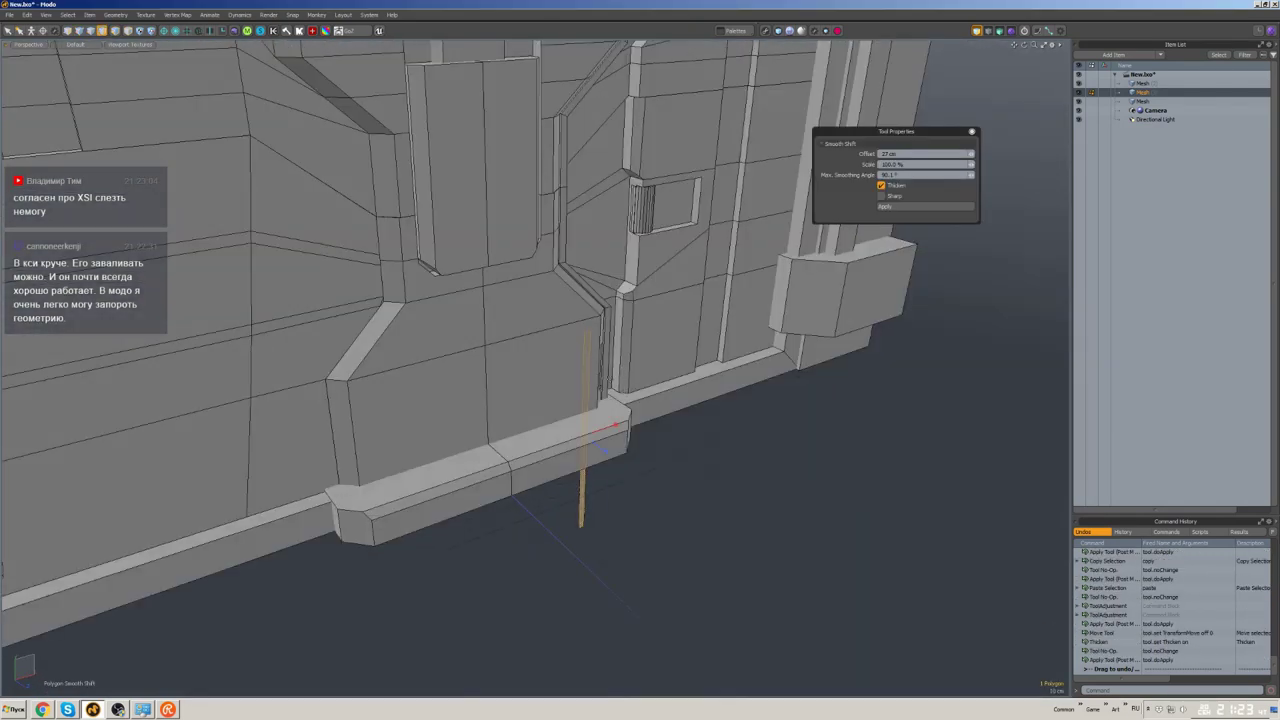
{"action": "scroll", "coordinate": [615, 425], "scroll_direction": "up", "scroll_amount": 3}
{"action": "key", "text": "r"}
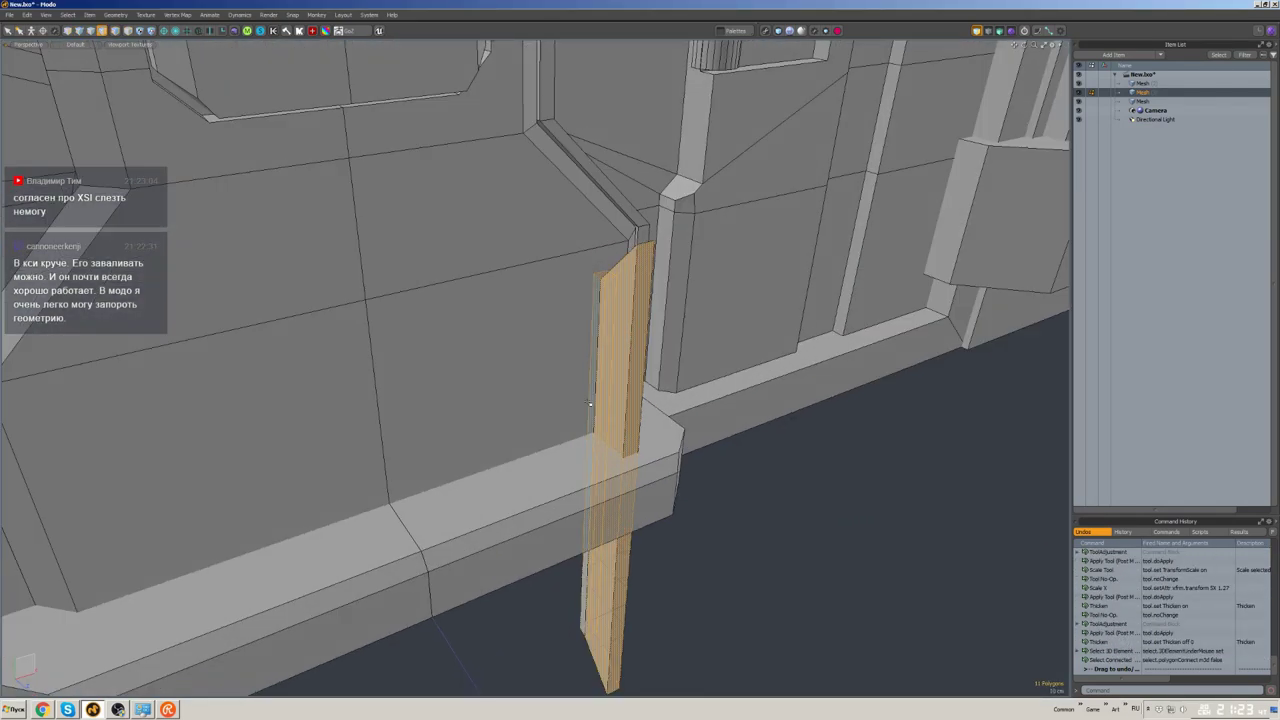
{"action": "key", "text": "ctrl+x"}
{"action": "left_click", "coordinate": [529, 471]}
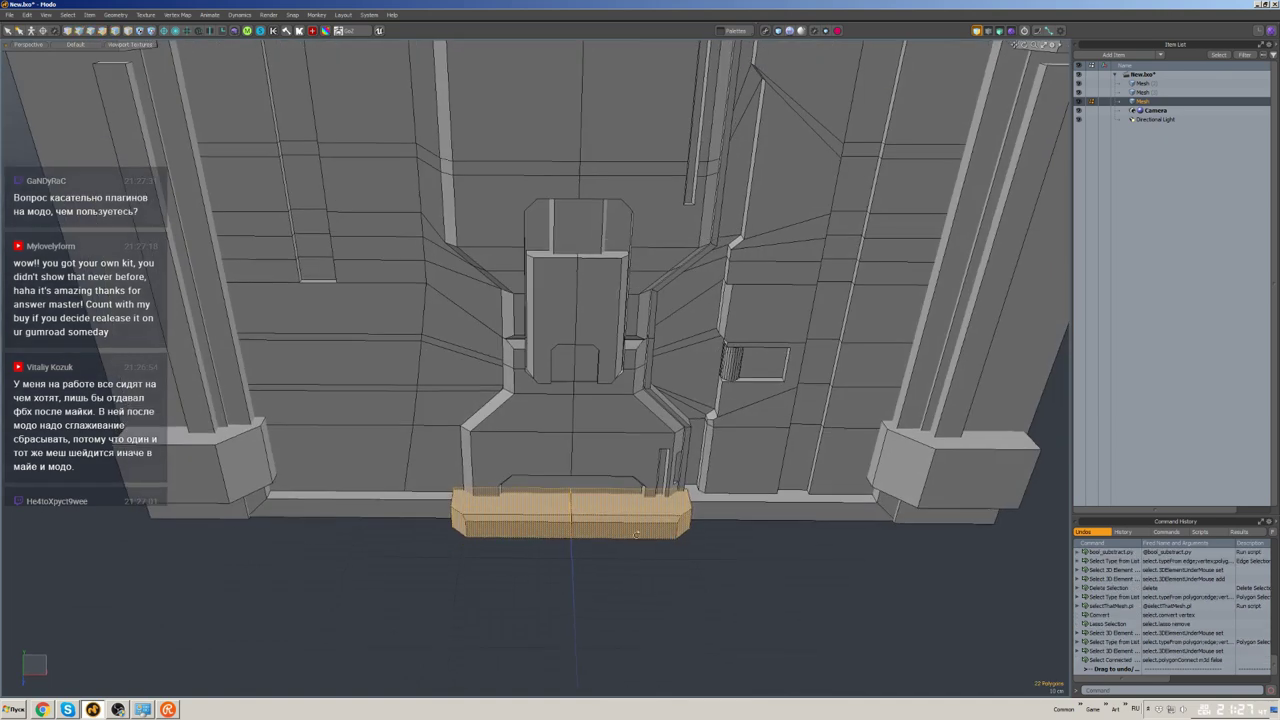
- Narrow the sill block's vertex selection with a lasso around the vertices at its front centre
{"action": "scroll", "coordinate": [593, 530], "scroll_direction": "up", "scroll_amount": 5}
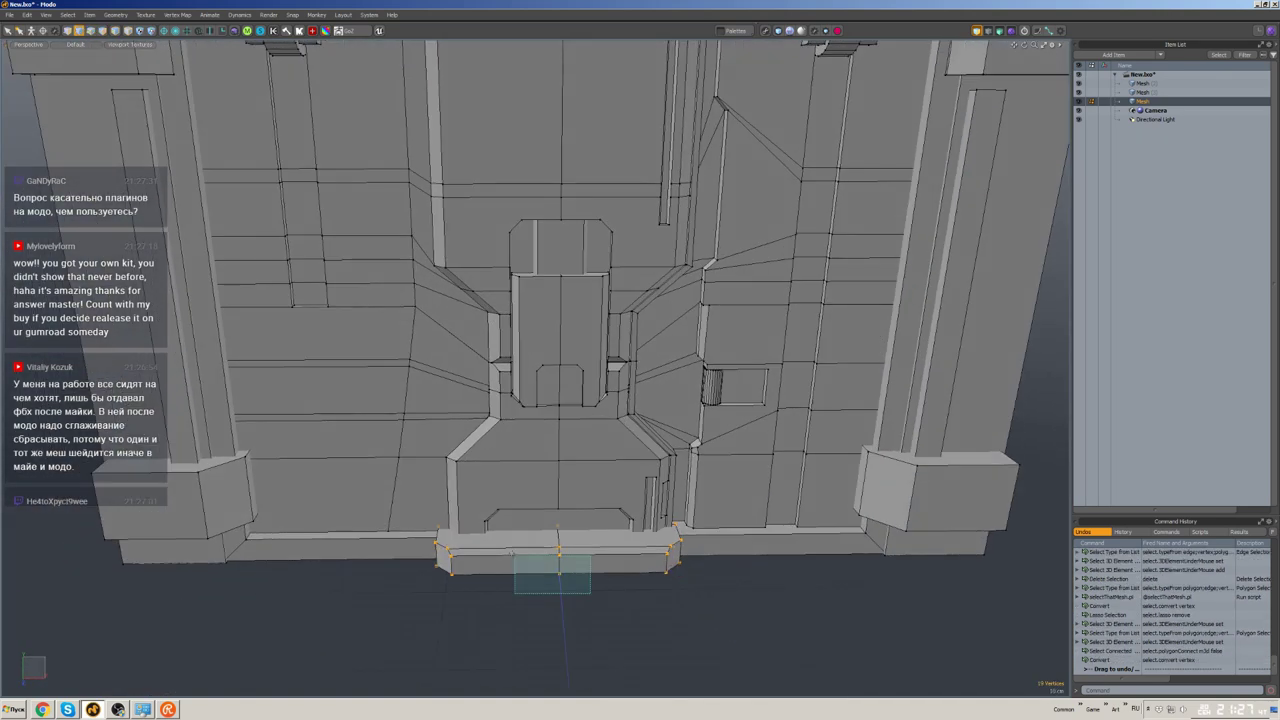
{"action": "mouse_move", "coordinate": [560, 560]}
{"action": "middle_mouse_down"}
{"action": "mouse_move", "coordinate": [606, 530]}
{"action": "mouse_move", "coordinate": [623, 413]}
{"action": "mouse_move", "coordinate": [661, 355]}
{"action": "mouse_move", "coordinate": [575, 352]}
{"action": "mouse_move", "coordinate": [630, 377]}
{"action": "mouse_move", "coordinate": [580, 361]}
{"action": "middle_mouse_up"}
{"action": "left_click", "coordinate": [313, 31]}
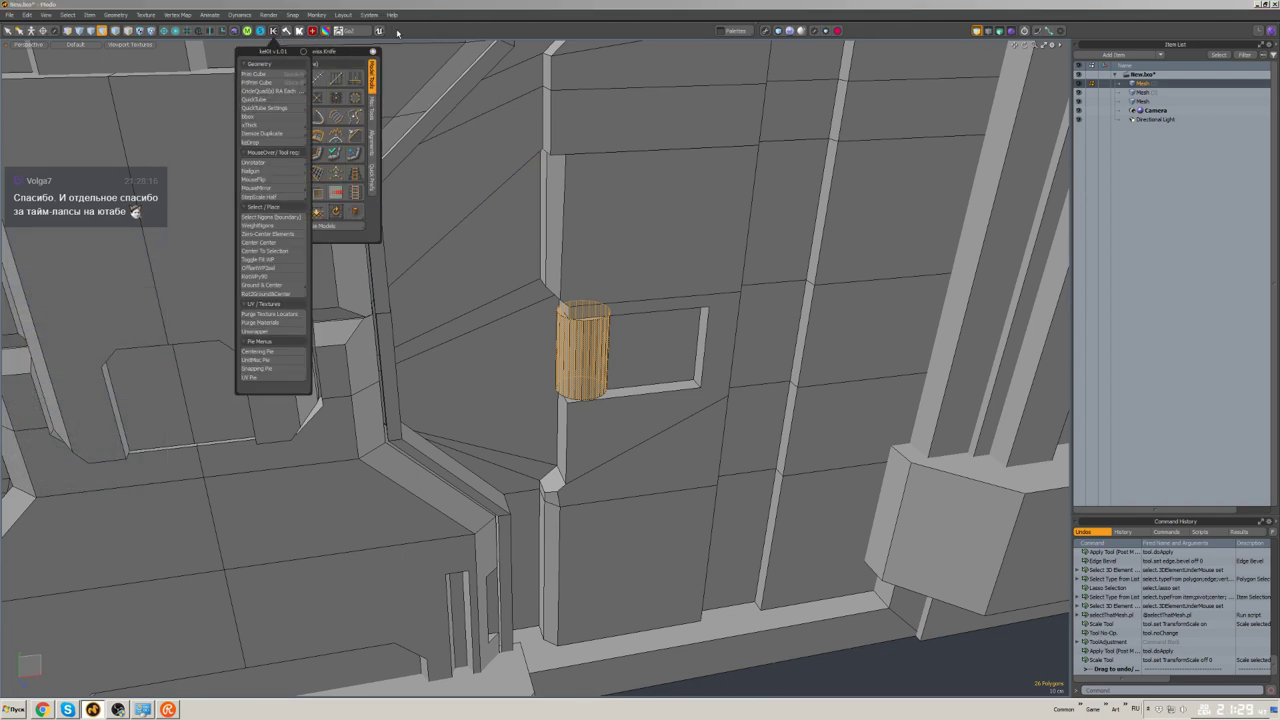
{"action": "left_click", "coordinate": [325, 31]}
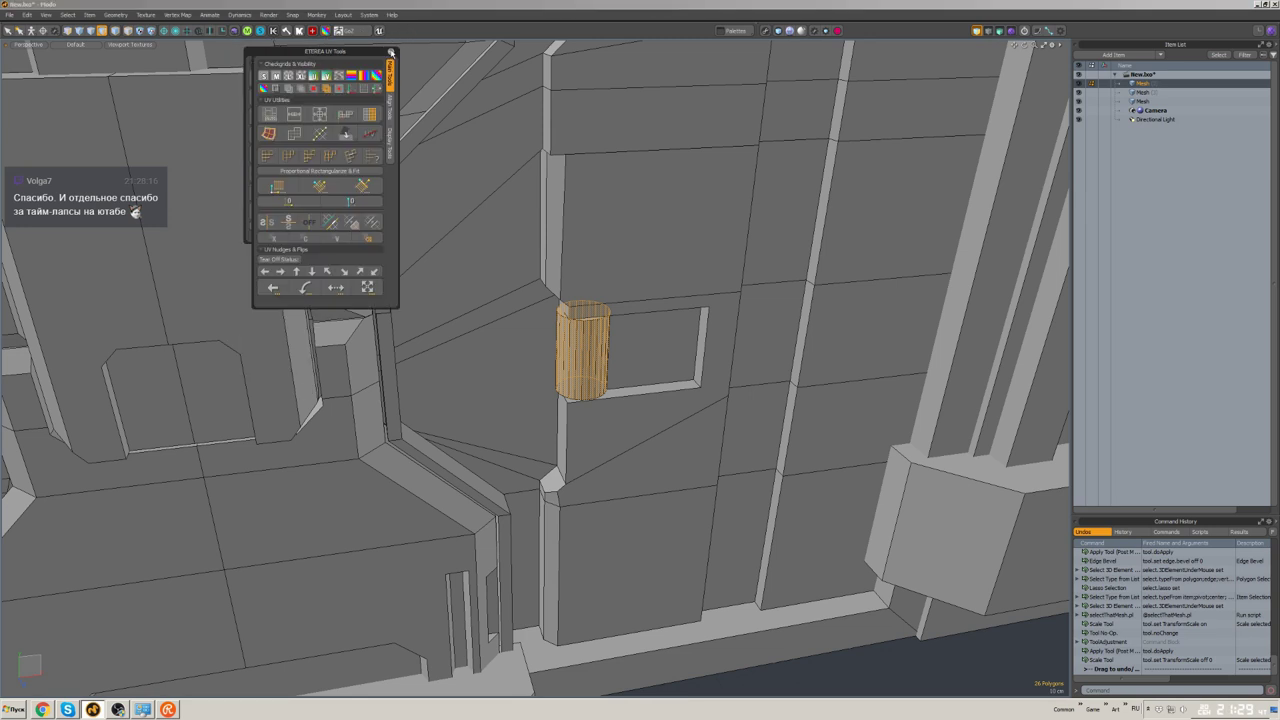
{"action": "left_click", "coordinate": [391, 52]}
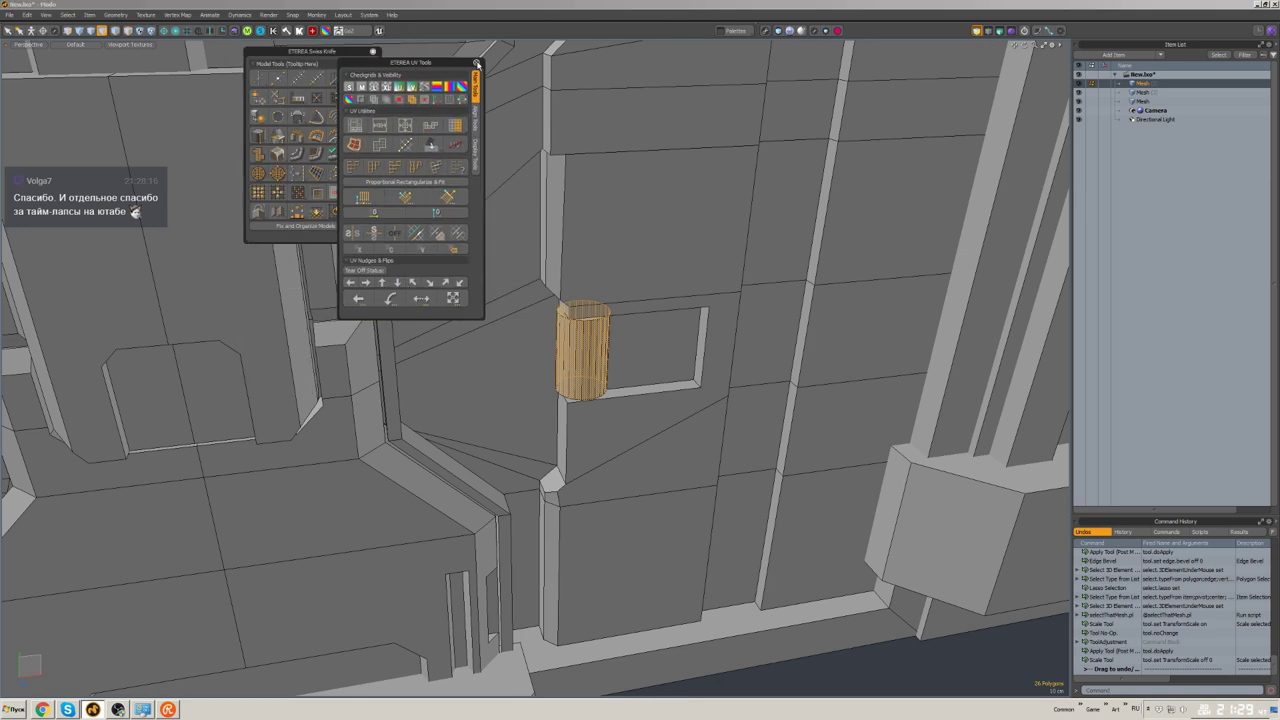
{"action": "left_click", "coordinate": [477, 63]}
{"action": "scroll", "coordinate": [580, 350], "scroll_direction": "down", "scroll_amount": 5}
{"action": "scroll", "coordinate": [548, 291], "scroll_direction": "up", "scroll_amount": 4}
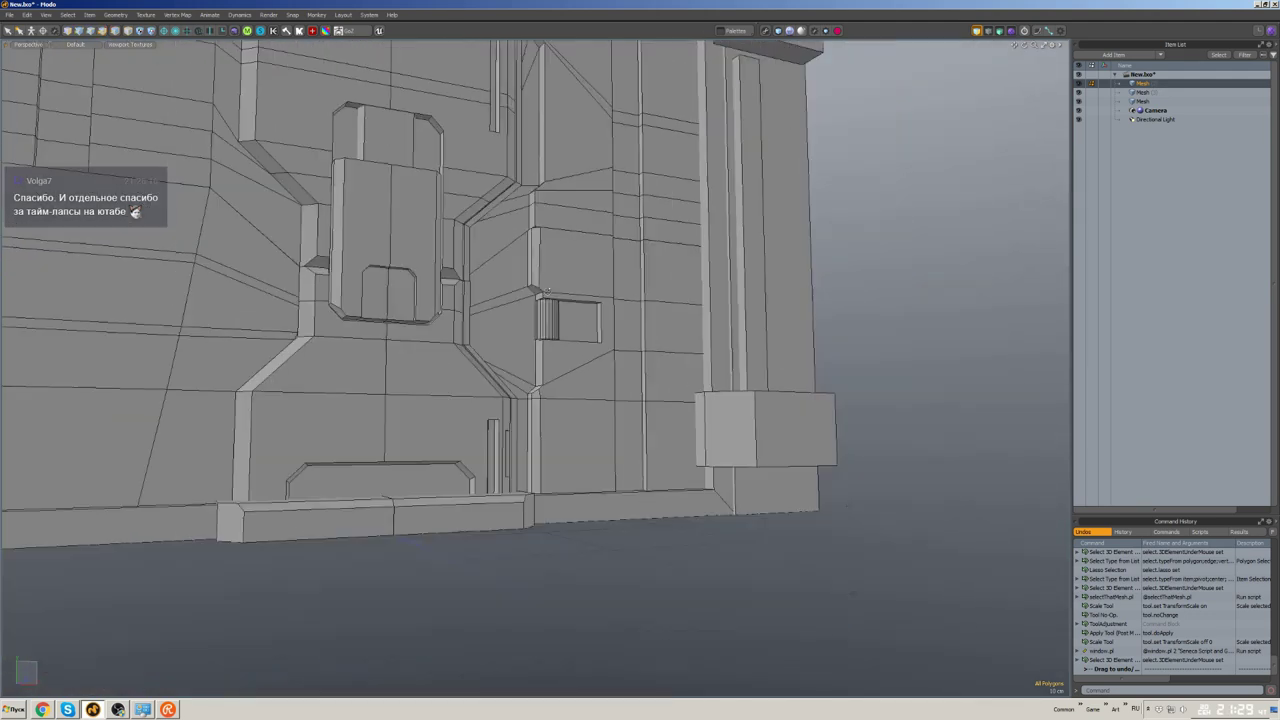
- Select the surplus horizontal edges across the upper door panel beside the notched side strip and delete them
{"action": "scroll", "coordinate": [548, 291], "scroll_direction": "up", "scroll_amount": 6}
{"action": "left_click", "coordinate": [561, 249]}
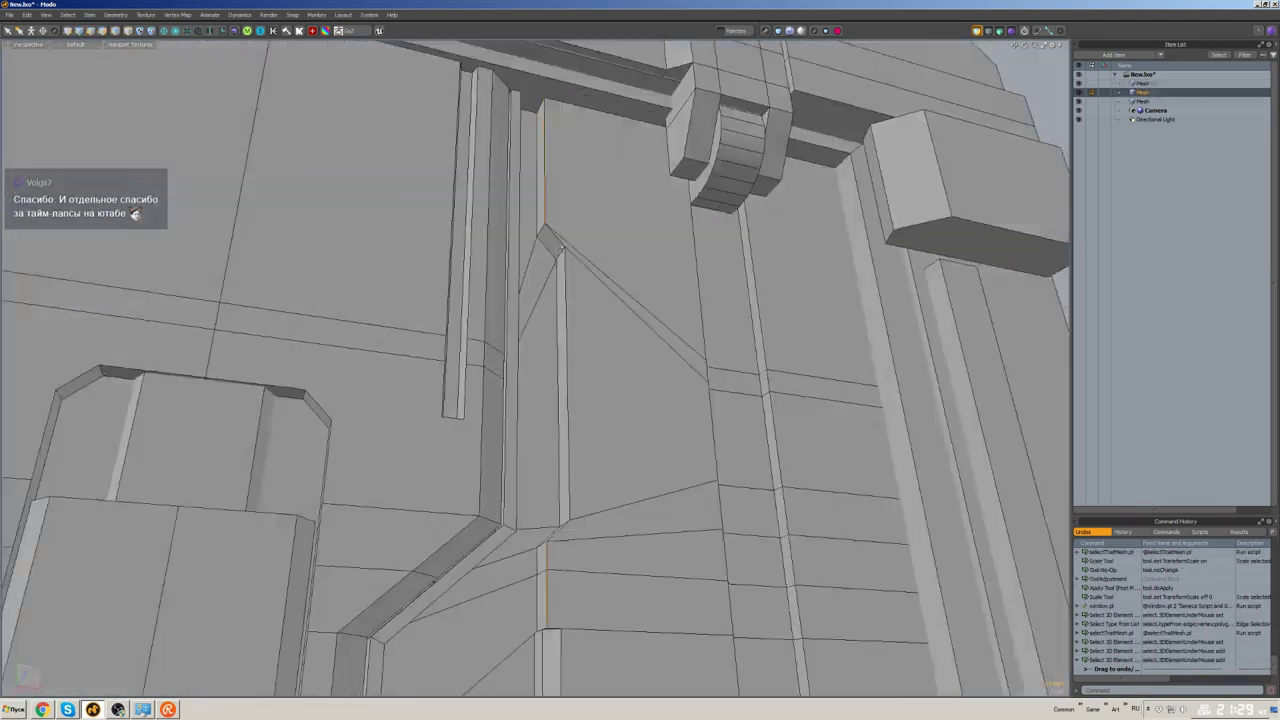
{"action": "left_click", "coordinate": [563, 252], "text": "shift"}
{"action": "left_click_drag", "start_coordinate": [563, 252], "coordinate": [588, 411], "text": "alt"}
{"action": "left_click_drag", "start_coordinate": [542, 162], "coordinate": [534, 413], "text": "alt"}
- Select the vertical edges along the notched side strip on both doors and align them by scaling X to 0%
{"action": "left_click", "coordinate": [536, 418]}
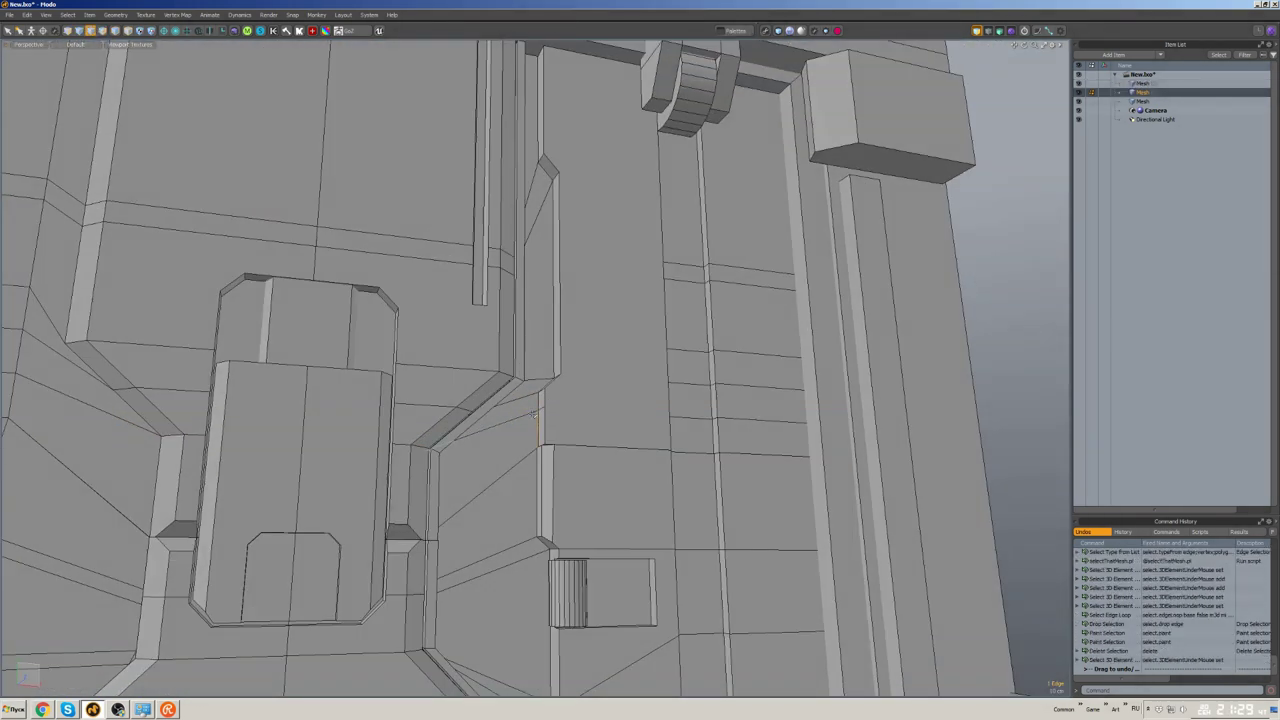
{"action": "left_click_drag", "start_coordinate": [430, 447], "coordinate": [537, 280], "text": "alt"}
{"action": "key", "text": "b"}
{"action": "left_click_drag", "start_coordinate": [541, 296], "coordinate": [545, 385], "text": "alt"}
{"action": "left_click_drag", "start_coordinate": [548, 562], "coordinate": [567, 476], "text": "alt"}
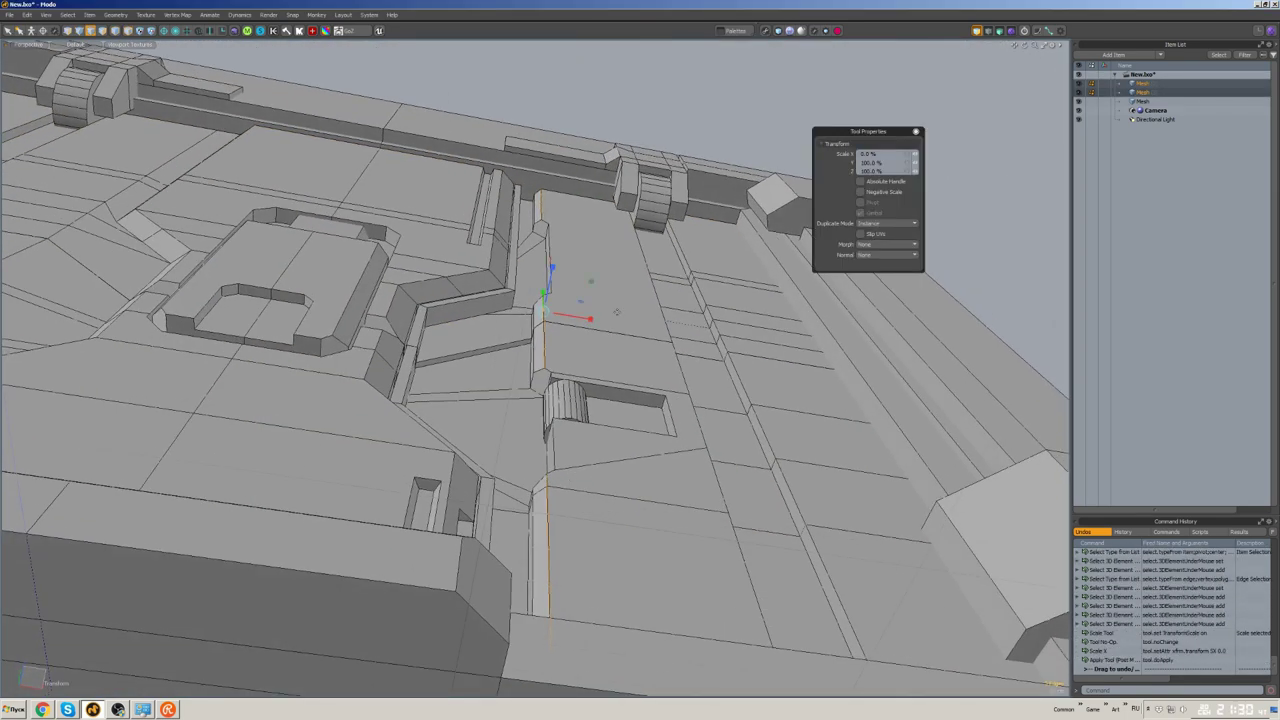
{"action": "left_click_drag", "start_coordinate": [617, 312], "coordinate": [608, 374], "text": "alt"}
- Isolate the door, paste a long square block at the seam between the doors, and rotate it about its local axis as a groove cutter
{"action": "key", "text": "shift+h"}
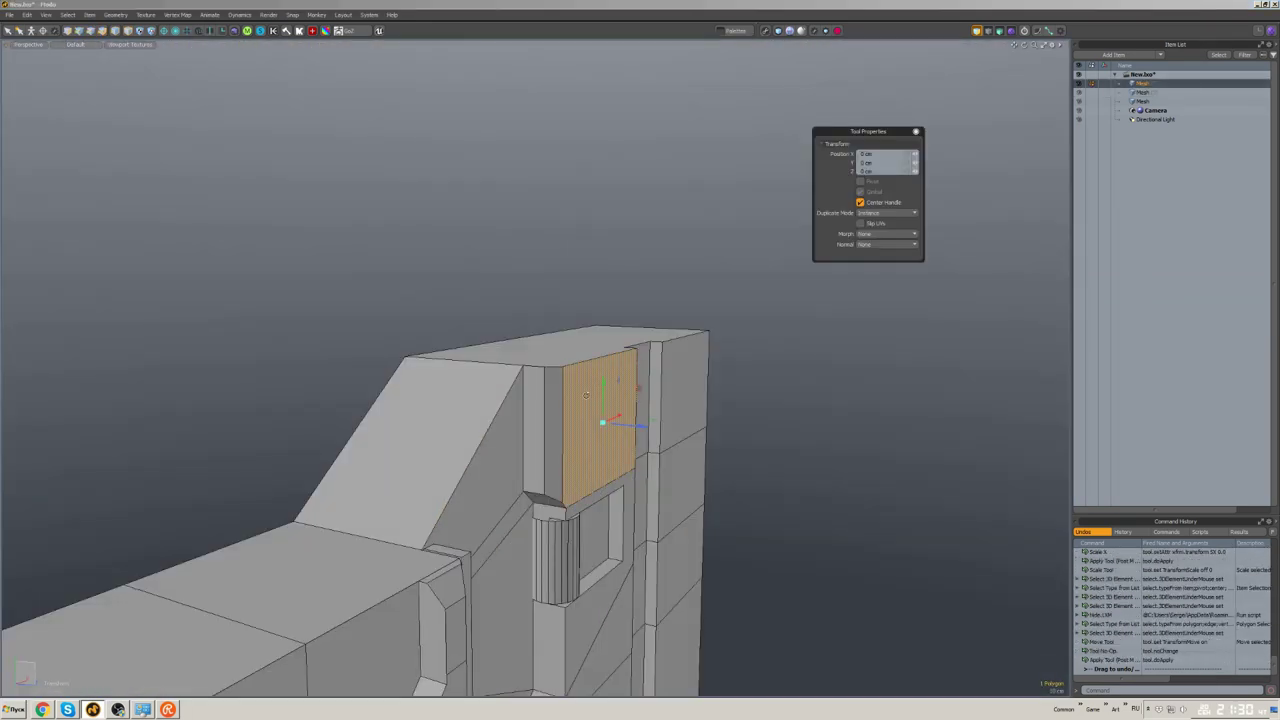
{"action": "left_click_drag", "start_coordinate": [625, 335], "coordinate": [797, 357]}
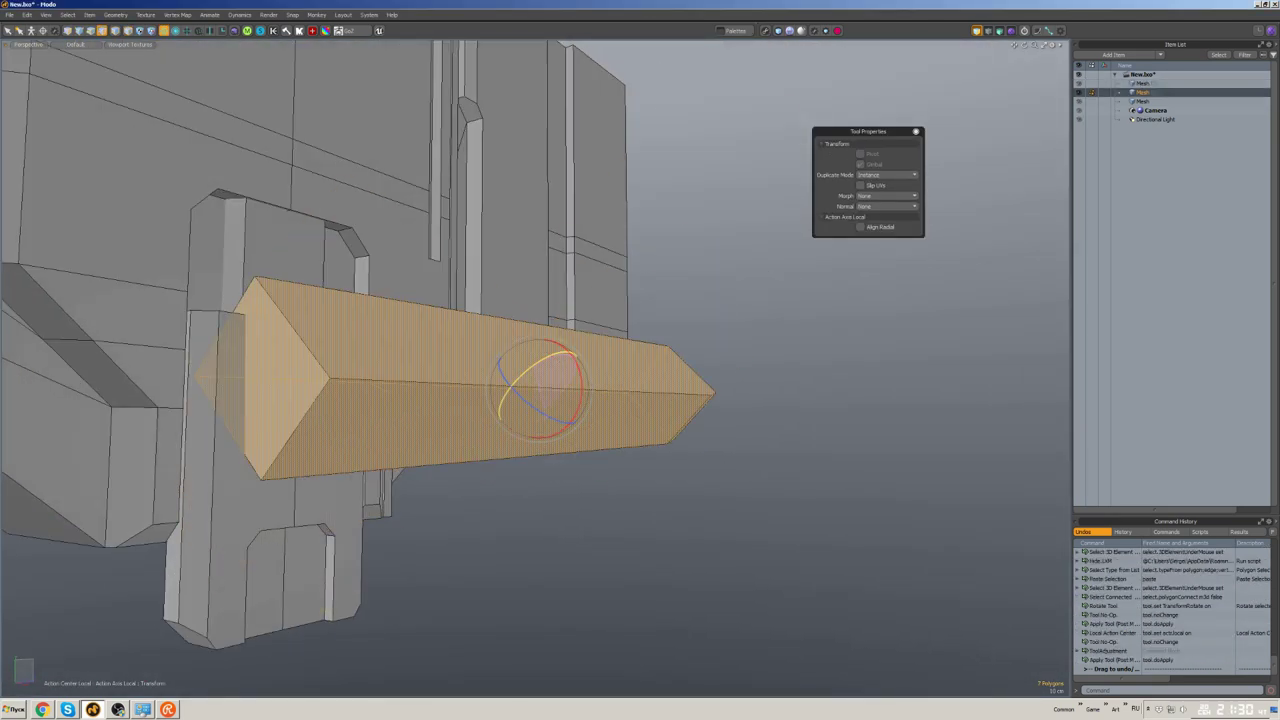
{"action": "left_click_drag", "start_coordinate": [560, 391], "coordinate": [634, 421]}
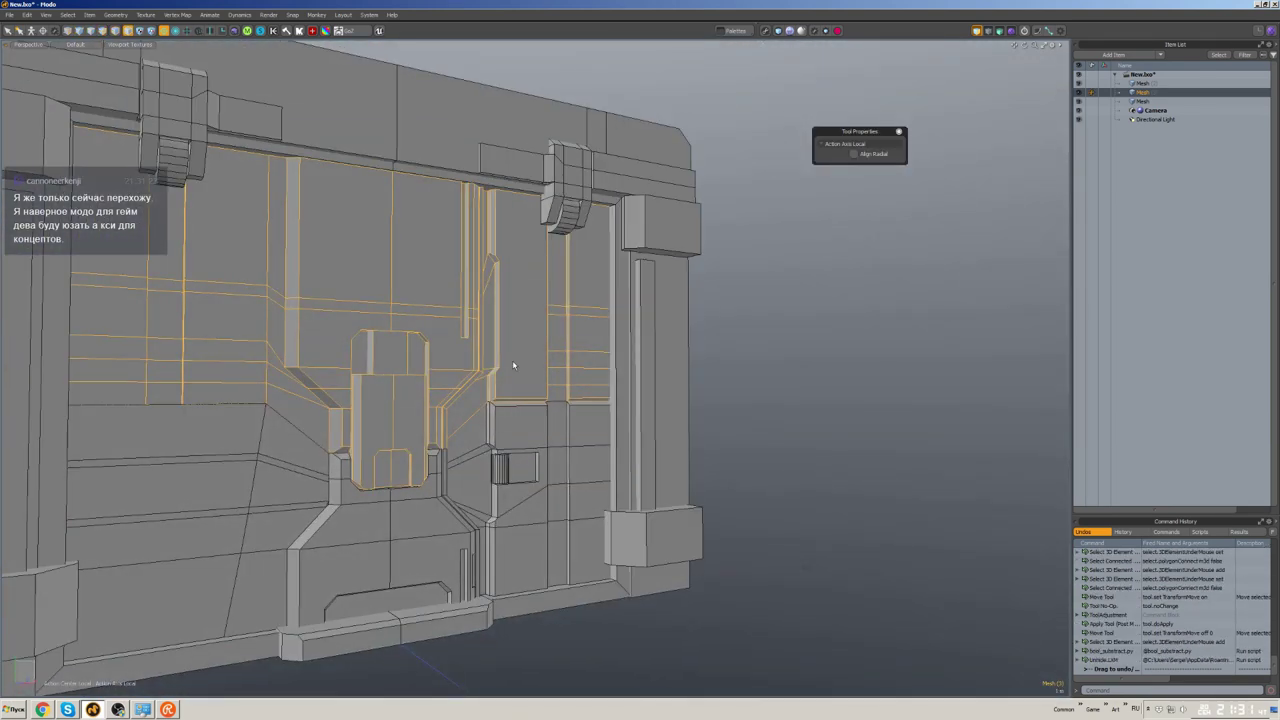
- Select the side strip faces on both doors beside the central bevel and flatten the required elements with a Z scale of 0
{"action": "left_click_drag", "start_coordinate": [513, 366], "coordinate": [575, 395], "text": "alt"}
{"action": "key", "text": "3"}
{"action": "left_click_drag", "start_coordinate": [565, 330], "coordinate": [581, 397]}
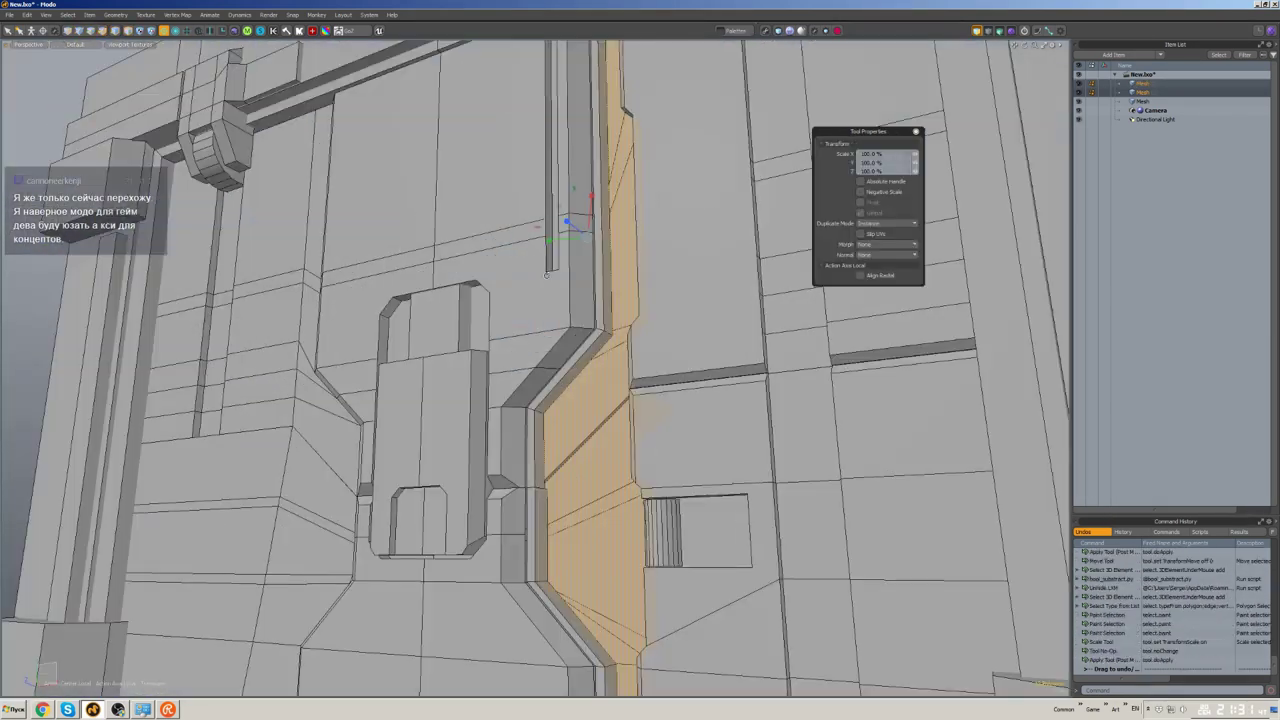
{"action": "left_click_drag", "start_coordinate": [600, 380], "coordinate": [640, 360], "text": "alt"}
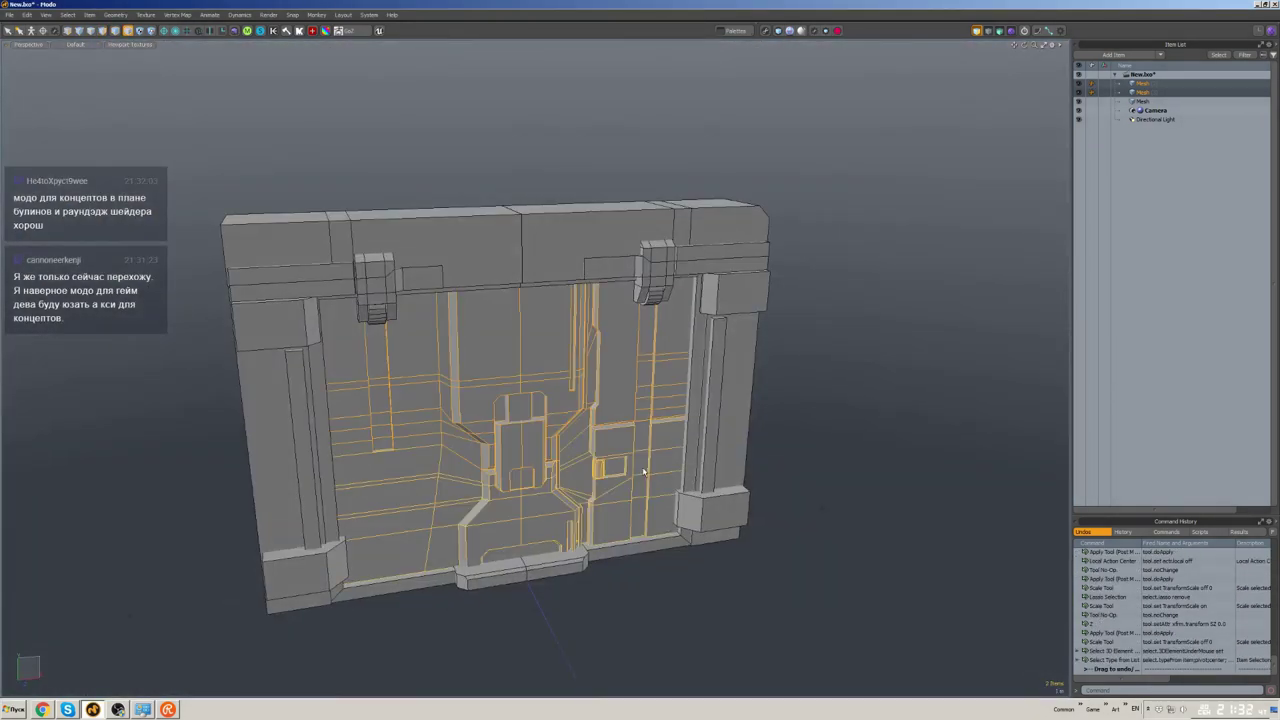
- Mirror the detailed half of the lower and upper doors onto the opposite half, and save the scene
{"action": "key", "text": "3"}
{"action": "key", "text": "ctrl+h"}
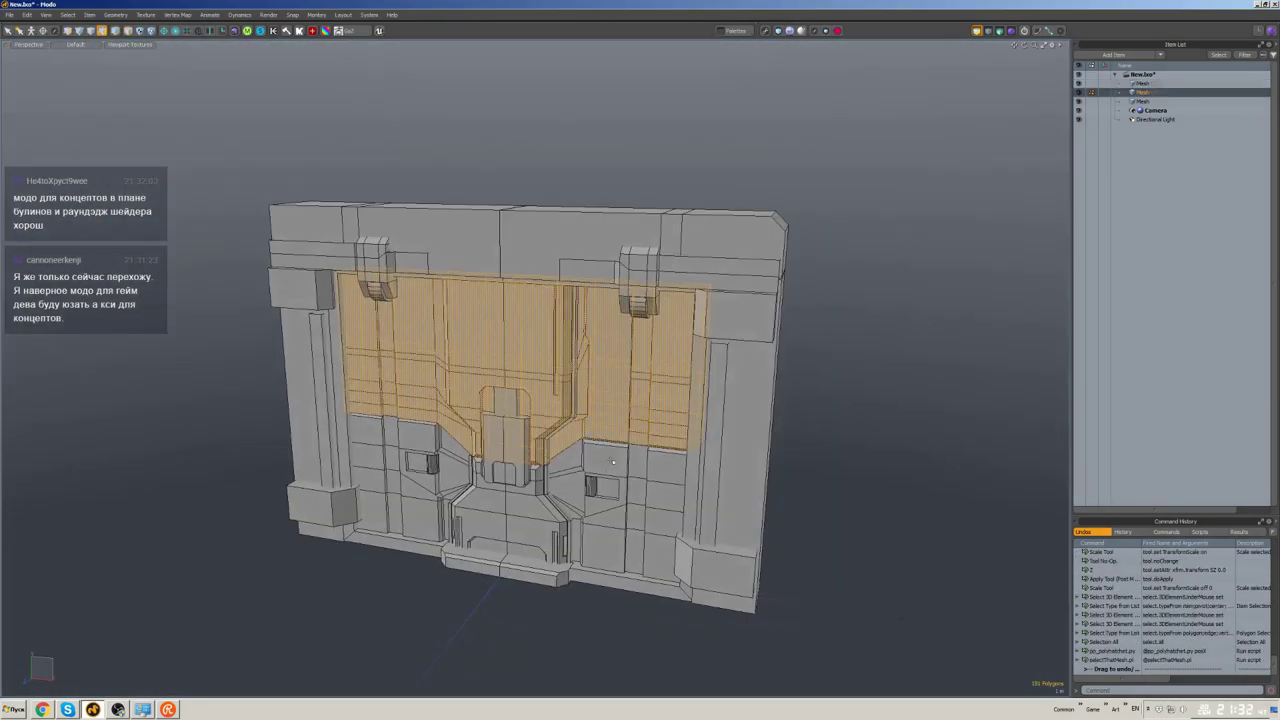
{"action": "left_click", "coordinate": [578, 446]}
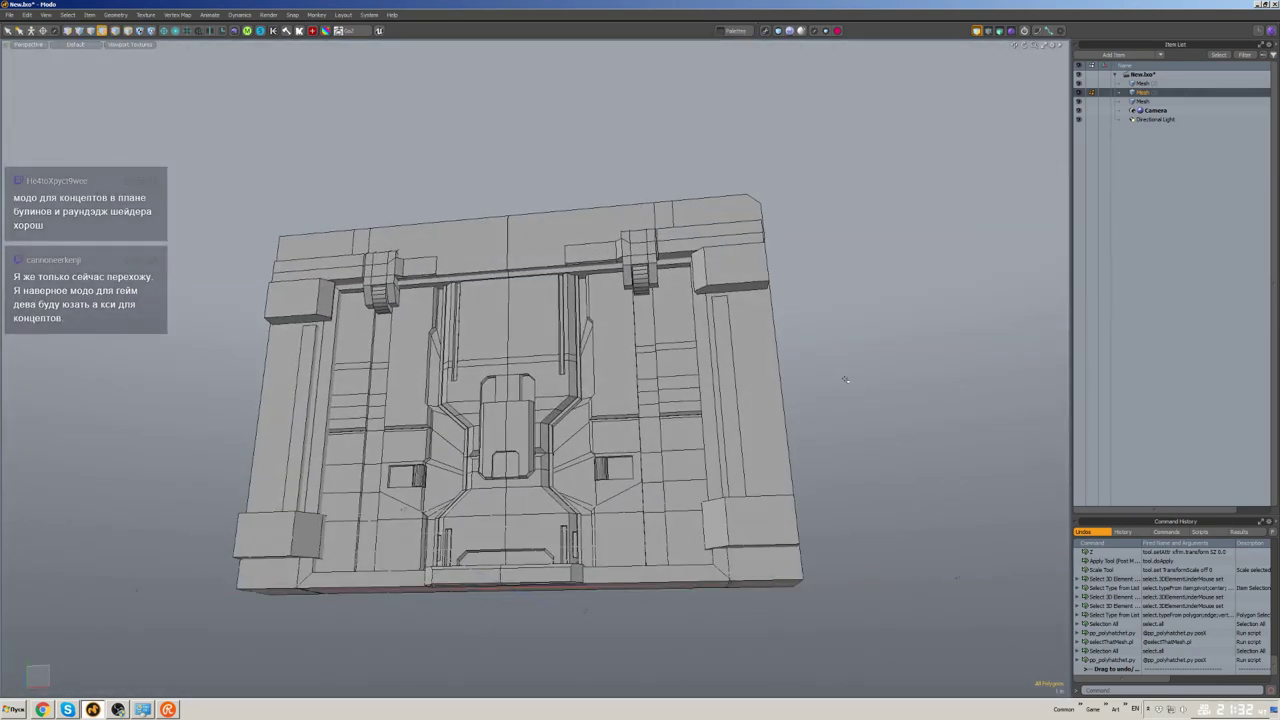
{"action": "left_click_drag", "start_coordinate": [546, 453], "coordinate": [586, 543], "text": "alt"}
{"action": "scroll", "coordinate": [697, 466], "scroll_direction": "down", "scroll_amount": 3}
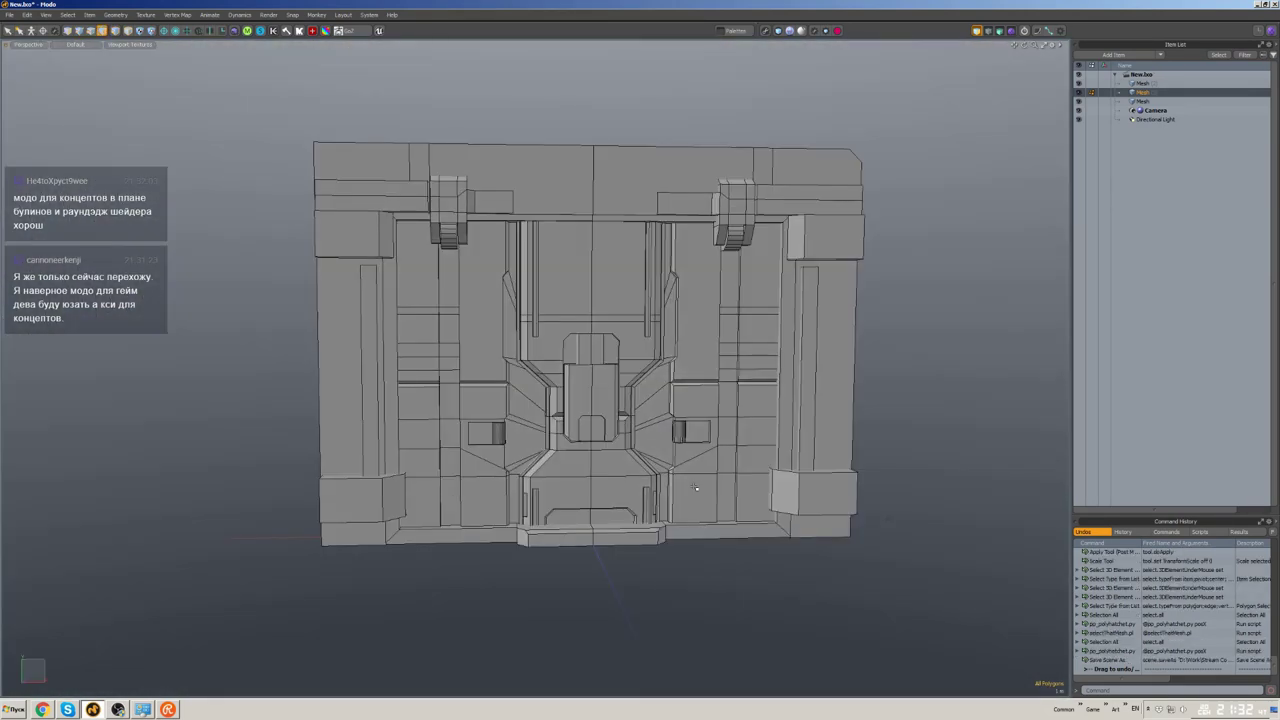
{"action": "scroll", "coordinate": [674, 331], "scroll_direction": "up", "scroll_amount": 4}
{"action": "key", "text": "ctrl+s"}
- Select the lintel's two central front faces, paste a copy of them, and narrow the copy along X
{"action": "left_click_drag", "start_coordinate": [674, 331], "coordinate": [620, 270], "text": "alt"}
{"action": "key", "text": "3"}
{"action": "key", "text": "ctrl+h"}
{"action": "left_click", "coordinate": [460, 320]}
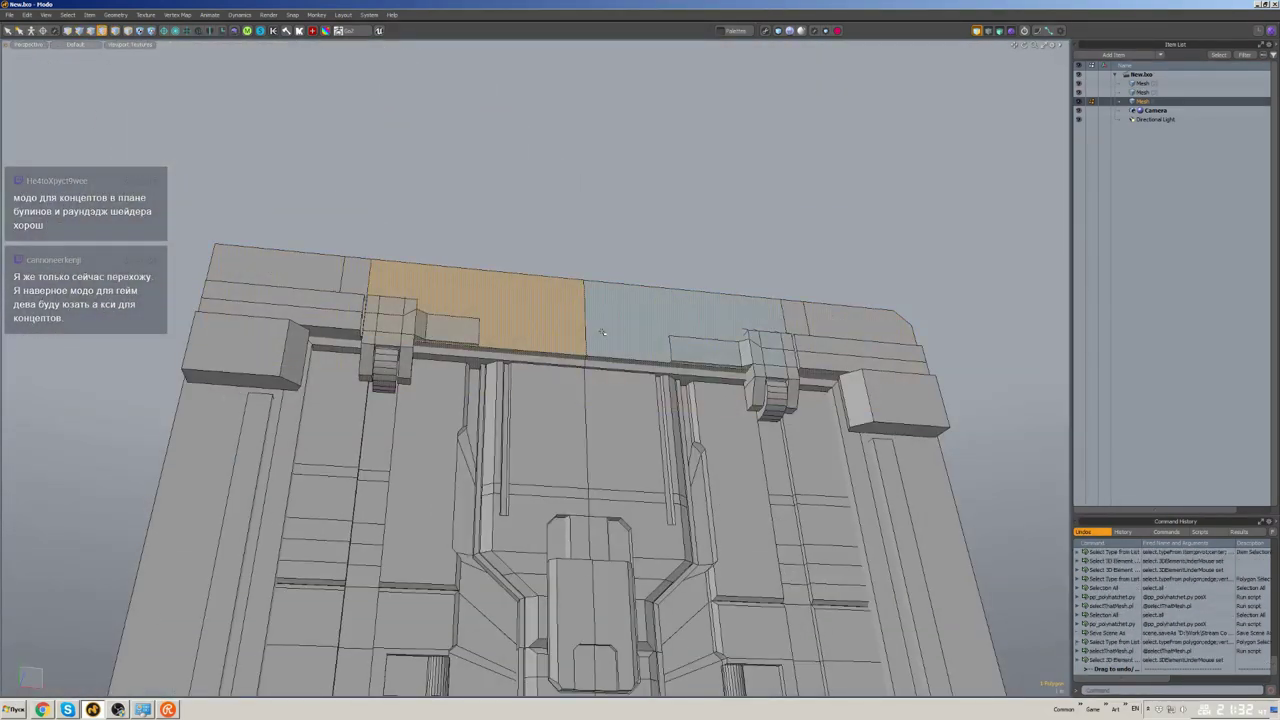
{"action": "left_click", "coordinate": [680, 325], "text": "shift"}
{"action": "key", "text": "r"}
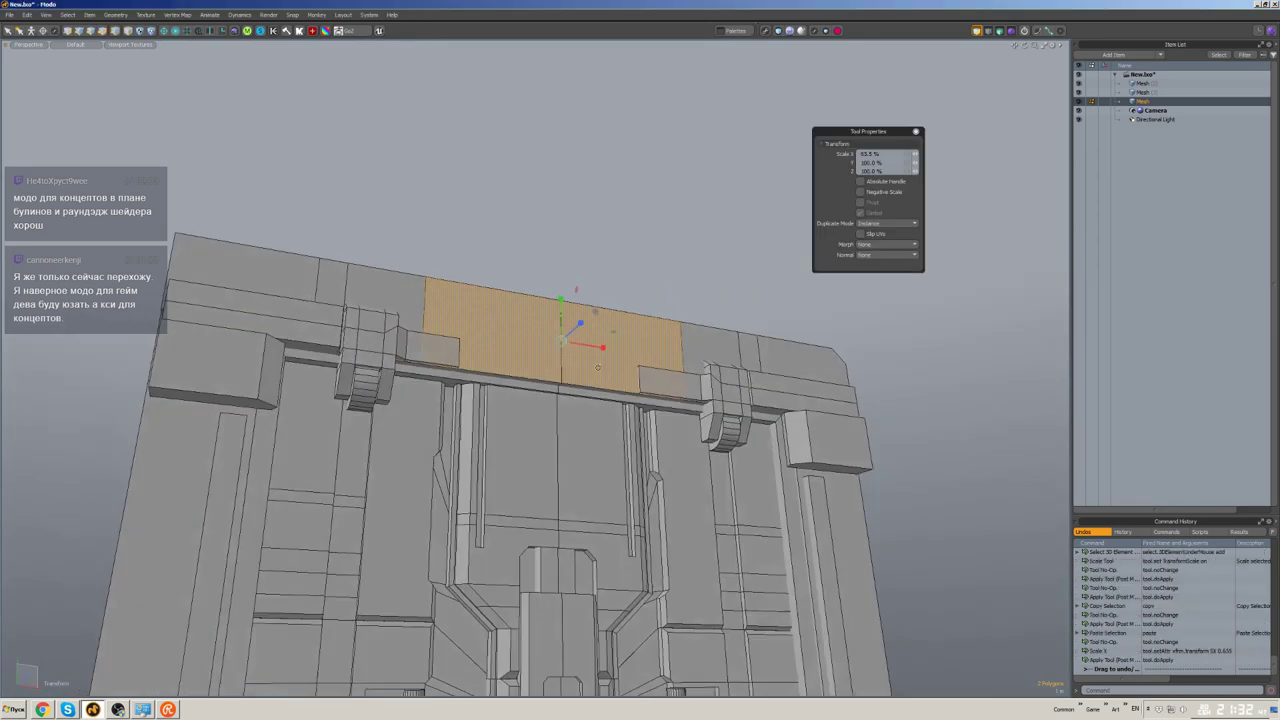
- Build the copied lintel faces into a raised central plate and lower its two bottom faces over the door's top edge
{"action": "left_click_drag", "start_coordinate": [560, 340], "coordinate": [580, 345], "text": "alt"}
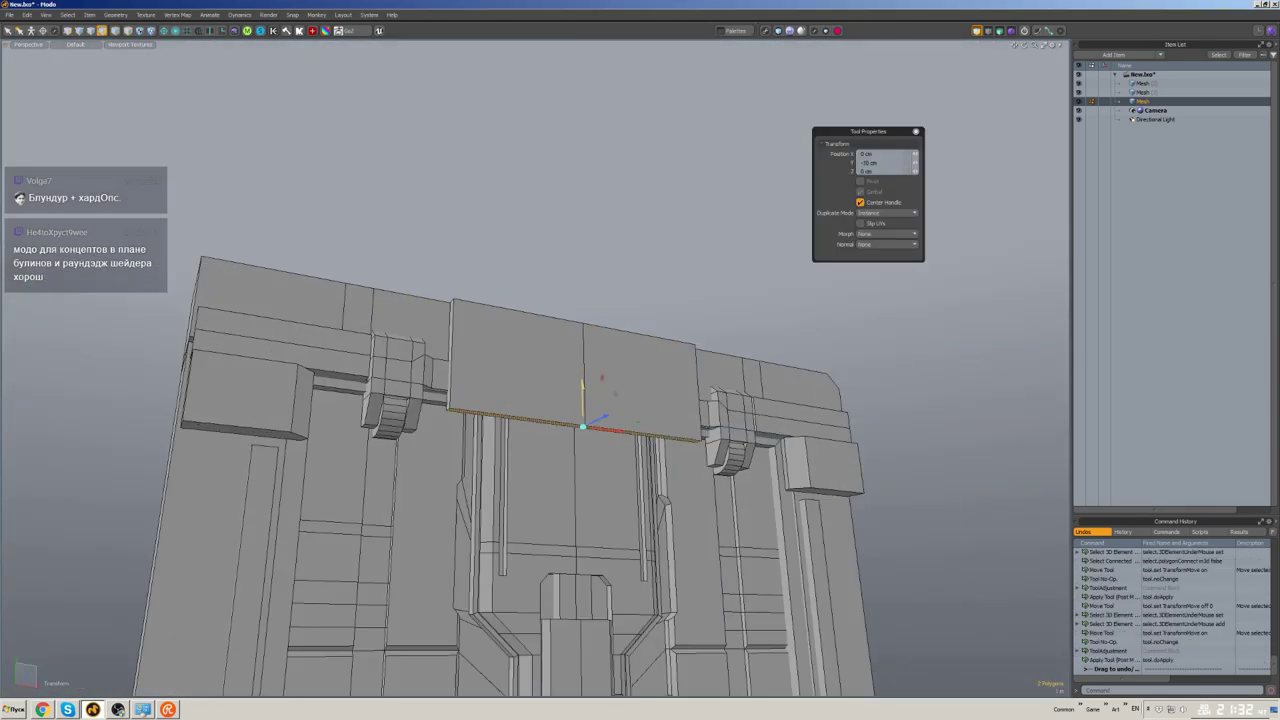
{"action": "key", "text": "q"}
{"action": "left_click", "coordinate": [786, 443]}
{"action": "left_click_drag", "start_coordinate": [786, 443], "coordinate": [538, 428], "text": "alt"}
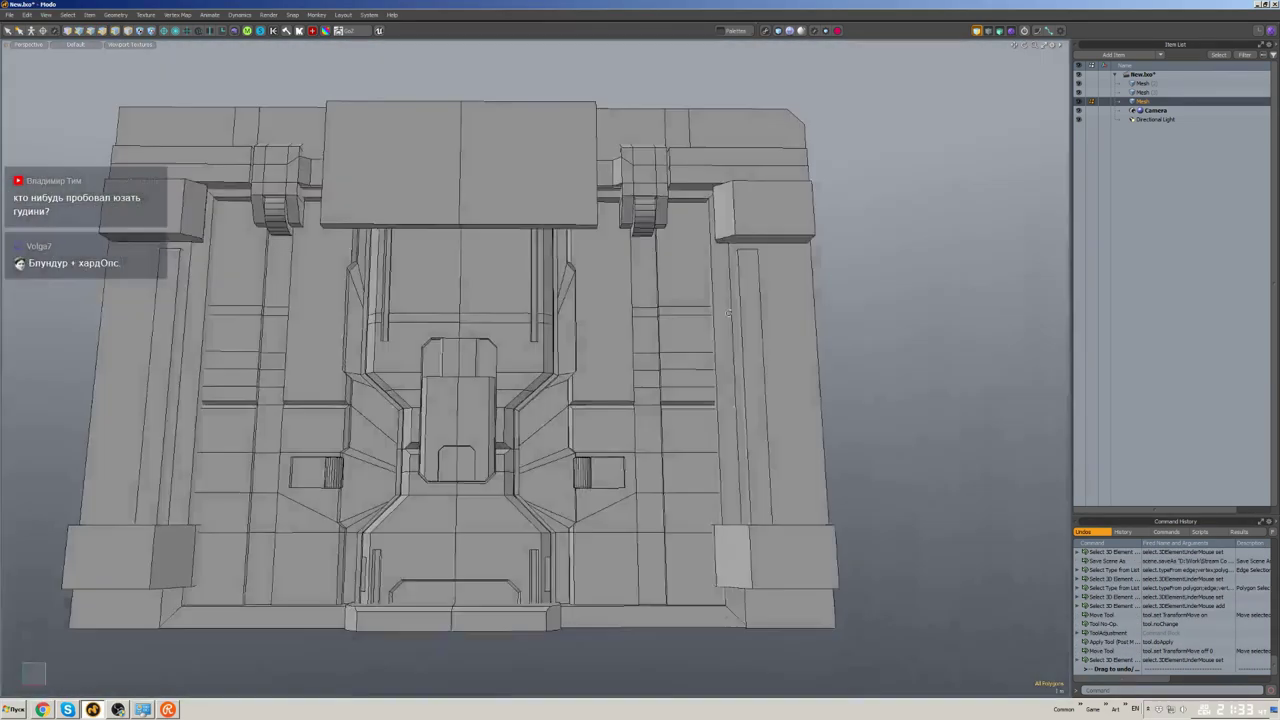
- Paste a copy of the right pillar base's inner face, narrow it along Z, and move it into place
{"action": "double_click", "coordinate": [789, 327]}
{"action": "double_click", "coordinate": [717, 384]}
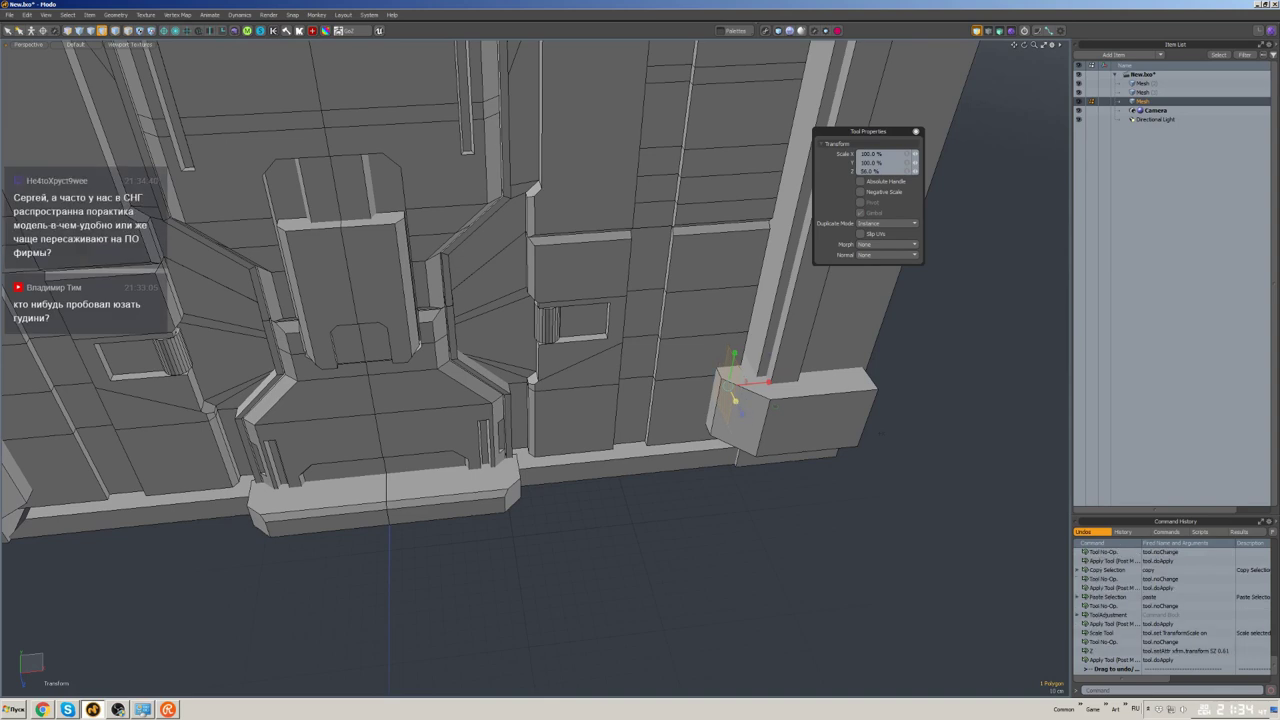
{"action": "left_click_drag", "start_coordinate": [760, 420], "coordinate": [762, 454], "text": "alt"}
{"action": "key", "text": "w"}
{"action": "key", "text": "space"}
{"action": "double_click", "coordinate": [760, 430]}
{"action": "key", "text": "ctrl+z"}
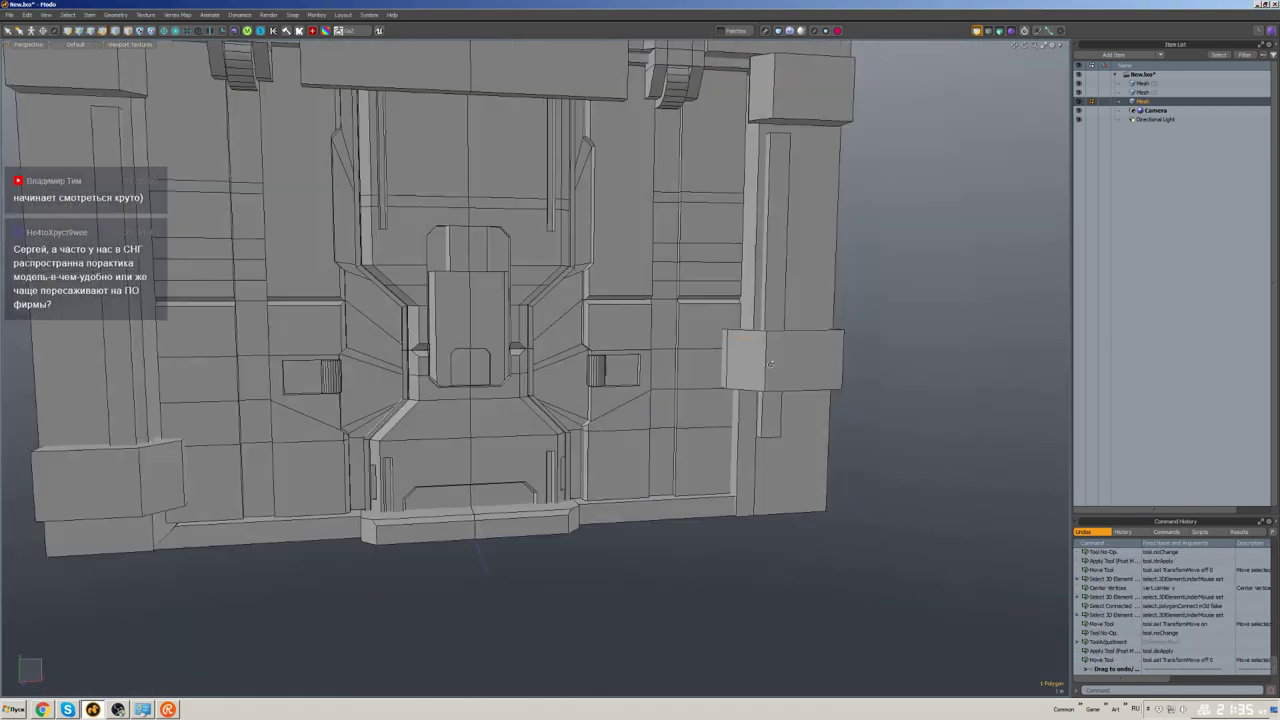
- Extend the right pillar's inner block upward from the base and reshape its vertices into an angled step along the pillar
{"action": "key", "text": "space"}
{"action": "left_click_drag", "start_coordinate": [770, 470], "coordinate": [801, 442], "text": "alt"}
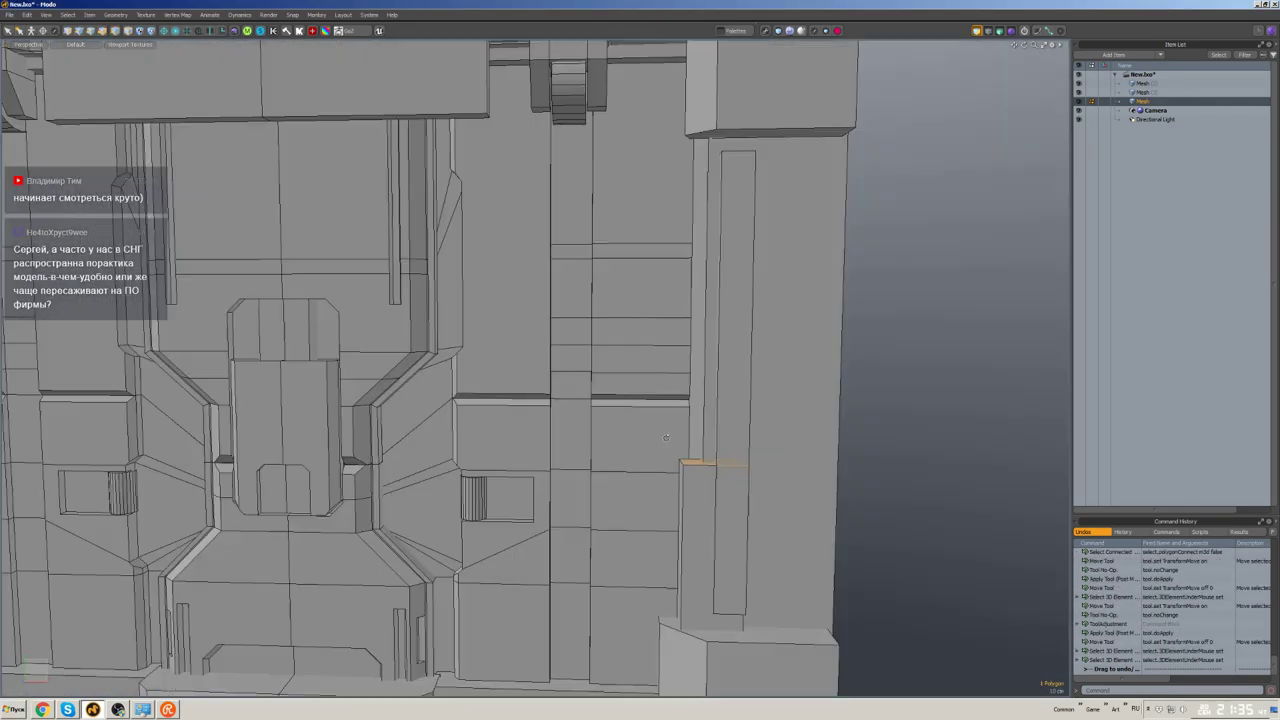
{"action": "scroll", "coordinate": [741, 426], "scroll_direction": "down", "scroll_amount": 3}
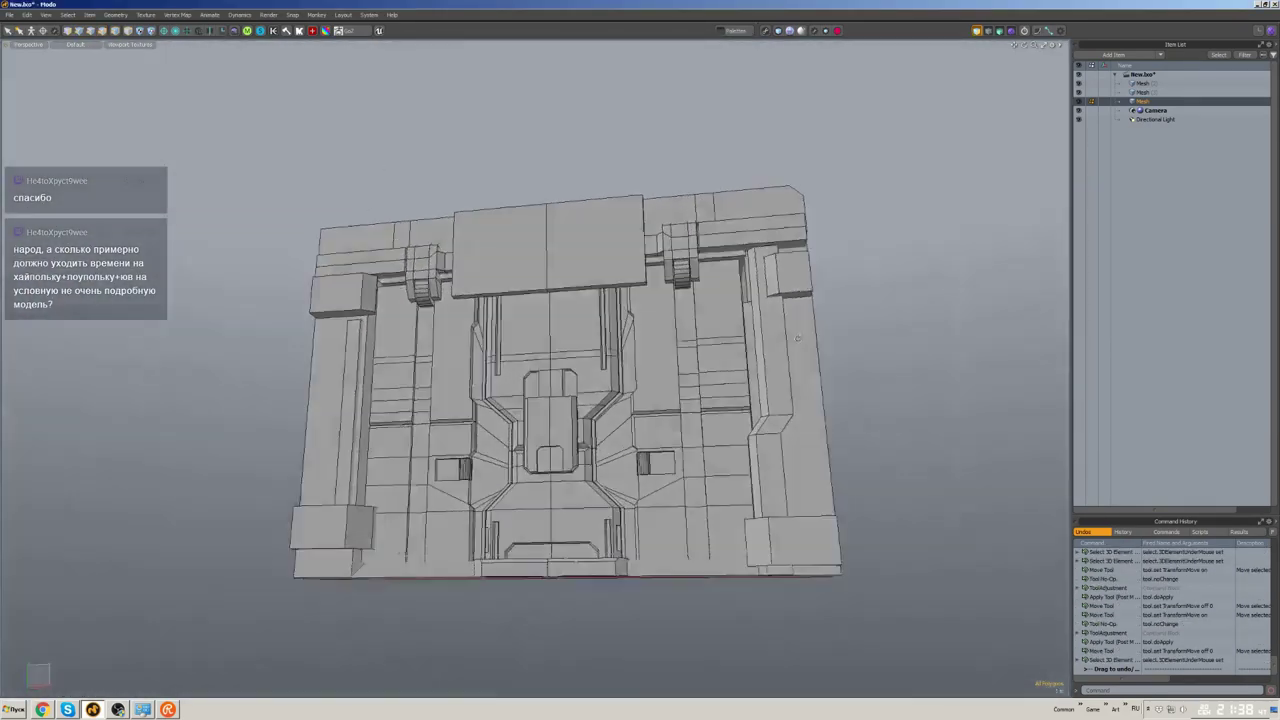
{"action": "key", "text": "q"}
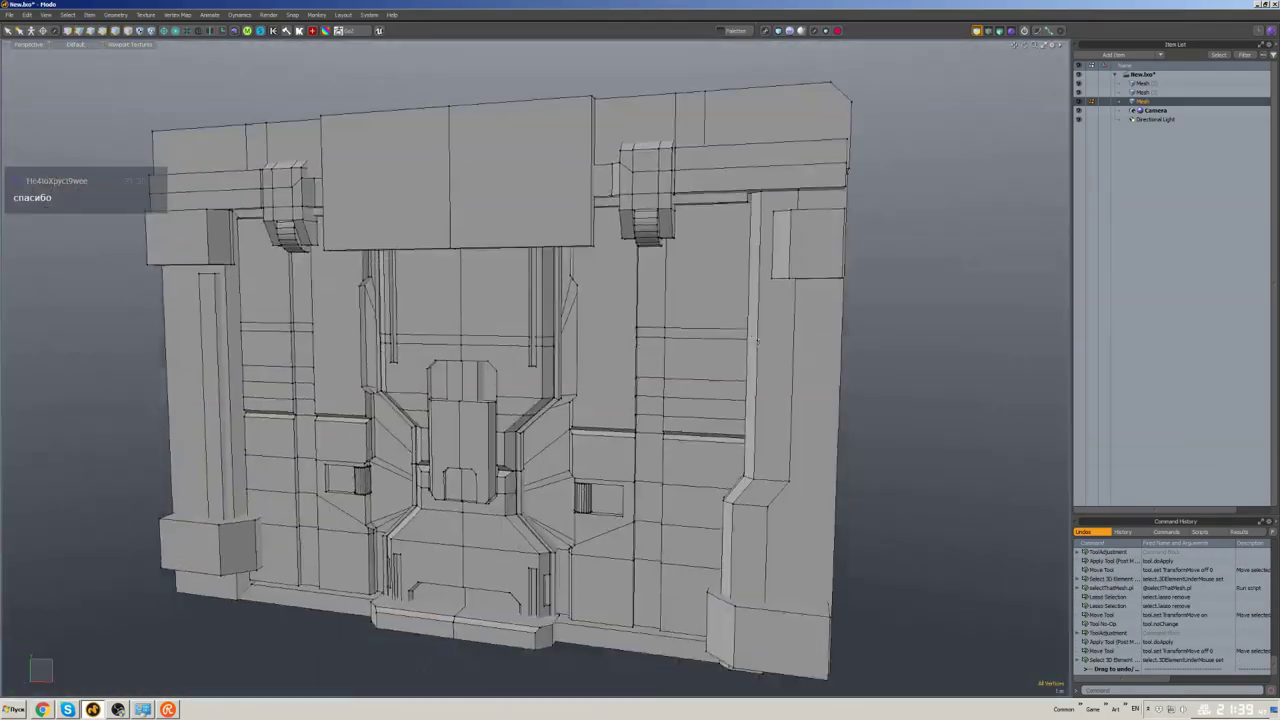
- Copy the stepped faces on the right pillar's inner side, offset the copy, and thicken it into a thin trim strip
{"action": "scroll", "coordinate": [757, 343], "scroll_direction": "down", "scroll_amount": 5}
{"action": "left_click_drag", "start_coordinate": [757, 343], "coordinate": [702, 380], "text": "alt"}
{"action": "scroll", "coordinate": [721, 438], "scroll_direction": "up", "scroll_amount": 8}
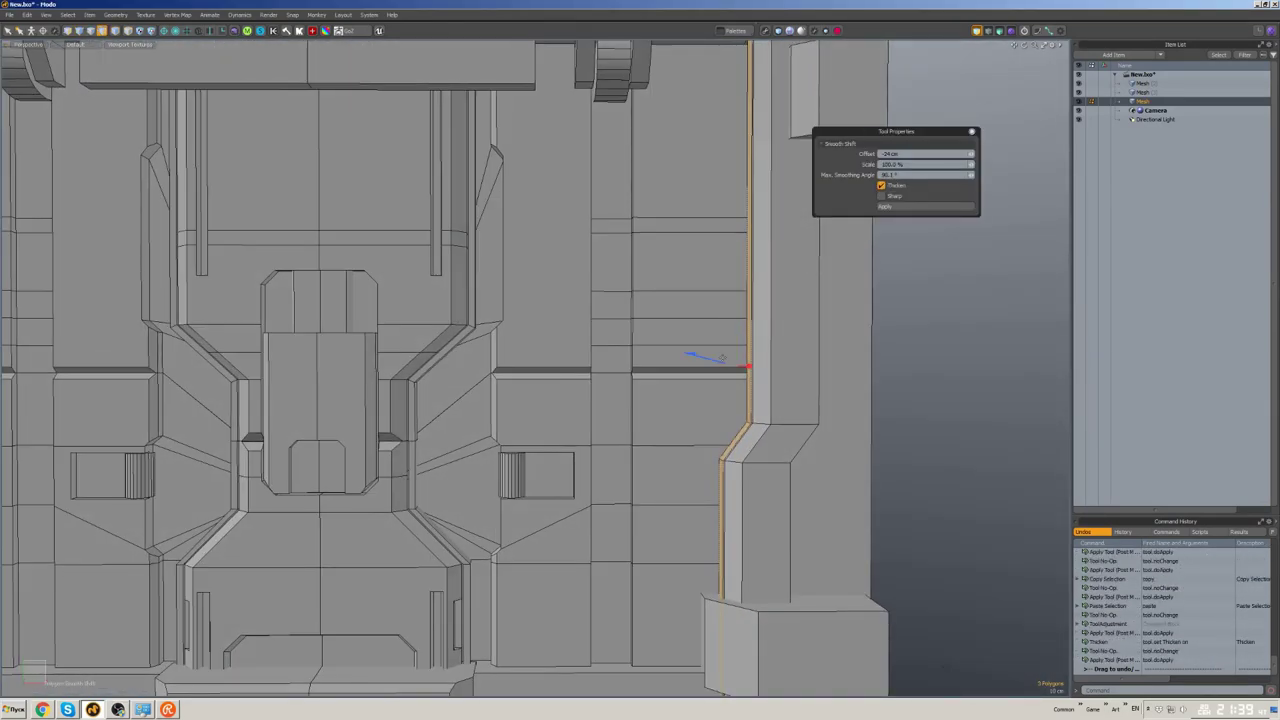
{"action": "key", "text": "space"}
{"action": "scroll", "coordinate": [776, 410], "scroll_direction": "down", "scroll_amount": 5}
{"action": "mouse_move", "coordinate": [776, 410]}
{"action": "left_mouse_down", "text": "alt"}
{"action": "mouse_move", "coordinate": [740, 430]}
{"action": "mouse_move", "coordinate": [776, 410]}
{"action": "left_mouse_up", "text": "alt"}
{"action": "scroll", "coordinate": [776, 410], "scroll_direction": "up", "scroll_amount": 8}
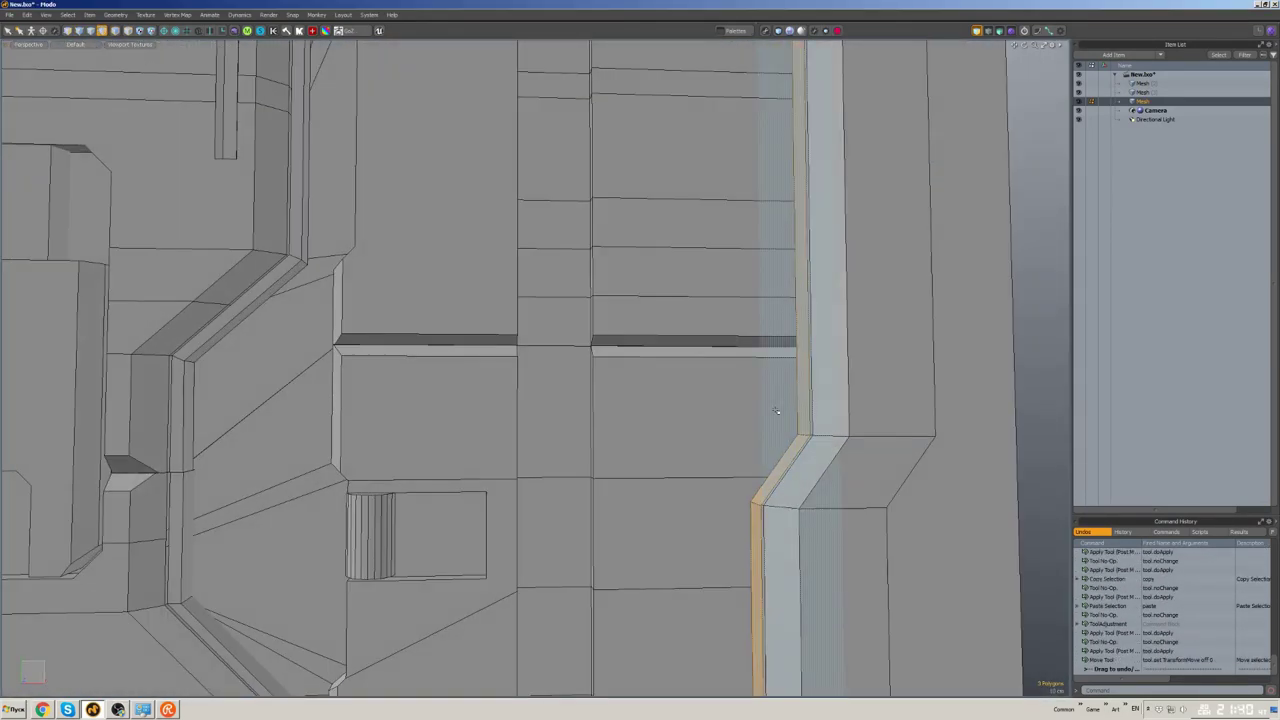
{"action": "key", "text": "space"}
{"action": "scroll", "coordinate": [763, 328], "scroll_direction": "down", "scroll_amount": 5}
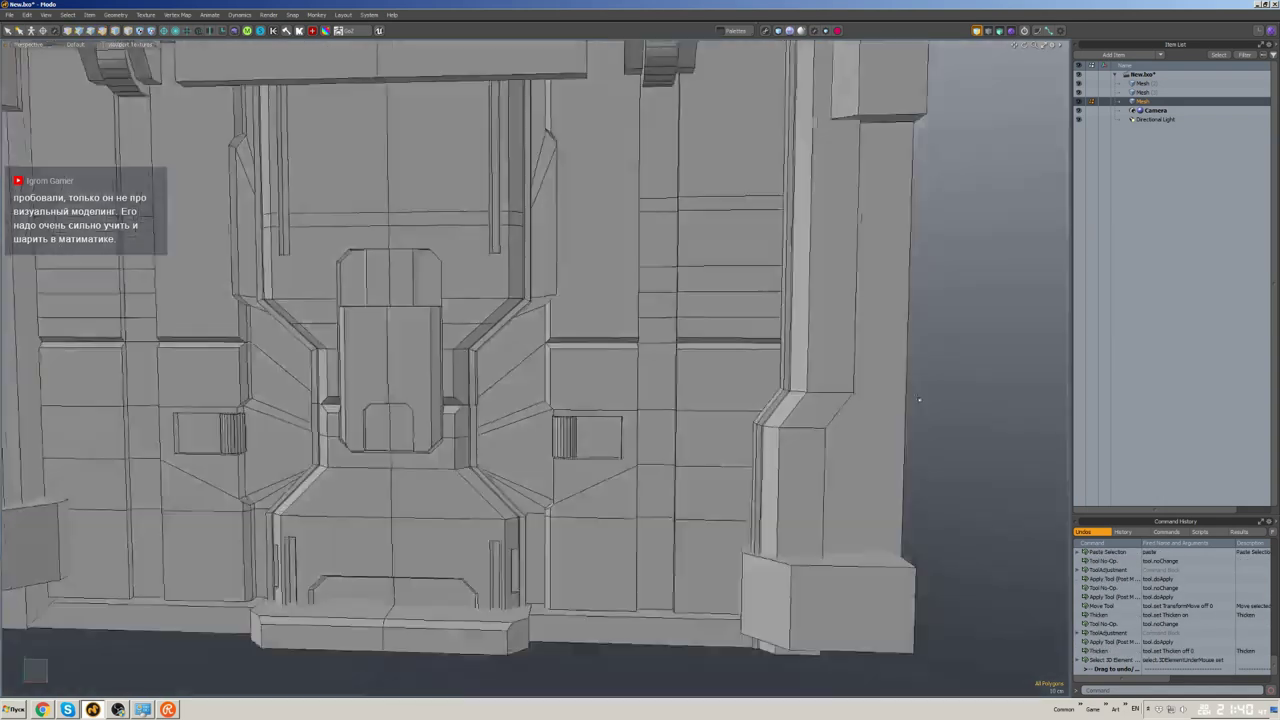
- Move the vertices at the right pillar base's inner side 20 cm along X and extend the base block upward
{"action": "left_click_drag", "start_coordinate": [763, 328], "coordinate": [667, 373], "text": "alt"}
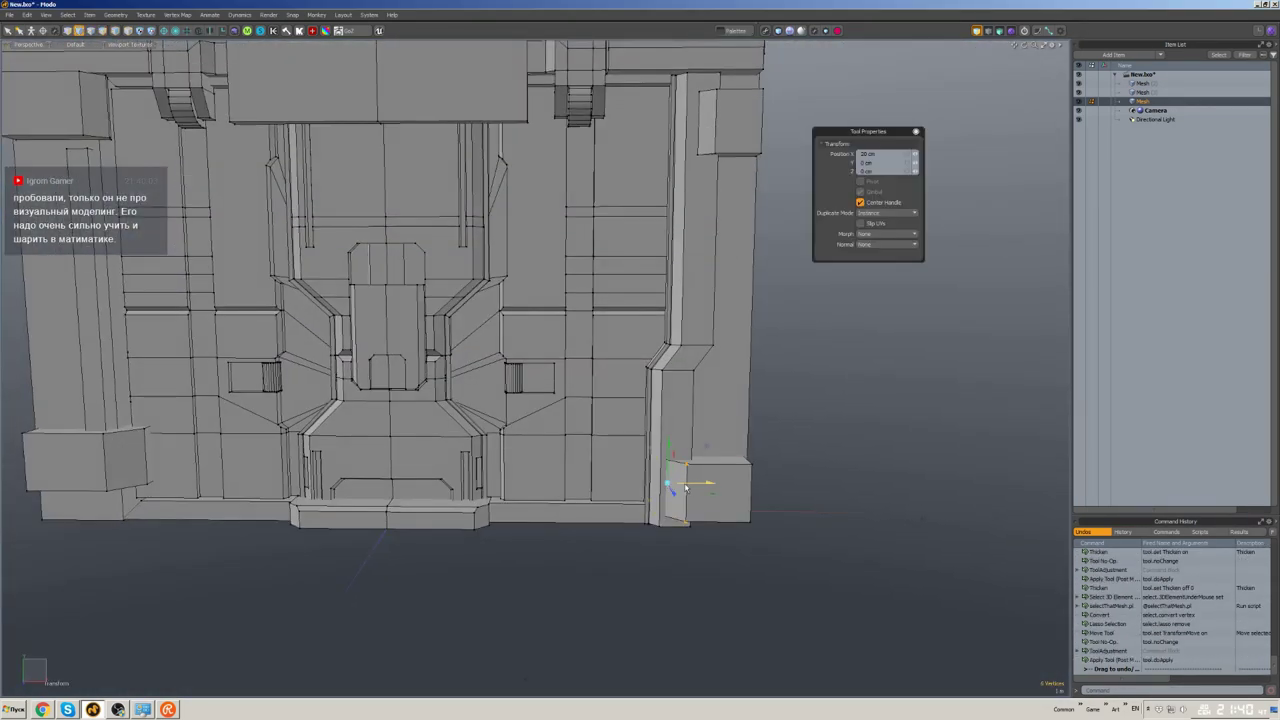
{"action": "key", "text": "space"}
{"action": "left_click_drag", "start_coordinate": [686, 487], "coordinate": [672, 453], "text": "alt"}
{"action": "key", "text": "w"}
{"action": "key", "text": "space"}
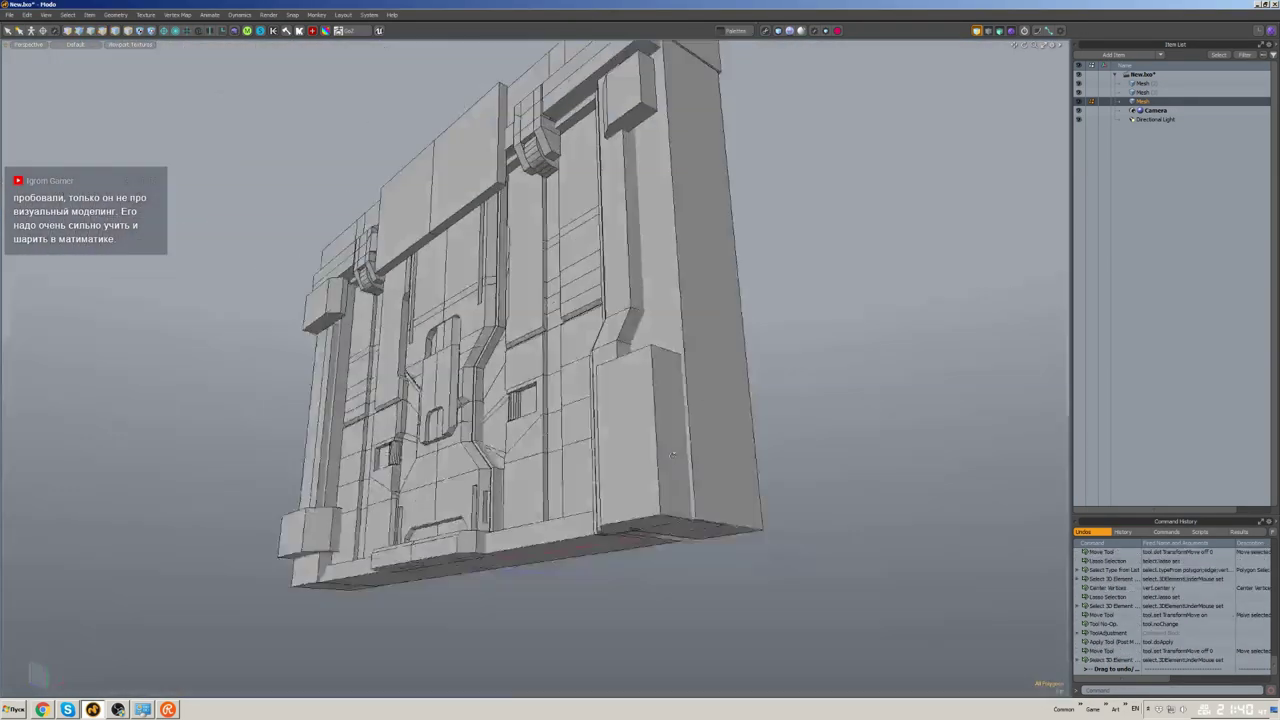
{"action": "scroll", "coordinate": [672, 453], "scroll_direction": "up", "scroll_amount": 5}
{"action": "left_click", "coordinate": [633, 443]}
{"action": "key", "text": "space"}
{"action": "scroll", "coordinate": [660, 434], "scroll_direction": "down", "scroll_amount": 5}
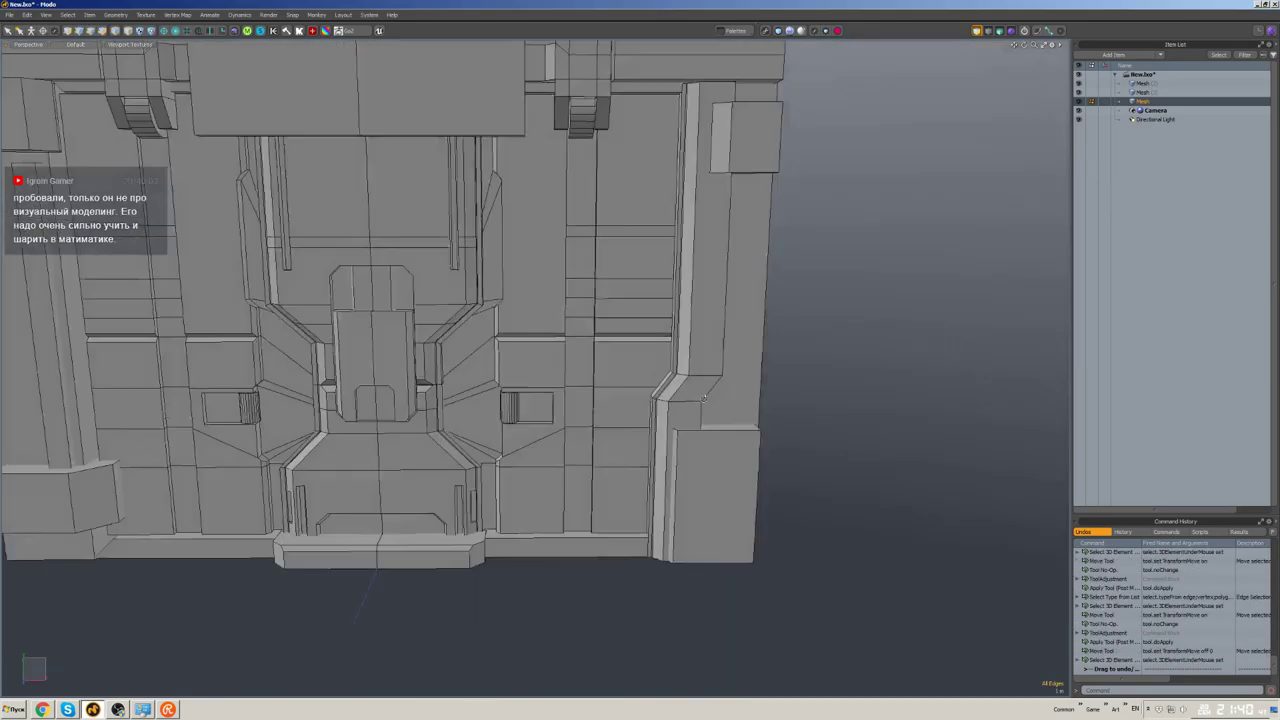
- Adjust the faces of the right pillar's enlarged base block, and delete the whole connected block
{"action": "left_click_drag", "start_coordinate": [660, 434], "coordinate": [660, 437], "text": "alt"}
{"action": "scroll", "coordinate": [660, 437], "scroll_direction": "up", "scroll_amount": 5}
{"action": "key", "text": "3"}
{"action": "left_click", "coordinate": [665, 440]}
{"action": "key", "text": "space"}
{"action": "scroll", "coordinate": [679, 537], "scroll_direction": "down", "scroll_amount": 5}
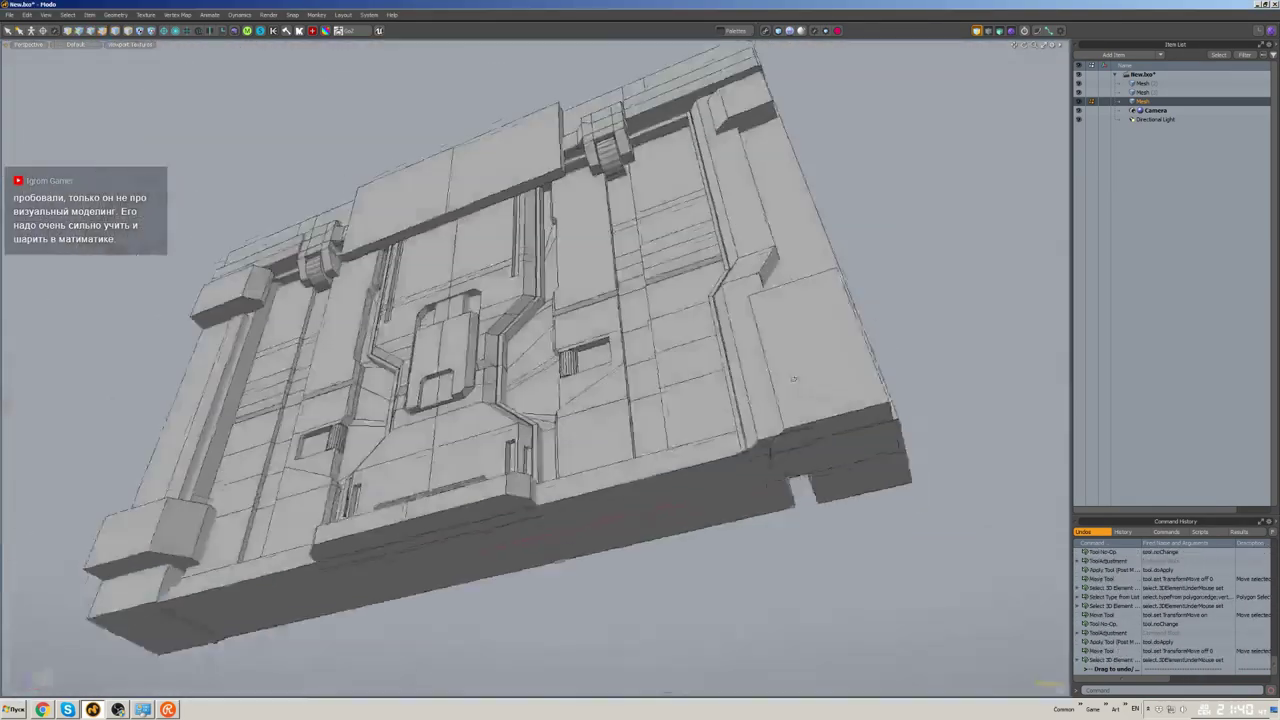
{"action": "left_click_drag", "start_coordinate": [679, 537], "coordinate": [814, 380], "text": "alt"}
{"action": "scroll", "coordinate": [731, 473], "scroll_direction": "up", "scroll_amount": 5}
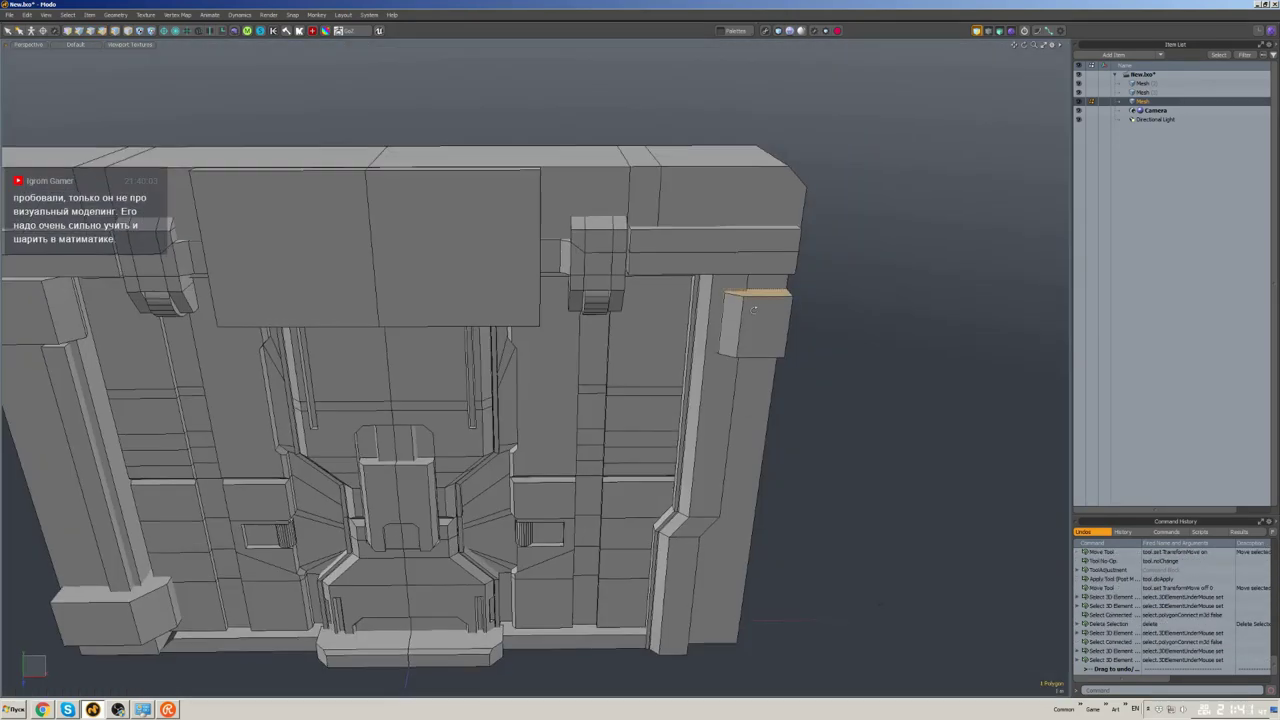
- Reposition the small block at the right pillar's top and paste a copy about halfway down the pillar
{"action": "left_click", "coordinate": [750, 372]}
{"action": "key", "text": "w"}
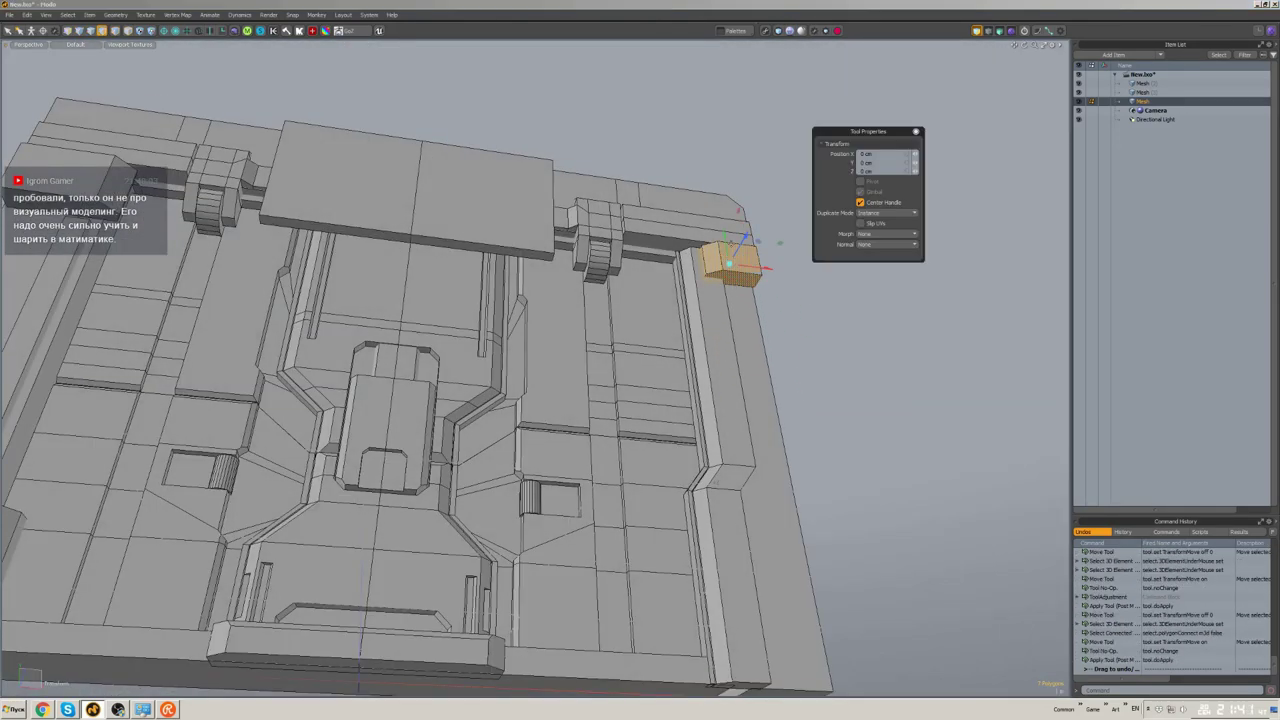
{"action": "key", "text": "space"}
{"action": "scroll", "coordinate": [727, 251], "scroll_direction": "down", "scroll_amount": 5}
{"action": "scroll", "coordinate": [740, 250], "scroll_direction": "up", "scroll_amount": 3}
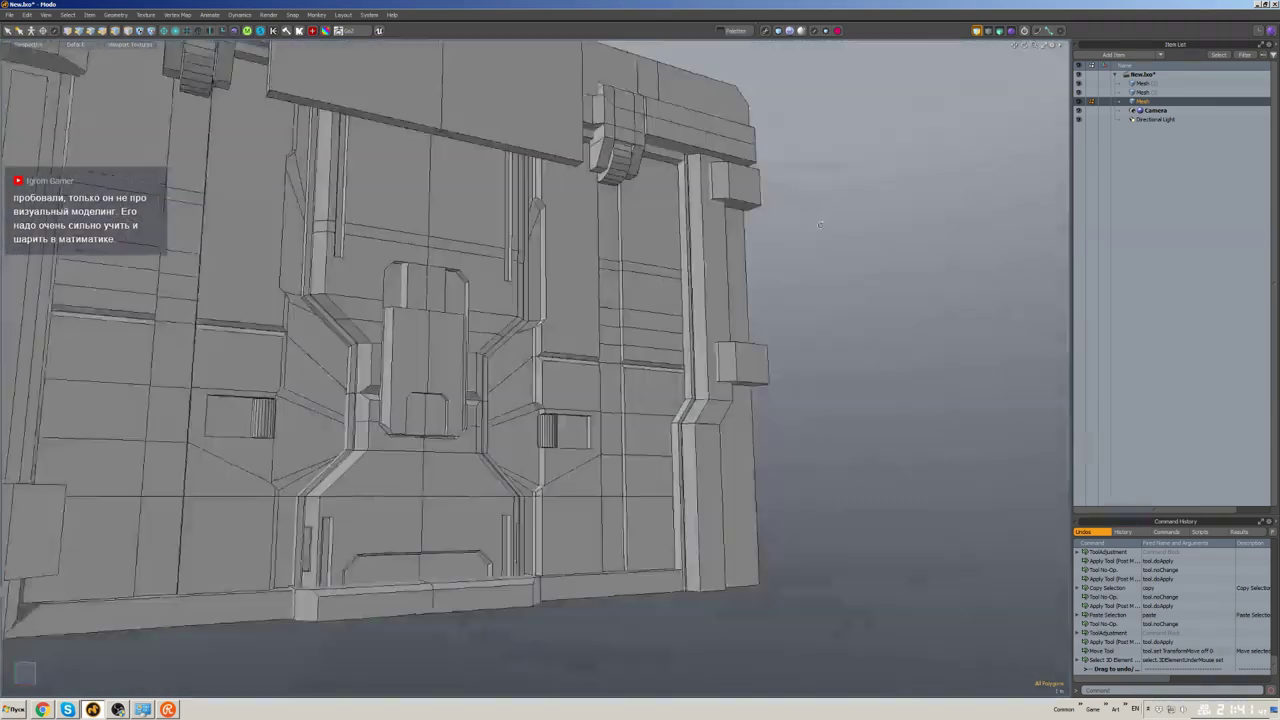
{"action": "left_click_drag", "start_coordinate": [740, 250], "coordinate": [772, 237], "text": "alt"}
- Mirror the right pillar's details to the left side and add a reversed angled step near the right pillar's foot
{"action": "key", "text": "ctrl+a"}
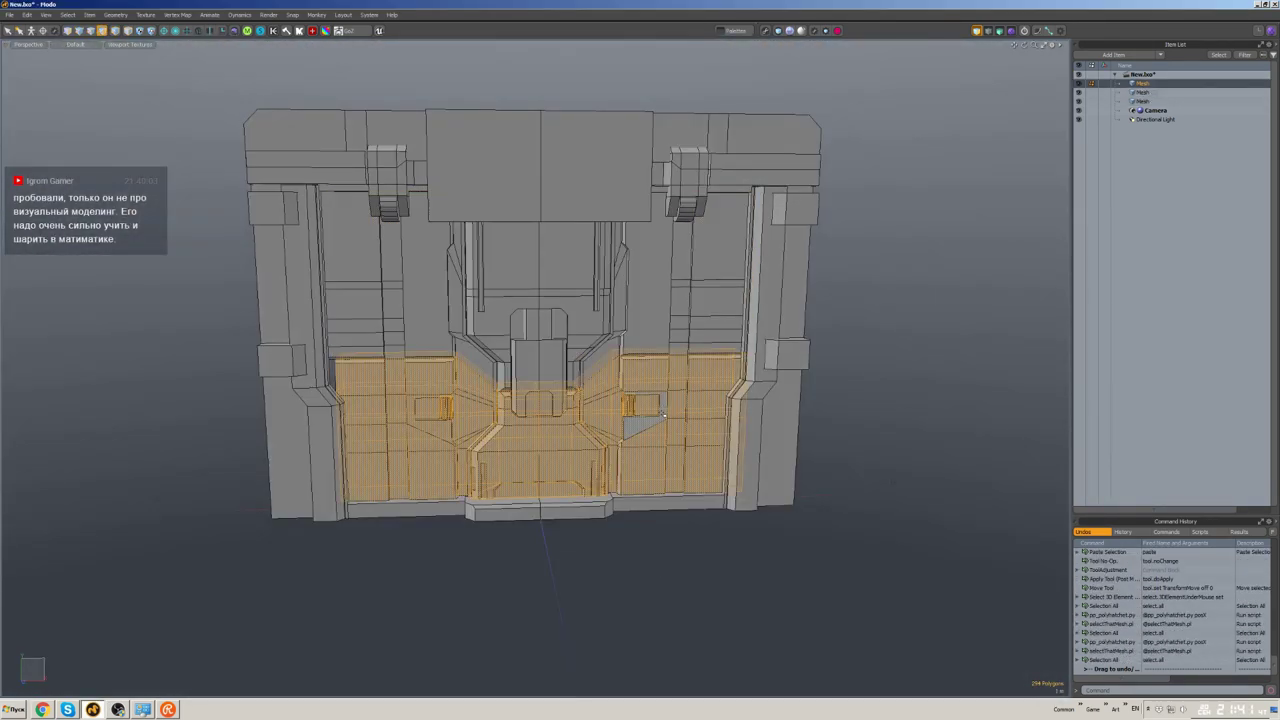
{"action": "left_click_drag", "start_coordinate": [662, 414], "coordinate": [841, 284], "text": "alt"}
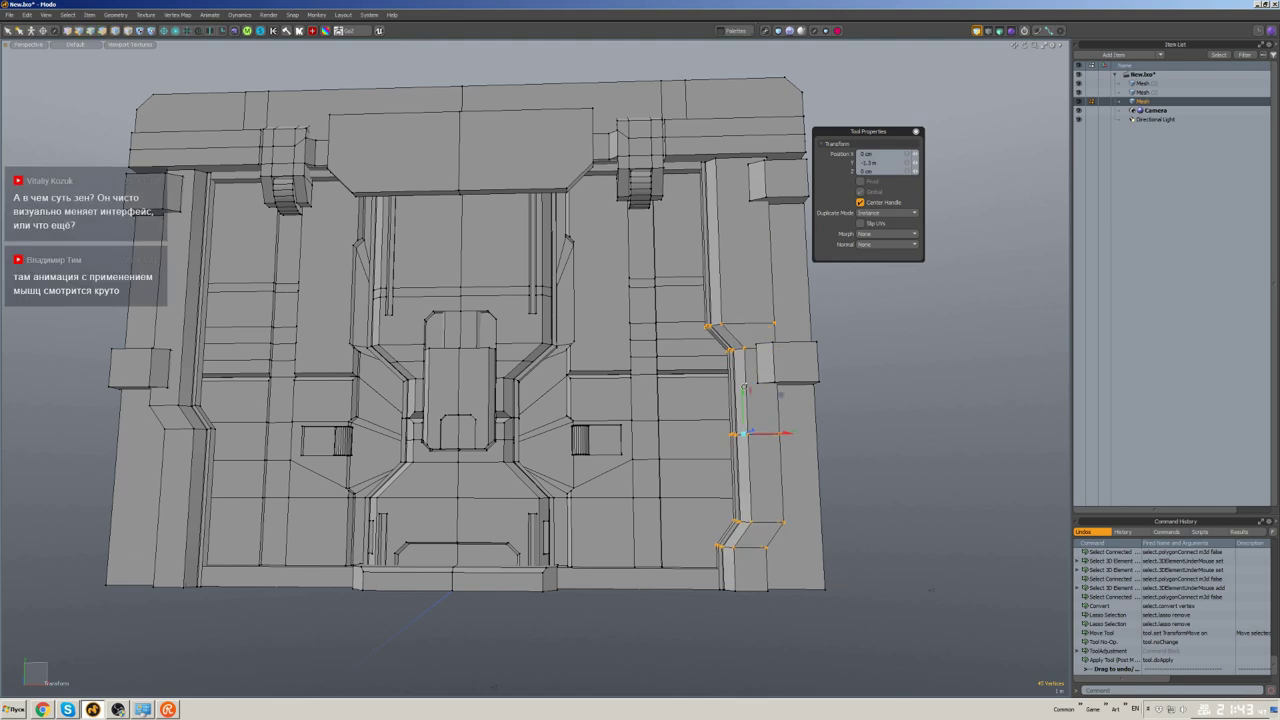
{"action": "left_click_drag", "start_coordinate": [780, 395], "coordinate": [691, 343], "text": "alt"}
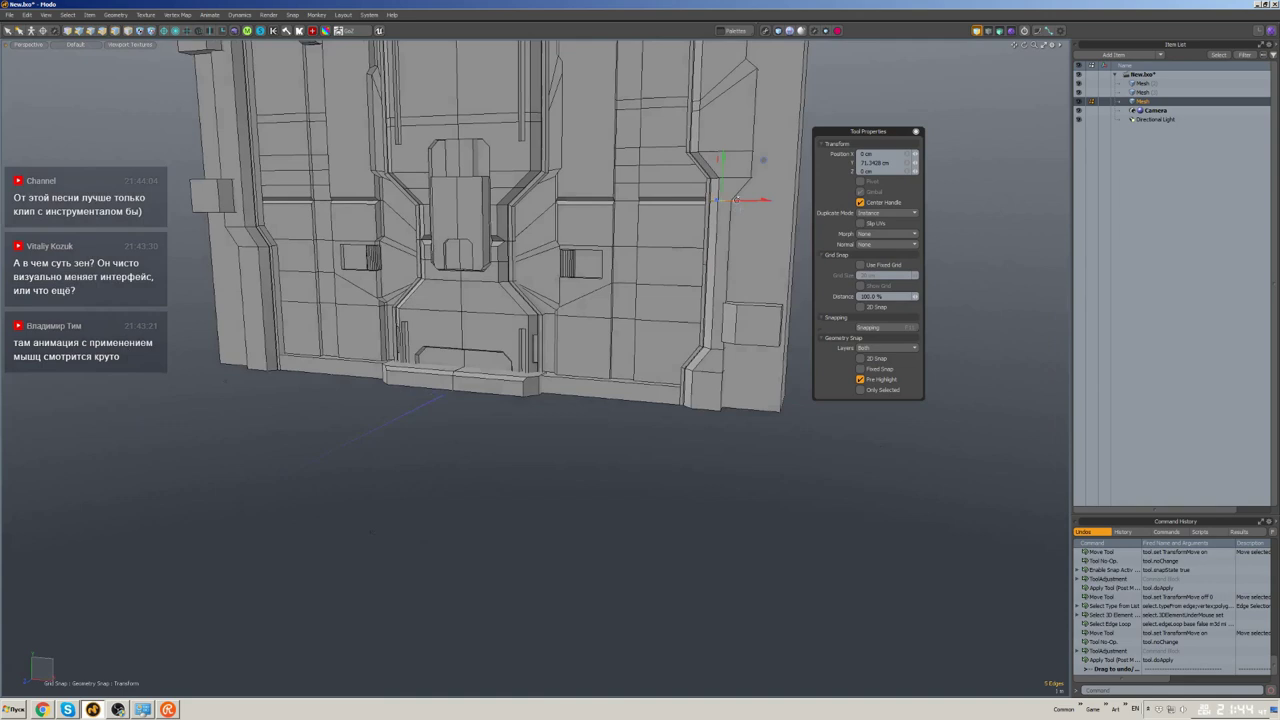
- Move the faces and vertices of the right pillar's angled outer outline and split its face between two corner vertices
{"action": "key", "text": "3"}
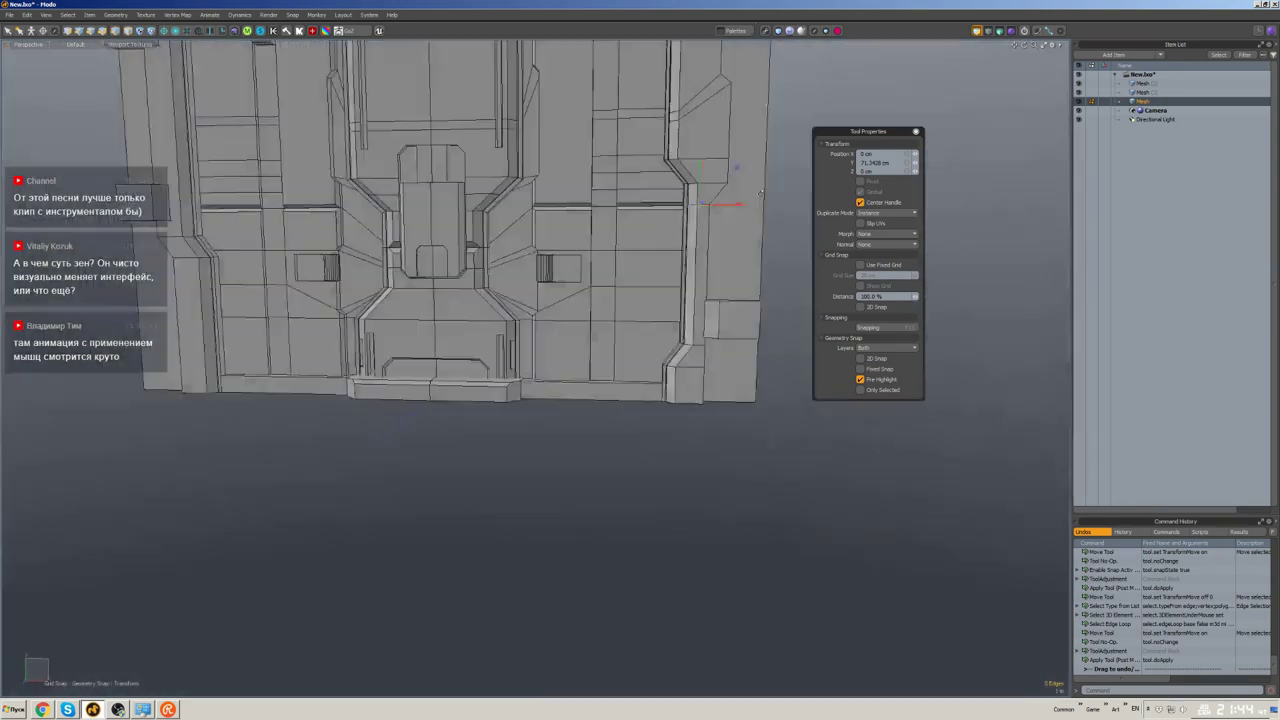
{"action": "scroll", "coordinate": [725, 215], "scroll_direction": "up", "scroll_amount": 3}
{"action": "left_click", "coordinate": [713, 229]}
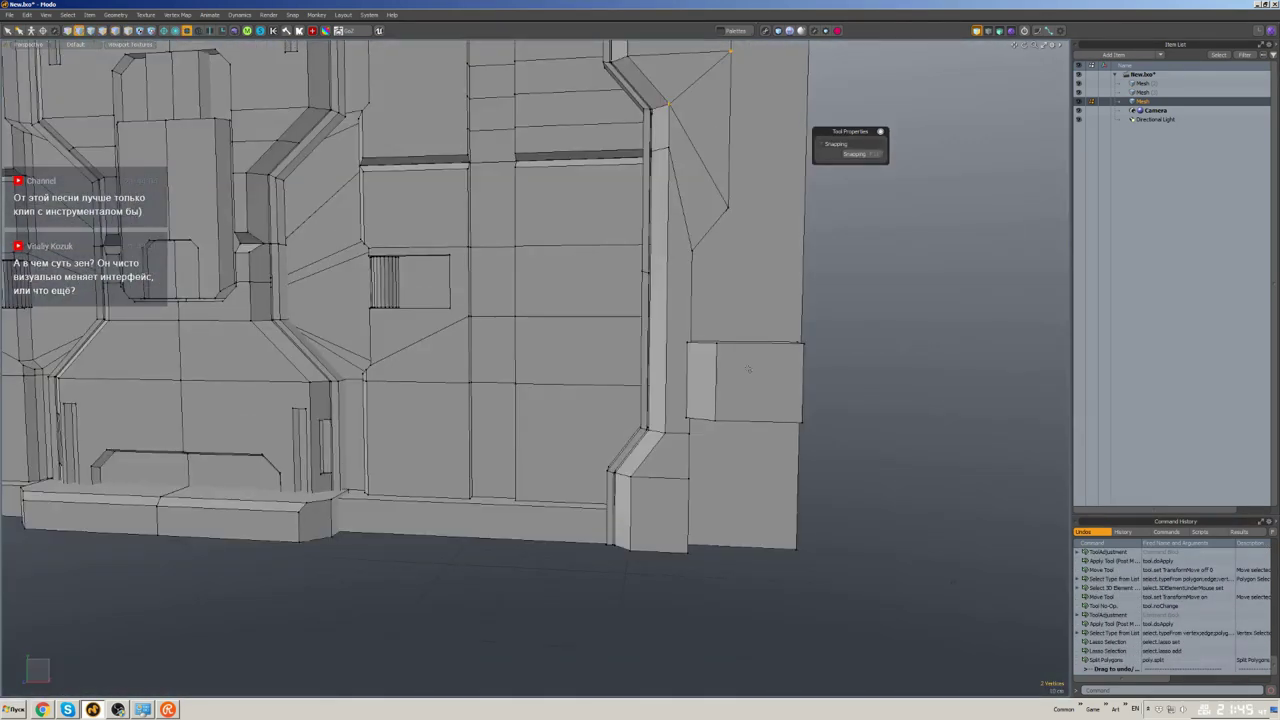
- Rotate and reshape the right pillar's lower block and cut a recess into the outer panel with a boolean subtraction
{"action": "key", "text": "3"}
{"action": "double_click", "coordinate": [748, 369]}
{"action": "key", "text": "e"}
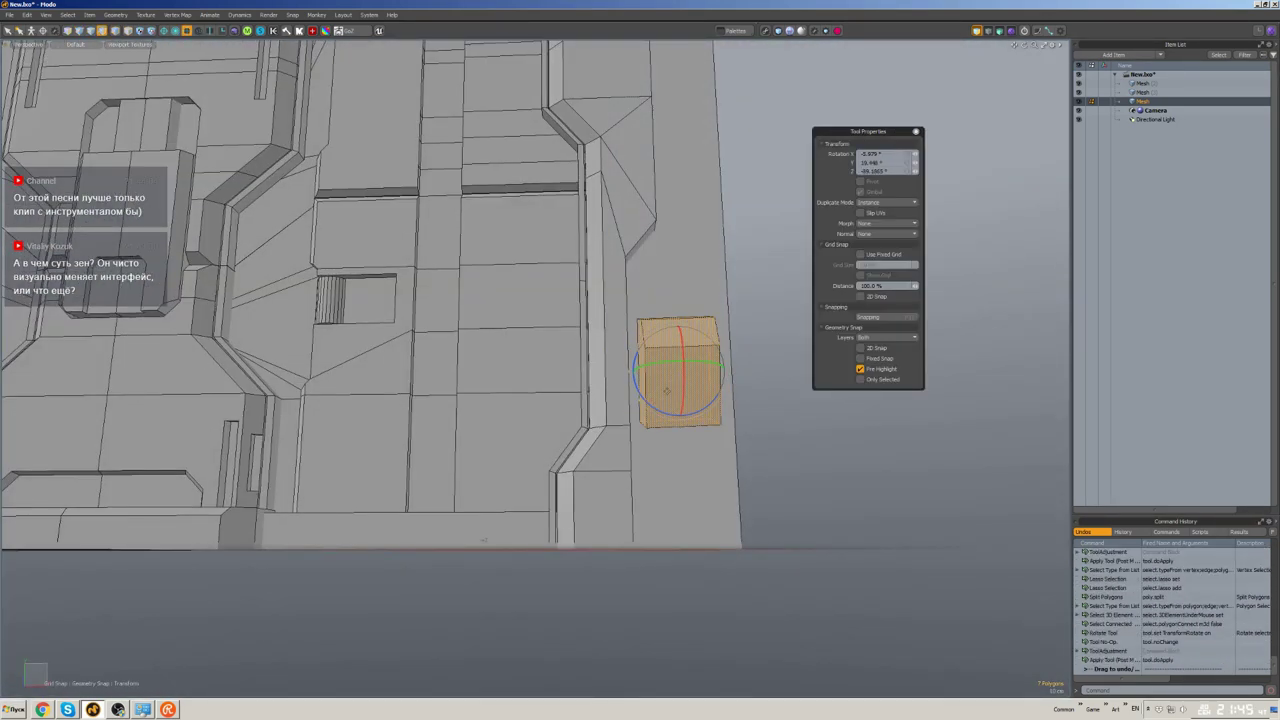
{"action": "left_click_drag", "start_coordinate": [700, 370], "coordinate": [734, 381], "text": "alt"}
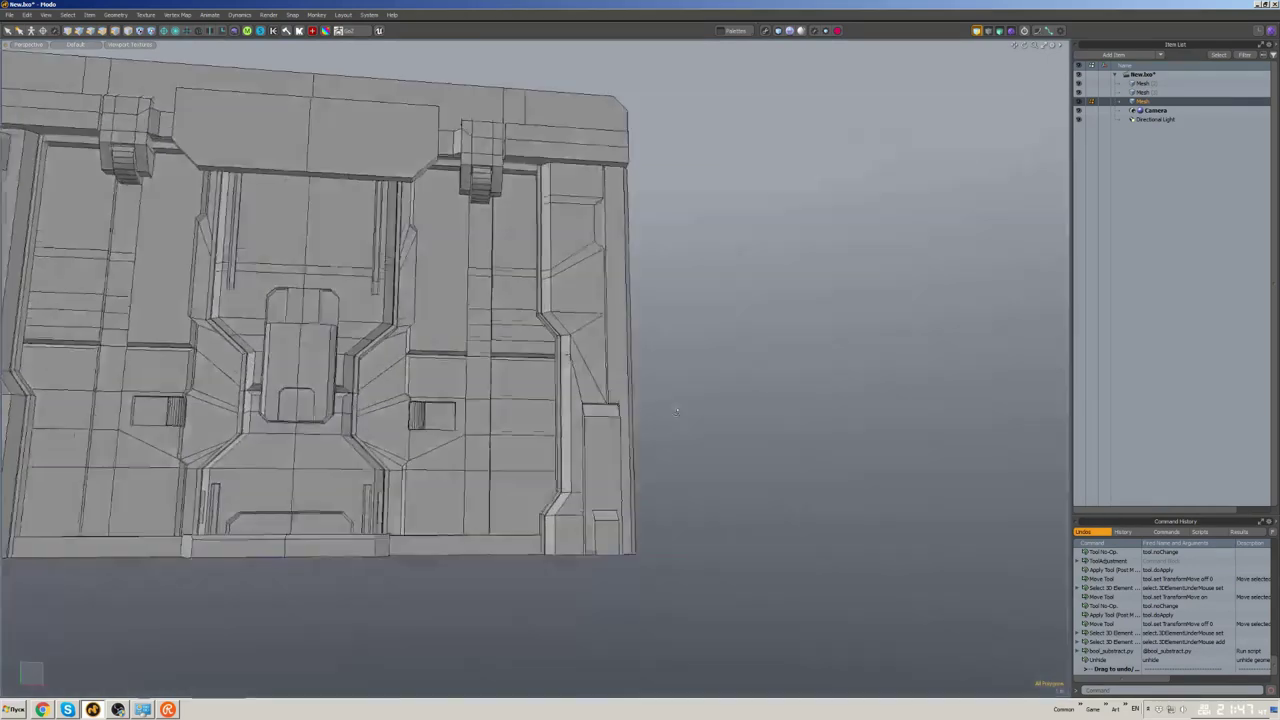
- Select the edges at the lower corner of the right pillar's upper recess and bevel them
{"action": "scroll", "coordinate": [628, 220], "scroll_direction": "up", "scroll_amount": 5}
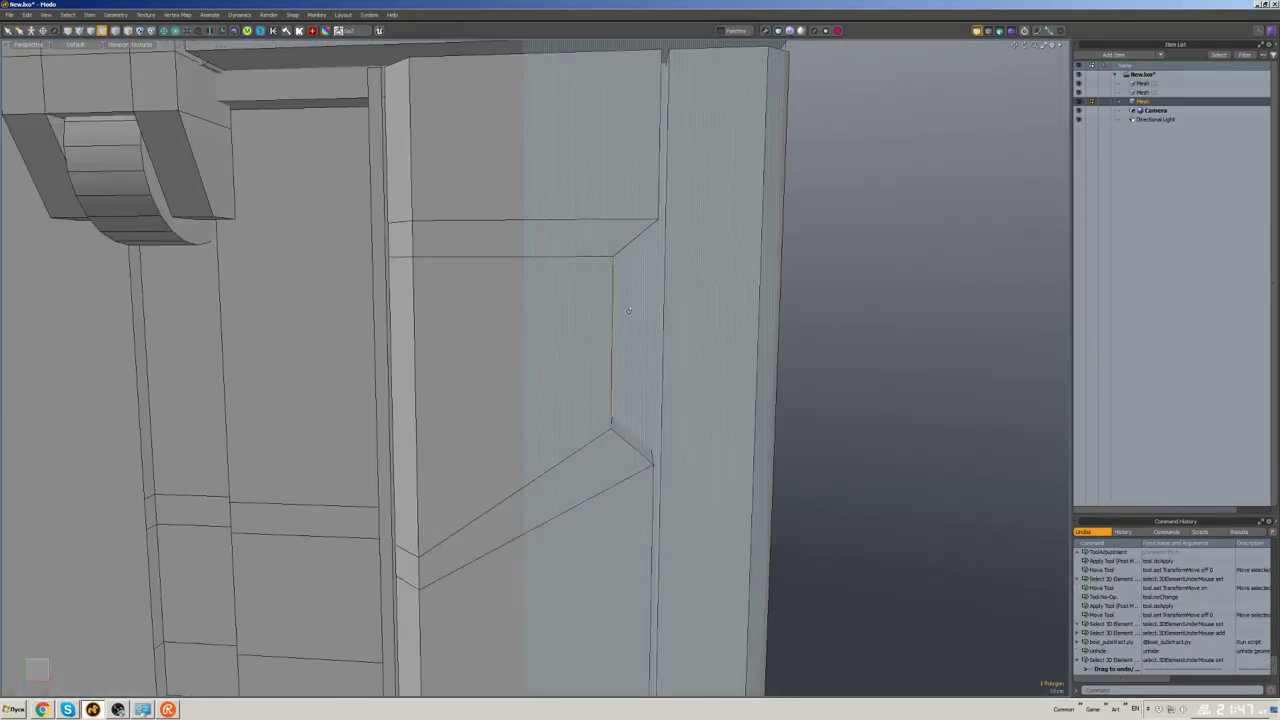
{"action": "key", "text": "2"}
{"action": "left_click", "coordinate": [660, 466]}
{"action": "left_click", "coordinate": [660, 466], "text": "shift"}
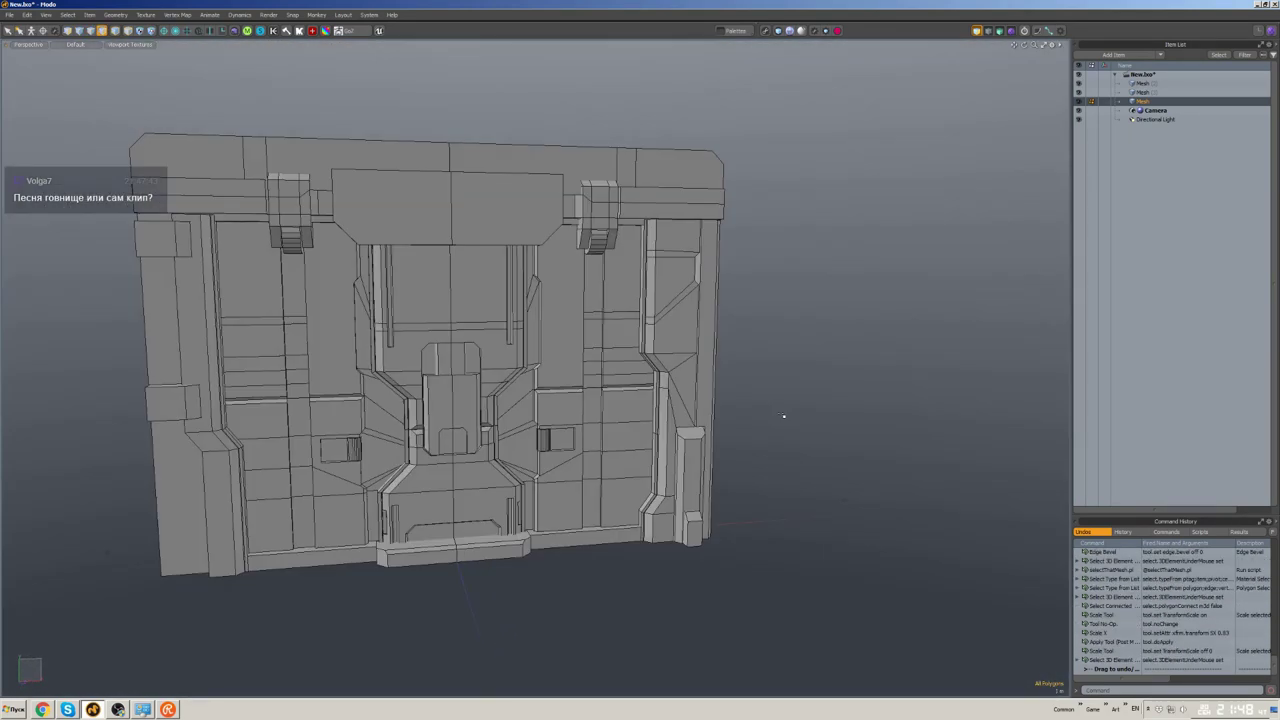
- Mirror the detailed right half of the gate to the left, save the scene, and move the vertices at the lintel's right end
{"action": "key", "text": "ctrl+a"}
{"action": "left_click_drag", "start_coordinate": [774, 412], "coordinate": [726, 309], "text": "alt"}
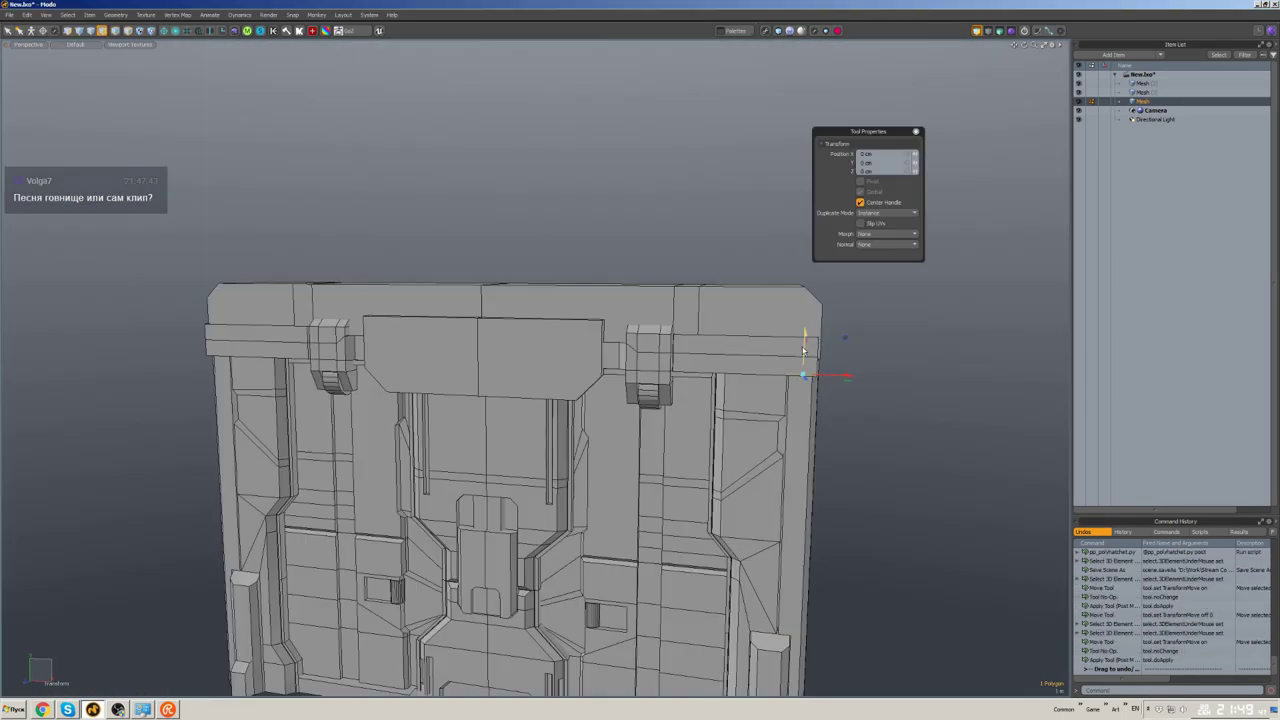
{"action": "mouse_move", "coordinate": [803, 350]}
{"action": "left_mouse_down", "text": "alt"}
{"action": "mouse_move", "coordinate": [829, 349]}
{"action": "mouse_move", "coordinate": [814, 363]}
{"action": "mouse_move", "coordinate": [796, 328]}
{"action": "left_mouse_up", "text": "alt"}
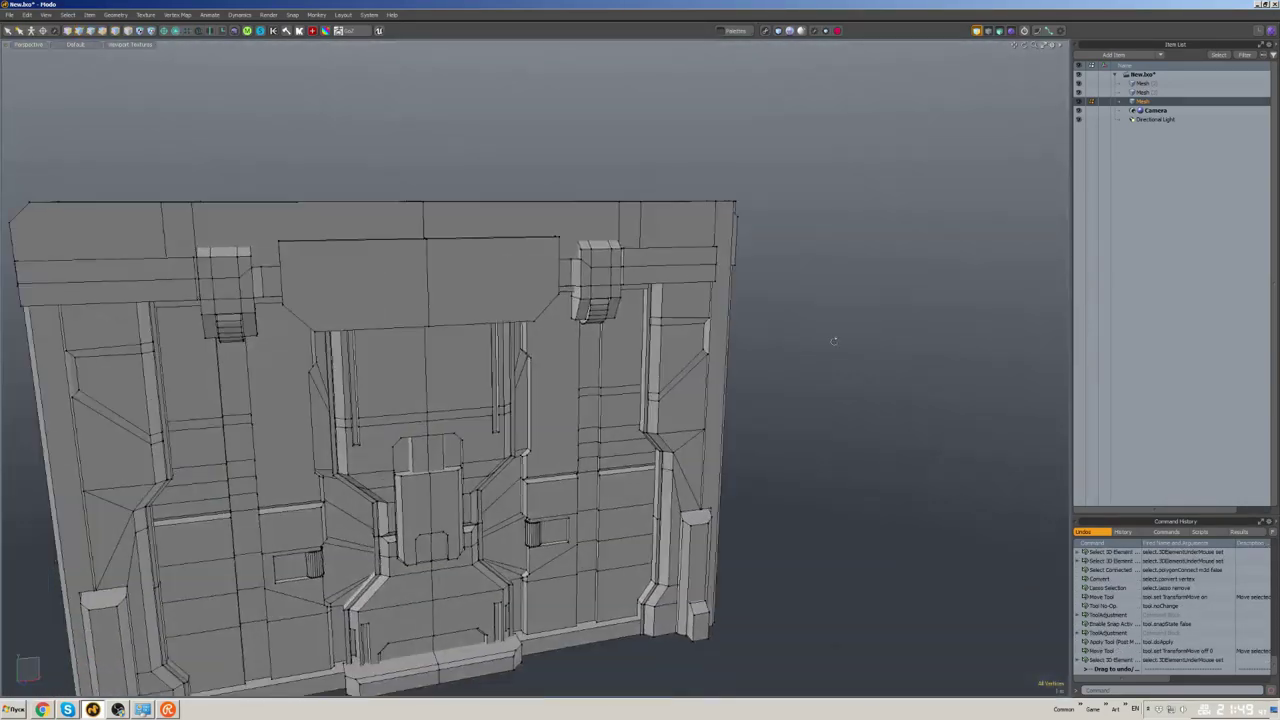
{"action": "left_click_drag", "start_coordinate": [834, 341], "coordinate": [771, 305], "text": "alt"}
{"action": "right_click_drag", "start_coordinate": [771, 305], "coordinate": [835, 309], "text": "alt"}
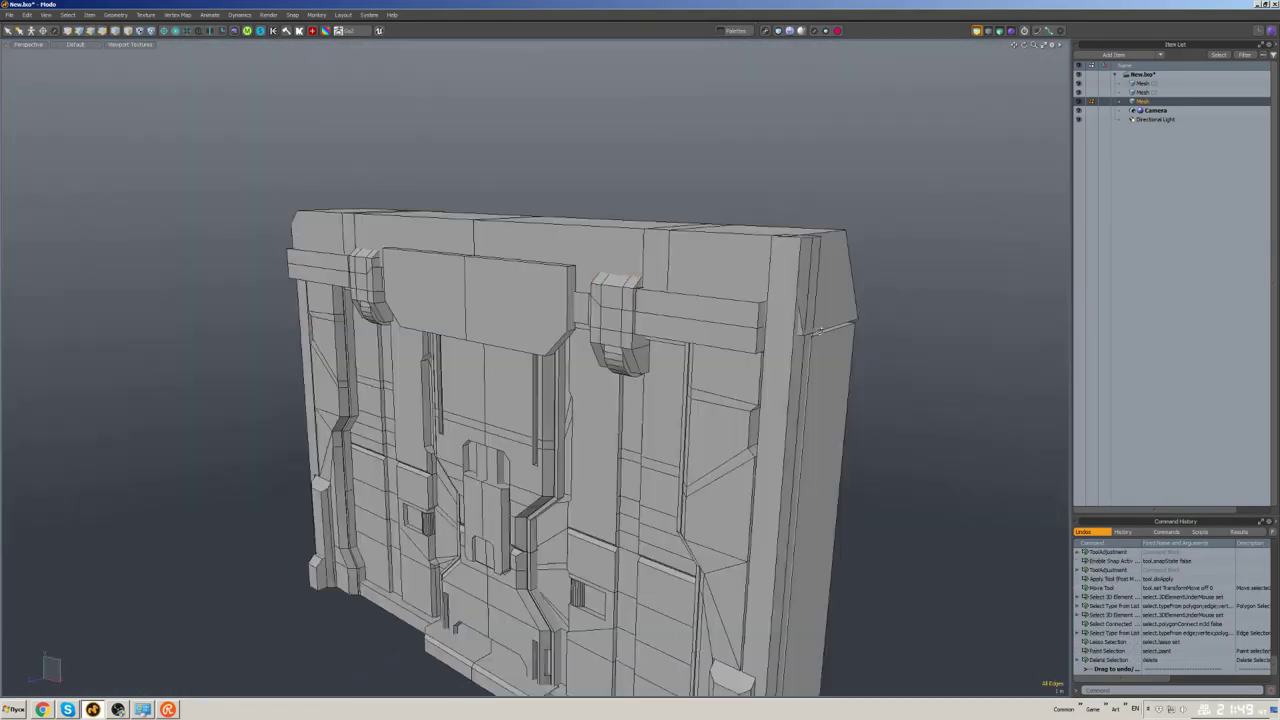
- Delete the connected upper lintel block behind the central plate, keeping the tall strip on the right side
{"action": "left_click_drag", "start_coordinate": [818, 328], "coordinate": [760, 300], "text": "alt"}
{"action": "key", "text": "3"}
{"action": "double_click", "coordinate": [690, 262]}
{"action": "key", "text": "Delete"}
{"action": "mouse_move", "coordinate": [690, 262]}
{"action": "left_mouse_down", "text": "alt"}
{"action": "mouse_move", "coordinate": [791, 309]}
{"action": "mouse_move", "coordinate": [693, 249]}
{"action": "left_mouse_up", "text": "alt"}
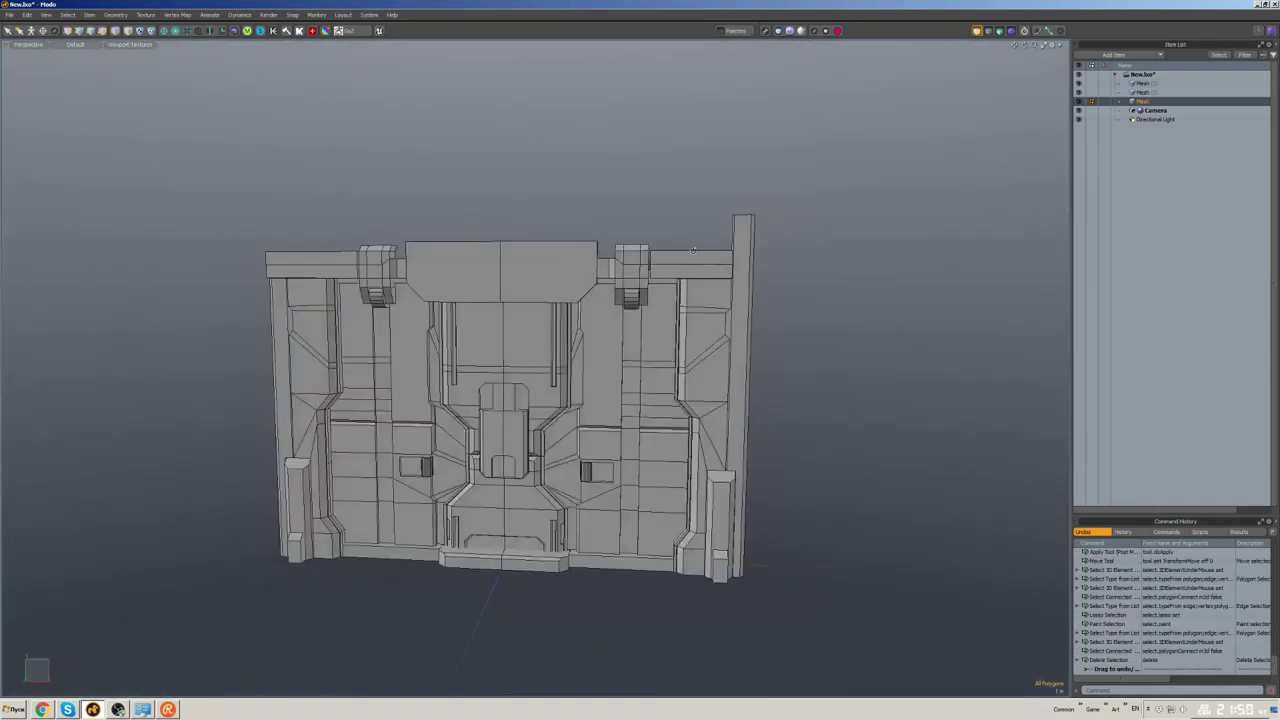
- Select the lintel beam's right section and extend it upward with snapping turned on
{"action": "double_click", "coordinate": [693, 250]}
{"action": "key", "text": "w"}
{"action": "left_click_drag", "start_coordinate": [700, 330], "coordinate": [643, 305]}
{"action": "double_click", "coordinate": [691, 331]}
{"action": "key", "text": "w"}
{"action": "key", "text": "x"}
{"action": "scroll", "coordinate": [735, 268], "scroll_direction": "up", "scroll_amount": 3}
{"action": "key", "text": "space"}
- Add an edge loop across the raised right section of the lintel beam
{"action": "key", "text": "2"}
{"action": "left_click", "coordinate": [643, 305]}
{"action": "left_click_drag", "start_coordinate": [598, 260], "coordinate": [583, 157], "text": "alt"}
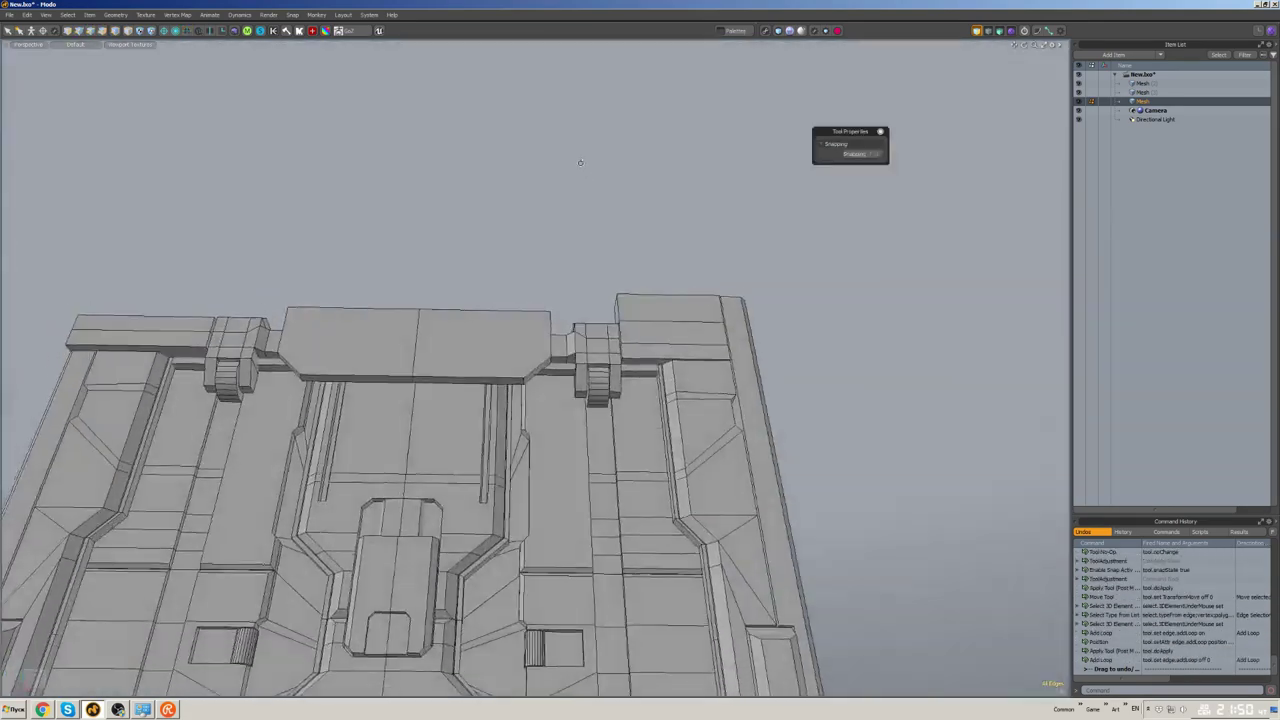
{"action": "scroll", "coordinate": [620, 240], "scroll_direction": "up", "scroll_amount": 3}
{"action": "scroll", "coordinate": [651, 298], "scroll_direction": "down", "scroll_amount": 5}
- Shape a narrow panel from the lower face of the right lintel section and thicken it by 14 cm
{"action": "left_click_drag", "start_coordinate": [651, 298], "coordinate": [620, 260], "text": "alt"}
{"action": "scroll", "coordinate": [620, 260], "scroll_direction": "up", "scroll_amount": 5}
{"action": "key", "text": "3"}
{"action": "left_click", "coordinate": [618, 249]}
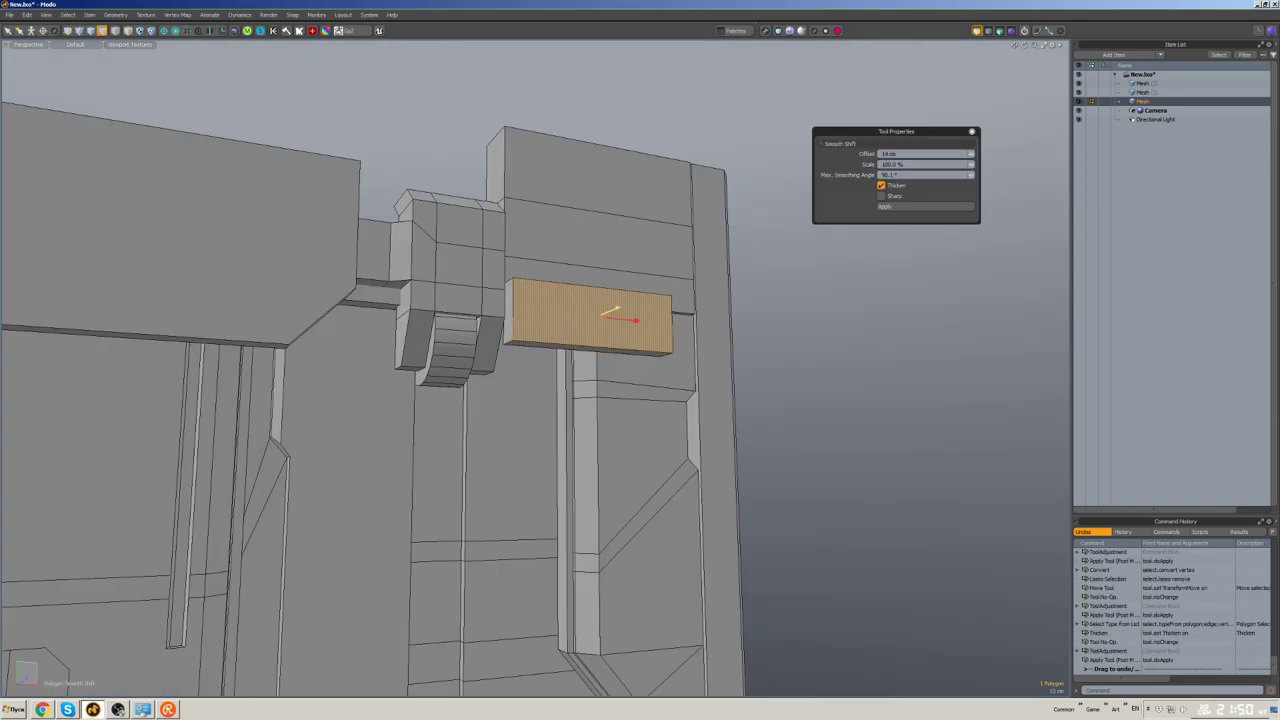
{"action": "left_click_drag", "start_coordinate": [614, 314], "coordinate": [617, 313], "text": "alt"}
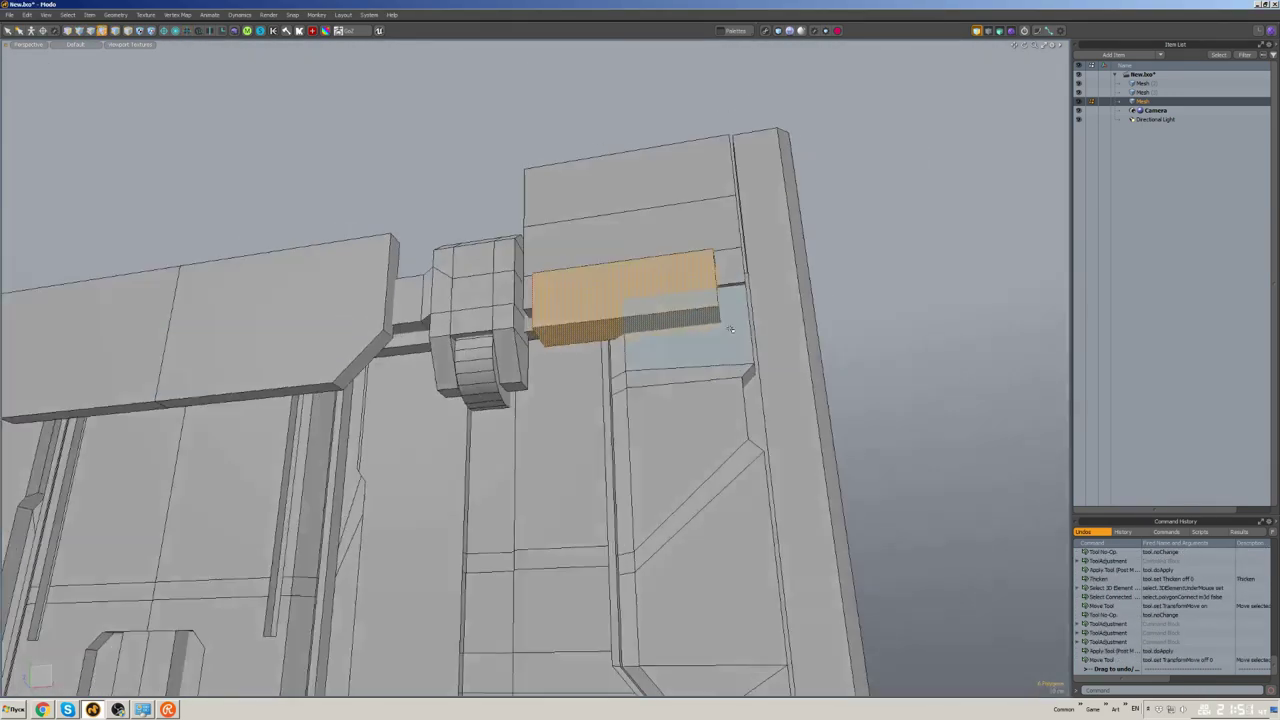
- Bevel the lower outer corner of the new lintel block and move the whole block into place
{"action": "left_click_drag", "start_coordinate": [622, 267], "coordinate": [610, 255], "text": "alt"}
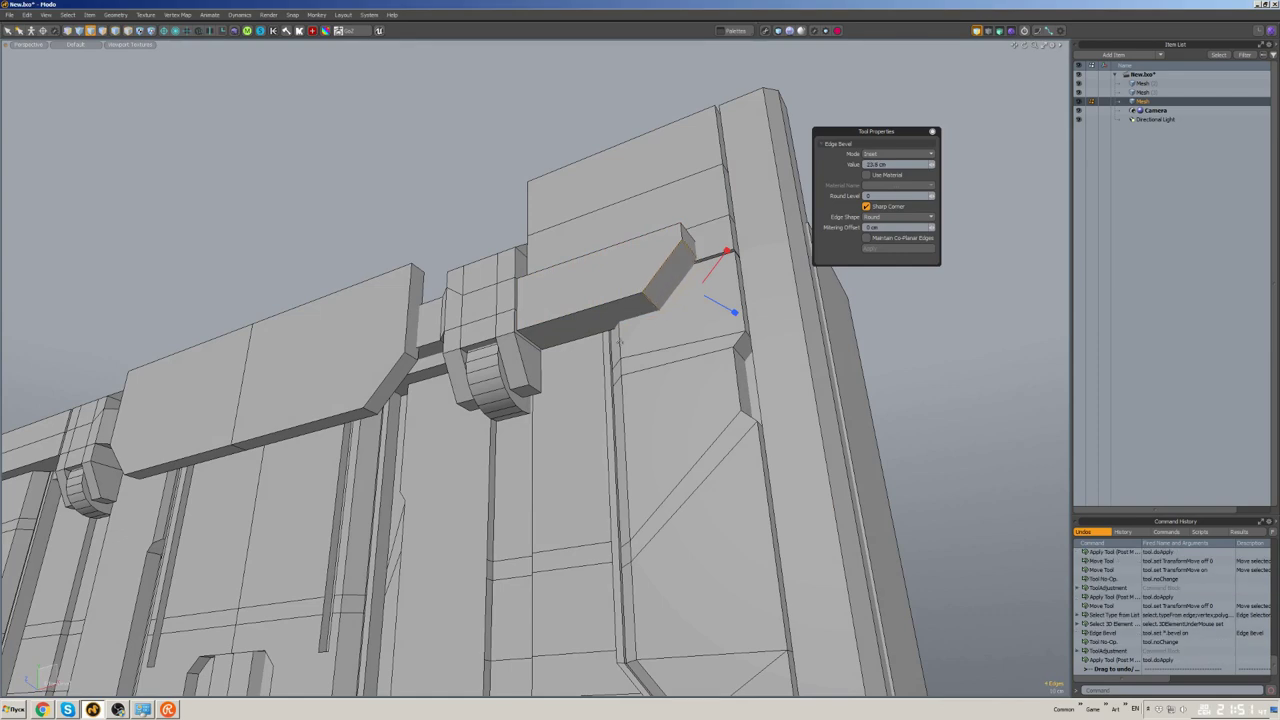
{"action": "left_click_drag", "start_coordinate": [618, 342], "coordinate": [628, 333], "text": "alt"}
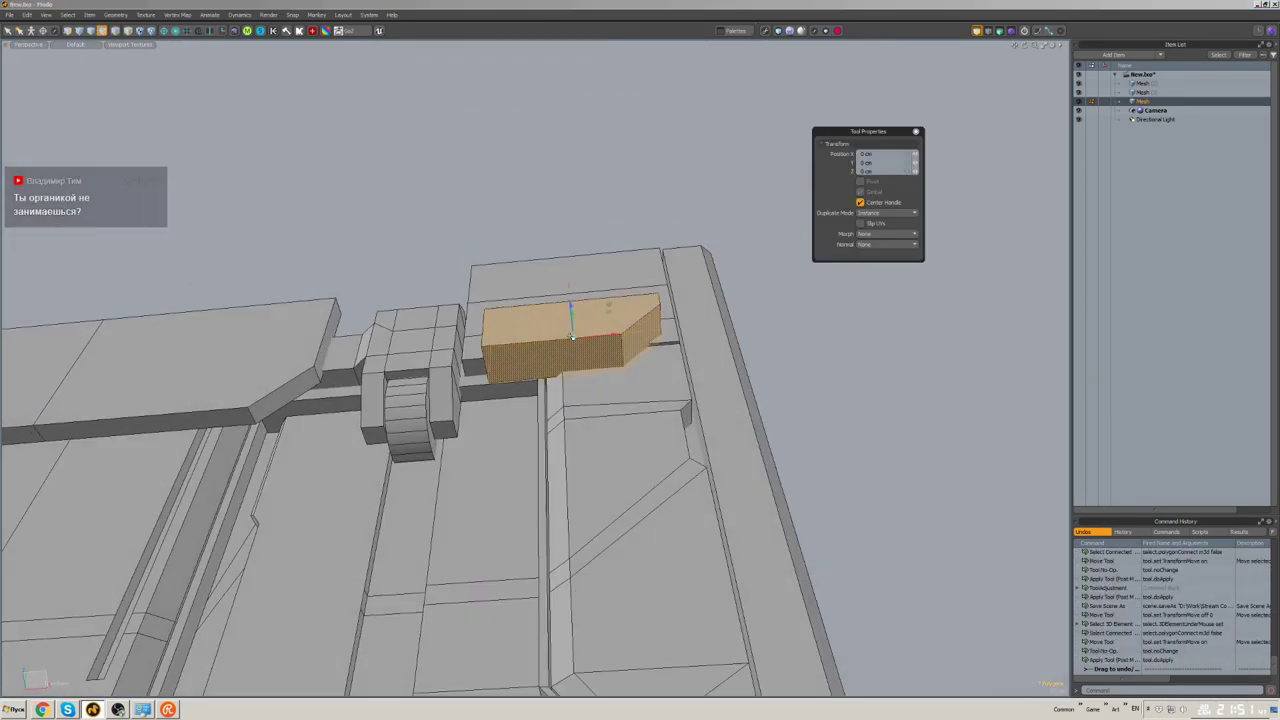
{"action": "left_click_drag", "start_coordinate": [599, 347], "coordinate": [587, 340], "text": "alt"}
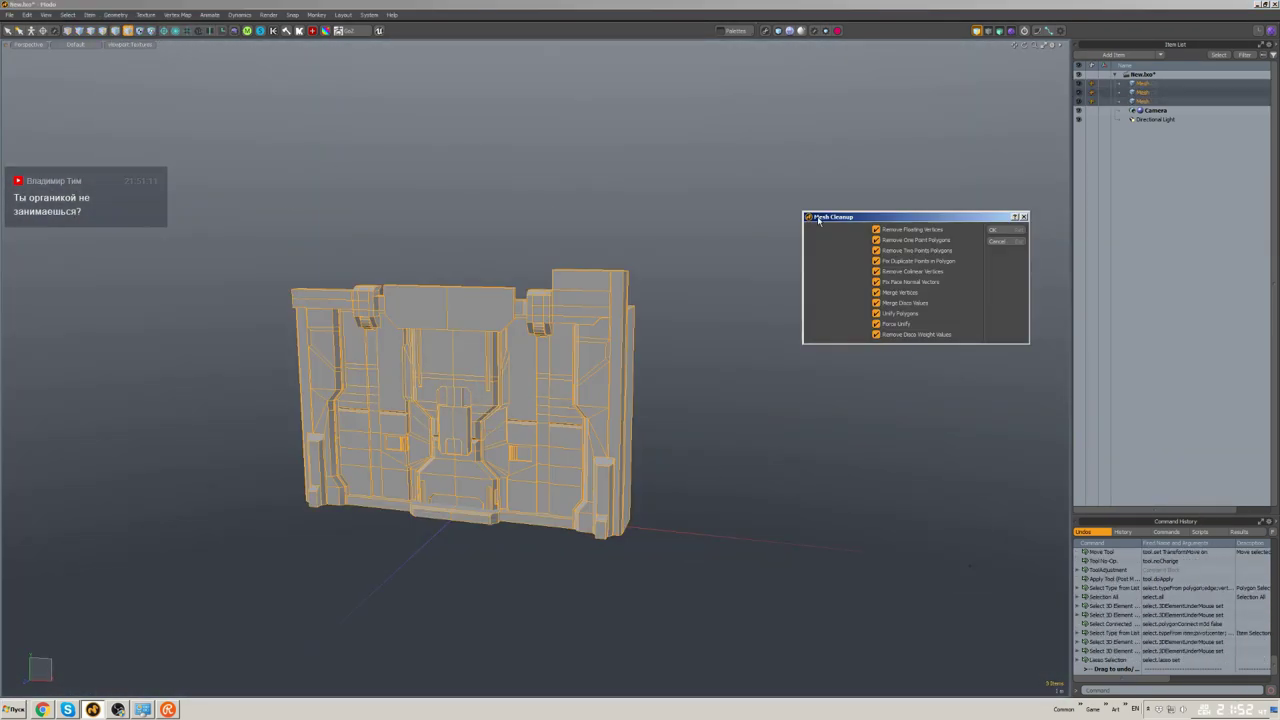
- Run Mesh Cleanup on all three meshes and extend the raised upper lintel plate from its inner end to the gate's centre
{"action": "scroll", "coordinate": [633, 261], "scroll_direction": "up", "scroll_amount": 6}
{"action": "left_click_drag", "start_coordinate": [634, 306], "coordinate": [610, 250], "text": "alt"}
{"action": "left_click", "coordinate": [610, 250]}
{"action": "key", "text": "space"}
{"action": "left_click_drag", "start_coordinate": [469, 226], "coordinate": [572, 165], "text": "alt"}
{"action": "left_click", "coordinate": [572, 165]}
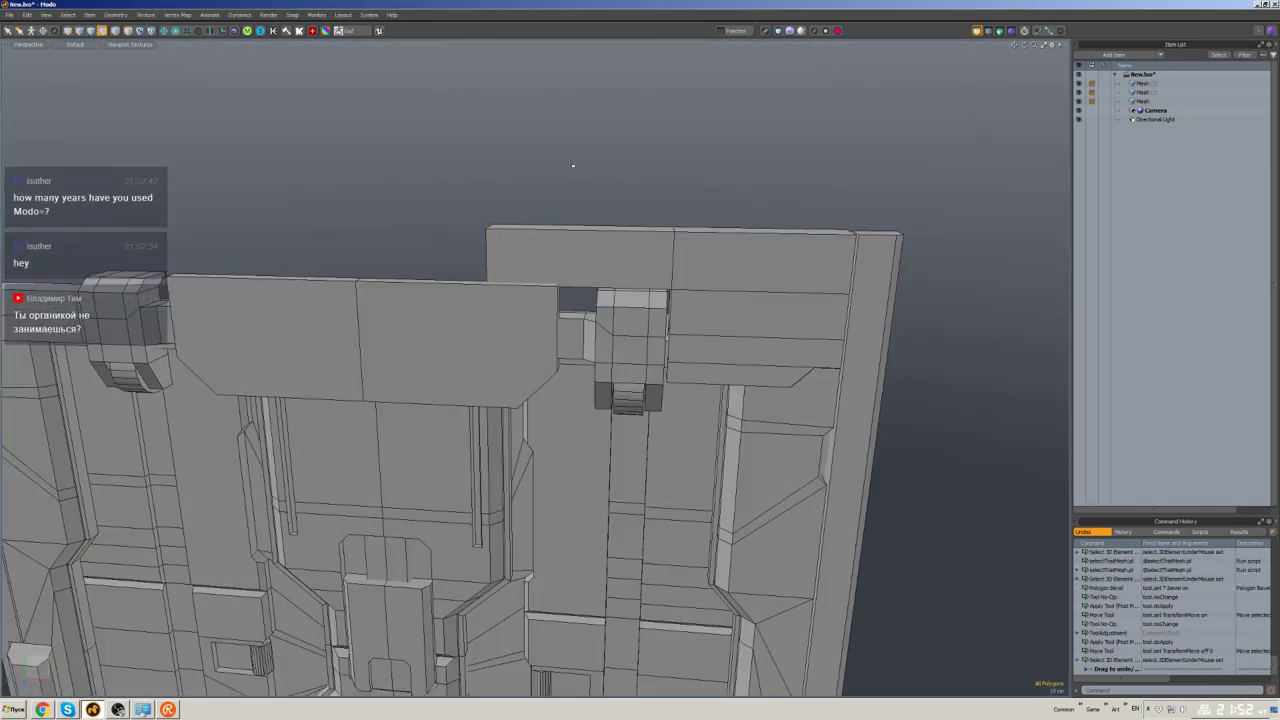
- Centre the inner end vertices of the upper lintel plate and bevel the front lower edges of the small lintel block
{"action": "left_click_drag", "start_coordinate": [492, 214], "coordinate": [658, 315], "text": "alt"}
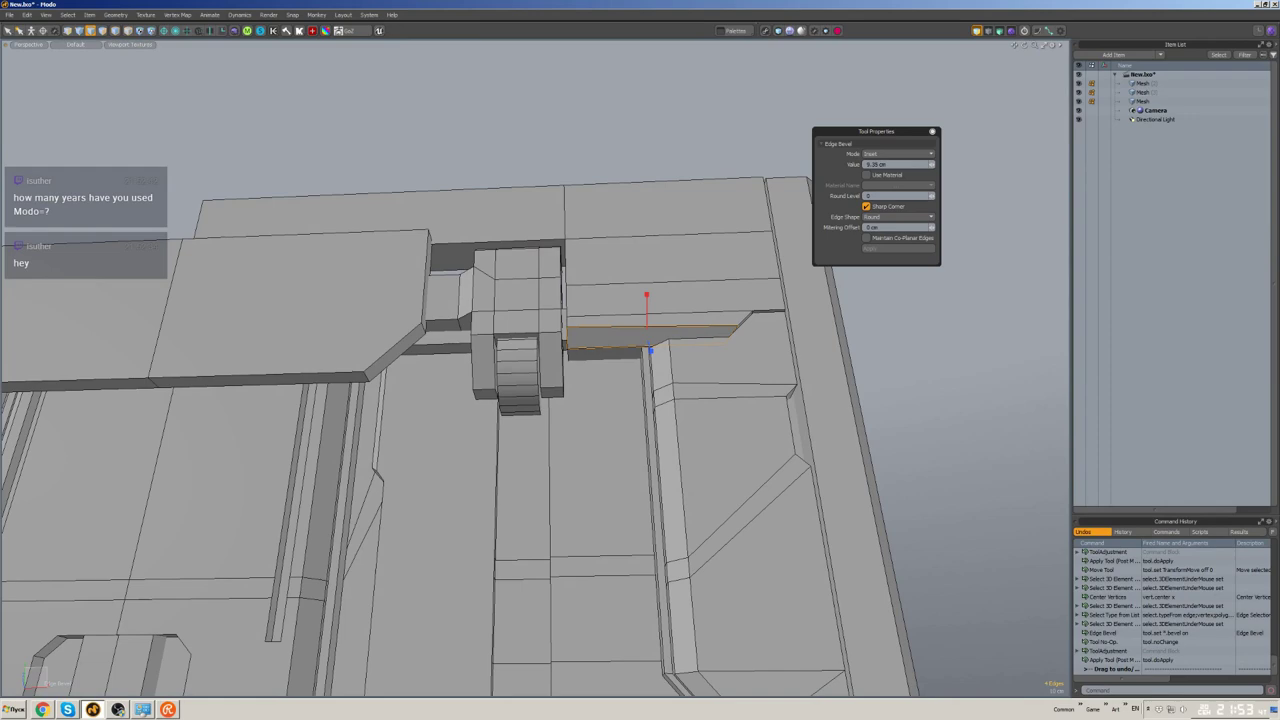
{"action": "mouse_move", "coordinate": [640, 300]}
{"action": "left_mouse_down", "text": "alt"}
{"action": "mouse_move", "coordinate": [600, 330]}
{"action": "mouse_move", "coordinate": [625, 300]}
{"action": "mouse_move", "coordinate": [617, 342]}
{"action": "left_mouse_up", "text": "alt"}
{"action": "key", "text": "space"}
- Level the sloping lower edge of the small lintel block by scaling it to 0 along Y, and save the scene
{"action": "left_click", "coordinate": [628, 336]}
{"action": "key", "text": "r"}
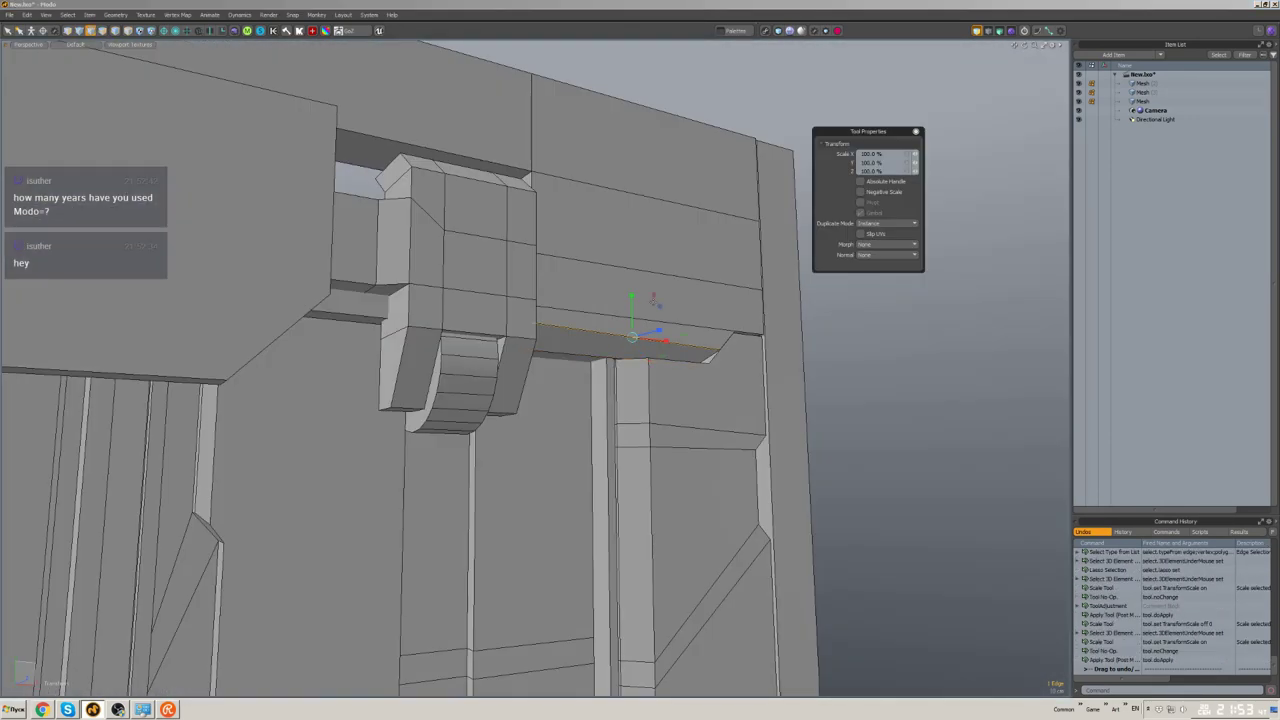
{"action": "key", "text": "a"}
{"action": "left_click_drag", "start_coordinate": [677, 149], "coordinate": [681, 192], "text": "alt"}
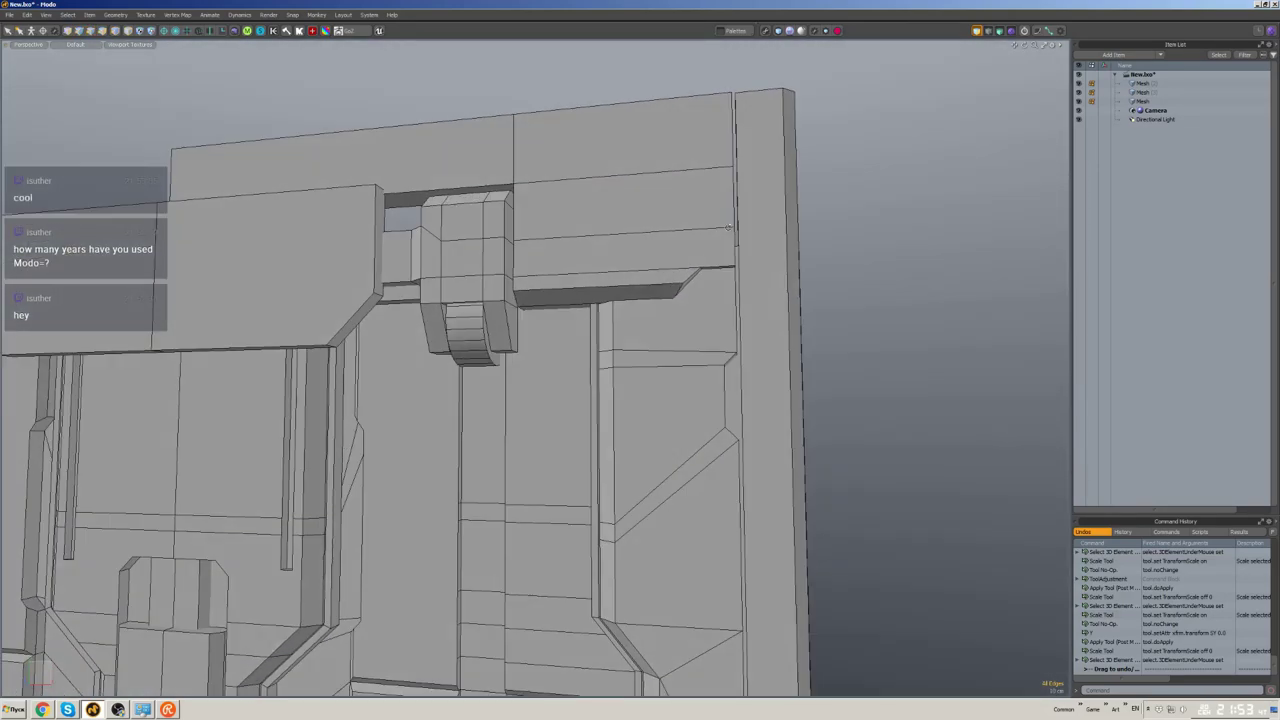
{"action": "scroll", "coordinate": [631, 195], "scroll_direction": "down", "scroll_amount": 5}
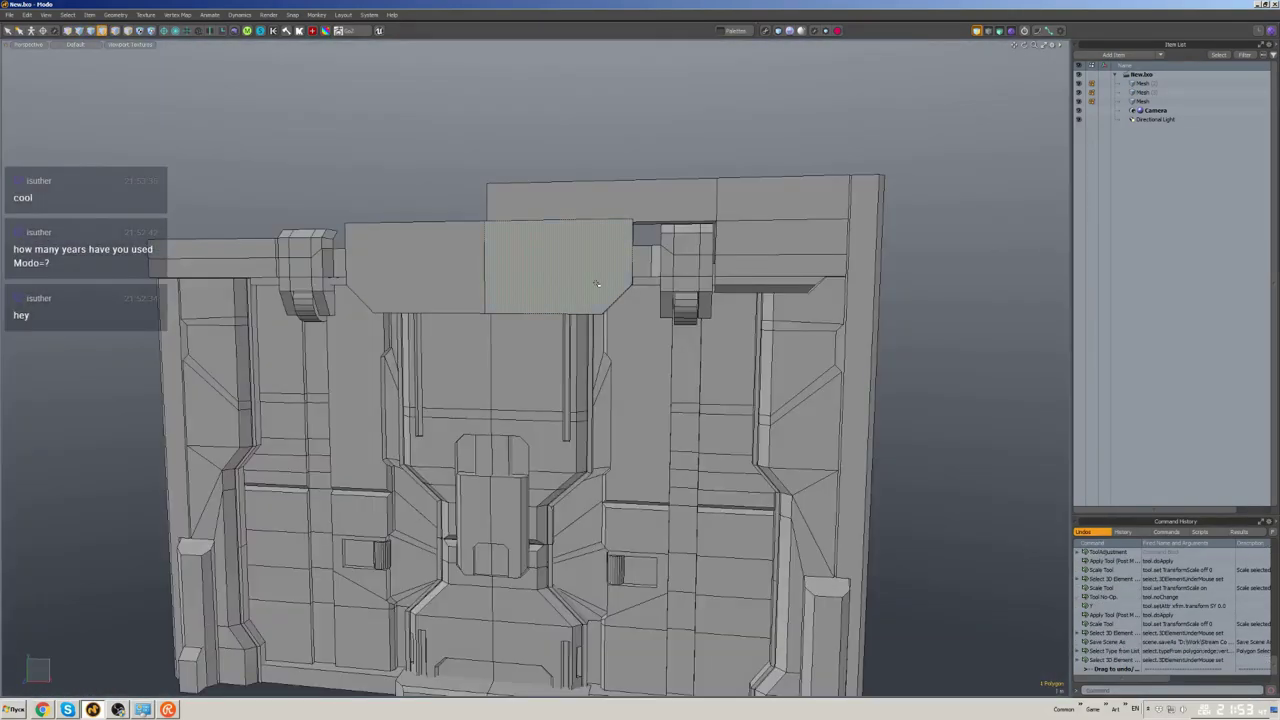
- Select the whole central lintel plate and move it into position against the upper plate
{"action": "left_click_drag", "start_coordinate": [640, 240], "coordinate": [553, 262], "text": "alt"}
{"action": "key", "text": "w"}
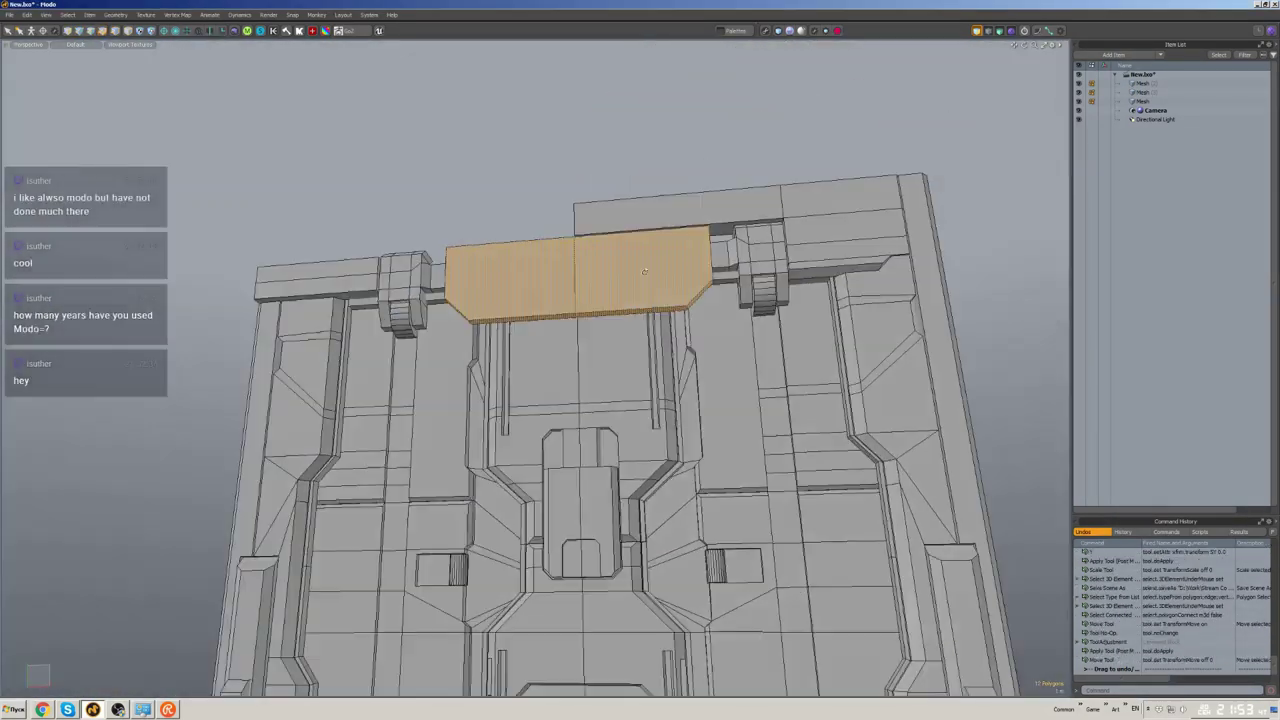
{"action": "left_click_drag", "start_coordinate": [660, 300], "coordinate": [706, 261], "text": "alt"}
- Place a narrow vertical bar between the central lintel plate and the right bracket, and select its front vertical edges
{"action": "scroll", "coordinate": [706, 261], "scroll_direction": "up", "scroll_amount": 5}
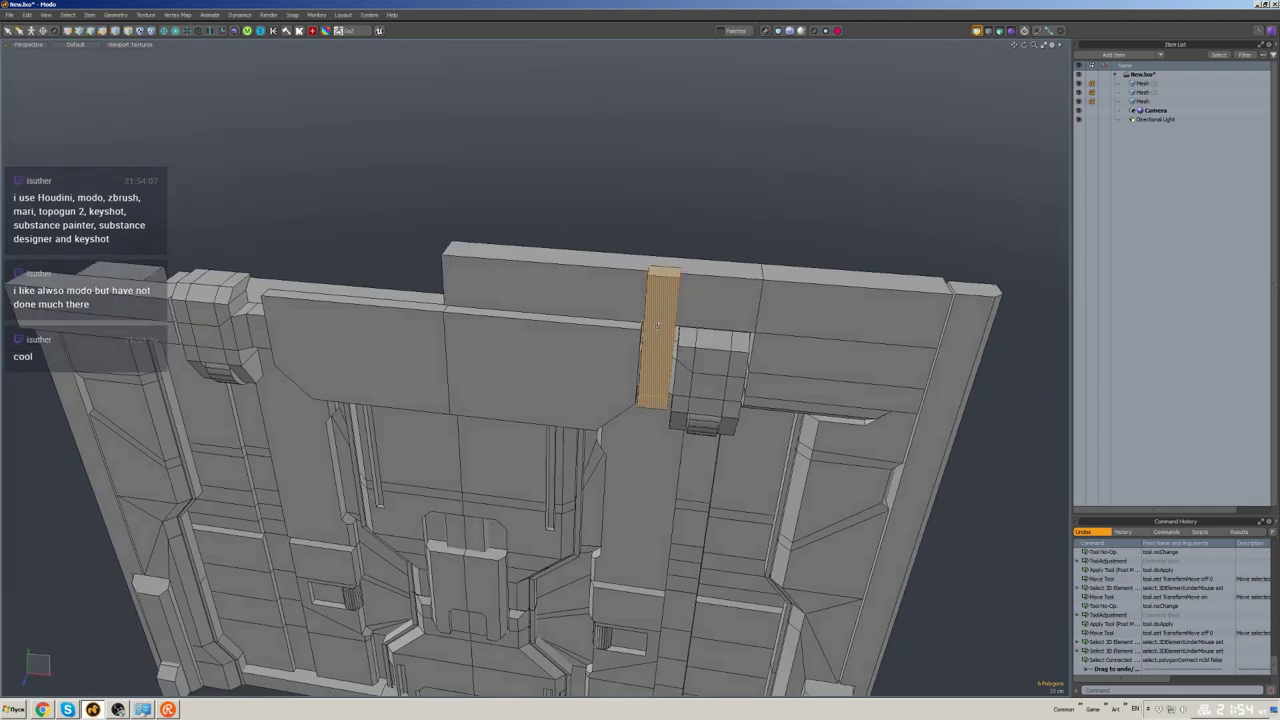
{"action": "scroll", "coordinate": [600, 290], "scroll_direction": "up", "scroll_amount": 3}
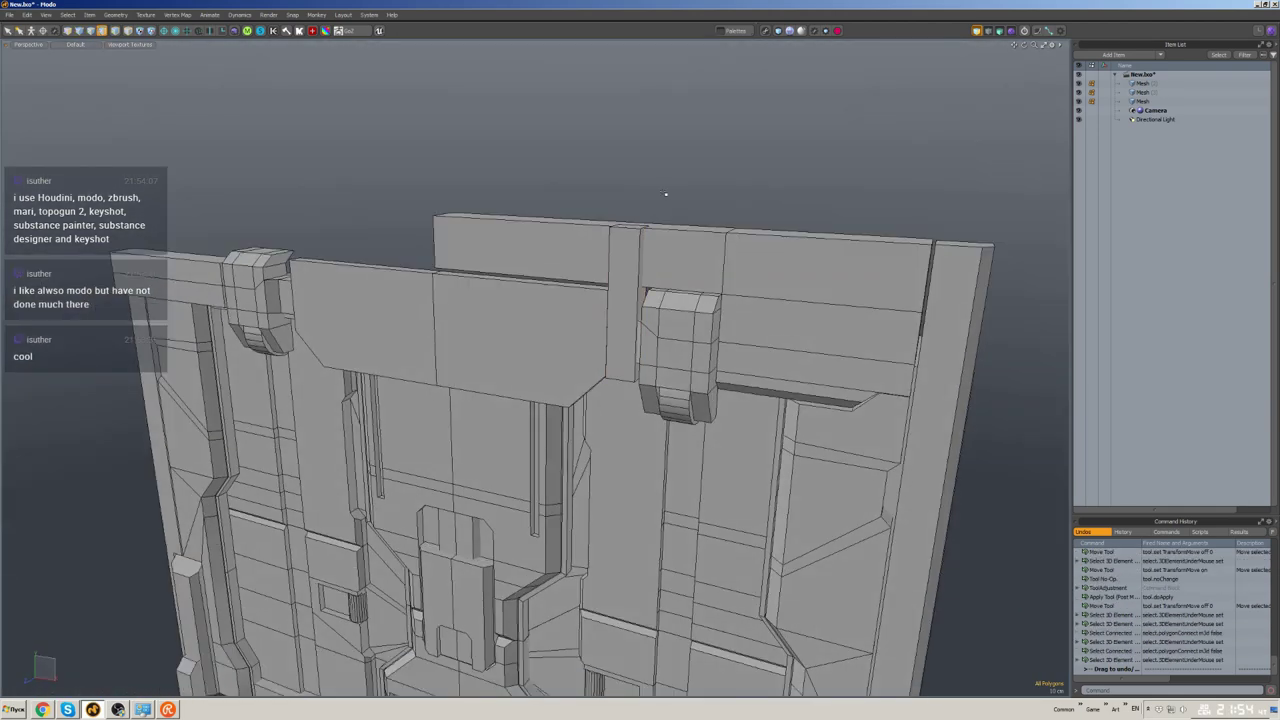
{"action": "scroll", "coordinate": [625, 236], "scroll_direction": "up", "scroll_amount": 4}
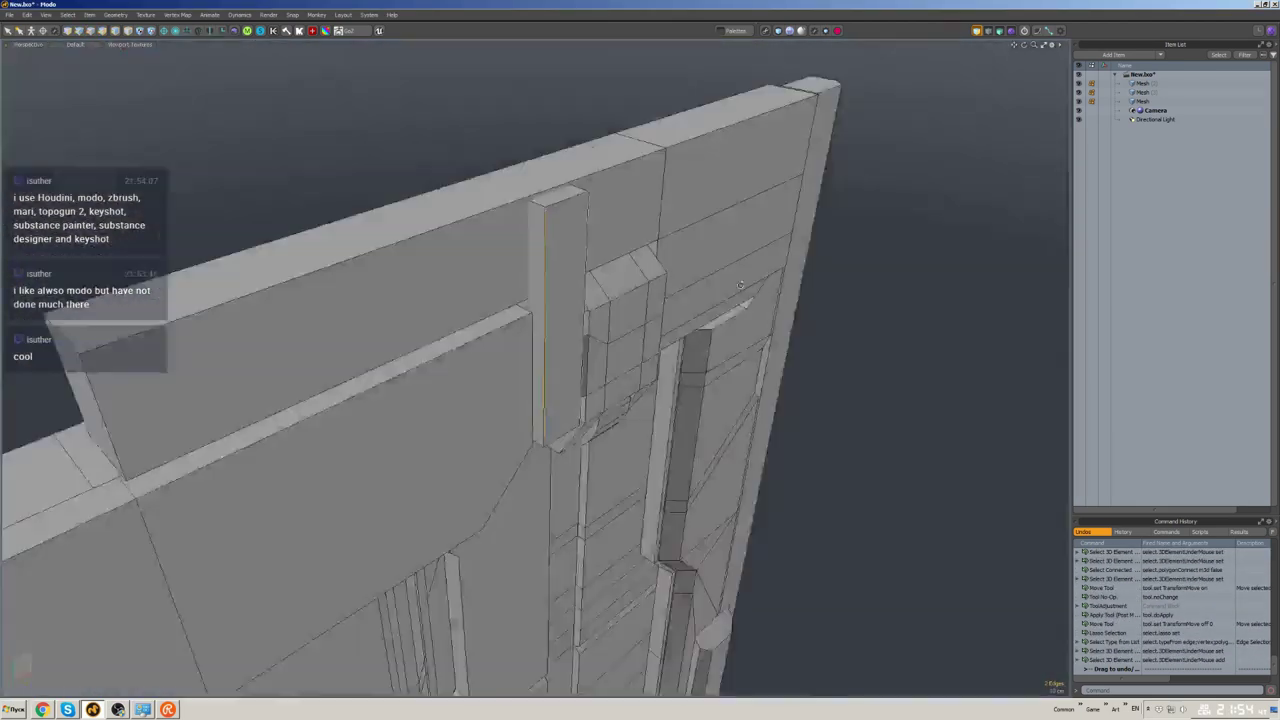
- Cut the lintel around the narrow vertical bar beside the right bracket with the boolean subtract script
{"action": "key", "text": "5"}
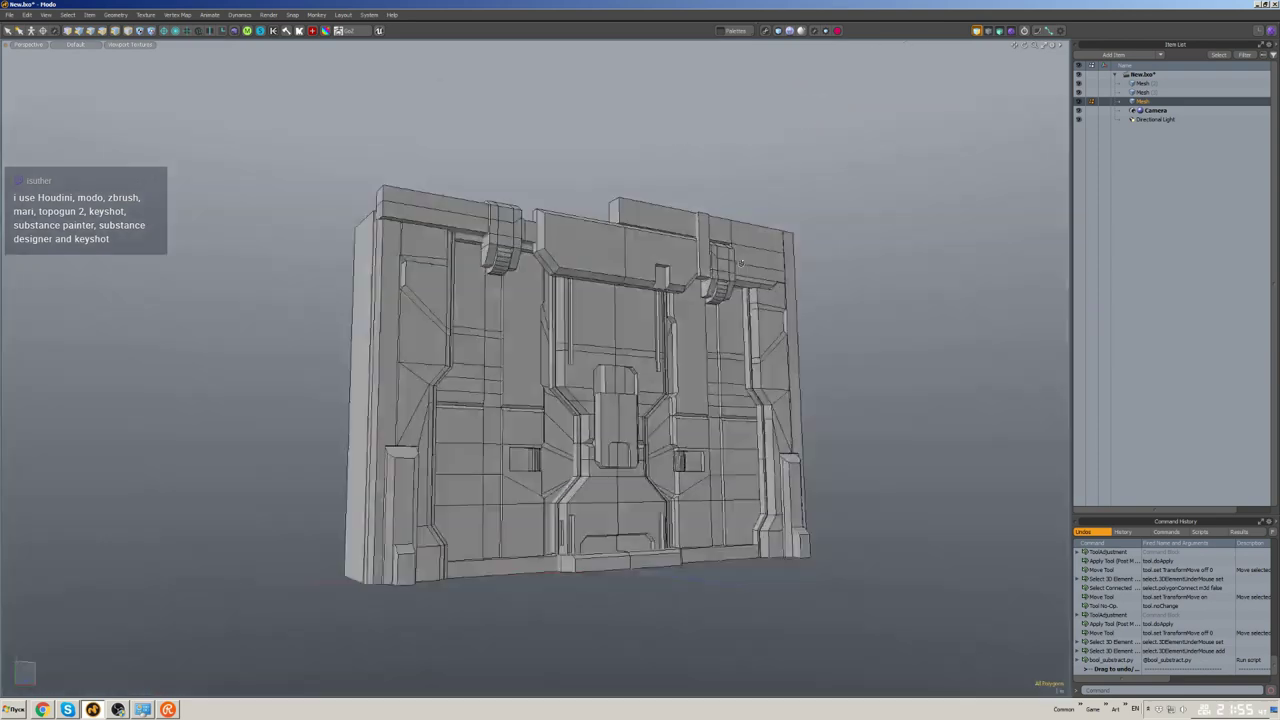
{"action": "middle_click_drag", "start_coordinate": [741, 262], "coordinate": [596, 296]}
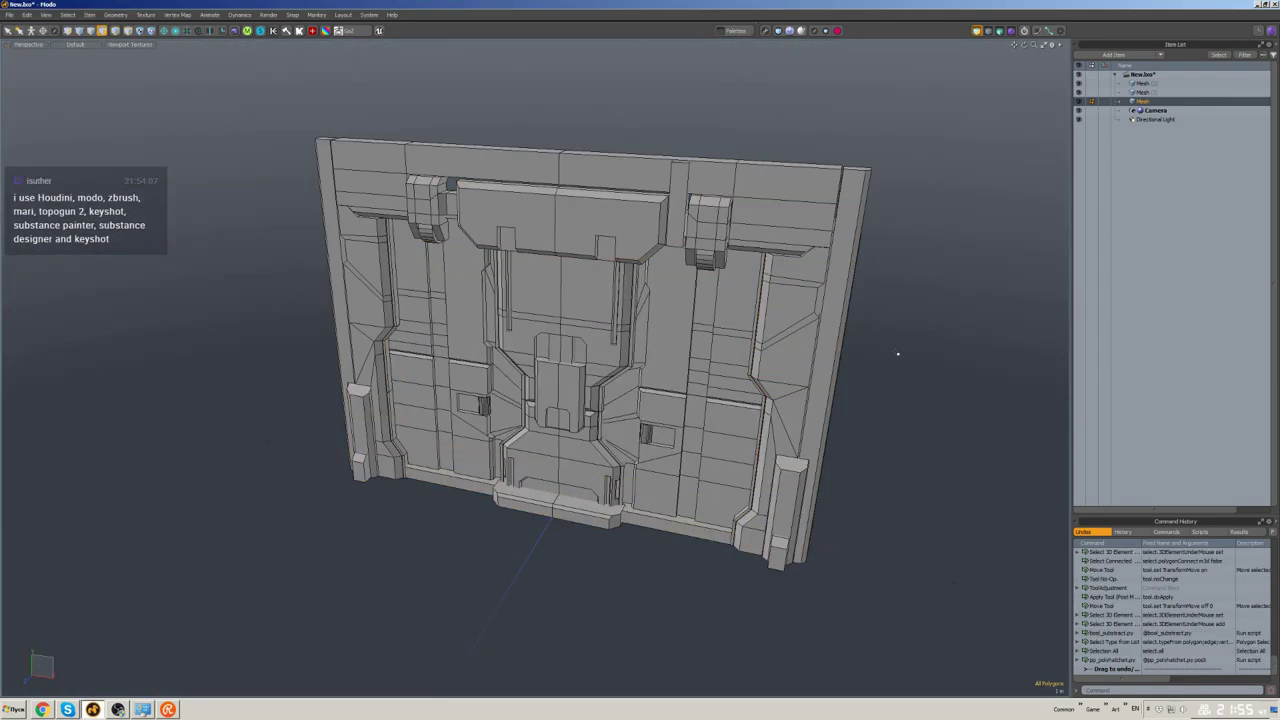
{"action": "middle_click_drag", "start_coordinate": [898, 353], "coordinate": [800, 280]}
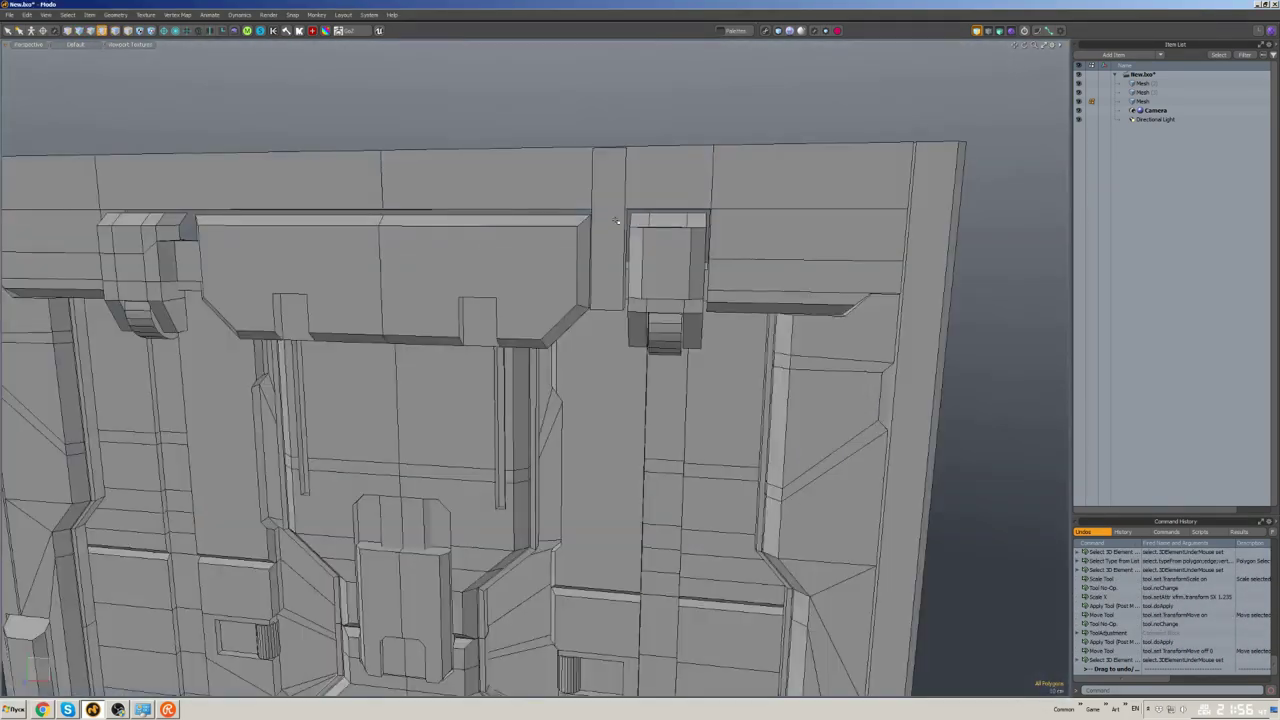
{"action": "left_click", "coordinate": [607, 232]}
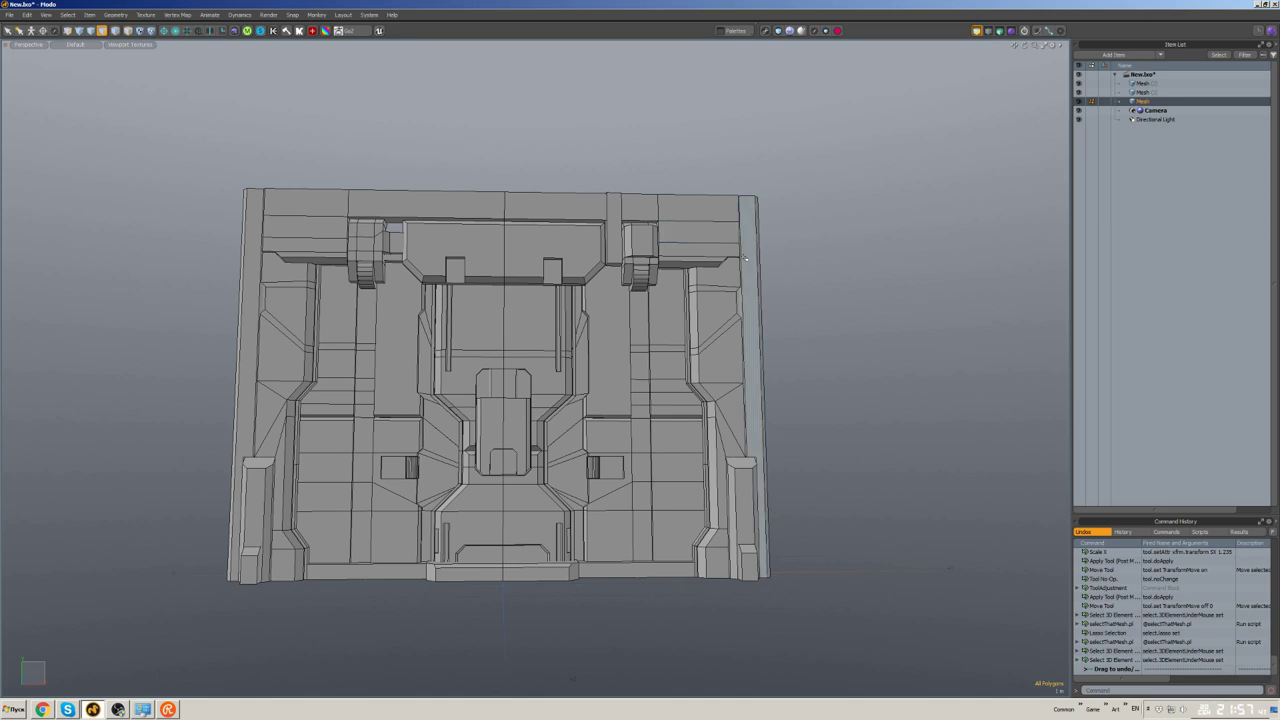
{"action": "left_click_drag", "start_coordinate": [745, 258], "coordinate": [765, 333], "text": "alt"}
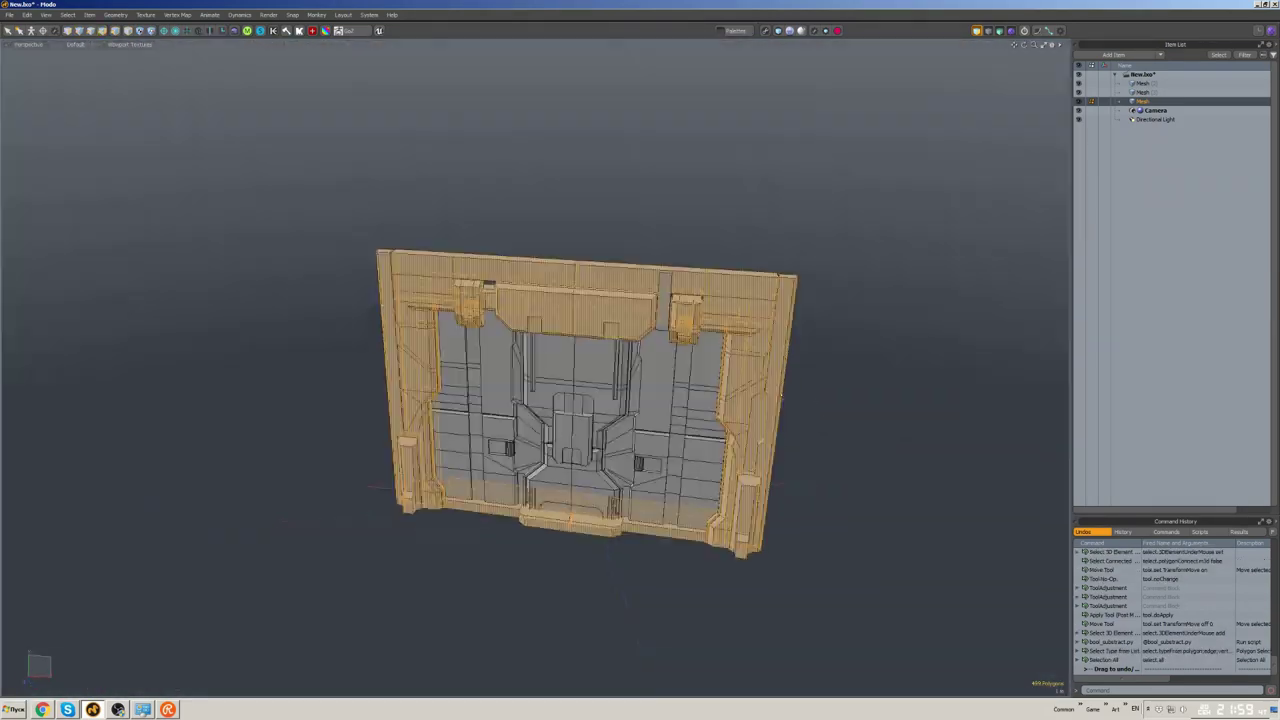
{"action": "left_click_drag", "start_coordinate": [782, 396], "coordinate": [737, 283], "text": "alt"}
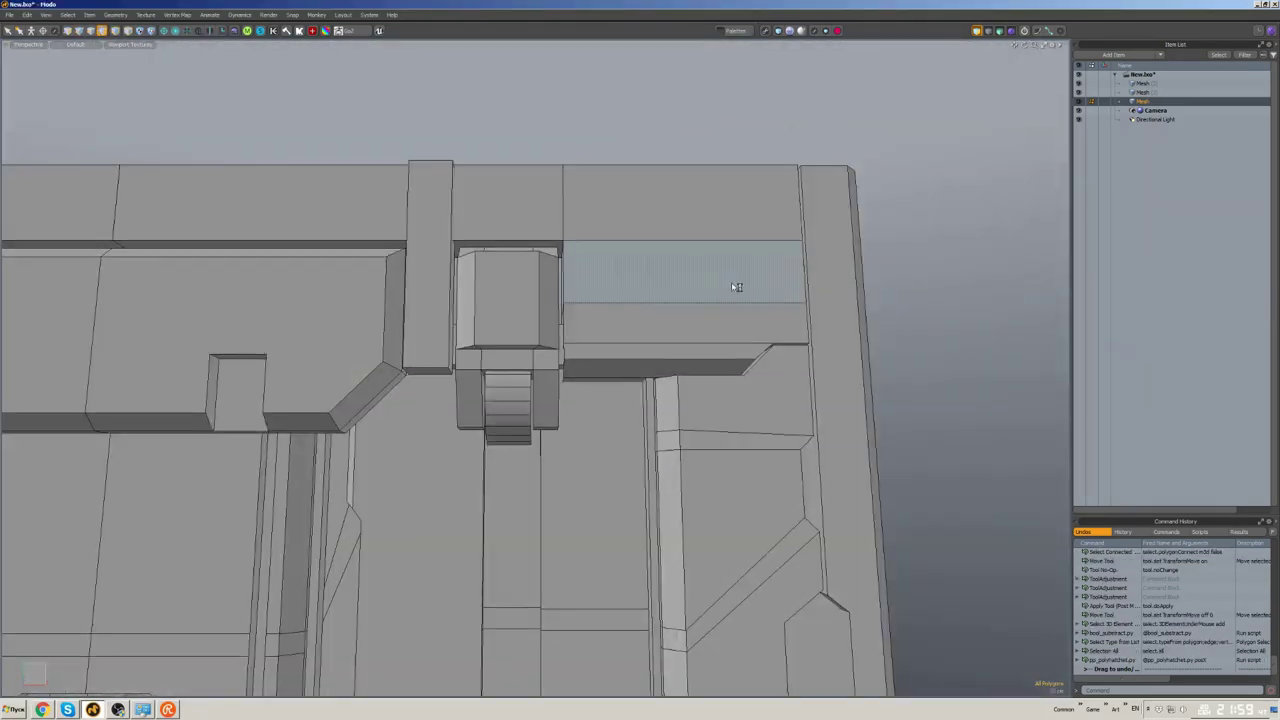
{"action": "scroll", "coordinate": [737, 283], "scroll_direction": "down", "scroll_amount": 10}
{"action": "scroll", "coordinate": [697, 377], "scroll_direction": "up", "scroll_amount": 5}
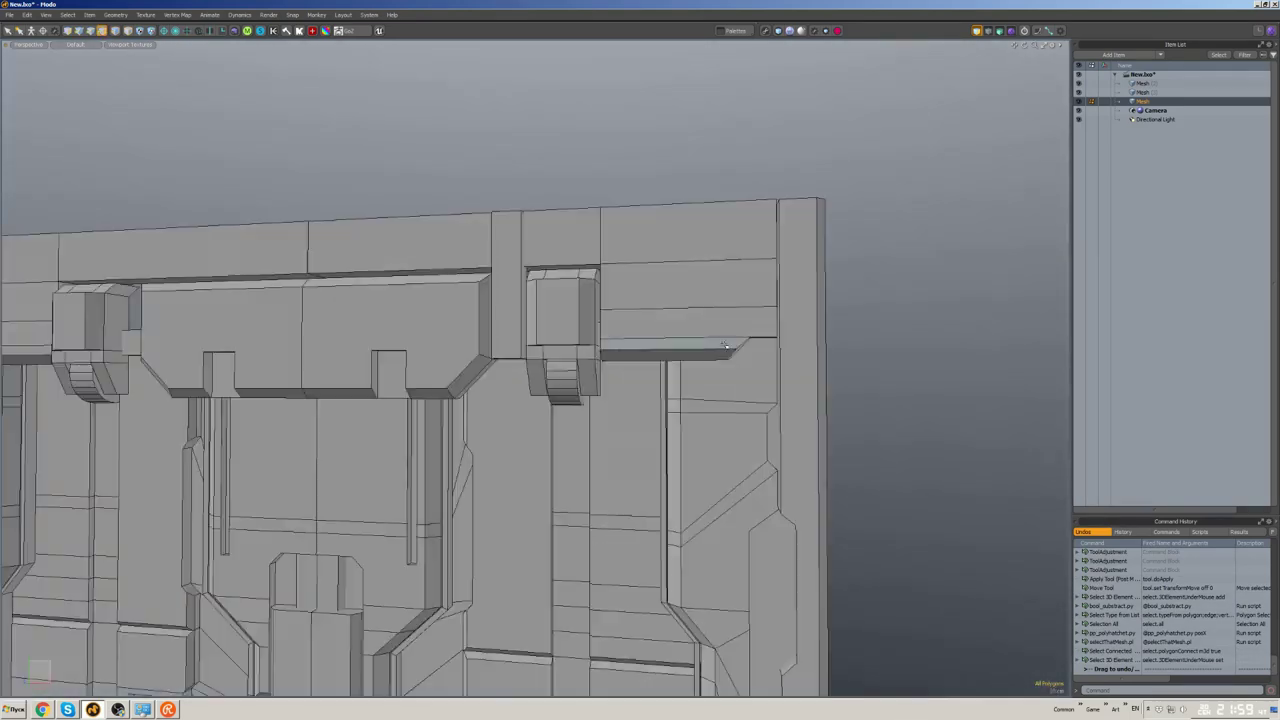
- Select the vertices at the chamfered outer end of the lintel's right lower ledge and move them
{"action": "key", "text": "1"}
{"action": "right_click_drag", "start_coordinate": [705, 330], "coordinate": [740, 360]}
{"action": "key", "text": "w"}
{"action": "mouse_move", "coordinate": [737, 349]}
{"action": "left_mouse_down"}
{"action": "mouse_move", "coordinate": [690, 353]}
{"action": "mouse_move", "coordinate": [641, 325]}
{"action": "mouse_move", "coordinate": [652, 262]}
{"action": "left_mouse_up"}
{"action": "scroll", "coordinate": [758, 363], "scroll_direction": "down", "scroll_amount": 6}
- Paste a copy of the flat lintel panel polygon beside the right bracket and thicken it into a slab
{"action": "key", "text": "3"}
{"action": "left_click", "coordinate": [690, 353]}
{"action": "key", "text": "ctrl+v"}
{"action": "scroll", "coordinate": [660, 360], "scroll_direction": "up", "scroll_amount": 4}
{"action": "scroll", "coordinate": [641, 325], "scroll_direction": "down", "scroll_amount": 5}
{"action": "scroll", "coordinate": [652, 262], "scroll_direction": "up", "scroll_amount": 5}
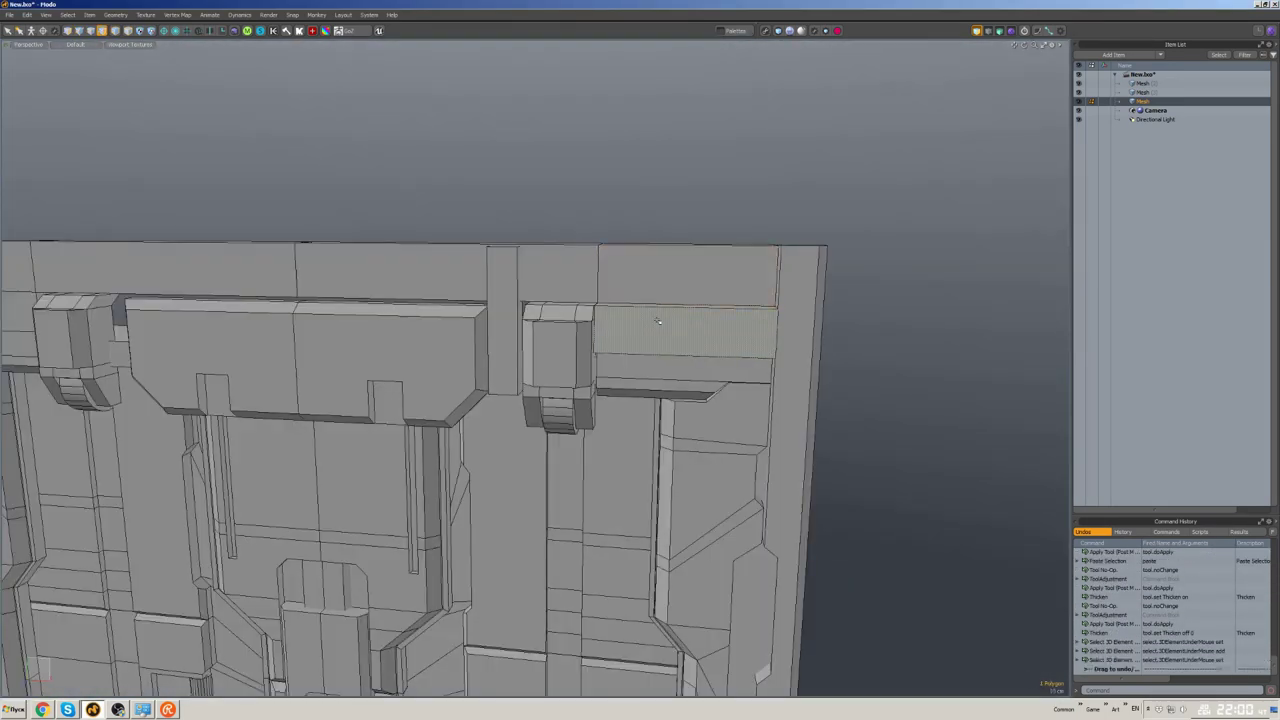
- Select the whole thickened slab and move it in front of the right bracket
{"action": "left_click", "coordinate": [657, 323]}
{"action": "key", "text": "bracketright"}
{"action": "key", "text": "w"}
{"action": "key", "text": "space"}
{"action": "scroll", "coordinate": [657, 323], "scroll_direction": "down", "scroll_amount": 5}
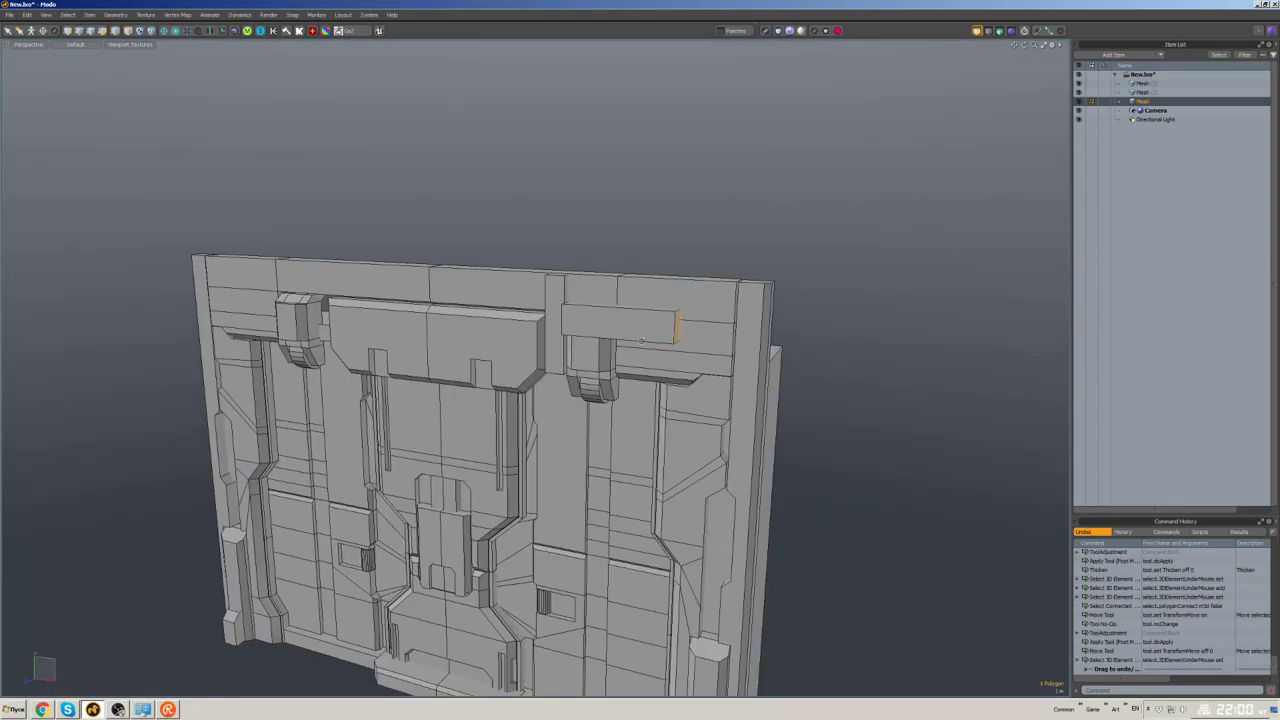
- Bevel the slab's upper outer edge into a large diagonal chamfer
{"action": "scroll", "coordinate": [666, 318], "scroll_direction": "up", "scroll_amount": 5}
{"action": "key", "text": "2"}
{"action": "left_click", "coordinate": [740, 335]}
{"action": "key", "text": "b"}
{"action": "left_click_drag", "start_coordinate": [666, 318], "coordinate": [600, 300], "text": "alt"}
{"action": "key", "text": "space"}
- Select the entire chamfered slab and move it across the vertical bar against the central lintel plate
{"action": "key", "text": "3"}
{"action": "scroll", "coordinate": [640, 330], "scroll_direction": "down", "scroll_amount": 5}
{"action": "scroll", "coordinate": [600, 300], "scroll_direction": "up", "scroll_amount": 5}
{"action": "left_click", "coordinate": [640, 383]}
{"action": "left_click", "coordinate": [605, 321], "text": "shift"}
{"action": "key", "text": "bracketright"}
{"action": "key", "text": "w"}
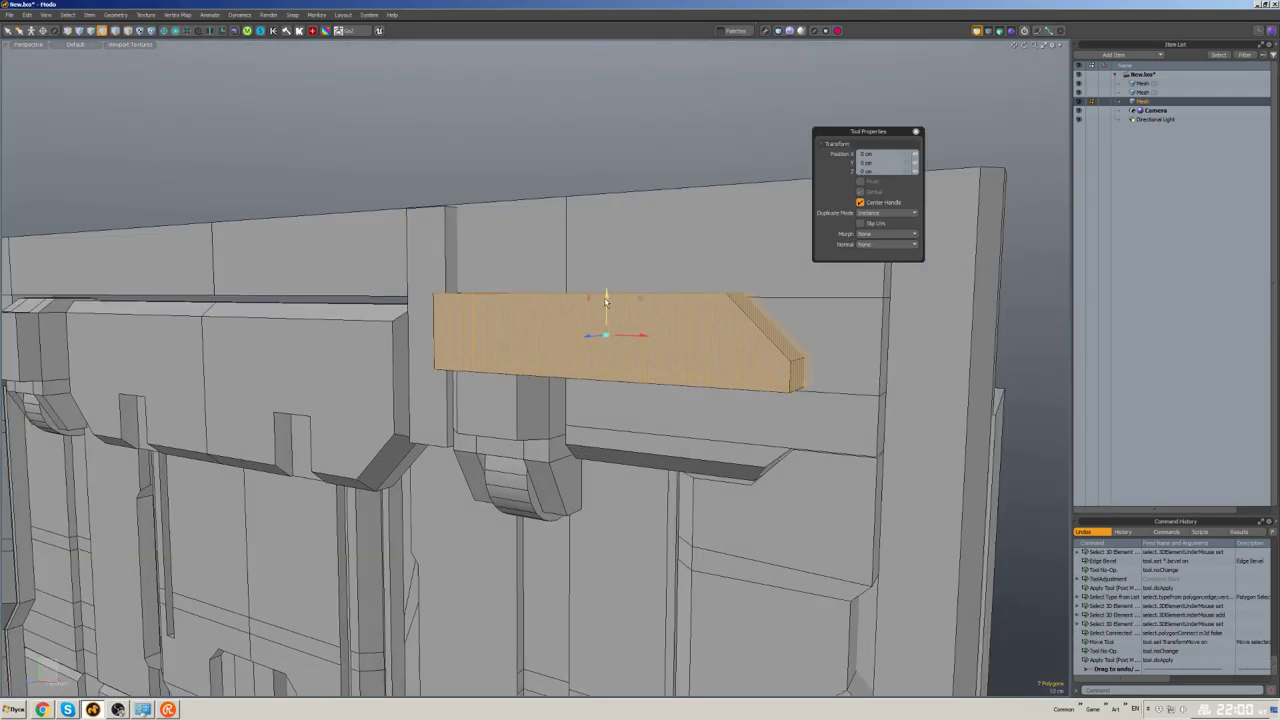
{"action": "key", "text": "space"}
{"action": "scroll", "coordinate": [605, 321], "scroll_direction": "down", "scroll_amount": 5}
{"action": "scroll", "coordinate": [662, 334], "scroll_direction": "up", "scroll_amount": 6}
{"action": "scroll", "coordinate": [662, 334], "scroll_direction": "down", "scroll_amount": 5}
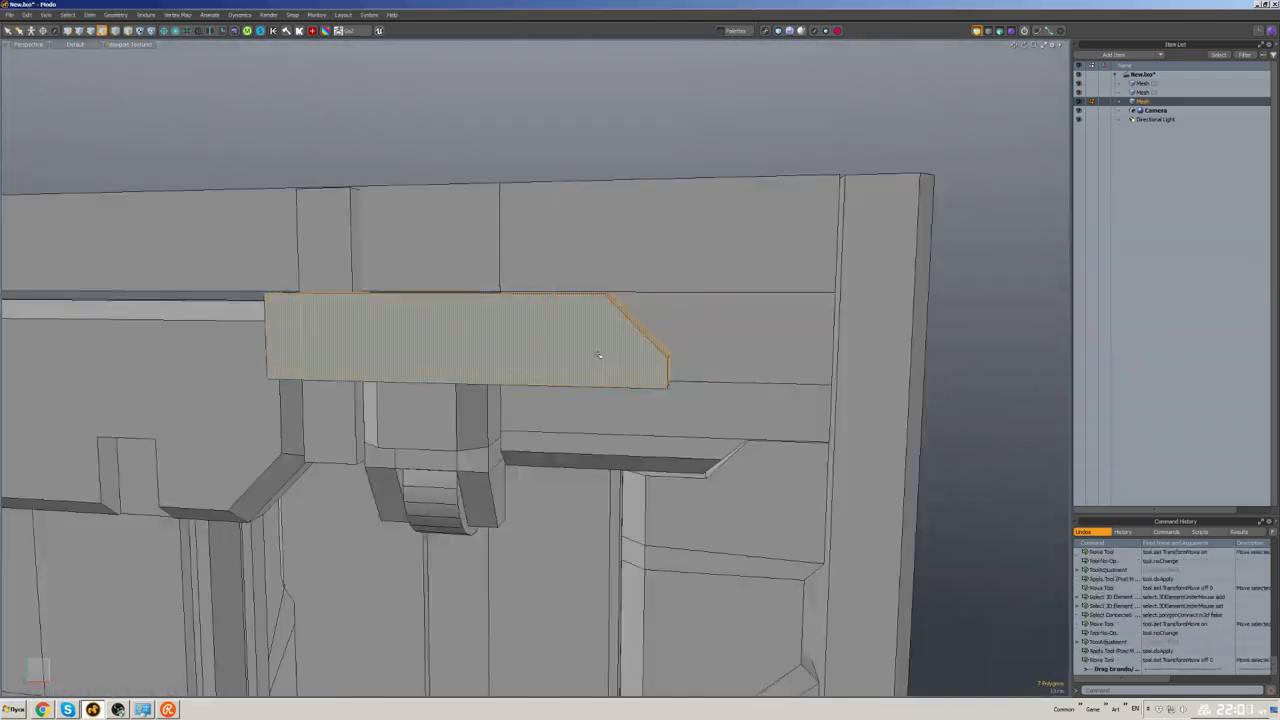
- Adjust the positions of the chamfered slab and its neighbouring lintel parts, then reselect the slab
{"action": "left_click_drag", "start_coordinate": [662, 334], "coordinate": [722, 420], "text": "alt"}
{"action": "key", "text": "w"}
{"action": "key", "text": "space"}
{"action": "scroll", "coordinate": [679, 176], "scroll_direction": "down", "scroll_amount": 3}
{"action": "scroll", "coordinate": [700, 260], "scroll_direction": "up", "scroll_amount": 3}
{"action": "left_click", "coordinate": [705, 297]}
{"action": "key", "text": "w"}
{"action": "double_click", "coordinate": [700, 285]}
{"action": "key", "text": "space"}
{"action": "double_click", "coordinate": [722, 420]}
{"action": "scroll", "coordinate": [716, 285], "scroll_direction": "up", "scroll_amount": 2}
{"action": "double_click", "coordinate": [716, 285]}
{"action": "scroll", "coordinate": [716, 285], "scroll_direction": "down", "scroll_amount": 2}
{"action": "key", "text": "w"}
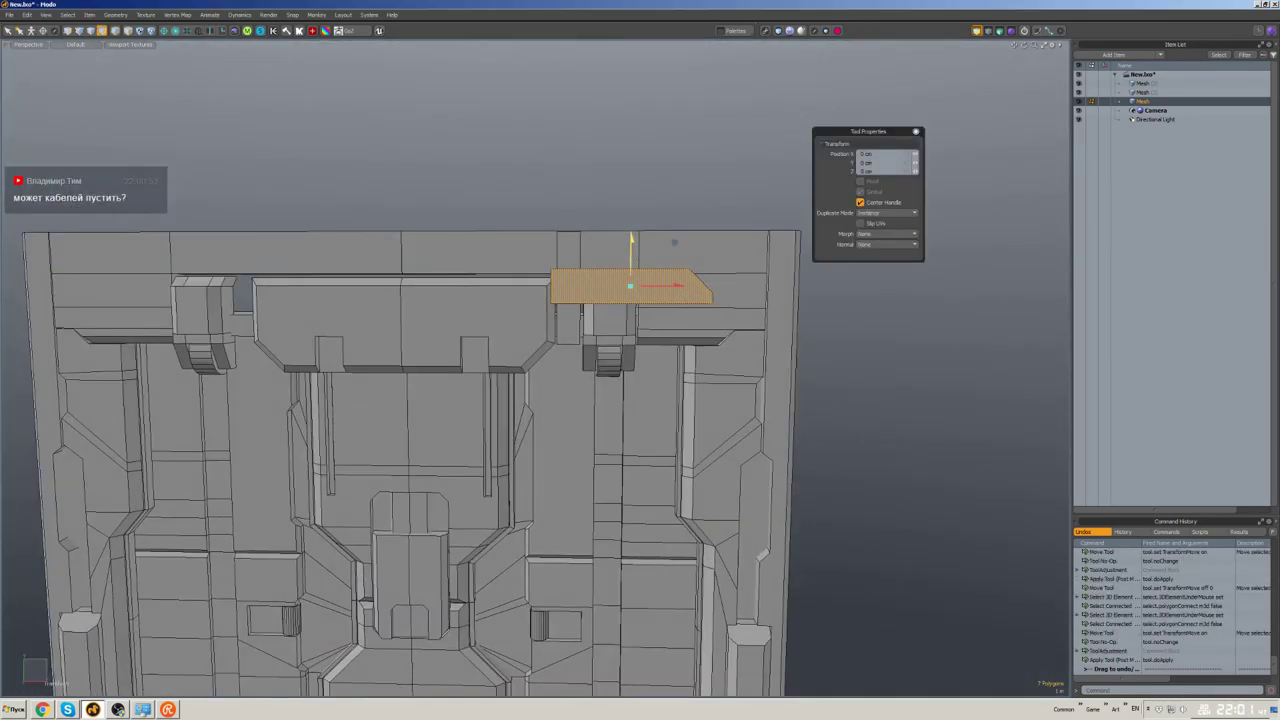
- Try another position for the chamfered slab along the lintel with the Move tool
{"action": "left_click_drag", "start_coordinate": [690, 285], "coordinate": [765, 345]}
{"action": "key", "text": "space"}
{"action": "scroll", "coordinate": [688, 299], "scroll_direction": "up", "scroll_amount": 3}
{"action": "scroll", "coordinate": [688, 299], "scroll_direction": "down", "scroll_amount": 3}
{"action": "key", "text": "w"}
{"action": "key", "text": "space"}
- Select the whole chamfered slab above the right bracket and delete it
{"action": "scroll", "coordinate": [720, 300], "scroll_direction": "down", "scroll_amount": 4}
{"action": "left_click_drag", "start_coordinate": [711, 269], "coordinate": [720, 315], "text": "alt"}
{"action": "left_click", "coordinate": [660, 275]}
{"action": "key", "text": "bracketright"}
{"action": "key", "text": "Delete"}
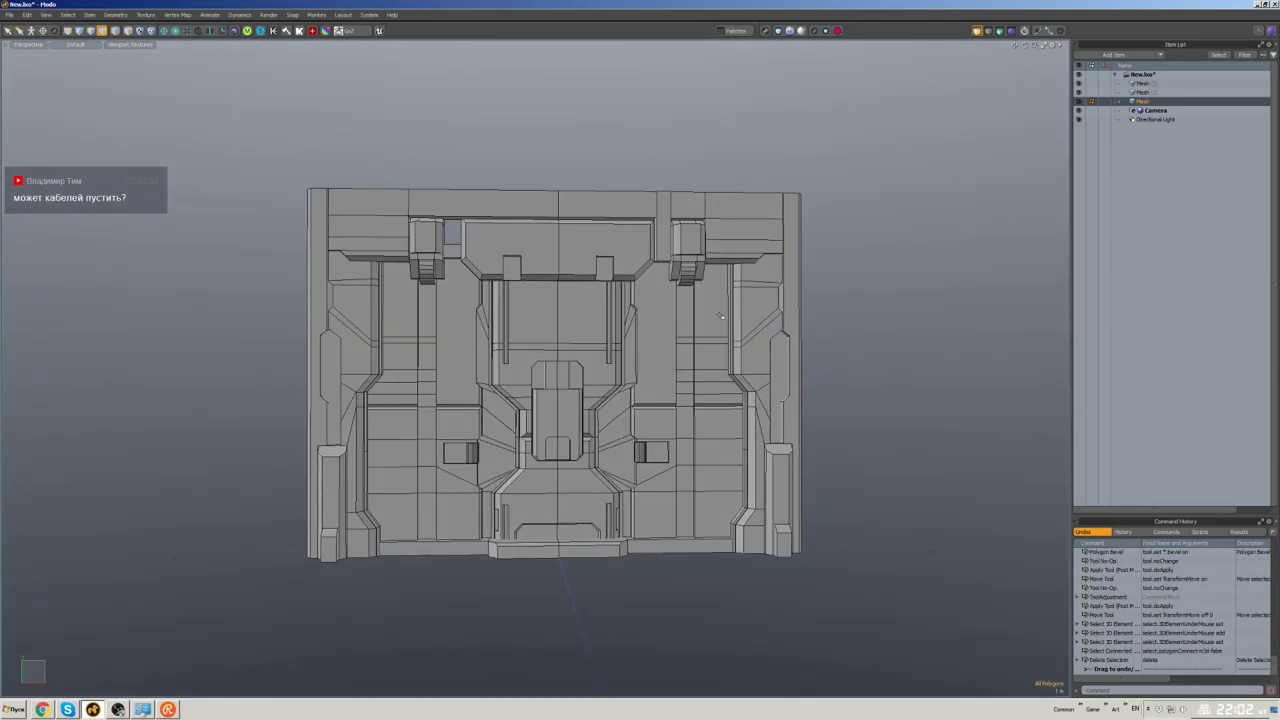
- Open a preview render and set the Base Material's rounded edge width to about 4.1 cm
{"action": "key", "text": "F8"}
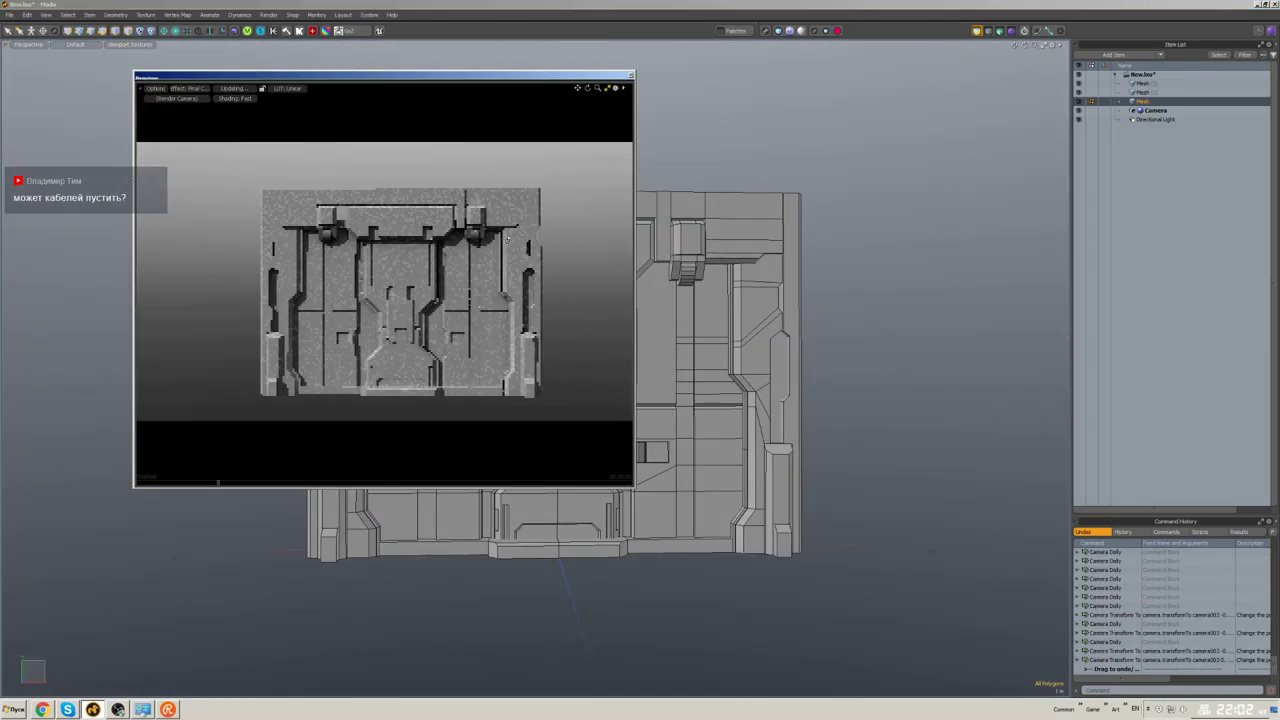
{"action": "left_click", "coordinate": [813, 30]}
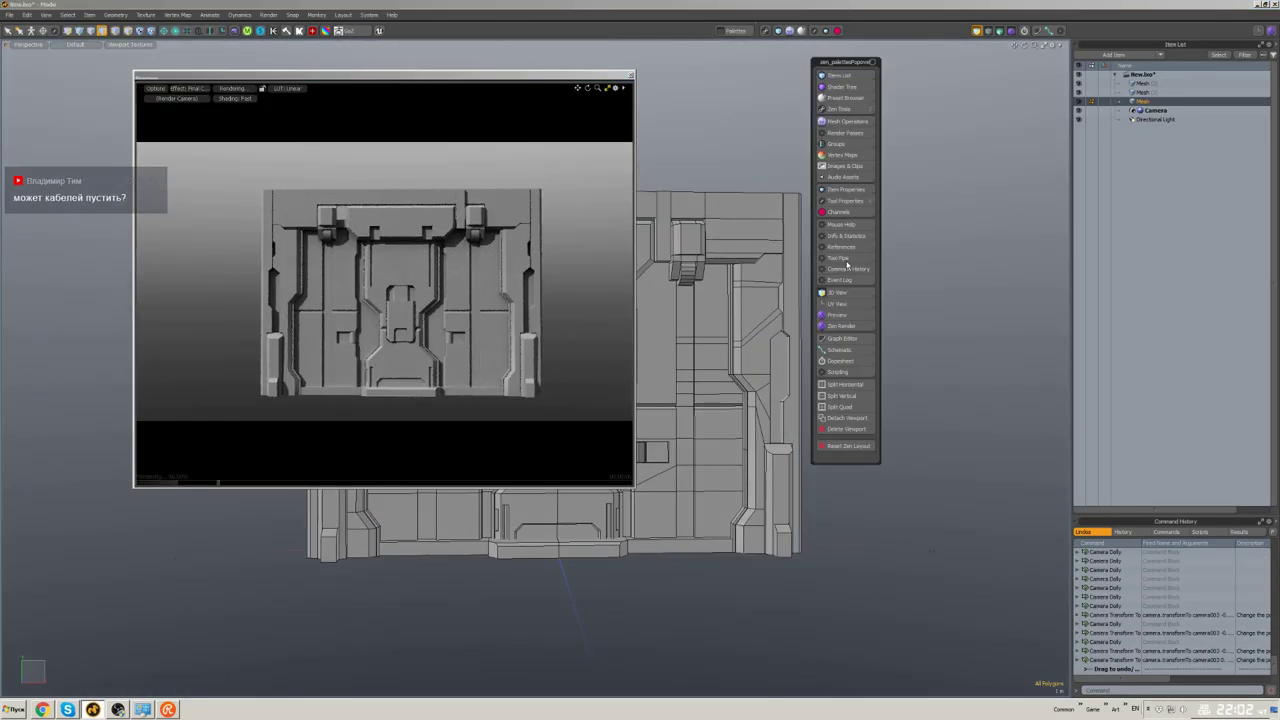
{"action": "left_click", "coordinate": [846, 88]}
{"action": "left_click", "coordinate": [763, 155]}
{"action": "double_click", "coordinate": [763, 155]}
{"action": "left_click_drag", "start_coordinate": [640, 284], "coordinate": [674, 288]}
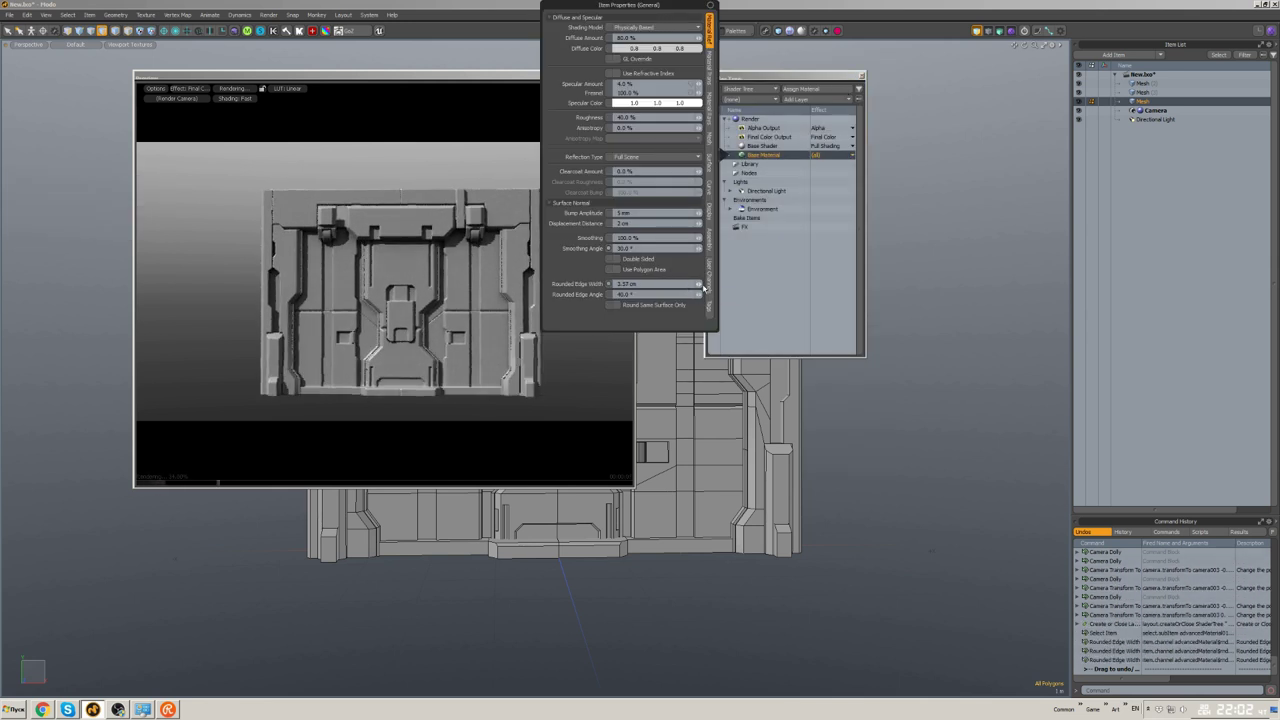
- Capture a screenshot of the gate in the enlarged preview render and save the scene
{"action": "key", "text": "F8"}
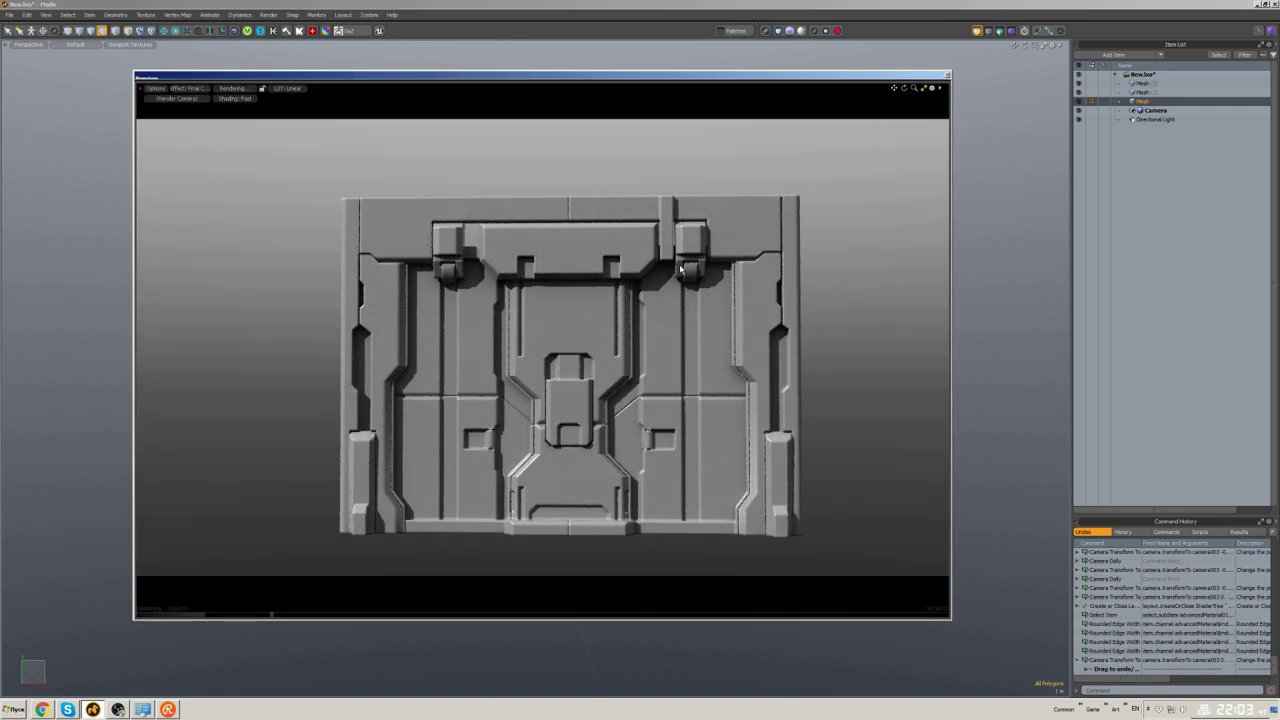
{"action": "key", "text": "Print"}
{"action": "left_click_drag", "start_coordinate": [337, 194], "coordinate": [806, 537]}
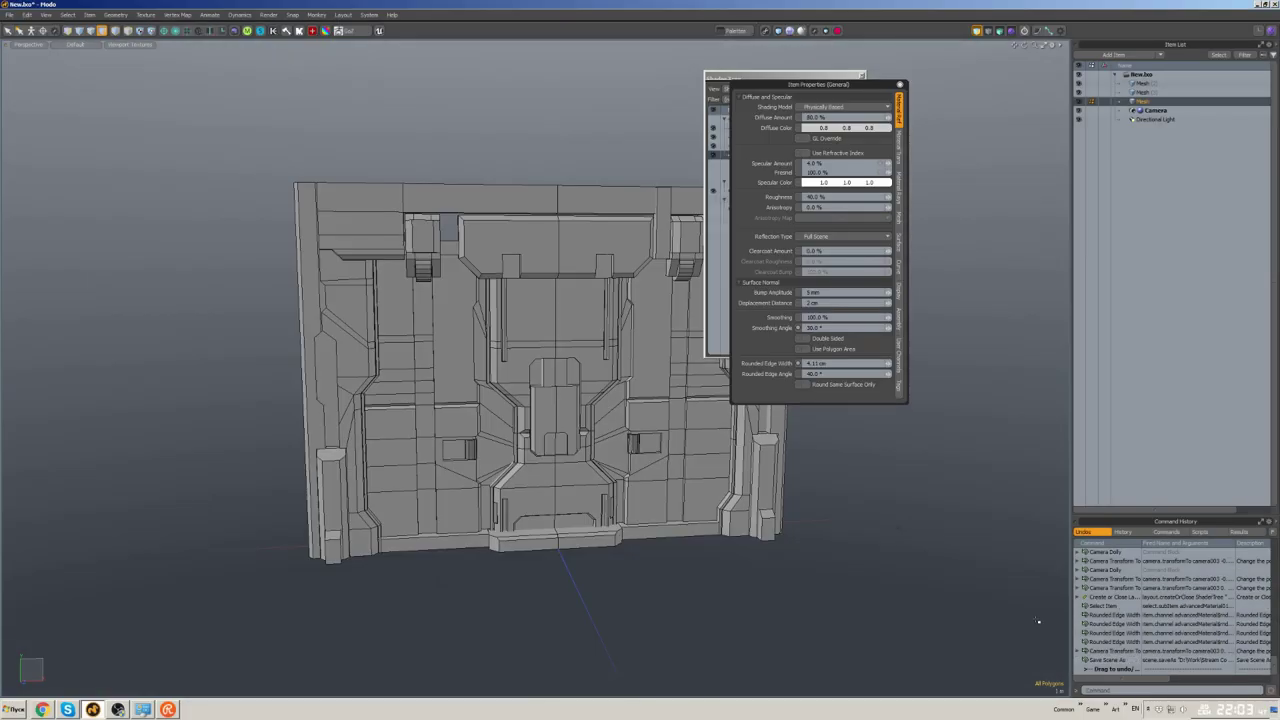
{"action": "key", "text": "ctrl+s"}
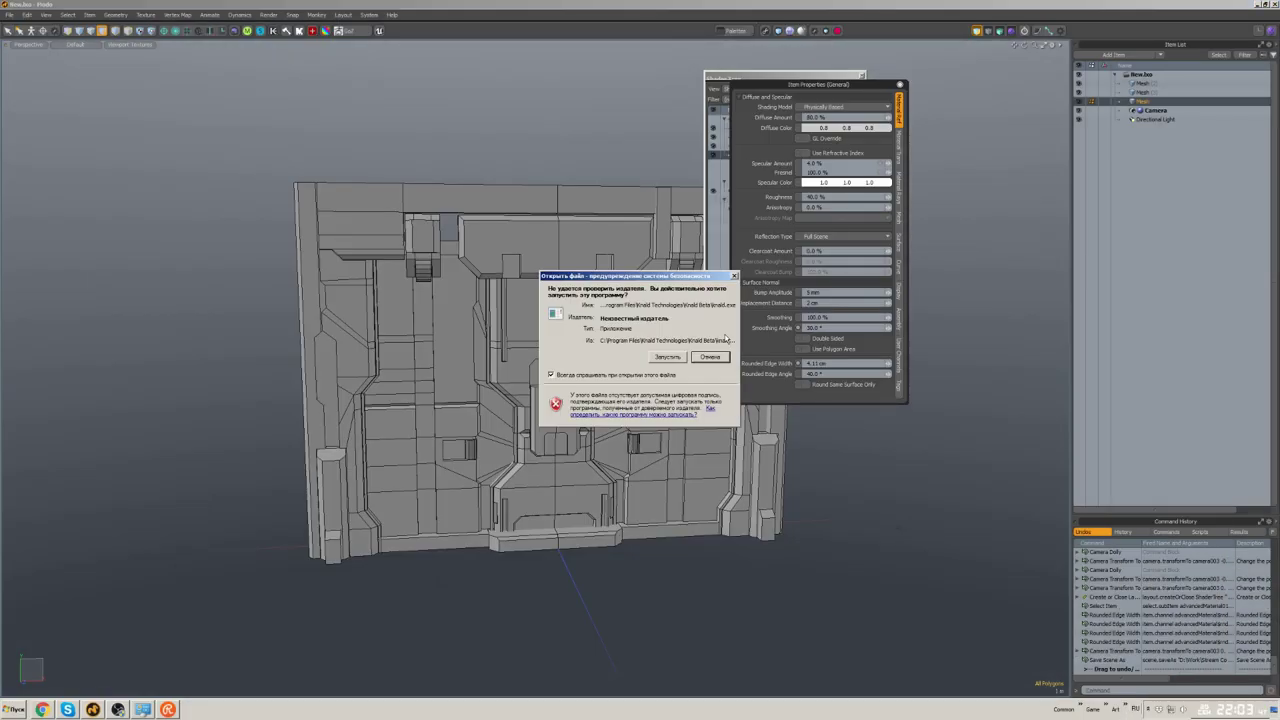
- Switch to Photoshop, create a 941 × 682 pixel grayscale document and paste the captured render into it
{"action": "key", "text": "Return"}
{"action": "key", "text": "alt+shift"}
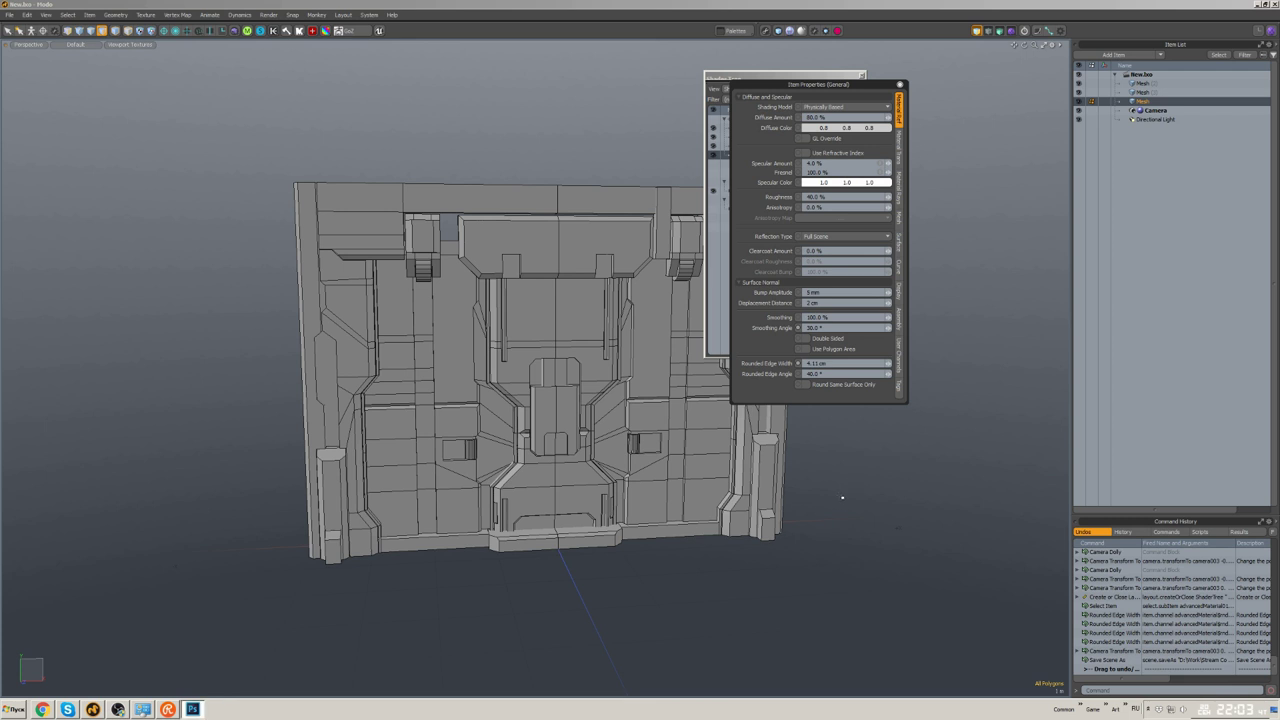
{"action": "key", "text": "ctrl+n"}
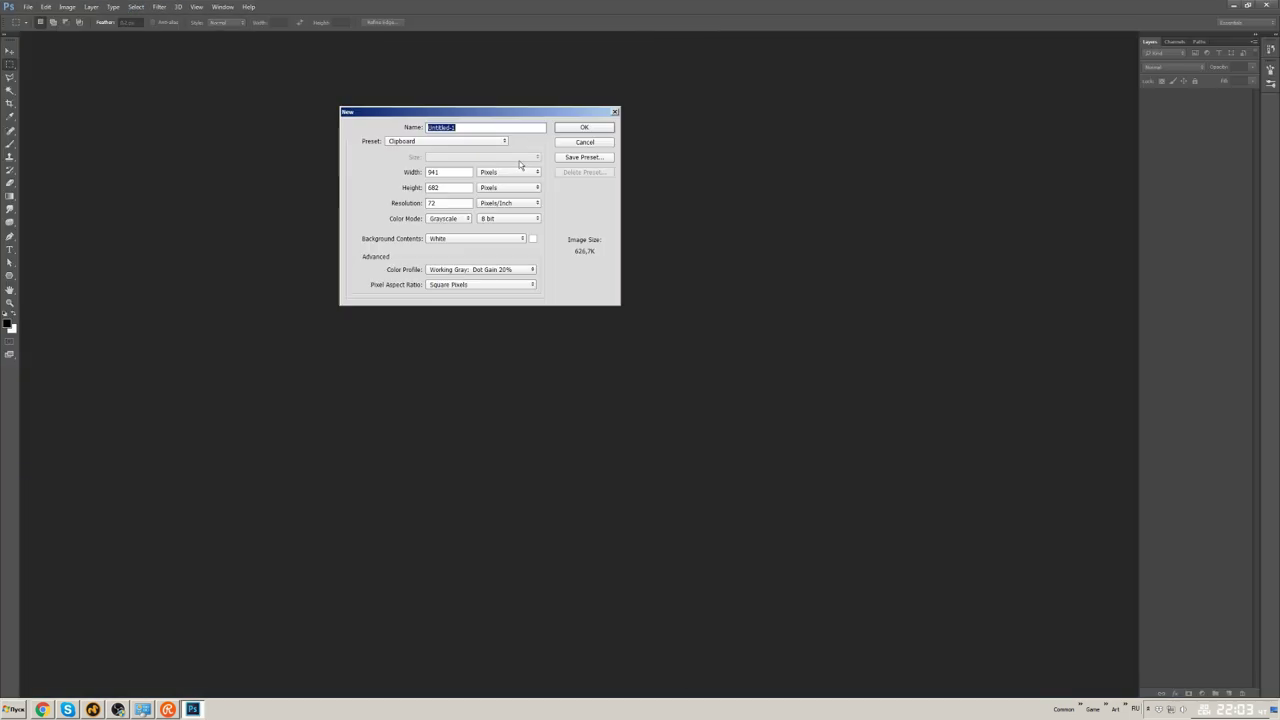
{"action": "key", "text": "Return"}
{"action": "key", "text": "ctrl+v"}
{"action": "key", "text": "ctrl+minus"}
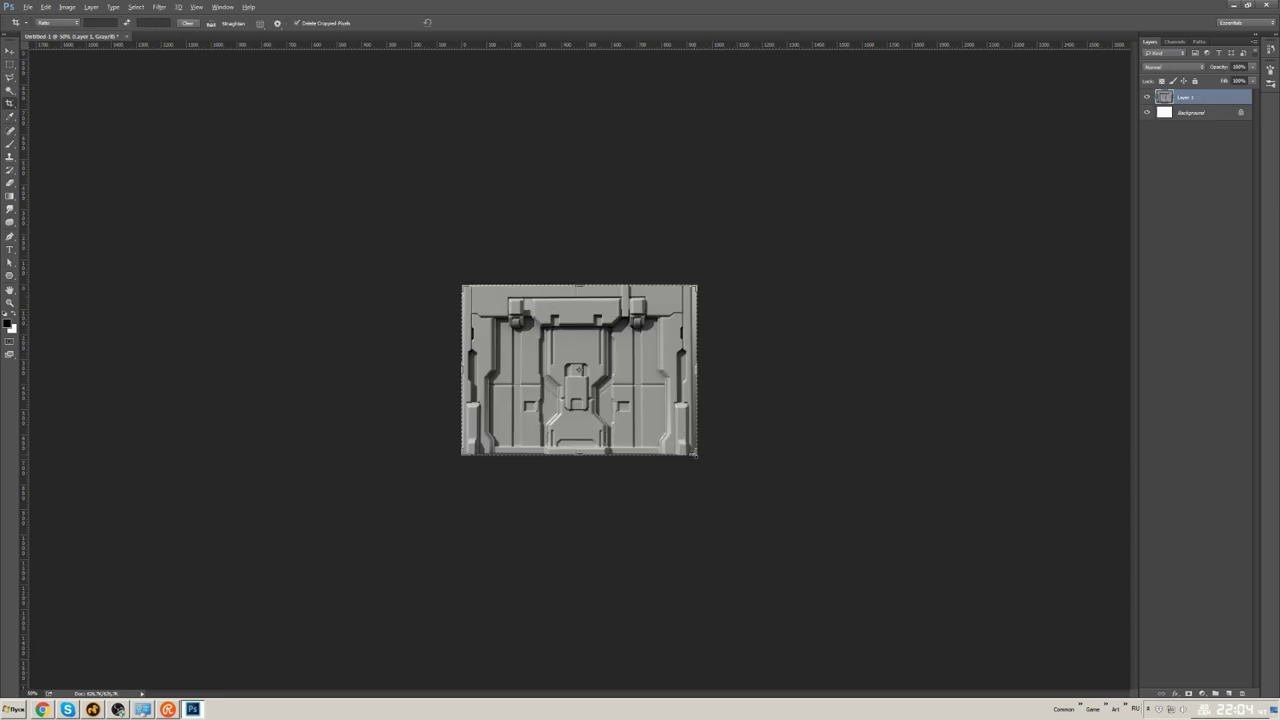
- Extend the canvas evenly around the pasted gate and fill the background layer with black
{"action": "key", "text": "c"}
{"action": "key", "text": "Return"}
{"action": "left_click", "coordinate": [1183, 113]}
{"action": "key", "text": "alt+BackSpace"}
- Add a dark grey Solid Color fill layer directly above the background layer
{"action": "left_click", "coordinate": [1215, 693]}
{"action": "left_click", "coordinate": [1229, 508]}
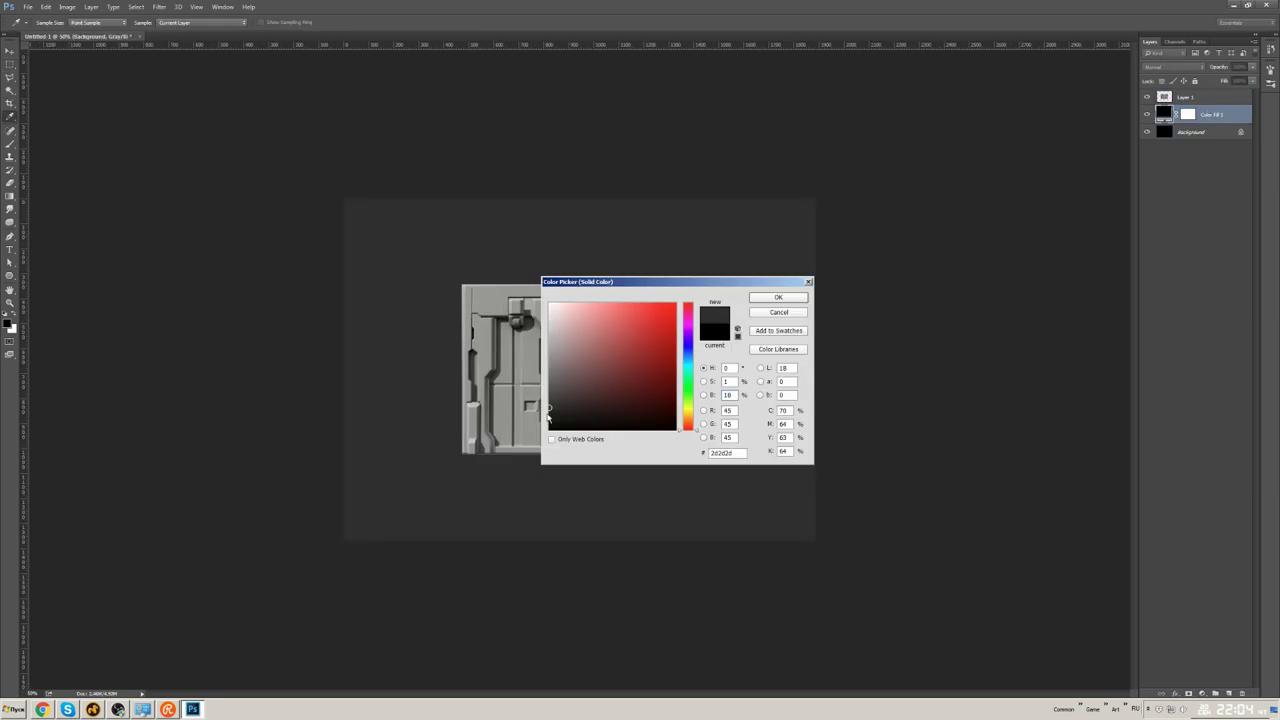
{"action": "left_click", "coordinate": [565, 400]}
{"action": "left_click", "coordinate": [777, 302]}
{"action": "key", "text": "ctrl+1"}
{"action": "key", "text": "Return"}
- Create an empty top layer and try smudging a diagonal groove at the gate's upper-right corner at 100% strength
{"action": "key", "text": "ctrl+shift+alt+n"}
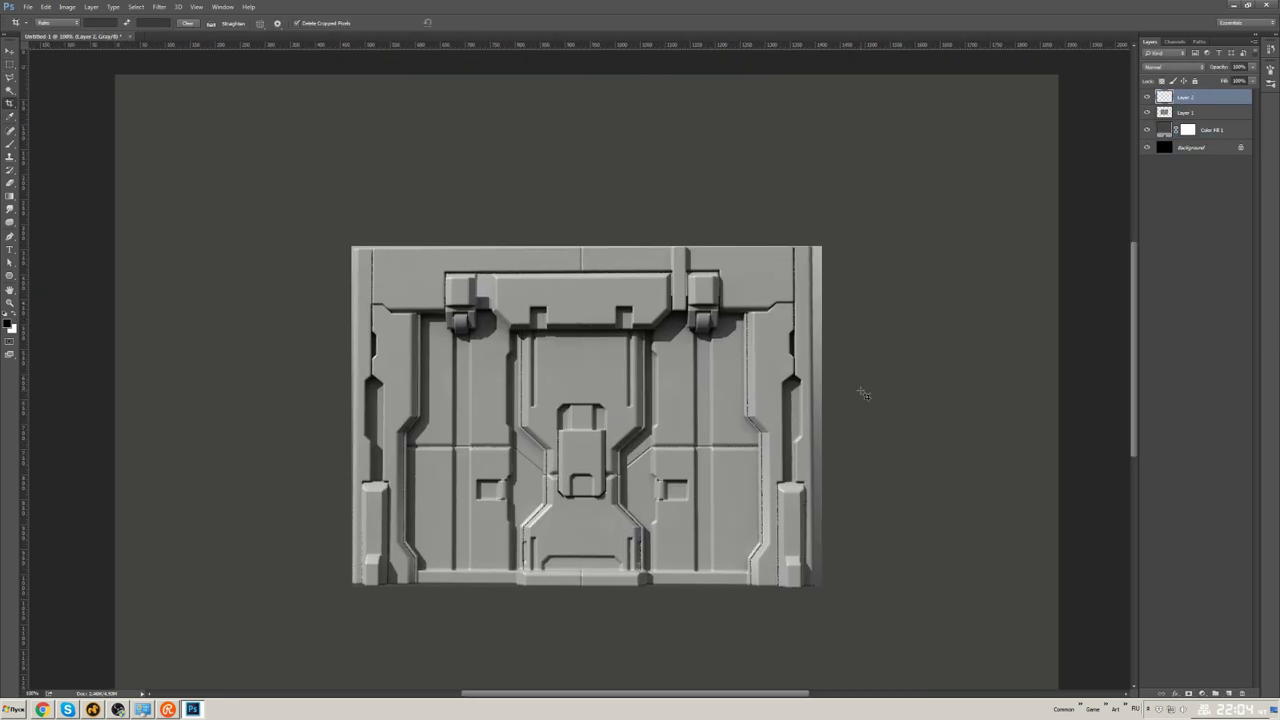
{"action": "key", "text": "r"}
{"action": "key", "text": "0"}
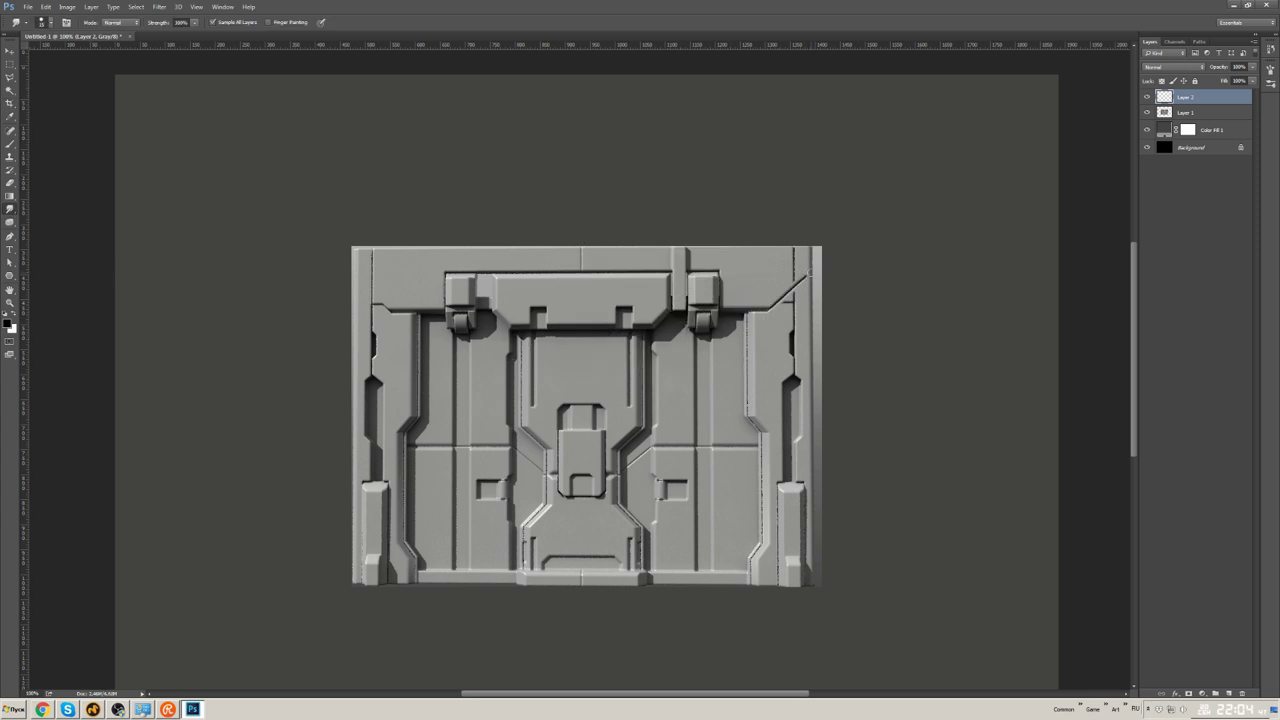
{"action": "key", "text": "m"}
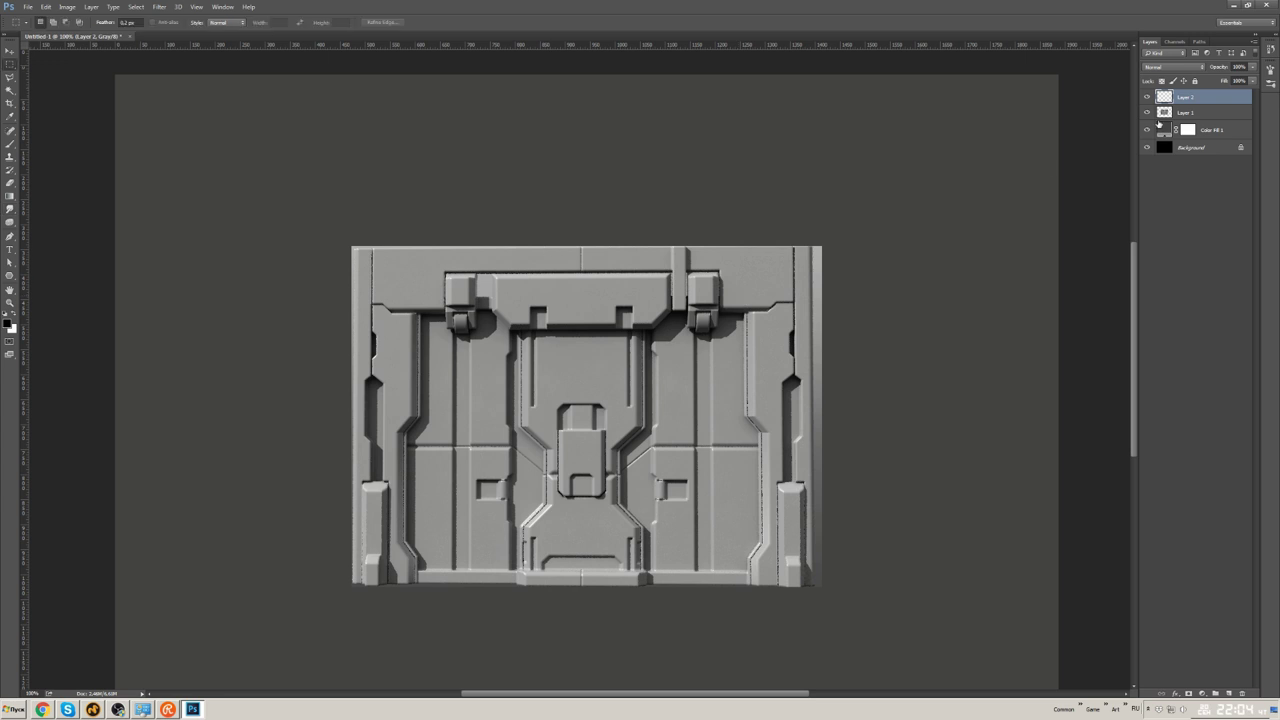
- Copy a door detail from the render to a new layer, rotate it 90°, and place it over the lintel's right half
{"action": "key", "text": "alt+bracketleft"}
{"action": "key", "text": "ctrl+j"}
{"action": "key", "text": "ctrl+t"}
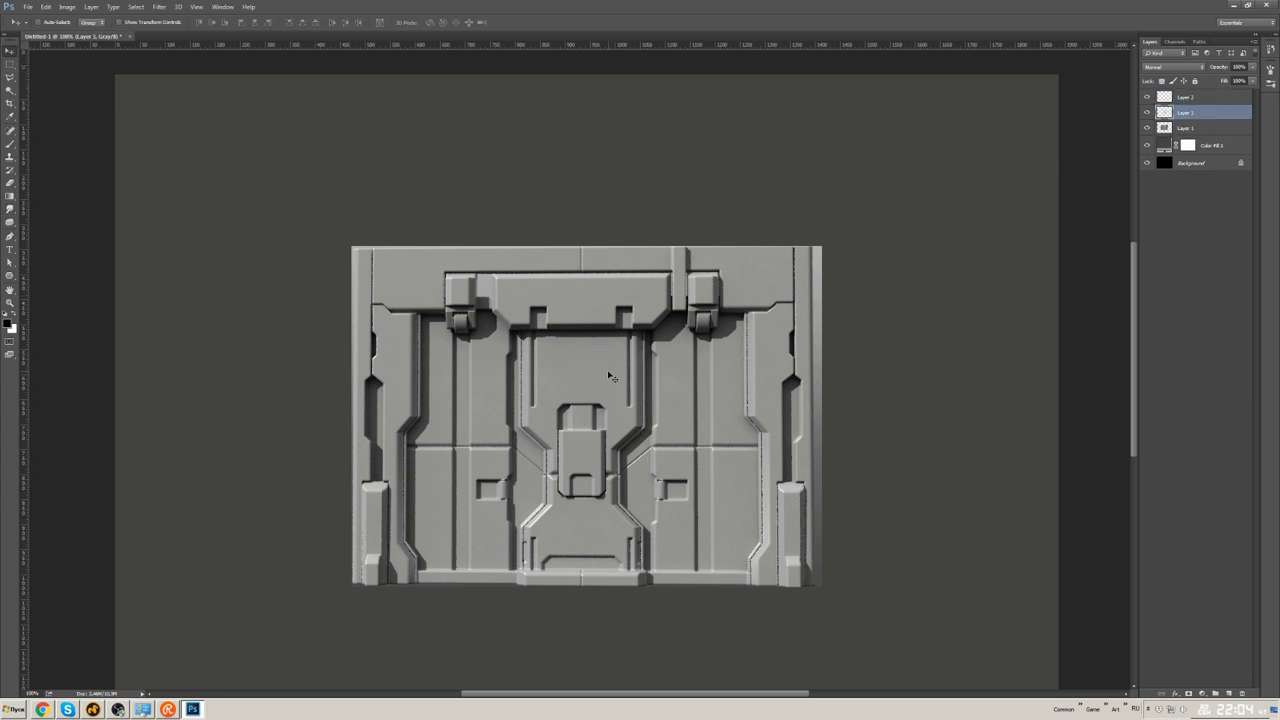
{"action": "right_click", "coordinate": [777, 333]}
{"action": "left_click", "coordinate": [815, 430]}
{"action": "left_click_drag", "start_coordinate": [744, 321], "coordinate": [730, 296]}
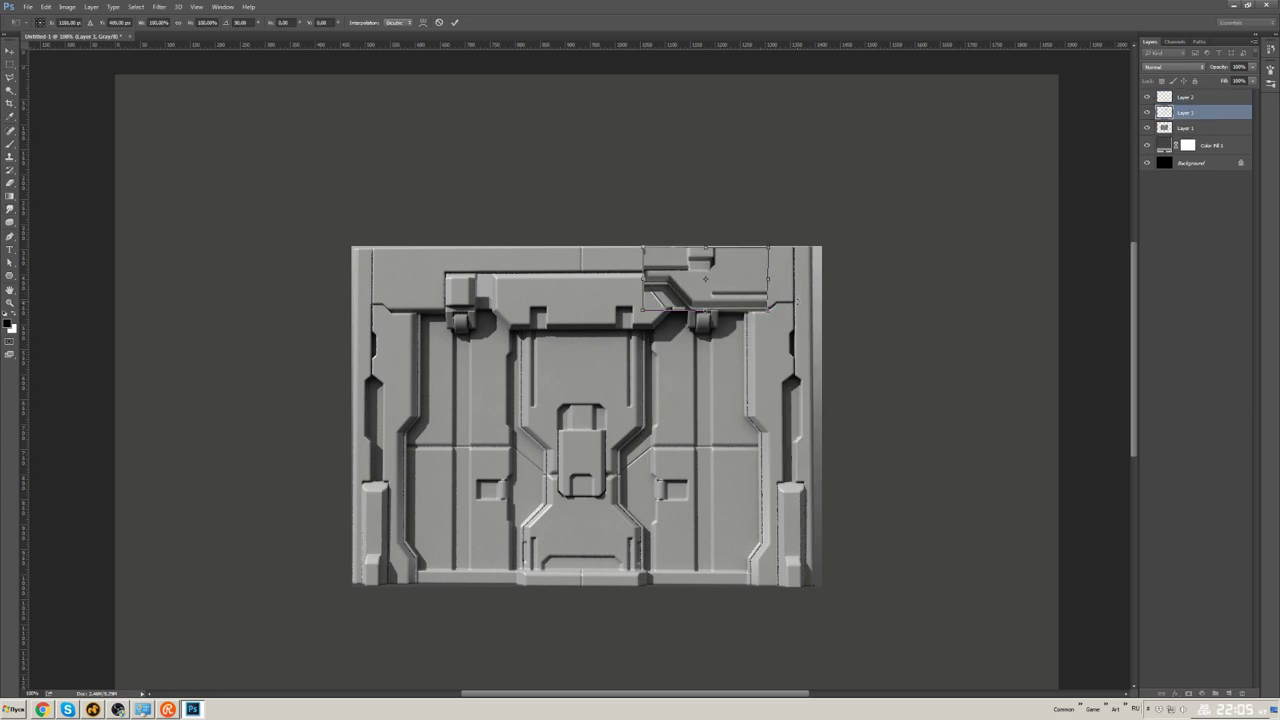
{"action": "key", "text": "Return"}
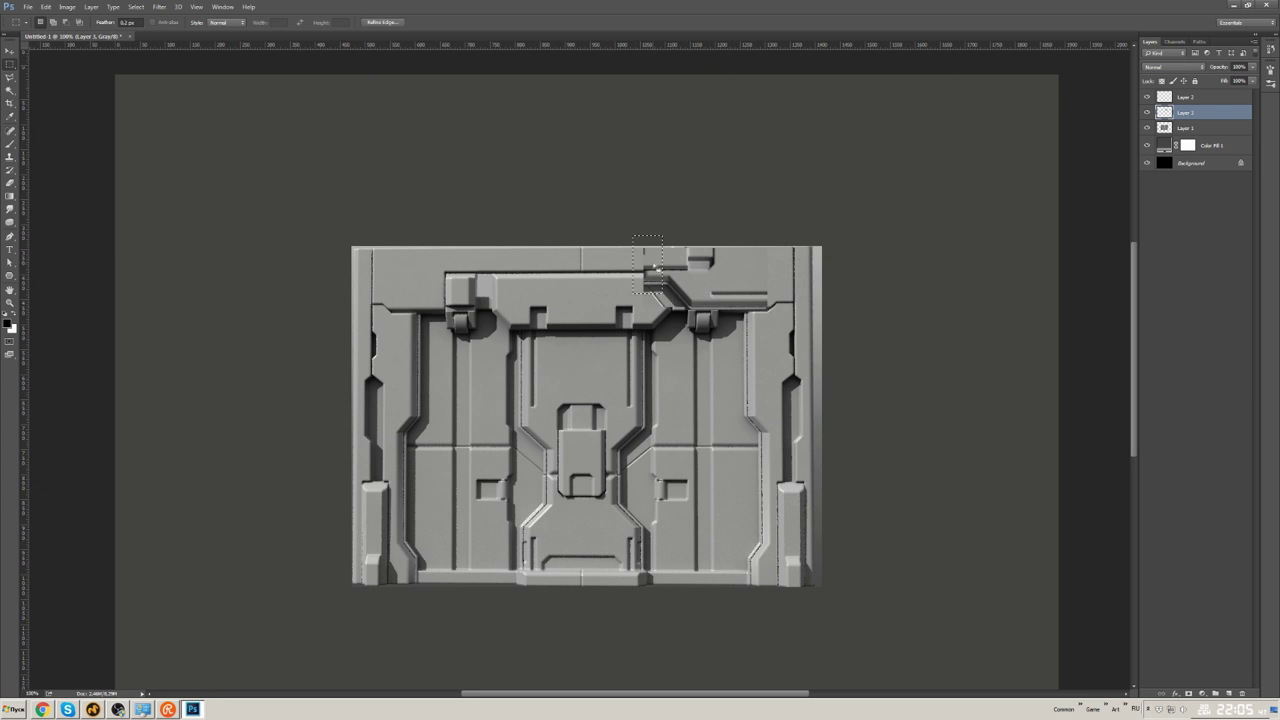
- Duplicate the left end of the rotated detail and shift it left over the central lintel plate
{"action": "key", "text": "ctrl+j"}
{"action": "key", "text": "ctrl+t"}
{"action": "left_click_drag", "start_coordinate": [650, 265], "coordinate": [615, 283]}
{"action": "key", "text": "Return"}
{"action": "mouse_move", "coordinate": [694, 311]}
{"action": "left_mouse_down"}
{"action": "mouse_move", "coordinate": [718, 334]}
{"action": "mouse_move", "coordinate": [704, 295]}
{"action": "left_mouse_up"}
{"action": "key", "text": "ctrl+j"}
{"action": "key", "text": "ctrl+z"}
{"action": "key", "text": "ctrl+z"}
{"action": "key", "text": "ctrl+z"}
{"action": "key", "text": "ctrl+z"}
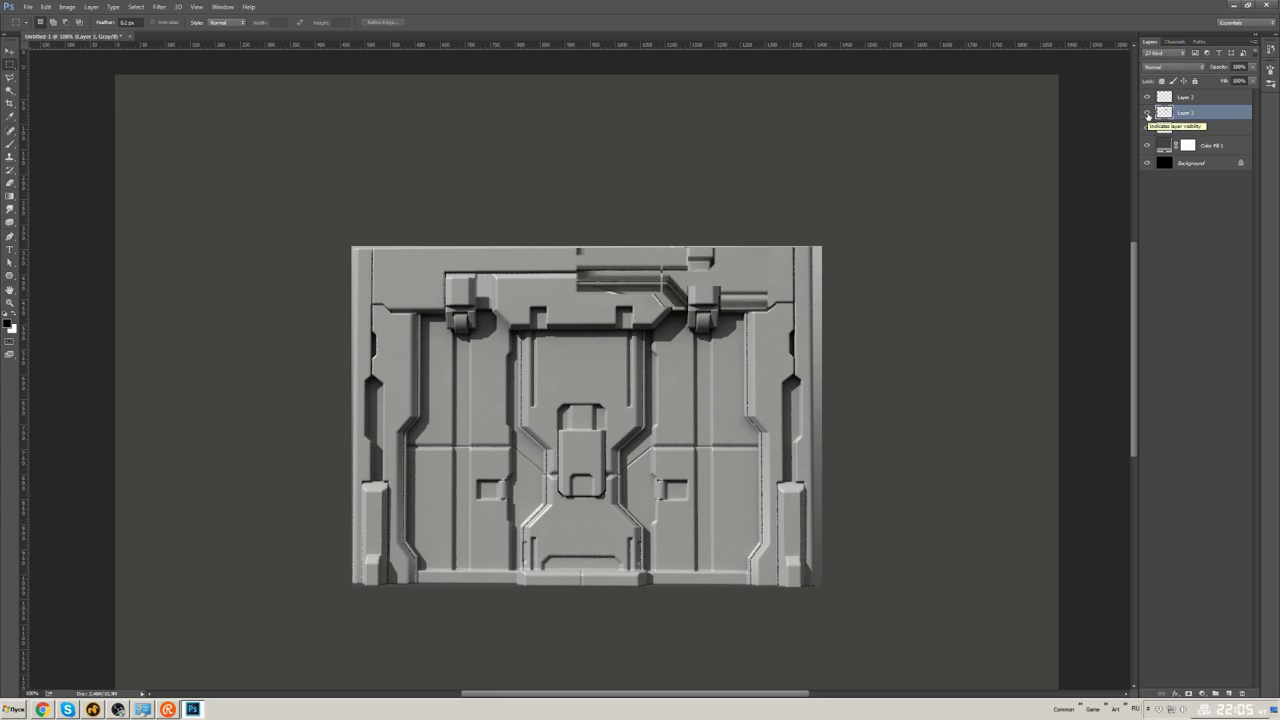
- Lasso the central lintel plate area on the render layer and copy it to a new layer
{"action": "key", "text": "l"}
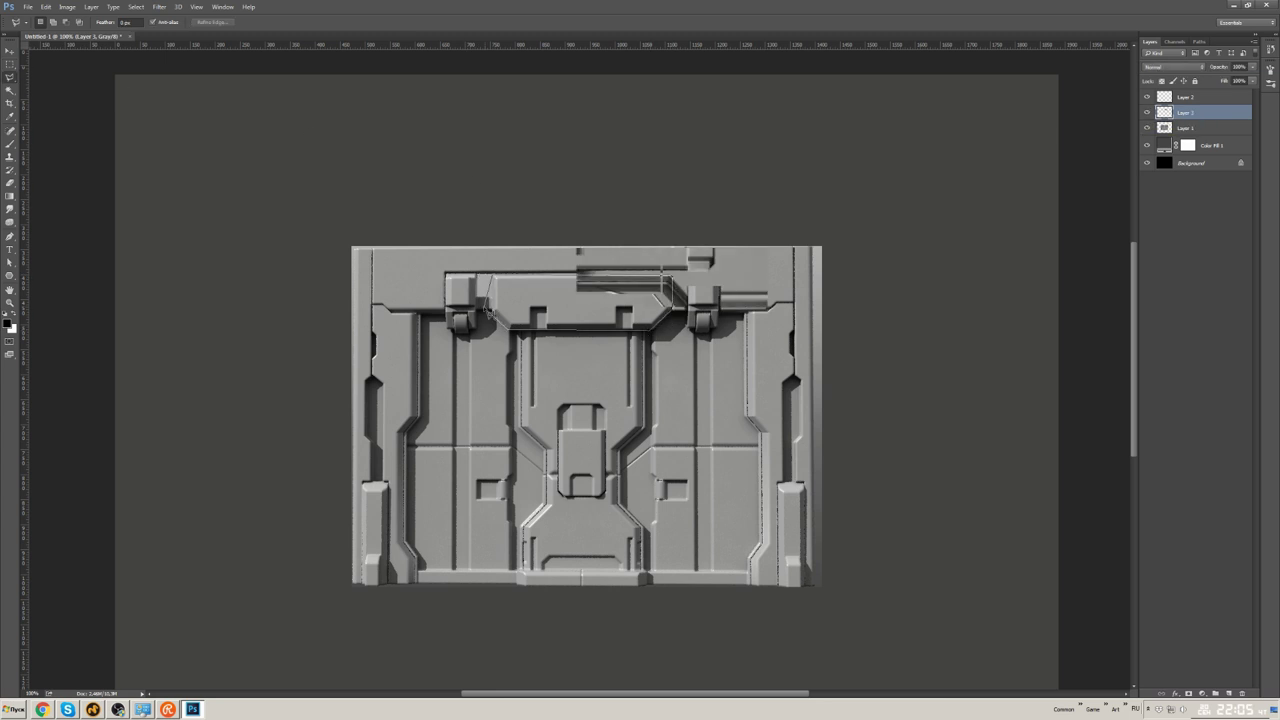
{"action": "left_click", "coordinate": [1185, 128]}
{"action": "key", "text": "ctrl+j"}
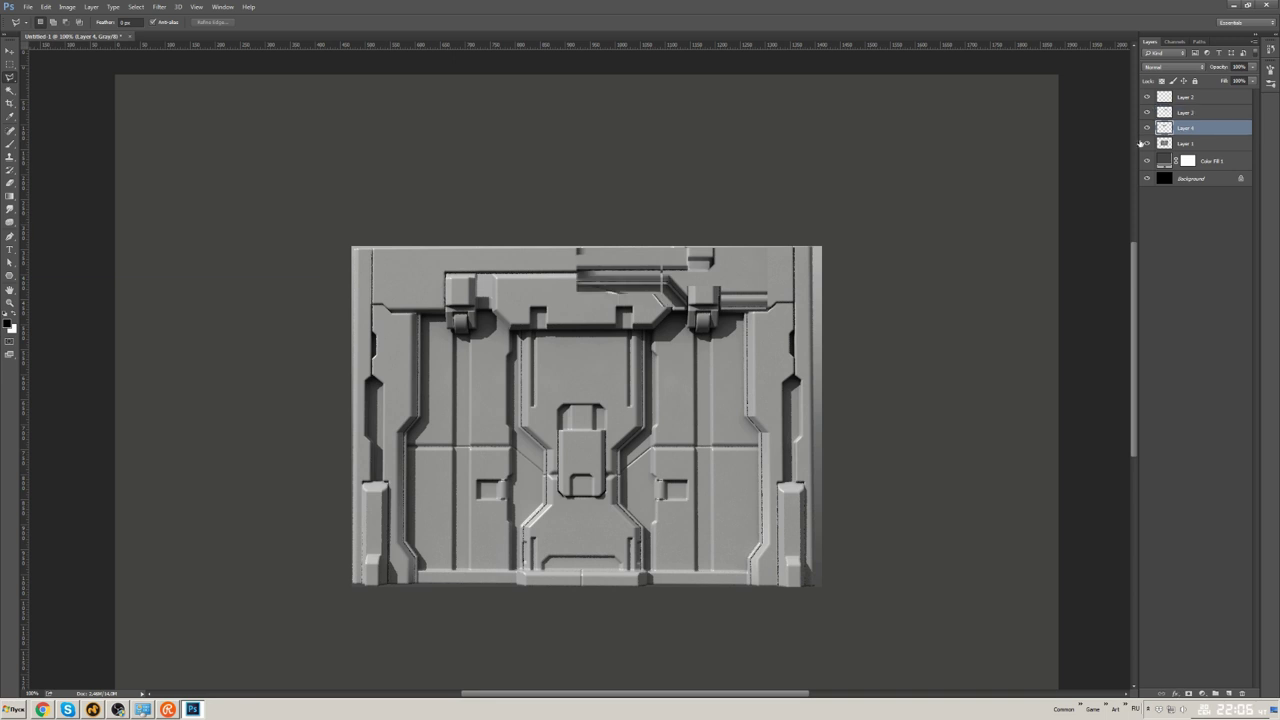
- Sketch angled dark groove lines at the lintel's upper-right corner with the Smudge and Brush tools
{"action": "key", "text": "r"}
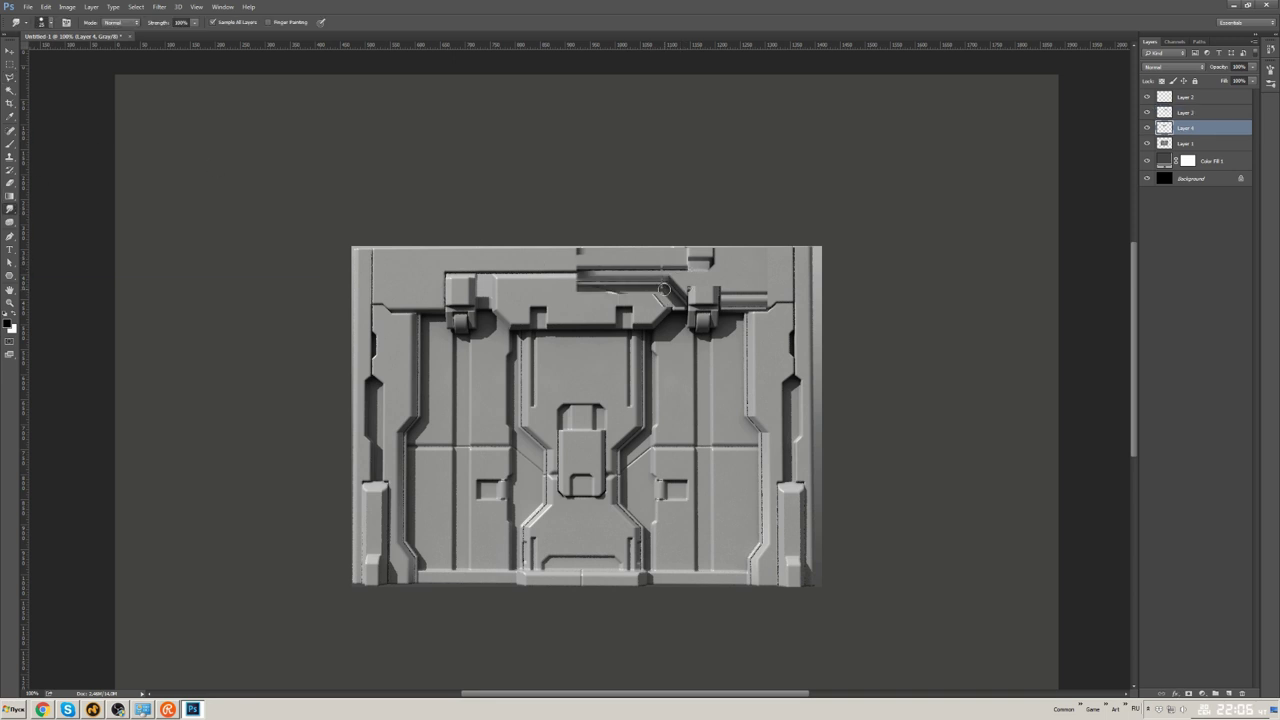
{"action": "key", "text": "alt+bracketright"}
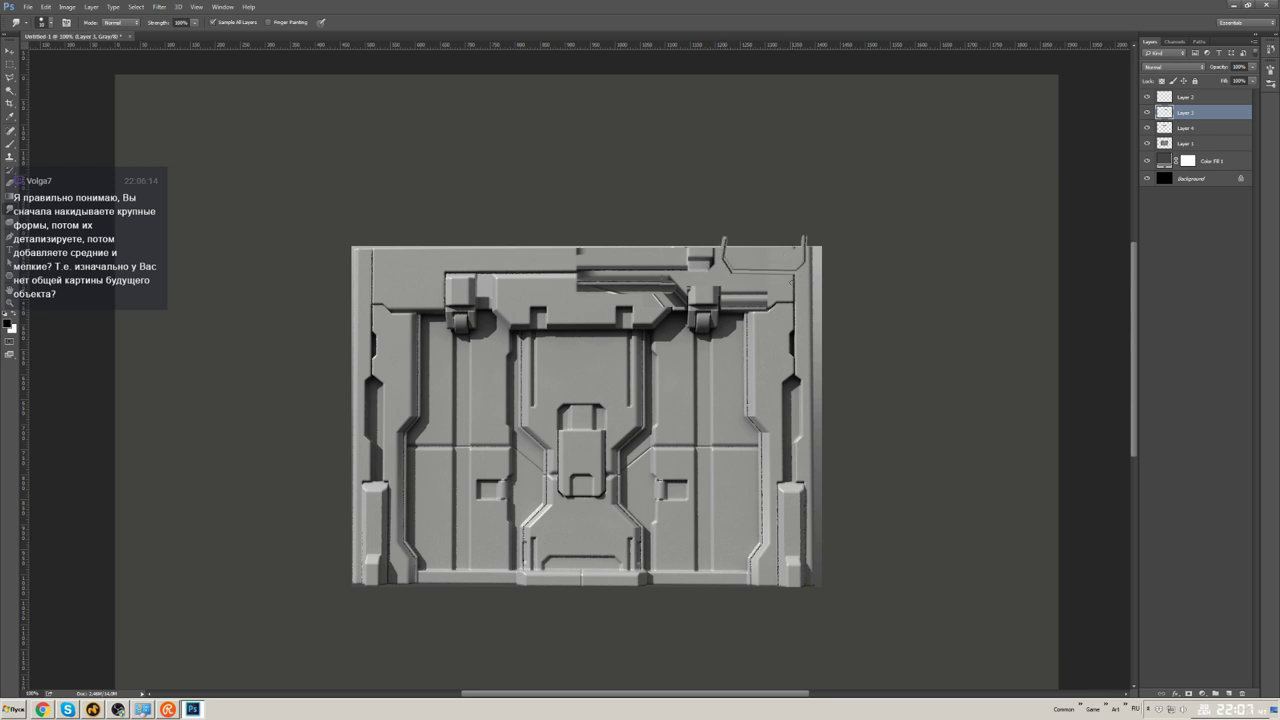
{"action": "key", "text": "b"}
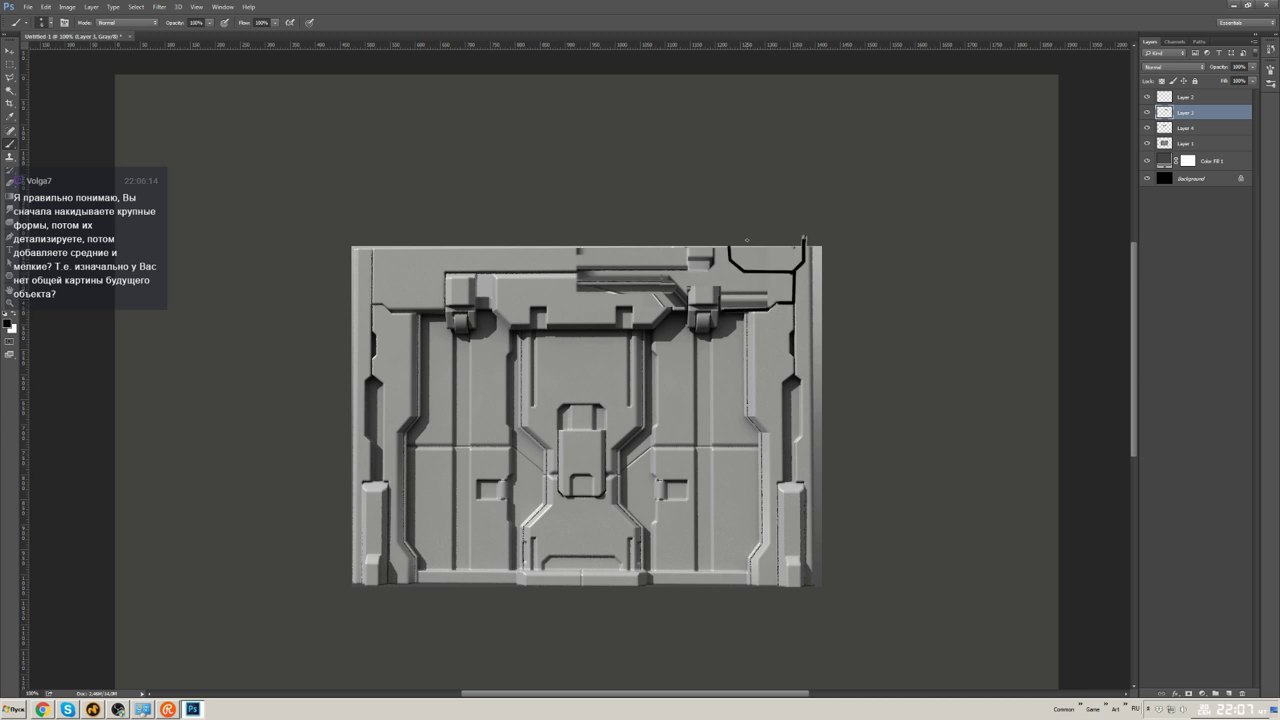
- Erase the groove at the lintel's upper-right corner and repaint it as a narrower dark bracket outline around a small U-shaped notch
{"action": "key", "text": "e"}
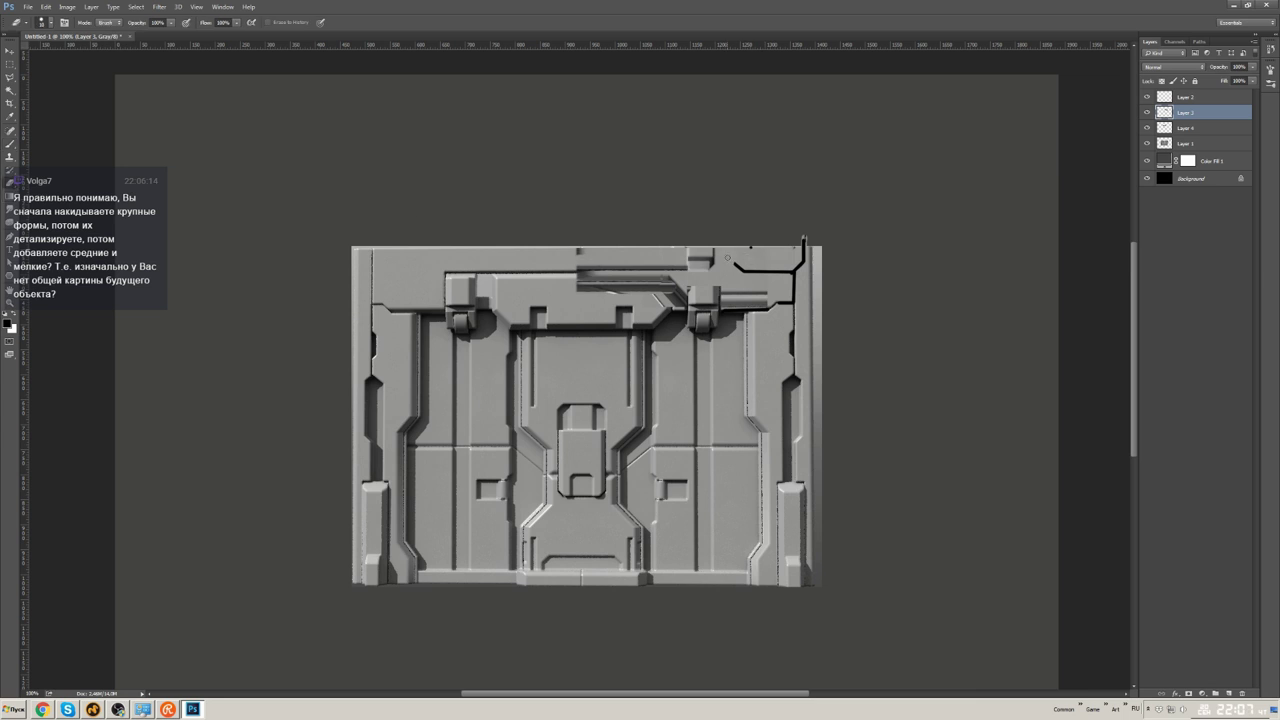
{"action": "key", "text": "b"}
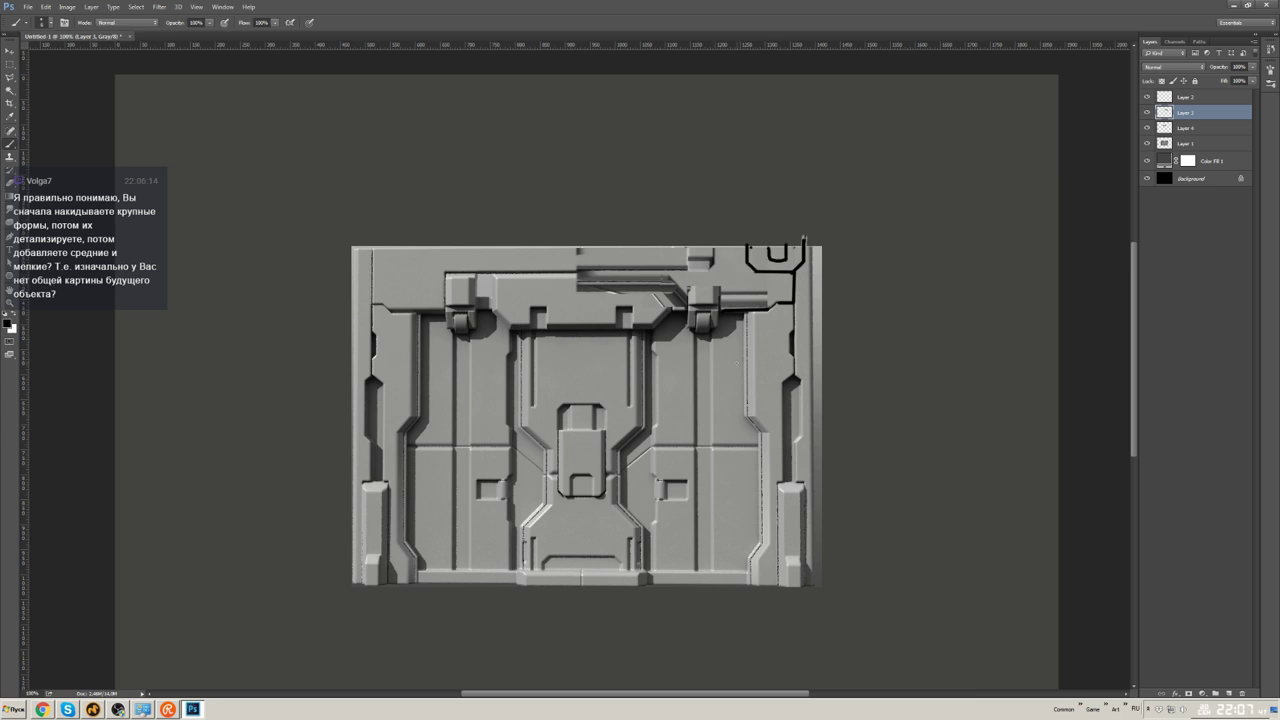
{"action": "left_click_drag", "start_coordinate": [770, 530], "coordinate": [766, 540]}
{"action": "key", "text": "ctrl+z"}
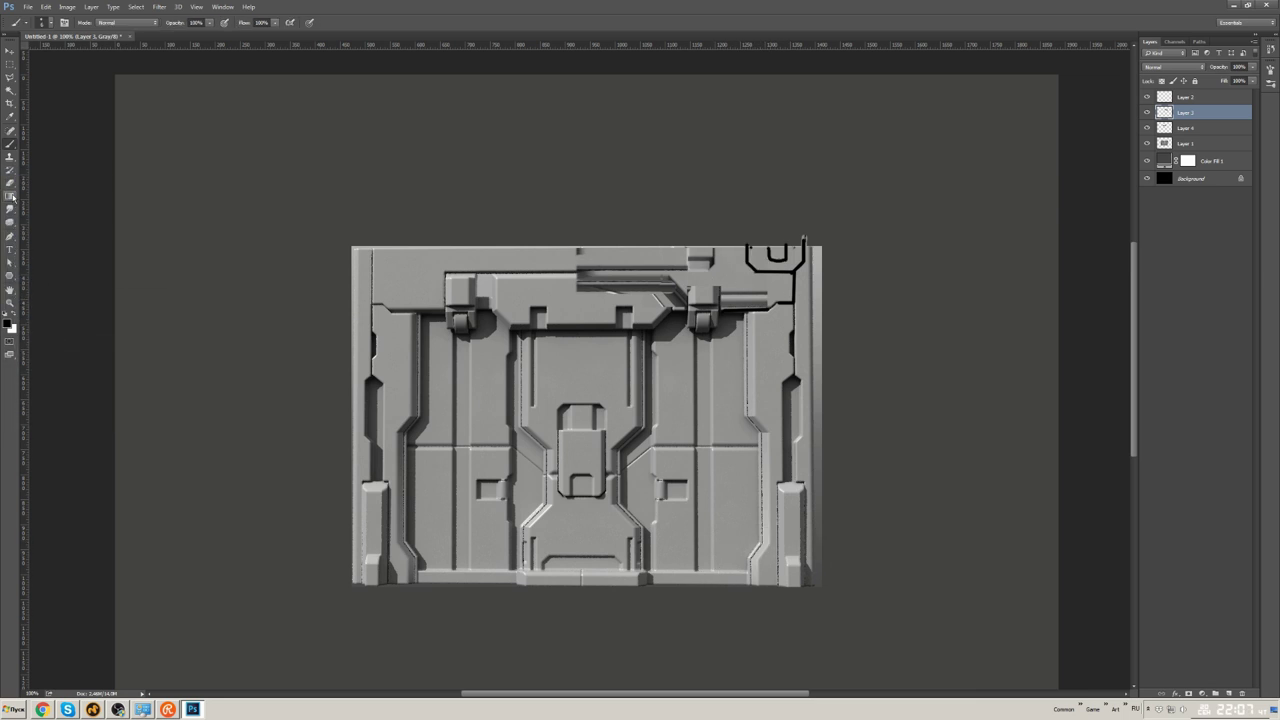
- Smudge the lintel's right half into a stepped, angled strip, wiping out the grooves over the central plate and extending the strip leftward
{"action": "left_click", "coordinate": [3, 199]}
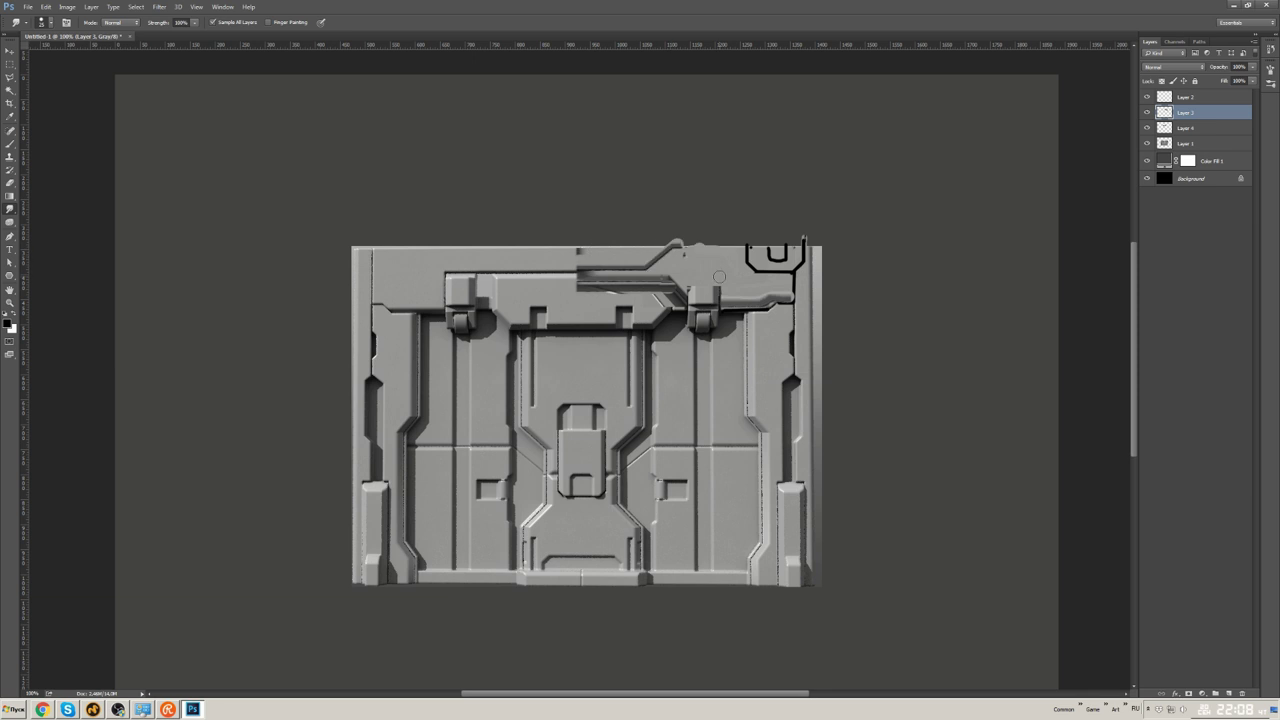
{"action": "left_click_drag", "start_coordinate": [669, 249], "coordinate": [748, 248]}
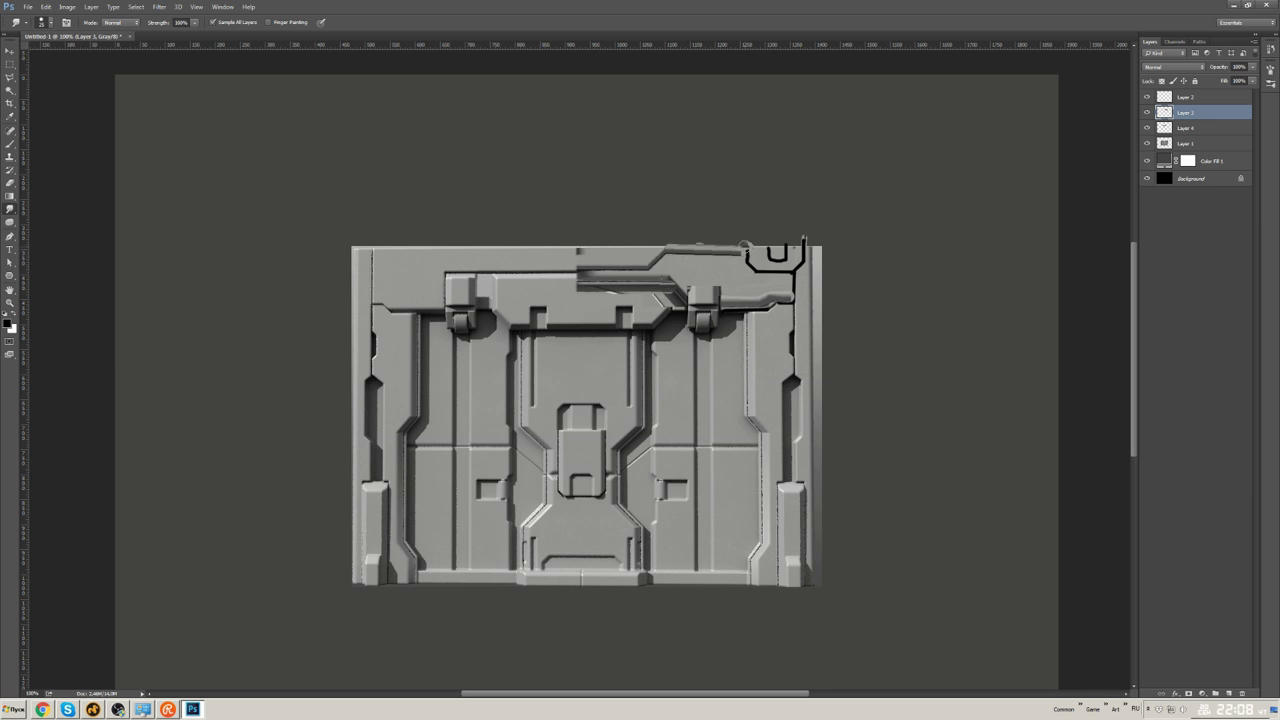
{"action": "left_click_drag", "start_coordinate": [565, 288], "coordinate": [667, 289]}
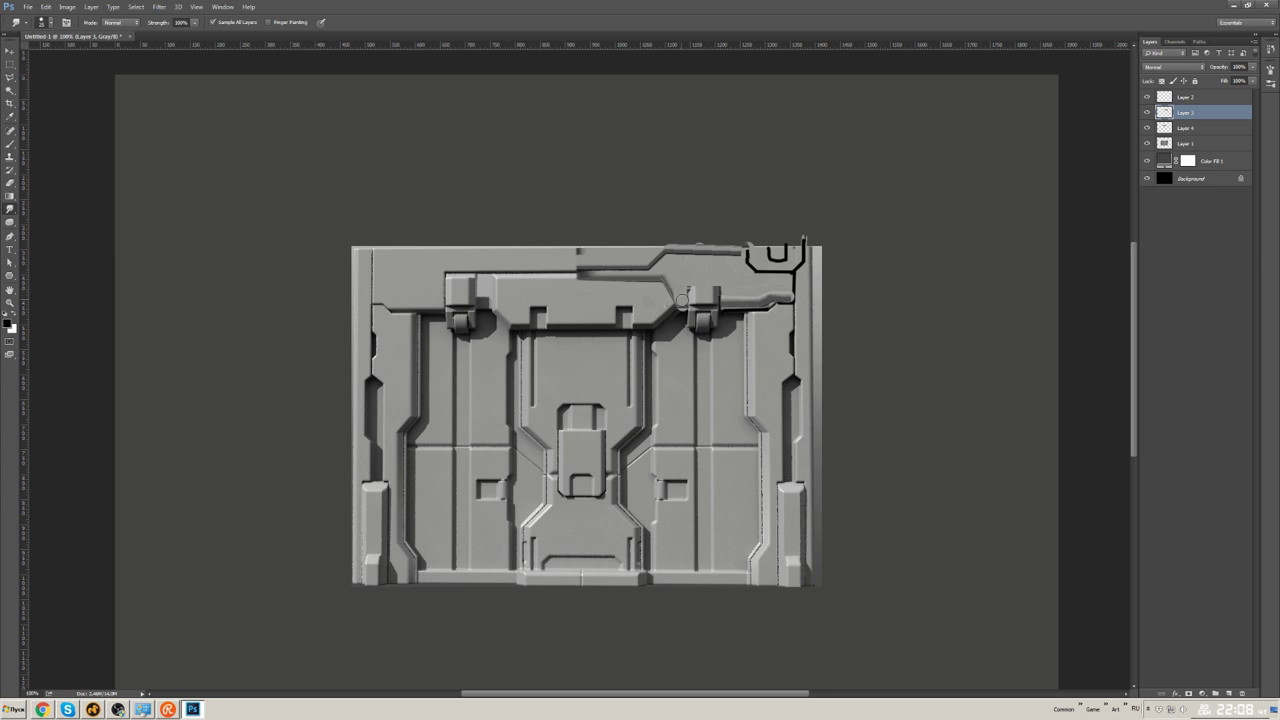
{"action": "mouse_move", "coordinate": [607, 275]}
{"action": "left_mouse_down"}
{"action": "mouse_move", "coordinate": [517, 271]}
{"action": "mouse_move", "coordinate": [622, 275]}
{"action": "mouse_move", "coordinate": [495, 269]}
{"action": "left_mouse_up"}
- Copy the door's bottom trapezoid detail to a new topmost layer, turn it upside down, and place it at the lintel's top centre
{"action": "key", "text": "m"}
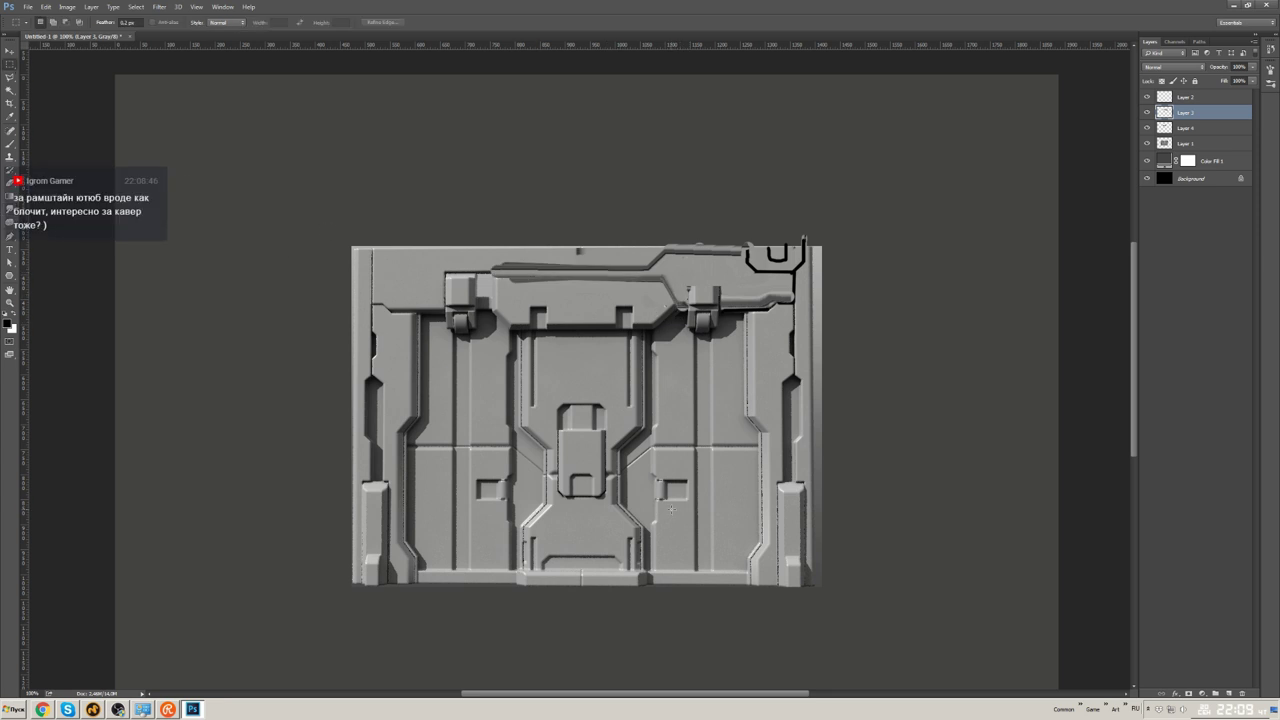
{"action": "key", "text": "ctrl+j"}
{"action": "key", "text": "ctrl+shift+bracketright"}
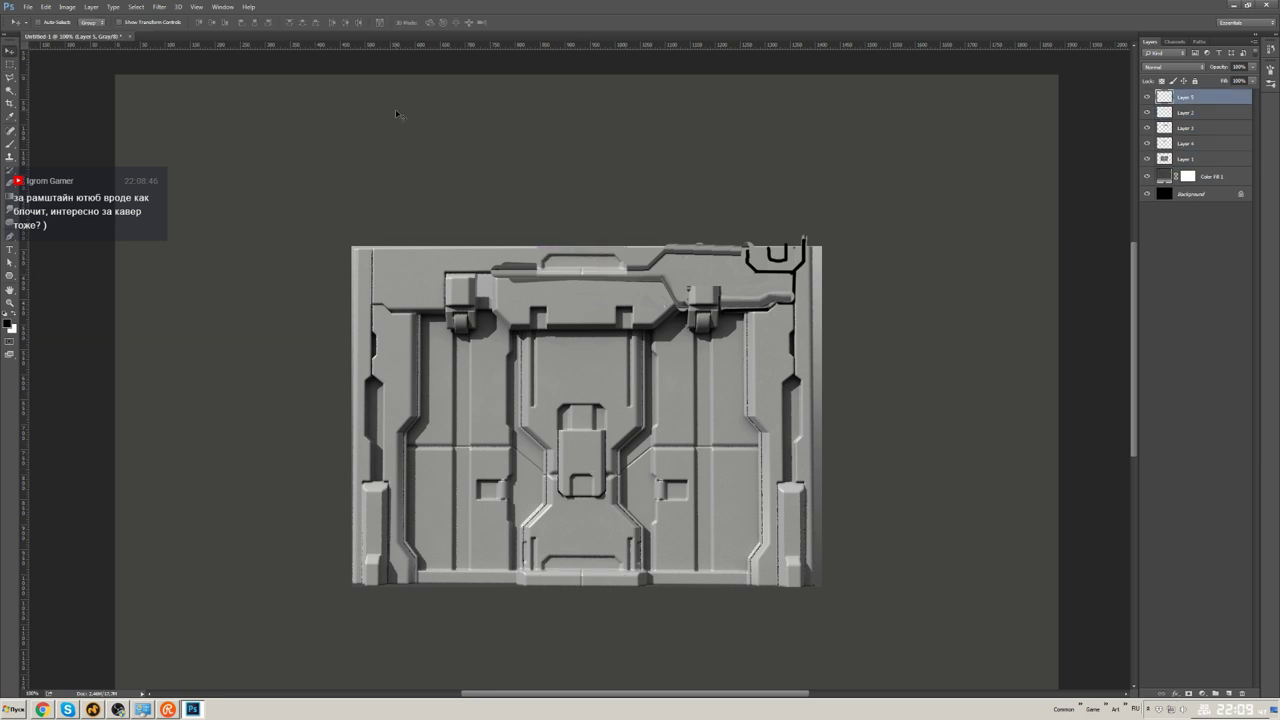
{"action": "right_click", "coordinate": [622, 254]}
{"action": "left_click", "coordinate": [650, 343]}
{"action": "left_click_drag", "start_coordinate": [630, 270], "coordinate": [617, 260]}
{"action": "key", "text": "Return"}
{"action": "key", "text": "v"}
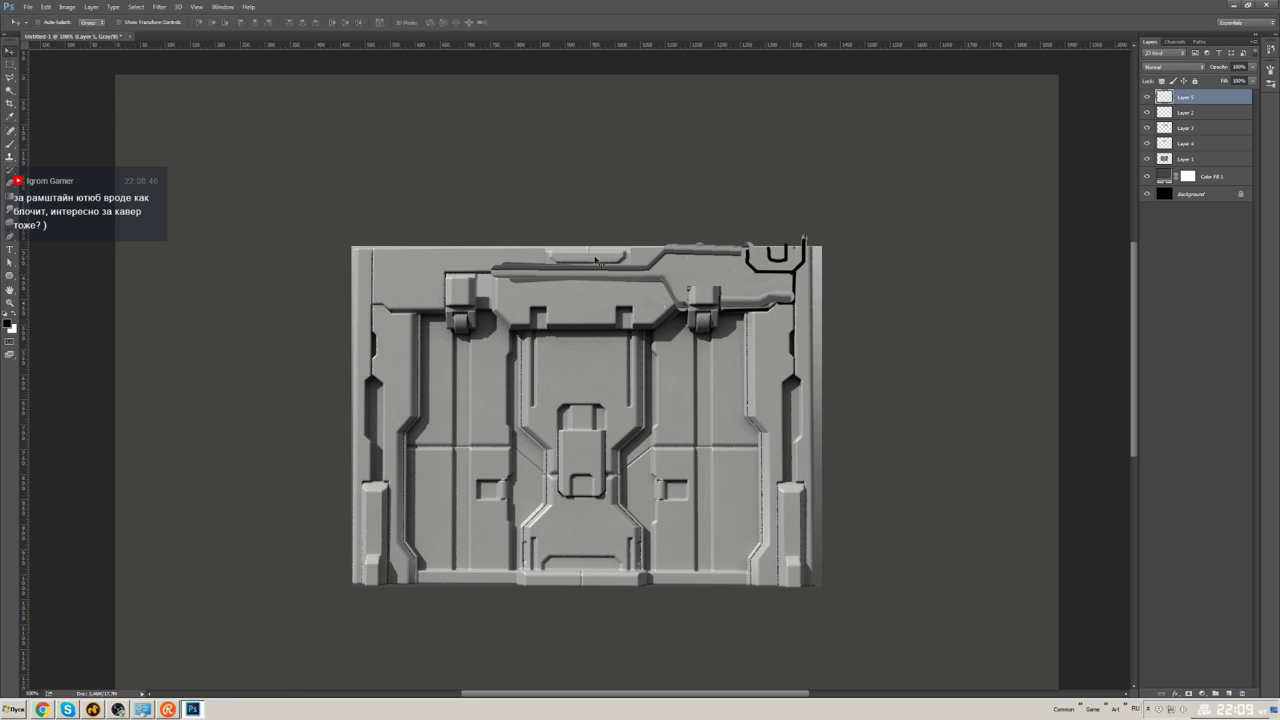
- Hide the flipped detail's layer and paint a short dark notch on the lintel's top edge on the layer beneath
{"action": "key", "text": "ctrl+comma"}
{"action": "key", "text": "b"}
{"action": "key", "text": "alt+bracketleft"}
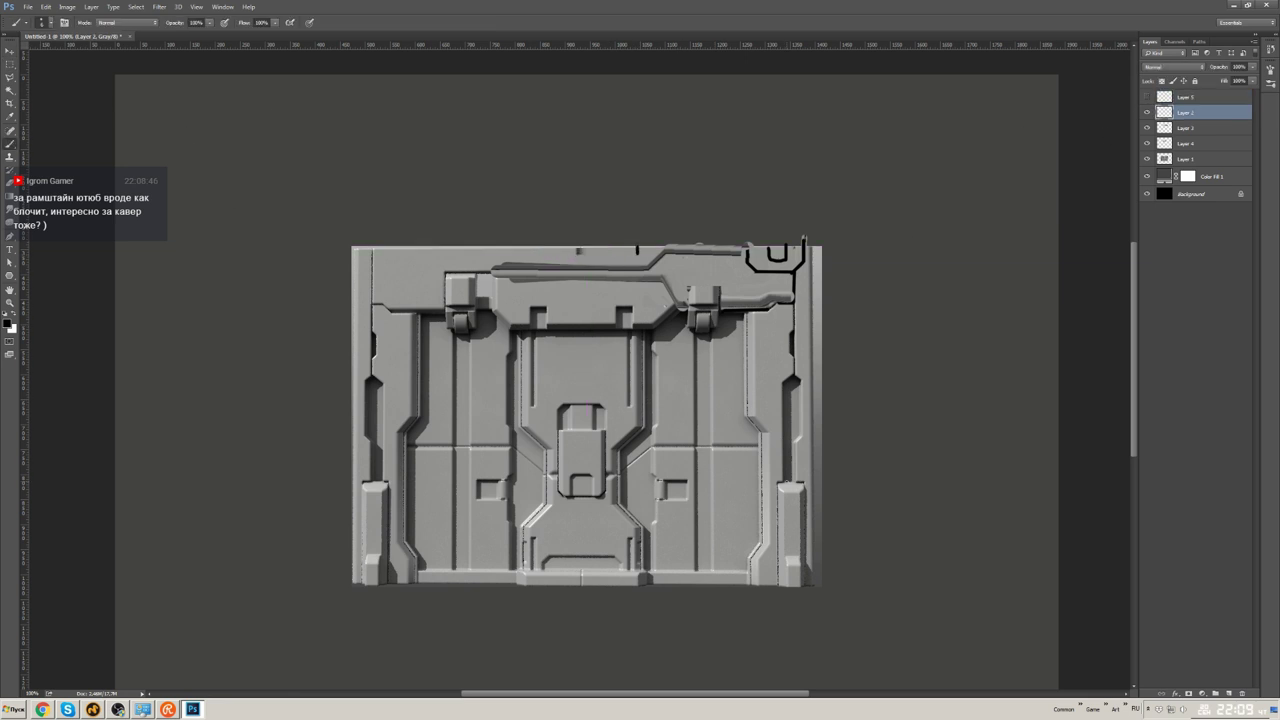
- Lasso the central lintel plate, apply a gradient to it on a new layer, and lower that layer's opacity to 0%
{"action": "key", "text": "l"}
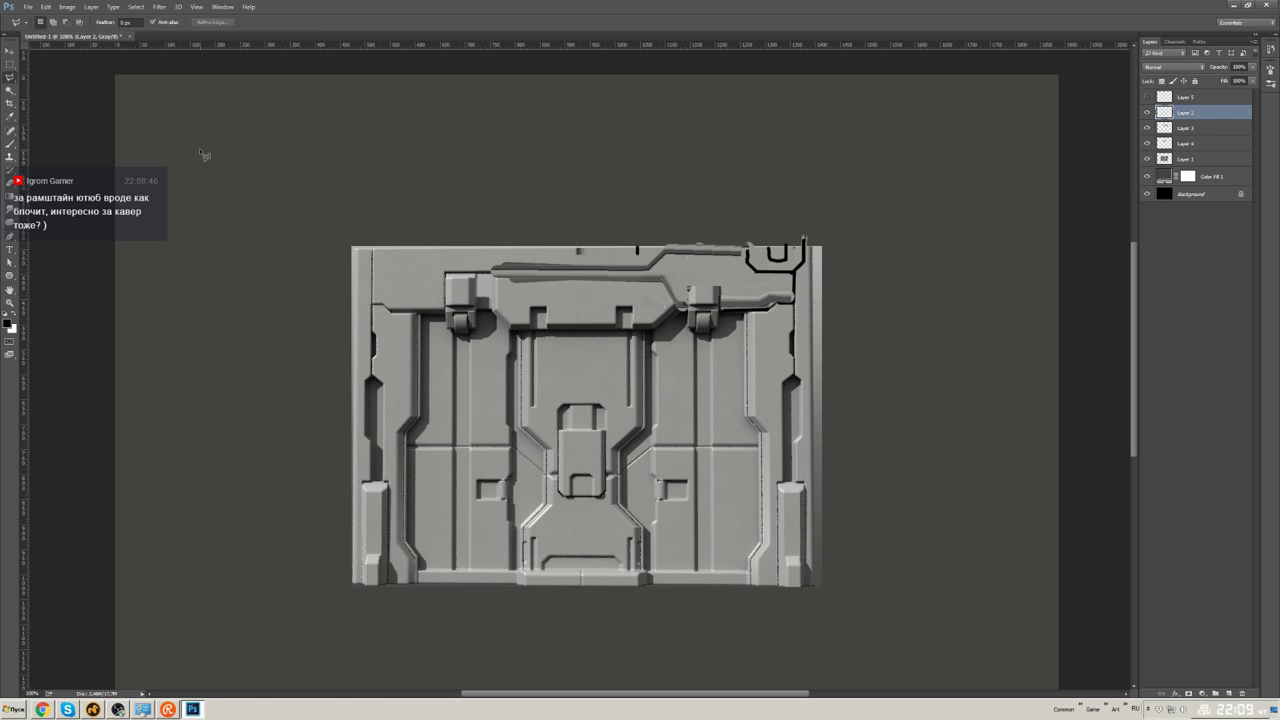
{"action": "mouse_move", "coordinate": [498, 283]}
{"action": "left_mouse_down"}
{"action": "mouse_move", "coordinate": [513, 350]}
{"action": "mouse_move", "coordinate": [686, 305]}
{"action": "mouse_move", "coordinate": [668, 280]}
{"action": "left_mouse_up"}
{"action": "left_click", "coordinate": [1229, 693]}
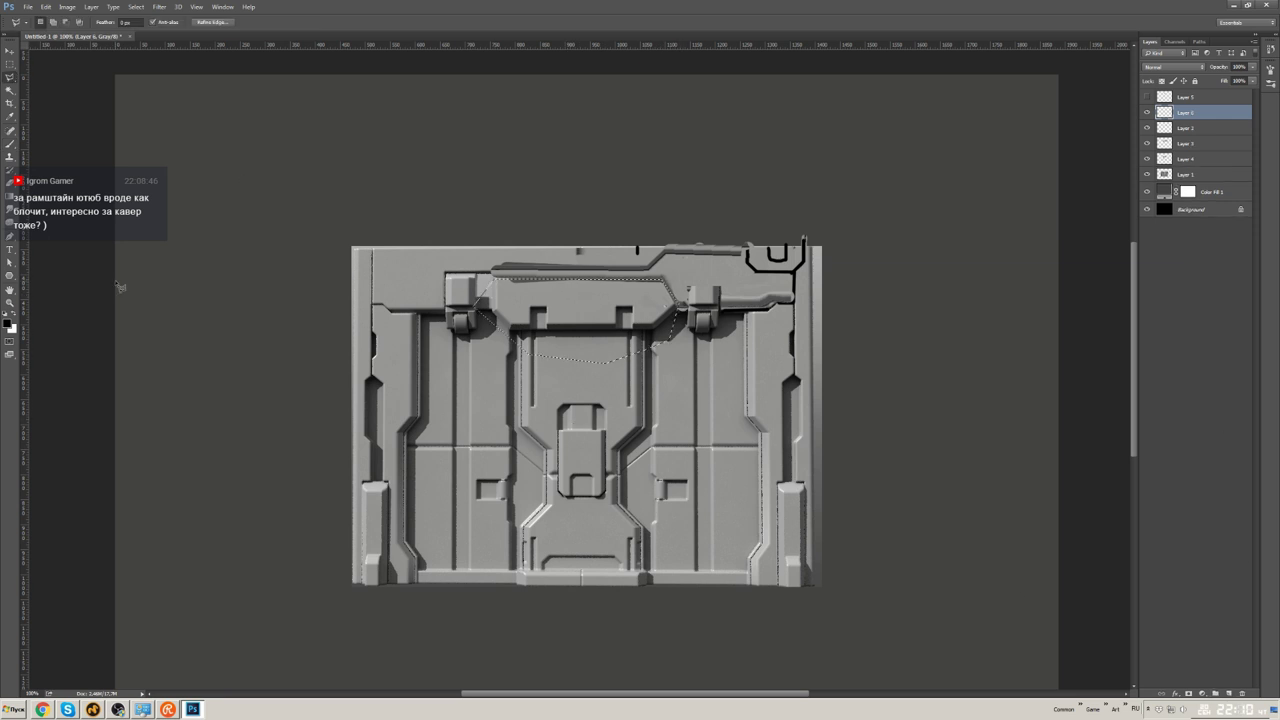
{"action": "key", "text": "g"}
{"action": "left_click_drag", "start_coordinate": [558, 285], "coordinate": [558, 320]}
{"action": "key", "text": "ctrl+d"}
{"action": "key", "text": "m"}
{"action": "left_click_drag", "start_coordinate": [1253, 67], "coordinate": [720, 166]}
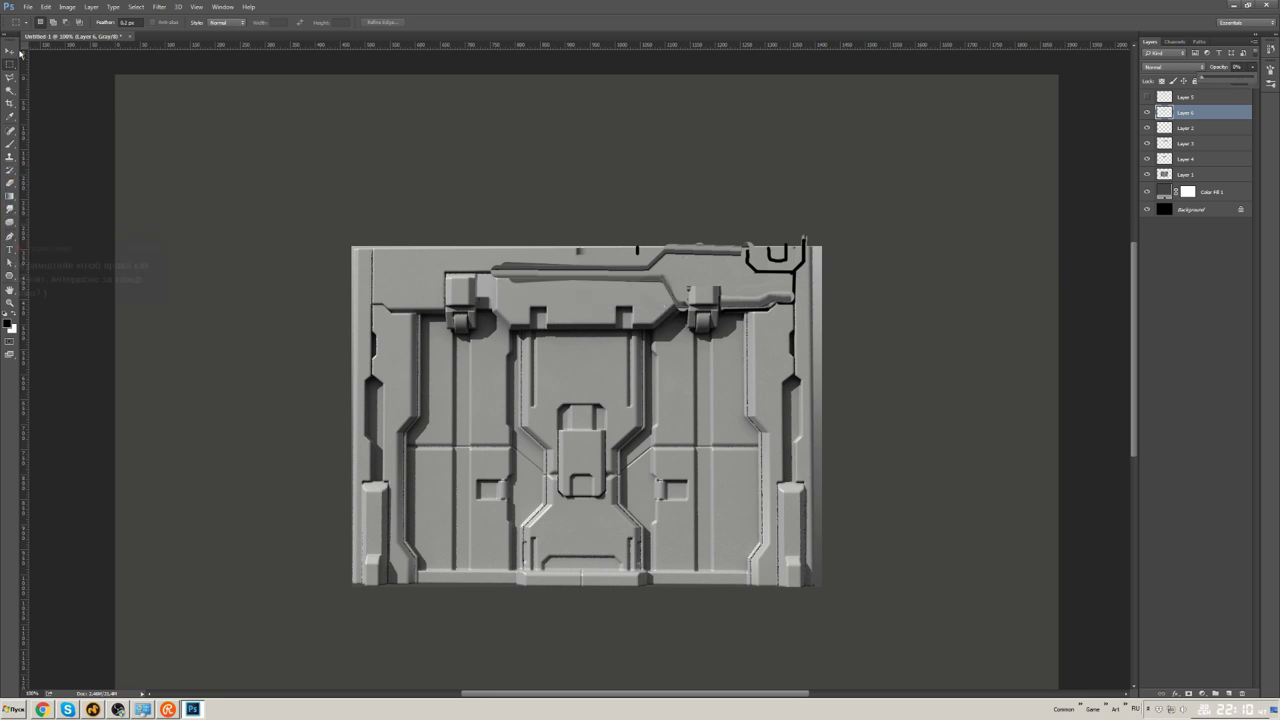
- Smudge the central lintel plate's upper edge on a new layer into a straight, lower horizontal ledge
{"action": "key", "text": "v"}
{"action": "left_click", "coordinate": [1147, 143]}
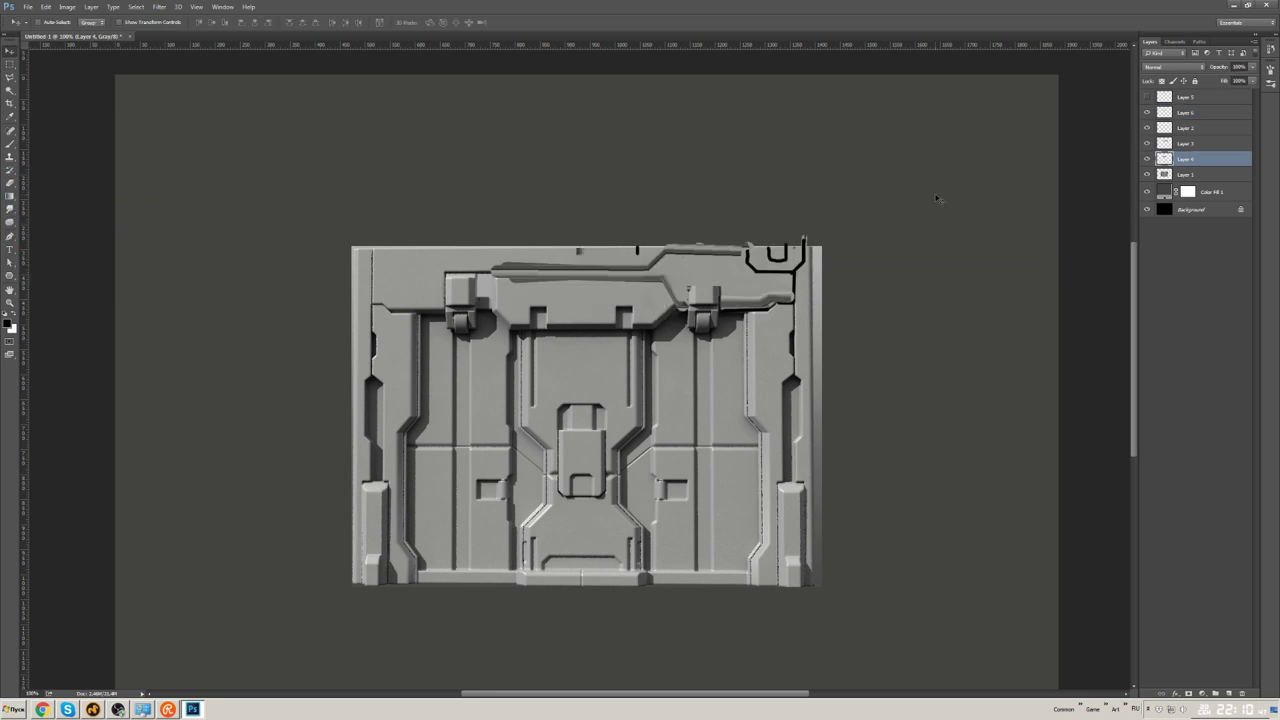
{"action": "key", "text": "r"}
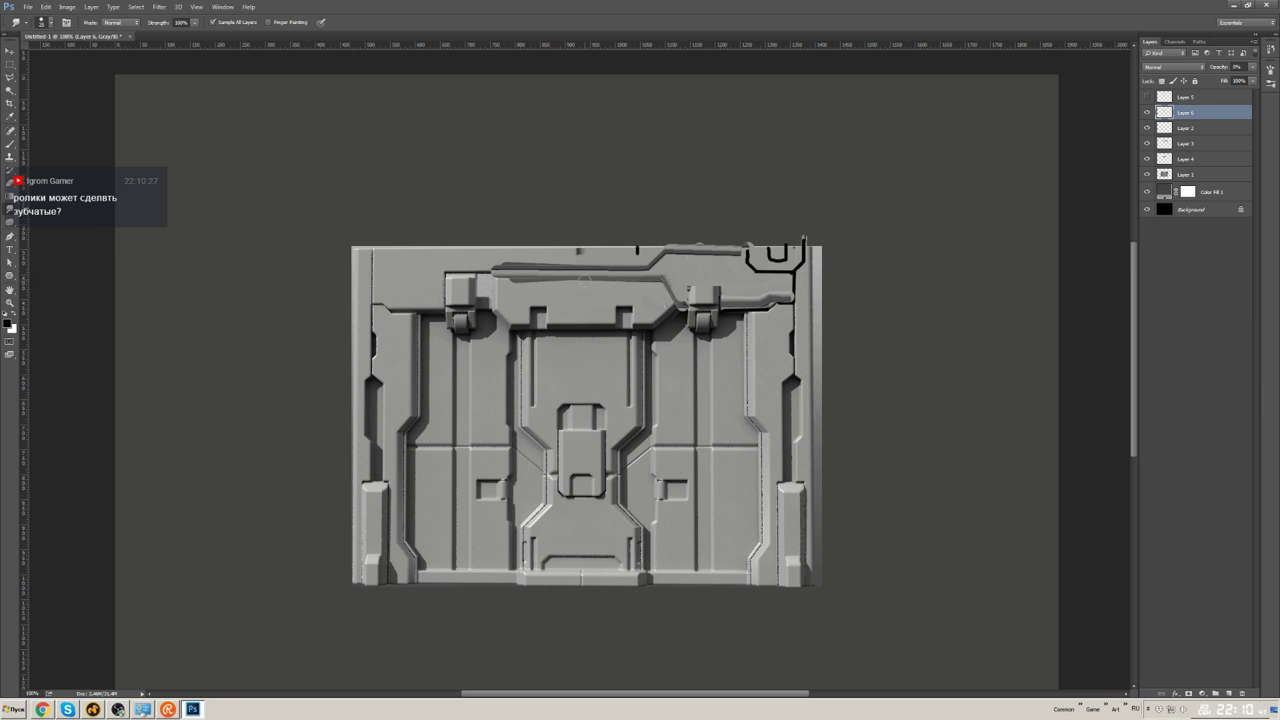
{"action": "key", "text": "ctrl+shift+alt+n"}
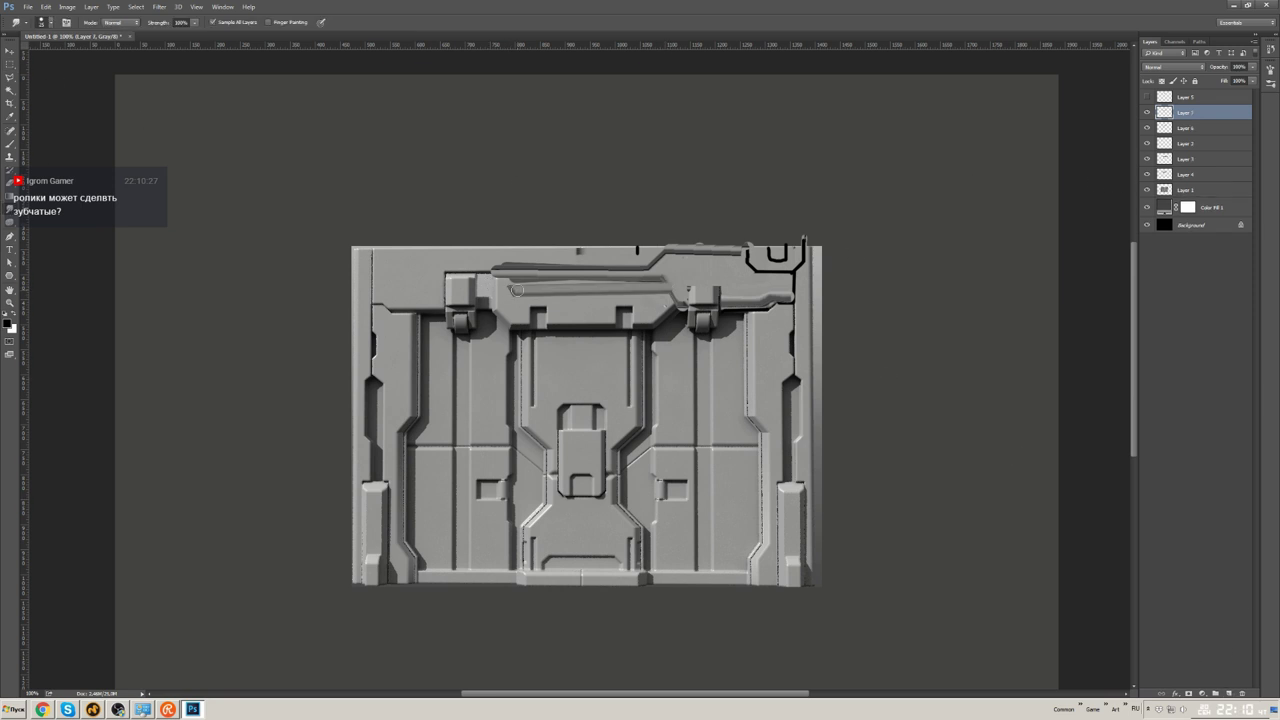
{"action": "mouse_move", "coordinate": [516, 291]}
{"action": "left_mouse_down"}
{"action": "mouse_move", "coordinate": [668, 286]}
{"action": "mouse_move", "coordinate": [499, 287]}
{"action": "mouse_move", "coordinate": [591, 278]}
{"action": "mouse_move", "coordinate": [659, 294]}
{"action": "mouse_move", "coordinate": [676, 281]}
{"action": "mouse_move", "coordinate": [494, 287]}
{"action": "mouse_move", "coordinate": [672, 295]}
{"action": "left_mouse_up"}
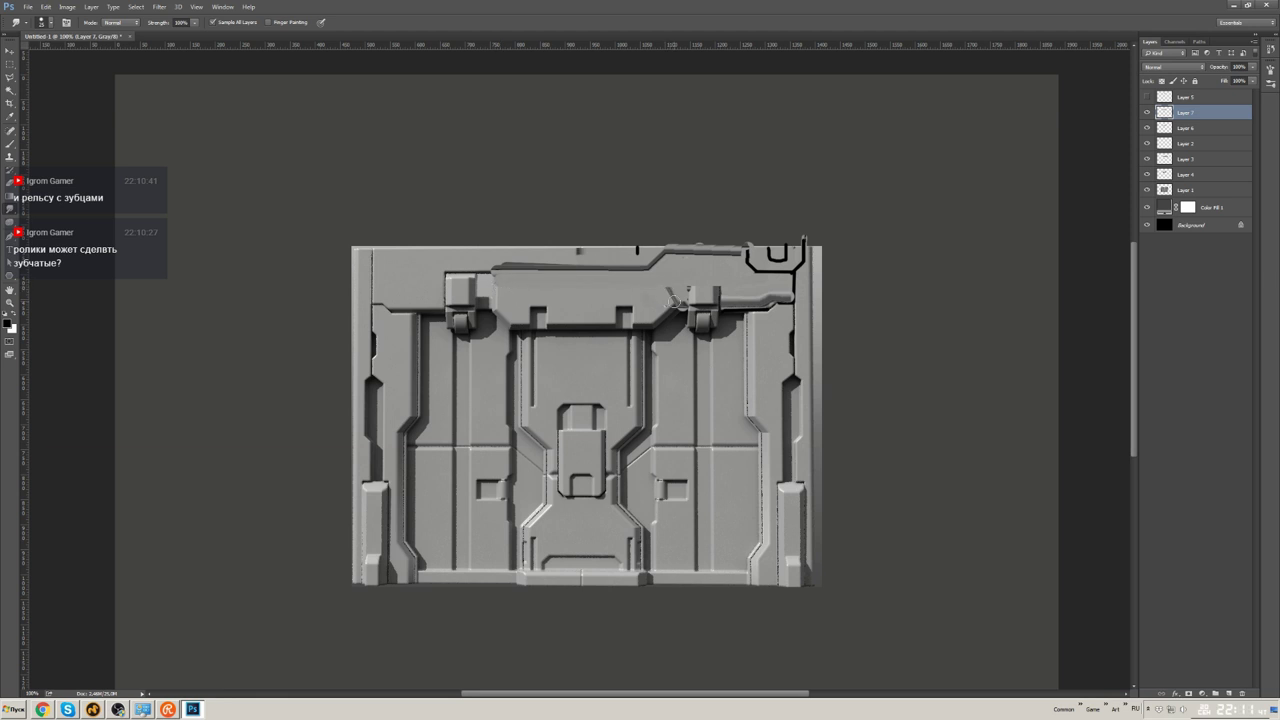
{"action": "left_click_drag", "start_coordinate": [497, 289], "coordinate": [653, 281]}
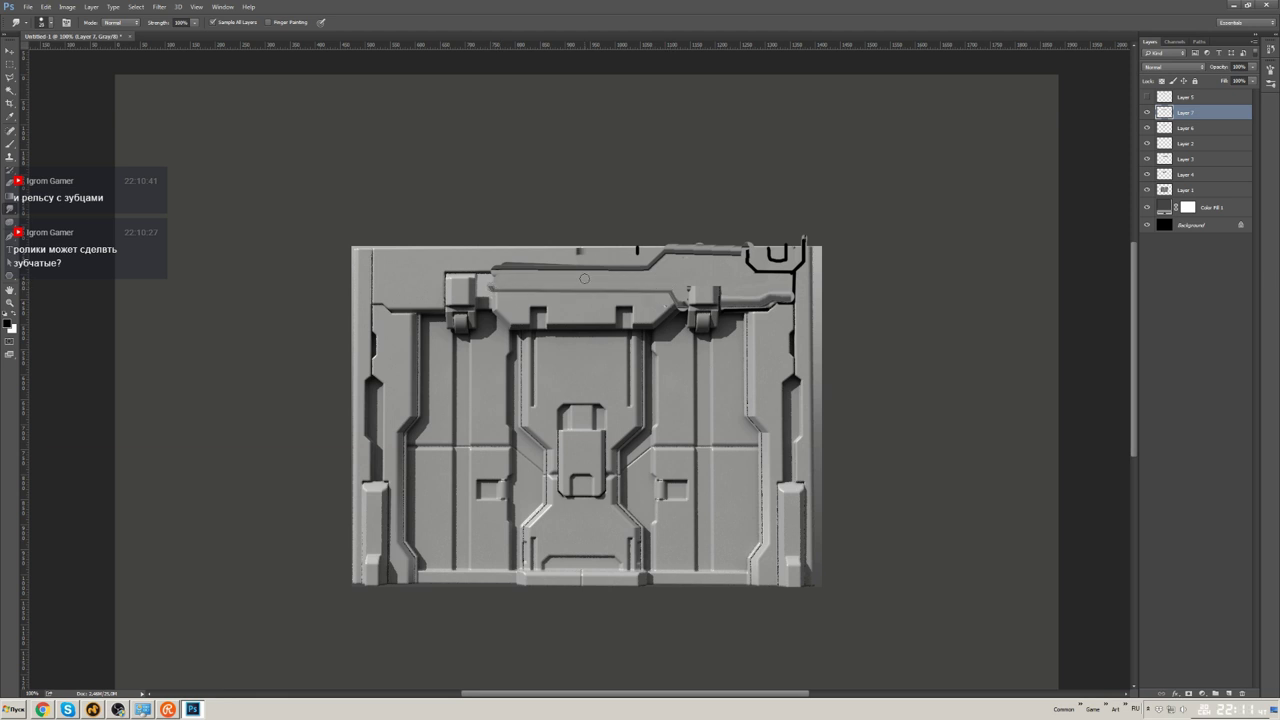
- Copy a recessed detail from the render to a new layer, rotate it 90°, and place it along the lintel's upper-right edge
{"action": "left_click", "coordinate": [10, 63]}
{"action": "key", "text": "ctrl+shift+alt+n"}
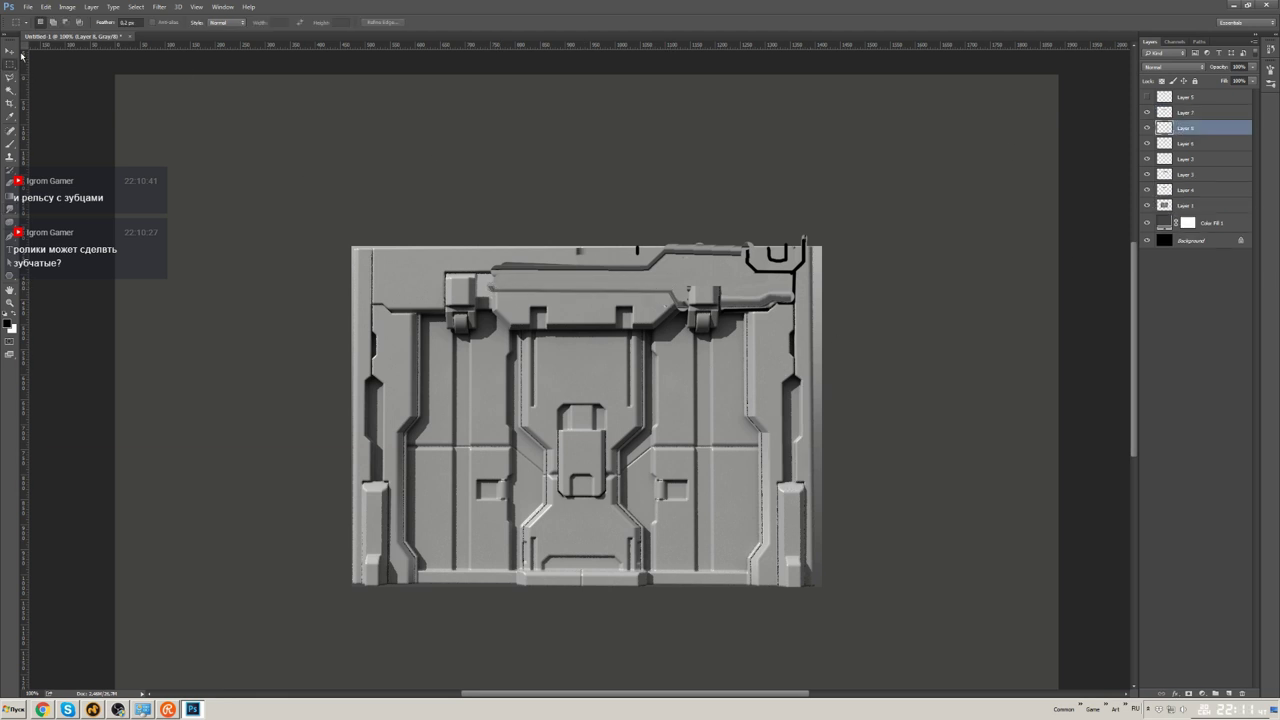
{"action": "right_click", "coordinate": [740, 306]}
{"action": "left_click", "coordinate": [790, 411]}
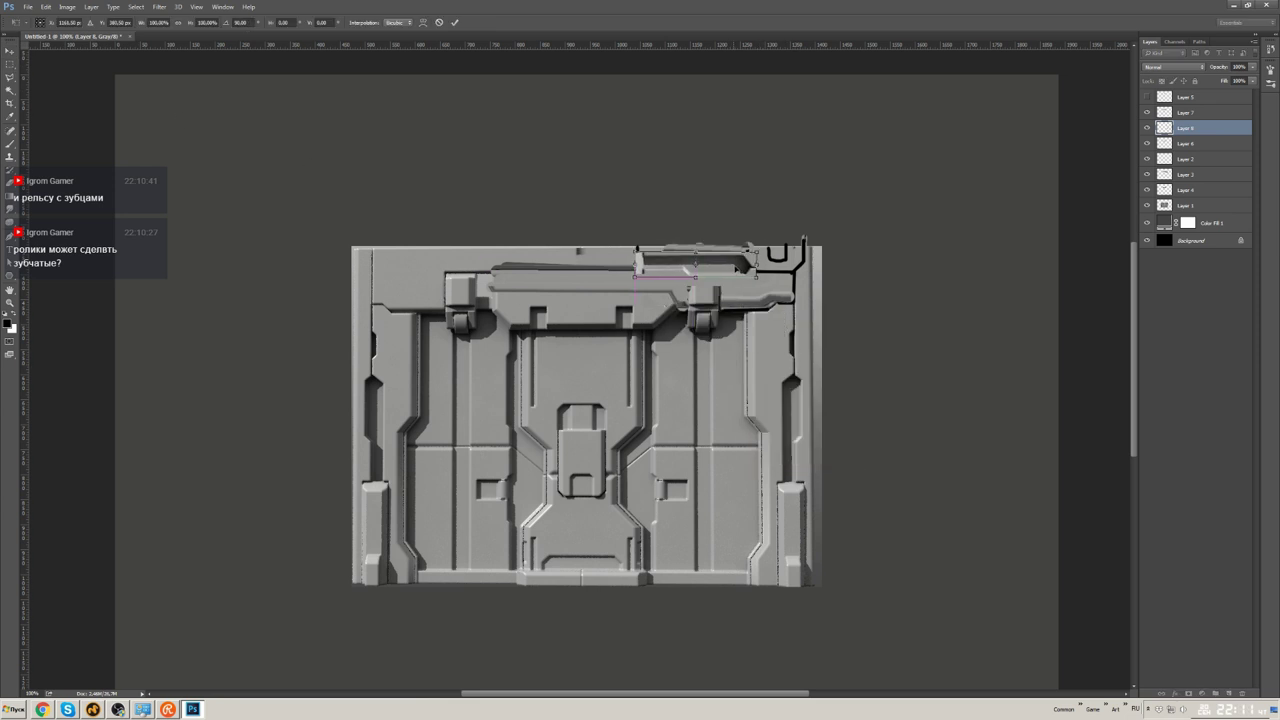
{"action": "key", "text": "Return"}
- Blend the rotated detail into the lintel by erasing and smudging its edges, and outline the right roller bracket in black
{"action": "key", "text": "e"}
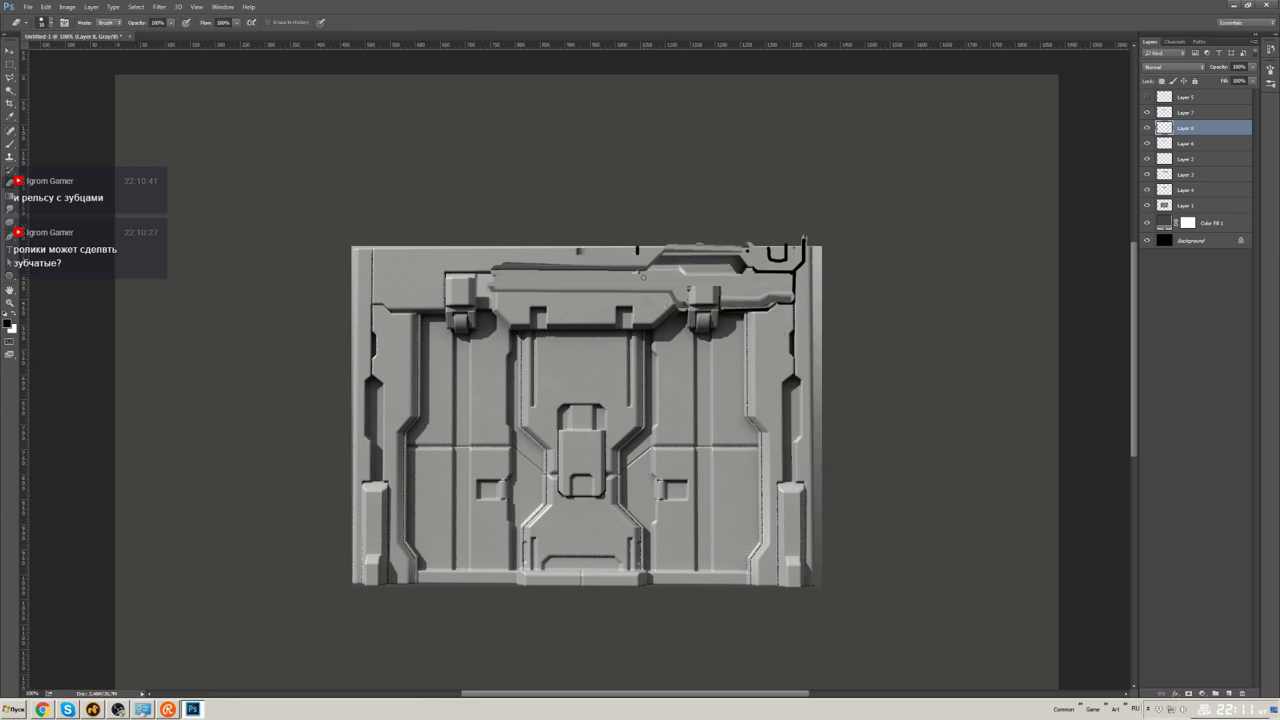
{"action": "key", "text": "v"}
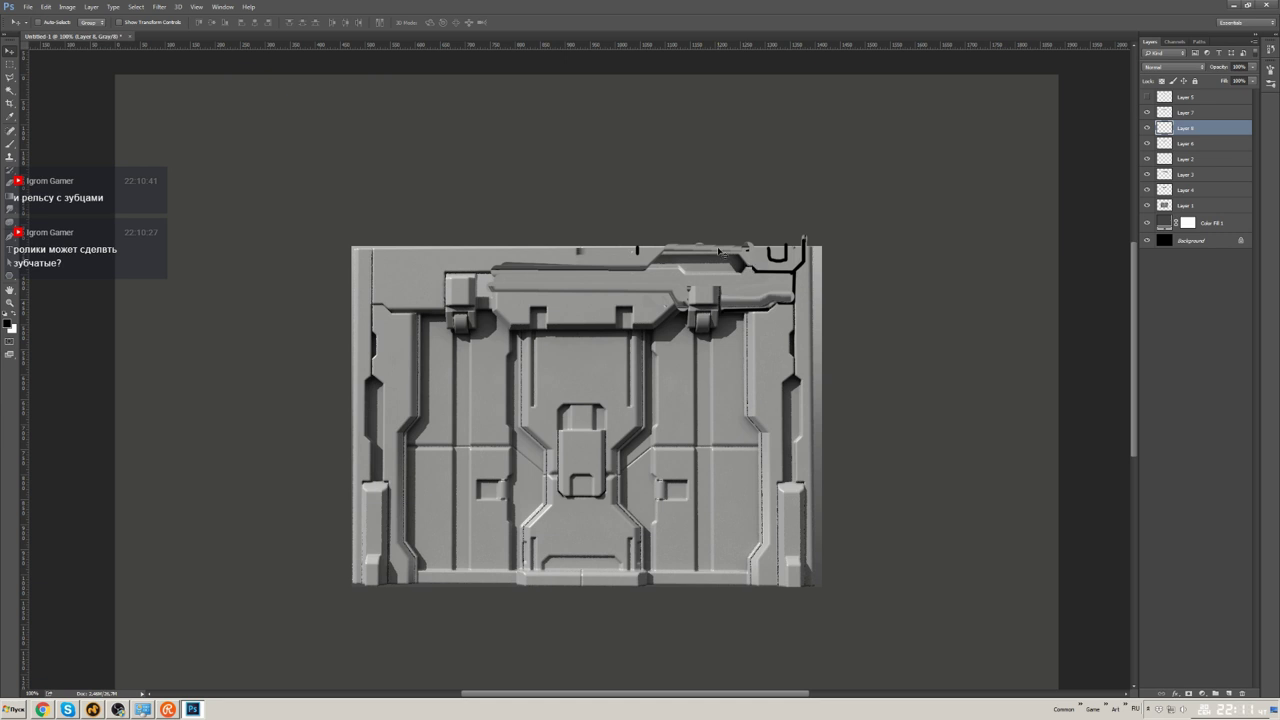
{"action": "left_click", "coordinate": [10, 208]}
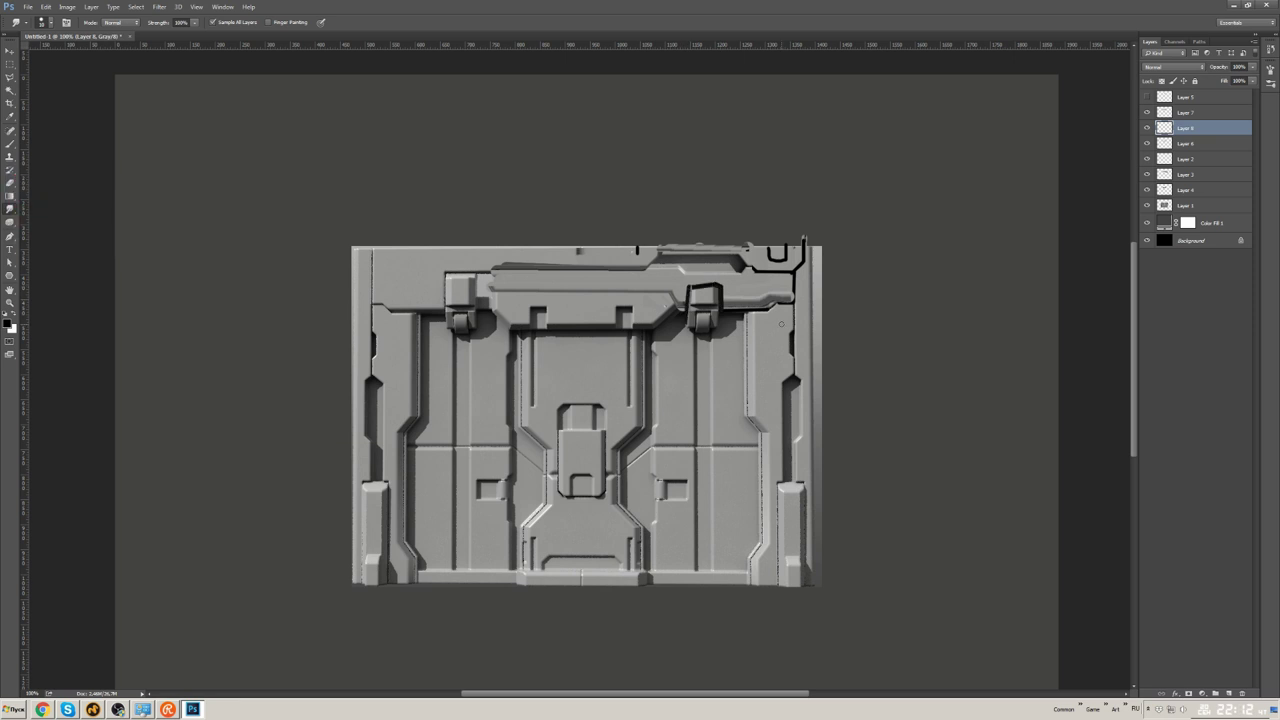
- Switch to the gate scene in Modo and move the lintel's right end face outward toward the frame's side
{"action": "key", "text": "super+Down"}
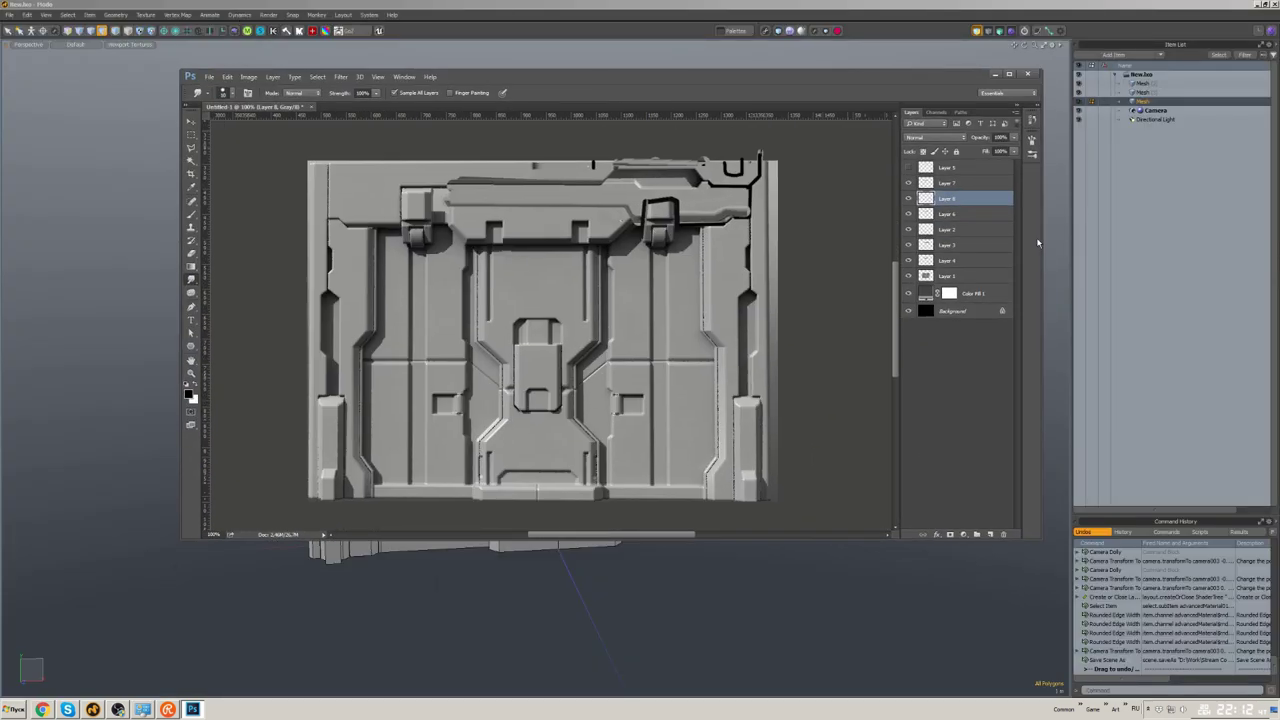
{"action": "key", "text": "super+Down"}
{"action": "scroll", "coordinate": [602, 268], "scroll_direction": "up", "scroll_amount": 5}
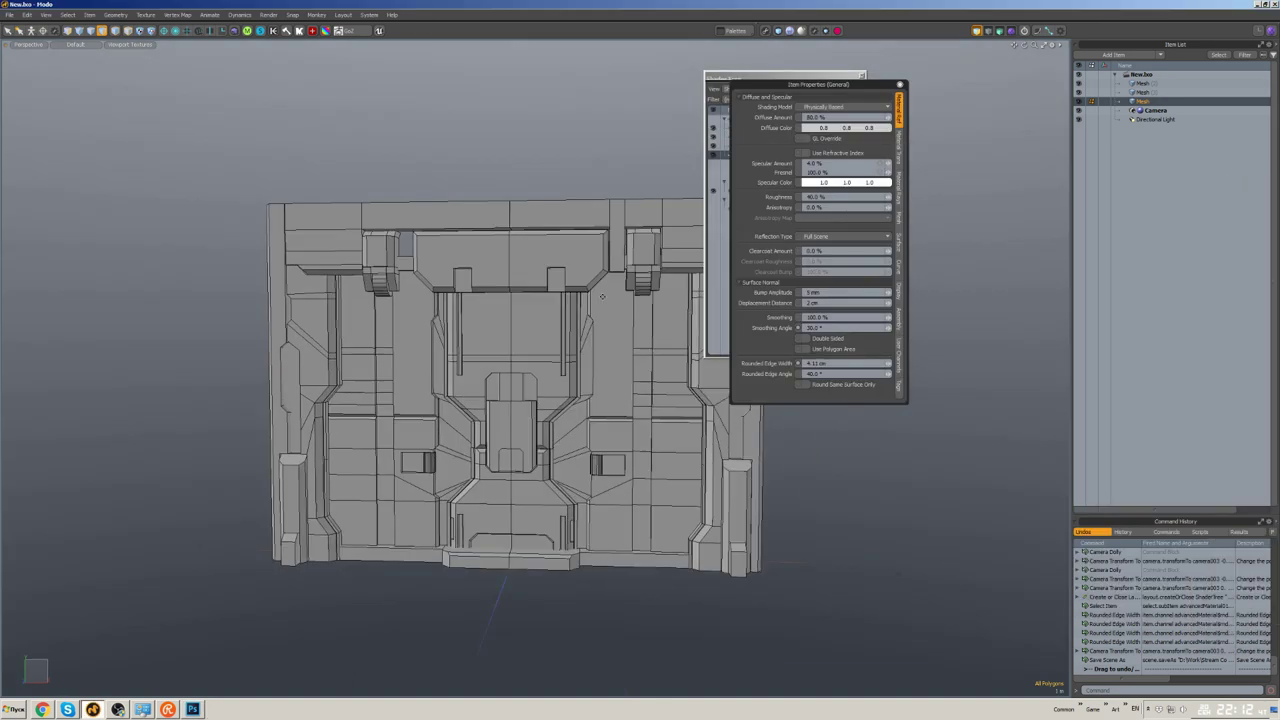
{"action": "double_click", "coordinate": [602, 268]}
{"action": "scroll", "coordinate": [602, 268], "scroll_direction": "down", "scroll_amount": 1}
{"action": "left_click_drag", "start_coordinate": [602, 268], "coordinate": [520, 280], "text": "alt"}
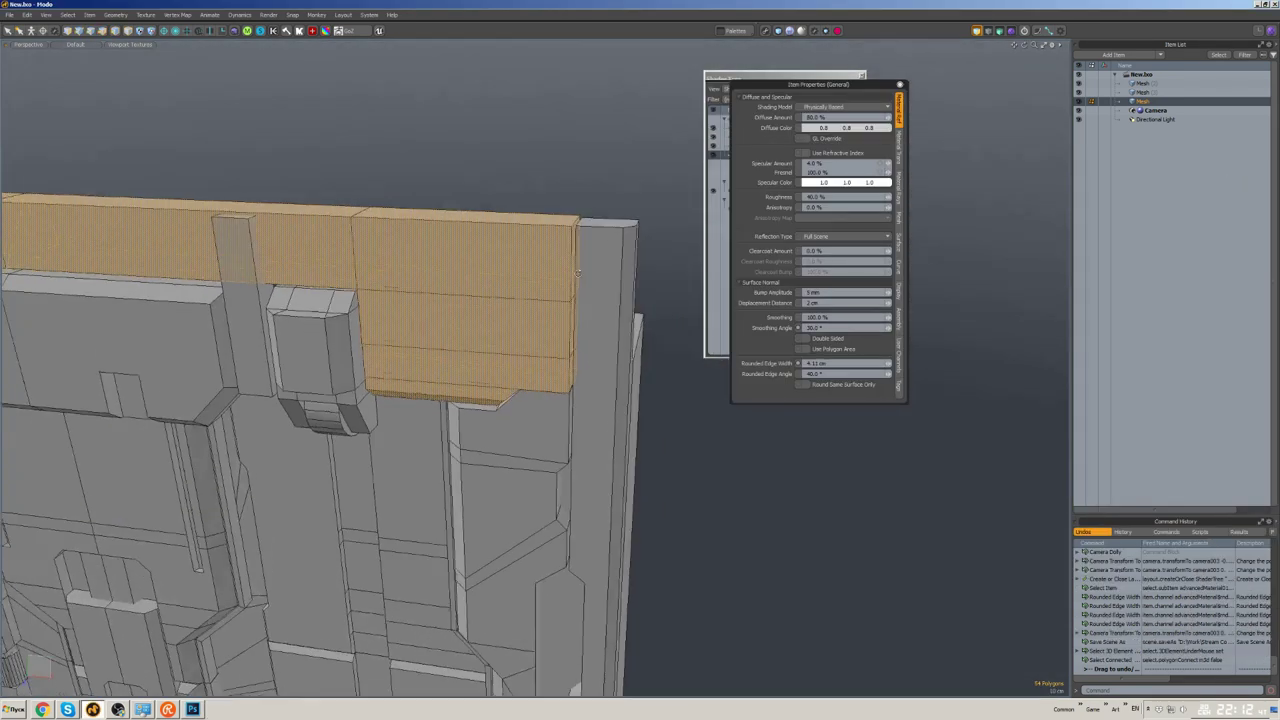
{"action": "scroll", "coordinate": [520, 280], "scroll_direction": "up", "scroll_amount": 3}
{"action": "scroll", "coordinate": [580, 250], "scroll_direction": "down", "scroll_amount": 2}
{"action": "left_click", "coordinate": [580, 224]}
{"action": "key", "text": "w"}
- Raise the lower edge at the lintel's right end to form an angled corner
{"action": "key", "text": "2"}
{"action": "scroll", "coordinate": [632, 262], "scroll_direction": "up", "scroll_amount": 3}
{"action": "scroll", "coordinate": [608, 294], "scroll_direction": "down", "scroll_amount": 3}
{"action": "left_click", "coordinate": [608, 294]}
{"action": "key", "text": "w"}
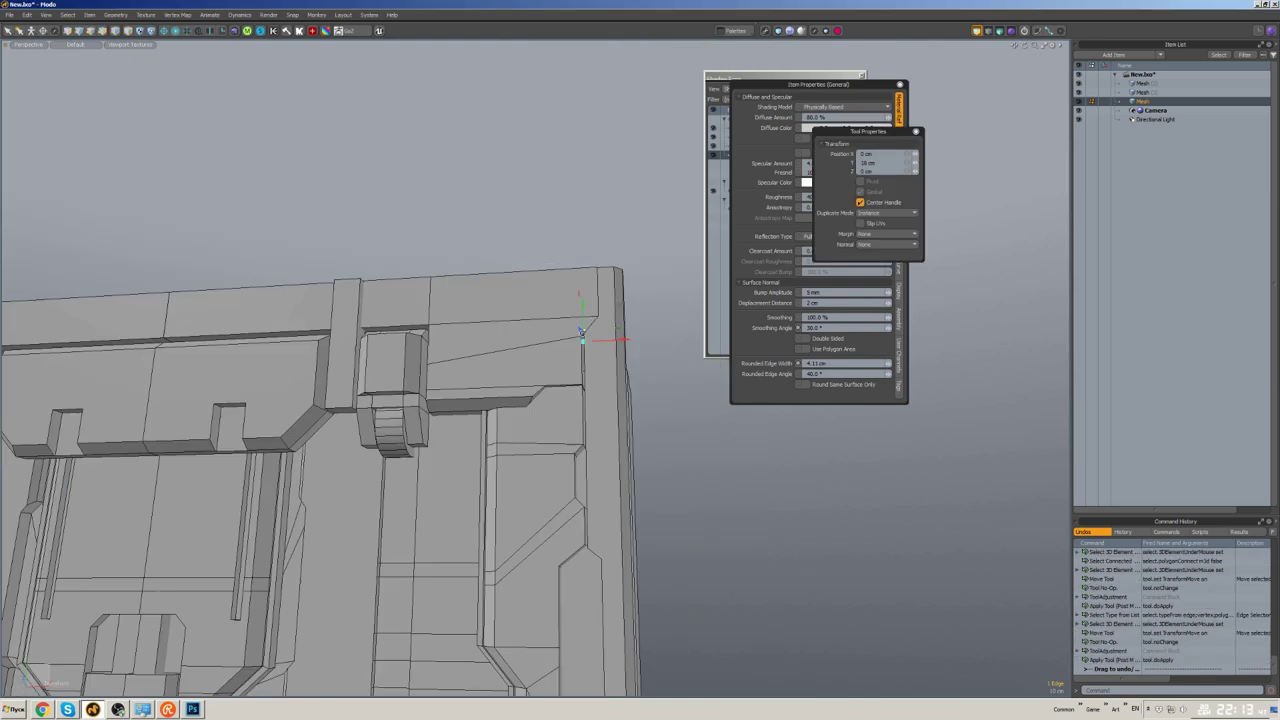
- Select the lintel's right end face and shift it slightly along the X axis
{"action": "scroll", "coordinate": [585, 366], "scroll_direction": "up", "scroll_amount": 2}
{"action": "scroll", "coordinate": [624, 362], "scroll_direction": "up", "scroll_amount": 3}
{"action": "key", "text": "Tab"}
{"action": "key", "text": "Tab"}
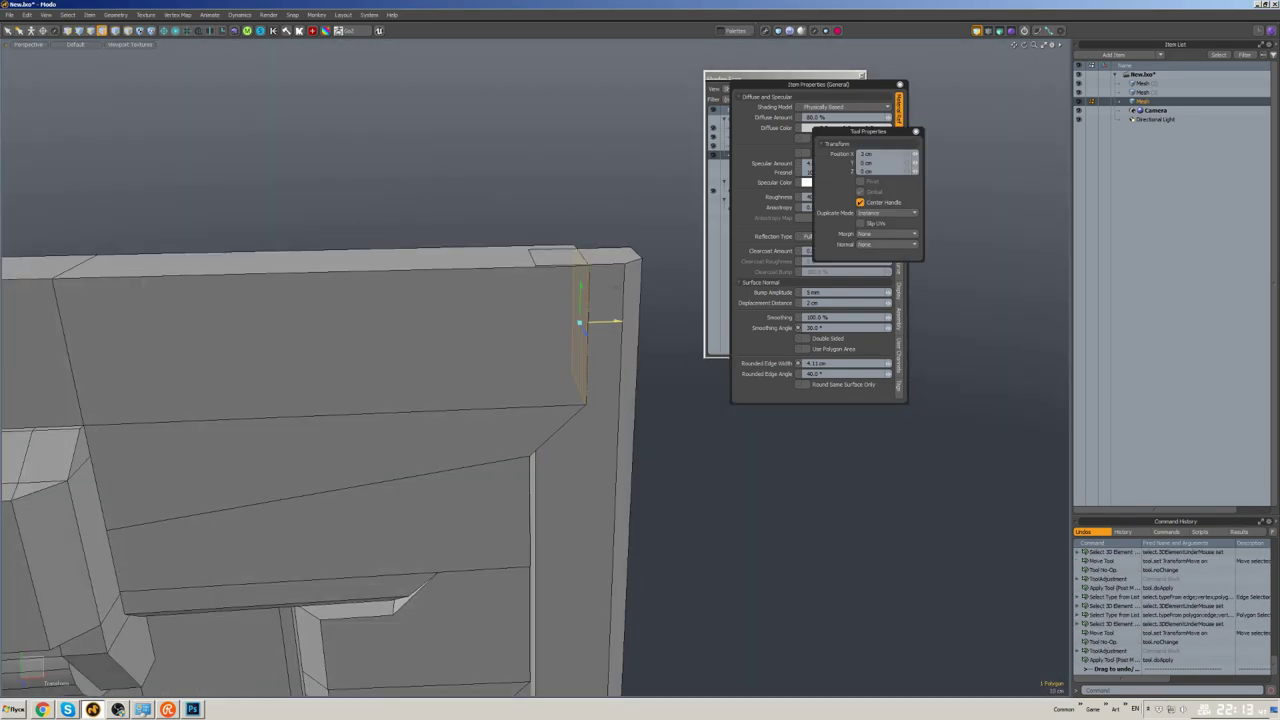
{"action": "left_click", "coordinate": [660, 406]}
- Copy and paste the lintel's right-end geometry, thicken the copy, and apply the Boolean subtract script with it
{"action": "scroll", "coordinate": [575, 321], "scroll_direction": "down", "scroll_amount": 5}
{"action": "left_click_drag", "start_coordinate": [575, 321], "coordinate": [600, 300], "text": "alt"}
{"action": "left_click", "coordinate": [608, 334]}
{"action": "key", "text": "ctrl+c"}
{"action": "key", "text": "ctrl+v"}
{"action": "key", "text": "w"}
{"action": "double_click", "coordinate": [500, 310]}
{"action": "left_click_drag", "start_coordinate": [500, 310], "coordinate": [635, 302], "text": "alt"}
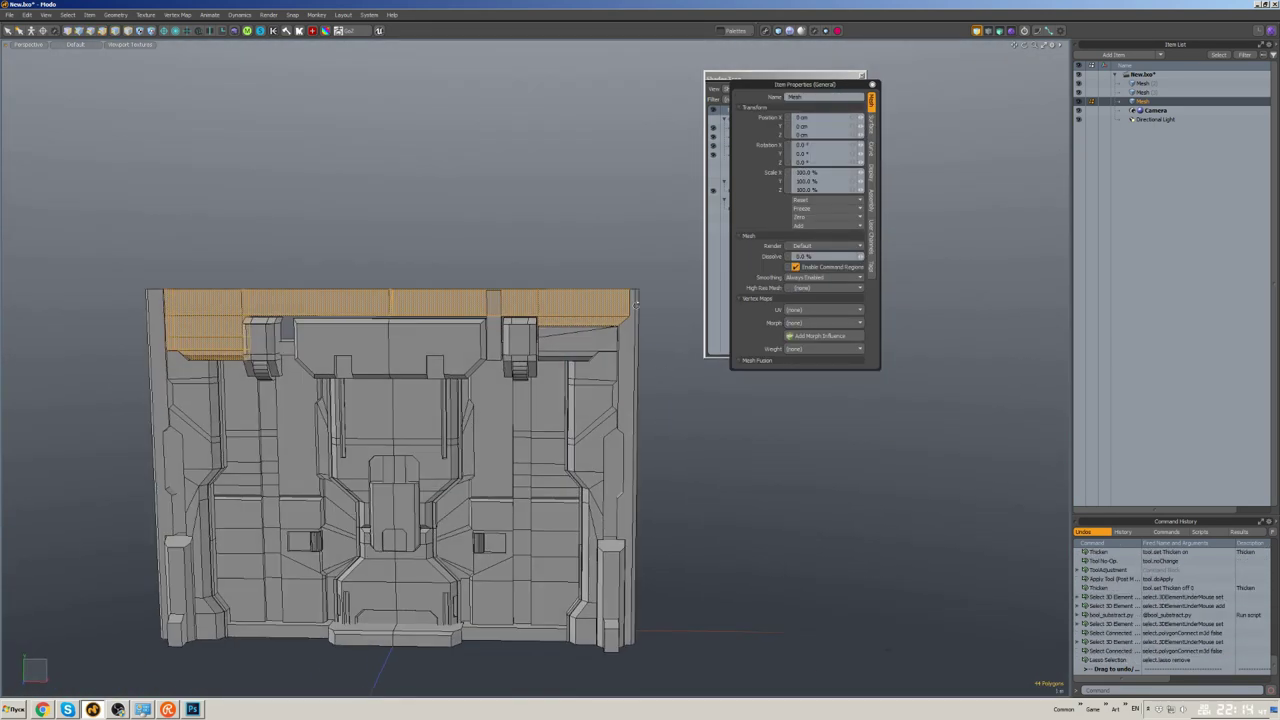
- Select the top vertices of the right roller bracket and move them down to shorten the bracket
{"action": "scroll", "coordinate": [635, 302], "scroll_direction": "up", "scroll_amount": 5}
{"action": "double_click", "coordinate": [560, 335]}
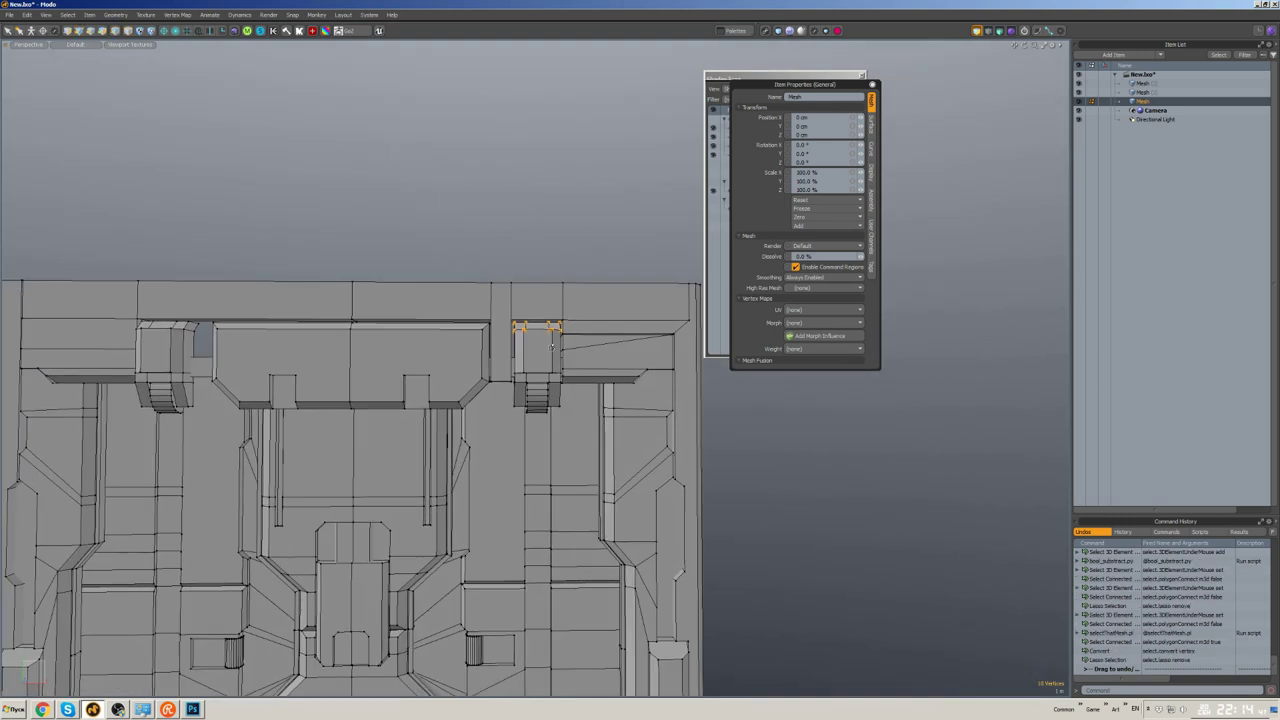
{"action": "key", "text": "w"}
{"action": "scroll", "coordinate": [551, 348], "scroll_direction": "up", "scroll_amount": 2}
- Extend the lower-right lintel piece leftward past the roller bracket with Polygon Bevel, and delete the vertical post beside the bracket
{"action": "left_click_drag", "start_coordinate": [540, 360], "coordinate": [508, 339], "text": "alt"}
{"action": "key", "text": "2"}
{"action": "left_click", "coordinate": [508, 339]}
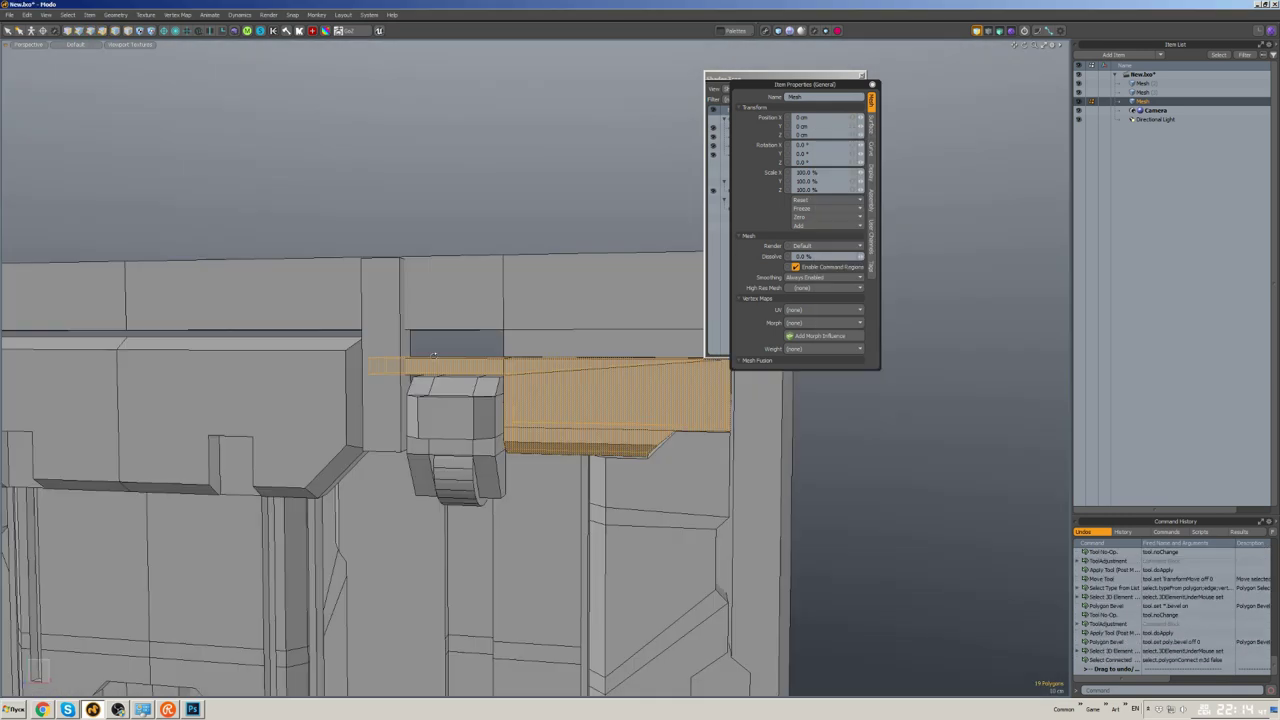
{"action": "scroll", "coordinate": [390, 355], "scroll_direction": "down", "scroll_amount": 5}
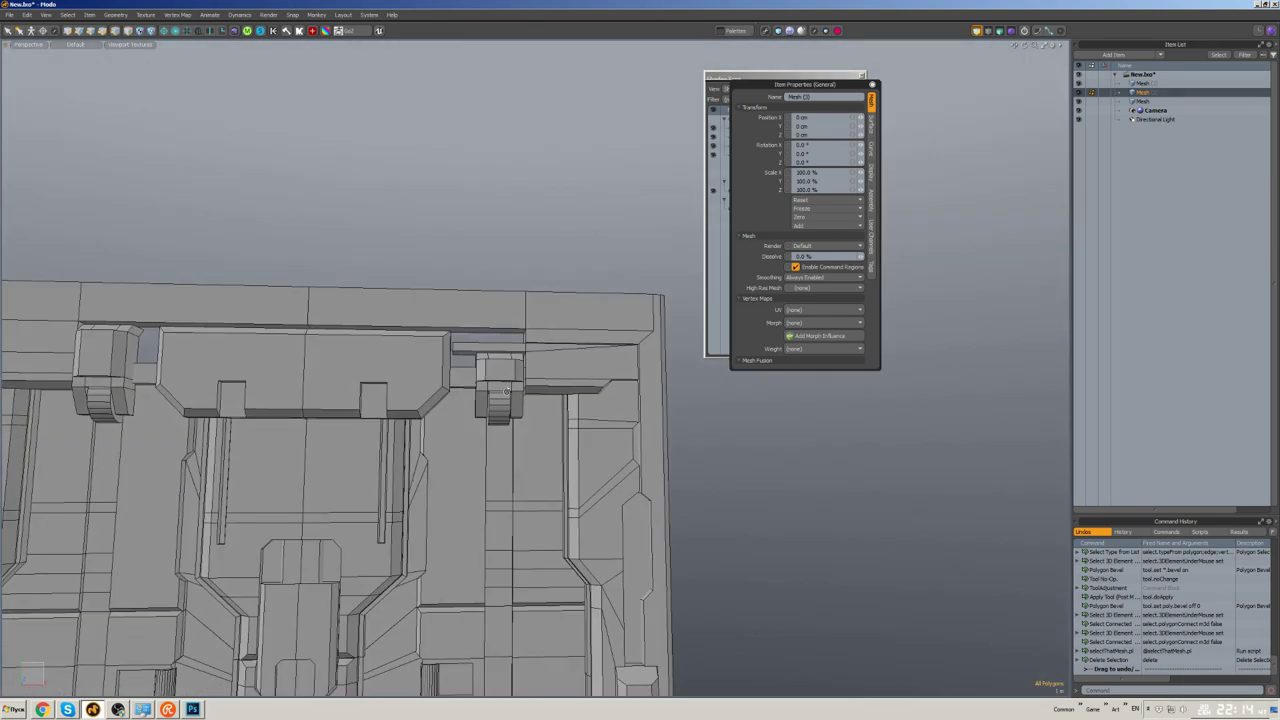
- Lasso the vertices along the lintel seam above the right roller bracket in the front view and move them up slightly
{"action": "left_click_drag", "start_coordinate": [507, 391], "coordinate": [508, 407], "text": "alt"}
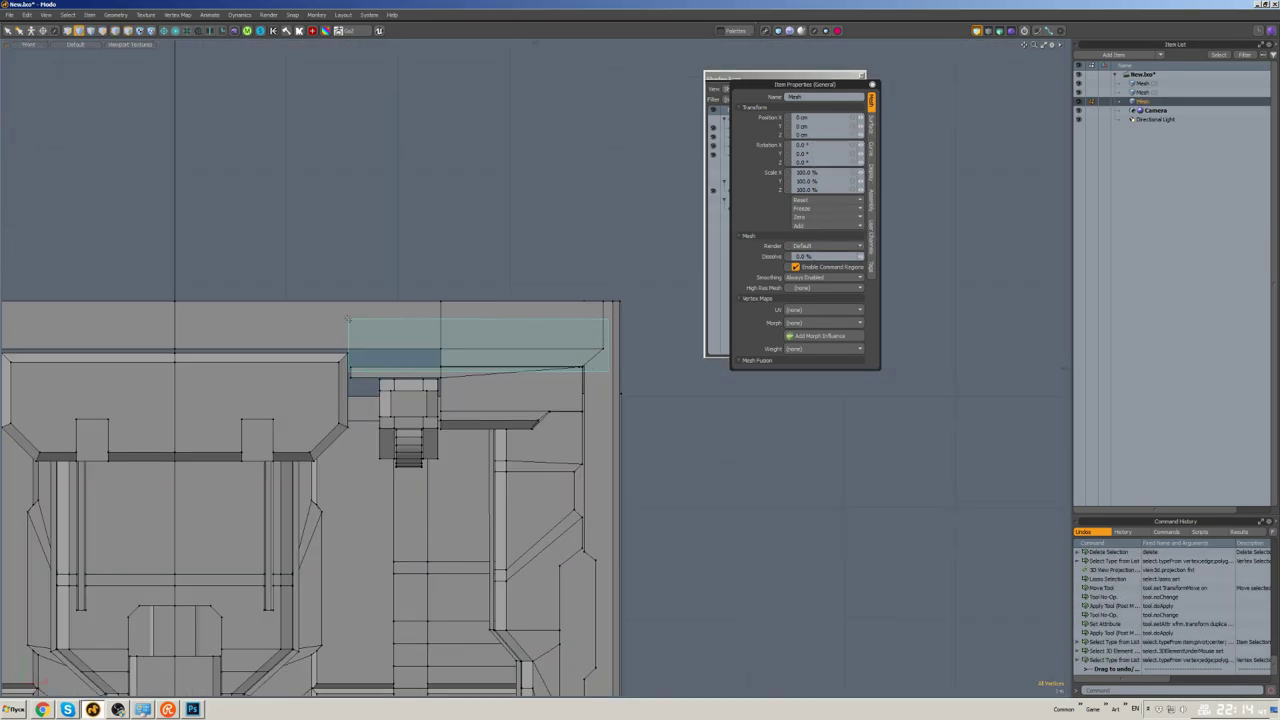
{"action": "right_click_drag", "start_coordinate": [348, 318], "coordinate": [348, 320]}
{"action": "key", "text": "w"}
{"action": "key", "text": "space"}
{"action": "key", "text": "w"}
{"action": "left_click_drag", "start_coordinate": [388, 346], "coordinate": [388, 334]}
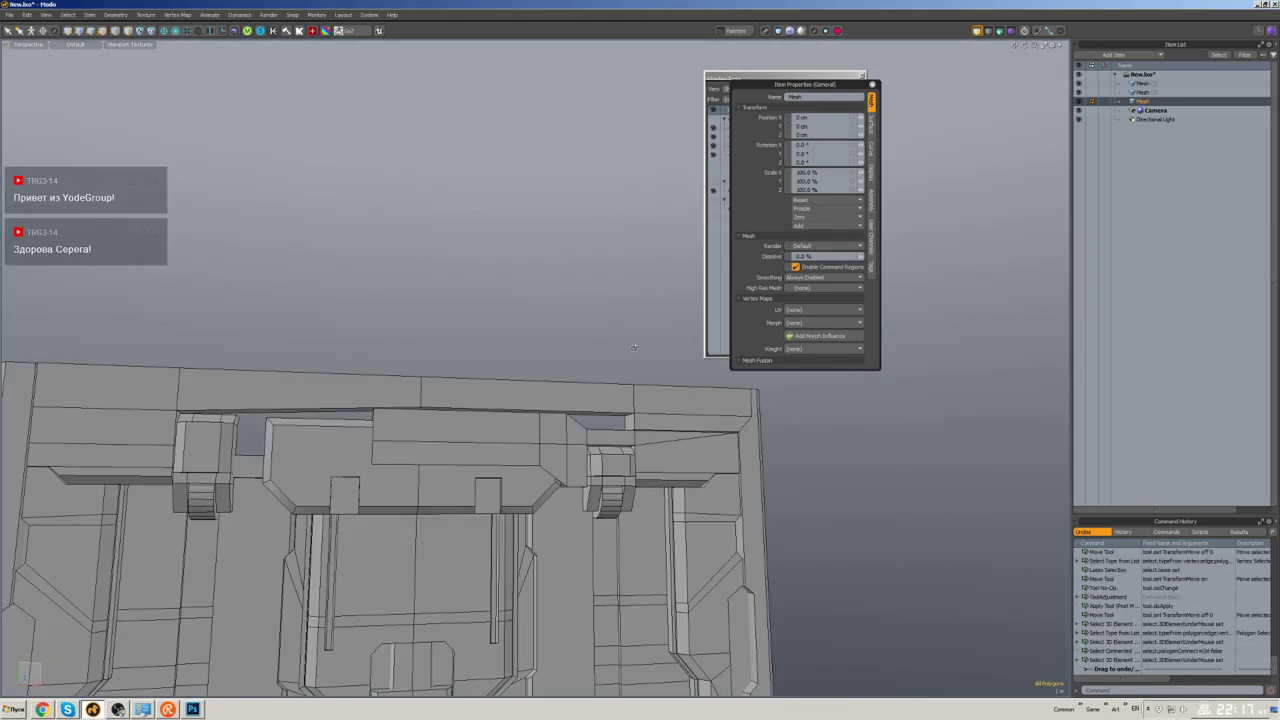
- Move the vertical edges of the top lintel beam sideways to shape the slanted recess above the right roller bracket
{"action": "left_click_drag", "start_coordinate": [633, 347], "coordinate": [618, 358], "text": "alt"}
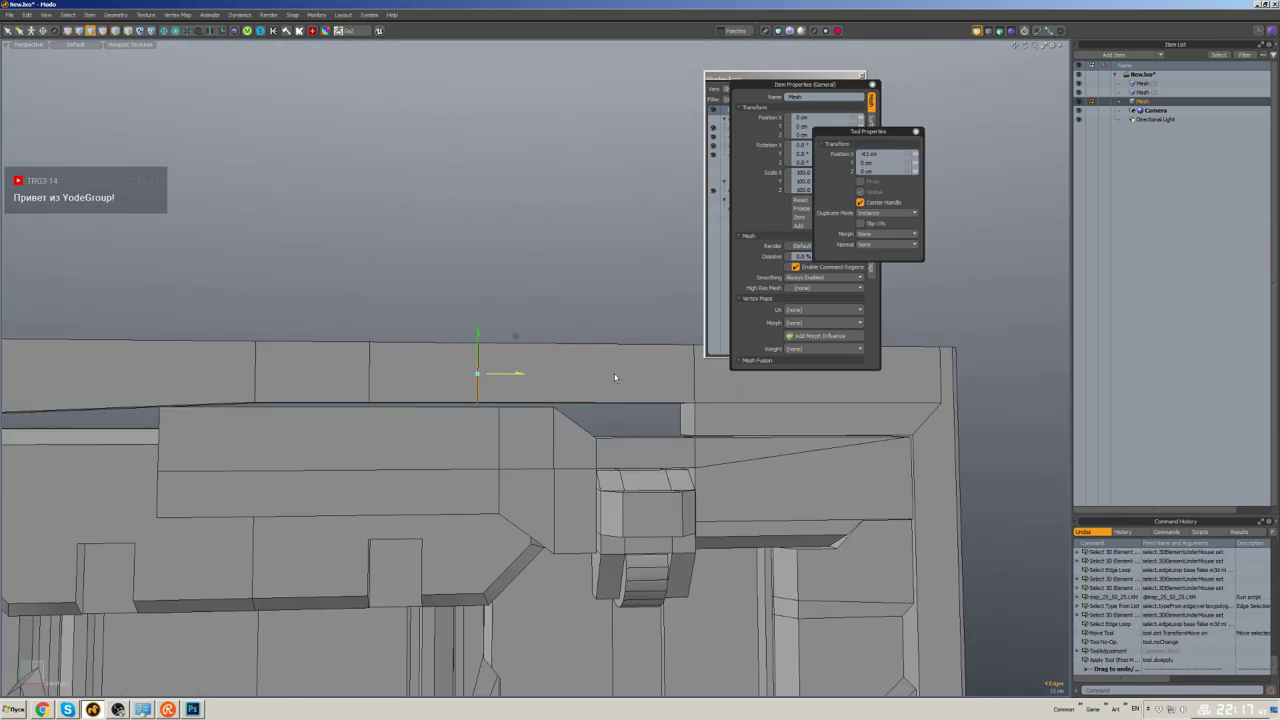
{"action": "key", "text": "space"}
{"action": "left_click_drag", "start_coordinate": [615, 377], "coordinate": [574, 404], "text": "alt"}
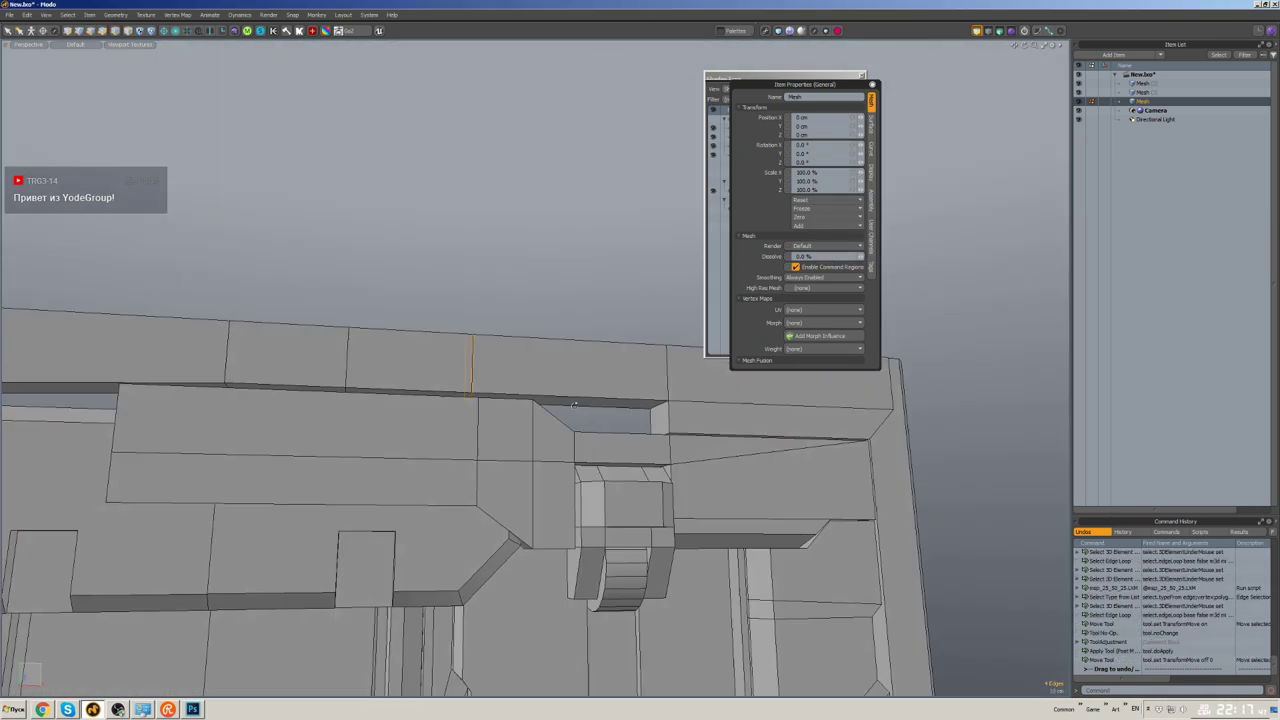
{"action": "scroll", "coordinate": [527, 370], "scroll_direction": "up", "scroll_amount": 2}
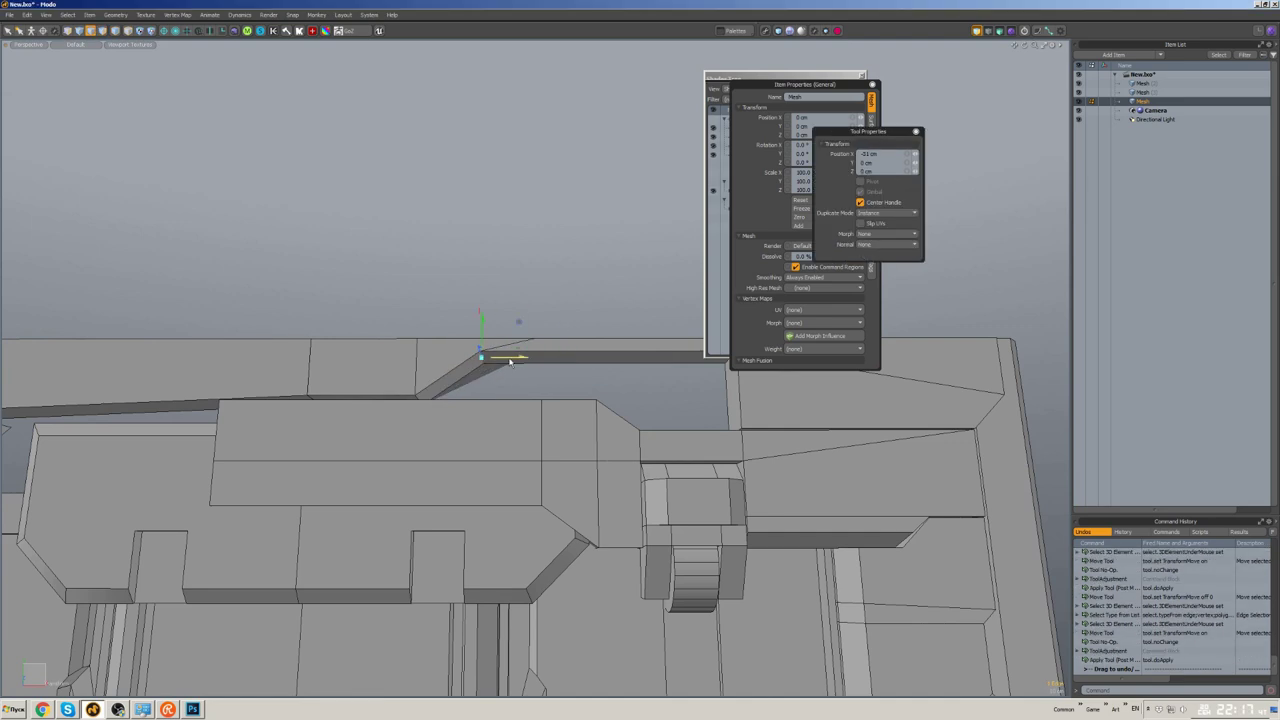
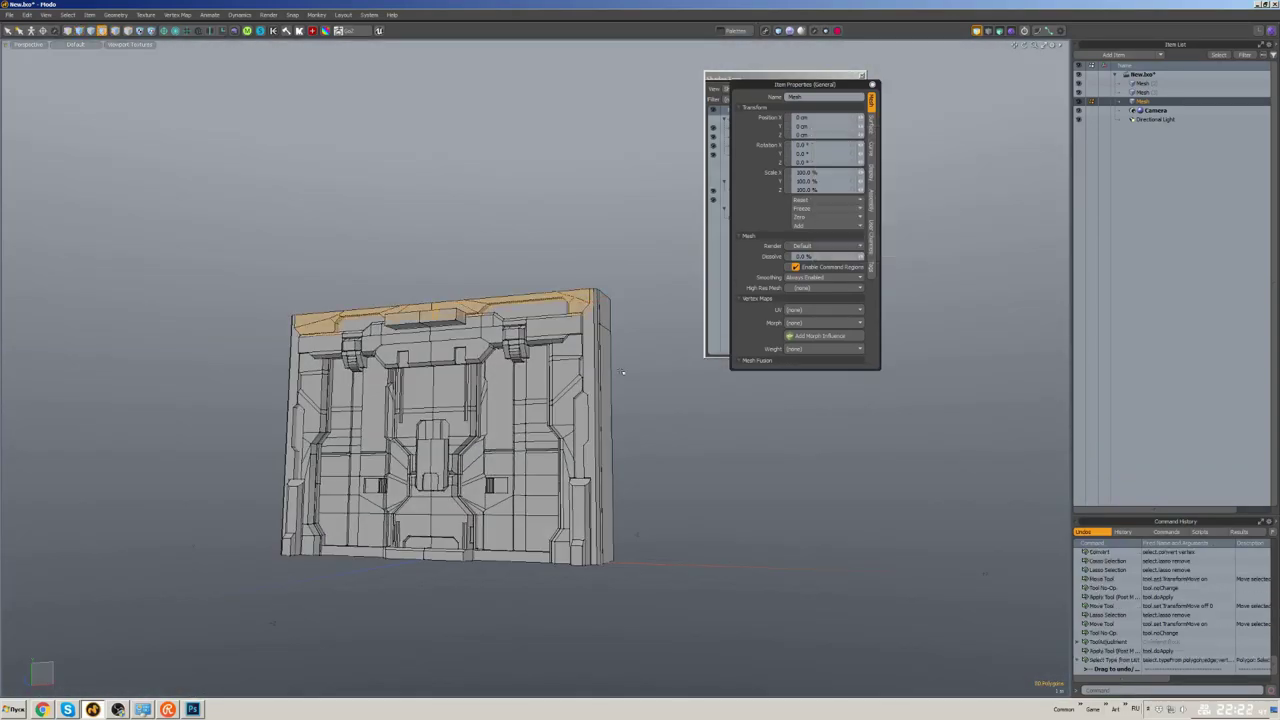
- Render a preview of the whole gate to check the reworked lintel and its recesses
{"action": "left_click_drag", "start_coordinate": [617, 354], "coordinate": [532, 294], "text": "alt"}
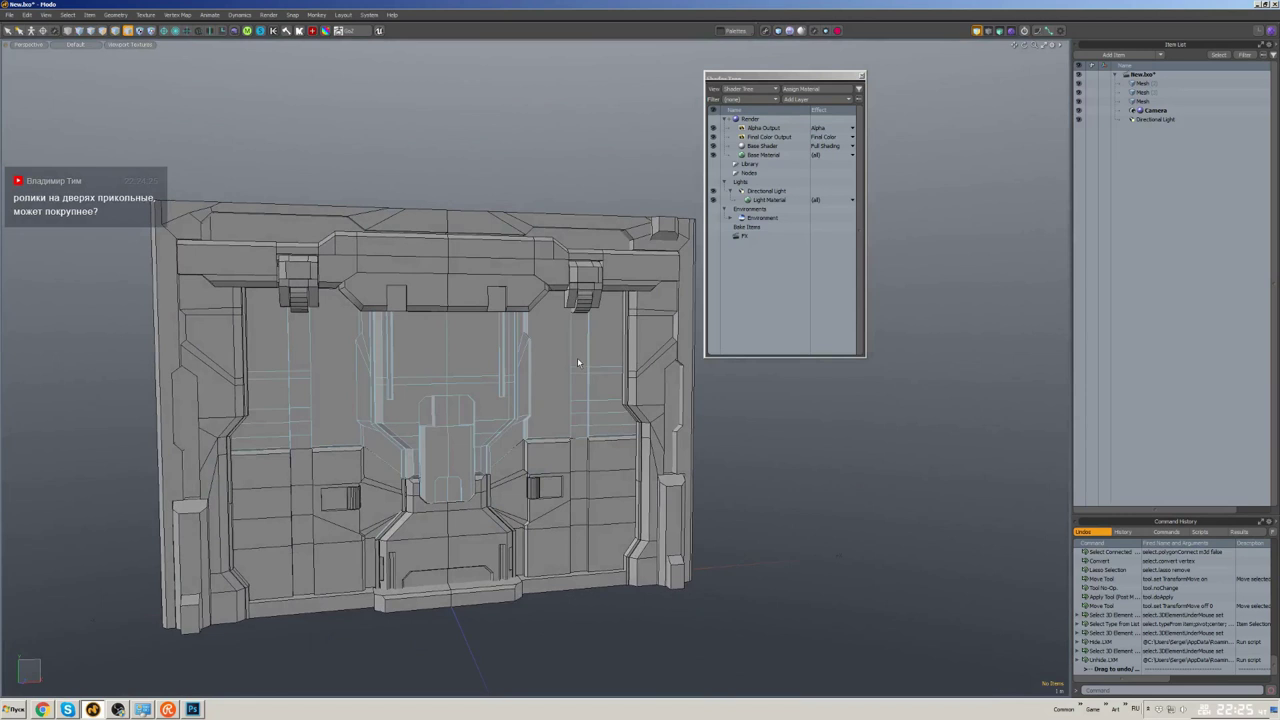
{"action": "key", "text": "F8"}
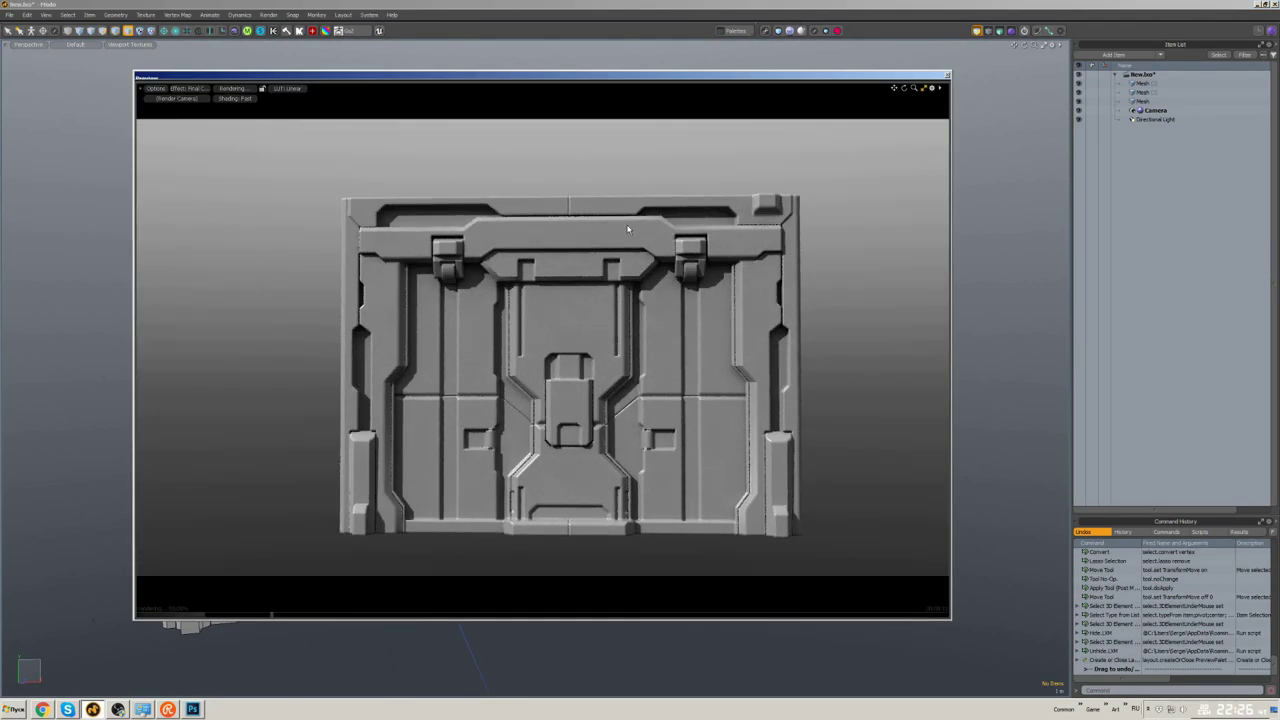
{"action": "left_click", "coordinate": [947, 76]}
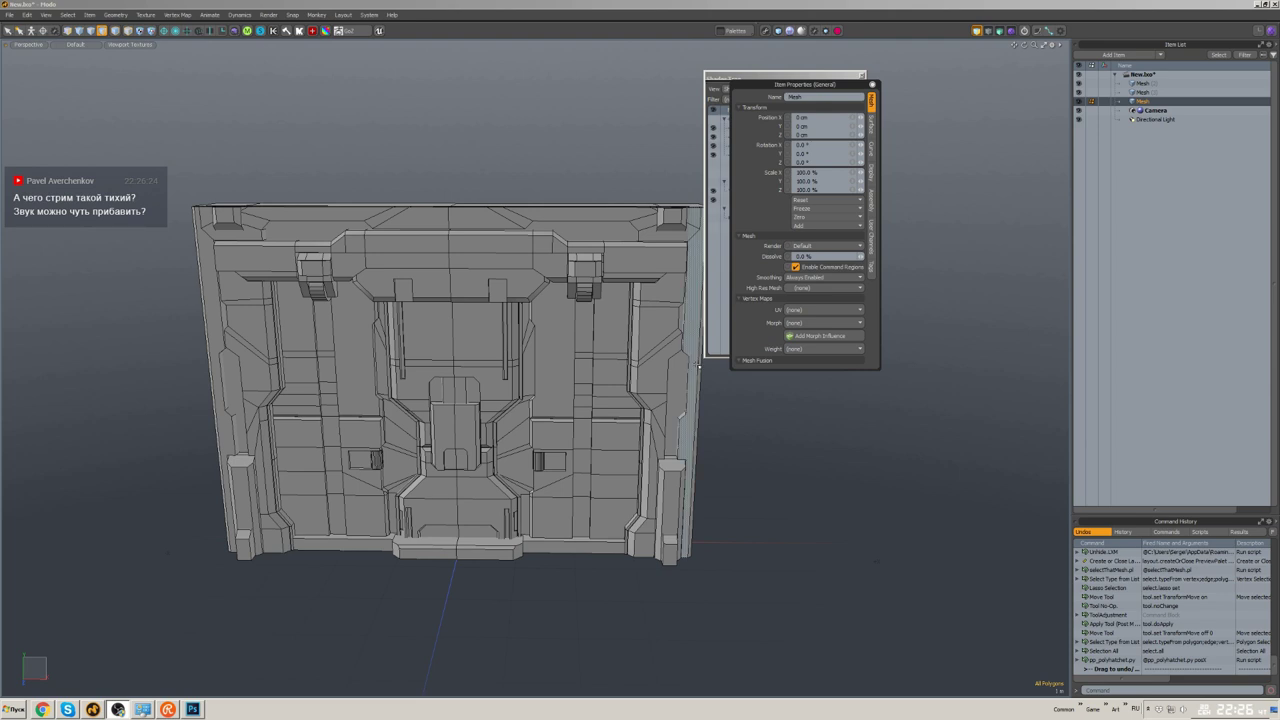
- Copy and paste the central lintel face, scale the copy into a narrow vertical strip, and place it near the raised section's right end
{"action": "left_click_drag", "start_coordinate": [699, 367], "coordinate": [869, 447], "text": "alt"}
{"action": "left_click_drag", "start_coordinate": [600, 400], "coordinate": [535, 273], "text": "alt"}
{"action": "scroll", "coordinate": [627, 304], "scroll_direction": "up", "scroll_amount": 5}
{"action": "left_click", "coordinate": [541, 299]}
{"action": "key", "text": "r"}
{"action": "key", "text": "ctrl+c"}
{"action": "key", "text": "ctrl+v"}
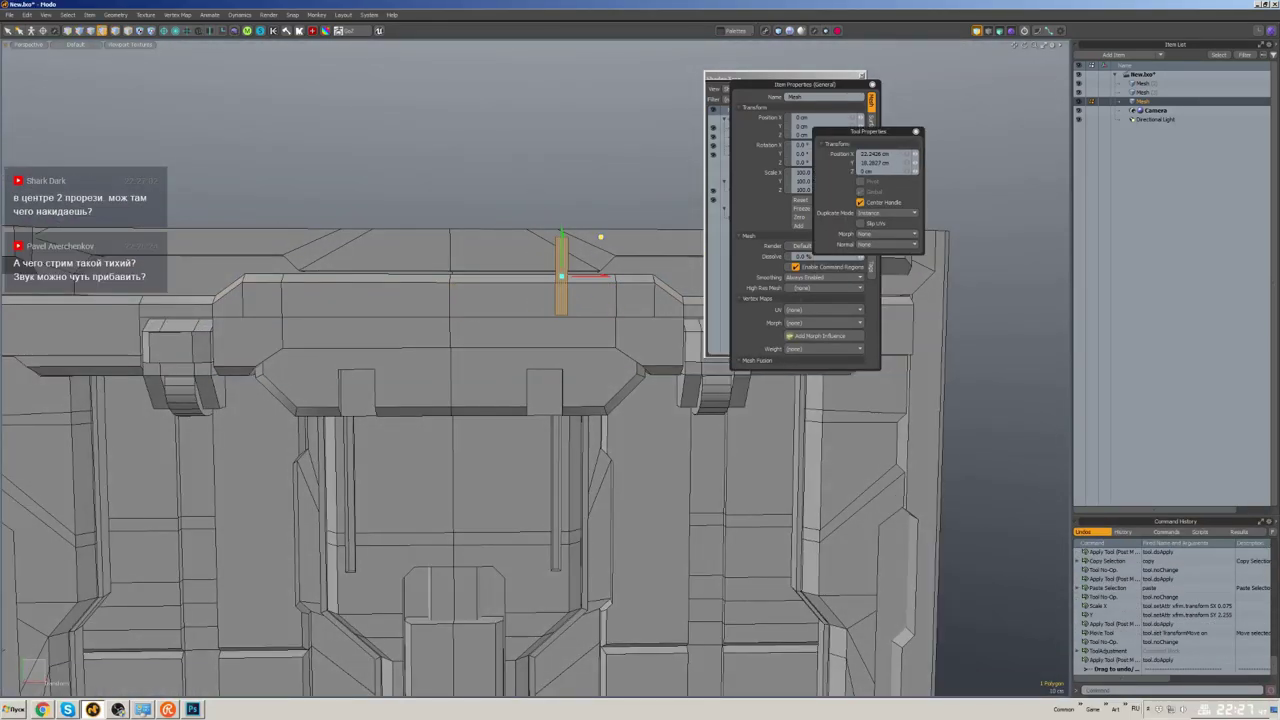
- Thicken the narrow strip on the lintel into a solid bar with Smooth Shift
{"action": "scroll", "coordinate": [620, 245], "scroll_direction": "down", "scroll_amount": 5}
{"action": "left_click_drag", "start_coordinate": [620, 245], "coordinate": [660, 300], "text": "alt"}
{"action": "scroll", "coordinate": [635, 272], "scroll_direction": "up", "scroll_amount": 5}
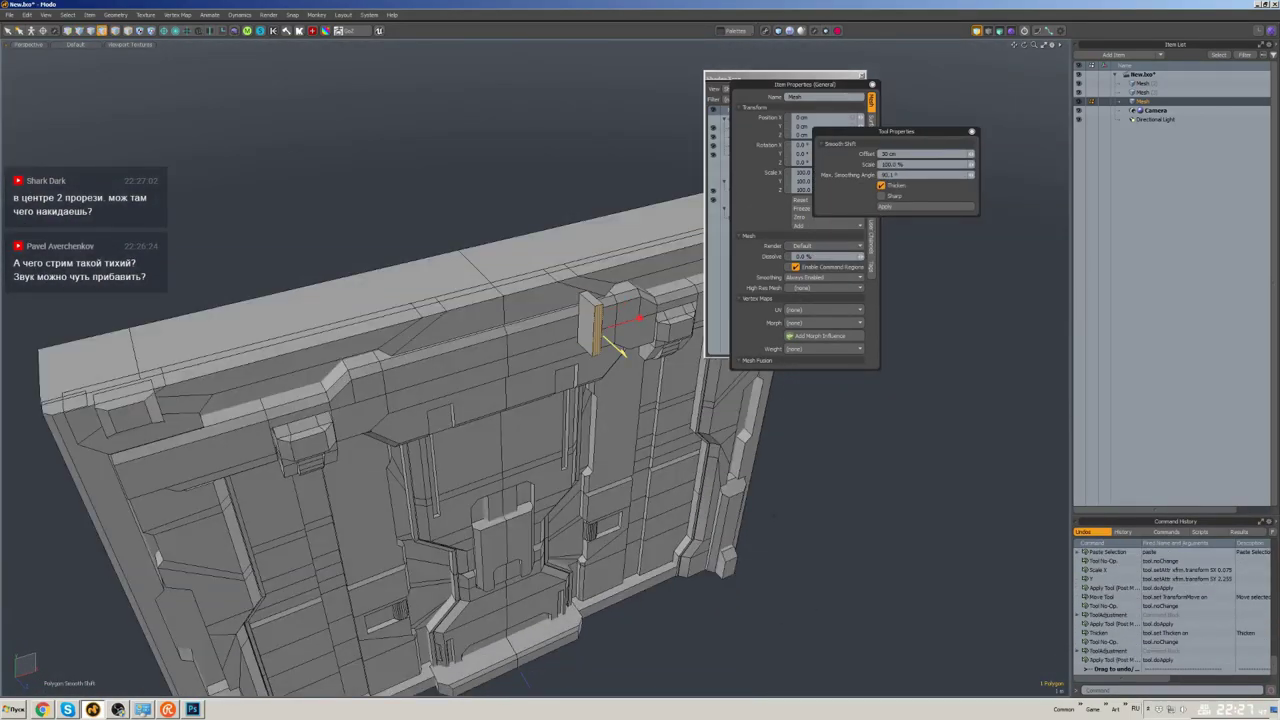
- Move the bar into the raised lintel section and cut a vertical slot with the Boolean subtract script
{"action": "scroll", "coordinate": [600, 330], "scroll_direction": "down", "scroll_amount": 5}
{"action": "scroll", "coordinate": [600, 330], "scroll_direction": "up", "scroll_amount": 5}
{"action": "left_click_drag", "start_coordinate": [600, 330], "coordinate": [610, 310], "text": "alt"}
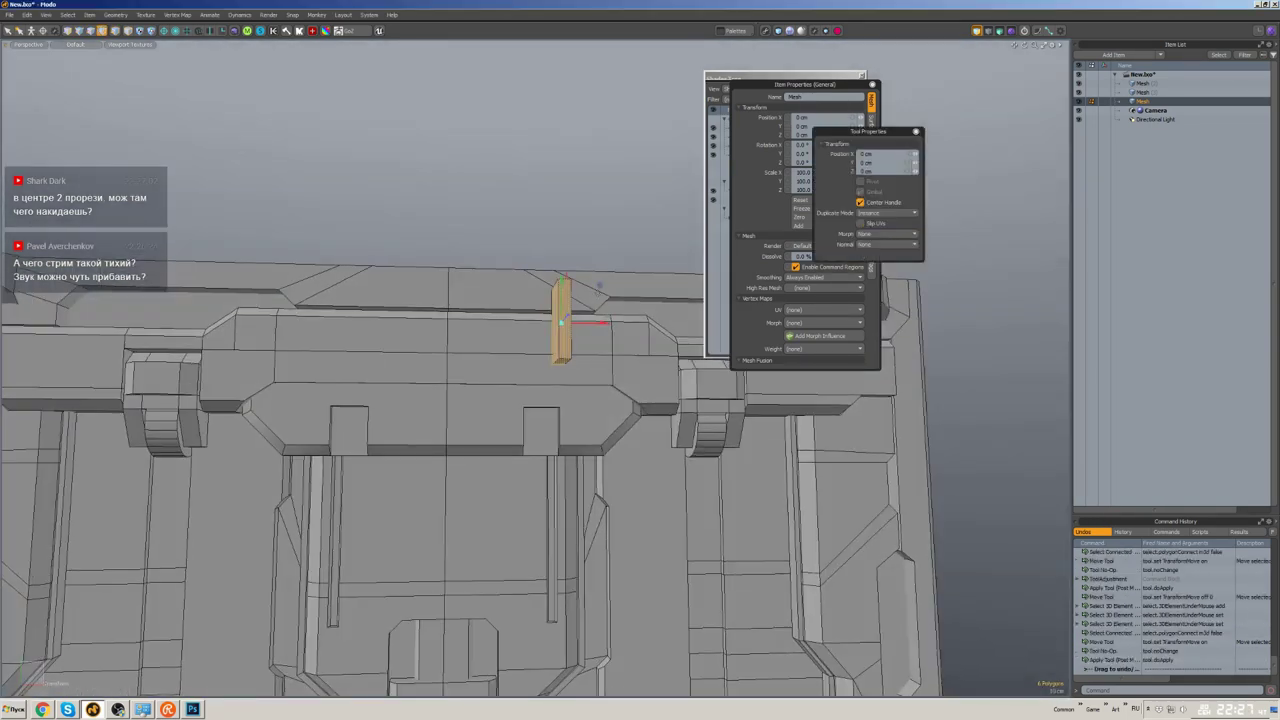
{"action": "scroll", "coordinate": [590, 350], "scroll_direction": "down", "scroll_amount": 5}
{"action": "scroll", "coordinate": [580, 330], "scroll_direction": "up", "scroll_amount": 4}
{"action": "scroll", "coordinate": [577, 318], "scroll_direction": "down", "scroll_amount": 2}
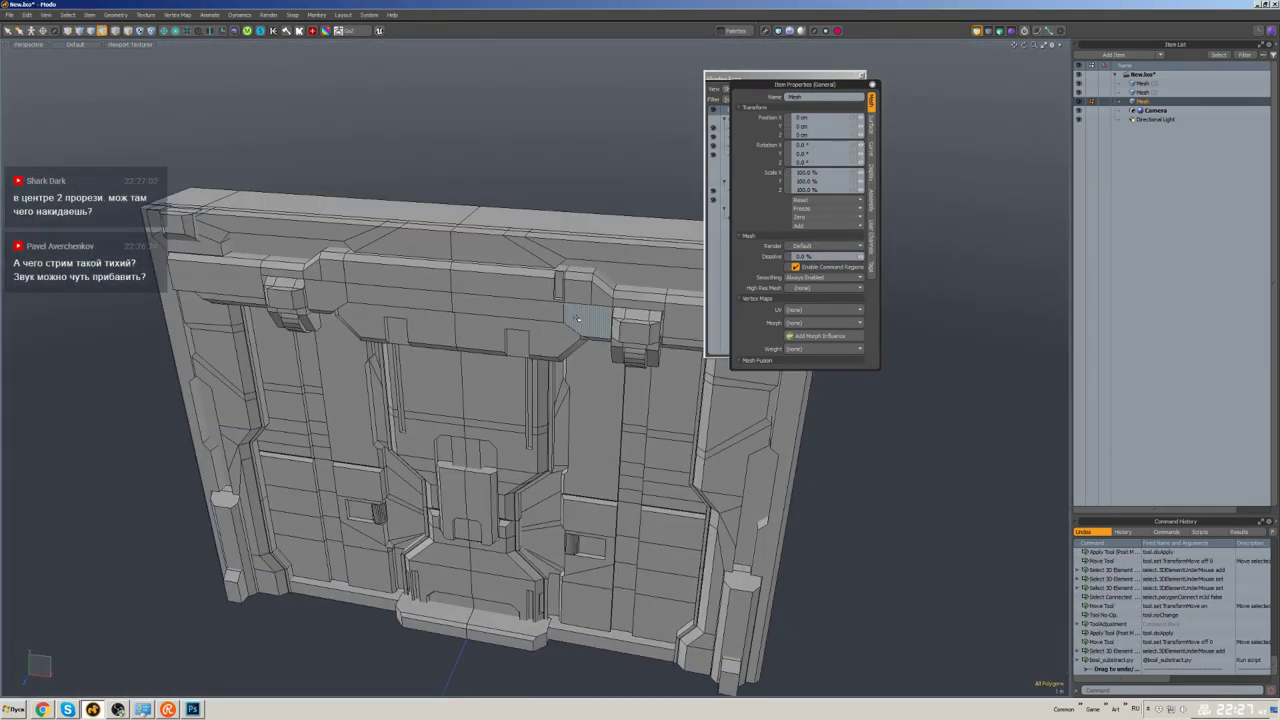
- Build a block filling the right notch of the lower lintel plate from the notch's back face
{"action": "left_click_drag", "start_coordinate": [521, 382], "coordinate": [515, 240], "text": "alt"}
{"action": "scroll", "coordinate": [535, 365], "scroll_direction": "up", "scroll_amount": 6}
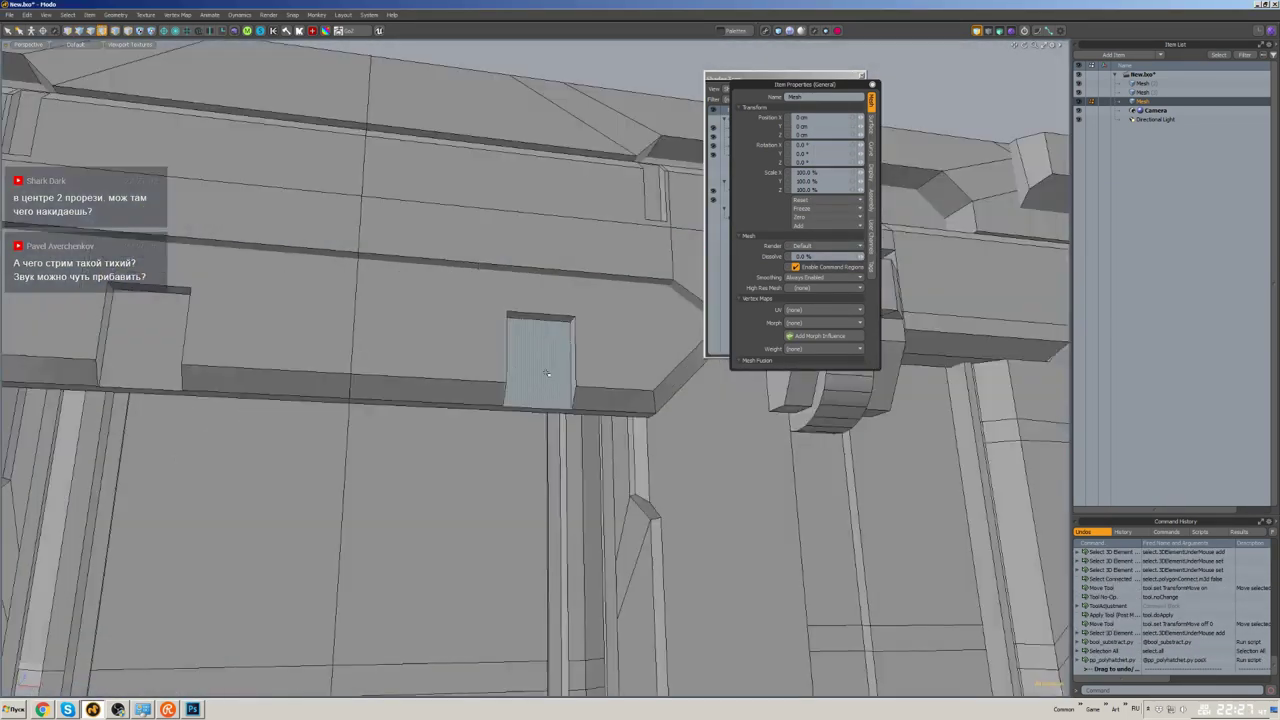
{"action": "left_click", "coordinate": [535, 363]}
{"action": "key", "text": "r"}
{"action": "left_click_drag", "start_coordinate": [535, 363], "coordinate": [815, 450], "text": "alt"}
{"action": "scroll", "coordinate": [553, 385], "scroll_direction": "down", "scroll_amount": 5}
{"action": "scroll", "coordinate": [530, 400], "scroll_direction": "up", "scroll_amount": 5}
{"action": "double_click", "coordinate": [530, 400]}
{"action": "left_click_drag", "start_coordinate": [552, 372], "coordinate": [523, 370], "text": "alt"}
- Extend the notch block with Polygon Bevel and delete its surplus edge loop
{"action": "key", "text": "3"}
{"action": "left_click", "coordinate": [578, 345]}
{"action": "key", "text": "b"}
{"action": "key", "text": "space"}
{"action": "double_click", "coordinate": [571, 393]}
{"action": "scroll", "coordinate": [571, 393], "scroll_direction": "down", "scroll_amount": 4}
{"action": "scroll", "coordinate": [555, 330], "scroll_direction": "up", "scroll_amount": 5}
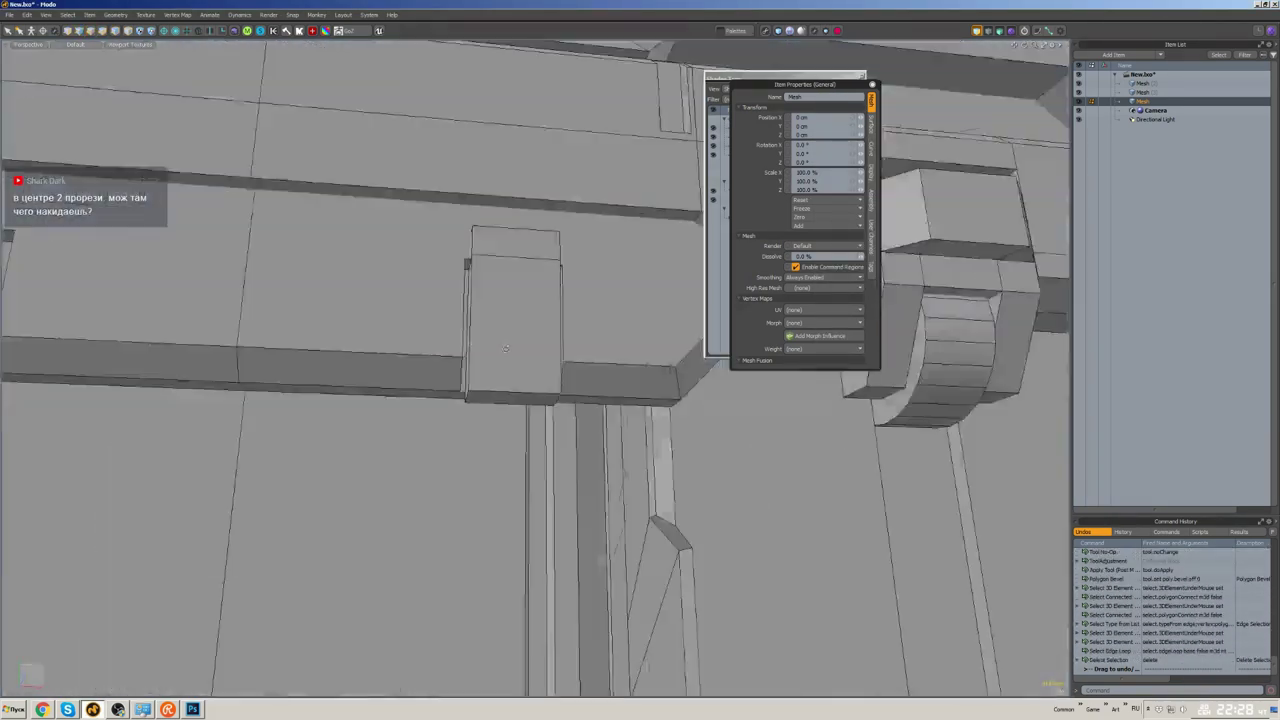
- Paste a narrowed copy of the notch block's front face, thicken it into a bar, and bevel the block's edge
{"action": "left_click", "coordinate": [523, 370]}
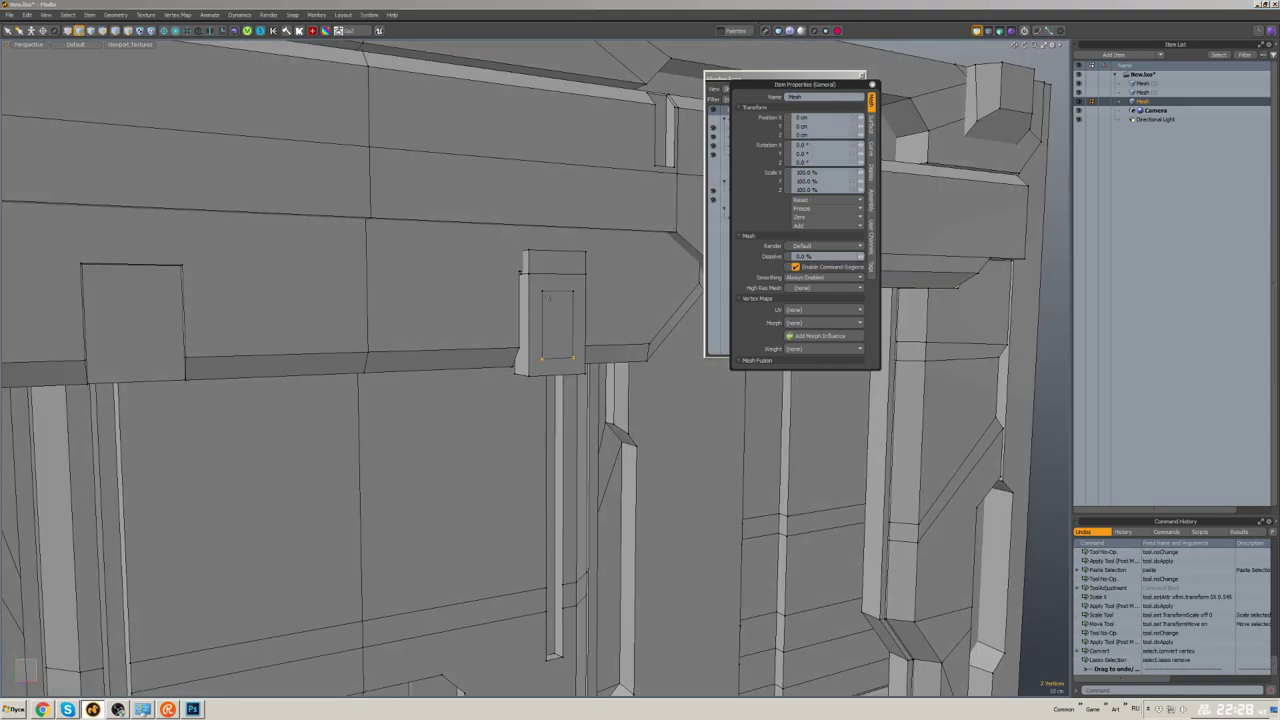
{"action": "scroll", "coordinate": [540, 387], "scroll_direction": "down", "scroll_amount": 5}
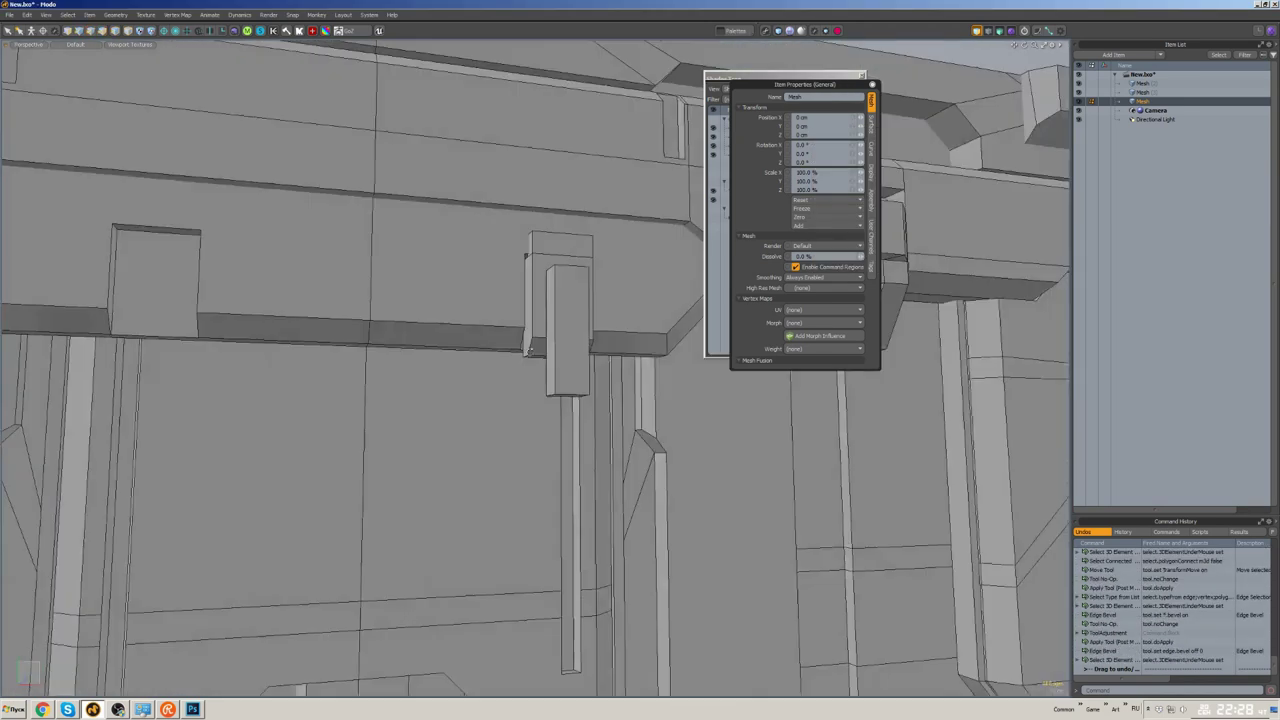
- Position the narrow bar through the block's lower front edge as a cutter and subtract it to make a small notch
{"action": "left_click_drag", "start_coordinate": [540, 387], "coordinate": [614, 423], "text": "alt"}
{"action": "key", "text": "3"}
{"action": "double_click", "coordinate": [578, 320]}
{"action": "key", "text": "w"}
{"action": "key", "text": "space"}
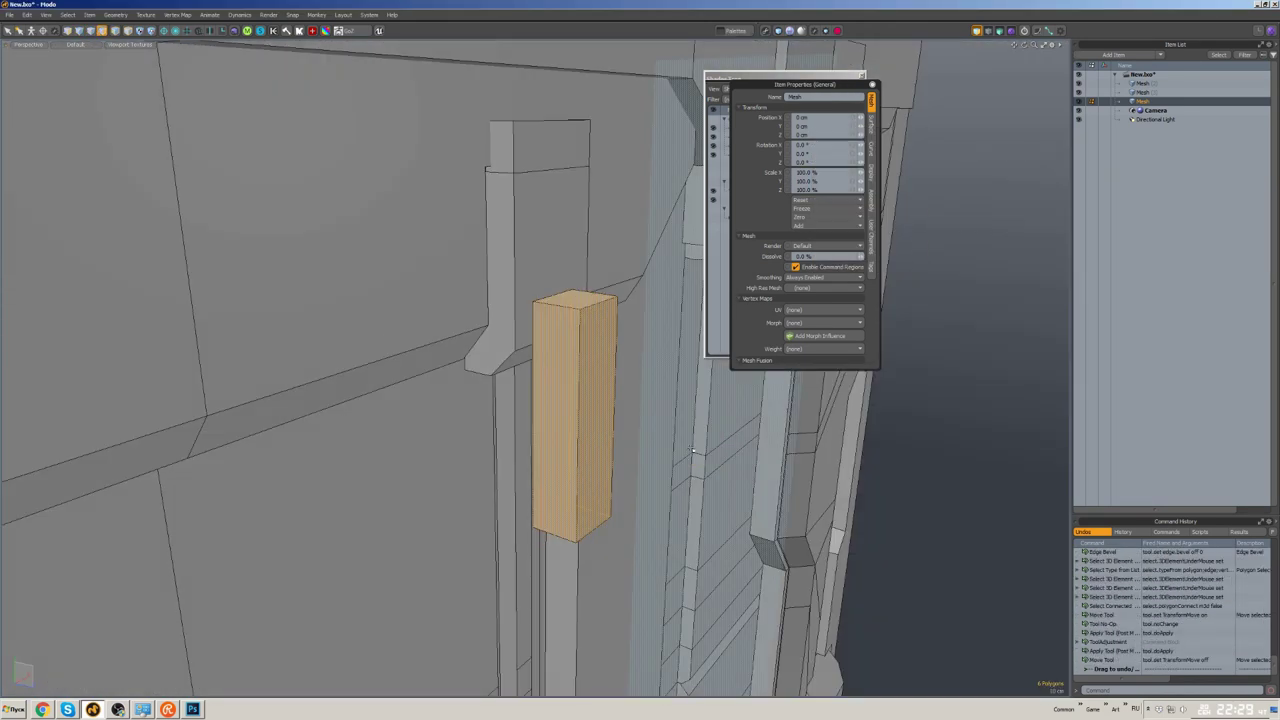
{"action": "key", "text": "w"}
{"action": "key", "text": "space"}
{"action": "scroll", "coordinate": [553, 278], "scroll_direction": "down", "scroll_amount": 6}
{"action": "scroll", "coordinate": [553, 278], "scroll_direction": "up", "scroll_amount": 10}
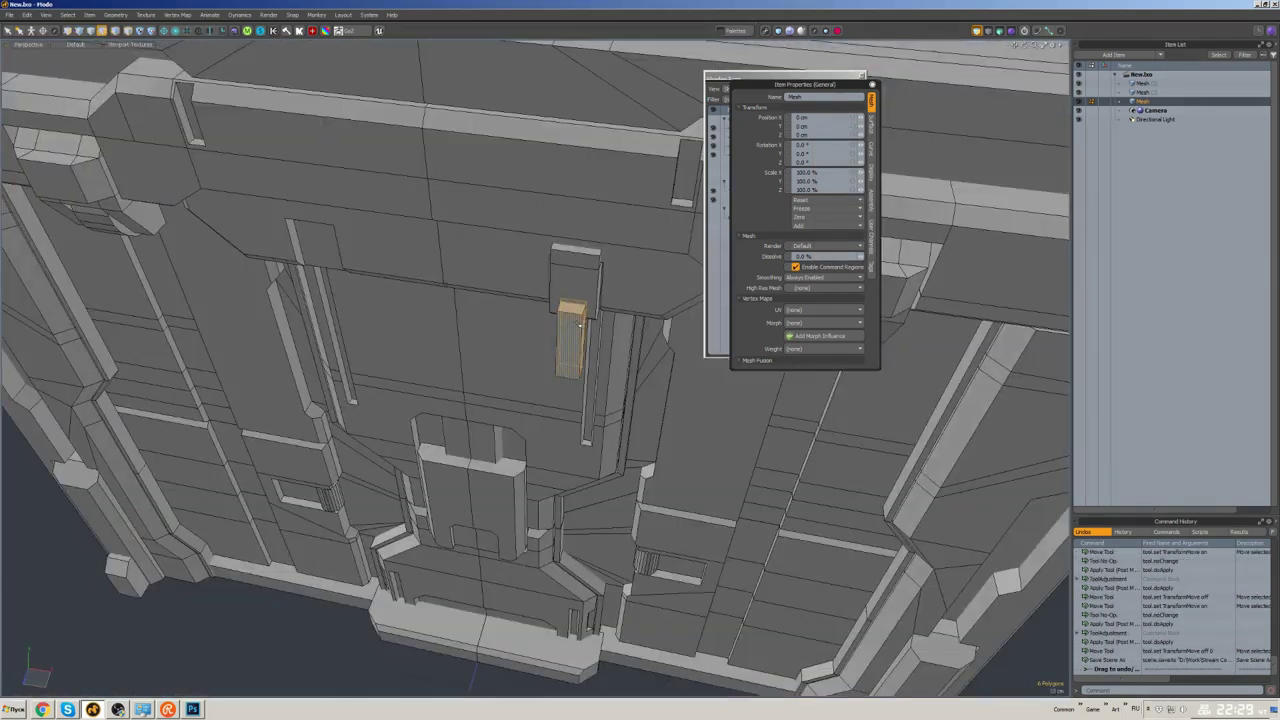
- Select the horizontal edge loop near the top of the clip block and move it
{"action": "key", "text": "2"}
{"action": "double_click", "coordinate": [500, 246]}
{"action": "key", "text": "w"}
{"action": "scroll", "coordinate": [500, 246], "scroll_direction": "down", "scroll_amount": 8}
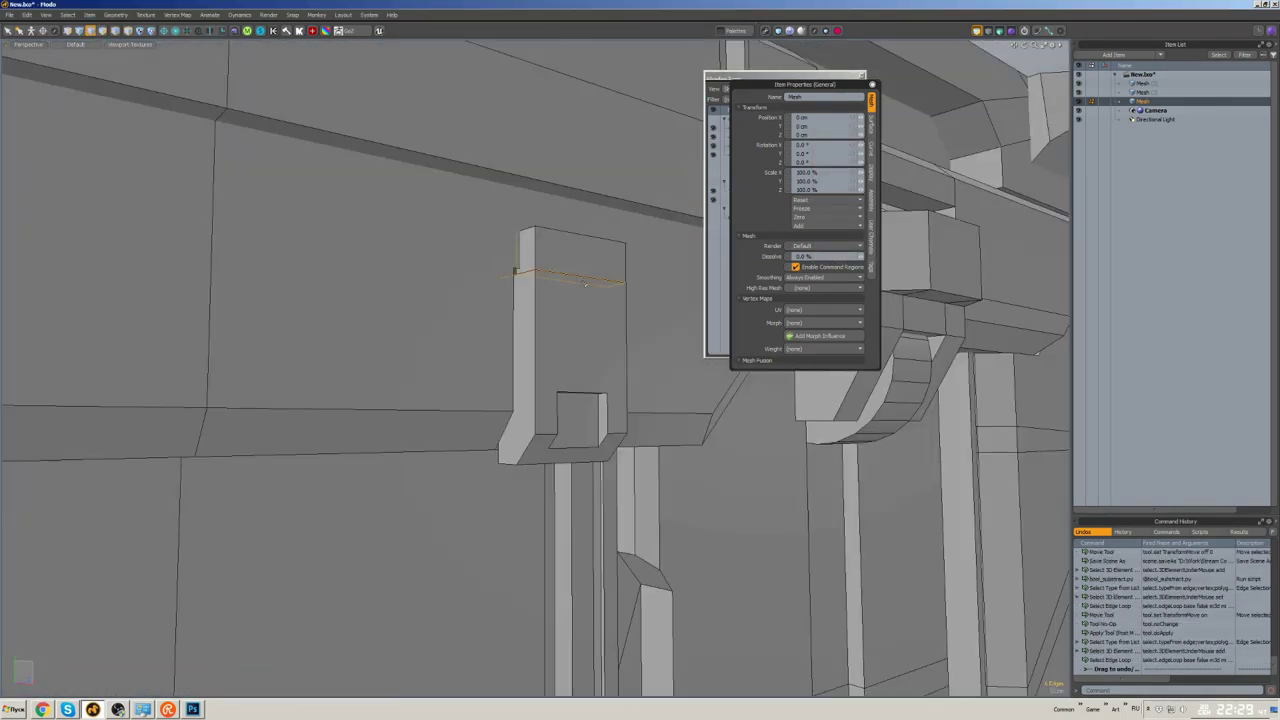
- Select the clip block's connected polygons and slice them horizontally across the middle with Polygon Slice
{"action": "left_click_drag", "start_coordinate": [500, 246], "coordinate": [560, 400], "text": "alt"}
{"action": "key", "text": "3"}
{"action": "left_click", "coordinate": [546, 341]}
{"action": "key", "text": "bracketright"}
{"action": "scroll", "coordinate": [546, 341], "scroll_direction": "up", "scroll_amount": 3}
{"action": "key", "text": "ctrl+space"}
{"action": "left_click", "coordinate": [579, 357]}
{"action": "double_click", "coordinate": [579, 380]}
{"action": "scroll", "coordinate": [579, 380], "scroll_direction": "up", "scroll_amount": 2}
{"action": "double_click", "coordinate": [590, 410]}
- Select the newly sliced edge loop on the clip block and adjust its height with the Move tool
{"action": "key", "text": "space"}
{"action": "key", "text": "2"}
{"action": "double_click", "coordinate": [545, 381]}
{"action": "key", "text": "w"}
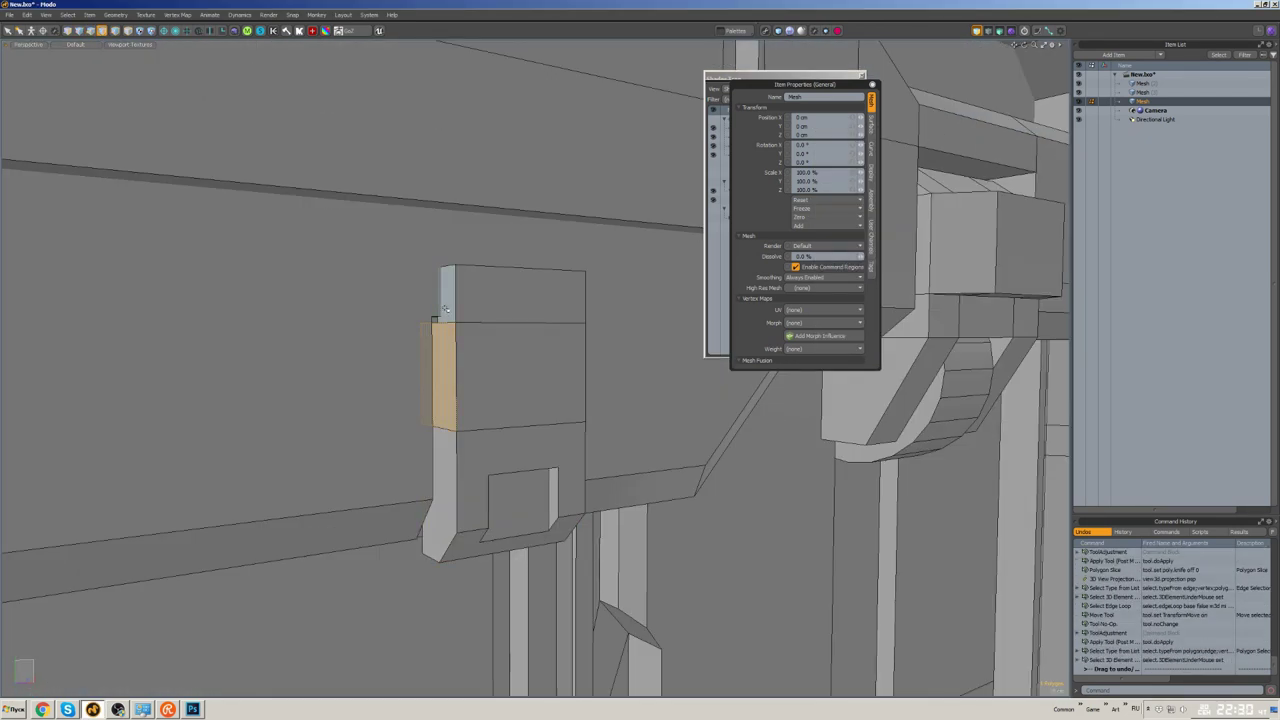
- Select the middle band of front and side faces on the clip block and bevel them
{"action": "left_click", "coordinate": [537, 380], "text": "shift"}
{"action": "left_click_drag", "start_coordinate": [446, 309], "coordinate": [547, 448], "text": "alt"}
{"action": "left_click", "coordinate": [469, 386], "text": "shift"}
{"action": "key", "text": "b"}
{"action": "key", "text": "space"}
{"action": "key", "text": "space"}
- Delete the surplus edge loop on the clip block and mirror the finished clip to the lintel's left notch
{"action": "left_click_drag", "start_coordinate": [475, 386], "coordinate": [631, 418], "text": "alt"}
{"action": "key", "text": "2"}
{"action": "double_click", "coordinate": [500, 440]}
{"action": "key", "text": "Delete"}
{"action": "key", "text": "3"}
{"action": "left_click", "coordinate": [485, 432]}
{"action": "scroll", "coordinate": [485, 432], "scroll_direction": "up", "scroll_amount": 2}
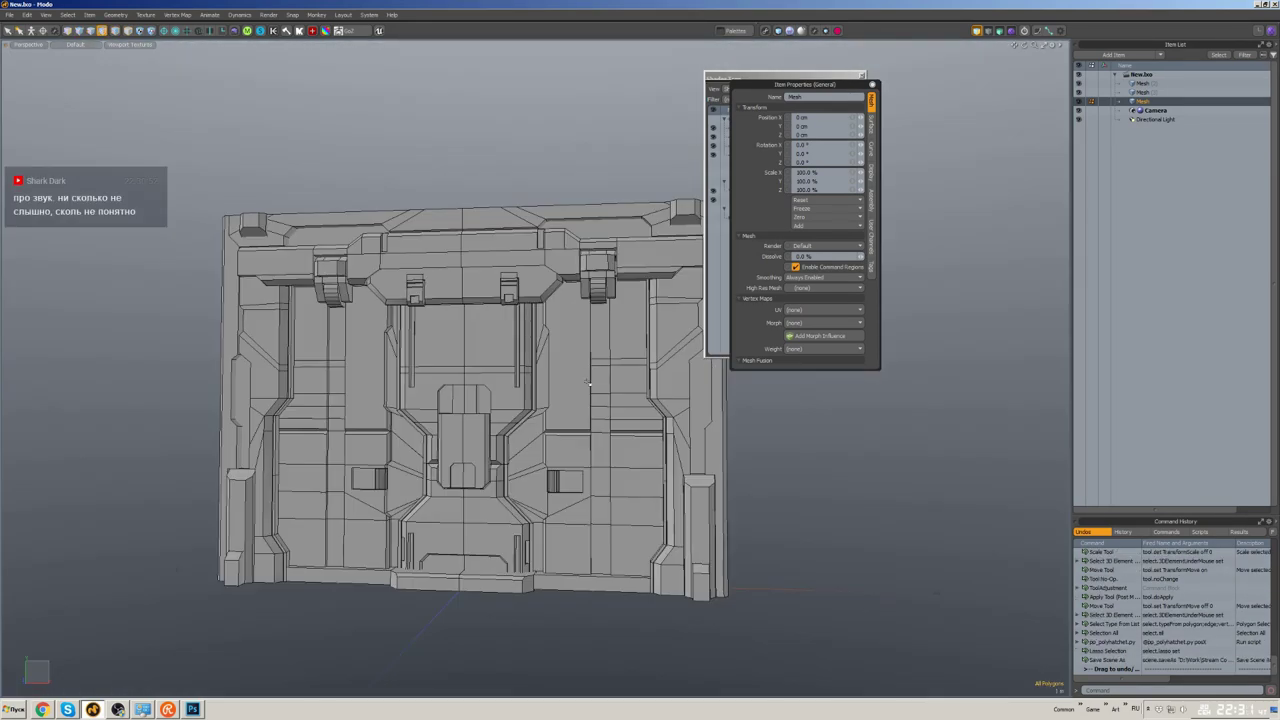
- Select the door mesh and place a scaled-down copy of the right handle recess's back face inside the recess
{"action": "key", "text": "5"}
{"action": "left_click", "coordinate": [589, 381]}
{"action": "scroll", "coordinate": [610, 380], "scroll_direction": "up", "scroll_amount": 3}
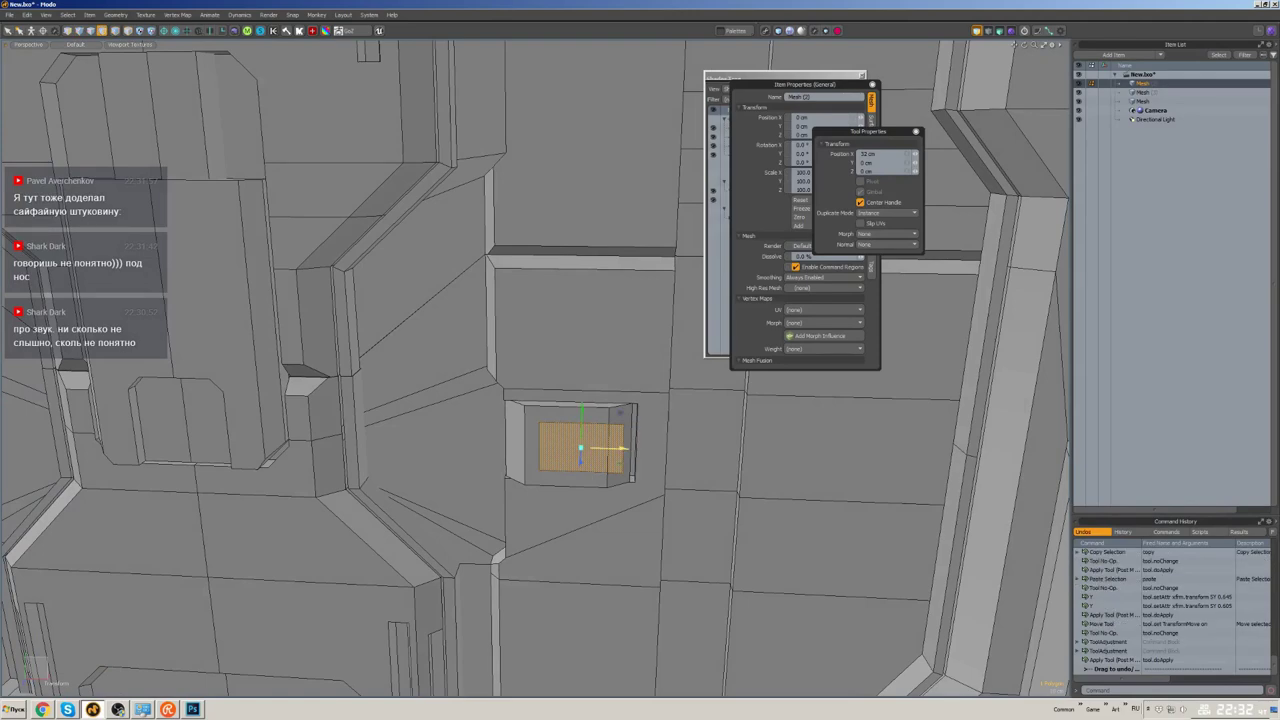
- Turn the copied panel in the right door's handle recess into a solid raised block
{"action": "key", "text": "w"}
{"action": "left_click_drag", "start_coordinate": [600, 400], "coordinate": [590, 495], "text": "alt"}
{"action": "key", "text": "shift+d"}
{"action": "left_click_drag", "start_coordinate": [541, 457], "coordinate": [493, 377], "text": "alt"}
{"action": "scroll", "coordinate": [525, 410], "scroll_direction": "down", "scroll_amount": 5}
- Isolate both door meshes and lasso the vertices at the back of the right door's vertical groove in the top view
{"action": "double_click", "coordinate": [541, 395]}
{"action": "key", "text": "ctrl+1"}
{"action": "scroll", "coordinate": [540, 395], "scroll_direction": "up", "scroll_amount": 3}
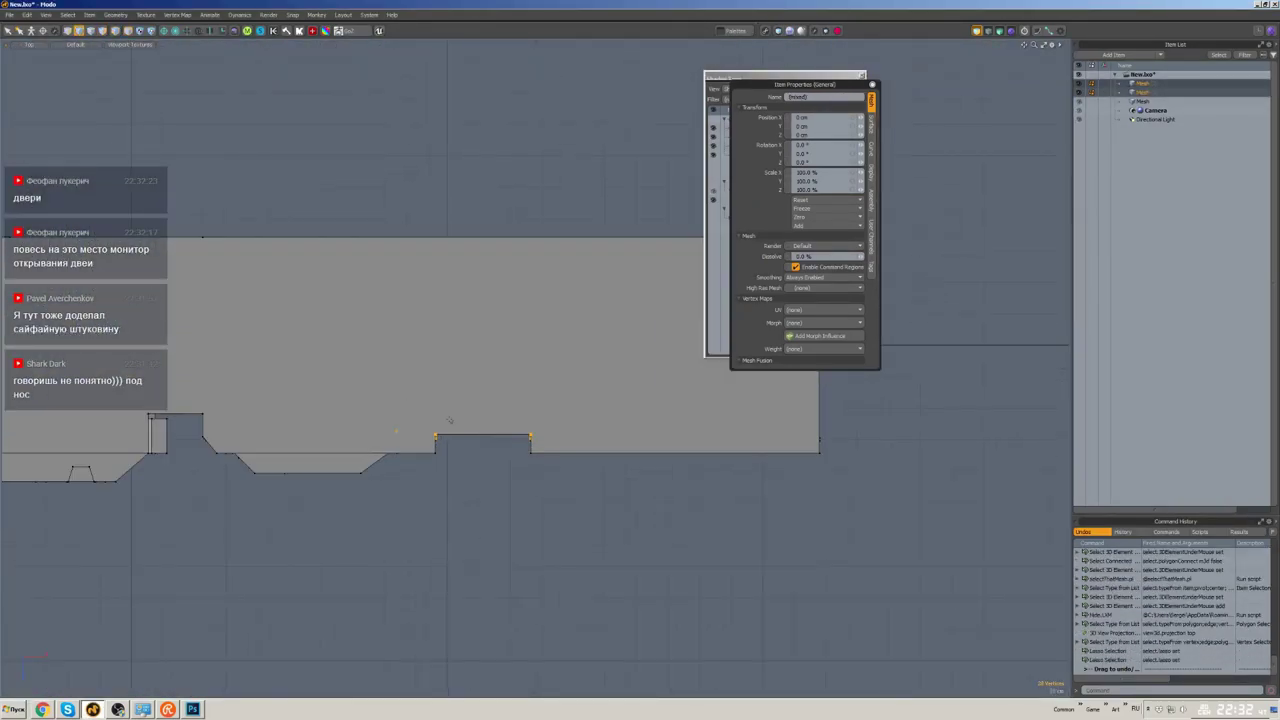
- Unhide the door geometry, select the vertical edge loops along the right door's groove, and apply Edge Bevel to them
{"action": "key", "text": "ctrl+0"}
{"action": "key", "text": "u"}
{"action": "left_click_drag", "start_coordinate": [557, 416], "coordinate": [440, 482], "text": "alt"}
{"action": "key", "text": "2"}
{"action": "double_click", "coordinate": [524, 385]}
{"action": "double_click", "coordinate": [440, 485], "text": "shift"}
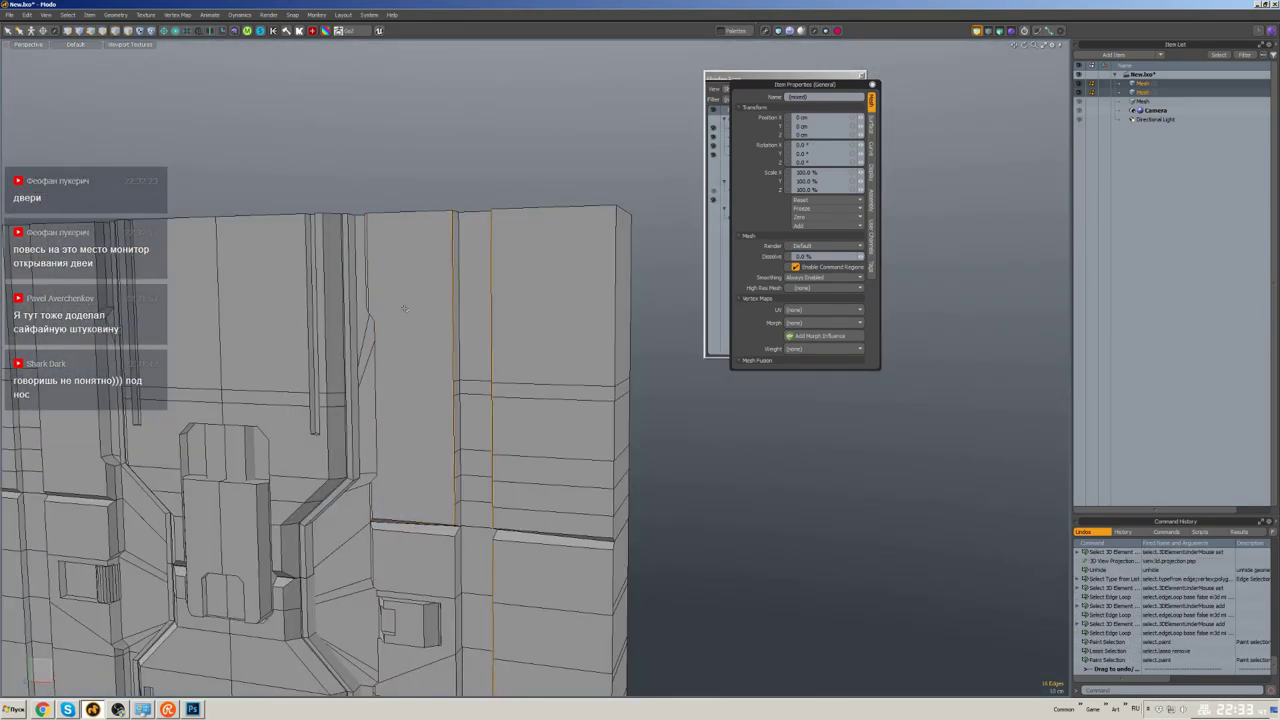
{"action": "scroll", "coordinate": [404, 308], "scroll_direction": "down", "scroll_amount": 5}
{"action": "left_click_drag", "start_coordinate": [404, 308], "coordinate": [457, 400], "text": "alt"}
{"action": "scroll", "coordinate": [470, 390], "scroll_direction": "up", "scroll_amount": 6}
{"action": "double_click", "coordinate": [481, 400], "text": "shift"}
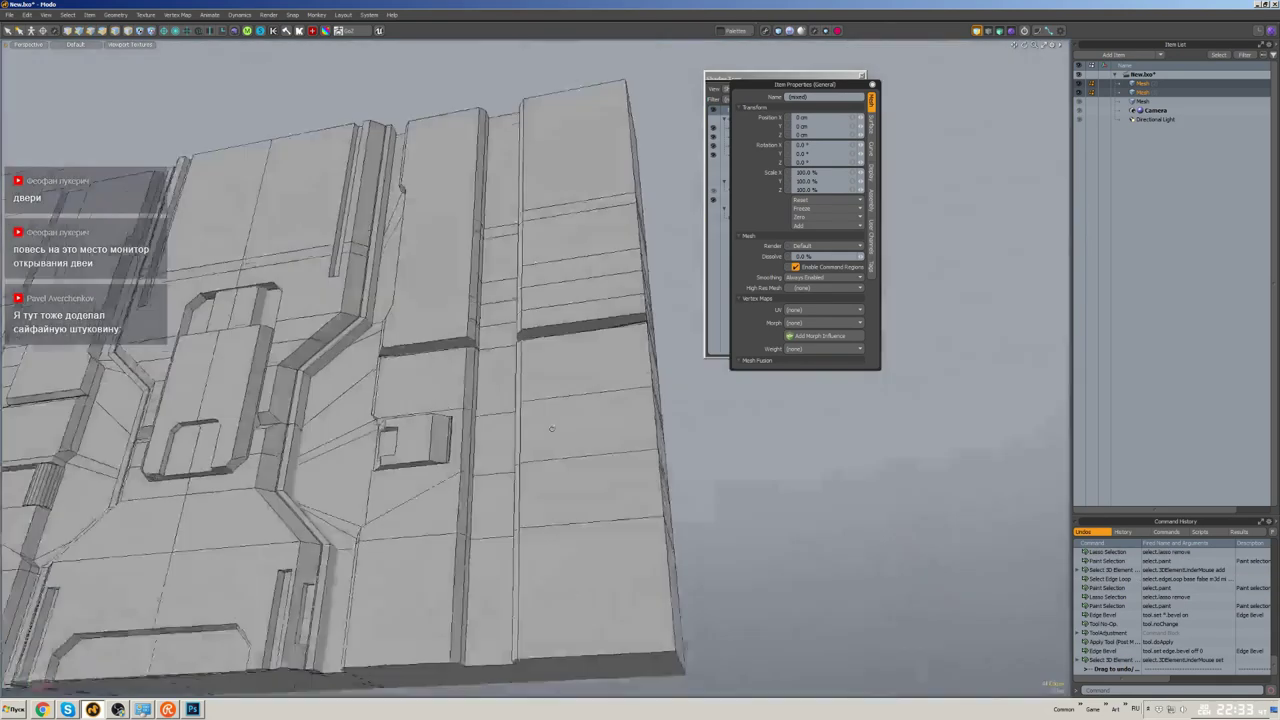
- Unhide the gate frame around the doors and return to item selection
{"action": "scroll", "coordinate": [600, 400], "scroll_direction": "down", "scroll_amount": 4}
{"action": "left_click_drag", "start_coordinate": [600, 400], "coordinate": [770, 407], "text": "alt"}
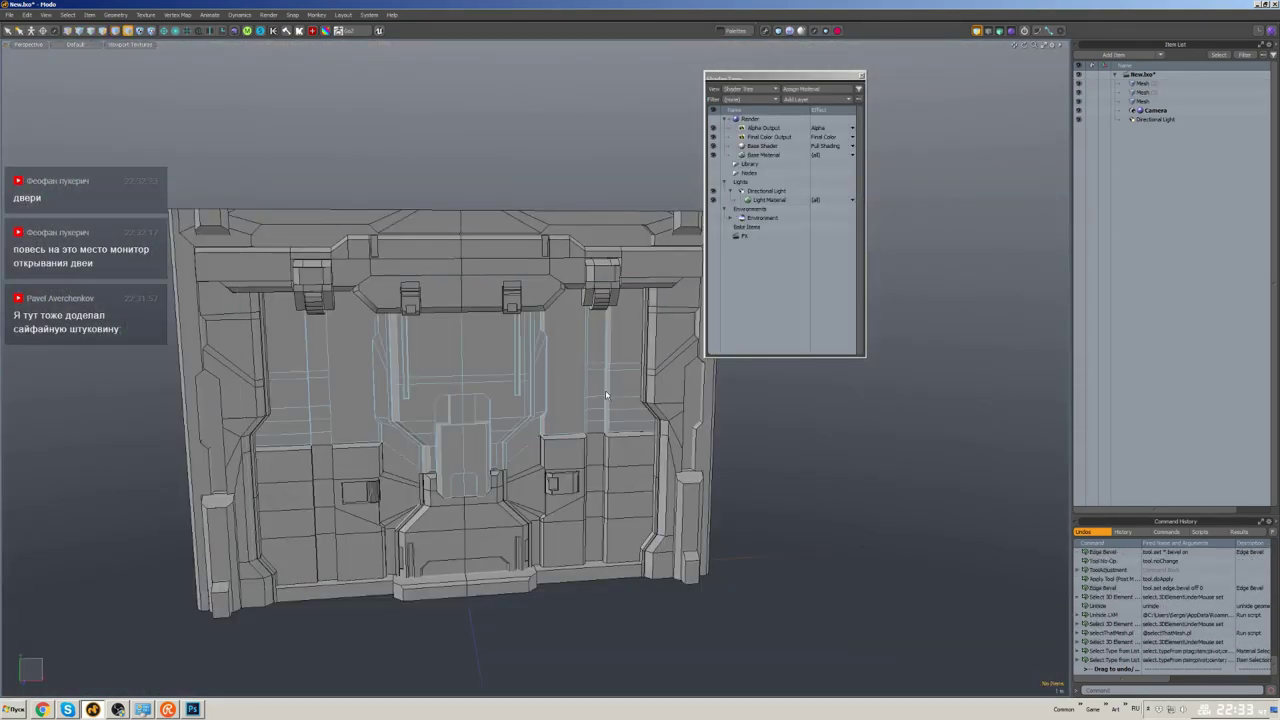
{"action": "scroll", "coordinate": [605, 390], "scroll_direction": "up", "scroll_amount": 3}
{"action": "left_click_drag", "start_coordinate": [605, 390], "coordinate": [590, 403], "text": "alt"}
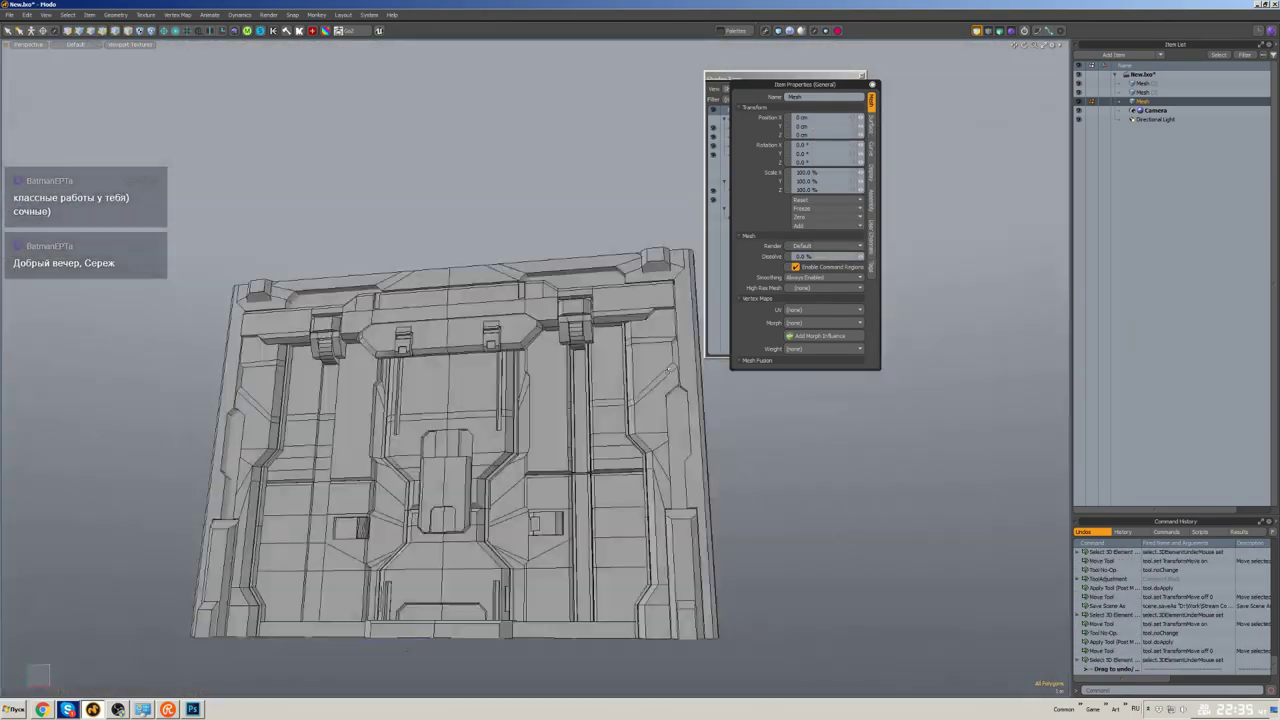
- Render a preview of the updated gate and capture a screenshot cropped around it
{"action": "middle_click_drag", "start_coordinate": [667, 371], "coordinate": [657, 502]}
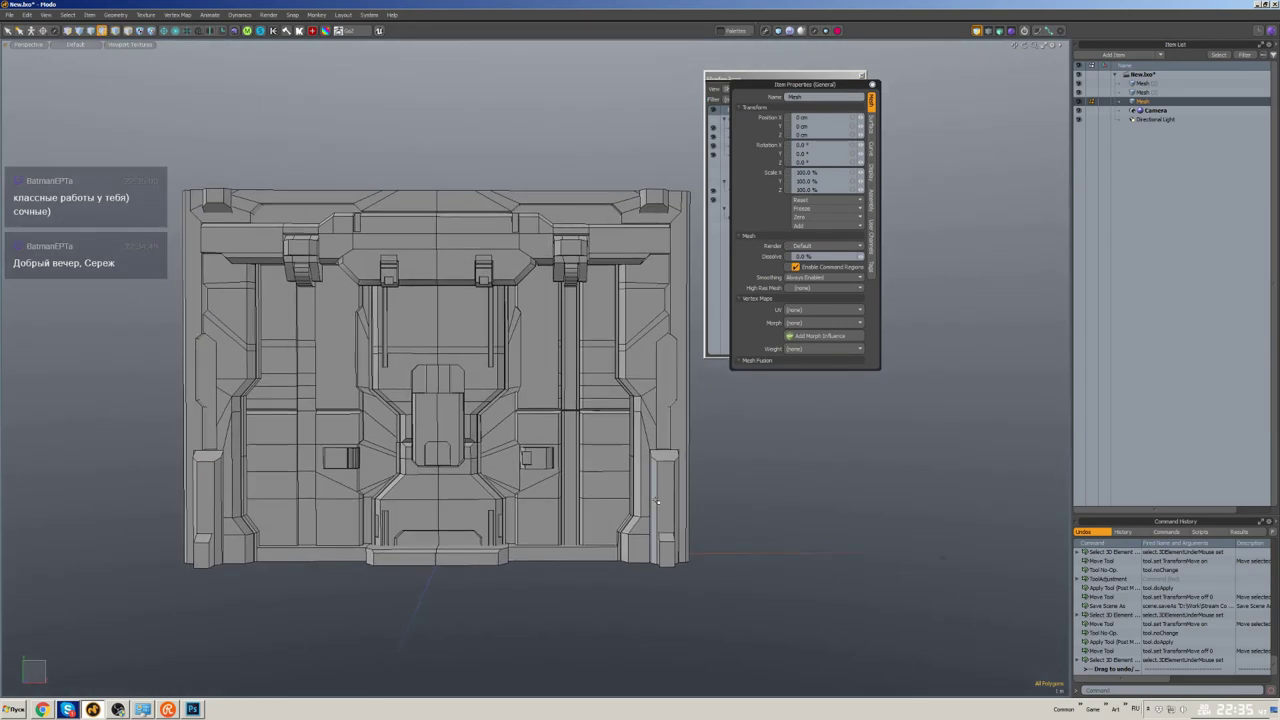
{"action": "key", "text": "F10"}
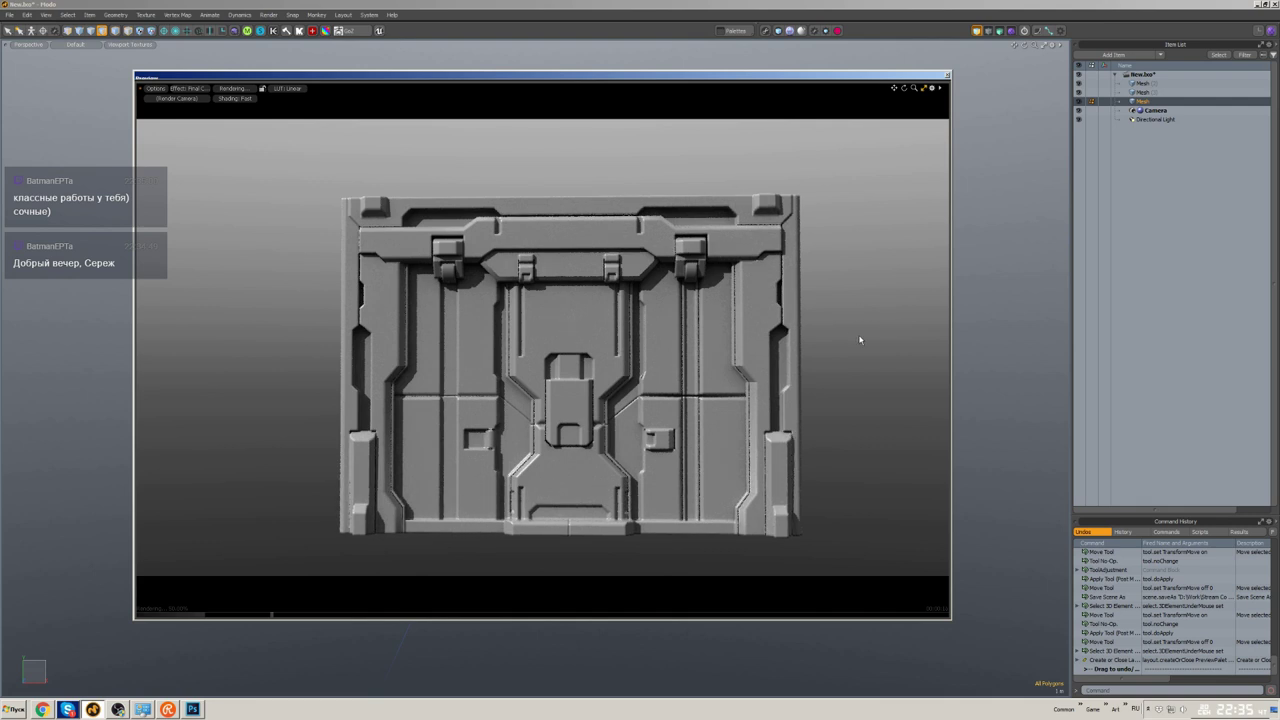
{"action": "key", "text": "Print"}
{"action": "left_click_drag", "start_coordinate": [329, 186], "coordinate": [851, 551]}
{"action": "left_click", "coordinate": [829, 573]}
- Switch to Photoshop and paste the captured render on a new layer above a duplicate of the colour fill
{"action": "key", "text": "alt+Tab"}
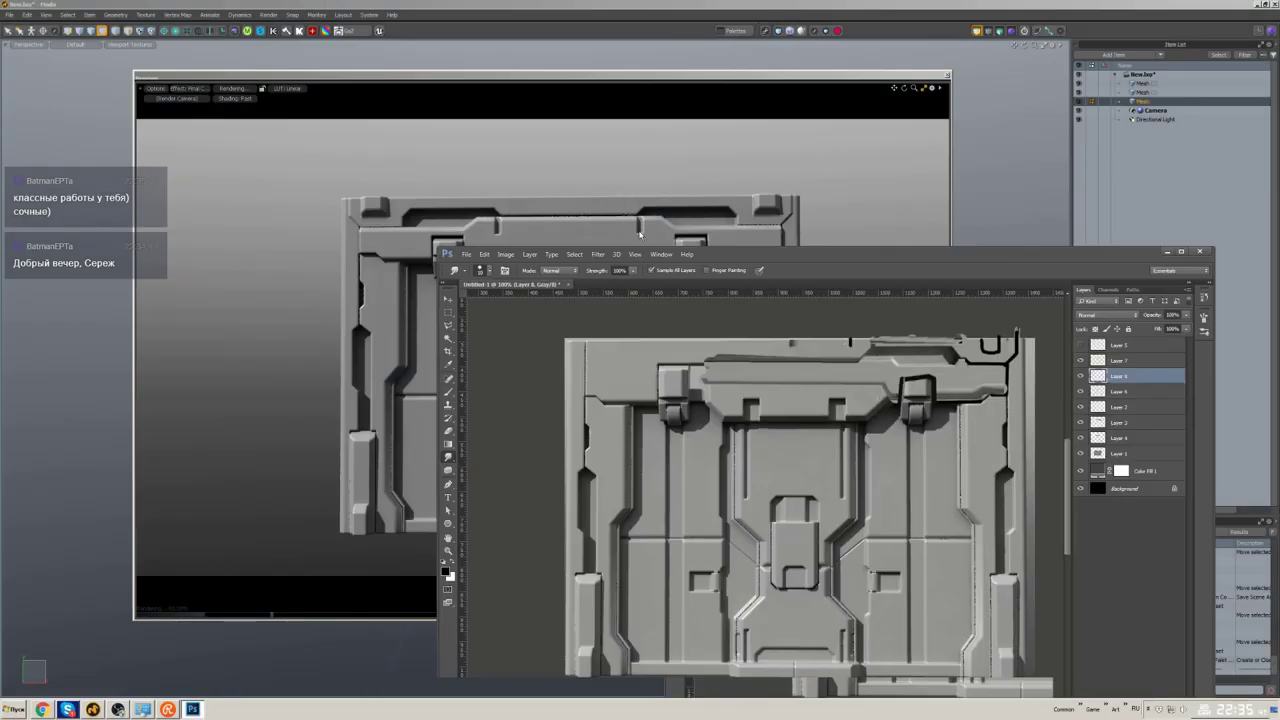
{"action": "double_click", "coordinate": [700, 253]}
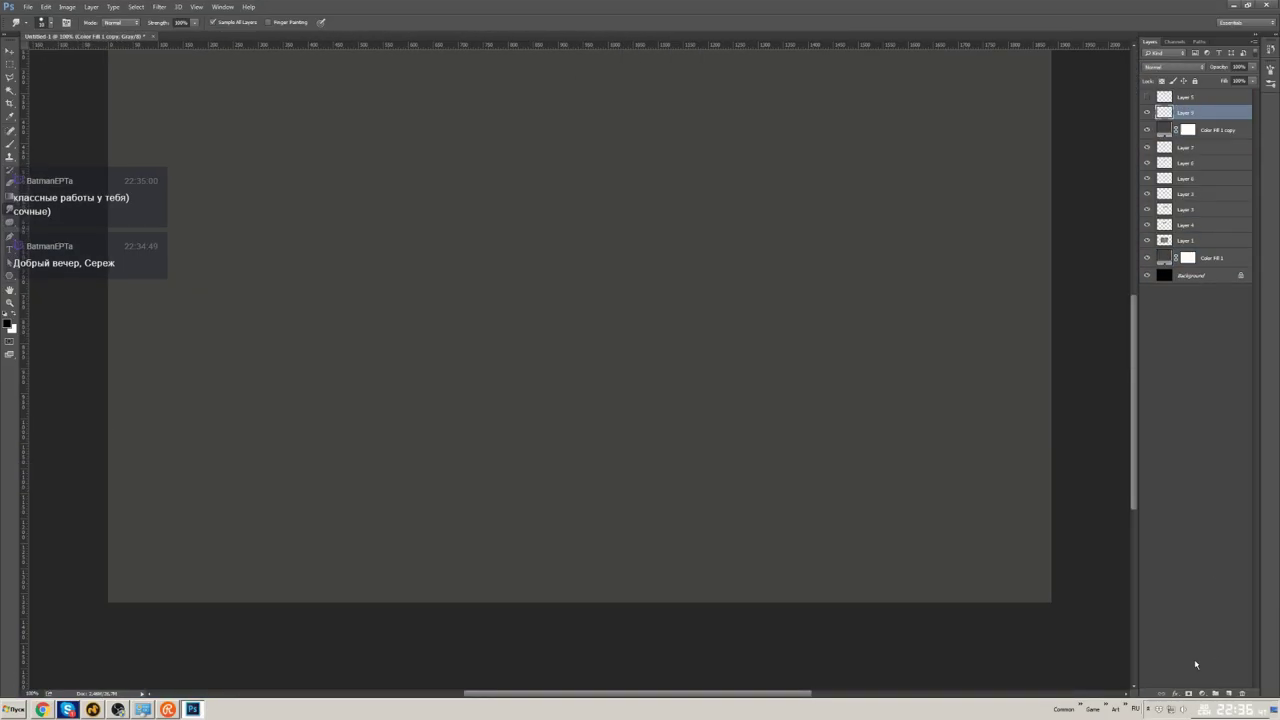
{"action": "key", "text": "ctrl+v"}
{"action": "key", "text": "v"}
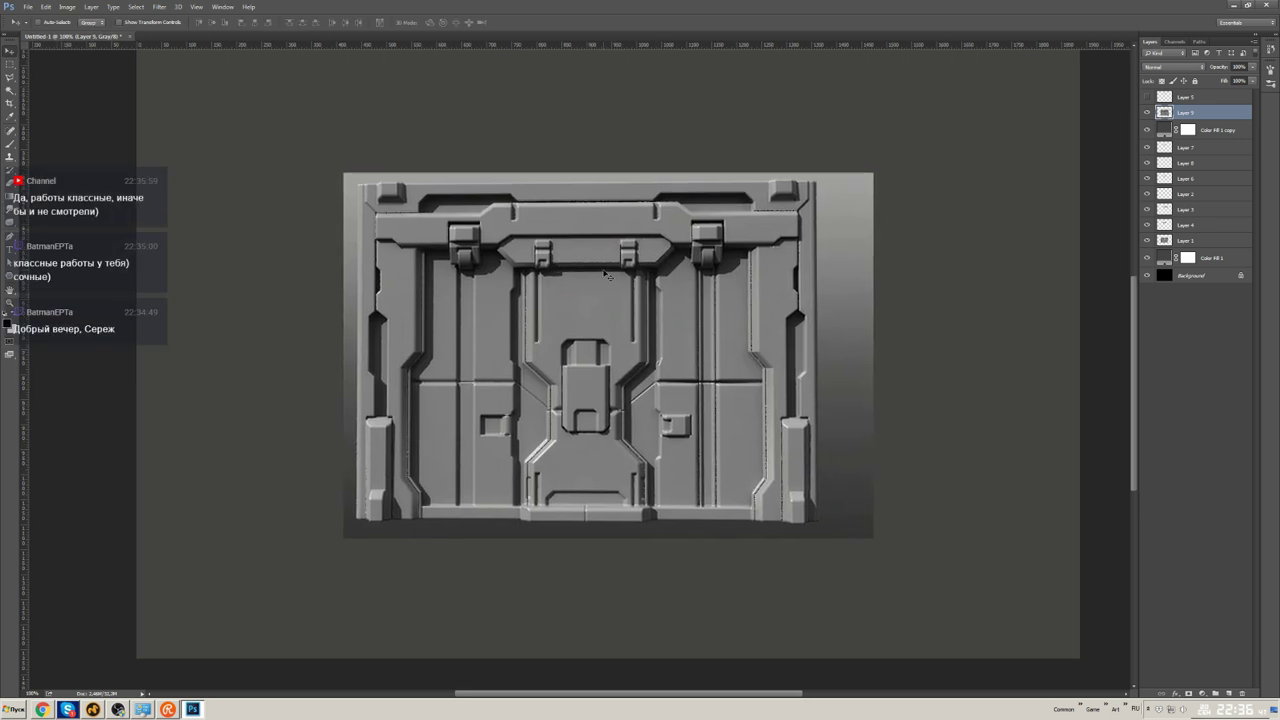
- On a new layer, brush black lines for an angled panel along the right door's outer edge and extend the lintel's right slot
{"action": "key", "text": "r"}
{"action": "key", "text": "ctrl+shift+alt+n"}
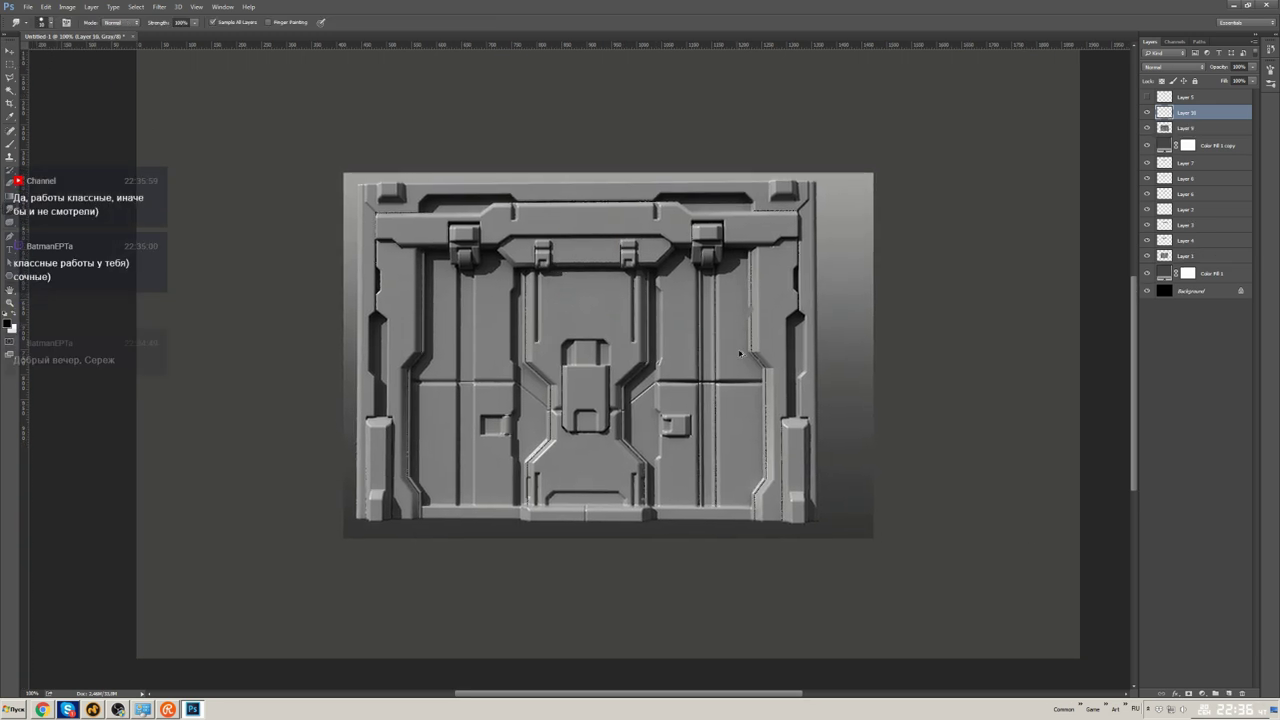
{"action": "key", "text": "b"}
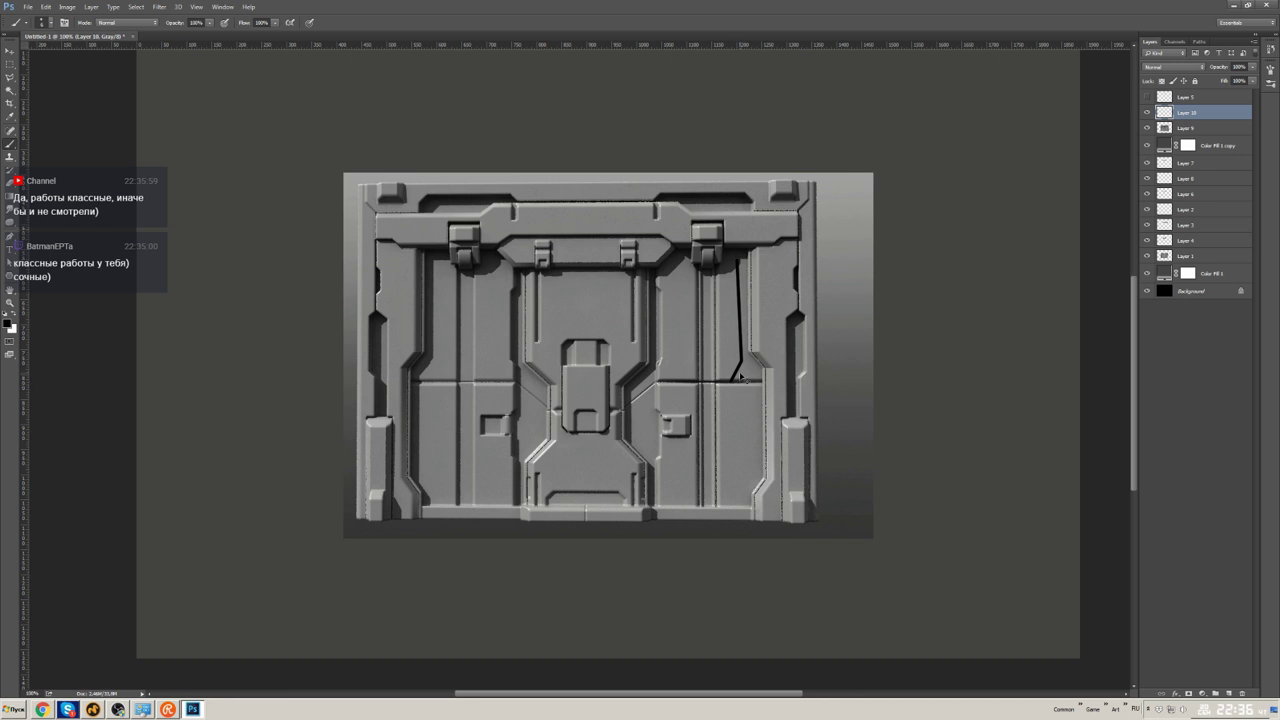
{"action": "key", "text": "ctrl+z"}
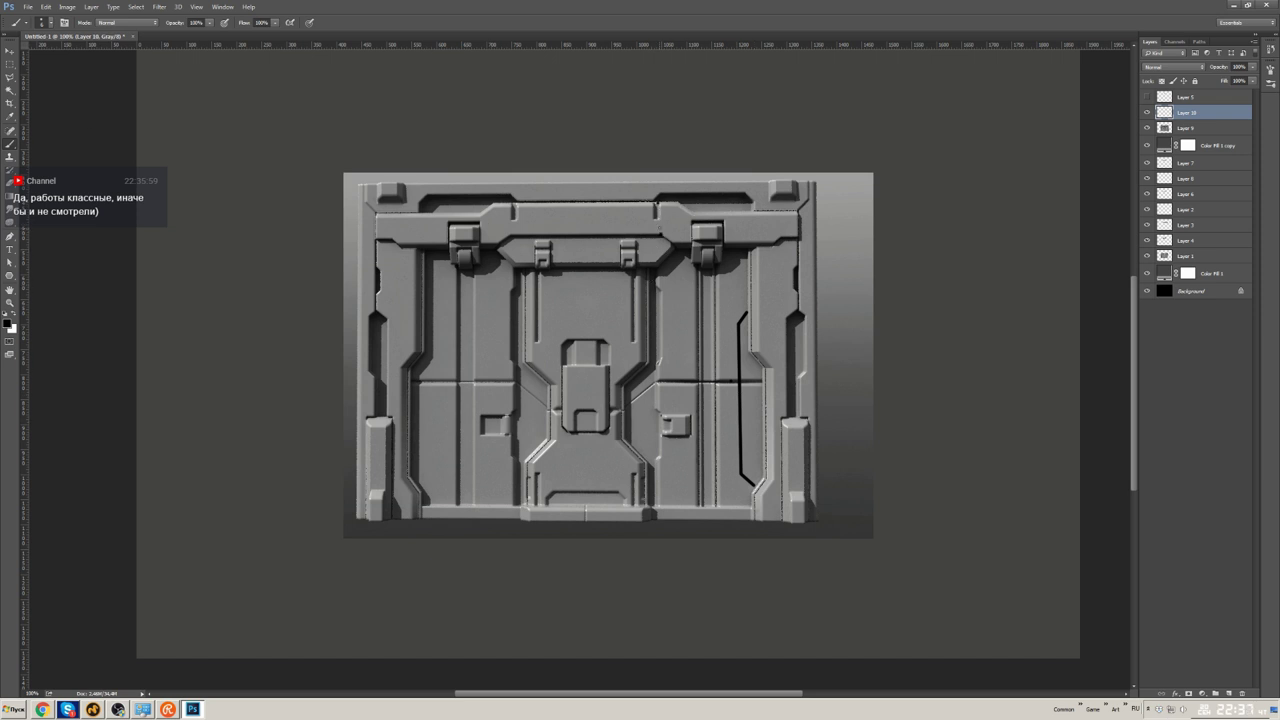
{"action": "left_click_drag", "start_coordinate": [656, 200], "coordinate": [656, 238]}
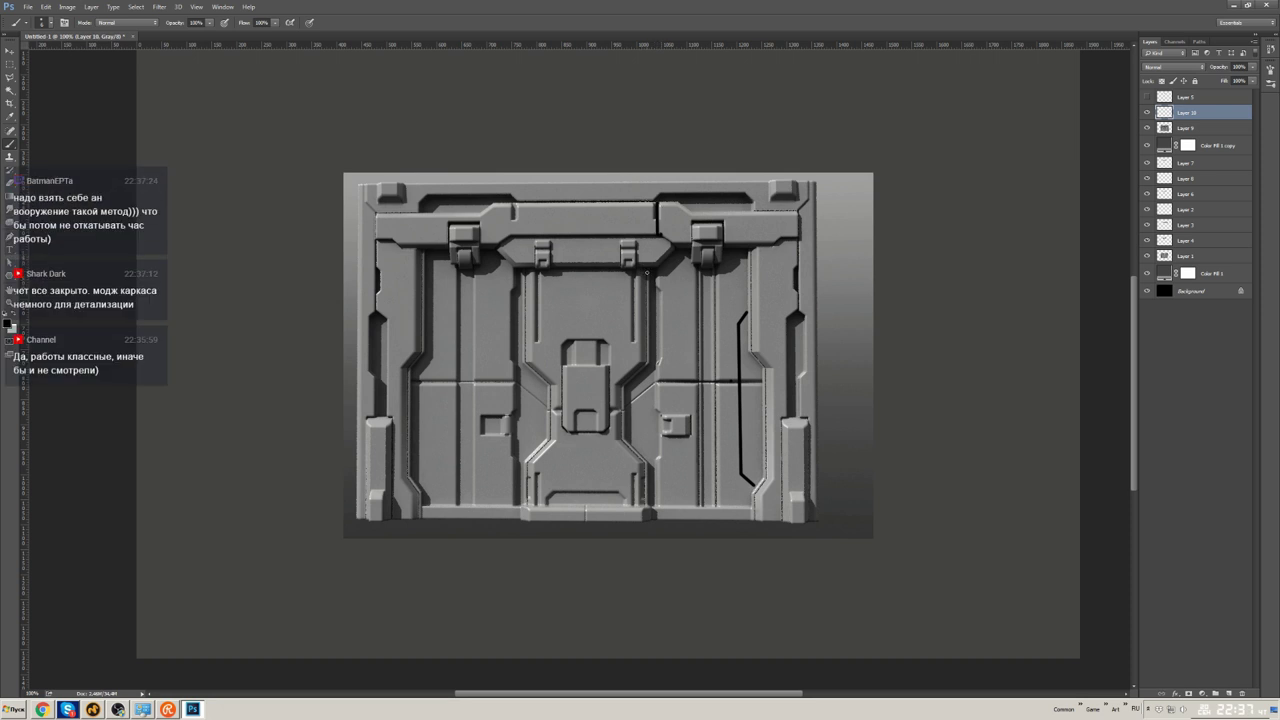
- Brush a second black line with an angled upper end beside the right door's panel outline, and undo the last stray stroke
{"action": "left_click_drag", "start_coordinate": [746, 274], "coordinate": [730, 296]}
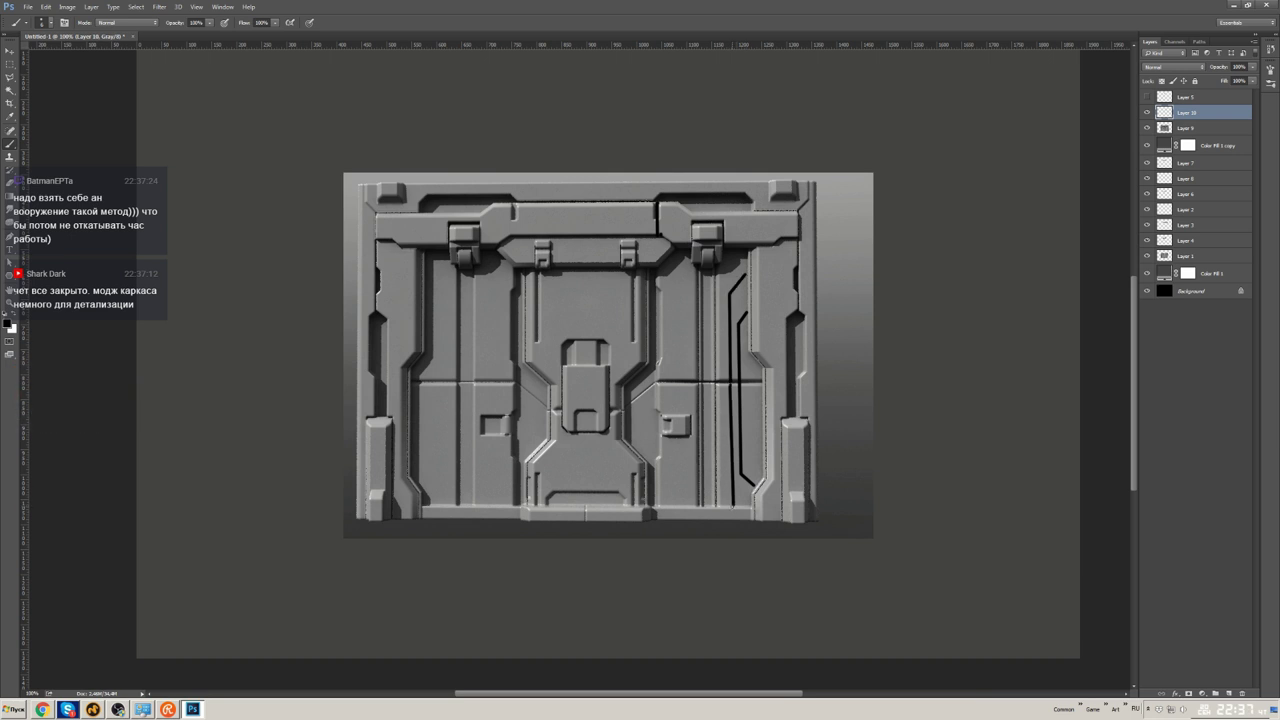
{"action": "left_click_drag", "start_coordinate": [737, 468], "coordinate": [737, 500]}
{"action": "key", "text": "ctrl+z"}
- Lasso the area between the two panel lines, fill it with black on a new layer and lower that layer's opacity to 50%
{"action": "key", "text": "l"}
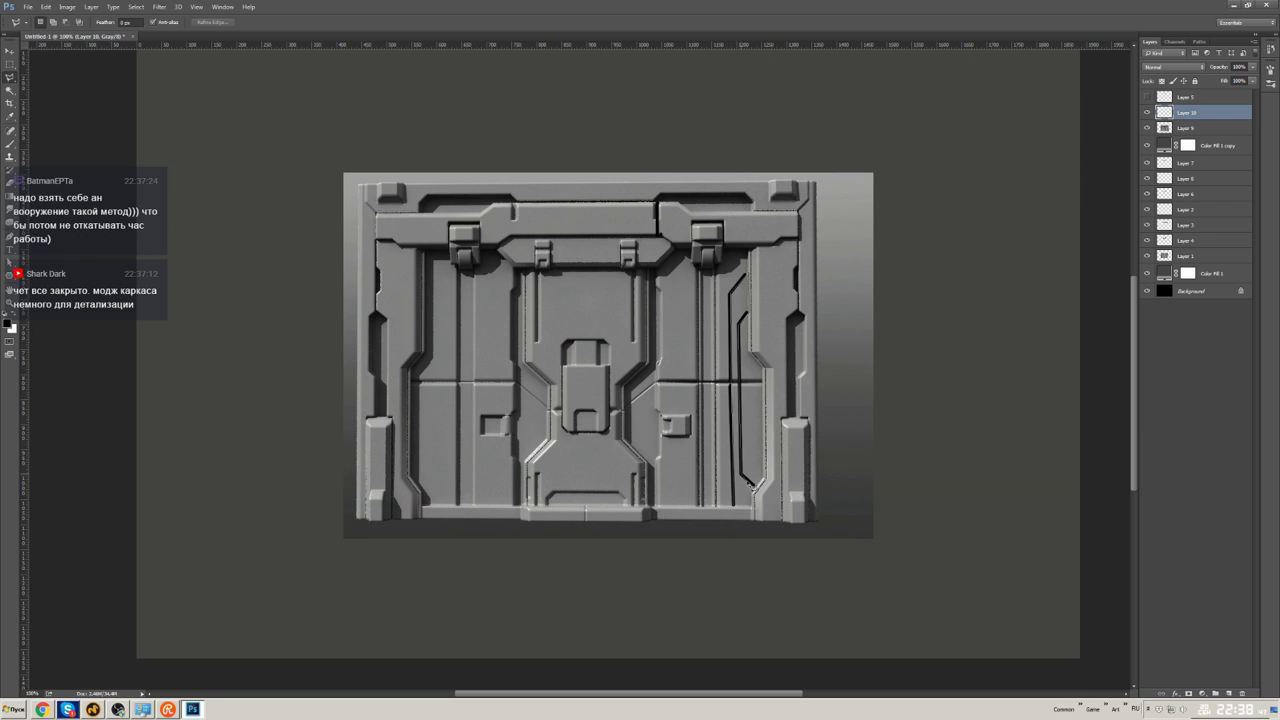
{"action": "left_click", "coordinate": [757, 500]}
{"action": "key", "text": "ctrl+shift+alt+n"}
{"action": "key", "text": "alt+BackSpace"}
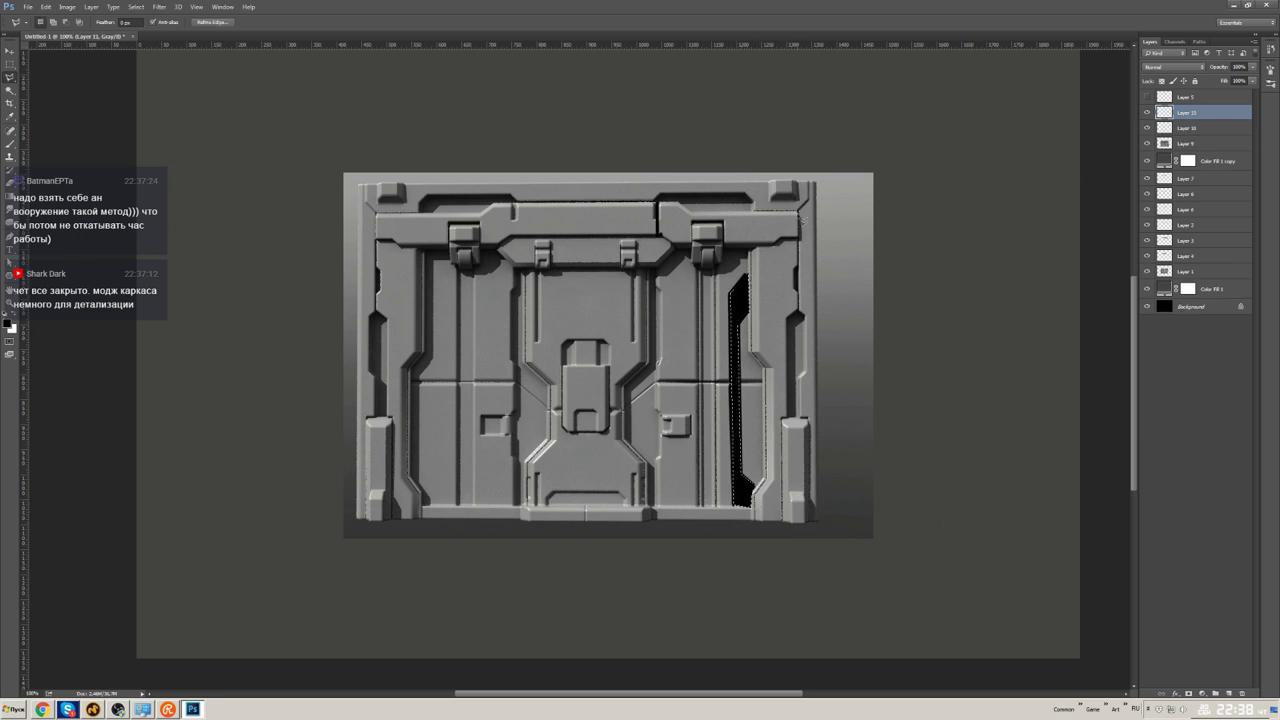
{"action": "key", "text": "m"}
{"action": "left_click_drag", "start_coordinate": [1252, 67], "coordinate": [1228, 80]}
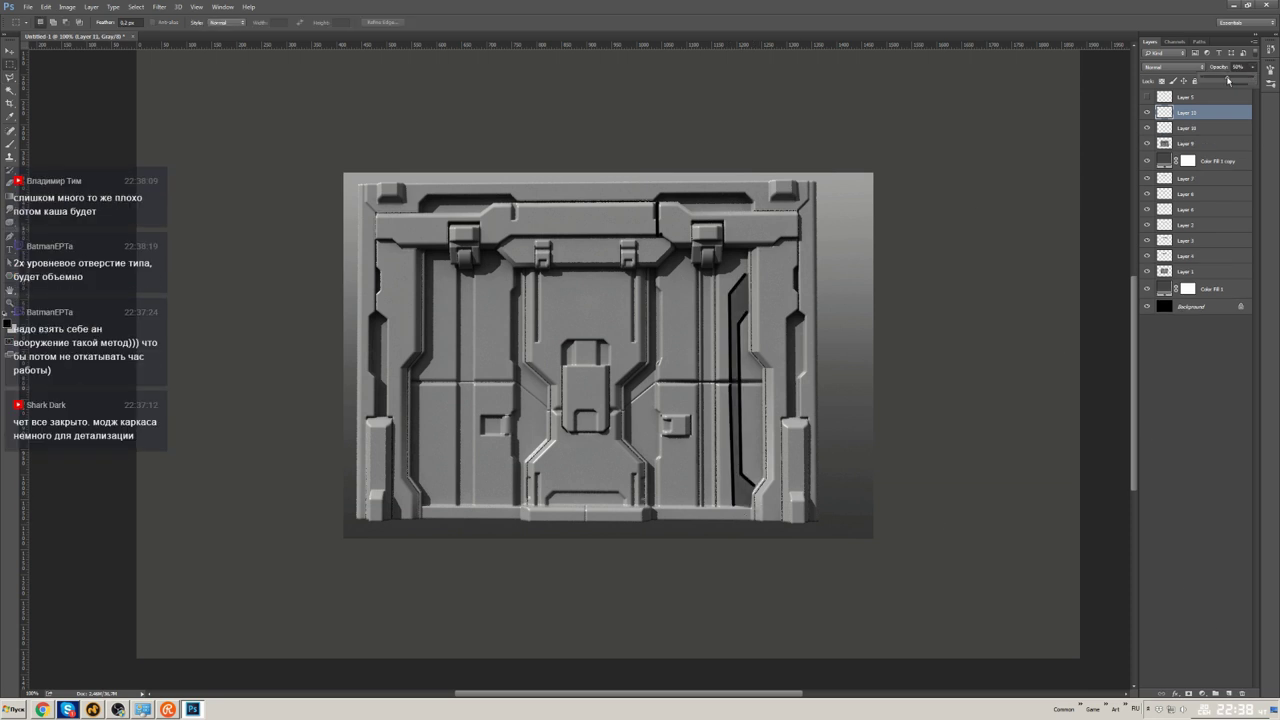
- On Layer 10, erase the lintel slot extension and brush a plate outline with chamfered lower corners over the lintel's centre
{"action": "key", "text": "e"}
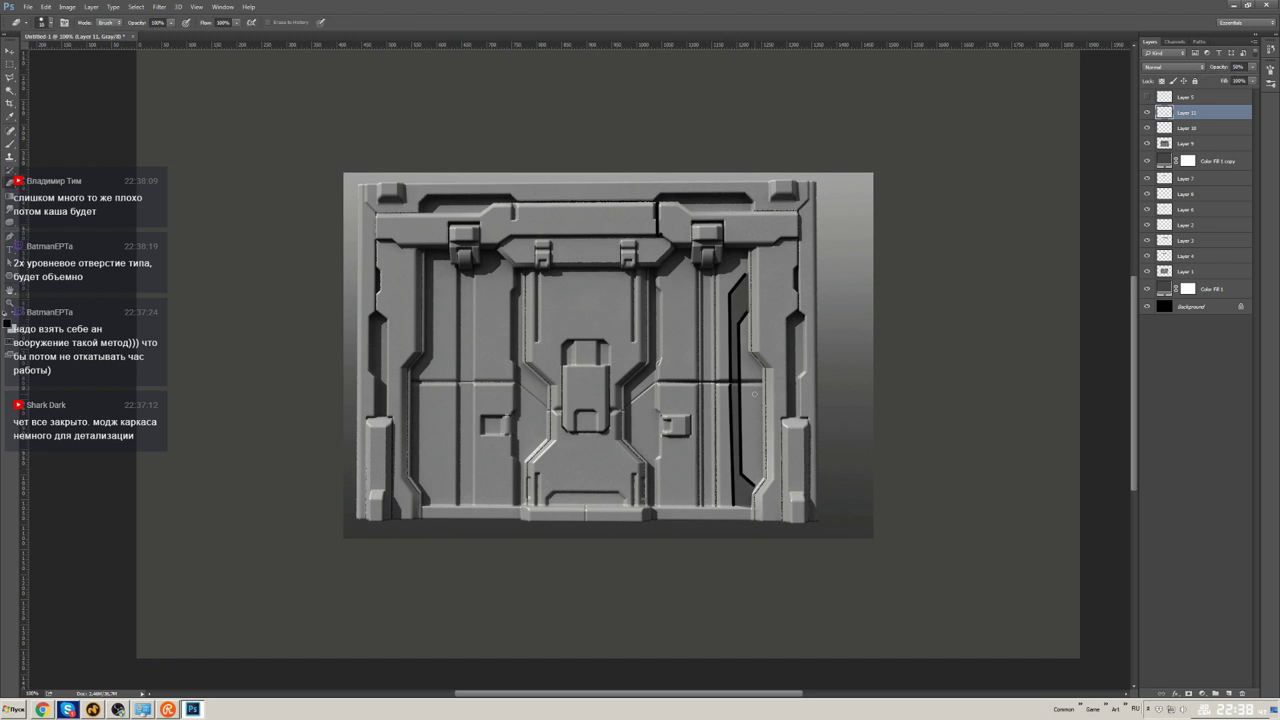
{"action": "left_click", "coordinate": [1152, 128]}
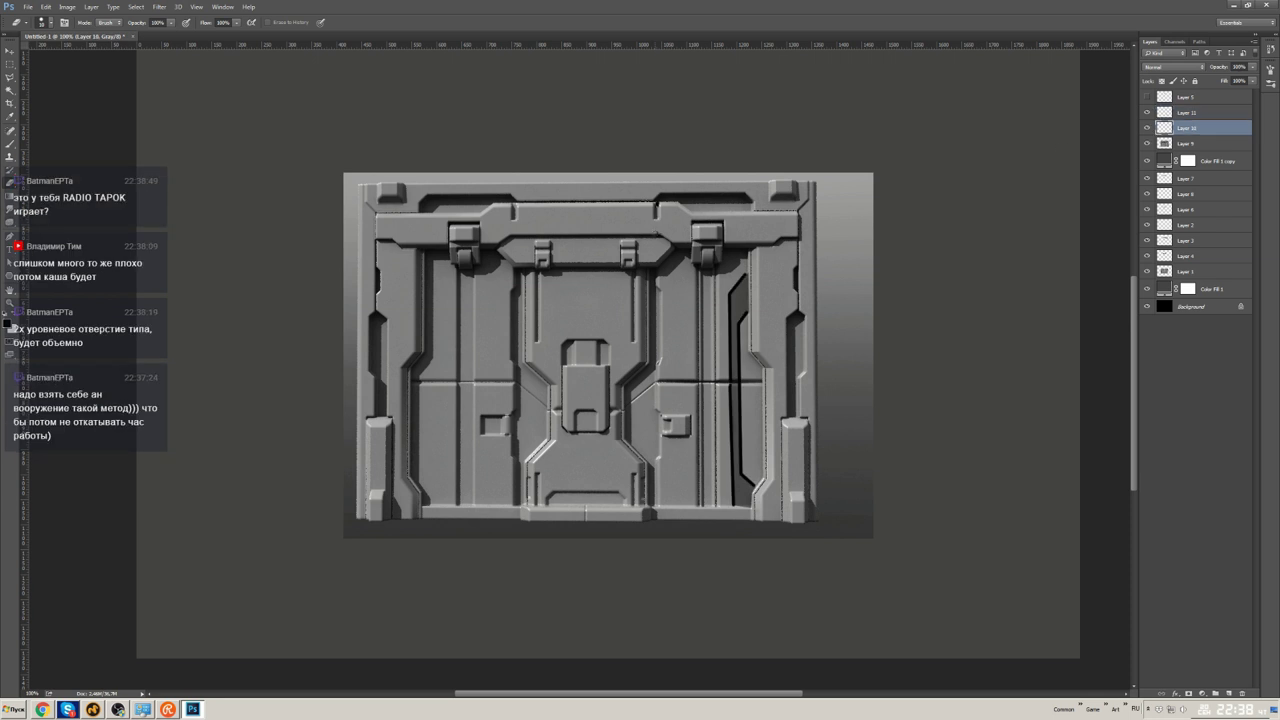
{"action": "key", "text": "b"}
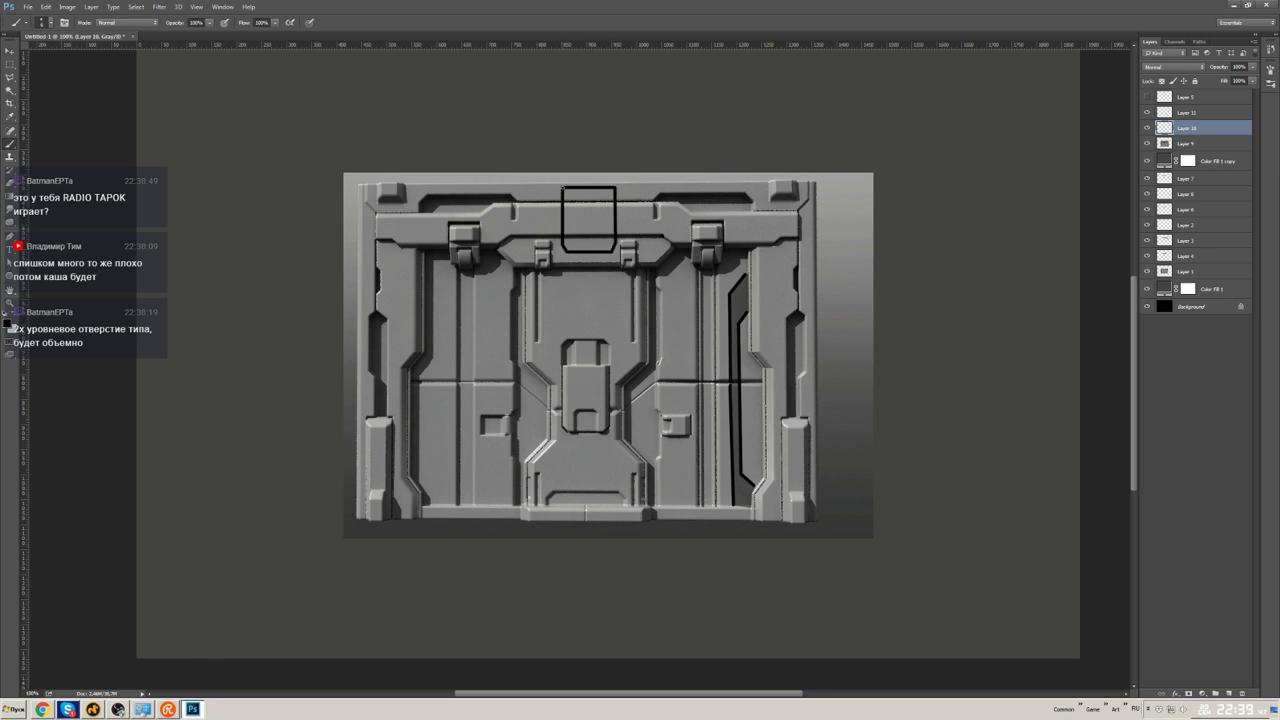
- Select the inside of the lintel plate outline with the Magic Wand and fill it with a sampled grey on a new layer
{"action": "key", "text": "w"}
{"action": "left_click", "coordinate": [602, 233]}
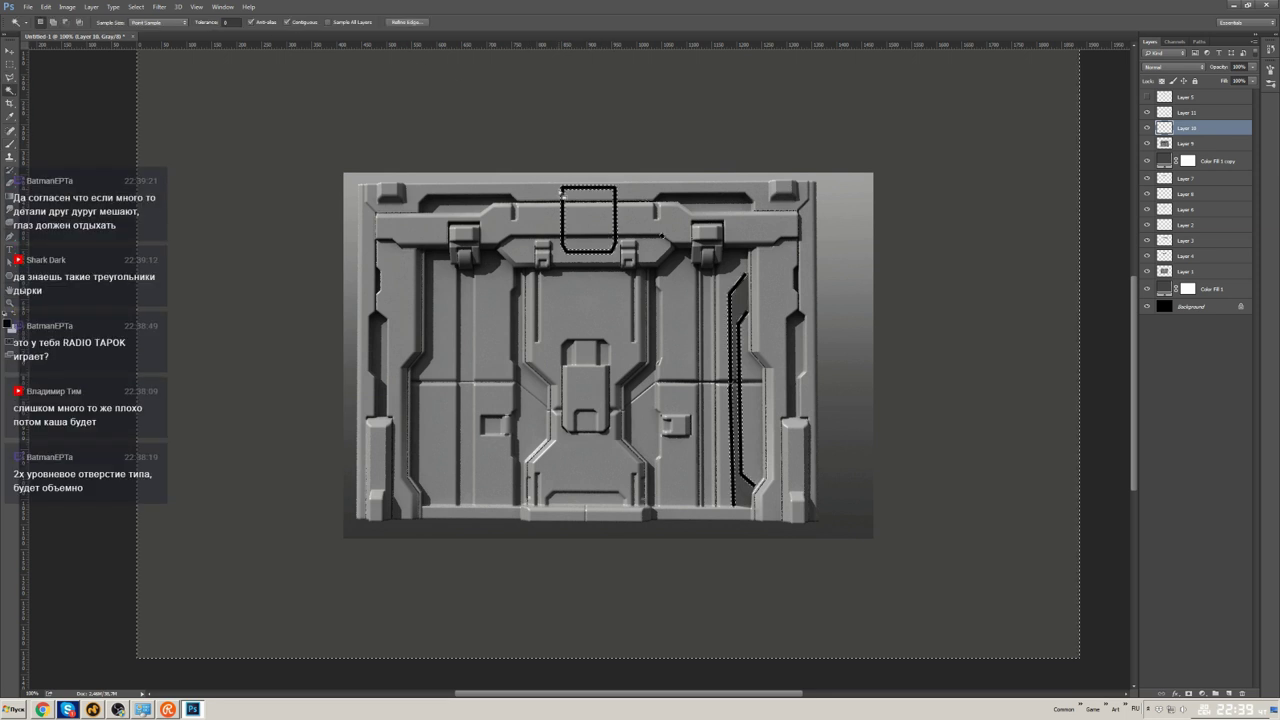
{"action": "left_click", "coordinate": [1228, 693]}
{"action": "left_click", "coordinate": [10, 322]}
{"action": "left_click", "coordinate": [765, 302]}
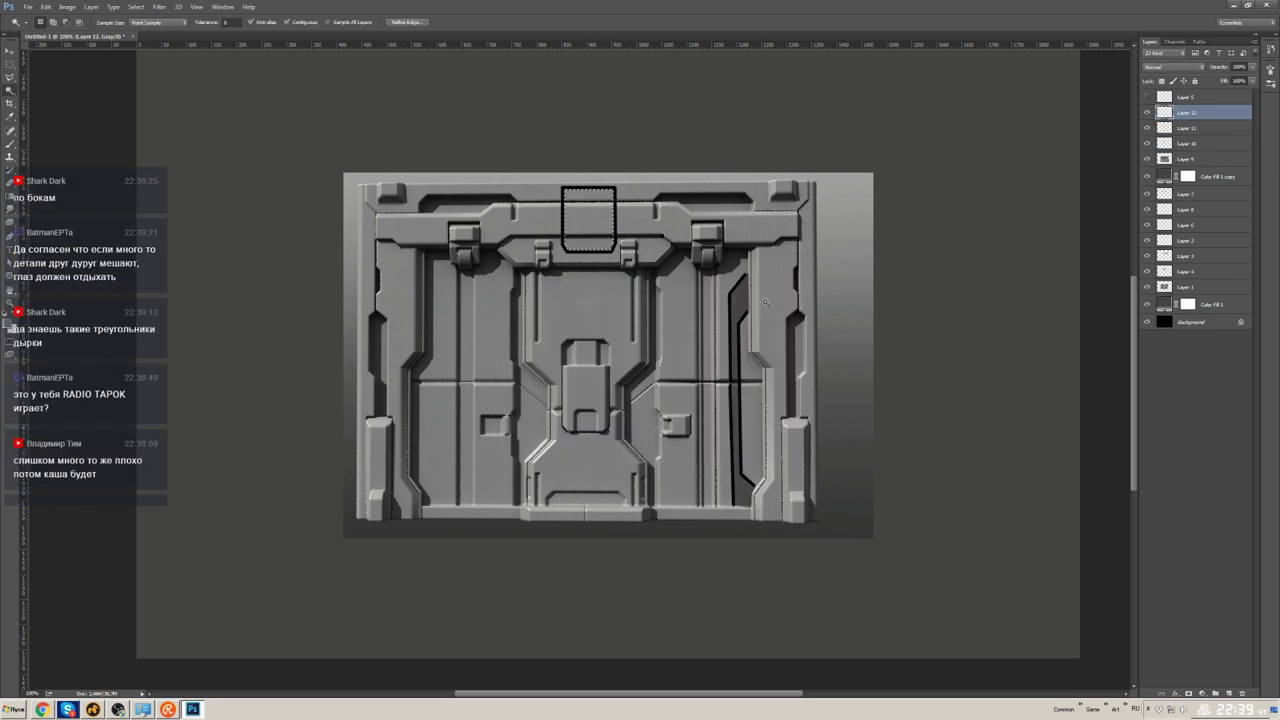
{"action": "key", "text": "alt+BackSpace"}
- Trim the plate's grey fill and black outline above the lintel's upper edge on both layers
{"action": "key", "text": "m"}
{"action": "key", "text": "ctrl+d"}
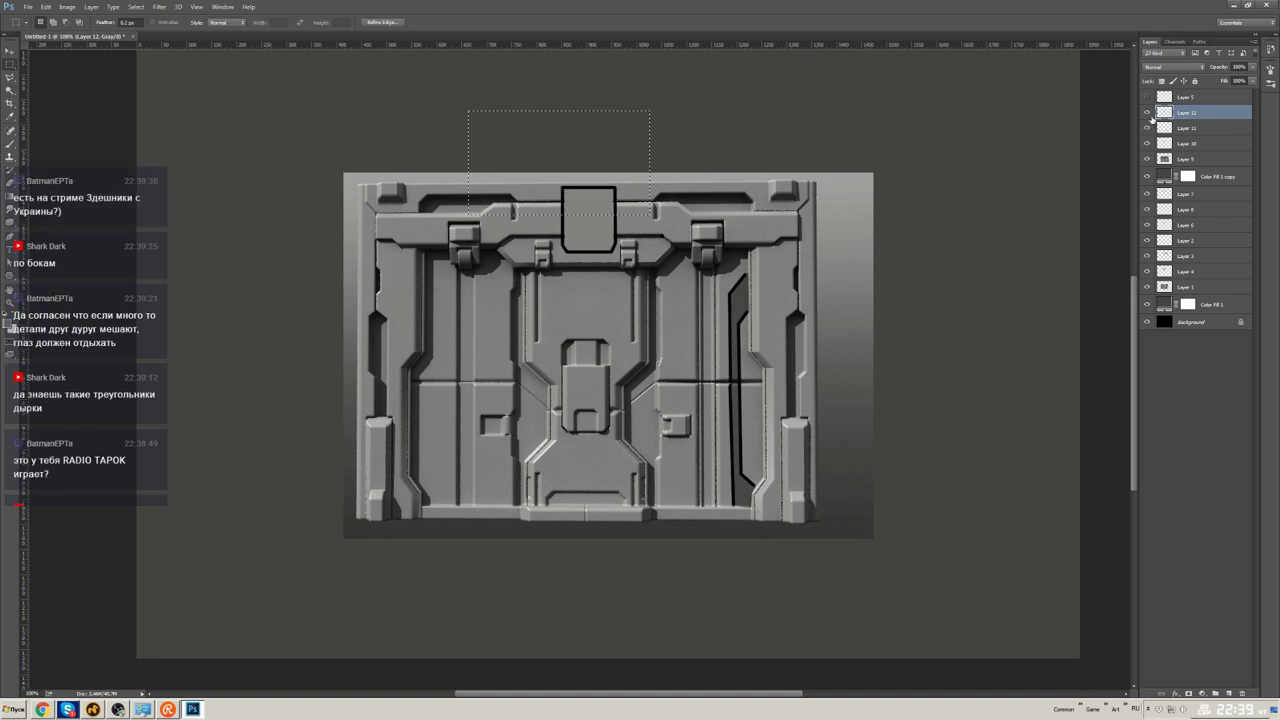
{"action": "key", "text": "Delete"}
{"action": "left_click", "coordinate": [1182, 144]}
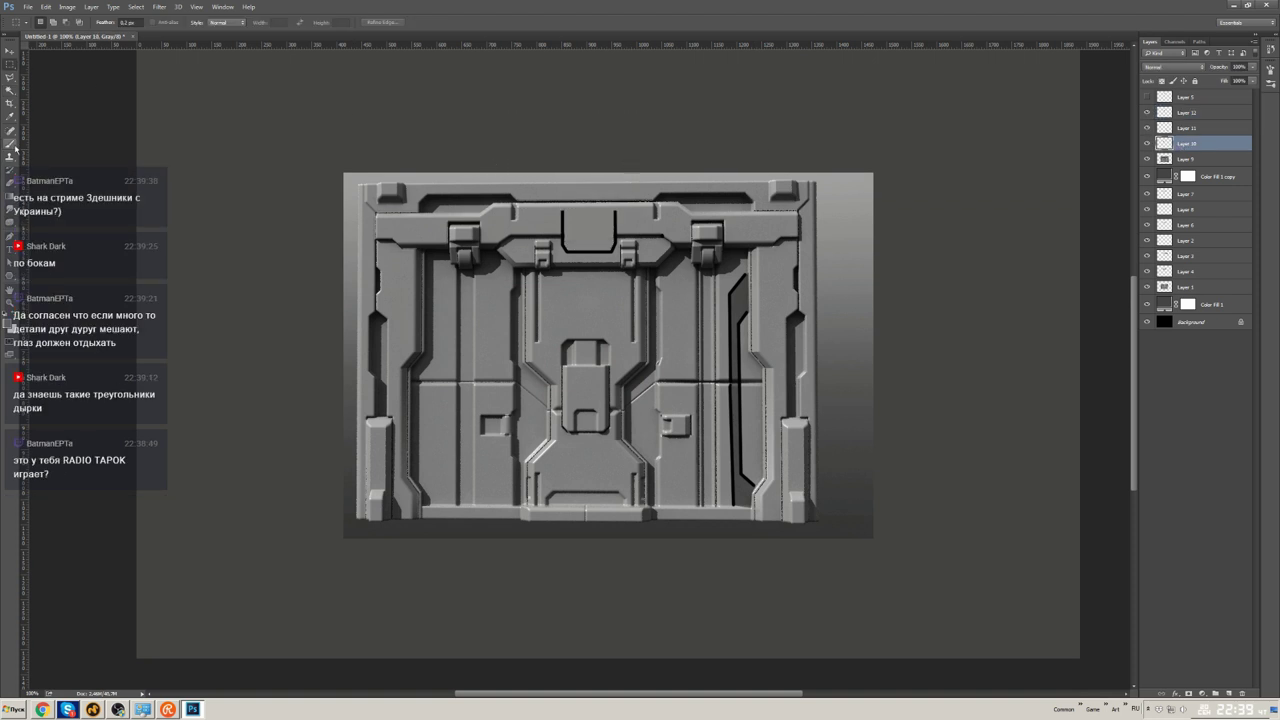
- Brush the plate's chamfered upper corners and an angled outline down the right post, and undo the last strokes
{"action": "left_click", "coordinate": [11, 144]}
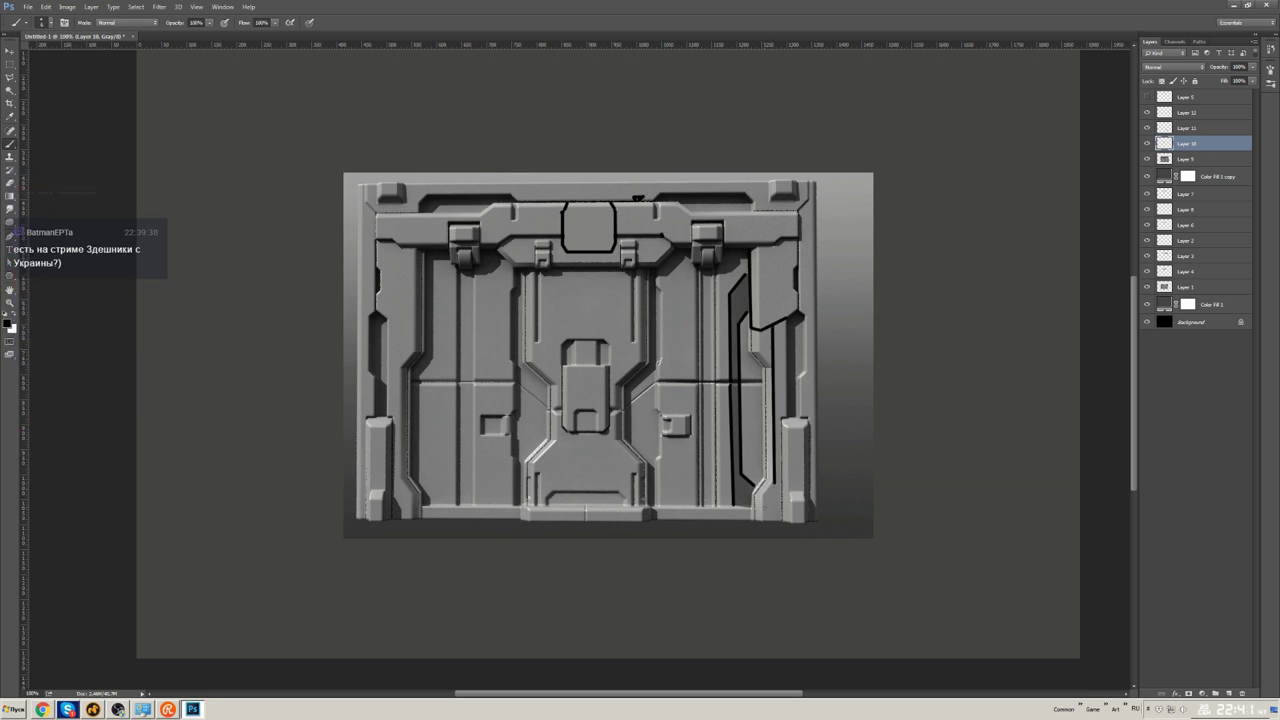
{"action": "key", "text": "ctrl+alt+z"}
{"action": "key", "text": "ctrl+alt+z"}
- Switch to Modo, close the render preview and select the right door's upper section
{"action": "key", "text": "alt+Tab"}
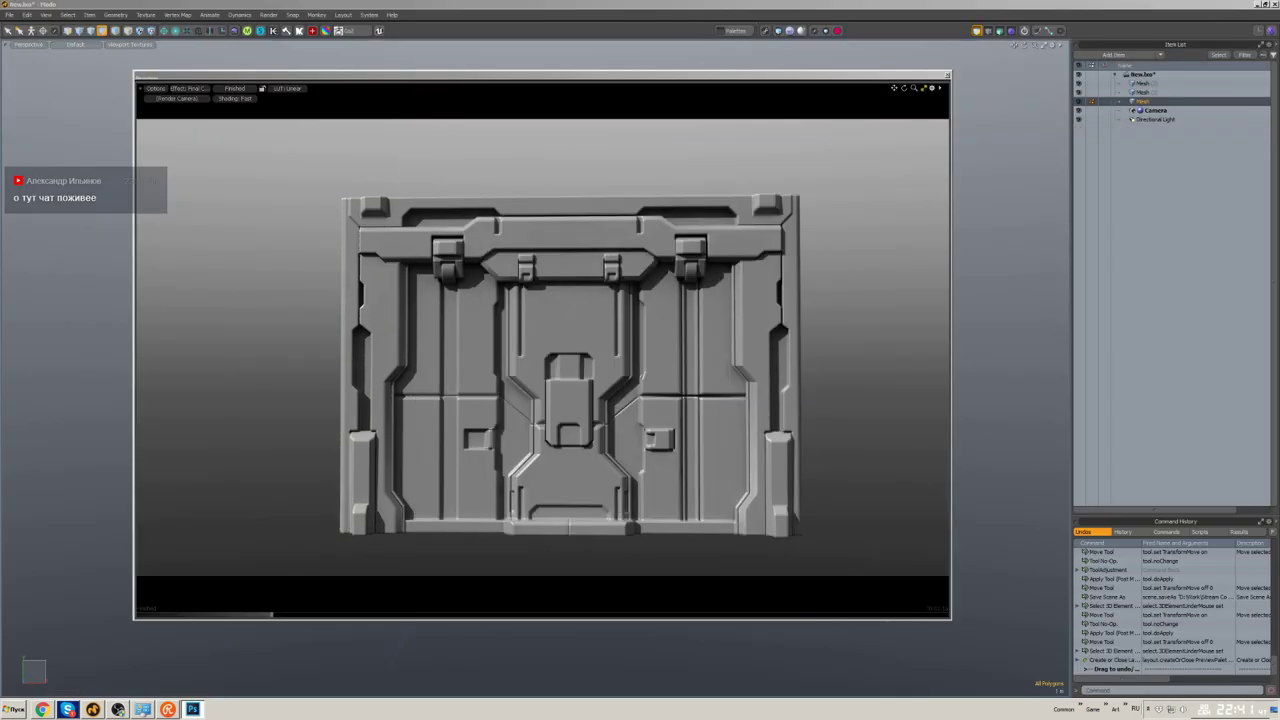
{"action": "left_click", "coordinate": [948, 77]}
{"action": "scroll", "coordinate": [585, 318], "scroll_direction": "up", "scroll_amount": 8}
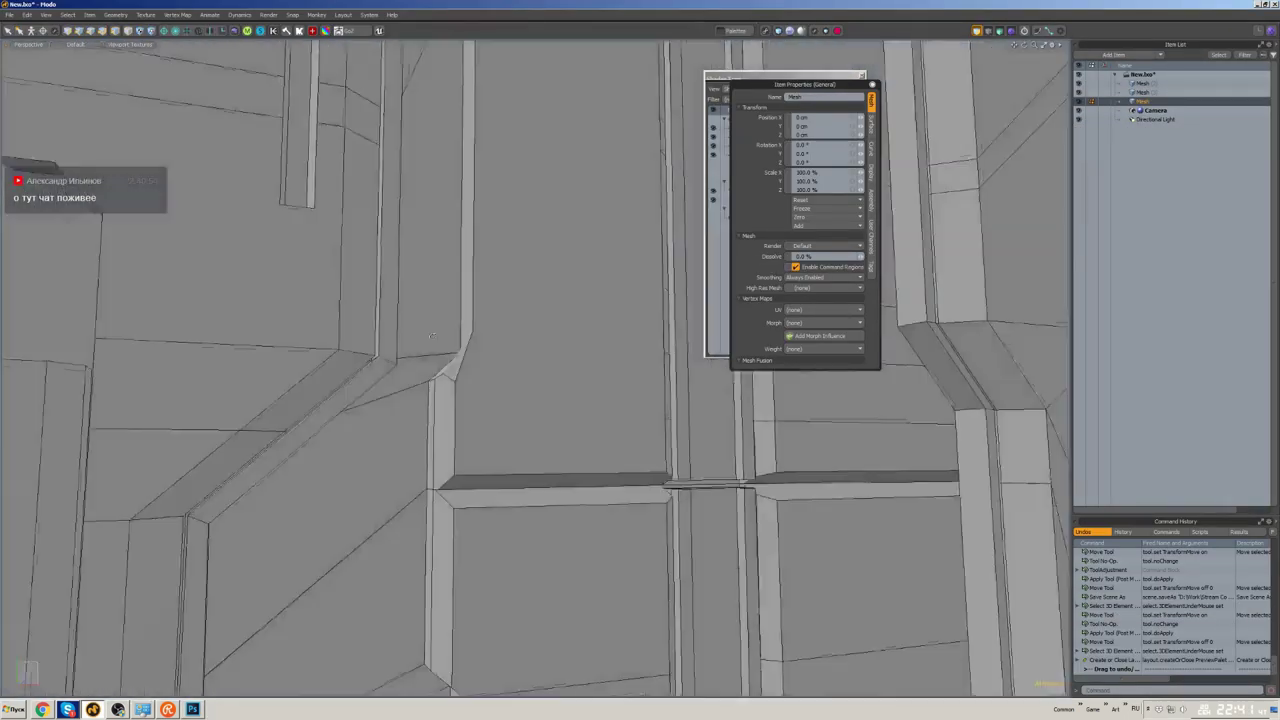
{"action": "scroll", "coordinate": [585, 318], "scroll_direction": "down", "scroll_amount": 4}
{"action": "left_click", "coordinate": [585, 318]}
{"action": "scroll", "coordinate": [570, 315], "scroll_direction": "up", "scroll_amount": 5}
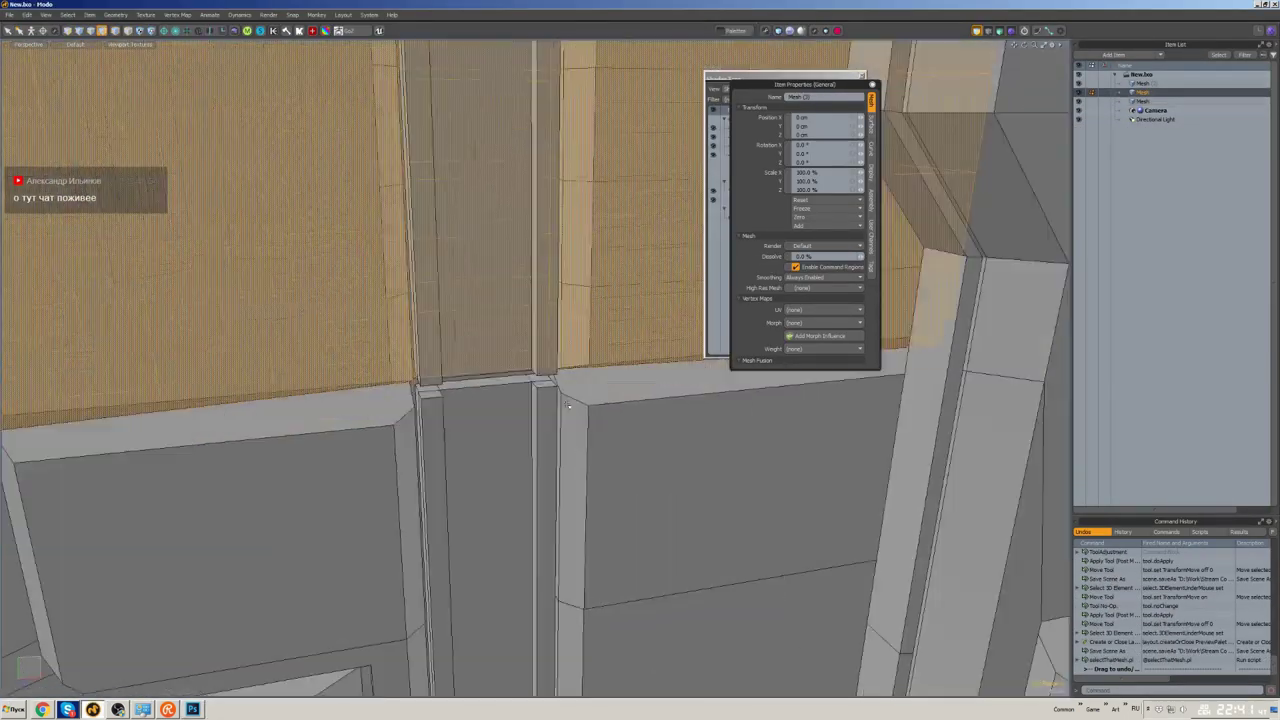
- Copy and paste a narrow vertical face beside the right door's groove as a separate strip across the door seam
{"action": "left_click", "coordinate": [558, 311]}
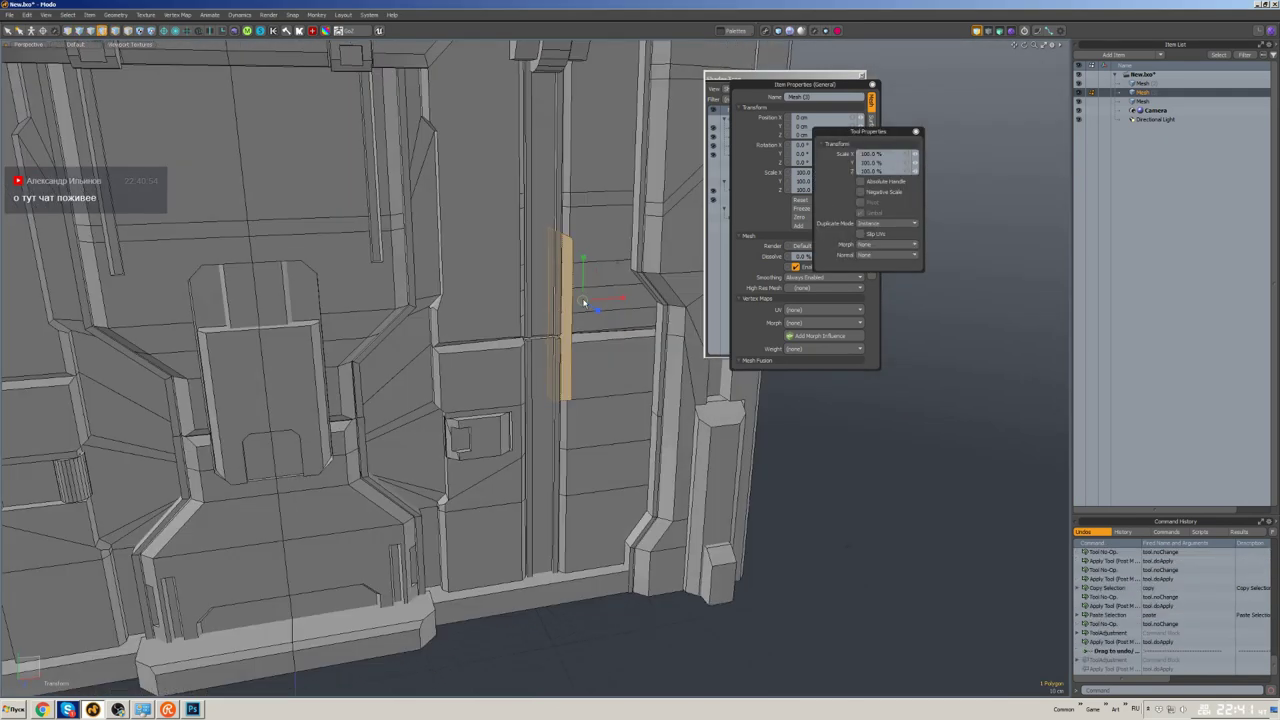
{"action": "left_click", "coordinate": [588, 318]}
{"action": "double_click", "coordinate": [588, 318]}
{"action": "scroll", "coordinate": [588, 318], "scroll_direction": "up", "scroll_amount": 5}
{"action": "scroll", "coordinate": [588, 318], "scroll_direction": "down", "scroll_amount": 6}
- Level the strip's ends by scaling them to zero in Y, and narrow the resulting box to 71% in X
{"action": "left_click_drag", "start_coordinate": [588, 318], "coordinate": [556, 411], "text": "alt"}
{"action": "key", "text": "2"}
{"action": "left_click", "coordinate": [556, 411]}
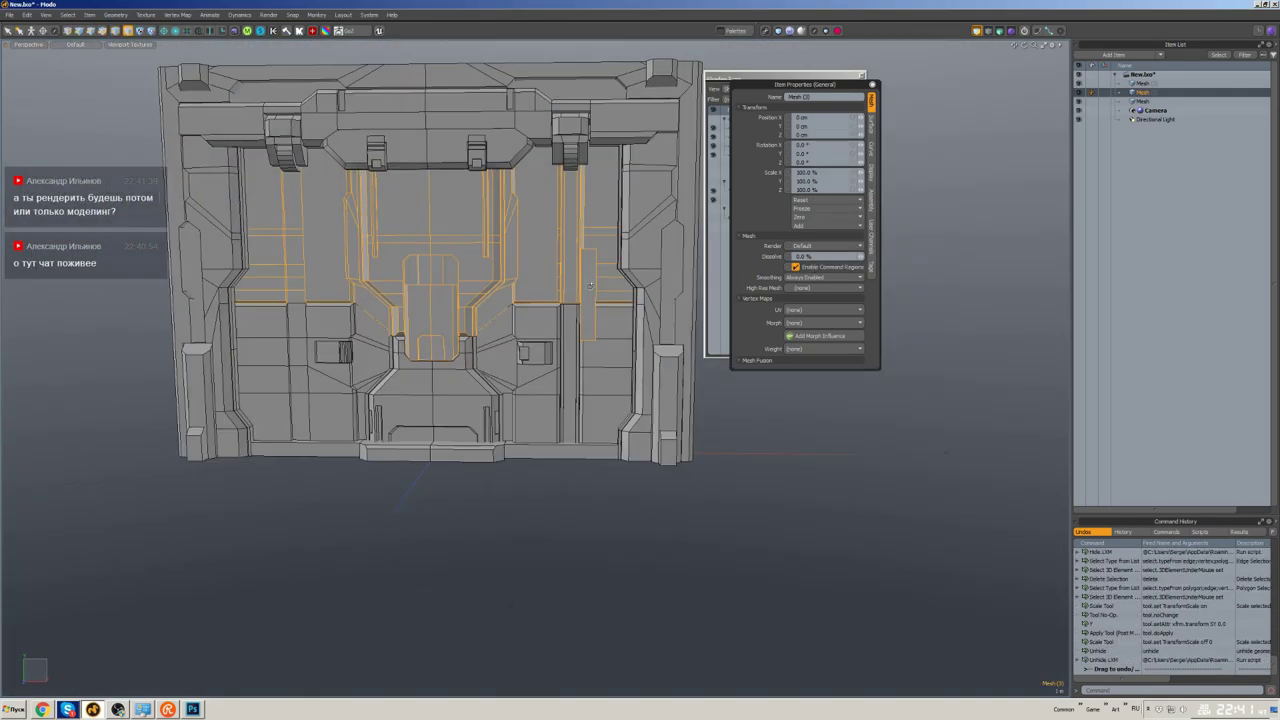
{"action": "scroll", "coordinate": [541, 262], "scroll_direction": "up", "scroll_amount": 5}
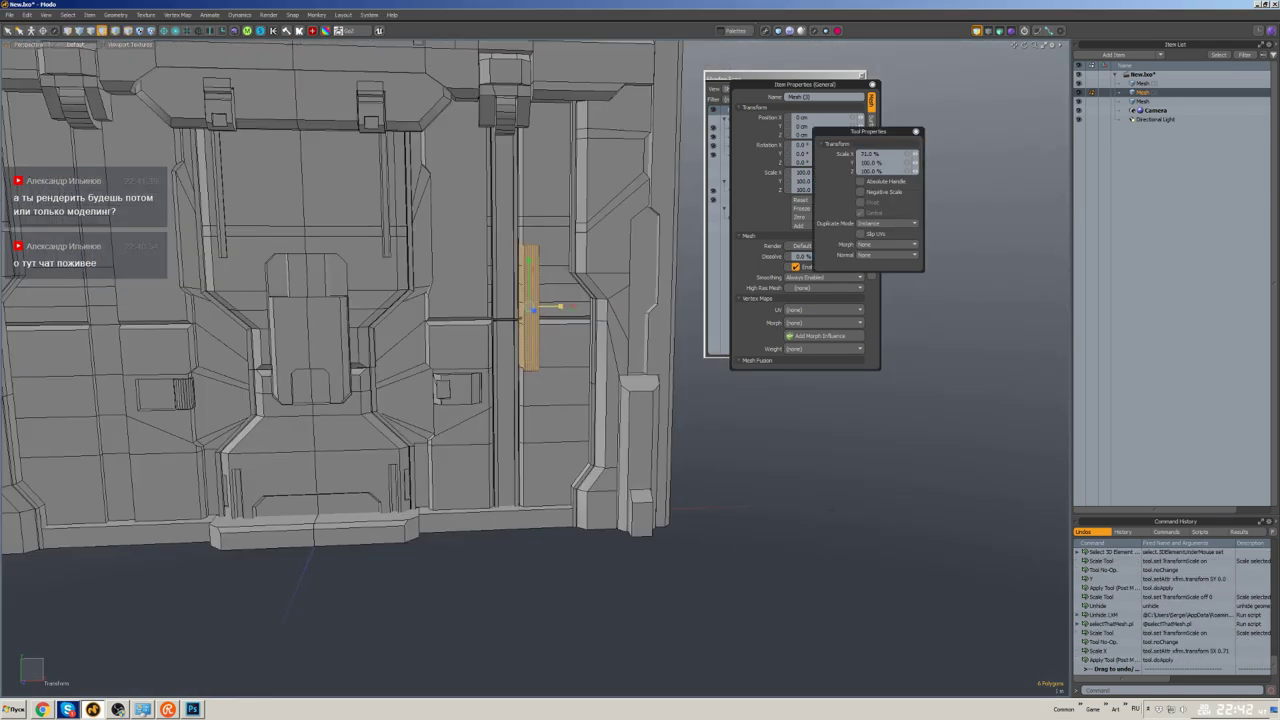
{"action": "scroll", "coordinate": [582, 289], "scroll_direction": "up", "scroll_amount": 5}
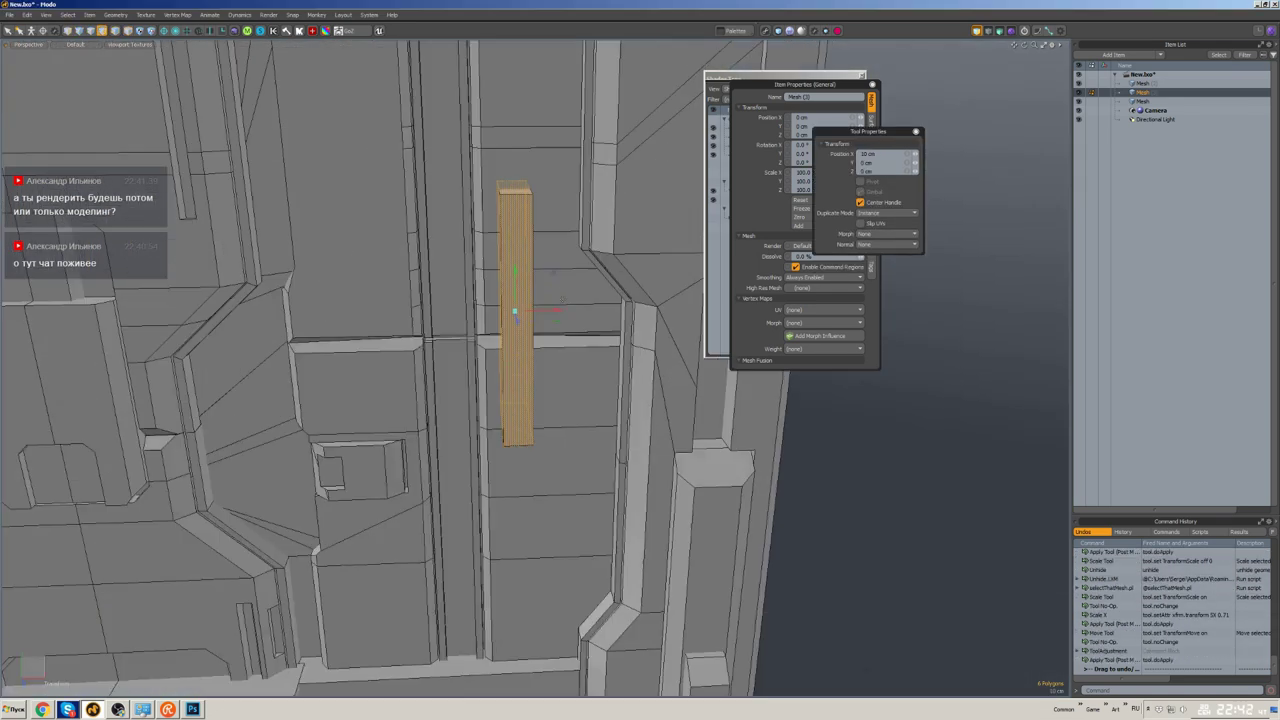
- Adjust the bar's width and slide it in X and Y into the gap between the right door's groove and the gate frame
{"action": "scroll", "coordinate": [582, 289], "scroll_direction": "down", "scroll_amount": 2}
{"action": "key", "text": "w"}
{"action": "scroll", "coordinate": [560, 330], "scroll_direction": "down", "scroll_amount": 4}
{"action": "scroll", "coordinate": [560, 330], "scroll_direction": "up", "scroll_amount": 4}
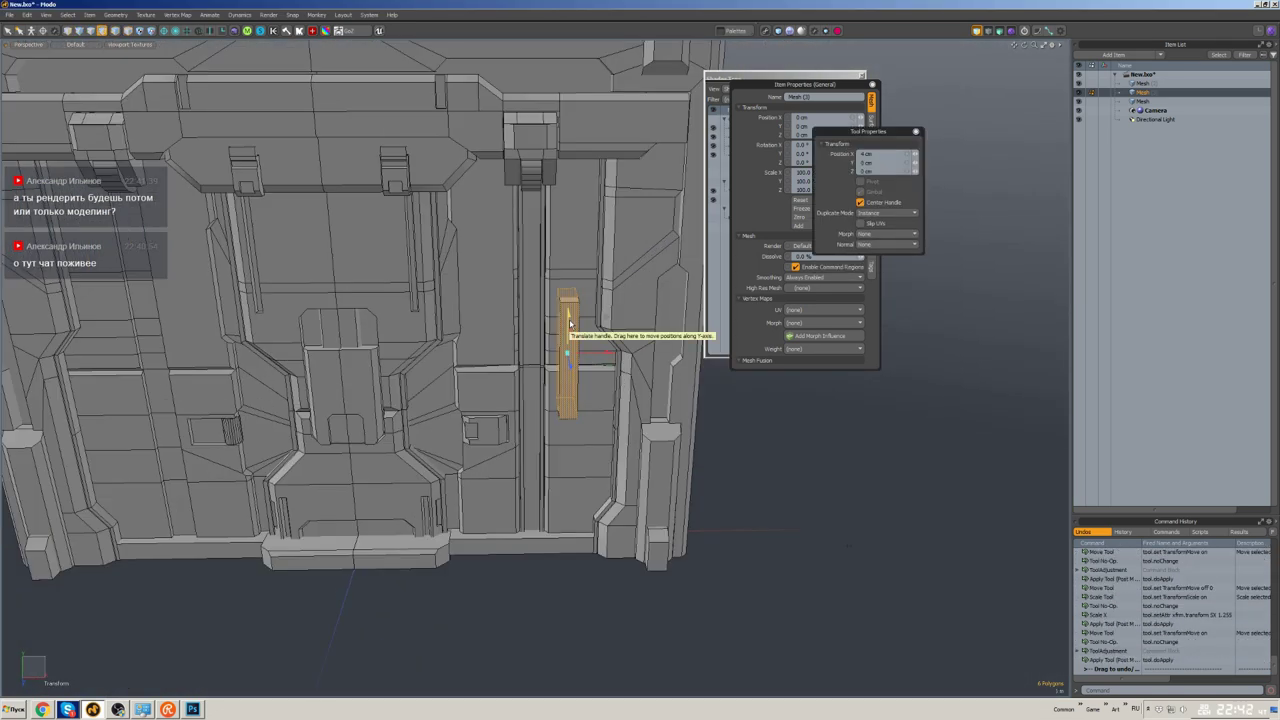
{"action": "left_click_drag", "start_coordinate": [575, 358], "coordinate": [598, 358]}
{"action": "scroll", "coordinate": [557, 357], "scroll_direction": "up", "scroll_amount": 2}
{"action": "scroll", "coordinate": [571, 360], "scroll_direction": "down", "scroll_amount": 3}
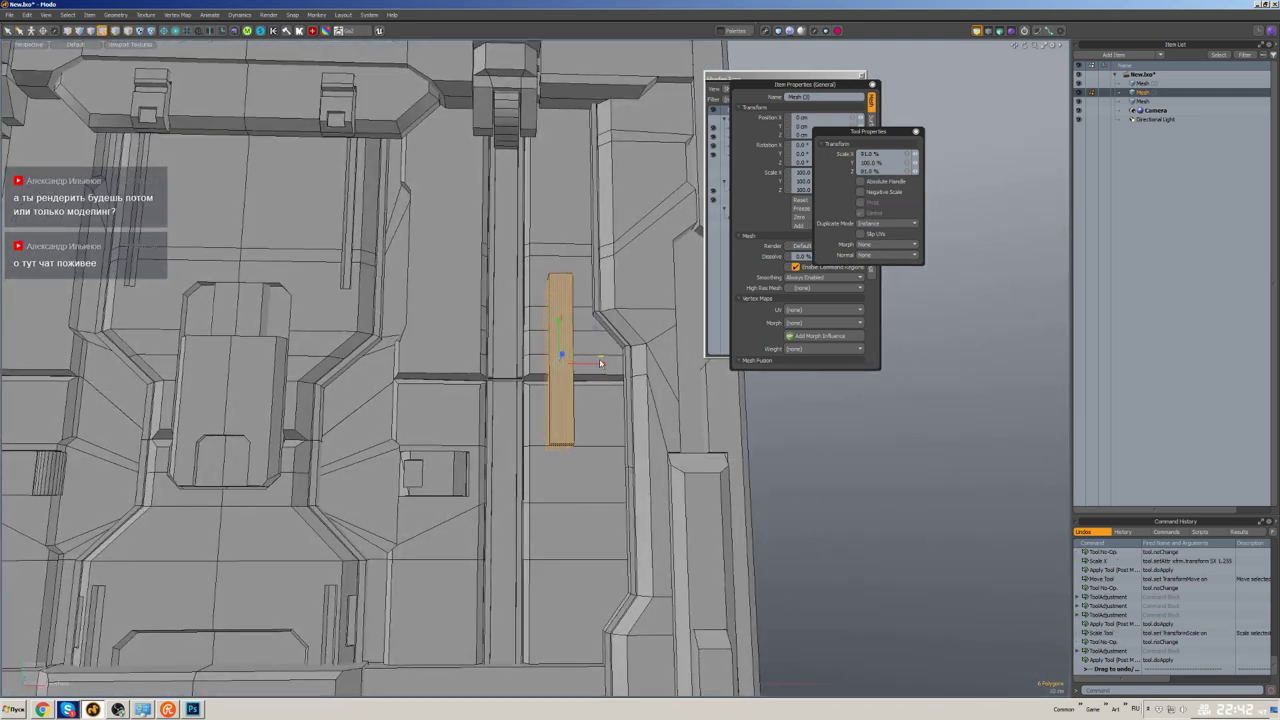
{"action": "scroll", "coordinate": [567, 300], "scroll_direction": "down", "scroll_amount": 2}
- Bevel out the bar's upper end face and move it diagonally up and outward, angling the bar's top towards the frame
{"action": "left_click", "coordinate": [567, 288]}
{"action": "scroll", "coordinate": [567, 288], "scroll_direction": "up", "scroll_amount": 5}
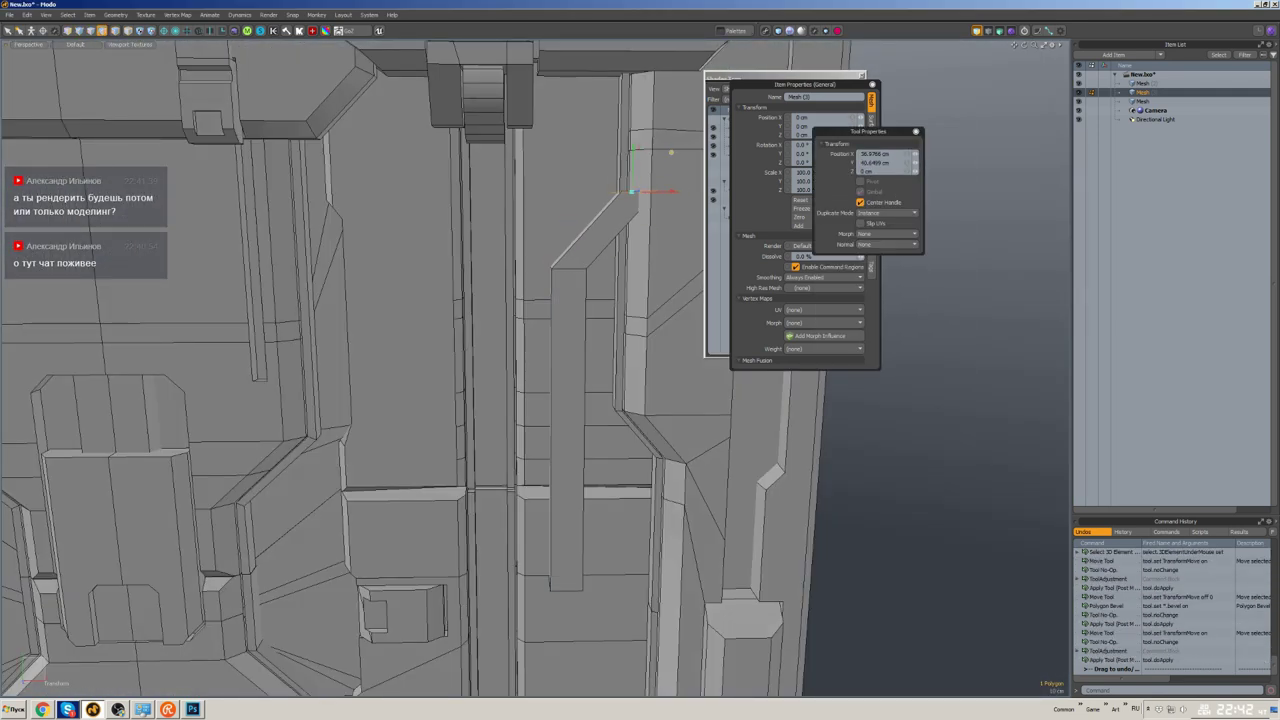
{"action": "scroll", "coordinate": [590, 270], "scroll_direction": "down", "scroll_amount": 1}
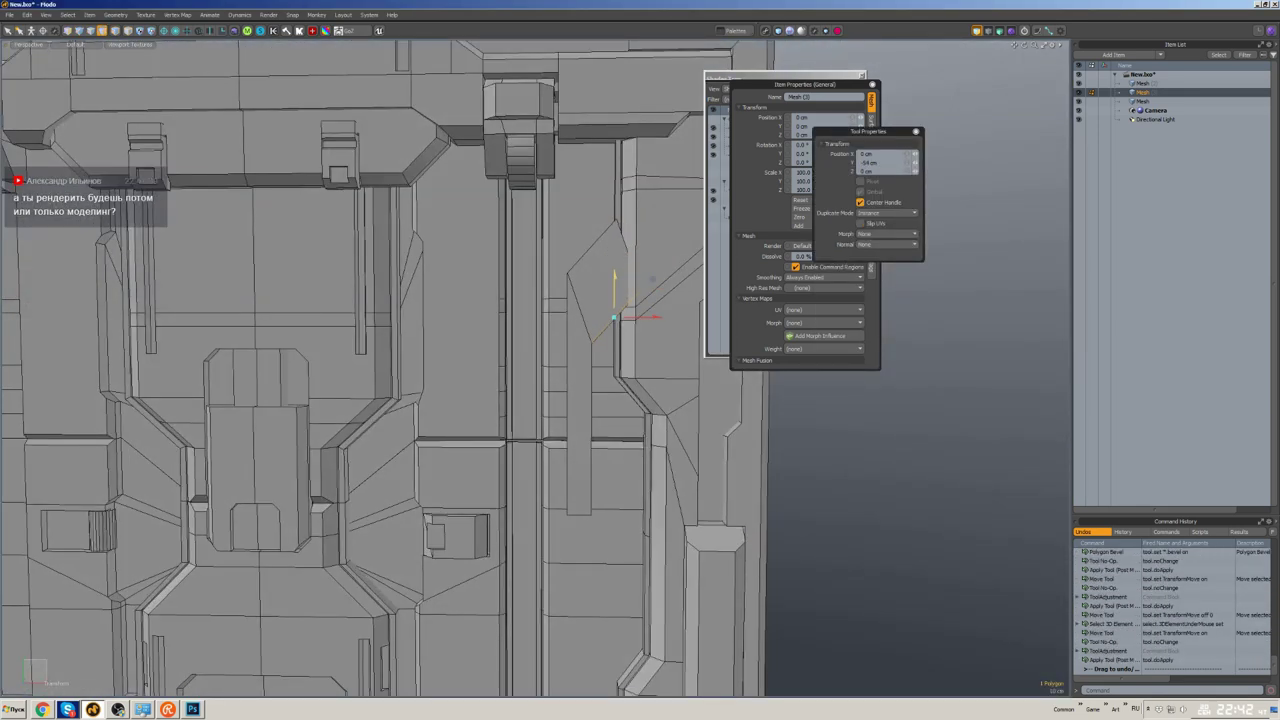
- Extend the upper branch's underside down, and bevel and move the bar's lower end diagonally towards the frame
{"action": "scroll", "coordinate": [614, 318], "scroll_direction": "down", "scroll_amount": 5}
{"action": "left_click_drag", "start_coordinate": [614, 318], "coordinate": [640, 340], "text": "alt"}
{"action": "scroll", "coordinate": [635, 447], "scroll_direction": "up", "scroll_amount": 6}
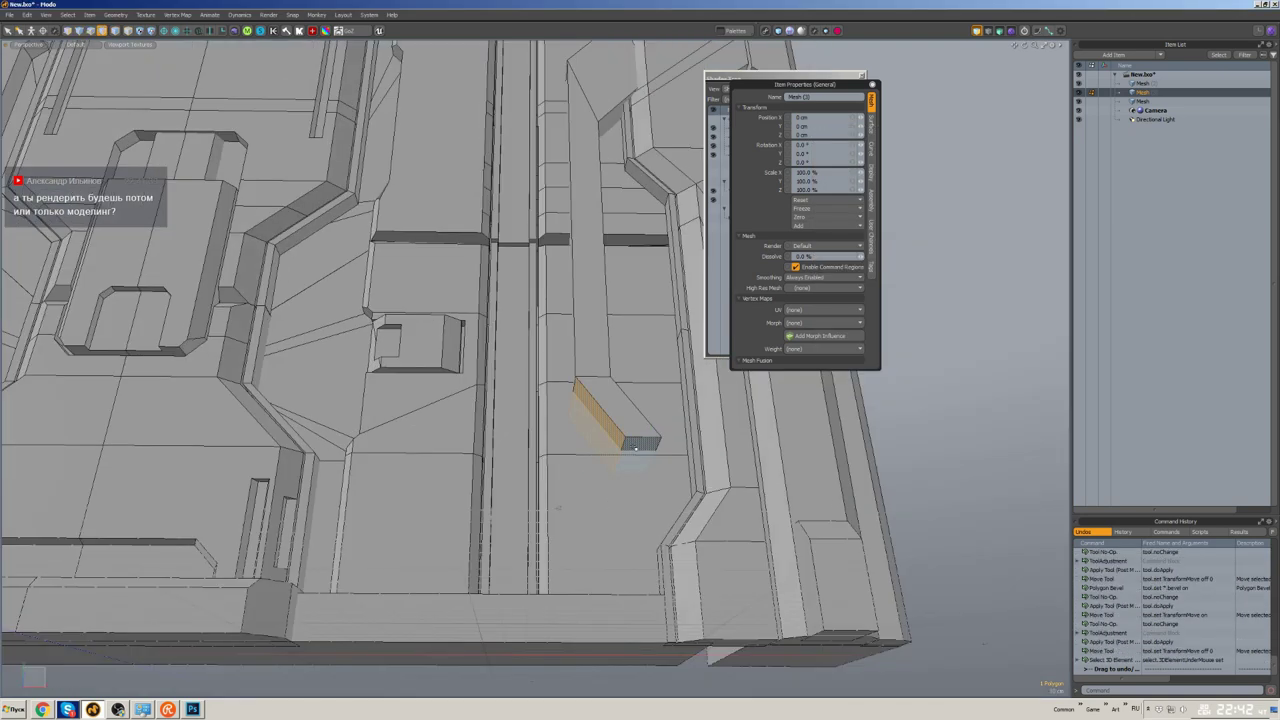
{"action": "scroll", "coordinate": [636, 447], "scroll_direction": "down", "scroll_amount": 5}
{"action": "scroll", "coordinate": [609, 557], "scroll_direction": "up", "scroll_amount": 5}
{"action": "scroll", "coordinate": [609, 560], "scroll_direction": "down", "scroll_amount": 5}
{"action": "scroll", "coordinate": [609, 591], "scroll_direction": "up", "scroll_amount": 2}
- Convert the connected bar to vertices, lasso its lower-end vertices and move them to lengthen the bar
{"action": "key", "text": "bracketright"}
{"action": "key", "text": "ctrl+1"}
{"action": "right_click_drag", "start_coordinate": [573, 572], "coordinate": [667, 630]}
{"action": "key", "text": "w"}
{"action": "mouse_move", "coordinate": [604, 432]}
{"action": "left_mouse_down"}
{"action": "mouse_move", "coordinate": [604, 470]}
{"action": "mouse_move", "coordinate": [560, 300]}
{"action": "left_mouse_up"}
- Align the work plane to the bar's angled upper face and move its corner edge -27 cm along X
{"action": "scroll", "coordinate": [604, 440], "scroll_direction": "up", "scroll_amount": 5}
{"action": "key", "text": "3"}
{"action": "left_click", "coordinate": [554, 275]}
{"action": "scroll", "coordinate": [554, 275], "scroll_direction": "down", "scroll_amount": 10}
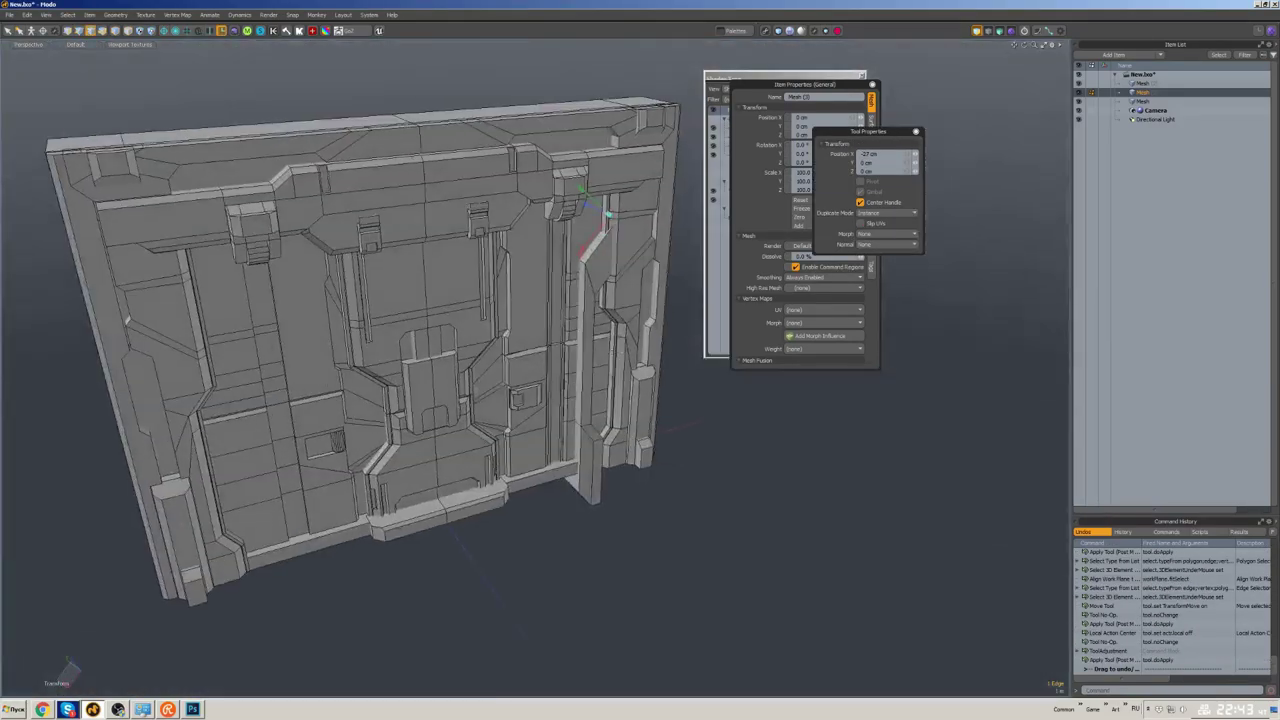
- Select the whole angled bar and move it with the Local action center
{"action": "left_click_drag", "start_coordinate": [520, 245], "coordinate": [570, 245], "text": "alt"}
{"action": "double_click", "coordinate": [570, 245]}
{"action": "scroll", "coordinate": [569, 245], "scroll_direction": "up", "scroll_amount": 5}
{"action": "double_click", "coordinate": [586, 371]}
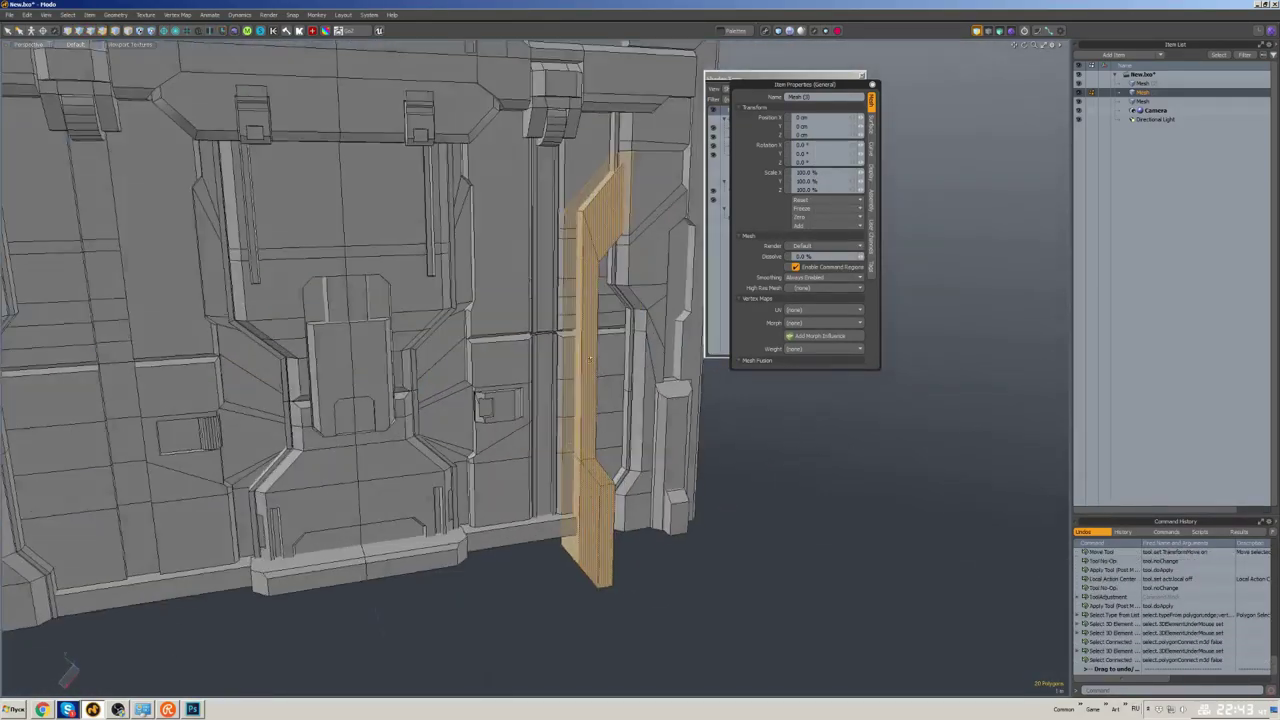
{"action": "key", "text": "w"}
{"action": "scroll", "coordinate": [604, 410], "scroll_direction": "up", "scroll_amount": 3}
- In the top view, lasso off part of the bar's vertices and move the remaining ones with snapping
{"action": "key", "text": "KP_1"}
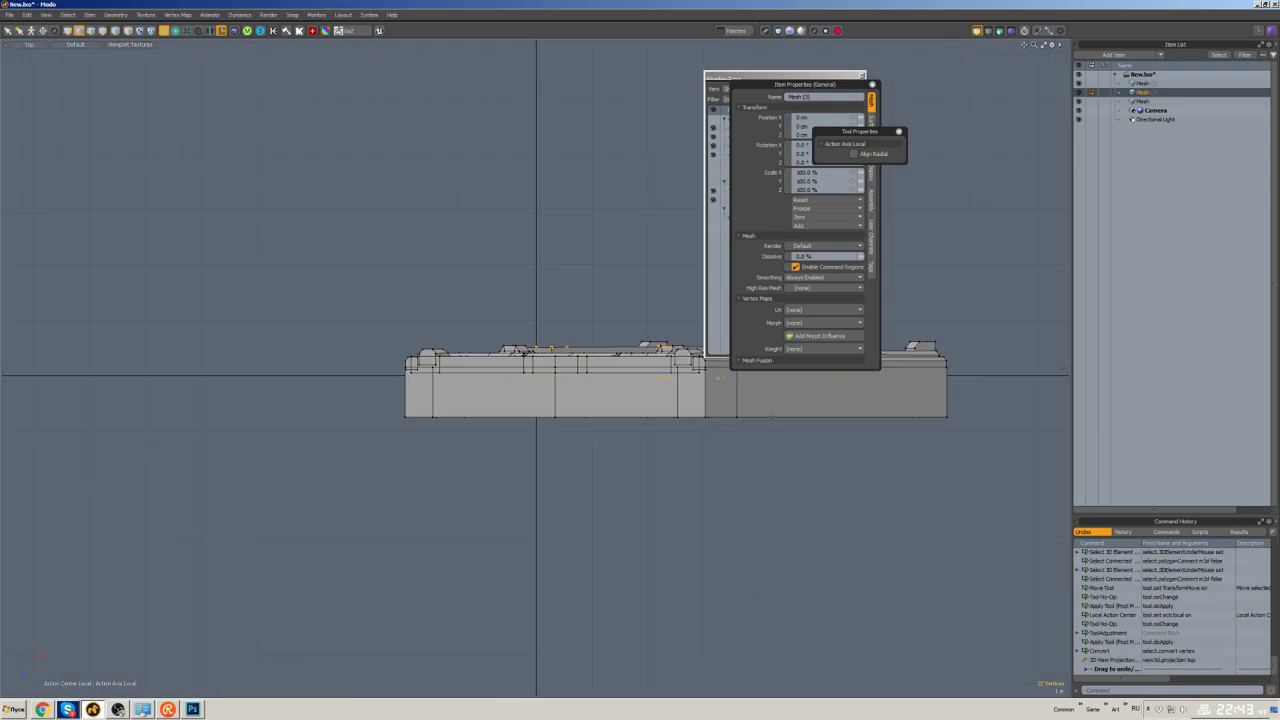
{"action": "right_click_drag", "start_coordinate": [419, 287], "coordinate": [703, 350], "text": "ctrl"}
{"action": "key", "text": "KP_0"}
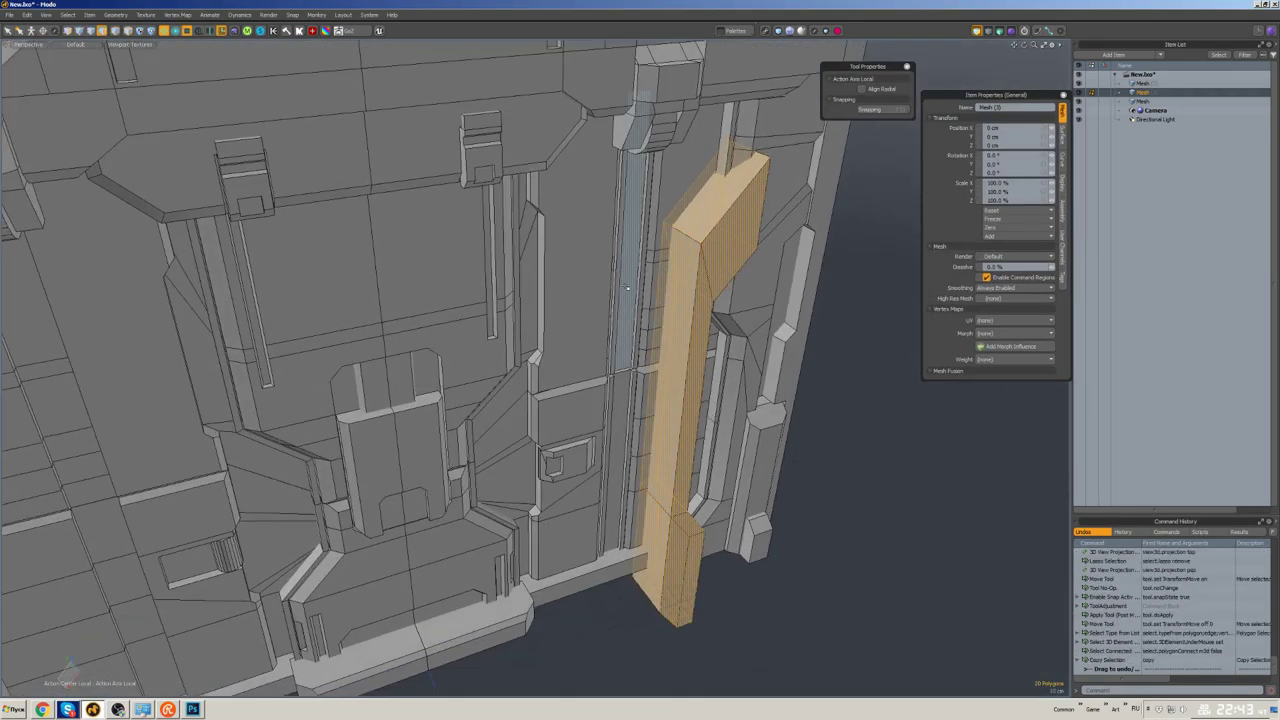
- Reposition the whole cutter bar on the right door with geometry snapping, reset the work plane and save the scene
{"action": "left_click_drag", "start_coordinate": [627, 289], "coordinate": [560, 300], "text": "alt"}
{"action": "scroll", "coordinate": [690, 380], "scroll_direction": "up", "scroll_amount": 3}
{"action": "double_click", "coordinate": [675, 380]}
{"action": "key", "text": "w"}
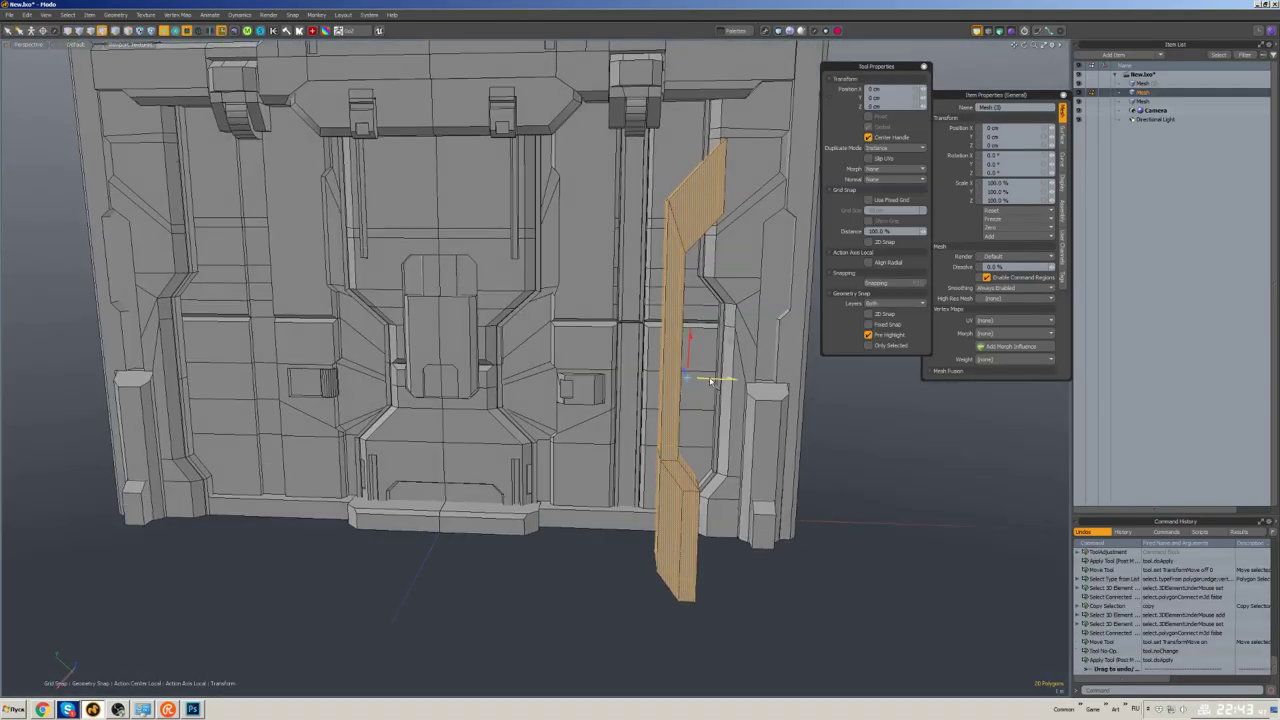
{"action": "mouse_move", "coordinate": [659, 246]}
{"action": "left_mouse_down", "text": "alt"}
{"action": "mouse_move", "coordinate": [650, 260]}
{"action": "mouse_move", "coordinate": [670, 230]}
{"action": "left_mouse_up", "text": "alt"}
{"action": "scroll", "coordinate": [677, 243], "scroll_direction": "up", "scroll_amount": 5}
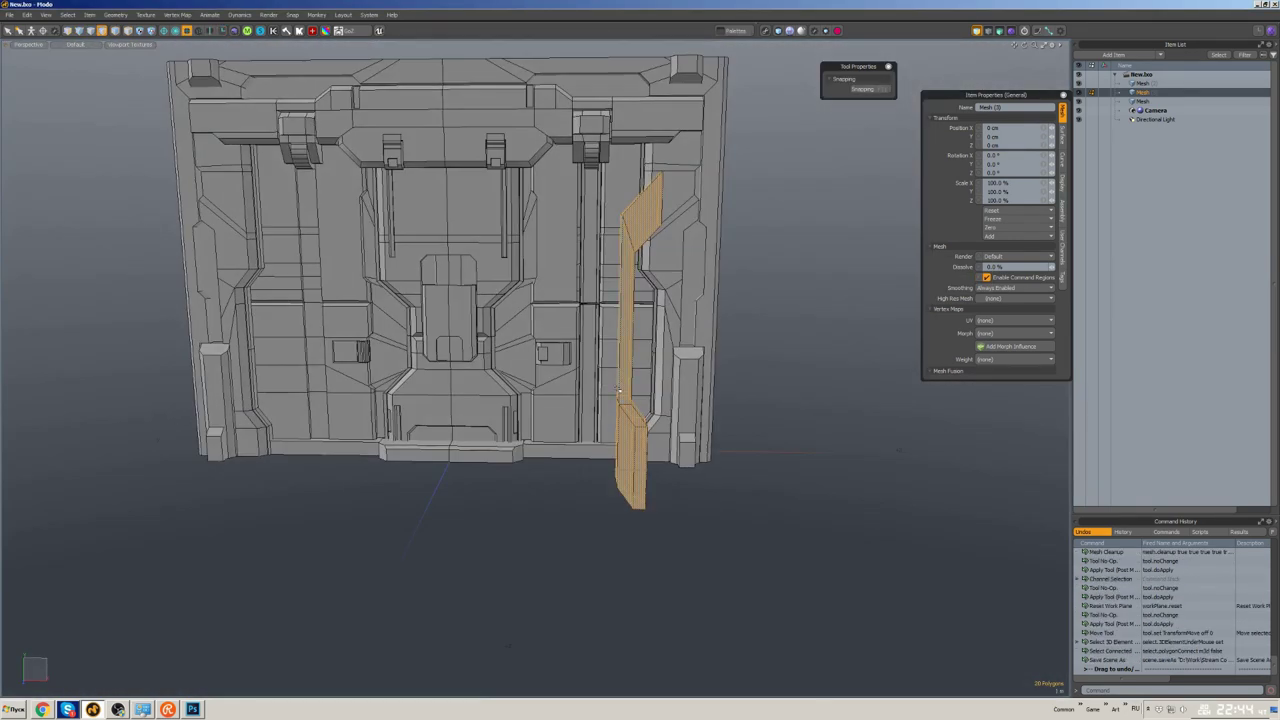
- Undo a trial subtraction of the cutter bar from the upper door section, and shift the bar's long inner side faces along X
{"action": "left_click_drag", "start_coordinate": [618, 389], "coordinate": [618, 319], "text": "alt"}
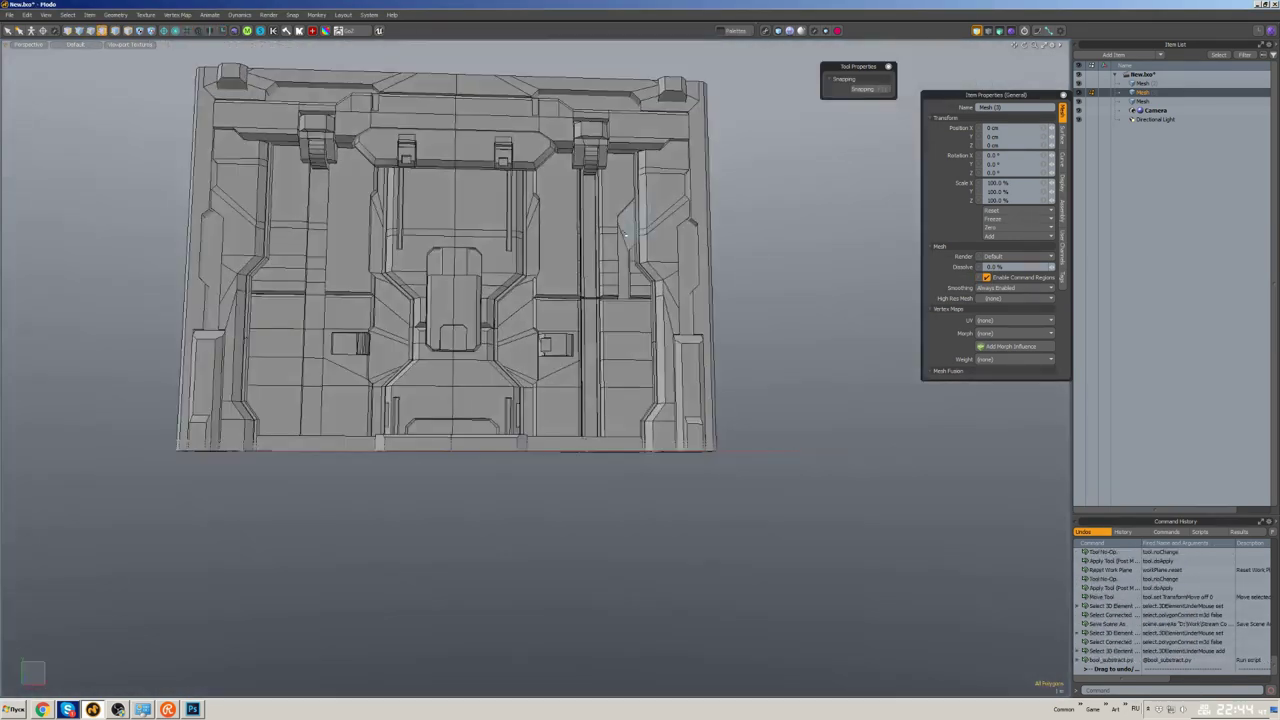
{"action": "scroll", "coordinate": [618, 319], "scroll_direction": "up", "scroll_amount": 5}
{"action": "left_click", "coordinate": [618, 319]}
{"action": "scroll", "coordinate": [640, 452], "scroll_direction": "down", "scroll_amount": 3}
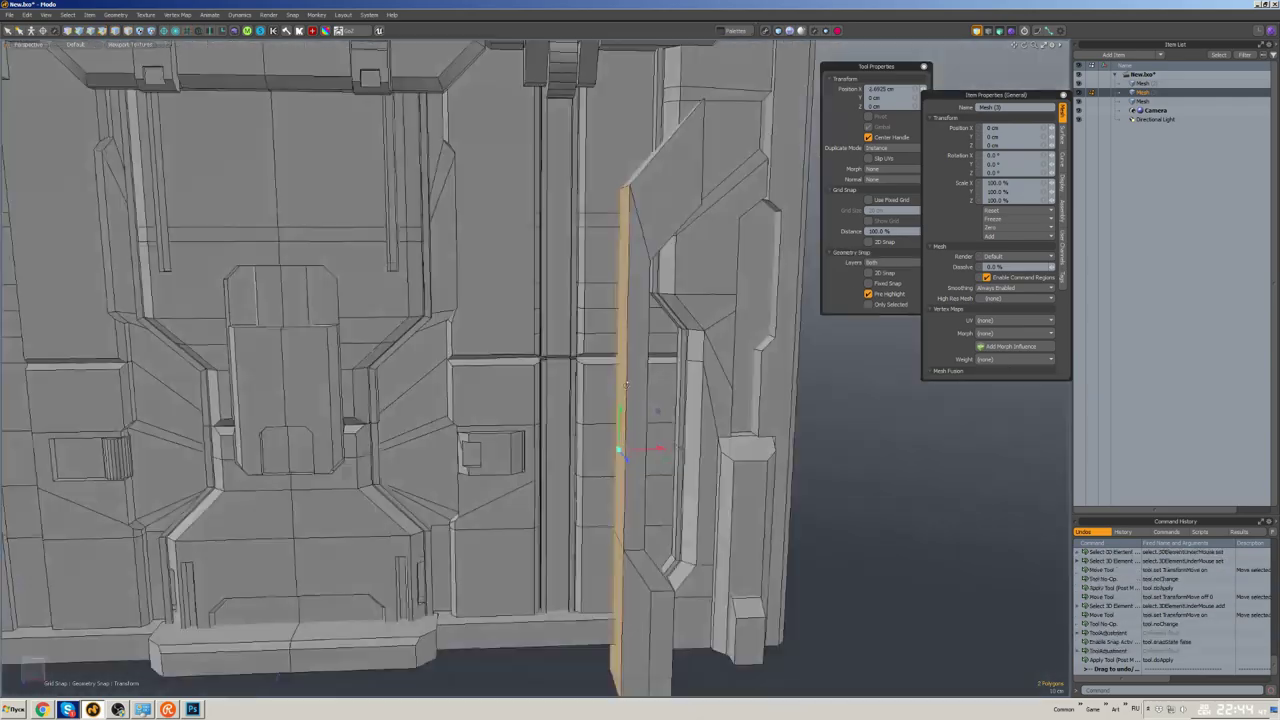
- Copy the cutter bar, subtract it from the upper door section, and paste and subtract it from the lower section too
{"action": "double_click", "coordinate": [655, 298]}
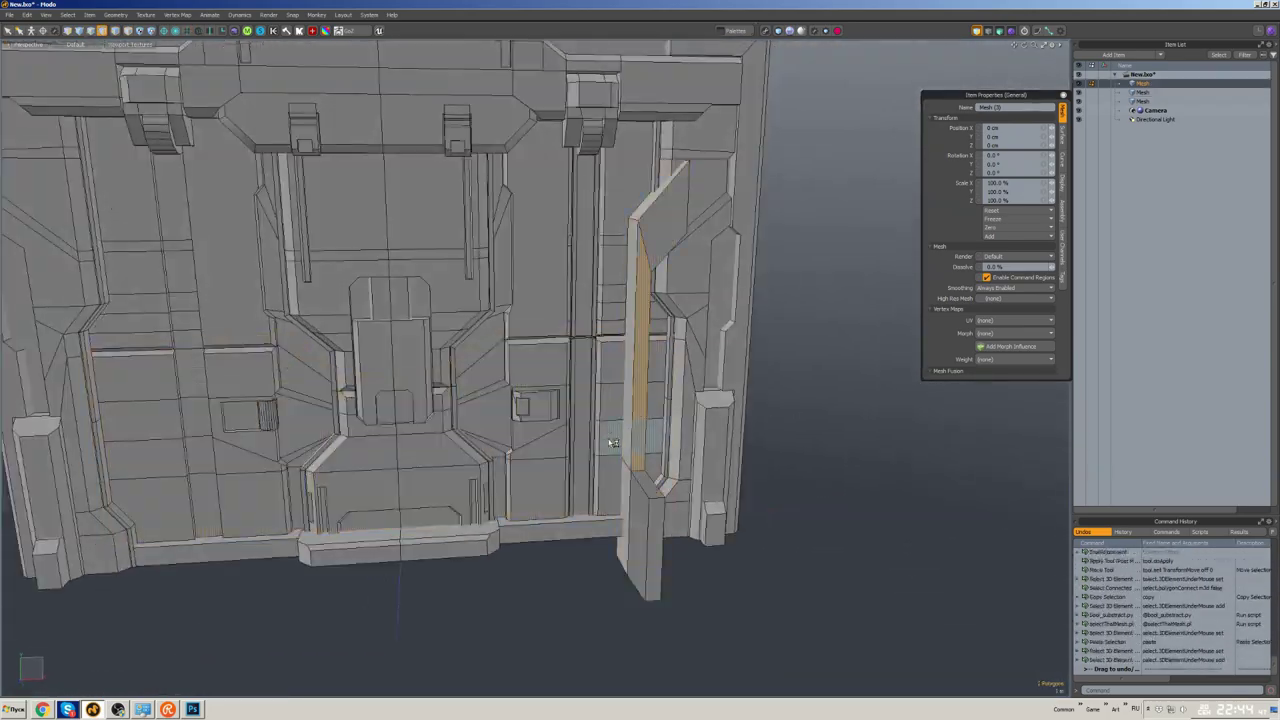
{"action": "mouse_move", "coordinate": [613, 443]}
{"action": "left_mouse_down", "text": "alt"}
{"action": "mouse_move", "coordinate": [600, 420]}
{"action": "mouse_move", "coordinate": [625, 393]}
{"action": "mouse_move", "coordinate": [633, 340]}
{"action": "mouse_move", "coordinate": [604, 438]}
{"action": "left_mouse_up", "text": "alt"}
{"action": "key", "text": "3"}
{"action": "double_click", "coordinate": [625, 393]}
- Delete the leftover cutter bar and bevel the long channel edge on the lower door section
{"action": "scroll", "coordinate": [625, 393], "scroll_direction": "down", "scroll_amount": 3}
{"action": "key", "text": "Delete"}
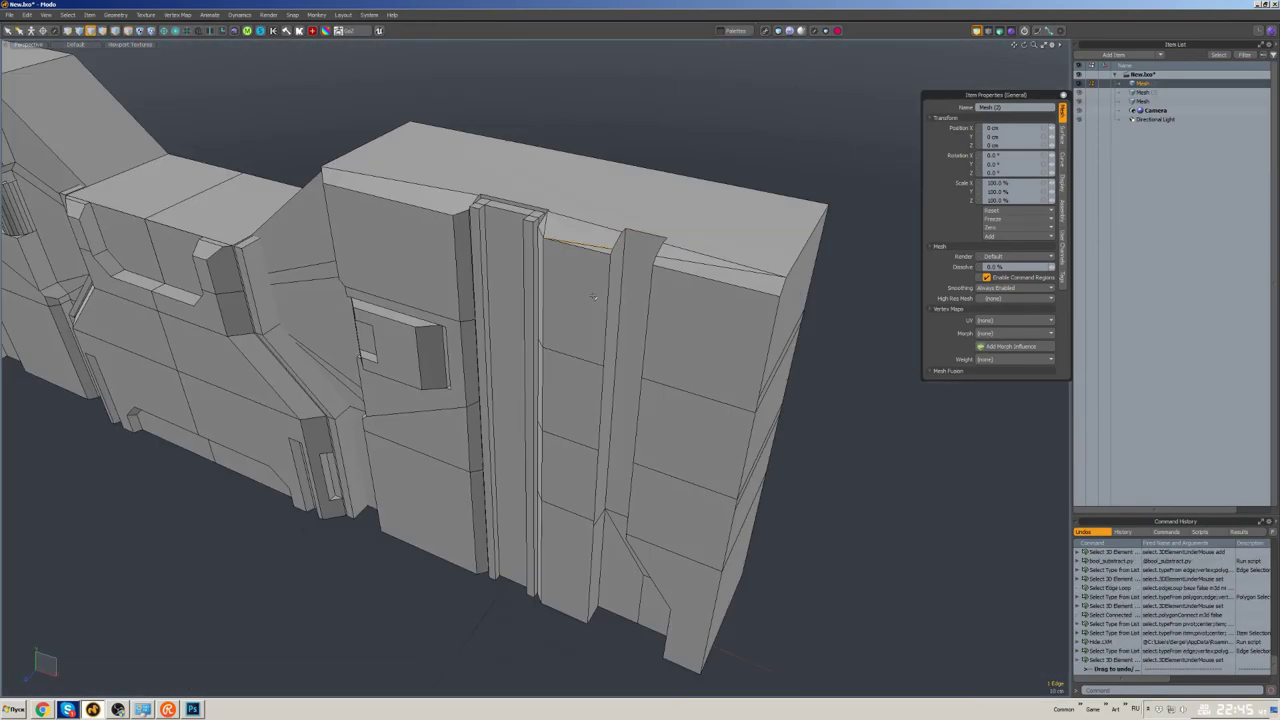
{"action": "double_click", "coordinate": [604, 438]}
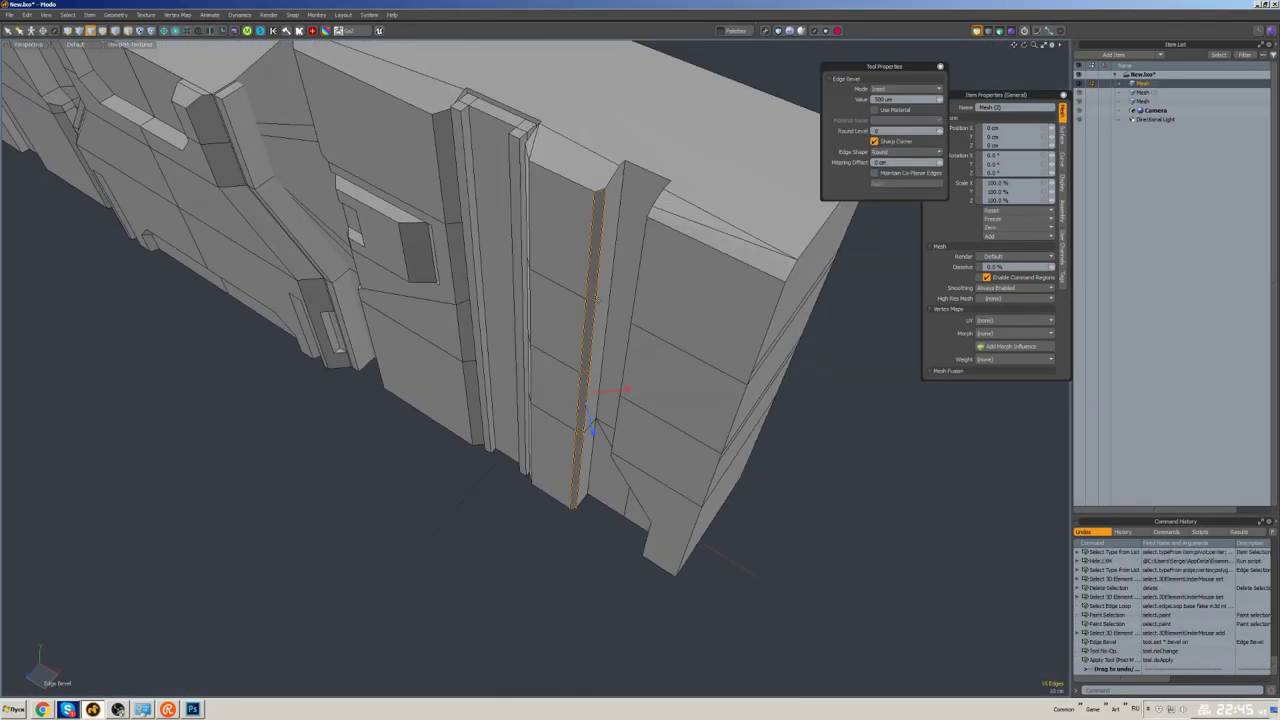
{"action": "key", "text": "space"}
{"action": "left_click_drag", "start_coordinate": [593, 297], "coordinate": [546, 227], "text": "alt"}
{"action": "scroll", "coordinate": [596, 270], "scroll_direction": "up", "scroll_amount": 3}
{"action": "scroll", "coordinate": [634, 266], "scroll_direction": "down", "scroll_amount": 5}
- Bevel the edges outlining the angled channel on the upper door section
{"action": "key", "text": "b"}
{"action": "key", "text": "5"}
{"action": "key", "text": "2"}
{"action": "scroll", "coordinate": [546, 227], "scroll_direction": "up", "scroll_amount": 4}
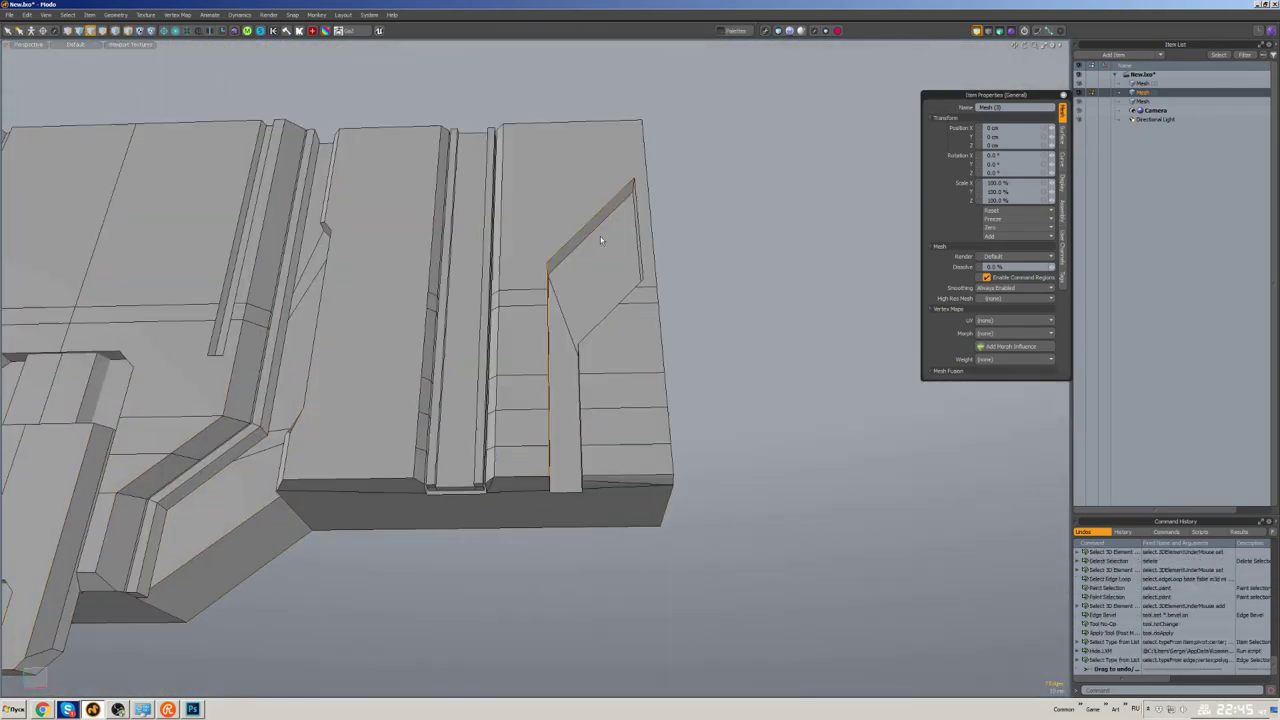
{"action": "key", "text": "space"}
{"action": "scroll", "coordinate": [605, 258], "scroll_direction": "down", "scroll_amount": 3}
{"action": "left_click_drag", "start_coordinate": [605, 258], "coordinate": [520, 380], "text": "alt"}
{"action": "scroll", "coordinate": [553, 386], "scroll_direction": "up", "scroll_amount": 4}
- Lasso the vertices along the angled channel's outer rim on the upper door section and adjust them with the door isolated
{"action": "key", "text": "5"}
{"action": "scroll", "coordinate": [540, 330], "scroll_direction": "down", "scroll_amount": 5}
{"action": "scroll", "coordinate": [380, 260], "scroll_direction": "down", "scroll_amount": 3}
{"action": "key", "text": "1"}
{"action": "scroll", "coordinate": [380, 260], "scroll_direction": "up", "scroll_amount": 5}
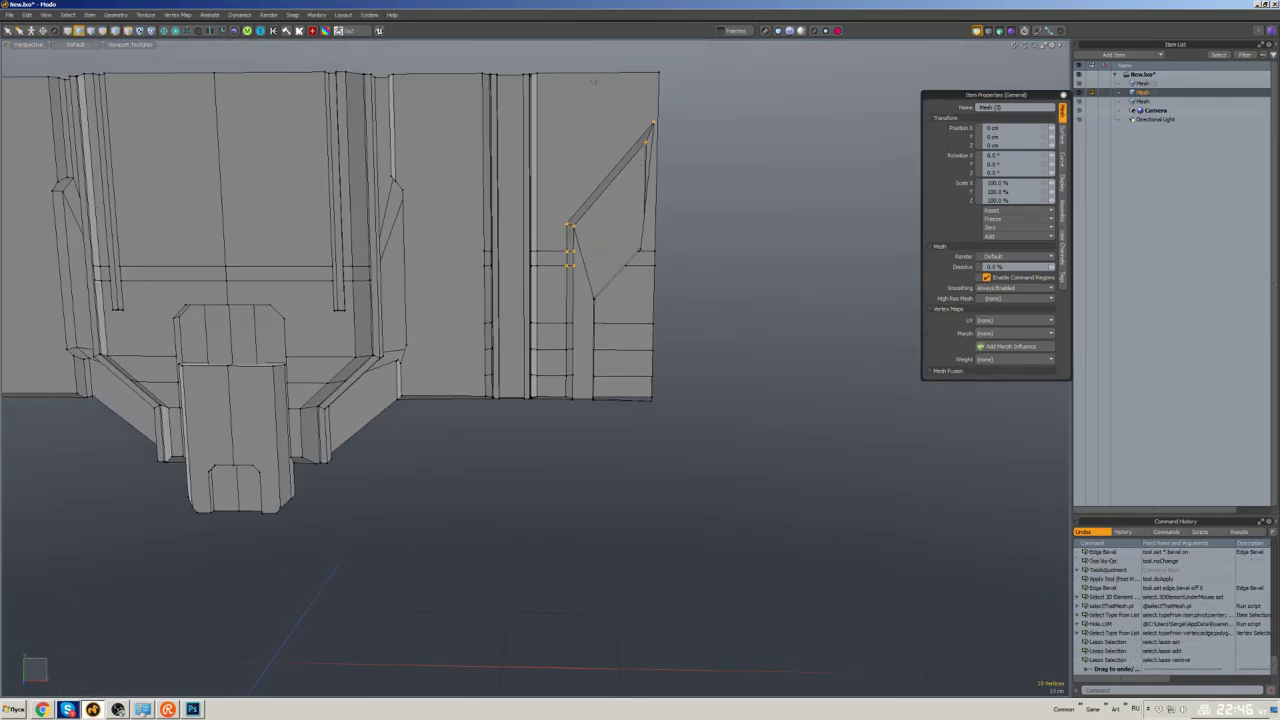
{"action": "key", "text": "space"}
{"action": "scroll", "coordinate": [609, 218], "scroll_direction": "down", "scroll_amount": 5}
{"action": "scroll", "coordinate": [609, 218], "scroll_direction": "up", "scroll_amount": 4}
{"action": "left_click_drag", "start_coordinate": [609, 218], "coordinate": [655, 335], "text": "alt"}
{"action": "key", "text": "shift+h"}
{"action": "scroll", "coordinate": [605, 215], "scroll_direction": "up", "scroll_amount": 3}
- Unhide the rest of the gate, check it in a preview render and save the scene
{"action": "key", "text": "space"}
{"action": "key", "text": "u"}
{"action": "scroll", "coordinate": [605, 215], "scroll_direction": "down", "scroll_amount": 5}
{"action": "scroll", "coordinate": [655, 335], "scroll_direction": "up", "scroll_amount": 3}
{"action": "key", "text": "F9"}
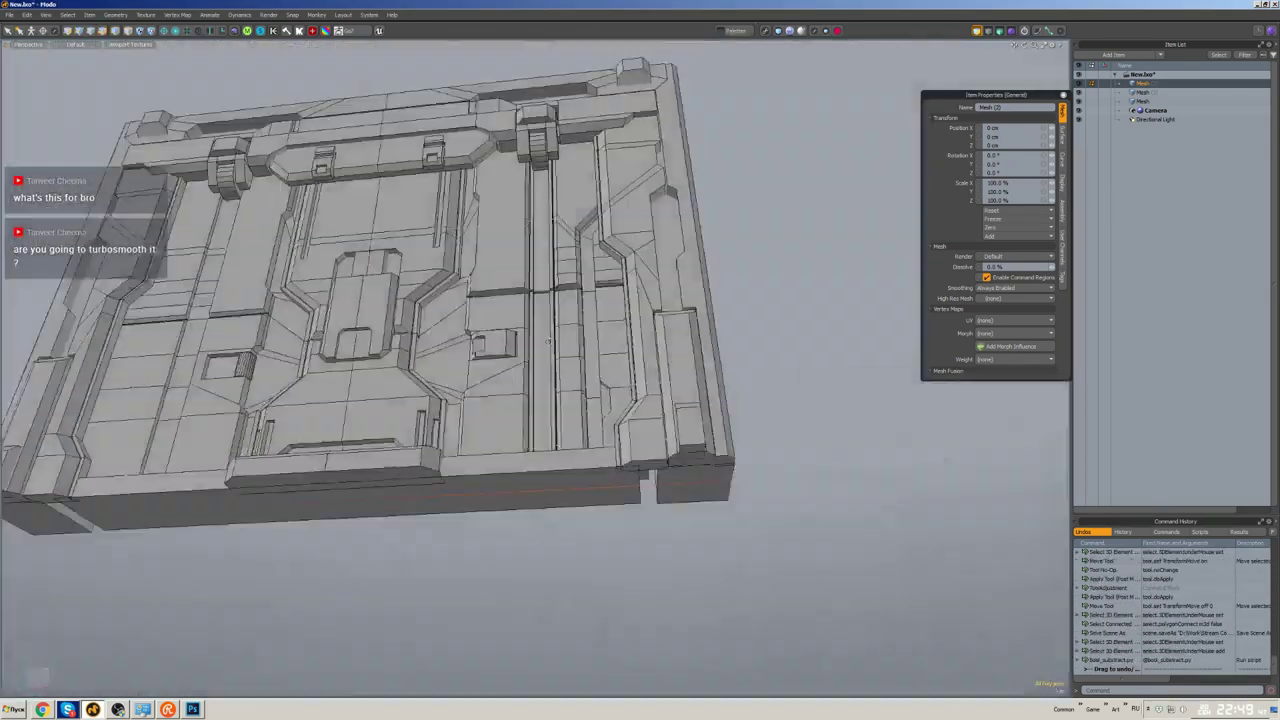
{"action": "mouse_move", "coordinate": [547, 341]}
{"action": "middle_mouse_down"}
{"action": "mouse_move", "coordinate": [654, 361]}
{"action": "mouse_move", "coordinate": [531, 344]}
{"action": "middle_mouse_up"}
{"action": "key", "text": "ctrl+s"}
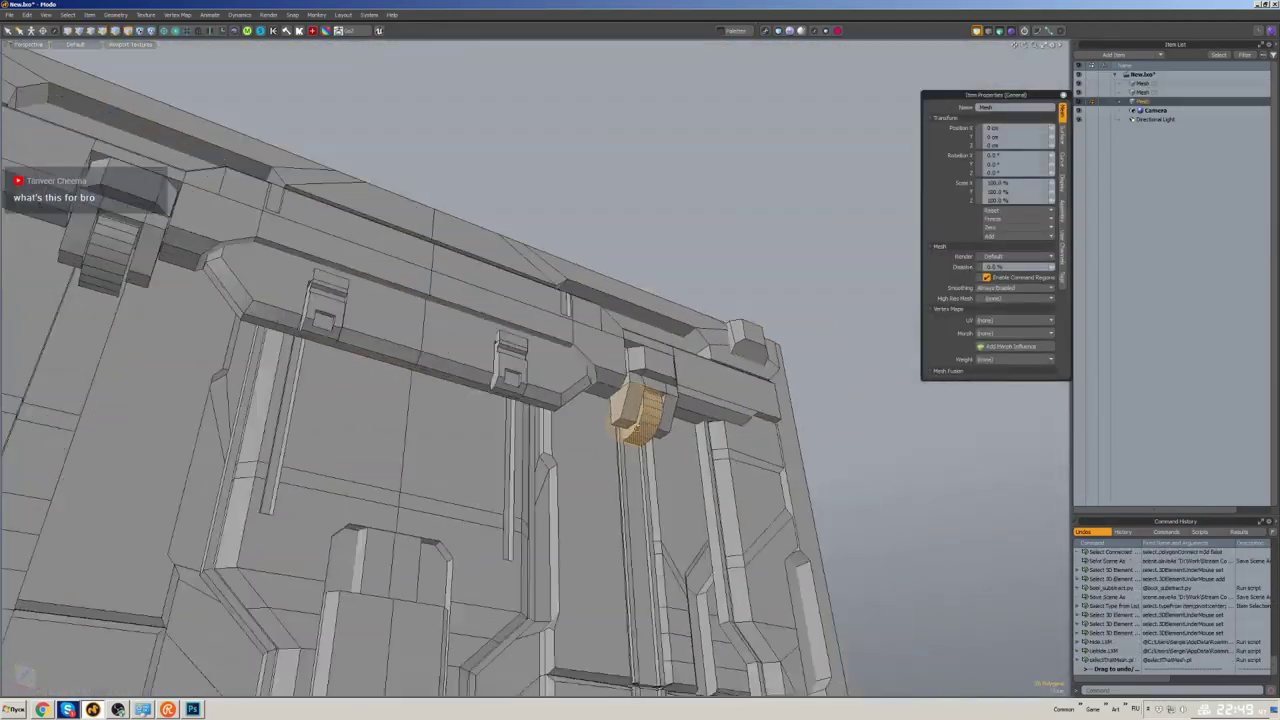
- Copy the lintel's centre face, paste and scale it into a panel, and turn it into a raised block
{"action": "scroll", "coordinate": [627, 417], "scroll_direction": "up", "scroll_amount": 3}
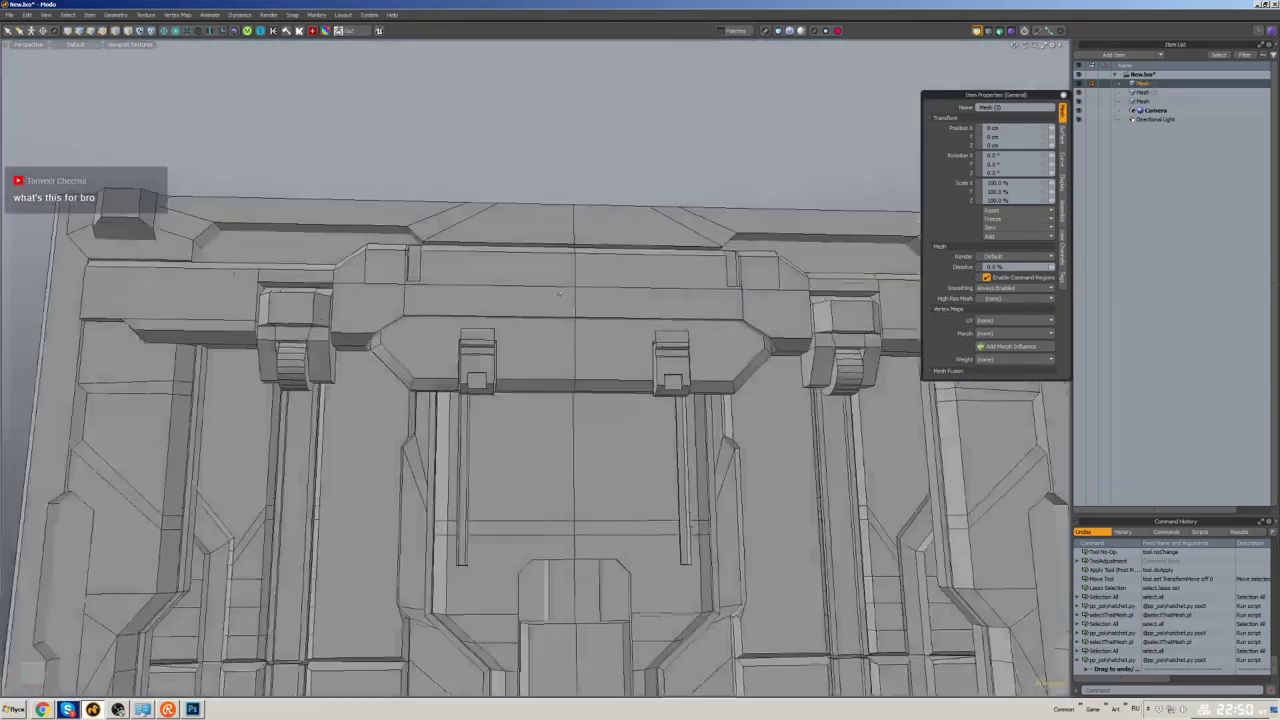
{"action": "left_click", "coordinate": [558, 293]}
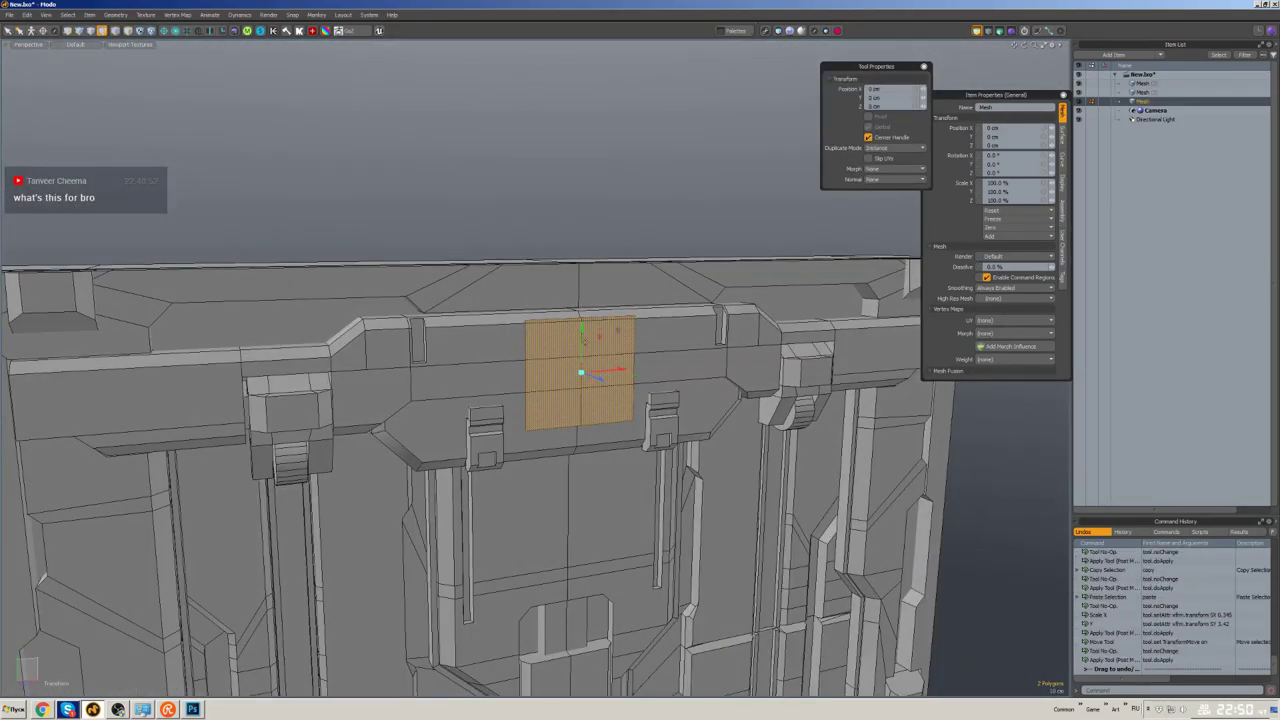
{"action": "key", "text": "space"}
{"action": "left_click_drag", "start_coordinate": [560, 400], "coordinate": [552, 364], "text": "alt"}
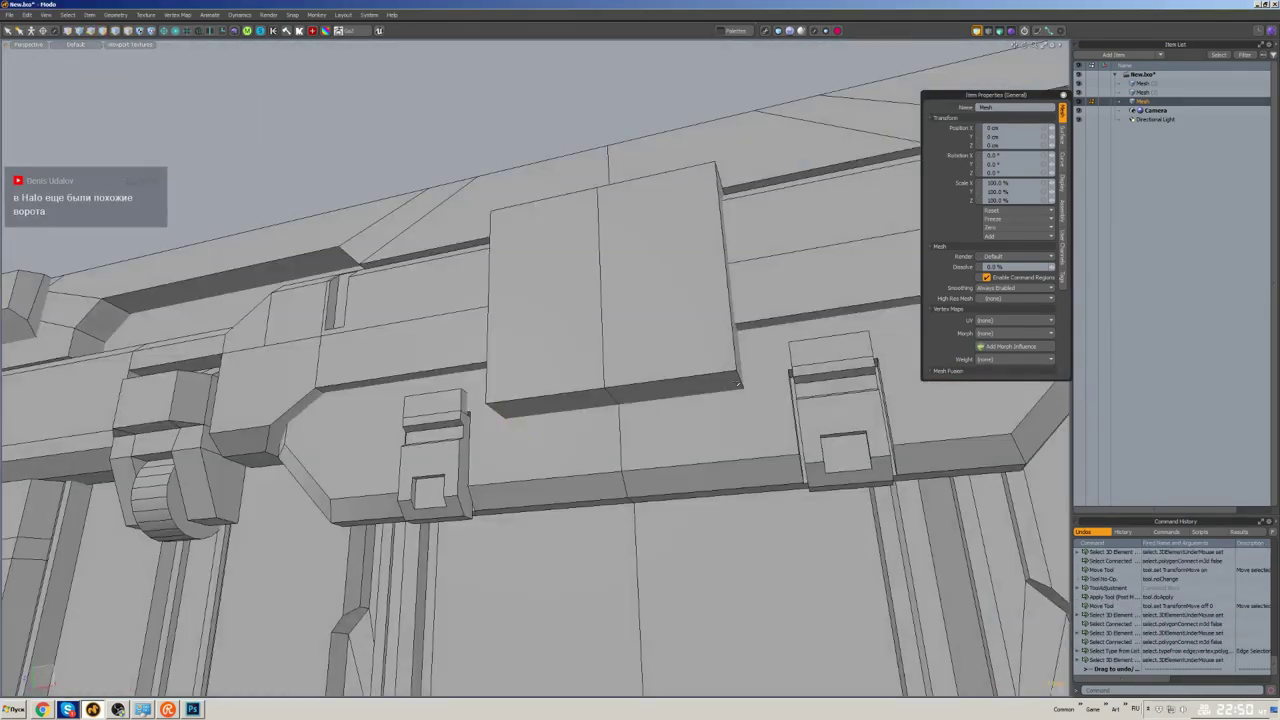
- Bevel the lower corners of the raised centre block on the lintel and save the scene
{"action": "key", "text": "space"}
{"action": "left_click_drag", "start_coordinate": [695, 427], "coordinate": [566, 497], "text": "alt"}
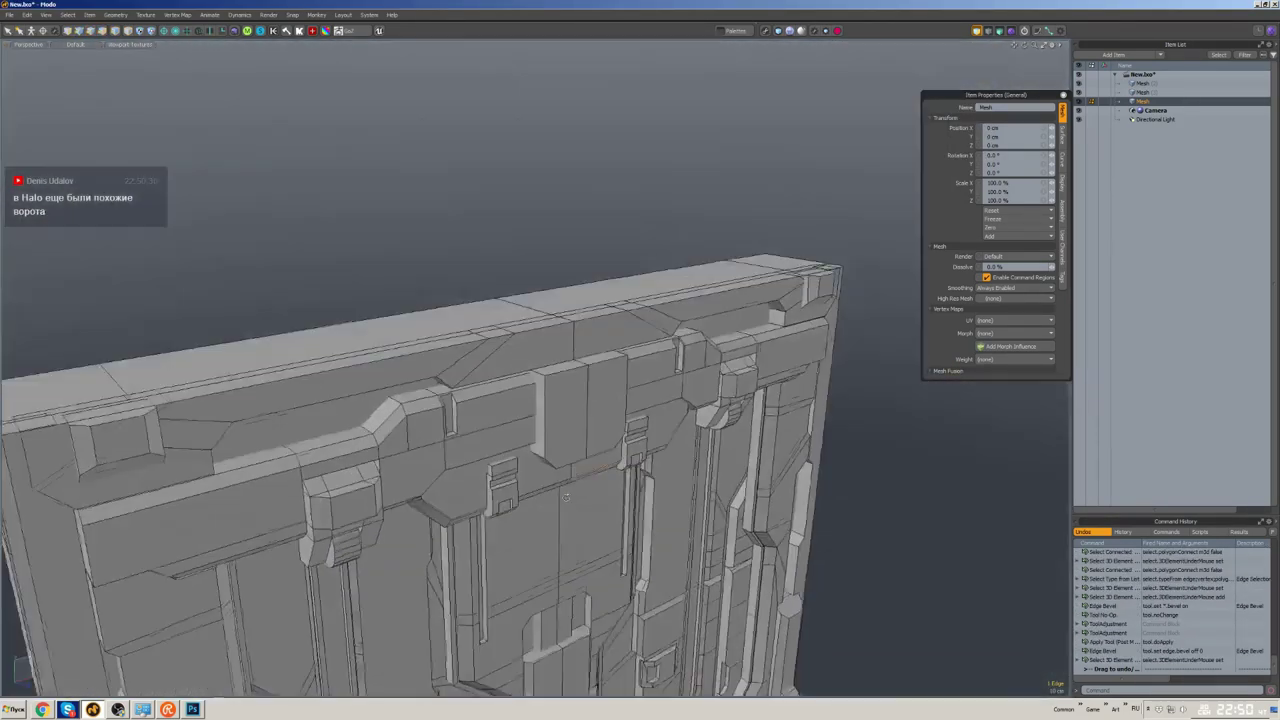
{"action": "key", "text": "ctrl+s"}
{"action": "left_click_drag", "start_coordinate": [594, 381], "coordinate": [583, 319], "text": "alt"}
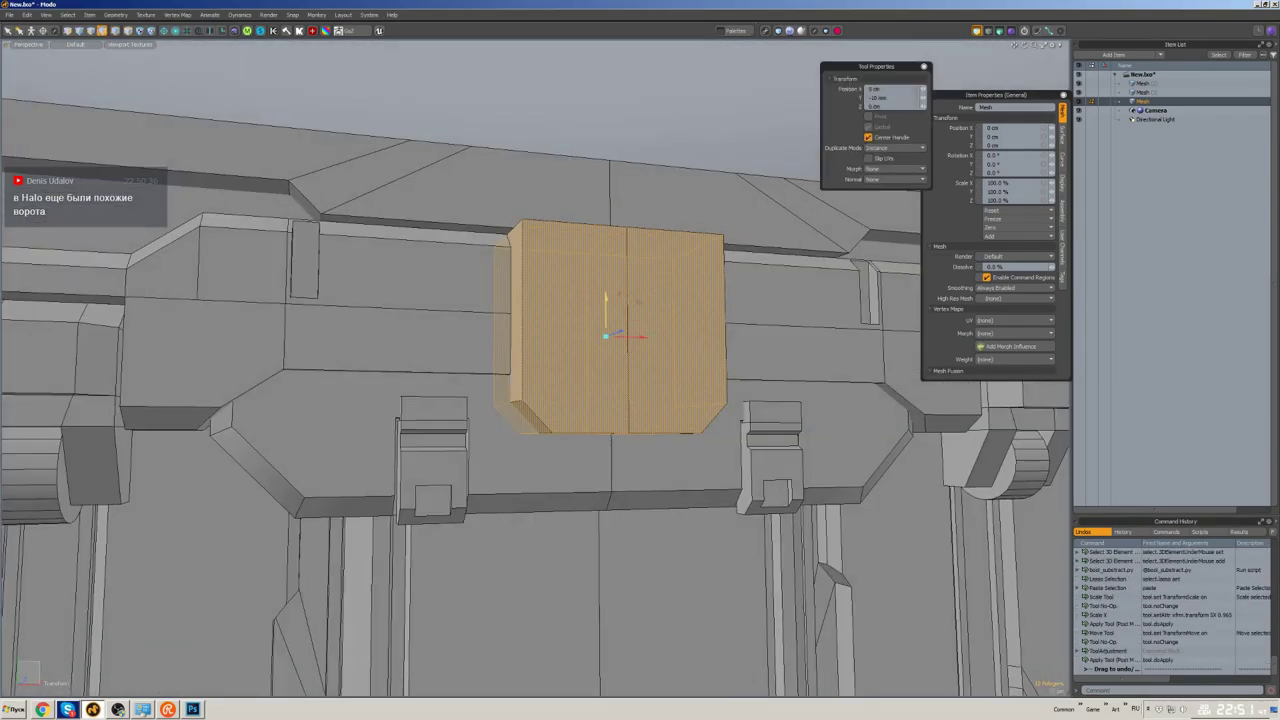
- Shift the pasted centre block along Y on the lintel and bevel its front faces
{"action": "left_click_drag", "start_coordinate": [605, 335], "coordinate": [610, 300], "text": "alt"}
{"action": "key", "text": "space"}
{"action": "scroll", "coordinate": [590, 320], "scroll_direction": "down", "scroll_amount": 5}
{"action": "scroll", "coordinate": [537, 276], "scroll_direction": "up", "scroll_amount": 5}
{"action": "key", "text": "b"}
{"action": "key", "text": "space"}
{"action": "scroll", "coordinate": [610, 300], "scroll_direction": "down", "scroll_amount": 5}
{"action": "scroll", "coordinate": [632, 267], "scroll_direction": "up", "scroll_amount": 5}
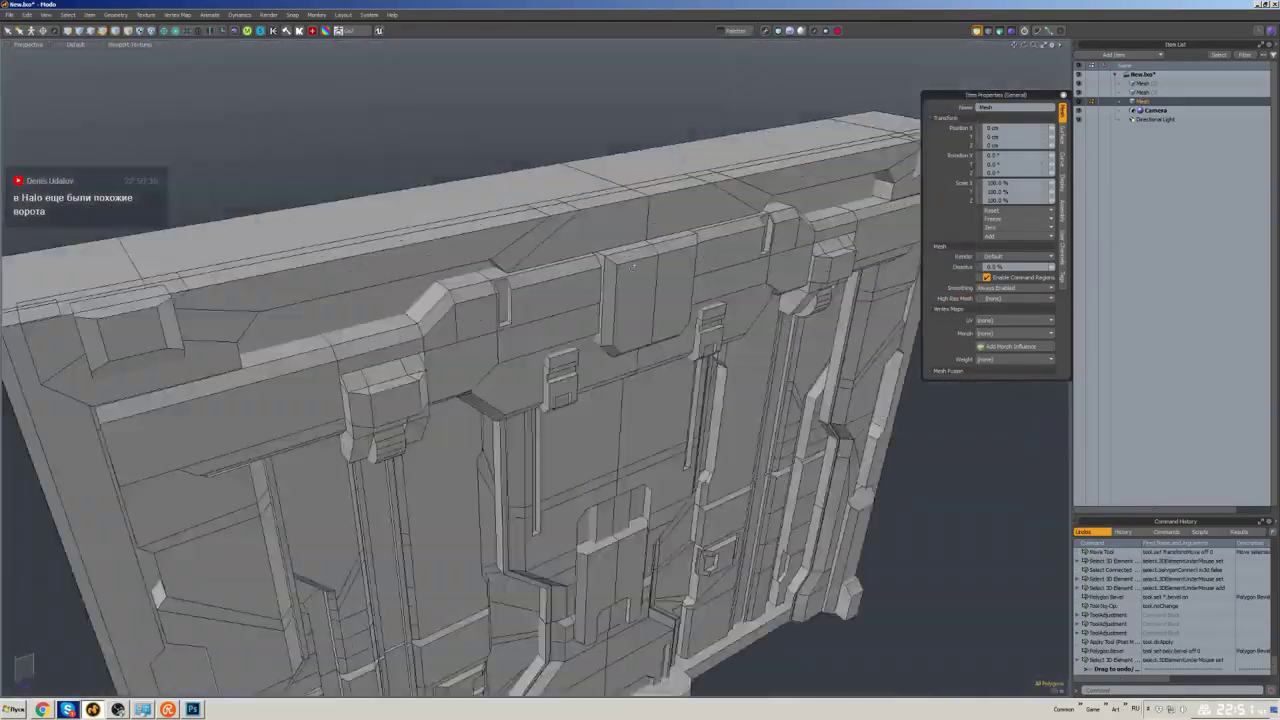
- Scale a small box cutter over the centre block's upper edge and subtract it to form a notch
{"action": "scroll", "coordinate": [632, 267], "scroll_direction": "down", "scroll_amount": 5}
{"action": "key", "text": "r"}
{"action": "scroll", "coordinate": [580, 250], "scroll_direction": "up", "scroll_amount": 5}
{"action": "left_click_drag", "start_coordinate": [600, 265], "coordinate": [665, 289]}
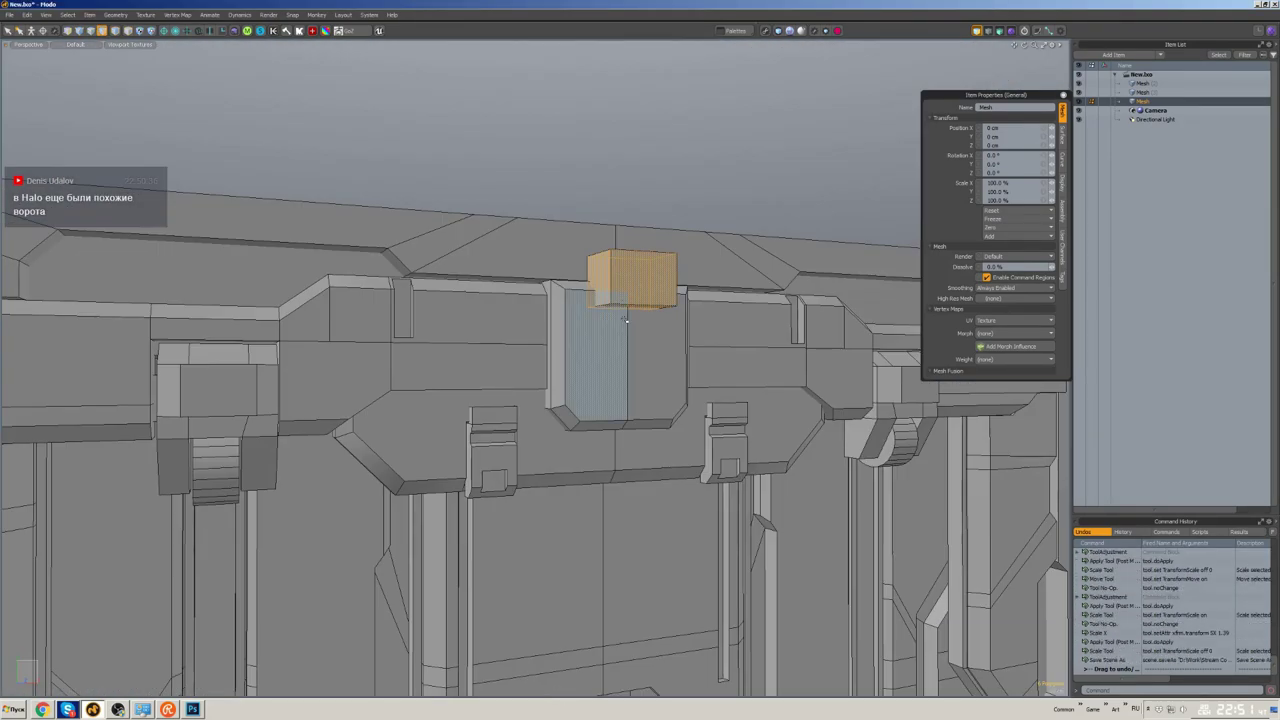
{"action": "scroll", "coordinate": [545, 189], "scroll_direction": "down", "scroll_amount": 5}
{"action": "left_click_drag", "start_coordinate": [500, 230], "coordinate": [545, 189], "text": "alt"}
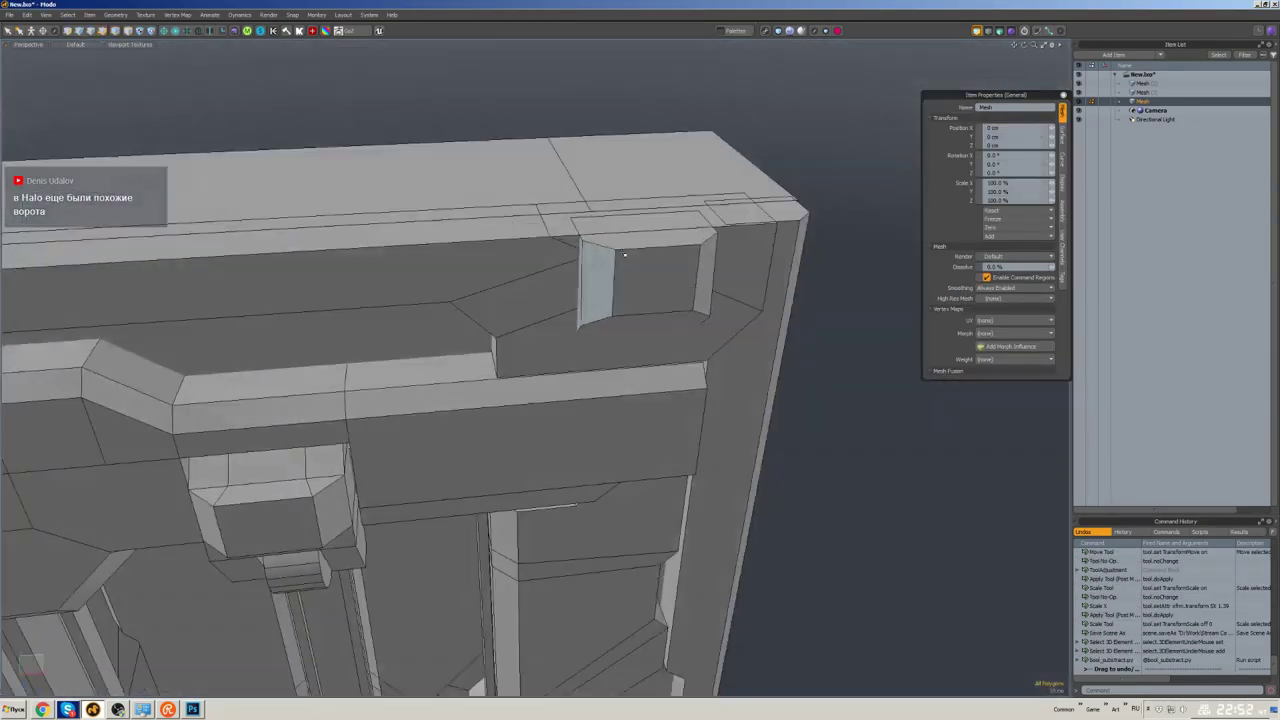
- Select the whole raised block in the frame's upper right corner and rescale it
{"action": "double_click", "coordinate": [589, 283]}
{"action": "scroll", "coordinate": [589, 283], "scroll_direction": "down", "scroll_amount": 5}
{"action": "left_click_drag", "start_coordinate": [400, 340], "coordinate": [497, 347], "text": "alt"}
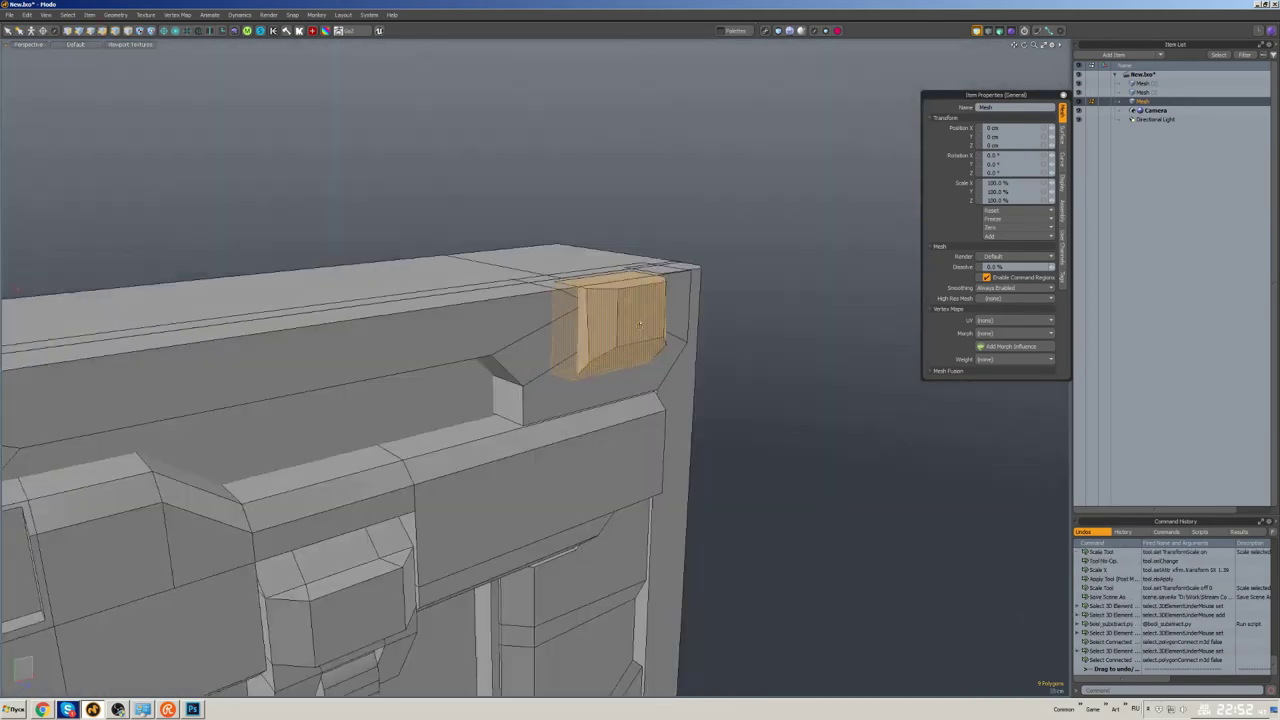
{"action": "left_click_drag", "start_coordinate": [590, 300], "coordinate": [612, 310], "text": "alt"}
{"action": "key", "text": "shift+h"}
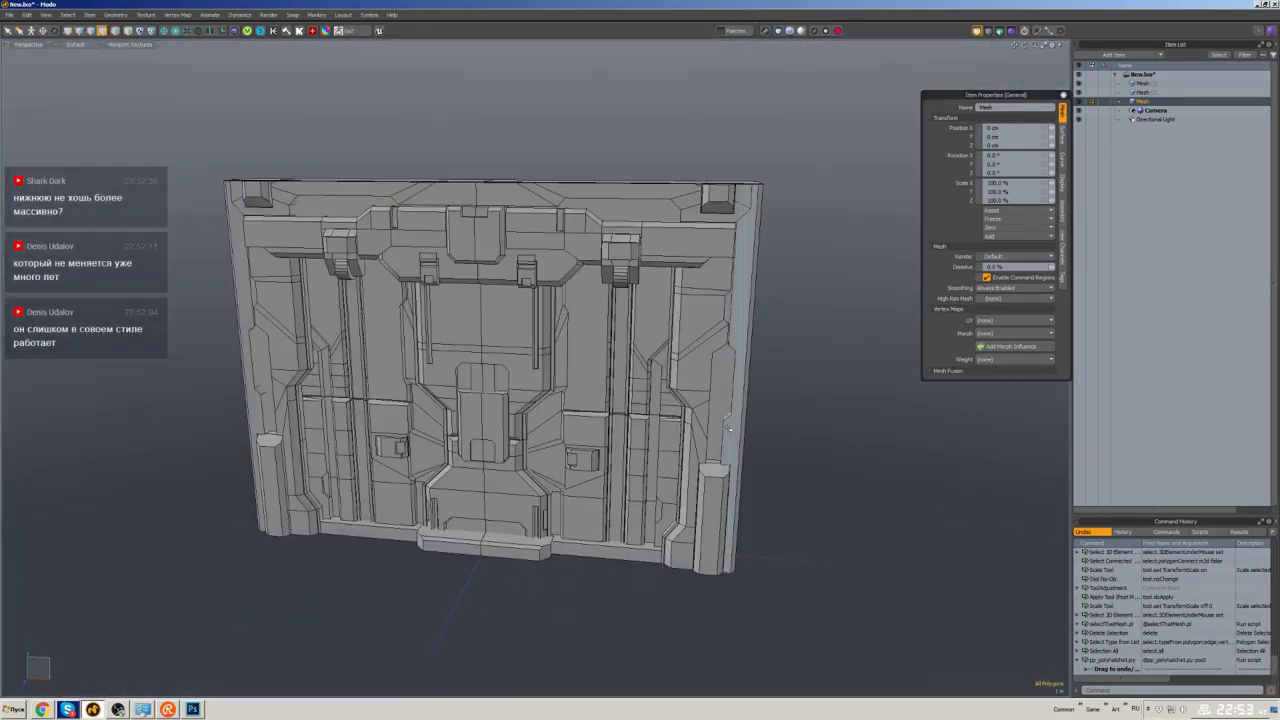
- Copy a threshold face below the right door's vertical groove, paste it and thicken it into a small bevelled block
{"action": "left_click_drag", "start_coordinate": [729, 428], "coordinate": [680, 440], "text": "alt"}
{"action": "scroll", "coordinate": [650, 470], "scroll_direction": "up", "scroll_amount": 4}
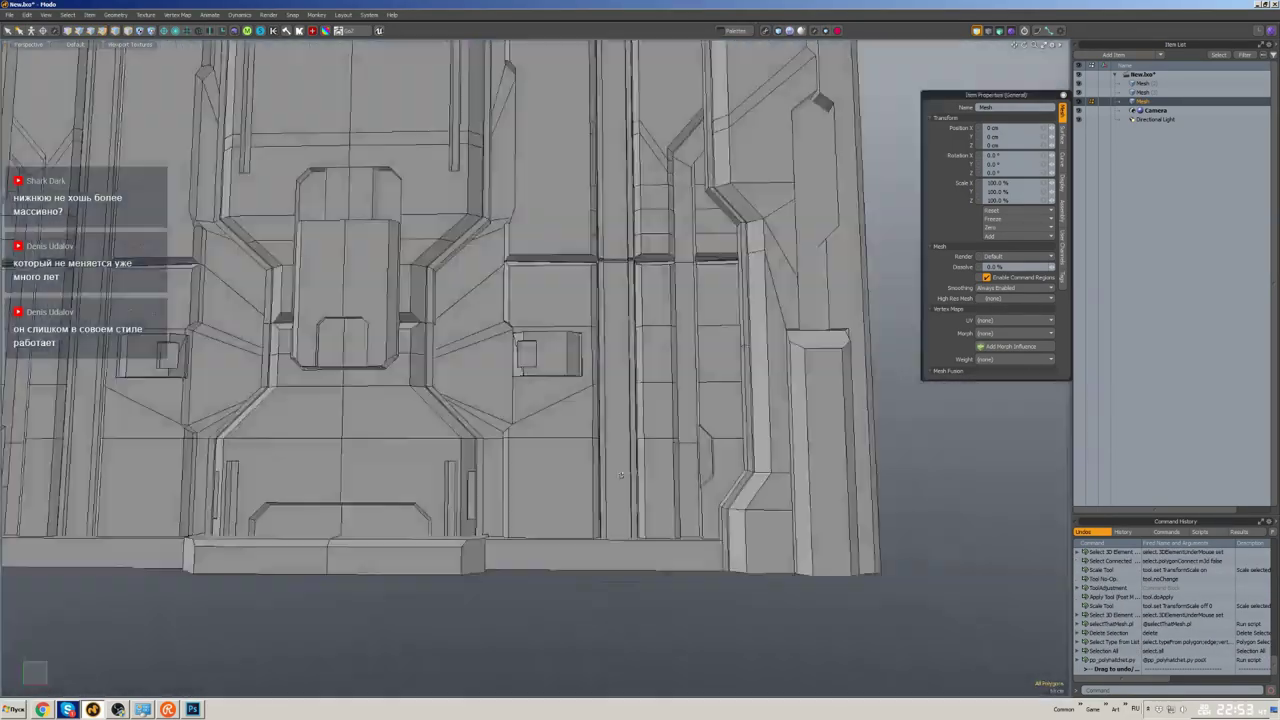
{"action": "left_click_drag", "start_coordinate": [623, 511], "coordinate": [624, 430], "text": "alt"}
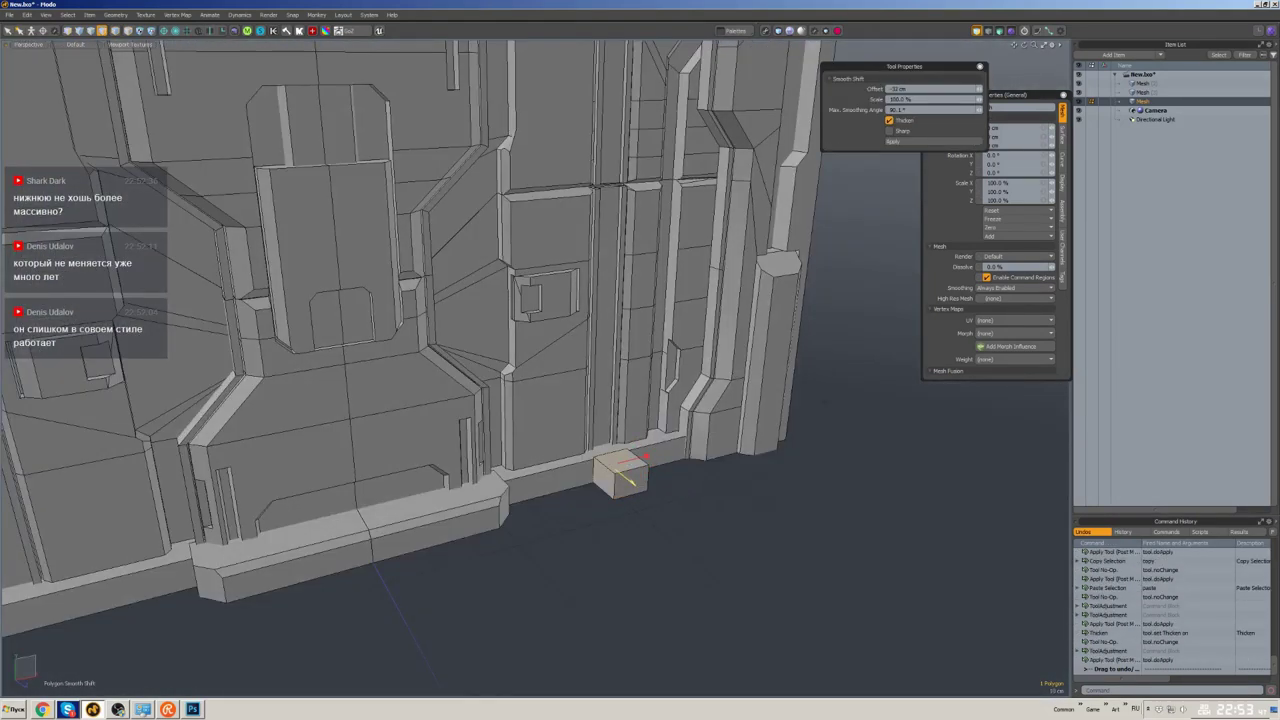
{"action": "scroll", "coordinate": [625, 475], "scroll_direction": "up", "scroll_amount": 4}
{"action": "double_click", "coordinate": [620, 386]}
{"action": "key", "text": "space"}
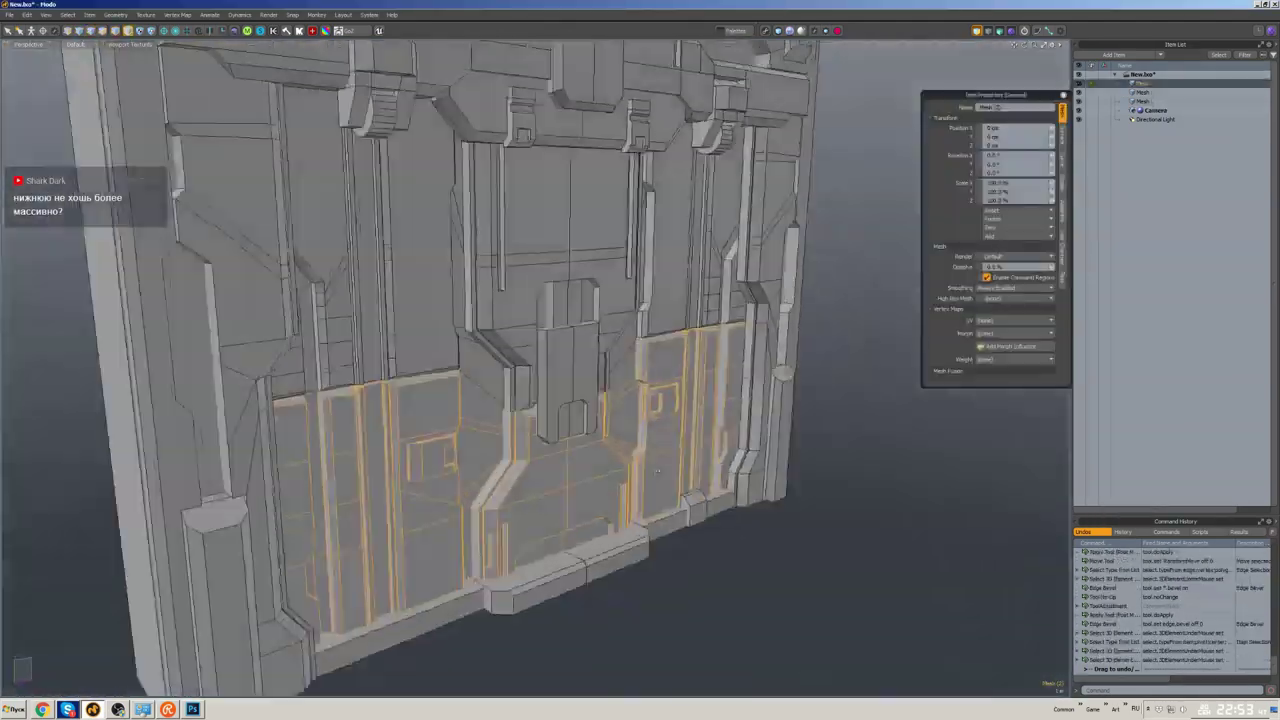
- Copy a face from the lower right door section, paste it and thicken it into a small block across the horizontal seam
{"action": "left_click_drag", "start_coordinate": [657, 470], "coordinate": [592, 380], "text": "alt"}
{"action": "left_click", "coordinate": [610, 480]}
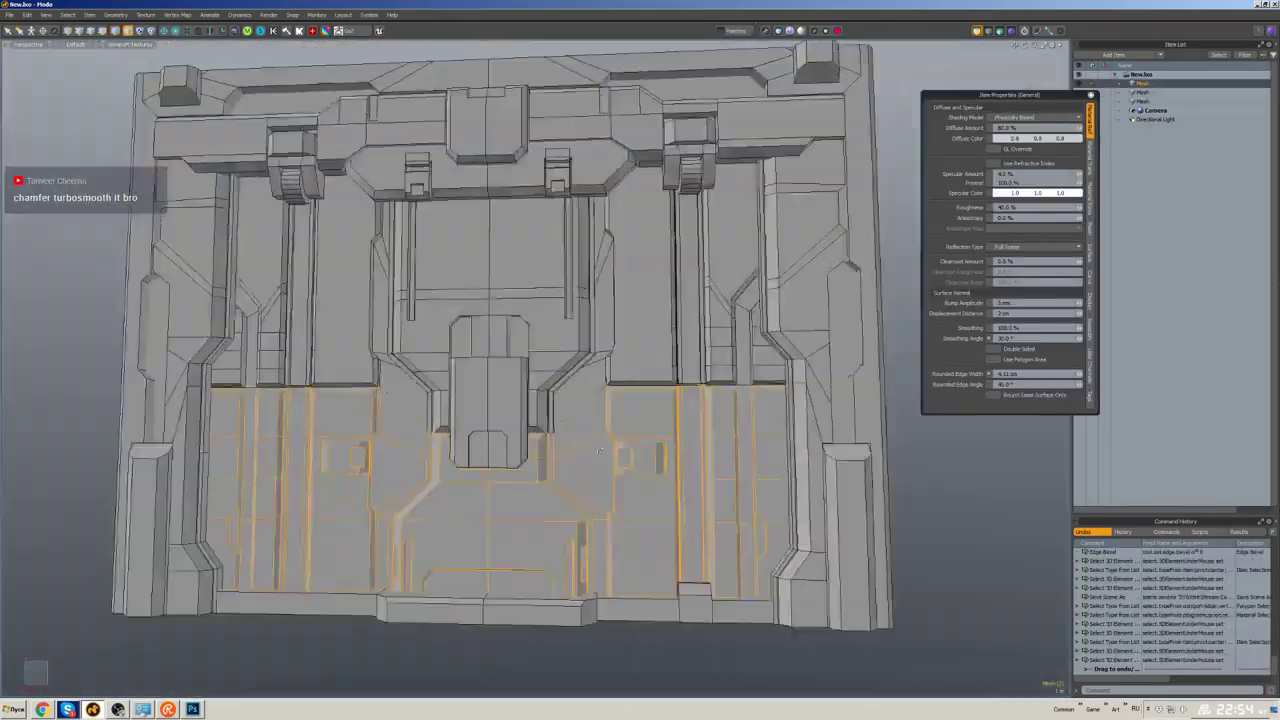
{"action": "scroll", "coordinate": [589, 318], "scroll_direction": "up", "scroll_amount": 5}
{"action": "scroll", "coordinate": [589, 318], "scroll_direction": "down", "scroll_amount": 5}
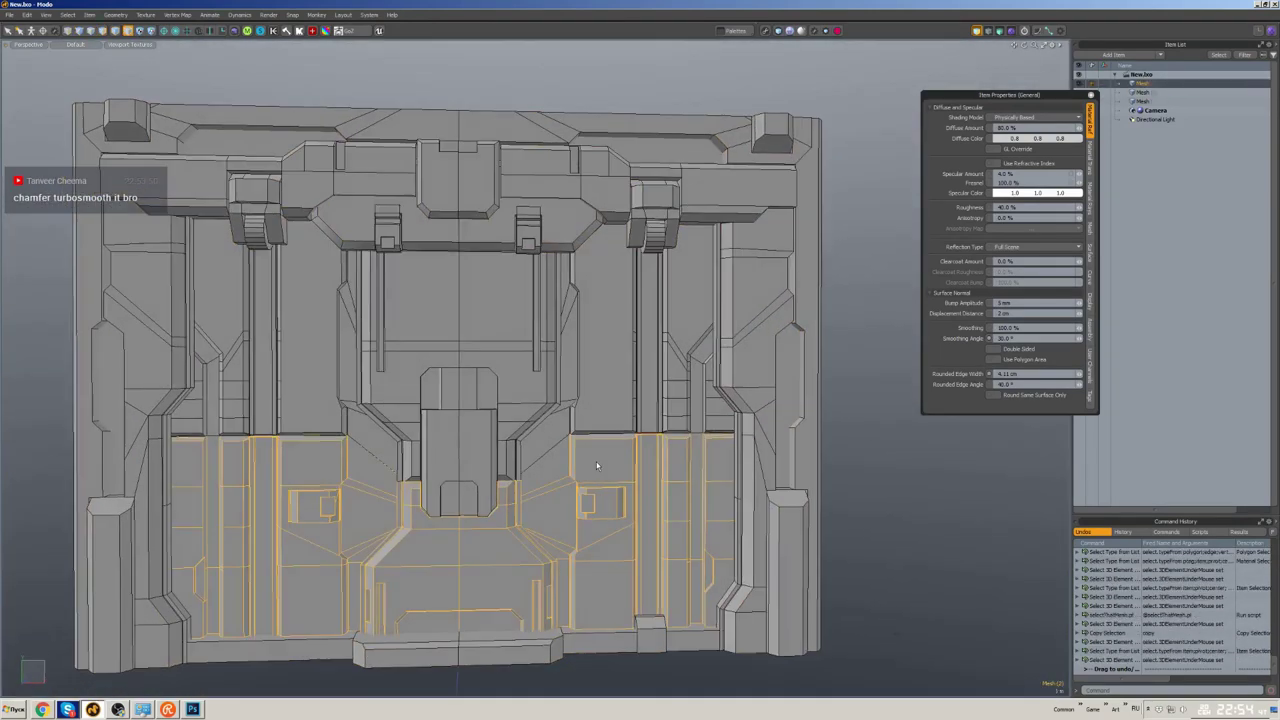
{"action": "scroll", "coordinate": [590, 445], "scroll_direction": "up", "scroll_amount": 5}
{"action": "scroll", "coordinate": [600, 470], "scroll_direction": "down", "scroll_amount": 2}
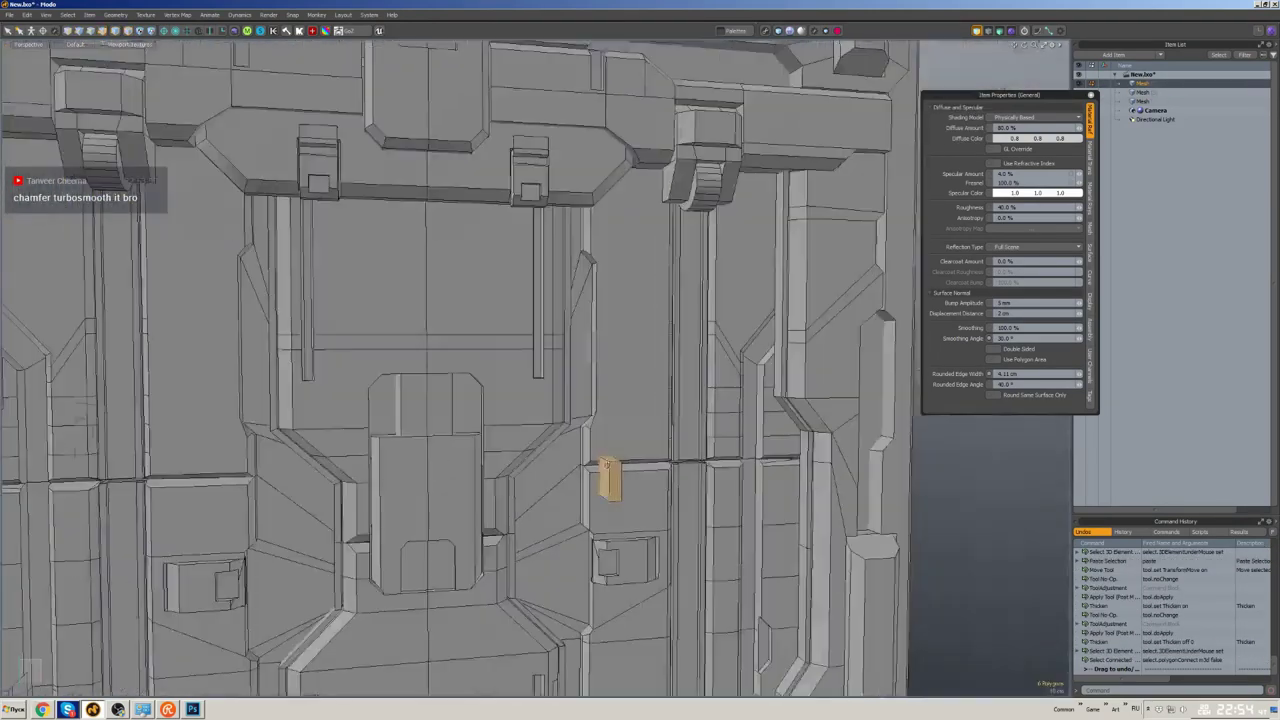
- Reshape the small seam block by moving its lassoed vertices, reposition it whole and save the scene
{"action": "scroll", "coordinate": [605, 461], "scroll_direction": "up", "scroll_amount": 5}
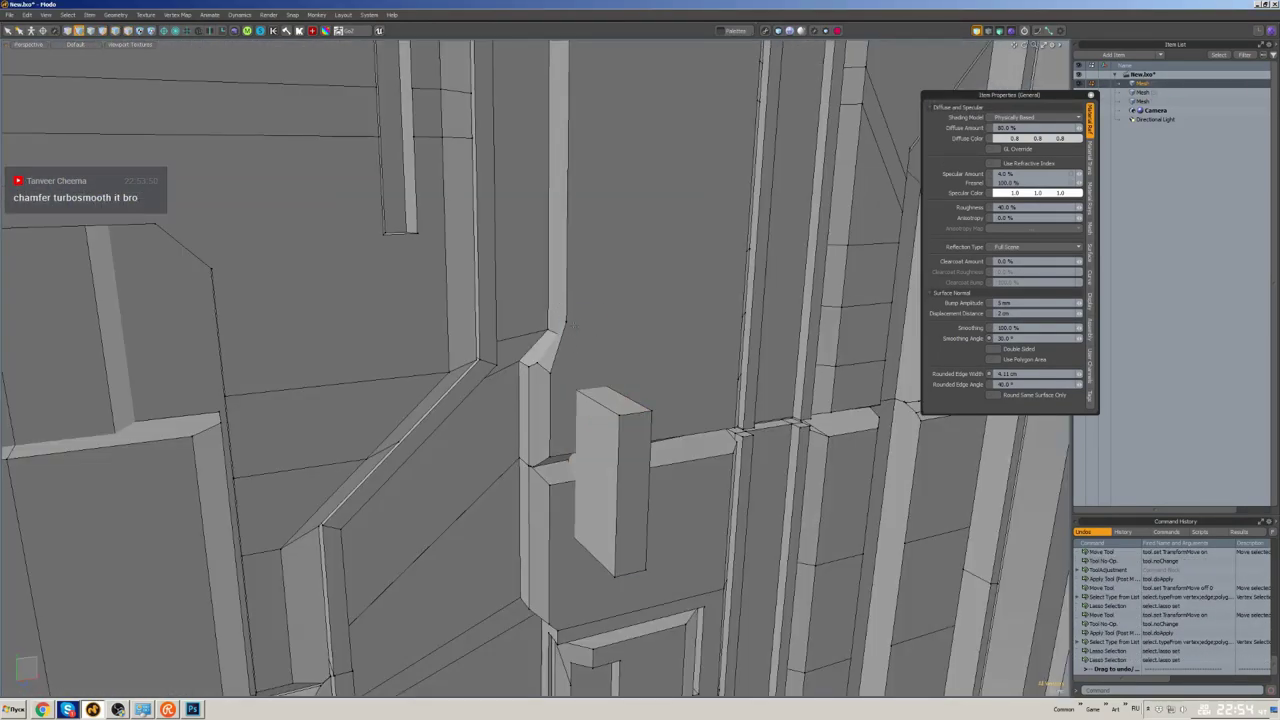
{"action": "scroll", "coordinate": [574, 318], "scroll_direction": "down", "scroll_amount": 3}
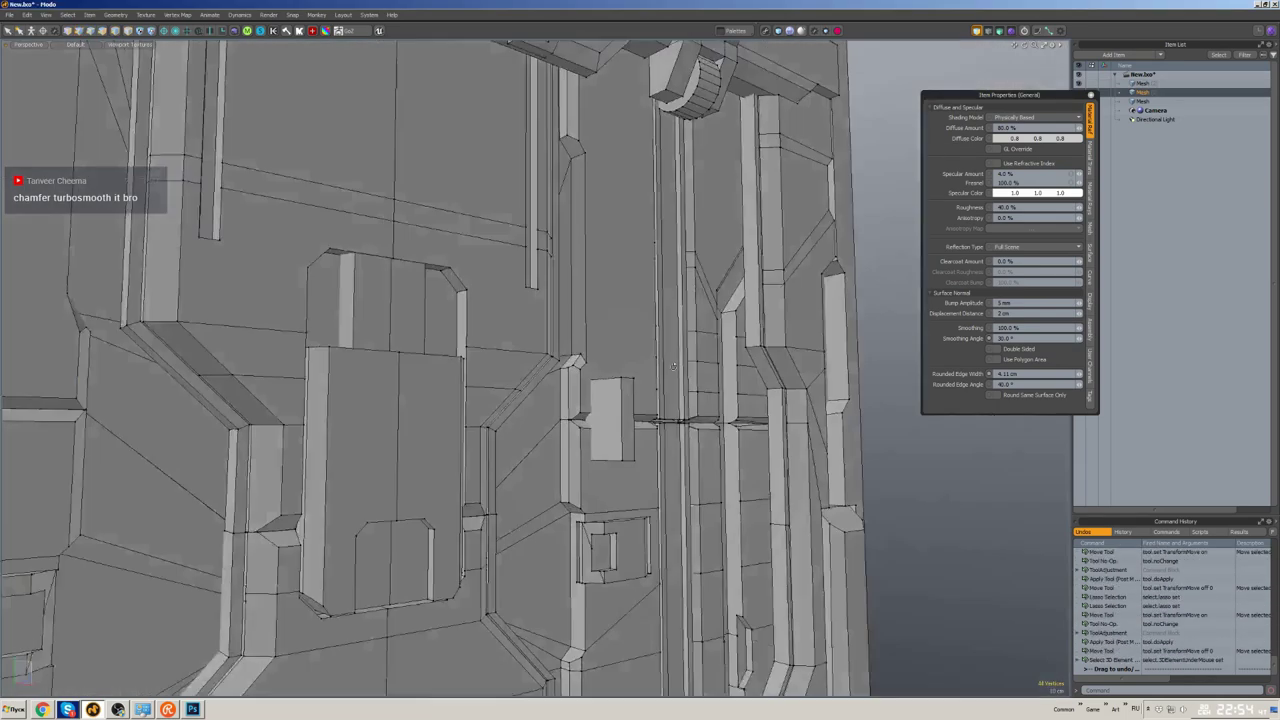
{"action": "double_click", "coordinate": [608, 420]}
{"action": "scroll", "coordinate": [578, 403], "scroll_direction": "up", "scroll_amount": 3}
{"action": "scroll", "coordinate": [578, 403], "scroll_direction": "down", "scroll_amount": 3}
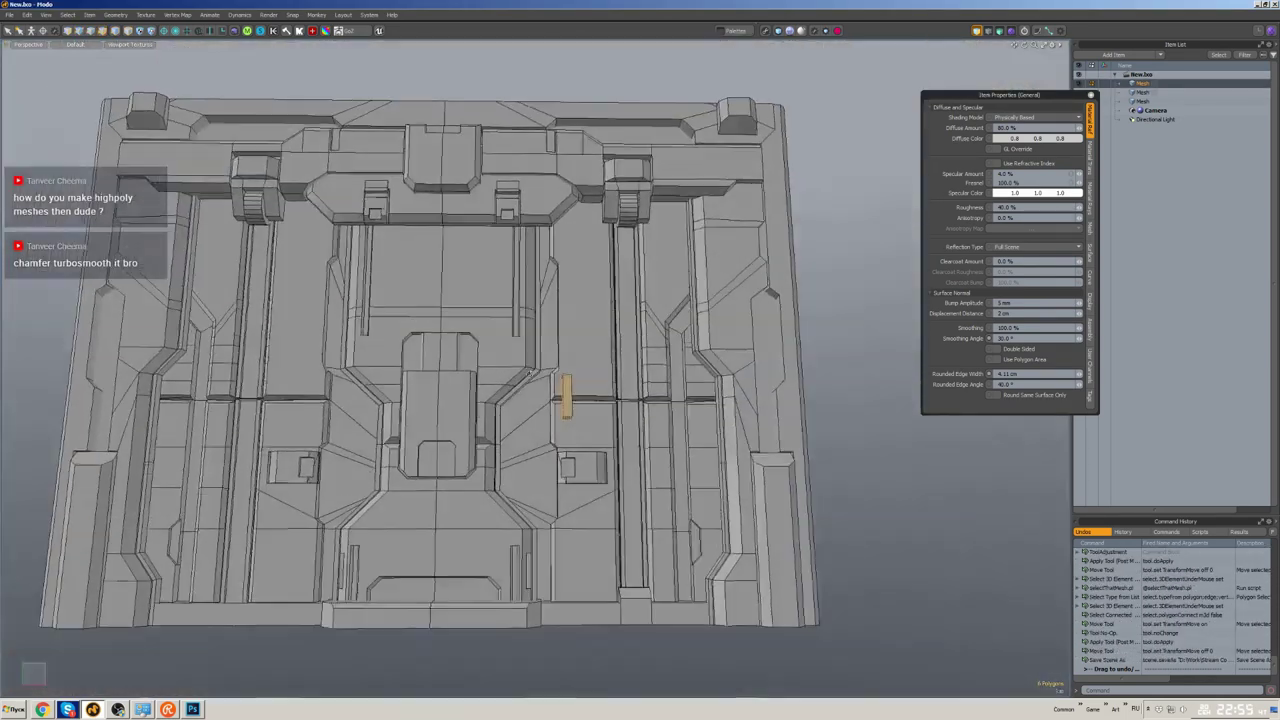
- Scale the small seam block to adjust its proportions as a cutter for the door seam
{"action": "scroll", "coordinate": [571, 371], "scroll_direction": "up", "scroll_amount": 3}
{"action": "key", "text": "r"}
{"action": "left_click_drag", "start_coordinate": [571, 371], "coordinate": [586, 378]}
{"action": "key", "text": "space"}
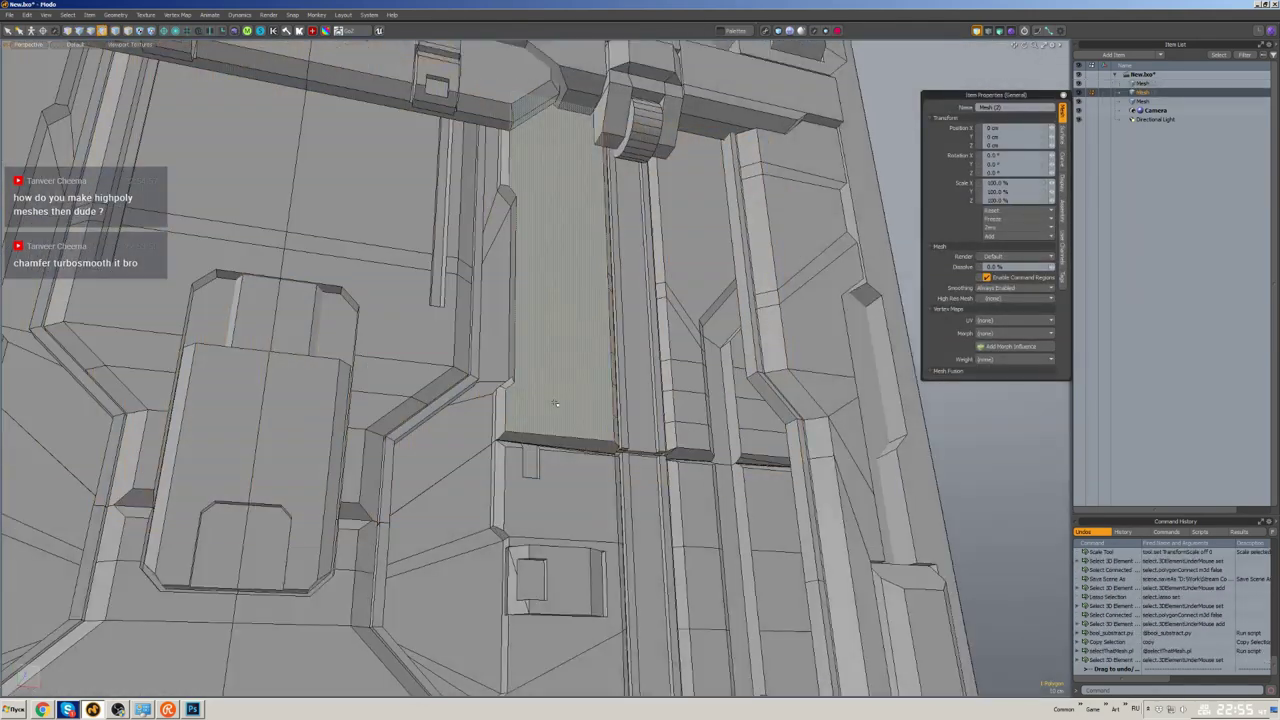
- Undo the first slot cut at the seam and subtract the small block from both door sections again
{"action": "left_click", "coordinate": [535, 455]}
{"action": "scroll", "coordinate": [535, 455], "scroll_direction": "up", "scroll_amount": 3}
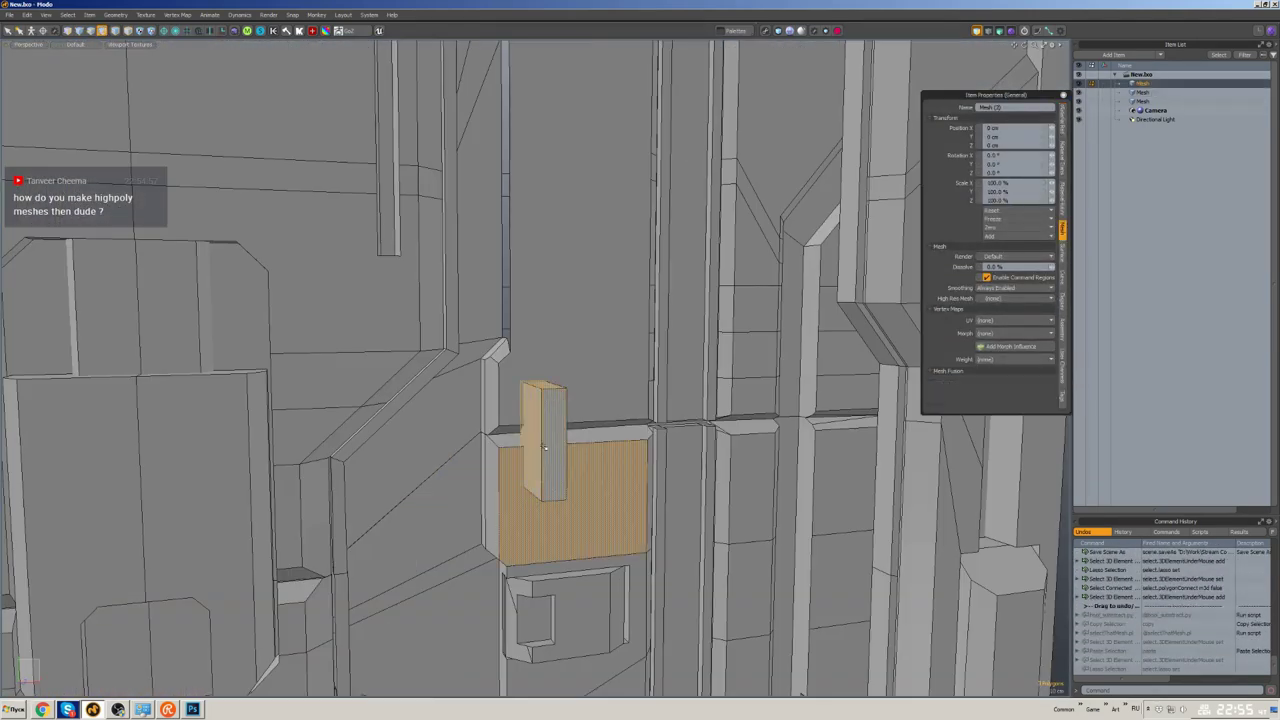
{"action": "key", "text": "2"}
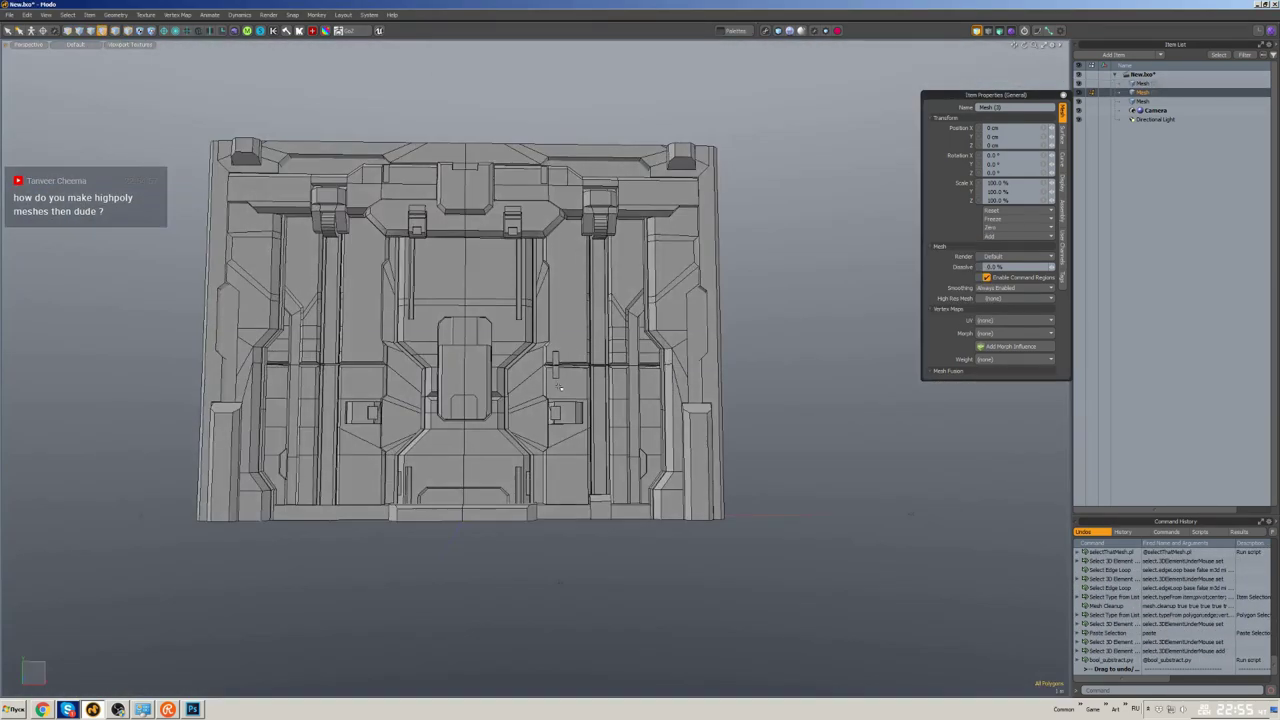
- Mirror all polygons of the upper doors, frame and lower doors across the gate's centre with the polyhatchet script
{"action": "middle_click_drag", "start_coordinate": [560, 388], "coordinate": [613, 472]}
{"action": "key", "text": "ctrl+a"}
{"action": "key", "text": "shift+x"}
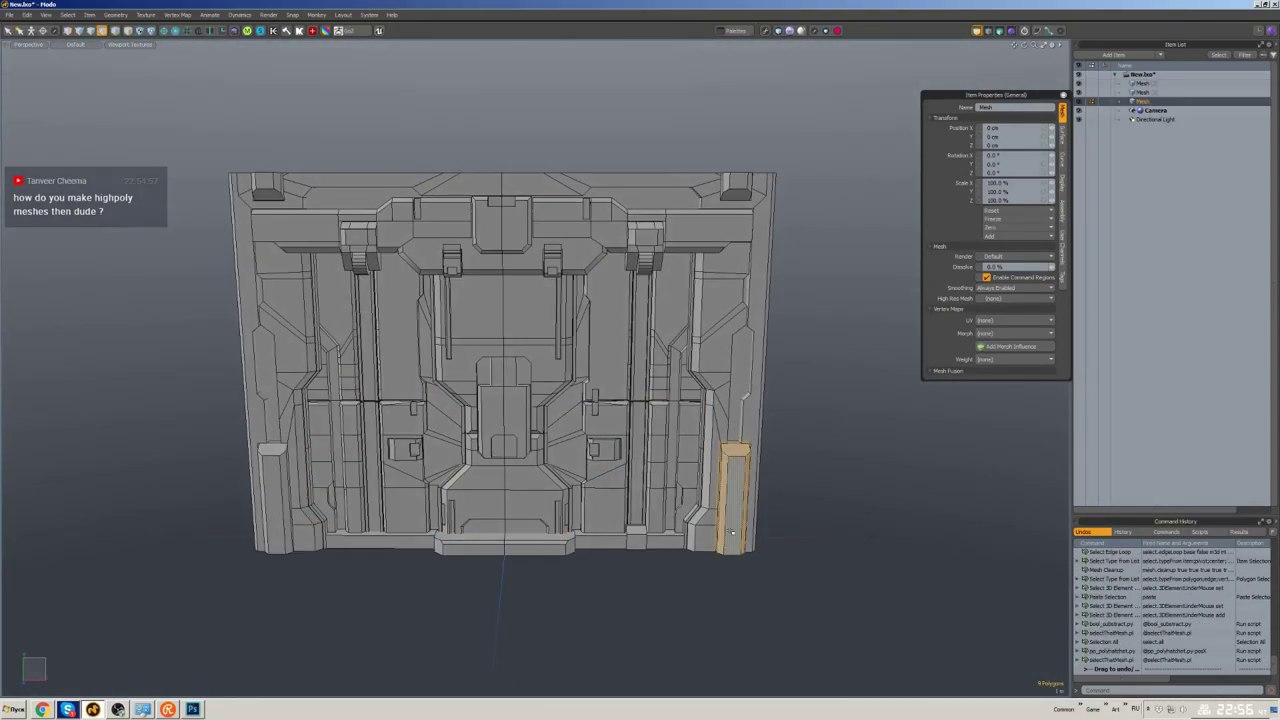
{"action": "key", "text": "ctrl+a"}
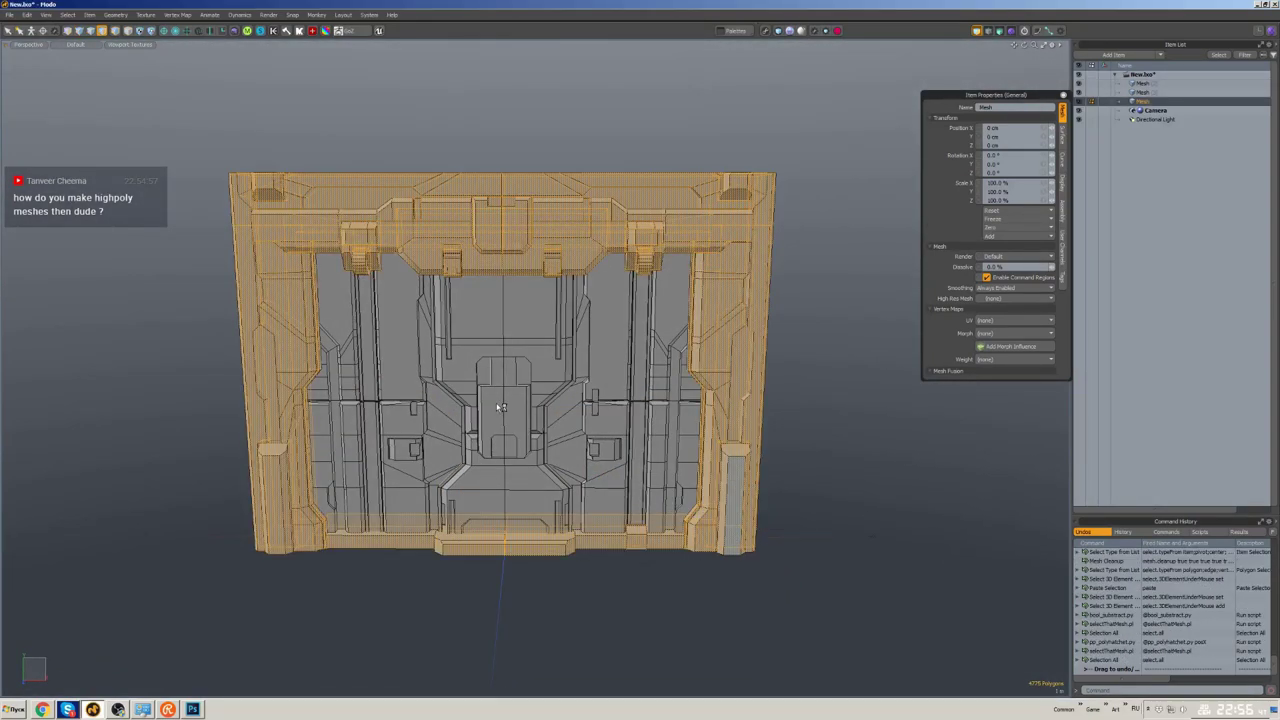
{"action": "key", "text": "shift+x"}
{"action": "middle_click_drag", "start_coordinate": [501, 407], "coordinate": [823, 383]}
{"action": "key", "text": "ctrl+a"}
{"action": "key", "text": "shift+x"}
- Open the preview render and shader tree, give the Base Material a darkened blue diffuse colour and refresh the preview
{"action": "key", "text": "F9"}
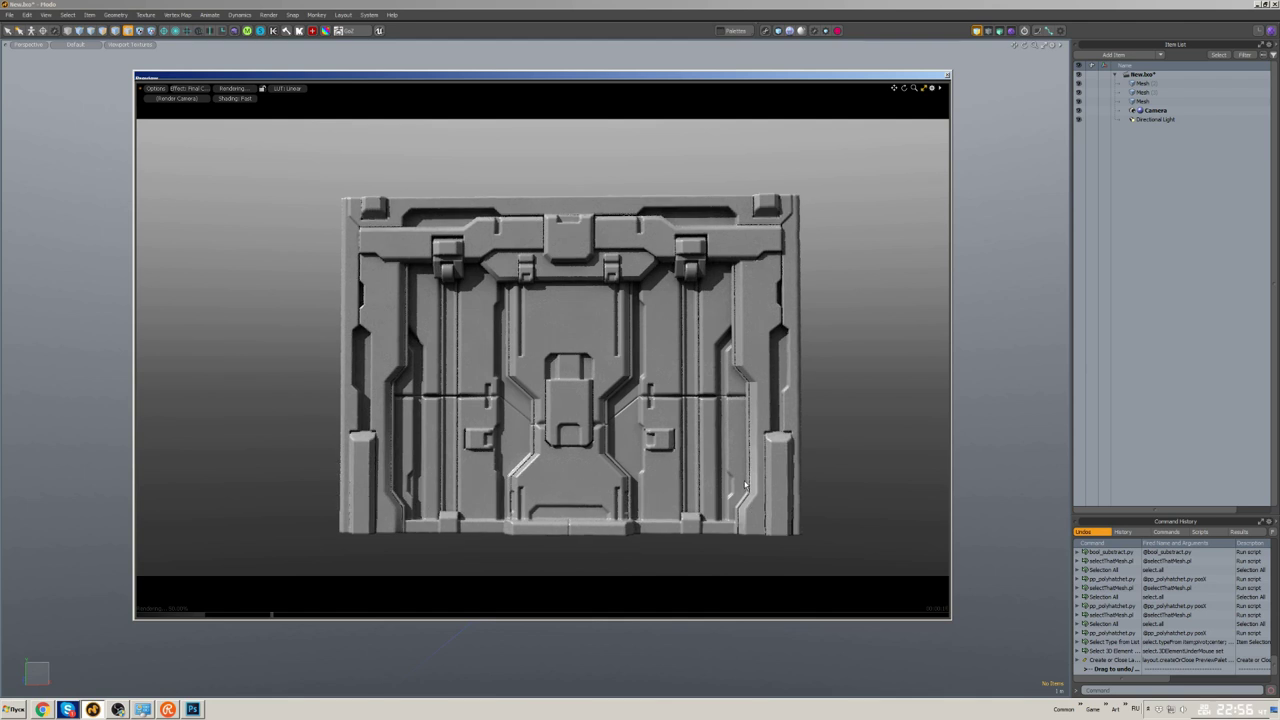
{"action": "right_click", "coordinate": [988, 205]}
{"action": "left_click", "coordinate": [966, 205]}
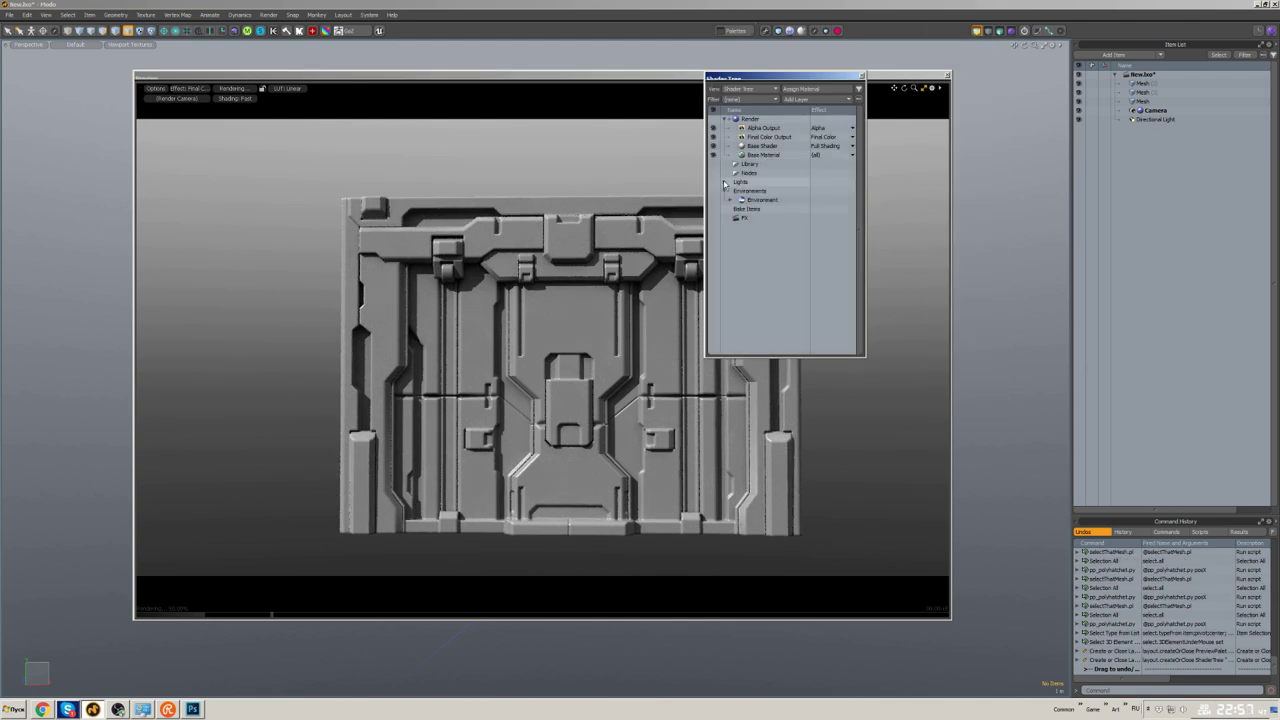
{"action": "left_click", "coordinate": [762, 155]}
{"action": "left_click", "coordinate": [1000, 138]}
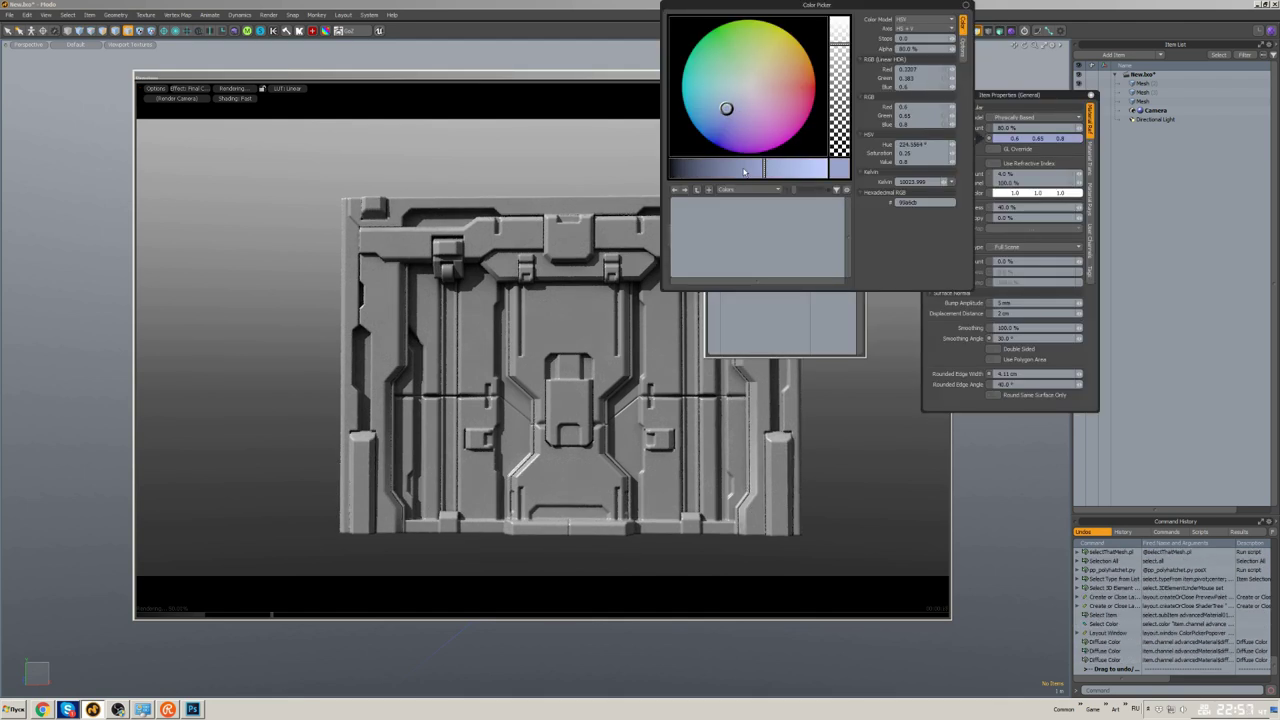
{"action": "mouse_move", "coordinate": [758, 171]}
{"action": "left_mouse_down"}
{"action": "mouse_move", "coordinate": [700, 171]}
{"action": "mouse_move", "coordinate": [731, 171]}
{"action": "left_mouse_up"}
{"action": "left_click", "coordinate": [967, 7]}
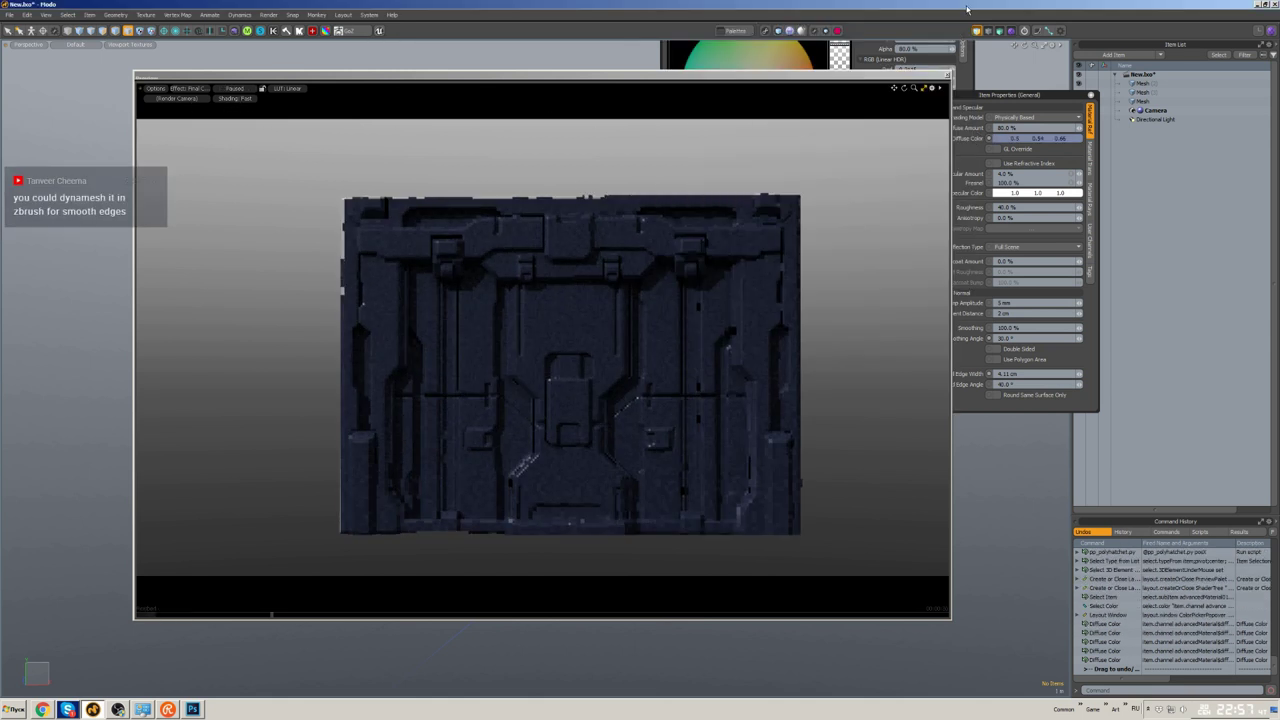
{"action": "left_click", "coordinate": [234, 92]}
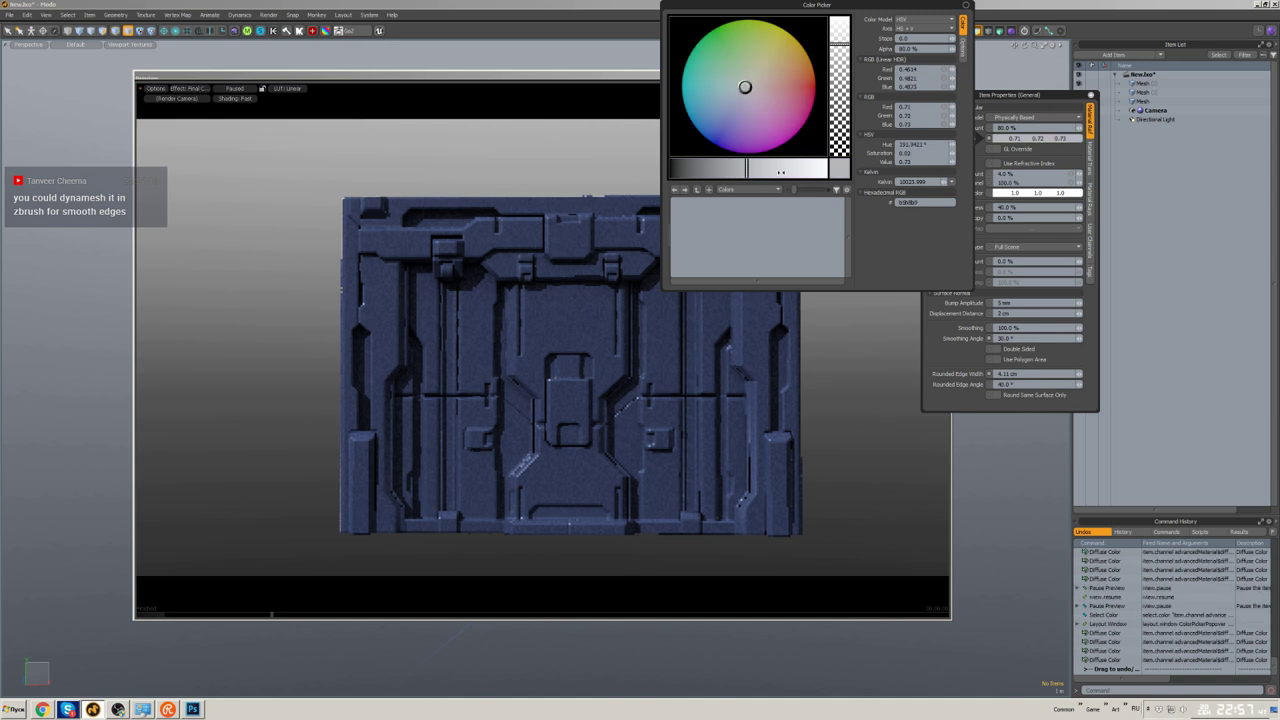
- Give the Base Material a light grey diffuse colour, enable Round Same Surface Only and set the rounded edge width to 3 cm
{"action": "left_click", "coordinate": [966, 8]}
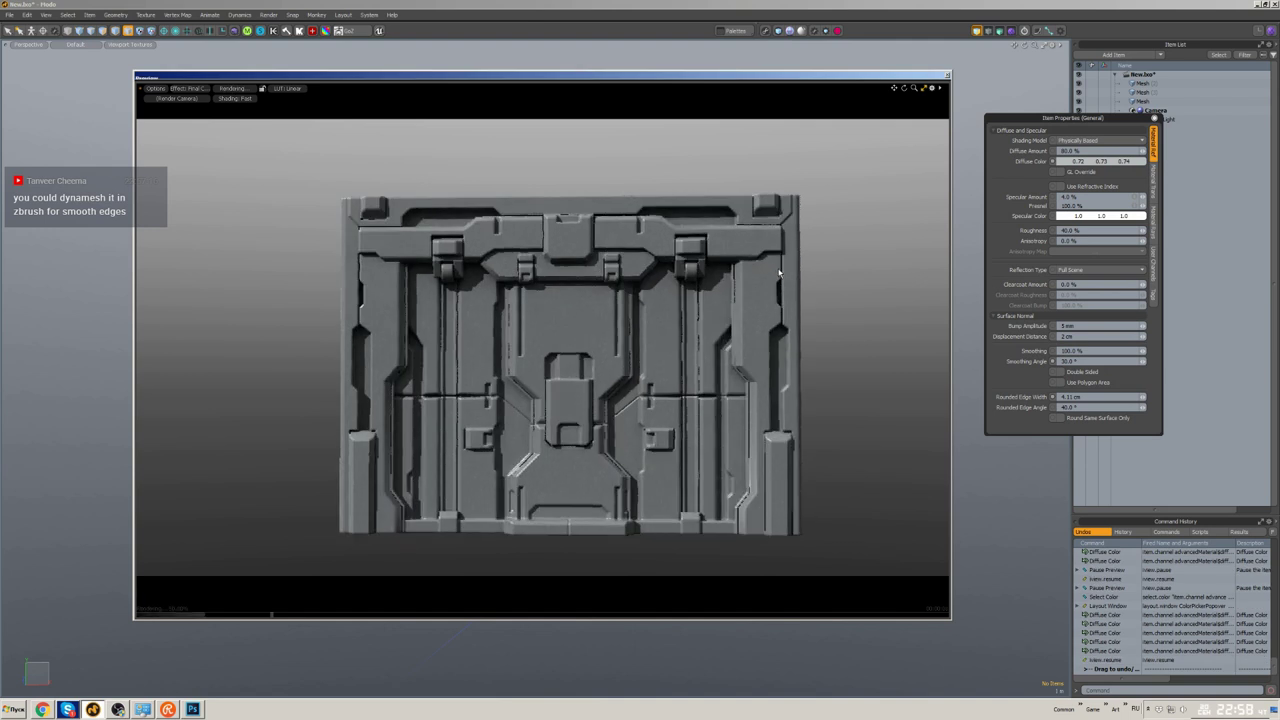
{"action": "left_click", "coordinate": [1060, 418]}
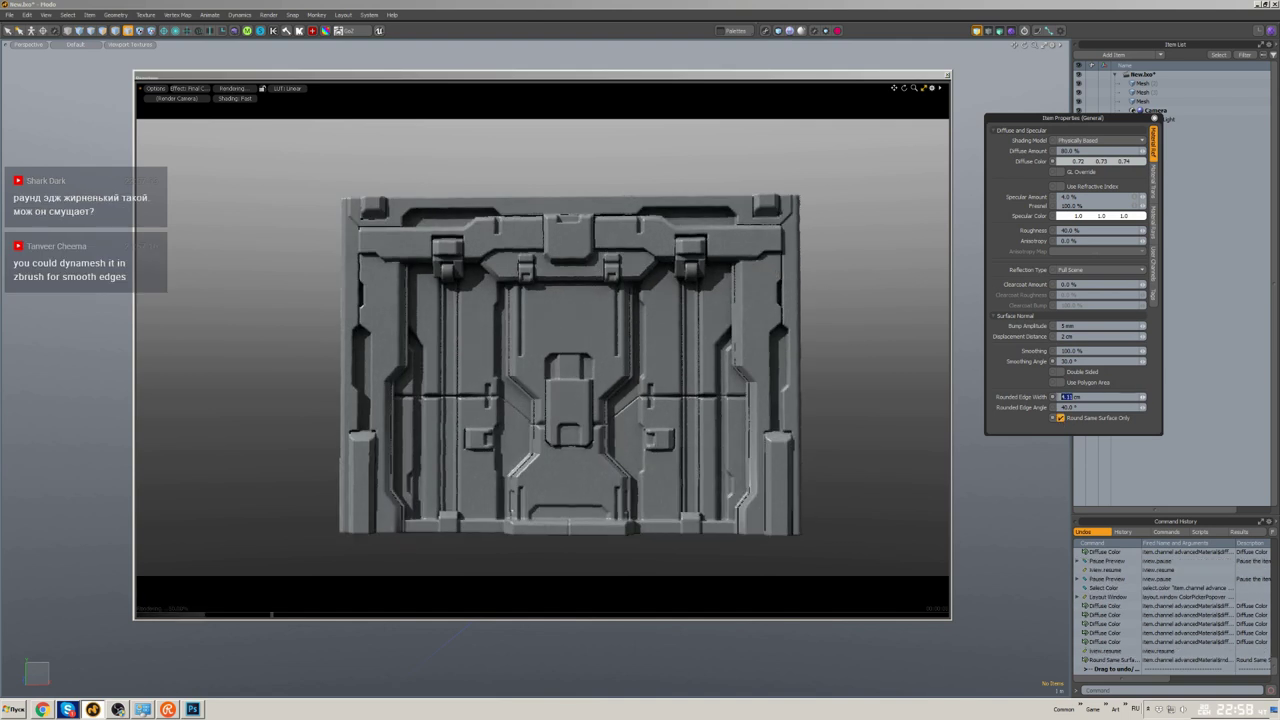
{"action": "left_click", "coordinate": [714, 233]}
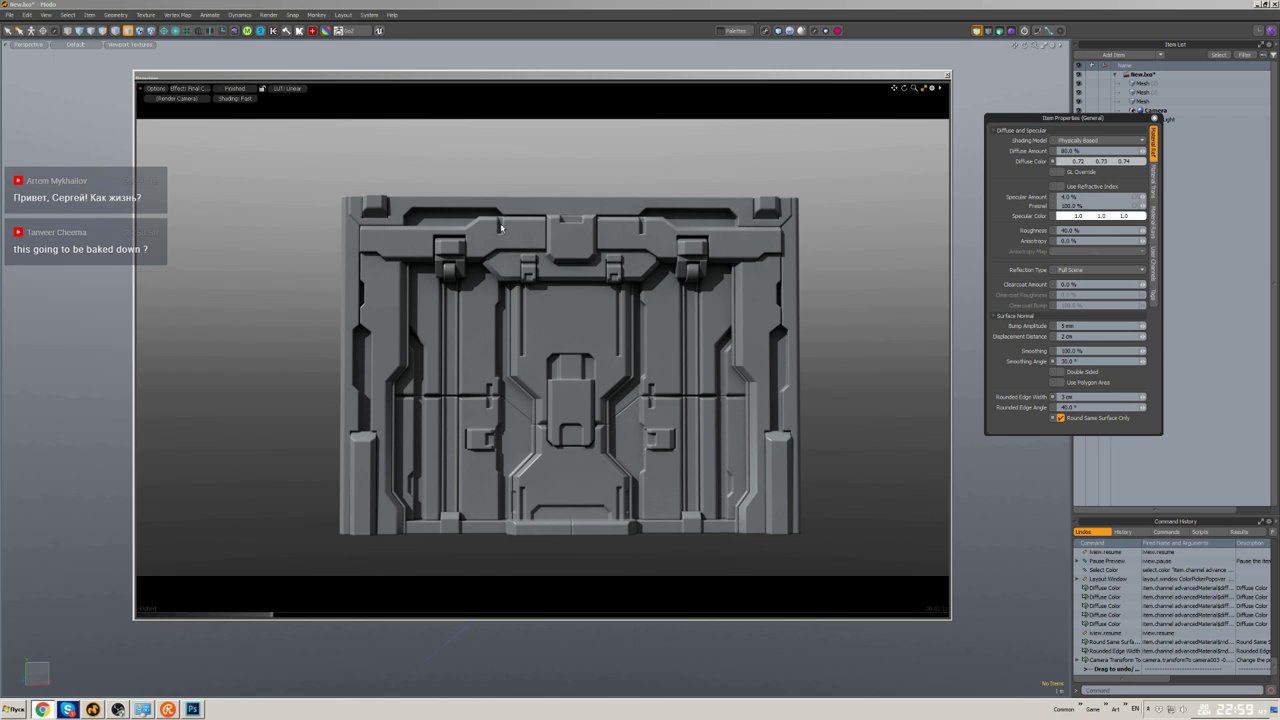
- Capture the full preview render window as a screenshot, save the image file and close the preview
{"action": "key", "text": "Print"}
{"action": "left_click_drag", "start_coordinate": [135, 618], "coordinate": [945, 75]}
{"action": "key", "text": "ctrl+s"}
{"action": "key", "text": "Return"}
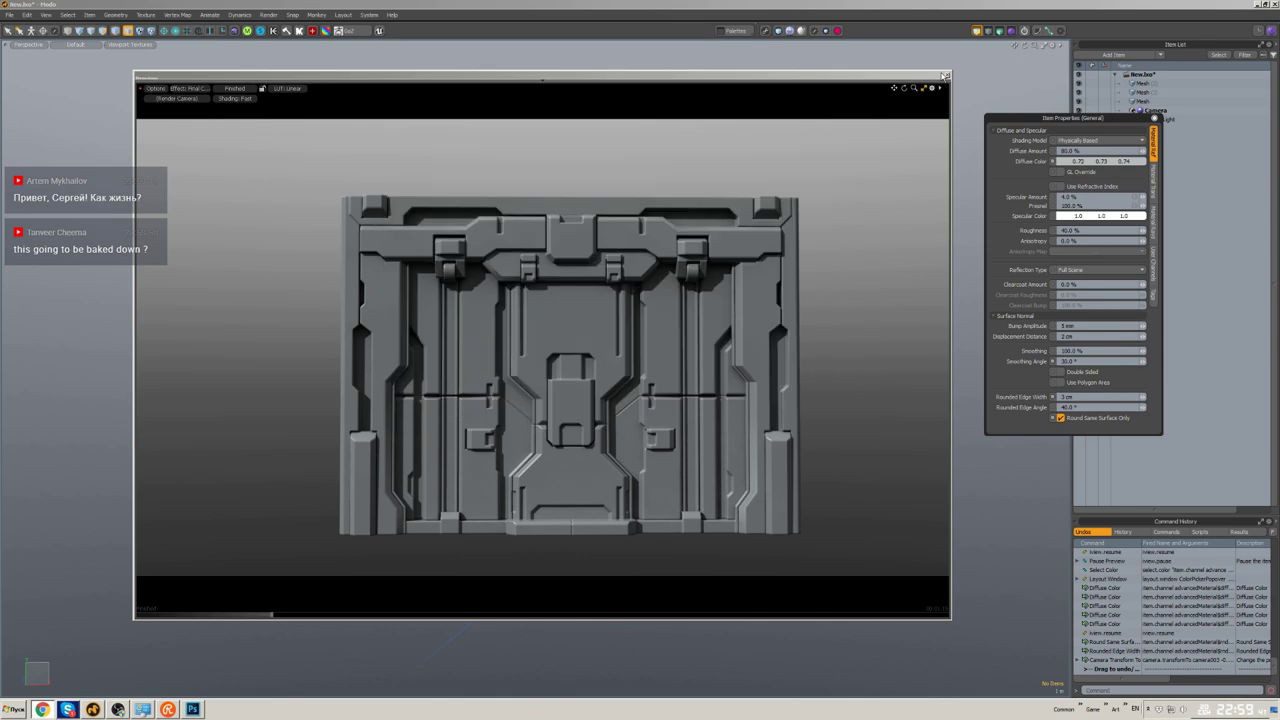
{"action": "left_click", "coordinate": [945, 75]}
- Switch the viewport to plain shaded display and examine the gate's doors and base sill from several angles
{"action": "left_click_drag", "start_coordinate": [851, 123], "coordinate": [810, 229], "text": "alt"}
{"action": "key", "text": "alt+grave"}
{"action": "left_click", "coordinate": [236, 92]}
{"action": "mouse_move", "coordinate": [236, 92]}
{"action": "left_mouse_down", "text": "alt"}
{"action": "mouse_move", "coordinate": [629, 199]}
{"action": "mouse_move", "coordinate": [600, 230]}
{"action": "mouse_move", "coordinate": [619, 290]}
{"action": "mouse_move", "coordinate": [580, 330]}
{"action": "left_mouse_up", "text": "alt"}
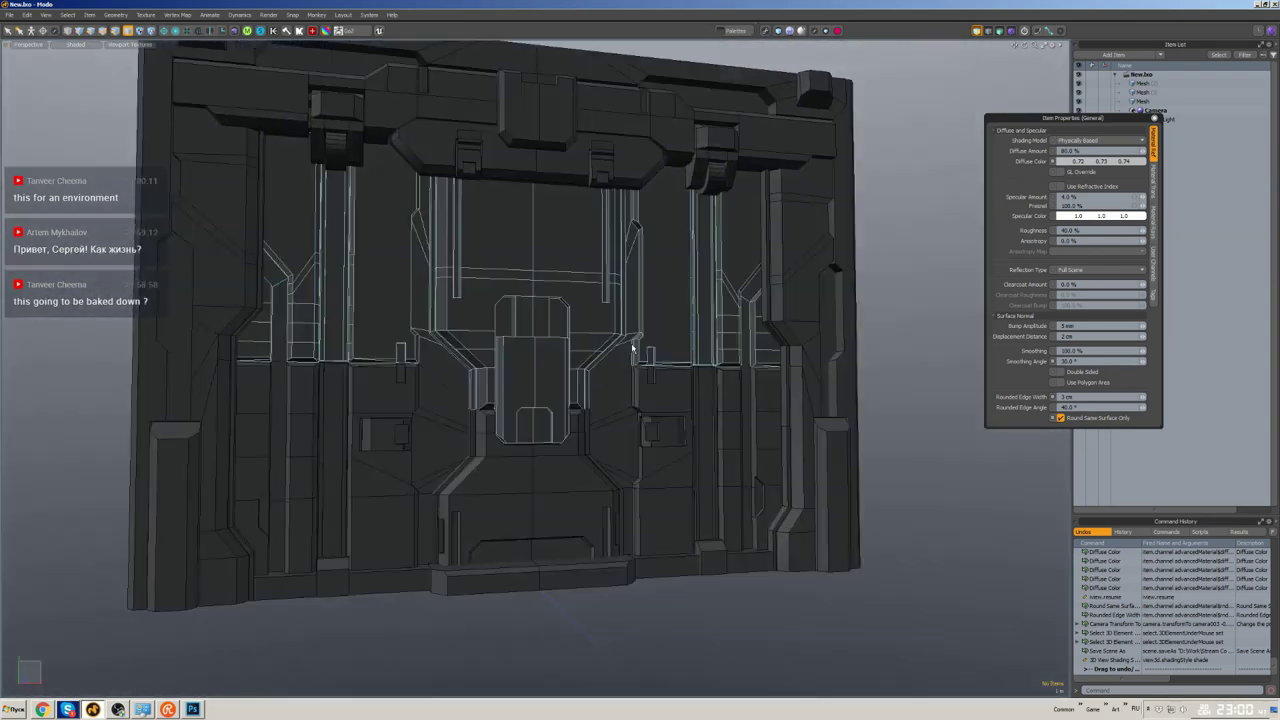
{"action": "left_click", "coordinate": [520, 600]}
{"action": "key", "text": "w"}
{"action": "left_click_drag", "start_coordinate": [520, 600], "coordinate": [523, 655]}
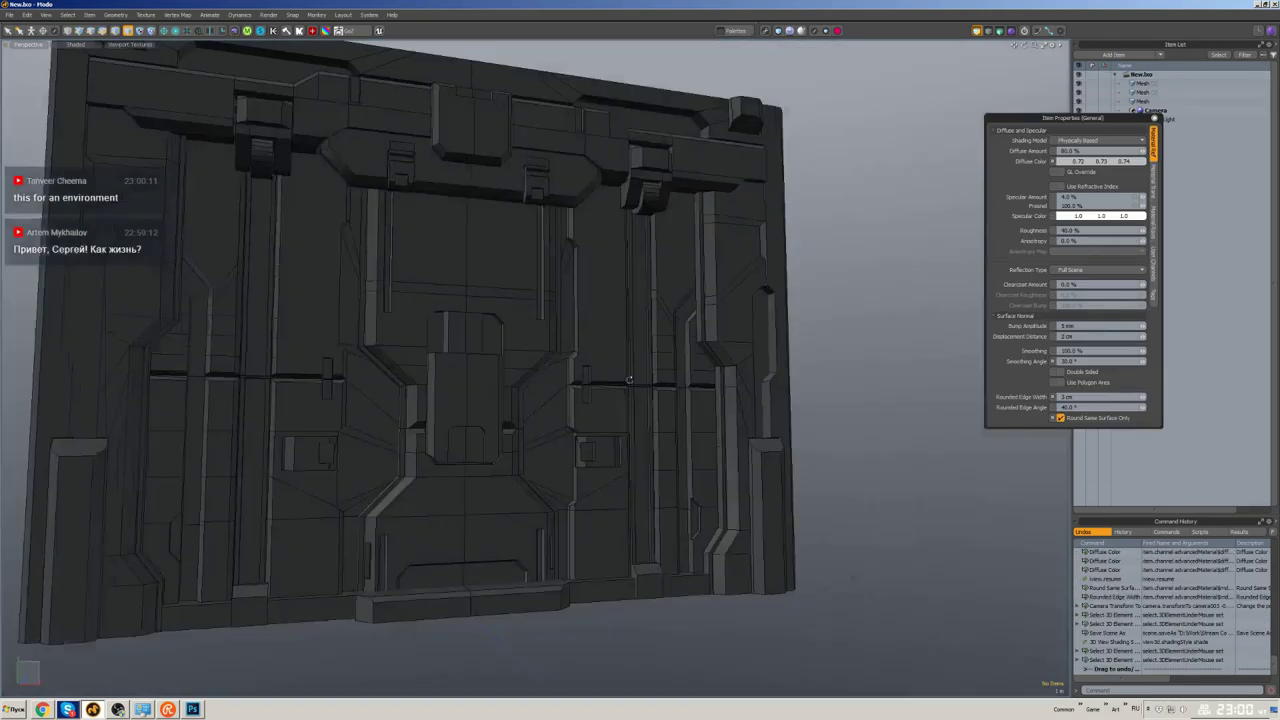
- Select the whole raised centre plate between the doors, reposition it with the Move tool and save the scene
{"action": "left_click_drag", "start_coordinate": [629, 380], "coordinate": [700, 272], "text": "alt"}
{"action": "left_click", "coordinate": [563, 371]}
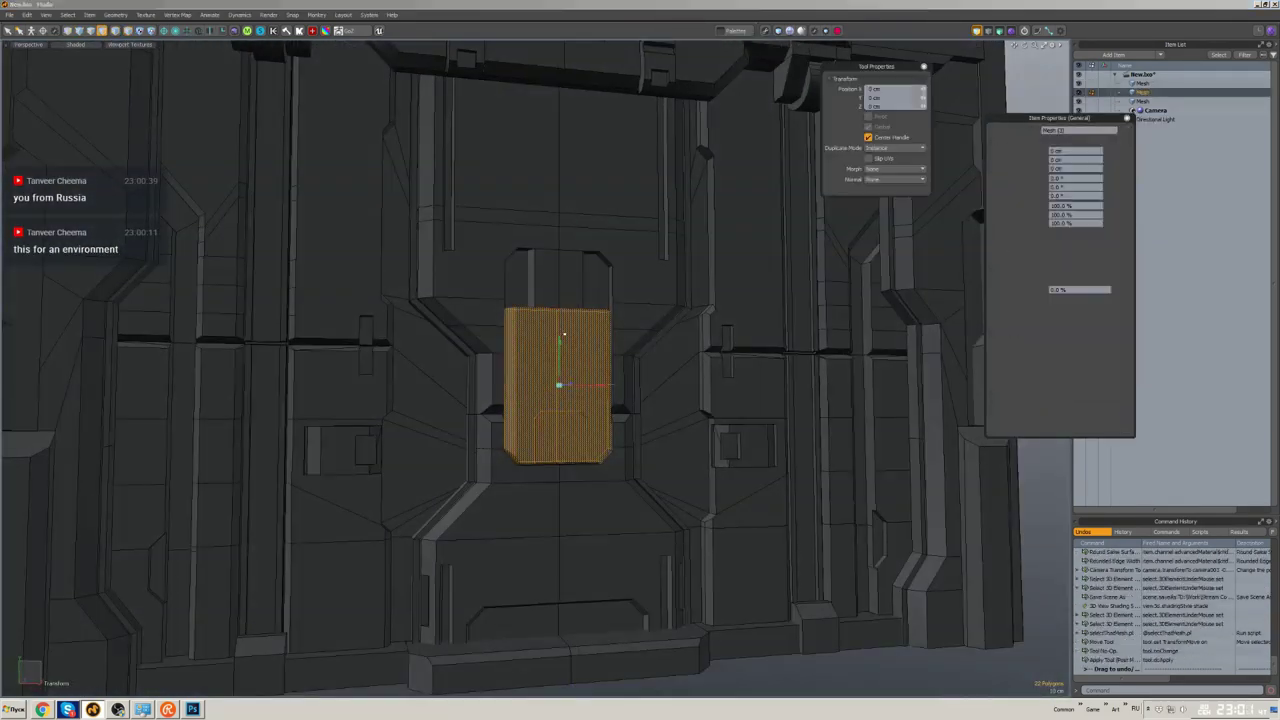
{"action": "left_click", "coordinate": [872, 348]}
{"action": "left_click_drag", "start_coordinate": [872, 348], "coordinate": [892, 222], "text": "alt"}
{"action": "key", "text": "ctrl+s"}
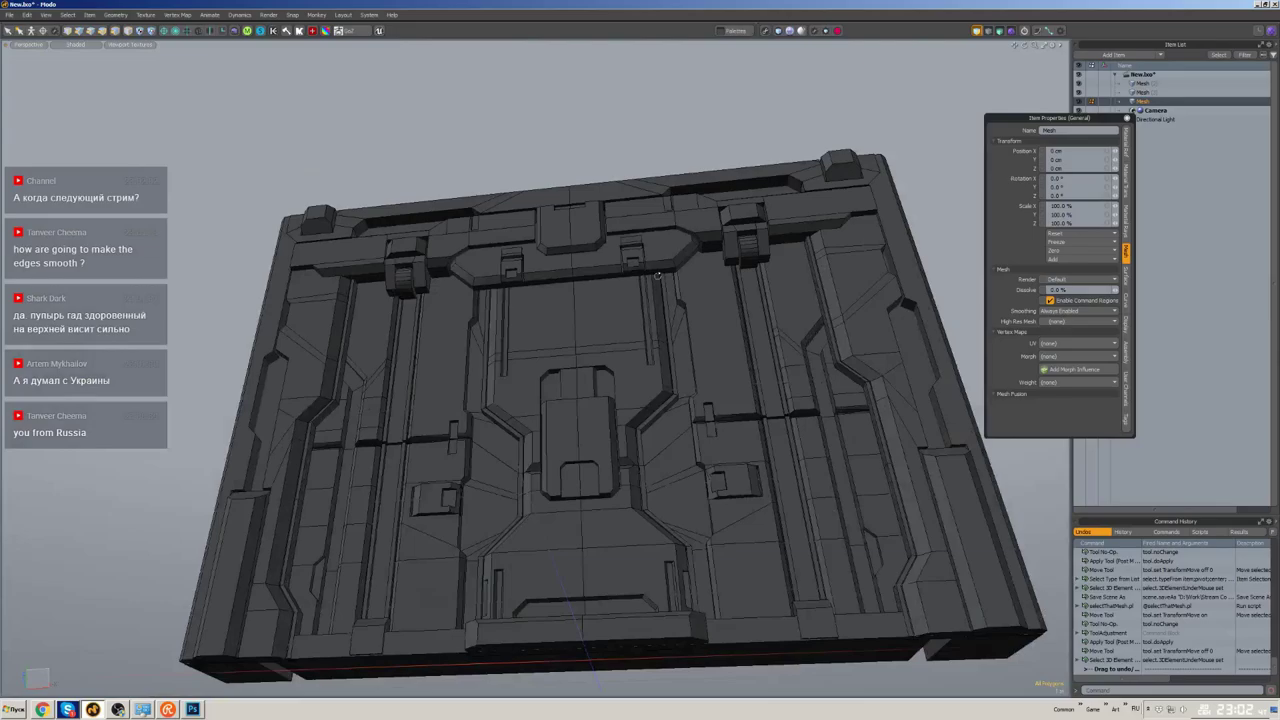
- Copy and paste the front face of the lintel clamp block above the right door rail and scale it along X
{"action": "left_click_drag", "start_coordinate": [658, 274], "coordinate": [660, 322], "text": "alt"}
{"action": "key", "text": "F8"}
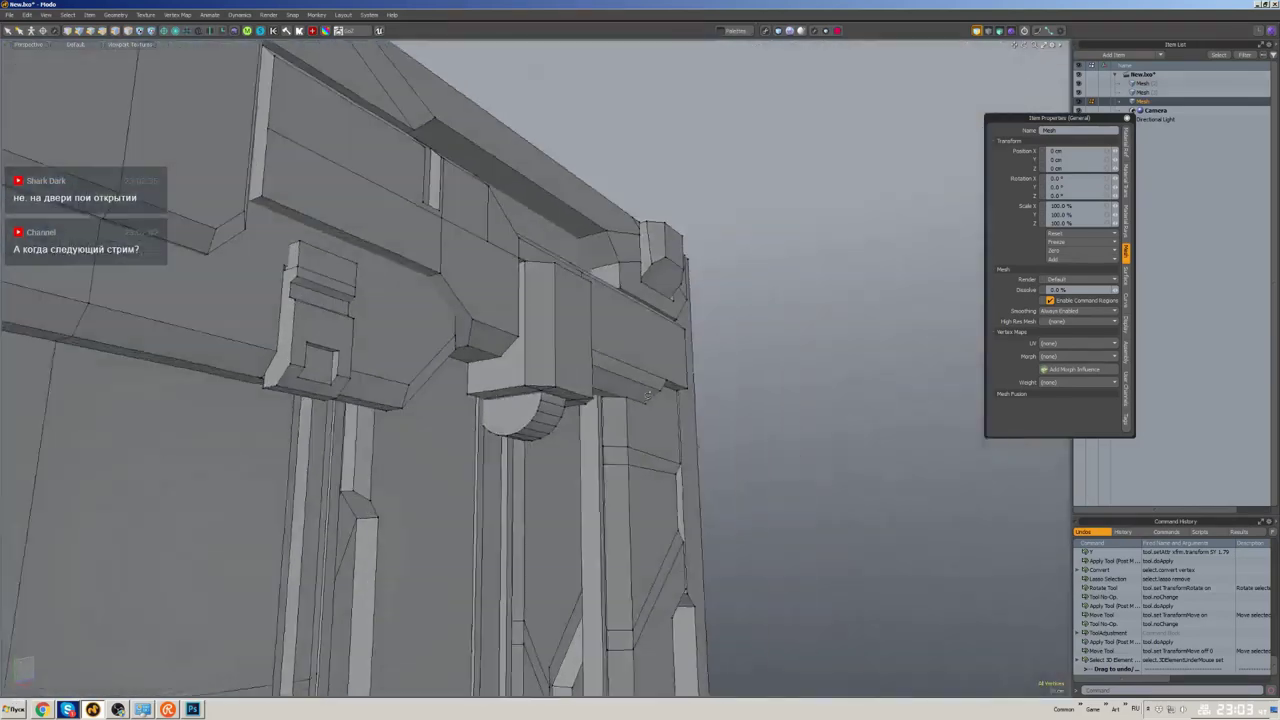
{"action": "key", "text": "3"}
{"action": "left_click", "coordinate": [570, 349]}
{"action": "left_click_drag", "start_coordinate": [570, 349], "coordinate": [583, 318], "text": "alt"}
{"action": "key", "text": "r"}
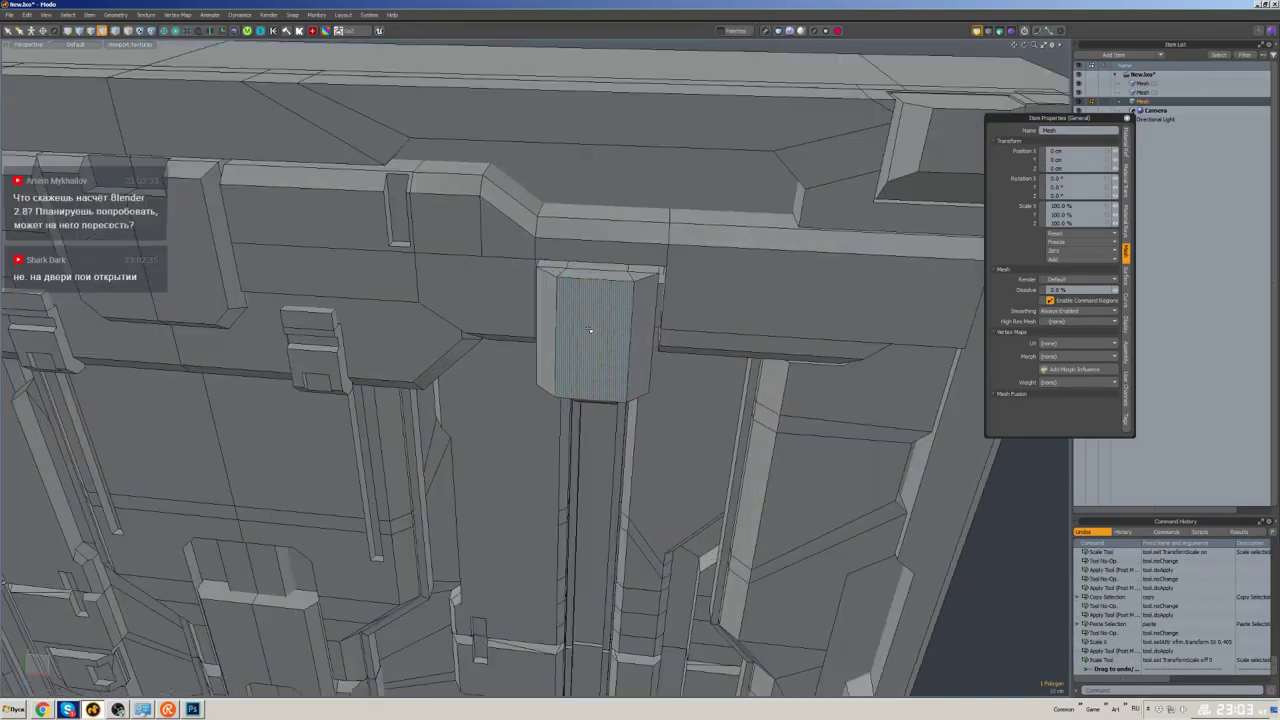
- Save the scene, return to item selection with nothing selected and check the whole gate
{"action": "key", "text": "ctrl+s"}
{"action": "key", "text": "a"}
{"action": "left_click_drag", "start_coordinate": [598, 340], "coordinate": [611, 369], "text": "alt"}
{"action": "key", "text": "5"}
{"action": "left_click", "coordinate": [866, 493]}
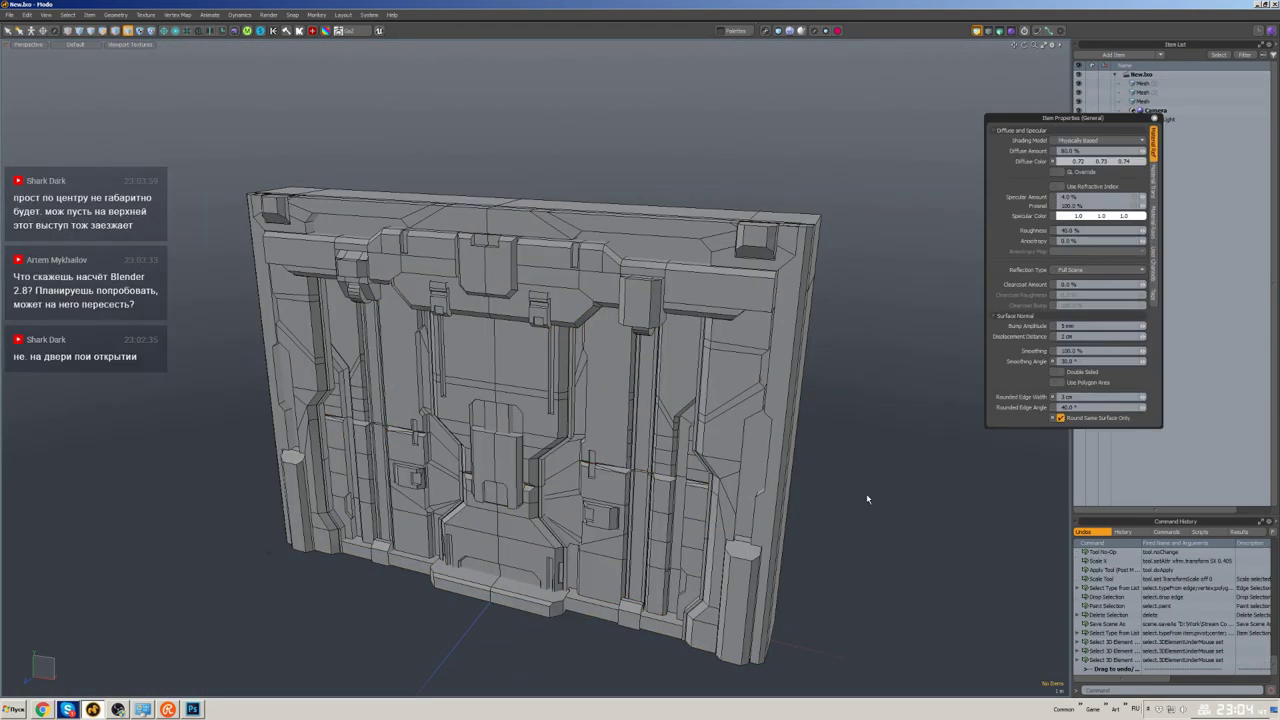
{"action": "scroll", "coordinate": [866, 493], "scroll_direction": "up", "scroll_amount": 5}
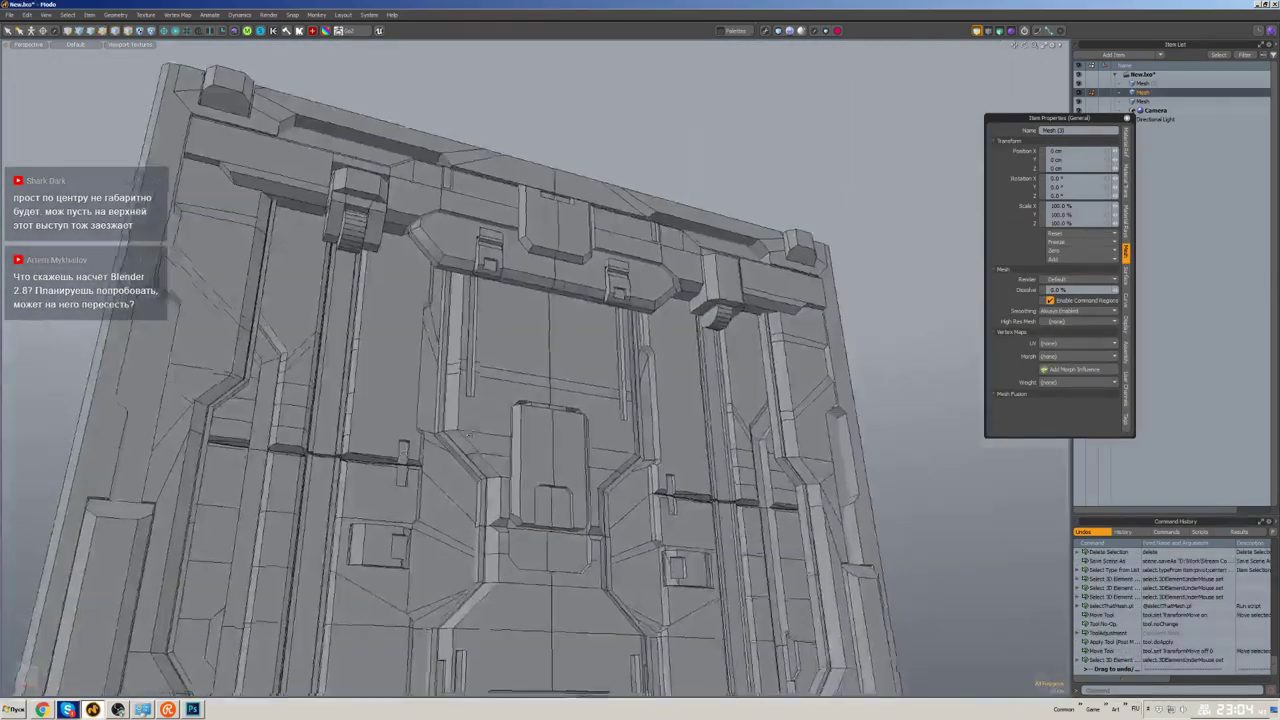
- Try moving the upper and lower door halves vertically apart within the frame to test the opening
{"action": "key", "text": "a"}
{"action": "mouse_move", "coordinate": [600, 360]}
{"action": "left_mouse_down", "text": "alt"}
{"action": "mouse_move", "coordinate": [610, 380]}
{"action": "mouse_move", "coordinate": [620, 370]}
{"action": "left_mouse_up", "text": "alt"}
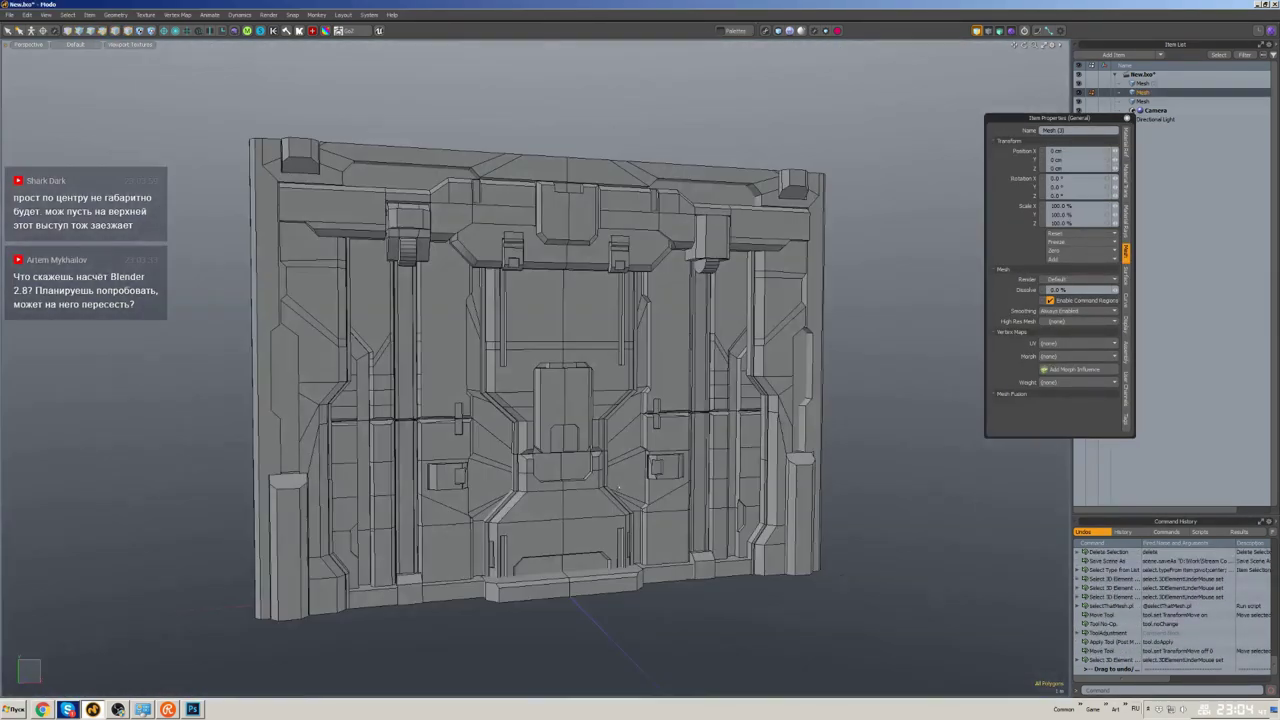
{"action": "left_click", "coordinate": [748, 480]}
{"action": "key", "text": "w"}
{"action": "scroll", "coordinate": [570, 400], "scroll_direction": "up", "scroll_amount": 3}
{"action": "left_click", "coordinate": [571, 423]}
{"action": "left_click_drag", "start_coordinate": [571, 423], "coordinate": [574, 300]}
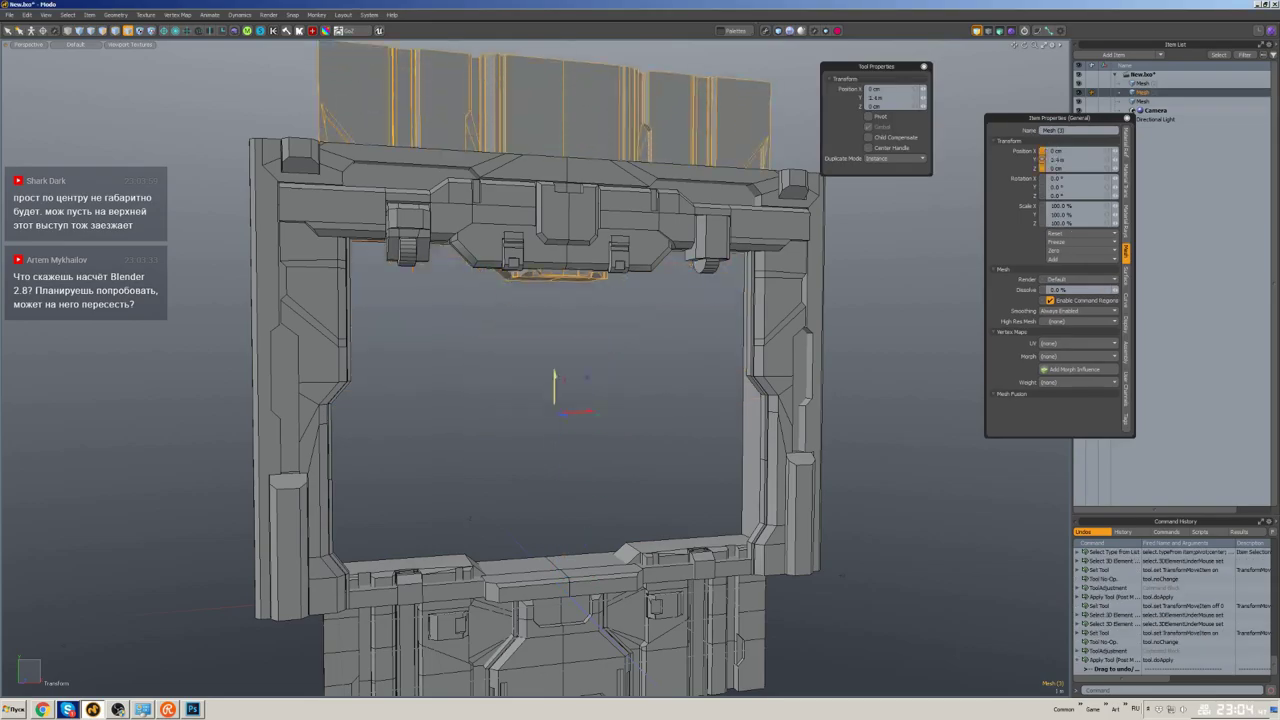
{"action": "scroll", "coordinate": [614, 424], "scroll_direction": "up", "scroll_amount": 1}
{"action": "key", "text": "space"}
{"action": "mouse_move", "coordinate": [614, 424]}
{"action": "left_mouse_down", "text": "alt"}
{"action": "mouse_move", "coordinate": [635, 487]}
{"action": "mouse_move", "coordinate": [528, 322]}
{"action": "mouse_move", "coordinate": [845, 472]}
{"action": "left_mouse_up", "text": "alt"}
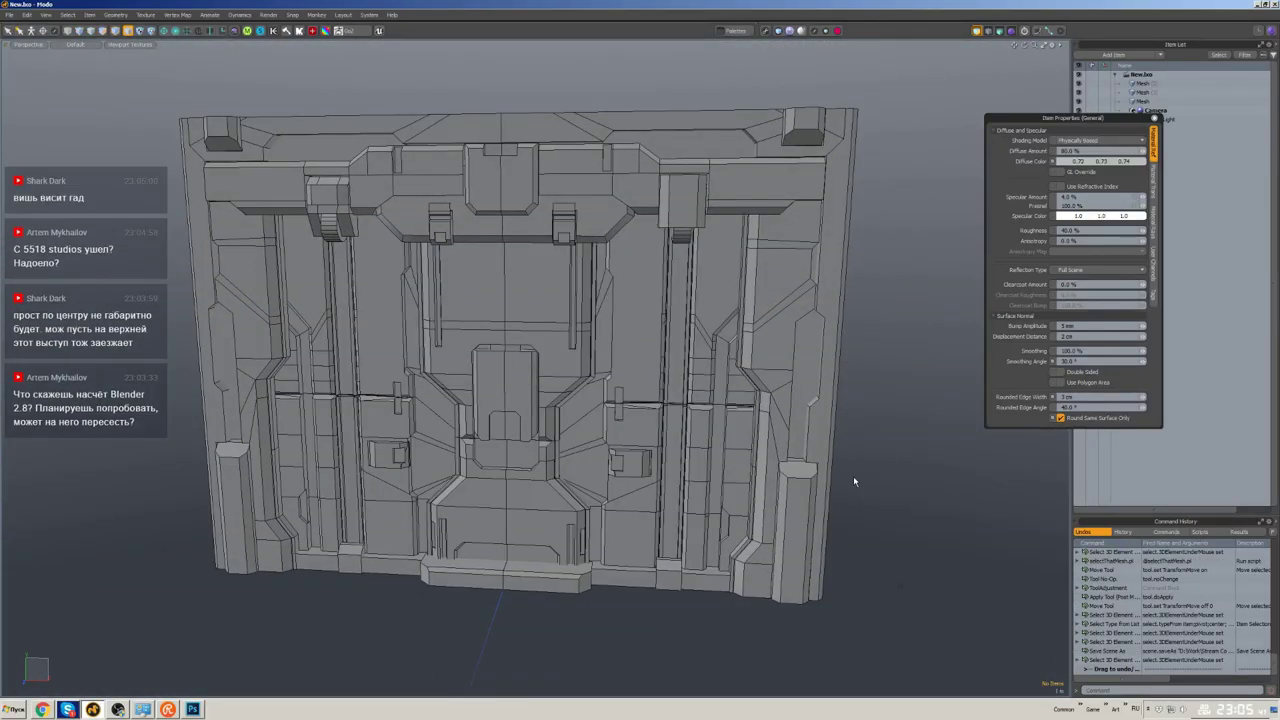
{"action": "left_click_drag", "start_coordinate": [853, 476], "coordinate": [533, 447], "text": "alt"}
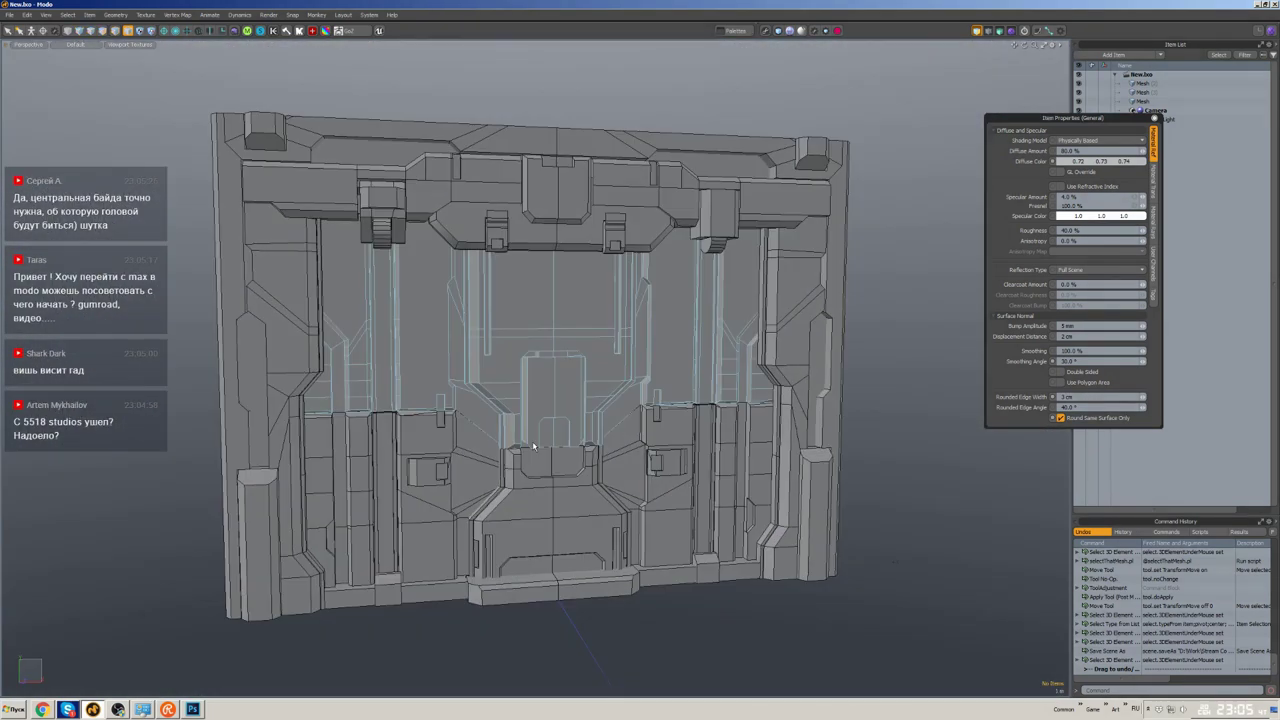
{"action": "left_click", "coordinate": [1148, 709]}
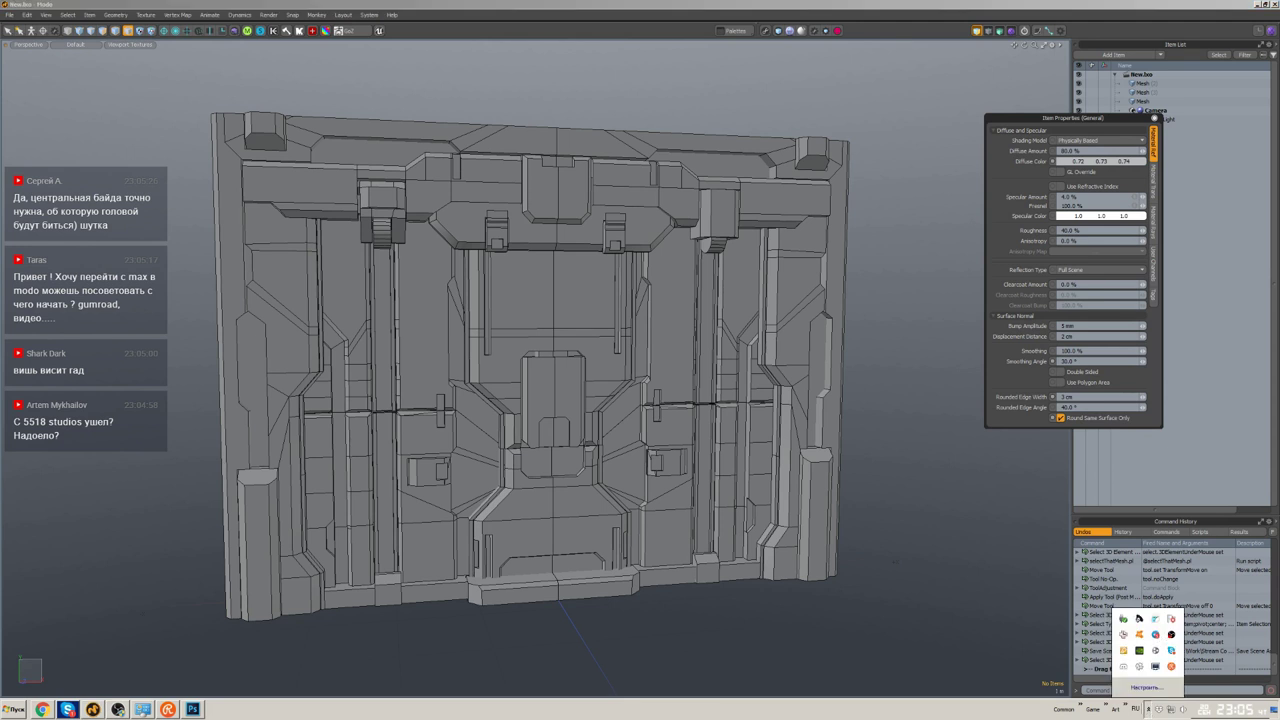
{"action": "left_click", "coordinate": [1148, 709]}
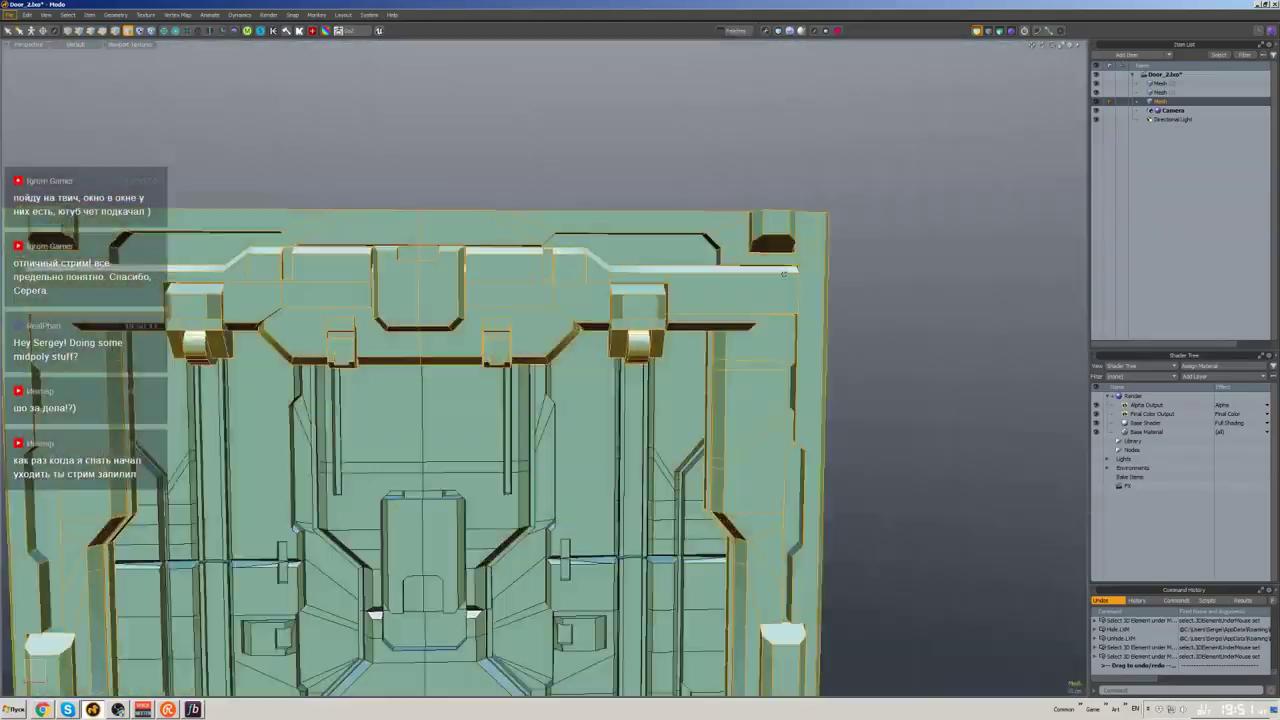
- Isolate the latch bracket polygons above the door from the rest of the frame mesh
{"action": "mouse_move", "coordinate": [784, 273]}
{"action": "left_mouse_down", "text": "alt"}
{"action": "mouse_move", "coordinate": [946, 214]}
{"action": "mouse_move", "coordinate": [700, 240]}
{"action": "mouse_move", "coordinate": [640, 215]}
{"action": "mouse_move", "coordinate": [690, 200]}
{"action": "mouse_move", "coordinate": [648, 177]}
{"action": "mouse_move", "coordinate": [700, 200]}
{"action": "mouse_move", "coordinate": [623, 176]}
{"action": "mouse_move", "coordinate": [640, 200]}
{"action": "mouse_move", "coordinate": [565, 262]}
{"action": "left_mouse_up", "text": "alt"}
{"action": "scroll", "coordinate": [648, 240], "scroll_direction": "up", "scroll_amount": 5}
{"action": "key", "text": "shift+h"}
{"action": "key", "text": "bracketleft"}
{"action": "key", "text": "Delete"}
{"action": "key", "text": "u"}
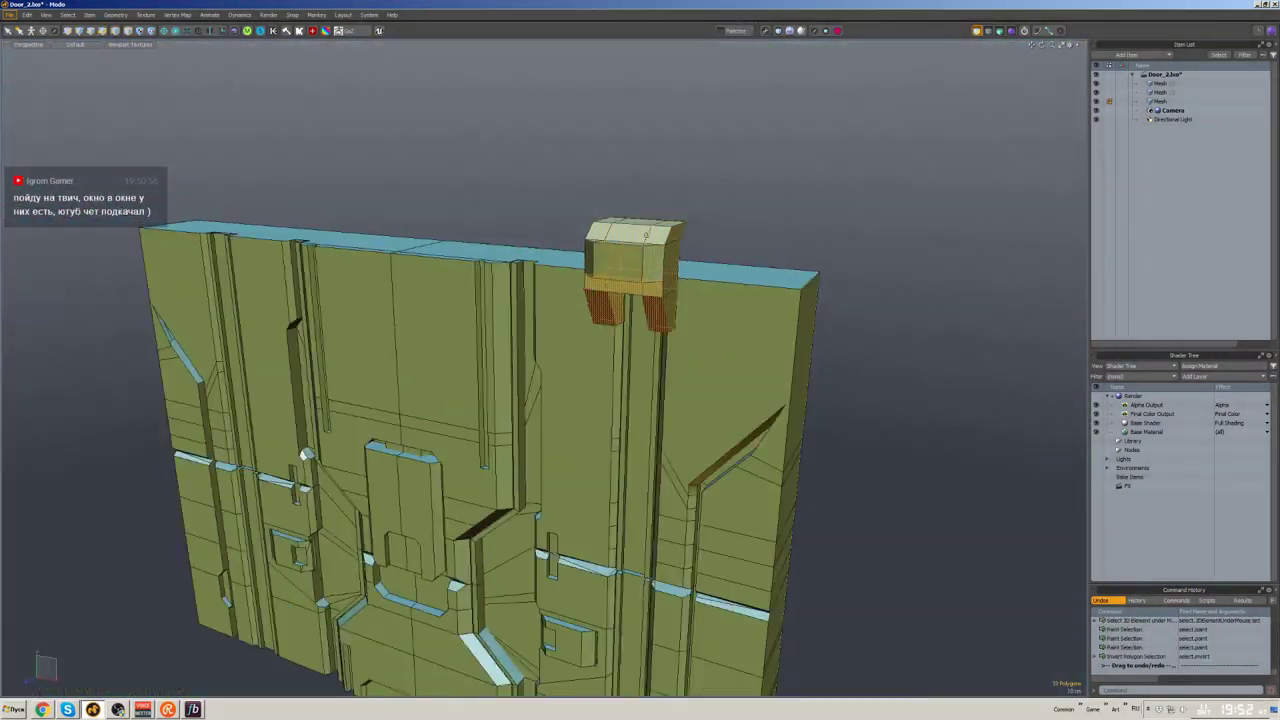
- Reshape the bracket's upper rear by moving its vertices and flattening them with a Z scale of 0
{"action": "scroll", "coordinate": [600, 260], "scroll_direction": "up", "scroll_amount": 5}
{"action": "double_click", "coordinate": [610, 260]}
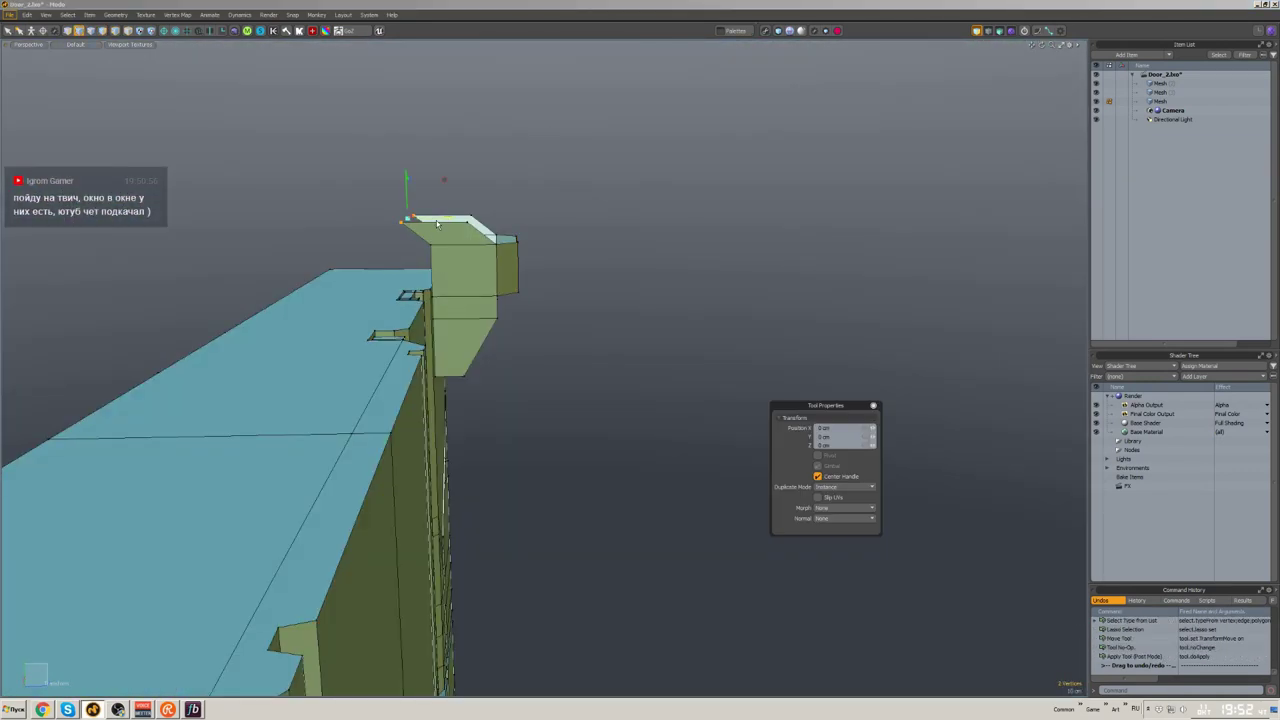
{"action": "left_click_drag", "start_coordinate": [437, 224], "coordinate": [472, 337], "text": "alt"}
{"action": "double_click", "coordinate": [560, 250]}
{"action": "key", "text": "shift+d"}
{"action": "key", "text": "2"}
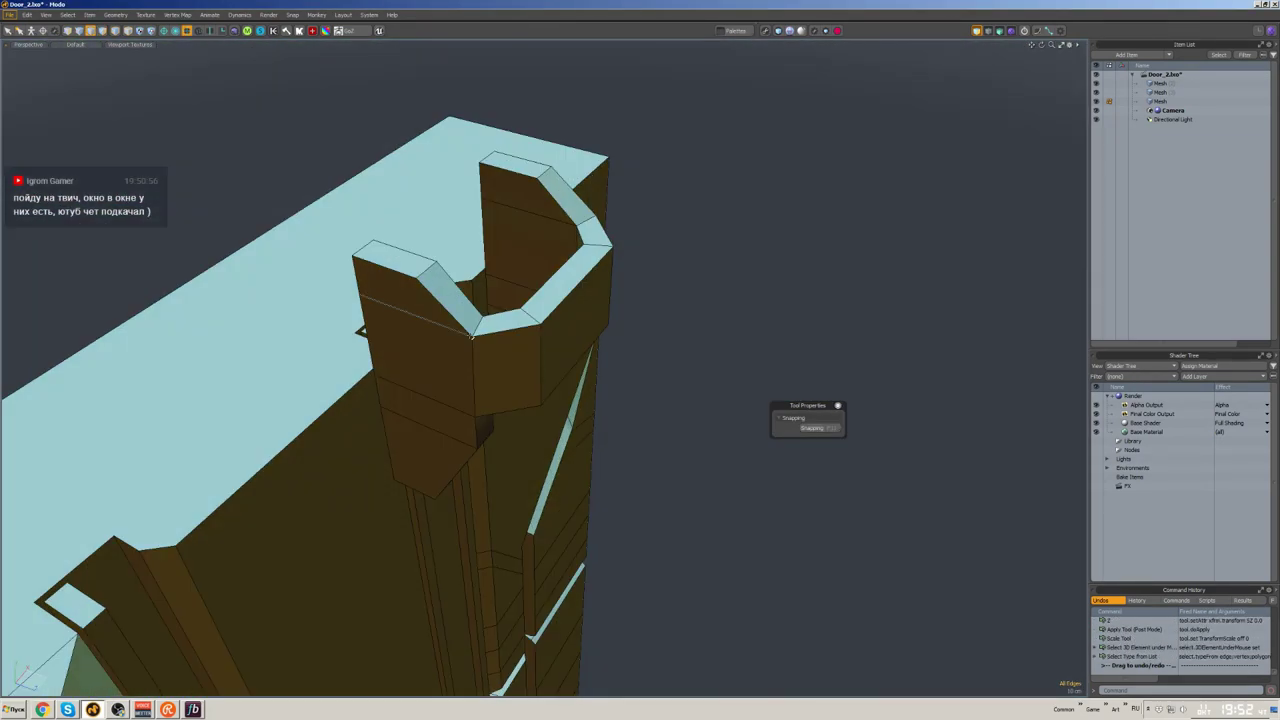
- Adjust the open-topped bracket's side polygons with the Move tool and unhide the rest of the frame
{"action": "key", "text": "u"}
{"action": "key", "text": "3"}
{"action": "mouse_move", "coordinate": [651, 360]}
{"action": "left_mouse_down", "text": "alt"}
{"action": "mouse_move", "coordinate": [540, 380]}
{"action": "mouse_move", "coordinate": [560, 350]}
{"action": "mouse_move", "coordinate": [540, 330]}
{"action": "mouse_move", "coordinate": [500, 340]}
{"action": "mouse_move", "coordinate": [560, 320]}
{"action": "left_mouse_up", "text": "alt"}
{"action": "scroll", "coordinate": [580, 363], "scroll_direction": "up", "scroll_amount": 3}
{"action": "key", "text": "shift+d"}
{"action": "left_click", "coordinate": [579, 338]}
{"action": "left_click", "coordinate": [585, 300]}
{"action": "key", "text": "w"}
{"action": "key", "text": "r"}
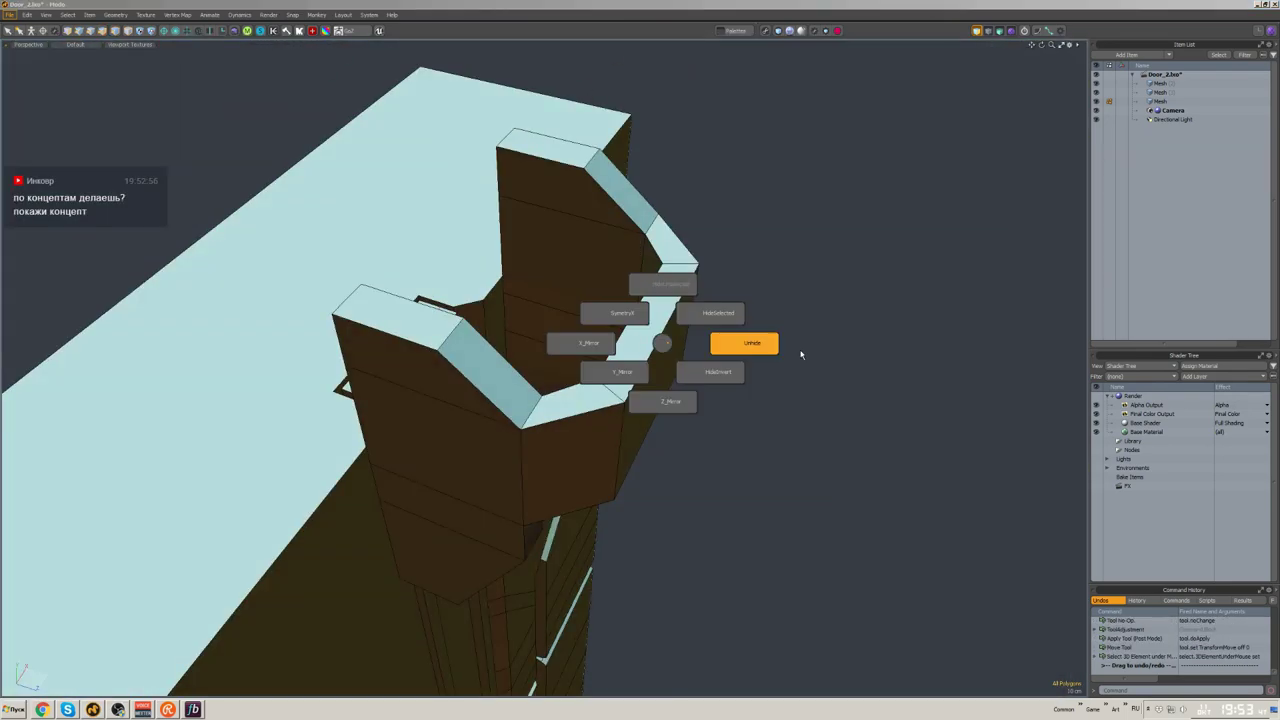
{"action": "key", "text": "space"}
- Bevel and move the bracket's front faces into a stepped block above the roller
{"action": "left_click_drag", "start_coordinate": [800, 354], "coordinate": [486, 258], "text": "alt"}
{"action": "key", "text": "w"}
{"action": "scroll", "coordinate": [590, 371], "scroll_direction": "up", "scroll_amount": 3}
{"action": "key", "text": "b"}
{"action": "double_click", "coordinate": [614, 334]}
{"action": "key", "text": "w"}
{"action": "key", "text": "space"}
{"action": "scroll", "coordinate": [486, 258], "scroll_direction": "up", "scroll_amount": 5}
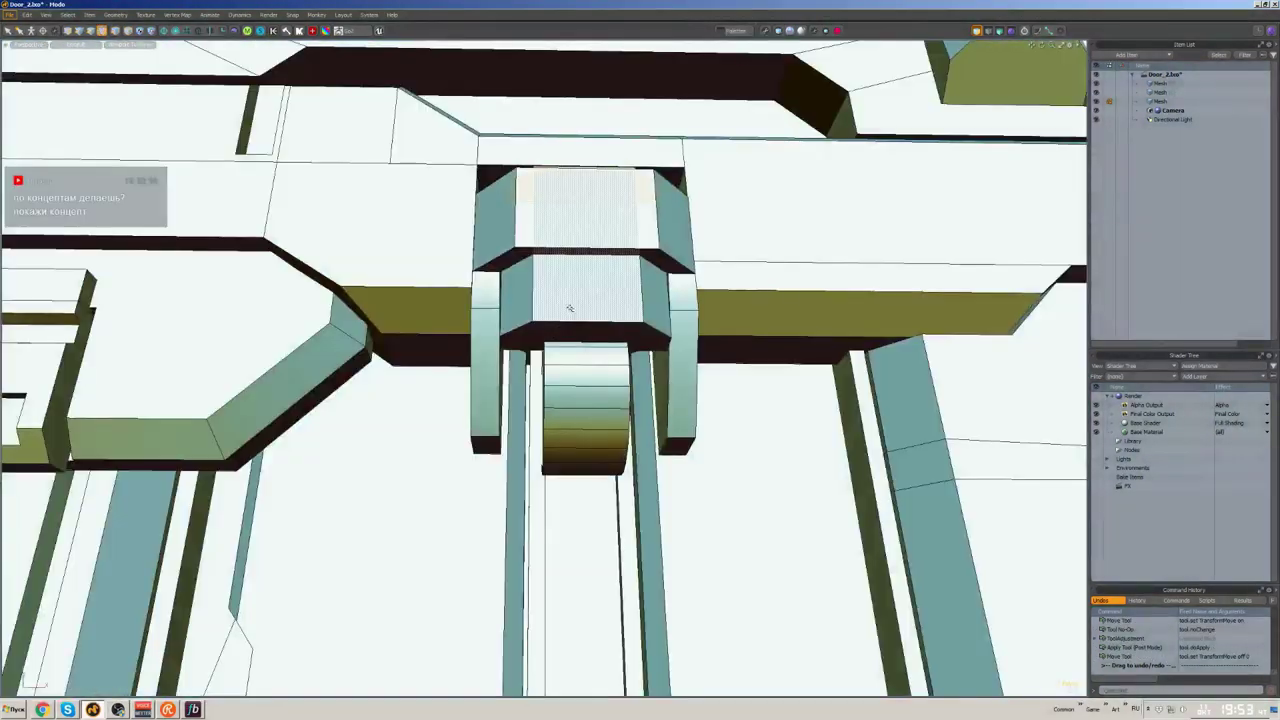
- Scale the selected faces of the stepped block and the roller beneath it
{"action": "double_click", "coordinate": [571, 306]}
{"action": "key", "text": "r"}
{"action": "mouse_move", "coordinate": [571, 306]}
{"action": "left_mouse_down", "text": "alt"}
{"action": "mouse_move", "coordinate": [629, 329]}
{"action": "mouse_move", "coordinate": [579, 386]}
{"action": "mouse_move", "coordinate": [585, 325]}
{"action": "mouse_move", "coordinate": [600, 334]}
{"action": "mouse_move", "coordinate": [571, 380]}
{"action": "mouse_move", "coordinate": [541, 323]}
{"action": "mouse_move", "coordinate": [560, 277]}
{"action": "mouse_move", "coordinate": [600, 330]}
{"action": "mouse_move", "coordinate": [640, 345]}
{"action": "mouse_move", "coordinate": [612, 370]}
{"action": "mouse_move", "coordinate": [622, 373]}
{"action": "mouse_move", "coordinate": [605, 360]}
{"action": "mouse_move", "coordinate": [465, 370]}
{"action": "mouse_move", "coordinate": [580, 340]}
{"action": "left_mouse_up", "text": "alt"}
{"action": "key", "text": "space"}
{"action": "scroll", "coordinate": [587, 317], "scroll_direction": "up", "scroll_amount": 3}
{"action": "scroll", "coordinate": [650, 350], "scroll_direction": "up", "scroll_amount": 3}
{"action": "left_click", "coordinate": [657, 352]}
{"action": "key", "text": "r"}
- Scale the ring of teeth around the roller to 111 % in Y and Z
{"action": "scroll", "coordinate": [617, 369], "scroll_direction": "up", "scroll_amount": 5}
{"action": "double_click", "coordinate": [617, 369]}
{"action": "double_click", "coordinate": [465, 370], "text": "shift"}
{"action": "key", "text": "r"}
{"action": "left_click_drag", "start_coordinate": [580, 340], "coordinate": [588, 336]}
{"action": "key", "text": "l"}
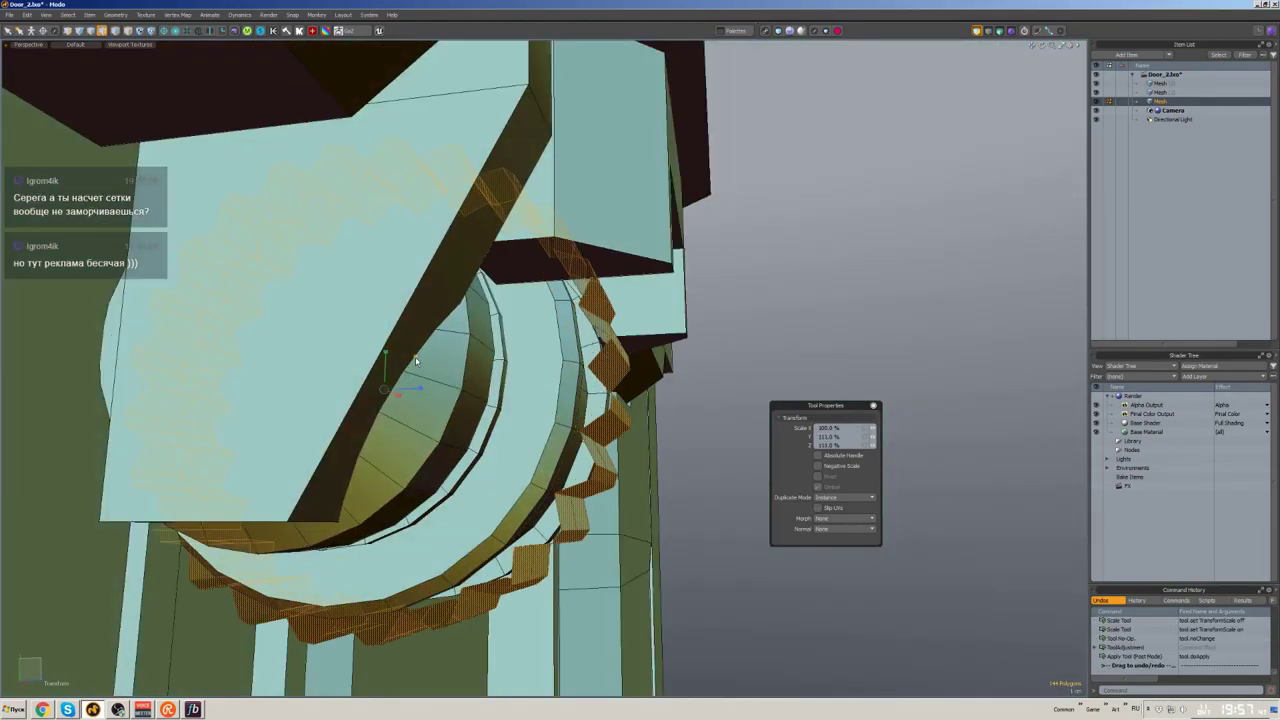
- Bevel the edges of the roller teeth by about 6.4 mm with Edge Bevel
{"action": "left_click_drag", "start_coordinate": [416, 362], "coordinate": [492, 370], "text": "alt"}
{"action": "left_click_drag", "start_coordinate": [573, 412], "coordinate": [633, 408], "text": "alt"}
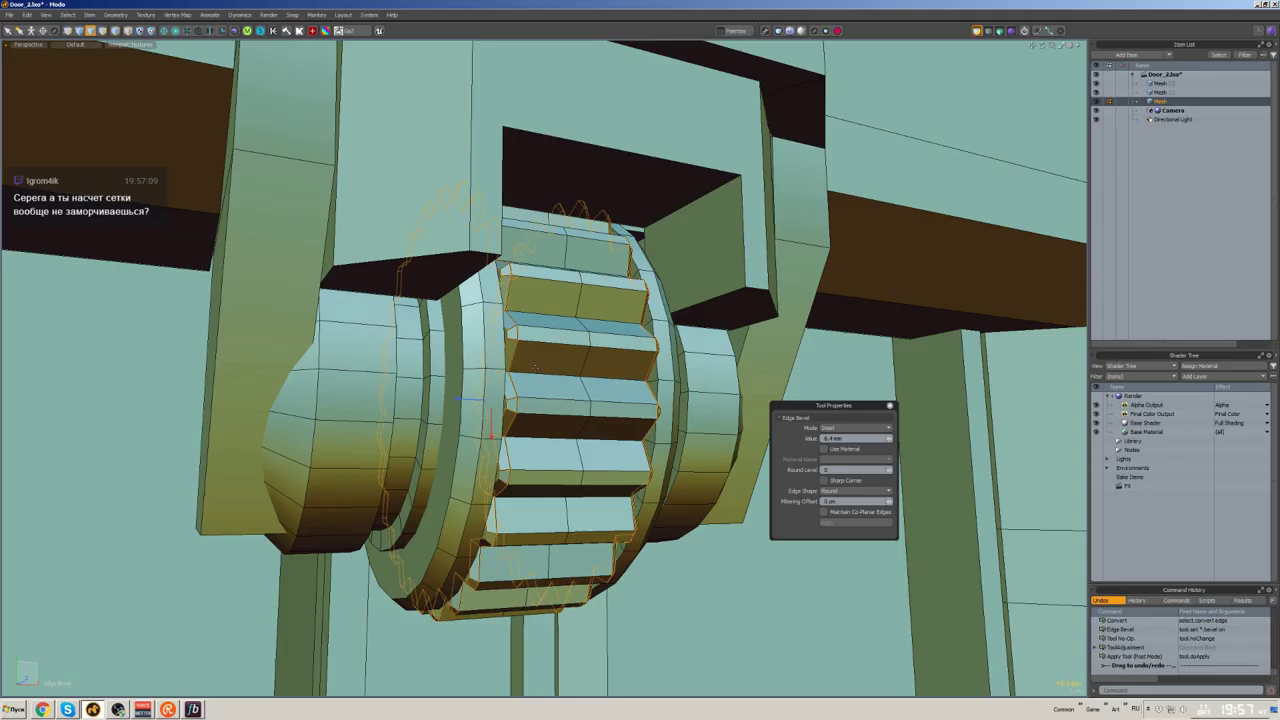
{"action": "key", "text": "space"}
- Thicken the small faces directly above the toothed roller
{"action": "middle_click_drag", "start_coordinate": [534, 367], "coordinate": [650, 320]}
{"action": "left_click", "coordinate": [645, 345]}
{"action": "key", "text": "w"}
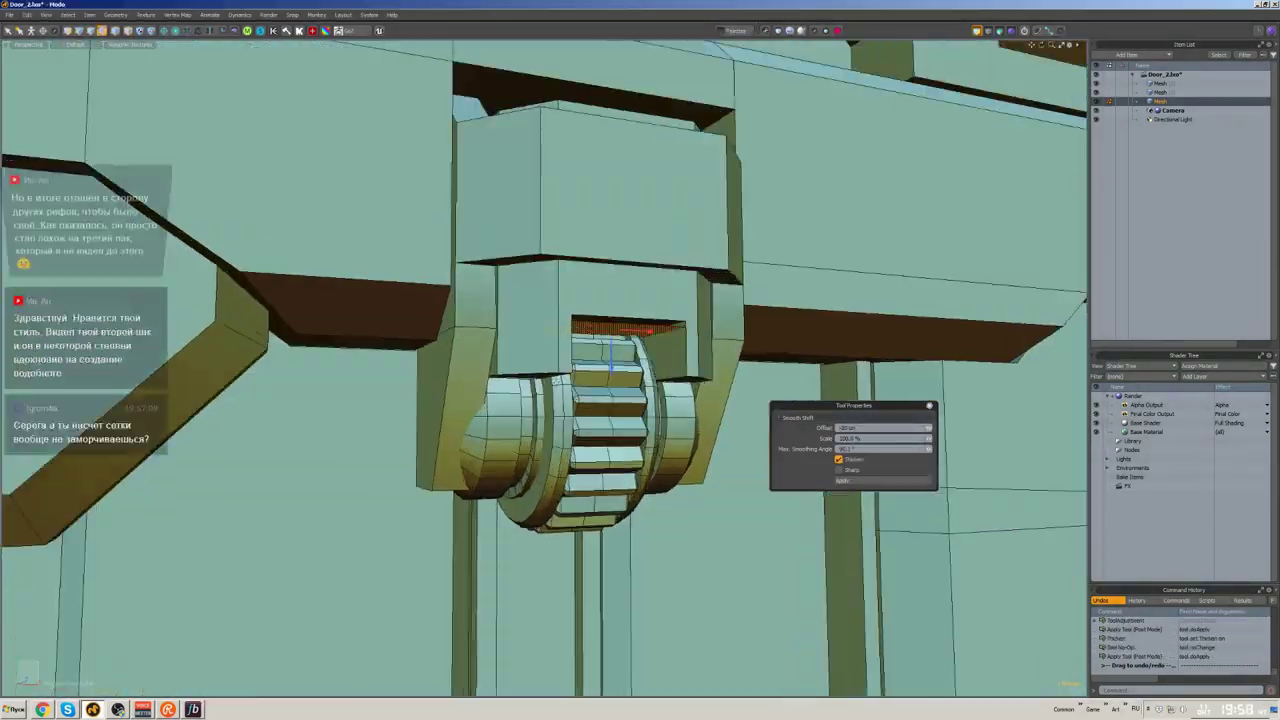
{"action": "key", "text": "space"}
- Scale and move the thickened piece into a cover plate over the upper part of the toothed roller
{"action": "double_click", "coordinate": [605, 450]}
{"action": "middle_click_drag", "start_coordinate": [605, 450], "coordinate": [722, 393]}
{"action": "left_click", "coordinate": [629, 414]}
{"action": "key", "text": "r"}
{"action": "key", "text": "w"}
{"action": "key", "text": "space"}
{"action": "key", "text": "3"}
{"action": "key", "text": "space"}
- Position boxes on both sides of the bracket's front block and subtract them to cut side notches
{"action": "middle_click_drag", "start_coordinate": [728, 344], "coordinate": [686, 347]}
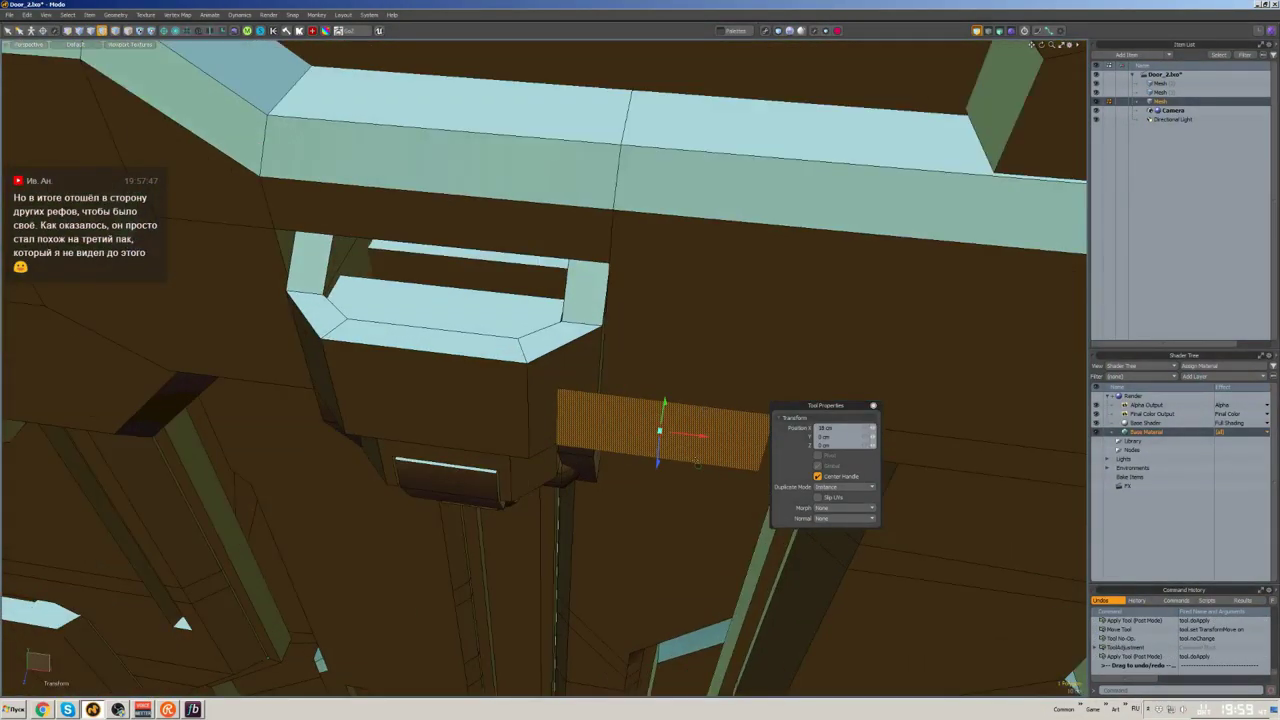
{"action": "left_click_drag", "start_coordinate": [620, 415], "coordinate": [635, 444], "text": "alt"}
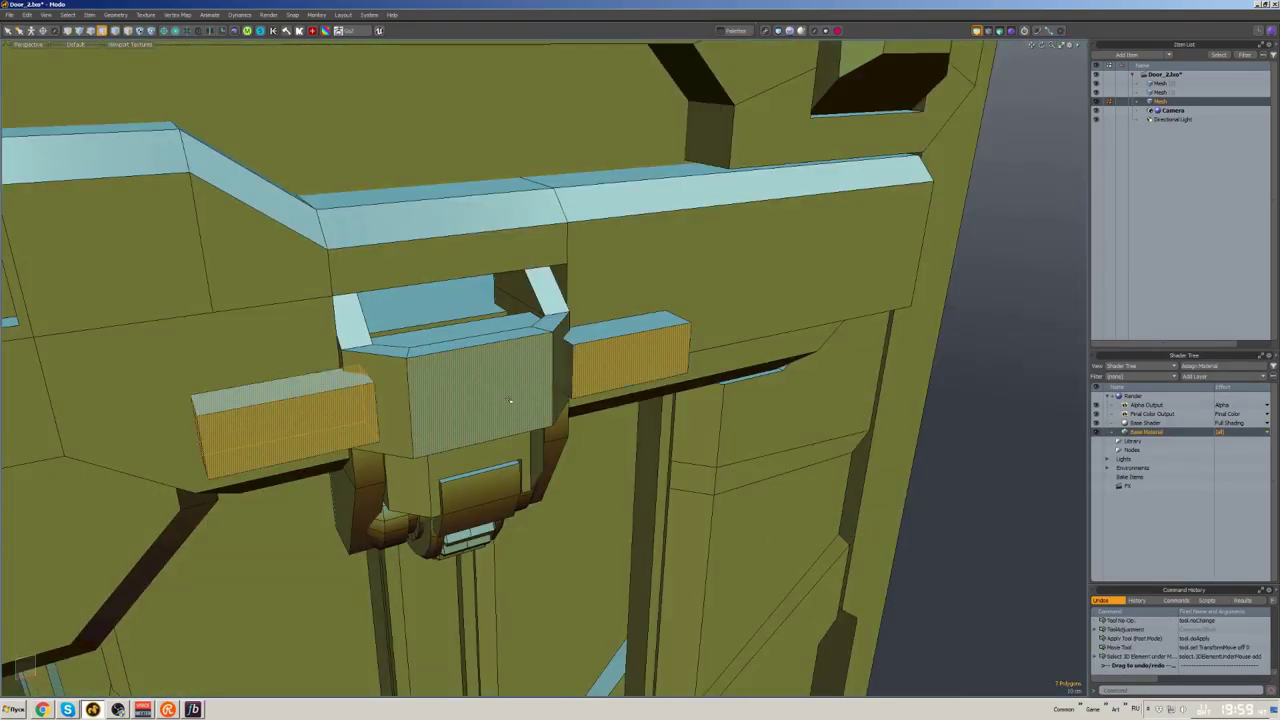
{"action": "left_click_drag", "start_coordinate": [560, 360], "coordinate": [588, 362], "text": "alt"}
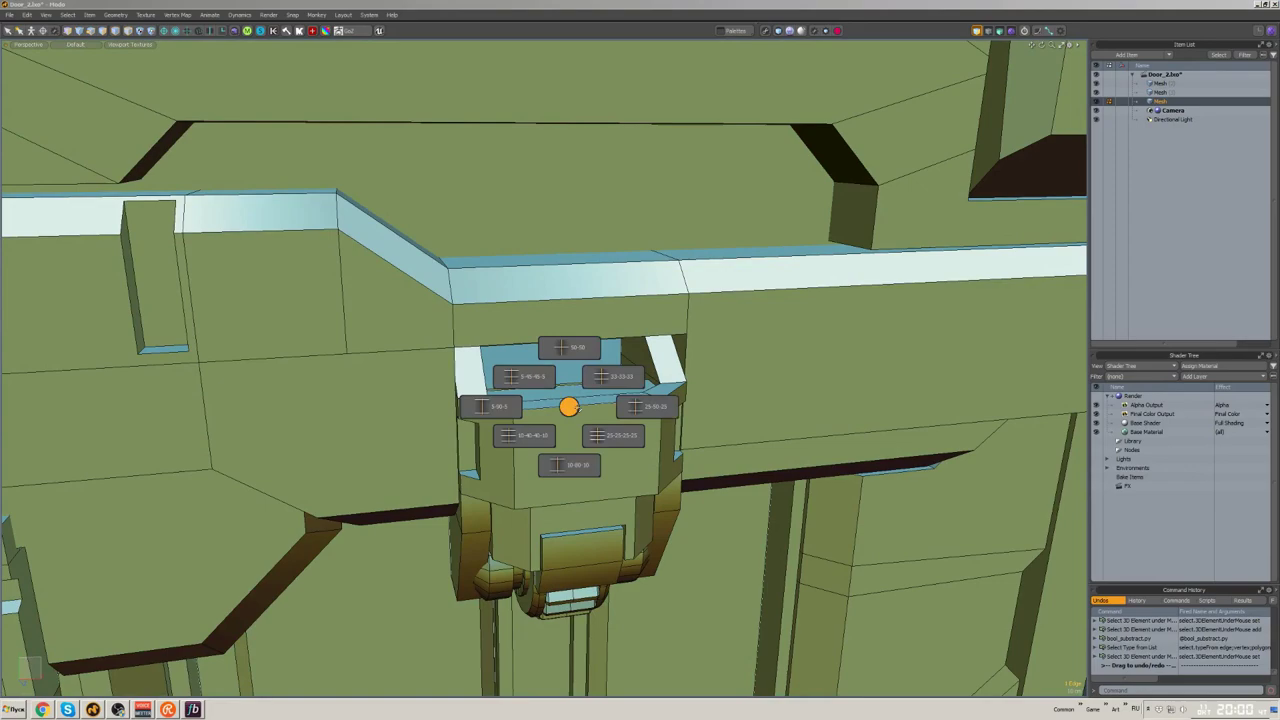
- Split the front block with vertical edge cuts and bevel one polygon on its top
{"action": "left_click", "coordinate": [530, 465]}
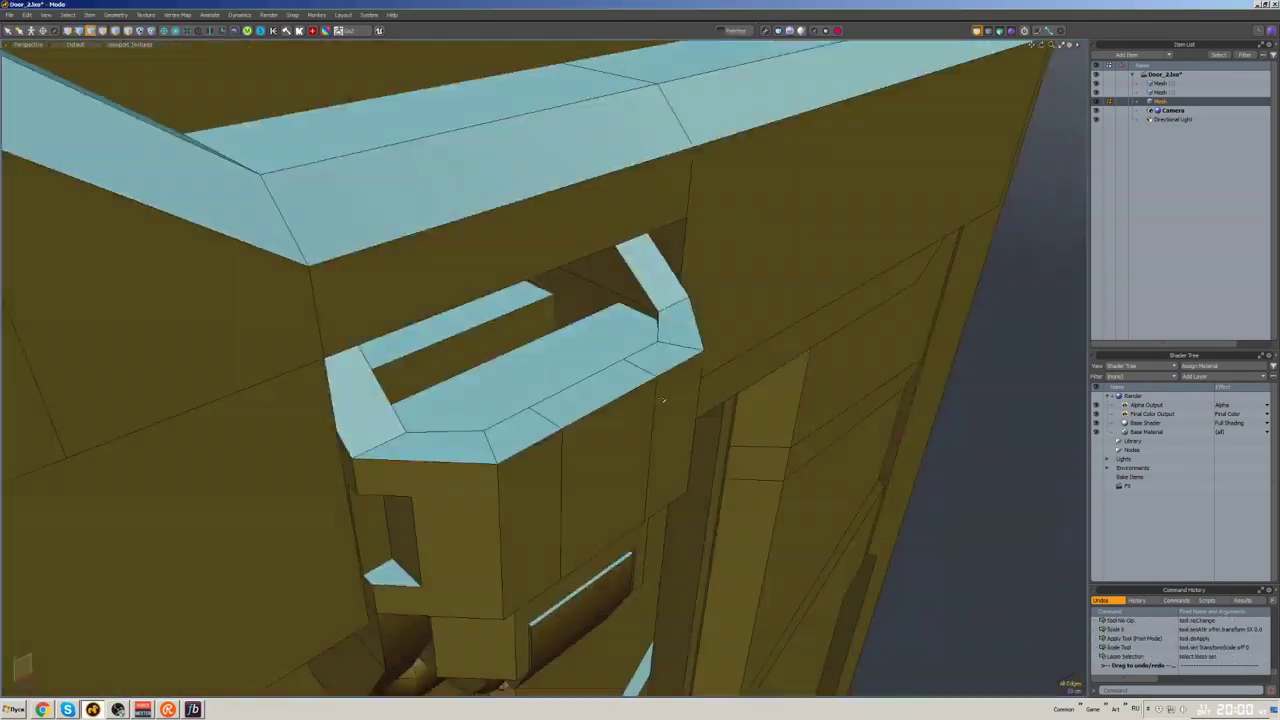
{"action": "left_click_drag", "start_coordinate": [600, 380], "coordinate": [630, 375], "text": "alt"}
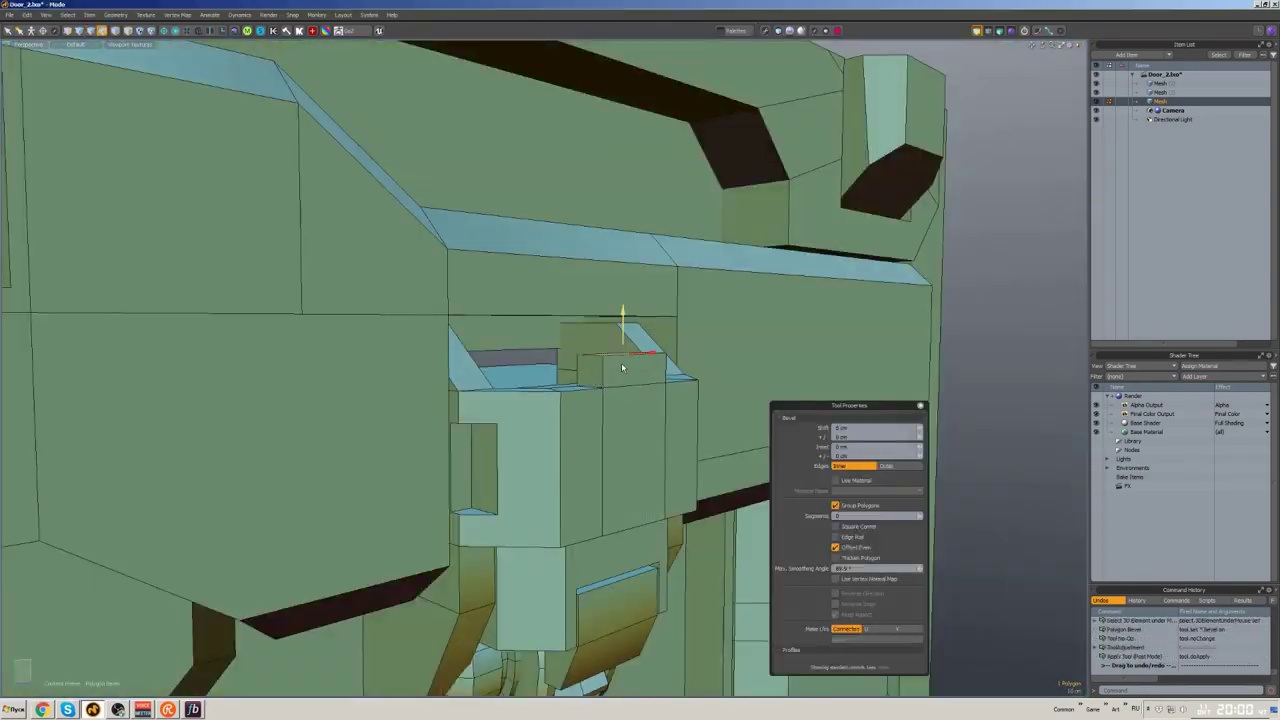
{"action": "mouse_move", "coordinate": [623, 306]}
{"action": "left_mouse_down", "text": "alt"}
{"action": "mouse_move", "coordinate": [683, 300]}
{"action": "mouse_move", "coordinate": [655, 362]}
{"action": "left_mouse_up", "text": "alt"}
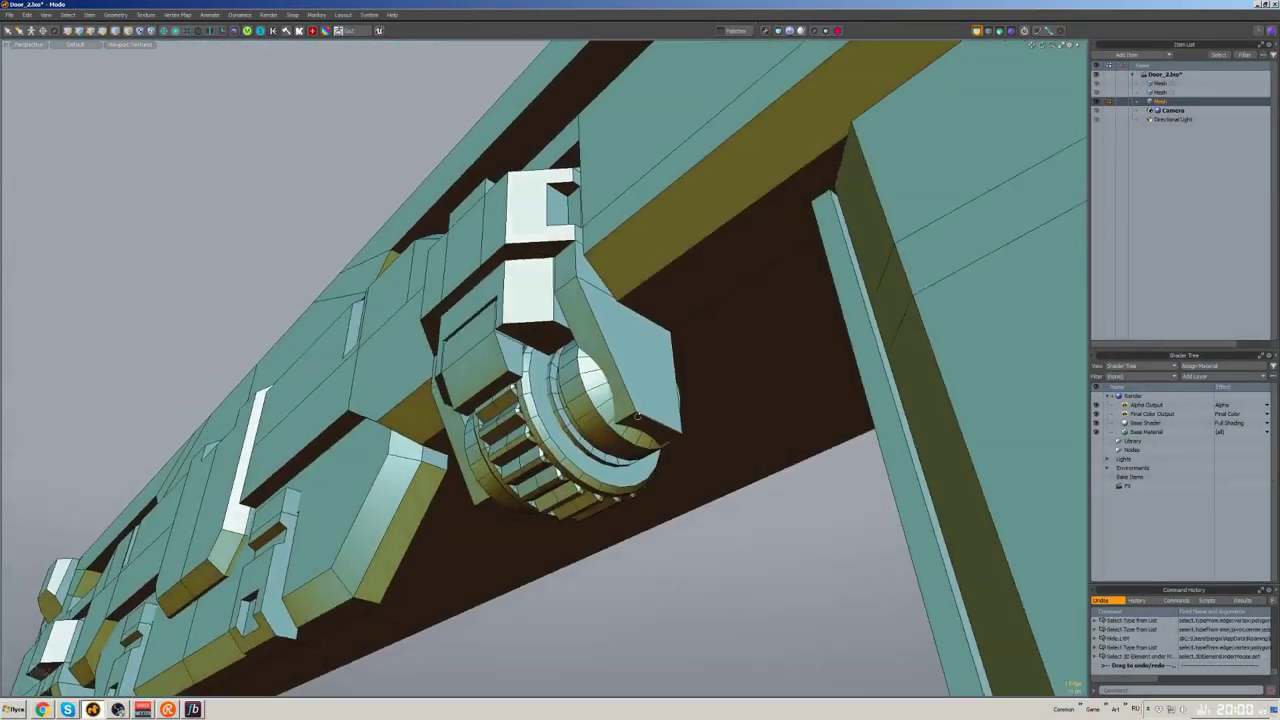
{"action": "mouse_move", "coordinate": [655, 362]}
{"action": "left_mouse_down", "text": "alt"}
{"action": "mouse_move", "coordinate": [672, 396]}
{"action": "mouse_move", "coordinate": [658, 380]}
{"action": "left_mouse_up", "text": "alt"}
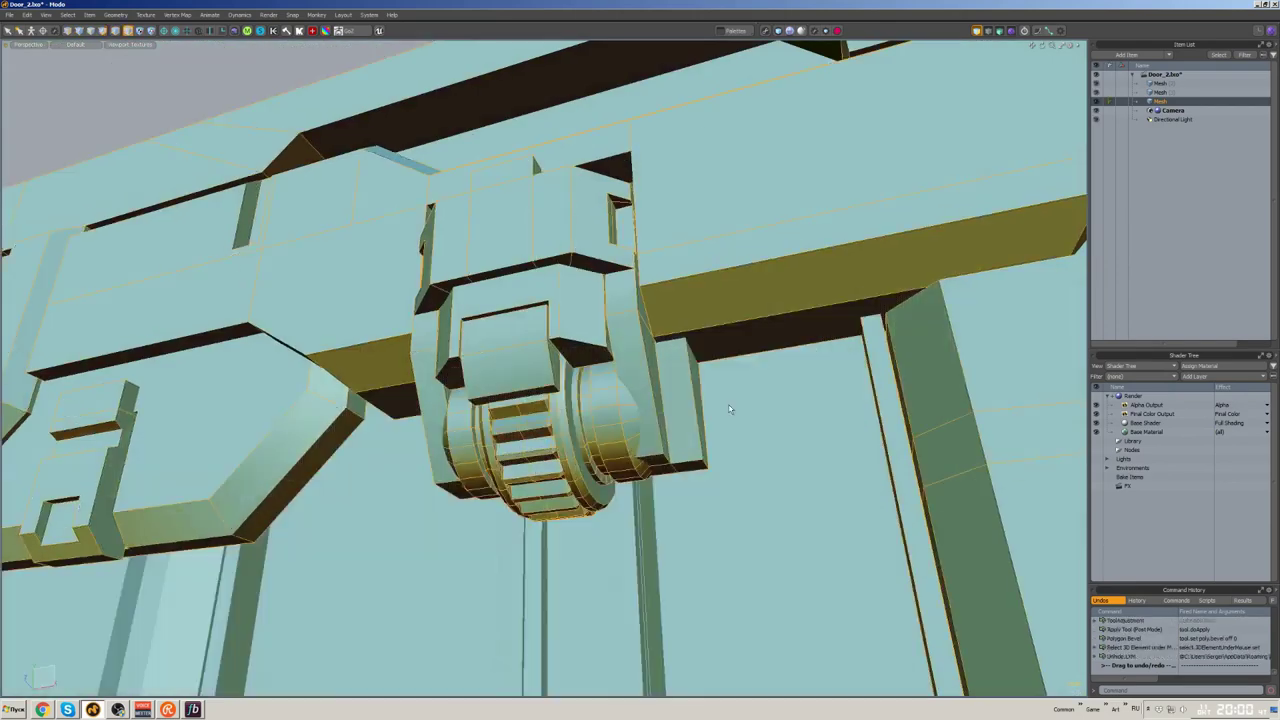
- Select the two side faces of the groove along the frame's bottom threshold and start moving them
{"action": "left_click_drag", "start_coordinate": [531, 154], "coordinate": [534, 145], "text": "alt"}
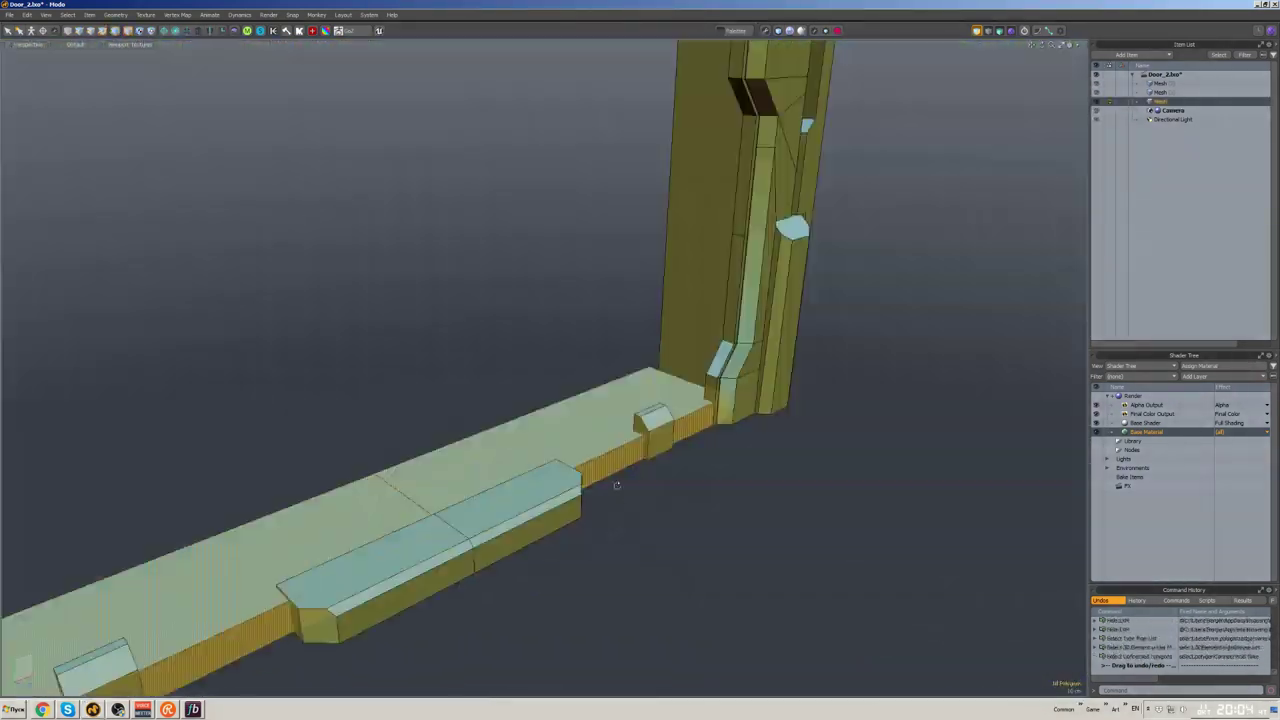
{"action": "left_click", "coordinate": [717, 355]}
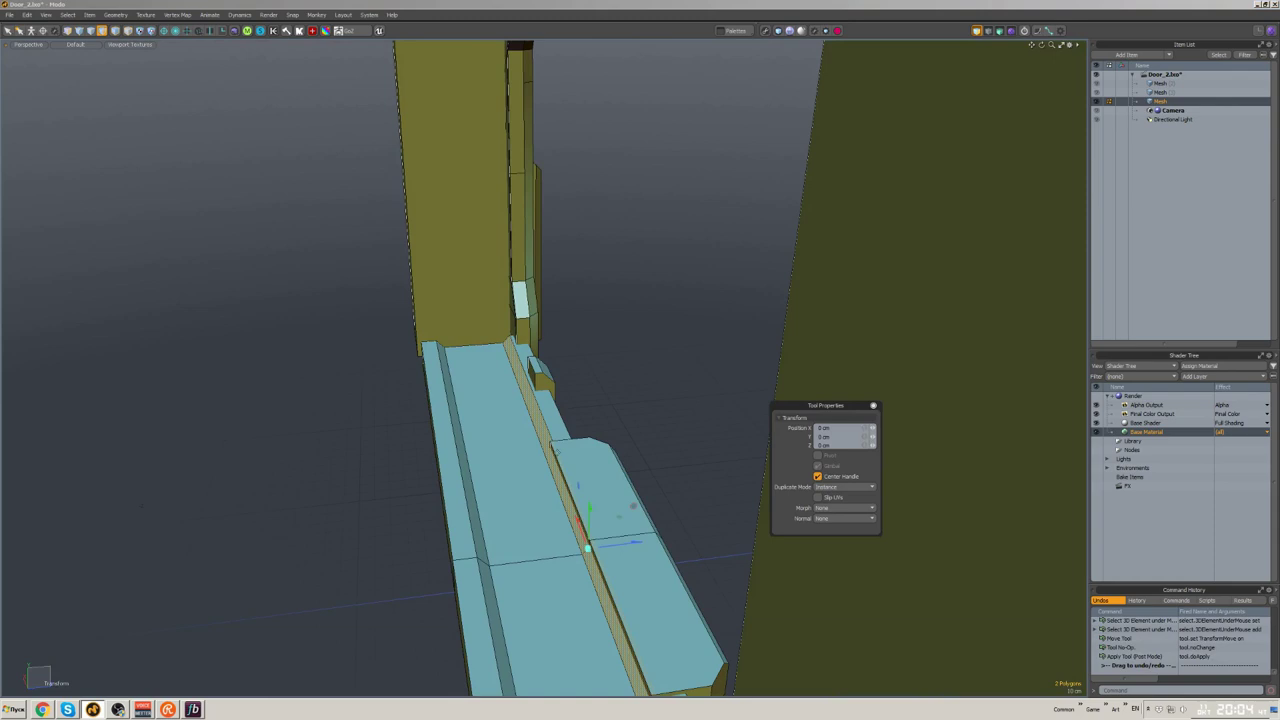
{"action": "left_click_drag", "start_coordinate": [556, 452], "coordinate": [548, 492], "text": "alt"}
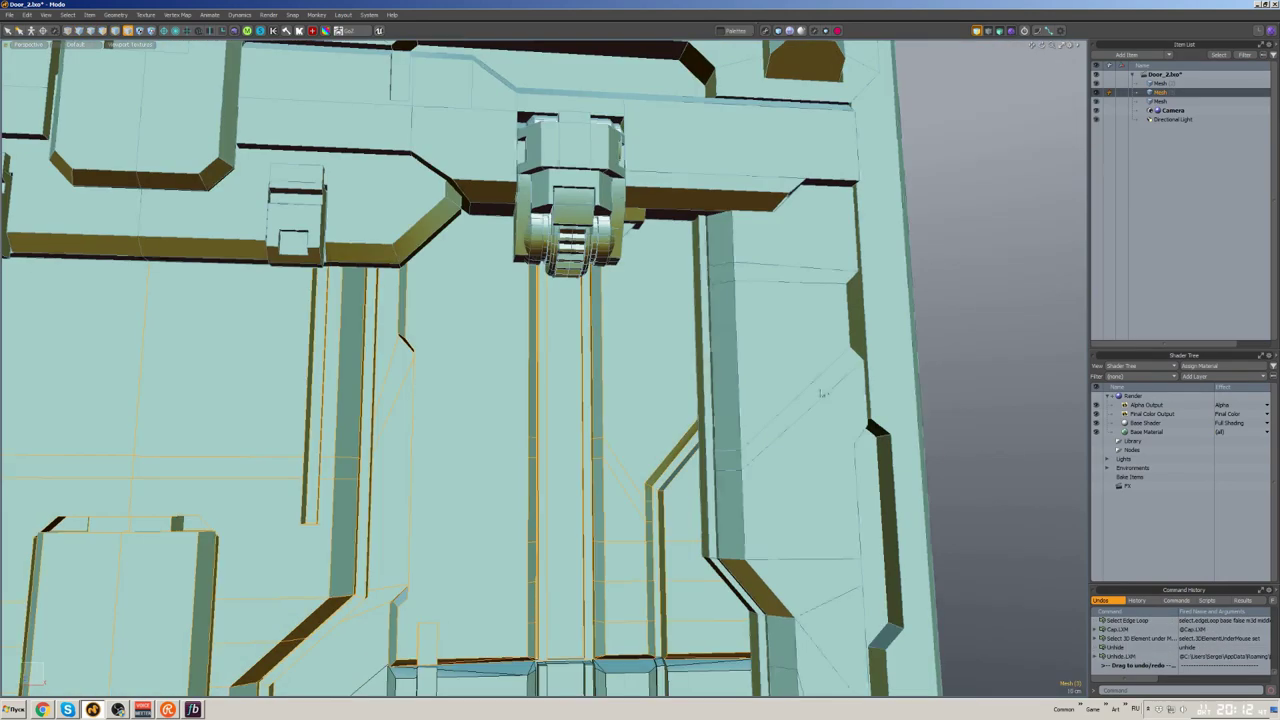
- Try adding a cylinder on the central latch's lower faces, and delete it
{"action": "scroll", "coordinate": [670, 308], "scroll_direction": "up", "scroll_amount": 2}
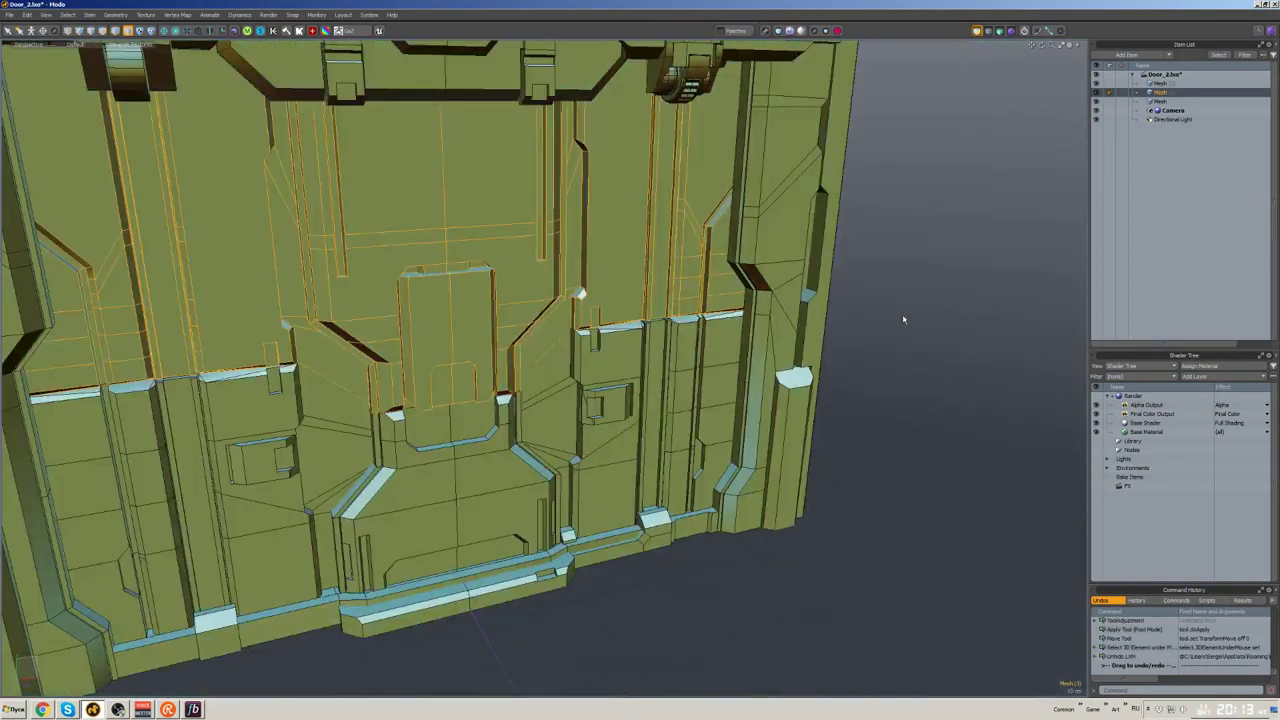
{"action": "left_click_drag", "start_coordinate": [903, 320], "coordinate": [591, 401], "text": "alt"}
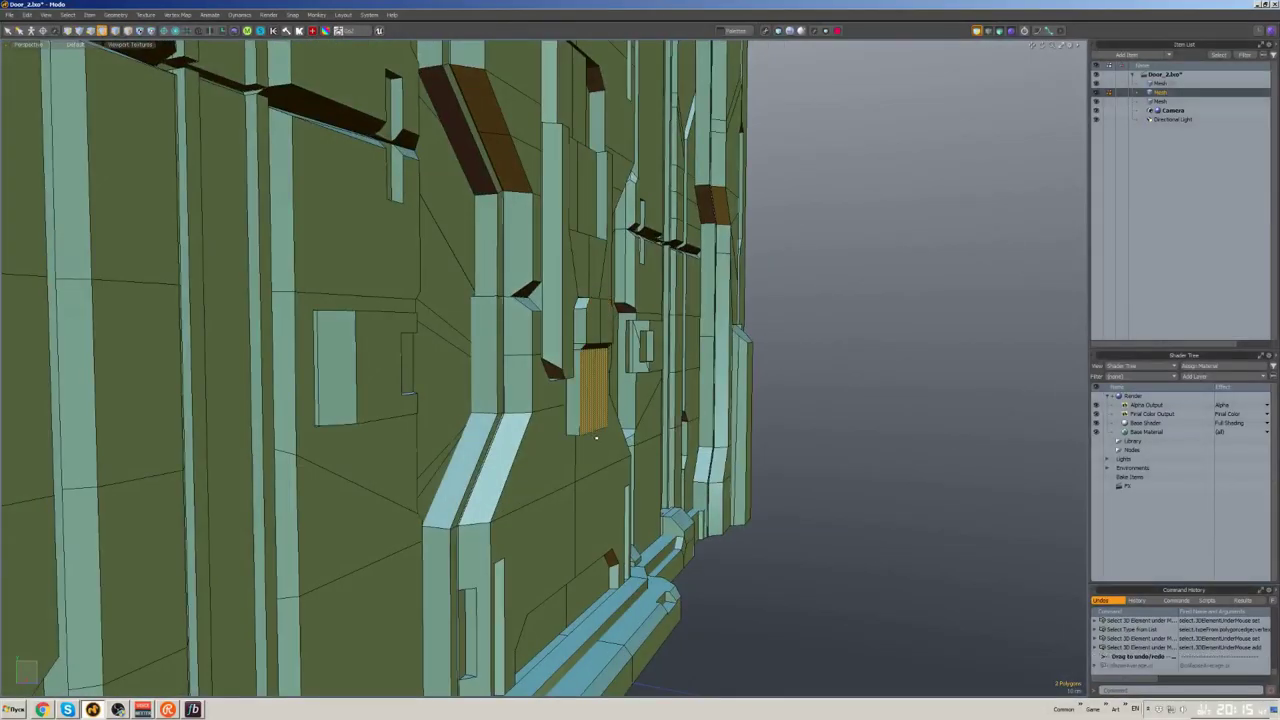
{"action": "key", "text": "c"}
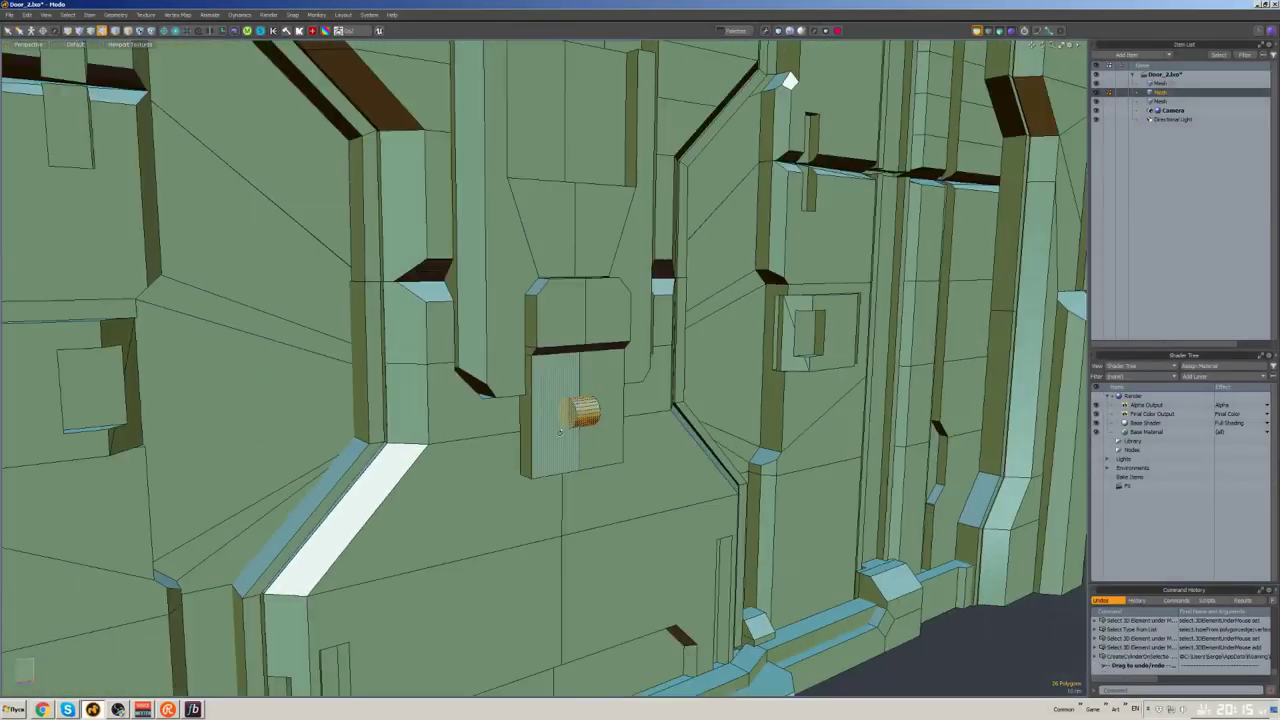
{"action": "key", "text": "w"}
{"action": "left_click_drag", "start_coordinate": [790, 80], "coordinate": [571, 408], "text": "alt"}
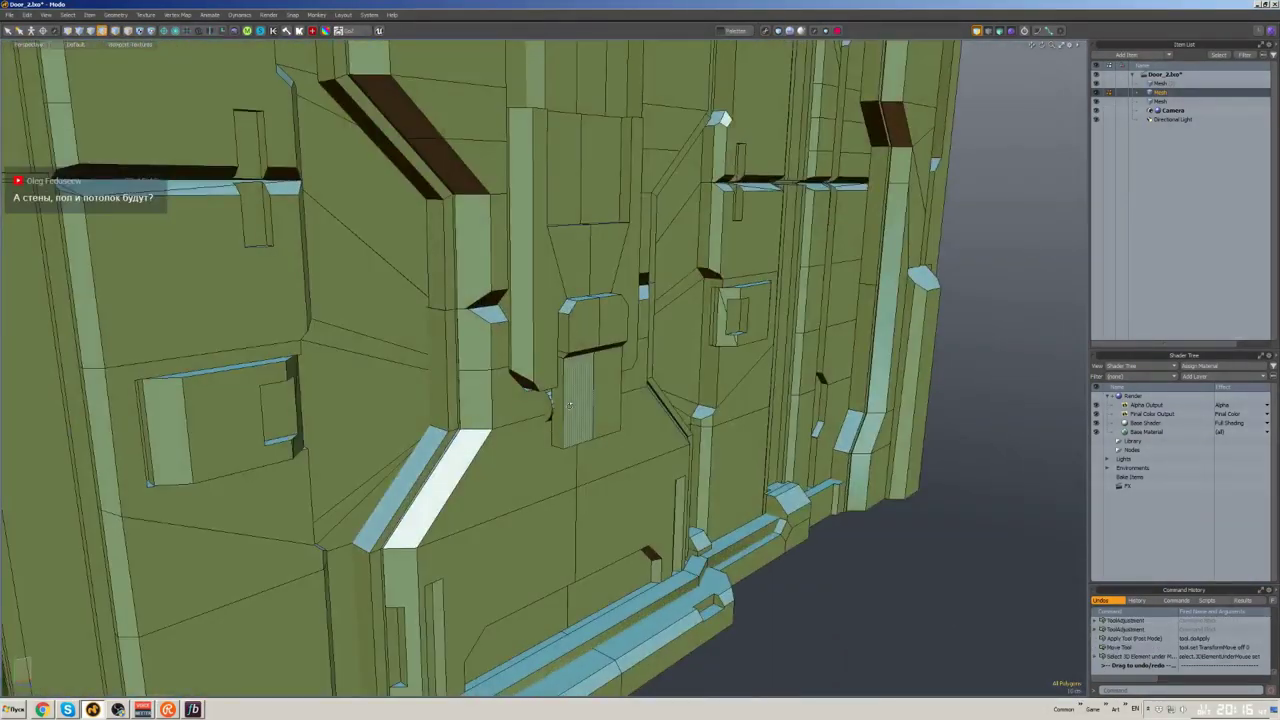
{"action": "double_click", "coordinate": [569, 404]}
{"action": "double_click", "coordinate": [589, 418]}
{"action": "key", "text": "Delete"}
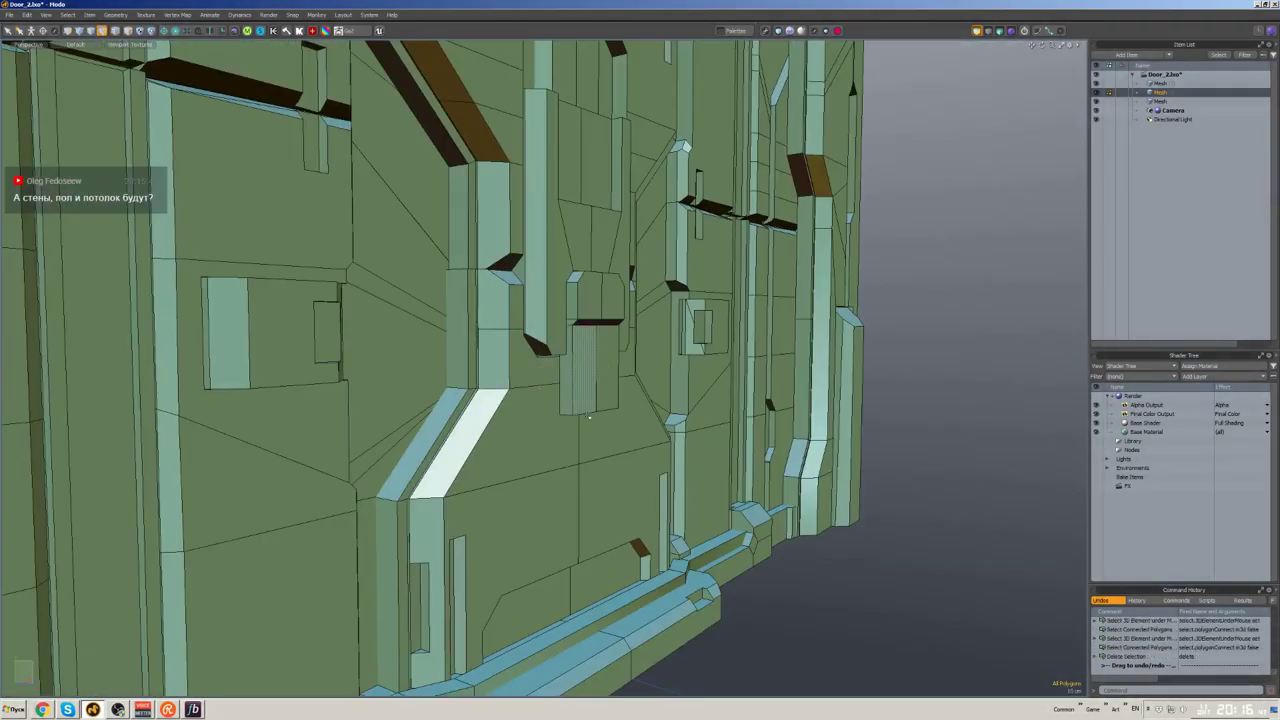
- Bevel the central latch's bottom into a slanted lip and move the whole latch down and toward the door
{"action": "left_click", "coordinate": [589, 418]}
{"action": "key", "text": "b"}
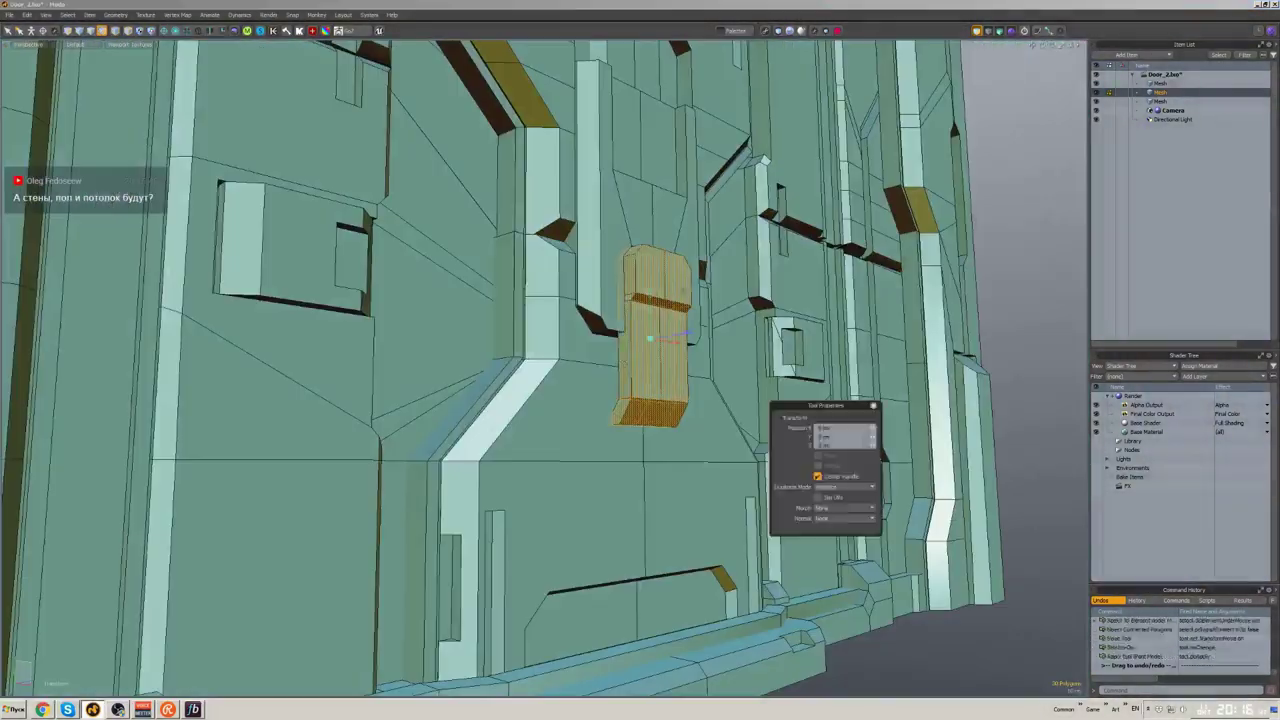
{"action": "double_click", "coordinate": [680, 366]}
{"action": "middle_click_drag", "start_coordinate": [690, 430], "coordinate": [671, 289]}
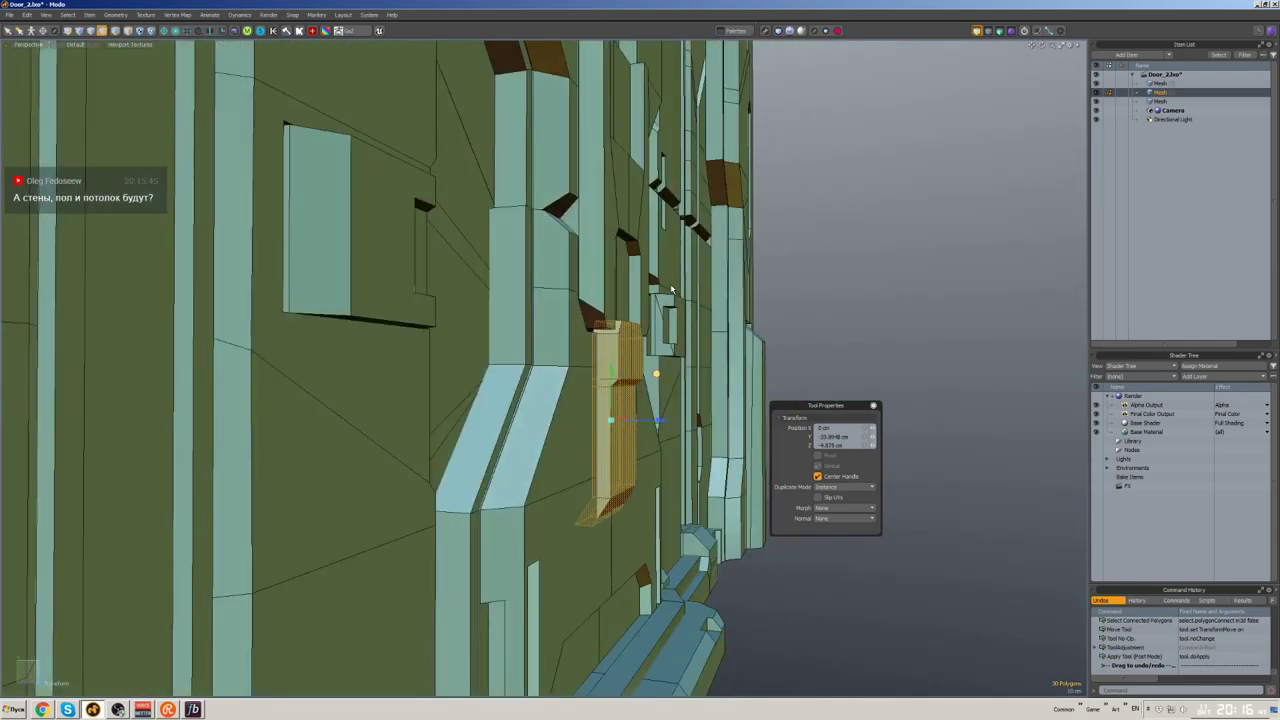
{"action": "left_click_drag", "start_coordinate": [673, 287], "coordinate": [658, 285]}
- Build a box around the latch's lower end and move its two bottom faces
{"action": "key", "text": "shift+a"}
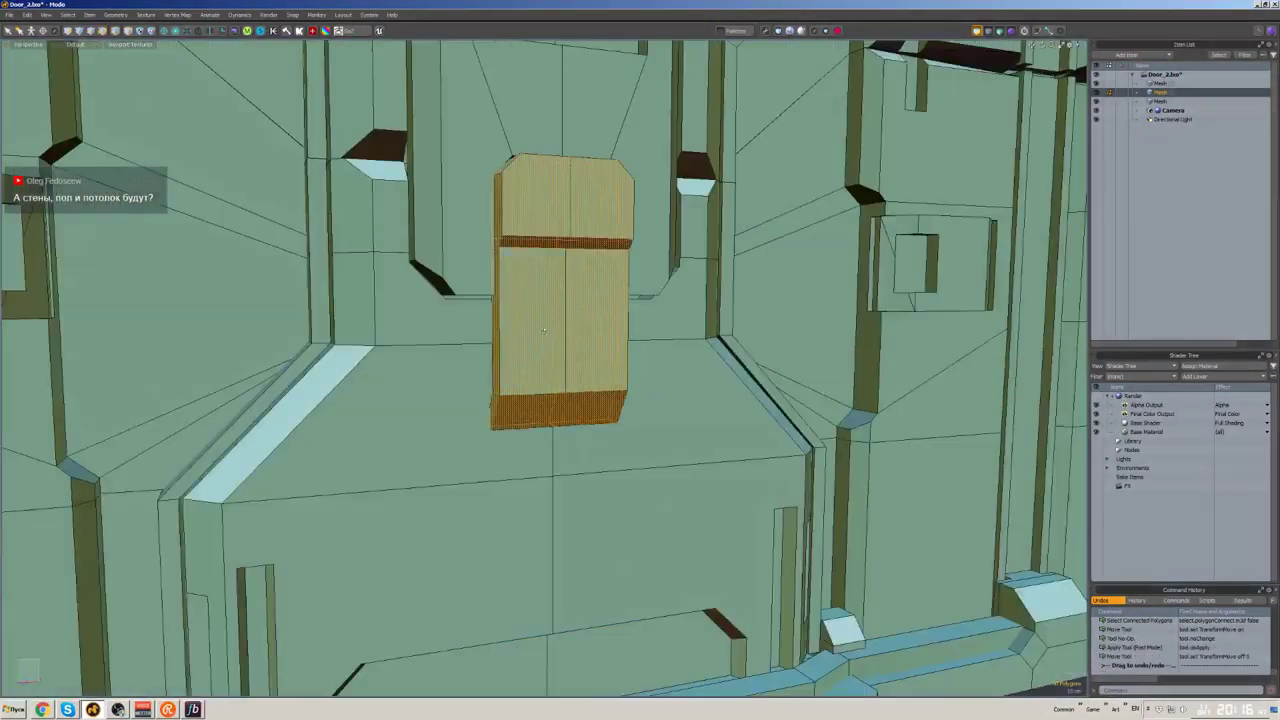
{"action": "key", "text": "h"}
{"action": "key", "text": "ctrl+v"}
{"action": "key", "text": "w"}
{"action": "middle_click_drag", "start_coordinate": [566, 383], "coordinate": [450, 383]}
{"action": "left_click_drag", "start_coordinate": [617, 363], "coordinate": [617, 396]}
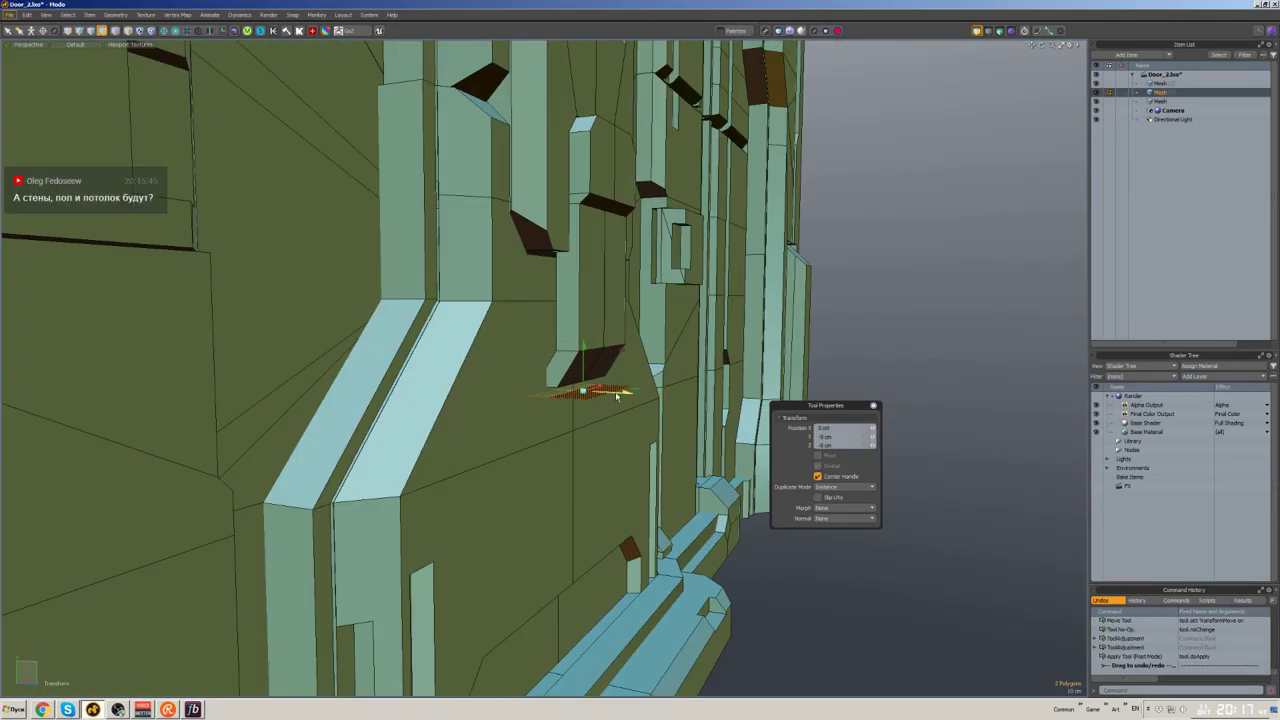
{"action": "middle_click_drag", "start_coordinate": [593, 309], "coordinate": [586, 372]}
{"action": "double_click", "coordinate": [583, 405]}
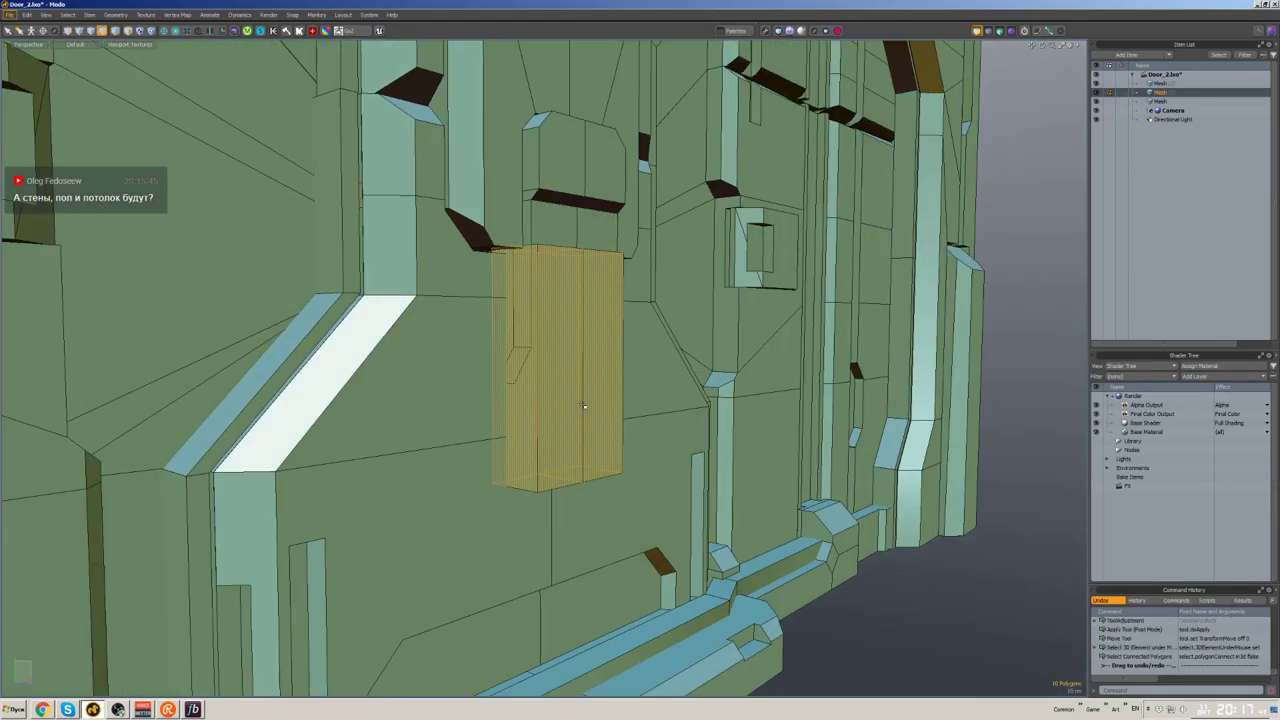
- Isolate the latch by selecting its connected polygons and hiding everything else in the mesh
{"action": "middle_click_drag", "start_coordinate": [609, 429], "coordinate": [637, 300]}
{"action": "double_click", "coordinate": [615, 330]}
{"action": "key", "text": "w"}
{"action": "left_click", "coordinate": [597, 416]}
{"action": "double_click", "coordinate": [630, 310]}
{"action": "key", "text": "shift+h"}
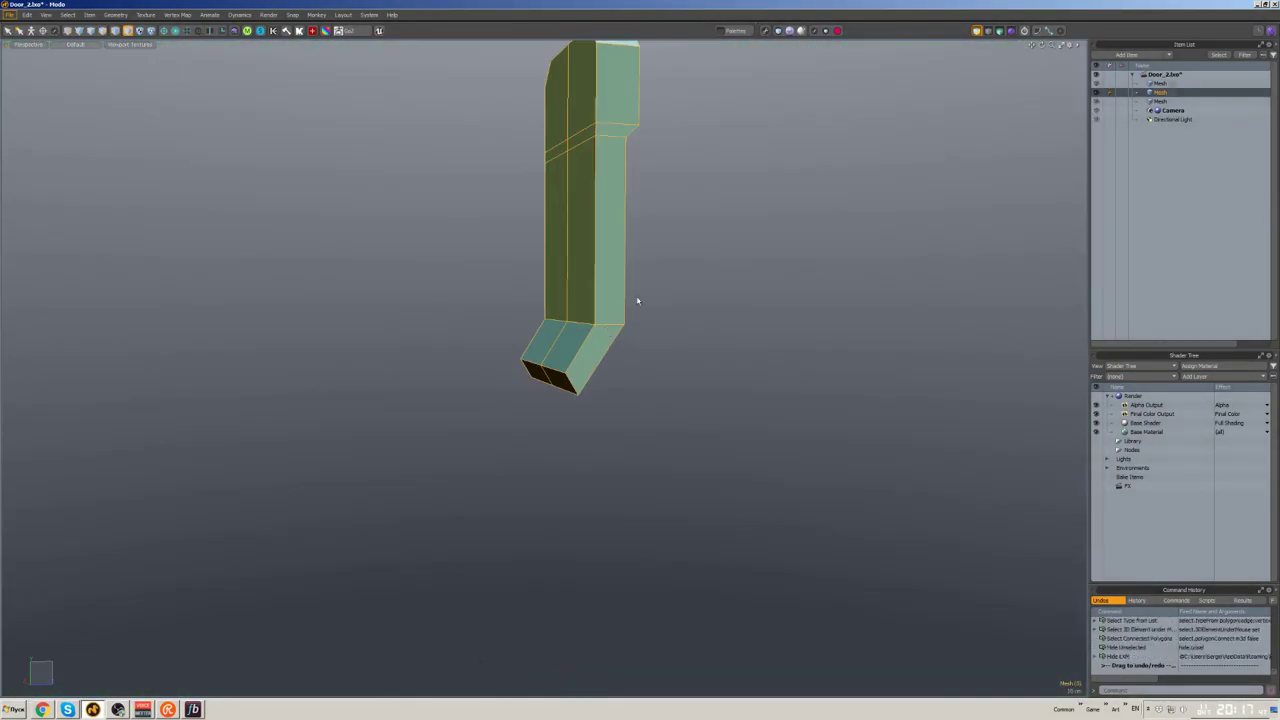
- Isolate individual latch pieces to examine them, and unhide the rest of the mesh
{"action": "key", "text": "u"}
{"action": "mouse_move", "coordinate": [678, 378]}
{"action": "middle_mouse_down"}
{"action": "mouse_move", "coordinate": [657, 298]}
{"action": "mouse_move", "coordinate": [577, 316]}
{"action": "mouse_move", "coordinate": [591, 334]}
{"action": "mouse_move", "coordinate": [650, 325]}
{"action": "mouse_move", "coordinate": [645, 297]}
{"action": "mouse_move", "coordinate": [614, 287]}
{"action": "mouse_move", "coordinate": [590, 320]}
{"action": "mouse_move", "coordinate": [634, 469]}
{"action": "mouse_move", "coordinate": [571, 414]}
{"action": "mouse_move", "coordinate": [561, 356]}
{"action": "mouse_move", "coordinate": [571, 441]}
{"action": "middle_mouse_up"}
{"action": "double_click", "coordinate": [636, 291]}
{"action": "key", "text": "shift+h"}
{"action": "key", "text": "space"}
{"action": "key", "text": "u"}
{"action": "double_click", "coordinate": [591, 334]}
{"action": "key", "text": "shift+h"}
{"action": "key", "text": "u"}
- Position the segmented box on the door panel below the central recess so that it intersects the panel
{"action": "left_click", "coordinate": [650, 330]}
{"action": "key", "text": "w"}
{"action": "key", "text": "space"}
{"action": "scroll", "coordinate": [614, 287], "scroll_direction": "down", "scroll_amount": 10}
{"action": "scroll", "coordinate": [590, 320], "scroll_direction": "up", "scroll_amount": 10}
{"action": "left_click", "coordinate": [561, 356]}
{"action": "scroll", "coordinate": [565, 398], "scroll_direction": "up", "scroll_amount": 3}
{"action": "left_click", "coordinate": [565, 398]}
{"action": "key", "text": "d"}
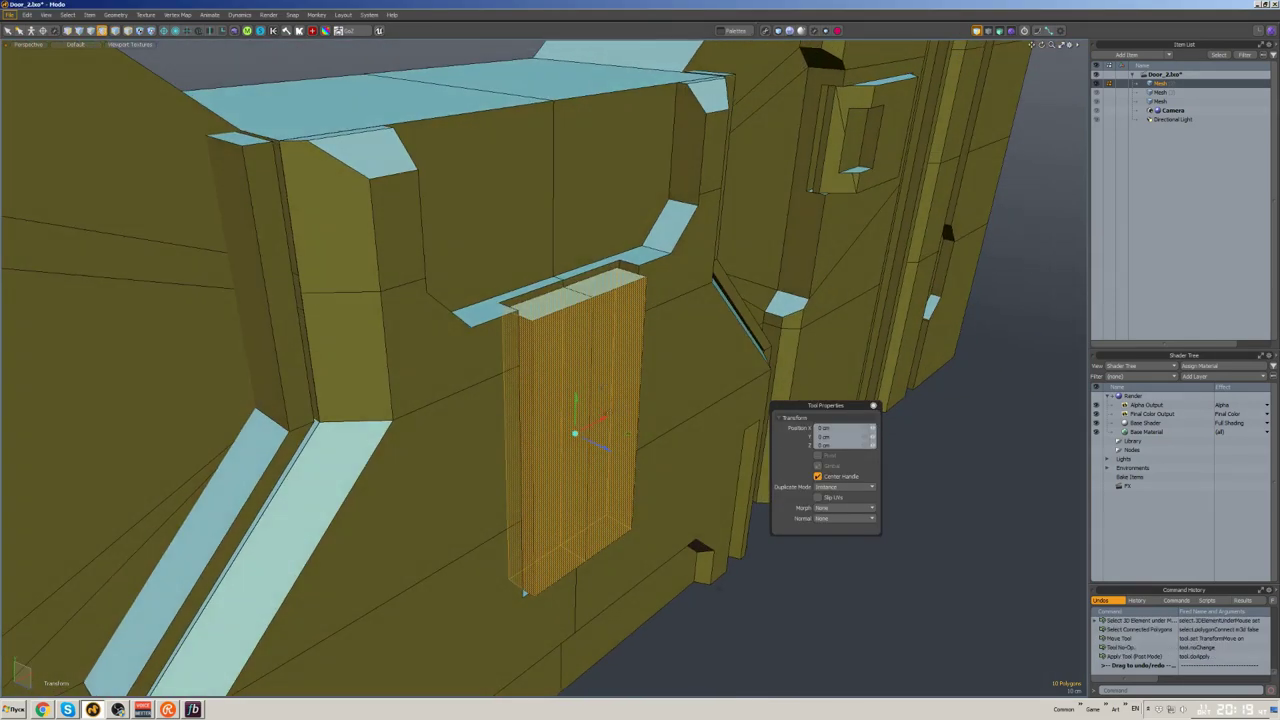
{"action": "left_click_drag", "start_coordinate": [627, 433], "coordinate": [610, 410]}
{"action": "middle_click_drag", "start_coordinate": [610, 410], "coordinate": [580, 311]}
- Scale the box and use it to cut a stepped recess into the door panel below the latch
{"action": "left_click", "coordinate": [600, 443]}
{"action": "key", "text": "3"}
{"action": "left_click", "coordinate": [540, 435]}
{"action": "key", "text": "3"}
{"action": "left_click", "coordinate": [529, 414]}
{"action": "key", "text": "bracketright"}
{"action": "key", "text": "r"}
{"action": "key", "text": "space"}
- Delete the leftover edges around the new recess below the latch
{"action": "key", "text": "2"}
{"action": "double_click", "coordinate": [539, 460]}
{"action": "key", "text": "space"}
{"action": "middle_click_drag", "start_coordinate": [566, 188], "coordinate": [640, 450]}
{"action": "double_click", "coordinate": [640, 450]}
{"action": "key", "text": "Delete"}
{"action": "key", "text": "2"}
{"action": "left_click", "coordinate": [607, 408]}
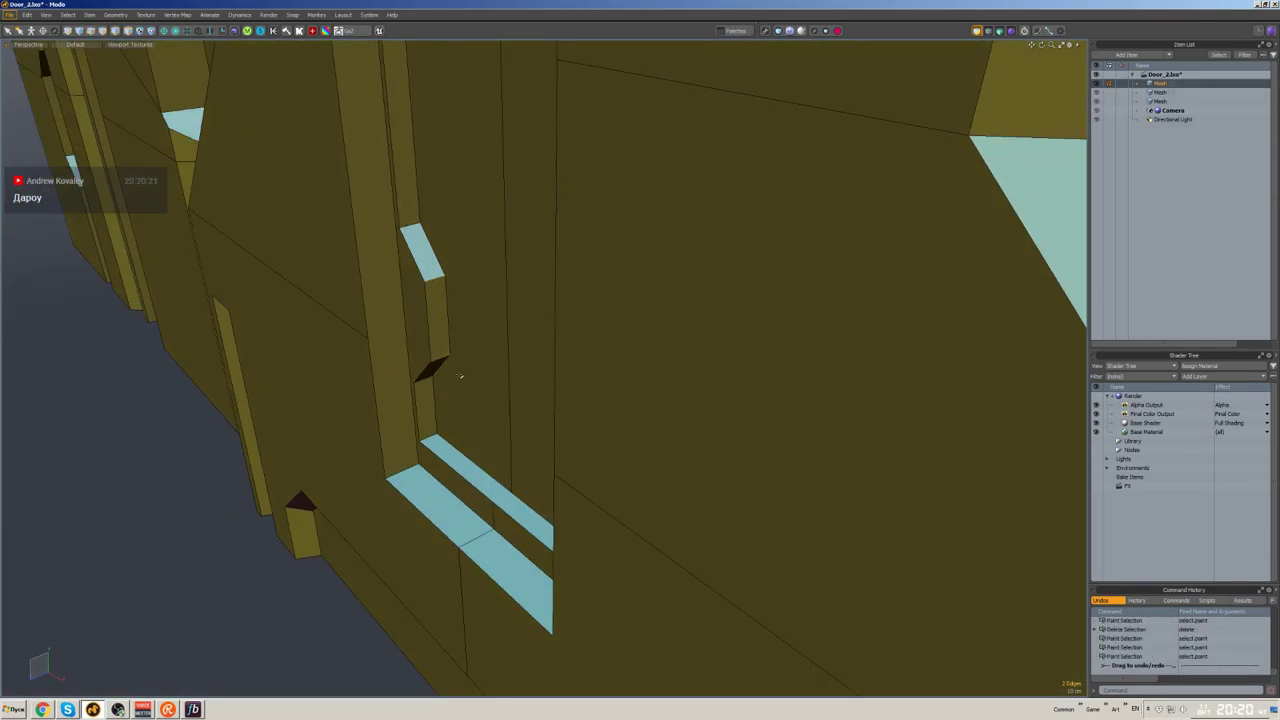
{"action": "key", "text": "Delete"}
- Split the box at the latch's lower end 25-50-25 and scale its selected polygons
{"action": "middle_click_drag", "start_coordinate": [461, 376], "coordinate": [490, 302]}
{"action": "middle_click_drag", "start_coordinate": [644, 463], "coordinate": [522, 487]}
{"action": "key", "text": "r"}
{"action": "key", "text": "space"}
{"action": "left_click", "coordinate": [555, 425]}
{"action": "scroll", "coordinate": [743, 237], "scroll_direction": "down", "scroll_amount": 5}
{"action": "scroll", "coordinate": [614, 487], "scroll_direction": "up", "scroll_amount": 4}
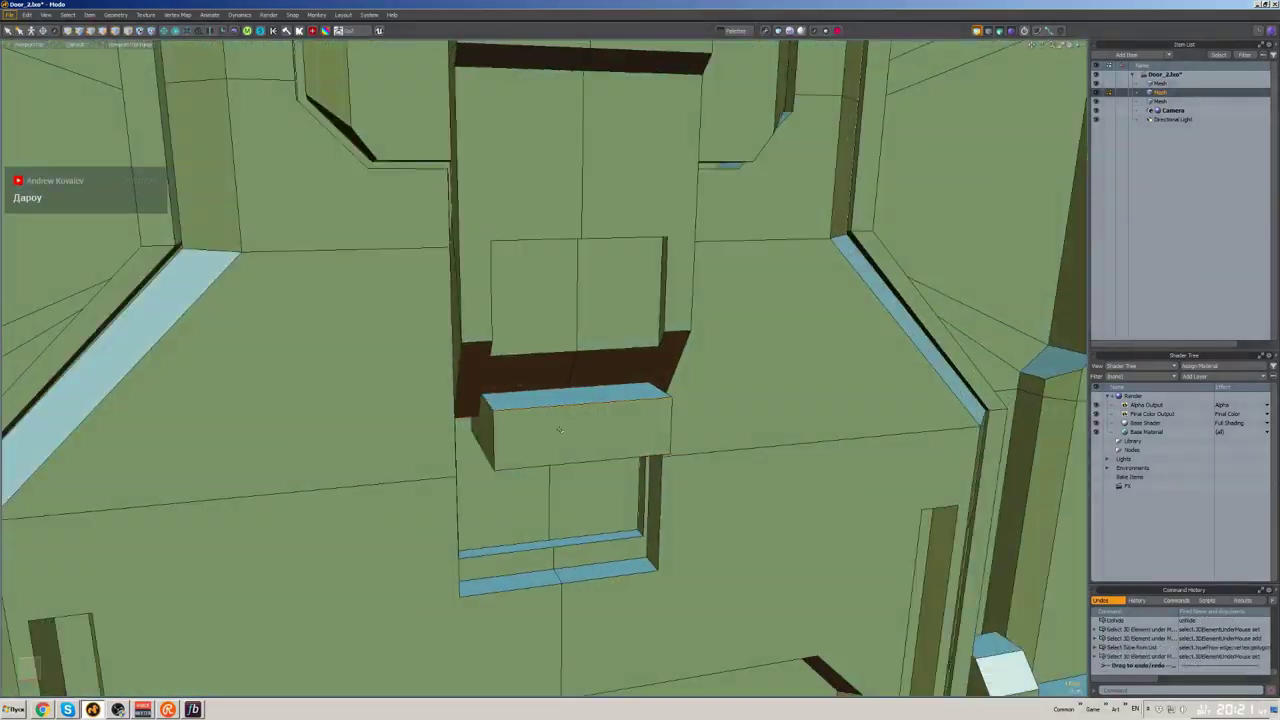
{"action": "double_click", "coordinate": [562, 427]}
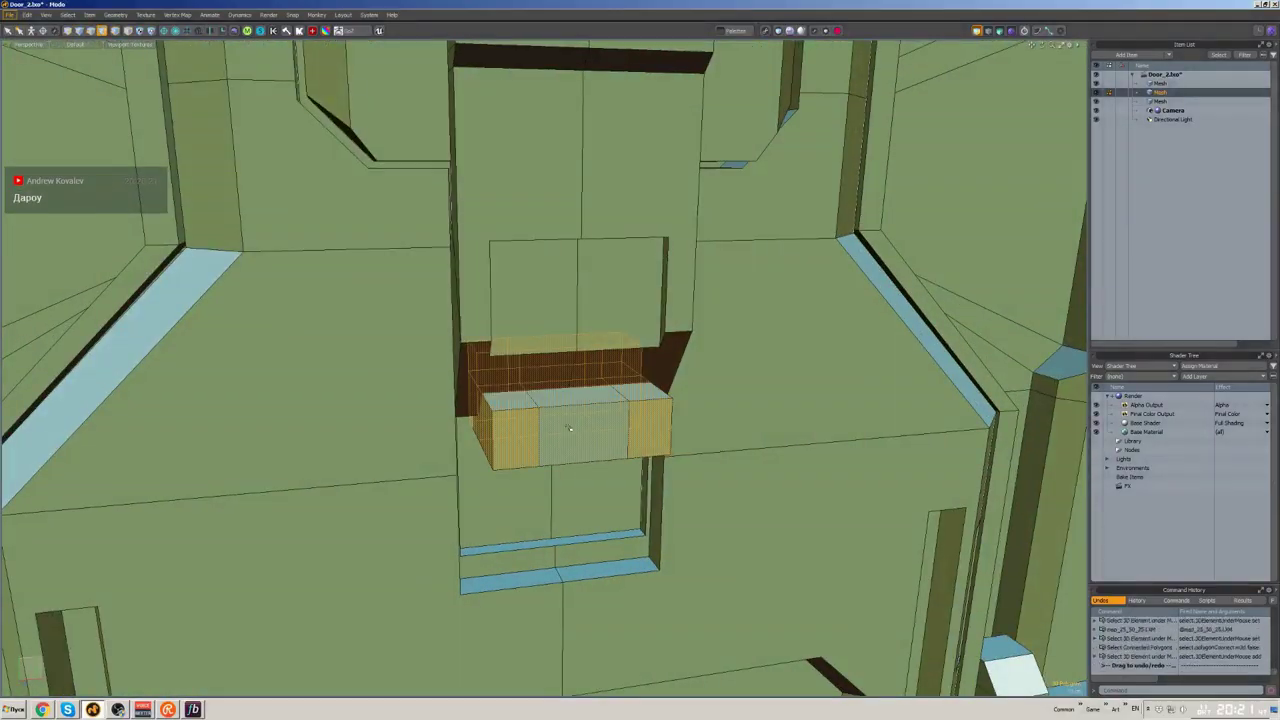
{"action": "key", "text": "r"}
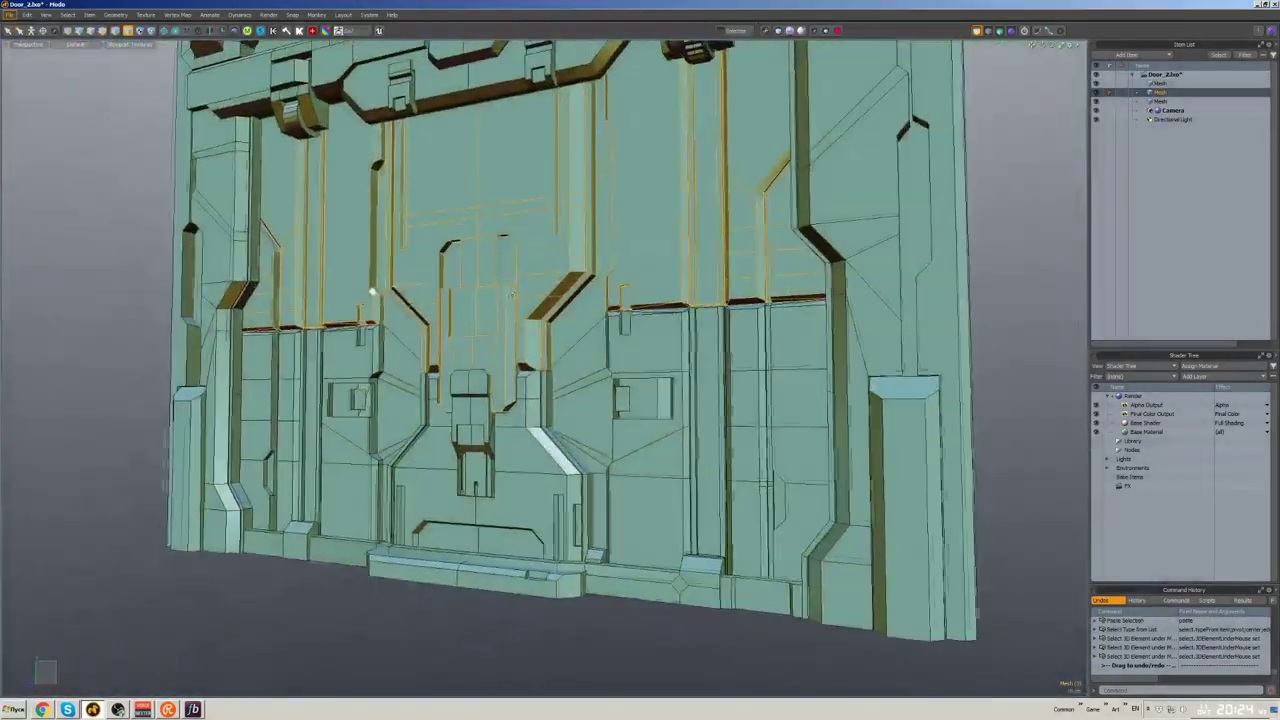
- Move the small clamp on the door's upper crossbar into position
{"action": "left_click_drag", "start_coordinate": [371, 291], "coordinate": [614, 323], "text": "alt"}
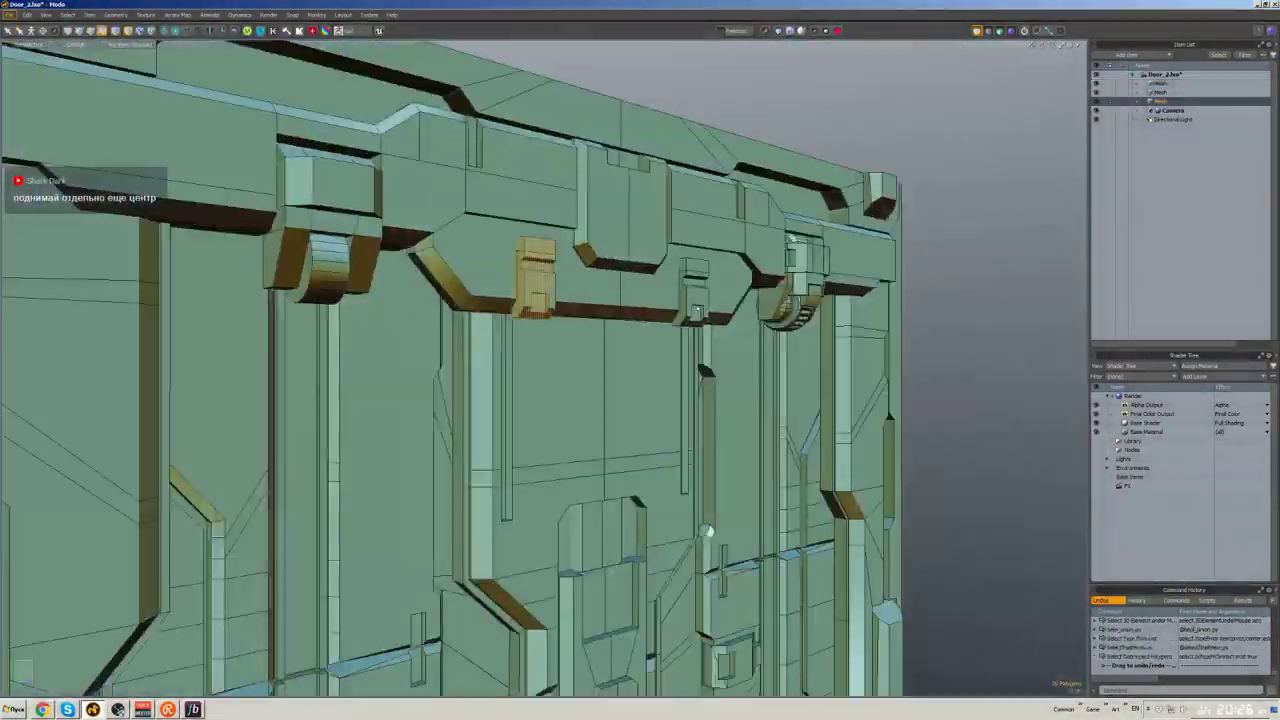
{"action": "key", "text": "w"}
{"action": "left_click_drag", "start_coordinate": [640, 440], "coordinate": [785, 552], "text": "alt"}
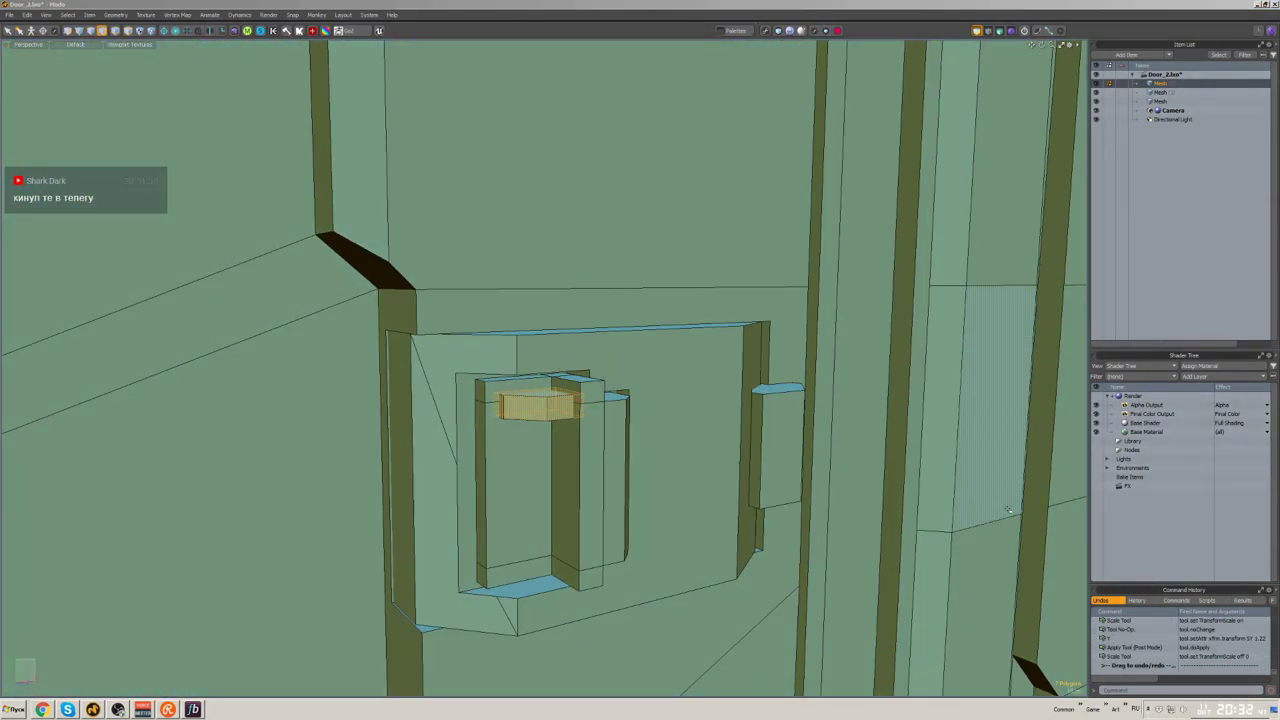
{"action": "left_click_drag", "start_coordinate": [1008, 510], "coordinate": [620, 406], "text": "alt"}
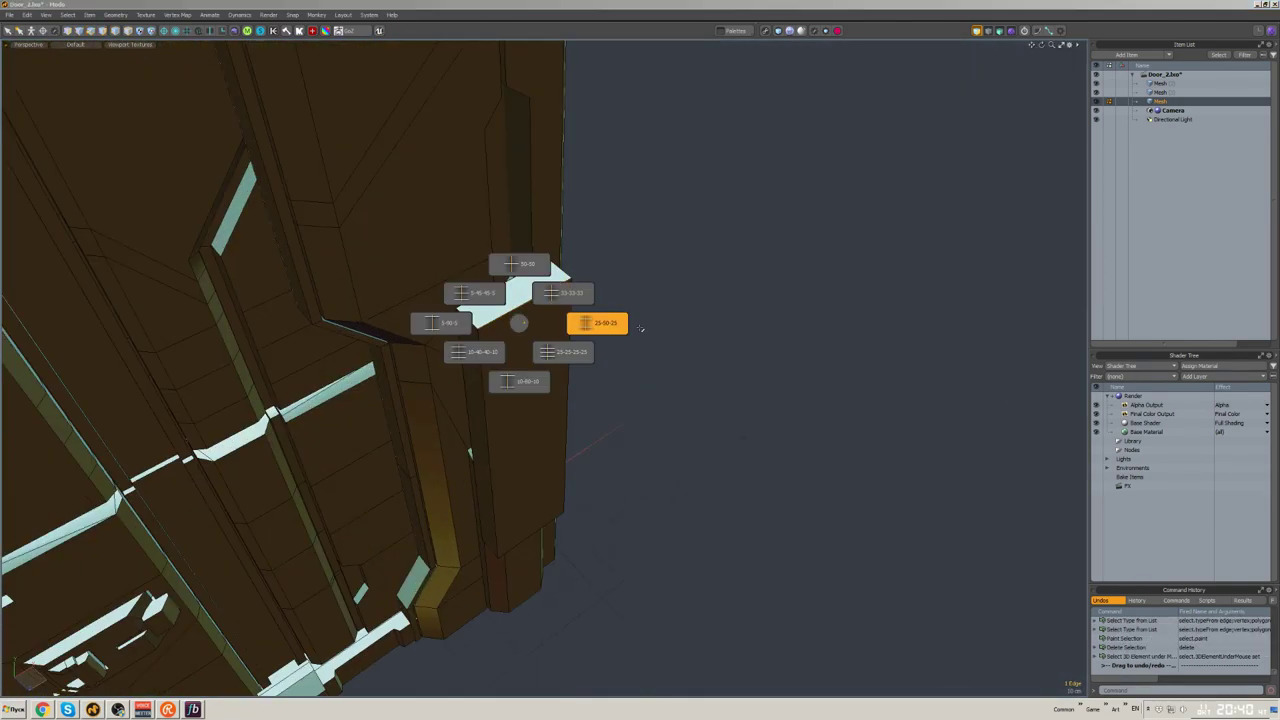
- Split the selected edge on the side column's block 25-50-25
{"action": "left_click", "coordinate": [640, 328]}
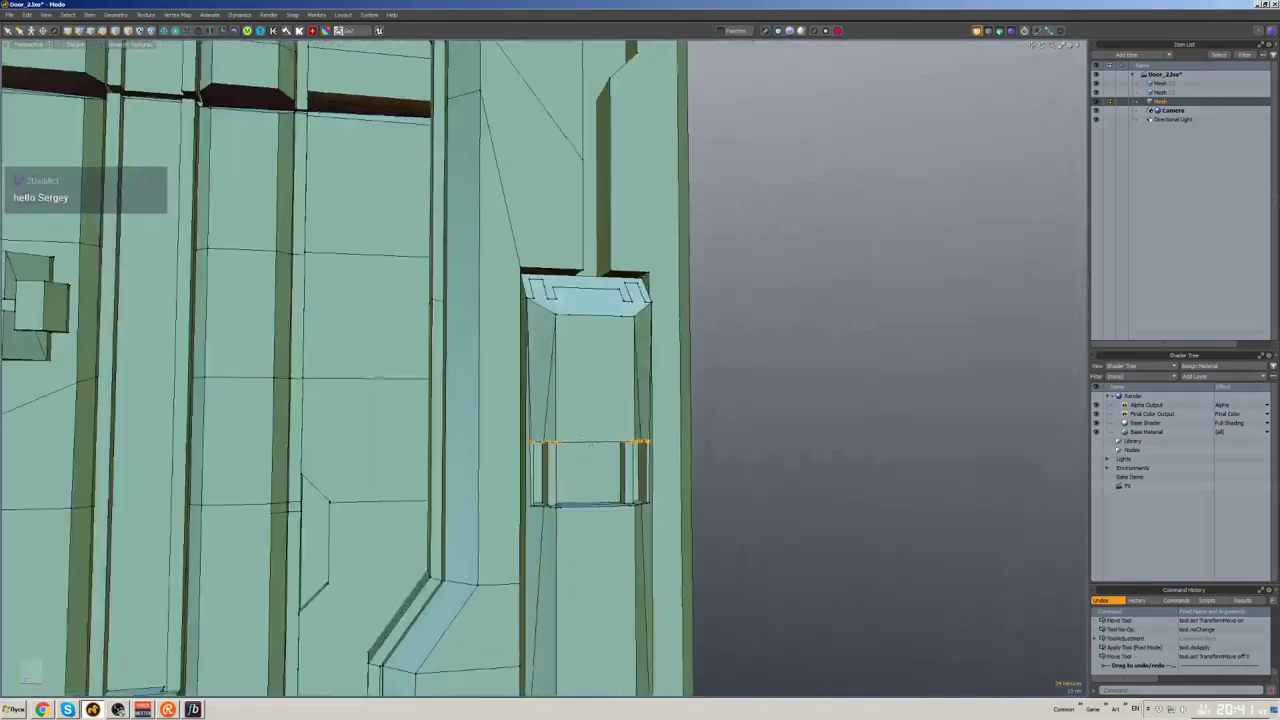
{"action": "double_click", "coordinate": [589, 443]}
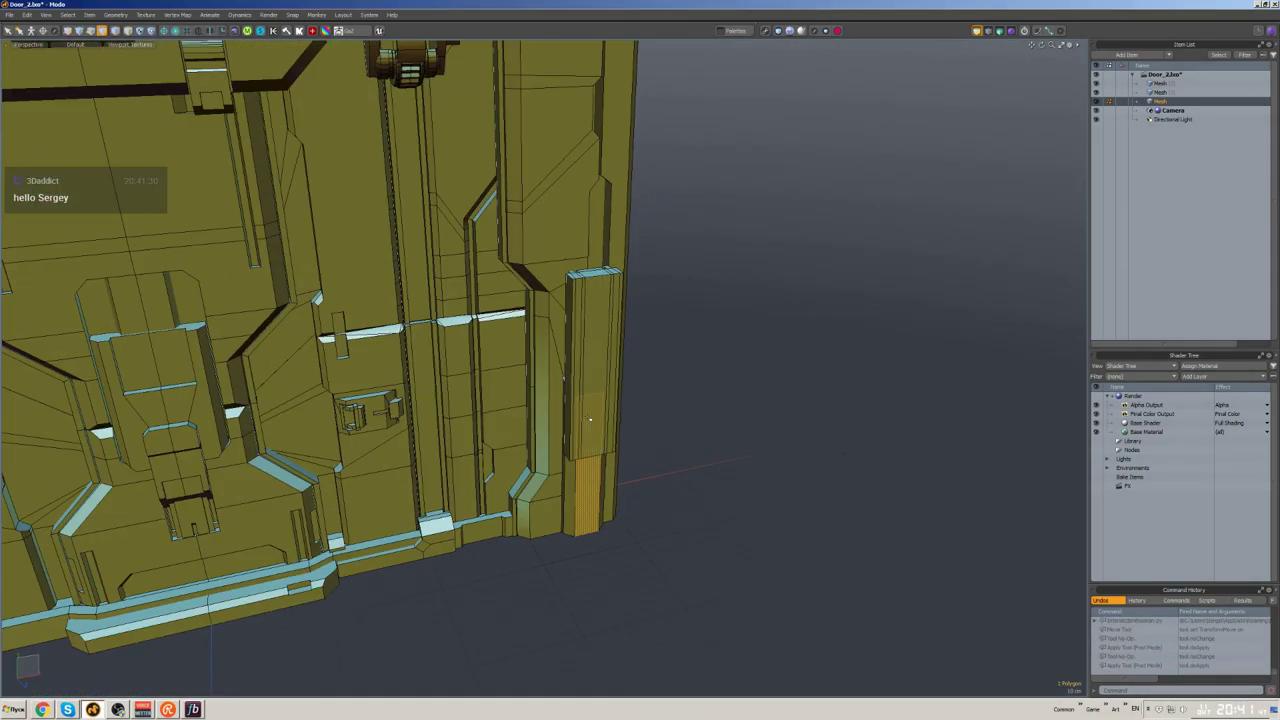
- Undo the last edits on the side column's cap and move its lower row of vertices upward
{"action": "left_click_drag", "start_coordinate": [589, 443], "coordinate": [443, 317], "text": "alt"}
{"action": "key", "text": "shift+h"}
{"action": "key", "text": "ctrl+z"}
{"action": "key", "text": "ctrl+z"}
{"action": "key", "text": "ctrl+z"}
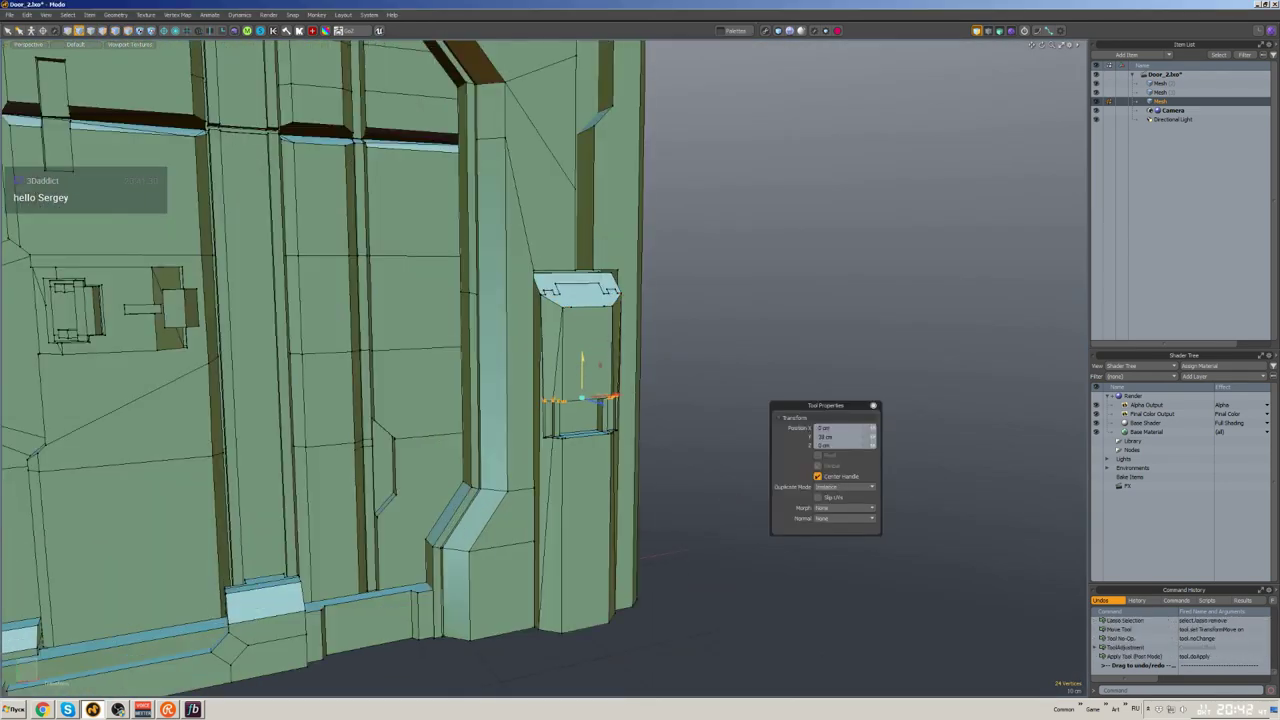
{"action": "left_click", "coordinate": [599, 366]}
- Create a small cube on the column cap's front, move it to the lower edge and bevel it
{"action": "mouse_move", "coordinate": [599, 366]}
{"action": "left_mouse_down", "text": "alt"}
{"action": "mouse_move", "coordinate": [572, 447]}
{"action": "mouse_move", "coordinate": [592, 404]}
{"action": "mouse_move", "coordinate": [588, 350]}
{"action": "left_mouse_up", "text": "alt"}
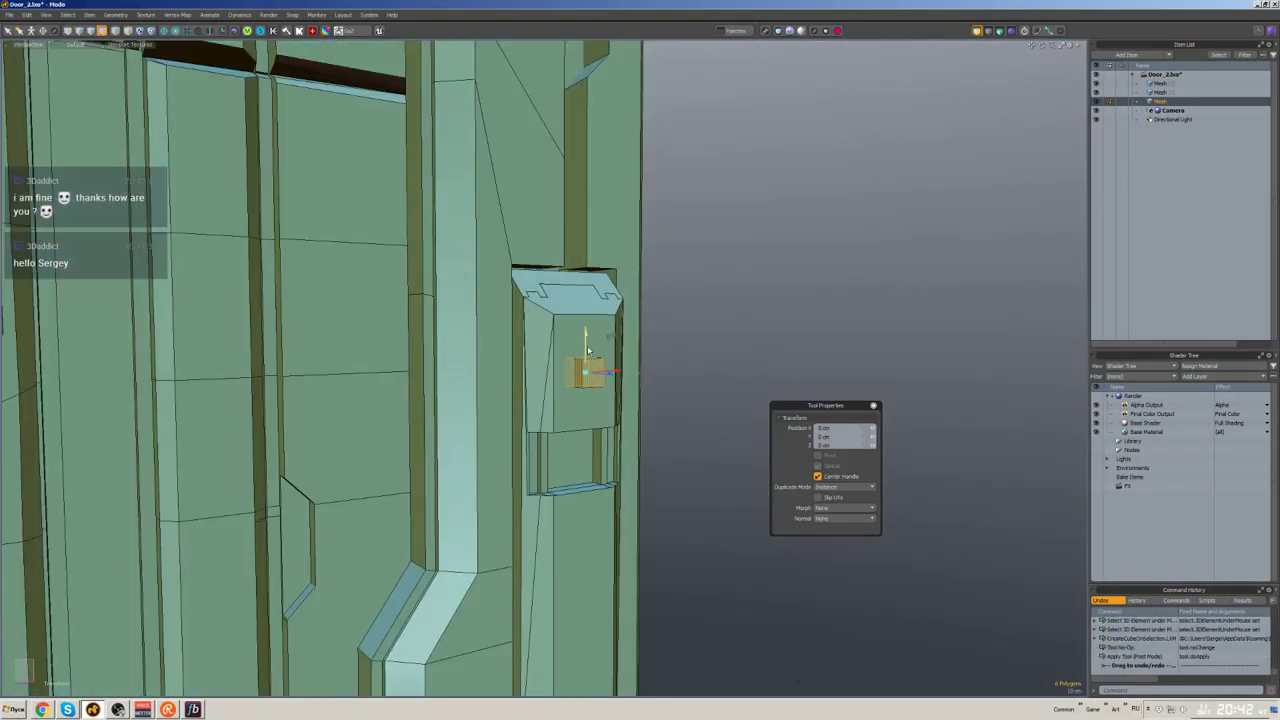
{"action": "left_click_drag", "start_coordinate": [591, 450], "coordinate": [683, 406], "text": "alt"}
{"action": "left_click", "coordinate": [630, 424]}
{"action": "key", "text": "w"}
{"action": "key", "text": "b"}
{"action": "key", "text": "space"}
{"action": "left_click", "coordinate": [683, 406]}
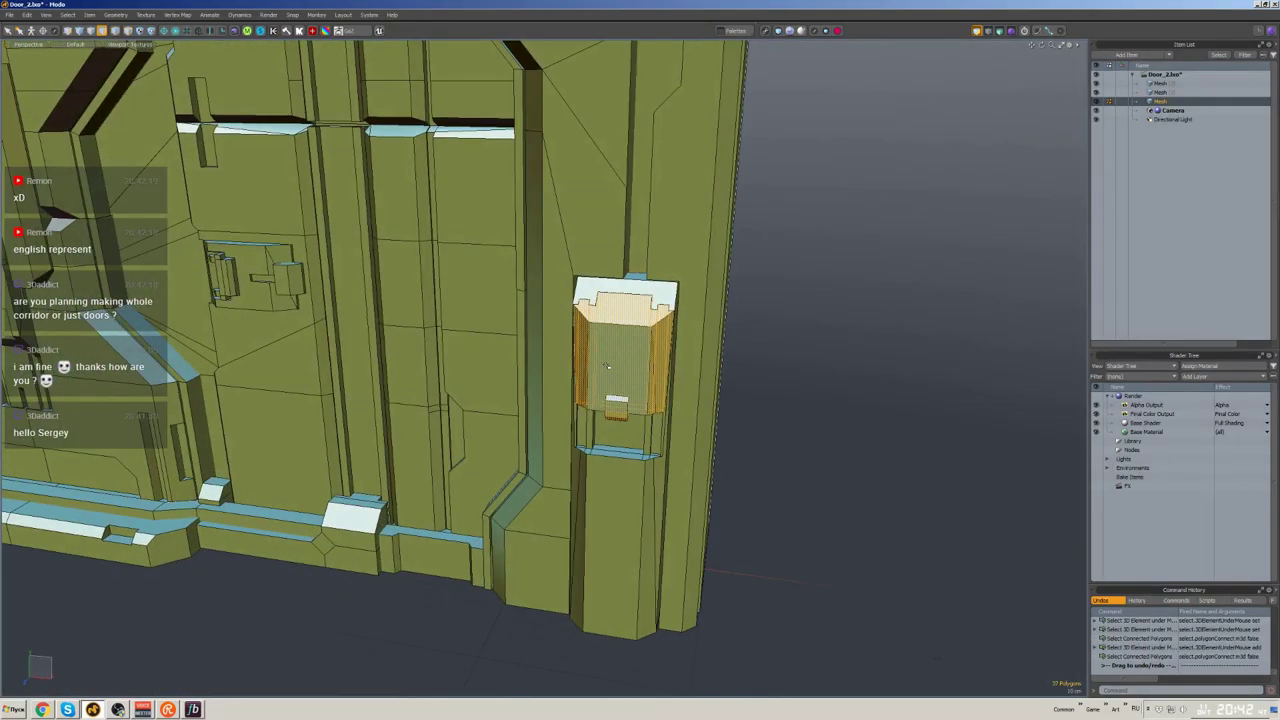
- Move the two edges at the upper end of the side frame's raised strip using the local action axis
{"action": "mouse_move", "coordinate": [770, 358]}
{"action": "left_mouse_down", "text": "alt"}
{"action": "mouse_move", "coordinate": [700, 400]}
{"action": "mouse_move", "coordinate": [650, 410]}
{"action": "mouse_move", "coordinate": [726, 428]}
{"action": "mouse_move", "coordinate": [608, 443]}
{"action": "mouse_move", "coordinate": [611, 390]}
{"action": "mouse_move", "coordinate": [560, 400]}
{"action": "mouse_move", "coordinate": [603, 243]}
{"action": "mouse_move", "coordinate": [646, 300]}
{"action": "mouse_move", "coordinate": [774, 337]}
{"action": "left_mouse_up", "text": "alt"}
{"action": "key", "text": "ctrl+v"}
{"action": "key", "text": "w"}
{"action": "key", "text": "space"}
{"action": "key", "text": "d"}
{"action": "key", "text": "w"}
{"action": "right_click", "coordinate": [646, 309]}
{"action": "double_click", "coordinate": [646, 309]}
{"action": "key", "text": "2"}
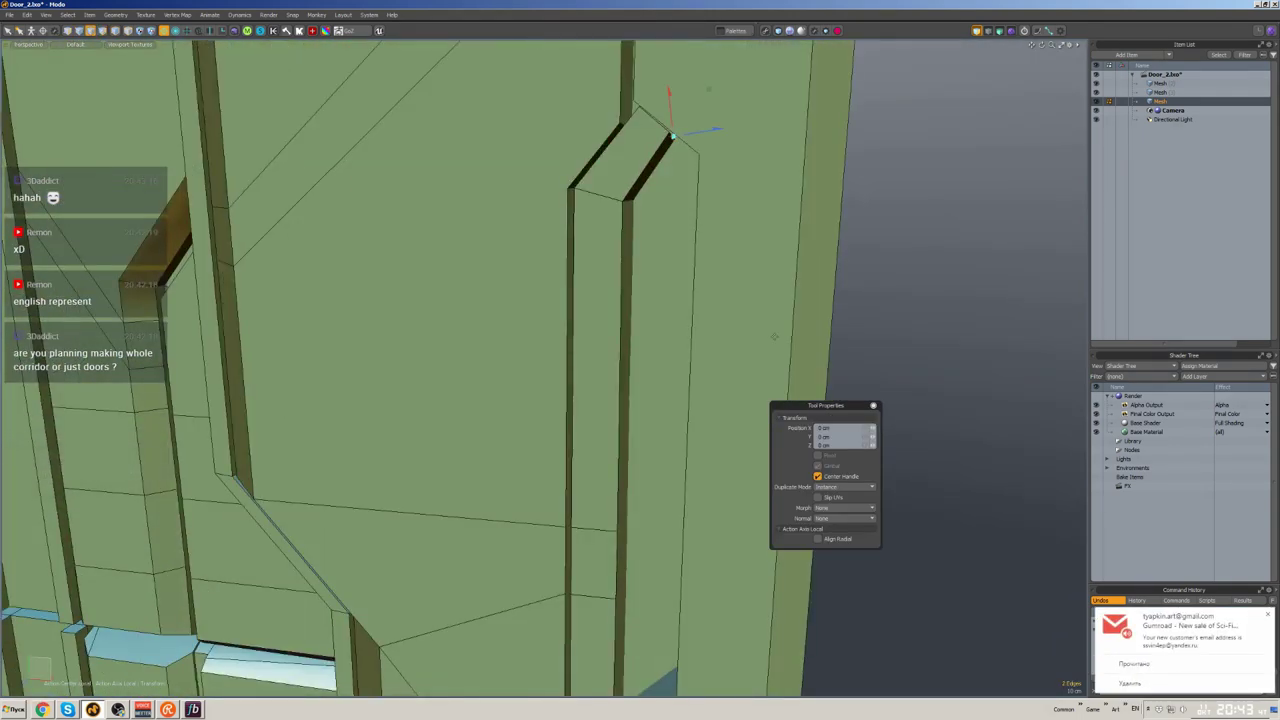
{"action": "left_click", "coordinate": [1165, 665]}
{"action": "left_click_drag", "start_coordinate": [700, 350], "coordinate": [640, 420], "text": "alt"}
{"action": "key", "text": "3"}
{"action": "left_click_drag", "start_coordinate": [640, 260], "coordinate": [599, 430]}
{"action": "key", "text": "w"}
{"action": "key", "text": "a"}
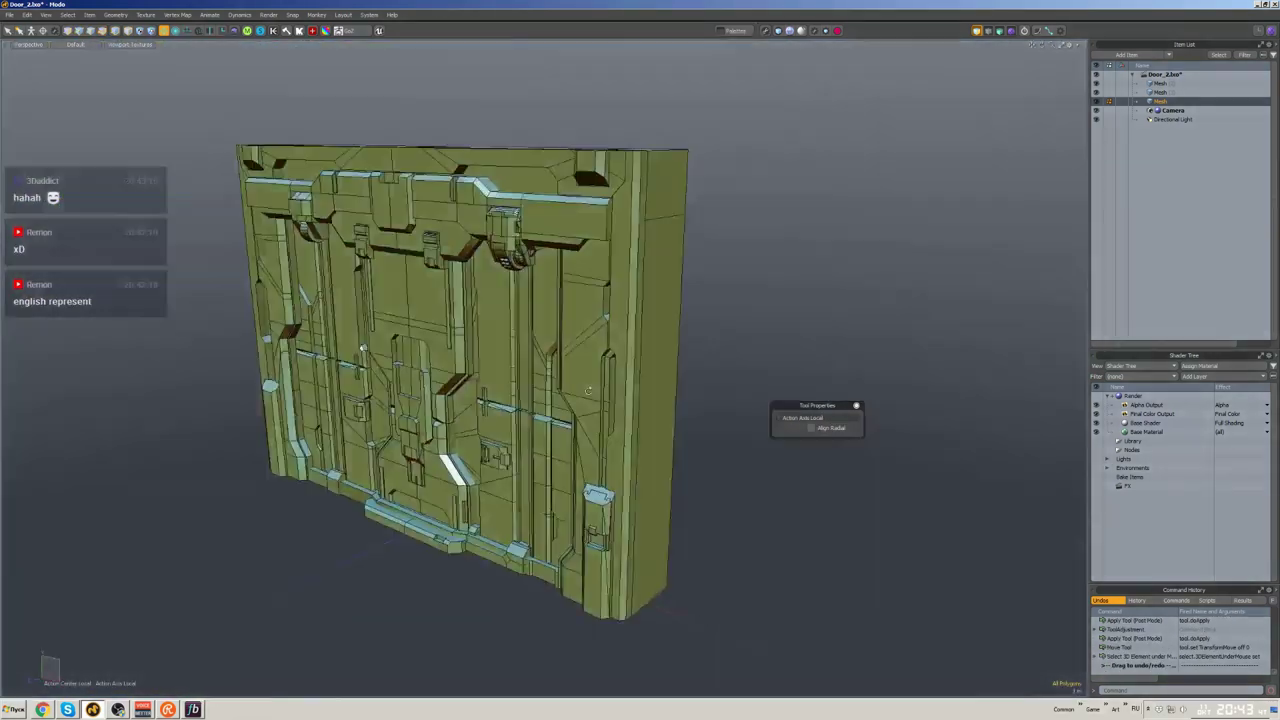
- Unite the small beveled block with the column cap using a boolean union
{"action": "scroll", "coordinate": [710, 445], "scroll_direction": "up", "scroll_amount": 6}
{"action": "double_click", "coordinate": [708, 450]}
{"action": "key", "text": "w"}
{"action": "scroll", "coordinate": [708, 450], "scroll_direction": "up", "scroll_amount": 5}
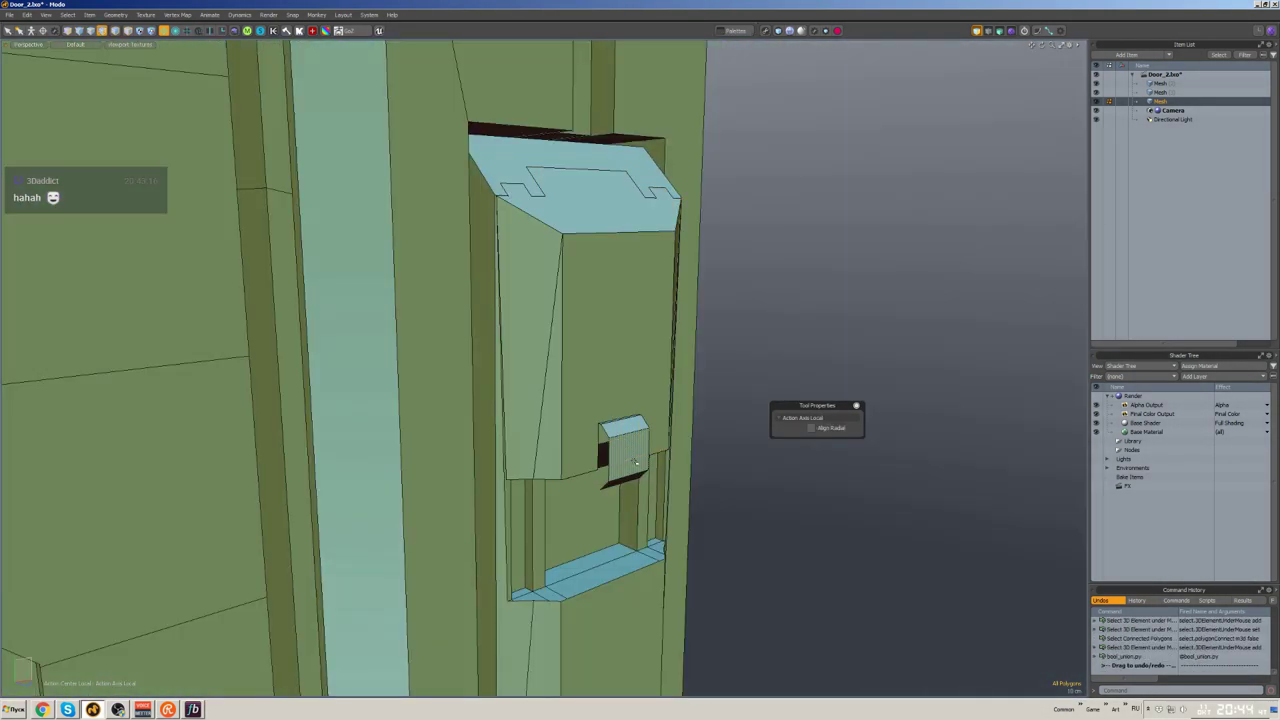
- Undo the last edits, then cut the selected cap polygons and paste them into a new mesh layer
{"action": "key", "text": "shift+h"}
{"action": "left_click_drag", "start_coordinate": [614, 396], "coordinate": [330, 204], "text": "alt"}
{"action": "key", "text": "ctrl+z"}
{"action": "key", "text": "ctrl+z"}
{"action": "key", "text": "ctrl+x"}
{"action": "key", "text": "ctrl+v"}
{"action": "scroll", "coordinate": [668, 422], "scroll_direction": "down", "scroll_amount": 8}
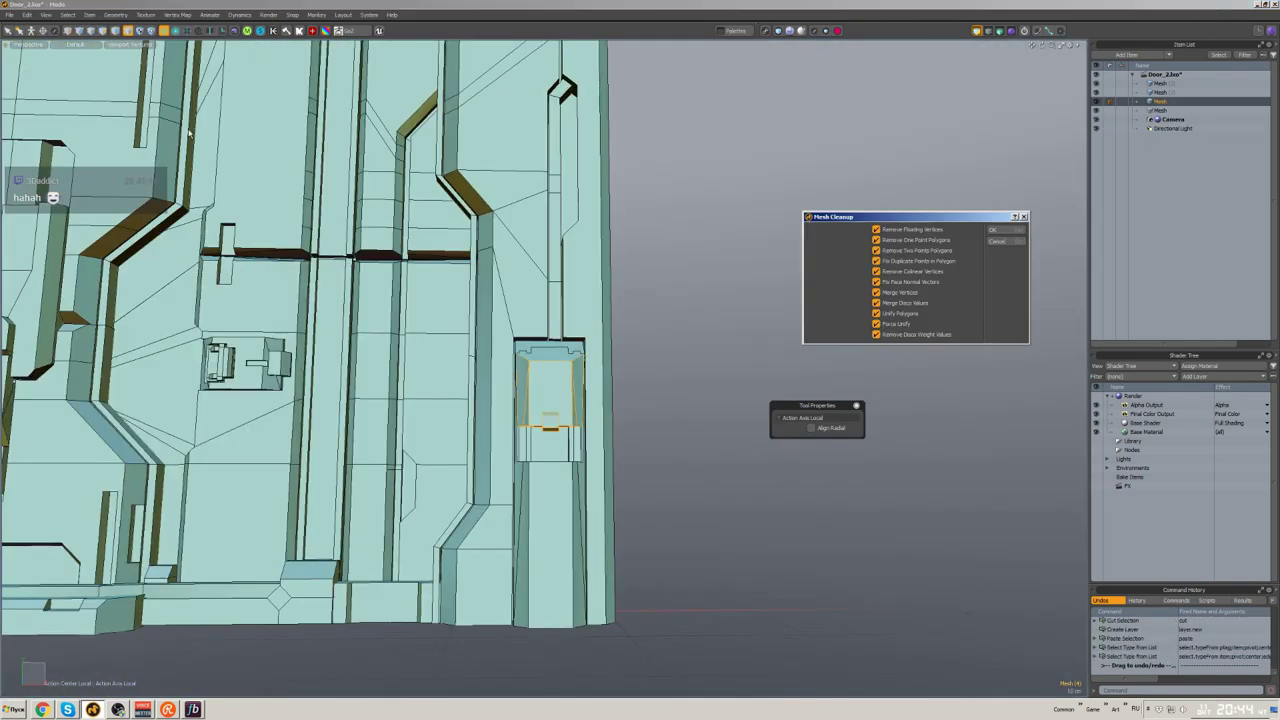
- Run Mesh Cleanup on the column mesh
{"action": "left_click", "coordinate": [852, 253]}
{"action": "left_click", "coordinate": [970, 254]}
{"action": "scroll", "coordinate": [588, 458], "scroll_direction": "up", "scroll_amount": 5}
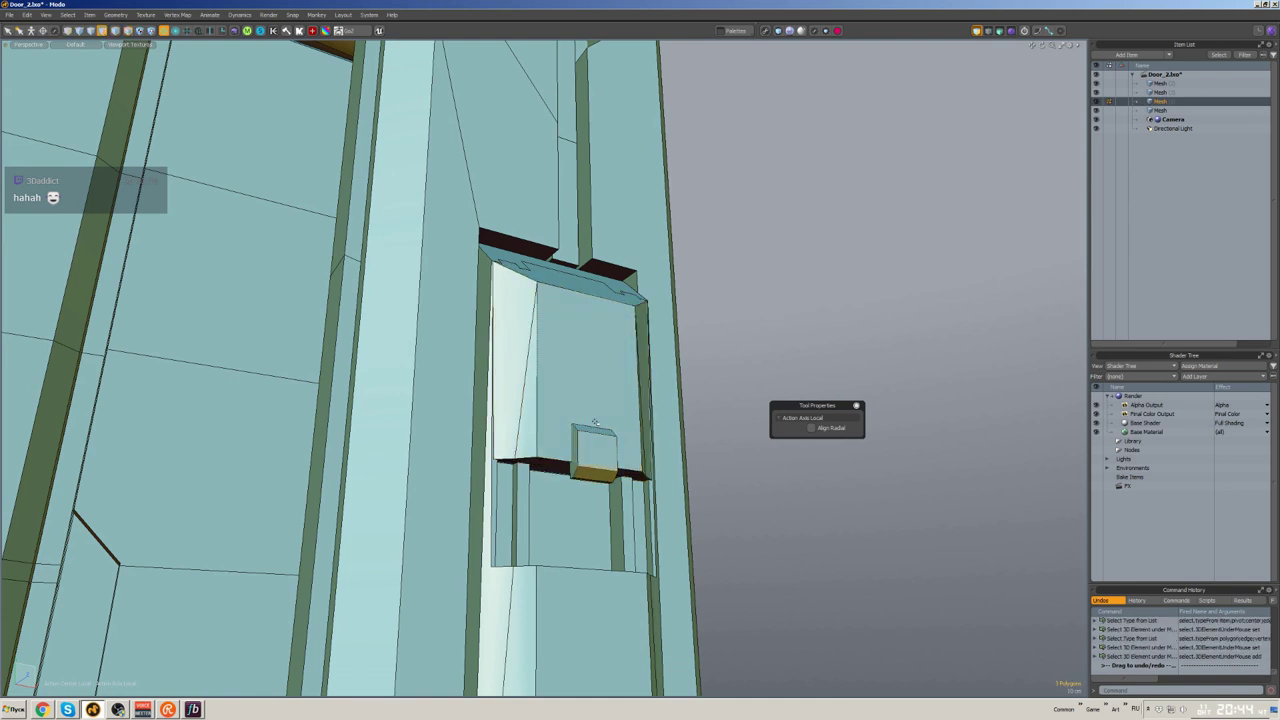
- Isolate the column cap and its small block by selecting their connected polygons and hiding everything else
{"action": "left_click_drag", "start_coordinate": [595, 423], "coordinate": [600, 451], "text": "alt"}
{"action": "left_click", "coordinate": [586, 426]}
{"action": "scroll", "coordinate": [611, 464], "scroll_direction": "up", "scroll_amount": 5}
{"action": "double_click", "coordinate": [690, 470]}
{"action": "left_click_drag", "start_coordinate": [690, 470], "coordinate": [676, 481], "text": "alt"}
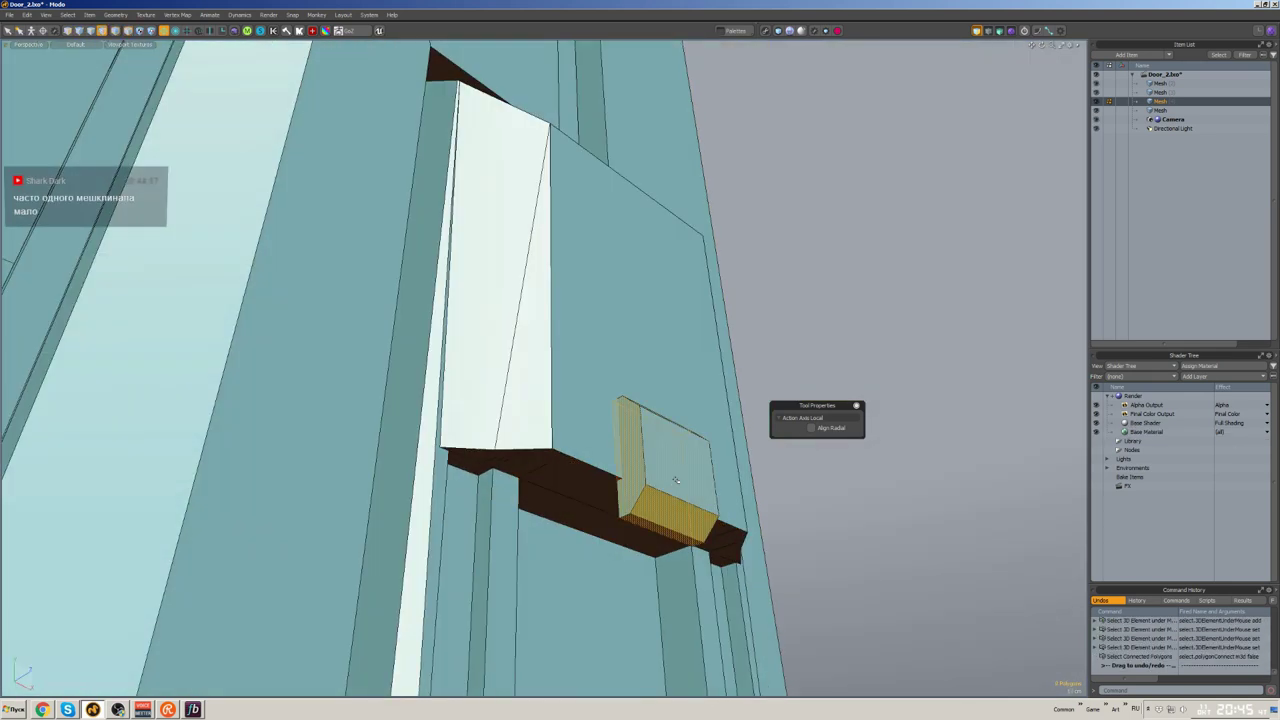
{"action": "key", "text": "shift+h"}
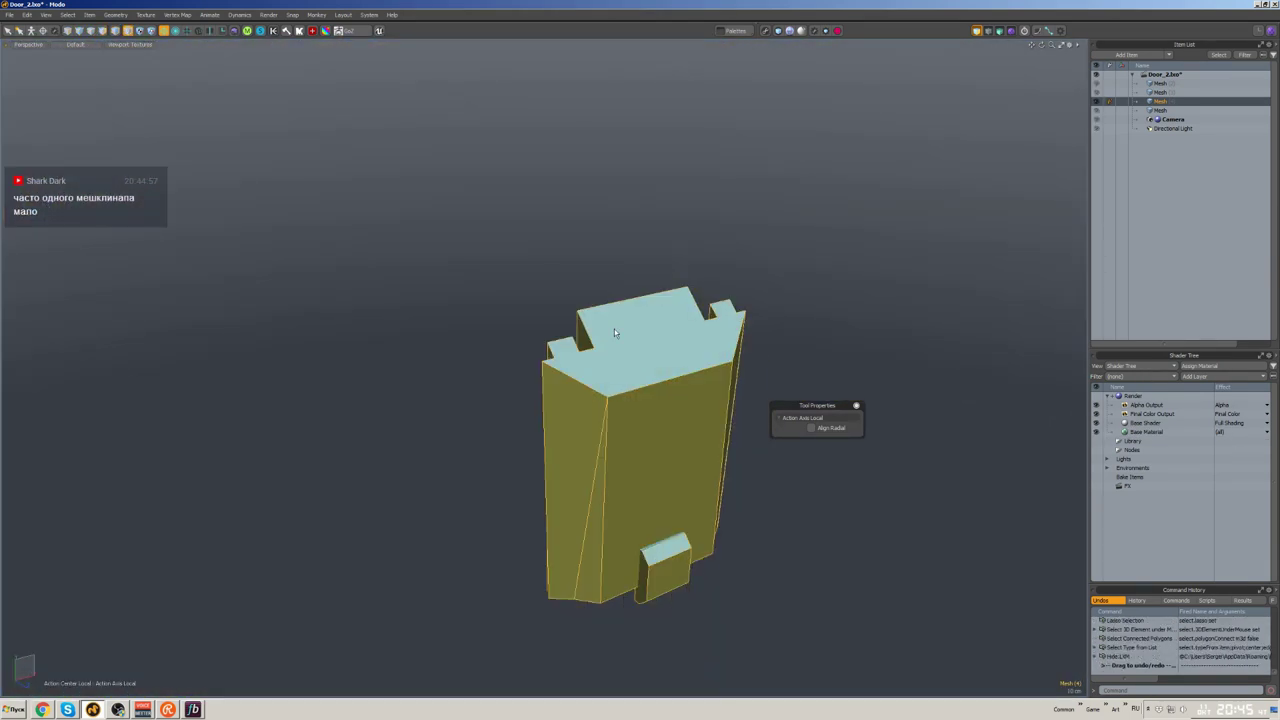
- Unhide the mesh and place a narrow block across the column cap's upper front edge
{"action": "left_click_drag", "start_coordinate": [614, 329], "coordinate": [611, 356], "text": "alt"}
{"action": "key", "text": "u"}
{"action": "key", "text": "1"}
{"action": "key", "text": "r"}
{"action": "key", "text": "w"}
{"action": "key", "text": "space"}
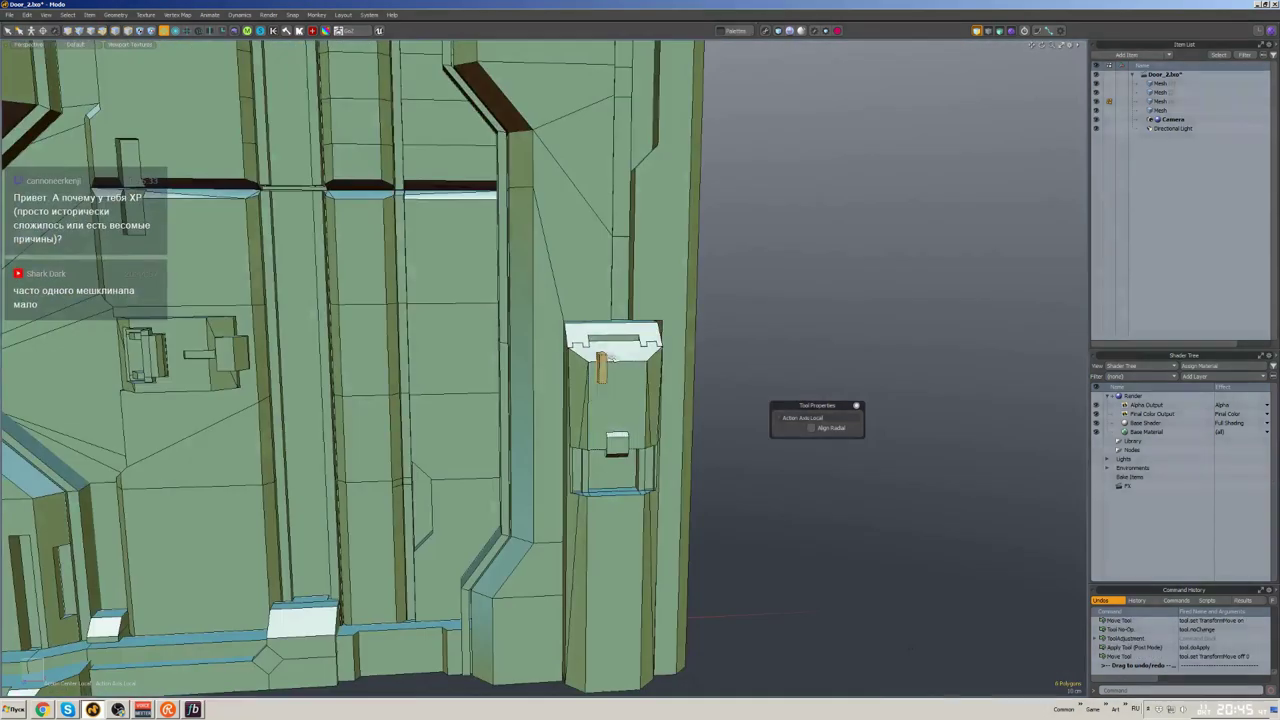
{"action": "left_click", "coordinate": [611, 358]}
{"action": "scroll", "coordinate": [611, 358], "scroll_direction": "down", "scroll_amount": 3}
{"action": "scroll", "coordinate": [611, 358], "scroll_direction": "up", "scroll_amount": 6}
{"action": "left_click", "coordinate": [630, 380]}
{"action": "key", "text": "bracketright"}
{"action": "key", "text": "shift+h"}
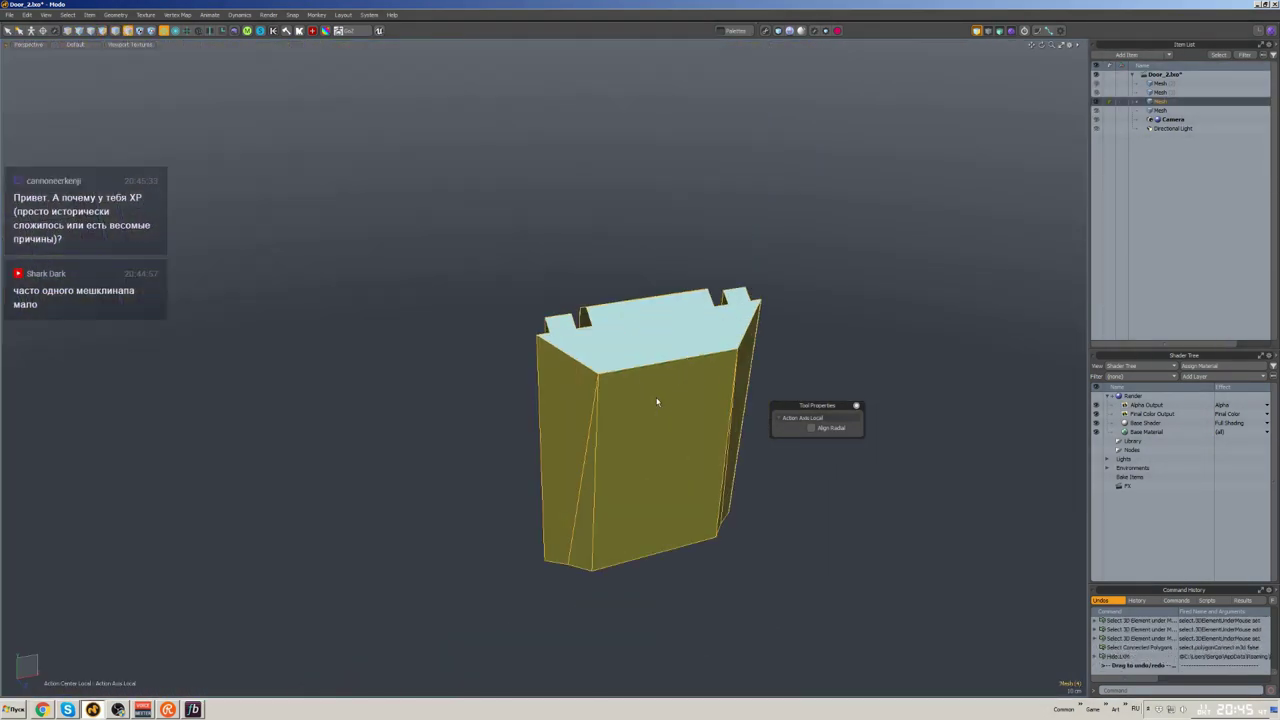
{"action": "left_click_drag", "start_coordinate": [657, 401], "coordinate": [480, 300], "text": "alt"}
{"action": "key", "text": "1"}
{"action": "right_click_drag", "start_coordinate": [360, 220], "coordinate": [540, 450]}
{"action": "key", "text": "ctrl+space"}
{"action": "mouse_move", "coordinate": [515, 309]}
{"action": "left_mouse_down", "text": "alt"}
{"action": "mouse_move", "coordinate": [600, 460]}
{"action": "mouse_move", "coordinate": [486, 325]}
{"action": "left_mouse_up", "text": "alt"}
{"action": "key", "text": "ctrl+z"}
{"action": "key", "text": "ctrl+z"}
{"action": "key", "text": "ctrl+z"}
- Isolate the column cap with its two blocks and delete the stray edges on its underside
{"action": "scroll", "coordinate": [604, 470], "scroll_direction": "up", "scroll_amount": 10}
{"action": "scroll", "coordinate": [604, 470], "scroll_direction": "down", "scroll_amount": 5}
{"action": "scroll", "coordinate": [604, 470], "scroll_direction": "up", "scroll_amount": 5}
{"action": "left_click", "coordinate": [604, 470]}
{"action": "key", "text": "shift+h"}
{"action": "key", "text": "1"}
{"action": "left_click", "coordinate": [486, 325]}
{"action": "key", "text": "Delete"}
{"action": "scroll", "coordinate": [540, 335], "scroll_direction": "down", "scroll_amount": 5}
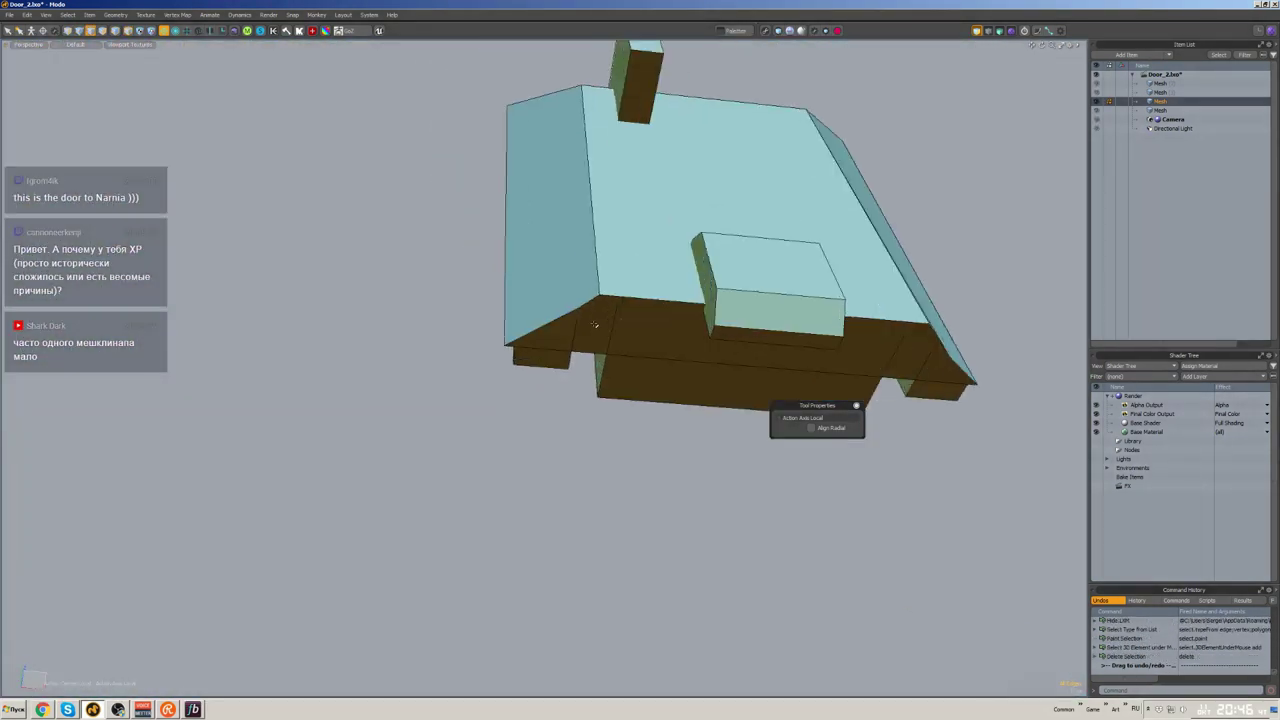
- Move the vertices along the cap's lower edge with snapping enabled
{"action": "left_click", "coordinate": [597, 345]}
{"action": "key", "text": "w"}
{"action": "left_click_drag", "start_coordinate": [698, 370], "coordinate": [727, 386], "text": "alt"}
{"action": "key", "text": "x"}
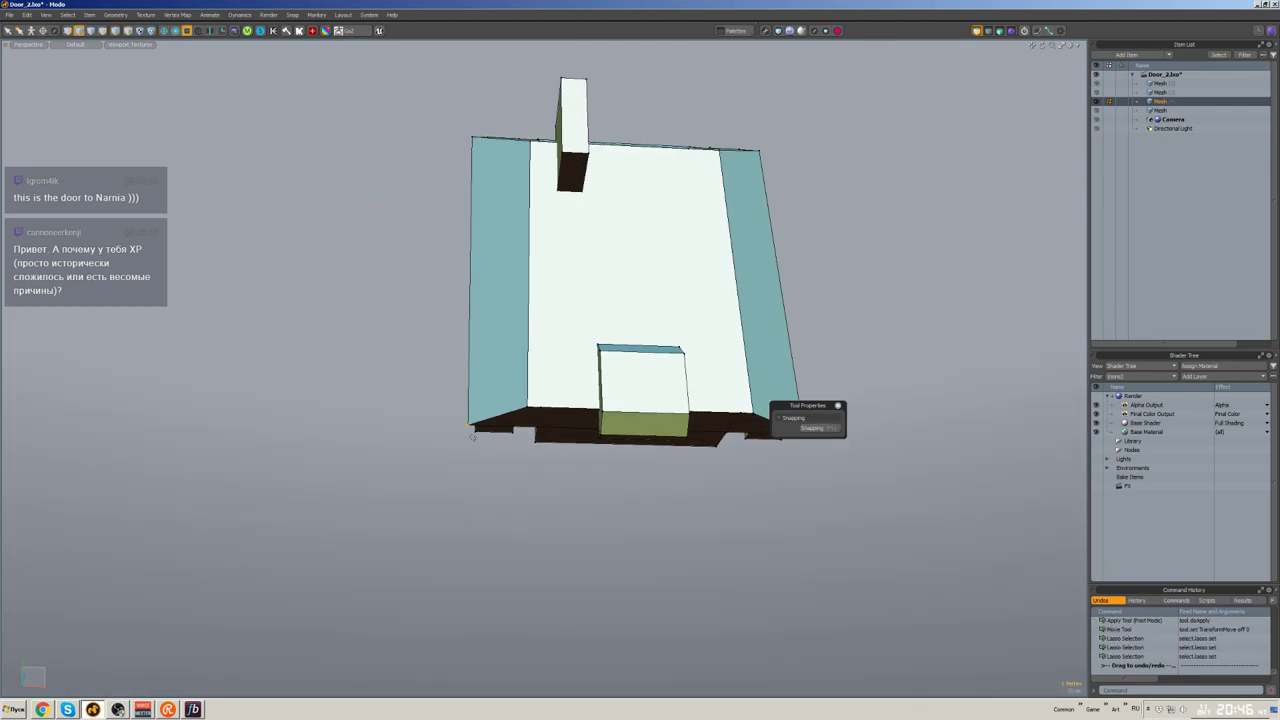
{"action": "key", "text": "ctrl+z"}
- Unhide the mesh and try to subtract the narrow block from the cap's front
{"action": "scroll", "coordinate": [588, 548], "scroll_direction": "up", "scroll_amount": 3}
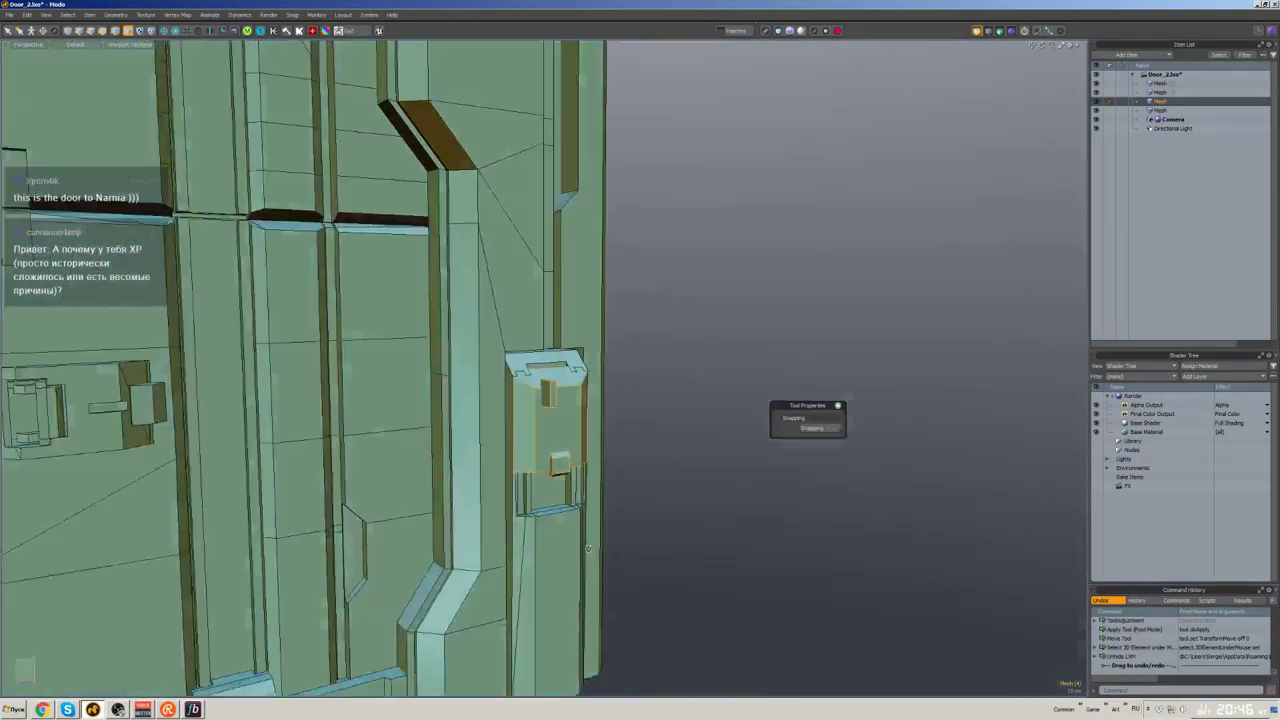
{"action": "key", "text": "3"}
{"action": "left_click_drag", "start_coordinate": [588, 548], "coordinate": [570, 410], "text": "alt"}
{"action": "key", "text": "5"}
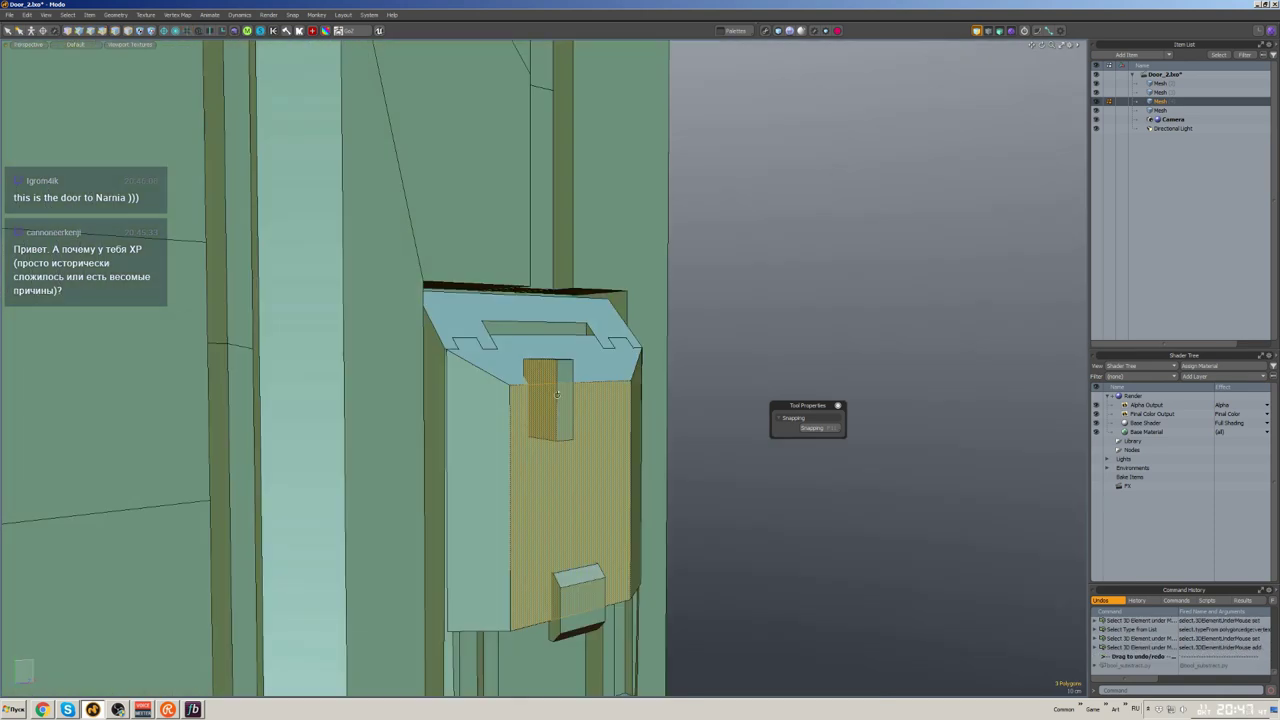
- Isolate the column cap with its blocks and triangulate its polygons
{"action": "key", "text": "shift+h"}
{"action": "key", "text": "3"}
{"action": "left_click", "coordinate": [571, 432]}
{"action": "mouse_move", "coordinate": [571, 432]}
{"action": "left_mouse_down", "text": "alt"}
{"action": "mouse_move", "coordinate": [412, 355]}
{"action": "mouse_move", "coordinate": [500, 428]}
{"action": "mouse_move", "coordinate": [398, 328]}
{"action": "left_mouse_up", "text": "alt"}
{"action": "key", "text": "bracketright"}
{"action": "key", "text": "shift+t"}
{"action": "left_click", "coordinate": [412, 355]}
- Turn off environment textures in the viewport's texture display
{"action": "scroll", "coordinate": [412, 355], "scroll_direction": "up", "scroll_amount": 5}
{"action": "scroll", "coordinate": [450, 380], "scroll_direction": "down", "scroll_amount": 5}
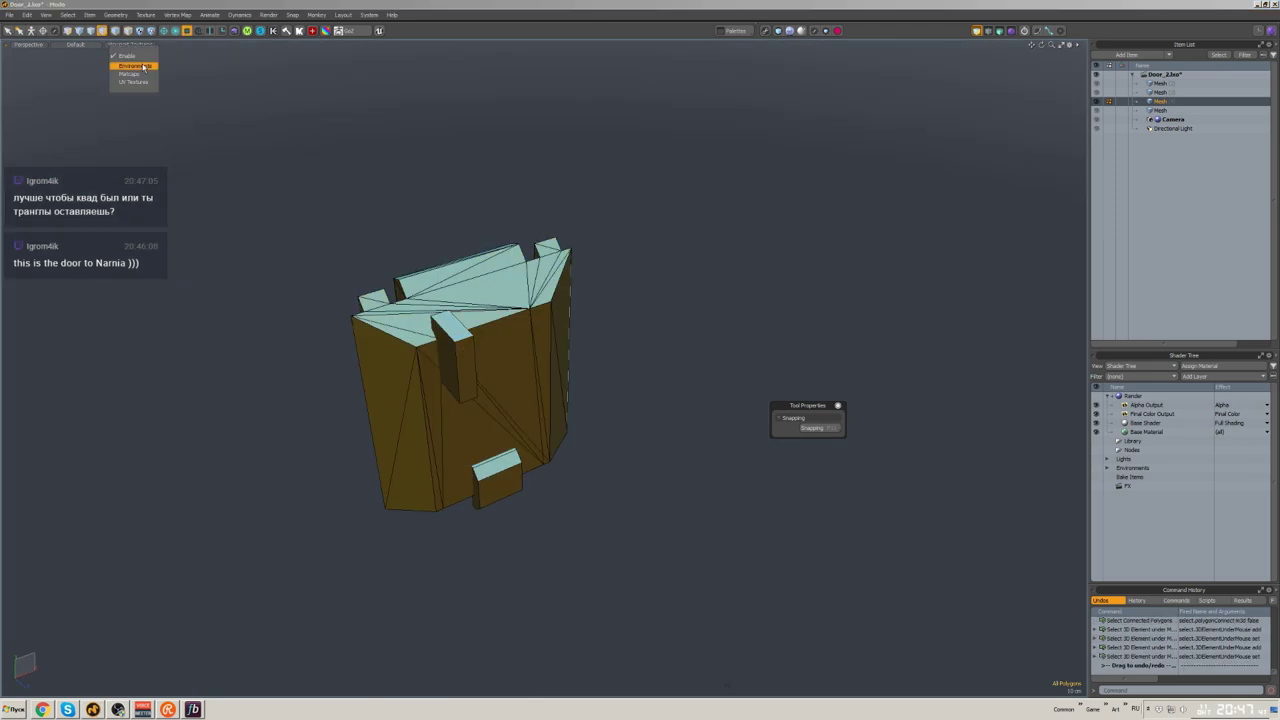
{"action": "left_click", "coordinate": [134, 66]}
- Delete the narrow block's polygons and the stray triangulation edges on the cap's front face
{"action": "left_click_drag", "start_coordinate": [557, 286], "coordinate": [509, 405], "text": "alt"}
{"action": "key", "text": "Delete"}
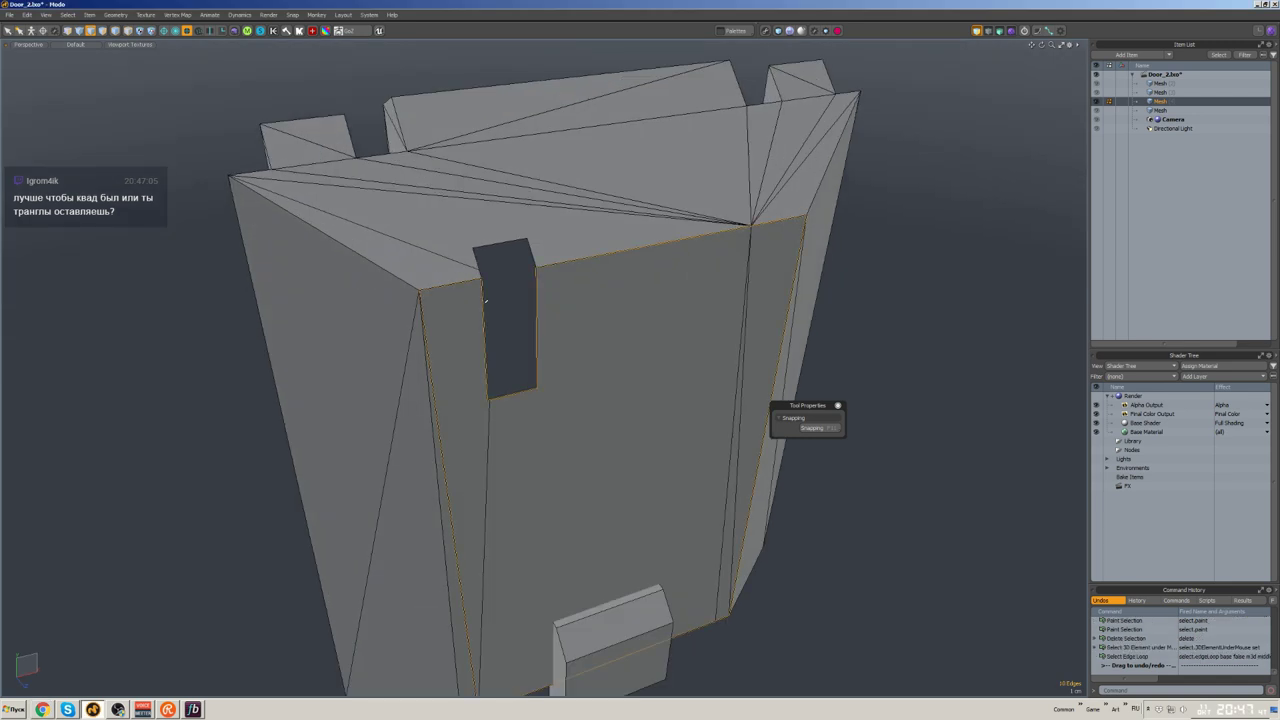
{"action": "scroll", "coordinate": [615, 458], "scroll_direction": "up", "scroll_amount": 5}
{"action": "scroll", "coordinate": [615, 458], "scroll_direction": "down", "scroll_amount": 8}
- Delete the cap's front and sloped top polygons and bridge the open edges with a clean top face
{"action": "key", "text": "3"}
{"action": "right_click_drag", "start_coordinate": [697, 554], "coordinate": [615, 458]}
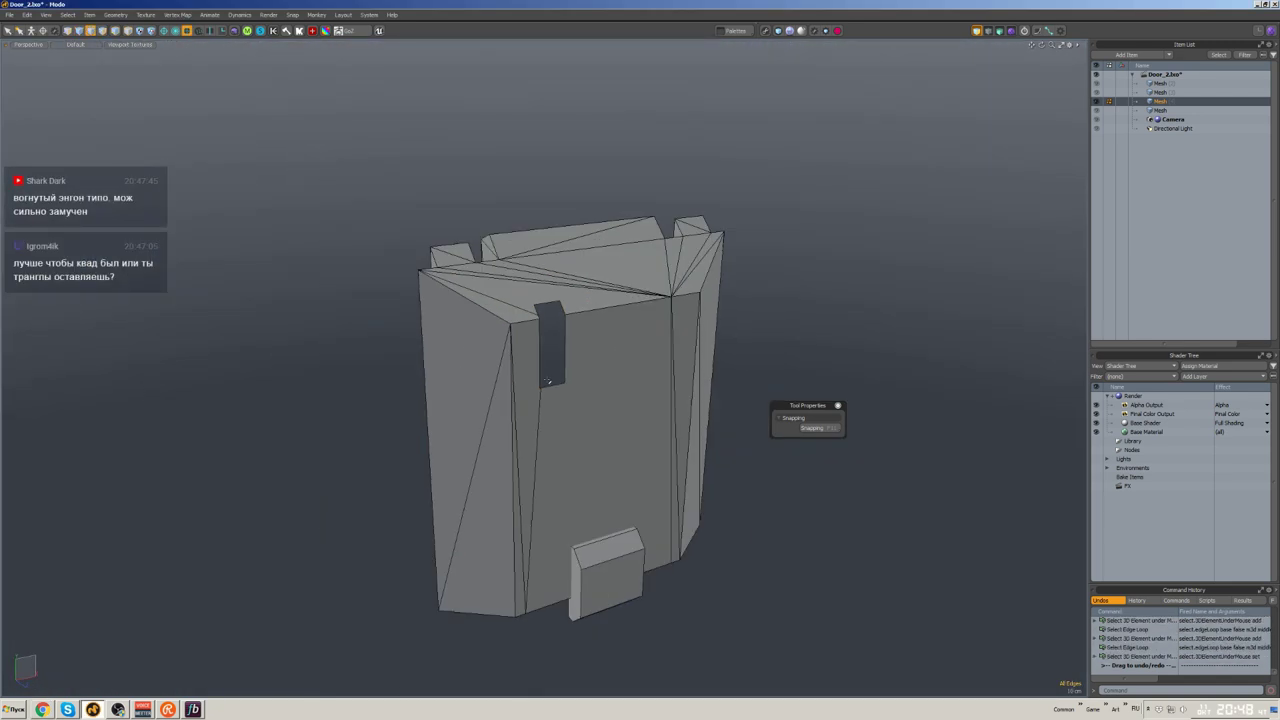
{"action": "key", "text": "3"}
{"action": "left_click_drag", "start_coordinate": [547, 381], "coordinate": [544, 297], "text": "alt"}
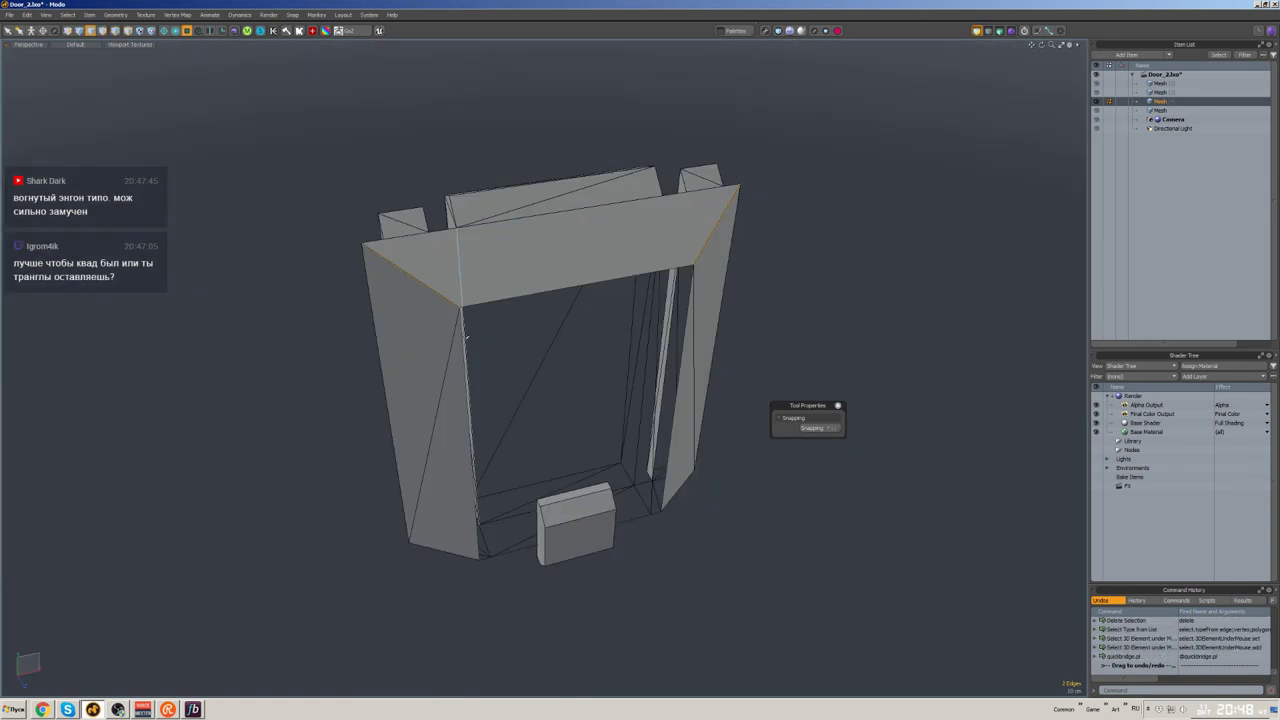
- Undo the recent cap edits and move the pasted copy of the narrow block's front polygon up to the cap's upper edge with snapping
{"action": "left_click_drag", "start_coordinate": [466, 338], "coordinate": [600, 460], "text": "alt"}
{"action": "key", "text": "ctrl+z"}
{"action": "key", "text": "ctrl+z"}
{"action": "key", "text": "ctrl+z"}
{"action": "left_click", "coordinate": [619, 484]}
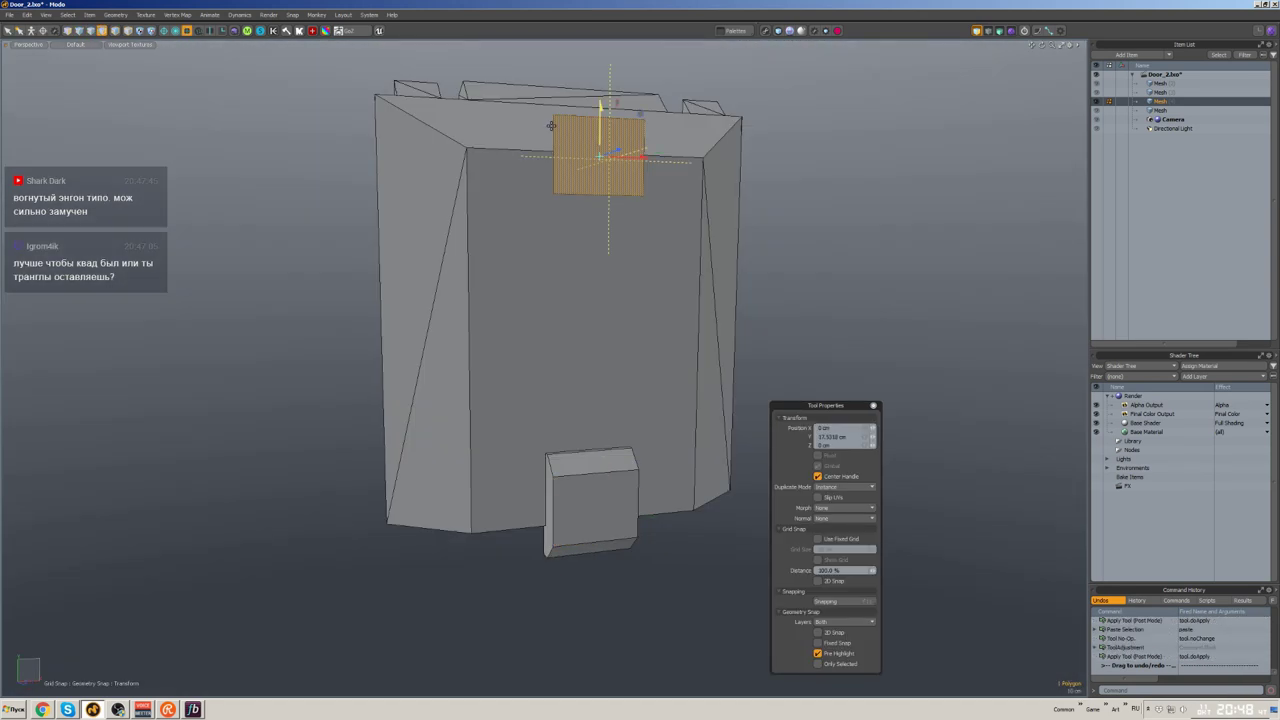
{"action": "left_click_drag", "start_coordinate": [550, 125], "coordinate": [598, 315], "text": "alt"}
{"action": "key", "text": "x"}
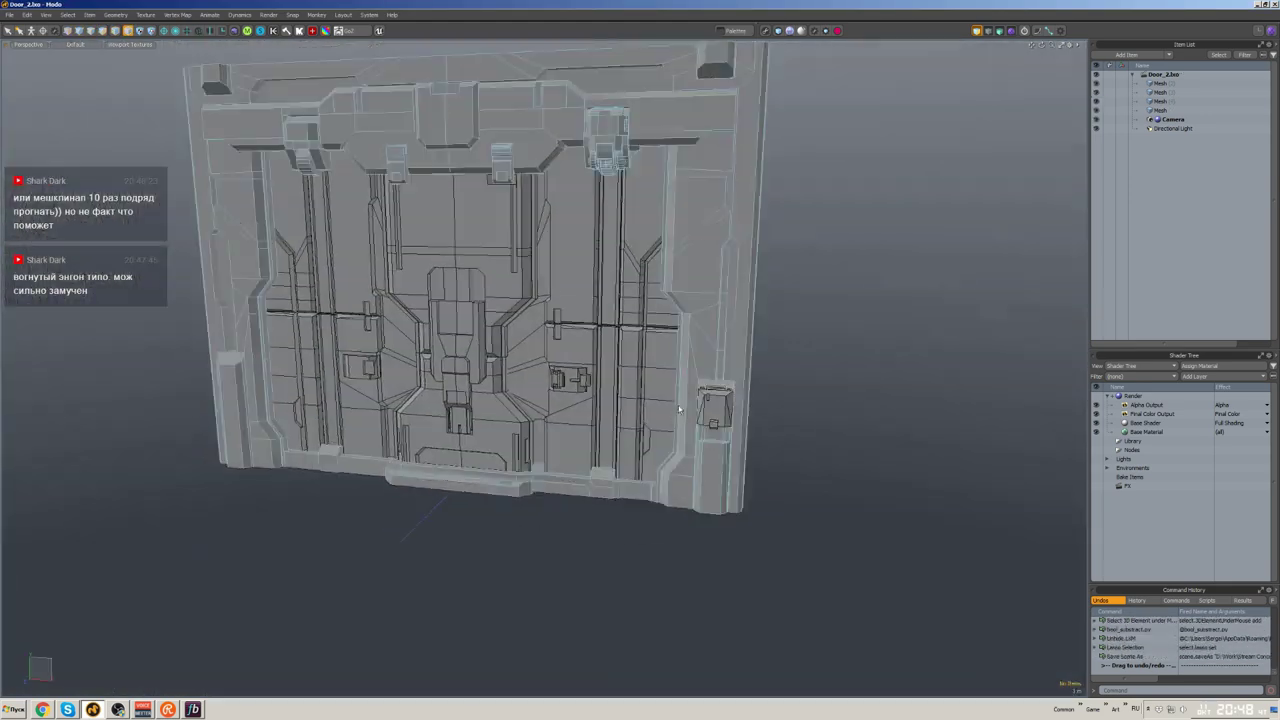
- Place a narrow vertical box on the upper door half beside the rail and shift it down toward the door seam
{"action": "scroll", "coordinate": [679, 409], "scroll_direction": "up", "scroll_amount": 5}
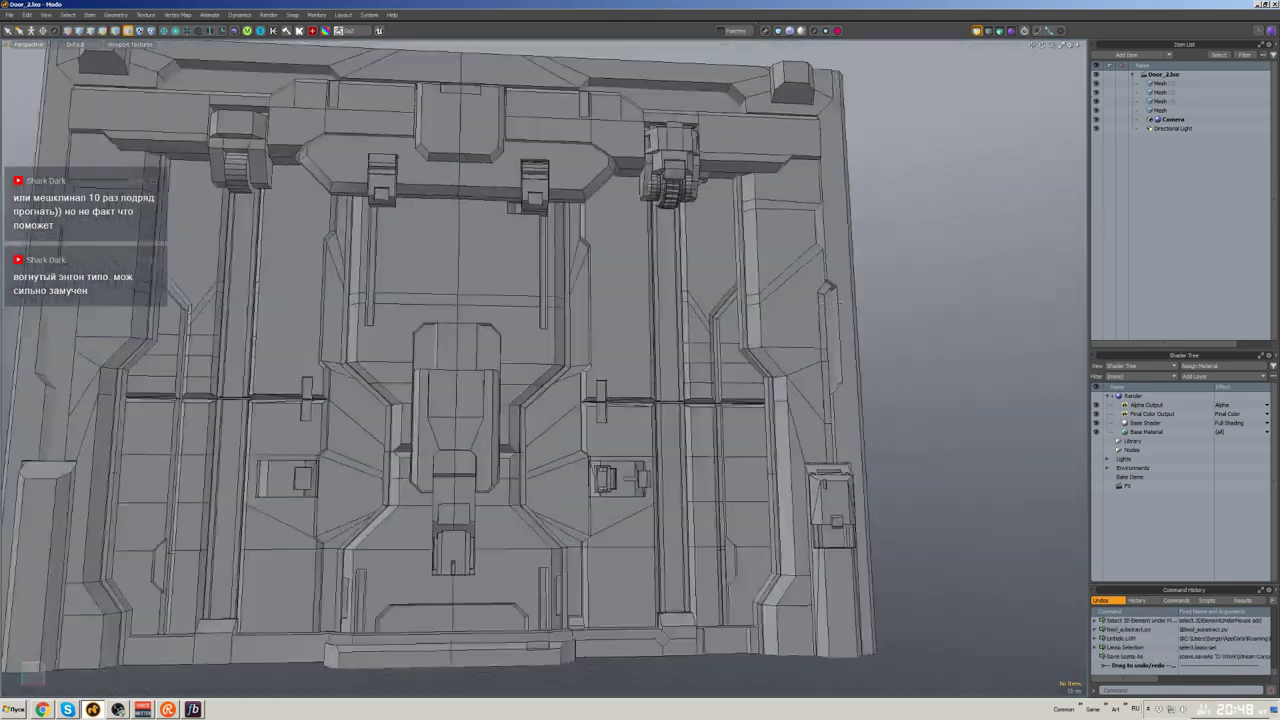
{"action": "left_click_drag", "start_coordinate": [679, 409], "coordinate": [655, 289], "text": "alt"}
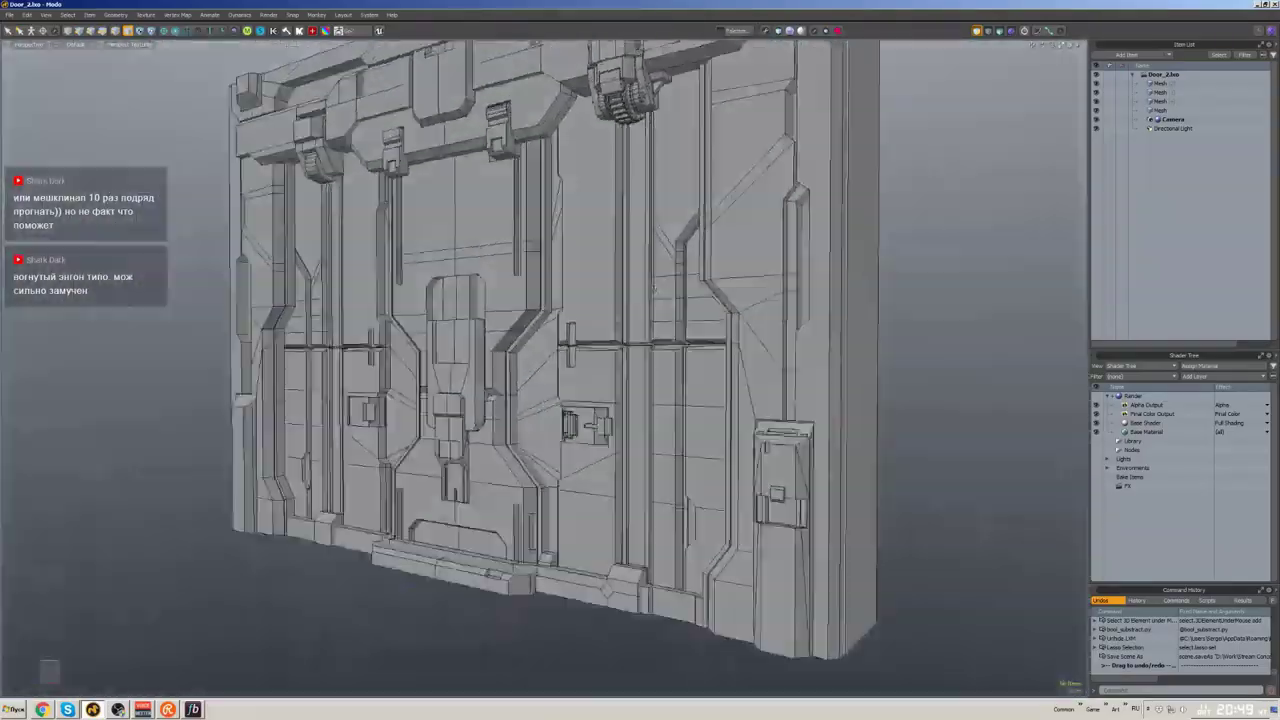
{"action": "scroll", "coordinate": [631, 290], "scroll_direction": "up", "scroll_amount": 3}
{"action": "left_click", "coordinate": [603, 346]}
{"action": "left_click_drag", "start_coordinate": [845, 336], "coordinate": [851, 332], "text": "alt"}
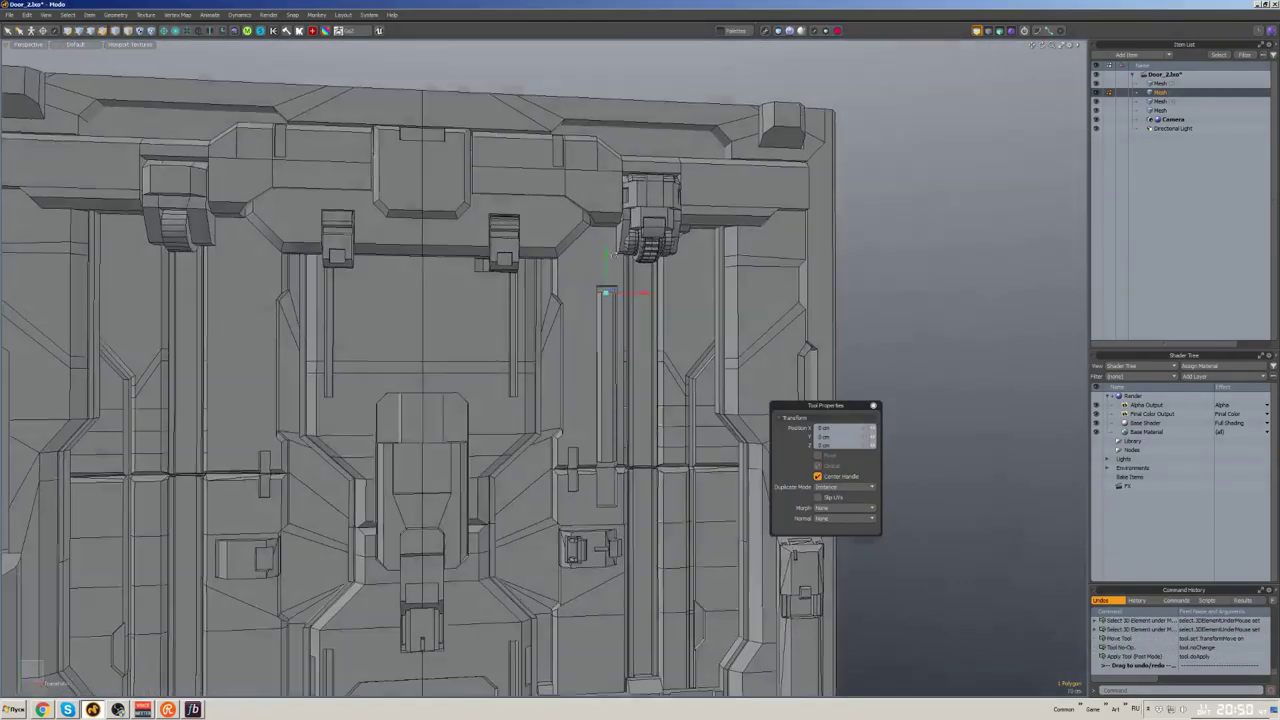
{"action": "key", "text": "a"}
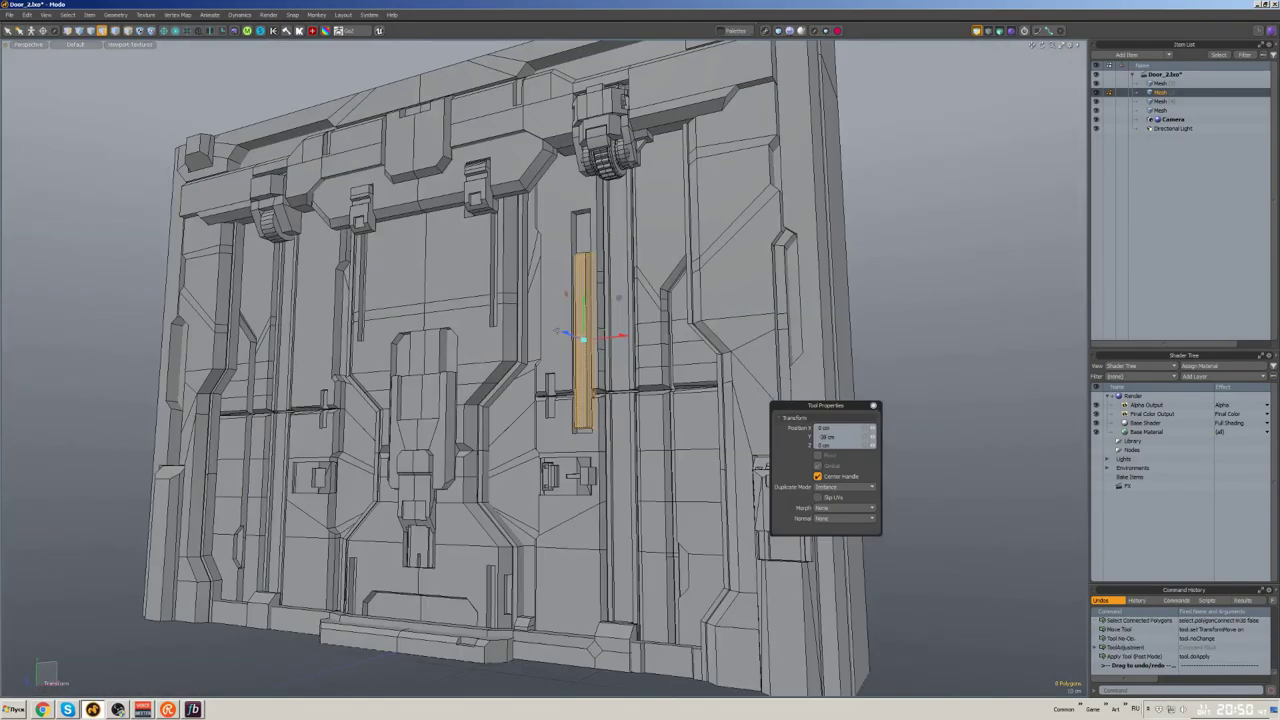
{"action": "mouse_move", "coordinate": [582, 300]}
{"action": "left_mouse_down", "text": "alt"}
{"action": "mouse_move", "coordinate": [600, 290]}
{"action": "mouse_move", "coordinate": [586, 315]}
{"action": "left_mouse_up", "text": "alt"}
{"action": "key", "text": "space"}
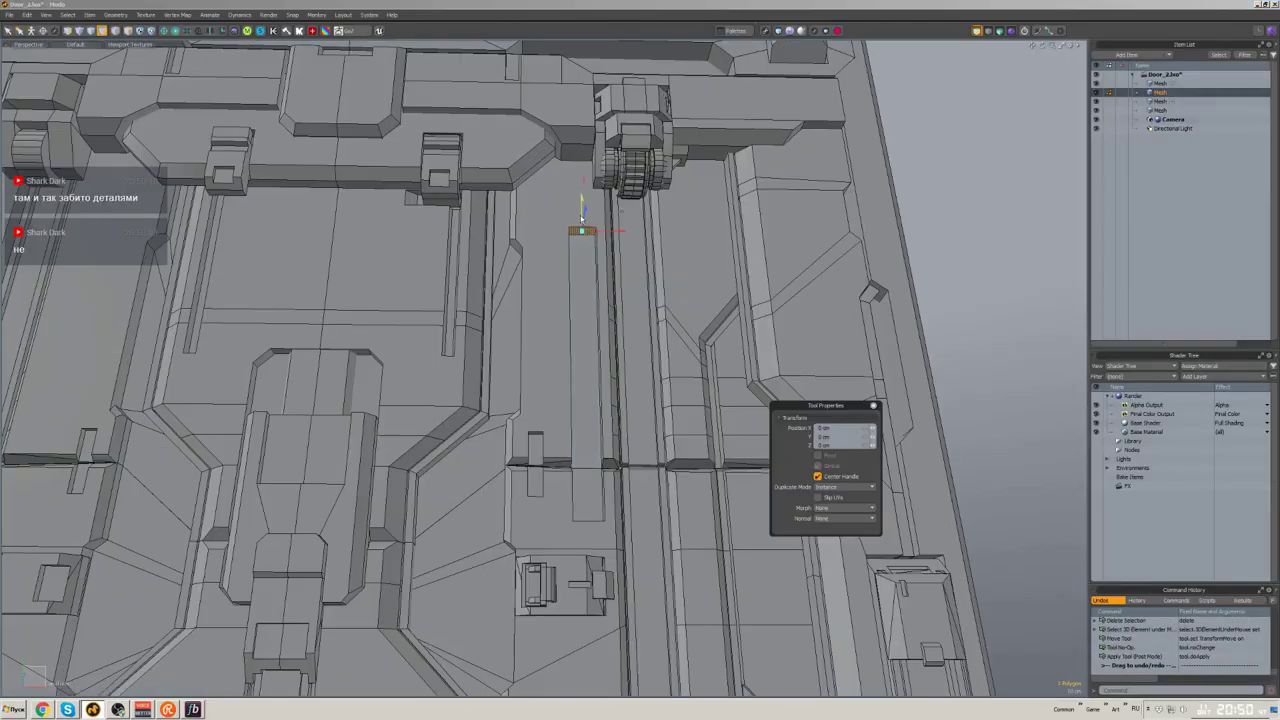
- Shorten the narrow box, cut it out of both door halves as a recess across the seam, and adjust the recess's back faces
{"action": "key", "text": "space"}
{"action": "left_click_drag", "start_coordinate": [587, 389], "coordinate": [585, 439], "text": "alt"}
{"action": "scroll", "coordinate": [585, 438], "scroll_direction": "up", "scroll_amount": 5}
{"action": "left_click", "coordinate": [598, 340]}
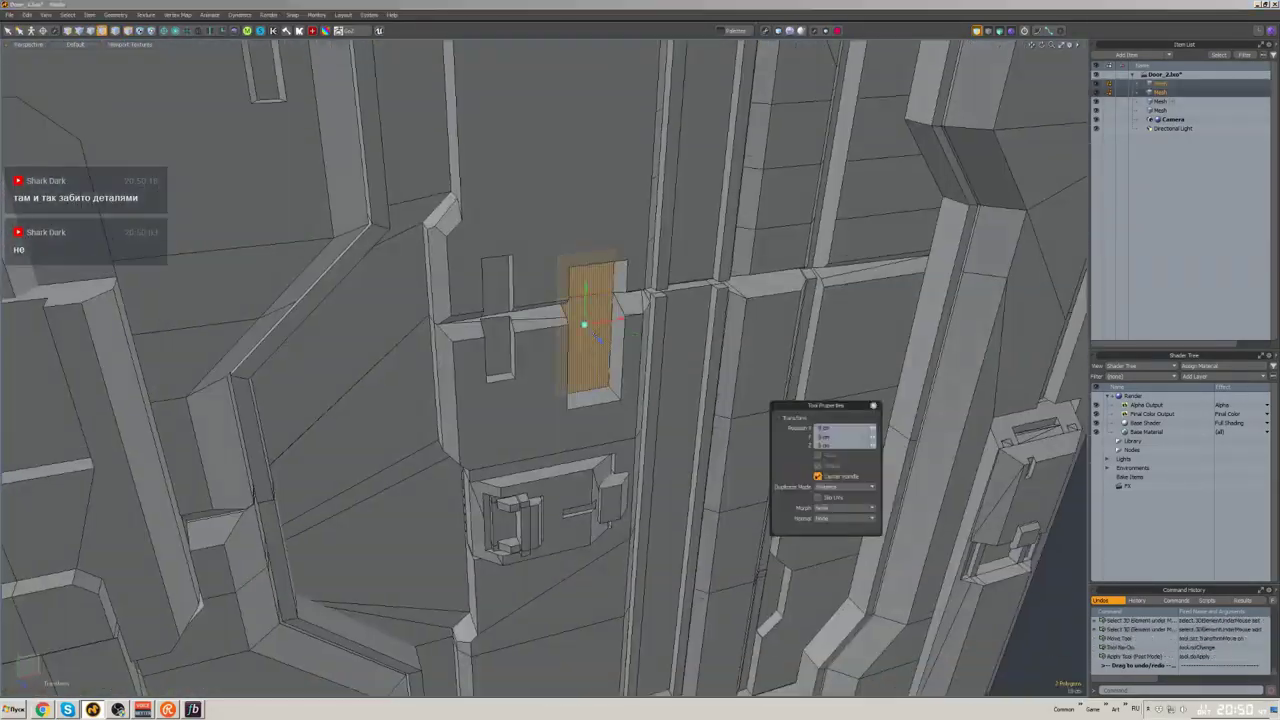
{"action": "left_click_drag", "start_coordinate": [612, 355], "coordinate": [650, 420], "text": "alt"}
{"action": "key", "text": "shift+h"}
{"action": "key", "text": "space"}
{"action": "key", "text": "u"}
{"action": "key", "text": "1"}
{"action": "key", "text": "space"}
- Build a cylindrical rod with end blocks inside the seam recess and union it with the lower door half
{"action": "left_click", "coordinate": [628, 418]}
{"action": "scroll", "coordinate": [633, 400], "scroll_direction": "up", "scroll_amount": 2}
{"action": "left_click", "coordinate": [637, 447]}
{"action": "key", "text": "w"}
{"action": "scroll", "coordinate": [628, 435], "scroll_direction": "down", "scroll_amount": 5}
{"action": "scroll", "coordinate": [632, 449], "scroll_direction": "up", "scroll_amount": 5}
{"action": "left_click", "coordinate": [632, 449]}
{"action": "left_click", "coordinate": [650, 250]}
{"action": "scroll", "coordinate": [650, 250], "scroll_direction": "down", "scroll_amount": 5}
{"action": "left_click_drag", "start_coordinate": [650, 250], "coordinate": [580, 446], "text": "alt"}
{"action": "left_click", "coordinate": [580, 446]}
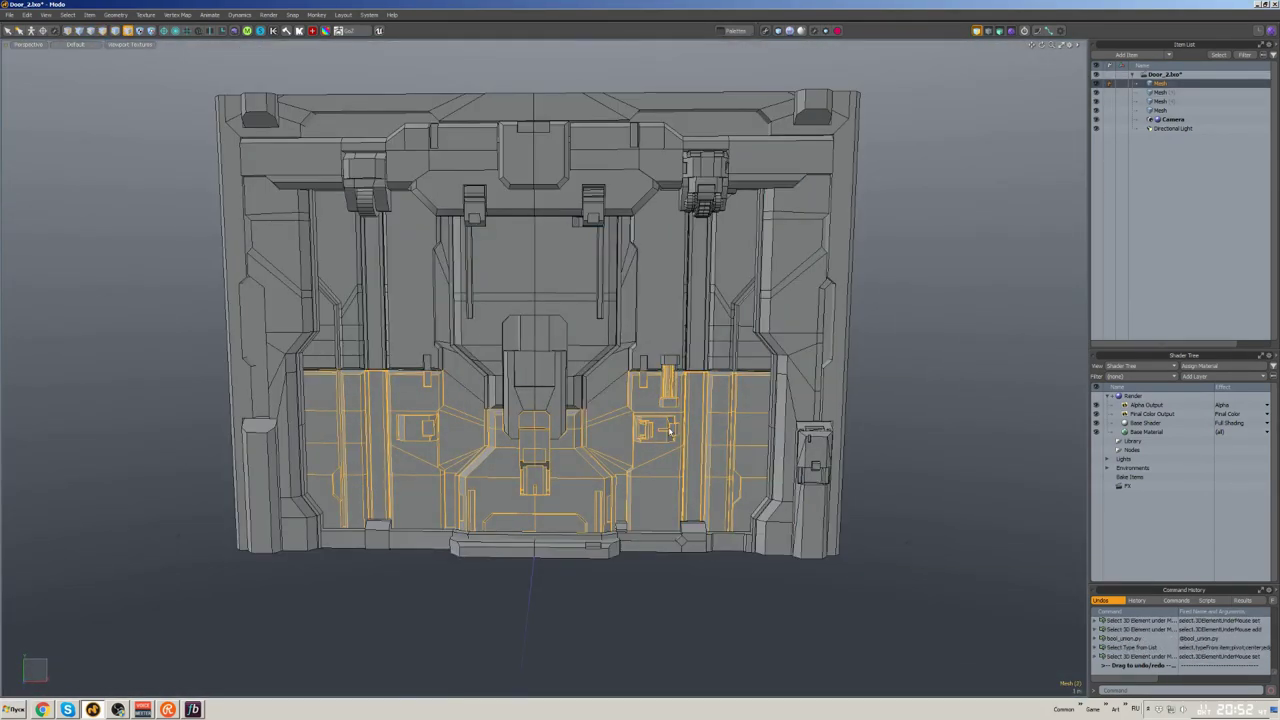
- Select the frame's top centre block and move it along the depth axis
{"action": "left_click_drag", "start_coordinate": [670, 431], "coordinate": [641, 510], "text": "alt"}
{"action": "left_click", "coordinate": [523, 271]}
{"action": "key", "text": "w"}
{"action": "mouse_move", "coordinate": [600, 400]}
{"action": "left_mouse_down", "text": "alt"}
{"action": "mouse_move", "coordinate": [650, 400]}
{"action": "mouse_move", "coordinate": [600, 420]}
{"action": "left_mouse_up", "text": "alt"}
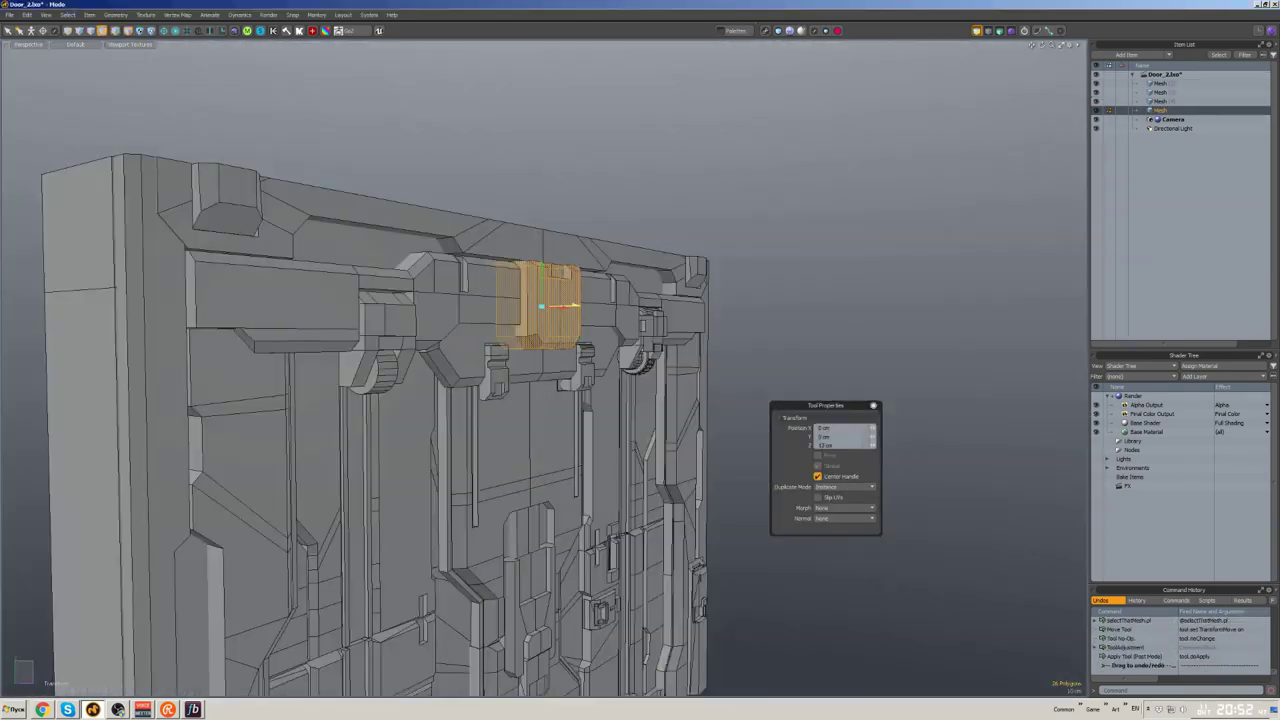
{"action": "key", "text": "space"}
{"action": "left_click_drag", "start_coordinate": [540, 307], "coordinate": [674, 367], "text": "alt"}
{"action": "left_click", "coordinate": [553, 301]}
{"action": "key", "text": "space"}
- Isolate the frame's top centre block by selecting its connected polygons and hiding the surrounding geometry
{"action": "left_click", "coordinate": [545, 340]}
{"action": "double_click", "coordinate": [548, 352]}
{"action": "double_click", "coordinate": [651, 291]}
{"action": "key", "text": "shift+h"}
{"action": "double_click", "coordinate": [620, 360]}
{"action": "key", "text": "shift+h"}
{"action": "key", "text": "ctrl+h"}
{"action": "double_click", "coordinate": [530, 369]}
{"action": "key", "text": "shift+h"}
- Thicken the side polygon of the top centre block with Smooth Shift and unhide the rest of the door
{"action": "key", "text": "shift+d"}
{"action": "left_click_drag", "start_coordinate": [574, 351], "coordinate": [540, 346]}
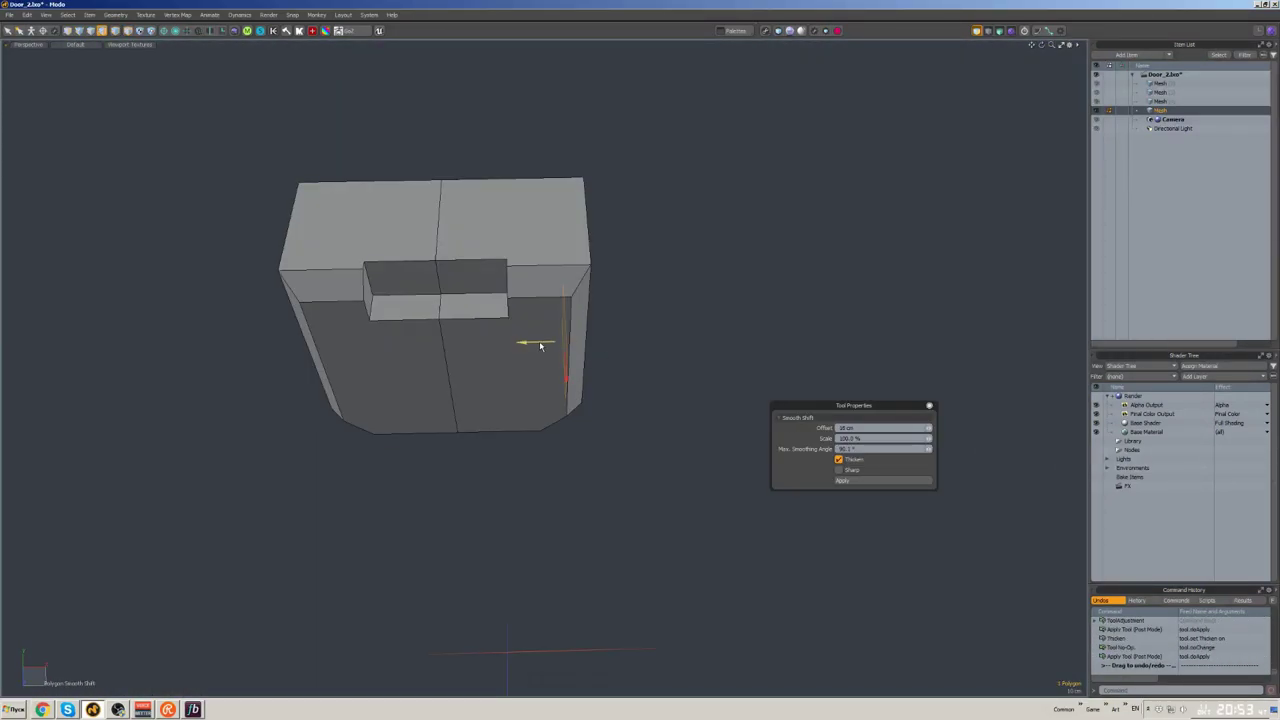
{"action": "left_click_drag", "start_coordinate": [623, 352], "coordinate": [545, 355], "text": "alt"}
{"action": "key", "text": "u"}
{"action": "left_click", "coordinate": [557, 360]}
- Scale and position a narrow bar at the lower edge of the top centre block and subtract it to cut a slot
{"action": "key", "text": "w"}
{"action": "key", "text": "space"}
{"action": "key", "text": "a"}
{"action": "scroll", "coordinate": [507, 310], "scroll_direction": "up", "scroll_amount": 5}
{"action": "left_click", "coordinate": [507, 310]}
{"action": "scroll", "coordinate": [507, 310], "scroll_direction": "up", "scroll_amount": 2}
{"action": "key", "text": "w"}
{"action": "key", "text": "space"}
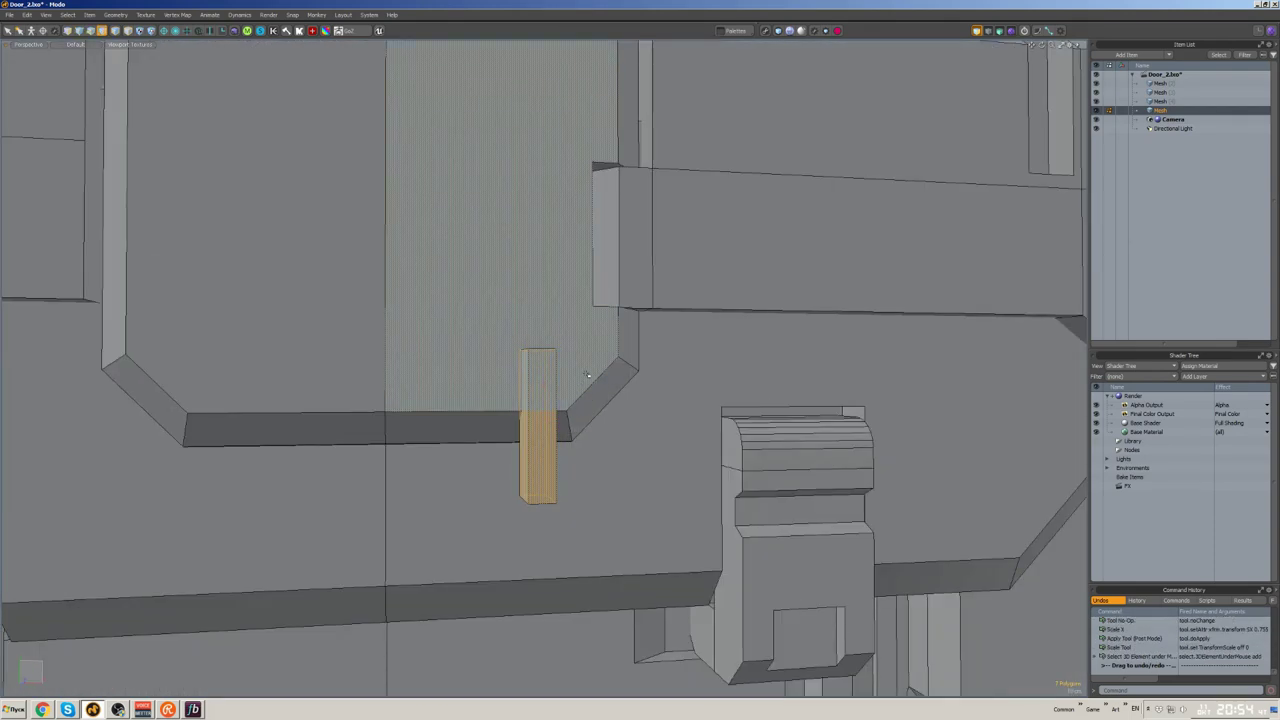
{"action": "key", "text": "a"}
{"action": "key", "text": "5"}
{"action": "scroll", "coordinate": [545, 355], "scroll_direction": "up", "scroll_amount": 2}
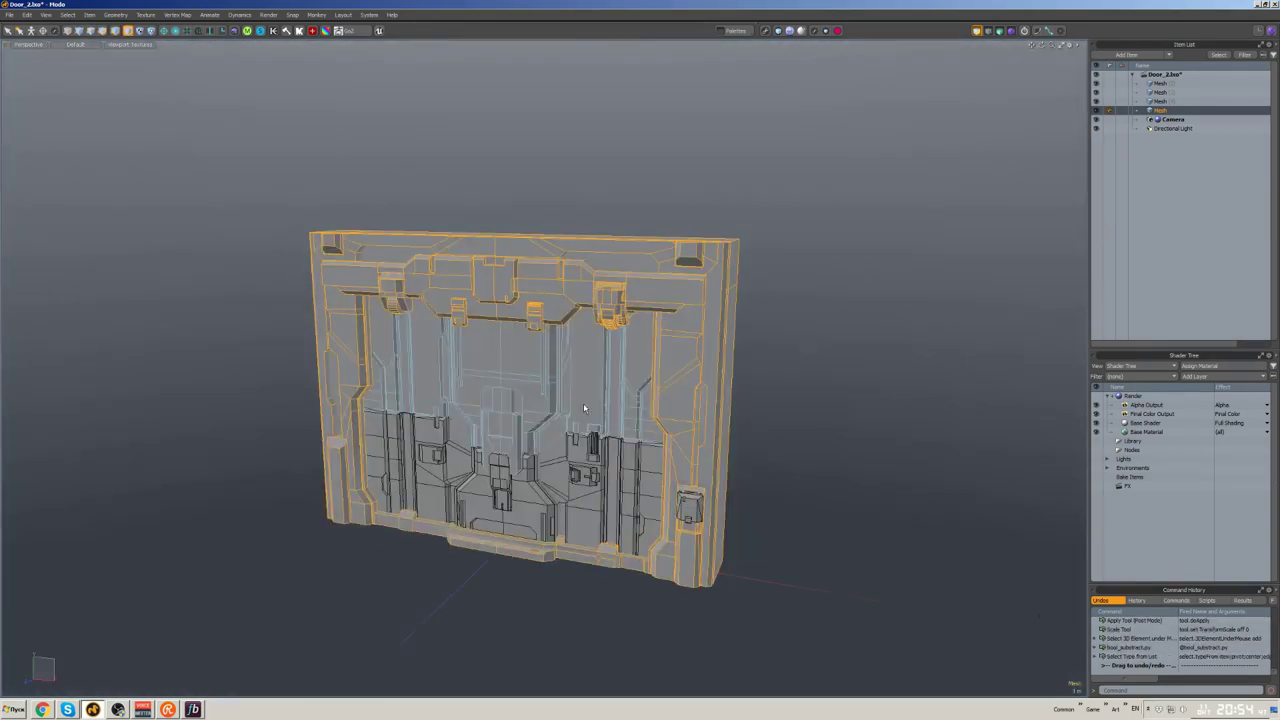
- Isolate the lower door half, select all its polygons, mirror its detailed side across the centre with the PolyHatchet script, and unhide everything
{"action": "scroll", "coordinate": [545, 355], "scroll_direction": "up", "scroll_amount": 2}
{"action": "left_click", "coordinate": [603, 434]}
{"action": "key", "text": "shift+h"}
{"action": "key", "text": "ctrl+a"}
{"action": "left_click", "coordinate": [557, 471]}
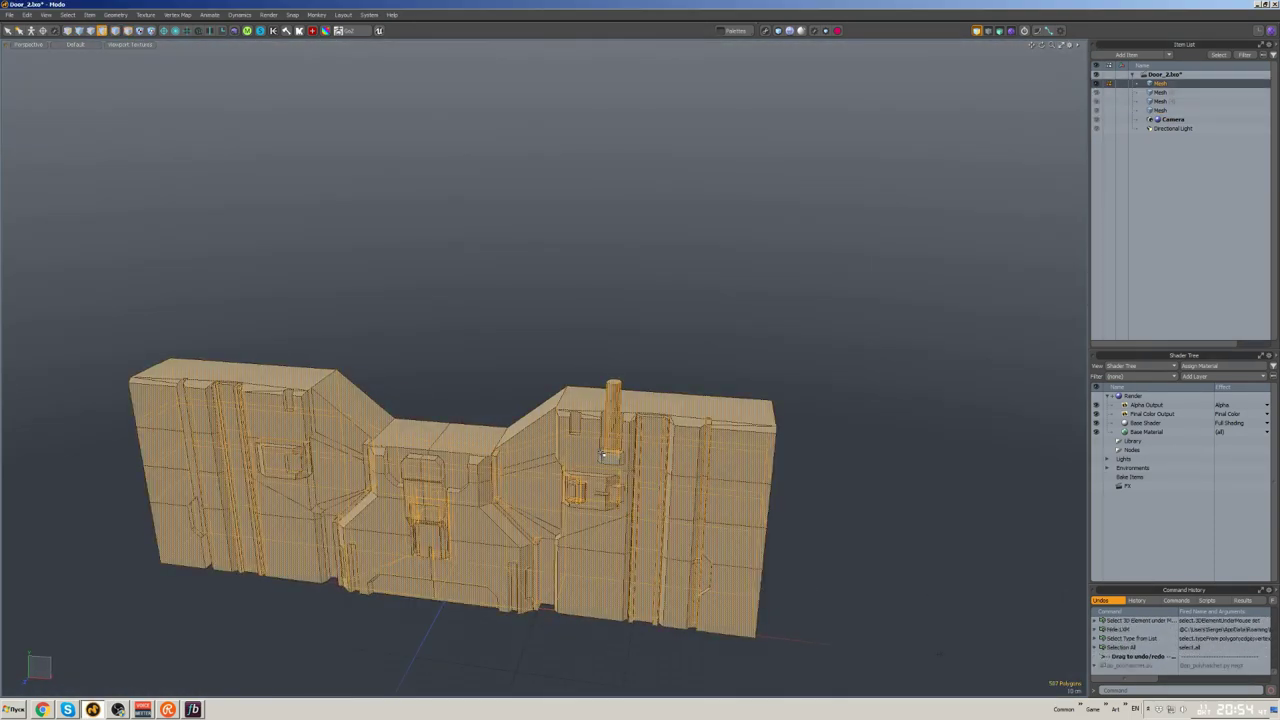
{"action": "key", "text": "u"}
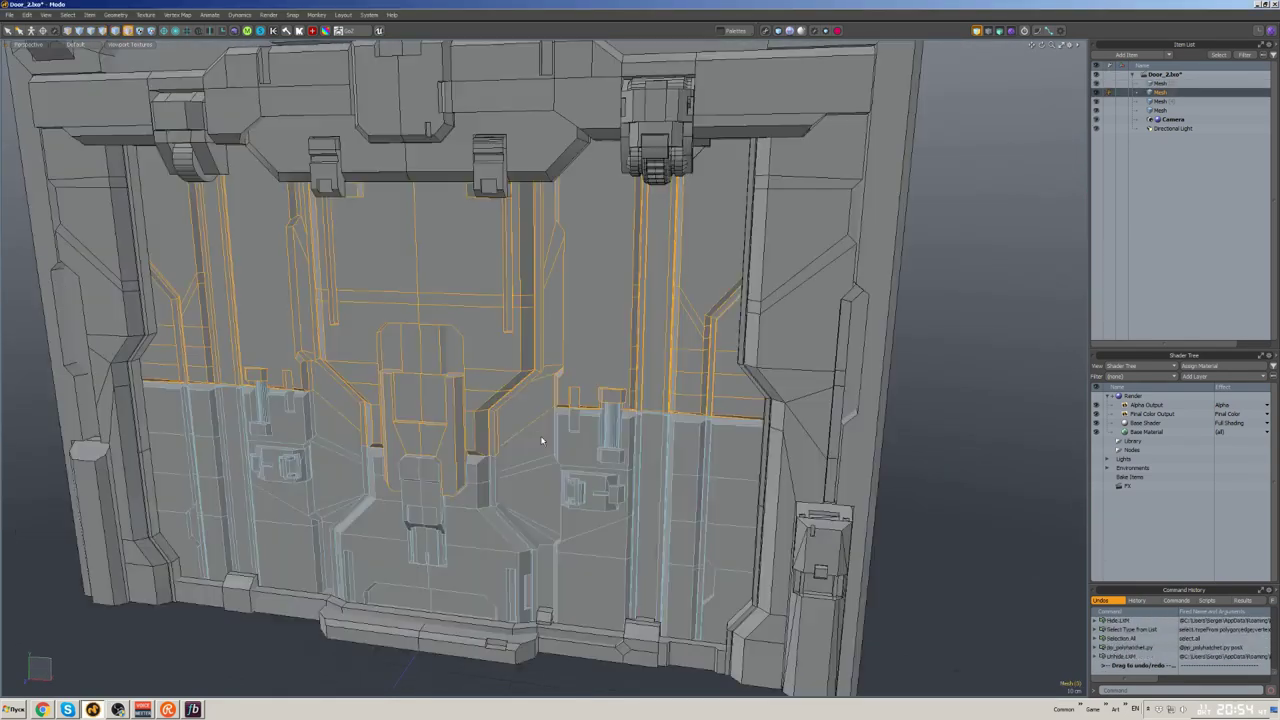
- Mirror the details of the frame and the remaining door meshes across the centre with the PolyHatchet script
{"action": "left_click", "coordinate": [545, 443]}
{"action": "key", "text": "shift+h"}
{"action": "key", "text": "ctrl+a"}
{"action": "left_click", "coordinate": [511, 399]}
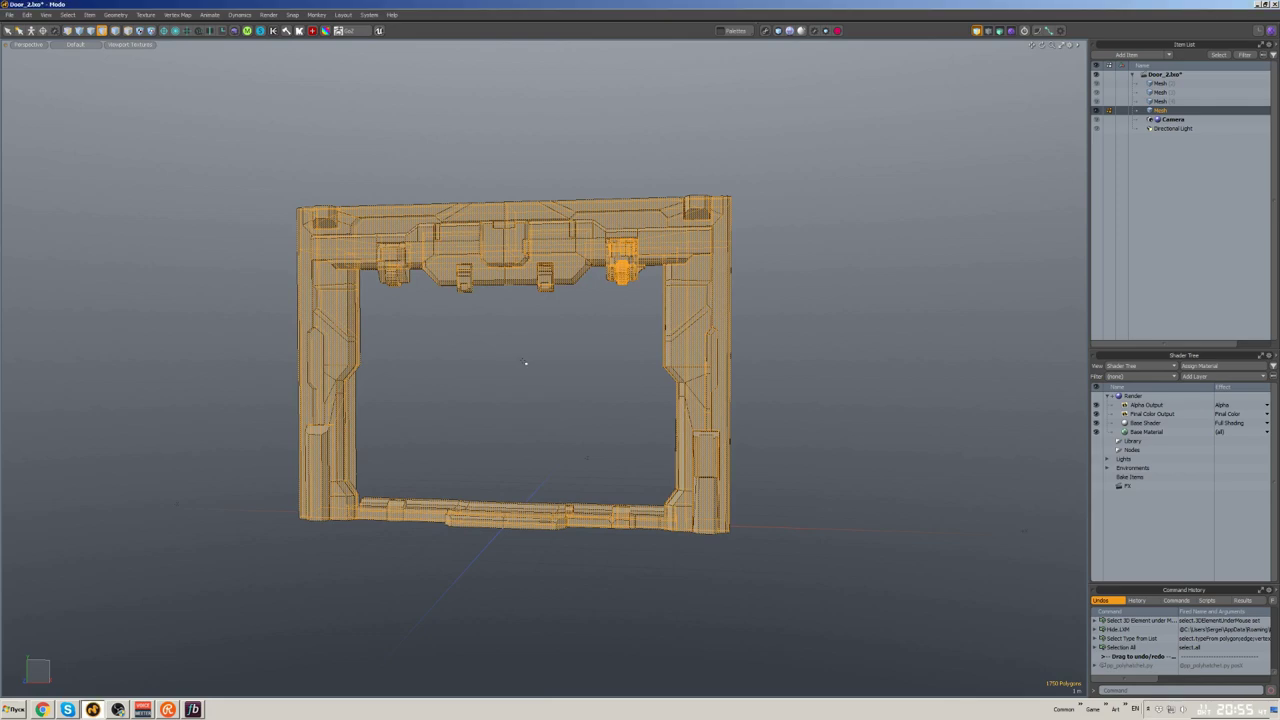
{"action": "key", "text": "5"}
{"action": "left_click", "coordinate": [714, 449]}
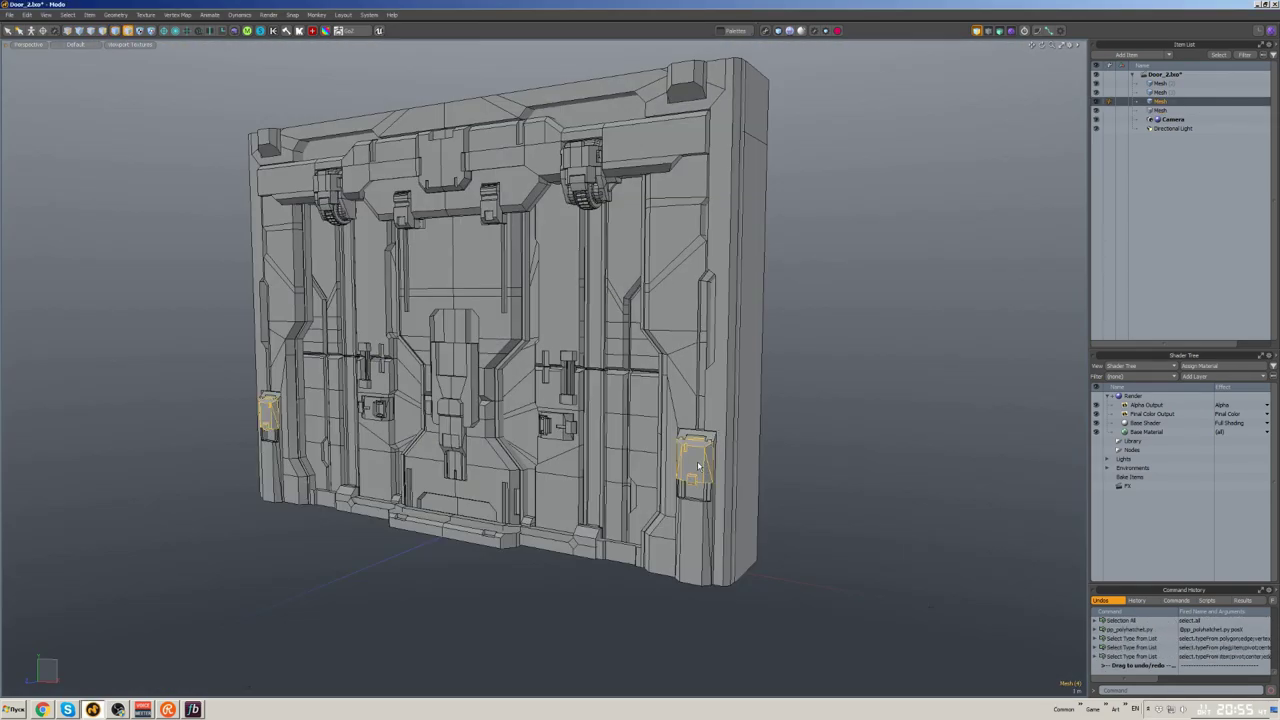
- Cut the latch boxes and the rod clamps out of the door and paste them into new mesh items
{"action": "key", "text": "shift+a"}
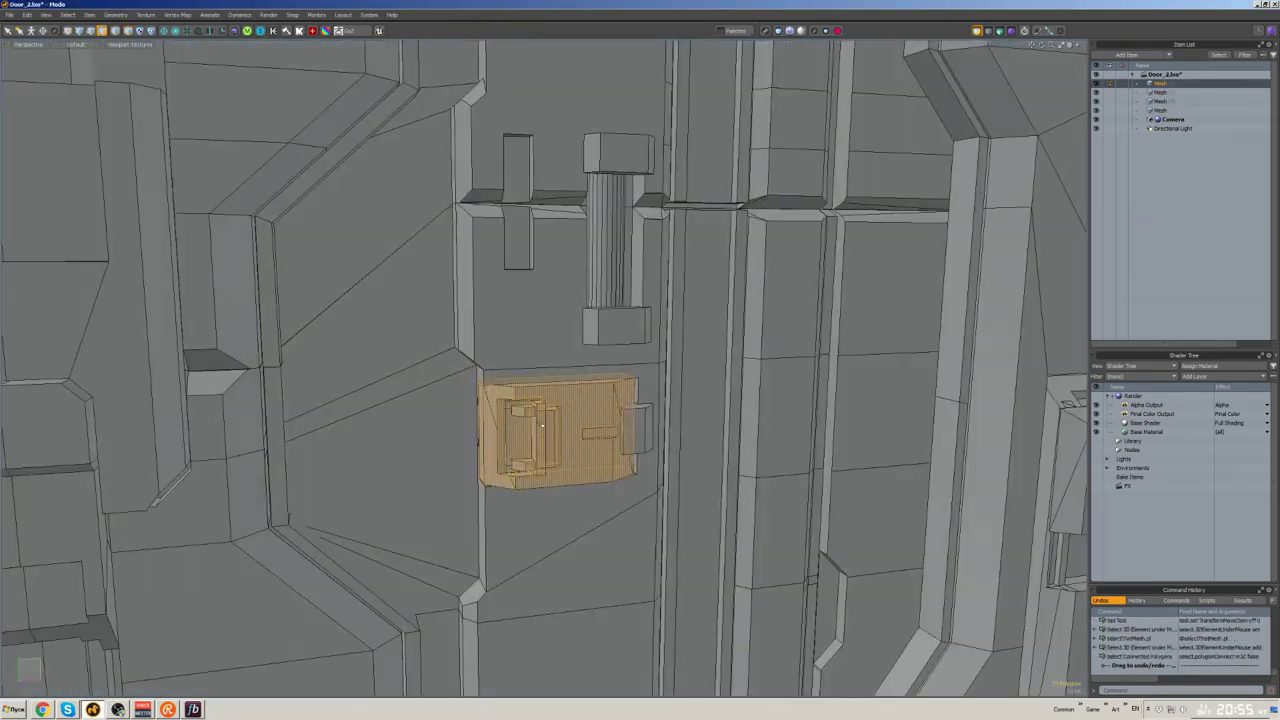
{"action": "scroll", "coordinate": [542, 425], "scroll_direction": "down", "scroll_amount": 8}
{"action": "scroll", "coordinate": [361, 381], "scroll_direction": "up", "scroll_amount": 4}
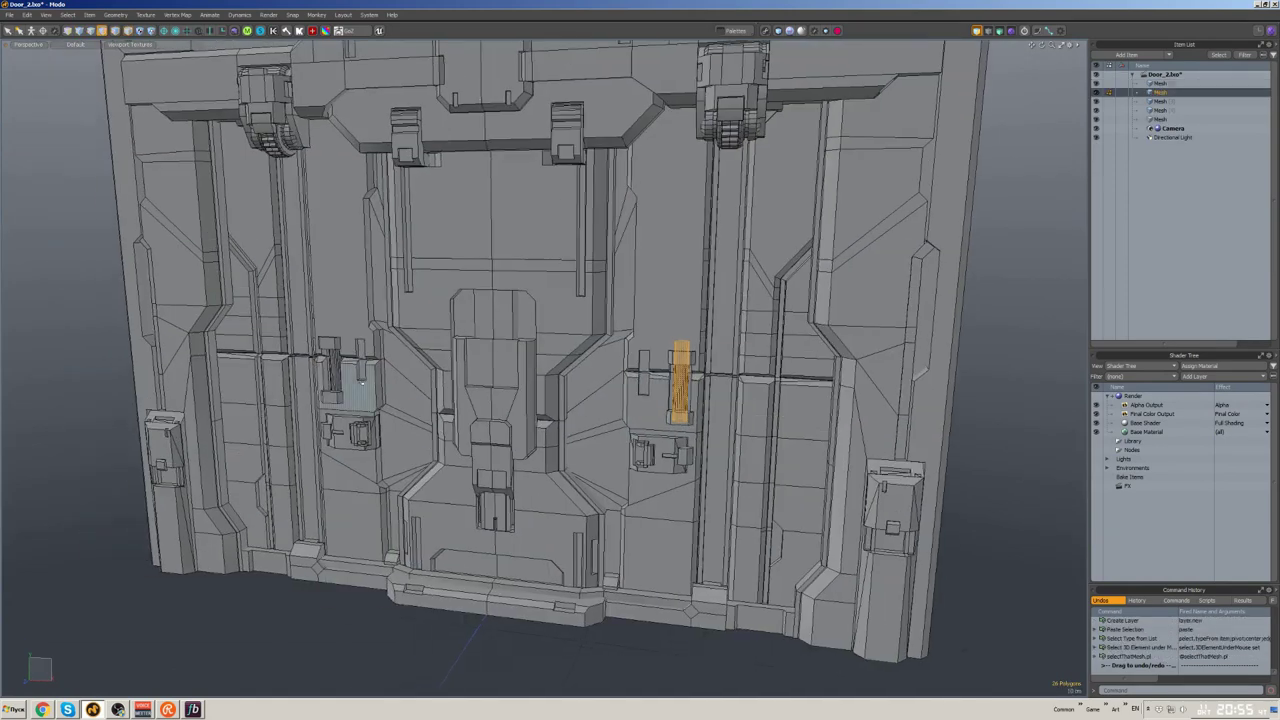
{"action": "left_click", "coordinate": [361, 381], "text": "shift"}
{"action": "key", "text": "bracketright"}
{"action": "scroll", "coordinate": [361, 381], "scroll_direction": "down", "scroll_amount": 5}
{"action": "key", "text": "ctrl+x"}
{"action": "key", "text": "n"}
{"action": "scroll", "coordinate": [540, 380], "scroll_direction": "up", "scroll_amount": 4}
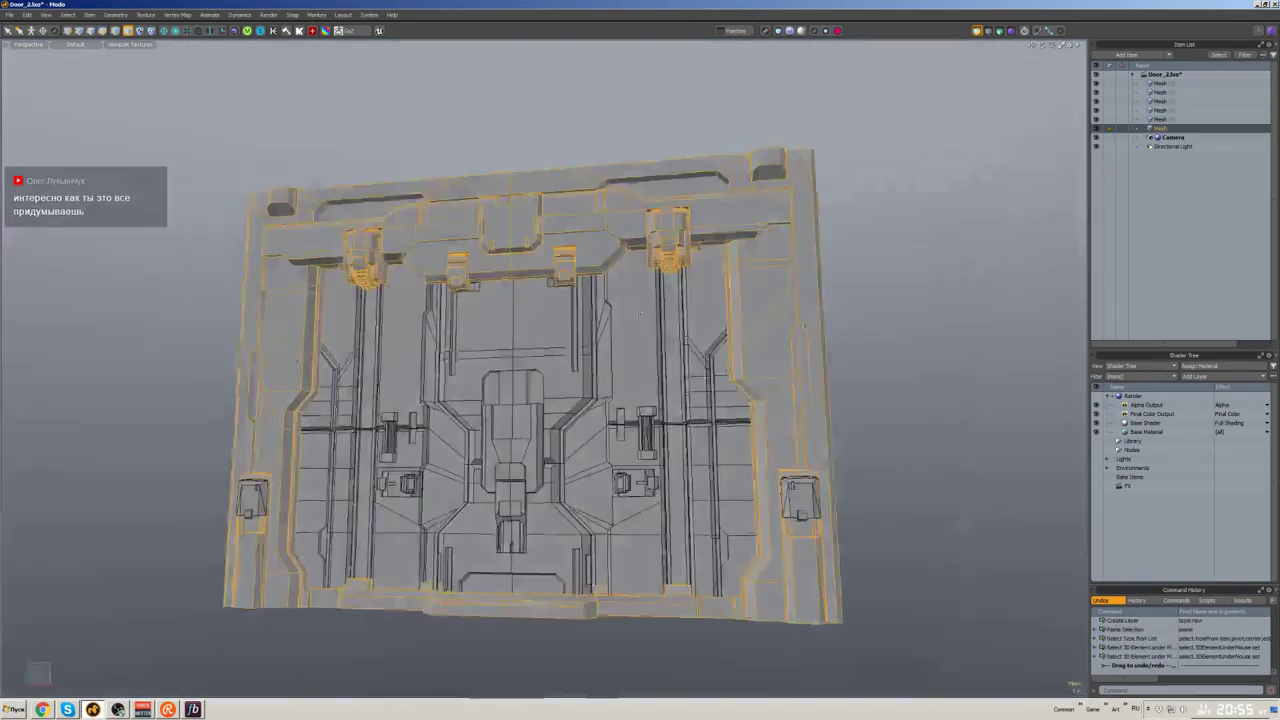
- Separate the central lock's parts and the remaining lock pieces into their own mesh items
{"action": "scroll", "coordinate": [621, 390], "scroll_direction": "down", "scroll_amount": 4}
{"action": "key", "text": "ctrl+z"}
{"action": "scroll", "coordinate": [621, 390], "scroll_direction": "up", "scroll_amount": 8}
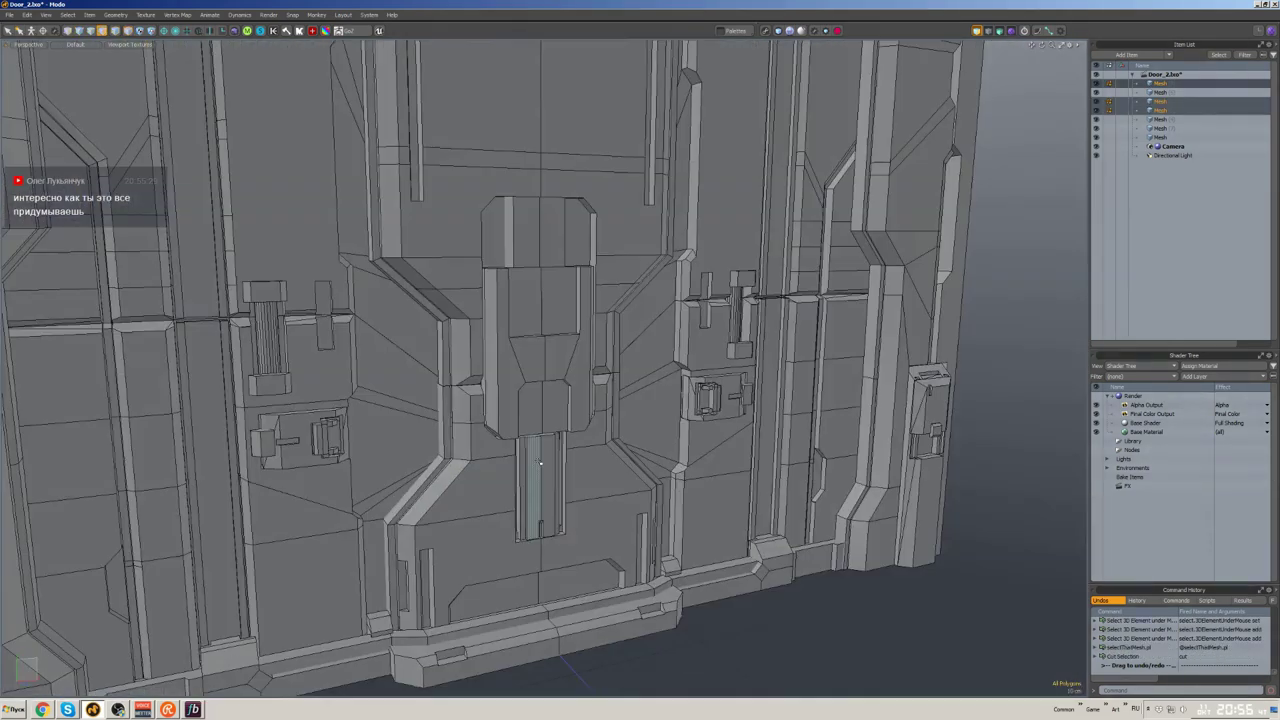
{"action": "left_click", "coordinate": [540, 393]}
{"action": "scroll", "coordinate": [540, 393], "scroll_direction": "down", "scroll_amount": 5}
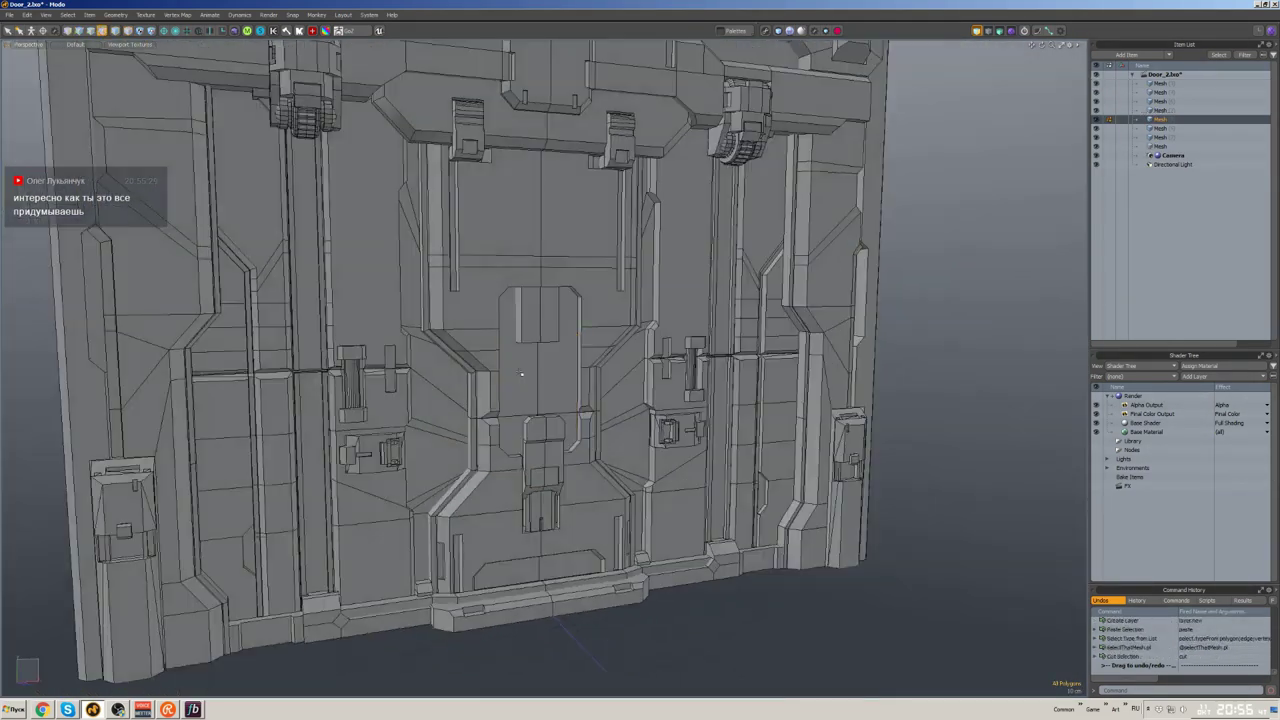
{"action": "scroll", "coordinate": [366, 373], "scroll_direction": "up", "scroll_amount": 4}
{"action": "scroll", "coordinate": [366, 373], "scroll_direction": "down", "scroll_amount": 5}
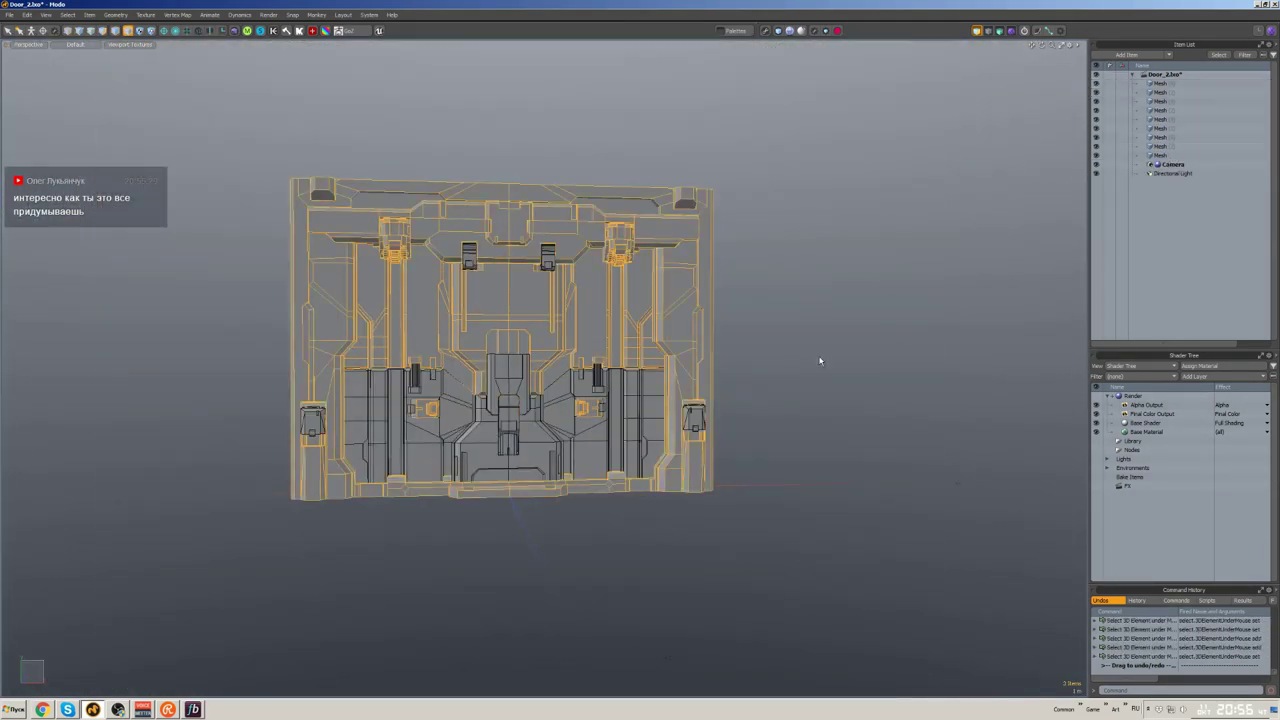
- Rename the frame mesh Frame, the upper door half Door_Up and the lower door half Door_Down
{"action": "scroll", "coordinate": [820, 446], "scroll_direction": "up", "scroll_amount": 3}
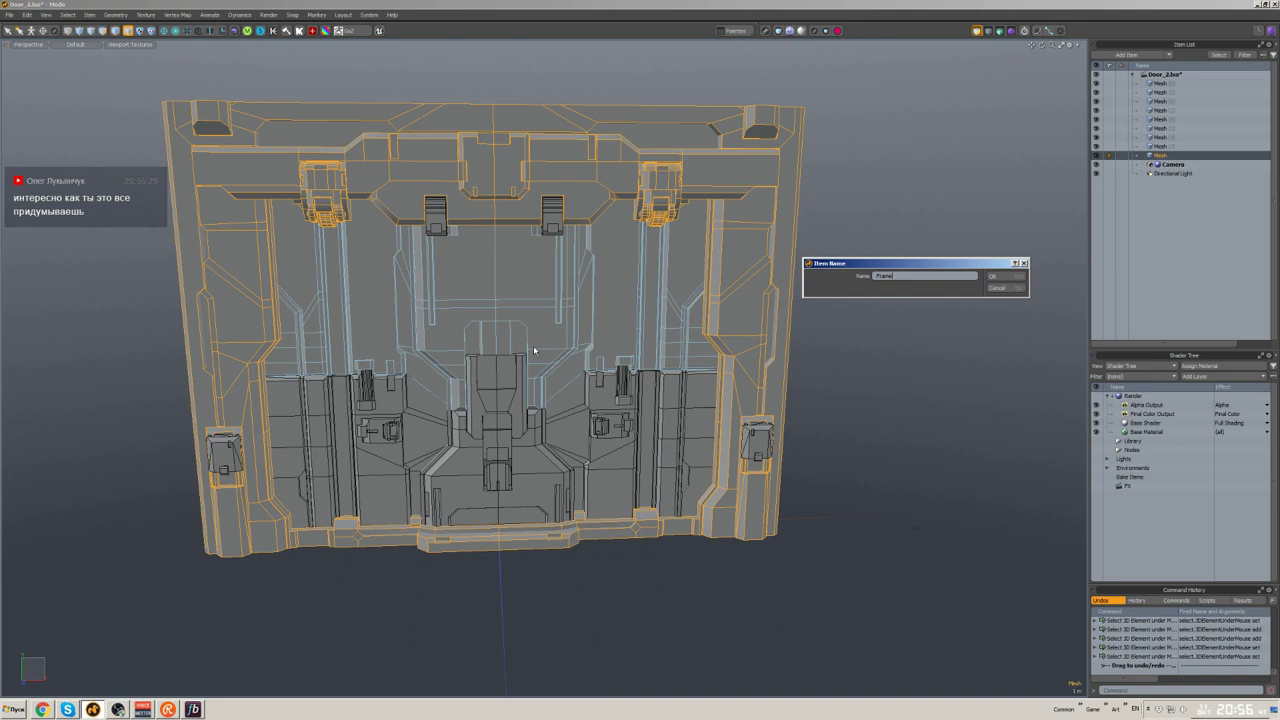
{"action": "key", "text": "Return"}
{"action": "left_click", "coordinate": [625, 303]}
{"action": "key", "text": "F2"}
{"action": "type", "text": "Door_Up"}
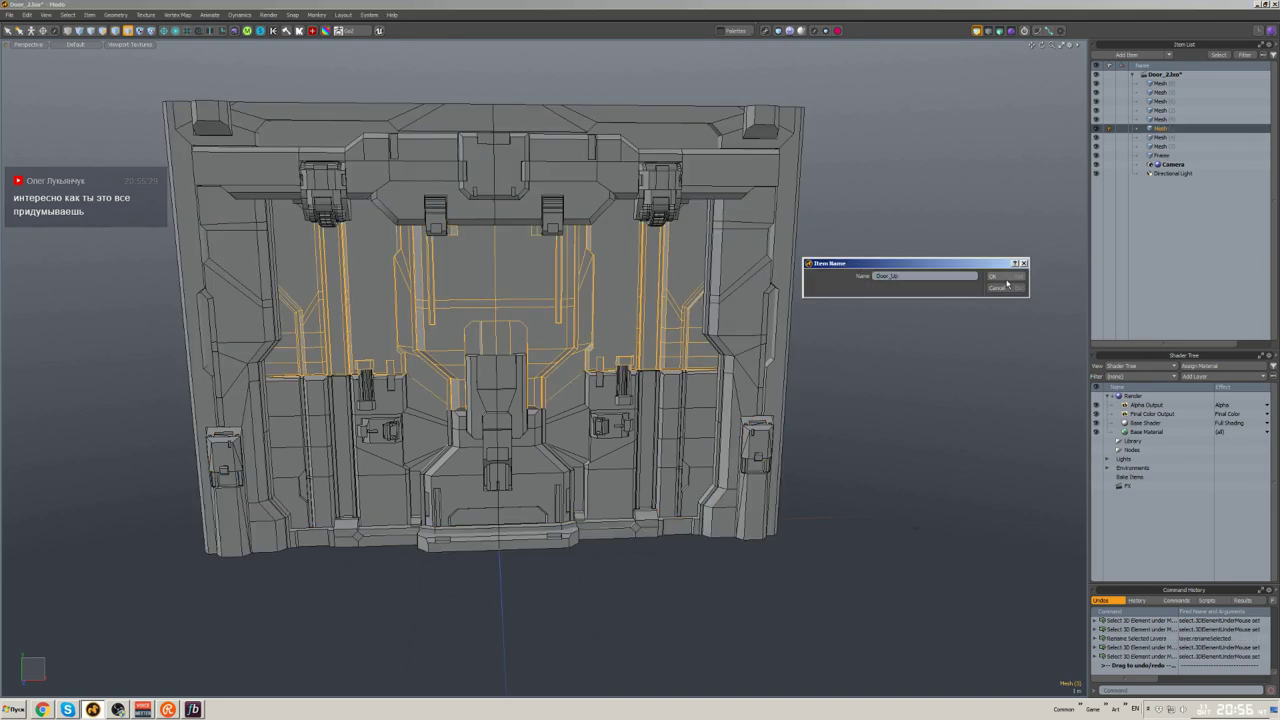
{"action": "left_click", "coordinate": [995, 279]}
{"action": "left_click", "coordinate": [652, 467]}
{"action": "key", "text": "F2"}
{"action": "type", "text": "Door_Down"}
{"action": "key", "text": "Return"}
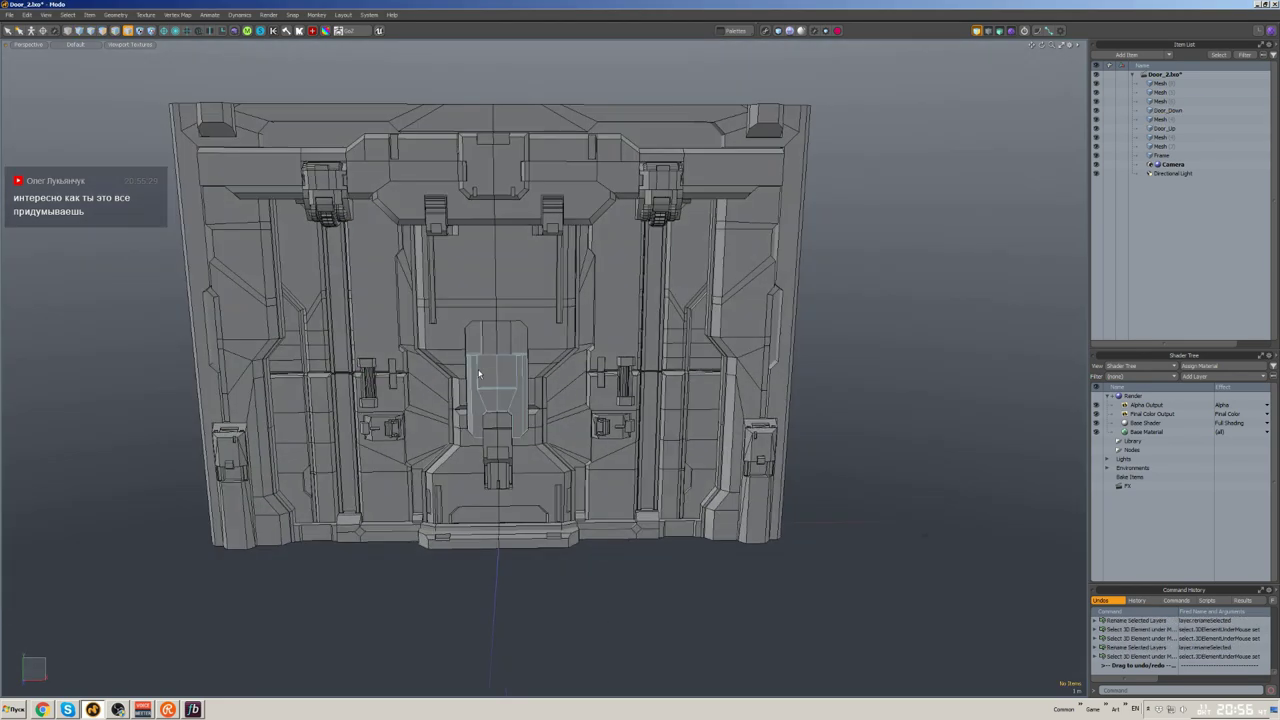
- Reorder the item list so that Frame, Door_Down and Door_Up come before the unnamed meshes
{"action": "scroll", "coordinate": [479, 374], "scroll_direction": "up", "scroll_amount": 5}
{"action": "left_click_drag", "start_coordinate": [1163, 110], "coordinate": [1163, 84]}
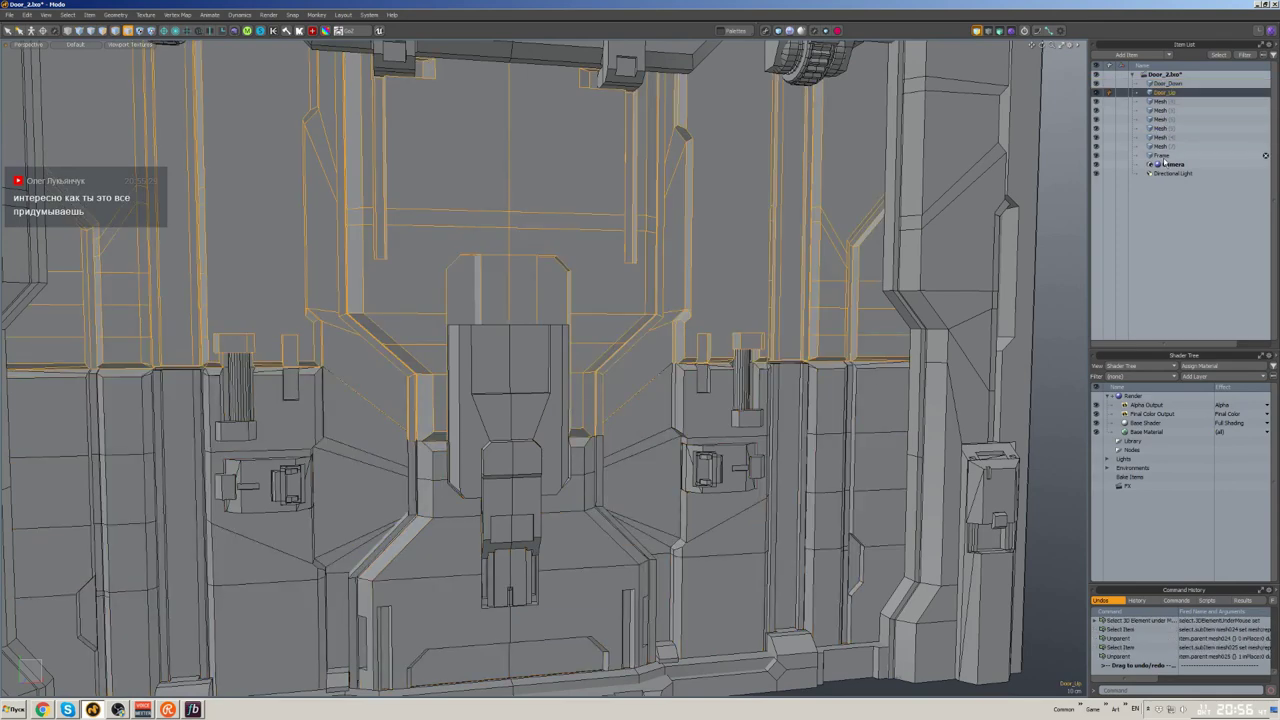
{"action": "scroll", "coordinate": [997, 197], "scroll_direction": "down", "scroll_amount": 5}
- Try lengthening the frame's two small upper locks by moving their lower vertices down 24 cm
{"action": "left_click_drag", "start_coordinate": [997, 197], "coordinate": [693, 328], "text": "alt"}
{"action": "scroll", "coordinate": [676, 318], "scroll_direction": "up", "scroll_amount": 3}
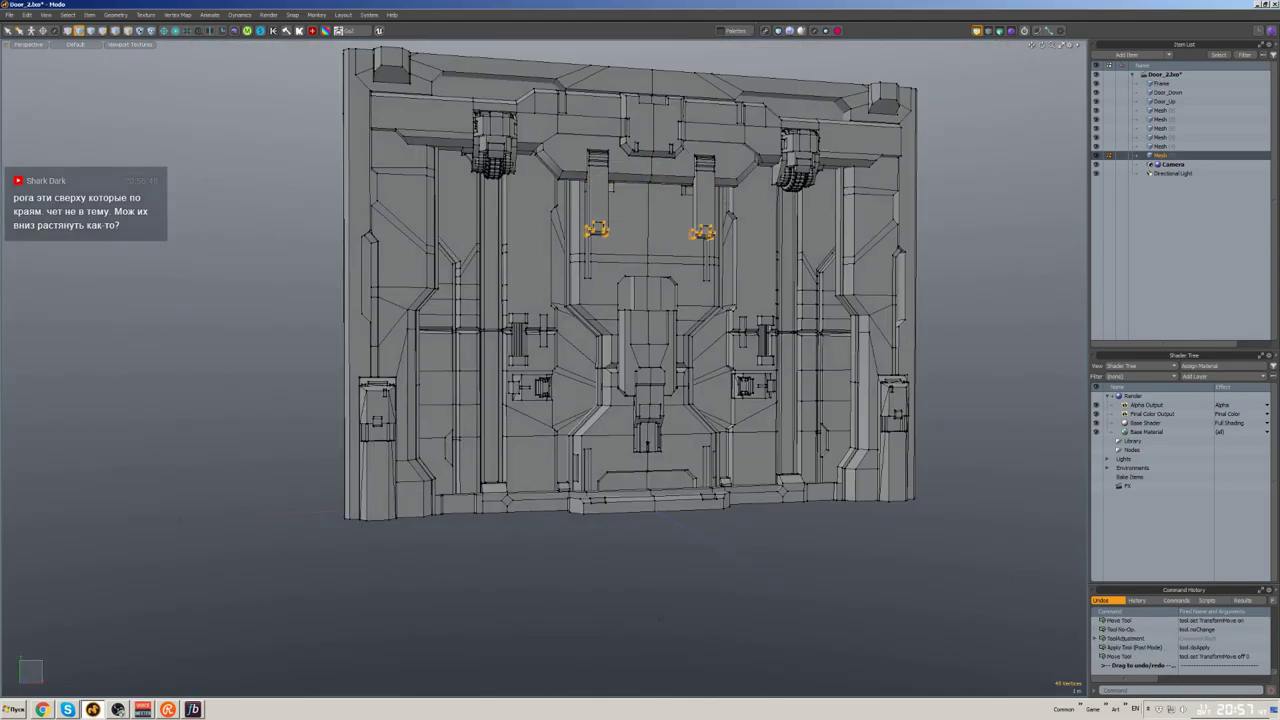
{"action": "left_click_drag", "start_coordinate": [663, 165], "coordinate": [600, 170], "text": "alt"}
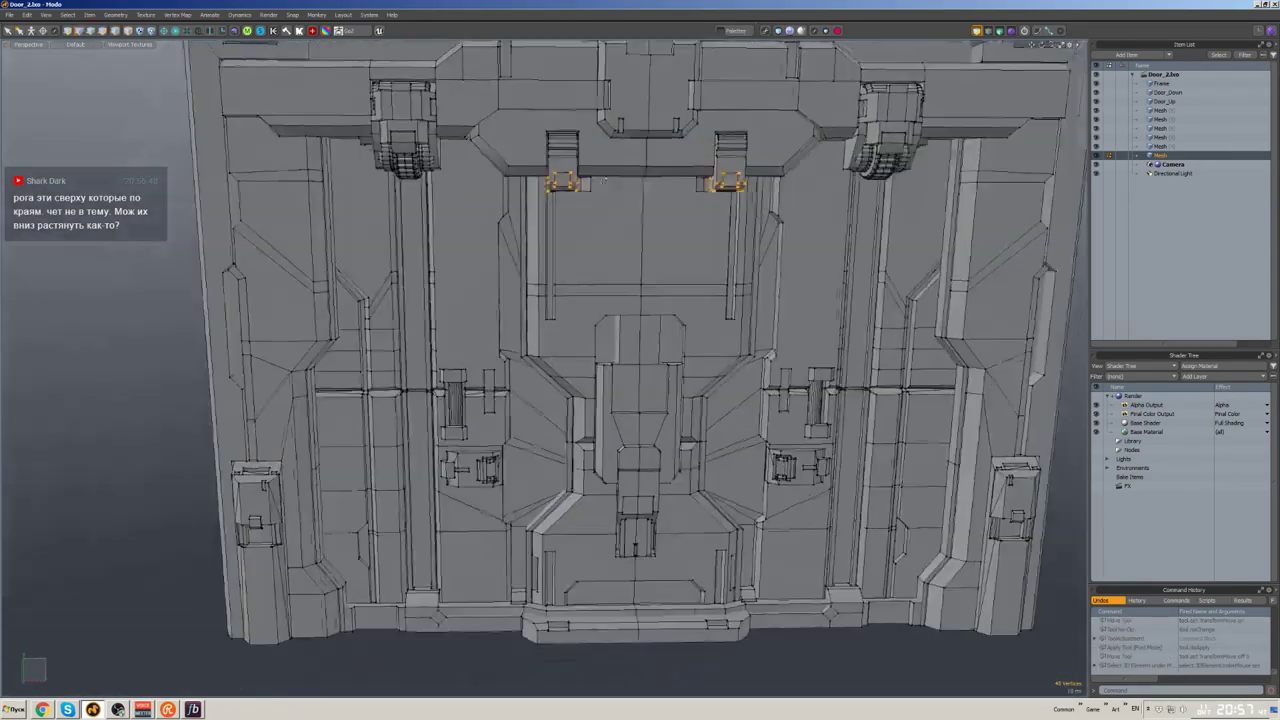
{"action": "scroll", "coordinate": [716, 175], "scroll_direction": "up", "scroll_amount": 3}
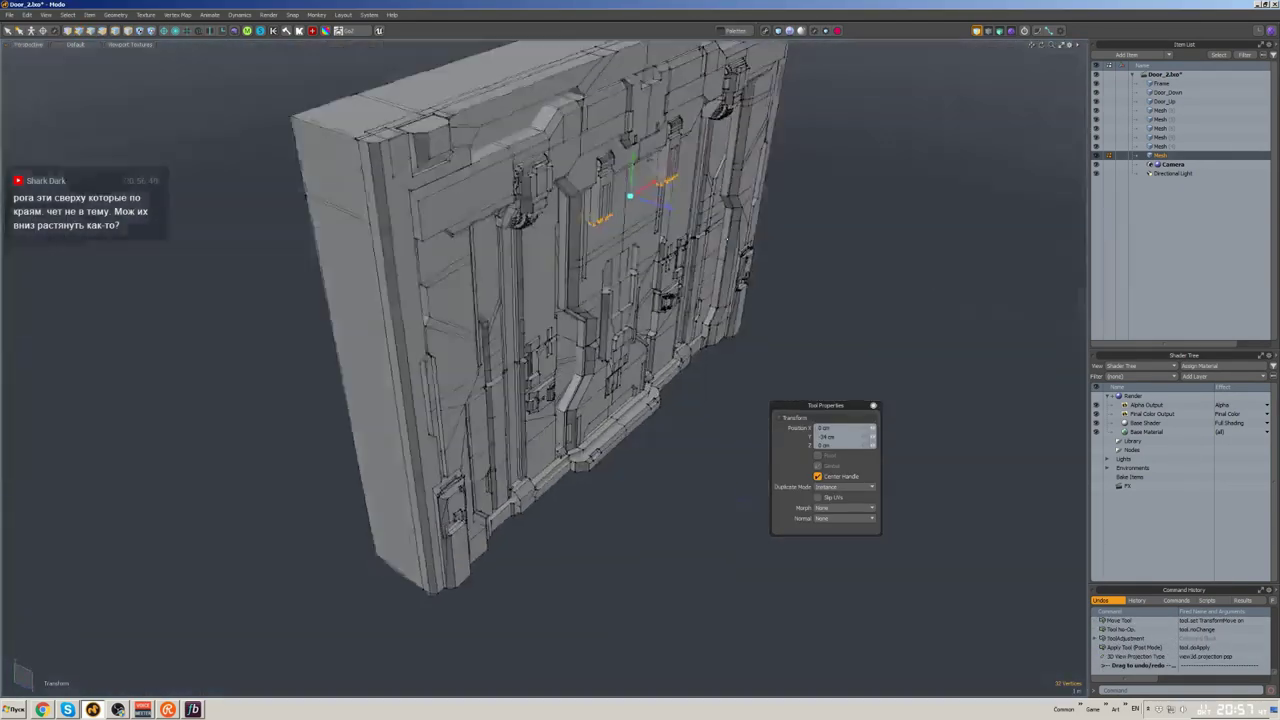
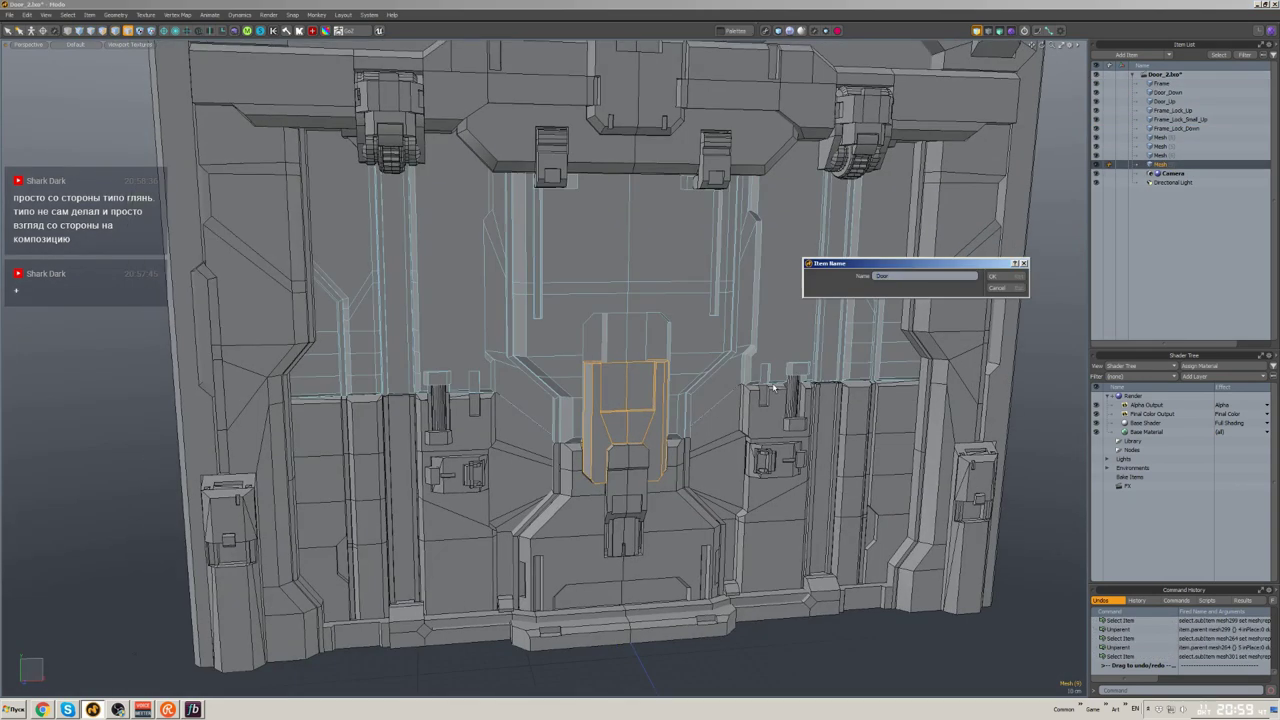
- Rename the central lock's upper part Door_Lock_Up and its lower part Door_Lock_Down
{"action": "key", "text": "Return"}
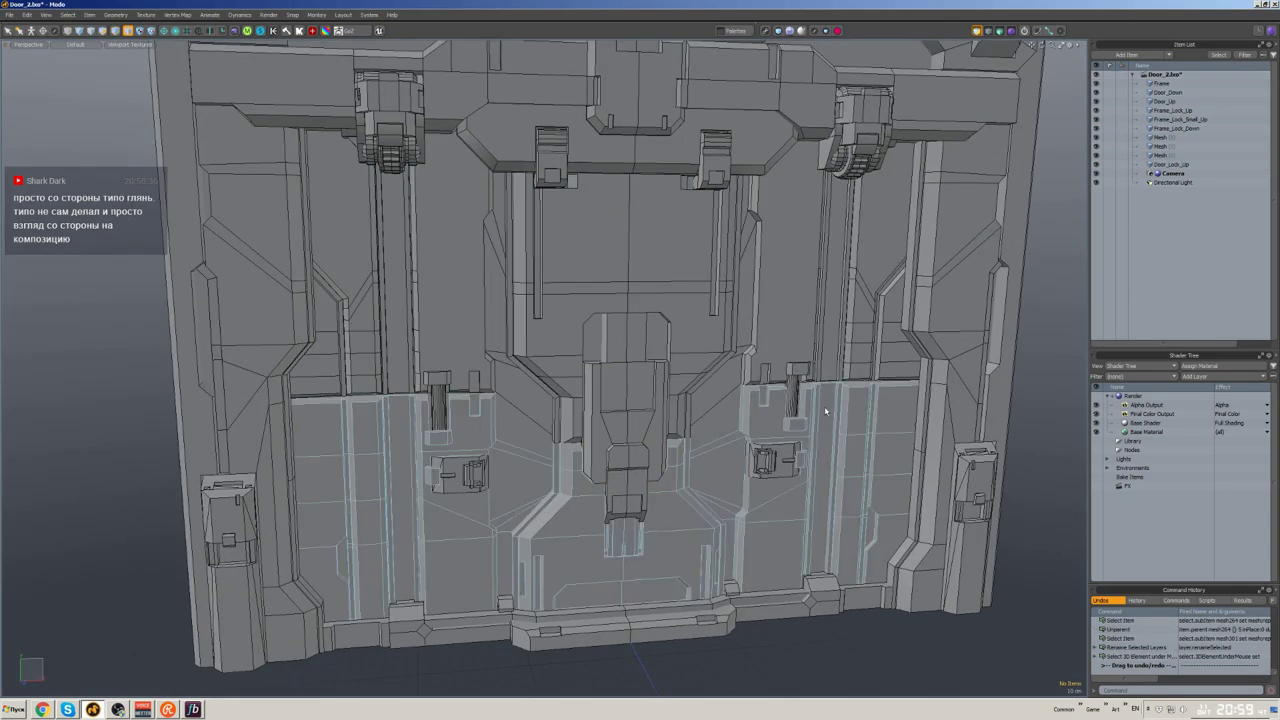
{"action": "left_click", "coordinate": [797, 352]}
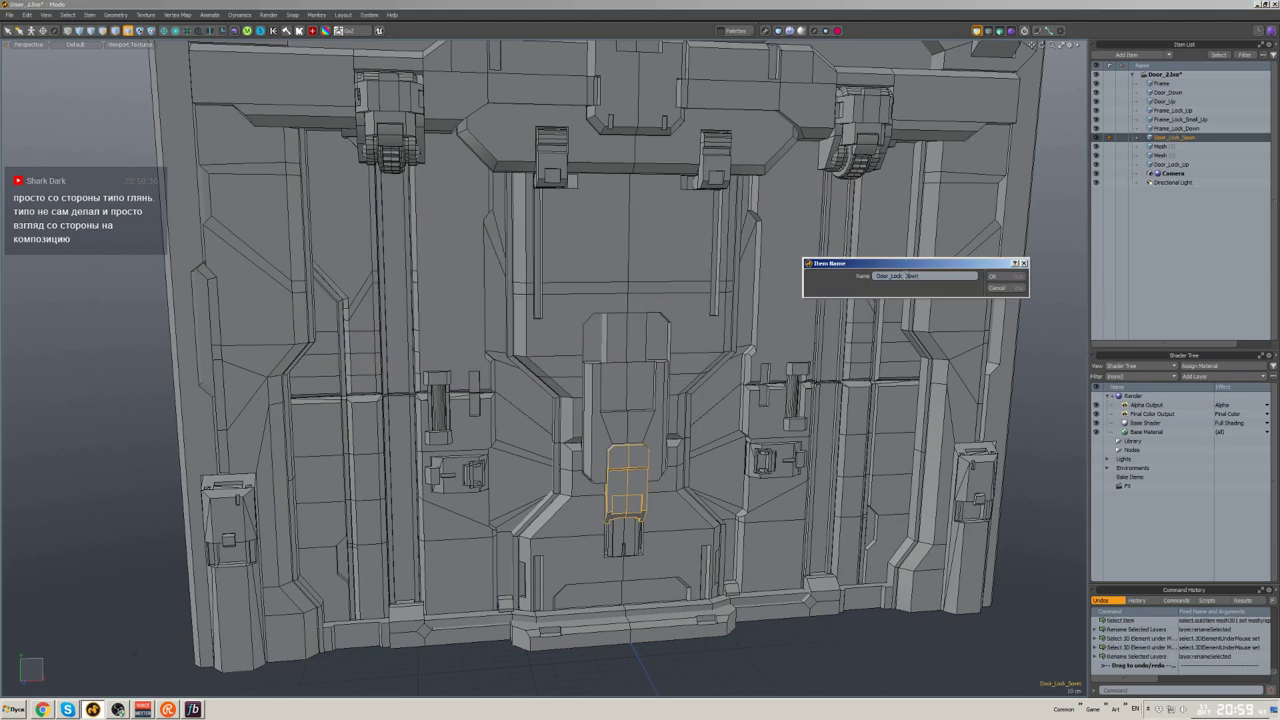
{"action": "key", "text": "Return"}
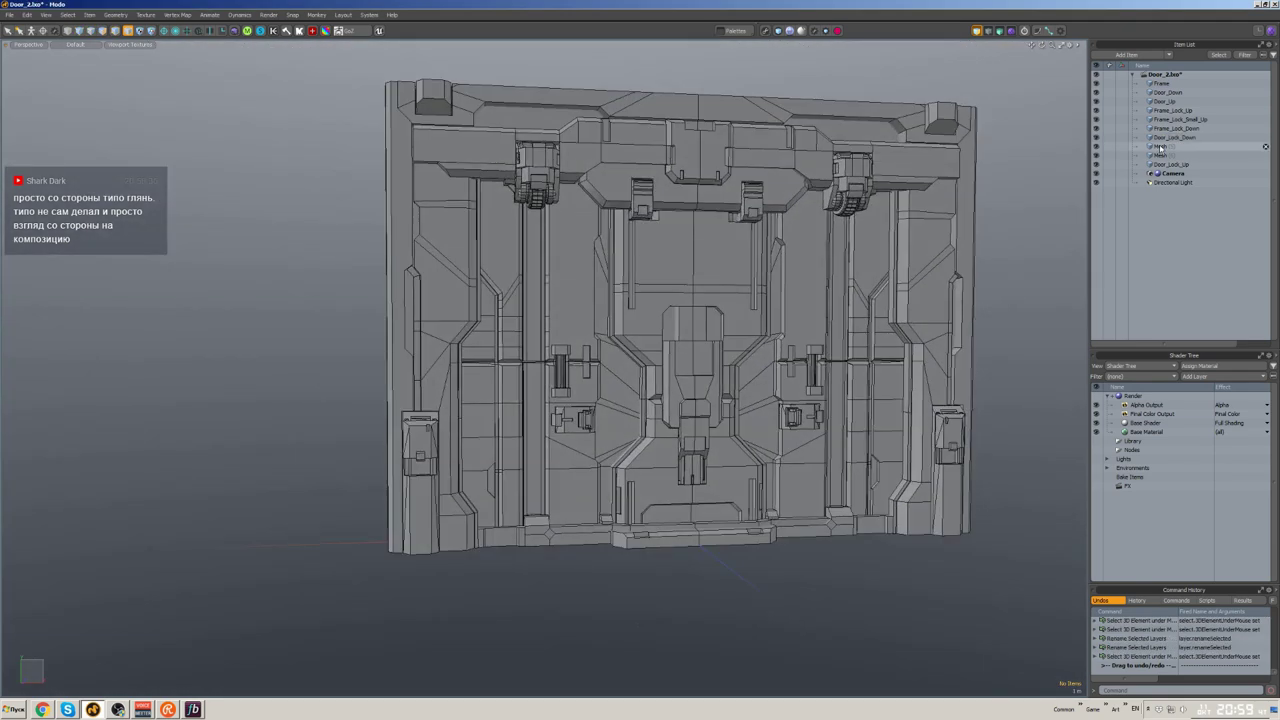
- Isolate the unnamed mesh that holds the two small lower door locks by hiding all other parts
{"action": "left_click", "coordinate": [1160, 146]}
{"action": "key", "text": "shift+a"}
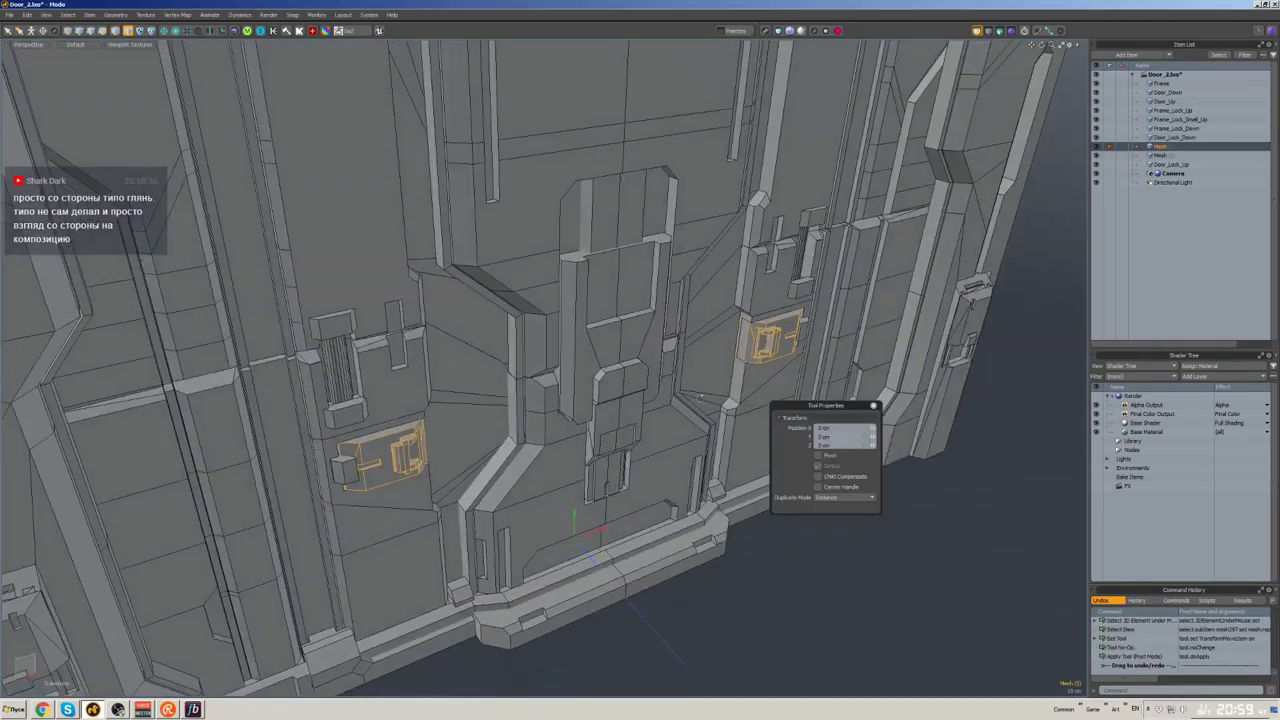
{"action": "scroll", "coordinate": [748, 258], "scroll_direction": "down", "scroll_amount": 8}
{"action": "key", "text": "space"}
{"action": "key", "text": "space"}
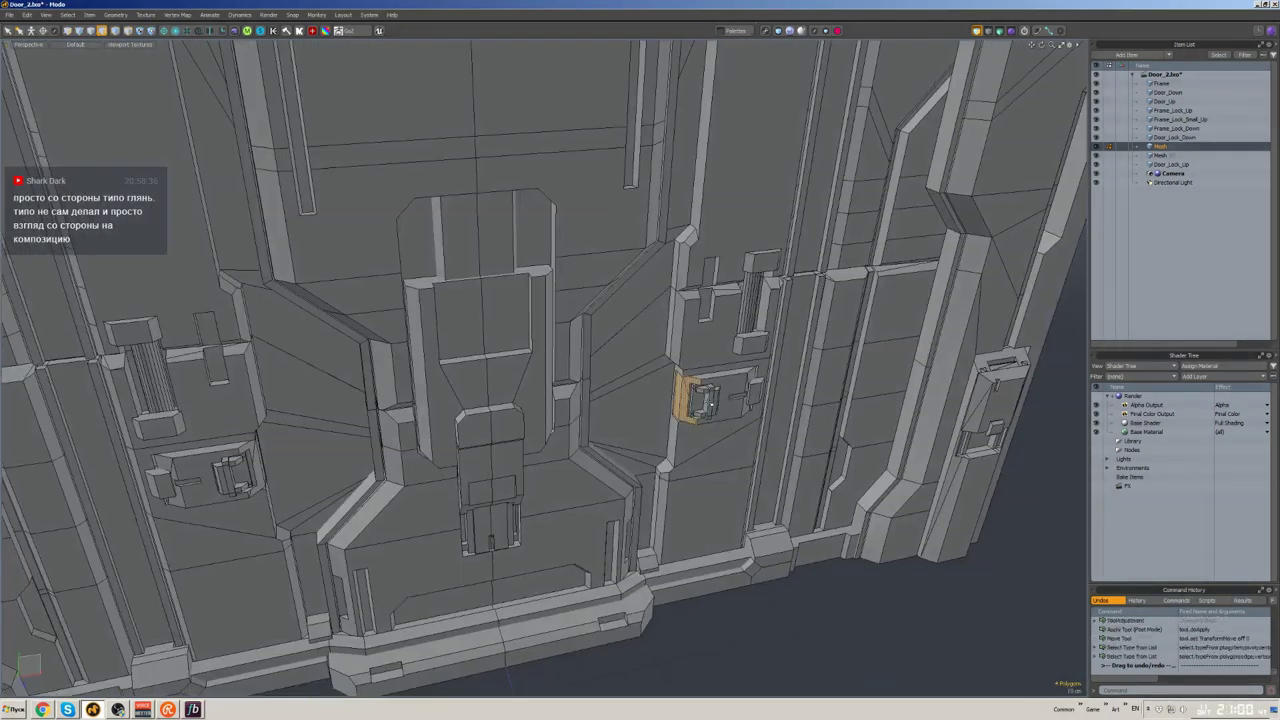
{"action": "left_click_drag", "start_coordinate": [707, 400], "coordinate": [670, 330], "text": "alt"}
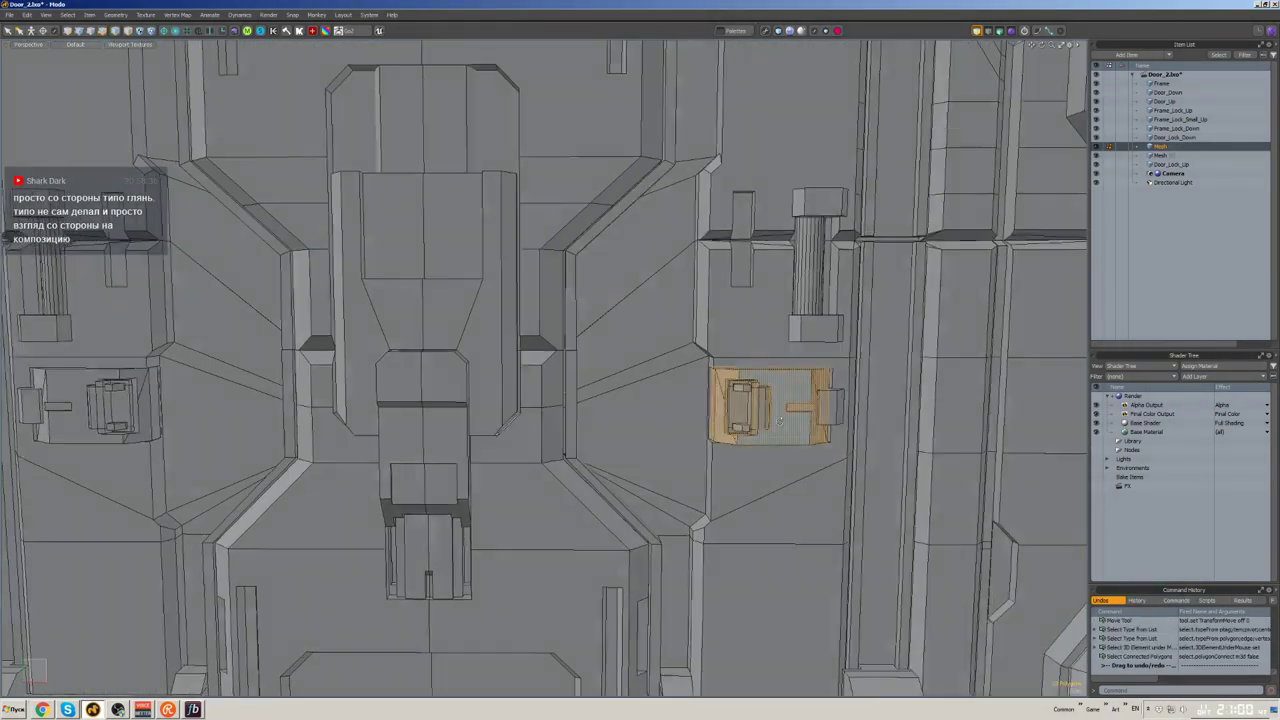
{"action": "right_click_drag", "start_coordinate": [720, 380], "coordinate": [800, 460]}
{"action": "key", "text": "w"}
{"action": "scroll", "coordinate": [757, 414], "scroll_direction": "up", "scroll_amount": 3}
{"action": "key", "text": "space"}
{"action": "scroll", "coordinate": [757, 414], "scroll_direction": "down", "scroll_amount": 6}
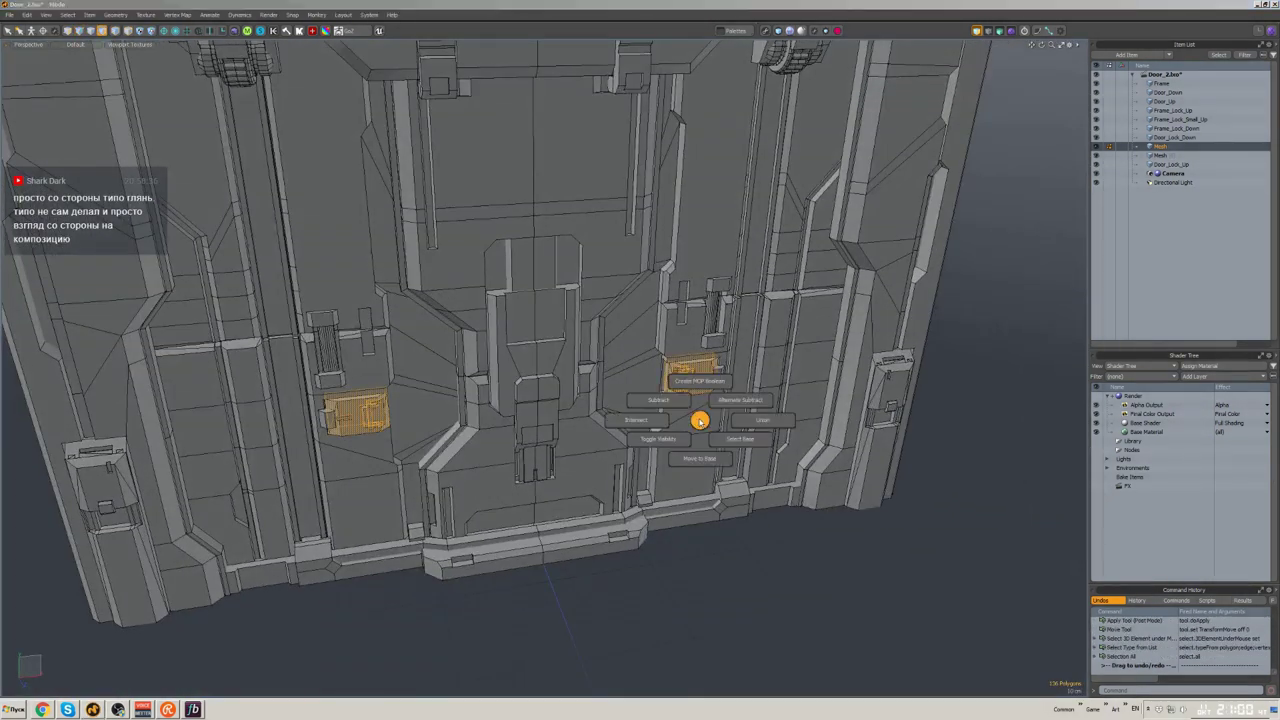
{"action": "left_click_drag", "start_coordinate": [700, 400], "coordinate": [659, 376], "text": "alt"}
{"action": "scroll", "coordinate": [659, 380], "scroll_direction": "down", "scroll_amount": 3}
{"action": "key", "text": "shift+h"}
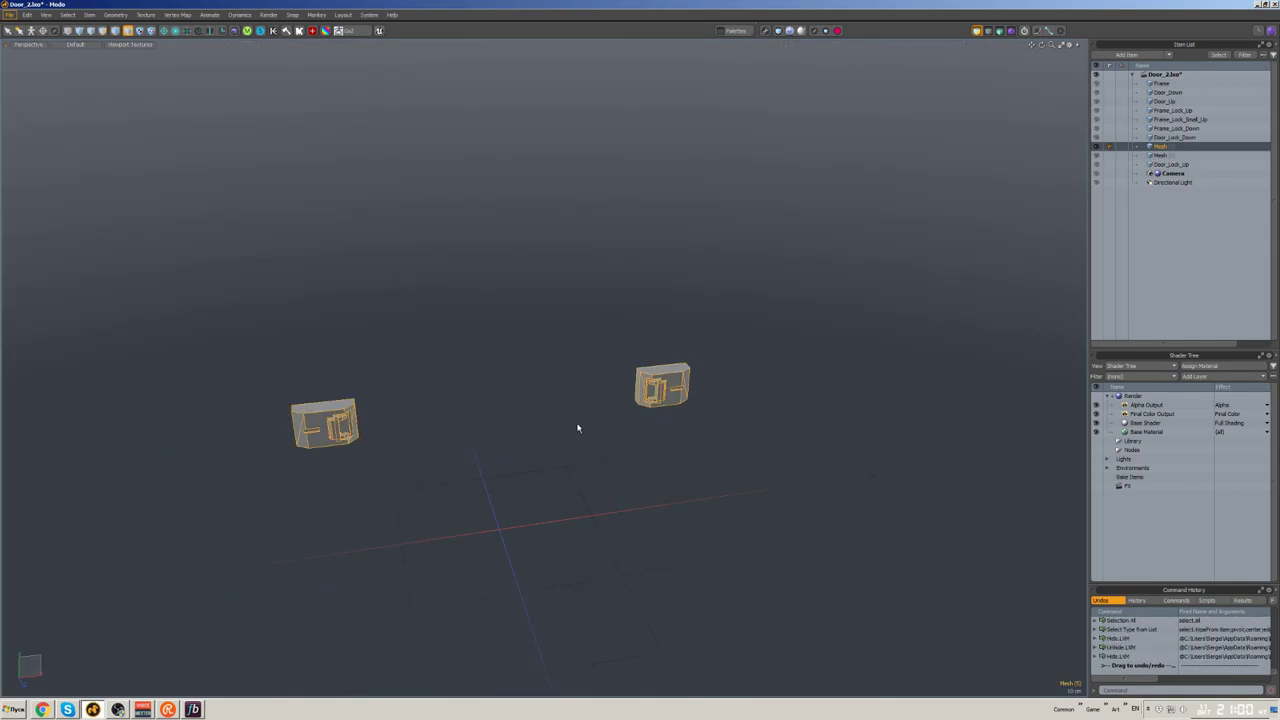
- Replace one small lower lock with a mirror of the other across X and unhide the rest of the door
{"action": "right_click_drag", "start_coordinate": [680, 486], "coordinate": [563, 334]}
{"action": "key", "text": "u"}
{"action": "scroll", "coordinate": [532, 370], "scroll_direction": "up", "scroll_amount": 3}
{"action": "scroll", "coordinate": [532, 370], "scroll_direction": "up", "scroll_amount": 2}
- Rename the small lower door locks Door_Lock_Small_Down and the small upper ones Door_Lock_Small_Up
{"action": "key", "text": "F2"}
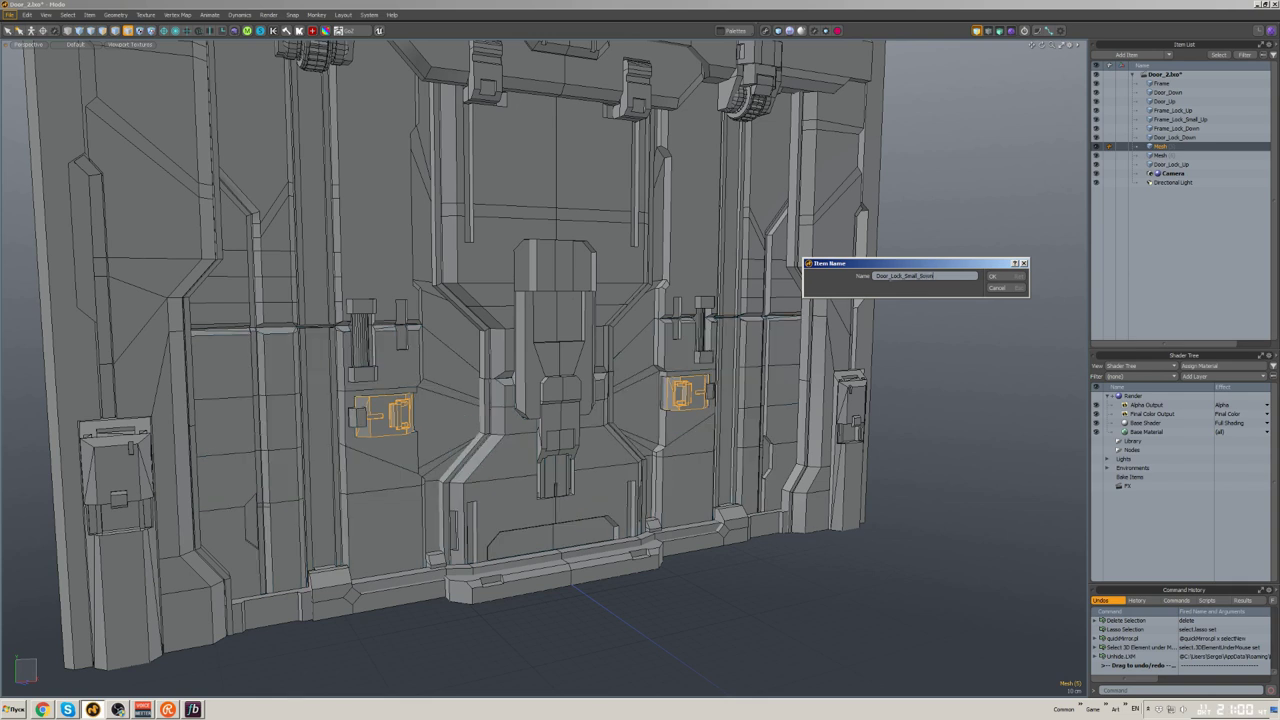
{"action": "left_click", "coordinate": [993, 276]}
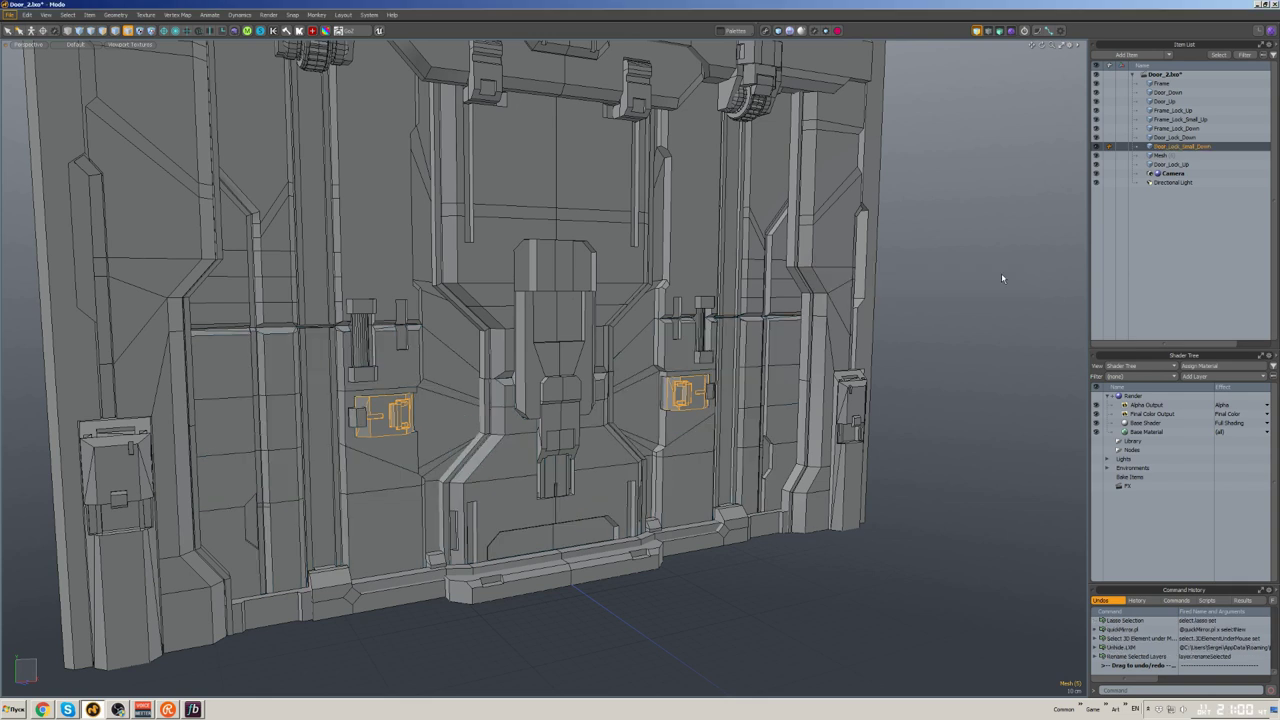
{"action": "left_click", "coordinate": [715, 347]}
{"action": "key", "text": "F2"}
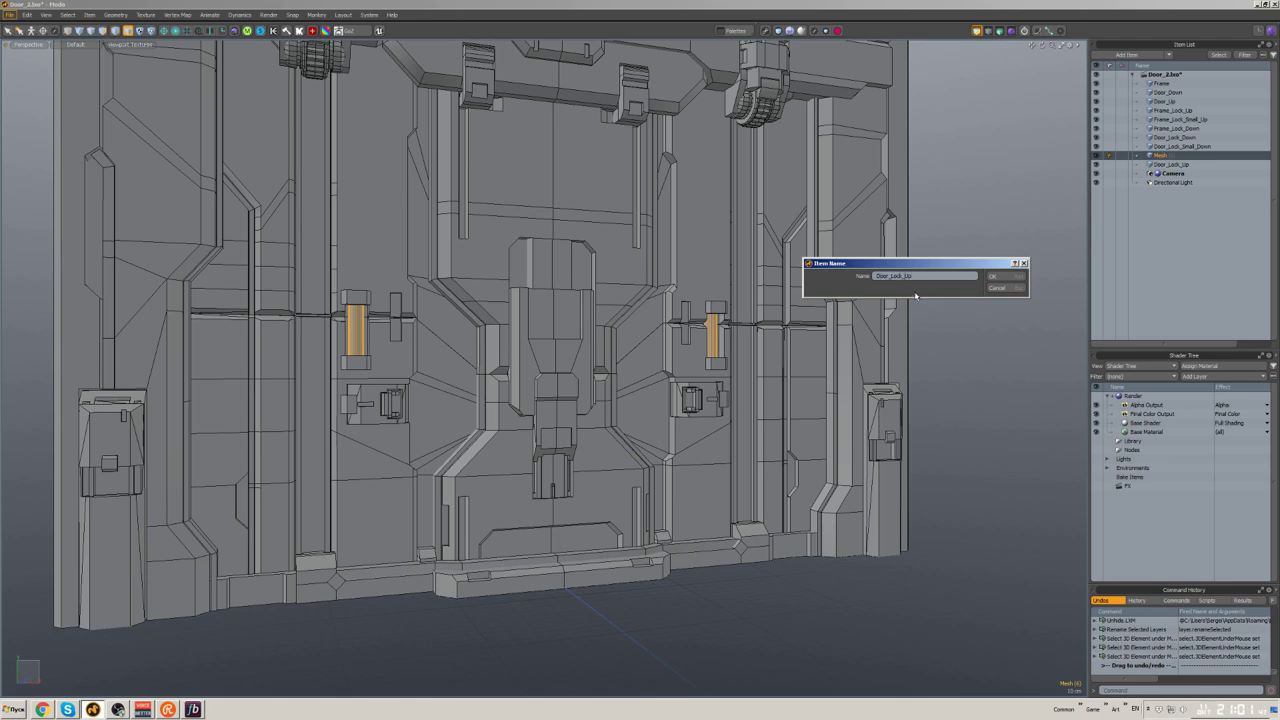
{"action": "key", "text": "Return"}
- Test the door's lock items with the move and rotate tools and save the scene
{"action": "left_click_drag", "start_coordinate": [988, 238], "coordinate": [476, 317], "text": "alt"}
{"action": "key", "text": "w"}
{"action": "left_click", "coordinate": [597, 171]}
{"action": "scroll", "coordinate": [659, 271], "scroll_direction": "up", "scroll_amount": 6}
{"action": "scroll", "coordinate": [659, 271], "scroll_direction": "down", "scroll_amount": 4}
{"action": "key", "text": "e"}
{"action": "key", "text": "e"}
{"action": "key", "text": "space"}
{"action": "left_click", "coordinate": [474, 302]}
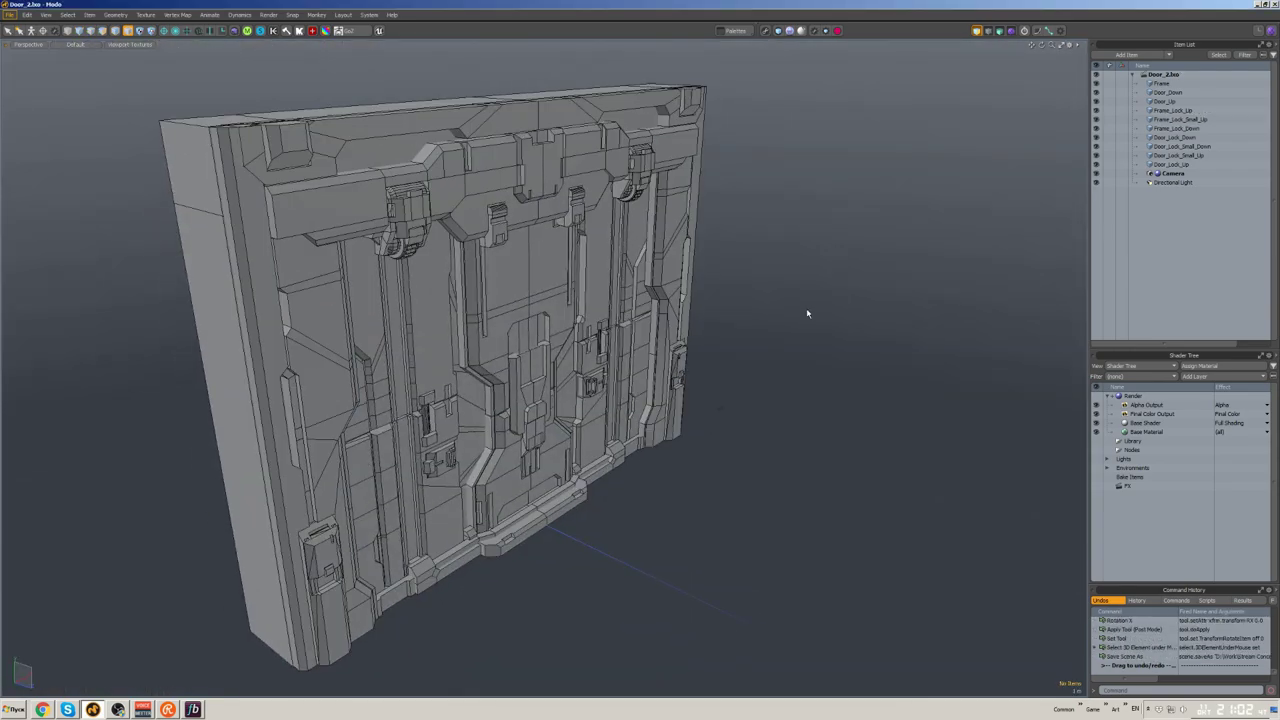
{"action": "left_click_drag", "start_coordinate": [807, 314], "coordinate": [600, 260], "text": "alt"}
{"action": "left_click", "coordinate": [543, 165]}
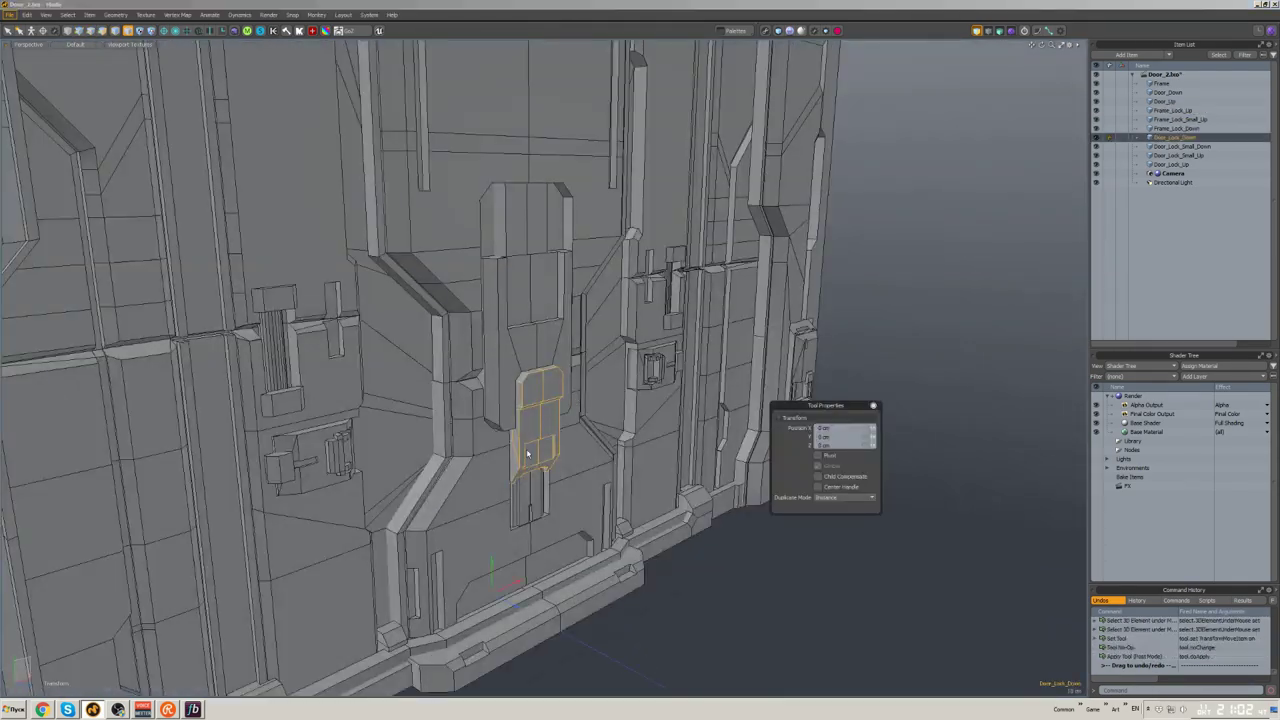
{"action": "left_click_drag", "start_coordinate": [640, 360], "coordinate": [560, 350], "text": "alt"}
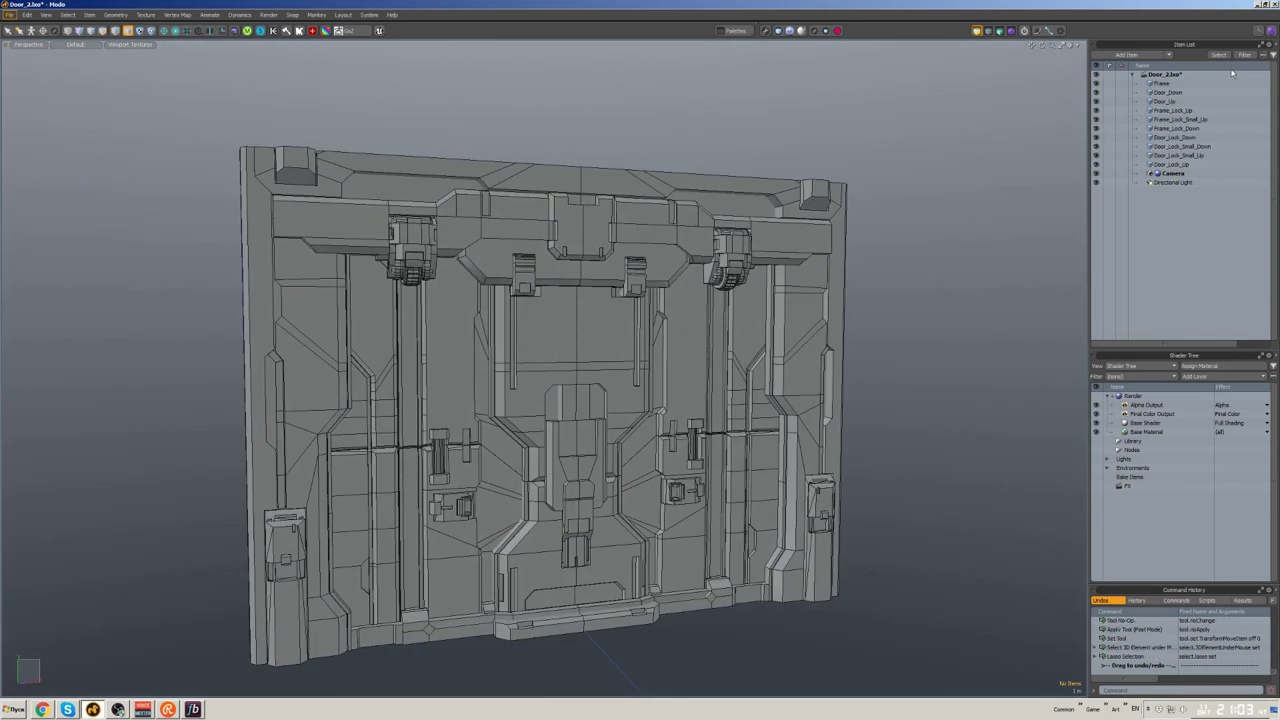
- Parent the three frame locks to Frame, and Door_Lock_Down and Door_Lock_Small_Down to Door_Down
{"action": "left_click", "coordinate": [1172, 110]}
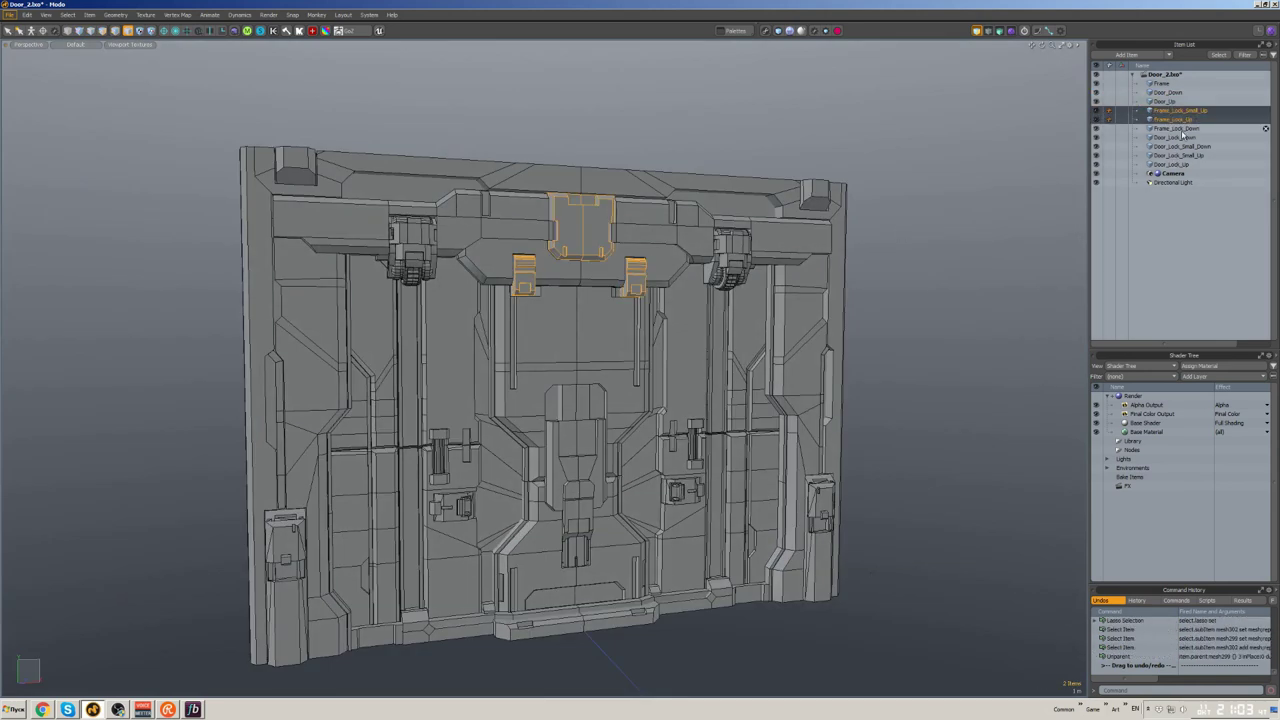
{"action": "left_click", "coordinate": [1168, 119]}
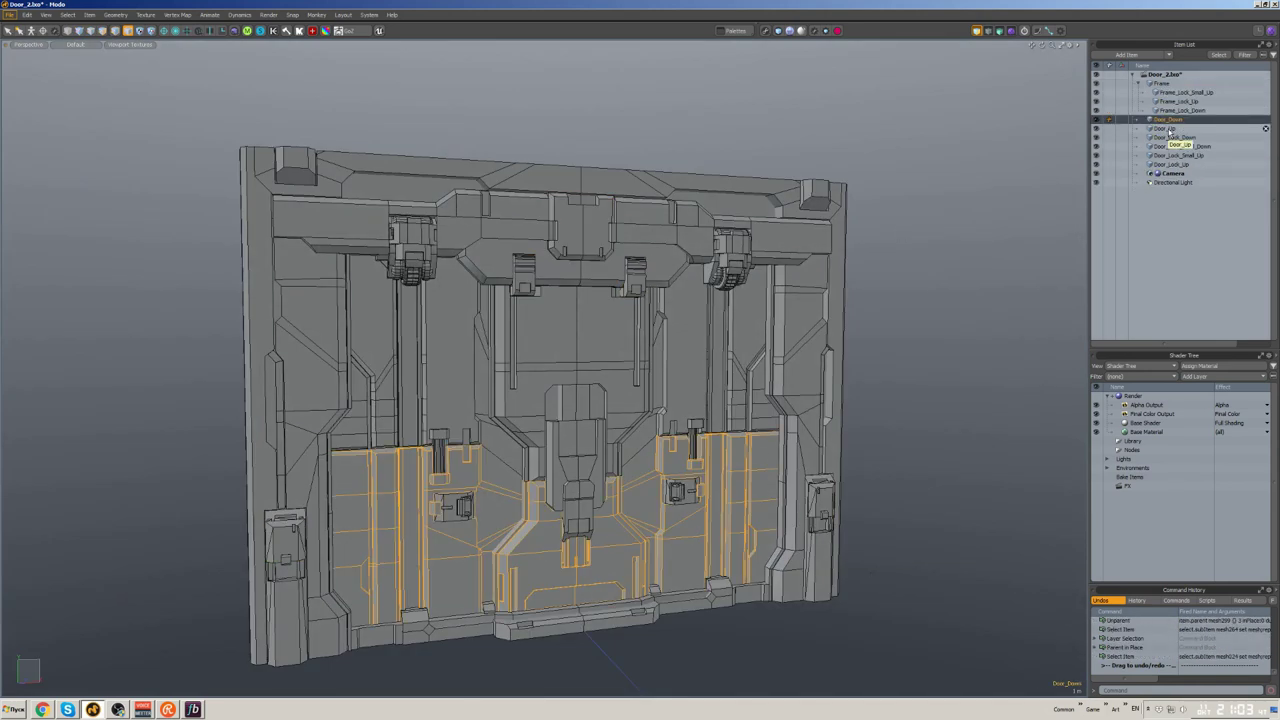
{"action": "left_click", "coordinate": [1175, 137]}
{"action": "left_click", "coordinate": [1165, 128]}
- Parent Door_Lock_Small_Up and Door_Lock_Up to Door_Up and expand its group in the item list
{"action": "left_click", "coordinate": [1178, 137]}
{"action": "left_click", "coordinate": [1174, 147], "text": "ctrl"}
{"action": "left_click", "coordinate": [1171, 129], "text": "ctrl"}
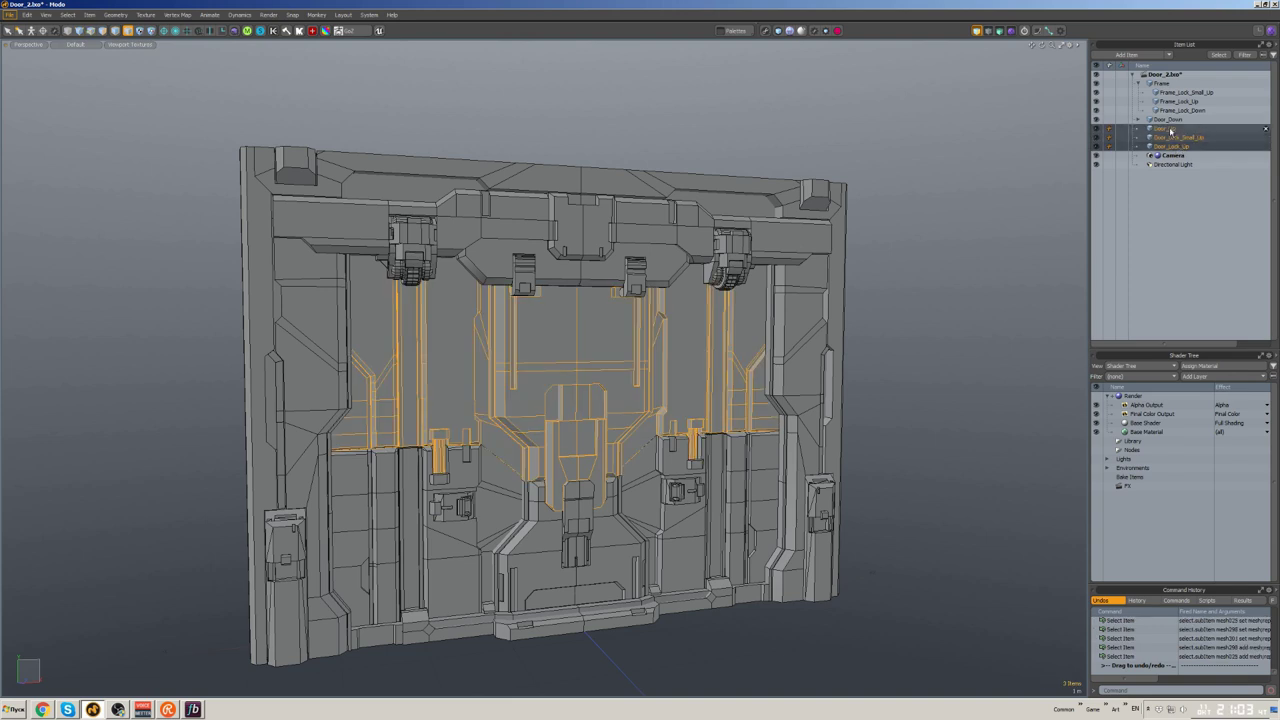
{"action": "left_click", "coordinate": [1175, 164]}
{"action": "left_click", "coordinate": [1178, 155], "text": "ctrl"}
{"action": "left_click", "coordinate": [1137, 148]}
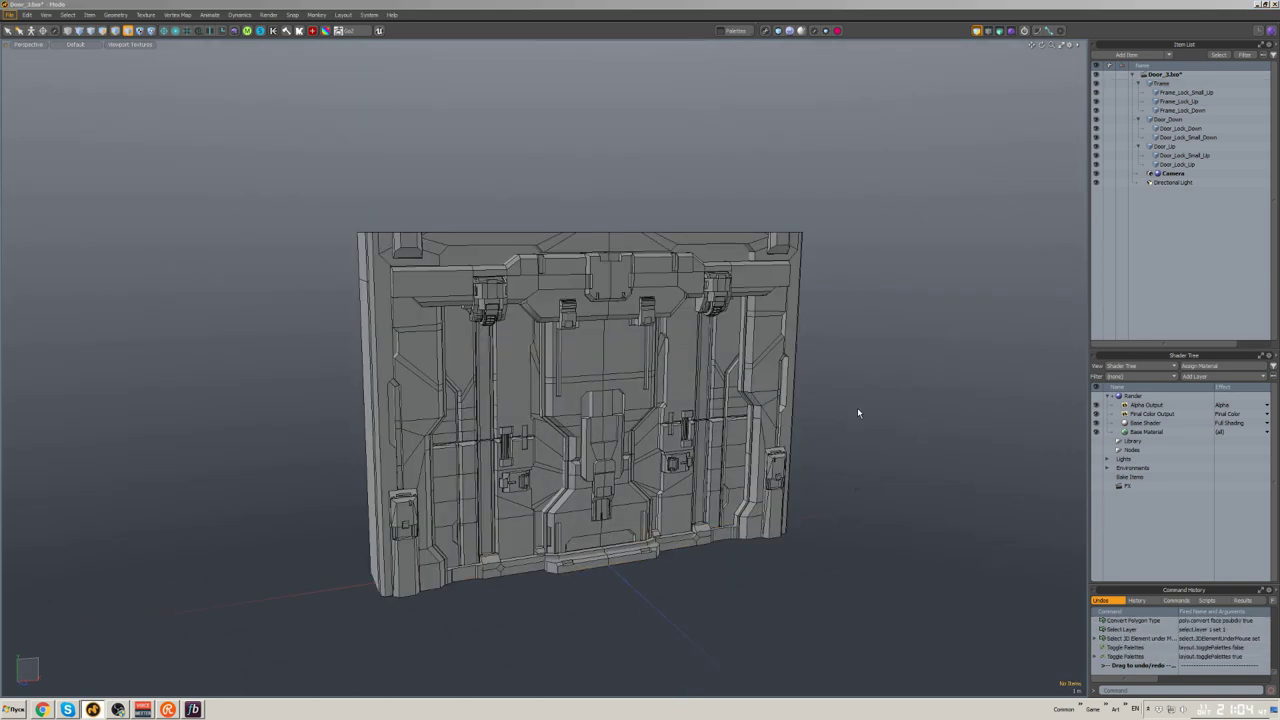
- Switch to the animation layout and set the perspective viewport's shading style to Default
{"action": "key", "text": "ctrl+Tab"}
{"action": "left_click", "coordinate": [743, 411]}
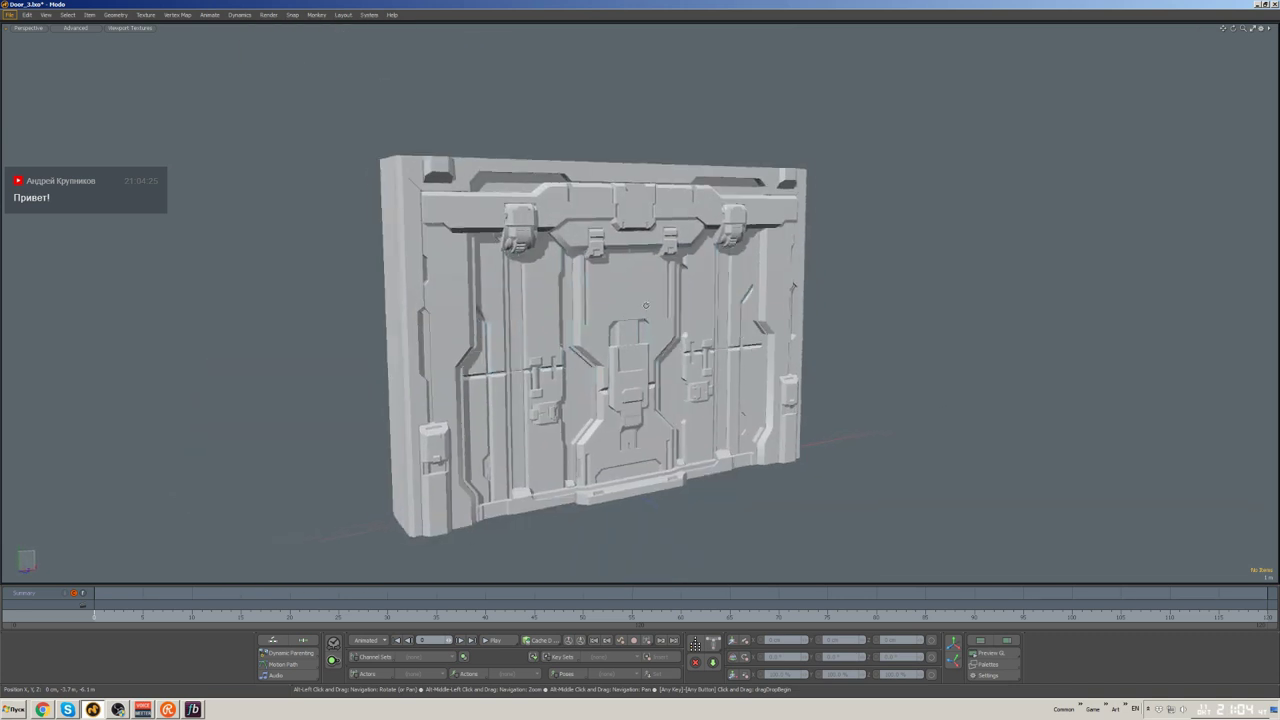
{"action": "left_click", "coordinate": [77, 28]}
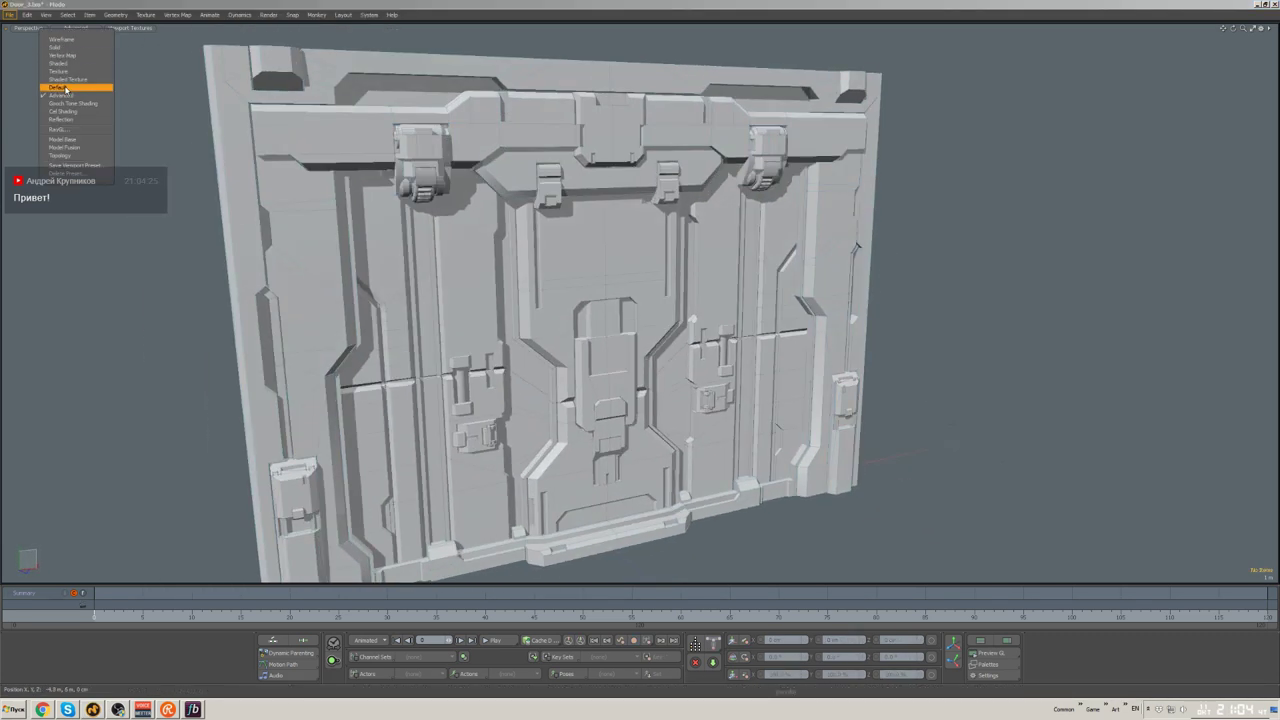
{"action": "left_click", "coordinate": [67, 55]}
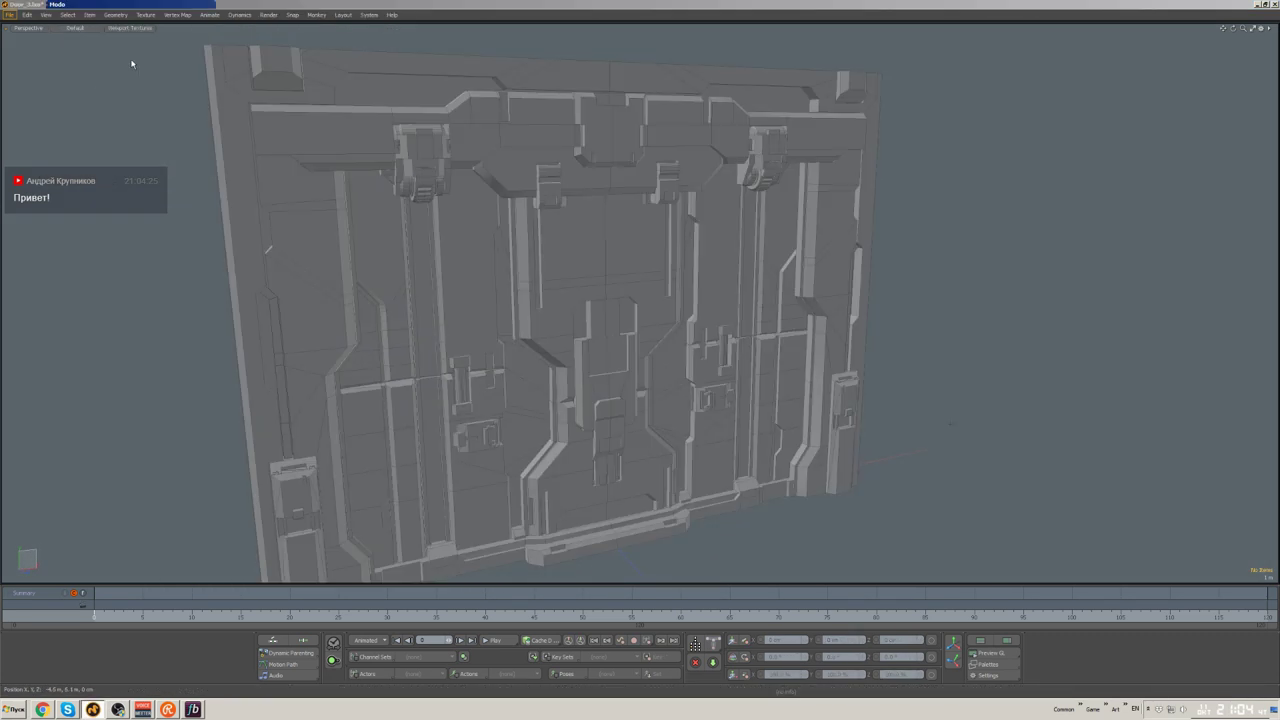
{"action": "left_click", "coordinate": [148, 138]}
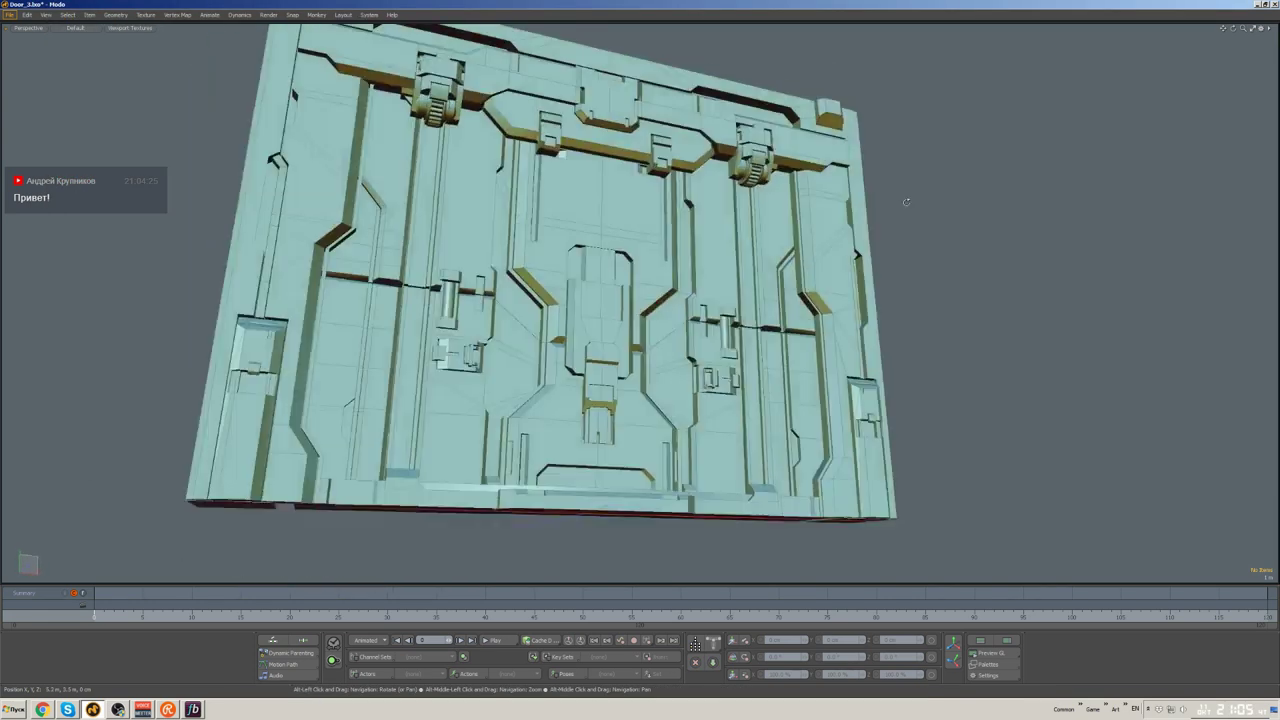
- Open the item list as a floating window beside the door
{"action": "key", "text": "grave"}
{"action": "left_click", "coordinate": [916, 49]}
{"action": "left_click_drag", "start_coordinate": [700, 300], "coordinate": [774, 352], "text": "alt"}
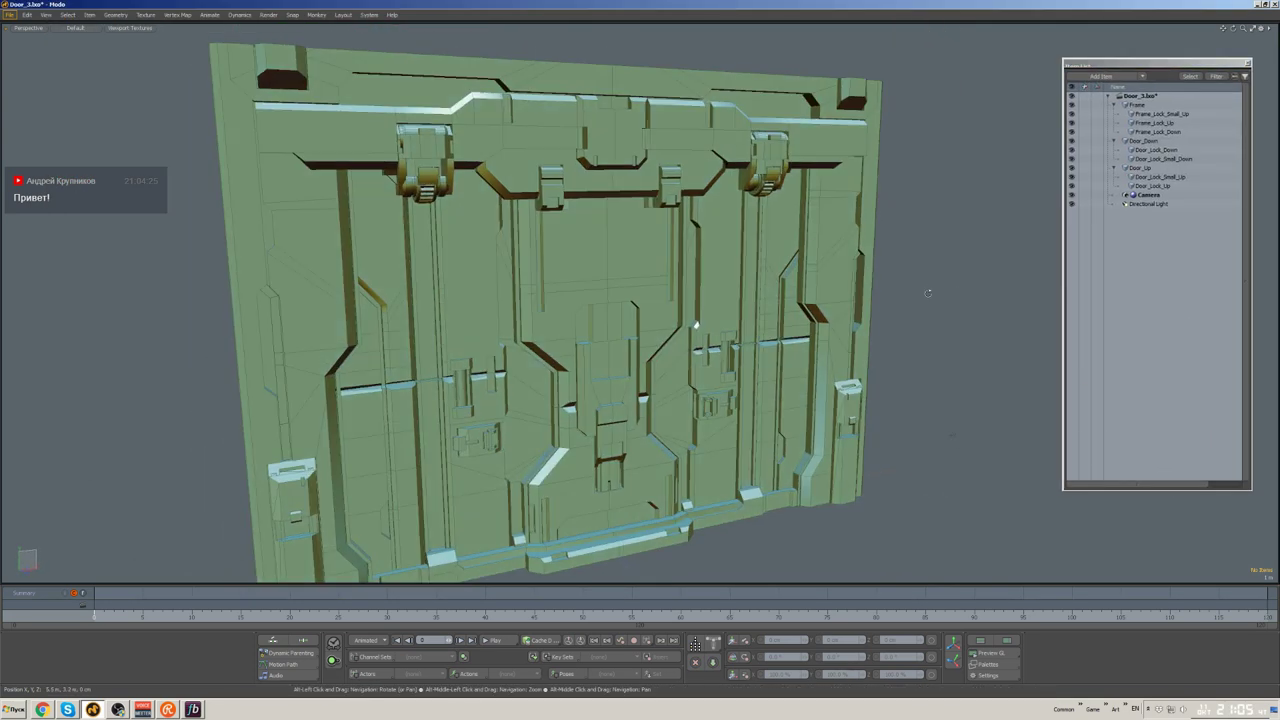
- Select all the door's mesh items and key their position, rotation and scale at frame 0
{"action": "scroll", "coordinate": [774, 352], "scroll_direction": "down", "scroll_amount": 5}
{"action": "left_click_drag", "start_coordinate": [890, 447], "coordinate": [600, 365]}
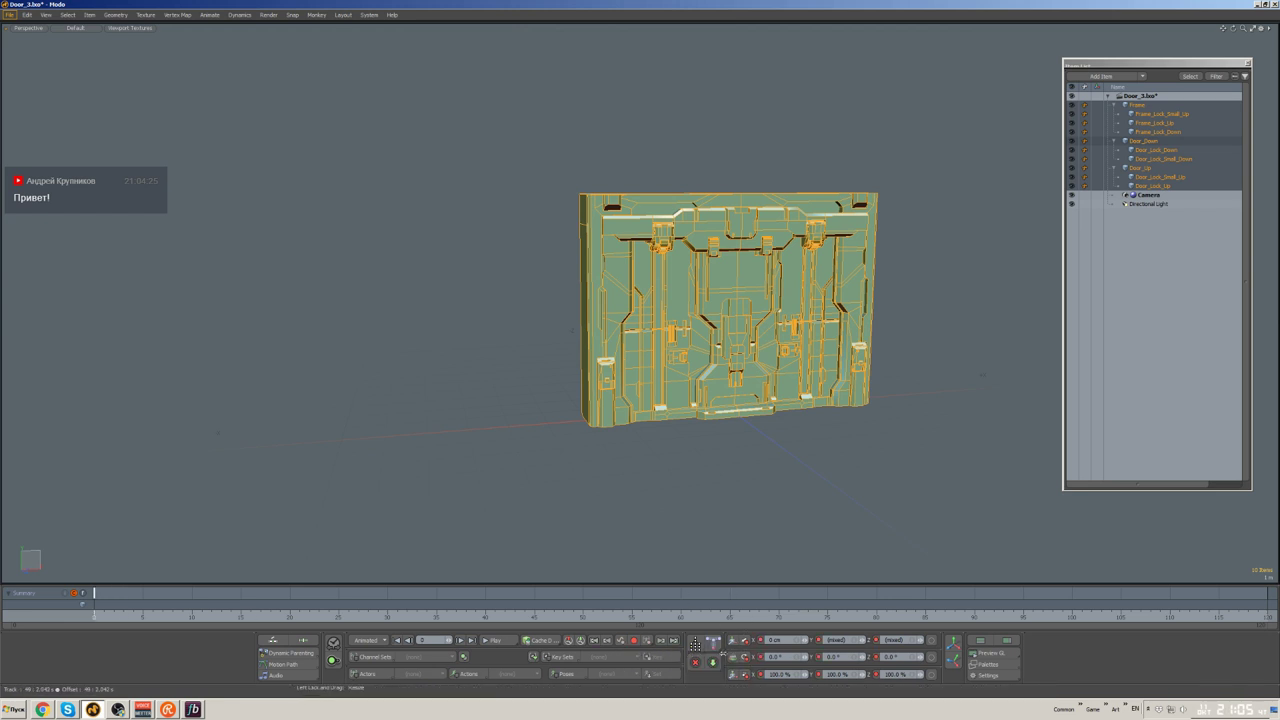
{"action": "left_click", "coordinate": [773, 511]}
{"action": "scroll", "coordinate": [831, 474], "scroll_direction": "up", "scroll_amount": 3}
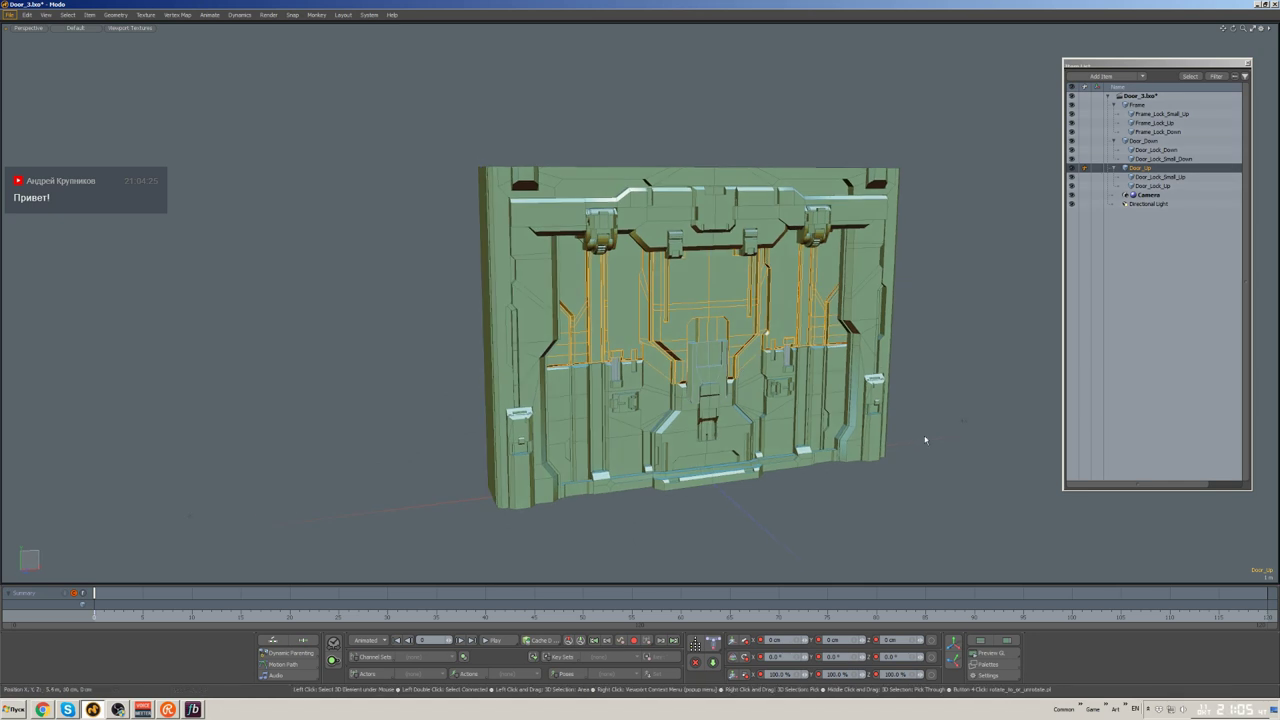
- Enlarge the timeline and key position, rotation and scale of all the door's meshes at frame 10
{"action": "left_click_drag", "start_coordinate": [923, 437], "coordinate": [276, 541], "text": "alt"}
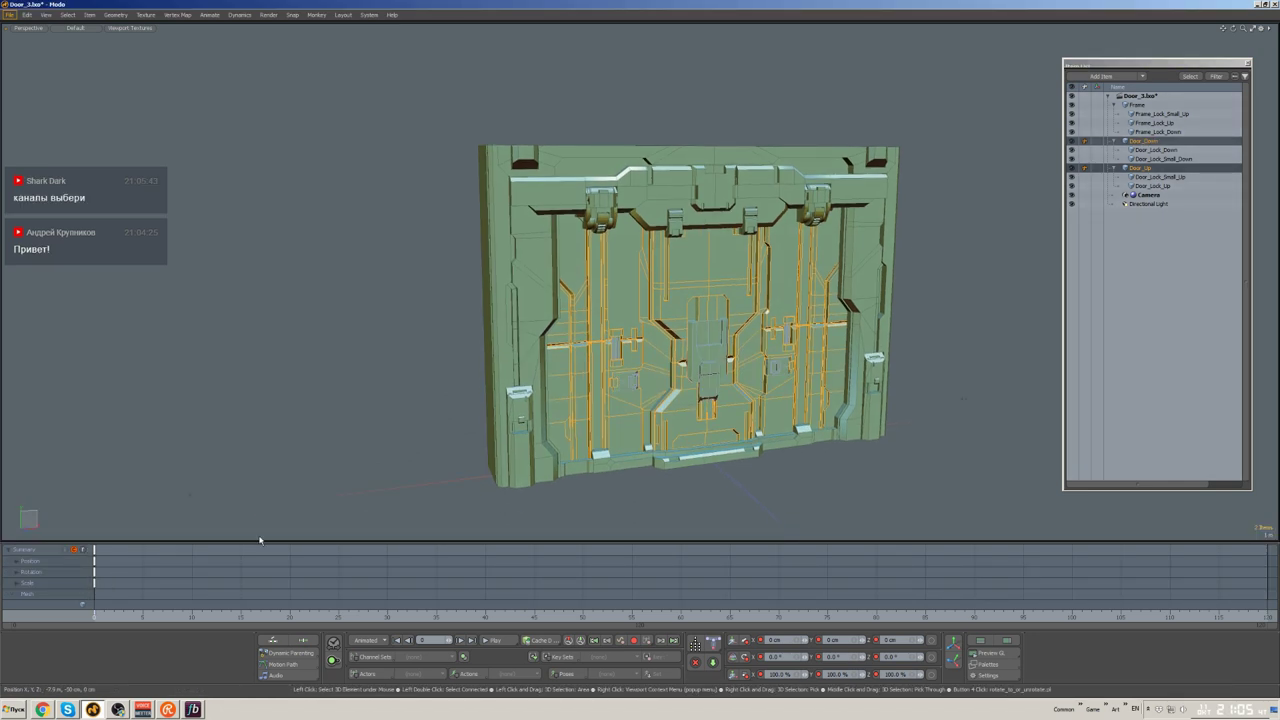
{"action": "left_click", "coordinate": [851, 523]}
{"action": "left_click_drag", "start_coordinate": [851, 523], "coordinate": [241, 518], "text": "alt"}
{"action": "left_click", "coordinate": [37, 569]}
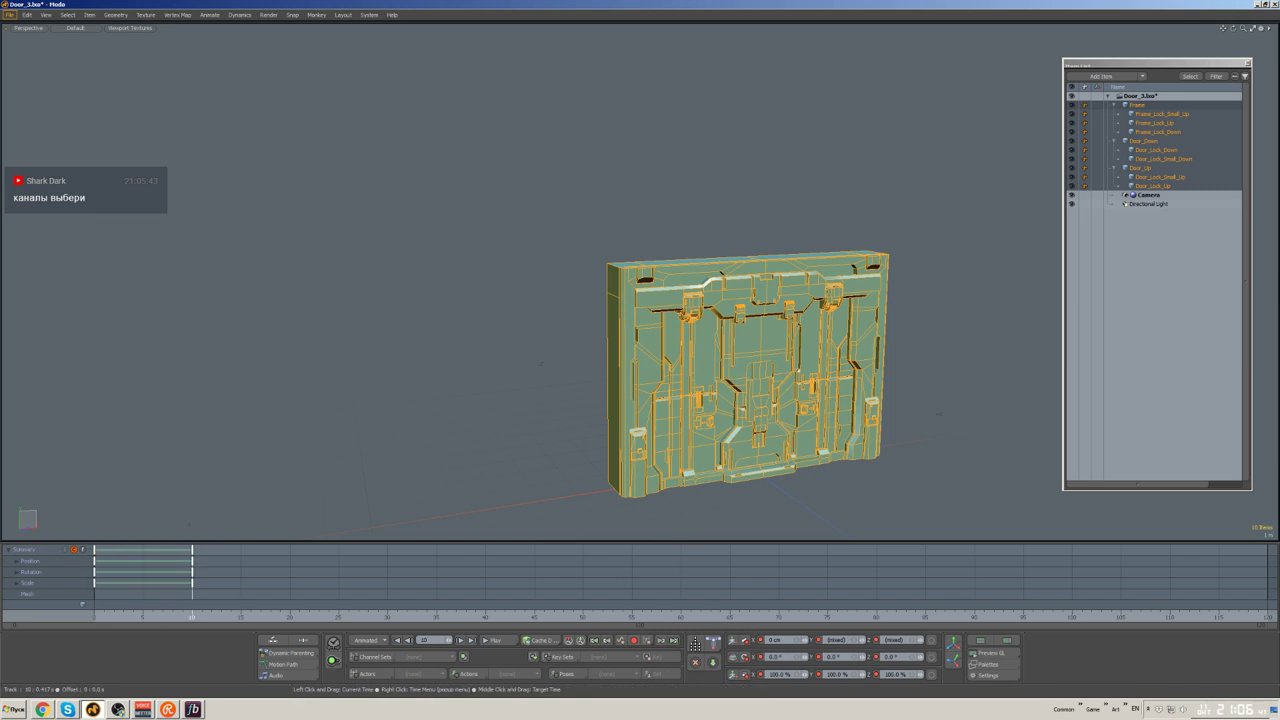
{"action": "left_click", "coordinate": [981, 405]}
{"action": "scroll", "coordinate": [981, 405], "scroll_direction": "up", "scroll_amount": 5}
{"action": "left_click_drag", "start_coordinate": [981, 405], "coordinate": [200, 597], "text": "alt"}
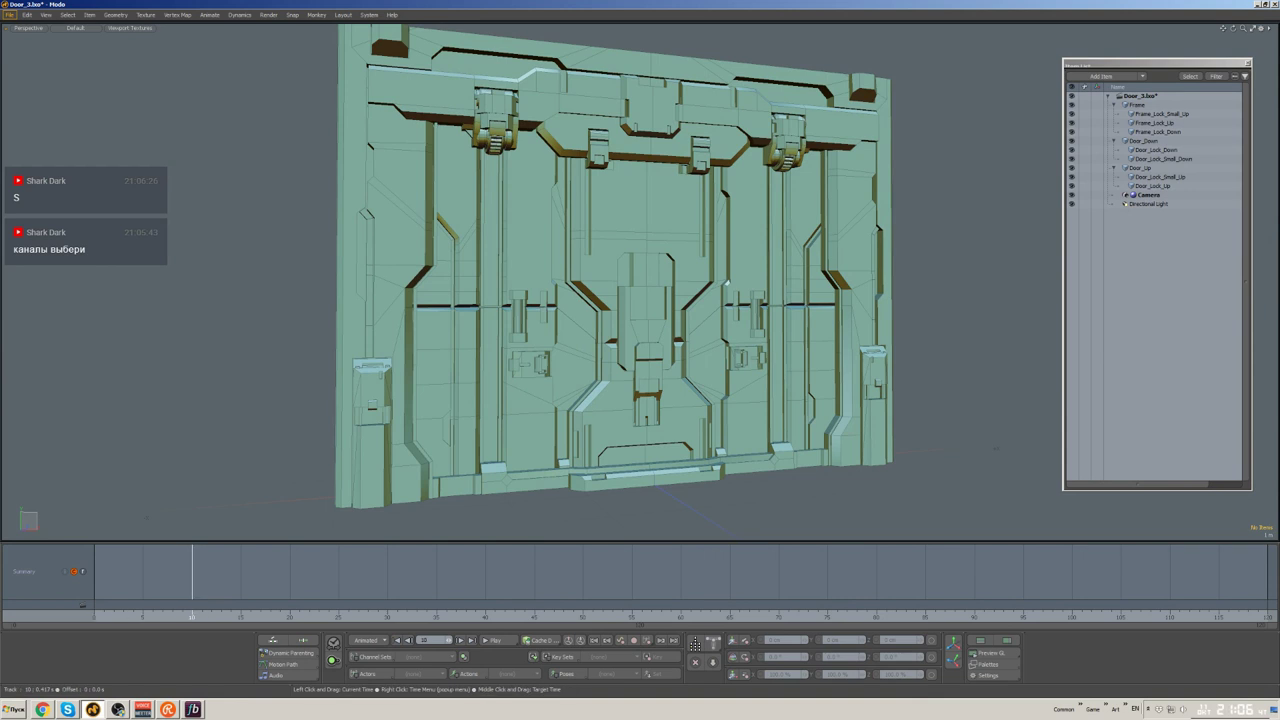
- Animate Door_Down opening by moving it down 1.8 m in Y at frame 20
{"action": "left_click", "coordinate": [727, 290]}
{"action": "key", "text": "w"}
{"action": "left_click_drag", "start_coordinate": [727, 290], "coordinate": [714, 250], "text": "alt"}
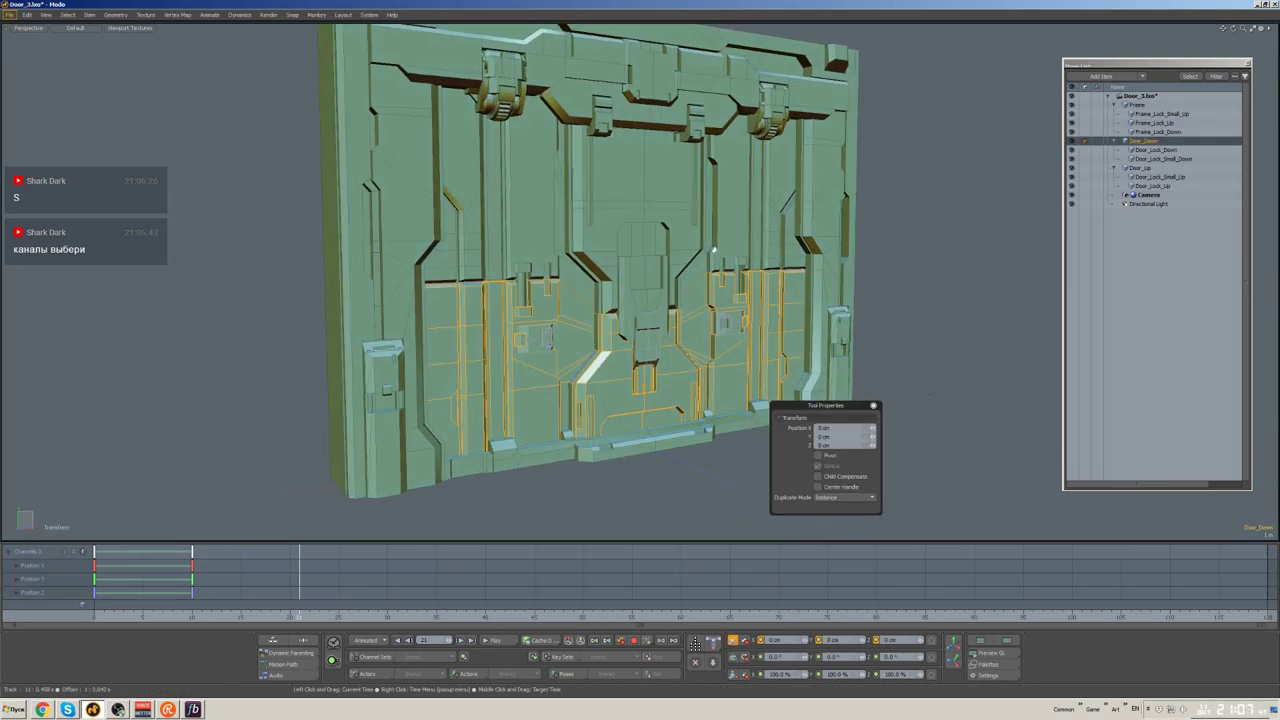
{"action": "left_click_drag", "start_coordinate": [628, 405], "coordinate": [628, 515]}
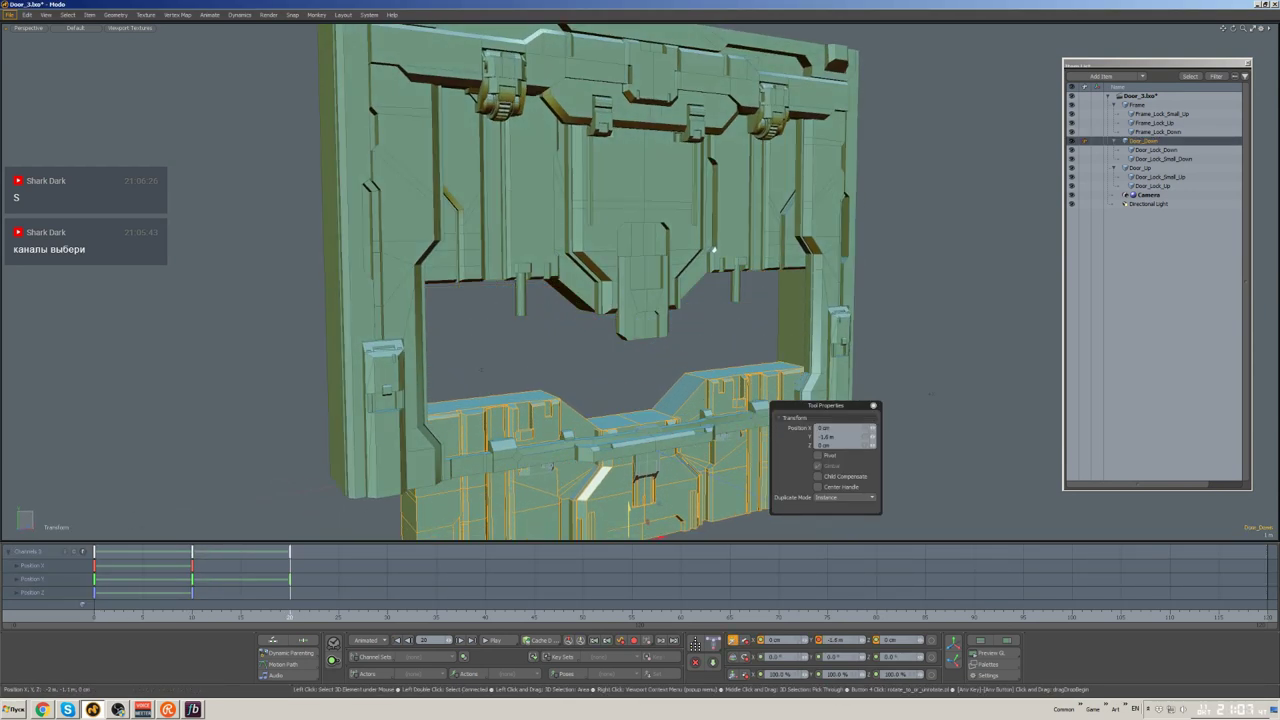
{"action": "left_click_drag", "start_coordinate": [714, 250], "coordinate": [638, 332], "text": "alt"}
{"action": "key", "text": "space"}
- Animate Door_Up opening by moving it up about 1.4 m in Y at frame 20, and scrub through the motion
{"action": "scroll", "coordinate": [638, 332], "scroll_direction": "down", "scroll_amount": 3}
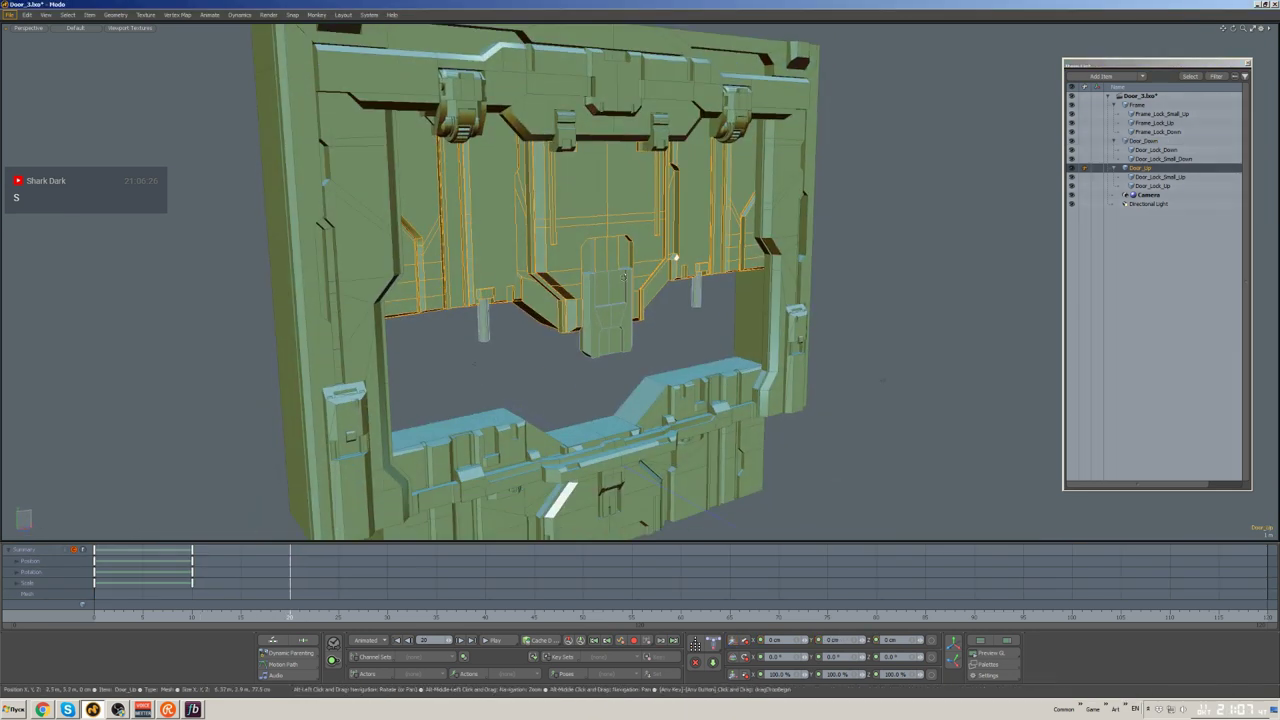
{"action": "left_click", "coordinate": [650, 288]}
{"action": "key", "text": "w"}
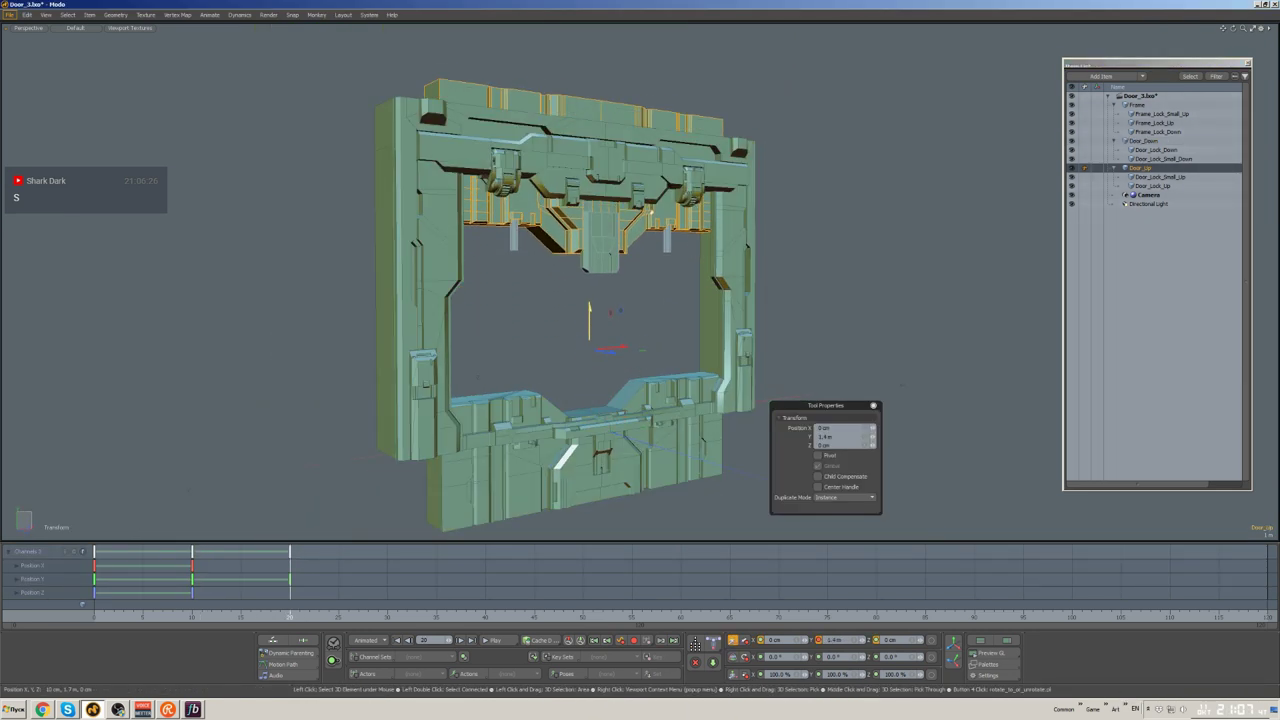
{"action": "mouse_move", "coordinate": [290, 617]}
{"action": "left_mouse_down"}
{"action": "mouse_move", "coordinate": [198, 617]}
{"action": "mouse_move", "coordinate": [224, 617]}
{"action": "mouse_move", "coordinate": [210, 617]}
{"action": "left_mouse_up"}
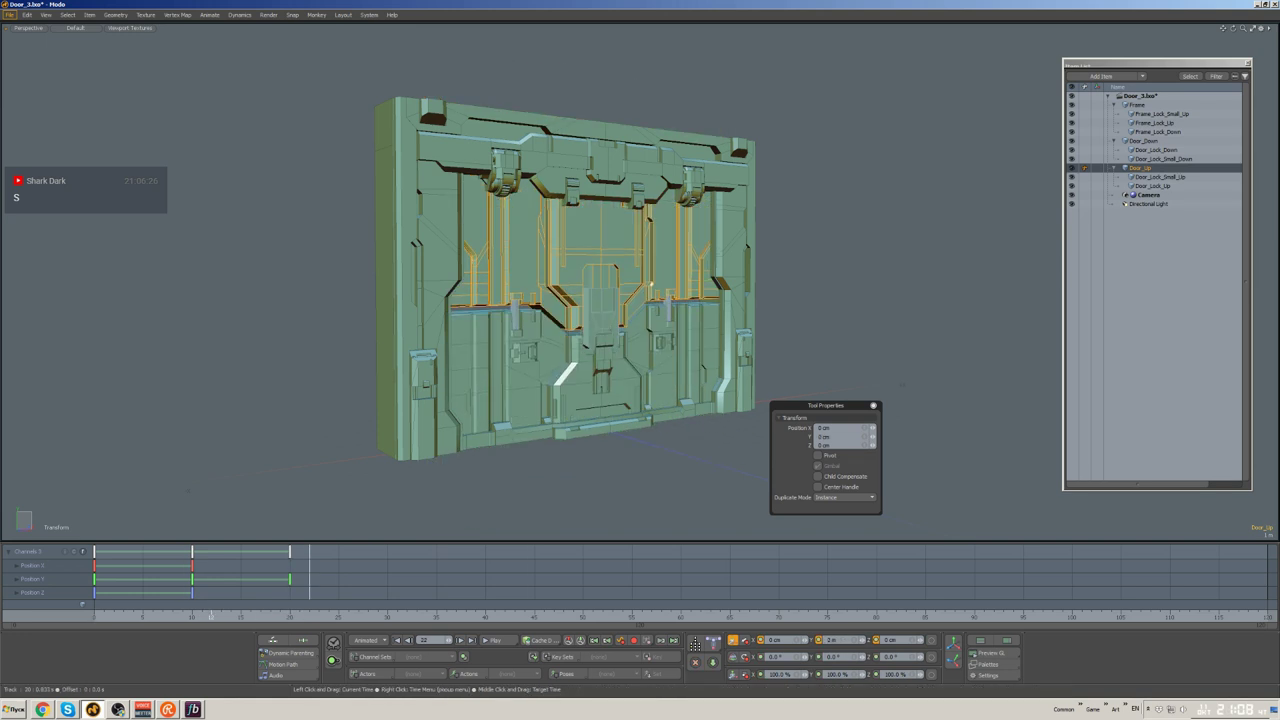
{"action": "left_click", "coordinate": [831, 277]}
- Remove Frame_Lock_Small_Up's keys at frame 10 and rotate it -30° about X at frame 5
{"action": "left_click_drag", "start_coordinate": [831, 277], "coordinate": [588, 183], "text": "alt"}
{"action": "left_click", "coordinate": [588, 183]}
{"action": "scroll", "coordinate": [350, 400], "scroll_direction": "up", "scroll_amount": 3}
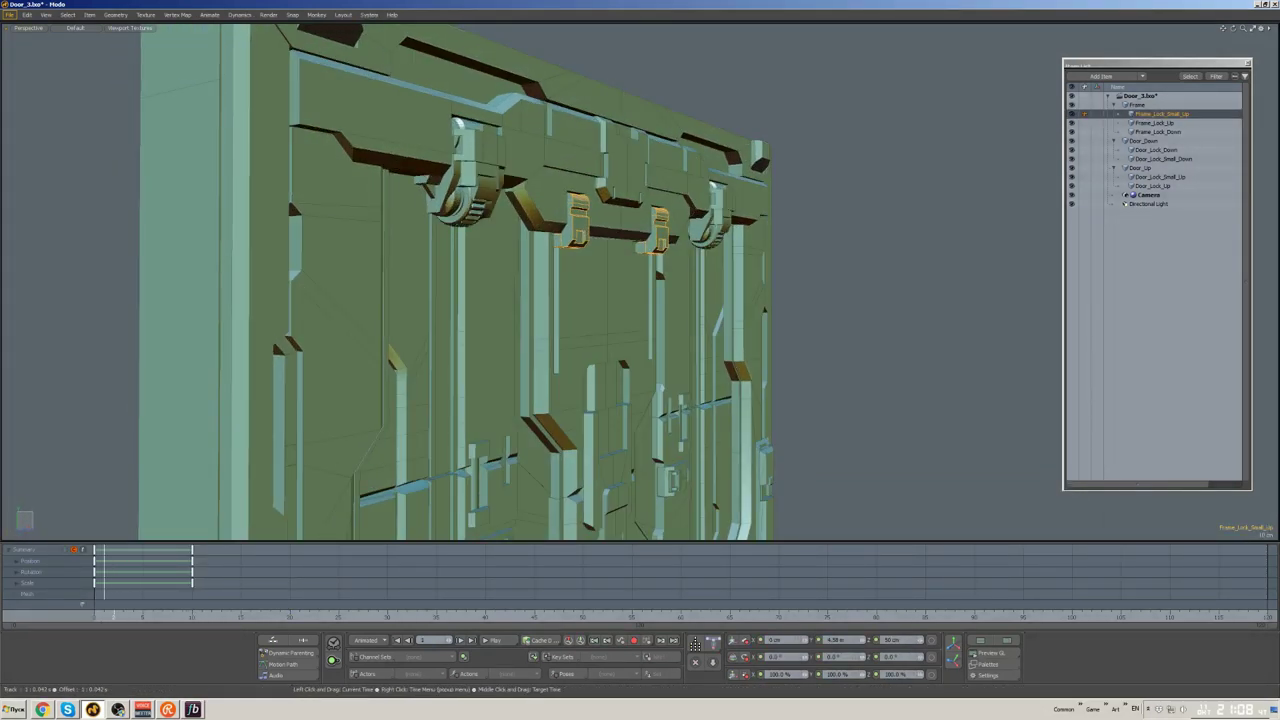
{"action": "left_click", "coordinate": [158, 593]}
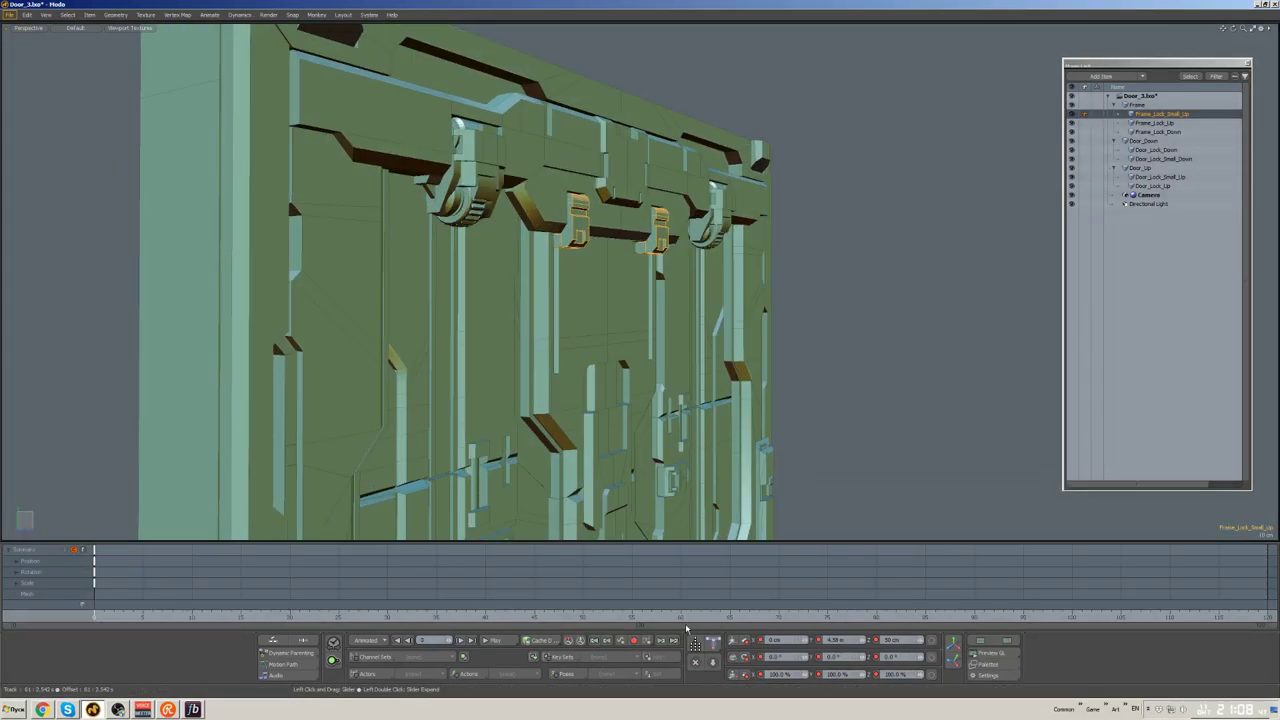
{"action": "key", "text": "e"}
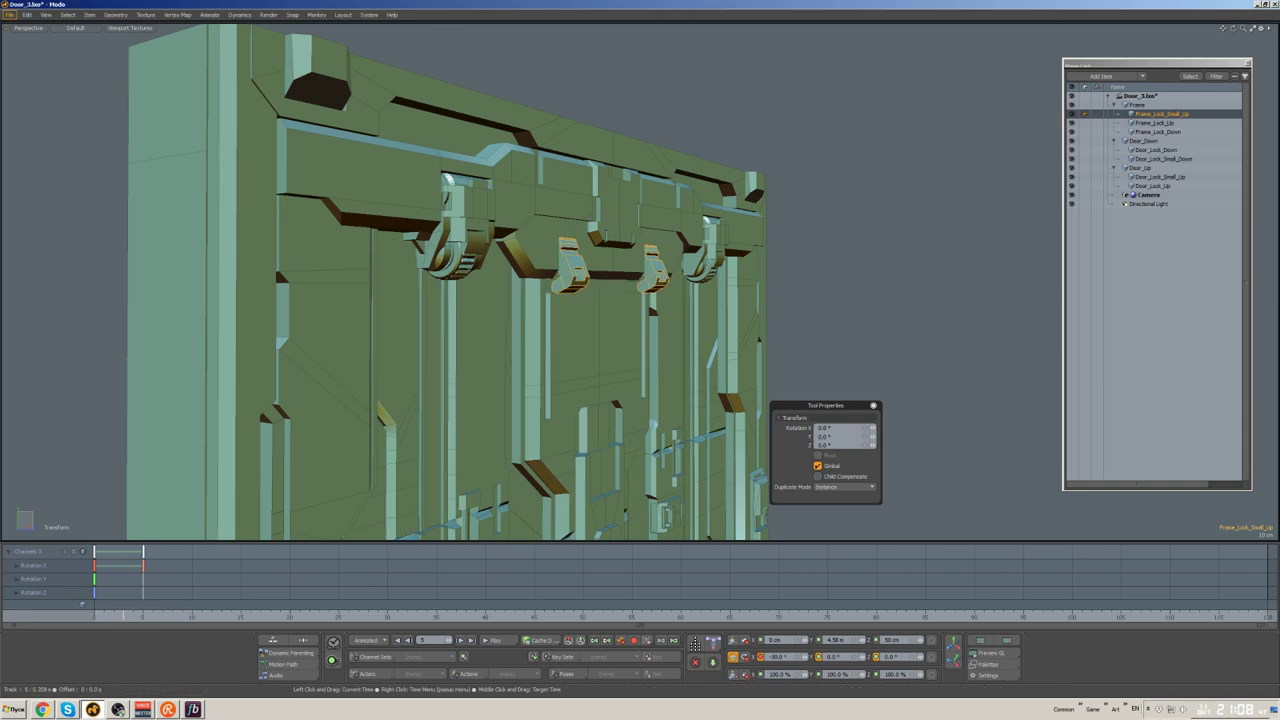
{"action": "left_click_drag", "start_coordinate": [600, 330], "coordinate": [577, 415], "text": "alt"}
{"action": "key", "text": "space"}
- Examine the whole door at frame 5 from several angles, near and far
{"action": "left_click", "coordinate": [728, 338]}
{"action": "key", "text": "w"}
{"action": "left_click_drag", "start_coordinate": [577, 415], "coordinate": [760, 410], "text": "alt"}
{"action": "key", "text": "Escape"}
{"action": "scroll", "coordinate": [760, 410], "scroll_direction": "up", "scroll_amount": 5}
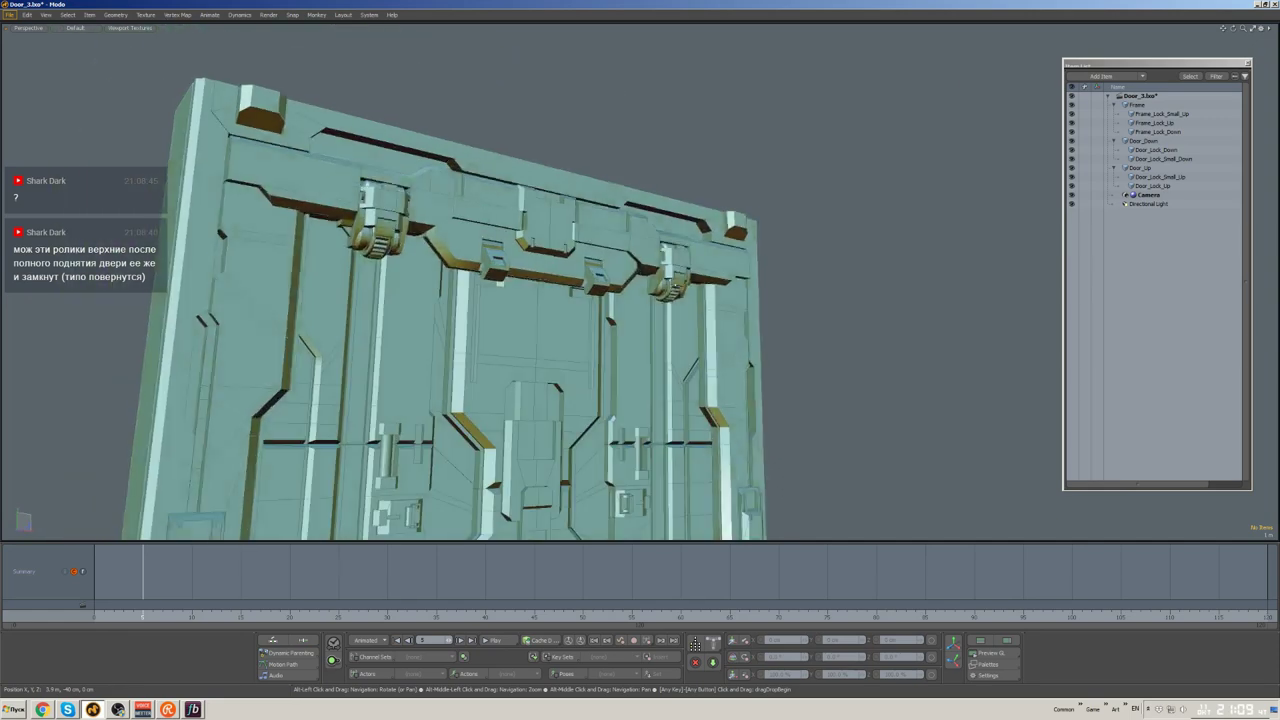
{"action": "left_click", "coordinate": [617, 297]}
{"action": "left_click_drag", "start_coordinate": [617, 297], "coordinate": [534, 408], "text": "alt"}
{"action": "scroll", "coordinate": [617, 297], "scroll_direction": "up", "scroll_amount": 5}
{"action": "scroll", "coordinate": [617, 297], "scroll_direction": "down", "scroll_amount": 8}
{"action": "scroll", "coordinate": [600, 320], "scroll_direction": "up", "scroll_amount": 4}
{"action": "key", "text": "Escape"}
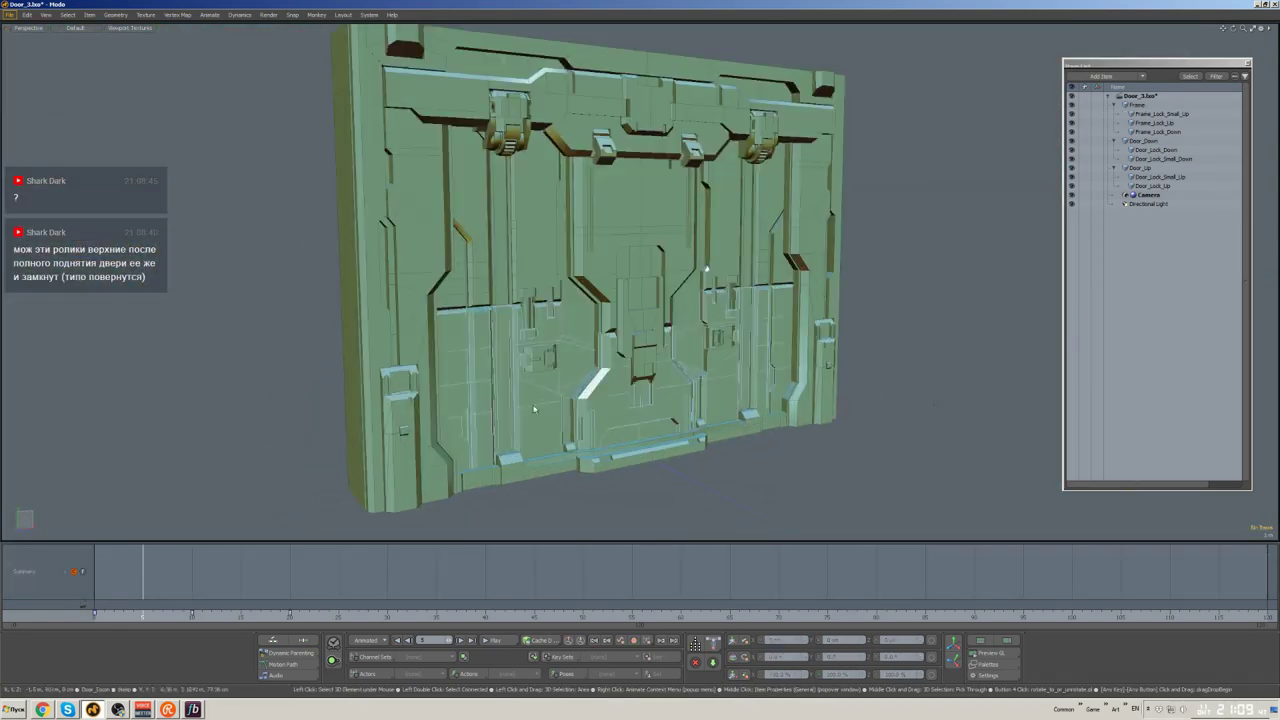
- Key Door_Lock_Small_Up's position at frame 5, with a further Y position key at frame 10
{"action": "left_click", "coordinate": [526, 311]}
{"action": "scroll", "coordinate": [526, 311], "scroll_direction": "up", "scroll_amount": 3}
{"action": "key", "text": "y"}
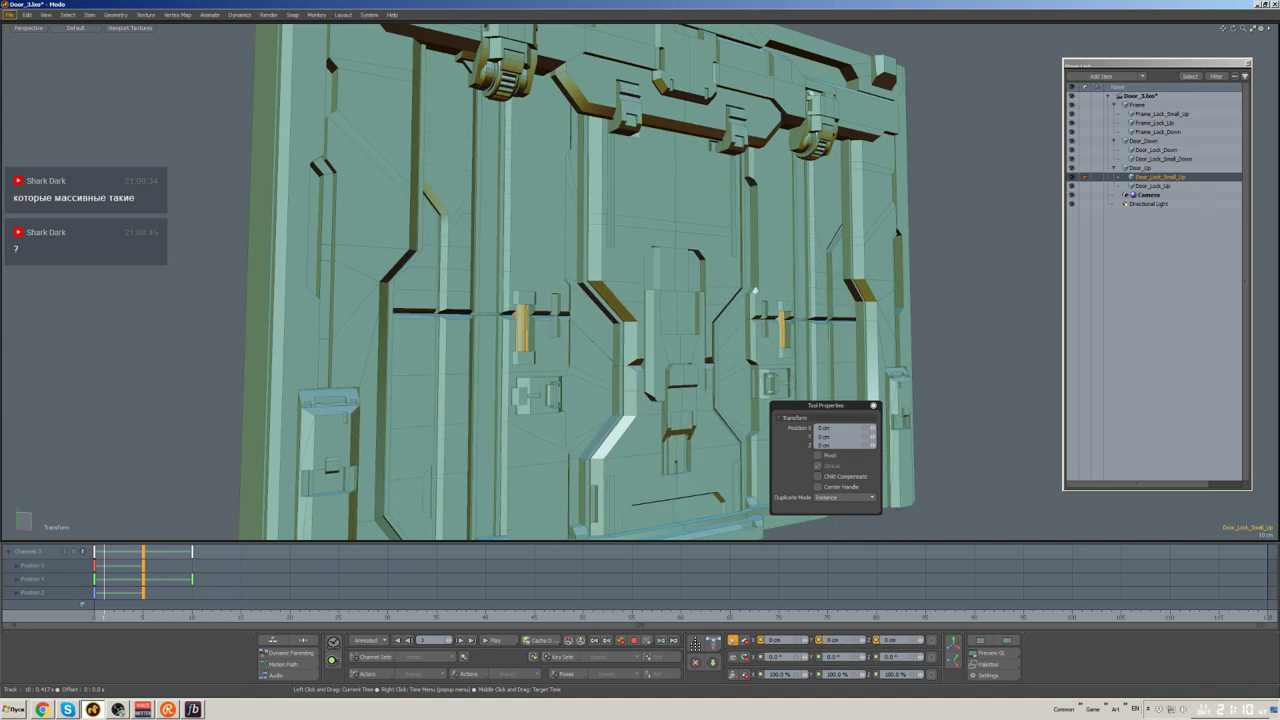
- Retime Door_Lock_Small_Down with position keys at frames 7 and 10 and a Z position key at frame 8
{"action": "left_click_drag", "start_coordinate": [755, 272], "coordinate": [735, 195], "text": "alt"}
{"action": "left_click", "coordinate": [532, 331]}
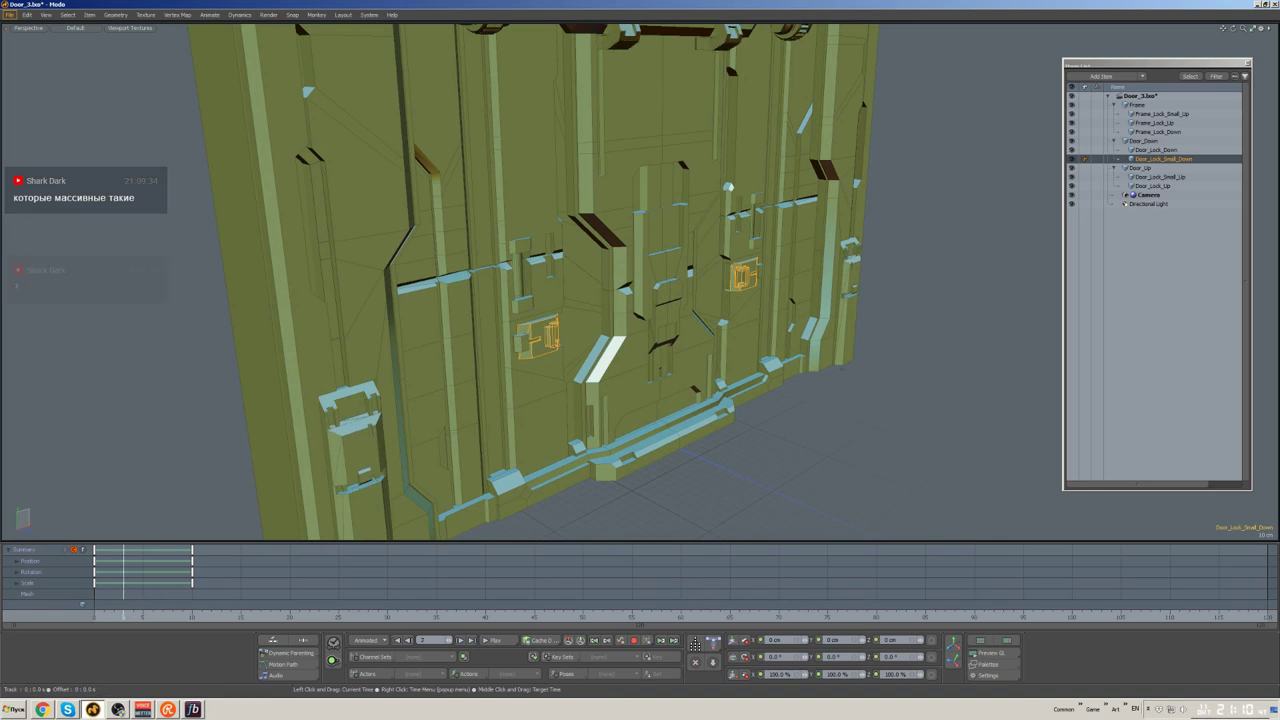
{"action": "scroll", "coordinate": [598, 300], "scroll_direction": "up", "scroll_amount": 2}
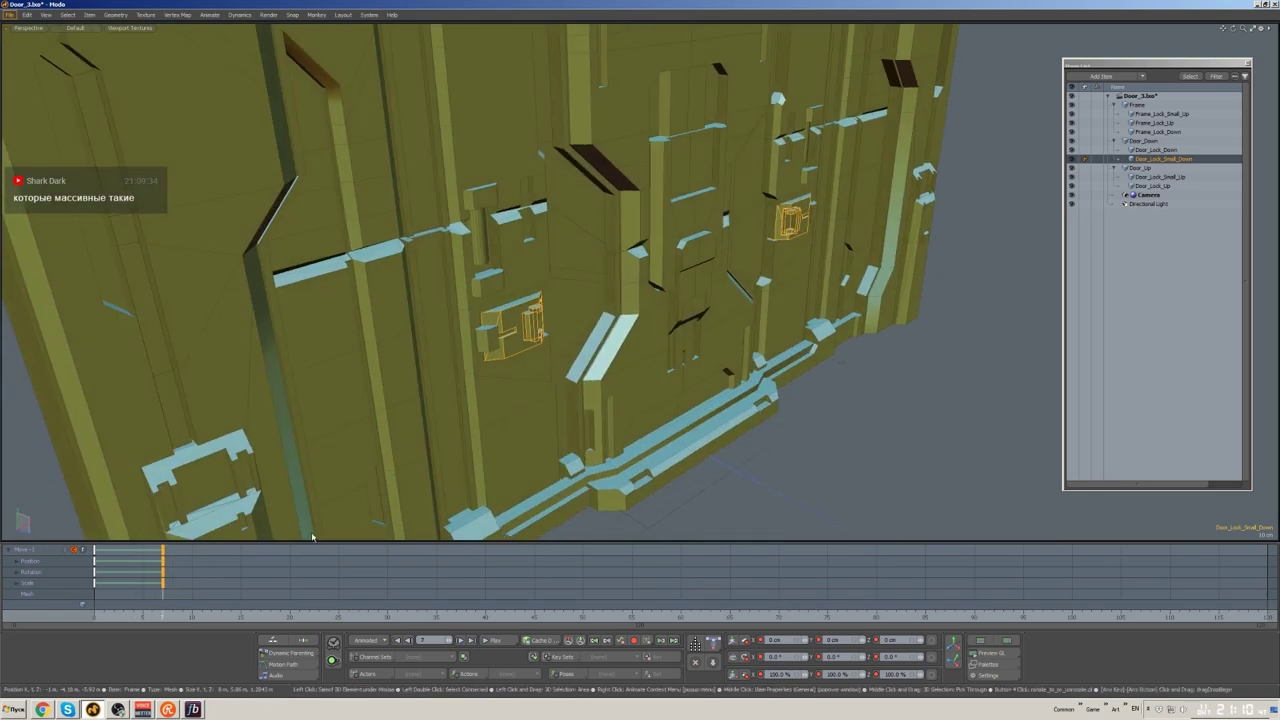
{"action": "key", "text": "w"}
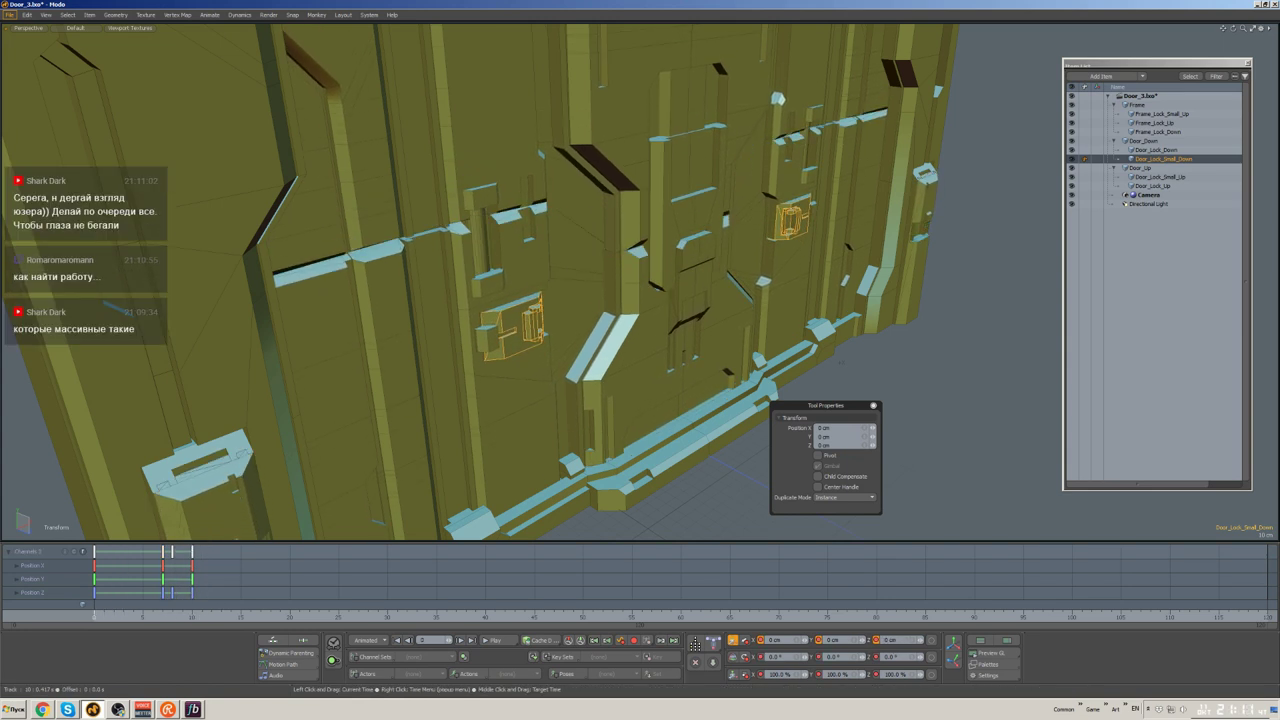
{"action": "left_click_drag", "start_coordinate": [838, 362], "coordinate": [695, 265], "text": "alt"}
{"action": "key", "text": "Escape"}
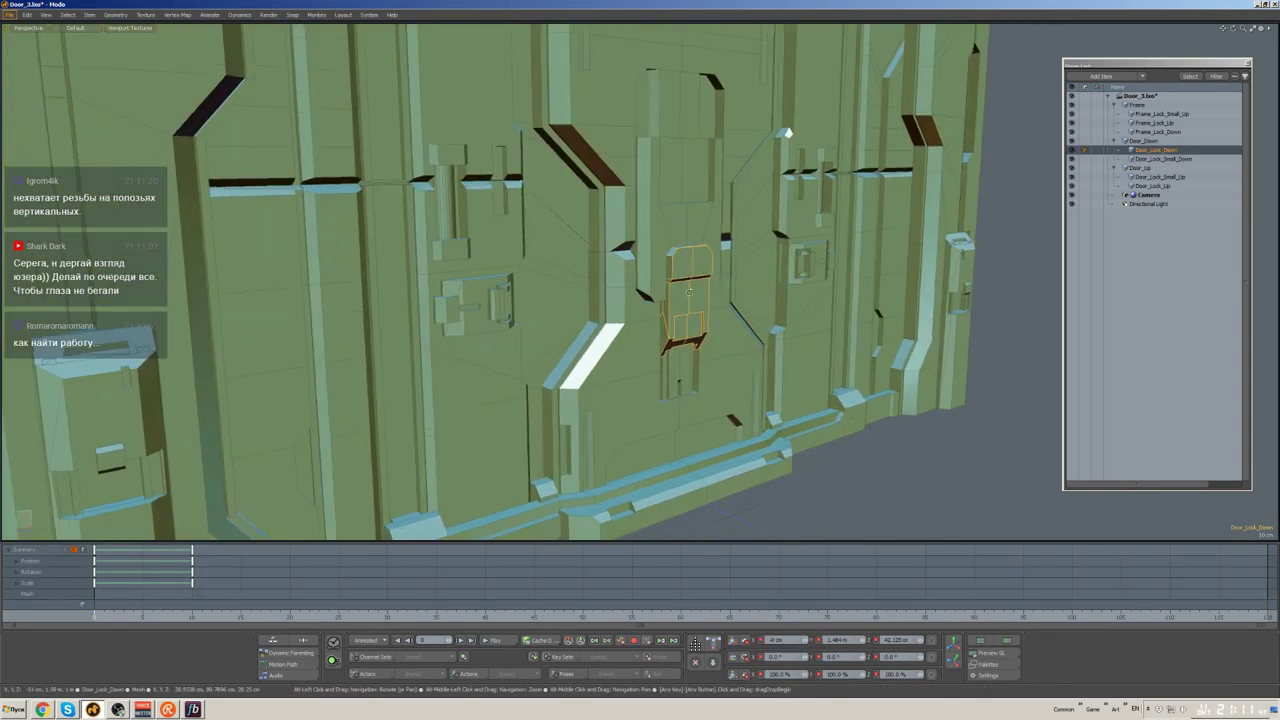
- Add position keys to Door_Lock_Down at frames 2 and 5 for the first stages of its unlocking motion
{"action": "scroll", "coordinate": [695, 265], "scroll_direction": "up", "scroll_amount": 2}
{"action": "left_click", "coordinate": [695, 265]}
{"action": "key", "text": "w"}
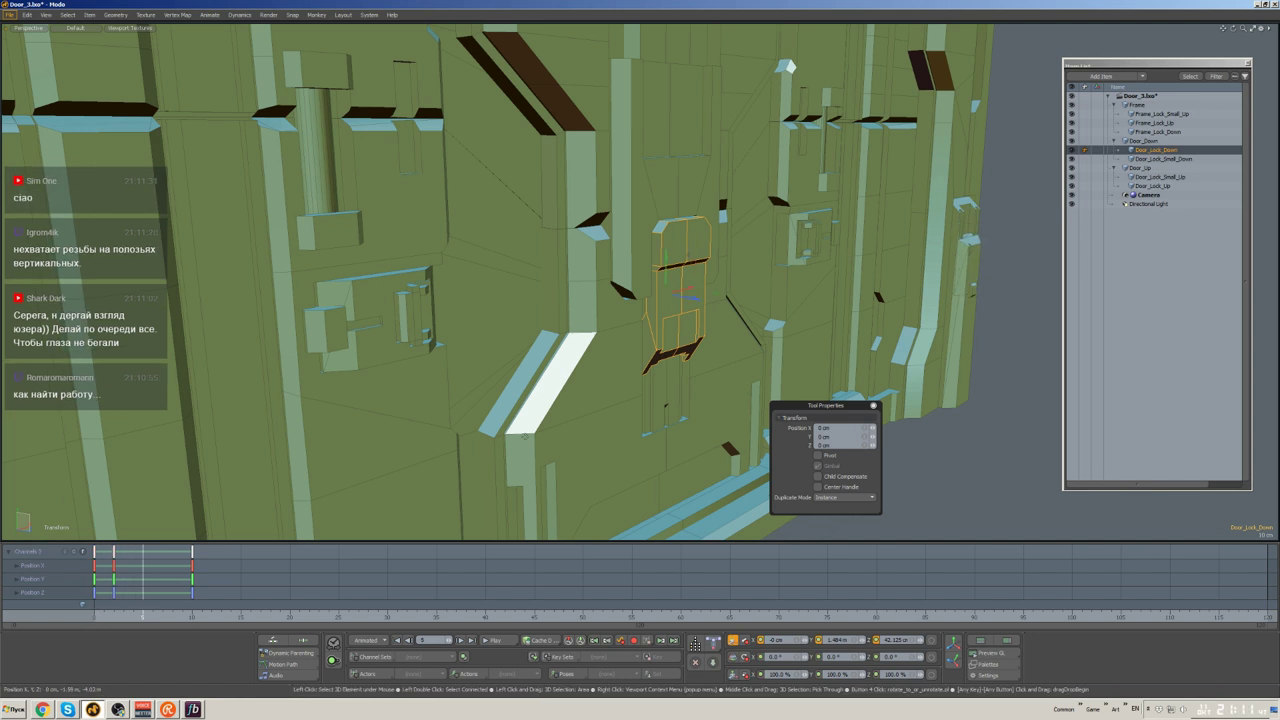
{"action": "left_click_drag", "start_coordinate": [525, 437], "coordinate": [684, 265], "text": "alt"}
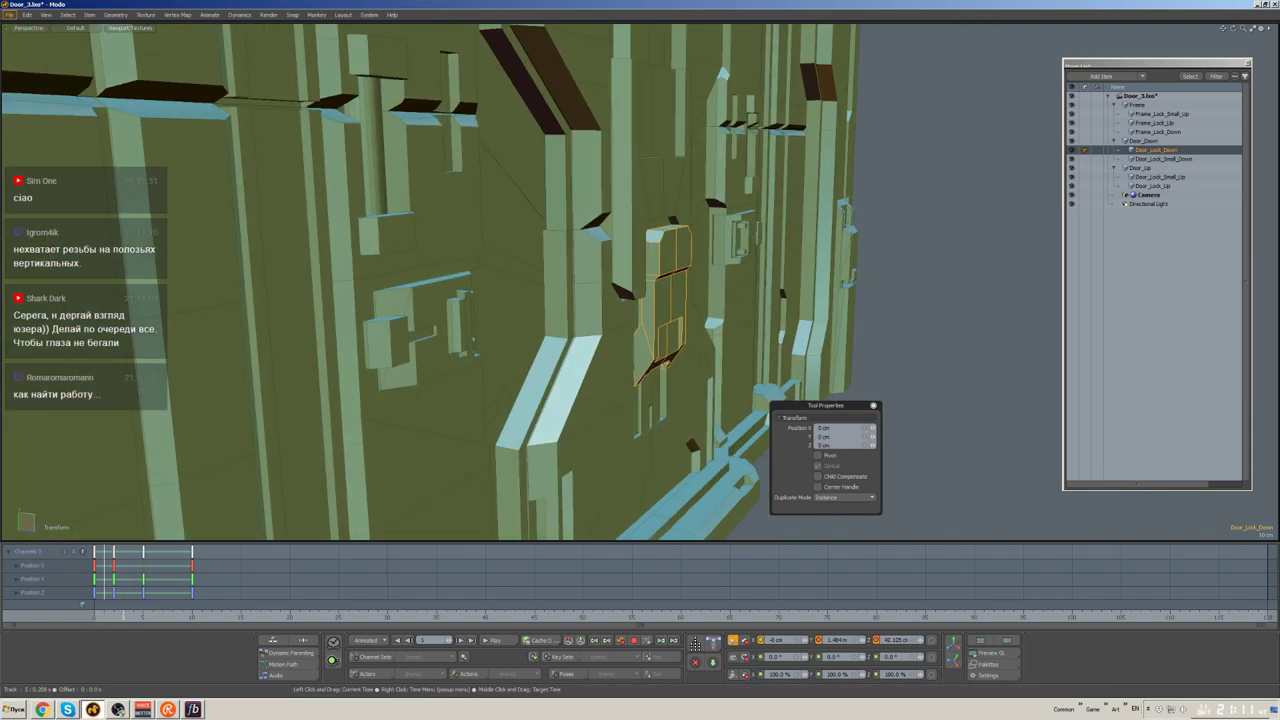
- Move Door_Lock_Down to about 1.09 m in Y and 36 cm in Z at frame 8, and remove its frame 10 keys
{"action": "left_click_drag", "start_coordinate": [122, 616], "coordinate": [172, 616]}
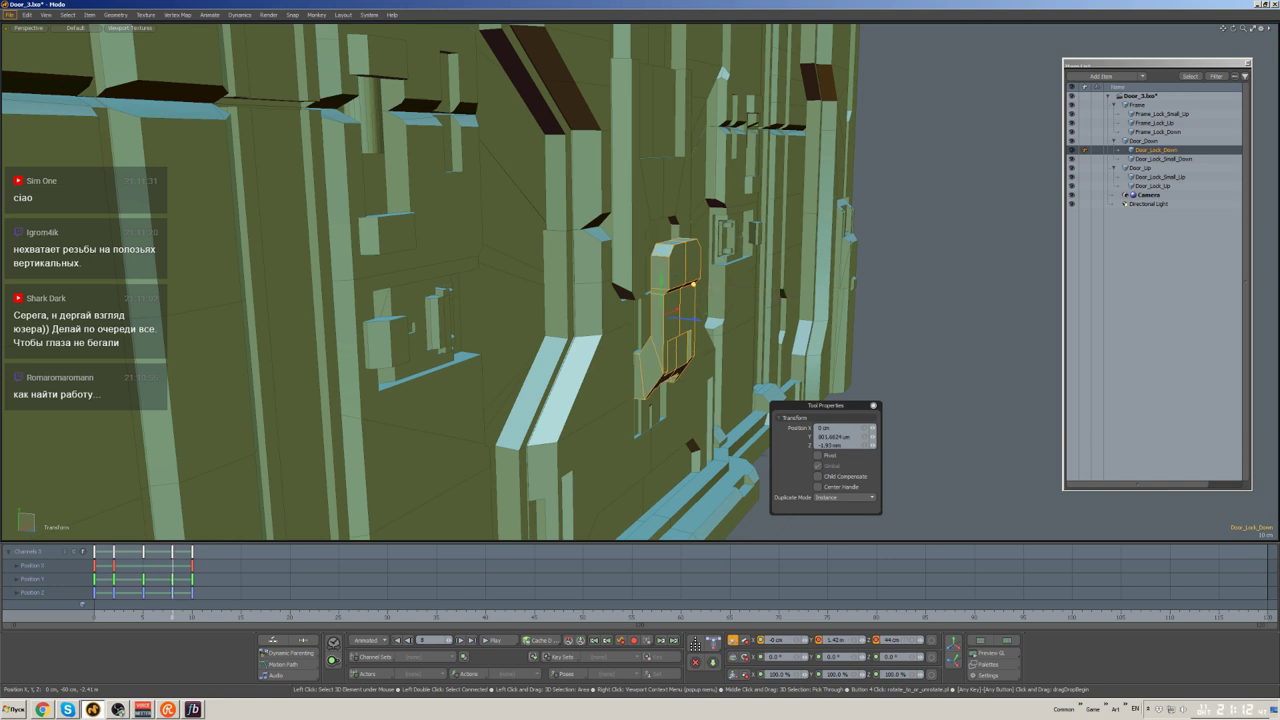
{"action": "left_click_drag", "start_coordinate": [670, 337], "coordinate": [610, 300], "text": "alt"}
{"action": "left_click_drag", "start_coordinate": [172, 616], "coordinate": [122, 616]}
{"action": "left_click_drag", "start_coordinate": [400, 420], "coordinate": [520, 360], "text": "alt"}
{"action": "left_click", "coordinate": [530, 290]}
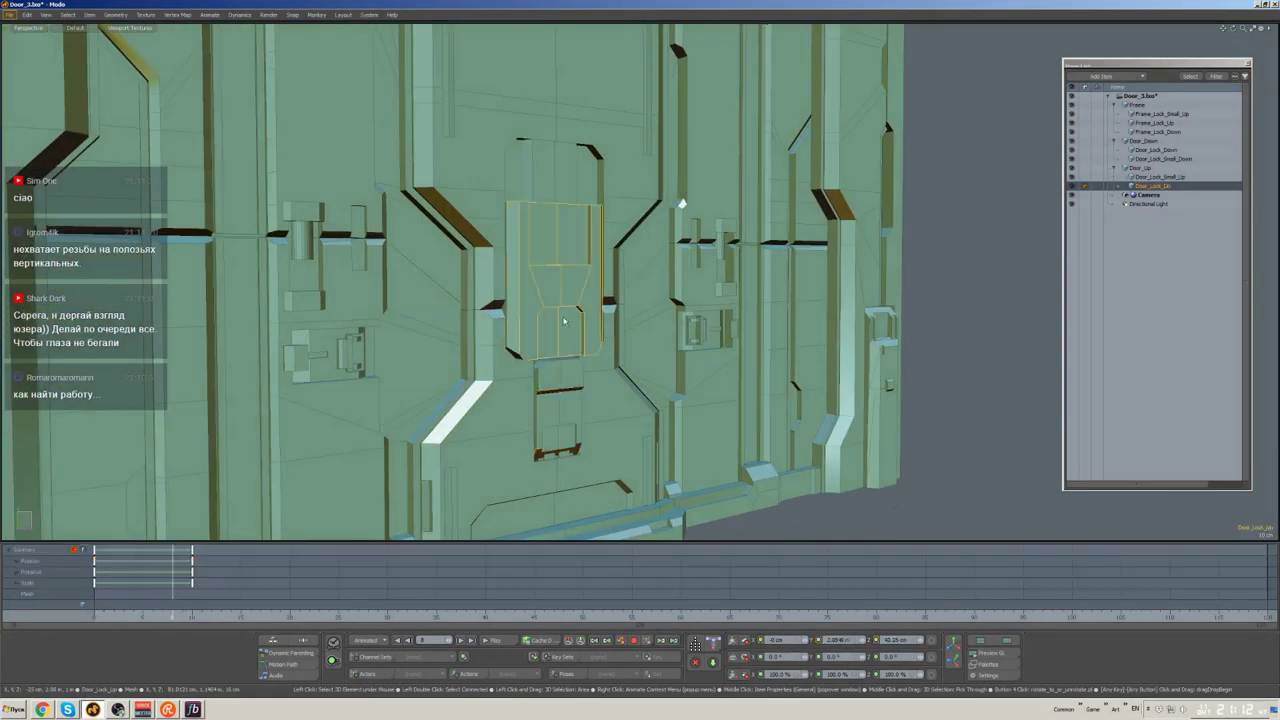
{"action": "left_click_drag", "start_coordinate": [520, 420], "coordinate": [456, 469], "text": "alt"}
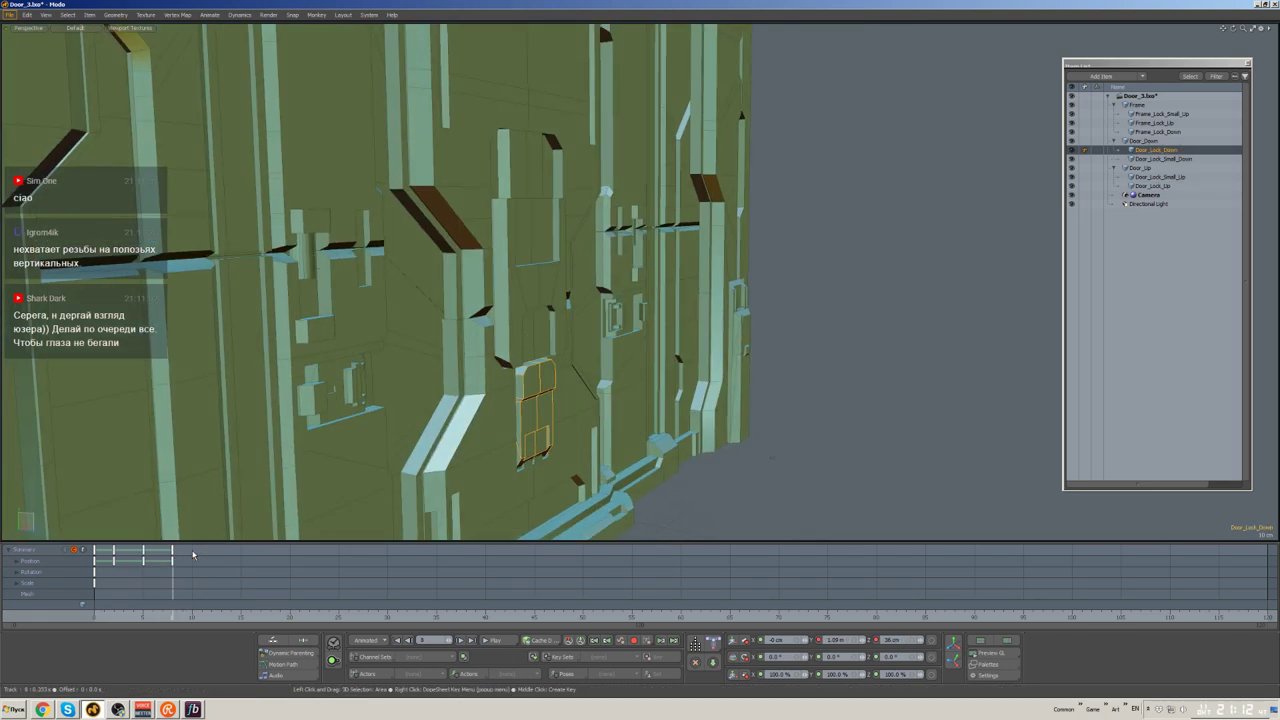
{"action": "mouse_move", "coordinate": [192, 616]}
{"action": "left_mouse_down"}
{"action": "mouse_move", "coordinate": [290, 616]}
{"action": "mouse_move", "coordinate": [232, 616]}
{"action": "left_mouse_up"}
- Key Door_Lock_Up's position at frame 5 and scrub past frame 10 to check the door opening
{"action": "left_click", "coordinate": [537, 300]}
{"action": "mouse_move", "coordinate": [450, 420]}
{"action": "left_mouse_down", "text": "alt"}
{"action": "mouse_move", "coordinate": [400, 470]}
{"action": "mouse_move", "coordinate": [138, 598]}
{"action": "mouse_move", "coordinate": [142, 614]}
{"action": "left_mouse_up", "text": "alt"}
{"action": "mouse_move", "coordinate": [330, 420]}
{"action": "left_mouse_down", "text": "alt"}
{"action": "mouse_move", "coordinate": [430, 360]}
{"action": "mouse_move", "coordinate": [537, 256]}
{"action": "mouse_move", "coordinate": [140, 600]}
{"action": "mouse_move", "coordinate": [145, 614]}
{"action": "mouse_move", "coordinate": [330, 614]}
{"action": "mouse_move", "coordinate": [95, 614]}
{"action": "left_mouse_up", "text": "alt"}
{"action": "key", "text": "w"}
{"action": "scroll", "coordinate": [840, 357], "scroll_direction": "down", "scroll_amount": 8}
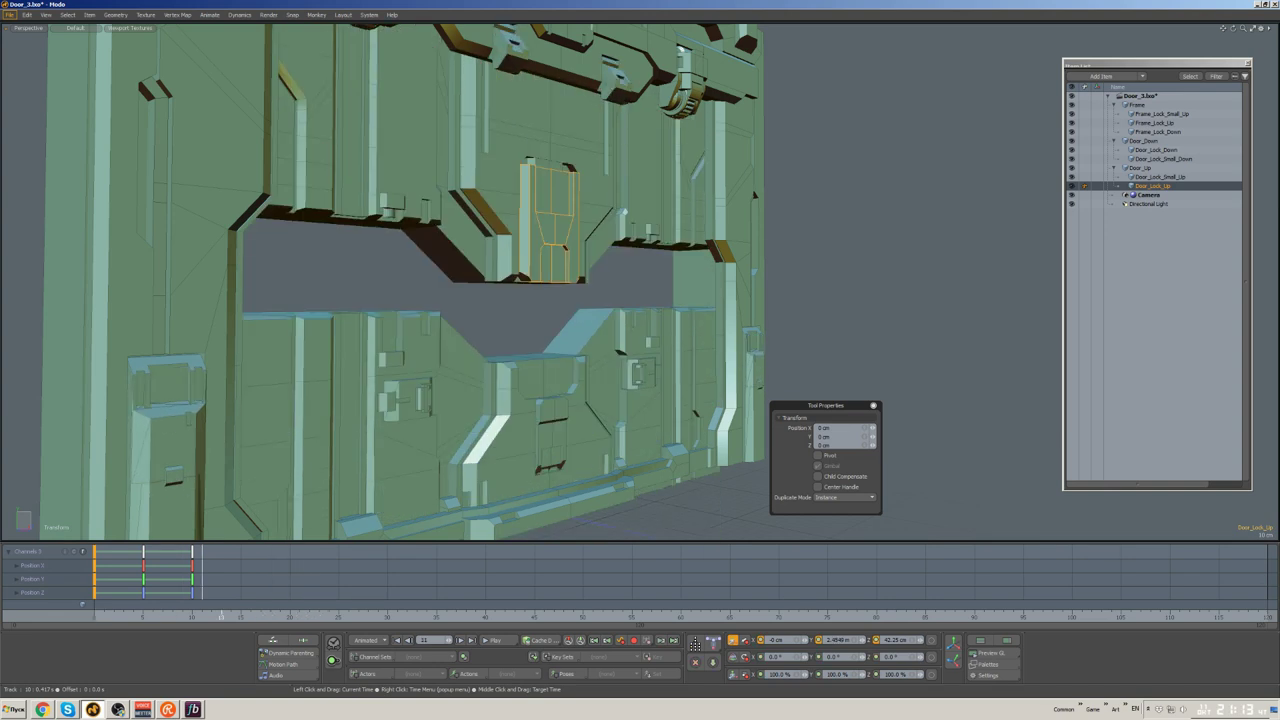
- Separate the two upper wheel lock mechanisms from the Frame mesh into a mesh of their own
{"action": "left_click", "coordinate": [840, 357]}
{"action": "left_click_drag", "start_coordinate": [840, 357], "coordinate": [859, 278], "text": "alt"}
{"action": "left_click", "coordinate": [722, 205]}
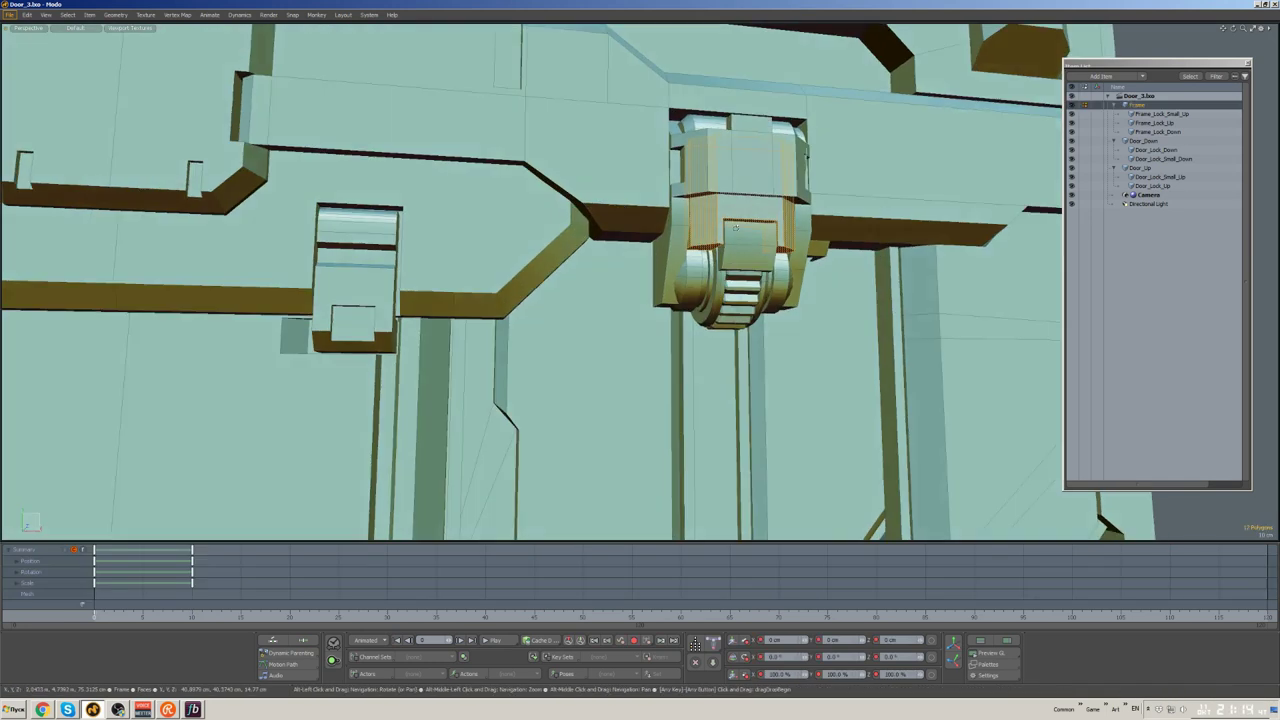
{"action": "key", "text": "shift+h"}
{"action": "scroll", "coordinate": [755, 230], "scroll_direction": "down", "scroll_amount": 3}
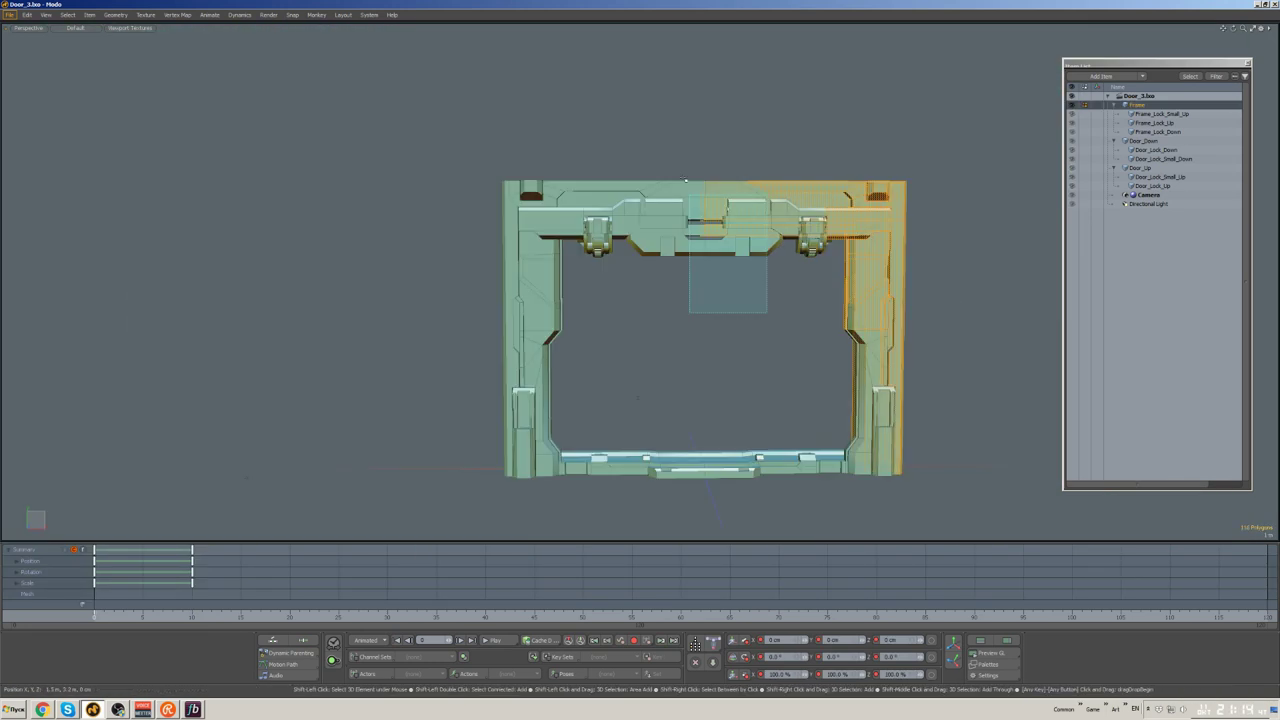
{"action": "left_click", "coordinate": [706, 286]}
{"action": "left_click_drag", "start_coordinate": [534, 243], "coordinate": [765, 267], "text": "alt"}
{"action": "key", "text": "u"}
{"action": "left_click_drag", "start_coordinate": [443, 200], "coordinate": [595, 233]}
{"action": "left_click_drag", "start_coordinate": [390, 169], "coordinate": [511, 322], "text": "alt"}
- Name the separated wheel lock mesh Frame_Lock_Wheels
{"action": "key", "text": "F2"}
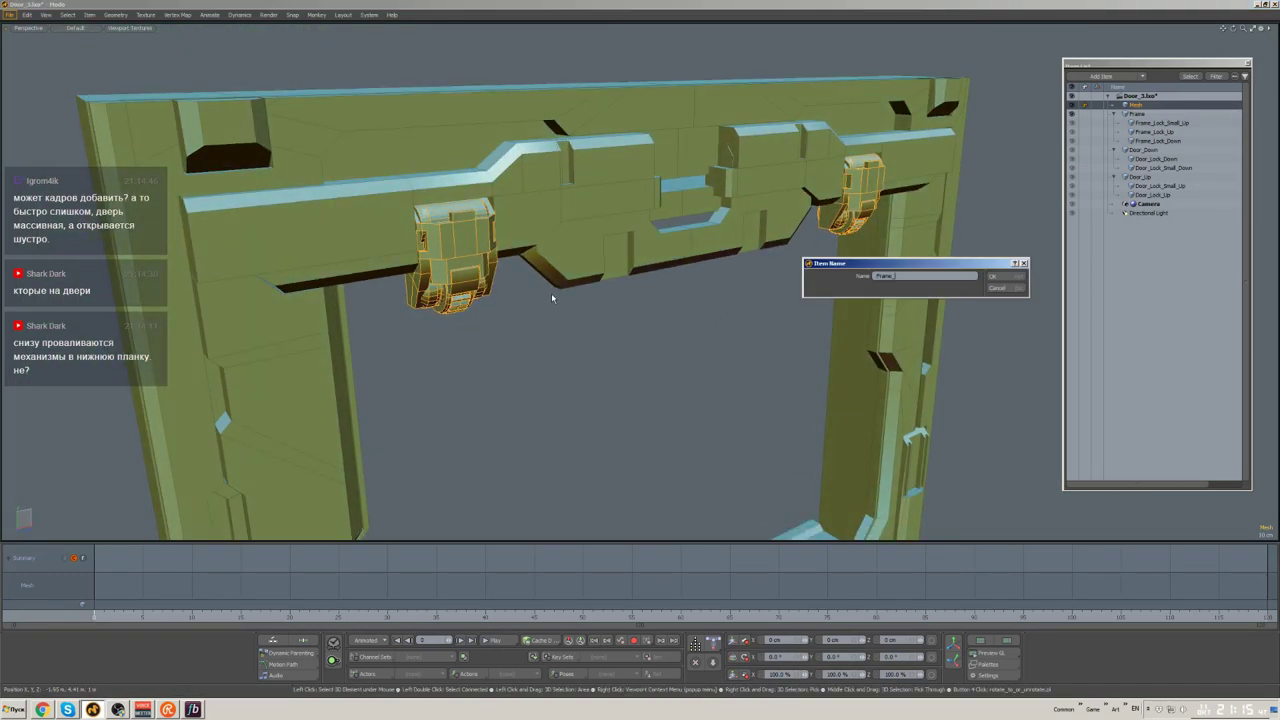
{"action": "type", "text": "Frame_Lock_Wheels"}
{"action": "left_click", "coordinate": [993, 276]}
- Place Frame_Lock_Wheels' center at about 4.63 m in Y and 55 cm in Z, and parent the mesh to Frame
{"action": "left_click_drag", "start_coordinate": [999, 280], "coordinate": [574, 289], "text": "alt"}
{"action": "key", "text": "shift+h"}
{"action": "key", "text": "y"}
{"action": "left_click", "coordinate": [706, 363]}
{"action": "left_click", "coordinate": [751, 271]}
{"action": "key", "text": "y"}
- Try rotating Frame_Lock_Wheels about its center, and undo the test rotation
{"action": "key", "text": "e"}
{"action": "left_click_drag", "start_coordinate": [673, 319], "coordinate": [640, 290], "text": "alt"}
{"action": "key", "text": "ctrl+z"}
{"action": "left_click_drag", "start_coordinate": [688, 228], "coordinate": [652, 240]}
{"action": "key", "text": "space"}
{"action": "scroll", "coordinate": [857, 251], "scroll_direction": "down", "scroll_amount": 5}
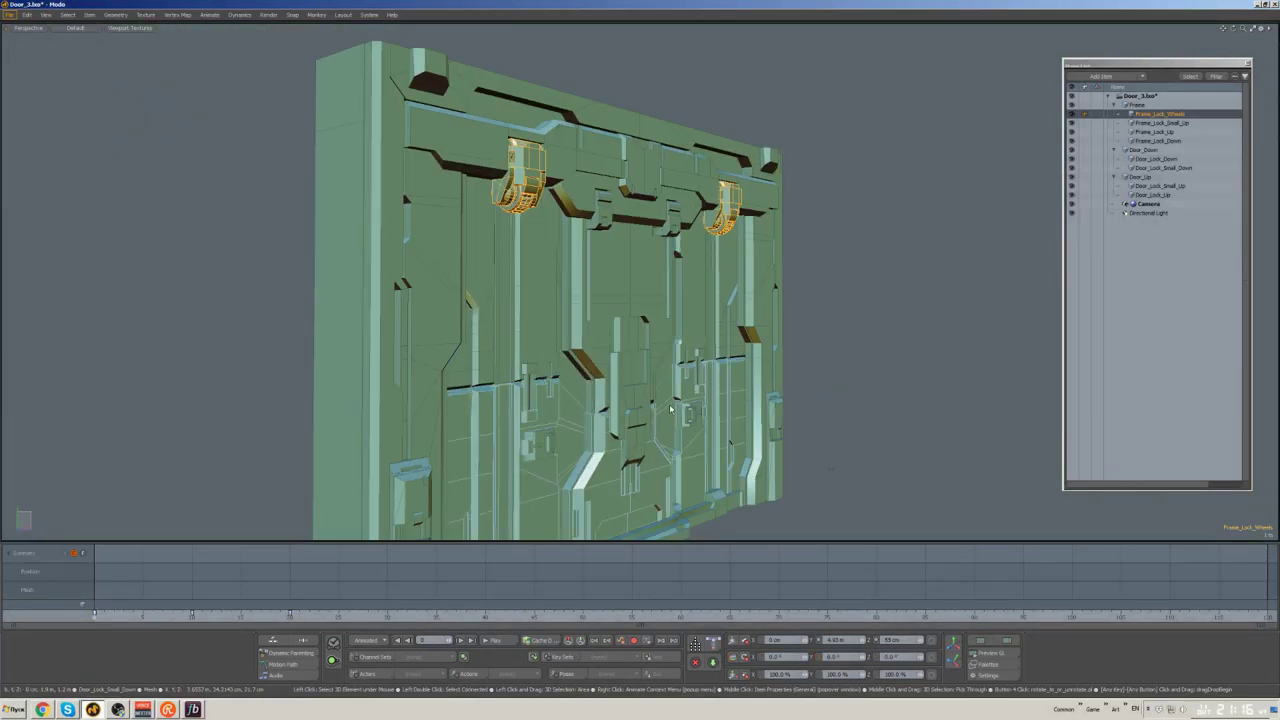
{"action": "key", "text": "ctrl+z"}
- Key Frame_Lock_Wheels' rotation at frame 17, rotate it about X at frame 20, and scrub through the motion
{"action": "left_click_drag", "start_coordinate": [95, 575], "coordinate": [240, 575]}
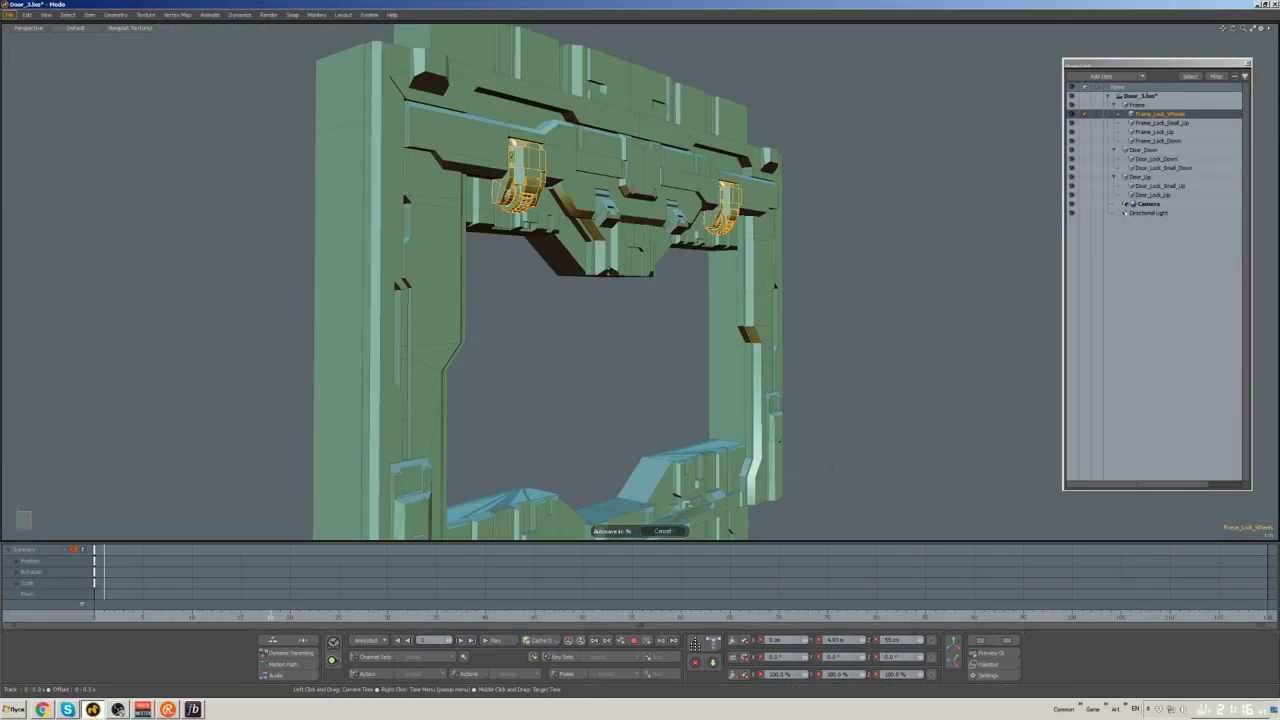
{"action": "left_click_drag", "start_coordinate": [586, 531], "coordinate": [552, 296], "text": "alt"}
{"action": "left_click", "coordinate": [549, 345]}
{"action": "left_click", "coordinate": [552, 296]}
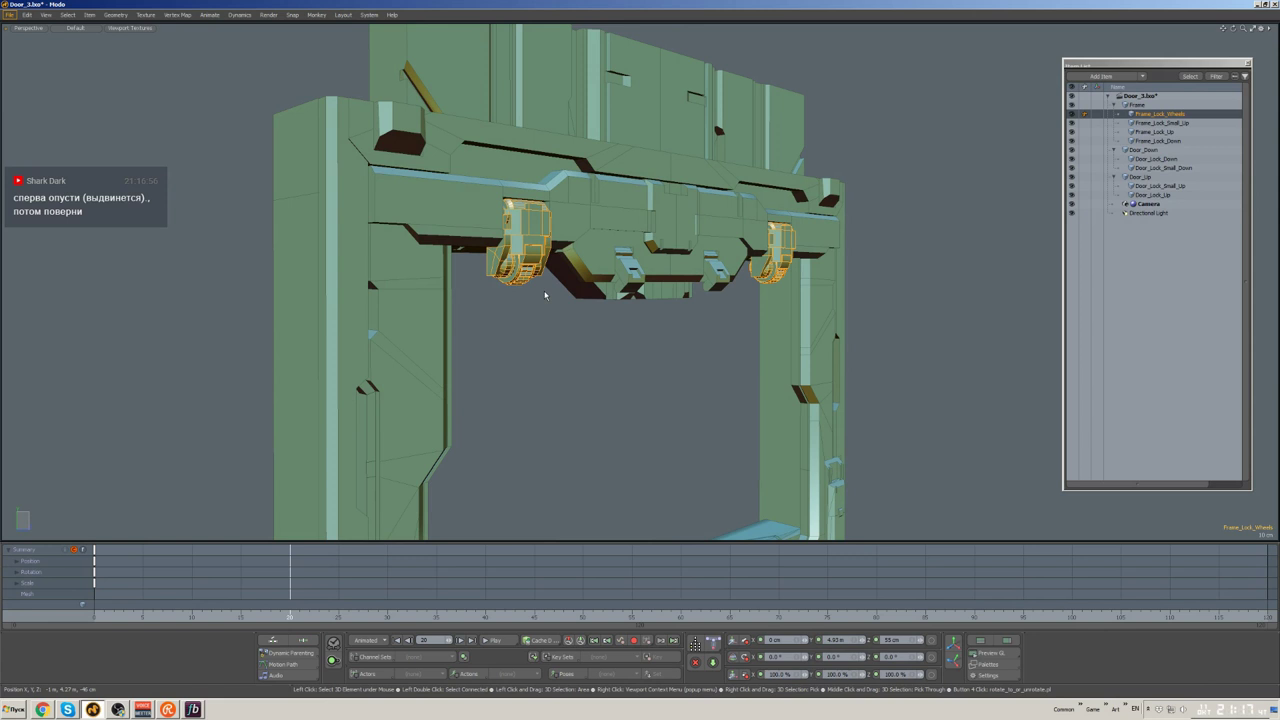
{"action": "key", "text": "e"}
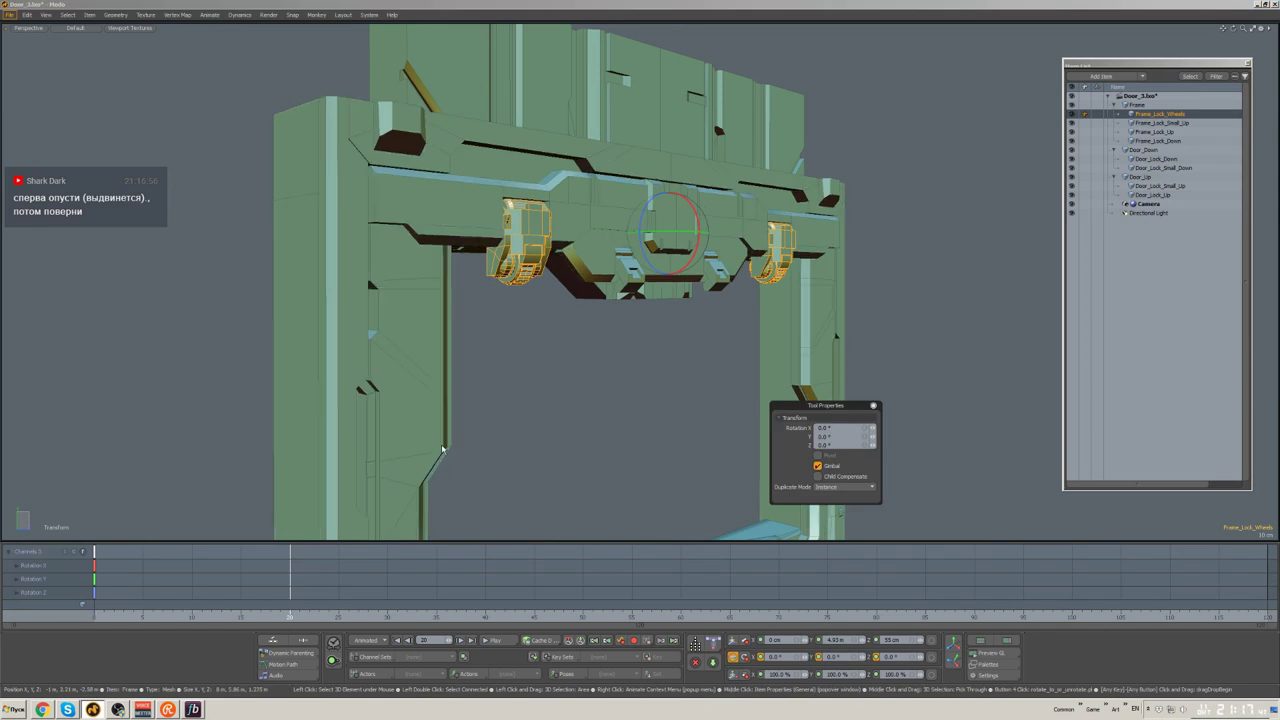
{"action": "left_click", "coordinate": [290, 618]}
{"action": "left_click_drag", "start_coordinate": [600, 300], "coordinate": [580, 330], "text": "alt"}
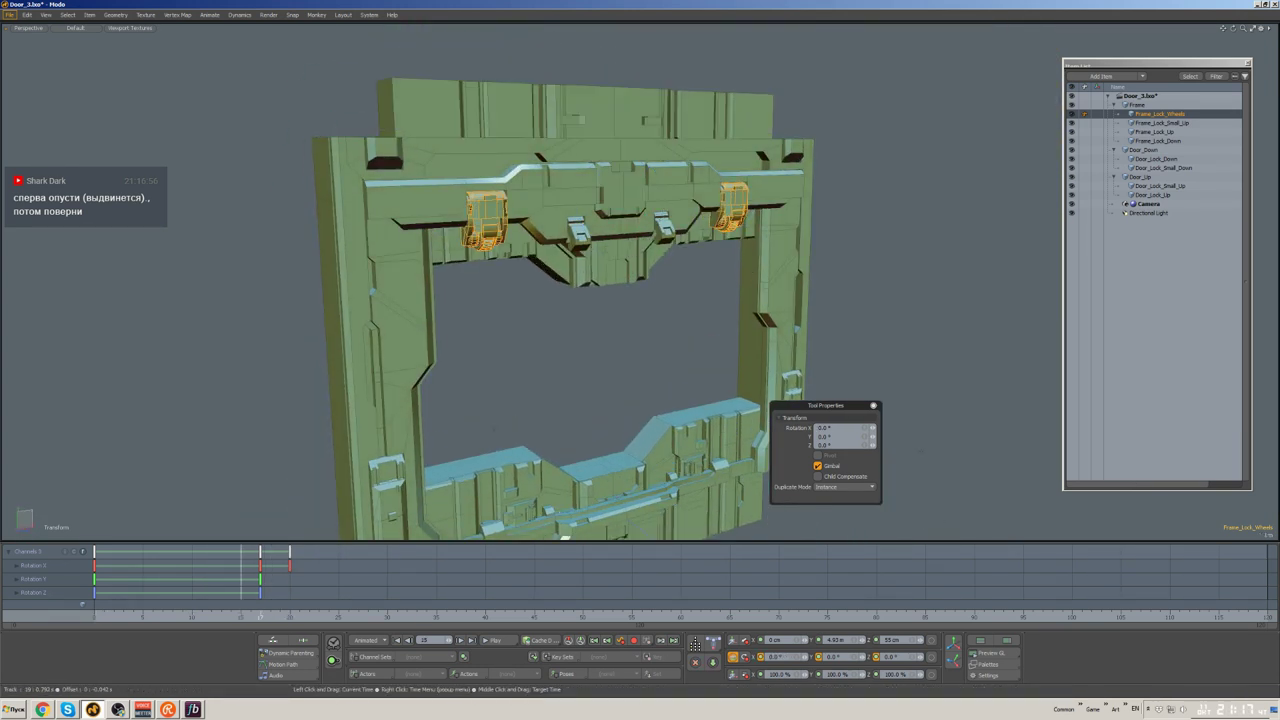
{"action": "left_click_drag", "start_coordinate": [290, 618], "coordinate": [163, 617]}
{"action": "left_click", "coordinate": [856, 374]}
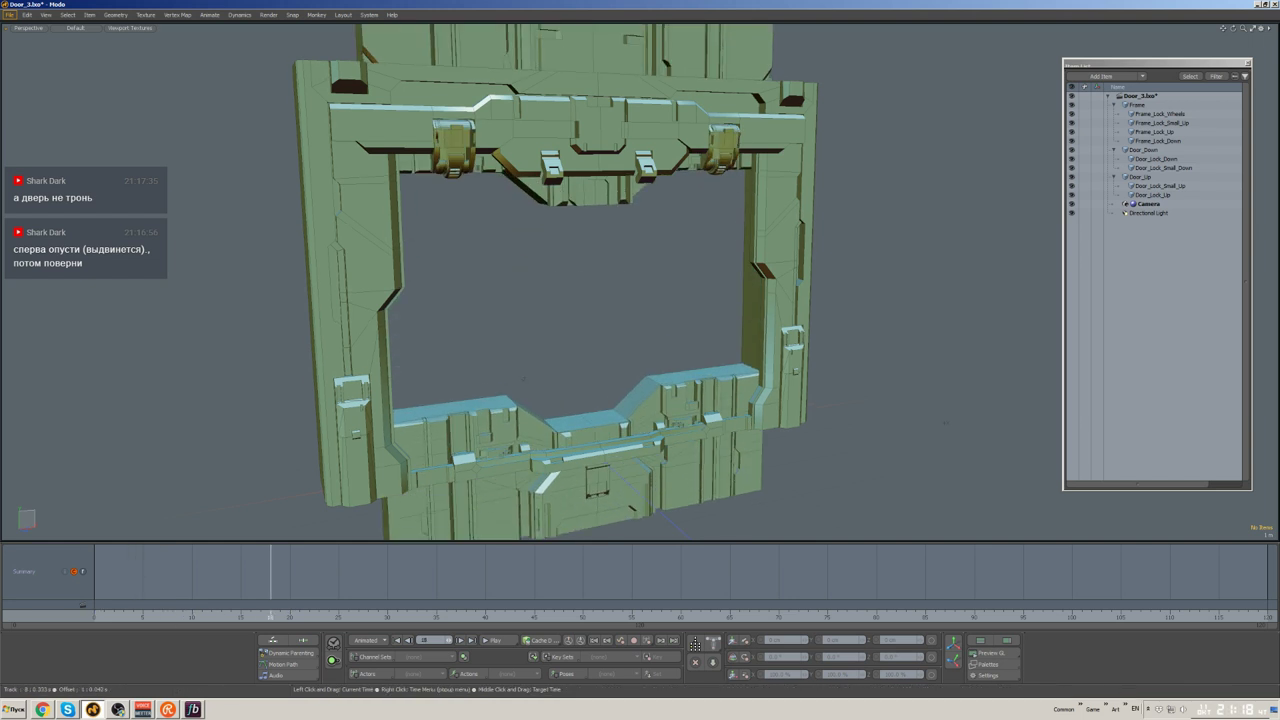
- Make Frame_Lock_Small_Up hold its tilted rotation until frame 11 and return to its starting pose at frame 17
{"action": "mouse_move", "coordinate": [666, 264]}
{"action": "left_mouse_down", "text": "alt"}
{"action": "mouse_move", "coordinate": [640, 300]}
{"action": "mouse_move", "coordinate": [670, 280]}
{"action": "left_mouse_up", "text": "alt"}
{"action": "left_click", "coordinate": [670, 240]}
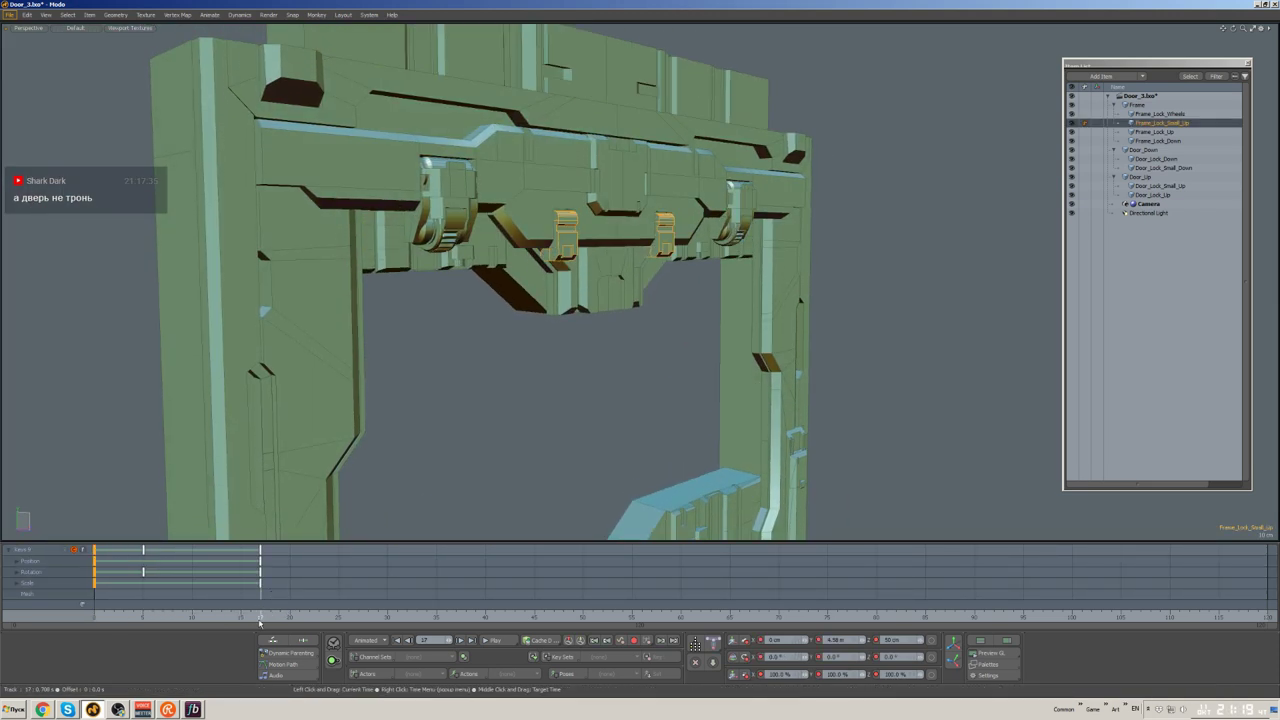
{"action": "left_click_drag", "start_coordinate": [259, 622], "coordinate": [118, 615]}
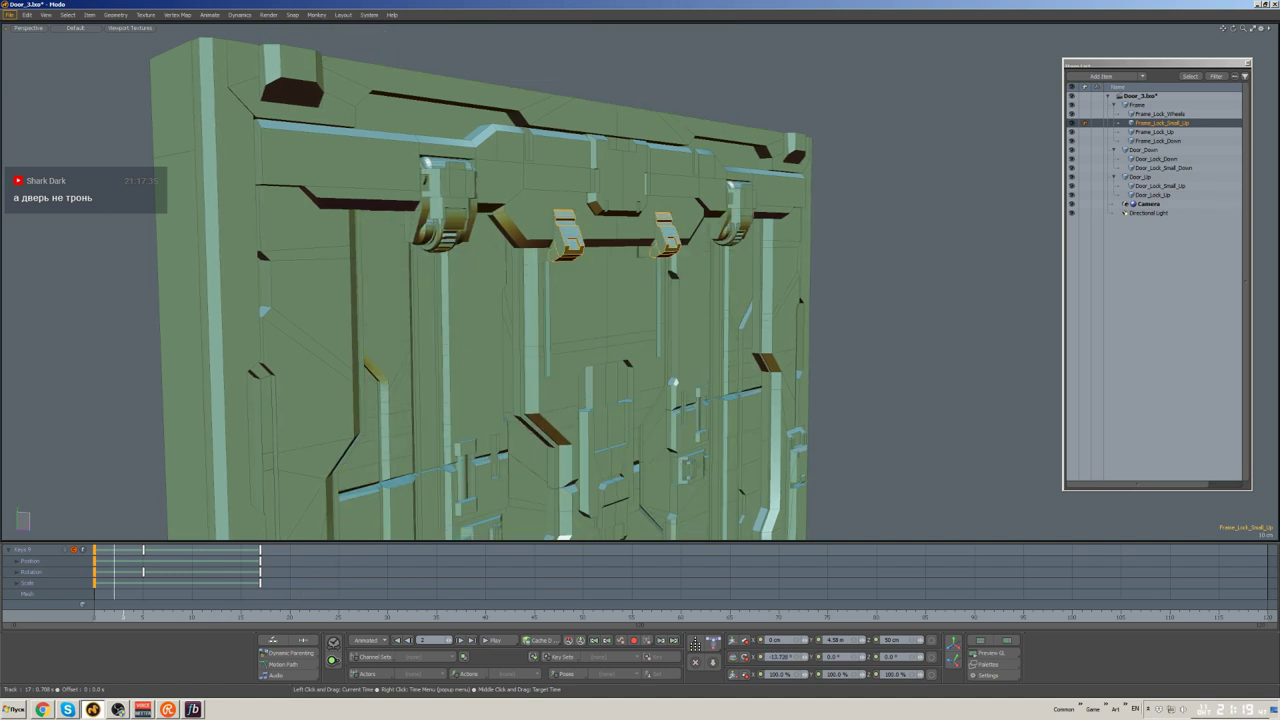
{"action": "left_click", "coordinate": [143, 550]}
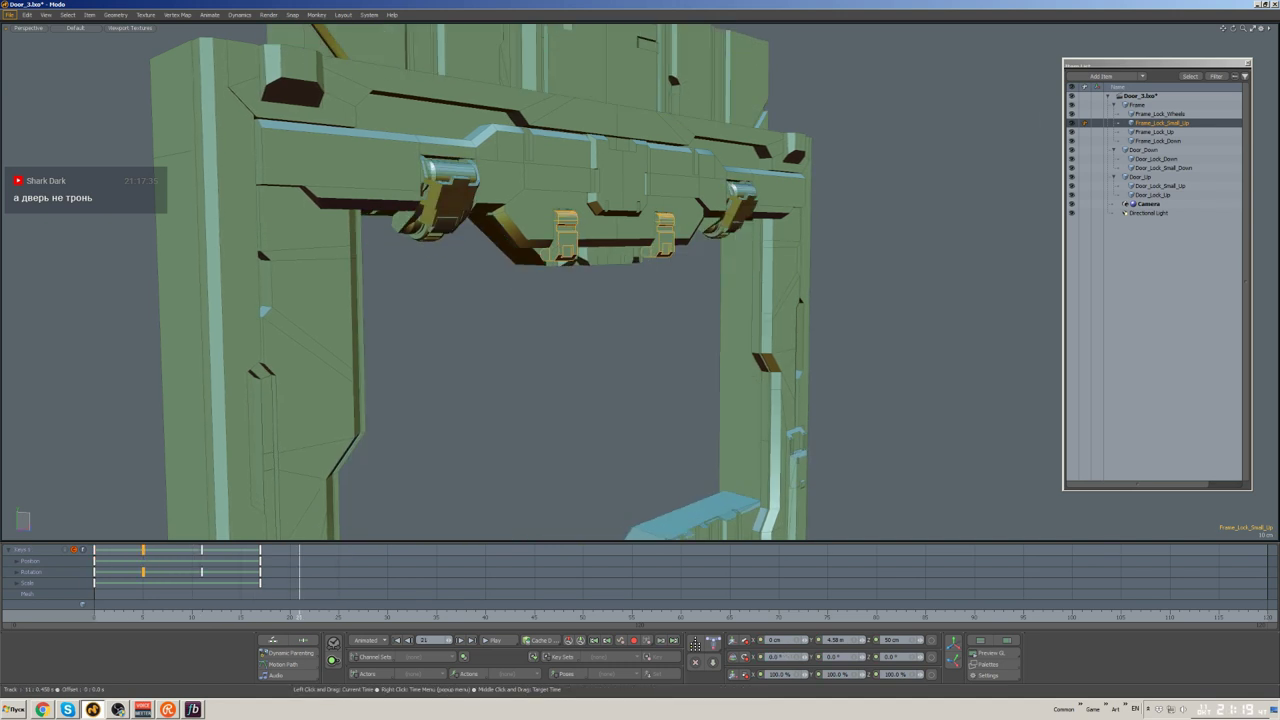
- Play the door animation with the whole door in view and nothing selected to check the timing
{"action": "left_click_drag", "start_coordinate": [560, 300], "coordinate": [605, 400], "text": "alt"}
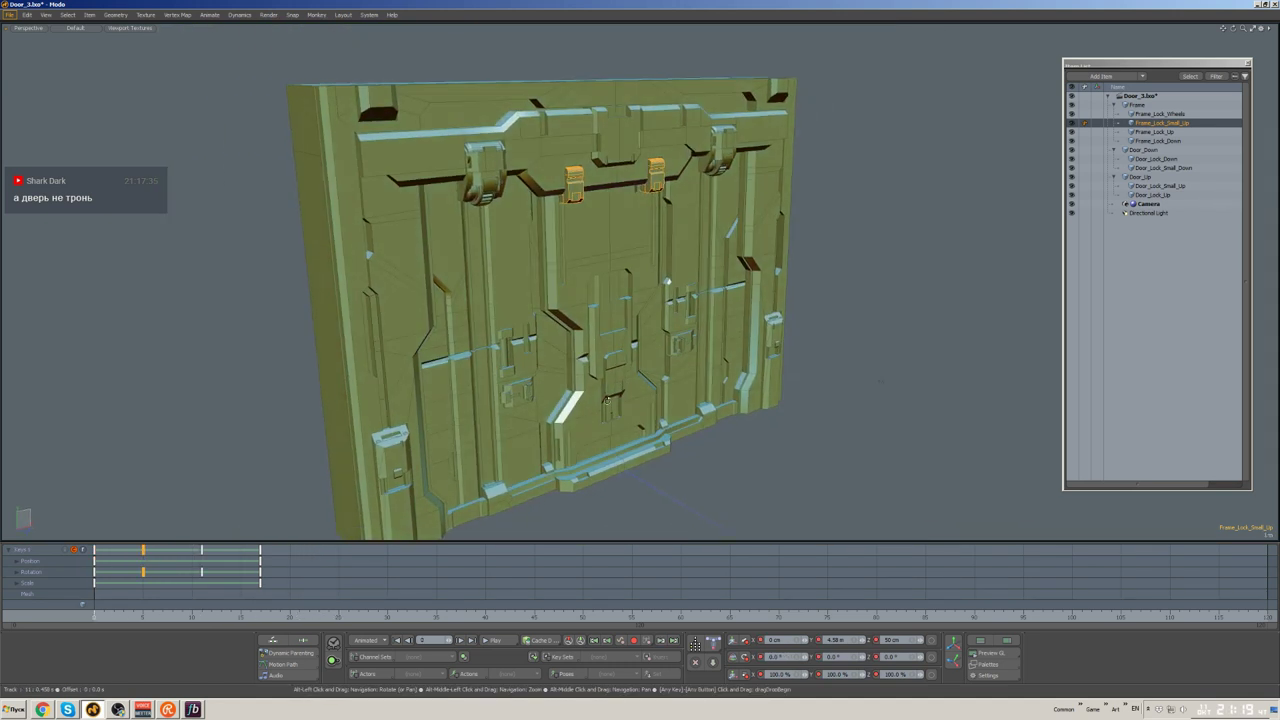
{"action": "left_click_drag", "start_coordinate": [667, 281], "coordinate": [695, 292], "text": "alt"}
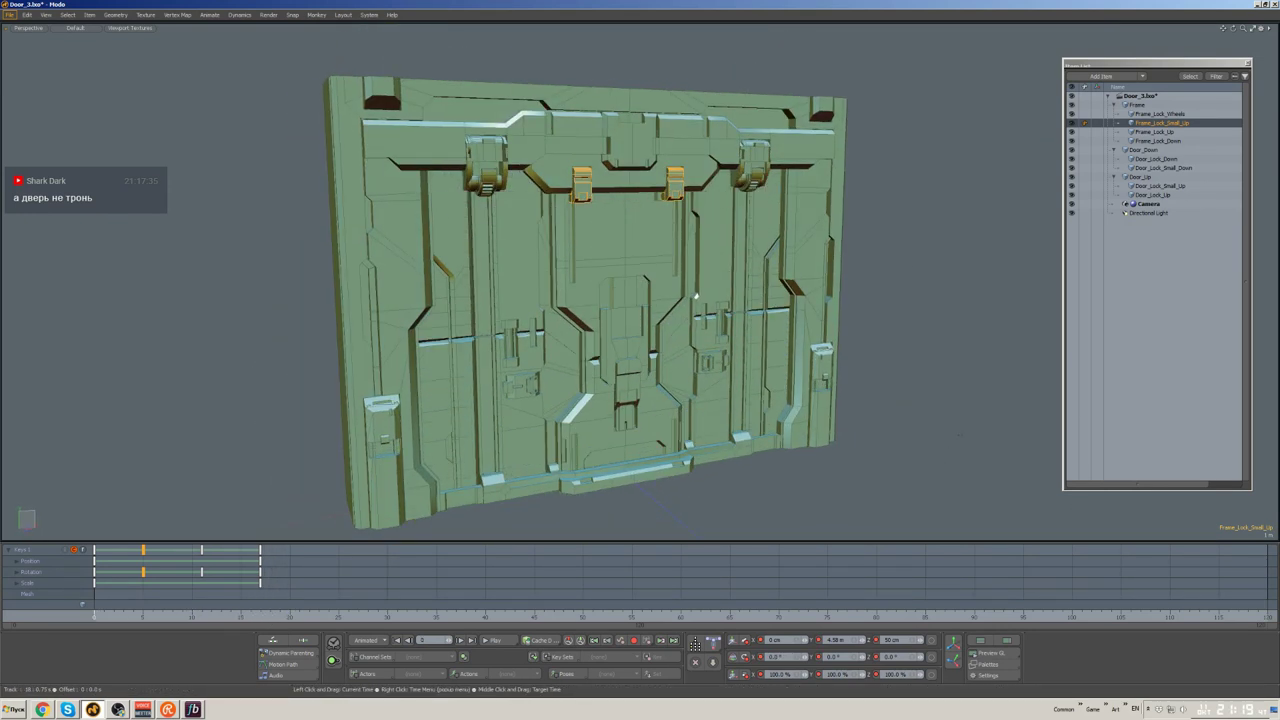
{"action": "key", "text": "Escape"}
{"action": "left_click", "coordinate": [494, 641]}
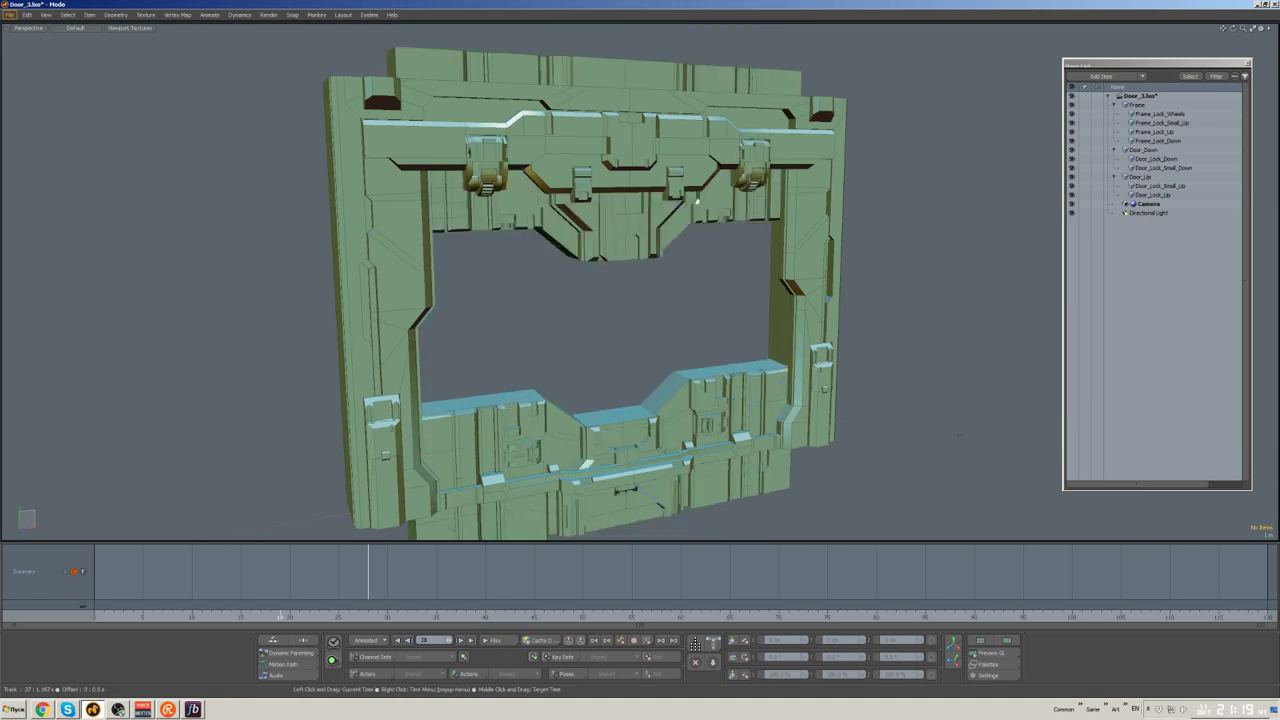
- Try slowing the opening by moving the last position keys of Door_Down and Door_Up to frame 35, and play it
{"action": "key", "text": "ctrl+a"}
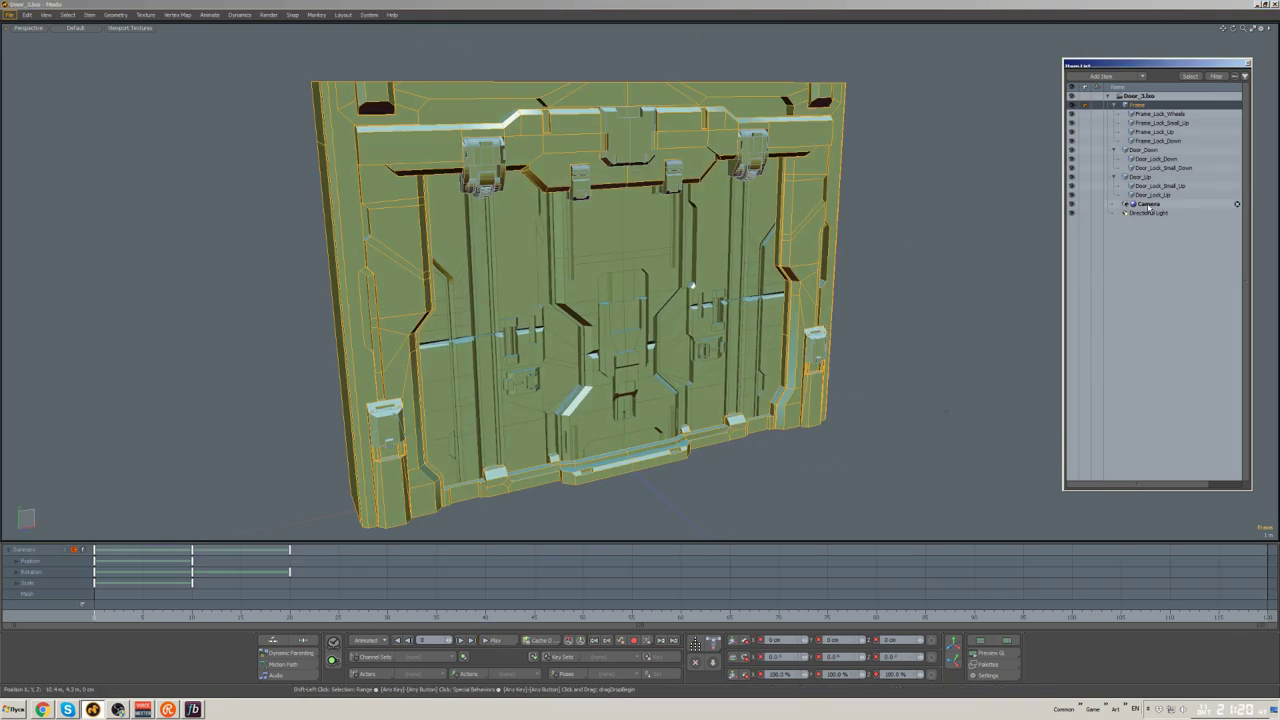
{"action": "left_click", "coordinate": [569, 342]}
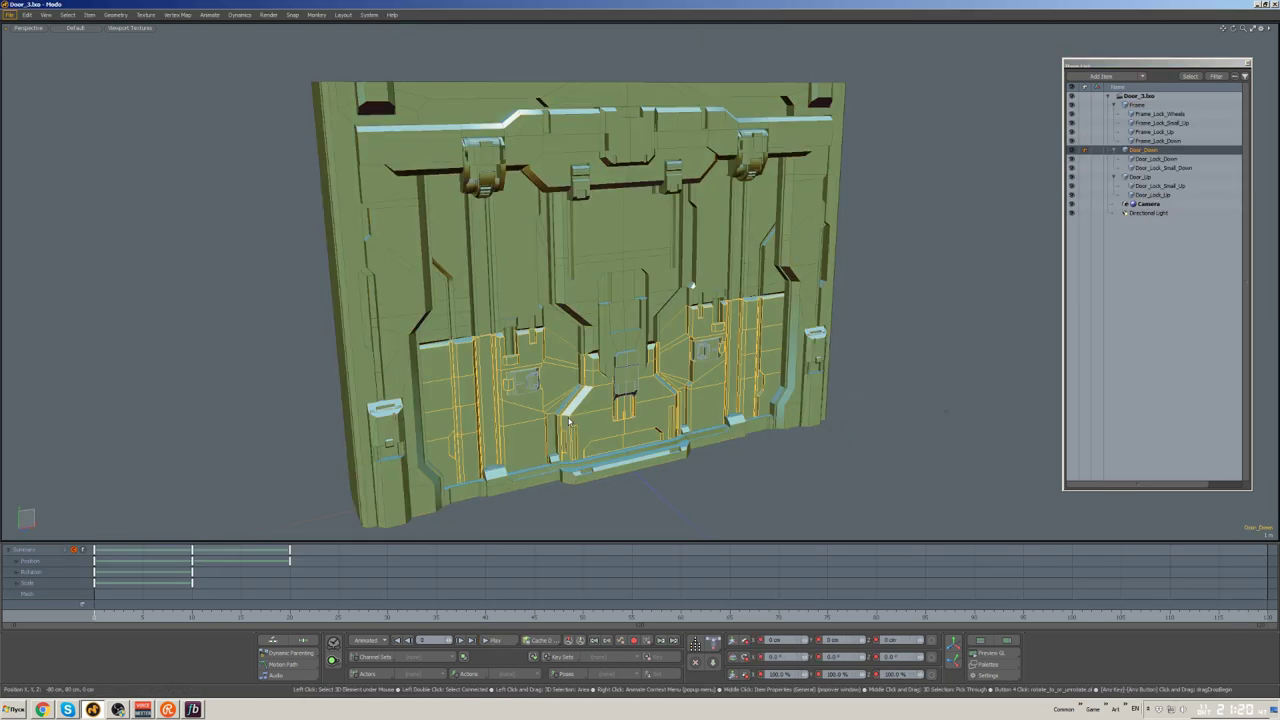
{"action": "left_click", "coordinate": [570, 370]}
{"action": "key", "text": "w"}
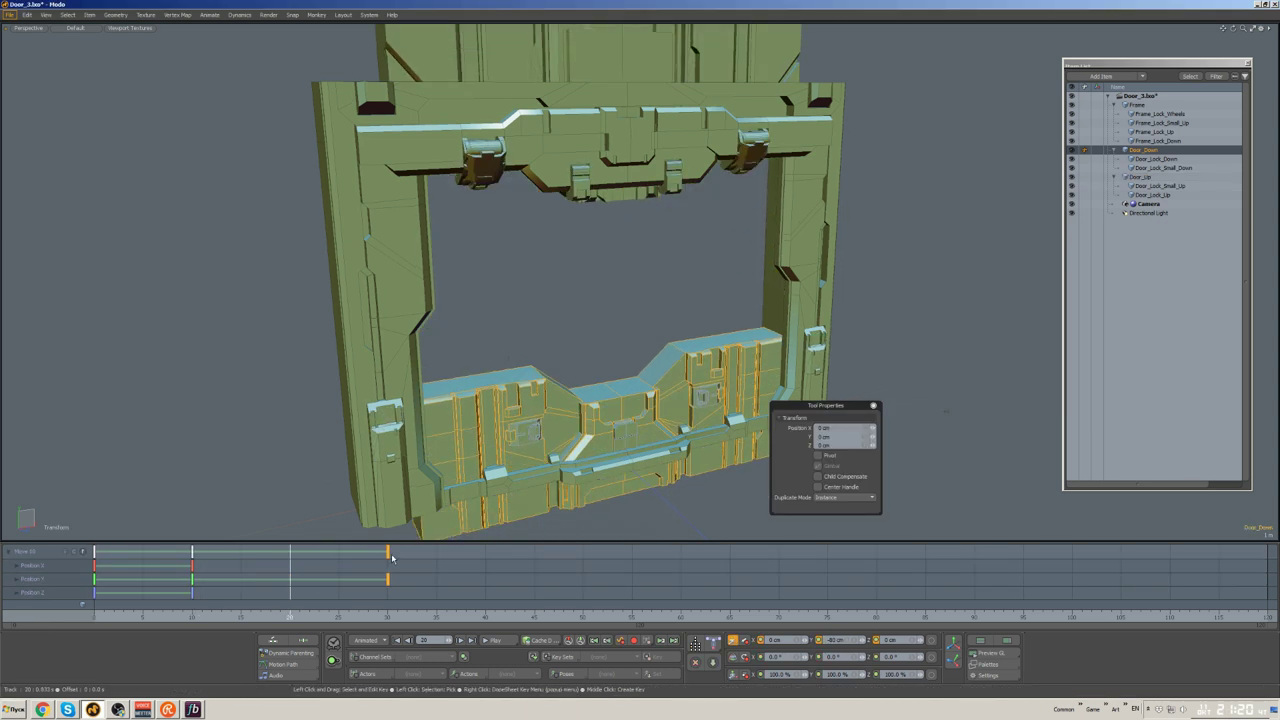
{"action": "left_click", "coordinate": [491, 641]}
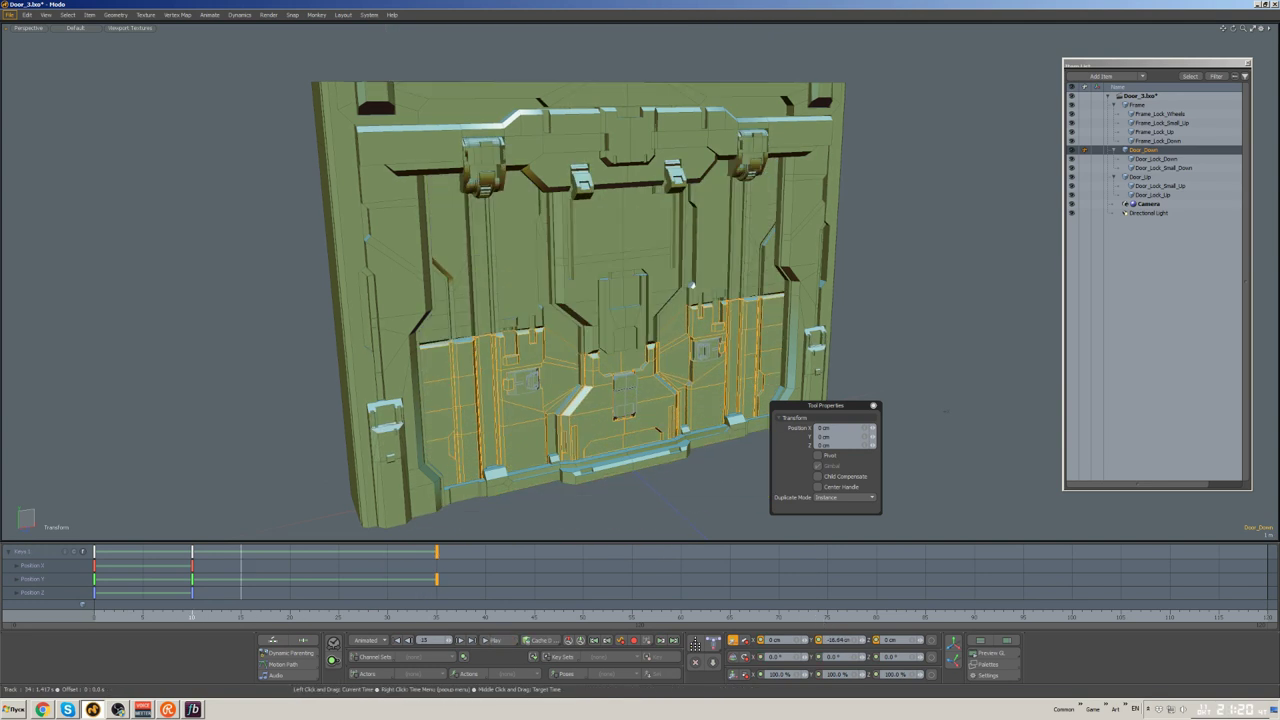
{"action": "key", "text": "space"}
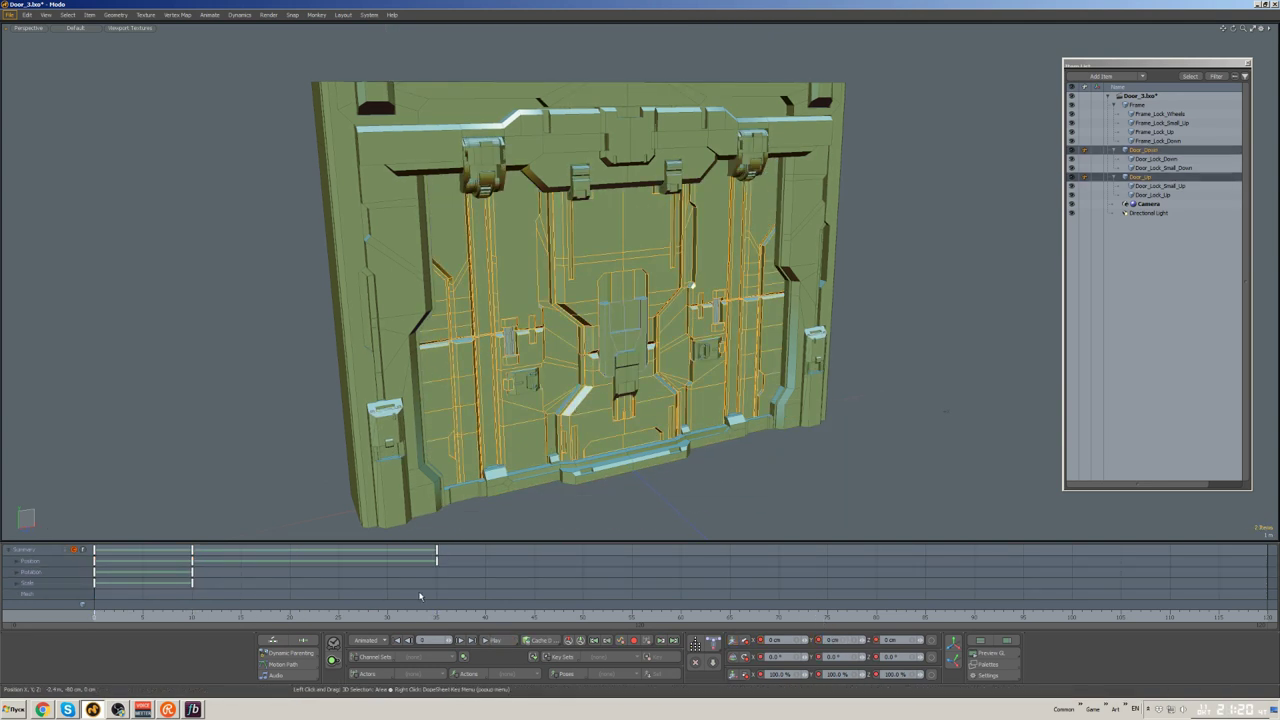
{"action": "left_click", "coordinate": [277, 510]}
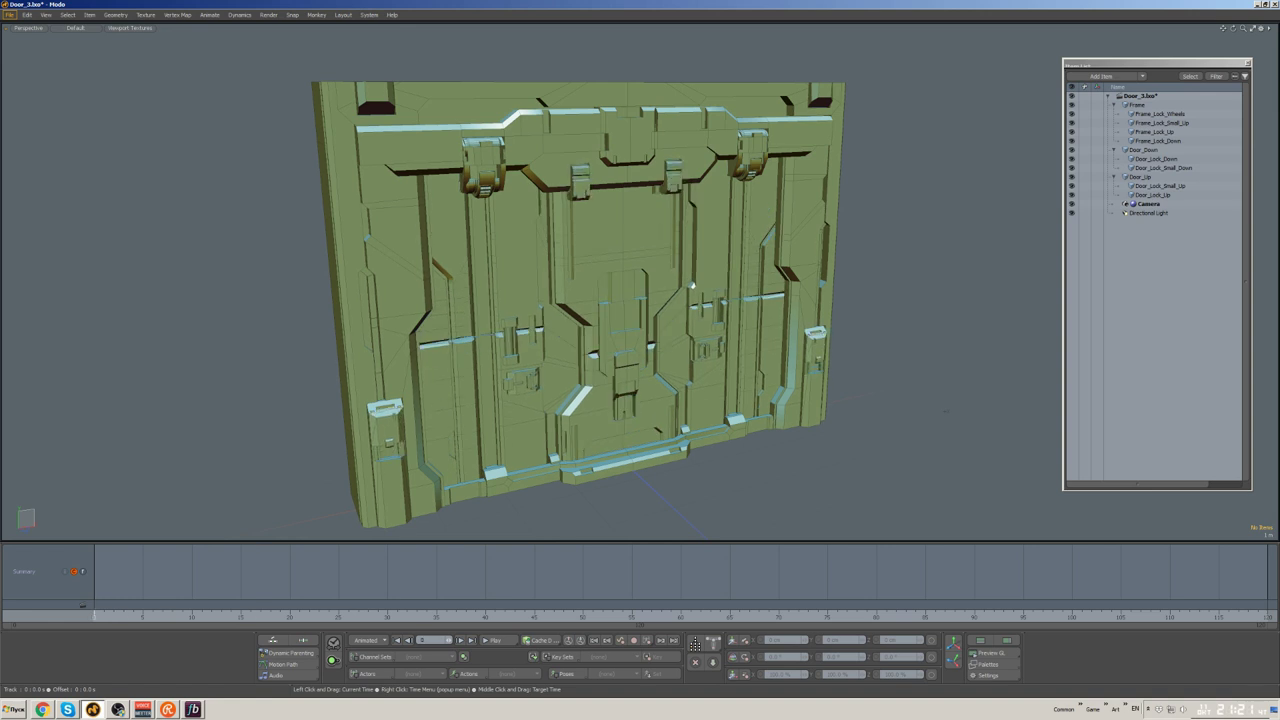
{"action": "left_click", "coordinate": [496, 641]}
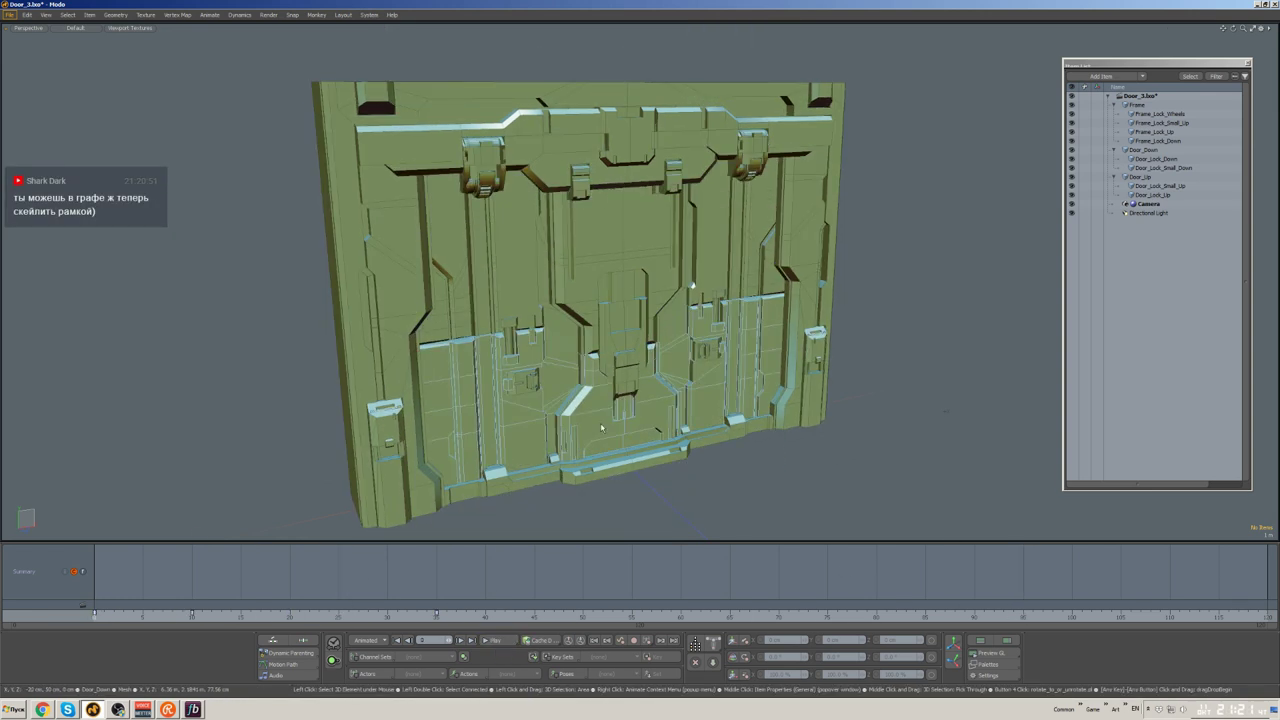
- Undo the retiming of the two door halves and select all frame and door meshes to show their keys together
{"action": "key", "text": "ctrl+z"}
{"action": "key", "text": "ctrl+z"}
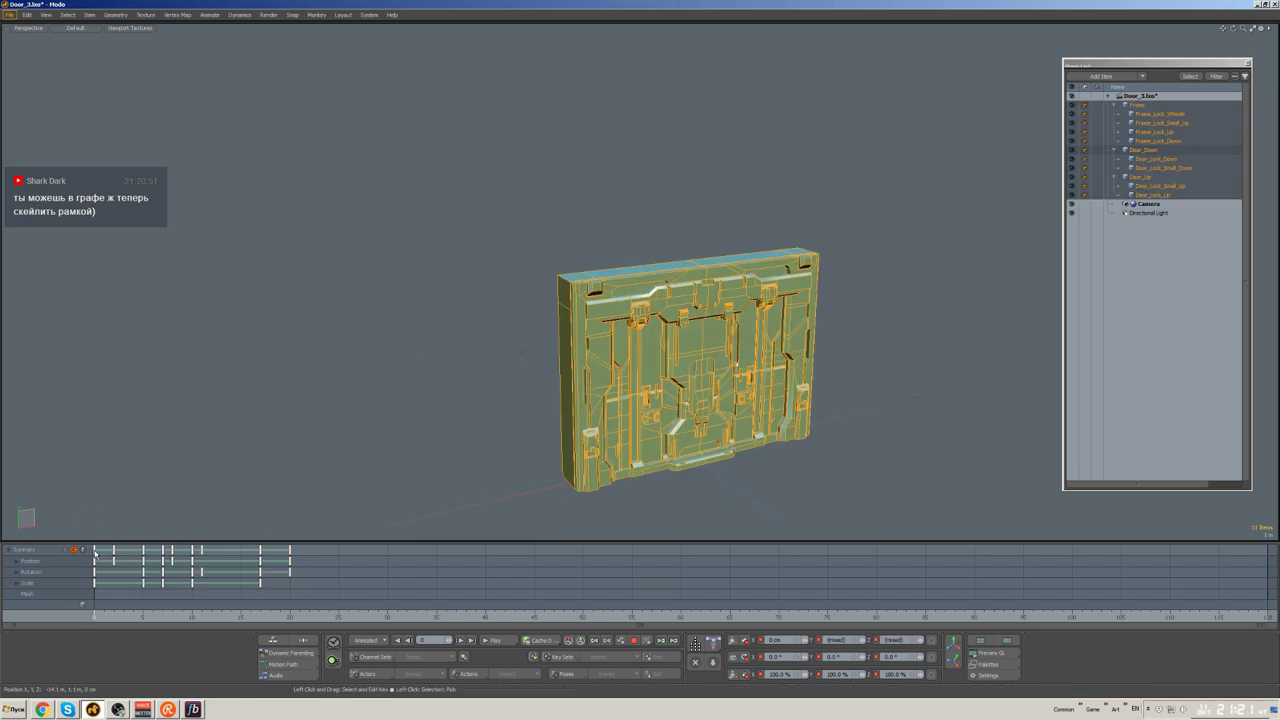
{"action": "mouse_move", "coordinate": [194, 553]}
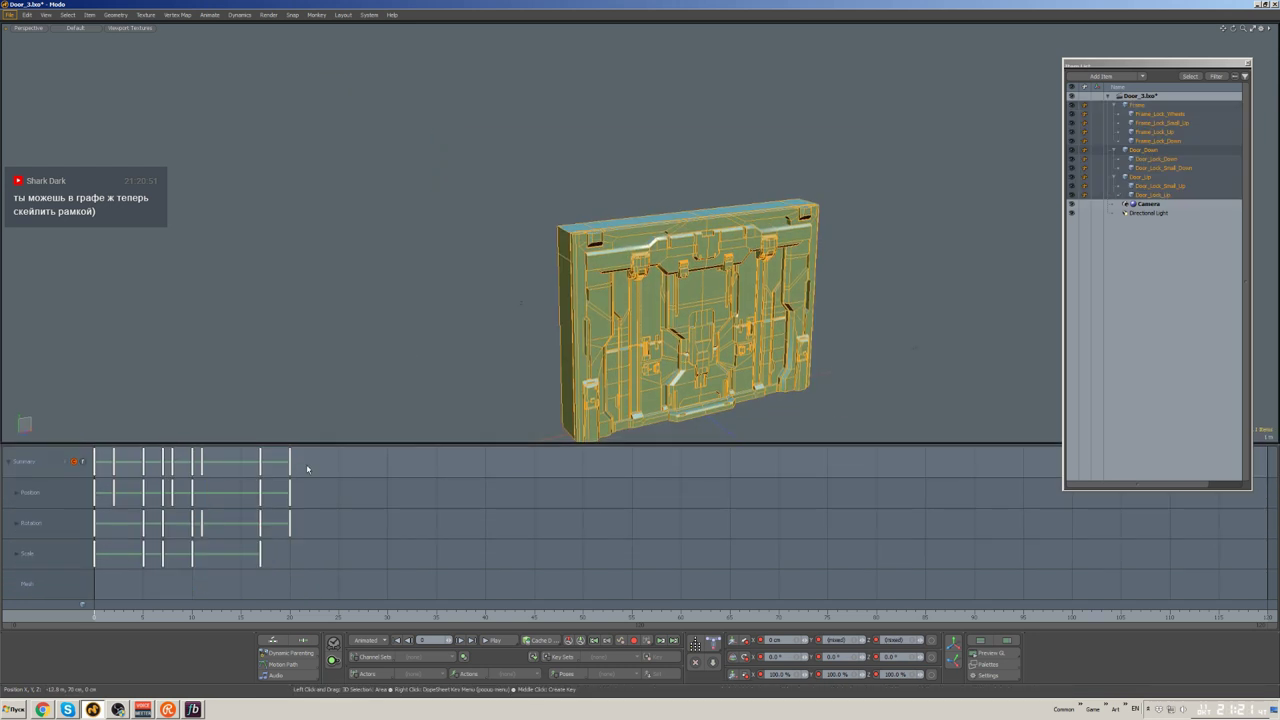
- Open the Graph Editor for all frame and door meshes and select every key on their curves
{"action": "left_click", "coordinate": [437, 391]}
{"action": "key", "text": "ctrl+Tab"}
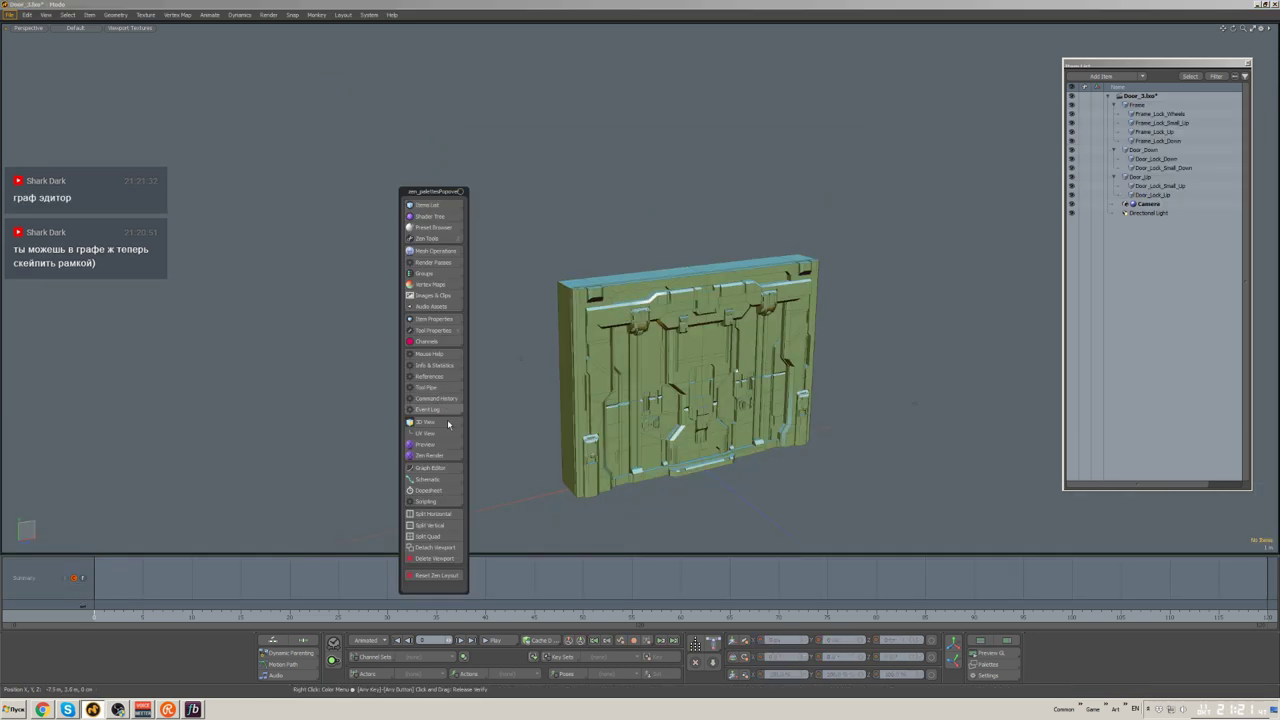
{"action": "left_click", "coordinate": [430, 467]}
{"action": "left_click_drag", "start_coordinate": [646, 262], "coordinate": [368, 67]}
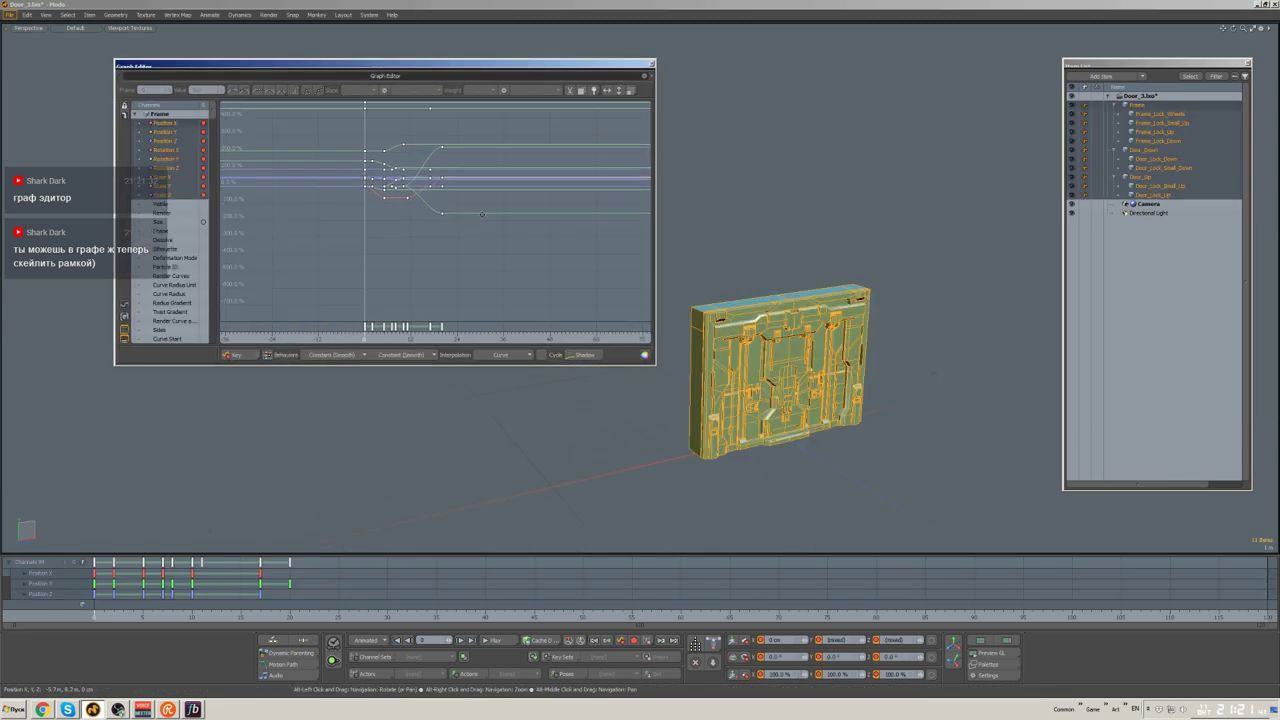
{"action": "left_click_drag", "start_coordinate": [498, 280], "coordinate": [362, 140]}
{"action": "key", "text": "a"}
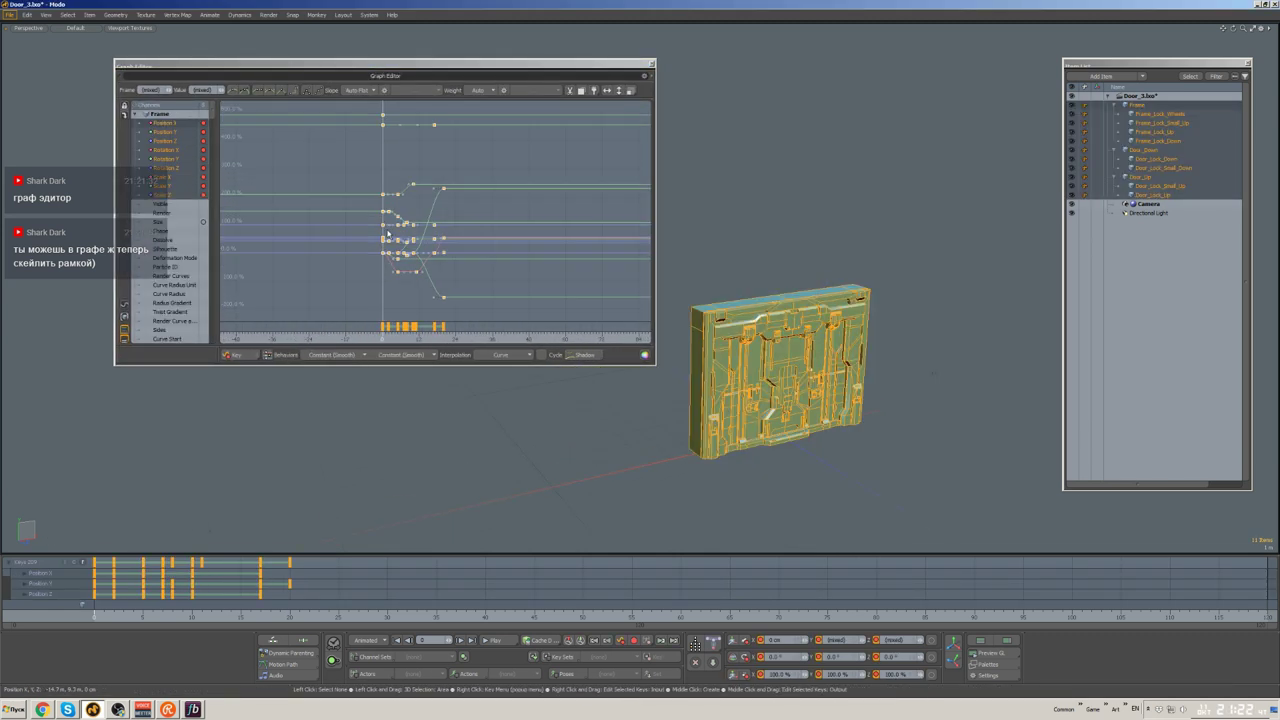
{"action": "right_click_drag", "start_coordinate": [472, 316], "coordinate": [351, 171], "text": "ctrl+alt"}
{"action": "key", "text": "Escape"}
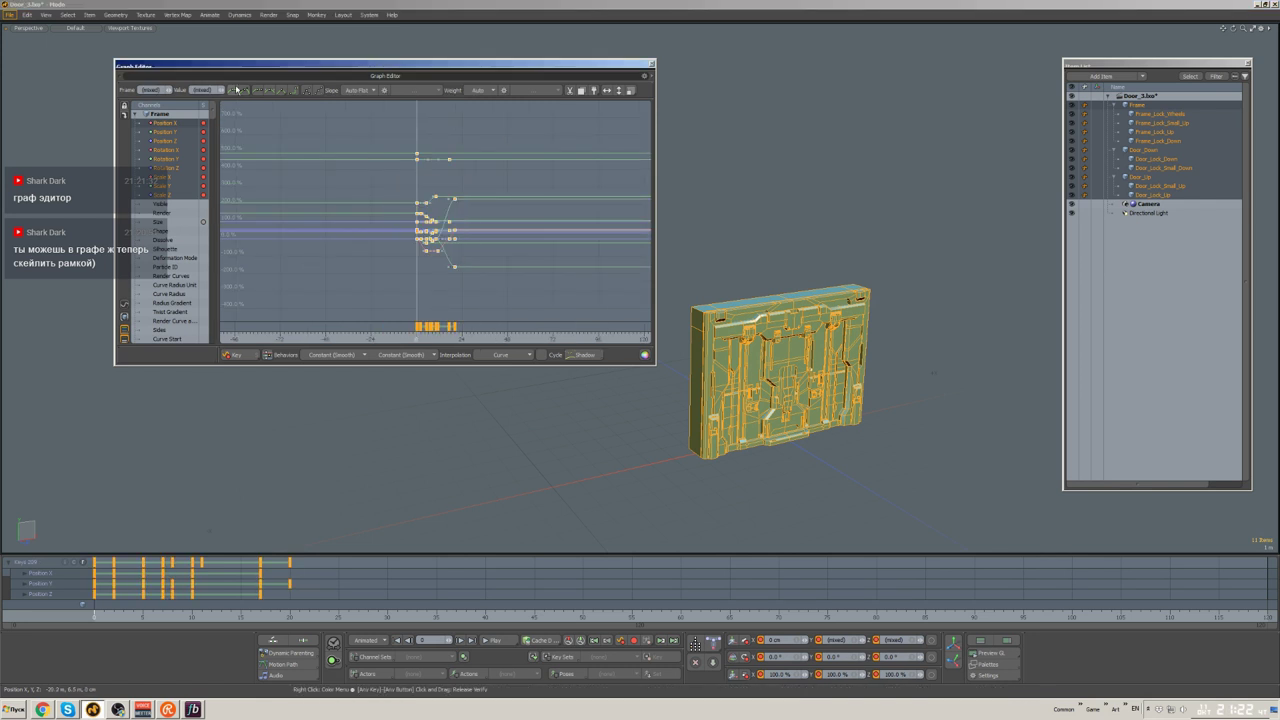
- Scale all selected keys in Input mode from the start so that the last key lands on frame 40
{"action": "left_click_drag", "start_coordinate": [320, 78], "coordinate": [309, 96]}
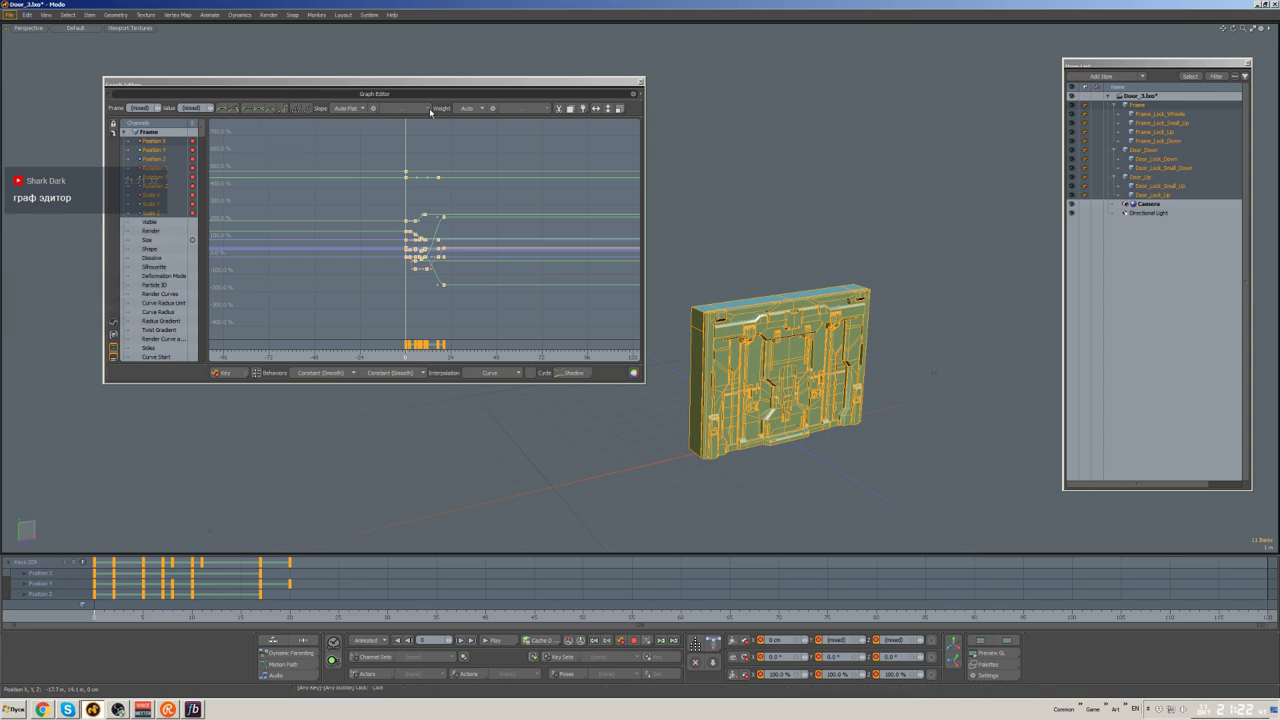
{"action": "key", "text": "a"}
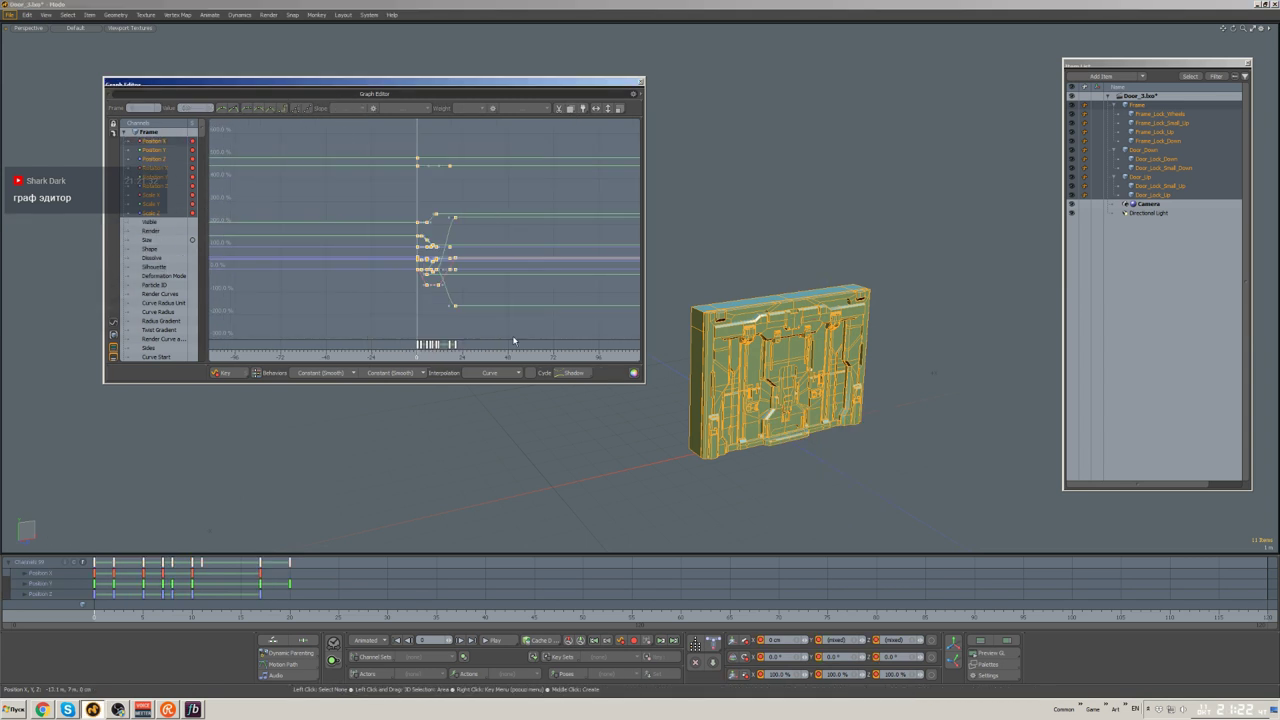
{"action": "left_click", "coordinate": [620, 108]}
{"action": "left_click_drag", "start_coordinate": [878, 250], "coordinate": [560, 212]}
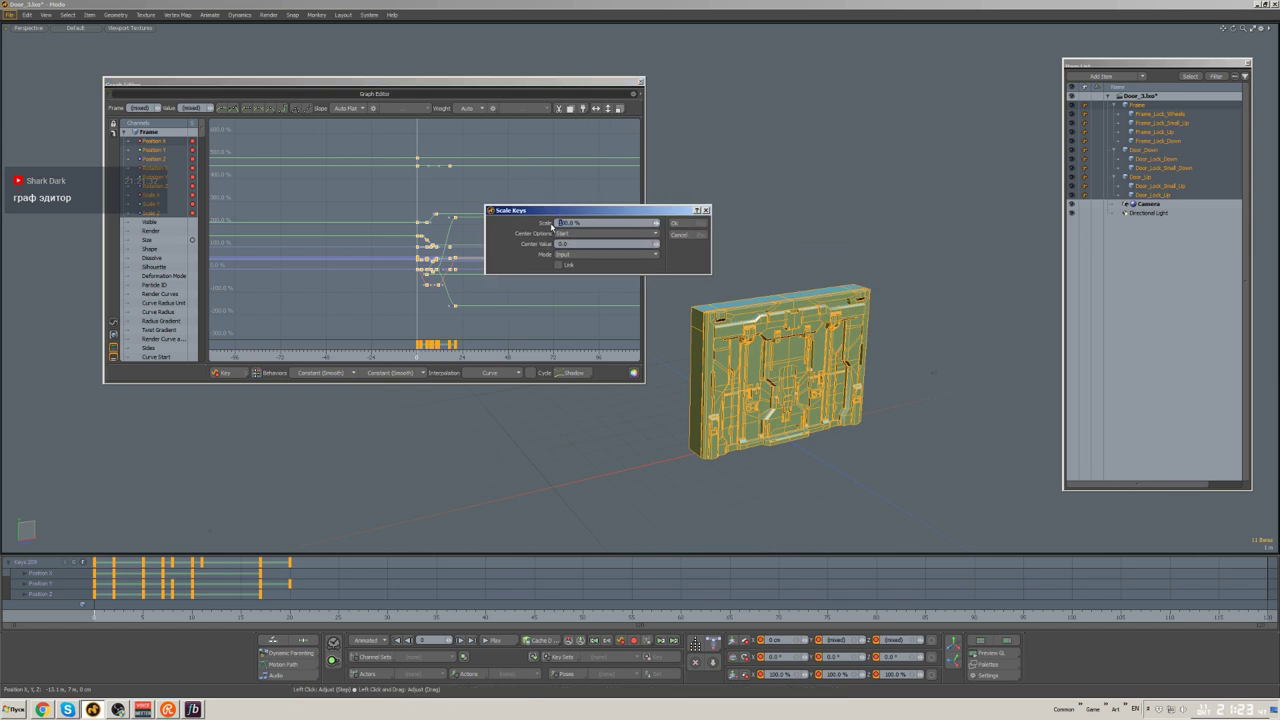
{"action": "key", "text": "Return"}
- Scrub and play the slowed door opening with nothing selected and the Graph Editor moved clear of the door
{"action": "left_click", "coordinate": [114, 616]}
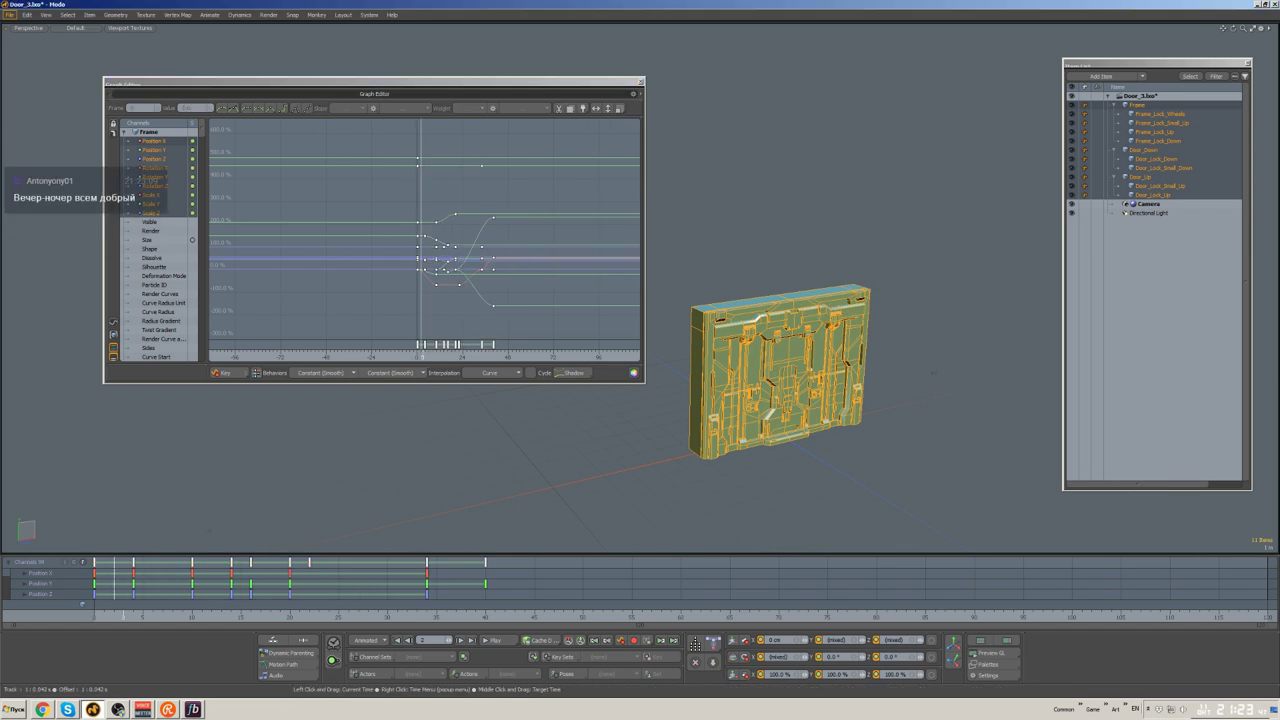
{"action": "left_click_drag", "start_coordinate": [378, 616], "coordinate": [248, 616]}
{"action": "left_click", "coordinate": [933, 372]}
{"action": "scroll", "coordinate": [933, 372], "scroll_direction": "up", "scroll_amount": 5}
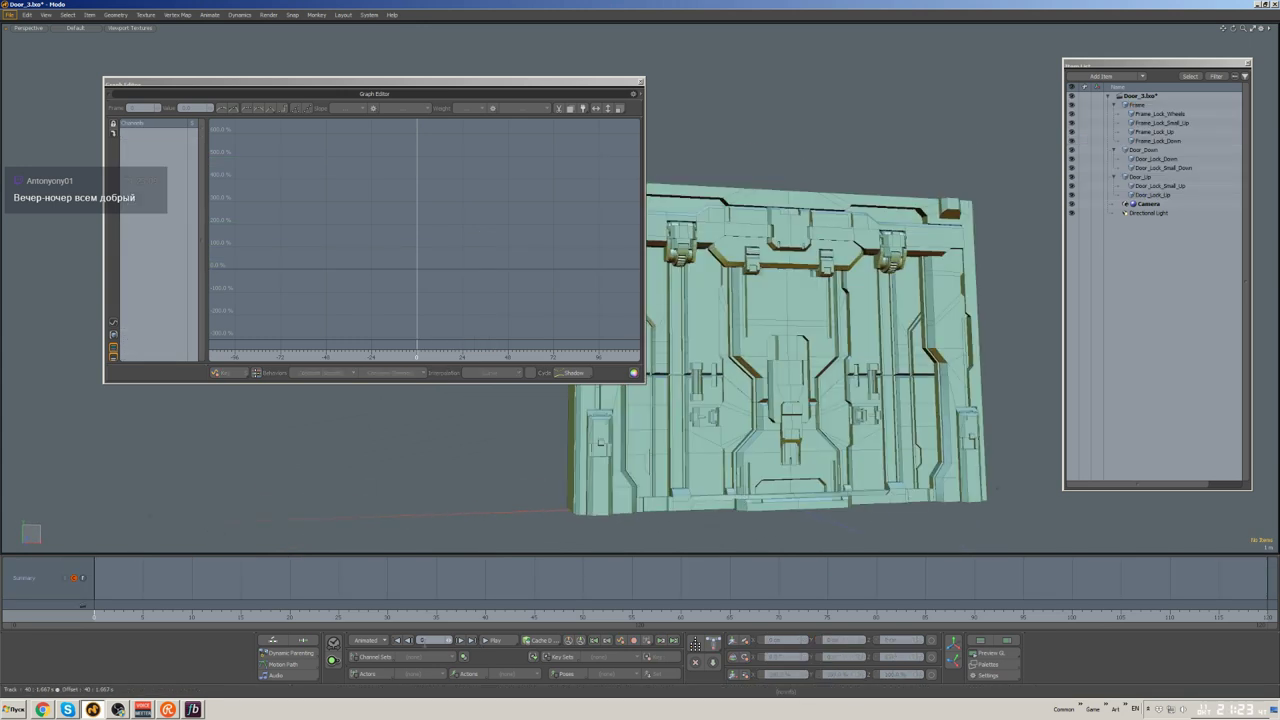
{"action": "left_click_drag", "start_coordinate": [300, 82], "coordinate": [169, 52]}
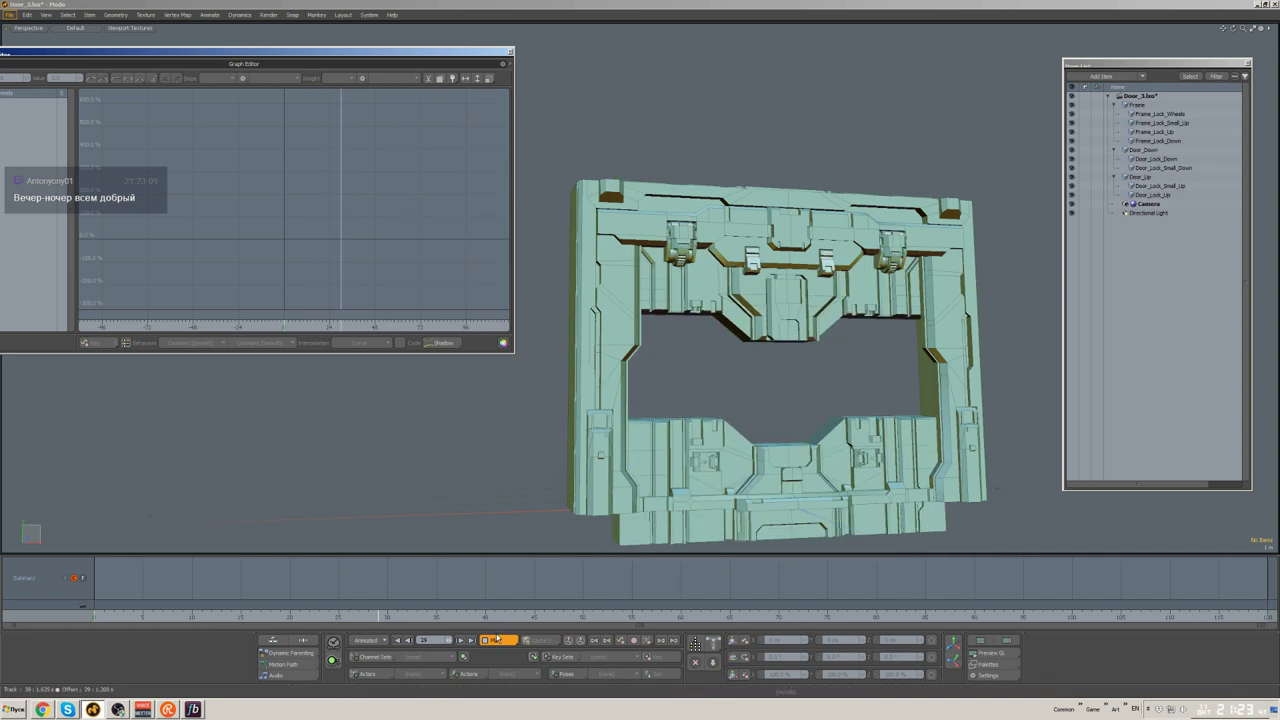
{"action": "left_click", "coordinate": [776, 594]}
{"action": "mouse_move", "coordinate": [774, 594]}
{"action": "left_mouse_down"}
{"action": "mouse_move", "coordinate": [173, 594]}
{"action": "mouse_move", "coordinate": [573, 594]}
{"action": "left_mouse_up"}
{"action": "key", "text": "alt+Tab"}
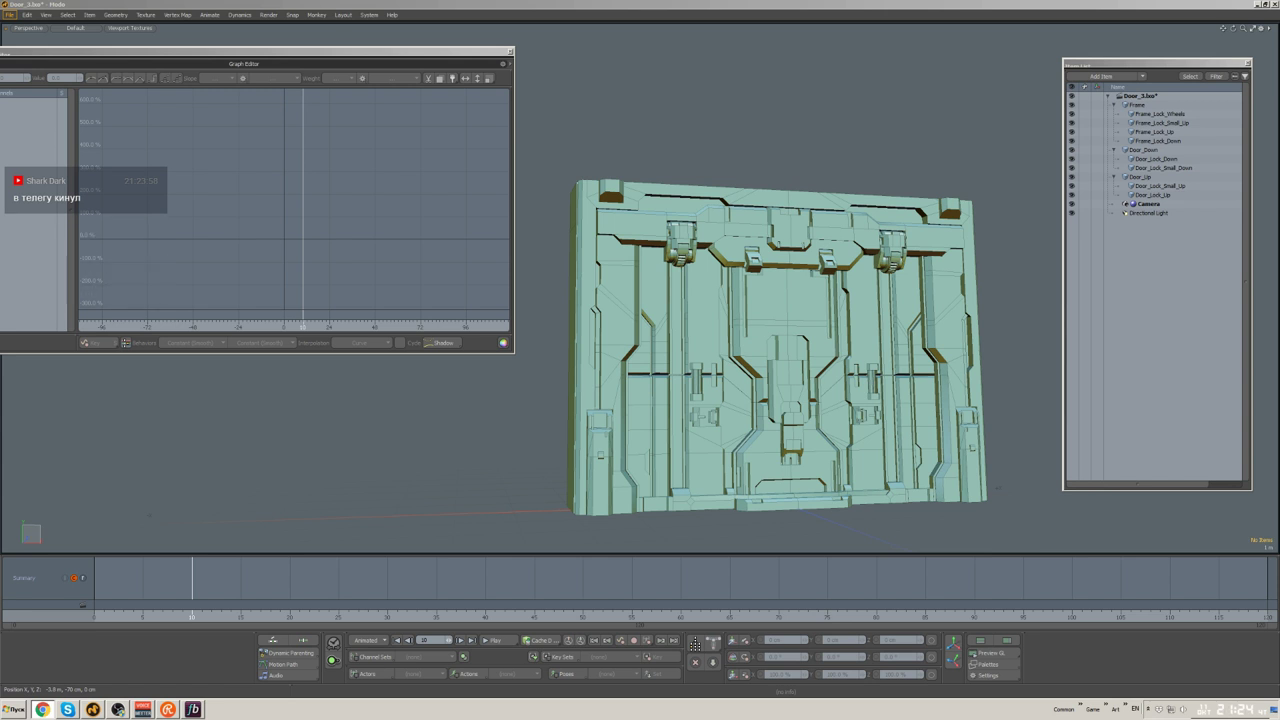
{"action": "left_click", "coordinate": [759, 320]}
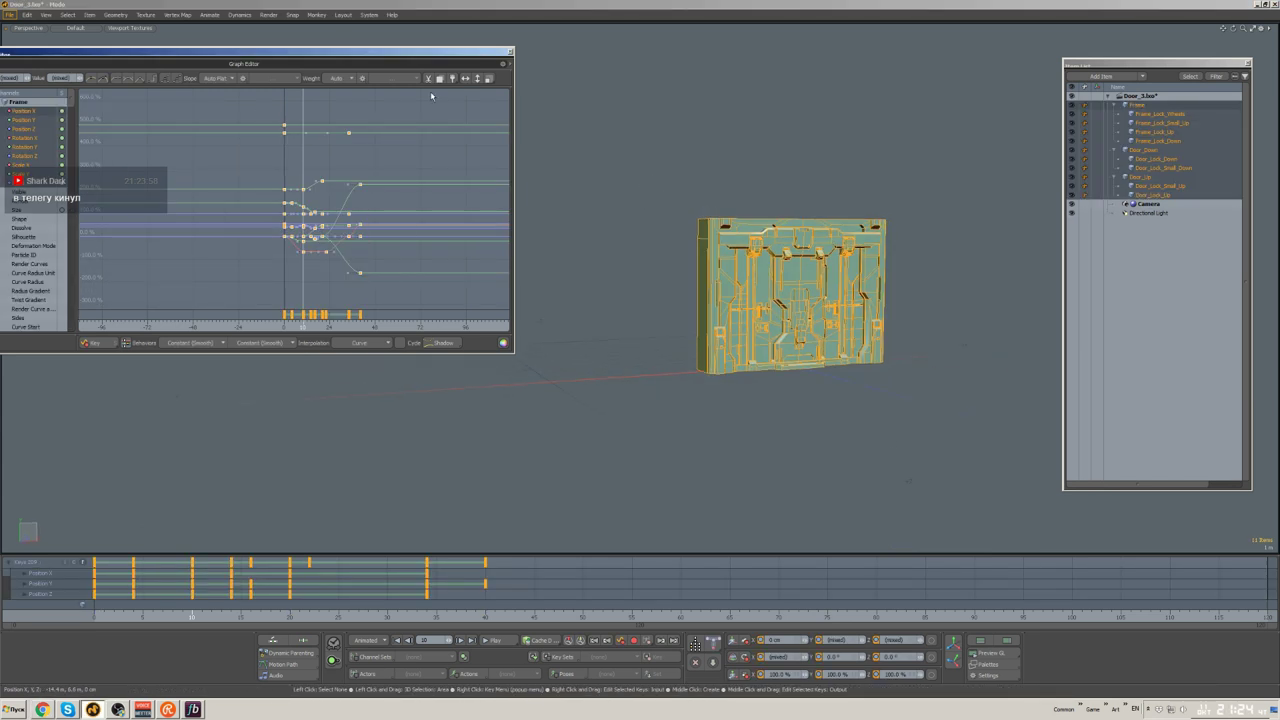
{"action": "left_click", "coordinate": [466, 80]}
{"action": "key", "text": "Return"}
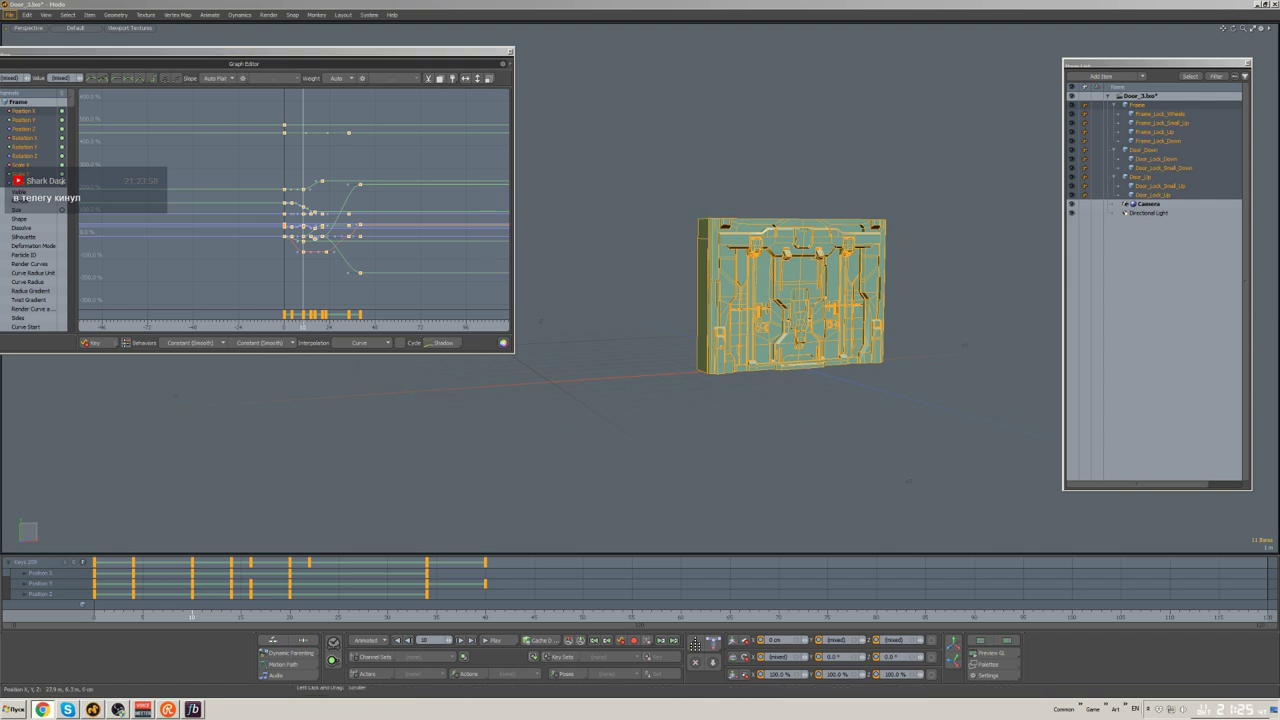
- Deselect everything and scrub the timeline to examine the opening motion on the whole door
{"action": "left_click", "coordinate": [620, 335]}
{"action": "scroll", "coordinate": [620, 335], "scroll_direction": "up", "scroll_amount": 5}
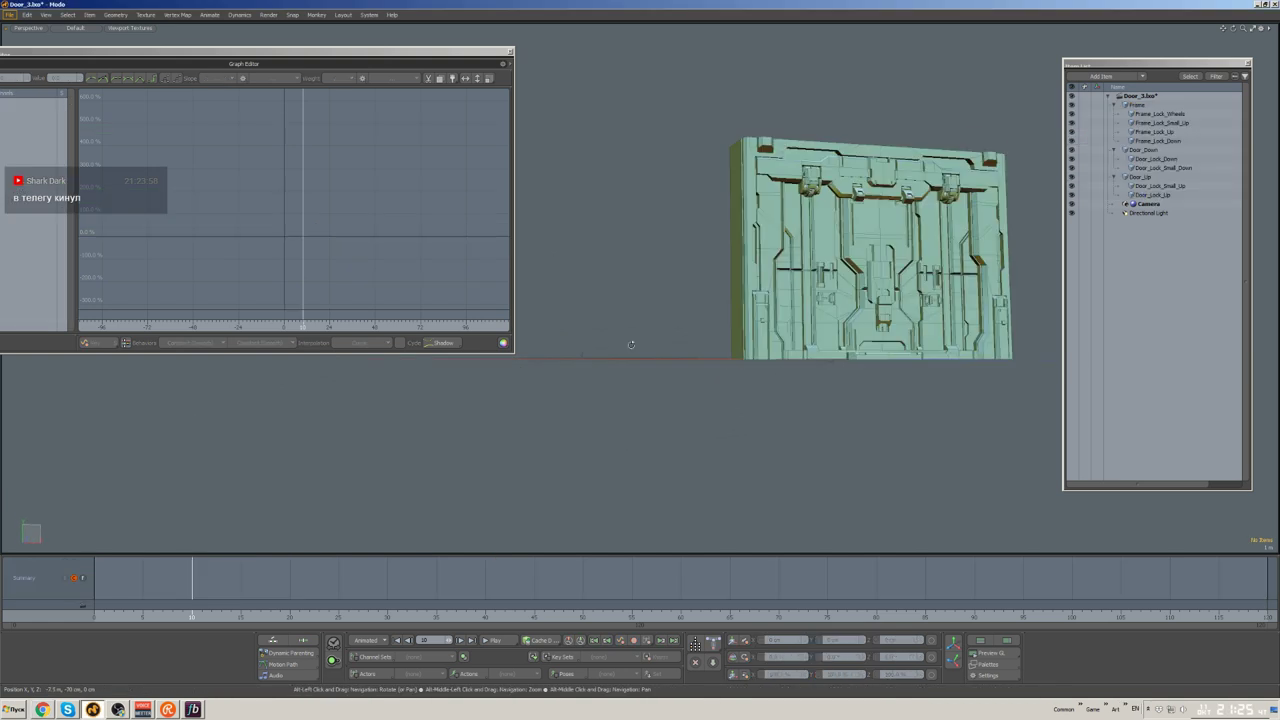
{"action": "mouse_move", "coordinate": [618, 333]}
{"action": "left_mouse_down", "text": "alt"}
{"action": "mouse_move", "coordinate": [591, 225]}
{"action": "mouse_move", "coordinate": [584, 236]}
{"action": "left_mouse_up", "text": "alt"}
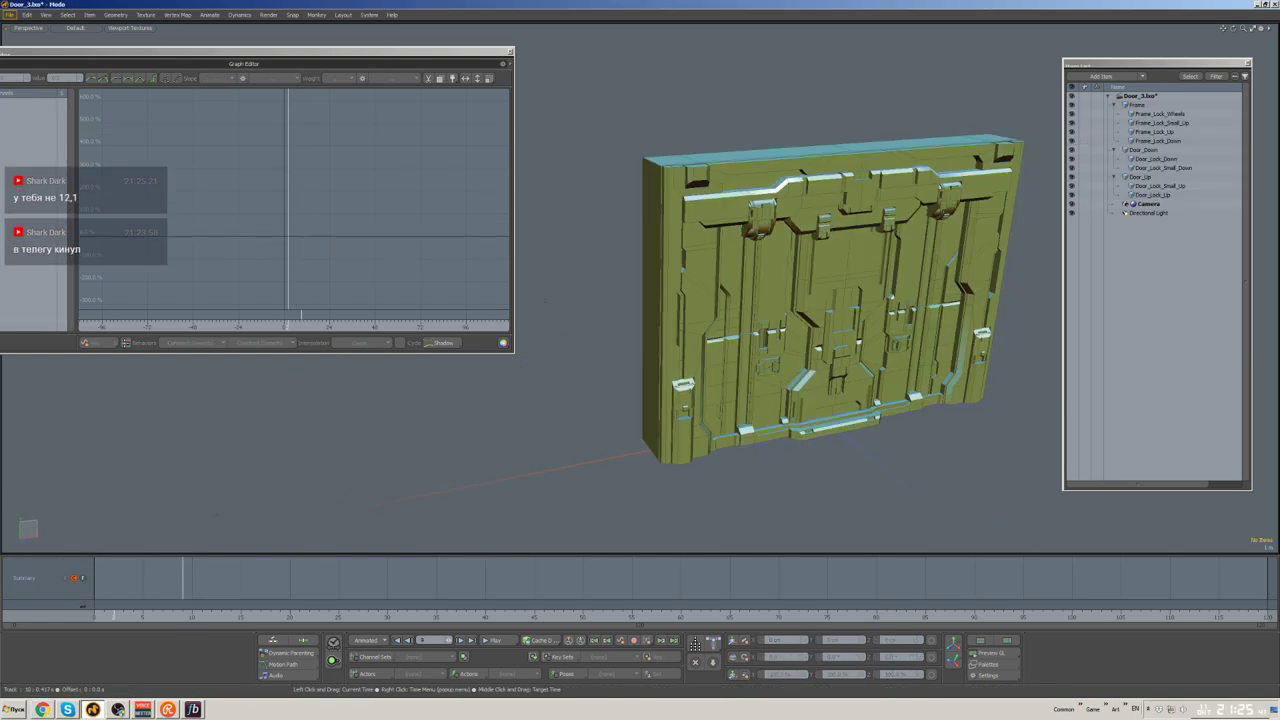
{"action": "left_click_drag", "start_coordinate": [183, 614], "coordinate": [670, 614]}
{"action": "left_click", "coordinate": [713, 392]}
{"action": "left_click_drag", "start_coordinate": [713, 392], "coordinate": [630, 301], "text": "alt"}
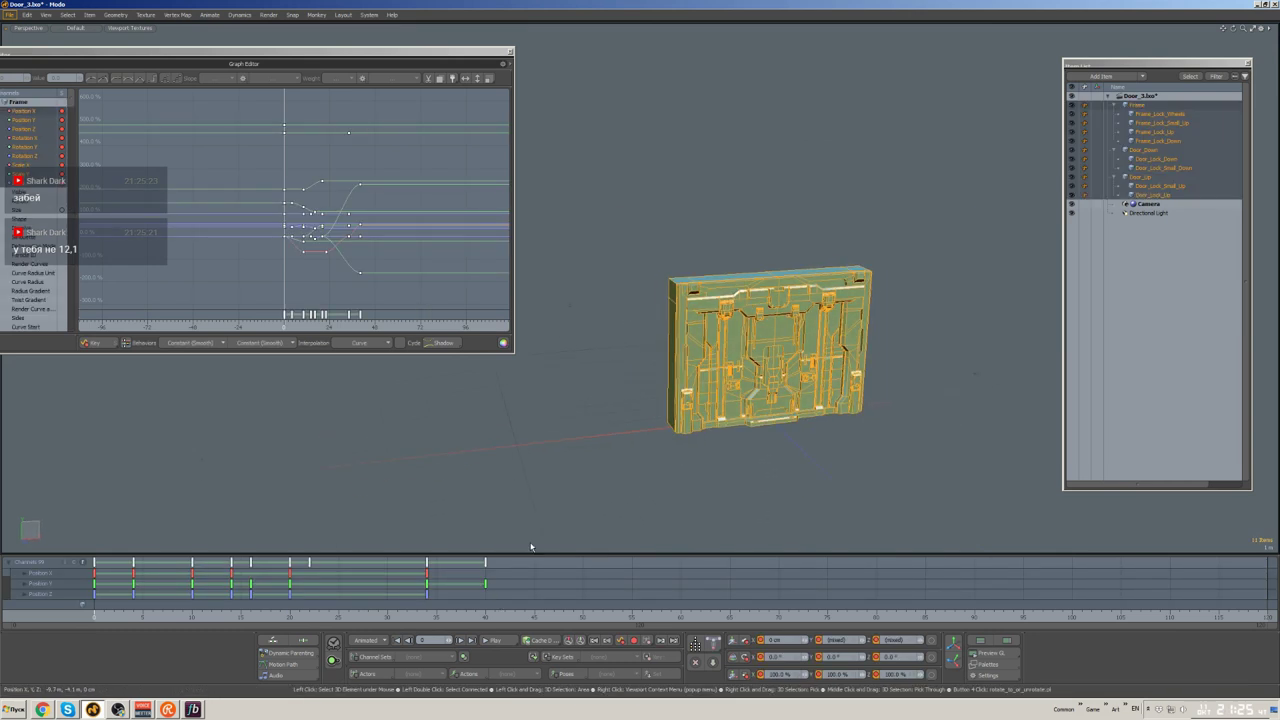
- Make Door_Down and Door_Up stay open until frame 50, close at frame 70 and hold their starting pose at frame 90
{"action": "left_click_drag", "start_coordinate": [529, 543], "coordinate": [580, 562], "text": "alt"}
{"action": "left_click", "coordinate": [618, 456]}
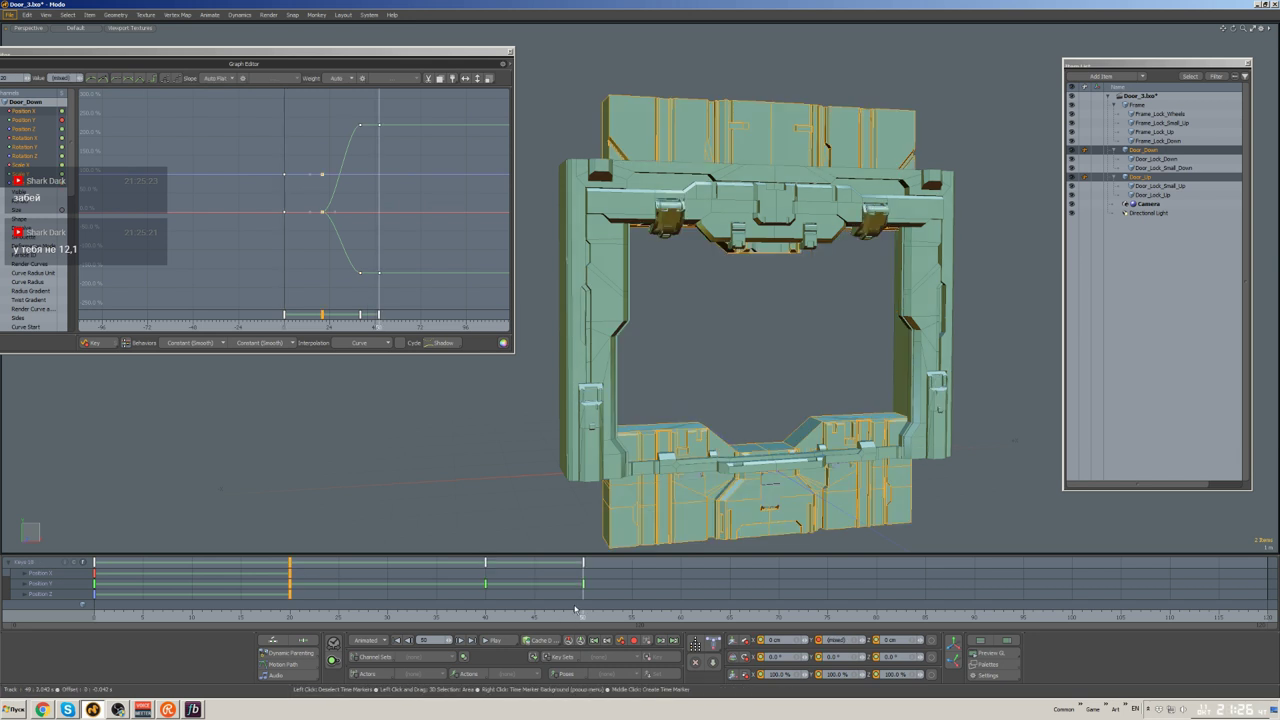
{"action": "key", "text": "ctrl+v"}
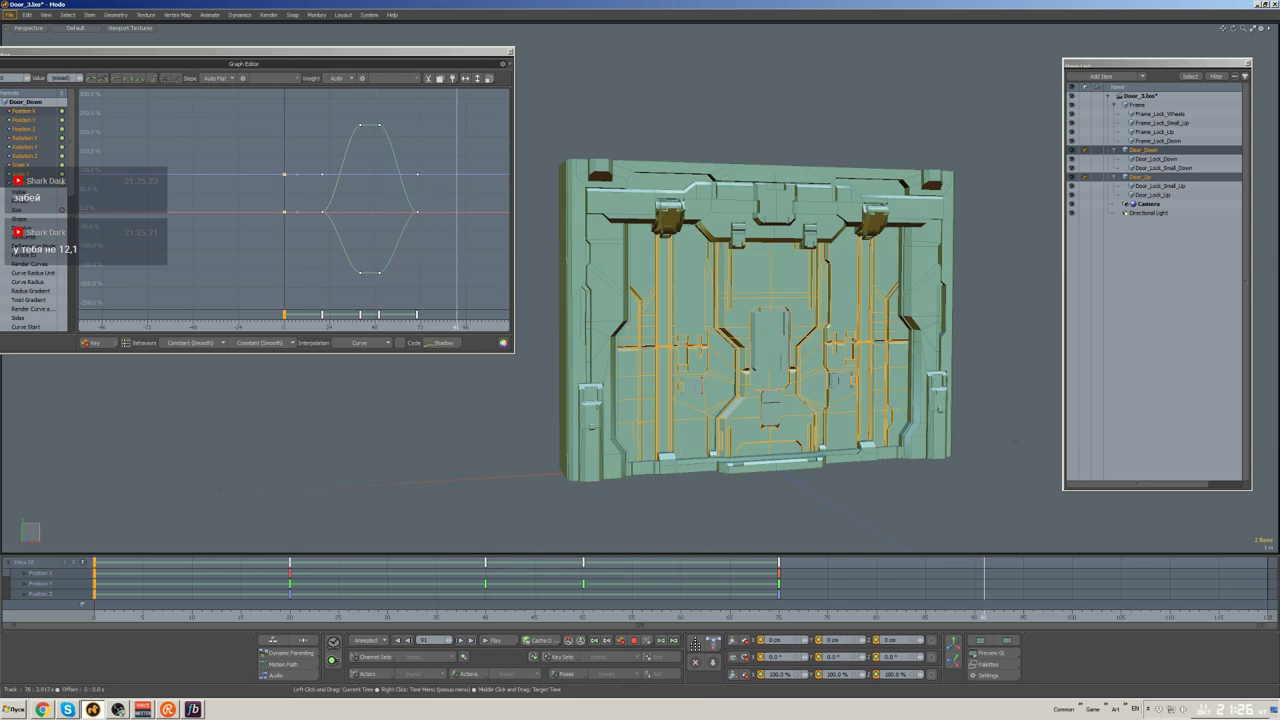
{"action": "key", "text": "Escape"}
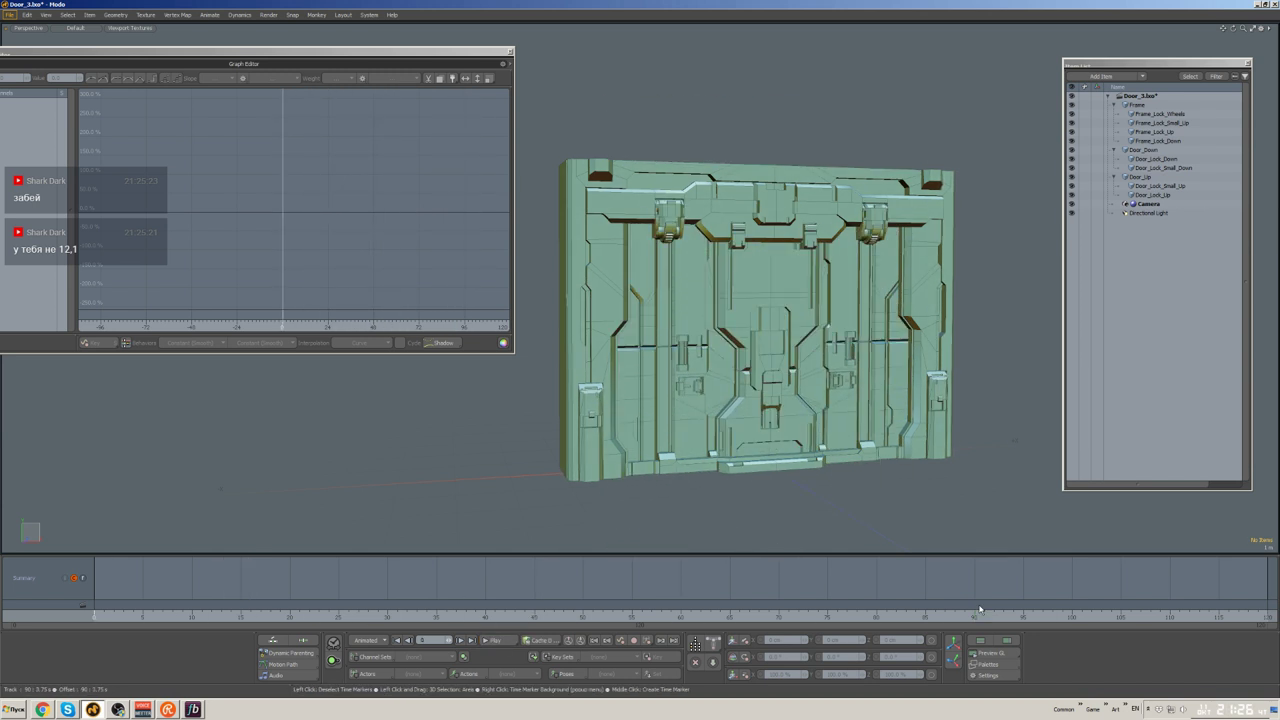
- Set the scene's end frame to 90 and play the opening and closing of the door
{"action": "left_click", "coordinate": [509, 643]}
{"action": "left_click", "coordinate": [986, 675]}
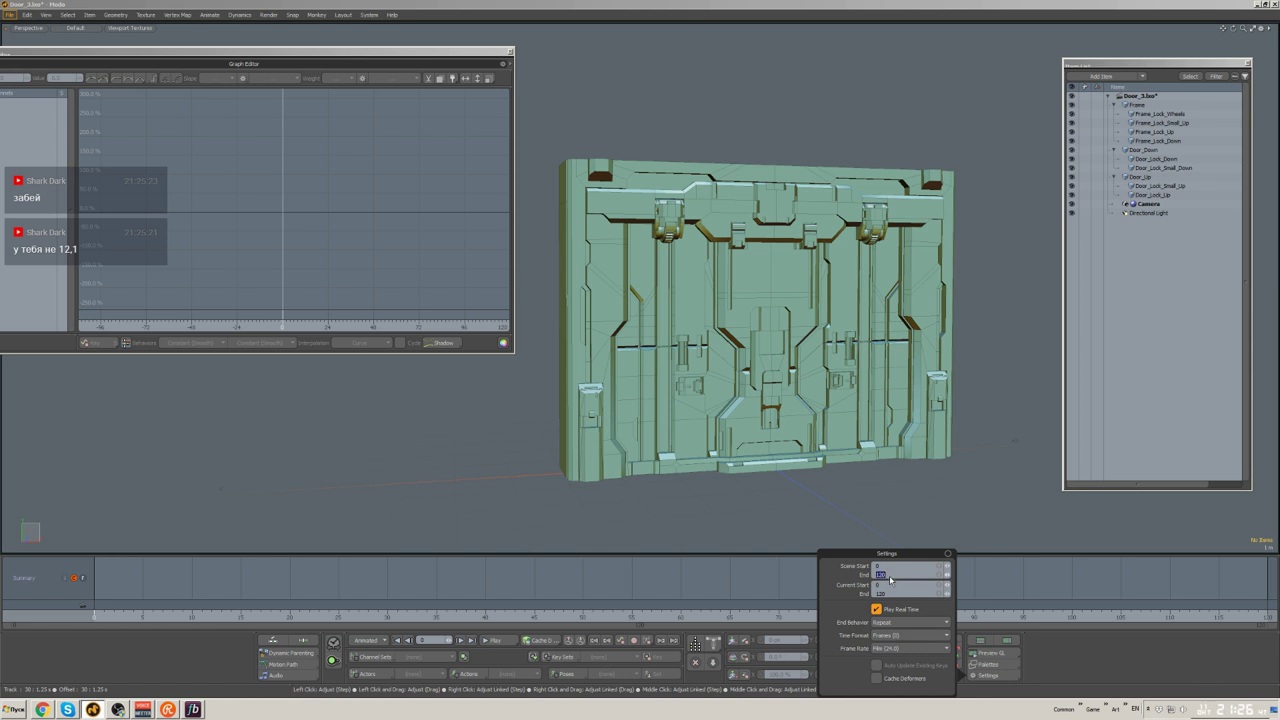
{"action": "left_click_drag", "start_coordinate": [110, 616], "coordinate": [1150, 616]}
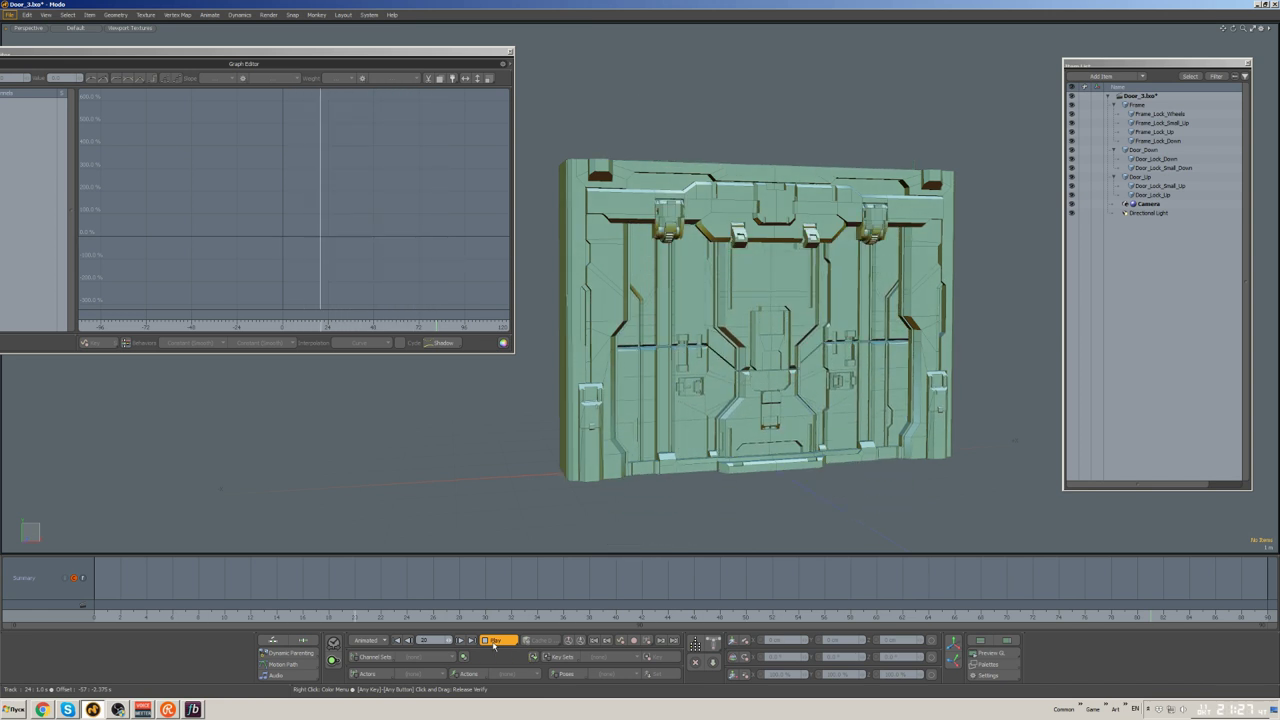
- Stop the playback and delete the keys of the Frame mesh at frame 0
{"action": "left_click", "coordinate": [496, 640]}
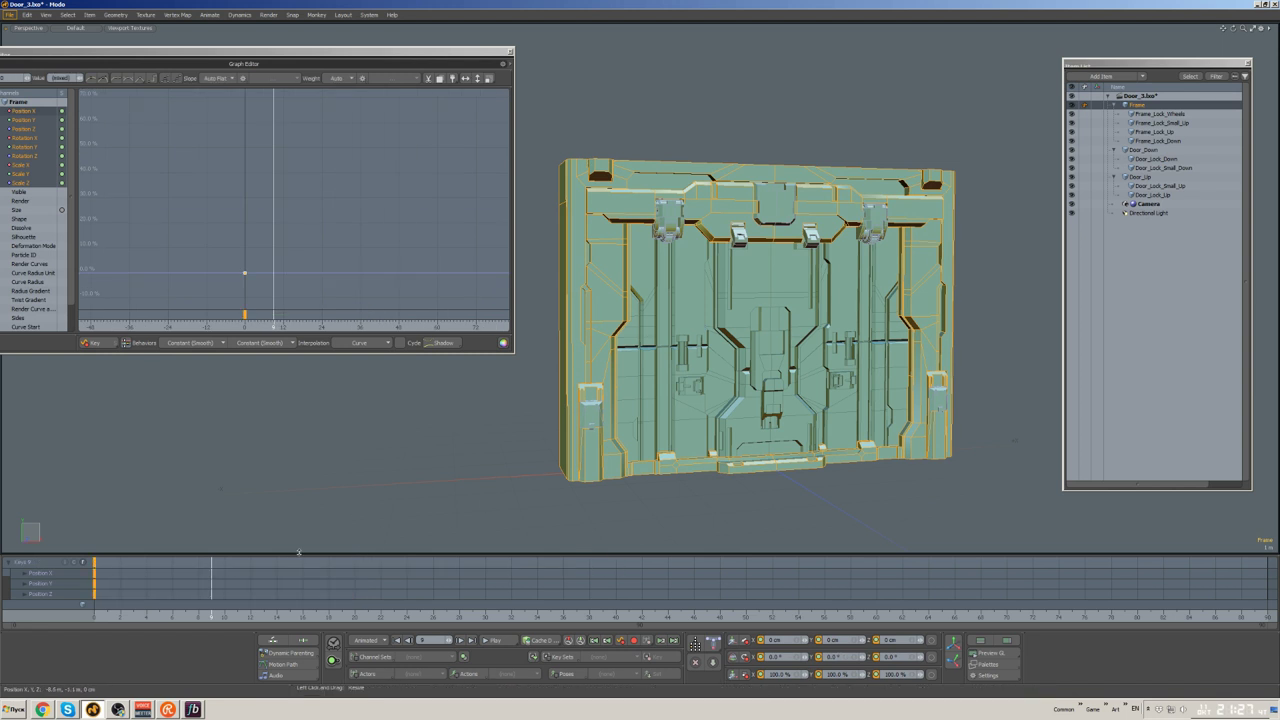
{"action": "left_click", "coordinate": [77, 574]}
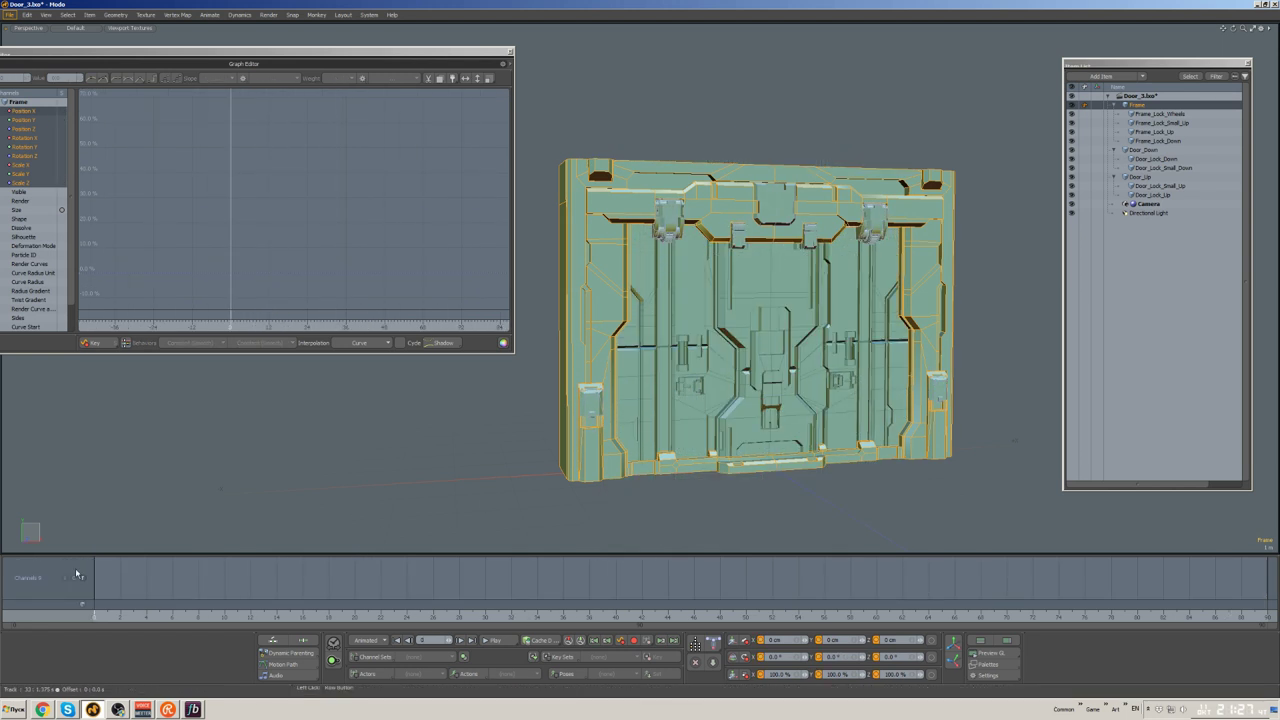
- Add closing keys to Frame_Lock_Down by copying its frame 0 keys to frame 90 and its frame 20 keys to frame 70
{"action": "key", "text": "Down"}
{"action": "key", "text": "Down"}
{"action": "key", "text": "Down"}
{"action": "key", "text": "Down"}
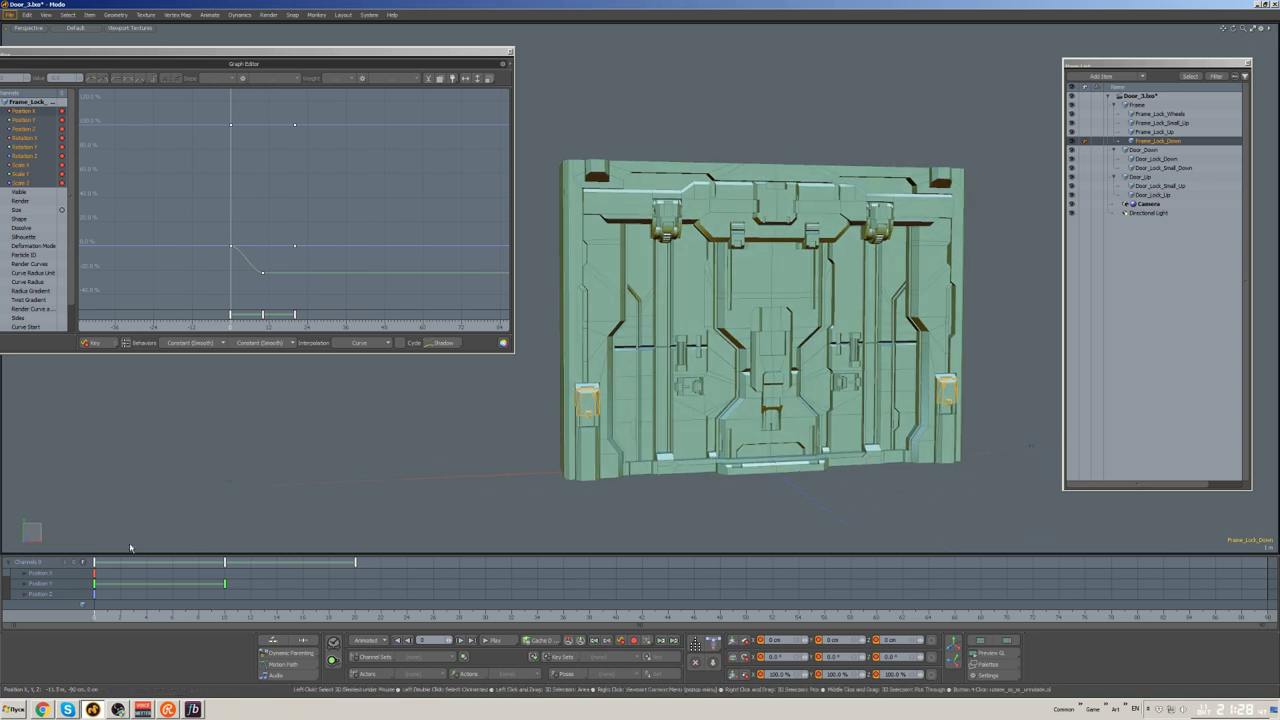
{"action": "left_click", "coordinate": [374, 570]}
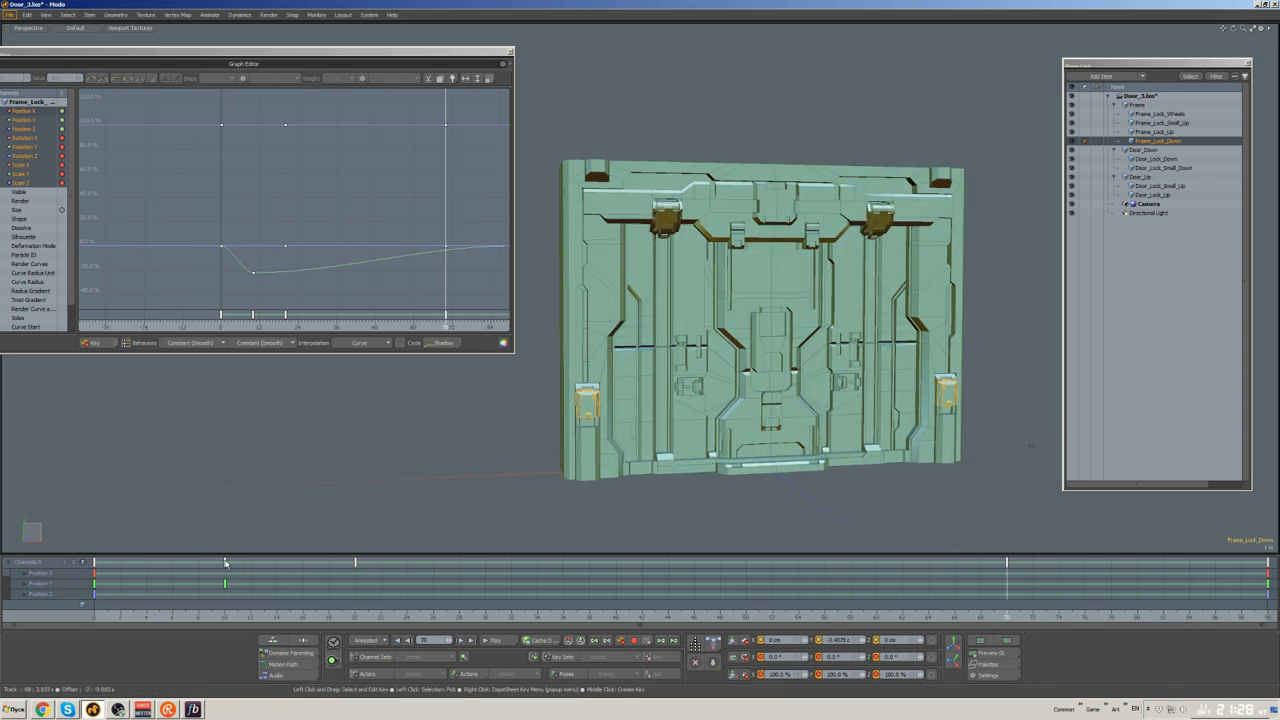
{"action": "key", "text": "Escape"}
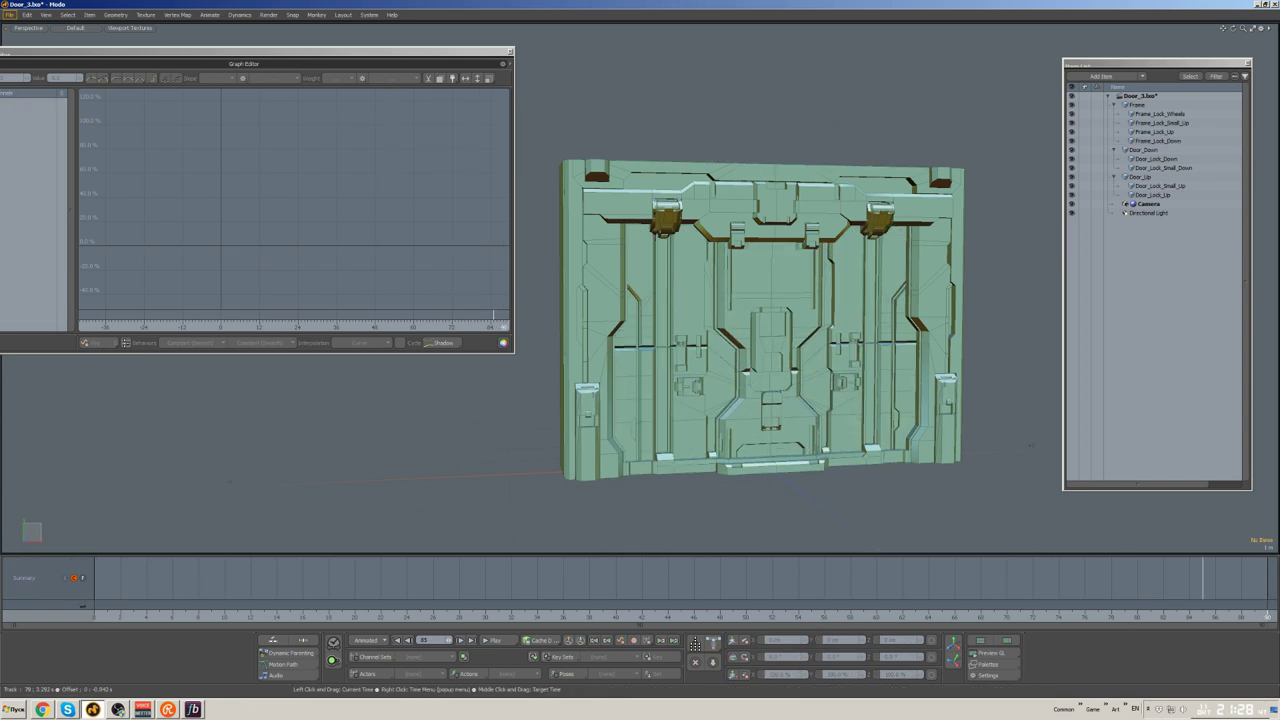
- Add closing keys to Door_Lock_Small_Up, copying its starting pose to frame 90 and its frame 10 keys for the return
{"action": "key", "text": "Down"}
{"action": "key", "text": "Down"}
{"action": "key", "text": "Down"}
{"action": "key", "text": "Down"}
{"action": "key", "text": "Down"}
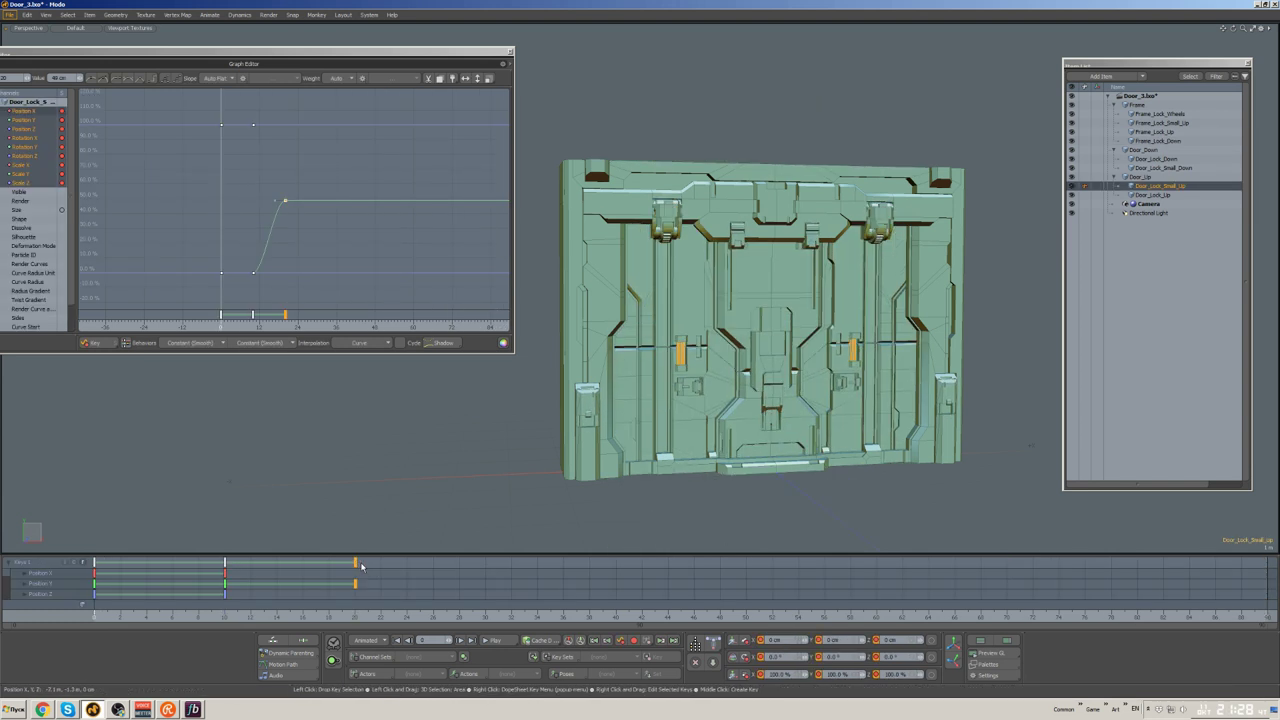
{"action": "middle_click", "coordinate": [1267, 565]}
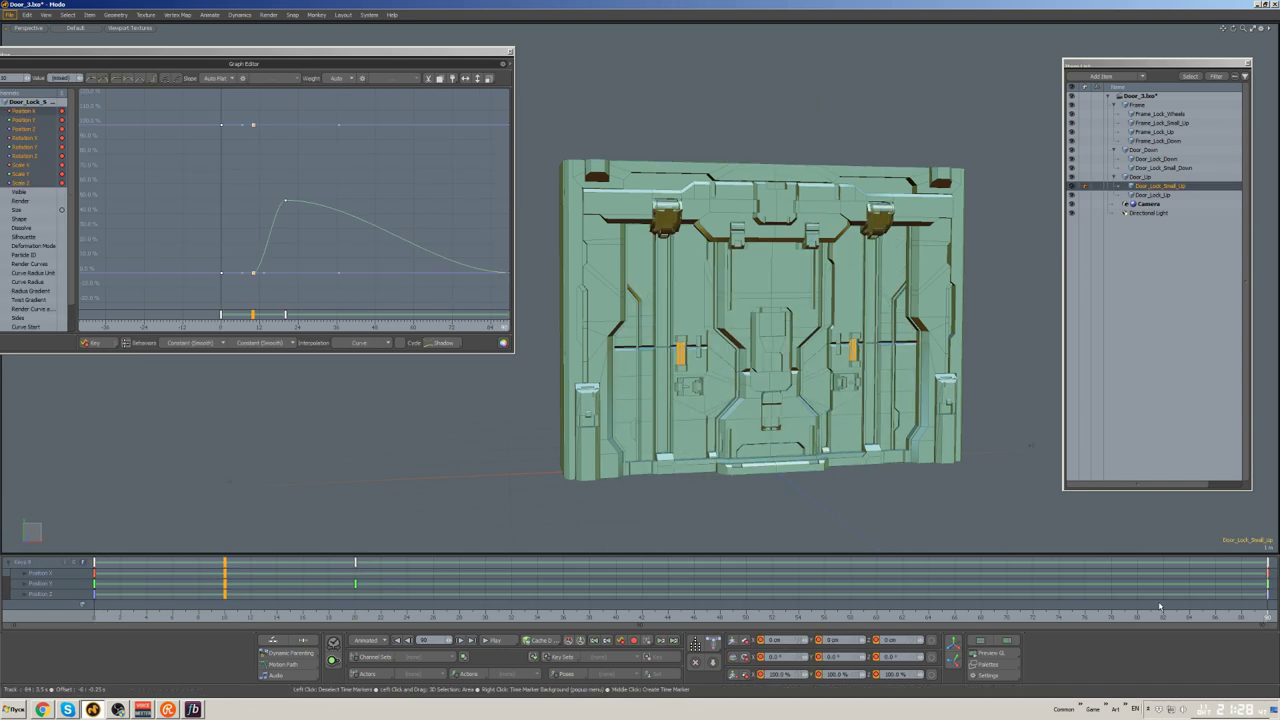
- Mirror Door_Lock_Small_Down's motion for closing by copying its keys to frames 70, 74, 76 and 90
{"action": "left_click", "coordinate": [660, 228]}
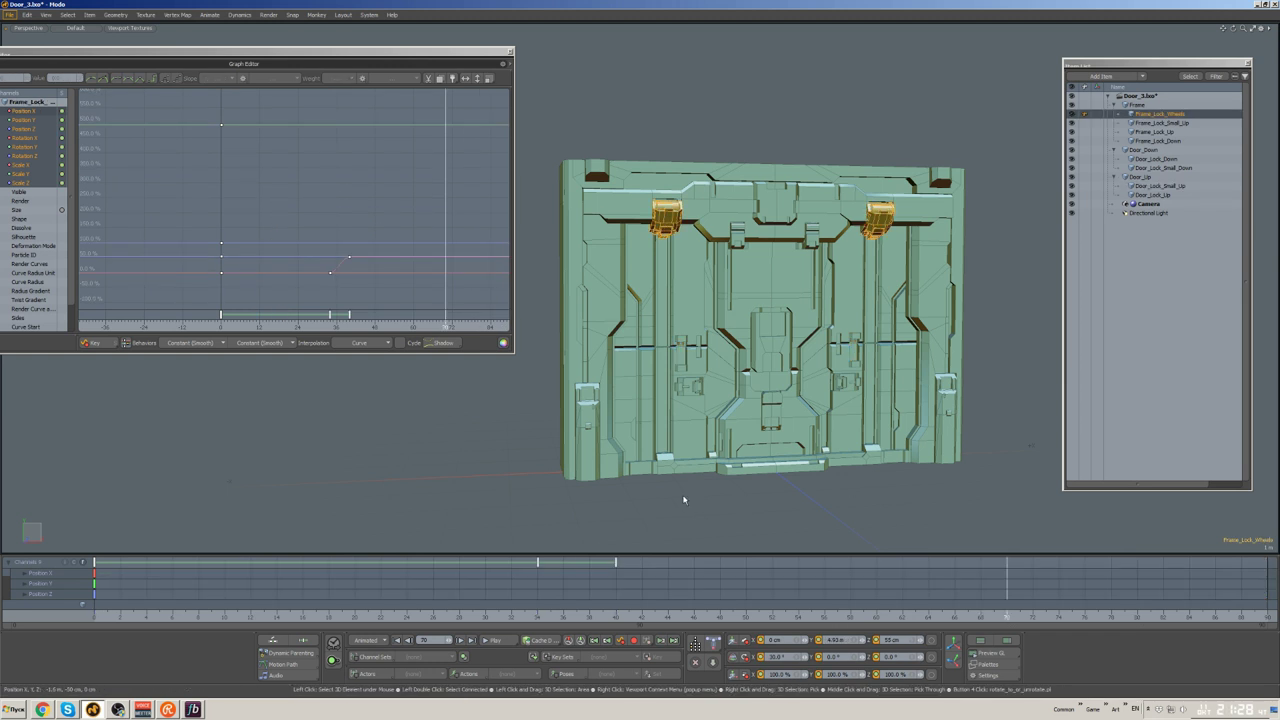
{"action": "left_click", "coordinate": [689, 386]}
{"action": "left_click_drag", "start_coordinate": [999, 616], "coordinate": [1245, 618]}
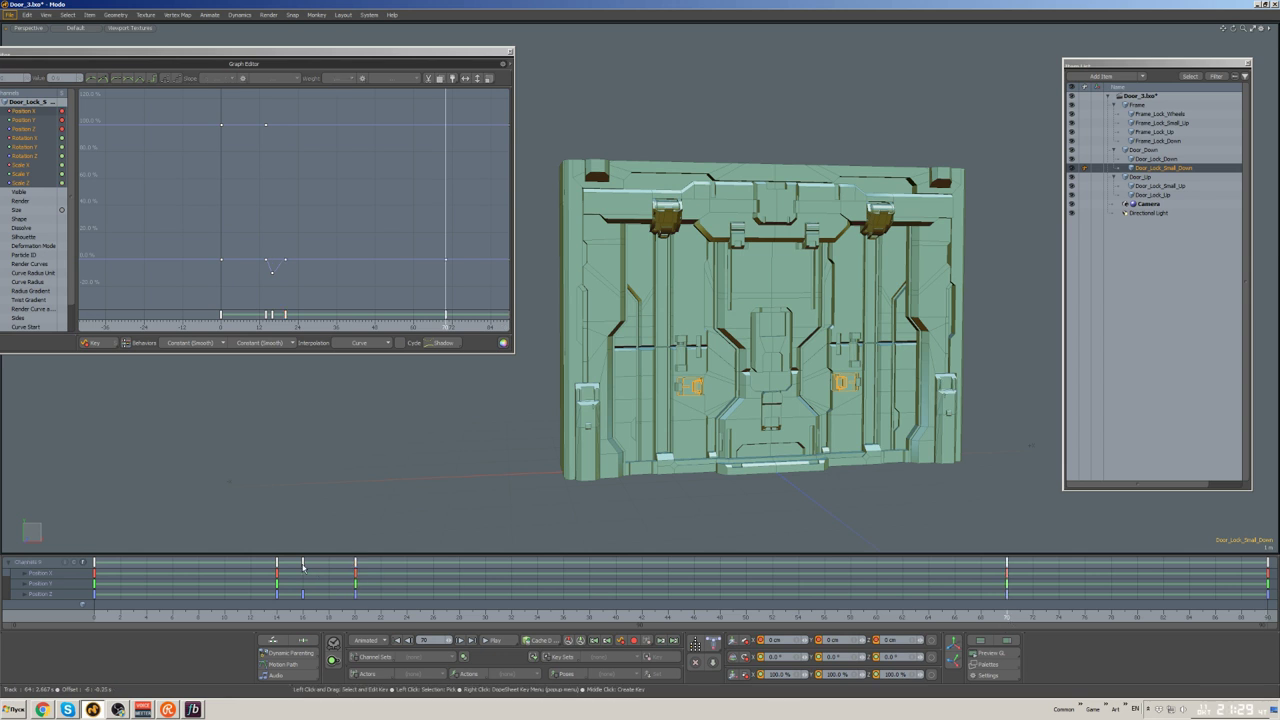
{"action": "left_click_drag", "start_coordinate": [1083, 617], "coordinate": [1071, 616]}
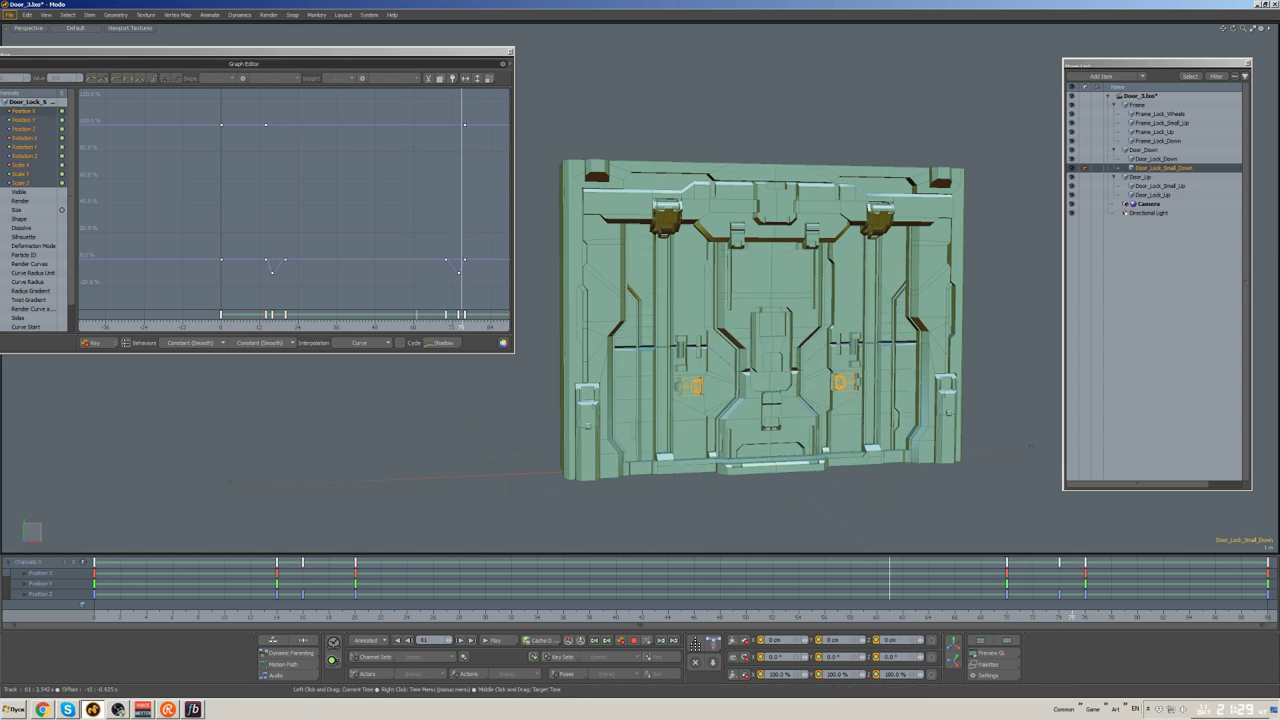
{"action": "left_click_drag", "start_coordinate": [1163, 616], "coordinate": [968, 616]}
- Make Frame_Lock_Wheels hold its rotation until frame 50, return to its starting pose at frame 56 and keep it at frame 90
{"action": "left_click_drag", "start_coordinate": [1228, 616], "coordinate": [654, 616]}
{"action": "left_click", "coordinate": [666, 215]}
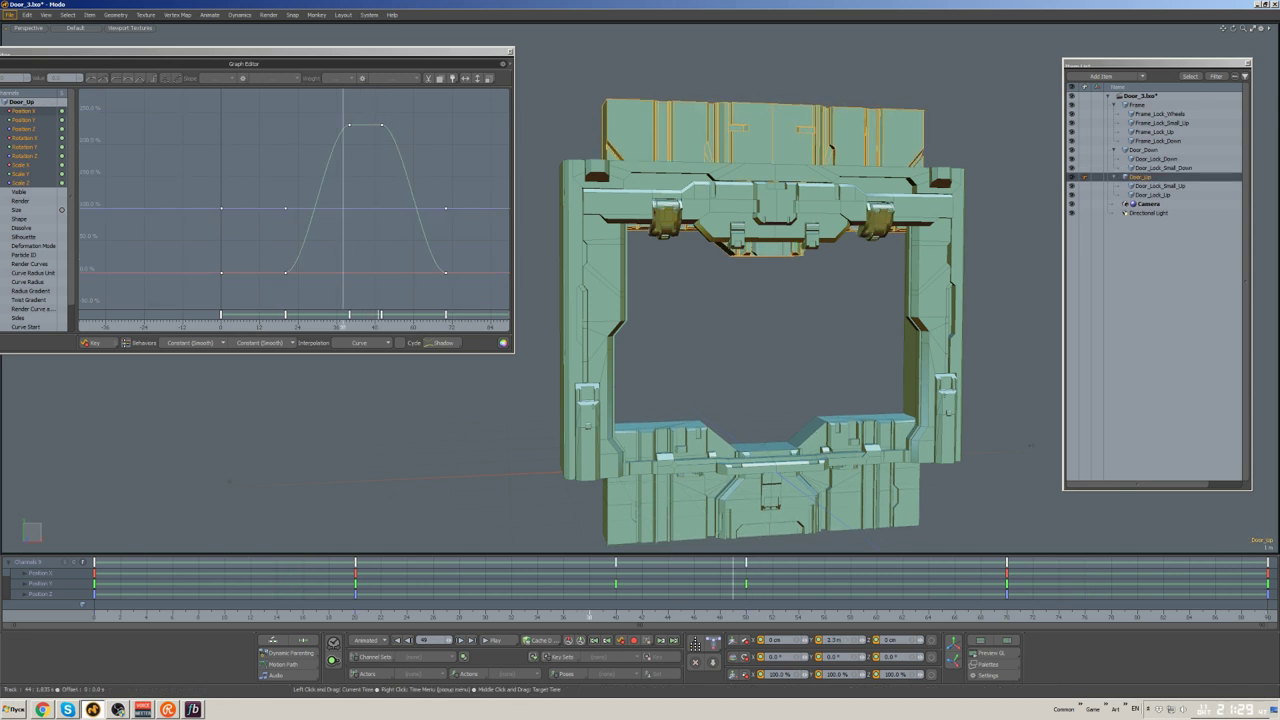
{"action": "left_click", "coordinate": [616, 563]}
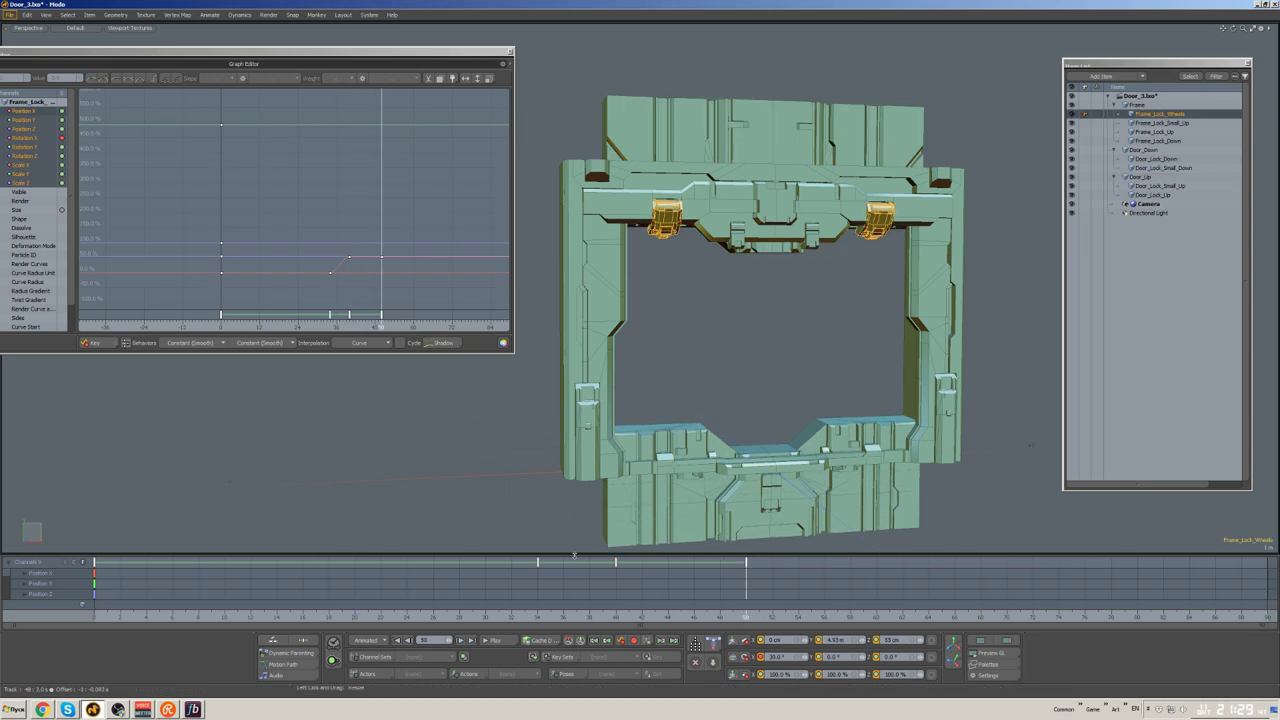
{"action": "left_click_drag", "start_coordinate": [766, 618], "coordinate": [824, 618]}
{"action": "left_click_drag", "start_coordinate": [720, 628], "coordinate": [734, 592]}
{"action": "key", "text": "Home"}
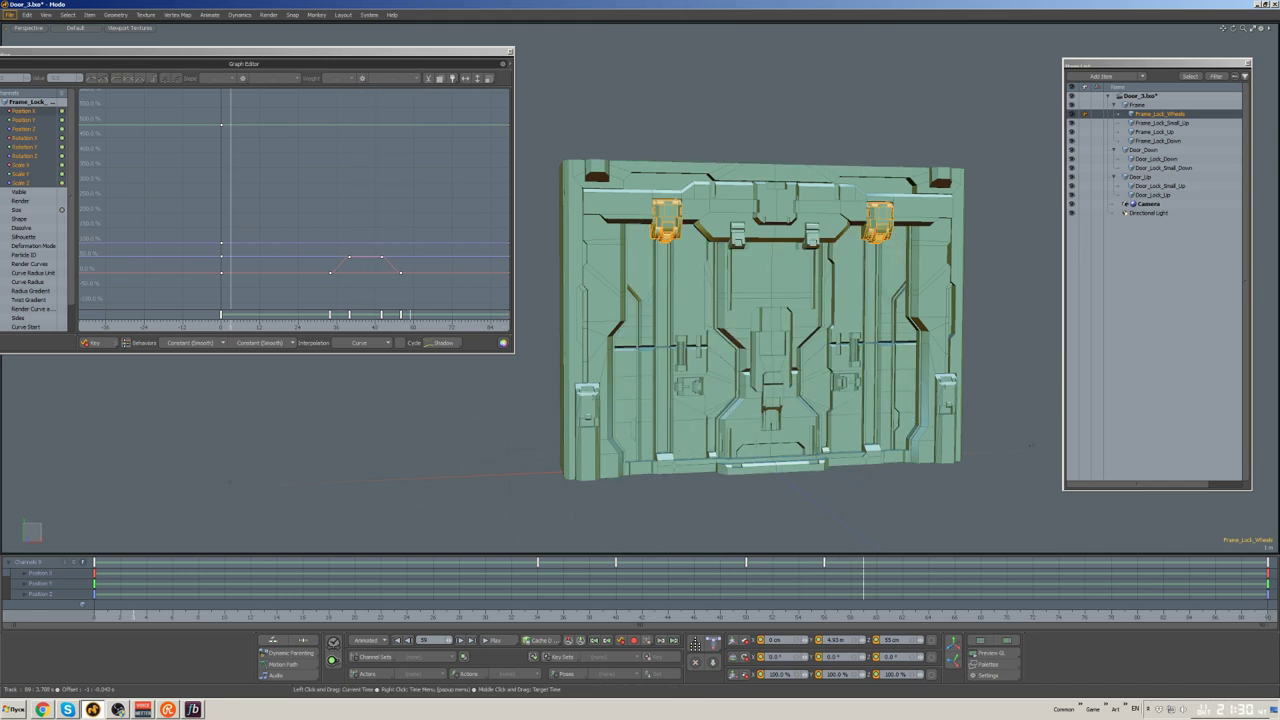
- Mirror Frame_Lock_Small_Up's motion for closing by copying its keys to frames 56, 68, 80 and 90
{"action": "left_click", "coordinate": [737, 236]}
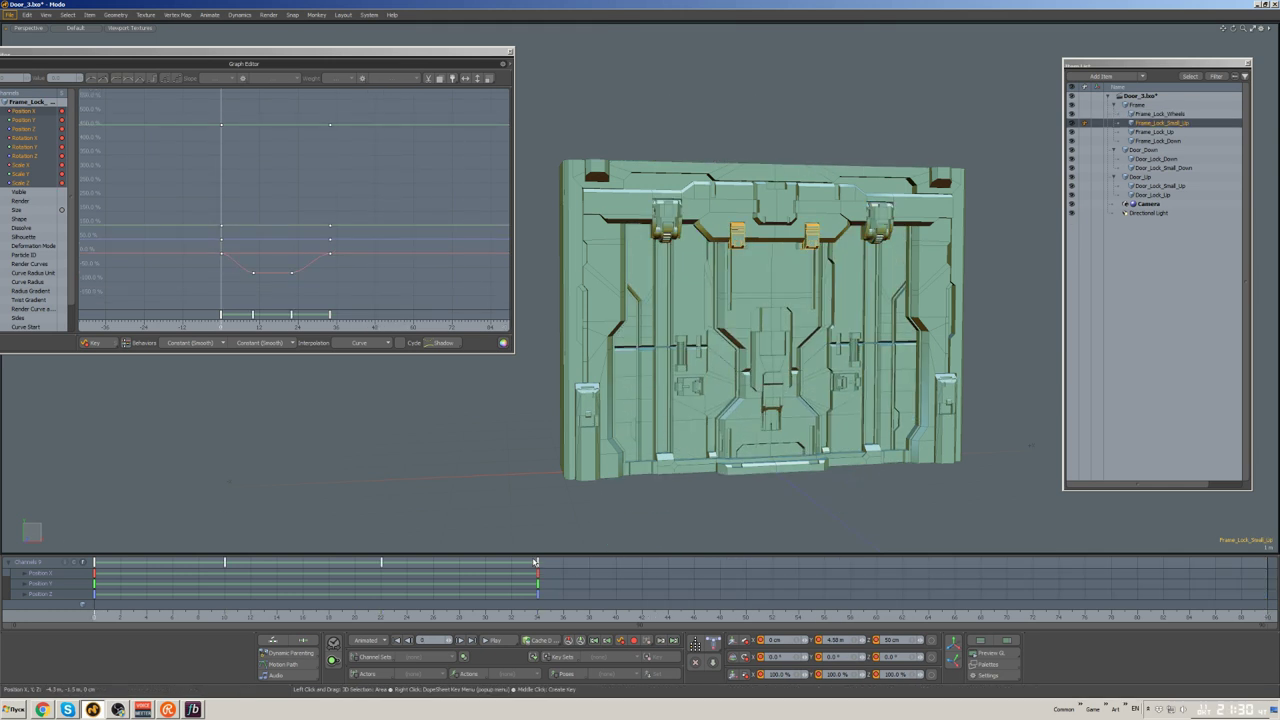
{"action": "left_click", "coordinate": [225, 564]}
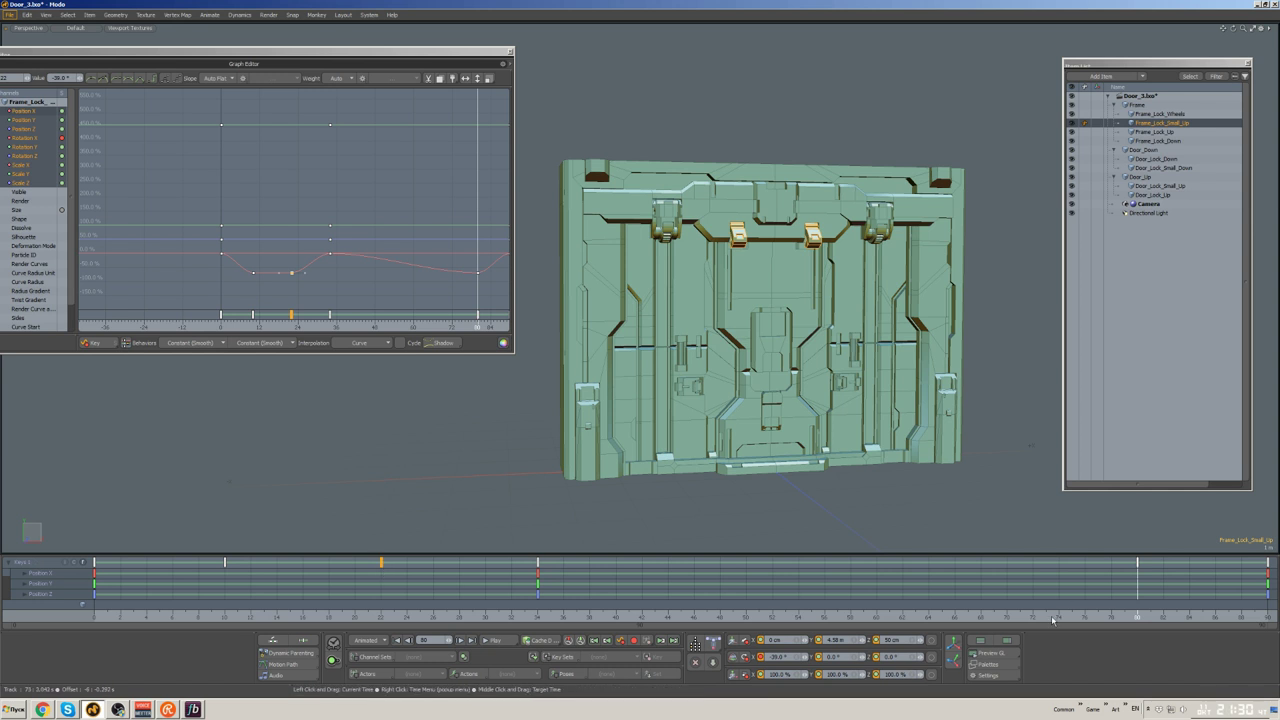
{"action": "left_click_drag", "start_coordinate": [826, 616], "coordinate": [746, 616]}
{"action": "key", "text": "Home"}
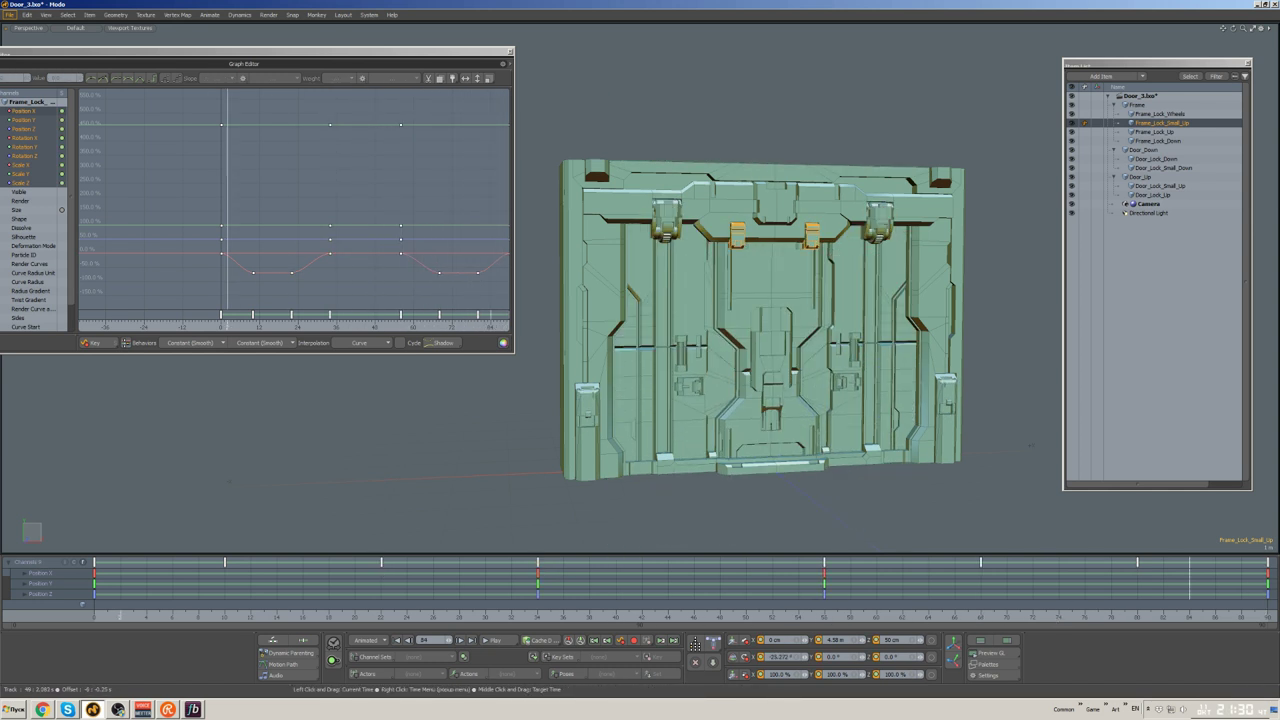
- Copy closing keys for Door_Lock_Down to frames 74, 80, 86 and 90, and for Door_Lock_Up to frames 70, 80 and 90
{"action": "left_click", "coordinate": [770, 392]}
{"action": "key", "text": "End"}
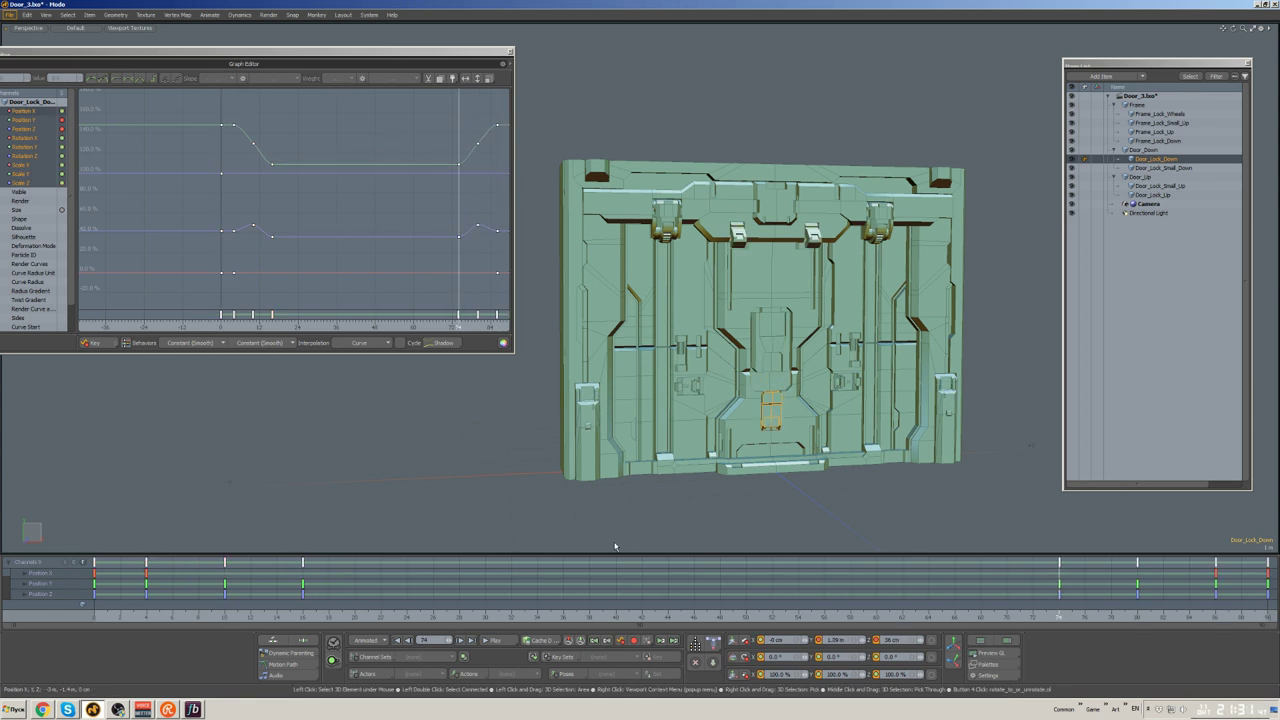
{"action": "left_click", "coordinate": [770, 340]}
{"action": "key", "text": "End"}
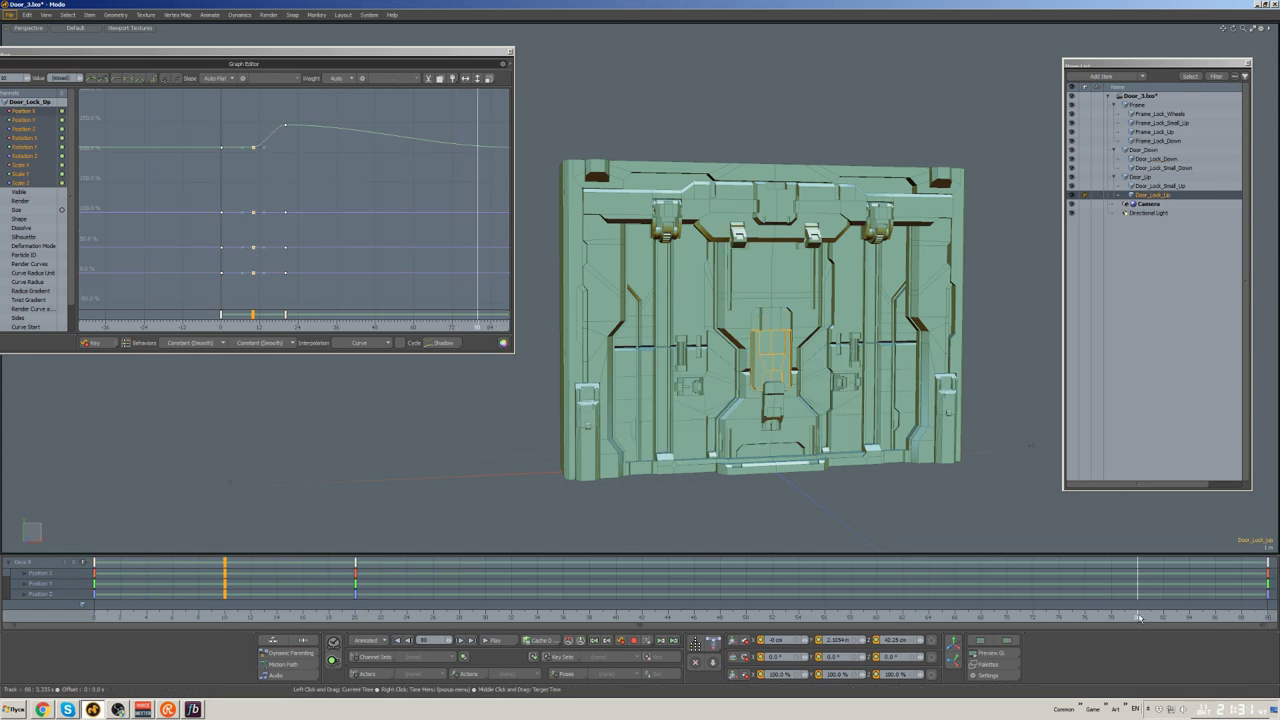
{"action": "middle_click", "coordinate": [1006, 583]}
{"action": "left_click", "coordinate": [980, 615]}
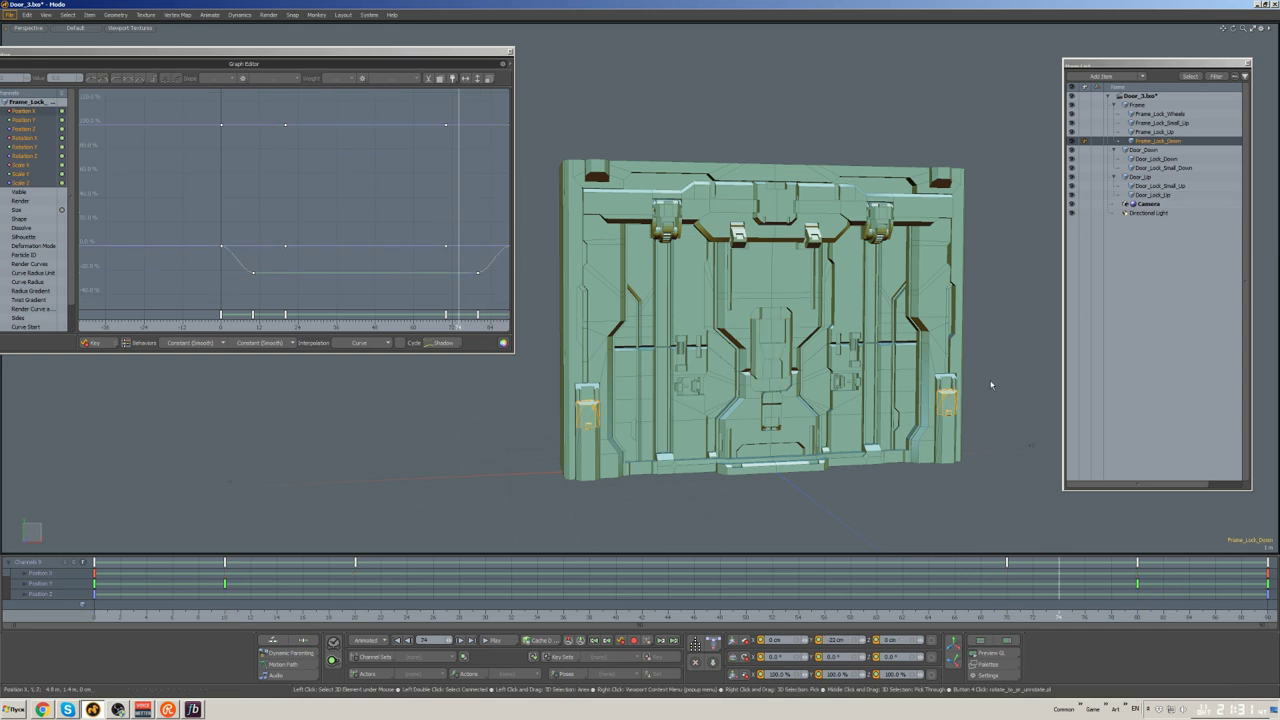
- Move Frame_Lock_Up's frame 20 keys to frame 30 and remove its frame 40 key
{"action": "left_click", "coordinate": [1156, 158]}
{"action": "left_click", "coordinate": [1154, 132]}
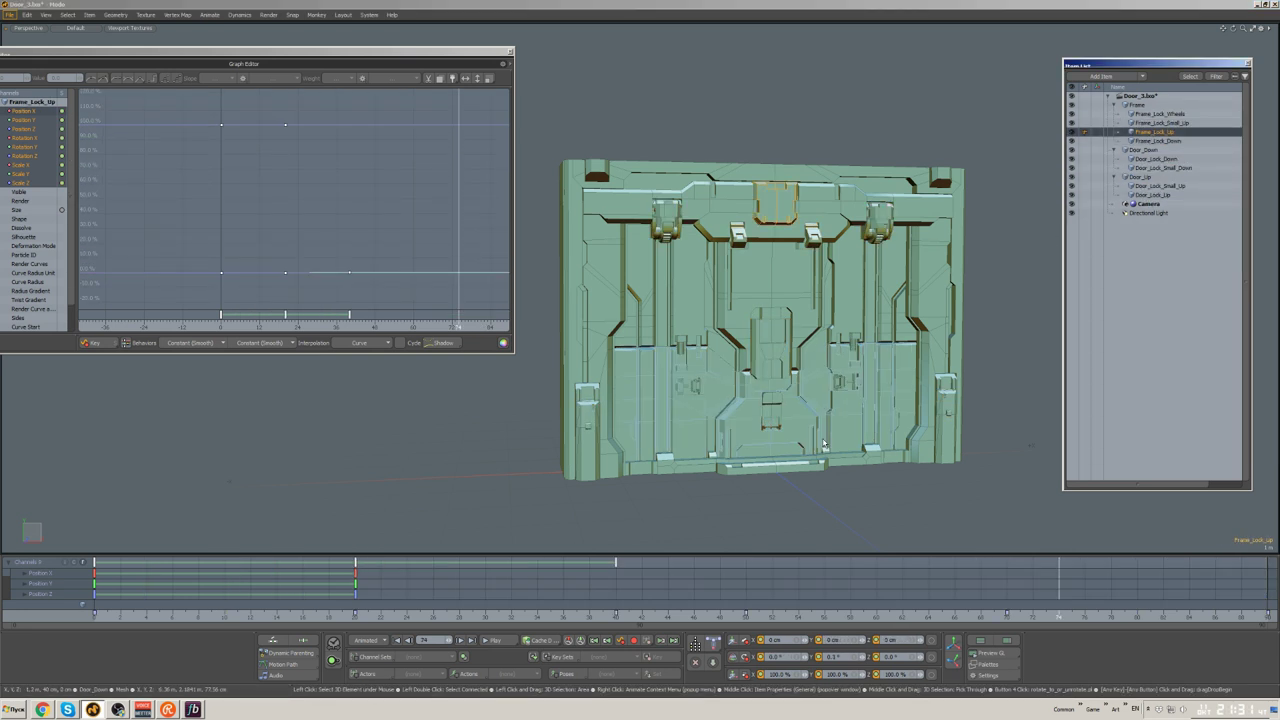
{"action": "left_click_drag", "start_coordinate": [355, 562], "coordinate": [485, 565]}
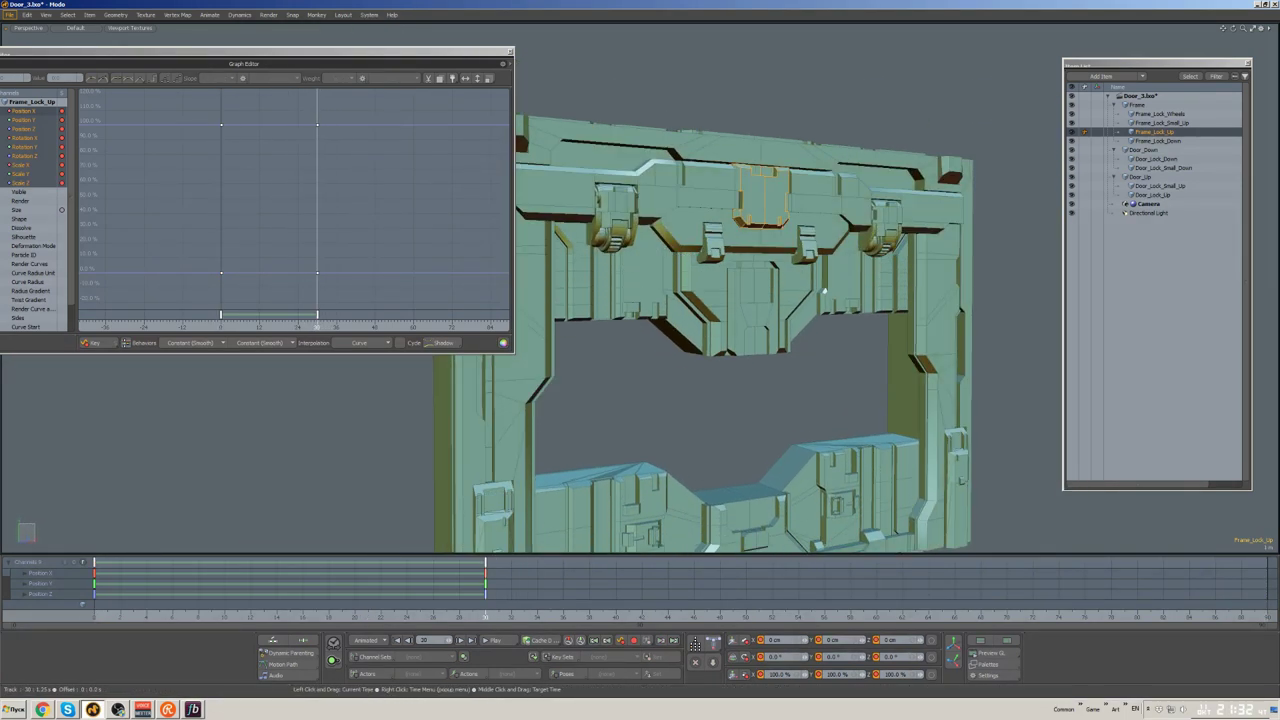
- Key Frame_Lock_Up shifting along Z at frame 32 and reaching -5 cm at frame 38
{"action": "mouse_move", "coordinate": [824, 266]}
{"action": "left_mouse_down", "text": "alt"}
{"action": "mouse_move", "coordinate": [640, 360]}
{"action": "mouse_move", "coordinate": [570, 480]}
{"action": "mouse_move", "coordinate": [524, 606]}
{"action": "mouse_move", "coordinate": [563, 606]}
{"action": "mouse_move", "coordinate": [511, 606]}
{"action": "mouse_move", "coordinate": [563, 606]}
{"action": "left_mouse_up", "text": "alt"}
{"action": "key", "text": "w"}
{"action": "left_click", "coordinate": [589, 606]}
{"action": "left_click_drag", "start_coordinate": [640, 440], "coordinate": [680, 327], "text": "alt"}
{"action": "scroll", "coordinate": [680, 467], "scroll_direction": "down", "scroll_amount": 3}
{"action": "key", "text": "w"}
{"action": "mouse_move", "coordinate": [589, 606]}
{"action": "left_mouse_down"}
{"action": "mouse_move", "coordinate": [520, 606]}
{"action": "mouse_move", "coordinate": [600, 606]}
{"action": "mouse_move", "coordinate": [563, 606]}
{"action": "mouse_move", "coordinate": [577, 614]}
{"action": "left_mouse_up"}
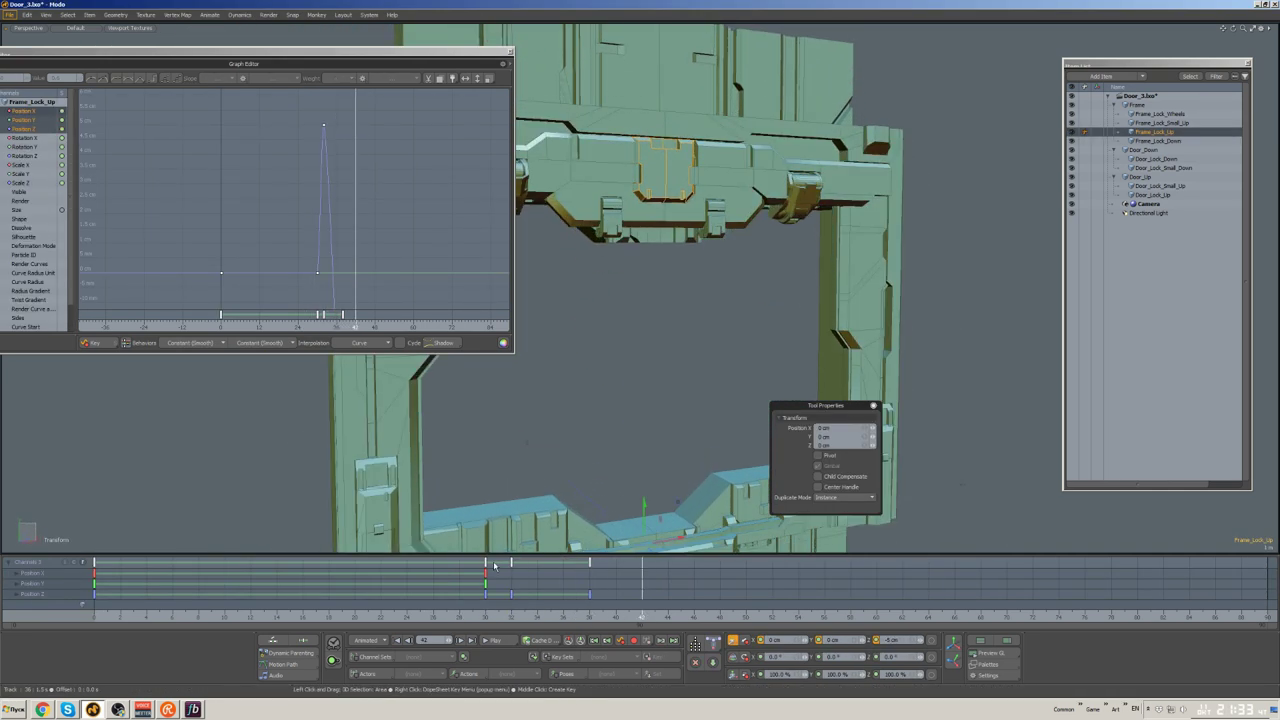
- Retime Frame_Lock_Up's -5 cm key to frame 36, add a key at 38, and add closing keys at 52, 54, 58, 60 and 90
{"action": "left_click_drag", "start_coordinate": [590, 567], "coordinate": [563, 567]}
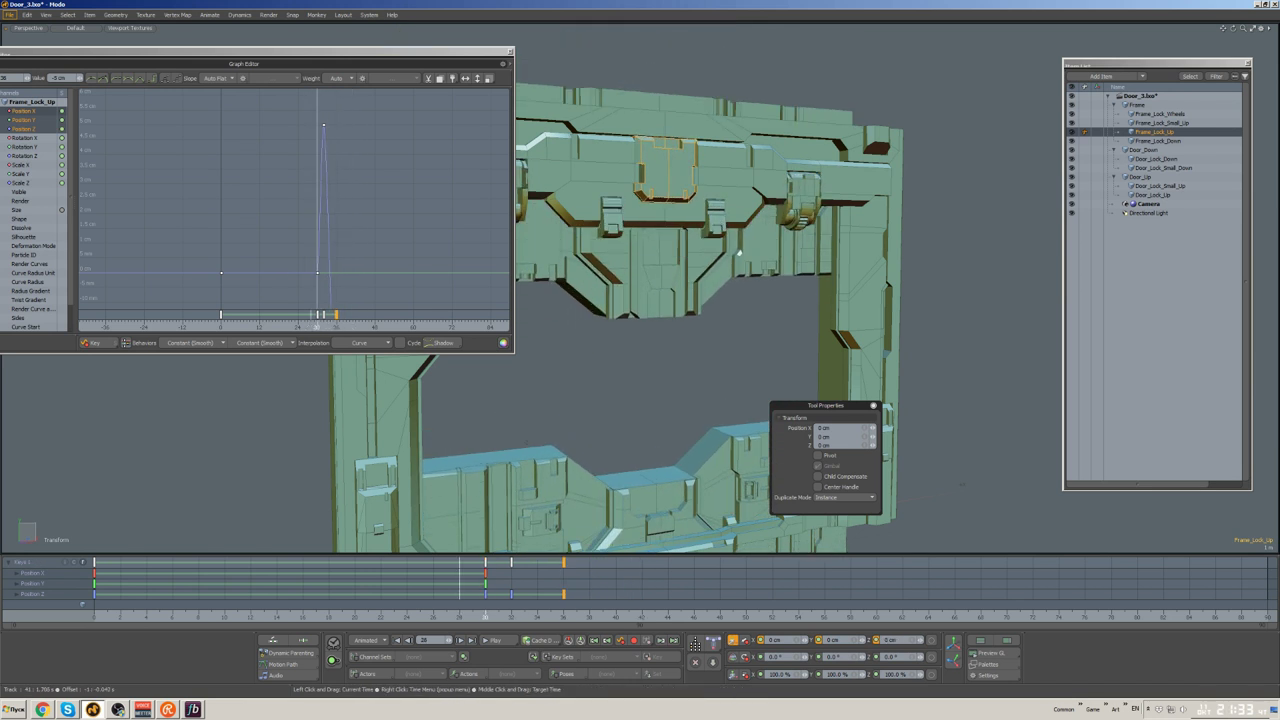
{"action": "left_click", "coordinate": [600, 585]}
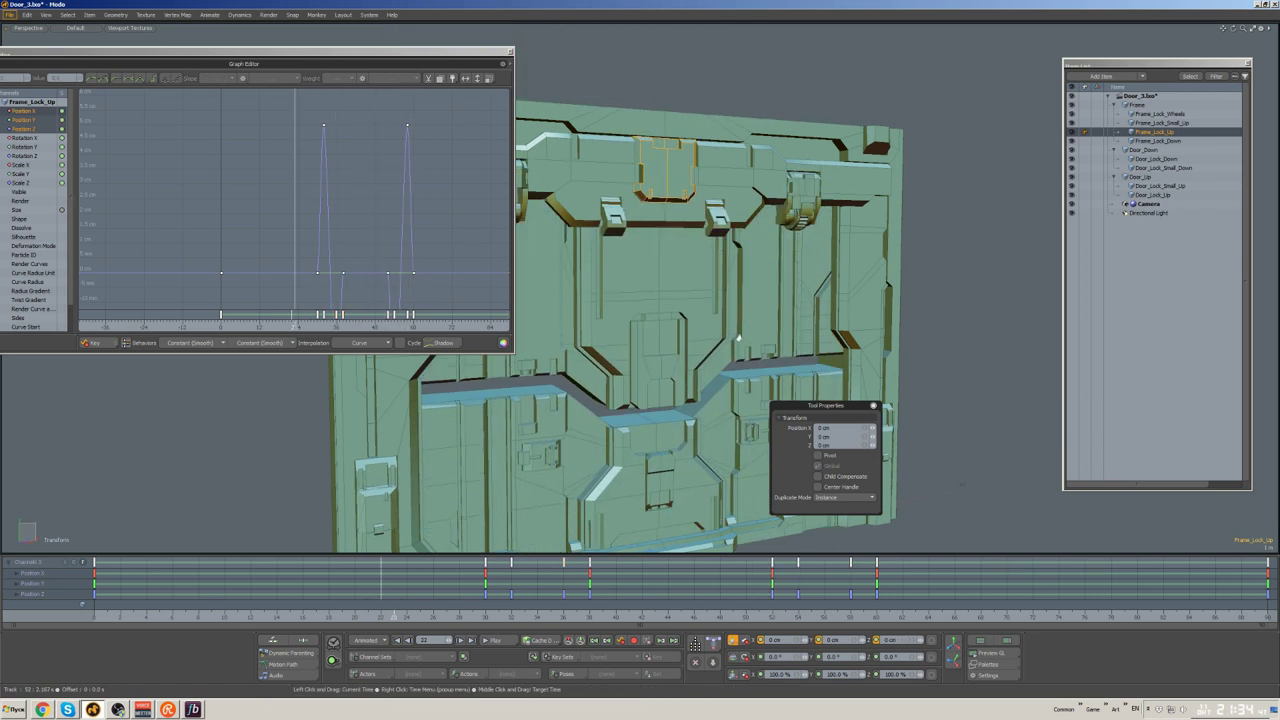
{"action": "left_click_drag", "start_coordinate": [737, 348], "coordinate": [703, 420], "text": "alt"}
- Change the curve slope type of Door_Down's keys at frames 20, 40, 50 and 70
{"action": "left_click", "coordinate": [703, 420]}
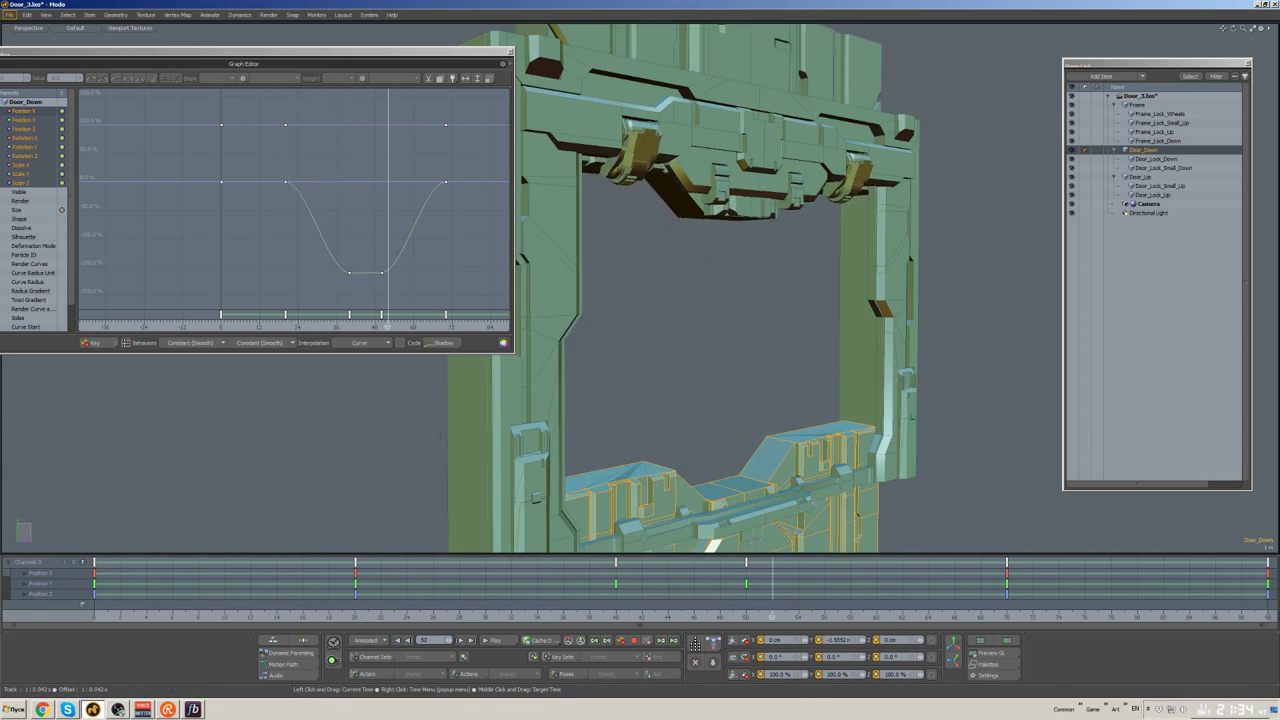
{"action": "left_click_drag", "start_coordinate": [365, 292], "coordinate": [275, 172]}
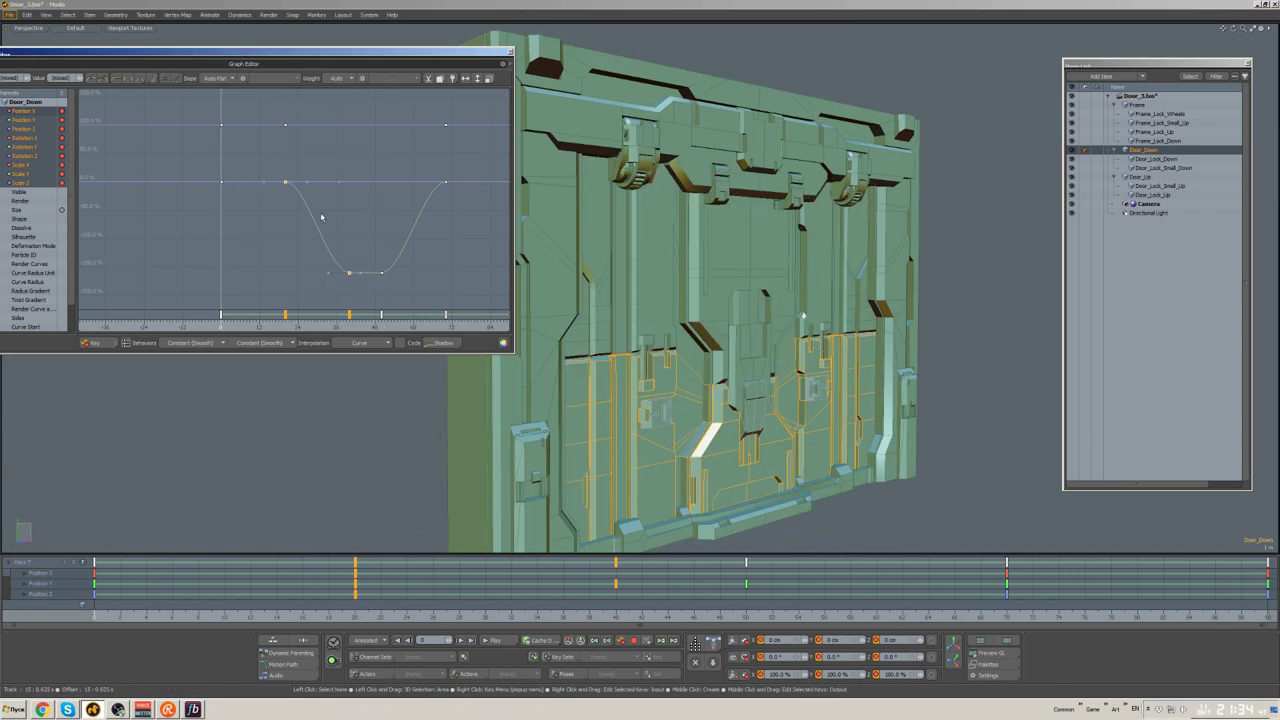
{"action": "left_click", "coordinate": [140, 77]}
{"action": "left_click_drag", "start_coordinate": [270, 326], "coordinate": [338, 326]}
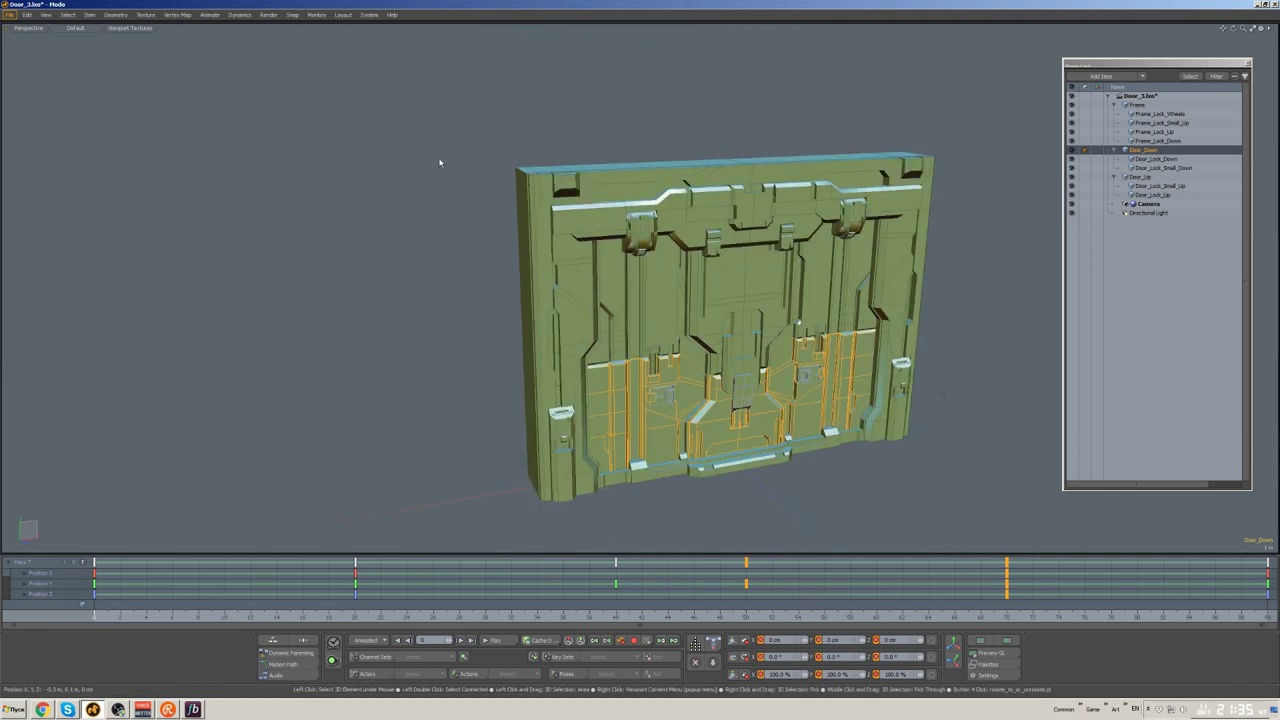
- Save the scene and play back the door animation
{"action": "left_click", "coordinate": [439, 162]}
{"action": "key", "text": "space"}
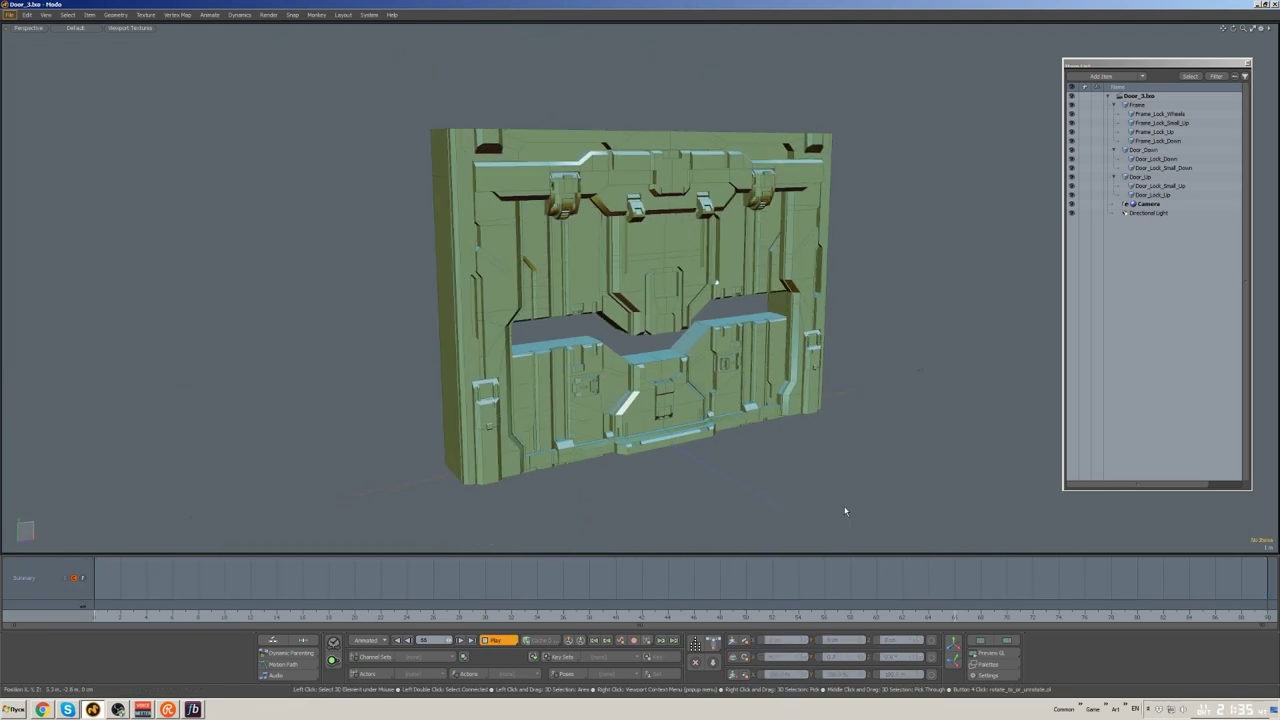
{"action": "key", "text": "space"}
- Retime Frame_Lock_Up's keys to frames 10, 12, 16 and 18 for opening and 70, 72, 76 and 78 for closing
{"action": "left_click", "coordinate": [659, 254]}
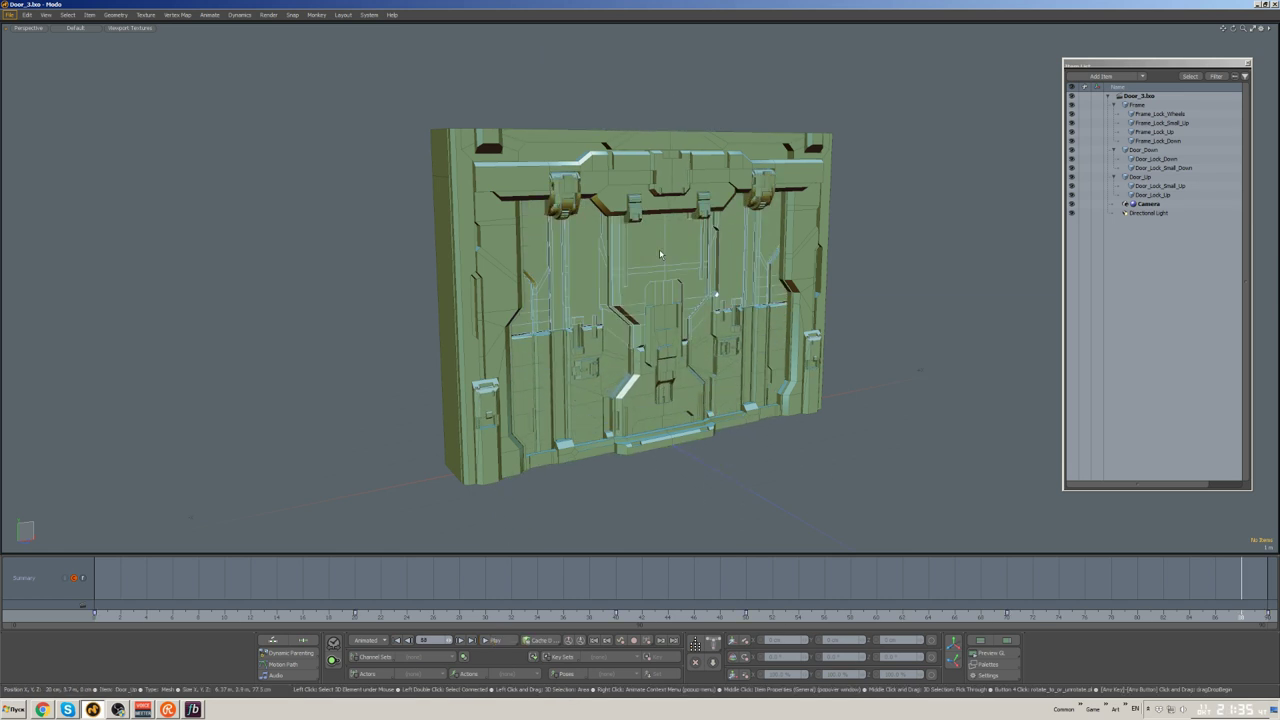
{"action": "left_click", "coordinate": [670, 172]}
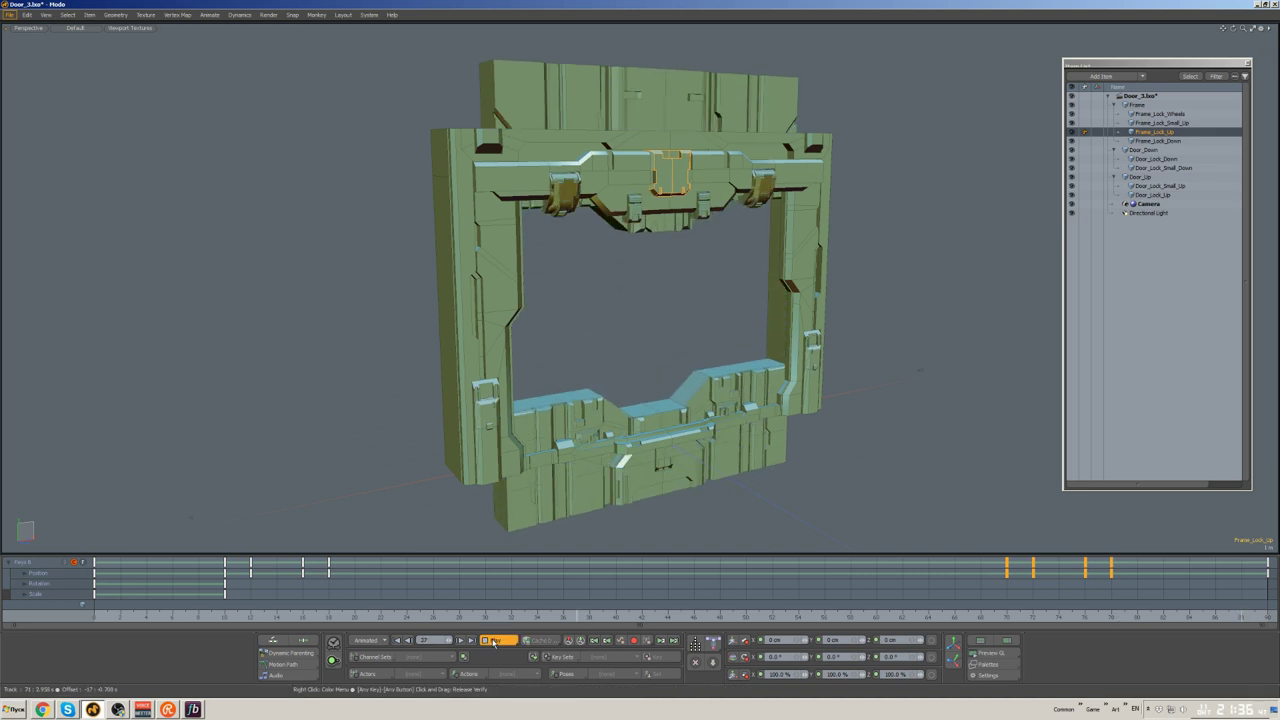
{"action": "left_click_drag", "start_coordinate": [903, 460], "coordinate": [690, 420], "text": "alt"}
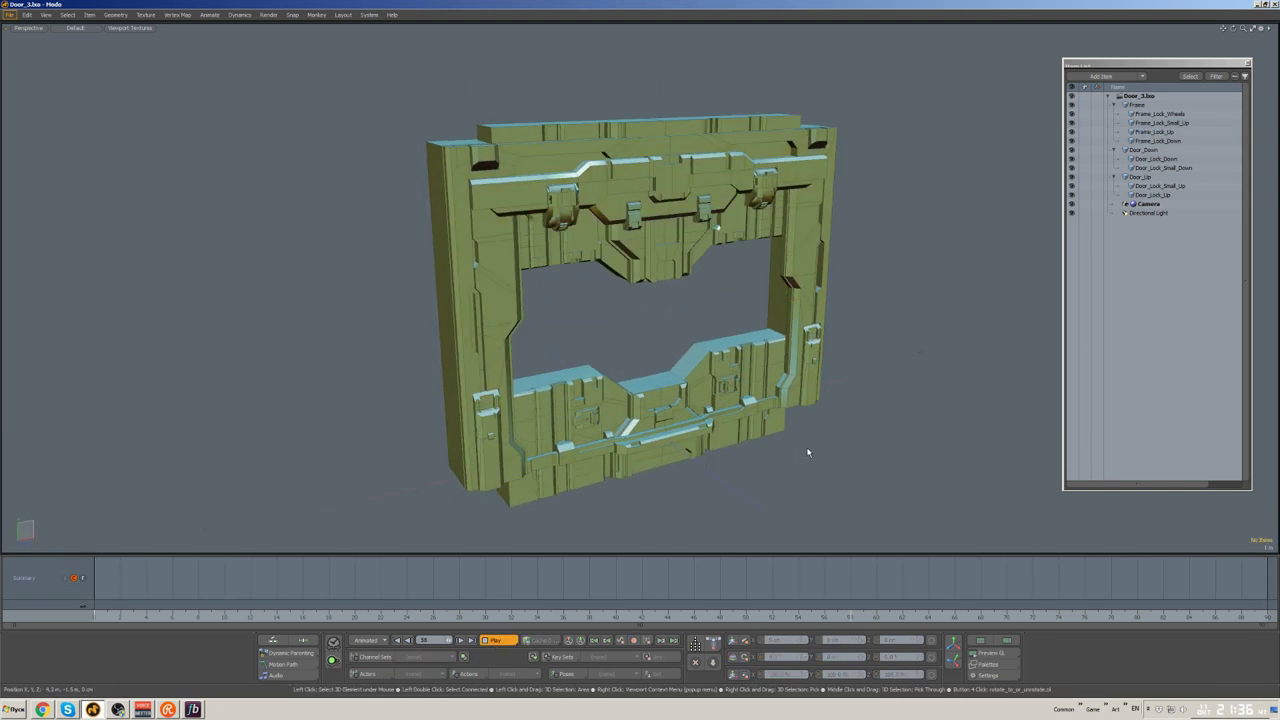
- Switch the viewport shading to Advanced and review the door animation at different frames
{"action": "left_click", "coordinate": [75, 27]}
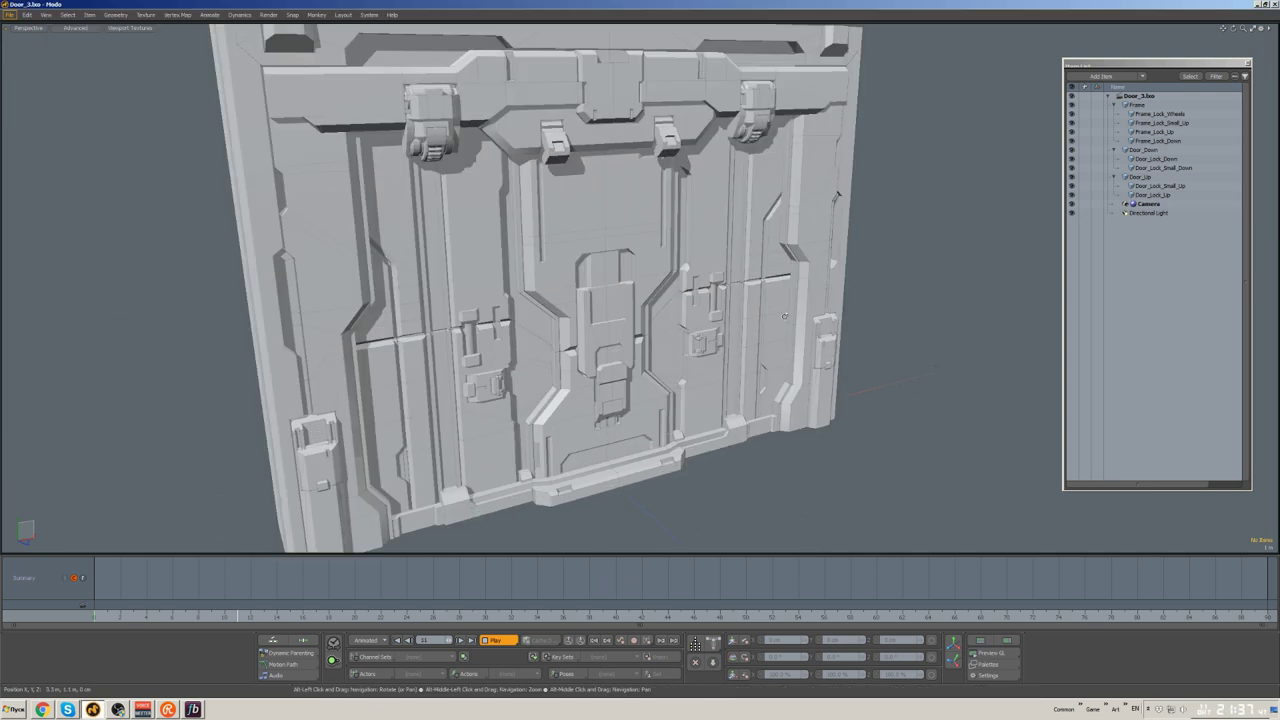
{"action": "key", "text": "grave"}
{"action": "left_click", "coordinate": [830, 317]}
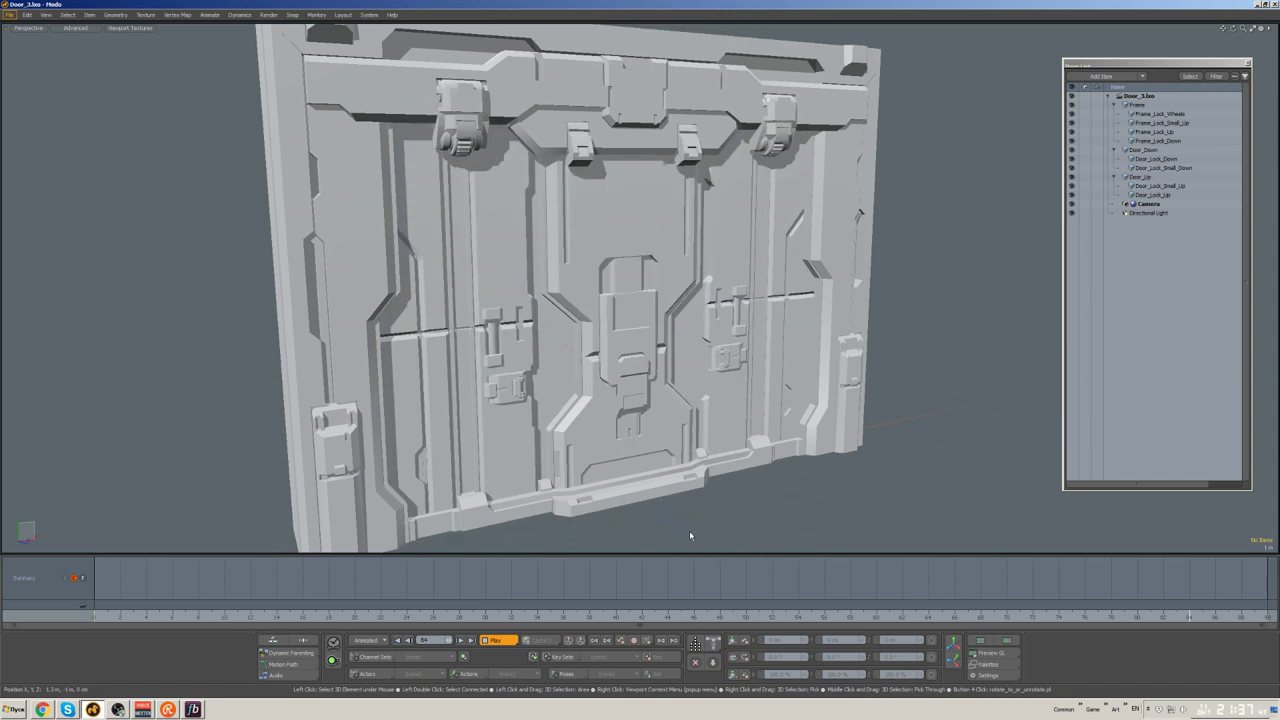
{"action": "left_click", "coordinate": [889, 580]}
{"action": "left_click_drag", "start_coordinate": [889, 580], "coordinate": [550, 580]}
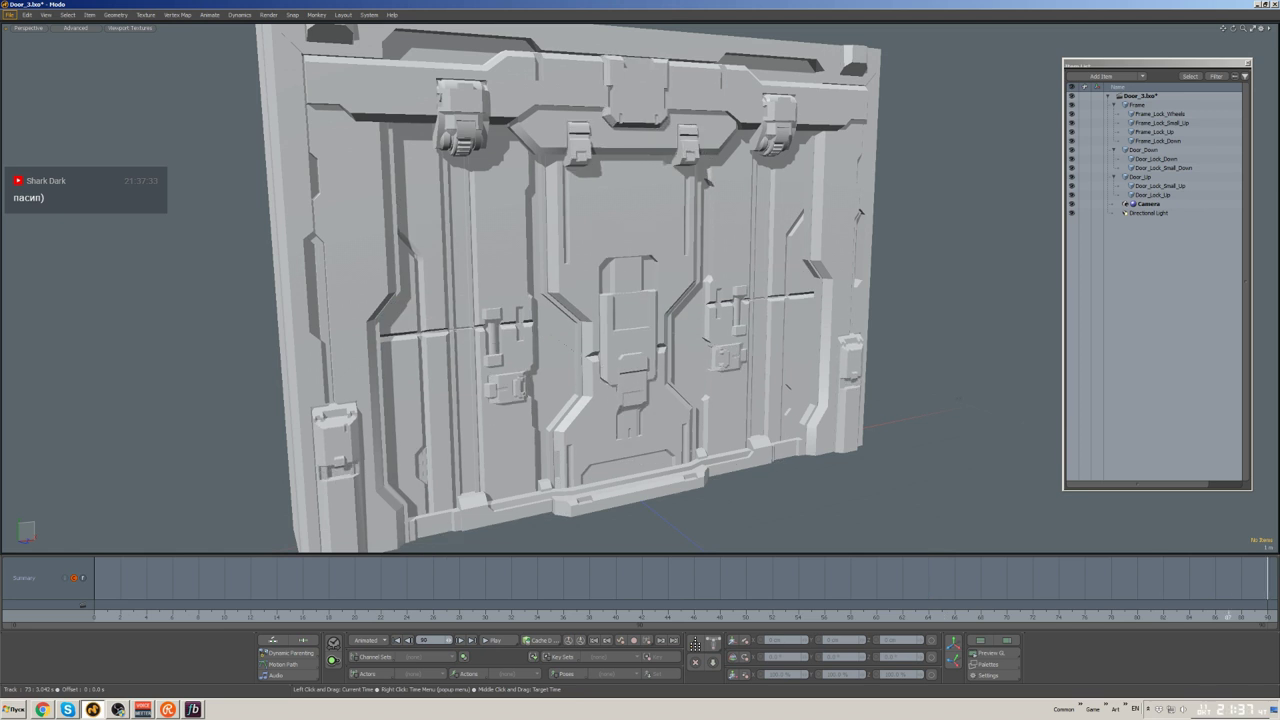
{"action": "left_click", "coordinate": [915, 580]}
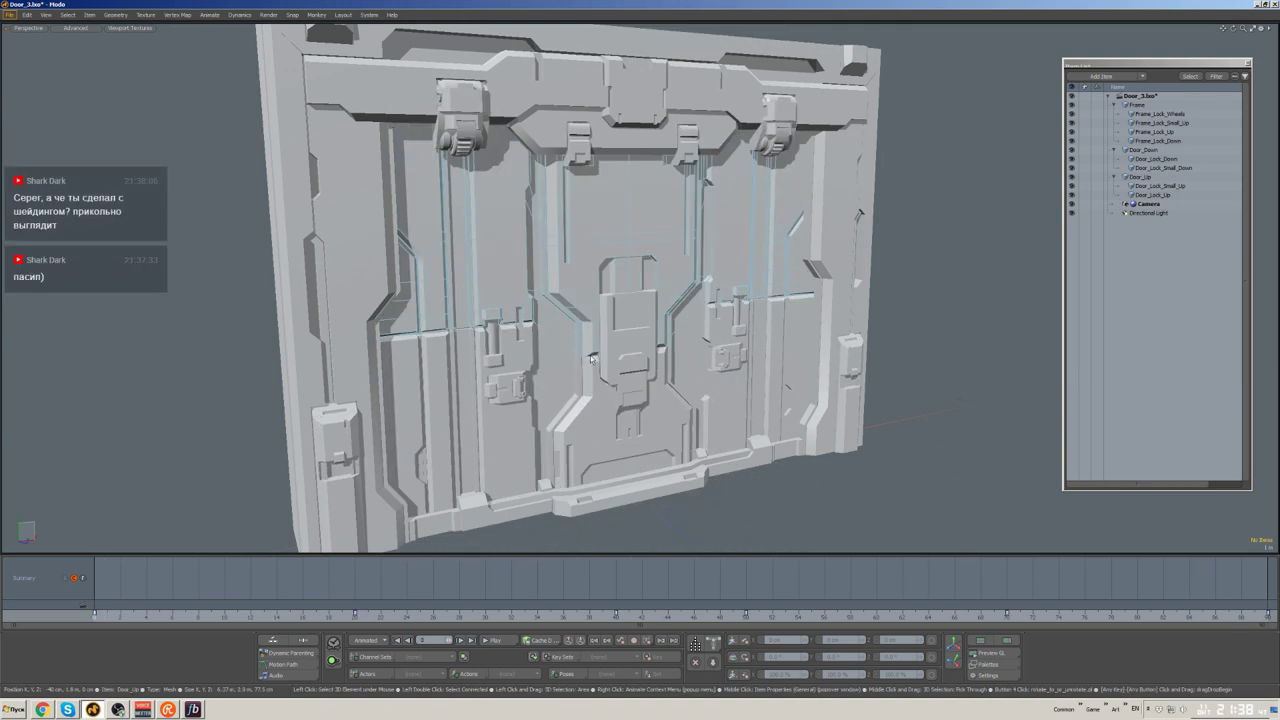
- Enable antialiasing in the Advanced viewport's display properties
{"action": "left_click_drag", "start_coordinate": [591, 358], "coordinate": [800, 385], "text": "alt"}
{"action": "key", "text": "o"}
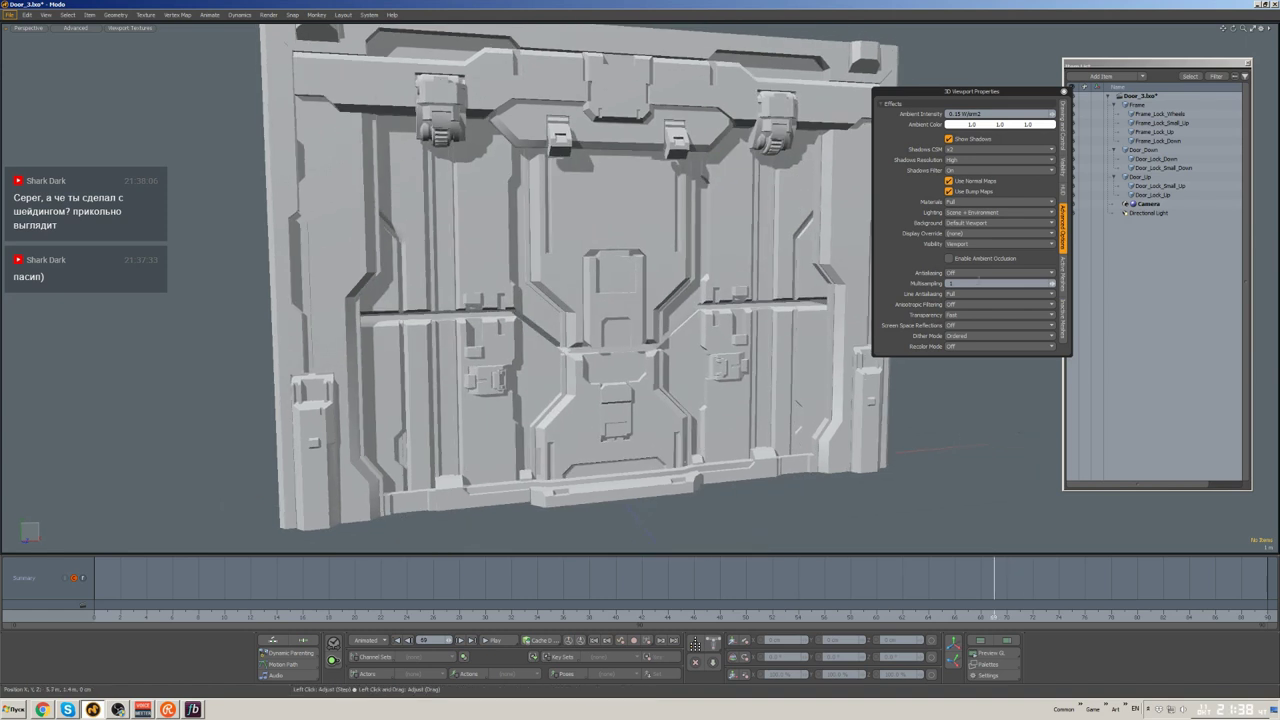
{"action": "left_click", "coordinate": [975, 284]}
{"action": "left_click", "coordinate": [970, 321]}
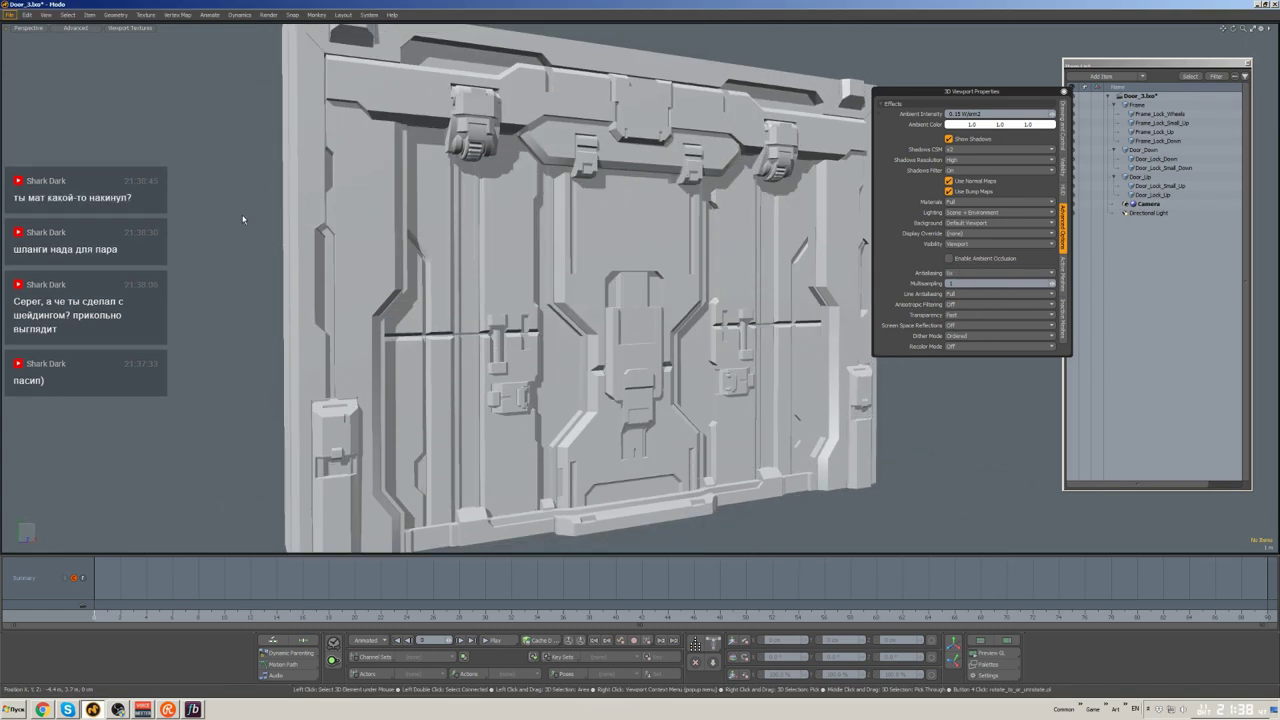
- Apply a matcap preset to the viewport and set its shading style back to Default
{"action": "left_click", "coordinate": [130, 27]}
{"action": "left_click", "coordinate": [141, 68]}
{"action": "left_click", "coordinate": [75, 27]}
{"action": "left_click", "coordinate": [78, 100]}
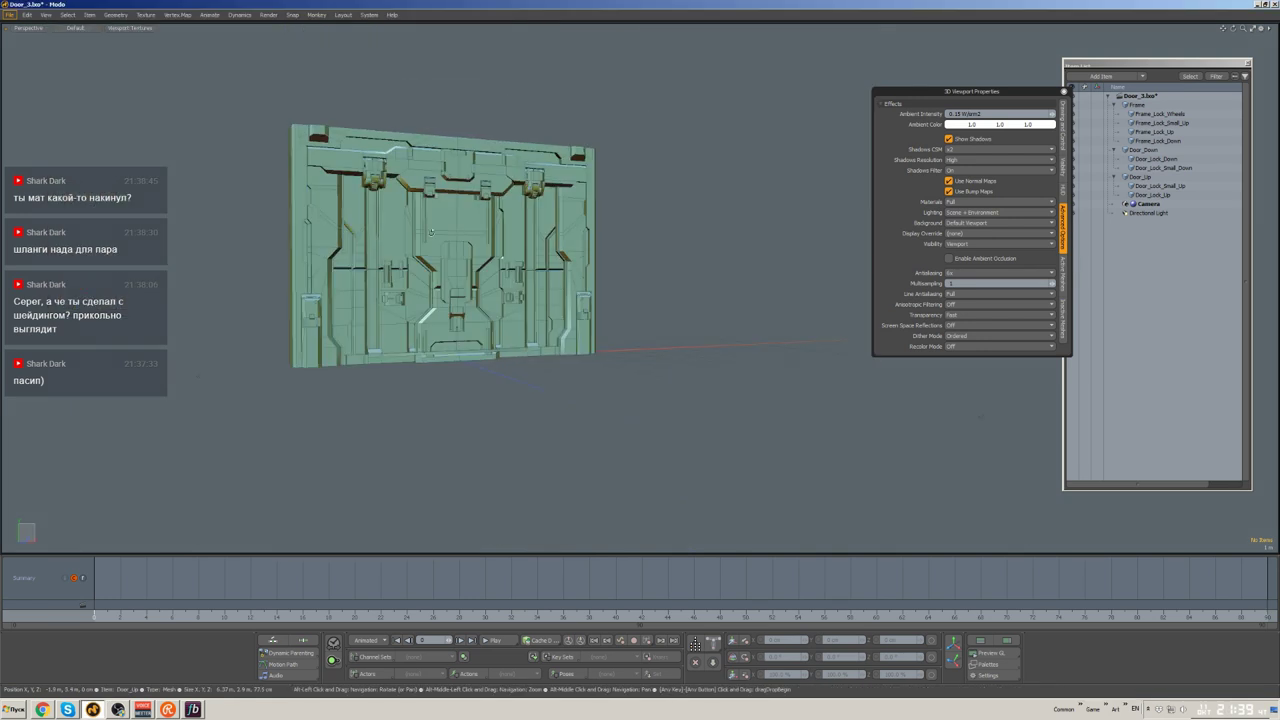
- Switch to the modelling layout, apply the matcap preset to its viewport and save the scene
{"action": "key", "text": "ctrl+Tab"}
{"action": "left_click", "coordinate": [605, 185]}
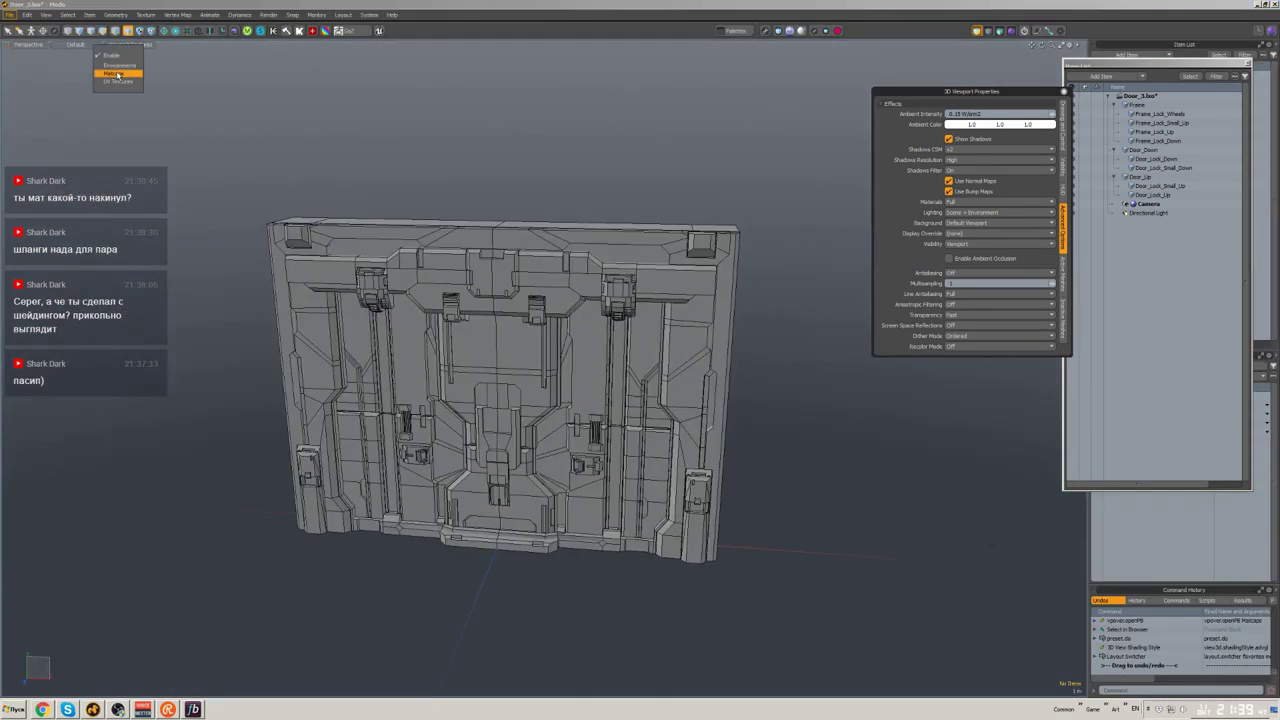
{"action": "left_click_drag", "start_coordinate": [598, 183], "coordinate": [857, 290], "text": "alt"}
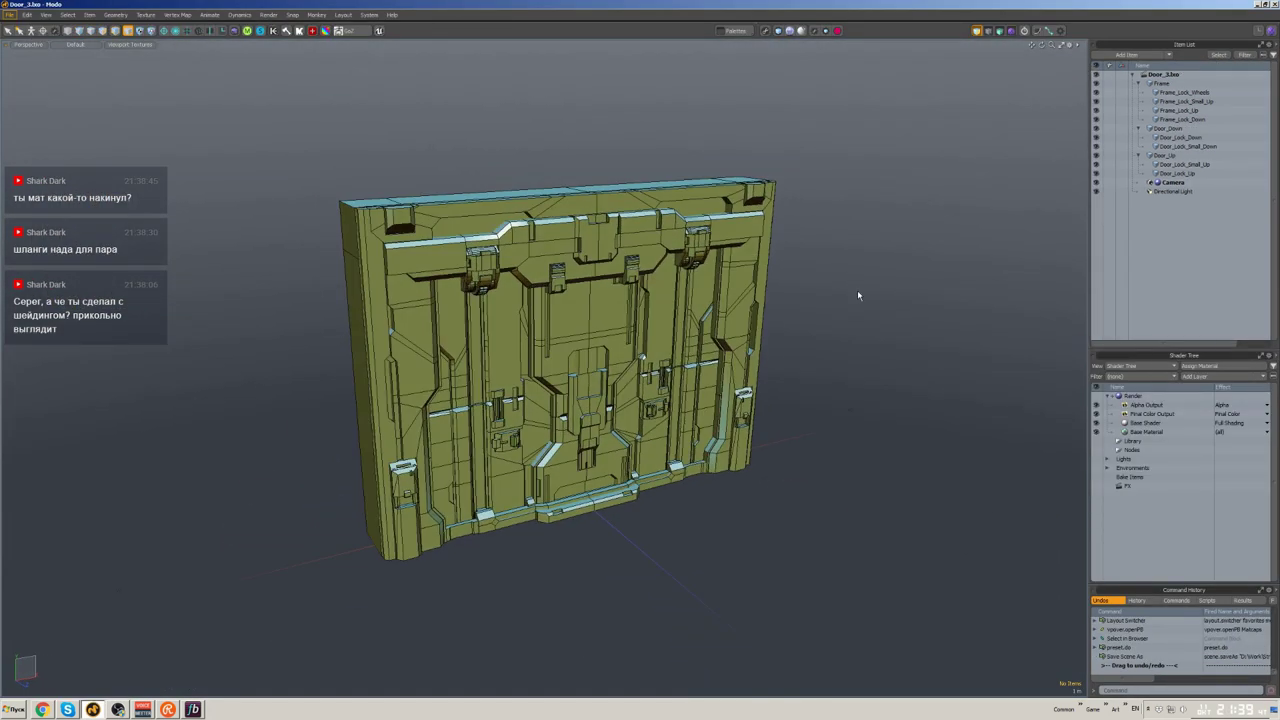
{"action": "scroll", "coordinate": [857, 290], "scroll_direction": "up", "scroll_amount": 5}
{"action": "scroll", "coordinate": [785, 341], "scroll_direction": "down", "scroll_amount": 5}
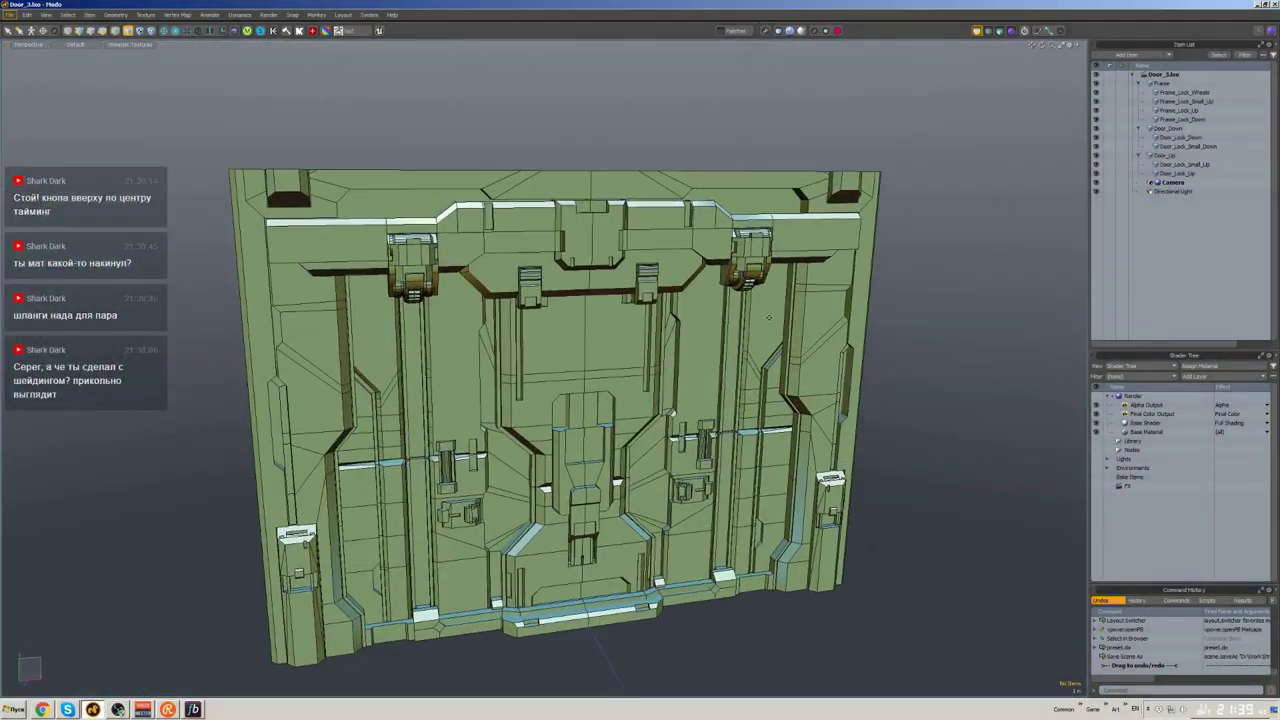
{"action": "scroll", "coordinate": [696, 284], "scroll_direction": "up", "scroll_amount": 2}
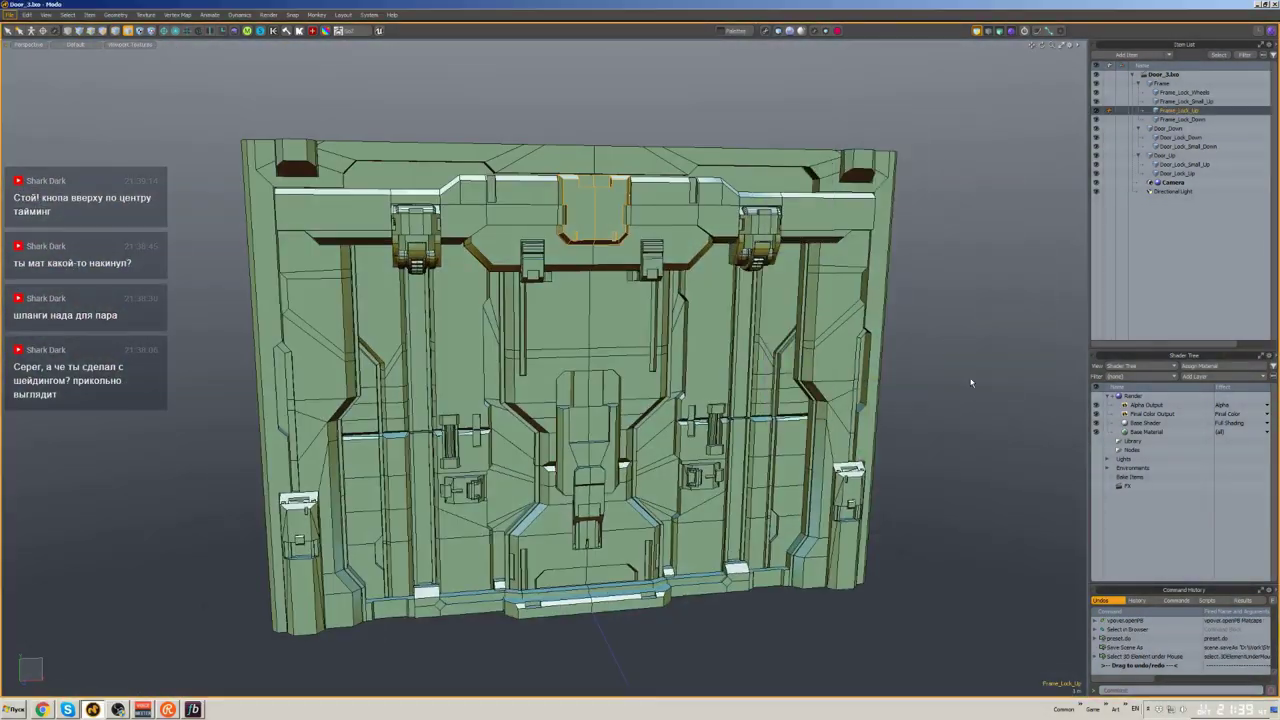
- In the animation layout, retime Frame_Lock_Up's keys to frames 2, 4, 8, 10 and 80, 82, 86, 88, then save the scene
{"action": "key", "text": "ctrl+Tab"}
{"action": "left_click", "coordinate": [720, 257]}
{"action": "left_click", "coordinate": [1150, 616]}
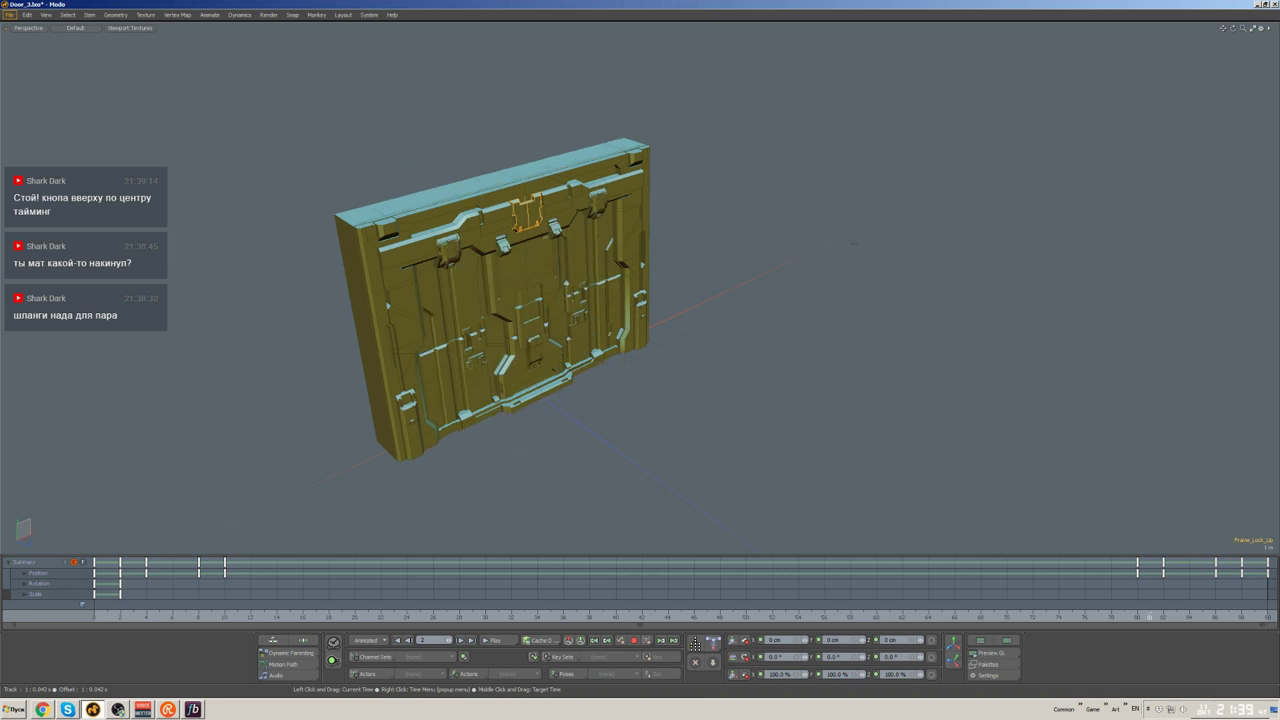
{"action": "left_click", "coordinate": [1215, 616]}
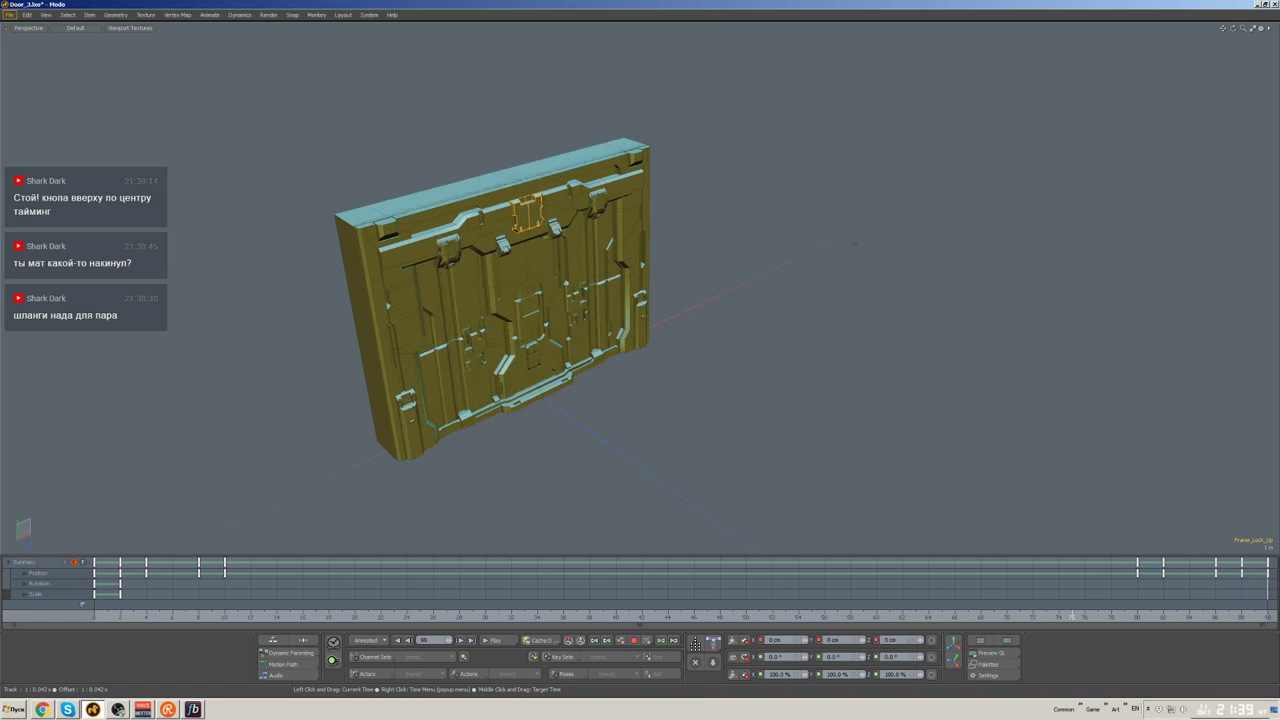
{"action": "left_click_drag", "start_coordinate": [1072, 616], "coordinate": [1189, 616]}
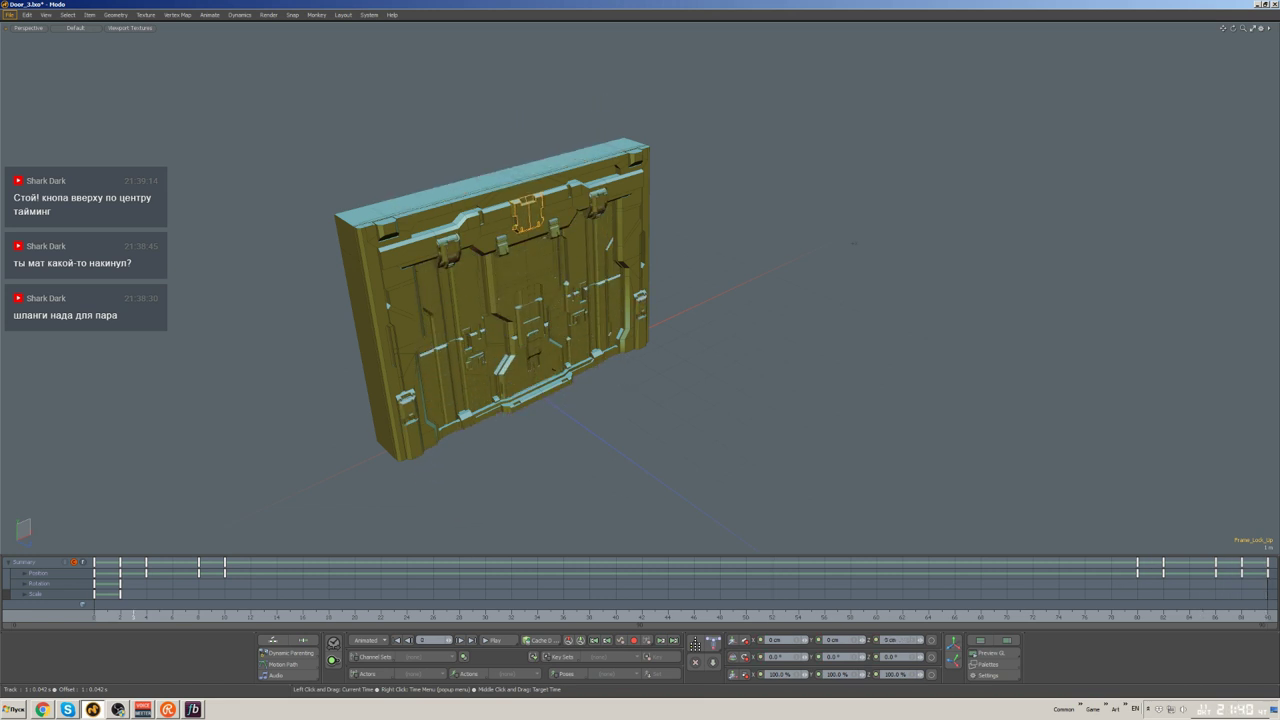
{"action": "left_click_drag", "start_coordinate": [1237, 358], "coordinate": [903, 297], "text": "alt"}
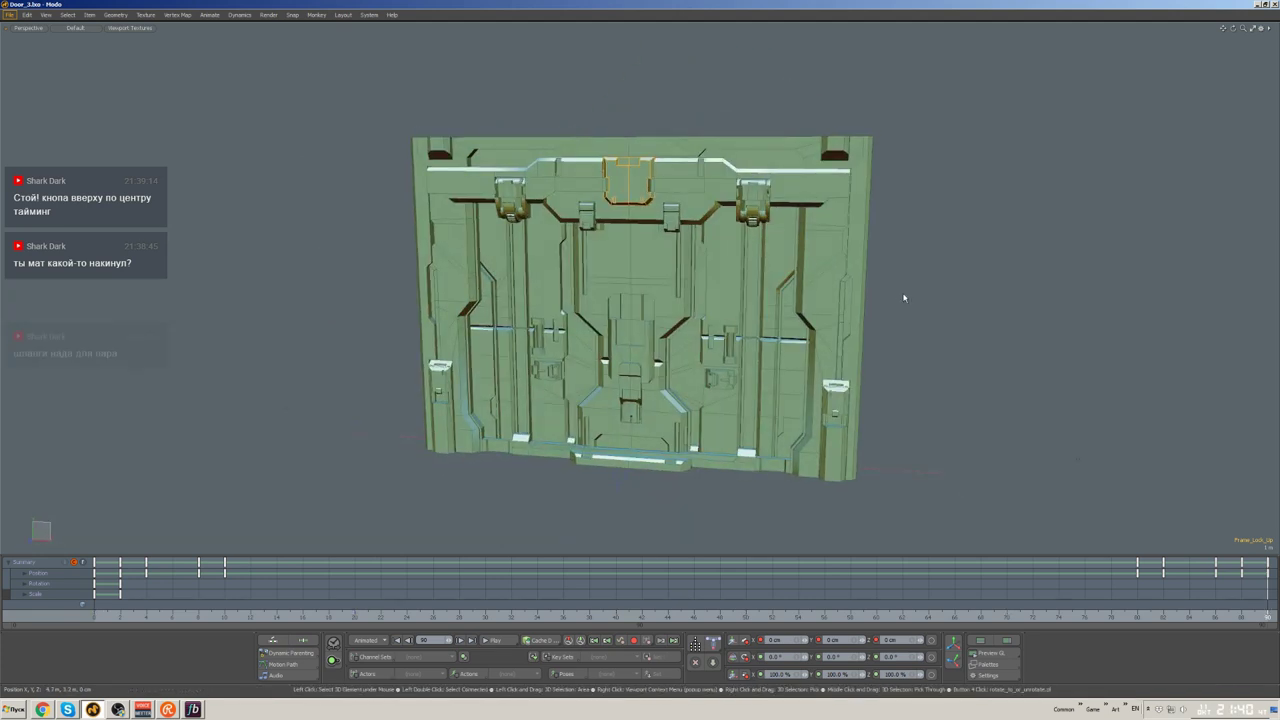
- Return to the modelling layout and adjust the selected edges on Door_Up's underside with the Scale and Move tools
{"action": "key", "text": "ctrl+Tab"}
{"action": "key", "text": "ctrl+Tab"}
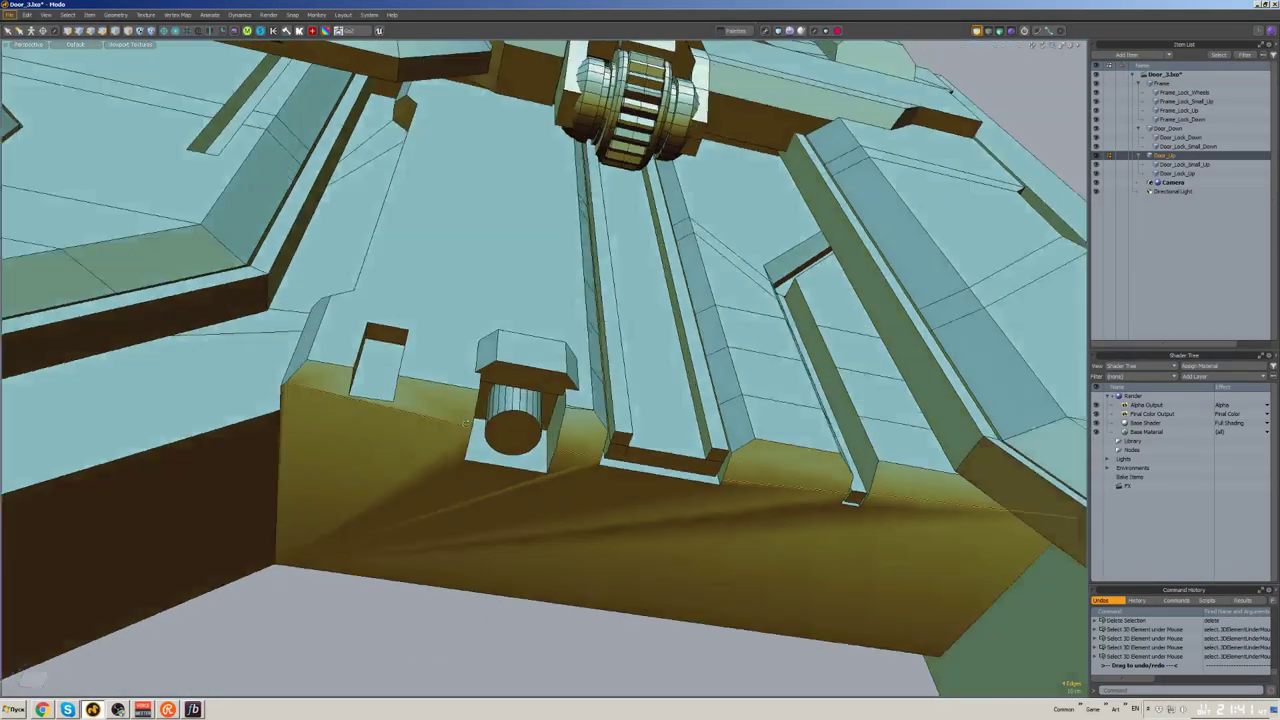
{"action": "key", "text": "r"}
{"action": "key", "text": "w"}
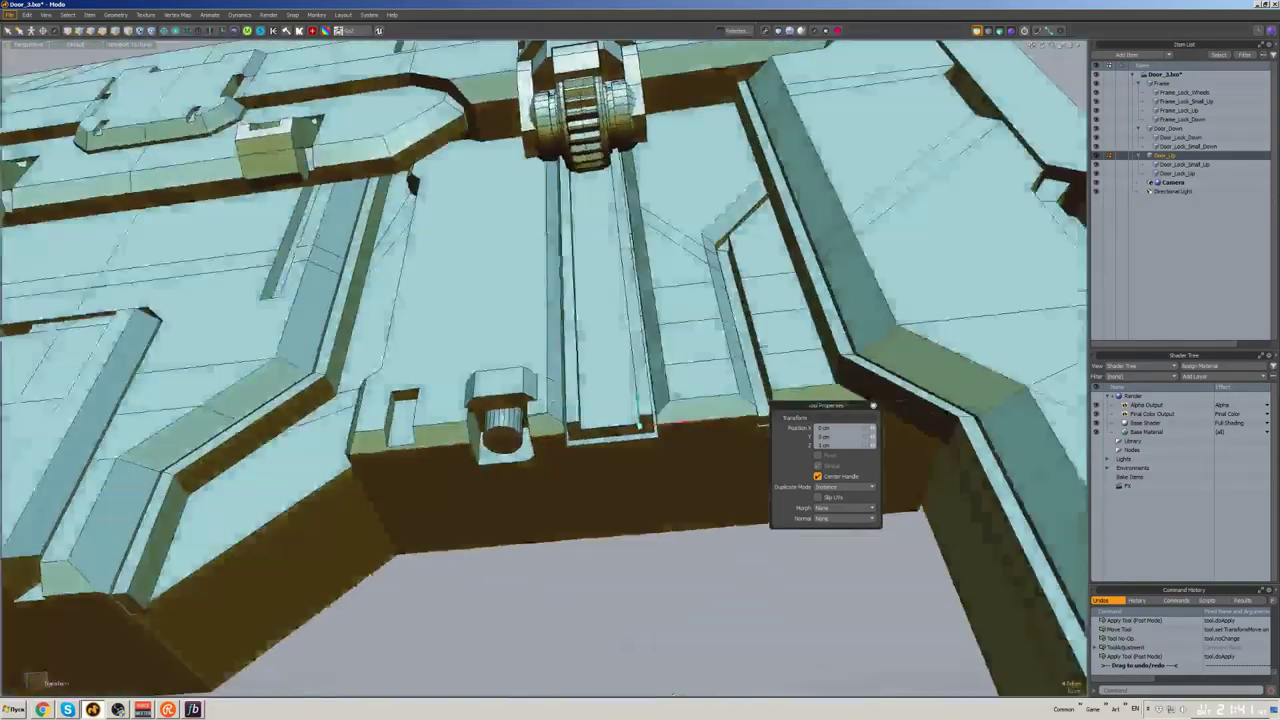
- Delete the unneeded edge beside the lock pin's seat on Door_Up's underside
{"action": "left_click_drag", "start_coordinate": [760, 425], "coordinate": [894, 523], "text": "alt"}
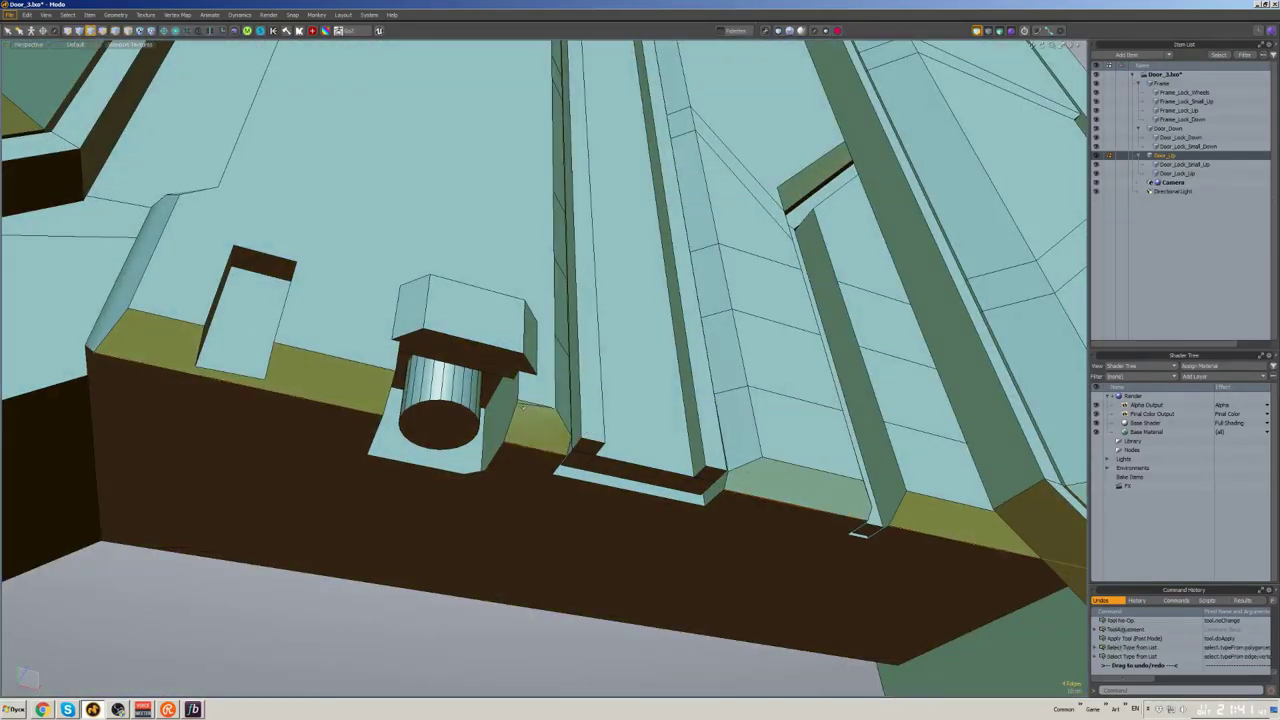
{"action": "key", "text": "2"}
{"action": "left_click", "coordinate": [503, 437]}
{"action": "key", "text": "Delete"}
- Select the faces around the lock pin's seat on Door_Up and scale them in Y with a local action axis
{"action": "key", "text": "3"}
{"action": "left_click", "coordinate": [585, 460]}
{"action": "left_click_drag", "start_coordinate": [503, 437], "coordinate": [538, 490], "text": "alt"}
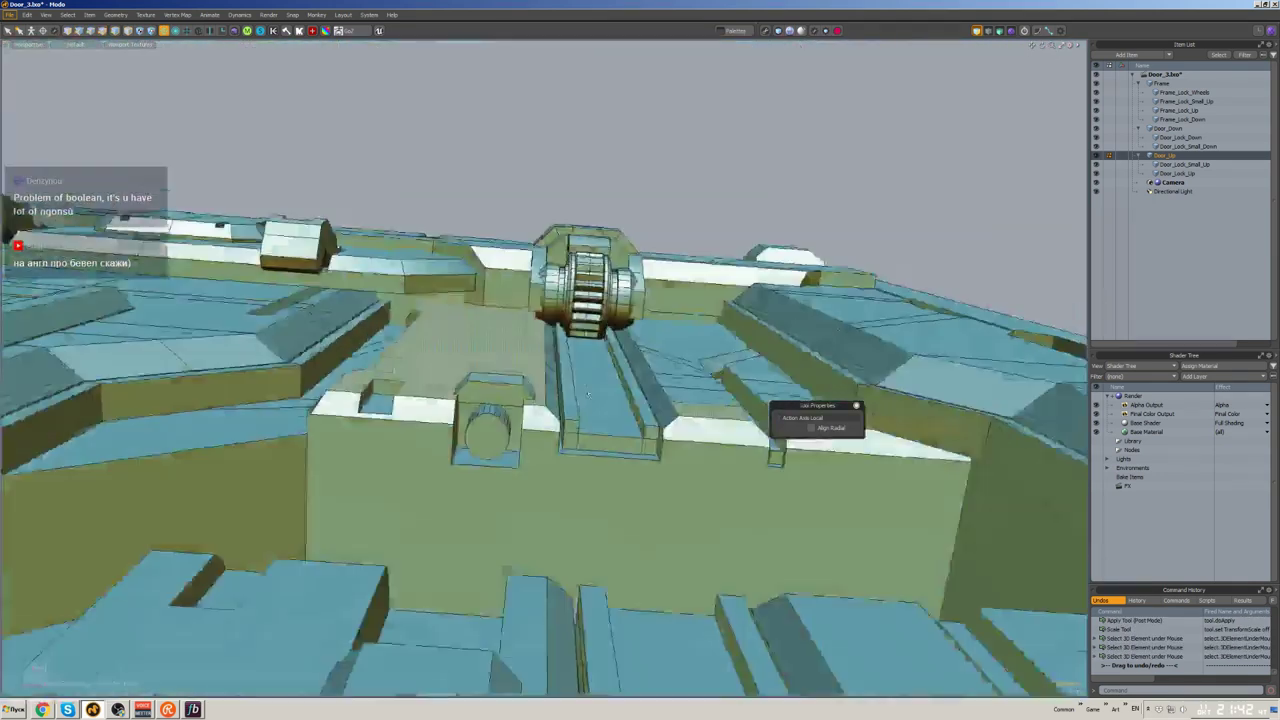
{"action": "key", "text": "a"}
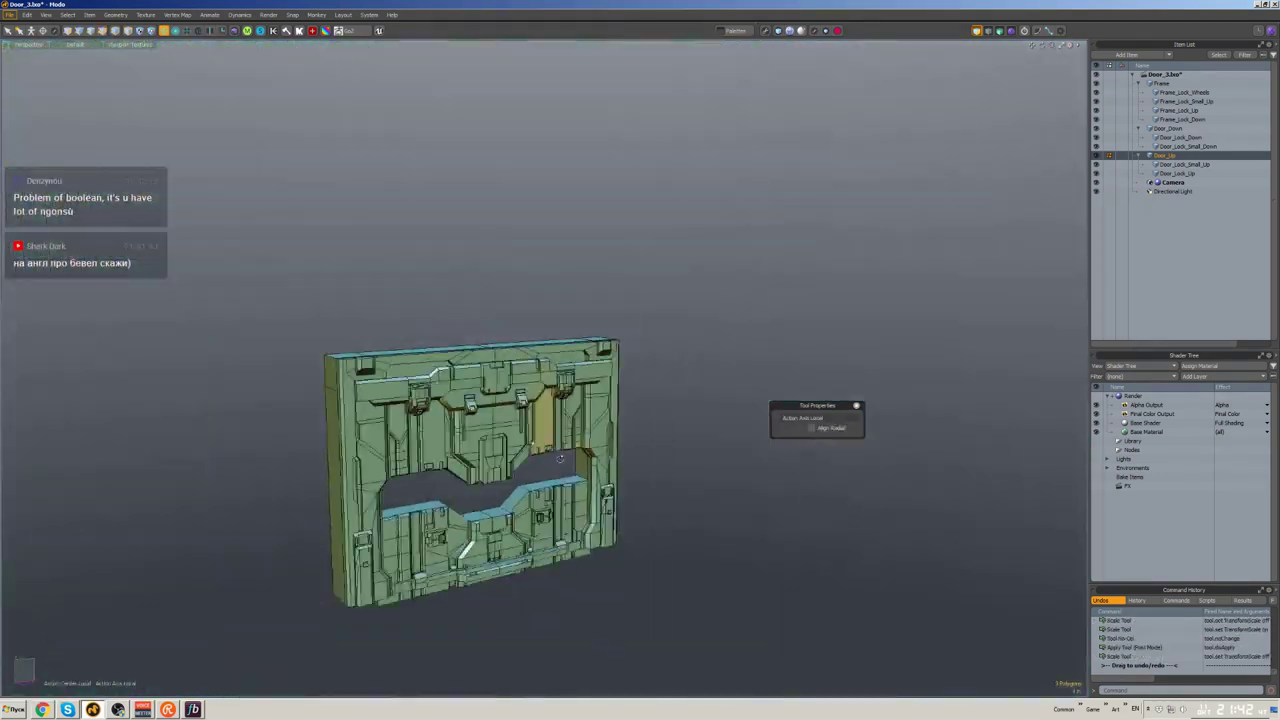
{"action": "scroll", "coordinate": [507, 410], "scroll_direction": "up", "scroll_amount": 5}
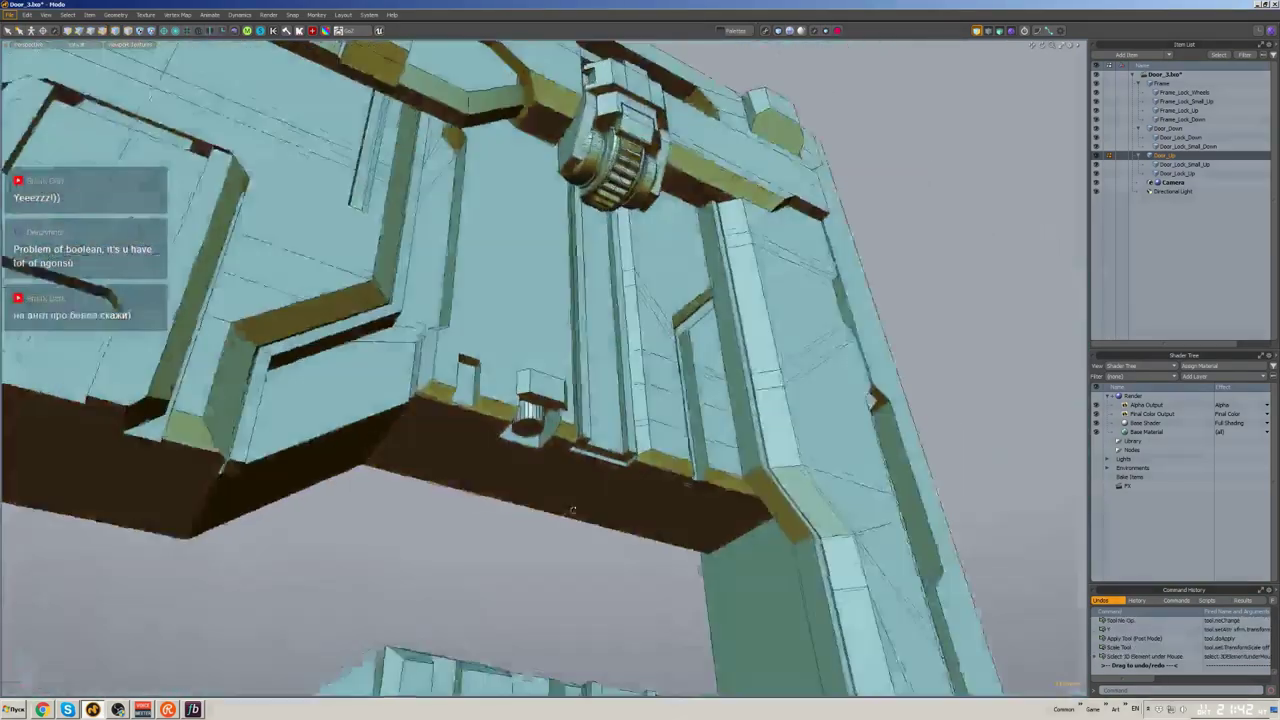
{"action": "left_click_drag", "start_coordinate": [573, 510], "coordinate": [530, 420], "text": "alt"}
- Round the seat around Door_Up's lock pin by applying a multi-segment Edge Bevel to its edges
{"action": "key", "text": "b"}
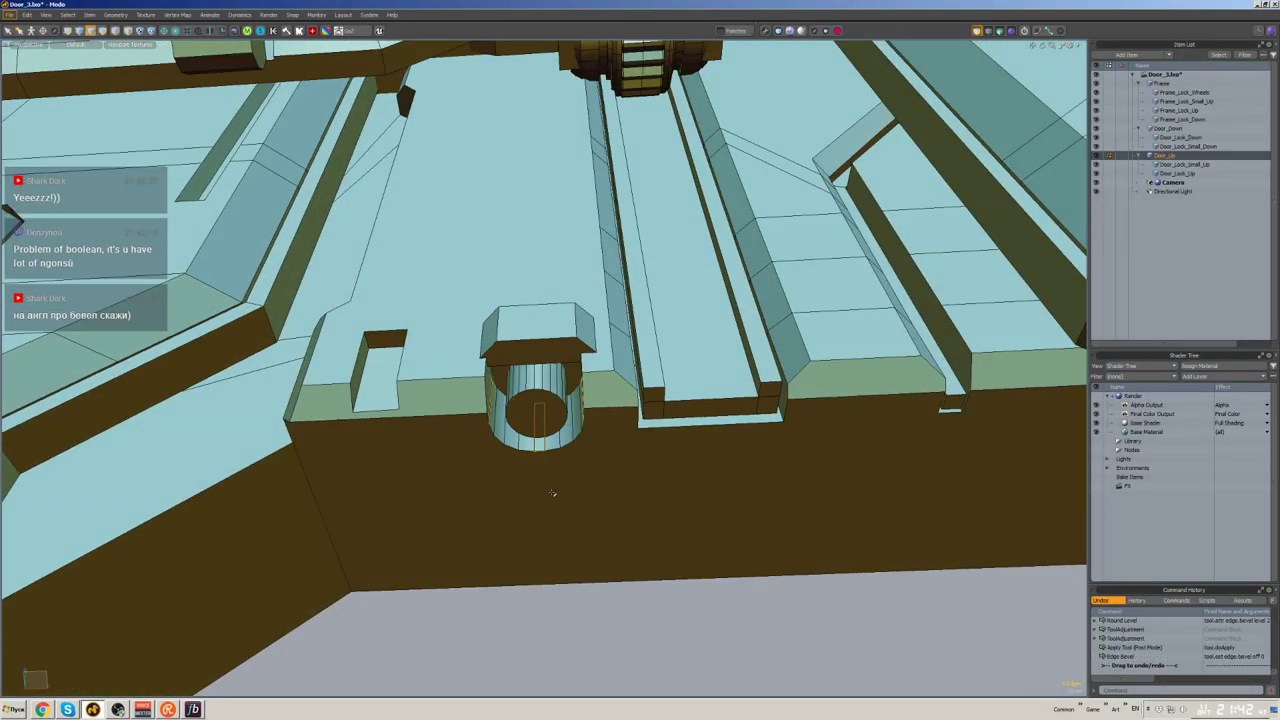
{"action": "left_click_drag", "start_coordinate": [552, 493], "coordinate": [557, 471], "text": "alt"}
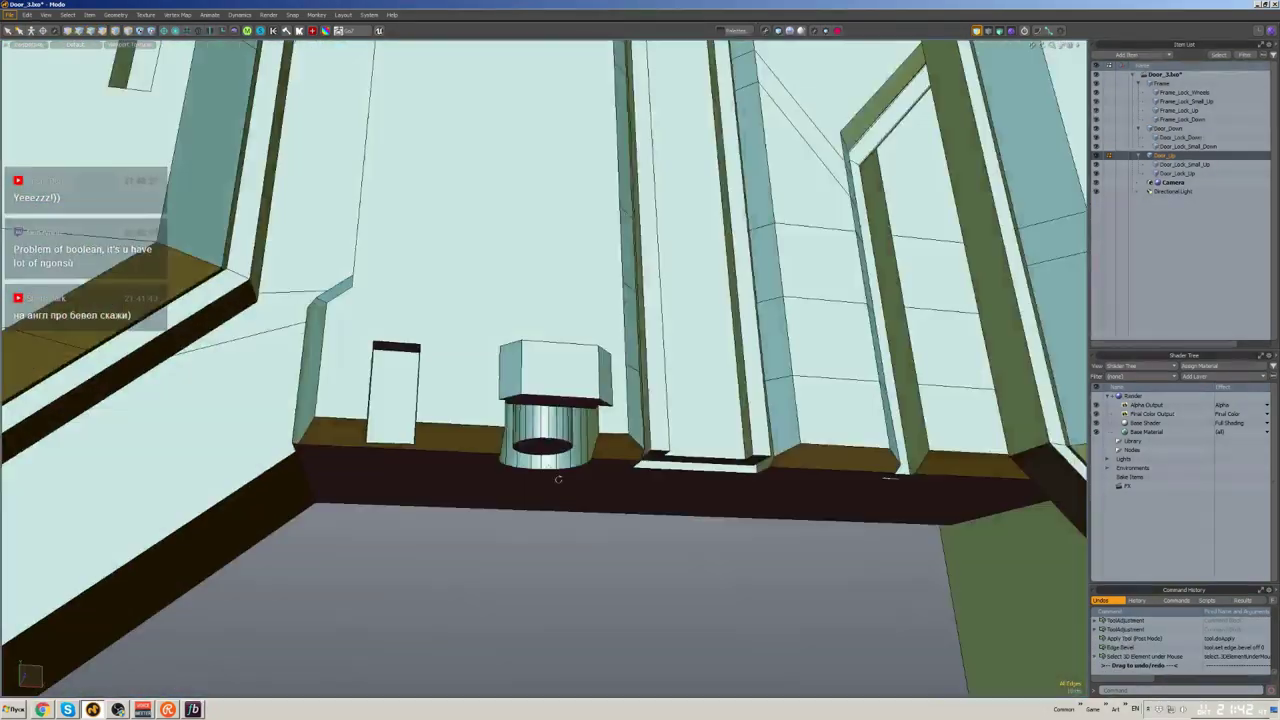
{"action": "scroll", "coordinate": [557, 471], "scroll_direction": "up", "scroll_amount": 3}
{"action": "double_click", "coordinate": [525, 469]}
{"action": "scroll", "coordinate": [1012, 505], "scroll_direction": "down", "scroll_amount": 5}
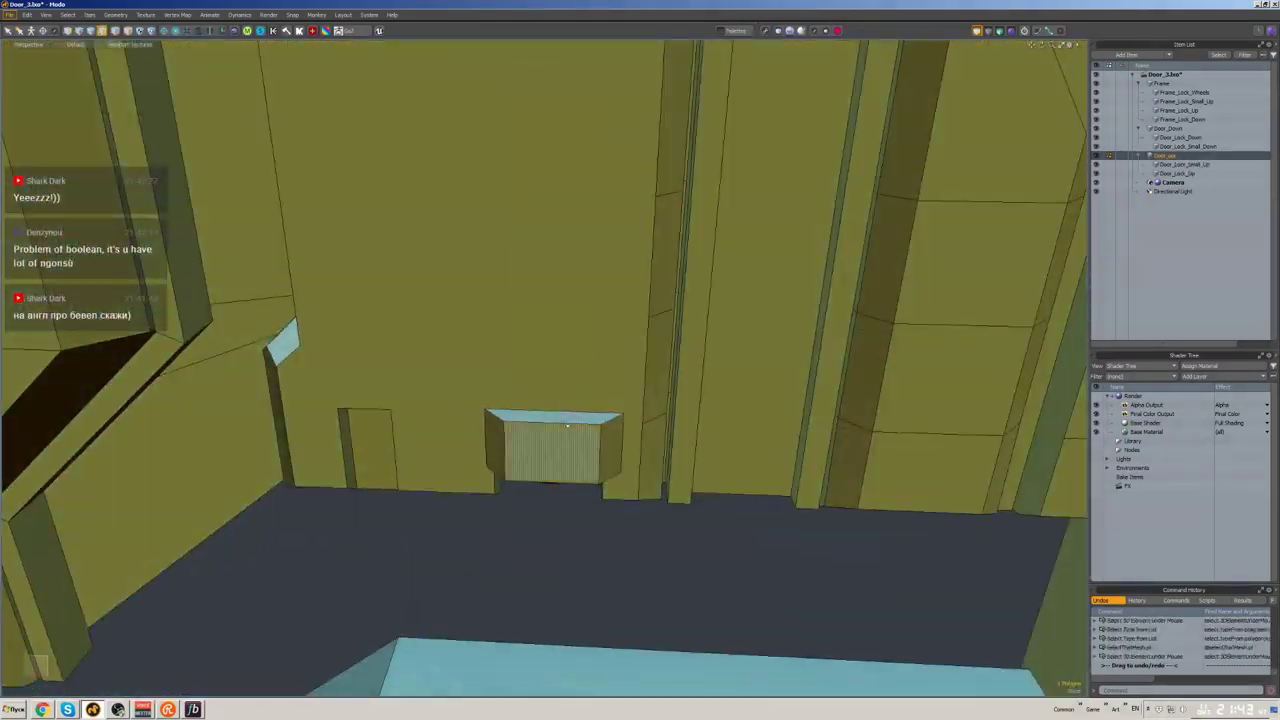
- Lengthen the lock pin's housing on Door_Up by shifting its selected geometry with the Move tool
{"action": "key", "text": "w"}
{"action": "scroll", "coordinate": [550, 380], "scroll_direction": "down", "scroll_amount": 5}
{"action": "left_click_drag", "start_coordinate": [550, 380], "coordinate": [600, 360], "text": "alt"}
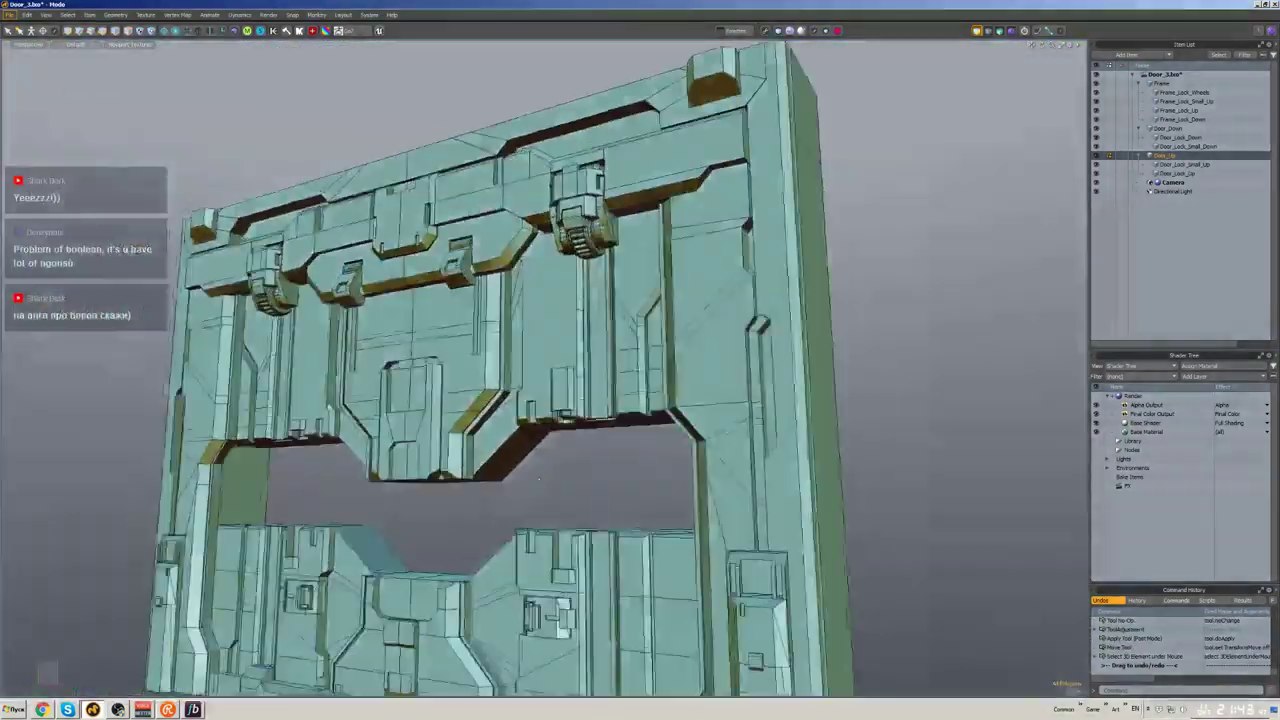
{"action": "scroll", "coordinate": [600, 360], "scroll_direction": "up", "scroll_amount": 5}
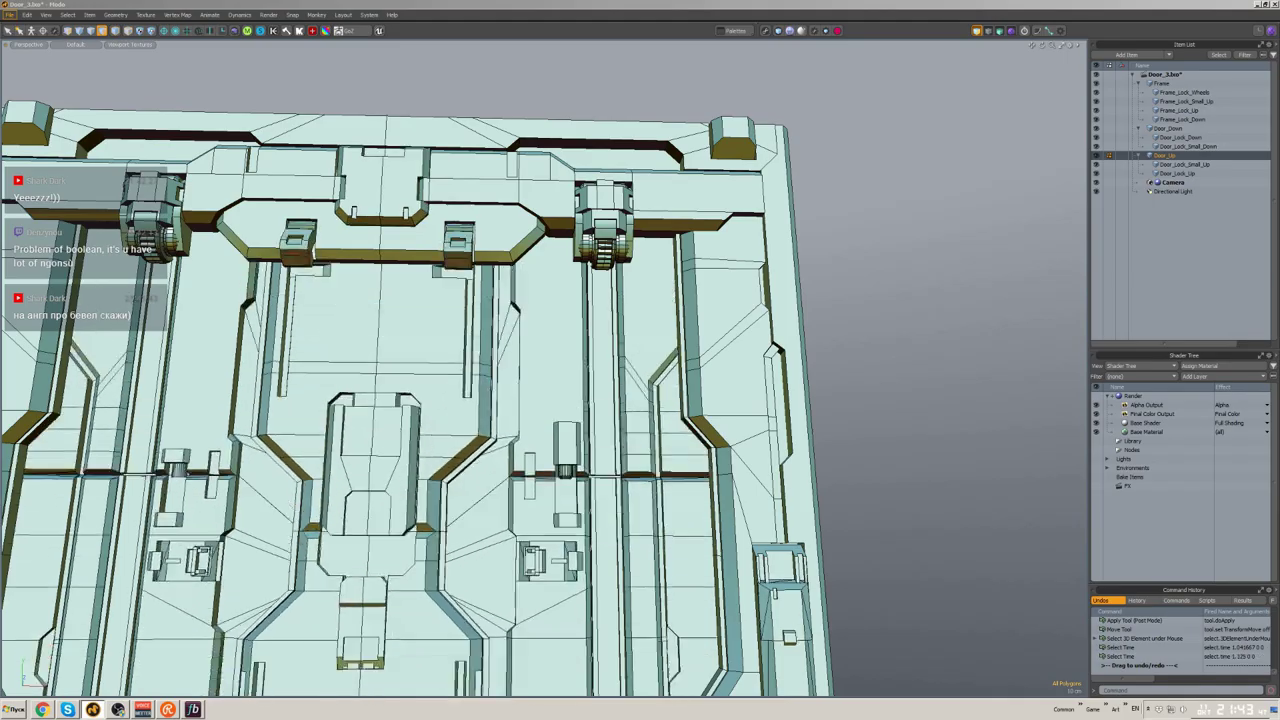
{"action": "scroll", "coordinate": [598, 548], "scroll_direction": "up", "scroll_amount": 5}
{"action": "scroll", "coordinate": [598, 548], "scroll_direction": "down", "scroll_amount": 5}
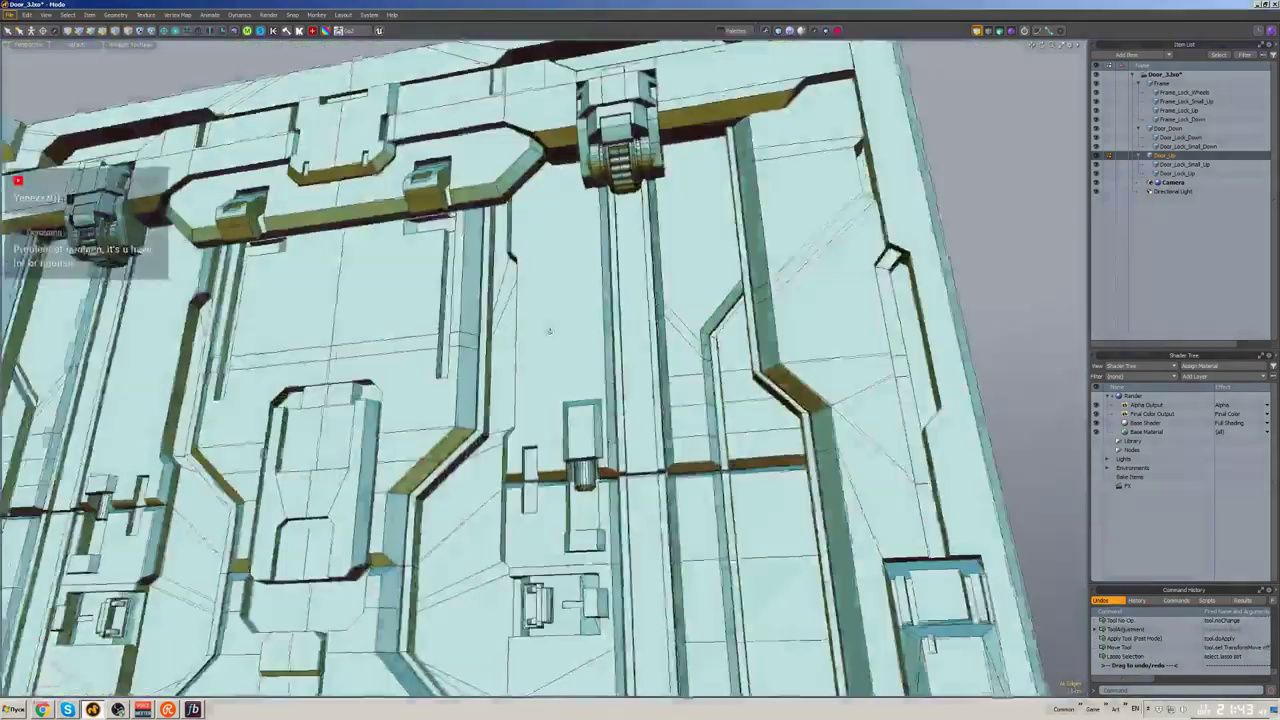
- Select the lock recess face on Door_Down and step through the animation frames to check the locks' timing
{"action": "scroll", "coordinate": [598, 548], "scroll_direction": "up", "scroll_amount": 6}
{"action": "left_click", "coordinate": [598, 548]}
{"action": "mouse_move", "coordinate": [598, 548]}
{"action": "left_mouse_down", "text": "alt"}
{"action": "mouse_move", "coordinate": [680, 470]}
{"action": "mouse_move", "coordinate": [640, 515]}
{"action": "mouse_move", "coordinate": [530, 441]}
{"action": "left_mouse_up", "text": "alt"}
{"action": "scroll", "coordinate": [640, 515], "scroll_direction": "up", "scroll_amount": 2}
{"action": "key", "text": "Left"}
{"action": "key", "text": "Left"}
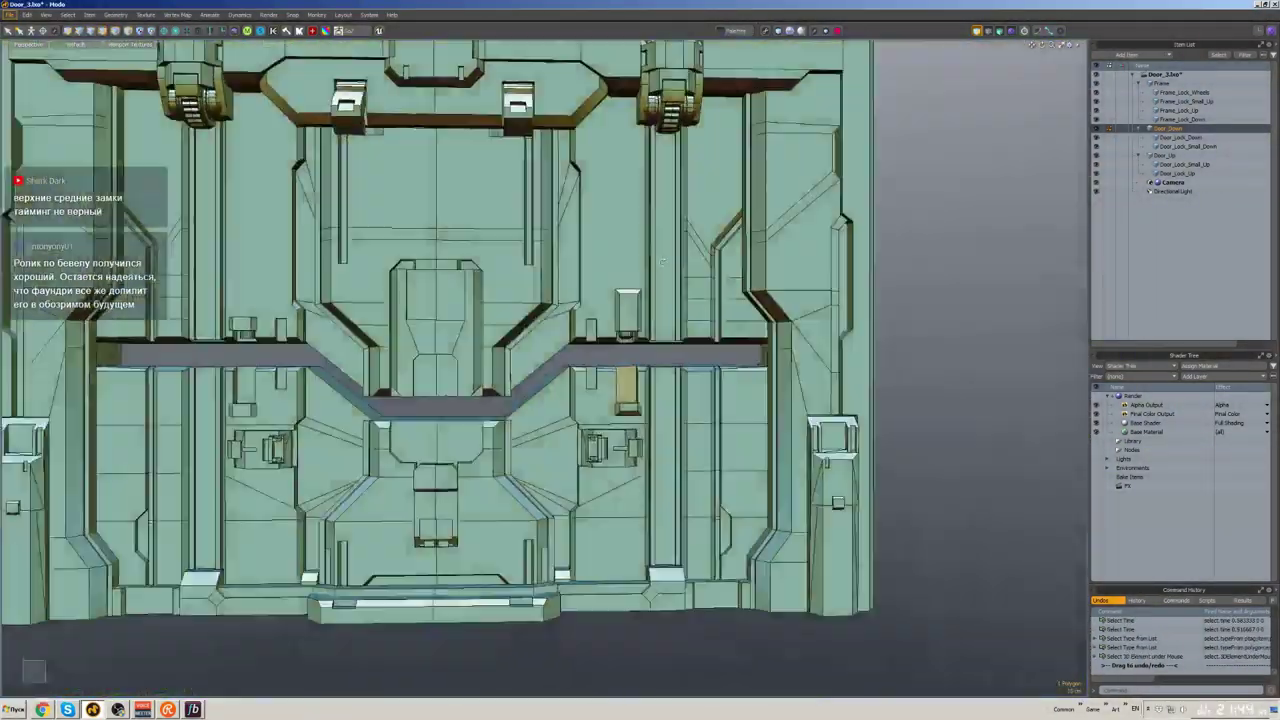
{"action": "key", "text": "Left"}
{"action": "key", "text": "Left"}
{"action": "key", "text": "Left"}
{"action": "key", "text": "Left"}
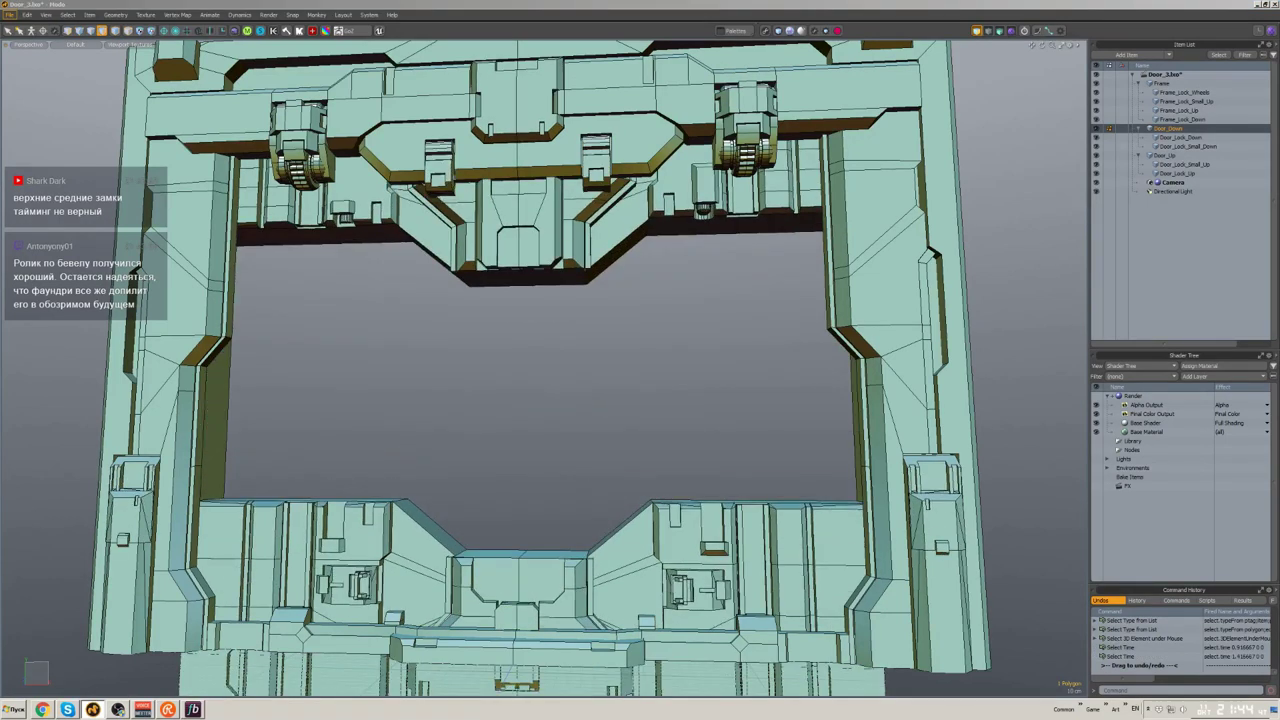
{"action": "key", "text": "Right"}
{"action": "key", "text": "Left"}
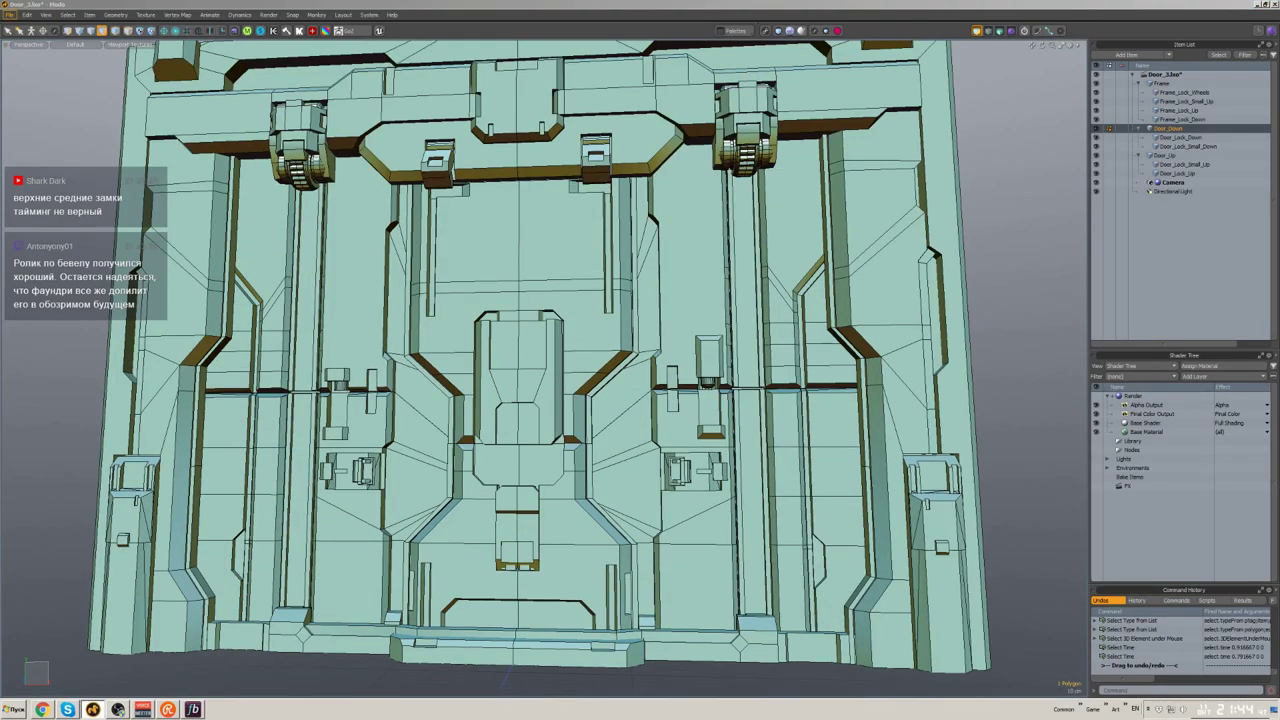
- Show the keyframes of Frame_Lock_Small_Up and copy its frame 0 key to frame 5
{"action": "key", "text": "ctrl+shift+d"}
{"action": "left_click", "coordinate": [595, 165]}
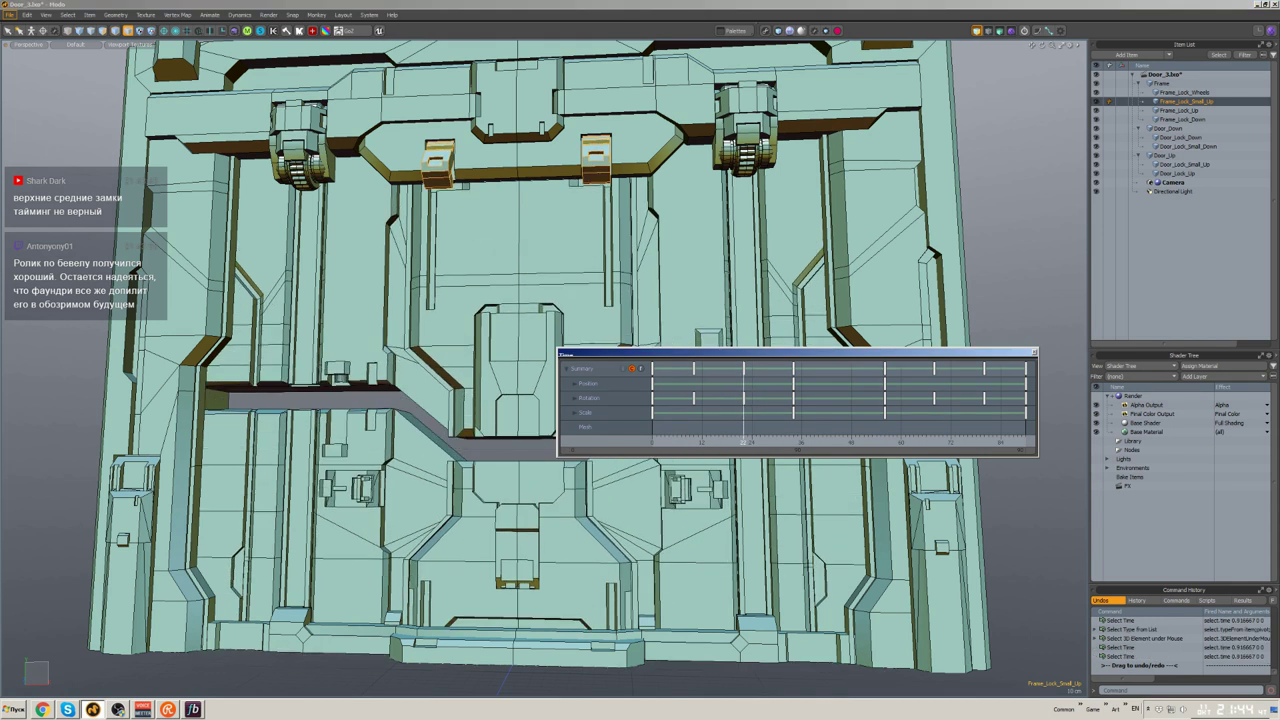
{"action": "key", "text": "ctrl+c"}
{"action": "key", "text": "ctrl+v"}
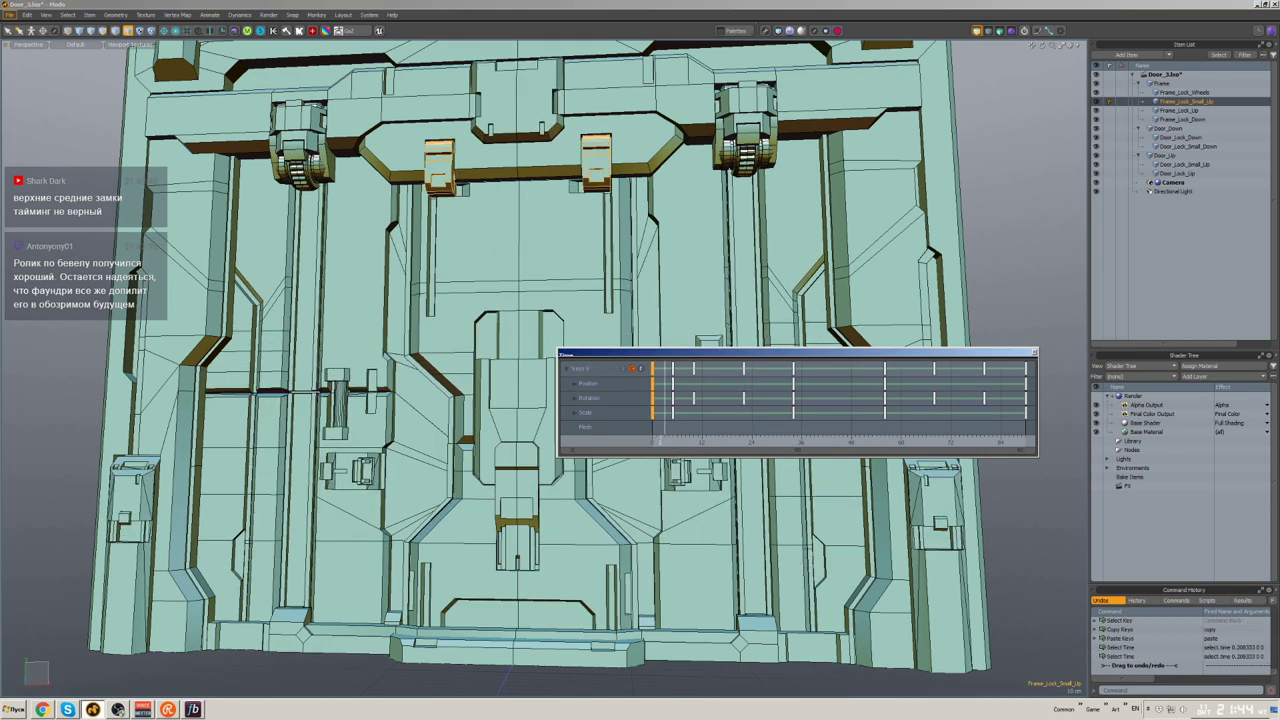
- Delay Frame_Lock_Small_Up's opening keys to frames 14, 18 and 24, scrubbing through time to compare with the door halves
{"action": "left_click_drag", "start_coordinate": [673, 442], "coordinate": [718, 442]}
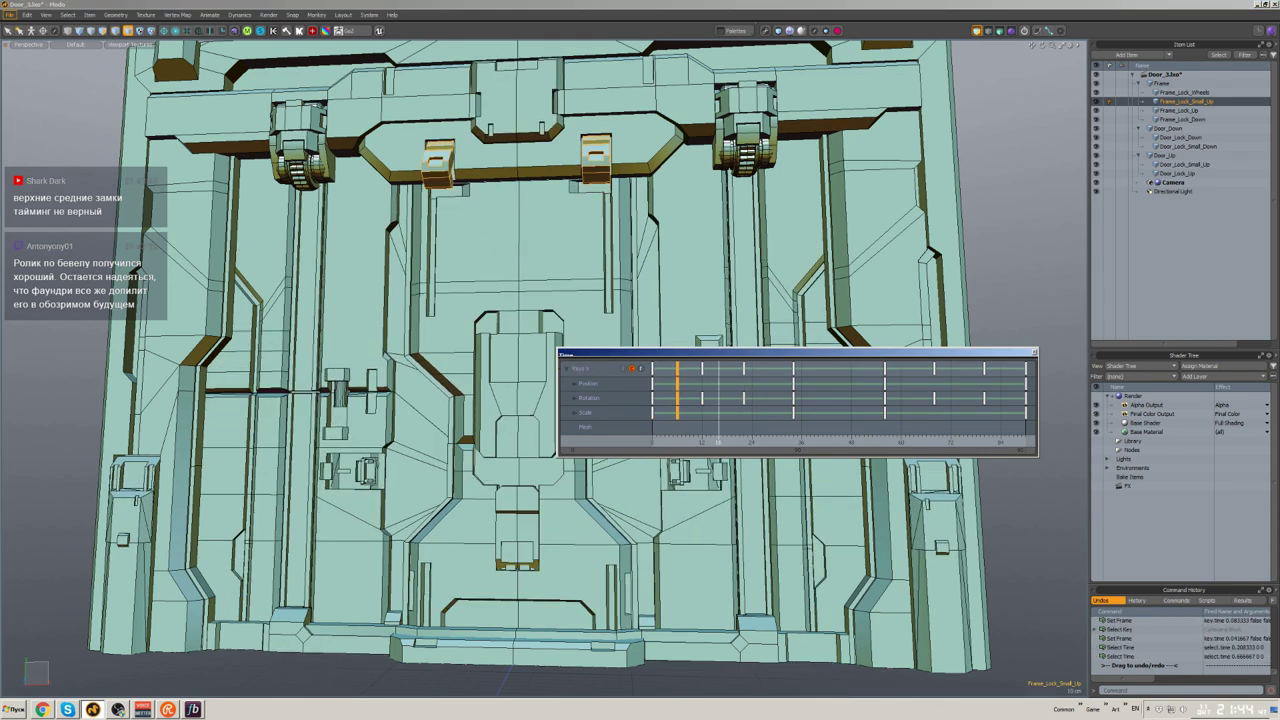
{"action": "left_click", "coordinate": [679, 372]}
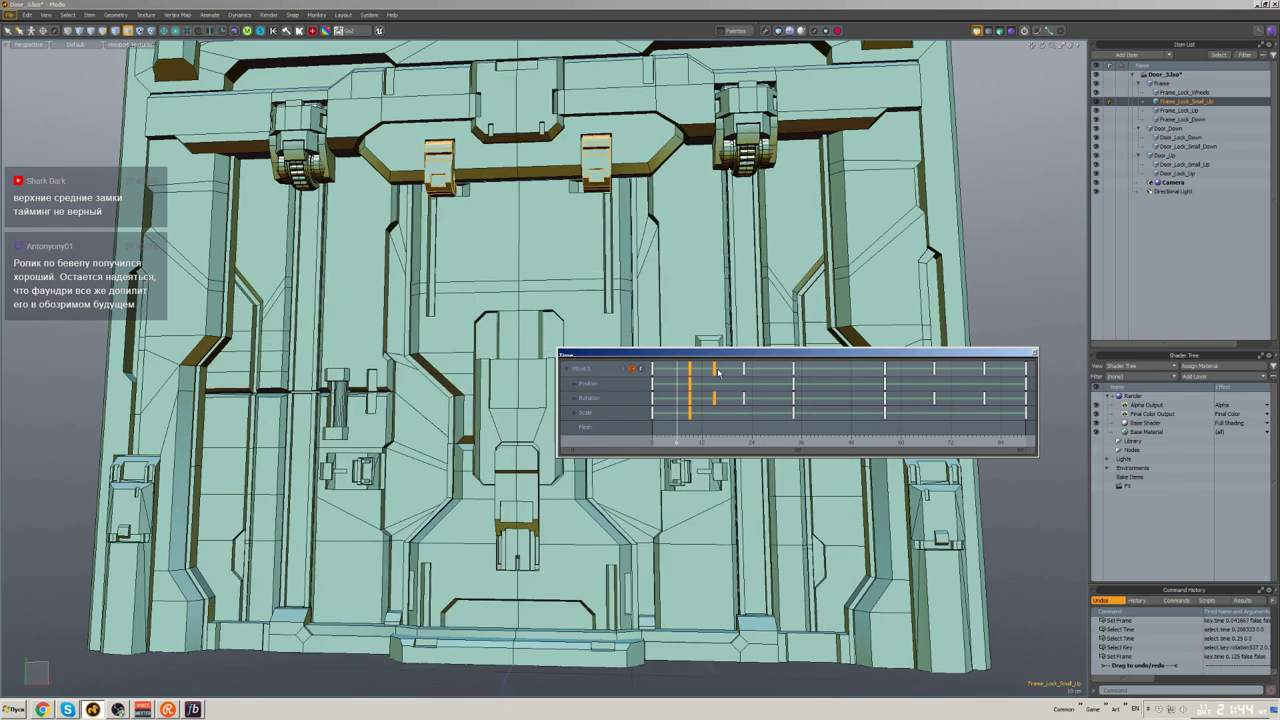
{"action": "mouse_move", "coordinate": [701, 442]}
{"action": "left_mouse_down"}
{"action": "mouse_move", "coordinate": [676, 442]}
{"action": "mouse_move", "coordinate": [697, 442]}
{"action": "left_mouse_up"}
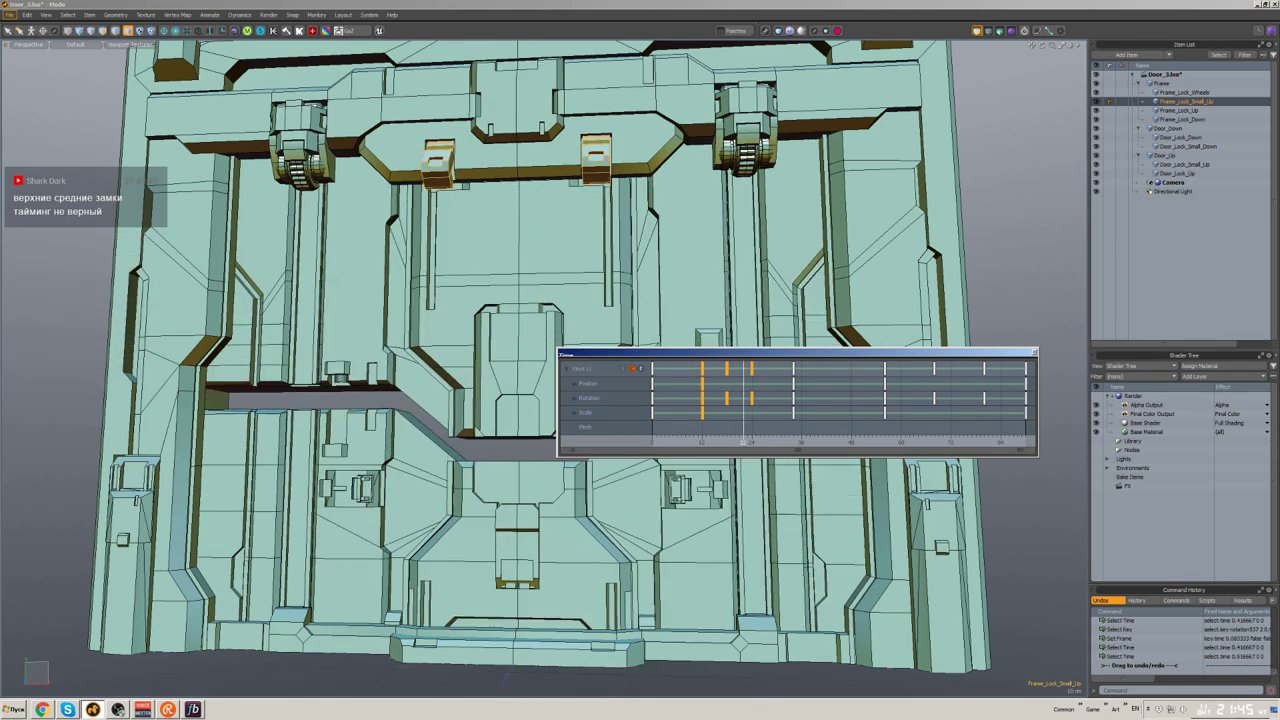
{"action": "left_click", "coordinate": [701, 442]}
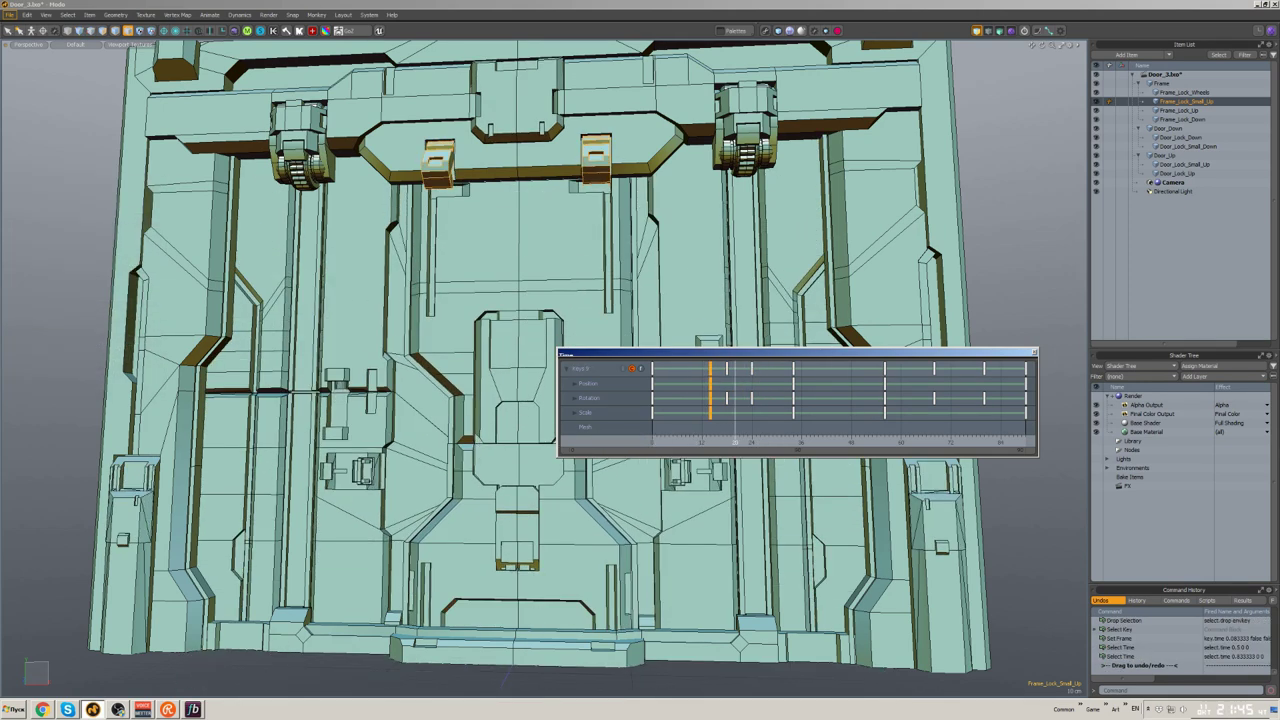
{"action": "left_click_drag", "start_coordinate": [735, 442], "coordinate": [808, 442]}
- Widen the keyframe window and move Frame_Lock_Small_Up's third opening key to frame 29
{"action": "left_click", "coordinate": [933, 372]}
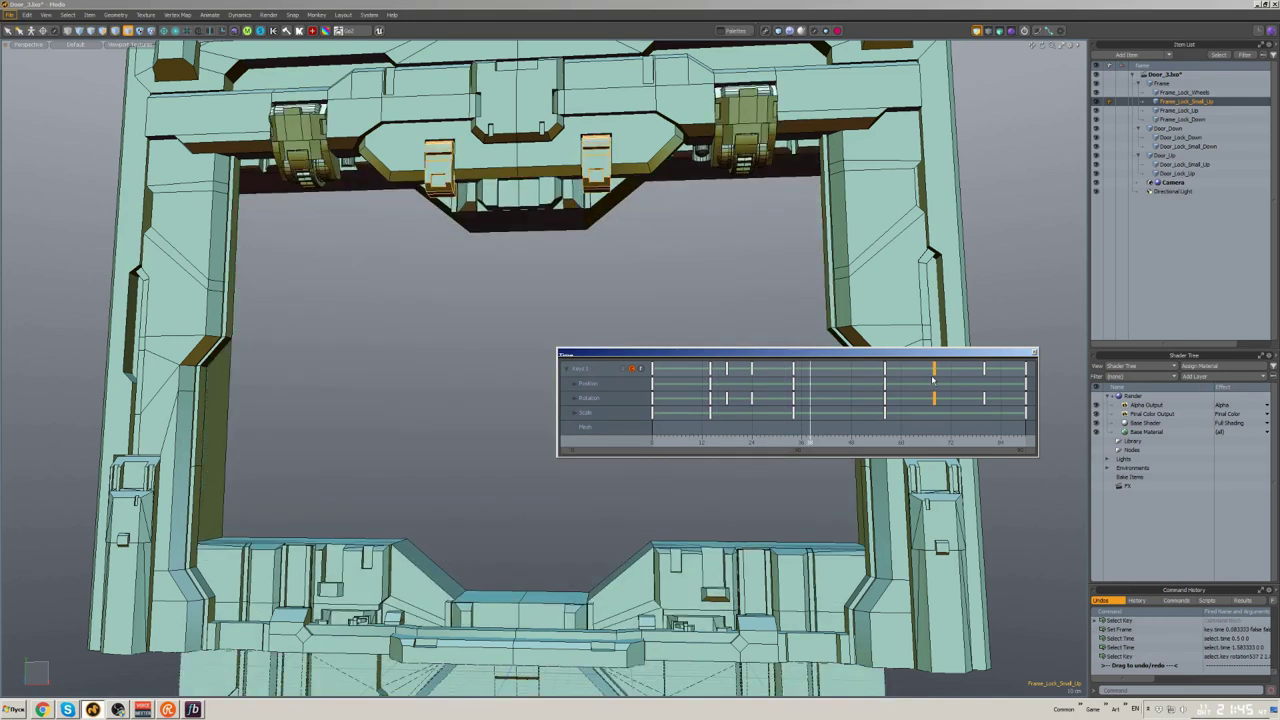
{"action": "left_click_drag", "start_coordinate": [1037, 400], "coordinate": [1275, 400]}
{"action": "left_click_drag", "start_coordinate": [900, 352], "coordinate": [594, 390]}
{"action": "left_click", "coordinate": [518, 318]}
{"action": "left_click", "coordinate": [594, 390]}
{"action": "left_click_drag", "start_coordinate": [518, 318], "coordinate": [565, 318]}
{"action": "left_click", "coordinate": [605, 390]}
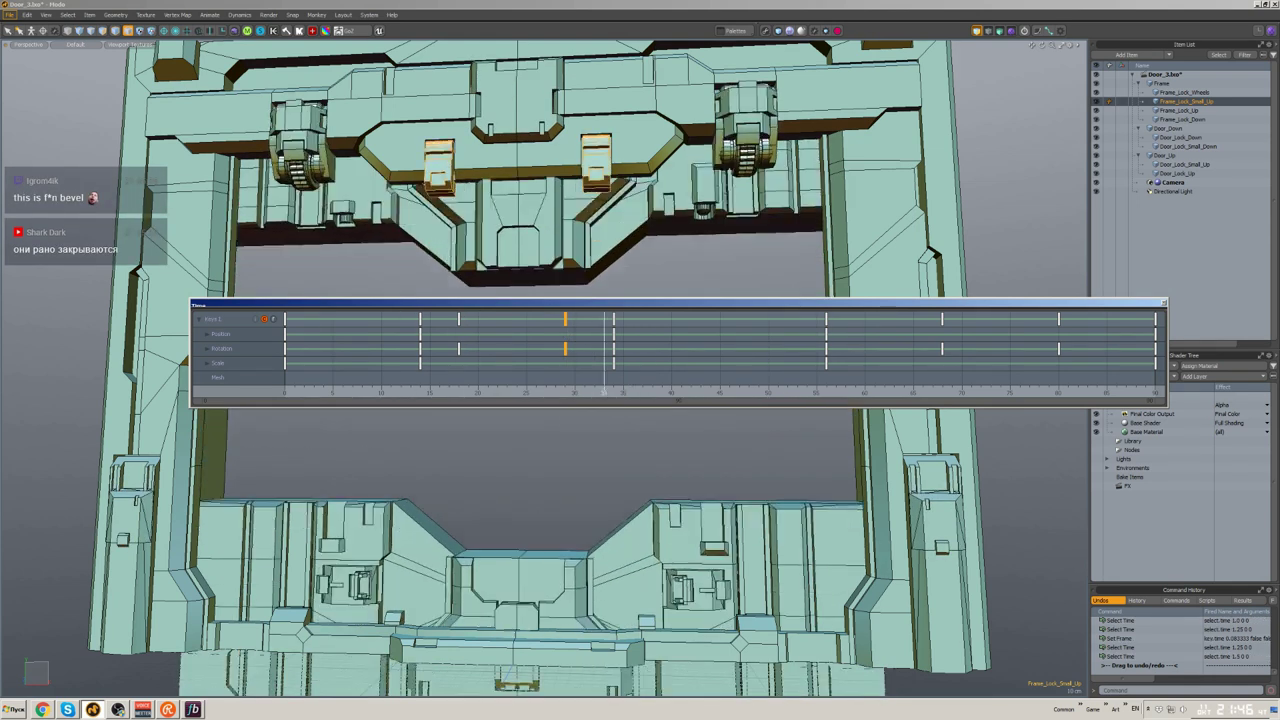
- Retime Frame_Lock_Small_Up's opening keys to frames 18, 22 and 30 while scrubbing through the door's movement
{"action": "left_click_drag", "start_coordinate": [605, 390], "coordinate": [448, 392]}
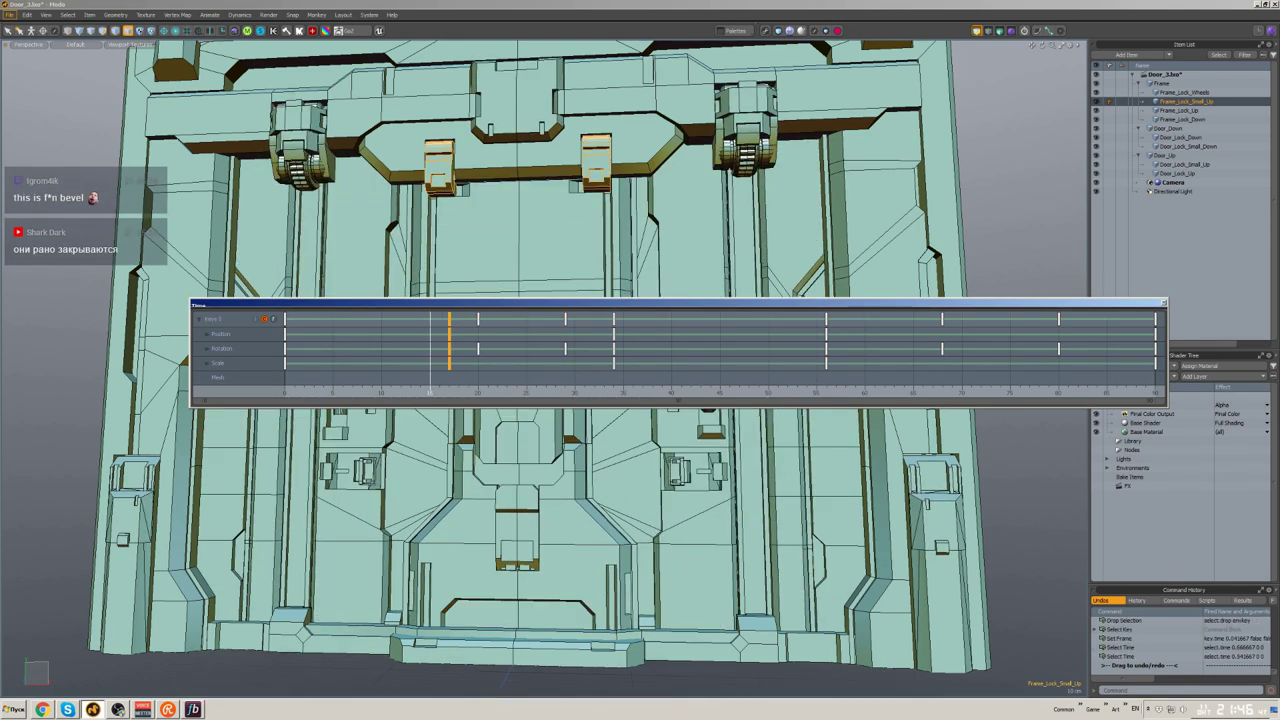
{"action": "left_click", "coordinate": [469, 393]}
{"action": "left_click_drag", "start_coordinate": [480, 320], "coordinate": [497, 320]}
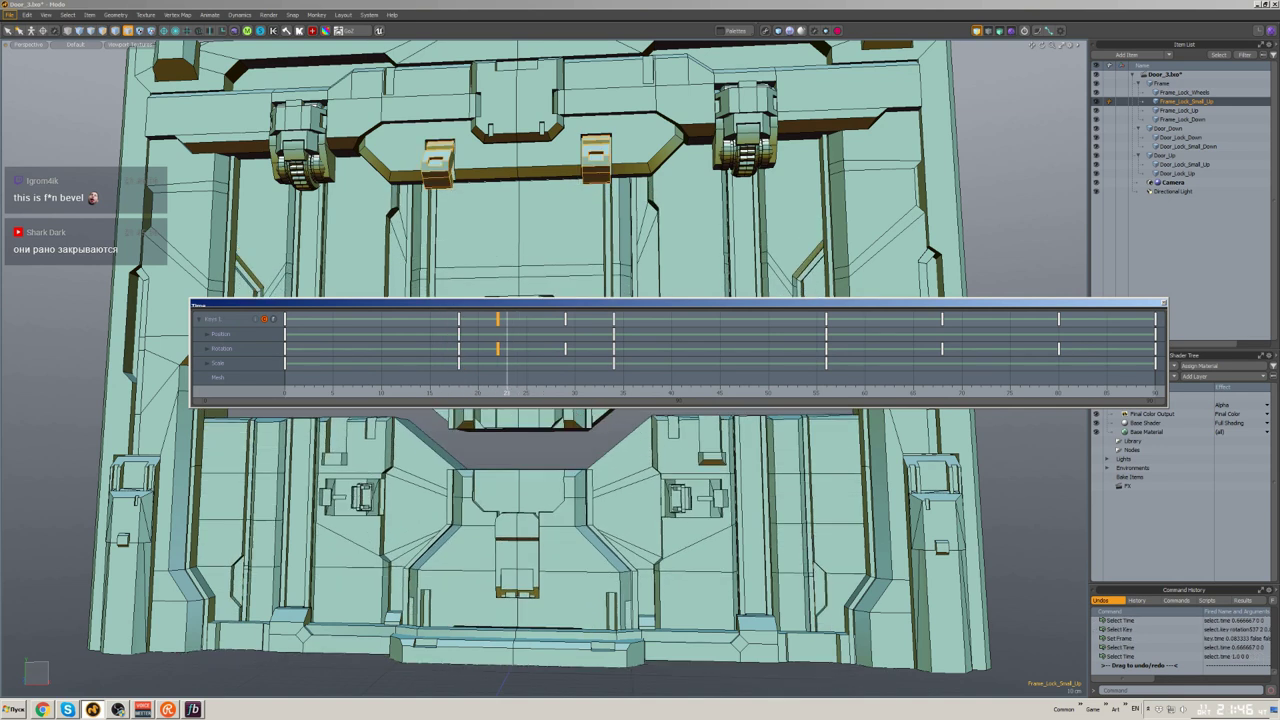
{"action": "left_click_drag", "start_coordinate": [497, 392], "coordinate": [652, 392]}
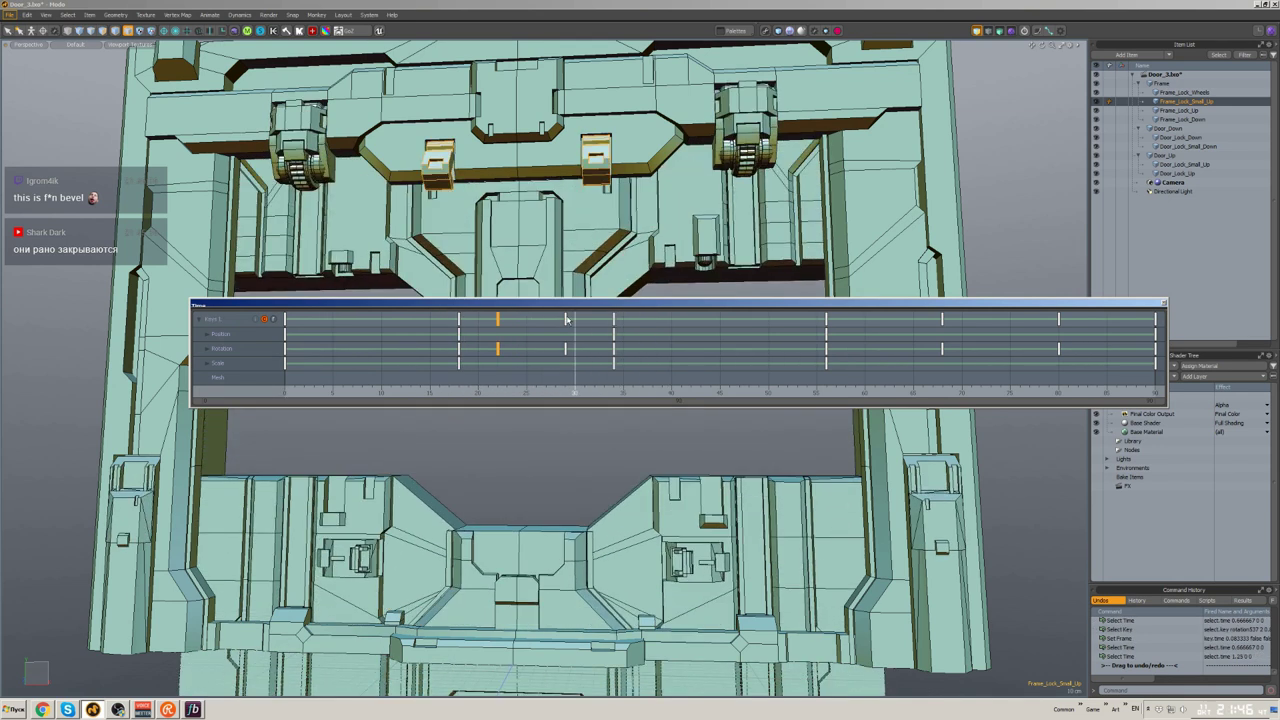
{"action": "left_click_drag", "start_coordinate": [565, 320], "coordinate": [575, 320]}
{"action": "left_click", "coordinate": [632, 392]}
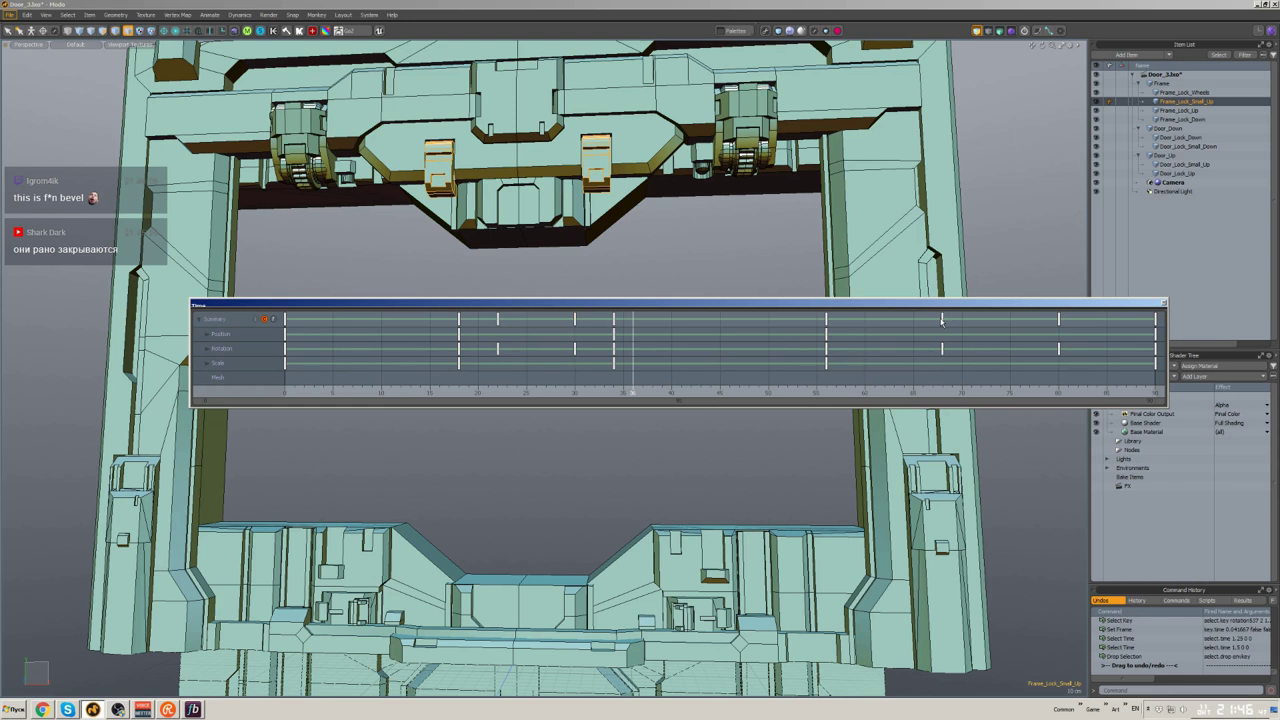
- Retime Frame_Lock_Small_Up's closing keys to frames 60 and 68, copy its last key to frame 72, and save the scene
{"action": "left_click", "coordinate": [662, 392]}
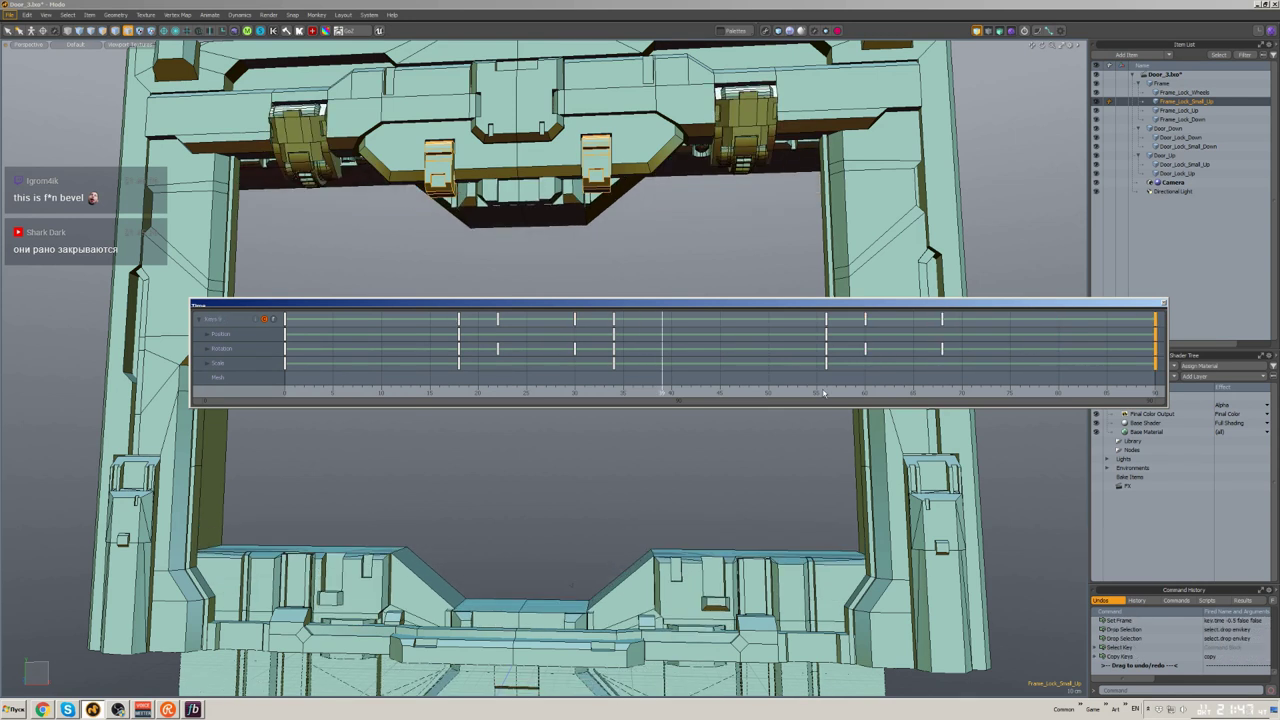
{"action": "left_click", "coordinate": [981, 392]}
{"action": "key", "text": "ctrl+v"}
{"action": "left_click_drag", "start_coordinate": [981, 392], "coordinate": [285, 392]}
{"action": "left_click", "coordinate": [660, 470]}
{"action": "scroll", "coordinate": [660, 400], "scroll_direction": "down", "scroll_amount": 3}
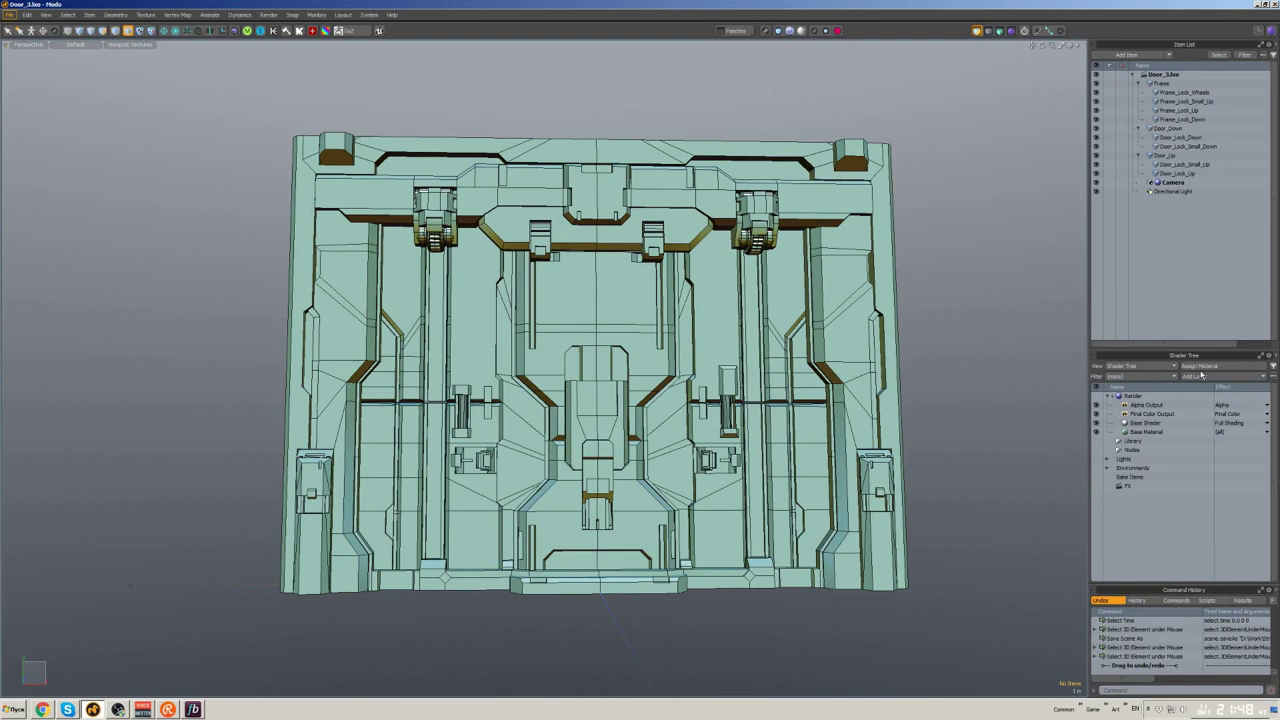
- Reopen the keyframe window clear of the door and set the current time to frame 24
{"action": "right_click", "coordinate": [830, 135]}
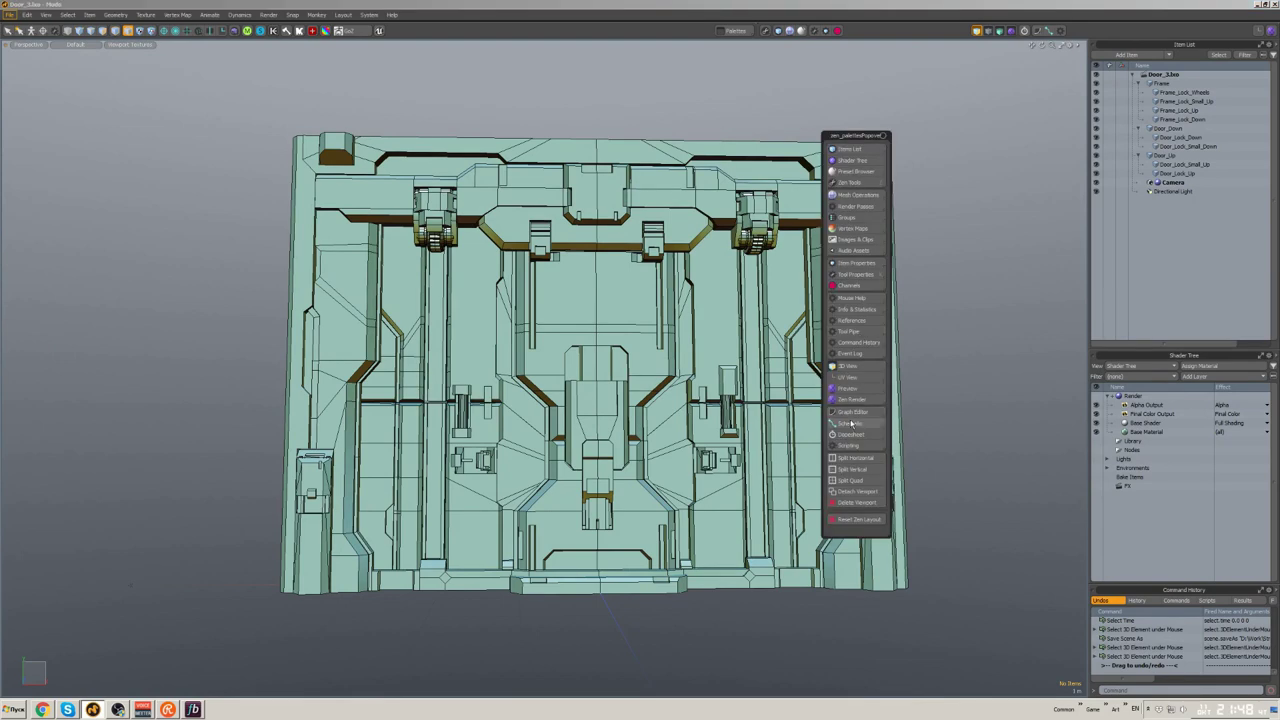
{"action": "left_click", "coordinate": [850, 428]}
{"action": "mouse_move", "coordinate": [500, 311]}
{"action": "left_mouse_down"}
{"action": "mouse_move", "coordinate": [318, 64]}
{"action": "mouse_move", "coordinate": [334, 61]}
{"action": "left_mouse_up"}
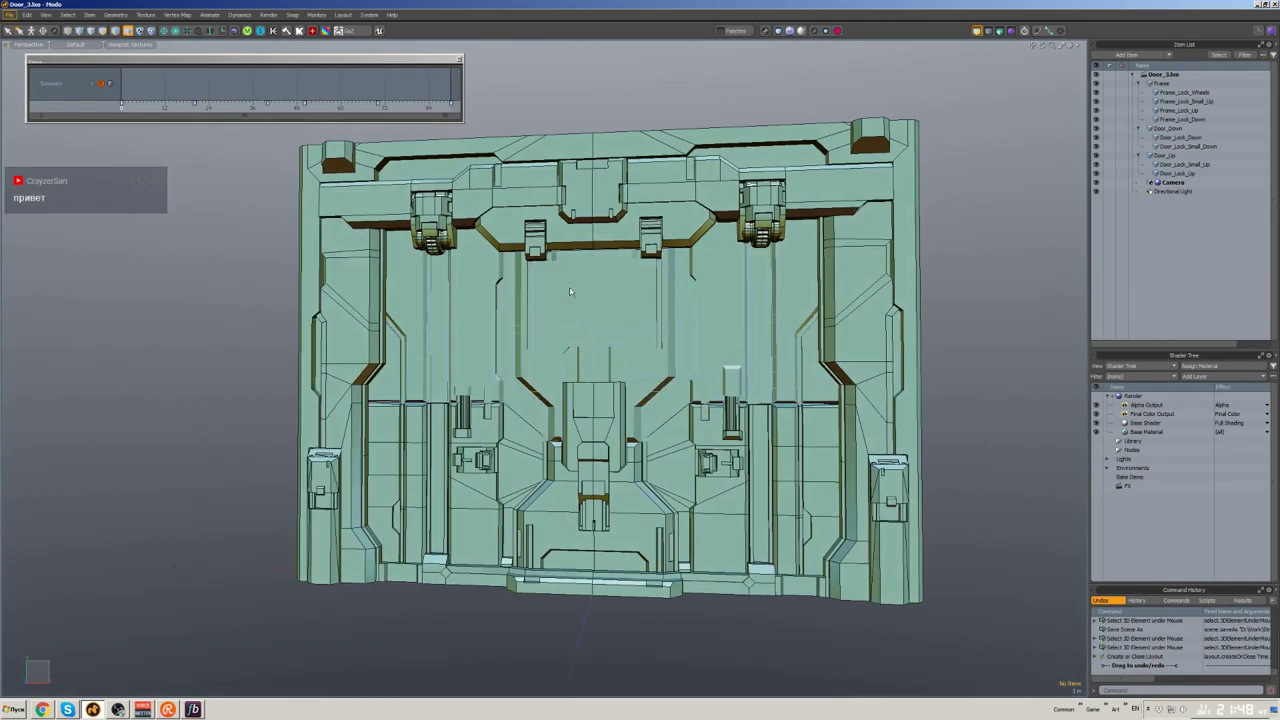
{"action": "left_click_drag", "start_coordinate": [130, 100], "coordinate": [209, 100]}
- Delete the stray diagonal edges along the front chamfer of Door_Down's upper surface
{"action": "left_click", "coordinate": [720, 411]}
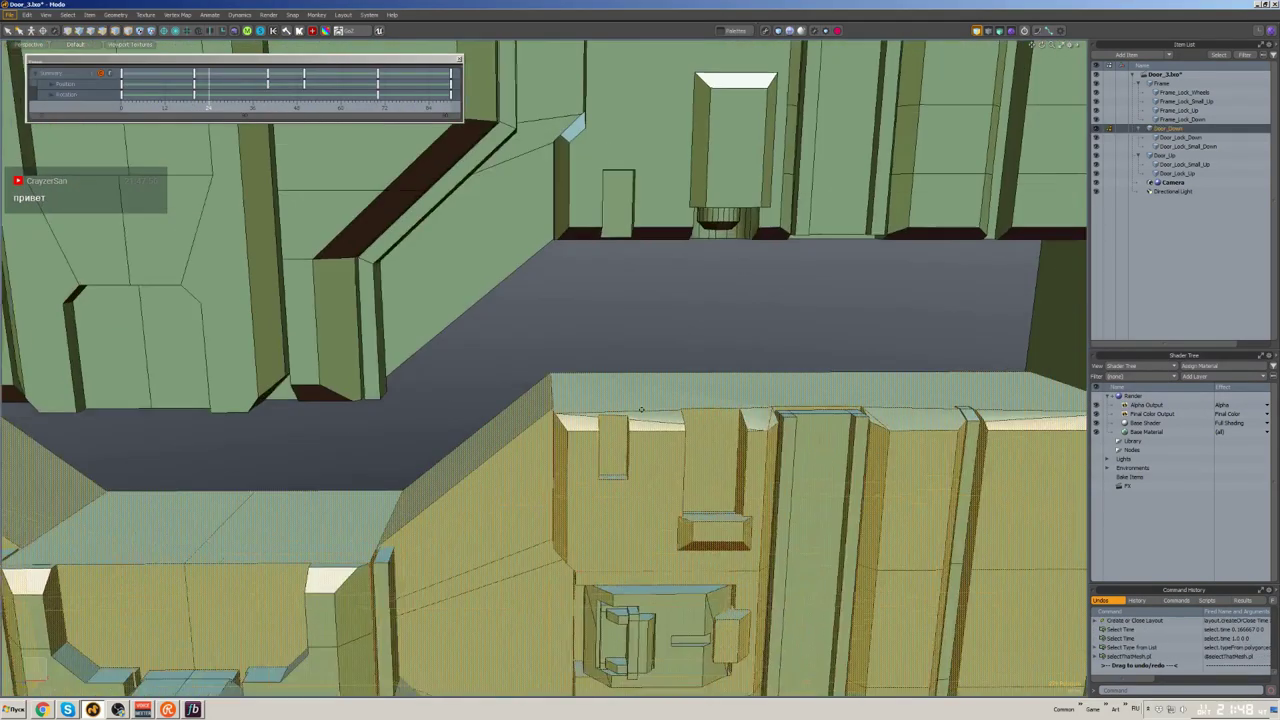
{"action": "mouse_move", "coordinate": [720, 411]}
{"action": "left_mouse_down", "text": "alt"}
{"action": "mouse_move", "coordinate": [587, 385]}
{"action": "mouse_move", "coordinate": [529, 91]}
{"action": "mouse_move", "coordinate": [571, 86]}
{"action": "mouse_move", "coordinate": [848, 460]}
{"action": "mouse_move", "coordinate": [780, 420]}
{"action": "mouse_move", "coordinate": [683, 330]}
{"action": "mouse_move", "coordinate": [707, 372]}
{"action": "left_mouse_up", "text": "alt"}
{"action": "left_click", "coordinate": [683, 330]}
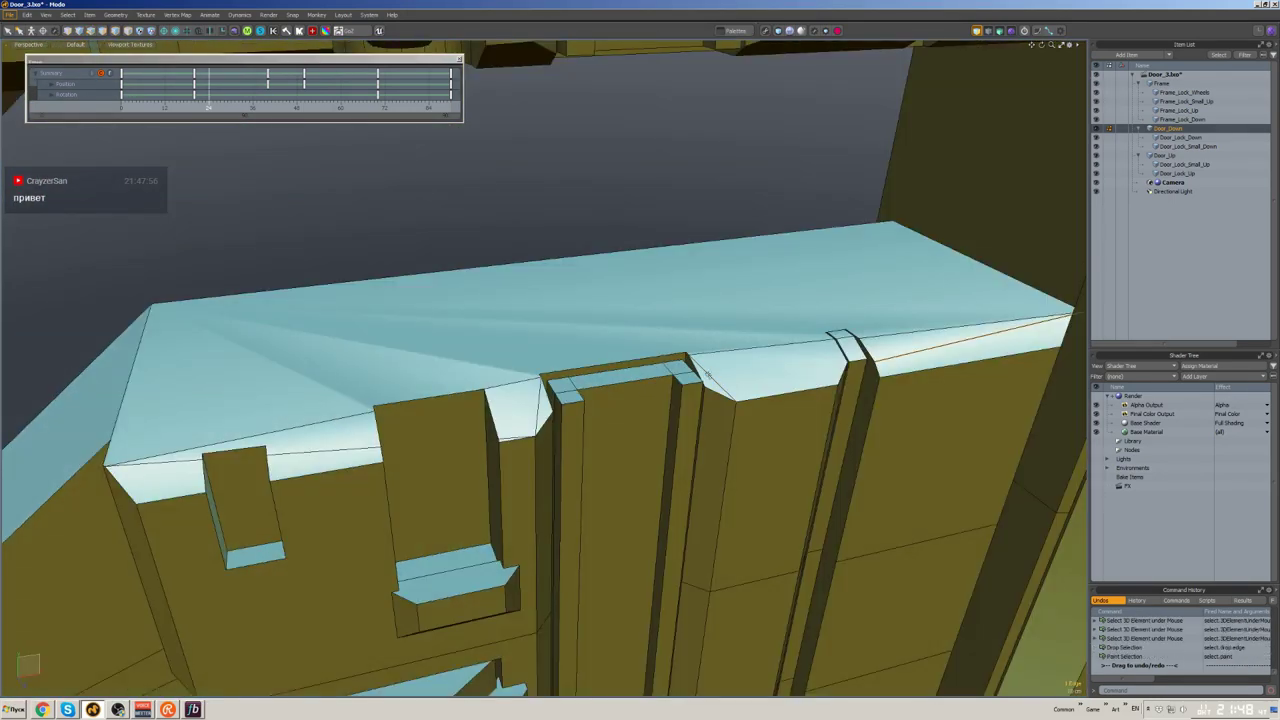
{"action": "left_click", "coordinate": [353, 447], "text": "shift"}
{"action": "key", "text": "Delete"}
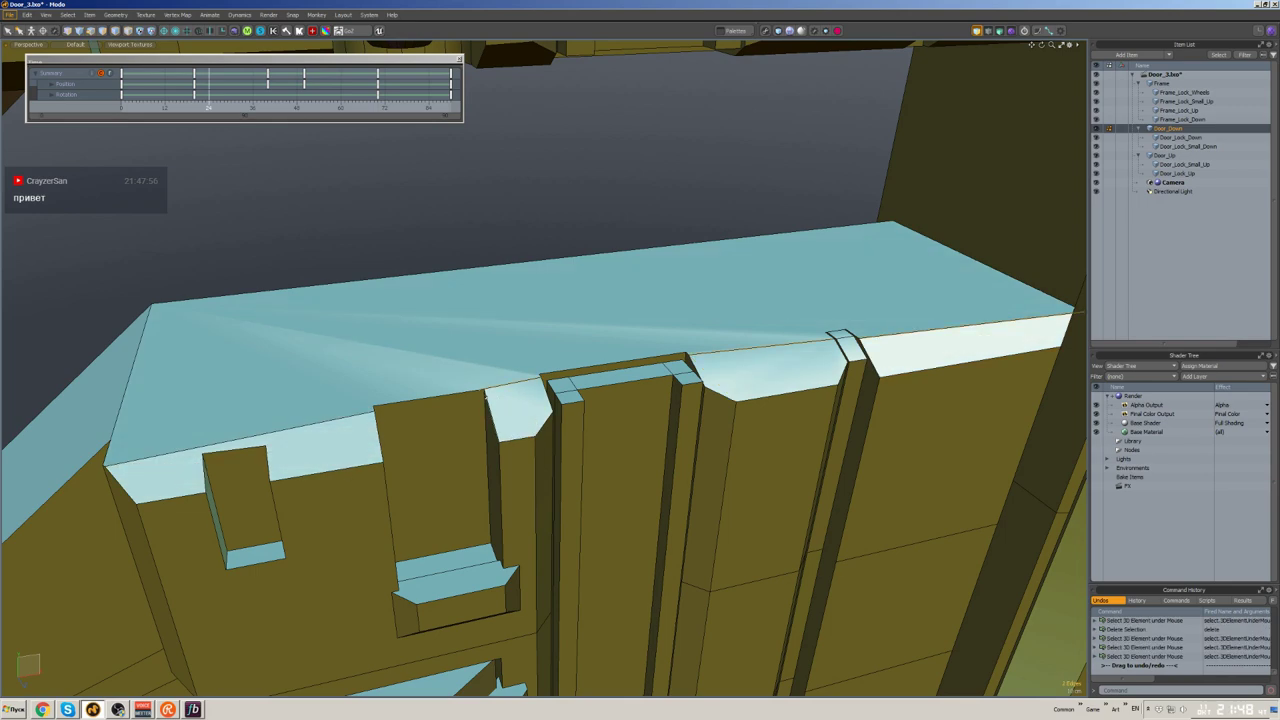
- Adjust the chamfer's four edges on Door_Down with the Move tool and split the polygon beside the lock recess
{"action": "left_click_drag", "start_coordinate": [486, 395], "coordinate": [450, 447], "text": "alt"}
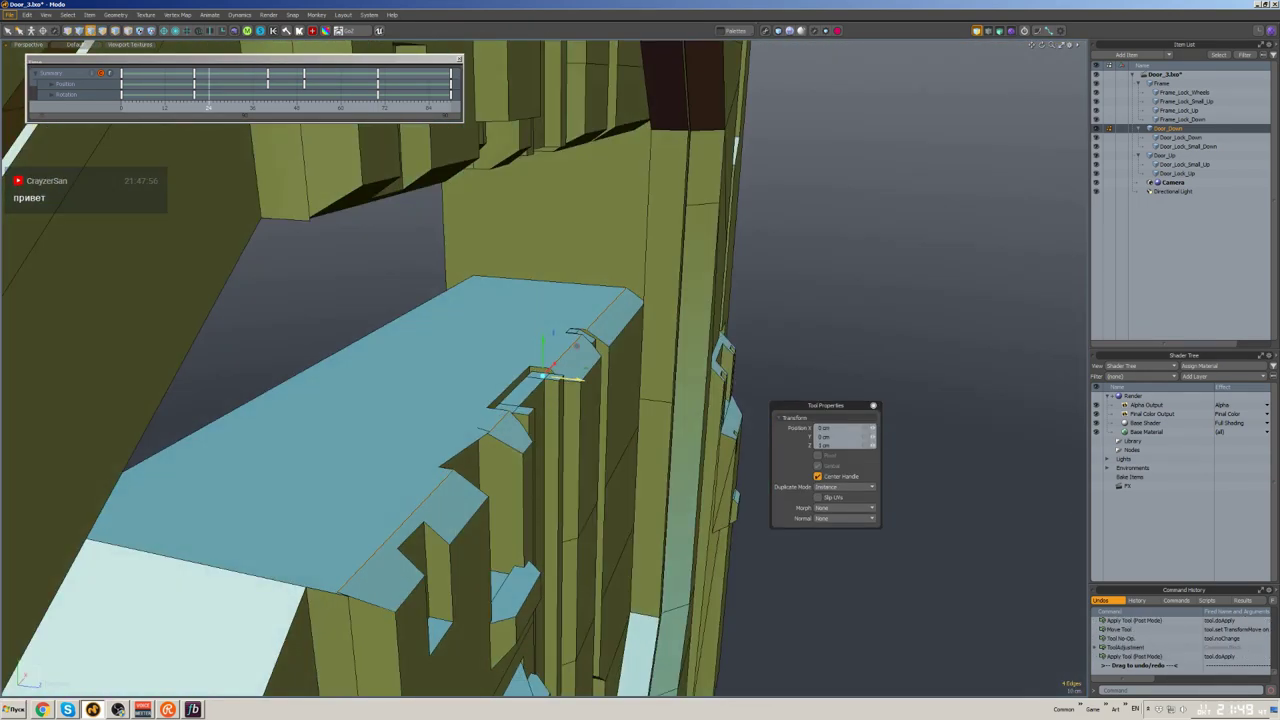
{"action": "left_click_drag", "start_coordinate": [577, 345], "coordinate": [610, 383], "text": "alt"}
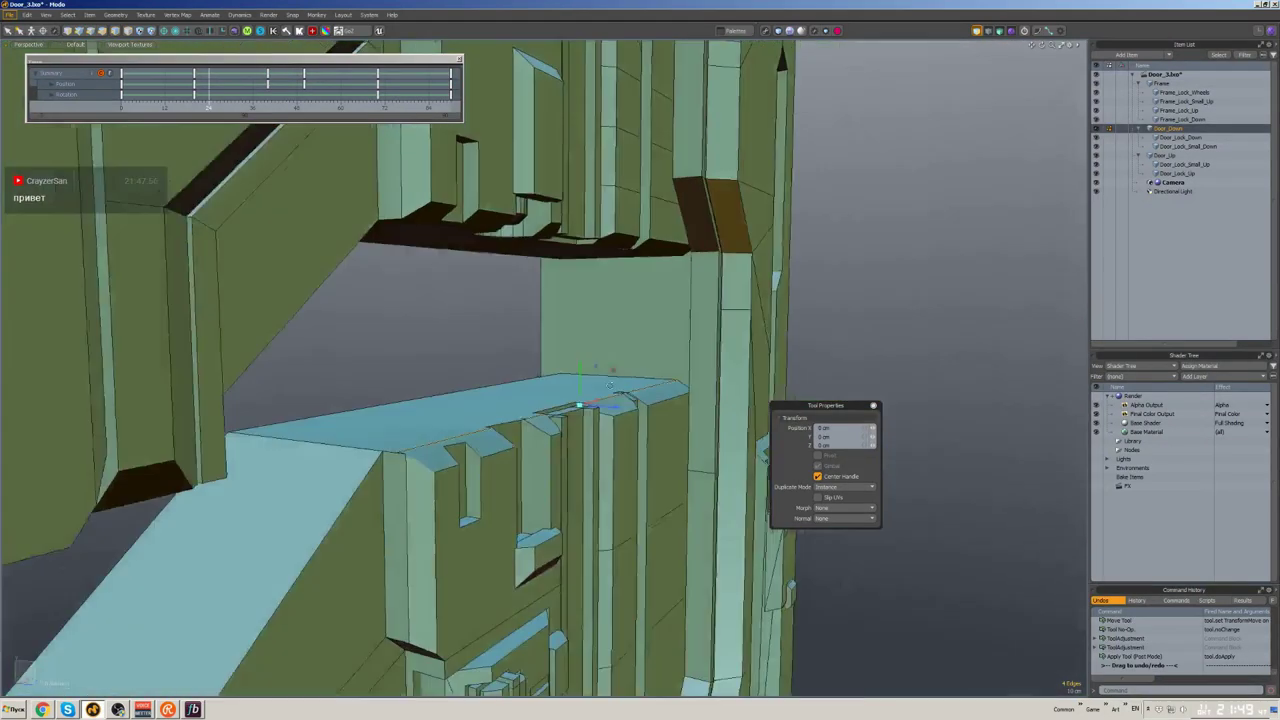
{"action": "key", "text": "2"}
{"action": "scroll", "coordinate": [480, 452], "scroll_direction": "up", "scroll_amount": 3}
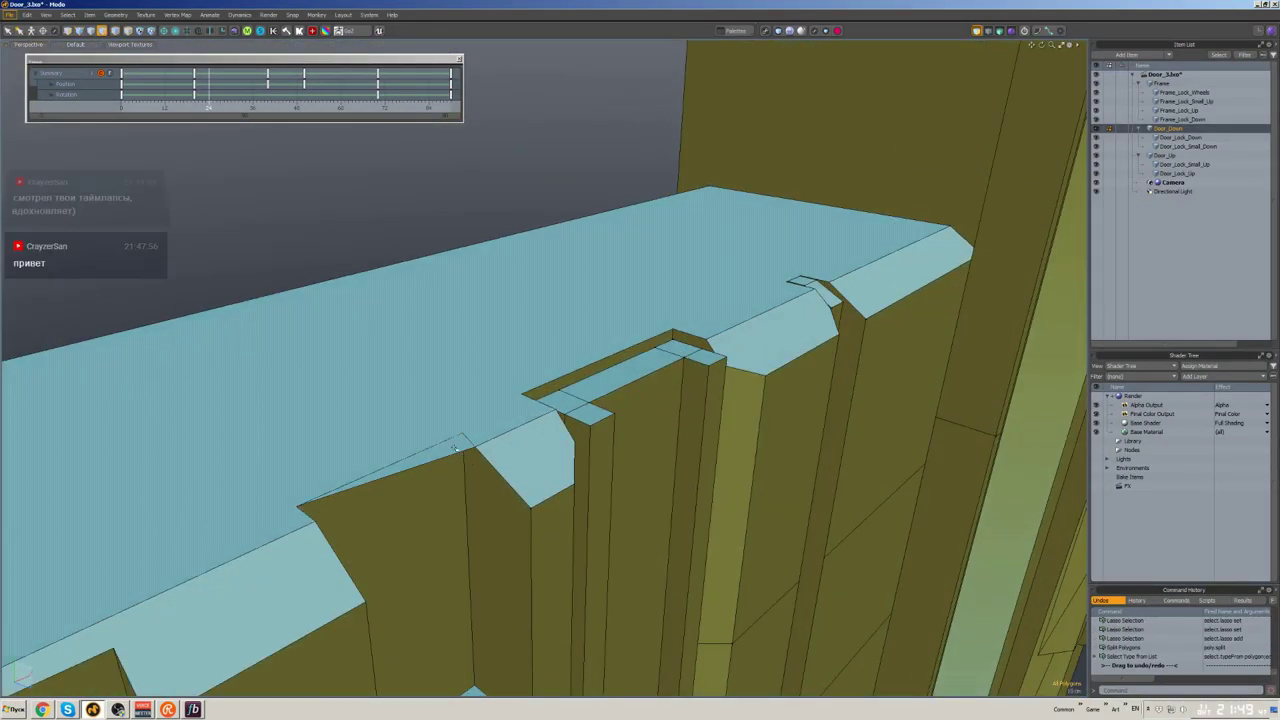
- Delete the stray sliver beside Door_Down's lock recess and adjust the adjoining chamfer vertices with the Move tool
{"action": "left_click", "coordinate": [455, 447]}
{"action": "key", "text": "Delete"}
{"action": "left_click_drag", "start_coordinate": [455, 447], "coordinate": [457, 470], "text": "alt"}
{"action": "left_click", "coordinate": [457, 470]}
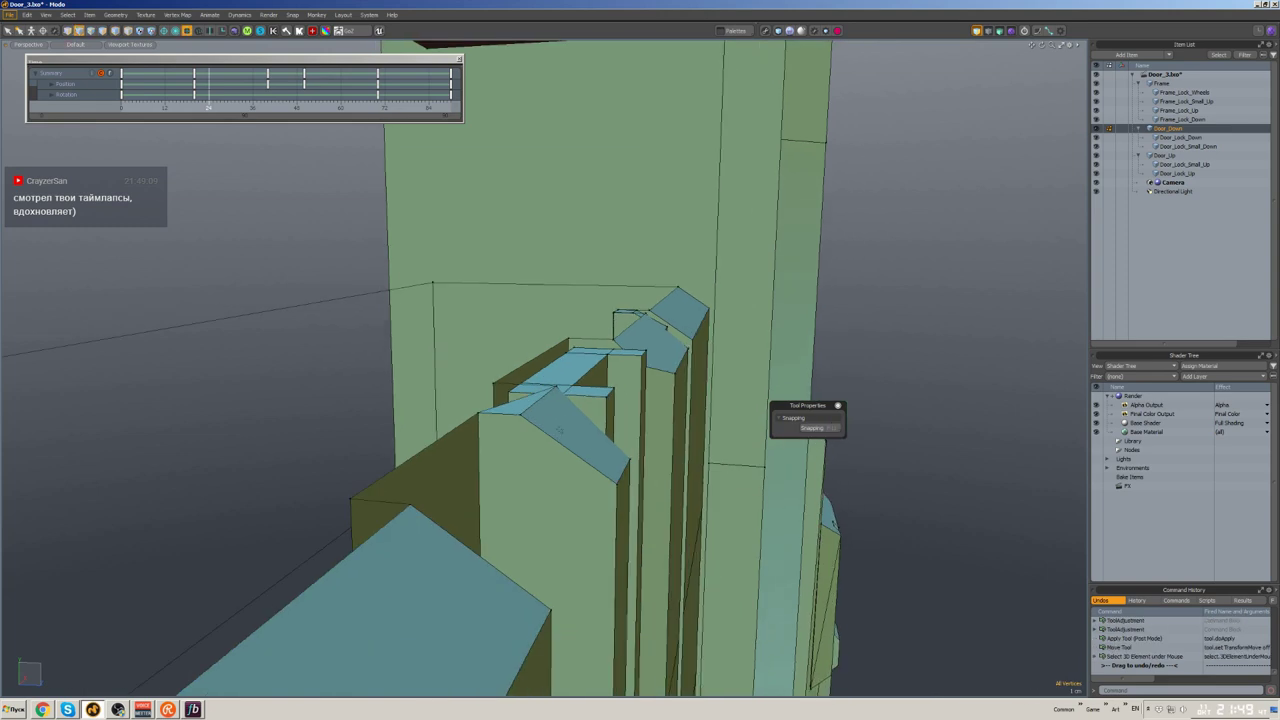
{"action": "left_click_drag", "start_coordinate": [560, 430], "coordinate": [632, 382], "text": "alt"}
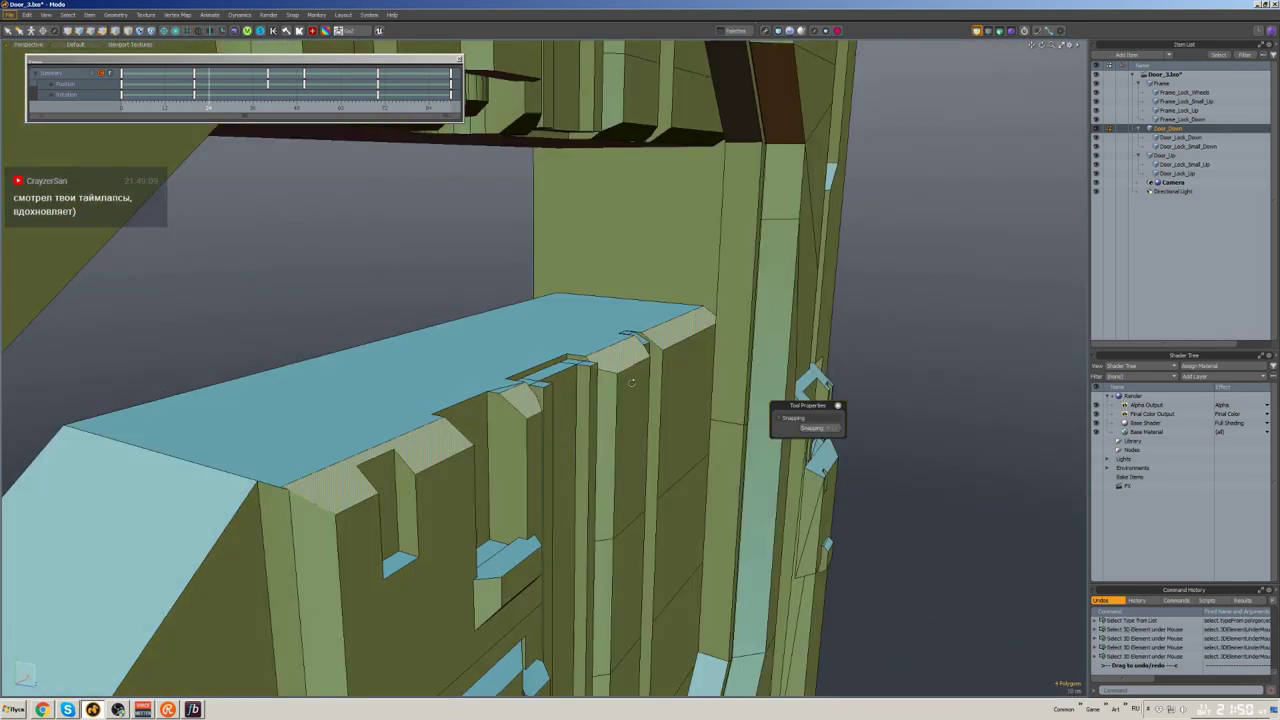
{"action": "left_click_drag", "start_coordinate": [718, 384], "coordinate": [572, 405], "text": "alt"}
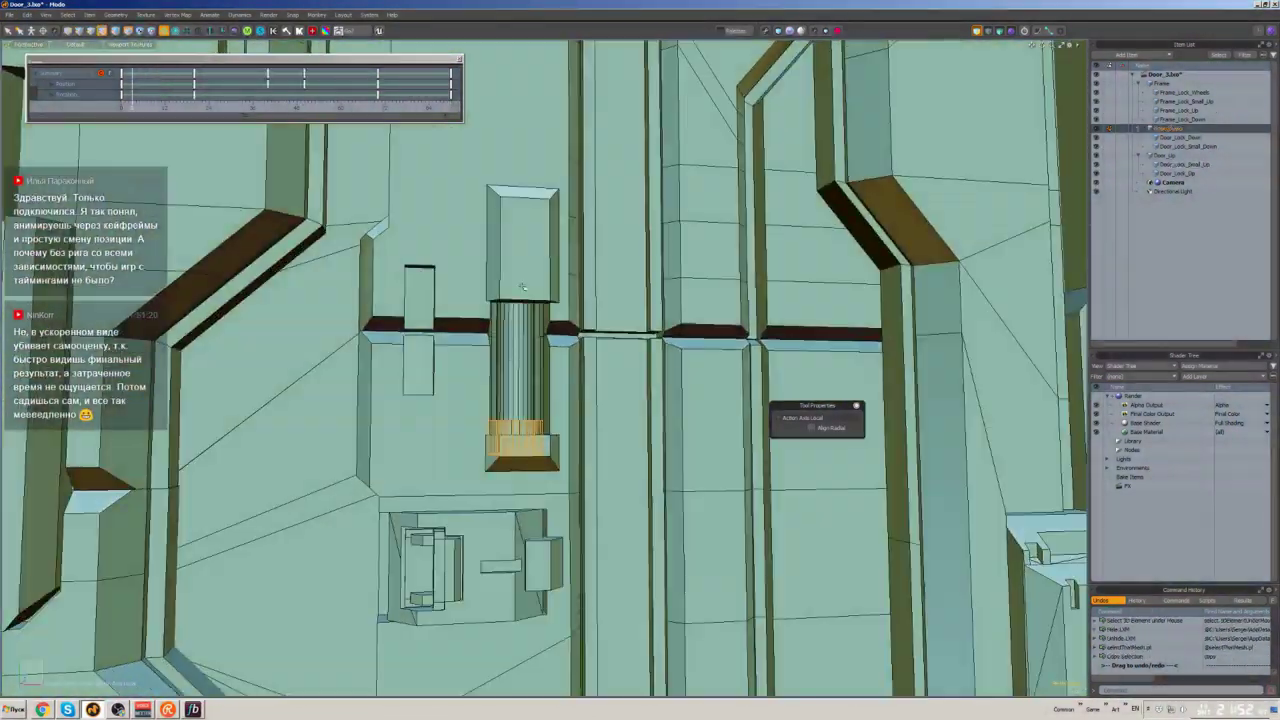
- Adjust Door_Up's connected lock housing, then subtract the cutter from Door_Lock_Up and select all its polygons
{"action": "left_click", "coordinate": [530, 262]}
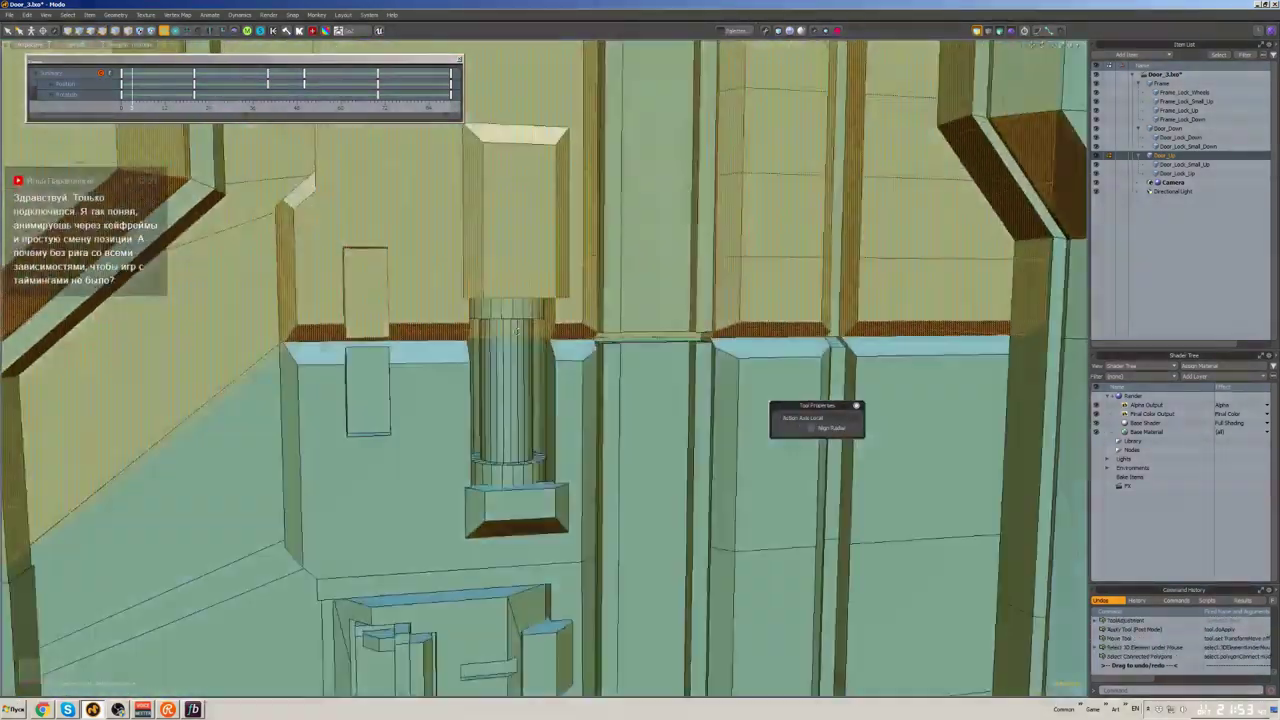
{"action": "double_click", "coordinate": [469, 347]}
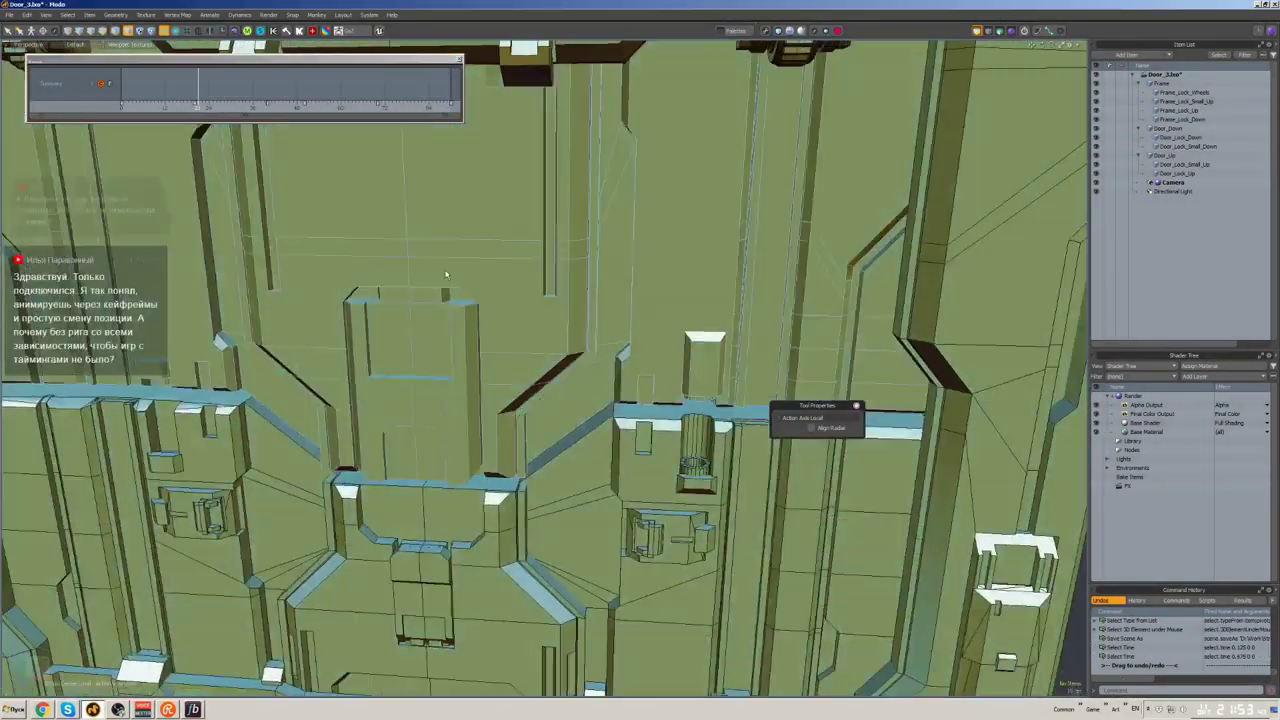
{"action": "left_click", "coordinate": [498, 326]}
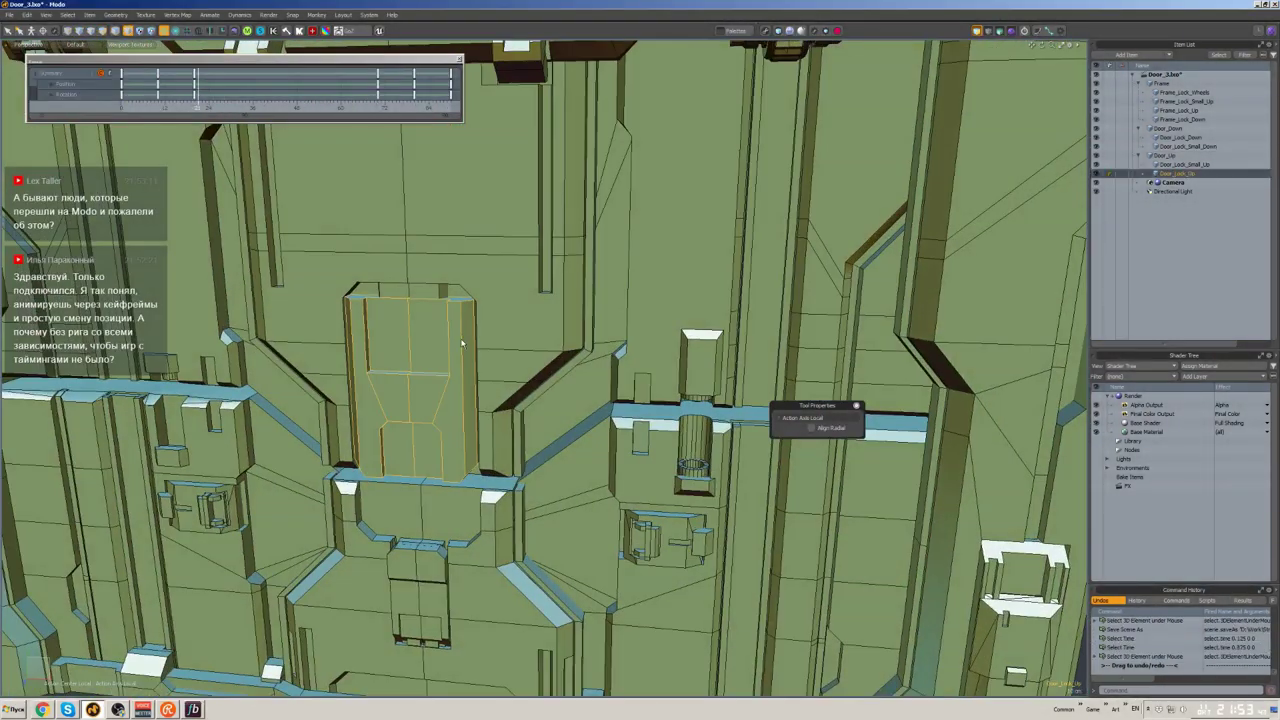
{"action": "scroll", "coordinate": [498, 326], "scroll_direction": "up", "scroll_amount": 5}
{"action": "key", "text": "w"}
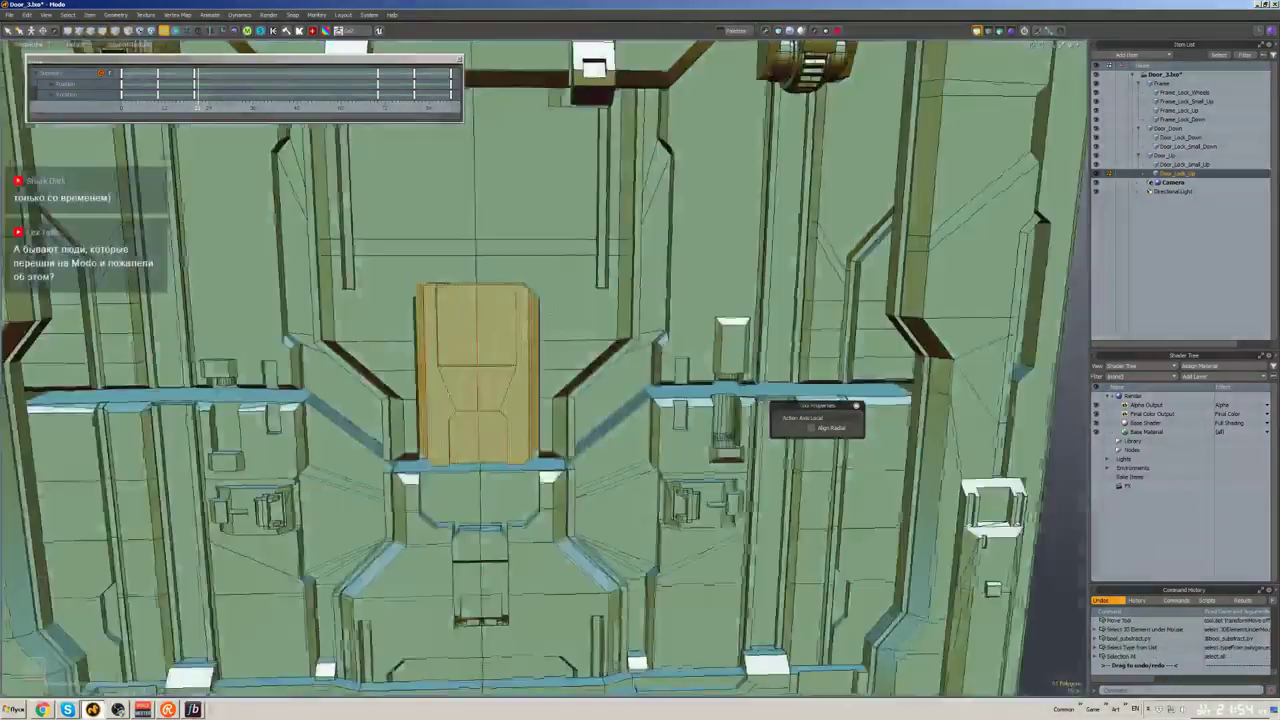
{"action": "left_click_drag", "start_coordinate": [560, 420], "coordinate": [450, 411], "text": "alt"}
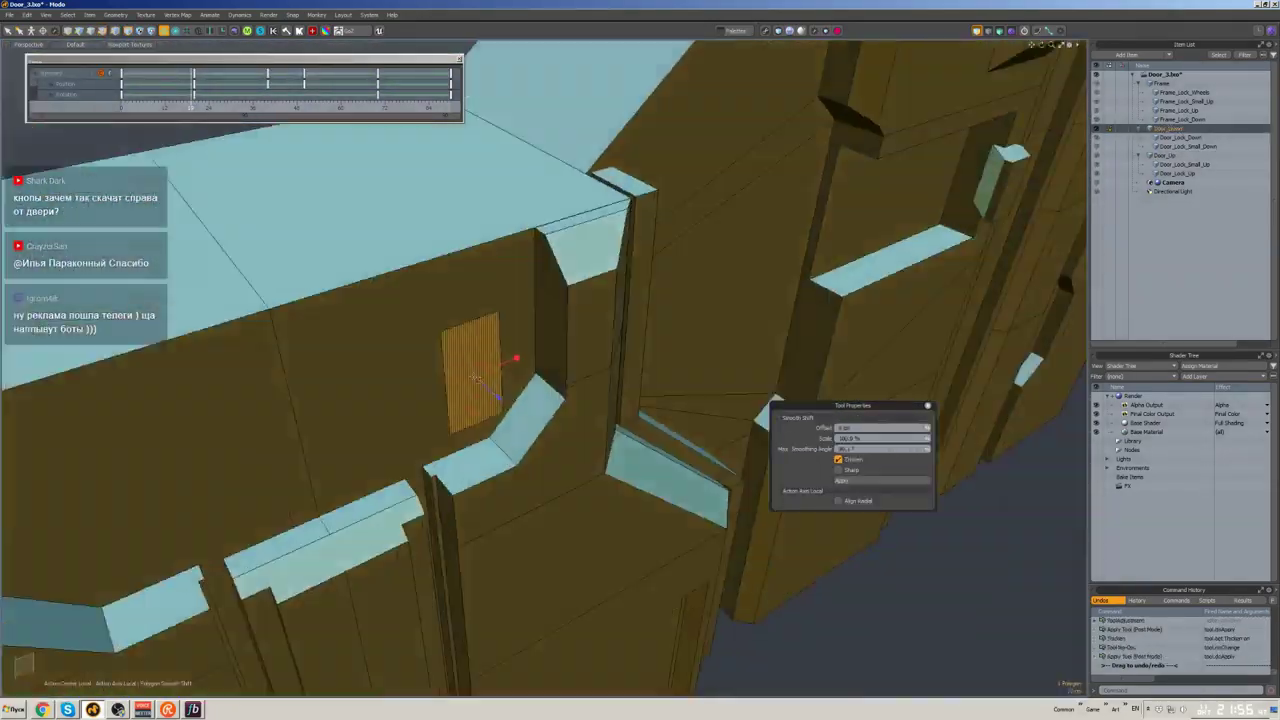
- Move the extruded square block into place on Door_Down's central recess and save the scene
{"action": "key", "text": "w"}
{"action": "left_click", "coordinate": [471, 339]}
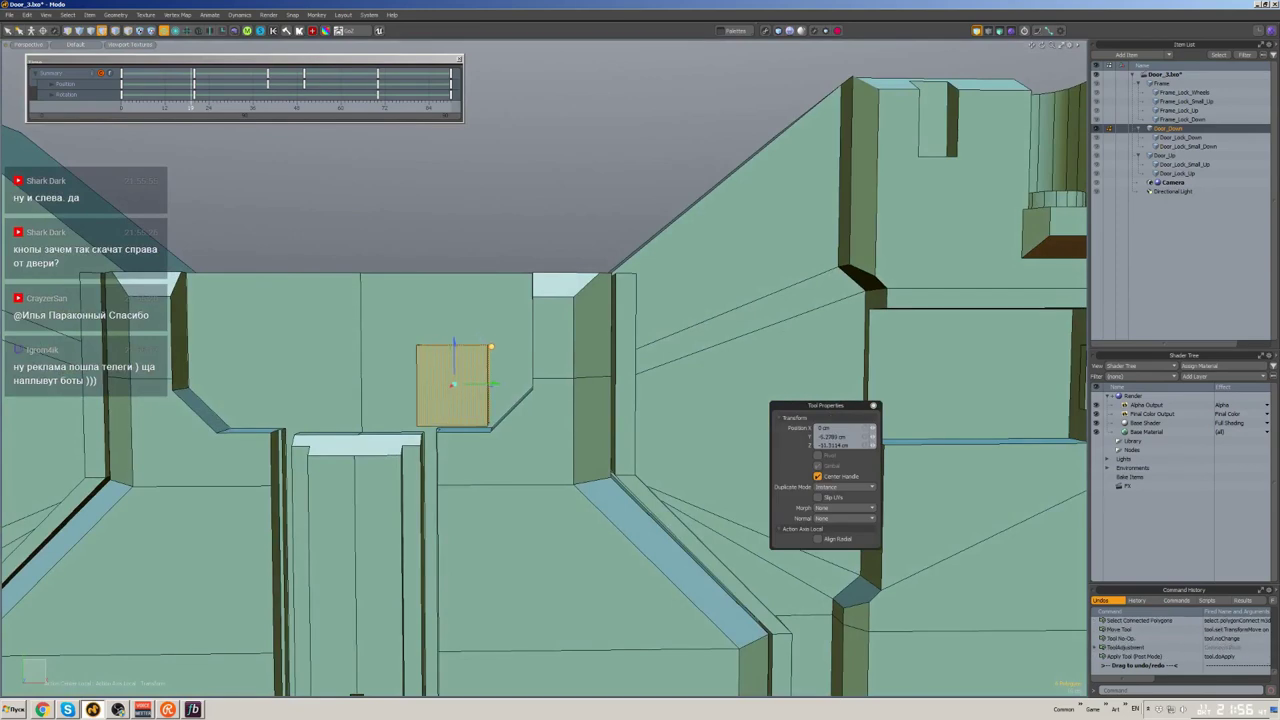
{"action": "key", "text": "ctrl+s"}
- Bevel the block's edges and reposition the narrow selected polygons across Door_Down's central recess
{"action": "left_click_drag", "start_coordinate": [453, 385], "coordinate": [529, 331], "text": "alt"}
{"action": "key", "text": "2"}
{"action": "key", "text": "b"}
{"action": "key", "text": "r"}
{"action": "key", "text": "w"}
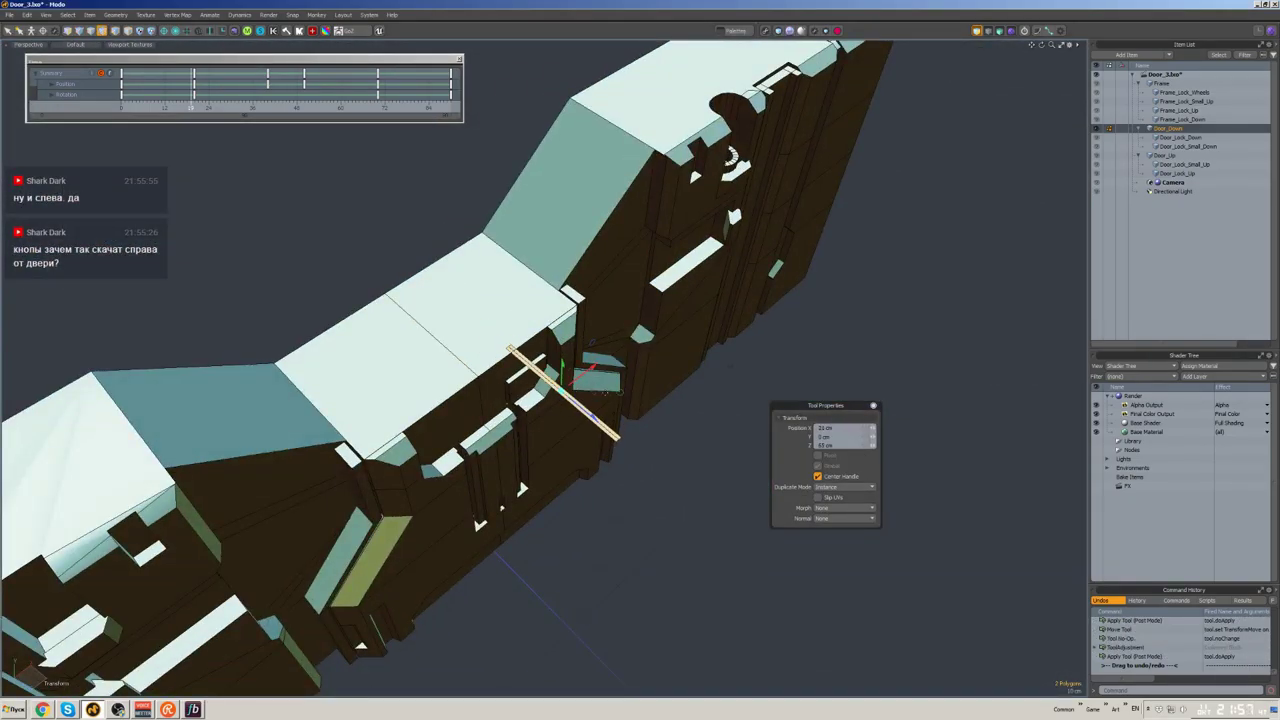
- Isolate the door meshes and move the end polygons of the box at Door_Down's central recess
{"action": "mouse_move", "coordinate": [567, 402]}
{"action": "left_mouse_down", "text": "alt"}
{"action": "mouse_move", "coordinate": [600, 407]}
{"action": "mouse_move", "coordinate": [514, 271]}
{"action": "mouse_move", "coordinate": [560, 300]}
{"action": "mouse_move", "coordinate": [634, 225]}
{"action": "left_mouse_up", "text": "alt"}
{"action": "key", "text": "h"}
{"action": "key", "text": "shift+a"}
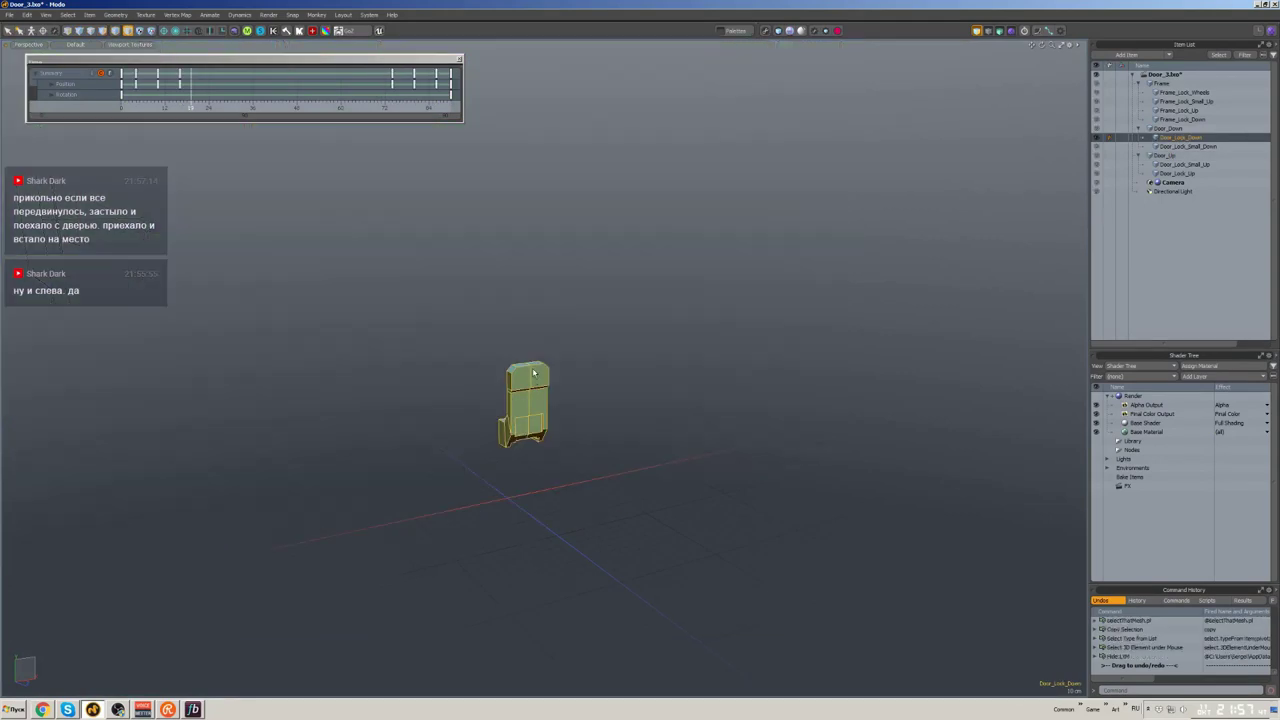
{"action": "left_click_drag", "start_coordinate": [502, 131], "coordinate": [480, 220]}
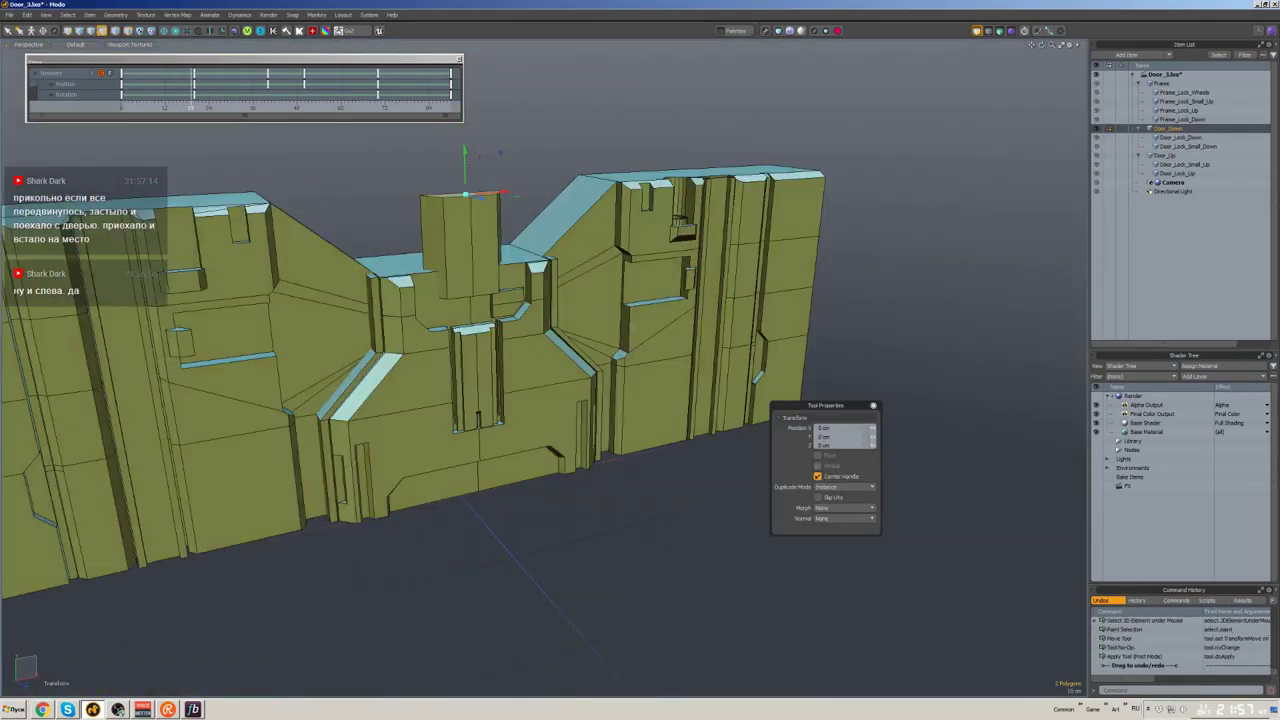
- Bevel the edge loop under the protruding central block of Door_Down with rounding and unhide the other meshes
{"action": "key", "text": "2"}
{"action": "scroll", "coordinate": [458, 206], "scroll_direction": "up", "scroll_amount": 5}
{"action": "double_click", "coordinate": [460, 270]}
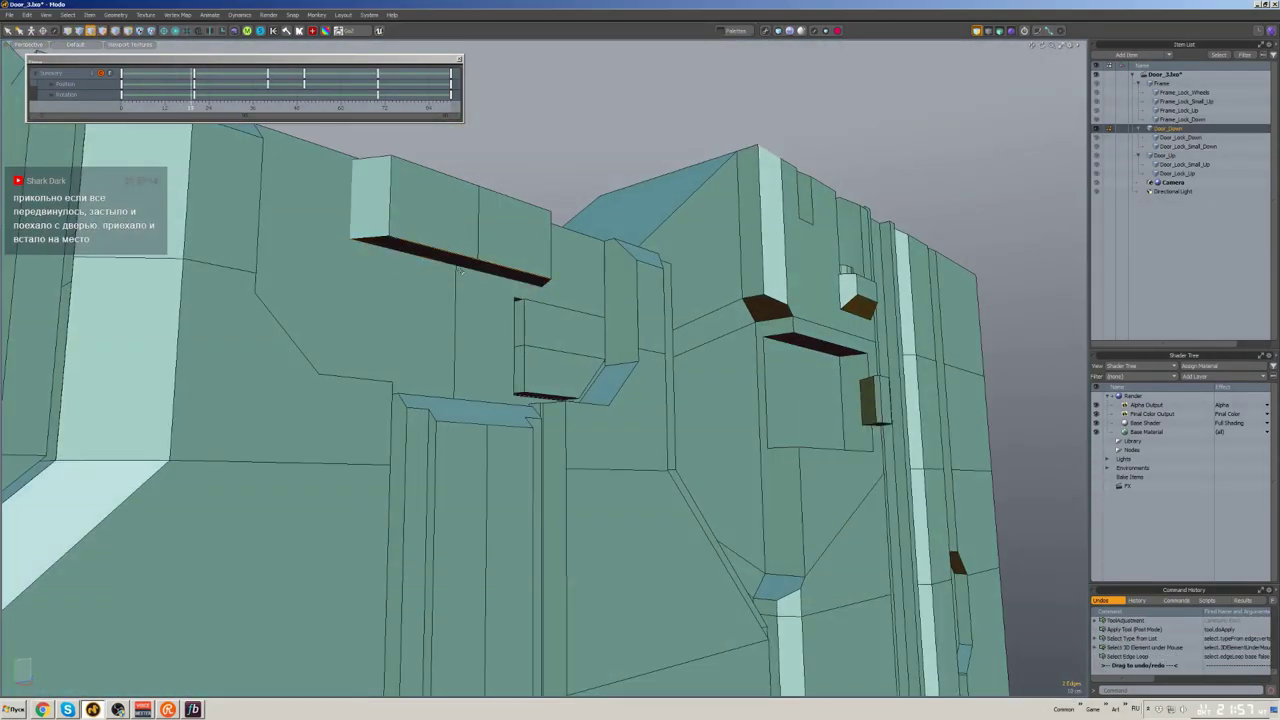
{"action": "key", "text": "u"}
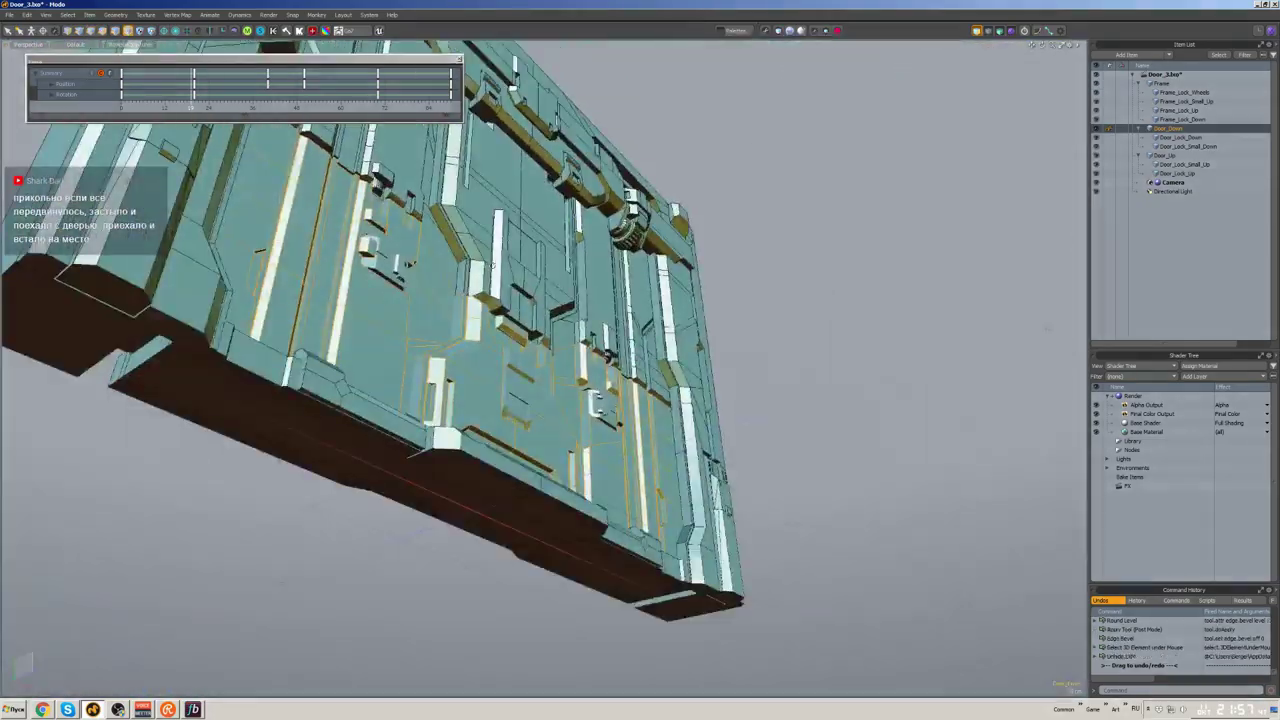
- Isolate Door_Lock_Up, subtract the overlapping shape from it with a Boolean, and unhide the other meshes
{"action": "left_click", "coordinate": [744, 222]}
{"action": "key", "text": "3"}
{"action": "left_click_drag", "start_coordinate": [744, 222], "coordinate": [588, 284], "text": "alt"}
{"action": "key", "text": "shift+h"}
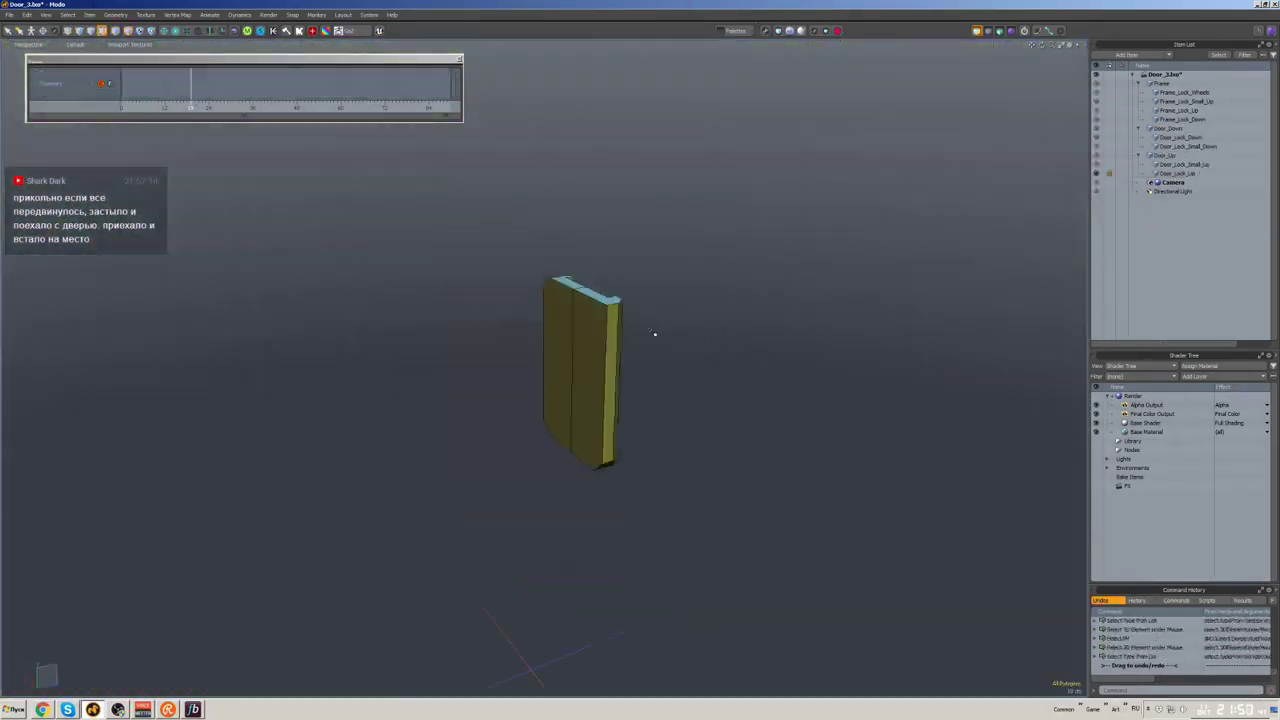
{"action": "key", "text": "u"}
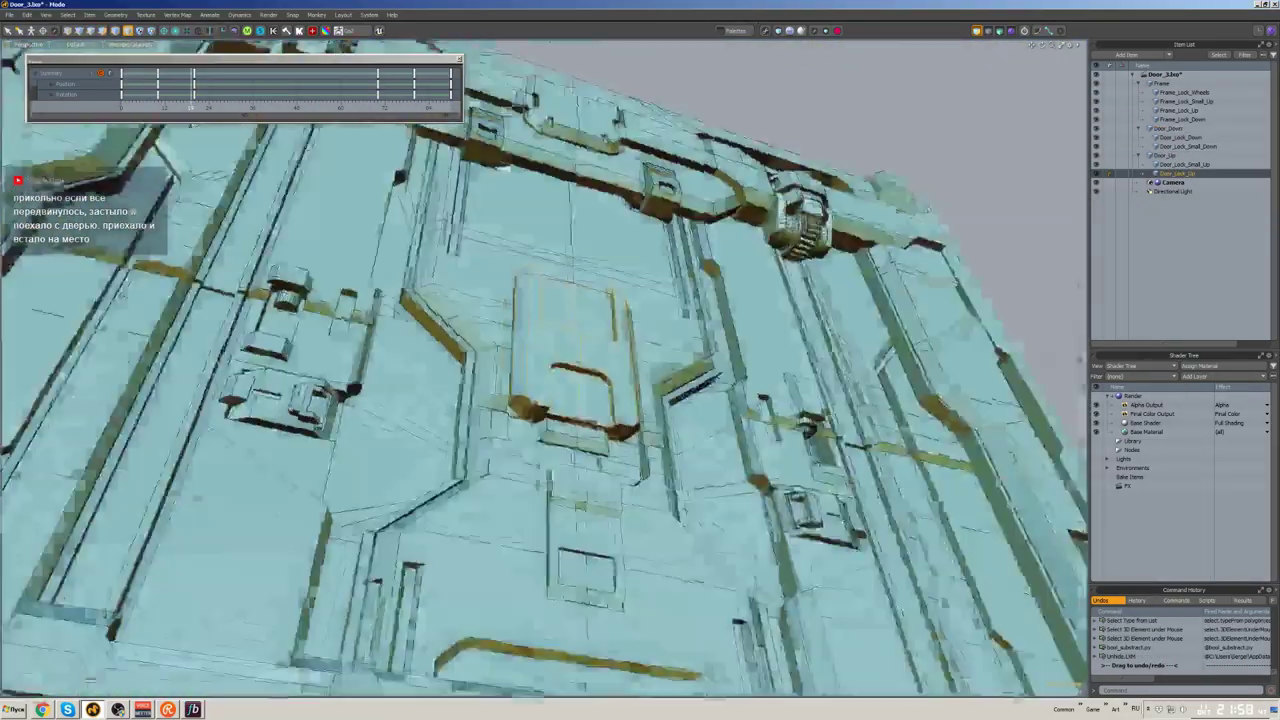
- Step through the animation frames to check how Door_Lock_Up fits the door while moving
{"action": "key", "text": "Right"}
{"action": "key", "text": "Right"}
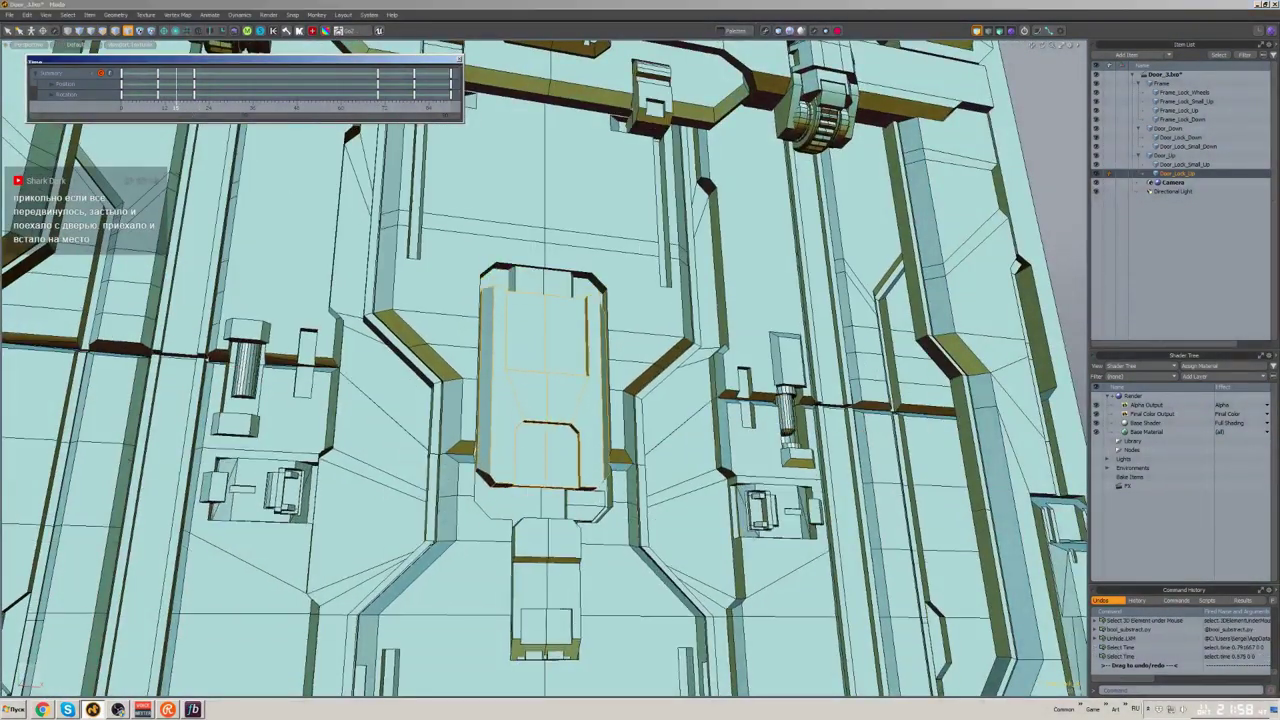
{"action": "key", "text": "Right"}
{"action": "key", "text": "Right"}
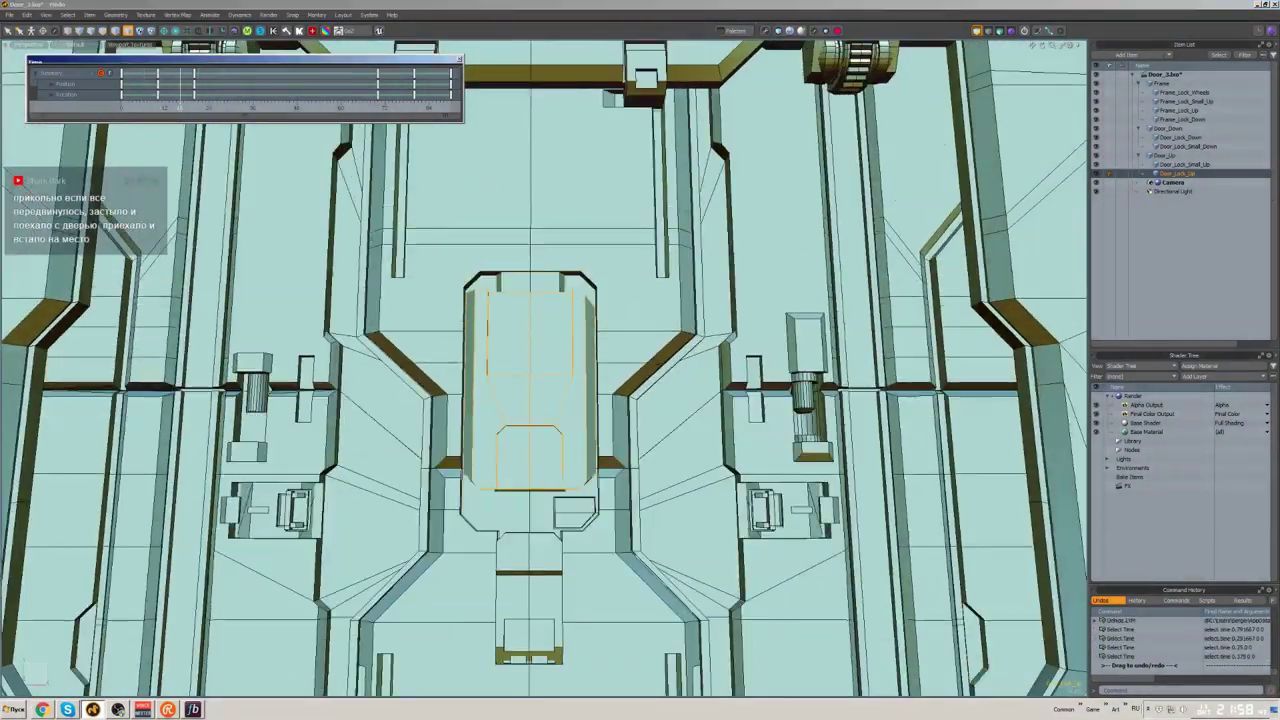
- Scale the two small blocks at the upper corners of Frame and select their connected polygons for inspection
{"action": "left_click_drag", "start_coordinate": [620, 188], "coordinate": [641, 252], "text": "alt"}
{"action": "double_click", "coordinate": [262, 322]}
{"action": "key", "text": "r"}
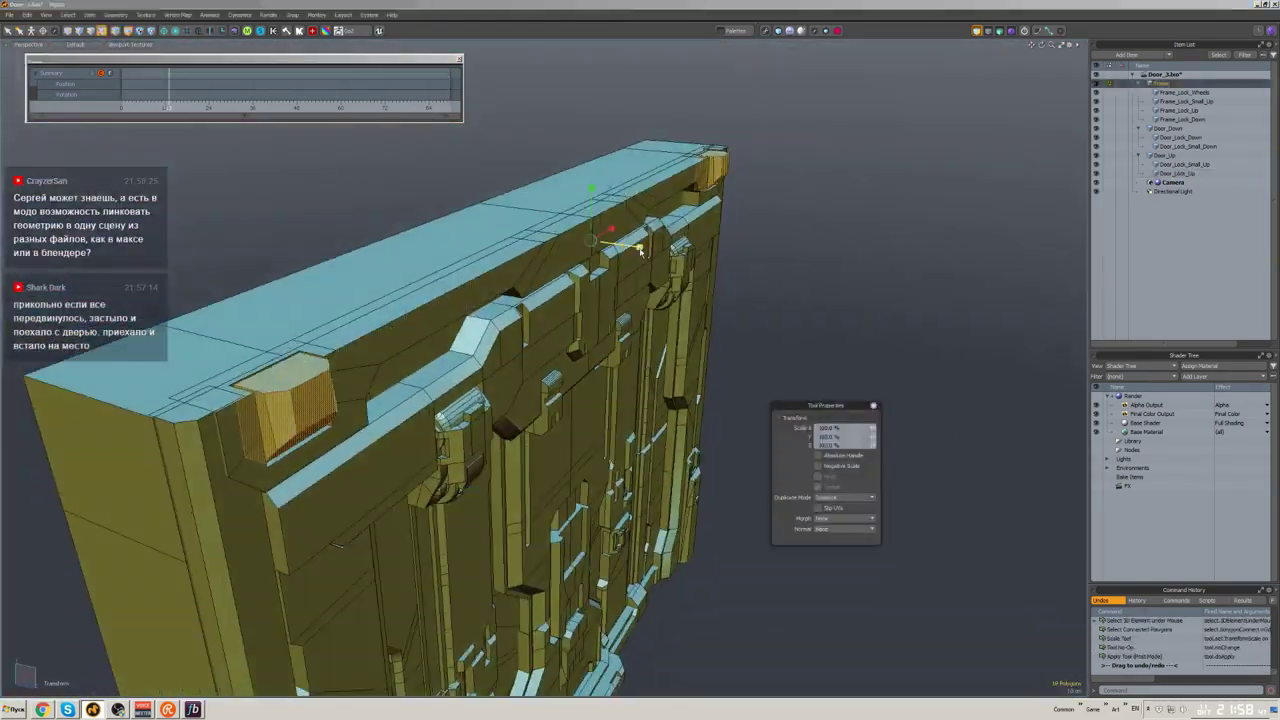
{"action": "left_click_drag", "start_coordinate": [846, 258], "coordinate": [560, 320], "text": "alt"}
{"action": "scroll", "coordinate": [460, 256], "scroll_direction": "up", "scroll_amount": 3}
{"action": "double_click", "coordinate": [460, 256]}
{"action": "scroll", "coordinate": [460, 256], "scroll_direction": "down", "scroll_amount": 5}
{"action": "left_click_drag", "start_coordinate": [460, 256], "coordinate": [540, 320], "text": "alt"}
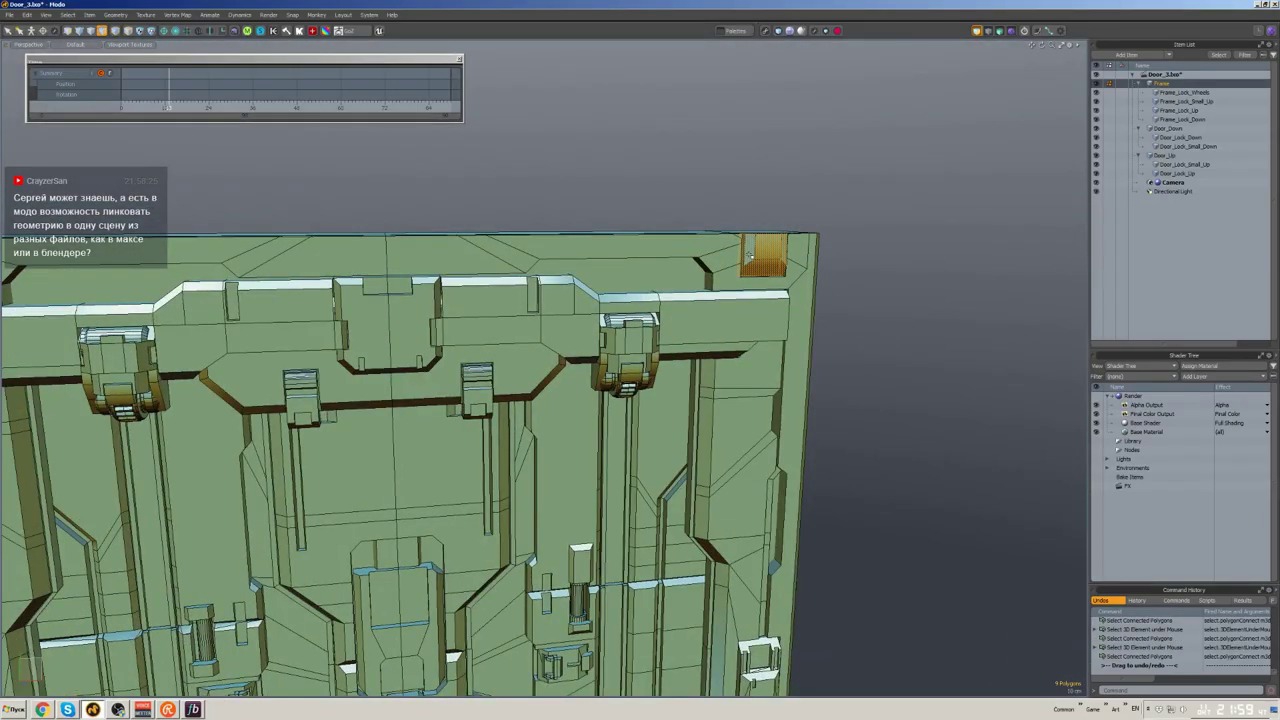
- Split the polygons around Frame's upper corner and select the connected top beam
{"action": "scroll", "coordinate": [750, 256], "scroll_direction": "down", "scroll_amount": 5}
{"action": "left_click_drag", "start_coordinate": [801, 244], "coordinate": [560, 500], "text": "alt"}
{"action": "scroll", "coordinate": [800, 262], "scroll_direction": "up", "scroll_amount": 4}
{"action": "scroll", "coordinate": [777, 286], "scroll_direction": "down", "scroll_amount": 4}
{"action": "scroll", "coordinate": [826, 356], "scroll_direction": "up", "scroll_amount": 2}
{"action": "left_click", "coordinate": [826, 356]}
{"action": "scroll", "coordinate": [826, 356], "scroll_direction": "up", "scroll_amount": 4}
{"action": "scroll", "coordinate": [689, 322], "scroll_direction": "down", "scroll_amount": 5}
{"action": "scroll", "coordinate": [560, 500], "scroll_direction": "up", "scroll_amount": 1}
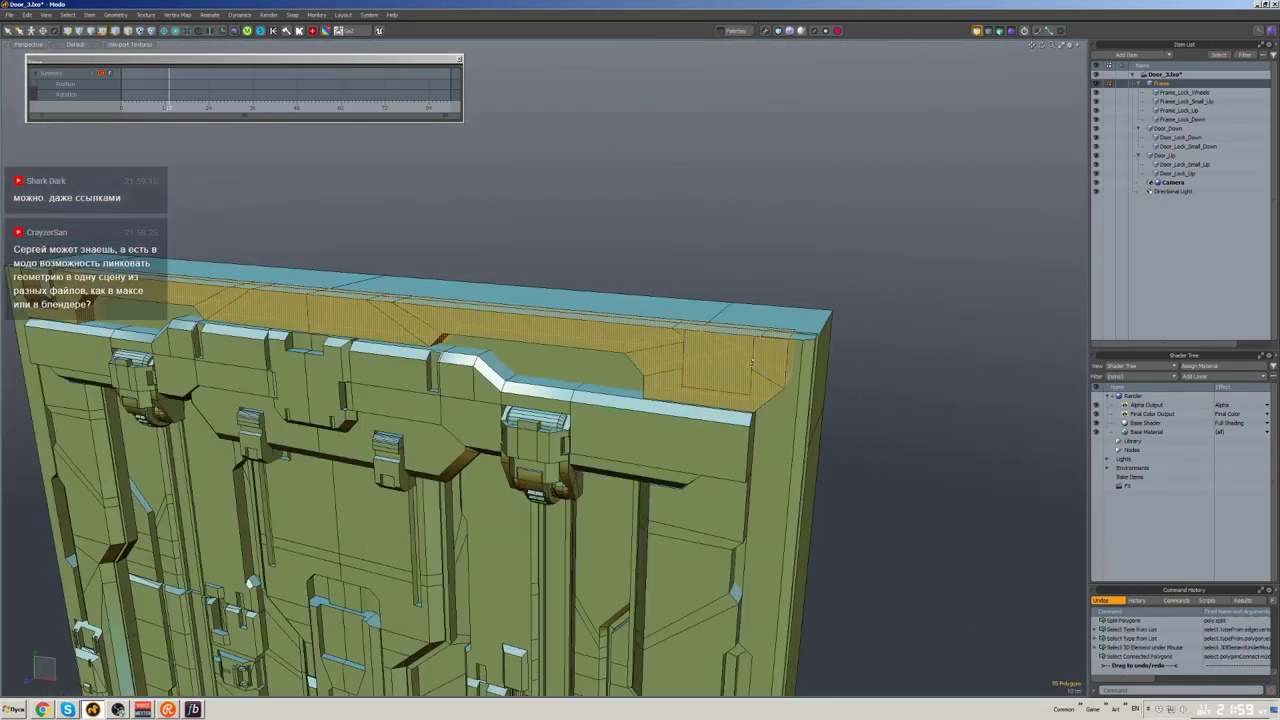
- Isolate Frame's top beam, delete the stray edges around its corner, and unhide the other parts
{"action": "key", "text": "shift+h"}
{"action": "key", "text": "2"}
{"action": "left_click", "coordinate": [727, 405]}
{"action": "key", "text": "Delete"}
{"action": "key", "text": "u"}
{"action": "key", "text": "3"}
{"action": "scroll", "coordinate": [700, 380], "scroll_direction": "up", "scroll_amount": 3}
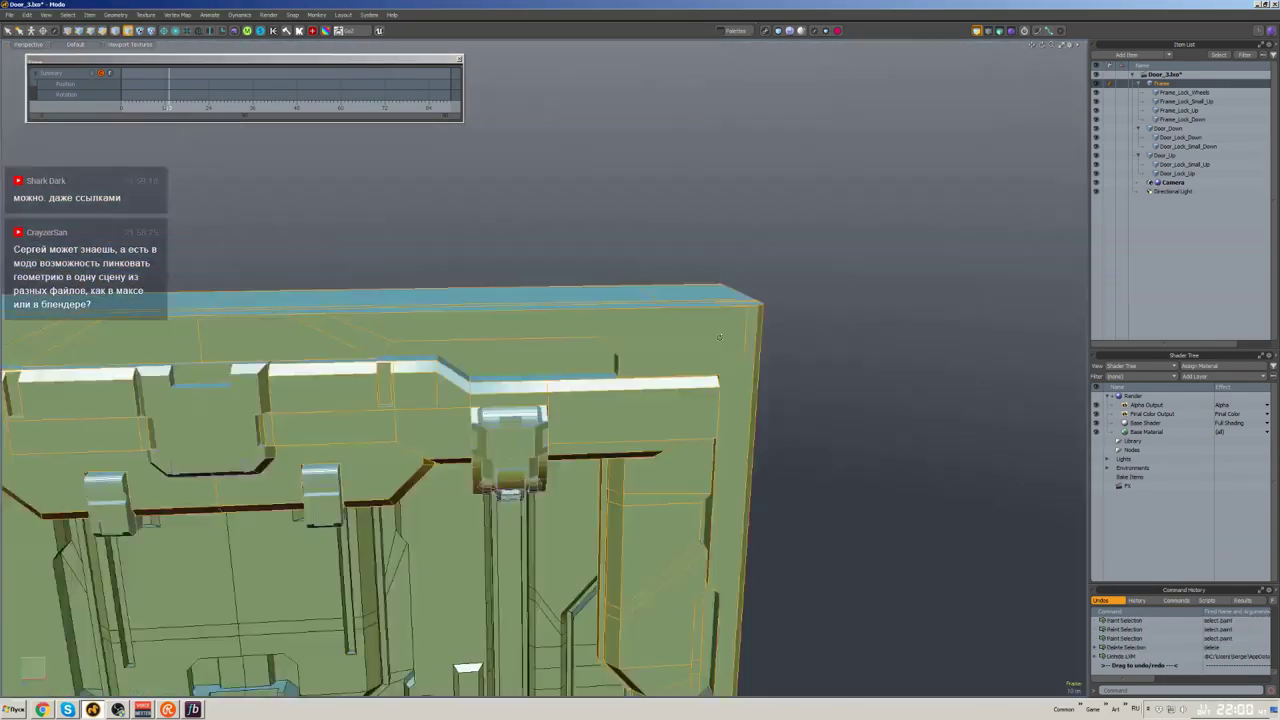
- Select and copy the connected polygons of Frame near its upper corner
{"action": "double_click", "coordinate": [640, 400]}
{"action": "scroll", "coordinate": [782, 361], "scroll_direction": "up", "scroll_amount": 2}
{"action": "key", "text": "ctrl+c"}
{"action": "scroll", "coordinate": [782, 361], "scroll_direction": "down", "scroll_amount": 4}
{"action": "left_click_drag", "start_coordinate": [782, 361], "coordinate": [700, 420], "text": "alt"}
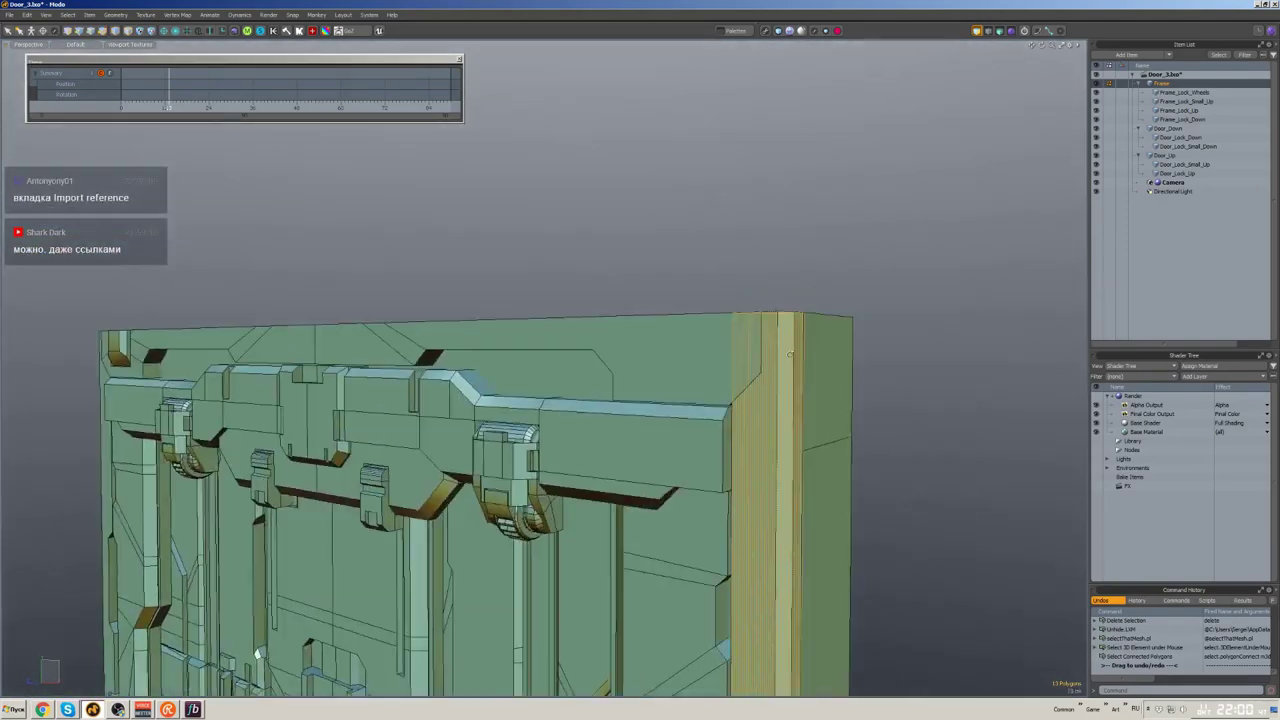
- Hide the parts obscuring Frame's side pillar and top beam, paste the copied polygons and scale them along Z
{"action": "double_click", "coordinate": [700, 420]}
{"action": "key", "text": "shift+h"}
{"action": "scroll", "coordinate": [821, 370], "scroll_direction": "up", "scroll_amount": 3}
{"action": "key", "text": "ctrl+v"}
{"action": "key", "text": "r"}
{"action": "left_click_drag", "start_coordinate": [821, 370], "coordinate": [556, 345], "text": "alt"}
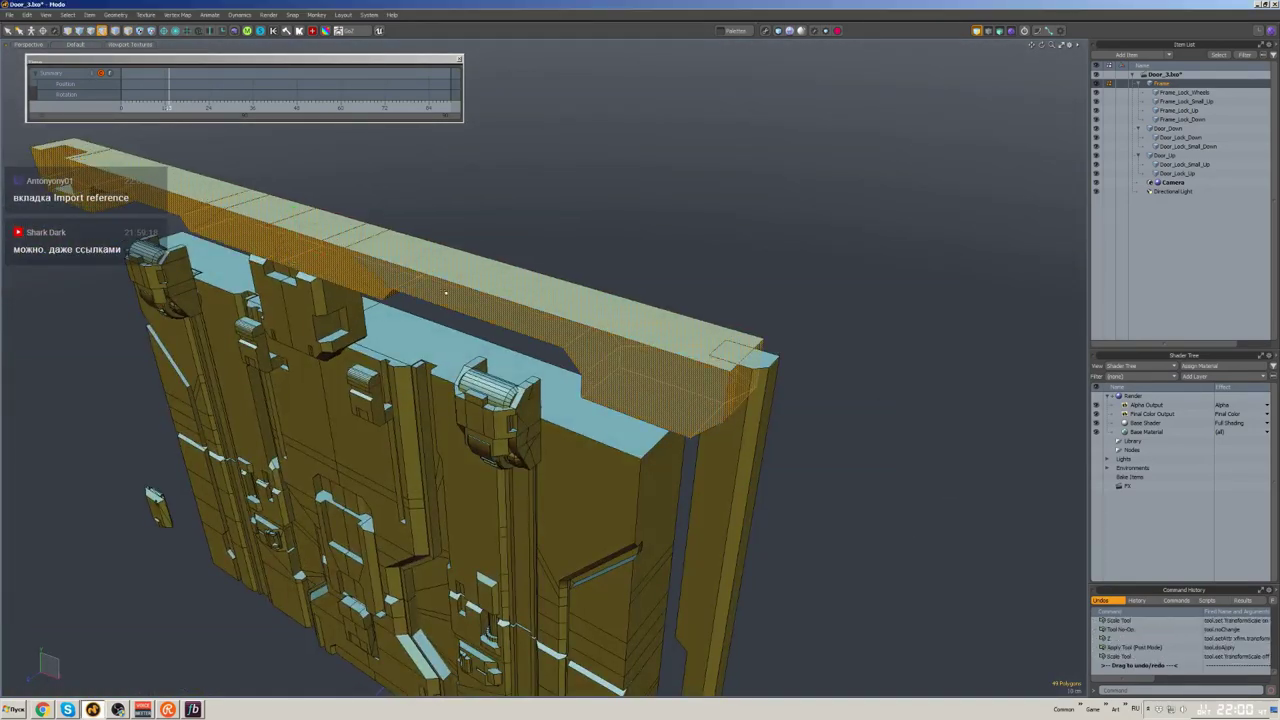
{"action": "left_click_drag", "start_coordinate": [750, 387], "coordinate": [760, 380], "text": "alt"}
{"action": "scroll", "coordinate": [760, 380], "scroll_direction": "up", "scroll_amount": 3}
{"action": "mouse_move", "coordinate": [860, 490]}
{"action": "right_mouse_down"}
{"action": "mouse_move", "coordinate": [737, 368]}
{"action": "mouse_move", "coordinate": [651, 237]}
{"action": "right_mouse_up"}
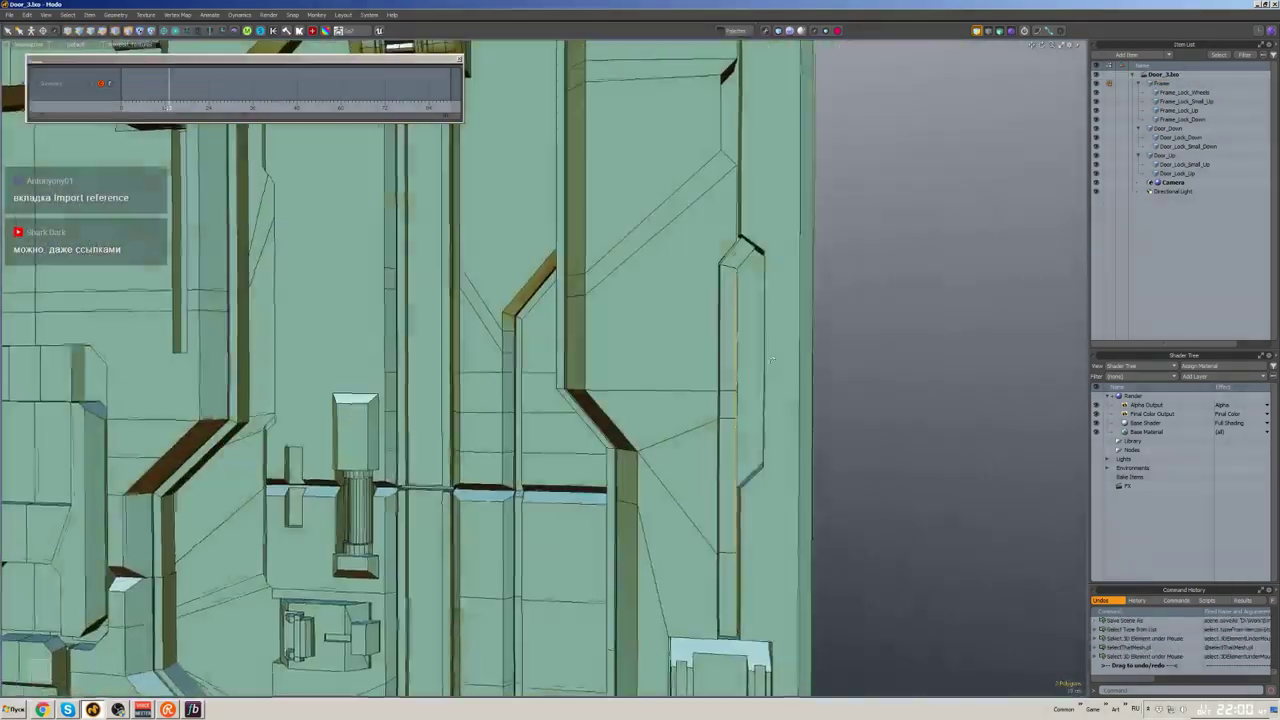
- Scale the short cylinder placed inside the side slot of Frame
{"action": "left_click", "coordinate": [722, 357]}
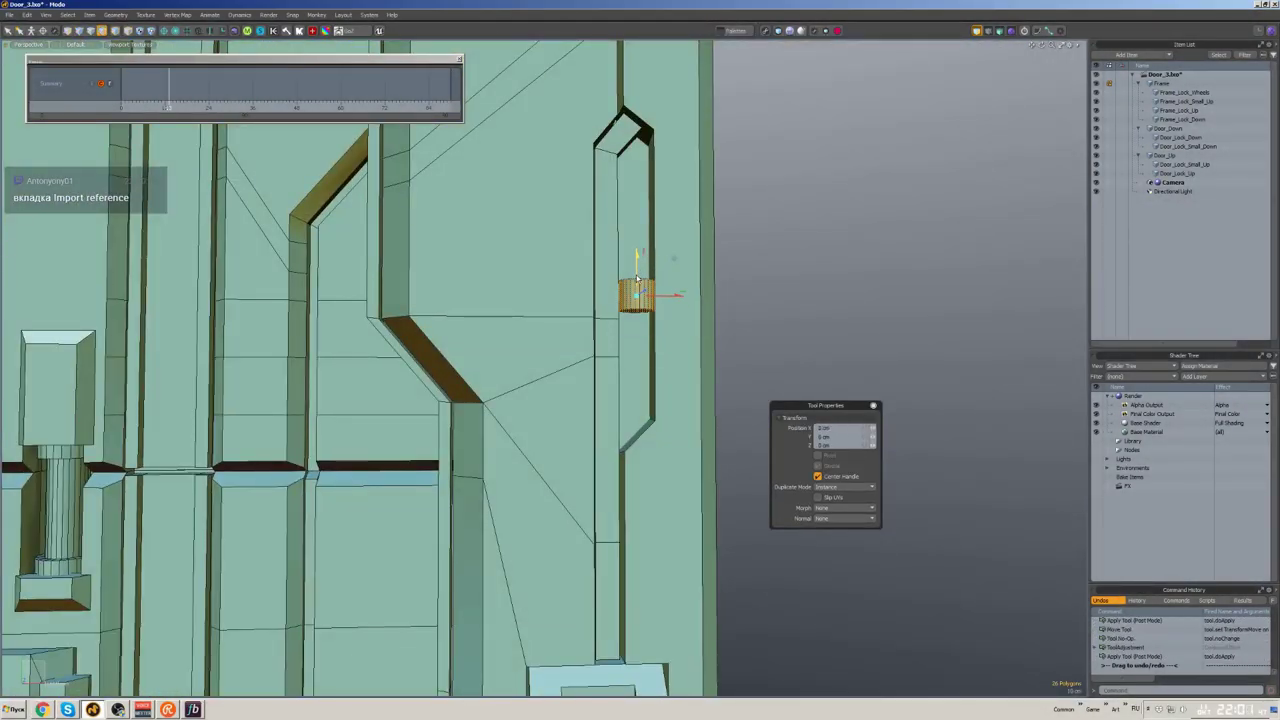
{"action": "key", "text": "r"}
{"action": "scroll", "coordinate": [649, 295], "scroll_direction": "down", "scroll_amount": 2}
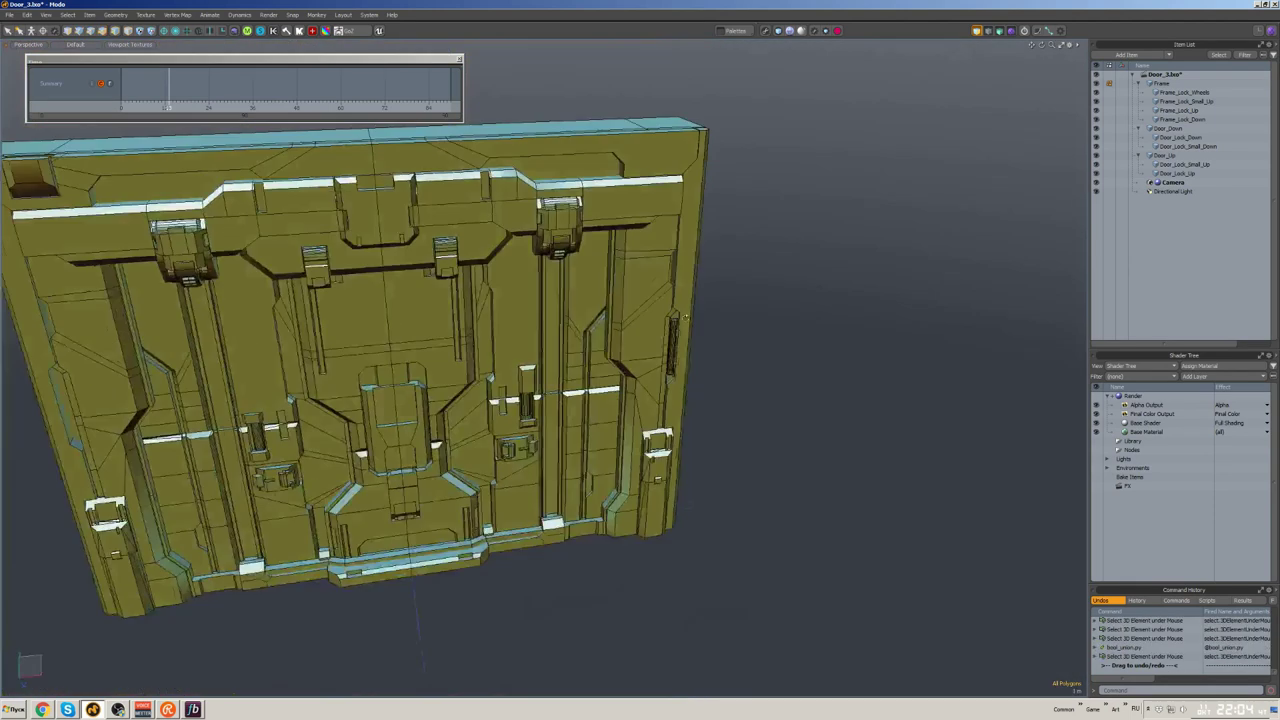
- Snap the edges beside Frame's side slot into place, then run the mesh script on all of its geometry
{"action": "scroll", "coordinate": [686, 318], "scroll_direction": "up", "scroll_amount": 10}
{"action": "key", "text": "2"}
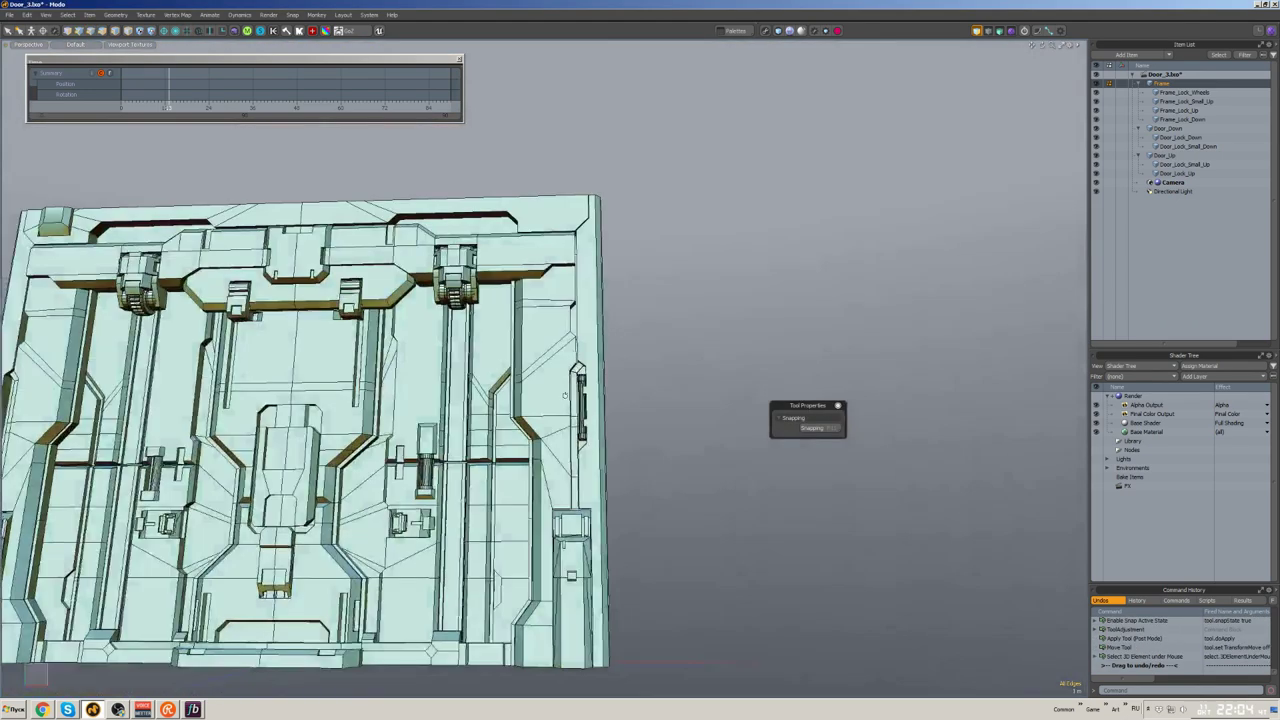
{"action": "left_click_drag", "start_coordinate": [880, 276], "coordinate": [706, 345], "text": "alt"}
{"action": "key", "text": "ctrl+a"}
{"action": "key", "text": "h"}
{"action": "left_click", "coordinate": [663, 326]}
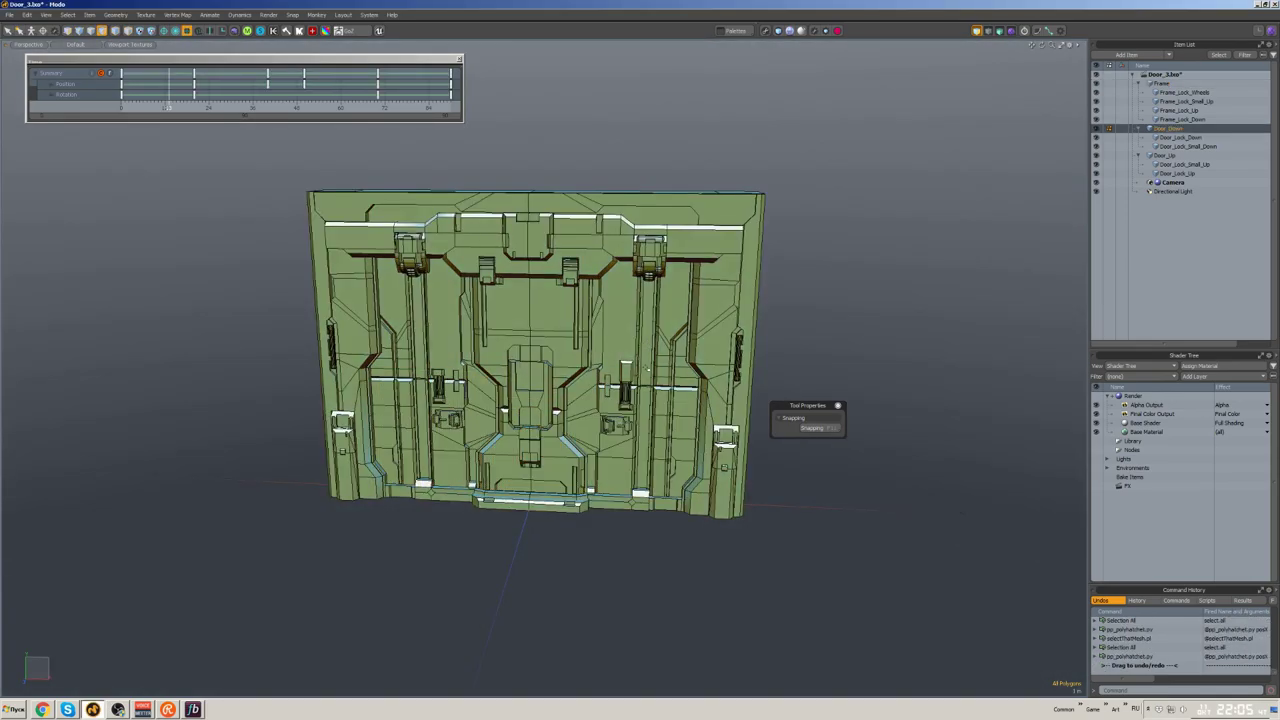
- Select the geometry around Door_Down's small lock and adjust it with the Move tool and snapping
{"action": "scroll", "coordinate": [618, 347], "scroll_direction": "up", "scroll_amount": 3}
{"action": "left_click_drag", "start_coordinate": [618, 347], "coordinate": [590, 370], "text": "alt"}
{"action": "scroll", "coordinate": [555, 407], "scroll_direction": "up", "scroll_amount": 5}
{"action": "scroll", "coordinate": [555, 407], "scroll_direction": "down", "scroll_amount": 4}
{"action": "left_click", "coordinate": [600, 380]}
{"action": "scroll", "coordinate": [633, 421], "scroll_direction": "up", "scroll_amount": 4}
{"action": "scroll", "coordinate": [633, 421], "scroll_direction": "down", "scroll_amount": 3}
{"action": "scroll", "coordinate": [575, 405], "scroll_direction": "up", "scroll_amount": 4}
{"action": "left_click", "coordinate": [575, 405]}
{"action": "key", "text": "x"}
{"action": "key", "text": "w"}
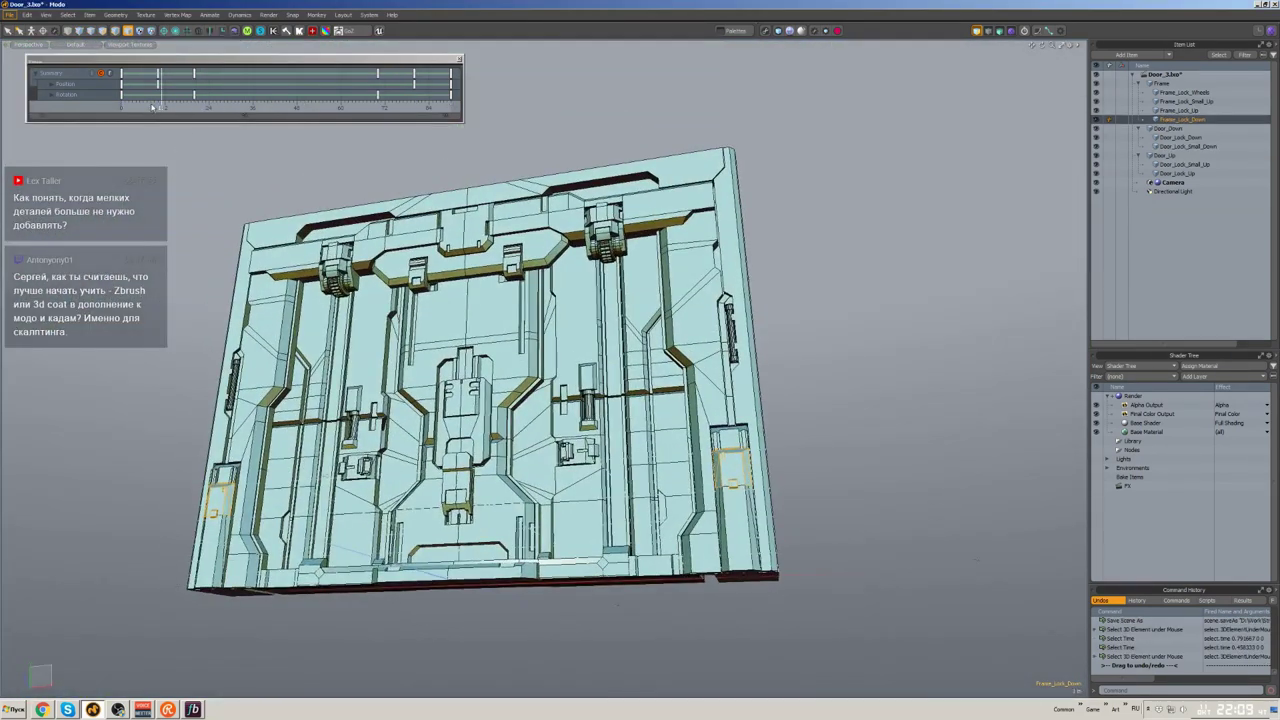
- Scrub the timeline through the door's opening to check the lock and door motion
{"action": "left_click_drag", "start_coordinate": [153, 107], "coordinate": [121, 107]}
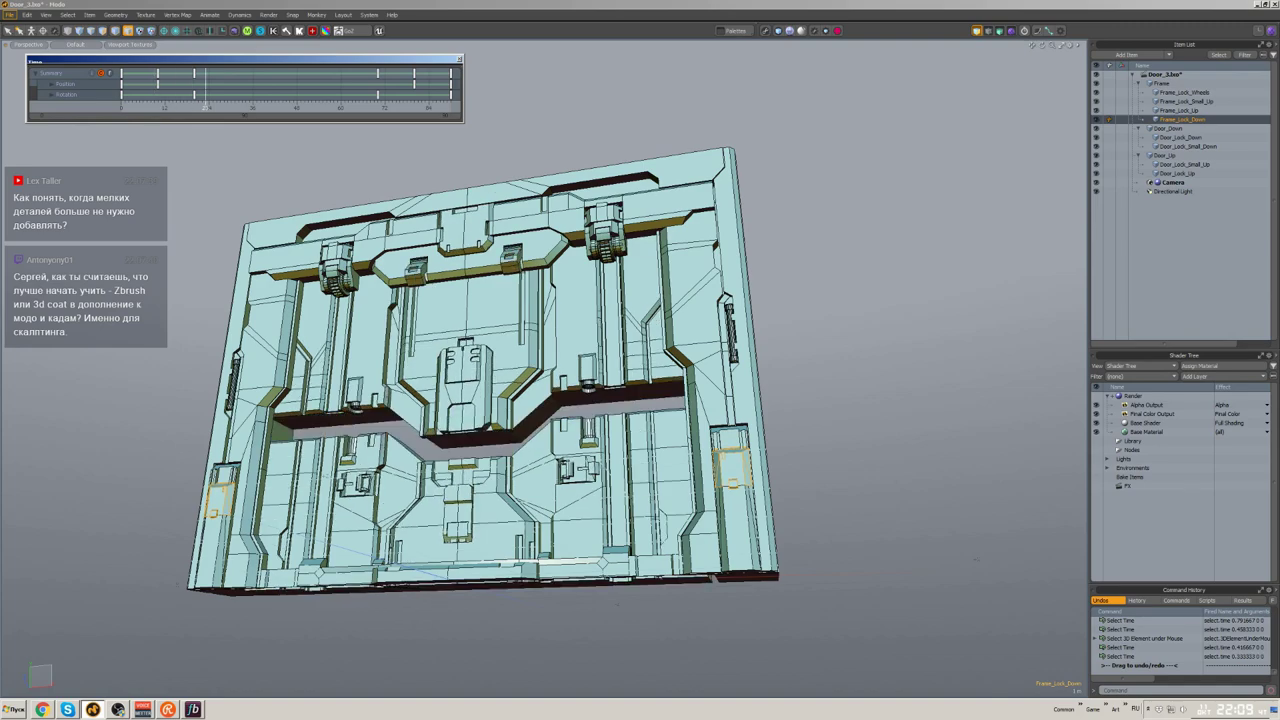
{"action": "left_click_drag", "start_coordinate": [206, 106], "coordinate": [173, 106]}
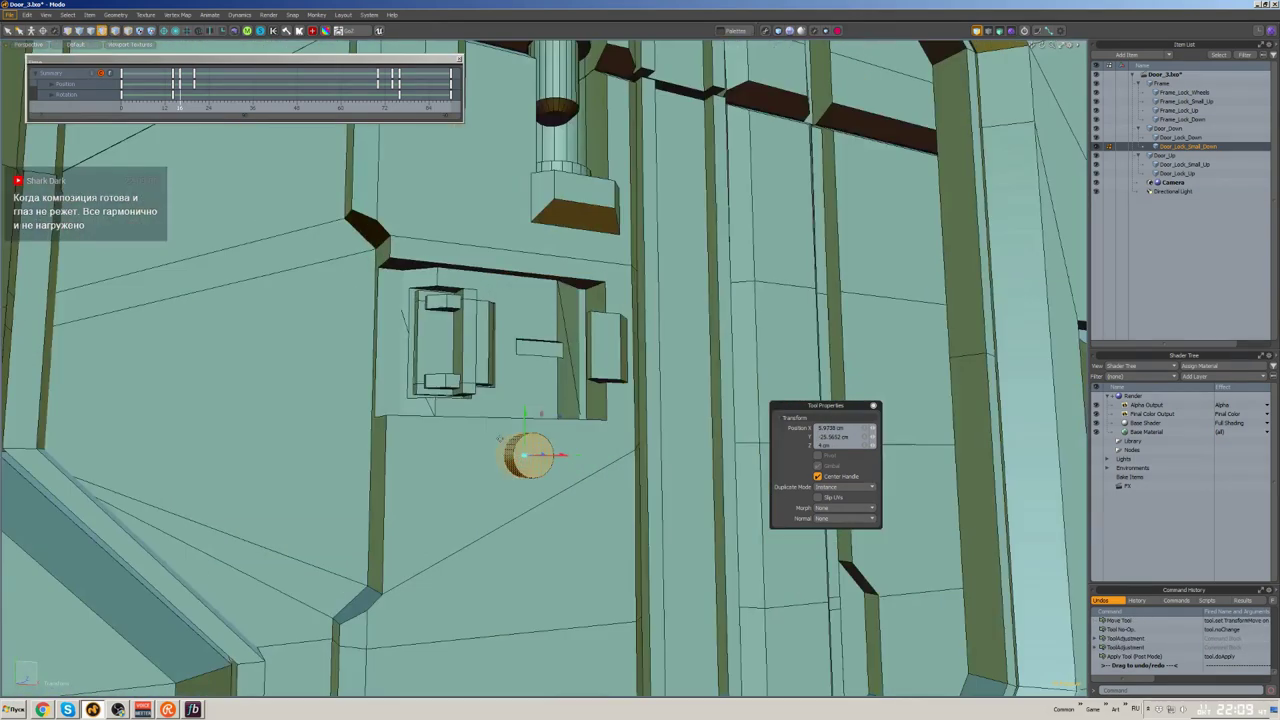
- Bevel the front edge of the cylinder below Door_Down's small lock to shape it into a rounded knob
{"action": "key", "text": "ctrl+2"}
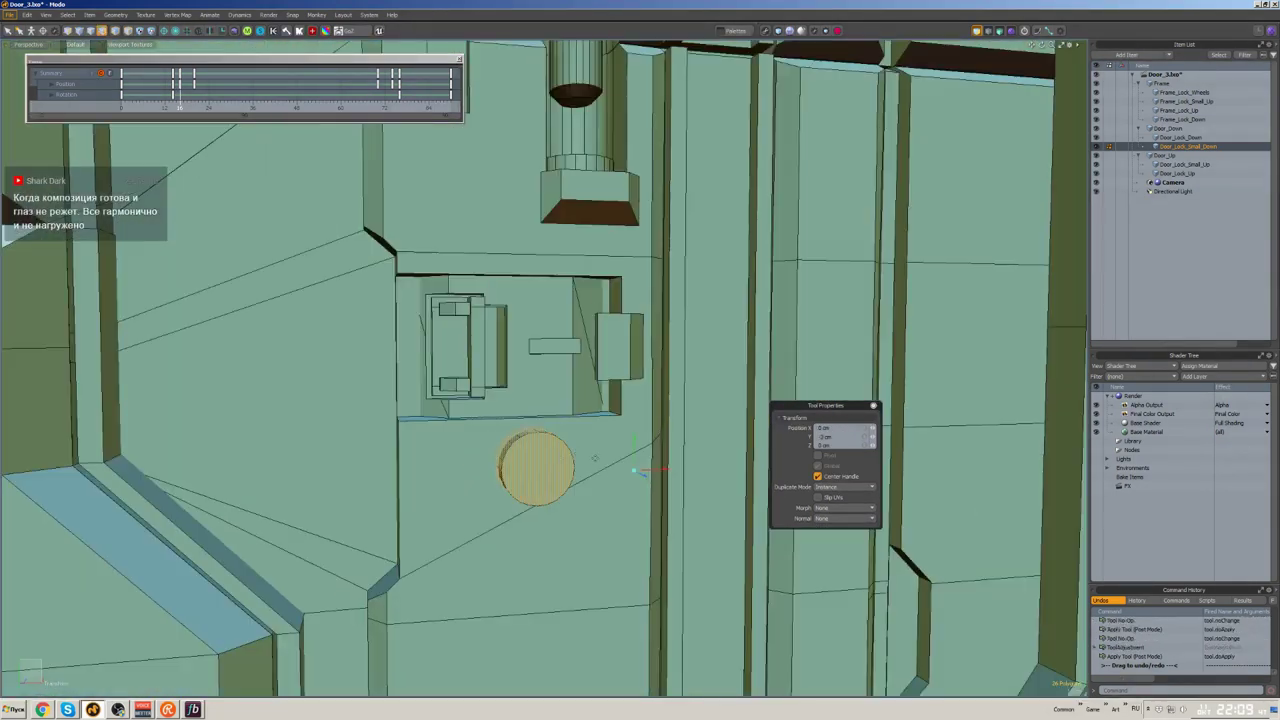
{"action": "key", "text": "b"}
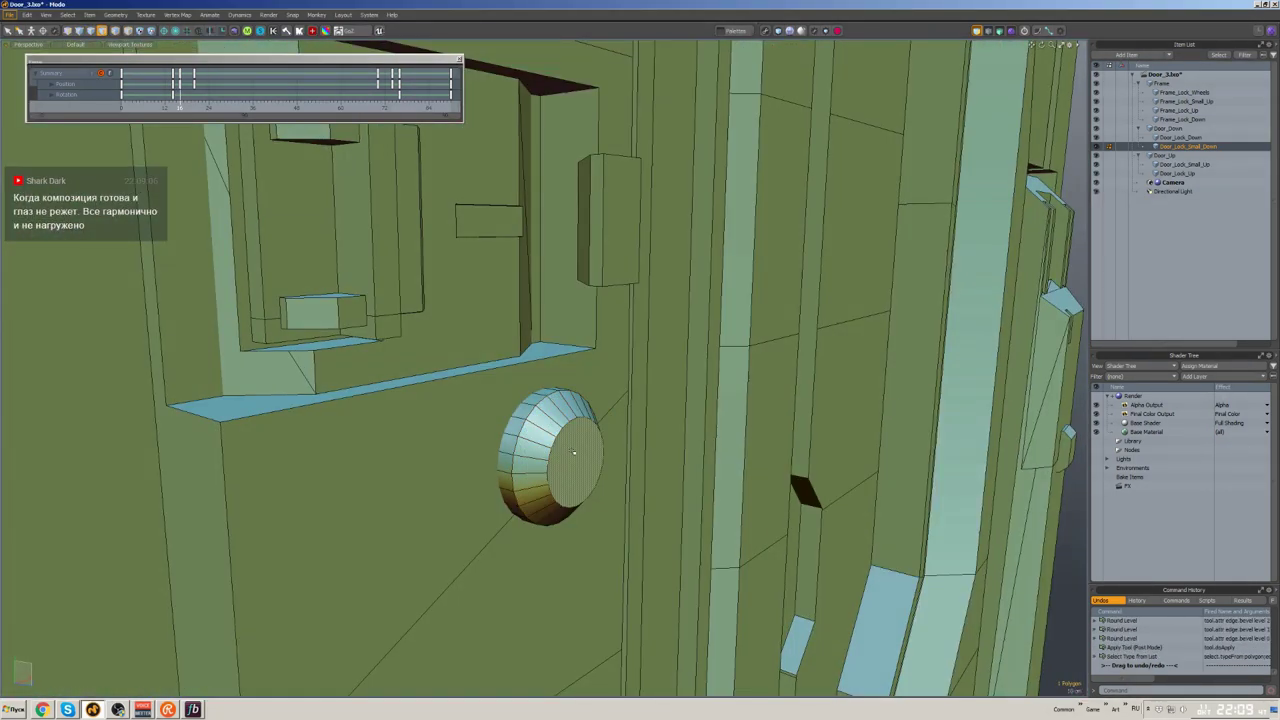
{"action": "scroll", "coordinate": [574, 453], "scroll_direction": "down", "scroll_amount": 10}
{"action": "scroll", "coordinate": [668, 445], "scroll_direction": "up", "scroll_amount": 10}
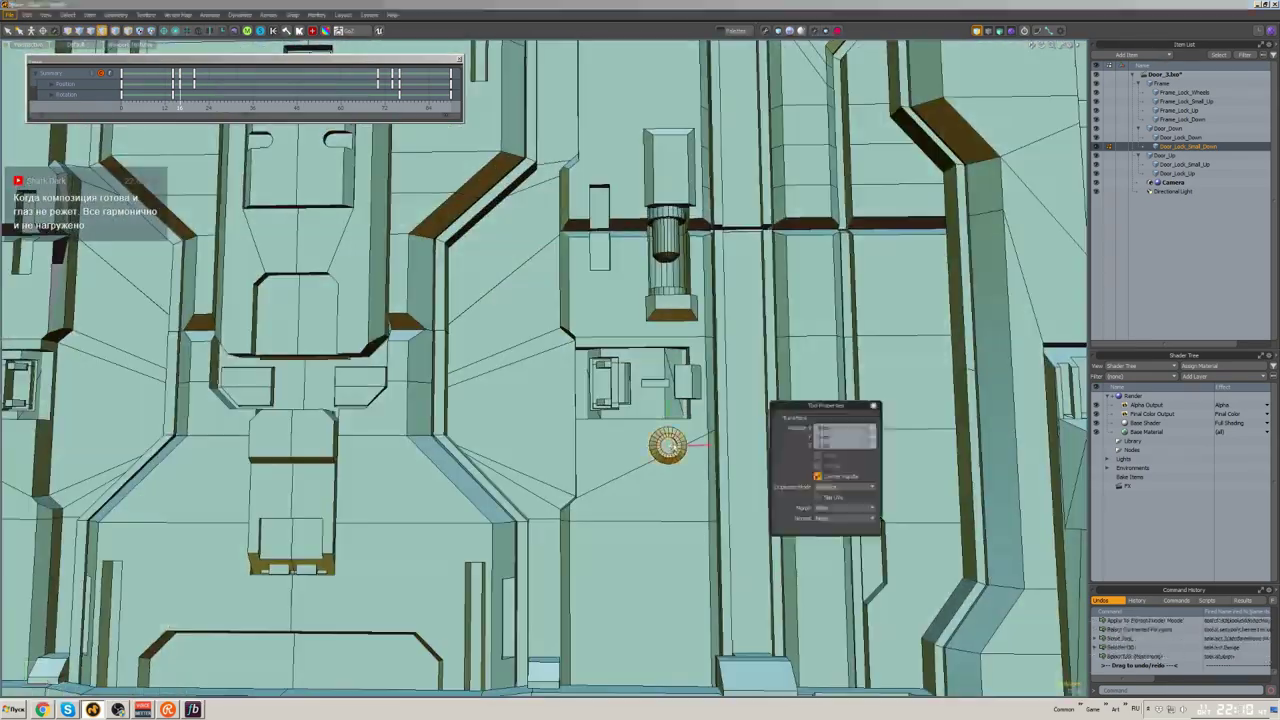
- Reposition the rounded knob beneath the small lock using the Move tool with geometry snapping
{"action": "scroll", "coordinate": [668, 445], "scroll_direction": "down", "scroll_amount": 10}
{"action": "scroll", "coordinate": [680, 457], "scroll_direction": "up", "scroll_amount": 10}
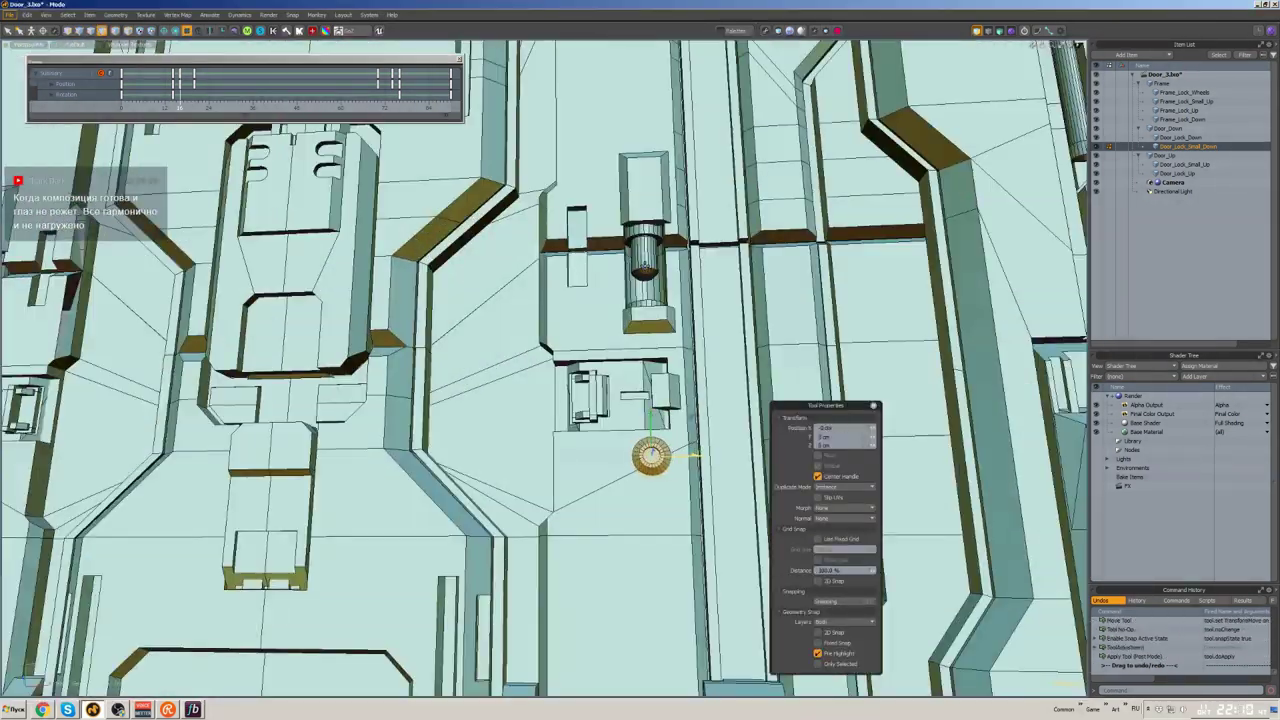
{"action": "scroll", "coordinate": [660, 450], "scroll_direction": "down", "scroll_amount": 10}
{"action": "left_click_drag", "start_coordinate": [660, 450], "coordinate": [700, 420], "text": "alt"}
{"action": "left_click_drag", "start_coordinate": [578, 498], "coordinate": [580, 490], "text": "alt"}
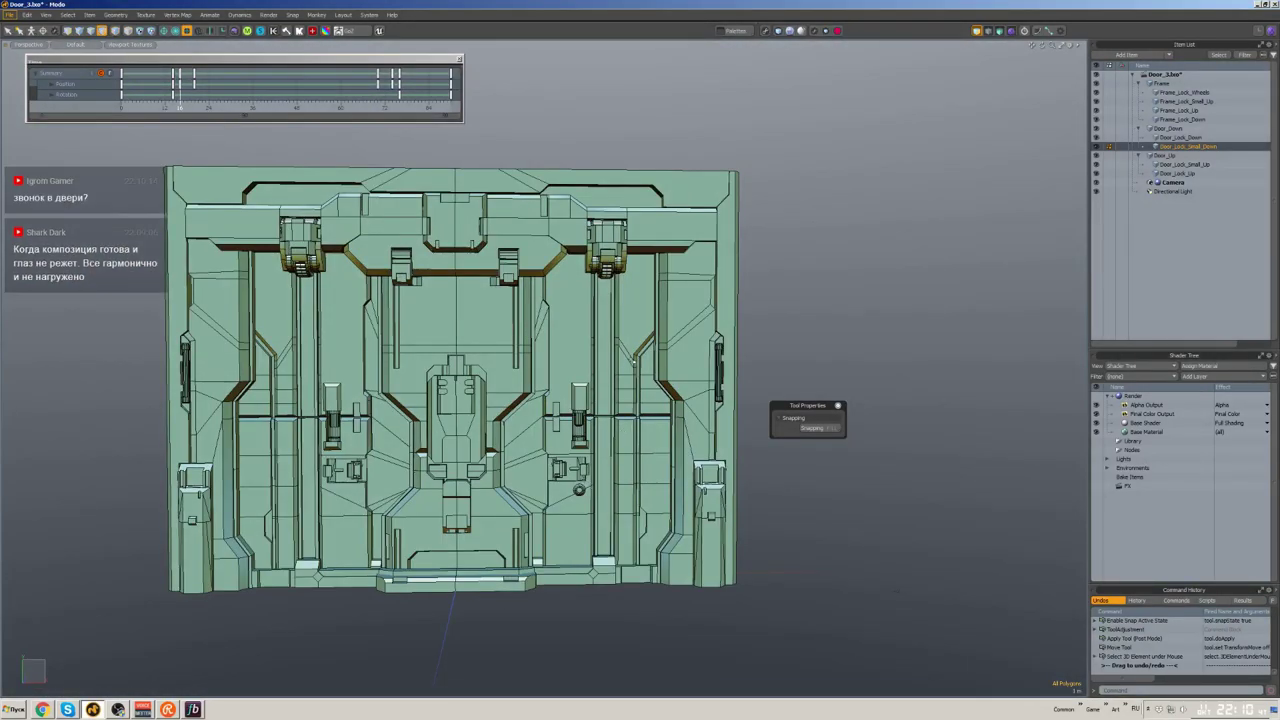
{"action": "scroll", "coordinate": [579, 489], "scroll_direction": "up", "scroll_amount": 5}
{"action": "scroll", "coordinate": [583, 485], "scroll_direction": "down", "scroll_amount": 3}
{"action": "scroll", "coordinate": [583, 485], "scroll_direction": "up", "scroll_amount": 3}
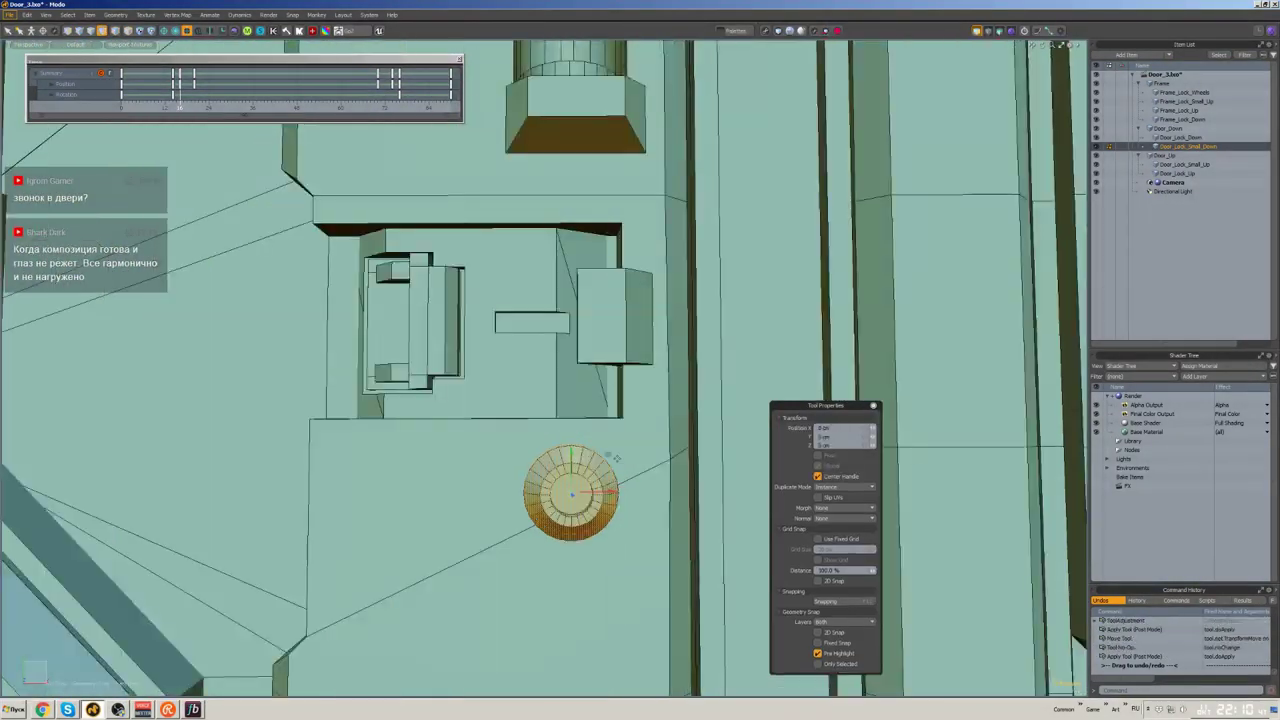
{"action": "left_click_drag", "start_coordinate": [583, 485], "coordinate": [628, 484], "text": "alt"}
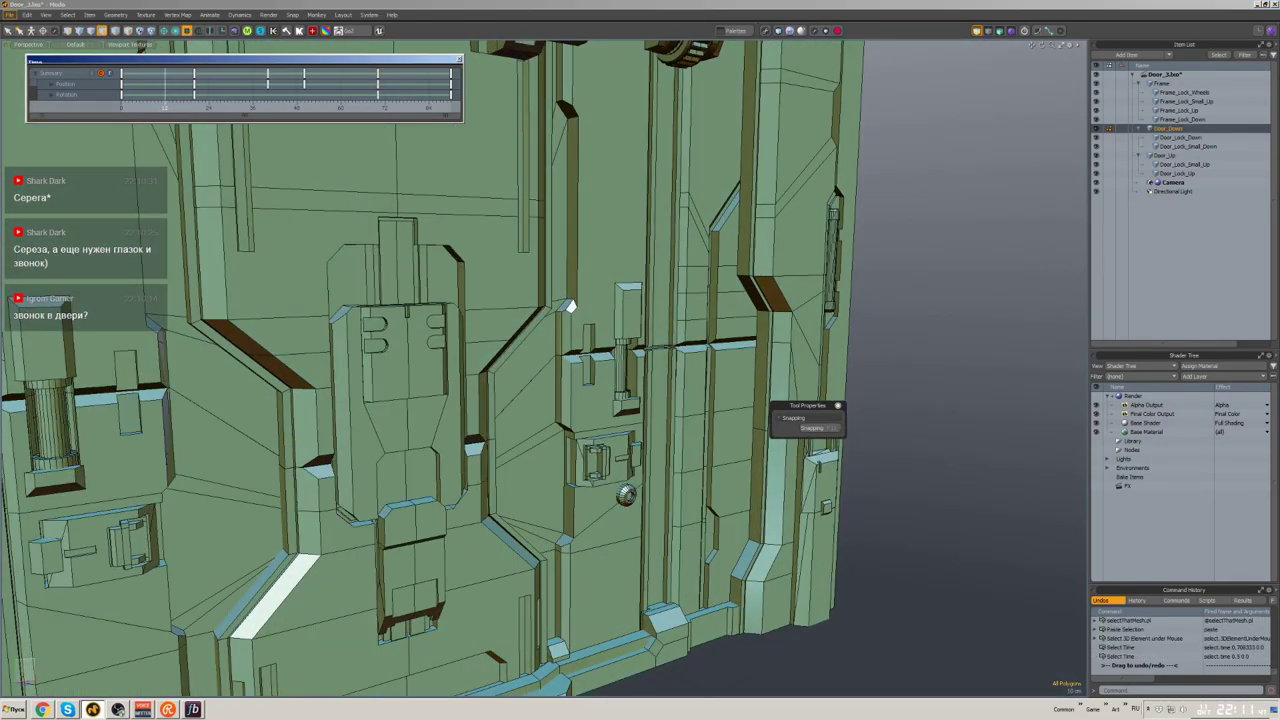
- Delete the rounded knob below Door_Down's small lock, then undo the last several changes
{"action": "scroll", "coordinate": [600, 420], "scroll_direction": "up", "scroll_amount": 3}
{"action": "double_click", "coordinate": [626, 423]}
{"action": "key", "text": "Delete"}
{"action": "scroll", "coordinate": [740, 441], "scroll_direction": "down", "scroll_amount": 5}
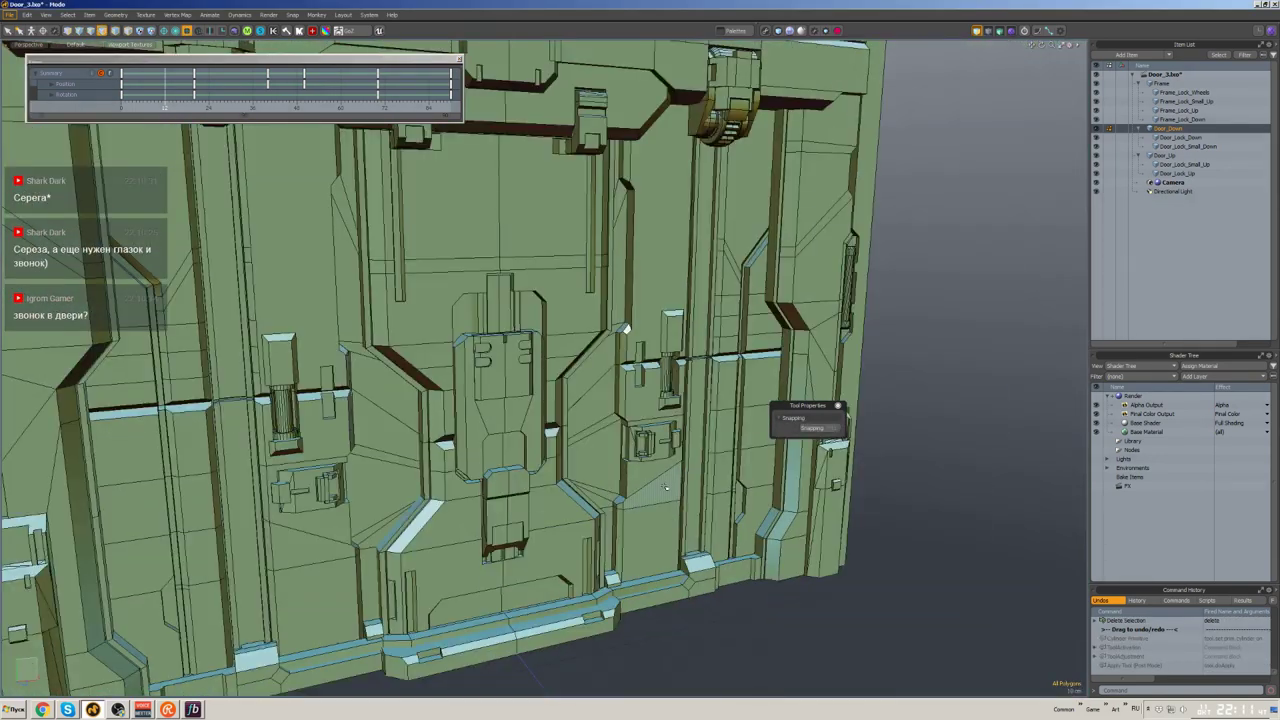
{"action": "scroll", "coordinate": [740, 441], "scroll_direction": "up", "scroll_amount": 5}
{"action": "key", "text": "ctrl+z"}
{"action": "key", "text": "ctrl+z"}
{"action": "key", "text": "ctrl+z"}
{"action": "key", "text": "ctrl+z"}
- Select the plain cylinder below Door_Down's small lock, move it into the door surface and tilt it downward
{"action": "left_click", "coordinate": [615, 440]}
{"action": "left_click_drag", "start_coordinate": [740, 441], "coordinate": [667, 452], "text": "alt"}
{"action": "key", "text": "w"}
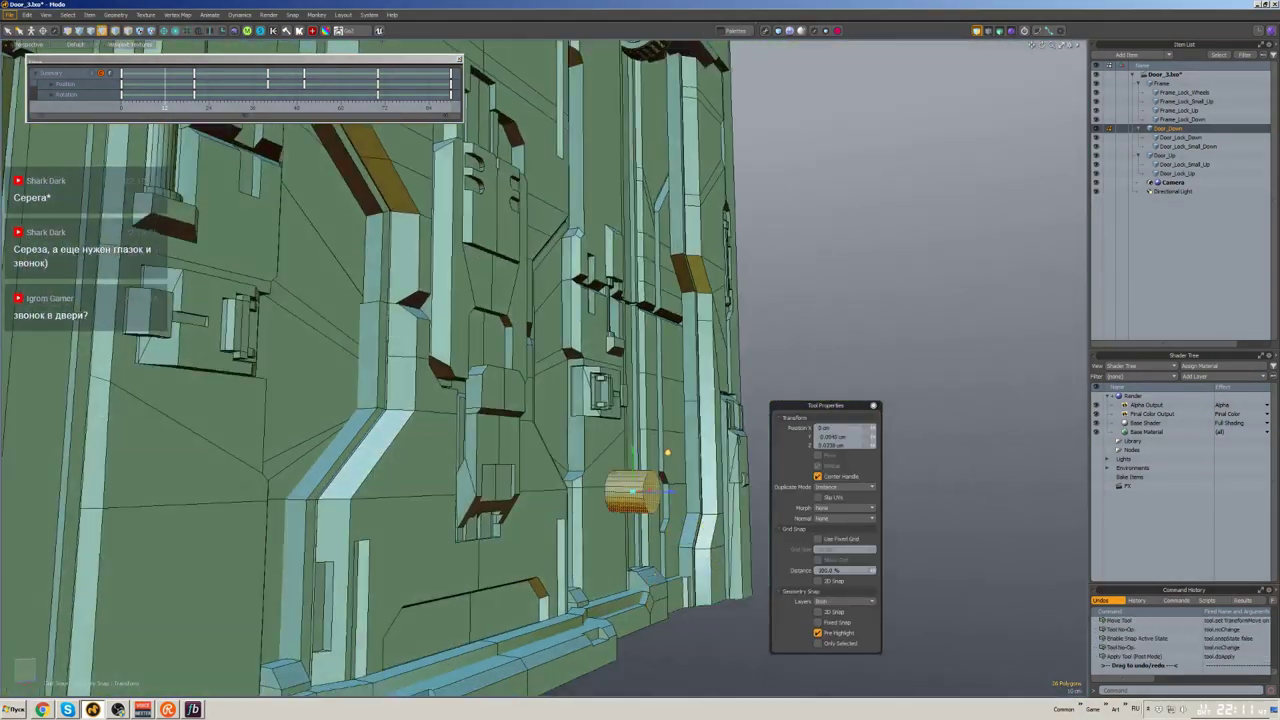
{"action": "left_click_drag", "start_coordinate": [541, 406], "coordinate": [520, 420]}
{"action": "left_click_drag", "start_coordinate": [520, 420], "coordinate": [545, 416], "text": "alt"}
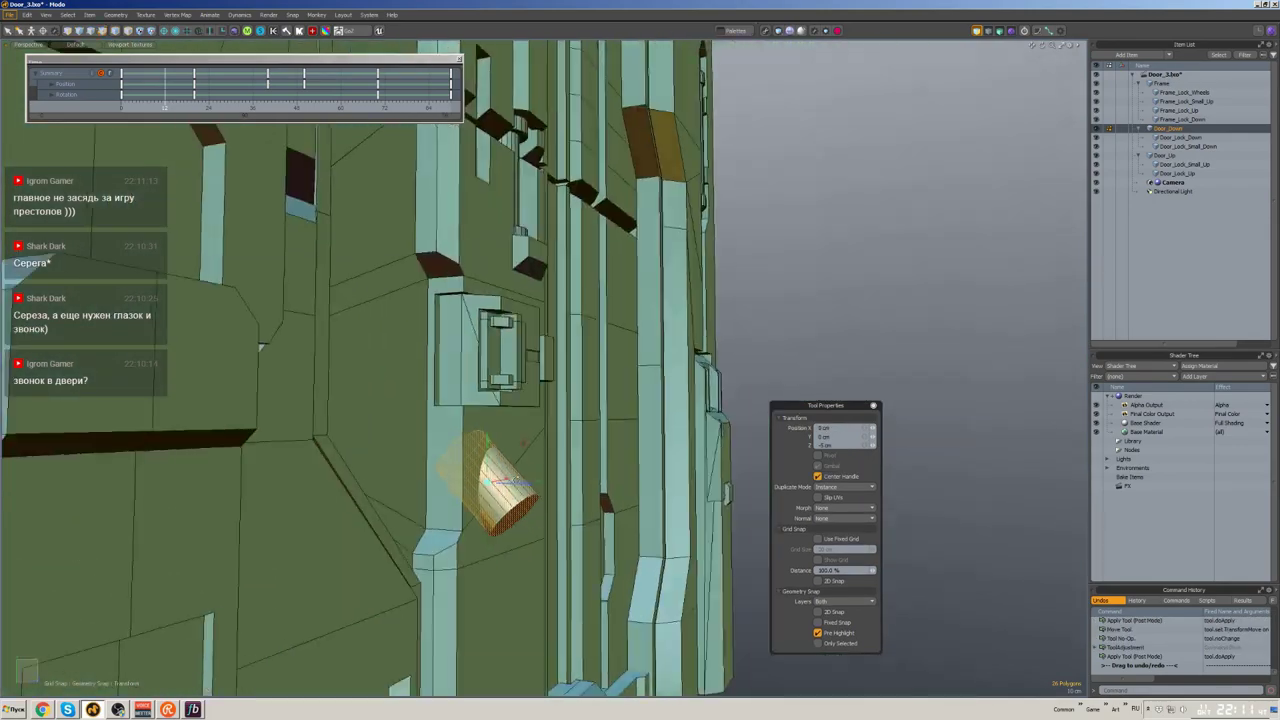
{"action": "left_click_drag", "start_coordinate": [262, 347], "coordinate": [285, 436], "text": "alt"}
{"action": "left_click_drag", "start_coordinate": [519, 437], "coordinate": [695, 435], "text": "alt"}
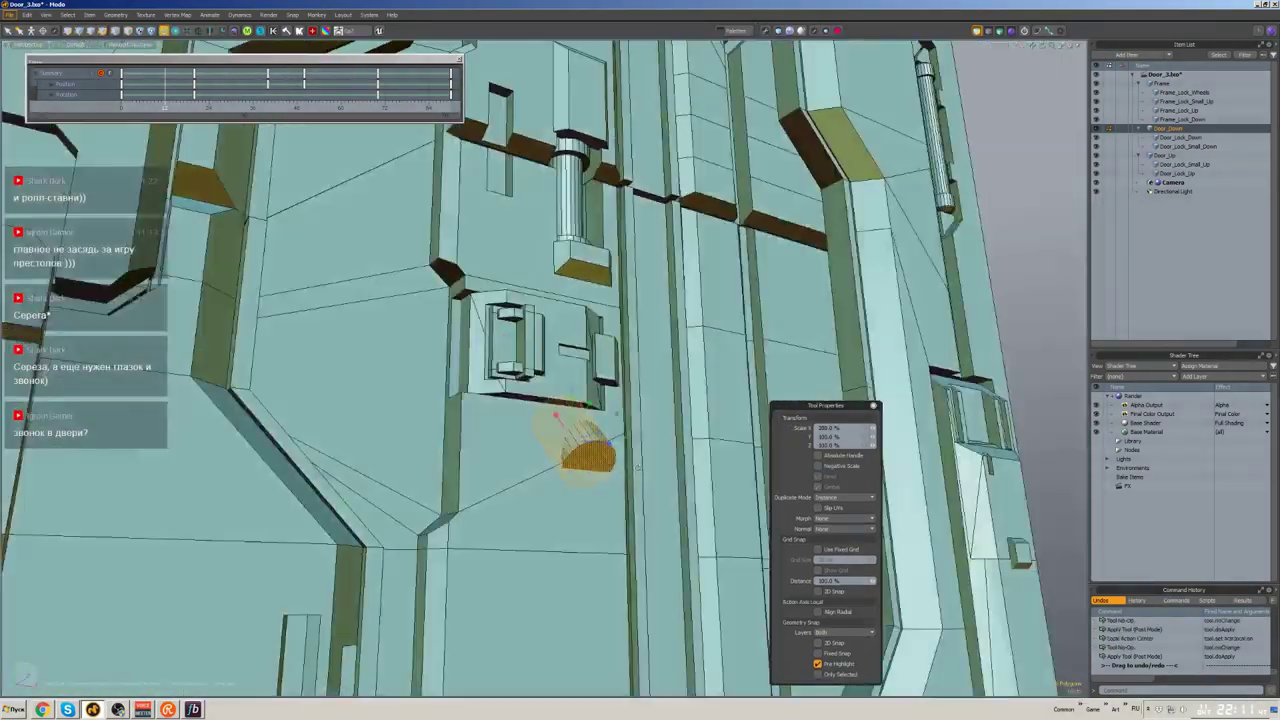
- Scale the tilted cylinder, isolate it to select its end cap, and adjust it with the Move tool
{"action": "key", "text": "r"}
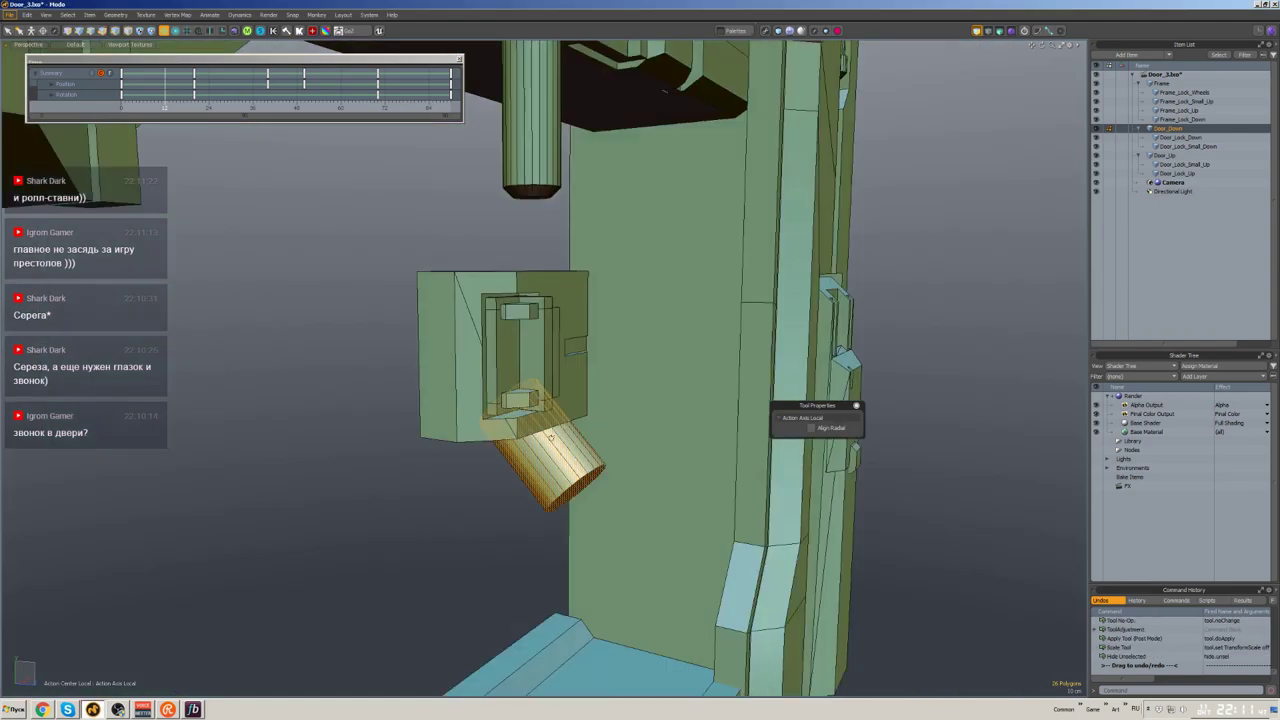
{"action": "left_click", "coordinate": [550, 437]}
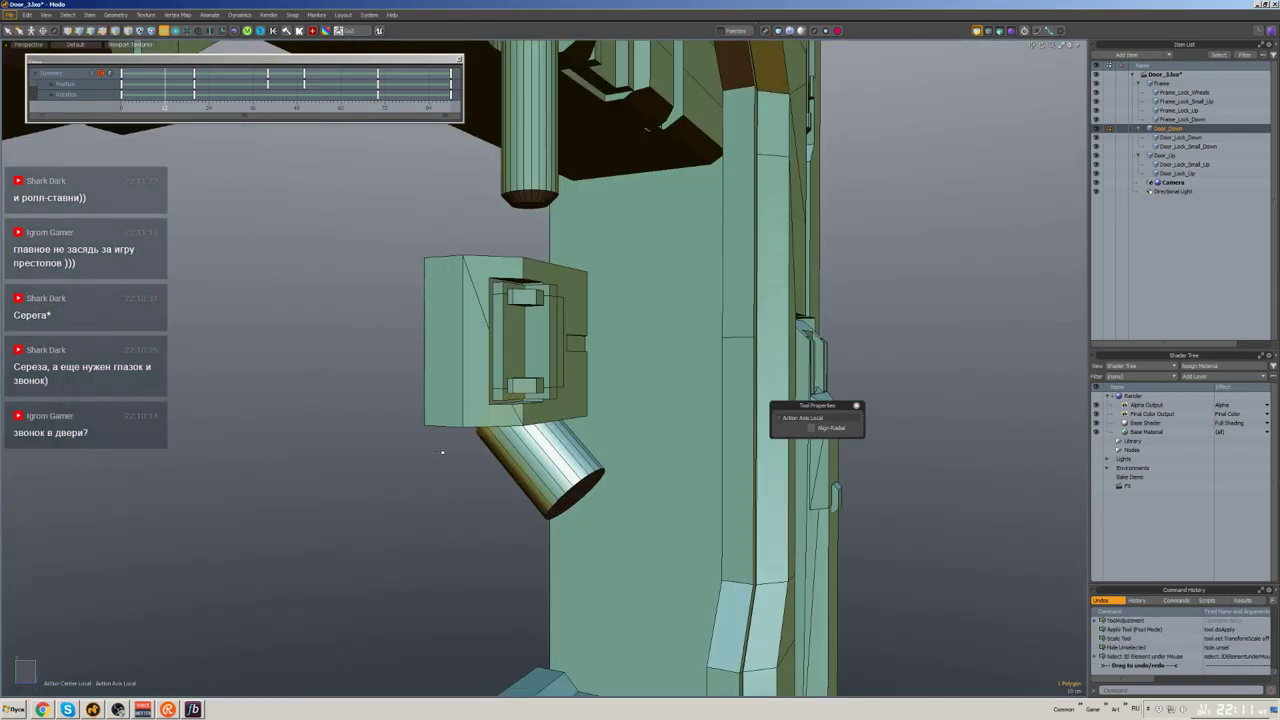
{"action": "key", "text": "u"}
{"action": "key", "text": "w"}
{"action": "left_click_drag", "start_coordinate": [550, 437], "coordinate": [482, 396], "text": "alt"}
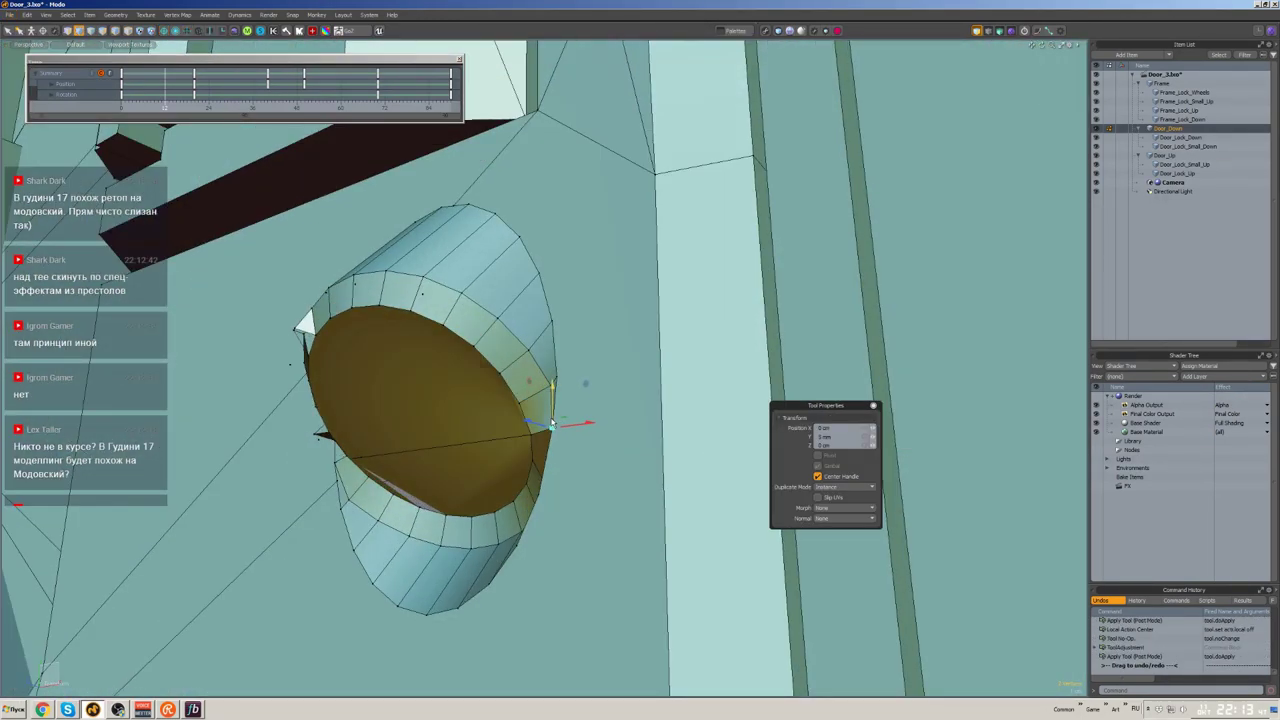
- Clean up the tilted button's rim by deleting the stray vertices and edges around it
{"action": "scroll", "coordinate": [421, 417], "scroll_direction": "up", "scroll_amount": 5}
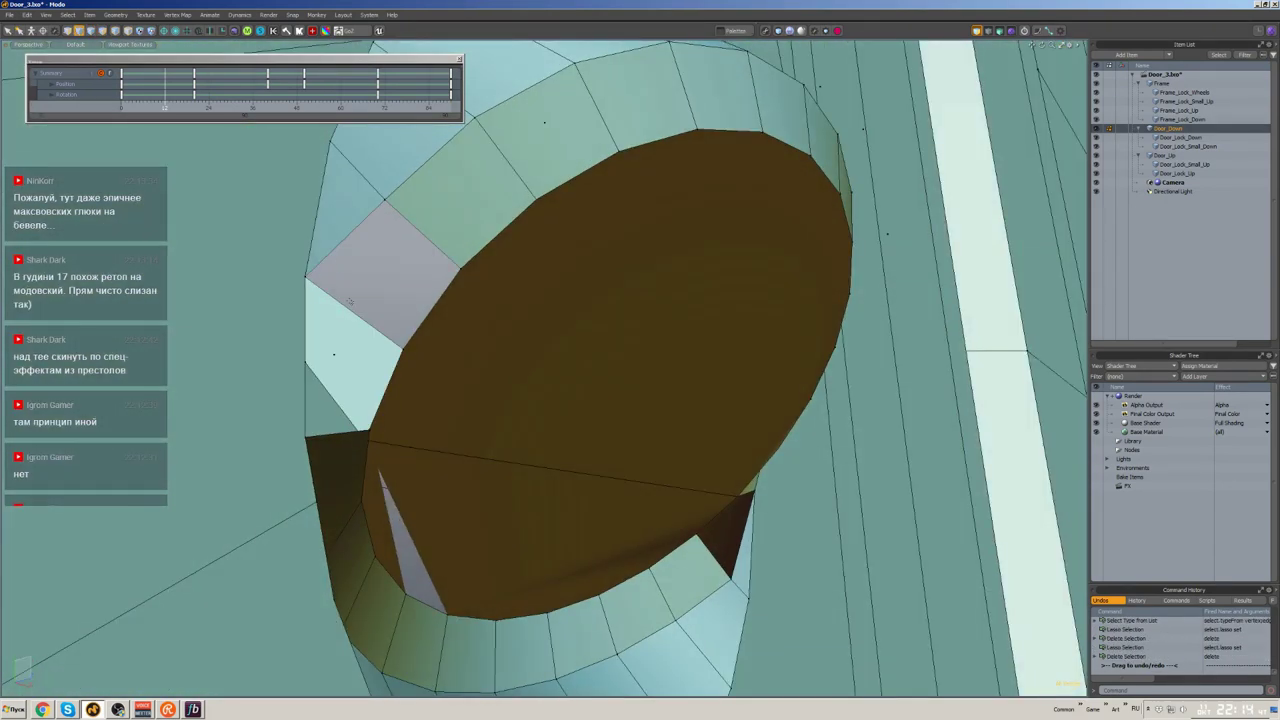
{"action": "scroll", "coordinate": [358, 330], "scroll_direction": "down", "scroll_amount": 5}
{"action": "mouse_move", "coordinate": [330, 350]}
{"action": "left_mouse_down", "text": "alt"}
{"action": "mouse_move", "coordinate": [300, 383]}
{"action": "mouse_move", "coordinate": [451, 411]}
{"action": "left_mouse_up", "text": "alt"}
{"action": "scroll", "coordinate": [299, 383], "scroll_direction": "up", "scroll_amount": 2}
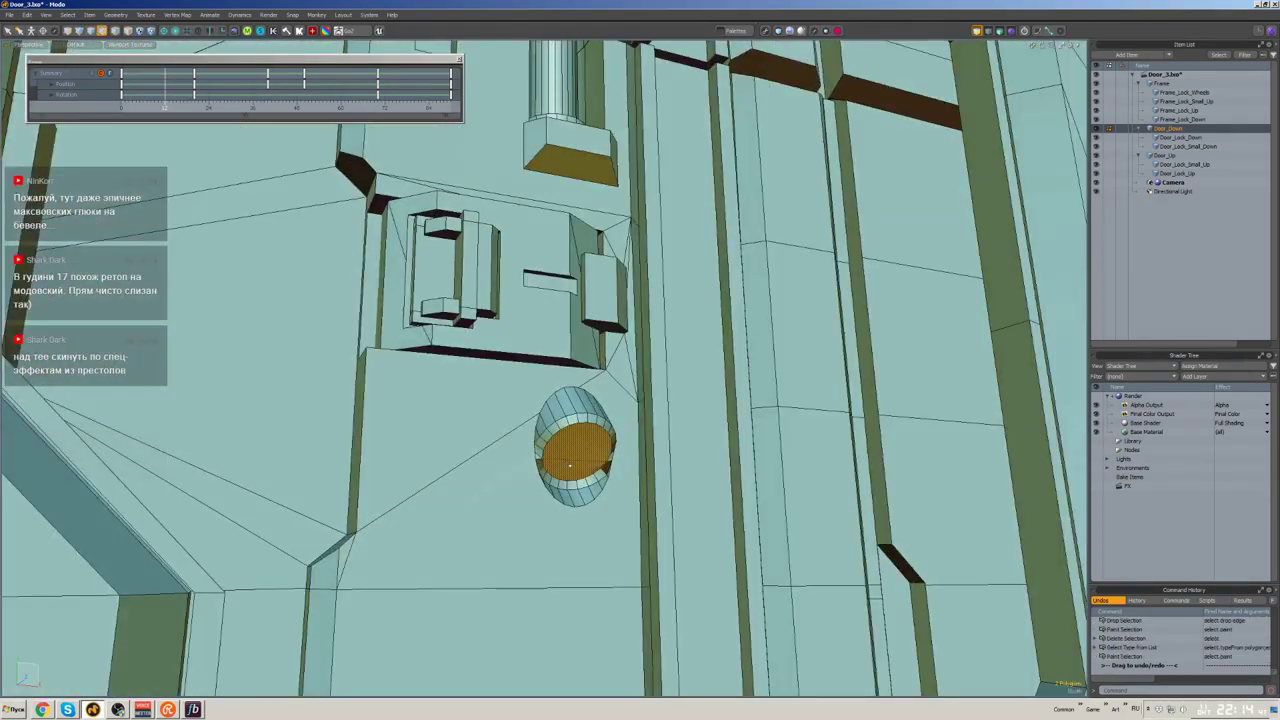
- Inset the tilted button's end face with Polygon Bevel, scale the inner face, and bevel it again
{"action": "key", "text": "b"}
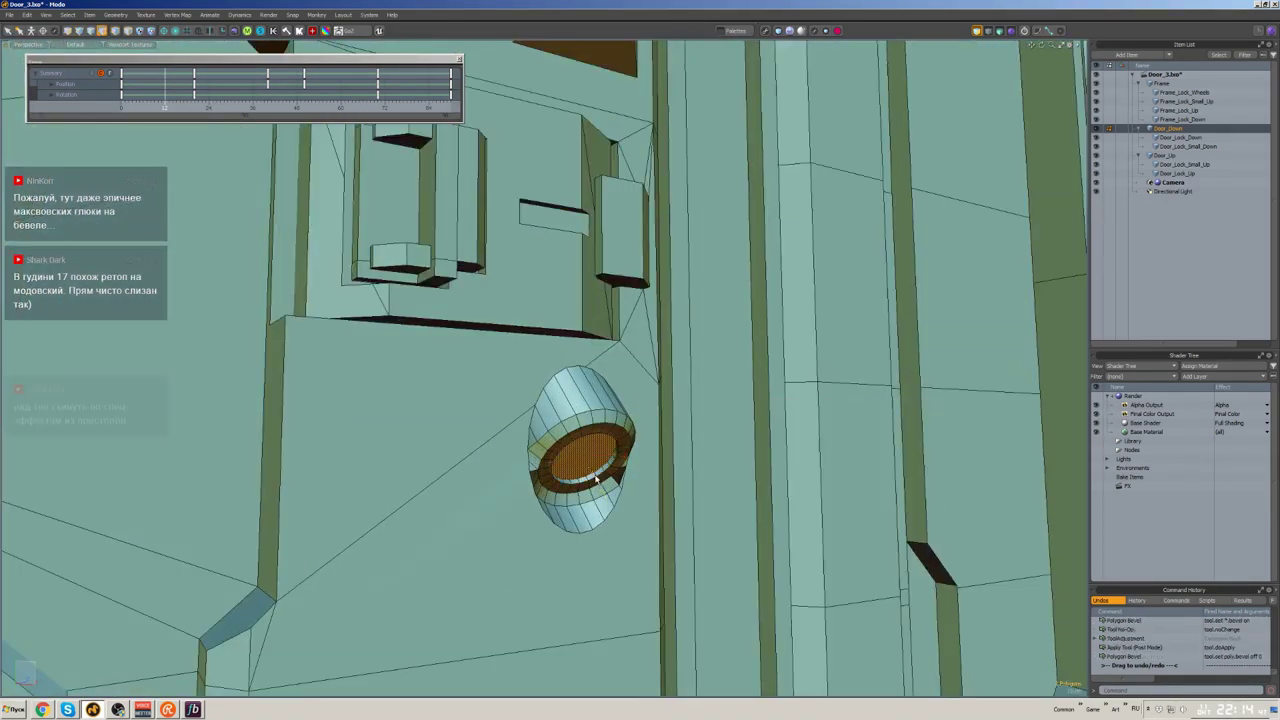
{"action": "left_click_drag", "start_coordinate": [600, 465], "coordinate": [560, 468], "text": "alt"}
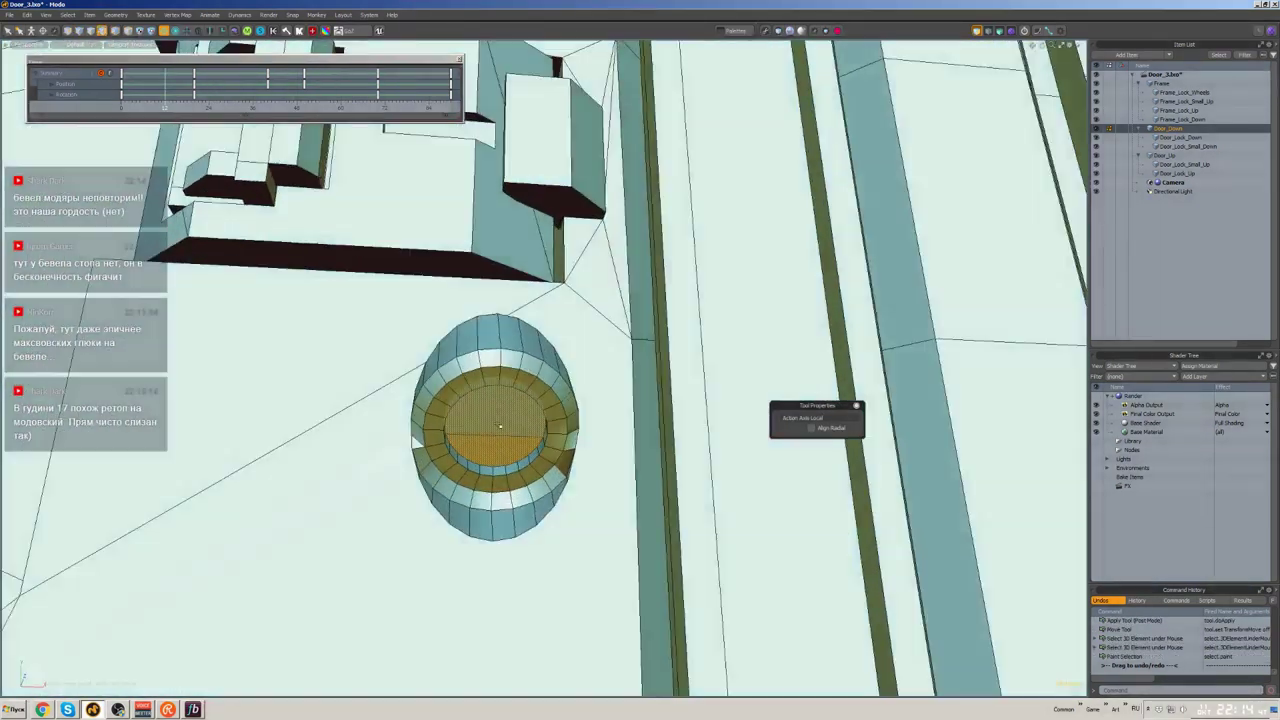
{"action": "key", "text": "r"}
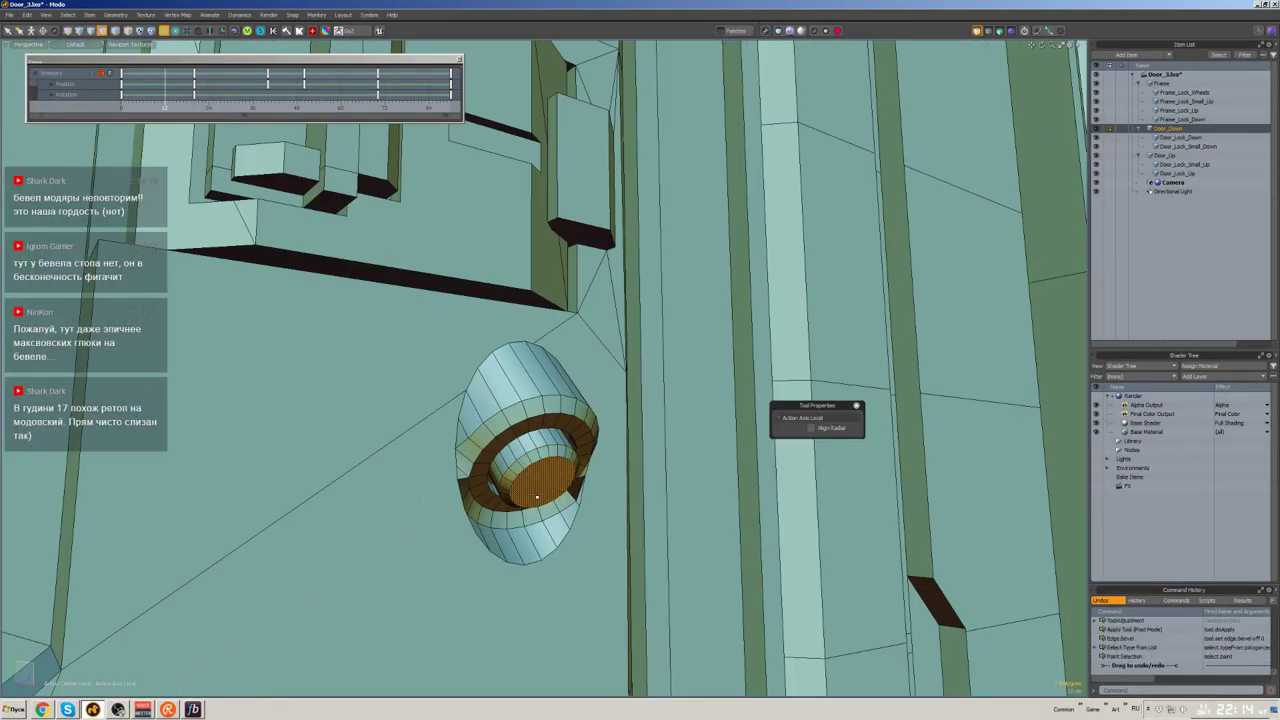
{"action": "key", "text": "b"}
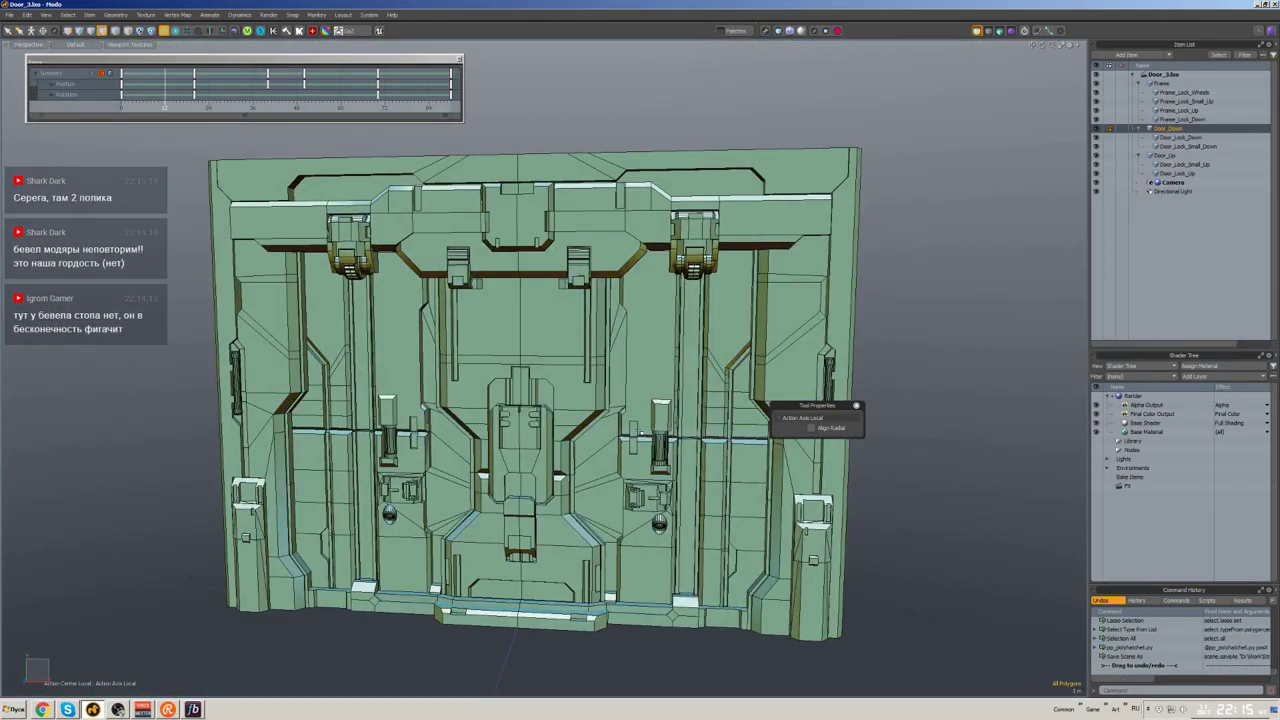
- Review the whole door from several angles and open the Graph Editor
{"action": "mouse_move", "coordinate": [586, 432]}
{"action": "middle_mouse_down"}
{"action": "mouse_move", "coordinate": [573, 316]}
{"action": "mouse_move", "coordinate": [640, 298]}
{"action": "mouse_move", "coordinate": [720, 300]}
{"action": "middle_mouse_up"}
{"action": "left_click", "coordinate": [820, 290]}
{"action": "middle_click_drag", "start_coordinate": [820, 290], "coordinate": [700, 313]}
{"action": "left_click", "coordinate": [823, 311]}
{"action": "scroll", "coordinate": [634, 410], "scroll_direction": "up", "scroll_amount": 5}
{"action": "middle_click_drag", "start_coordinate": [633, 410], "coordinate": [690, 440]}
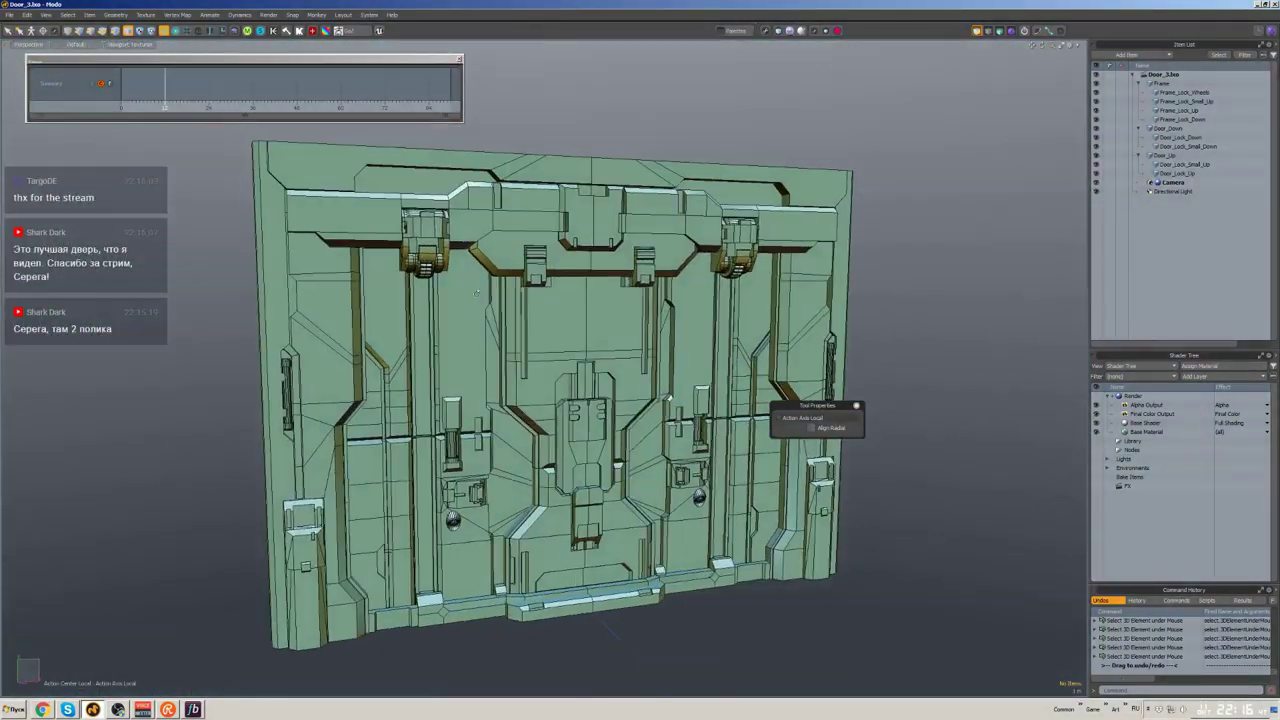
{"action": "key", "text": "ctrl+Tab"}
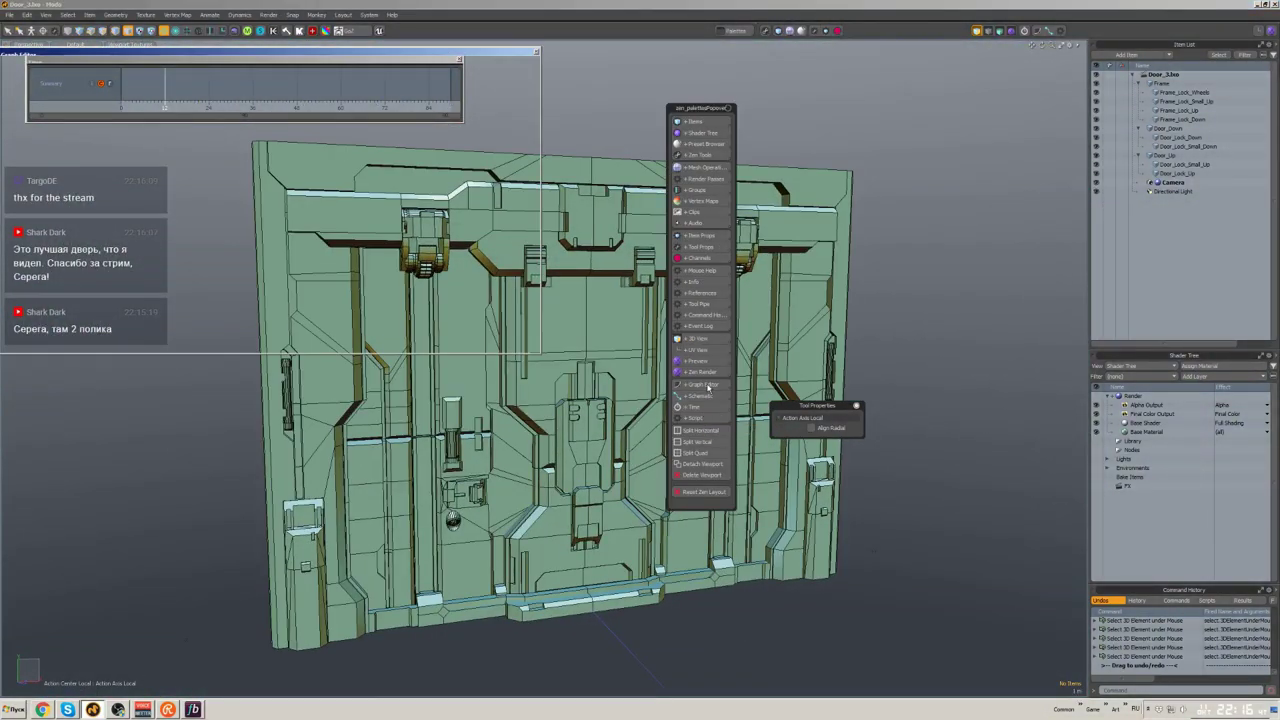
{"action": "left_click", "coordinate": [708, 386]}
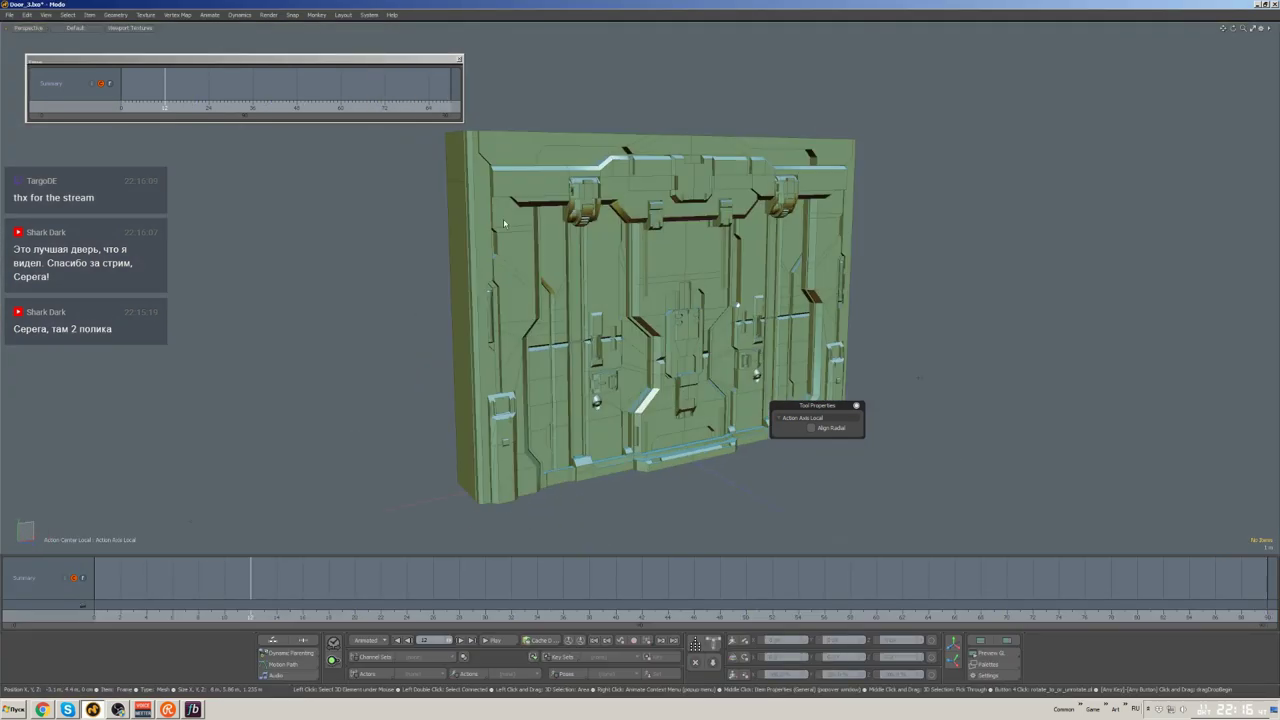
- Switch the viewport to Advanced shading and set up a clean grey preview of the door without wireframe
{"action": "left_click", "coordinate": [75, 28]}
{"action": "left_click", "coordinate": [101, 50]}
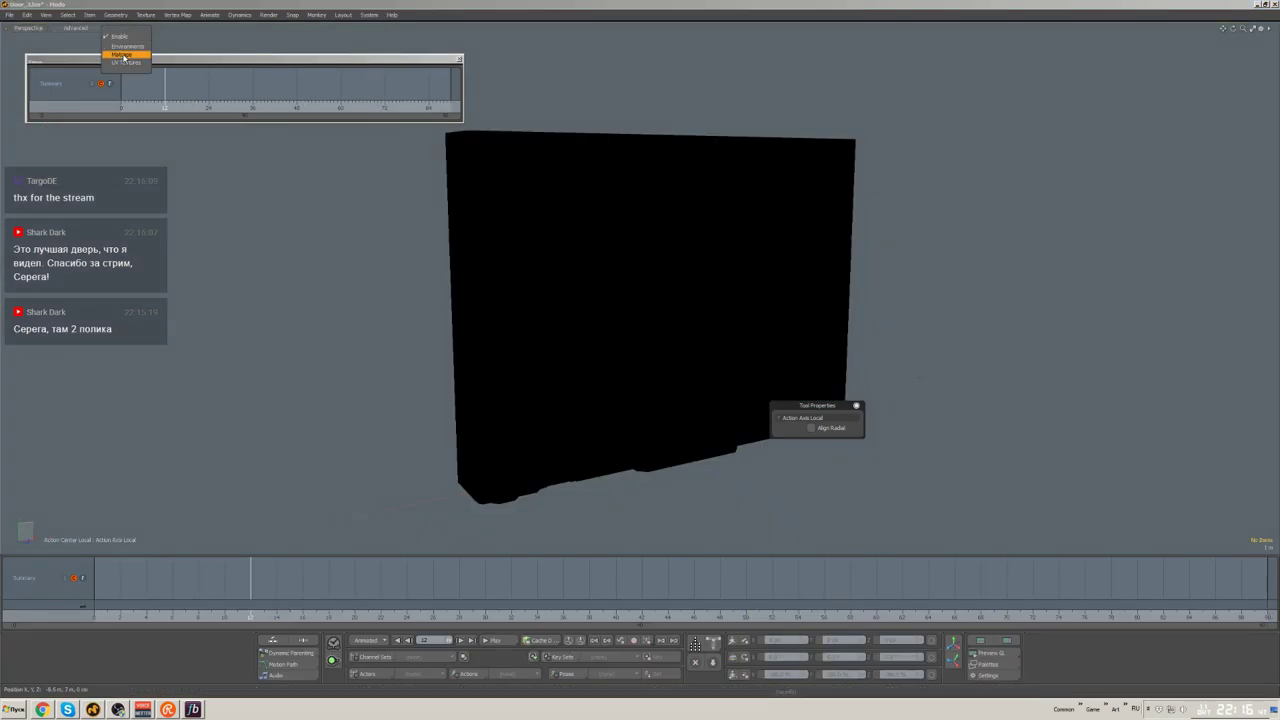
{"action": "key", "text": "ctrl+space"}
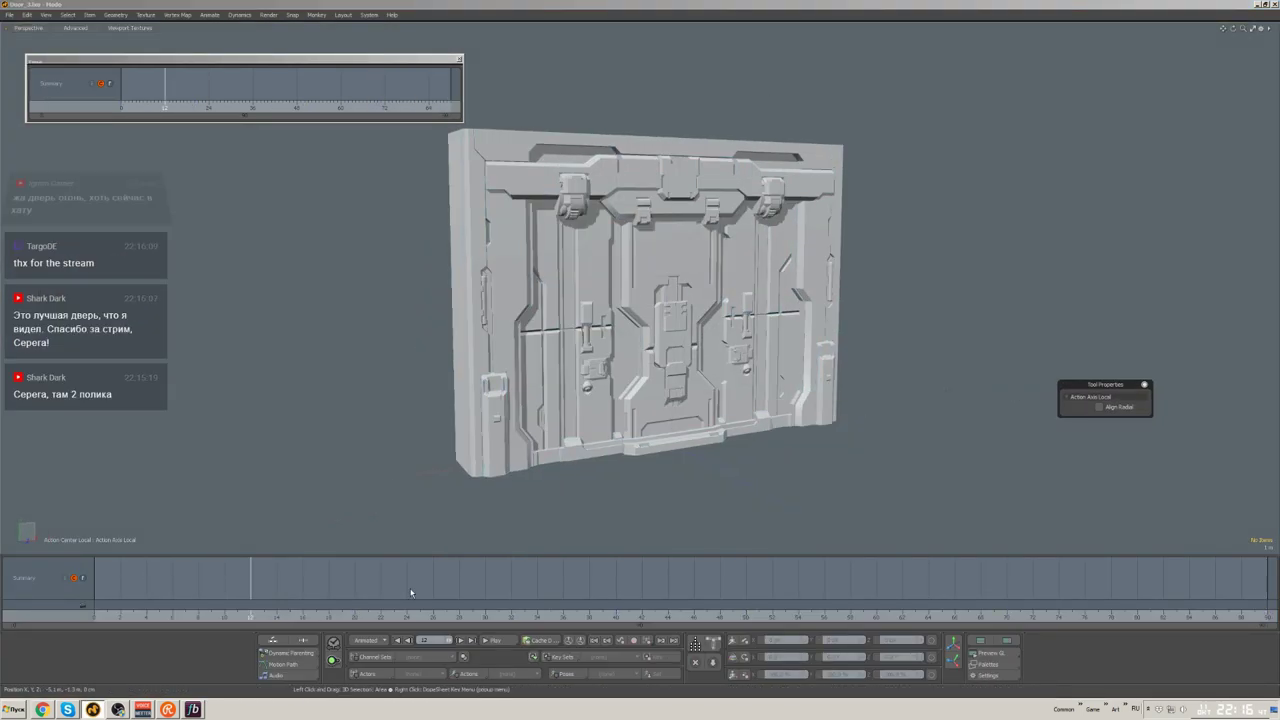
- Play the door animation, close the floating timeline window, and select Frame_Lock_Up to check its keyframes
{"action": "left_click", "coordinate": [491, 640]}
{"action": "left_click", "coordinate": [458, 60]}
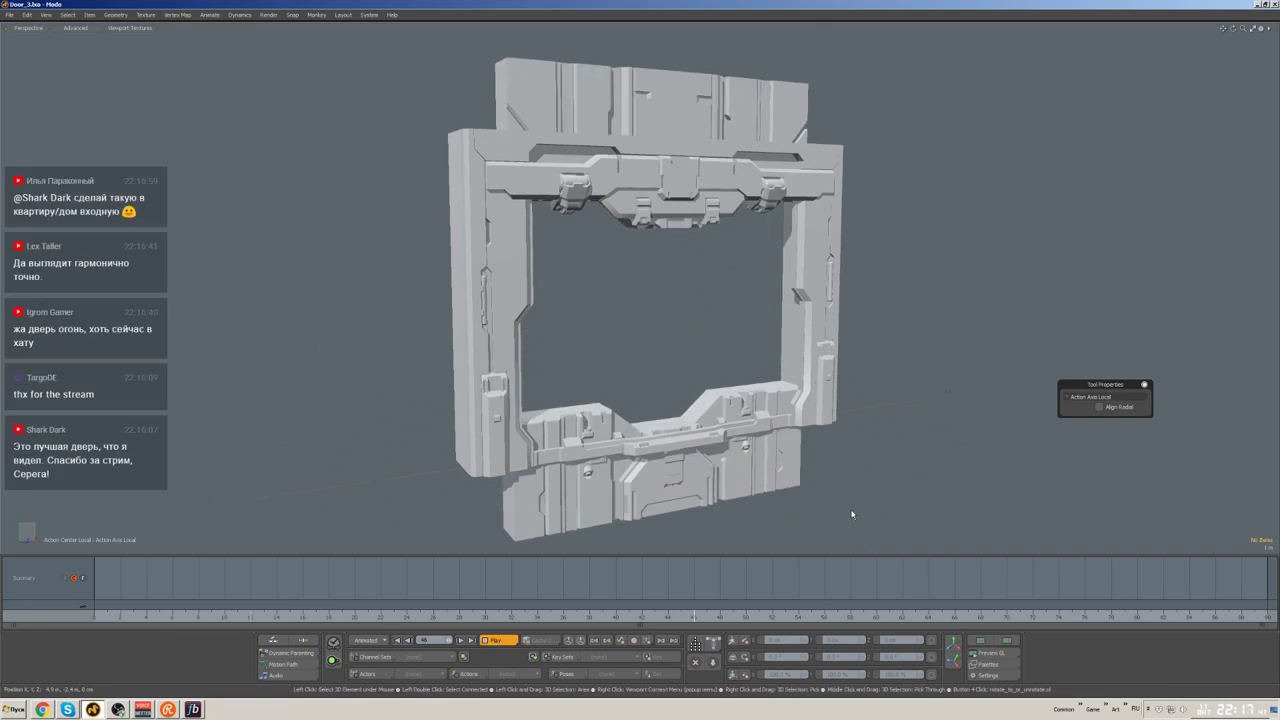
{"action": "left_click", "coordinate": [686, 182]}
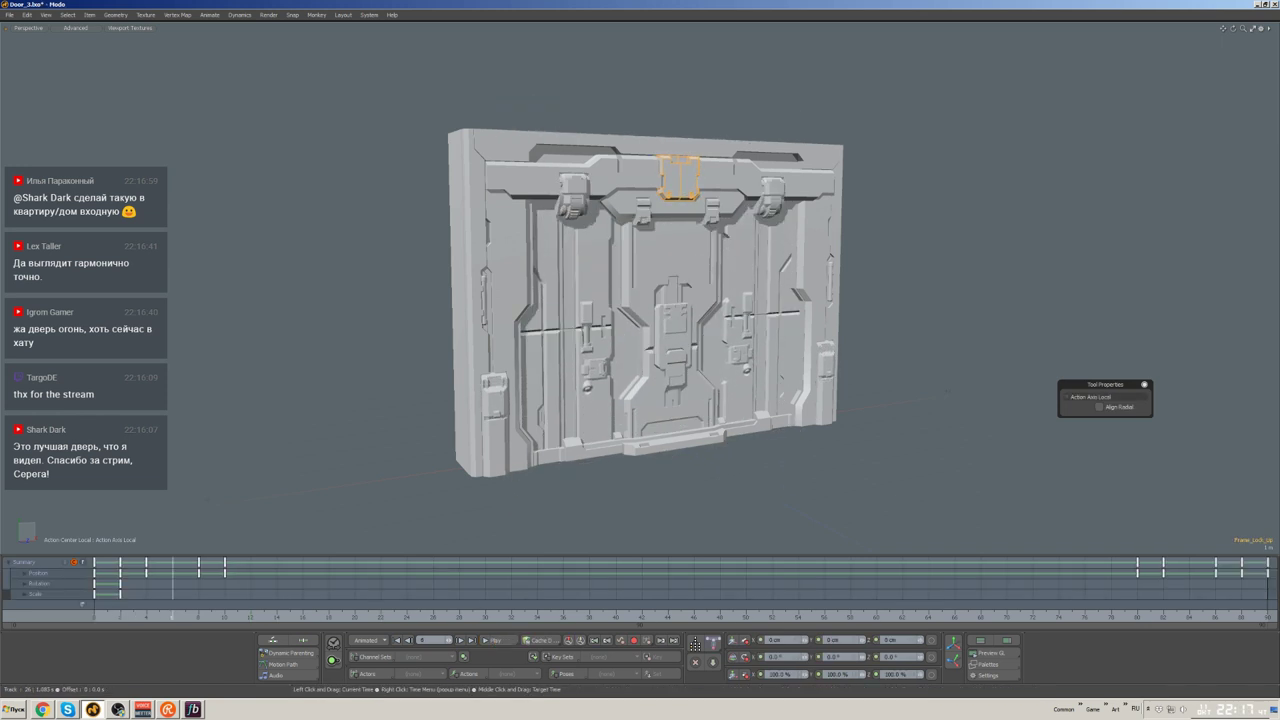
{"action": "left_click", "coordinate": [793, 494]}
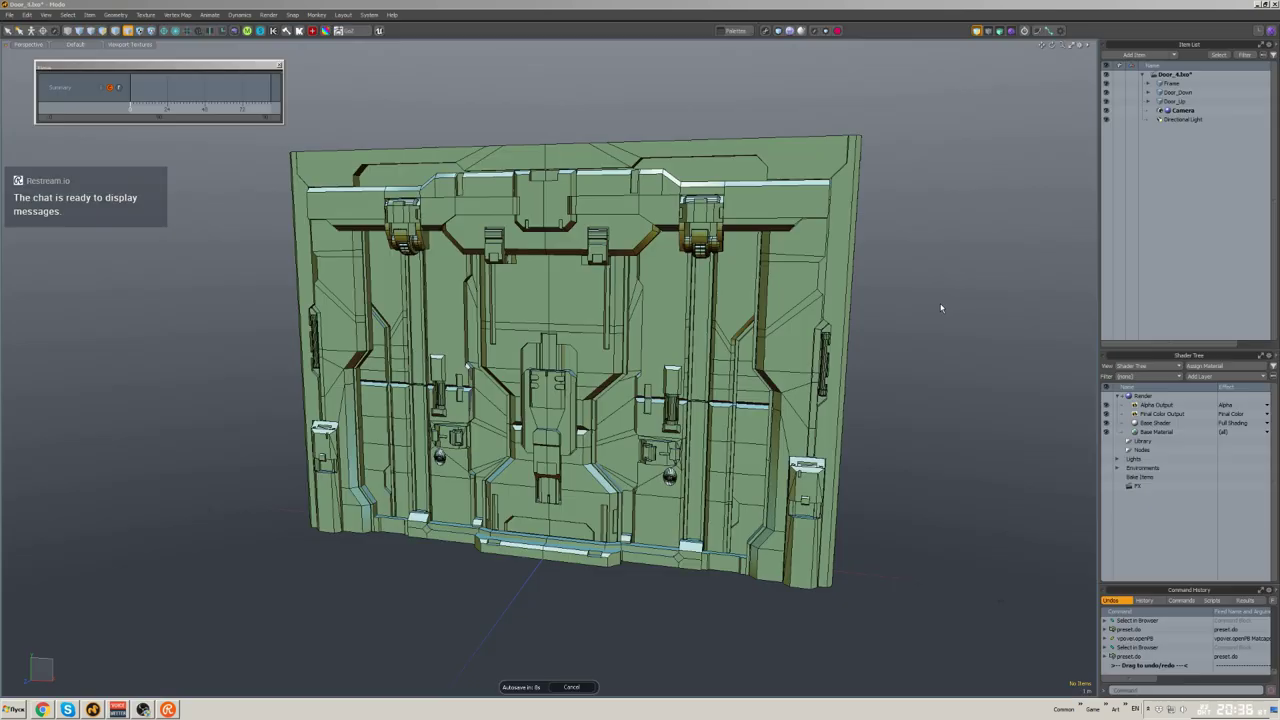
- Merge the Frame_Lock_Up geometry into Frame and delete its separate item
{"action": "left_click_drag", "start_coordinate": [940, 308], "coordinate": [248, 154], "text": "alt"}
{"action": "mouse_move", "coordinate": [132, 104]}
{"action": "left_mouse_down"}
{"action": "mouse_move", "coordinate": [240, 104]}
{"action": "mouse_move", "coordinate": [168, 104]}
{"action": "left_mouse_up"}
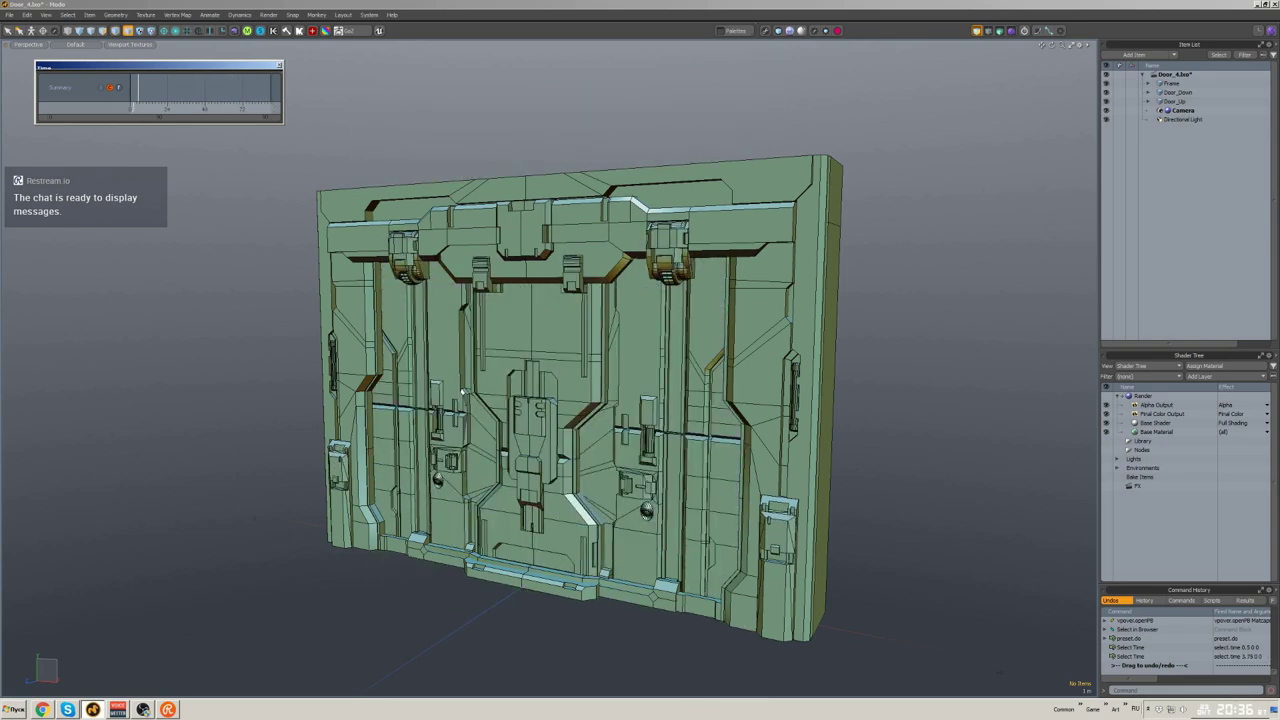
{"action": "left_click", "coordinate": [524, 228]}
{"action": "scroll", "coordinate": [528, 238], "scroll_direction": "up", "scroll_amount": 5}
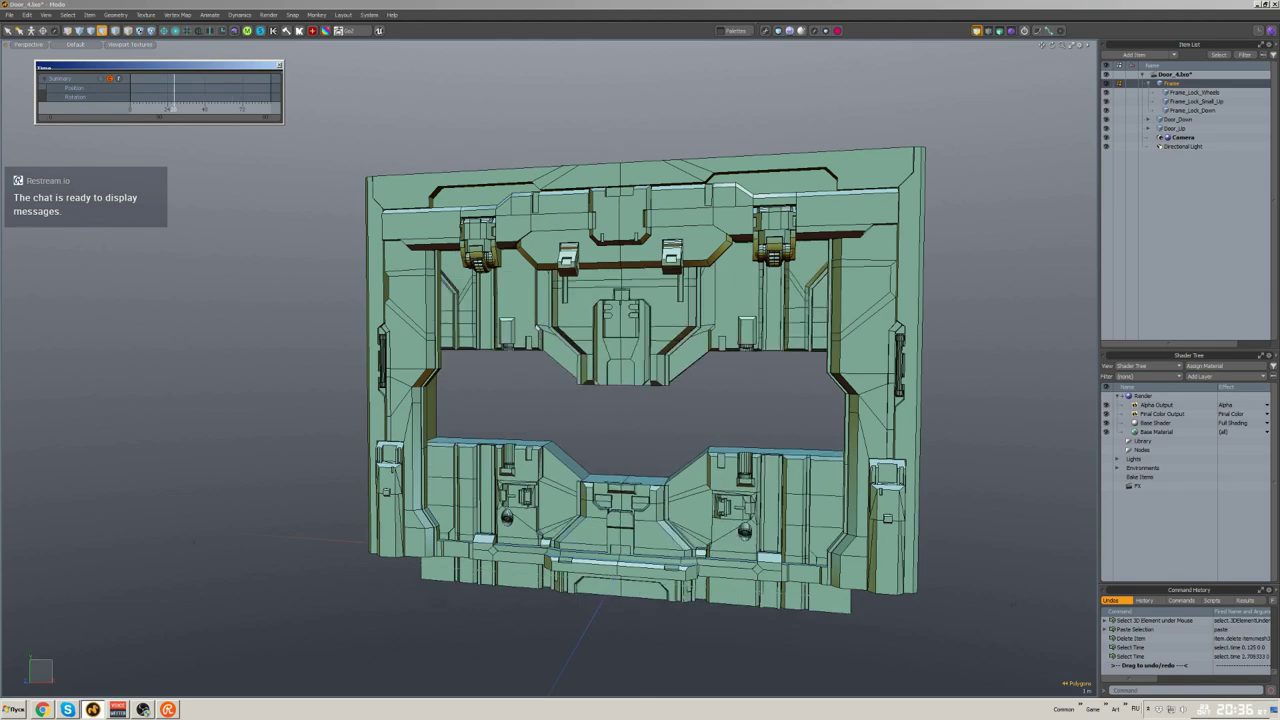
- Advance the timeline to open the door, select Door_Down, and add an edge loop along its upper surface
{"action": "mouse_move", "coordinate": [173, 104]}
{"action": "left_mouse_down"}
{"action": "mouse_move", "coordinate": [270, 104]}
{"action": "mouse_move", "coordinate": [219, 104]}
{"action": "left_mouse_up"}
{"action": "key", "text": "5"}
{"action": "left_click", "coordinate": [680, 286]}
{"action": "scroll", "coordinate": [633, 327], "scroll_direction": "up", "scroll_amount": 4}
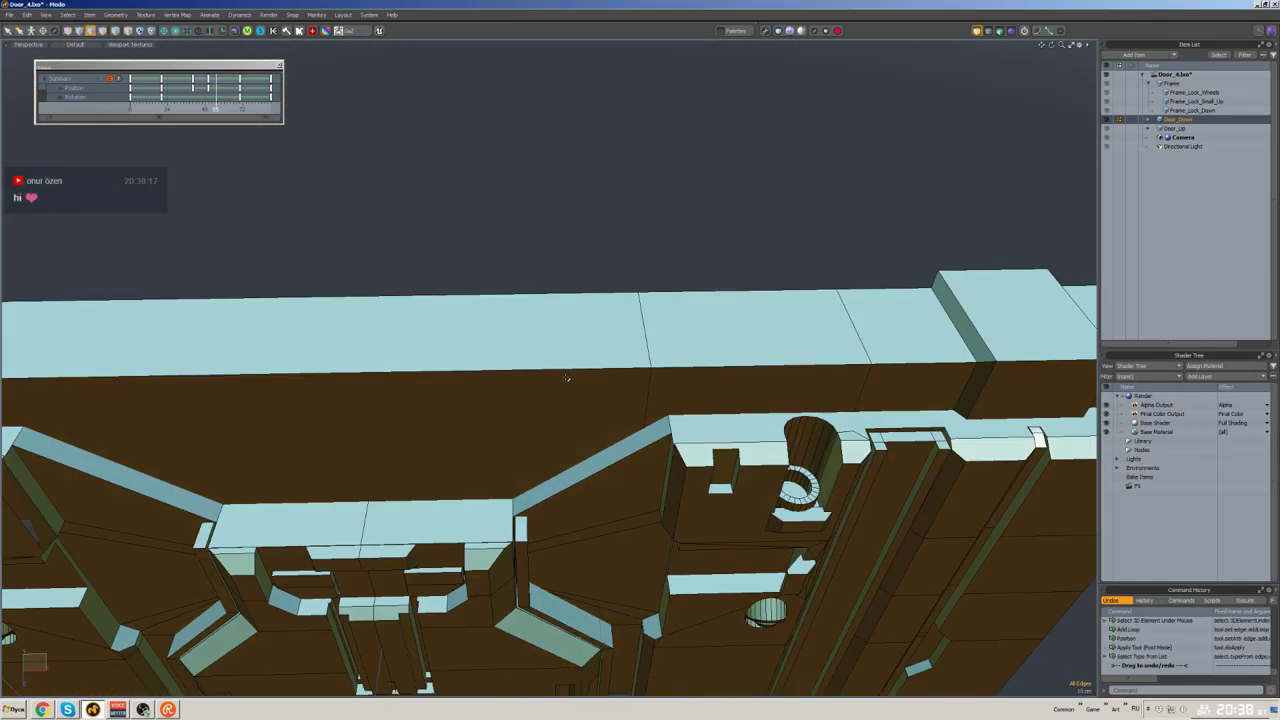
{"action": "left_click", "coordinate": [577, 394]}
{"action": "key", "text": "l"}
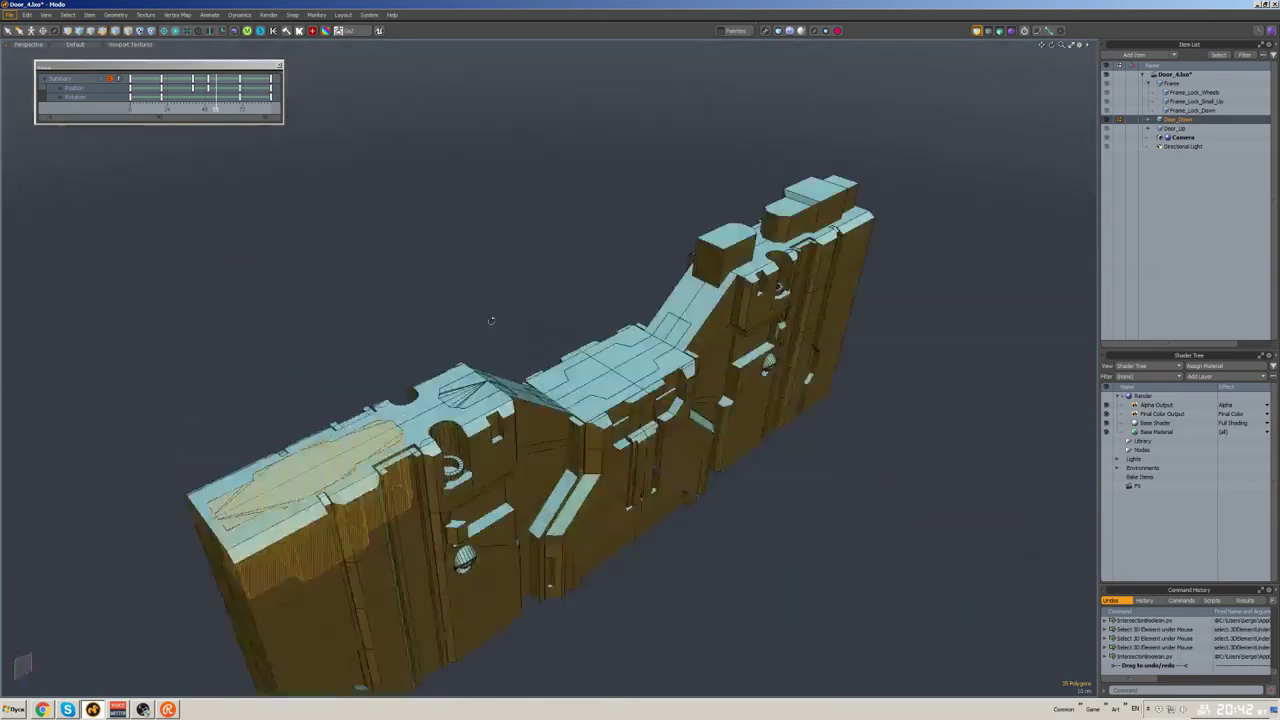
- Select the central stepped panel and its sloped end pieces on Door_Down's upper surface and raise them as a block
{"action": "left_click_drag", "start_coordinate": [378, 393], "coordinate": [390, 368], "text": "alt"}
{"action": "left_click_drag", "start_coordinate": [696, 358], "coordinate": [677, 363], "text": "alt"}
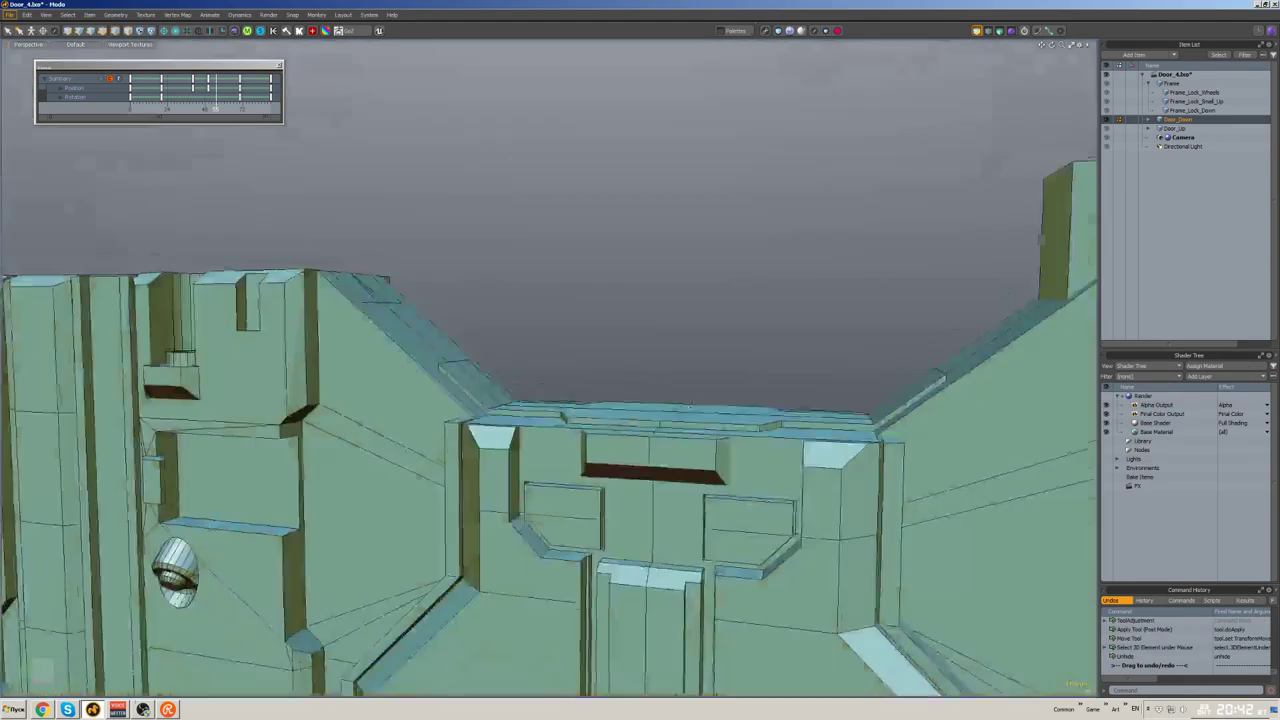
{"action": "left_click_drag", "start_coordinate": [620, 380], "coordinate": [658, 402], "text": "alt"}
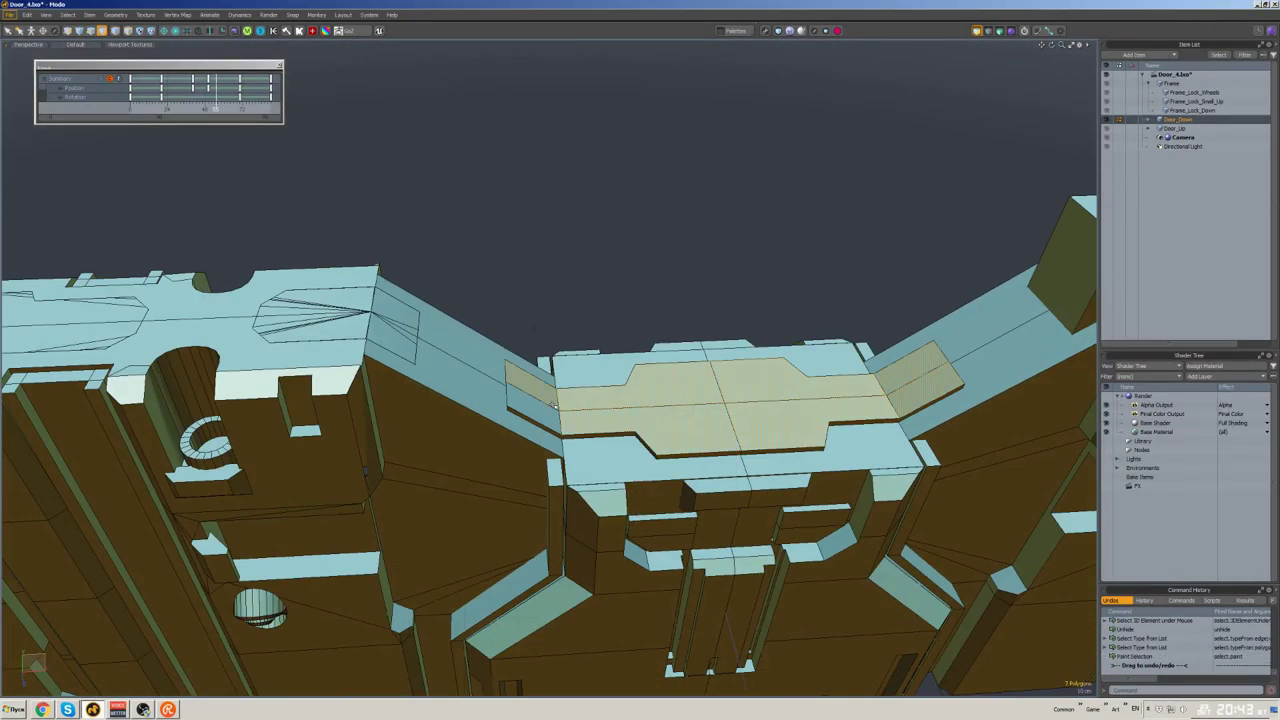
{"action": "left_click_drag", "start_coordinate": [552, 403], "coordinate": [511, 385], "text": "alt"}
{"action": "key", "text": "bracketright"}
{"action": "key", "text": "bracketright"}
{"action": "key", "text": "w"}
{"action": "key", "text": "2"}
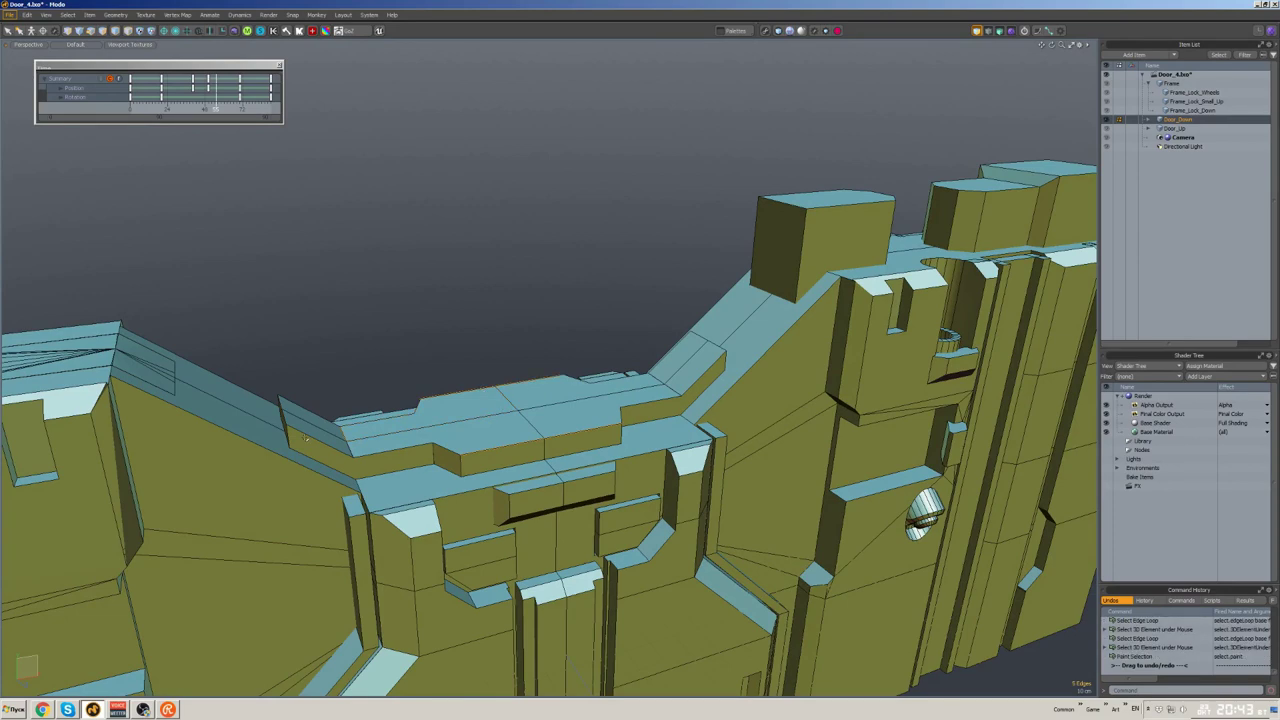
- Bevel the outer edges of the raised central block and adjust the block's position
{"action": "left_click_drag", "start_coordinate": [305, 438], "coordinate": [506, 381], "text": "alt"}
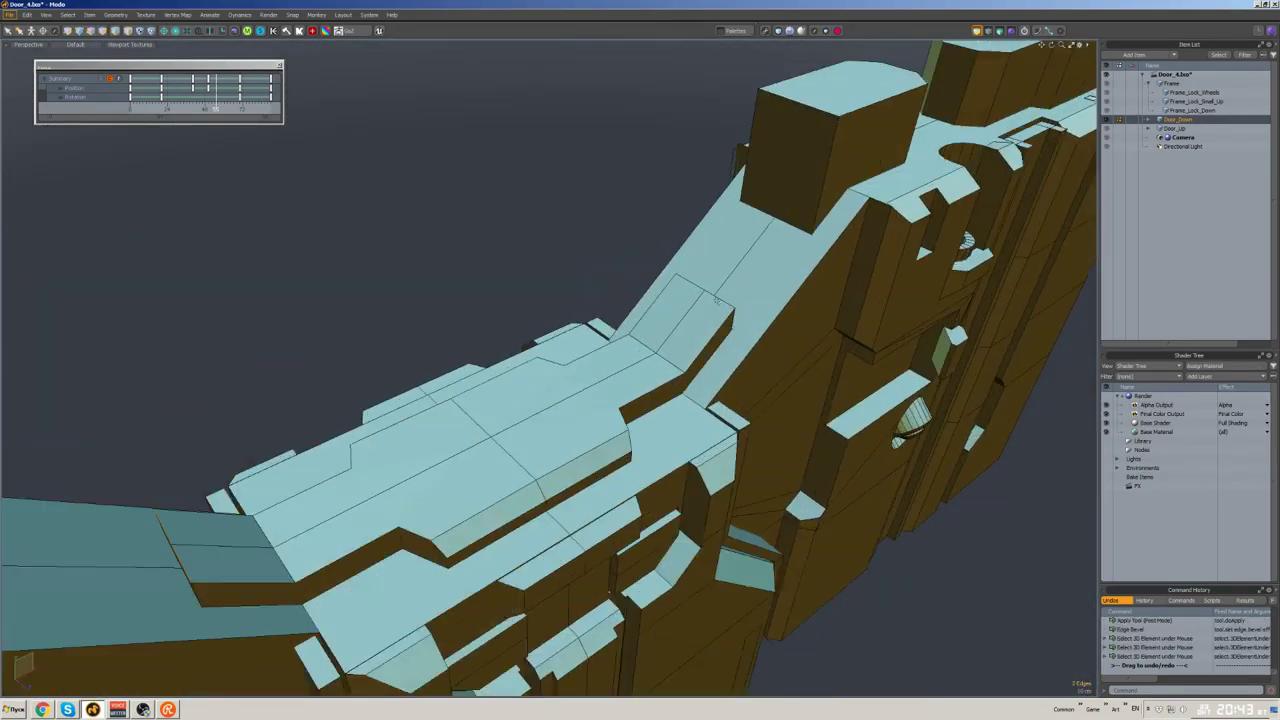
{"action": "mouse_move", "coordinate": [716, 298]}
{"action": "left_mouse_down", "text": "alt"}
{"action": "mouse_move", "coordinate": [620, 330]}
{"action": "mouse_move", "coordinate": [508, 323]}
{"action": "mouse_move", "coordinate": [400, 286]}
{"action": "mouse_move", "coordinate": [713, 404]}
{"action": "mouse_move", "coordinate": [308, 454]}
{"action": "mouse_move", "coordinate": [380, 420]}
{"action": "mouse_move", "coordinate": [498, 447]}
{"action": "mouse_move", "coordinate": [706, 424]}
{"action": "mouse_move", "coordinate": [610, 480]}
{"action": "left_mouse_up", "text": "alt"}
{"action": "double_click", "coordinate": [713, 404]}
{"action": "key", "text": "b"}
{"action": "key", "text": "3"}
{"action": "key", "text": "bracketright"}
{"action": "key", "text": "w"}
- Isolate the raised central block by selecting its connected polygons and hiding all other geometry
{"action": "left_click", "coordinate": [700, 480]}
{"action": "key", "text": "3"}
{"action": "left_click", "coordinate": [528, 457]}
{"action": "key", "text": "bracketright"}
{"action": "mouse_move", "coordinate": [528, 457]}
{"action": "left_mouse_down", "text": "alt"}
{"action": "mouse_move", "coordinate": [584, 515]}
{"action": "mouse_move", "coordinate": [540, 510]}
{"action": "left_mouse_up", "text": "alt"}
{"action": "key", "text": "shift+h"}
- Create a small raised block from the central block's end faces and extend it along the narrow arm
{"action": "left_click", "coordinate": [647, 507]}
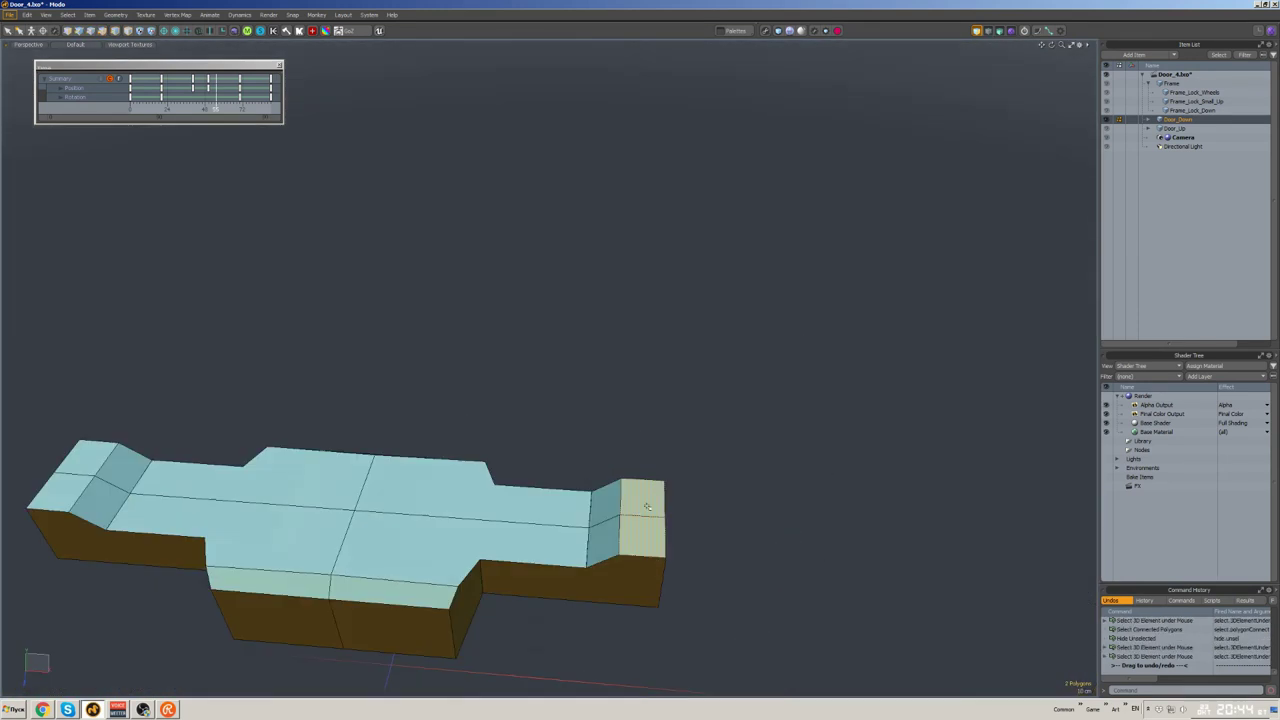
{"action": "key", "text": "w"}
{"action": "left_click_drag", "start_coordinate": [647, 507], "coordinate": [633, 485], "text": "alt"}
{"action": "key", "text": "w"}
{"action": "scroll", "coordinate": [569, 505], "scroll_direction": "down", "scroll_amount": 5}
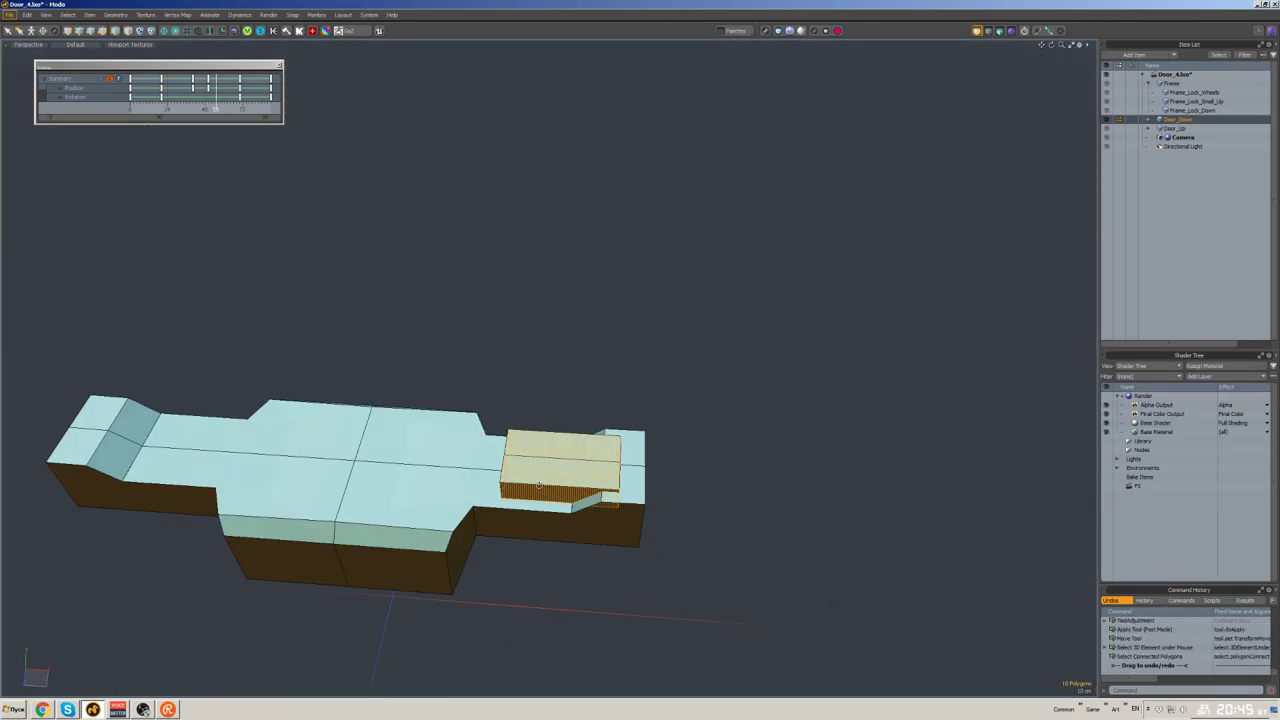
{"action": "scroll", "coordinate": [538, 485], "scroll_direction": "up", "scroll_amount": 5}
{"action": "key", "text": "w"}
{"action": "left_click_drag", "start_coordinate": [634, 407], "coordinate": [689, 432], "text": "alt"}
{"action": "left_click", "coordinate": [689, 432]}
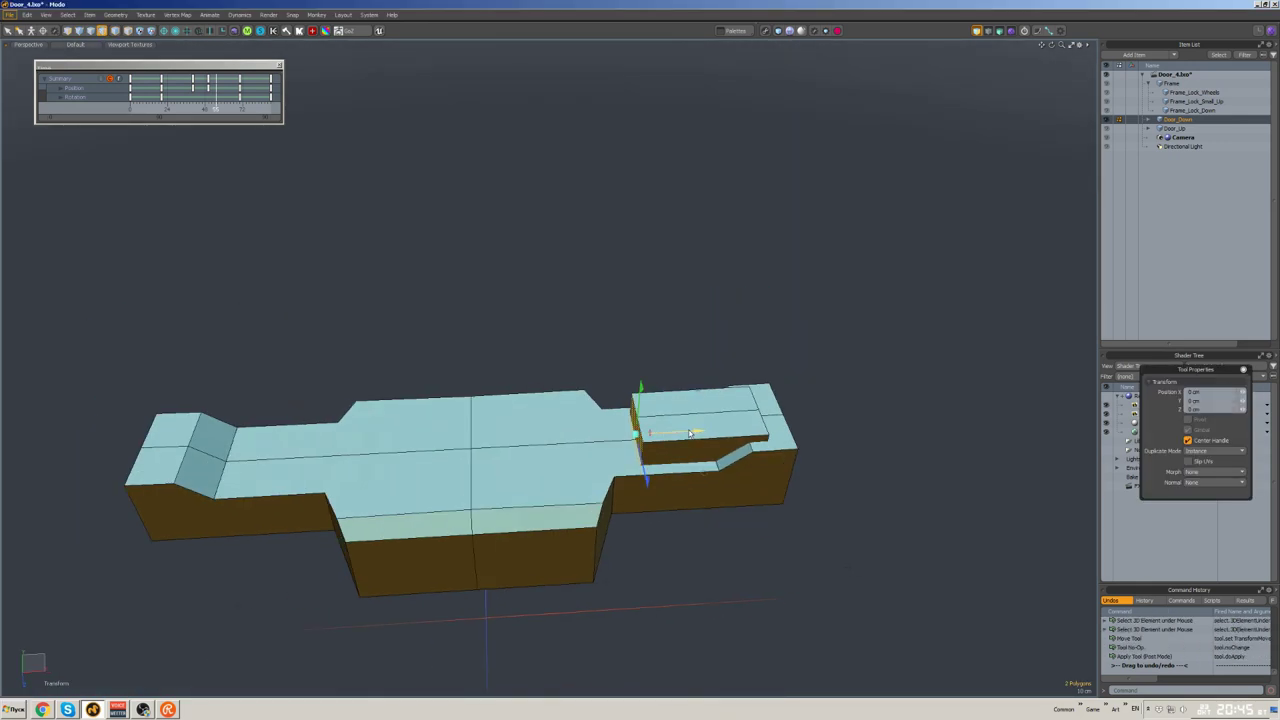
- Add an edge loop near the small block's inner end and reposition the narrow end section
{"action": "left_click_drag", "start_coordinate": [591, 443], "coordinate": [575, 435], "text": "alt"}
{"action": "scroll", "coordinate": [575, 435], "scroll_direction": "up", "scroll_amount": 5}
{"action": "key", "text": "b"}
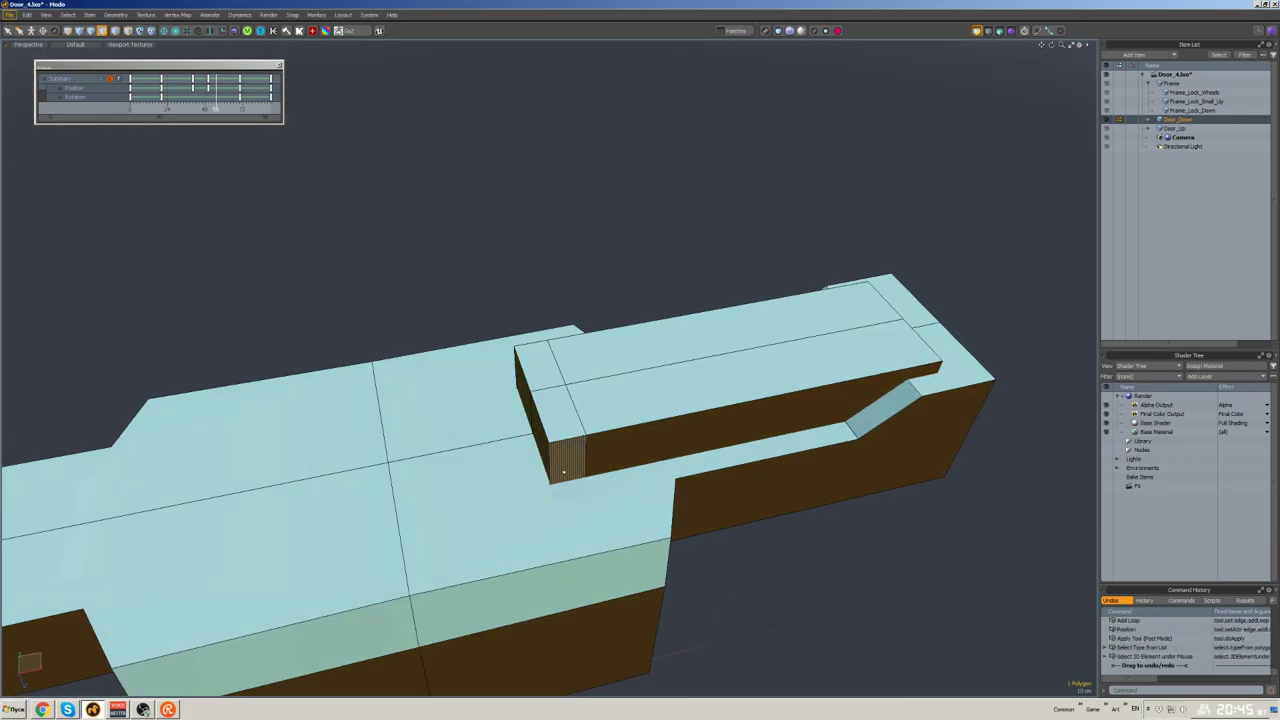
{"action": "key", "text": "]"}
{"action": "scroll", "coordinate": [548, 405], "scroll_direction": "down", "scroll_amount": 5}
{"action": "left_click_drag", "start_coordinate": [548, 405], "coordinate": [572, 463], "text": "alt"}
{"action": "key", "text": "w"}
- Raise the faceted corner block above Door_Down's upper surface at the top of the slope
{"action": "left_click_drag", "start_coordinate": [830, 517], "coordinate": [760, 600], "text": "alt"}
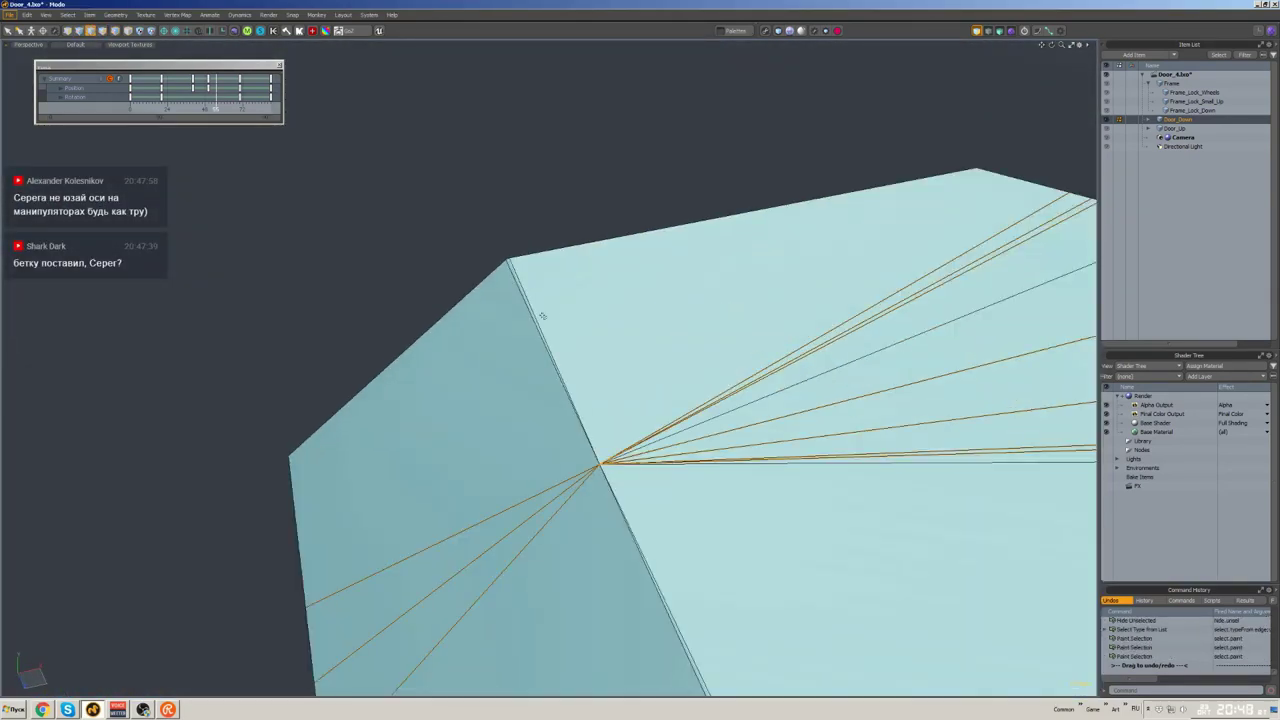
{"action": "key", "text": "shift+a"}
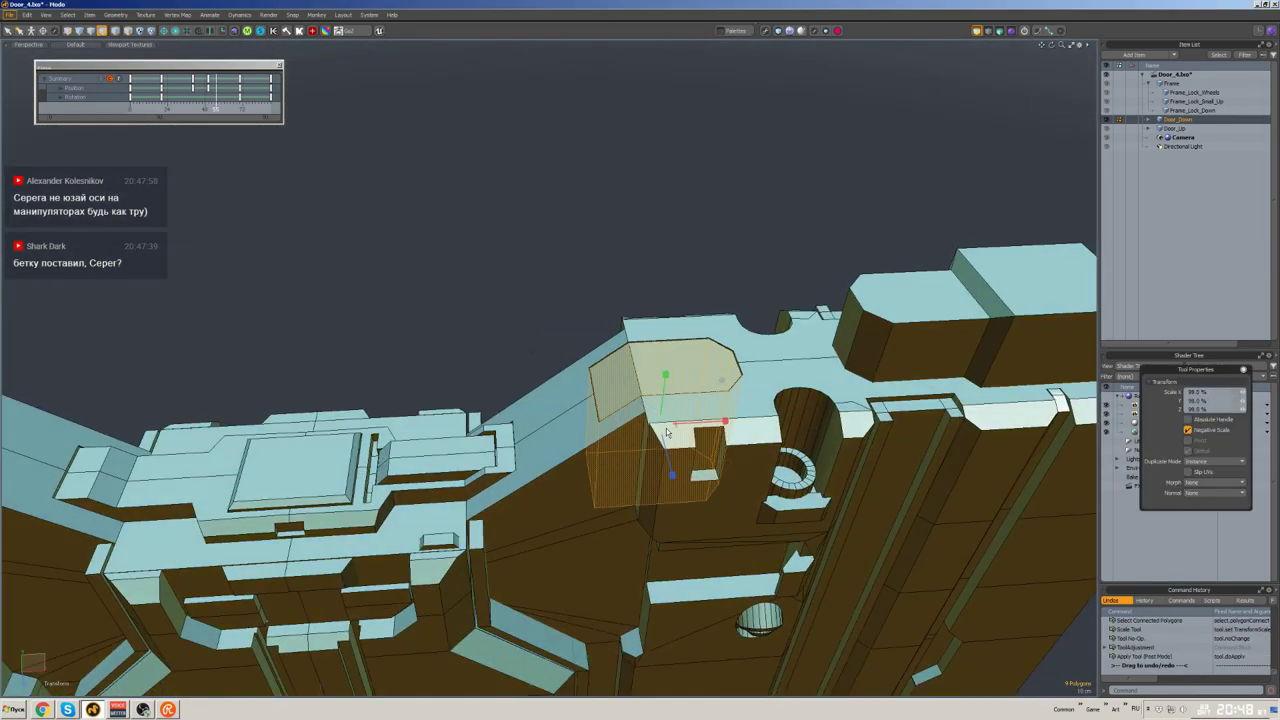
{"action": "key", "text": "w"}
{"action": "left_click_drag", "start_coordinate": [667, 432], "coordinate": [27, 690], "text": "alt"}
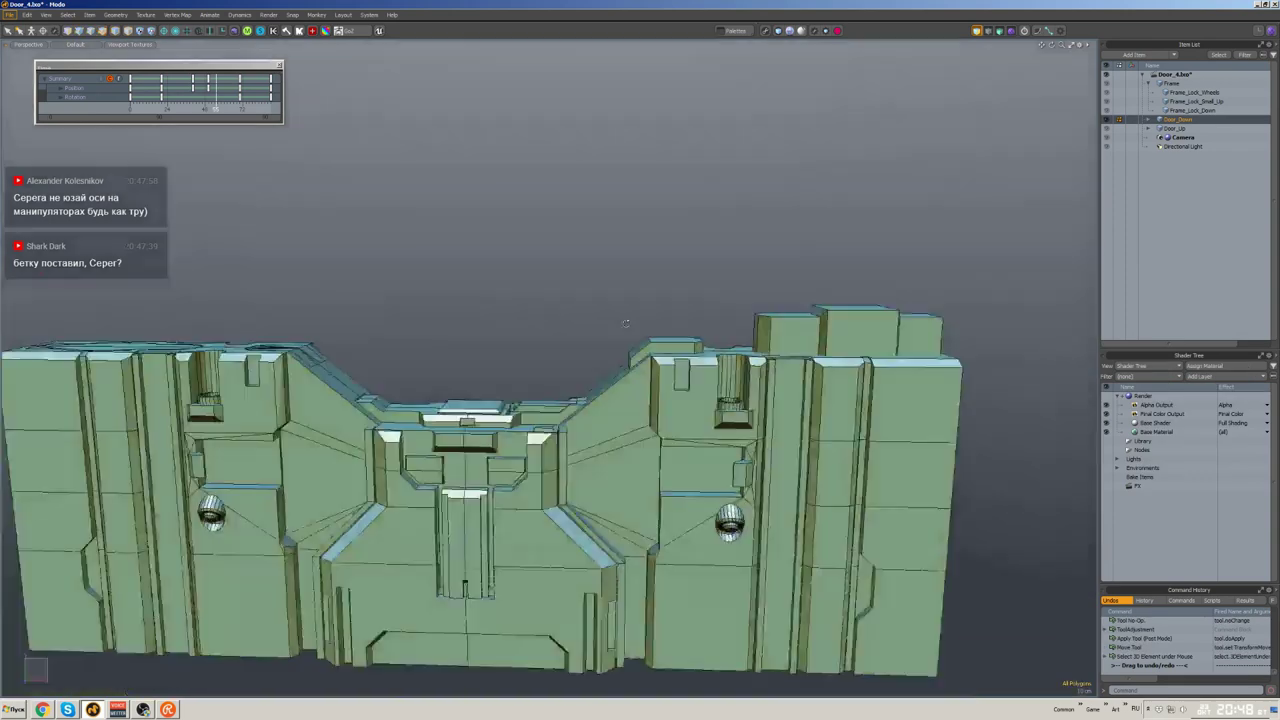
{"action": "left_click_drag", "start_coordinate": [640, 420], "coordinate": [674, 367], "text": "alt"}
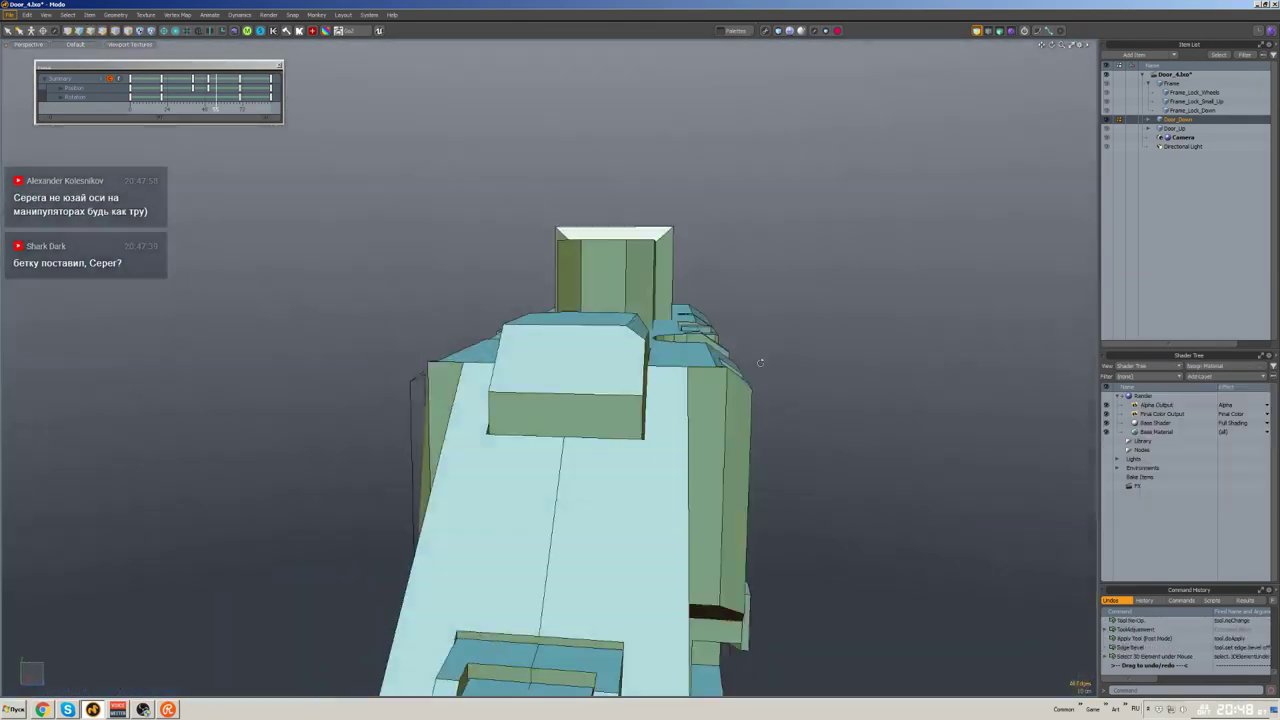
{"action": "left_click_drag", "start_coordinate": [640, 400], "coordinate": [560, 360], "text": "alt"}
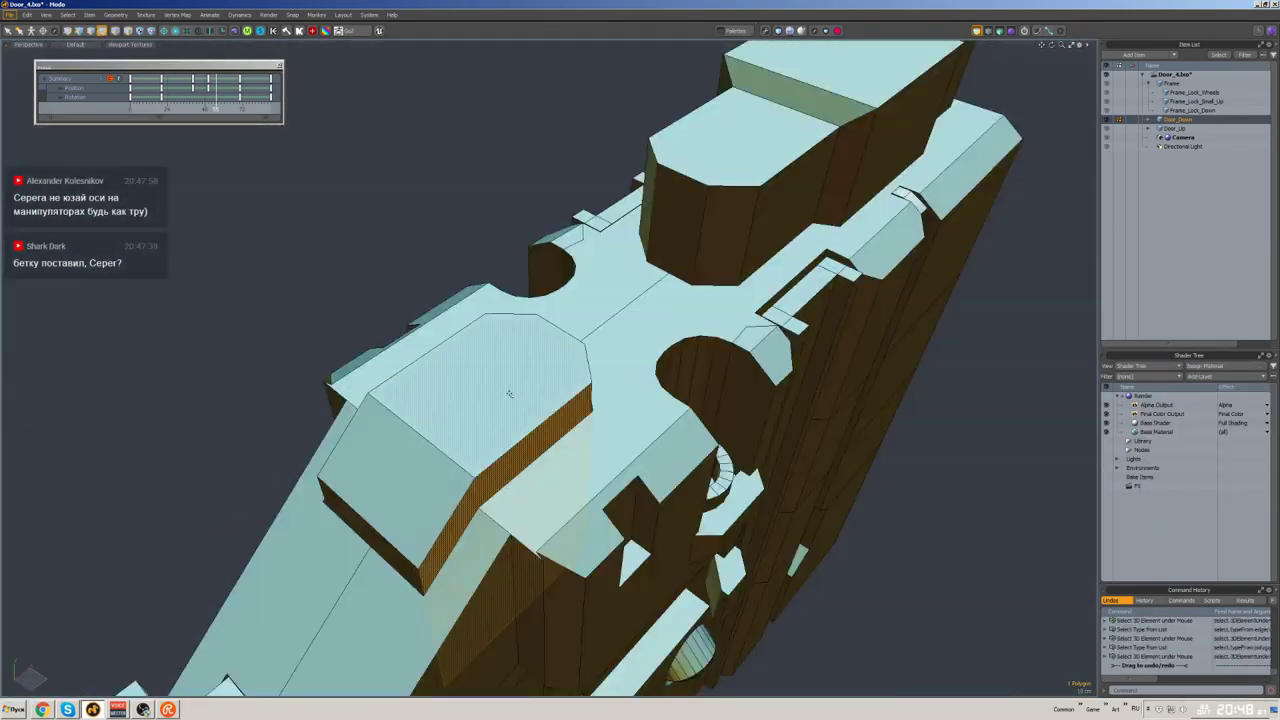
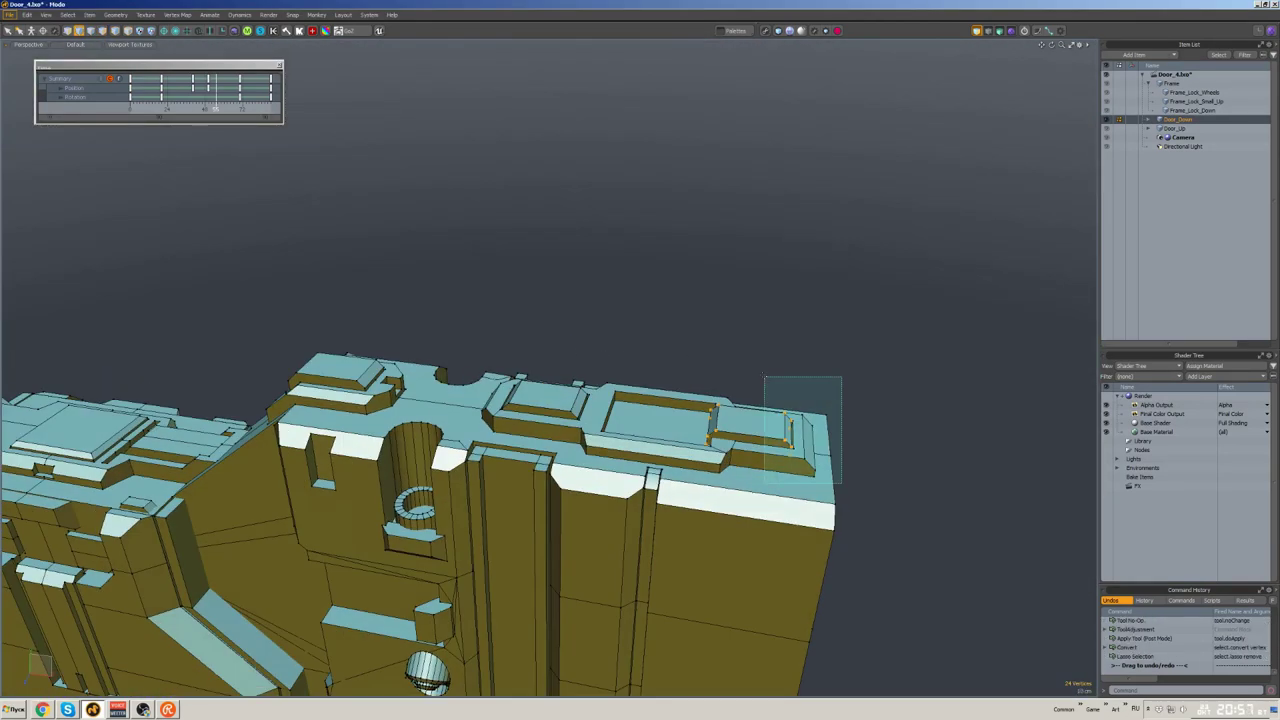
- Thicken the floor of the large rectangular recess by 4 cm into a raised panel and bevel its upper edges
{"action": "left_click", "coordinate": [570, 412]}
{"action": "key", "text": "w"}
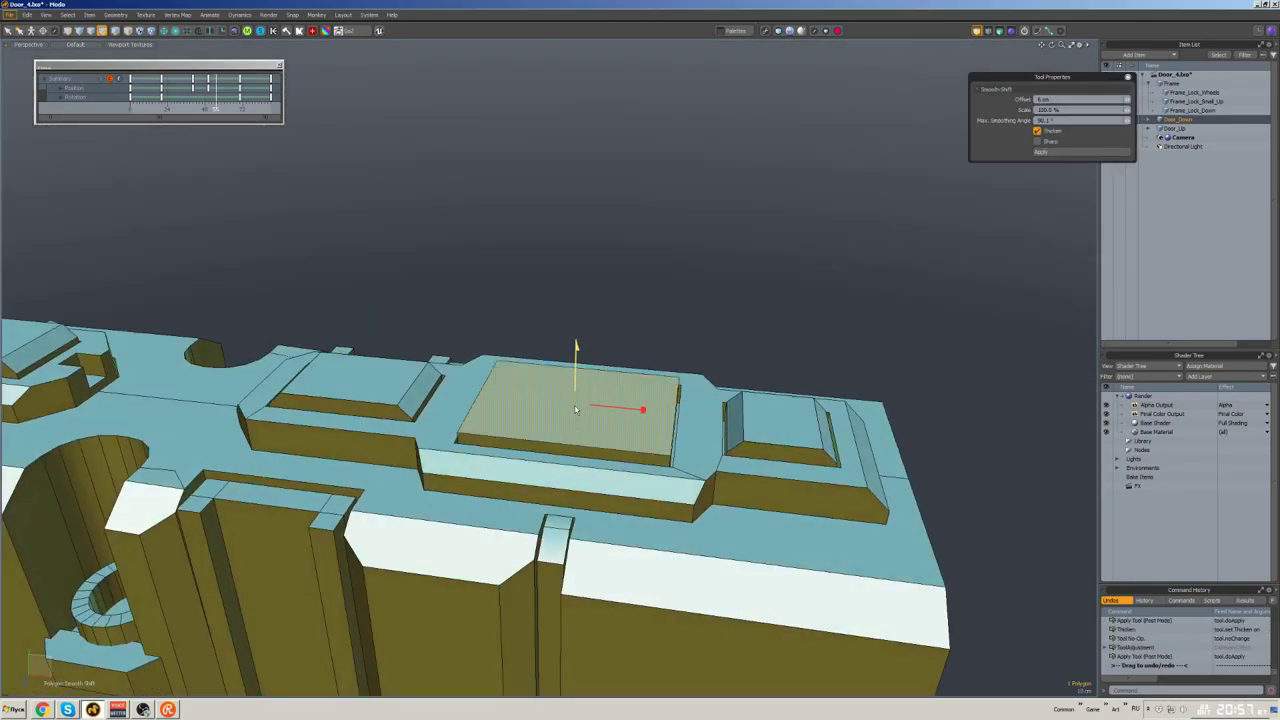
{"action": "left_click_drag", "start_coordinate": [615, 472], "coordinate": [553, 419], "text": "alt"}
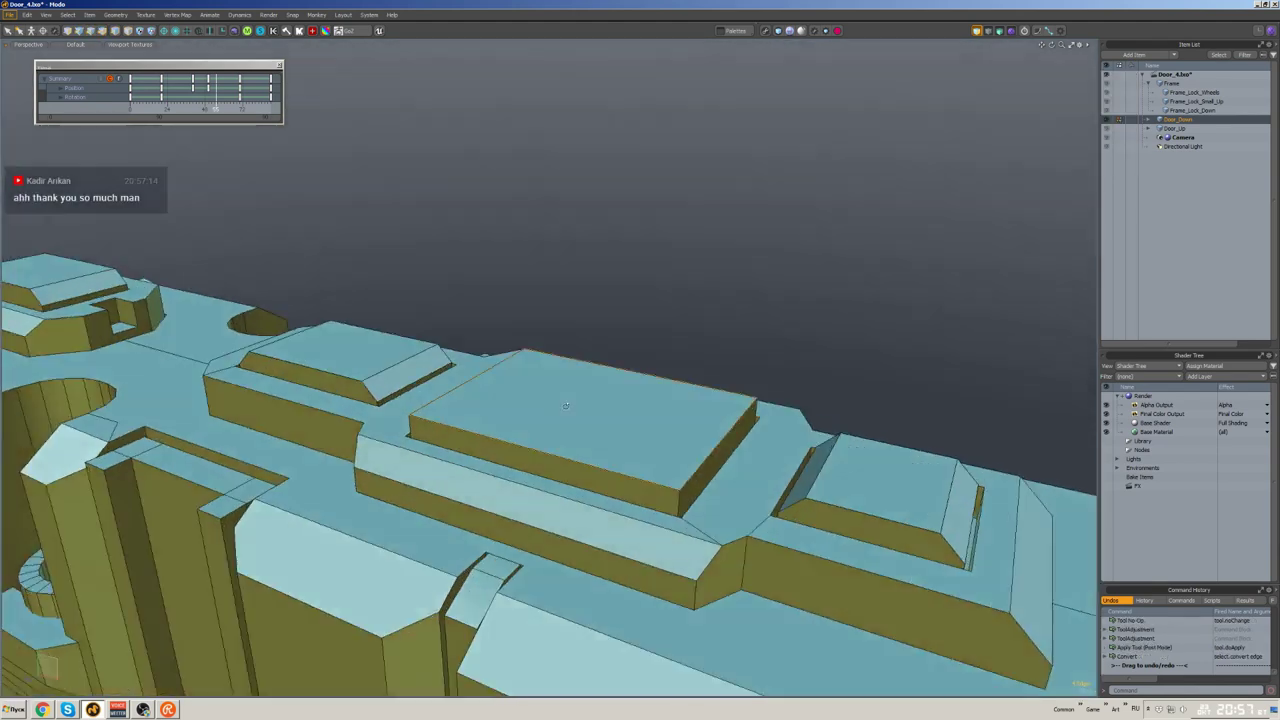
{"action": "left_click_drag", "start_coordinate": [600, 420], "coordinate": [740, 470], "text": "alt"}
- Place small box cutters beside the raised panels and subtract them from Door_Down to cut square notches
{"action": "left_click", "coordinate": [711, 468]}
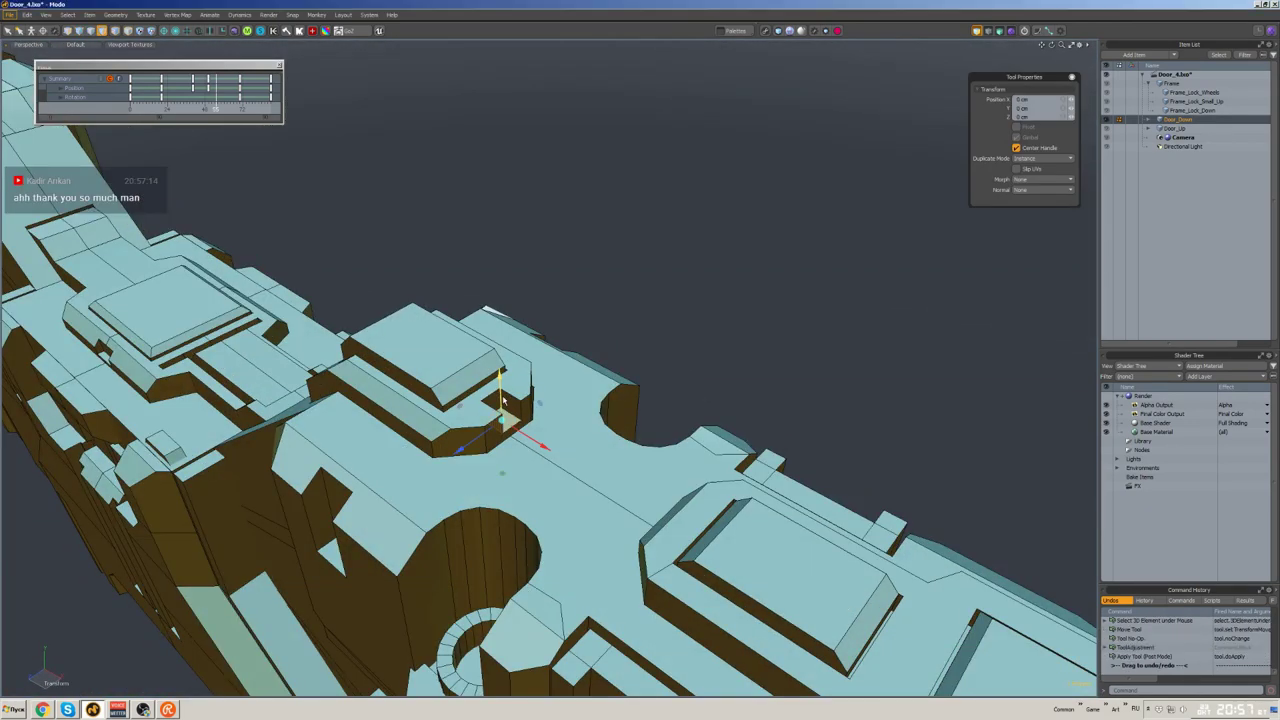
{"action": "left_click_drag", "start_coordinate": [500, 400], "coordinate": [476, 410], "text": "alt"}
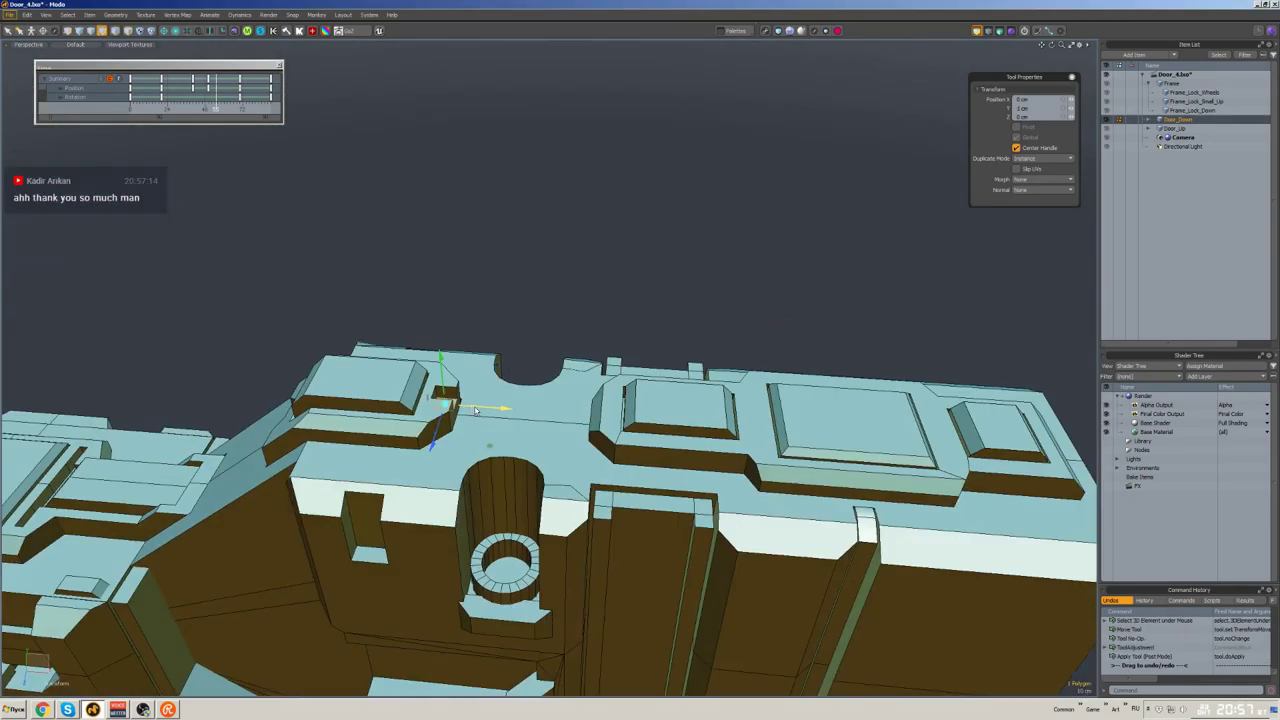
{"action": "key", "text": "w"}
{"action": "left_click_drag", "start_coordinate": [752, 430], "coordinate": [747, 395], "text": "alt"}
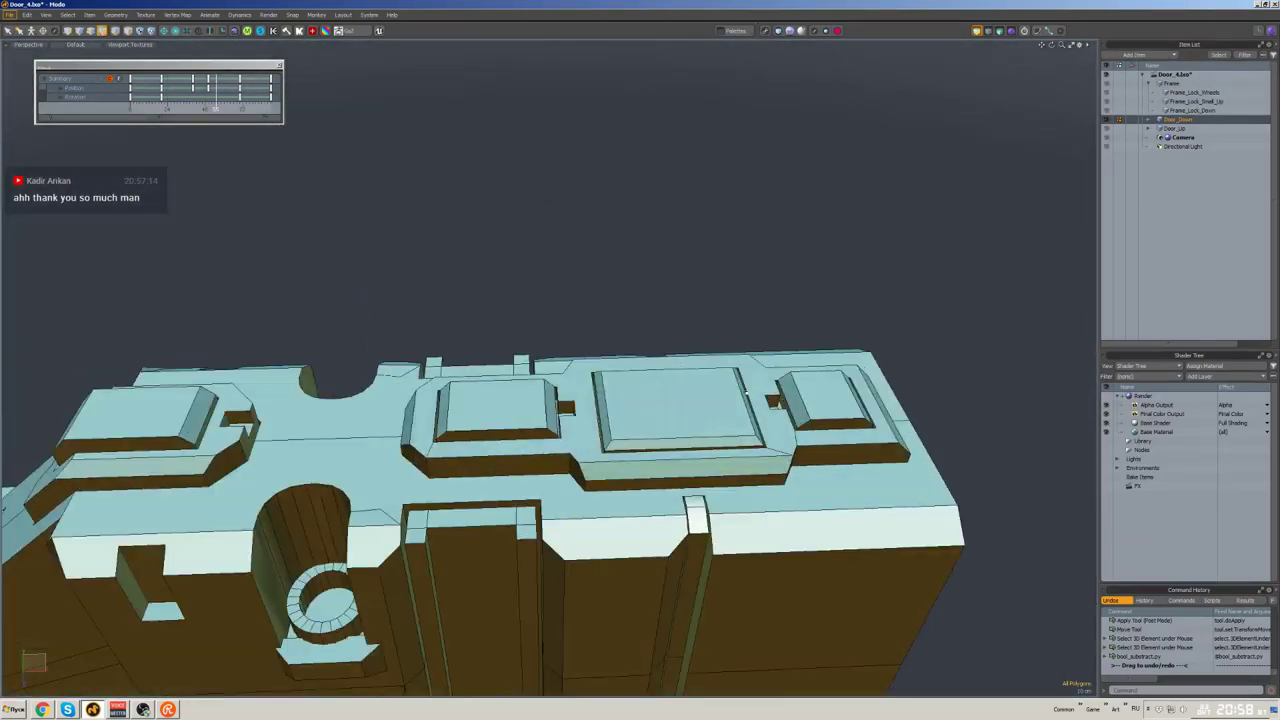
- In the top view, move the smaller panel's end vertices and the adjacent notch's inner vertices away from the chamfered end
{"action": "left_click_drag", "start_coordinate": [443, 410], "coordinate": [554, 448], "text": "alt"}
{"action": "double_click", "coordinate": [554, 448]}
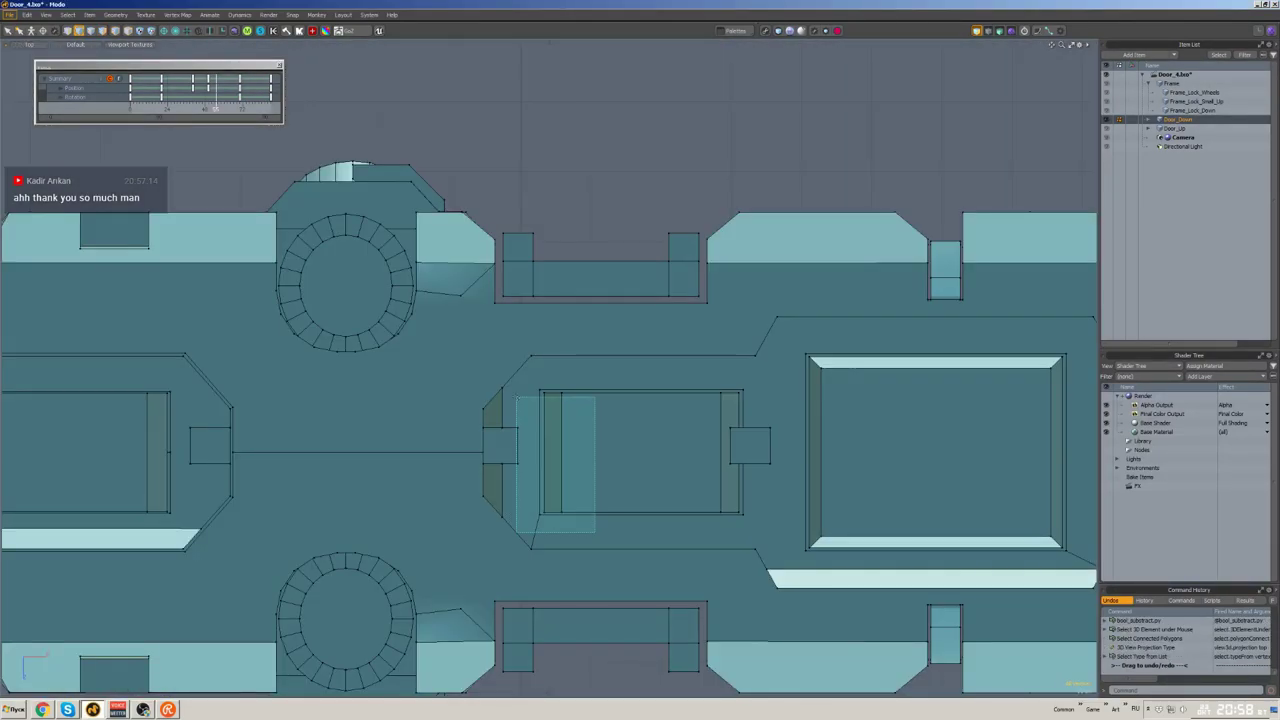
{"action": "key", "text": "w"}
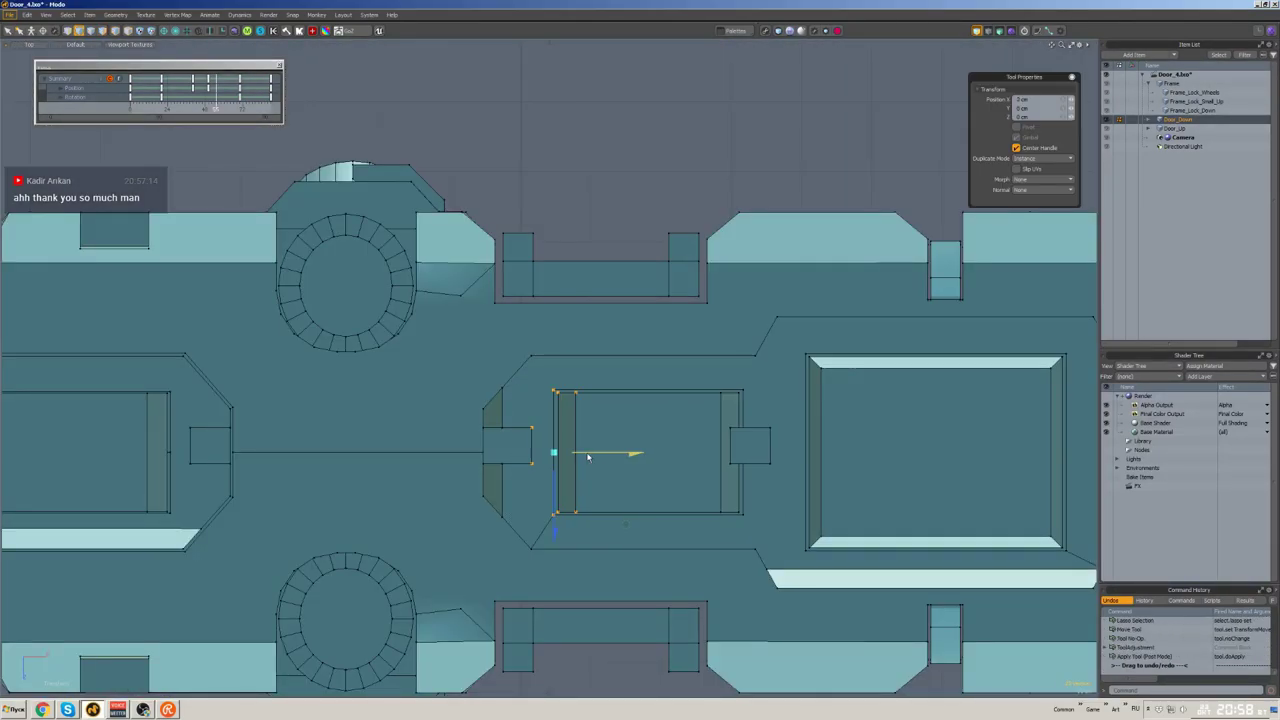
{"action": "left_click_drag", "start_coordinate": [628, 435], "coordinate": [713, 494], "text": "alt"}
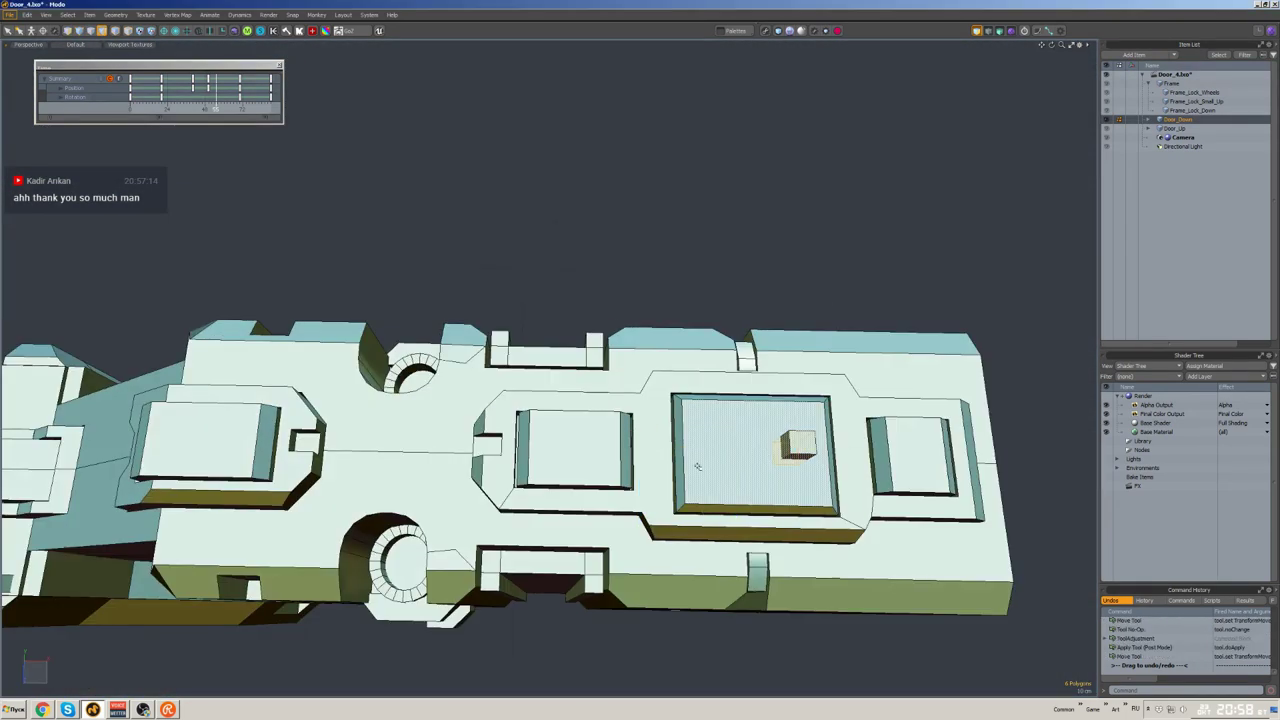
- Move the inner-edge vertices of the small end panel on the lower door's top face and place the small cube beside it
{"action": "key", "text": "ctrl+Up"}
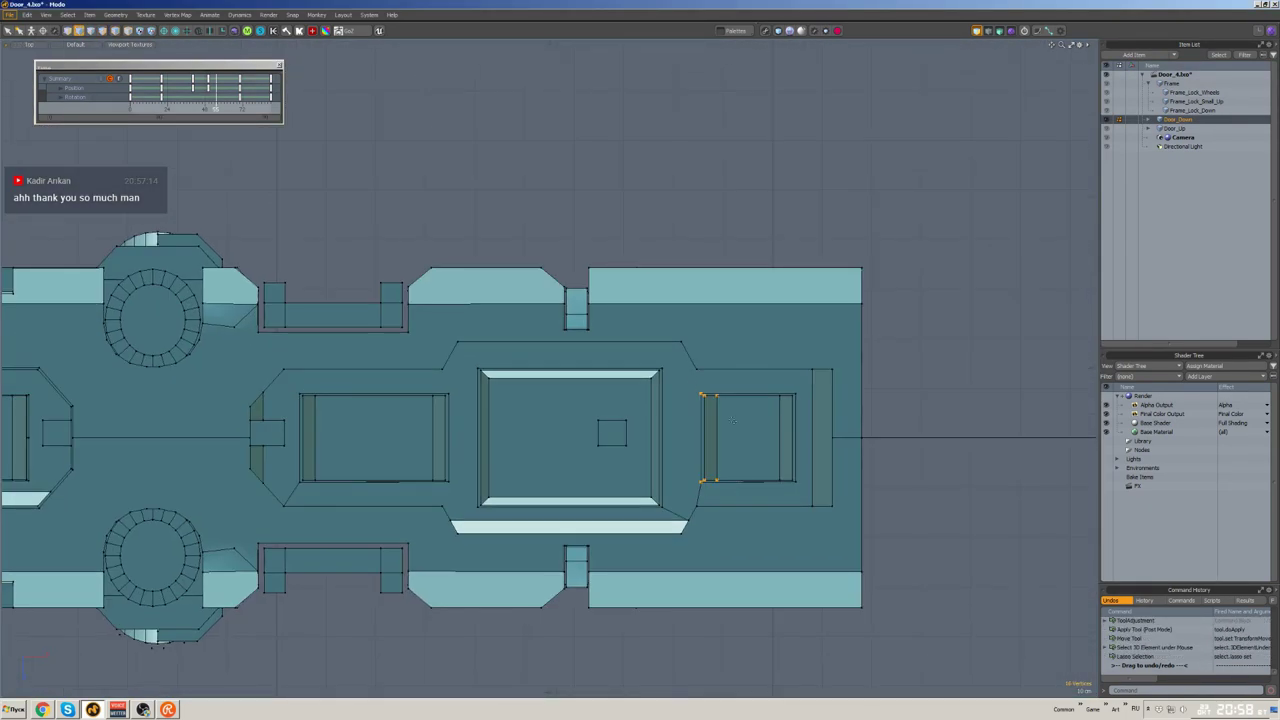
{"action": "key", "text": "space"}
{"action": "scroll", "coordinate": [710, 452], "scroll_direction": "up", "scroll_amount": 4}
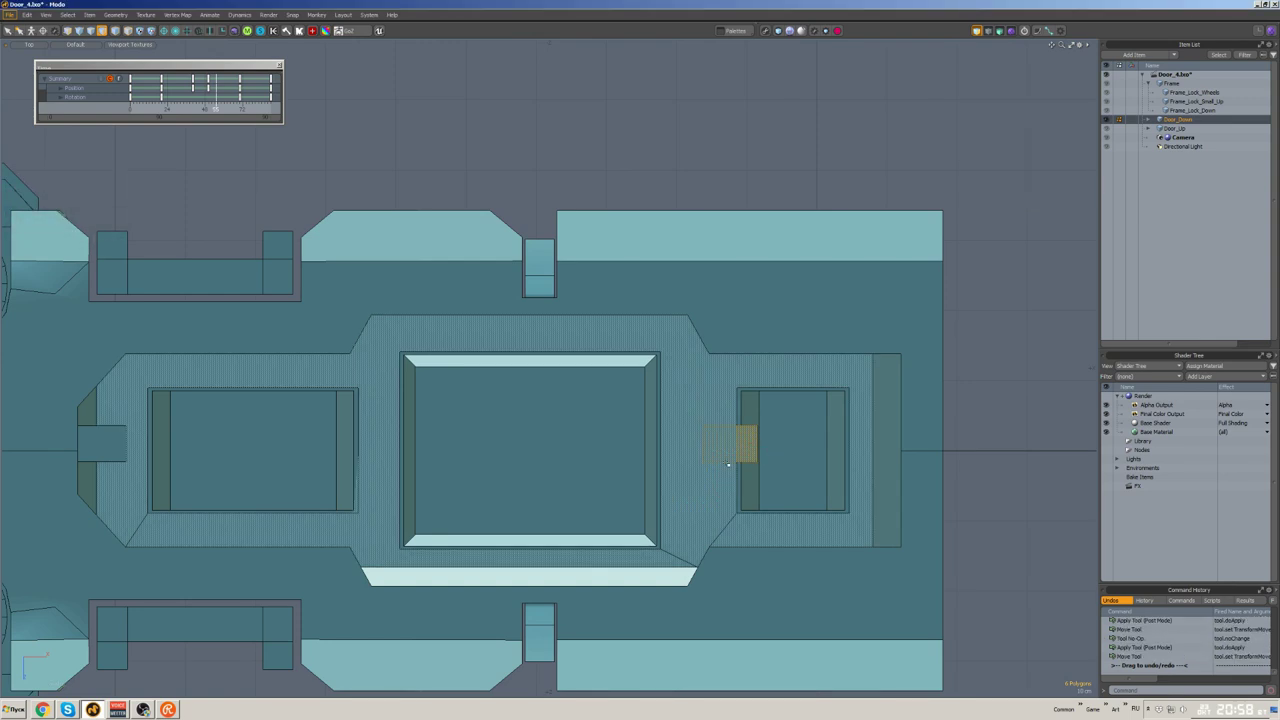
{"action": "scroll", "coordinate": [728, 463], "scroll_direction": "down", "scroll_amount": 5}
{"action": "key", "text": "w"}
{"action": "left_click_drag", "start_coordinate": [699, 484], "coordinate": [662, 444], "text": "alt"}
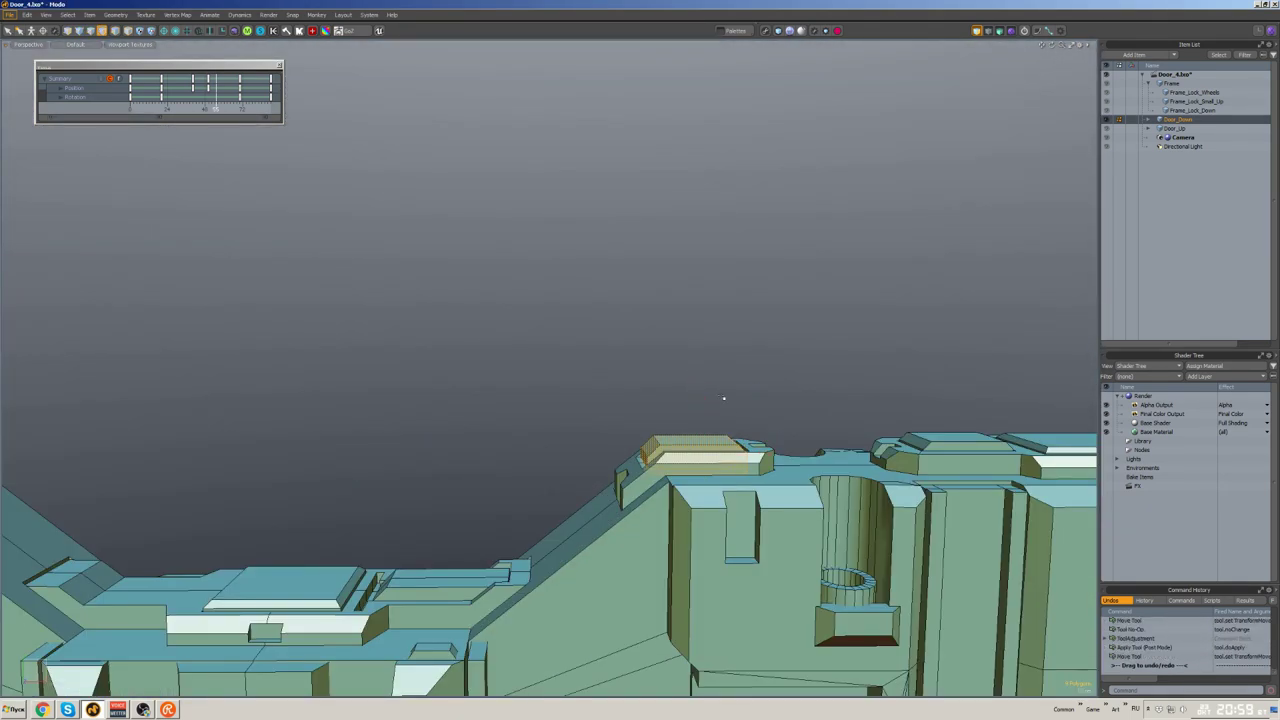
- Select the whole small cube beside the end panel on the lower door and delete it
{"action": "left_click_drag", "start_coordinate": [724, 398], "coordinate": [640, 410], "text": "alt"}
{"action": "key", "text": "space"}
{"action": "left_click_drag", "start_coordinate": [785, 443], "coordinate": [680, 420], "text": "alt"}
{"action": "double_click", "coordinate": [608, 388]}
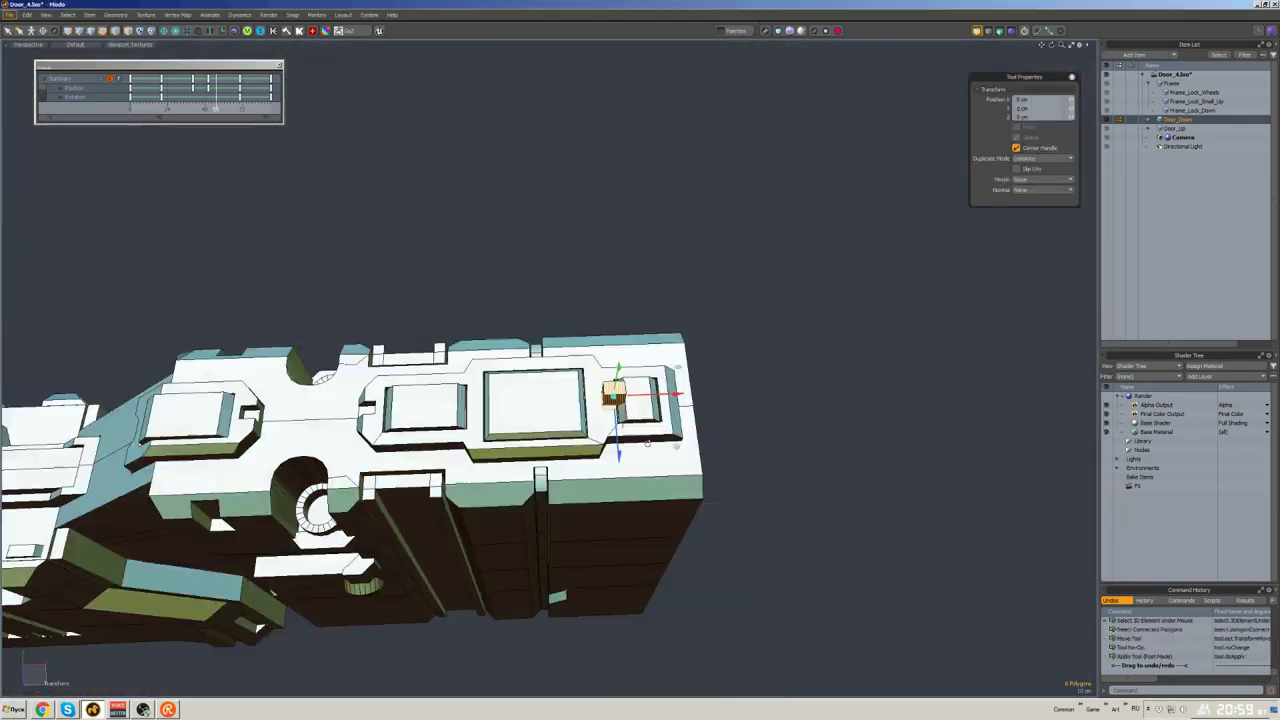
{"action": "left_click_drag", "start_coordinate": [608, 388], "coordinate": [652, 408], "text": "alt"}
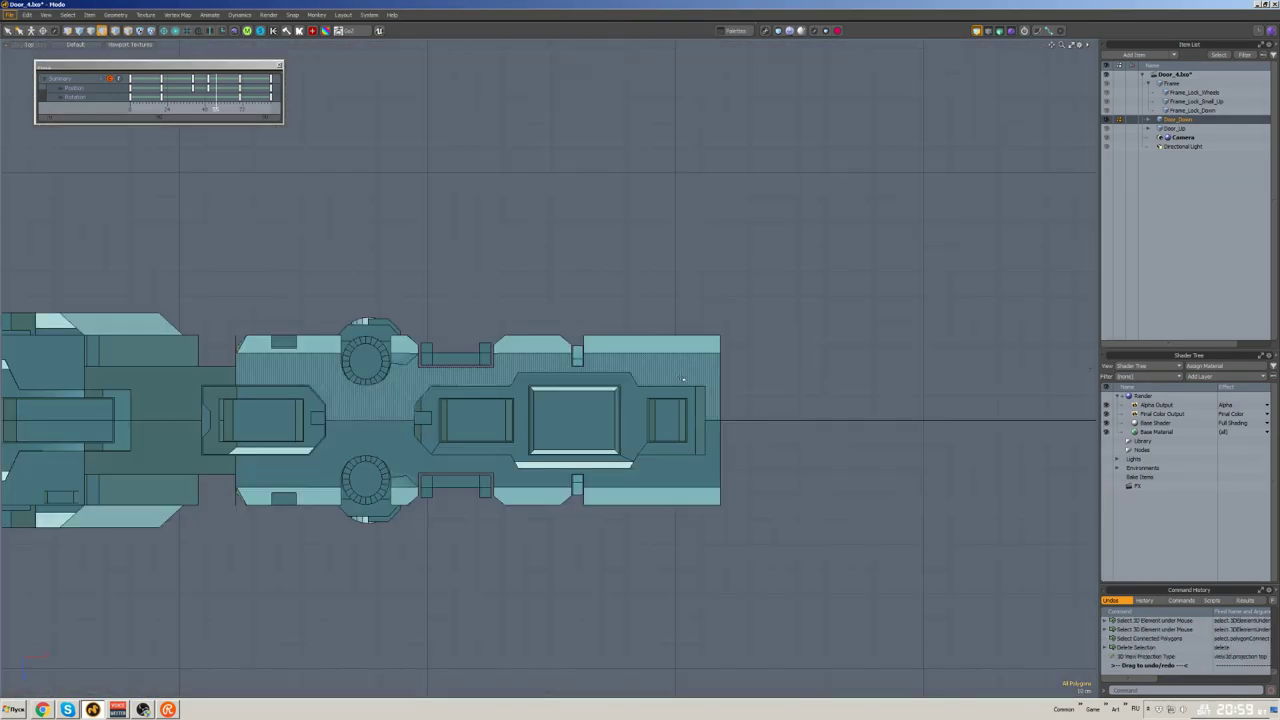
- Adjust the inner-edge vertices of the end panel along X and mirror the whole lower door with PolyHatchet
{"action": "scroll", "coordinate": [648, 468], "scroll_direction": "up", "scroll_amount": 5}
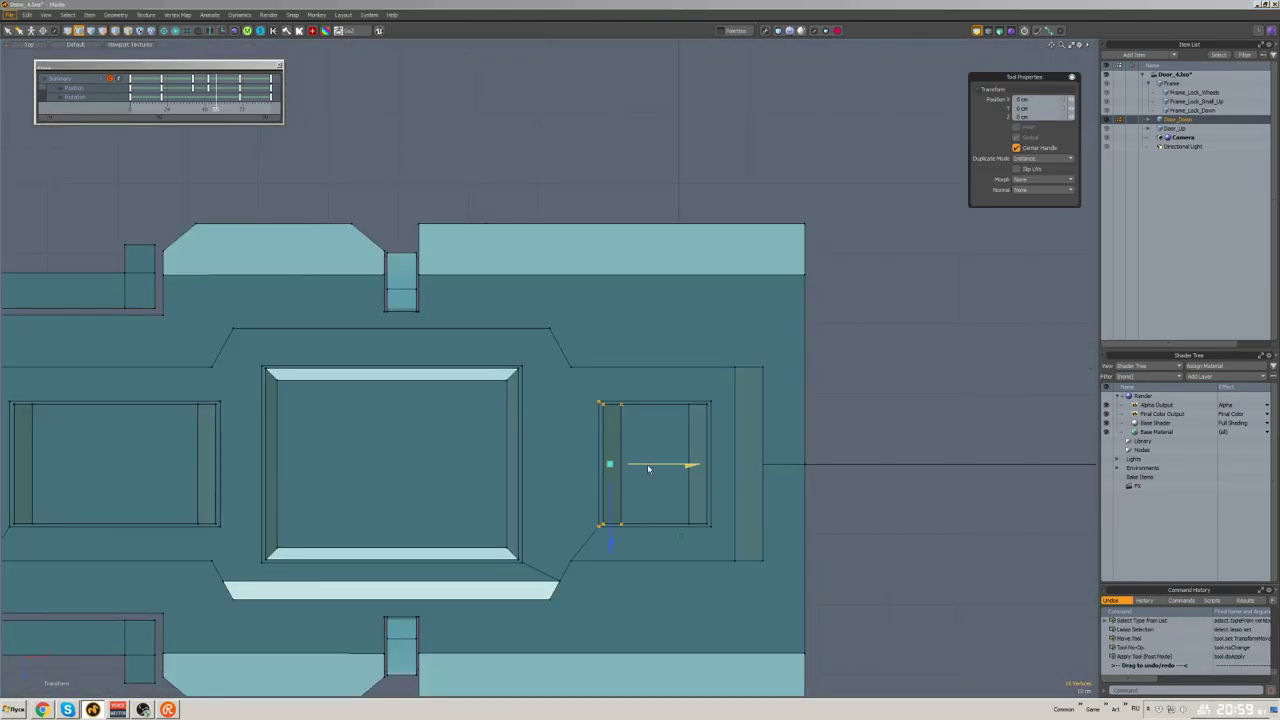
{"action": "left_click_drag", "start_coordinate": [600, 462], "coordinate": [921, 540], "text": "alt"}
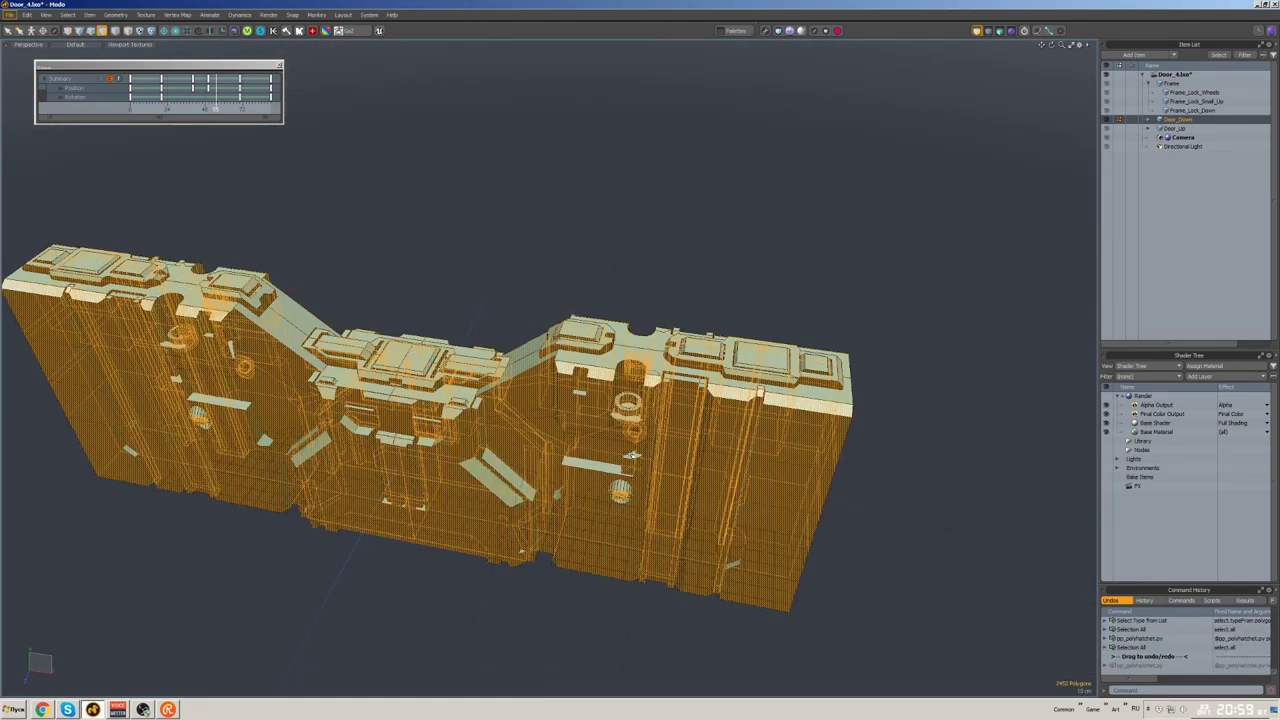
{"action": "key", "text": "ctrl+z"}
{"action": "left_click_drag", "start_coordinate": [632, 455], "coordinate": [664, 515], "text": "alt"}
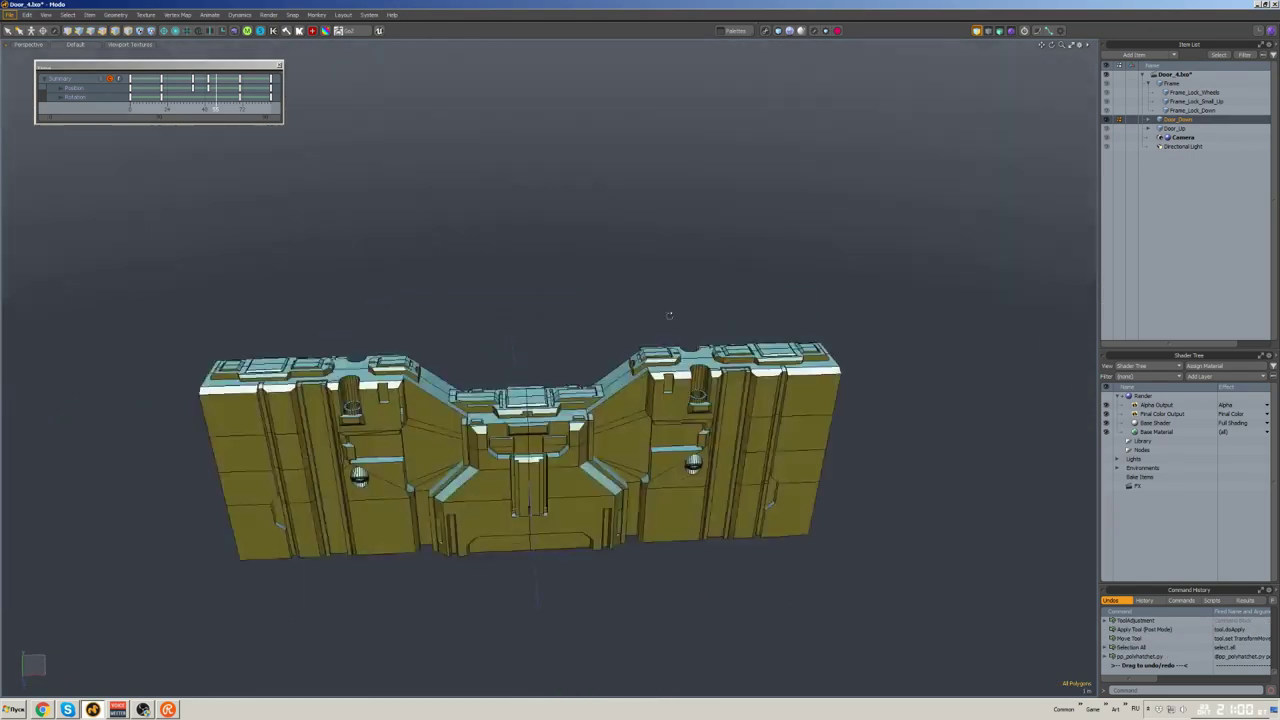
- In the front view, select the upper vertices of the three raised panels on one half of the lower door's top face
{"action": "key", "text": "ctrl+space"}
{"action": "left_click", "coordinate": [617, 360]}
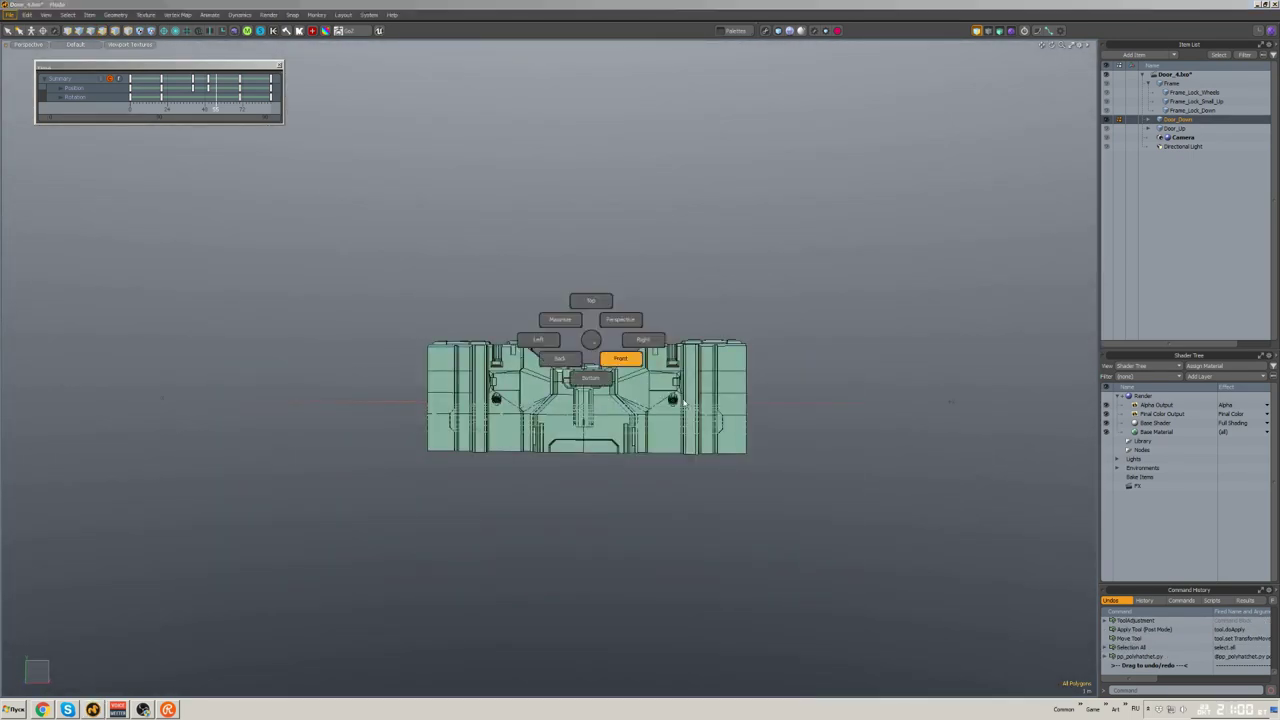
{"action": "key", "text": "1"}
{"action": "scroll", "coordinate": [600, 330], "scroll_direction": "up", "scroll_amount": 5}
{"action": "scroll", "coordinate": [600, 330], "scroll_direction": "down", "scroll_amount": 2}
{"action": "scroll", "coordinate": [575, 300], "scroll_direction": "up", "scroll_amount": 3}
{"action": "right_click_drag", "start_coordinate": [330, 310], "coordinate": [540, 350]}
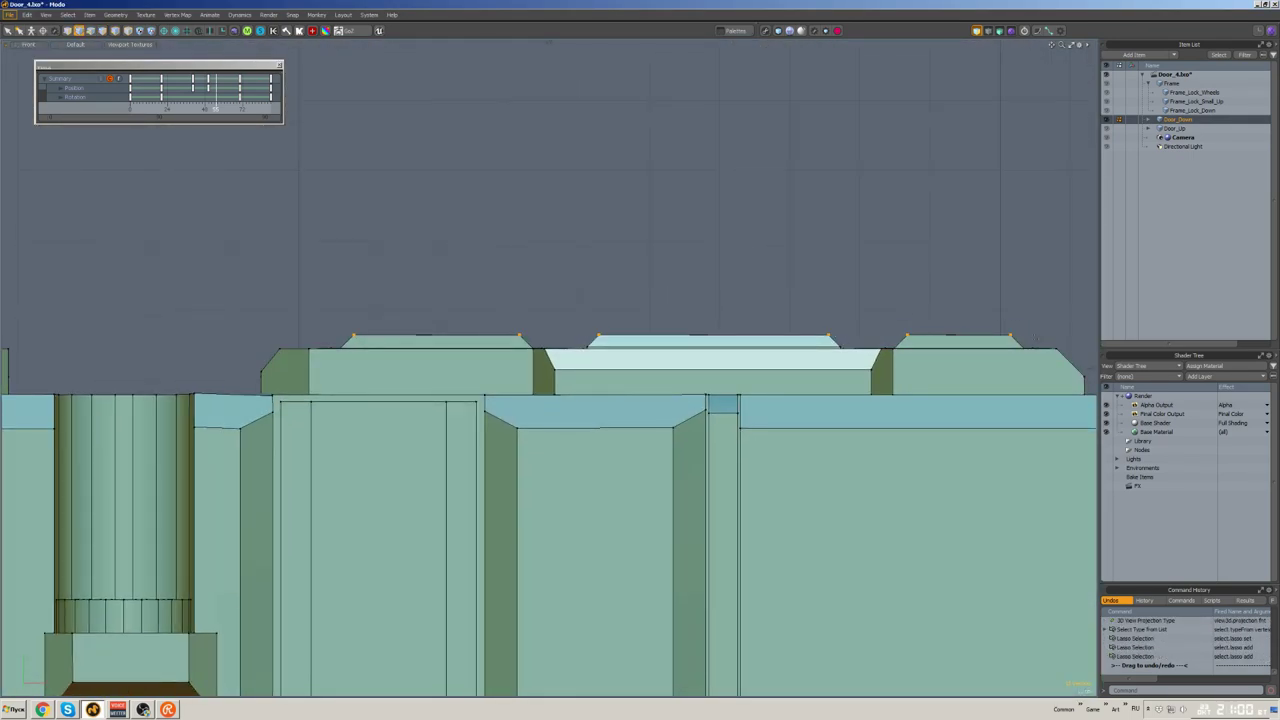
{"action": "left_click", "coordinate": [774, 203]}
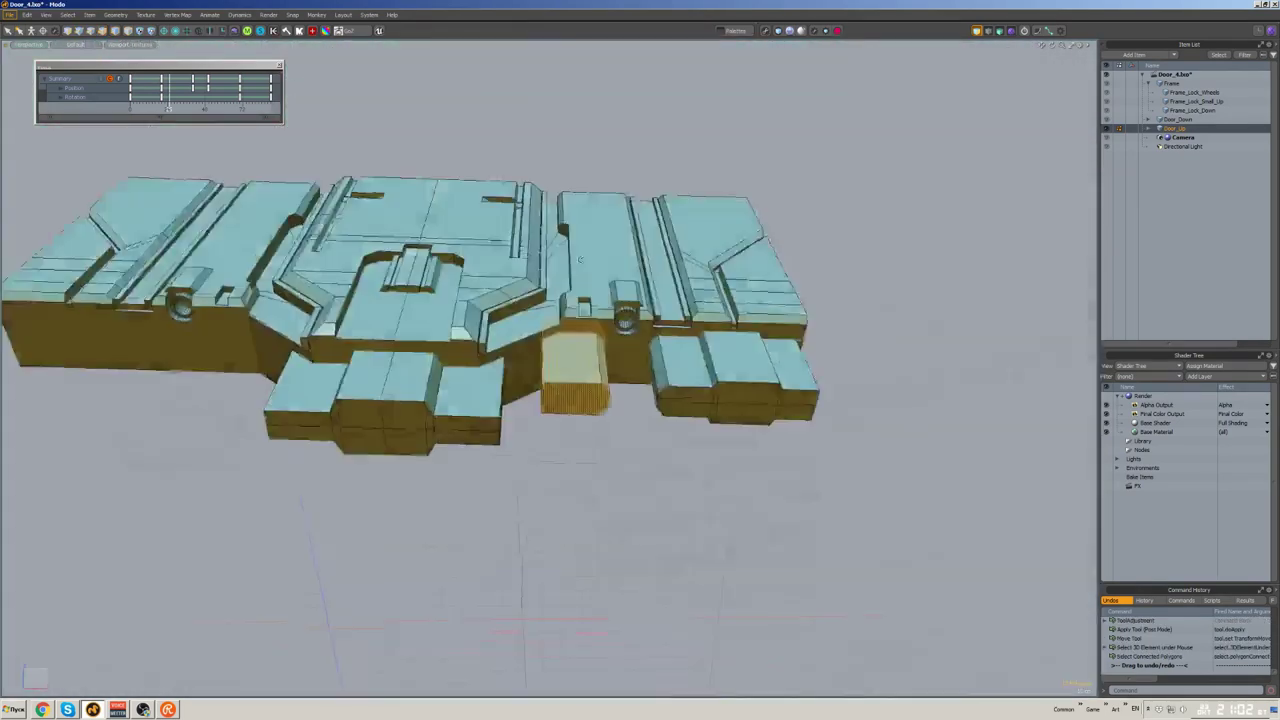
- Align a Ref reference to the blocks along the upper door's edge and select one block's connected polygons
{"action": "left_click_drag", "start_coordinate": [580, 260], "coordinate": [531, 352], "text": "alt"}
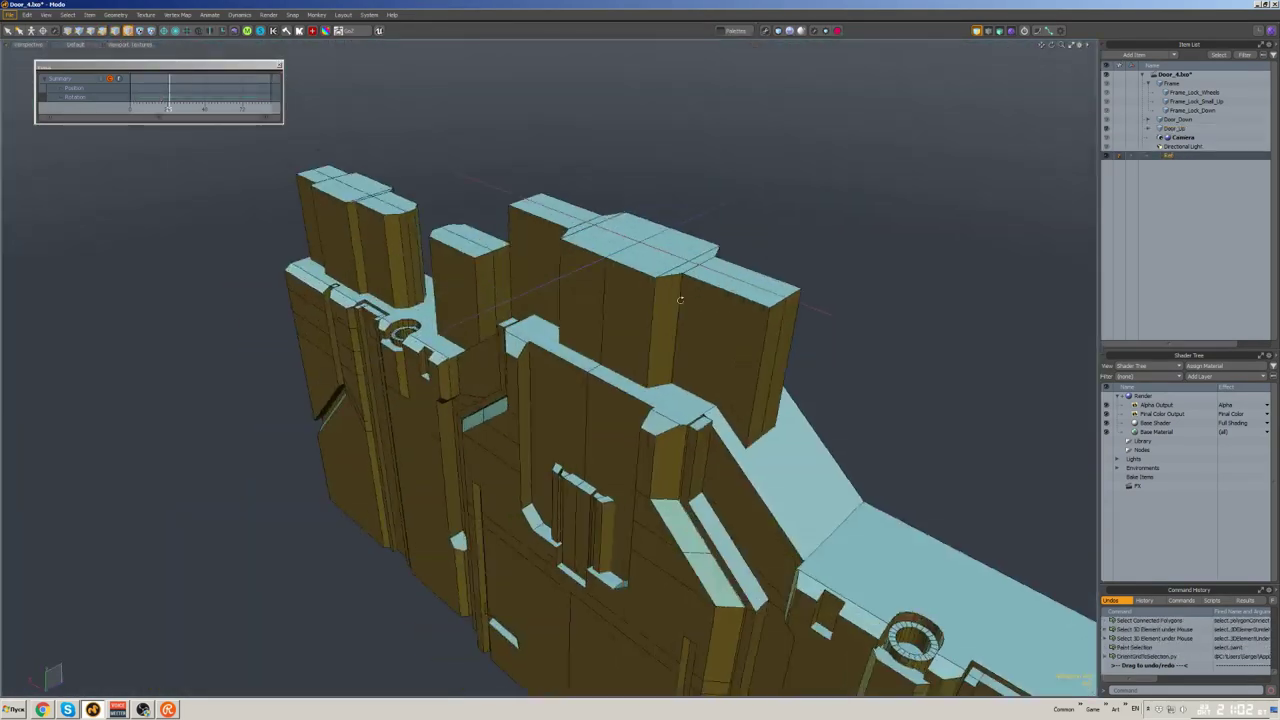
{"action": "left_click_drag", "start_coordinate": [540, 380], "coordinate": [576, 397], "text": "alt"}
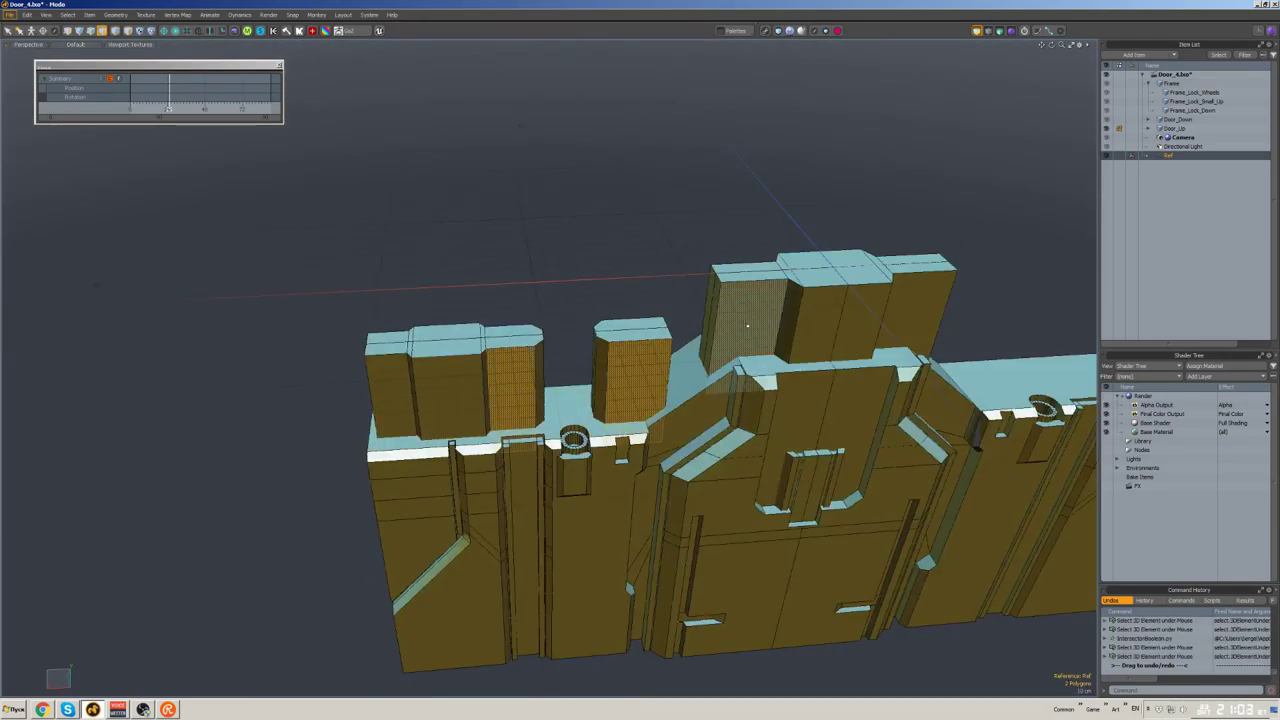
{"action": "left_click_drag", "start_coordinate": [680, 370], "coordinate": [690, 430], "text": "alt"}
{"action": "double_click", "coordinate": [695, 420]}
- Select all polygons of the upper door and mirror it together with its edge blocks using PolyHatchet
{"action": "key", "text": "ctrl+q"}
{"action": "key", "text": "ctrl+a"}
{"action": "key", "text": "ctrl+q"}
{"action": "left_click", "coordinate": [658, 413]}
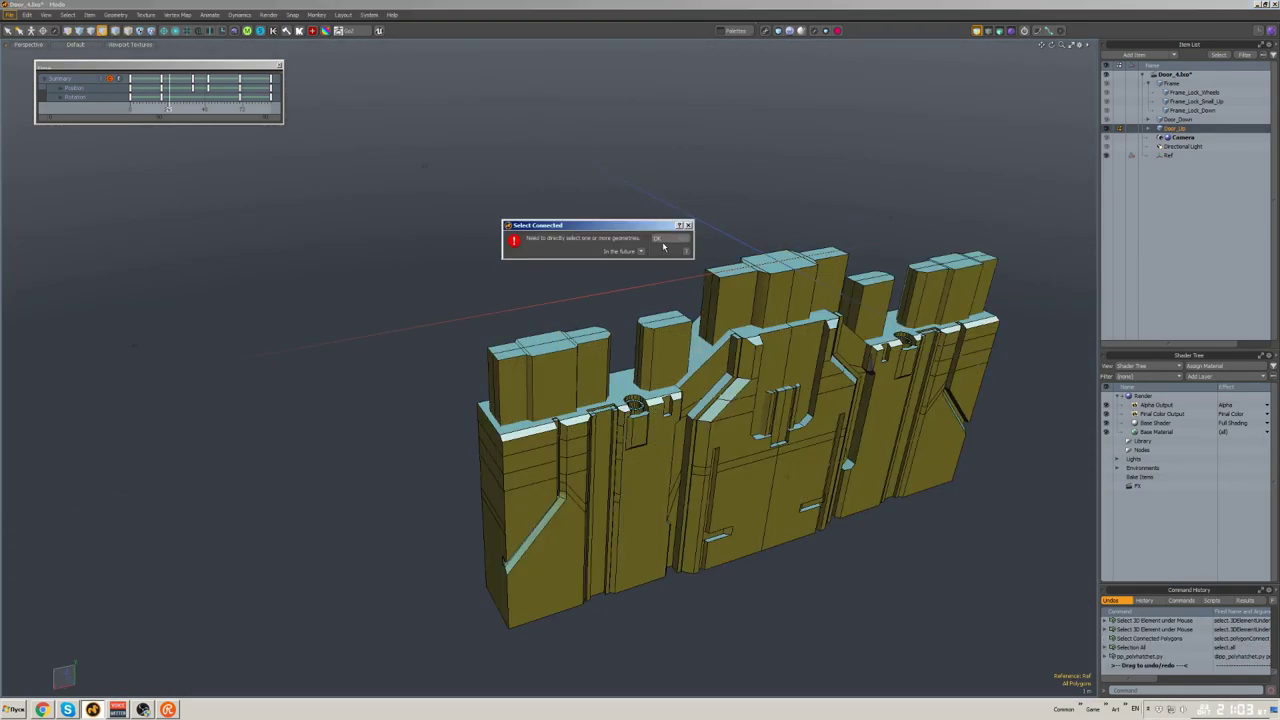
- Reselect all polygons of the upper door and apply PolyHatchet -Z to make its two faces symmetrical
{"action": "key", "text": "ctrl+q"}
{"action": "left_click", "coordinate": [690, 430]}
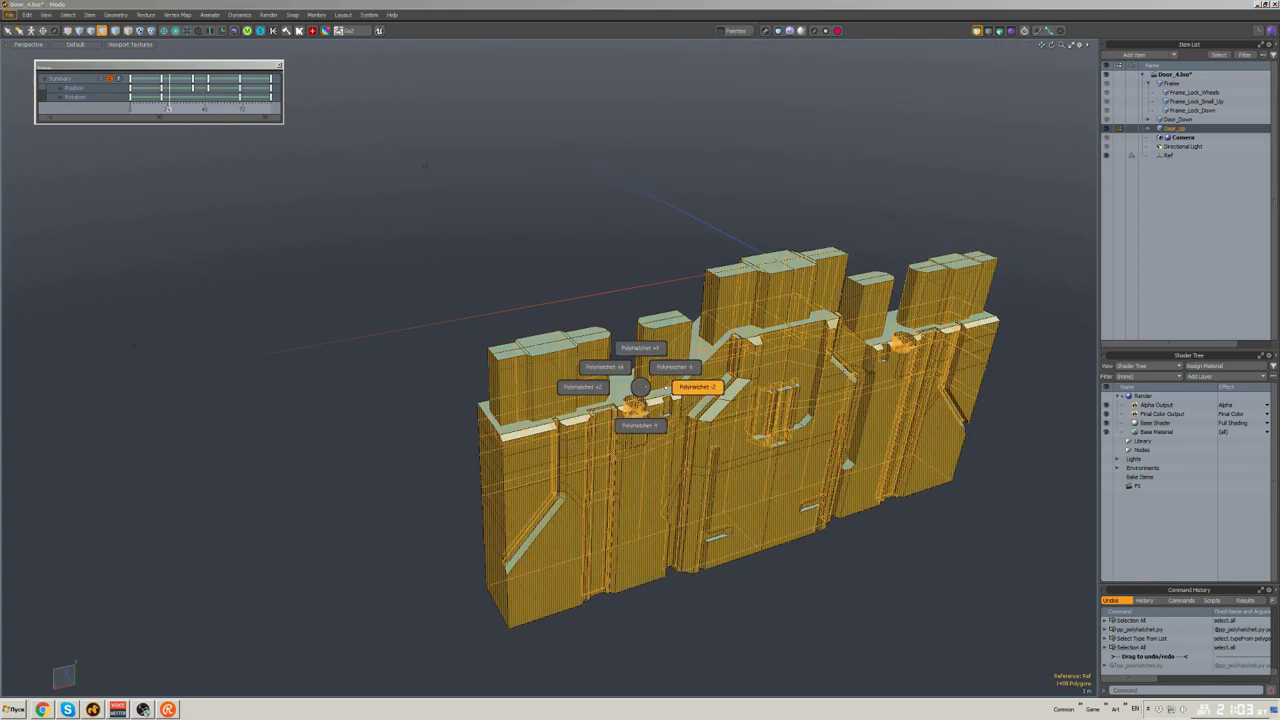
{"action": "left_click", "coordinate": [641, 390]}
{"action": "key", "text": "ctrl+q"}
{"action": "left_click", "coordinate": [652, 380]}
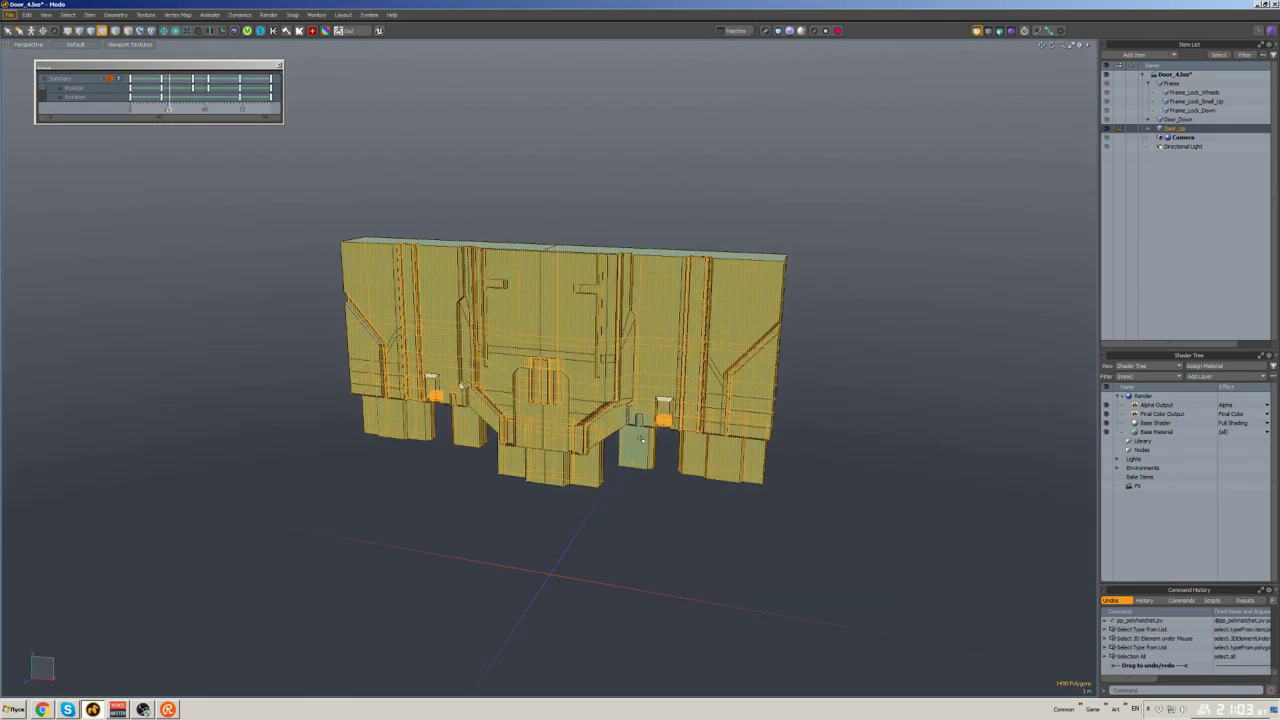
- Run Mesh Cleanup on the Door_Up item and accept its report
{"action": "left_click_drag", "start_coordinate": [600, 420], "coordinate": [618, 381], "text": "alt"}
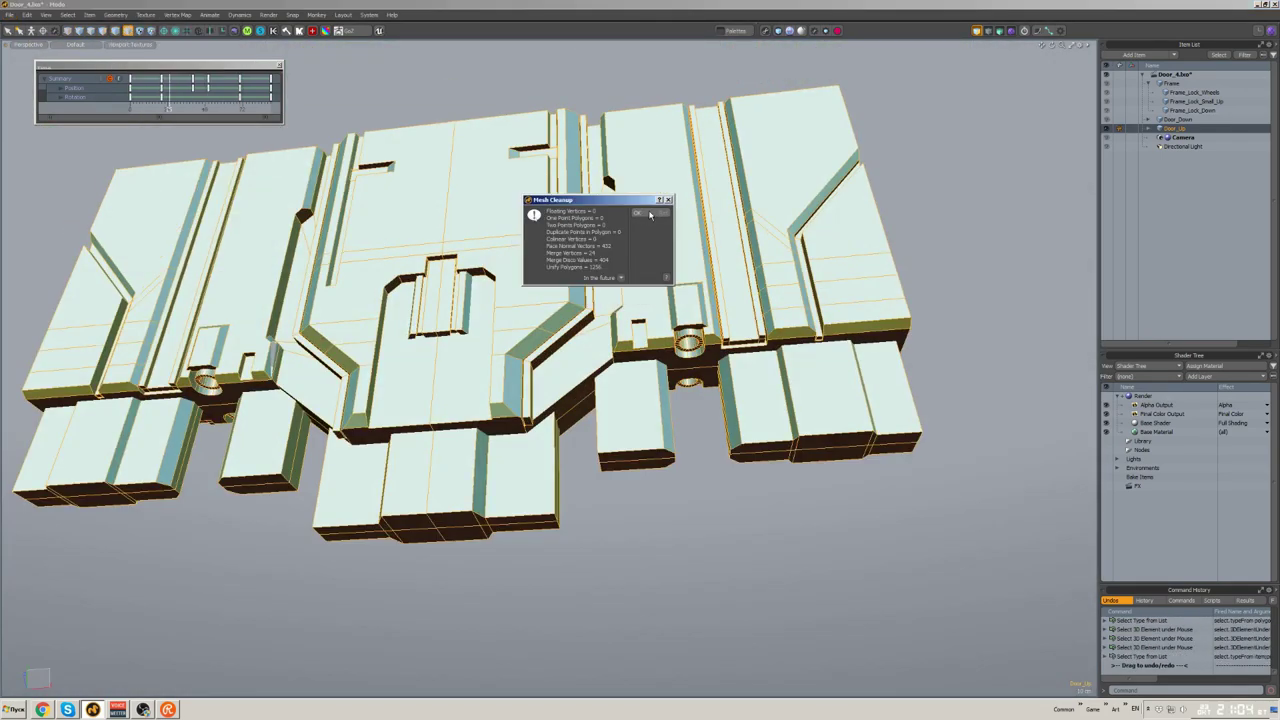
{"action": "left_click", "coordinate": [640, 213]}
{"action": "left_click_drag", "start_coordinate": [650, 214], "coordinate": [624, 410], "text": "alt"}
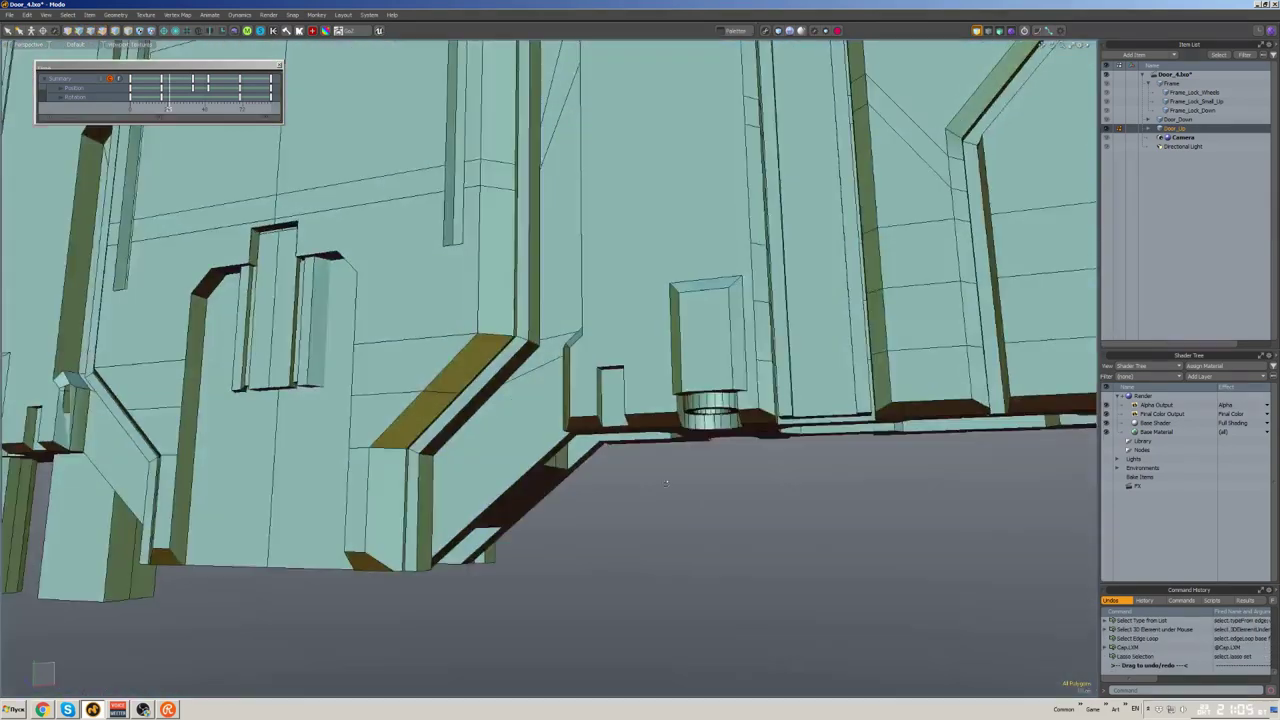
- Select the tilted box and move it to the sloped corner beside the upper door's central raised trim
{"action": "mouse_move", "coordinate": [560, 420]}
{"action": "left_mouse_down", "text": "alt"}
{"action": "mouse_move", "coordinate": [620, 390]}
{"action": "mouse_move", "coordinate": [560, 430]}
{"action": "left_mouse_up", "text": "alt"}
{"action": "double_click", "coordinate": [623, 389]}
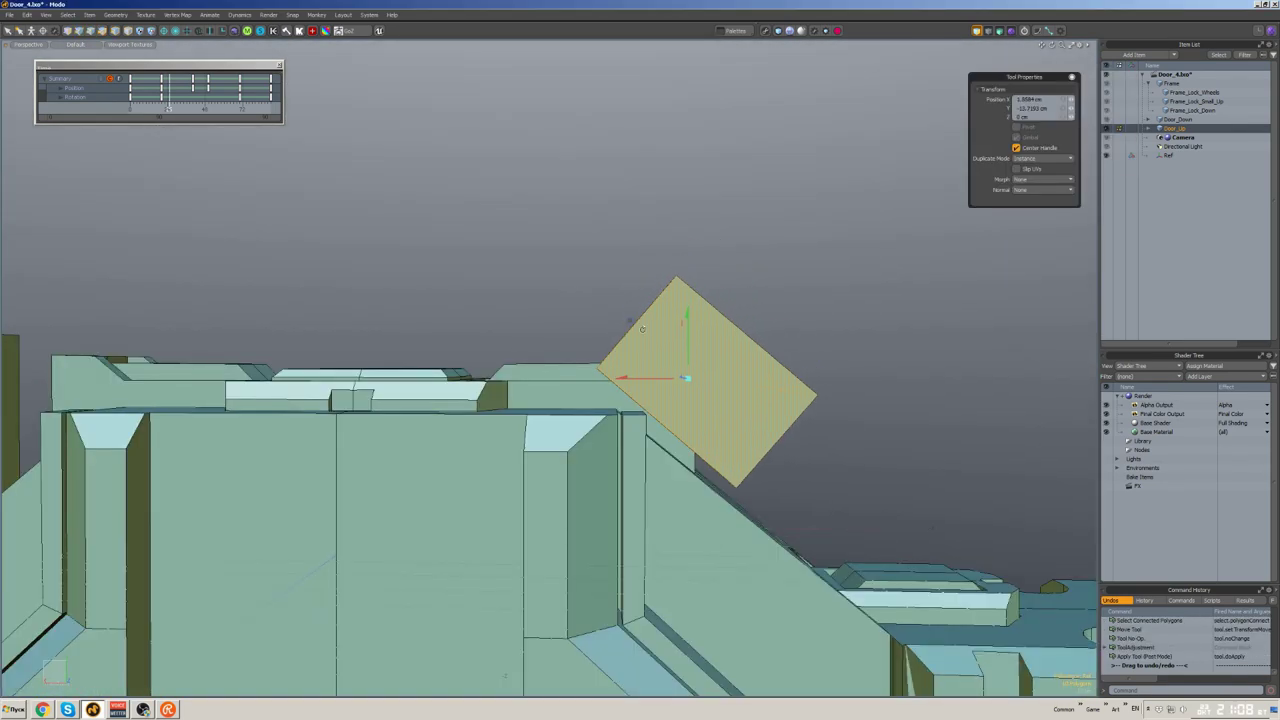
{"action": "key", "text": "KP_1"}
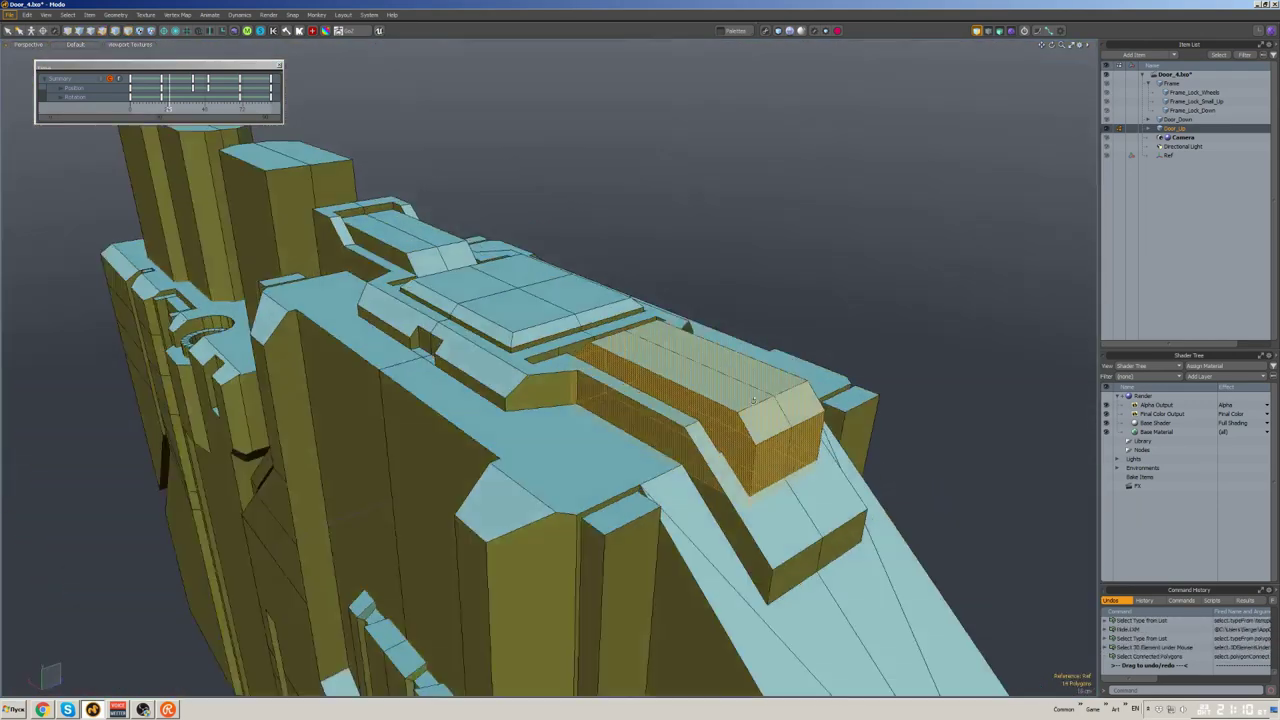
- Select all connected polygons of the raised panels along the upper door's bottom edge
{"action": "middle_click_drag", "start_coordinate": [755, 400], "coordinate": [722, 409]}
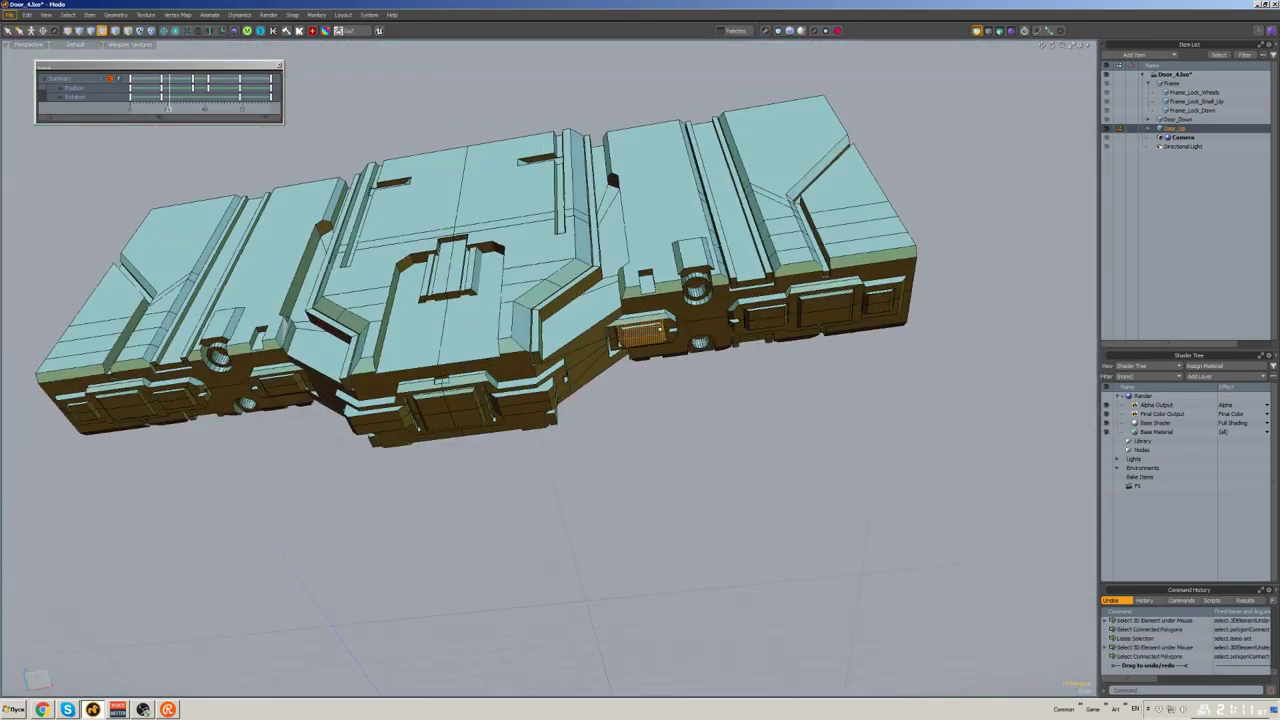
{"action": "key", "text": "]"}
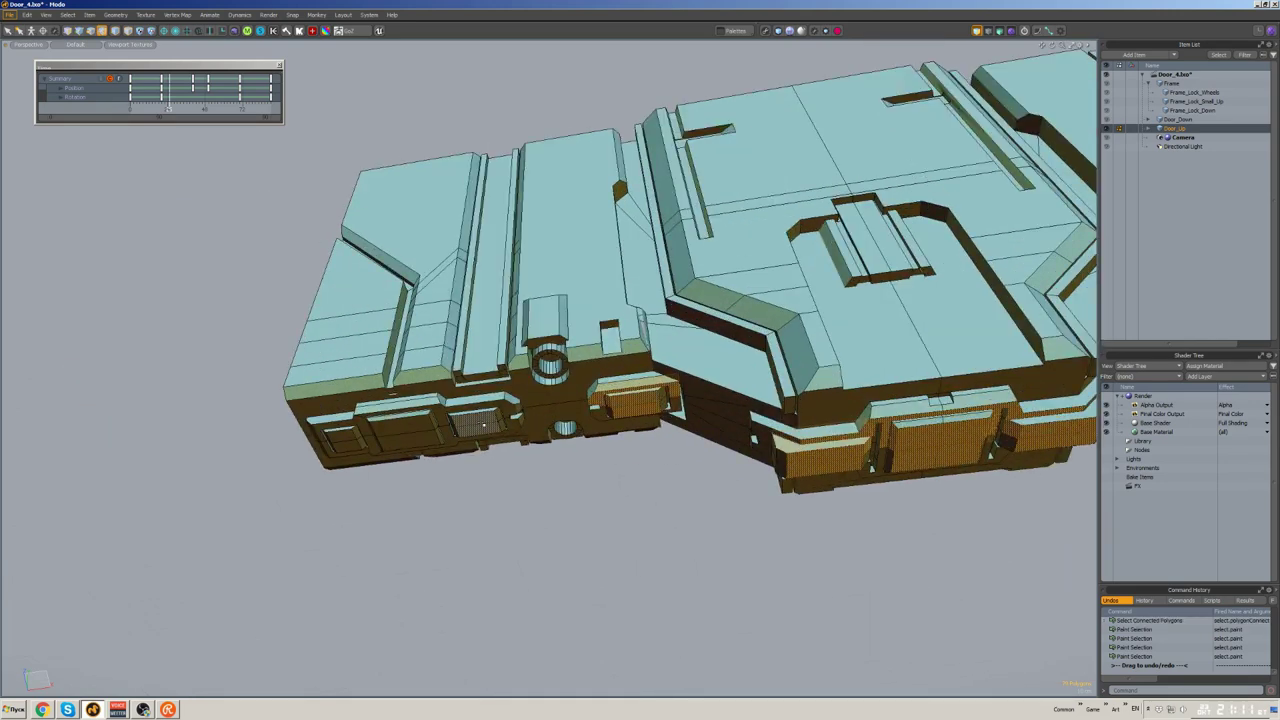
{"action": "key", "text": "ctrl+x"}
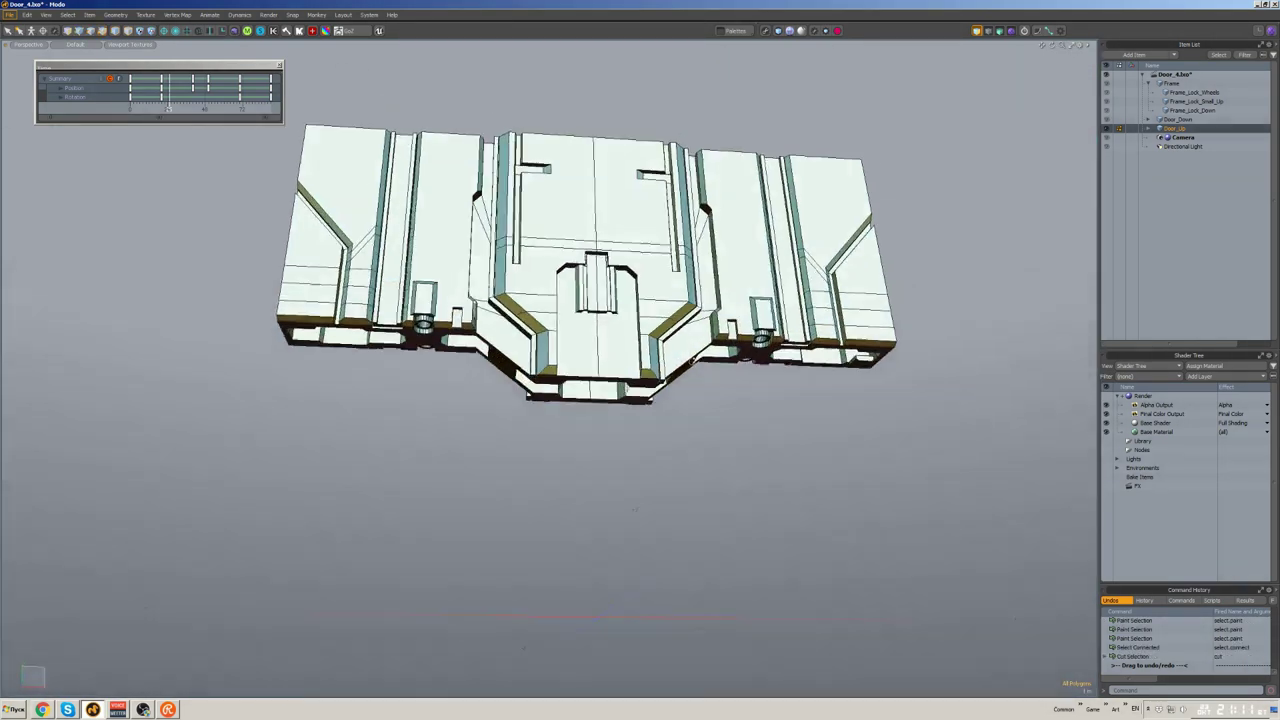
{"action": "key", "text": "ctrl+z"}
{"action": "key", "text": "ctrl+z"}
{"action": "key", "text": "ctrl+z"}
{"action": "key", "text": "5"}
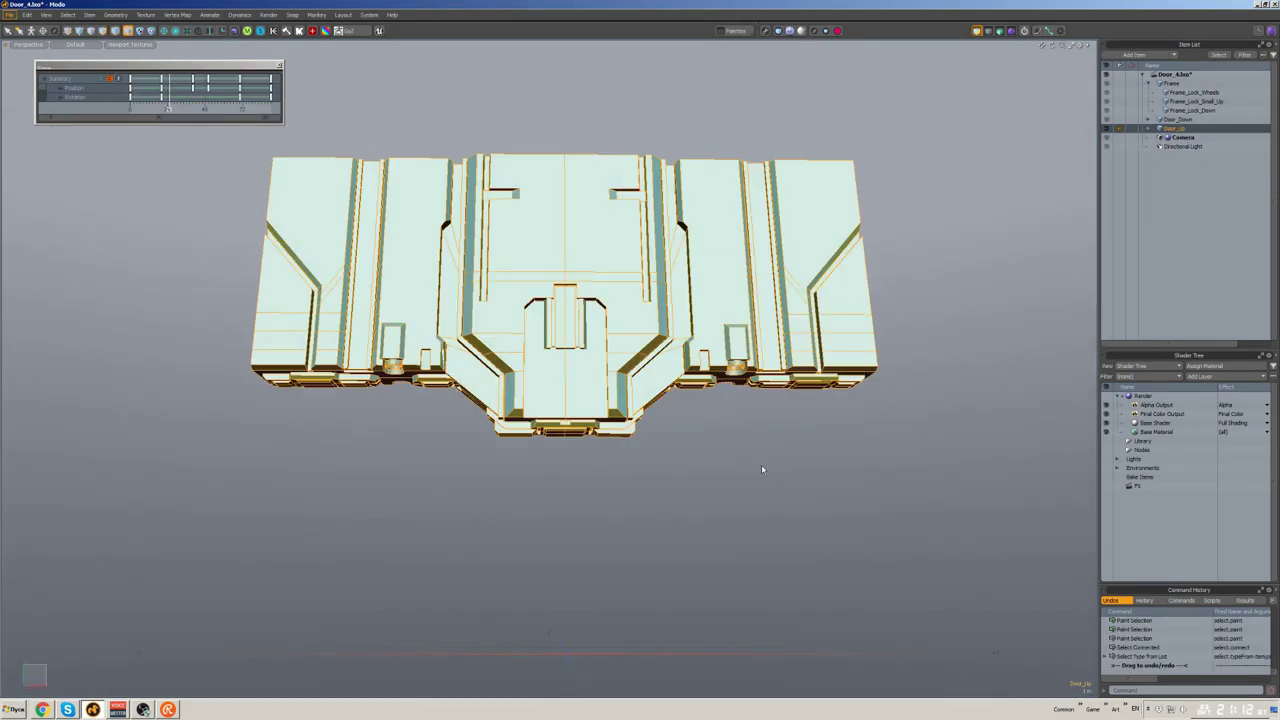
- Cut the raised edge panels out of Door_Up at frame 0, paste them into a new mesh and parent it under Door_Up
{"action": "middle_click_drag", "start_coordinate": [550, 632], "coordinate": [729, 505]}
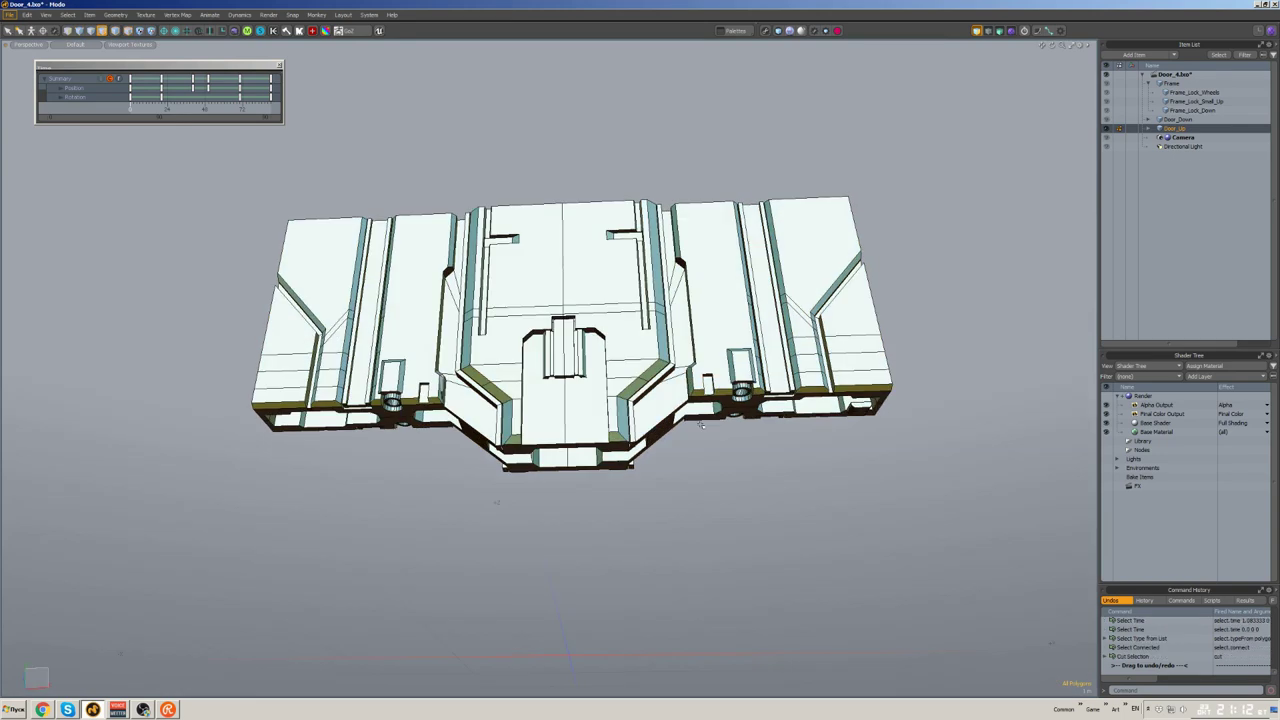
{"action": "key", "text": "ctrl+v"}
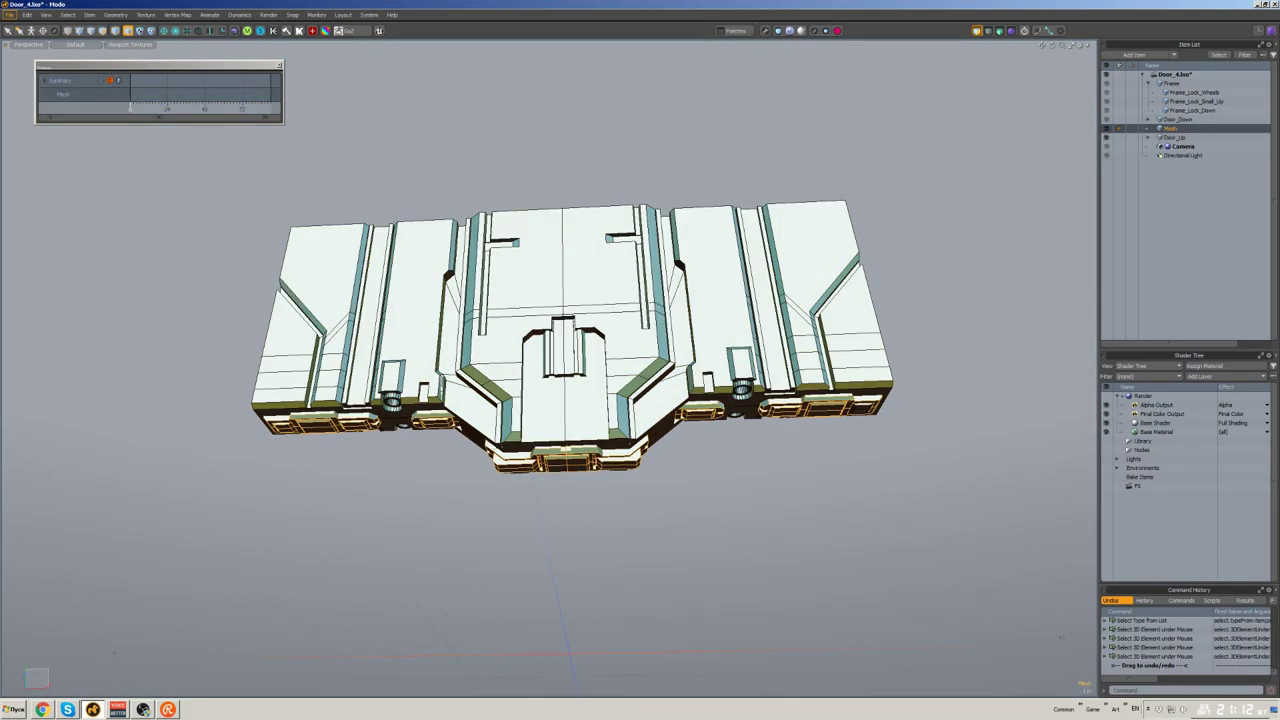
{"action": "middle_click_drag", "start_coordinate": [1038, 210], "coordinate": [801, 204]}
{"action": "left_click", "coordinate": [1168, 128]}
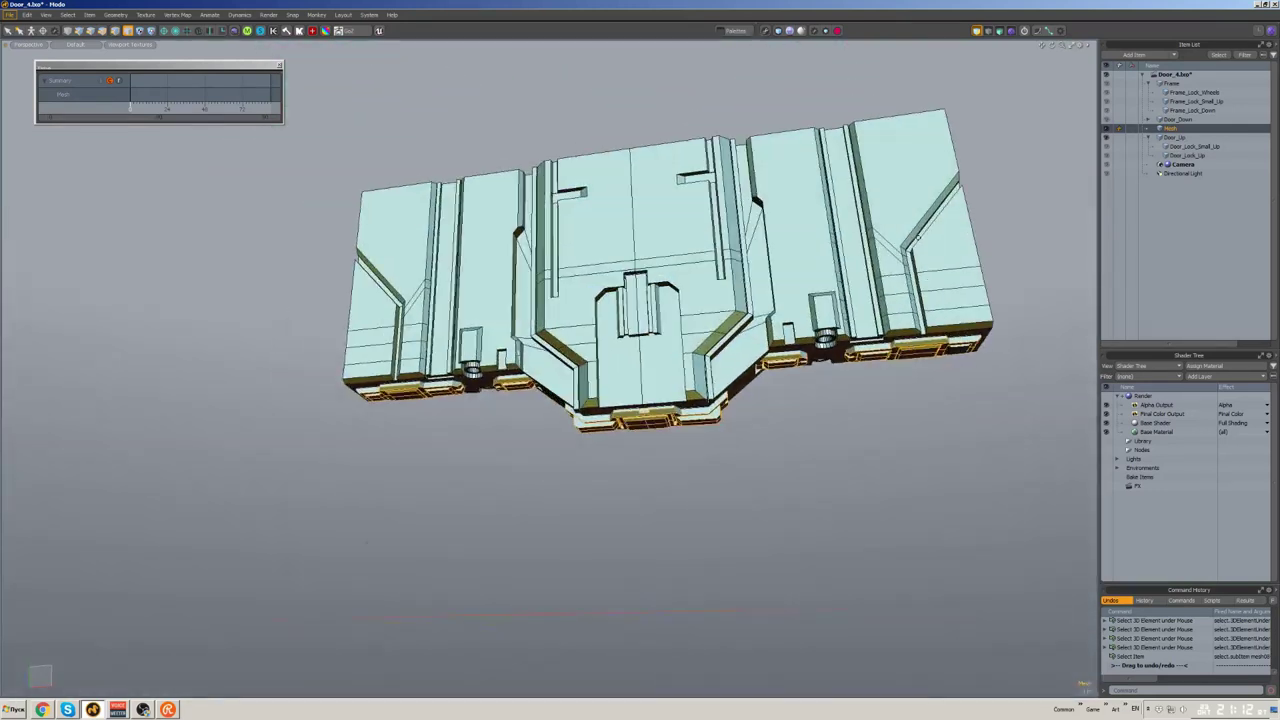
{"action": "middle_click_drag", "start_coordinate": [895, 185], "coordinate": [900, 212]}
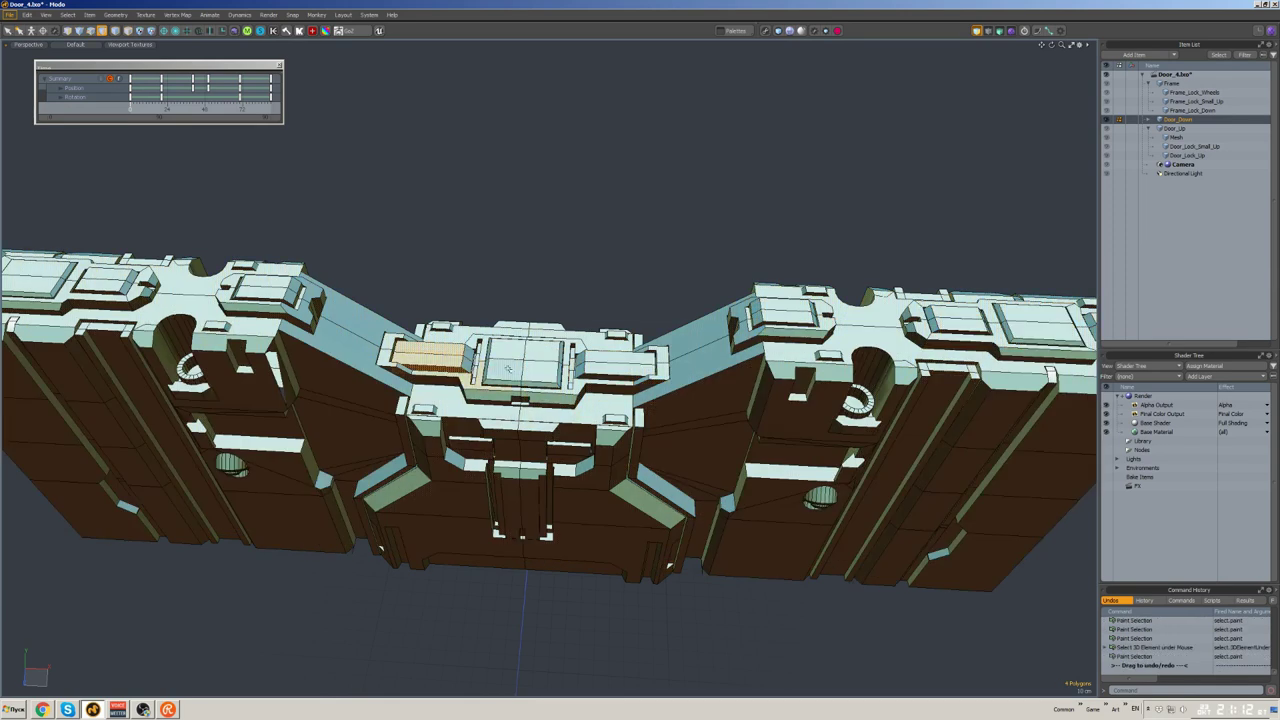
- Select all the connected raised panels on the lower door's top edge and cut them out of Door_Down
{"action": "middle_click_drag", "start_coordinate": [1085, 327], "coordinate": [586, 286]}
{"action": "key", "text": "ctrl+x"}
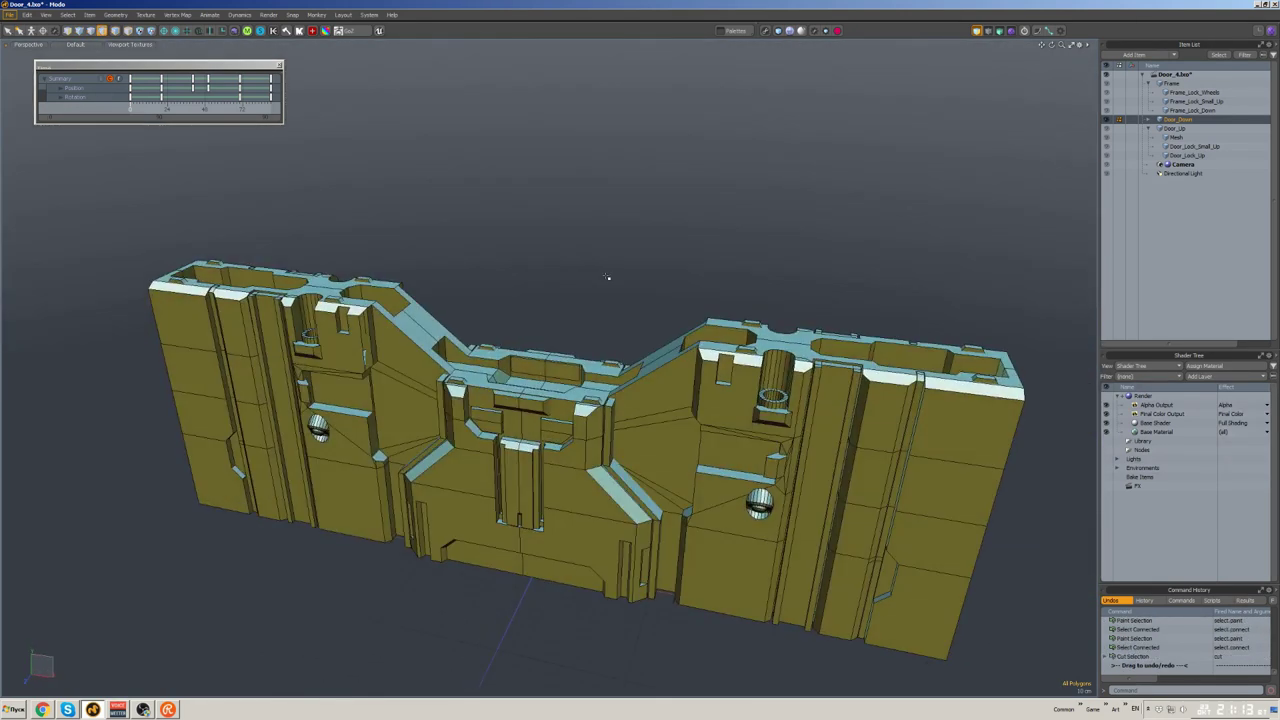
- Move the selected rectangular polygon on the side face of the frame piece
{"action": "key", "text": "w"}
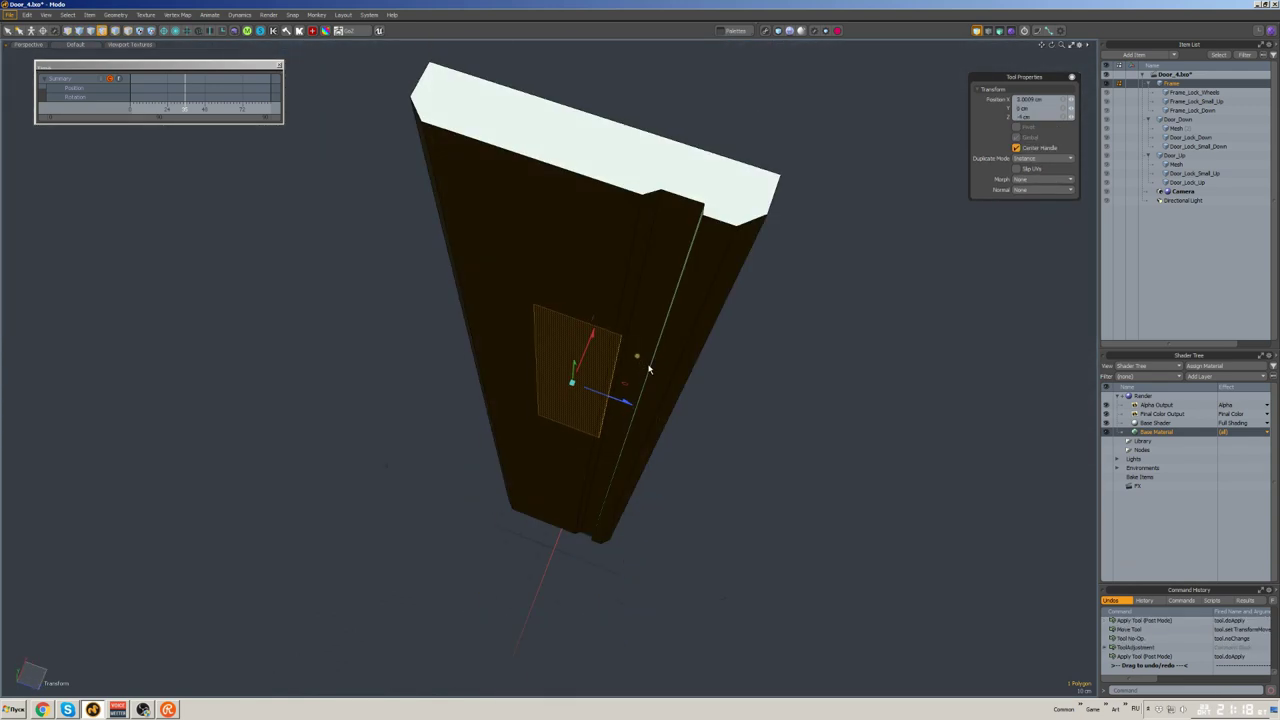
{"action": "left_click_drag", "start_coordinate": [648, 370], "coordinate": [589, 346], "text": "alt"}
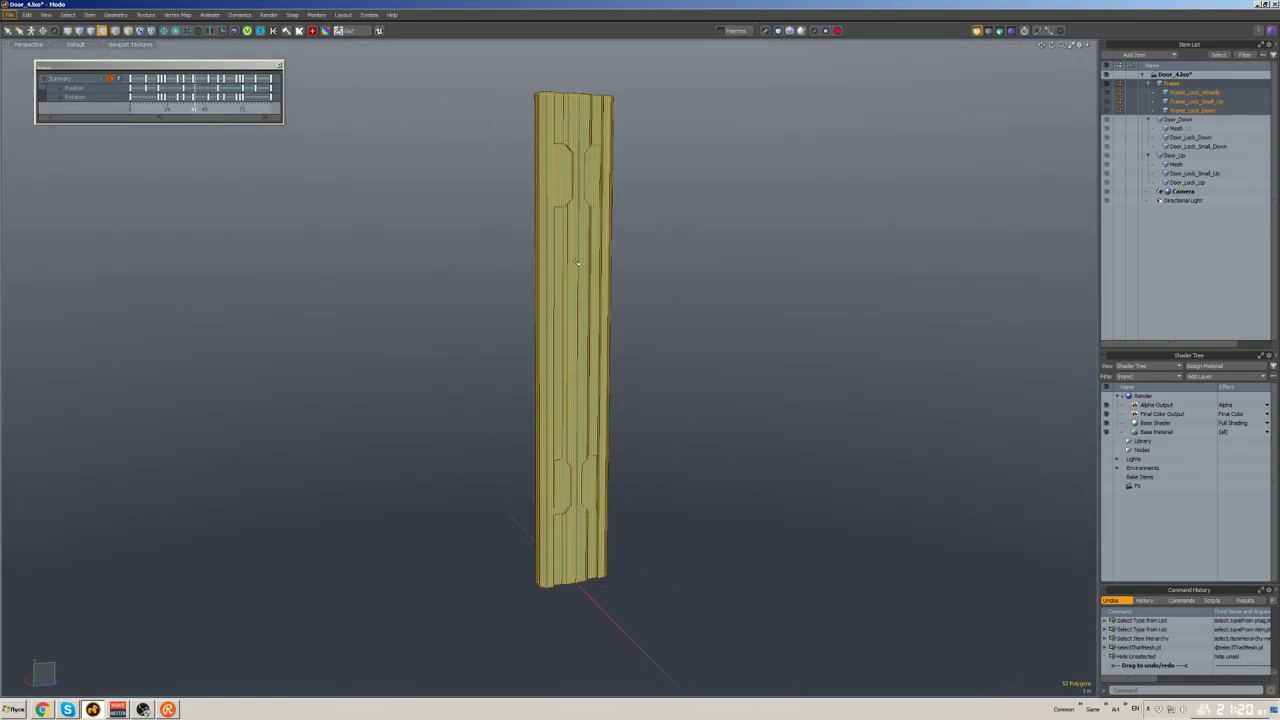
- Thicken the selected polygons of the lower recess on the frame post with a 10 cm offset
{"action": "left_click", "coordinate": [605, 303]}
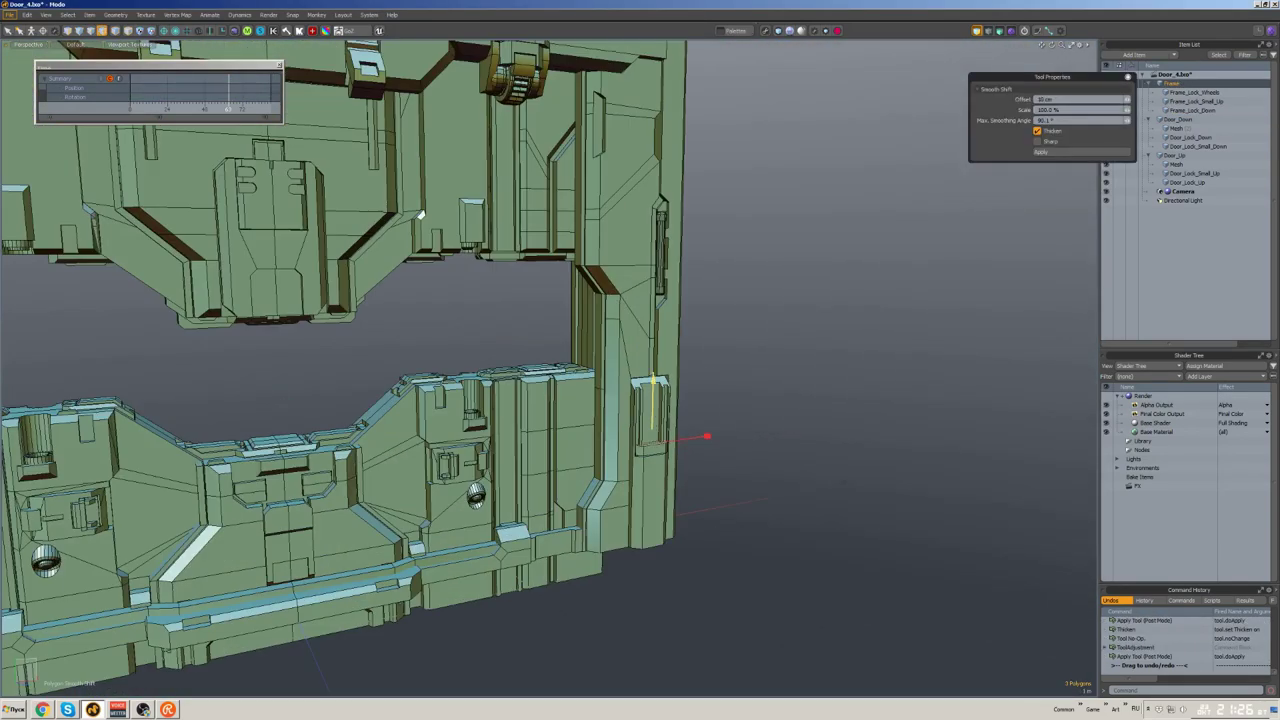
{"action": "left_click", "coordinate": [420, 213]}
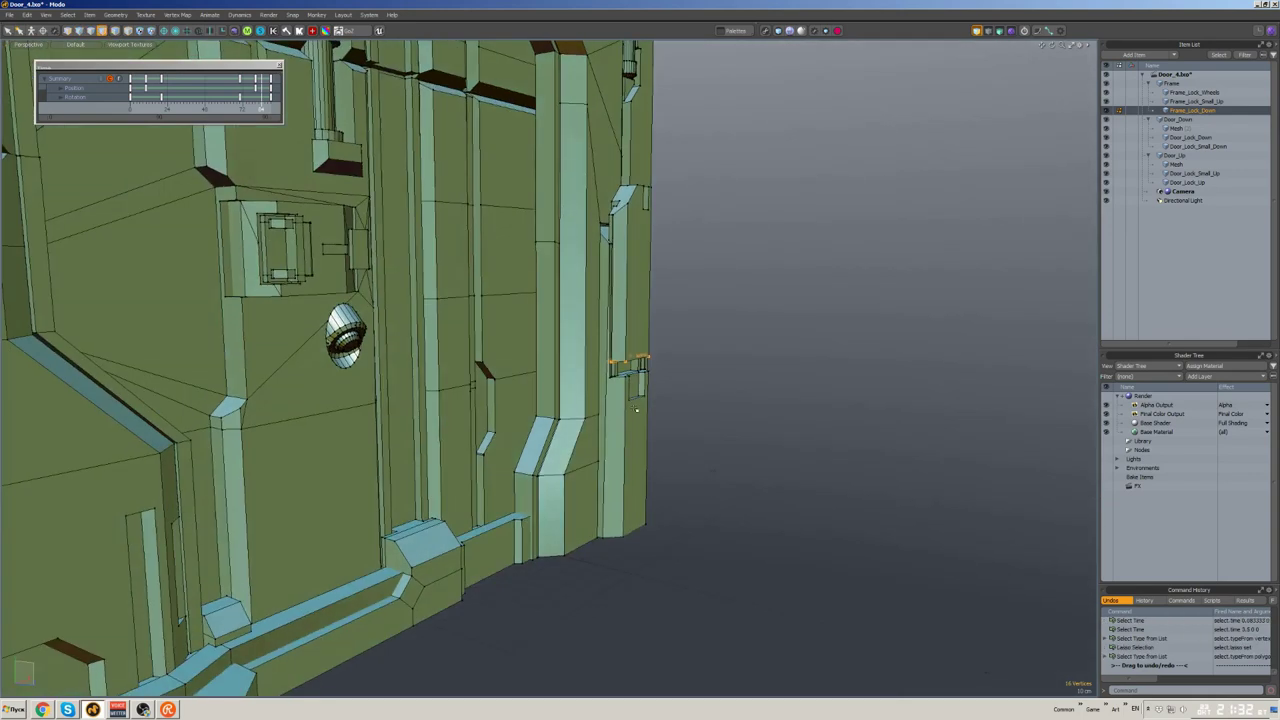
- Select the lower block of the frame post and hide everything else to isolate it
{"action": "left_click", "coordinate": [636, 409]}
{"action": "key", "text": "shift+h"}
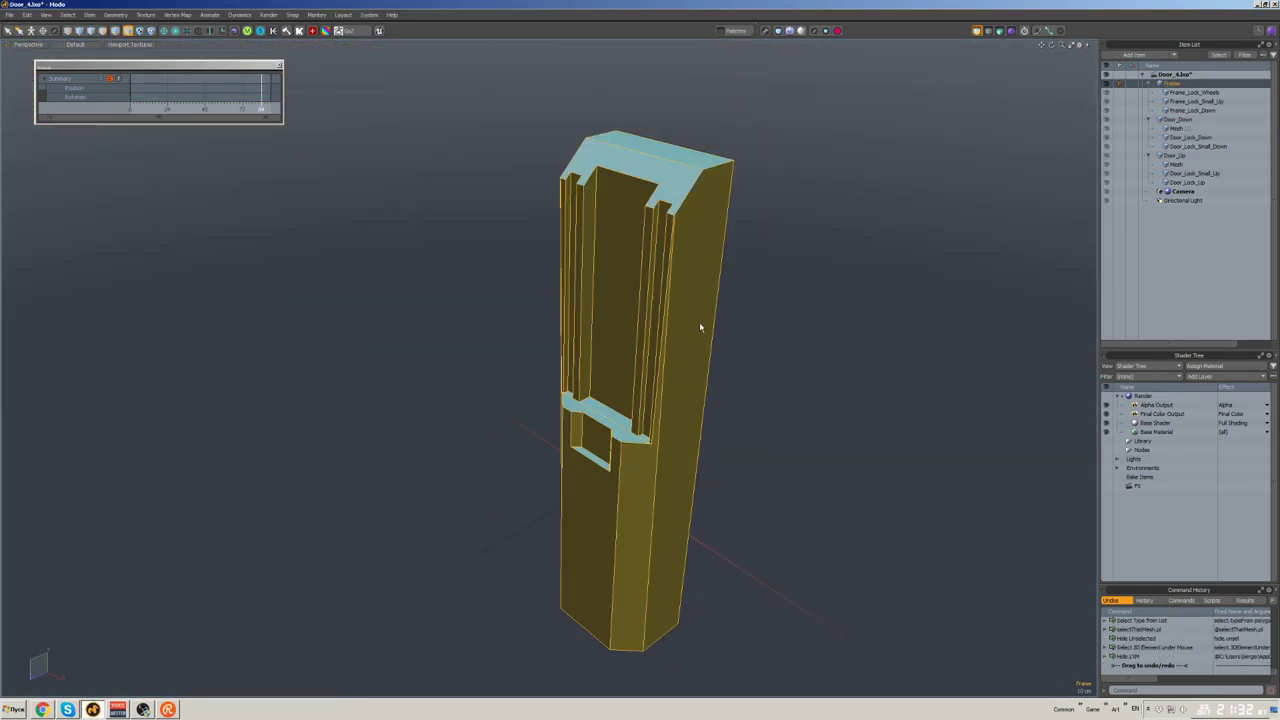
{"action": "mouse_move", "coordinate": [699, 322]}
{"action": "middle_mouse_down"}
{"action": "mouse_move", "coordinate": [614, 443]}
{"action": "mouse_move", "coordinate": [667, 237]}
{"action": "mouse_move", "coordinate": [640, 300]}
{"action": "mouse_move", "coordinate": [623, 277]}
{"action": "mouse_move", "coordinate": [650, 275]}
{"action": "mouse_move", "coordinate": [638, 309]}
{"action": "middle_mouse_up"}
- Scale the selection at the isolated block's small recess and select the block's connected polygons with a local action center
{"action": "left_click", "coordinate": [614, 443]}
{"action": "key", "text": "r"}
{"action": "double_click", "coordinate": [638, 309]}
{"action": "key", "text": "a"}
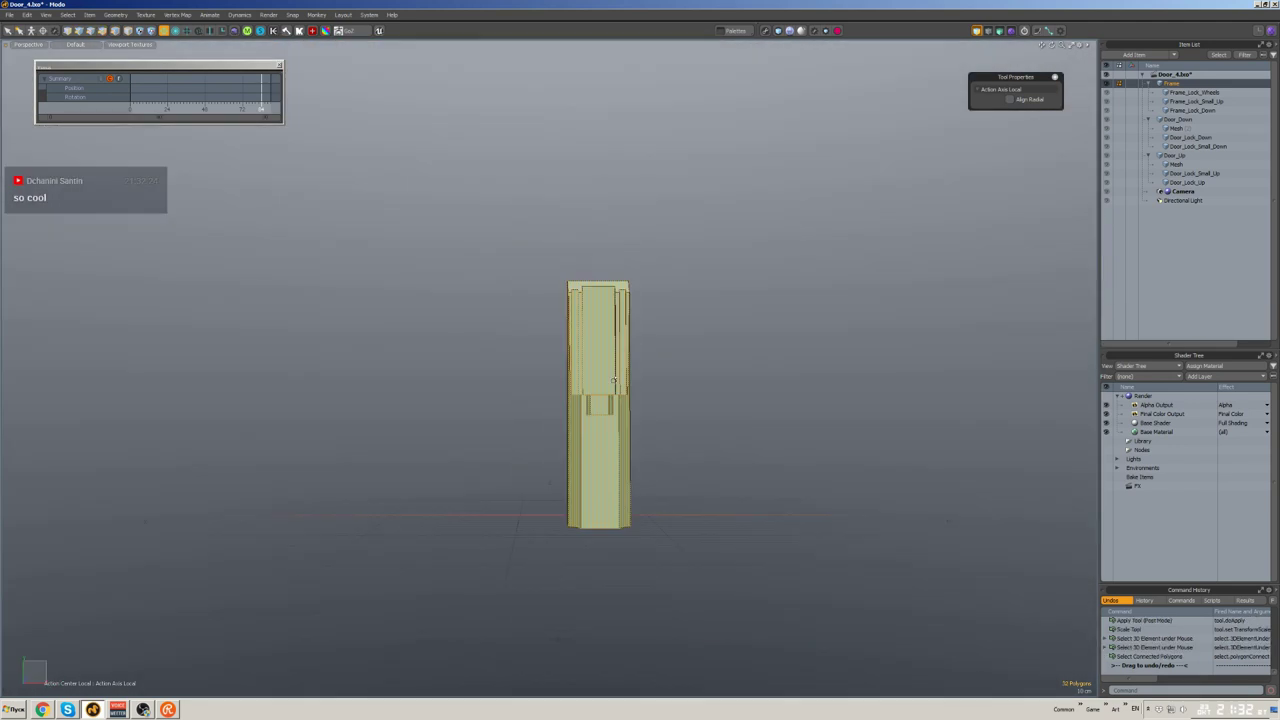
- Slice the isolated block horizontally just above its small recess in the front view and delete the selected polygons
{"action": "key", "text": "ctrl+Right"}
{"action": "key", "text": "ctrl+Down"}
{"action": "key", "text": "c"}
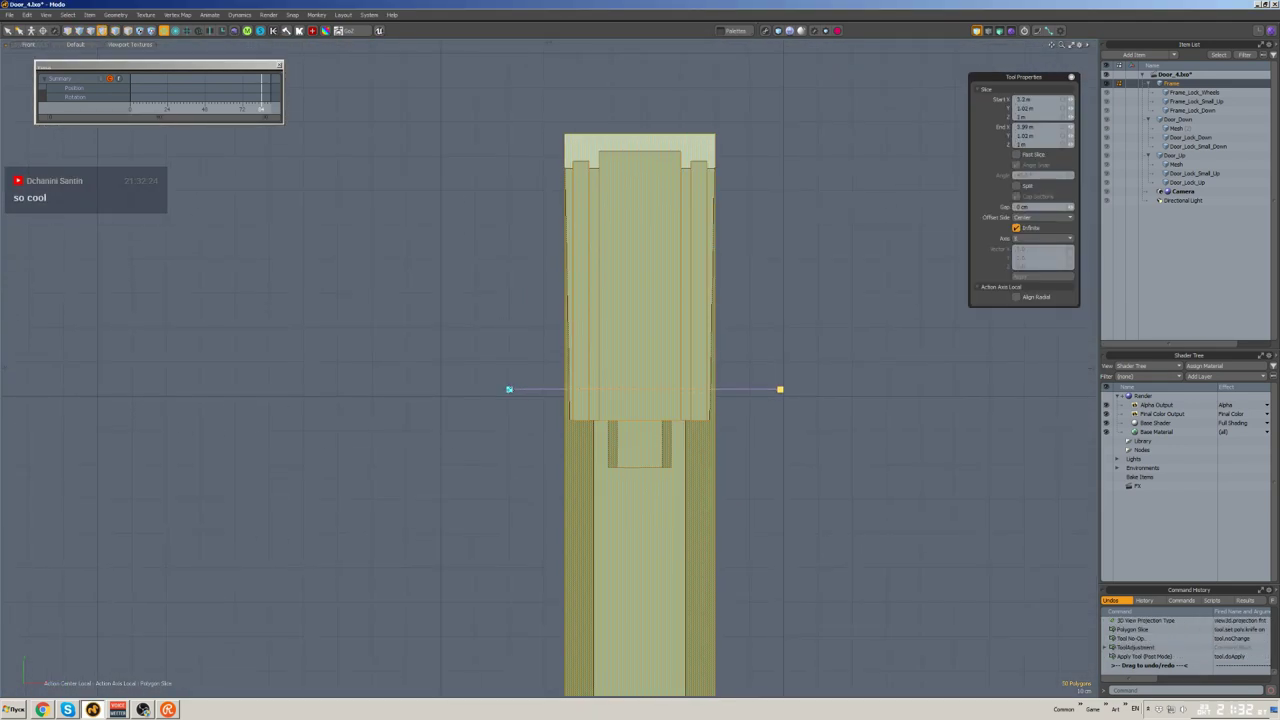
{"action": "key", "text": "space"}
{"action": "mouse_move", "coordinate": [680, 263]}
{"action": "middle_mouse_down"}
{"action": "mouse_move", "coordinate": [737, 289]}
{"action": "mouse_move", "coordinate": [683, 470]}
{"action": "mouse_move", "coordinate": [700, 440]}
{"action": "middle_mouse_up"}
{"action": "key", "text": "Delete"}
- Bevel the selected polygons on the sliced block, then unhide the rest of the frame and move the selection
{"action": "key", "text": "b"}
{"action": "left_click_drag", "start_coordinate": [700, 440], "coordinate": [691, 463]}
{"action": "key", "text": "space"}
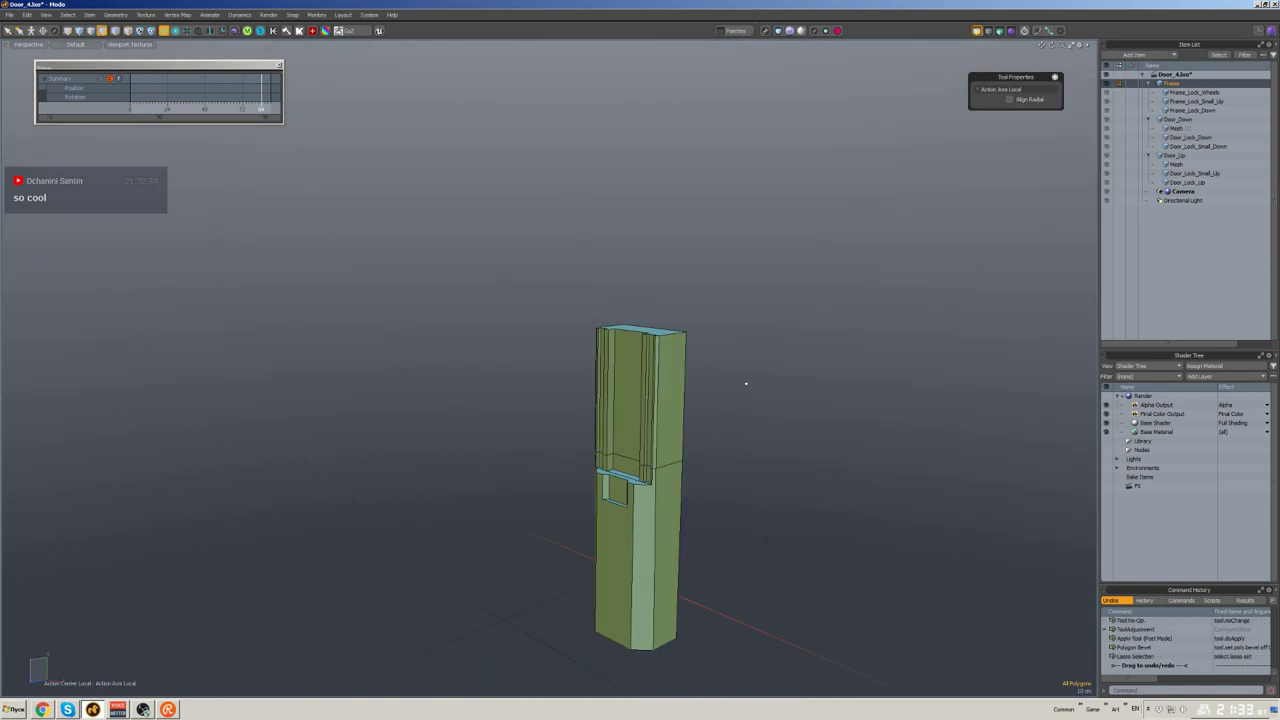
{"action": "scroll", "coordinate": [745, 383], "scroll_direction": "up", "scroll_amount": 10}
{"action": "key", "text": "u"}
{"action": "mouse_move", "coordinate": [720, 390]}
{"action": "middle_mouse_down"}
{"action": "mouse_move", "coordinate": [700, 400]}
{"action": "mouse_move", "coordinate": [609, 363]}
{"action": "middle_mouse_up"}
{"action": "key", "text": "w"}
{"action": "key", "text": "space"}
- Unhide all parts of the door and scrub the animation to check how the lower frame lock fits its recess
{"action": "scroll", "coordinate": [846, 514], "scroll_direction": "down", "scroll_amount": 5}
{"action": "mouse_move", "coordinate": [846, 514]}
{"action": "middle_mouse_down"}
{"action": "mouse_move", "coordinate": [612, 425]}
{"action": "mouse_move", "coordinate": [478, 292]}
{"action": "middle_mouse_up"}
{"action": "key", "text": "5"}
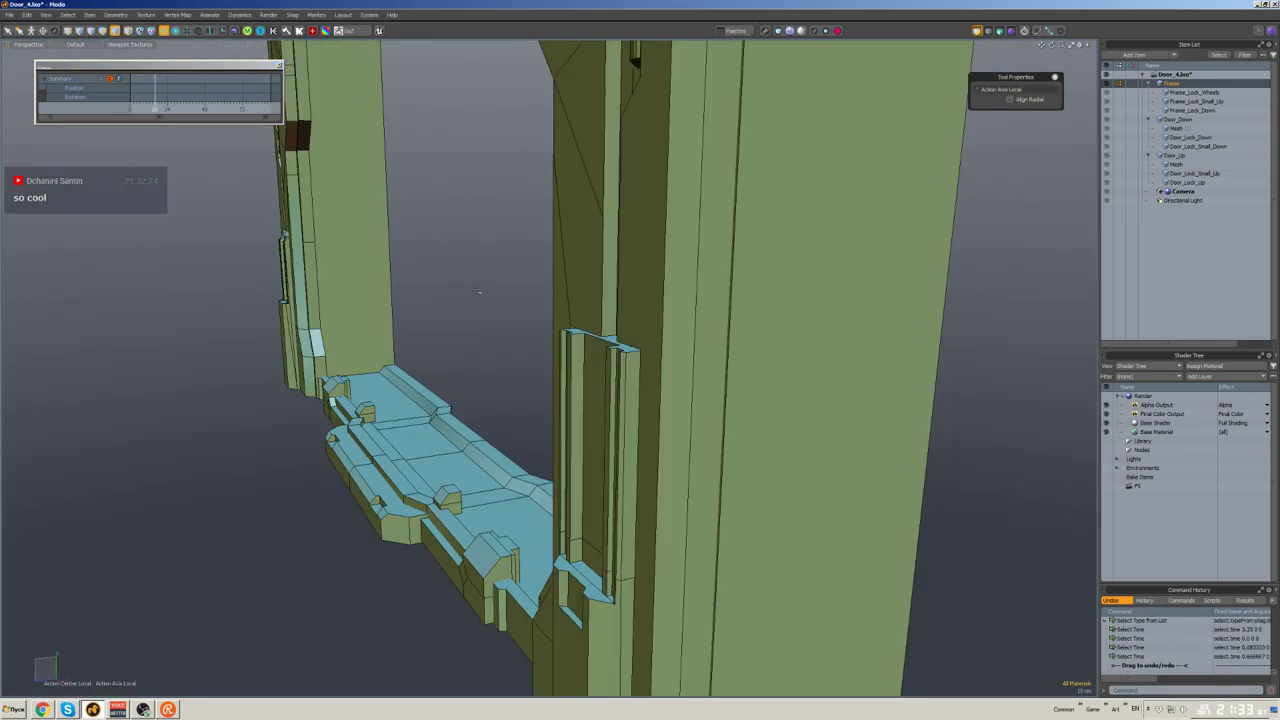
{"action": "key", "text": "u"}
{"action": "key", "text": "Left"}
{"action": "key", "text": "Home"}
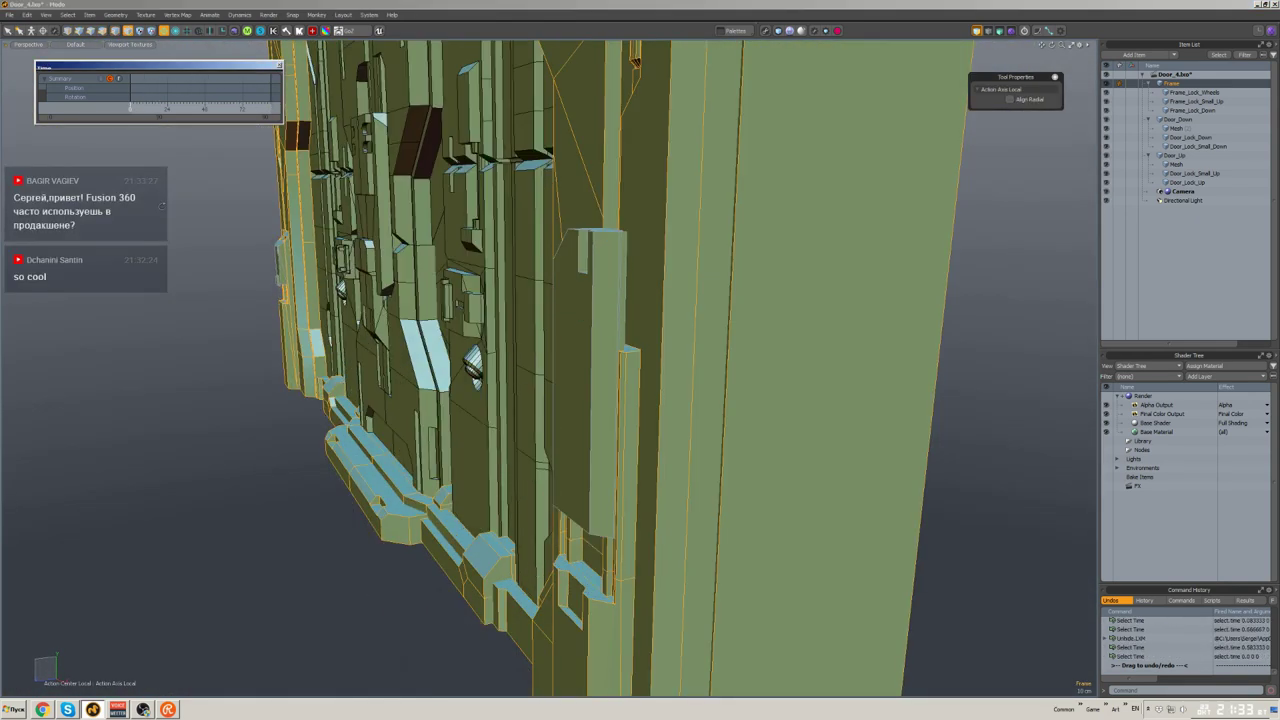
{"action": "left_click", "coordinate": [766, 331]}
{"action": "key", "text": "End"}
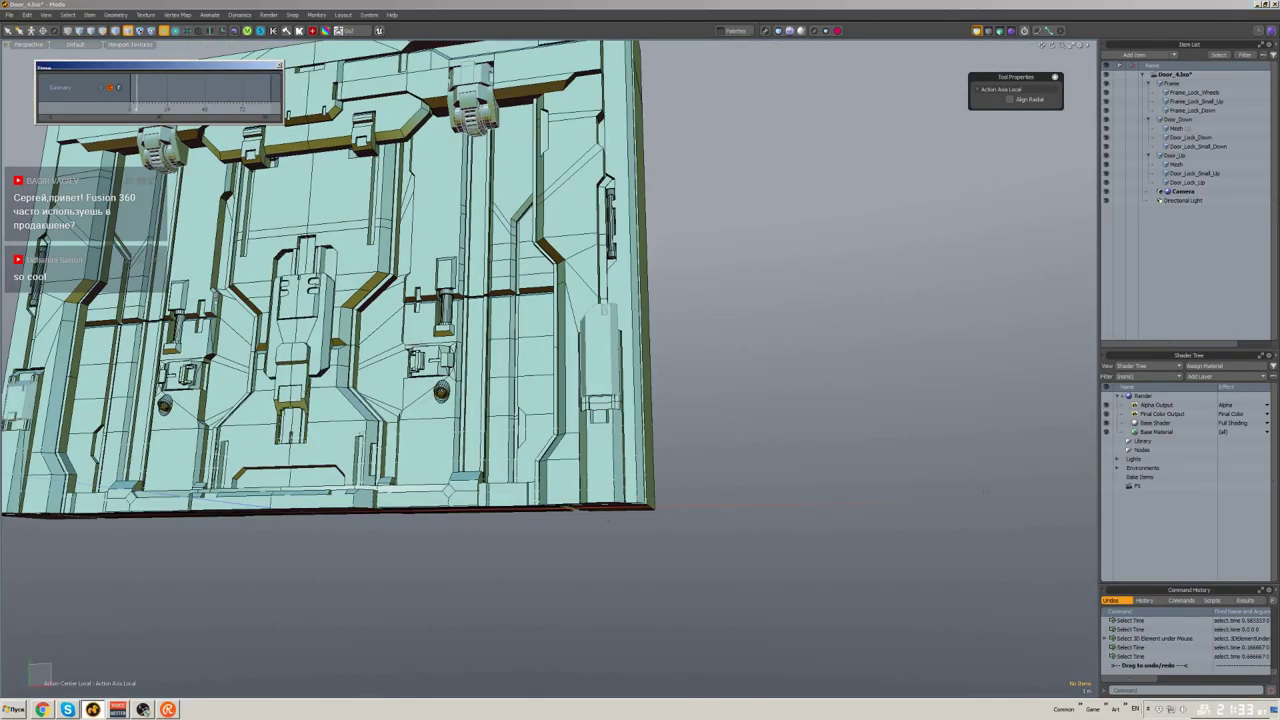
- Rotate the small block in Door_Down and move it to the lower corner of the door panel beside the centre
{"action": "middle_click_drag", "start_coordinate": [605, 521], "coordinate": [575, 452]}
{"action": "left_click", "coordinate": [505, 364]}
{"action": "key", "text": "e"}
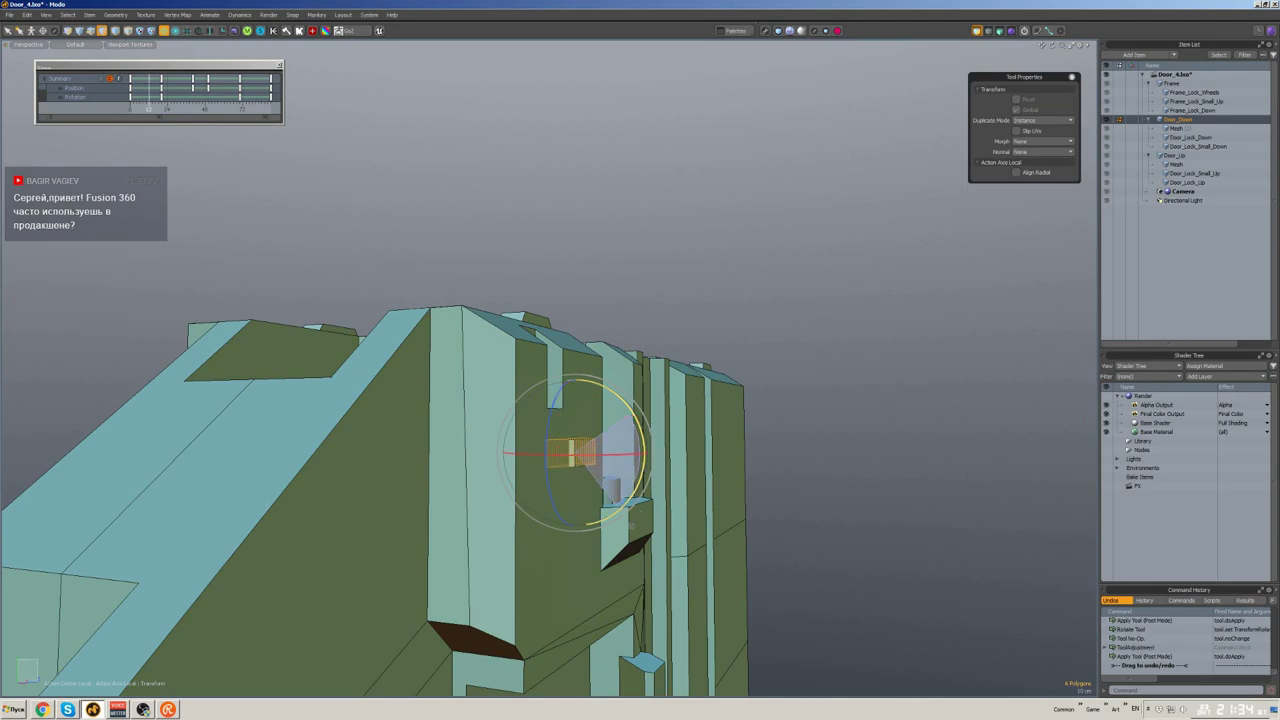
{"action": "mouse_move", "coordinate": [630, 522]}
{"action": "middle_mouse_down"}
{"action": "mouse_move", "coordinate": [556, 349]}
{"action": "mouse_move", "coordinate": [600, 335]}
{"action": "mouse_move", "coordinate": [590, 320]}
{"action": "middle_mouse_up"}
{"action": "left_click_drag", "start_coordinate": [590, 320], "coordinate": [585, 322]}
{"action": "middle_click_drag", "start_coordinate": [585, 322], "coordinate": [634, 289]}
{"action": "key", "text": "w"}
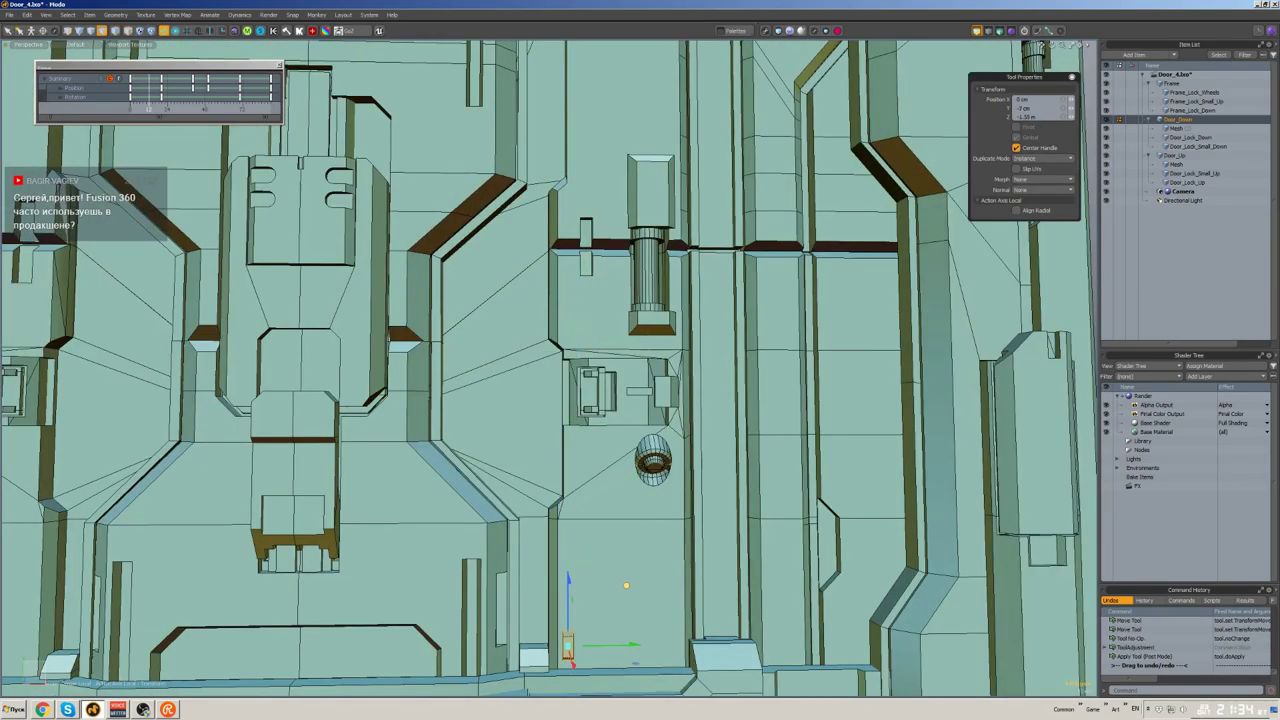
- Paste a copy of the small block and move it higher along the same panel edge of the lower door half
{"action": "scroll", "coordinate": [560, 400], "scroll_direction": "down", "scroll_amount": 3}
{"action": "middle_click_drag", "start_coordinate": [560, 400], "coordinate": [600, 440]}
{"action": "double_click", "coordinate": [515, 330]}
{"action": "scroll", "coordinate": [520, 400], "scroll_direction": "up", "scroll_amount": 5}
{"action": "key", "text": "ctrl+v"}
{"action": "key", "text": "w"}
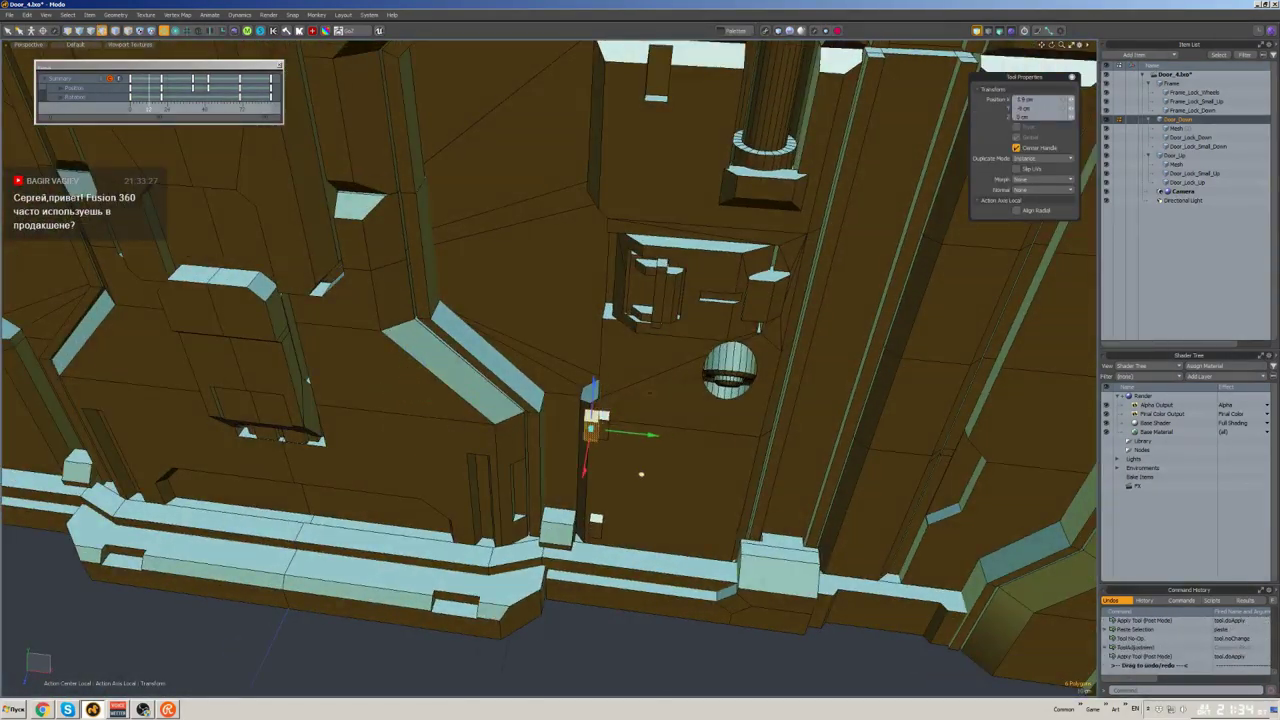
{"action": "scroll", "coordinate": [600, 470], "scroll_direction": "up", "scroll_amount": 4}
{"action": "mouse_move", "coordinate": [519, 425]}
{"action": "middle_mouse_down"}
{"action": "mouse_move", "coordinate": [699, 391]}
{"action": "mouse_move", "coordinate": [660, 440]}
{"action": "mouse_move", "coordinate": [674, 417]}
{"action": "middle_mouse_up"}
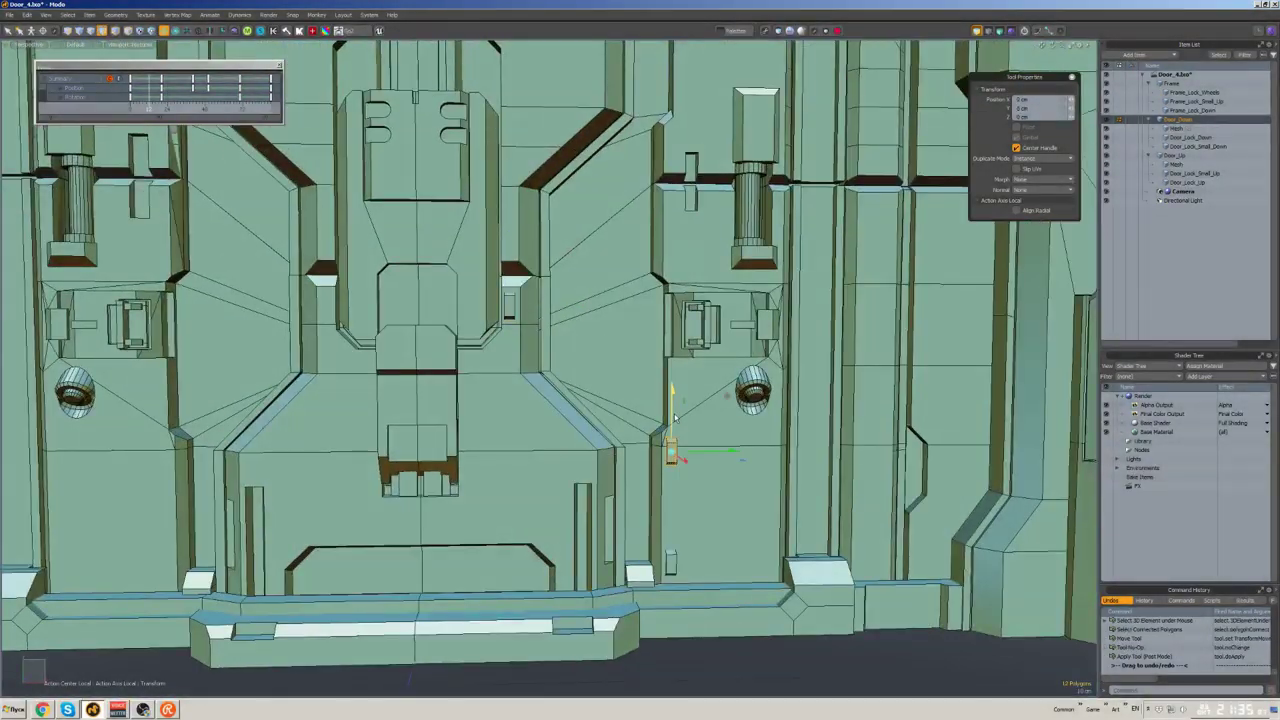
- Place further copies of the small block along the neighbouring vertical panels of the lower door half and delete a surplus copy
{"action": "scroll", "coordinate": [600, 400], "scroll_direction": "down", "scroll_amount": 5}
{"action": "mouse_move", "coordinate": [600, 400]}
{"action": "middle_mouse_down"}
{"action": "mouse_move", "coordinate": [400, 320]}
{"action": "mouse_move", "coordinate": [117, 243]}
{"action": "mouse_move", "coordinate": [560, 420]}
{"action": "mouse_move", "coordinate": [562, 402]}
{"action": "middle_mouse_up"}
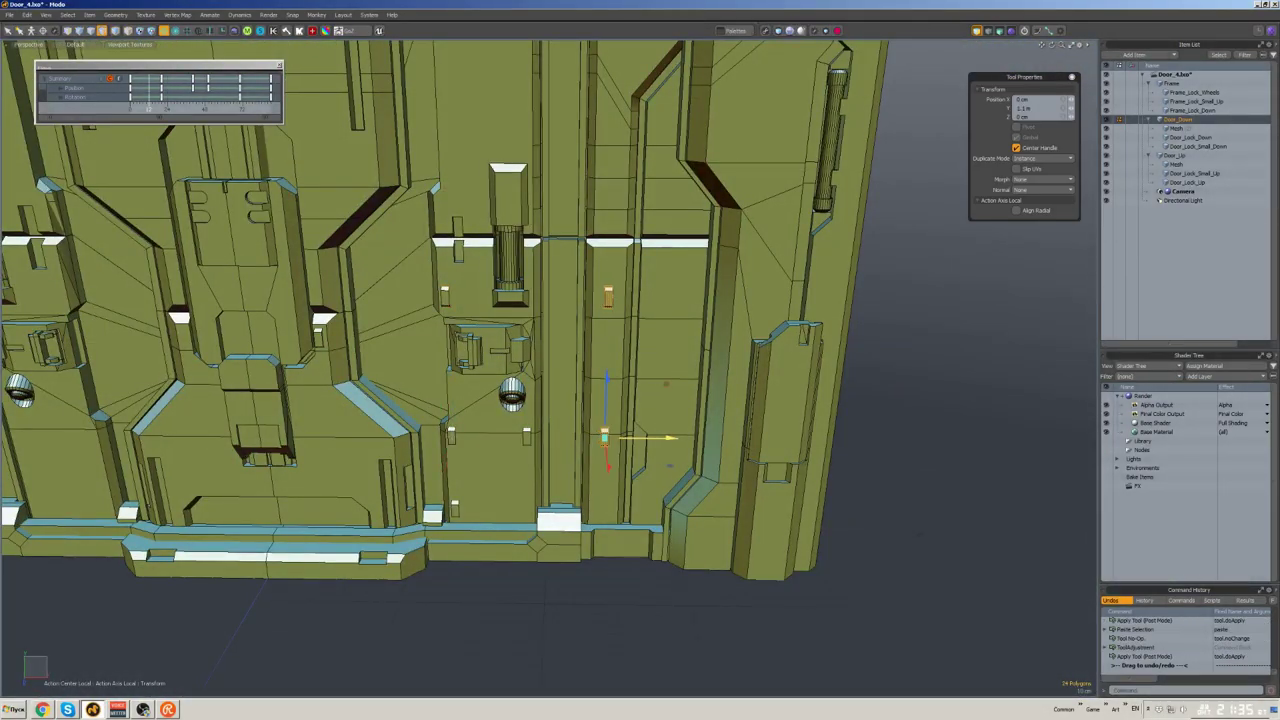
{"action": "right_click_drag", "start_coordinate": [690, 372], "coordinate": [690, 372]}
{"action": "middle_click_drag", "start_coordinate": [690, 372], "coordinate": [644, 287]}
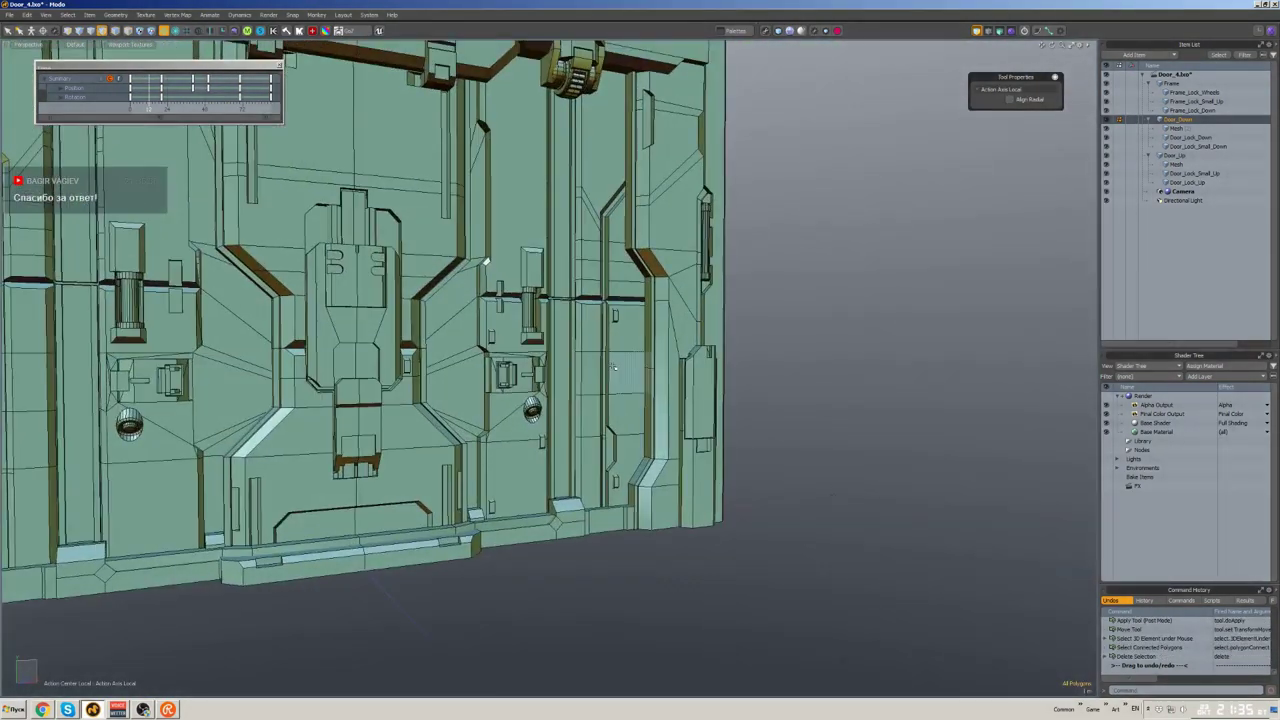
{"action": "middle_click_drag", "start_coordinate": [514, 195], "coordinate": [515, 279]}
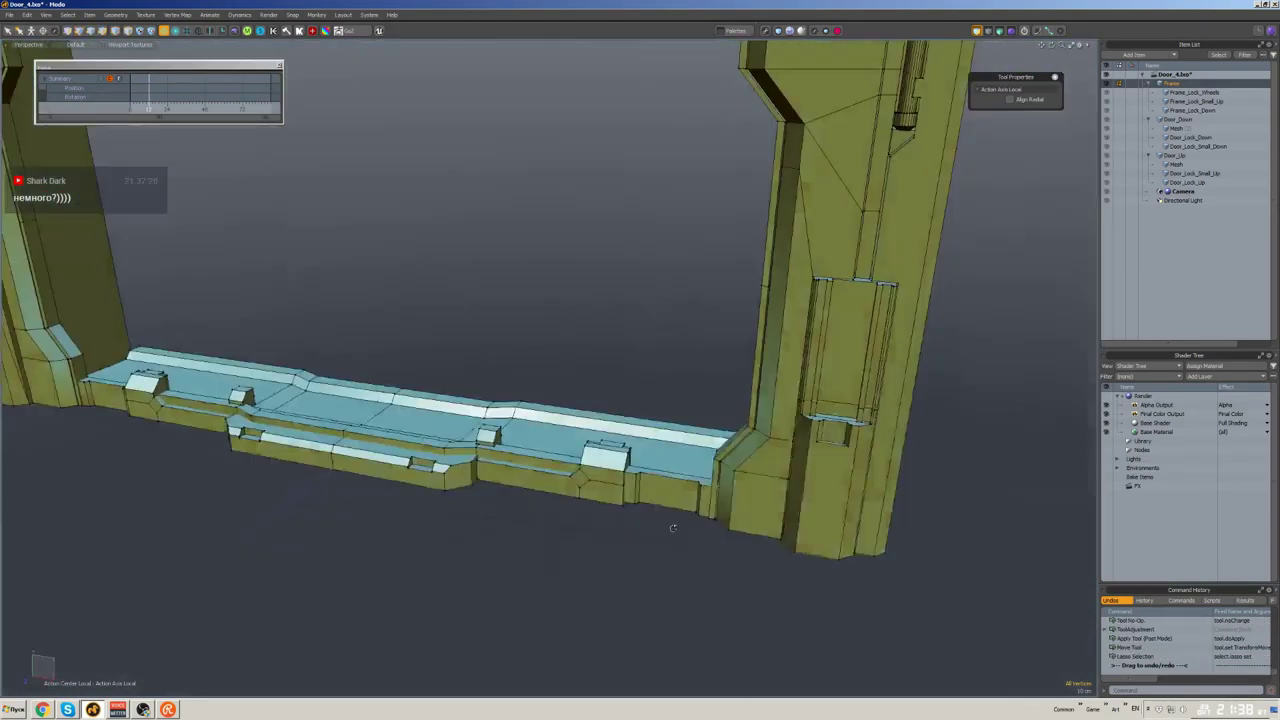
- Unhide the door parts and place copies of the small block along the upper door panels and the frame's upper corner
{"action": "key", "text": "u"}
{"action": "left_click", "coordinate": [673, 527]}
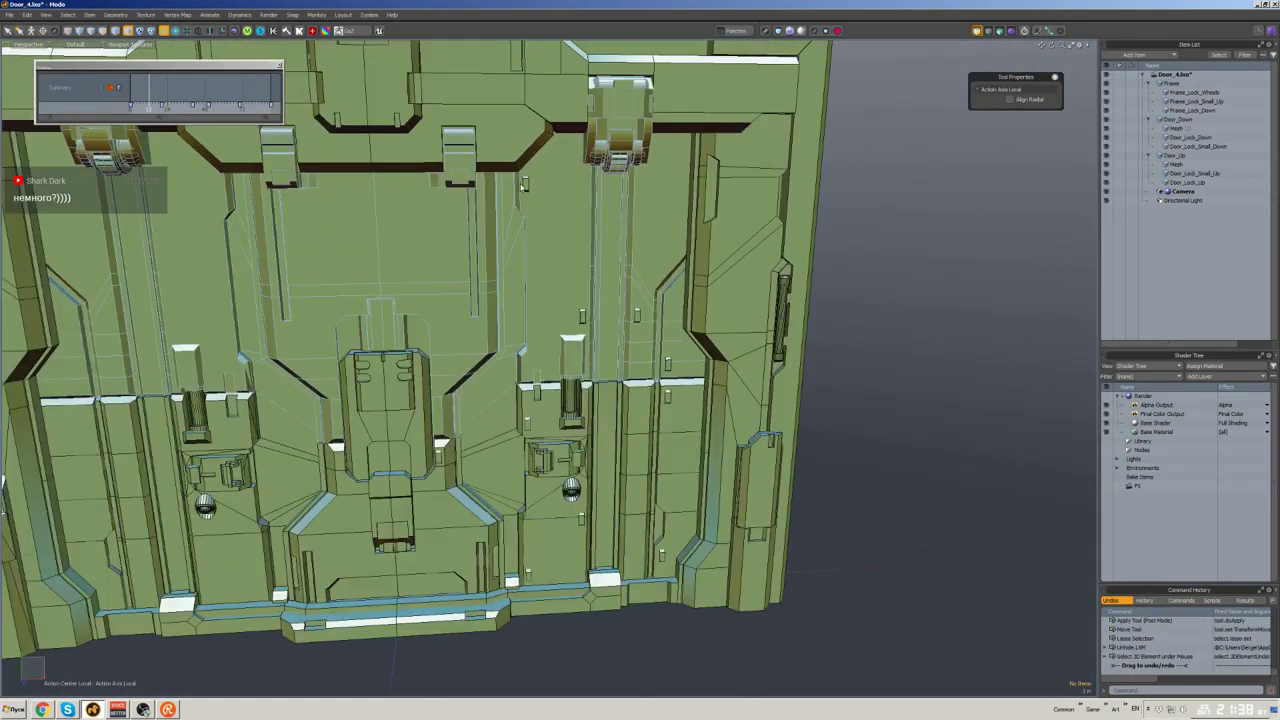
{"action": "left_click", "coordinate": [522, 184]}
{"action": "key", "text": "w"}
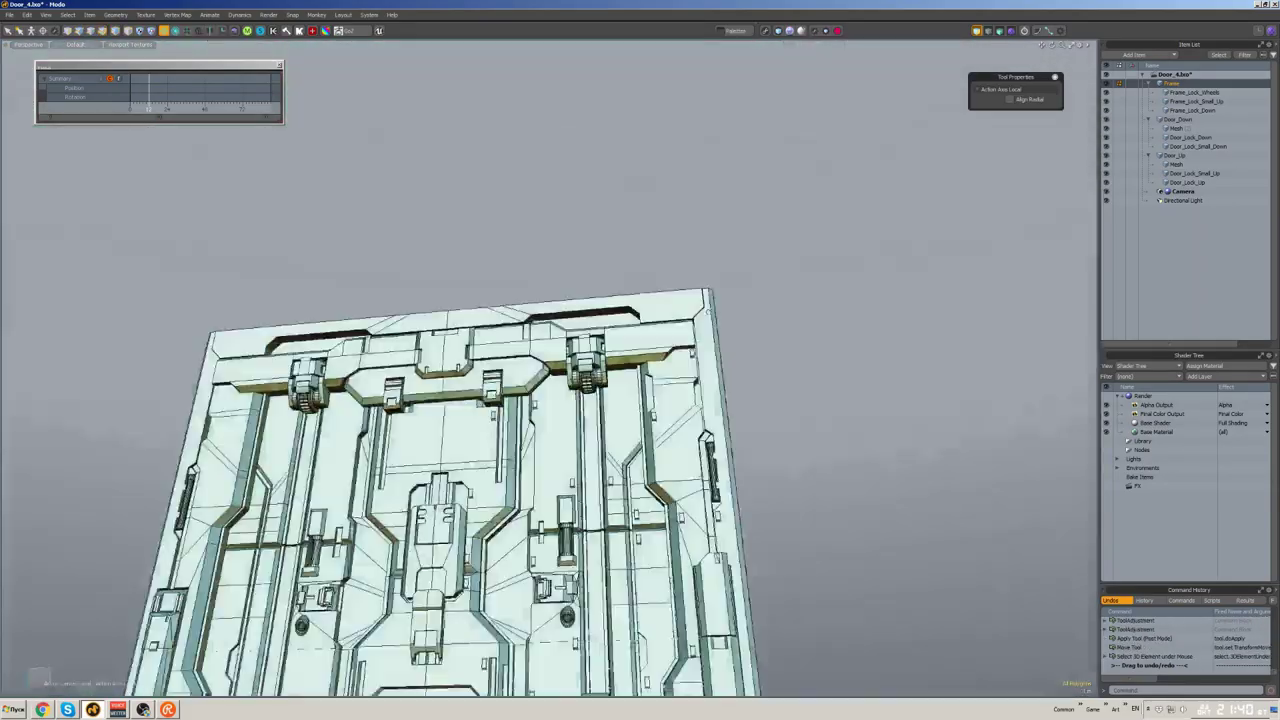
{"action": "left_click_drag", "start_coordinate": [560, 420], "coordinate": [624, 433], "text": "alt"}
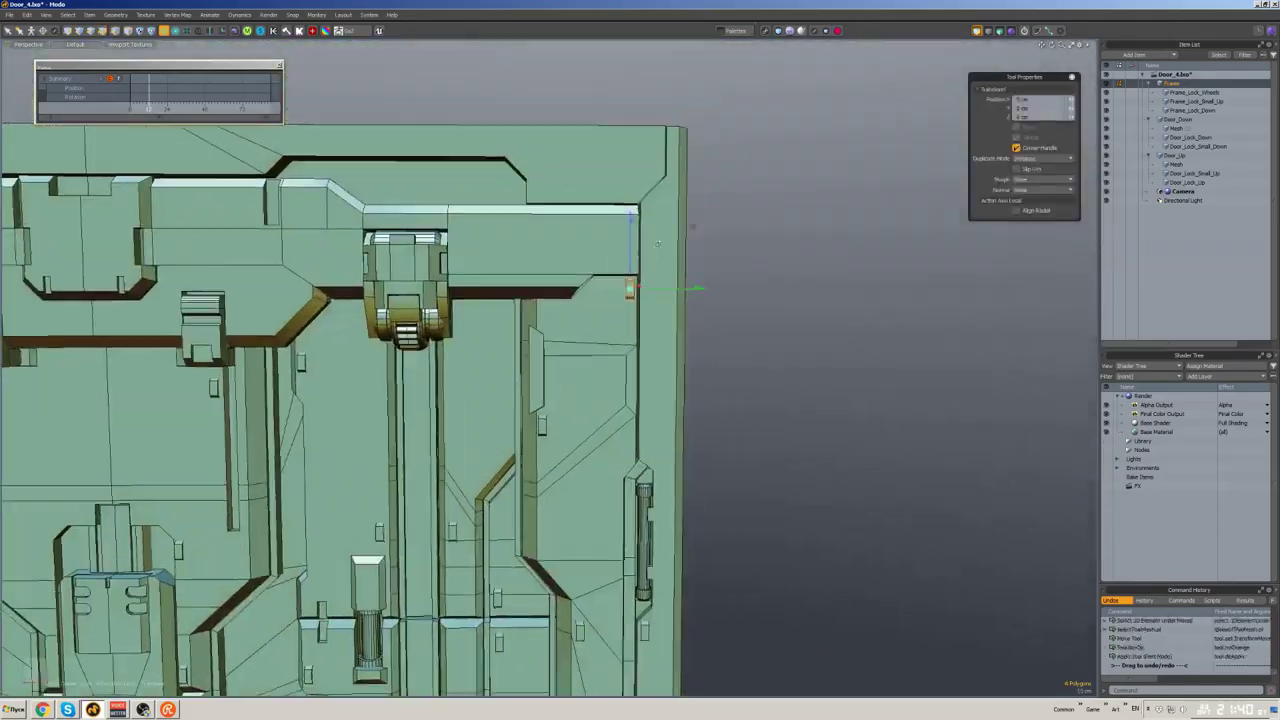
{"action": "left_click_drag", "start_coordinate": [657, 243], "coordinate": [688, 266], "text": "alt"}
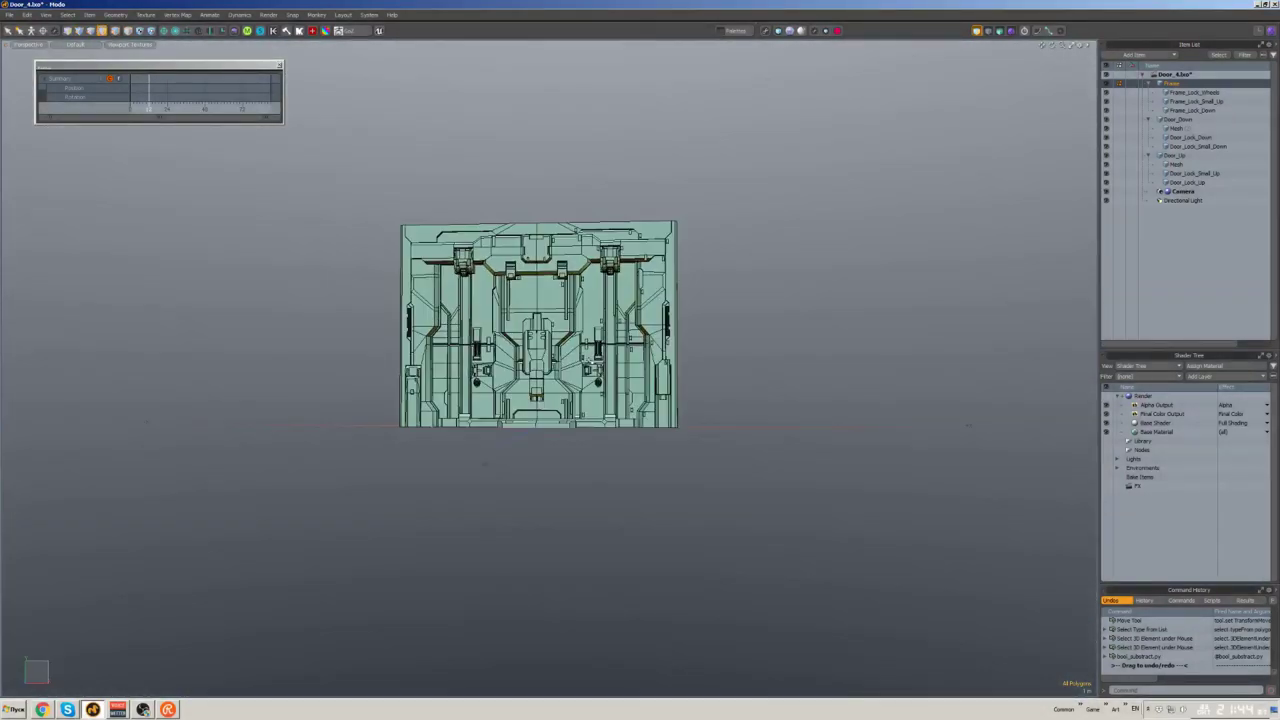
- Paste copies of the small block beside the frame's upper clamps and on the front of the bottom sill block
{"action": "key", "text": "ctrl+Down"}
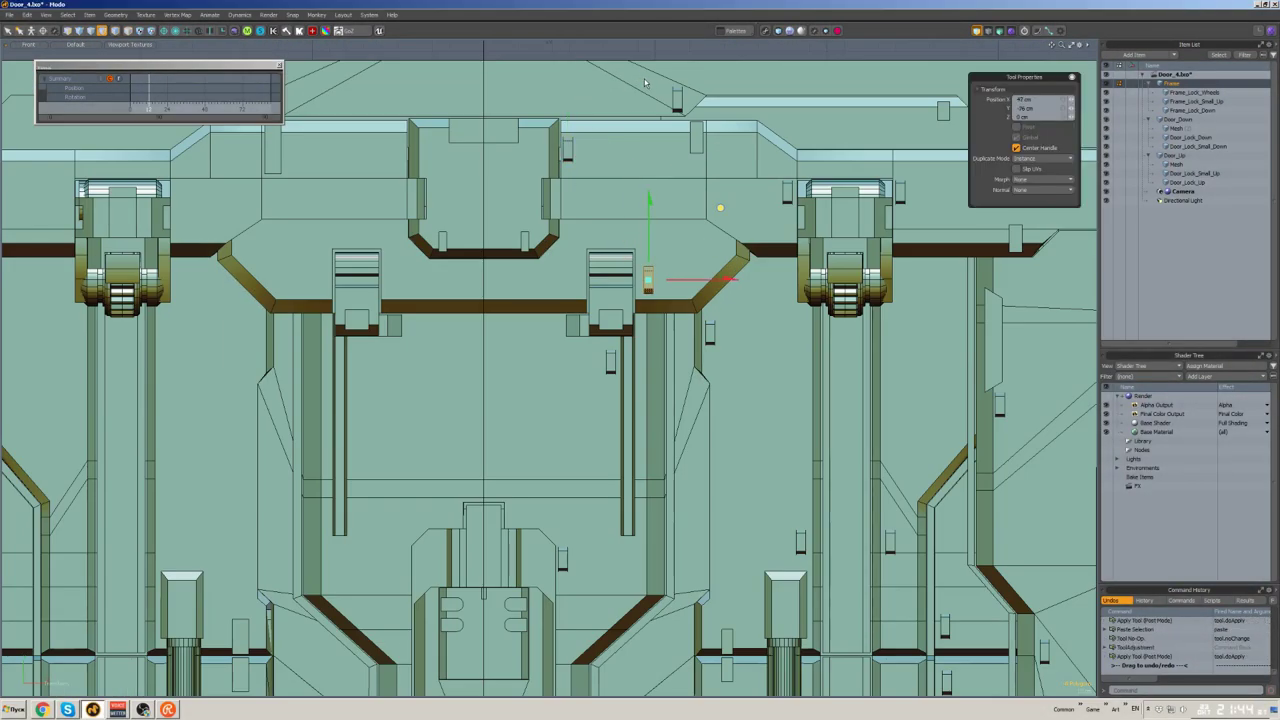
{"action": "scroll", "coordinate": [550, 370], "scroll_direction": "down", "scroll_amount": 10}
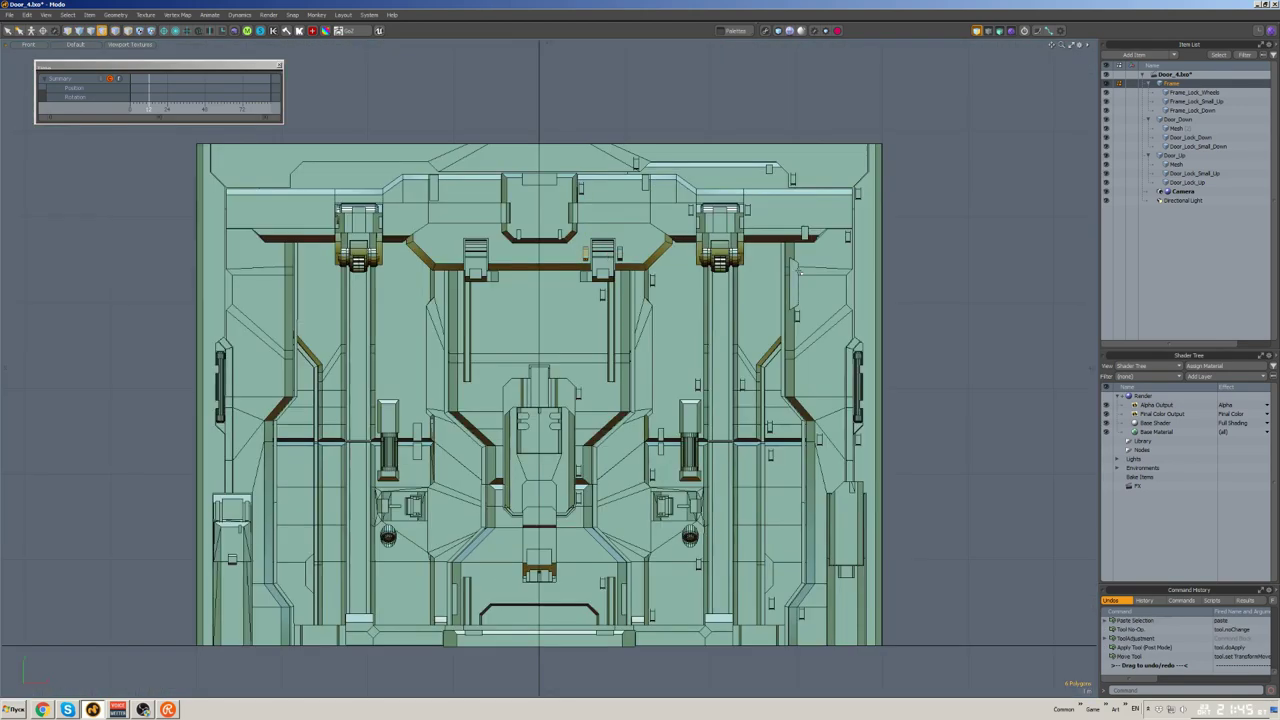
{"action": "key", "text": "ctrl+Up"}
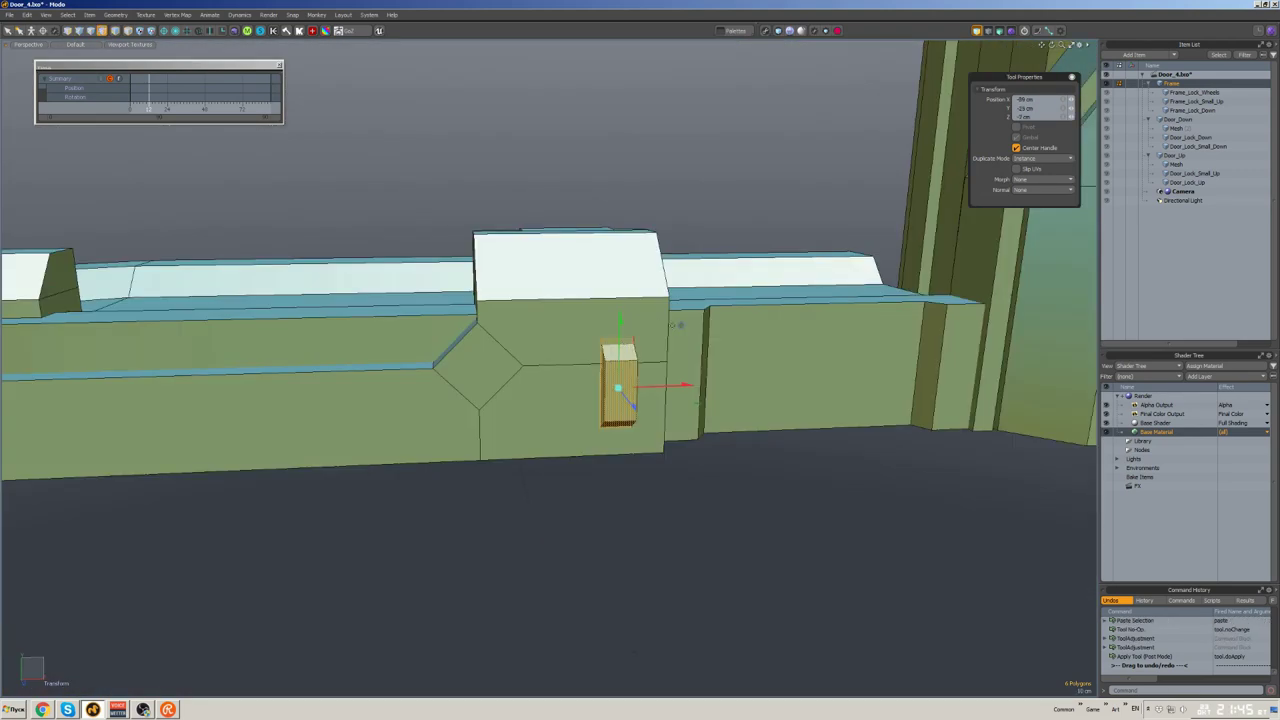
{"action": "left_click_drag", "start_coordinate": [755, 343], "coordinate": [672, 375]}
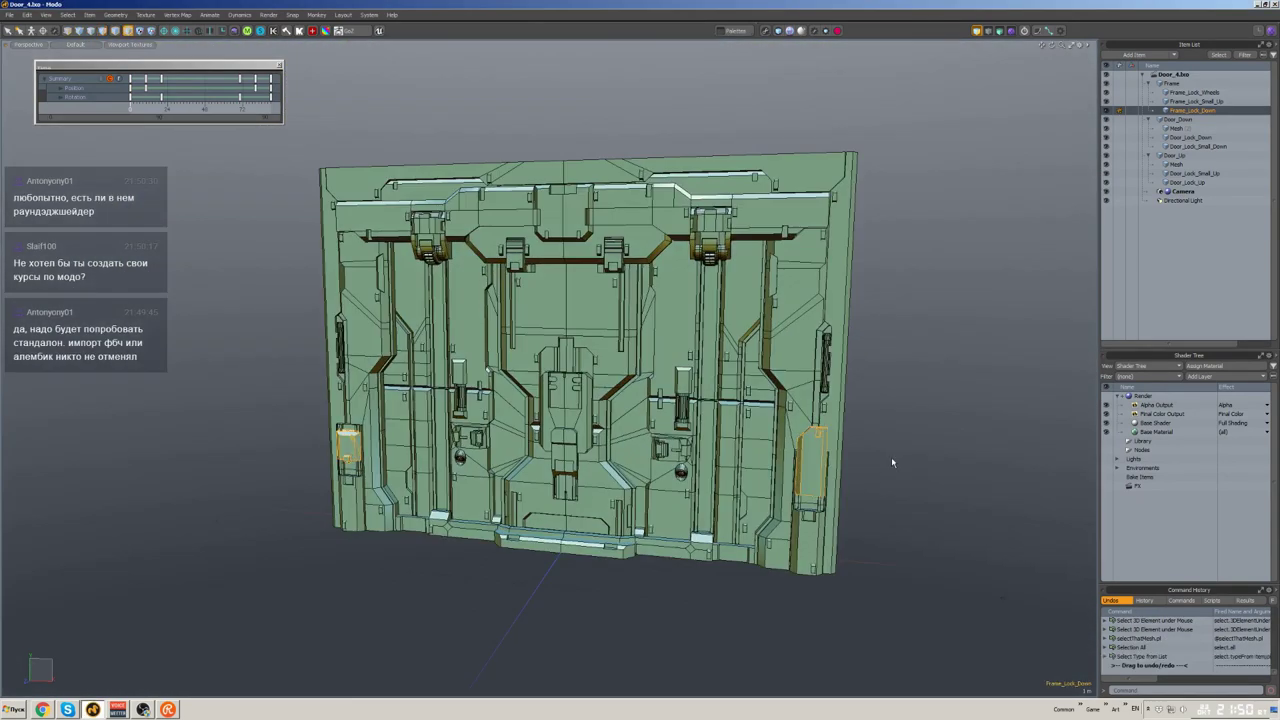
- Isolate the Frame_Lock_Down mesh, delete the selected lock, apply the pp_polyhatchet script and unhide the other parts
{"action": "key", "text": "h"}
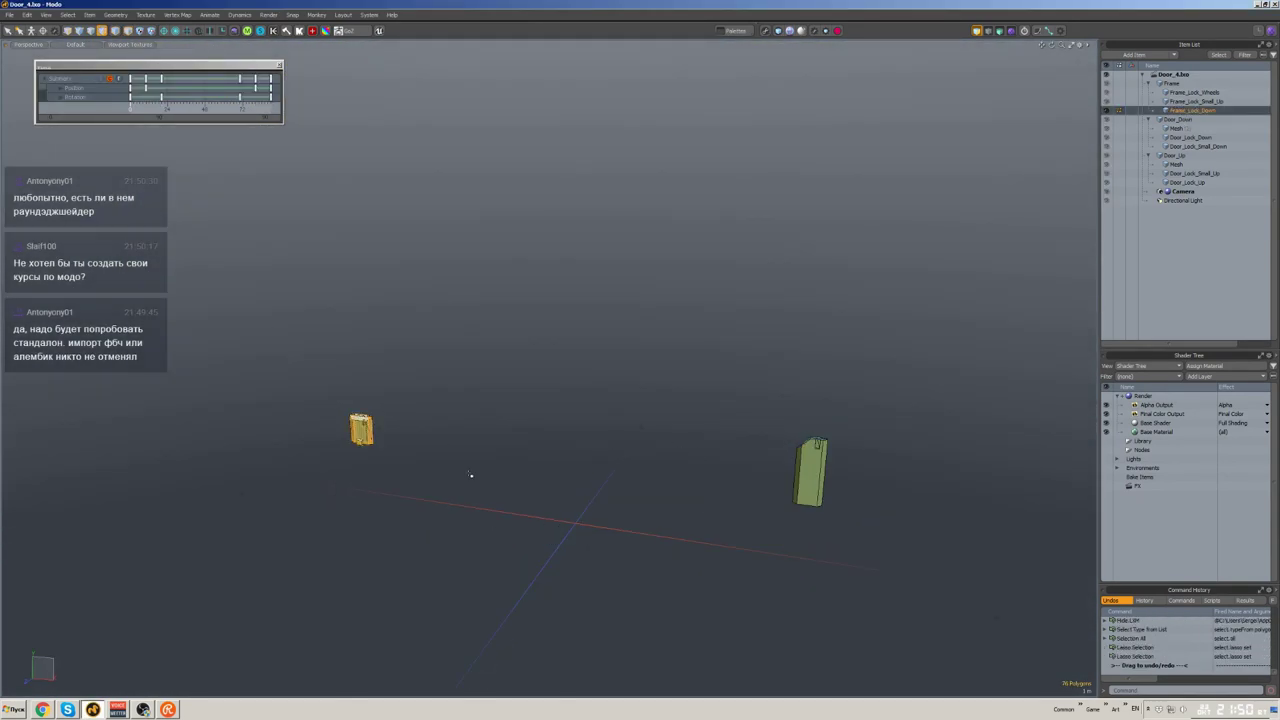
{"action": "key", "text": "u"}
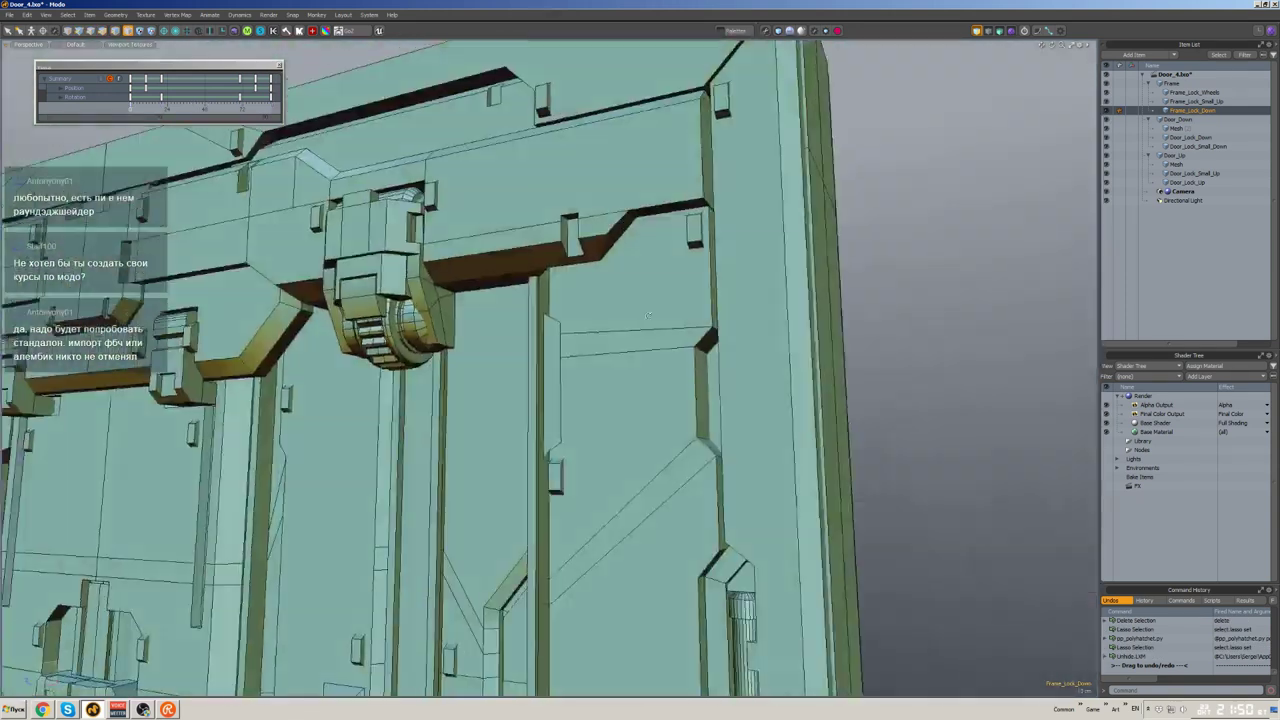
- Move the selected polygon at the notch in the frame's upper side and scale it to 75% vertically
{"action": "key", "text": "w"}
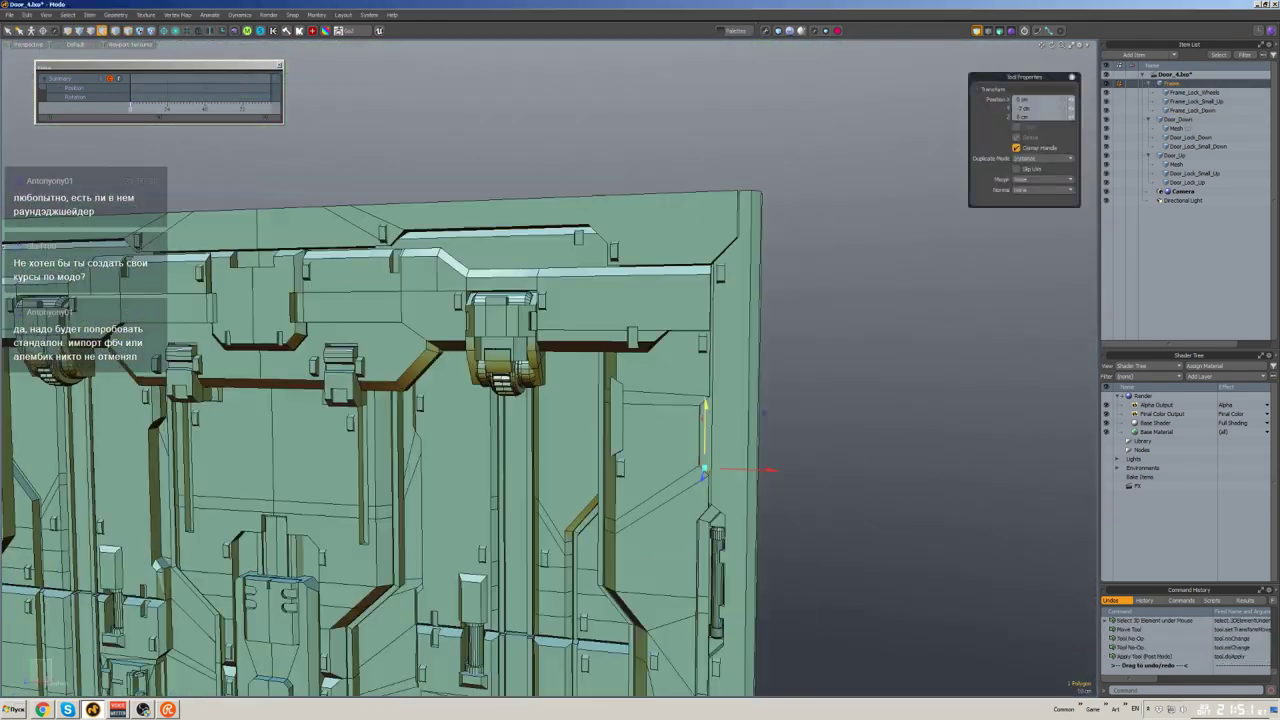
{"action": "left_click_drag", "start_coordinate": [766, 420], "coordinate": [723, 419]}
{"action": "key", "text": "r"}
{"action": "scroll", "coordinate": [632, 341], "scroll_direction": "up", "scroll_amount": 5}
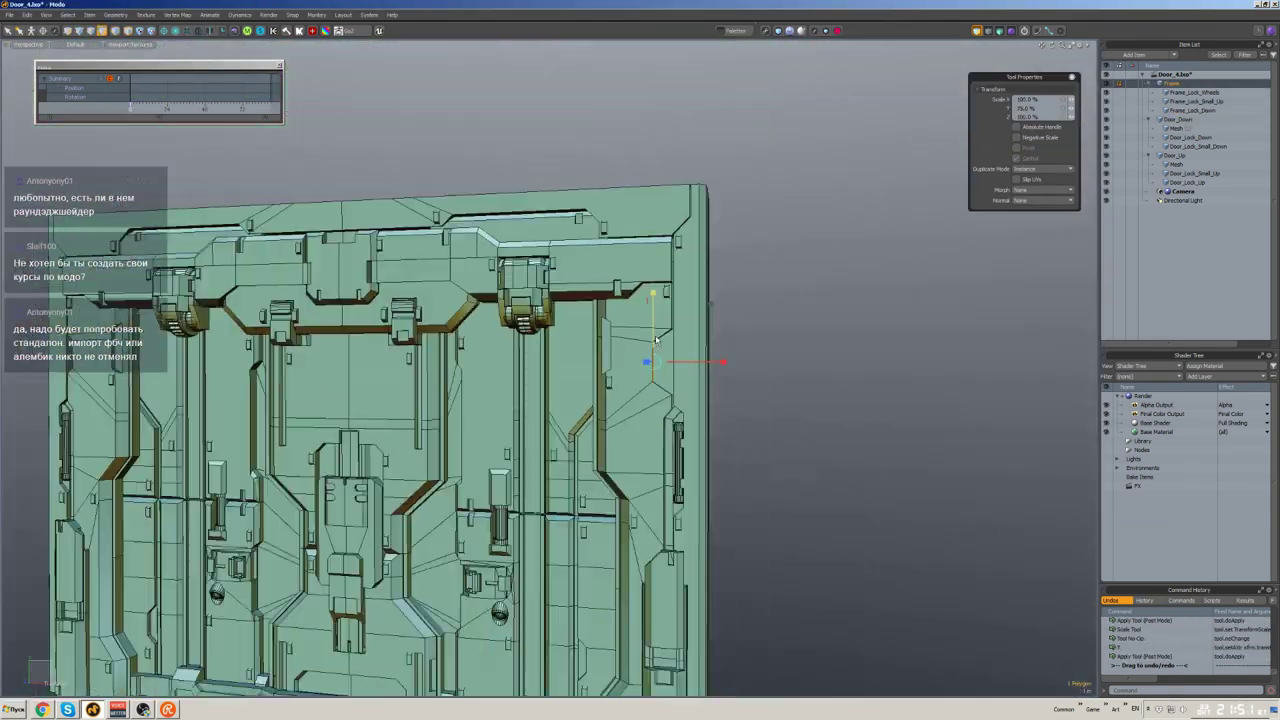
{"action": "scroll", "coordinate": [632, 341], "scroll_direction": "down", "scroll_amount": 8}
{"action": "key", "text": "space"}
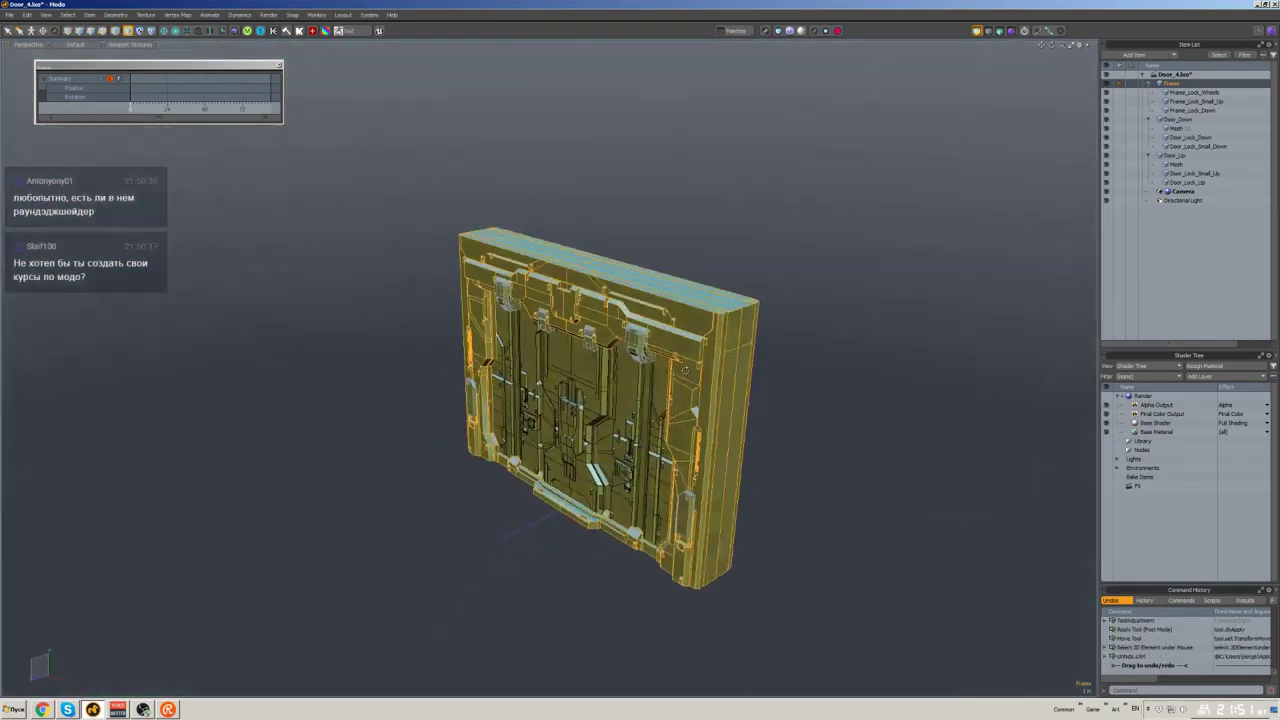
- Paste a copy of the notch polygon on the frame's side, stretch it vertically and thicken it into a block
{"action": "scroll", "coordinate": [632, 341], "scroll_direction": "up", "scroll_amount": 3}
{"action": "scroll", "coordinate": [700, 380], "scroll_direction": "up", "scroll_amount": 4}
{"action": "left_click", "coordinate": [695, 400]}
{"action": "key", "text": "w"}
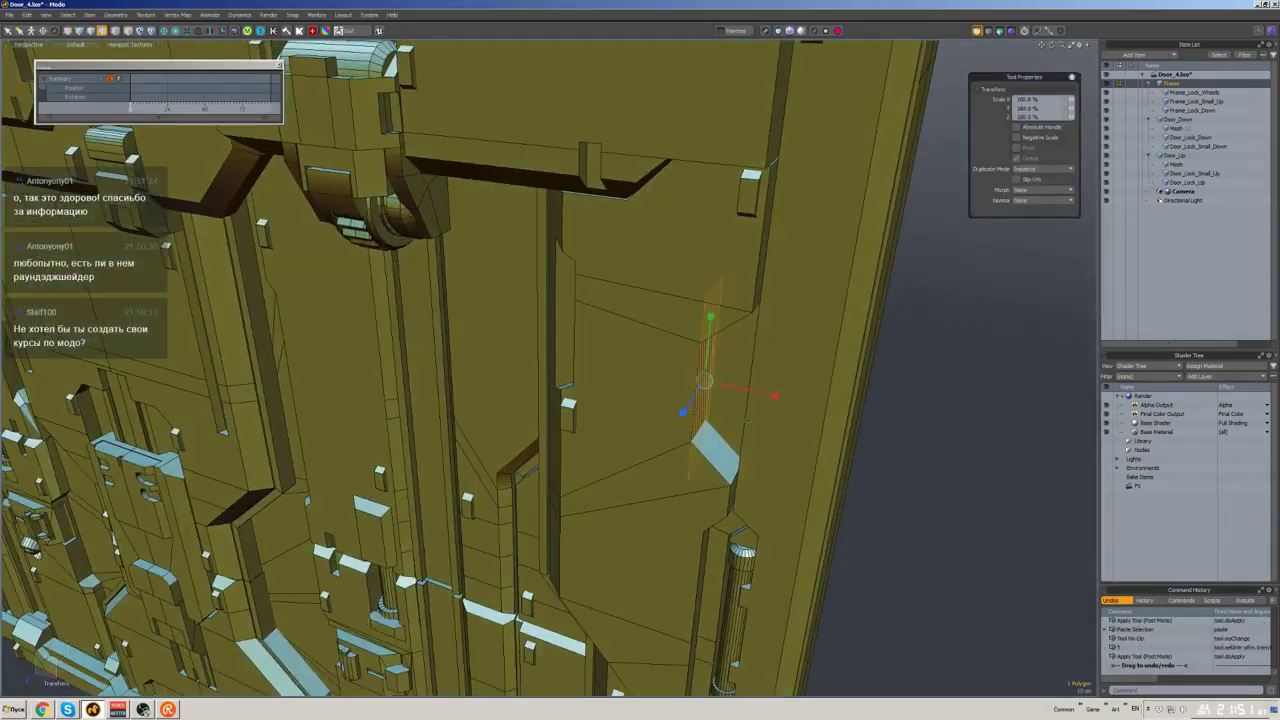
{"action": "key", "text": "shift+d"}
{"action": "scroll", "coordinate": [690, 380], "scroll_direction": "up", "scroll_amount": 3}
{"action": "scroll", "coordinate": [550, 370], "scroll_direction": "down", "scroll_amount": 5}
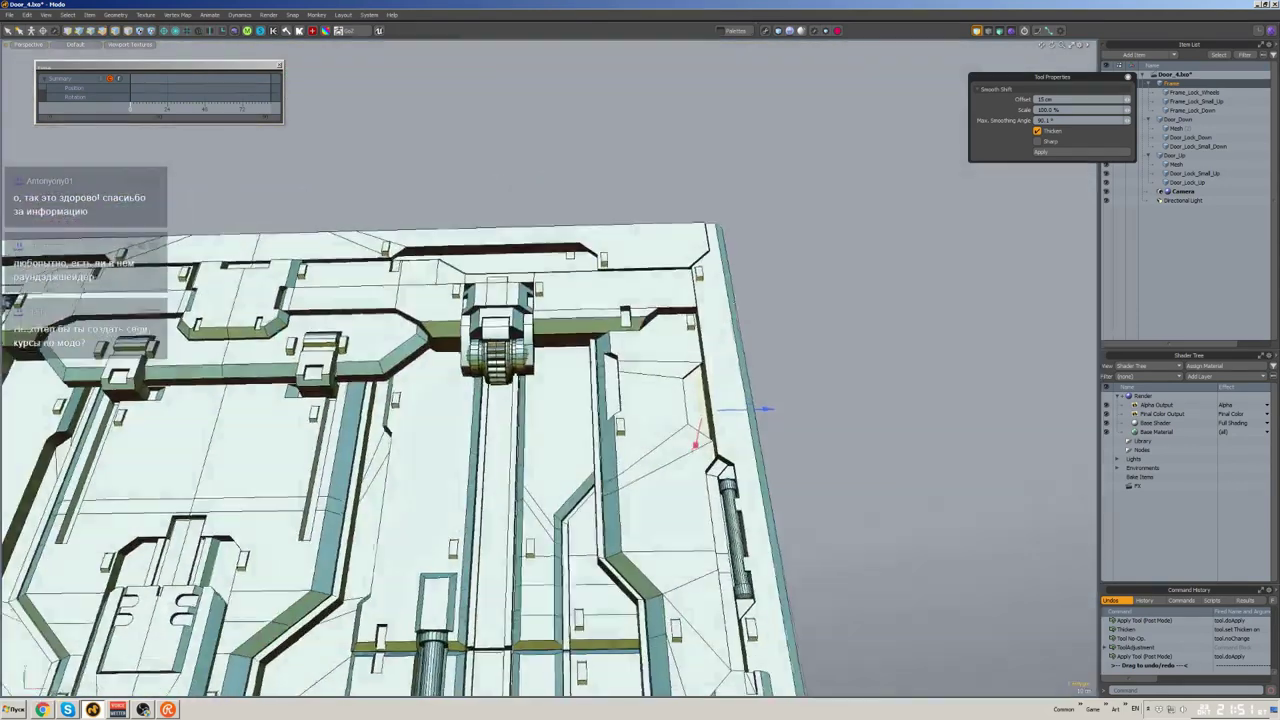
- Bevel the selected edges of the thickened block at the frame's upper side
{"action": "scroll", "coordinate": [550, 370], "scroll_direction": "up", "scroll_amount": 5}
{"action": "key", "text": "2"}
{"action": "double_click", "coordinate": [703, 392]}
{"action": "key", "text": "b"}
{"action": "key", "text": "space"}
{"action": "key", "text": "a"}
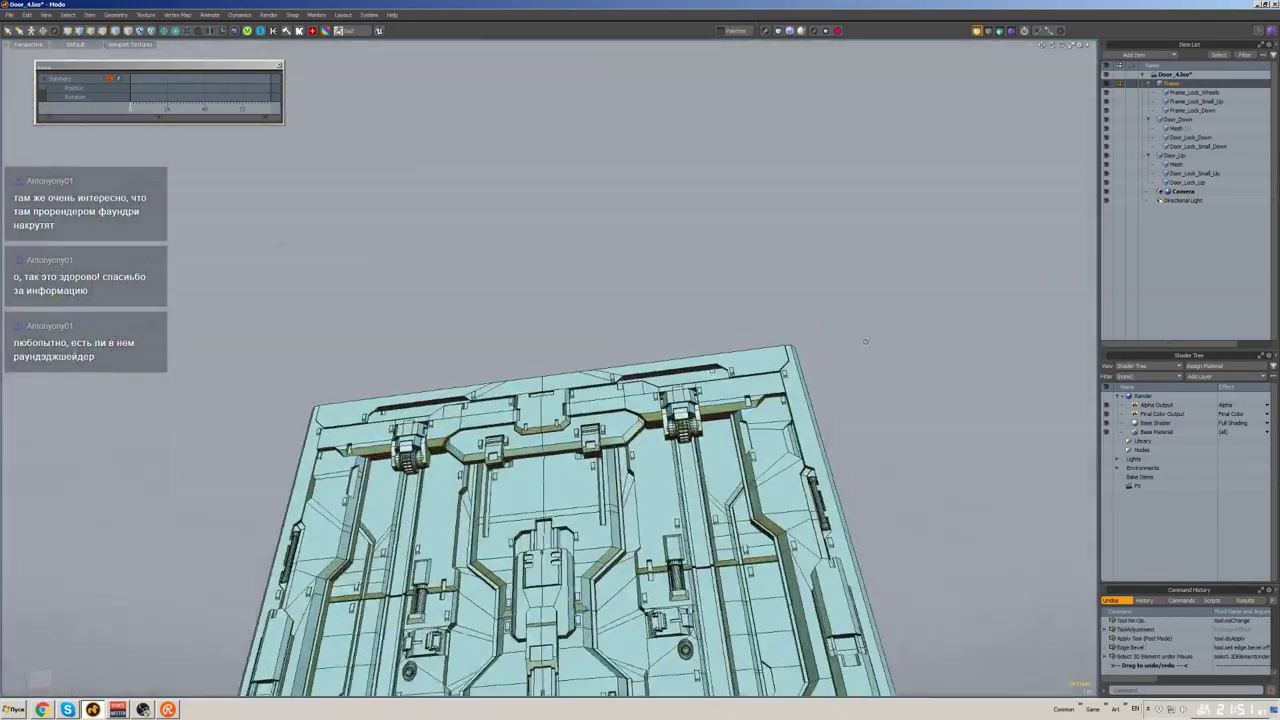
- Open the render preview to examine the whole door and close it again
{"action": "key", "text": "F8"}
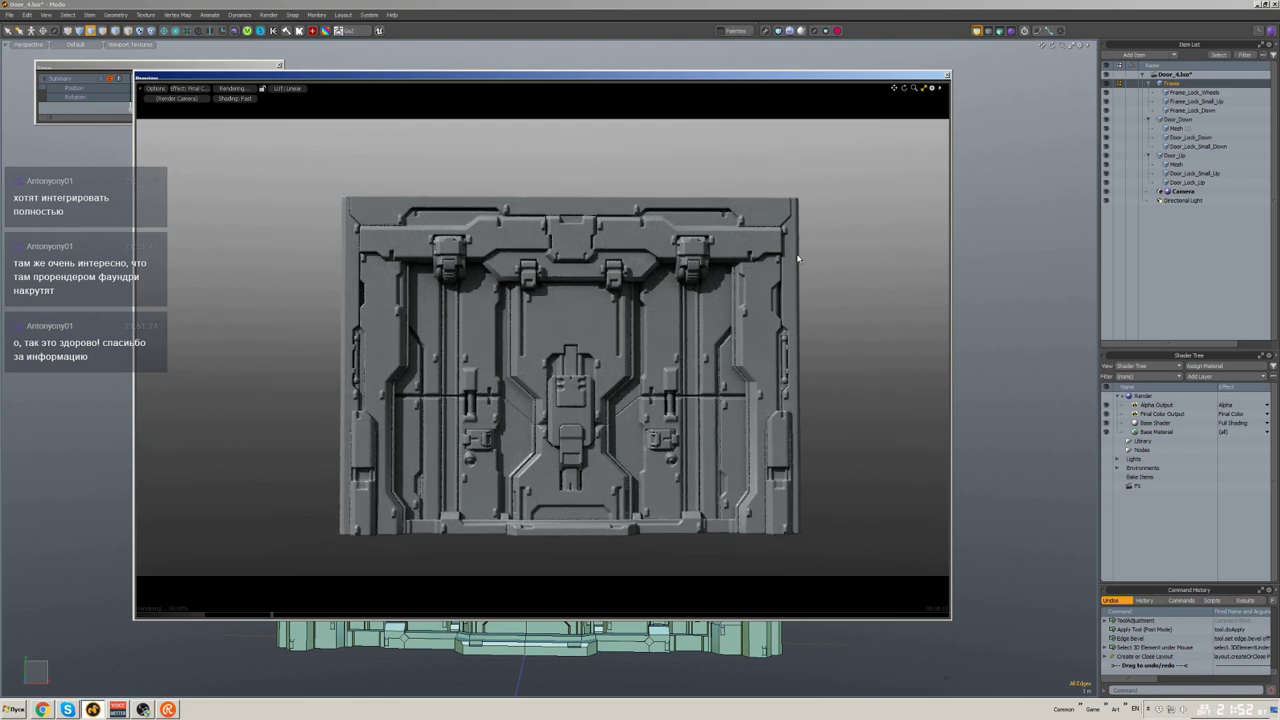
{"action": "key", "text": "F8"}
- Select the edges of the notch on the frame's upper side and delete them
{"action": "scroll", "coordinate": [738, 340], "scroll_direction": "up", "scroll_amount": 5}
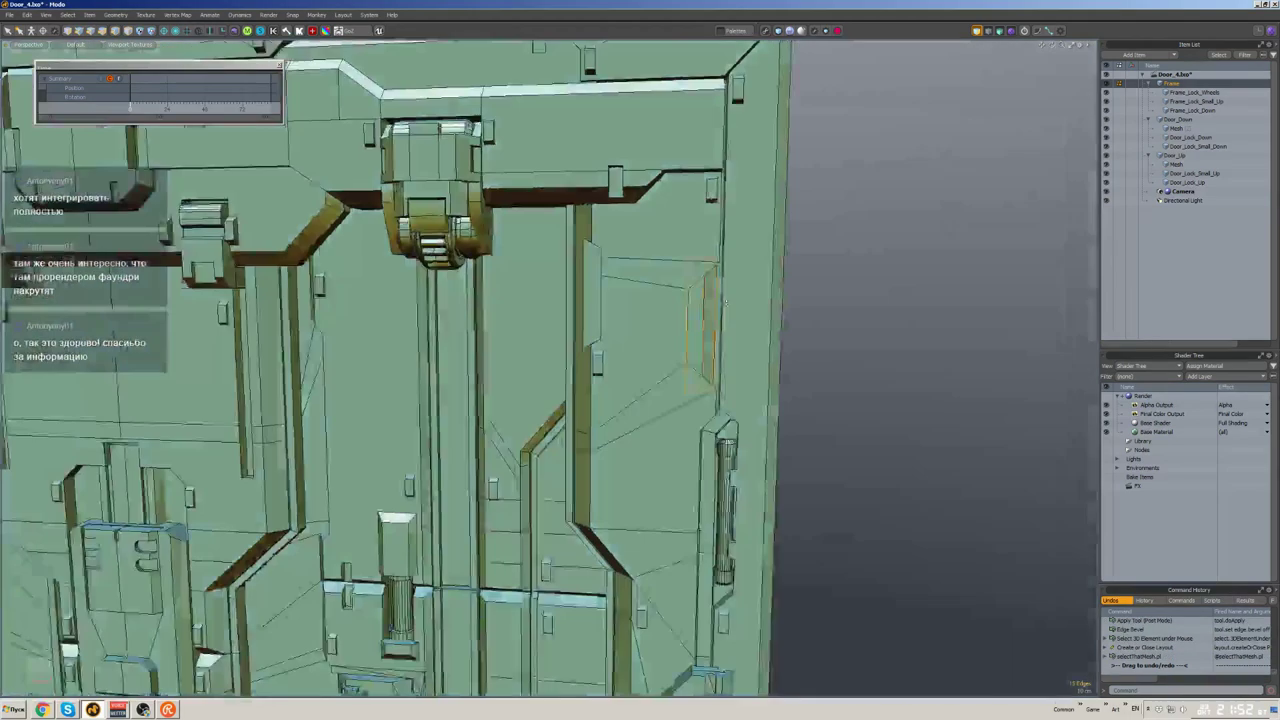
{"action": "left_click", "coordinate": [738, 340]}
{"action": "key", "text": "a"}
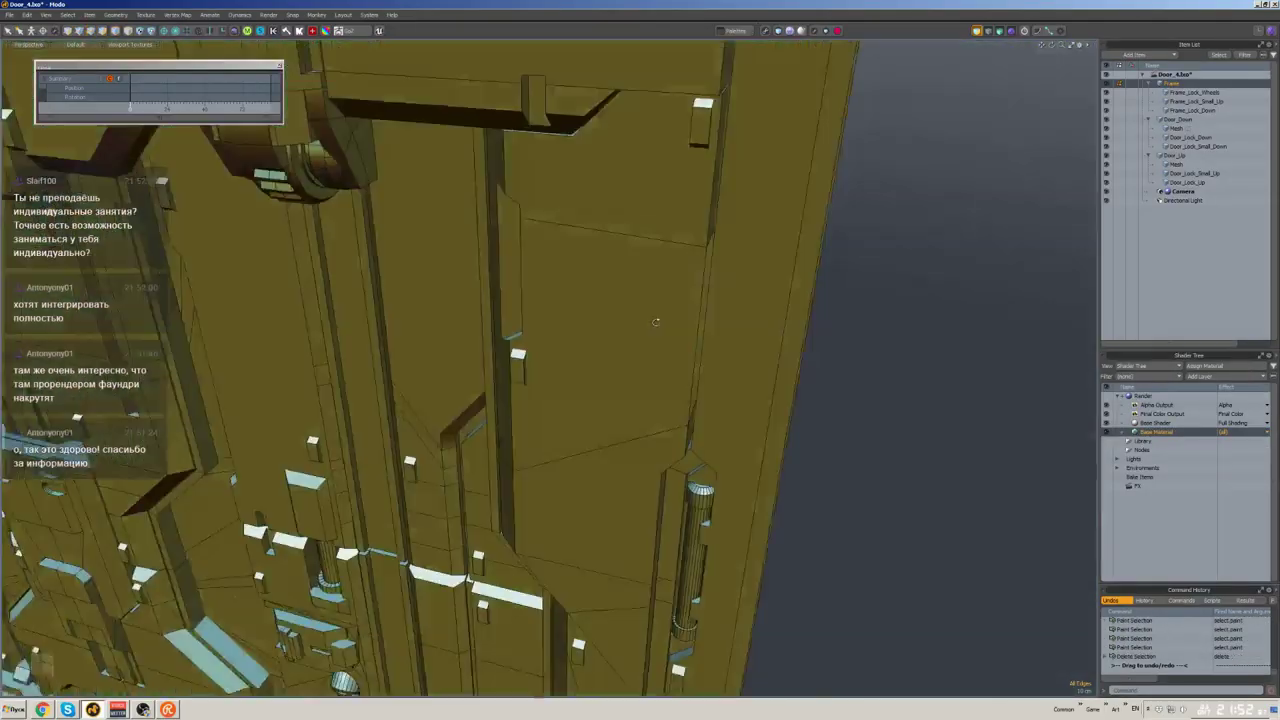
- Scale a new rectangular polygon and move it onto the frame's upper side edge above the cylinder lock
{"action": "double_click", "coordinate": [645, 329]}
{"action": "key", "text": "alt+h"}
{"action": "mouse_move", "coordinate": [637, 236]}
{"action": "left_mouse_down", "text": "alt"}
{"action": "mouse_move", "coordinate": [894, 357]}
{"action": "mouse_move", "coordinate": [530, 322]}
{"action": "left_mouse_up", "text": "alt"}
{"action": "key", "text": "shift+a"}
{"action": "key", "text": "w"}
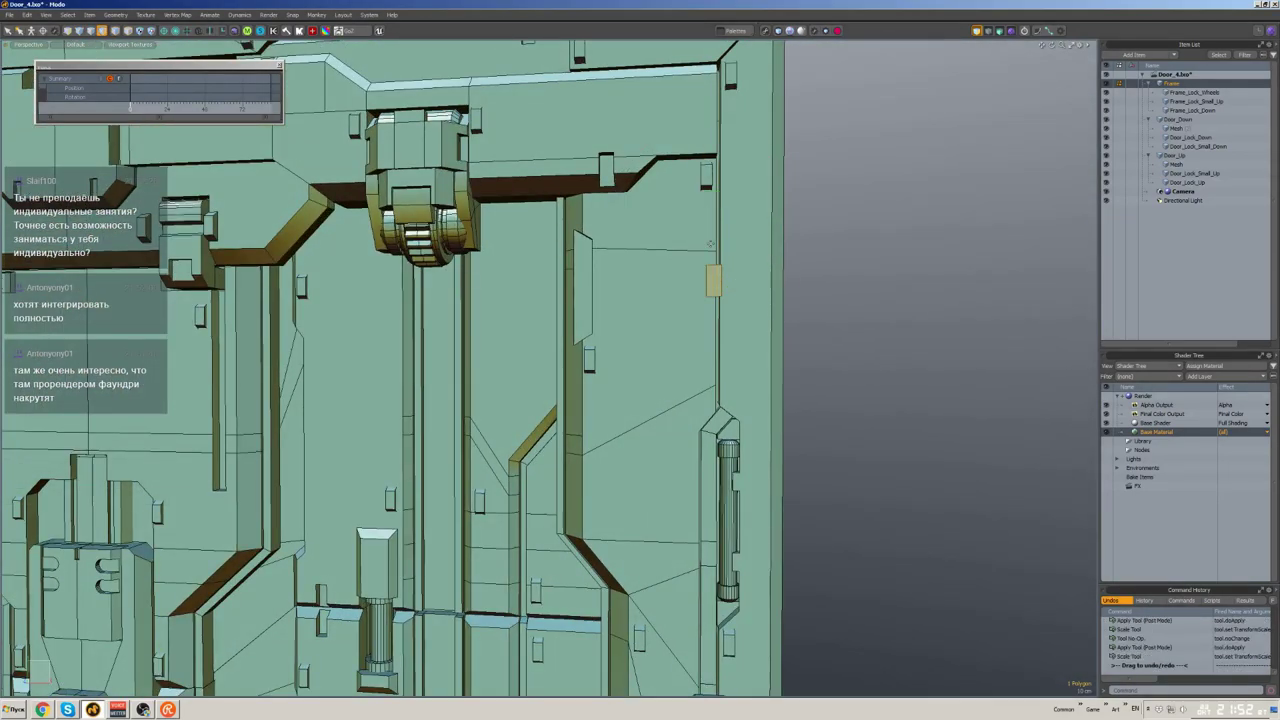
{"action": "mouse_move", "coordinate": [710, 243]}
{"action": "left_mouse_down"}
{"action": "mouse_move", "coordinate": [700, 290]}
{"action": "mouse_move", "coordinate": [650, 330]}
{"action": "mouse_move", "coordinate": [790, 420]}
{"action": "mouse_move", "coordinate": [762, 357]}
{"action": "mouse_move", "coordinate": [600, 390]}
{"action": "mouse_move", "coordinate": [560, 385]}
{"action": "left_mouse_up"}
- Position the connected cutter block on the frame's side edge, subtract it from the frame and save the scene
{"action": "key", "text": "space"}
{"action": "double_click", "coordinate": [737, 388]}
{"action": "key", "text": "w"}
{"action": "key", "text": "space"}
{"action": "left_click", "coordinate": [520, 378]}
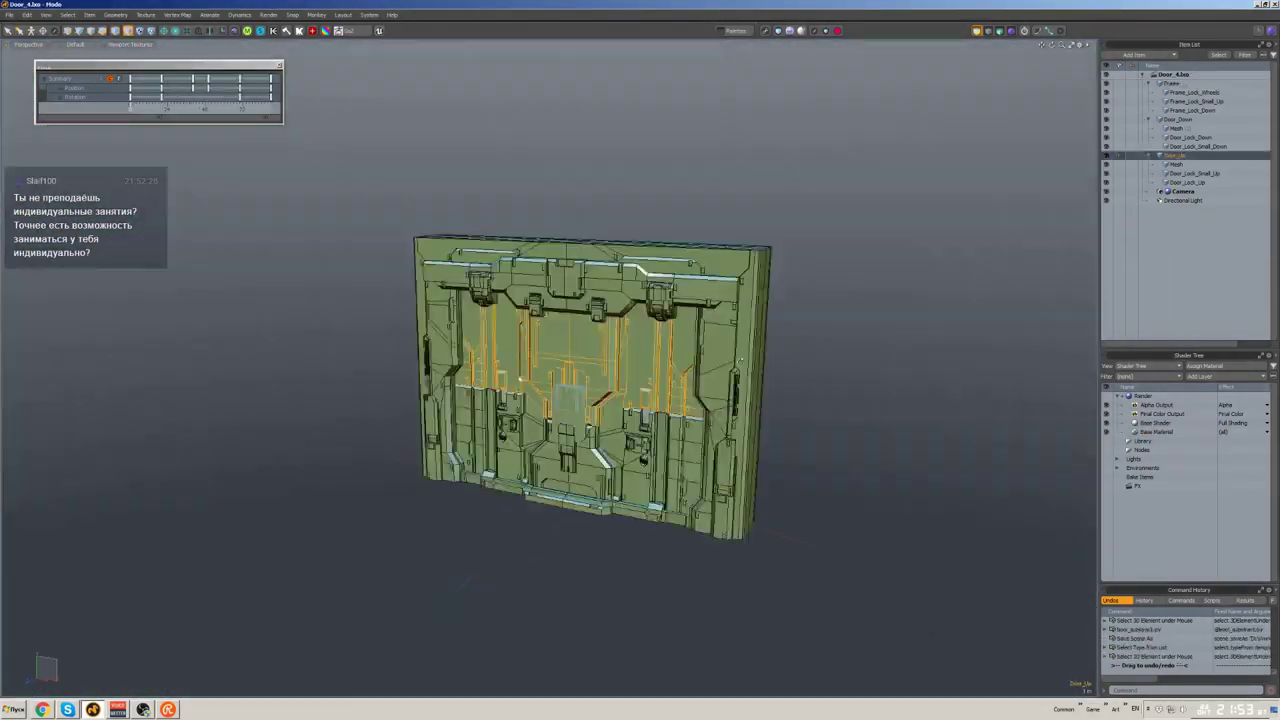
- Select all polygons of the Frame mesh and apply the pp_polyhatchet script to them
{"action": "left_click_drag", "start_coordinate": [726, 340], "coordinate": [876, 378], "text": "alt"}
{"action": "left_click", "coordinate": [876, 378]}
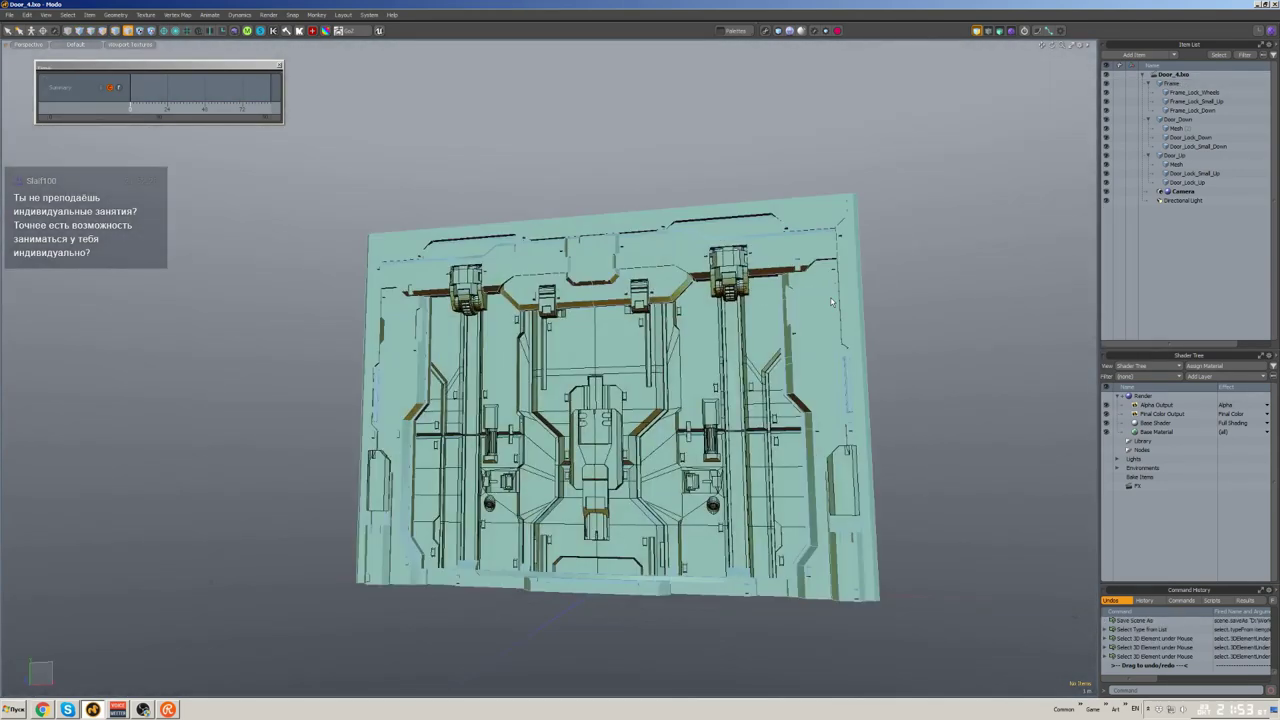
{"action": "left_click_drag", "start_coordinate": [831, 301], "coordinate": [736, 391], "text": "alt"}
{"action": "left_click", "coordinate": [748, 415]}
{"action": "key", "text": "ctrl+space"}
{"action": "key", "text": "ctrl+space"}
{"action": "left_click", "coordinate": [634, 406]}
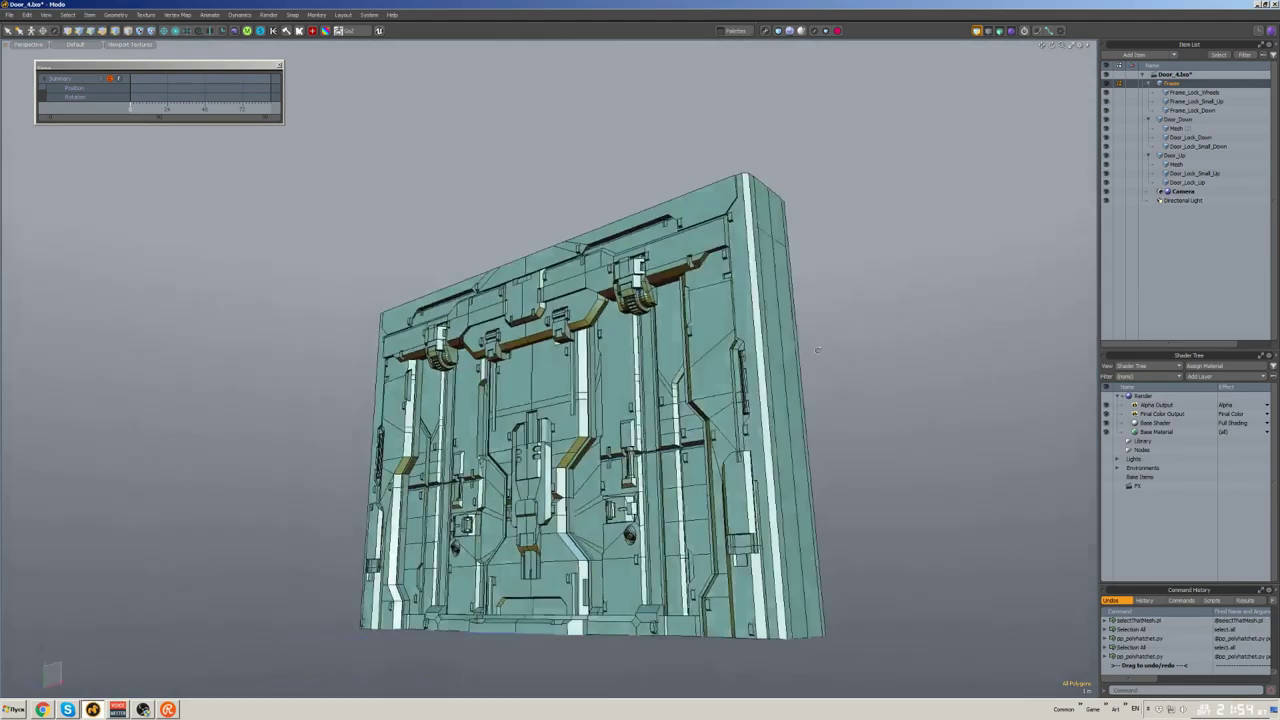
- Group the Frame, Door_Down and Door_Up hierarchies under a new group named Source
{"action": "left_click_drag", "start_coordinate": [634, 406], "coordinate": [853, 425], "text": "alt"}
{"action": "right_click_drag", "start_coordinate": [853, 425], "coordinate": [889, 395]}
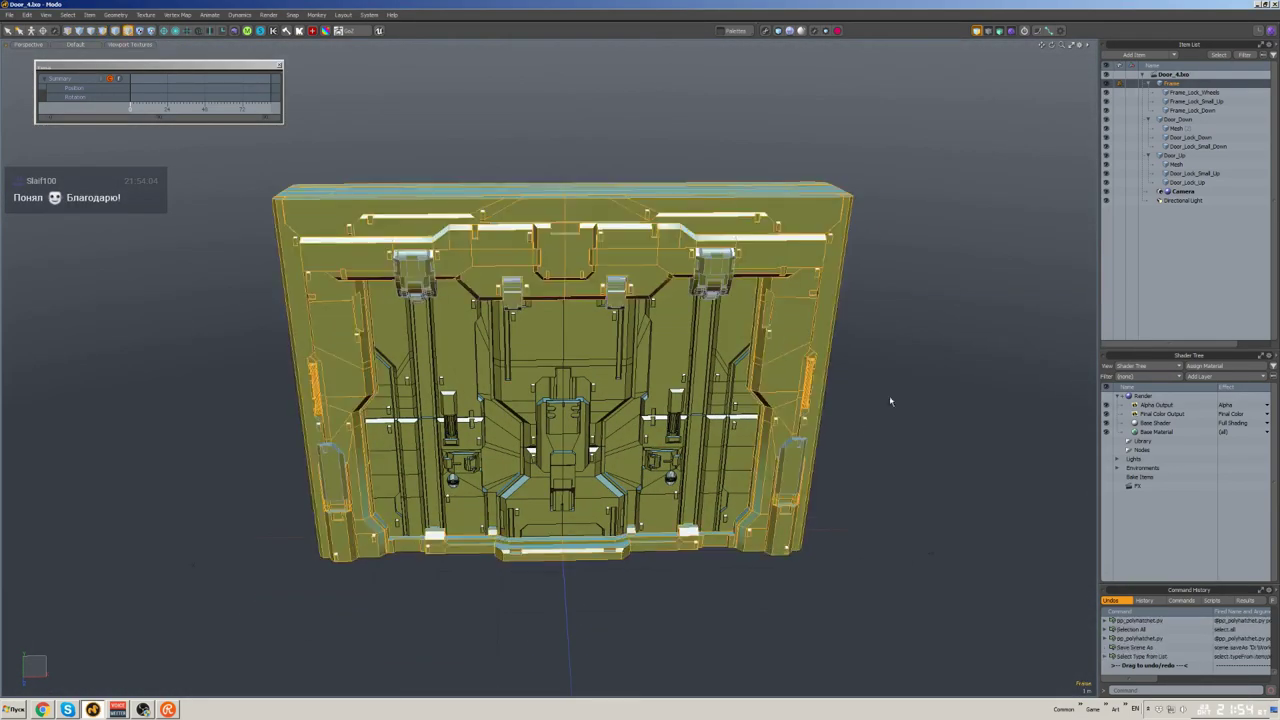
{"action": "left_click_drag", "start_coordinate": [889, 395], "coordinate": [911, 205], "text": "alt"}
{"action": "right_click", "coordinate": [1160, 93]}
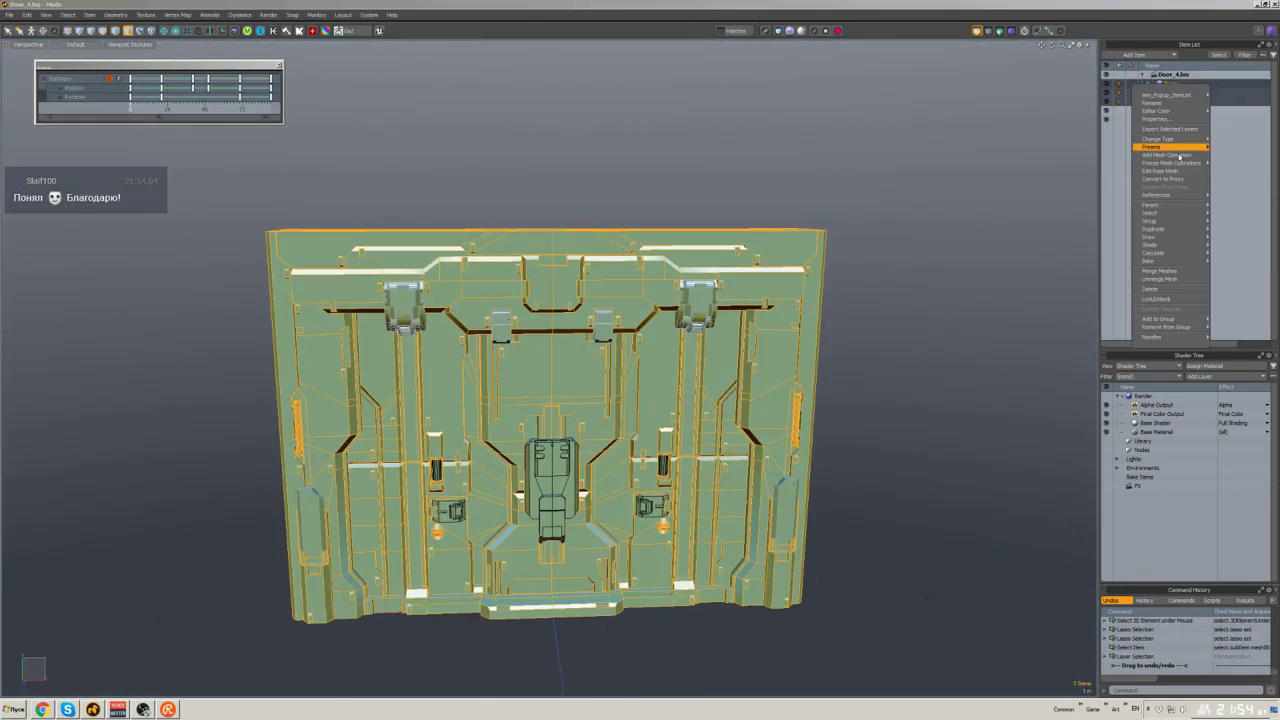
{"action": "left_click", "coordinate": [1163, 143]}
{"action": "type", "text": "Source"}
{"action": "key", "text": "Return"}
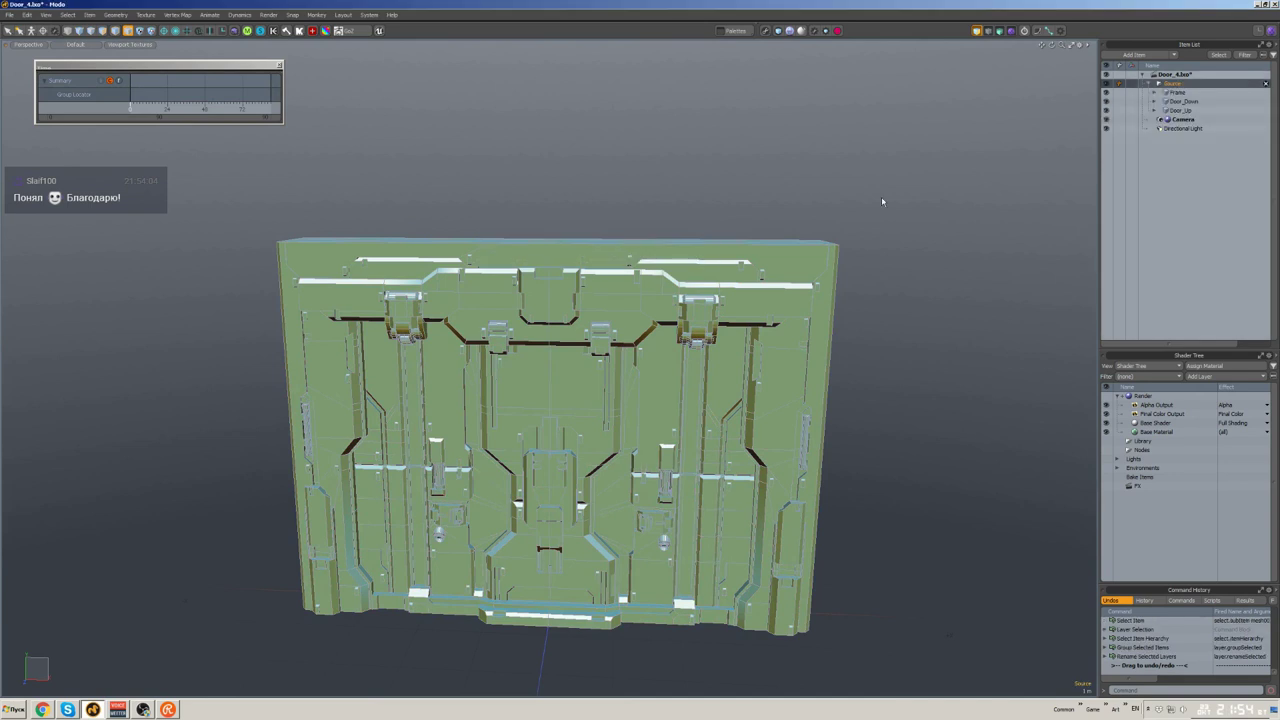
- Duplicate the Source group, name the copy ToZBrush and save the scene
{"action": "right_click", "coordinate": [1165, 83]}
{"action": "left_click", "coordinate": [1160, 194]}
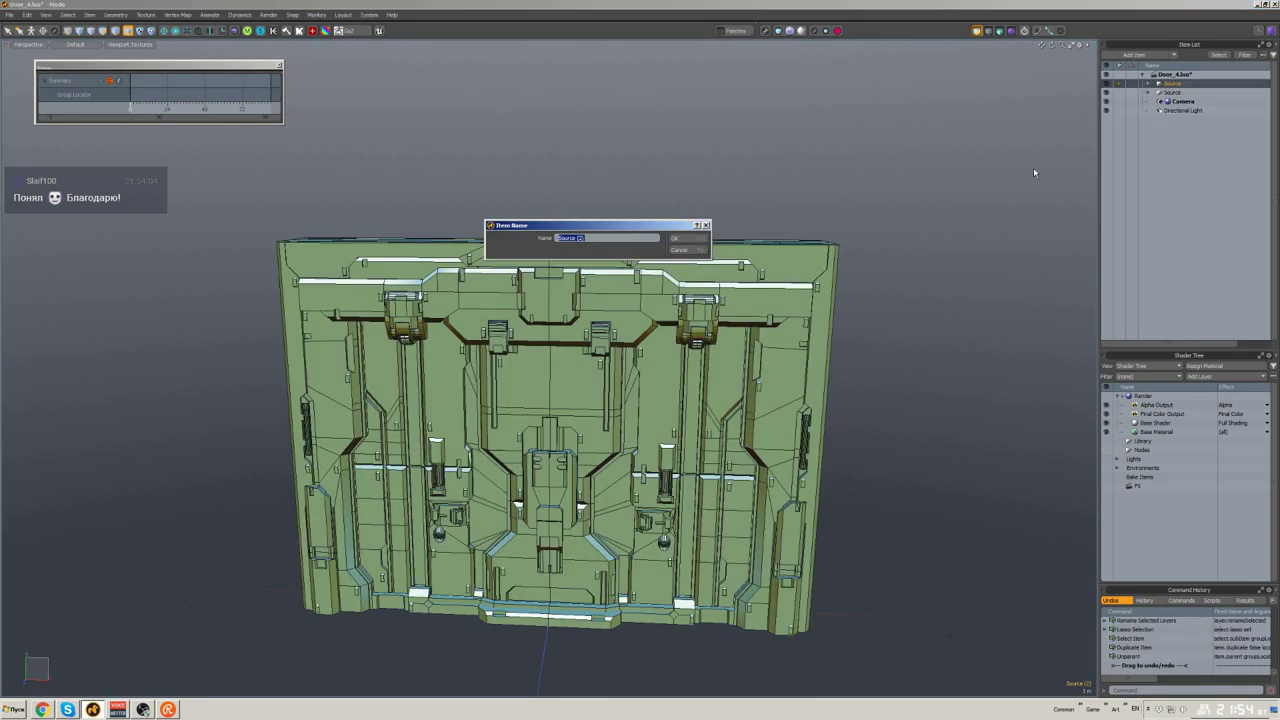
{"action": "type", "text": "ToZBrush"}
{"action": "key", "text": "Return"}
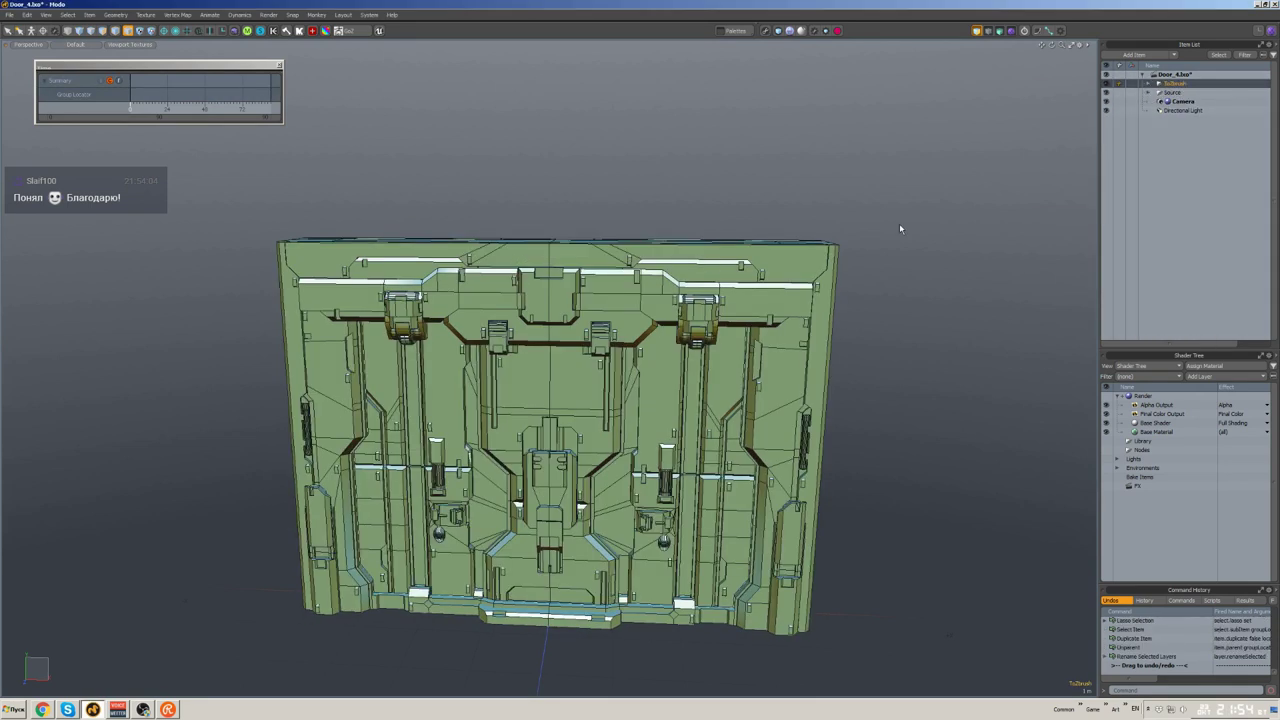
{"action": "left_click_drag", "start_coordinate": [899, 223], "coordinate": [842, 214], "text": "alt"}
{"action": "key", "text": "ctrl+s"}
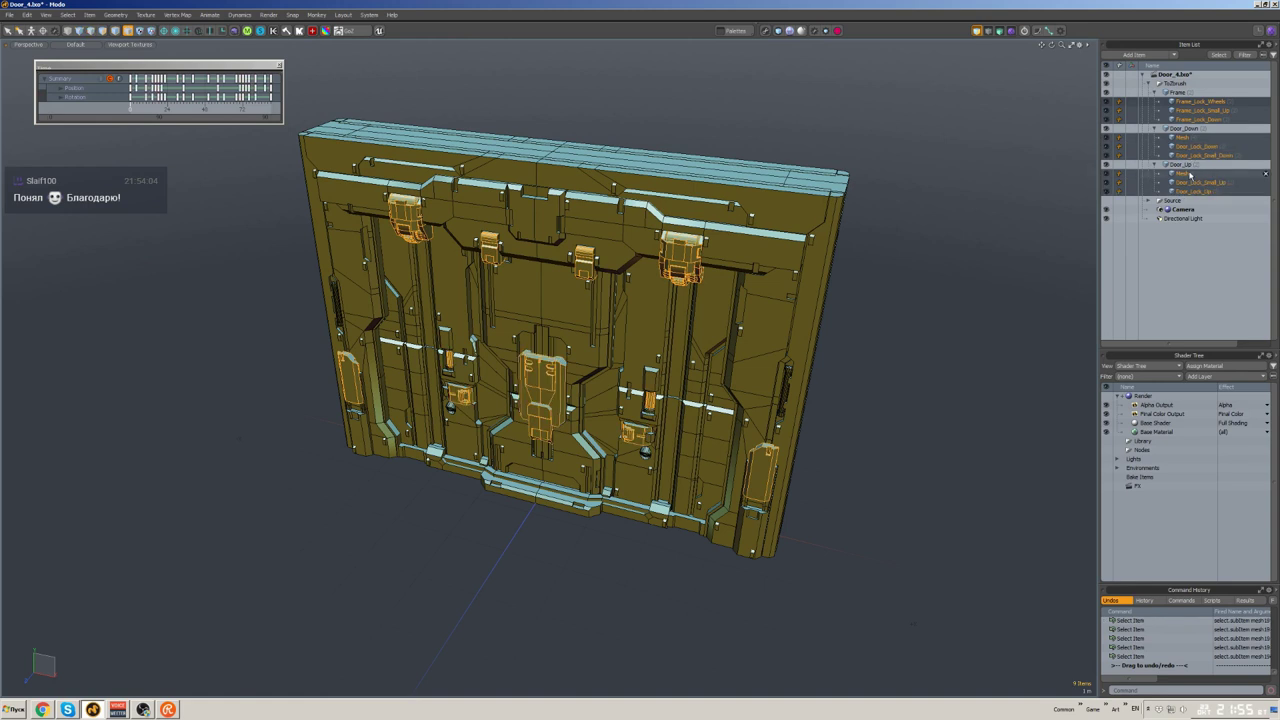
- Select all meshes in the ToZBrush group and widen the keyframe window
{"action": "left_click", "coordinate": [717, 224]}
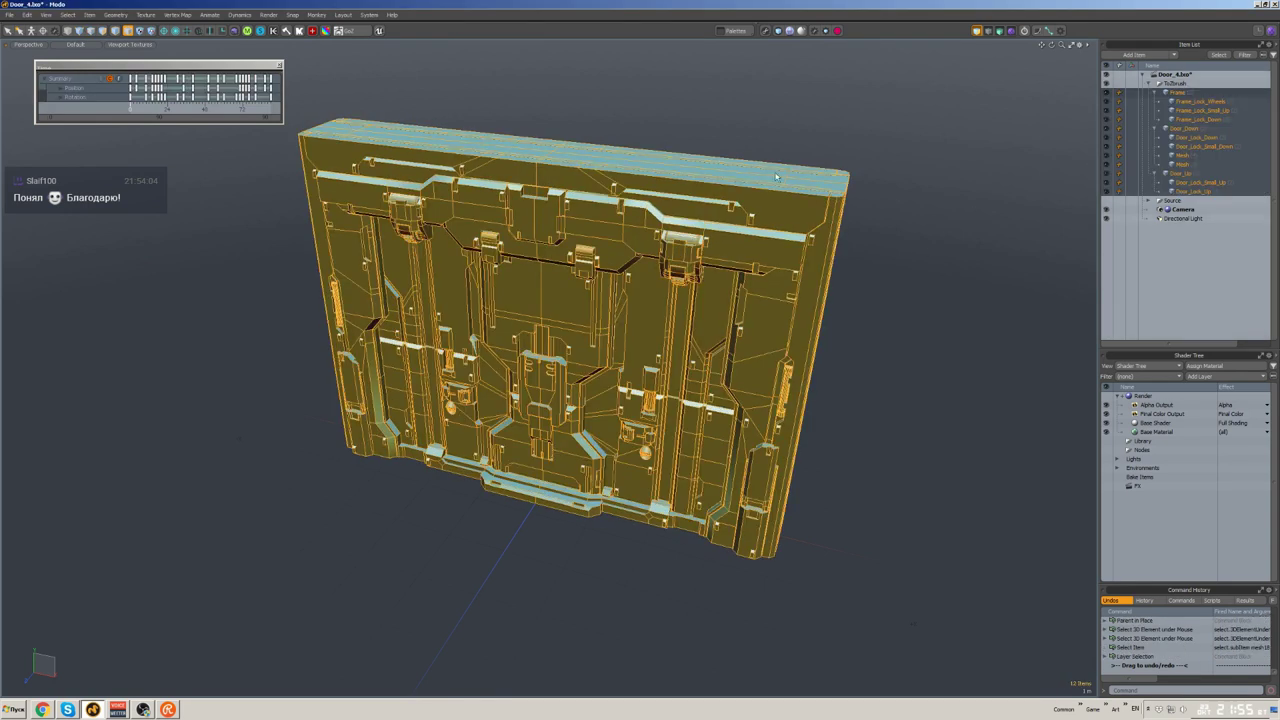
{"action": "left_click_drag", "start_coordinate": [283, 84], "coordinate": [657, 84]}
{"action": "left_click", "coordinate": [801, 109]}
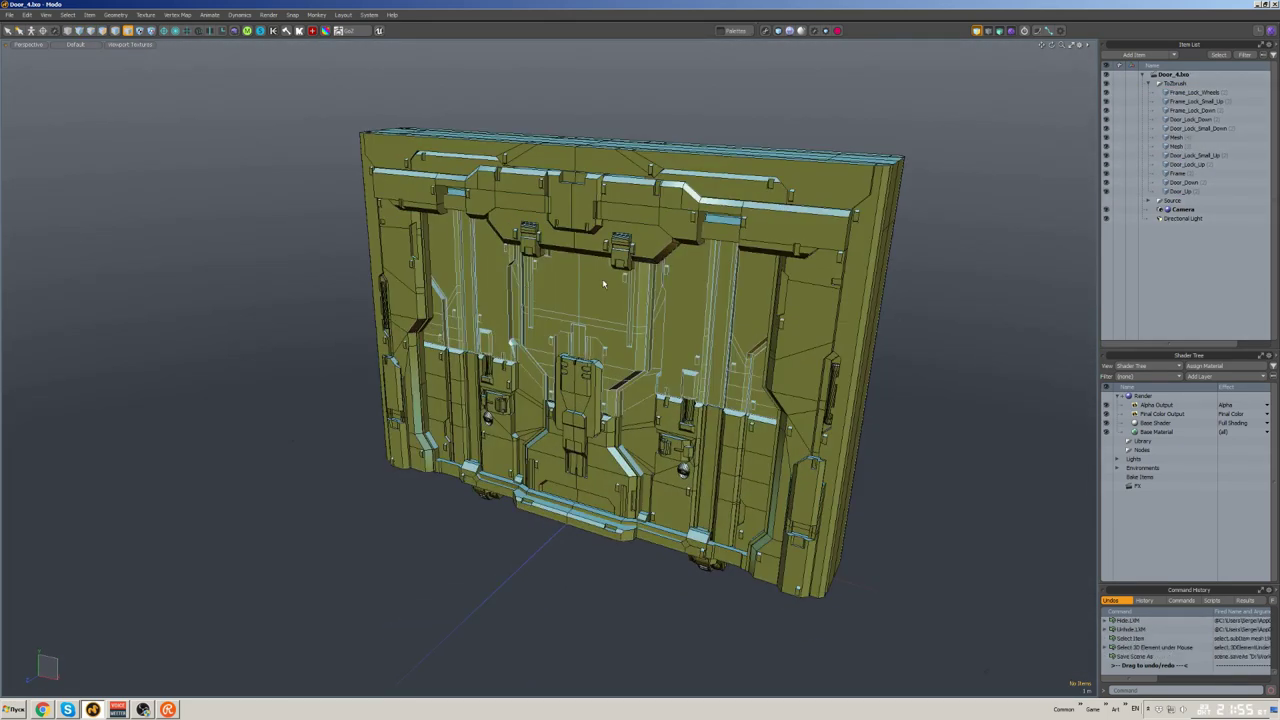
{"action": "mouse_move", "coordinate": [603, 284]}
{"action": "left_mouse_down", "text": "alt"}
{"action": "mouse_move", "coordinate": [834, 360]}
{"action": "mouse_move", "coordinate": [879, 341]}
{"action": "mouse_move", "coordinate": [929, 237]}
{"action": "left_mouse_up", "text": "alt"}
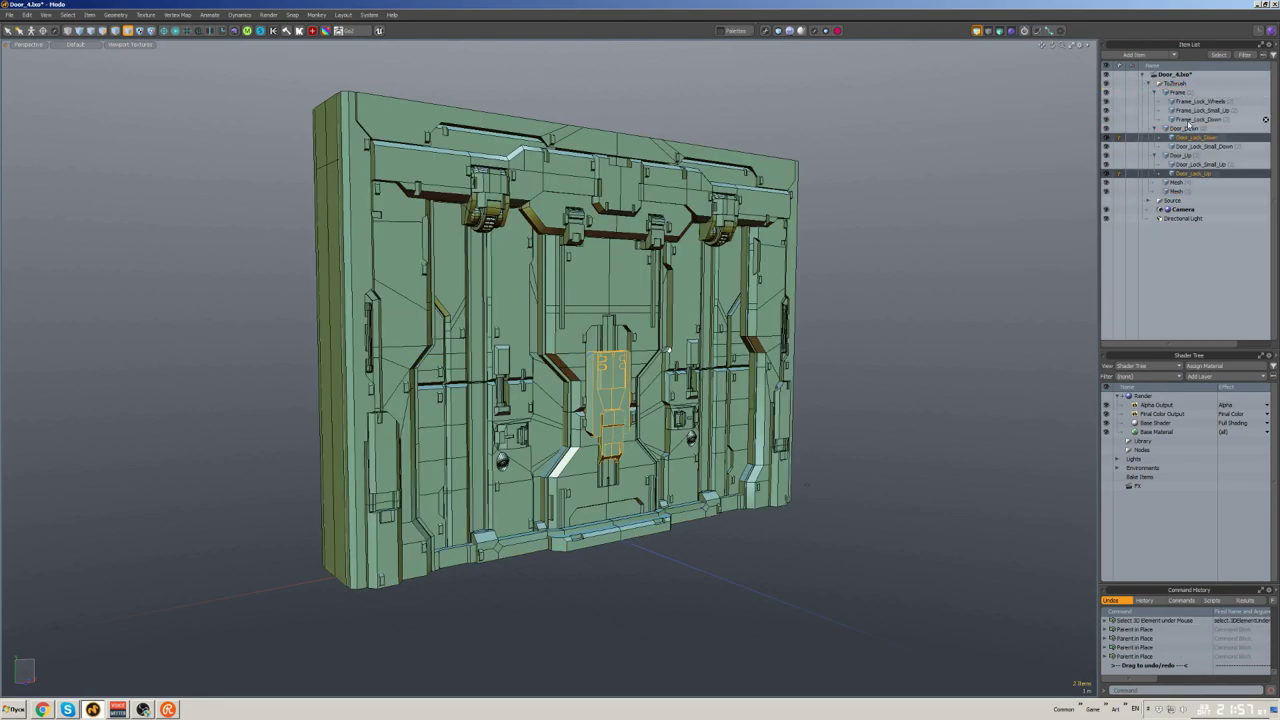
- Delete the animation keys after frame 0 from all meshes in the ToZBrush group
{"action": "left_click", "coordinate": [980, 308]}
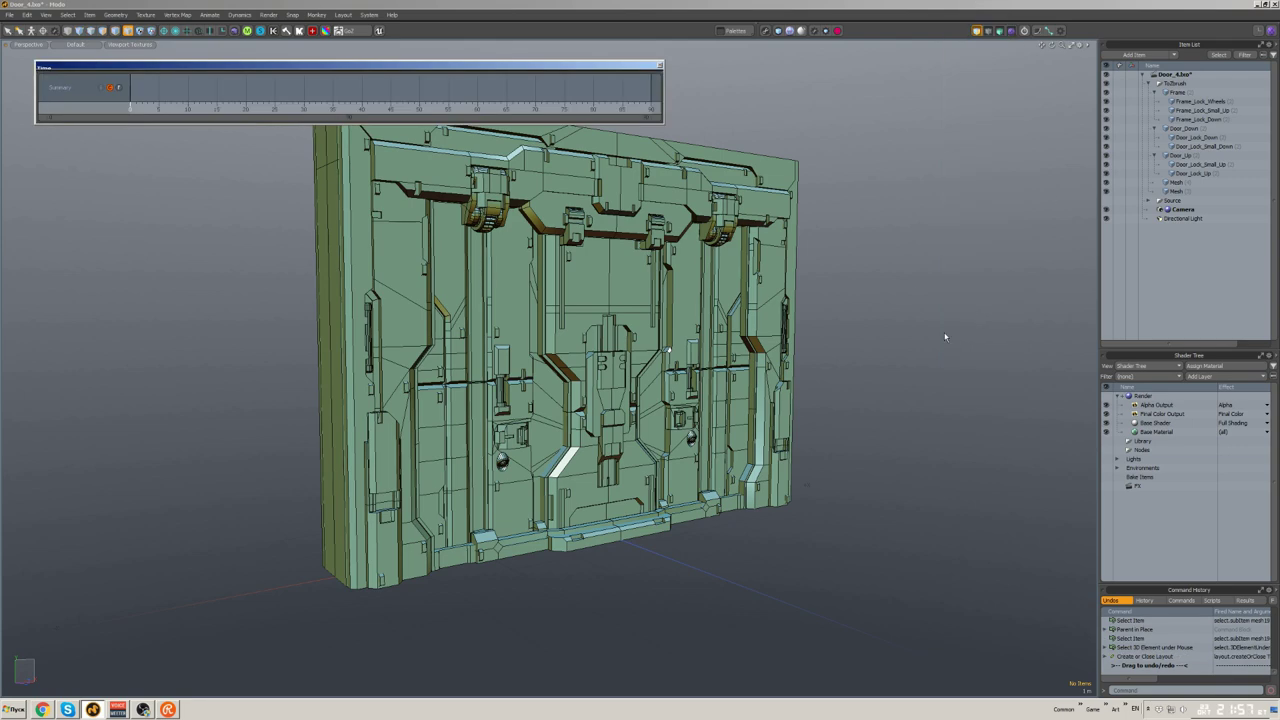
{"action": "right_click_drag", "start_coordinate": [943, 334], "coordinate": [543, 75]}
{"action": "left_click_drag", "start_coordinate": [772, 175], "coordinate": [709, 280], "text": "alt"}
{"action": "mouse_move", "coordinate": [757, 206]}
{"action": "left_mouse_down", "text": "alt"}
{"action": "mouse_move", "coordinate": [670, 250]}
{"action": "mouse_move", "coordinate": [670, 380]}
{"action": "left_mouse_up", "text": "alt"}
{"action": "left_click", "coordinate": [661, 100]}
{"action": "left_click", "coordinate": [857, 209]}
{"action": "right_click_drag", "start_coordinate": [857, 209], "coordinate": [640, 86]}
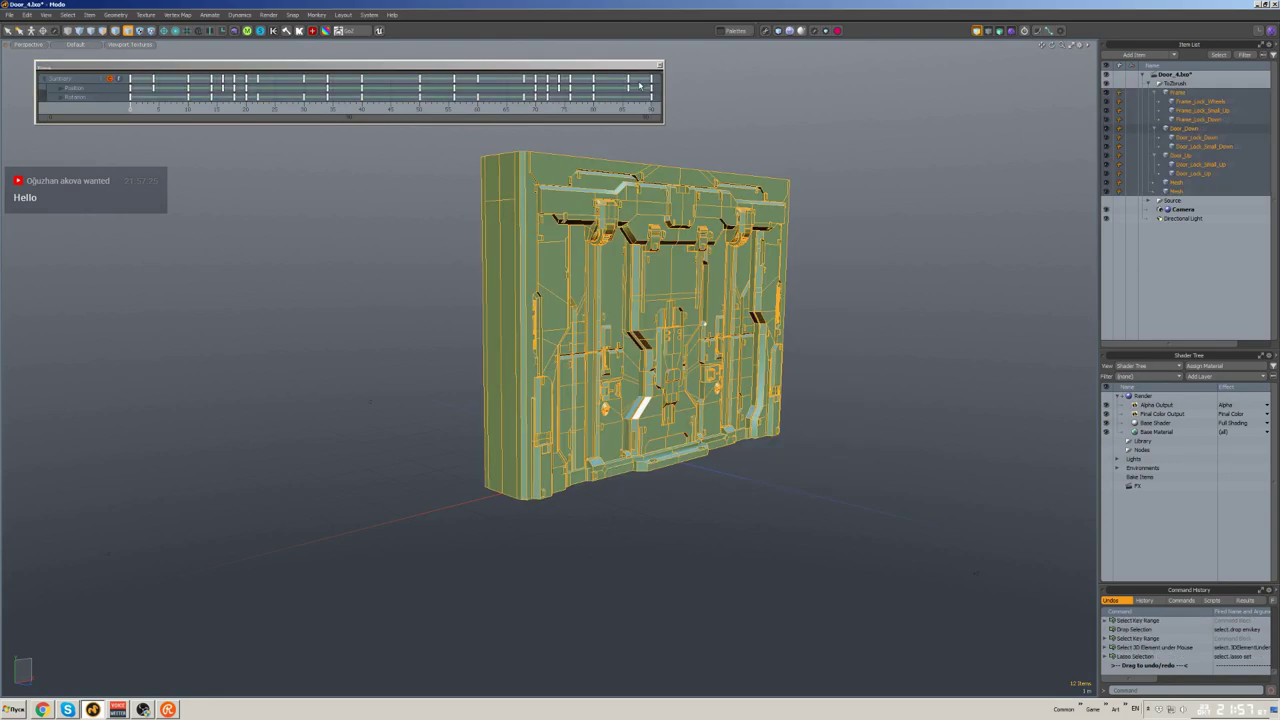
{"action": "left_click", "coordinate": [690, 337]}
{"action": "left_click_drag", "start_coordinate": [690, 337], "coordinate": [830, 240], "text": "alt"}
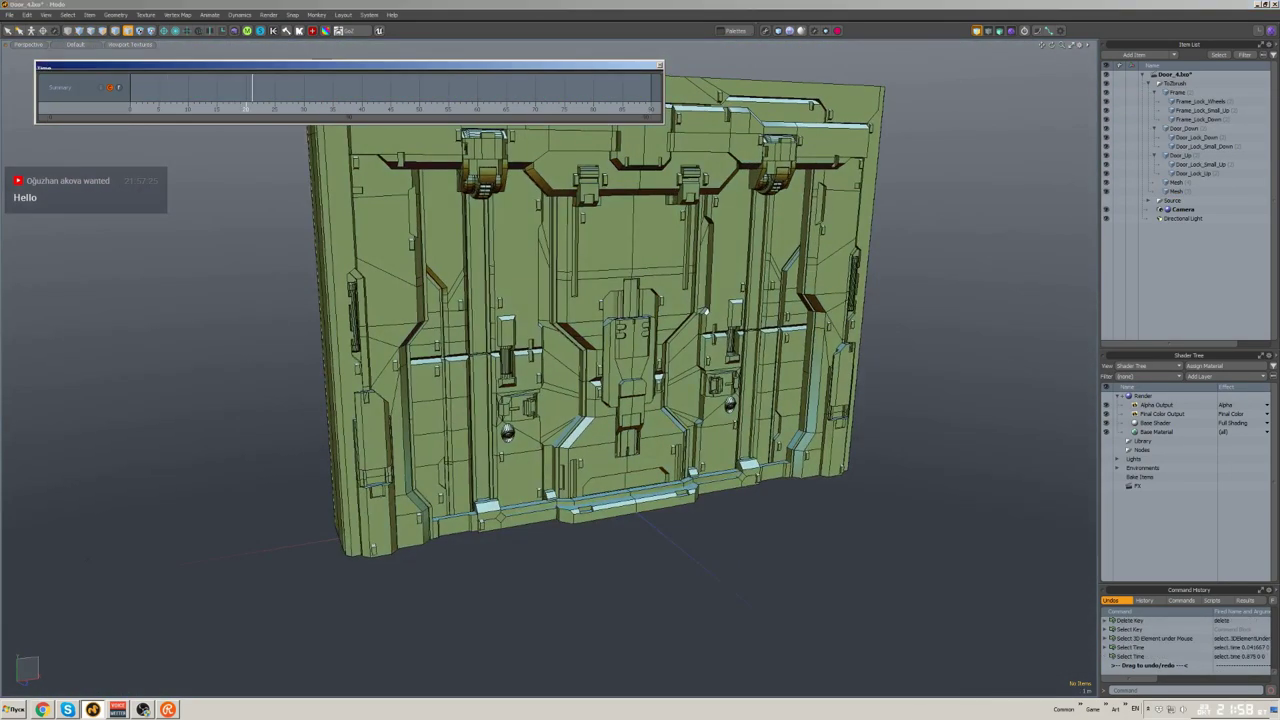
- Try to delete the frame 0 keys of the Frame_Lock_Wheels, Frame_Lock_Small_Up and Frame_Lock_Down meshes
{"action": "left_click", "coordinate": [1177, 166]}
{"action": "left_click_drag", "start_coordinate": [1177, 173], "coordinate": [1180, 186], "text": "shift"}
{"action": "left_click_drag", "start_coordinate": [923, 244], "coordinate": [920, 140], "text": "alt"}
{"action": "left_click", "coordinate": [1200, 101]}
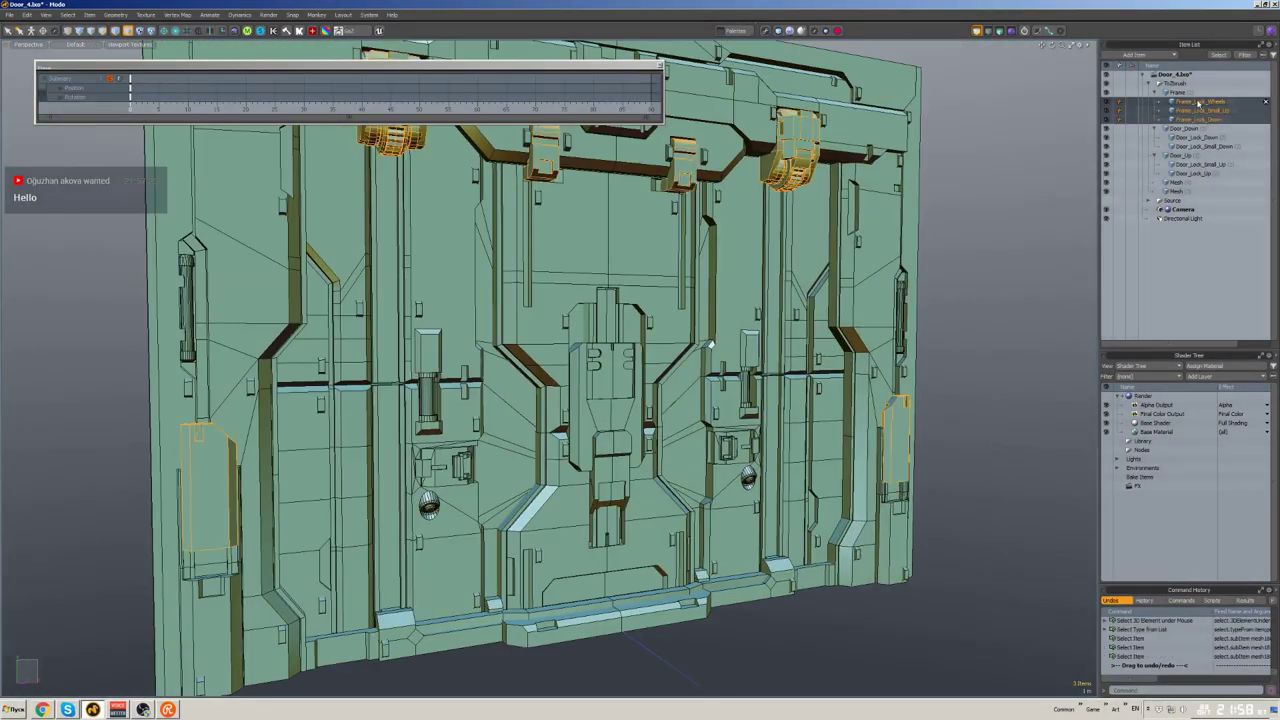
{"action": "left_click", "coordinate": [131, 80]}
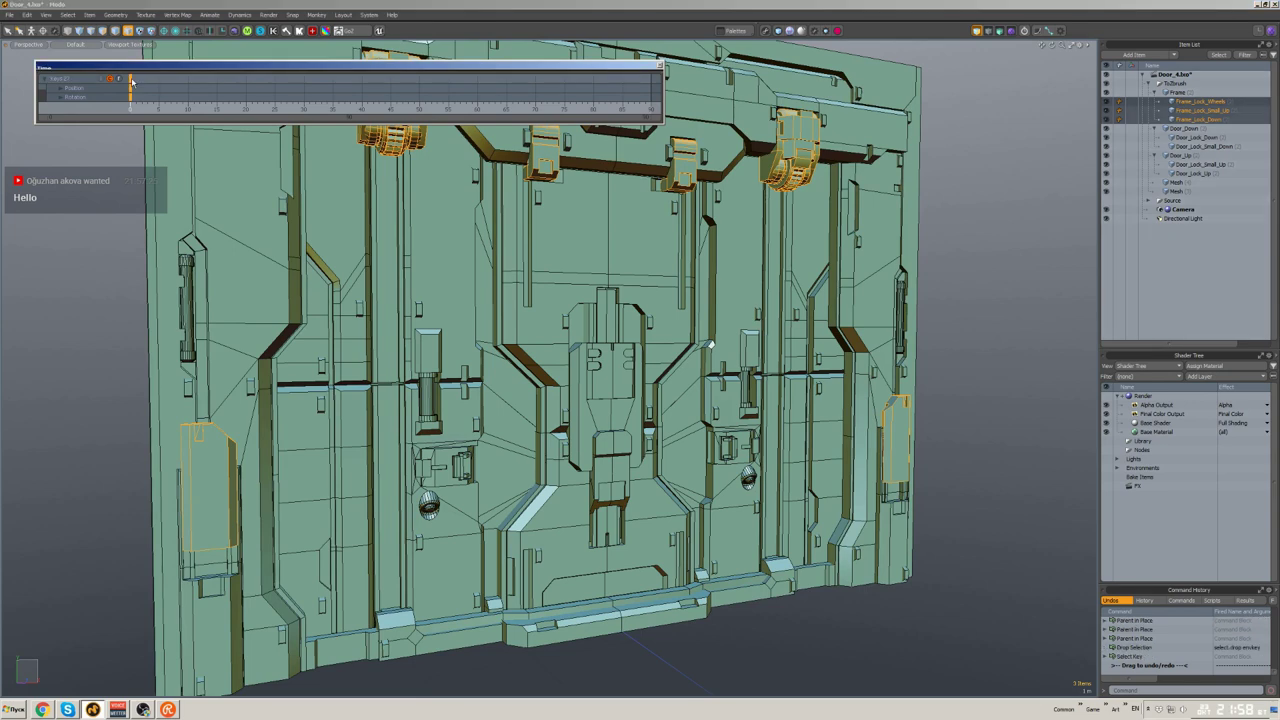
{"action": "key", "text": "Delete"}
- Move all polygons of the three Frame_Lock meshes into one new mesh and delete the emptied items
{"action": "left_click_drag", "start_coordinate": [760, 320], "coordinate": [864, 202], "text": "alt"}
{"action": "scroll", "coordinate": [864, 202], "scroll_direction": "up", "scroll_amount": 5}
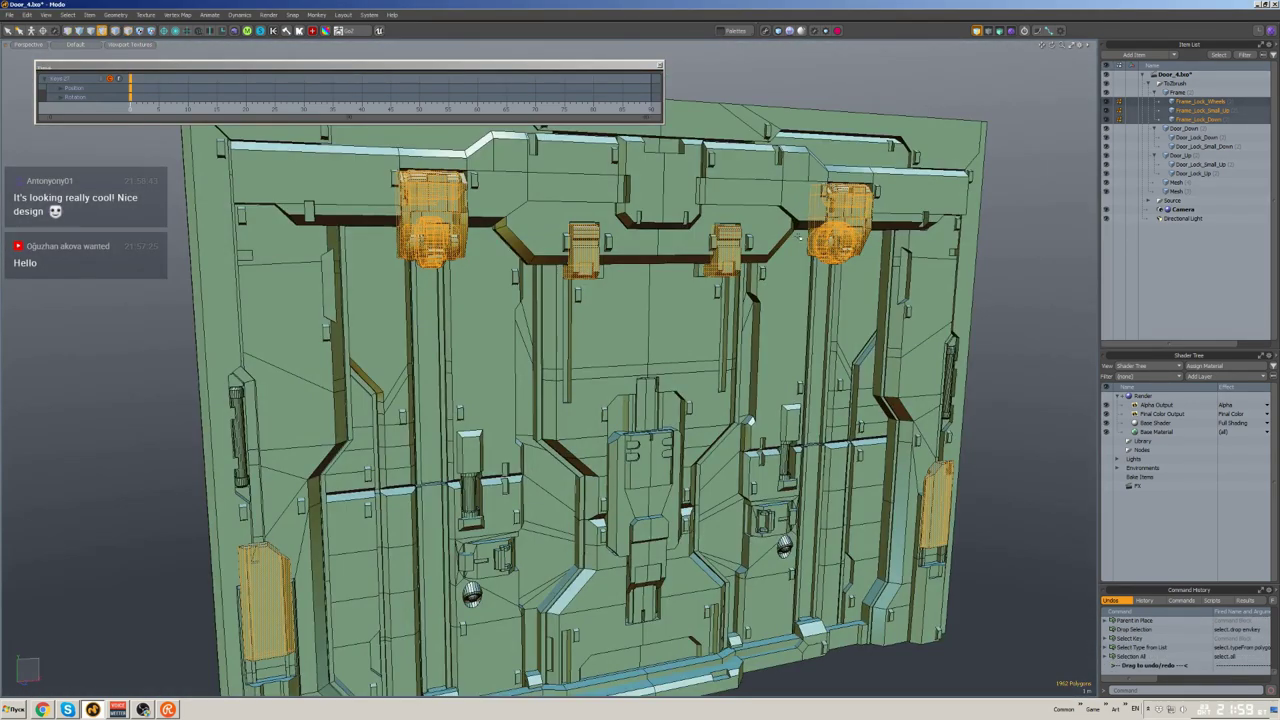
{"action": "scroll", "coordinate": [798, 238], "scroll_direction": "down", "scroll_amount": 5}
{"action": "left_click_drag", "start_coordinate": [798, 238], "coordinate": [745, 364], "text": "alt"}
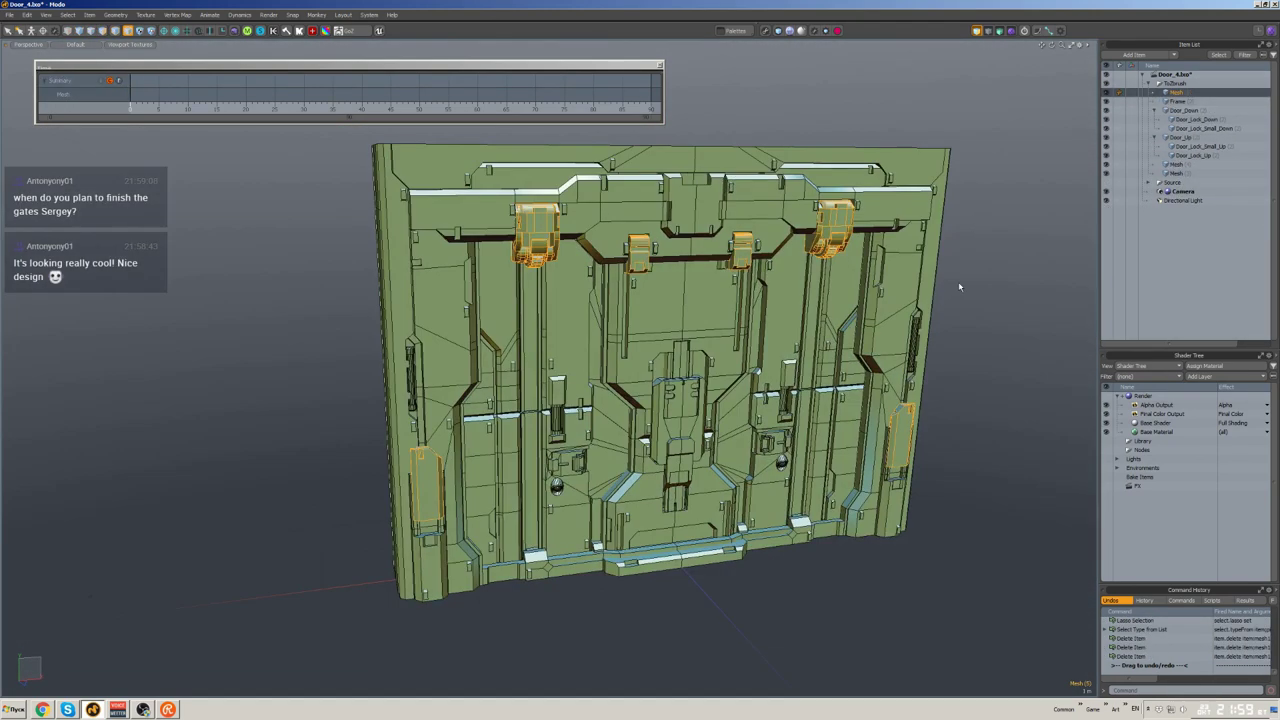
{"action": "left_click", "coordinate": [956, 204]}
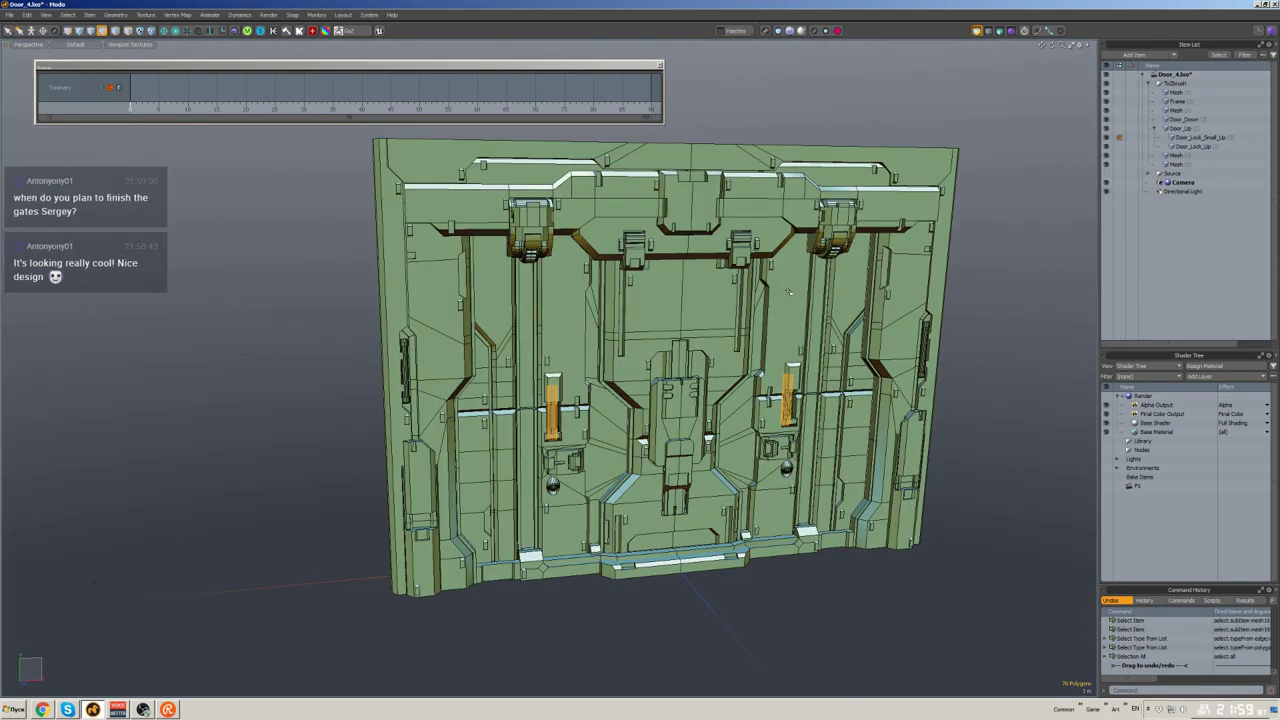
- Cut the Door_Lock_Small_Up polygons out of their item and rename the combined frame lock mesh Lock_Up
{"action": "key", "text": "ctrl+x"}
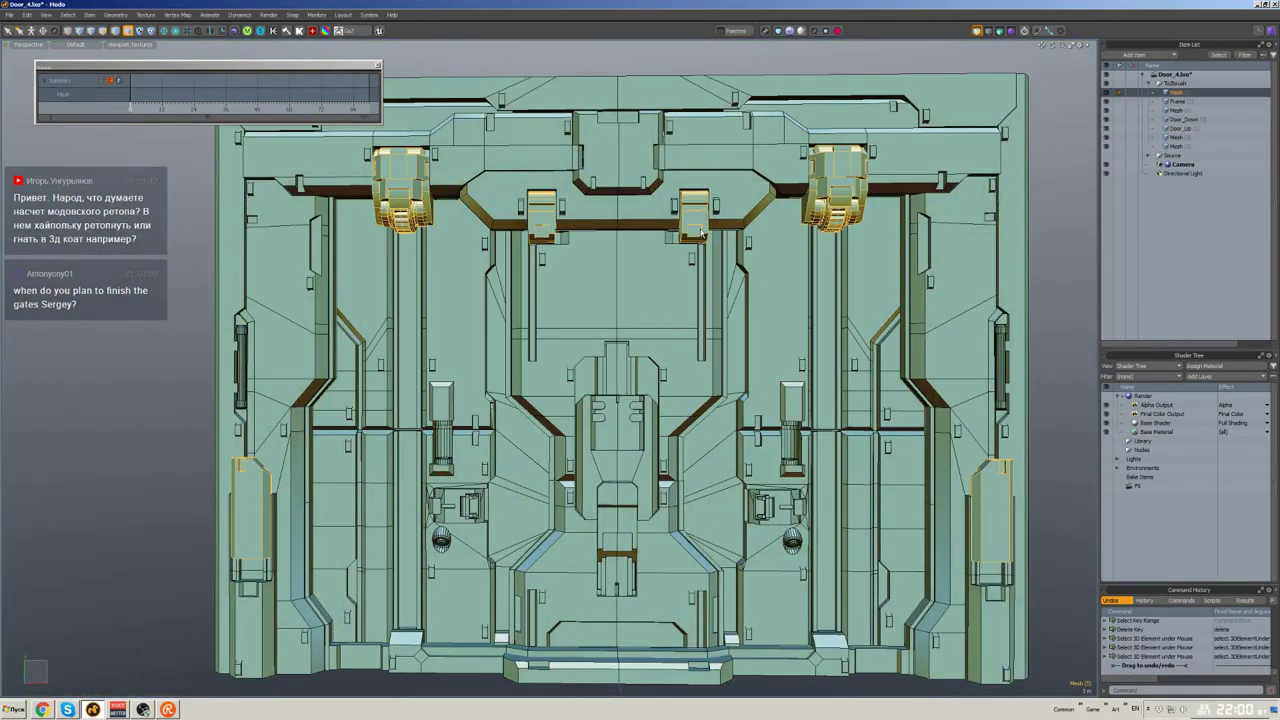
{"action": "key", "text": "Return"}
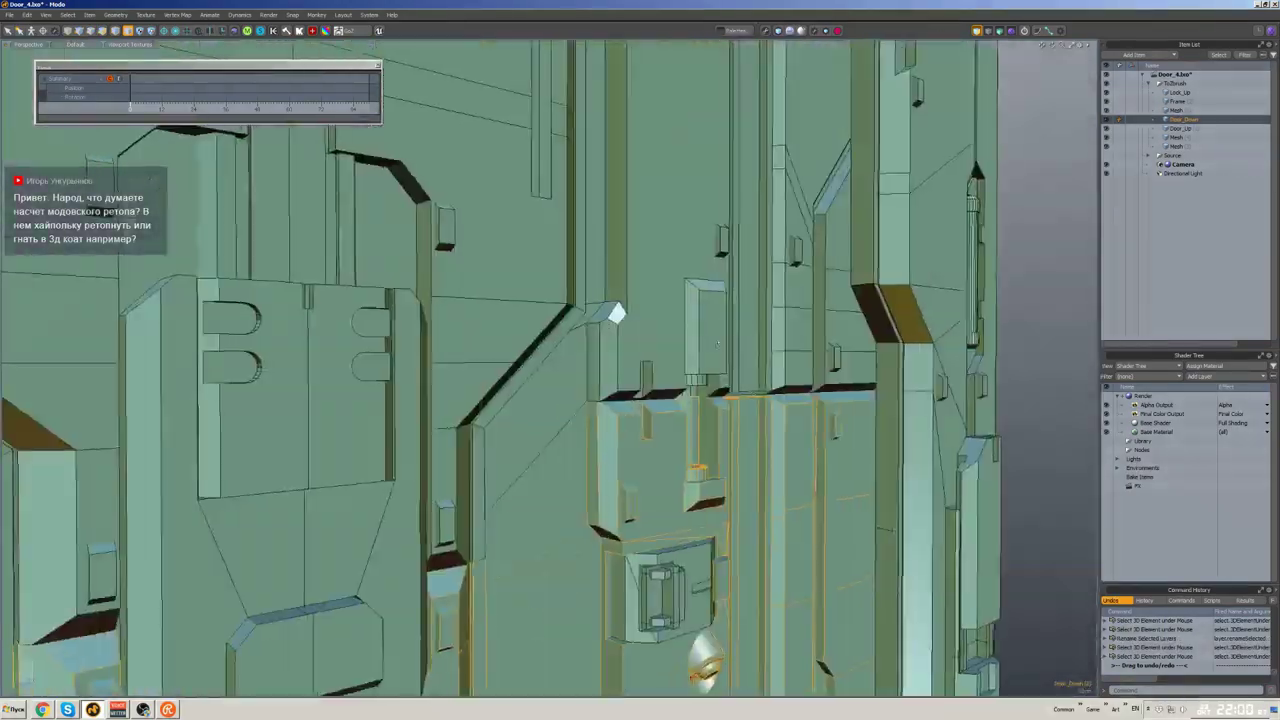
- Toggle the visibility of the ToZBrush meshes to check how the door parts are separated
{"action": "key", "text": "a"}
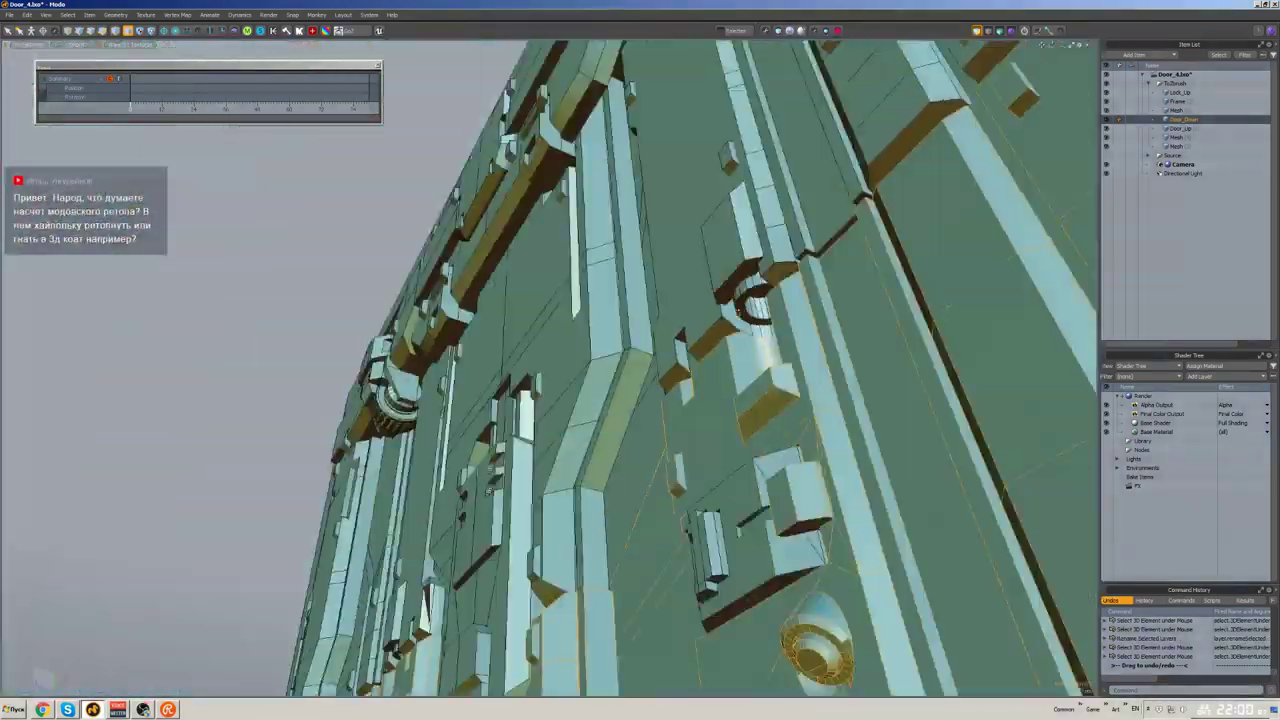
{"action": "left_click", "coordinate": [1107, 146]}
{"action": "left_click", "coordinate": [1107, 148]}
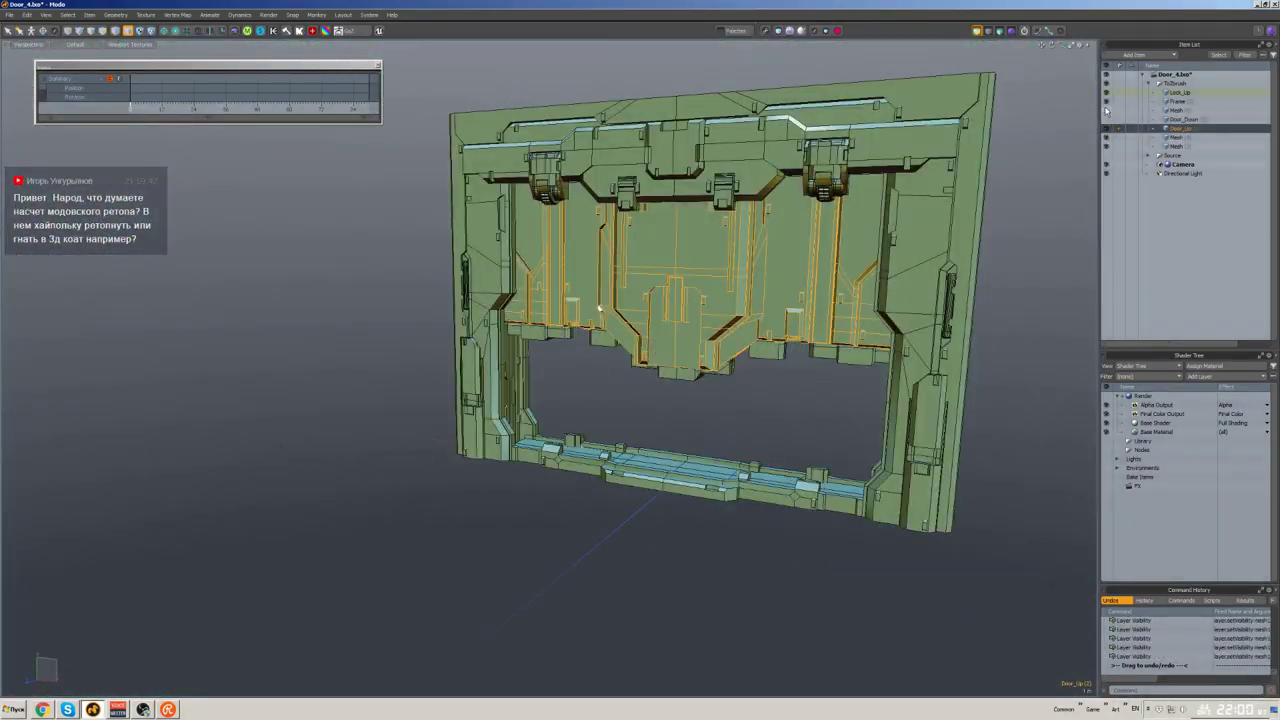
- Replace the ToZBrush group with a fresh duplicate of the Source group named ToZBrush
{"action": "left_click", "coordinate": [1175, 83]}
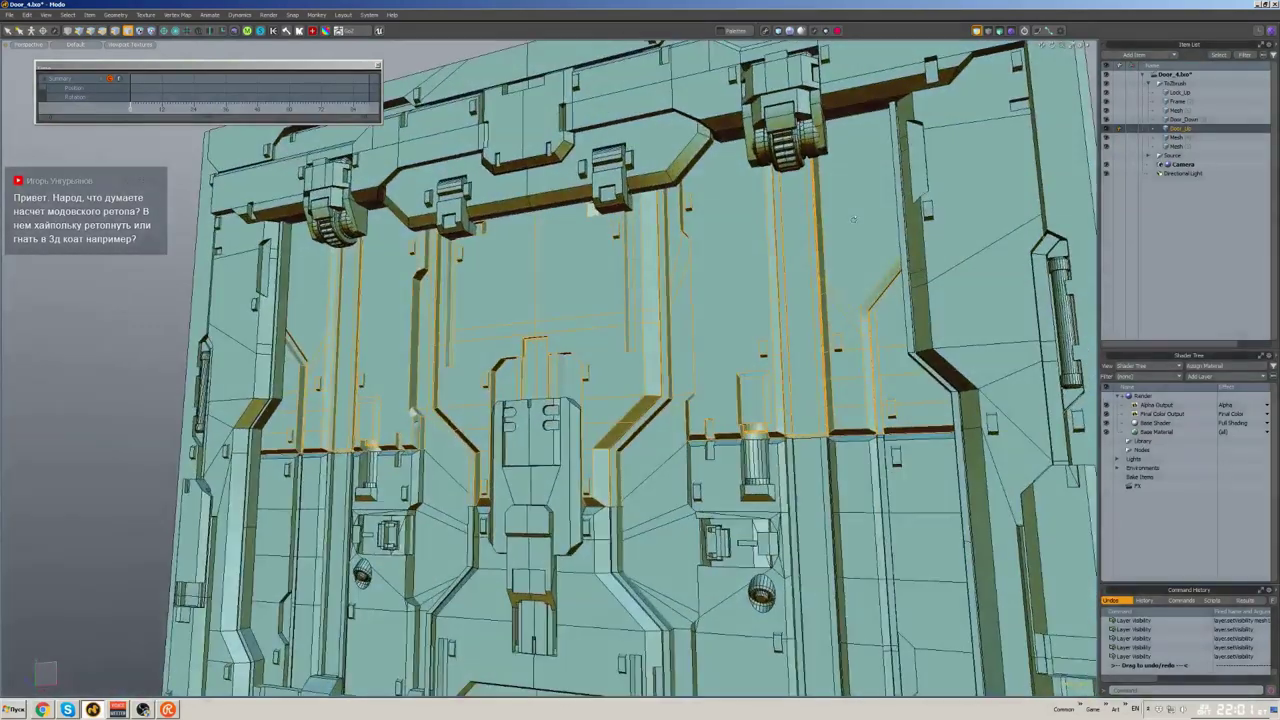
{"action": "key", "text": "Delete"}
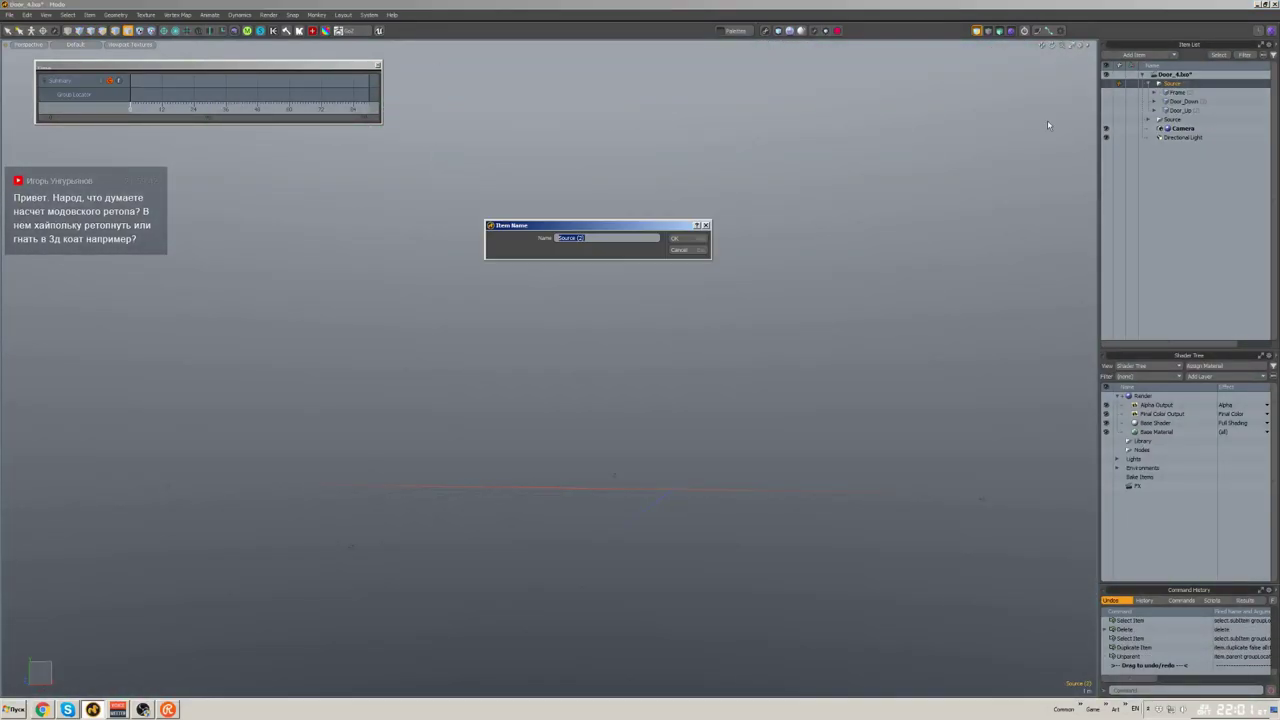
{"action": "key", "text": "ctrl+z"}
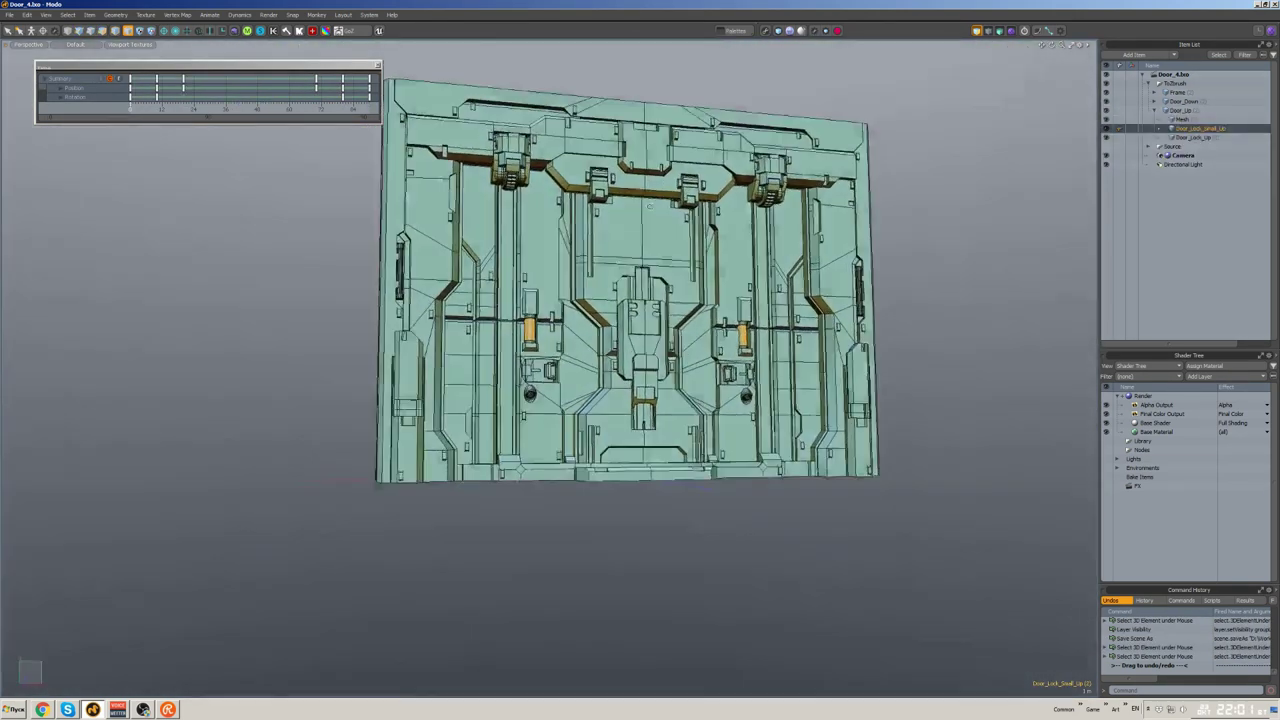
- Try to delete all animation keys of the new ToZBrush meshes with their transforms left as they are
{"action": "left_click", "coordinate": [1153, 94]}
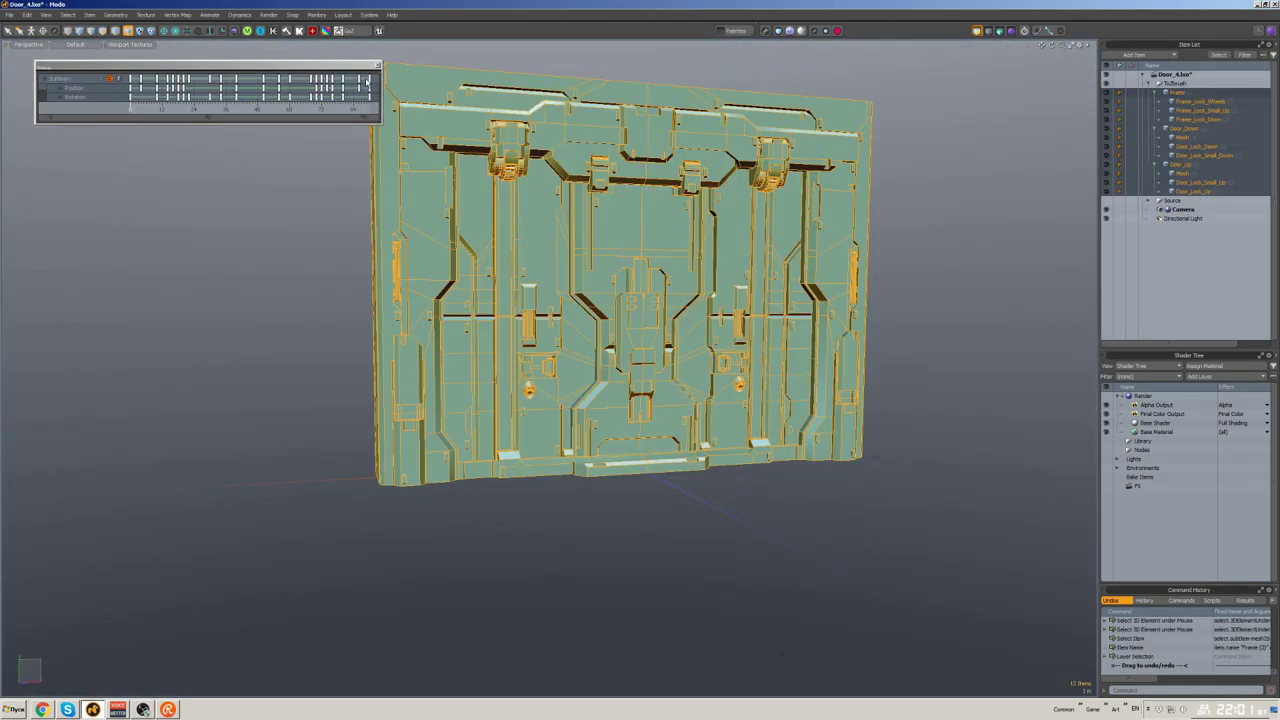
{"action": "key", "text": "ctrl+z"}
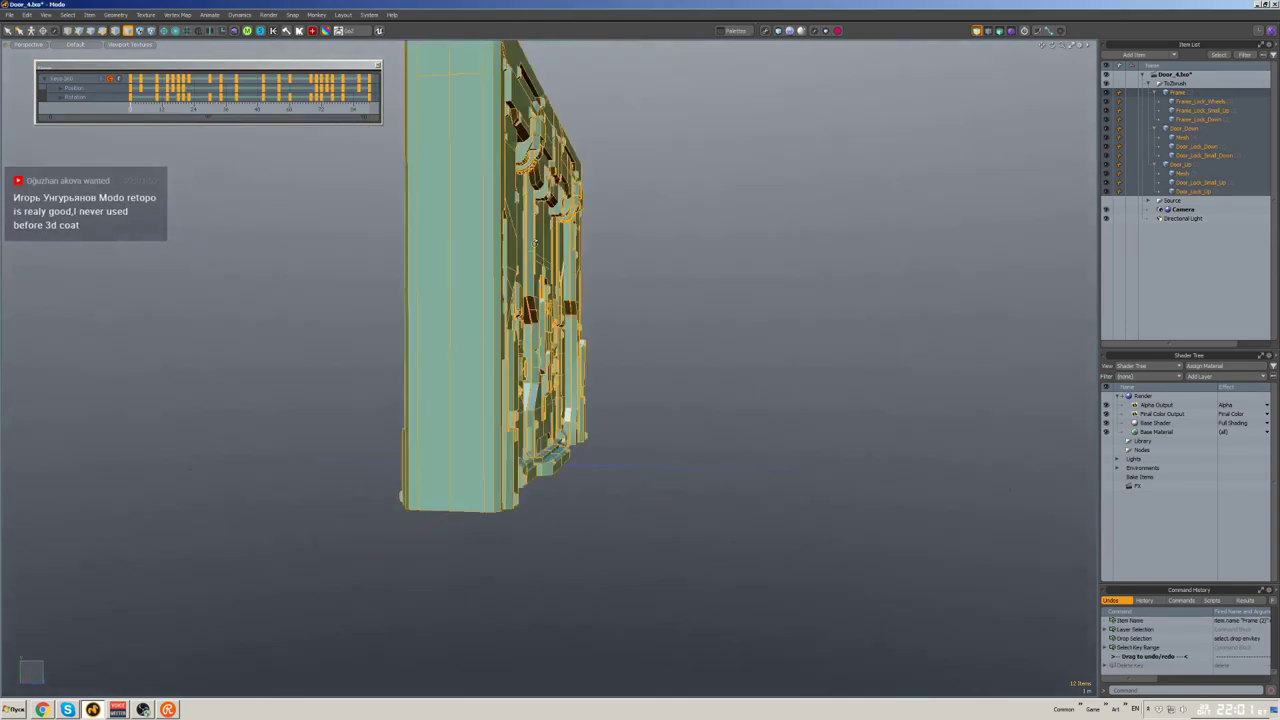
{"action": "key", "text": "Delete"}
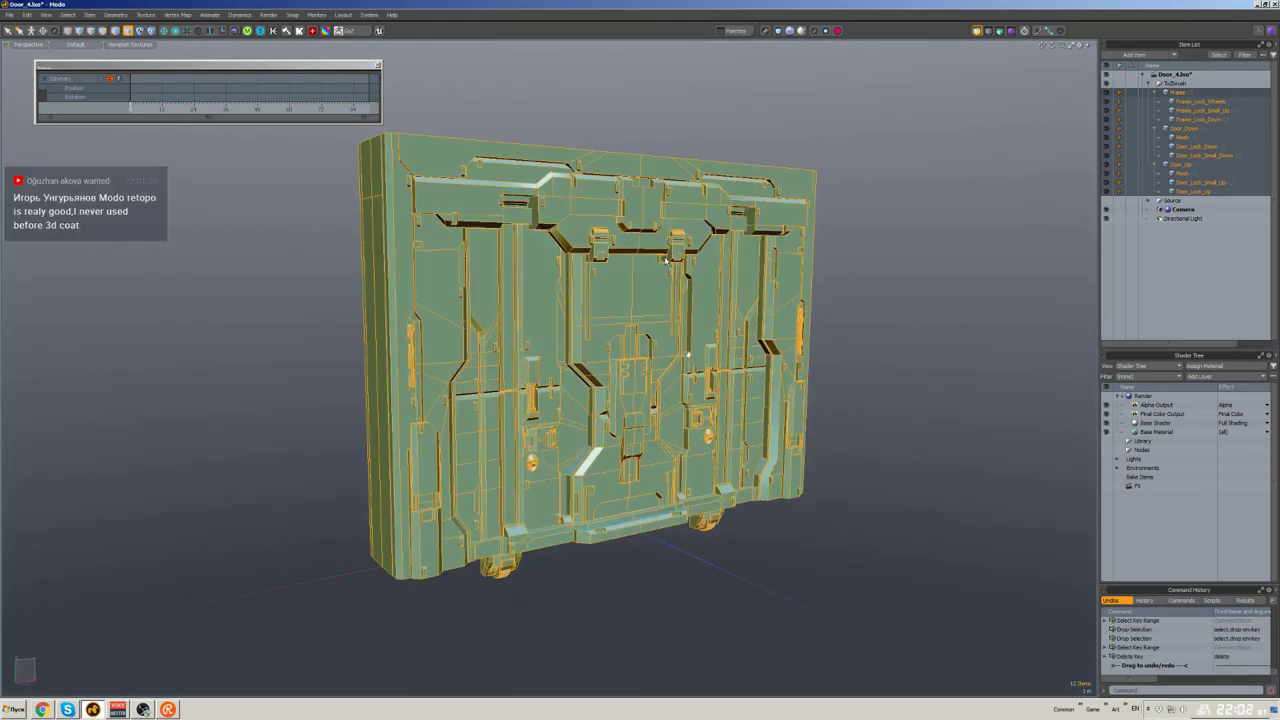
- Zero the transforms of all ToZBrush meshes and delete their animation keys
{"action": "key", "text": "F3"}
{"action": "left_click", "coordinate": [1057, 121]}
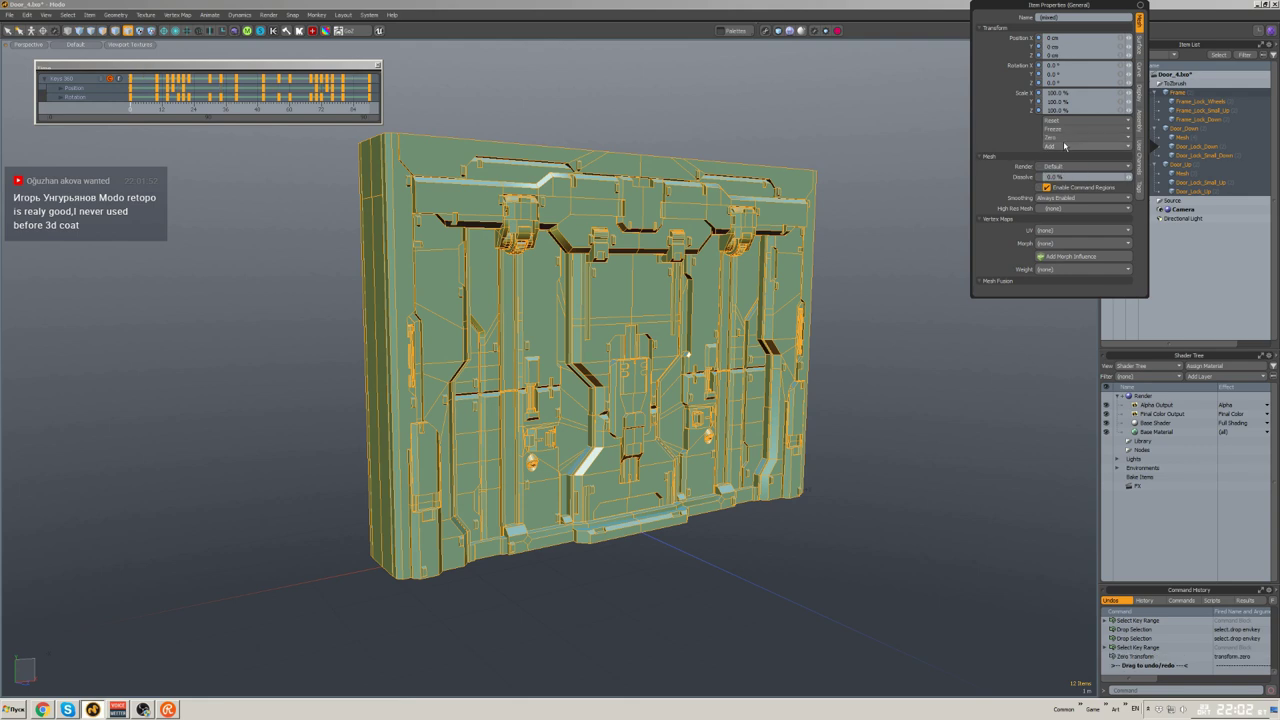
{"action": "left_click", "coordinate": [1053, 128]}
{"action": "right_click_drag", "start_coordinate": [842, 122], "coordinate": [337, 126]}
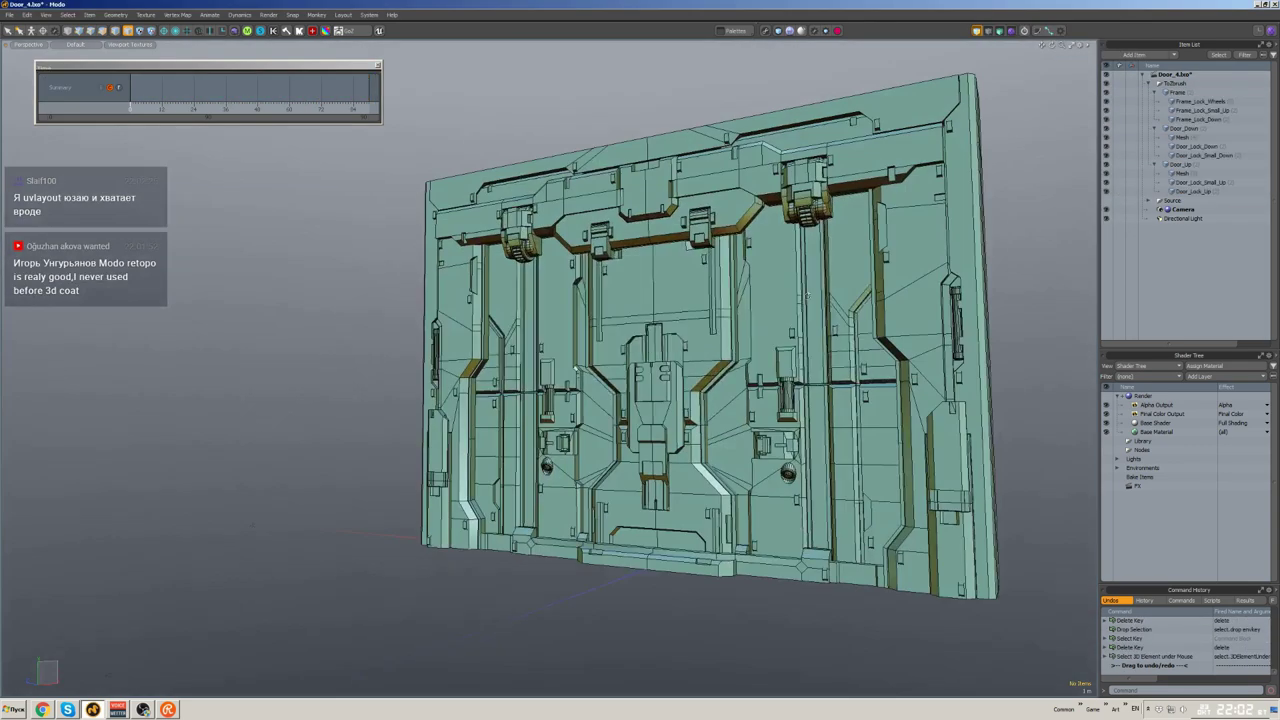
- Isolate the connector-block mesh under Door_Up by hiding the other meshes
{"action": "left_click_drag", "start_coordinate": [700, 350], "coordinate": [820, 250], "text": "alt"}
{"action": "left_click", "coordinate": [1182, 173]}
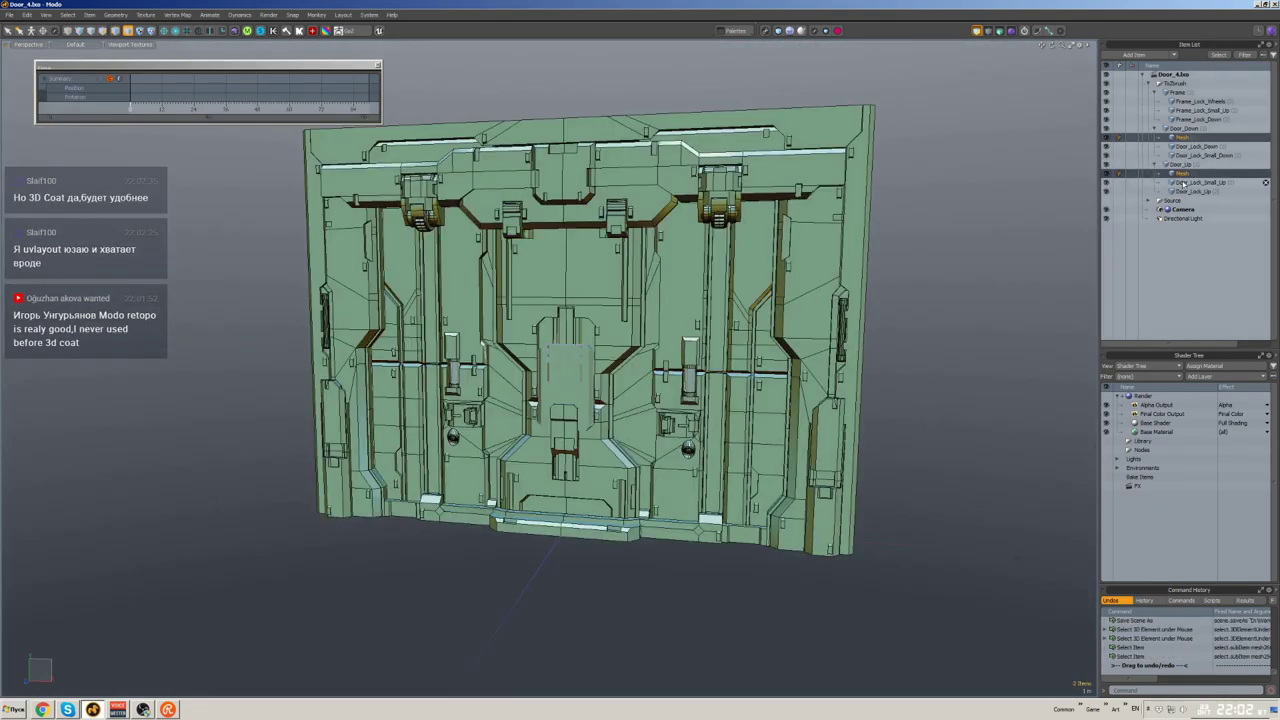
{"action": "key", "text": "h"}
{"action": "left_click_drag", "start_coordinate": [600, 360], "coordinate": [668, 294], "text": "alt"}
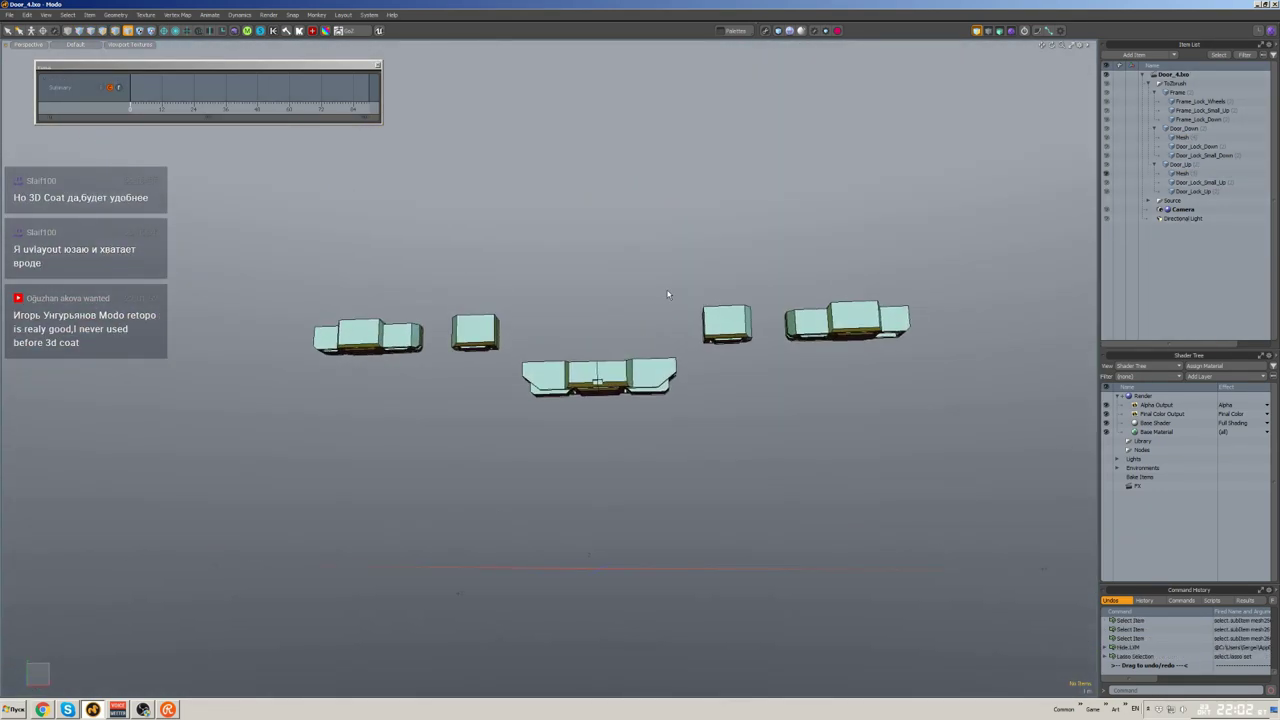
- Cap the open edge loops of the isolated mesh and unhide the other meshes
{"action": "key", "text": "ctrl+Tab"}
{"action": "left_click", "coordinate": [659, 268]}
{"action": "left_click", "coordinate": [741, 135]}
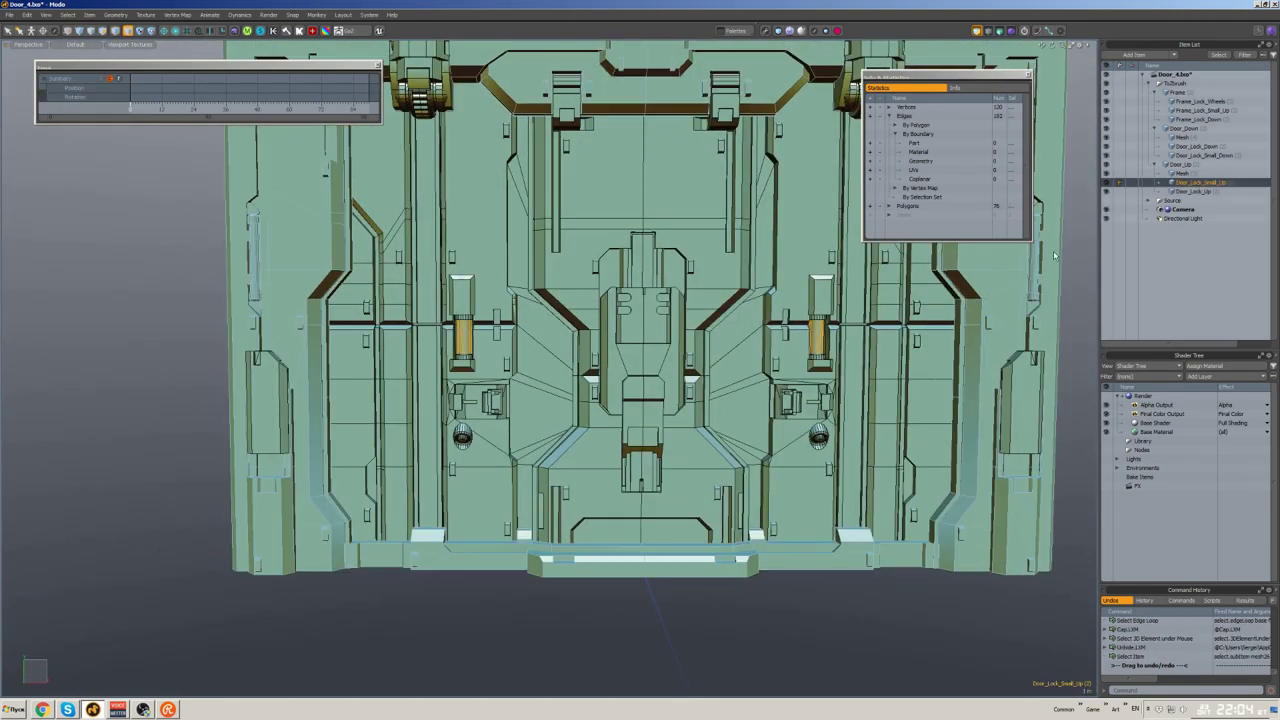
- Set the editor color of the Mesh items under Door_Down and Door_Up, Door_Lock_Small_Up and Door_Lock_Up to green
{"action": "right_click", "coordinate": [1187, 139]}
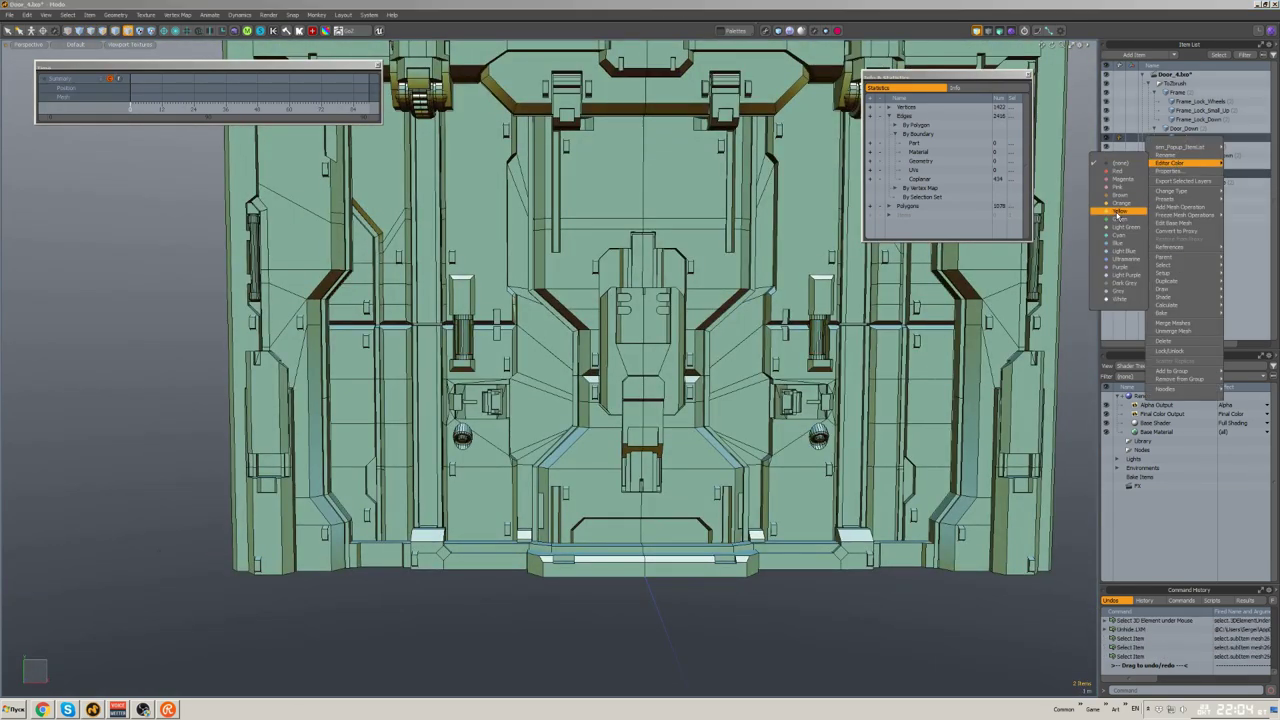
{"action": "left_click", "coordinate": [1118, 212]}
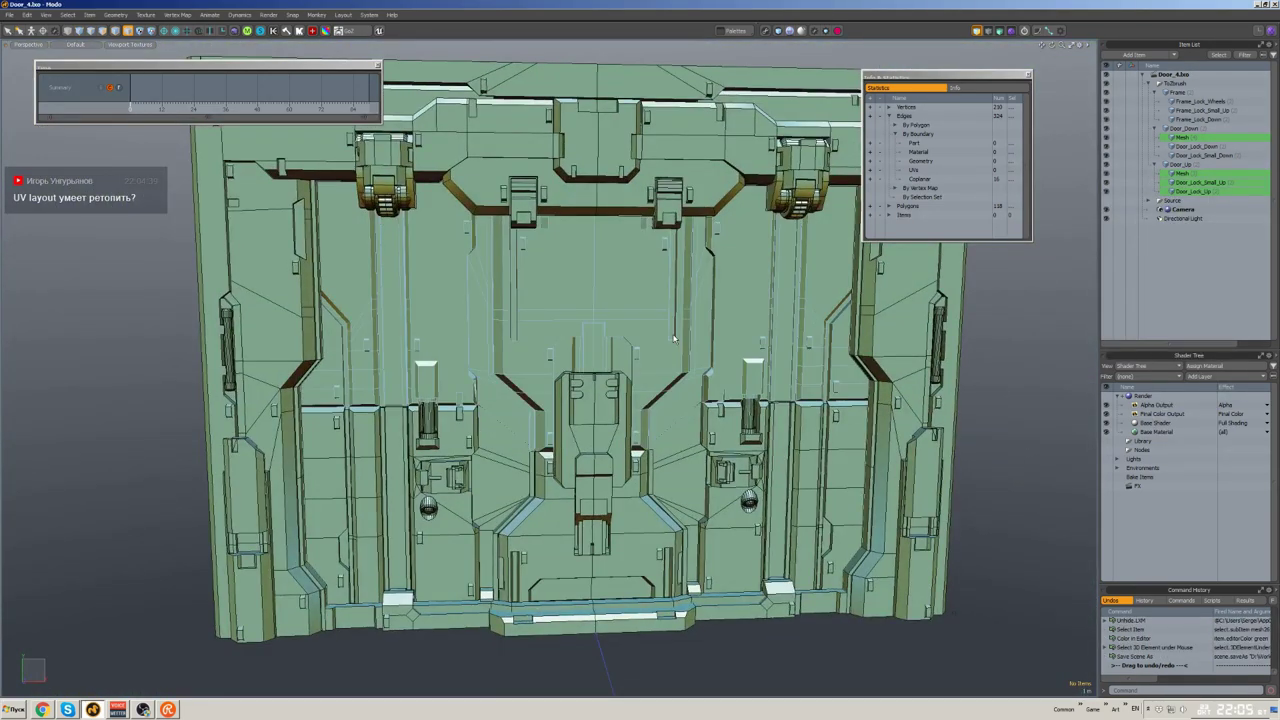
{"action": "scroll", "coordinate": [674, 338], "scroll_direction": "up", "scroll_amount": 2}
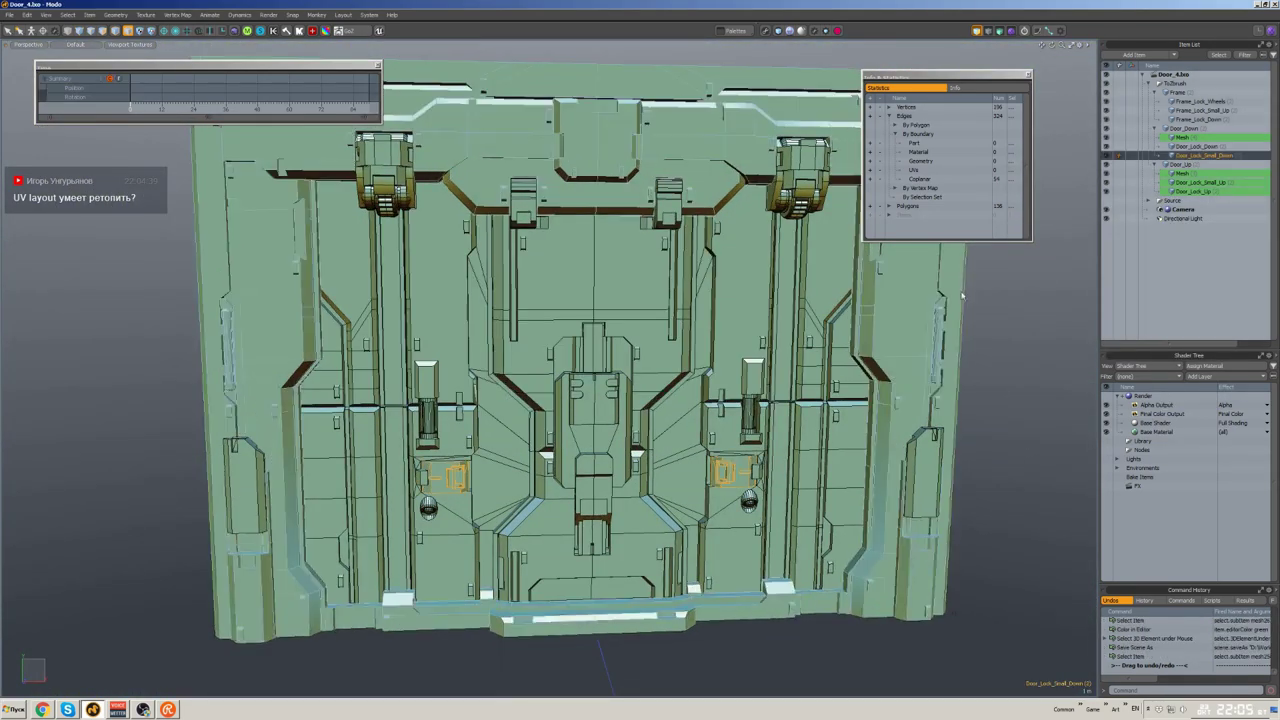
- Set the editor color of Door_Lock_Down and Door_Lock_Small_Down to green
{"action": "left_click", "coordinate": [1200, 147]}
{"action": "right_click", "coordinate": [1203, 155]}
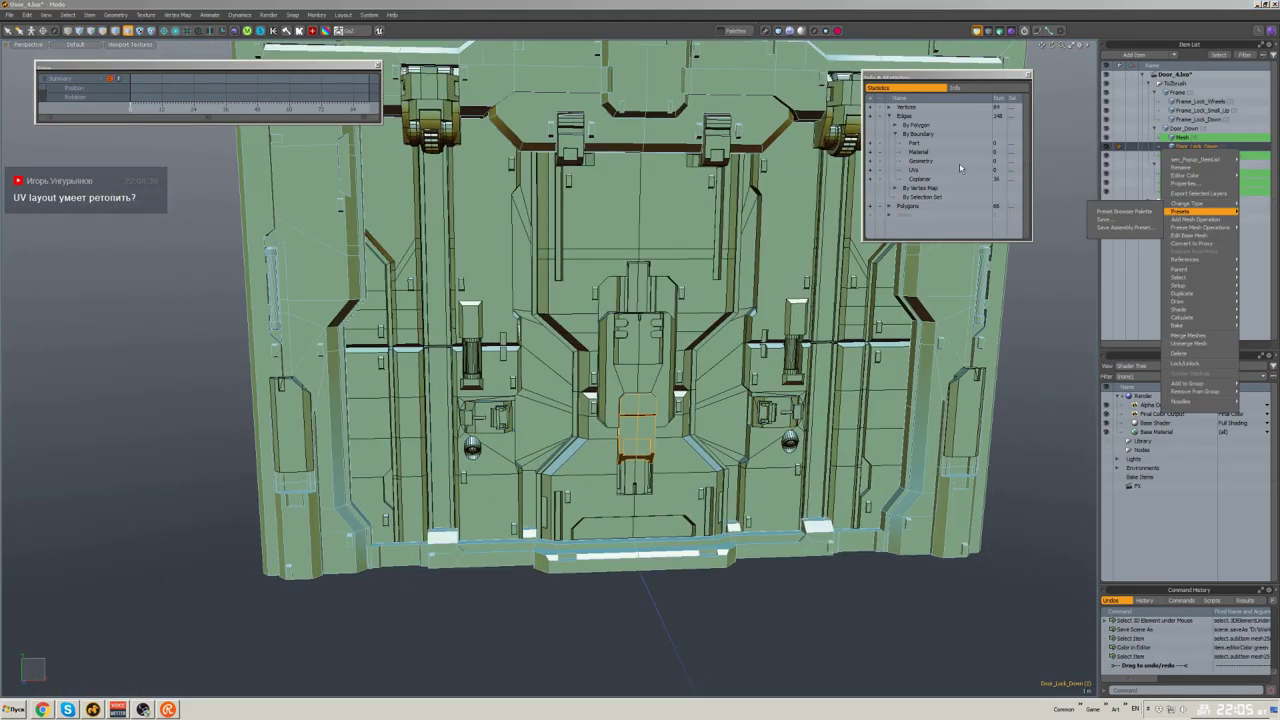
{"action": "left_click", "coordinate": [1150, 200]}
{"action": "left_click", "coordinate": [1184, 165]}
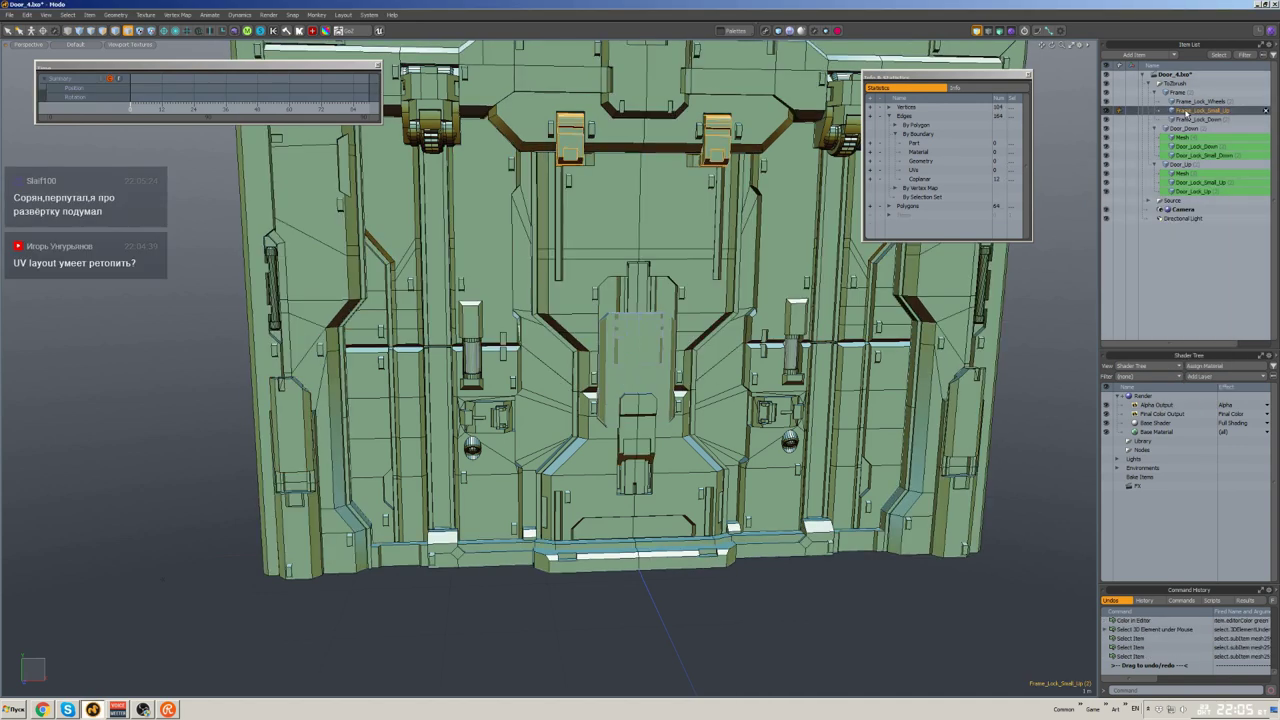
- Isolate the Frame_Lock_Wheels mesh, collapse its stray boundary vertices and delete the unneeded edge loops
{"action": "key", "text": "shift+h"}
{"action": "left_click_drag", "start_coordinate": [640, 360], "coordinate": [717, 291], "text": "alt"}
{"action": "key", "text": "2"}
{"action": "scroll", "coordinate": [786, 263], "scroll_direction": "up", "scroll_amount": 3}
{"action": "key", "text": "3"}
{"action": "left_click", "coordinate": [717, 291]}
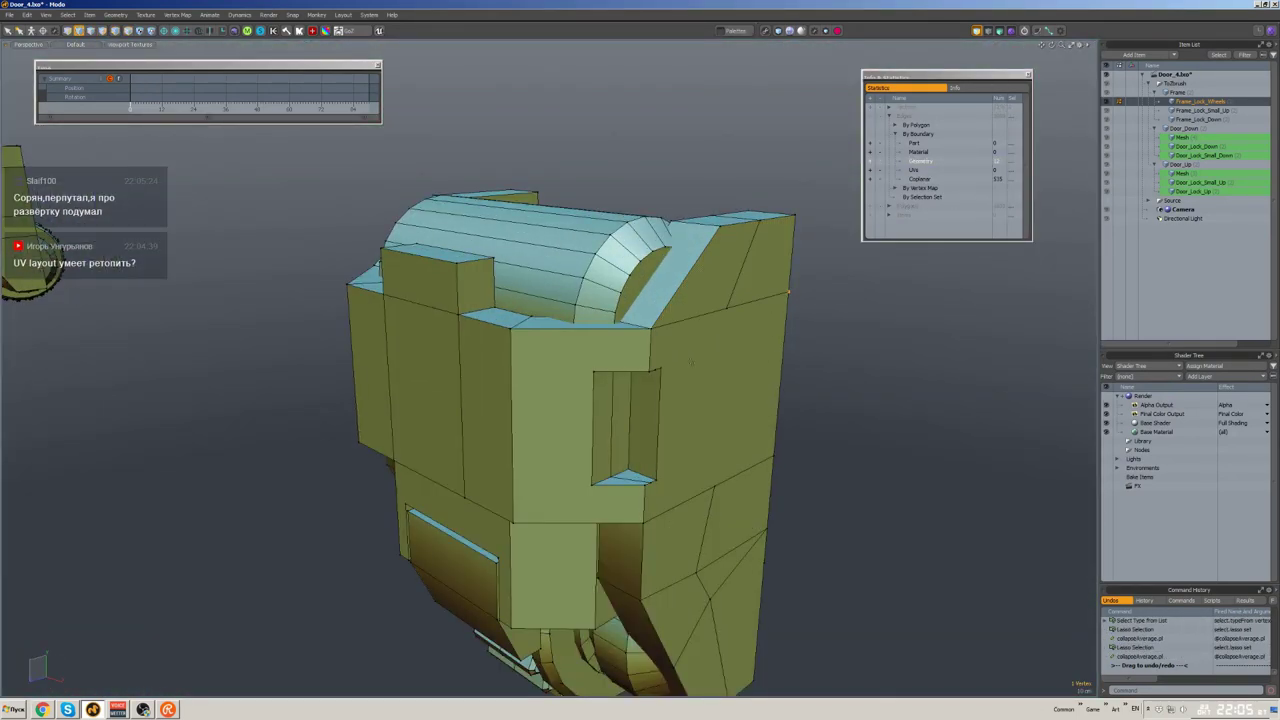
{"action": "left_click_drag", "start_coordinate": [691, 362], "coordinate": [677, 323], "text": "alt"}
{"action": "key", "text": "Delete"}
{"action": "key", "text": "Delete"}
- Delete one of the two wheel lock assemblies in Frame_Lock_Wheels, unhide the other meshes and save the scene
{"action": "scroll", "coordinate": [677, 323], "scroll_direction": "down", "scroll_amount": 5}
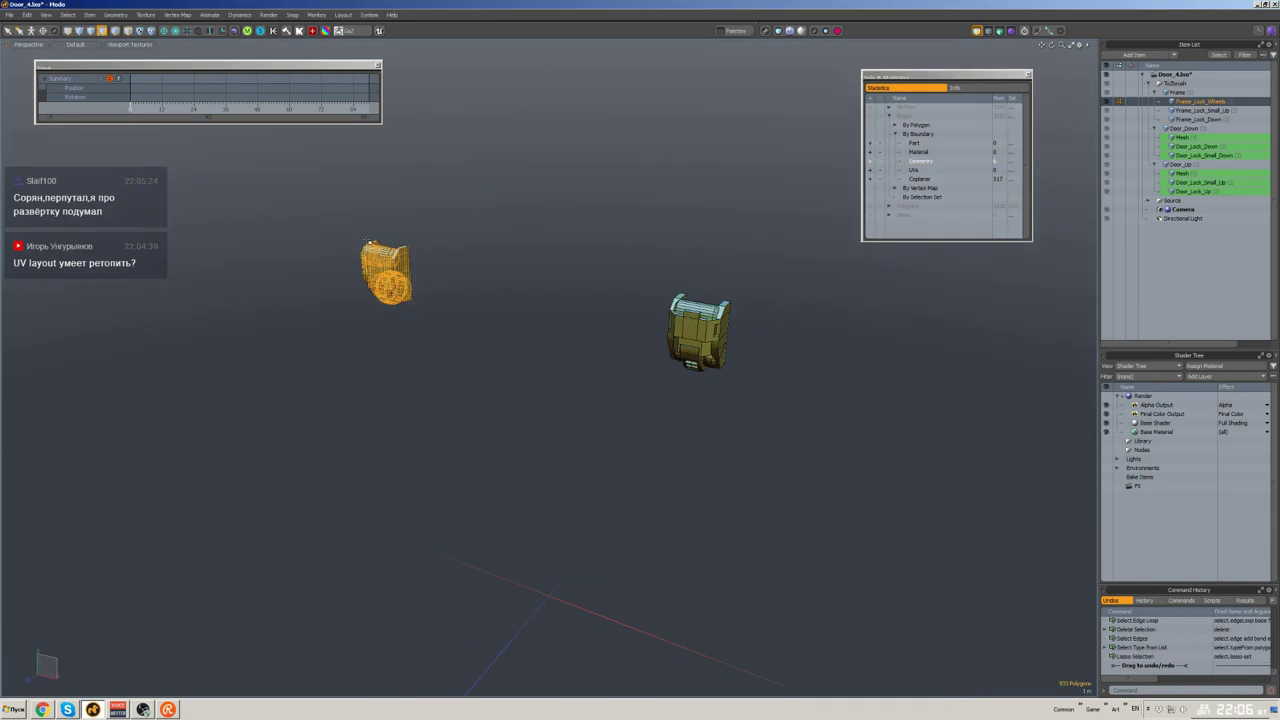
{"action": "scroll", "coordinate": [550, 380], "scroll_direction": "down", "scroll_amount": 2}
{"action": "left_click_drag", "start_coordinate": [550, 380], "coordinate": [452, 336], "text": "alt"}
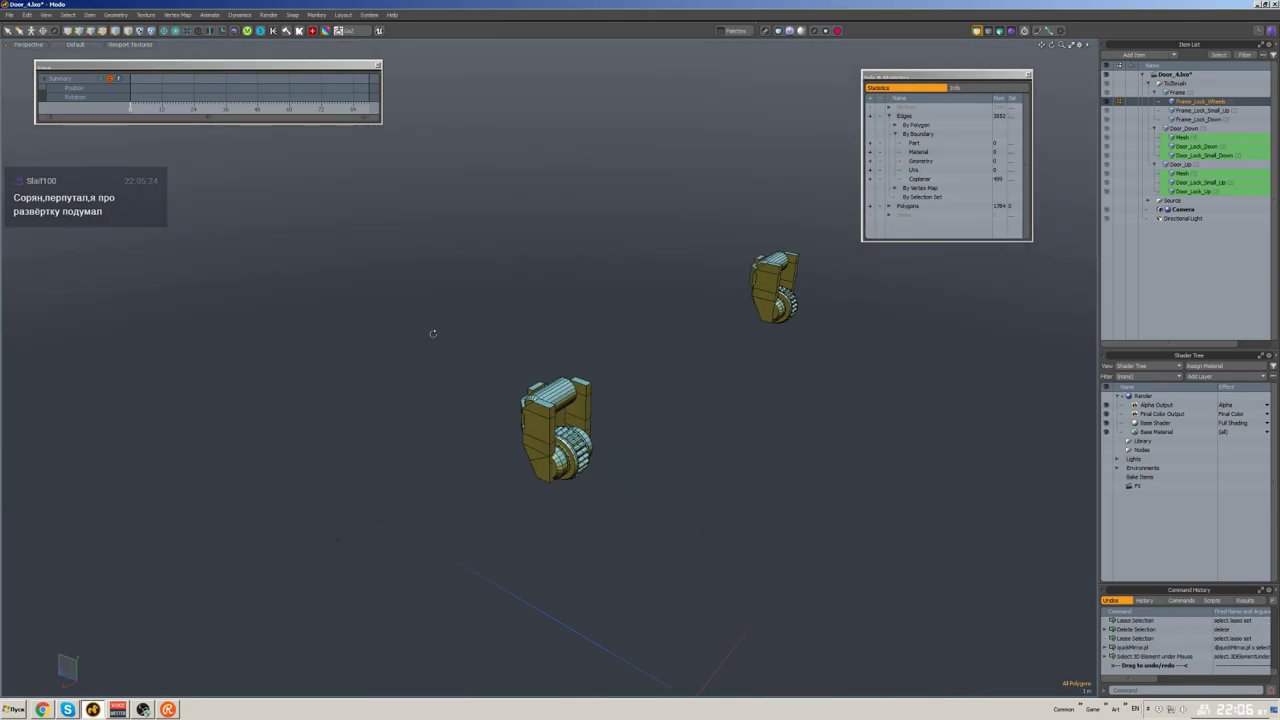
{"action": "right_click_drag", "start_coordinate": [452, 336], "coordinate": [481, 340]}
{"action": "key", "text": "Delete"}
{"action": "key", "text": "u"}
{"action": "scroll", "coordinate": [558, 255], "scroll_direction": "up", "scroll_amount": 5}
{"action": "key", "text": "ctrl+s"}
- Set the editor color of Frame_Lock_Wheels, Frame_Lock_Small_Up and Frame_Lock_Down to green
{"action": "scroll", "coordinate": [558, 255], "scroll_direction": "down", "scroll_amount": 3}
{"action": "left_click", "coordinate": [871, 271]}
{"action": "left_click_drag", "start_coordinate": [871, 271], "coordinate": [800, 290], "text": "alt"}
{"action": "scroll", "coordinate": [800, 290], "scroll_direction": "up", "scroll_amount": 3}
{"action": "right_click", "coordinate": [1175, 102]}
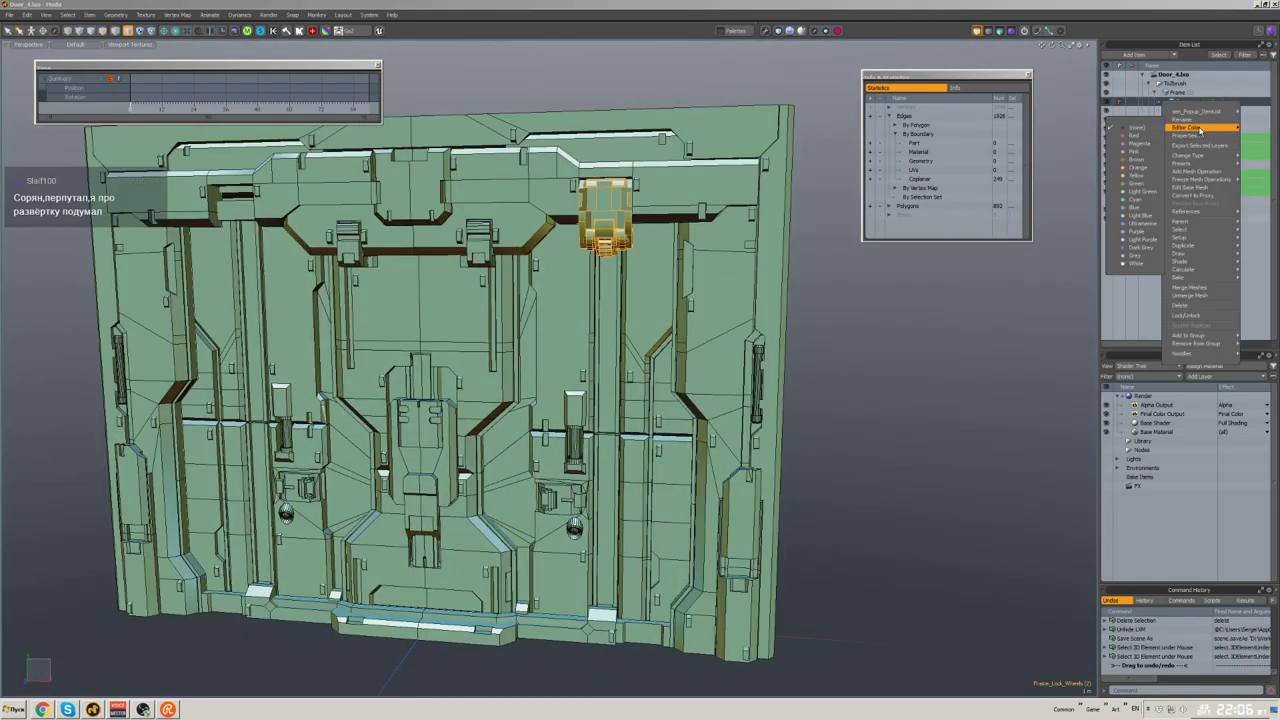
{"action": "left_click", "coordinate": [1136, 185]}
{"action": "right_click", "coordinate": [1162, 111]}
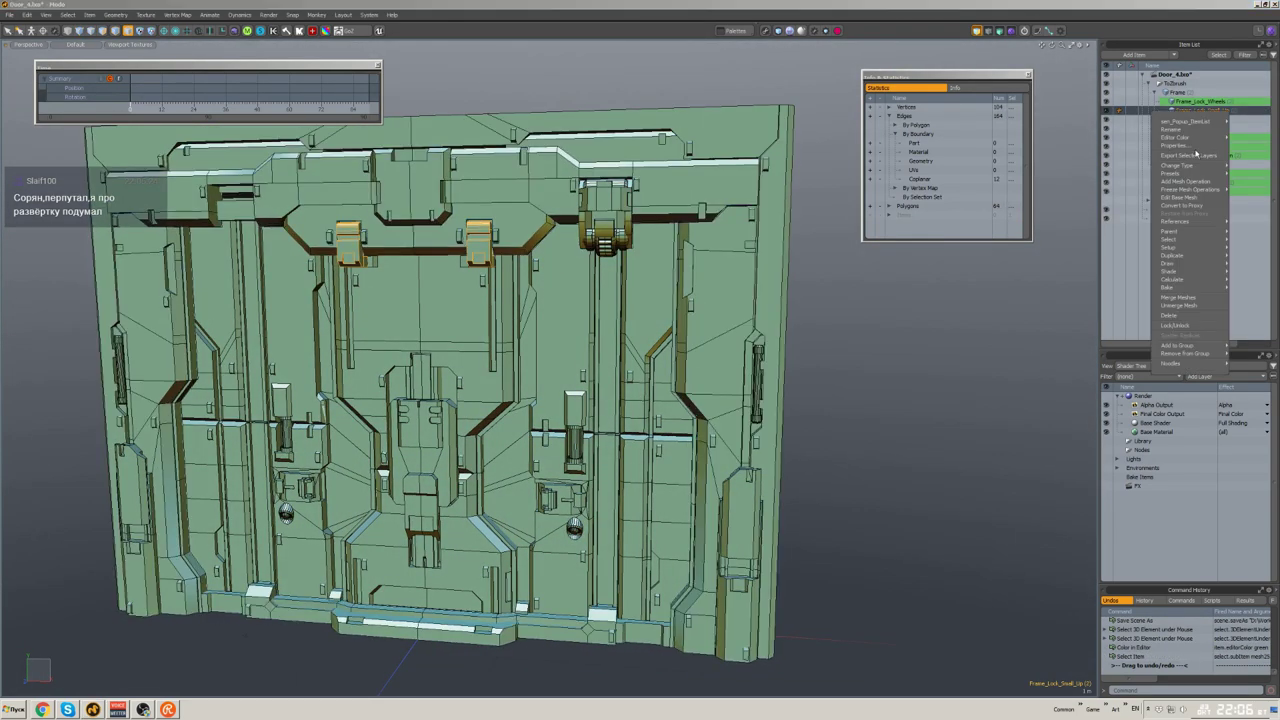
{"action": "right_click", "coordinate": [1203, 121]}
{"action": "left_click", "coordinate": [1165, 190]}
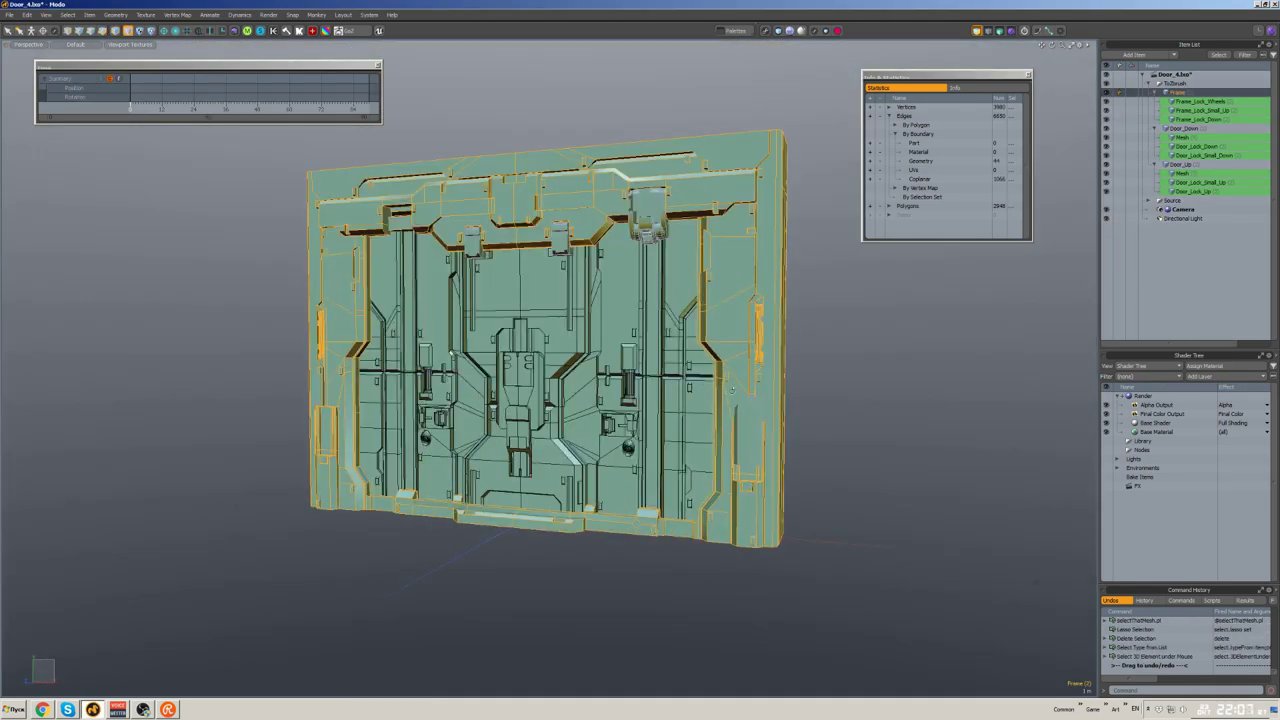
- Repair the open geometry of the Frame mesh by moving the vertices of its lower sill in the right view
{"action": "key", "text": "3"}
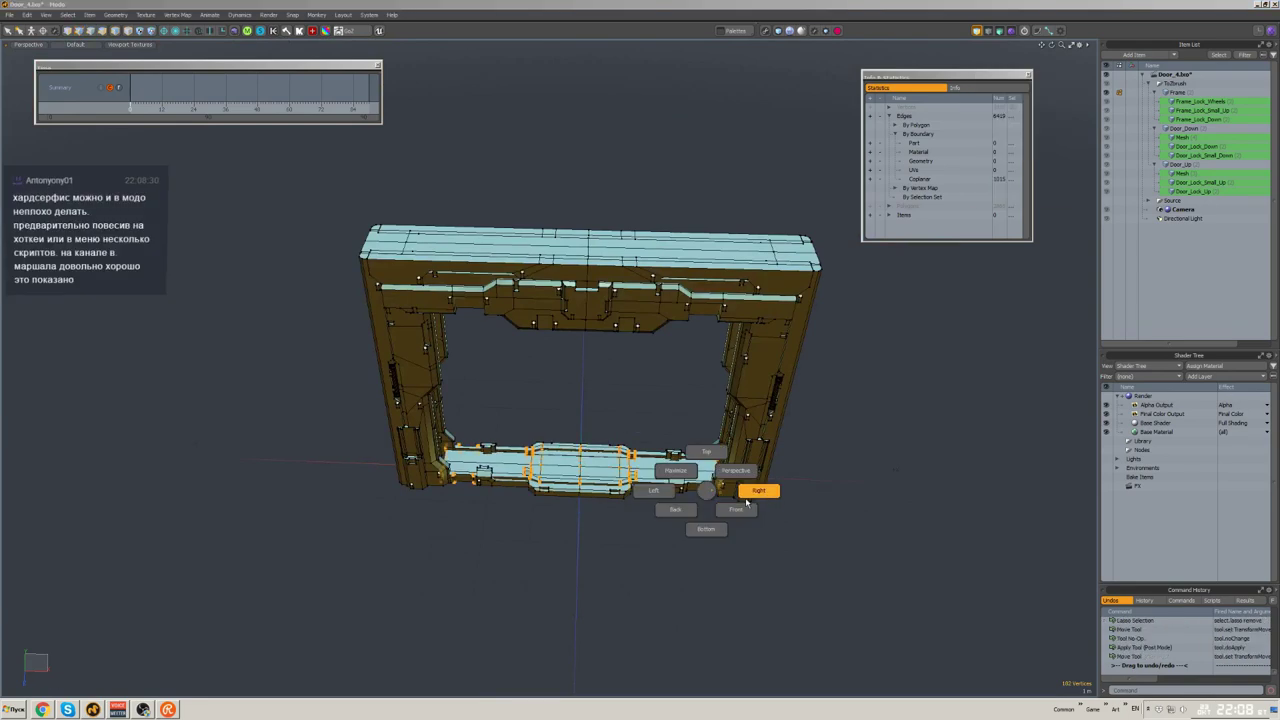
{"action": "left_click", "coordinate": [752, 494]}
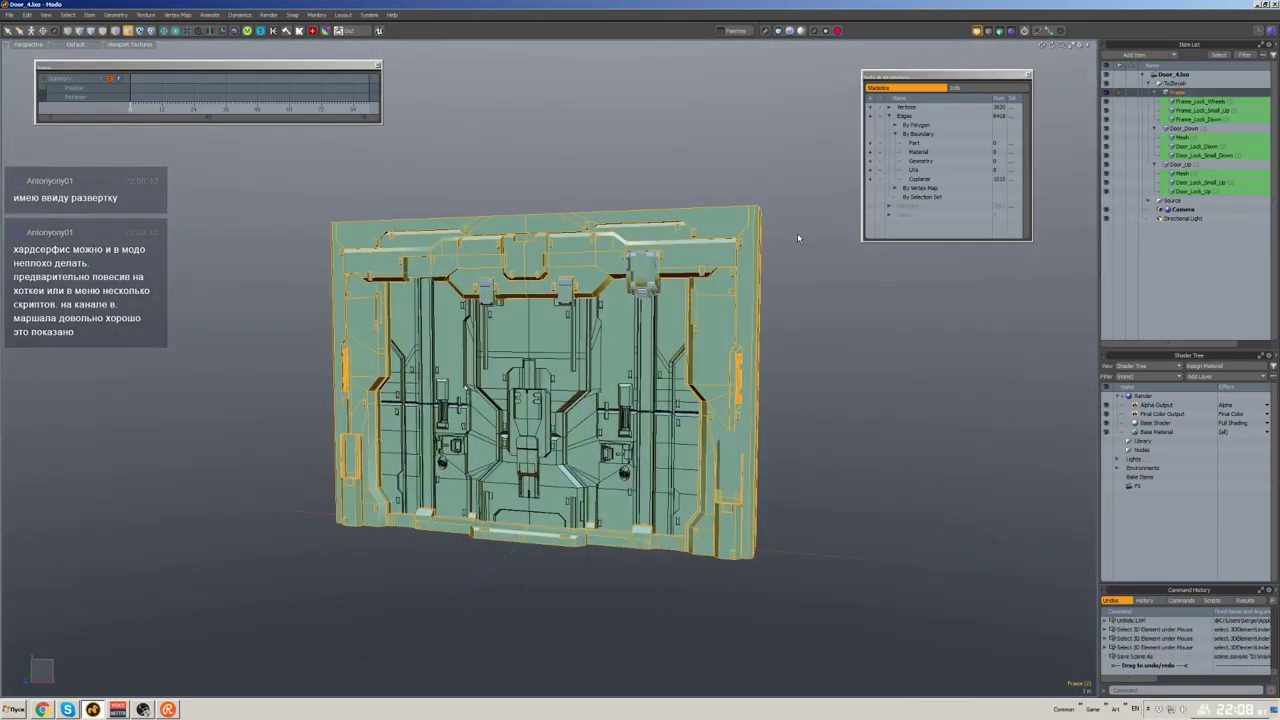
{"action": "left_click_drag", "start_coordinate": [797, 232], "coordinate": [790, 336], "text": "alt"}
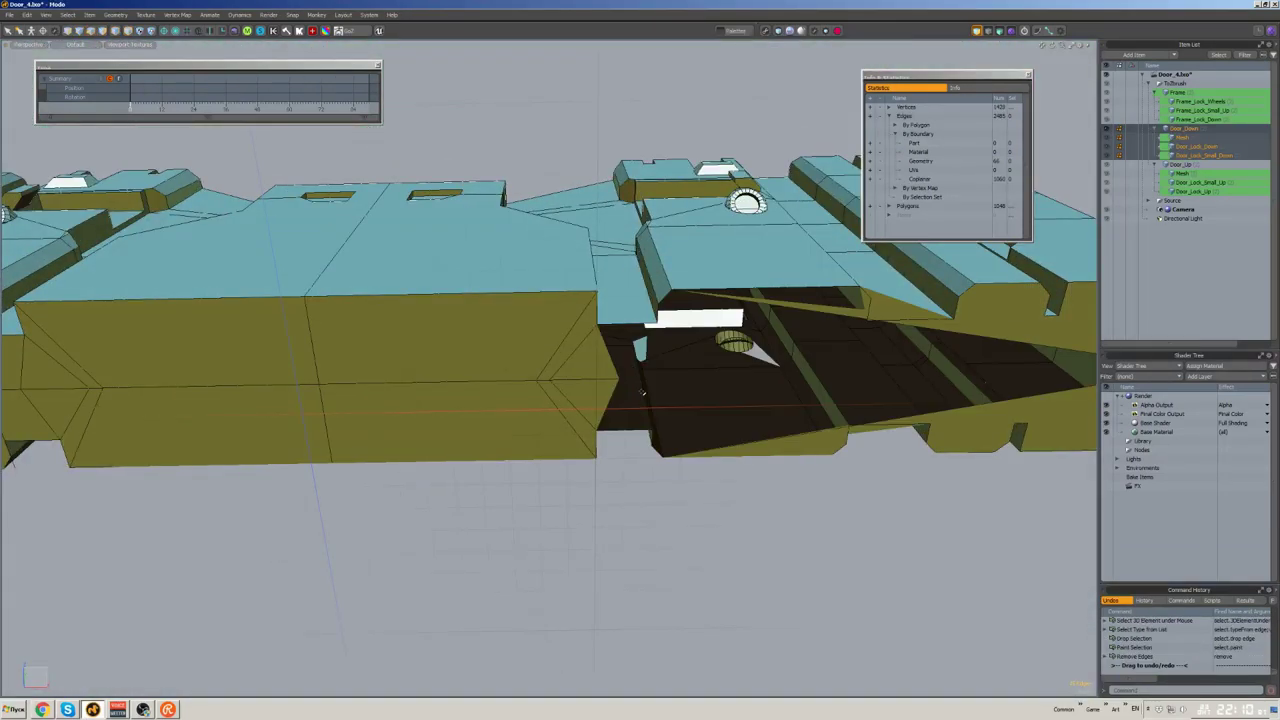
- Cap the open edge loops on the bottom of Door_Down and unhide the other meshes
{"action": "left_click_drag", "start_coordinate": [643, 393], "coordinate": [780, 386], "text": "alt"}
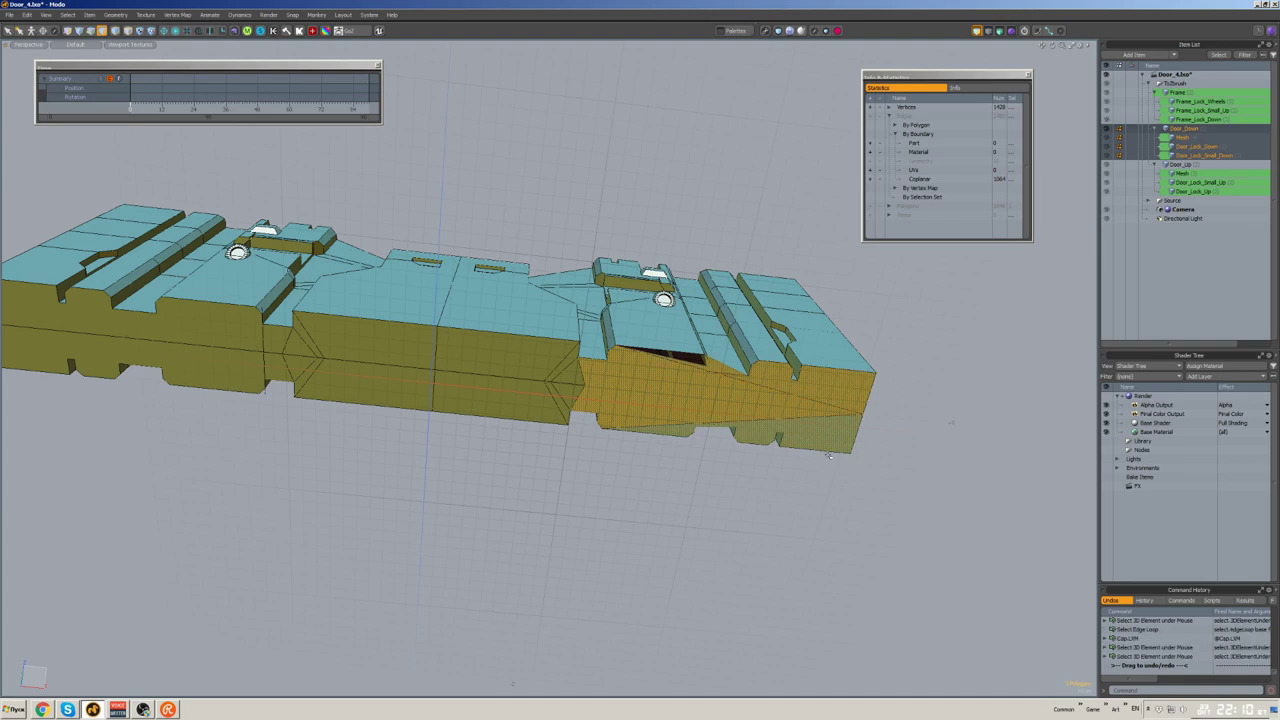
{"action": "left_click_drag", "start_coordinate": [828, 456], "coordinate": [925, 351], "text": "alt"}
{"action": "right_click", "coordinate": [925, 351]}
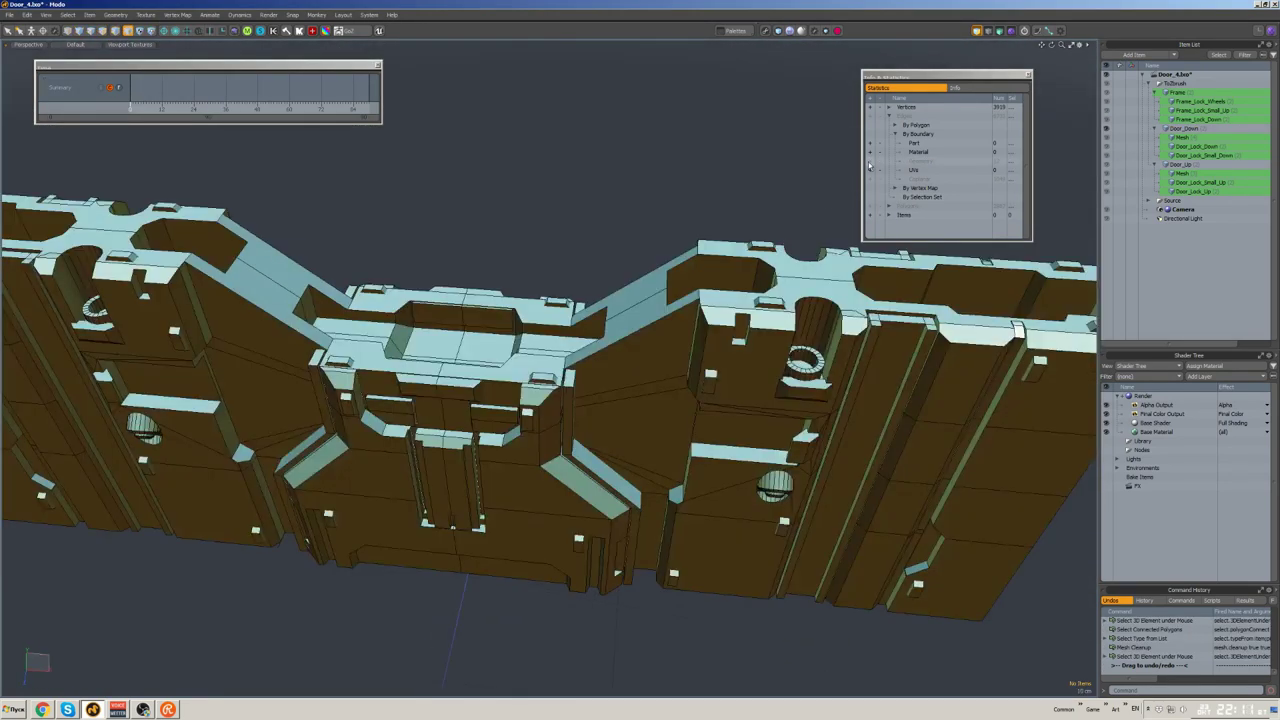
{"action": "left_click", "coordinate": [753, 366]}
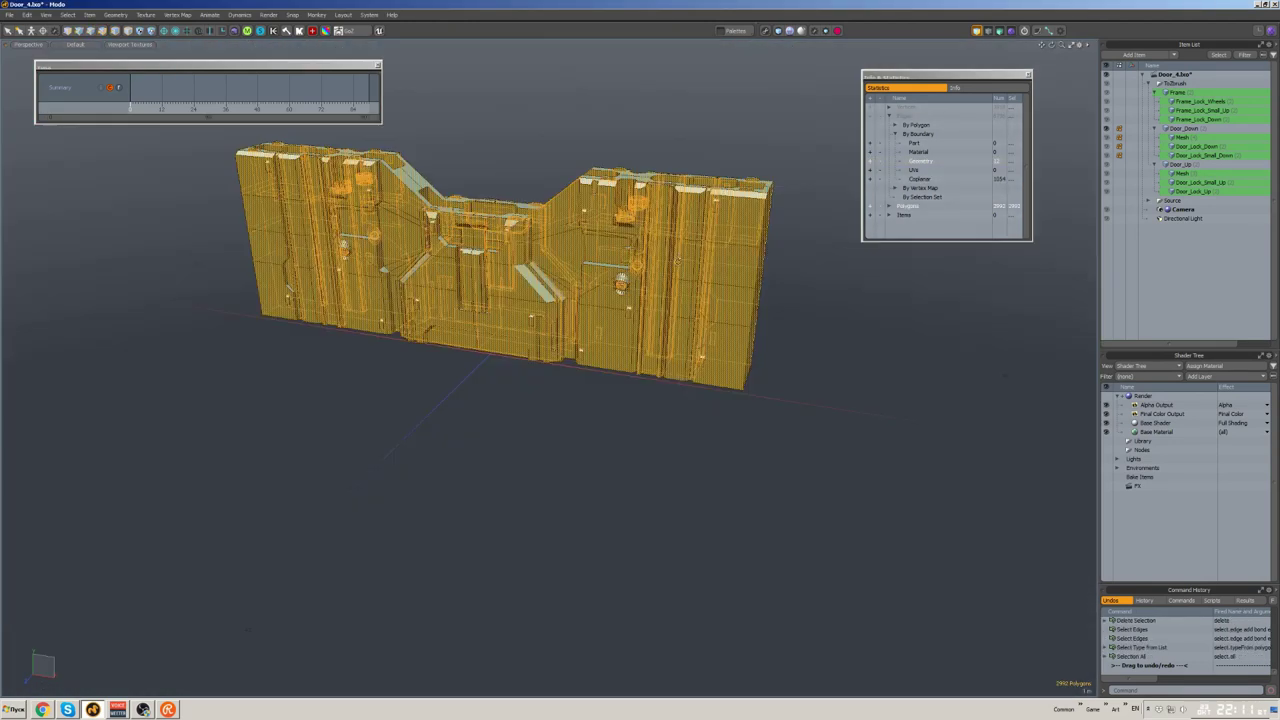
{"action": "key", "text": "ctrl+q"}
{"action": "left_click", "coordinate": [678, 311]}
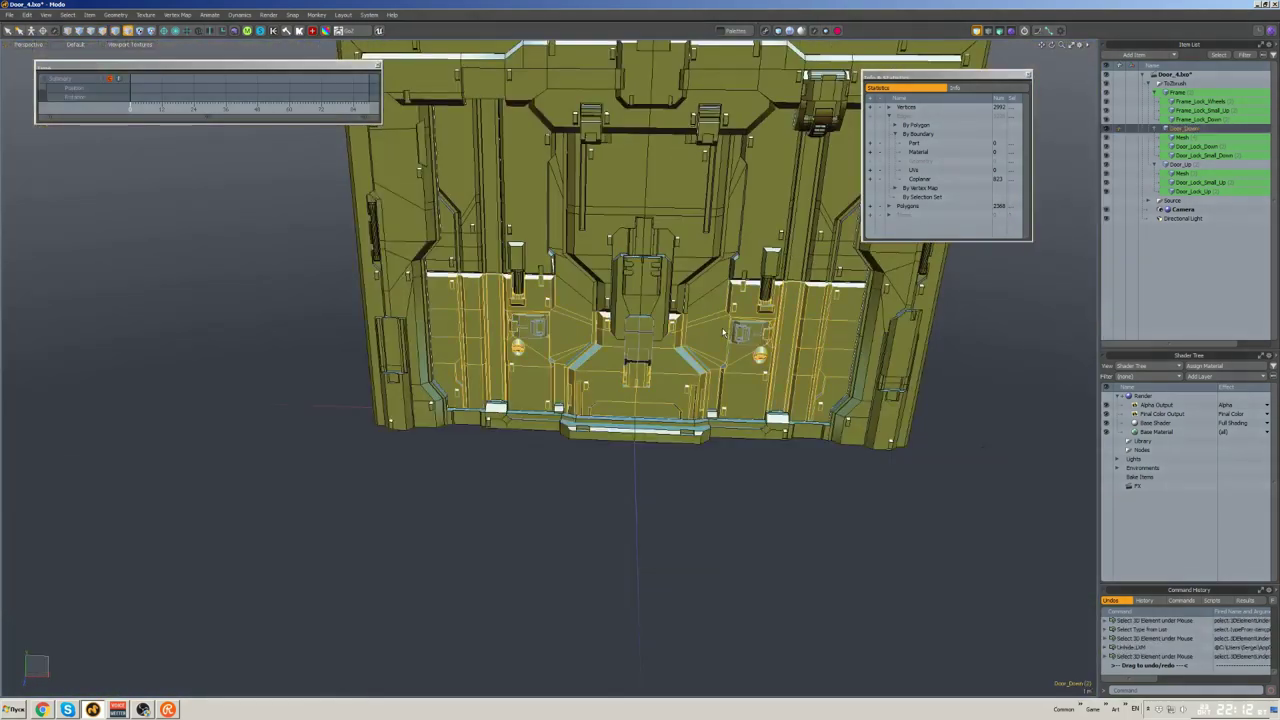
- Set the editor color of Door_Down to green and isolate Door_Up to repair its open geometry
{"action": "right_click", "coordinate": [1150, 130]}
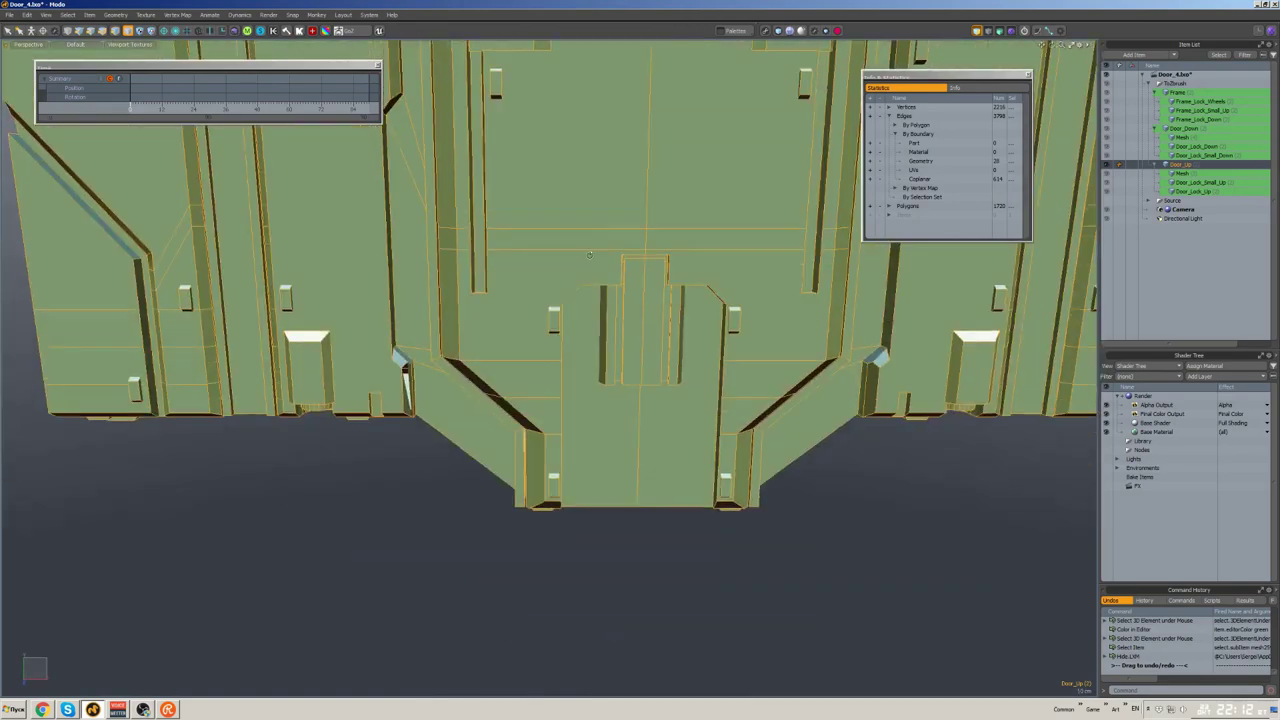
{"action": "left_click", "coordinate": [115, 14]}
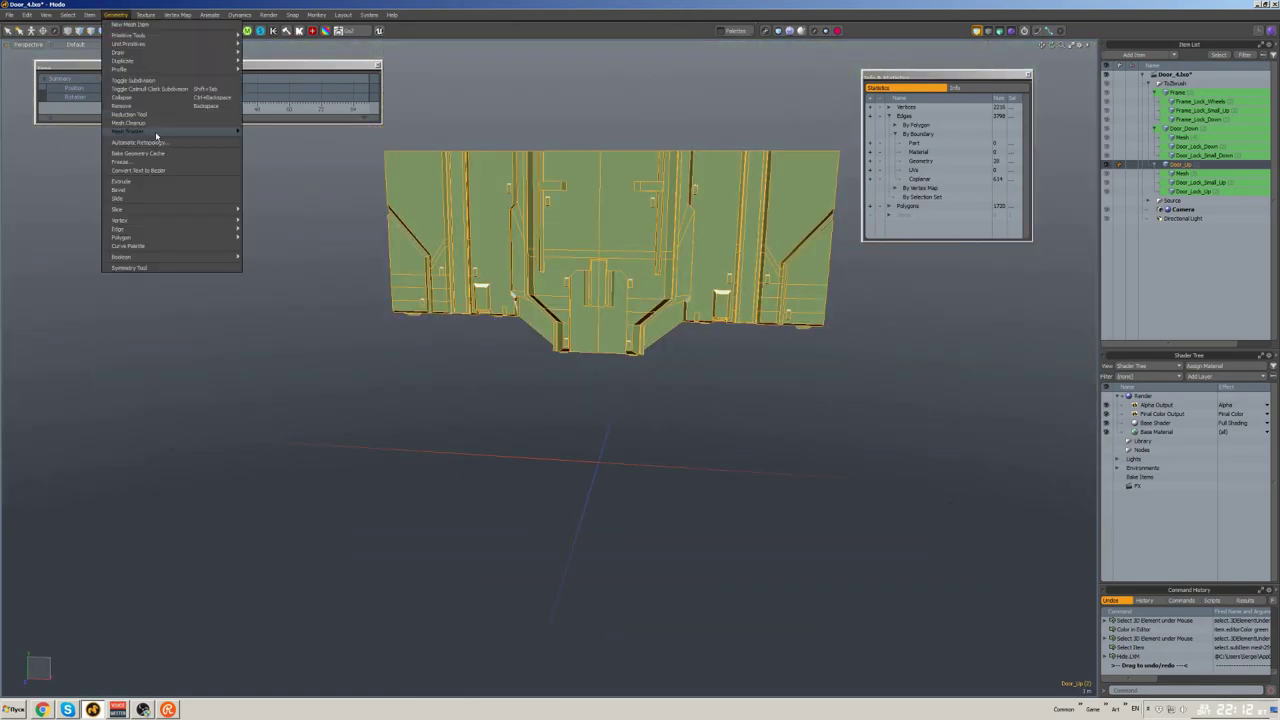
{"action": "left_click", "coordinate": [140, 142]}
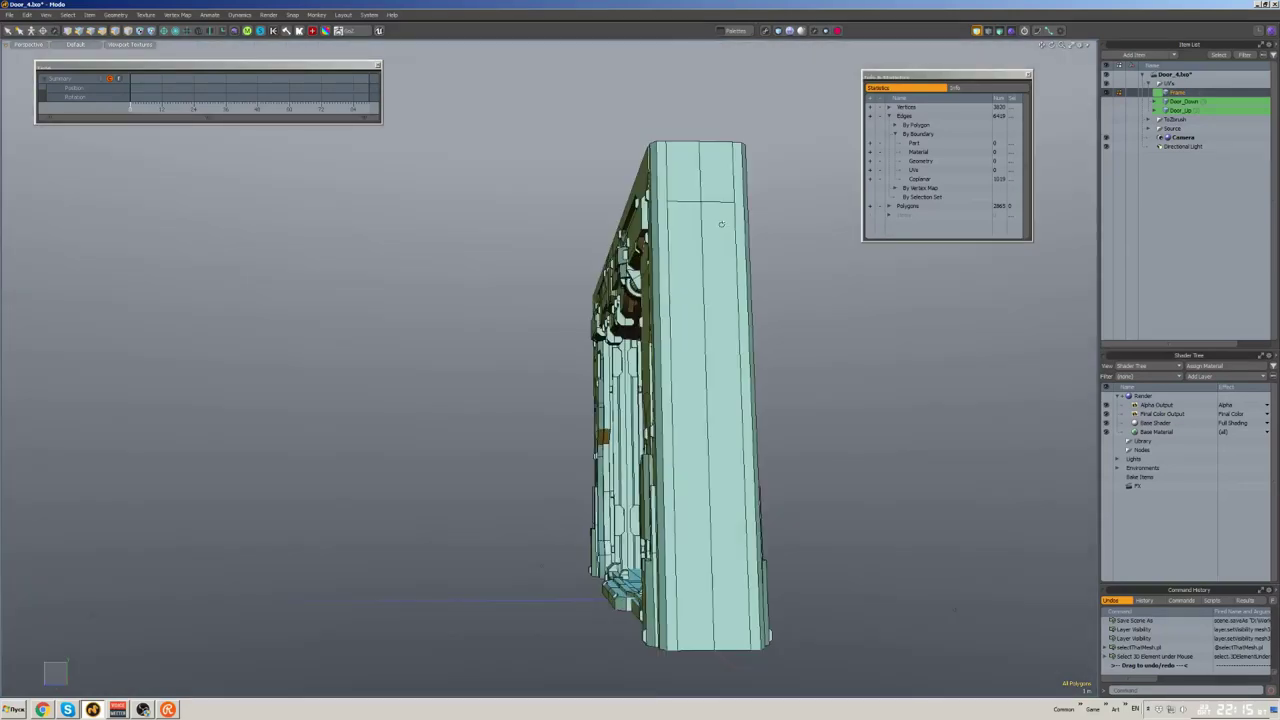
- Set the editor color of Frame_Lock_Wheels in the UV's group to red
{"action": "left_click_drag", "start_coordinate": [720, 224], "coordinate": [833, 277], "text": "alt"}
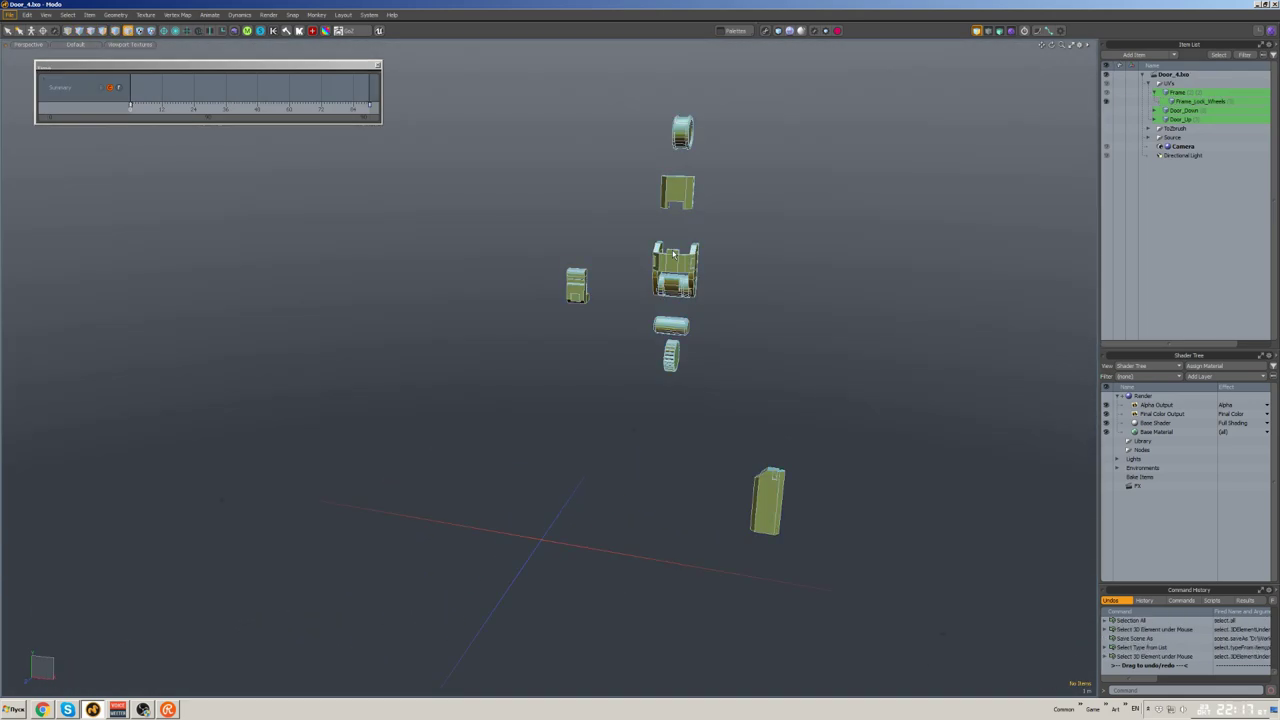
{"action": "right_click", "coordinate": [1158, 104]}
{"action": "left_click", "coordinate": [1119, 138]}
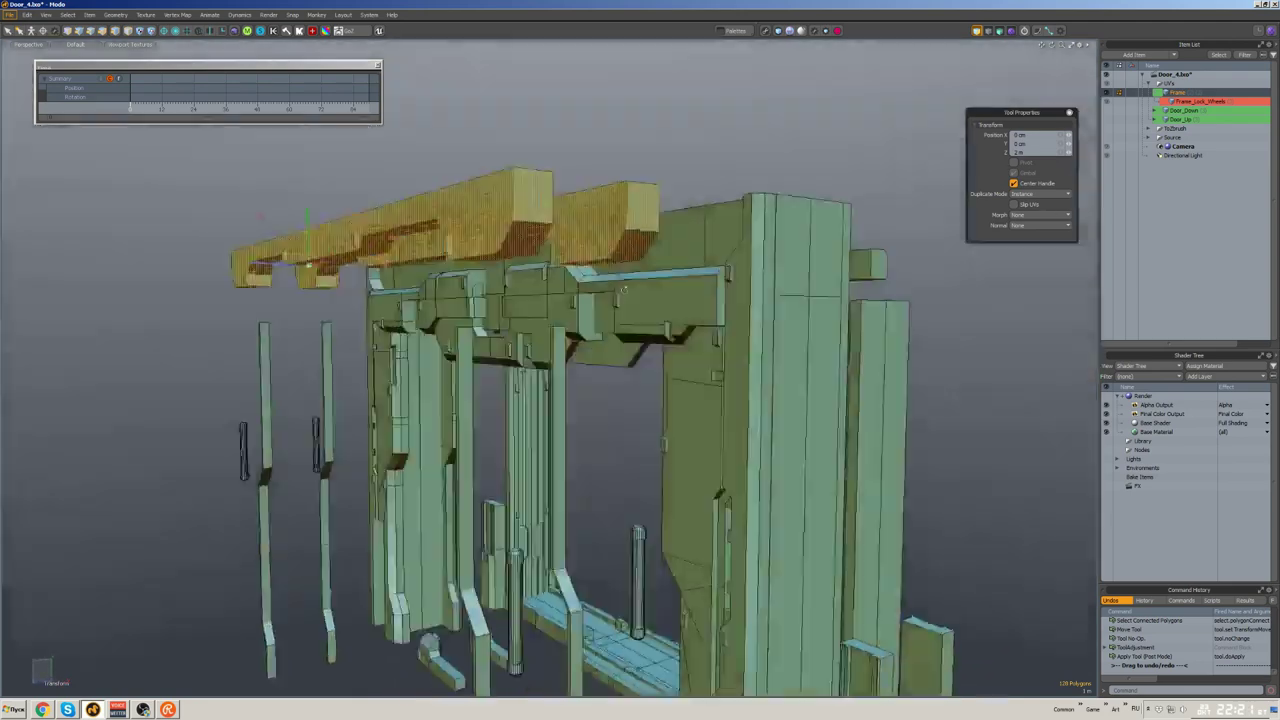
- Select the connected pieces of the Frame mesh and move them apart into an exploded layout
{"action": "left_click_drag", "start_coordinate": [625, 288], "coordinate": [796, 314], "text": "alt"}
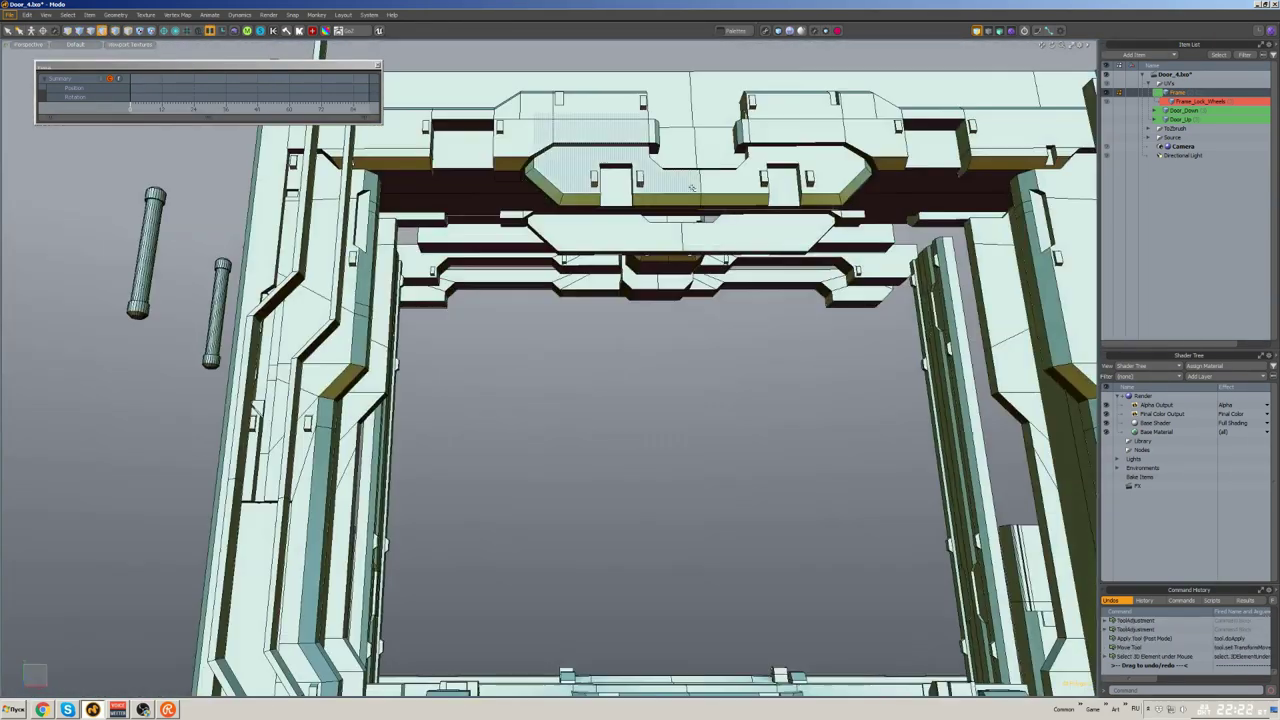
{"action": "double_click", "coordinate": [533, 256]}
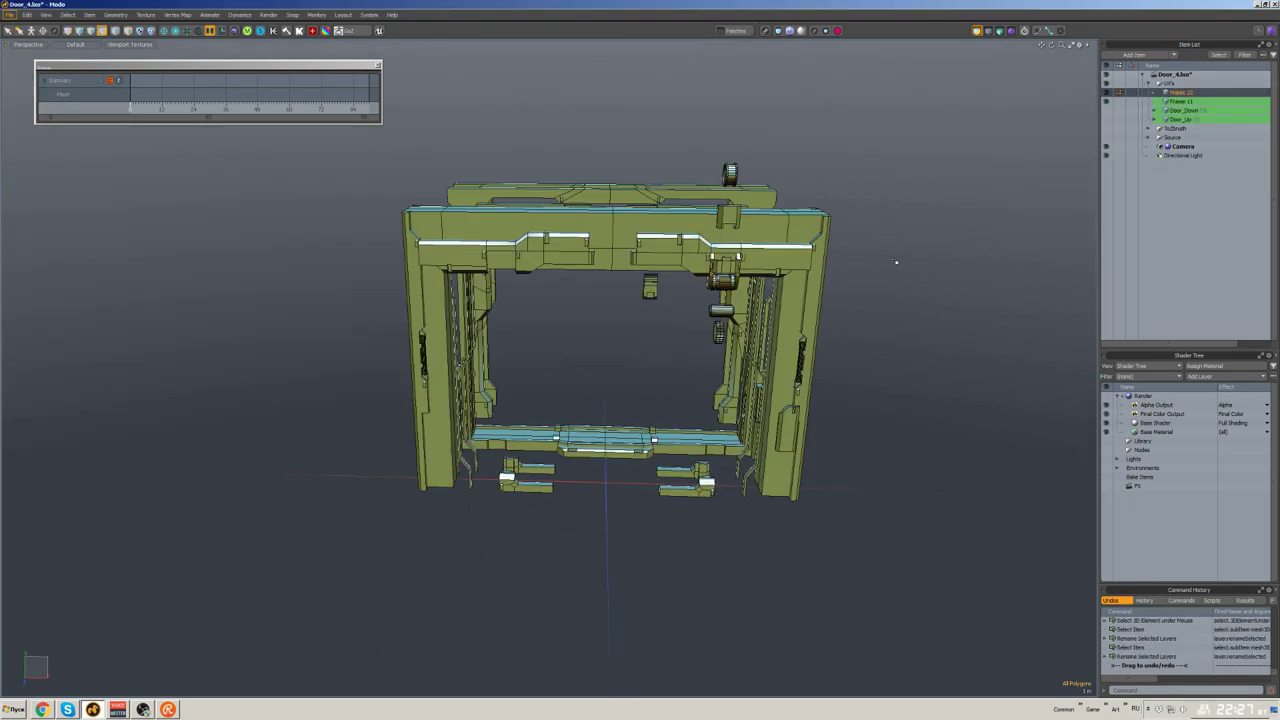
- Set the editor color of Frame 11 and Frame 22 to red
{"action": "right_click", "coordinate": [1179, 117]}
{"action": "mouse_move", "coordinate": [1178, 246]}
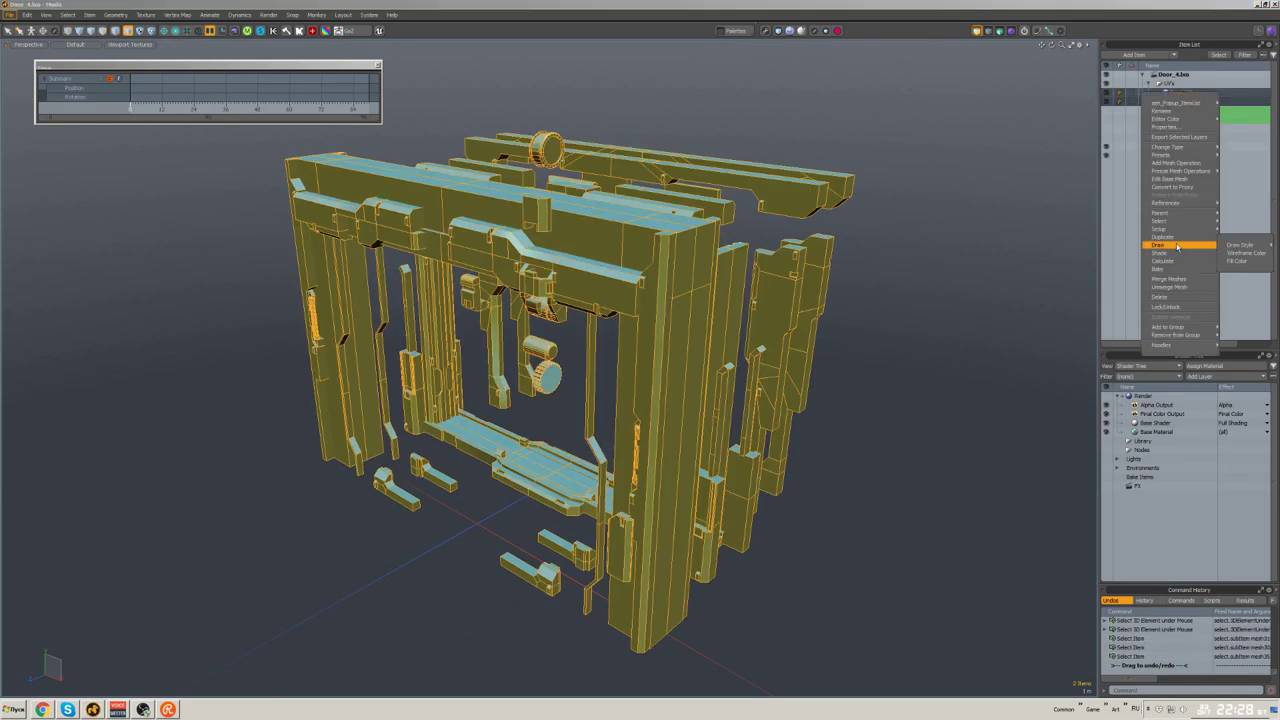
{"action": "left_click", "coordinate": [1246, 127]}
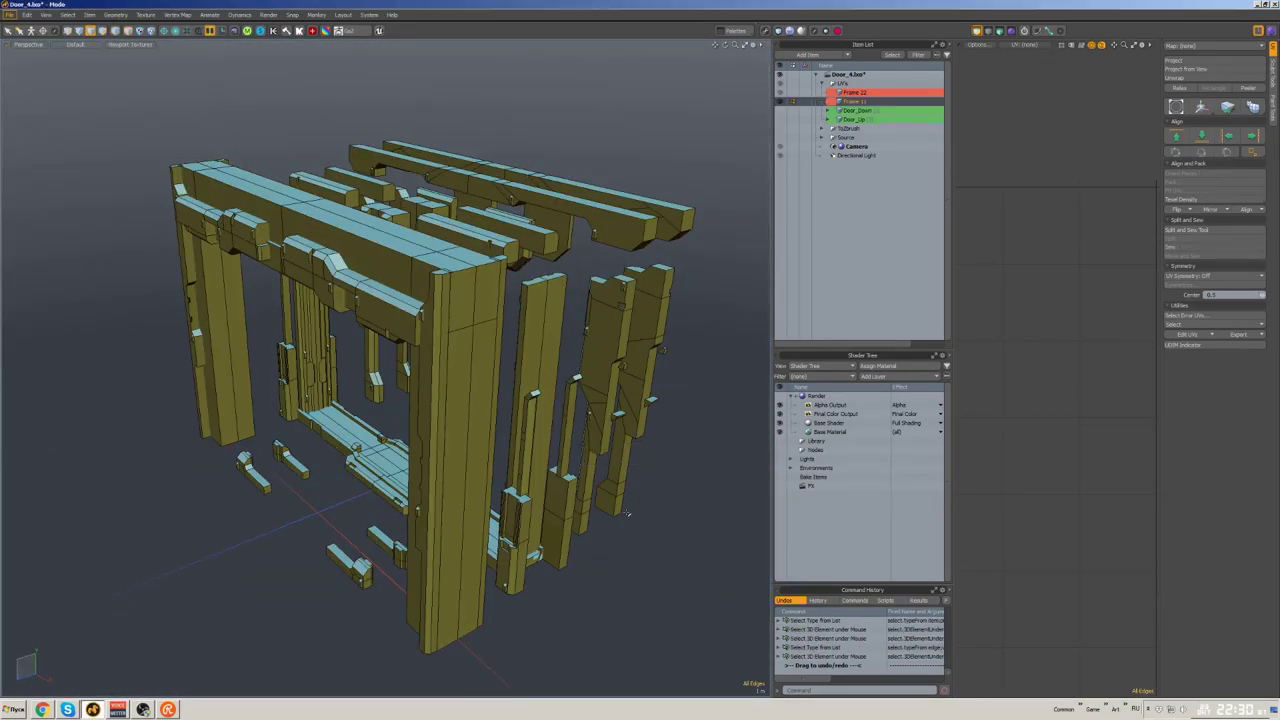
- Run the Prepare_to_Zbrush macro on Frame 11 to unwrap and pack its UVs
{"action": "key", "text": "3"}
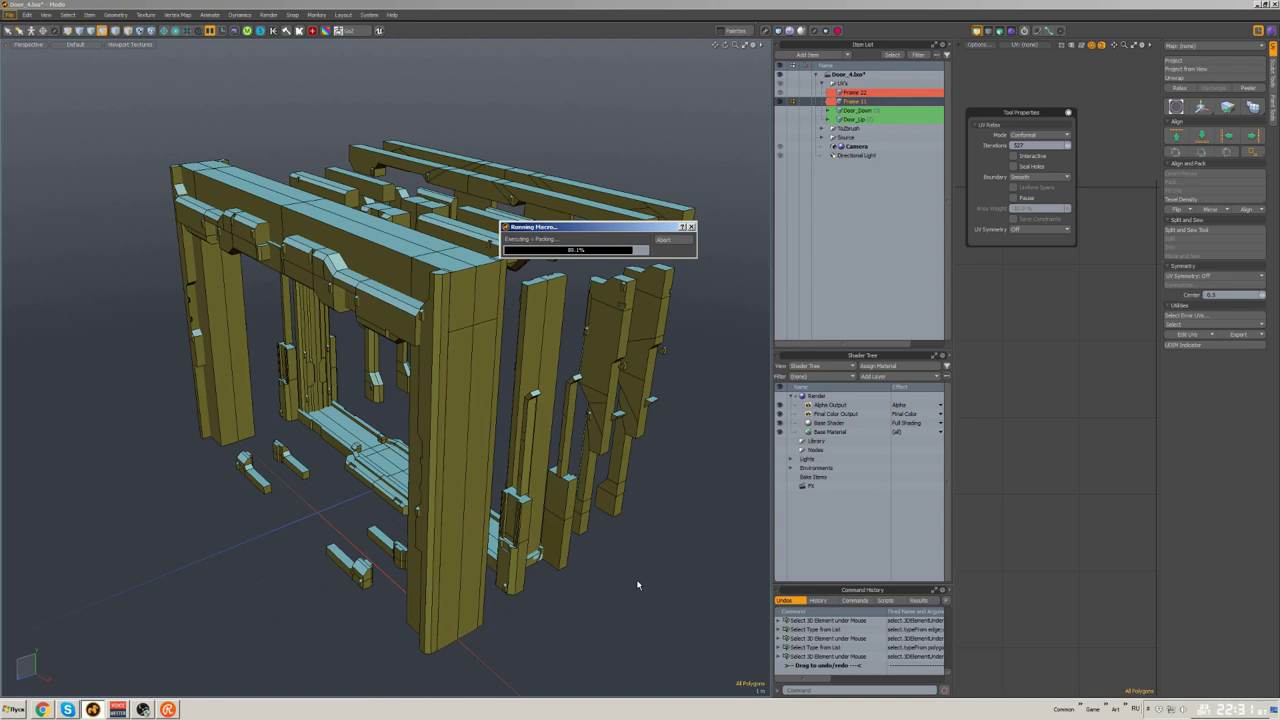
{"action": "scroll", "coordinate": [1046, 294], "scroll_direction": "up", "scroll_amount": 5}
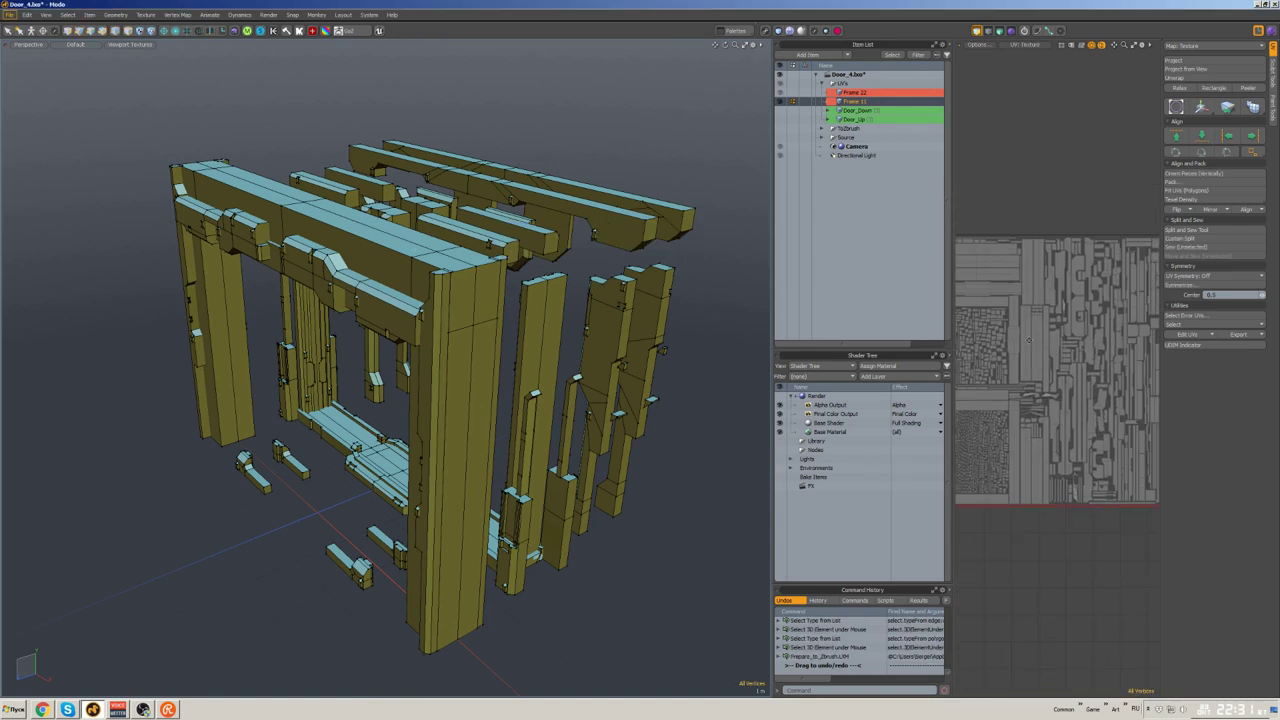
- Isolate selected UV islands of Frame 11 to check which pieces they belong to, and unhide the rest
{"action": "double_click", "coordinate": [1046, 294]}
{"action": "key", "text": "shift+a"}
{"action": "mouse_move", "coordinate": [380, 340]}
{"action": "left_mouse_down", "text": "alt"}
{"action": "mouse_move", "coordinate": [500, 309]}
{"action": "mouse_move", "coordinate": [380, 322]}
{"action": "left_mouse_up", "text": "alt"}
{"action": "double_click", "coordinate": [500, 309], "text": "shift"}
{"action": "key", "text": "shift+h"}
{"action": "scroll", "coordinate": [380, 322], "scroll_direction": "down", "scroll_amount": 5}
{"action": "key", "text": "u"}
- Save the scene and triangulate all polygons of Frame 11
{"action": "key", "text": "ctrl+s"}
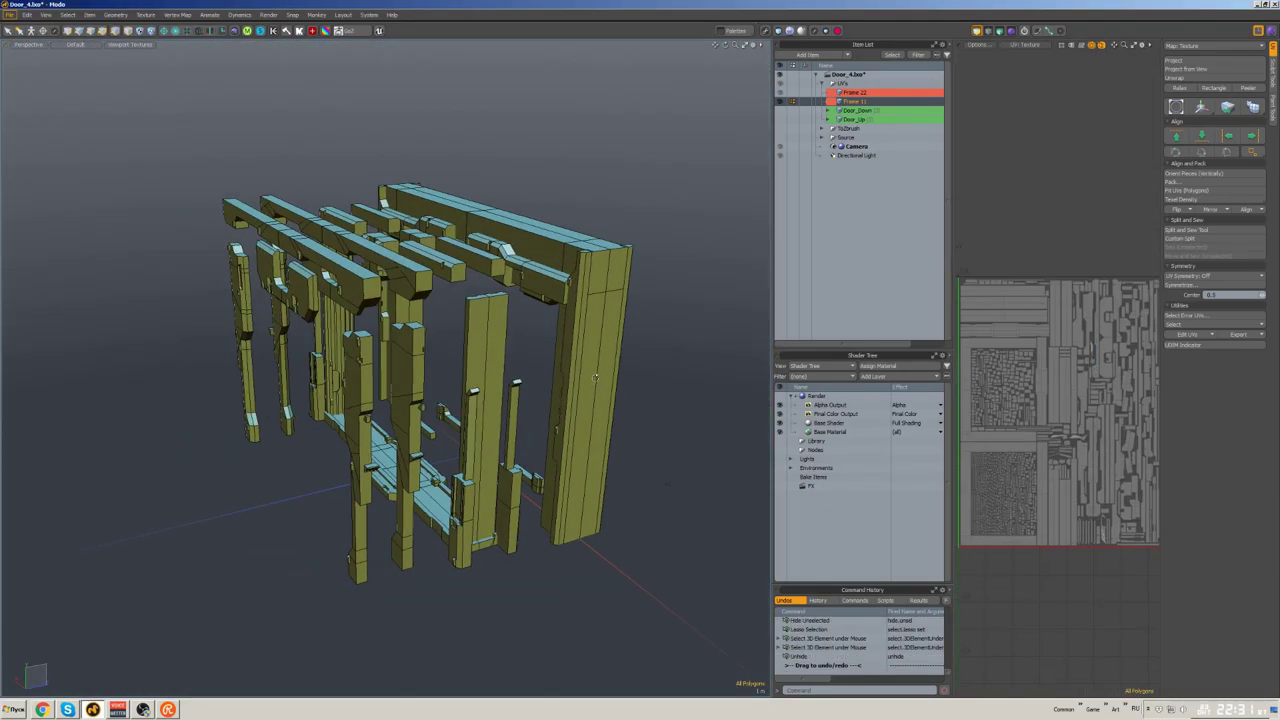
{"action": "key", "text": "ctrl+a"}
{"action": "key", "text": "shift+t"}
{"action": "left_click_drag", "start_coordinate": [638, 390], "coordinate": [665, 290], "text": "alt"}
{"action": "right_click", "coordinate": [673, 275]}
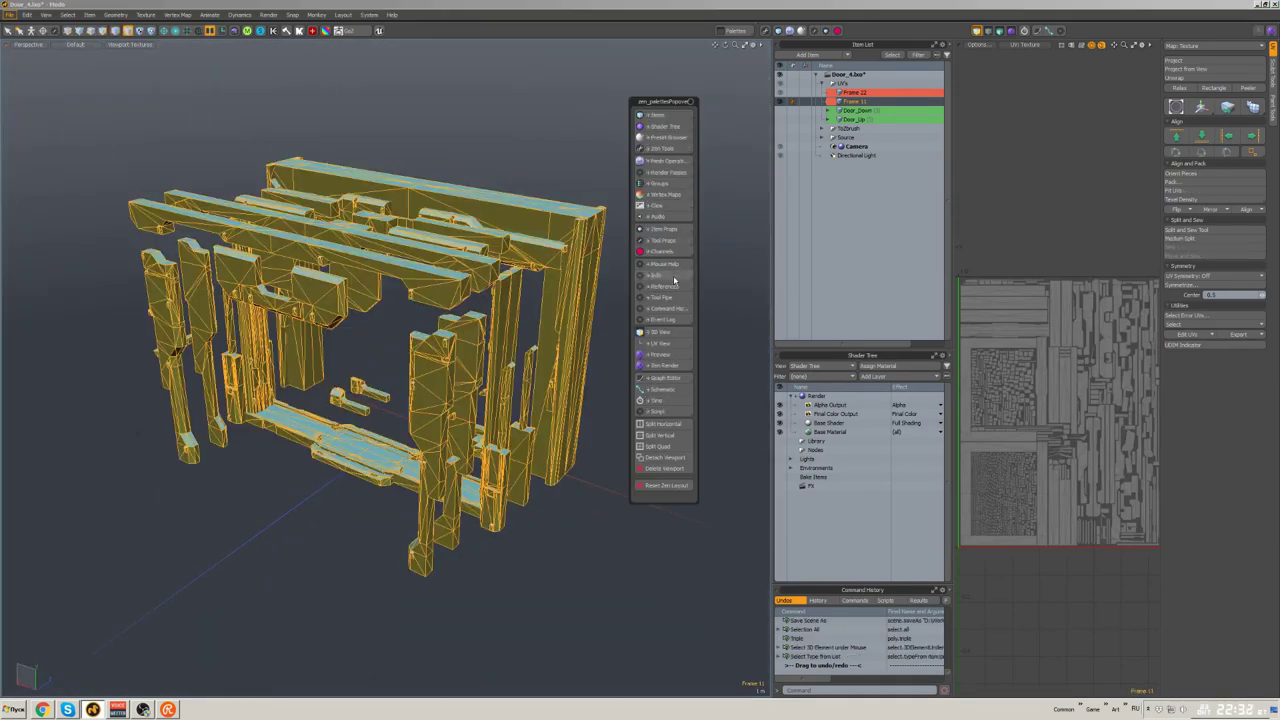
{"action": "left_click", "coordinate": [666, 291]}
{"action": "right_click", "coordinate": [674, 277]}
{"action": "left_click", "coordinate": [689, 220]}
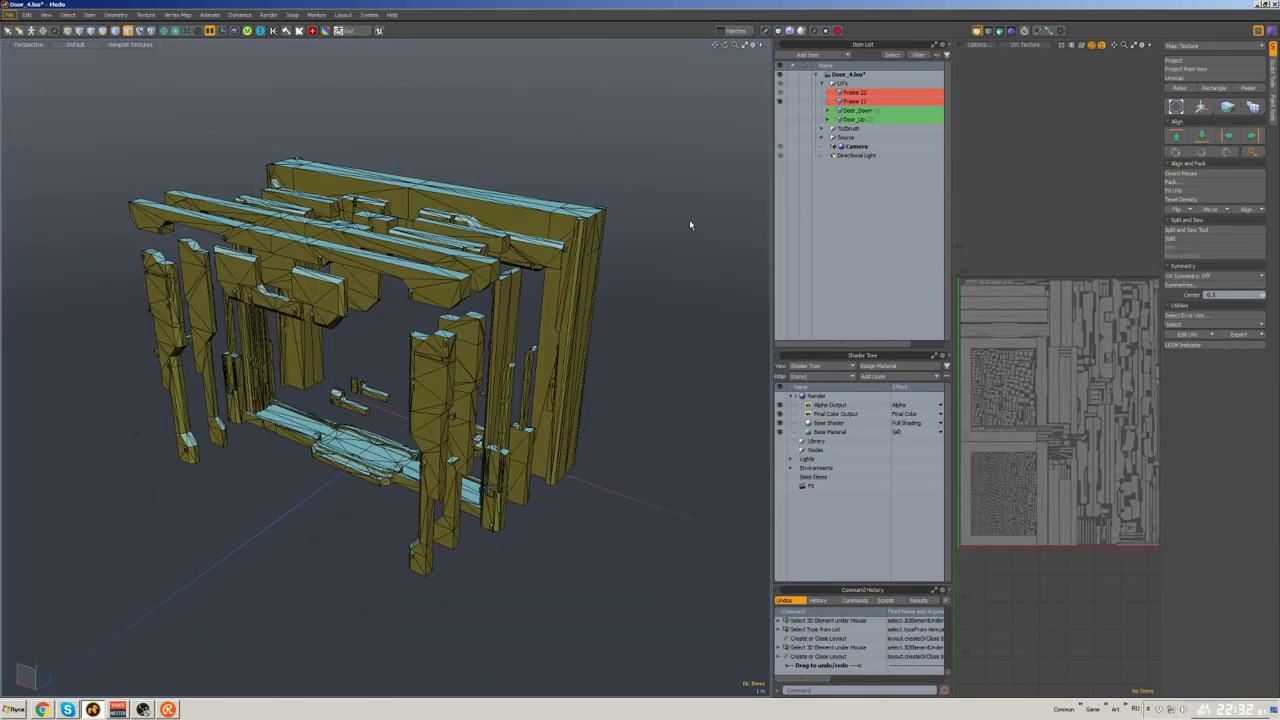
- Save the scene with the triangulated Frame 11 and bring the mesh into ZBrush
{"action": "key", "text": "ctrl+s"}
{"action": "left_click_drag", "start_coordinate": [689, 220], "coordinate": [662, 266], "text": "alt"}
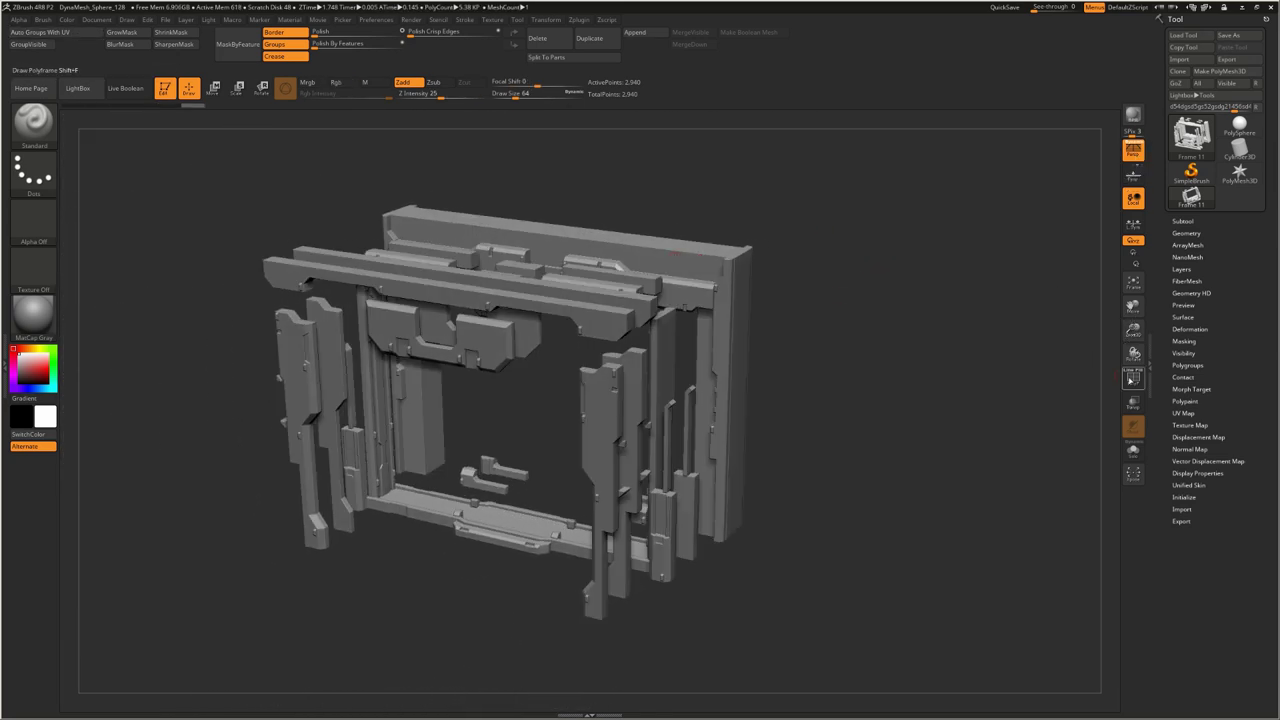
- Examine the Frame 11 mesh in ZBrush from several angles, with and without its polyframe
{"action": "left_click", "coordinate": [1133, 378]}
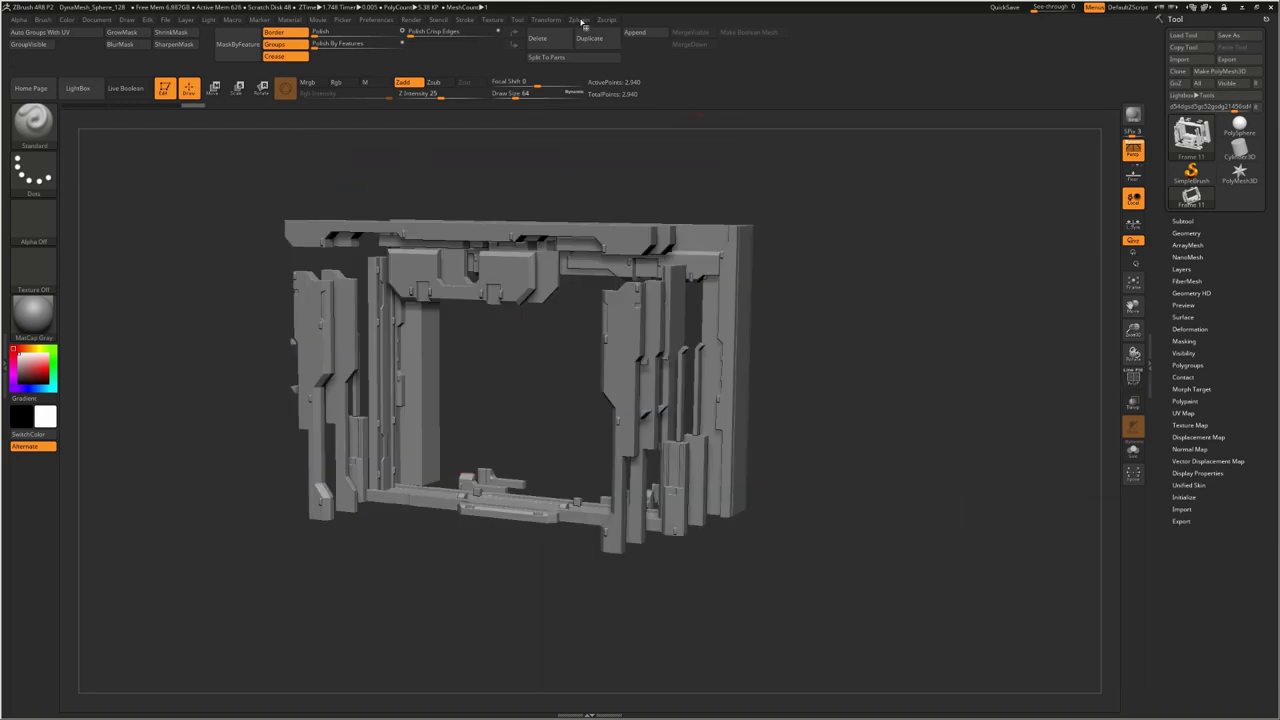
{"action": "left_click", "coordinate": [579, 20]}
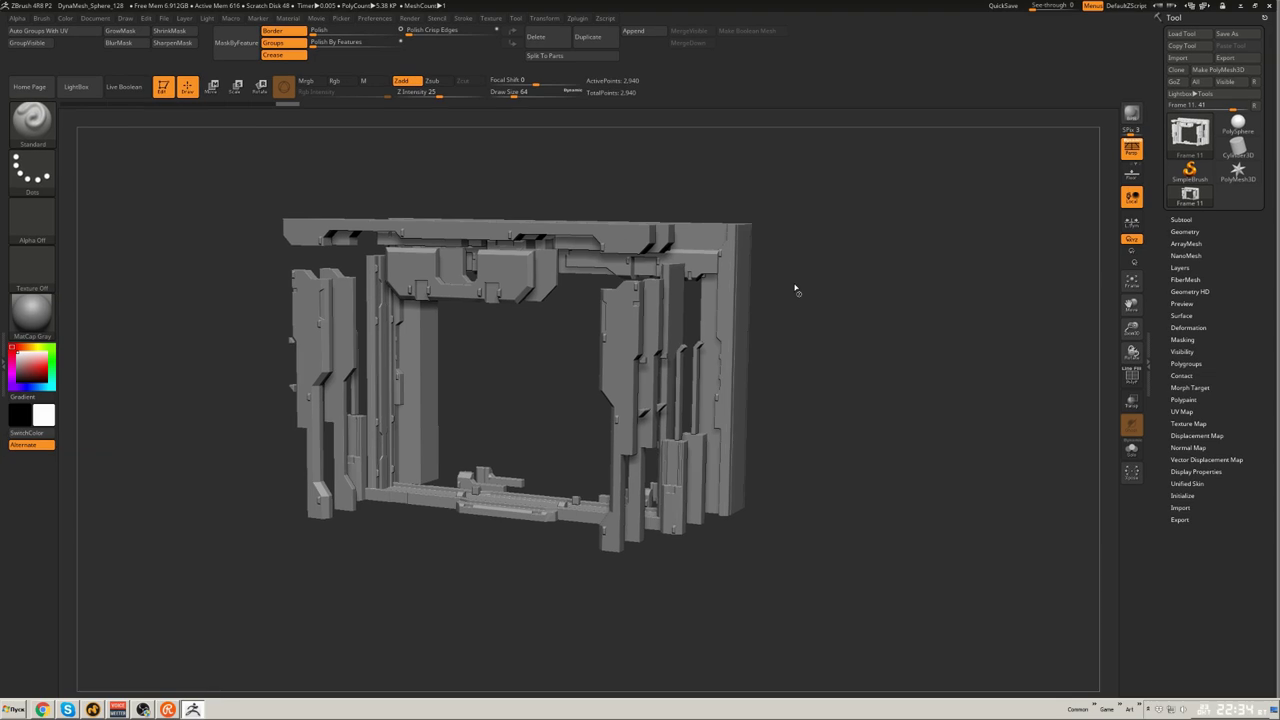
{"action": "left_click_drag", "start_coordinate": [771, 263], "coordinate": [1046, 314]}
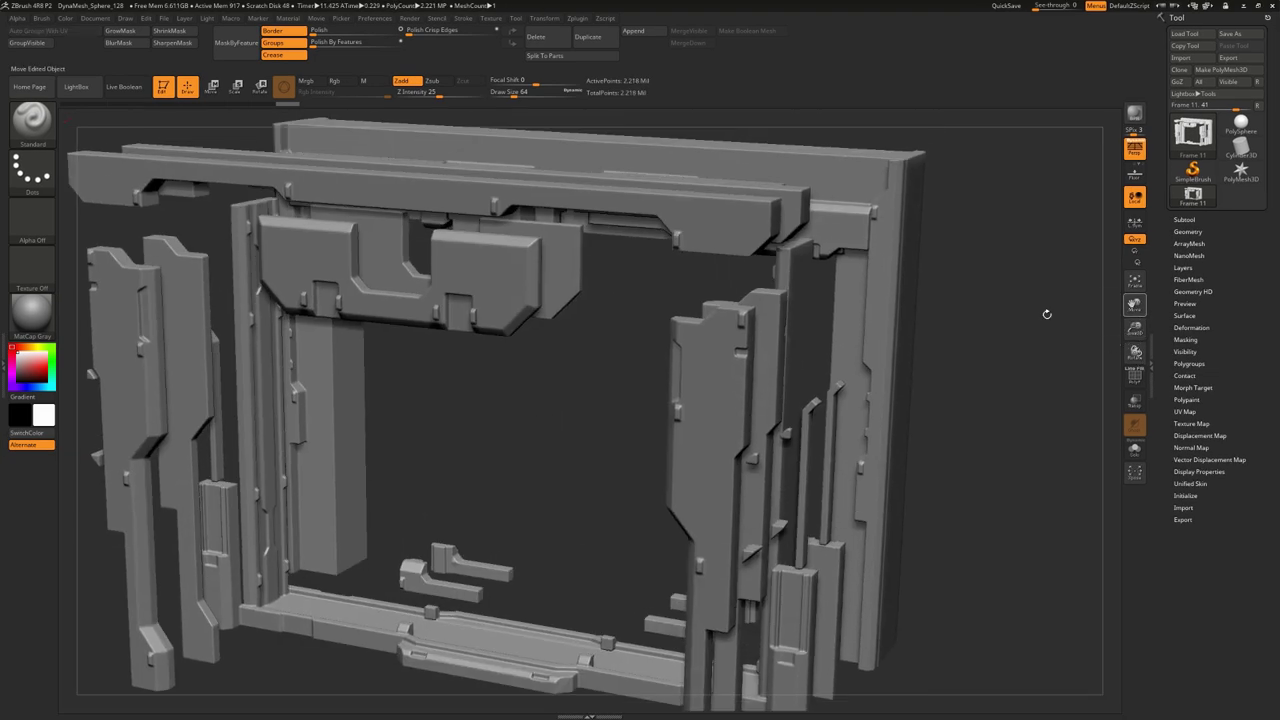
{"action": "left_click", "coordinate": [1135, 376]}
{"action": "left_click", "coordinate": [1135, 376]}
{"action": "key", "text": "f"}
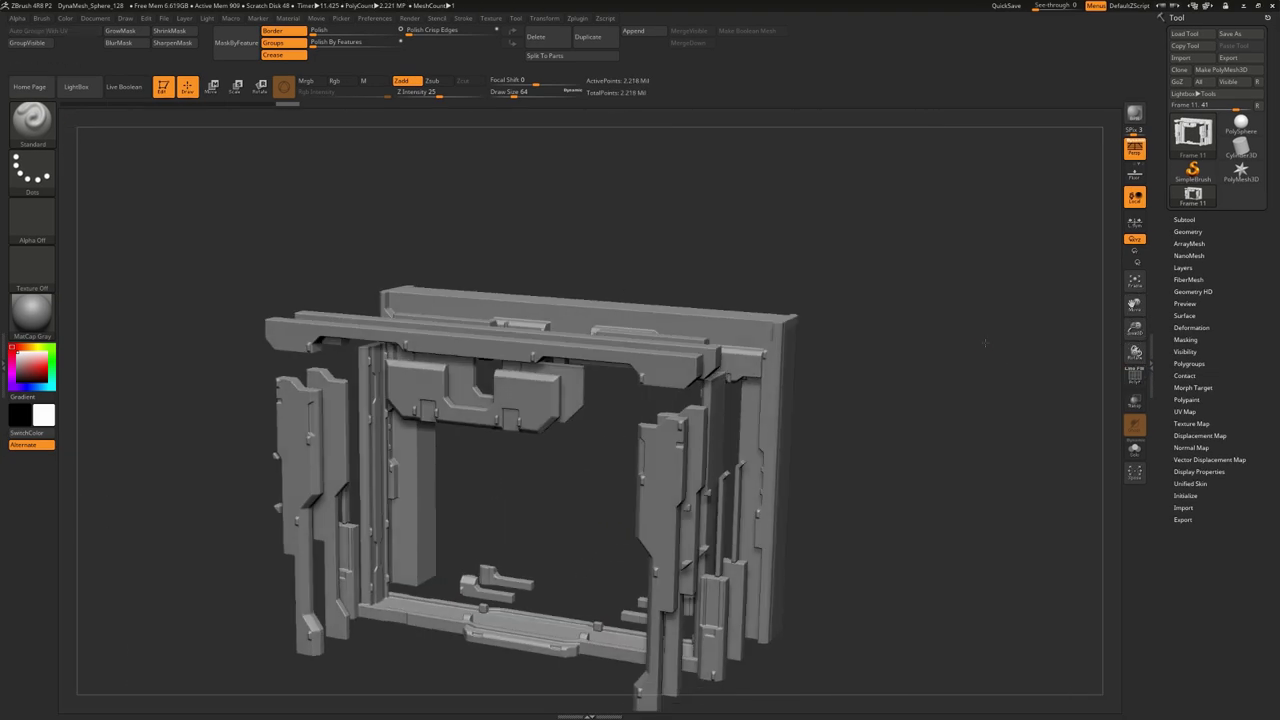
{"action": "left_click_drag", "start_coordinate": [978, 367], "coordinate": [1000, 300]}
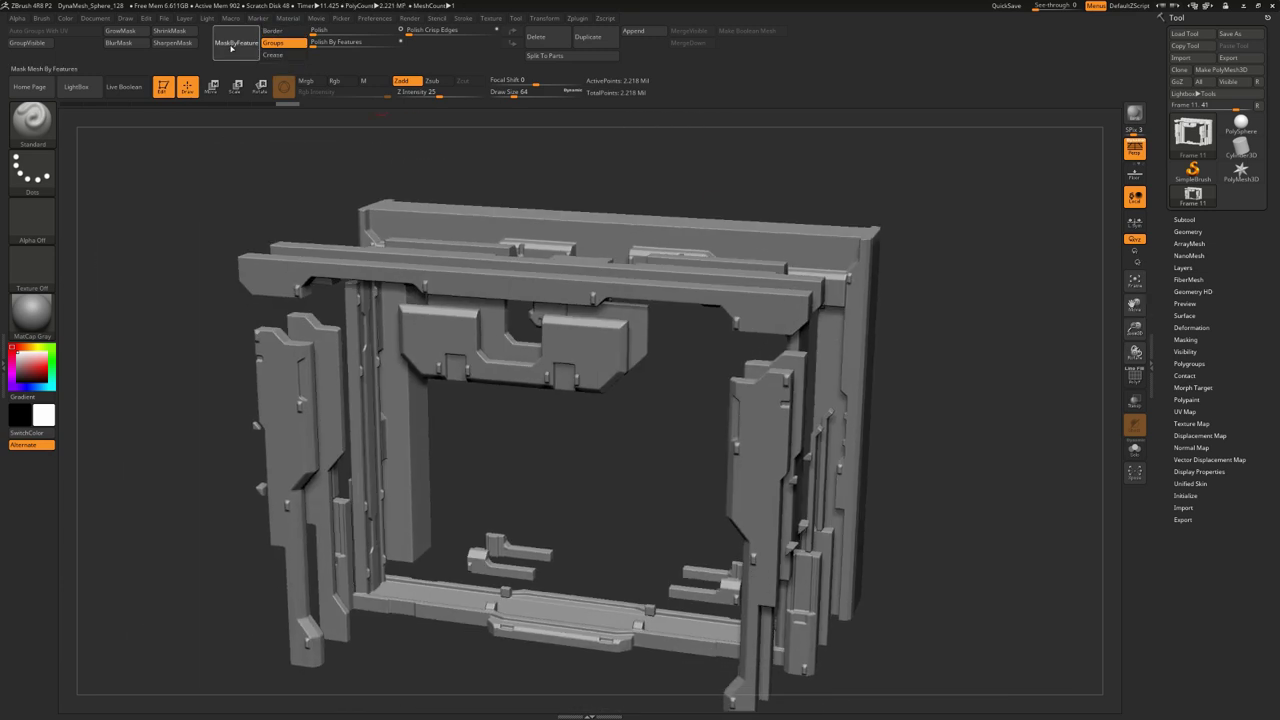
- Polish Frame 11's hard edges using a grown mask along the polygroup borders, and clear the mask
{"action": "left_click_drag", "start_coordinate": [1135, 353], "coordinate": [1160, 300]}
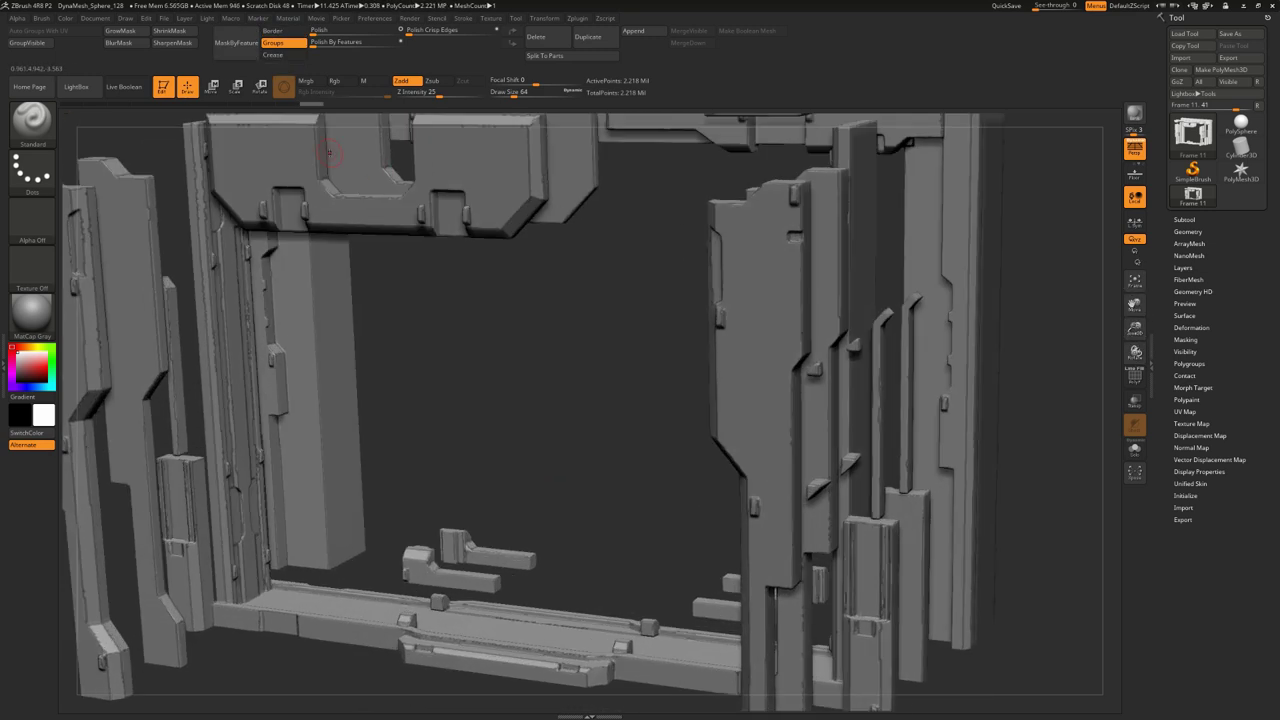
{"action": "left_click", "coordinate": [122, 31]}
{"action": "left_click_drag", "start_coordinate": [612, 321], "coordinate": [640, 329]}
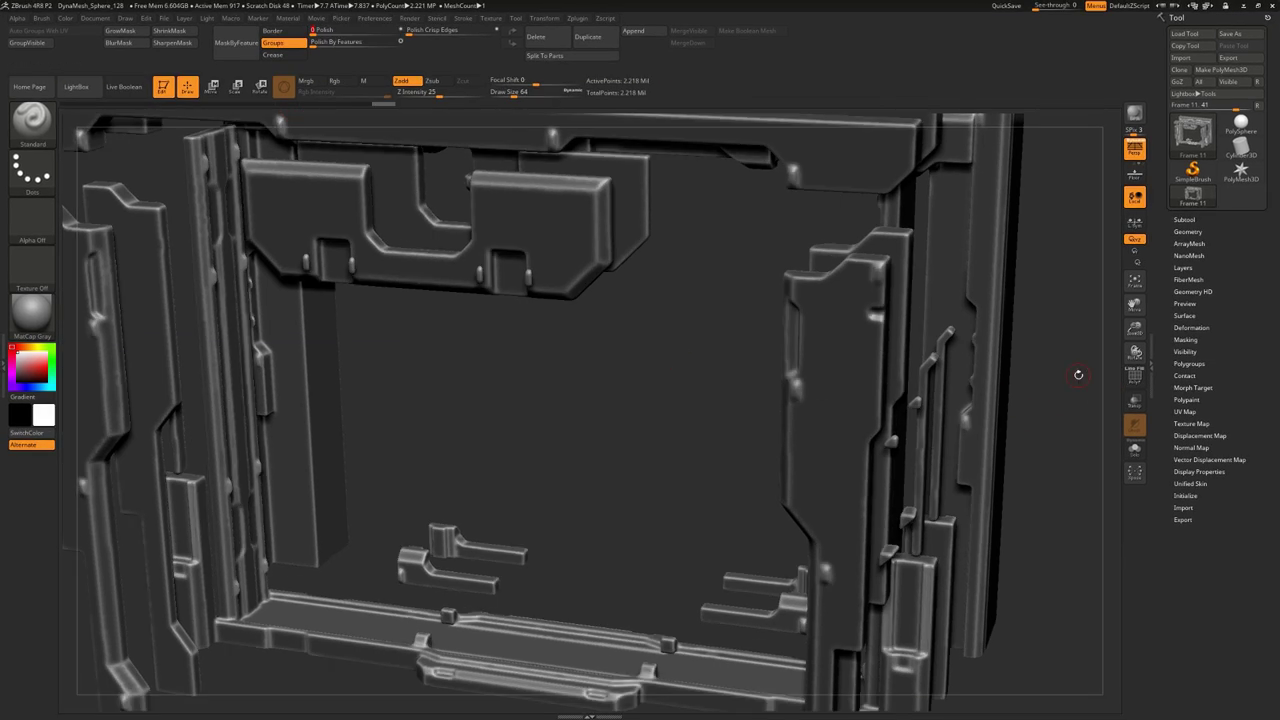
{"action": "left_click_drag", "start_coordinate": [1078, 374], "coordinate": [934, 401]}
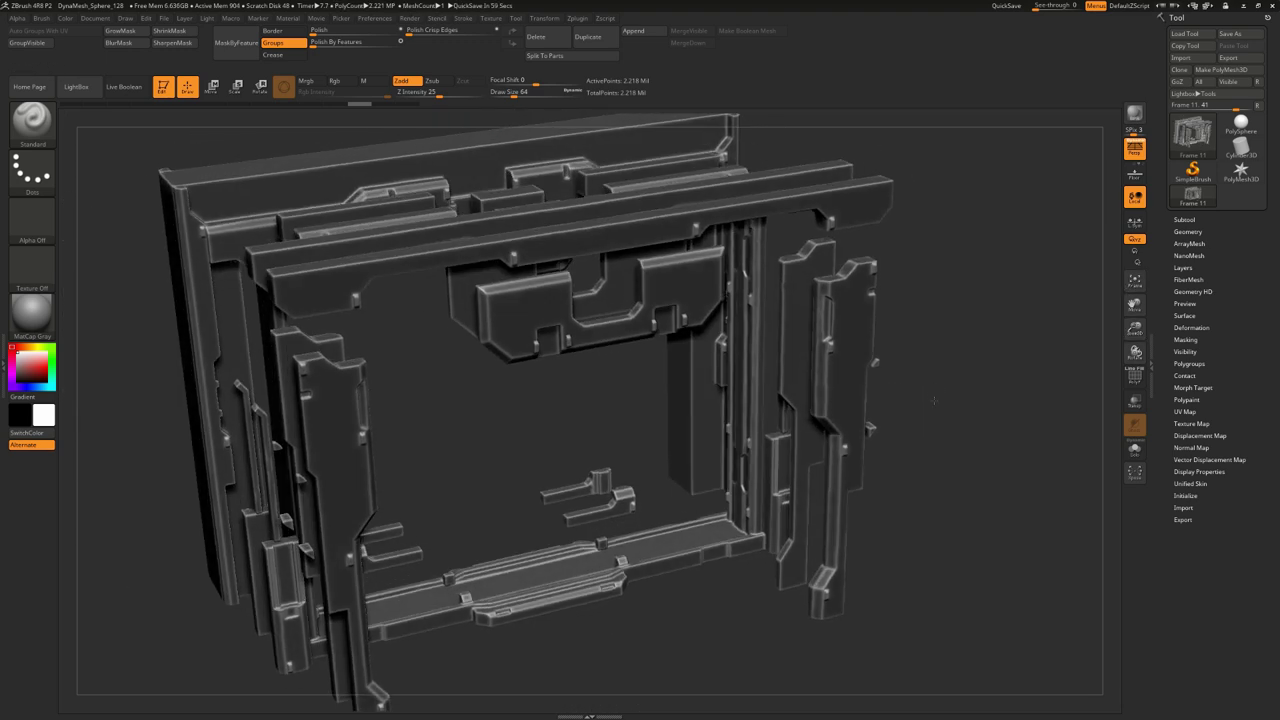
{"action": "left_click_drag", "start_coordinate": [934, 352], "coordinate": [940, 356]}
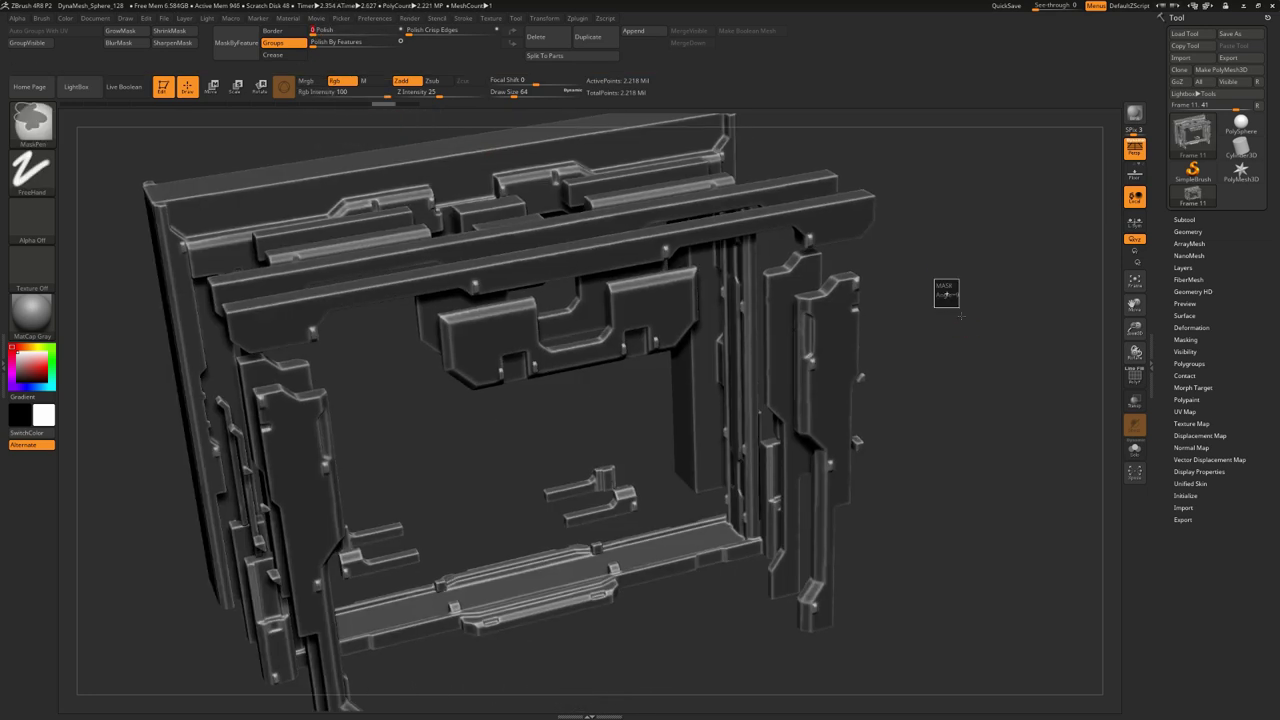
{"action": "mouse_move", "coordinate": [960, 316]}
{"action": "left_mouse_down"}
{"action": "mouse_move", "coordinate": [911, 263]}
{"action": "mouse_move", "coordinate": [969, 306]}
{"action": "mouse_move", "coordinate": [1003, 303]}
{"action": "mouse_move", "coordinate": [949, 320]}
{"action": "mouse_move", "coordinate": [1012, 318]}
{"action": "left_mouse_up"}
- Pre-process and decimate the polished Frame 11 mesh, and check its polyframe
{"action": "left_click", "coordinate": [578, 18]}
{"action": "left_click", "coordinate": [627, 205]}
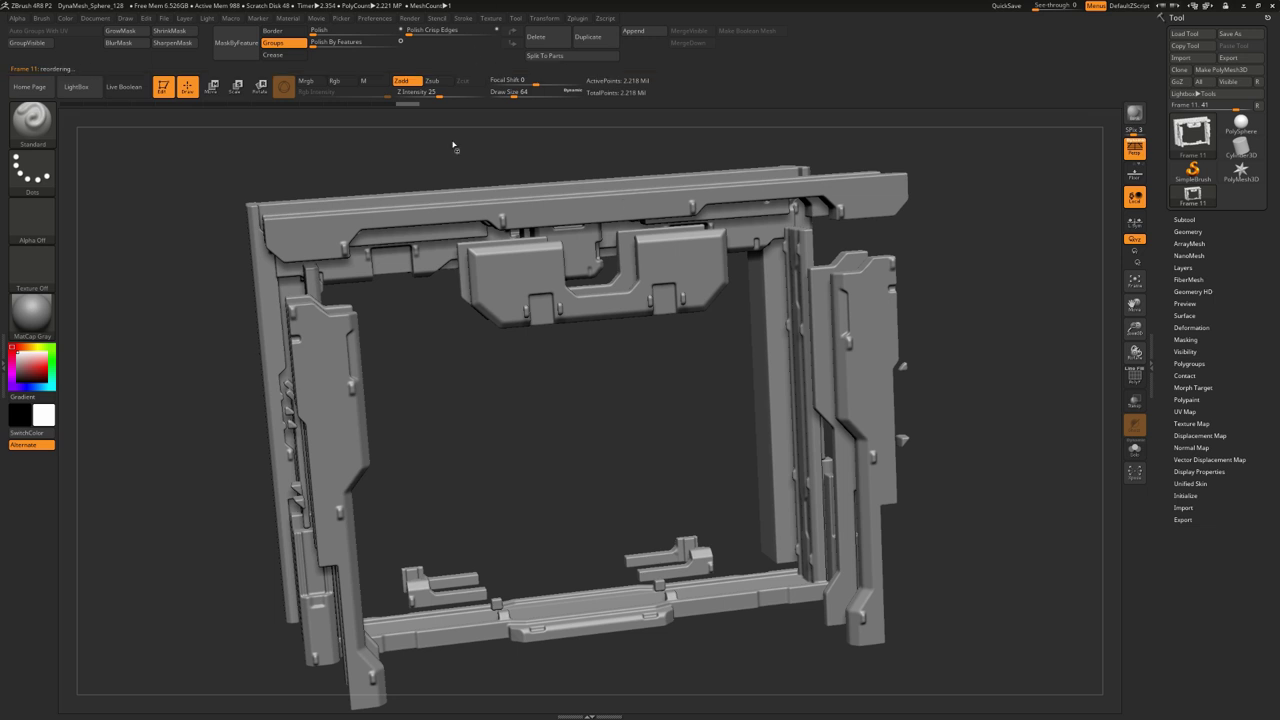
{"action": "left_click", "coordinate": [577, 18]}
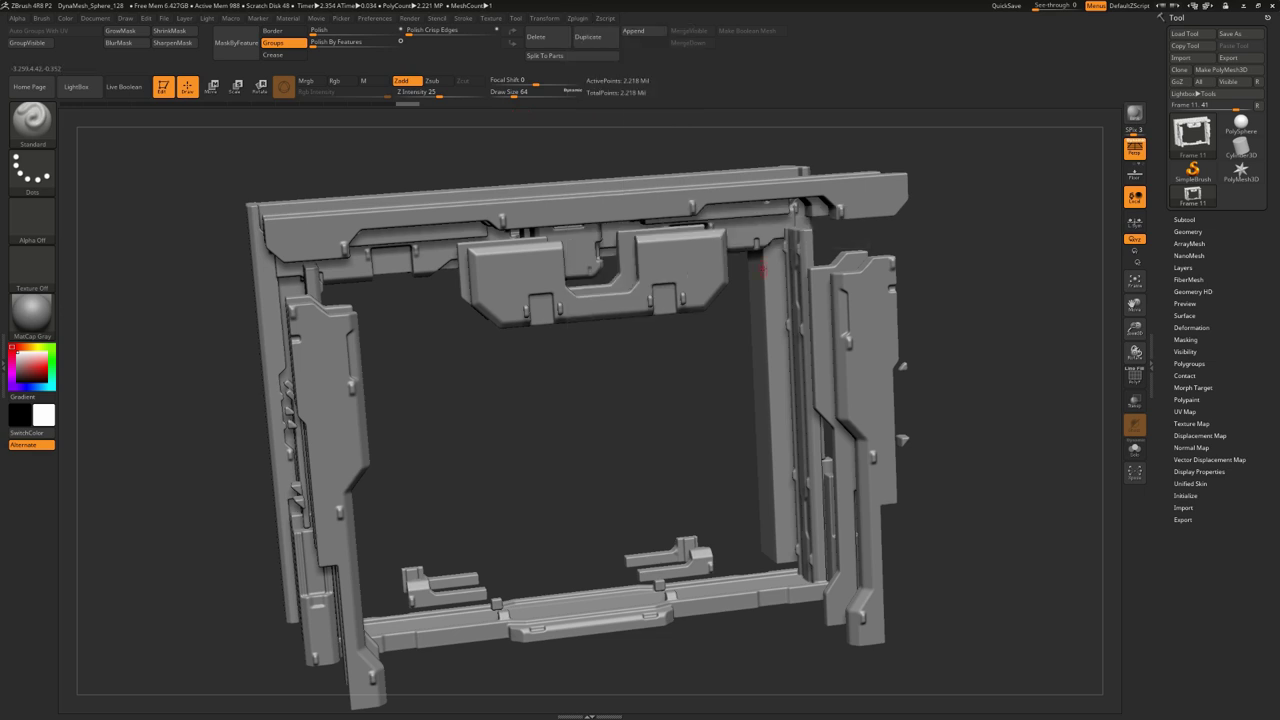
{"action": "left_click", "coordinate": [1135, 378]}
{"action": "left_click", "coordinate": [1135, 378]}
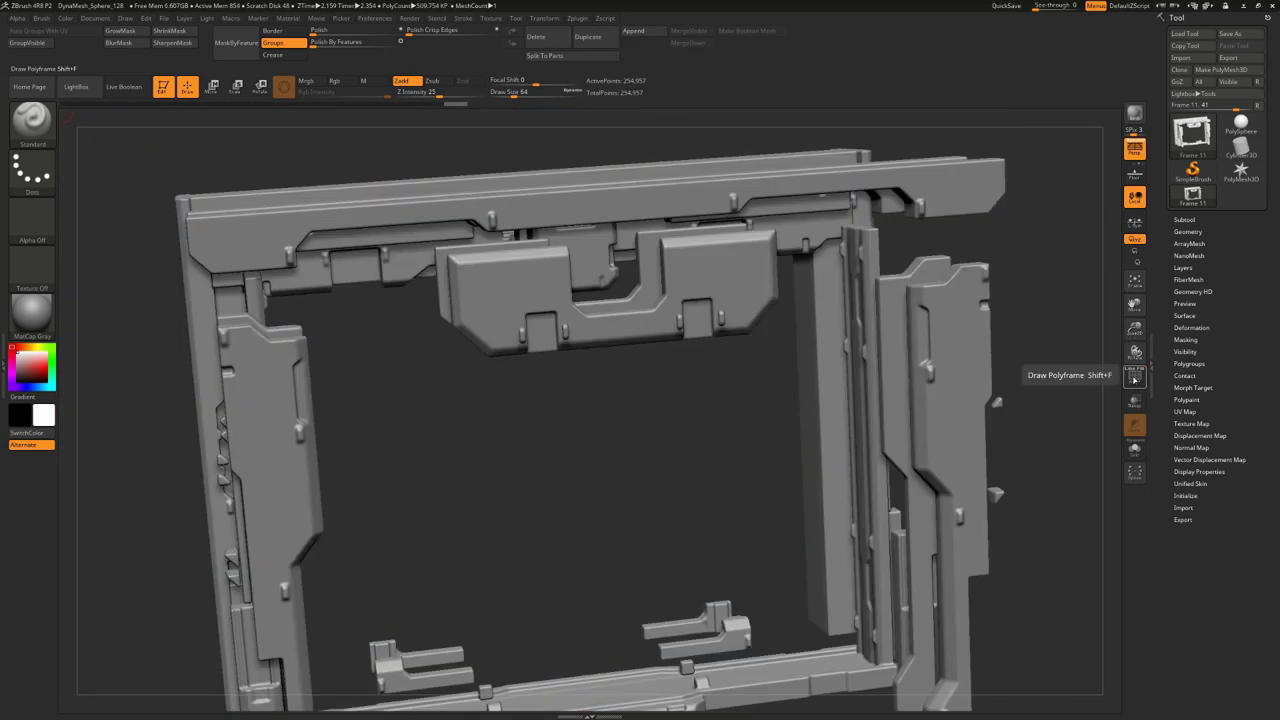
- Export the decimated mesh to the desktop as an OBJ file named Frame 11
{"action": "left_click_drag", "start_coordinate": [1135, 352], "coordinate": [1089, 254]}
{"action": "left_click", "coordinate": [1228, 57]}
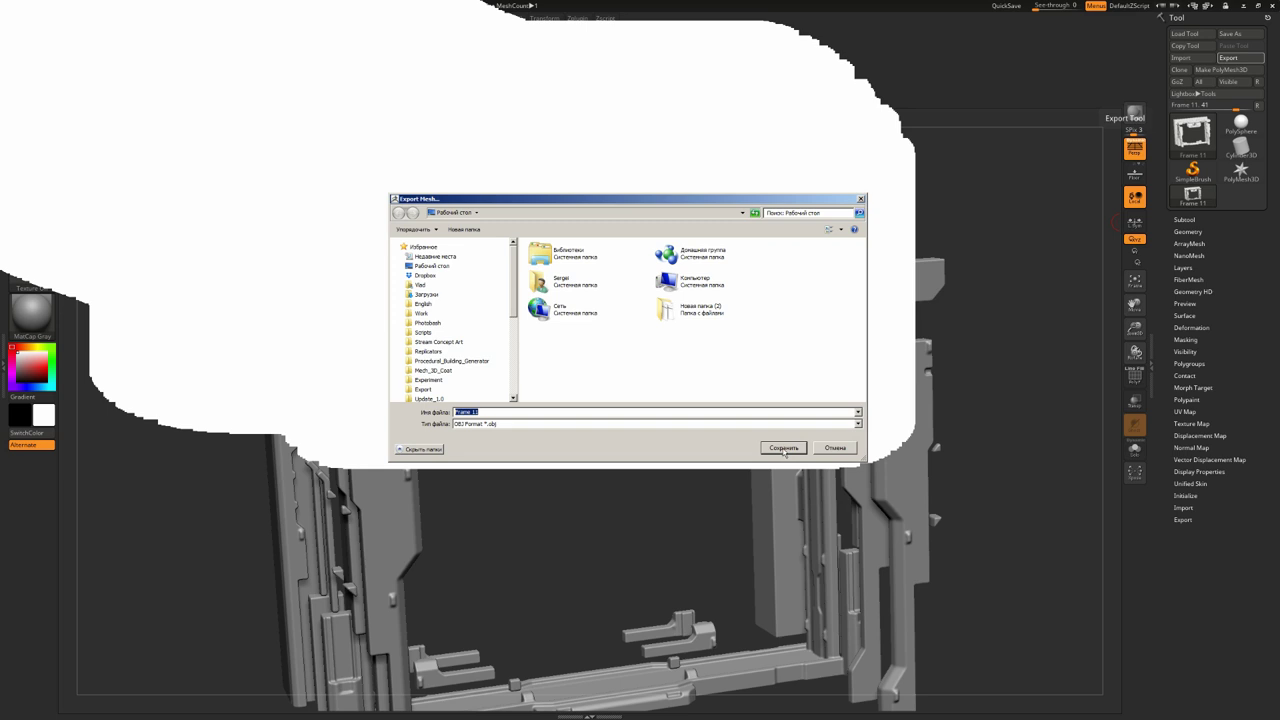
{"action": "left_click", "coordinate": [784, 448]}
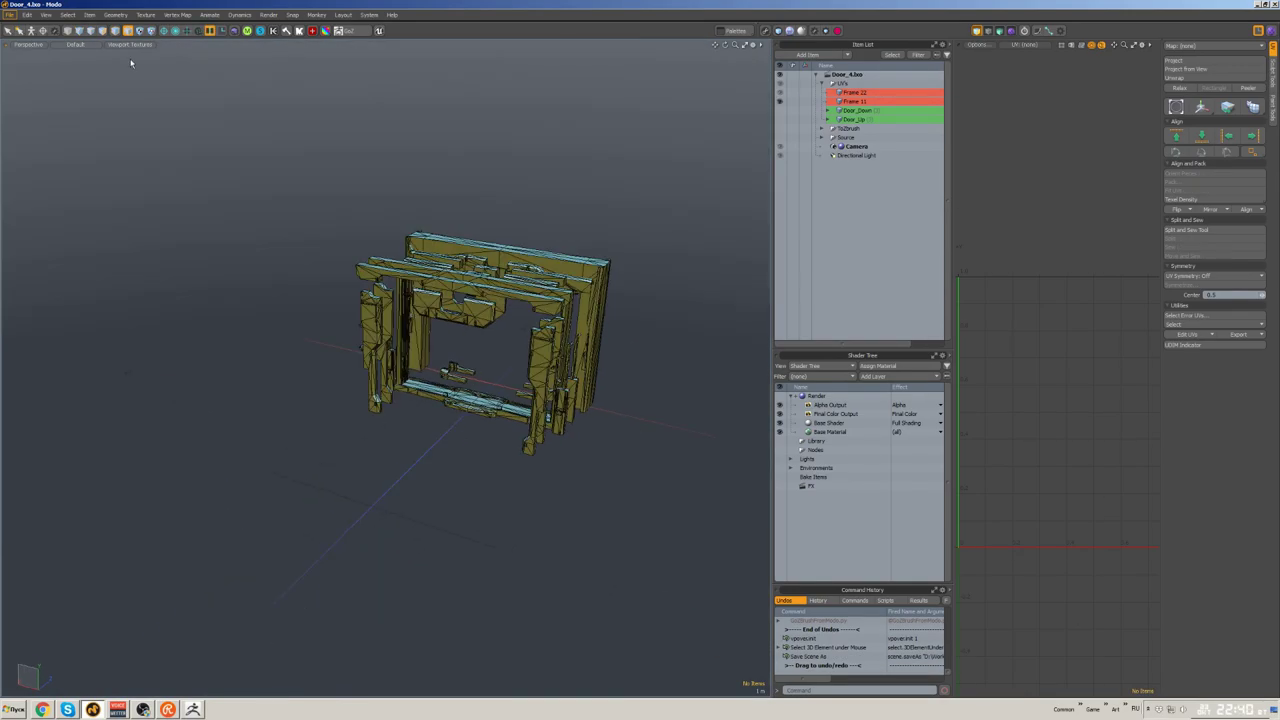
- Switch to Modo and import the exported Frame 11 OBJ from the desktop into Door_4.lxo
{"action": "left_click", "coordinate": [10, 14]}
{"action": "left_click", "coordinate": [43, 178]}
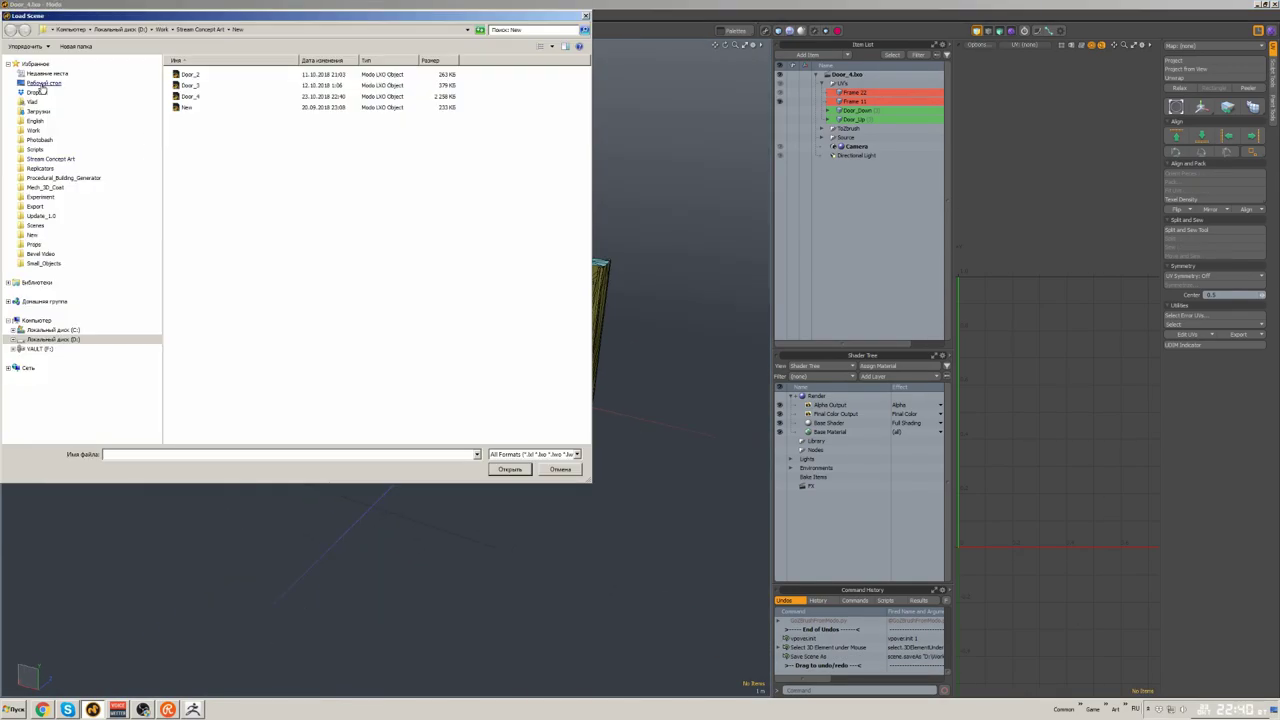
{"action": "double_click", "coordinate": [229, 128]}
{"action": "left_click", "coordinate": [683, 264]}
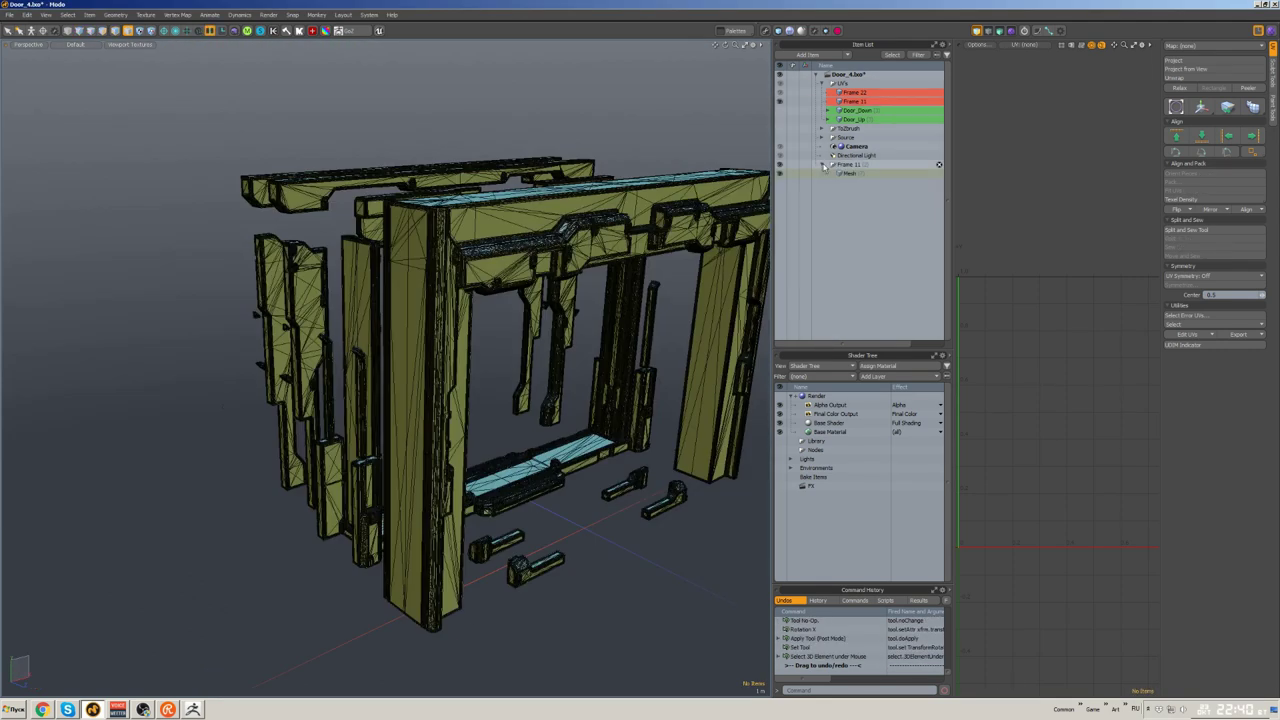
- Rename the imported Frame 11 group to HiPoly, place it above the other groups and save the scene
{"action": "double_click", "coordinate": [849, 164]}
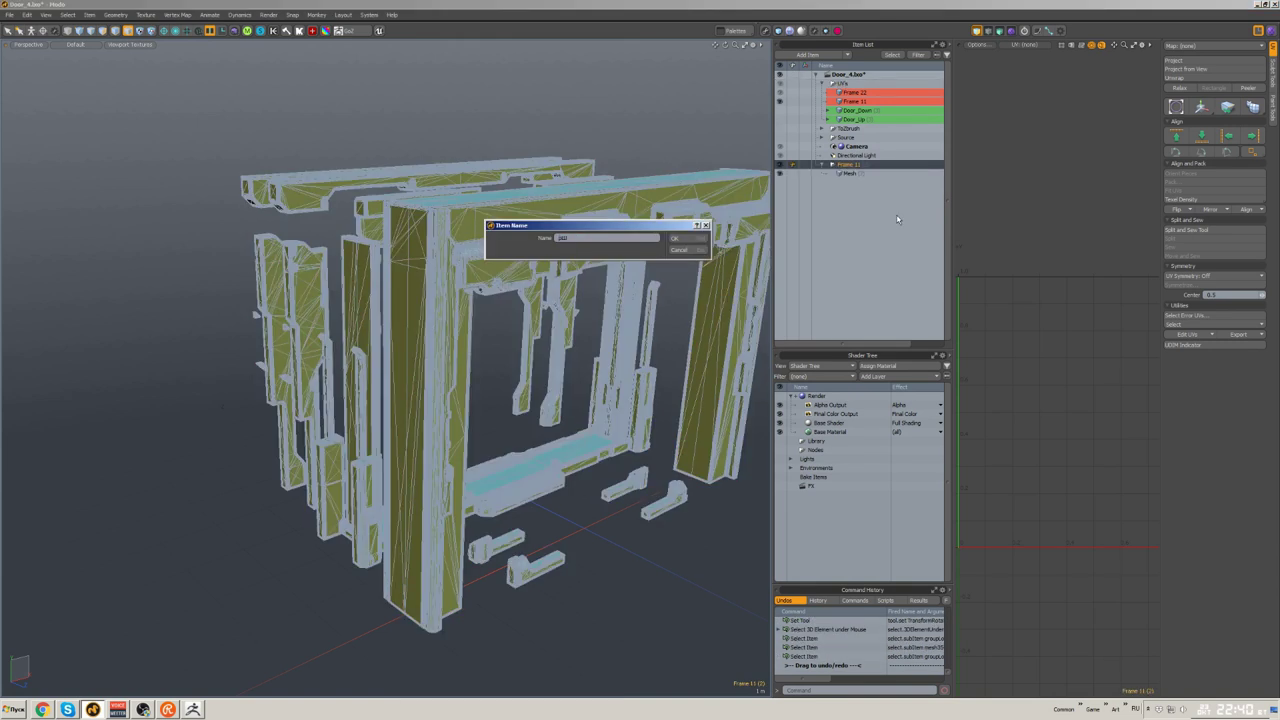
{"action": "type", "text": "HiPoly"}
{"action": "key", "text": "Return"}
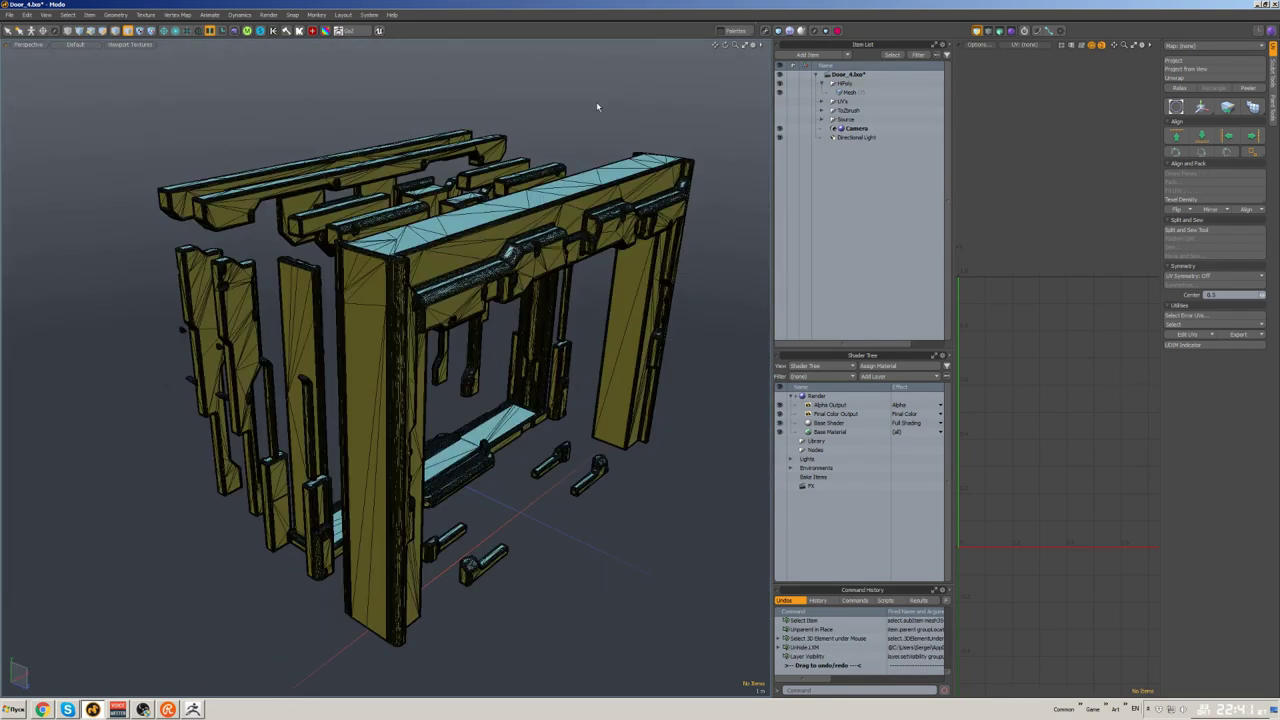
{"action": "key", "text": "ctrl+s"}
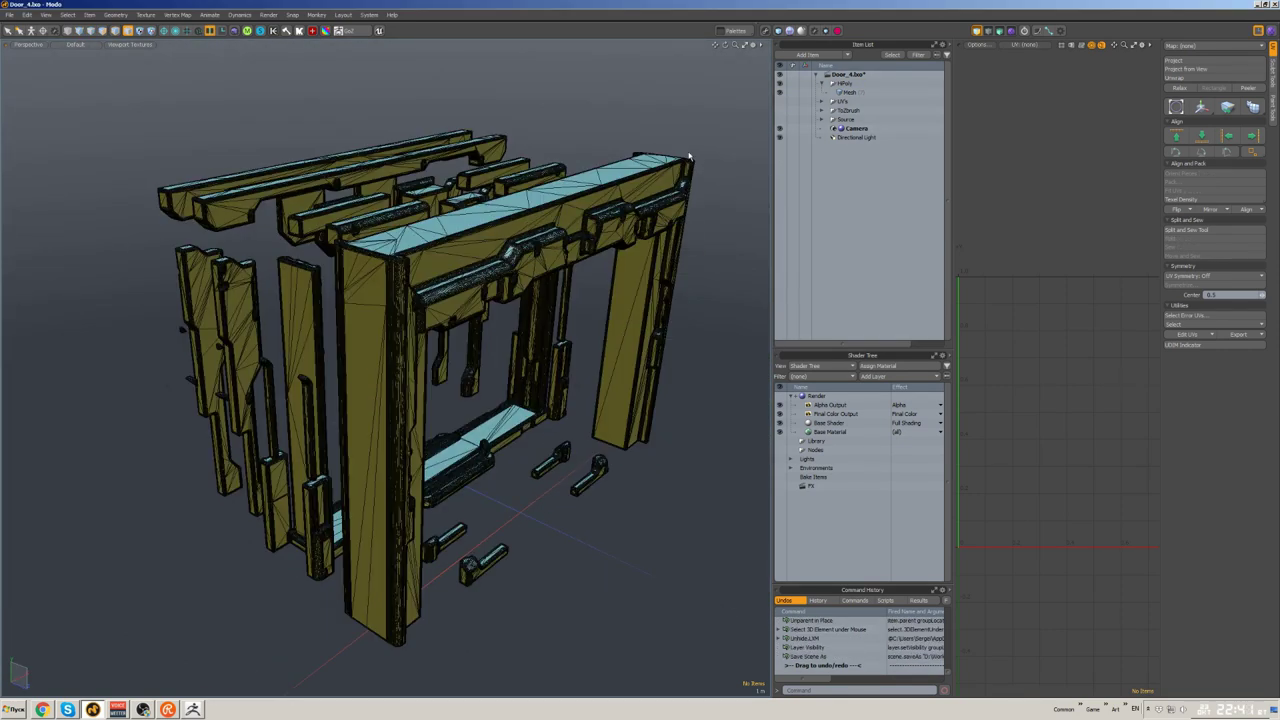
- Delete the small rivets floating in front of and behind the two outer beams of the high-poly mesh, working from the top view
{"action": "left_click", "coordinate": [849, 92]}
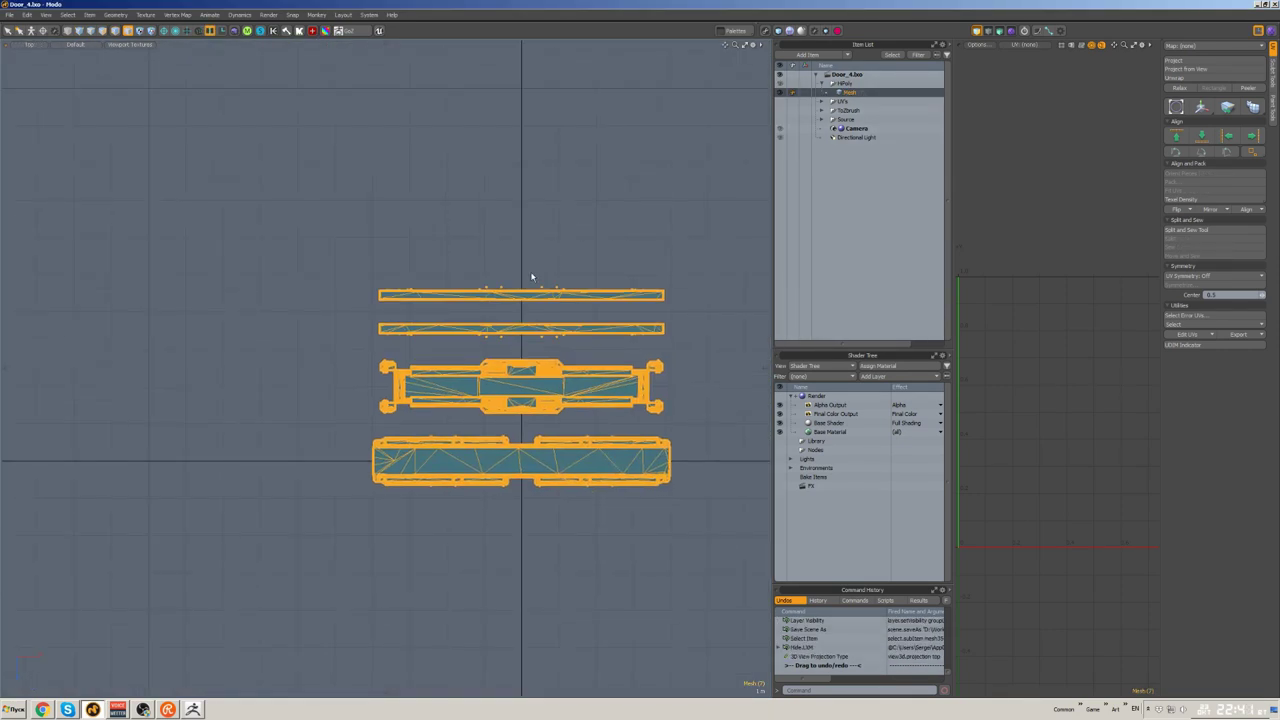
{"action": "key", "text": "3"}
{"action": "scroll", "coordinate": [531, 277], "scroll_direction": "up", "scroll_amount": 3}
{"action": "left_click_drag", "start_coordinate": [598, 302], "coordinate": [285, 234]}
{"action": "left_click_drag", "start_coordinate": [610, 514], "coordinate": [300, 488]}
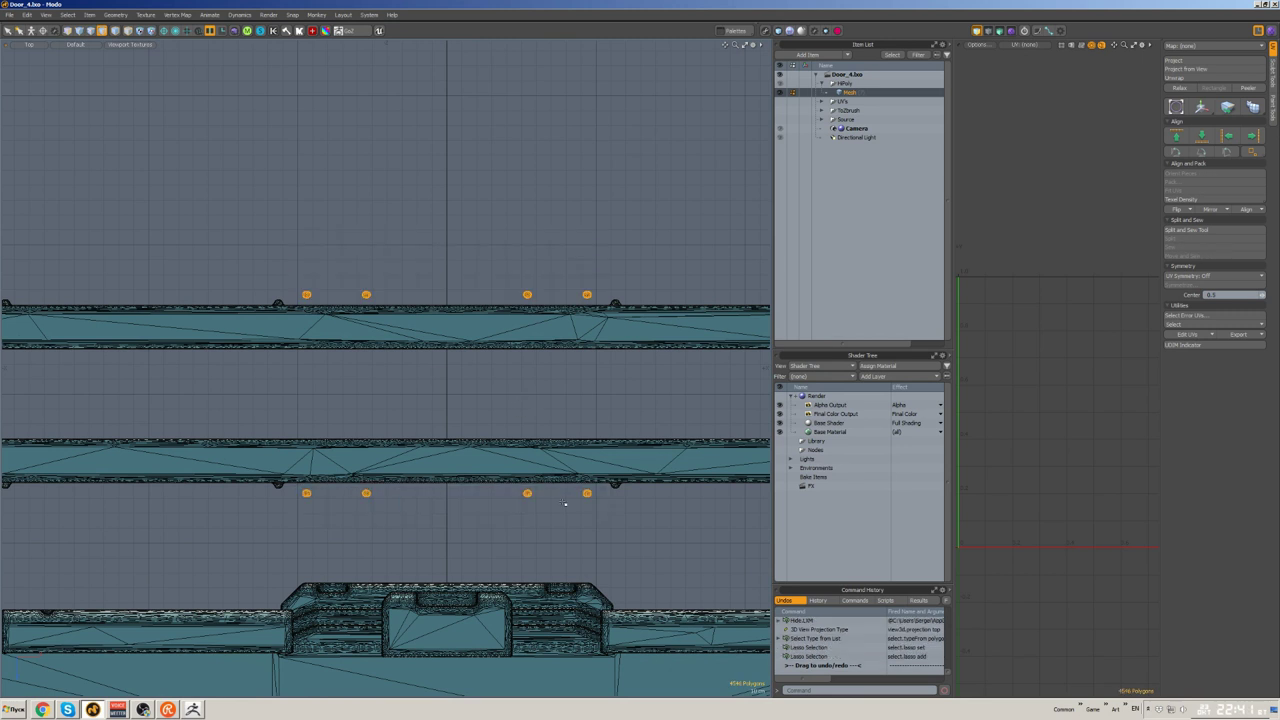
{"action": "key", "text": "Delete"}
- Move the two outer rows of exploded high-poly pieces 4 m along Z, back into the main frame
{"action": "scroll", "coordinate": [581, 525], "scroll_direction": "down", "scroll_amount": 4}
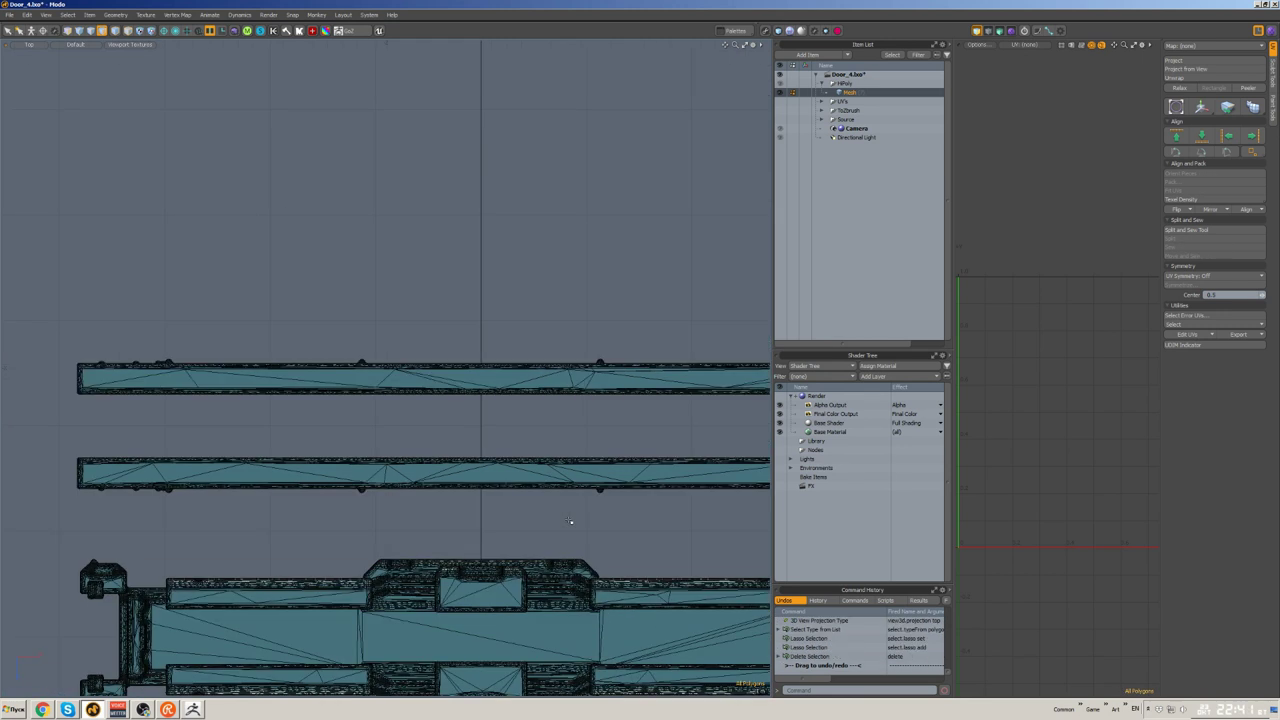
{"action": "left_click_drag", "start_coordinate": [683, 432], "coordinate": [351, 300]}
{"action": "key", "text": "w"}
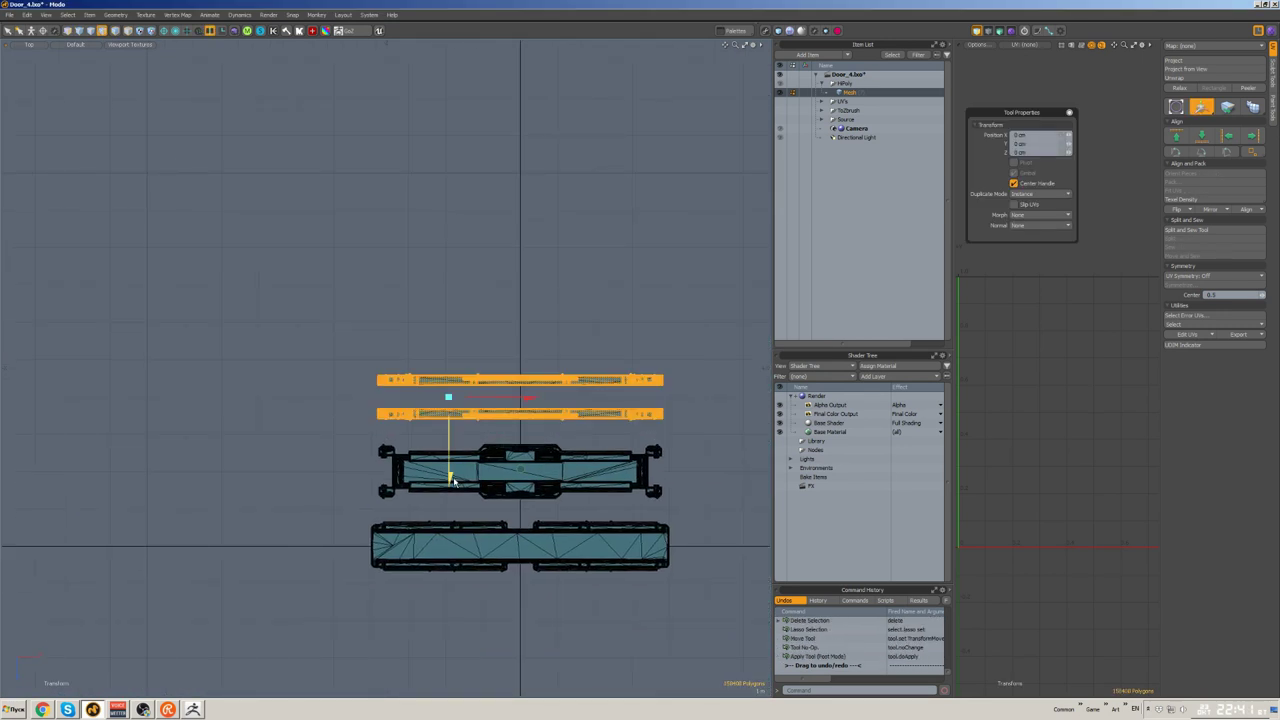
{"action": "left_click_drag", "start_coordinate": [448, 397], "coordinate": [448, 512]}
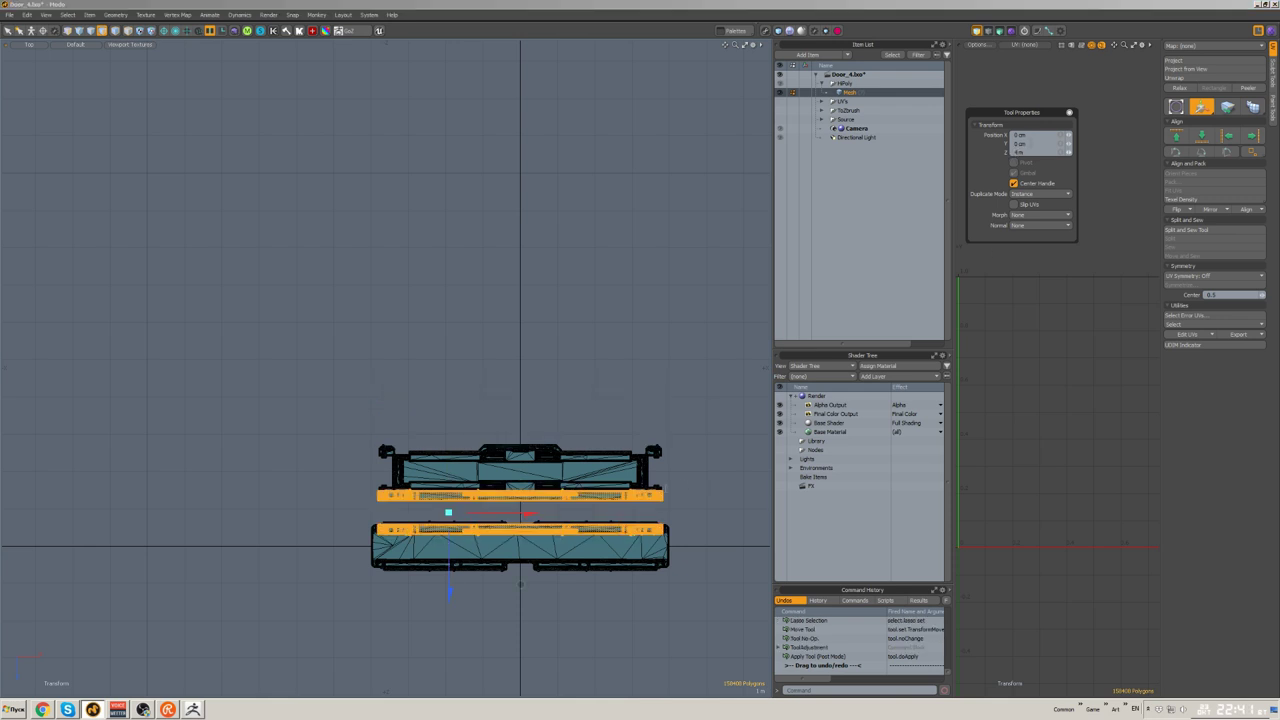
- Move the middle section of the exploded high-poly mesh 2 m along Z so it fits the main frame
{"action": "left_click", "coordinate": [674, 502]}
{"action": "left_click_drag", "start_coordinate": [680, 506], "coordinate": [294, 420]}
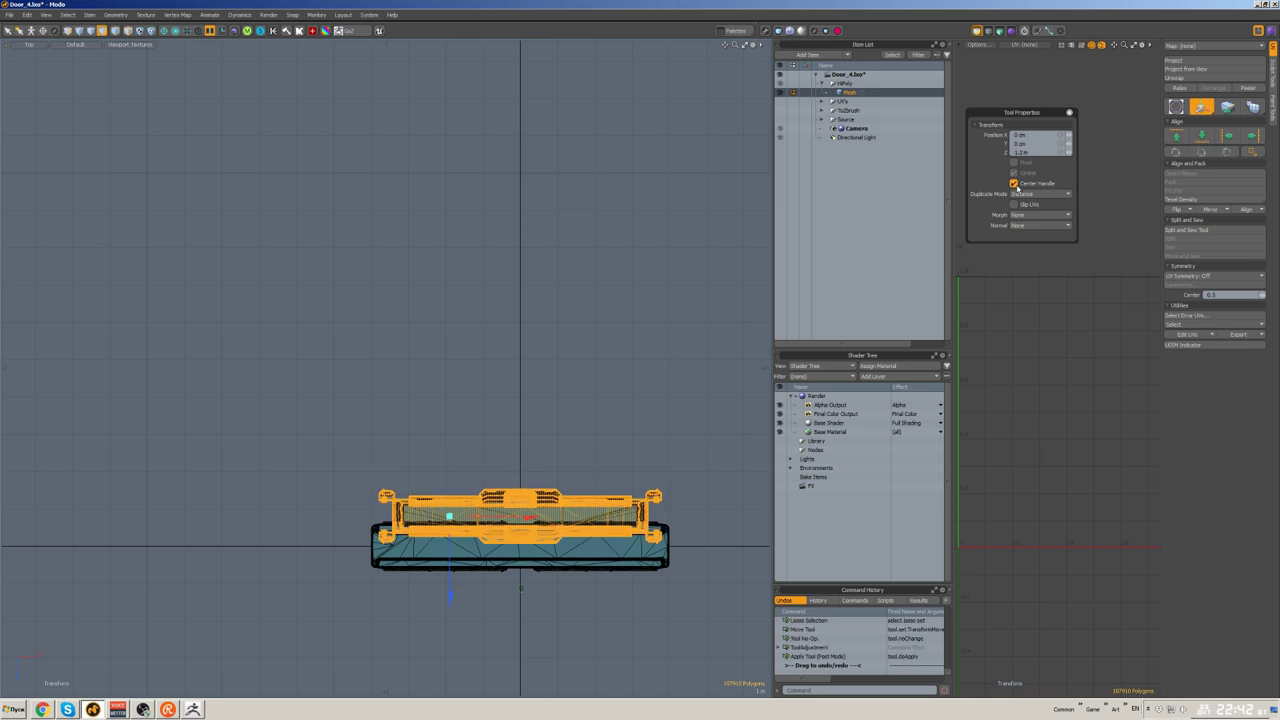
{"action": "key", "text": "Return"}
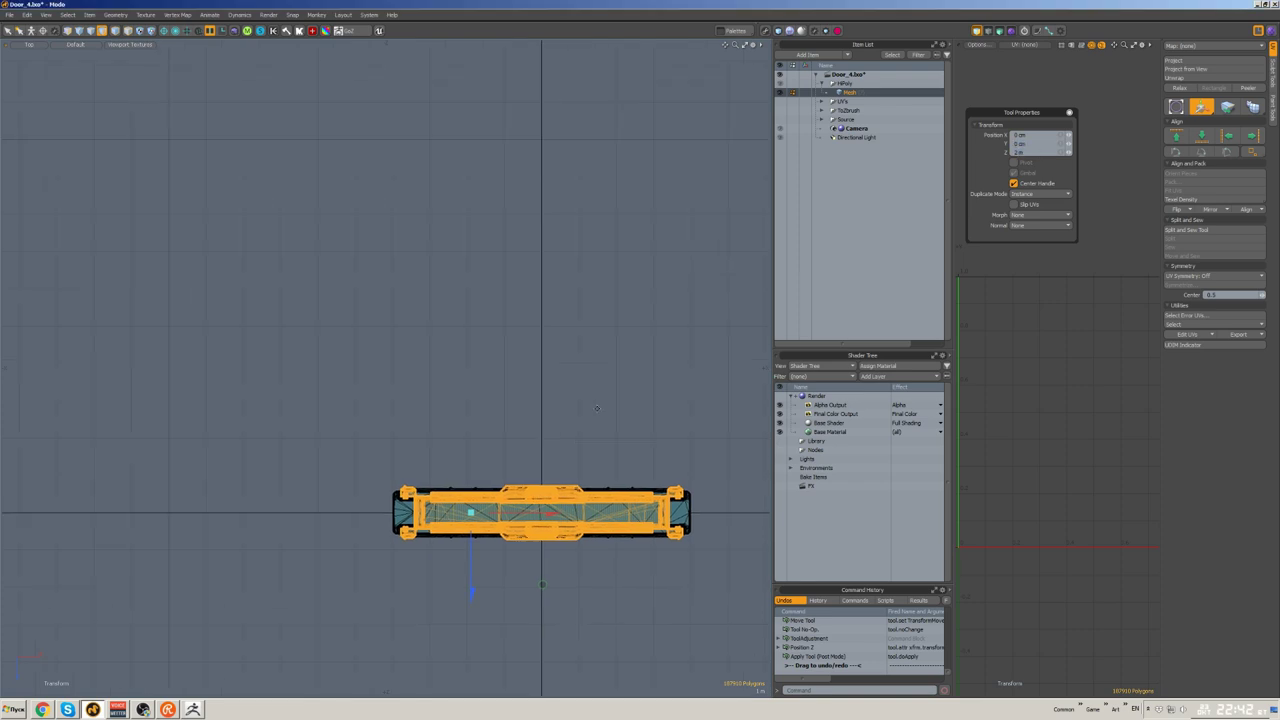
{"action": "key", "text": "space"}
{"action": "left_click", "coordinate": [683, 394]}
- Save the reassembled high-poly frame and rename its mesh item to Frame 111
{"action": "key", "text": "ctrl+space"}
{"action": "left_click", "coordinate": [625, 430]}
{"action": "key", "text": "w"}
{"action": "middle_click_drag", "start_coordinate": [553, 352], "coordinate": [504, 357]}
{"action": "key", "text": "ctrl+s"}
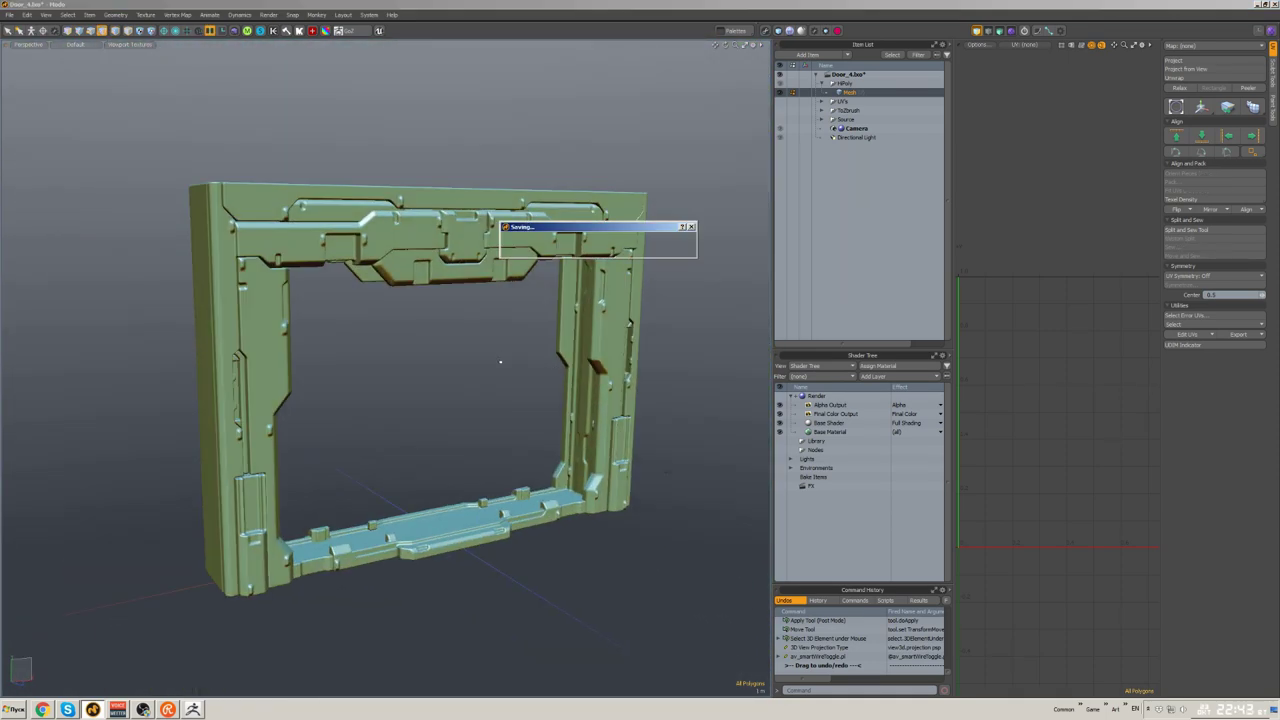
{"action": "key", "text": "Return"}
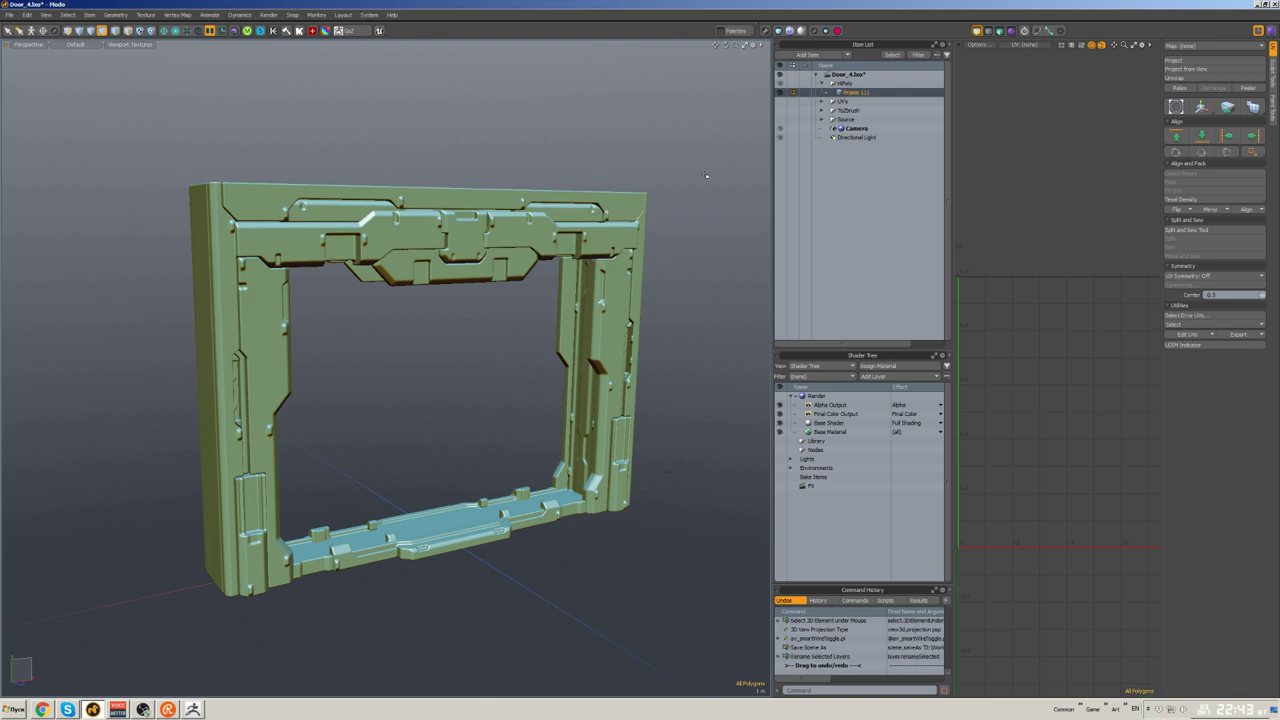
- Expand the UVs group, show only Frame 22 and save the scene
{"action": "left_click", "coordinate": [822, 101]}
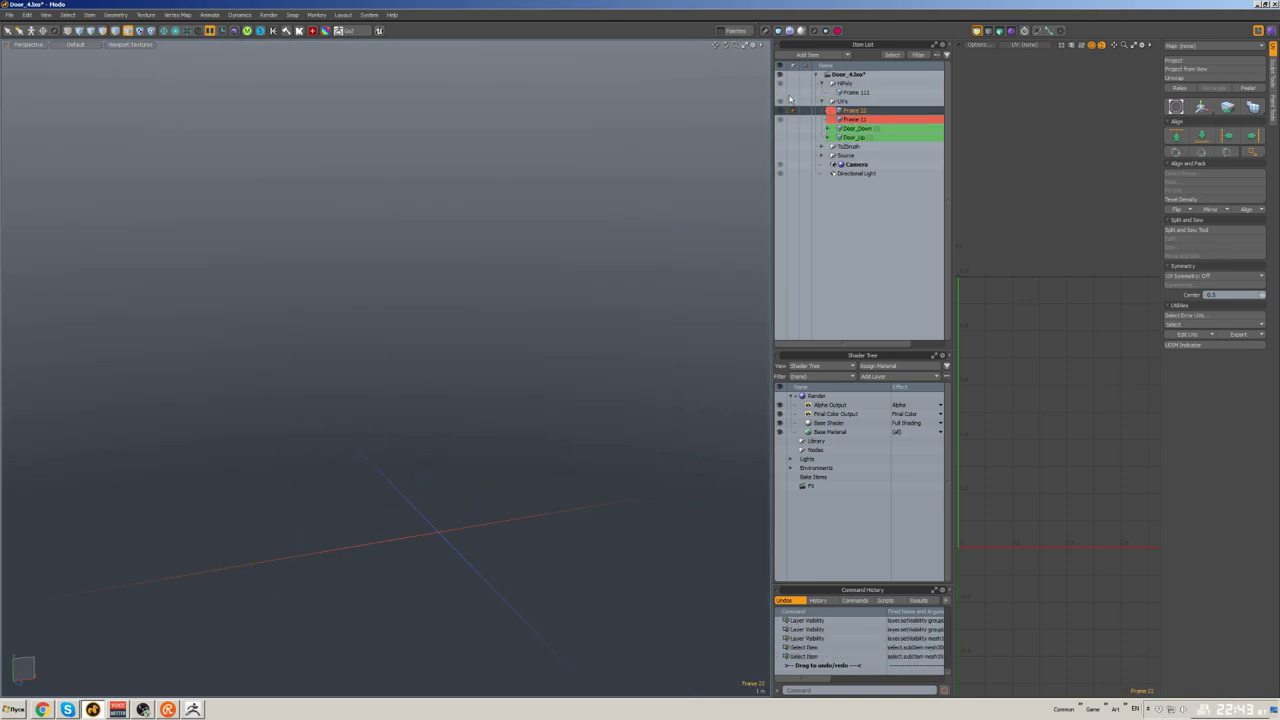
{"action": "left_click", "coordinate": [780, 101]}
{"action": "left_click", "coordinate": [779, 120]}
{"action": "left_click_drag", "start_coordinate": [520, 300], "coordinate": [592, 261], "text": "alt"}
{"action": "key", "text": "ctrl+s"}
- Convert Frame 22's shading to hard edges and harden the vertex normals of selected edges on its small parts
{"action": "key", "text": "3"}
{"action": "scroll", "coordinate": [508, 241], "scroll_direction": "up", "scroll_amount": 6}
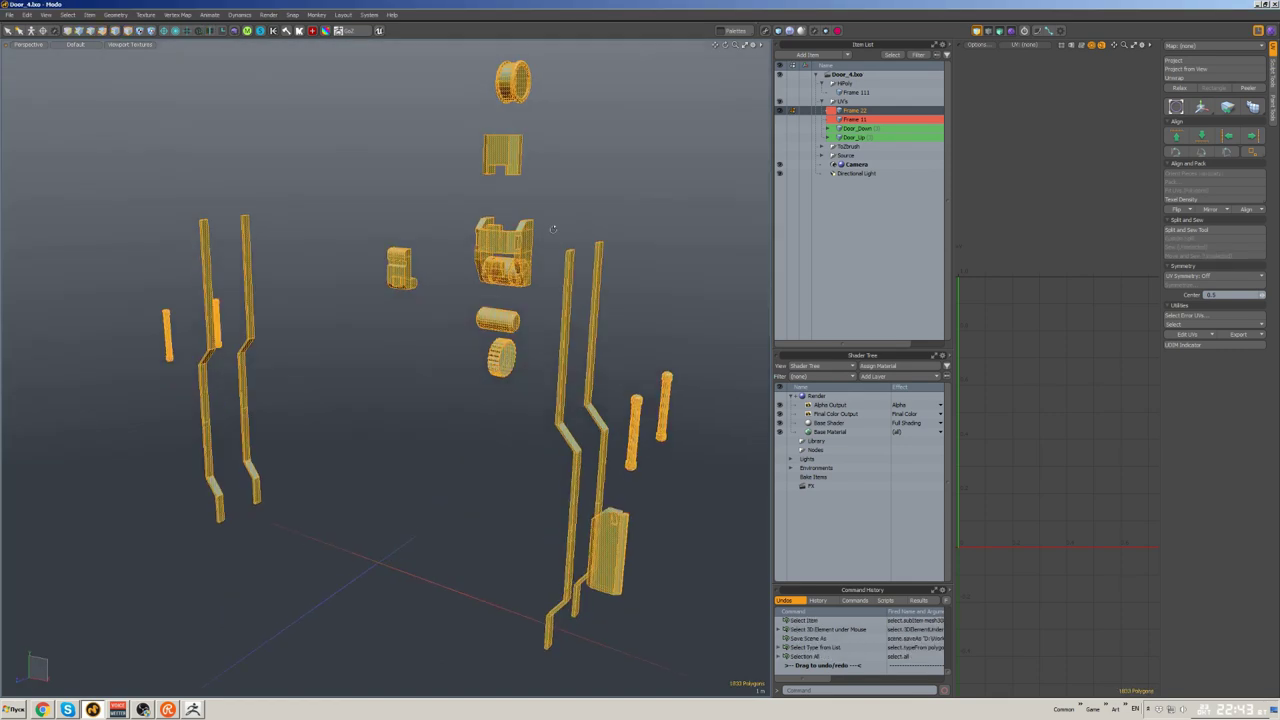
{"action": "scroll", "coordinate": [508, 241], "scroll_direction": "down", "scroll_amount": 5}
{"action": "scroll", "coordinate": [508, 250], "scroll_direction": "up", "scroll_amount": 3}
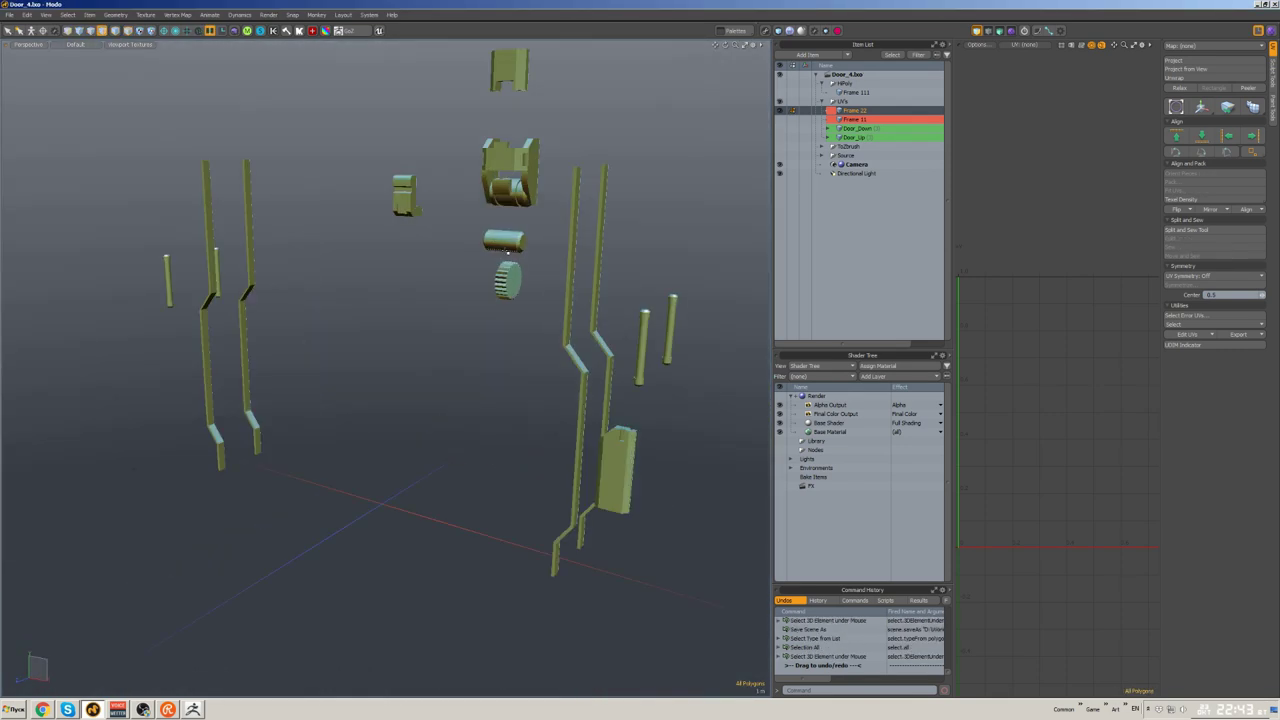
{"action": "scroll", "coordinate": [530, 187], "scroll_direction": "up", "scroll_amount": 3}
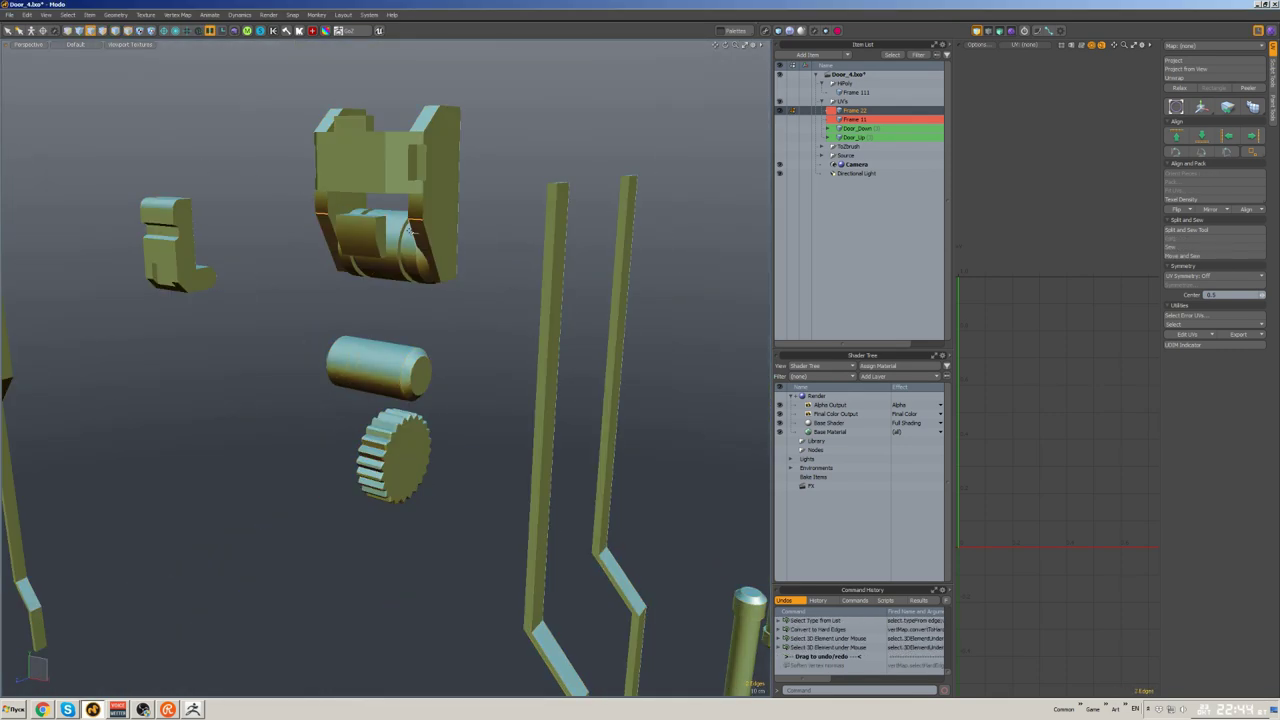
{"action": "scroll", "coordinate": [538, 228], "scroll_direction": "down", "scroll_amount": 2}
{"action": "scroll", "coordinate": [538, 228], "scroll_direction": "up", "scroll_amount": 4}
{"action": "scroll", "coordinate": [540, 210], "scroll_direction": "down", "scroll_amount": 6}
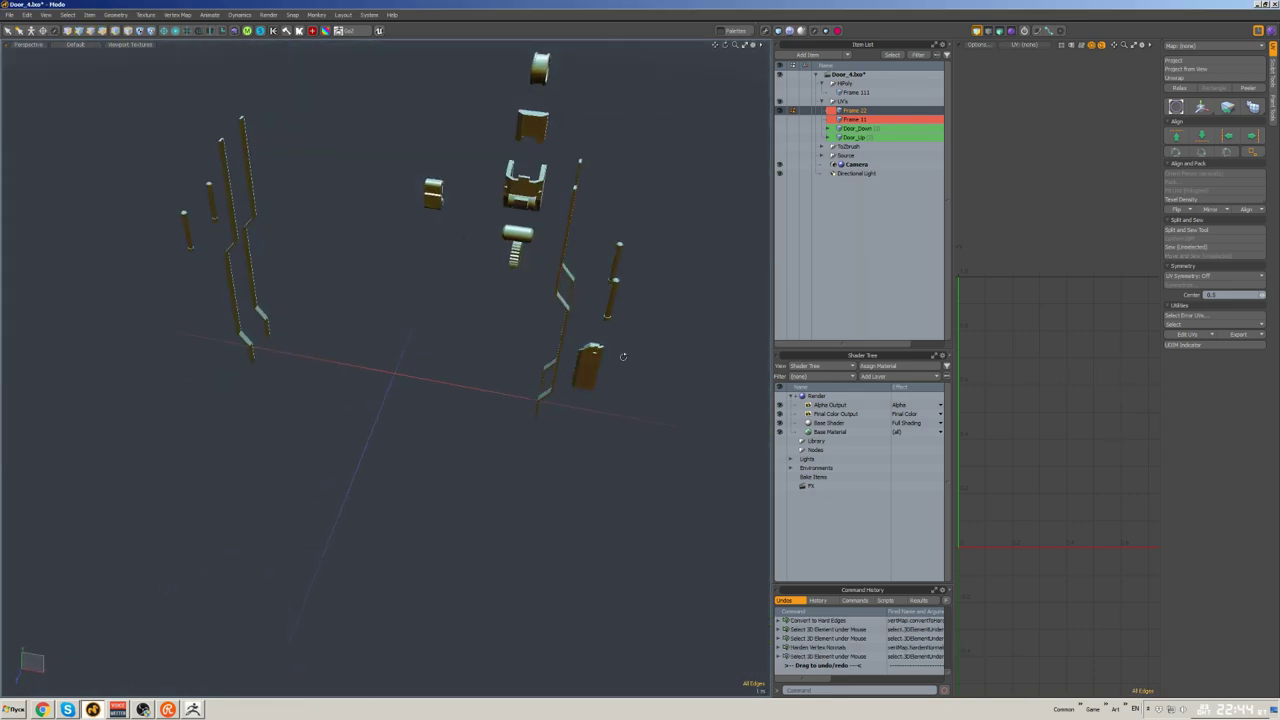
{"action": "scroll", "coordinate": [541, 191], "scroll_direction": "up", "scroll_amount": 4}
{"action": "scroll", "coordinate": [541, 191], "scroll_direction": "up", "scroll_amount": 4}
{"action": "key", "text": "3"}
{"action": "scroll", "coordinate": [500, 280], "scroll_direction": "down", "scroll_amount": 6}
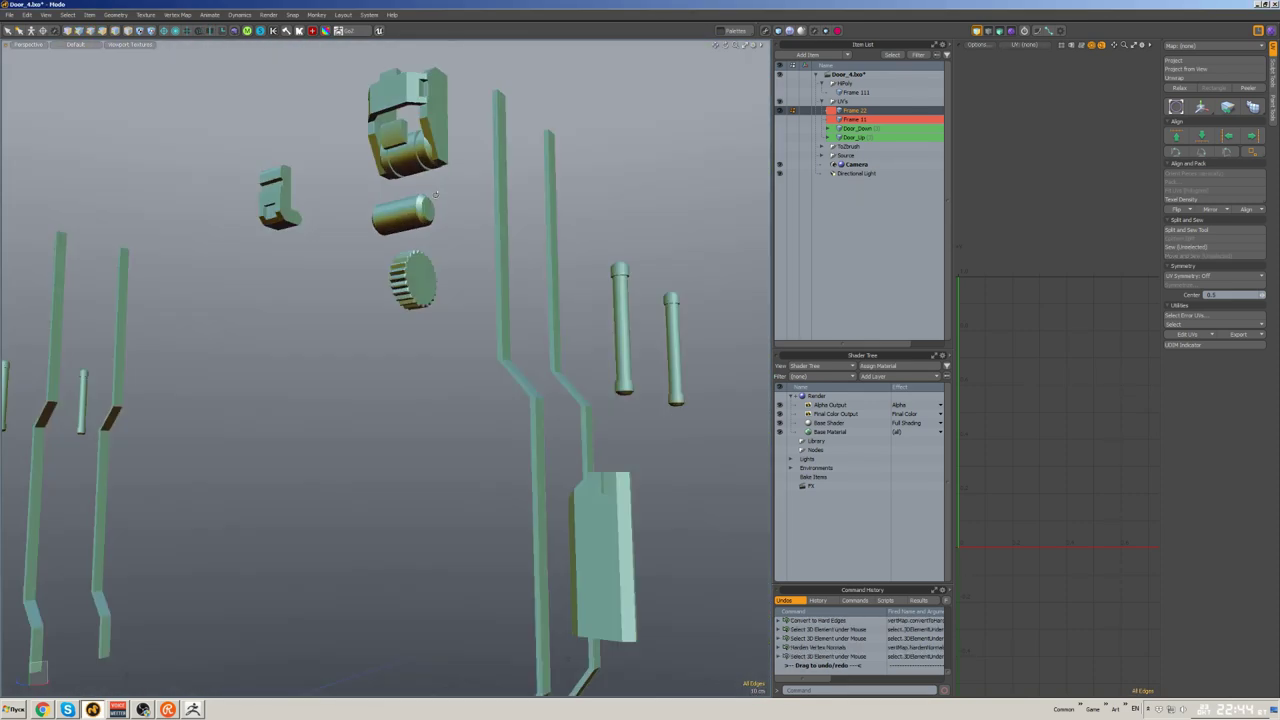
- Save the scene and run the Prepare_to_Zbrush script on Frame 22
{"action": "key", "text": "ctrl+a"}
{"action": "left_click", "coordinate": [398, 361]}
{"action": "key", "text": "ctrl+s"}
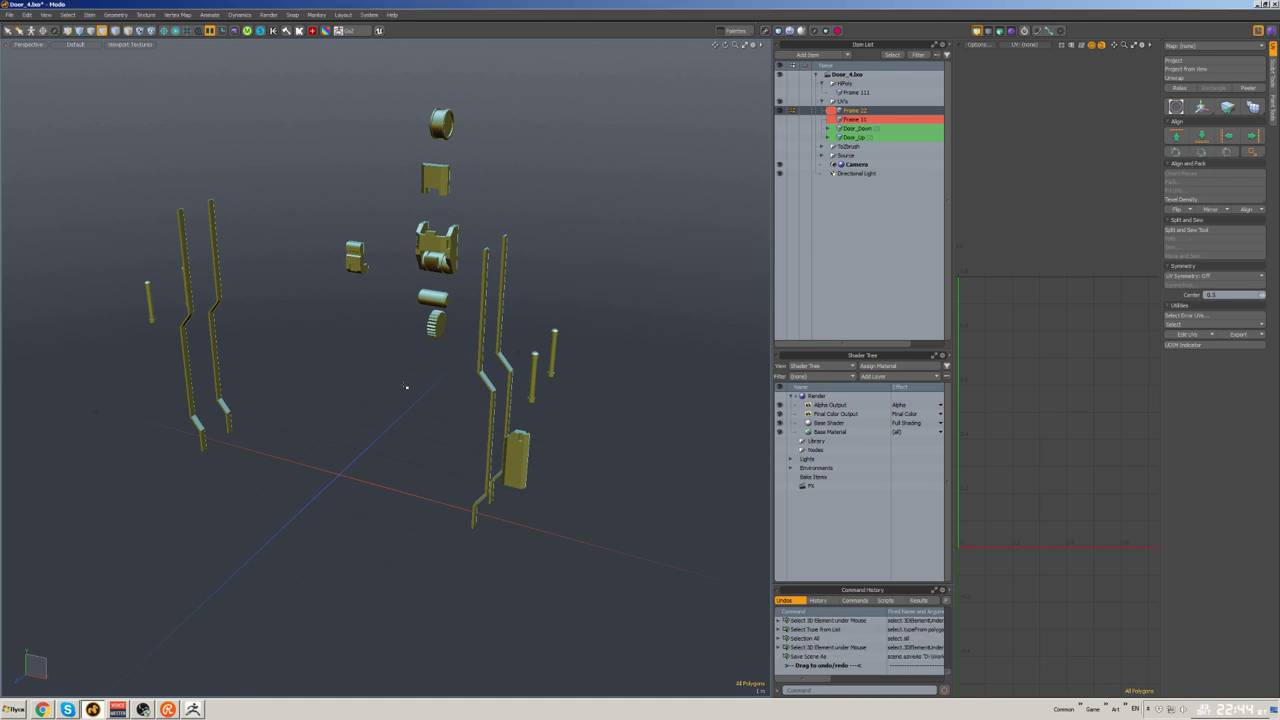
{"action": "key", "text": "p"}
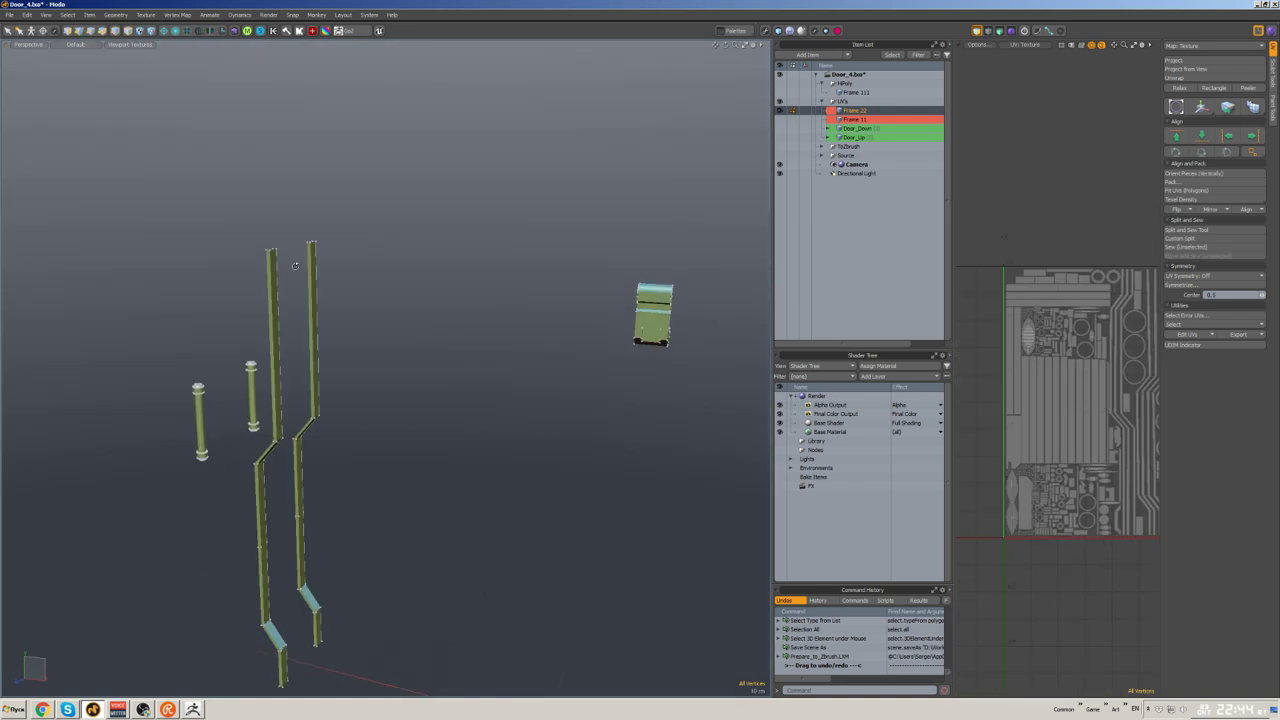
- Triangulate all polygons of Frame 22
{"action": "key", "text": "ctrl+a"}
{"action": "key", "text": "shift+t"}
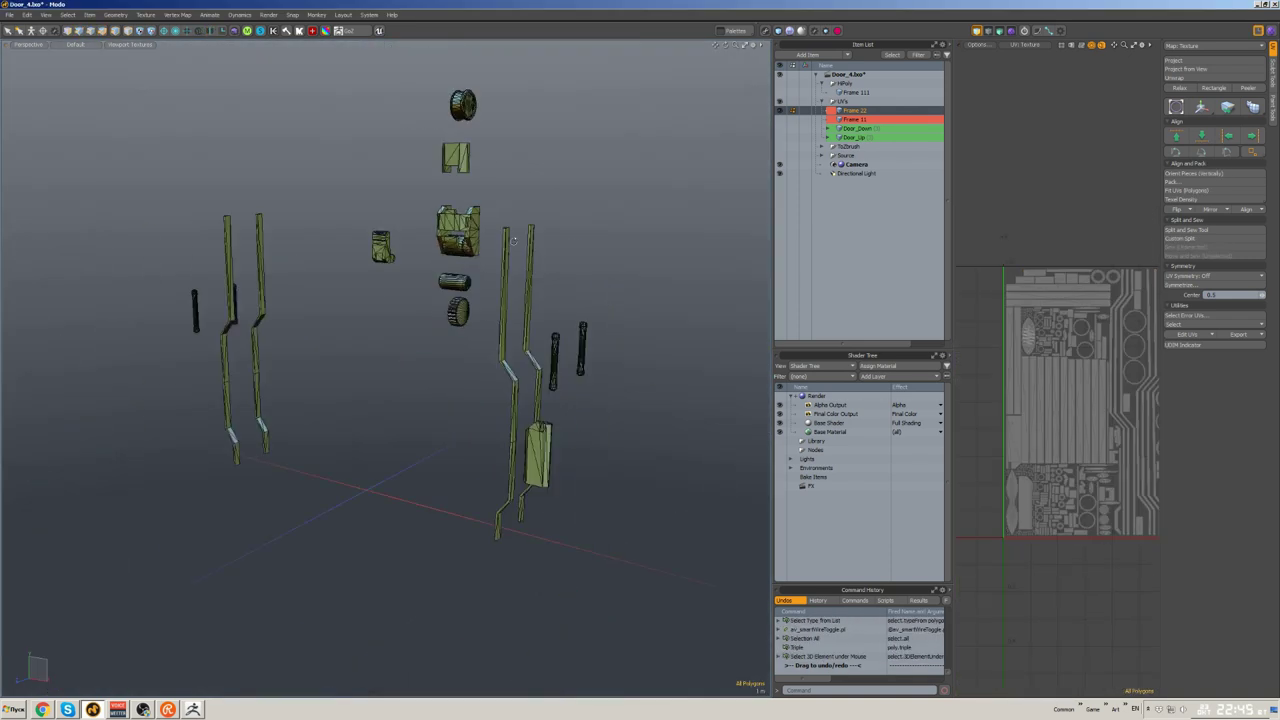
{"action": "left_click", "coordinate": [623, 305]}
- Bring the triangulated Frame 22 mesh into ZBrush and display its polyframe
{"action": "right_click", "coordinate": [623, 305]}
{"action": "left_click", "coordinate": [650, 275]}
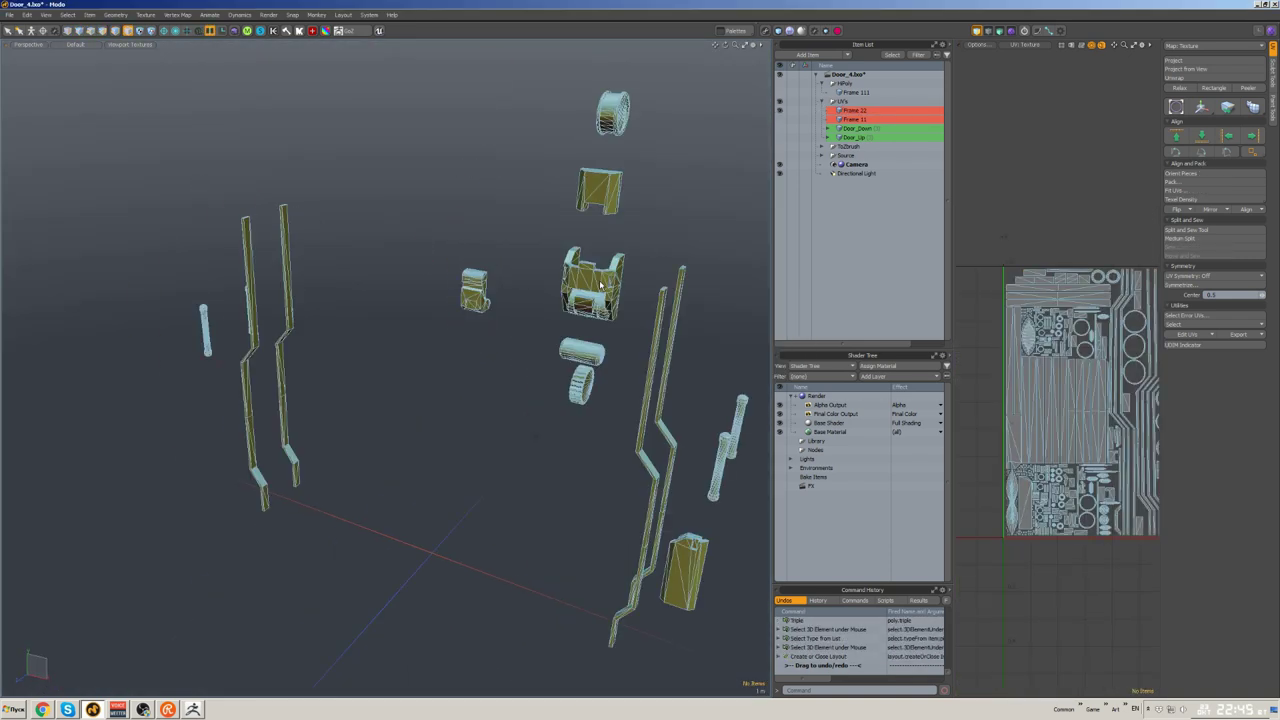
{"action": "key", "text": "ctrl+a"}
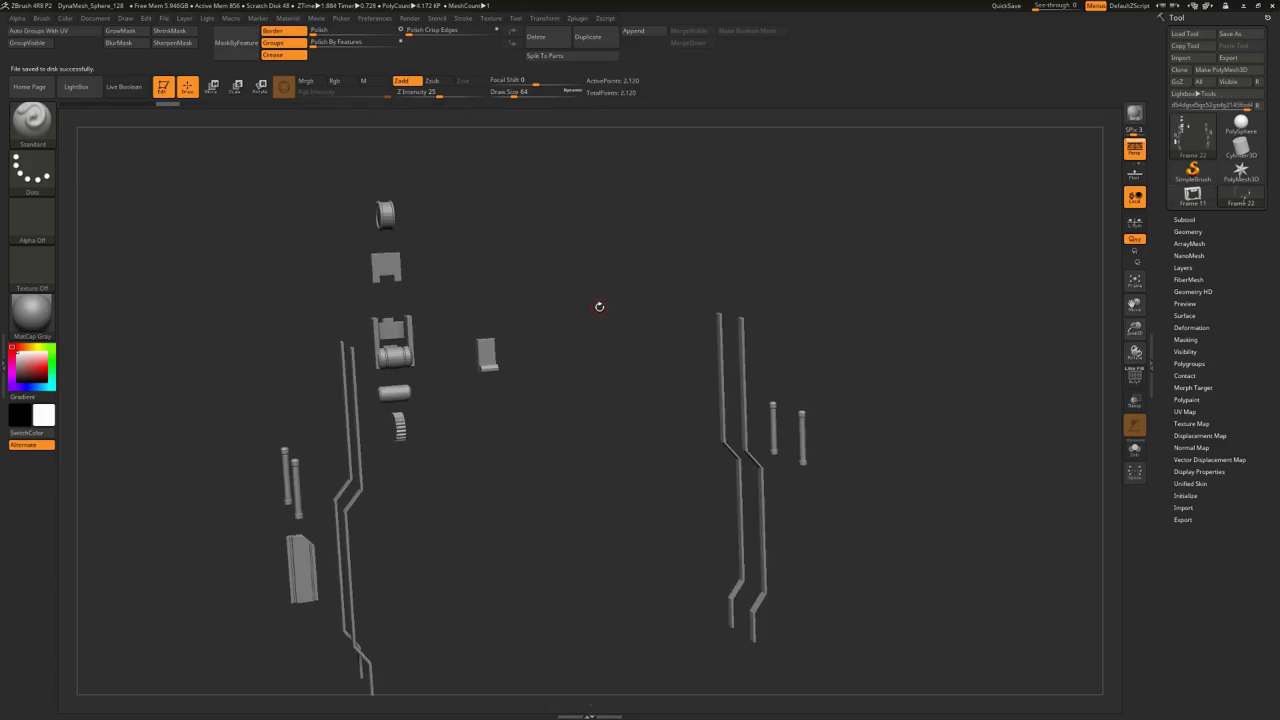
{"action": "left_click_drag", "start_coordinate": [570, 283], "coordinate": [666, 134]}
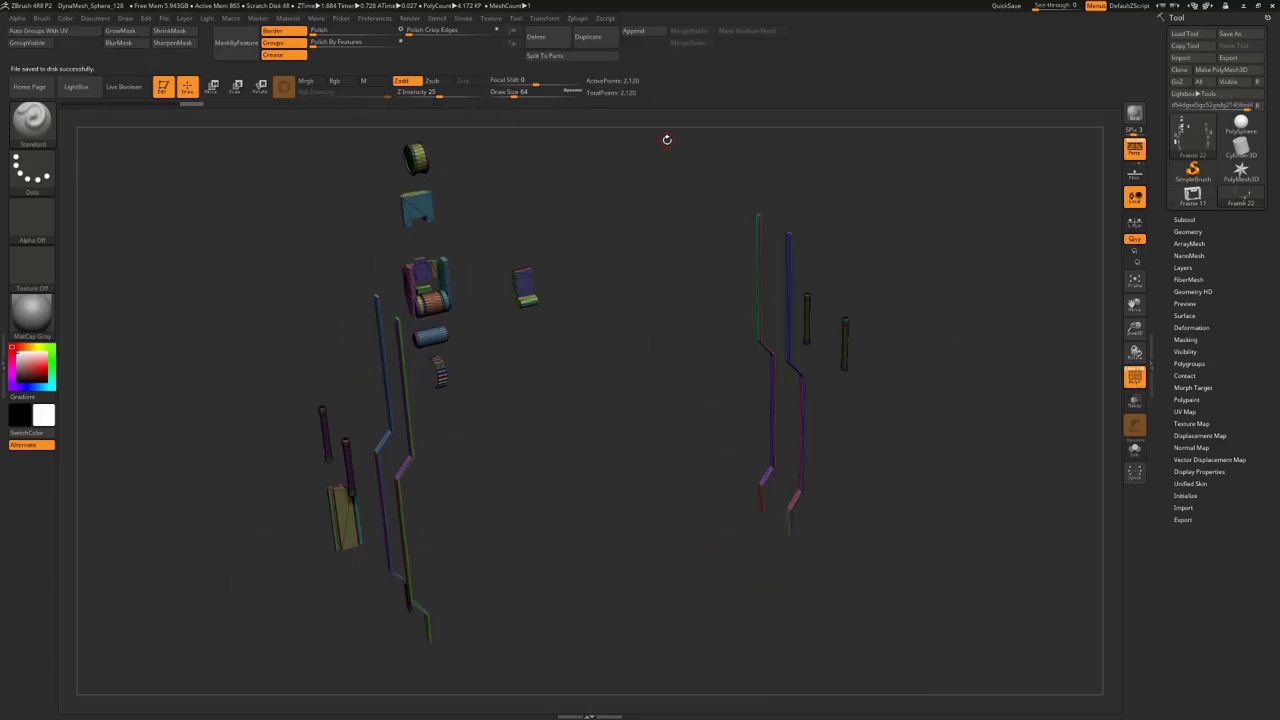
- Convert Frame 22 into a dense DynaMesh and turn off its polyframe display
{"action": "left_click", "coordinate": [577, 18]}
{"action": "left_click", "coordinate": [613, 108]}
{"action": "left_click", "coordinate": [613, 120]}
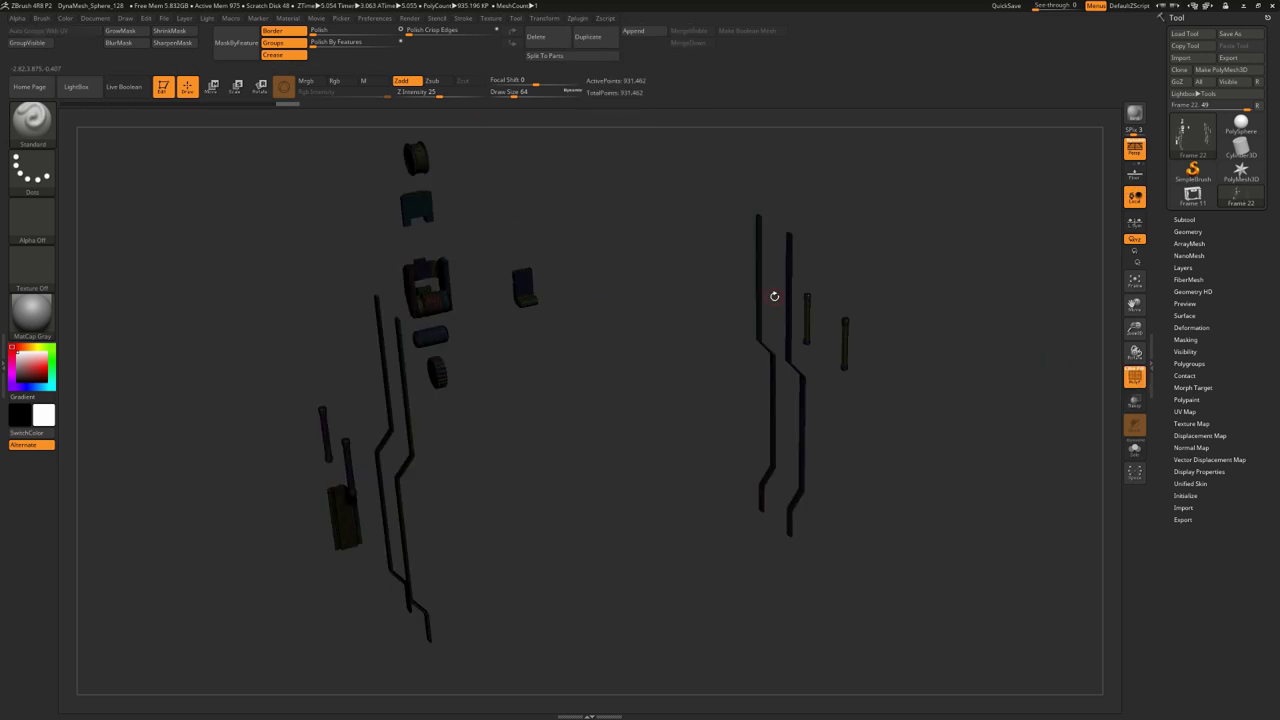
{"action": "mouse_move", "coordinate": [857, 283]}
{"action": "left_mouse_down"}
{"action": "mouse_move", "coordinate": [686, 214]}
{"action": "mouse_move", "coordinate": [897, 614]}
{"action": "mouse_move", "coordinate": [927, 614]}
{"action": "left_mouse_up"}
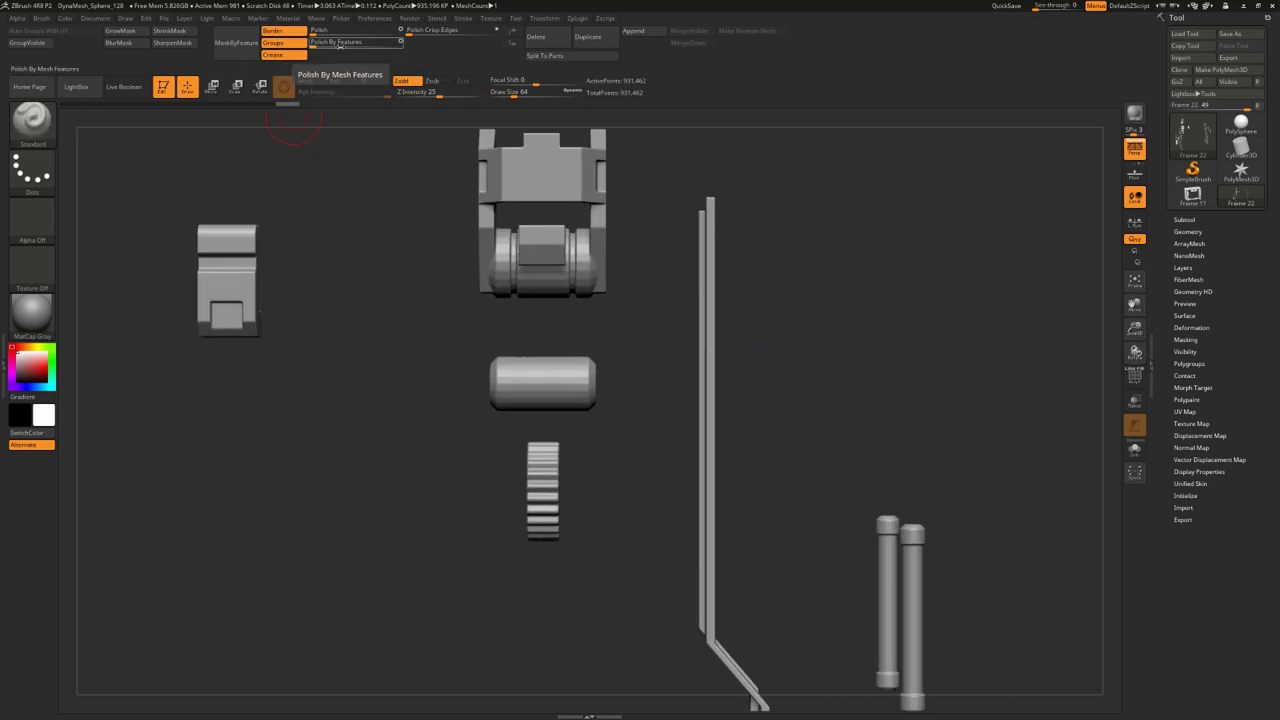
- Polish Frame 22 by features through a sharpened feature mask based on groups only, with borders and creases excluded
{"action": "left_click_drag", "start_coordinate": [648, 210], "coordinate": [711, 253]}
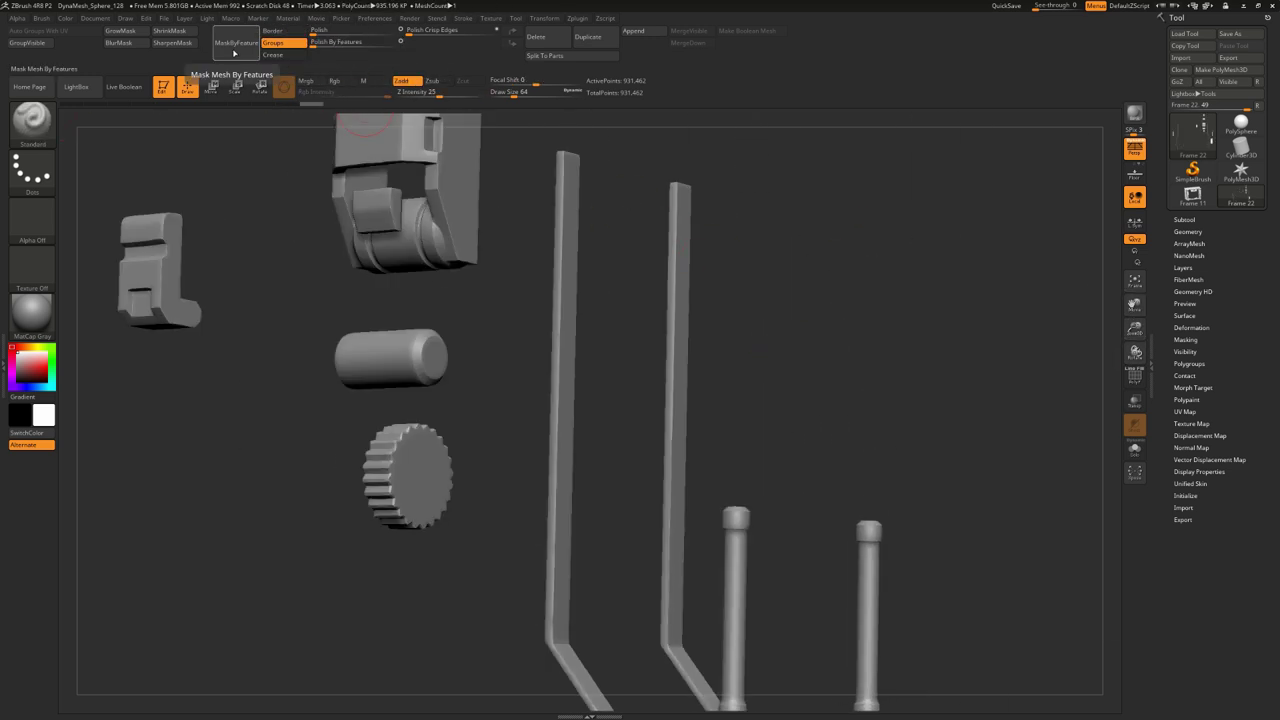
{"action": "left_click", "coordinate": [167, 44]}
{"action": "left_click", "coordinate": [388, 41]}
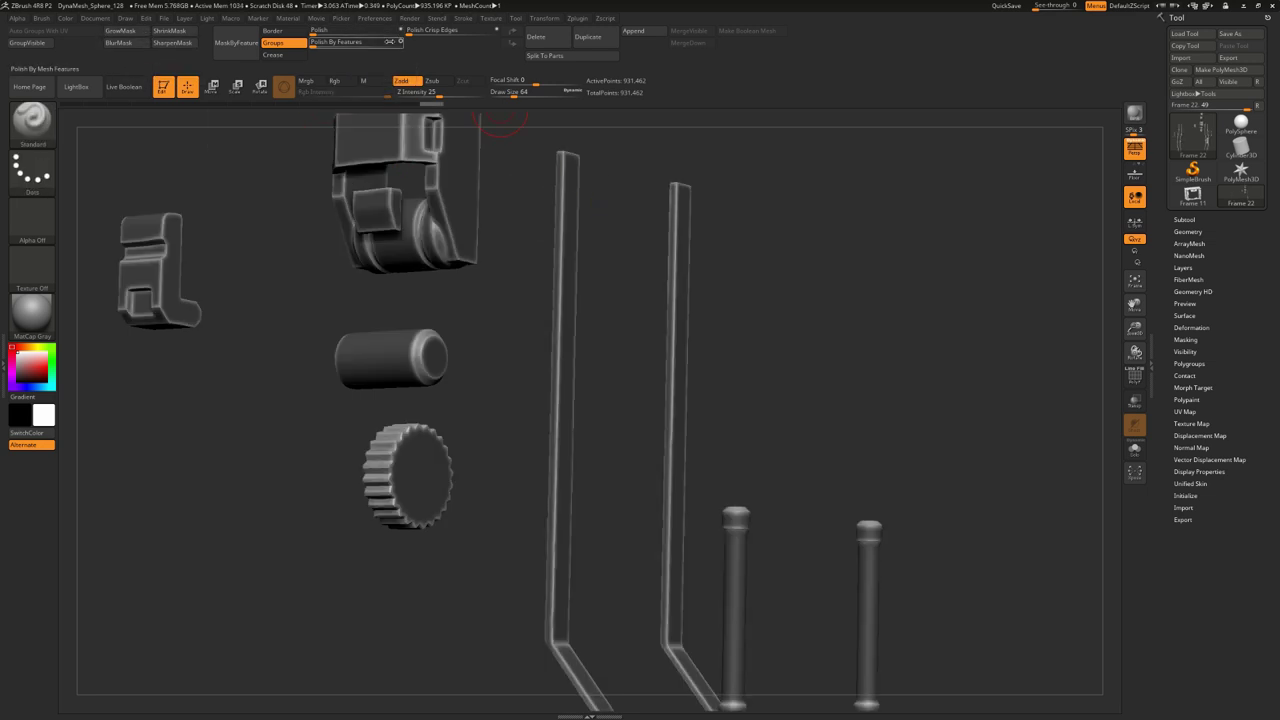
- Apply the Polish deformation to the masked Frame 22 mesh to round its edges further
{"action": "mouse_move", "coordinate": [575, 222]}
{"action": "left_mouse_down"}
{"action": "mouse_move", "coordinate": [791, 266]}
{"action": "mouse_move", "coordinate": [732, 245]}
{"action": "mouse_move", "coordinate": [800, 251]}
{"action": "mouse_move", "coordinate": [814, 229]}
{"action": "mouse_move", "coordinate": [860, 281]}
{"action": "mouse_move", "coordinate": [740, 183]}
{"action": "left_mouse_up"}
{"action": "key", "text": "f"}
{"action": "mouse_move", "coordinate": [740, 183]}
{"action": "right_mouse_down", "text": "ctrl"}
{"action": "mouse_move", "coordinate": [740, 234]}
{"action": "mouse_move", "coordinate": [550, 240]}
{"action": "right_mouse_up", "text": "ctrl"}
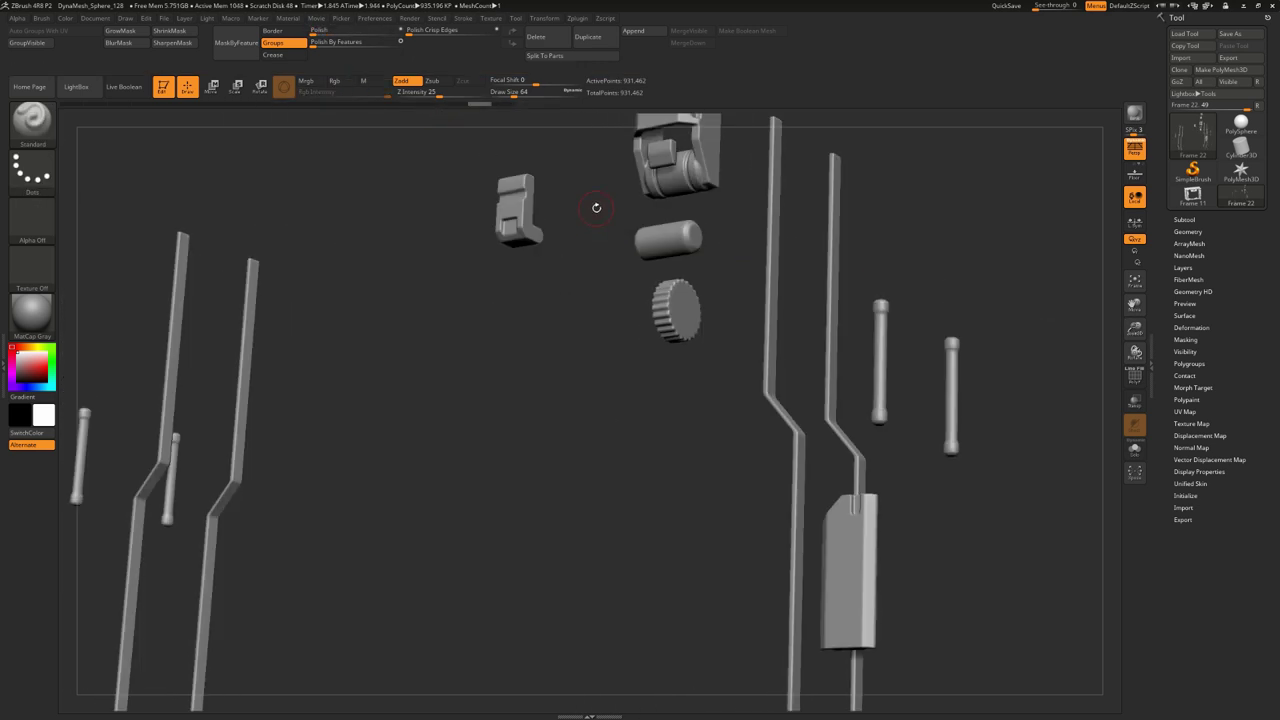
{"action": "left_click_drag", "start_coordinate": [594, 206], "coordinate": [585, 270], "text": "alt"}
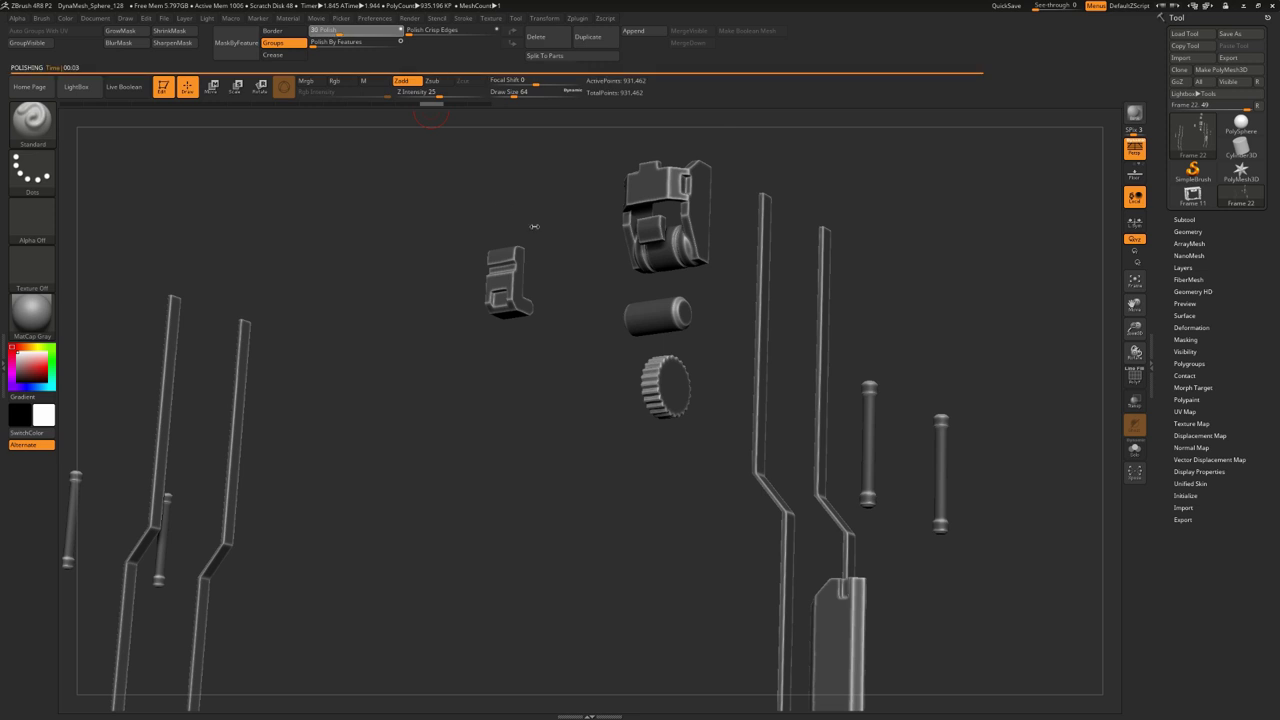
{"action": "left_click_drag", "start_coordinate": [534, 227], "coordinate": [1198, 257]}
- Pre-process Frame 22 with Decimation Master and decimate it to about 10 percent
{"action": "left_click", "coordinate": [577, 17]}
{"action": "left_click", "coordinate": [600, 140]}
{"action": "left_click", "coordinate": [626, 202]}
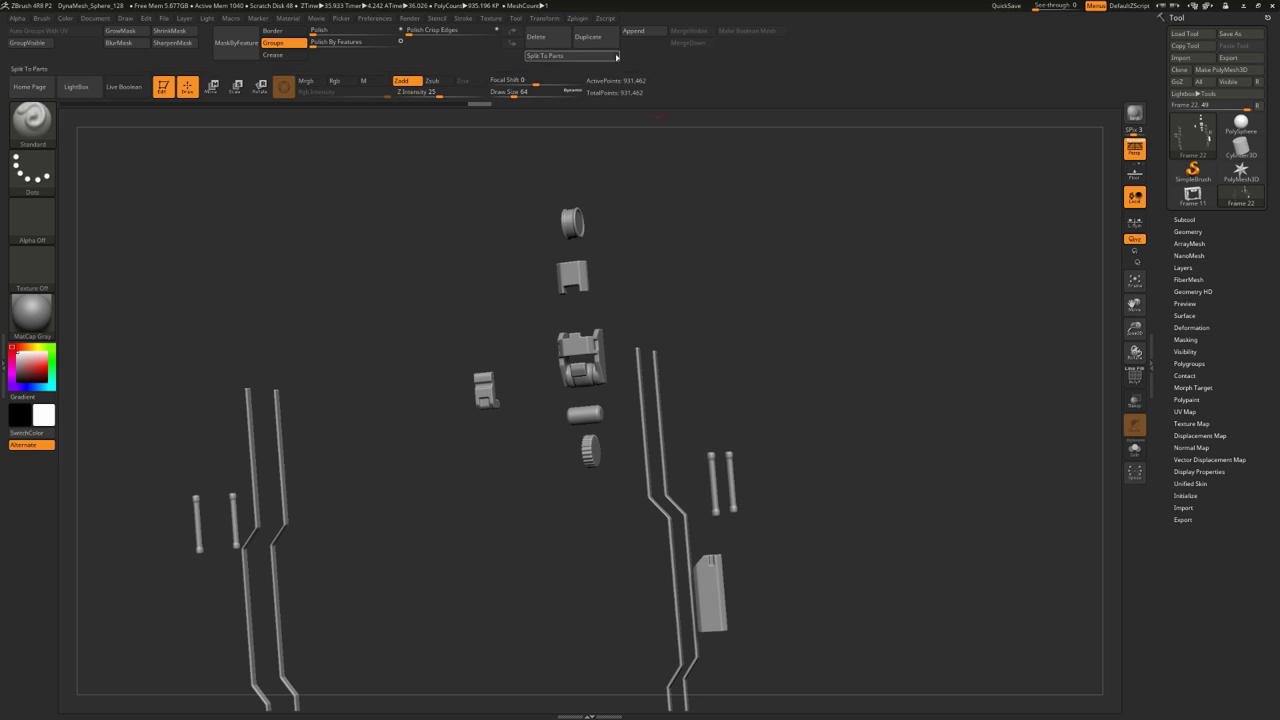
{"action": "left_click", "coordinate": [577, 17]}
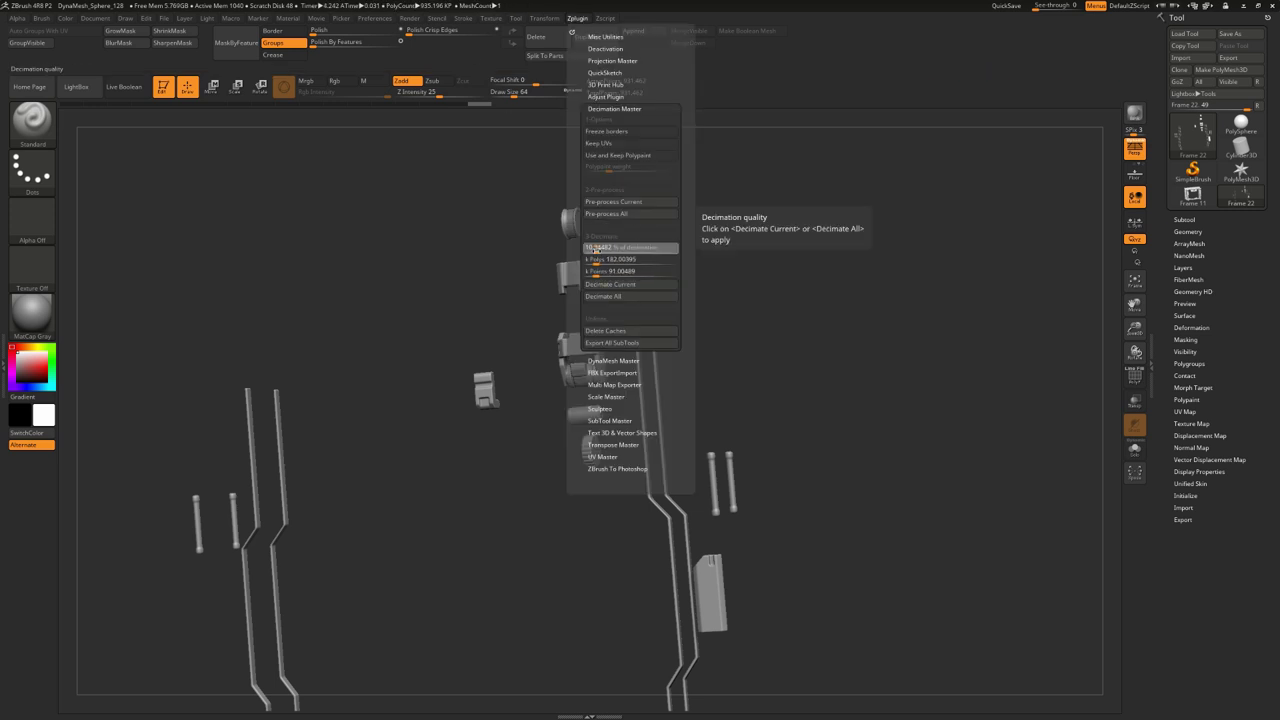
{"action": "left_click", "coordinate": [610, 284]}
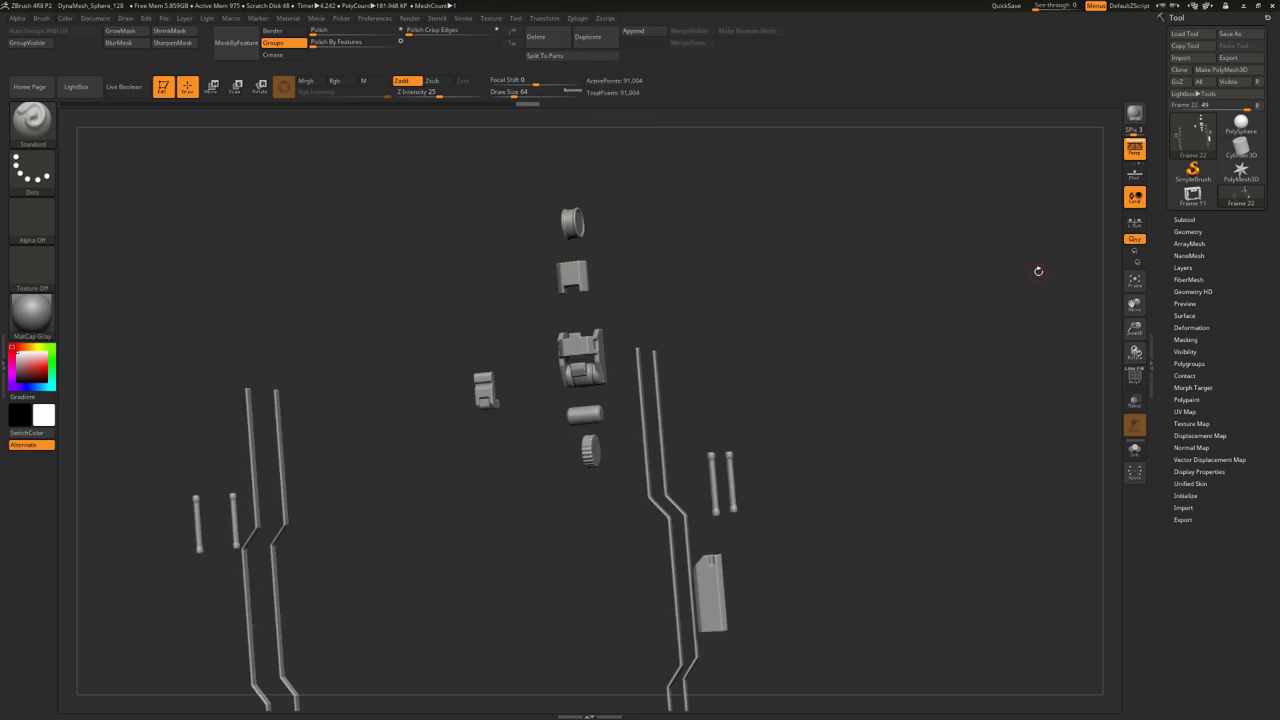
- Export the decimated Frame 22 mesh, switch to Modo and save Door_4.lxo
{"action": "left_click_drag", "start_coordinate": [1037, 271], "coordinate": [1090, 219]}
{"action": "left_click", "coordinate": [1228, 57]}
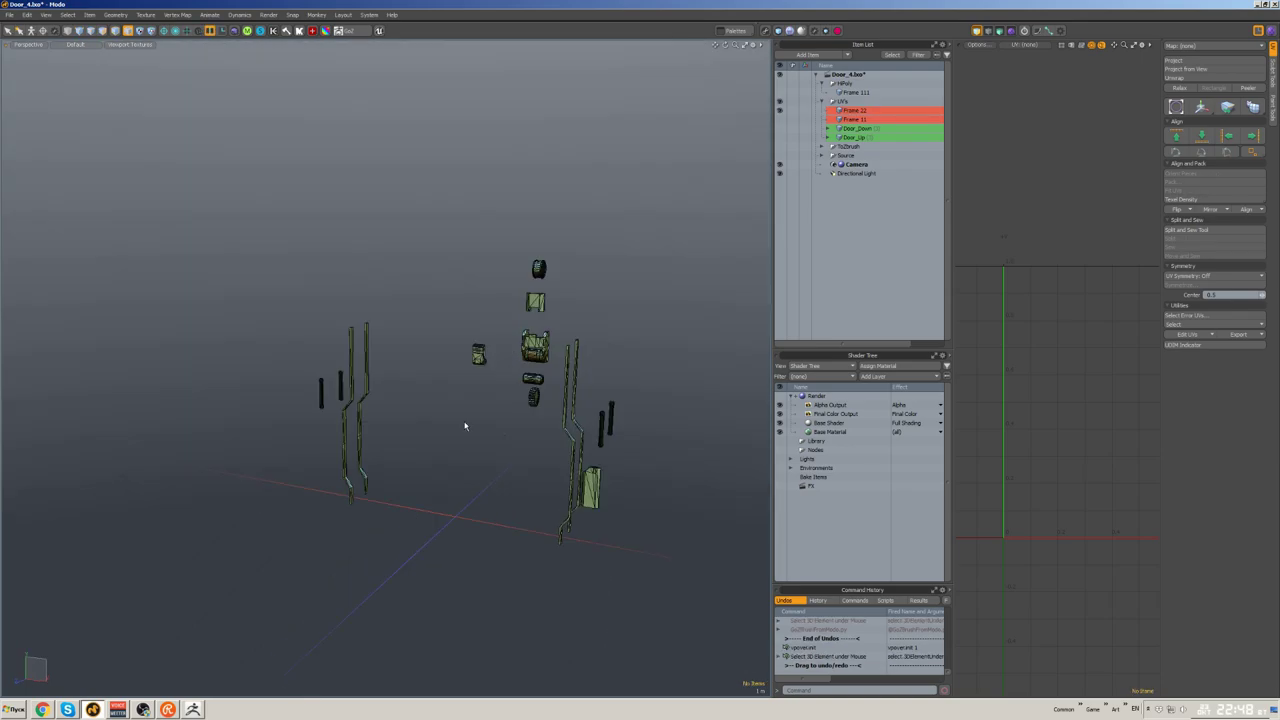
{"action": "key", "text": "ctrl+s"}
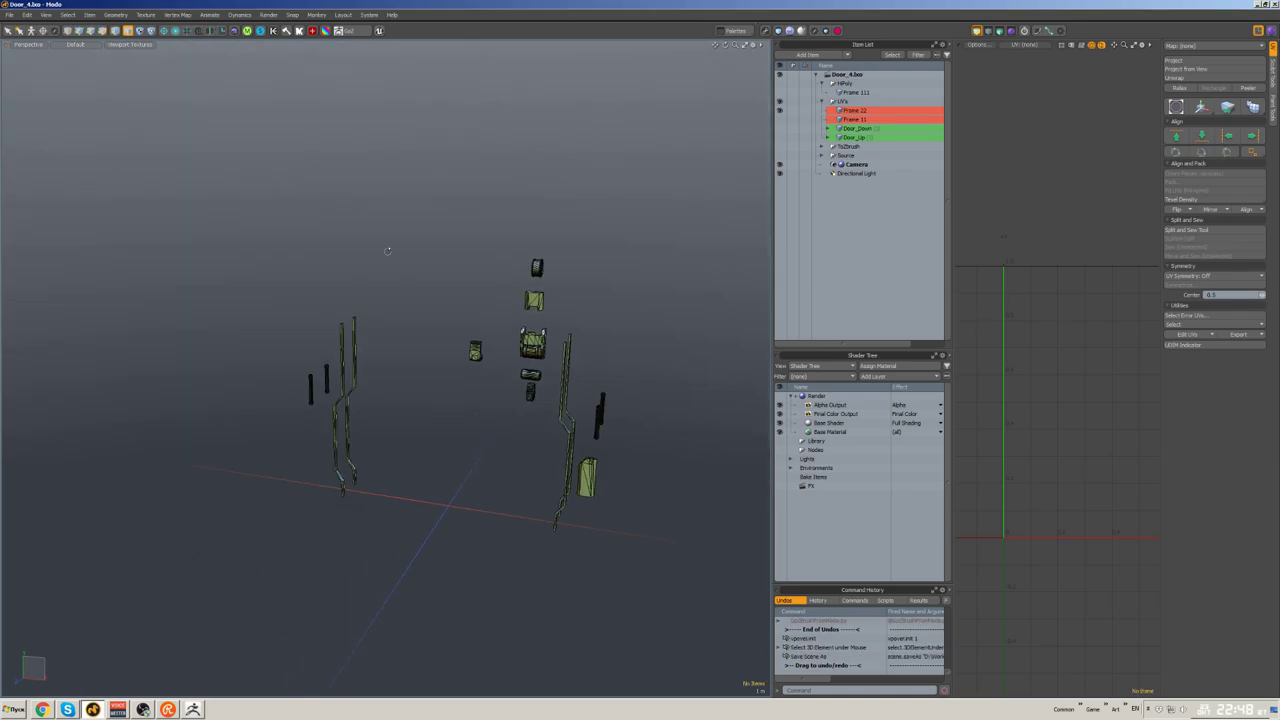
- Import the decimated Frame 22 mesh into the door scene and place it in the HiPoly group
{"action": "left_click", "coordinate": [9, 15]}
{"action": "left_click", "coordinate": [28, 40]}
{"action": "left_click", "coordinate": [510, 470]}
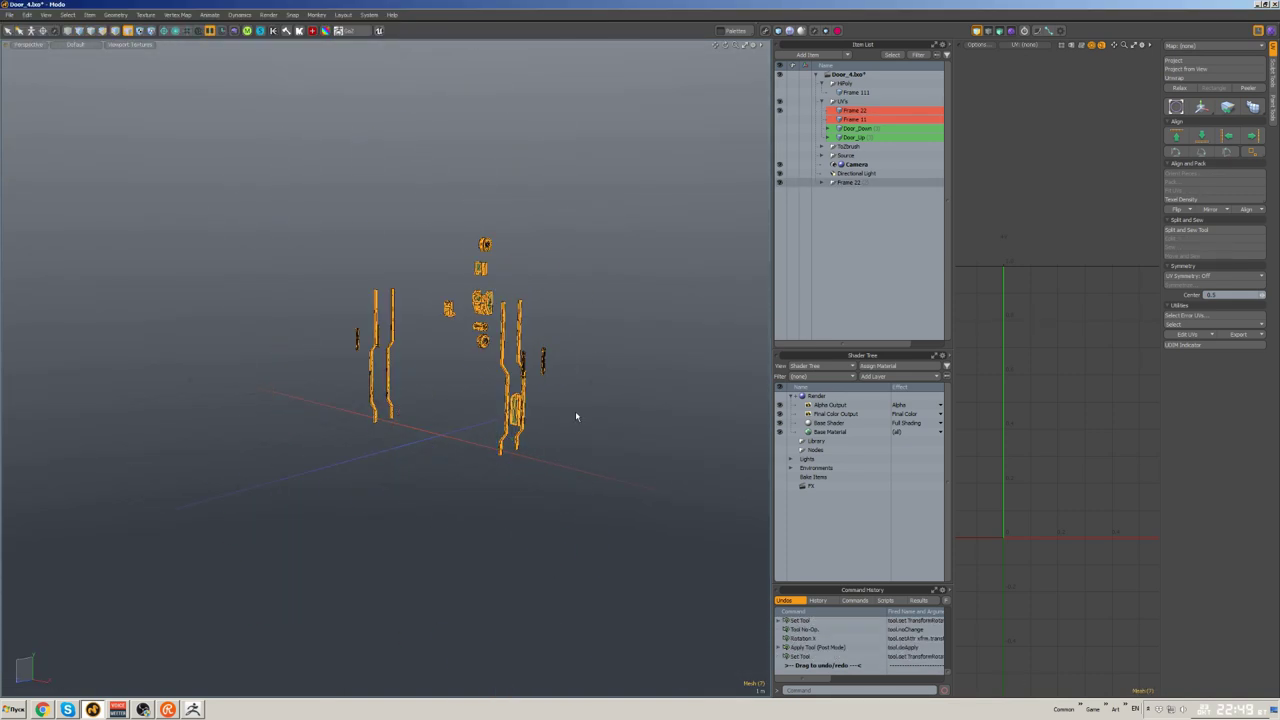
{"action": "key", "text": "ctrl+s"}
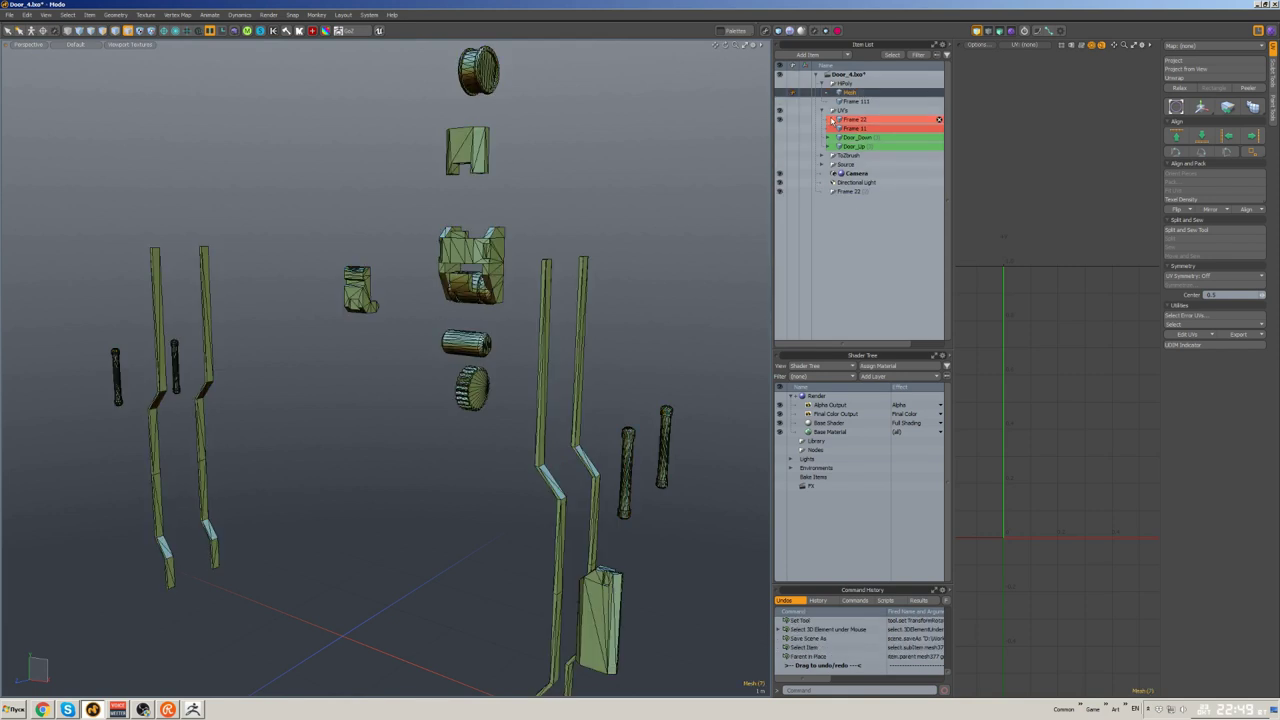
{"action": "left_click", "coordinate": [939, 119]}
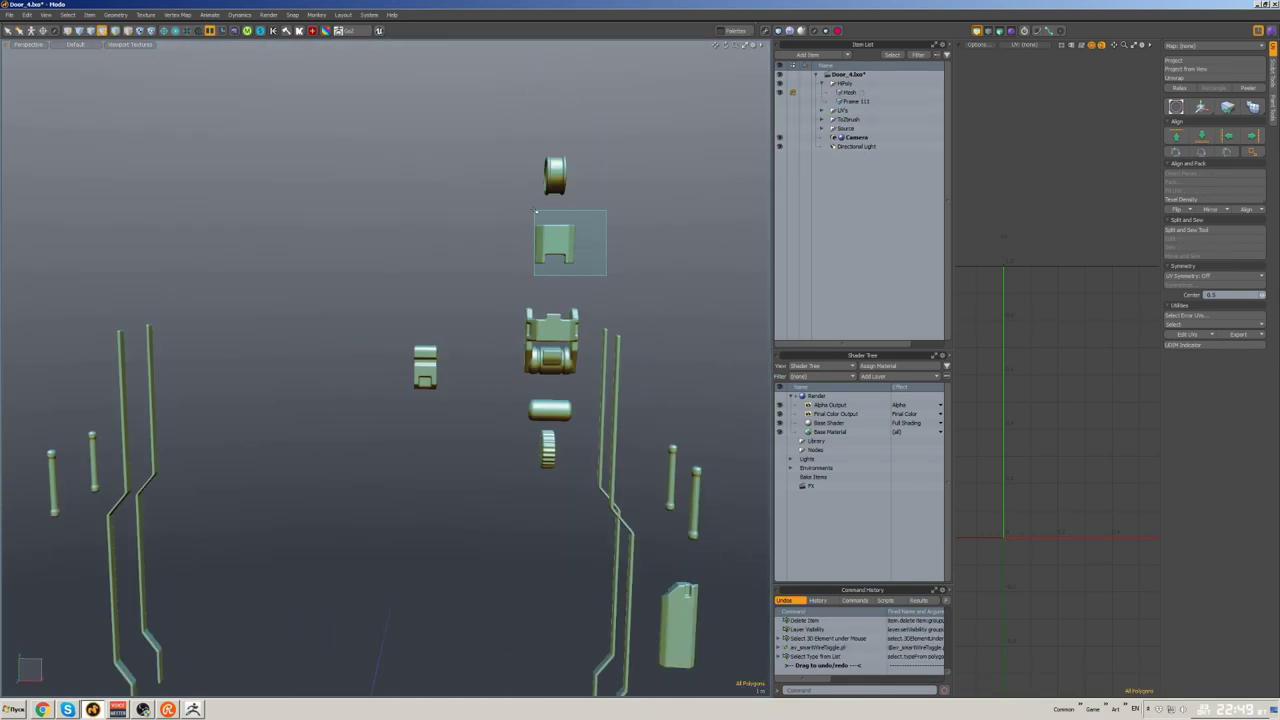
- Move the exploded plate down and the roller and toothed wheel up onto the central hinge block
{"action": "right_click_drag", "start_coordinate": [536, 211], "coordinate": [535, 210]}
{"action": "key", "text": "w"}
{"action": "left_click_drag", "start_coordinate": [555, 205], "coordinate": [555, 265]}
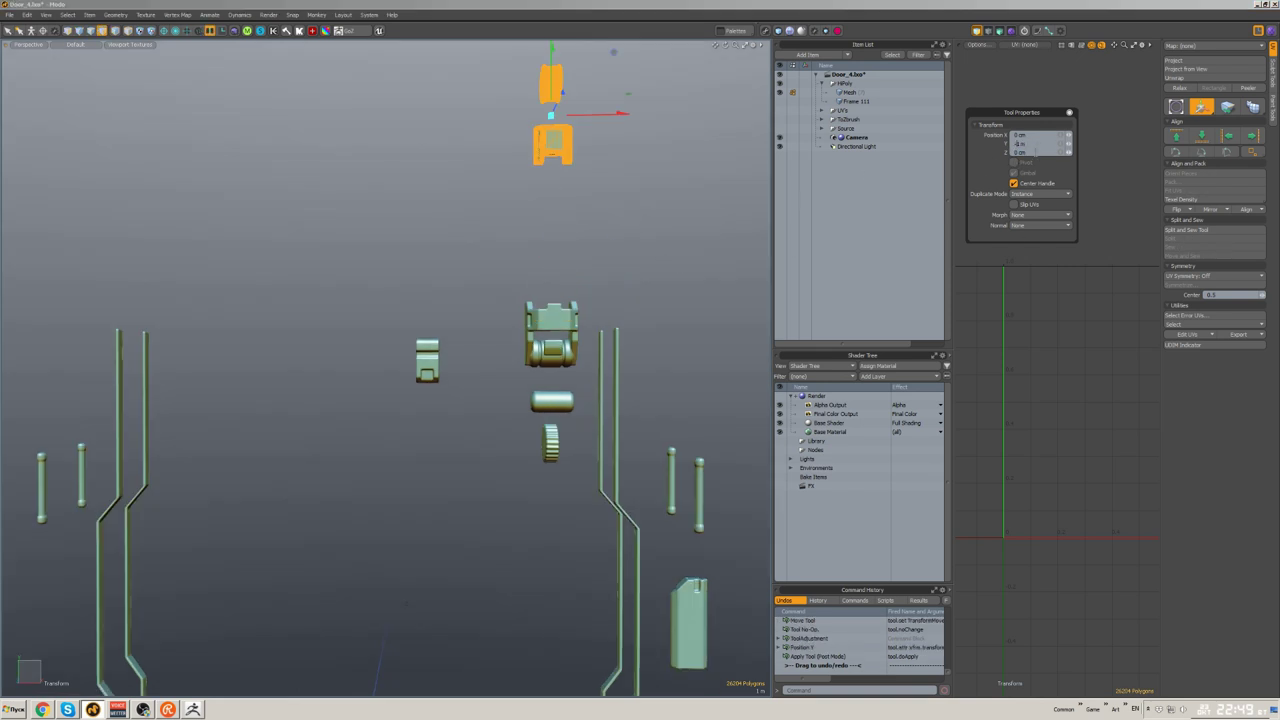
{"action": "scroll", "coordinate": [555, 350], "scroll_direction": "down", "scroll_amount": 3}
{"action": "scroll", "coordinate": [555, 350], "scroll_direction": "up", "scroll_amount": 3}
{"action": "right_click_drag", "start_coordinate": [480, 352], "coordinate": [584, 482]}
{"action": "left_click_drag", "start_coordinate": [555, 420], "coordinate": [556, 305]}
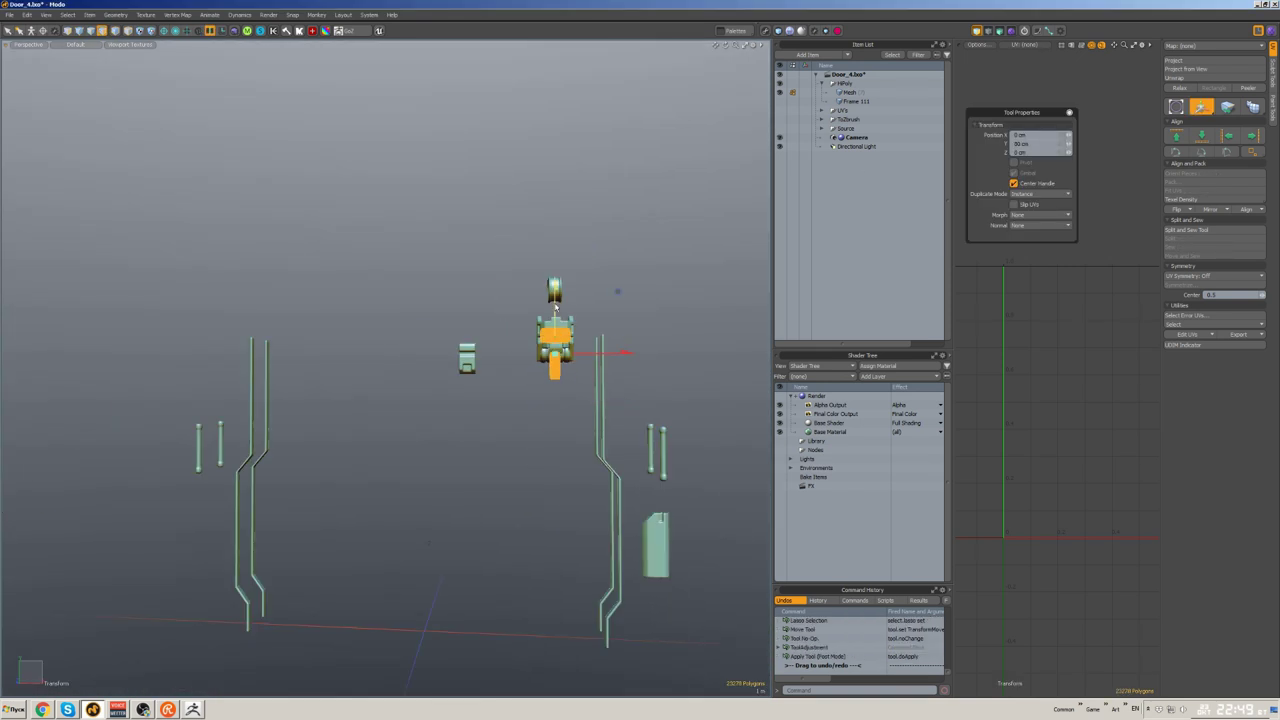
- Lower the grooved ring into the hinge block and save the scene
{"action": "scroll", "coordinate": [630, 287], "scroll_direction": "up", "scroll_amount": 3}
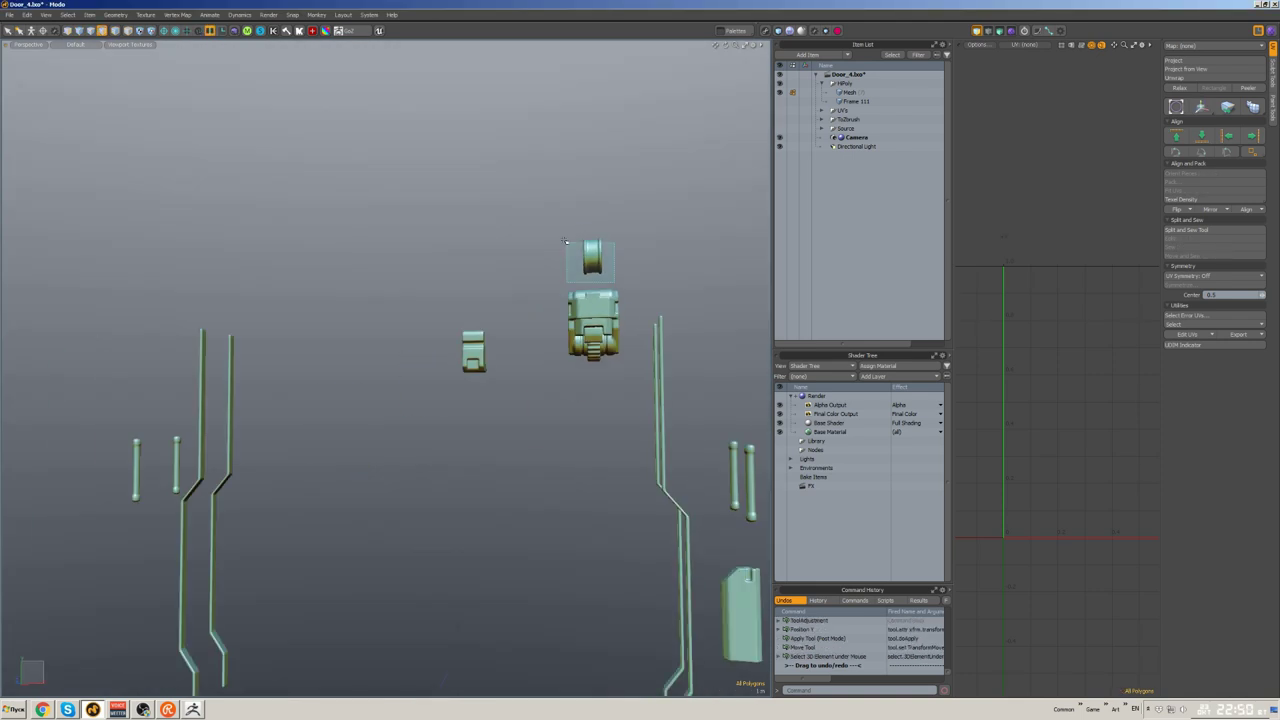
{"action": "left_click", "coordinate": [586, 251]}
{"action": "left_click_drag", "start_coordinate": [586, 265], "coordinate": [581, 325]}
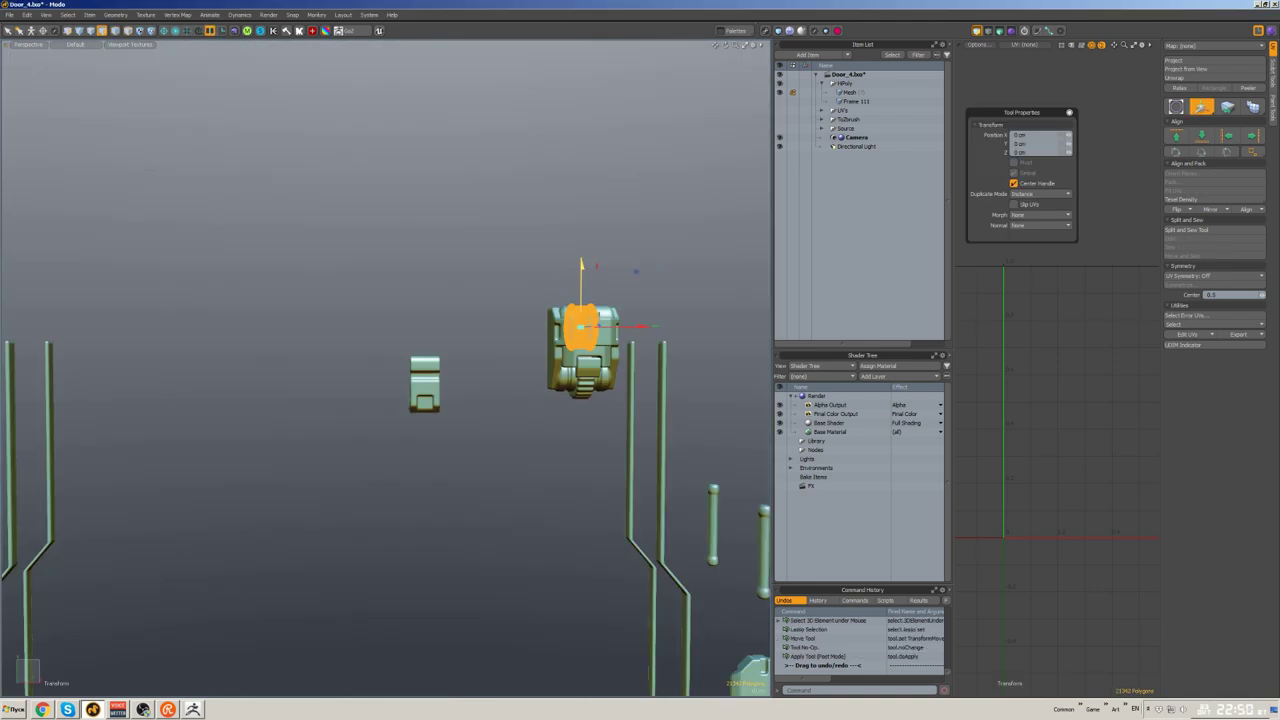
{"action": "left_click", "coordinate": [640, 253]}
{"action": "left_click_drag", "start_coordinate": [640, 253], "coordinate": [540, 266], "text": "alt"}
{"action": "scroll", "coordinate": [620, 258], "scroll_direction": "down", "scroll_amount": 3}
{"action": "key", "text": "ctrl+s"}
- Mirror the assembled hinge block and the lower side panel to the opposite side of the frame
{"action": "right_click_drag", "start_coordinate": [540, 266], "coordinate": [627, 458]}
{"action": "scroll", "coordinate": [660, 462], "scroll_direction": "down", "scroll_amount": 2}
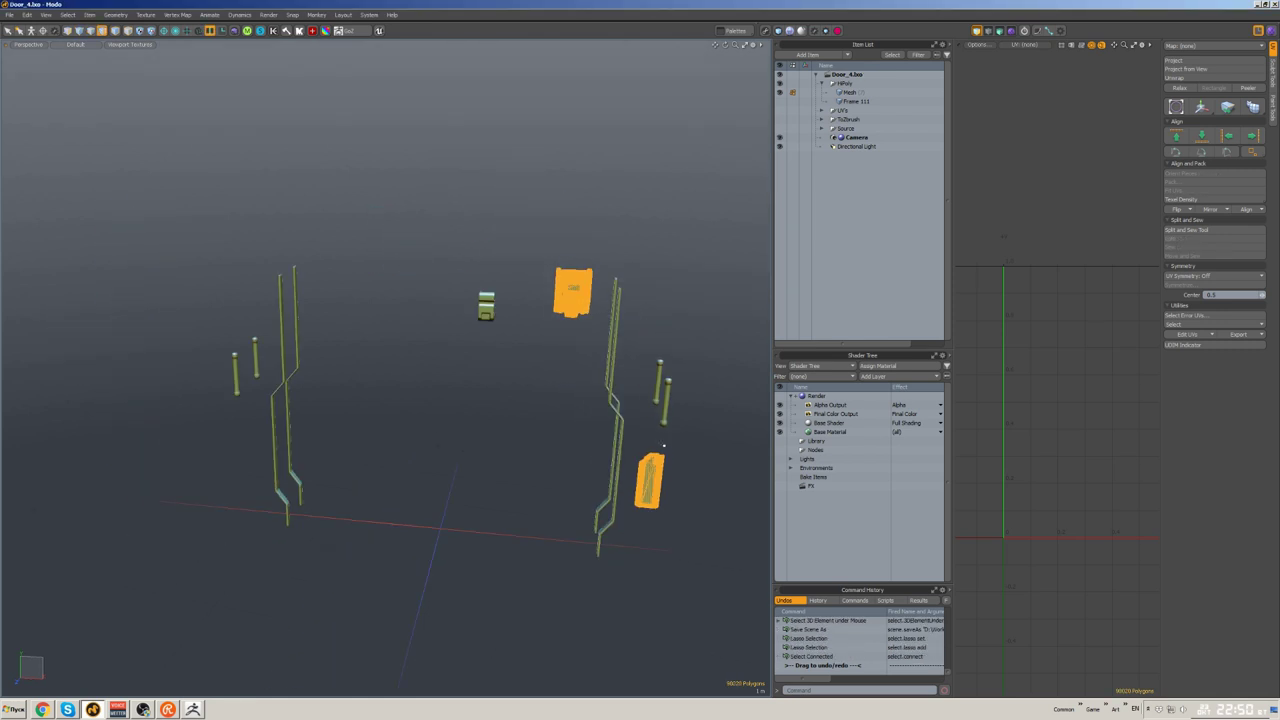
{"action": "key", "text": "alt+h"}
{"action": "key", "text": "Escape"}
{"action": "key", "text": "alt+h"}
{"action": "key", "text": "Escape"}
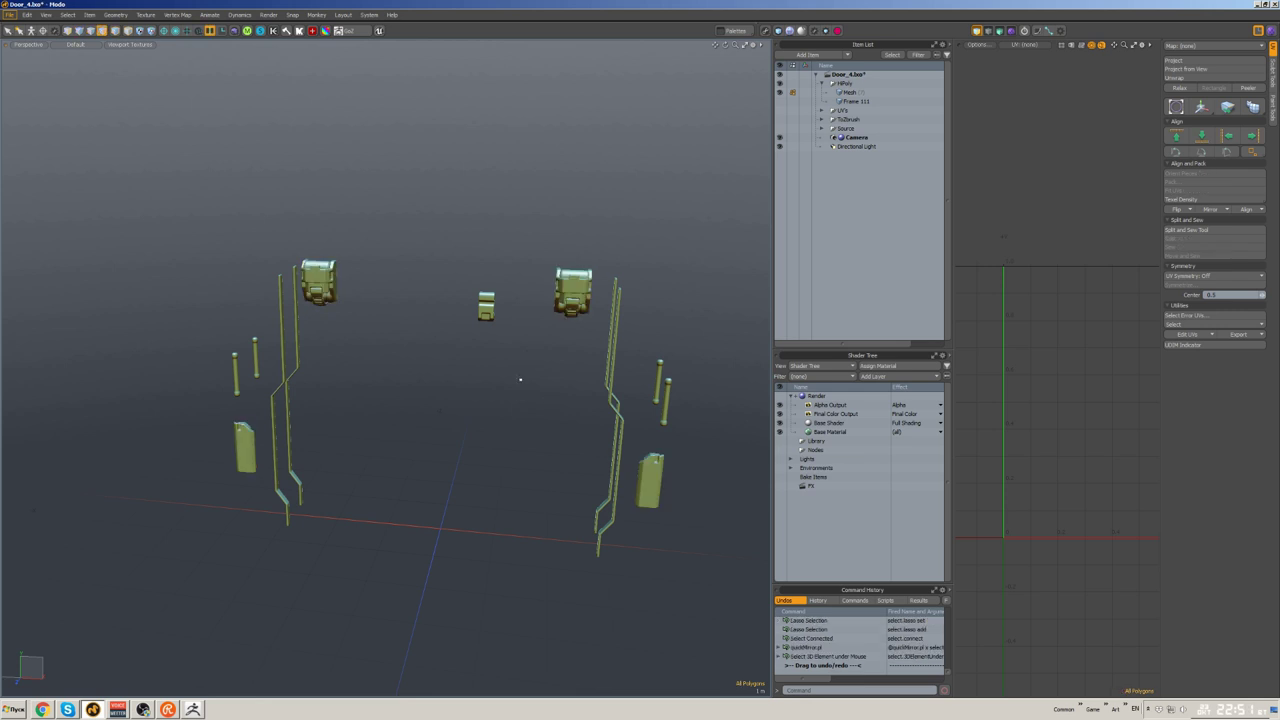
- Mirror the small latch near the frame's centre to the opposite side
{"action": "right_click_drag", "start_coordinate": [520, 379], "coordinate": [470, 290]}
{"action": "key", "text": "shift+a"}
{"action": "key", "text": "a"}
{"action": "key", "text": "alt+h"}
{"action": "key", "text": "Escape"}
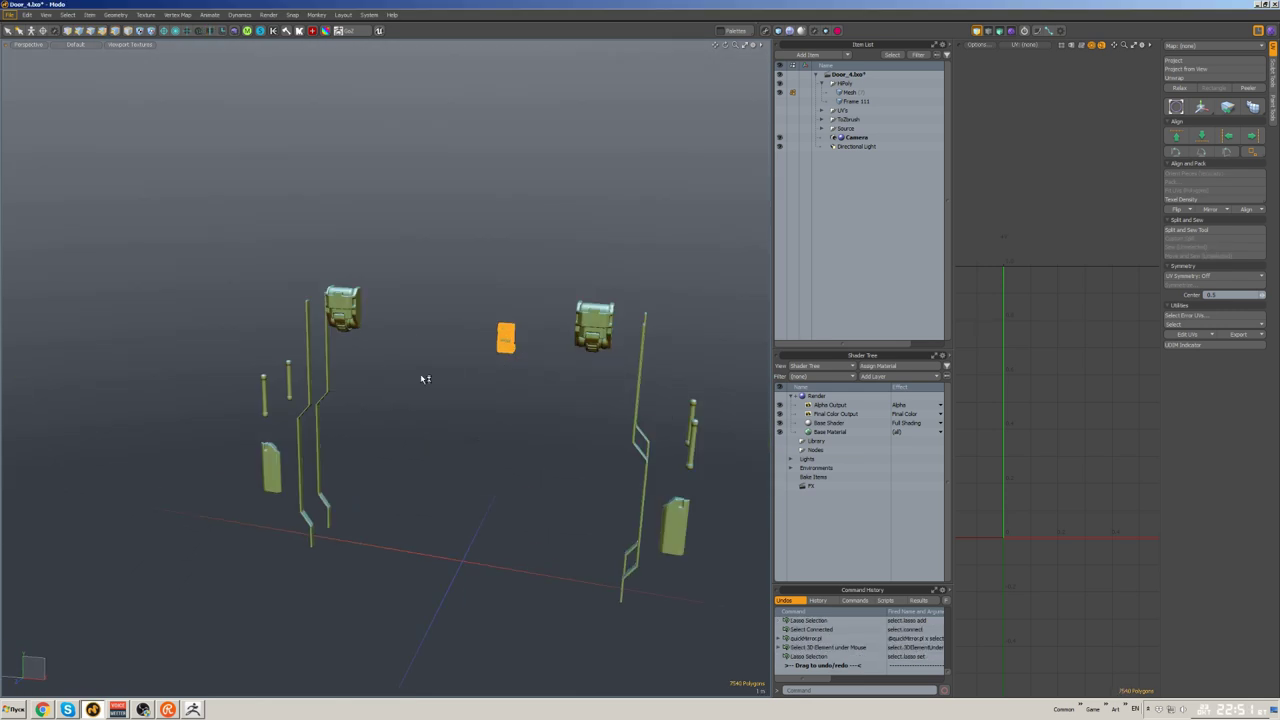
- Show the Frame 111 mesh together with the reassembled small parts and save the scene
{"action": "key", "text": "5"}
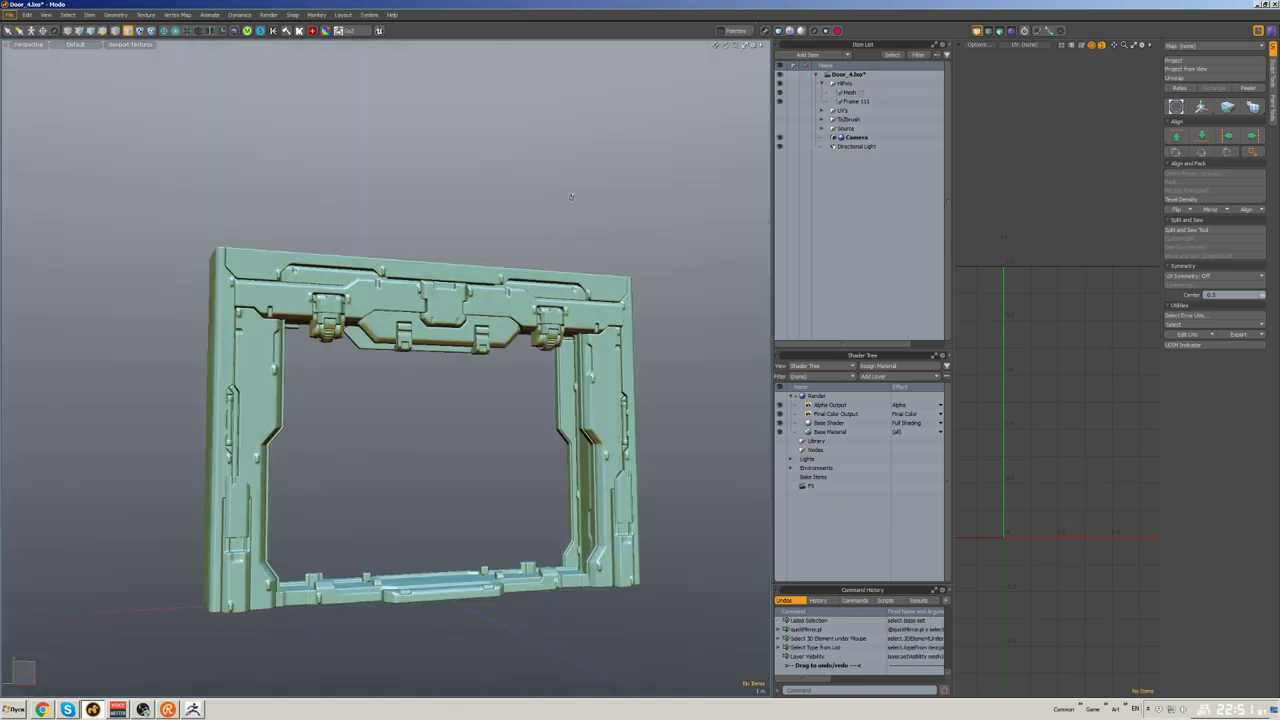
{"action": "left_click_drag", "start_coordinate": [600, 260], "coordinate": [507, 360], "text": "alt"}
{"action": "key", "text": "ctrl+s"}
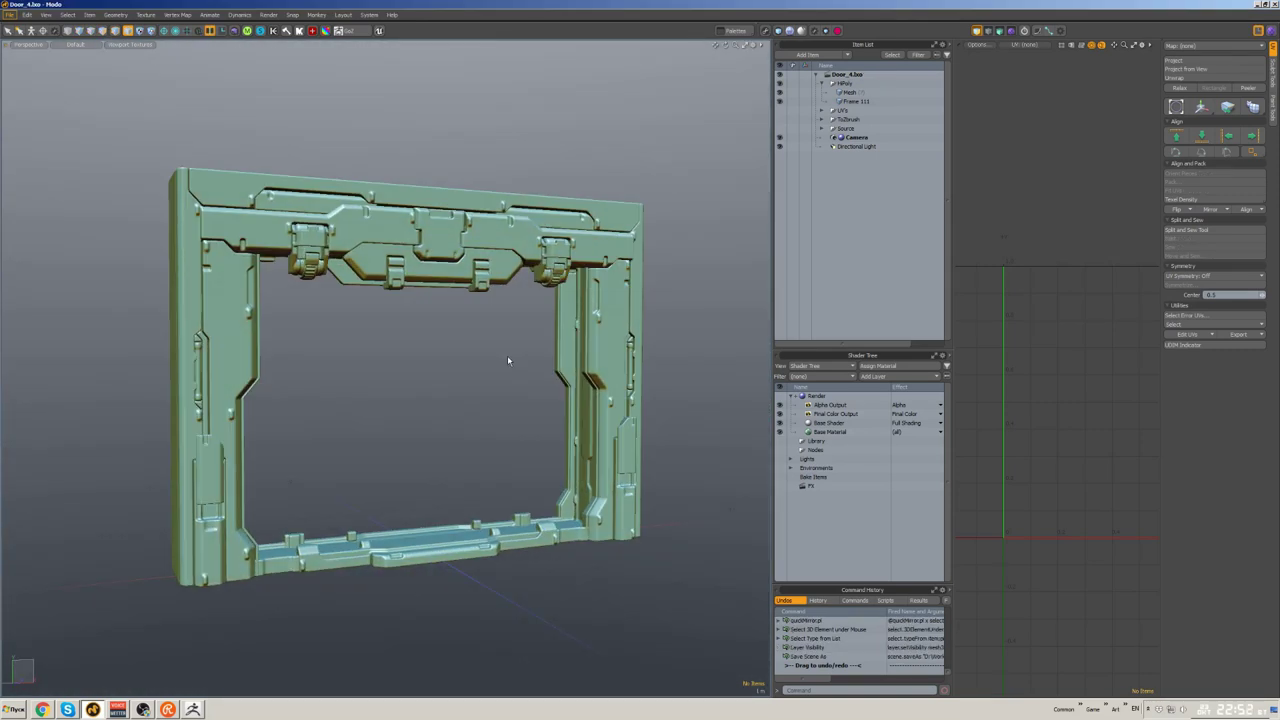
- Hide the HiPoly group, show the UV's group with Door_Down and its parts, and save the scene
{"action": "left_click_drag", "start_coordinate": [507, 358], "coordinate": [446, 298], "text": "alt"}
{"action": "left_click", "coordinate": [822, 83]}
{"action": "left_click", "coordinate": [780, 83]}
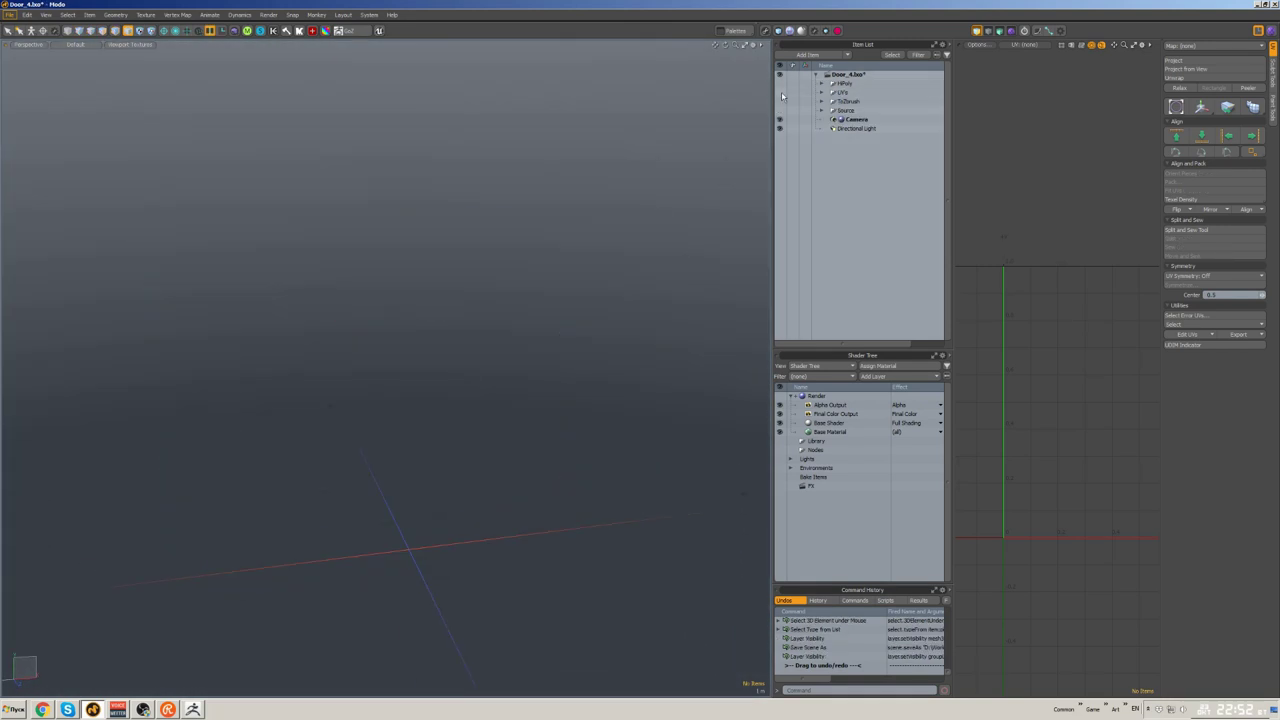
{"action": "left_click", "coordinate": [822, 92]}
{"action": "left_click", "coordinate": [780, 92]}
{"action": "left_click", "coordinate": [780, 92]}
{"action": "left_click", "coordinate": [780, 119]}
{"action": "left_click_drag", "start_coordinate": [661, 195], "coordinate": [560, 223], "text": "alt"}
{"action": "key", "text": "ctrl+s"}
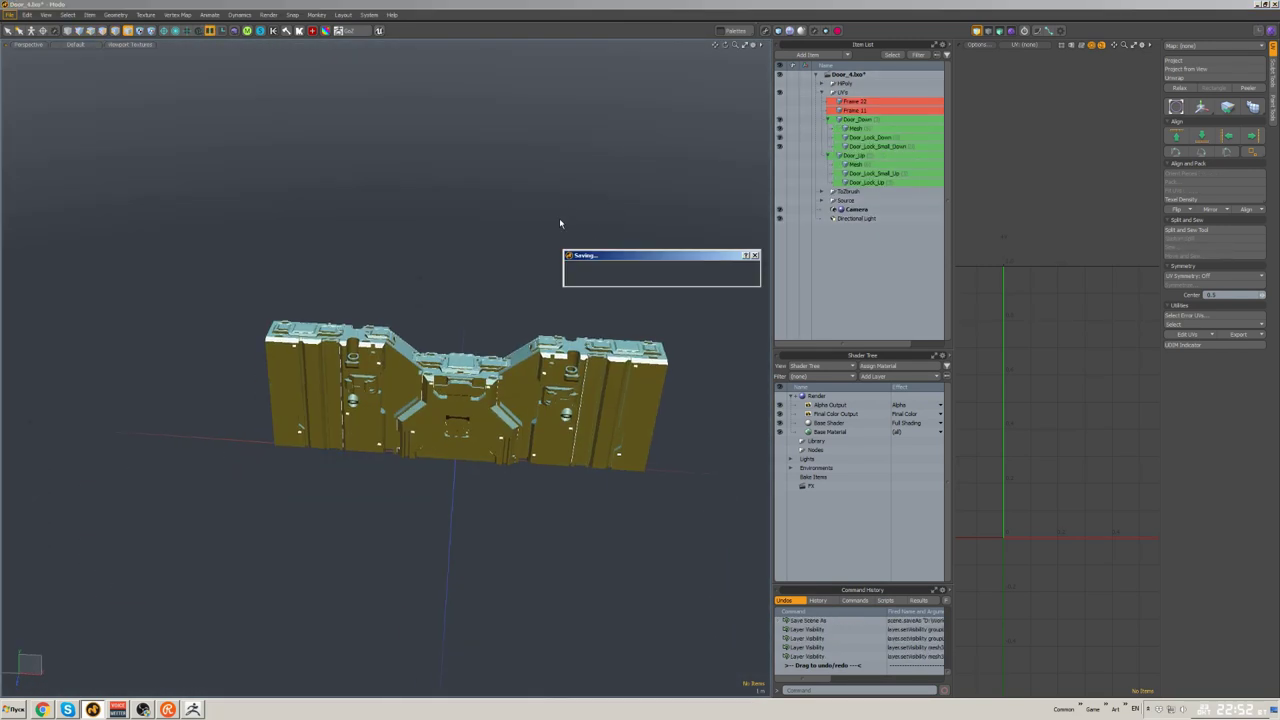
- Show Door_Up with its mesh and lock parts alongside Door_Down
{"action": "left_click", "coordinate": [530, 300]}
{"action": "left_click_drag", "start_coordinate": [530, 300], "coordinate": [560, 300], "text": "alt"}
{"action": "left_click", "coordinate": [780, 155]}
{"action": "left_click", "coordinate": [853, 155]}
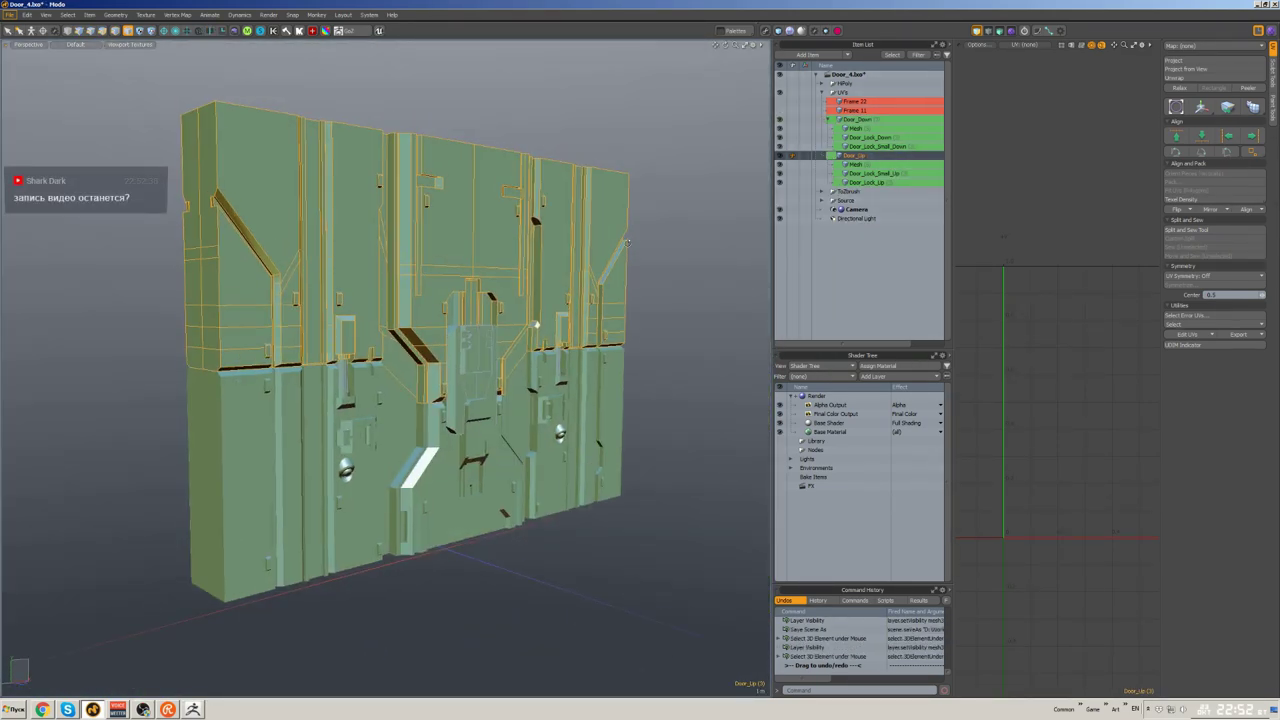
{"action": "left_click", "coordinate": [862, 183], "text": "shift"}
{"action": "key", "text": "w"}
{"action": "left_click_drag", "start_coordinate": [640, 230], "coordinate": [721, 197], "text": "alt"}
{"action": "left_click", "coordinate": [578, 285]}
- Try raising the Door_Up assembly clear above Door_Down and save the scene
{"action": "left_click", "coordinate": [852, 155]}
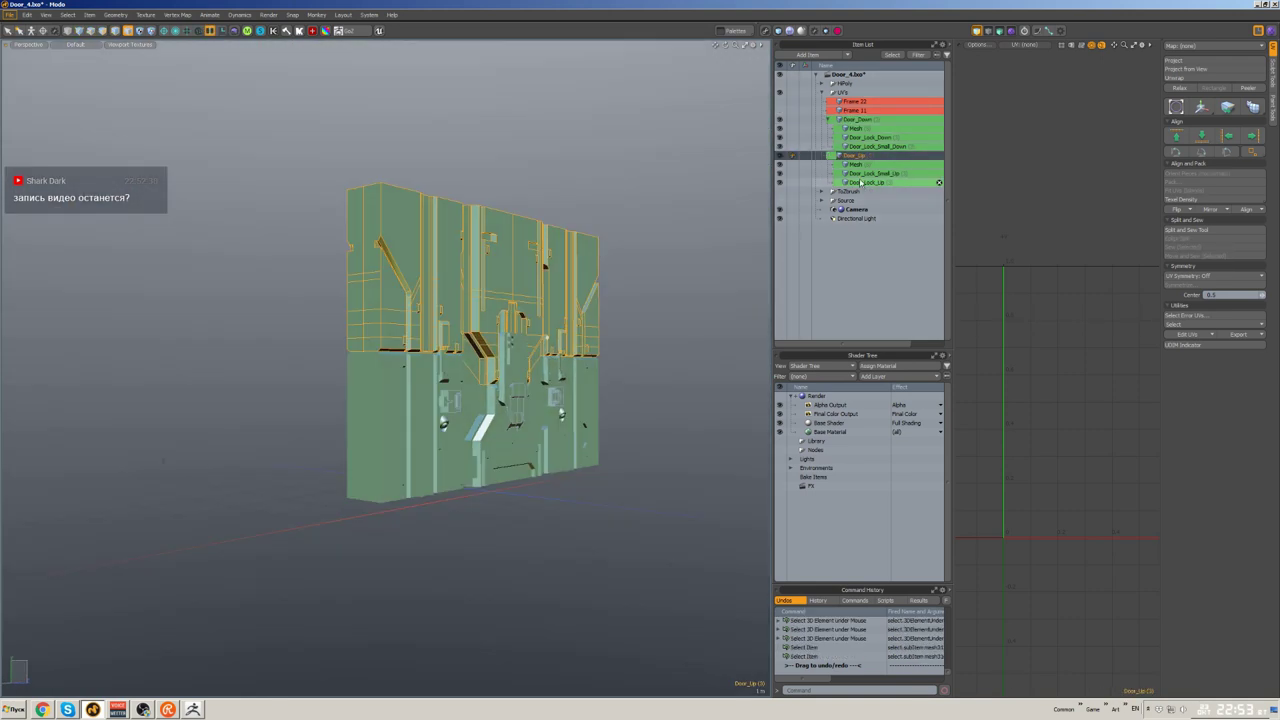
{"action": "key", "text": "w"}
{"action": "left_click_drag", "start_coordinate": [480, 260], "coordinate": [480, 160]}
{"action": "key", "text": "space"}
{"action": "left_click", "coordinate": [702, 348]}
{"action": "key", "text": "ctrl+s"}
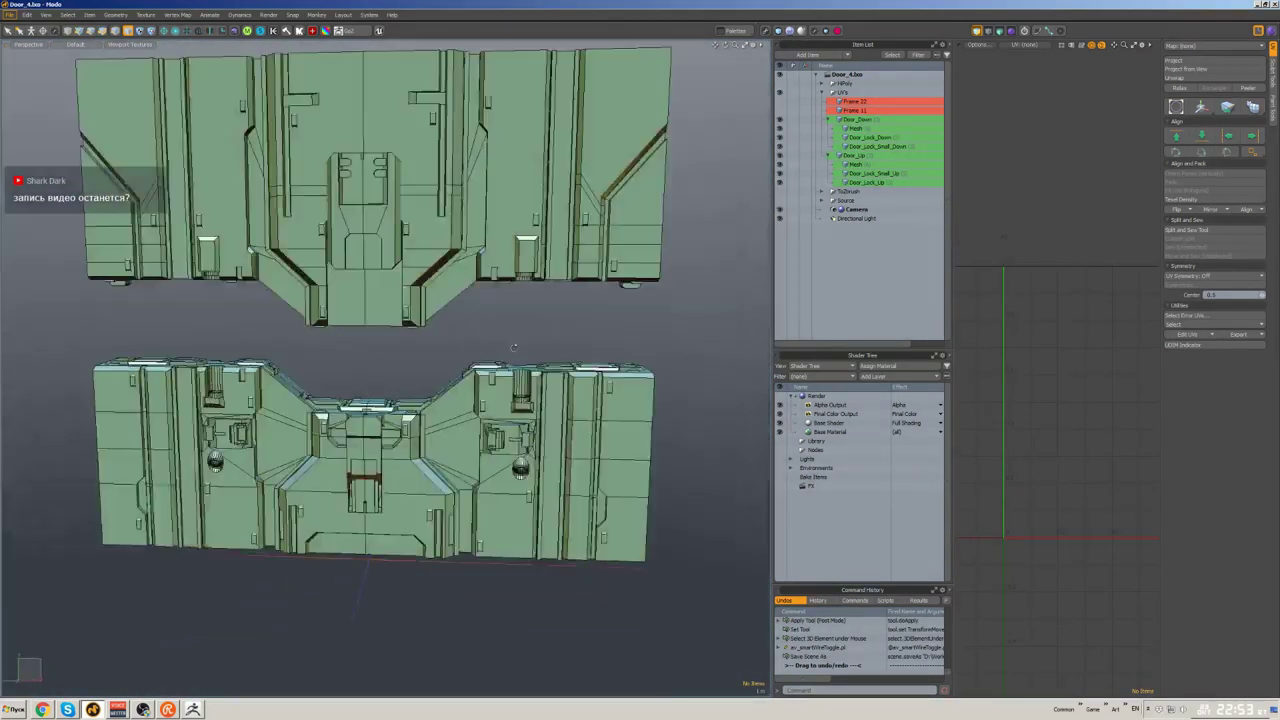
- Move Door_Up with its child parts upward to open a gap above Door_Down, and save the scene
{"action": "left_click", "coordinate": [852, 155]}
{"action": "key", "text": "w"}
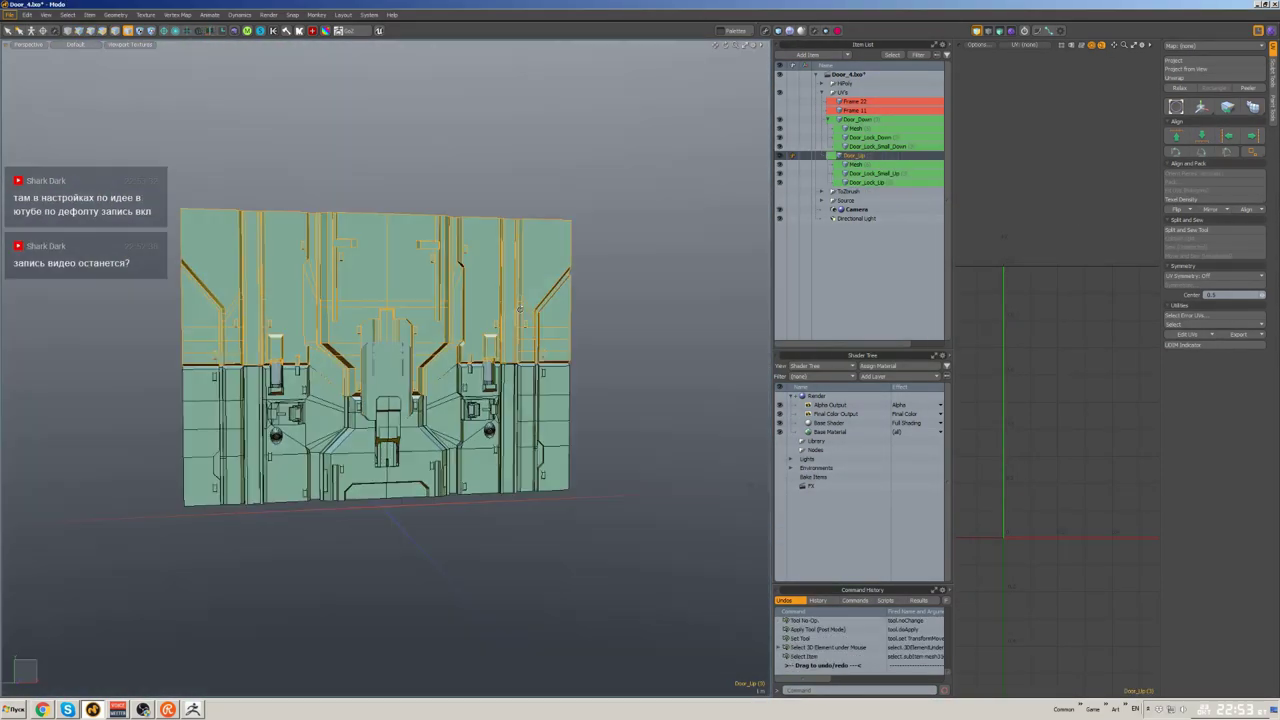
{"action": "left_click_drag", "start_coordinate": [423, 420], "coordinate": [421, 372]}
{"action": "left_click", "coordinate": [483, 346]}
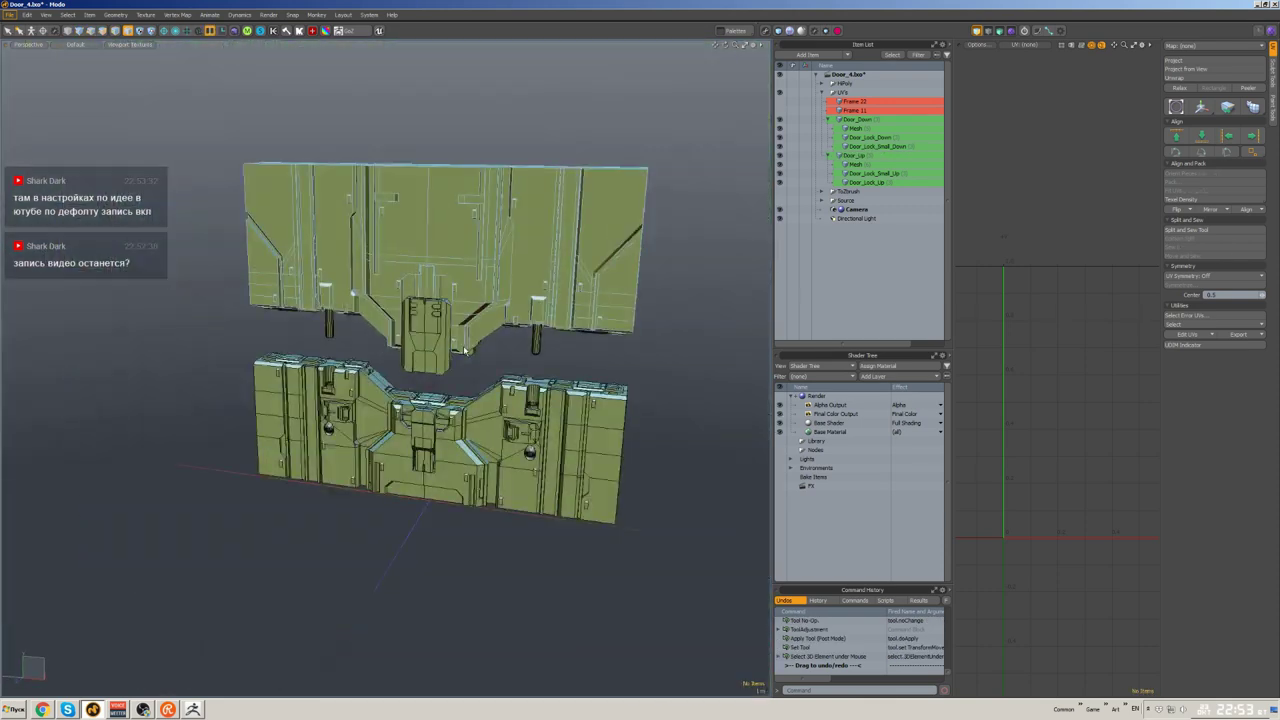
{"action": "key", "text": "ctrl+s"}
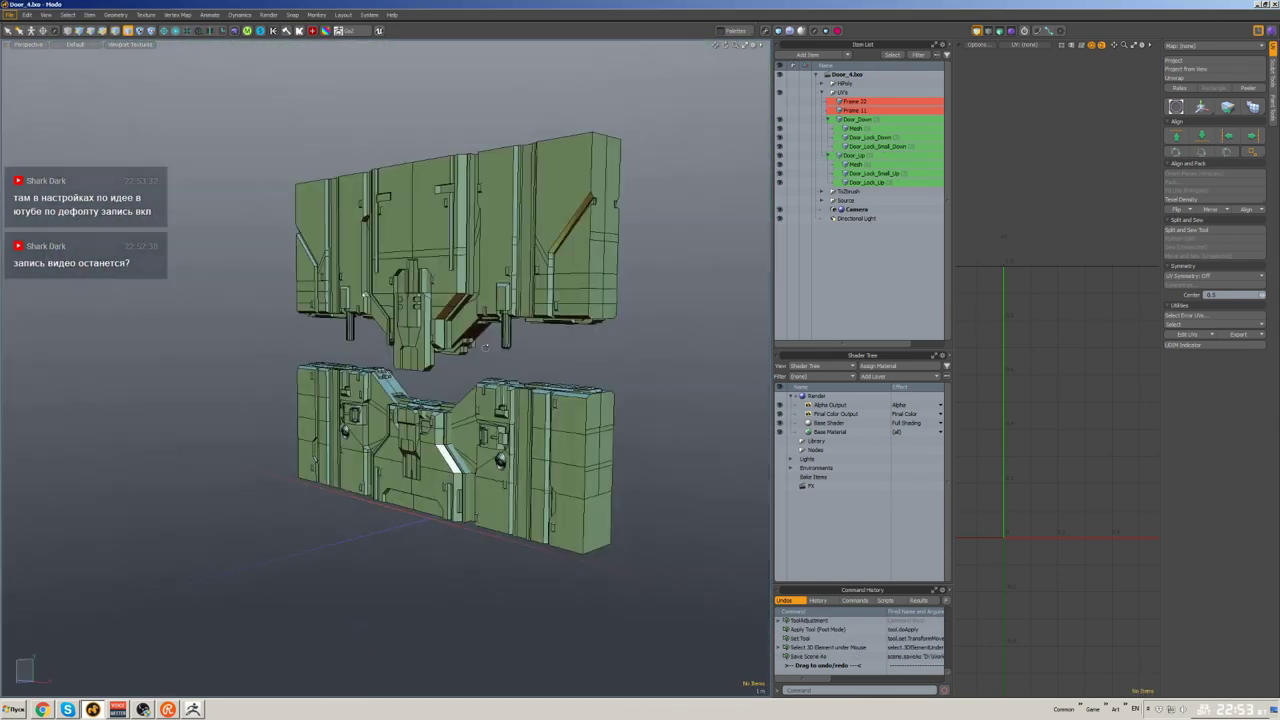
- Transfer the polygons of both doors' child Mesh items into a new mesh and move them out from the door surfaces
{"action": "mouse_move", "coordinate": [484, 346]}
{"action": "middle_mouse_down"}
{"action": "mouse_move", "coordinate": [390, 418]}
{"action": "mouse_move", "coordinate": [478, 325]}
{"action": "mouse_move", "coordinate": [454, 296]}
{"action": "middle_mouse_up"}
{"action": "left_click", "coordinate": [390, 418]}
{"action": "key", "text": "3"}
{"action": "key", "text": "ctrl+a"}
{"action": "key", "text": "ctrl+v"}
{"action": "key", "text": "w"}
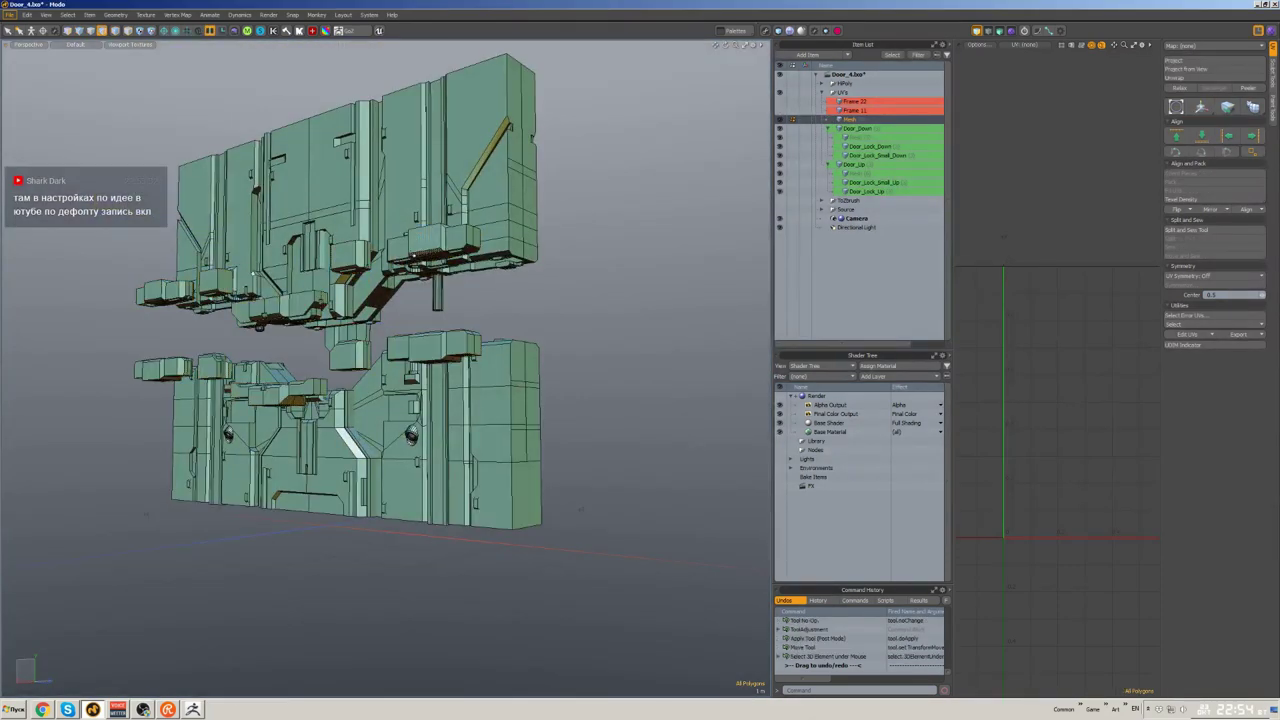
- Select the connected polygons of the small protruding parts on the door halves and cut them out
{"action": "scroll", "coordinate": [146, 225], "scroll_direction": "up", "scroll_amount": 5}
{"action": "double_click", "coordinate": [146, 225]}
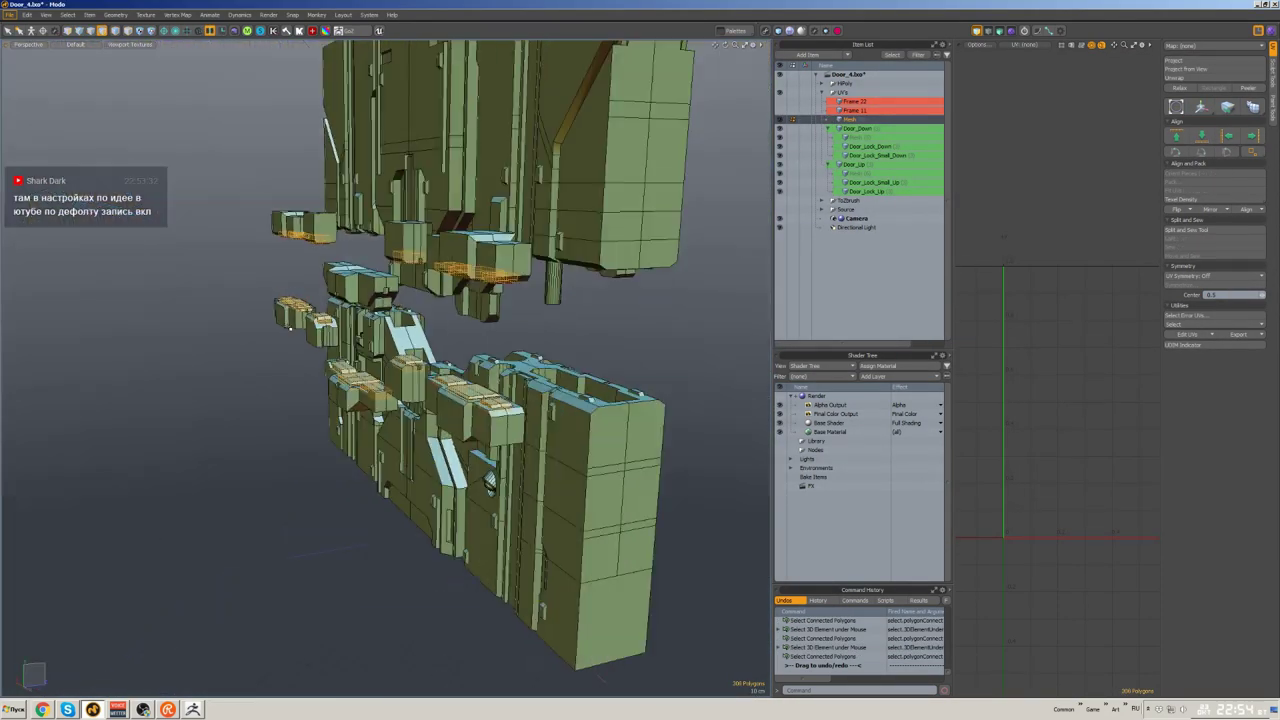
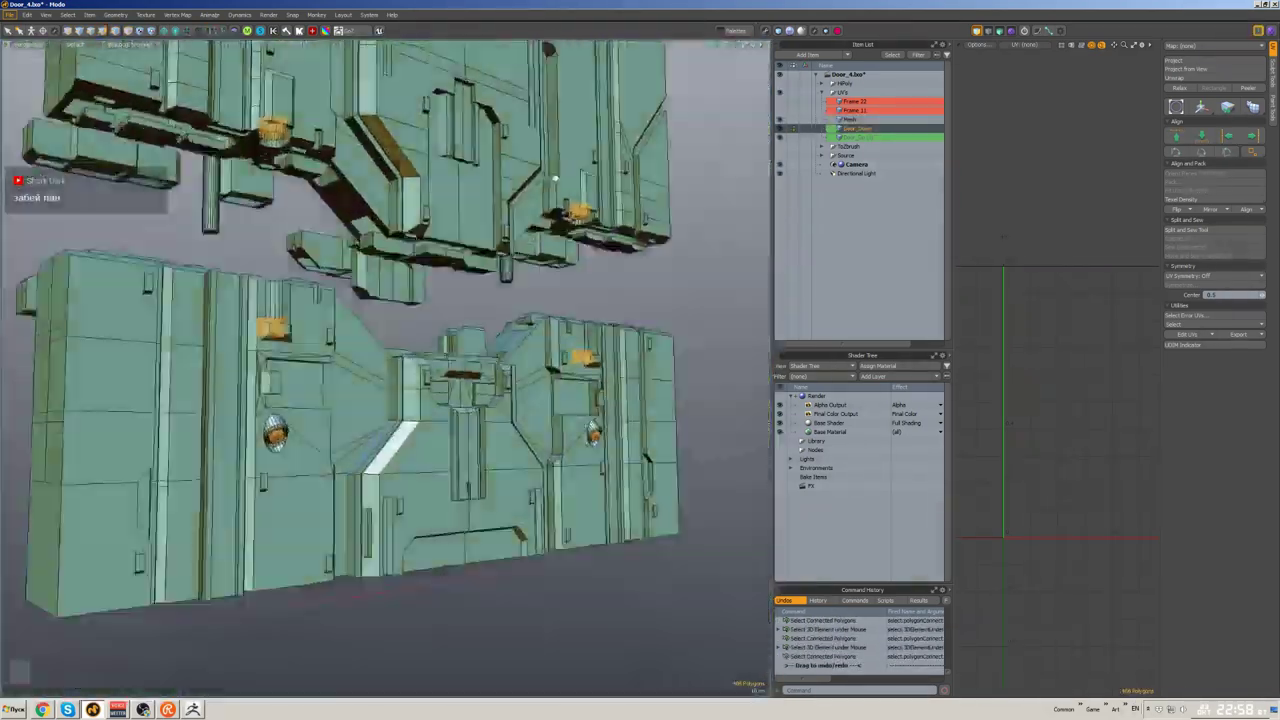
{"action": "left_click_drag", "start_coordinate": [555, 178], "coordinate": [420, 230], "text": "alt"}
{"action": "key", "text": "ctrl+x"}
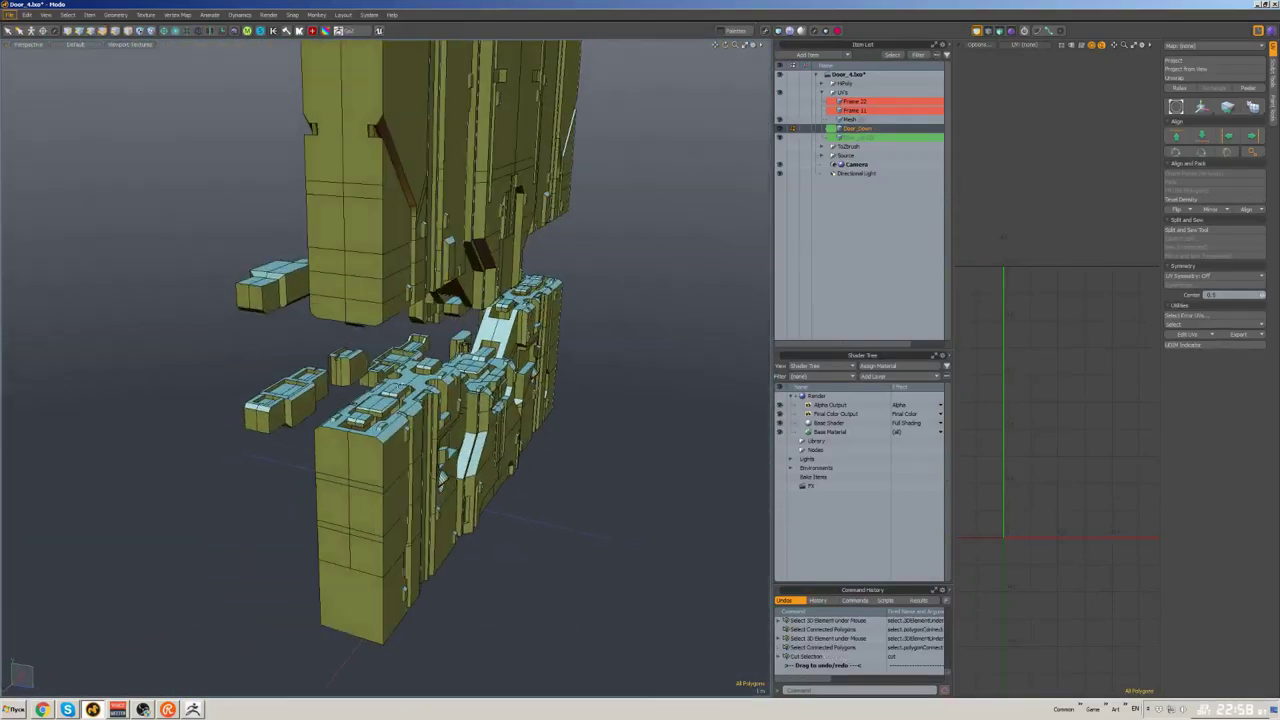
- Combine both door halves in Door_Down, and move their connected small parts out into the Mesh item
{"action": "key", "text": "ctrl+v"}
{"action": "left_click", "coordinate": [779, 128]}
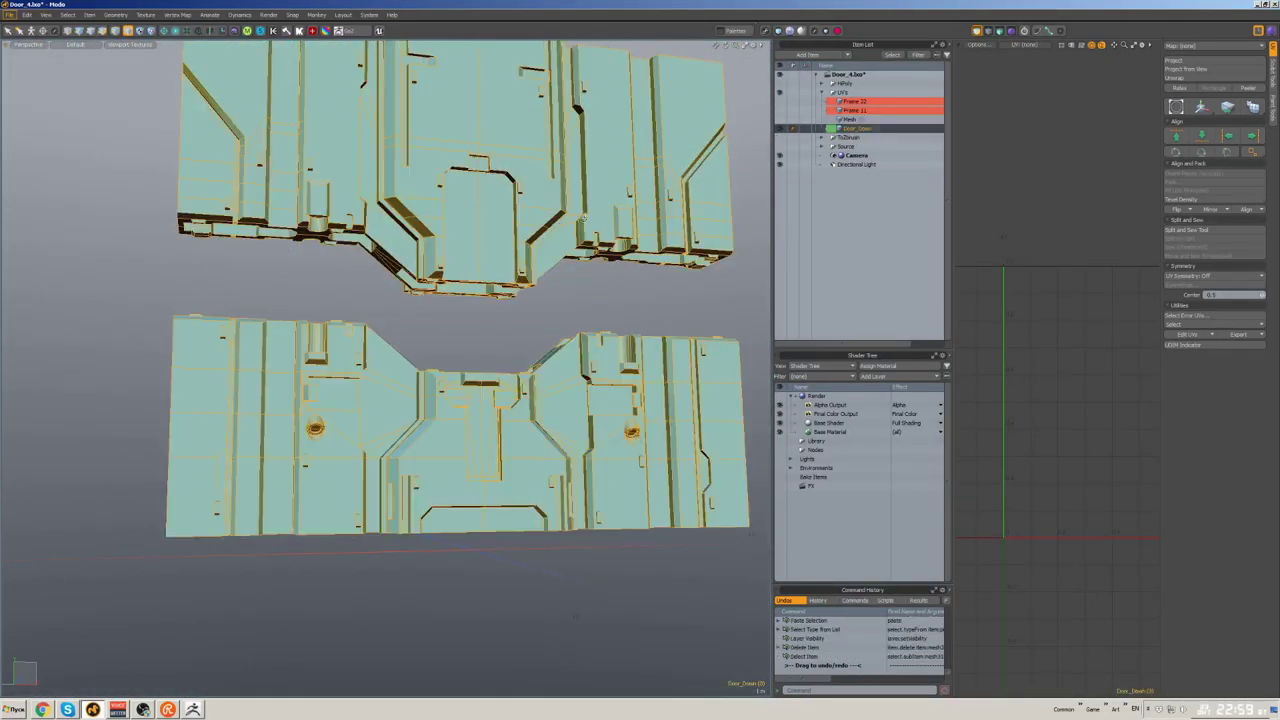
{"action": "left_click_drag", "start_coordinate": [450, 420], "coordinate": [420, 380], "text": "alt"}
{"action": "double_click", "coordinate": [343, 371]}
{"action": "double_click", "coordinate": [429, 86], "text": "shift"}
{"action": "mouse_move", "coordinate": [460, 420]}
{"action": "left_mouse_down", "text": "alt"}
{"action": "mouse_move", "coordinate": [500, 380]}
{"action": "mouse_move", "coordinate": [519, 330]}
{"action": "mouse_move", "coordinate": [524, 340]}
{"action": "mouse_move", "coordinate": [460, 370]}
{"action": "mouse_move", "coordinate": [242, 437]}
{"action": "mouse_move", "coordinate": [470, 380]}
{"action": "mouse_move", "coordinate": [400, 360]}
{"action": "mouse_move", "coordinate": [500, 210]}
{"action": "left_mouse_up", "text": "alt"}
{"action": "scroll", "coordinate": [526, 345], "scroll_direction": "up", "scroll_amount": 5}
{"action": "scroll", "coordinate": [526, 345], "scroll_direction": "down", "scroll_amount": 5}
{"action": "scroll", "coordinate": [242, 437], "scroll_direction": "up", "scroll_amount": 5}
{"action": "key", "text": "ctrl+x"}
{"action": "left_click", "coordinate": [430, 342]}
{"action": "key", "text": "h"}
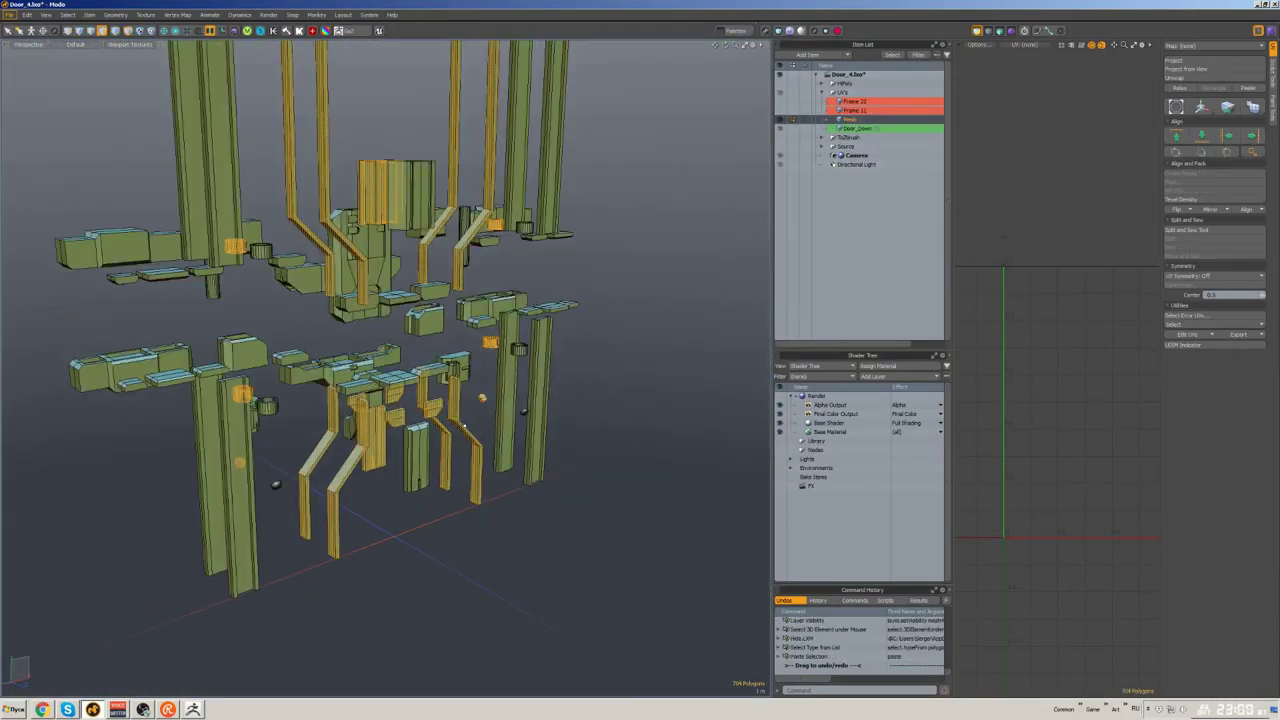
- Cut the misplaced connected part out of the Mesh item and paste it back into Door_Down
{"action": "left_click_drag", "start_coordinate": [501, 403], "coordinate": [420, 330], "text": "alt"}
{"action": "key", "text": "u"}
{"action": "double_click", "coordinate": [430, 480]}
{"action": "left_click_drag", "start_coordinate": [430, 480], "coordinate": [613, 267], "text": "alt"}
{"action": "key", "text": "ctrl+x"}
{"action": "key", "text": "u"}
{"action": "left_click", "coordinate": [603, 309]}
{"action": "key", "text": "h"}
{"action": "left_click", "coordinate": [613, 267]}
{"action": "key", "text": "ctrl+v"}
{"action": "scroll", "coordinate": [590, 282], "scroll_direction": "up", "scroll_amount": 4}
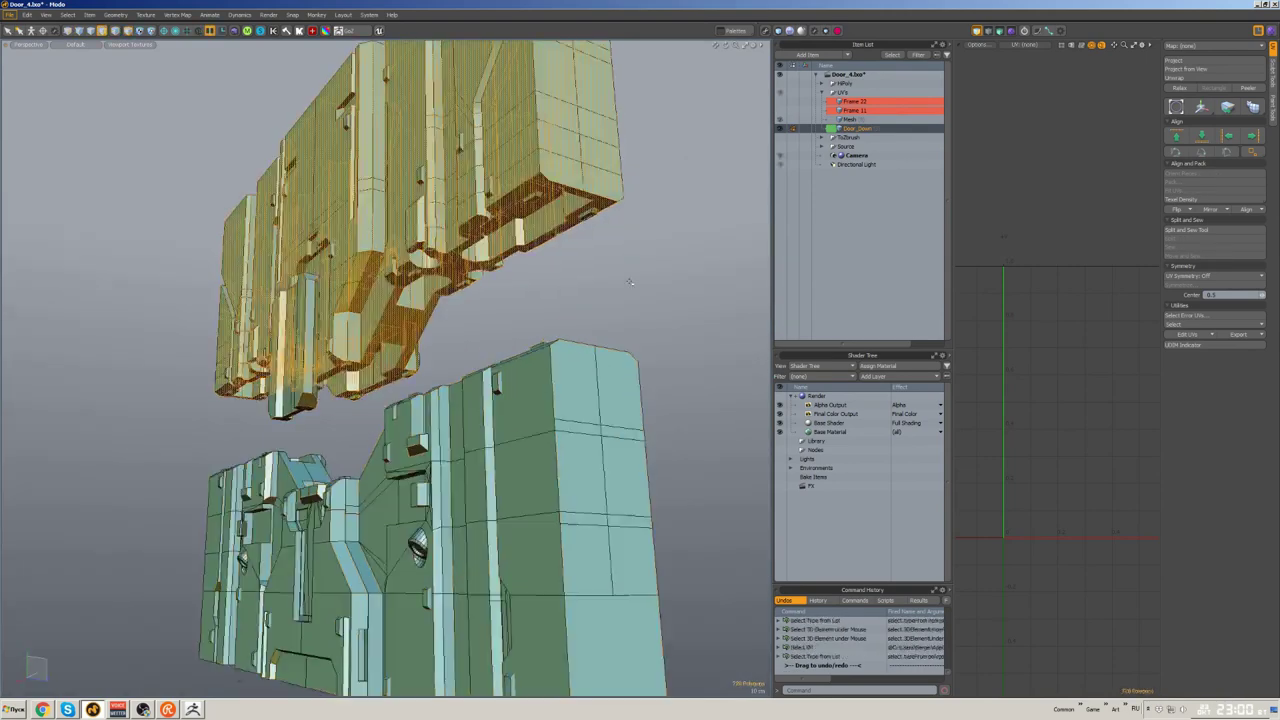
- Delete the selected polygons in Door_Down and unhide the other items to compare the doors with the assembled model
{"action": "key", "text": "Delete"}
{"action": "left_click_drag", "start_coordinate": [575, 295], "coordinate": [570, 250], "text": "alt"}
{"action": "key", "text": "5"}
{"action": "double_click", "coordinate": [612, 420]}
{"action": "key", "text": "h"}
{"action": "key", "text": "u"}
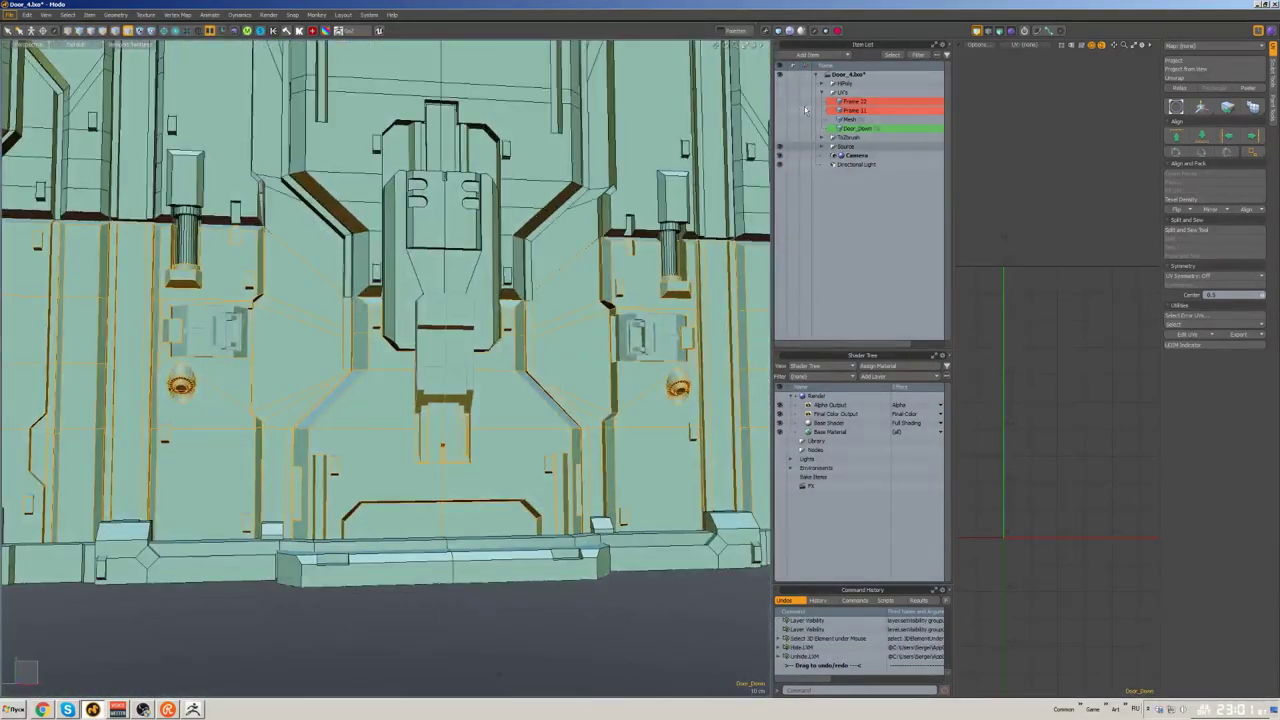
- Limit the view to the Door_Down and Mesh items again and save the scene
{"action": "key", "text": "h"}
{"action": "left_click", "coordinate": [780, 128]}
{"action": "left_click", "coordinate": [852, 128]}
{"action": "left_click_drag", "start_coordinate": [500, 300], "coordinate": [620, 317], "text": "alt"}
{"action": "key", "text": "ctrl+s"}
- Rename Door_Down as Door_11 and the Mesh item as Door_22, and save the scene
{"action": "left_click", "coordinate": [623, 336]}
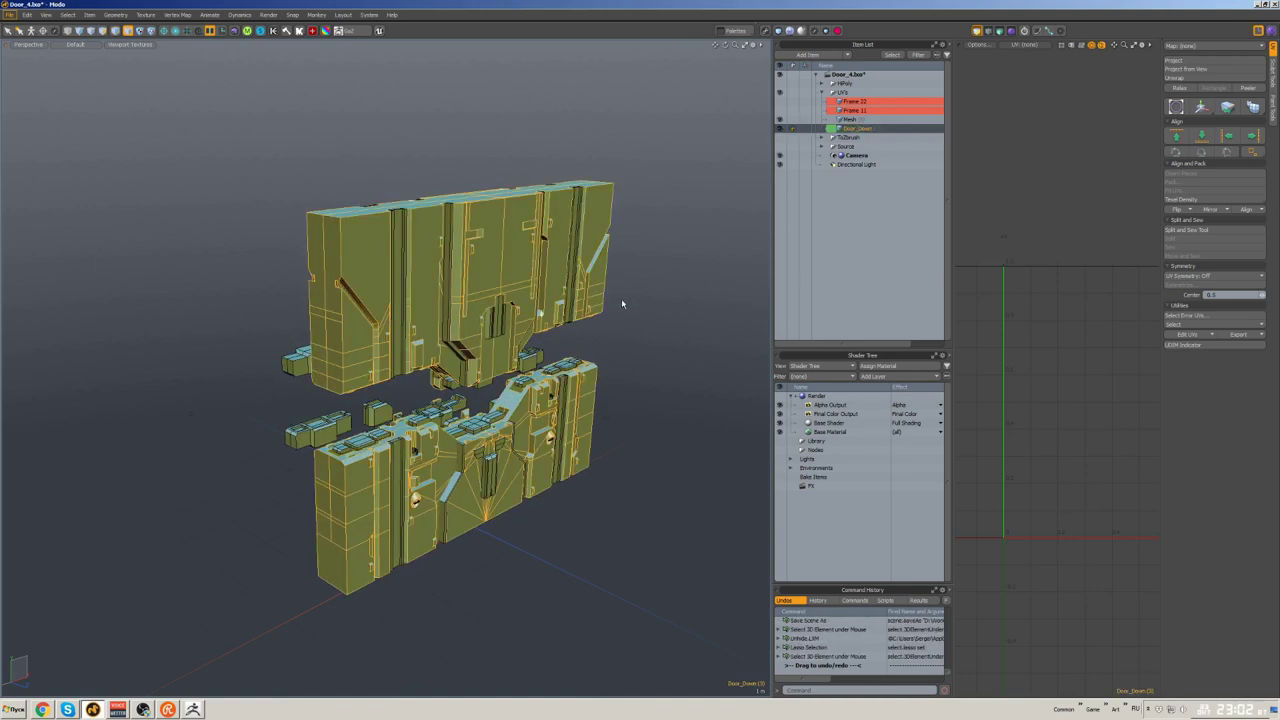
{"action": "key", "text": "BackSpace"}
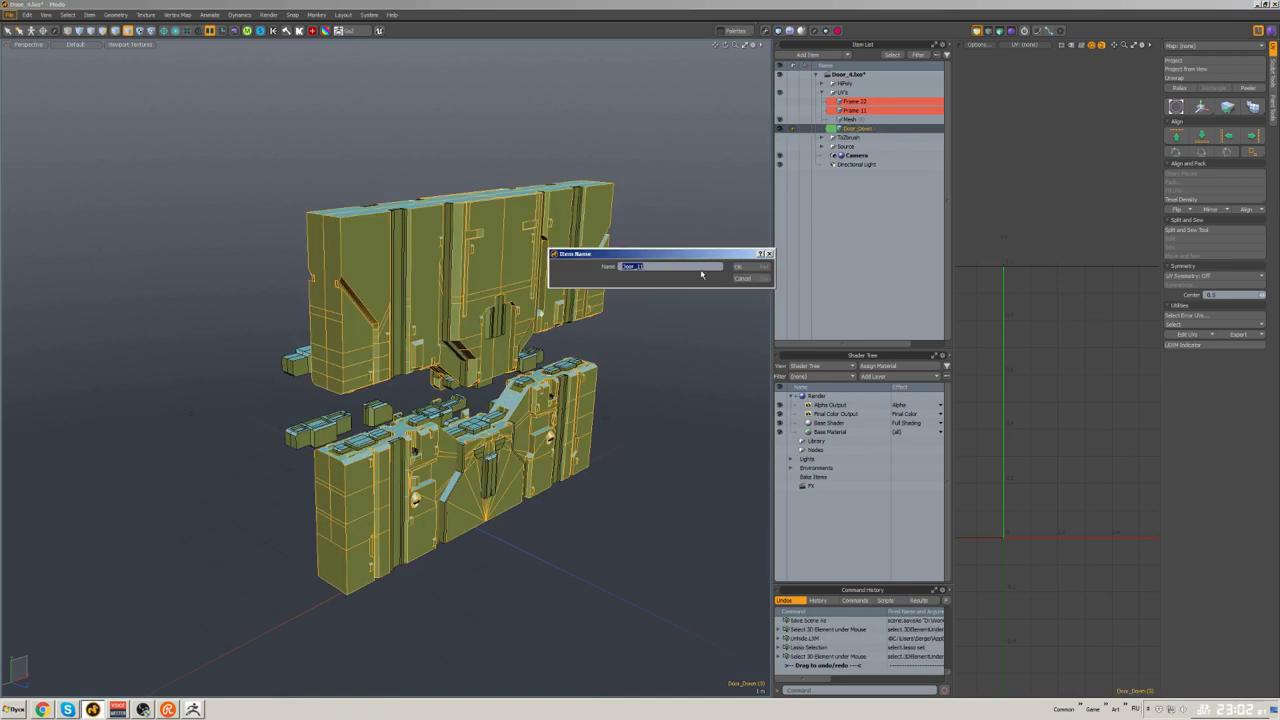
{"action": "key", "text": "Return"}
{"action": "key", "text": "Return"}
{"action": "left_click_drag", "start_coordinate": [591, 342], "coordinate": [661, 228], "text": "alt"}
{"action": "left_click", "coordinate": [661, 228]}
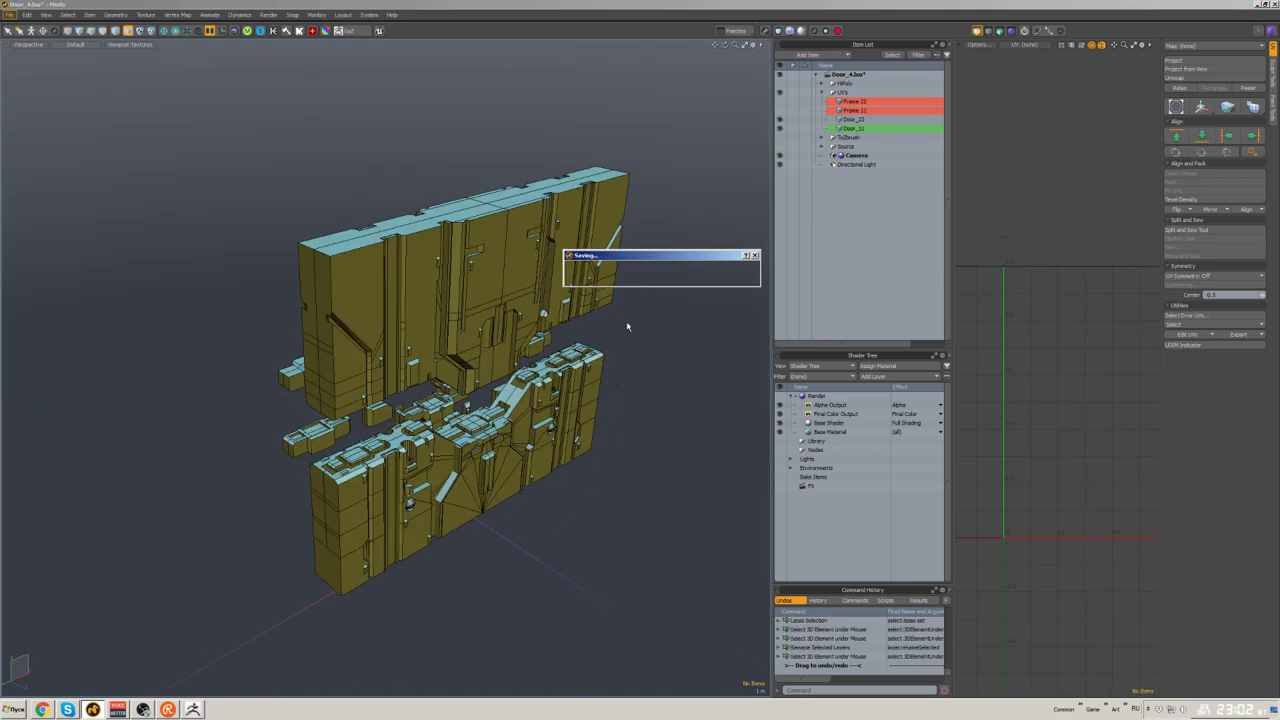
- Isolate Door_11 and generate its Texture UV layout with the Prepare_to_ZBrush script
{"action": "left_click", "coordinate": [852, 128]}
{"action": "key", "text": "h"}
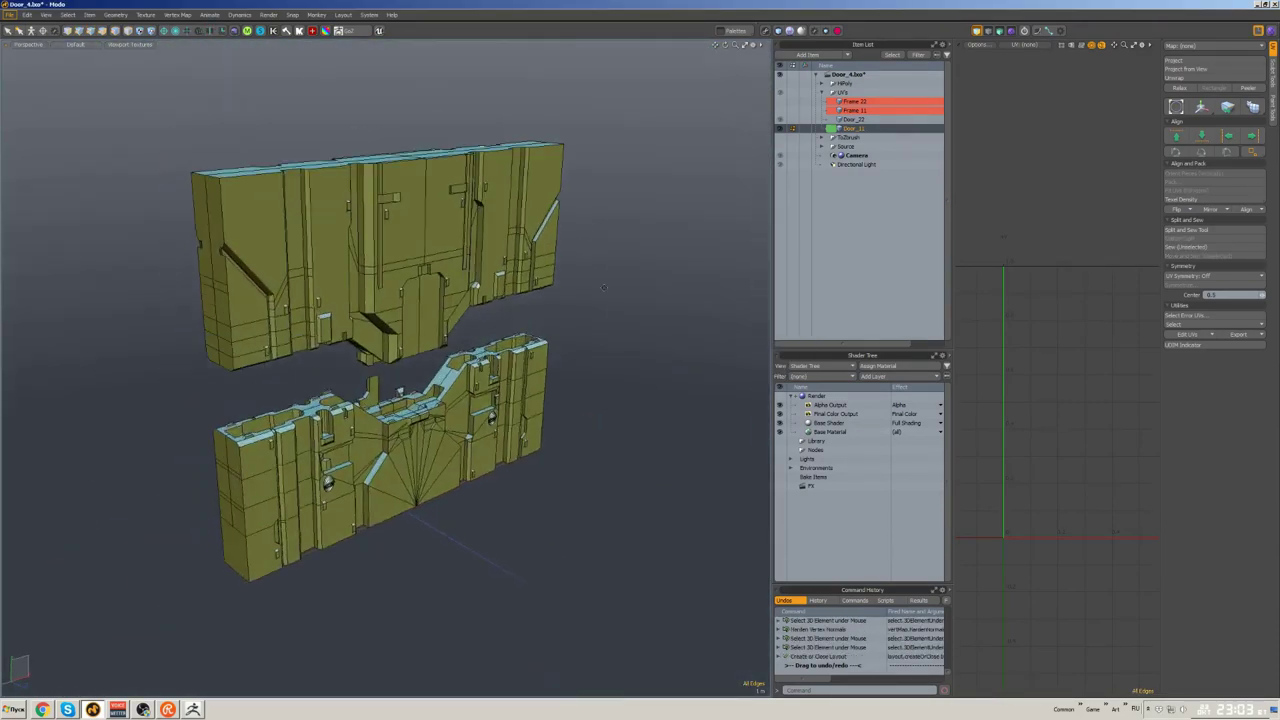
{"action": "key", "text": "3"}
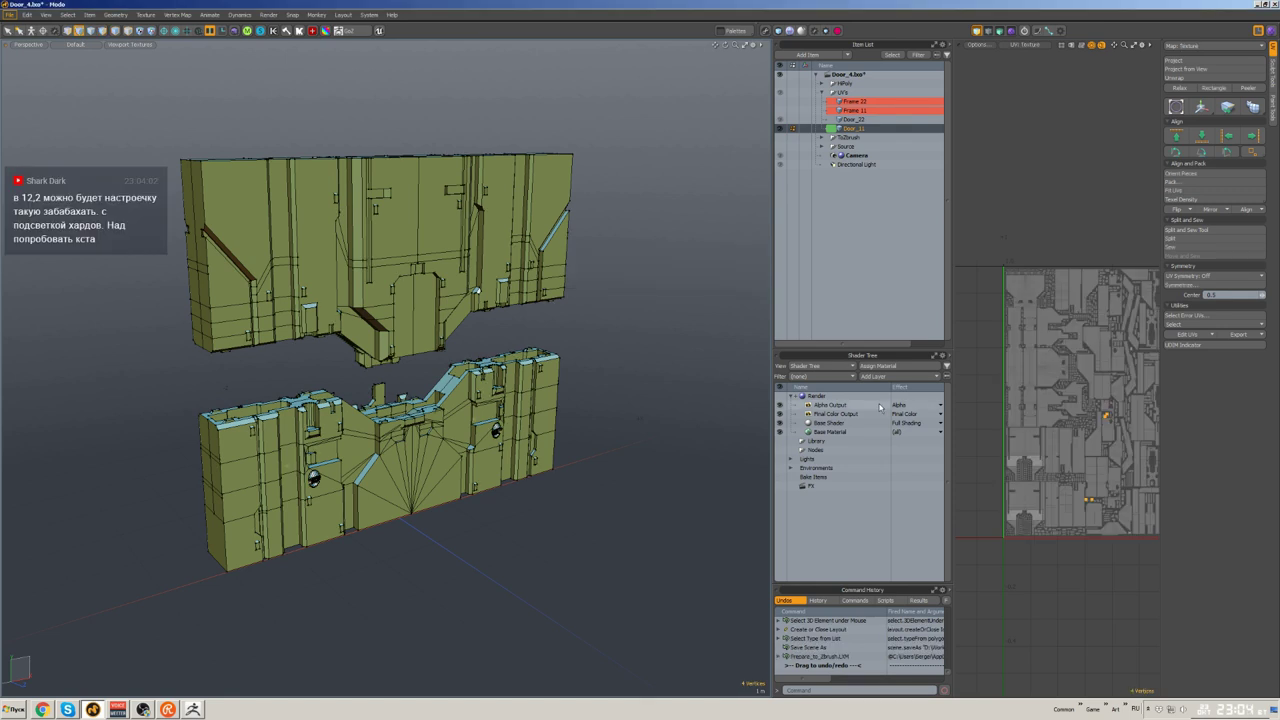
{"action": "left_click", "coordinate": [523, 372]}
- Triangulate all polygons of Door_11 and save the scene
{"action": "scroll", "coordinate": [523, 372], "scroll_direction": "up", "scroll_amount": 5}
{"action": "key", "text": "a"}
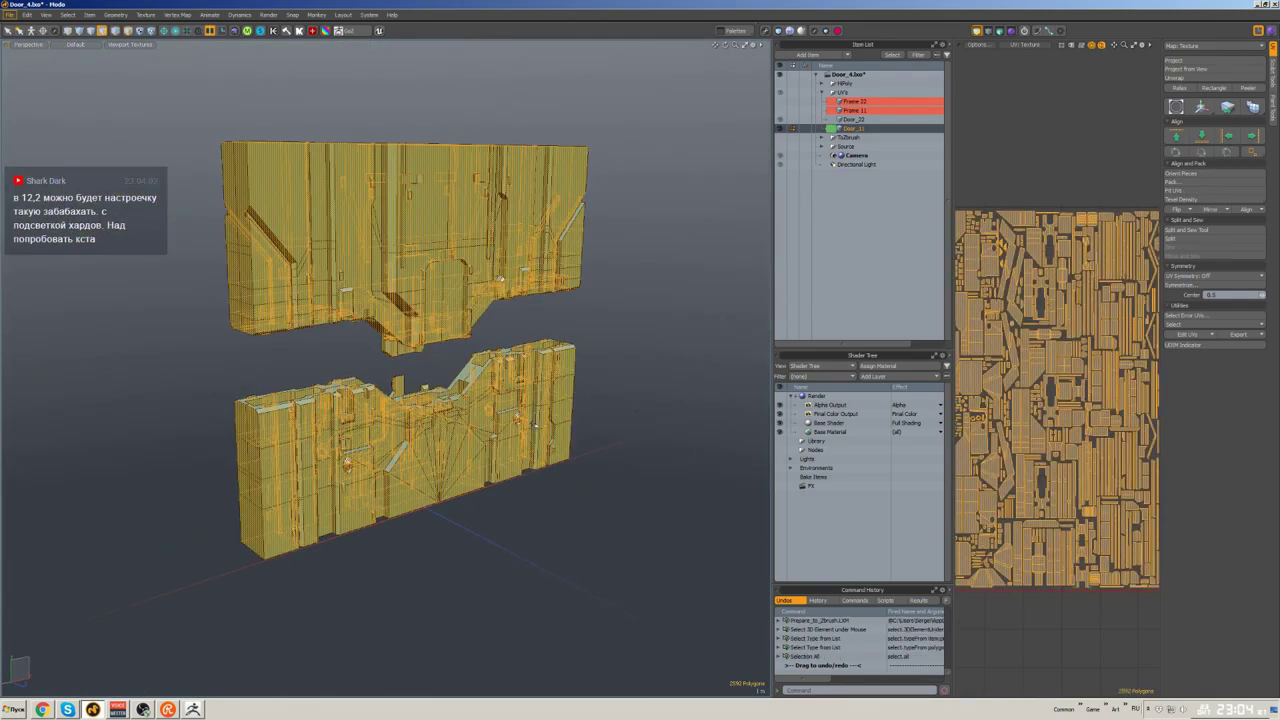
{"action": "key", "text": "shift+t"}
{"action": "key", "text": "ctrl+s"}
{"action": "left_click_drag", "start_coordinate": [615, 372], "coordinate": [560, 320], "text": "alt"}
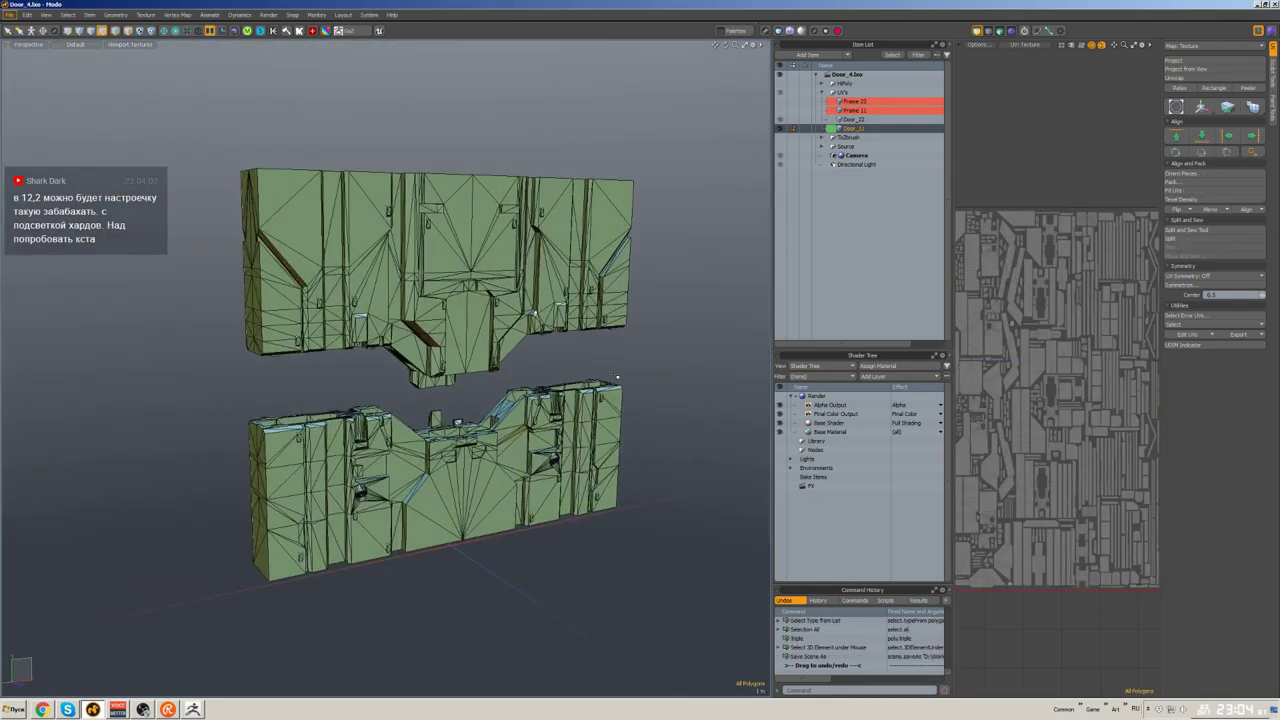
{"action": "scroll", "coordinate": [560, 320], "scroll_direction": "up", "scroll_amount": 4}
- Send Door_11 to ZBrush, display its polygroups and convert it into a dense mesh
{"action": "left_click", "coordinate": [516, 267]}
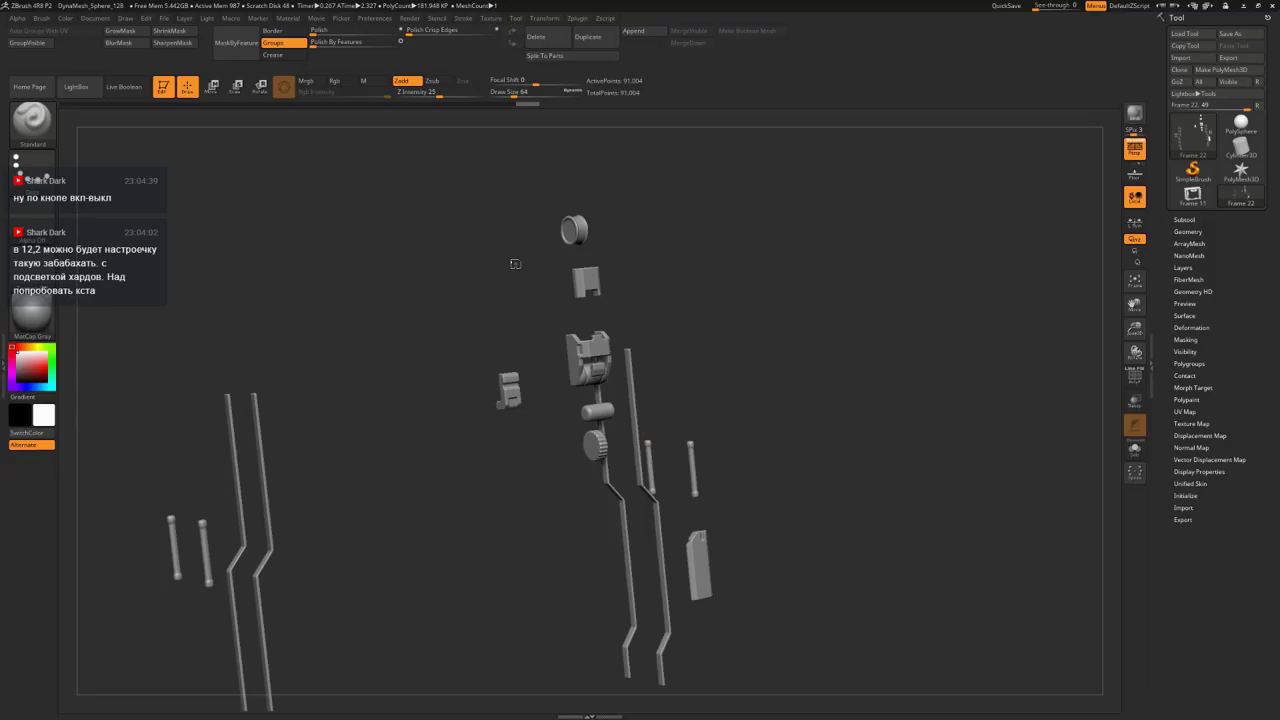
{"action": "left_click_drag", "start_coordinate": [737, 346], "coordinate": [720, 262]}
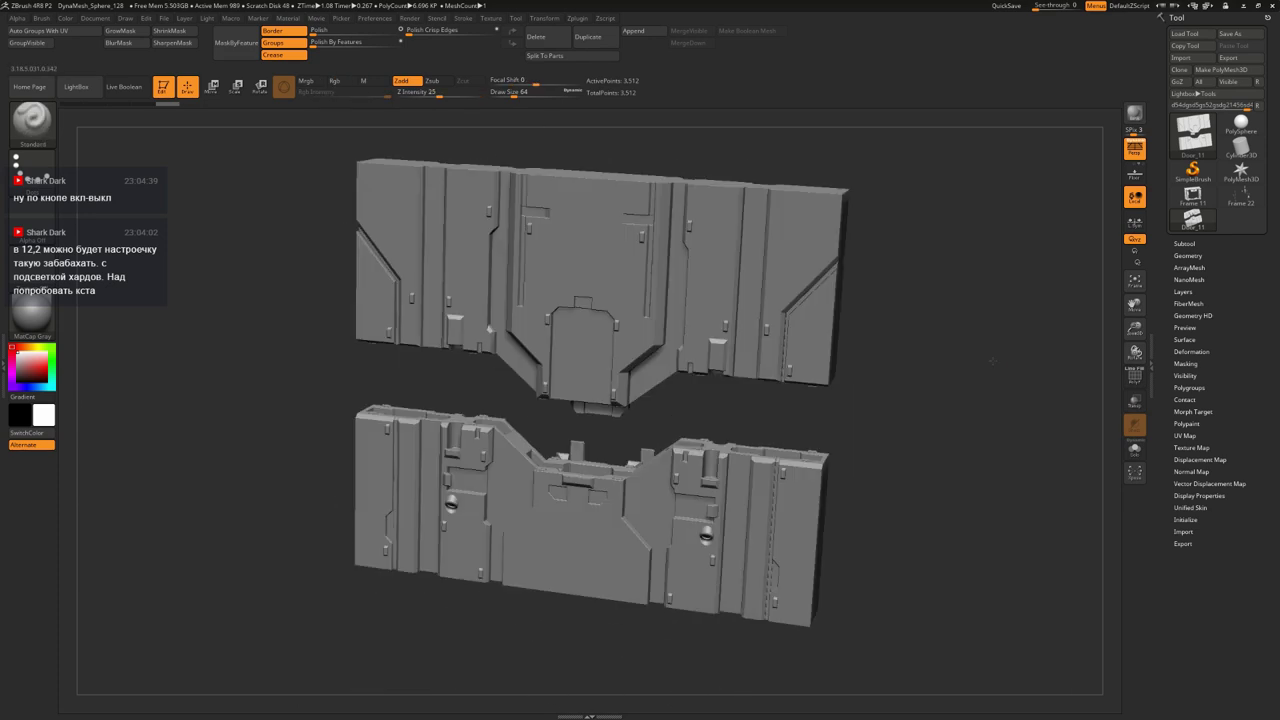
{"action": "key", "text": "shift+f"}
{"action": "left_click_drag", "start_coordinate": [800, 250], "coordinate": [434, 374]}
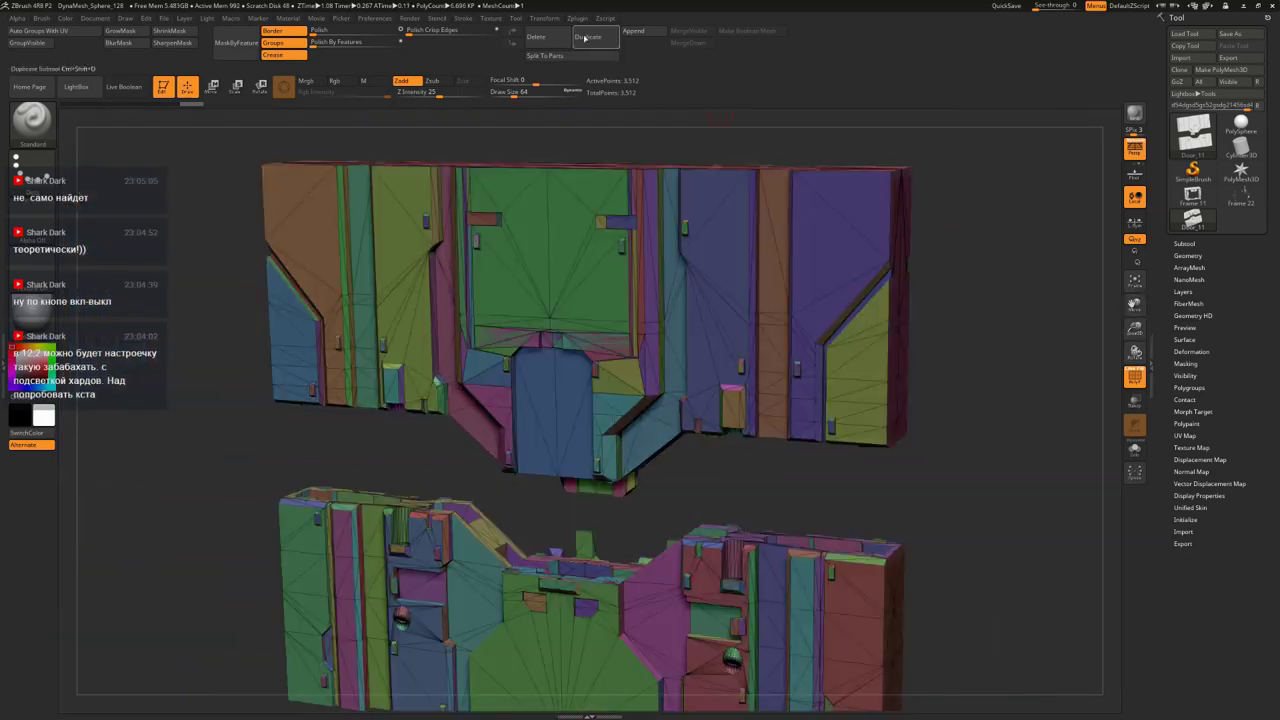
{"action": "left_click", "coordinate": [577, 18]}
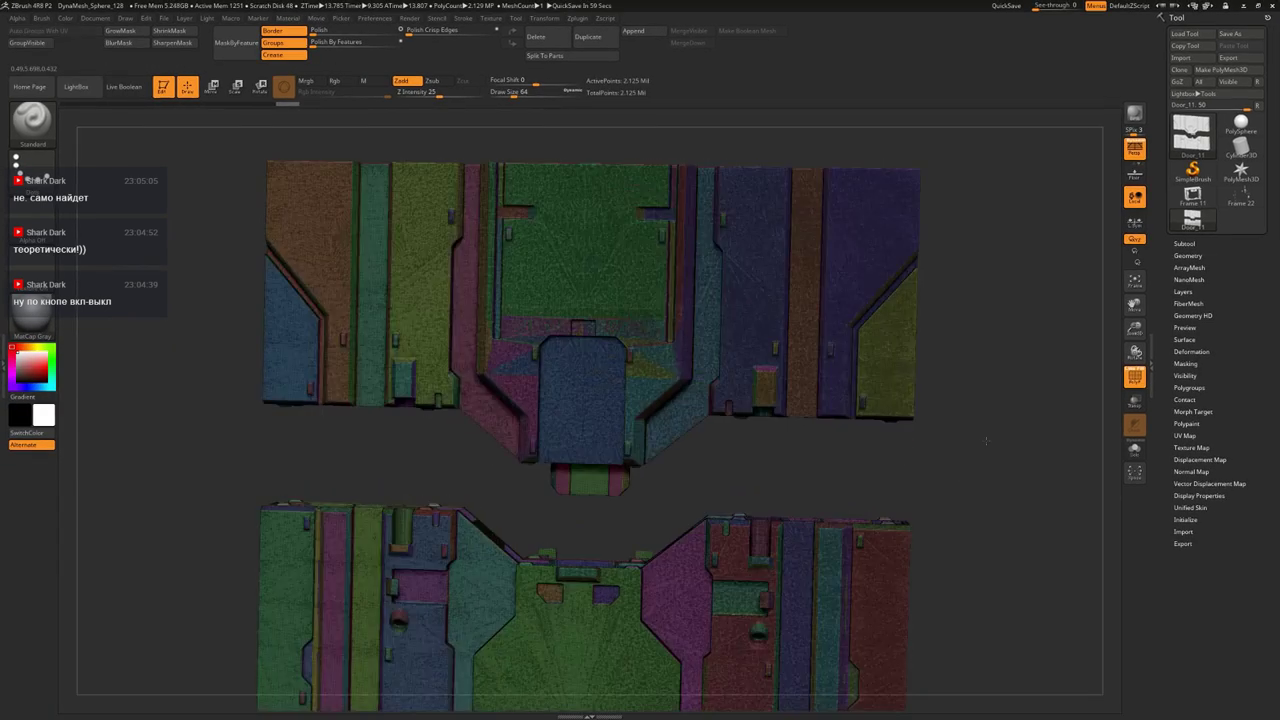
- Hide the polyframe, polish the door halves by features and inspect the surface of the upper centre panel
{"action": "left_click", "coordinate": [1133, 374]}
{"action": "left_click", "coordinate": [1133, 374]}
{"action": "key", "text": "shift+f"}
{"action": "left_click_drag", "start_coordinate": [988, 386], "coordinate": [1010, 412]}
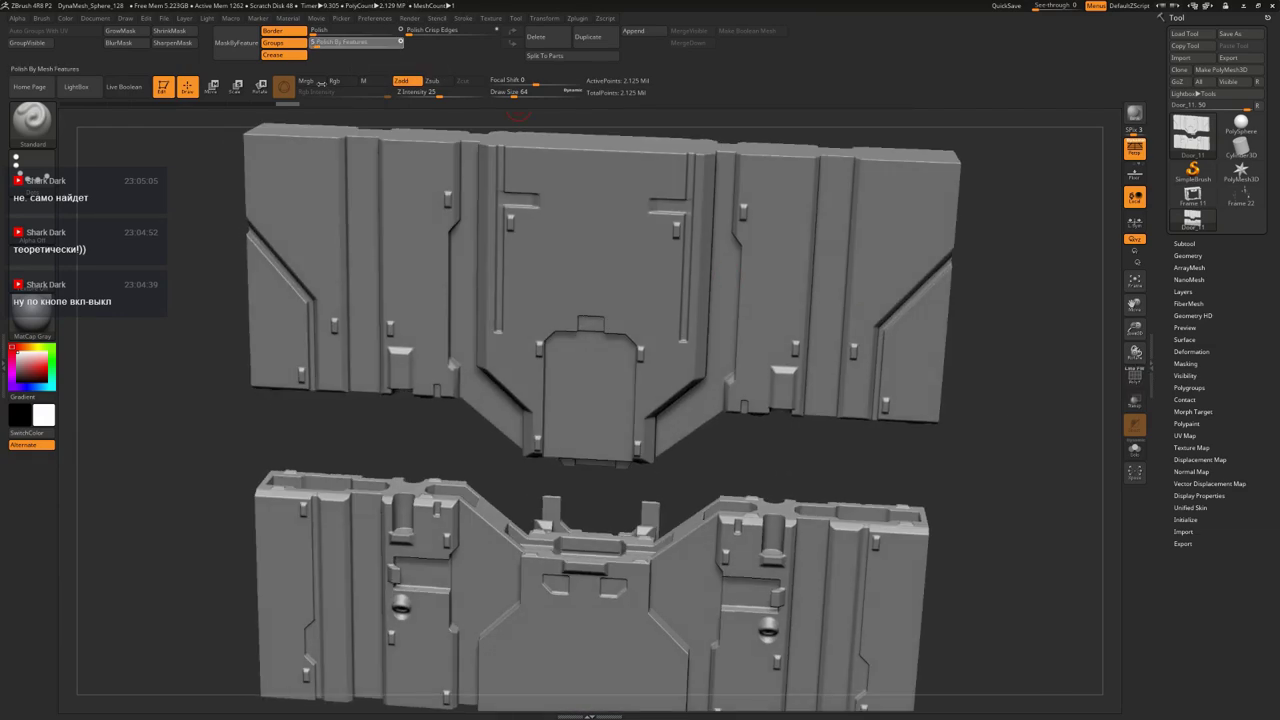
{"action": "left_click", "coordinate": [1134, 375]}
{"action": "left_click", "coordinate": [1134, 375]}
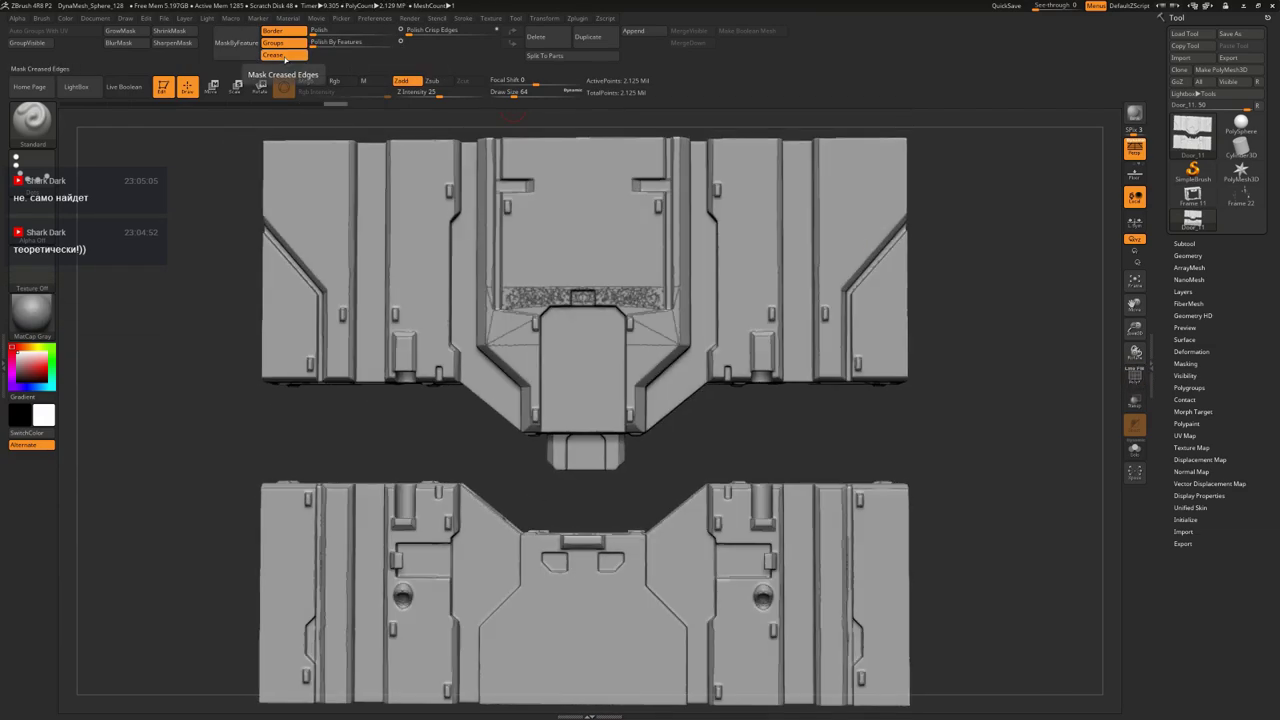
{"action": "mouse_move", "coordinate": [918, 220]}
{"action": "left_mouse_down"}
{"action": "mouse_move", "coordinate": [940, 228]}
{"action": "mouse_move", "coordinate": [923, 234]}
{"action": "left_mouse_up"}
- Switch to Modo and delete the faulty geometry around the small notch in the upper door's centre panel
{"action": "key", "text": "alt+Tab"}
{"action": "scroll", "coordinate": [310, 428], "scroll_direction": "up", "scroll_amount": 5}
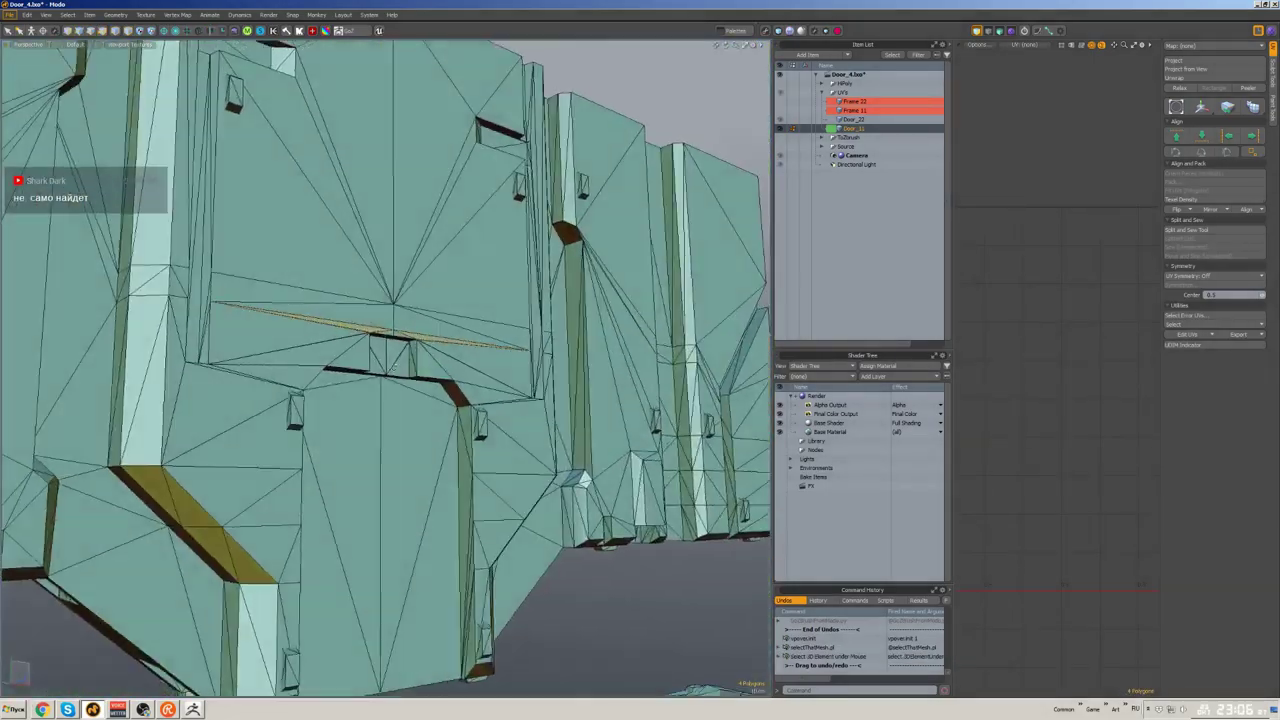
{"action": "double_click", "coordinate": [395, 368]}
{"action": "scroll", "coordinate": [400, 370], "scroll_direction": "down", "scroll_amount": 5}
{"action": "scroll", "coordinate": [456, 411], "scroll_direction": "up", "scroll_amount": 10}
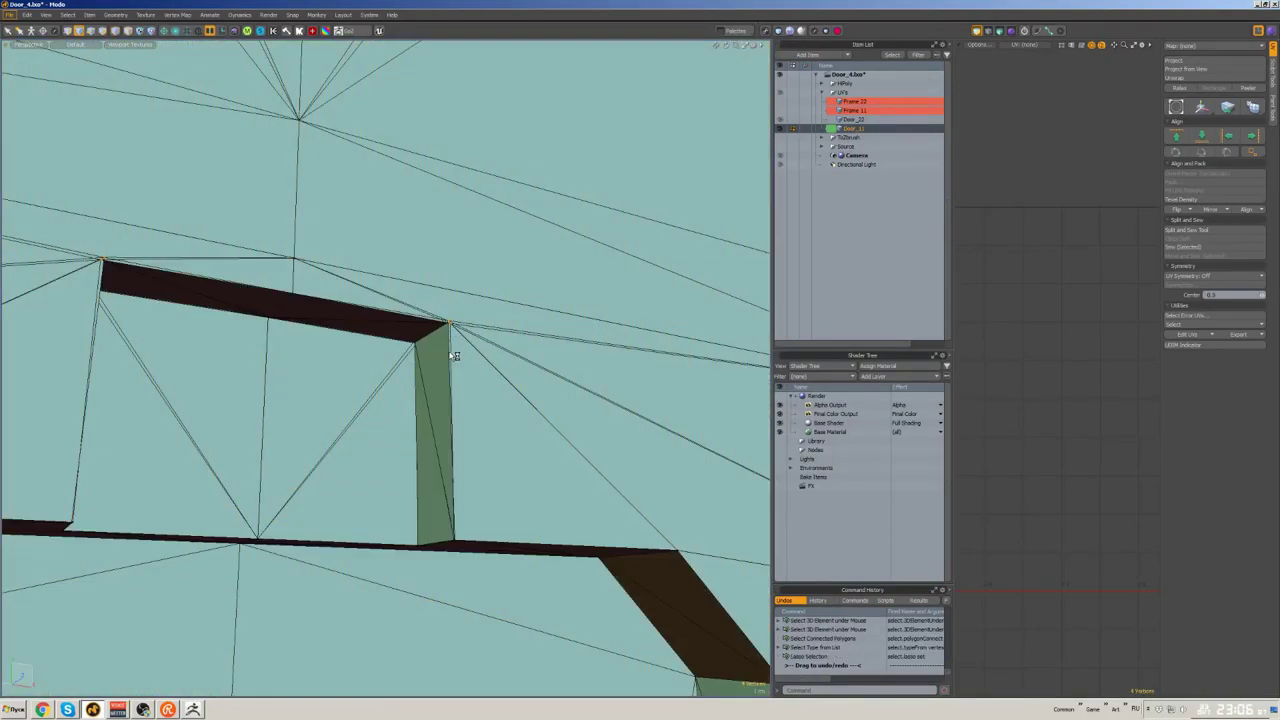
{"action": "mouse_move", "coordinate": [456, 411]}
{"action": "left_mouse_down", "text": "alt"}
{"action": "mouse_move", "coordinate": [446, 340]}
{"action": "mouse_move", "coordinate": [480, 352]}
{"action": "mouse_move", "coordinate": [419, 344]}
{"action": "mouse_move", "coordinate": [425, 436]}
{"action": "left_mouse_up", "text": "alt"}
{"action": "key", "text": "3"}
{"action": "key", "text": "a"}
{"action": "double_click", "coordinate": [418, 346]}
{"action": "key", "text": "Delete"}
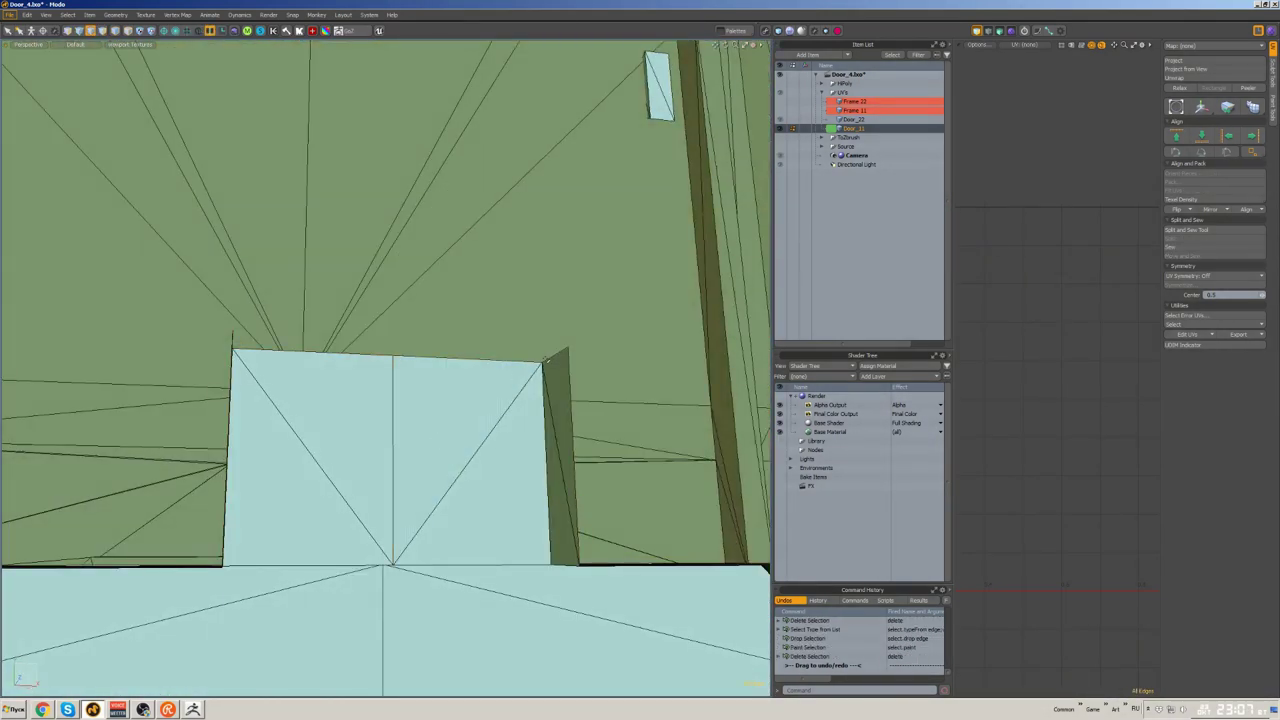
- Delete the remaining broken polygons of the recessed centre panel on the upper door
{"action": "left_click_drag", "start_coordinate": [545, 361], "coordinate": [307, 167], "text": "alt"}
{"action": "left_click_drag", "start_coordinate": [429, 374], "coordinate": [460, 374], "text": "alt"}
{"action": "left_click_drag", "start_coordinate": [423, 421], "coordinate": [463, 387], "text": "alt"}
{"action": "left_click_drag", "start_coordinate": [425, 222], "coordinate": [440, 246], "text": "alt"}
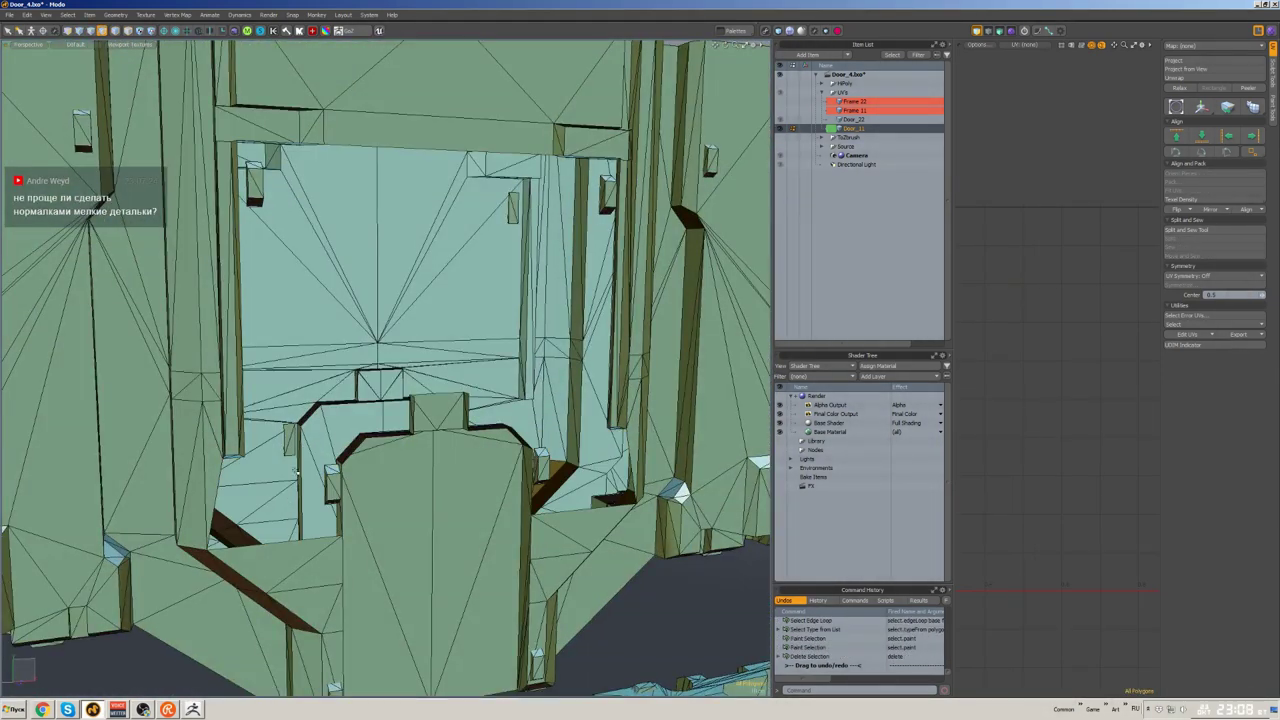
- Clean up the Door_11 mesh and cap the centre panel opening along its boundary edge loop
{"action": "left_click_drag", "start_coordinate": [296, 470], "coordinate": [493, 431], "text": "alt"}
{"action": "double_click", "coordinate": [408, 380]}
{"action": "key", "text": "3"}
{"action": "key", "text": "2"}
{"action": "key", "text": "a"}
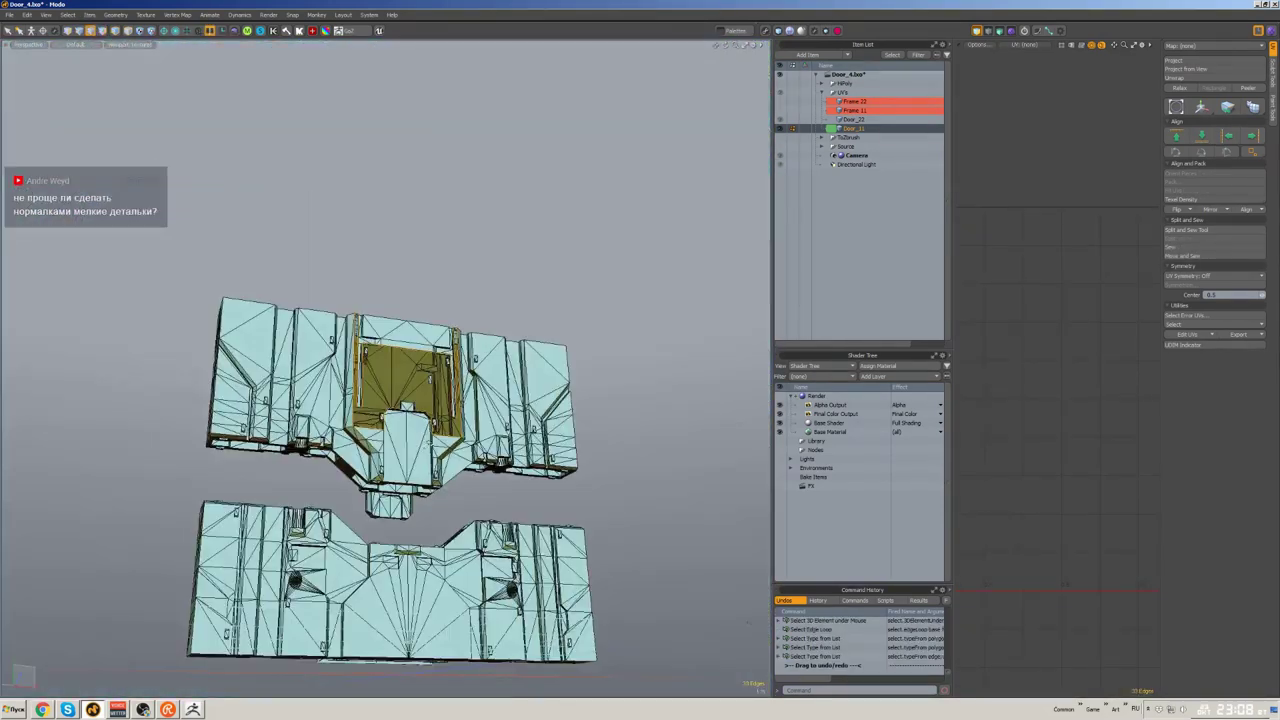
{"action": "double_click", "coordinate": [268, 268]}
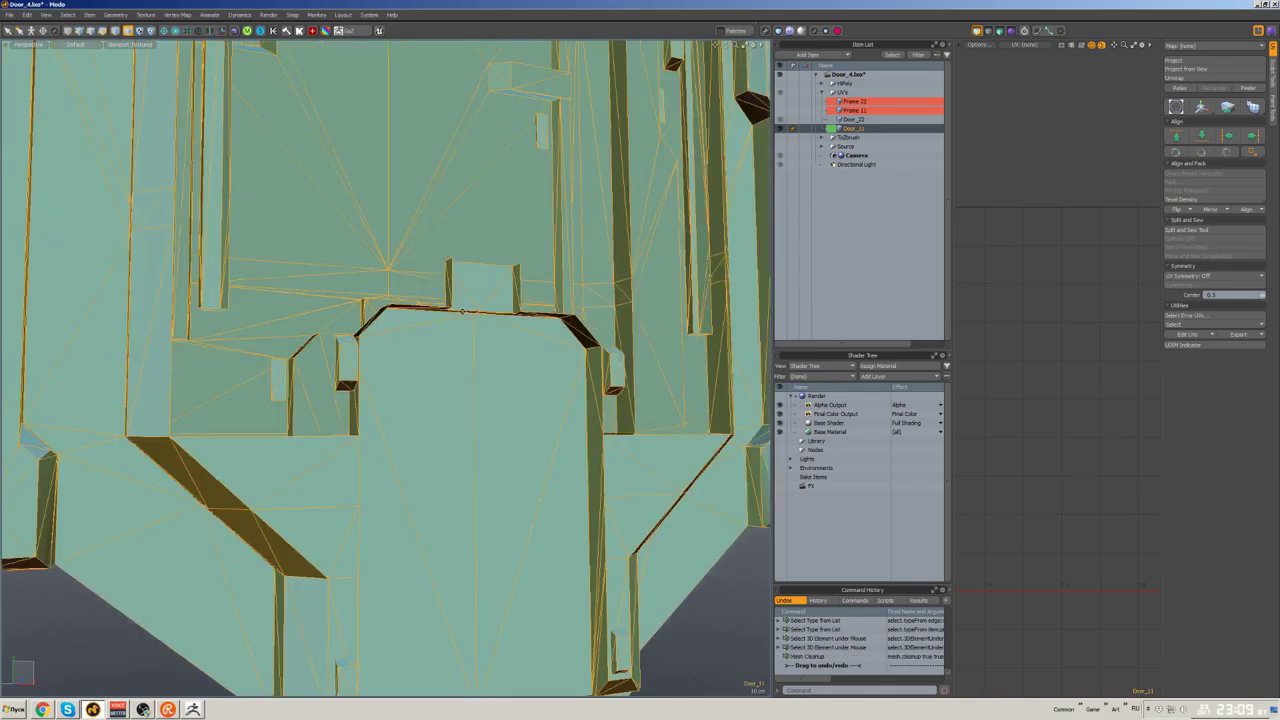
{"action": "scroll", "coordinate": [427, 321], "scroll_direction": "up", "scroll_amount": 6}
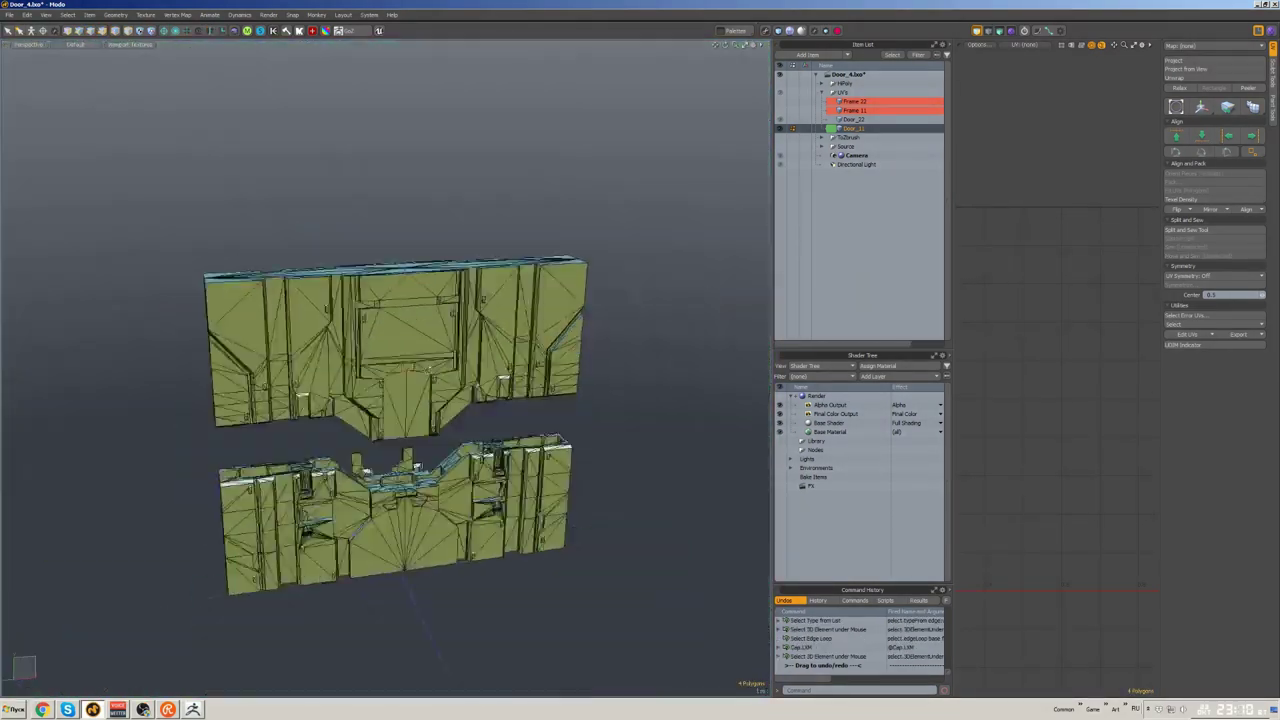
- Convert the edges of the whole Door_11 mesh to hard edges and soften its vertex normals
{"action": "key", "text": "ctrl+a"}
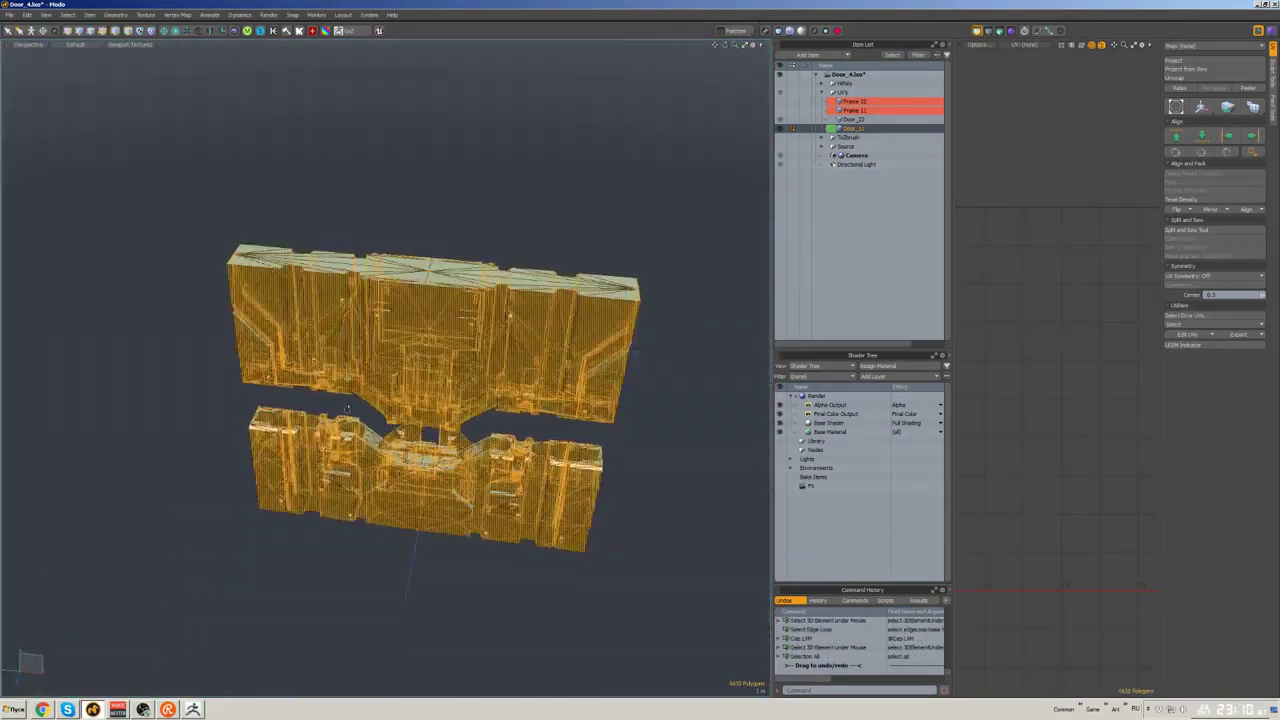
{"action": "left_click", "coordinate": [333, 425]}
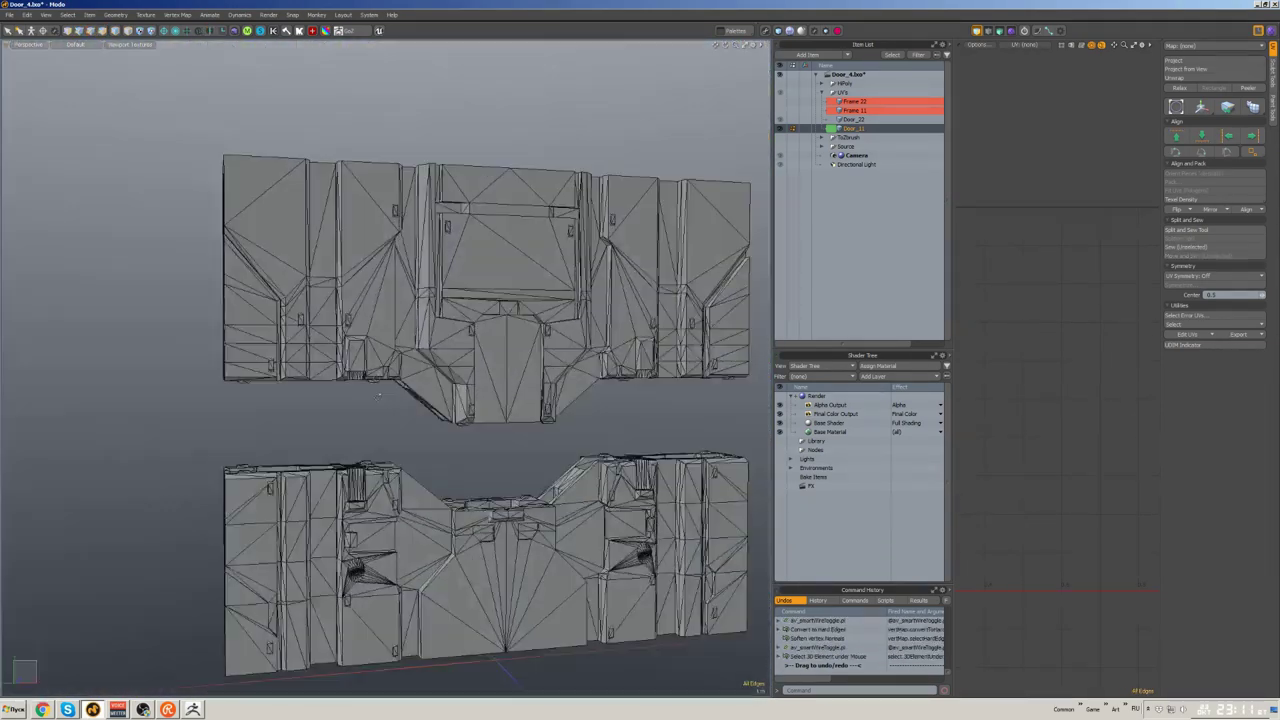
{"action": "middle_click_drag", "start_coordinate": [379, 396], "coordinate": [428, 369]}
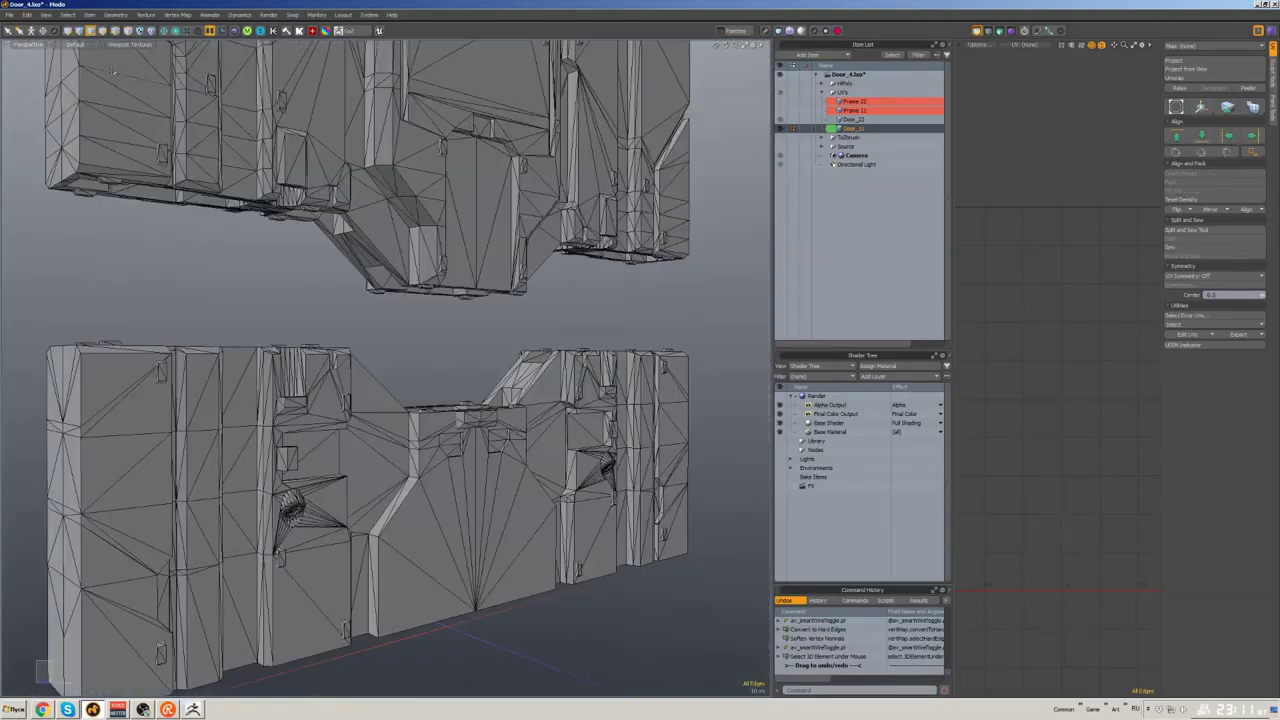
- Apply the coloured matcap preset to the viewport shading and save the scene
{"action": "key", "text": "m"}
{"action": "left_click", "coordinate": [148, 138]}
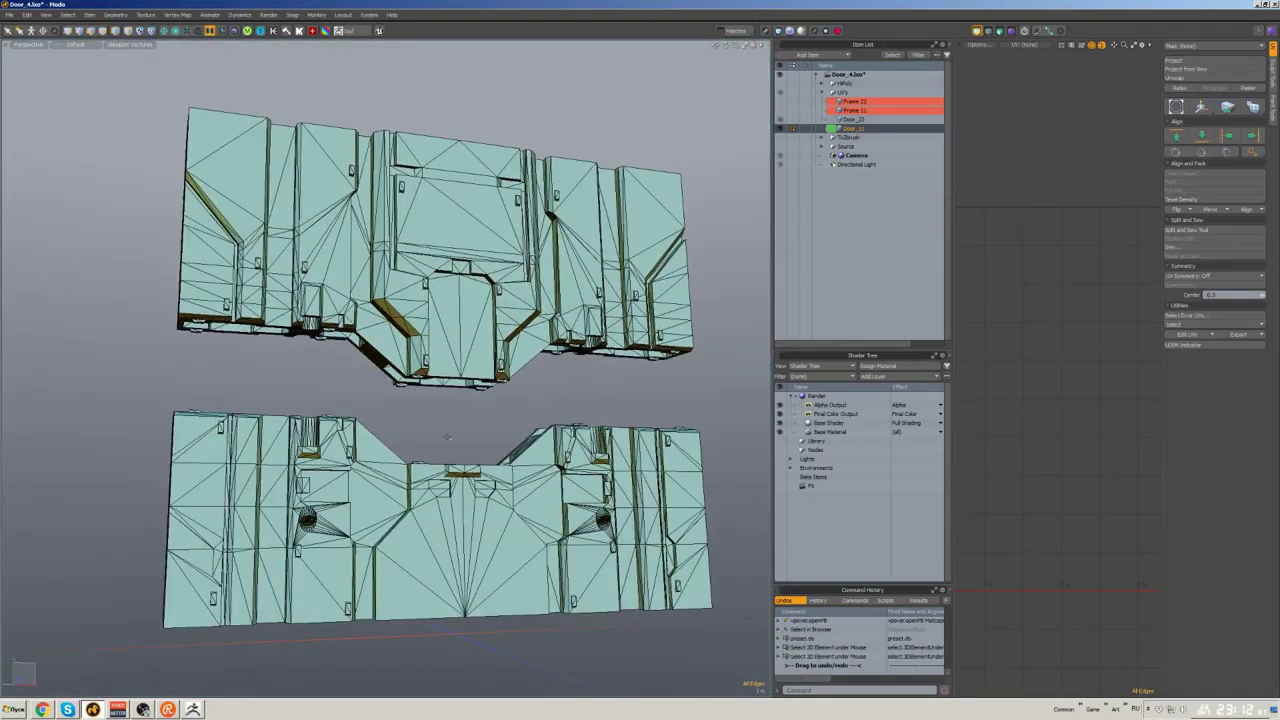
{"action": "key", "text": "ctrl+s"}
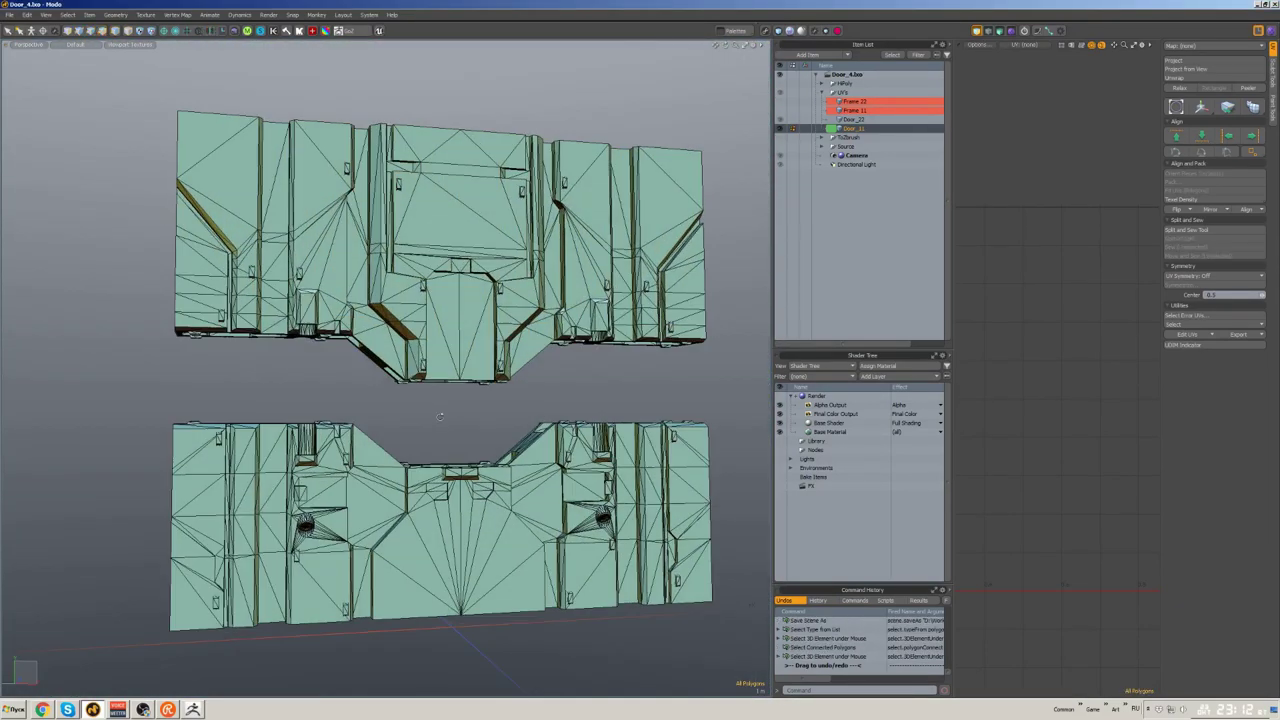
- Rebuild Door_11's Texture UV layout with the Prepare_to_ZBrush script, save the scene and send the mesh to ZBrush
{"action": "left_click", "coordinate": [535, 417]}
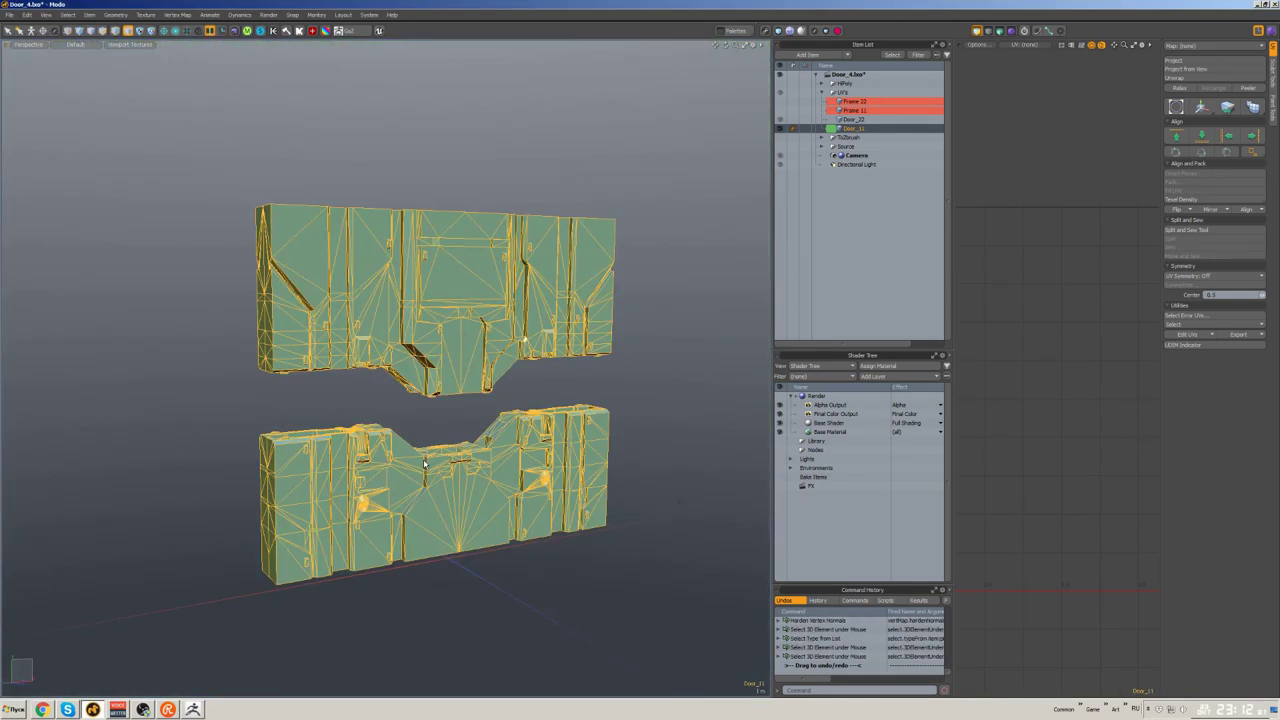
{"action": "left_click", "coordinate": [1025, 45]}
{"action": "left_click", "coordinate": [668, 378]}
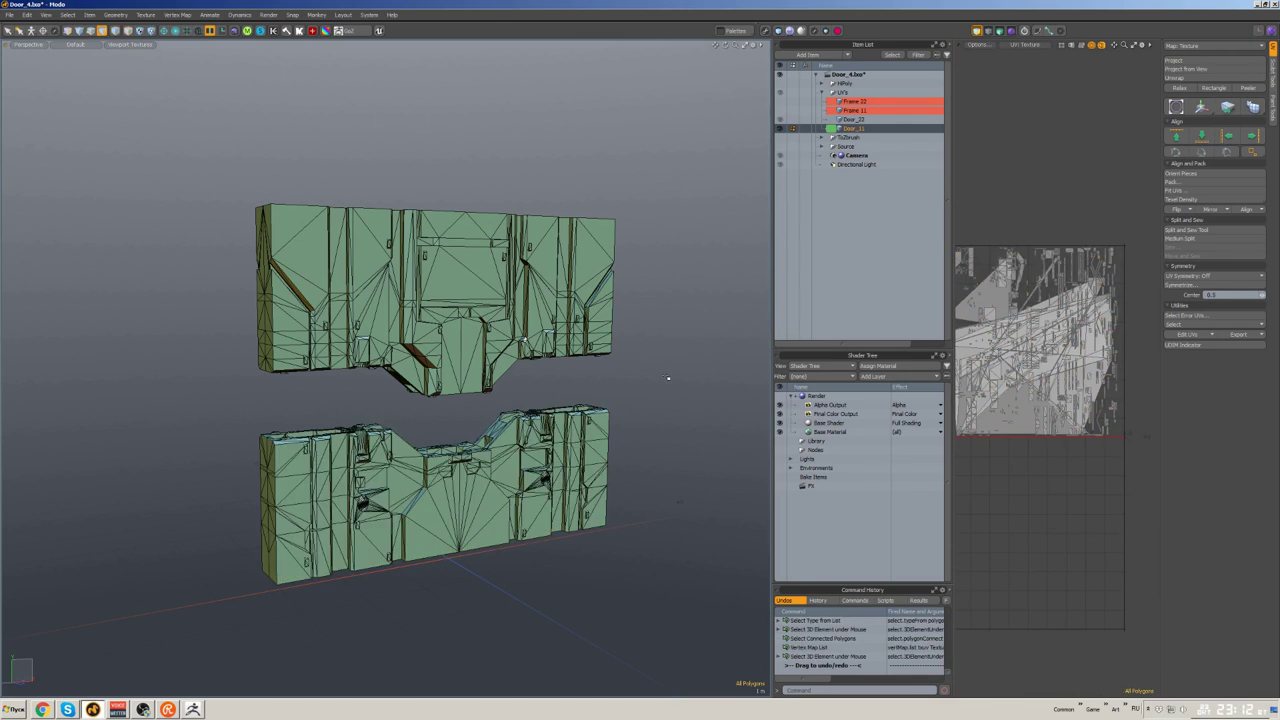
{"action": "key", "text": "ctrl+p"}
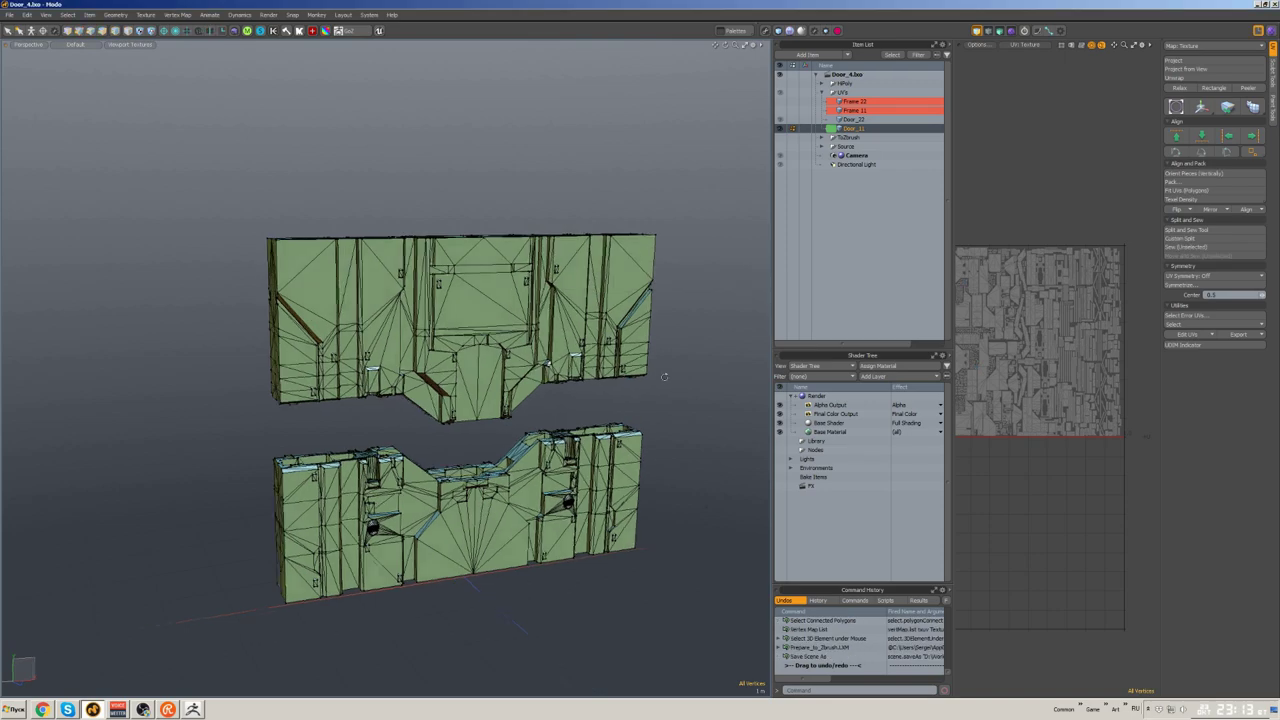
{"action": "key", "text": "shift+f"}
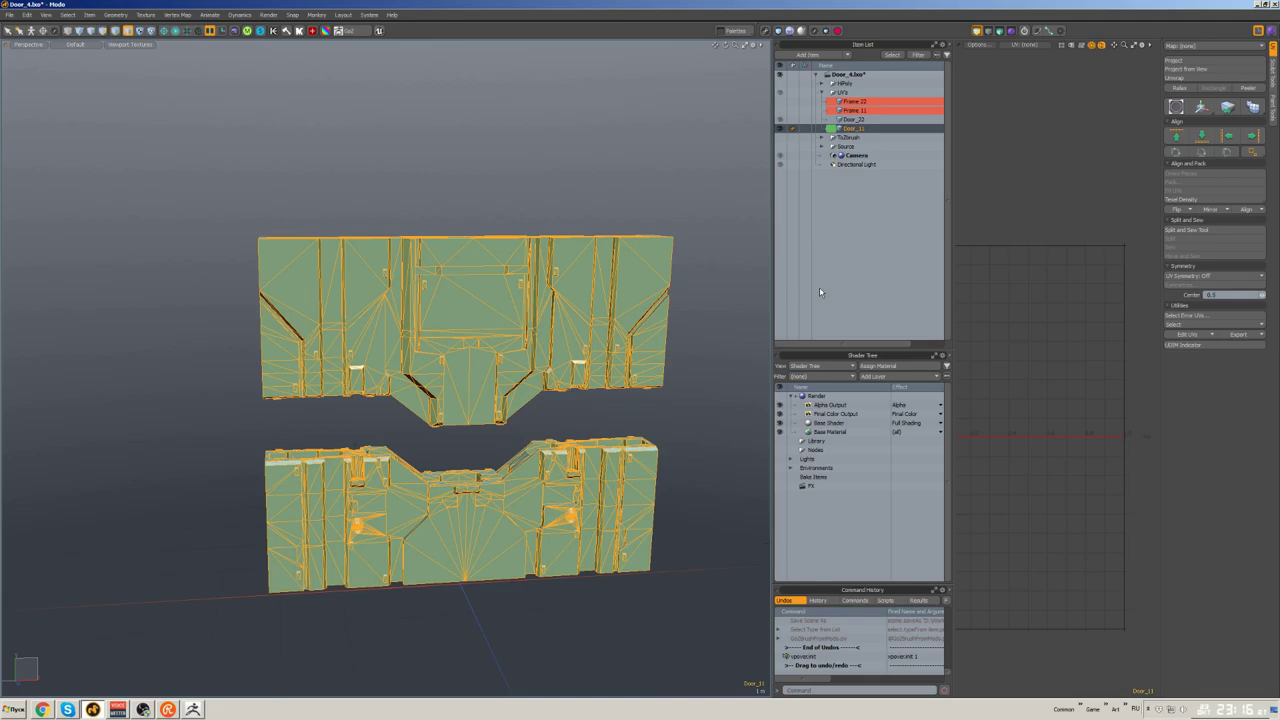
- Show the HiPoly group and unhide all items to compare the doors with the frame, and return to ZBrush
{"action": "left_click", "coordinate": [819, 291]}
{"action": "left_click", "coordinate": [781, 84]}
{"action": "key", "text": "u"}
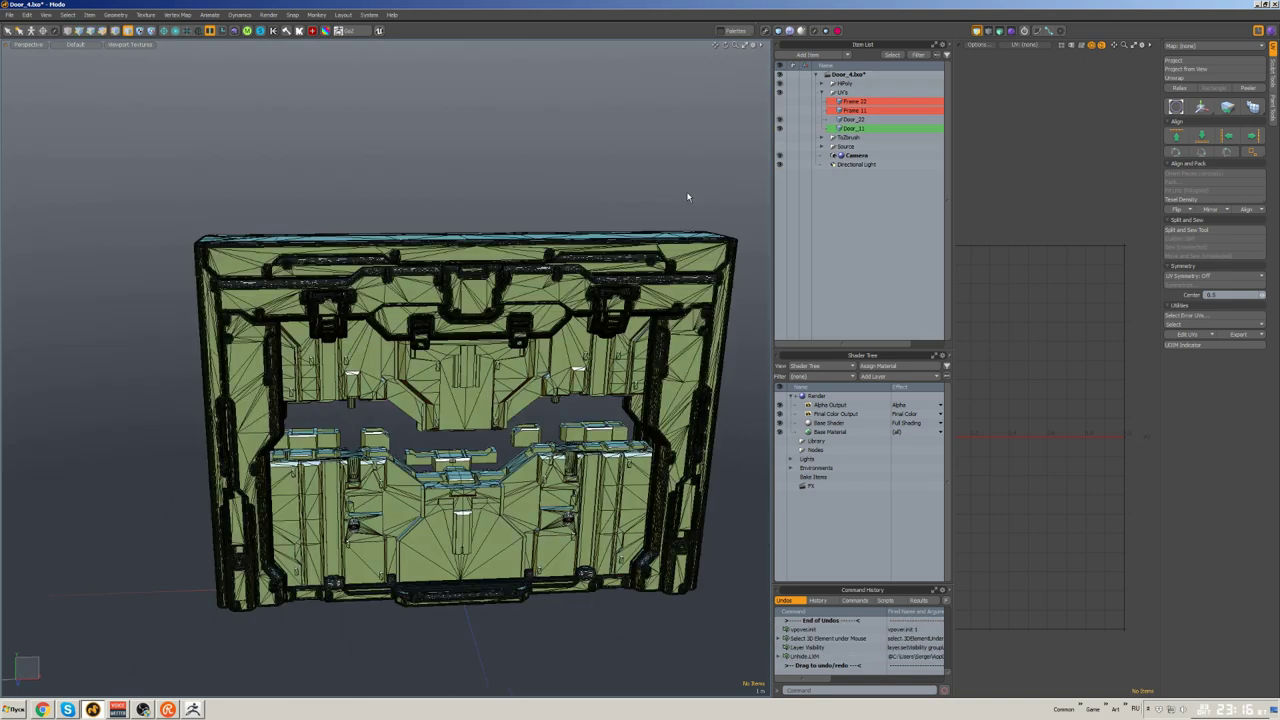
{"action": "scroll", "coordinate": [511, 178], "scroll_direction": "up", "scroll_amount": 5}
{"action": "key", "text": "w"}
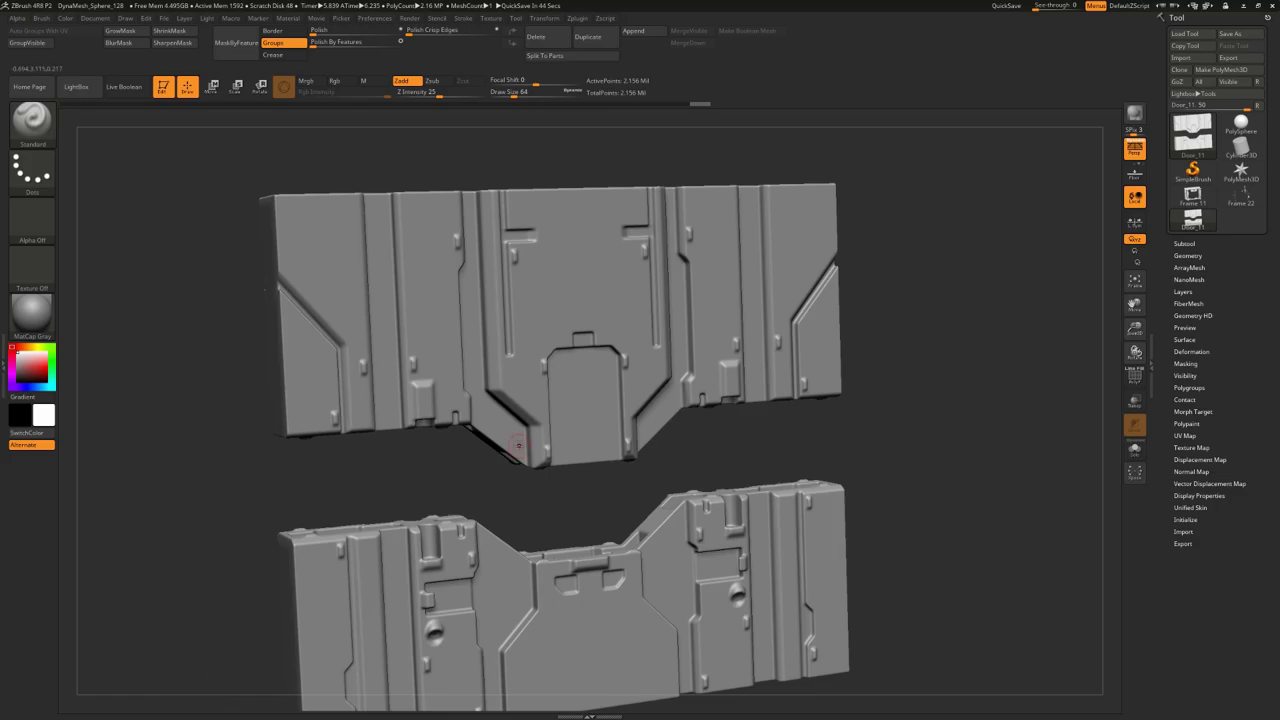
- Pre-process the current Door_11 mesh in Decimation Master and decimate it to about 12.64%
{"action": "left_click", "coordinate": [579, 19]}
{"action": "left_click", "coordinate": [632, 204]}
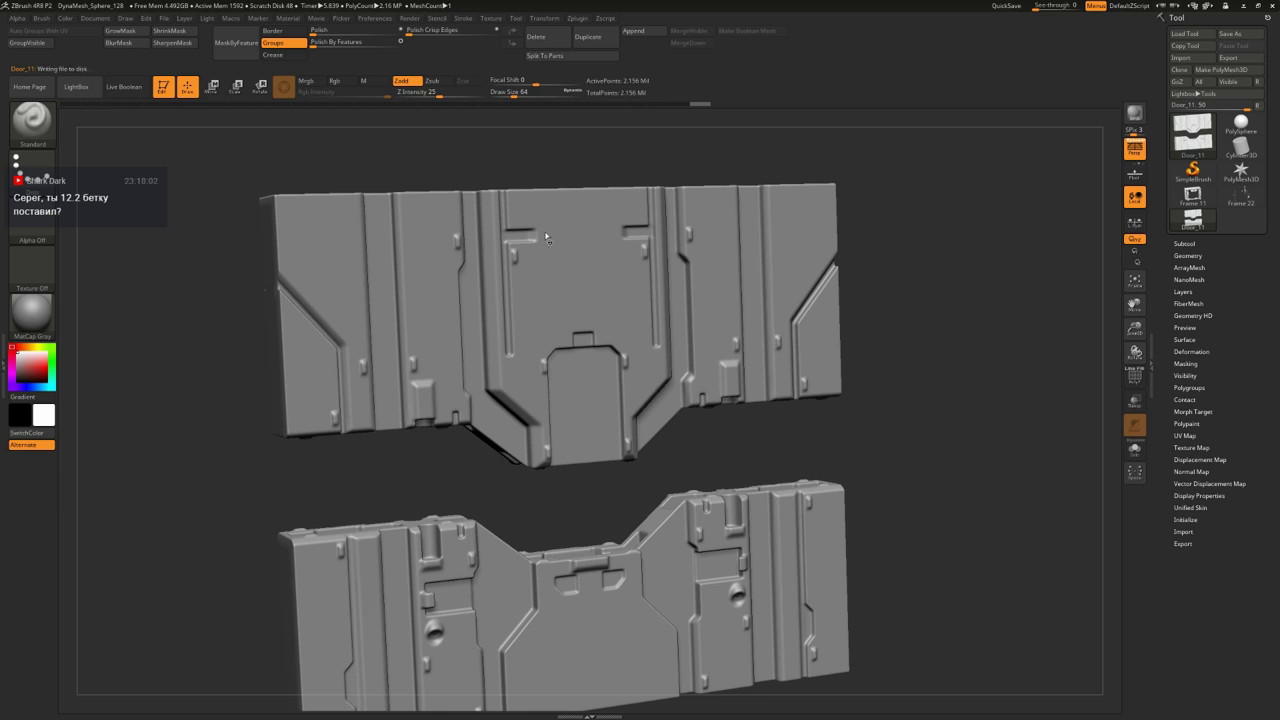
{"action": "left_click", "coordinate": [577, 18]}
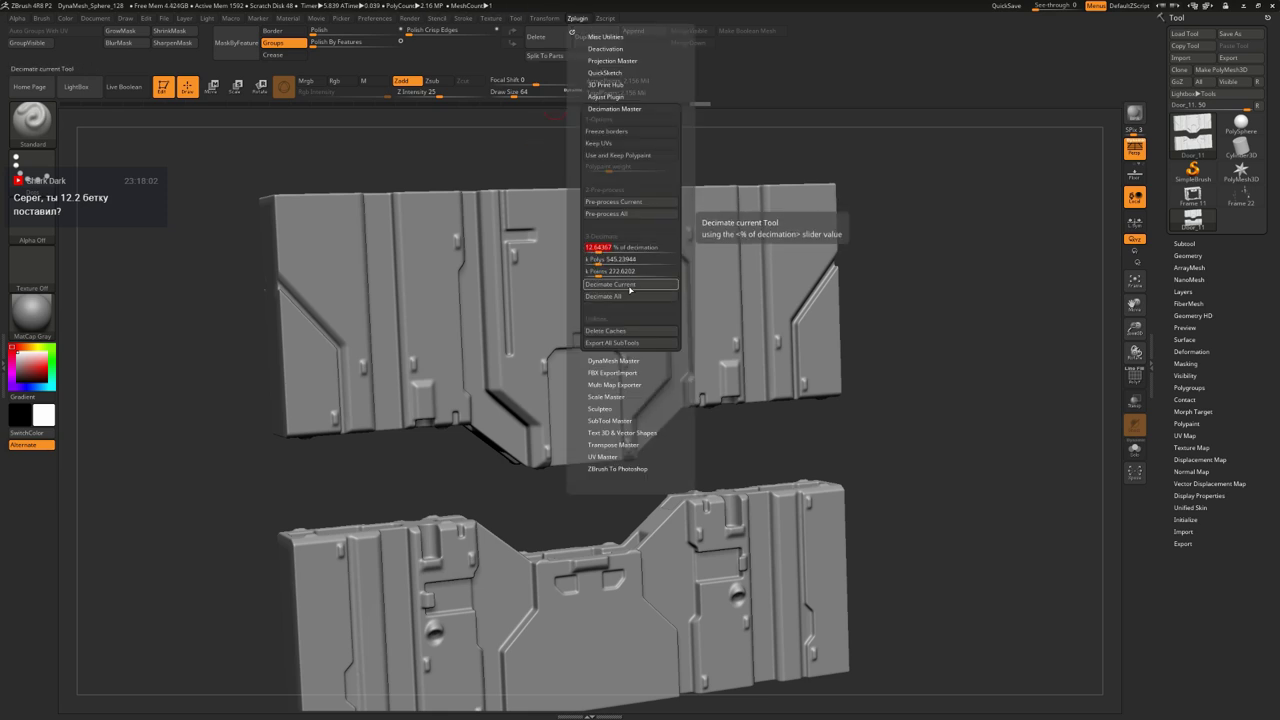
{"action": "left_click", "coordinate": [631, 285]}
{"action": "left_click_drag", "start_coordinate": [843, 414], "coordinate": [979, 415]}
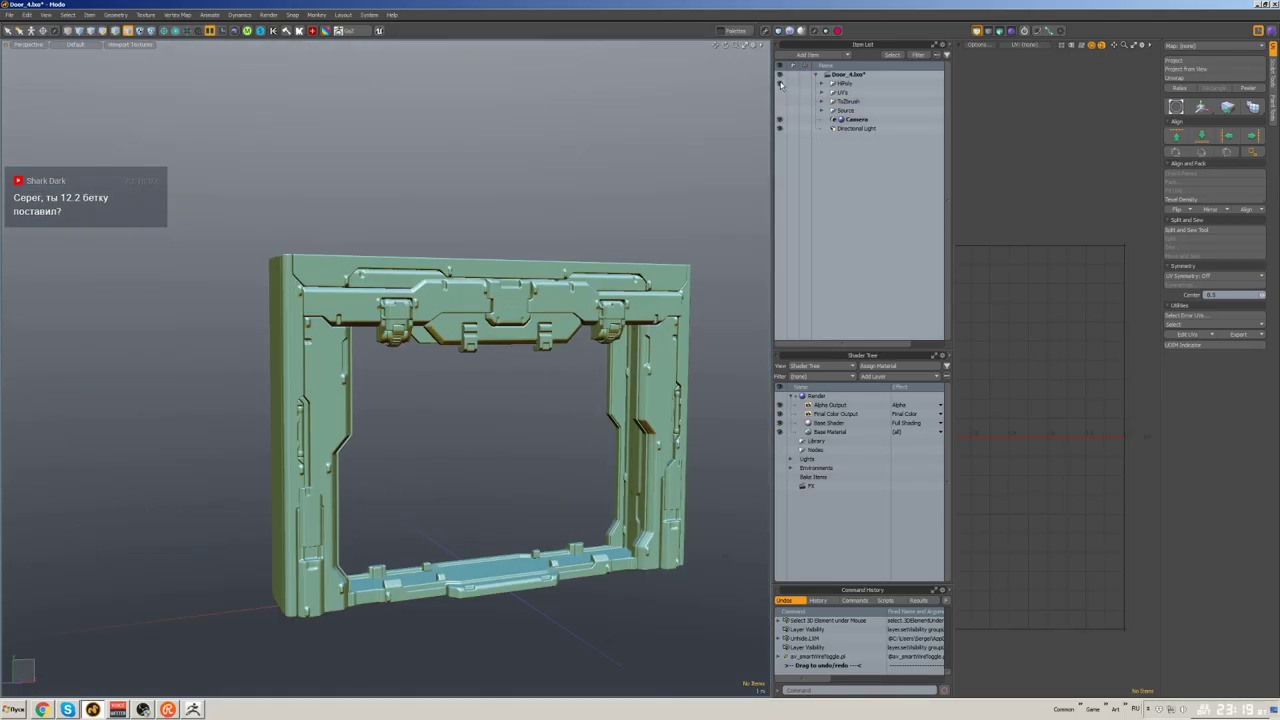
- Switch to Modo, hide the HiPoly group, save the scene and load the Door_11 OBJ file from the desktop
{"action": "left_click", "coordinate": [781, 85]}
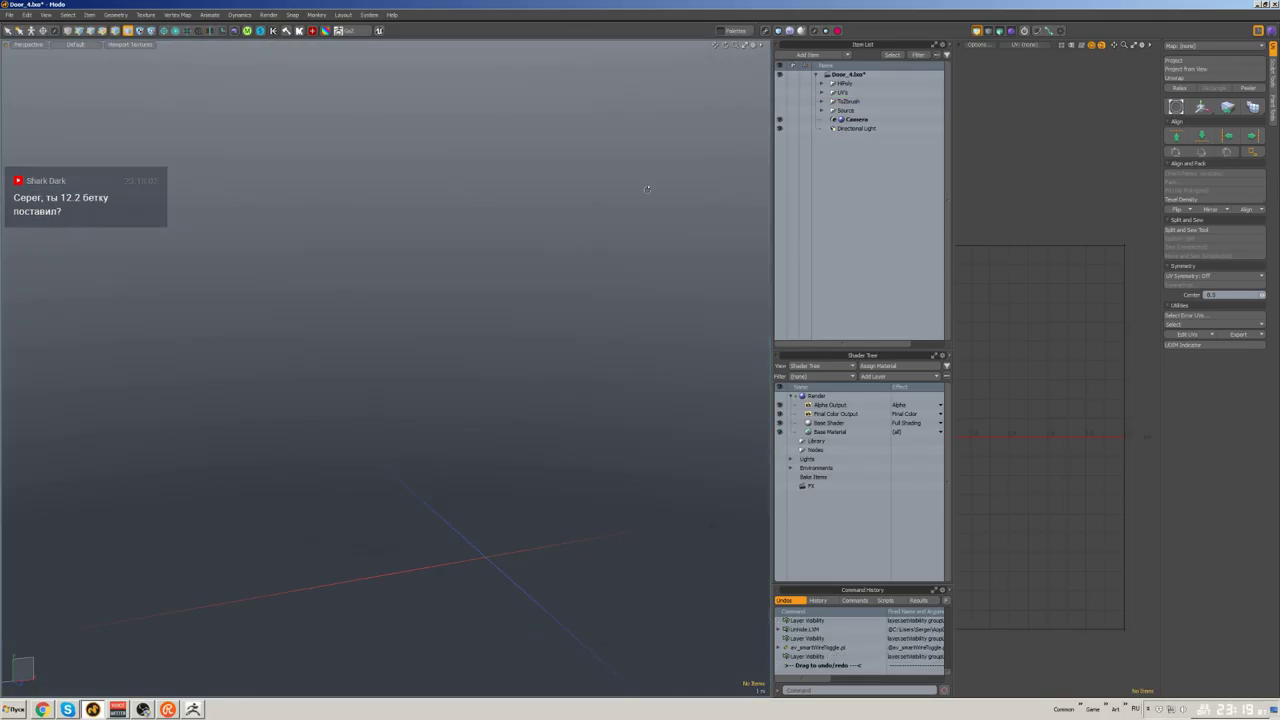
{"action": "key", "text": "ctrl+s"}
{"action": "left_click", "coordinate": [12, 15]}
{"action": "left_click", "coordinate": [40, 46]}
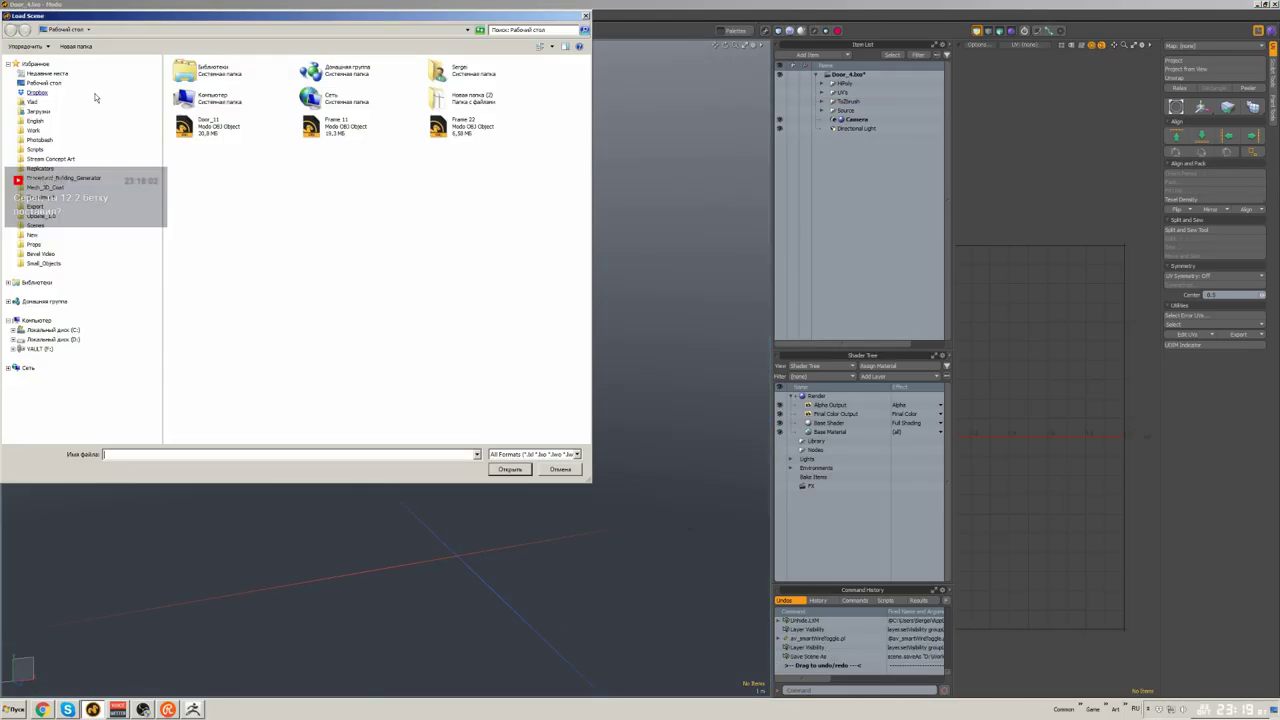
{"action": "left_click", "coordinate": [205, 132]}
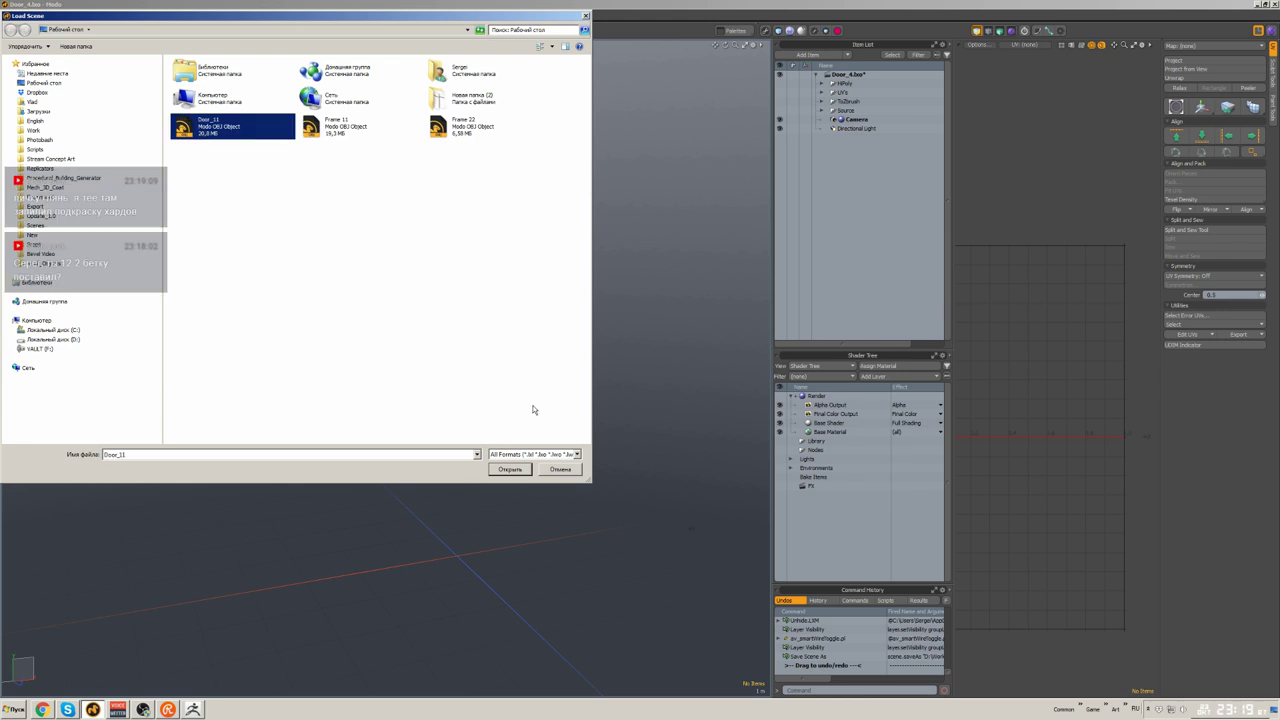
{"action": "left_click", "coordinate": [511, 469]}
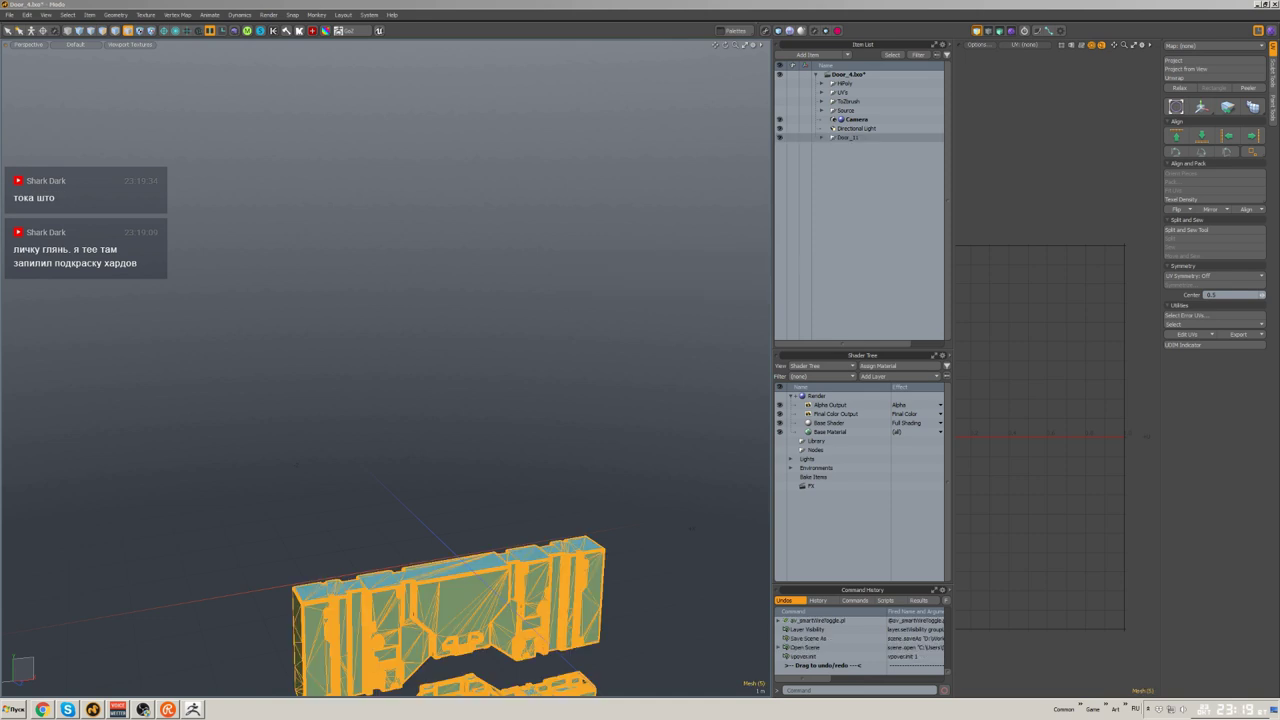
- Rotate the imported Door_11 mesh 180° about X, move it into the HiPoly group and save the scene
{"action": "key", "text": "e"}
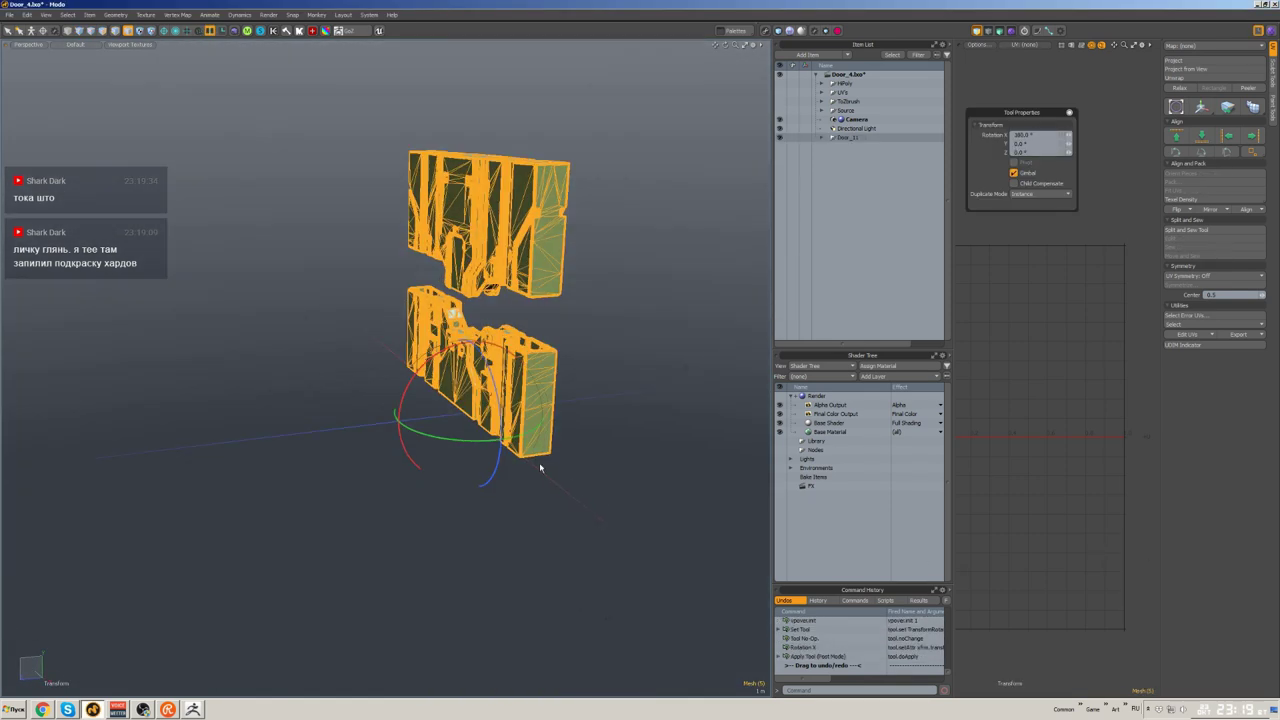
{"action": "left_click", "coordinate": [540, 467]}
{"action": "left_click", "coordinate": [852, 162]}
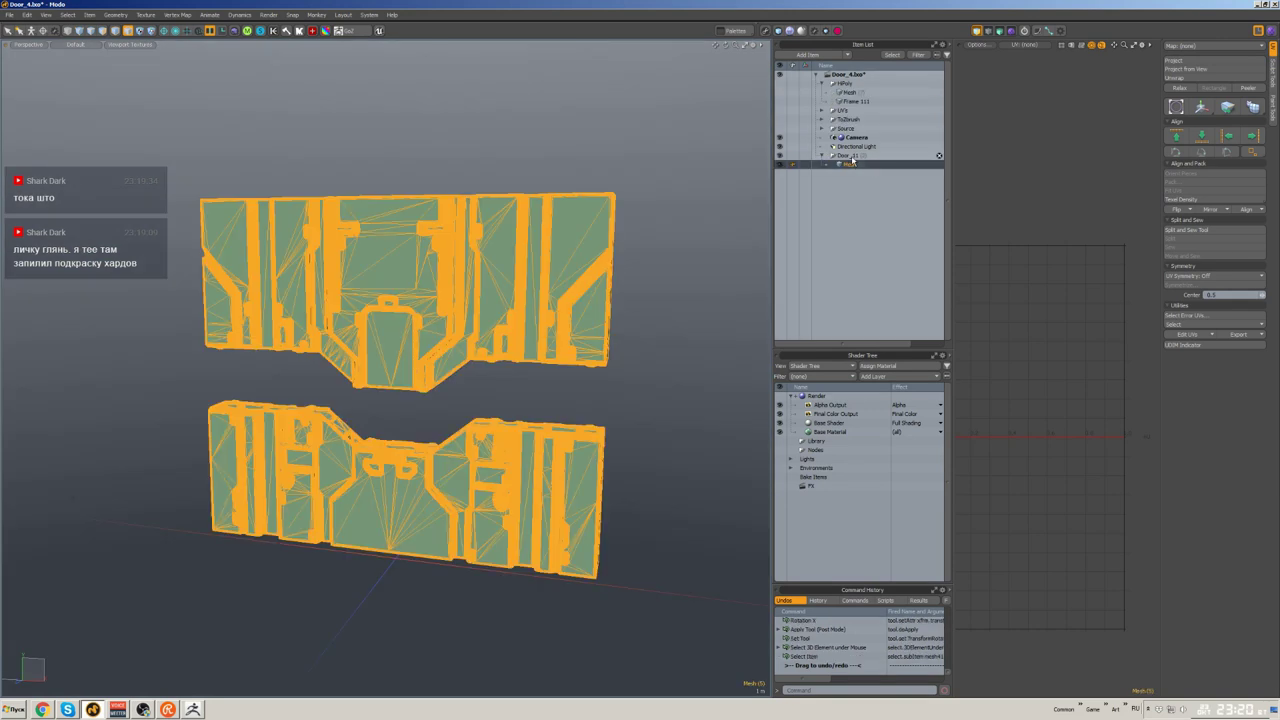
{"action": "left_click_drag", "start_coordinate": [852, 162], "coordinate": [846, 86]}
{"action": "key", "text": "ctrl+s"}
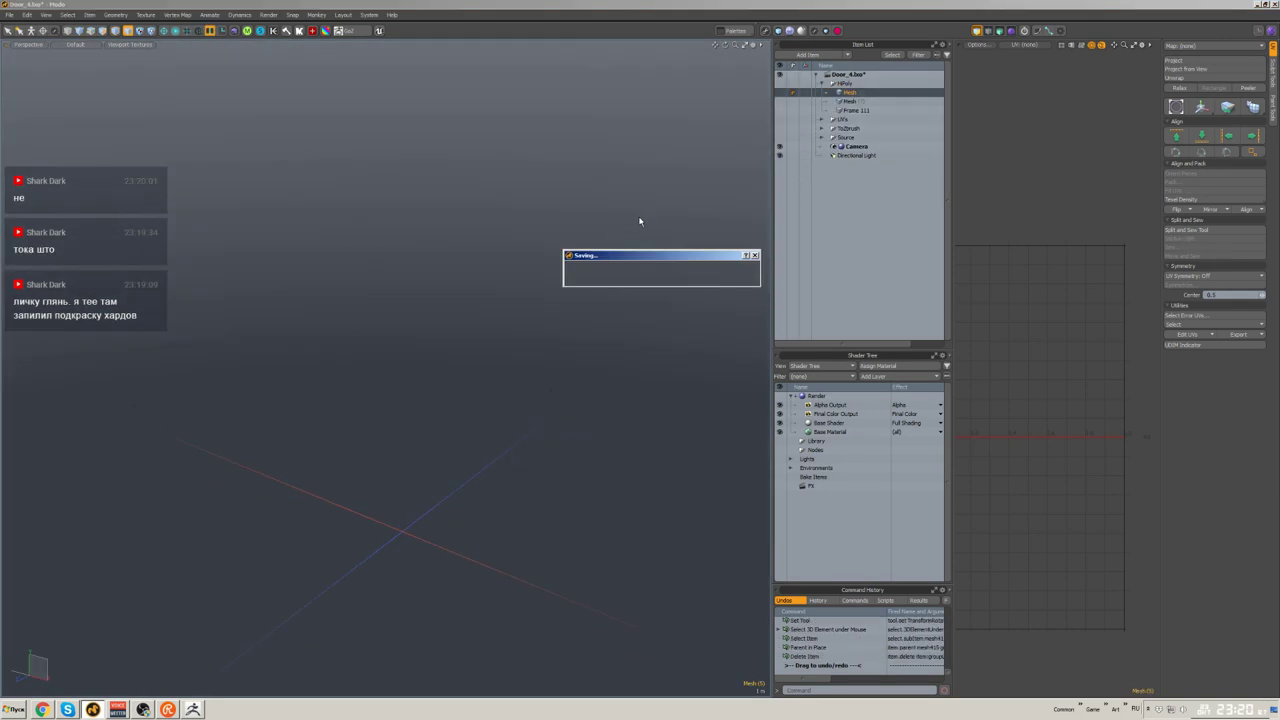
- Show the UVs group, save the scene and isolate the Door_22 mesh
{"action": "left_click", "coordinate": [783, 101]}
{"action": "scroll", "coordinate": [640, 230], "scroll_direction": "up", "scroll_amount": 3}
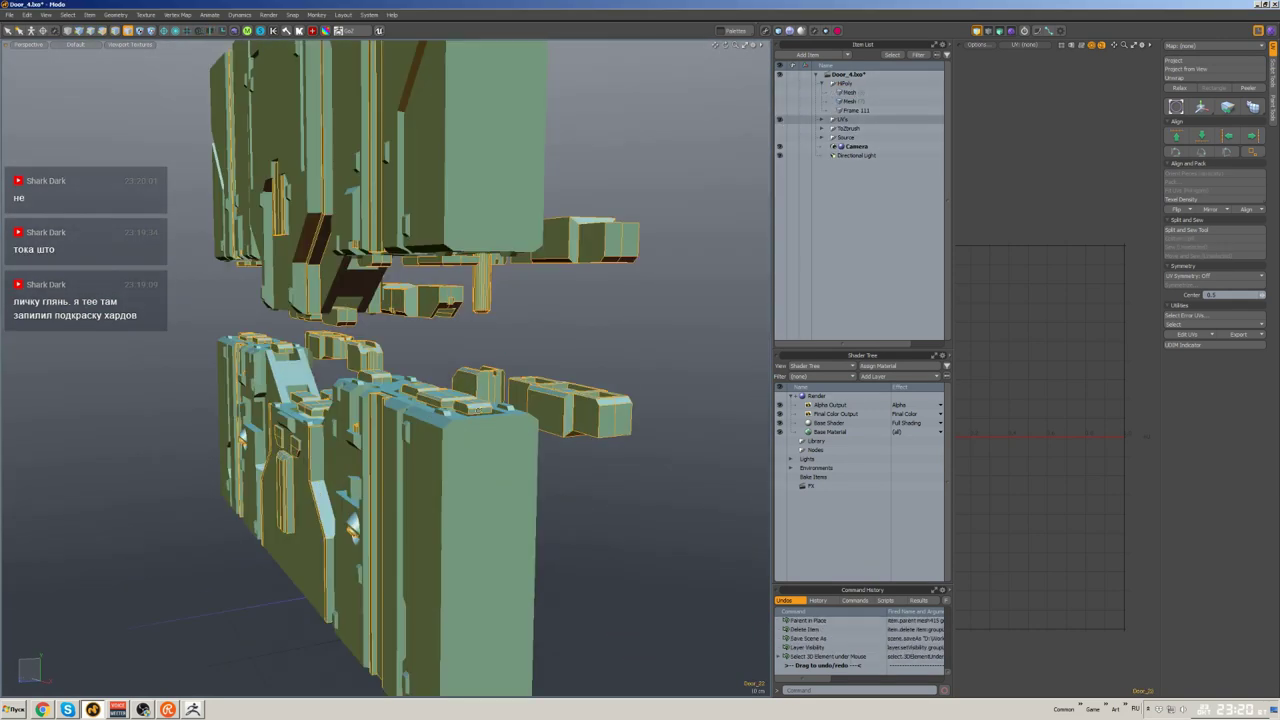
{"action": "mouse_move", "coordinate": [560, 300]}
{"action": "left_mouse_down", "text": "alt"}
{"action": "mouse_move", "coordinate": [480, 300]}
{"action": "mouse_move", "coordinate": [572, 284]}
{"action": "mouse_move", "coordinate": [556, 280]}
{"action": "mouse_move", "coordinate": [517, 334]}
{"action": "mouse_move", "coordinate": [509, 323]}
{"action": "left_mouse_up", "text": "alt"}
{"action": "left_click", "coordinate": [572, 284]}
{"action": "key", "text": "w"}
{"action": "key", "text": "ctrl+s"}
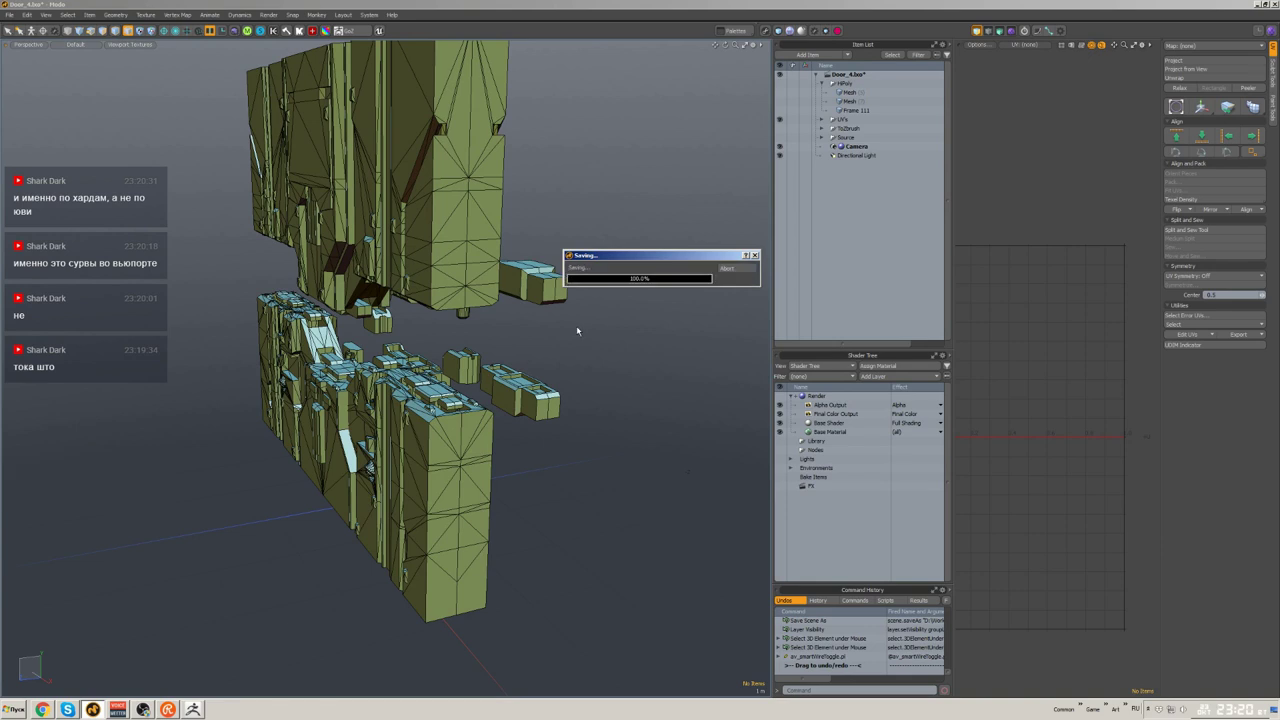
{"action": "left_click", "coordinate": [576, 326]}
{"action": "key", "text": "h"}
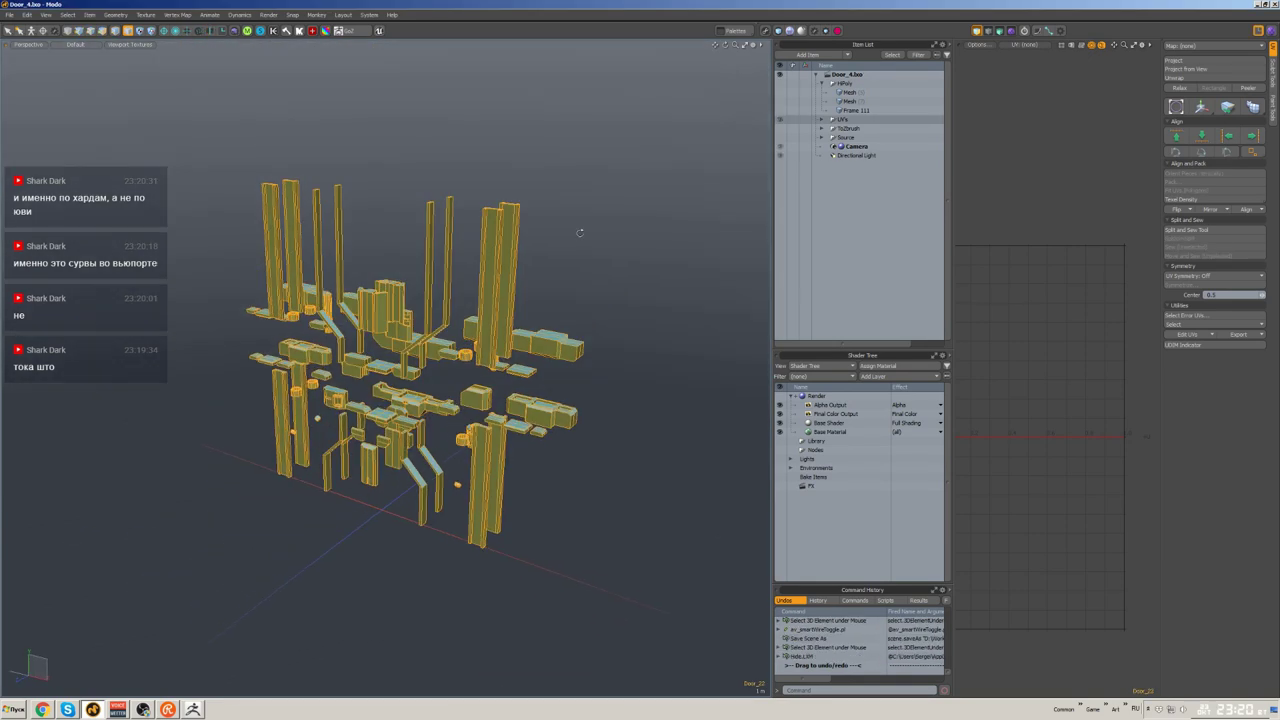
- Convert Door_22's edges to hard edges, soften its vertex normals and rebuild its Texture UV layout with the Prepare_to_ZBrush script
{"action": "left_click_drag", "start_coordinate": [565, 302], "coordinate": [608, 306], "text": "alt"}
{"action": "key", "text": "alt+q"}
{"action": "left_click", "coordinate": [630, 257]}
{"action": "key", "text": "u"}
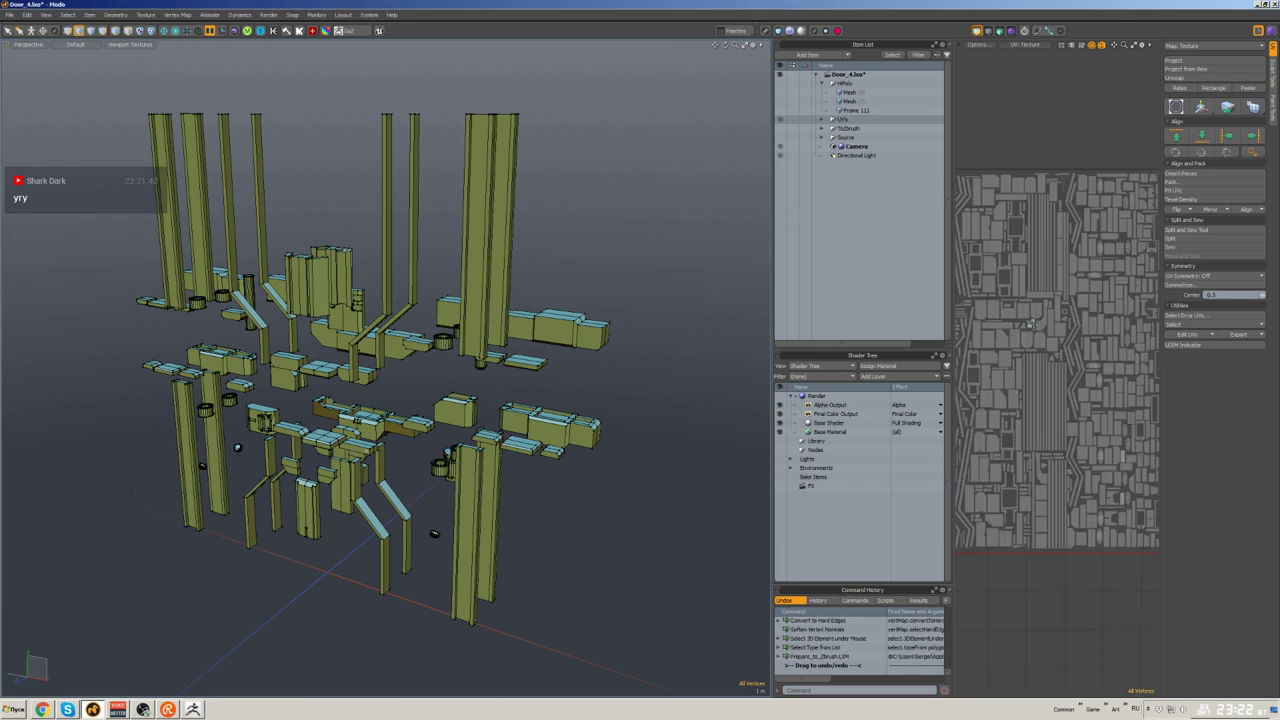
- Widen the UV view to check Door_22's layout, save the scene and send the mesh to ZBrush
{"action": "left_click_drag", "start_coordinate": [953, 315], "coordinate": [836, 315]}
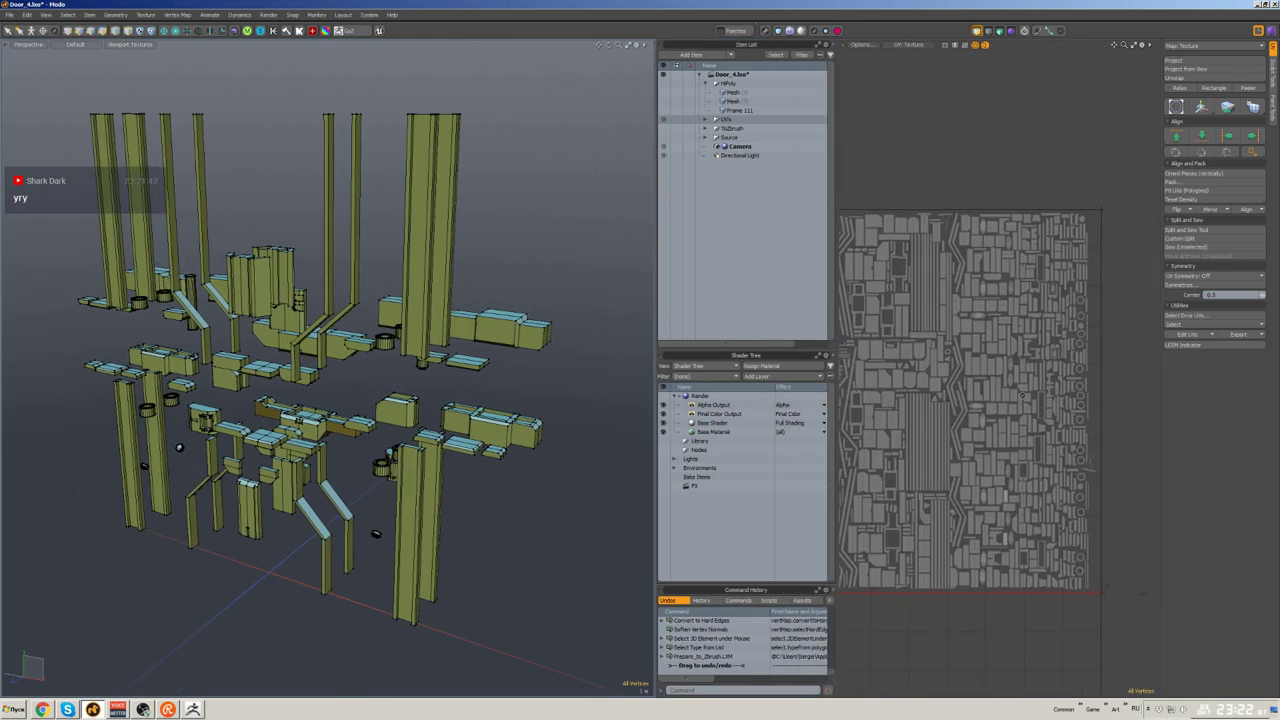
{"action": "scroll", "coordinate": [517, 317], "scroll_direction": "down", "scroll_amount": 3}
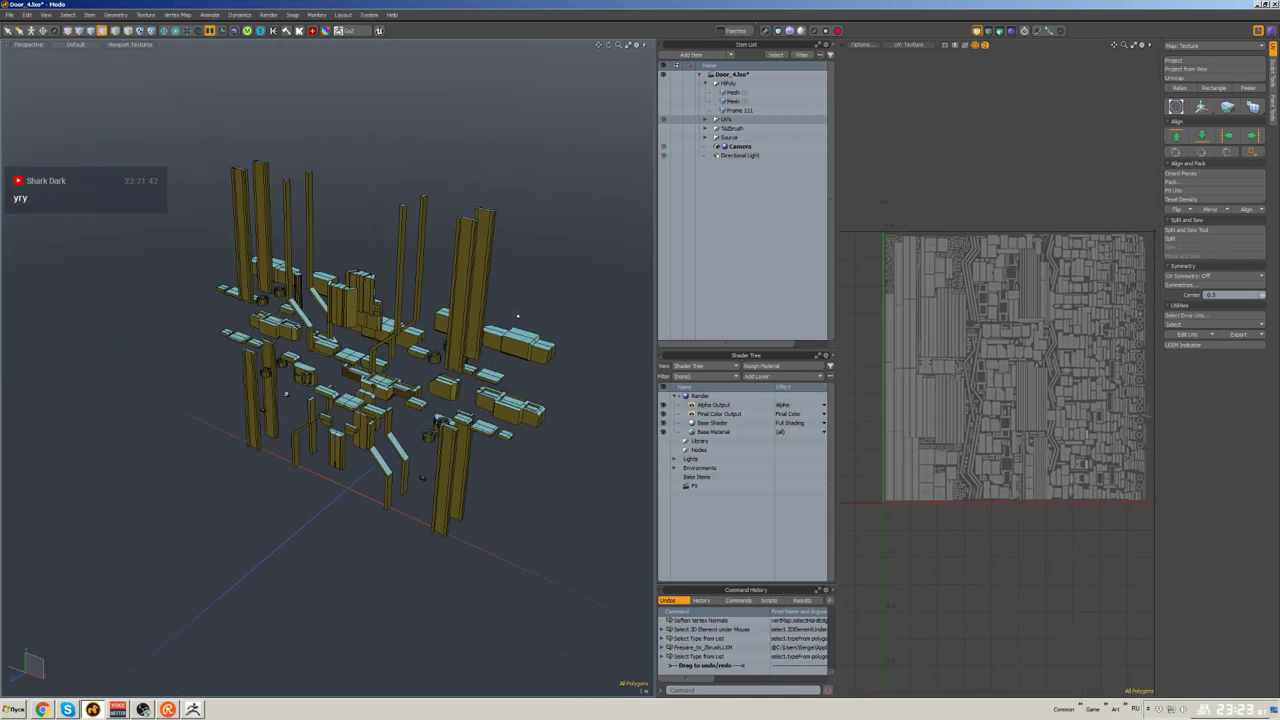
{"action": "key", "text": "3"}
{"action": "key", "text": "ctrl+a"}
{"action": "key", "text": "shift+t"}
{"action": "left_click", "coordinate": [537, 281]}
{"action": "scroll", "coordinate": [537, 281], "scroll_direction": "up", "scroll_amount": 3}
{"action": "scroll", "coordinate": [538, 295], "scroll_direction": "down", "scroll_amount": 1}
{"action": "key", "text": "ctrl+s"}
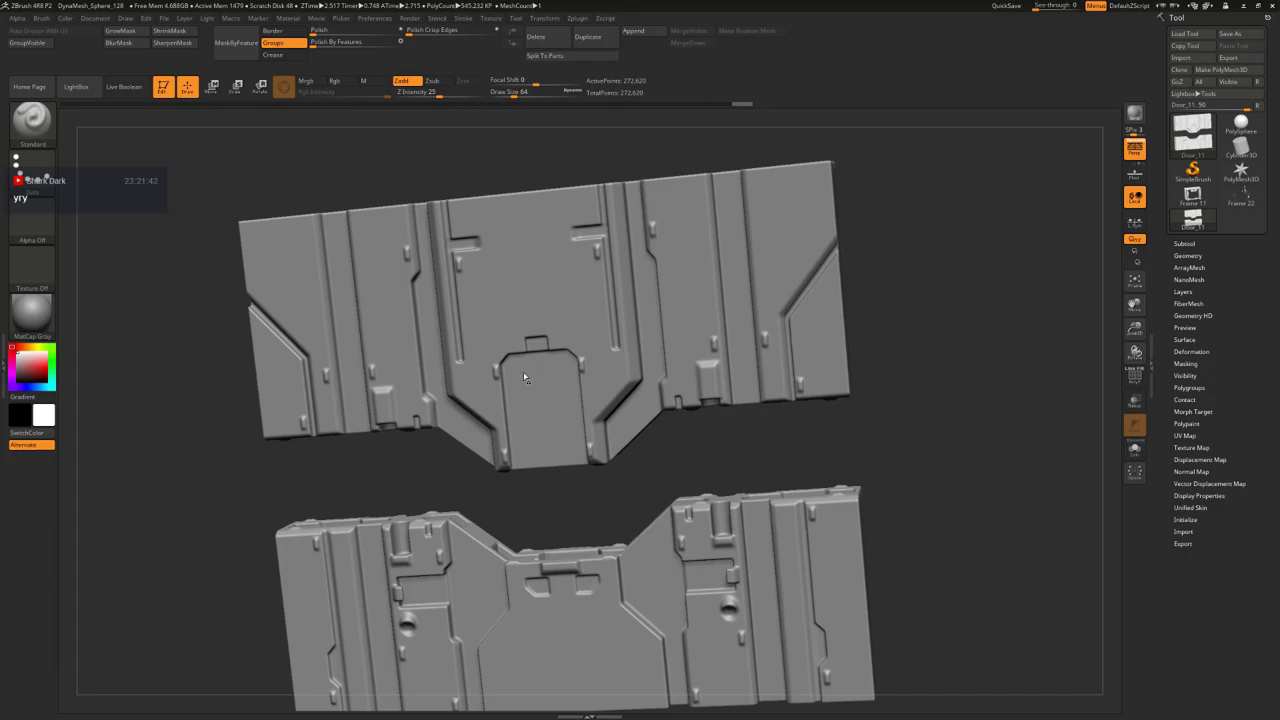
- Display Door_22's polygroups in ZBrush and remesh it into a dense DynaMesh
{"action": "key", "text": "shift+f"}
{"action": "left_click", "coordinate": [577, 18]}
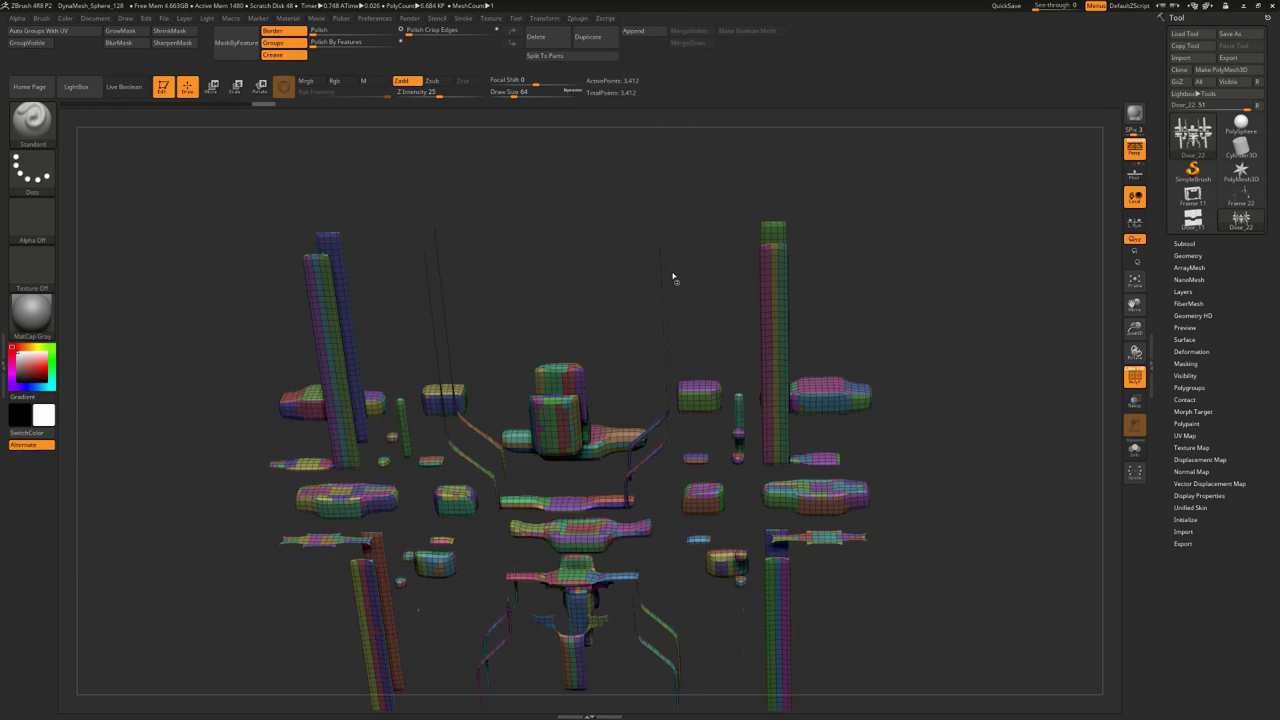
{"action": "left_click_drag", "start_coordinate": [831, 330], "coordinate": [1045, 396], "text": "ctrl"}
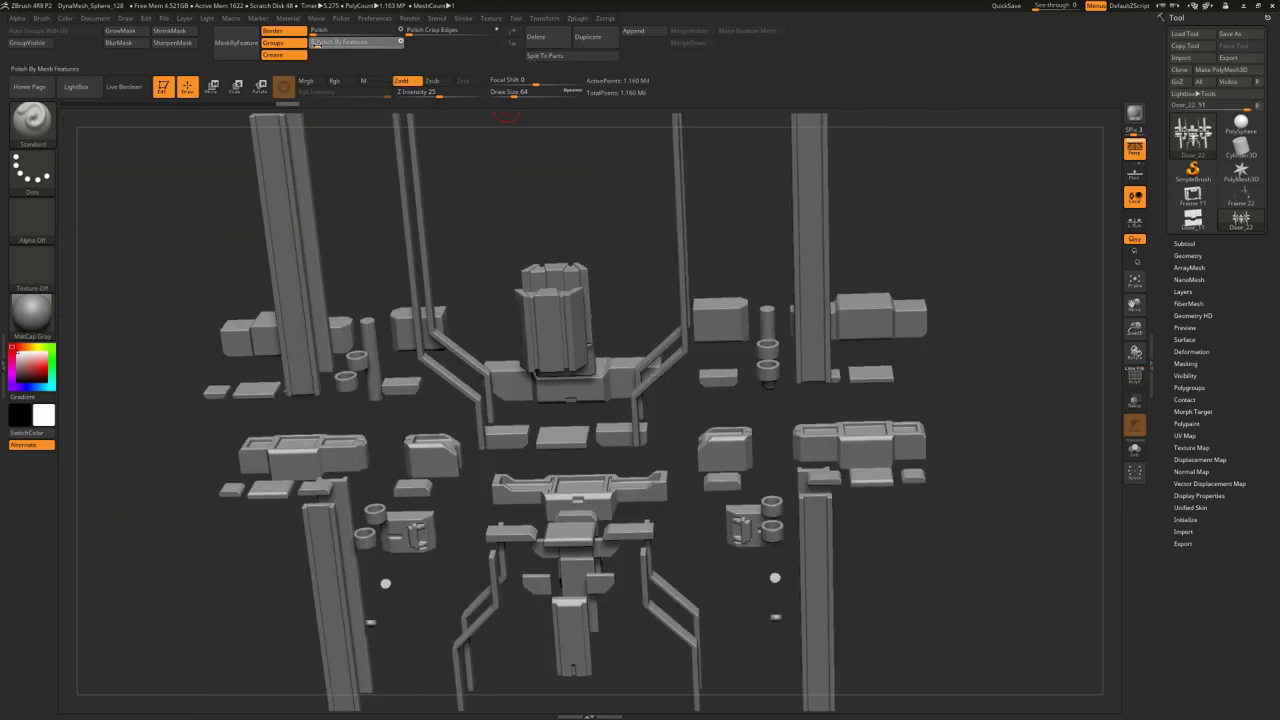
- Mask Door_22 by its group borders, polish the edges into soft bevels and clear the mask
{"action": "left_click", "coordinate": [320, 37]}
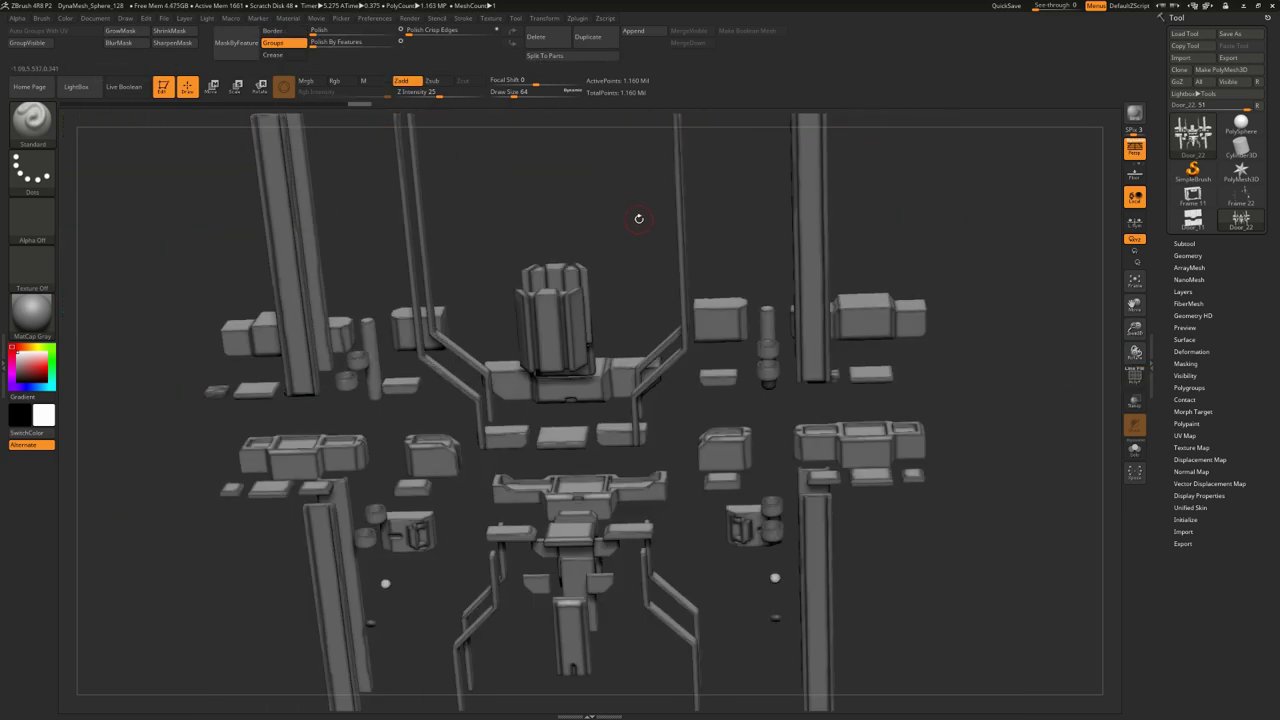
{"action": "left_click", "coordinate": [566, 180], "text": "ctrl"}
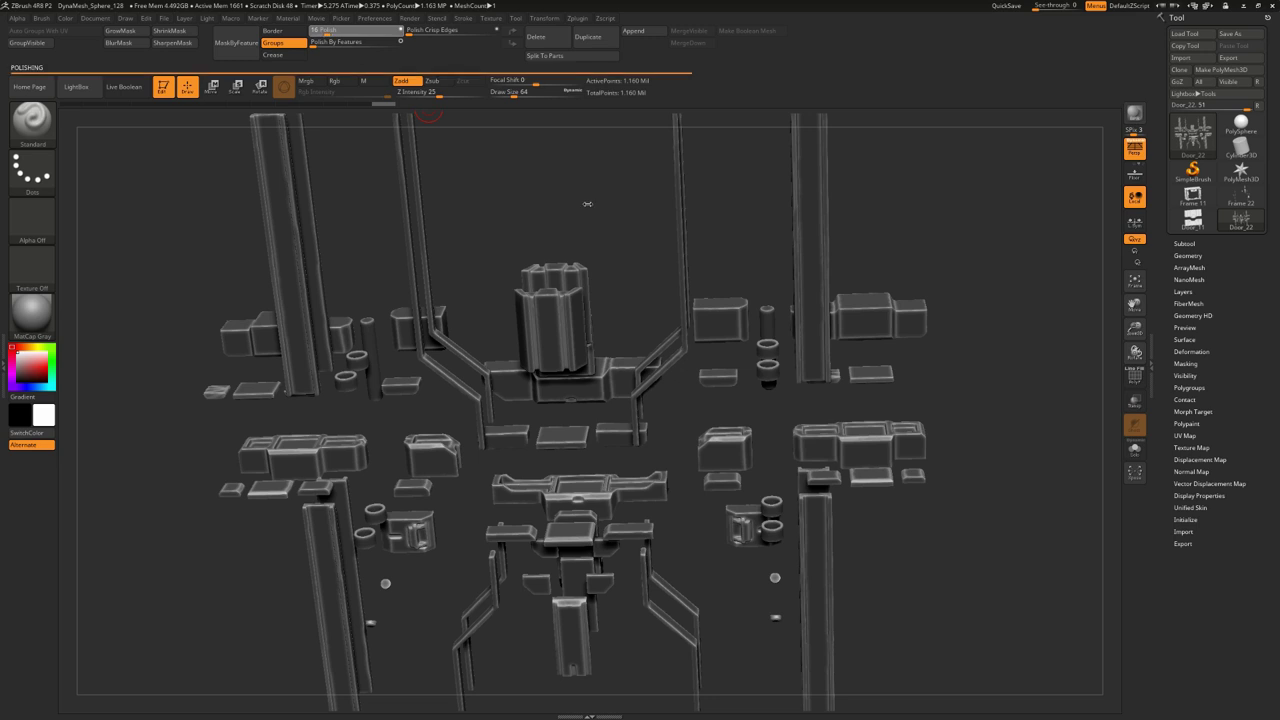
{"action": "left_click", "coordinate": [587, 204], "text": "ctrl"}
{"action": "left_click_drag", "start_coordinate": [583, 206], "coordinate": [700, 340]}
{"action": "left_click", "coordinate": [617, 210], "text": "ctrl"}
{"action": "left_click_drag", "start_coordinate": [791, 400], "coordinate": [740, 330]}
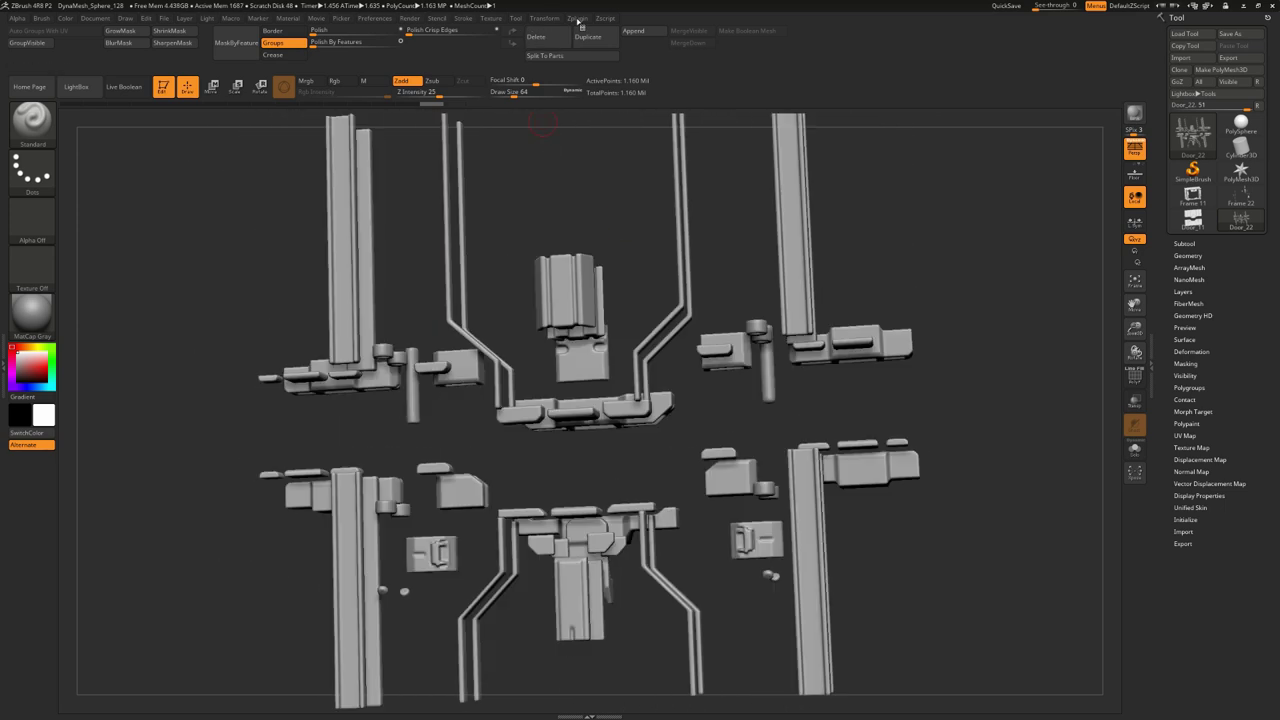
- Pre-process the polished Door_22 mesh in Decimation Master and decimate it
{"action": "left_click", "coordinate": [577, 18]}
{"action": "key", "text": "Return"}
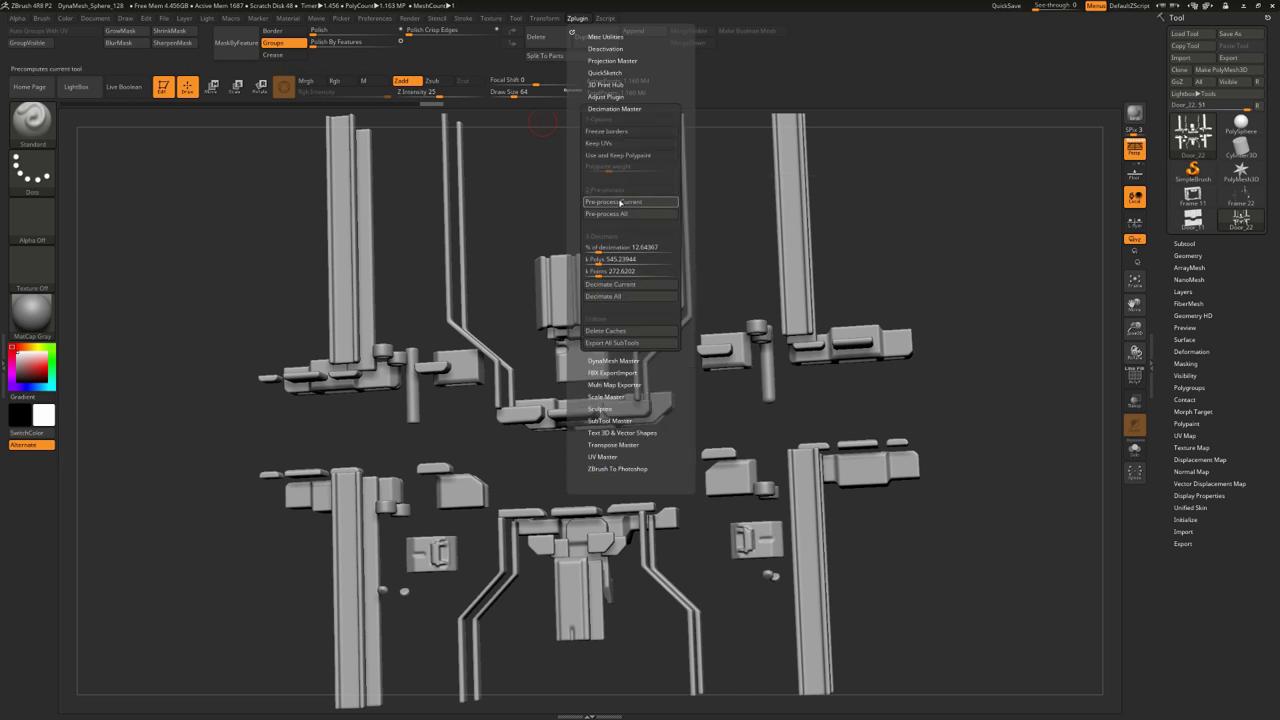
{"action": "left_click", "coordinate": [619, 200]}
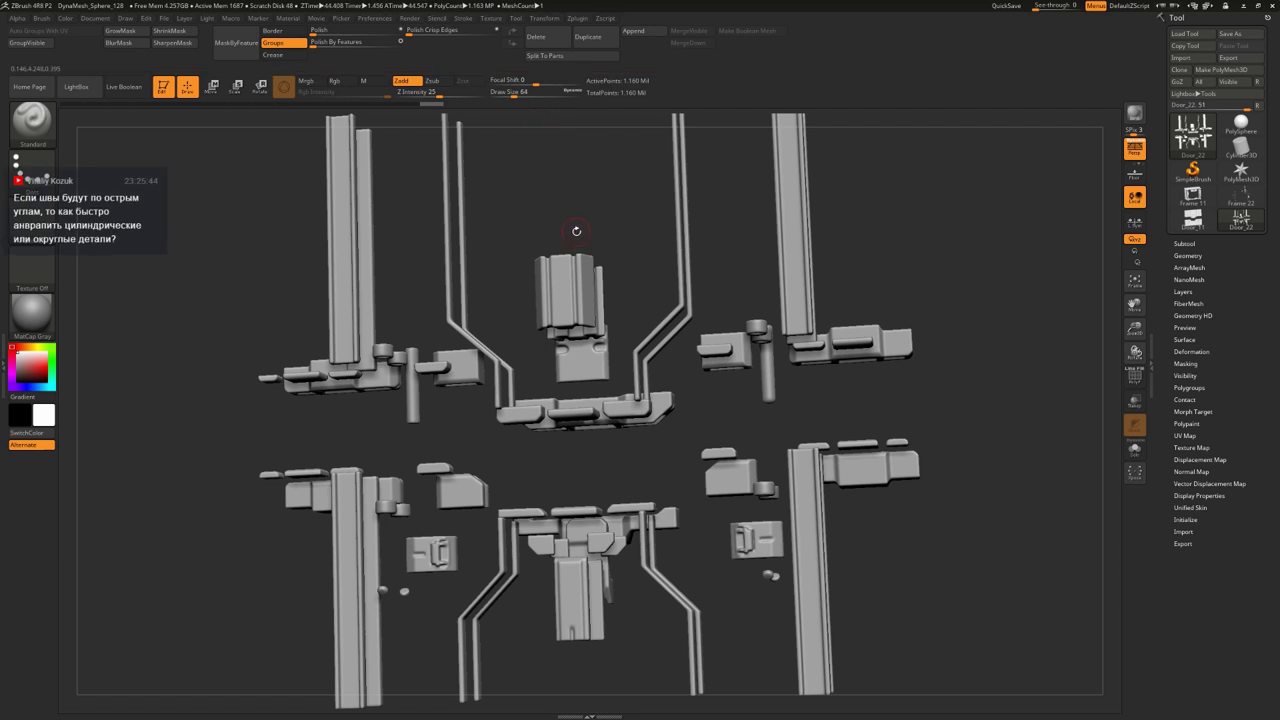
{"action": "left_click_drag", "start_coordinate": [576, 231], "coordinate": [640, 200], "text": "alt"}
{"action": "key", "text": "shift+f"}
{"action": "left_click", "coordinate": [577, 18]}
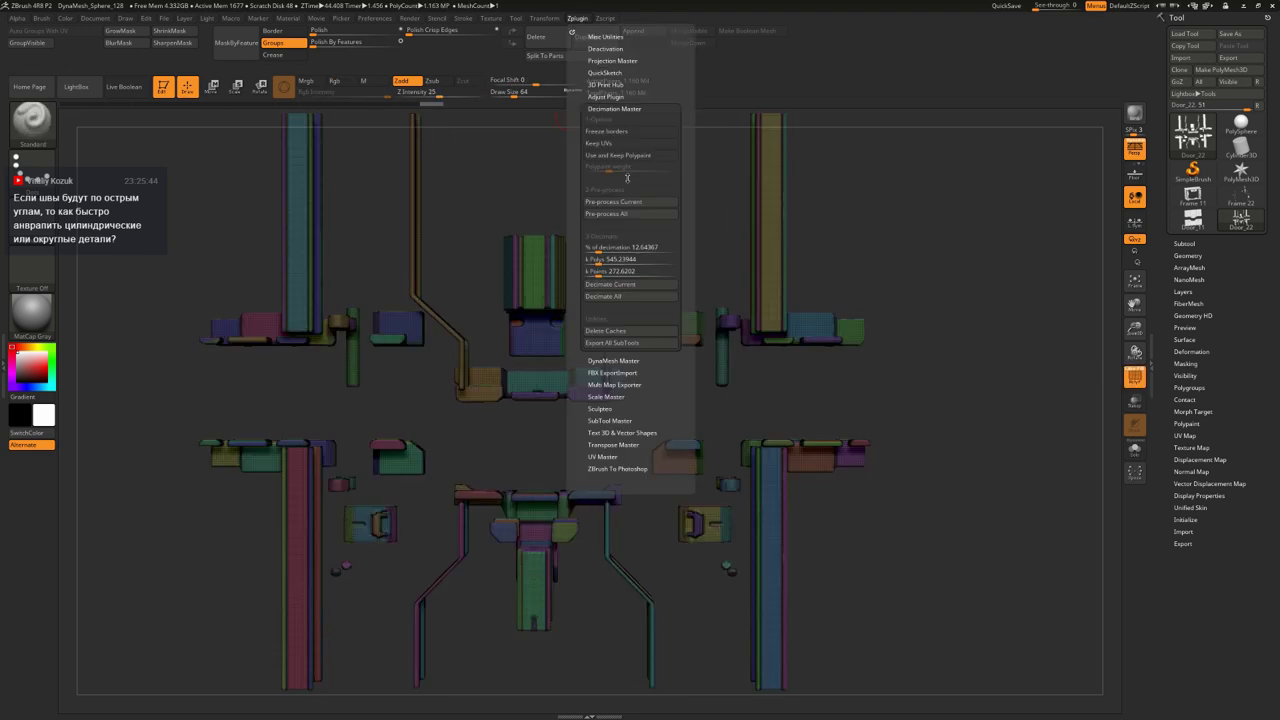
- Inspect the decimated wireframe, turn off the polyframe and export the mesh to the desktop as Door_22 in OBJ format
{"action": "left_click", "coordinate": [1135, 377]}
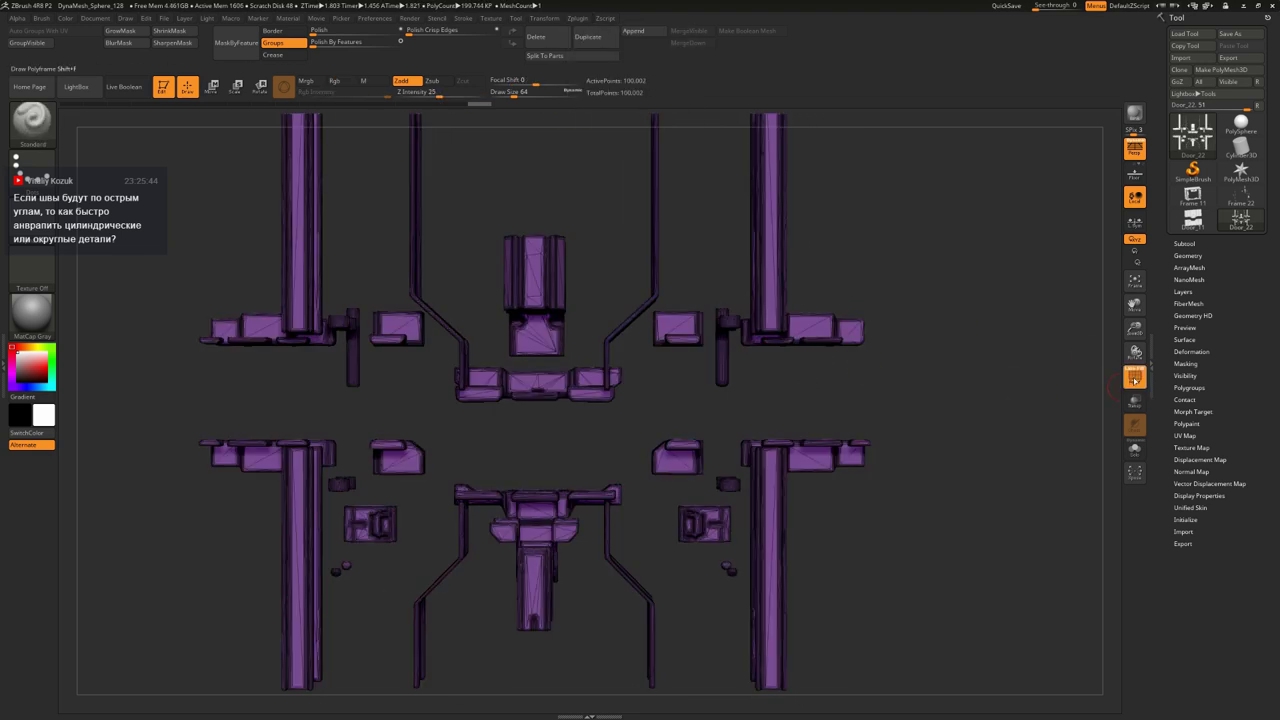
{"action": "mouse_move", "coordinate": [1080, 380]}
{"action": "left_mouse_down"}
{"action": "mouse_move", "coordinate": [1020, 374]}
{"action": "mouse_move", "coordinate": [1137, 381]}
{"action": "left_mouse_up"}
{"action": "left_click", "coordinate": [1135, 377]}
{"action": "left_click", "coordinate": [1228, 57]}
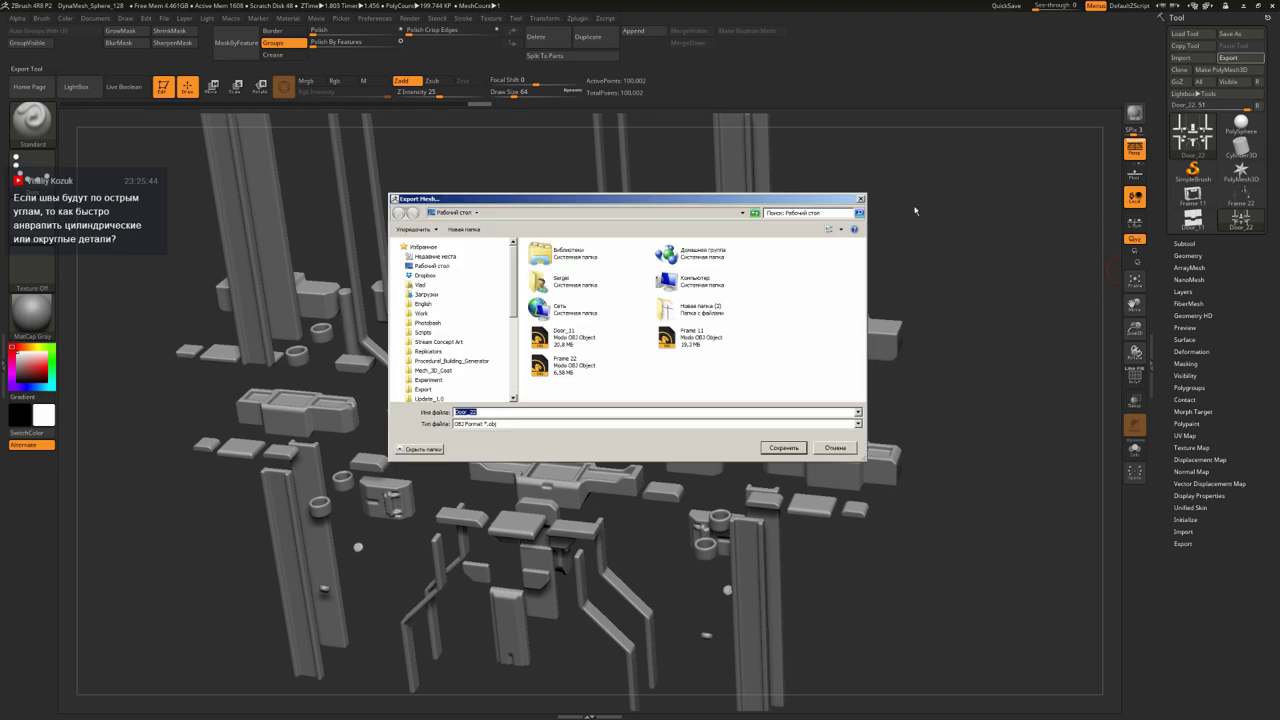
{"action": "key", "text": "Return"}
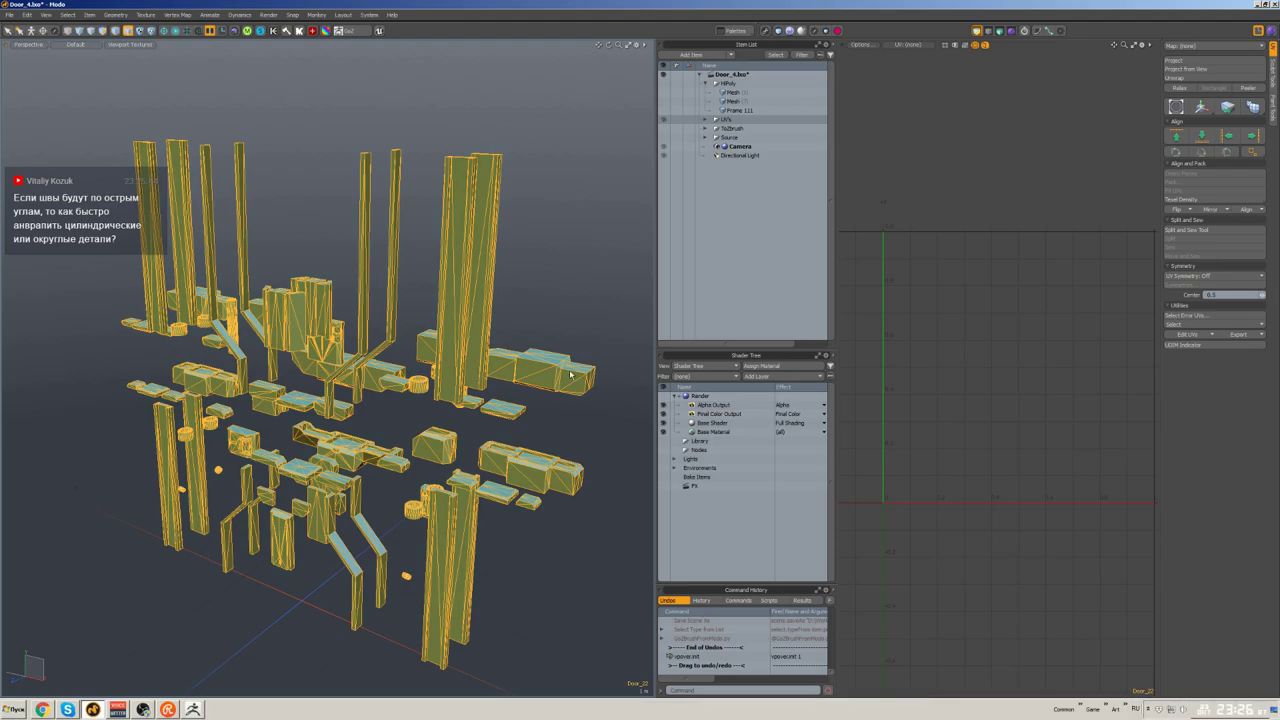
- Switch to Modo, save the scene and load the Door_22 OBJ file from the desktop
{"action": "left_click", "coordinate": [534, 264]}
{"action": "scroll", "coordinate": [534, 264], "scroll_direction": "down", "scroll_amount": 4}
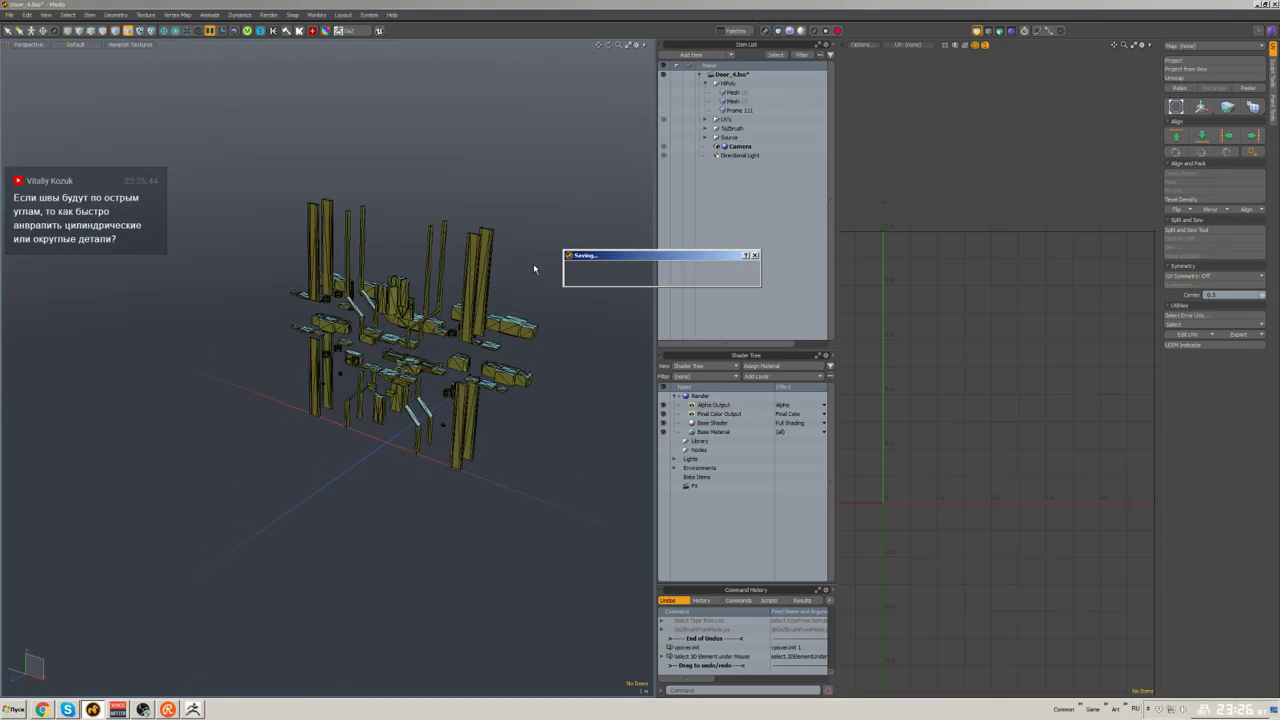
{"action": "left_click", "coordinate": [9, 17]}
{"action": "left_click", "coordinate": [30, 44]}
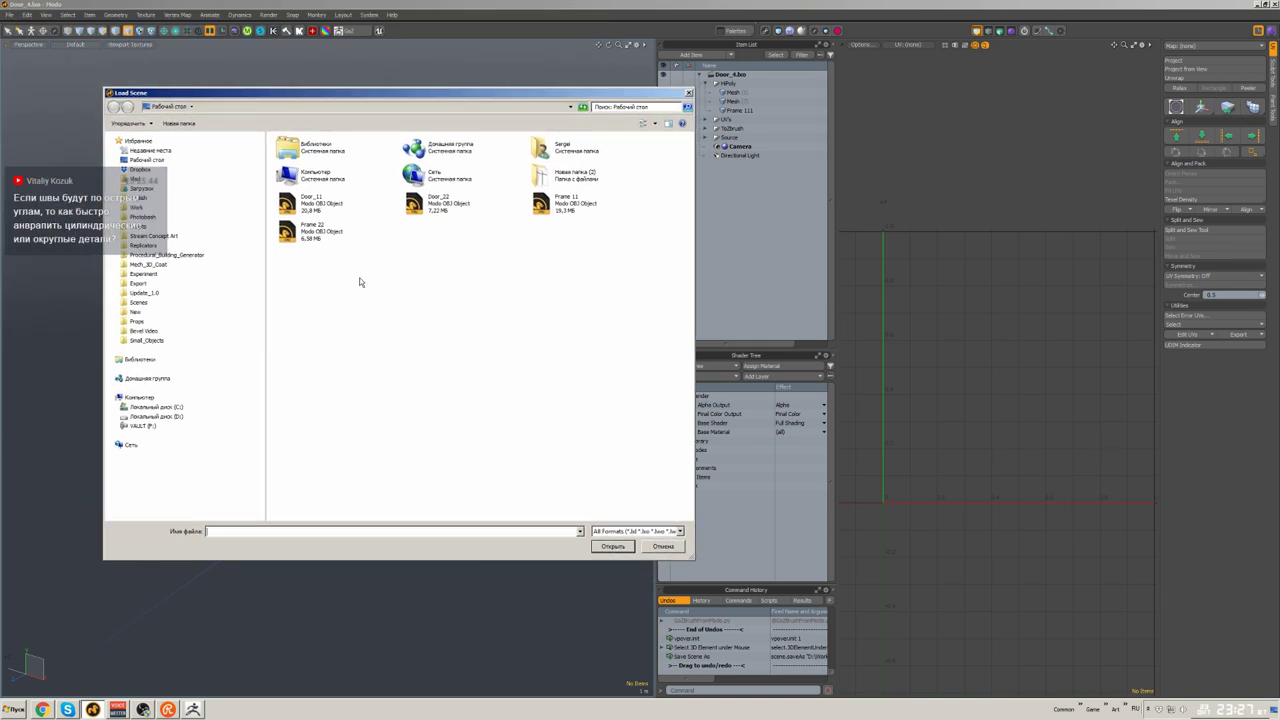
{"action": "key", "text": "Return"}
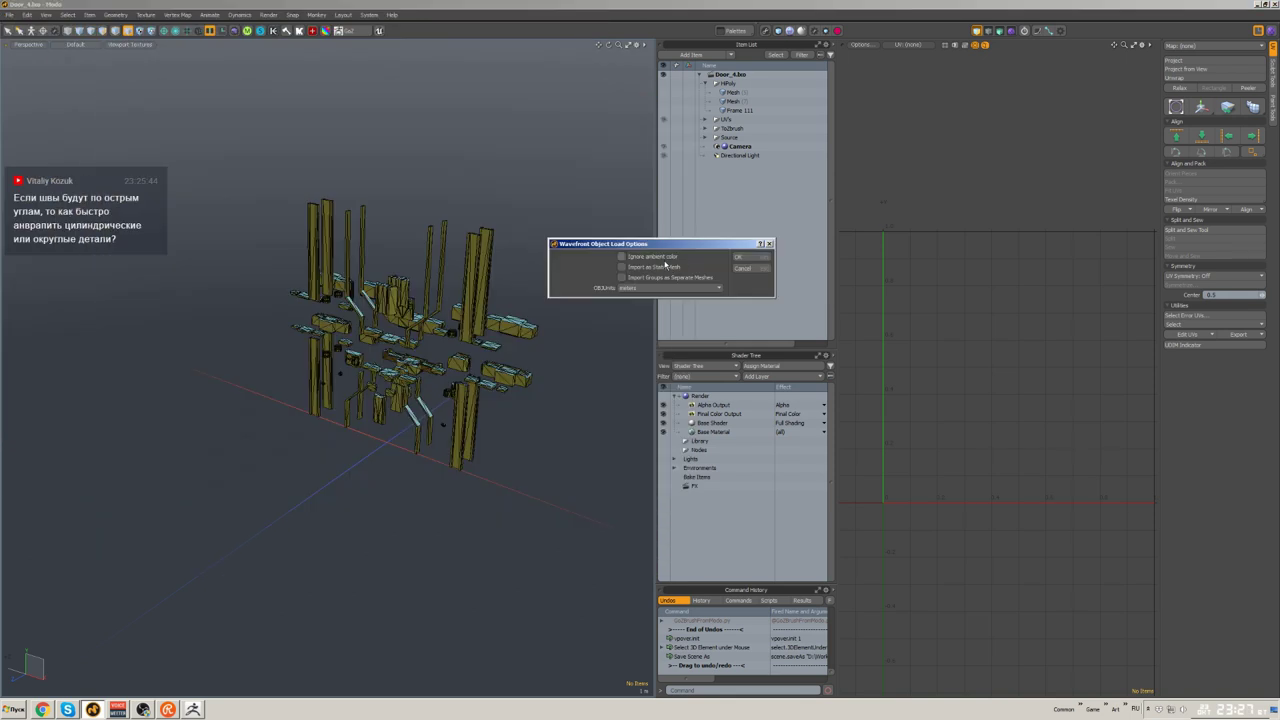
- Rotate the imported Door_22 mesh to match the original door's orientation
{"action": "left_click_drag", "start_coordinate": [517, 438], "coordinate": [515, 372], "text": "alt"}
{"action": "left_click", "coordinate": [463, 429]}
{"action": "key", "text": "e"}
{"action": "key", "text": "space"}
{"action": "left_click", "coordinate": [450, 392]}
- Try moving the imported Door_22 mesh into the HiPoly group, and undo the deletion of its emptied group
{"action": "scroll", "coordinate": [450, 392], "scroll_direction": "up", "scroll_amount": 10}
{"action": "scroll", "coordinate": [450, 392], "scroll_direction": "down", "scroll_amount": 6}
{"action": "scroll", "coordinate": [515, 372], "scroll_direction": "up", "scroll_amount": 6}
{"action": "left_click_drag", "start_coordinate": [705, 167], "coordinate": [728, 84]}
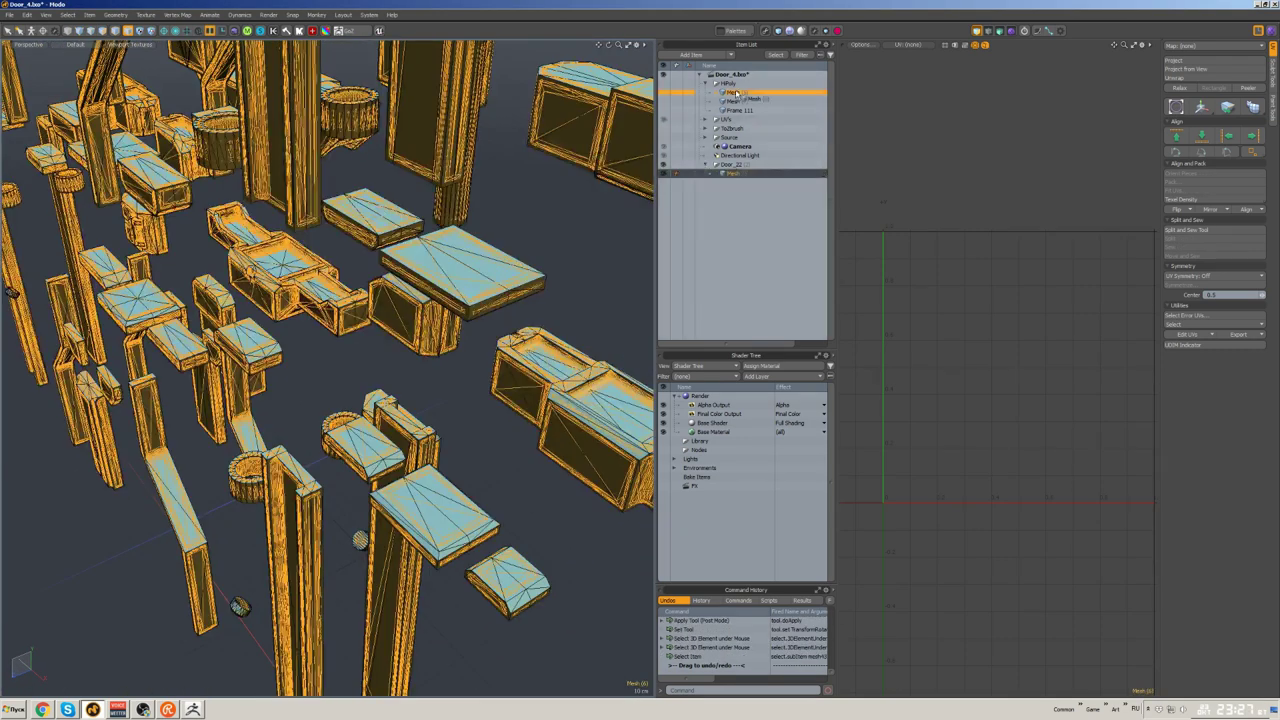
{"action": "left_click_drag", "start_coordinate": [602, 152], "coordinate": [640, 160], "text": "alt"}
{"action": "key", "text": "ctrl+z"}
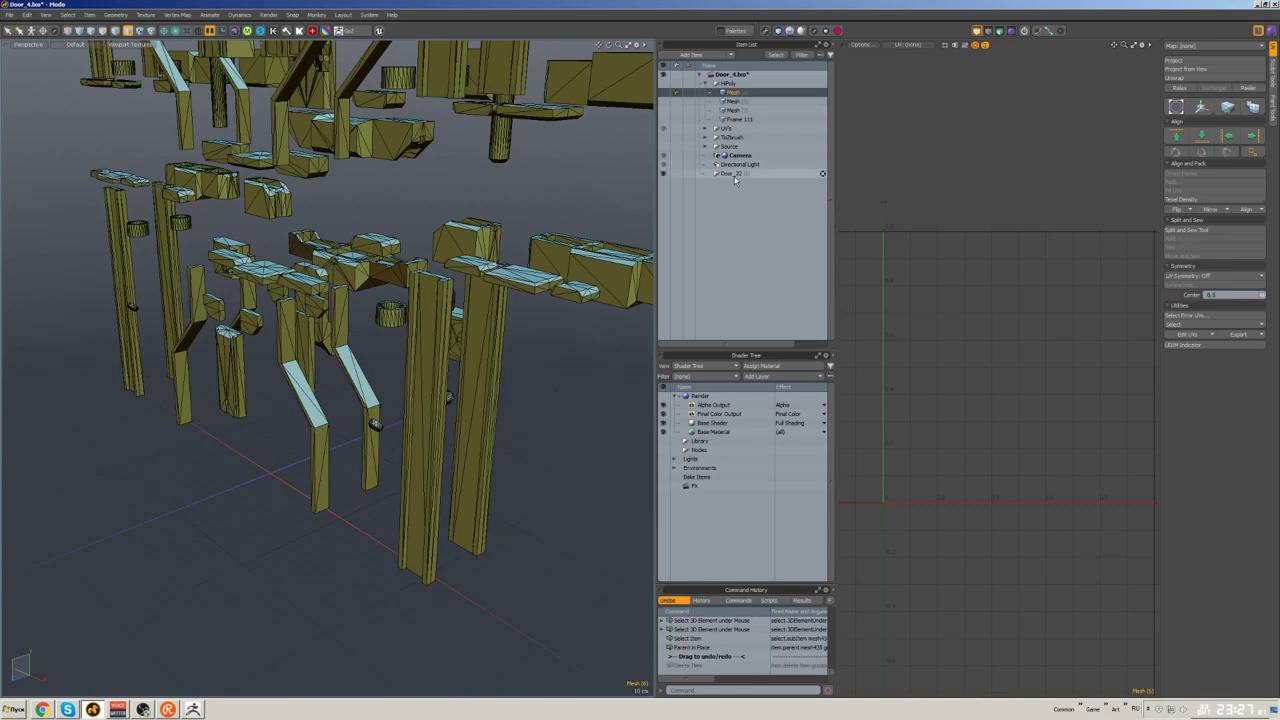
- Undo moving the imported mesh into the HiPoly group
{"action": "scroll", "coordinate": [549, 154], "scroll_direction": "down", "scroll_amount": 5}
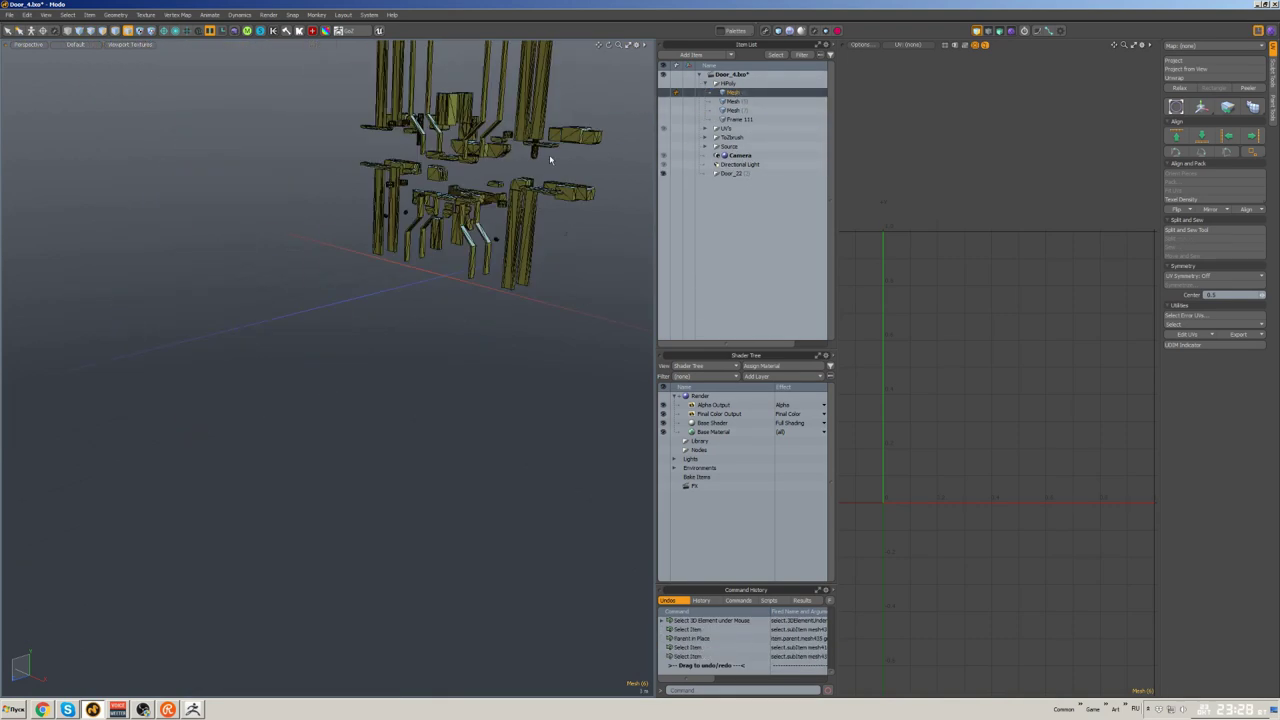
{"action": "scroll", "coordinate": [549, 154], "scroll_direction": "up", "scroll_amount": 5}
{"action": "key", "text": "ctrl+z"}
{"action": "key", "text": "ctrl+z"}
{"action": "key", "text": "ctrl+z"}
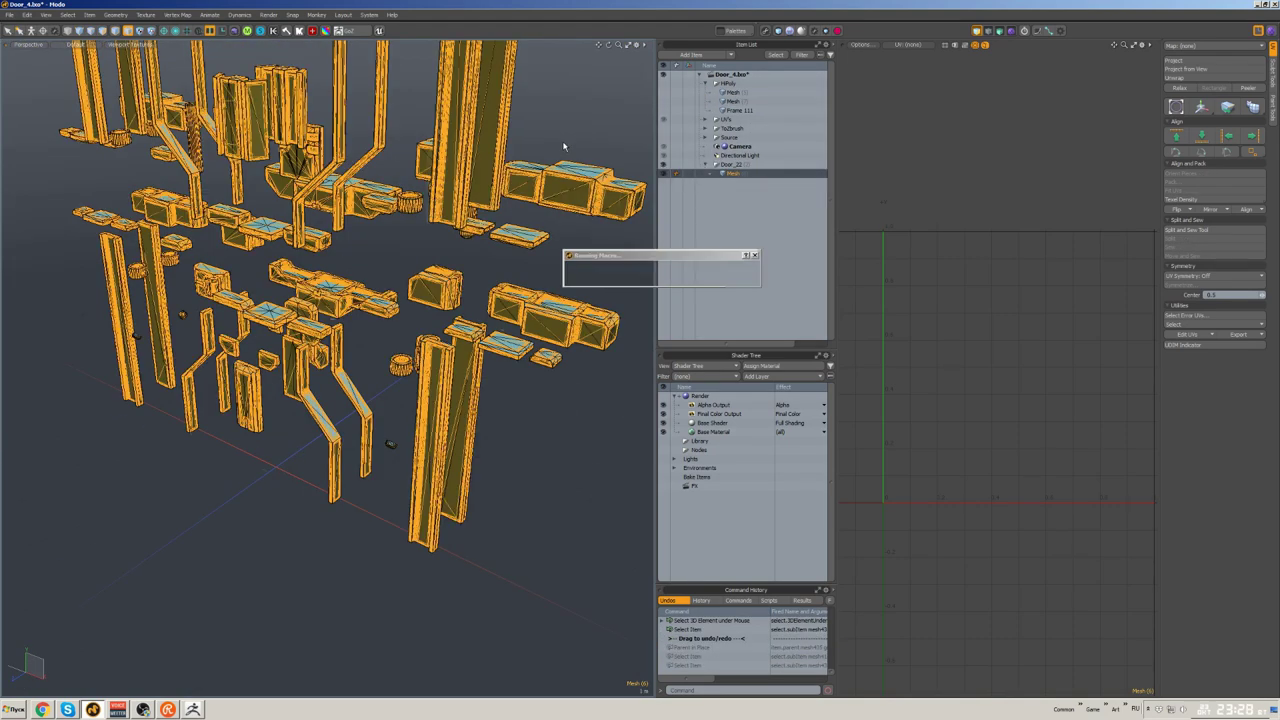
- Move the imported Door_22 mesh into the HiPoly group, delete its emptied group and save the scene
{"action": "left_click_drag", "start_coordinate": [733, 173], "coordinate": [664, 88]}
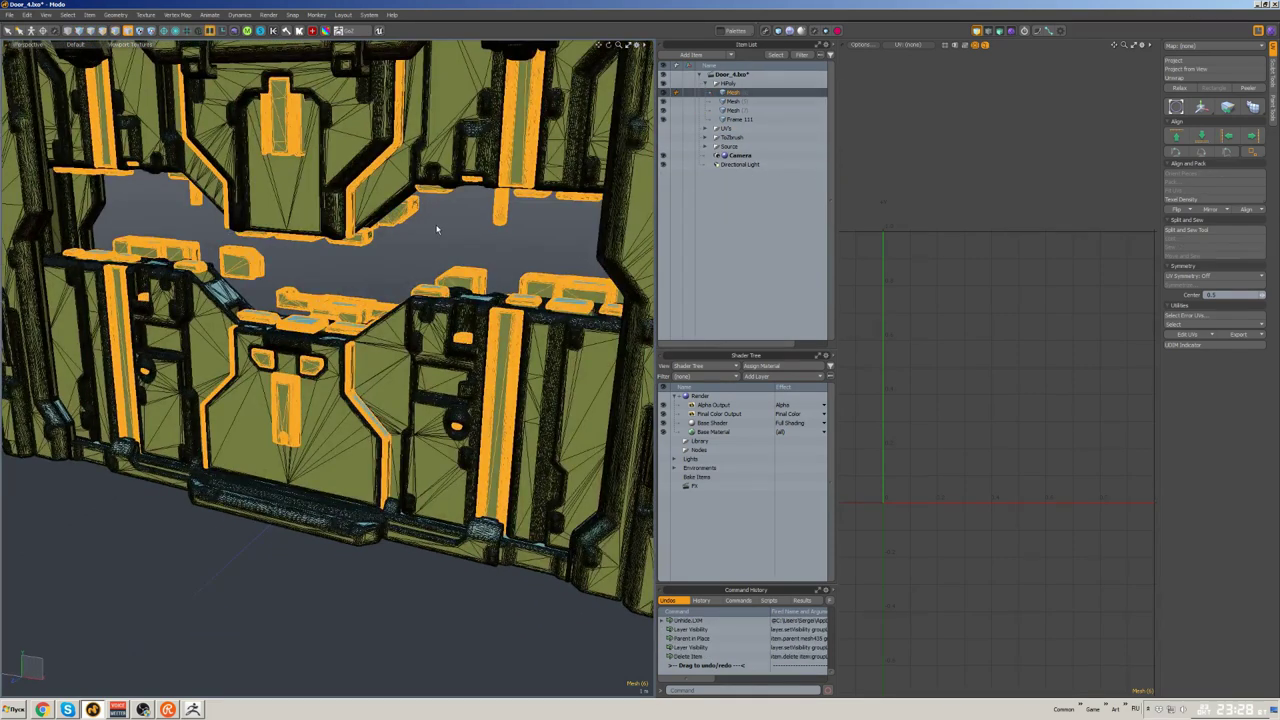
{"action": "left_click", "coordinate": [436, 229]}
{"action": "key", "text": "ctrl+s"}
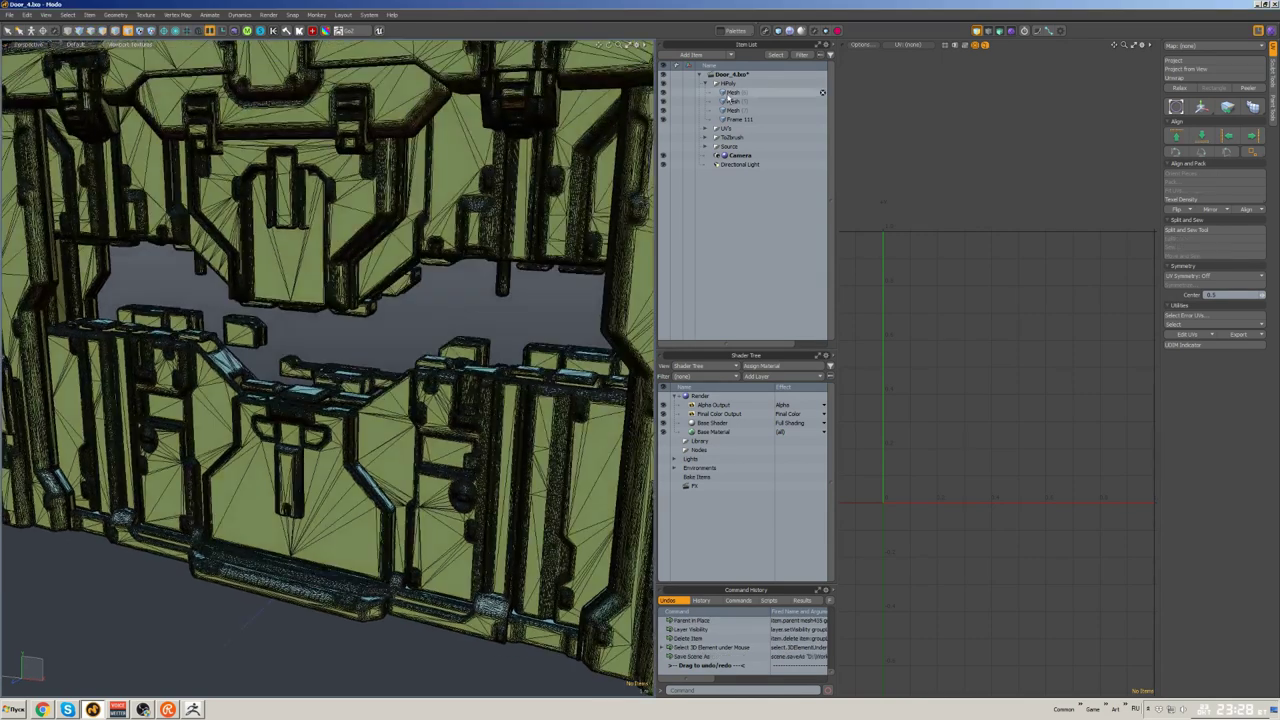
- Isolate the two high-poly door meshes, select the pieces offset from the door panels and move them along Z into place
{"action": "left_click", "coordinate": [727, 83]}
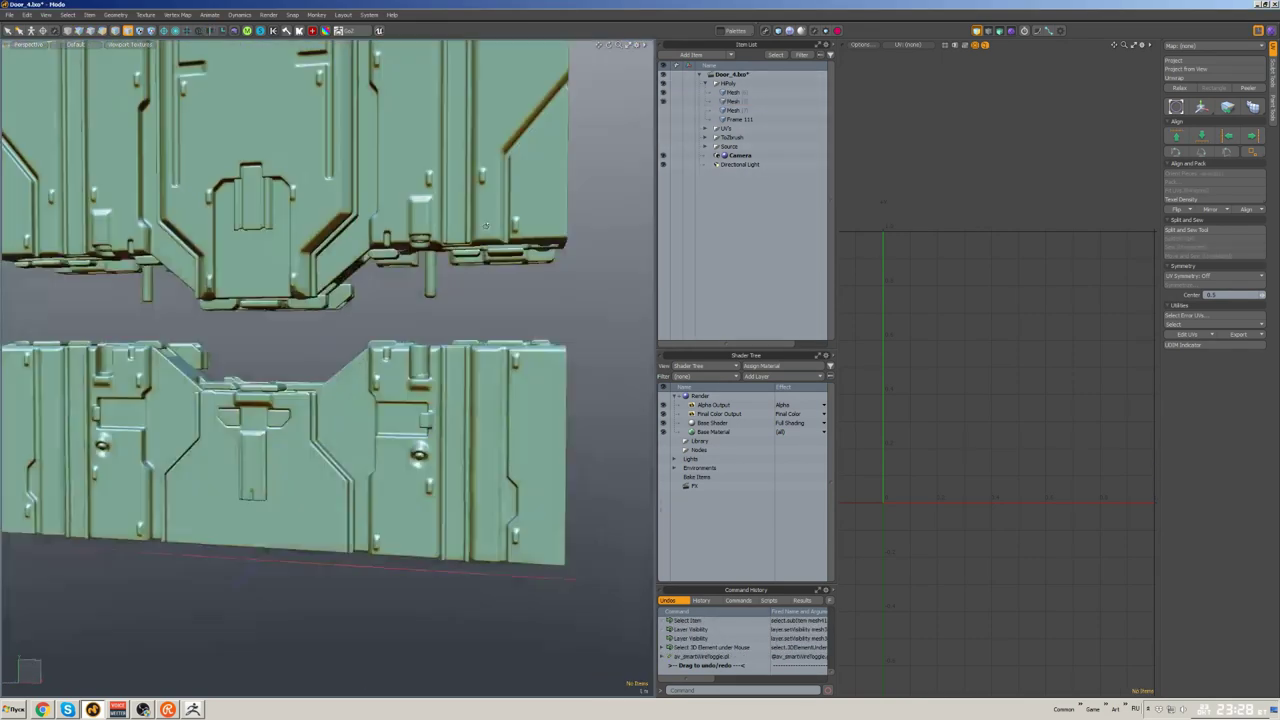
{"action": "left_click_drag", "start_coordinate": [486, 225], "coordinate": [380, 230], "text": "alt"}
{"action": "key", "text": "3"}
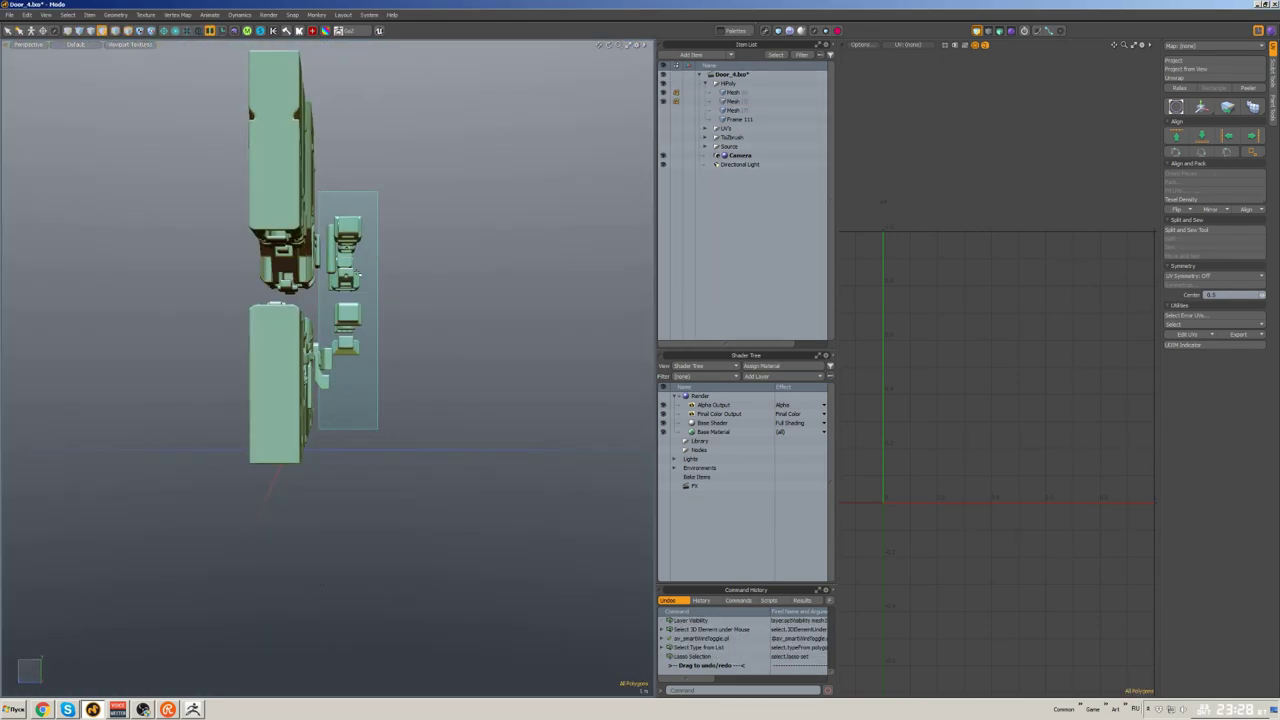
{"action": "right_click_drag", "start_coordinate": [378, 430], "coordinate": [378, 430]}
{"action": "mouse_move", "coordinate": [378, 430]}
{"action": "left_mouse_down", "text": "alt"}
{"action": "mouse_move", "coordinate": [360, 330]}
{"action": "mouse_move", "coordinate": [377, 263]}
{"action": "mouse_move", "coordinate": [380, 400]}
{"action": "left_mouse_up", "text": "alt"}
{"action": "key", "text": "bracketright"}
{"action": "key", "text": "w"}
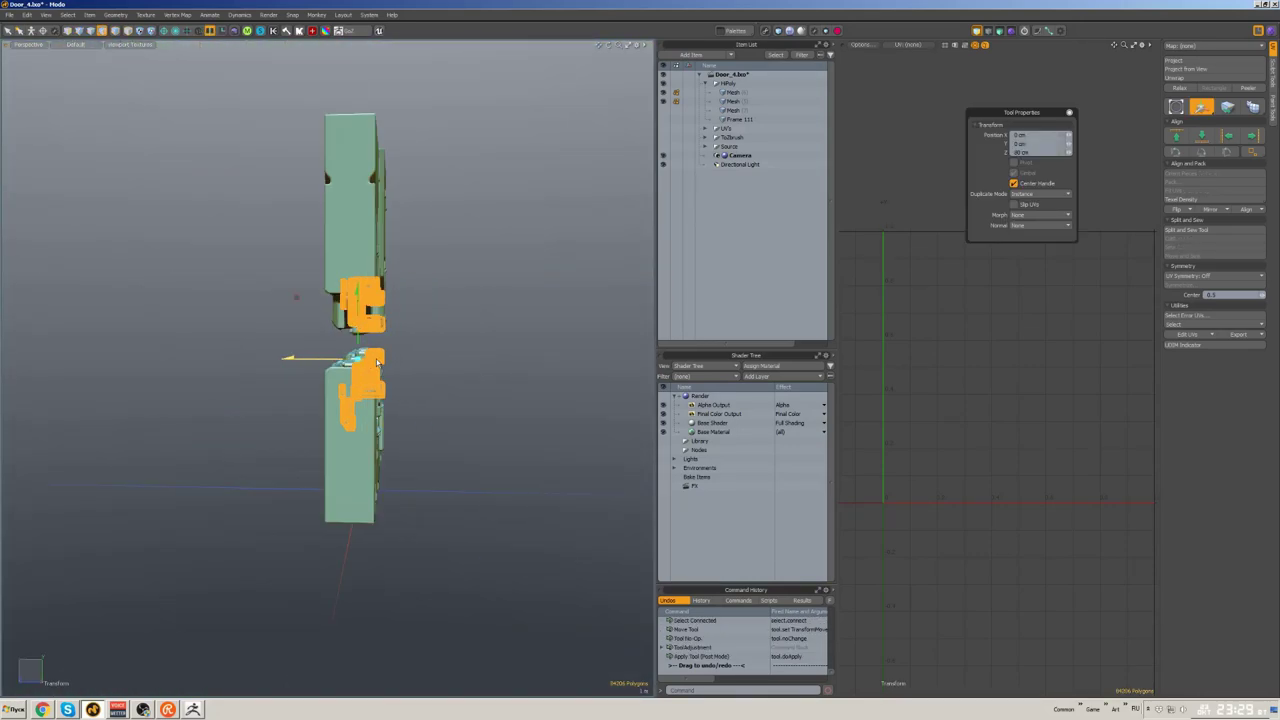
{"action": "left_click_drag", "start_coordinate": [480, 329], "coordinate": [348, 431], "text": "alt"}
{"action": "scroll", "coordinate": [400, 320], "scroll_direction": "up", "scroll_amount": 5}
{"action": "key", "text": "w"}
{"action": "left_click", "coordinate": [363, 316]}
{"action": "scroll", "coordinate": [400, 380], "scroll_direction": "down", "scroll_amount": 5}
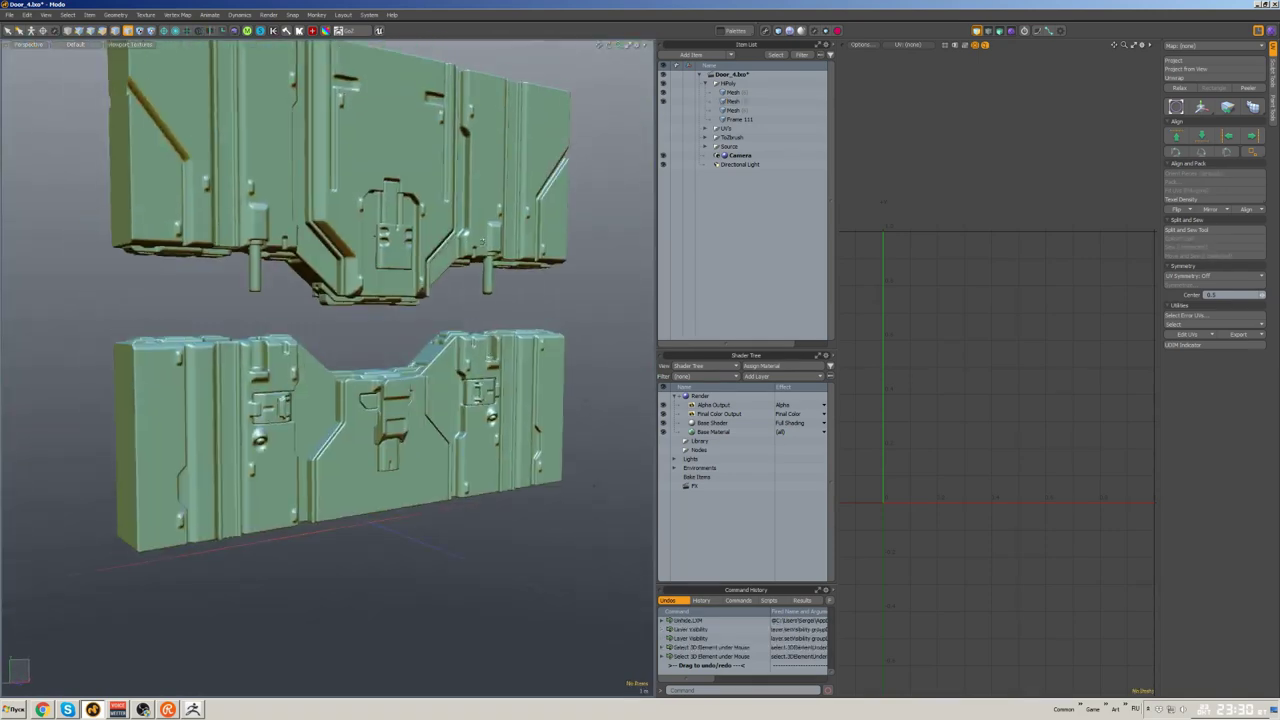
- Compare the lower door's central panel across the HiPoly, UV's and ToZBrush groups
{"action": "left_click_drag", "start_coordinate": [483, 241], "coordinate": [453, 255], "text": "alt"}
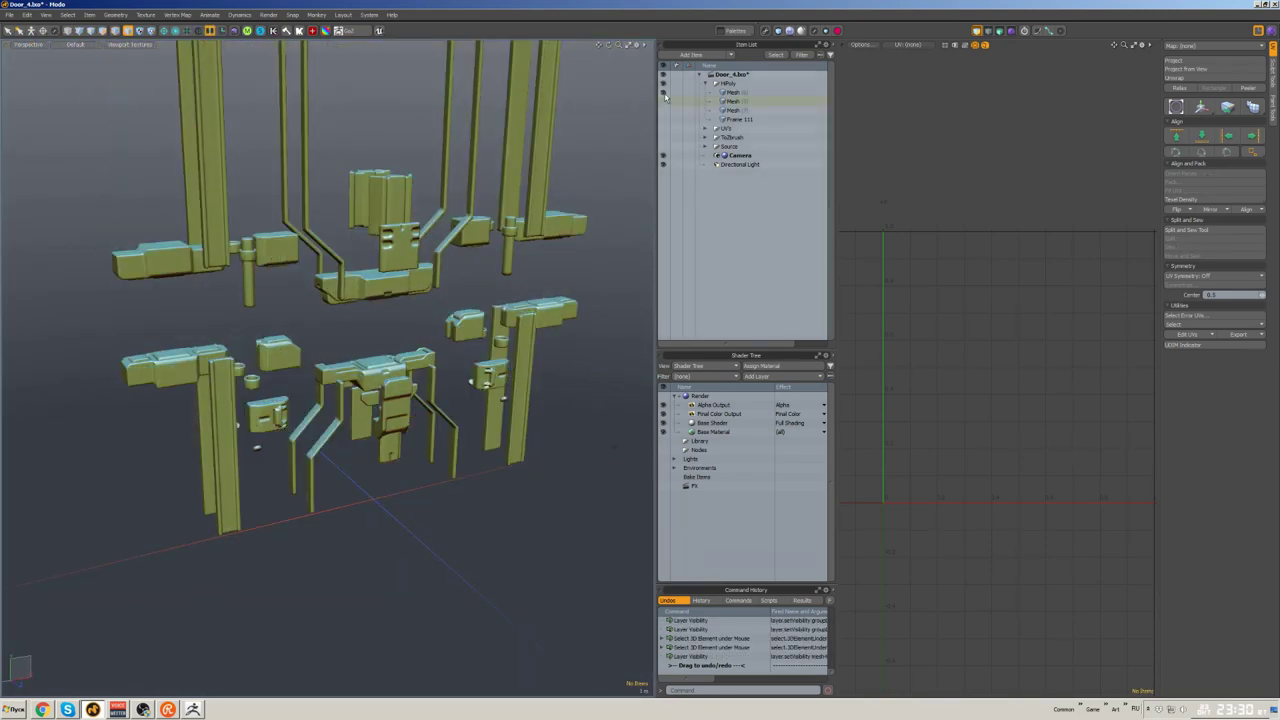
{"action": "left_click", "coordinate": [663, 92]}
{"action": "left_click_drag", "start_coordinate": [470, 300], "coordinate": [428, 338], "text": "alt"}
{"action": "scroll", "coordinate": [429, 342], "scroll_direction": "up", "scroll_amount": 6}
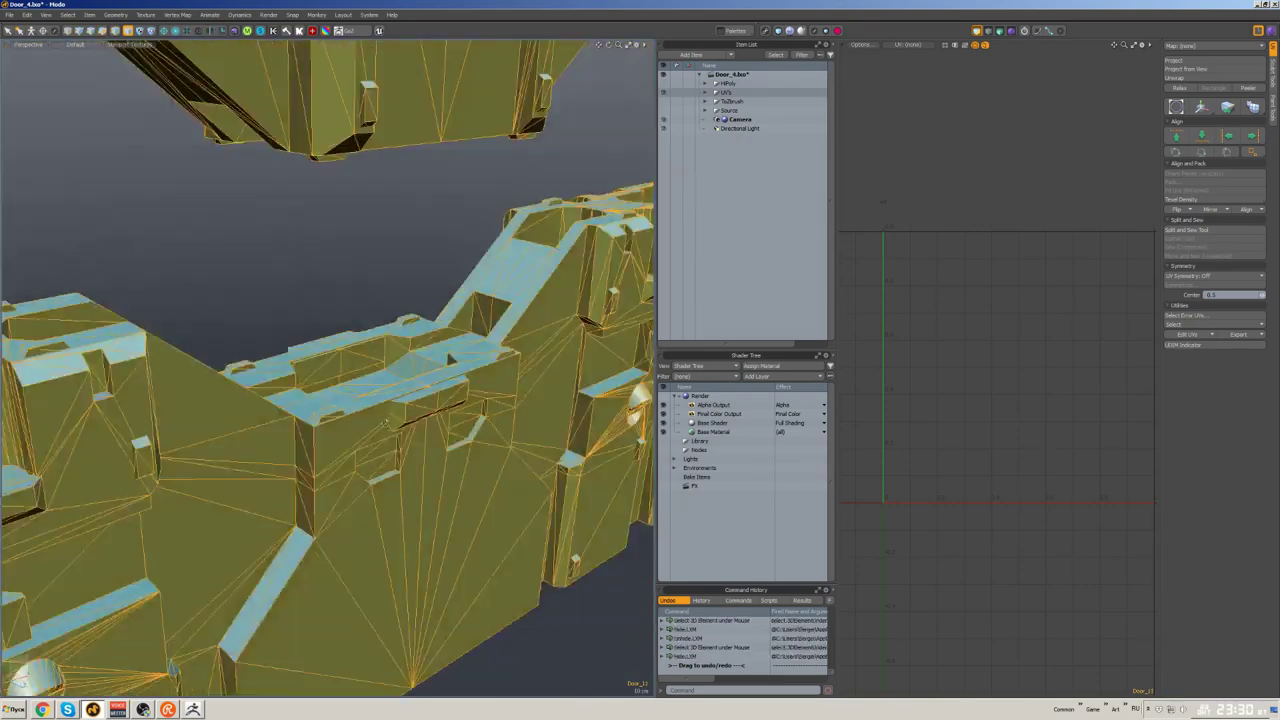
{"action": "left_click", "coordinate": [663, 83]}
{"action": "left_click", "coordinate": [663, 92]}
{"action": "left_click", "coordinate": [663, 83]}
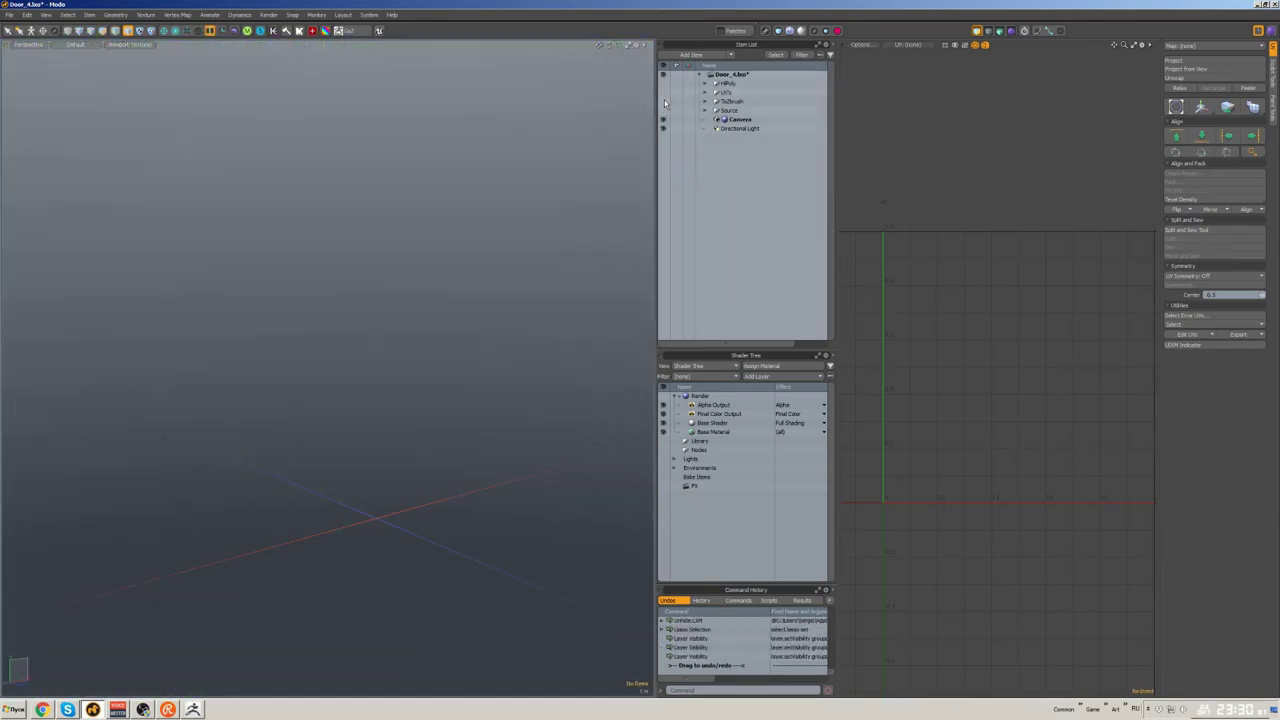
{"action": "left_click", "coordinate": [663, 101]}
{"action": "scroll", "coordinate": [370, 450], "scroll_direction": "up", "scroll_amount": 6}
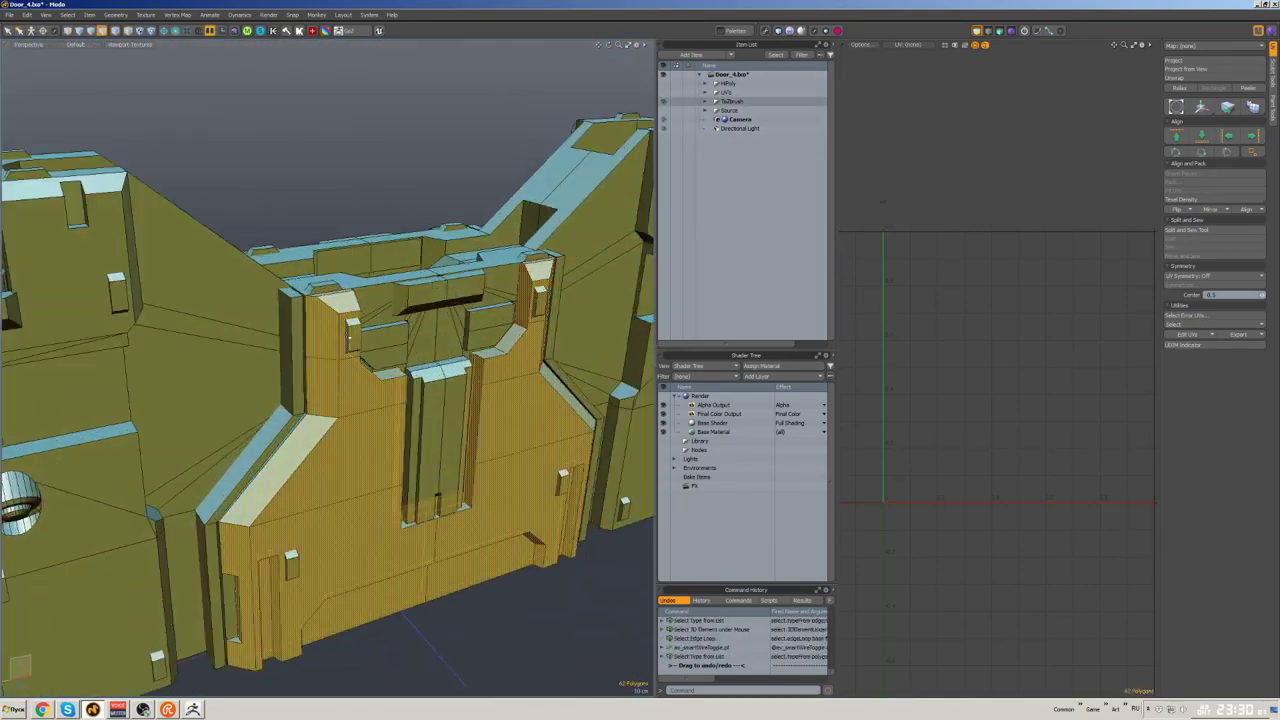
{"action": "left_click_drag", "start_coordinate": [294, 568], "coordinate": [430, 438], "text": "alt"}
{"action": "scroll", "coordinate": [370, 450], "scroll_direction": "down", "scroll_amount": 5}
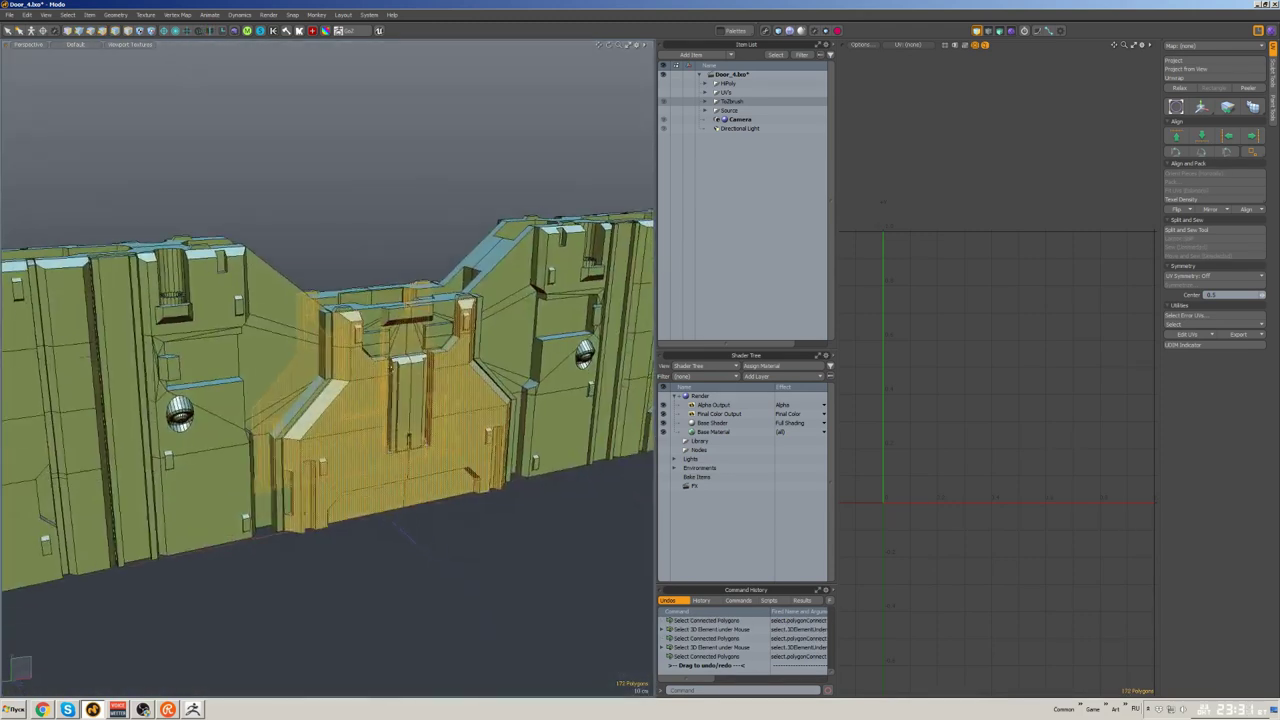
- Isolate the lower door's central panel geometry in the UV's group and send it to ZBrush
{"action": "left_click", "coordinate": [663, 92]}
{"action": "left_click", "coordinate": [663, 101]}
{"action": "left_click", "coordinate": [705, 92]}
{"action": "left_click", "coordinate": [746, 120]}
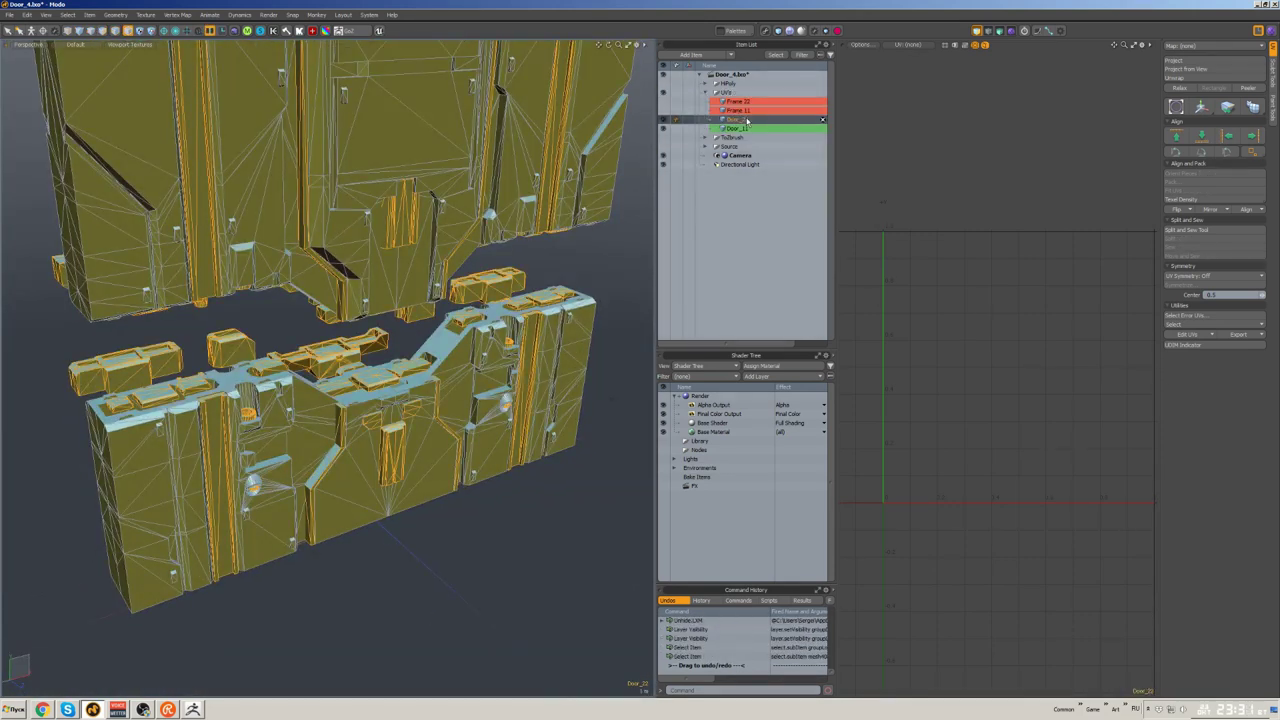
{"action": "double_click", "coordinate": [452, 457]}
{"action": "key", "text": "shift+h"}
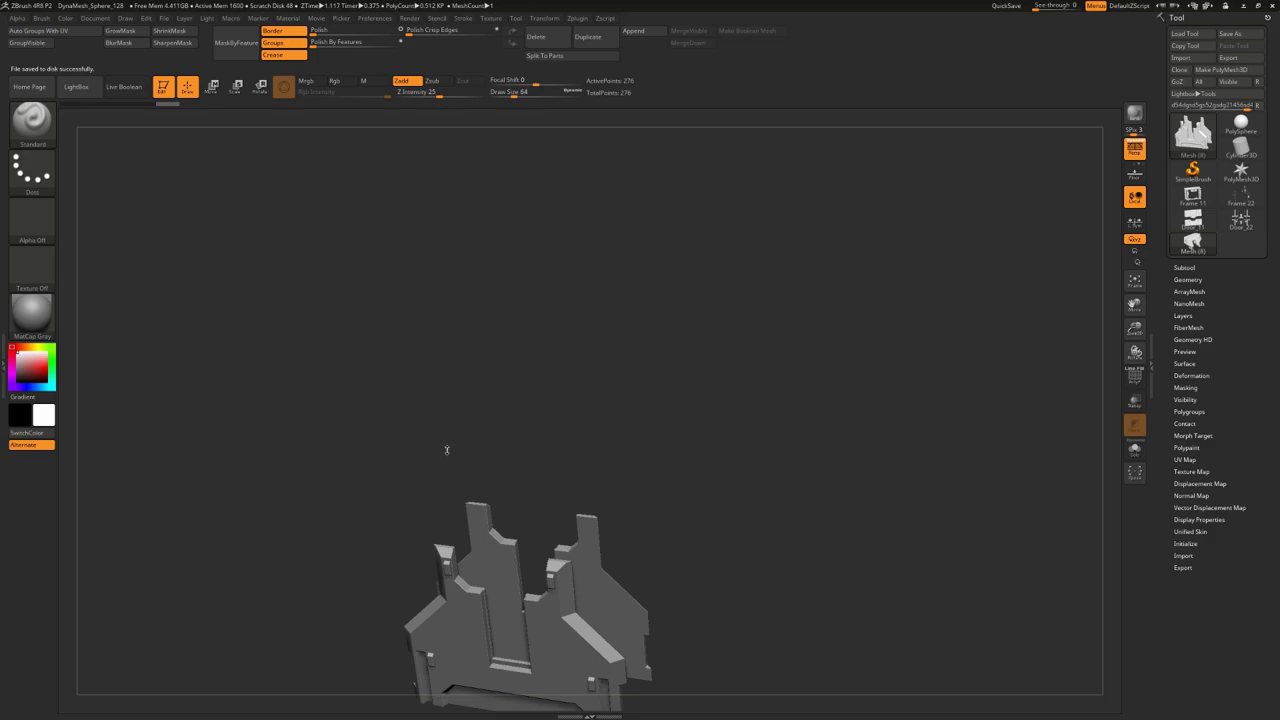
- Rebuild the central panel as a dense mesh, mask it by Groups only and polish its edges
{"action": "left_click", "coordinate": [544, 18]}
{"action": "left_click", "coordinate": [577, 18]}
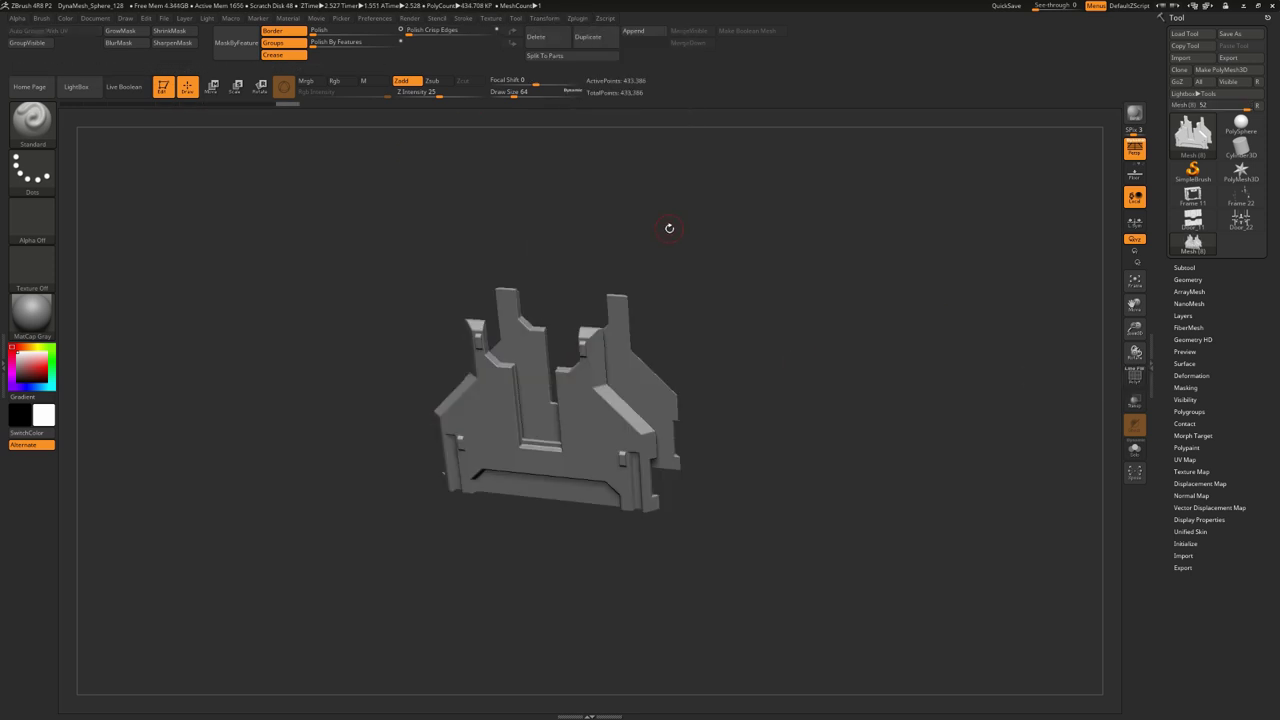
{"action": "left_click", "coordinate": [398, 30]}
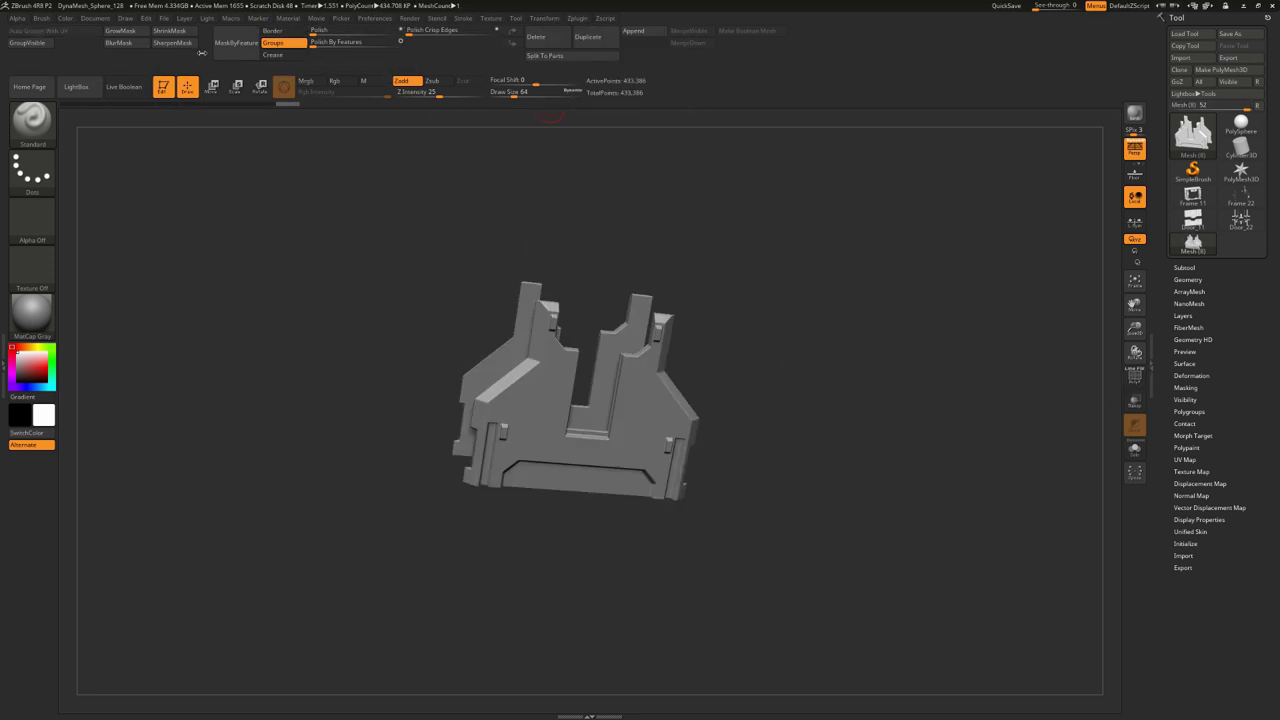
{"action": "left_click", "coordinate": [325, 31]}
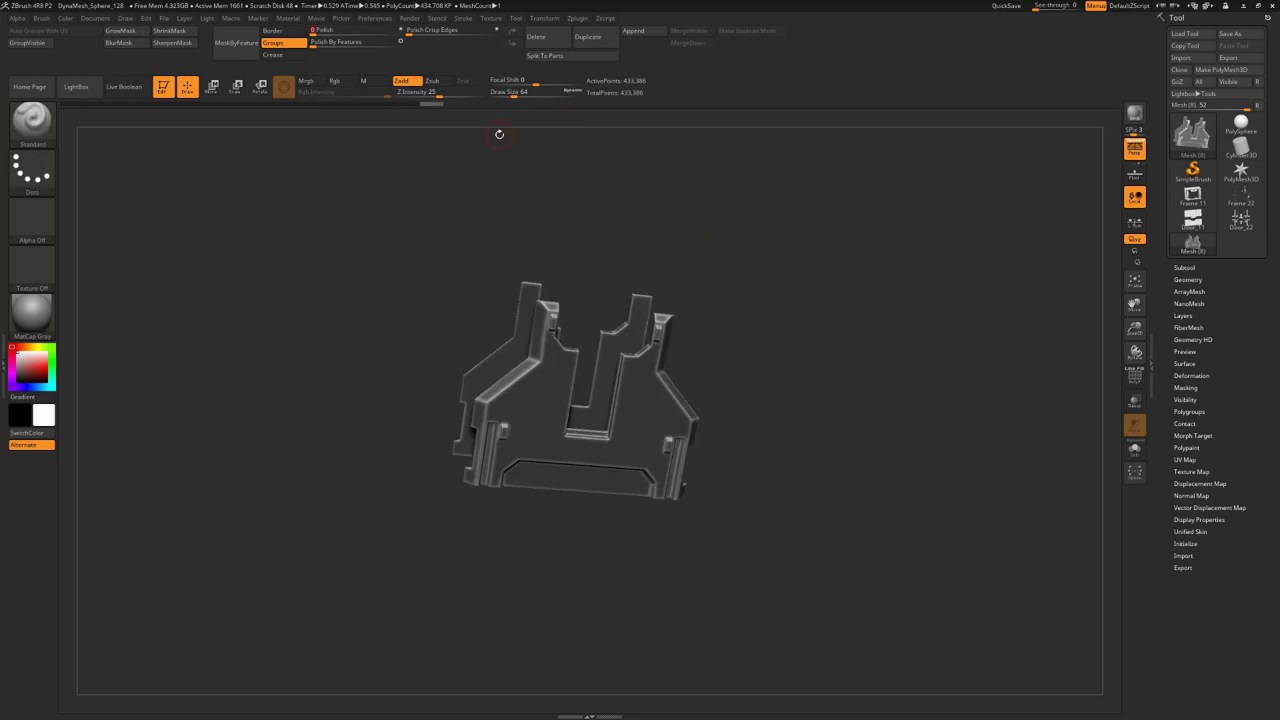
{"action": "left_click_drag", "start_coordinate": [730, 262], "coordinate": [749, 283], "text": "shift"}
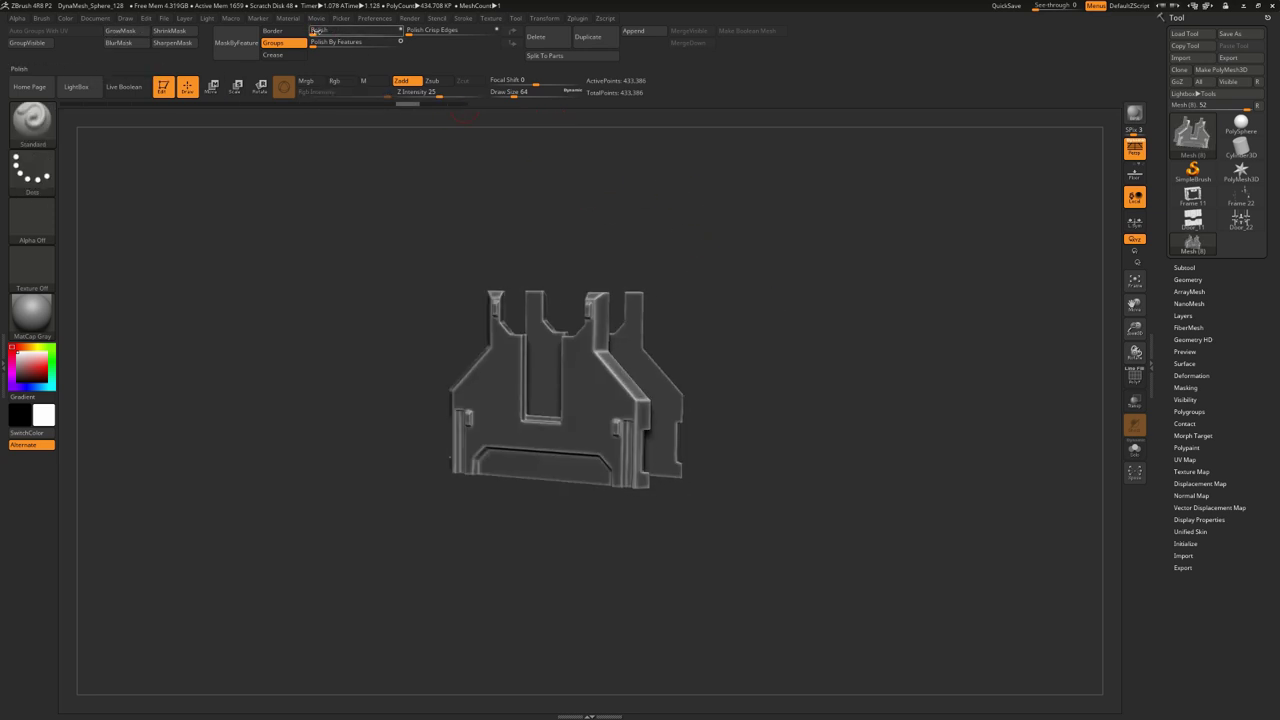
{"action": "mouse_move", "coordinate": [693, 246]}
{"action": "left_mouse_down", "text": "shift"}
{"action": "mouse_move", "coordinate": [766, 289]}
{"action": "mouse_move", "coordinate": [724, 292]}
{"action": "mouse_move", "coordinate": [740, 300]}
{"action": "left_mouse_up", "text": "shift"}
- Pre-process the current central panel with Decimation Master and decimate it
{"action": "left_click", "coordinate": [577, 18]}
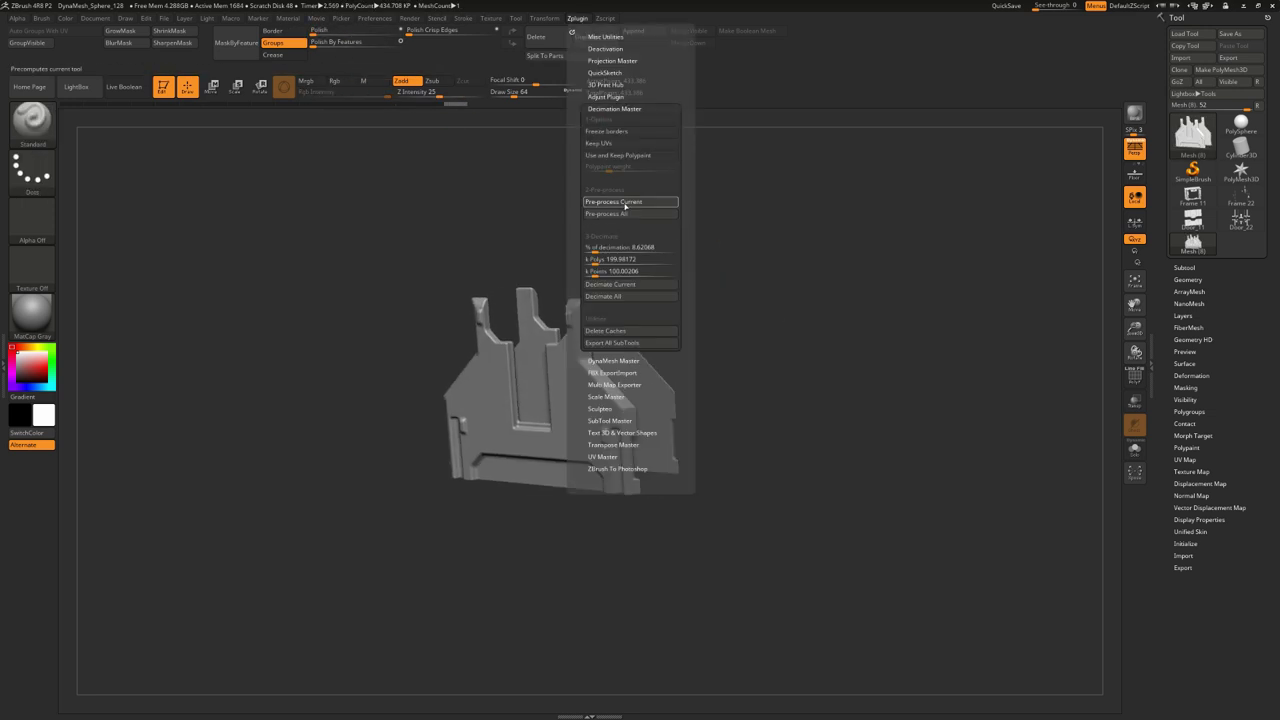
{"action": "left_click", "coordinate": [624, 204]}
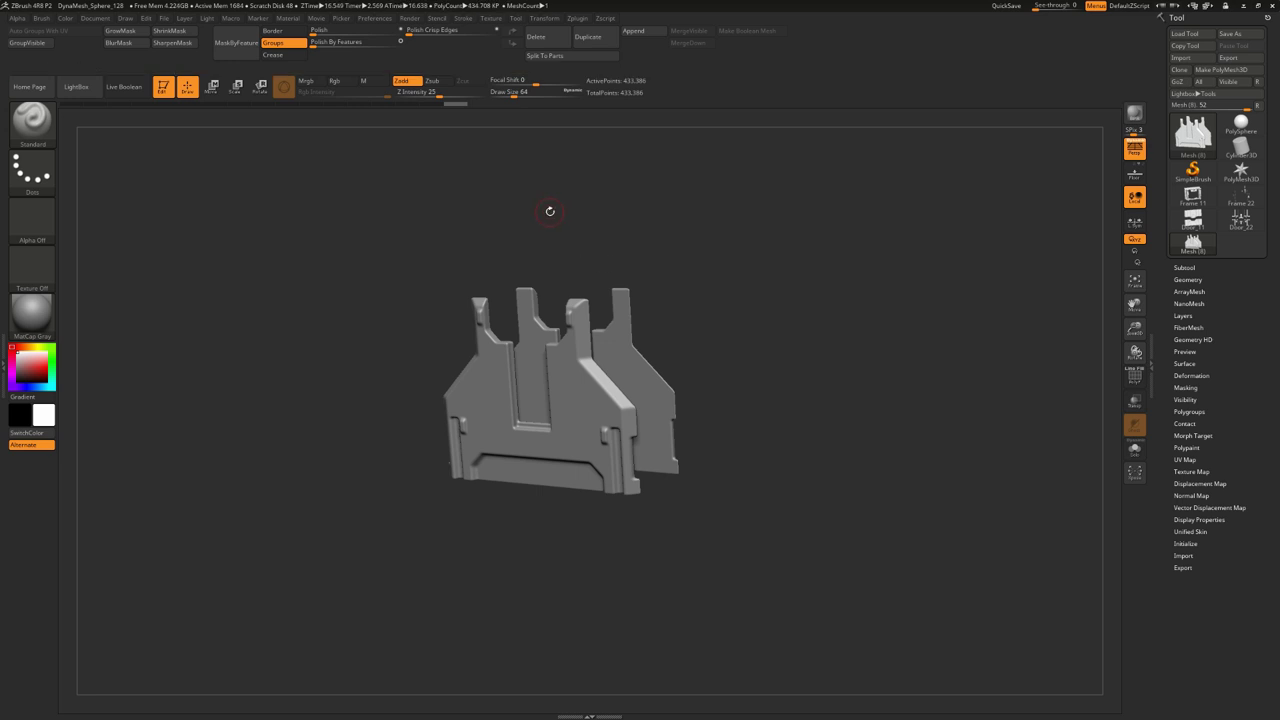
{"action": "left_click", "coordinate": [577, 18]}
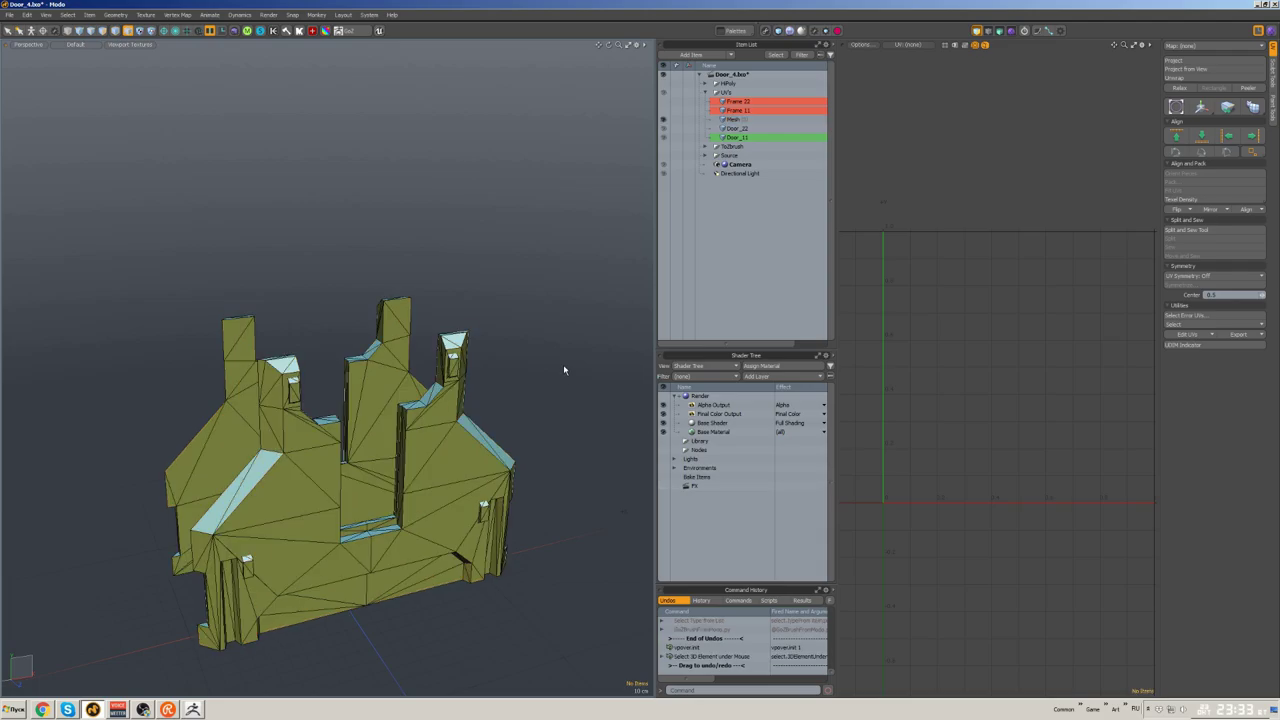
- Switch to Modo, load the decimated central panel and rotate it about X to match the original's orientation
{"action": "scroll", "coordinate": [563, 370], "scroll_direction": "down", "scroll_amount": 3}
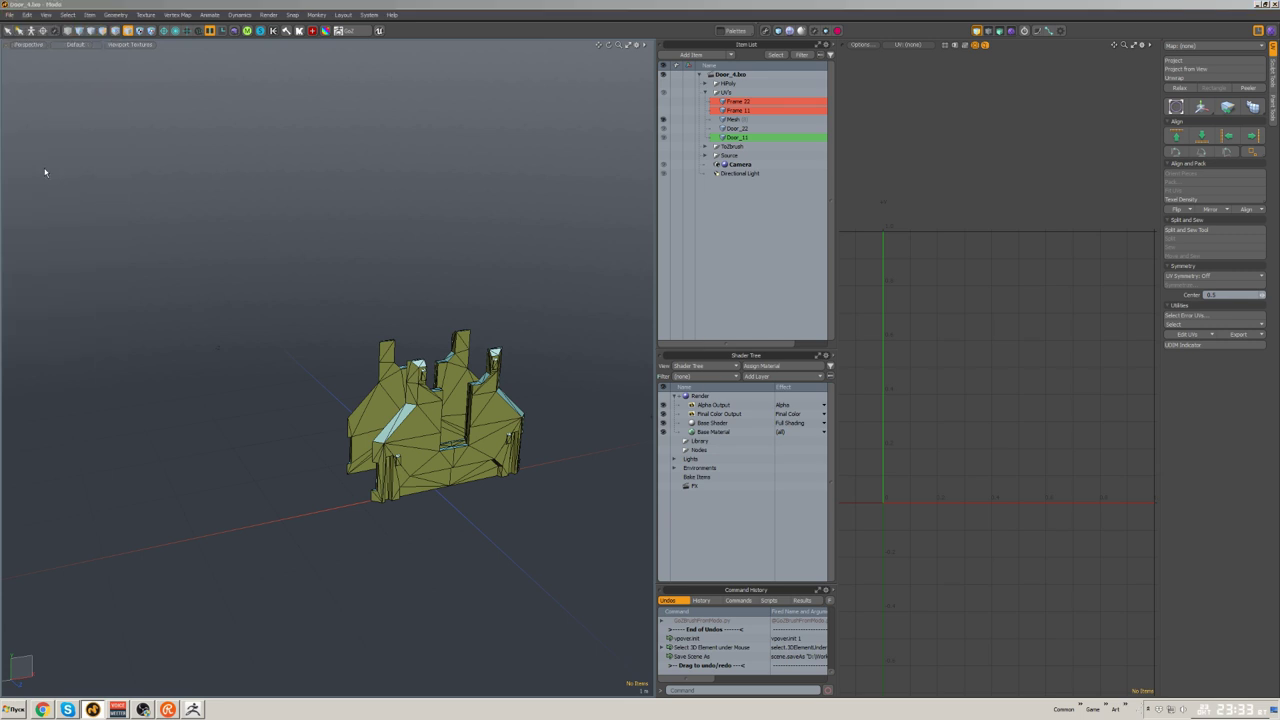
{"action": "key", "text": "Return"}
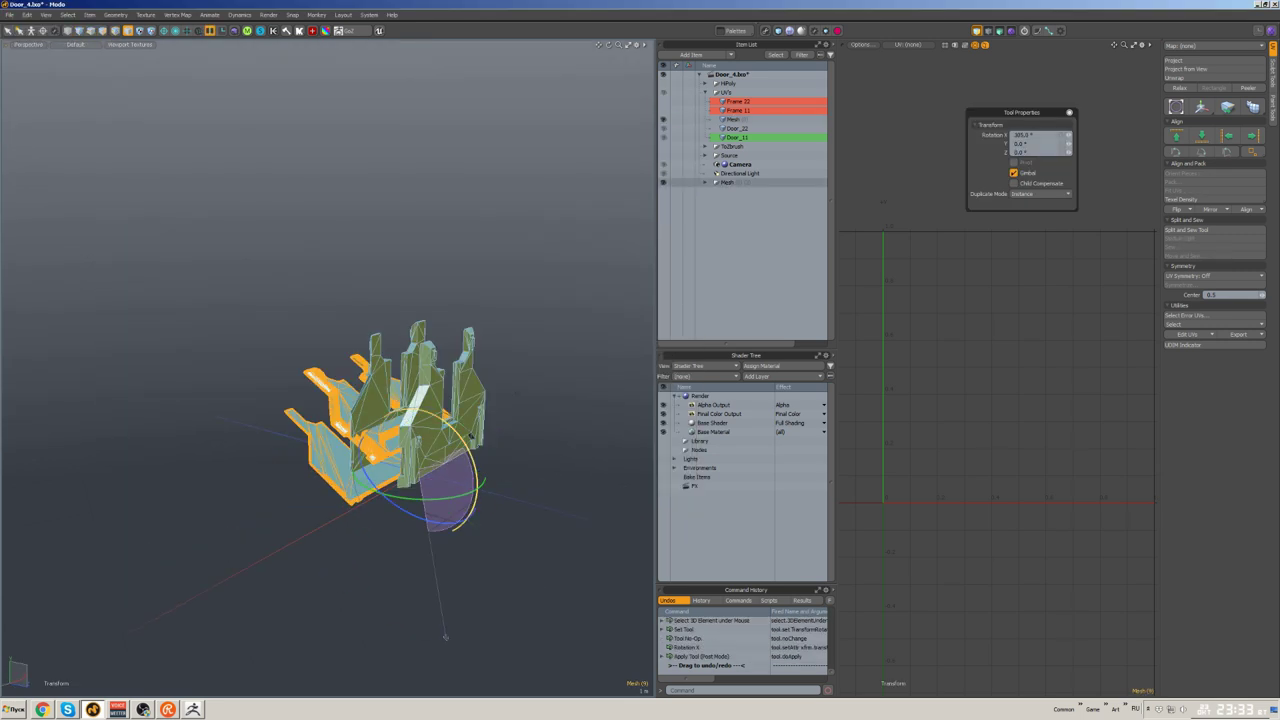
{"action": "left_click", "coordinate": [478, 468]}
- Move the imported central panel mesh into the HiPoly group and delete its emptied group
{"action": "left_click", "coordinate": [706, 182]}
{"action": "left_click", "coordinate": [732, 191]}
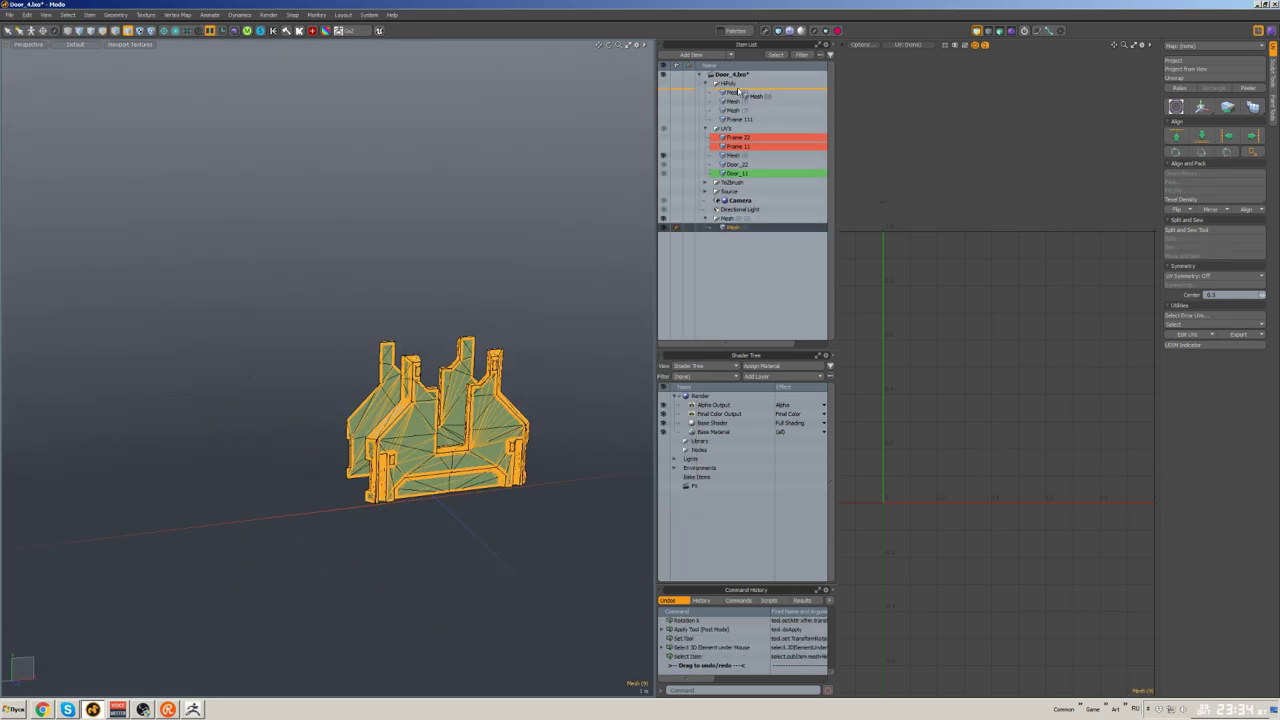
{"action": "left_click_drag", "start_coordinate": [738, 92], "coordinate": [738, 90]}
- Show all HiPoly meshes without wireframe in an enlarged 3D view, with the UV's group hidden, and save the scene
{"action": "left_click", "coordinate": [663, 137]}
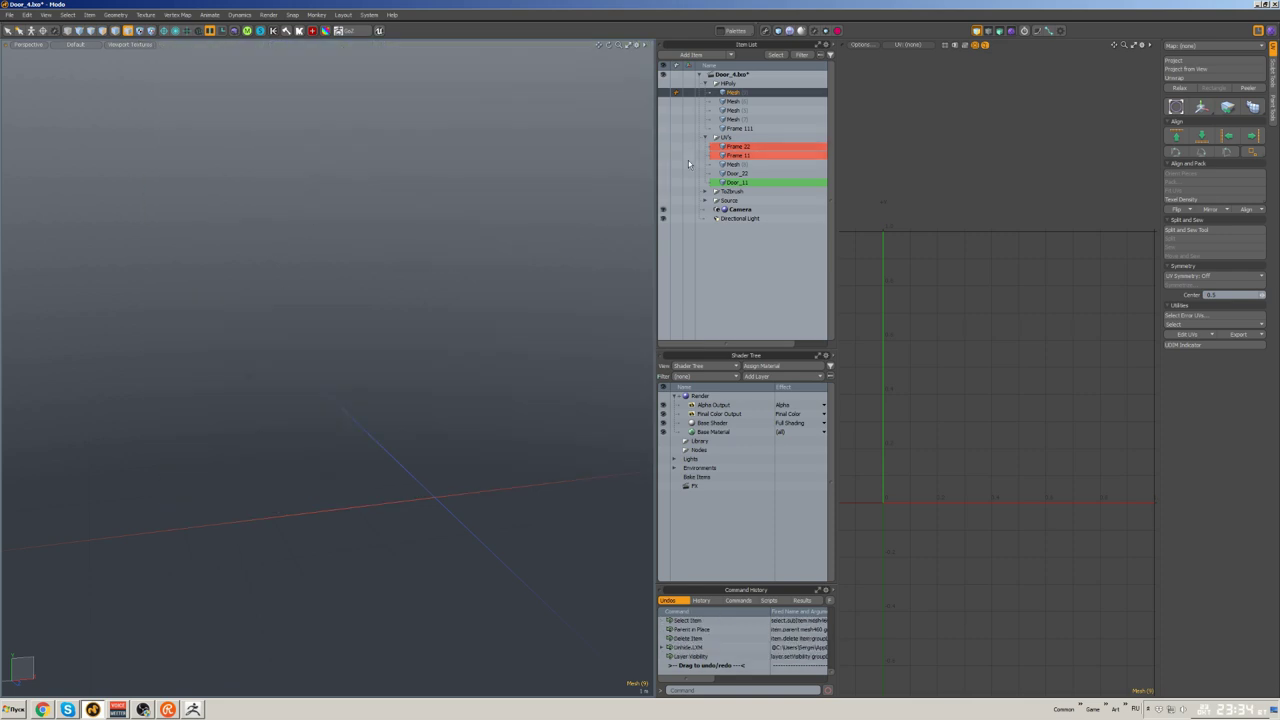
{"action": "scroll", "coordinate": [479, 238], "scroll_direction": "up", "scroll_amount": 5}
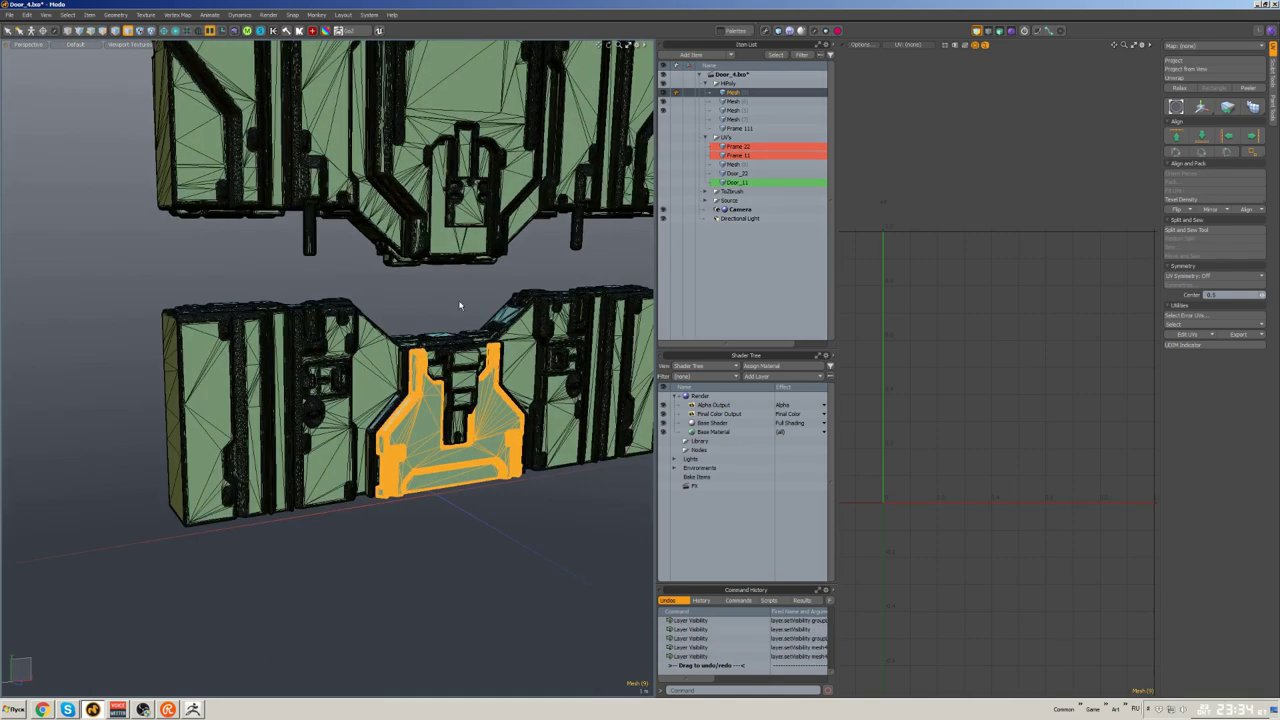
{"action": "key", "text": "w"}
{"action": "left_click", "coordinate": [575, 511]}
{"action": "left_click_drag", "start_coordinate": [575, 511], "coordinate": [299, 360], "text": "alt"}
{"action": "key", "text": "a"}
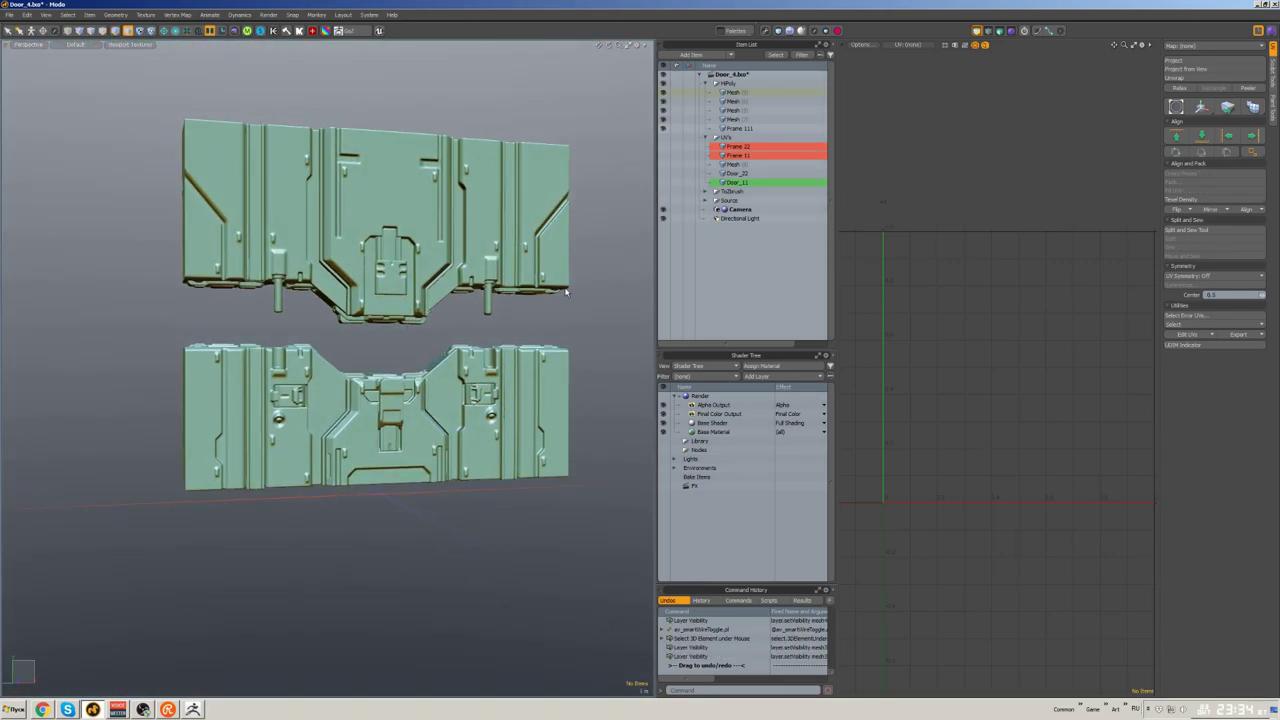
{"action": "left_click_drag", "start_coordinate": [566, 291], "coordinate": [480, 300], "text": "alt"}
{"action": "key", "text": "ctrl+space"}
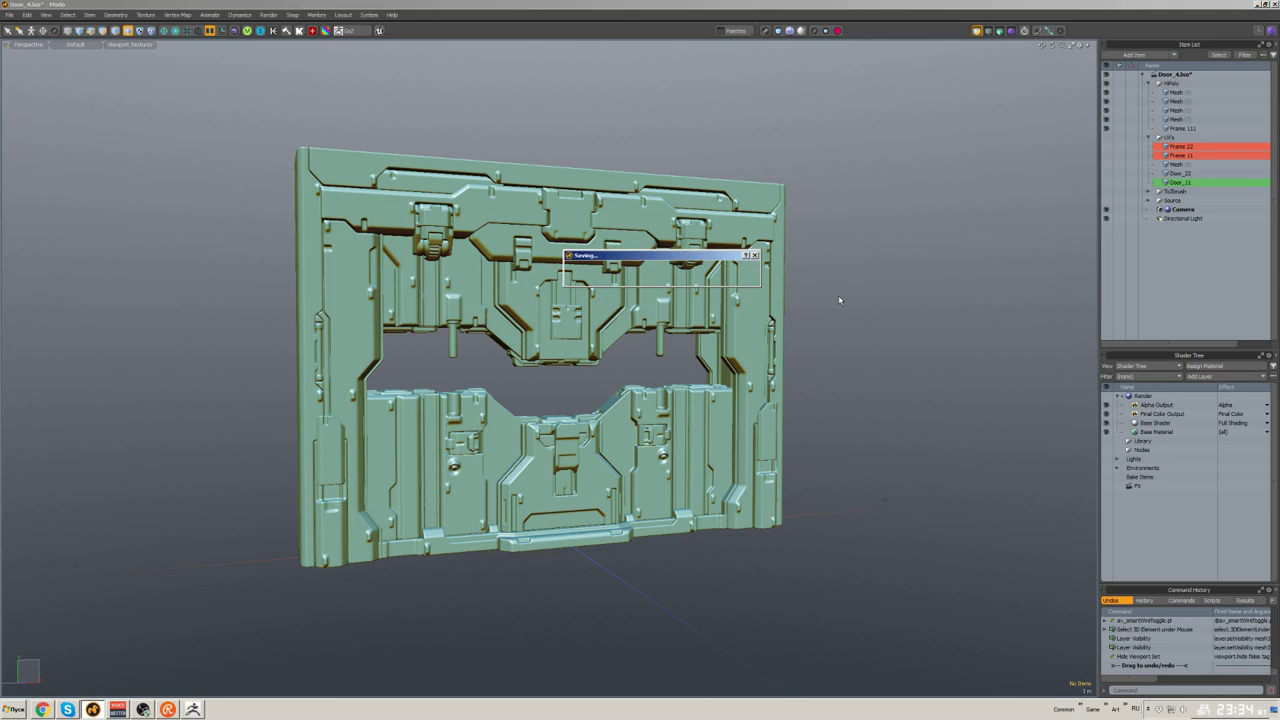
{"action": "left_click_drag", "start_coordinate": [839, 300], "coordinate": [903, 251], "text": "alt"}
- Compare the HiPoly and UV's groups around the door's central lock area for missing parts
{"action": "left_click", "coordinate": [1106, 83]}
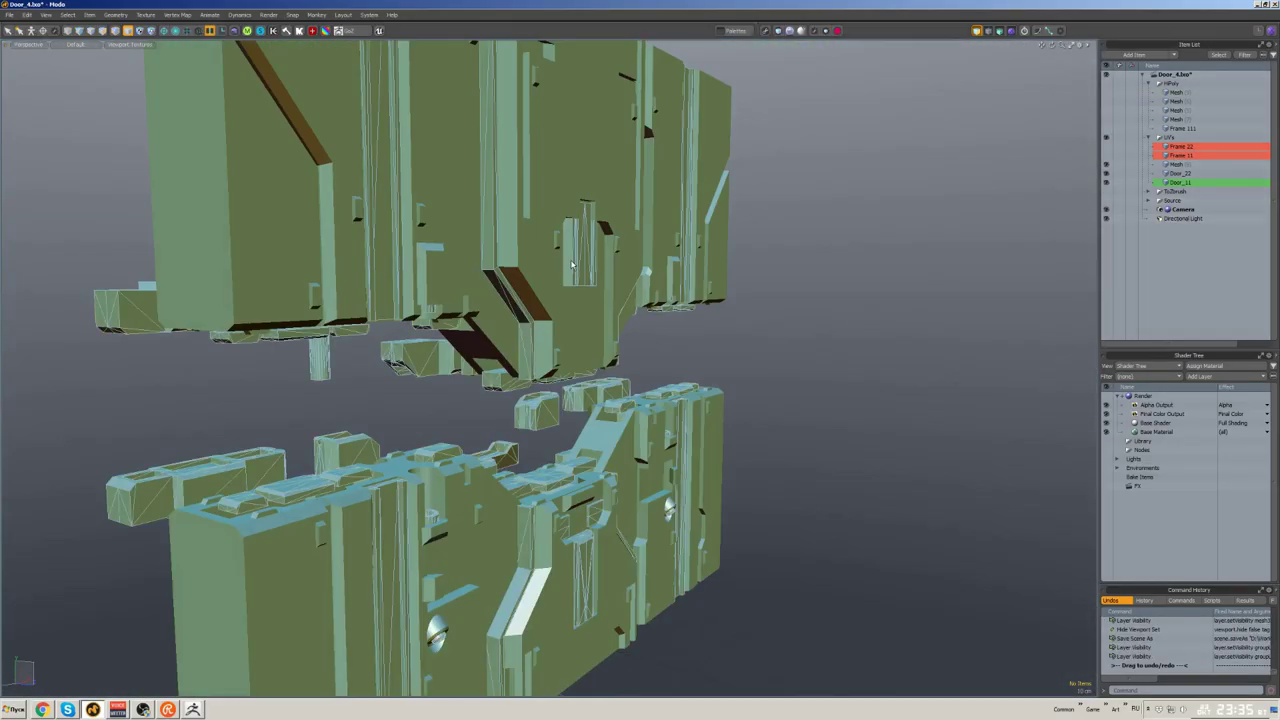
{"action": "left_click", "coordinate": [1180, 173]}
{"action": "left_click_drag", "start_coordinate": [600, 350], "coordinate": [580, 330], "text": "alt"}
{"action": "left_click", "coordinate": [1106, 83]}
{"action": "left_click", "coordinate": [1106, 137]}
{"action": "left_click_drag", "start_coordinate": [826, 203], "coordinate": [660, 200], "text": "alt"}
{"action": "left_click", "coordinate": [1106, 137]}
- Copy the door's central lock plate from the ToZBrush group and paste it into a new mesh in the UV's group
{"action": "key", "text": "shift+a"}
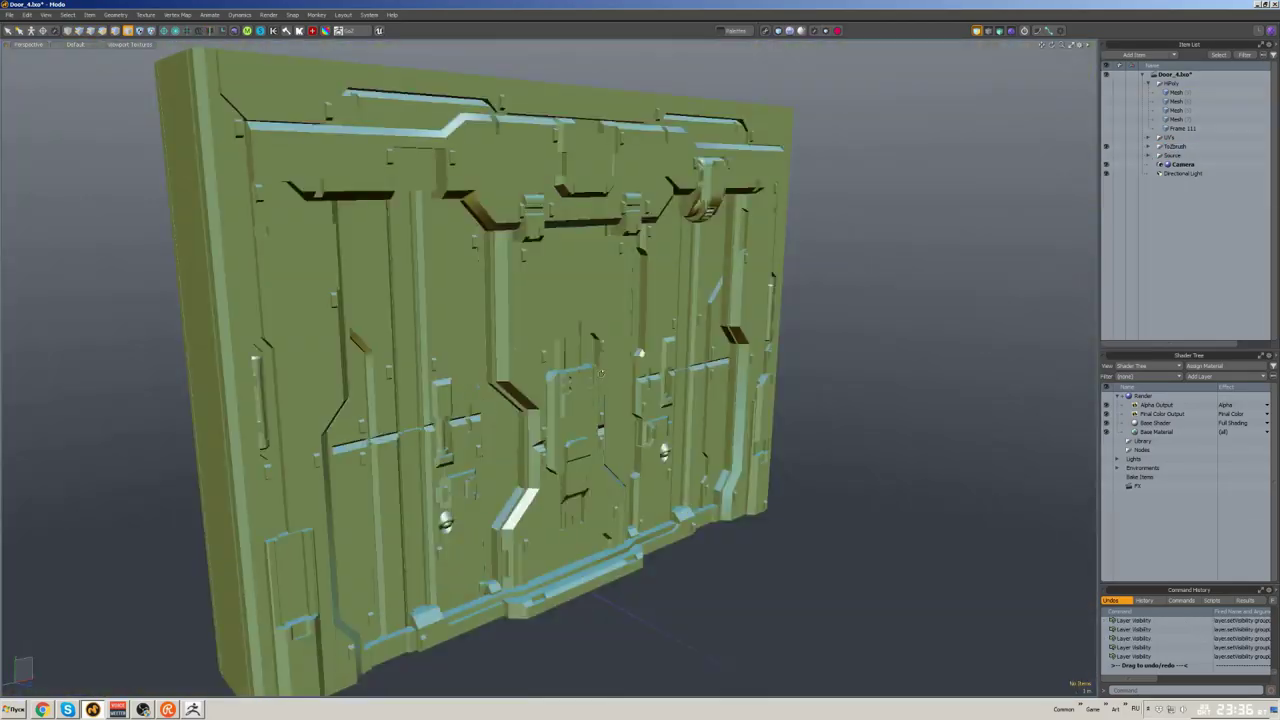
{"action": "key", "text": "ctrl+c"}
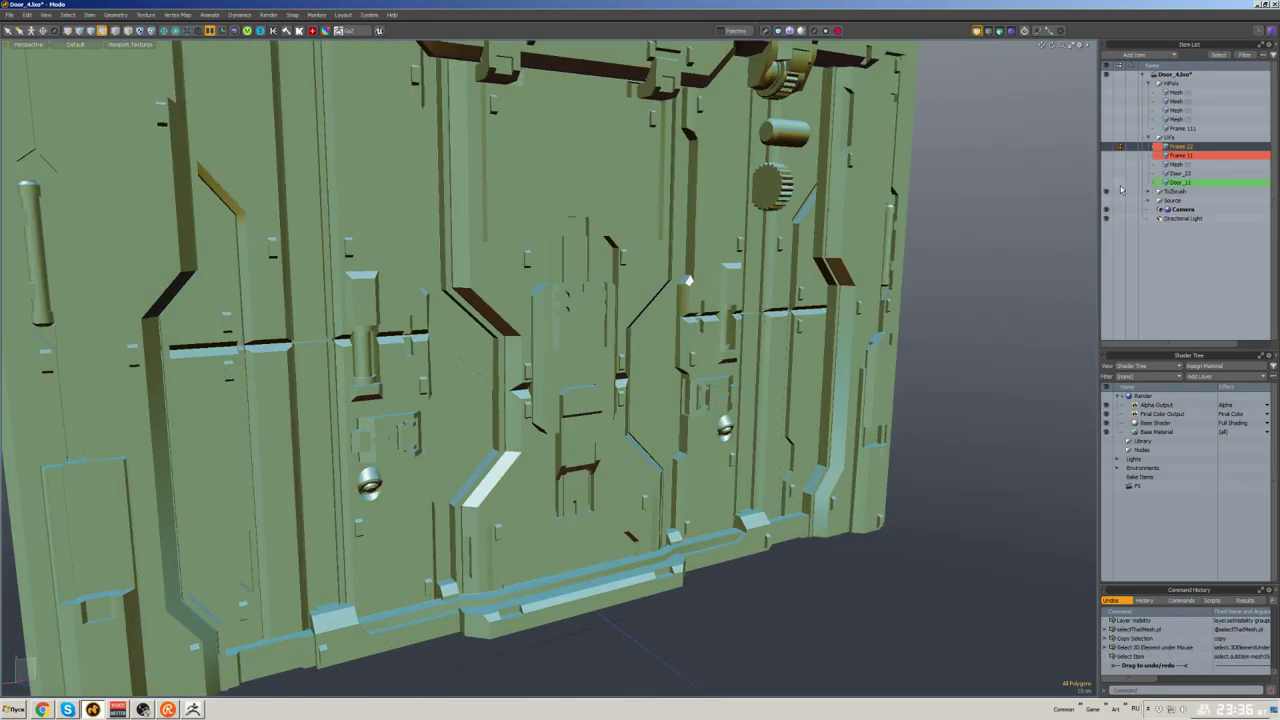
{"action": "key", "text": "ctrl+v"}
{"action": "key", "text": "shift+h"}
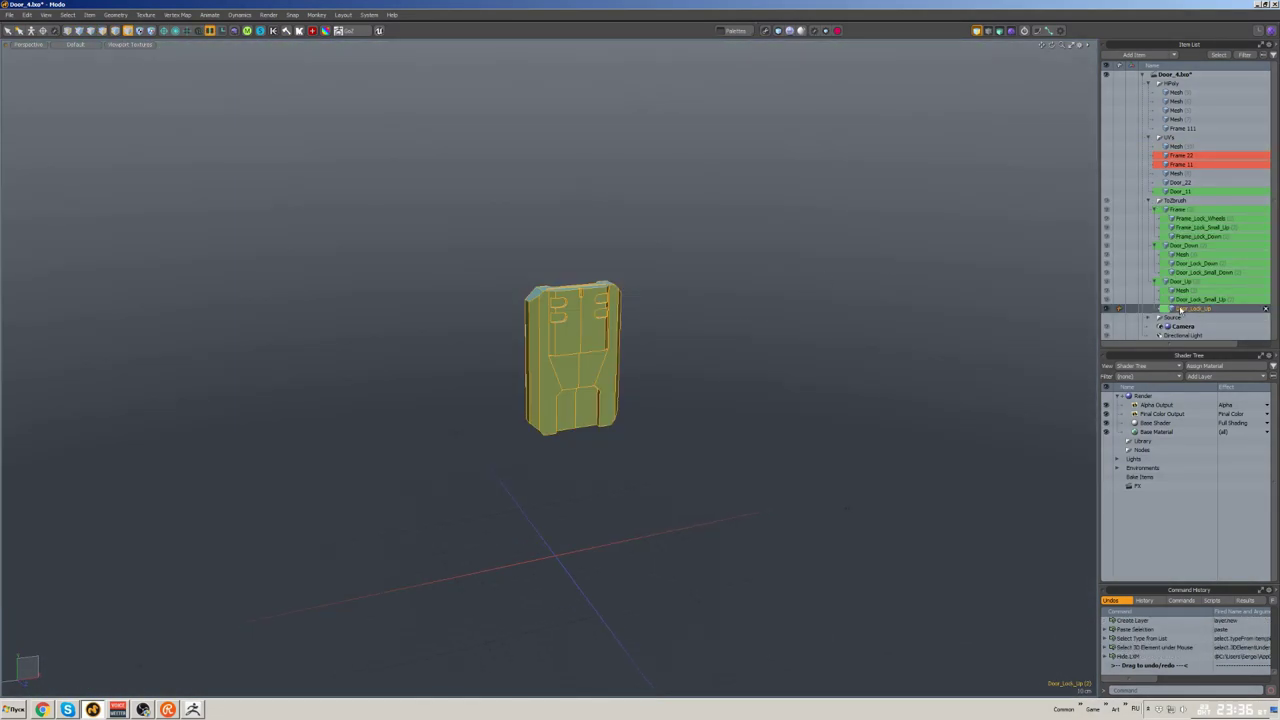
- Triangulate the pasted lock plate mesh and run the Prepare_to_ZBrush script on it
{"action": "left_click", "coordinate": [1122, 145]}
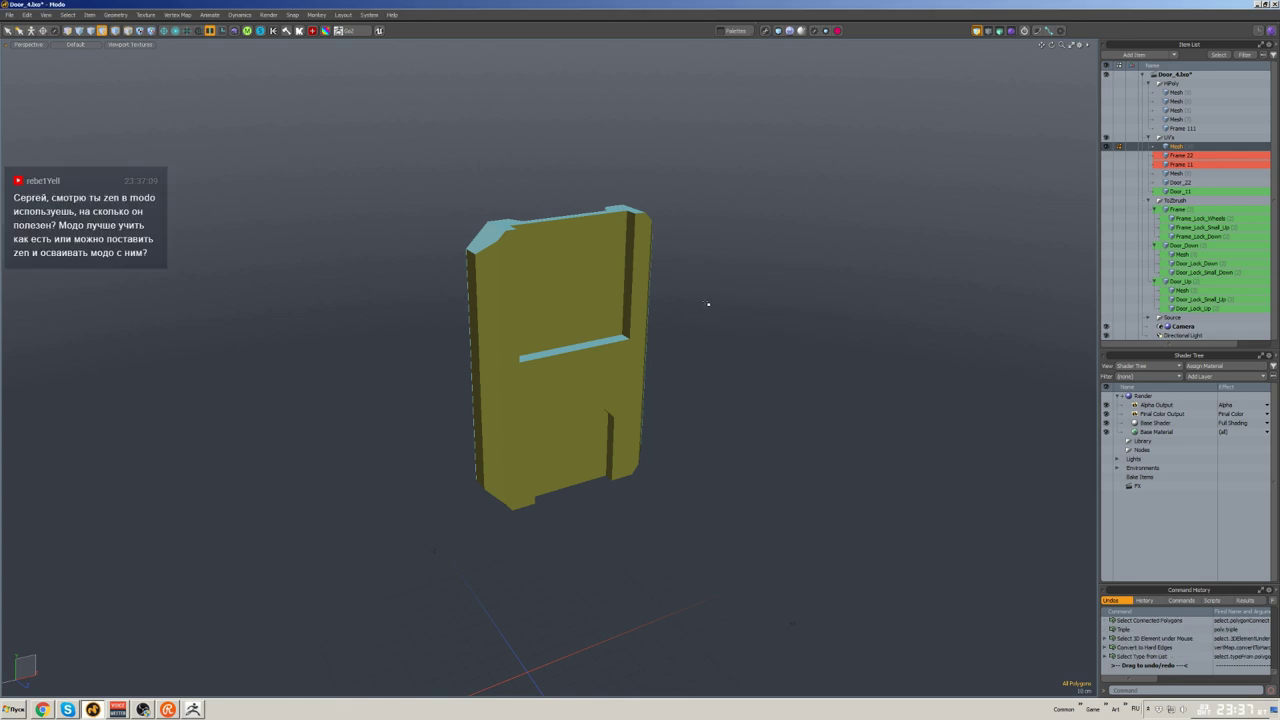
{"action": "right_click", "coordinate": [707, 304]}
{"action": "left_click", "coordinate": [706, 360]}
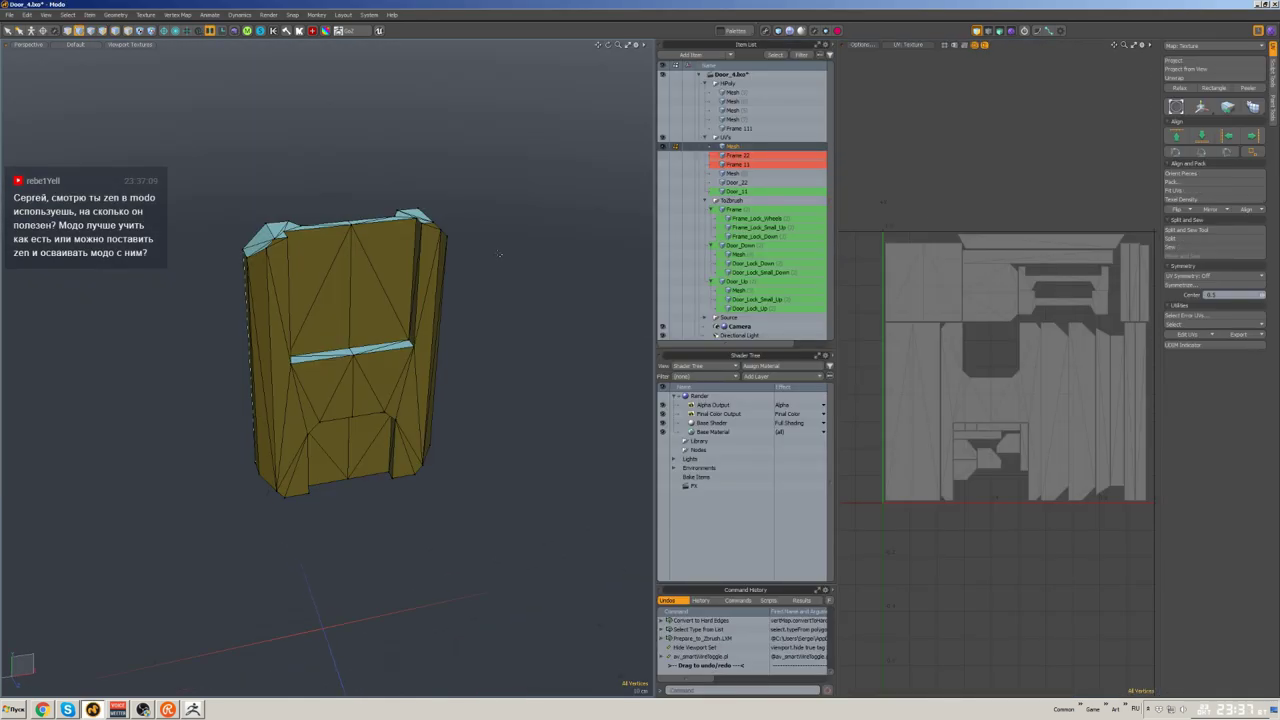
- Examine the prepared lock plate mesh and its UV layout
{"action": "left_click_drag", "start_coordinate": [500, 254], "coordinate": [548, 380], "text": "alt"}
{"action": "double_click", "coordinate": [451, 369]}
{"action": "double_click", "coordinate": [519, 356]}
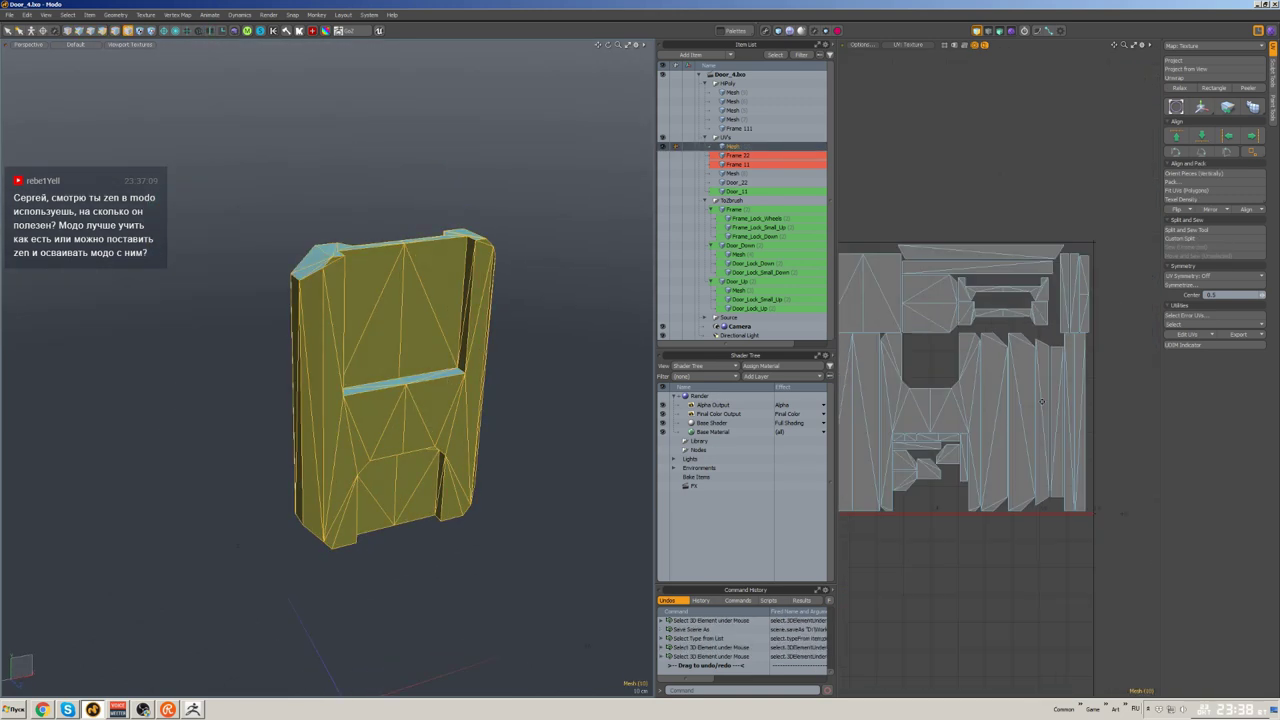
{"action": "scroll", "coordinate": [1042, 401], "scroll_direction": "up", "scroll_amount": 2}
{"action": "scroll", "coordinate": [1000, 380], "scroll_direction": "down", "scroll_amount": 2}
{"action": "scroll", "coordinate": [1000, 380], "scroll_direction": "up", "scroll_amount": 4}
{"action": "scroll", "coordinate": [960, 330], "scroll_direction": "down", "scroll_amount": 3}
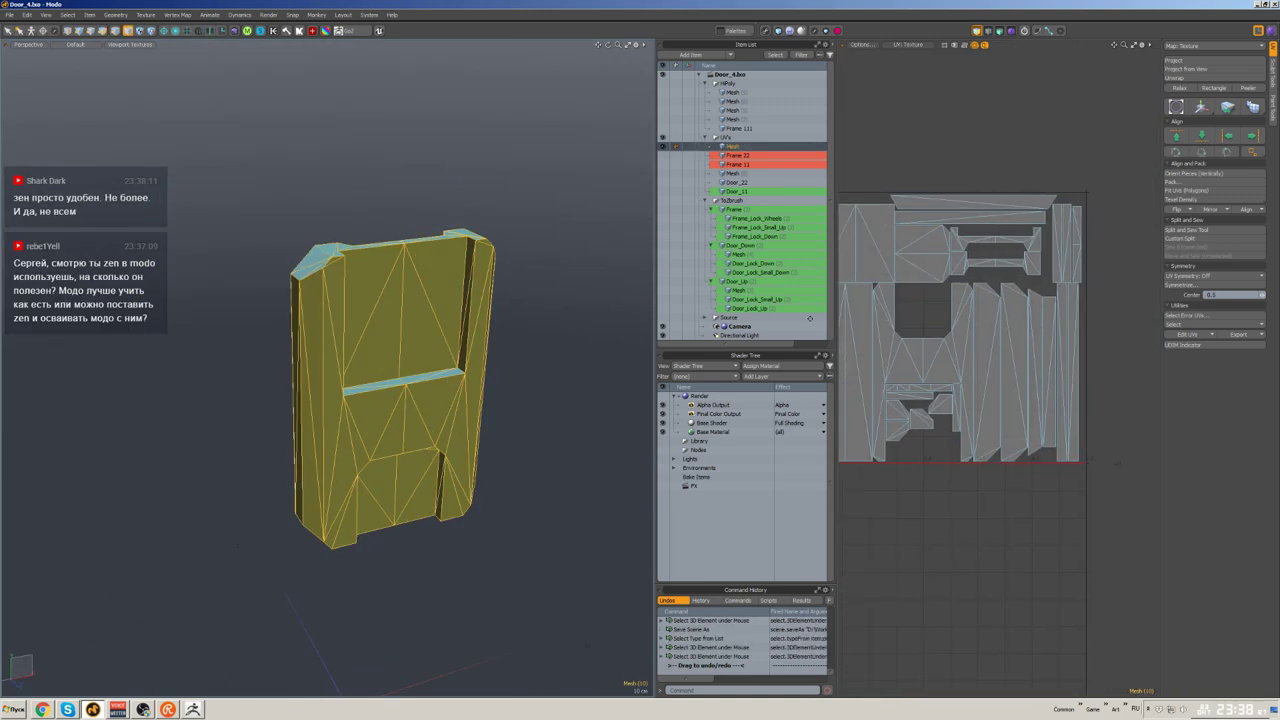
- Send the prepared lock plate mesh to ZBrush, assign its polygroups and raise it to a dense sculpting mesh
{"action": "key", "text": "3"}
{"action": "key", "text": "ctrl+a"}
{"action": "left_click_drag", "start_coordinate": [548, 380], "coordinate": [496, 330], "text": "alt"}
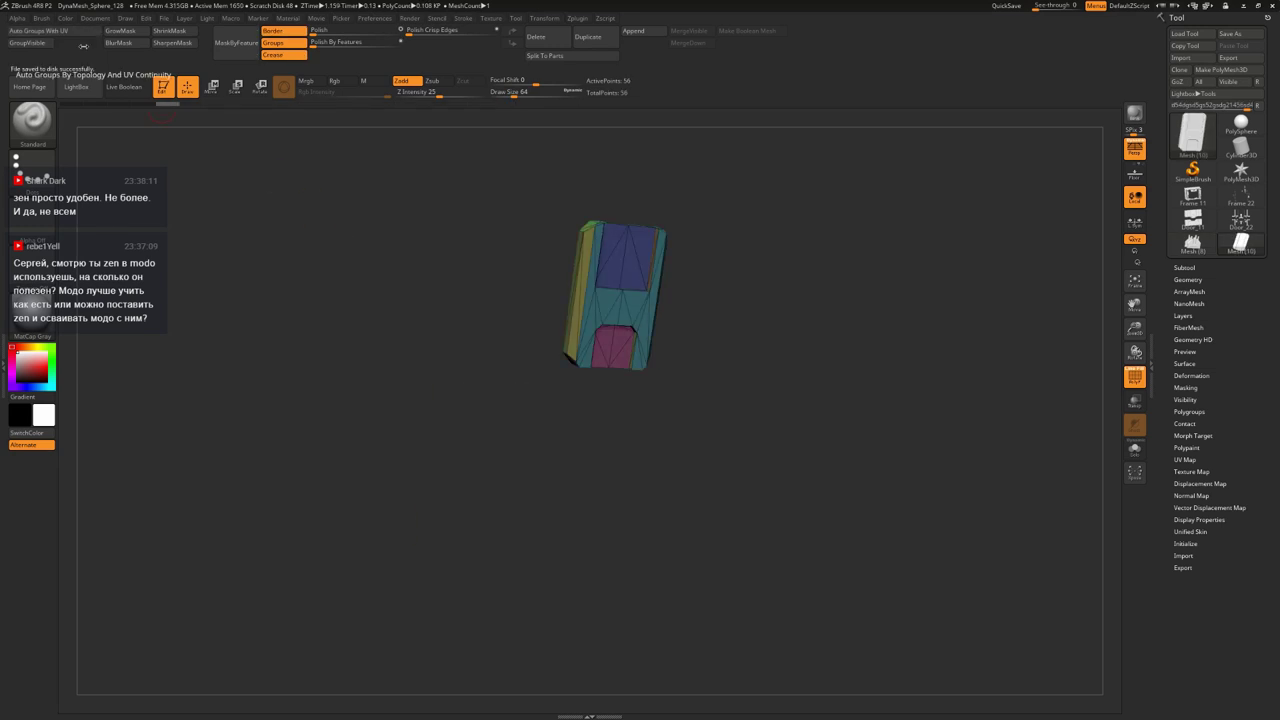
{"action": "left_click", "coordinate": [577, 18]}
{"action": "left_click", "coordinate": [613, 120]}
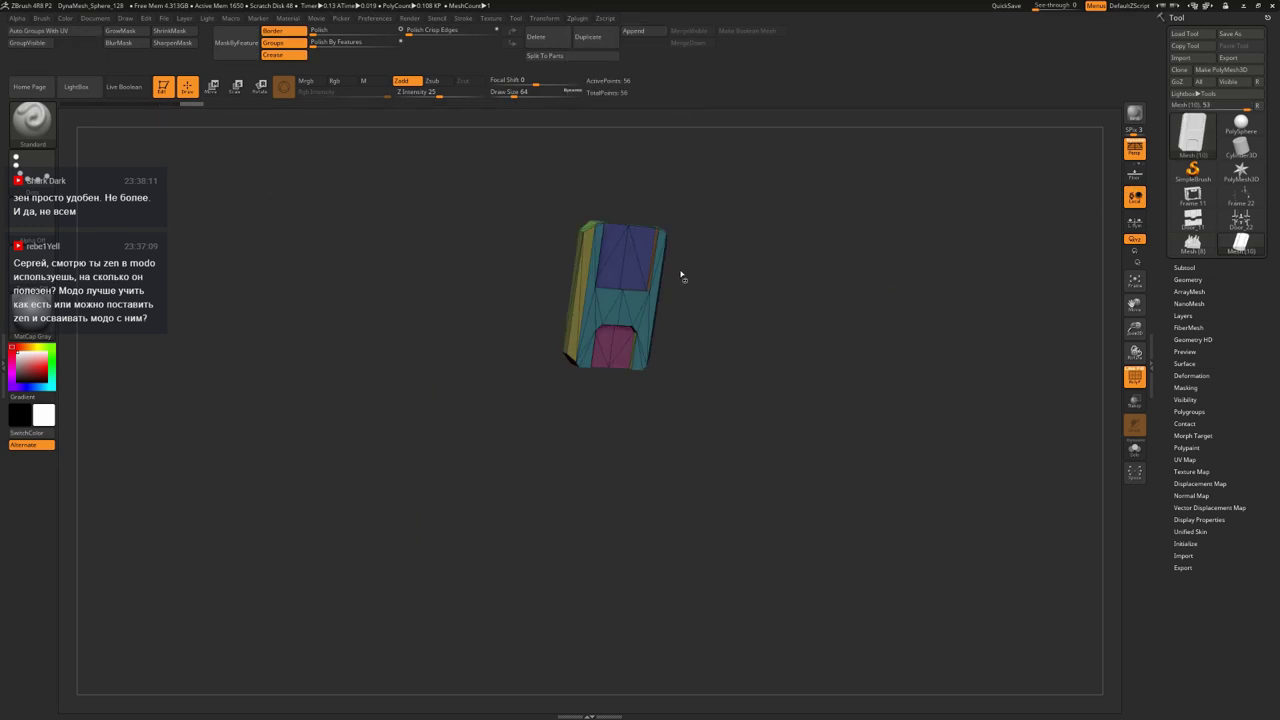
{"action": "key", "text": "shift+f"}
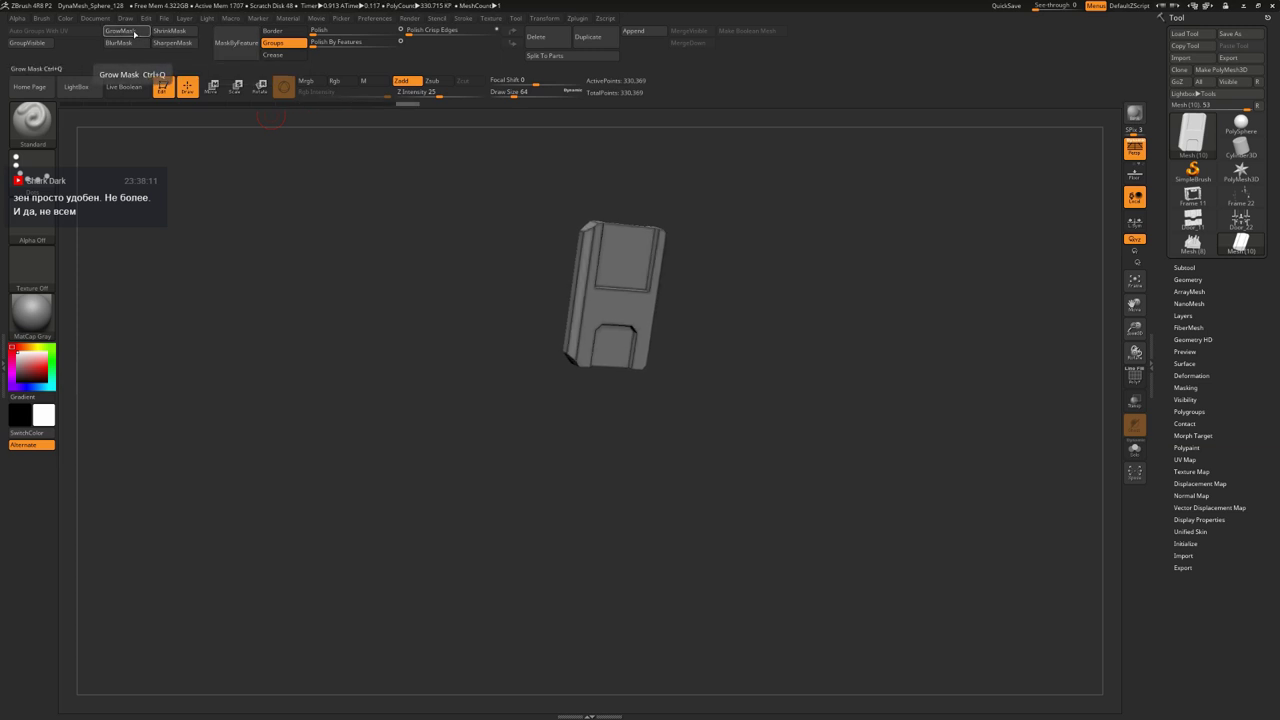
- Try masking the lock plate's polygroup borders, inverting the mask and polishing the edges
{"action": "left_click", "coordinate": [236, 42]}
{"action": "mouse_move", "coordinate": [724, 270]}
{"action": "left_mouse_down"}
{"action": "mouse_move", "coordinate": [751, 277]}
{"action": "mouse_move", "coordinate": [735, 270]}
{"action": "left_mouse_up"}
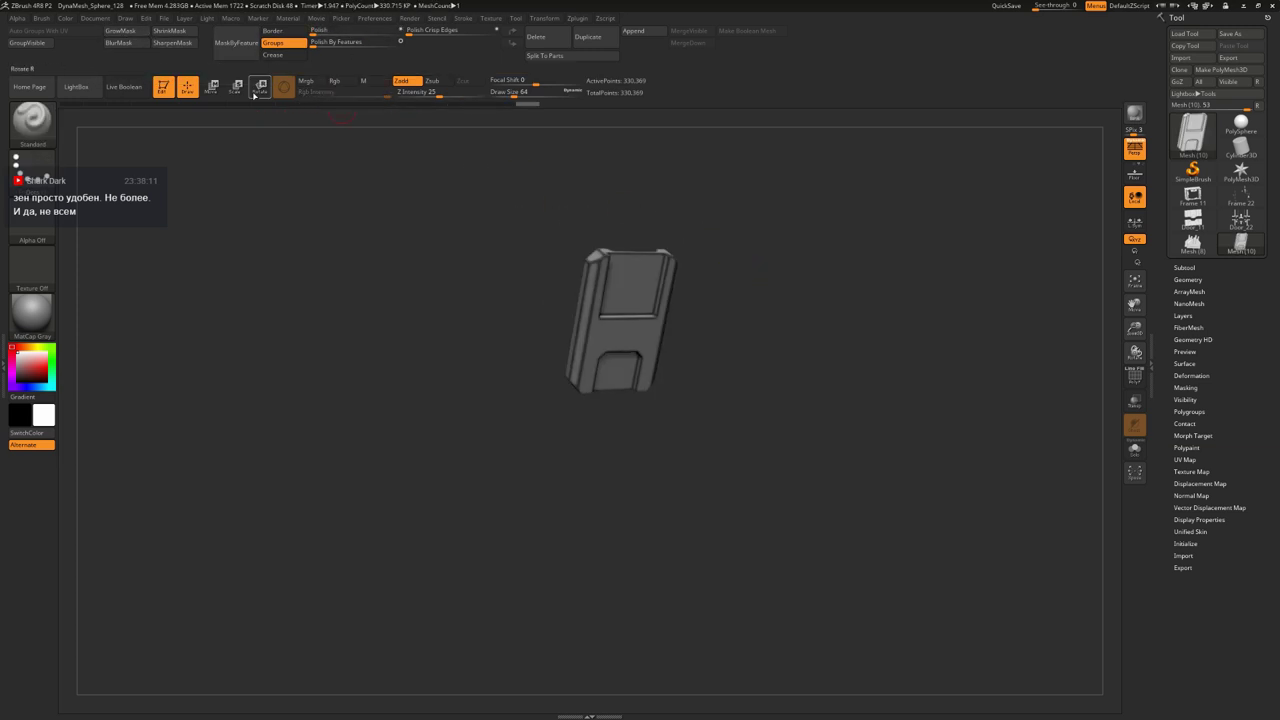
{"action": "left_click", "coordinate": [686, 217], "text": "ctrl"}
{"action": "left_click", "coordinate": [686, 217], "text": "ctrl"}
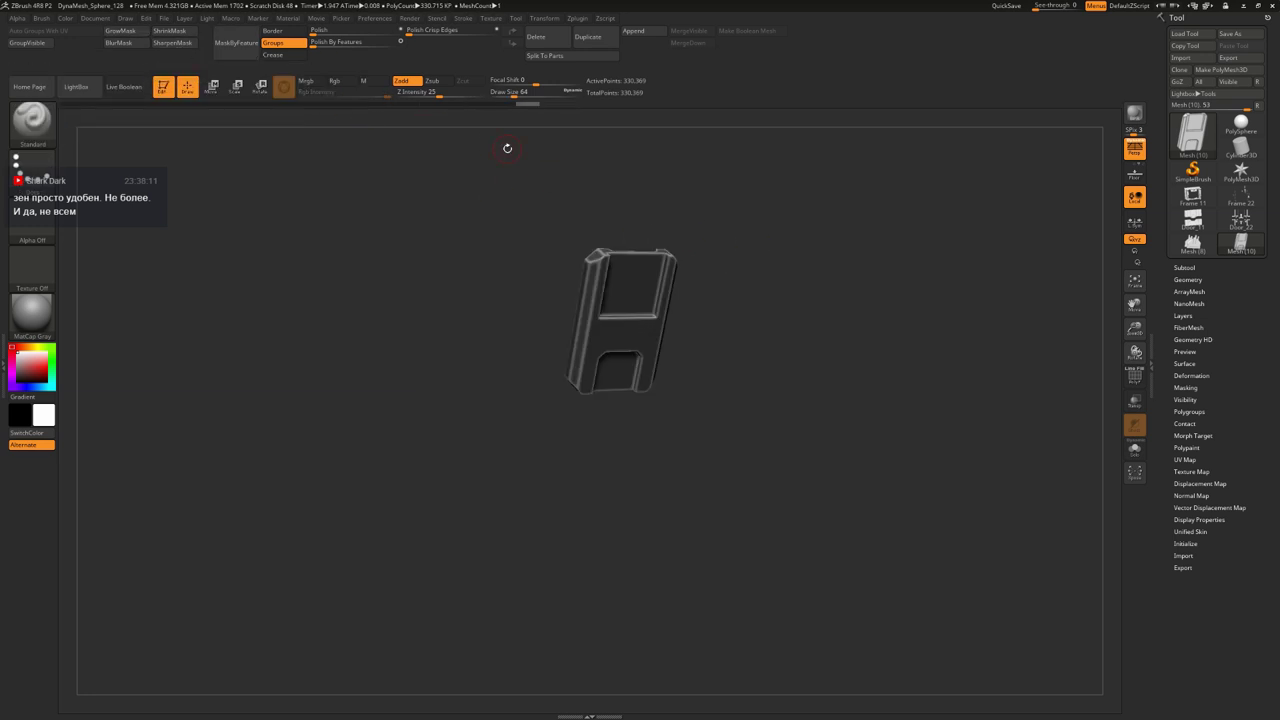
{"action": "left_click_drag", "start_coordinate": [723, 269], "coordinate": [706, 238]}
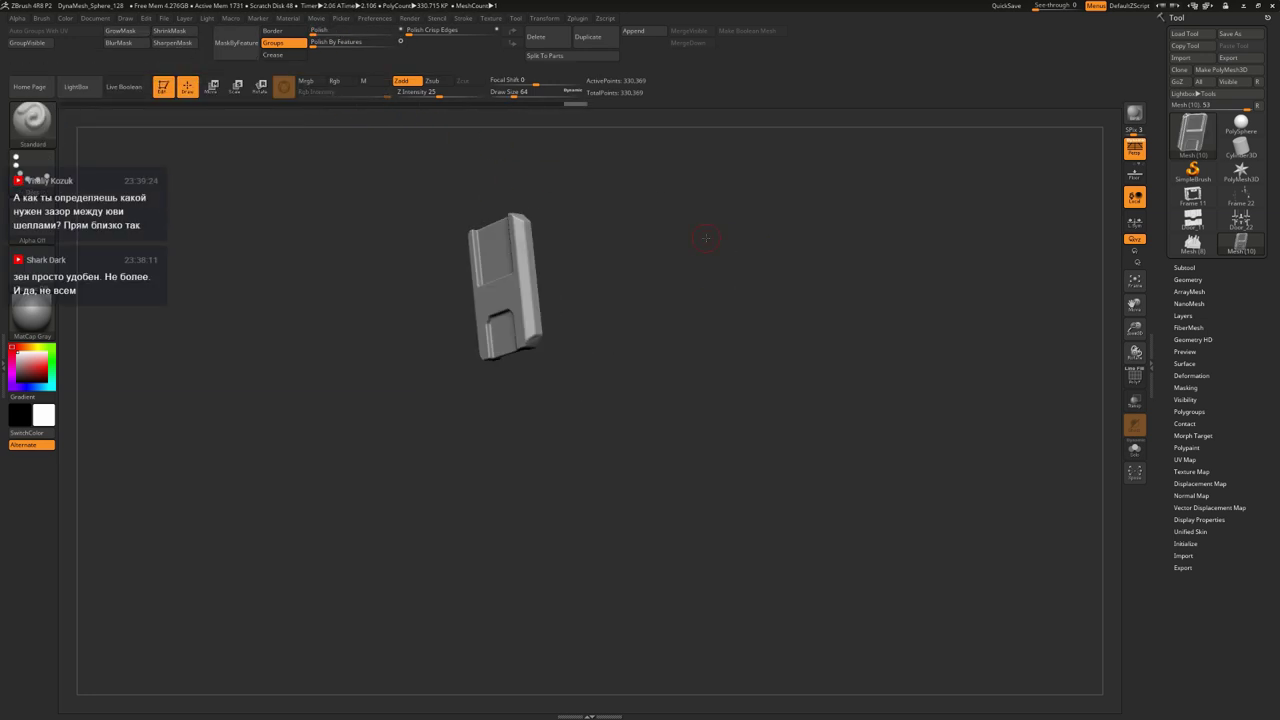
{"action": "left_click_drag", "start_coordinate": [1133, 305], "coordinate": [631, 343]}
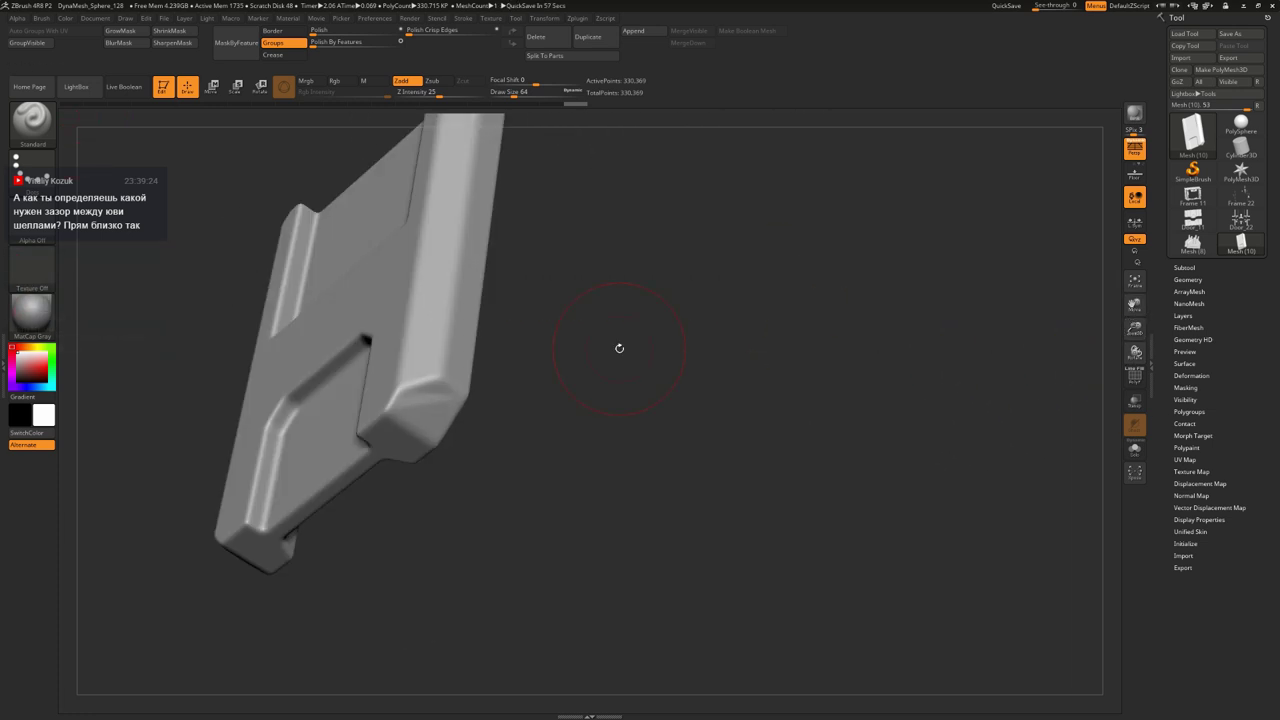
- Try the TrimAdaptive brush on the lock plate's lower corner and undo the edge polish
{"action": "key", "text": "b"}
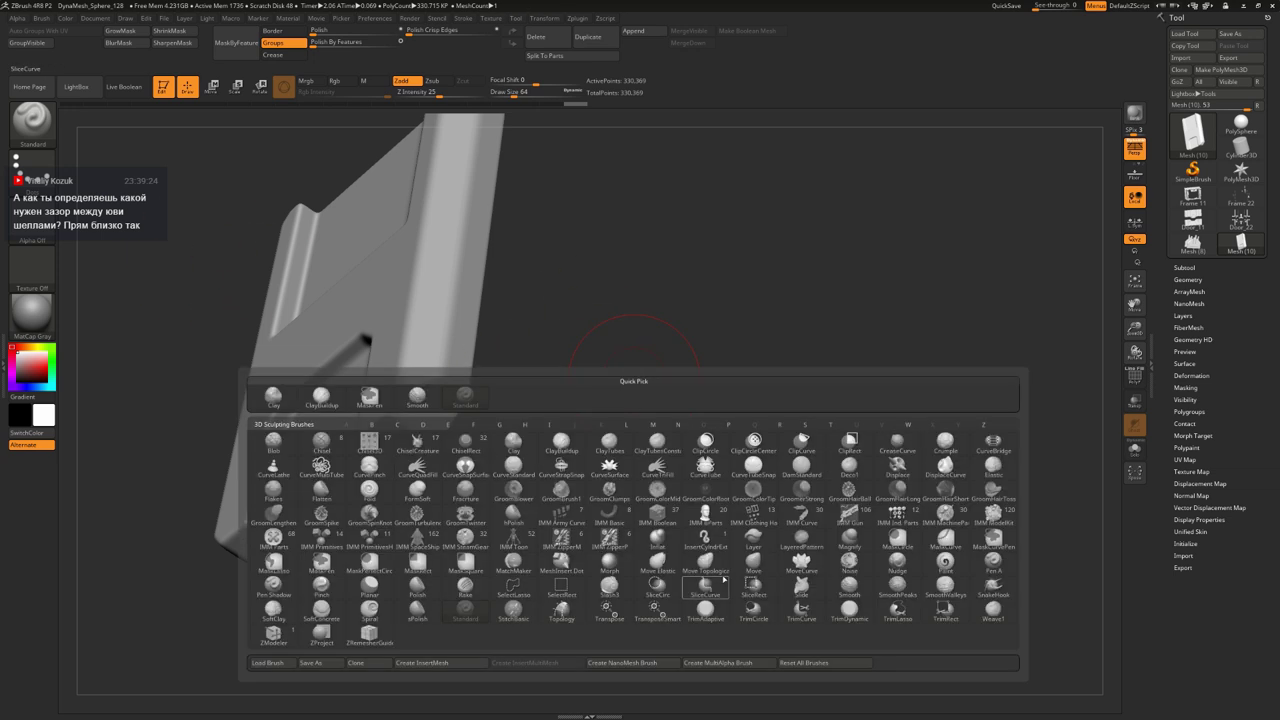
{"action": "key", "text": "t"}
{"action": "key", "text": "a"}
{"action": "key", "text": "b"}
{"action": "key", "text": "Escape"}
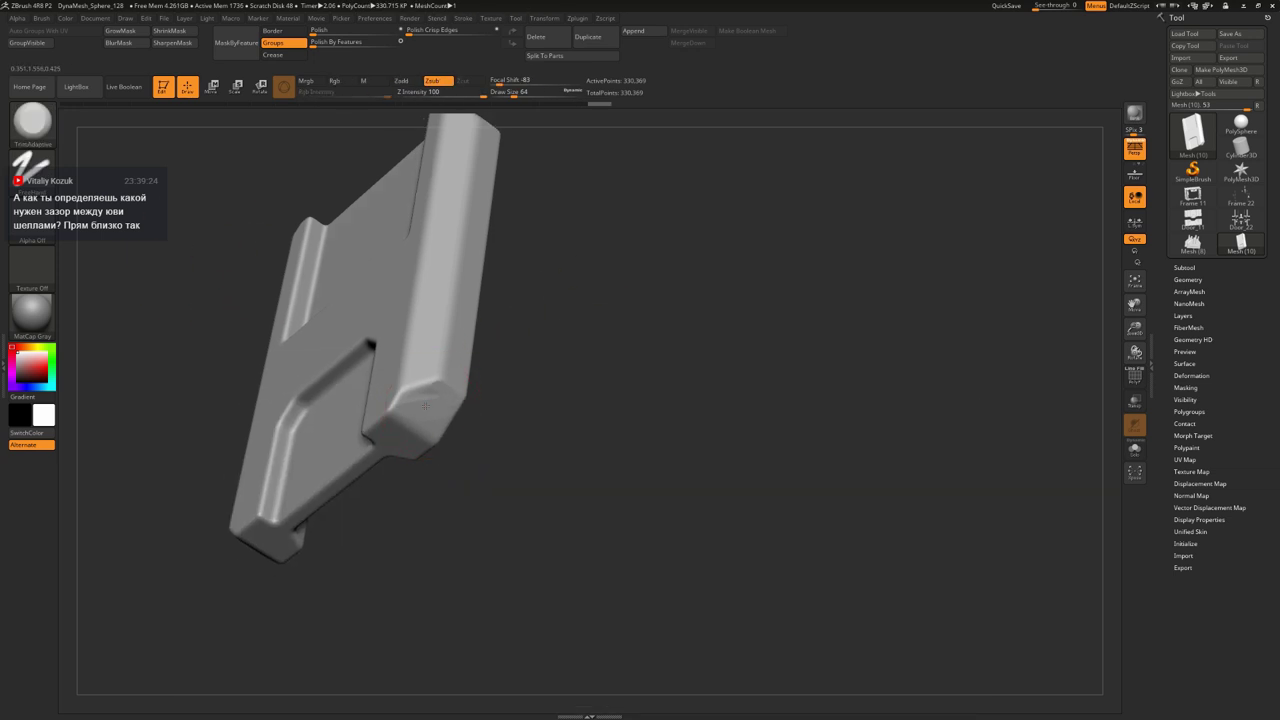
{"action": "left_click_drag", "start_coordinate": [427, 406], "coordinate": [193, 537]}
{"action": "key", "text": "shift+d"}
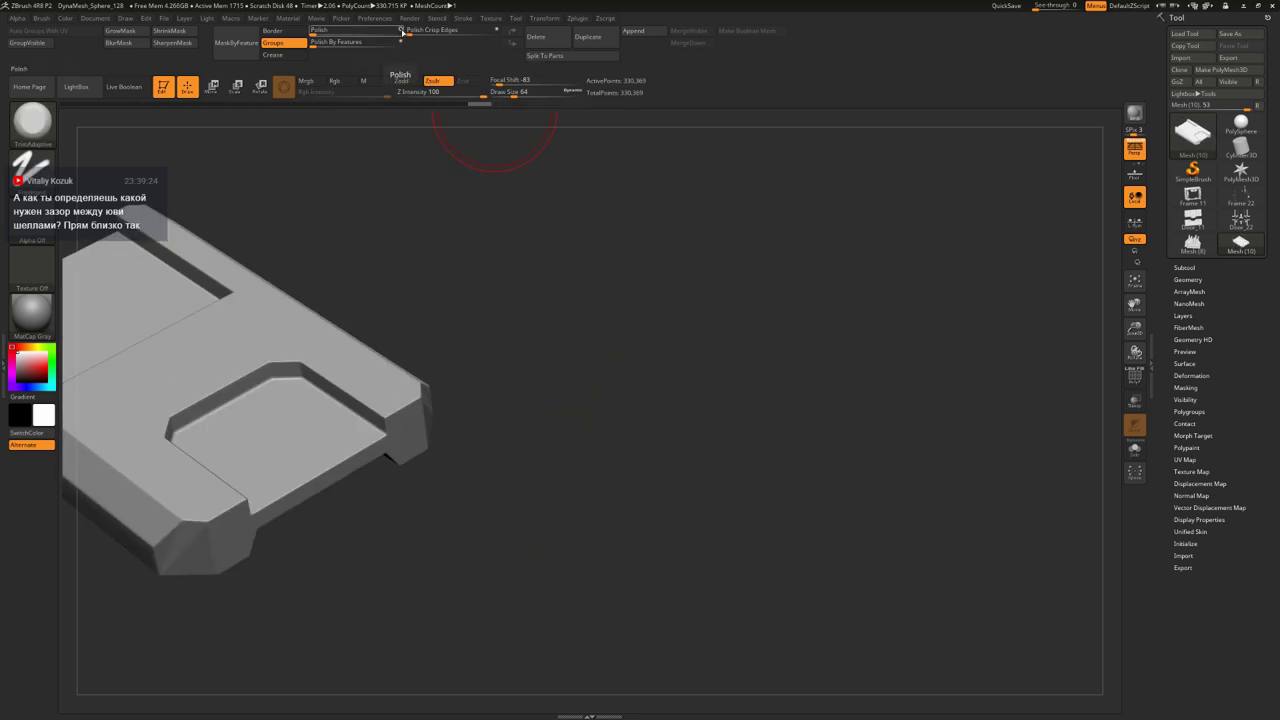
{"action": "left_click_drag", "start_coordinate": [493, 140], "coordinate": [571, 262]}
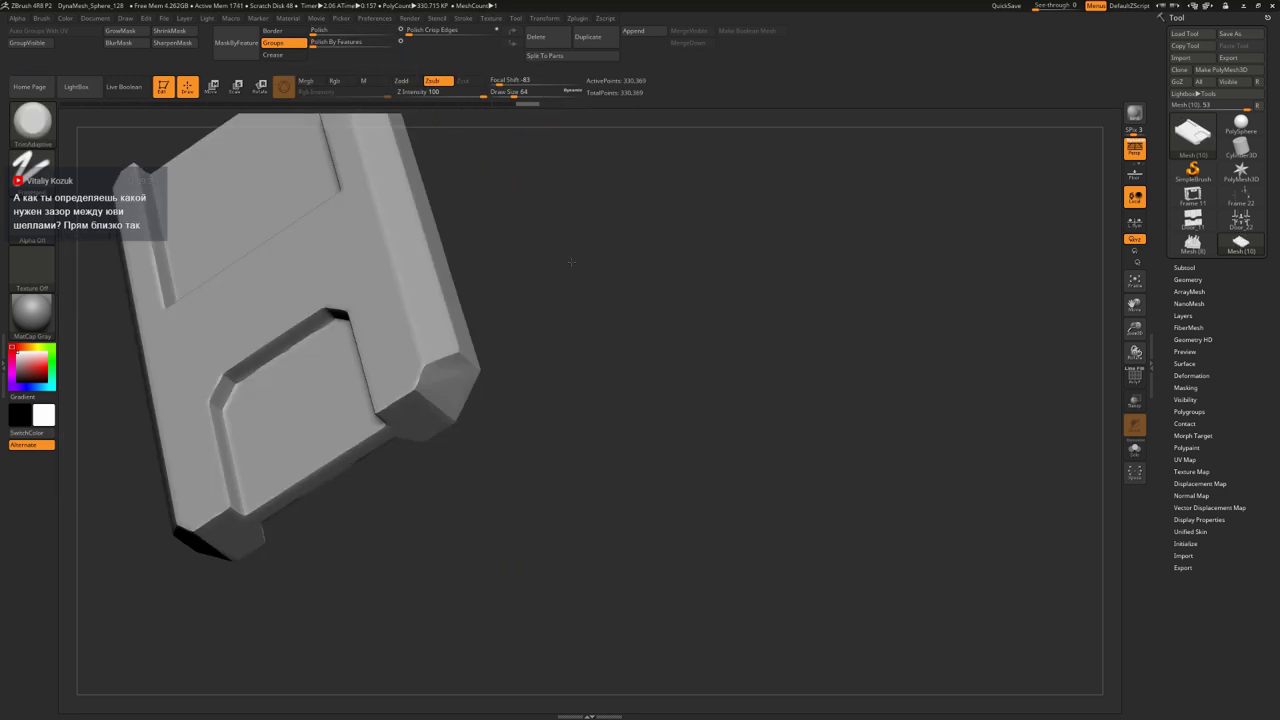
- Mask the lock plate by its group borders again, invert the mask and polish the edges into soft bevels
{"action": "left_click_drag", "start_coordinate": [522, 209], "coordinate": [425, 128]}
{"action": "left_click", "coordinate": [236, 42]}
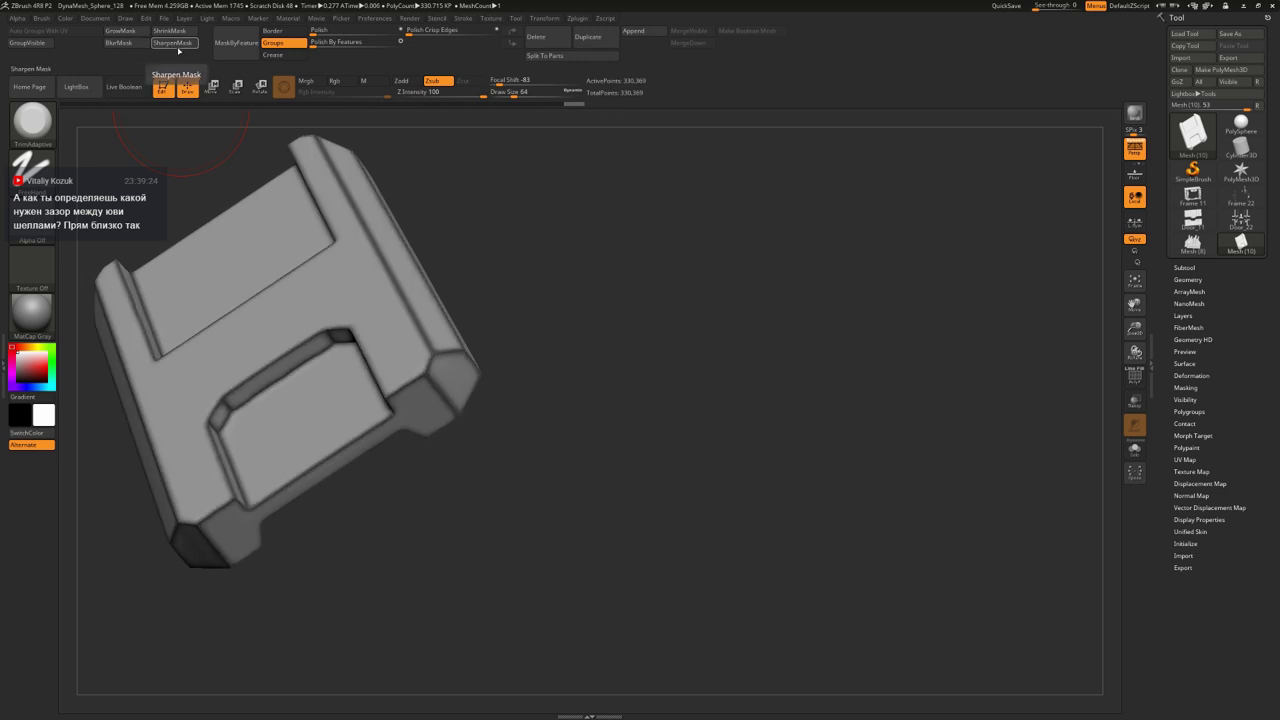
{"action": "left_click_drag", "start_coordinate": [574, 245], "coordinate": [410, 140]}
{"action": "left_click_drag", "start_coordinate": [488, 232], "coordinate": [708, 300]}
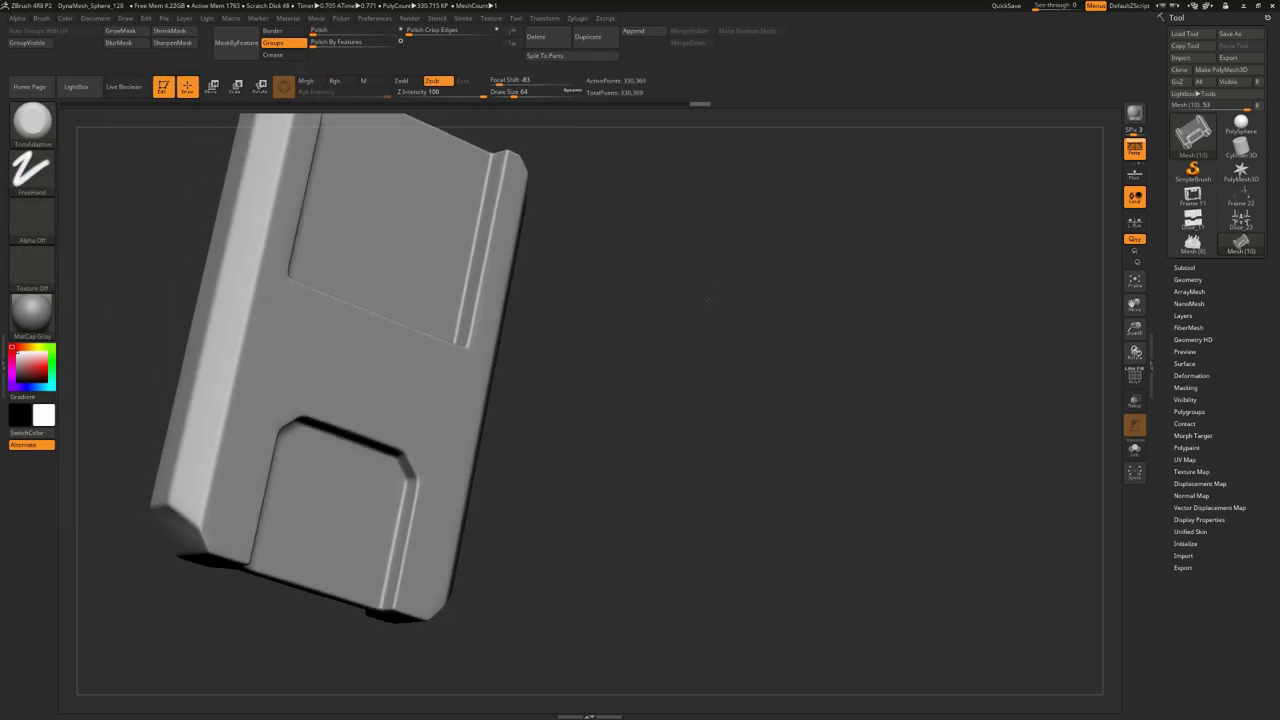
{"action": "key", "text": "ctrl+z"}
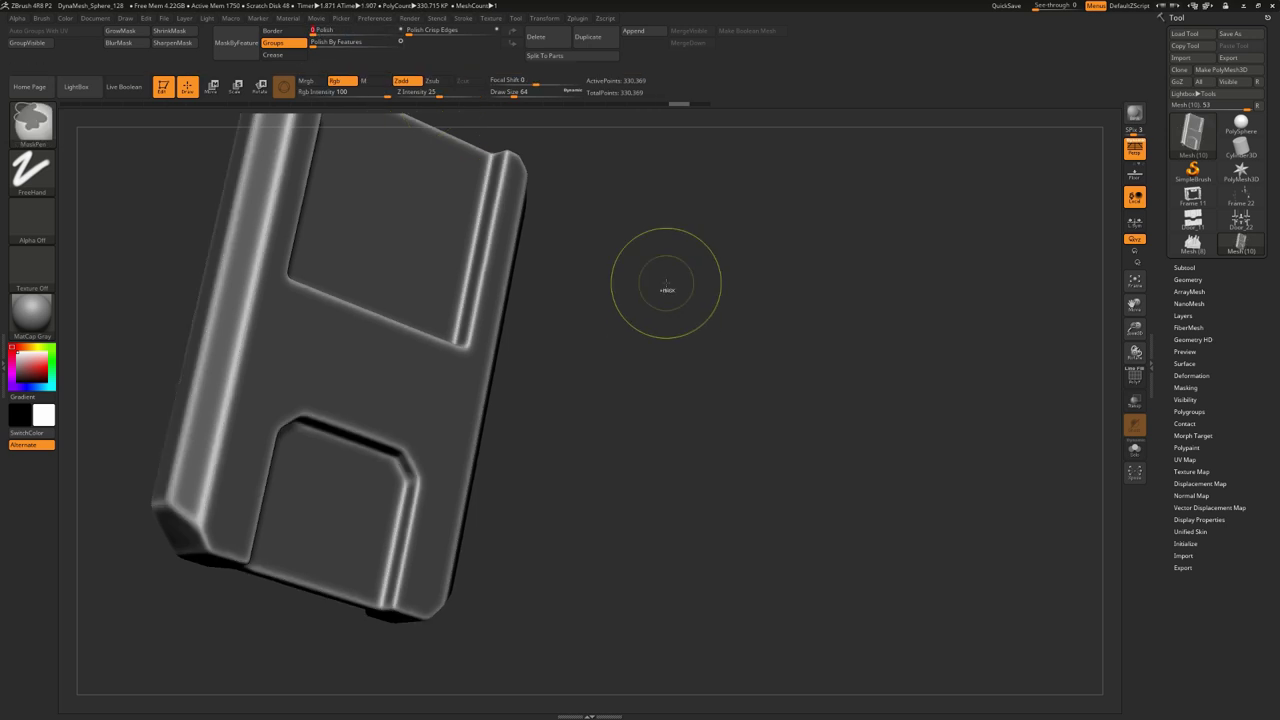
{"action": "key", "text": "ctrl+shift+a"}
- Try to pre-process the polished lock plate with Decimation Master, retry it and check the mesh
{"action": "left_click", "coordinate": [577, 18]}
{"action": "left_click", "coordinate": [631, 197]}
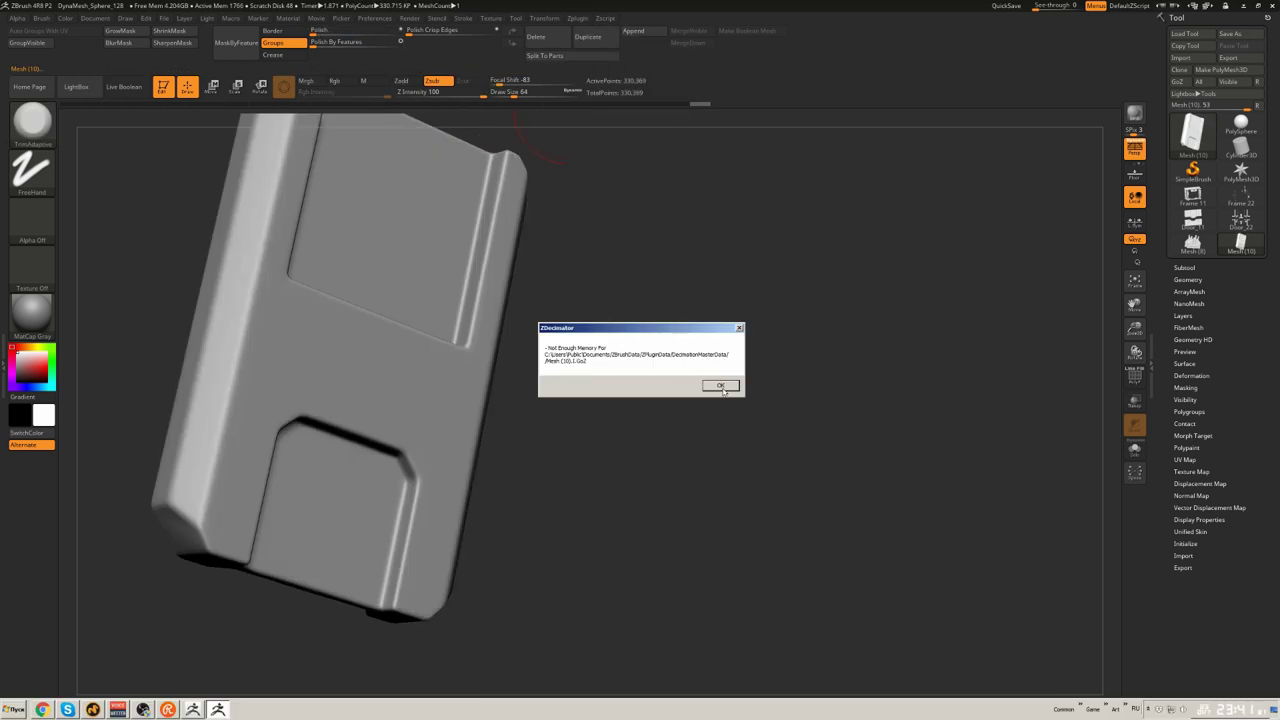
{"action": "left_click", "coordinate": [721, 386]}
{"action": "left_click_drag", "start_coordinate": [737, 374], "coordinate": [640, 150]}
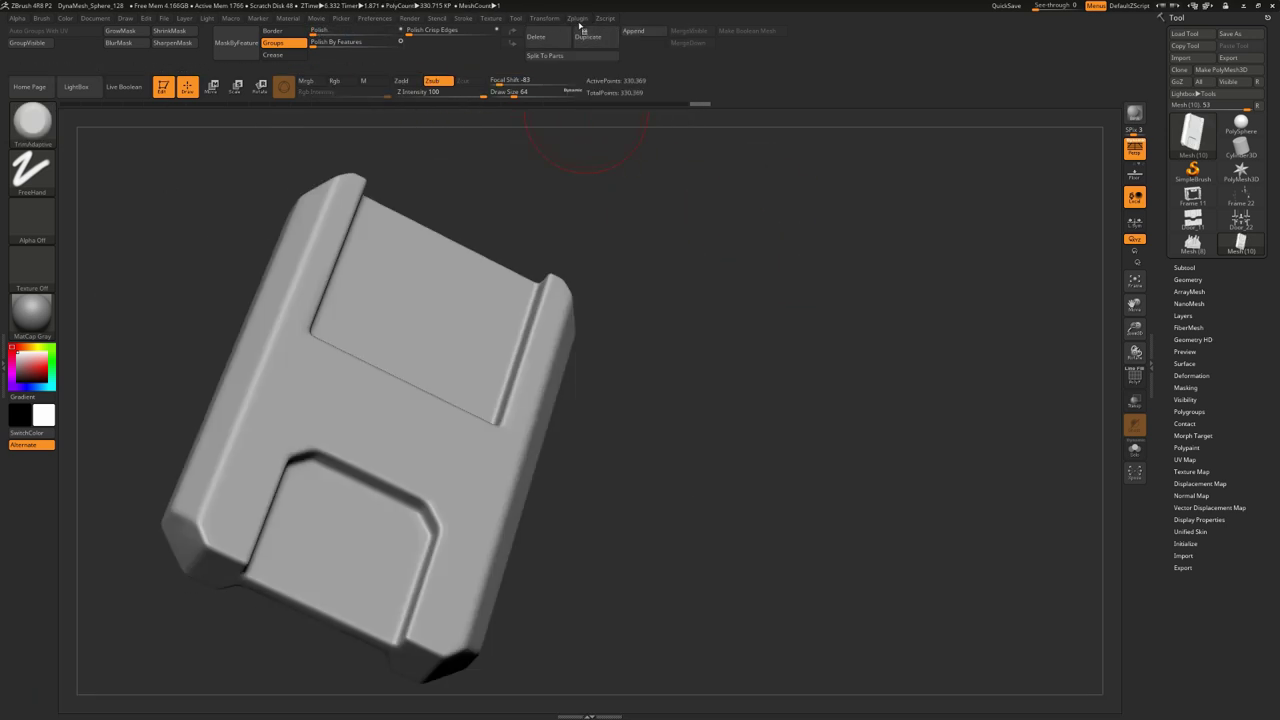
{"action": "left_click", "coordinate": [578, 18]}
{"action": "left_click", "coordinate": [614, 214]}
{"action": "left_click", "coordinate": [577, 18]}
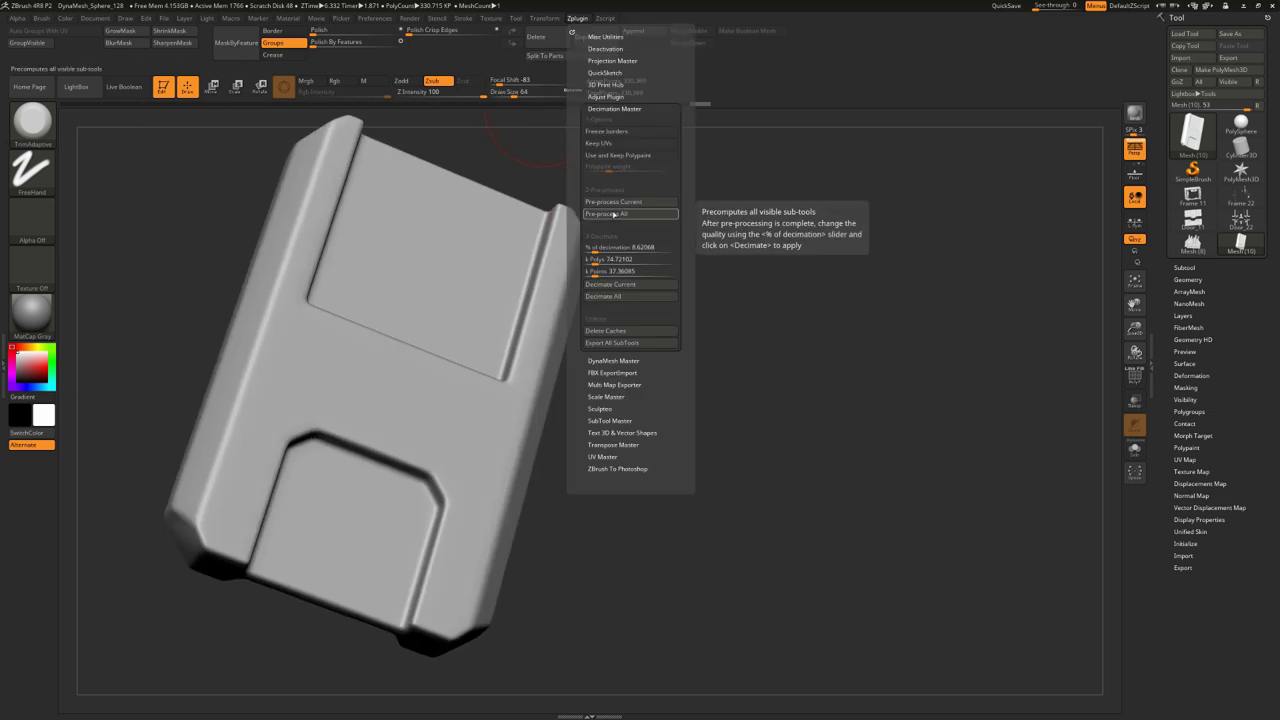
{"action": "left_click", "coordinate": [614, 214]}
{"action": "left_click", "coordinate": [723, 388]}
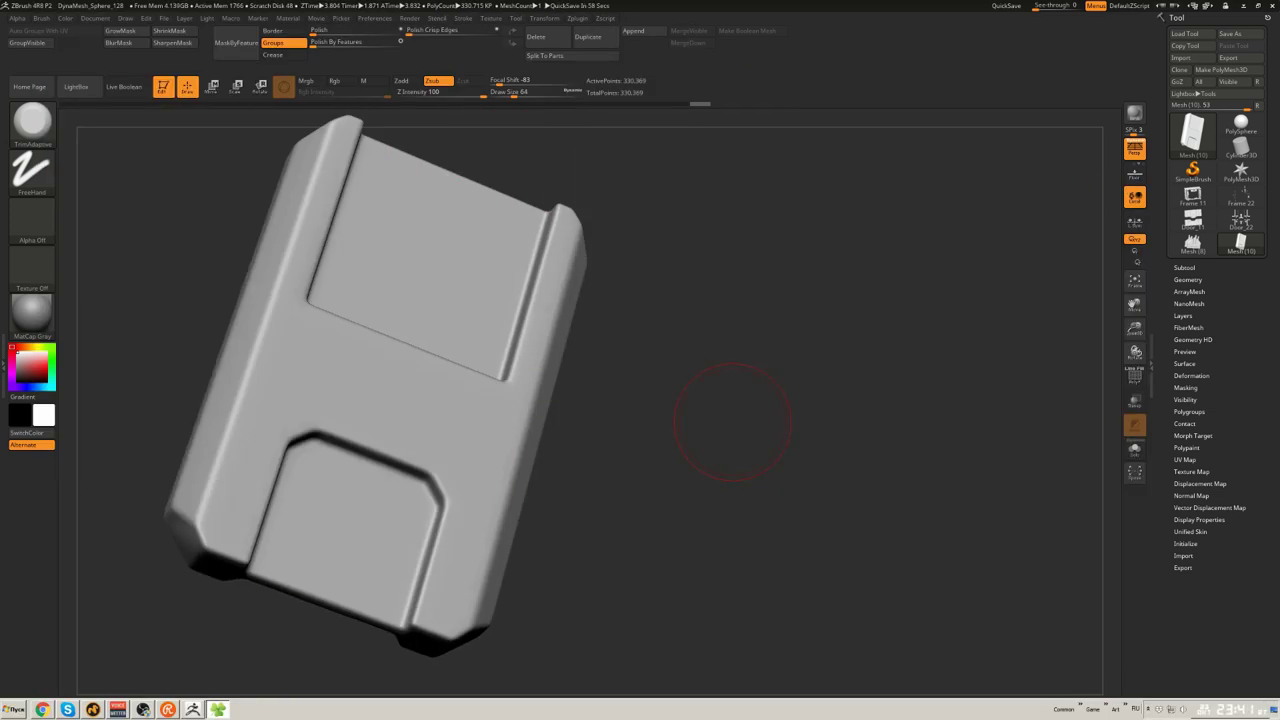
{"action": "left_click_drag", "start_coordinate": [725, 295], "coordinate": [871, 314]}
{"action": "key", "text": "shift+f"}
{"action": "left_click", "coordinate": [1135, 376]}
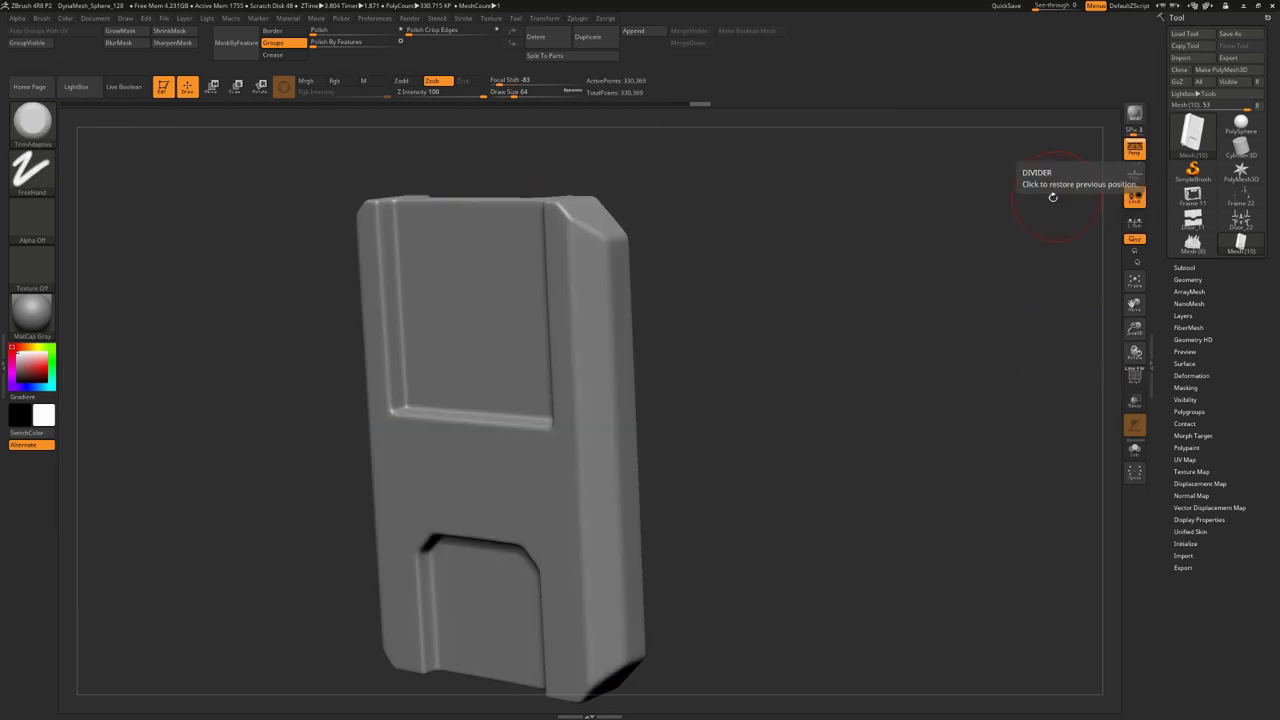
- Switch to Modo, copy the lock plate into a new mesh in the HiPoly group and hide the UV's group
{"action": "left_click_drag", "start_coordinate": [1095, 160], "coordinate": [1272, 62]}
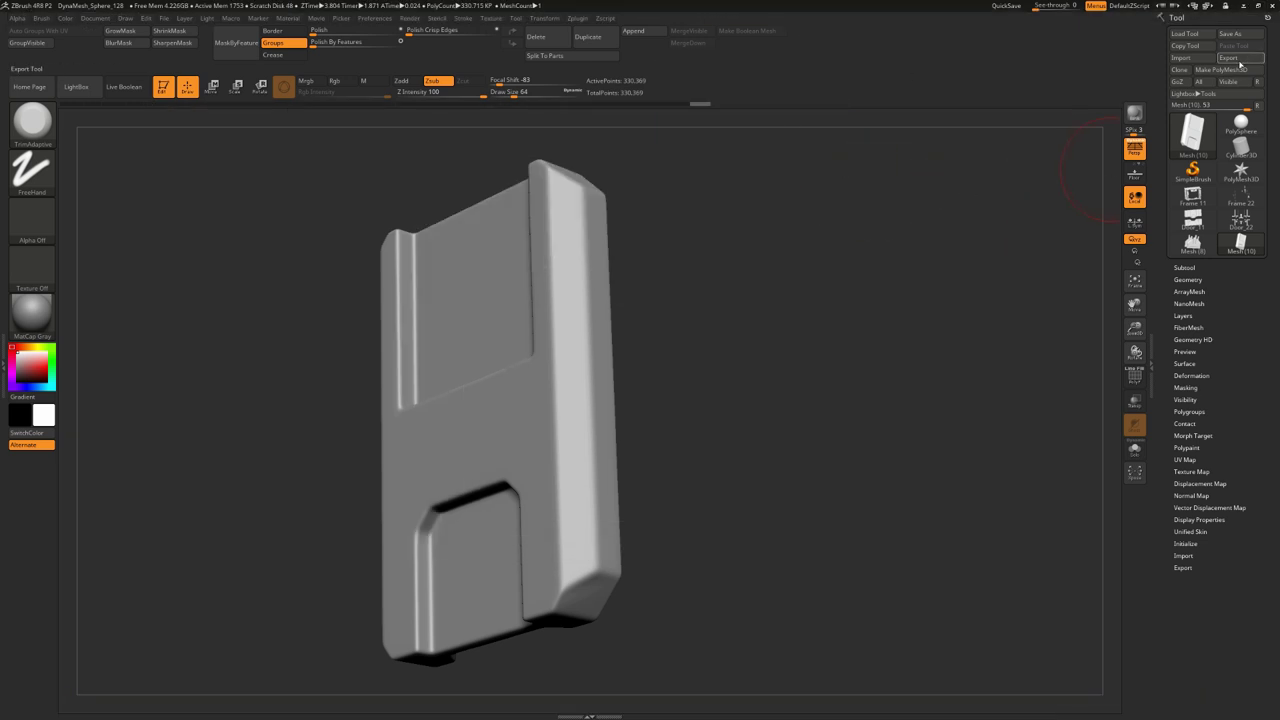
{"action": "left_click", "coordinate": [1192, 130]}
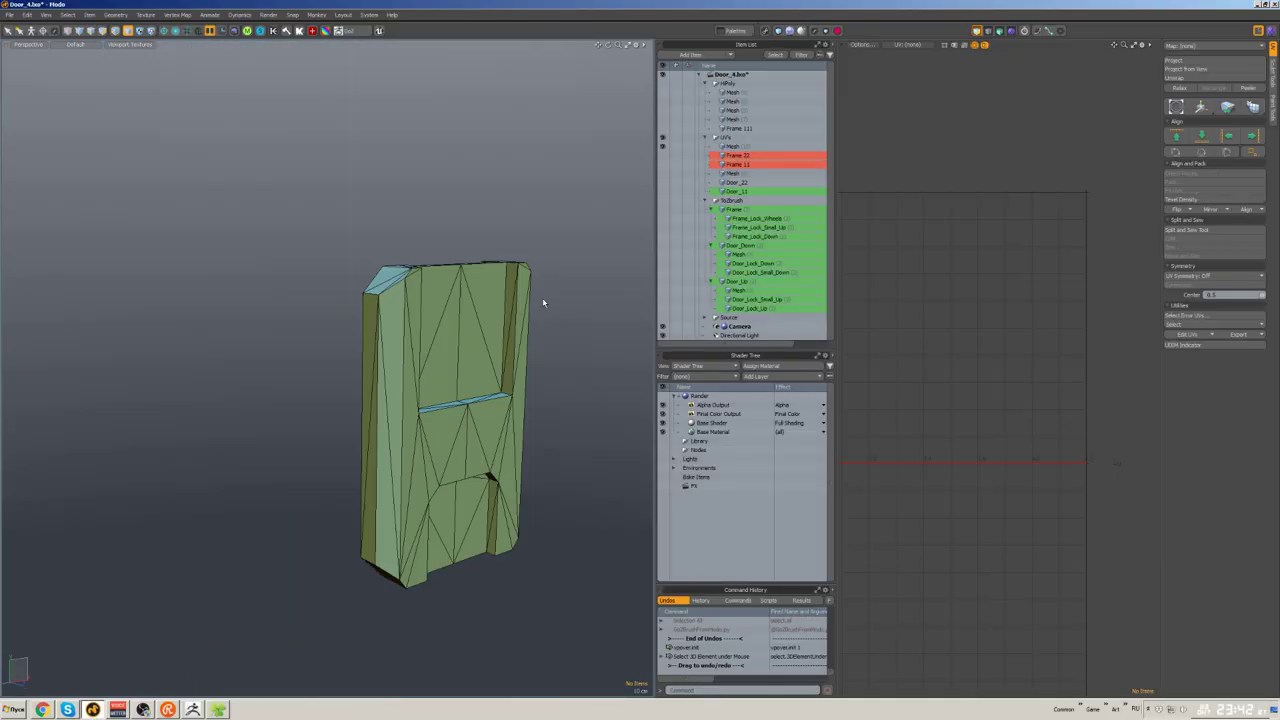
{"action": "left_click", "coordinate": [663, 147]}
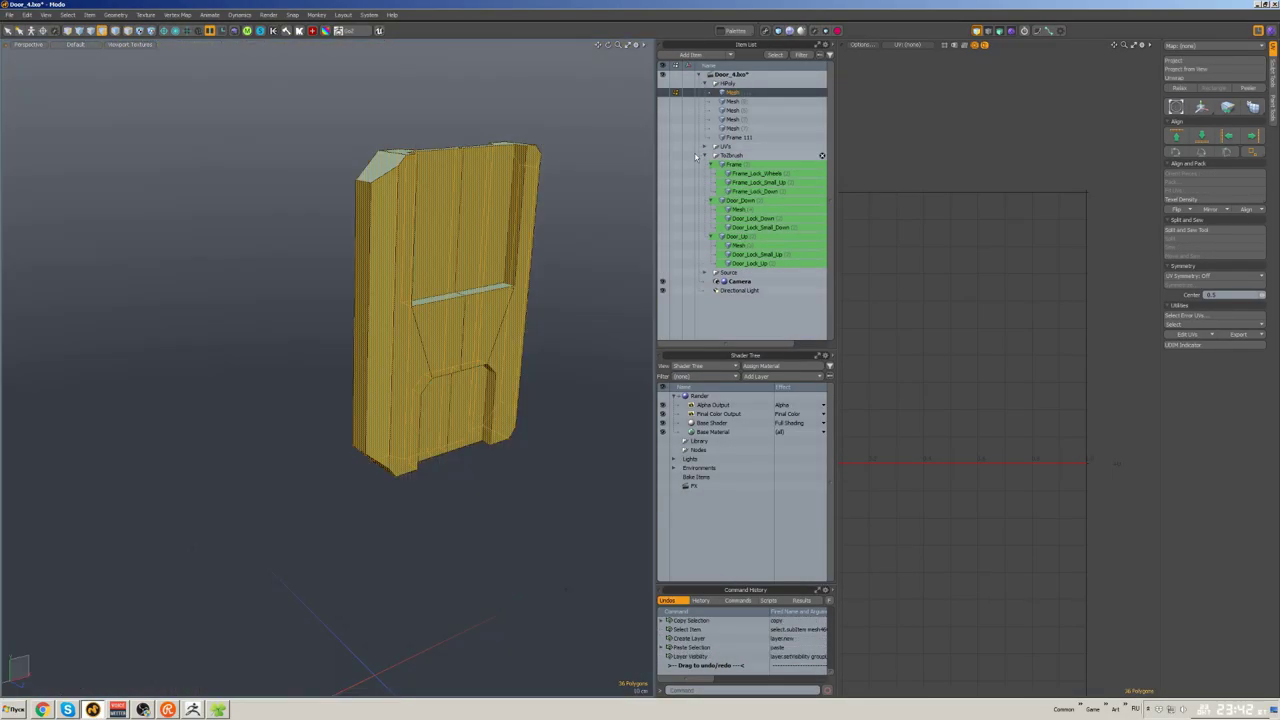
- Select all connected polygons of the high-poly upper door half and move them down 1 m in Y
{"action": "key", "text": "2"}
{"action": "scroll", "coordinate": [417, 338], "scroll_direction": "up", "scroll_amount": 5}
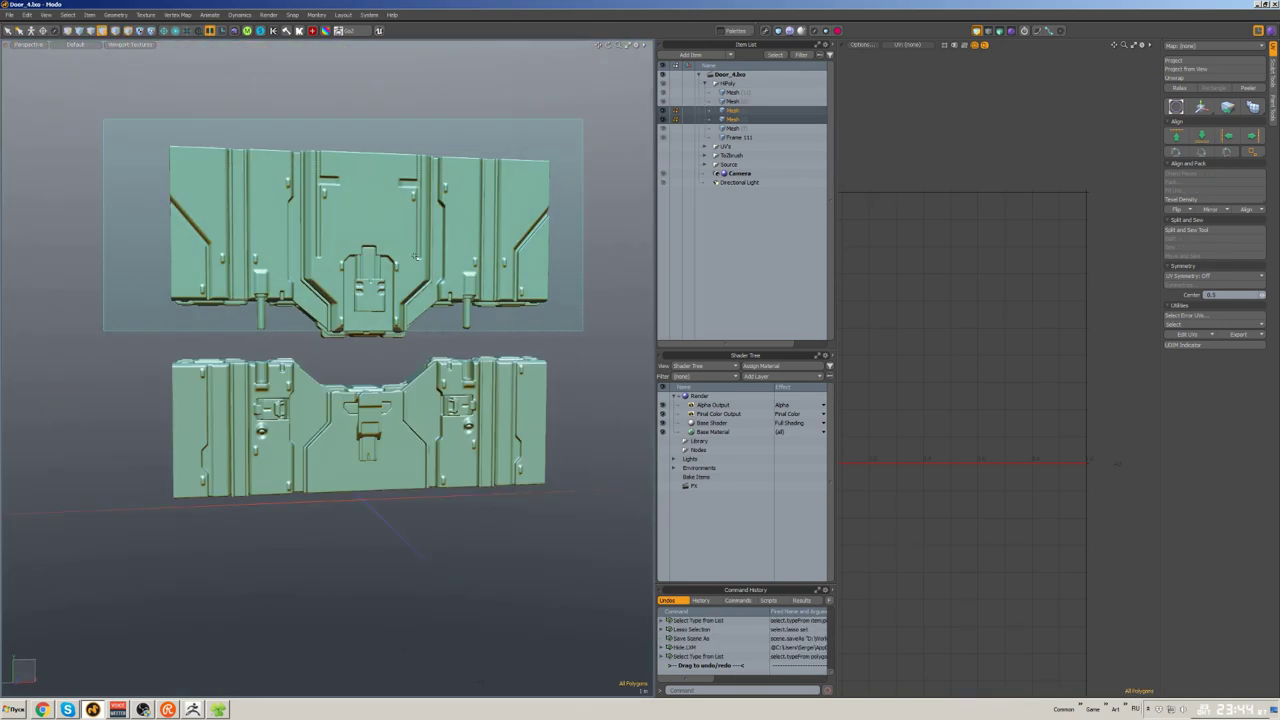
{"action": "left_click_drag", "start_coordinate": [583, 331], "coordinate": [583, 331]}
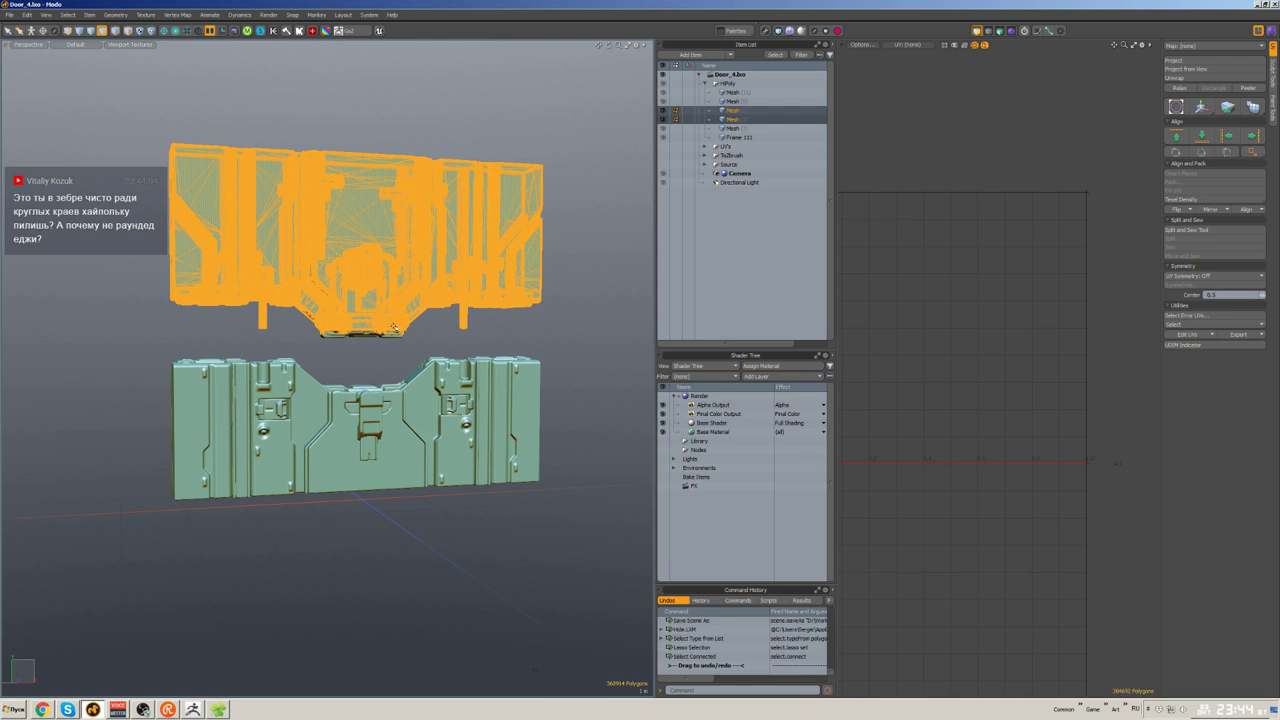
{"action": "scroll", "coordinate": [394, 326], "scroll_direction": "up", "scroll_amount": 3}
{"action": "key", "text": "w"}
{"action": "left_click_drag", "start_coordinate": [394, 326], "coordinate": [350, 260], "text": "alt"}
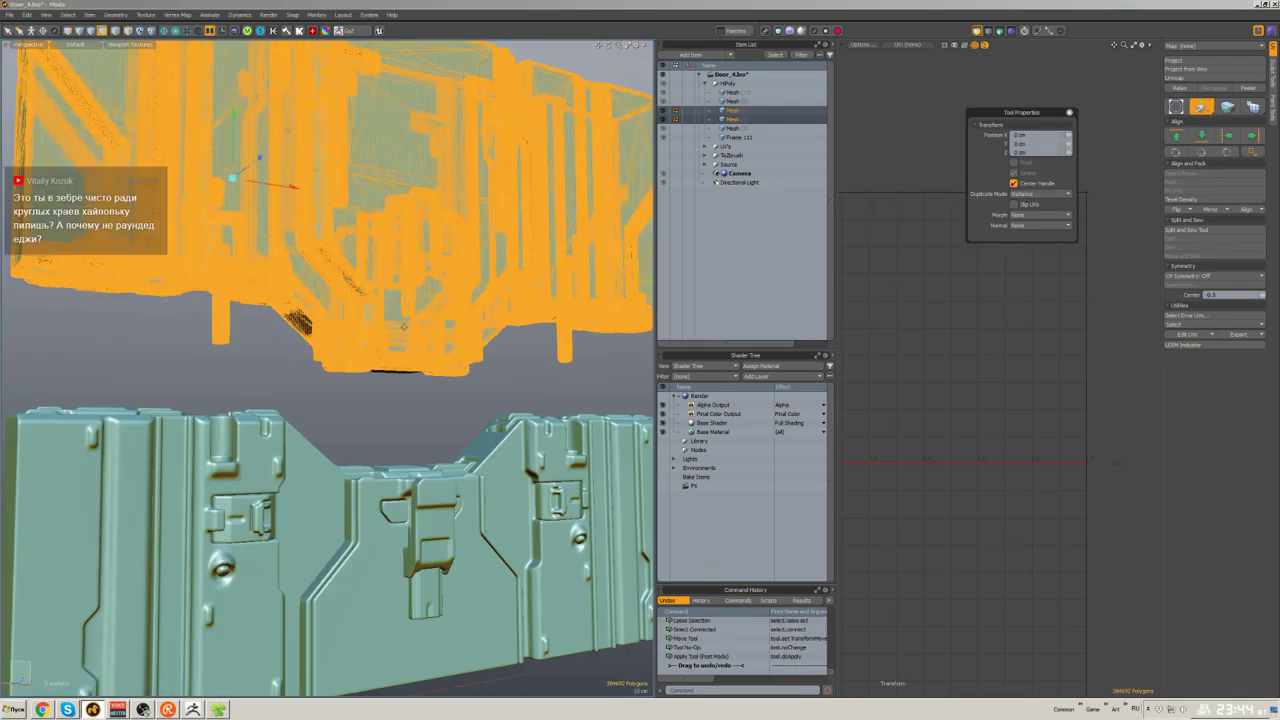
{"action": "scroll", "coordinate": [315, 207], "scroll_direction": "down", "scroll_amount": 2}
{"action": "left_click_drag", "start_coordinate": [315, 207], "coordinate": [324, 232]}
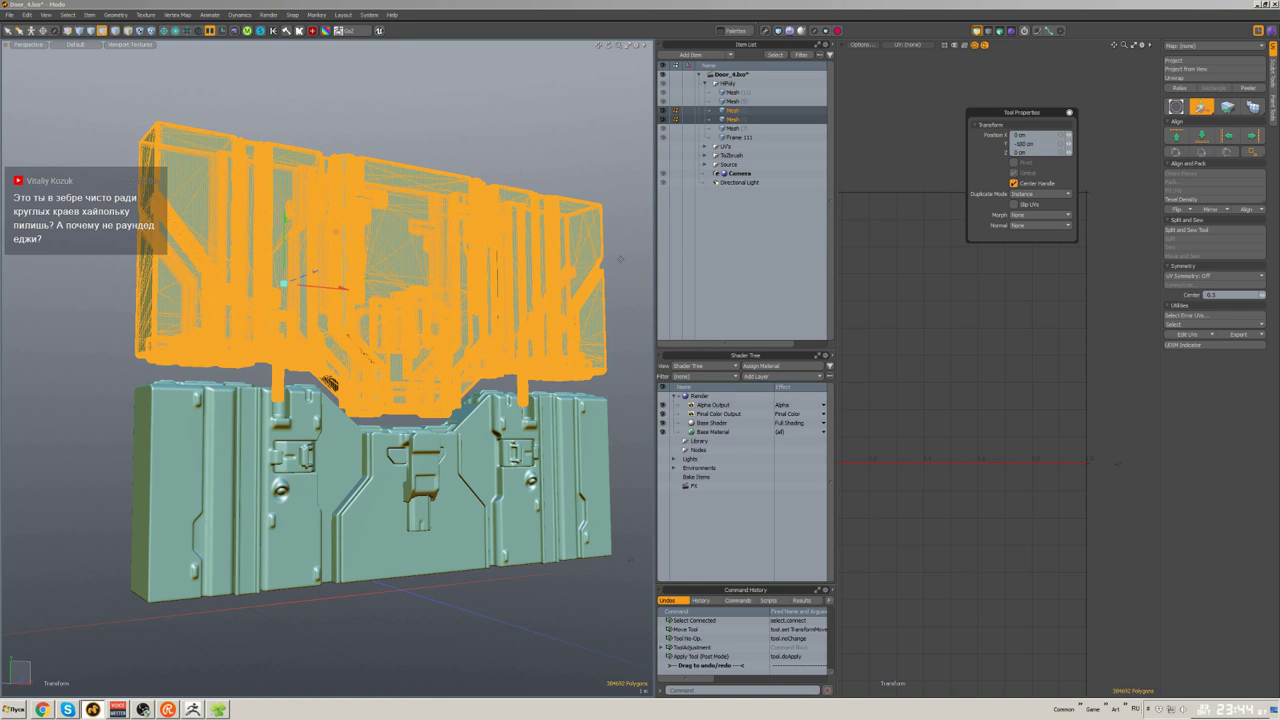
{"action": "left_click_drag", "start_coordinate": [330, 383], "coordinate": [528, 330], "text": "alt"}
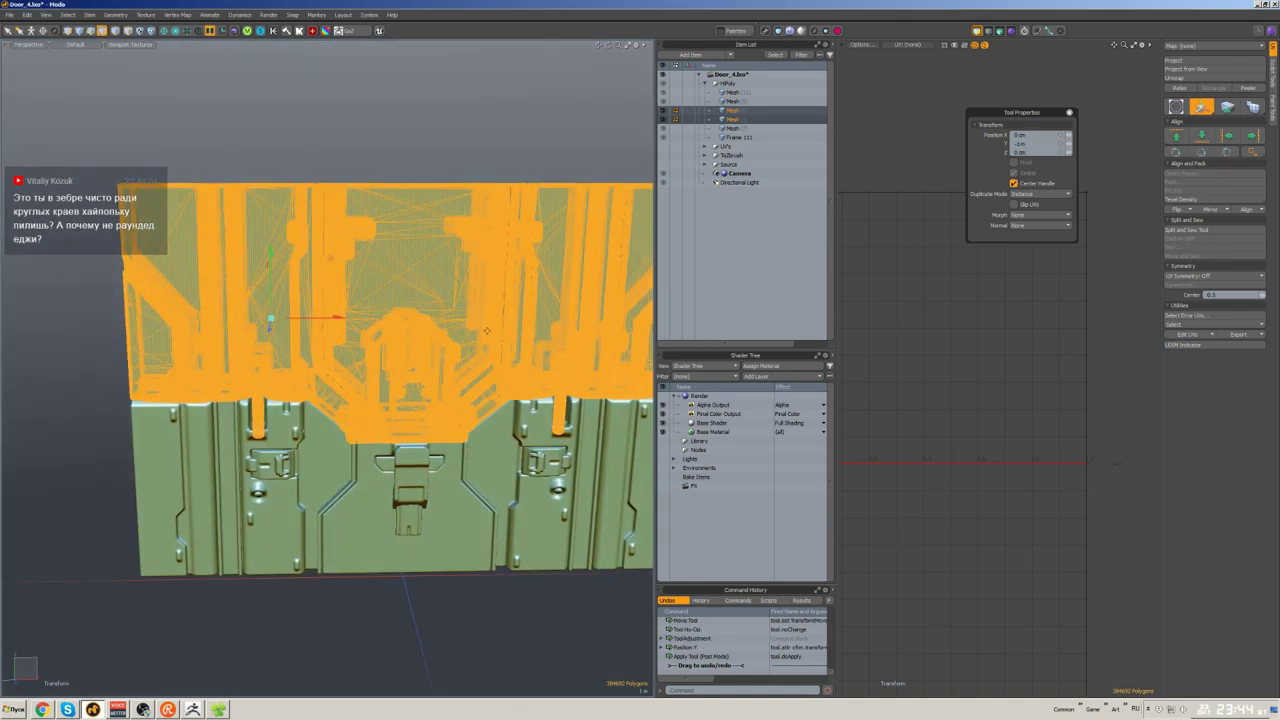
- Cut the upper door half's polygons and paste them into a new mesh in the HiPoly group
{"action": "key", "text": "ctrl+x"}
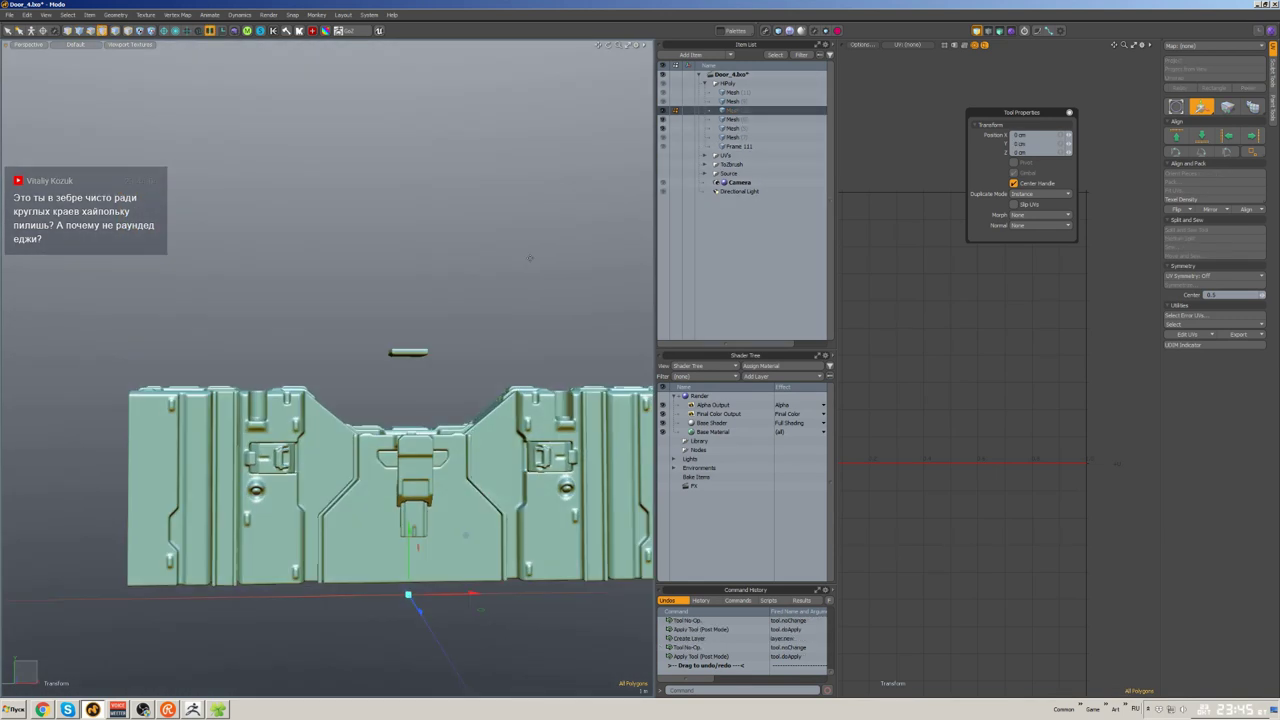
{"action": "key", "text": "ctrl+v"}
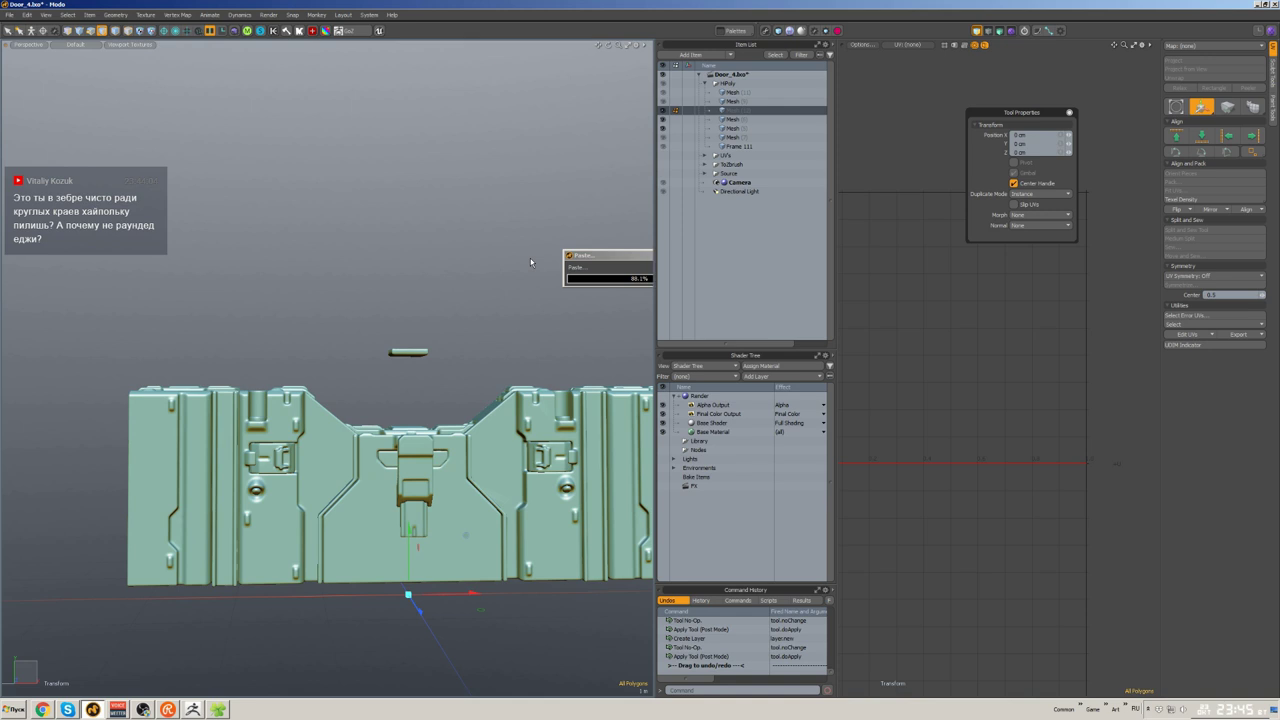
{"action": "key", "text": "w"}
{"action": "key", "text": "a"}
{"action": "key", "text": "3"}
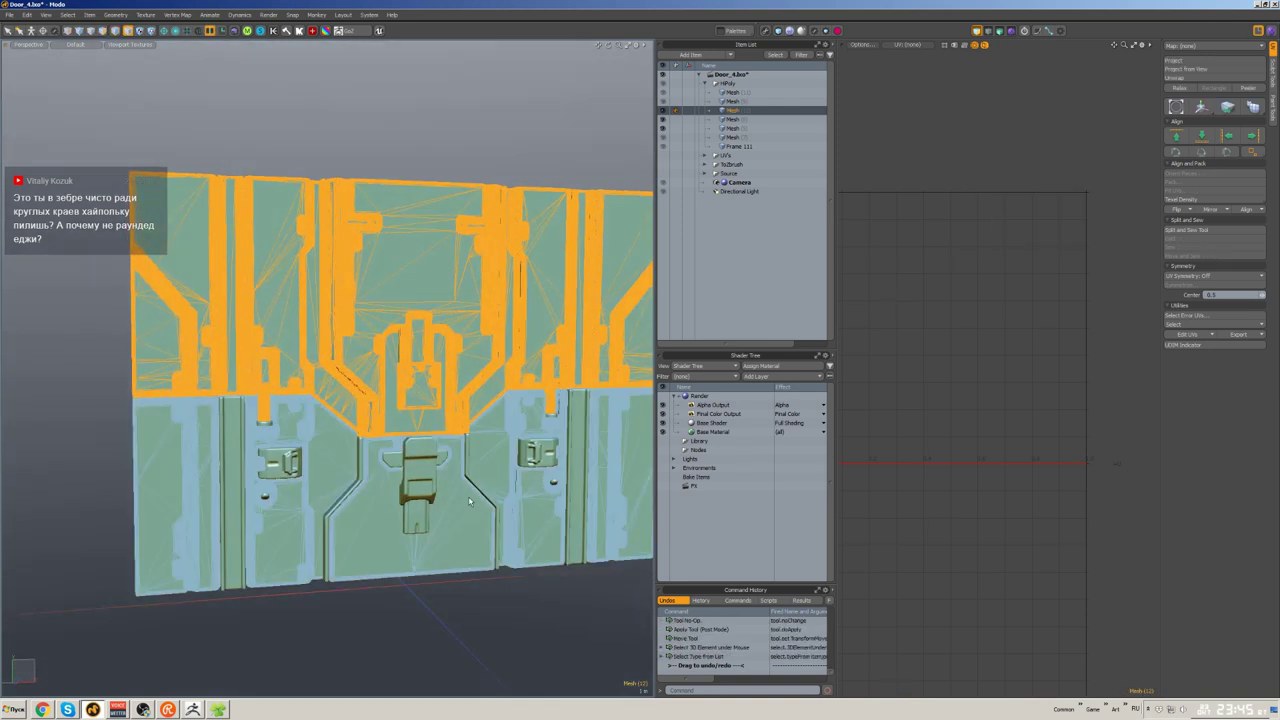
- Isolate the lower door half's mesh to check its parts and restore the visibility of all meshes
{"action": "left_click", "coordinate": [469, 501]}
{"action": "key", "text": "shift+h"}
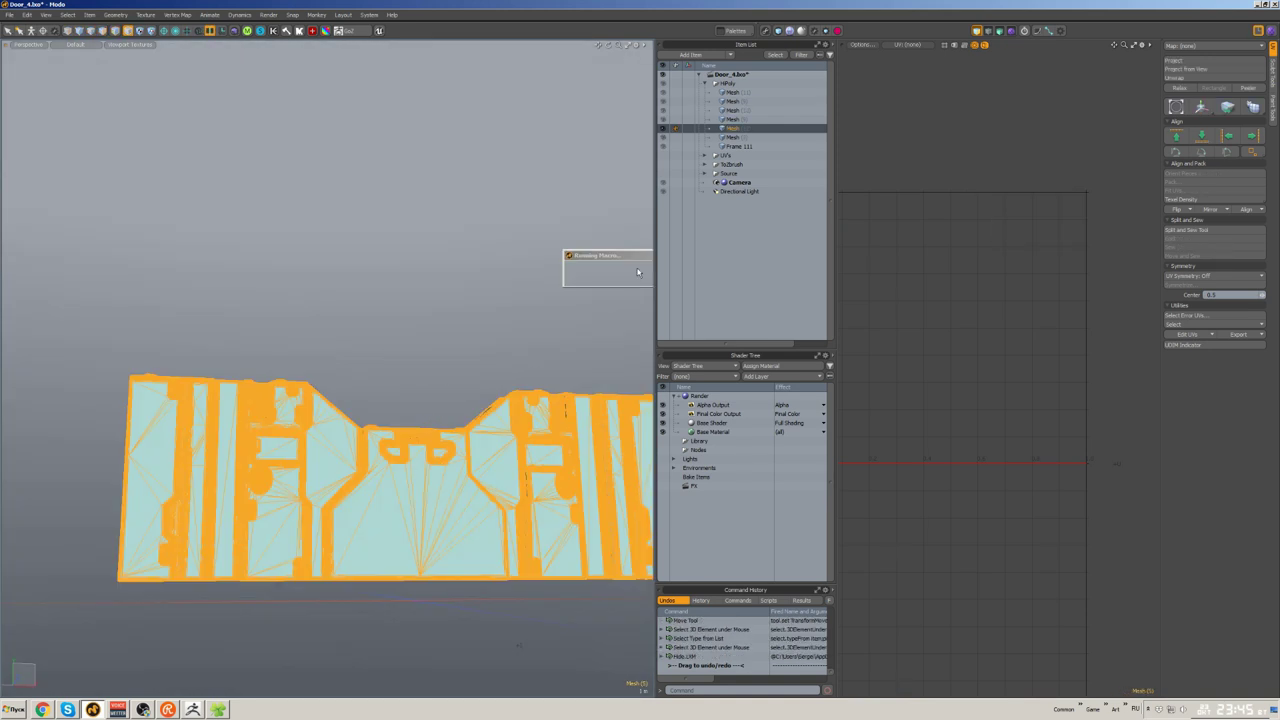
{"action": "key", "text": "u"}
- Cut the separate pieces around the door's central lock and paste them into the lower door half's mesh
{"action": "left_click", "coordinate": [416, 452]}
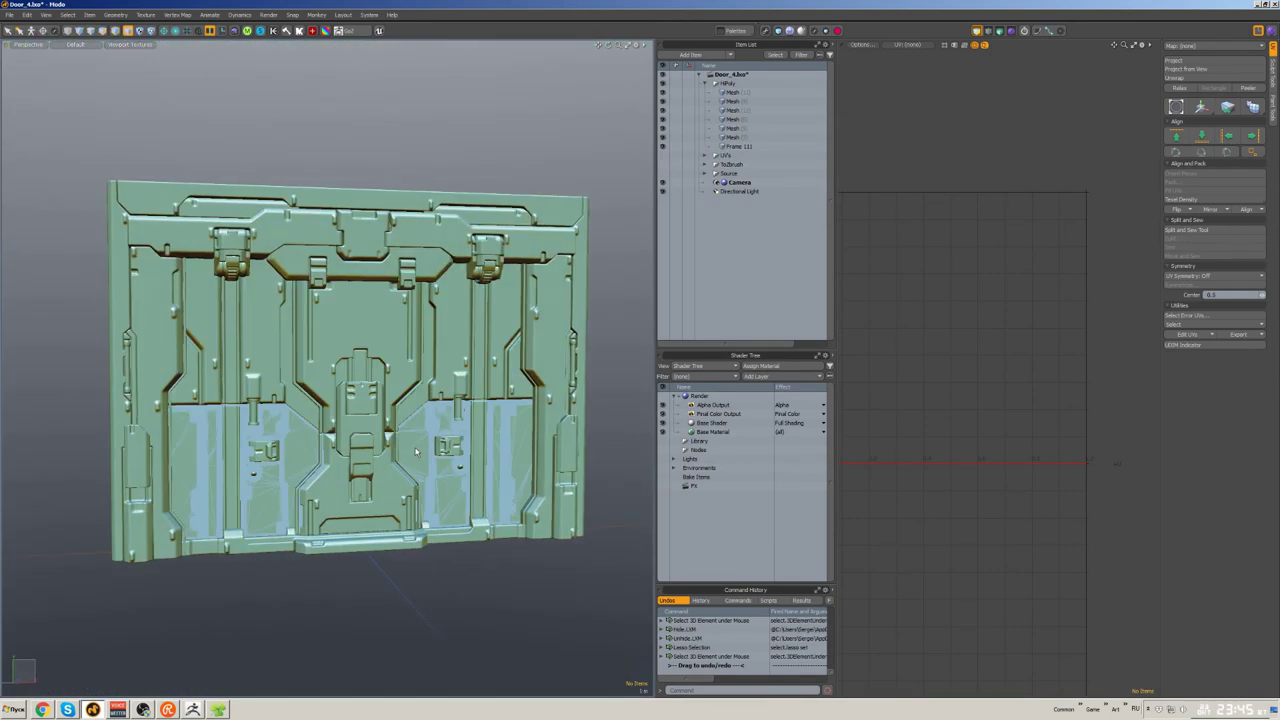
{"action": "scroll", "coordinate": [430, 446], "scroll_direction": "up", "scroll_amount": 6}
{"action": "key", "text": "s"}
{"action": "key", "text": "ctrl+x"}
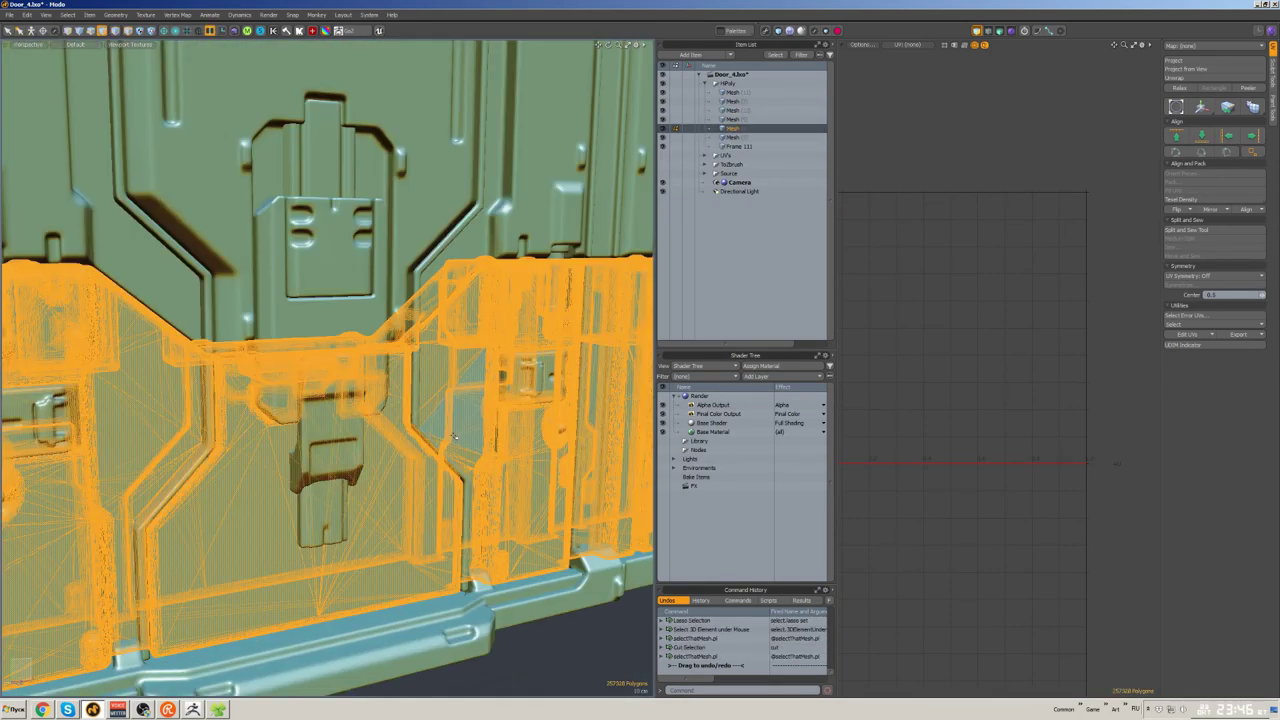
{"action": "key", "text": "ctrl+v"}
- Try to cut the tall central lock plate from its own mesh and move it into the upper door half's mesh
{"action": "scroll", "coordinate": [430, 420], "scroll_direction": "down", "scroll_amount": 6}
{"action": "key", "text": "s"}
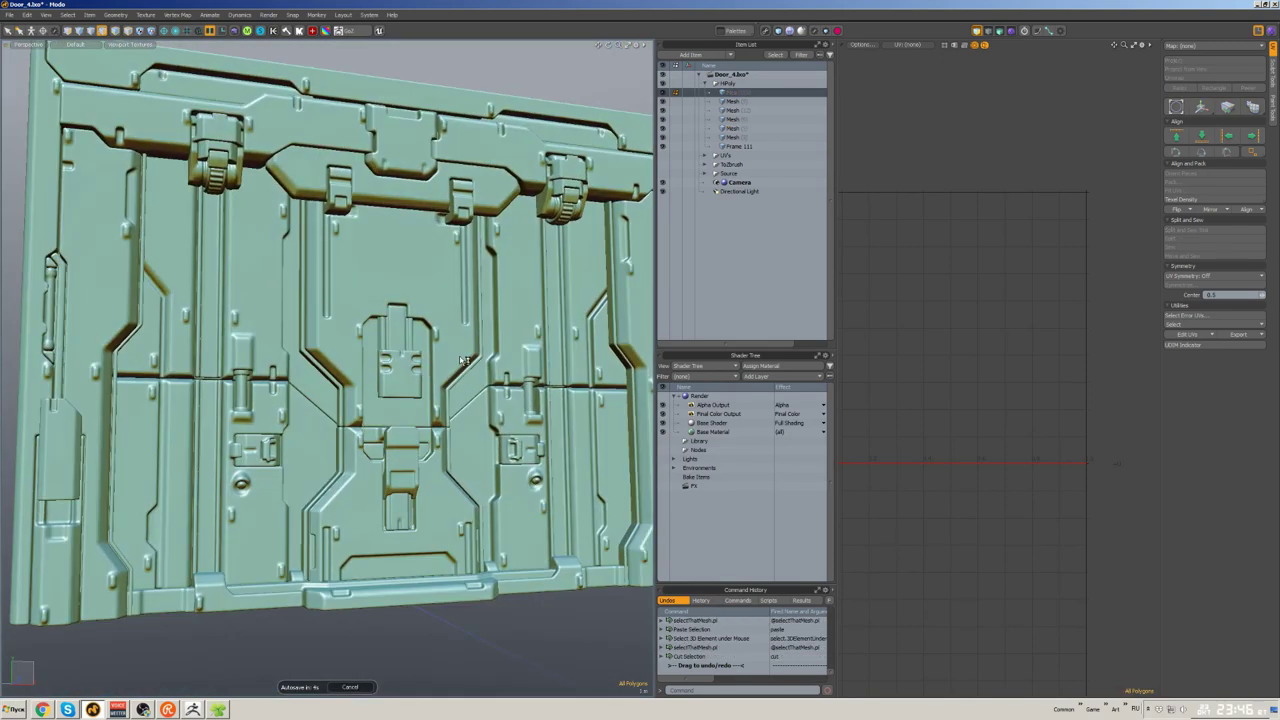
{"action": "key", "text": "s"}
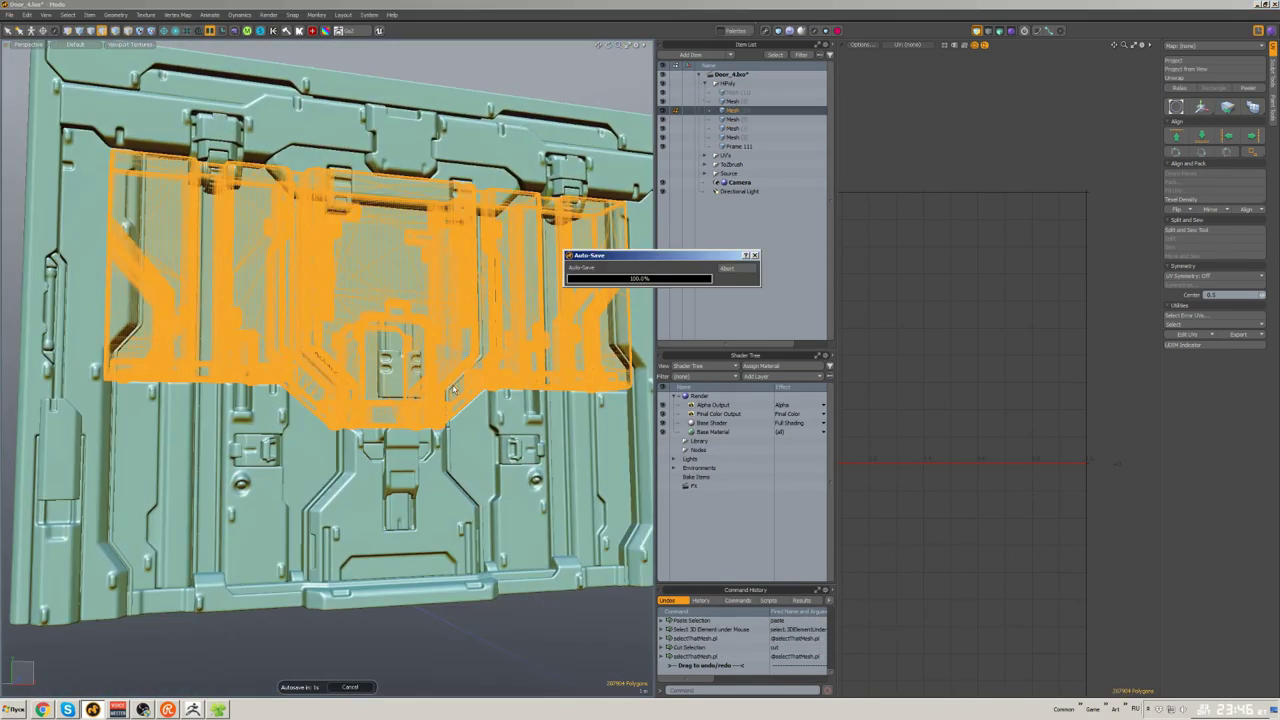
{"action": "left_click", "coordinate": [520, 613]}
{"action": "middle_click_drag", "start_coordinate": [520, 613], "coordinate": [513, 265]}
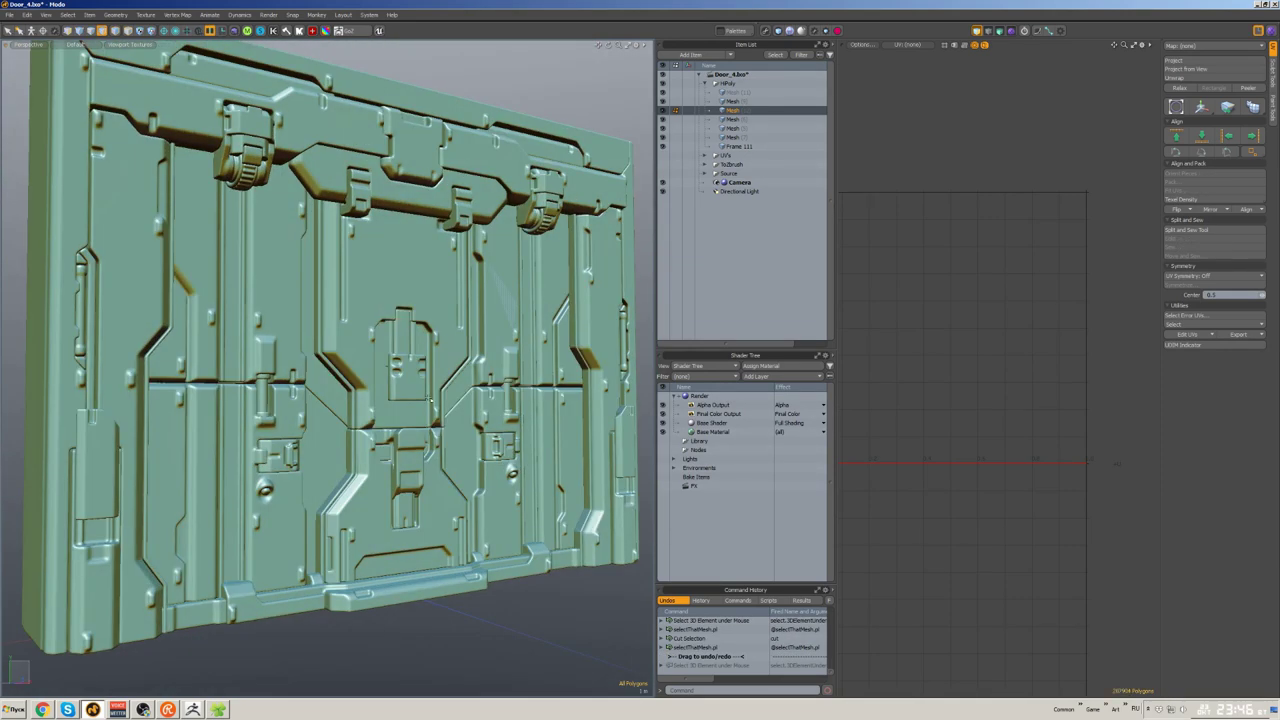
{"action": "key", "text": "ctrl+z"}
{"action": "left_click", "coordinate": [1268, 607]}
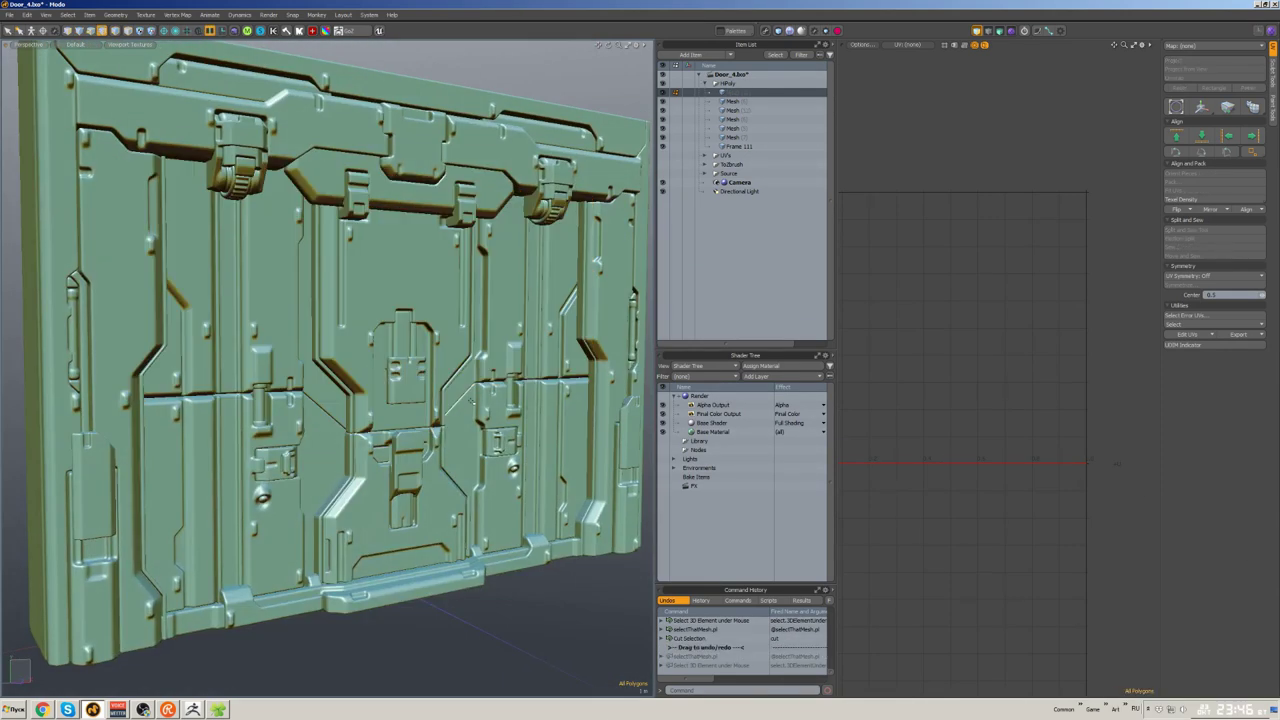
- Cut the connected polygons of the tall central lock plate and paste them into the upper door half's mesh
{"action": "scroll", "coordinate": [400, 420], "scroll_direction": "up", "scroll_amount": 5}
{"action": "left_click", "coordinate": [408, 410]}
{"action": "scroll", "coordinate": [545, 636], "scroll_direction": "up", "scroll_amount": 3}
{"action": "middle_click_drag", "start_coordinate": [545, 636], "coordinate": [425, 420]}
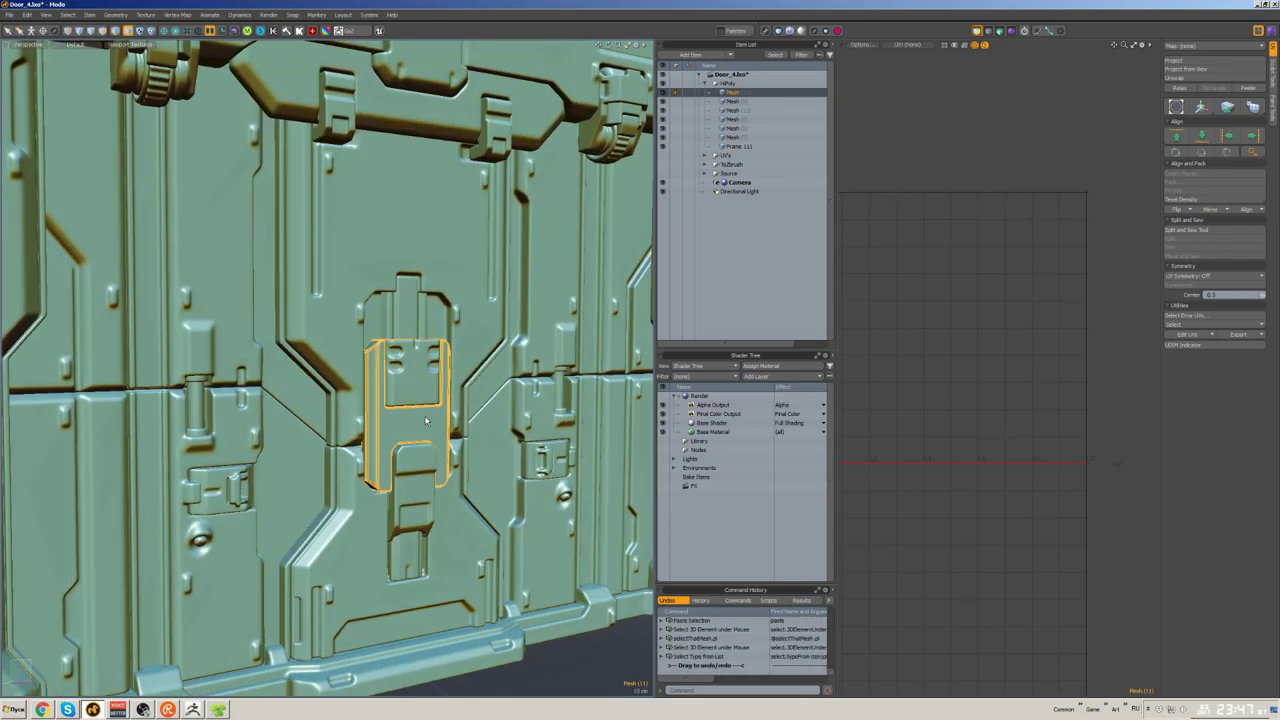
{"action": "left_click", "coordinate": [431, 422]}
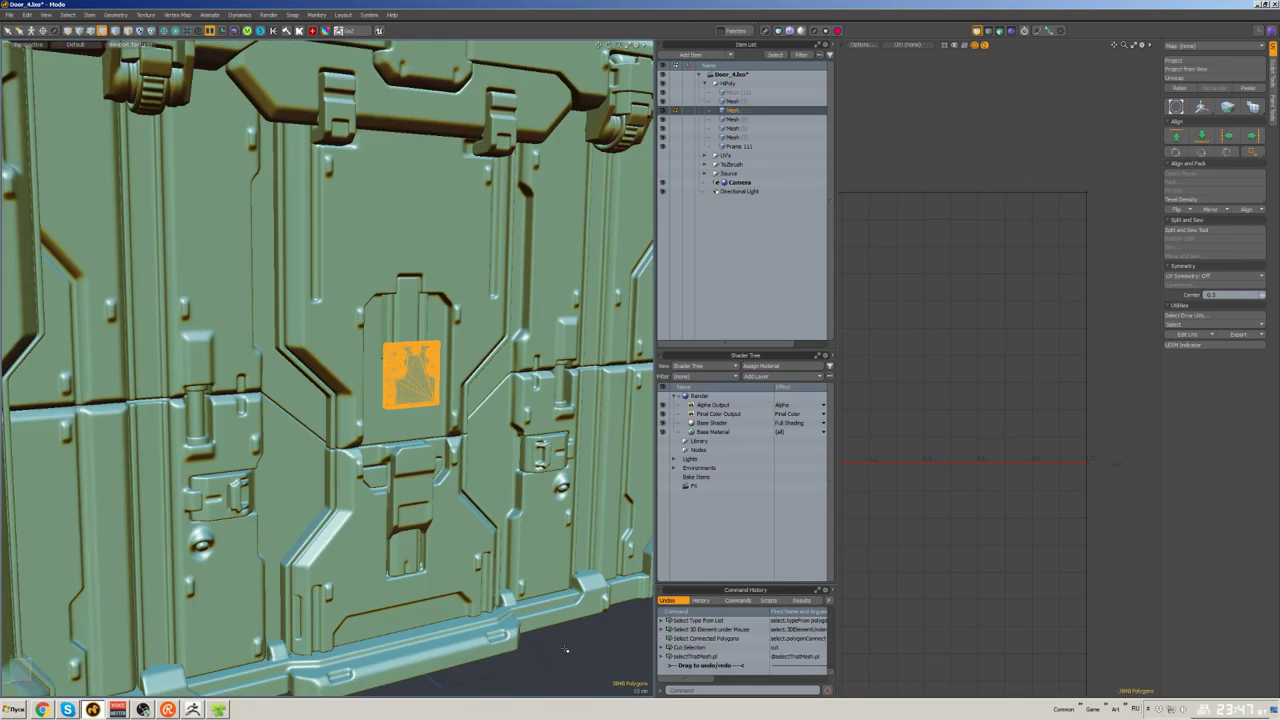
{"action": "scroll", "coordinate": [490, 481], "scroll_direction": "down", "scroll_amount": 5}
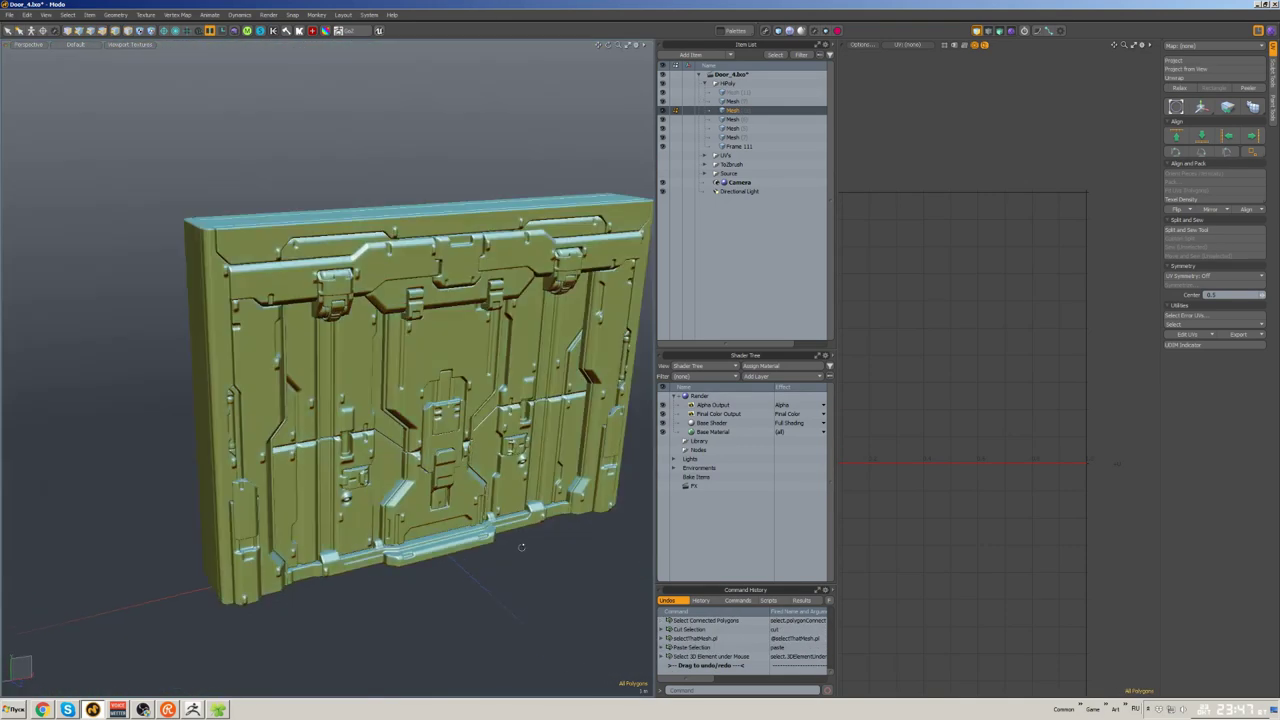
- Delete the emptied lock plate mesh from the HiPoly group
{"action": "left_click_drag", "start_coordinate": [420, 481], "coordinate": [490, 481], "text": "alt"}
{"action": "scroll", "coordinate": [490, 481], "scroll_direction": "up", "scroll_amount": 5}
{"action": "key", "text": "Delete"}
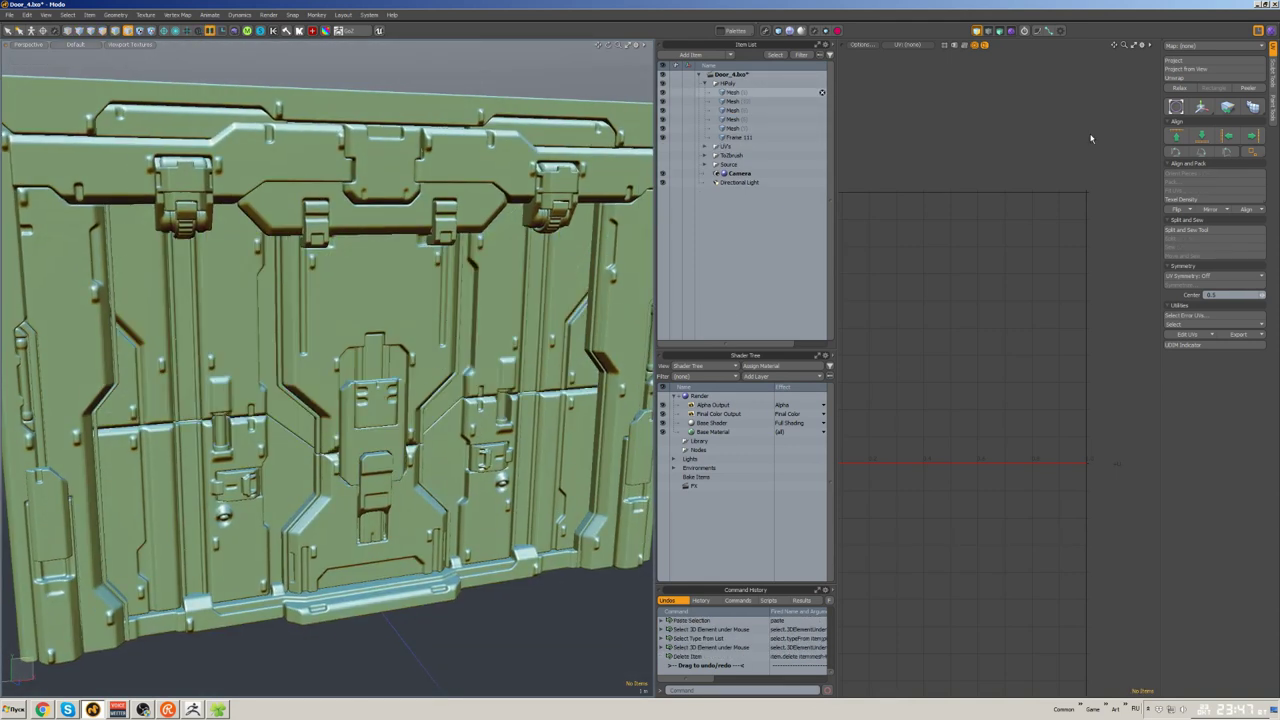
- Hide the UV viewport to check the whole door in an enlarged 3D view and save the scene
{"action": "scroll", "coordinate": [330, 370], "scroll_direction": "down", "scroll_amount": 5}
{"action": "key", "text": "ctrl+space"}
{"action": "left_click_drag", "start_coordinate": [640, 380], "coordinate": [787, 275], "text": "alt"}
{"action": "scroll", "coordinate": [787, 275], "scroll_direction": "up", "scroll_amount": 6}
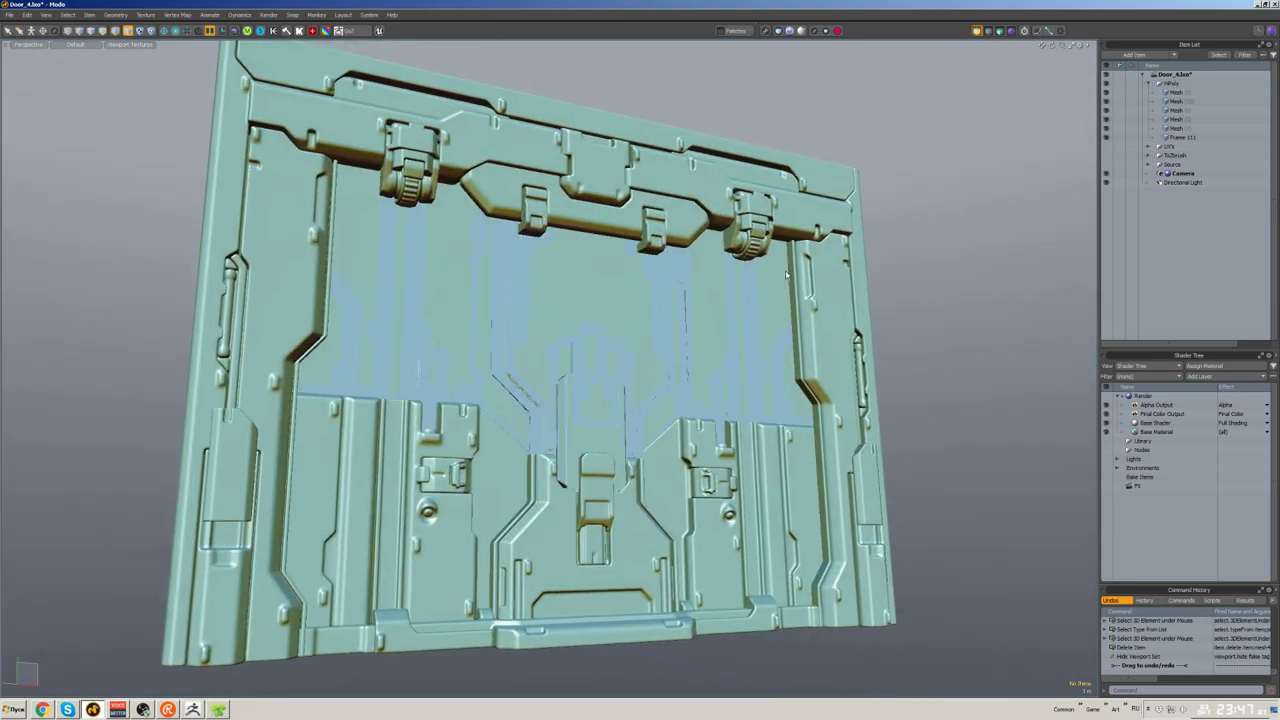
{"action": "key", "text": "ctrl+s"}
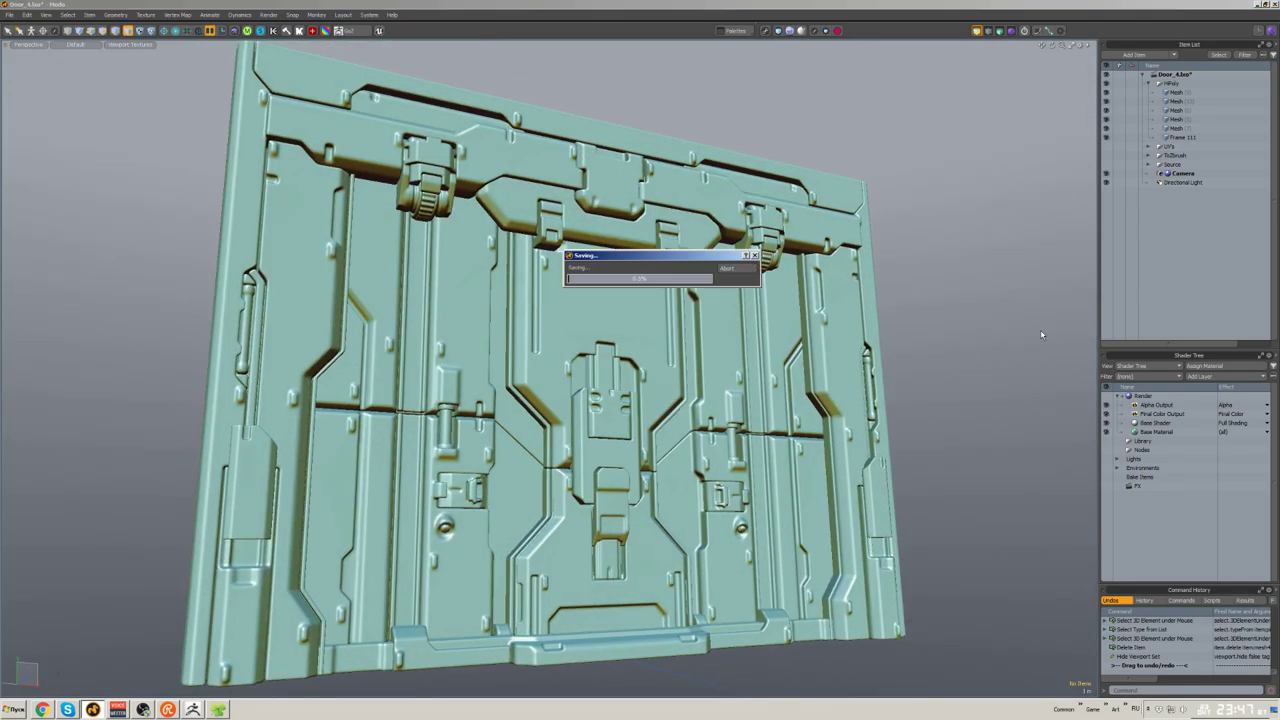
- Raise the upper door half to open a gap between the two door halves
{"action": "left_click_drag", "start_coordinate": [1041, 335], "coordinate": [630, 308], "text": "alt"}
{"action": "scroll", "coordinate": [700, 360], "scroll_direction": "down", "scroll_amount": 3}
{"action": "left_click", "coordinate": [690, 380]}
{"action": "scroll", "coordinate": [706, 378], "scroll_direction": "up", "scroll_amount": 4}
{"action": "key", "text": "w"}
{"action": "scroll", "coordinate": [640, 315], "scroll_direction": "up", "scroll_amount": 4}
{"action": "scroll", "coordinate": [638, 316], "scroll_direction": "down", "scroll_amount": 2}
{"action": "key", "text": "q"}
- Cut the small separate piece beneath the upper door half's central lock
{"action": "left_click", "coordinate": [630, 308]}
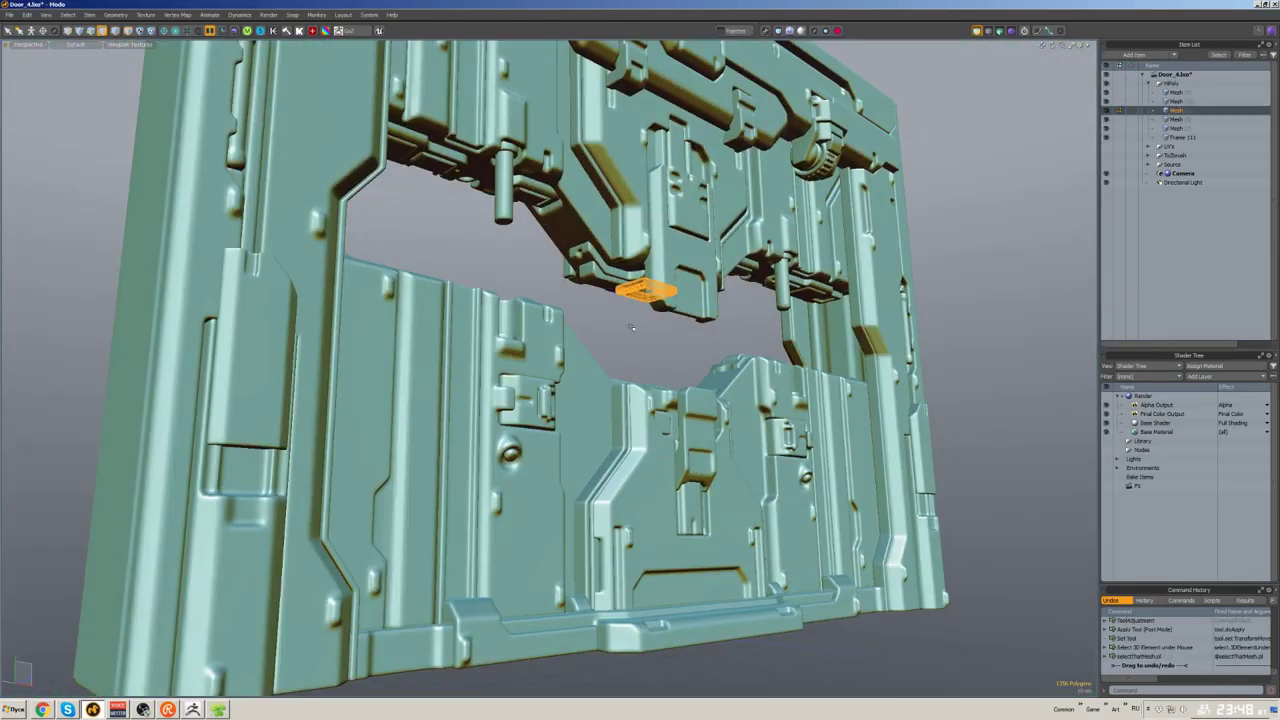
{"action": "key", "text": "ctrl+x"}
{"action": "scroll", "coordinate": [631, 327], "scroll_direction": "up", "scroll_amount": 3}
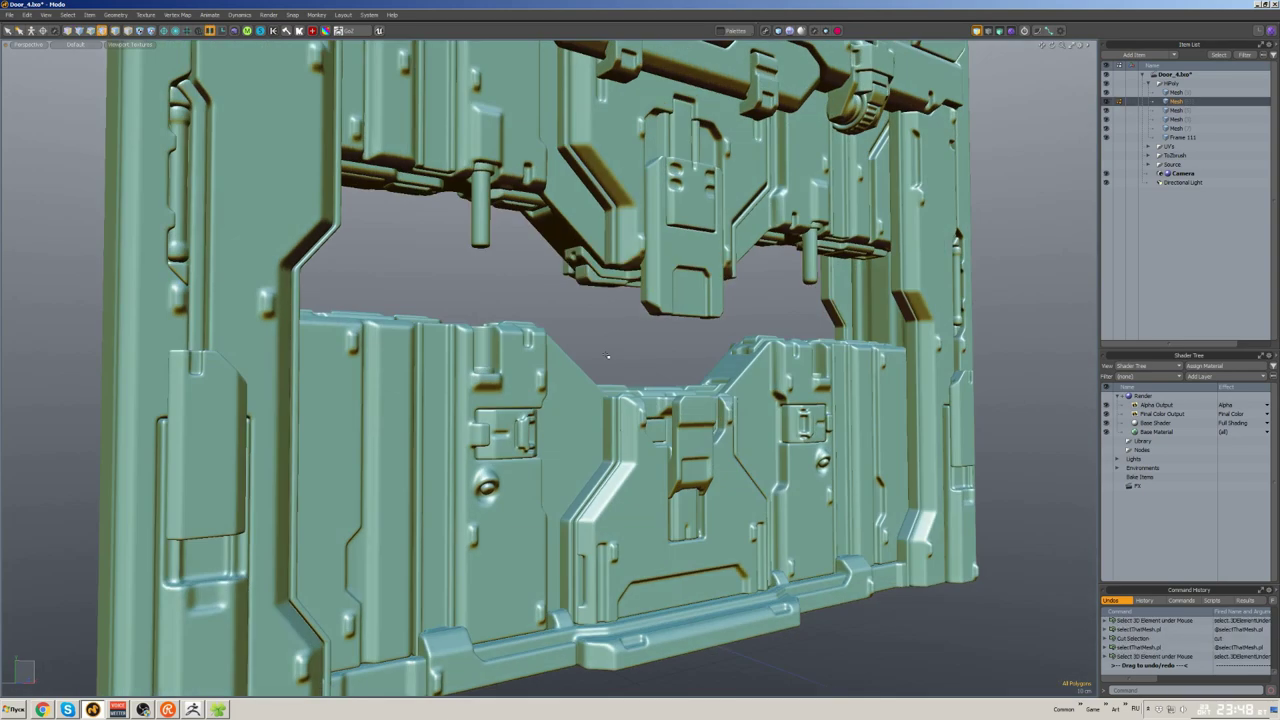
- Move the upper door half back down so that the door is closed
{"action": "scroll", "coordinate": [612, 342], "scroll_direction": "down", "scroll_amount": 3}
{"action": "left_click_drag", "start_coordinate": [612, 342], "coordinate": [720, 370], "text": "alt"}
{"action": "left_click", "coordinate": [670, 366]}
{"action": "key", "text": "w"}
{"action": "left_click_drag", "start_coordinate": [976, 330], "coordinate": [951, 455]}
{"action": "key", "text": "q"}
{"action": "left_click", "coordinate": [976, 424]}
{"action": "scroll", "coordinate": [922, 432], "scroll_direction": "down", "scroll_amount": 2}
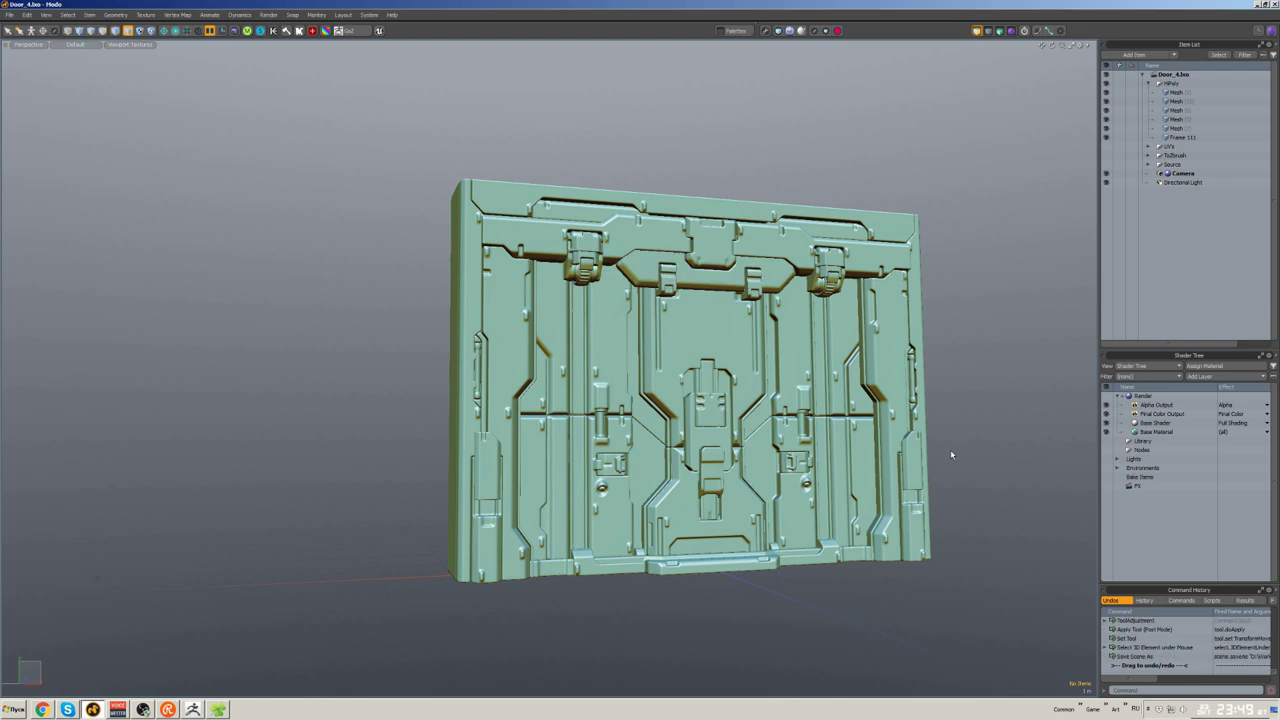
- Switch the viewport to Advanced shading and examine the whole door from several angles
{"action": "left_click_drag", "start_coordinate": [951, 455], "coordinate": [975, 555], "text": "alt"}
{"action": "scroll", "coordinate": [960, 550], "scroll_direction": "up", "scroll_amount": 3}
{"action": "scroll", "coordinate": [303, 163], "scroll_direction": "down", "scroll_amount": 3}
{"action": "left_click", "coordinate": [75, 44]}
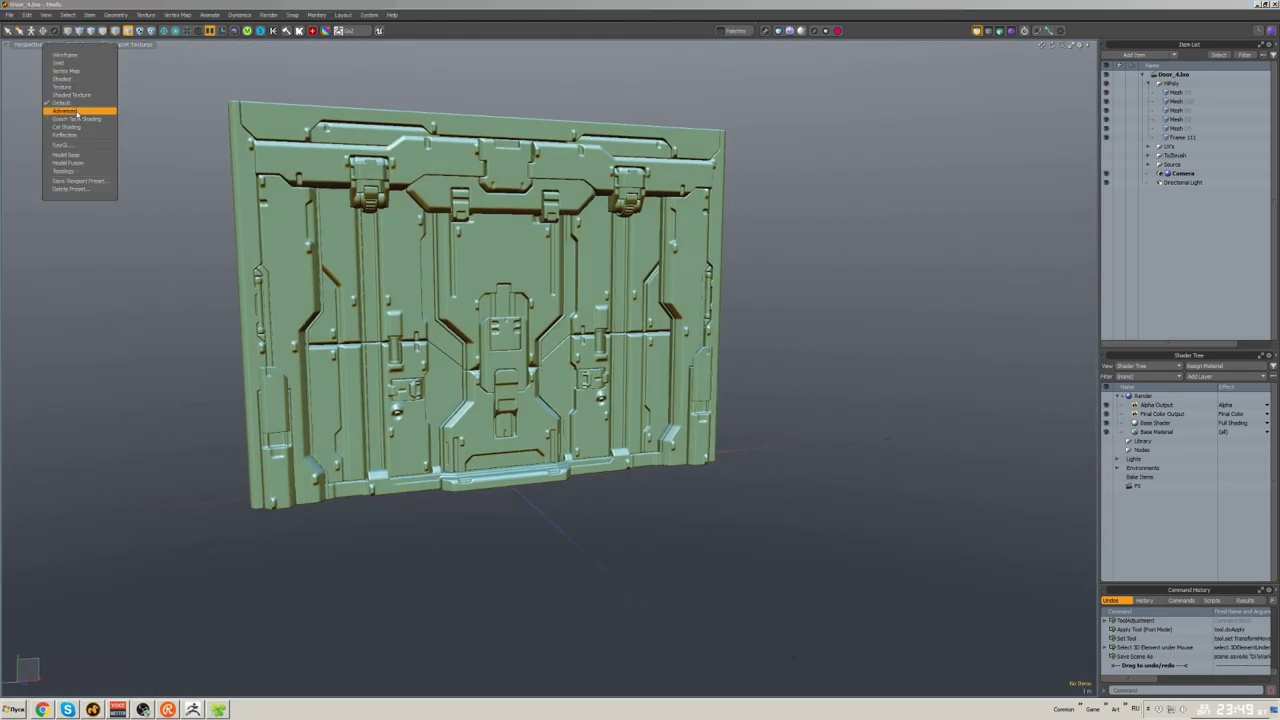
{"action": "left_click", "coordinate": [204, 195]}
{"action": "key", "text": "F5"}
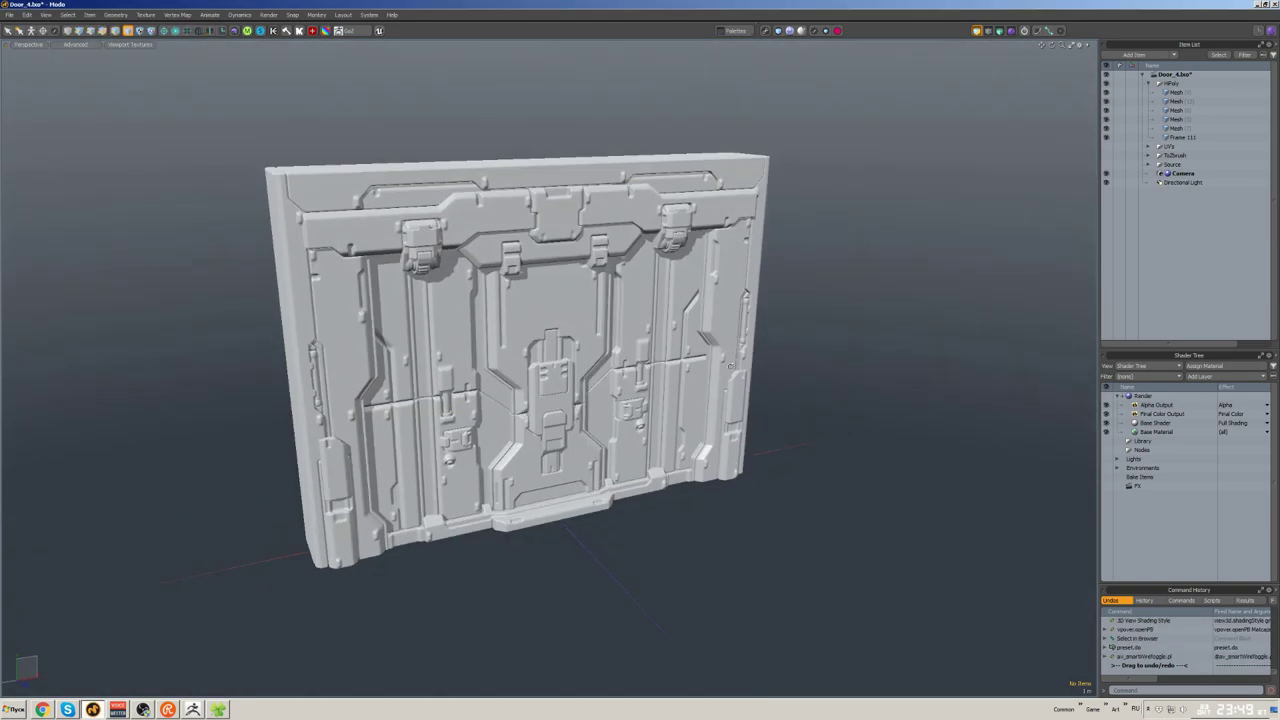
{"action": "left_click_drag", "start_coordinate": [731, 365], "coordinate": [769, 398], "text": "alt"}
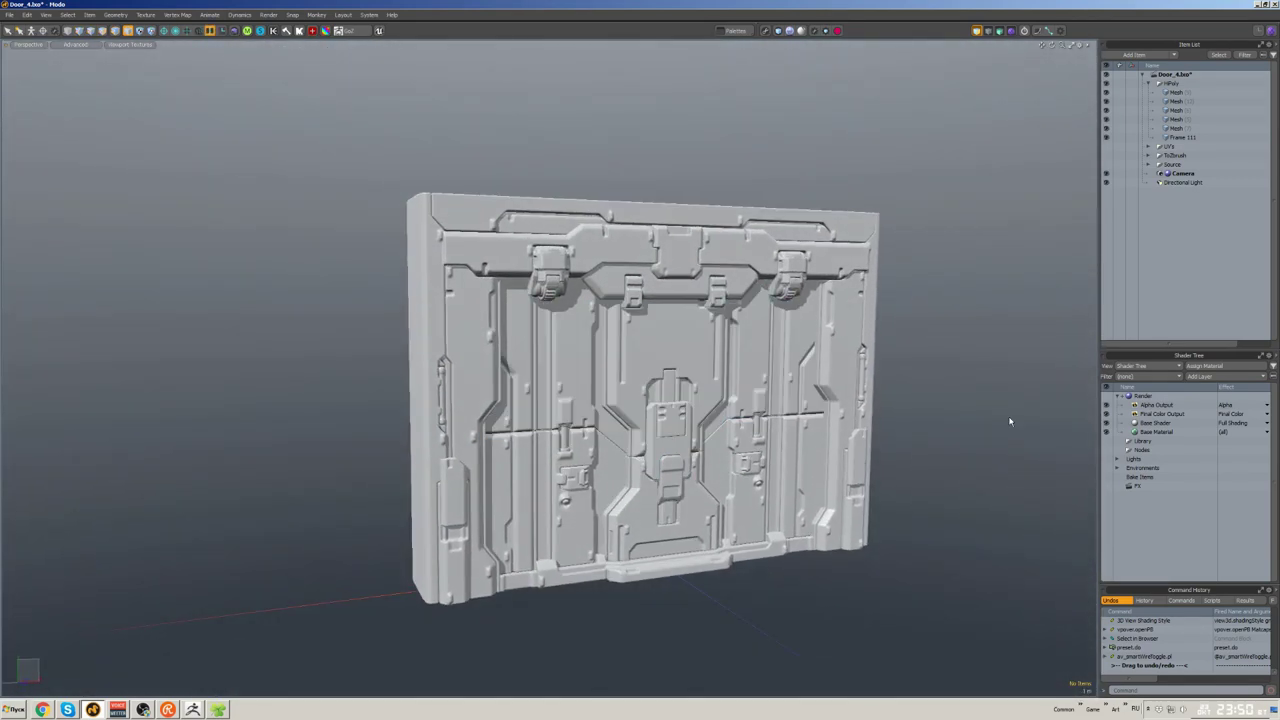
{"action": "left_click_drag", "start_coordinate": [1010, 421], "coordinate": [623, 343], "text": "alt"}
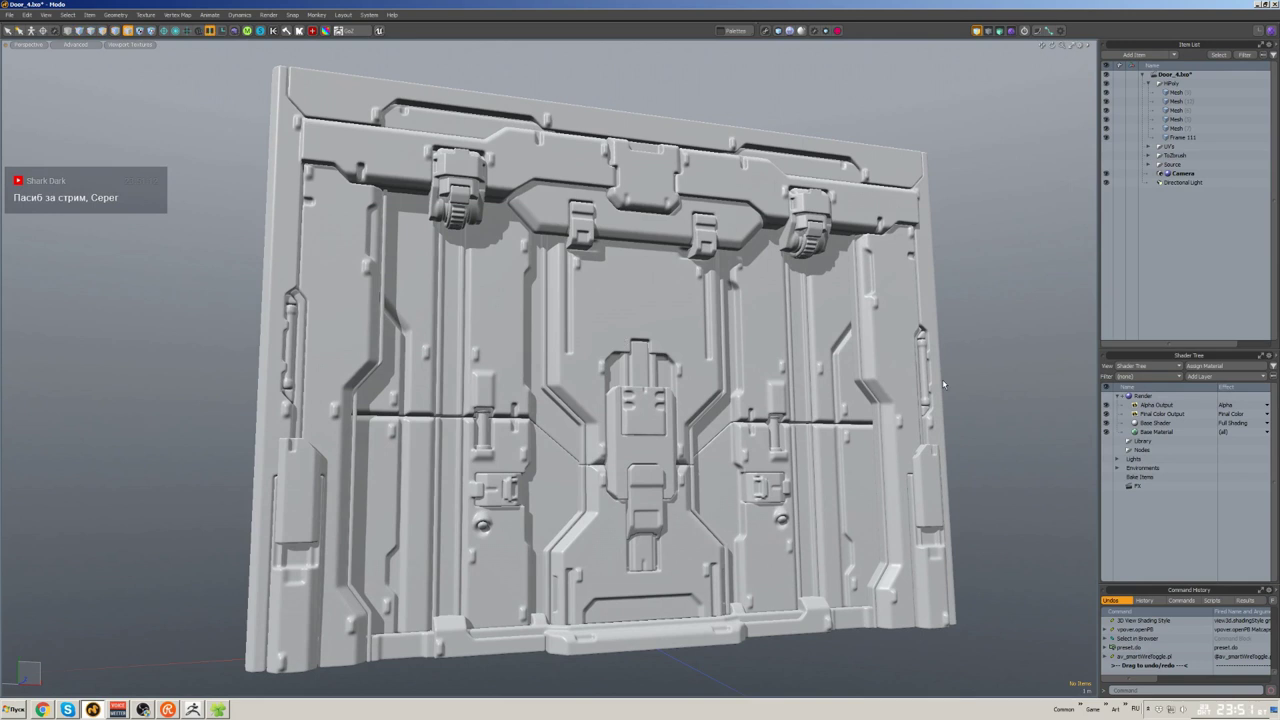
{"action": "left_click_drag", "start_coordinate": [1001, 347], "coordinate": [990, 360], "text": "alt"}
- Return the viewport to Default shading and try different matcap presets on the door
{"action": "key", "text": "F6"}
{"action": "left_click", "coordinate": [100, 200]}
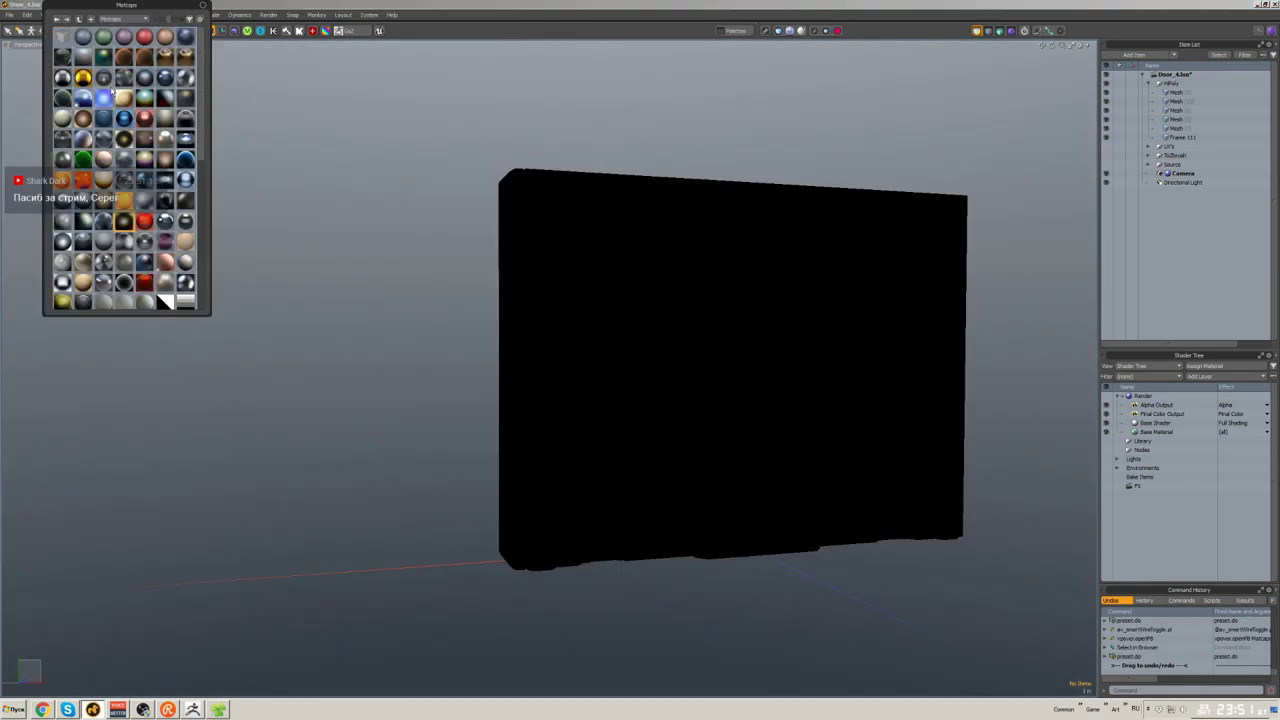
{"action": "left_click", "coordinate": [75, 44]}
{"action": "left_click", "coordinate": [66, 81]}
{"action": "left_click", "coordinate": [120, 44]}
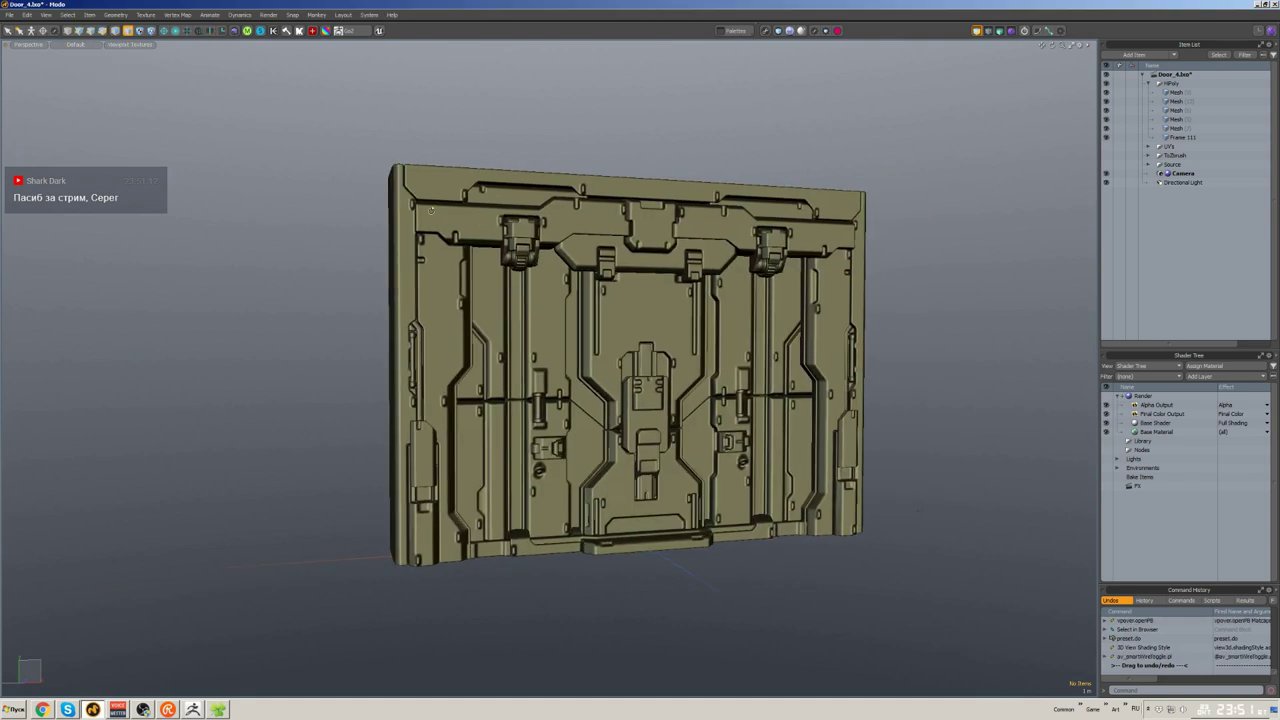
{"action": "left_click", "coordinate": [120, 44]}
{"action": "left_click", "coordinate": [125, 70]}
{"action": "left_click", "coordinate": [125, 158]}
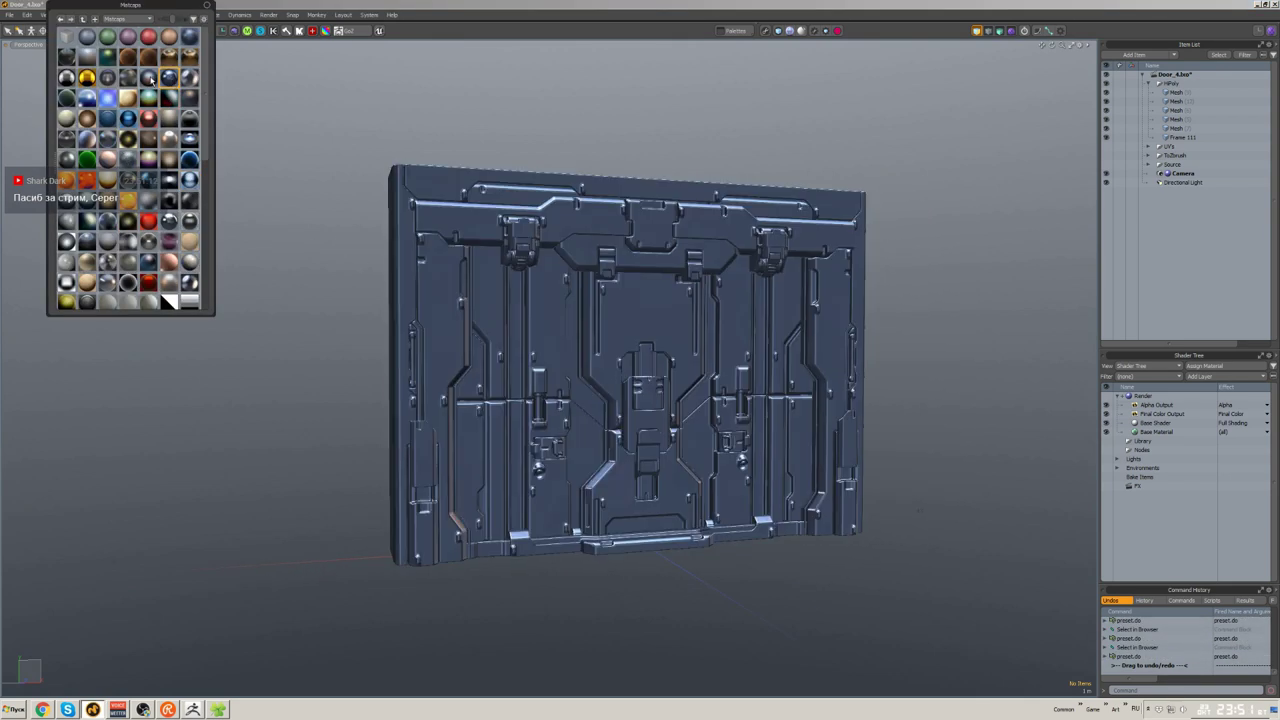
{"action": "left_click", "coordinate": [148, 78]}
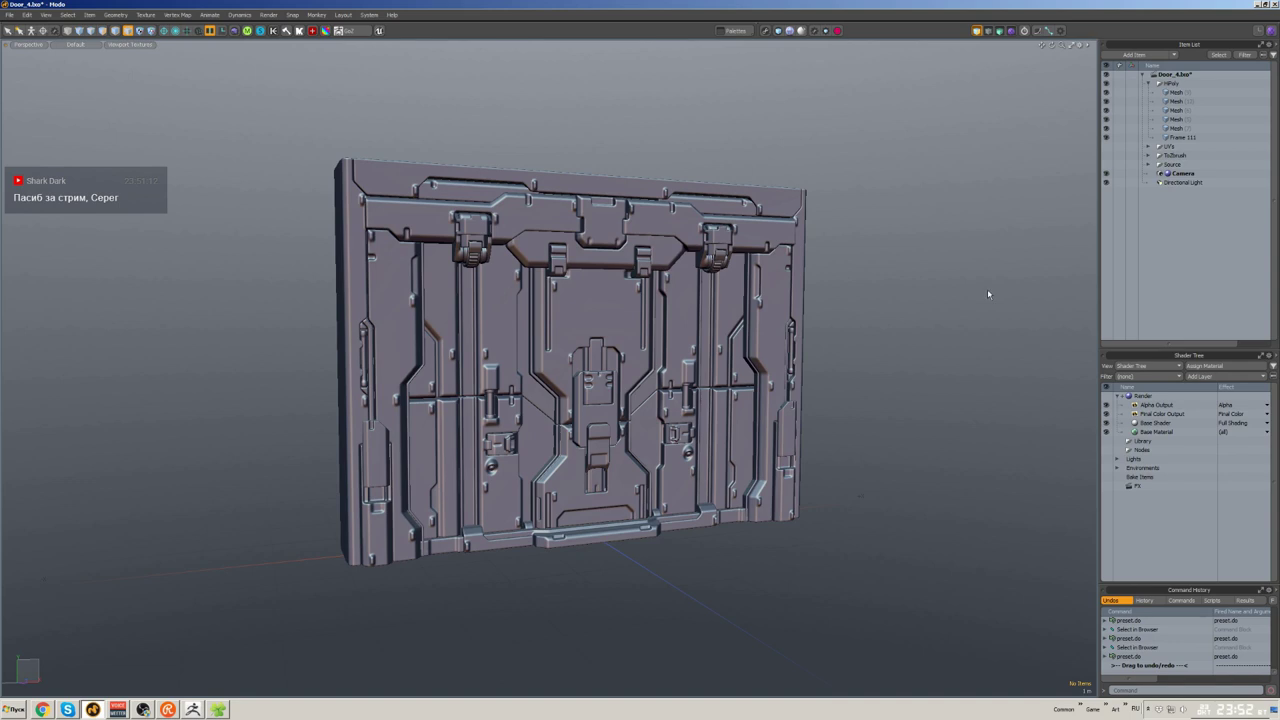
- Examine the door's panels, hinges and locks up close under the matcap shading
{"action": "scroll", "coordinate": [495, 311], "scroll_direction": "up", "scroll_amount": 10}
{"action": "scroll", "coordinate": [495, 311], "scroll_direction": "down", "scroll_amount": 10}
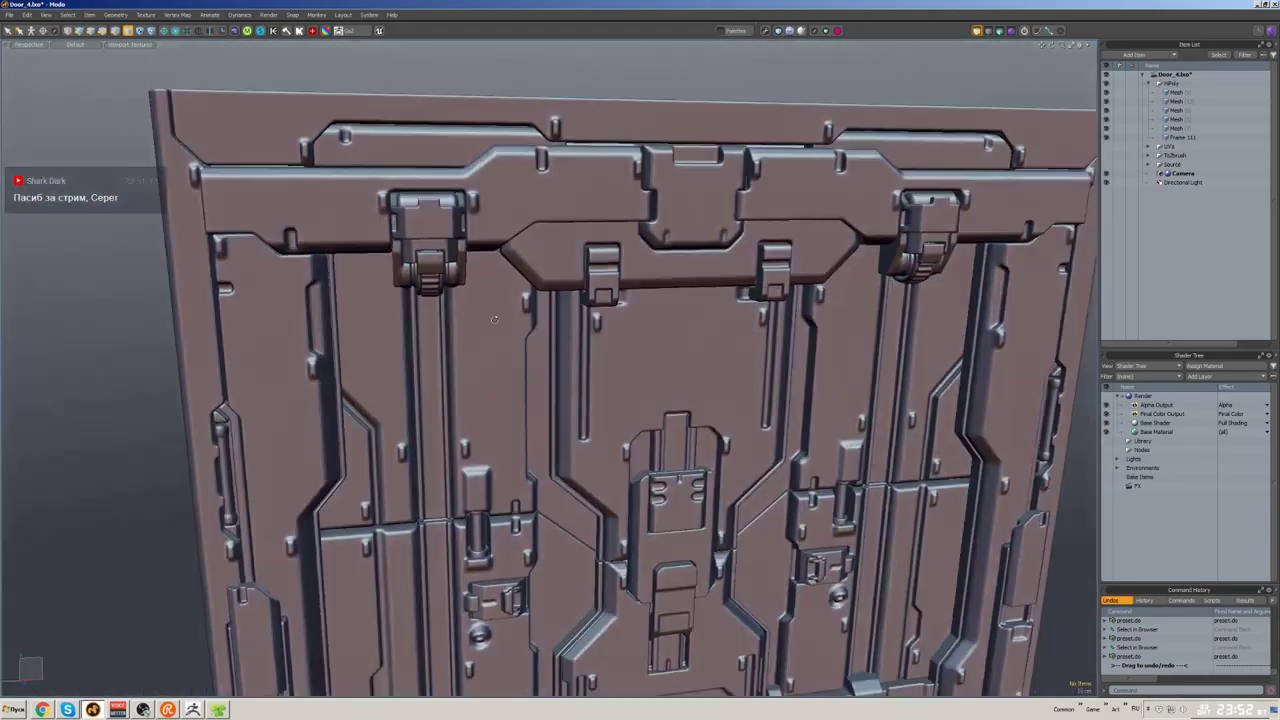
{"action": "left_click_drag", "start_coordinate": [495, 311], "coordinate": [545, 330], "text": "alt"}
{"action": "scroll", "coordinate": [545, 330], "scroll_direction": "up", "scroll_amount": 4}
{"action": "scroll", "coordinate": [545, 330], "scroll_direction": "down", "scroll_amount": 8}
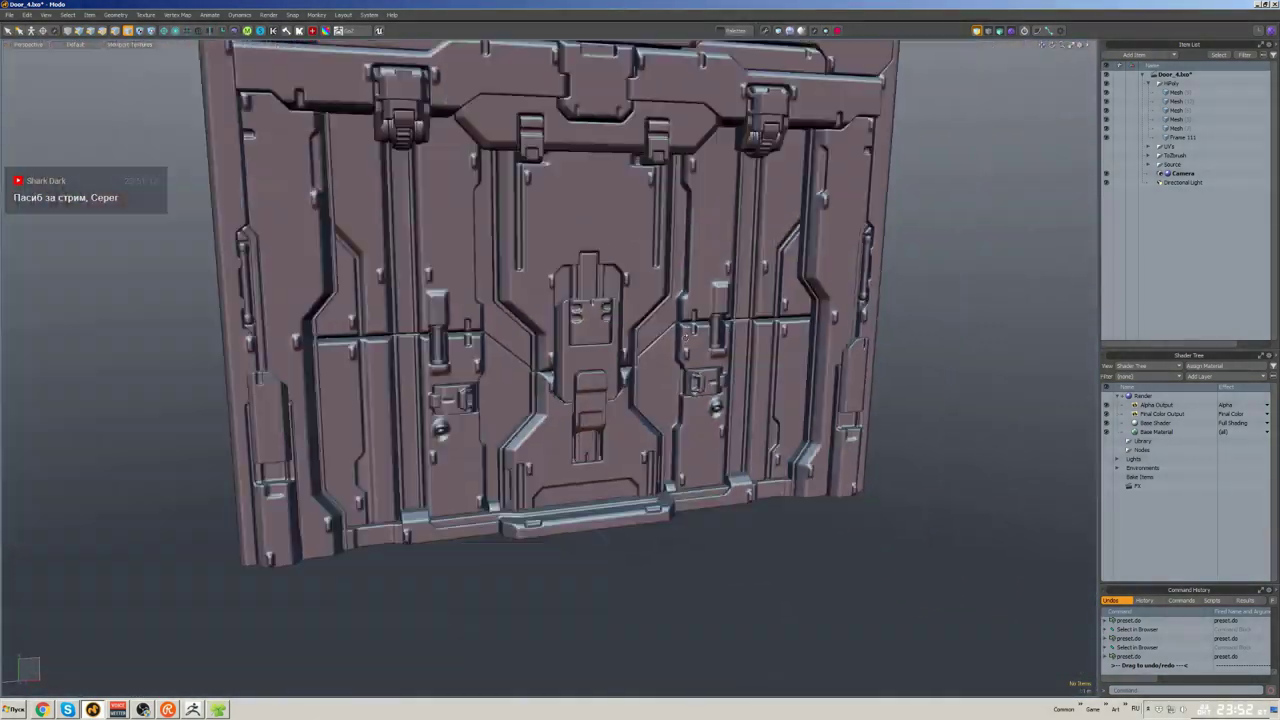
{"action": "left_click", "coordinate": [127, 30]}
{"action": "left_click", "coordinate": [141, 97]}
{"action": "left_click_drag", "start_coordinate": [760, 400], "coordinate": [867, 399], "text": "alt"}
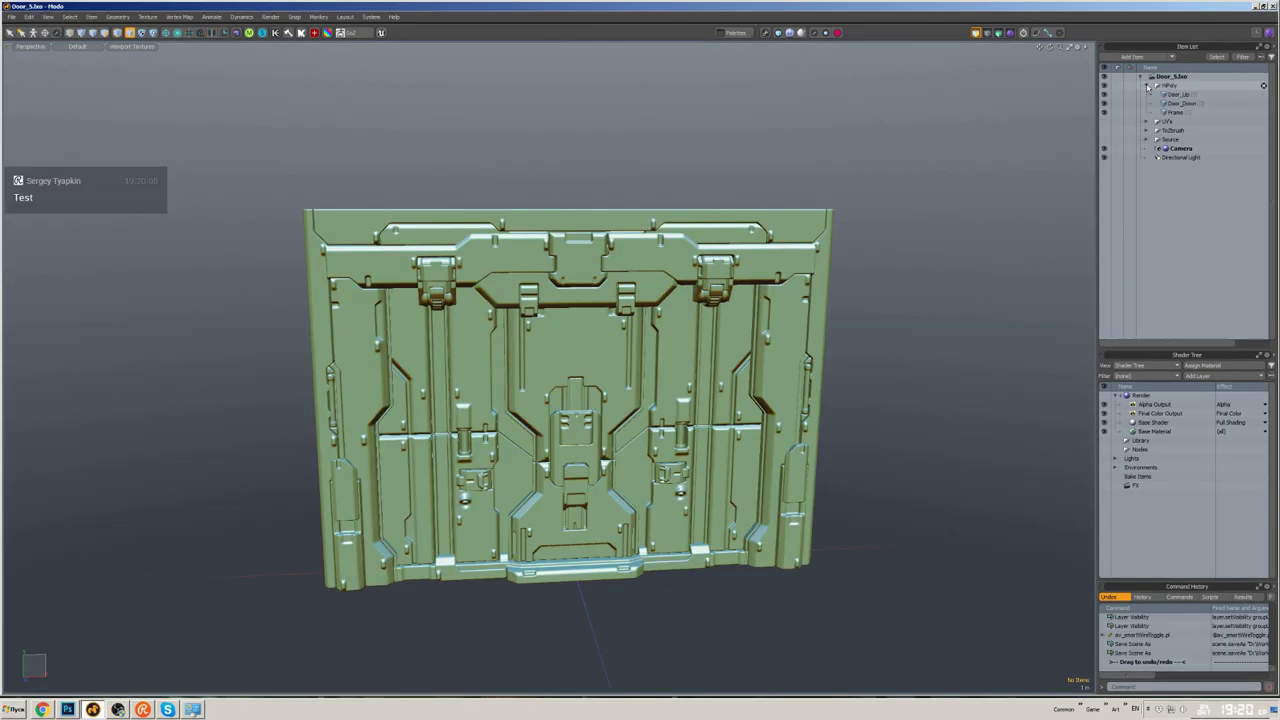
- Create an item group named LowPoly and hide the high-poly group
{"action": "left_click", "coordinate": [1167, 86]}
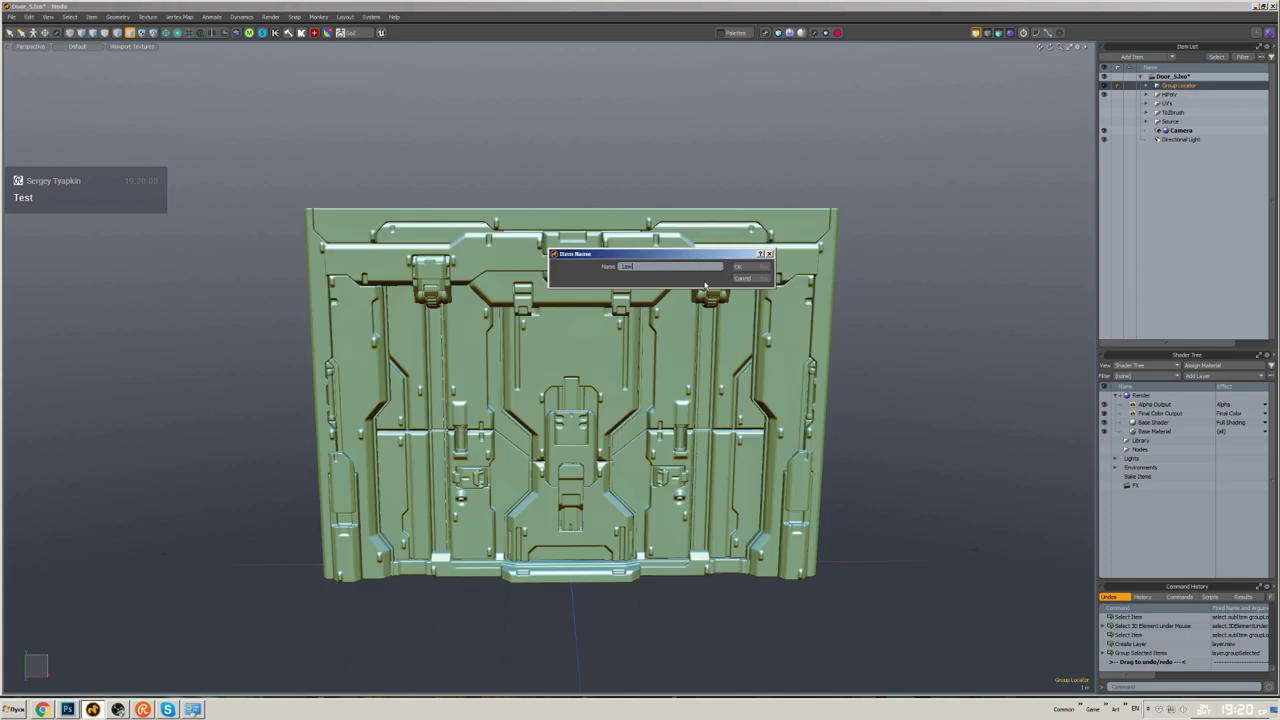
{"action": "left_click_drag", "start_coordinate": [912, 267], "coordinate": [898, 243], "text": "alt"}
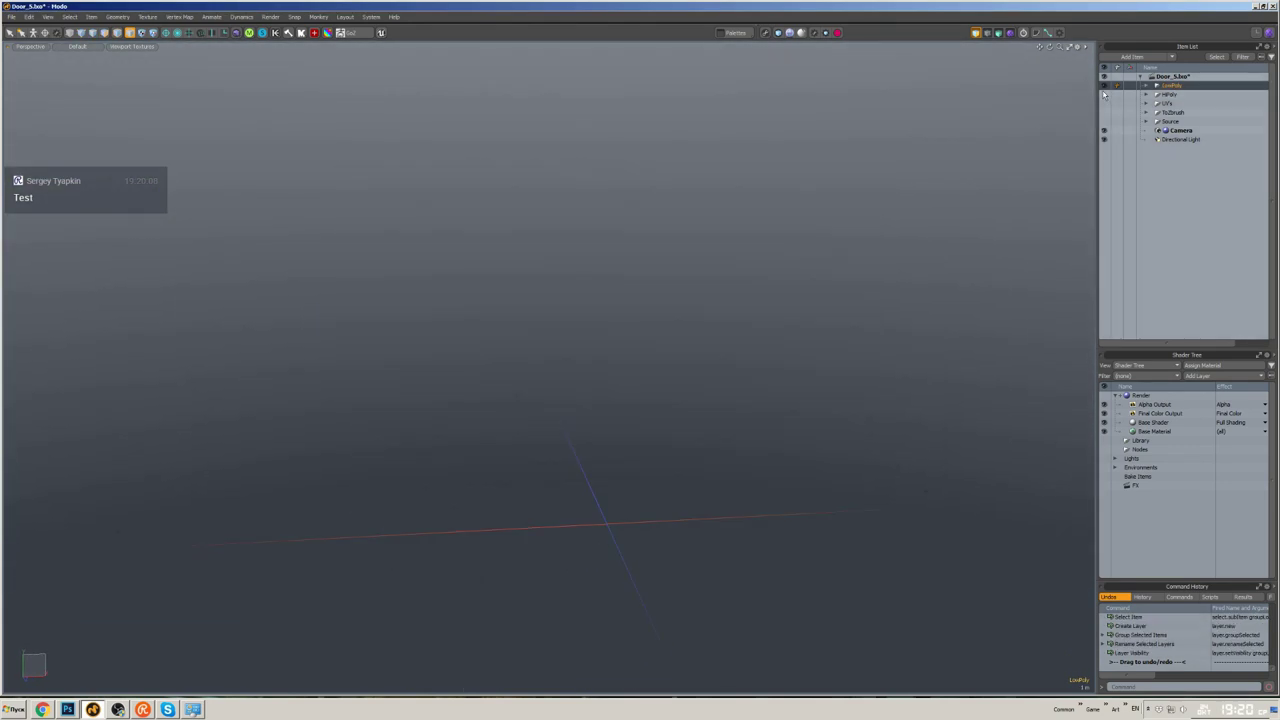
{"action": "left_click", "coordinate": [857, 351]}
- Copy all polygons of the Source door geometry into a new mesh inside the LowPoly group
{"action": "left_click_drag", "start_coordinate": [857, 351], "coordinate": [740, 300], "text": "alt"}
{"action": "left_click_drag", "start_coordinate": [637, 224], "coordinate": [700, 420], "text": "alt"}
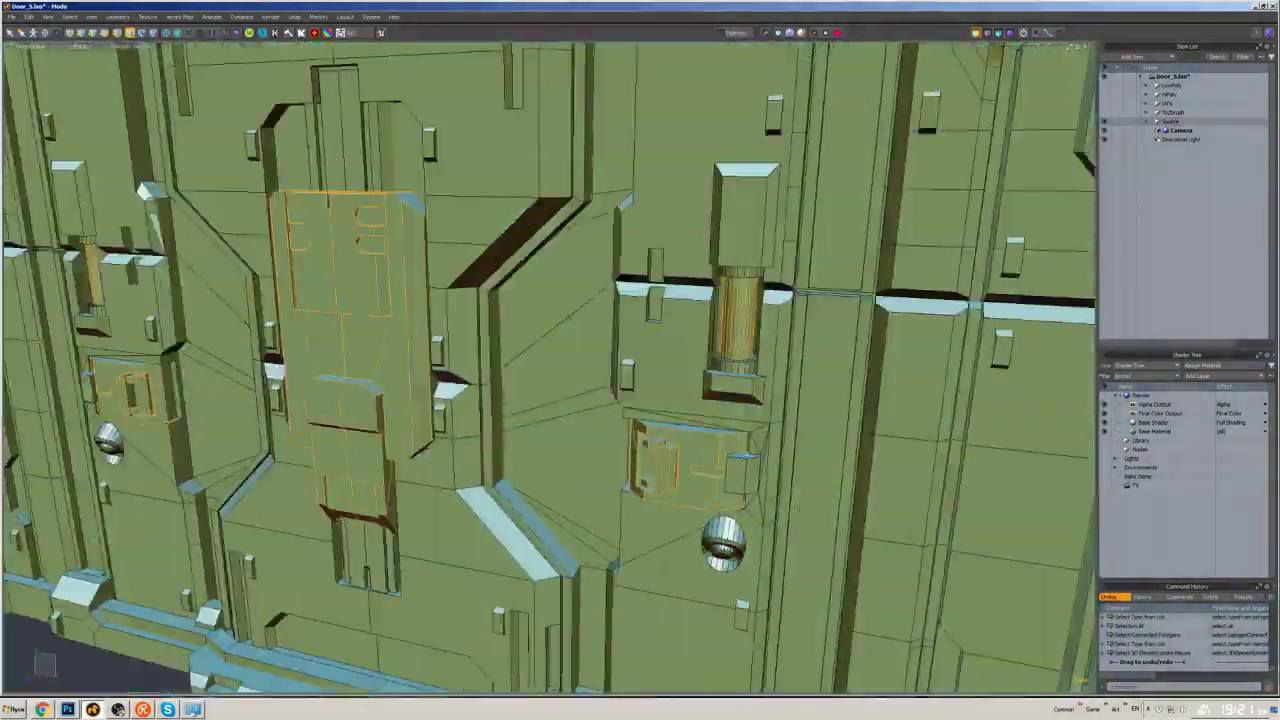
{"action": "left_click", "coordinate": [1105, 94]}
{"action": "left_click", "coordinate": [1105, 94]}
{"action": "key", "text": "a"}
{"action": "left_click_drag", "start_coordinate": [600, 330], "coordinate": [497, 283], "text": "alt"}
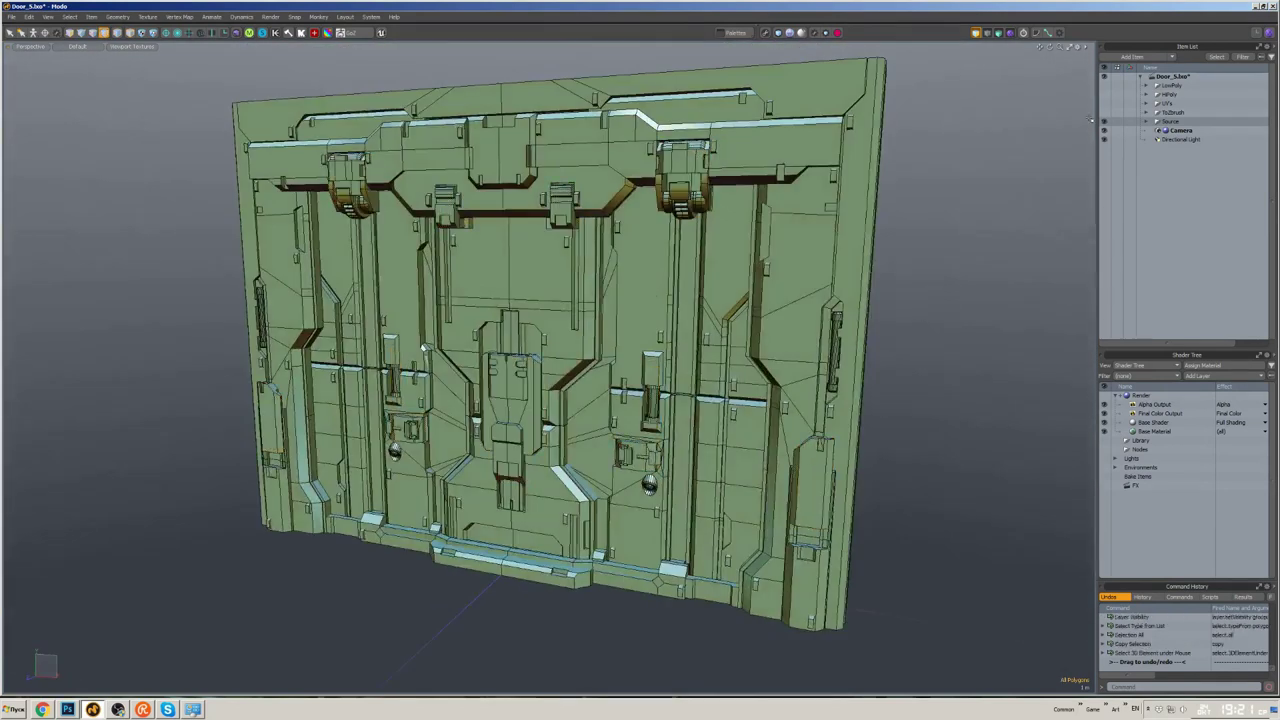
{"action": "left_click", "coordinate": [1172, 94]}
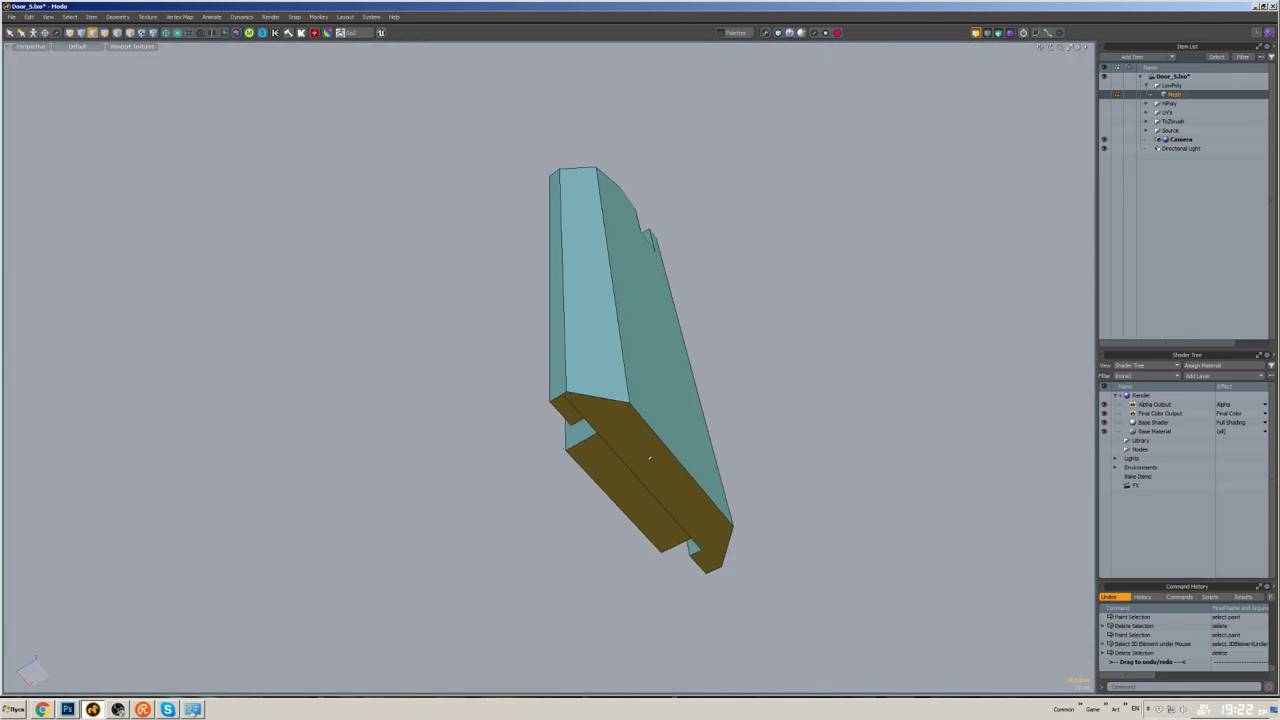
- Delete unneeded geometry from the central lock part of the low-poly mesh
{"action": "key", "text": "3"}
{"action": "scroll", "coordinate": [550, 325], "scroll_direction": "up", "scroll_amount": 3}
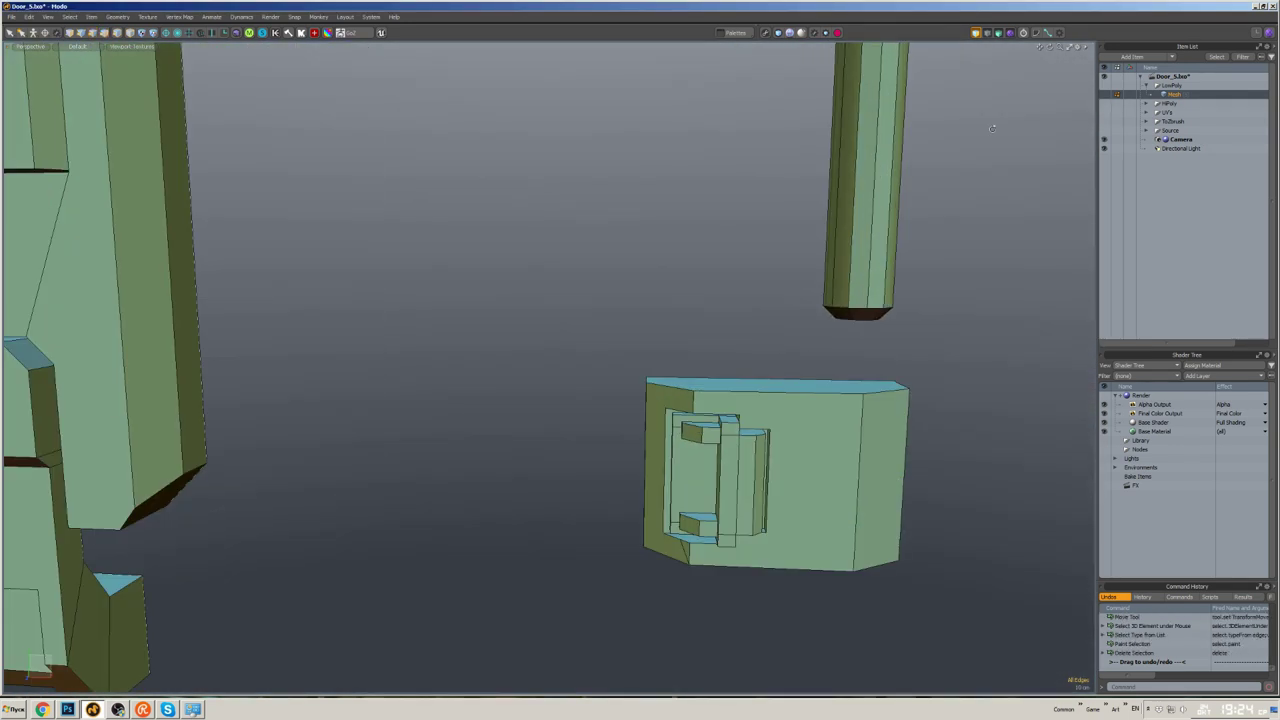
{"action": "middle_click_drag", "start_coordinate": [992, 128], "coordinate": [929, 212]}
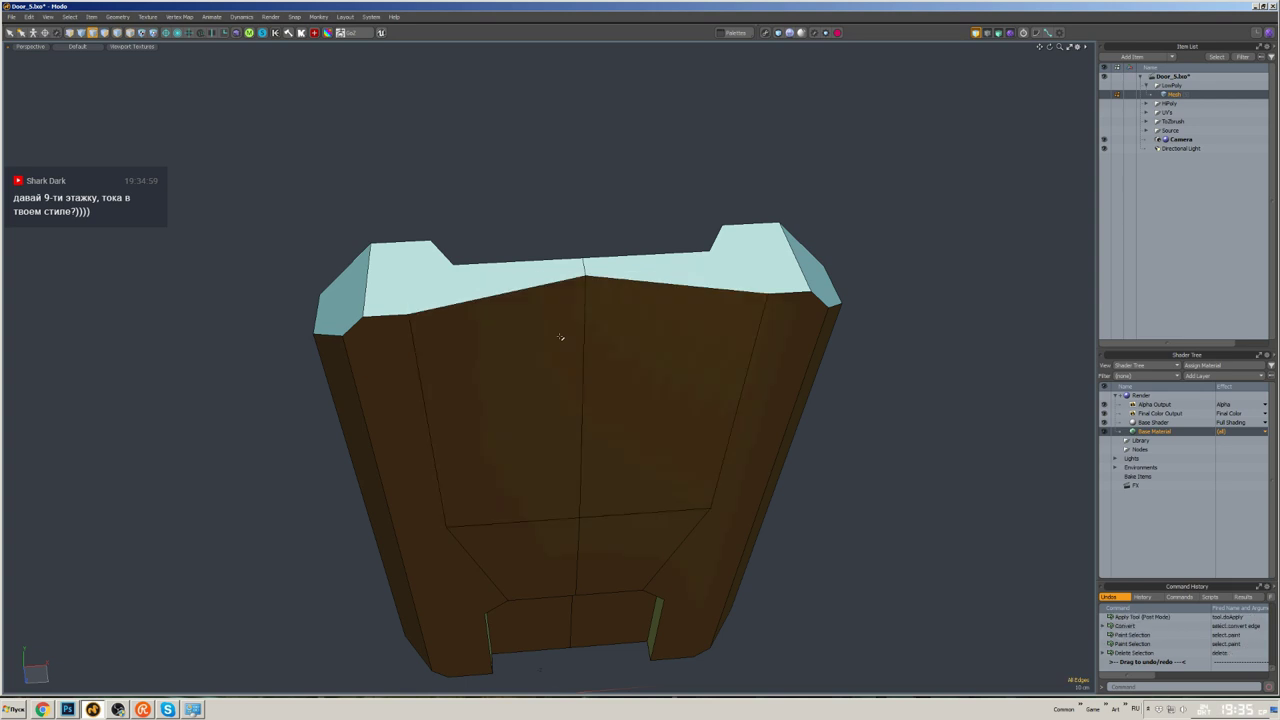
{"action": "scroll", "coordinate": [577, 321], "scroll_direction": "up", "scroll_amount": 5}
{"action": "left_click", "coordinate": [649, 417]}
{"action": "key", "text": "Delete"}
- Move the top face of the lock's front panel up 10 mm
{"action": "left_click_drag", "start_coordinate": [670, 430], "coordinate": [617, 404], "text": "alt"}
{"action": "key", "text": "h"}
{"action": "key", "text": "space"}
{"action": "left_click_drag", "start_coordinate": [701, 295], "coordinate": [681, 279], "text": "alt"}
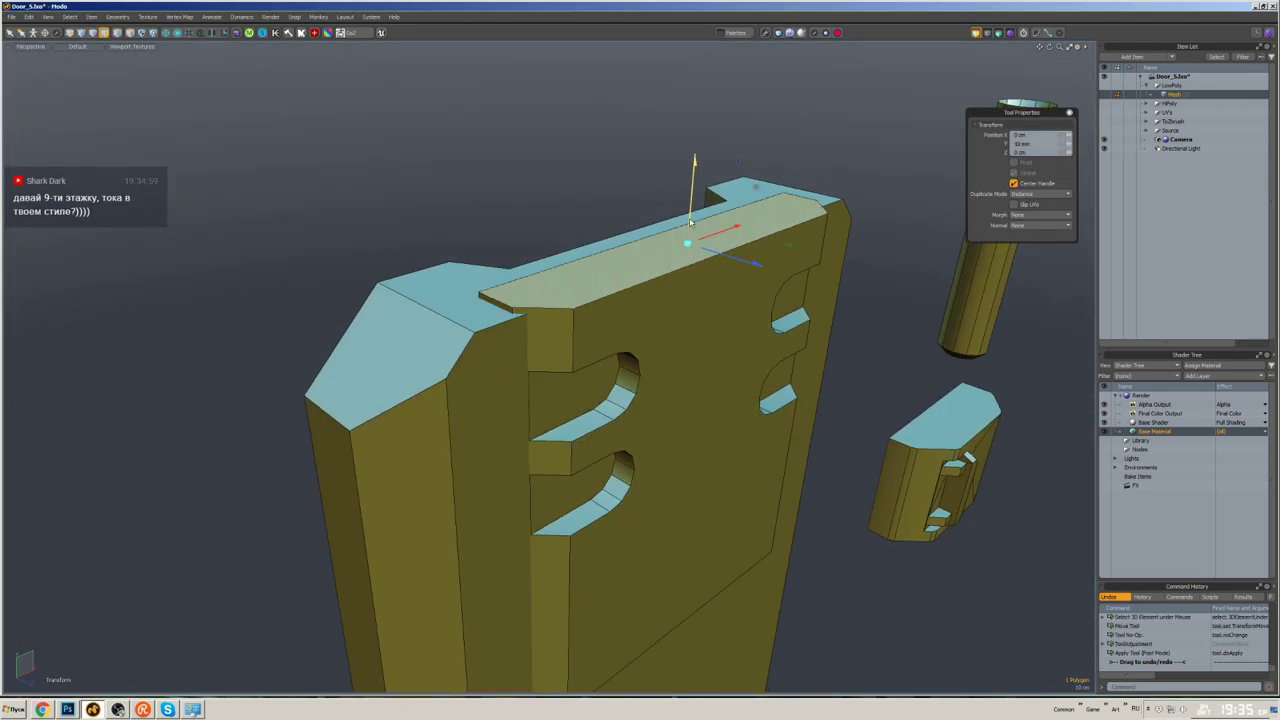
{"action": "left_click_drag", "start_coordinate": [690, 222], "coordinate": [722, 360], "text": "alt"}
- Delete the side faces of the lock's front panel
{"action": "double_click", "coordinate": [722, 360]}
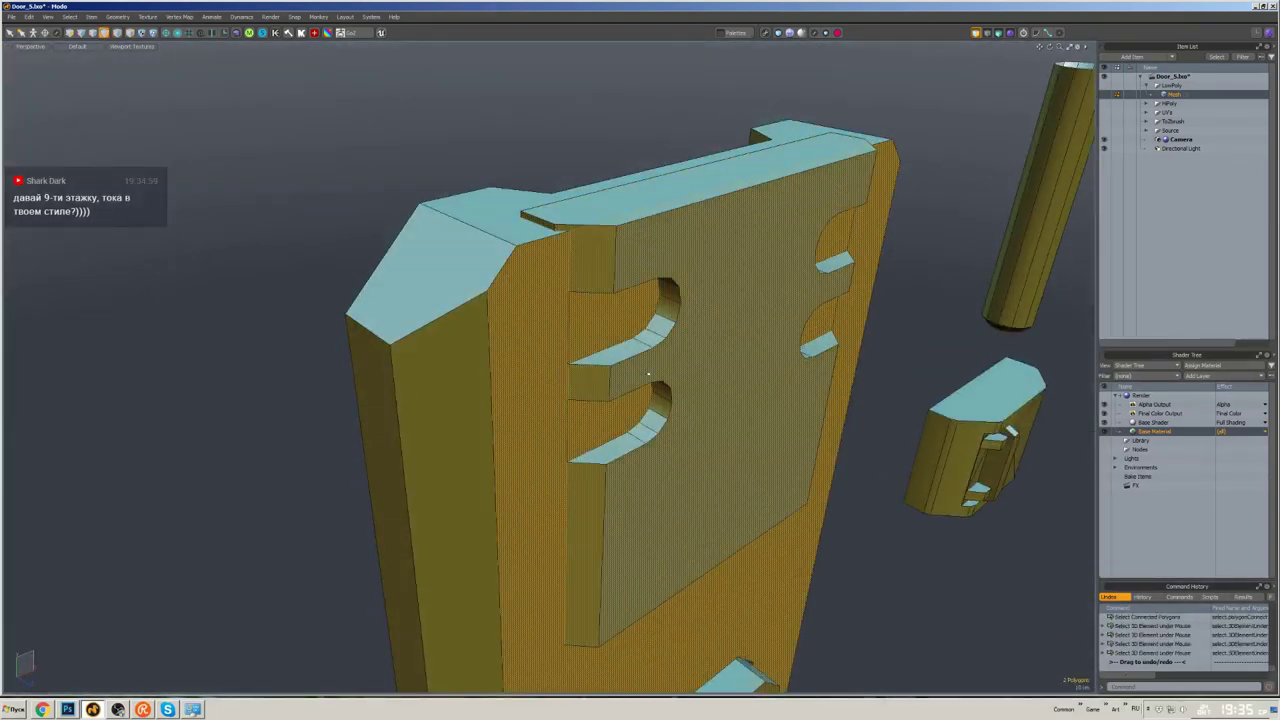
{"action": "key", "text": "2"}
{"action": "left_click_drag", "start_coordinate": [636, 382], "coordinate": [562, 326], "text": "alt"}
{"action": "left_click", "coordinate": [562, 326]}
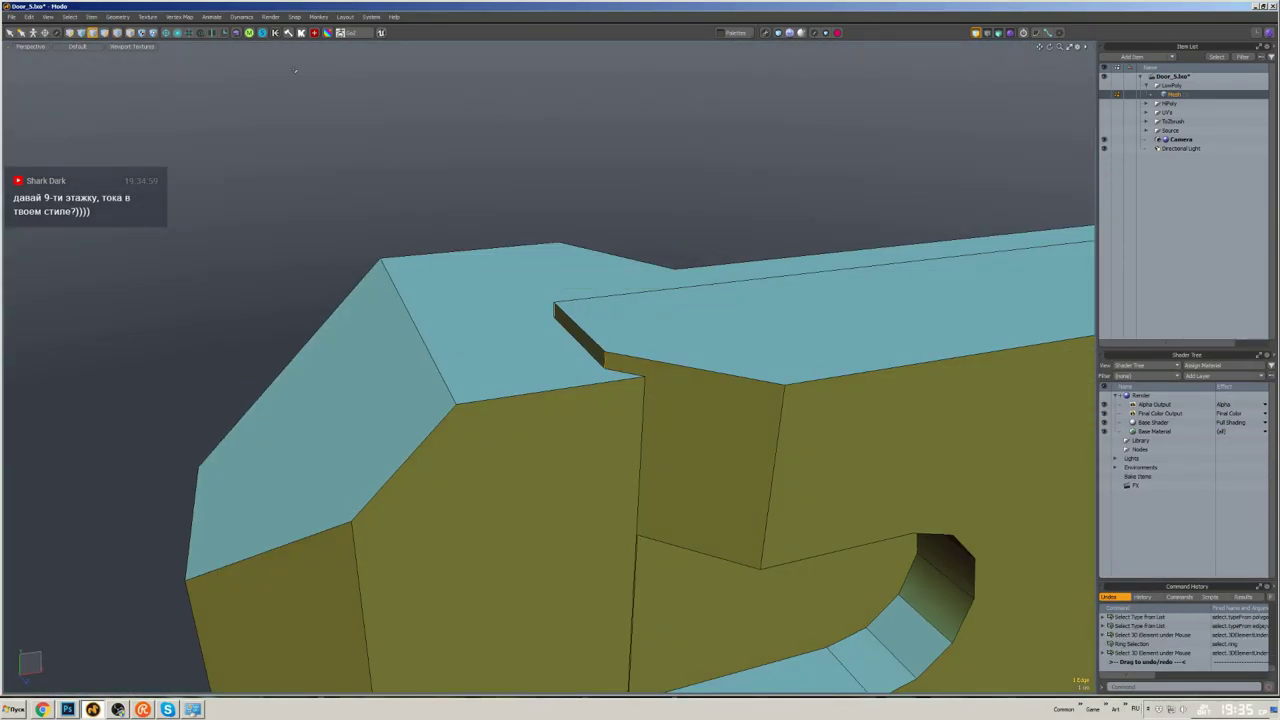
{"action": "left_click_drag", "start_coordinate": [295, 71], "coordinate": [523, 232], "text": "alt"}
{"action": "key", "text": "3"}
{"action": "key", "text": "Delete"}
{"action": "left_click_drag", "start_coordinate": [697, 289], "coordinate": [666, 324], "text": "alt"}
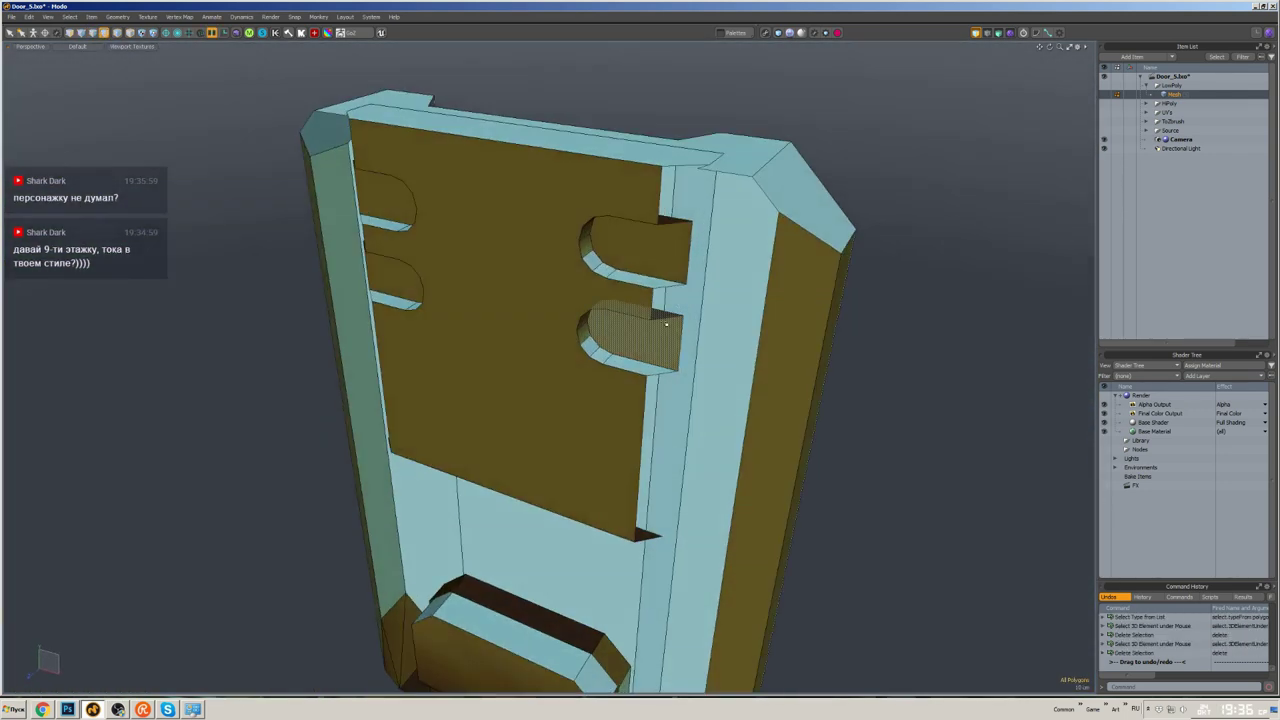
- Flip the selected lock polygons and triangulate the front face around the slotted panel
{"action": "left_click_drag", "start_coordinate": [683, 272], "coordinate": [695, 321], "text": "alt"}
{"action": "double_click", "coordinate": [671, 257]}
{"action": "key", "text": "3"}
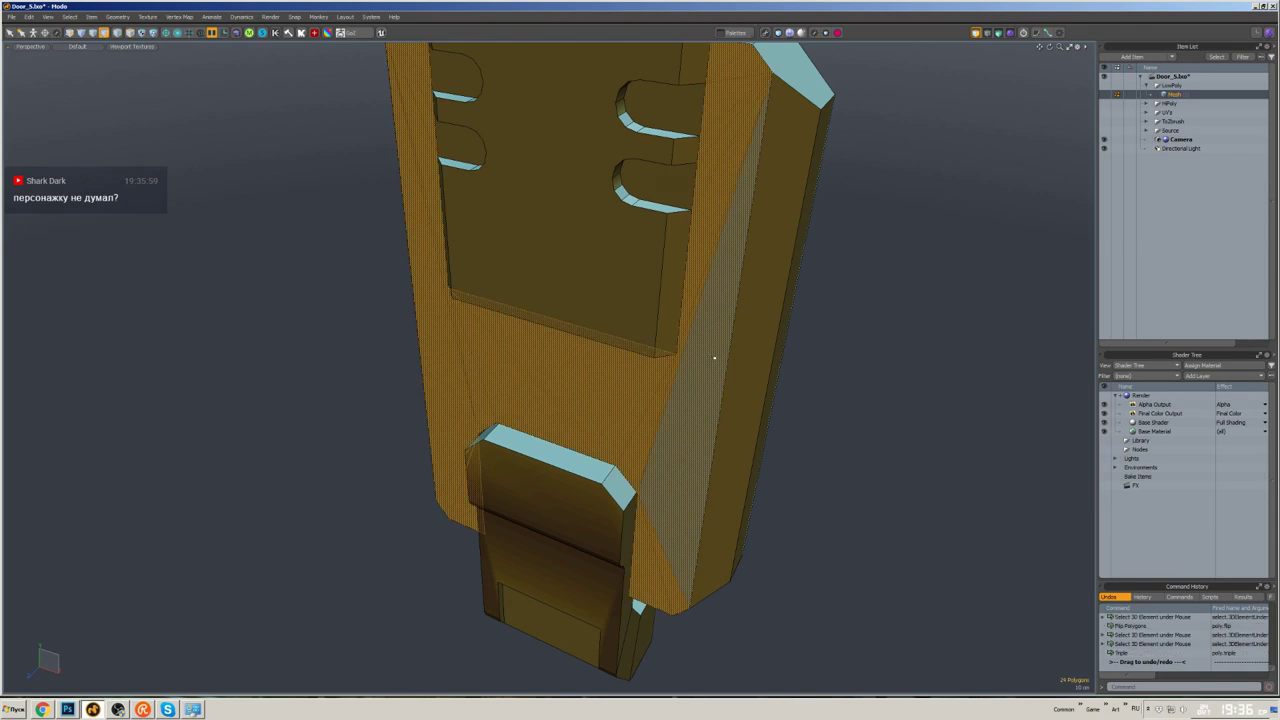
{"action": "left_click", "coordinate": [714, 357]}
{"action": "left_click_drag", "start_coordinate": [714, 357], "coordinate": [419, 377], "text": "alt"}
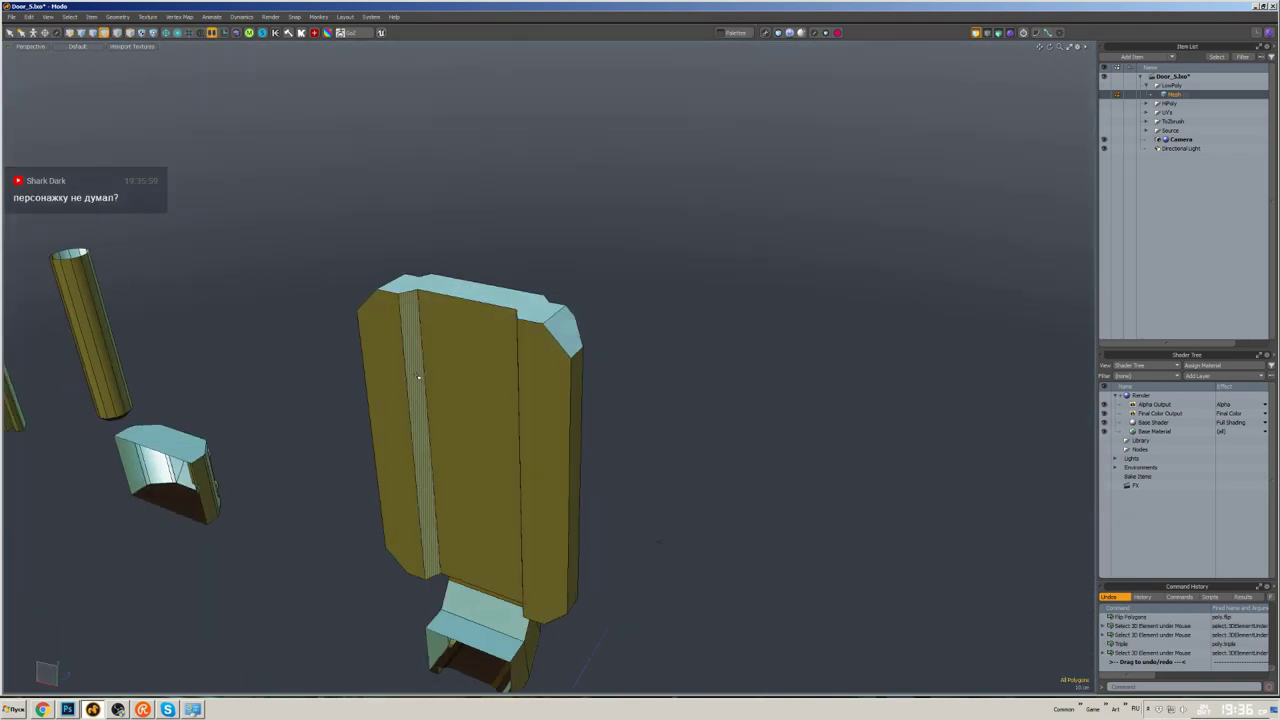
- Delete the hidden faces on the back of the lock body
{"action": "left_click_drag", "start_coordinate": [703, 440], "coordinate": [705, 357], "text": "alt"}
{"action": "left_click_drag", "start_coordinate": [615, 348], "coordinate": [668, 207], "text": "alt"}
{"action": "left_click", "coordinate": [533, 291]}
{"action": "key", "text": "space"}
{"action": "left_click", "coordinate": [668, 207]}
{"action": "key", "text": "Delete"}
{"action": "scroll", "coordinate": [680, 260], "scroll_direction": "down", "scroll_amount": 3}
- Bevel the long vertical edges on both sides of the lock body and unhide the other door parts
{"action": "left_click", "coordinate": [693, 315]}
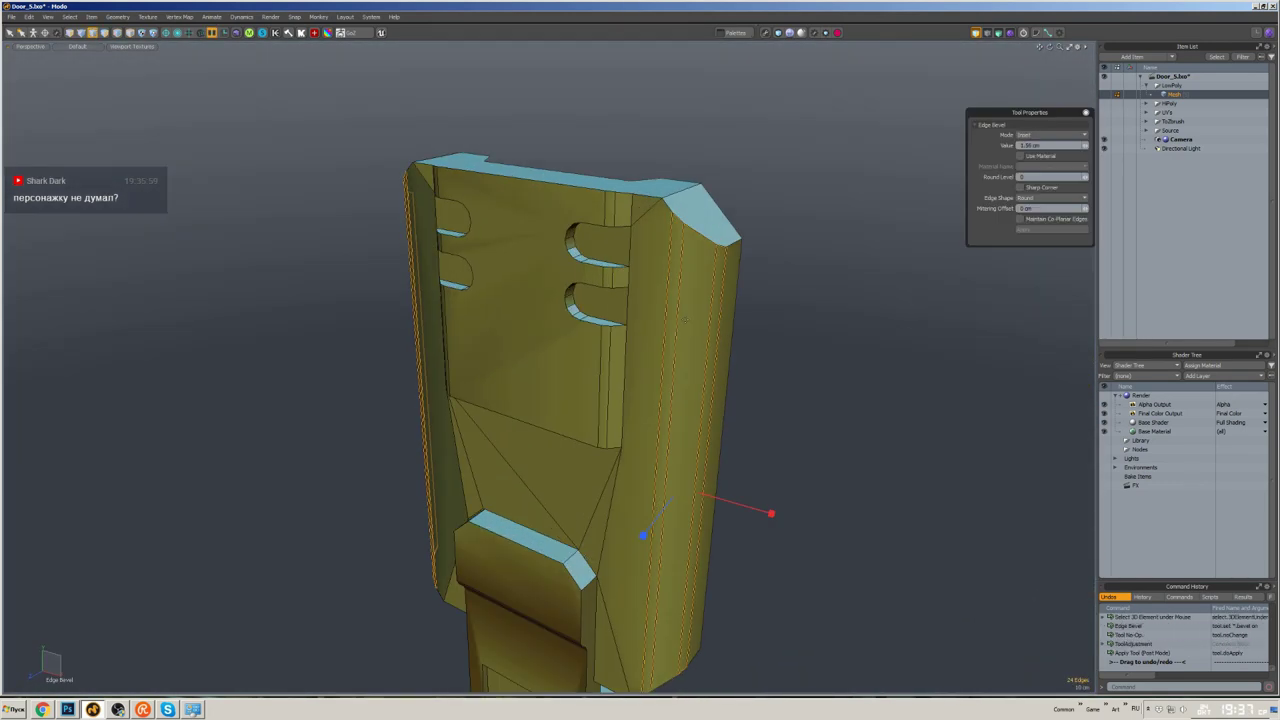
{"action": "key", "text": "space"}
{"action": "left_click", "coordinate": [685, 319]}
{"action": "key", "text": "u"}
{"action": "mouse_move", "coordinate": [685, 319]}
{"action": "left_mouse_down", "text": "alt"}
{"action": "mouse_move", "coordinate": [600, 381]}
{"action": "mouse_move", "coordinate": [724, 337]}
{"action": "mouse_move", "coordinate": [620, 349]}
{"action": "left_mouse_up", "text": "alt"}
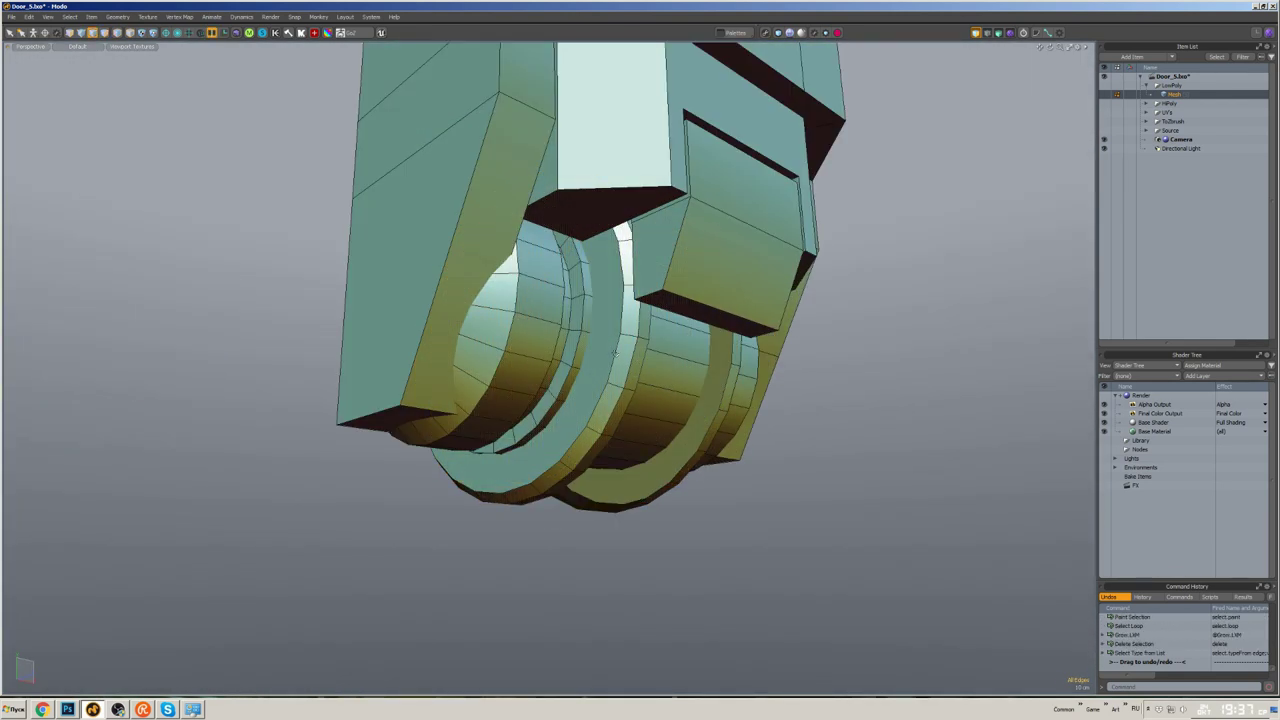
- Isolate the hinge's round cylinder and delete the edge loops forming its grooves
{"action": "left_click_drag", "start_coordinate": [626, 361], "coordinate": [749, 372], "text": "alt"}
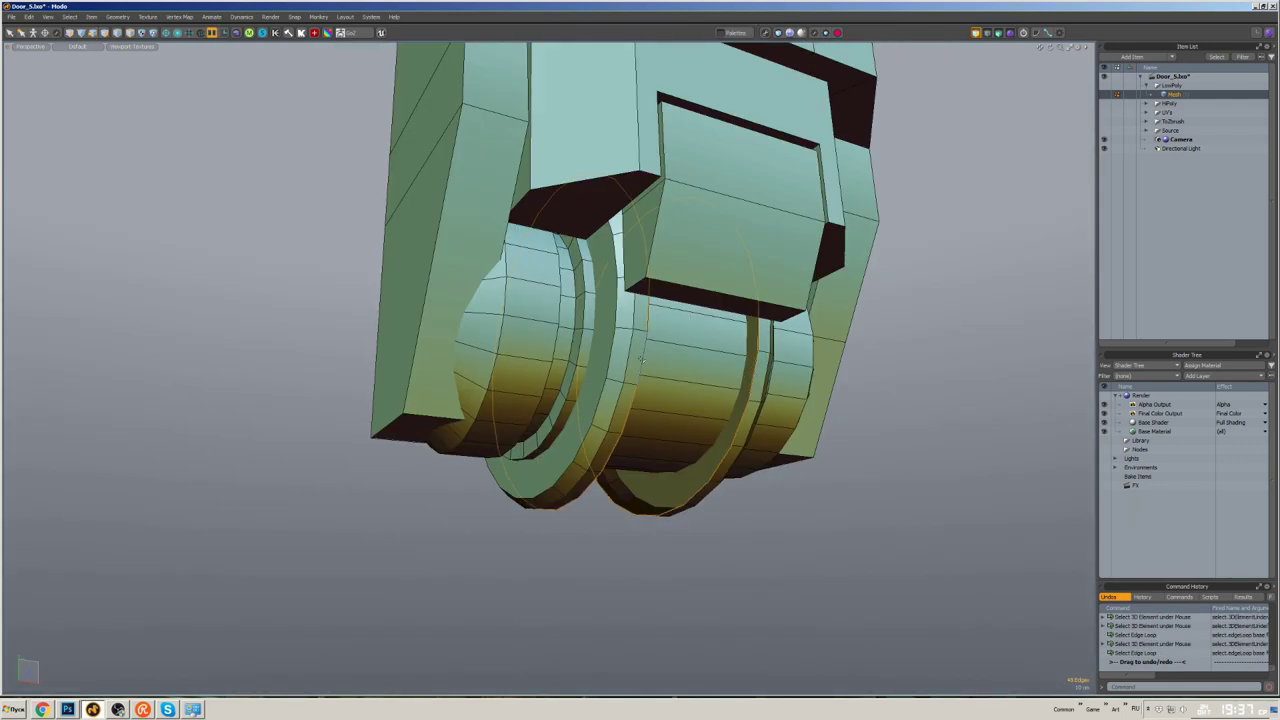
{"action": "left_click_drag", "start_coordinate": [616, 342], "coordinate": [564, 299], "text": "alt"}
{"action": "left_click_drag", "start_coordinate": [655, 266], "coordinate": [589, 316], "text": "alt"}
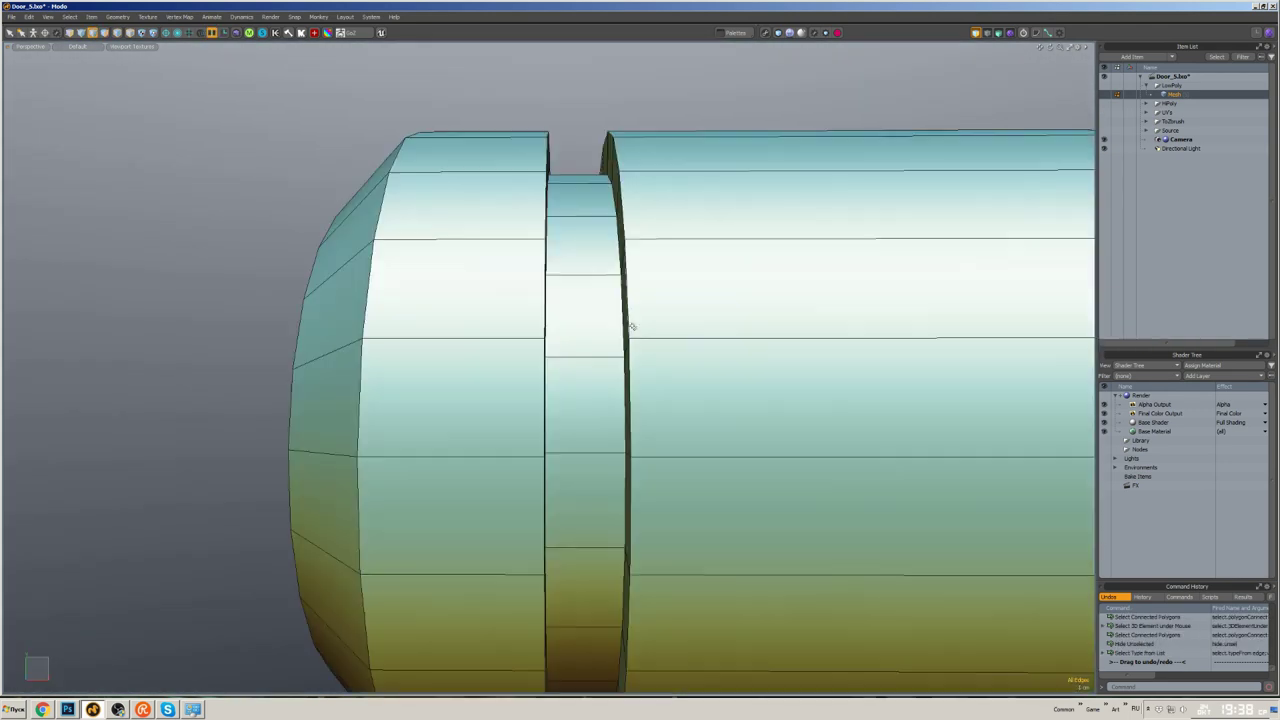
{"action": "left_click_drag", "start_coordinate": [650, 340], "coordinate": [701, 330], "text": "alt"}
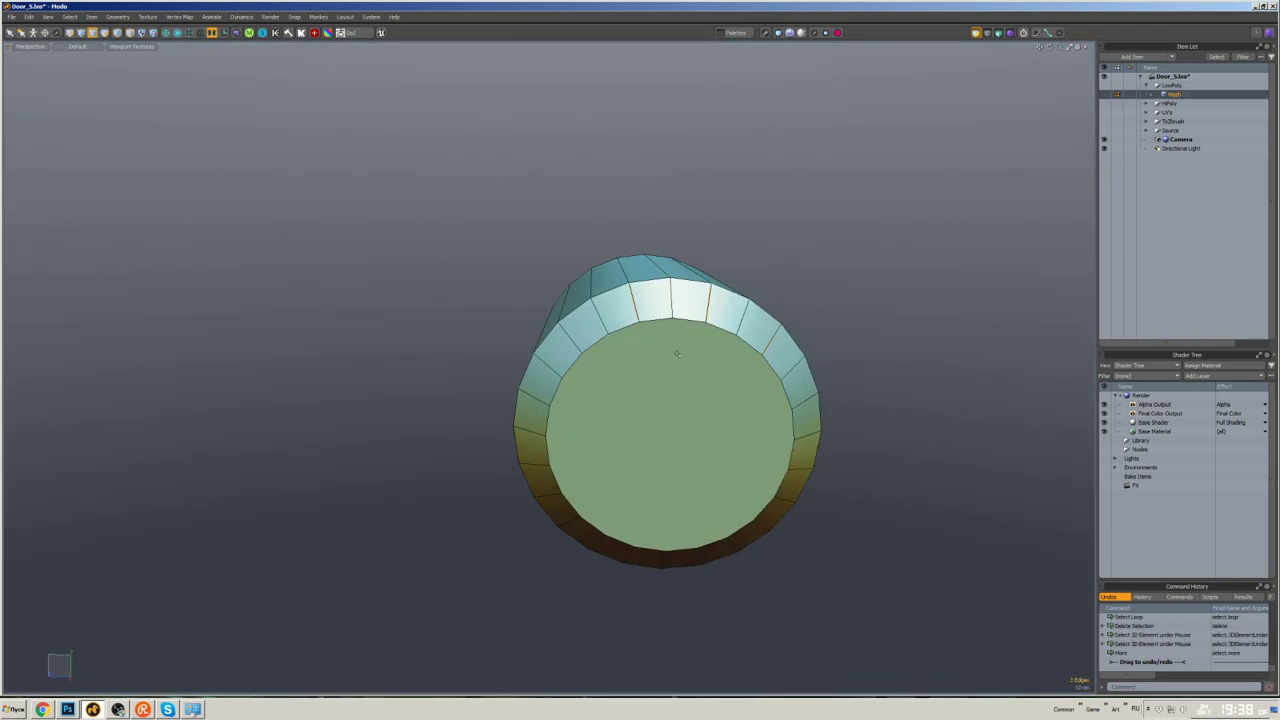
- Undo the last edge deletion, thin out the hinge cylinder's lengthwise edges, and unhide the surrounding hinge parts
{"action": "key", "text": "u"}
{"action": "key", "text": "ctrl+z"}
{"action": "key", "text": "ctrl+z"}
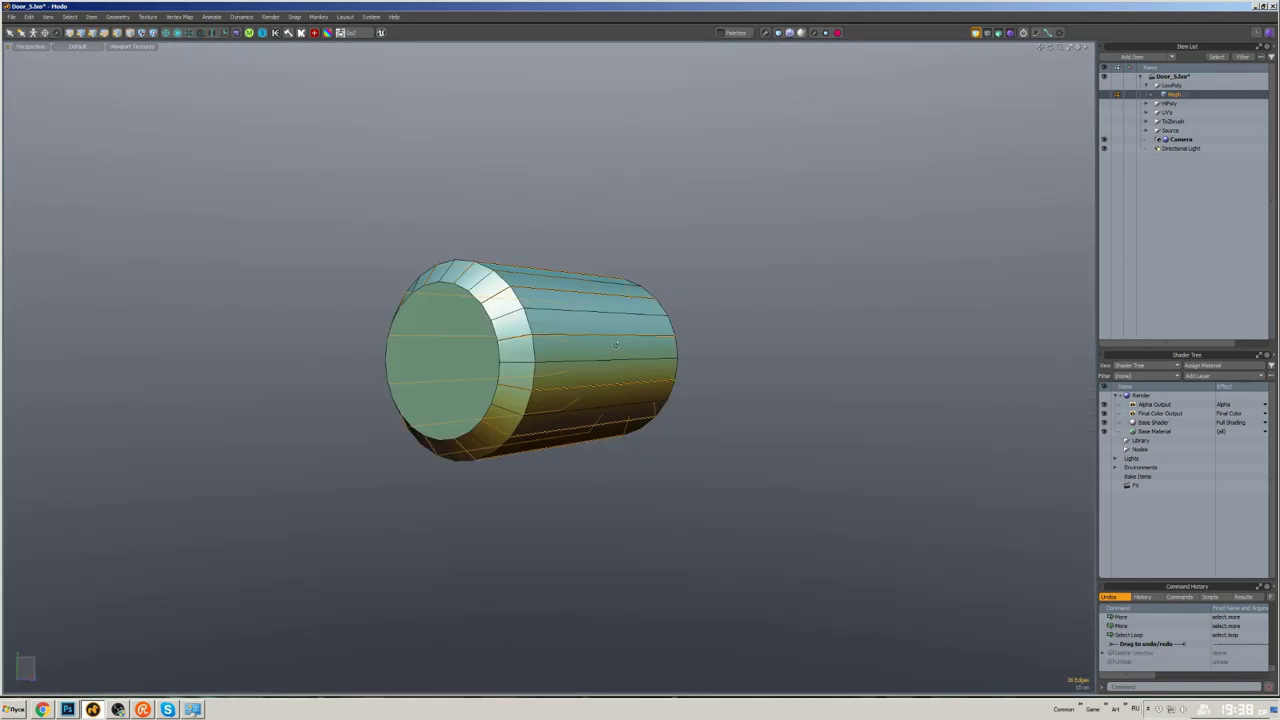
{"action": "left_click", "coordinate": [684, 401]}
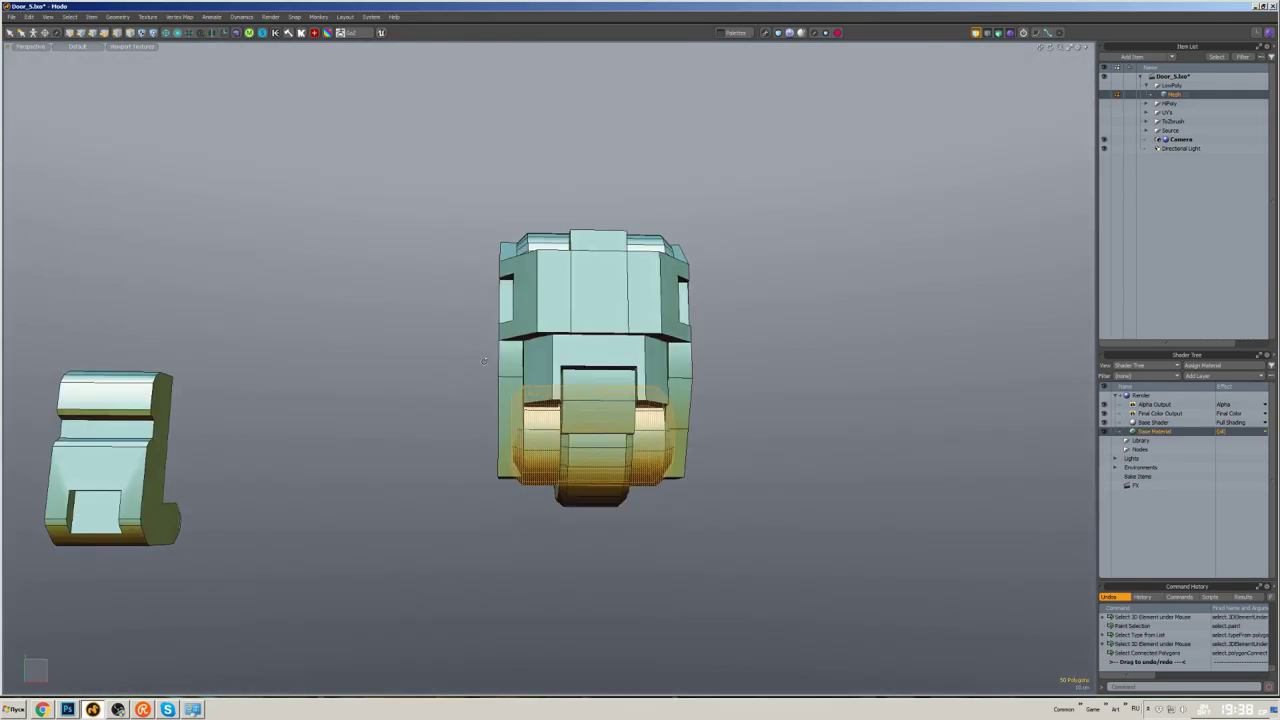
{"action": "mouse_move", "coordinate": [540, 420]}
{"action": "left_mouse_down", "text": "alt"}
{"action": "mouse_move", "coordinate": [560, 400]}
{"action": "mouse_move", "coordinate": [538, 430]}
{"action": "left_mouse_up", "text": "alt"}
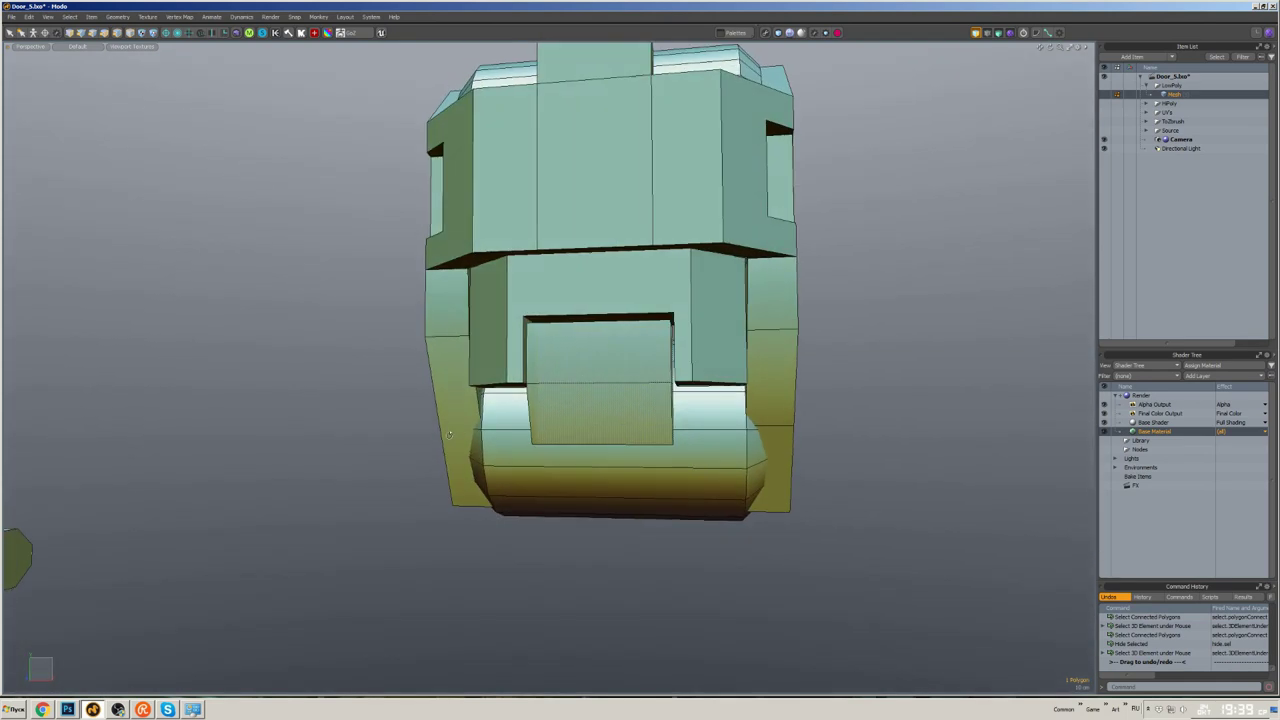
- Rotate the hinge cylinder, then collapse its surplus edge ring
{"action": "left_click_drag", "start_coordinate": [760, 380], "coordinate": [795, 393], "text": "alt"}
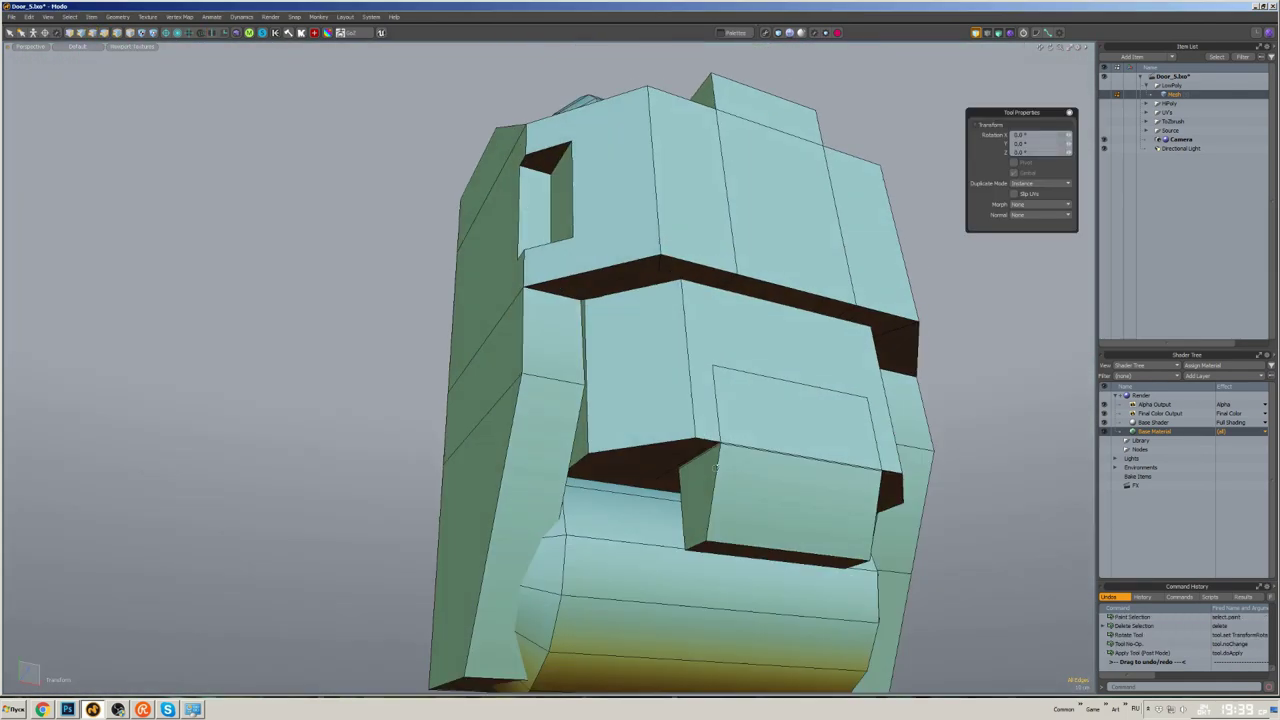
{"action": "mouse_move", "coordinate": [700, 400]}
{"action": "left_mouse_down", "text": "alt"}
{"action": "mouse_move", "coordinate": [690, 380]}
{"action": "mouse_move", "coordinate": [676, 397]}
{"action": "left_mouse_up", "text": "alt"}
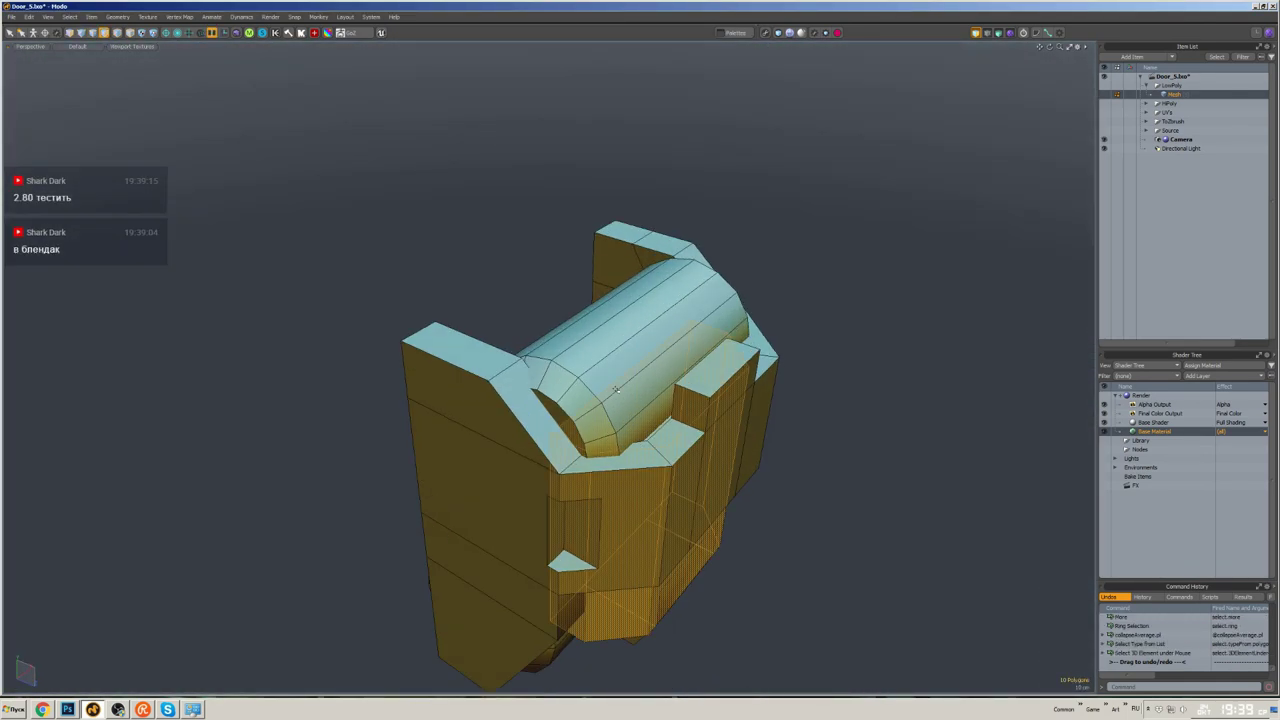
{"action": "left_click_drag", "start_coordinate": [600, 360], "coordinate": [615, 350], "text": "alt"}
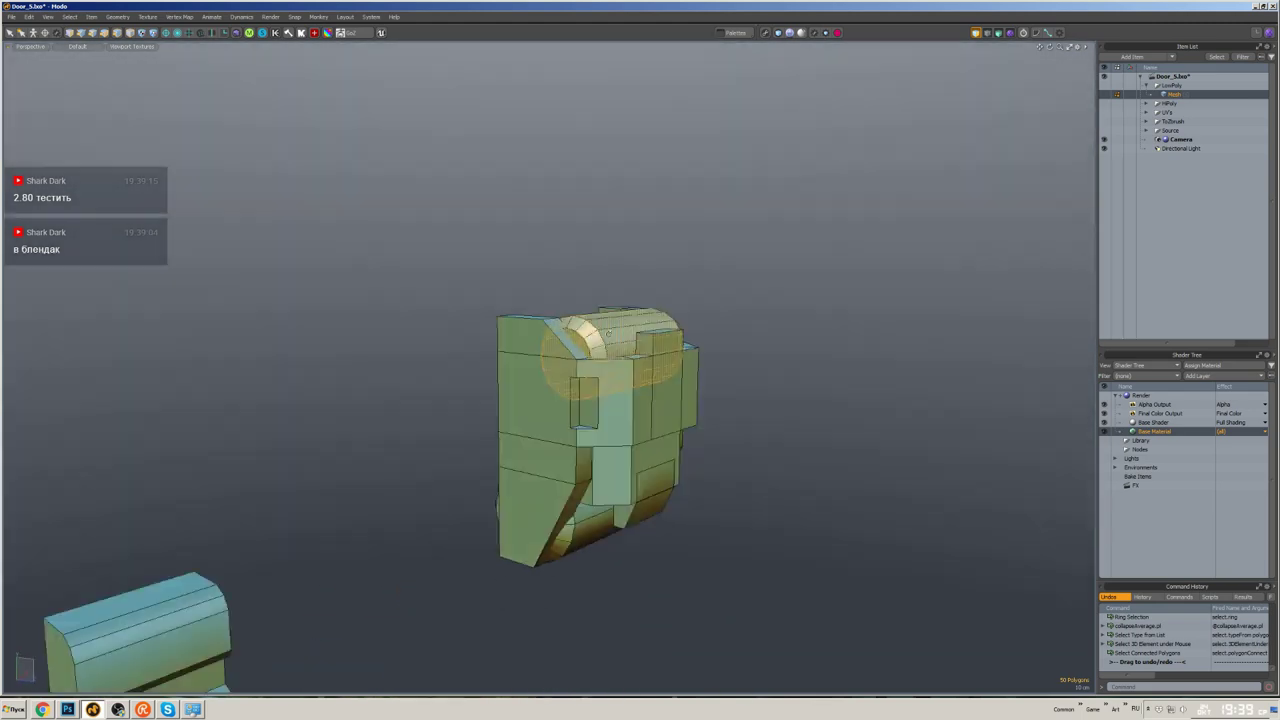
{"action": "left_click_drag", "start_coordinate": [608, 333], "coordinate": [587, 349], "text": "alt"}
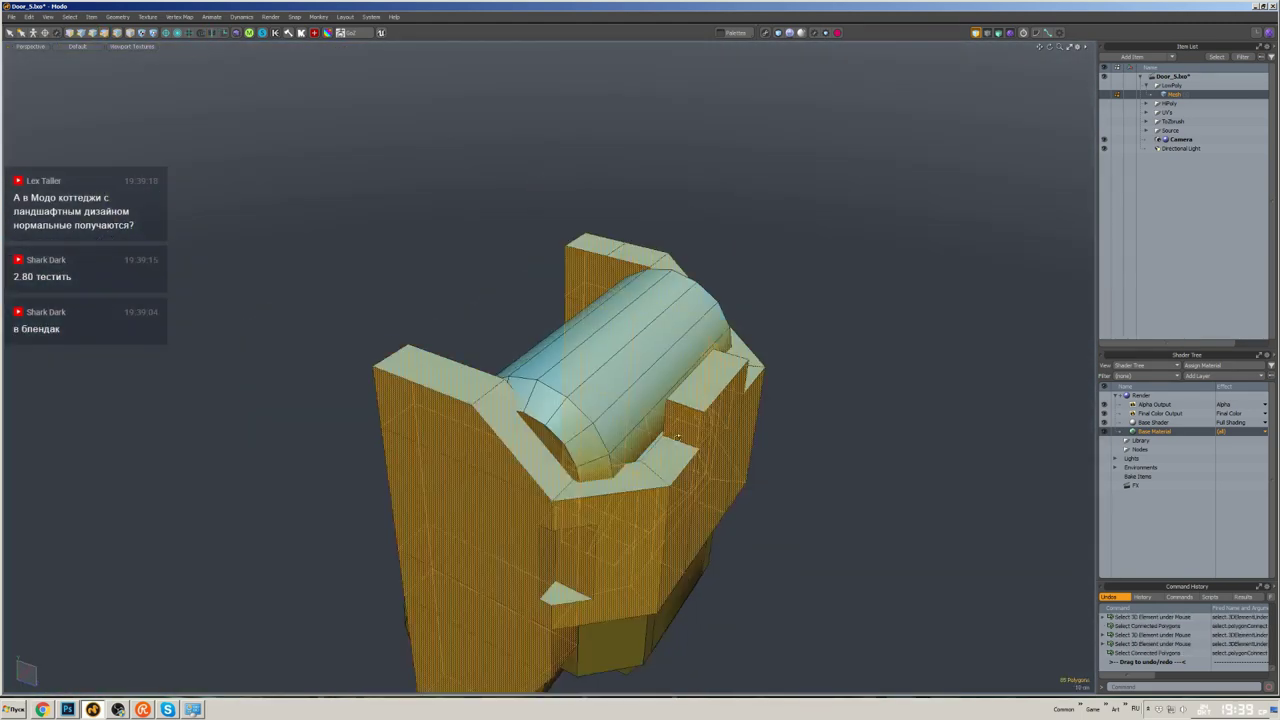
- Boolean-union the overlapping hinge parts, including the small front tab block, and save the scene
{"action": "scroll", "coordinate": [587, 349], "scroll_direction": "down", "scroll_amount": 3}
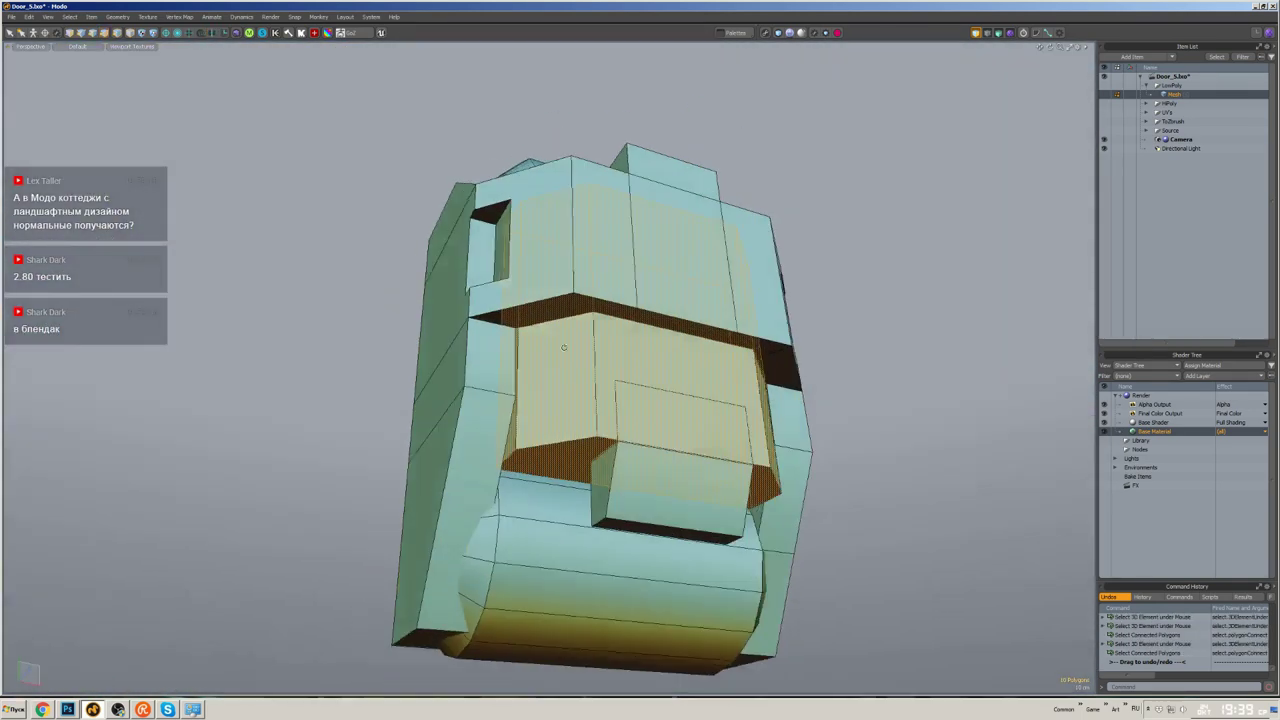
{"action": "left_click_drag", "start_coordinate": [564, 347], "coordinate": [769, 429], "text": "alt"}
{"action": "right_click_drag", "start_coordinate": [769, 429], "coordinate": [740, 380]}
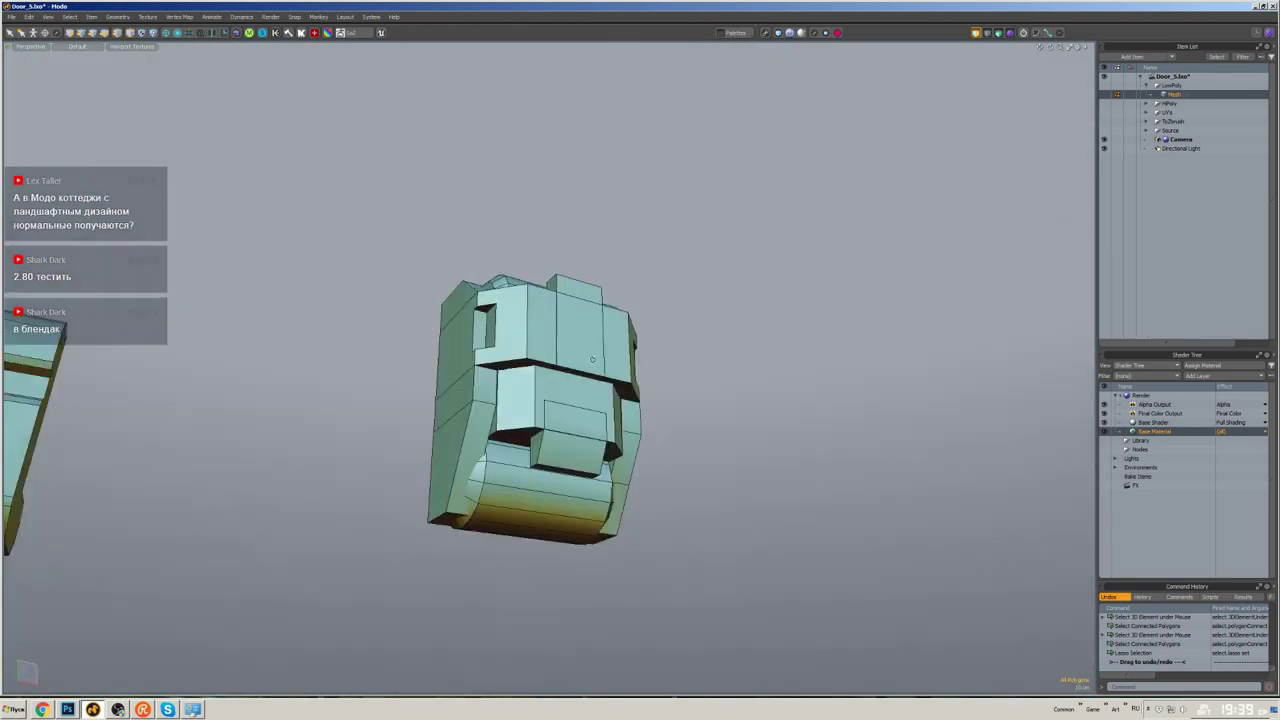
{"action": "scroll", "coordinate": [758, 347], "scroll_direction": "up", "scroll_amount": 3}
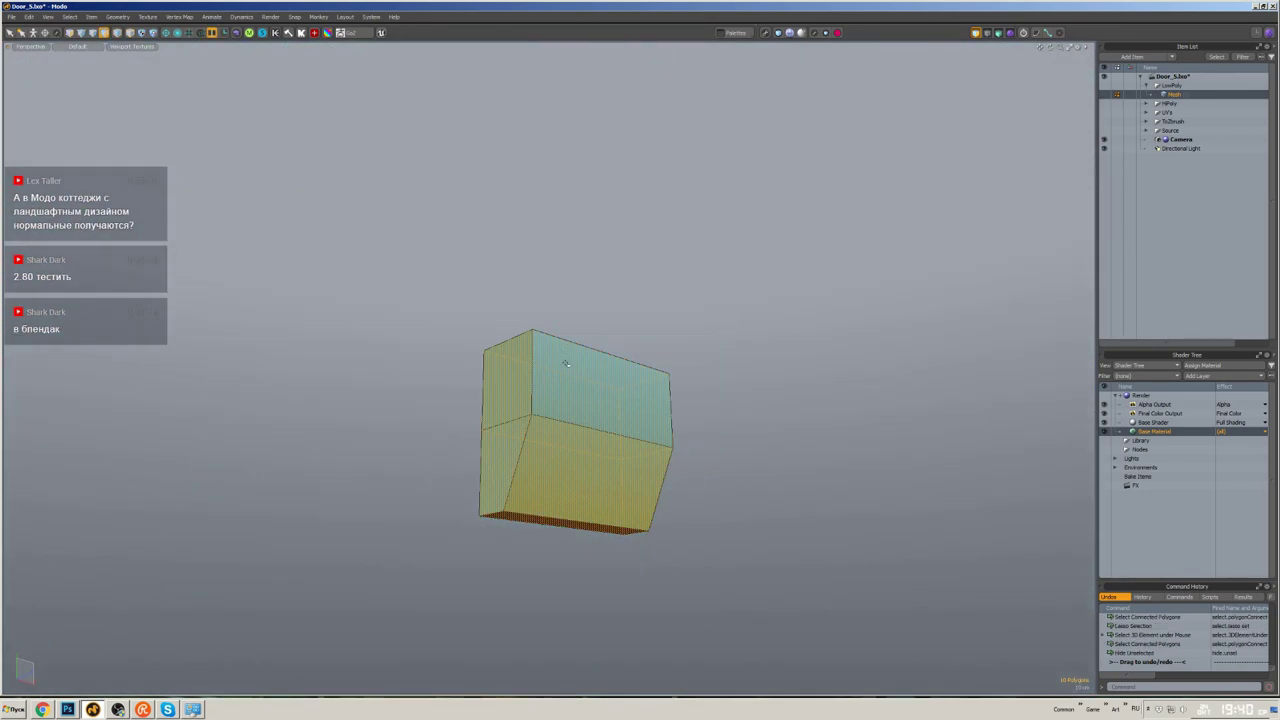
{"action": "key", "text": "w"}
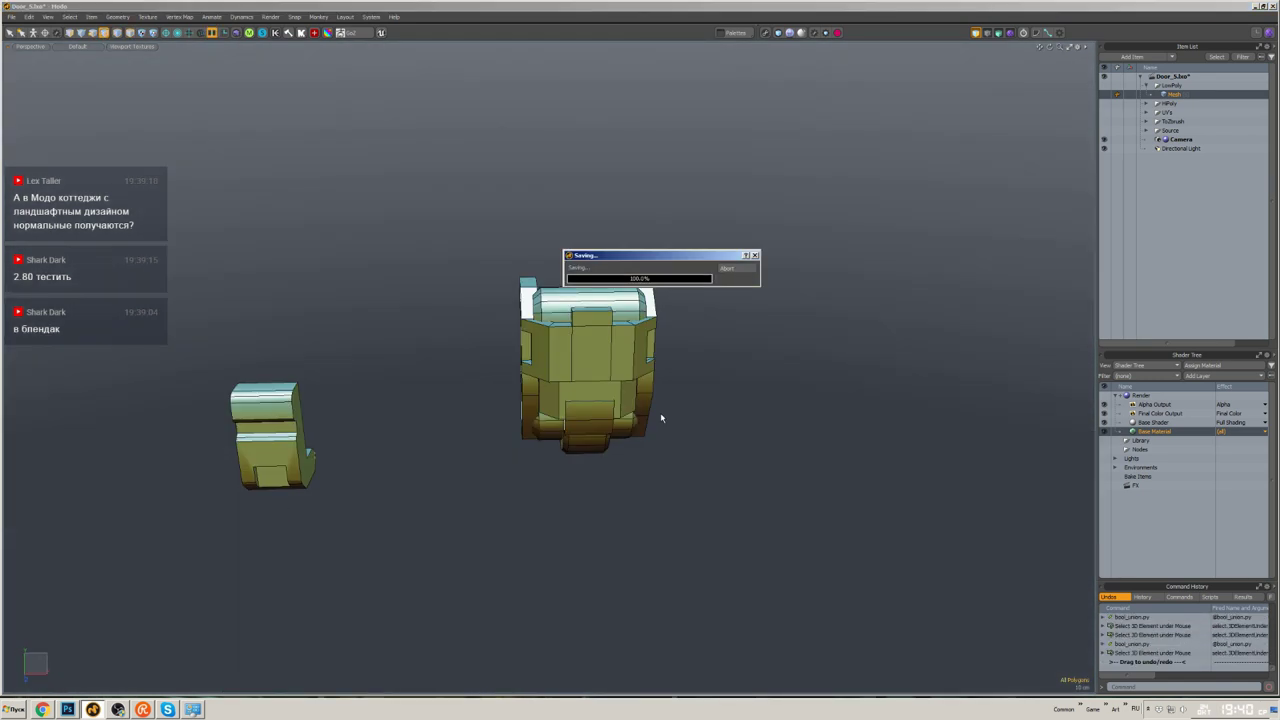
- Save the door scene again, close Modo and reopen the door file
{"action": "scroll", "coordinate": [650, 327], "scroll_direction": "up", "scroll_amount": 5}
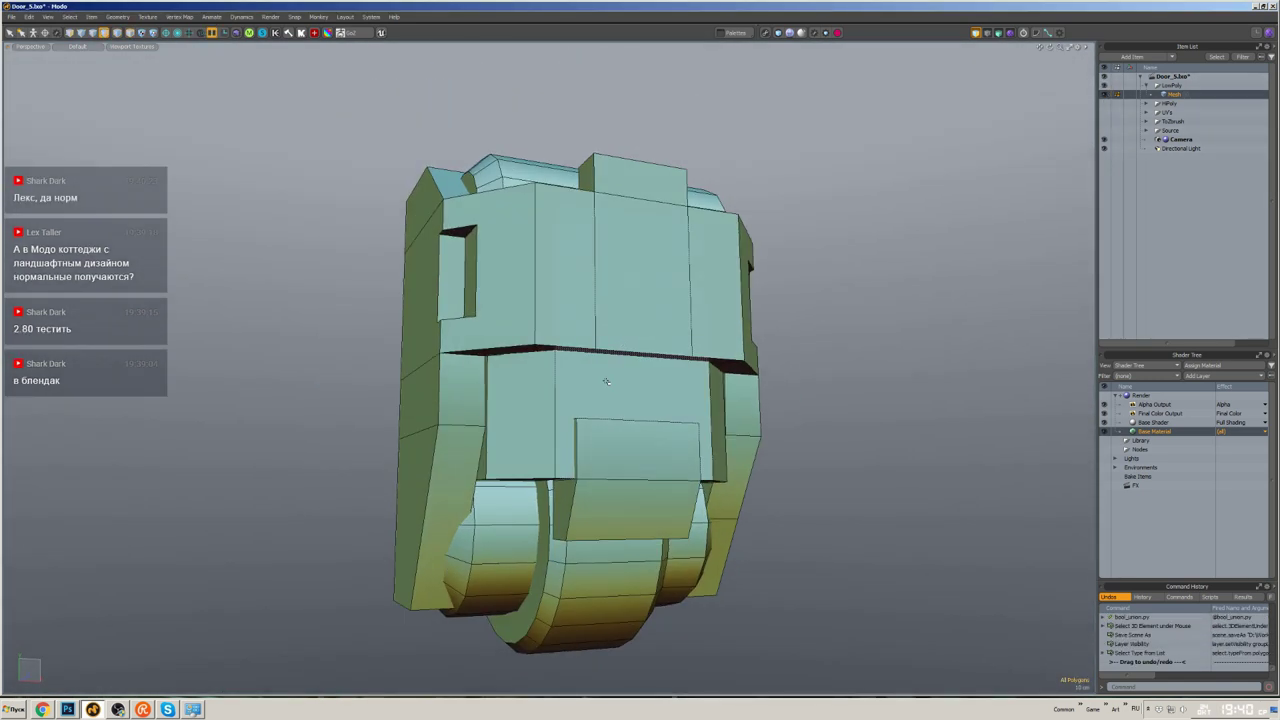
{"action": "left_click_drag", "start_coordinate": [606, 381], "coordinate": [631, 436], "text": "alt"}
{"action": "key", "text": "5"}
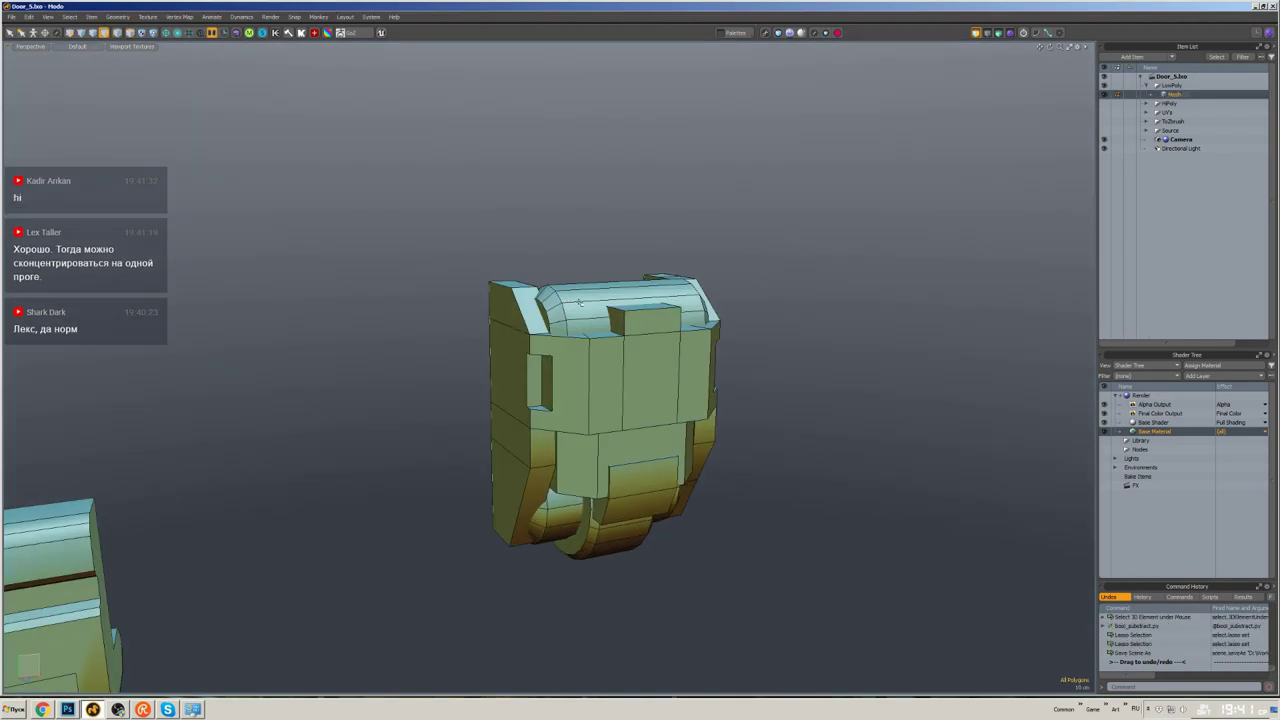
{"action": "left_click", "coordinate": [1274, 7]}
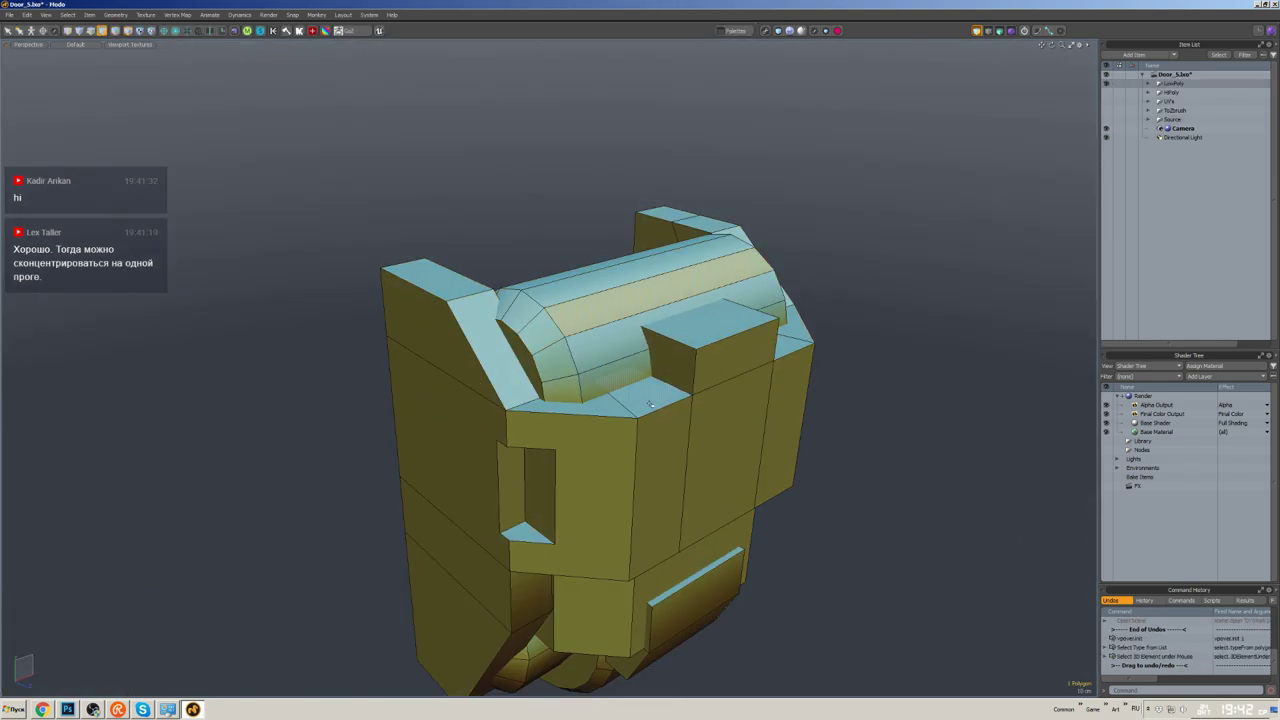
- Boolean-union the reopened hinge geometry and show the high-poly Frame mesh alongside the low-poly parts
{"action": "left_click_drag", "start_coordinate": [650, 403], "coordinate": [862, 314], "text": "alt"}
{"action": "key", "text": "a"}
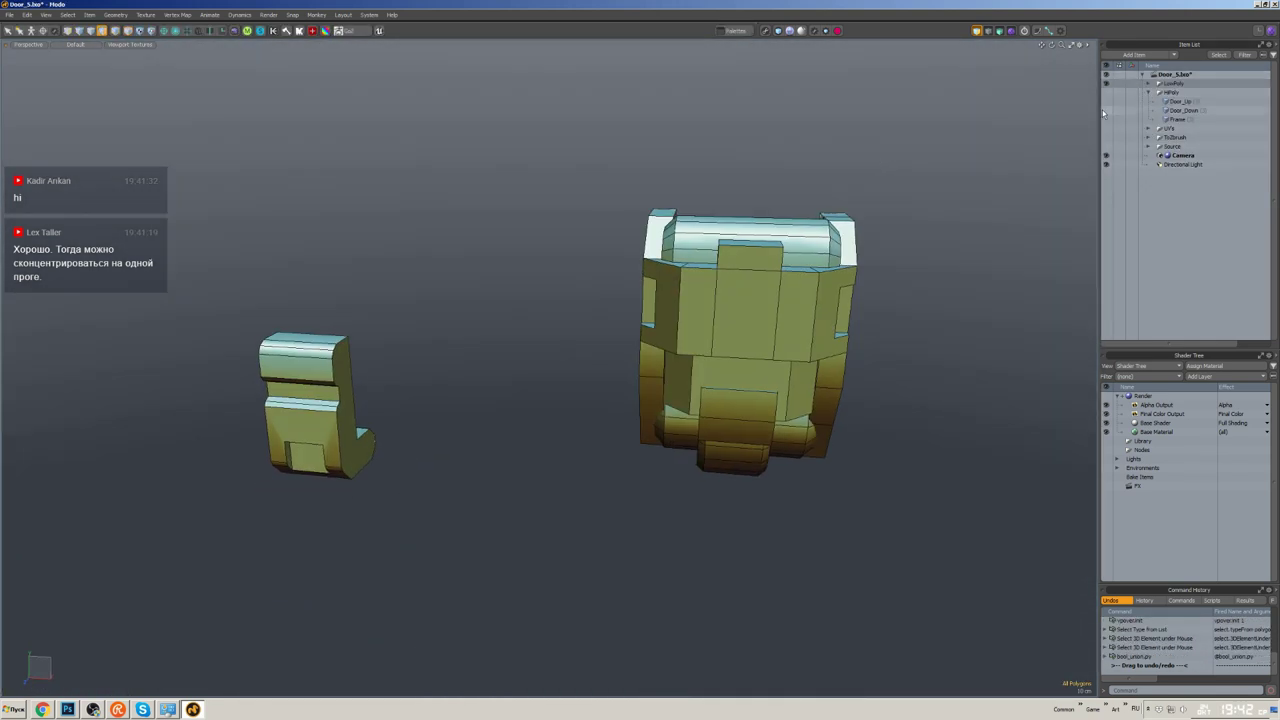
{"action": "scroll", "coordinate": [969, 237], "scroll_direction": "down", "scroll_amount": 3}
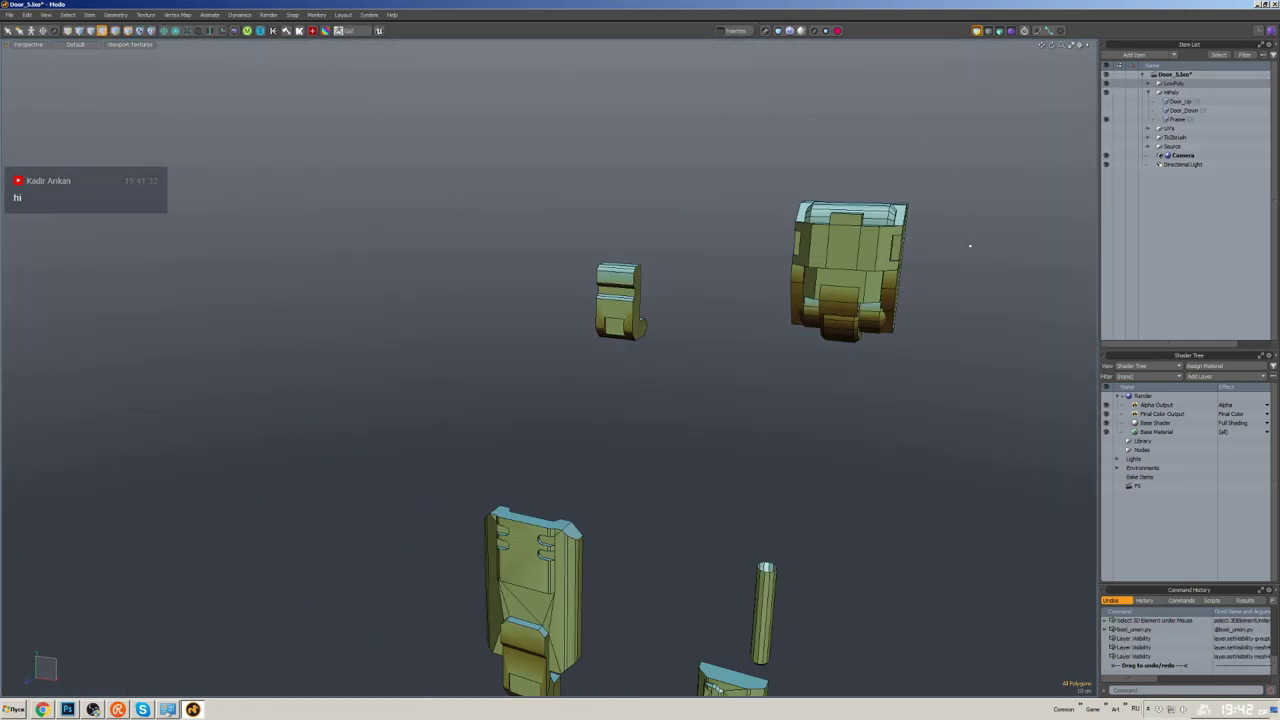
{"action": "left_click_drag", "start_coordinate": [964, 240], "coordinate": [561, 194], "text": "alt"}
- Apply a grey matcap to the viewport and compare the low-poly hinge with the high-poly frame around it
{"action": "left_click", "coordinate": [125, 73]}
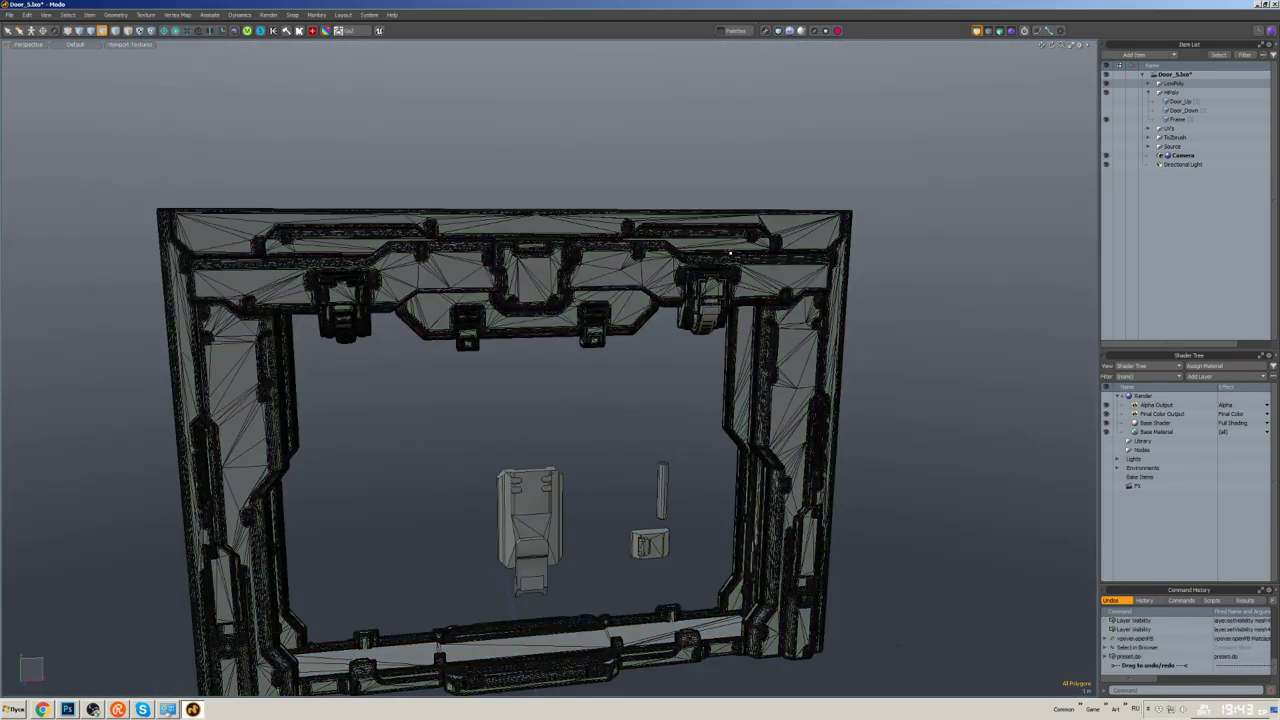
{"action": "scroll", "coordinate": [530, 520], "scroll_direction": "up", "scroll_amount": 8}
{"action": "scroll", "coordinate": [683, 287], "scroll_direction": "down", "scroll_amount": 2}
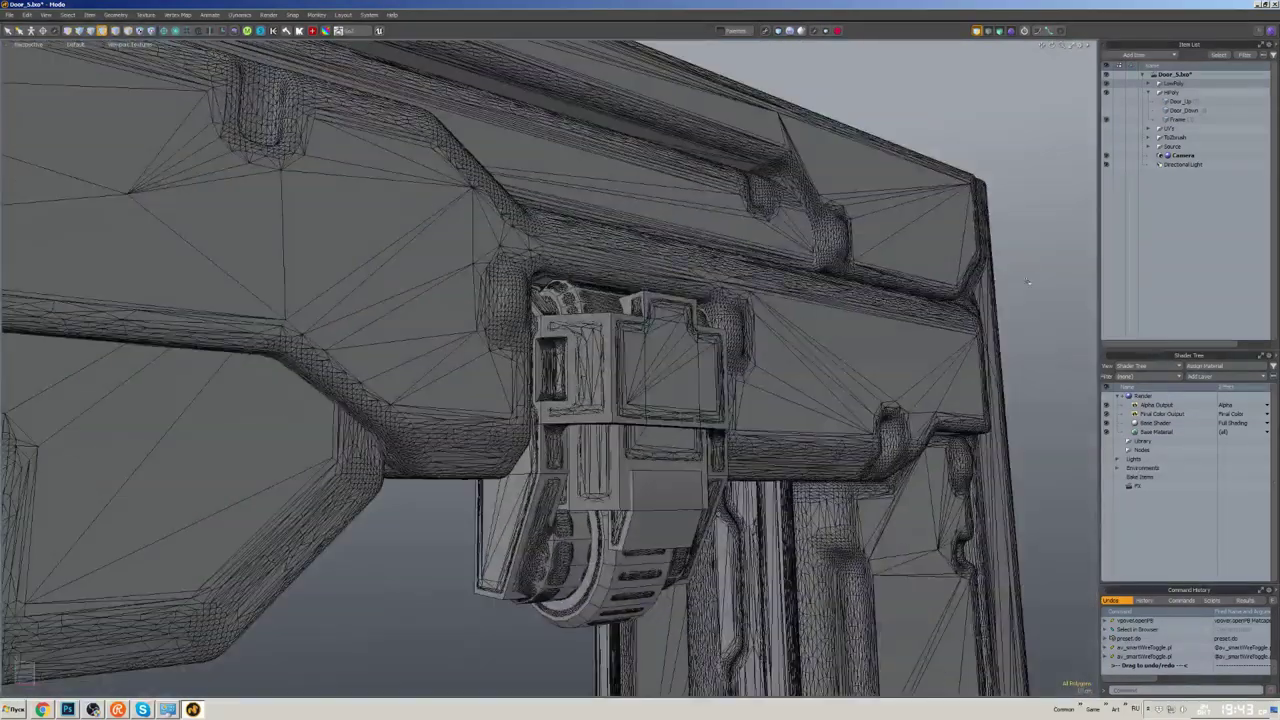
{"action": "key", "text": "shift+h"}
- Collapse short edges and weld stray vertices at both ends of the hinge's upper cylinder
{"action": "scroll", "coordinate": [589, 269], "scroll_direction": "up", "scroll_amount": 10}
{"action": "scroll", "coordinate": [590, 270], "scroll_direction": "down", "scroll_amount": 5}
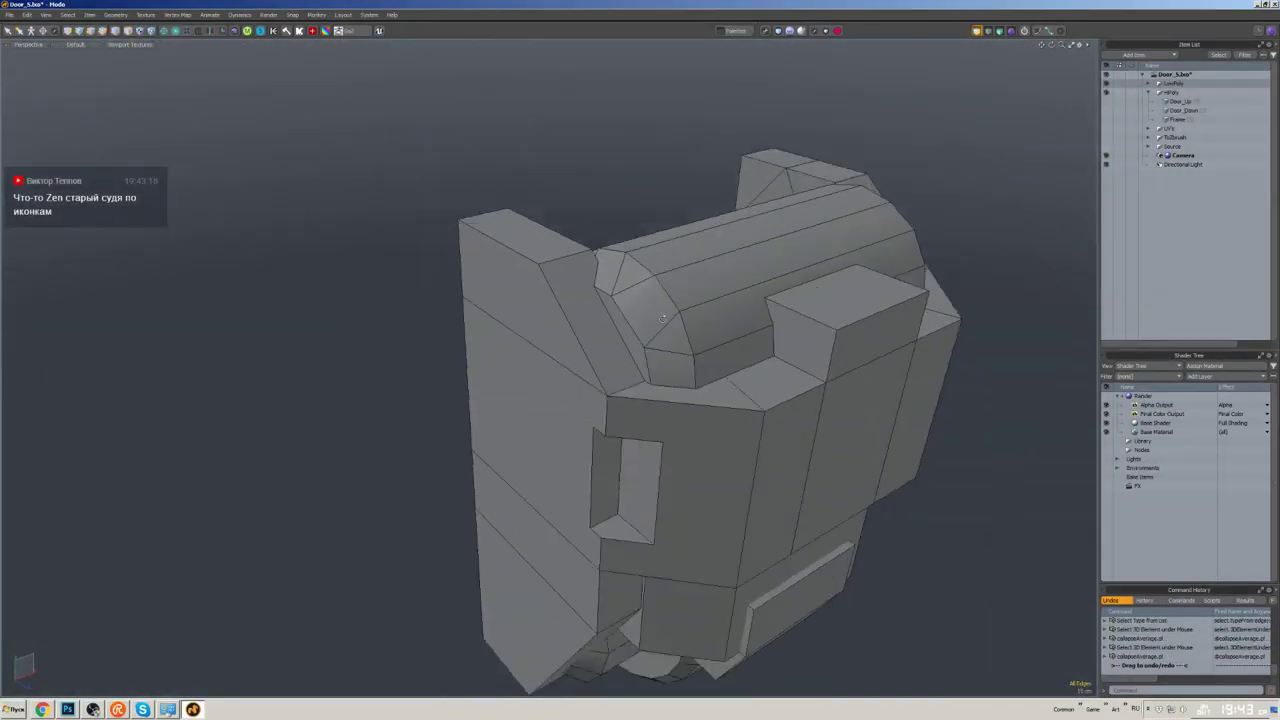
{"action": "scroll", "coordinate": [600, 280], "scroll_direction": "up", "scroll_amount": 8}
{"action": "key", "text": "1"}
{"action": "scroll", "coordinate": [627, 316], "scroll_direction": "down", "scroll_amount": 6}
{"action": "scroll", "coordinate": [627, 316], "scroll_direction": "up", "scroll_amount": 6}
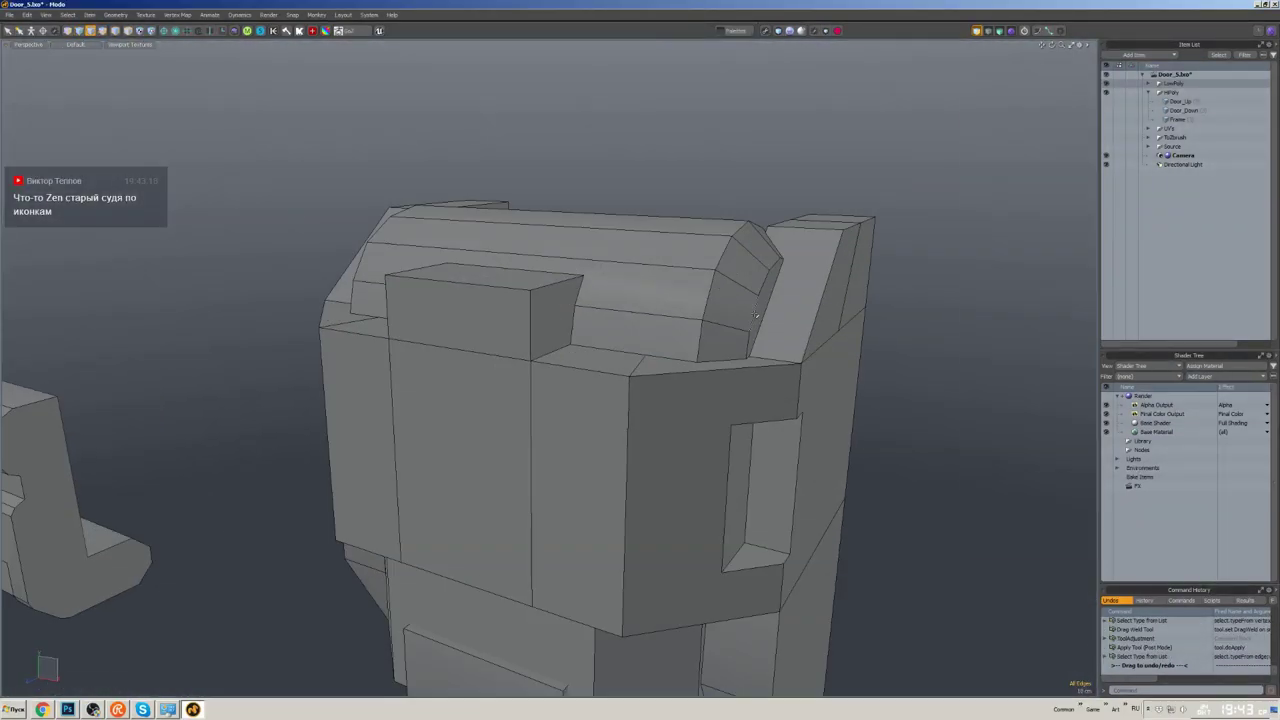
{"action": "key", "text": "2"}
{"action": "scroll", "coordinate": [697, 413], "scroll_direction": "down", "scroll_amount": 5}
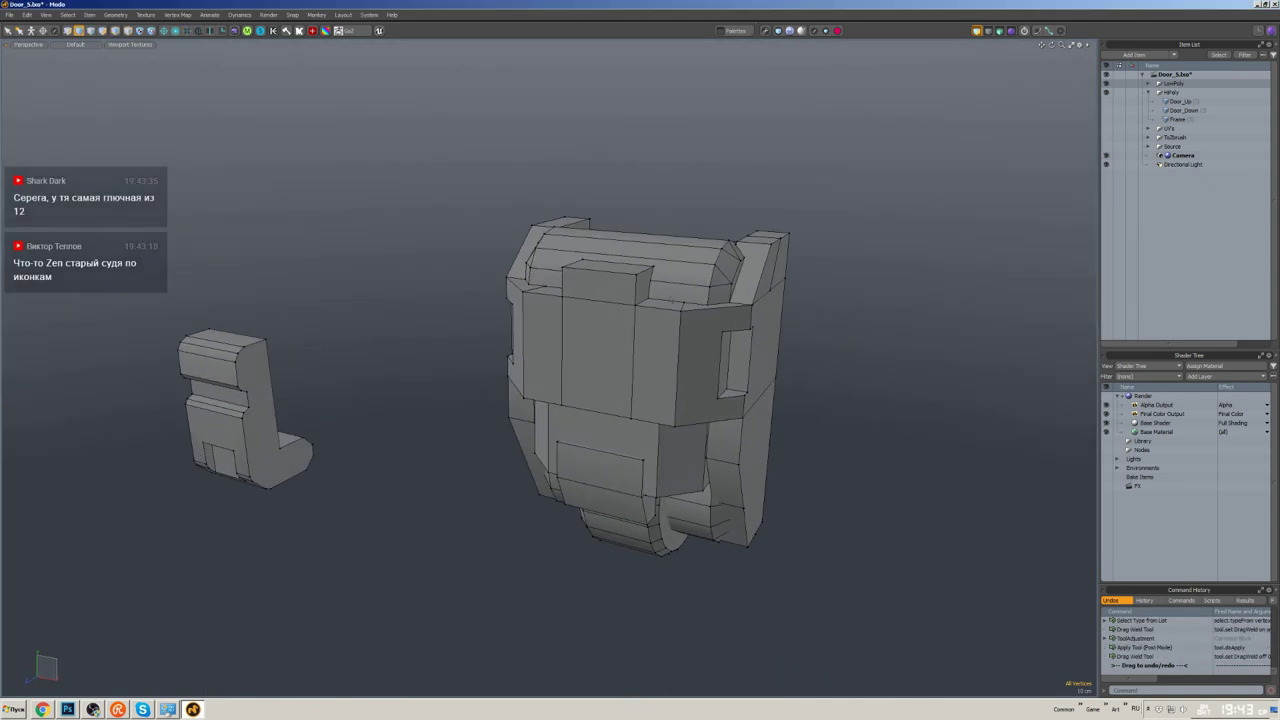
- Scale the hinge's lower front block and boolean-union it with the adjoining hinge parts
{"action": "mouse_move", "coordinate": [640, 360]}
{"action": "middle_mouse_down"}
{"action": "mouse_move", "coordinate": [560, 345]}
{"action": "mouse_move", "coordinate": [620, 360]}
{"action": "mouse_move", "coordinate": [680, 323]}
{"action": "mouse_move", "coordinate": [700, 340]}
{"action": "mouse_move", "coordinate": [660, 360]}
{"action": "middle_mouse_up"}
{"action": "scroll", "coordinate": [690, 366], "scroll_direction": "up", "scroll_amount": 5}
{"action": "scroll", "coordinate": [690, 366], "scroll_direction": "down", "scroll_amount": 5}
{"action": "scroll", "coordinate": [716, 355], "scroll_direction": "up", "scroll_amount": 5}
{"action": "key", "text": "3"}
{"action": "double_click", "coordinate": [660, 360]}
{"action": "scroll", "coordinate": [668, 300], "scroll_direction": "up", "scroll_amount": 3}
{"action": "key", "text": "r"}
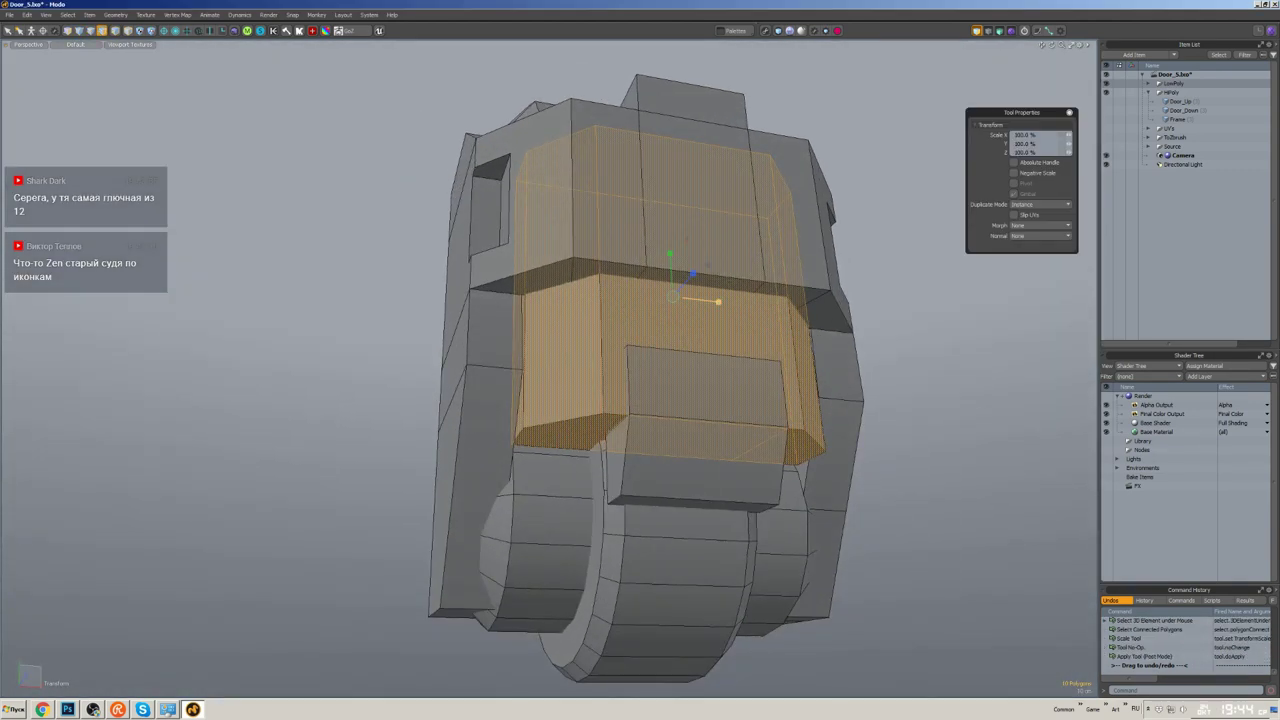
{"action": "middle_click_drag", "start_coordinate": [668, 245], "coordinate": [686, 269]}
{"action": "key", "text": "space"}
{"action": "left_click", "coordinate": [631, 260]}
{"action": "middle_click_drag", "start_coordinate": [661, 318], "coordinate": [675, 330]}
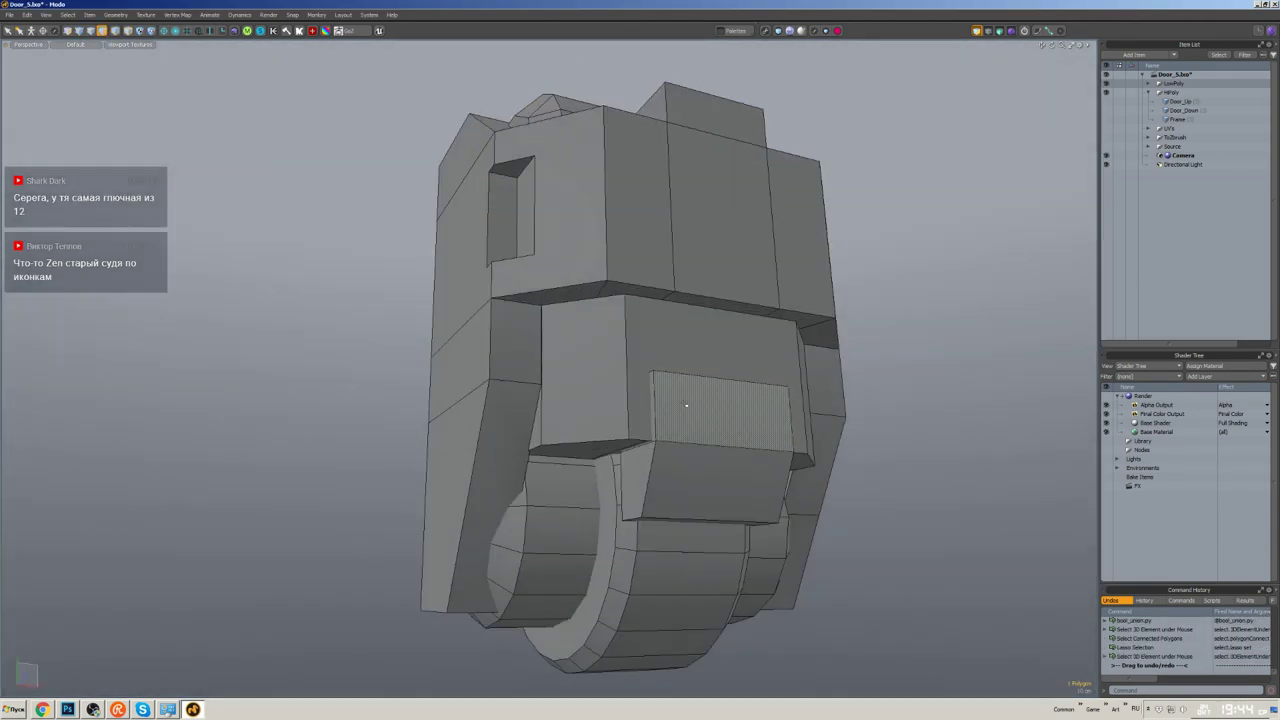
{"action": "double_click", "coordinate": [700, 457]}
{"action": "double_click", "coordinate": [686, 286]}
{"action": "middle_click_drag", "start_coordinate": [686, 286], "coordinate": [712, 338]}
{"action": "key", "text": "shift+h"}
{"action": "key", "text": "Escape"}
{"action": "key", "text": "ctrl+z"}
{"action": "key", "text": "ctrl+z"}
{"action": "key", "text": "ctrl+z"}
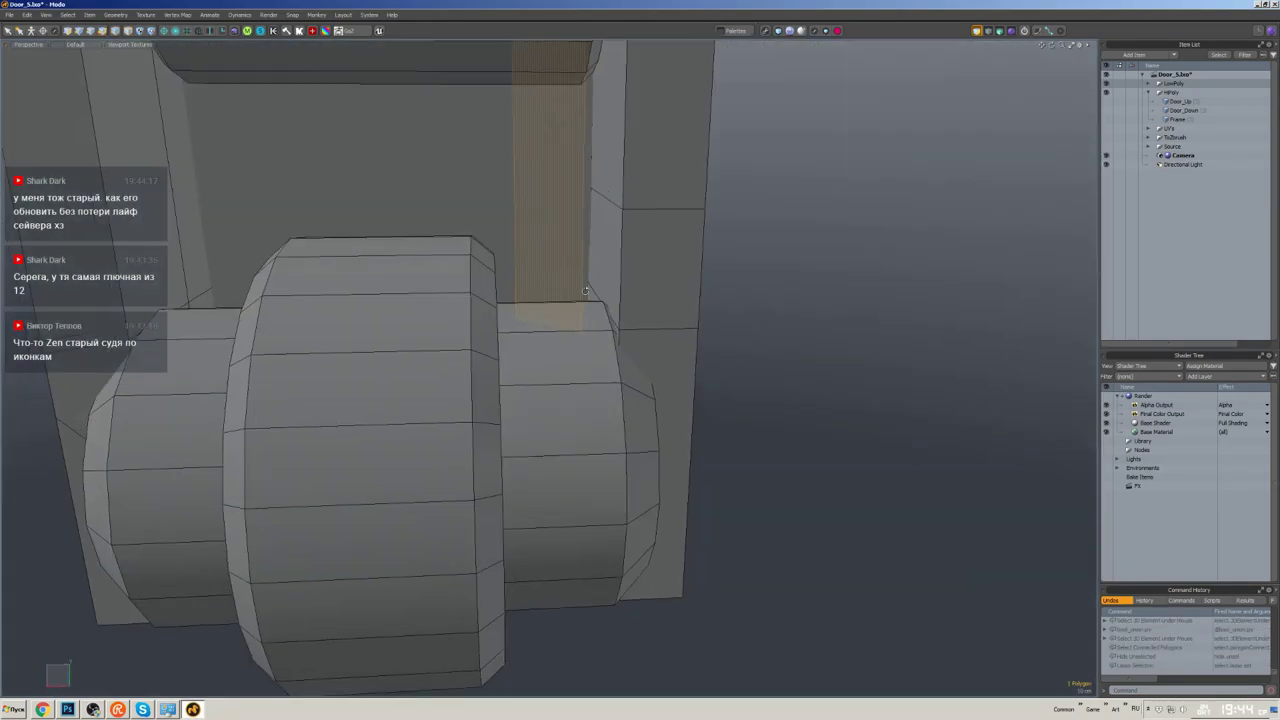
- Boolean-union the hinge parts and clean up the lower cylinder by collapsing stray vertices and deleting redundant edges
{"action": "key", "text": "w"}
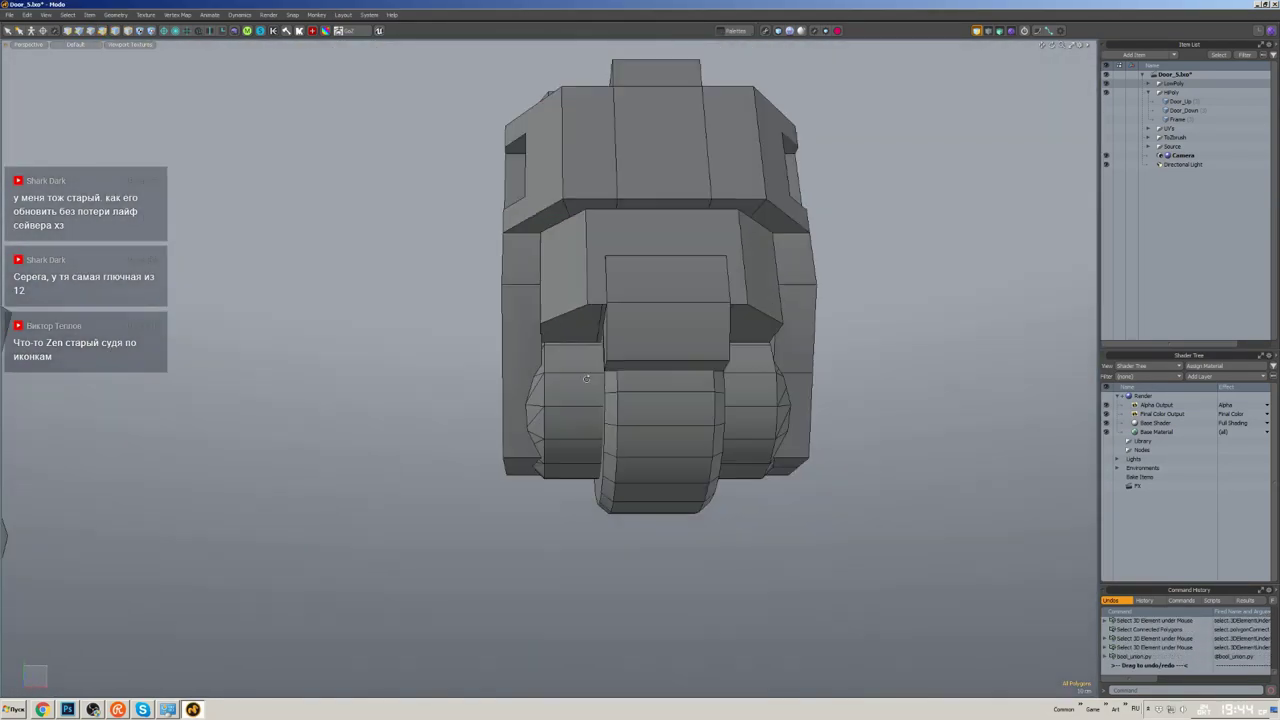
{"action": "scroll", "coordinate": [560, 331], "scroll_direction": "up", "scroll_amount": 3}
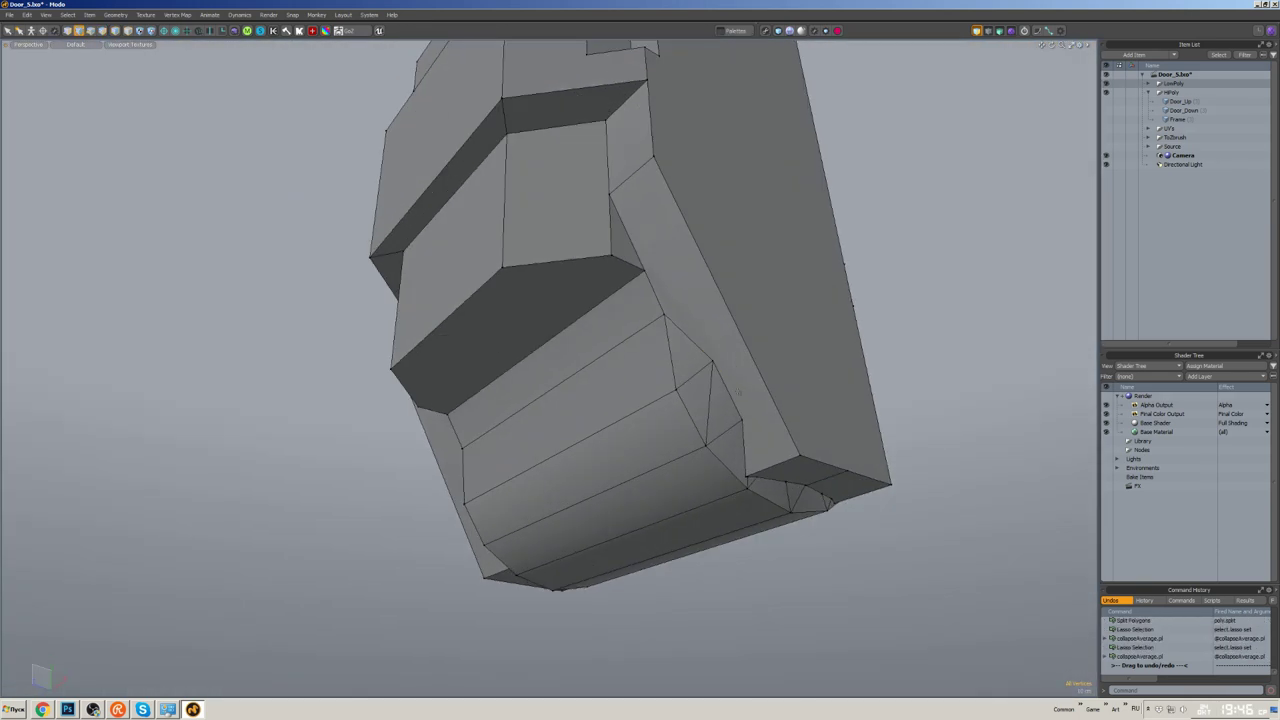
{"action": "left_click_drag", "start_coordinate": [740, 393], "coordinate": [409, 514], "text": "alt"}
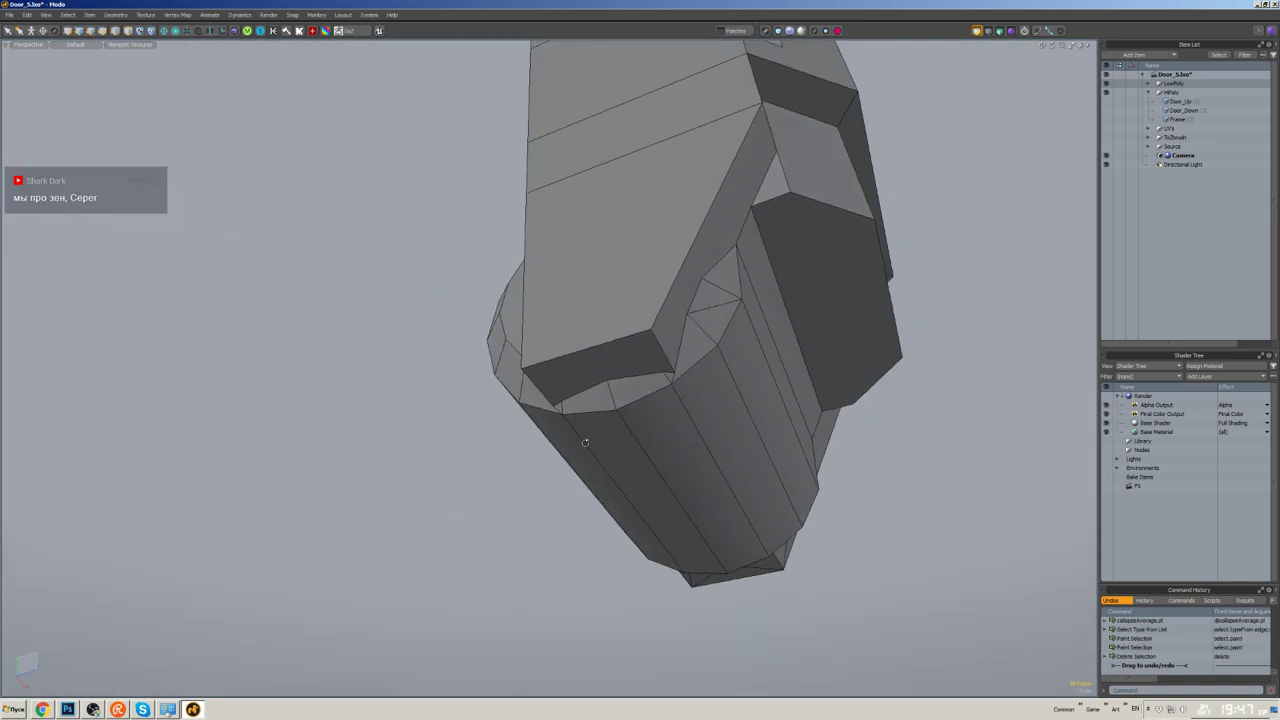
{"action": "left_click_drag", "start_coordinate": [585, 442], "coordinate": [668, 455], "text": "alt"}
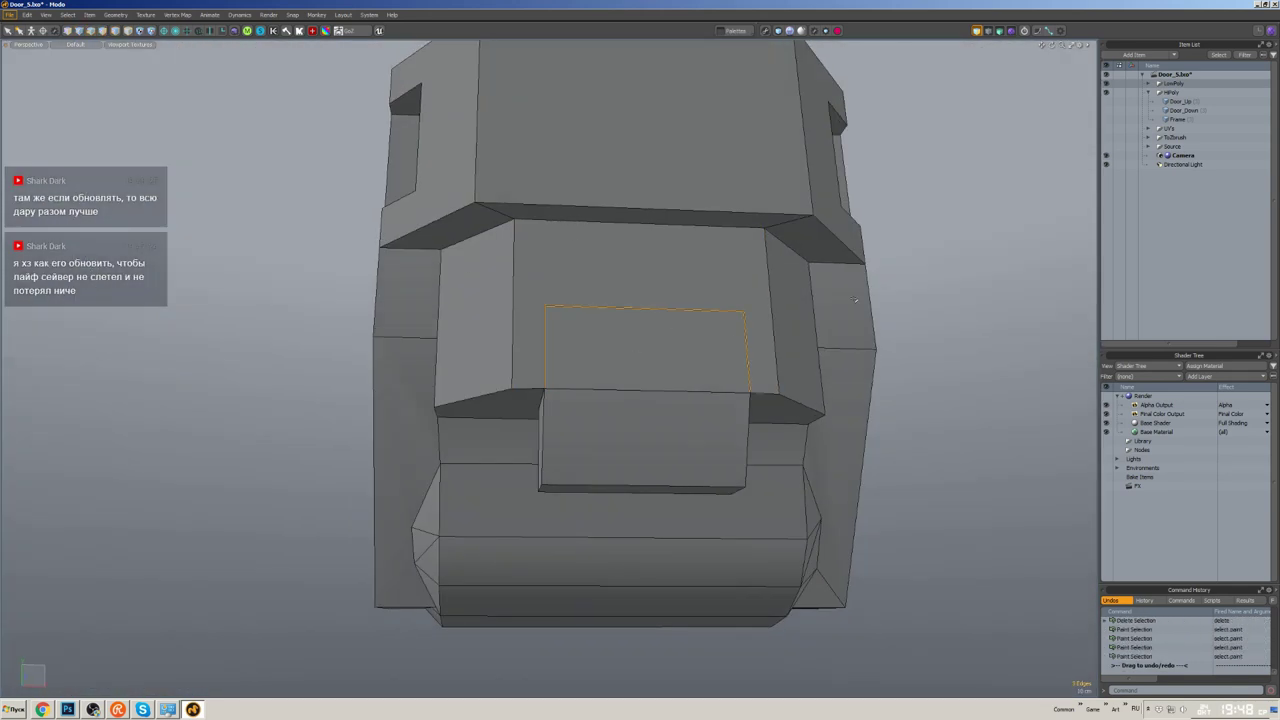
- Remove the tab's outline edges from the lower front block and split the polygons beside the cylinder between selected vertices
{"action": "key", "text": "ctrl+z"}
{"action": "left_click_drag", "start_coordinate": [855, 299], "coordinate": [662, 372], "text": "alt"}
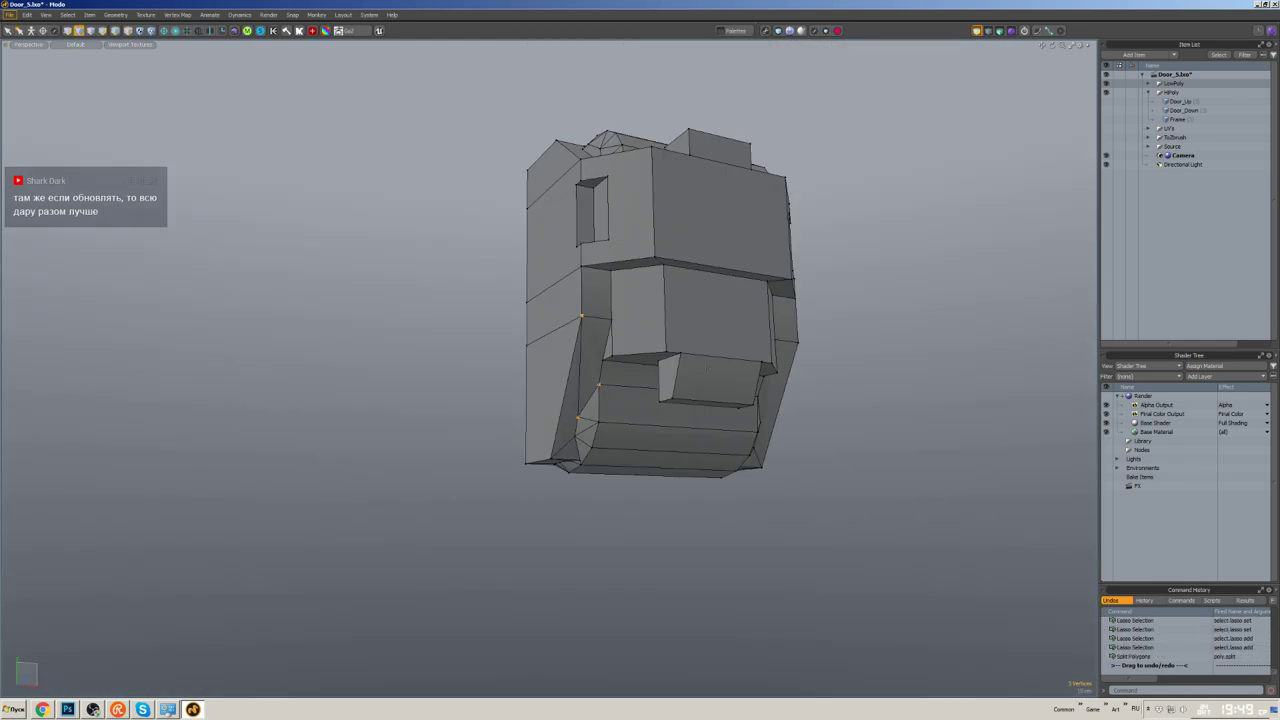
{"action": "left_click_drag", "start_coordinate": [620, 300], "coordinate": [600, 280], "text": "alt"}
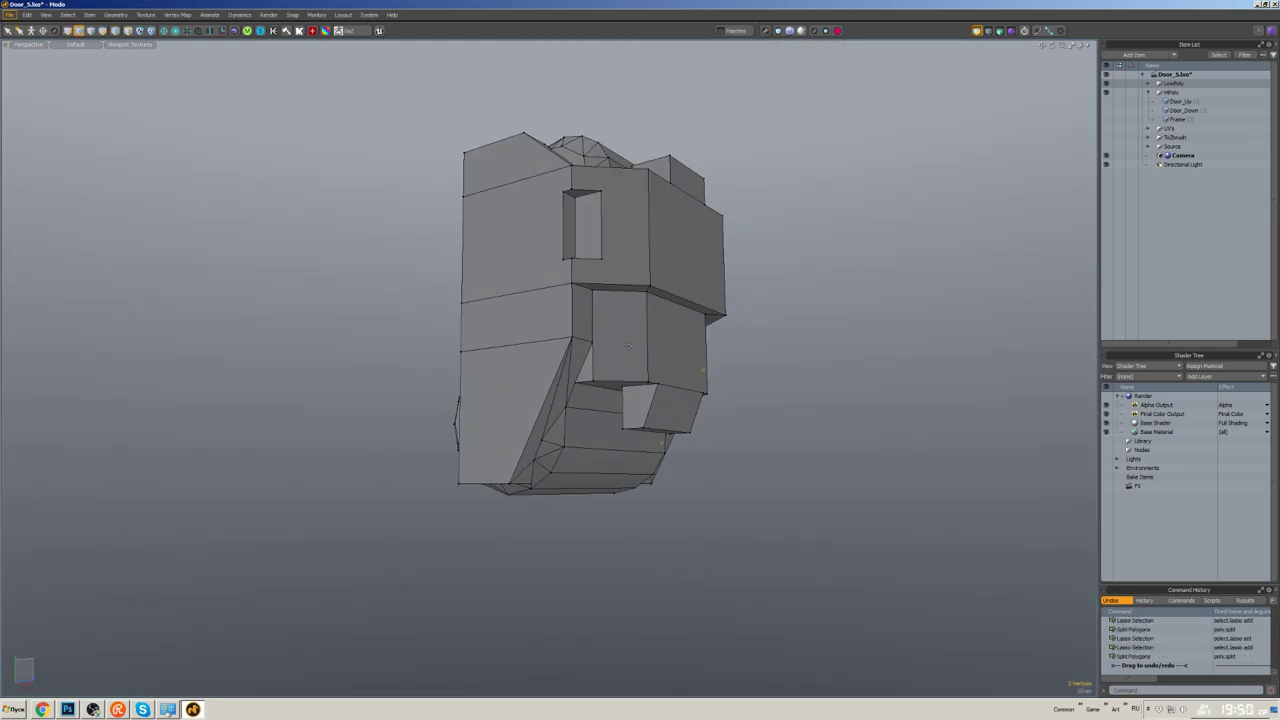
{"action": "key", "text": "2"}
{"action": "left_click", "coordinate": [623, 268]}
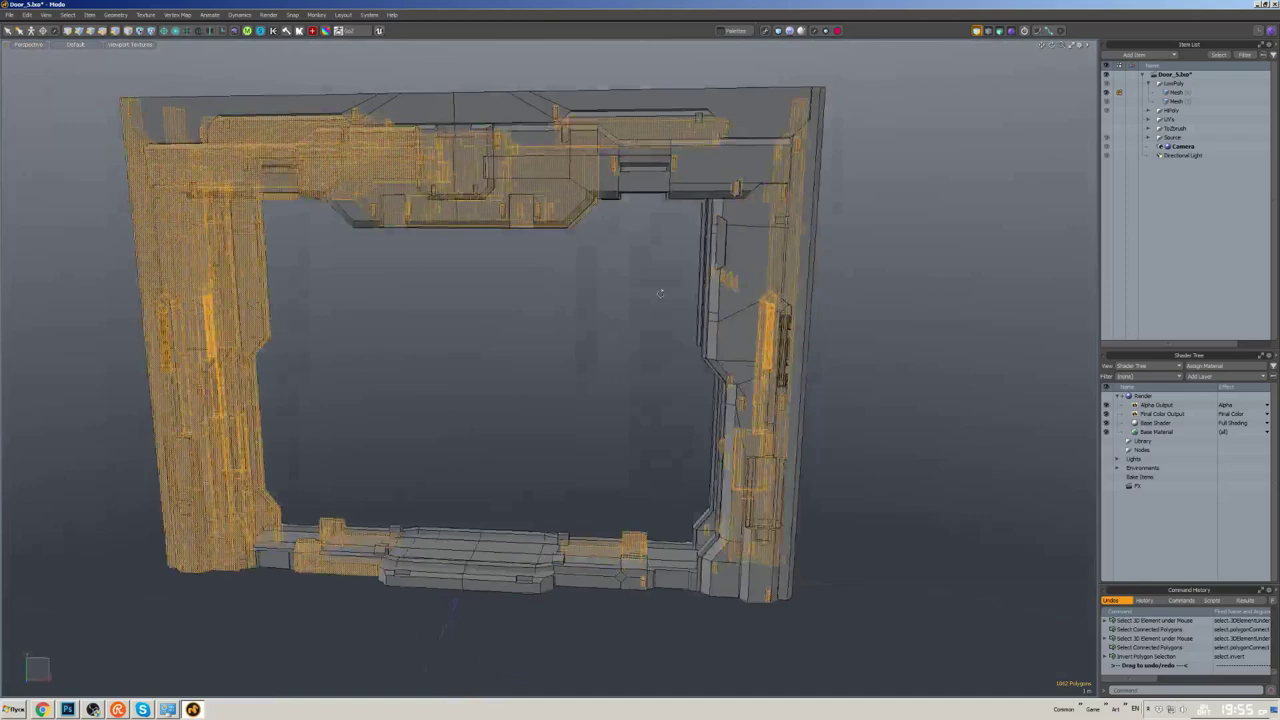
- Delete the left half of the low-poly frame at its centre line, working in the Top view
{"action": "left_click_drag", "start_coordinate": [660, 293], "coordinate": [657, 340], "text": "alt"}
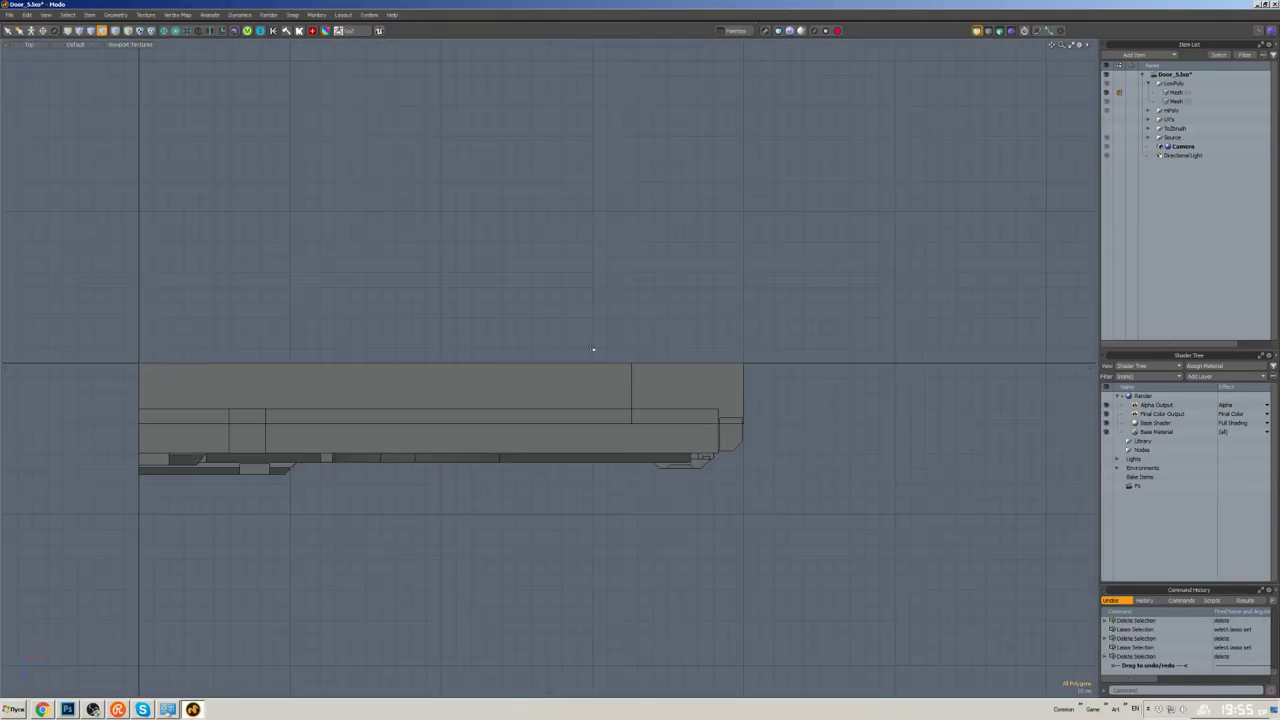
{"action": "left_click_drag", "start_coordinate": [593, 349], "coordinate": [600, 286], "text": "alt"}
{"action": "scroll", "coordinate": [642, 375], "scroll_direction": "up", "scroll_amount": 5}
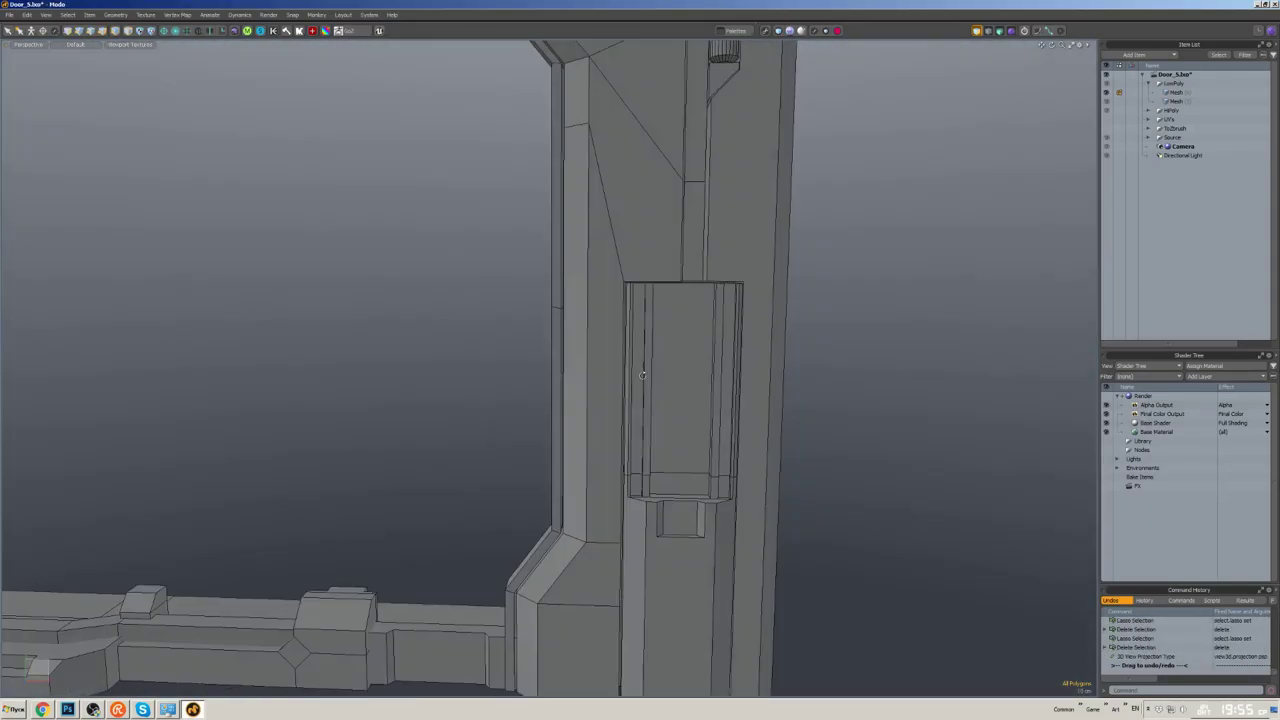
{"action": "scroll", "coordinate": [642, 375], "scroll_direction": "down", "scroll_amount": 8}
{"action": "left_click_drag", "start_coordinate": [642, 375], "coordinate": [665, 349], "text": "alt"}
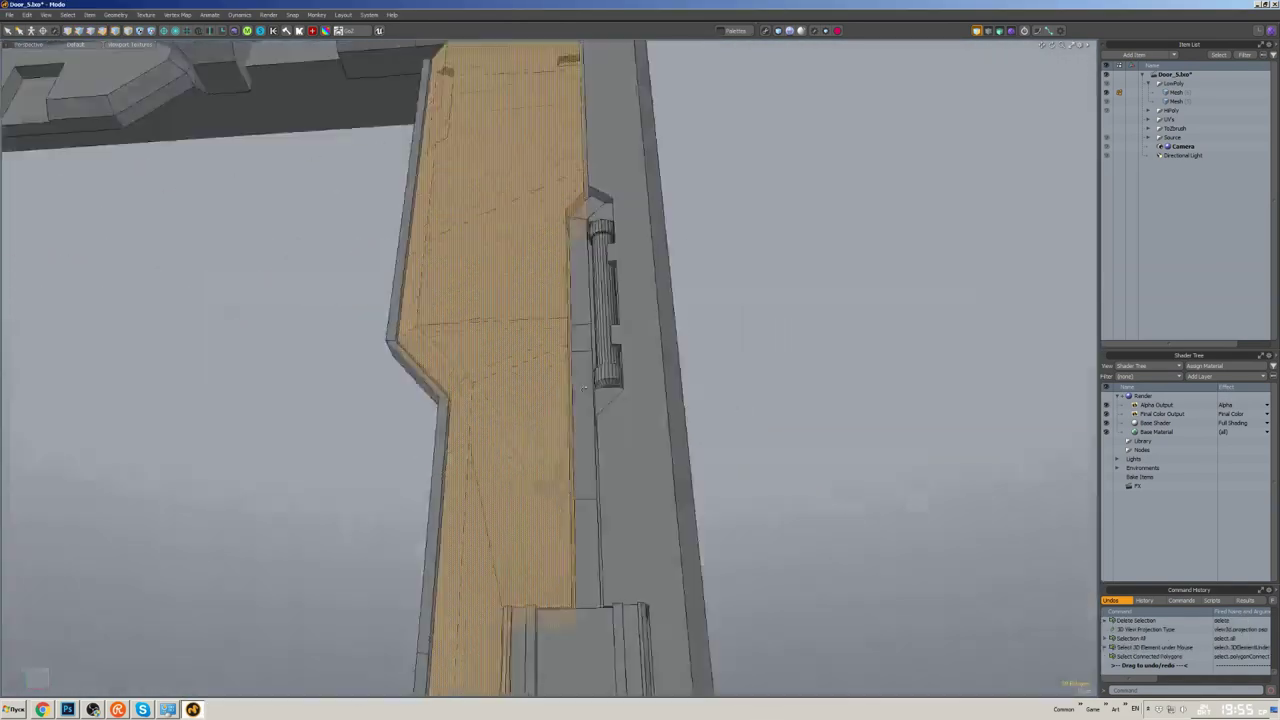
- Clean up the bottom beam around its angled corner block by collapsing and deleting stray vertices
{"action": "scroll", "coordinate": [715, 392], "scroll_direction": "down", "scroll_amount": 3}
{"action": "left_click", "coordinate": [715, 392]}
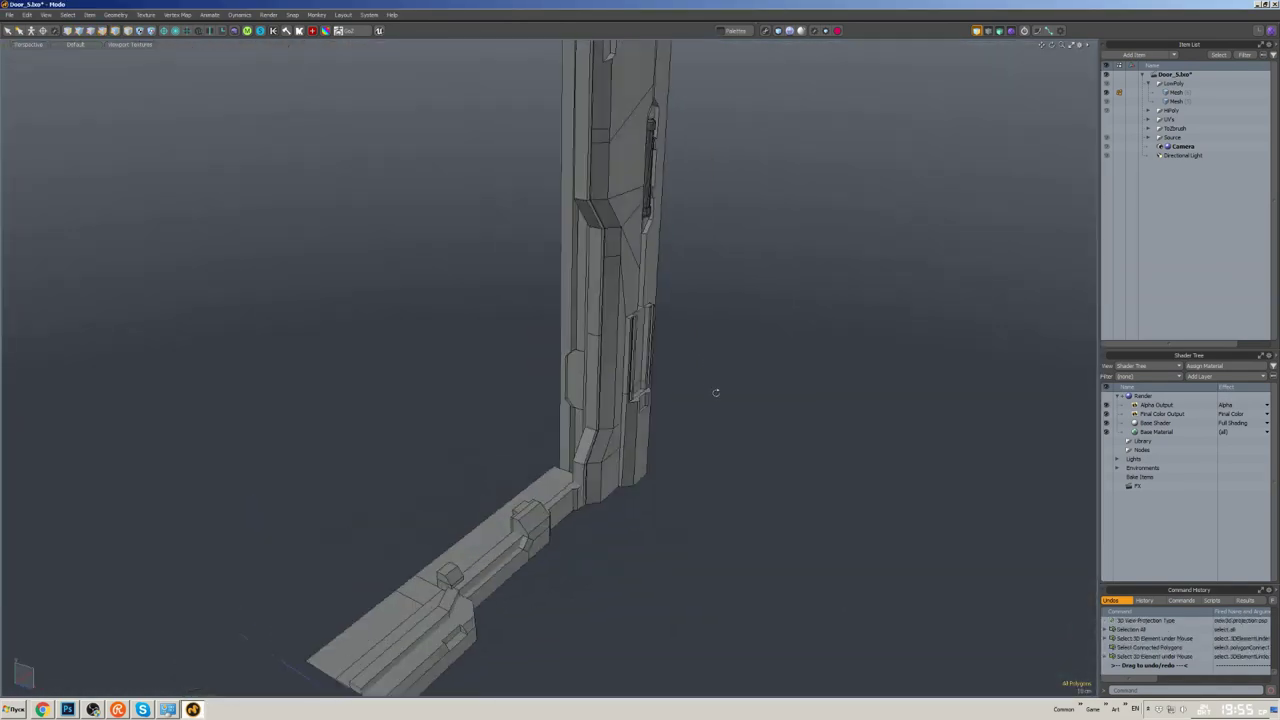
{"action": "left_click_drag", "start_coordinate": [598, 400], "coordinate": [530, 398], "text": "alt"}
{"action": "key", "text": "ctrl+space"}
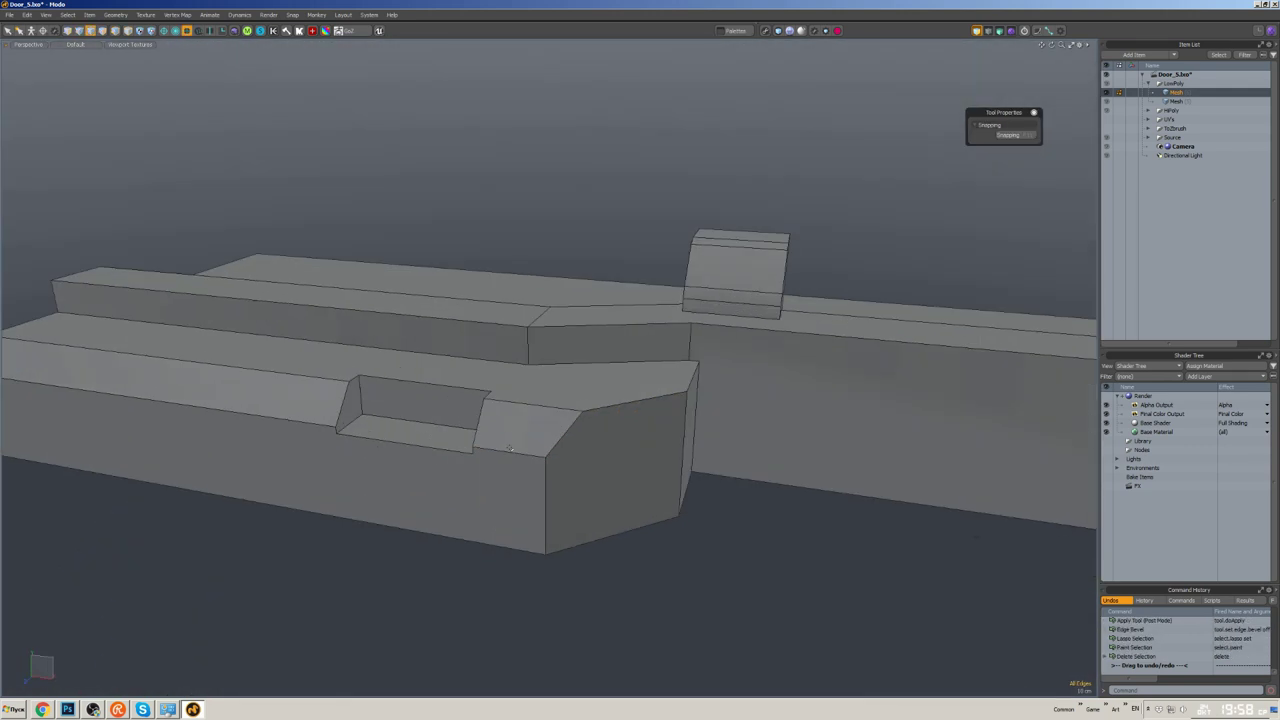
{"action": "left_click_drag", "start_coordinate": [533, 432], "coordinate": [598, 477], "text": "alt"}
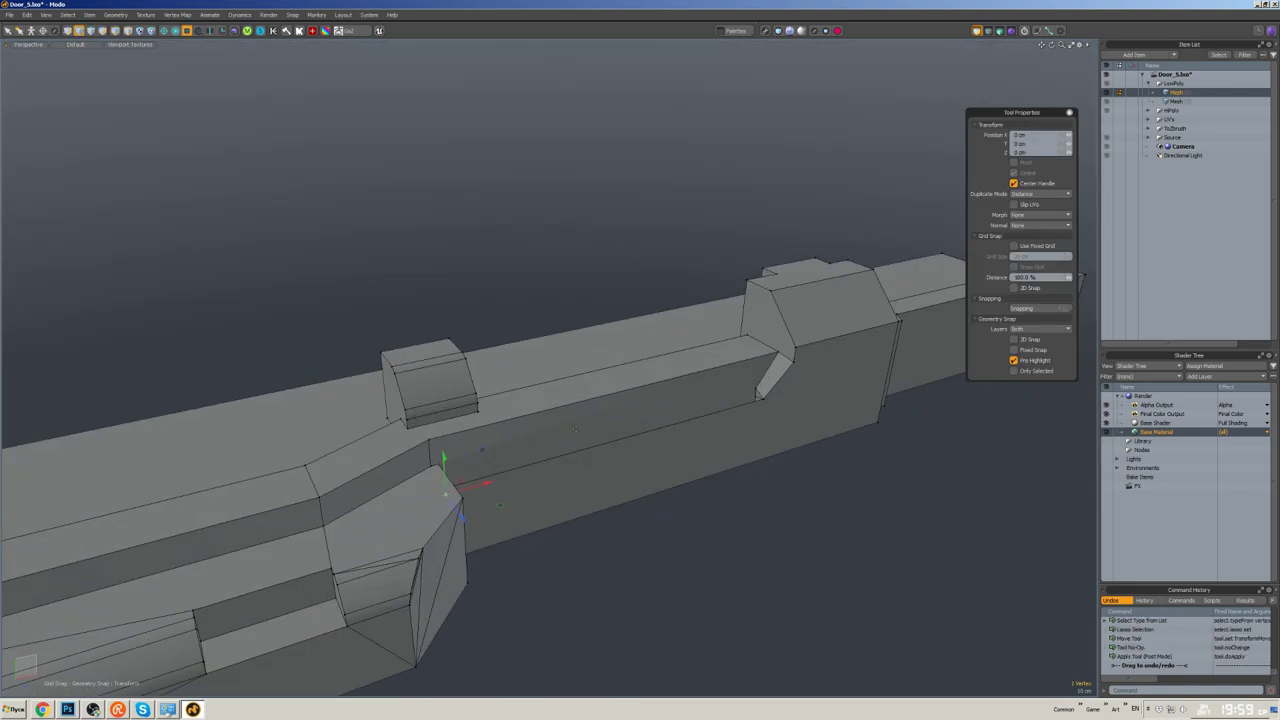
{"action": "left_click_drag", "start_coordinate": [447, 467], "coordinate": [818, 507], "text": "alt"}
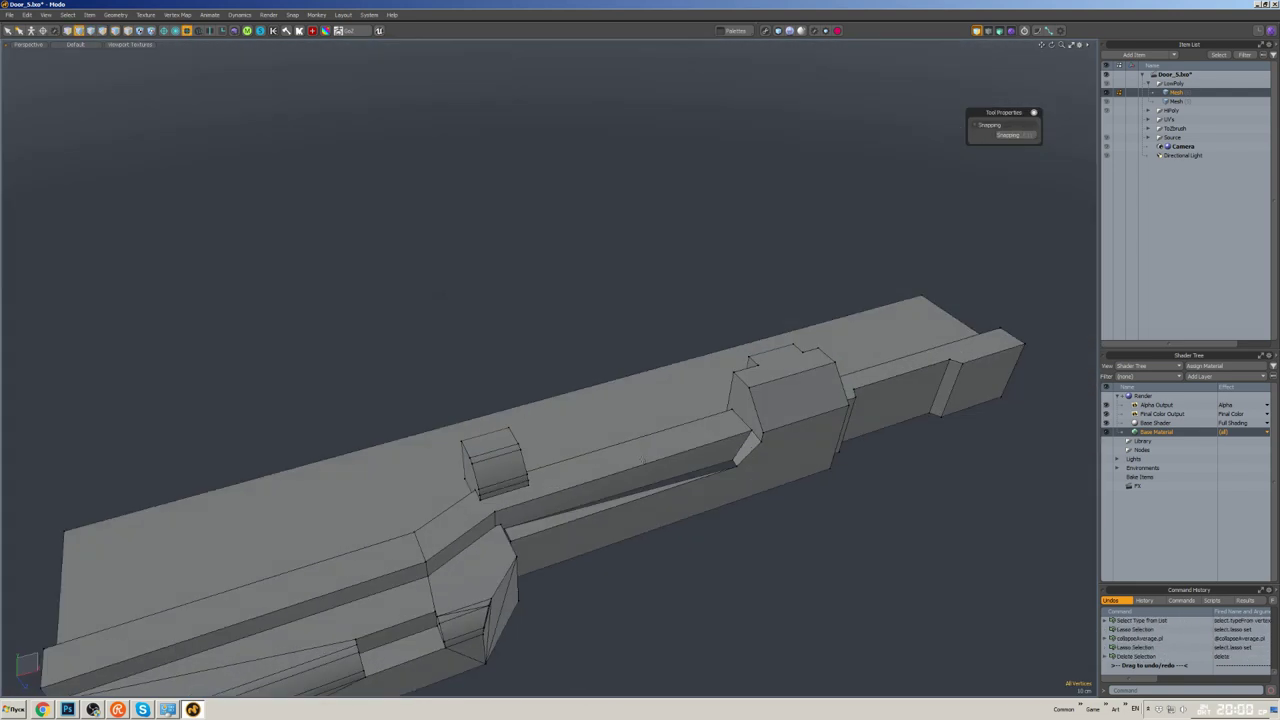
- Remove the narrow strip in the bottom beam's recess and bridge the two long open edges to form a ledge
{"action": "left_click_drag", "start_coordinate": [640, 400], "coordinate": [560, 518], "text": "alt"}
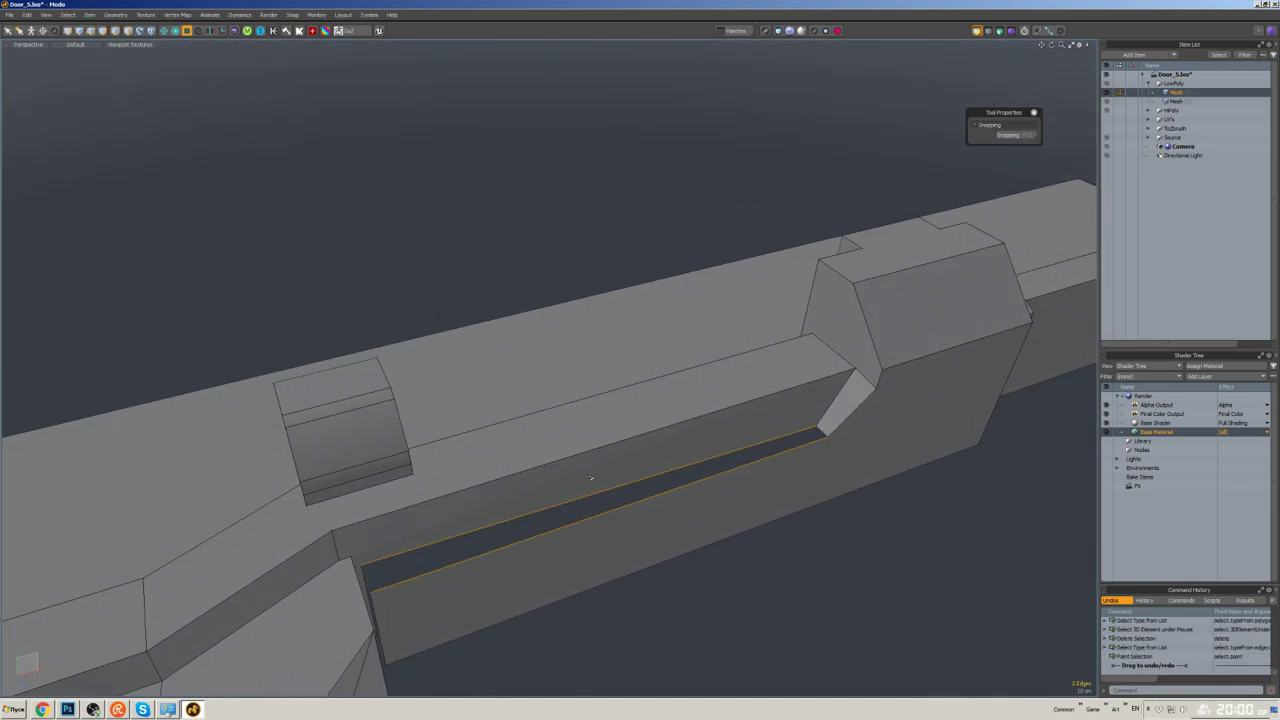
{"action": "left_click_drag", "start_coordinate": [591, 478], "coordinate": [700, 400], "text": "alt"}
{"action": "key", "text": "w"}
{"action": "key", "text": "space"}
- Unhide the frame and toggle the high-poly group's visibility to compare it with the low-poly bottom beam
{"action": "key", "text": "u"}
{"action": "left_click", "coordinate": [1106, 110]}
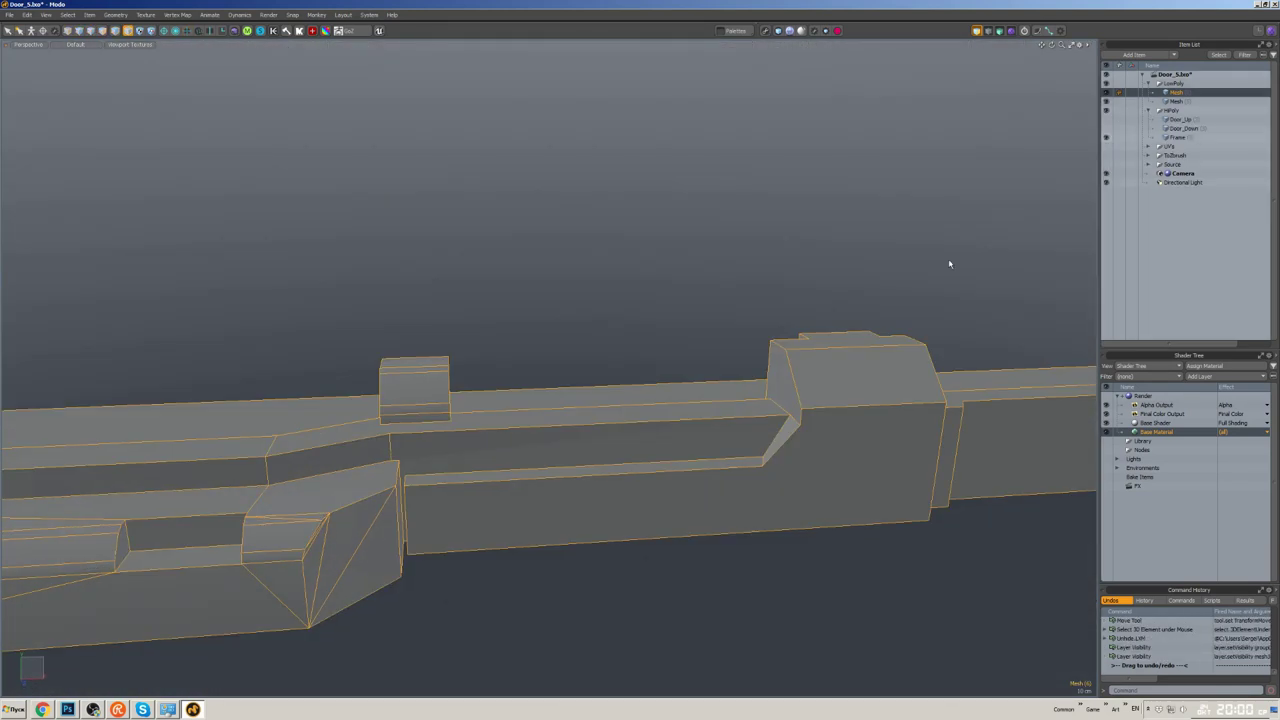
{"action": "left_click_drag", "start_coordinate": [949, 263], "coordinate": [770, 402], "text": "alt"}
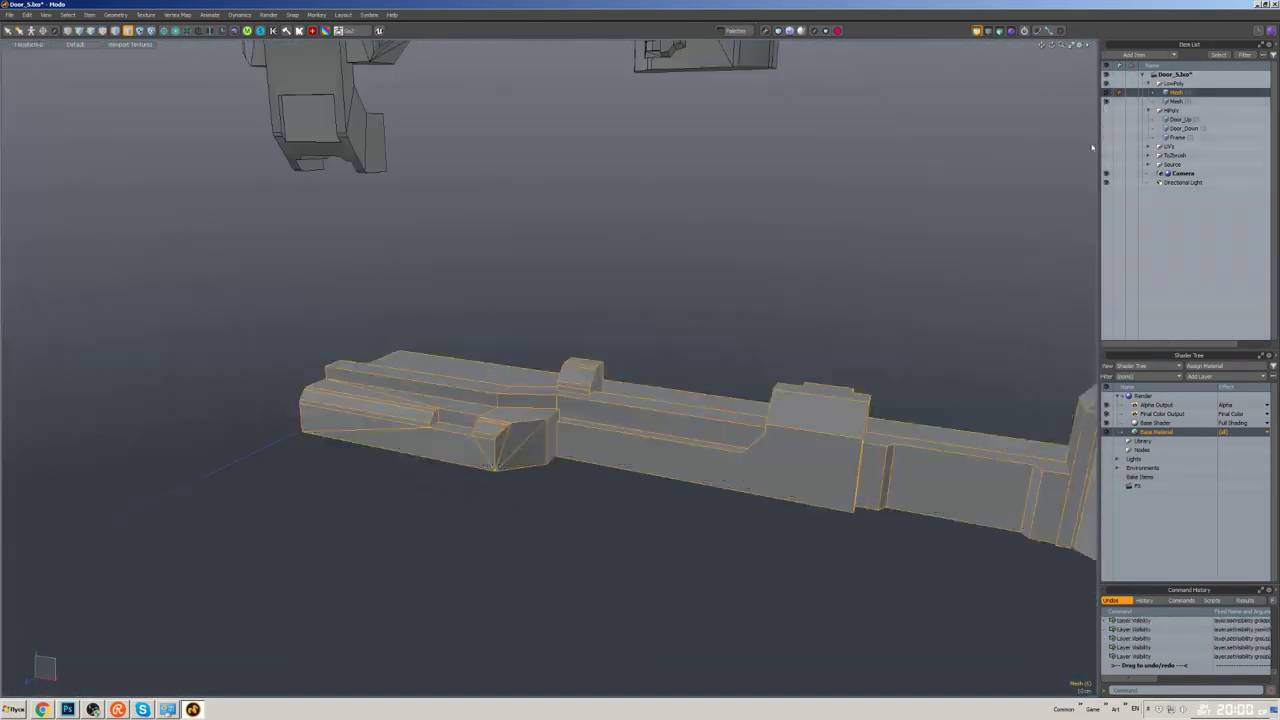
{"action": "double_click", "coordinate": [770, 381]}
- Delete the two facing end polygons between the bottom beam's corner block and its recessed stretch
{"action": "key", "text": "2"}
{"action": "left_click_drag", "start_coordinate": [789, 417], "coordinate": [617, 438], "text": "alt"}
{"action": "double_click", "coordinate": [624, 452]}
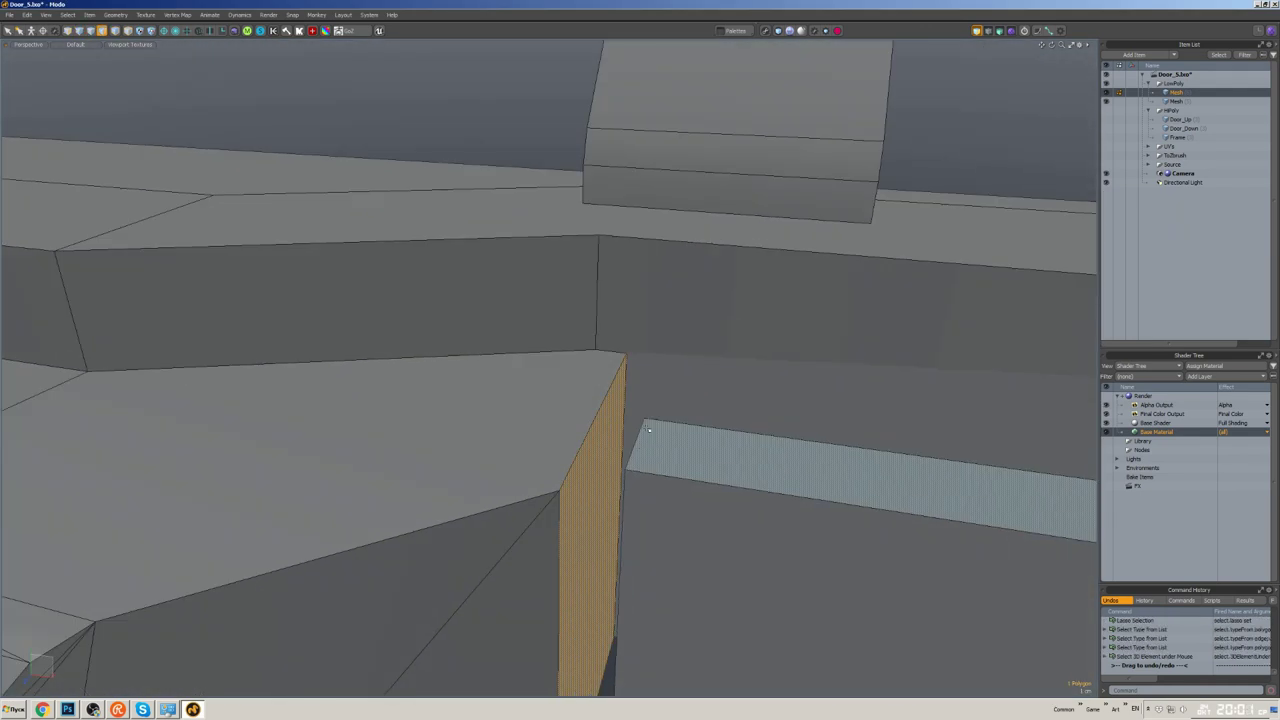
{"action": "key", "text": "alt+c"}
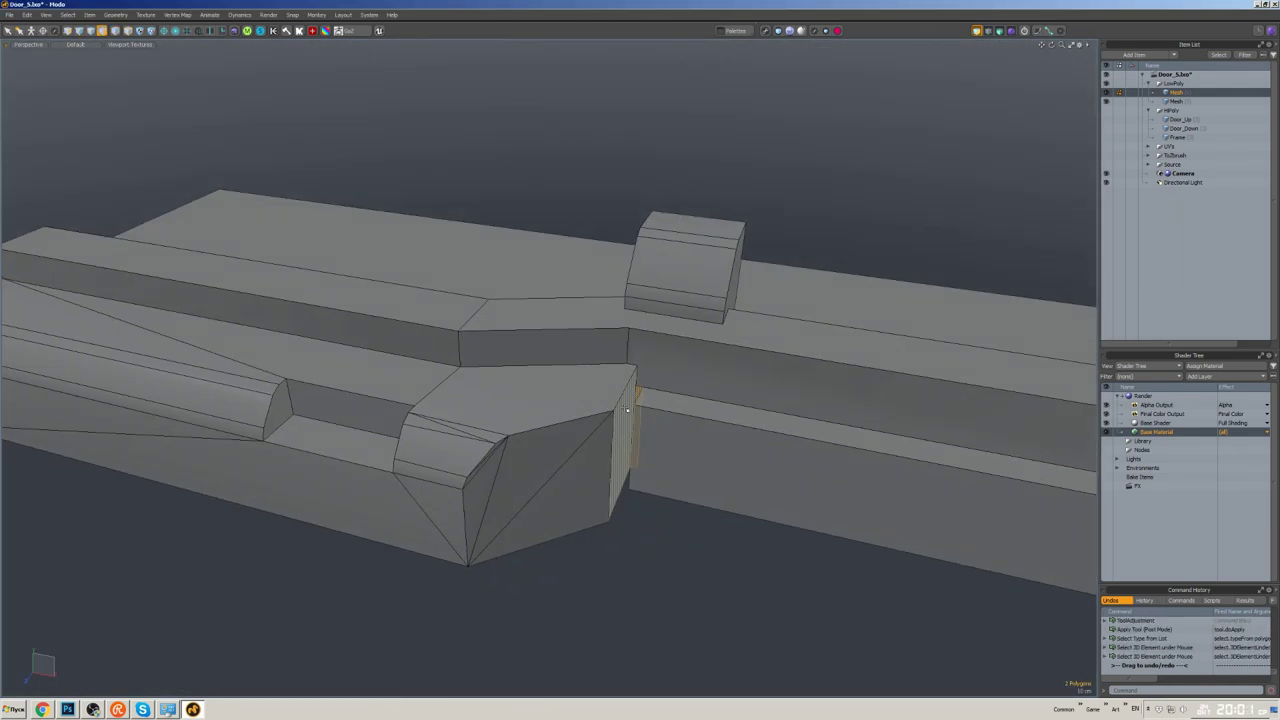
- Align and bridge the open edges beside the corner block, and triangulate the bottom beam's underside polygons
{"action": "scroll", "coordinate": [620, 300], "scroll_direction": "up", "scroll_amount": 4}
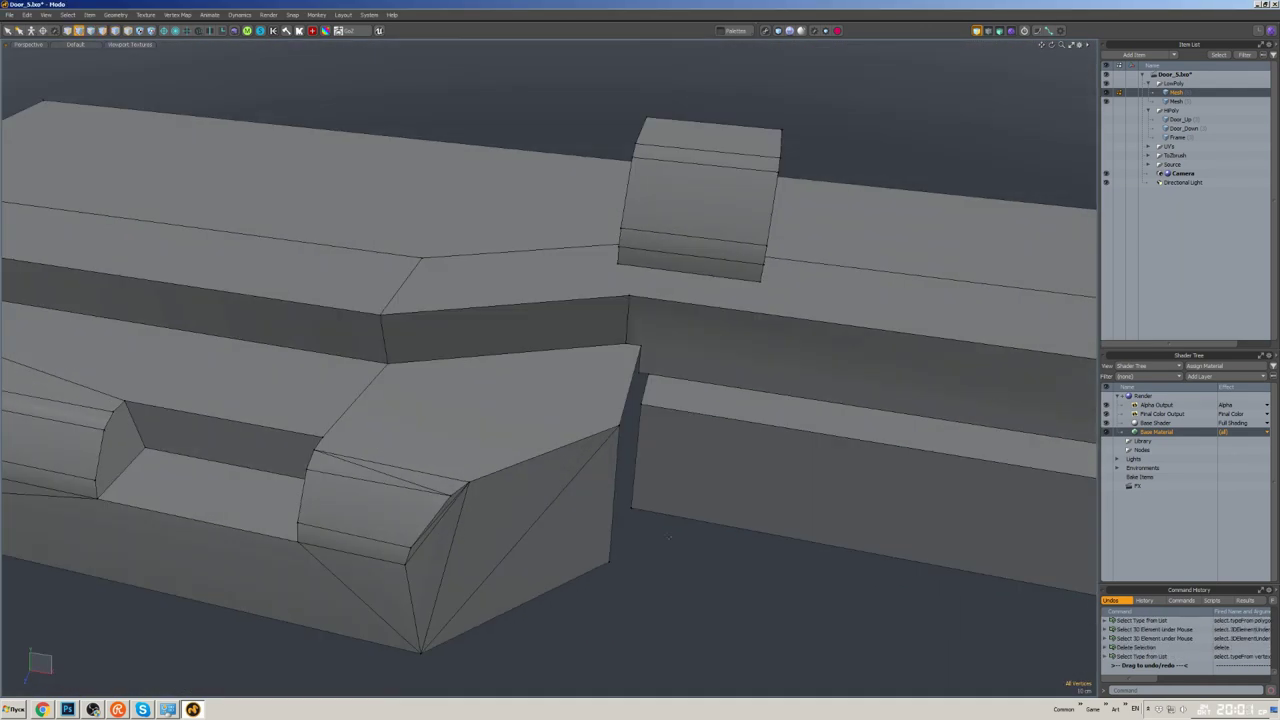
{"action": "key", "text": "w"}
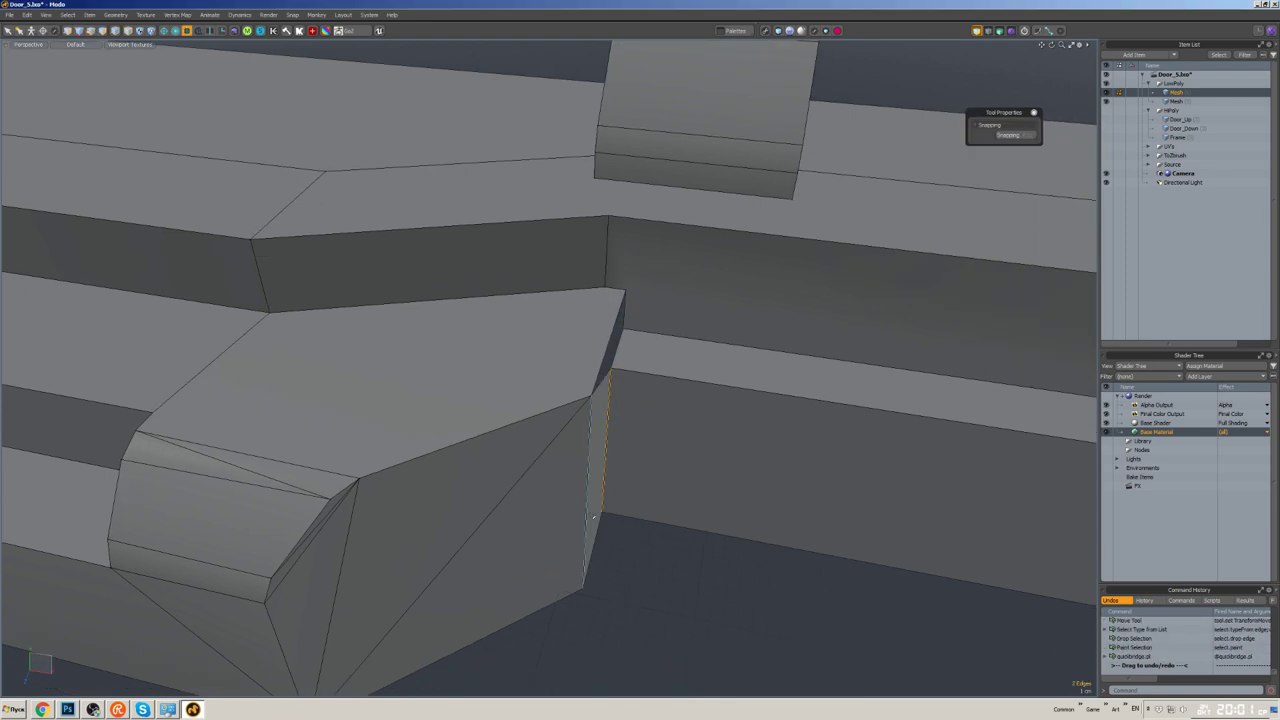
{"action": "scroll", "coordinate": [593, 516], "scroll_direction": "down", "scroll_amount": 5}
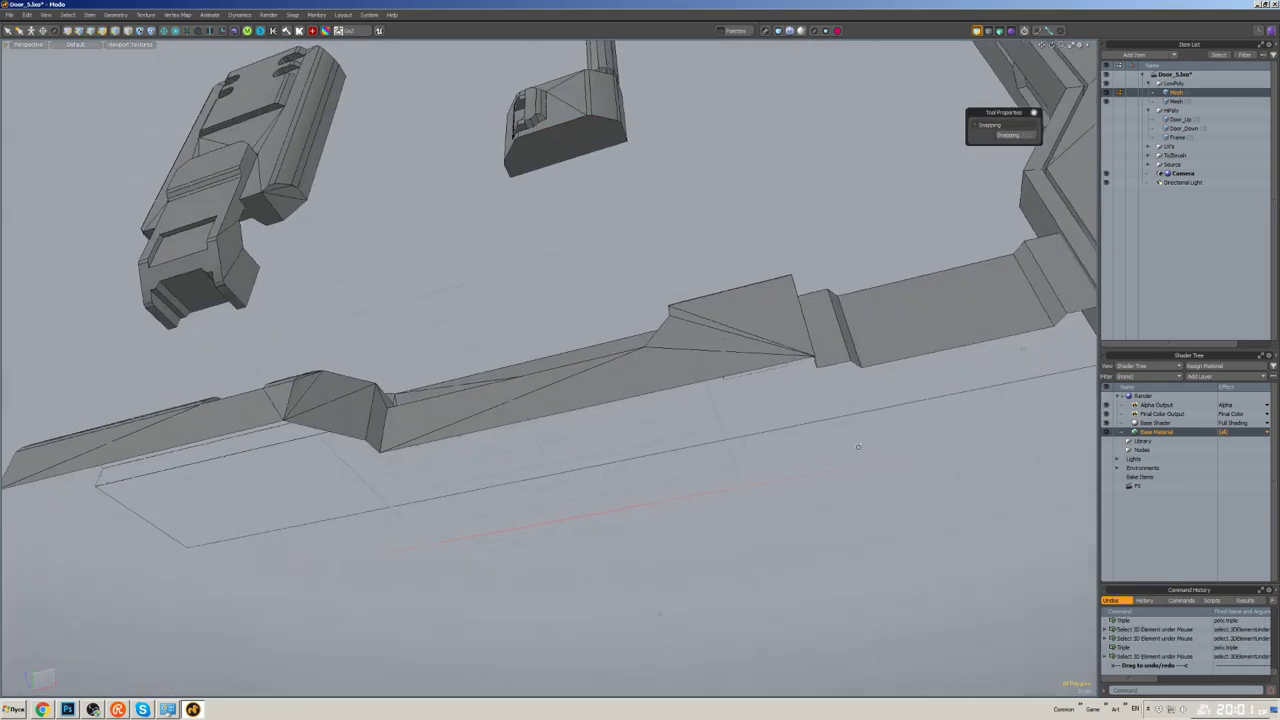
- Isolate the connected parts of the upper beam's block and boolean-union them
{"action": "left_click_drag", "start_coordinate": [858, 446], "coordinate": [470, 460], "text": "alt"}
{"action": "left_click", "coordinate": [320, 418]}
{"action": "left_click_drag", "start_coordinate": [320, 418], "coordinate": [686, 400], "text": "alt"}
{"action": "key", "text": "]"}
{"action": "key", "text": "h"}
{"action": "key", "text": "u"}
{"action": "left_click", "coordinate": [571, 429]}
{"action": "key", "text": "]"}
{"action": "left_click", "coordinate": [686, 400]}
{"action": "key", "text": "]"}
{"action": "key", "text": "shift+h"}
{"action": "left_click_drag", "start_coordinate": [514, 400], "coordinate": [685, 387], "text": "alt"}
- Select the merged upper-beam block's connected polygons and hide everything else
{"action": "left_click", "coordinate": [685, 387]}
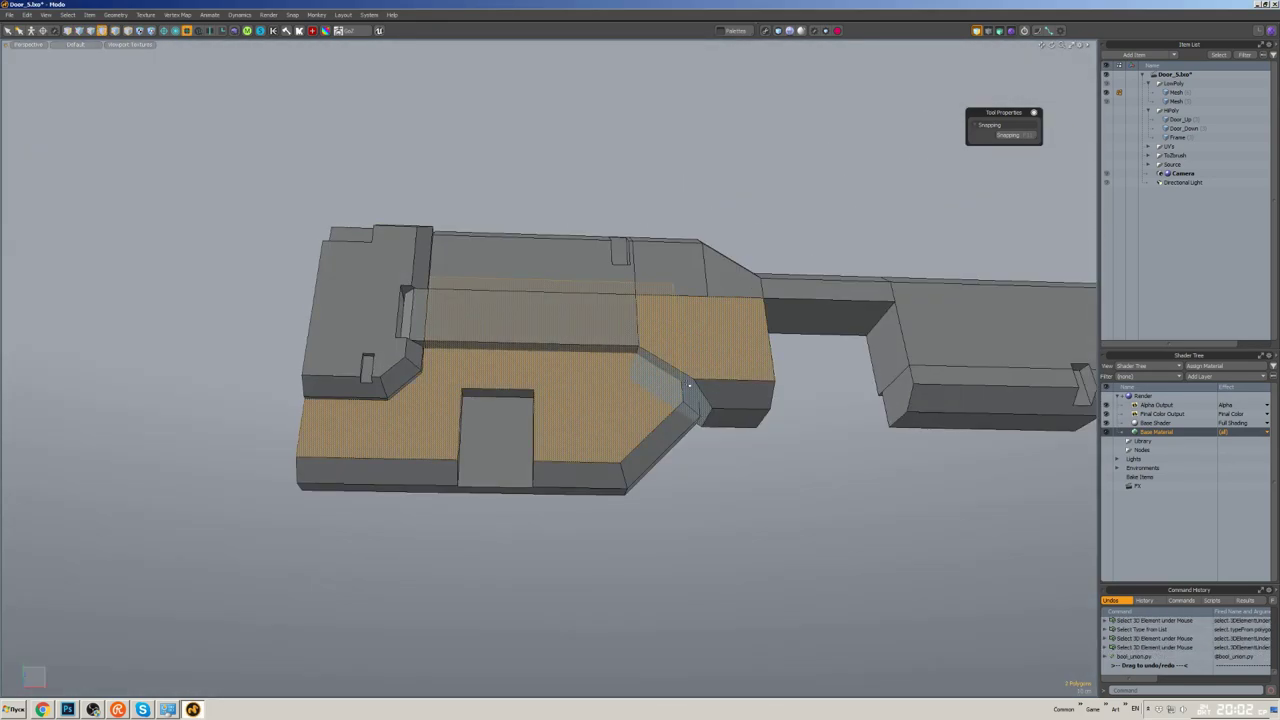
{"action": "left_click", "coordinate": [681, 432]}
{"action": "key", "text": "]"}
{"action": "left_click_drag", "start_coordinate": [681, 432], "coordinate": [605, 421], "text": "alt"}
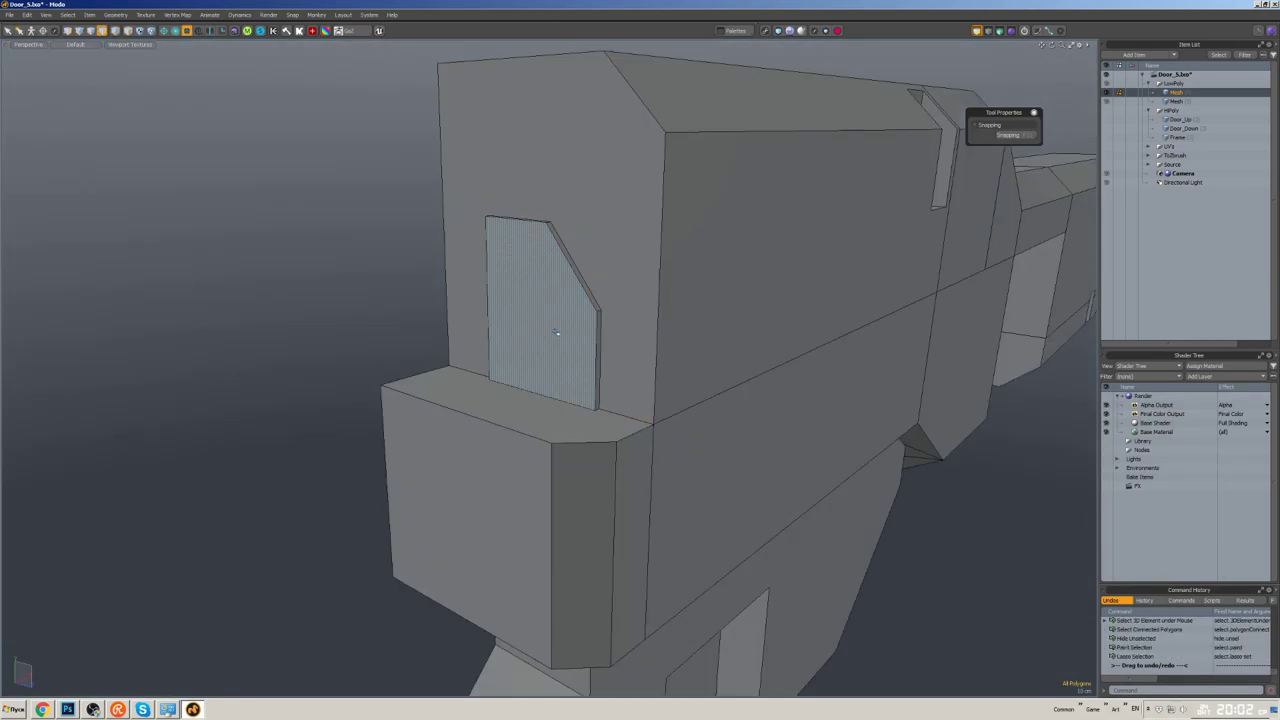
- Bevel the front outline edges of the upper beam's lower plate
{"action": "scroll", "coordinate": [480, 305], "scroll_direction": "down", "scroll_amount": 3}
{"action": "scroll", "coordinate": [480, 305], "scroll_direction": "up", "scroll_amount": 5}
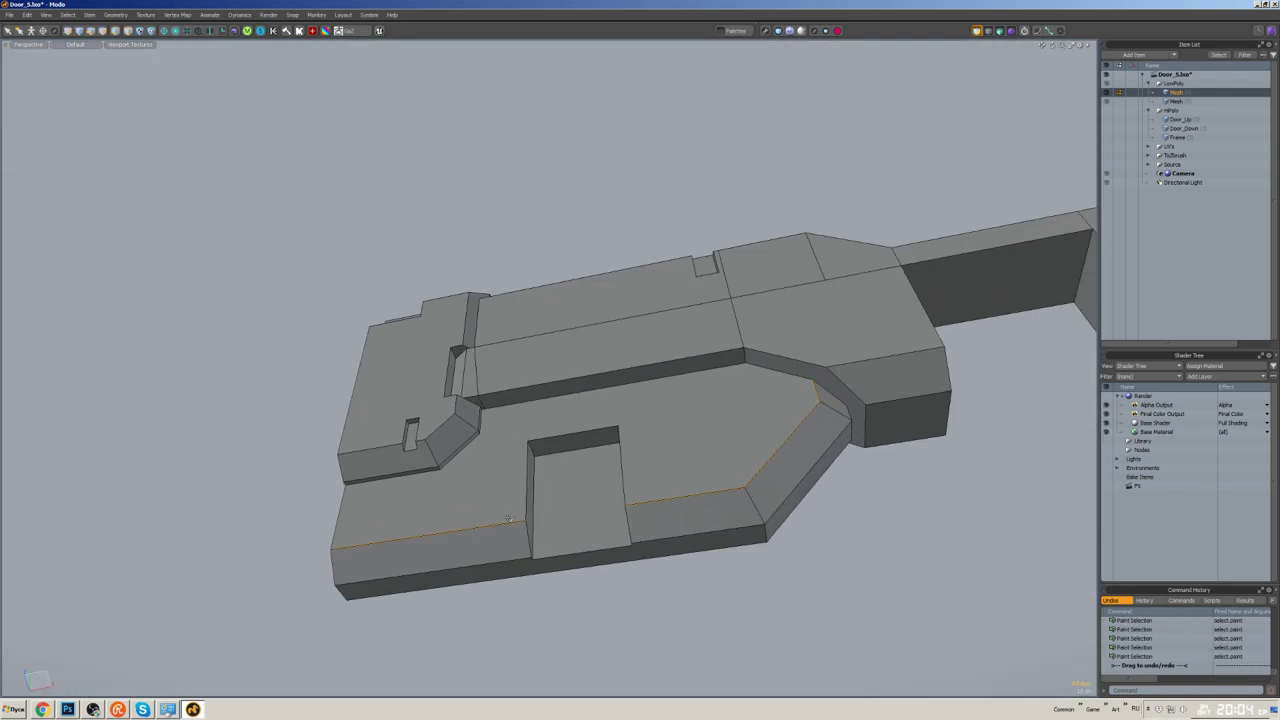
{"action": "left_click_drag", "start_coordinate": [508, 519], "coordinate": [700, 445], "text": "alt"}
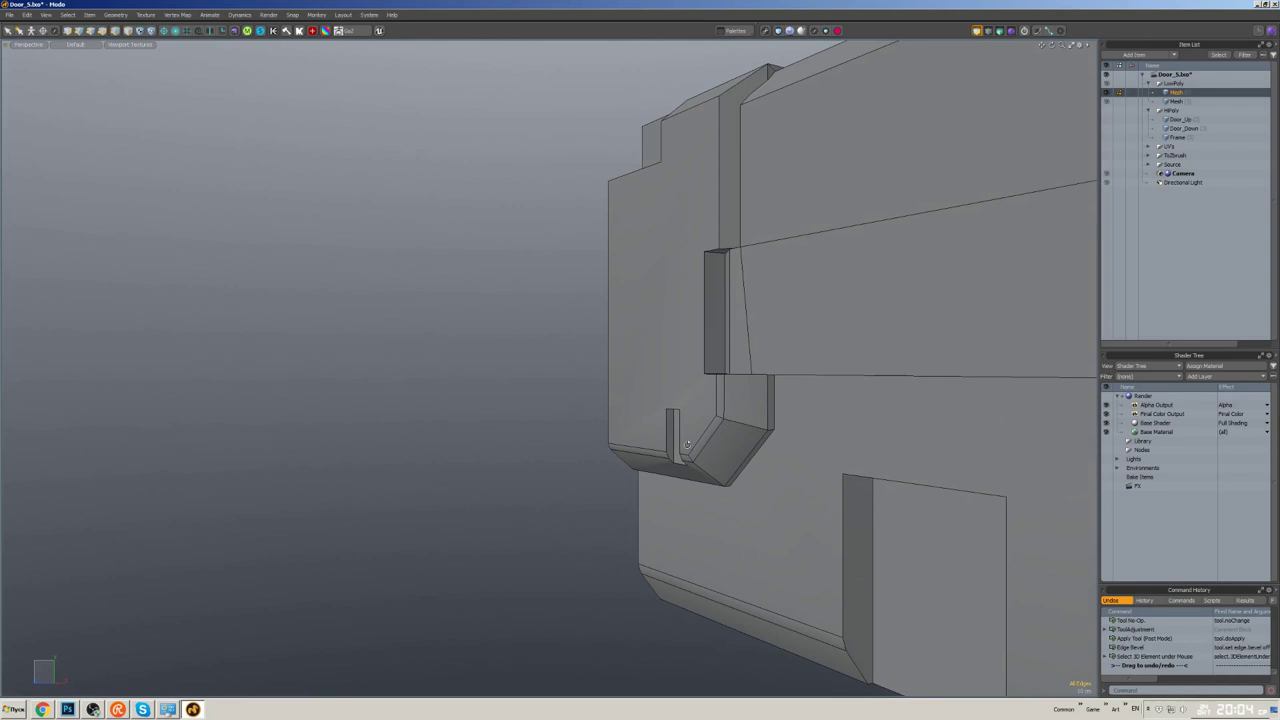
{"action": "middle_click_drag", "start_coordinate": [687, 444], "coordinate": [694, 375]}
- Clean up the seam between the upper beam's end block and long panel, closing the small gap beside the notch
{"action": "key", "text": "c"}
{"action": "key", "text": "2"}
{"action": "left_click", "coordinate": [694, 375]}
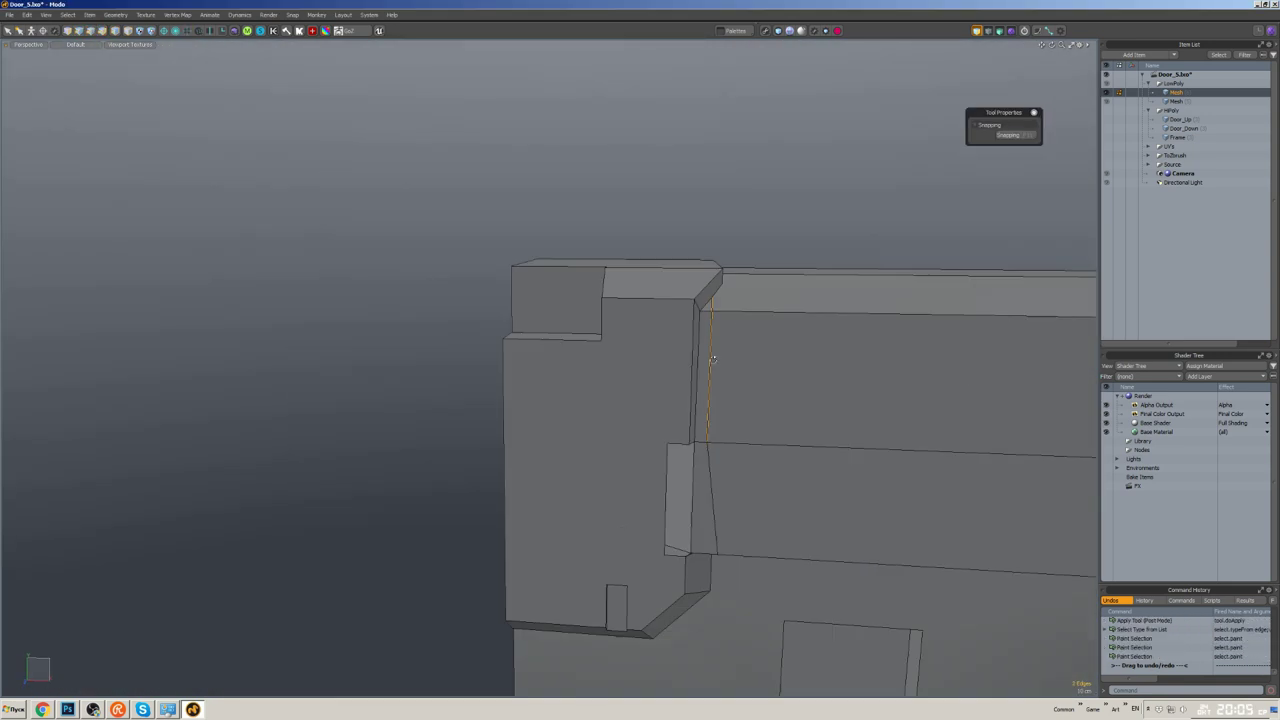
{"action": "mouse_move", "coordinate": [760, 360]}
{"action": "middle_mouse_down"}
{"action": "mouse_move", "coordinate": [786, 337]}
{"action": "mouse_move", "coordinate": [737, 365]}
{"action": "middle_mouse_up"}
{"action": "scroll", "coordinate": [737, 365], "scroll_direction": "up", "scroll_amount": 5}
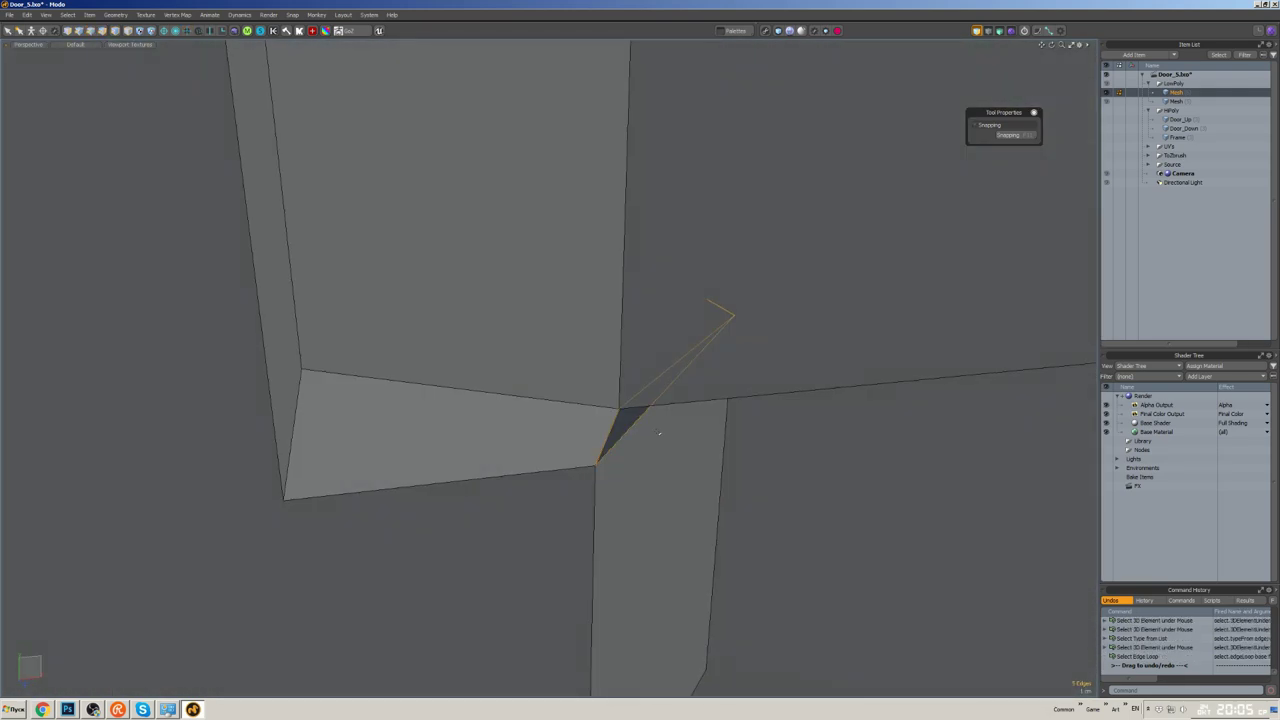
{"action": "middle_click_drag", "start_coordinate": [659, 432], "coordinate": [683, 474]}
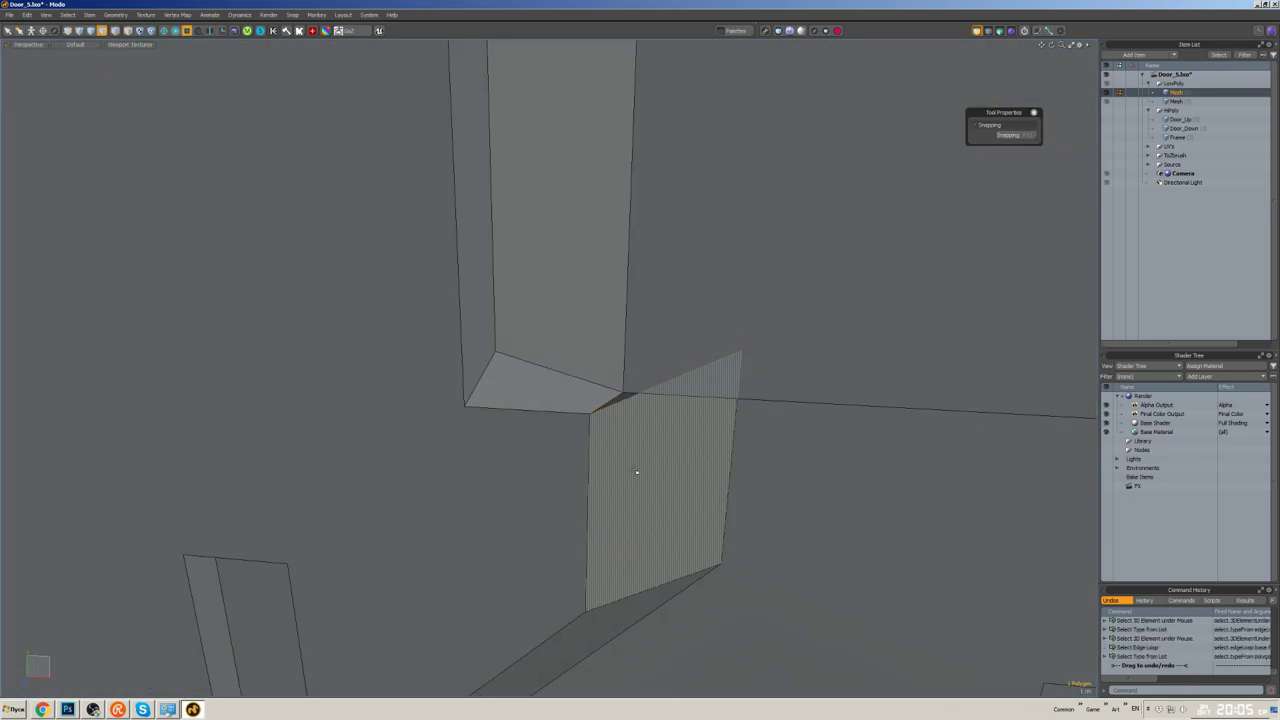
{"action": "middle_click_drag", "start_coordinate": [625, 393], "coordinate": [649, 382]}
{"action": "key", "text": "2"}
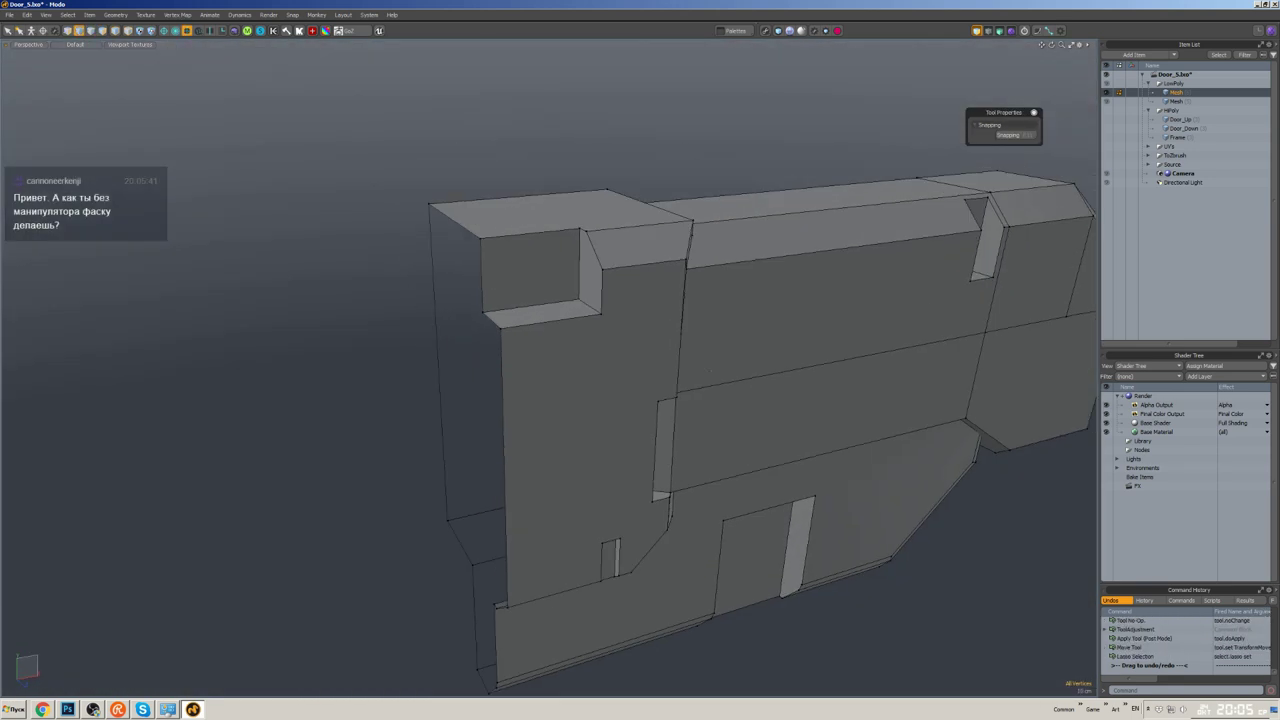
- Try an edge bevel on the upper rear edge of the upper beam's end block
{"action": "middle_click_drag", "start_coordinate": [708, 372], "coordinate": [450, 302]}
{"action": "key", "text": "b"}
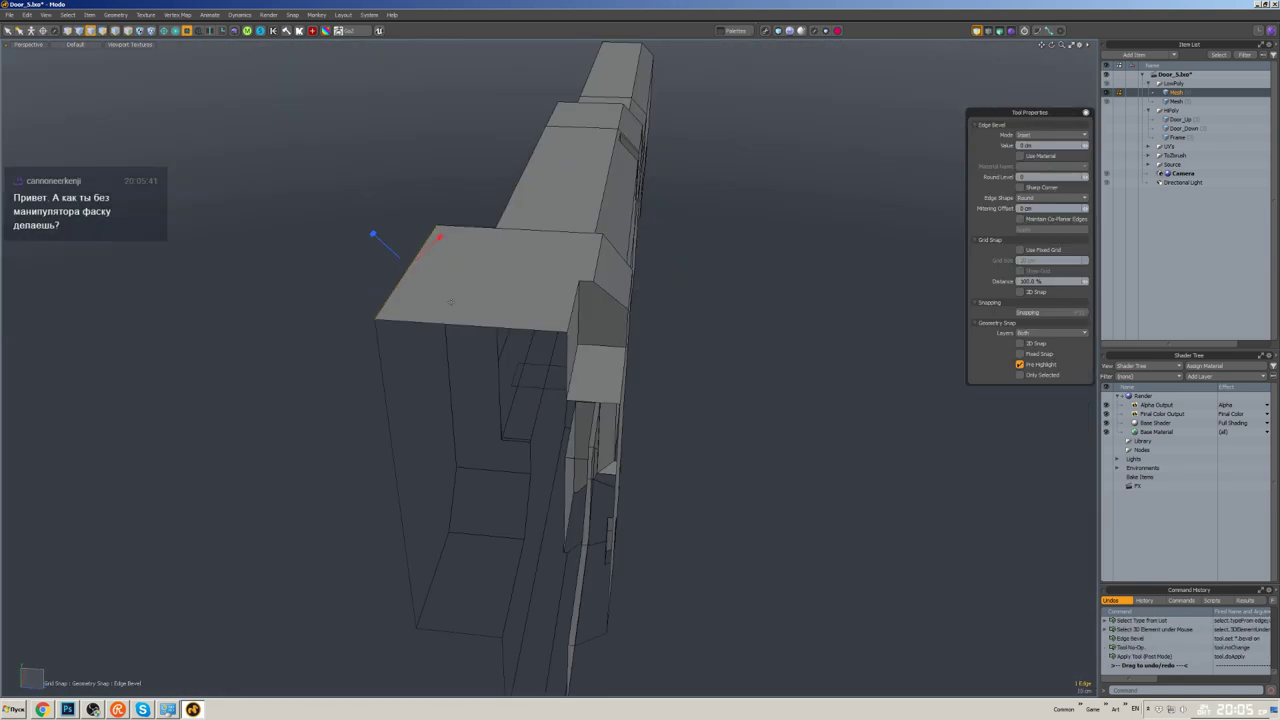
{"action": "mouse_move", "coordinate": [759, 373]}
{"action": "middle_mouse_down"}
{"action": "mouse_move", "coordinate": [620, 399]}
{"action": "mouse_move", "coordinate": [908, 397]}
{"action": "middle_mouse_up"}
{"action": "left_click", "coordinate": [908, 397]}
- Delete the redundant edges on the side of the upper beam's opening and split the polygons between selected vertices
{"action": "middle_click_drag", "start_coordinate": [738, 377], "coordinate": [582, 400]}
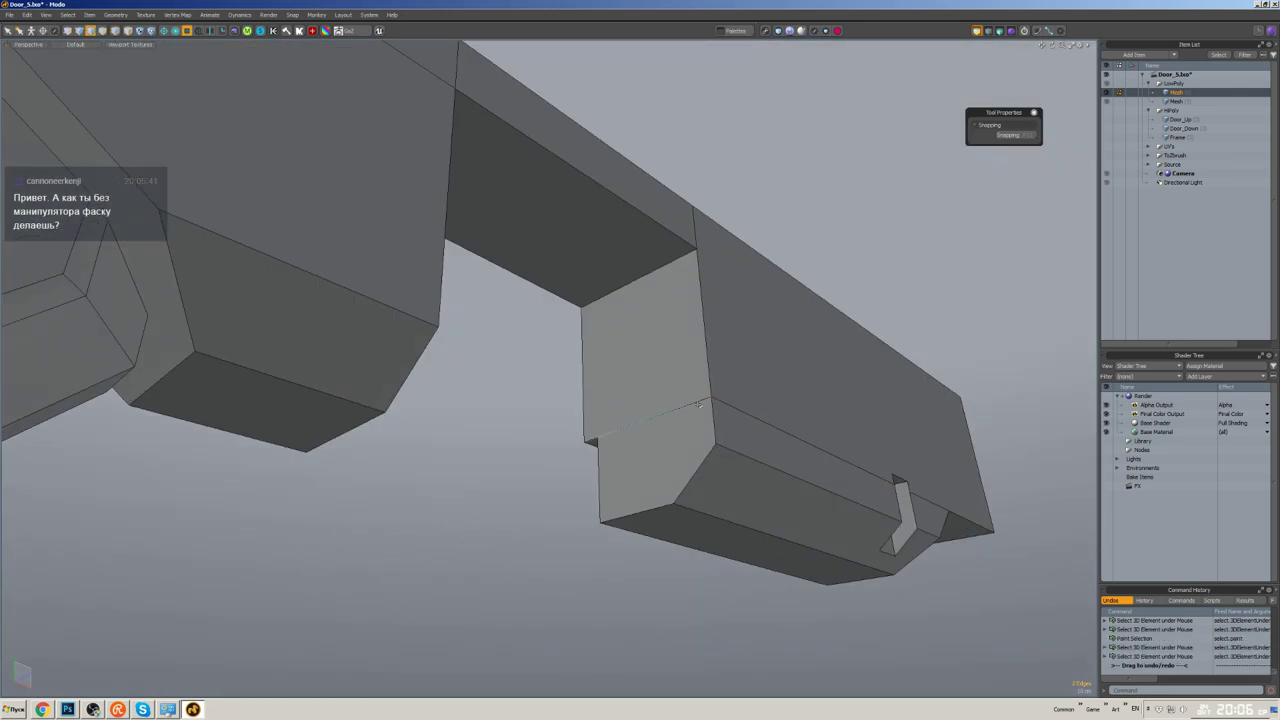
{"action": "key", "text": "Delete"}
{"action": "middle_click_drag", "start_coordinate": [698, 403], "coordinate": [613, 335]}
{"action": "scroll", "coordinate": [531, 313], "scroll_direction": "up", "scroll_amount": 3}
{"action": "double_click", "coordinate": [531, 313]}
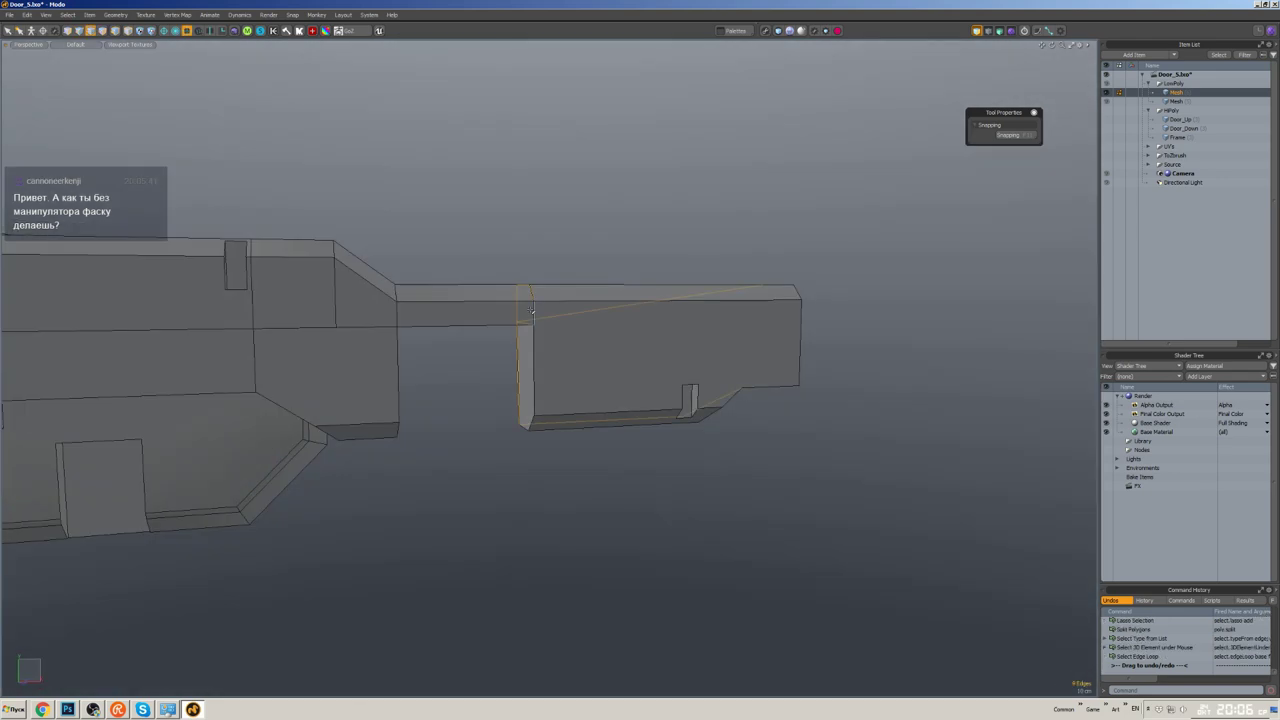
{"action": "middle_click_drag", "start_coordinate": [531, 313], "coordinate": [502, 279]}
{"action": "key", "text": "Delete"}
- Bevel the long lower front edge of the upper beam's outer block and unhide the rest of the frame
{"action": "scroll", "coordinate": [571, 361], "scroll_direction": "up", "scroll_amount": 5}
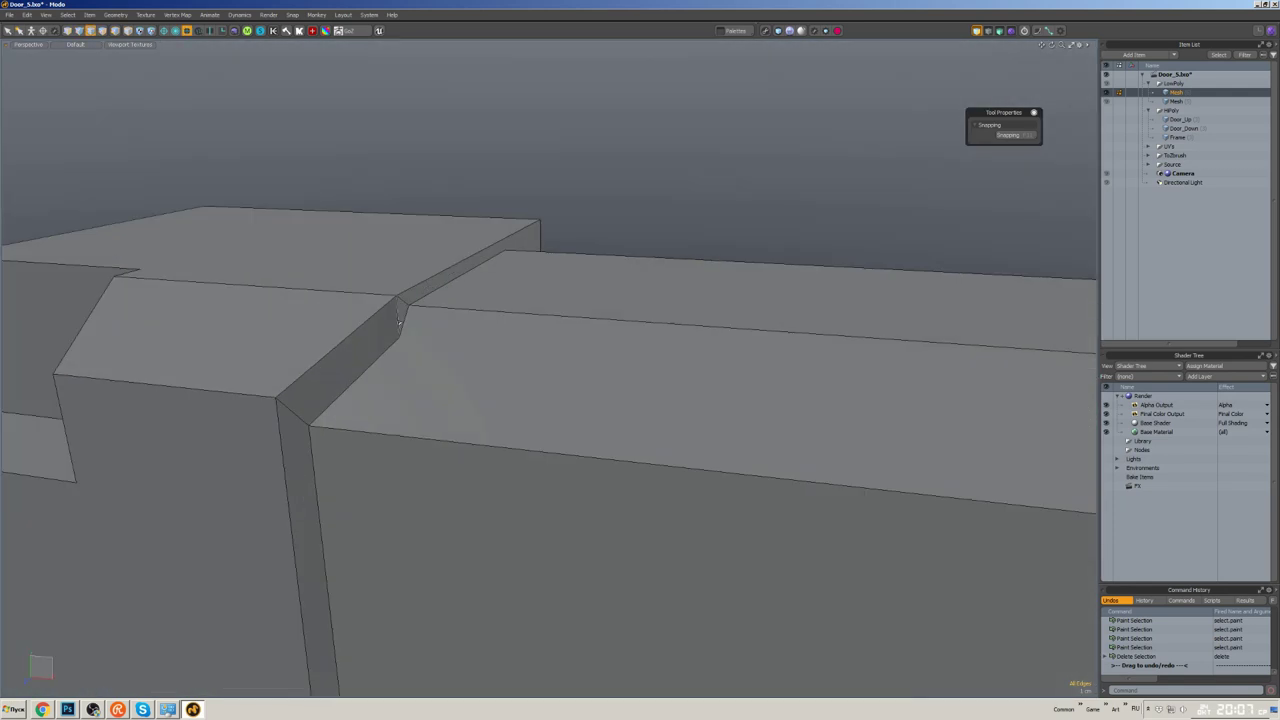
{"action": "middle_click_drag", "start_coordinate": [580, 330], "coordinate": [595, 378]}
{"action": "middle_click_drag", "start_coordinate": [706, 440], "coordinate": [858, 347]}
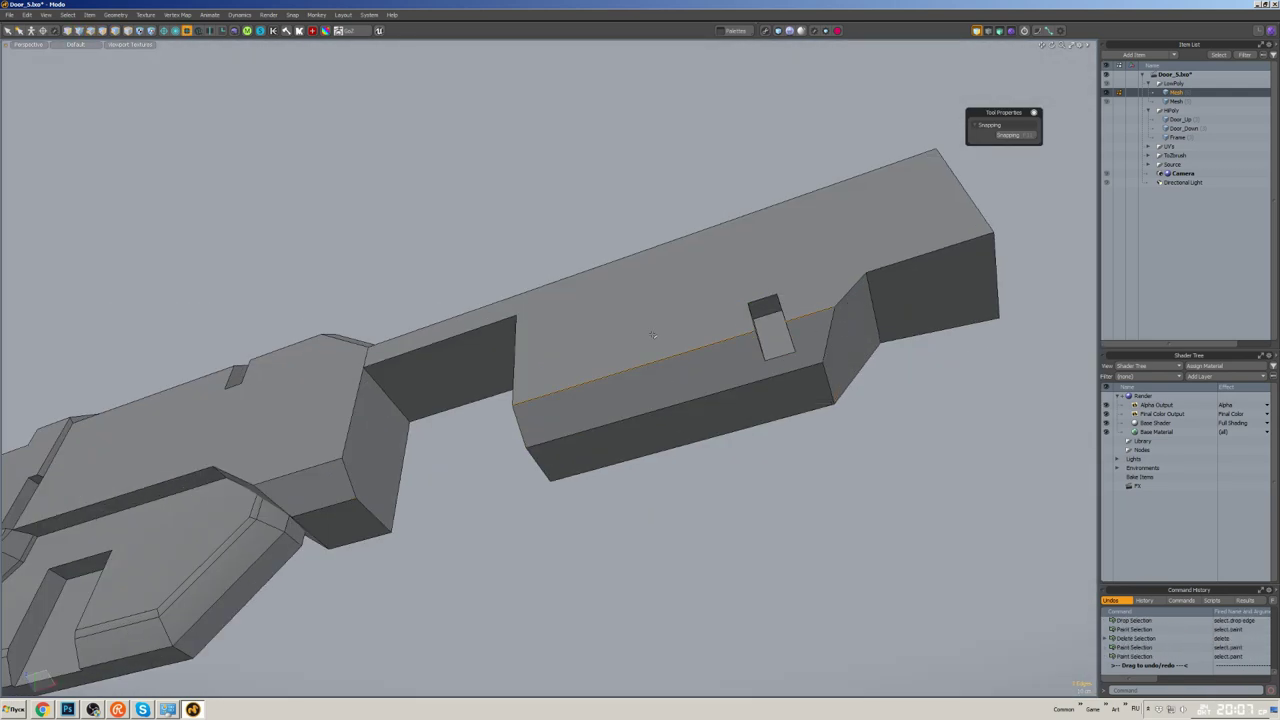
{"action": "key", "text": "space"}
{"action": "scroll", "coordinate": [619, 401], "scroll_direction": "down", "scroll_amount": 5}
{"action": "middle_click_drag", "start_coordinate": [619, 401], "coordinate": [564, 372]}
{"action": "scroll", "coordinate": [578, 406], "scroll_direction": "down", "scroll_amount": 3}
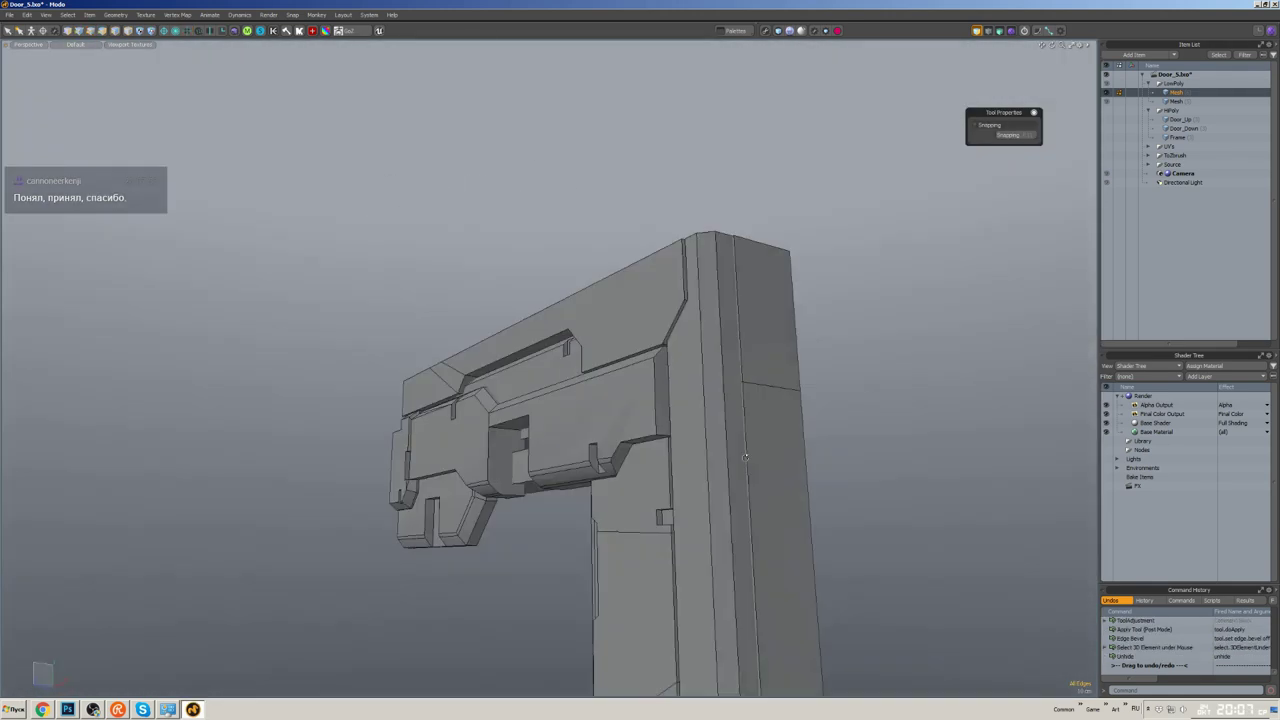
- Isolate the upper beam and rebuild the two facing side walls of its opening, adjusting corner vertices and bridging edges
{"action": "scroll", "coordinate": [745, 457], "scroll_direction": "up", "scroll_amount": 5}
{"action": "key", "text": "shift+h"}
{"action": "left_click", "coordinate": [437, 400]}
{"action": "left_click", "coordinate": [670, 460], "text": "shift"}
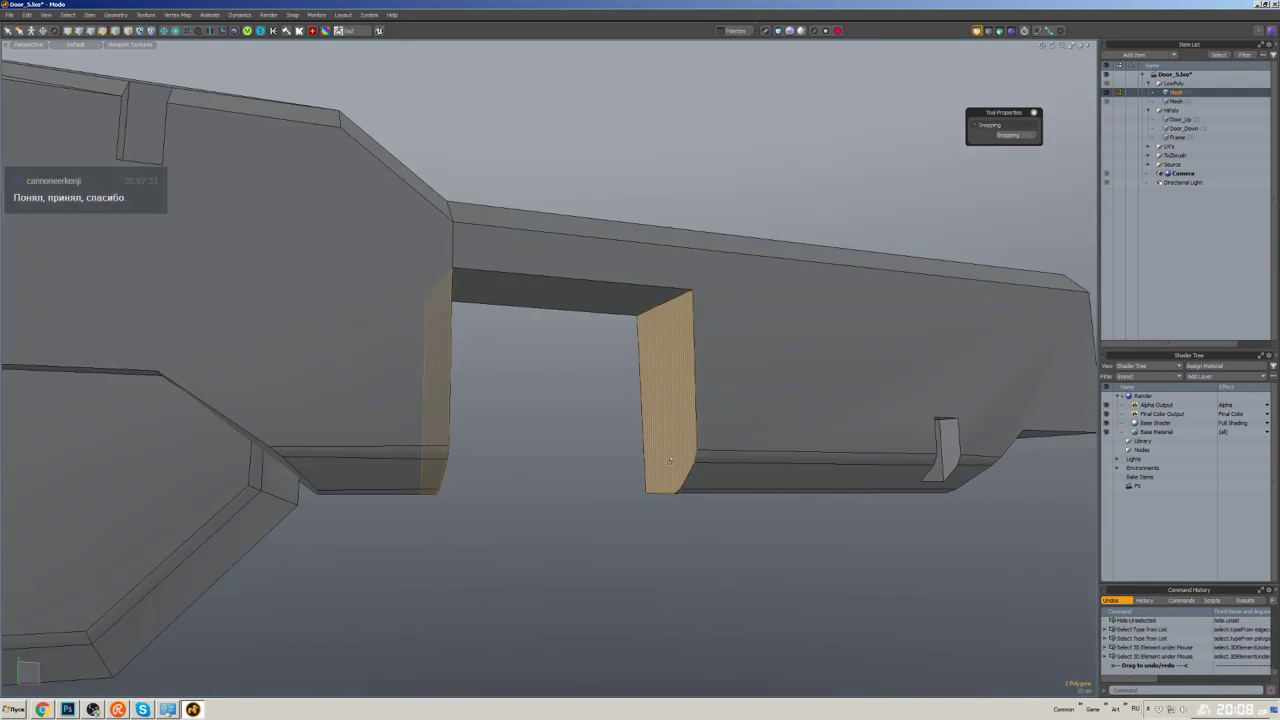
{"action": "key", "text": "alt+c"}
{"action": "middle_click_drag", "start_coordinate": [670, 460], "coordinate": [718, 422]}
{"action": "key", "text": "w"}
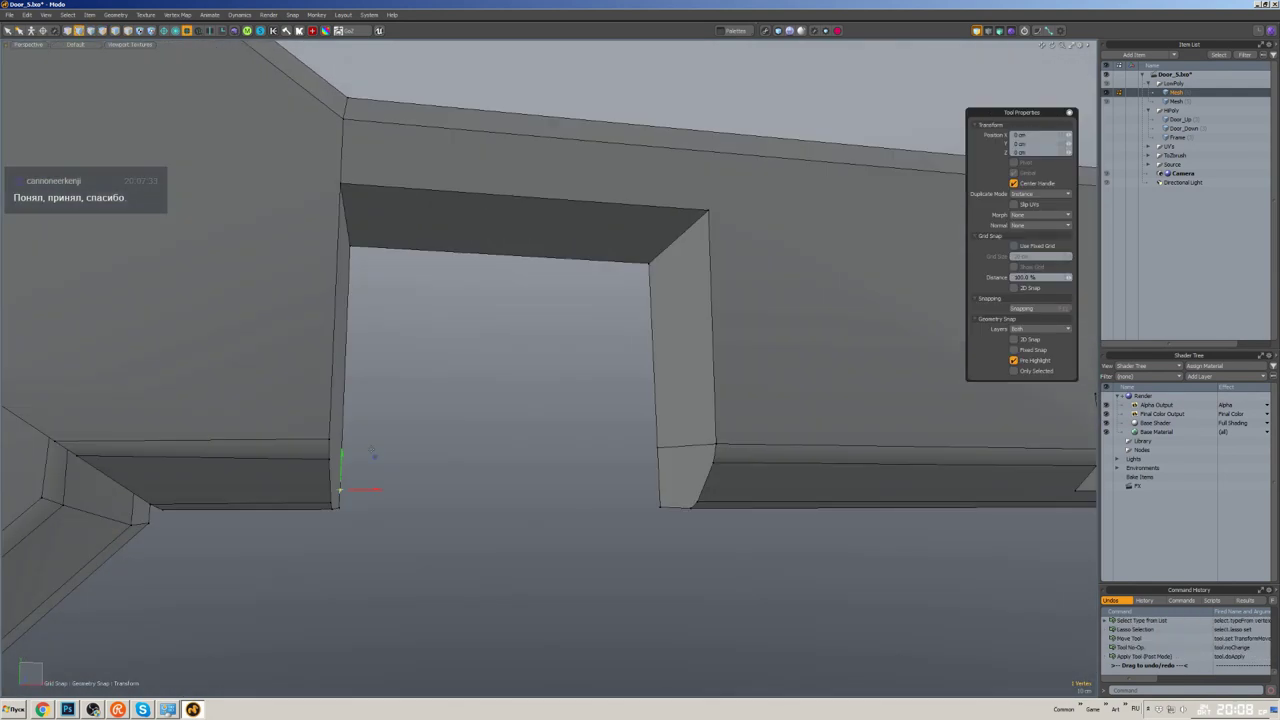
{"action": "key", "text": "1"}
{"action": "key", "text": "3"}
{"action": "middle_click_drag", "start_coordinate": [681, 399], "coordinate": [734, 366]}
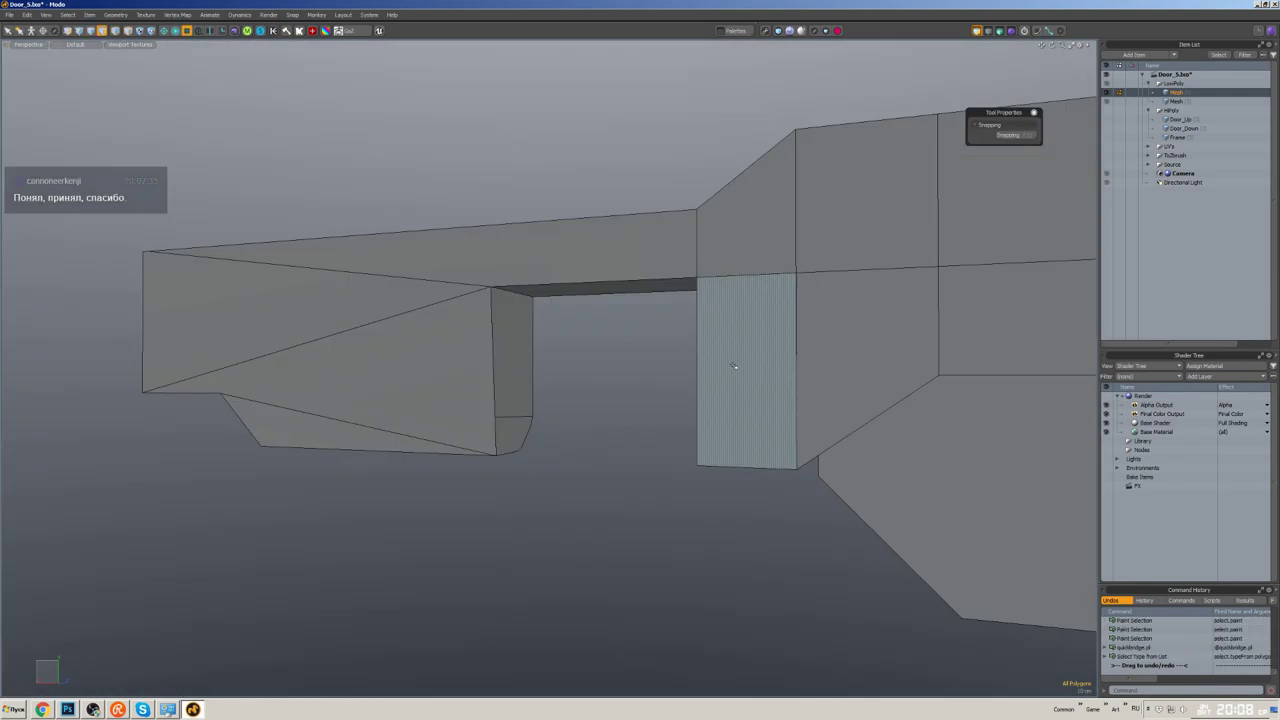
- Delete the hidden rear polygons of the upper beam
{"action": "left_click", "coordinate": [610, 404]}
{"action": "mouse_move", "coordinate": [593, 402]}
{"action": "middle_mouse_down"}
{"action": "mouse_move", "coordinate": [610, 404]}
{"action": "mouse_move", "coordinate": [560, 440]}
{"action": "middle_mouse_up"}
{"action": "key", "text": "r"}
{"action": "key", "text": "space"}
{"action": "mouse_move", "coordinate": [637, 491]}
{"action": "middle_mouse_down"}
{"action": "mouse_move", "coordinate": [659, 392]}
{"action": "mouse_move", "coordinate": [610, 427]}
{"action": "middle_mouse_up"}
{"action": "key", "text": "ctrl+z"}
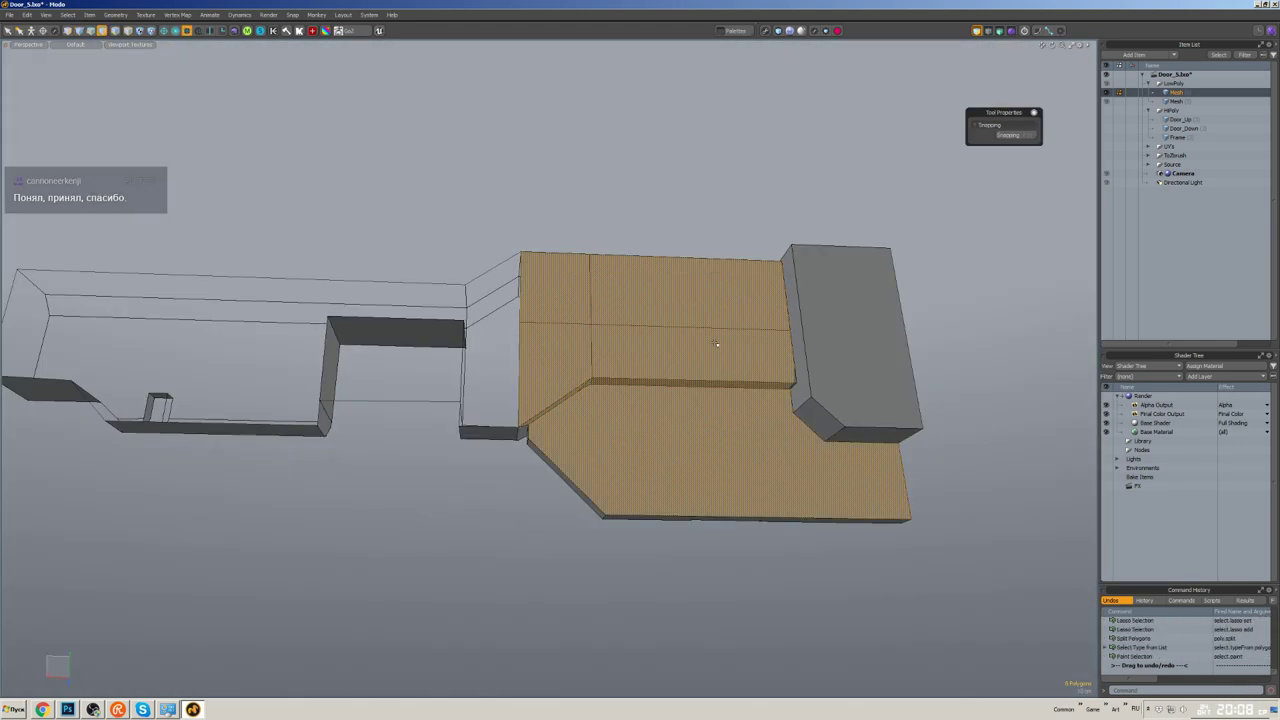
{"action": "key", "text": "Delete"}
{"action": "left_click", "coordinate": [686, 286]}
{"action": "mouse_move", "coordinate": [860, 424]}
{"action": "middle_mouse_down"}
{"action": "mouse_move", "coordinate": [686, 286]}
{"action": "mouse_move", "coordinate": [655, 362]}
{"action": "mouse_move", "coordinate": [687, 457]}
{"action": "mouse_move", "coordinate": [781, 477]}
{"action": "middle_mouse_up"}
{"action": "key", "text": "Delete"}
- Undo the last vertex change and unhide the remaining frame parts
{"action": "scroll", "coordinate": [655, 362], "scroll_direction": "up", "scroll_amount": 5}
{"action": "key", "text": "1"}
{"action": "key", "text": "ctrl+z"}
{"action": "scroll", "coordinate": [660, 380], "scroll_direction": "down", "scroll_amount": 5}
{"action": "key", "text": "3"}
{"action": "key", "text": "u"}
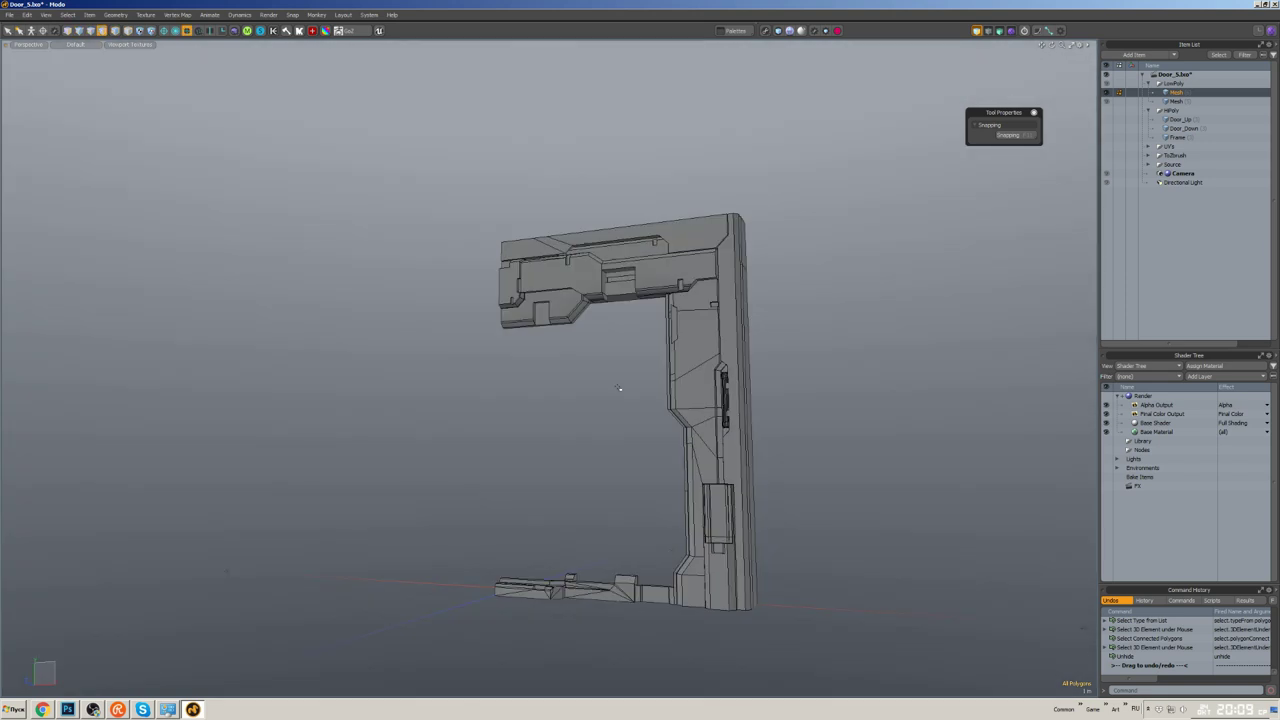
- Select the connected polygons of the upper beam's block and the plate above it, and isolate them from the frame
{"action": "scroll", "coordinate": [619, 388], "scroll_direction": "up", "scroll_amount": 6}
{"action": "double_click", "coordinate": [600, 290]}
{"action": "scroll", "coordinate": [600, 290], "scroll_direction": "up", "scroll_amount": 3}
{"action": "middle_click_drag", "start_coordinate": [600, 290], "coordinate": [575, 365]}
{"action": "left_click", "coordinate": [575, 365]}
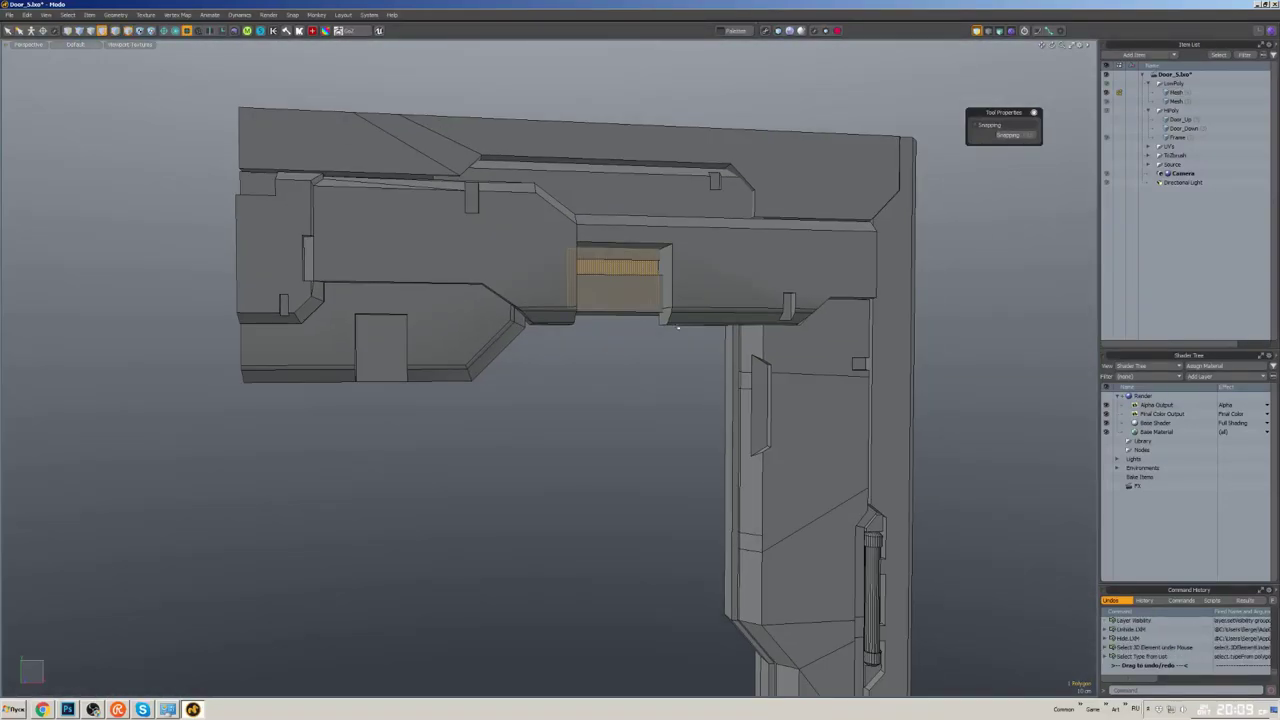
{"action": "double_click", "coordinate": [676, 298]}
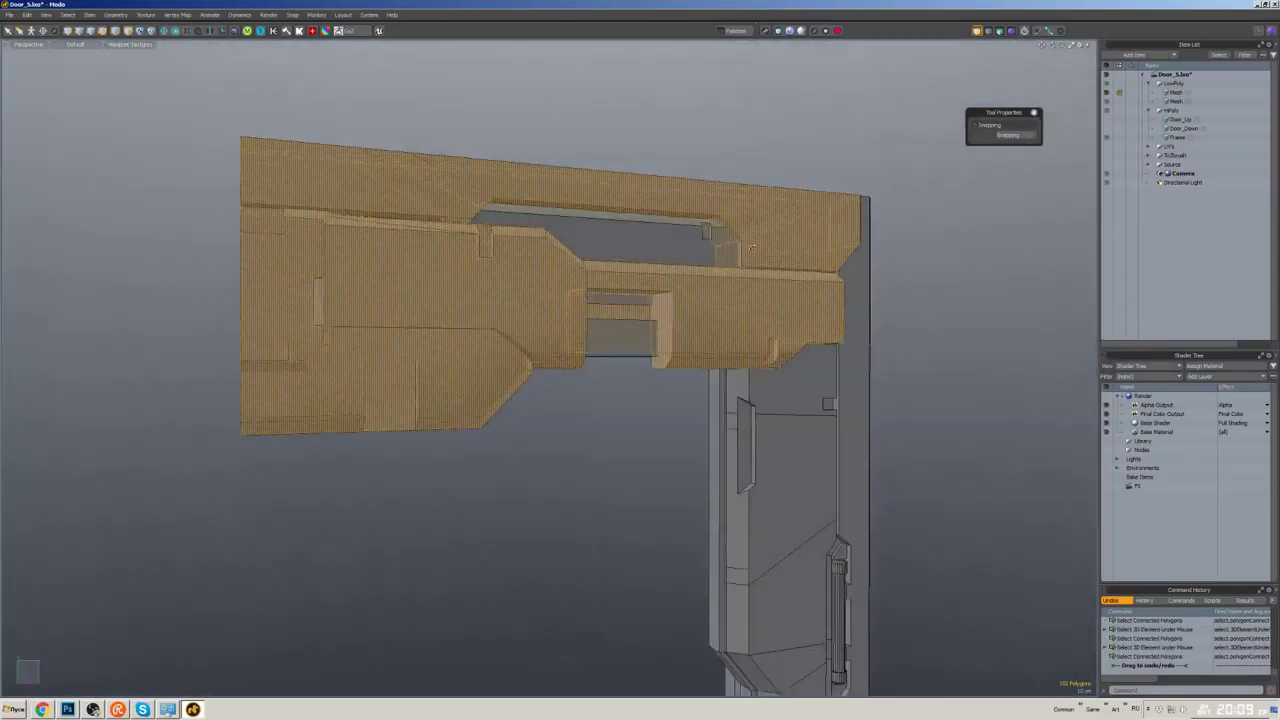
{"action": "middle_click_drag", "start_coordinate": [751, 245], "coordinate": [557, 318]}
- Move the upper plate's two underside polygons into the block below and boolean-union the parts
{"action": "left_click", "coordinate": [575, 272]}
{"action": "key", "text": "w"}
{"action": "key", "text": "x"}
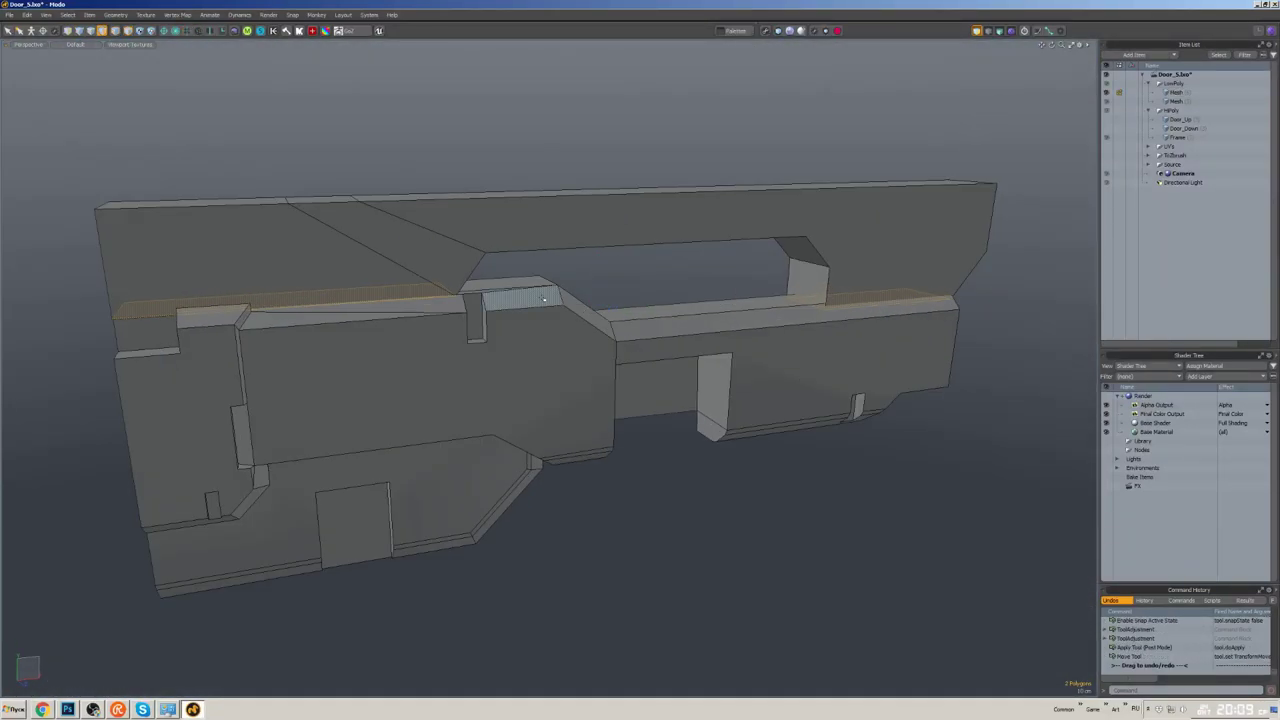
{"action": "scroll", "coordinate": [331, 270], "scroll_direction": "down", "scroll_amount": 5}
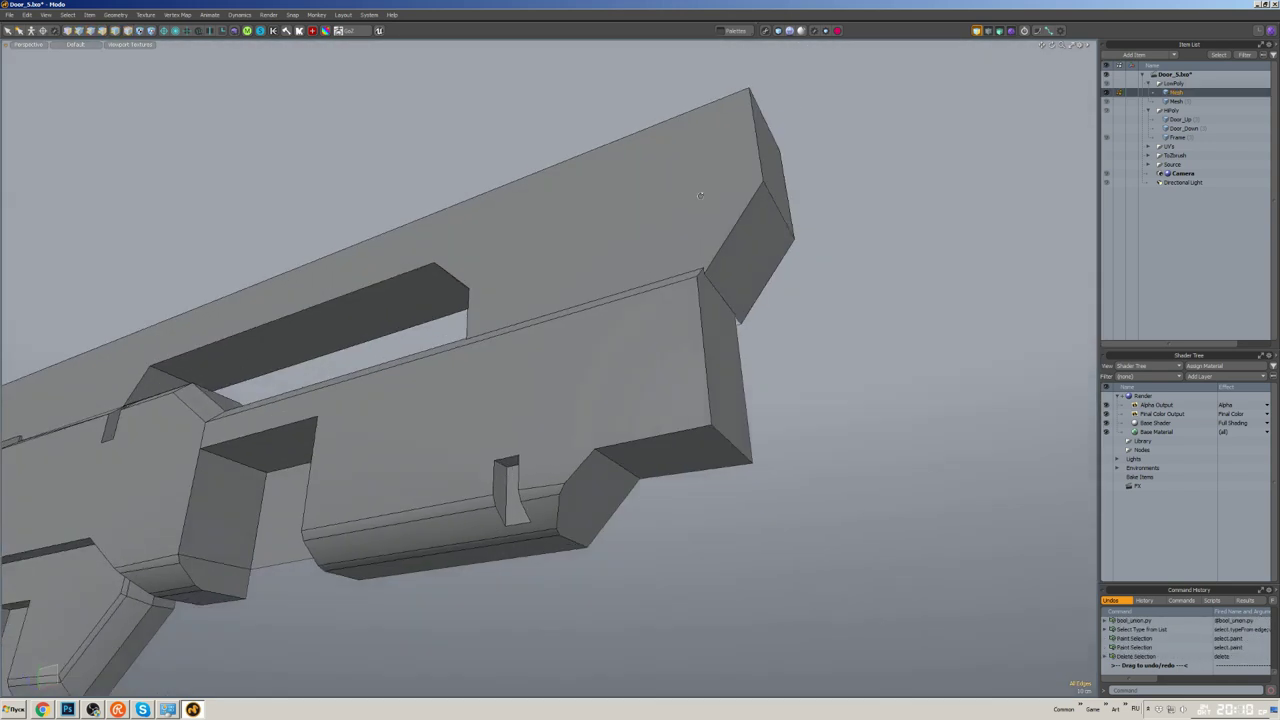
- Delete the surplus edges at the upper beam's outer end and weld its corner vertices with the Topology Pen and Drag Weld tool
{"action": "scroll", "coordinate": [665, 340], "scroll_direction": "up", "scroll_amount": 6}
{"action": "middle_click_drag", "start_coordinate": [665, 340], "coordinate": [720, 363]}
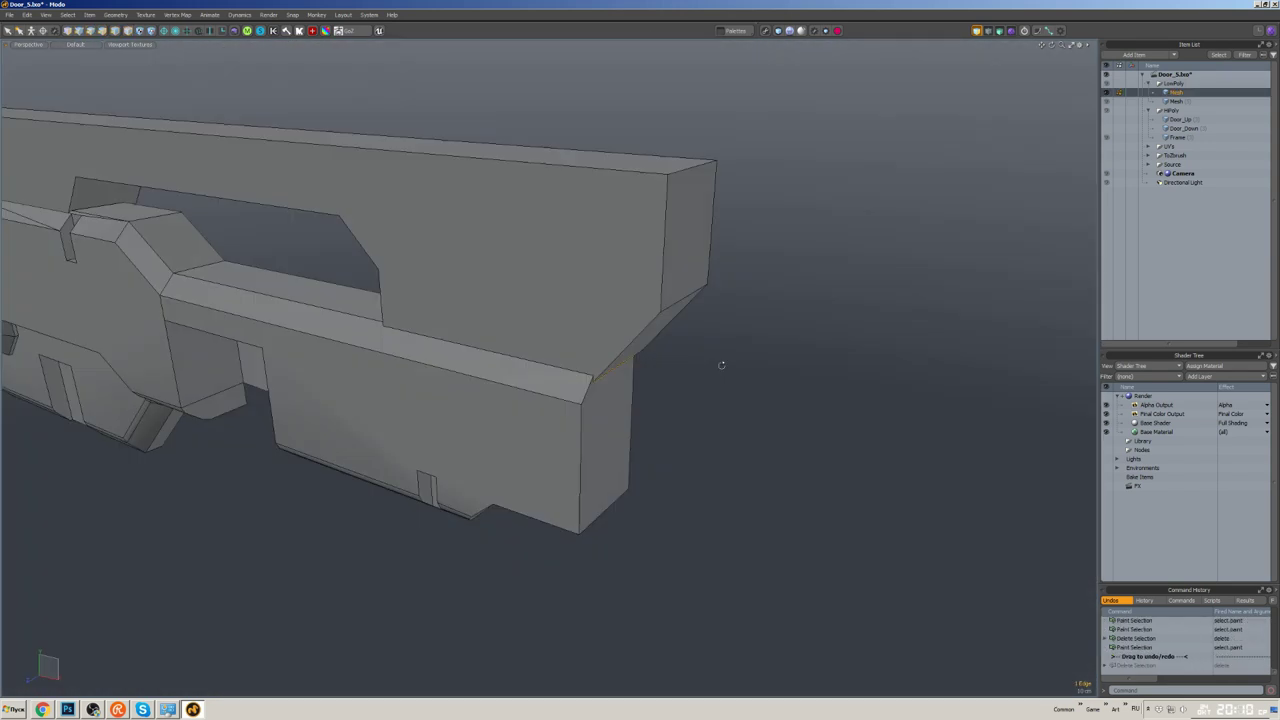
{"action": "scroll", "coordinate": [720, 363], "scroll_direction": "up", "scroll_amount": 8}
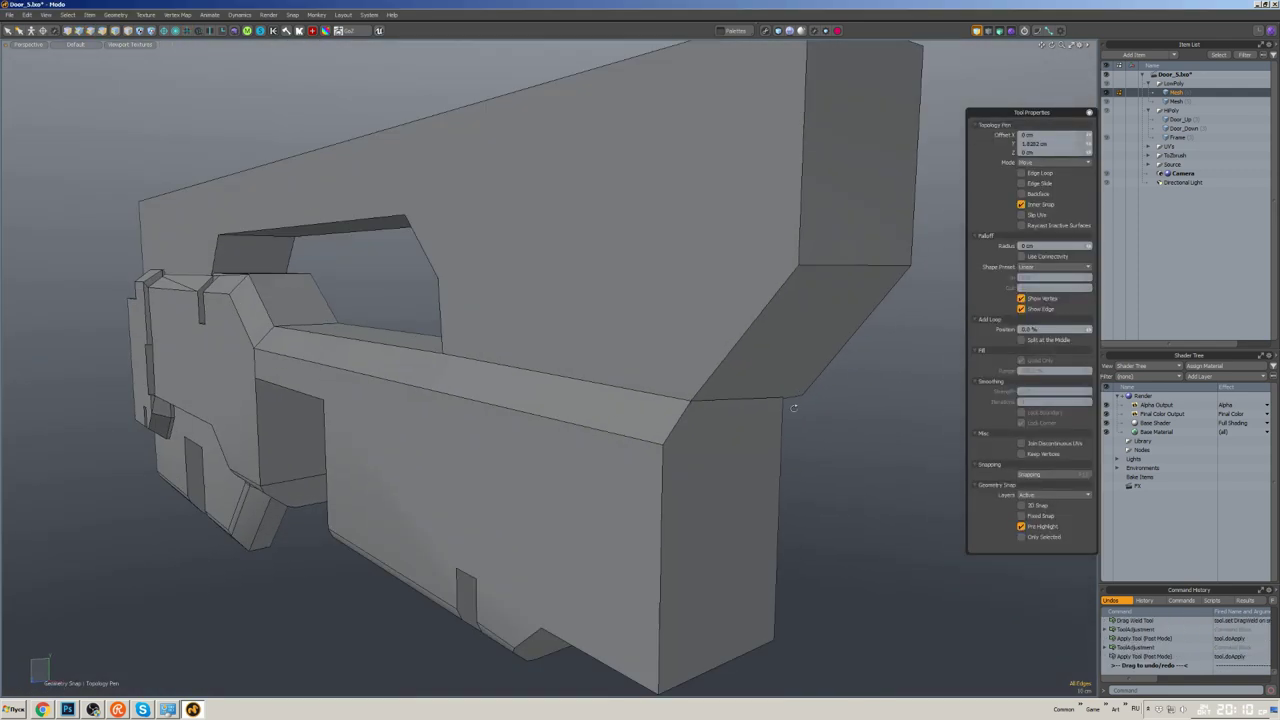
{"action": "middle_click_drag", "start_coordinate": [520, 360], "coordinate": [520, 400]}
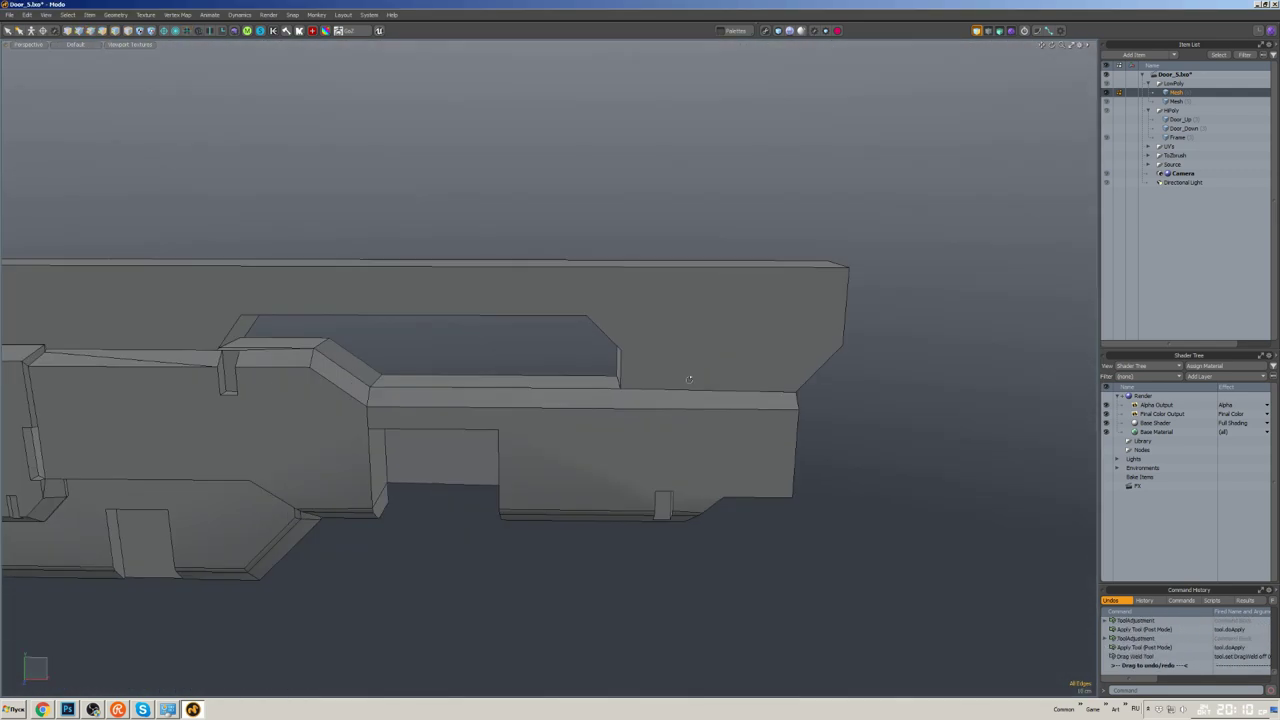
{"action": "scroll", "coordinate": [461, 381], "scroll_direction": "up", "scroll_amount": 6}
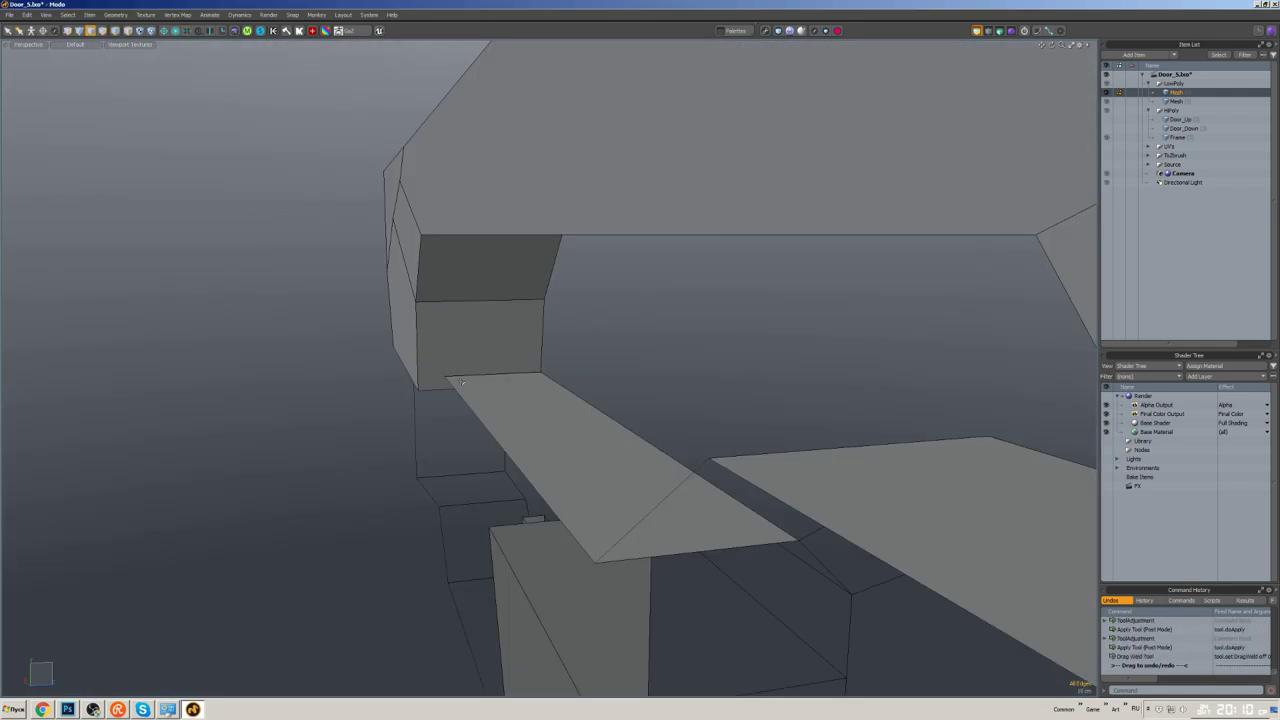
- Clean up the geometry on the beam's open rear, unhide the frame parts and select the recessed plate's connected polygons
{"action": "key", "text": "1"}
{"action": "right_click_drag", "start_coordinate": [452, 372], "coordinate": [466, 390]}
{"action": "mouse_move", "coordinate": [466, 390]}
{"action": "middle_mouse_down"}
{"action": "mouse_move", "coordinate": [430, 388]}
{"action": "mouse_move", "coordinate": [470, 365]}
{"action": "middle_mouse_up"}
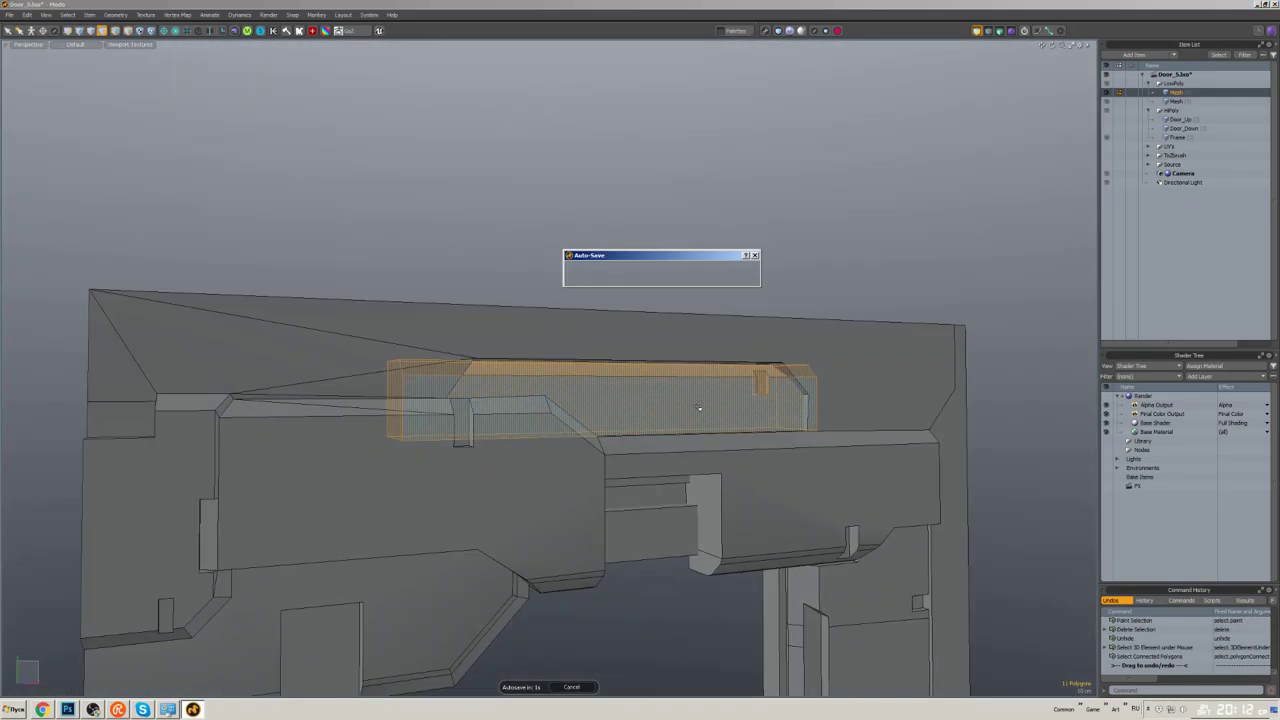
{"action": "left_click_drag", "start_coordinate": [697, 406], "coordinate": [600, 412], "text": "alt"}
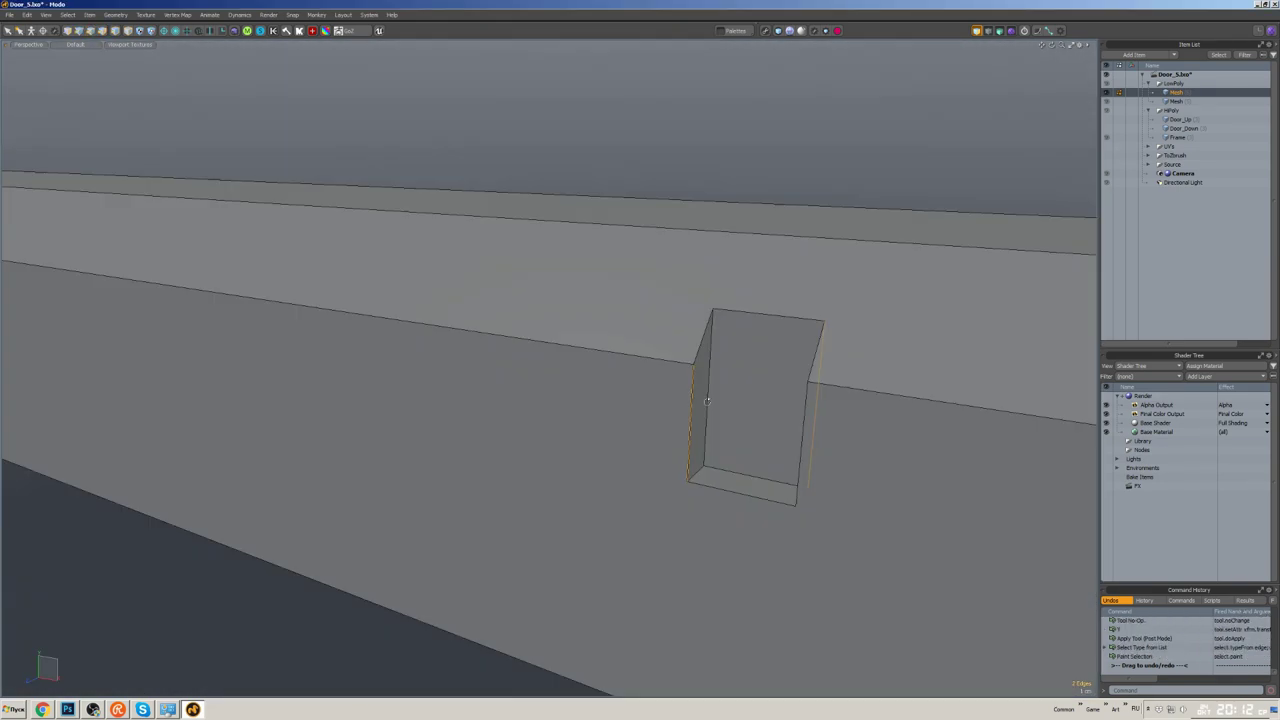
- Delete the redundant edges around the recessed plate's notch and split the neighbouring polygons between selected vertices
{"action": "left_click_drag", "start_coordinate": [790, 405], "coordinate": [828, 412], "text": "alt"}
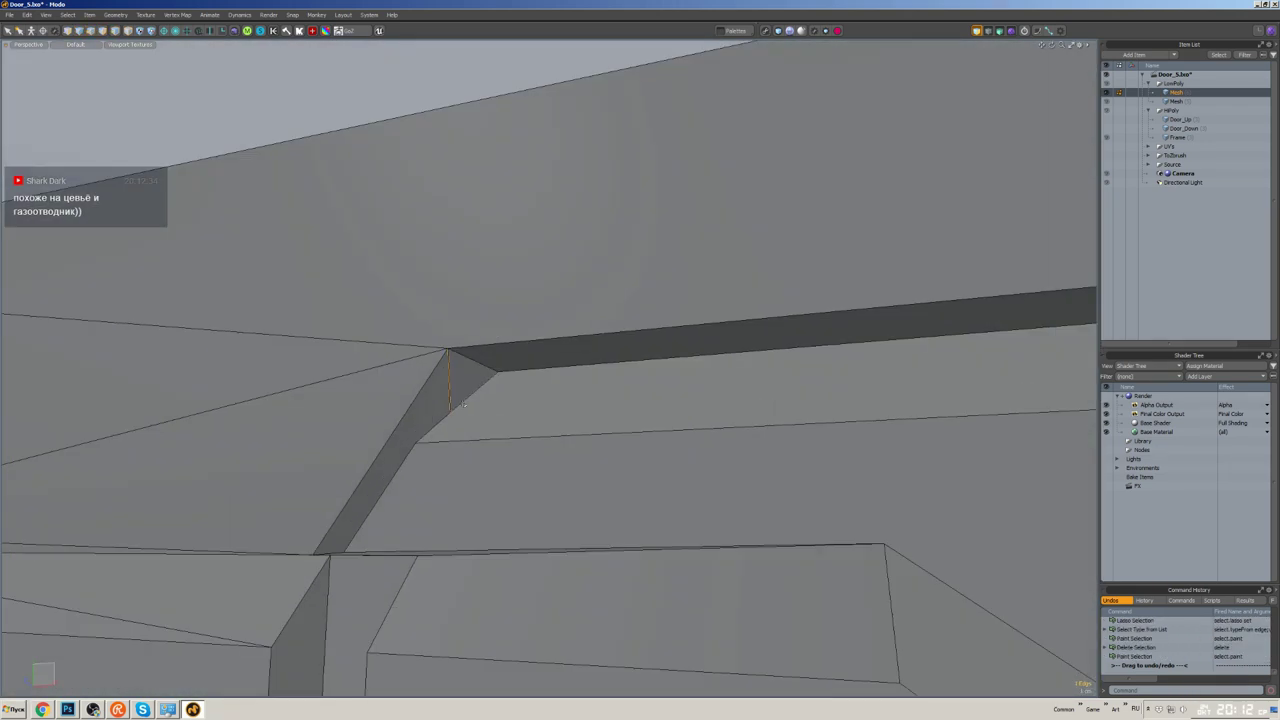
{"action": "key", "text": "Delete"}
{"action": "left_click_drag", "start_coordinate": [463, 403], "coordinate": [455, 463], "text": "alt"}
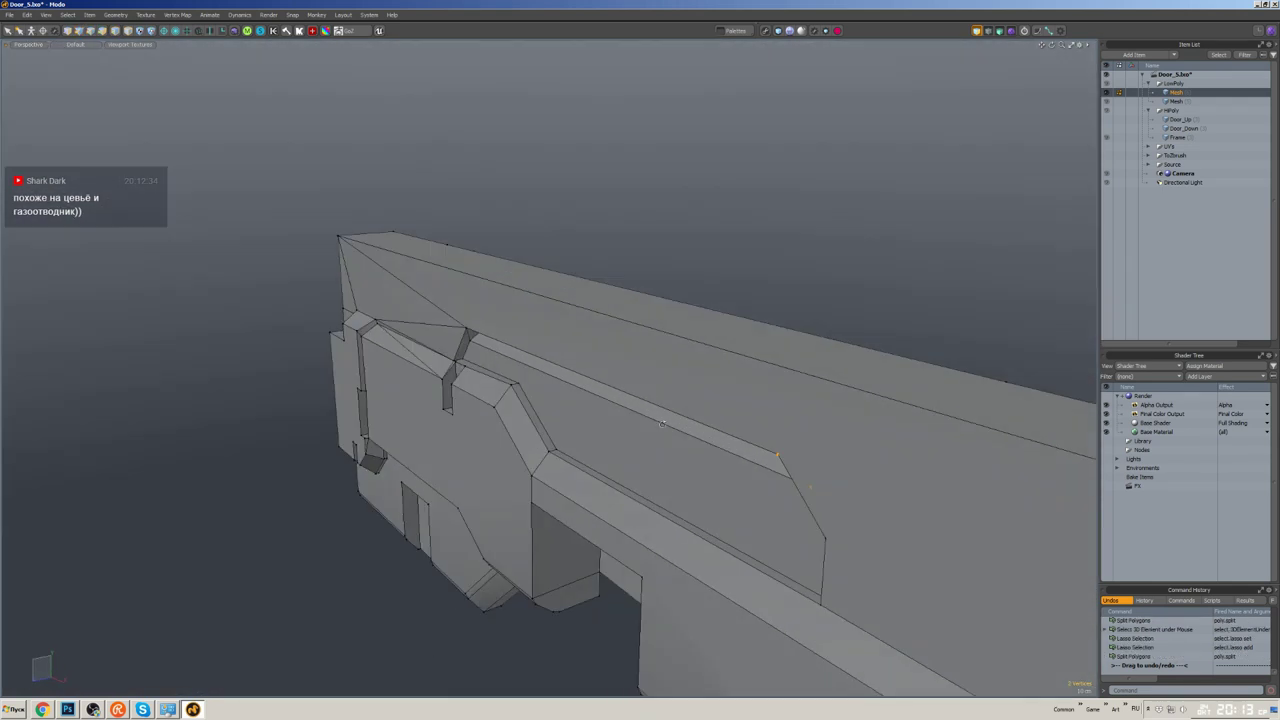
{"action": "scroll", "coordinate": [661, 424], "scroll_direction": "up", "scroll_amount": 3}
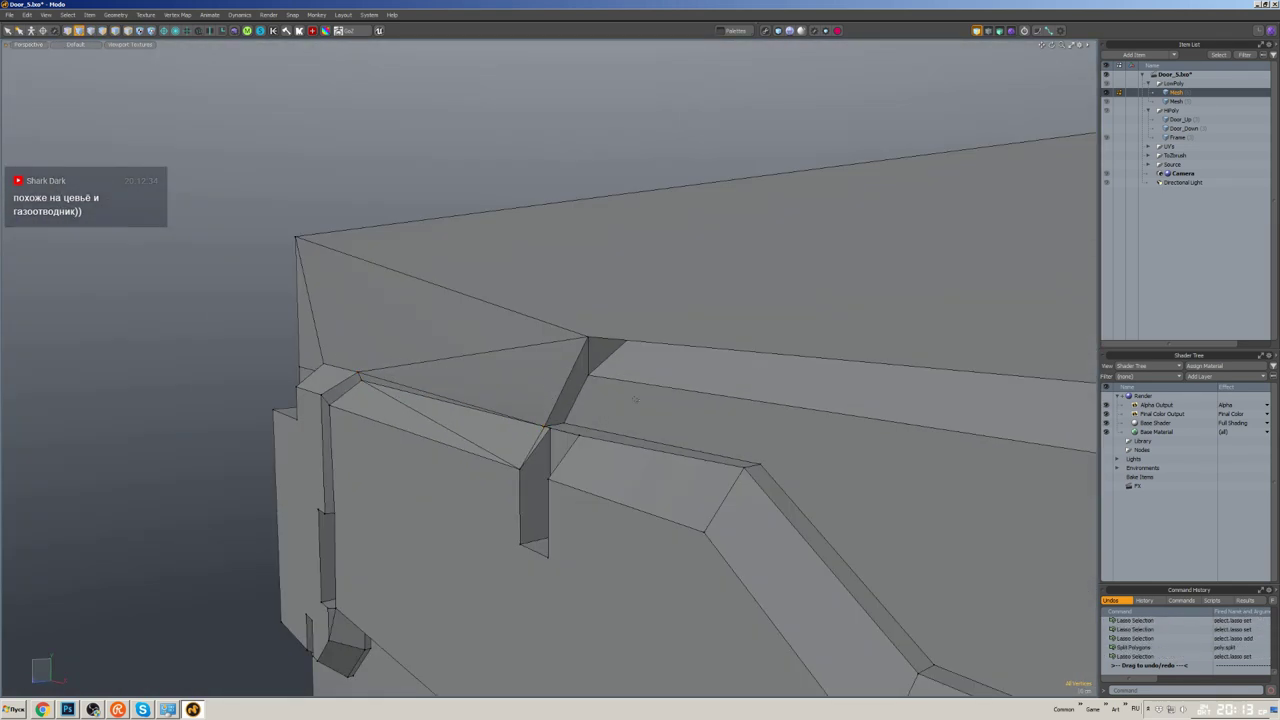
- Collapse the extra vertices along the vertical post's inner strip and select its side polygons
{"action": "left_click_drag", "start_coordinate": [634, 399], "coordinate": [797, 365], "text": "alt"}
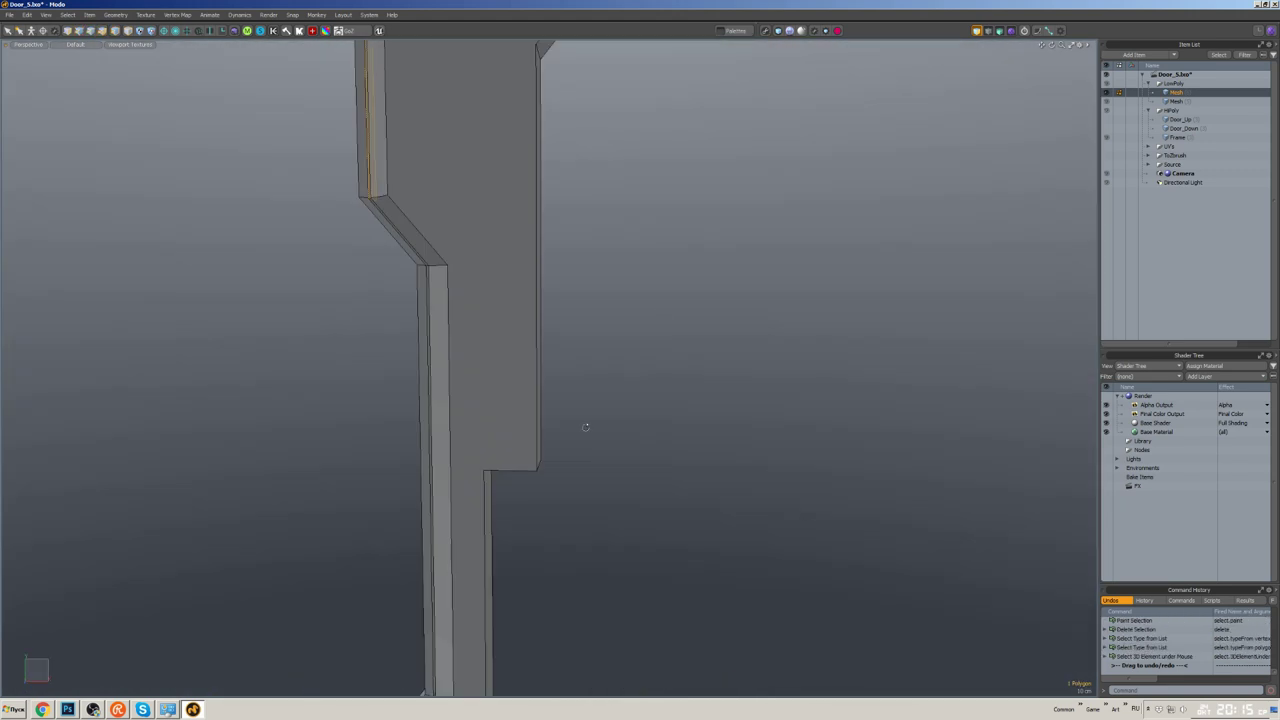
{"action": "left_click", "coordinate": [84, 282]}
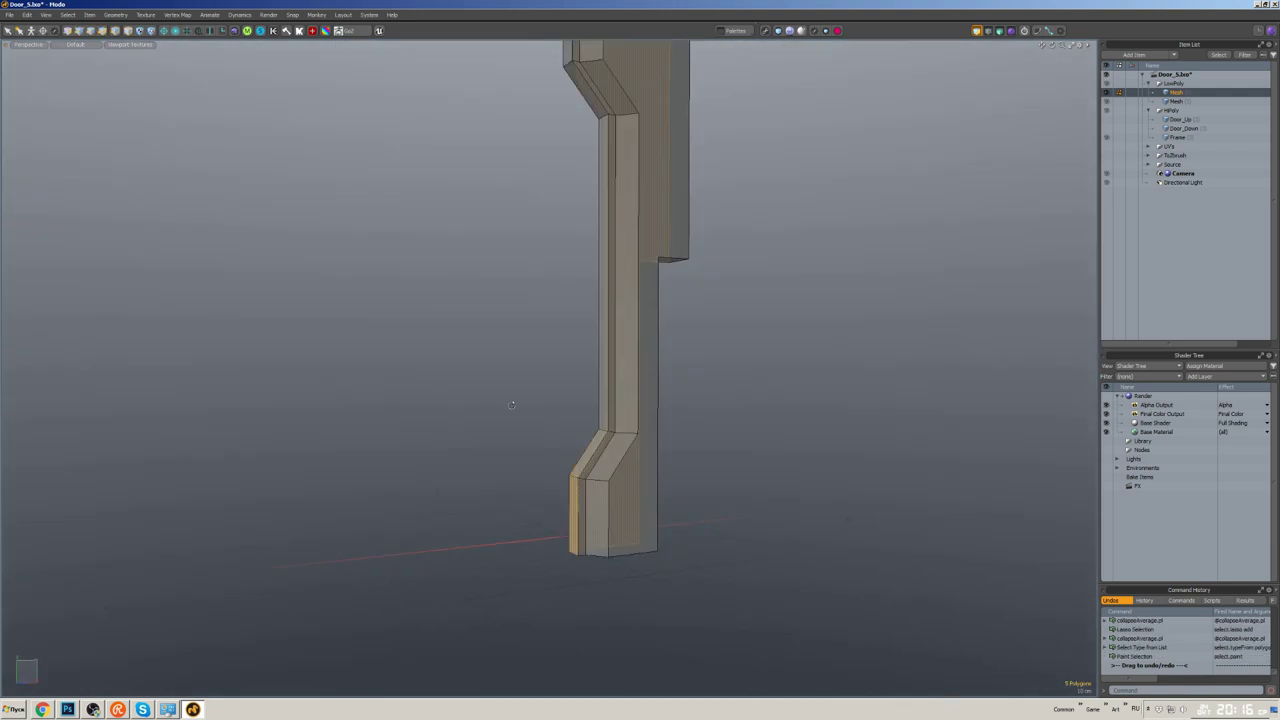
{"action": "middle_click_drag", "start_coordinate": [511, 404], "coordinate": [599, 293]}
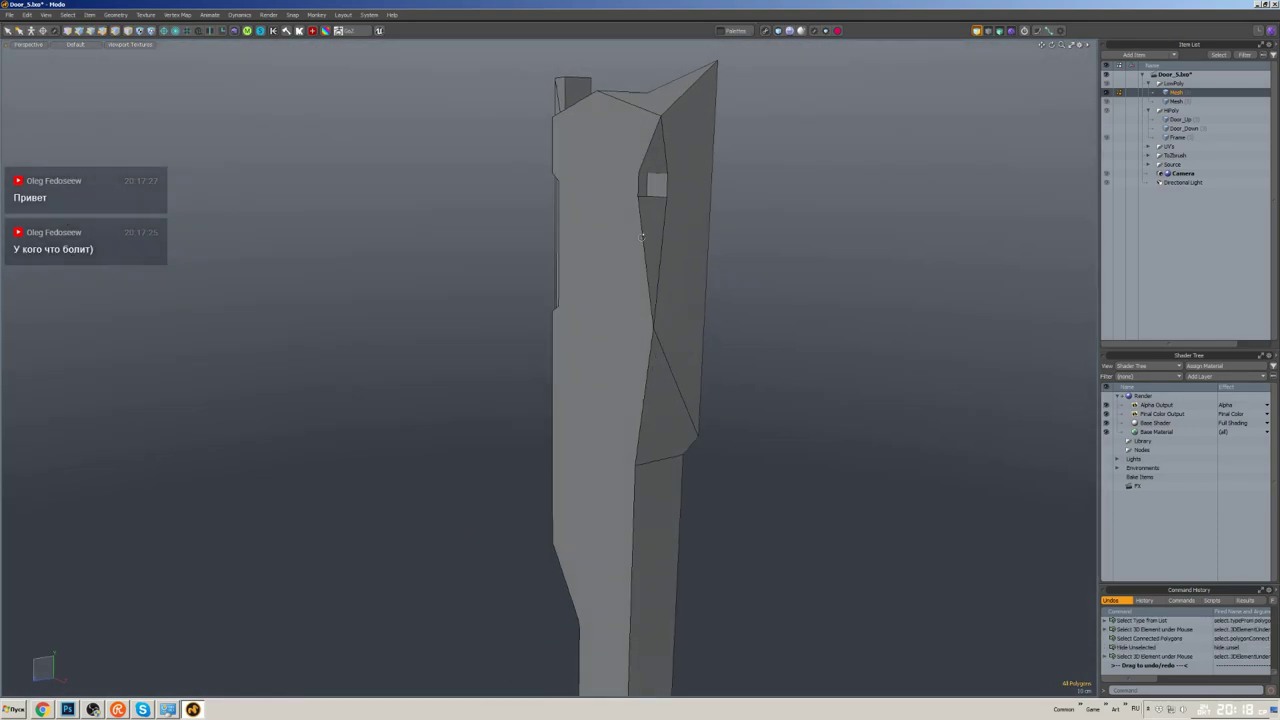
- Isolate the vertical post's connected polygons and delete the vertices along the outer edge of its upper section
{"action": "left_click_drag", "start_coordinate": [642, 237], "coordinate": [691, 234], "text": "alt"}
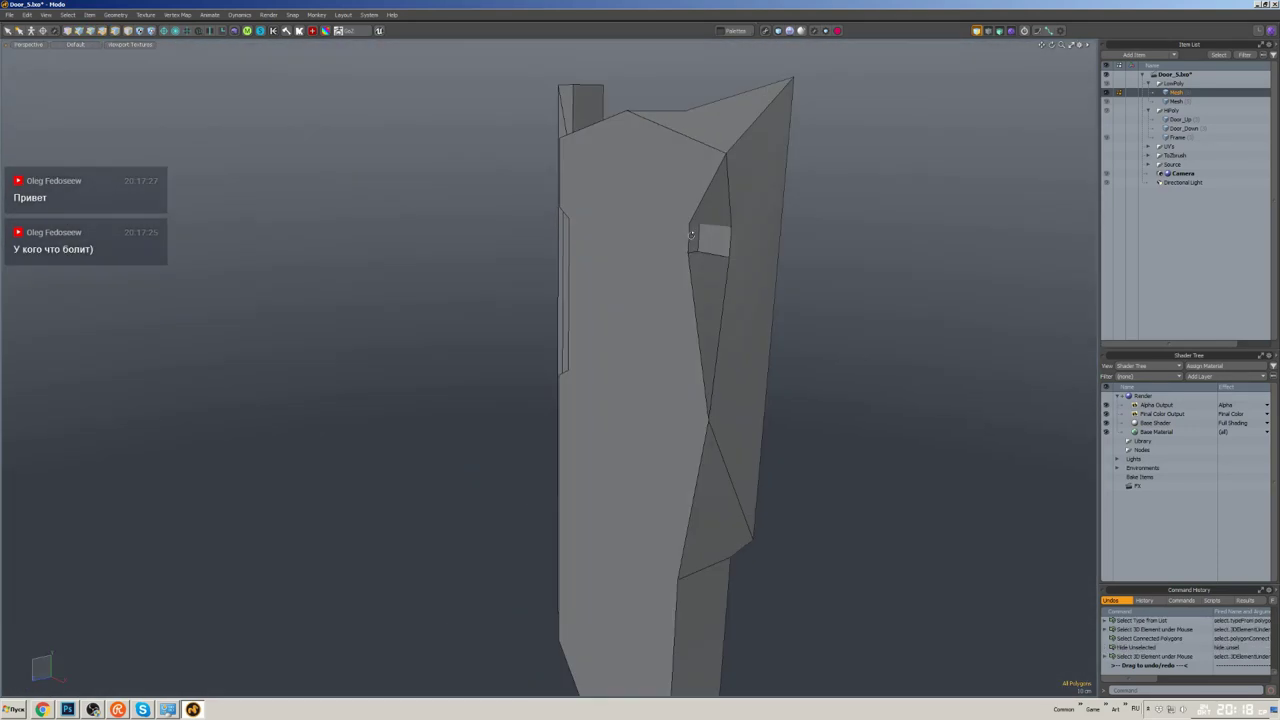
{"action": "key", "text": "2"}
{"action": "key", "text": "1"}
{"action": "left_click_drag", "start_coordinate": [718, 301], "coordinate": [761, 449], "text": "alt"}
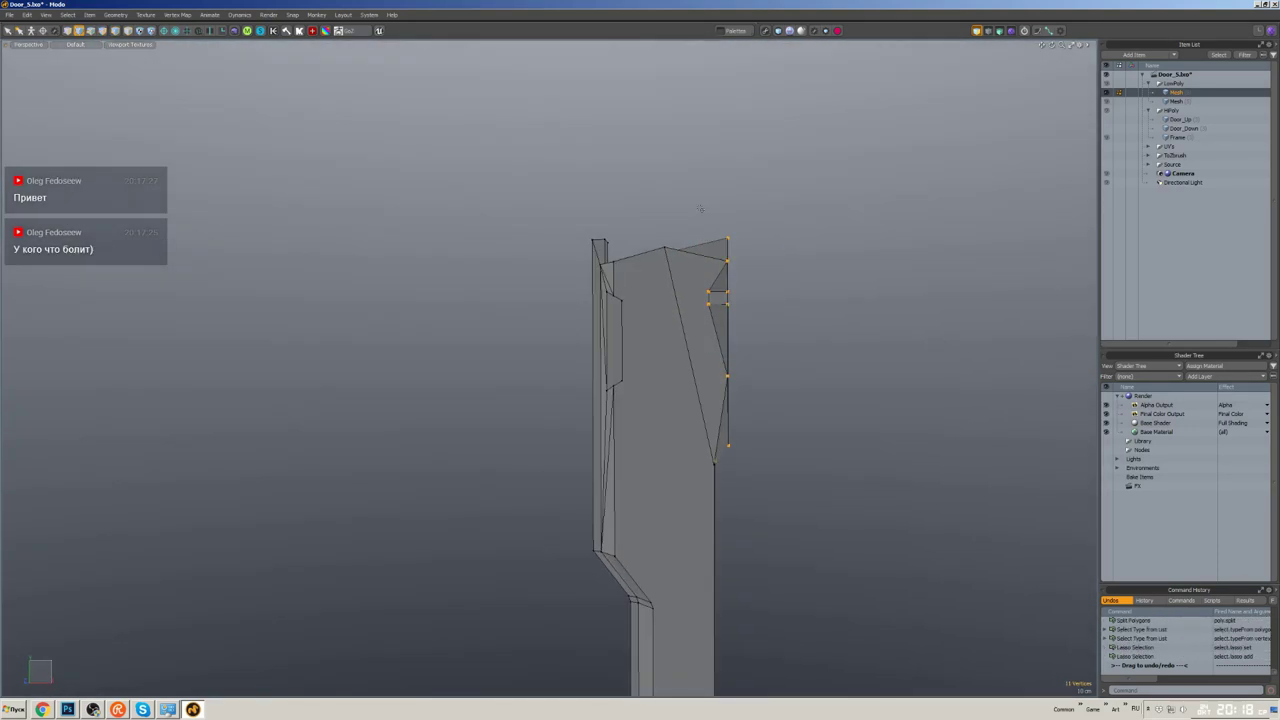
{"action": "key", "text": "Delete"}
{"action": "left_click_drag", "start_coordinate": [700, 209], "coordinate": [658, 308], "text": "alt"}
{"action": "key", "text": "u"}
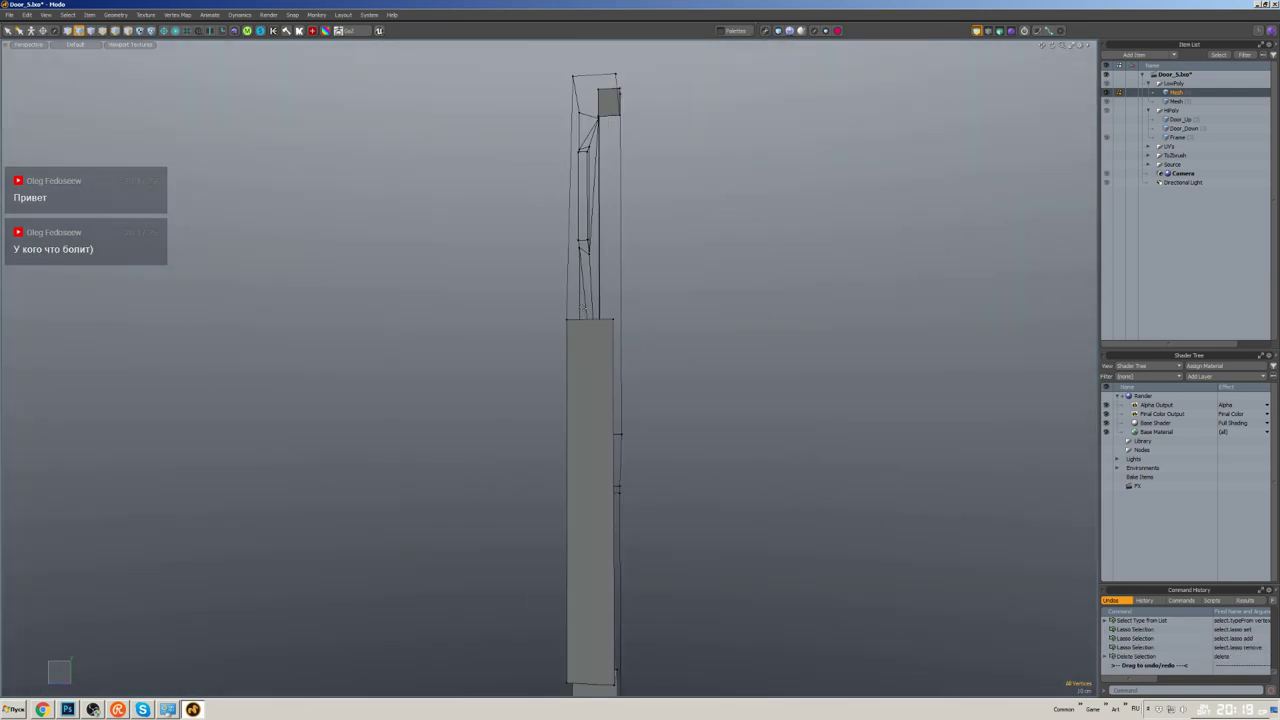
{"action": "left_click_drag", "start_coordinate": [608, 96], "coordinate": [740, 239], "text": "alt"}
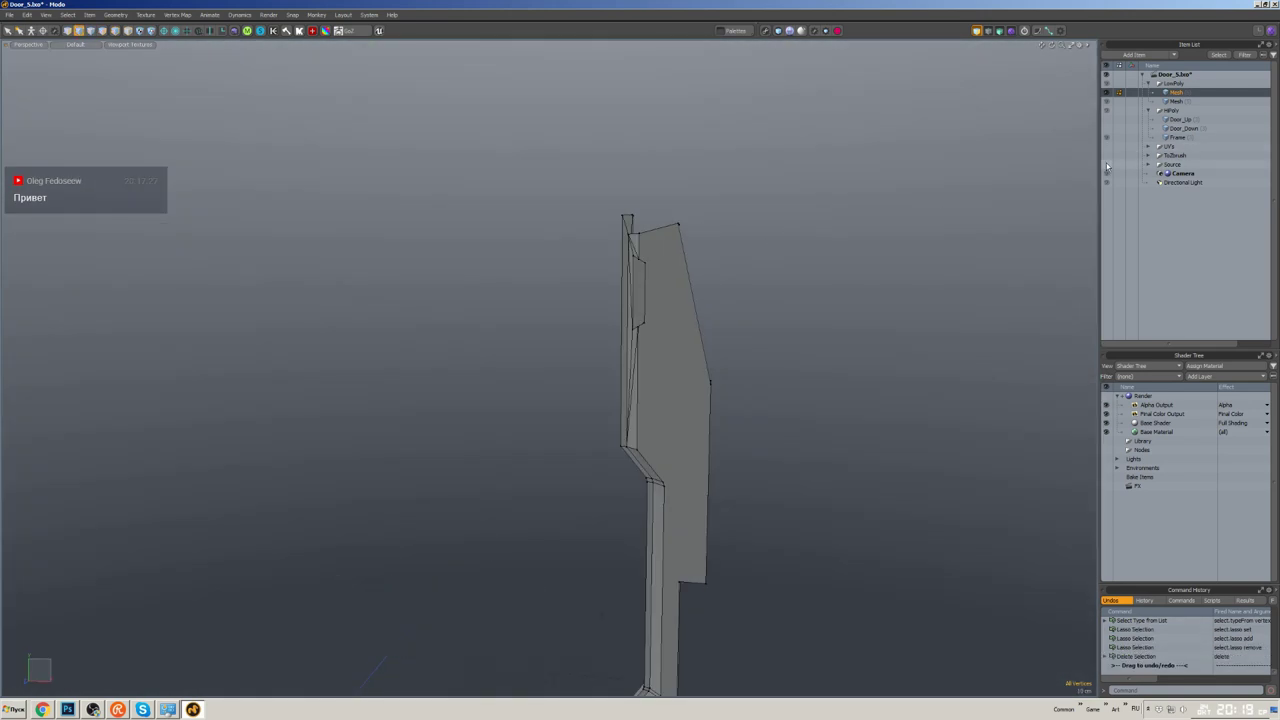
- Copy the original post from the Source group, paste it into the low-poly mesh and hide the unselected polygons
{"action": "key", "text": "m"}
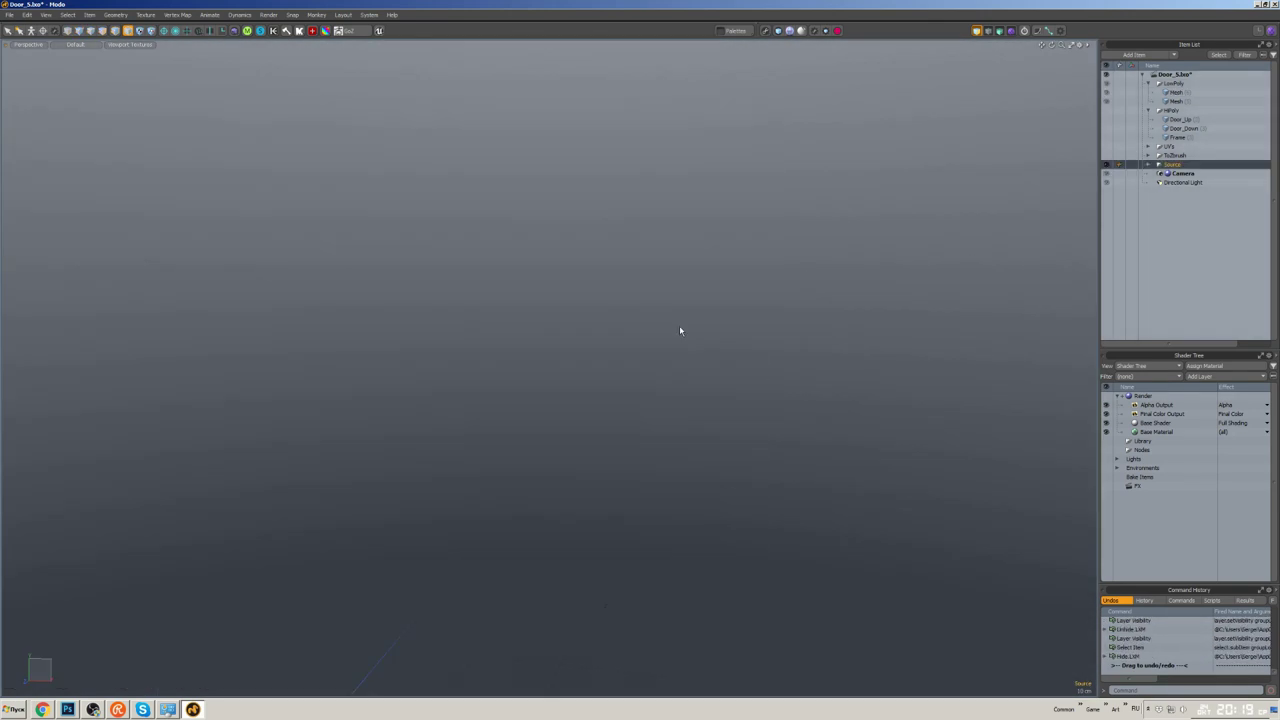
{"action": "key", "text": "m"}
{"action": "left_click", "coordinate": [1160, 101]}
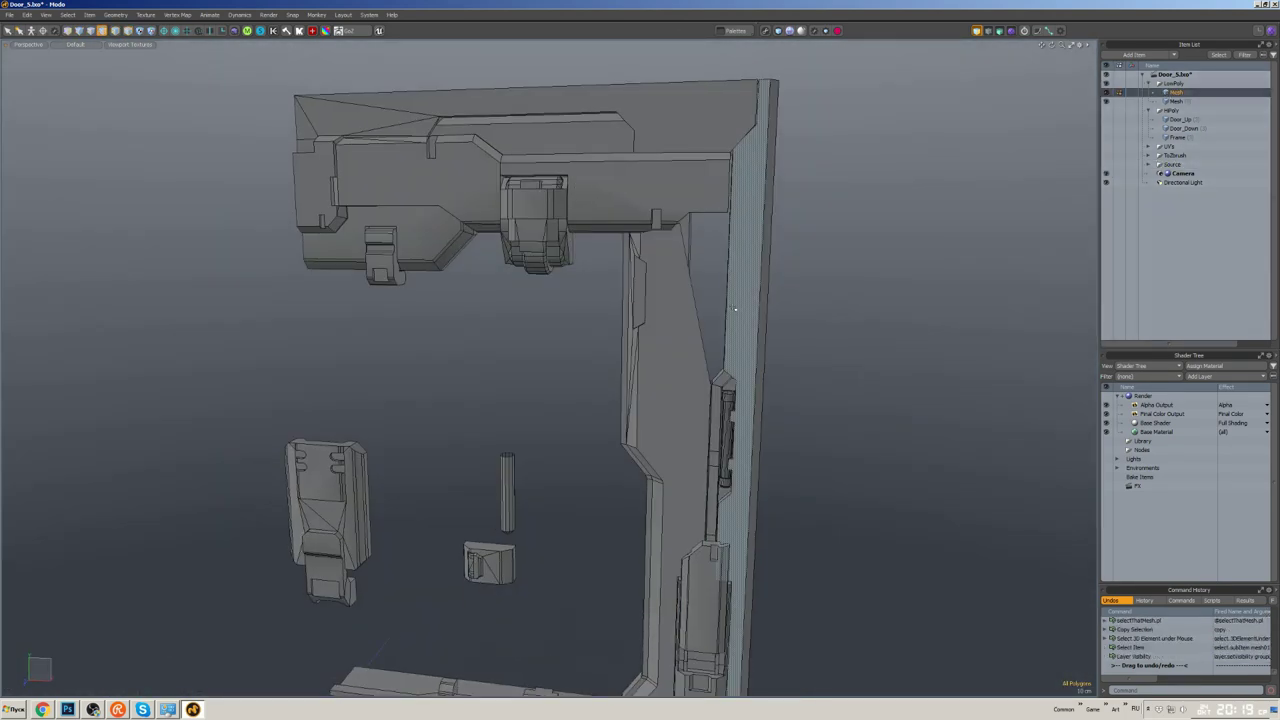
{"action": "key", "text": "m"}
{"action": "scroll", "coordinate": [693, 212], "scroll_direction": "up", "scroll_amount": 3}
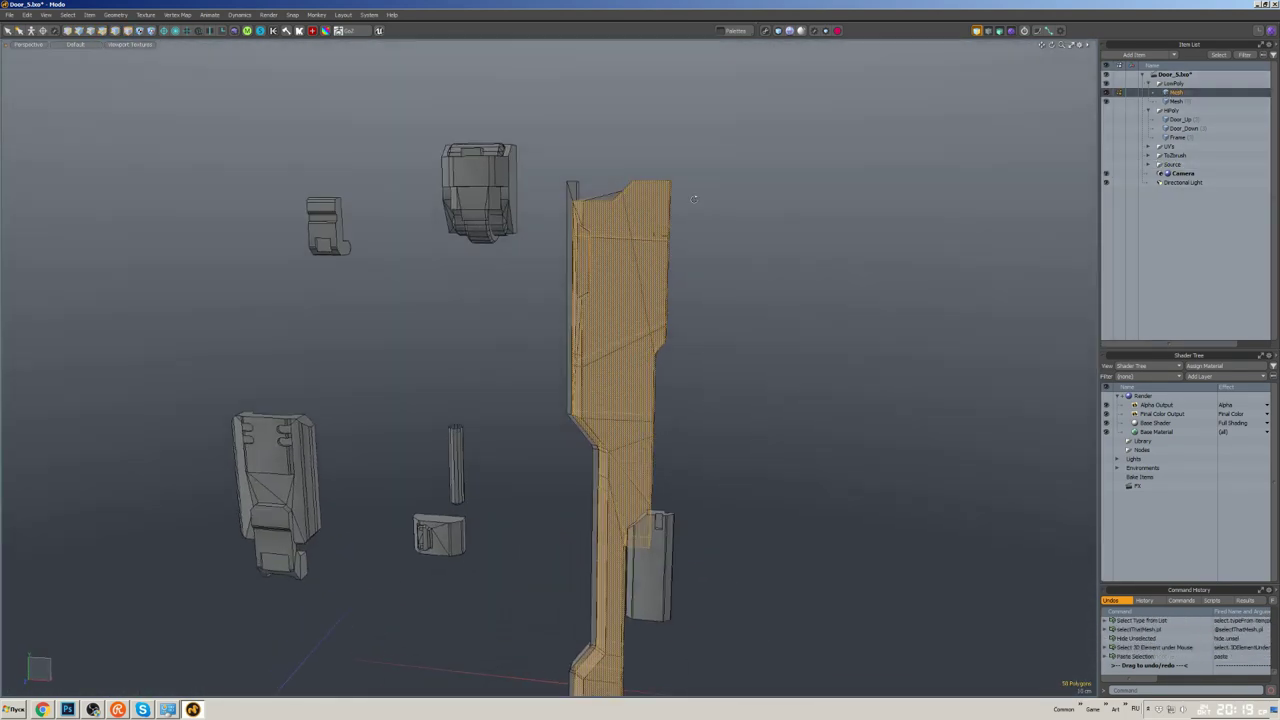
{"action": "scroll", "coordinate": [577, 276], "scroll_direction": "up", "scroll_amount": 5}
{"action": "key", "text": "m"}
{"action": "left_click_drag", "start_coordinate": [577, 276], "coordinate": [736, 276], "text": "alt"}
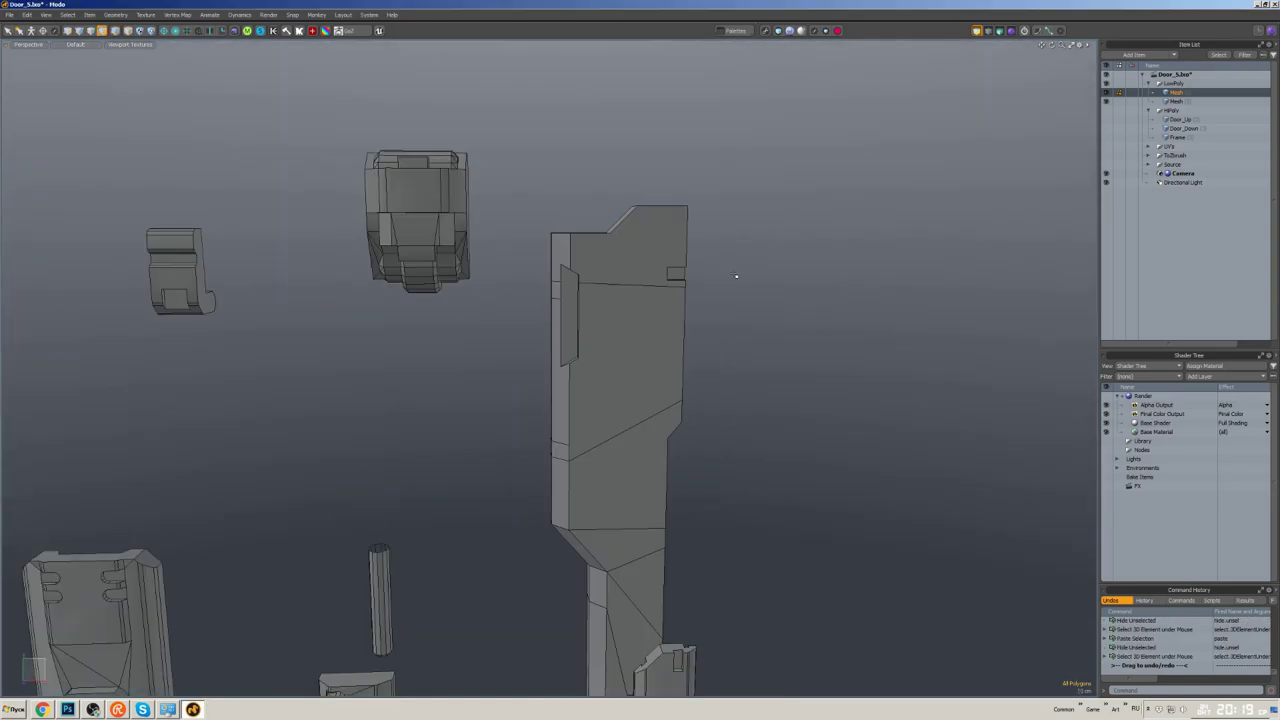
- Delete the unneeded loops and polygons of the pasted post and bridge its top edges to the low-poly post
{"action": "key", "text": "1"}
{"action": "mouse_move", "coordinate": [621, 220]}
{"action": "left_mouse_down", "text": "alt"}
{"action": "mouse_move", "coordinate": [700, 300]}
{"action": "mouse_move", "coordinate": [620, 250]}
{"action": "left_mouse_up", "text": "alt"}
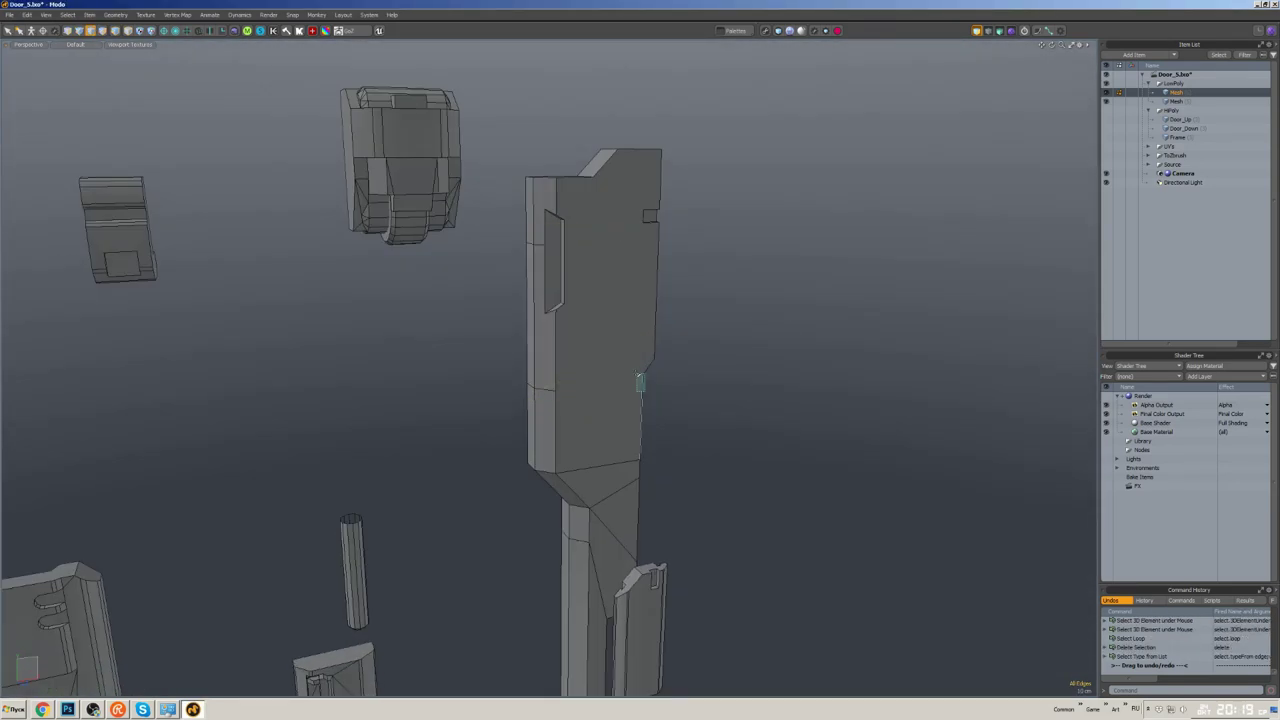
{"action": "right_click_drag", "start_coordinate": [540, 160], "coordinate": [558, 183], "text": "ctrl"}
{"action": "key", "text": "3"}
{"action": "mouse_move", "coordinate": [558, 183]}
{"action": "left_mouse_down", "text": "alt"}
{"action": "mouse_move", "coordinate": [620, 250]}
{"action": "mouse_move", "coordinate": [650, 260]}
{"action": "mouse_move", "coordinate": [680, 330]}
{"action": "mouse_move", "coordinate": [634, 337]}
{"action": "mouse_move", "coordinate": [771, 320]}
{"action": "mouse_move", "coordinate": [598, 242]}
{"action": "left_mouse_up", "text": "alt"}
{"action": "scroll", "coordinate": [691, 252], "scroll_direction": "up", "scroll_amount": 5}
{"action": "scroll", "coordinate": [691, 252], "scroll_direction": "down", "scroll_amount": 10}
{"action": "scroll", "coordinate": [734, 310], "scroll_direction": "up", "scroll_amount": 3}
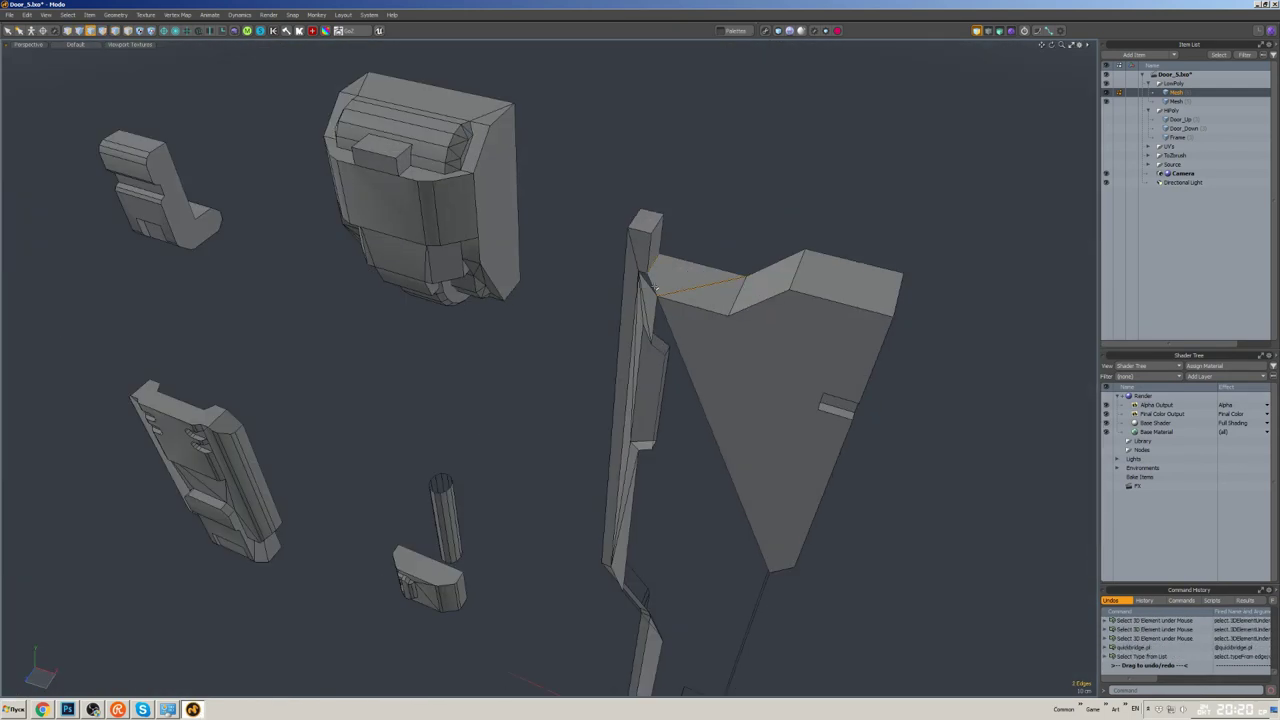
- Lasso the vertices at the bridged top corner of the post and split the polygons between them
{"action": "scroll", "coordinate": [657, 287], "scroll_direction": "up", "scroll_amount": 3}
{"action": "key", "text": "1"}
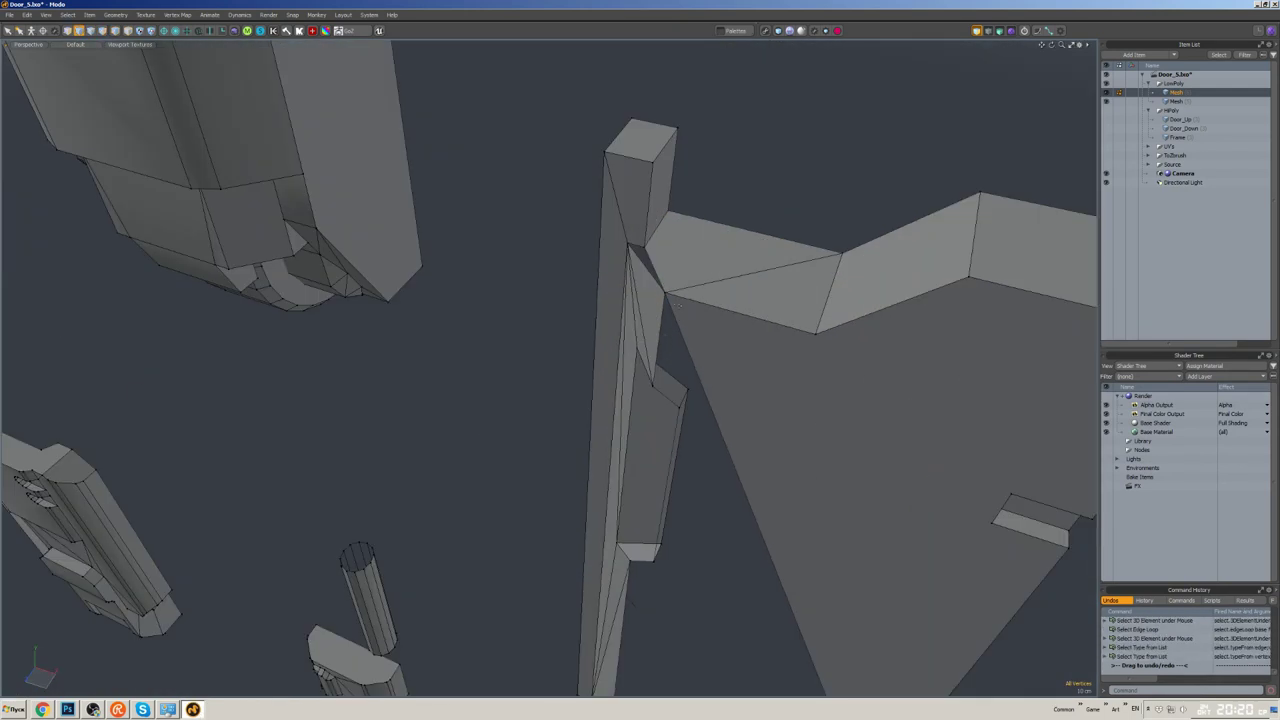
{"action": "right_click", "coordinate": [660, 300]}
- Remove the diagonal edge at the post's foot, select the open edge loop and cap it
{"action": "left_click_drag", "start_coordinate": [643, 271], "coordinate": [712, 478], "text": "alt"}
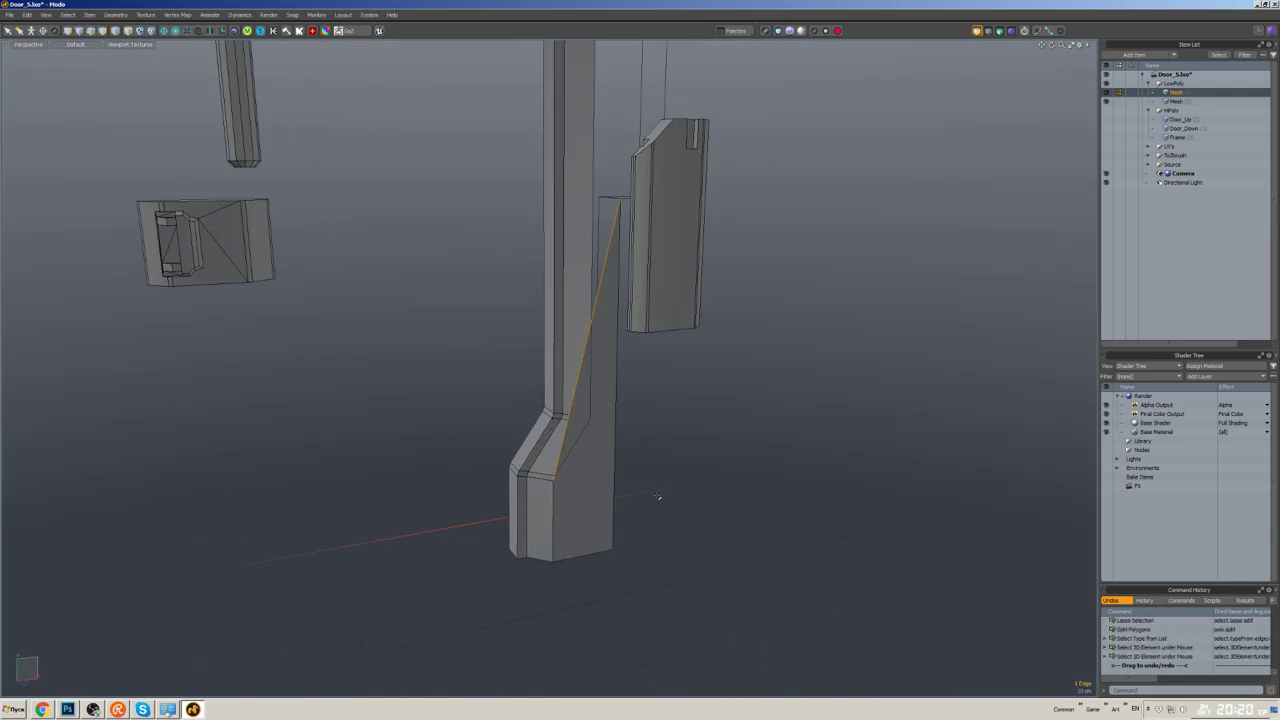
{"action": "key", "text": "1"}
{"action": "scroll", "coordinate": [657, 497], "scroll_direction": "up", "scroll_amount": 2}
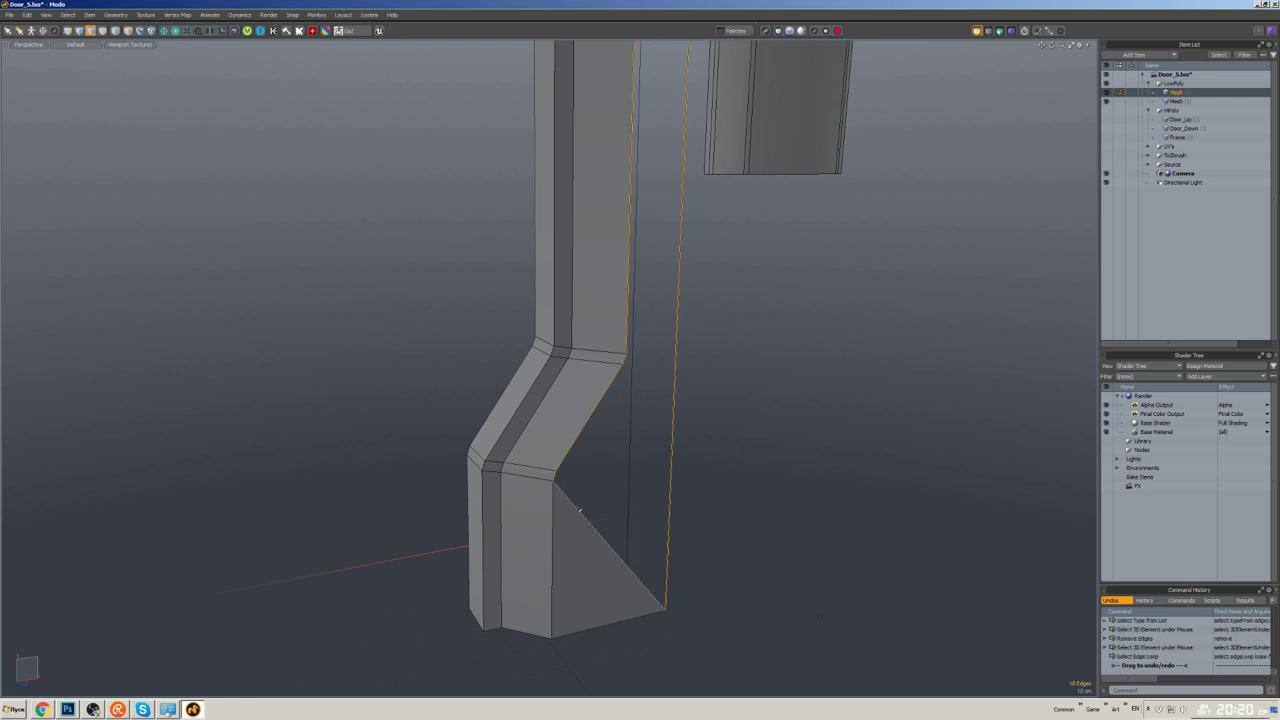
{"action": "scroll", "coordinate": [578, 510], "scroll_direction": "down", "scroll_amount": 5}
{"action": "scroll", "coordinate": [578, 510], "scroll_direction": "up", "scroll_amount": 3}
- Unhide the remaining frame parts and save the scene
{"action": "scroll", "coordinate": [578, 510], "scroll_direction": "down", "scroll_amount": 1}
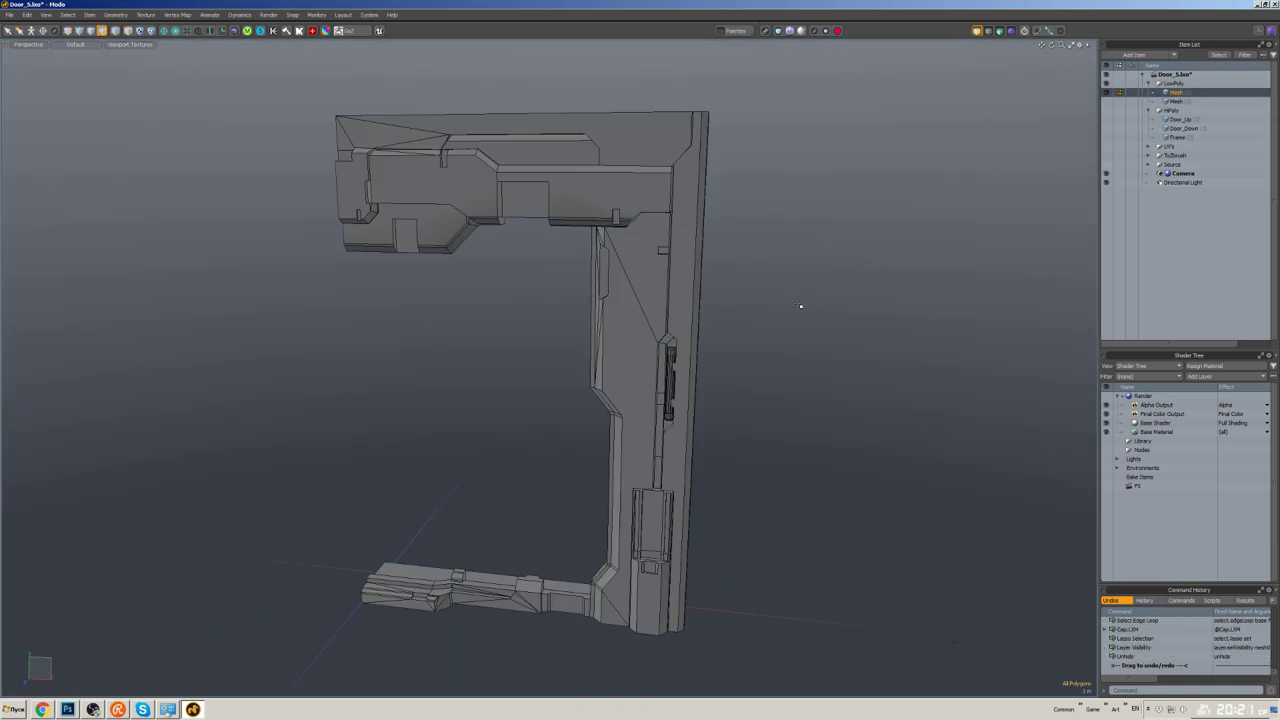
{"action": "left_click_drag", "start_coordinate": [800, 305], "coordinate": [681, 317], "text": "alt"}
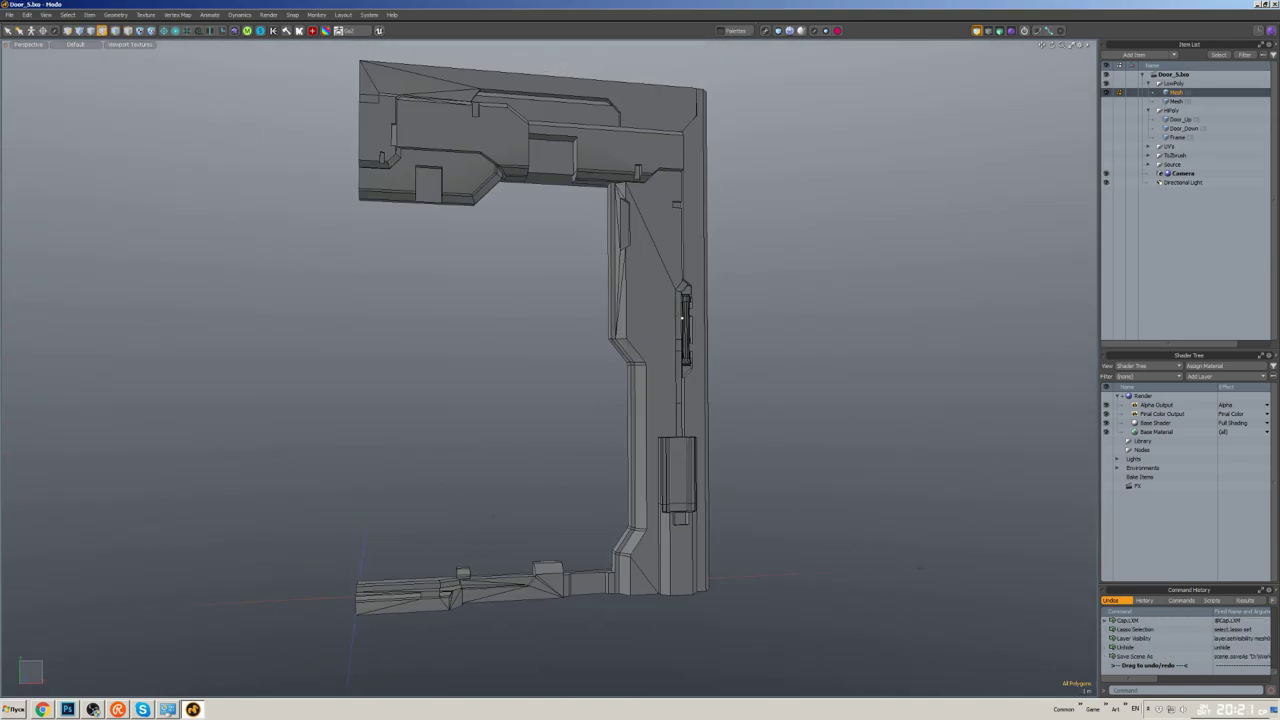
{"action": "left_click_drag", "start_coordinate": [681, 317], "coordinate": [655, 318], "text": "alt"}
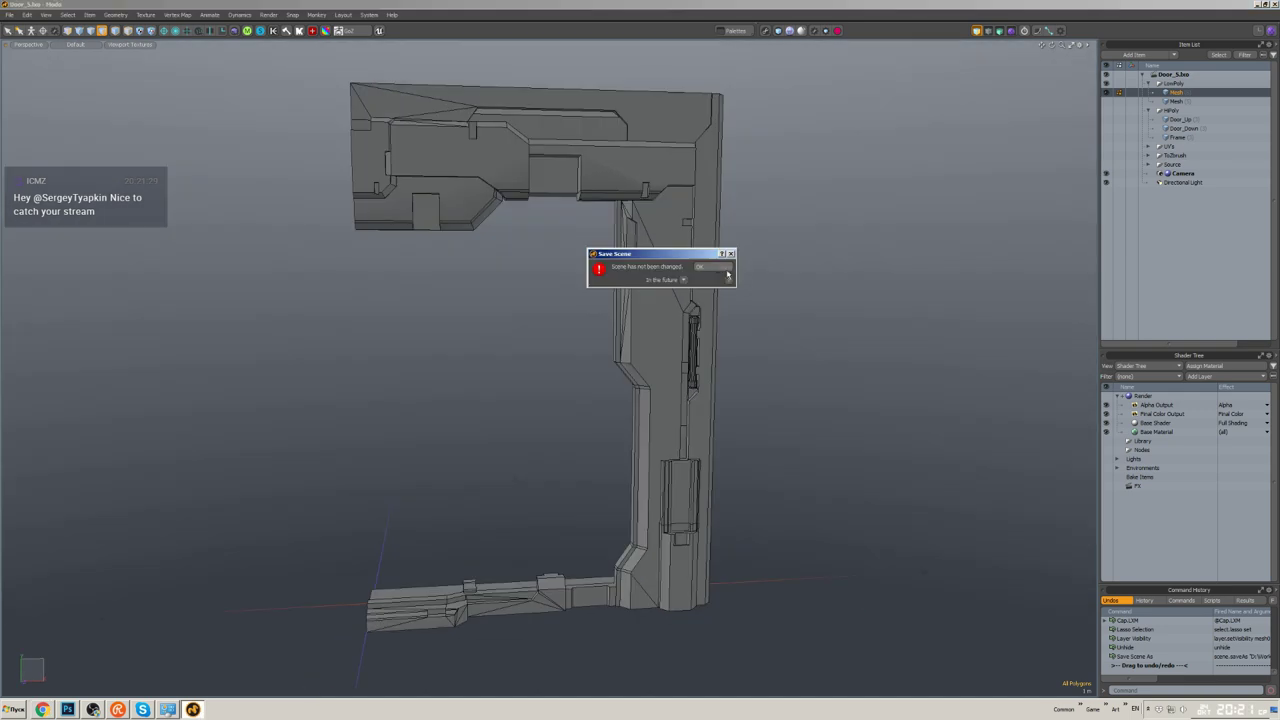
- Select the connected polygons of the vertical post and the outer column and isolate them from the frame
{"action": "double_click", "coordinate": [632, 317]}
{"action": "scroll", "coordinate": [600, 290], "scroll_direction": "up", "scroll_amount": 5}
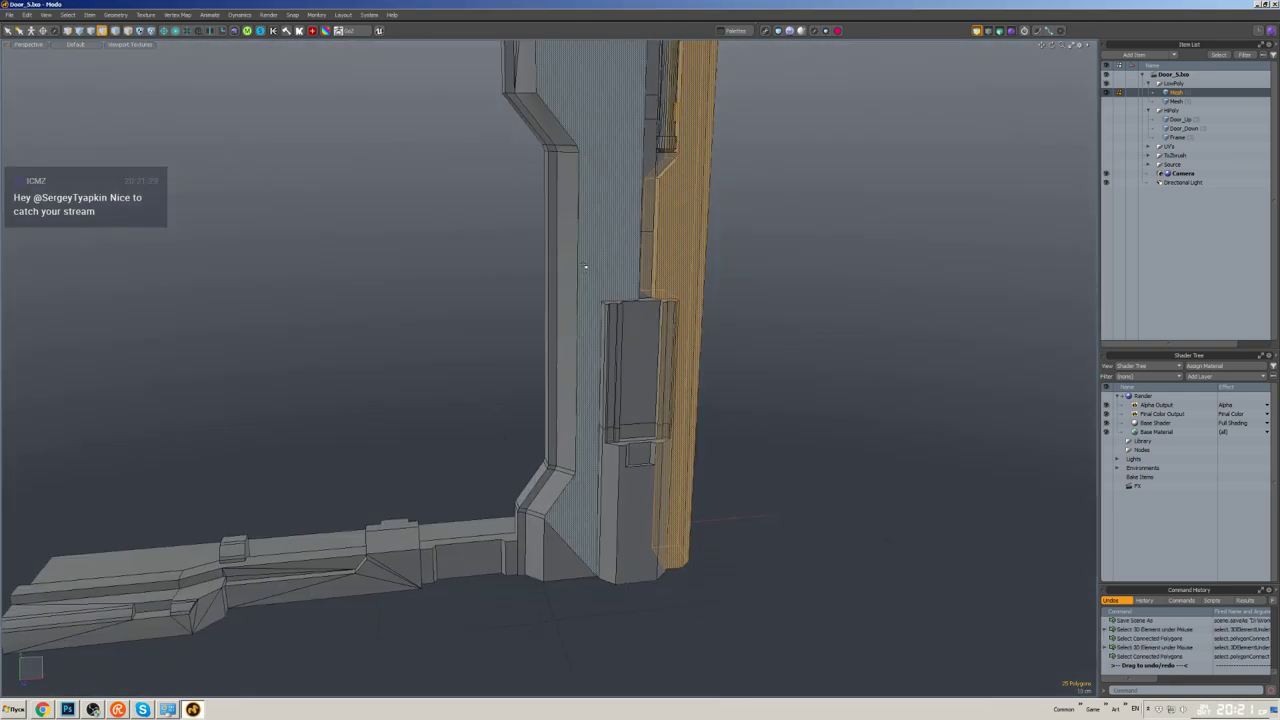
{"action": "mouse_move", "coordinate": [585, 266]}
{"action": "left_mouse_down", "text": "alt"}
{"action": "mouse_move", "coordinate": [618, 306]}
{"action": "mouse_move", "coordinate": [709, 180]}
{"action": "mouse_move", "coordinate": [620, 260]}
{"action": "mouse_move", "coordinate": [637, 322]}
{"action": "mouse_move", "coordinate": [648, 246]}
{"action": "left_mouse_up", "text": "alt"}
{"action": "key", "text": "shift+h"}
- Bridge the open edges between the vertical post and the outer column and delete the surplus polygons
{"action": "scroll", "coordinate": [637, 322], "scroll_direction": "up", "scroll_amount": 5}
{"action": "key", "text": "2"}
{"action": "scroll", "coordinate": [650, 301], "scroll_direction": "down", "scroll_amount": 5}
{"action": "double_click", "coordinate": [648, 246]}
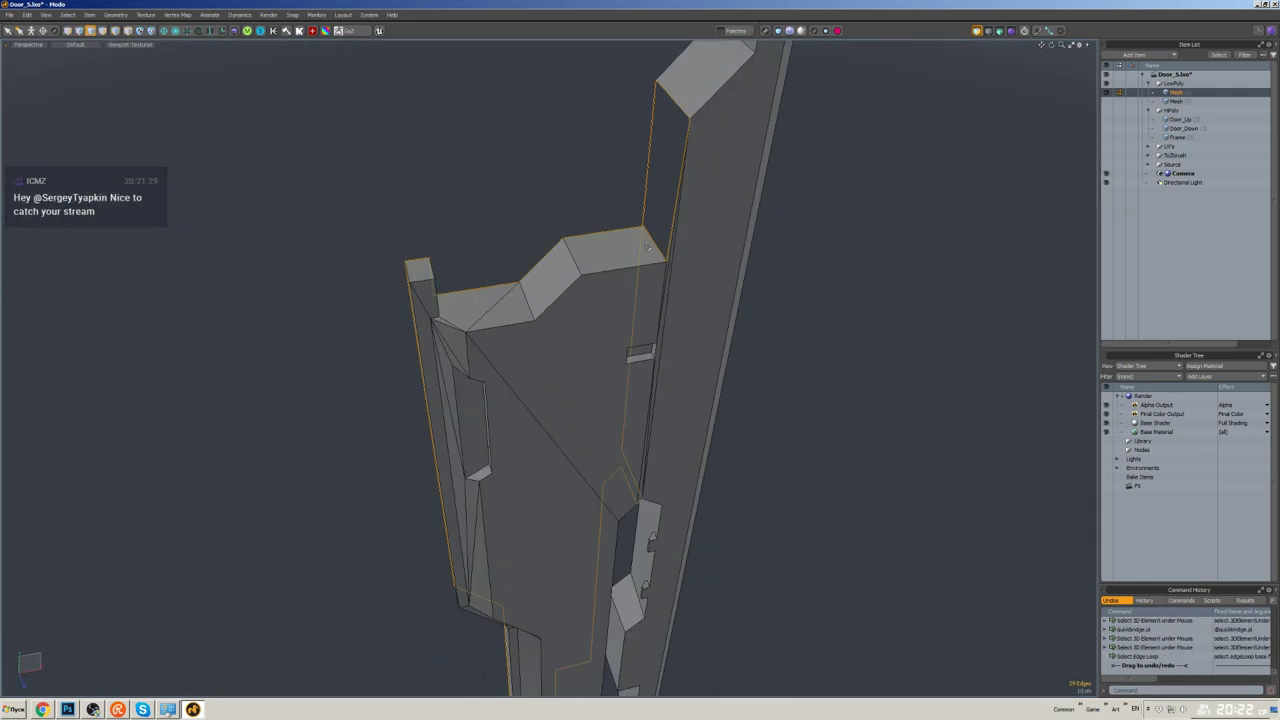
{"action": "left_click", "coordinate": [668, 141]}
{"action": "left_click_drag", "start_coordinate": [668, 141], "coordinate": [723, 230], "text": "alt"}
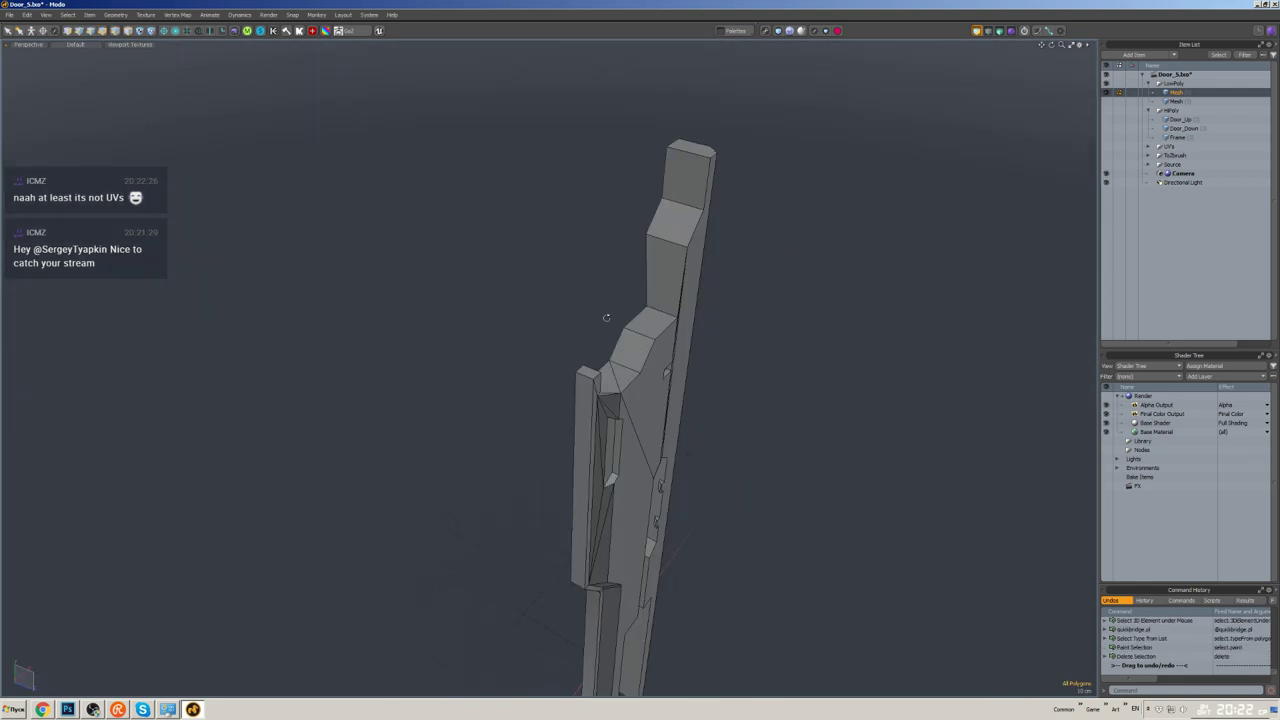
- Delete the redundant edge loop on the grooved column block and select an edge along its groove
{"action": "left_click_drag", "start_coordinate": [606, 317], "coordinate": [648, 338], "text": "alt"}
{"action": "scroll", "coordinate": [660, 260], "scroll_direction": "up", "scroll_amount": 5}
{"action": "scroll", "coordinate": [656, 203], "scroll_direction": "down", "scroll_amount": 4}
{"action": "key", "text": "3"}
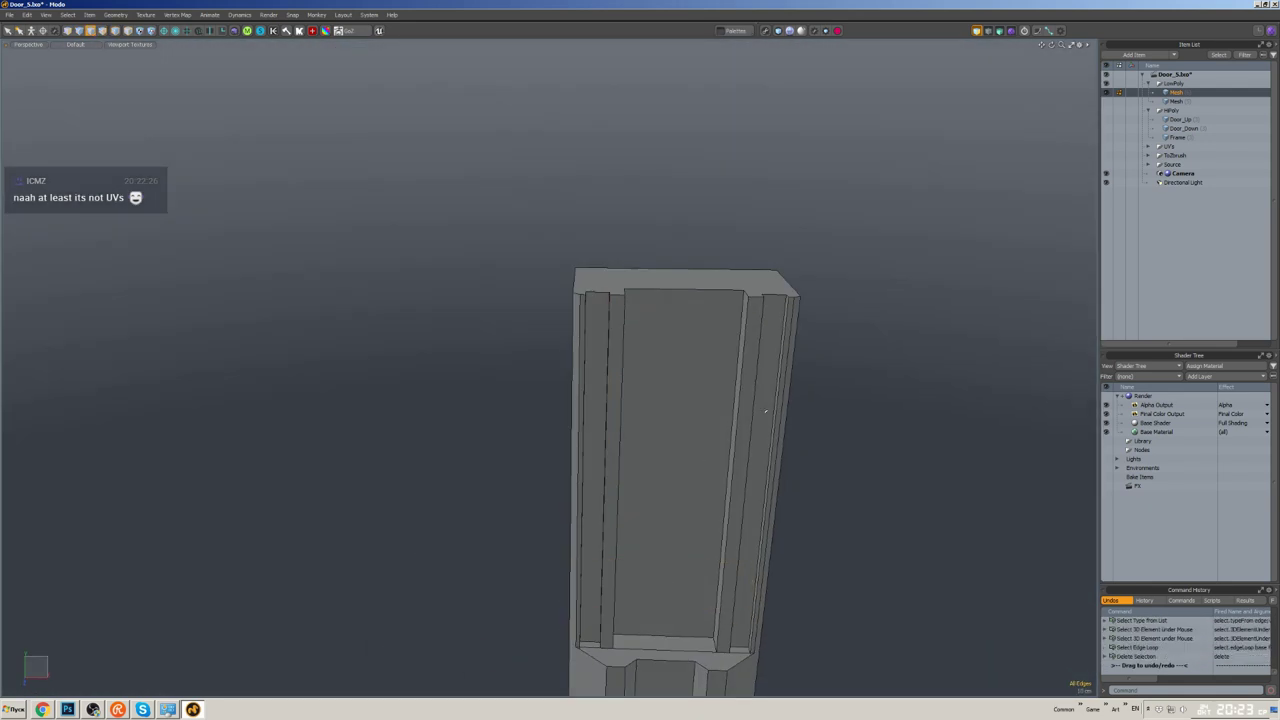
{"action": "left_click_drag", "start_coordinate": [766, 410], "coordinate": [725, 487], "text": "alt"}
{"action": "left_click", "coordinate": [725, 487]}
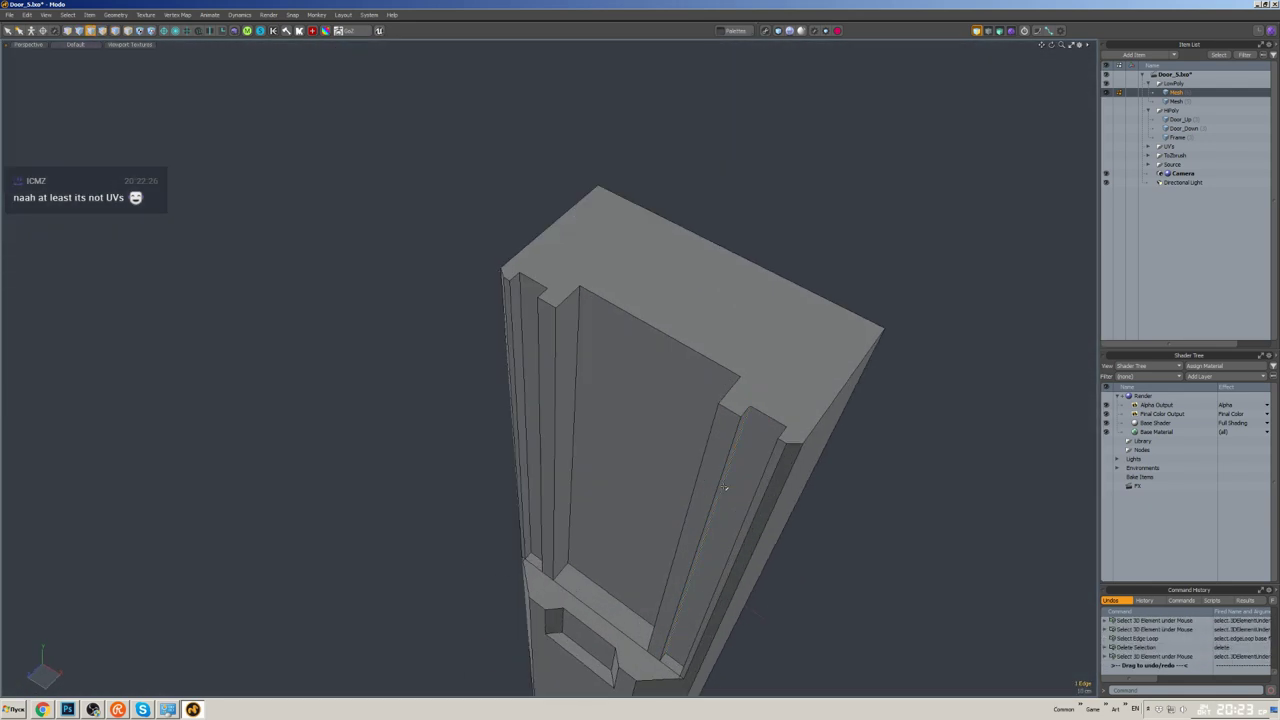
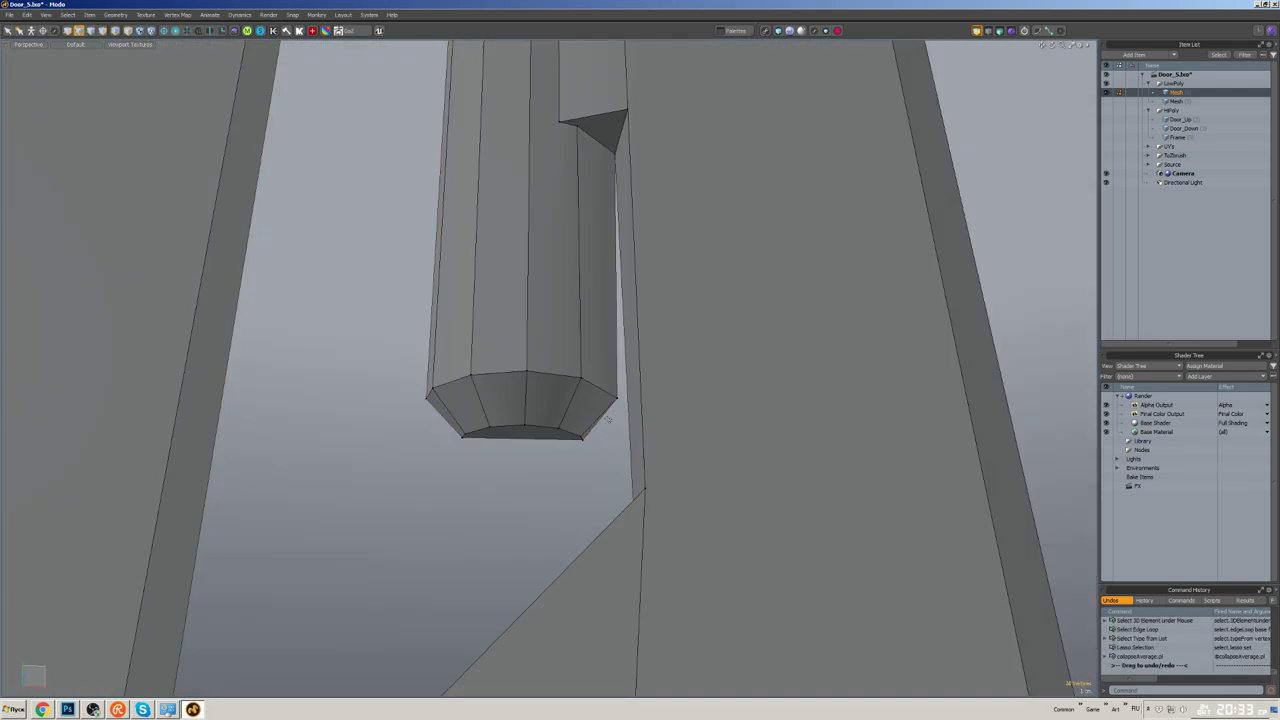
- Weld the vertices beside the chamfered peg and triangulate the adjoining narrow polygons of the post
{"action": "left_click_drag", "start_coordinate": [607, 418], "coordinate": [628, 441], "text": "alt"}
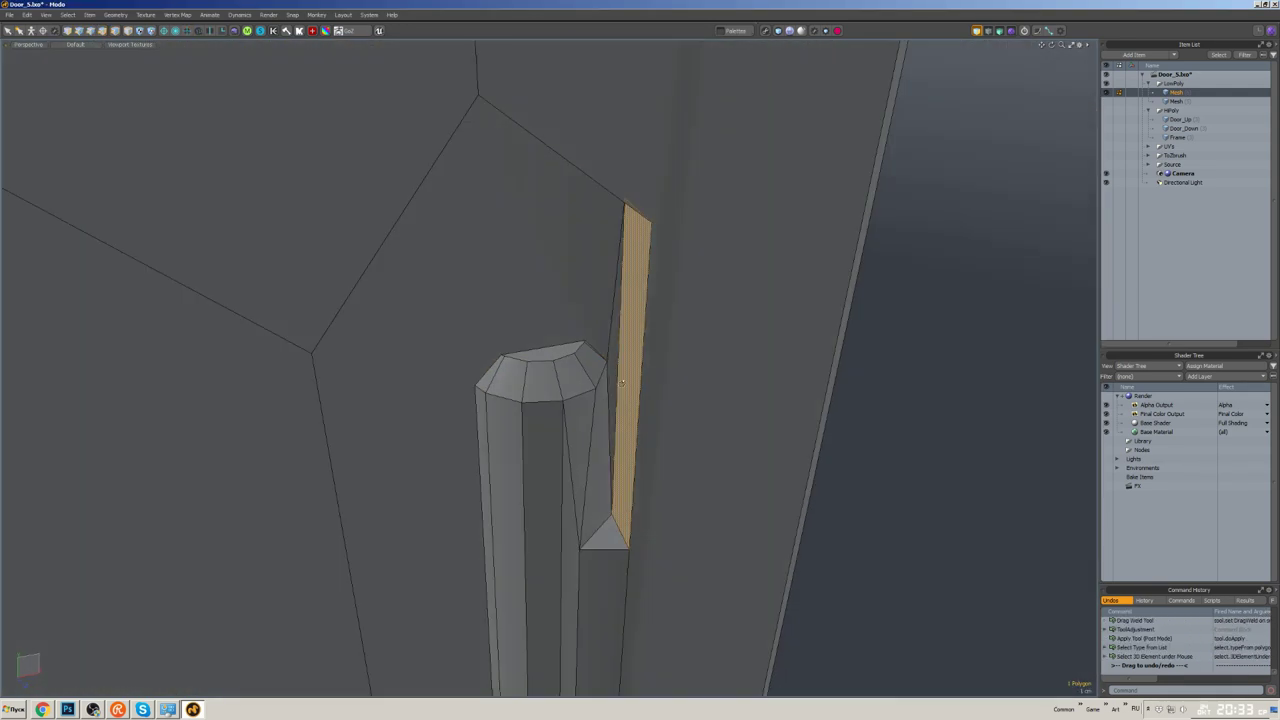
{"action": "scroll", "coordinate": [650, 425], "scroll_direction": "down", "scroll_amount": 2}
{"action": "left_click", "coordinate": [483, 376]}
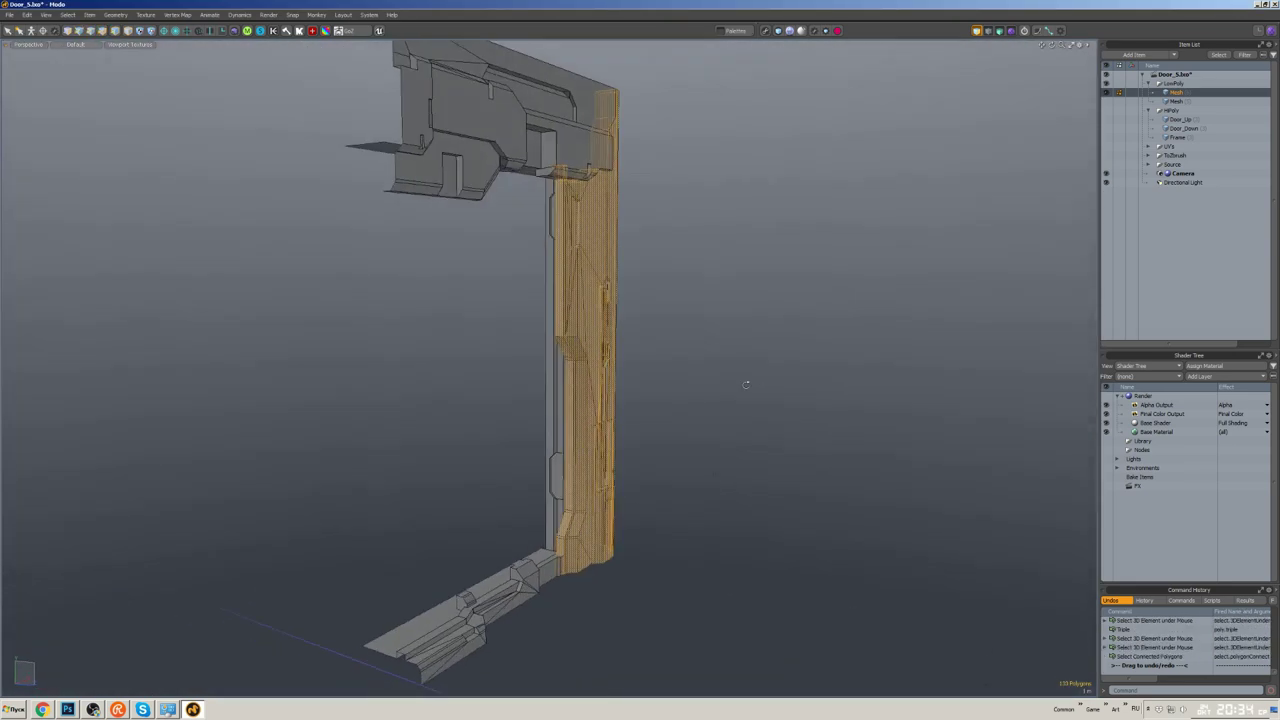
- Delete the redundant edge loop beside the post's recessed panel and the surplus polygons along the post
{"action": "left_click_drag", "start_coordinate": [740, 380], "coordinate": [925, 393], "text": "alt"}
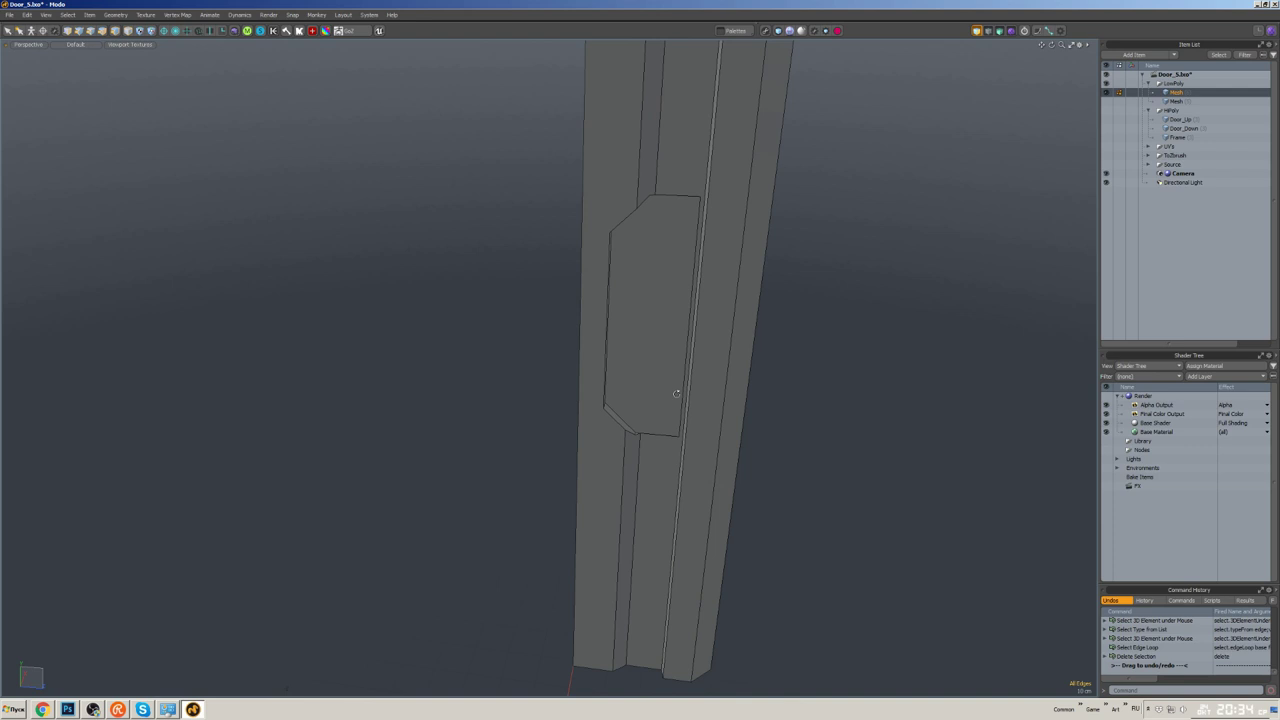
{"action": "left_click_drag", "start_coordinate": [676, 394], "coordinate": [689, 246], "text": "alt"}
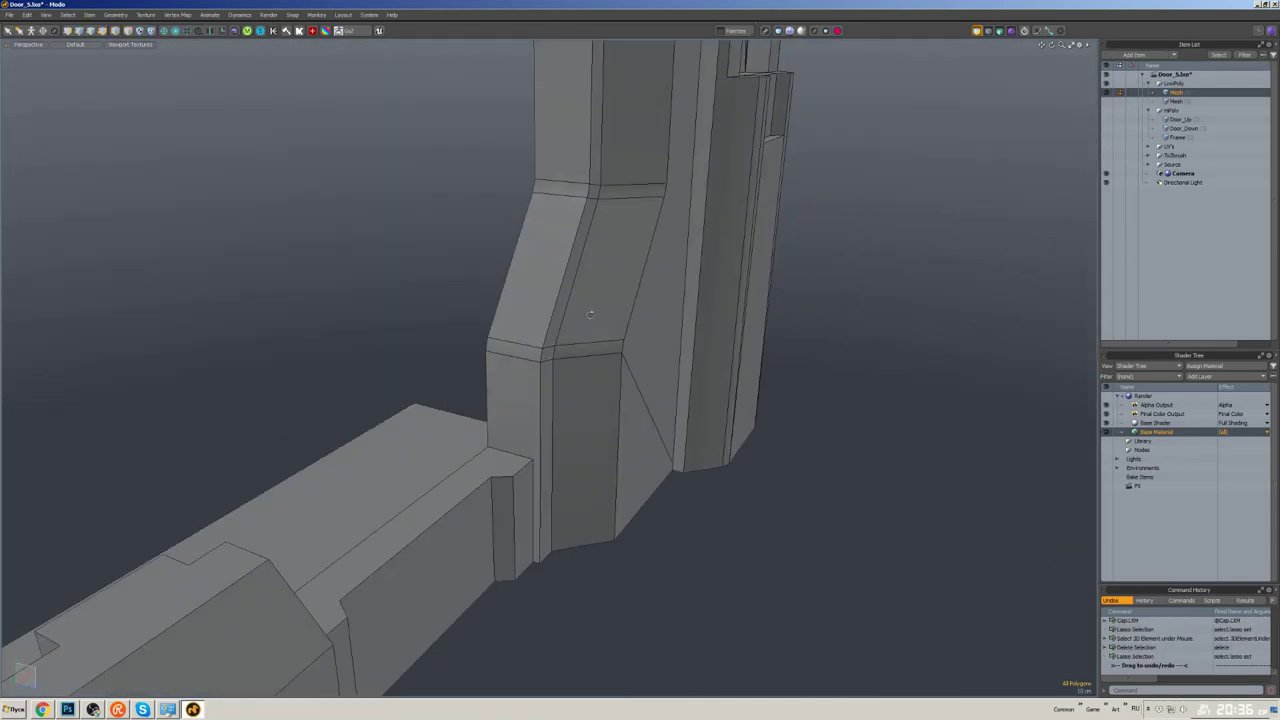
{"action": "left_click", "coordinate": [612, 443]}
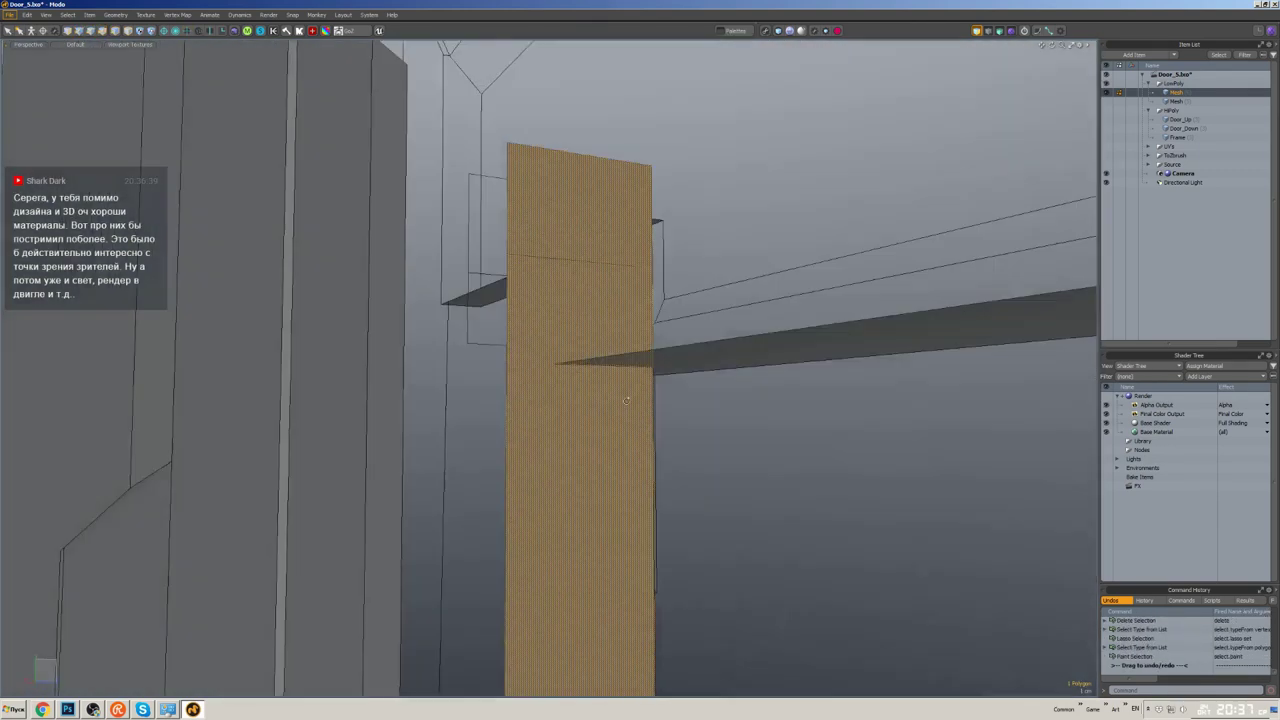
{"action": "left_click_drag", "start_coordinate": [626, 400], "coordinate": [469, 340], "text": "alt"}
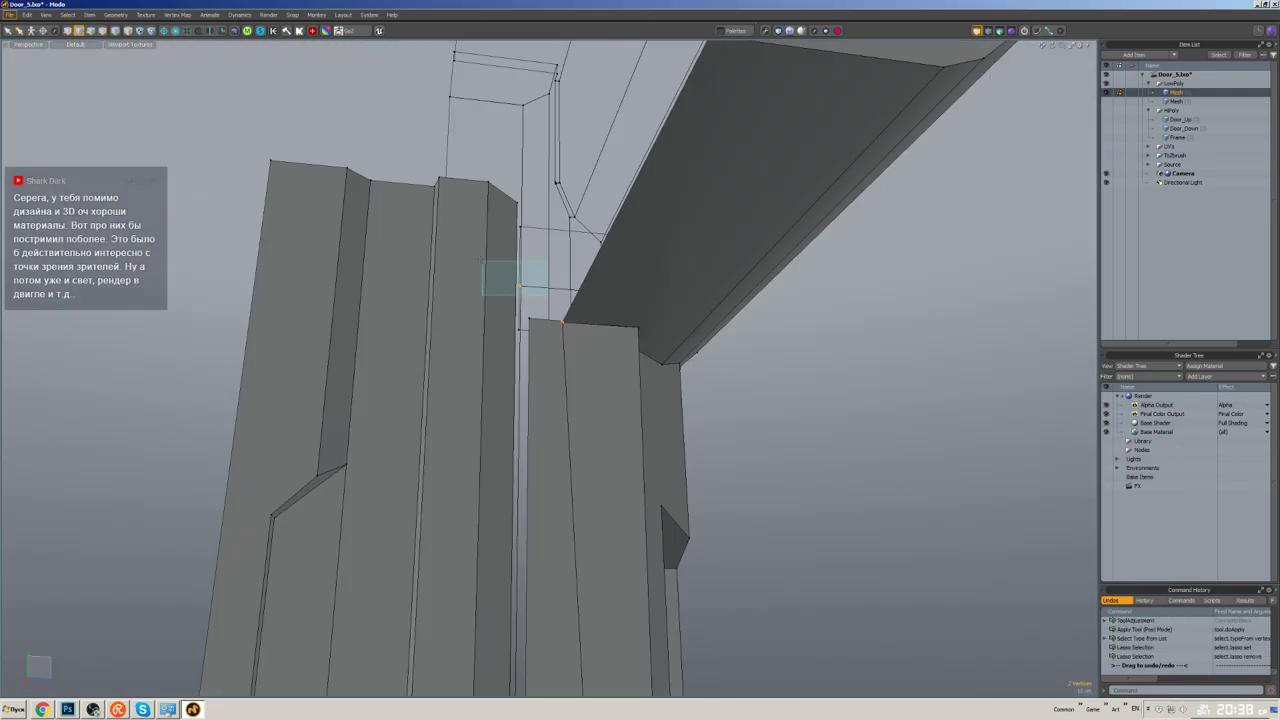
- Delete the surplus polygons at the top of the outer column and weld the beam's upper corner vertices
{"action": "key", "text": "3"}
{"action": "left_click", "coordinate": [525, 375]}
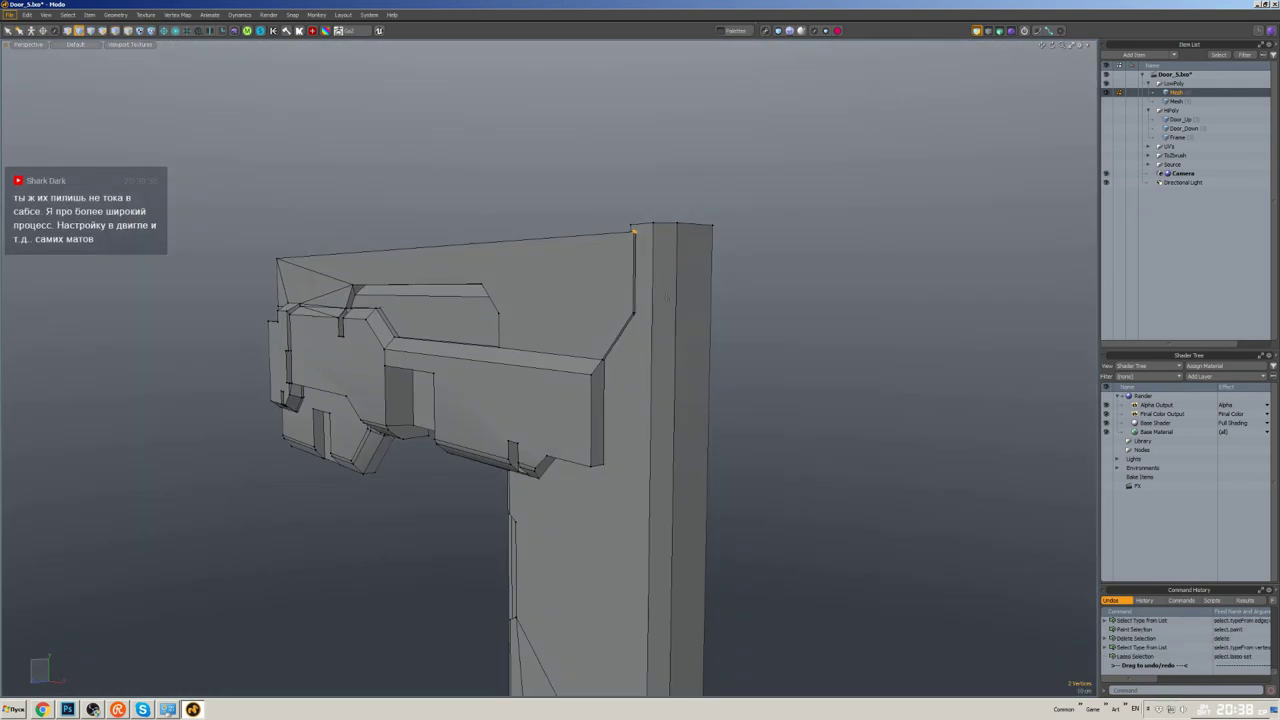
{"action": "left_click", "coordinate": [667, 298]}
{"action": "left_click_drag", "start_coordinate": [667, 298], "coordinate": [484, 311], "text": "alt"}
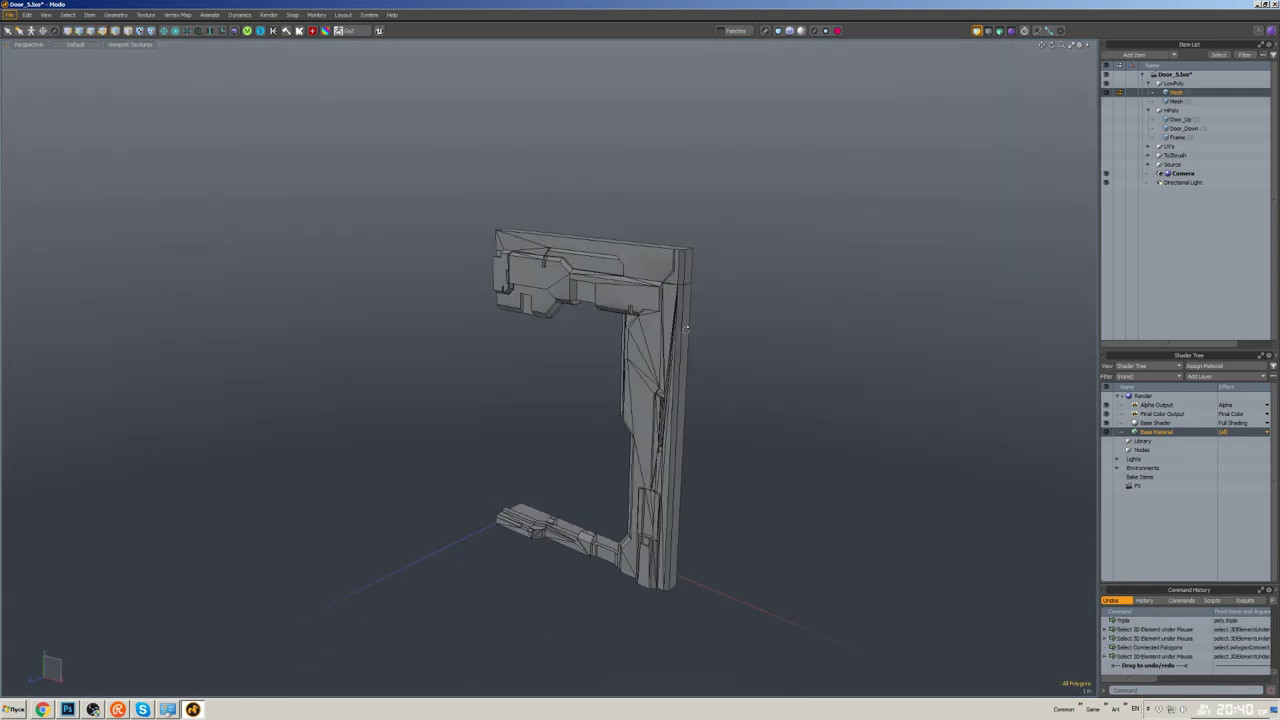
- Delete the sliver polygons where the beam meets the post and weld the loose vertices at that junction
{"action": "scroll", "coordinate": [686, 328], "scroll_direction": "up", "scroll_amount": 5}
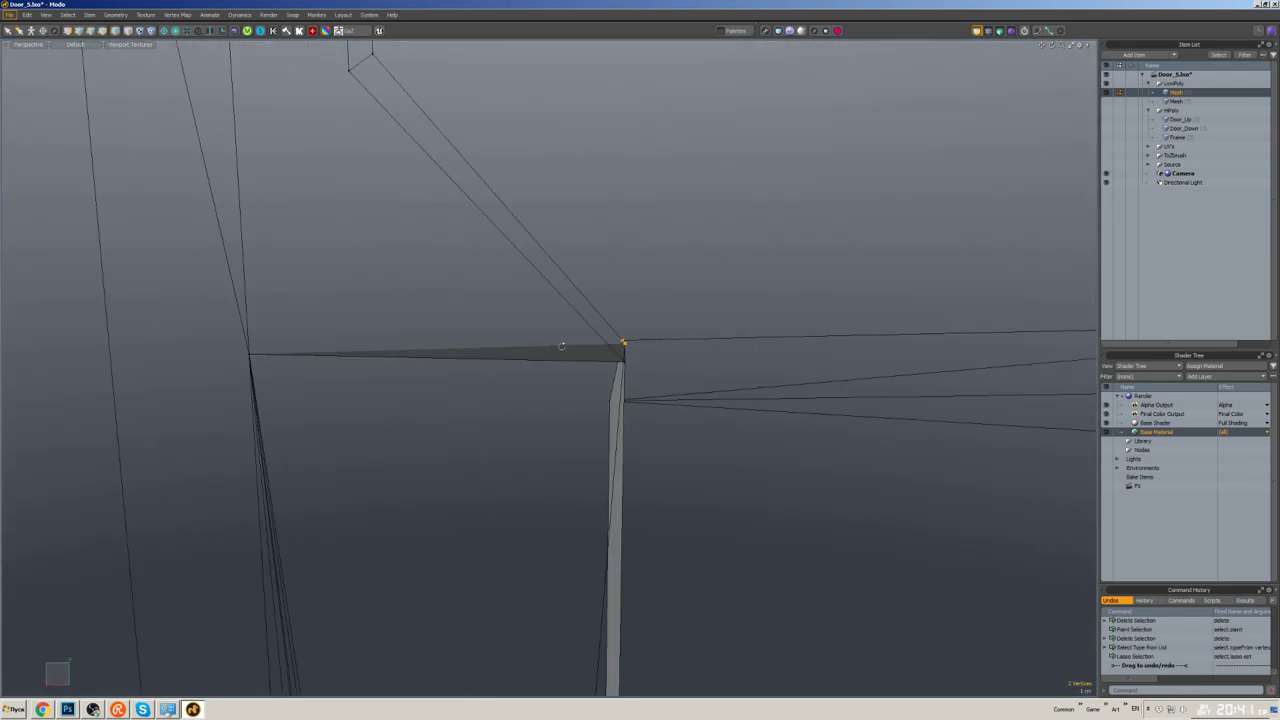
{"action": "left_click_drag", "start_coordinate": [561, 346], "coordinate": [684, 344], "text": "alt"}
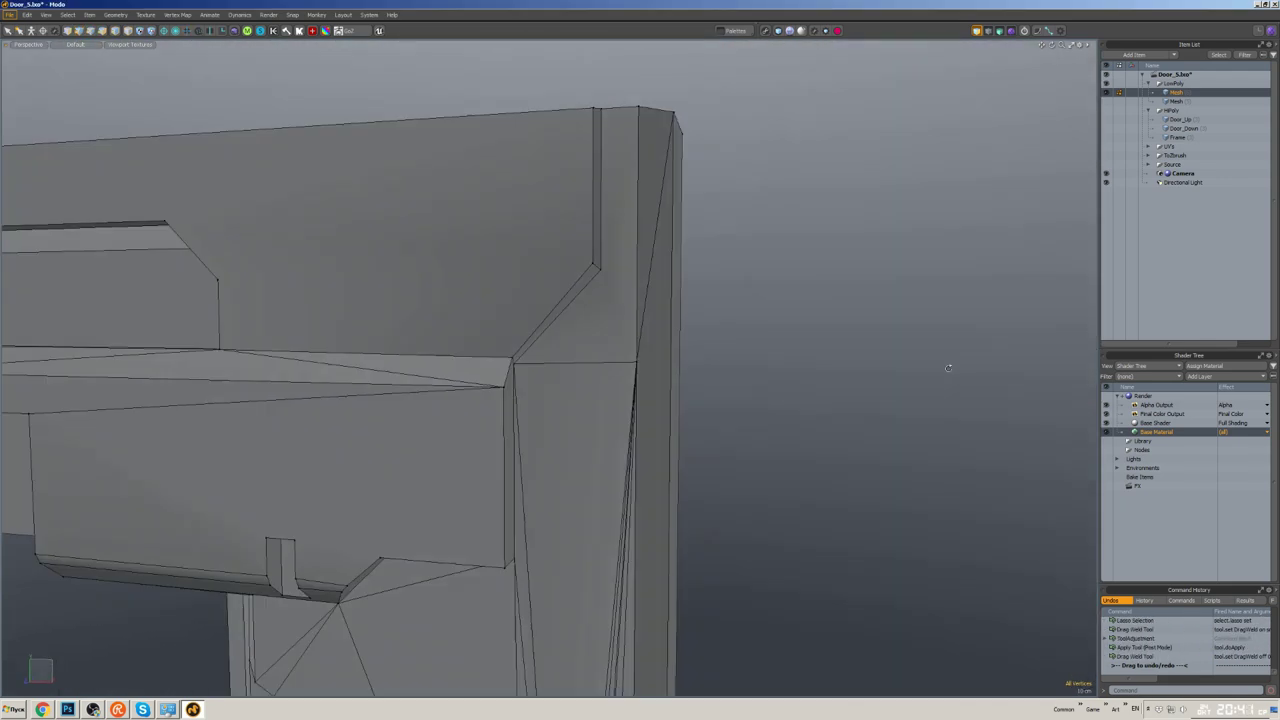
{"action": "scroll", "coordinate": [678, 298], "scroll_direction": "down", "scroll_amount": 5}
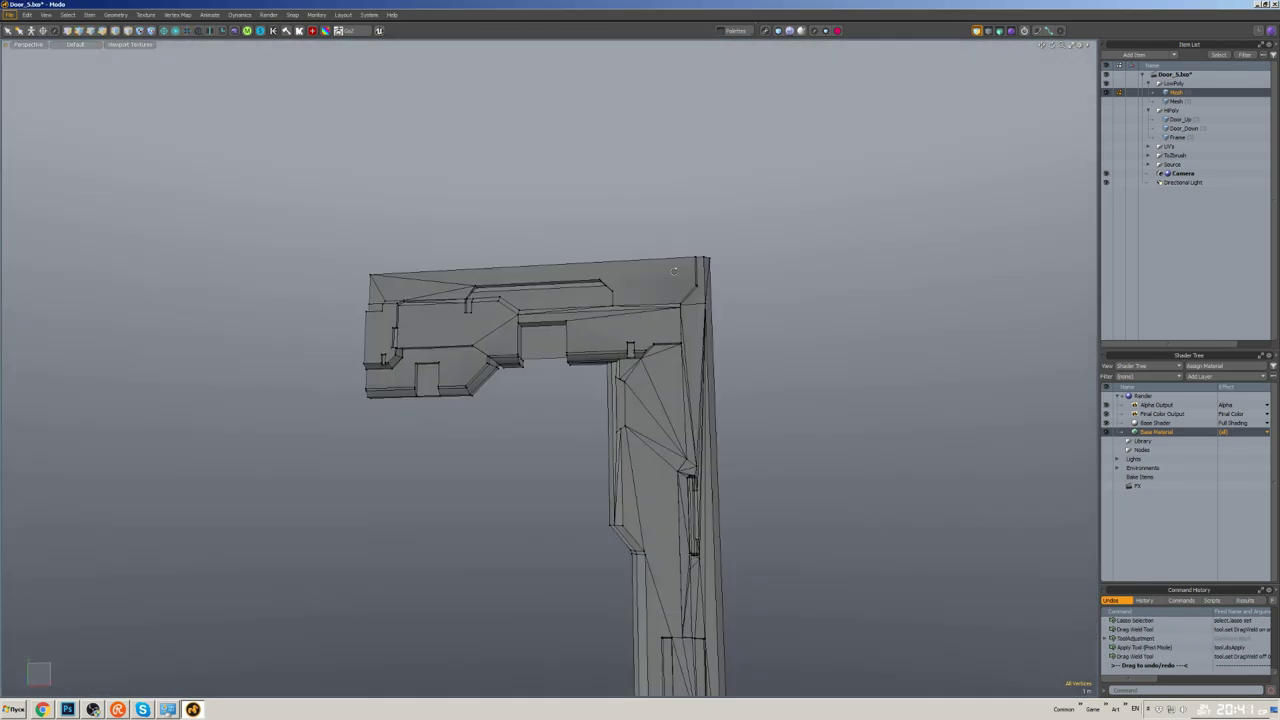
- Try triangulating all polygons of the half frame
{"action": "scroll", "coordinate": [678, 298], "scroll_direction": "up", "scroll_amount": 8}
{"action": "key", "text": "ctrl+a"}
{"action": "key", "text": "a"}
{"action": "key", "text": "shift+t"}
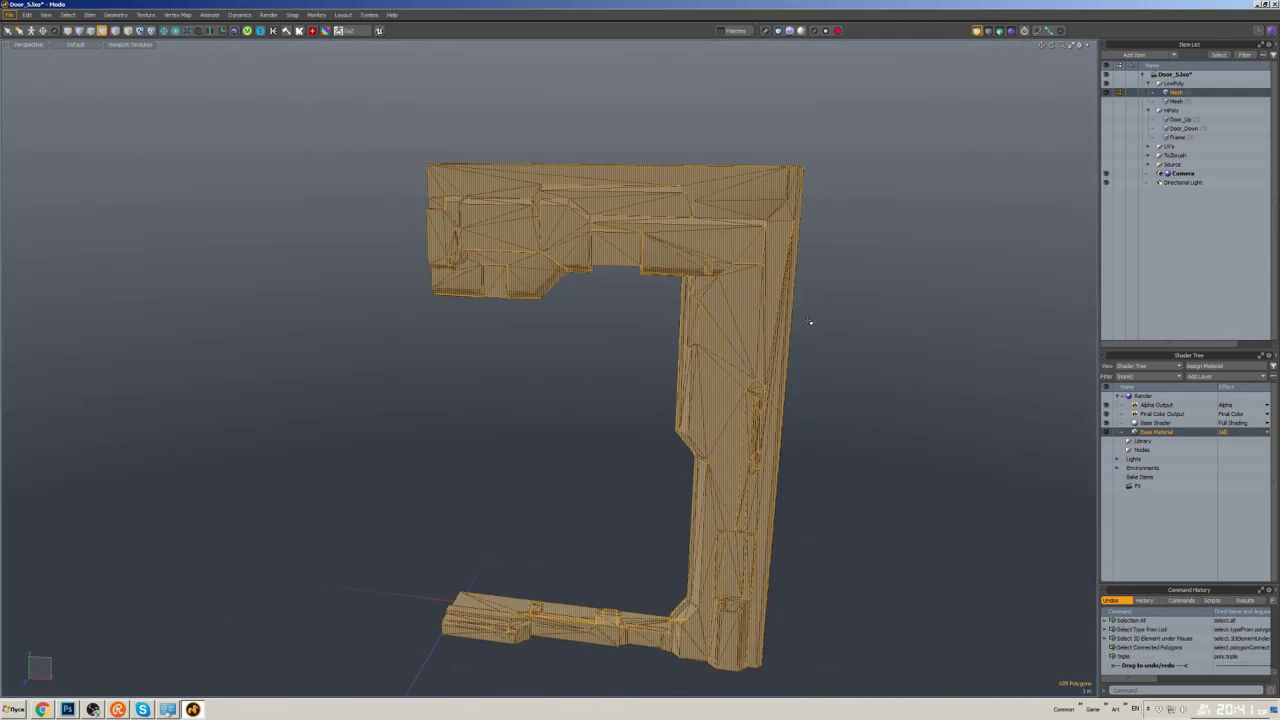
{"action": "left_click", "coordinate": [810, 322]}
- Select the frame's connected polygons, invert the selection and delete the detached leftover polygons
{"action": "scroll", "coordinate": [814, 371], "scroll_direction": "up", "scroll_amount": 5}
{"action": "left_click_drag", "start_coordinate": [814, 371], "coordinate": [640, 200], "text": "alt"}
{"action": "left_click", "coordinate": [621, 215]}
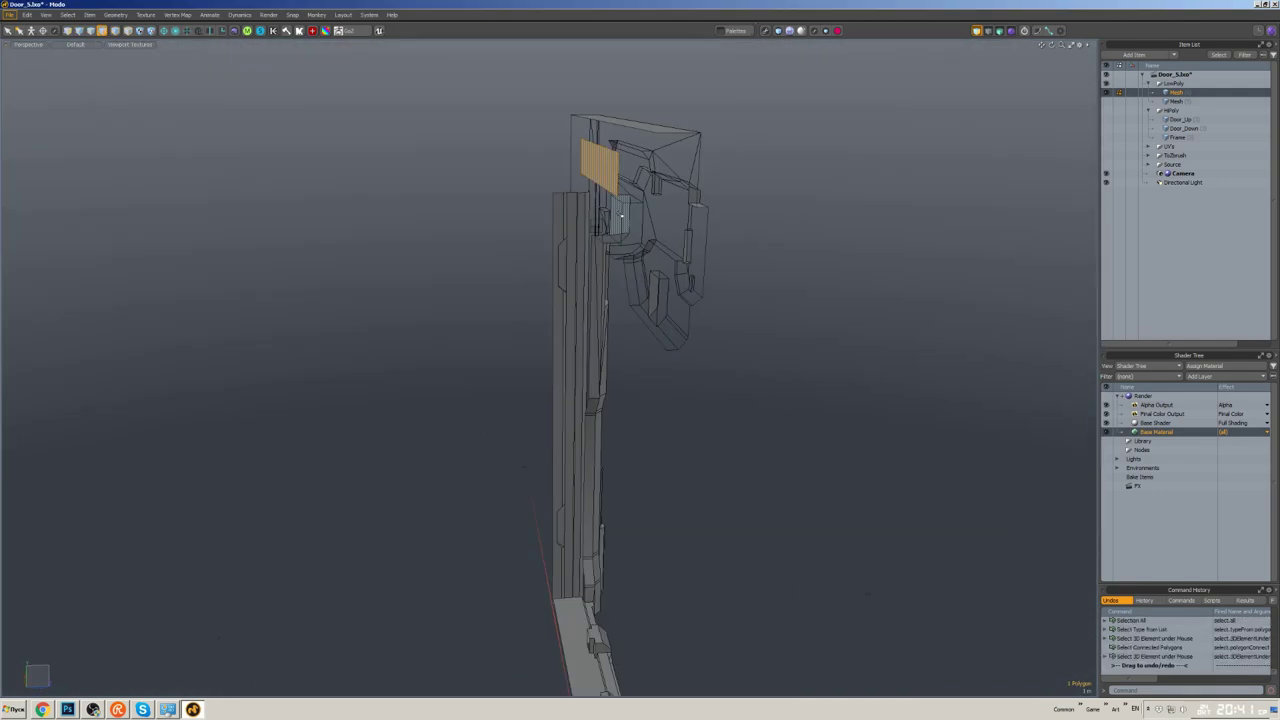
{"action": "key", "text": "bracketleft"}
{"action": "key", "text": "Delete"}
{"action": "scroll", "coordinate": [686, 251], "scroll_direction": "up", "scroll_amount": 5}
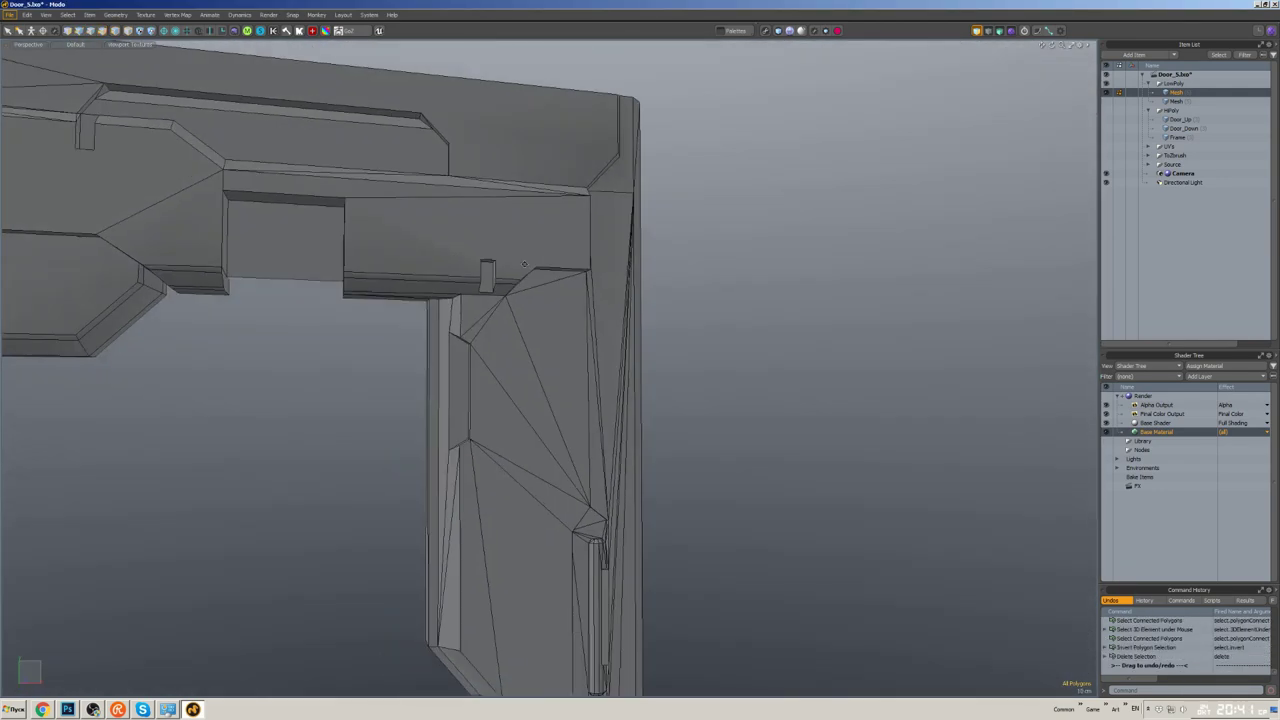
- Split the frame's top corner polygons between the vertices where the beam and outer column meet
{"action": "mouse_move", "coordinate": [686, 251]}
{"action": "left_mouse_down", "text": "alt"}
{"action": "mouse_move", "coordinate": [562, 258]}
{"action": "mouse_move", "coordinate": [700, 300]}
{"action": "mouse_move", "coordinate": [731, 257]}
{"action": "left_mouse_up", "text": "alt"}
{"action": "left_click", "coordinate": [731, 257]}
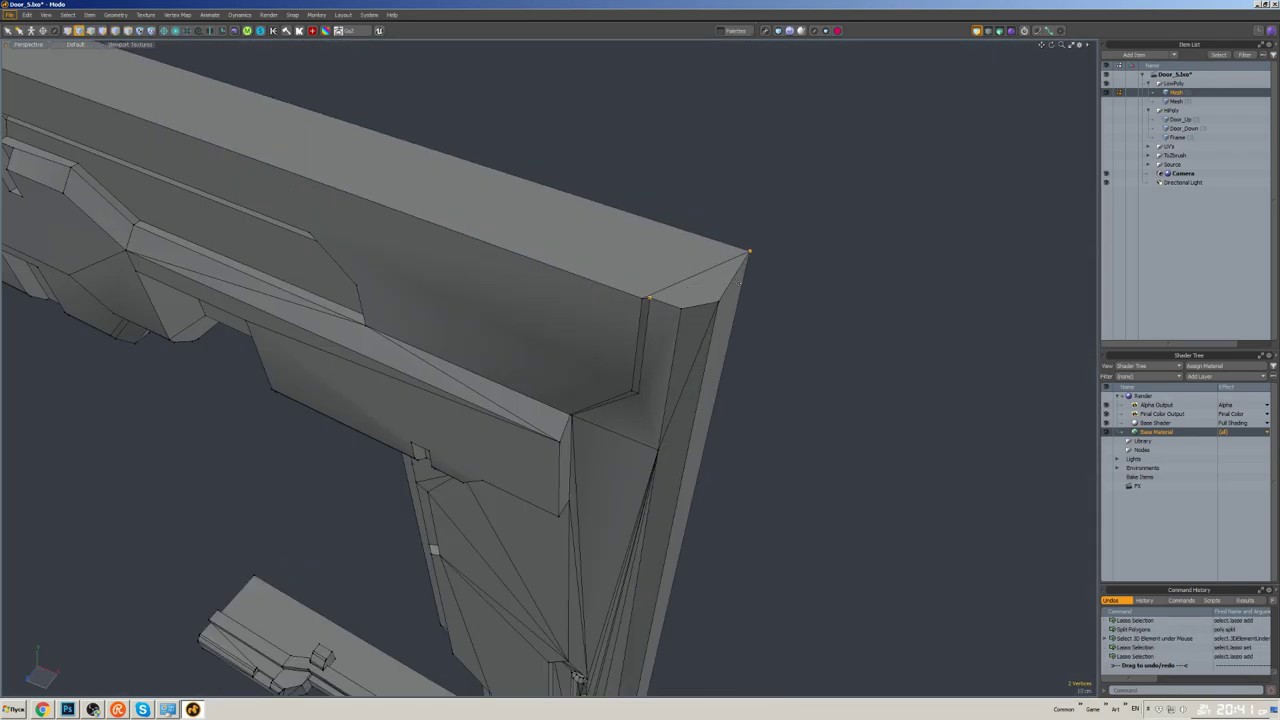
{"action": "scroll", "coordinate": [731, 257], "scroll_direction": "down", "scroll_amount": 2}
{"action": "left_click", "coordinate": [548, 268]}
{"action": "scroll", "coordinate": [548, 268], "scroll_direction": "down", "scroll_amount": 3}
{"action": "left_click_drag", "start_coordinate": [548, 268], "coordinate": [605, 258], "text": "alt"}
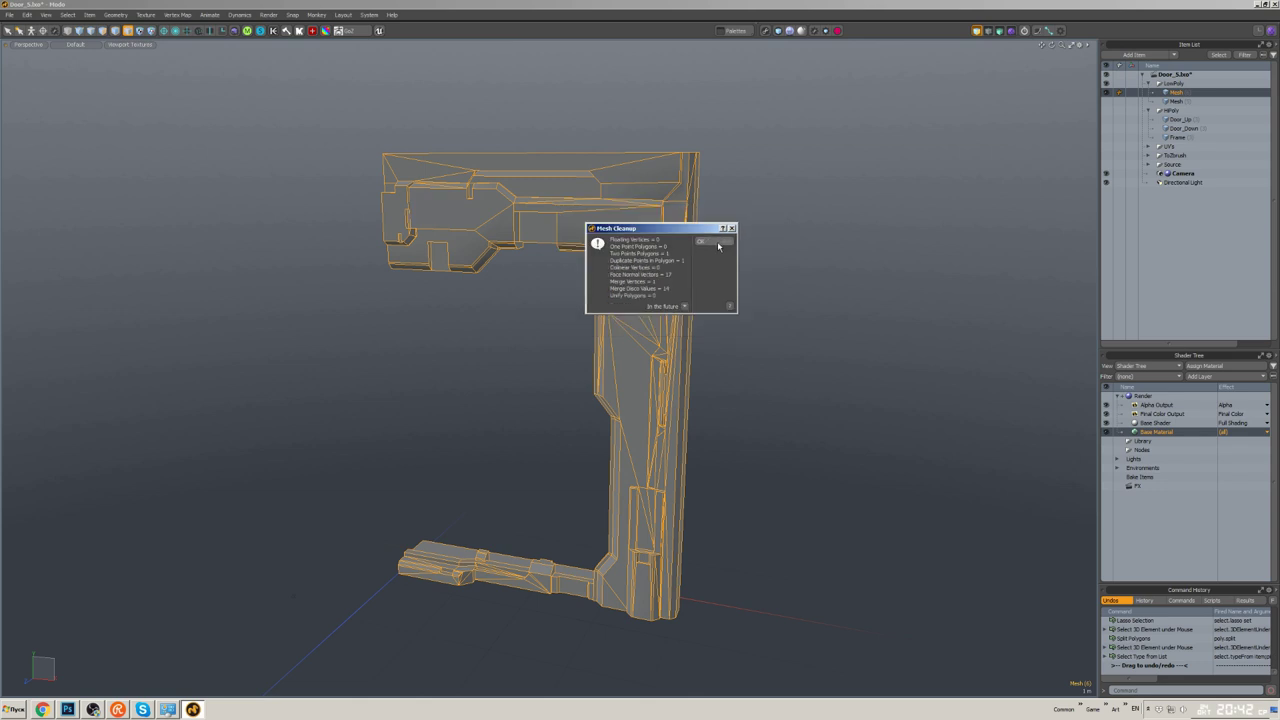
- Complete the Mesh Cleanup of the half frame and mirror all its polygons to form the full door frame
{"action": "left_click", "coordinate": [716, 242]}
{"action": "left_click", "coordinate": [717, 246]}
{"action": "left_click_drag", "start_coordinate": [717, 246], "coordinate": [687, 270], "text": "alt"}
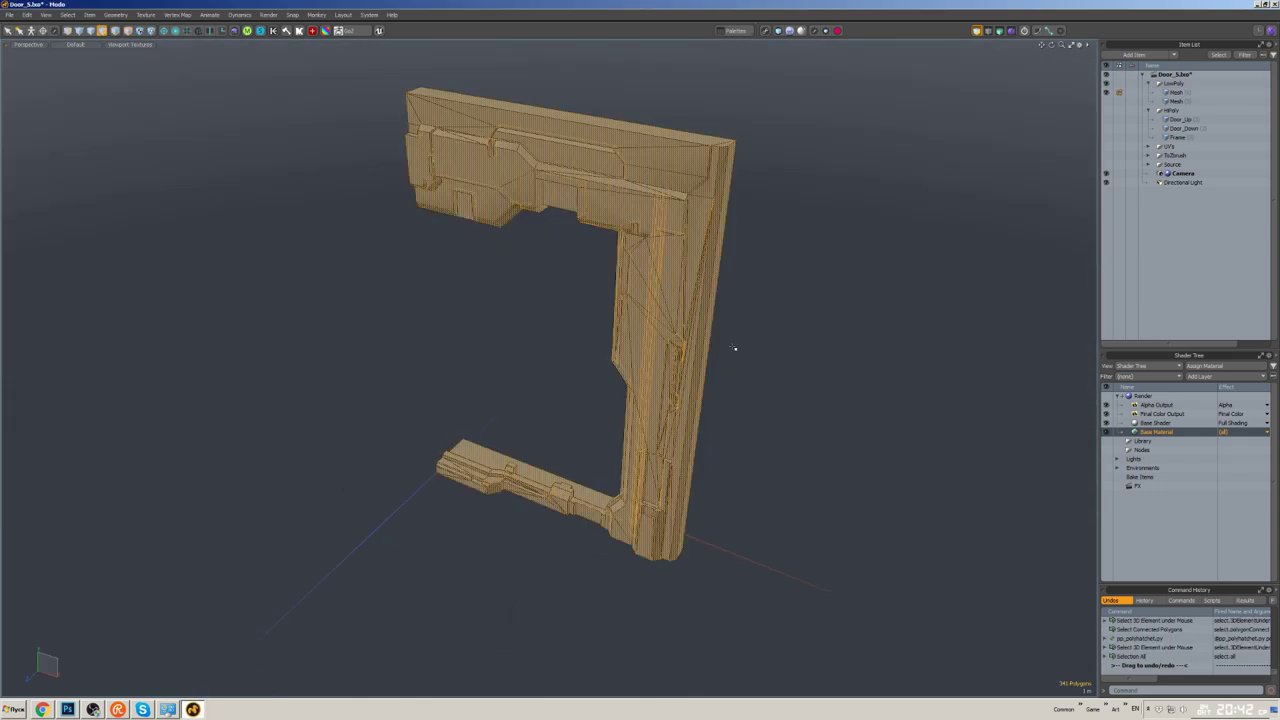
{"action": "key", "text": "5"}
{"action": "left_click", "coordinate": [666, 237]}
{"action": "key", "text": "3"}
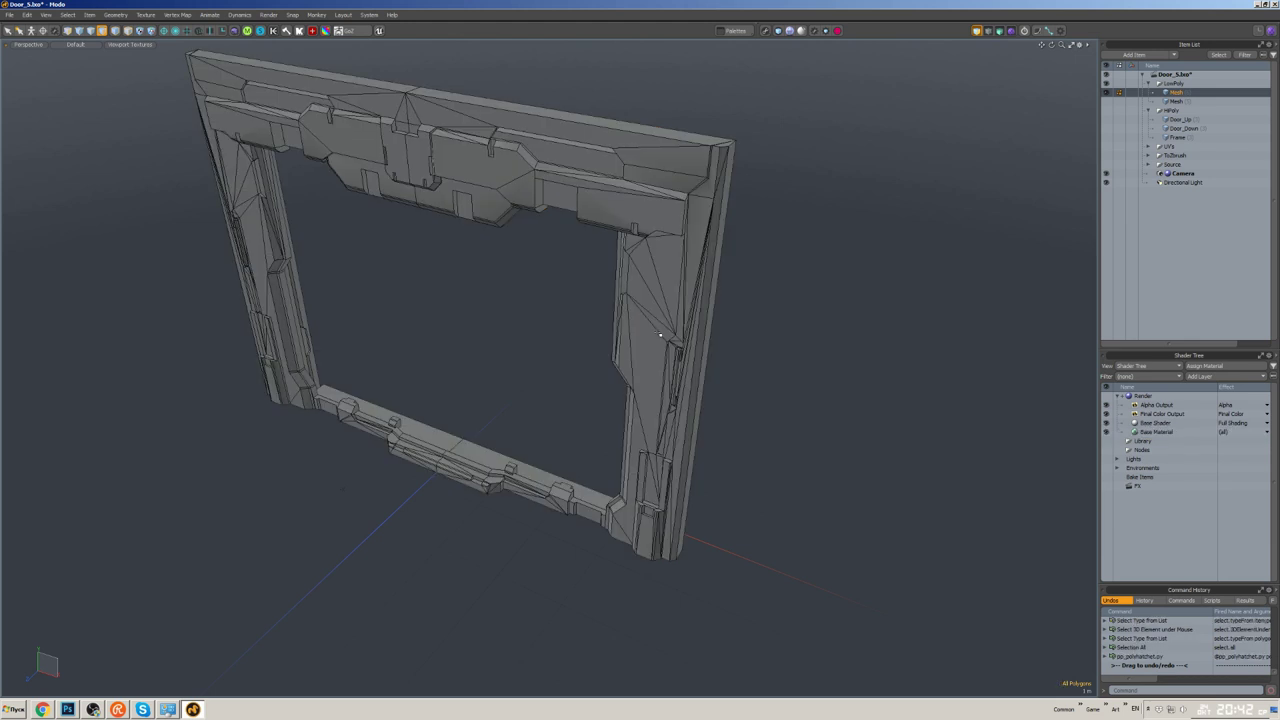
- Delete the leftover centre seam edges on the mirrored frame's beams
{"action": "mouse_move", "coordinate": [660, 334]}
{"action": "left_mouse_down", "text": "alt"}
{"action": "mouse_move", "coordinate": [551, 516]}
{"action": "mouse_move", "coordinate": [618, 300]}
{"action": "mouse_move", "coordinate": [600, 330]}
{"action": "mouse_move", "coordinate": [612, 443]}
{"action": "left_mouse_up", "text": "alt"}
{"action": "scroll", "coordinate": [551, 516], "scroll_direction": "up", "scroll_amount": 3}
{"action": "key", "text": "Delete"}
{"action": "left_click", "coordinate": [618, 300]}
{"action": "key", "text": "Delete"}
{"action": "scroll", "coordinate": [618, 300], "scroll_direction": "down", "scroll_amount": 5}
{"action": "scroll", "coordinate": [600, 330], "scroll_direction": "up", "scroll_amount": 4}
- Split the polygons around the top beam's central plate between its corner vertices
{"action": "key", "text": "p"}
{"action": "key", "text": "3"}
{"action": "left_click", "coordinate": [870, 447]}
{"action": "left_click_drag", "start_coordinate": [870, 447], "coordinate": [830, 350], "text": "alt"}
{"action": "key", "text": "shift+t"}
{"action": "left_click", "coordinate": [828, 338]}
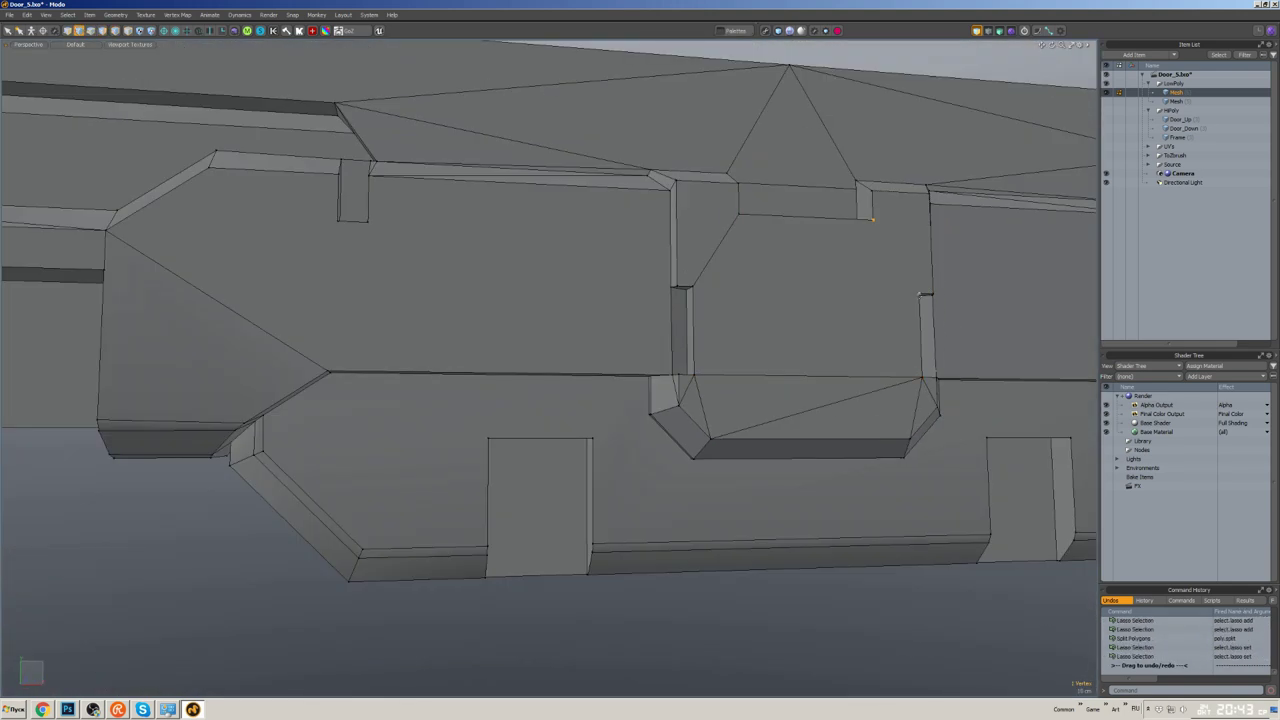
- Split the bottom beam's front ledge between the inner corner vertices of its two recesses
{"action": "left_click_drag", "start_coordinate": [872, 219], "coordinate": [550, 430], "text": "alt"}
{"action": "left_click", "coordinate": [150, 458]}
{"action": "left_click", "coordinate": [872, 413], "text": "shift"}
{"action": "key", "text": "p"}
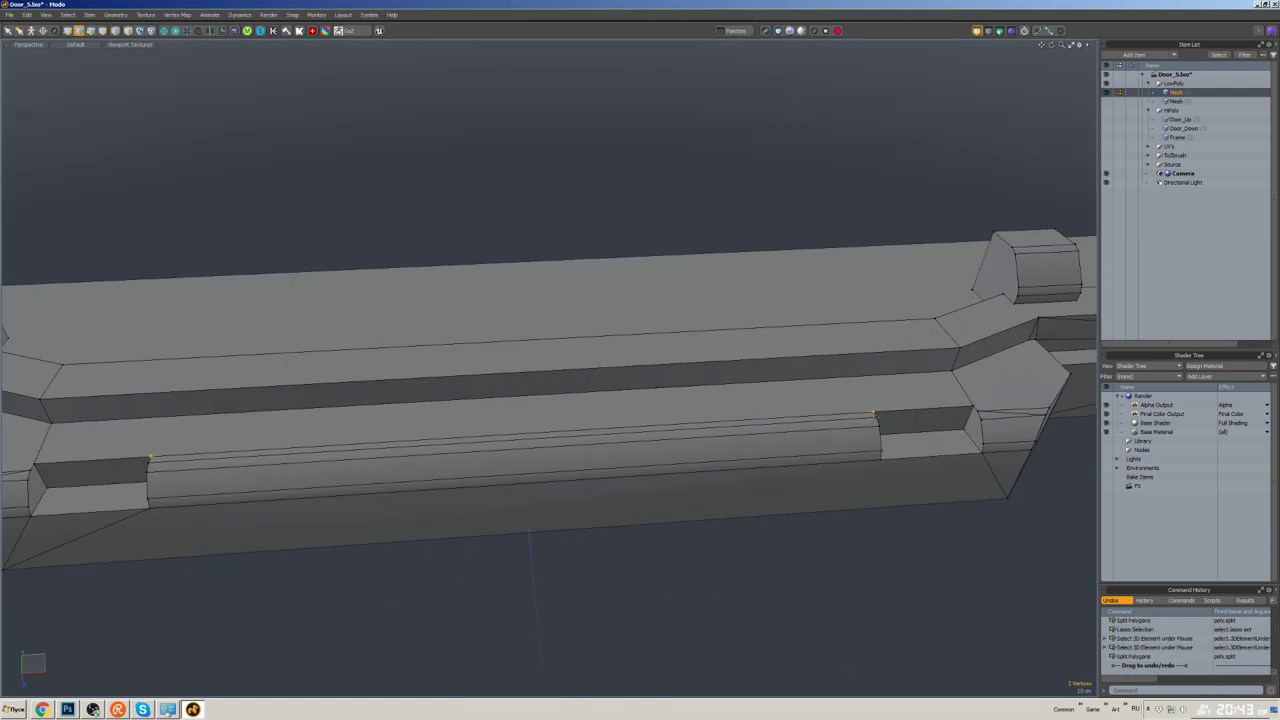
{"action": "right_click_drag", "start_coordinate": [428, 433], "coordinate": [440, 440]}
{"action": "scroll", "coordinate": [440, 440], "scroll_direction": "down", "scroll_amount": 5}
{"action": "mouse_move", "coordinate": [440, 440]}
{"action": "left_mouse_down", "text": "alt"}
{"action": "mouse_move", "coordinate": [756, 271]}
{"action": "mouse_move", "coordinate": [580, 370]}
{"action": "mouse_move", "coordinate": [650, 410]}
{"action": "left_mouse_up", "text": "alt"}
{"action": "left_click", "coordinate": [573, 382]}
- Triangulate the selected polygons along the top beam's lower bevel
{"action": "scroll", "coordinate": [717, 437], "scroll_direction": "down", "scroll_amount": 5}
{"action": "left_click_drag", "start_coordinate": [717, 437], "coordinate": [640, 380], "text": "alt"}
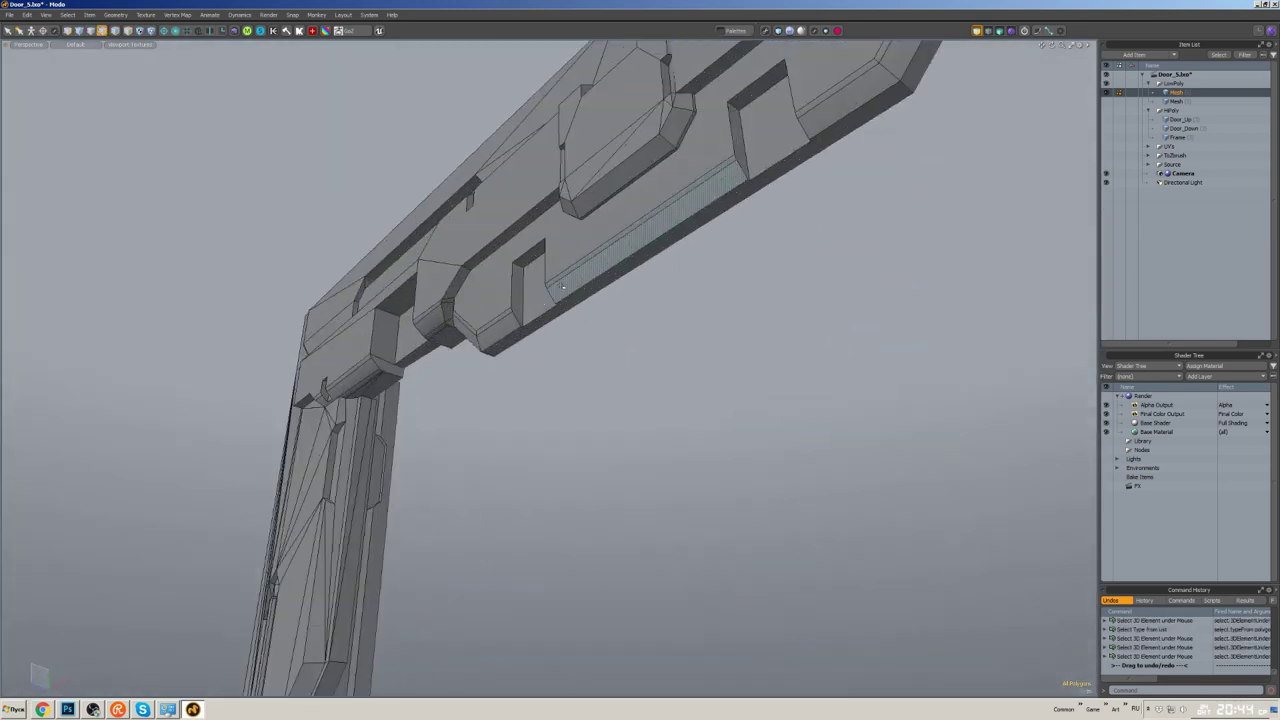
{"action": "scroll", "coordinate": [580, 347], "scroll_direction": "up", "scroll_amount": 5}
{"action": "left_click", "coordinate": [580, 347]}
{"action": "left_click_drag", "start_coordinate": [580, 347], "coordinate": [562, 348], "text": "alt"}
{"action": "scroll", "coordinate": [687, 405], "scroll_direction": "down", "scroll_amount": 5}
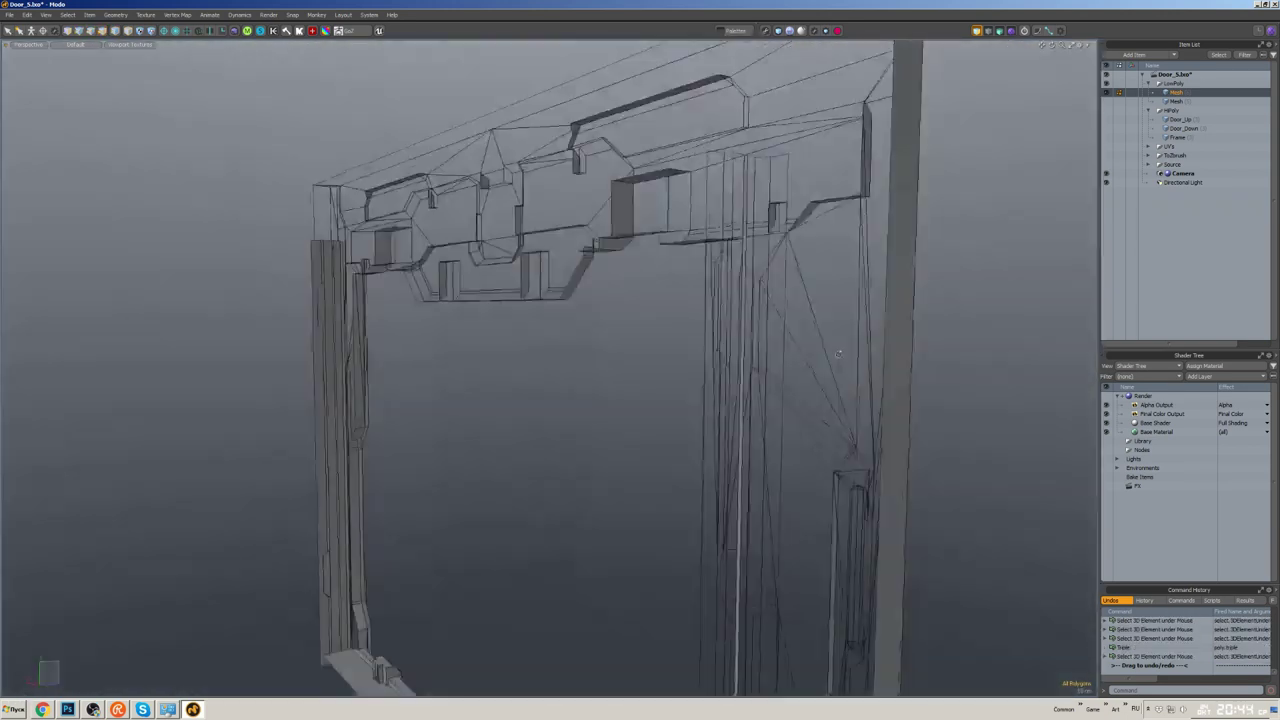
- Save the scene and select the finished low-poly frame mesh
{"action": "left_click_drag", "start_coordinate": [687, 405], "coordinate": [620, 374], "text": "alt"}
{"action": "key", "text": "ctrl+s"}
{"action": "key", "text": "]"}
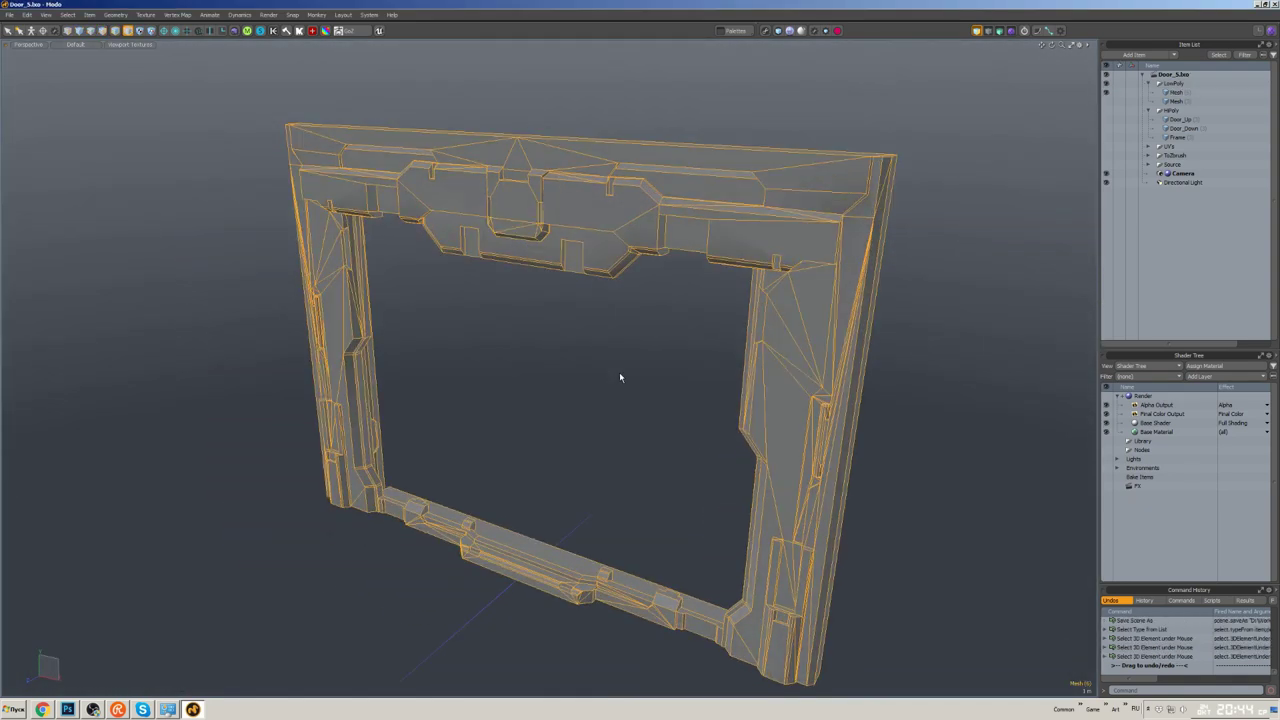
{"action": "scroll", "coordinate": [620, 374], "scroll_direction": "up", "scroll_amount": 6}
{"action": "left_click_drag", "start_coordinate": [506, 520], "coordinate": [600, 394], "text": "alt"}
{"action": "key", "text": "ctrl+z"}
{"action": "key", "text": "Delete"}
{"action": "scroll", "coordinate": [686, 449], "scroll_direction": "down", "scroll_amount": 5}
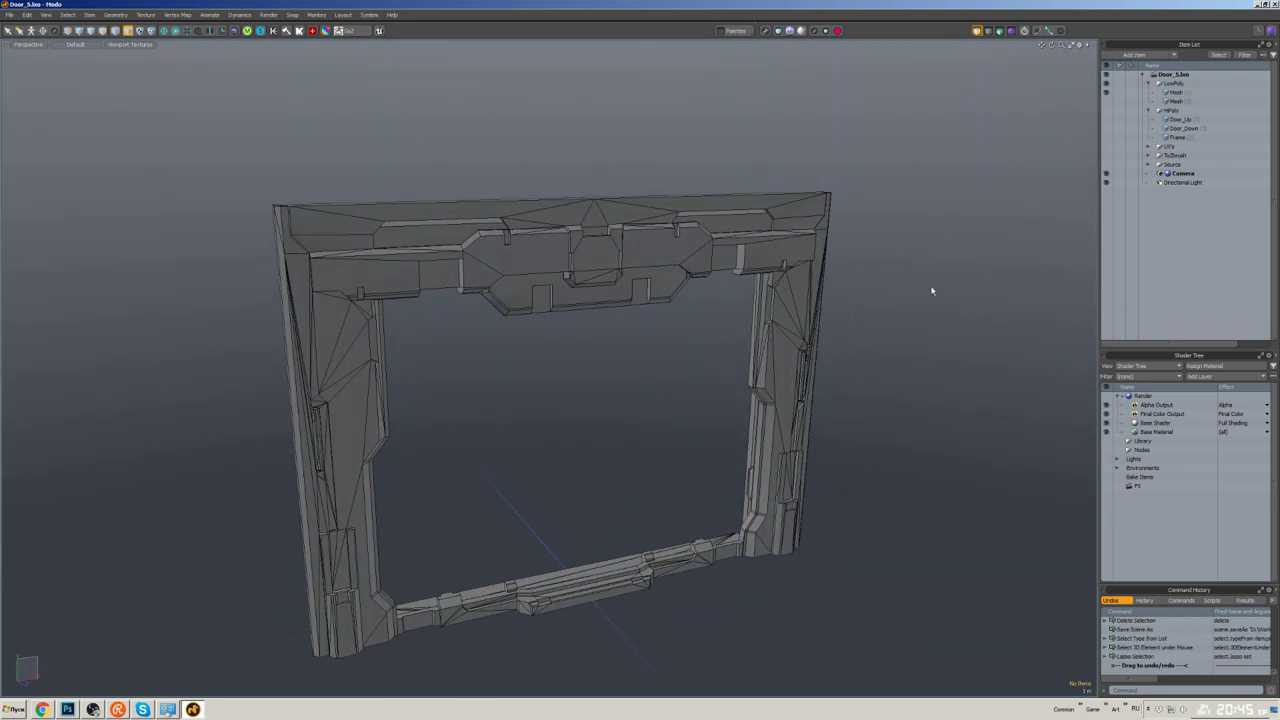
- Show the source door parts and isolate the Door_Up mesh
{"action": "left_click", "coordinate": [1107, 84]}
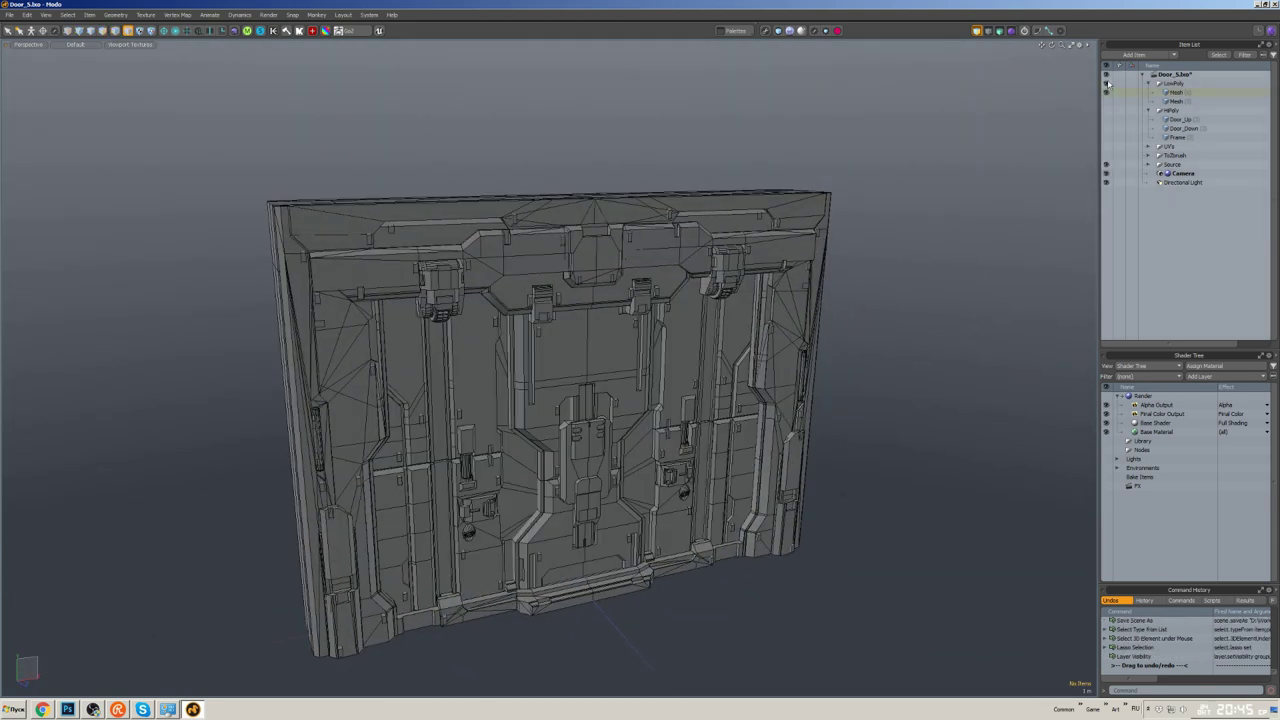
{"action": "key", "text": "shift+h"}
{"action": "key", "text": "u"}
{"action": "left_click", "coordinate": [682, 350]}
{"action": "key", "text": "shift+h"}
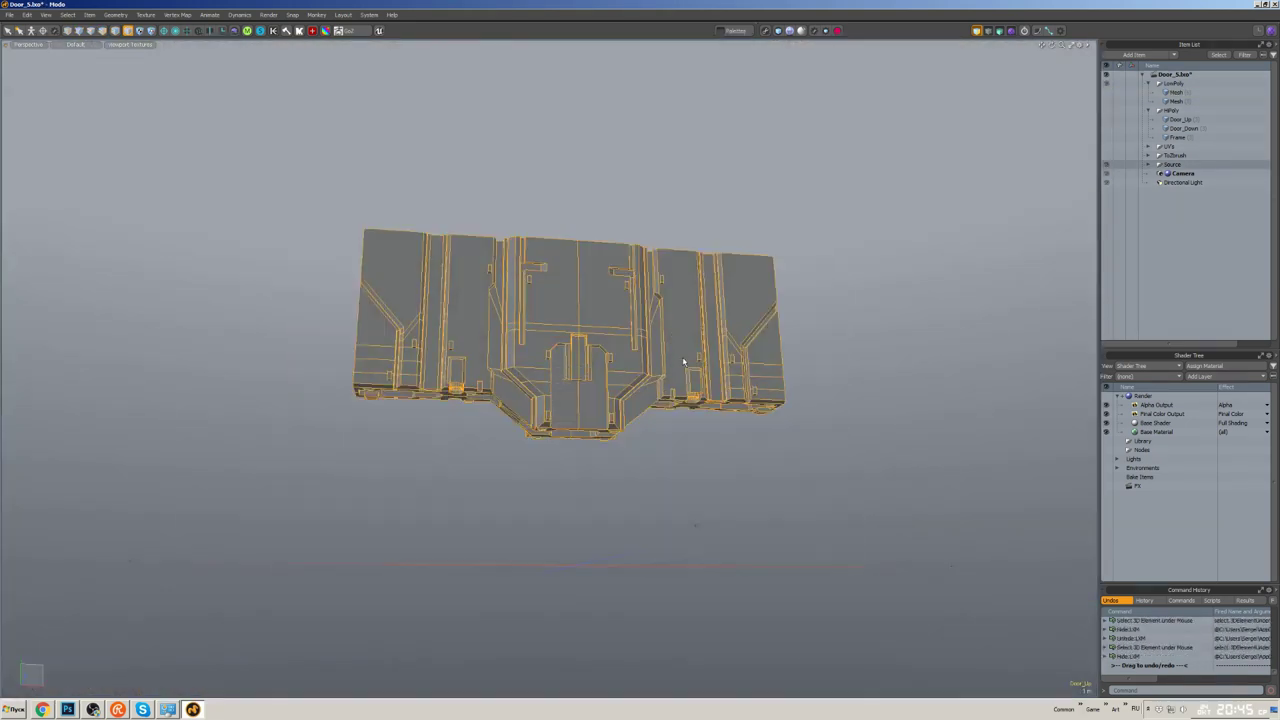
- Copy all polygons of the upper door into a new mesh item in the LowPoly group
{"action": "left_click_drag", "start_coordinate": [684, 361], "coordinate": [646, 453], "text": "alt"}
{"action": "key", "text": "3"}
{"action": "key", "text": "ctrl+a"}
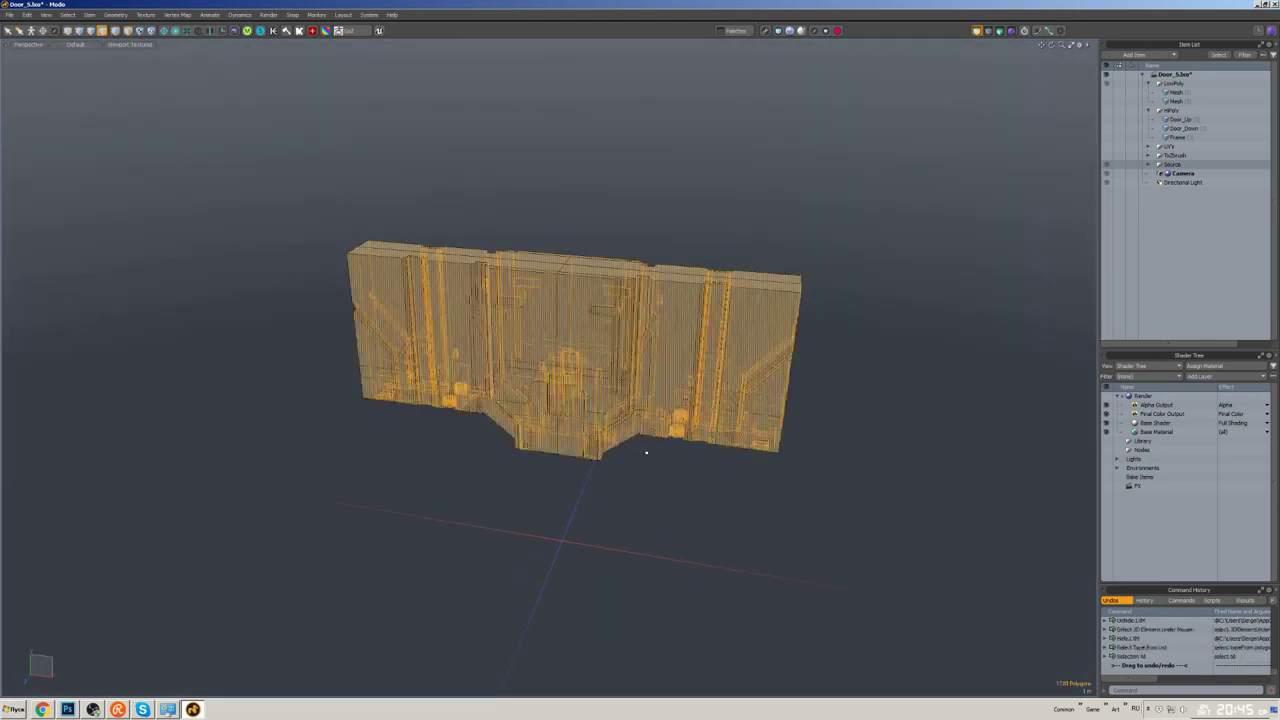
{"action": "key", "text": "ctrl+x"}
{"action": "key", "text": "n"}
{"action": "key", "text": "ctrl+v"}
{"action": "left_click", "coordinate": [1048, 148]}
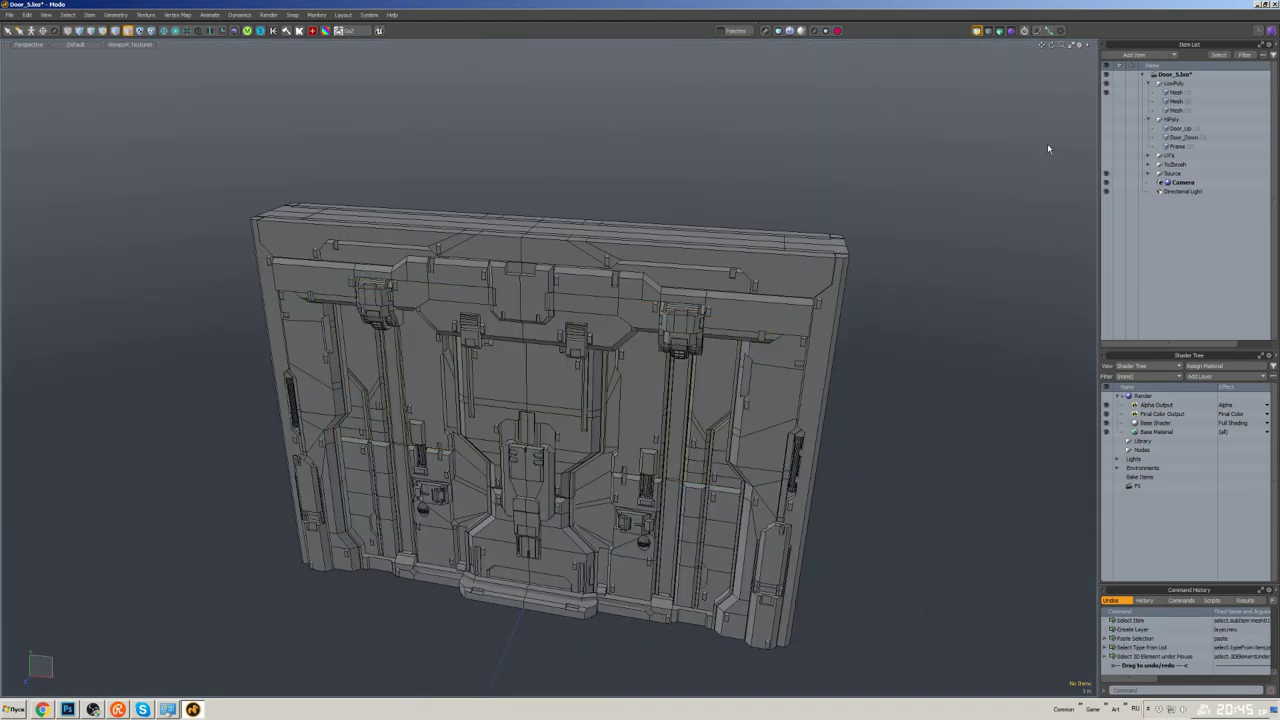
- Isolate the copied upper door mesh and select the connected polygons of its vertical rail and another separate part
{"action": "double_click", "coordinate": [608, 357]}
{"action": "left_click_drag", "start_coordinate": [608, 357], "coordinate": [612, 370], "text": "alt"}
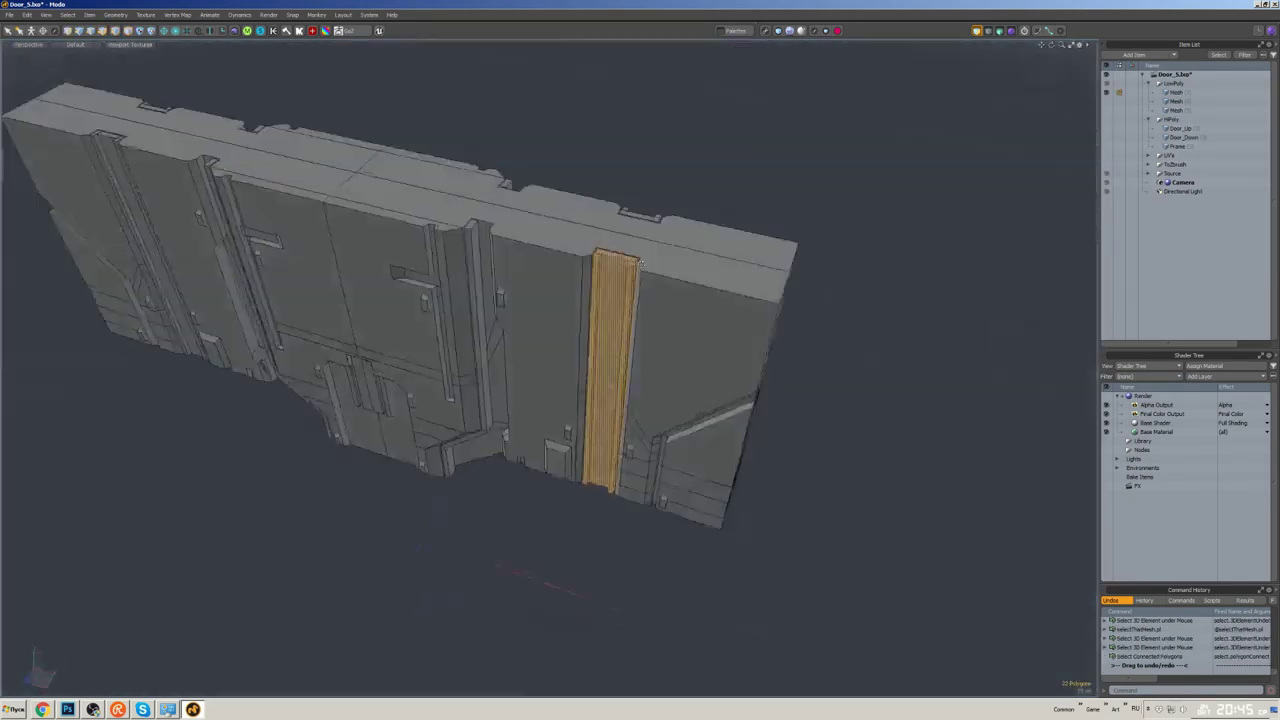
{"action": "left_click_drag", "start_coordinate": [641, 262], "coordinate": [562, 312], "text": "alt"}
{"action": "double_click", "coordinate": [562, 312], "text": "shift"}
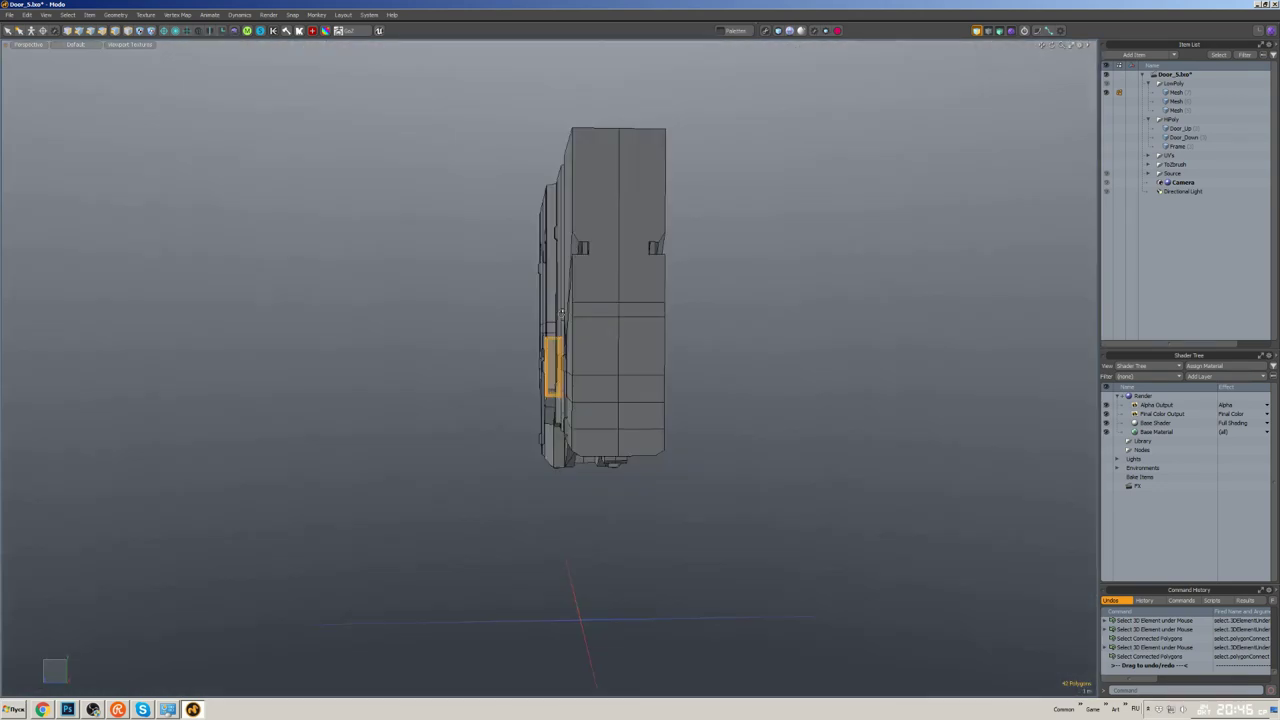
- Delete one mirrored half and the rear portion of the upper door in an orthographic view
{"action": "key", "text": "ctrl+2"}
{"action": "left_click", "coordinate": [751, 327]}
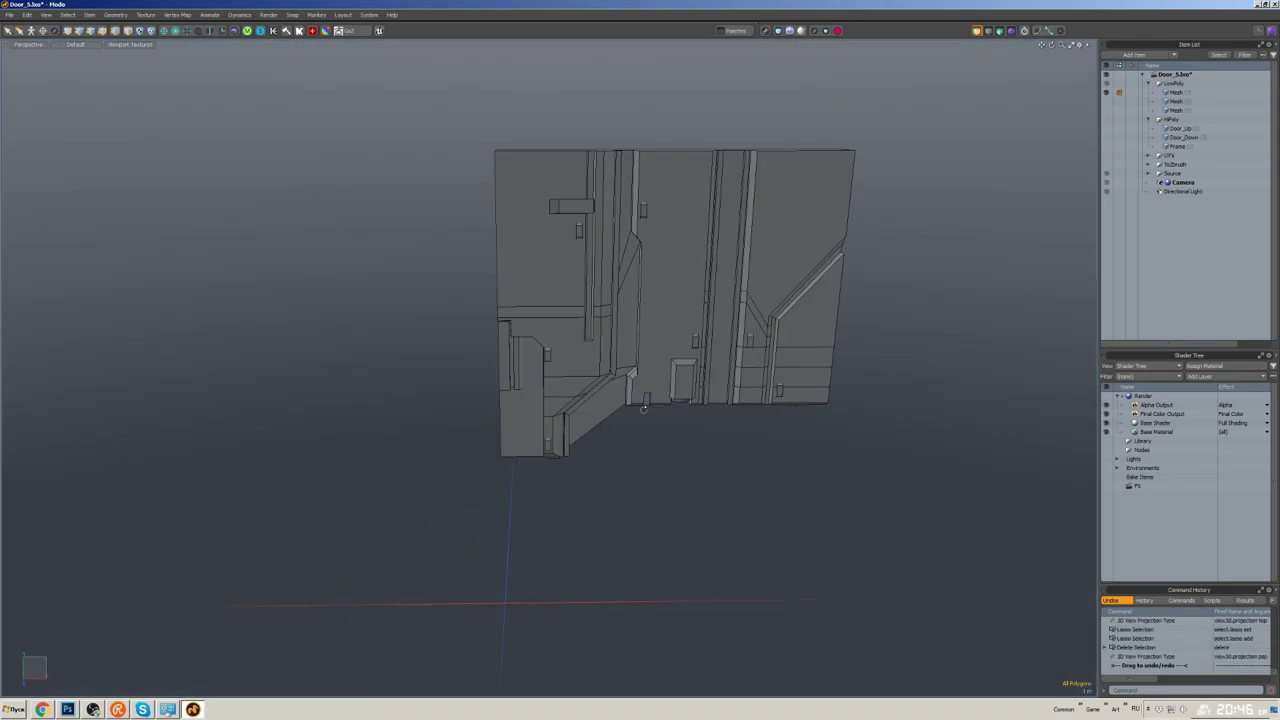
{"action": "left_click_drag", "start_coordinate": [751, 327], "coordinate": [410, 338], "text": "alt"}
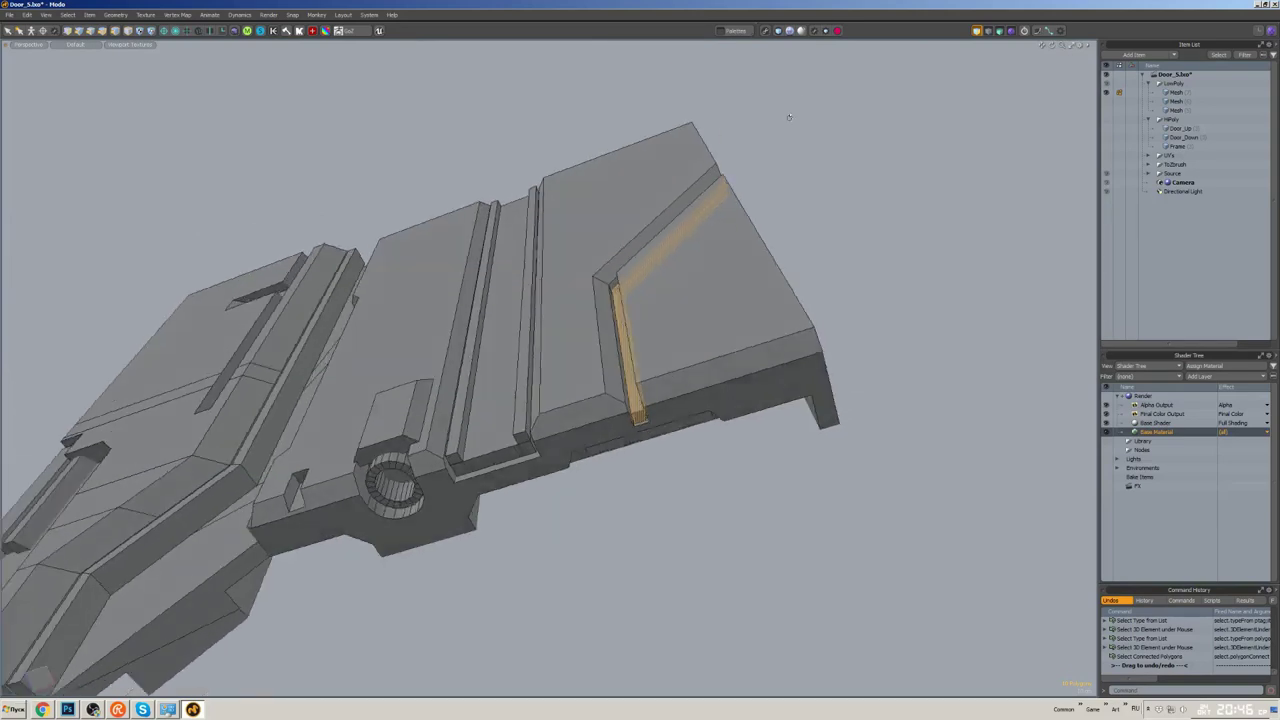
- Split the polygons at the upper door's angled groove and delete the leftover faces inside its vertical leg
{"action": "left_click_drag", "start_coordinate": [789, 117], "coordinate": [769, 292], "text": "alt"}
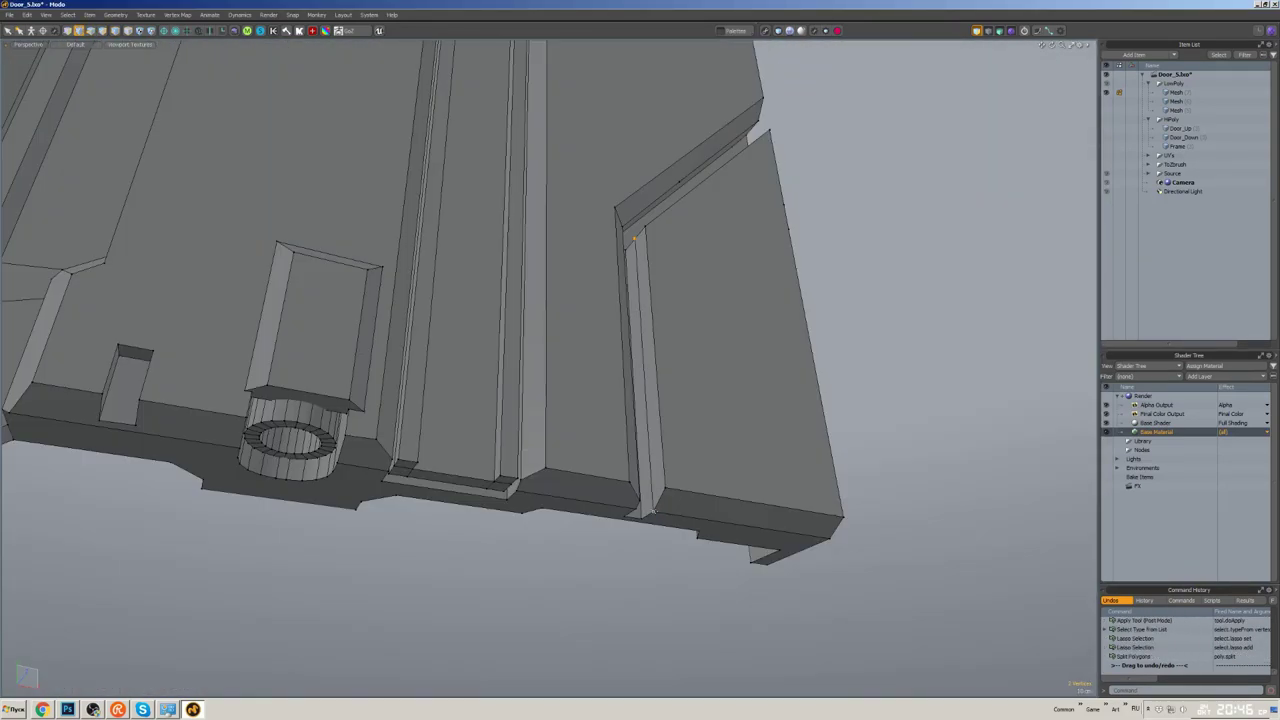
{"action": "mouse_move", "coordinate": [636, 505]}
{"action": "left_mouse_down"}
{"action": "mouse_move", "coordinate": [632, 240]}
{"action": "mouse_move", "coordinate": [587, 262]}
{"action": "left_mouse_up"}
{"action": "key", "text": "Delete"}
{"action": "key", "text": "2"}
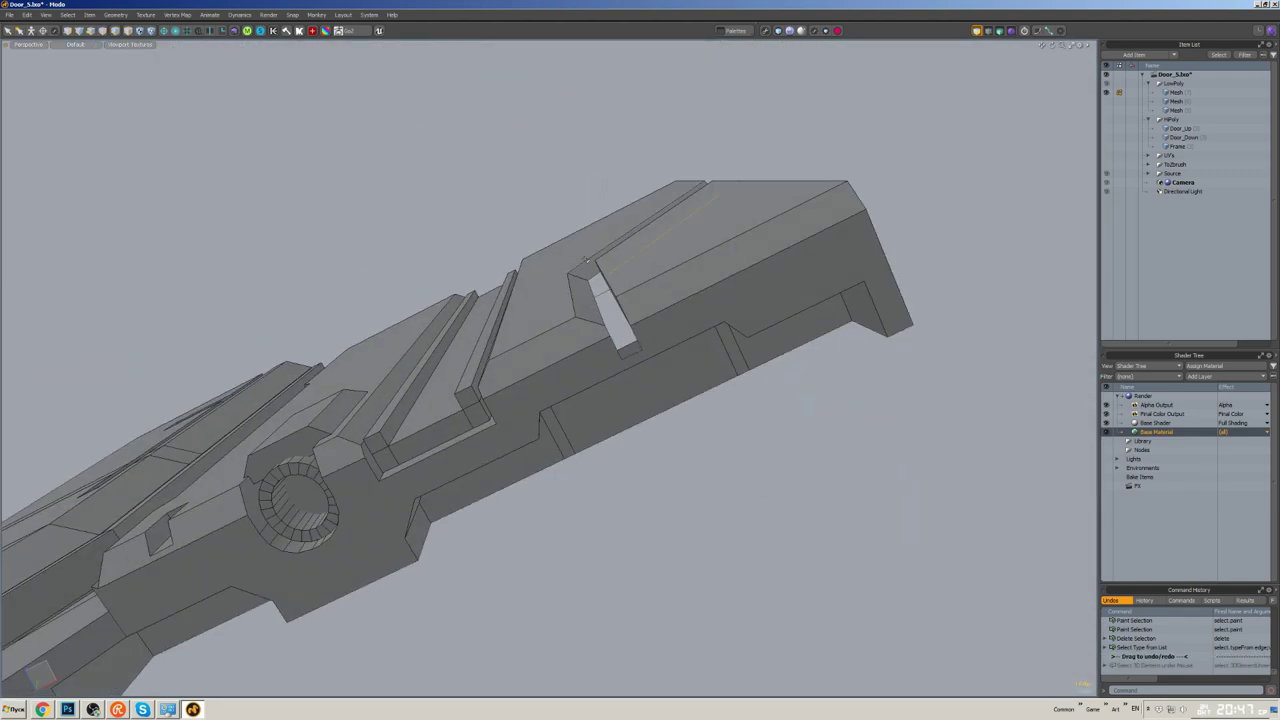
- Close up the angled groove's floor by selecting its open border edges and scaling them into alignment
{"action": "left_click_drag", "start_coordinate": [599, 317], "coordinate": [592, 453], "text": "alt"}
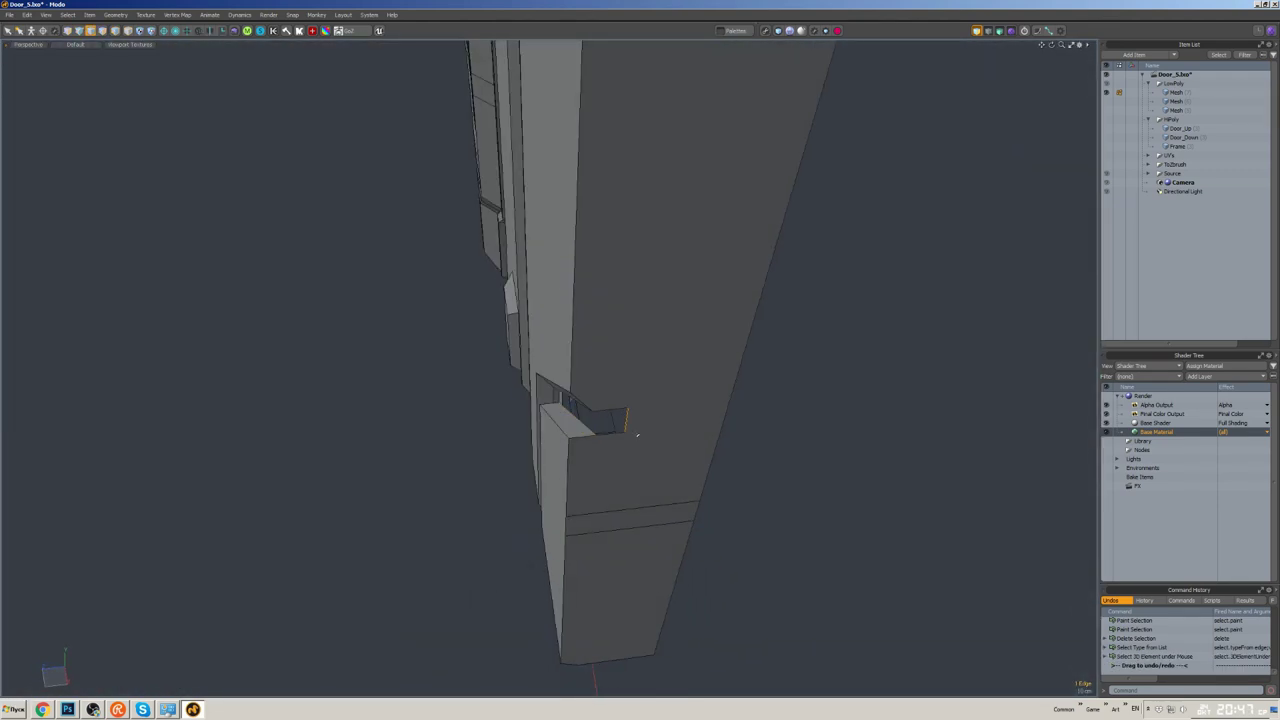
{"action": "scroll", "coordinate": [636, 434], "scroll_direction": "up", "scroll_amount": 3}
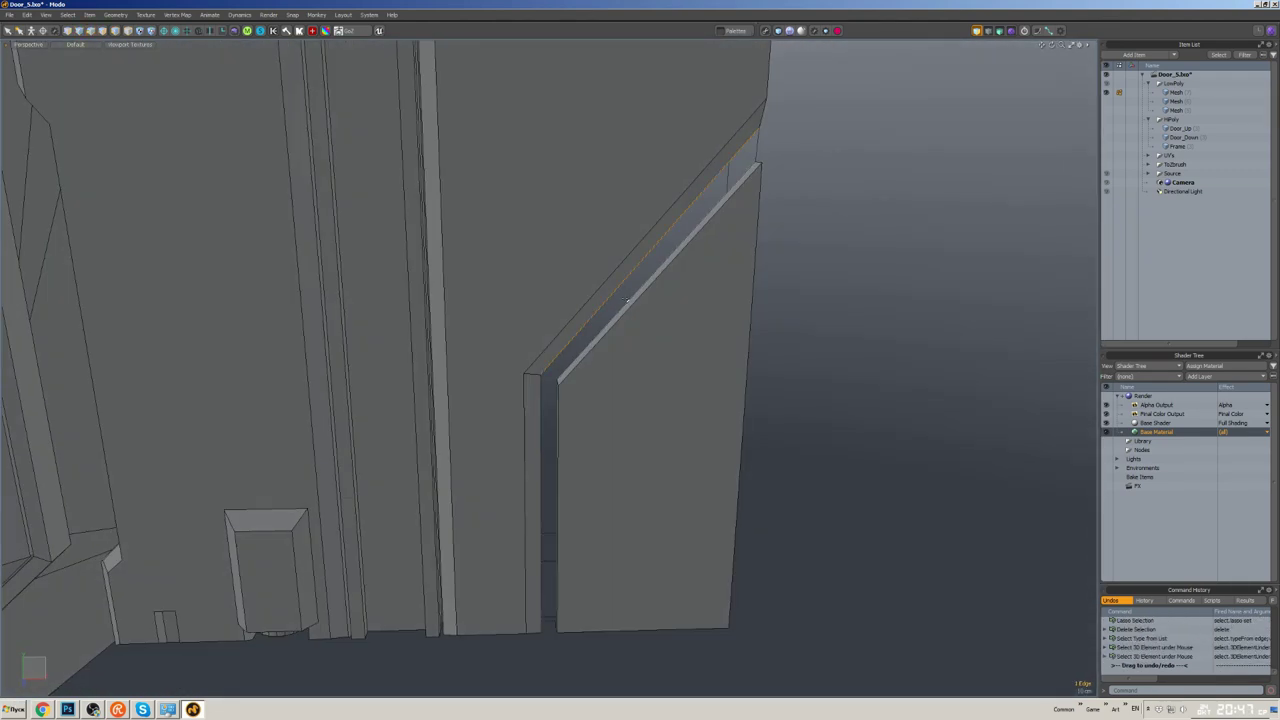
{"action": "left_click_drag", "start_coordinate": [630, 300], "coordinate": [584, 489], "text": "alt"}
{"action": "left_click", "coordinate": [630, 384]}
{"action": "key", "text": "r"}
{"action": "key", "text": "2"}
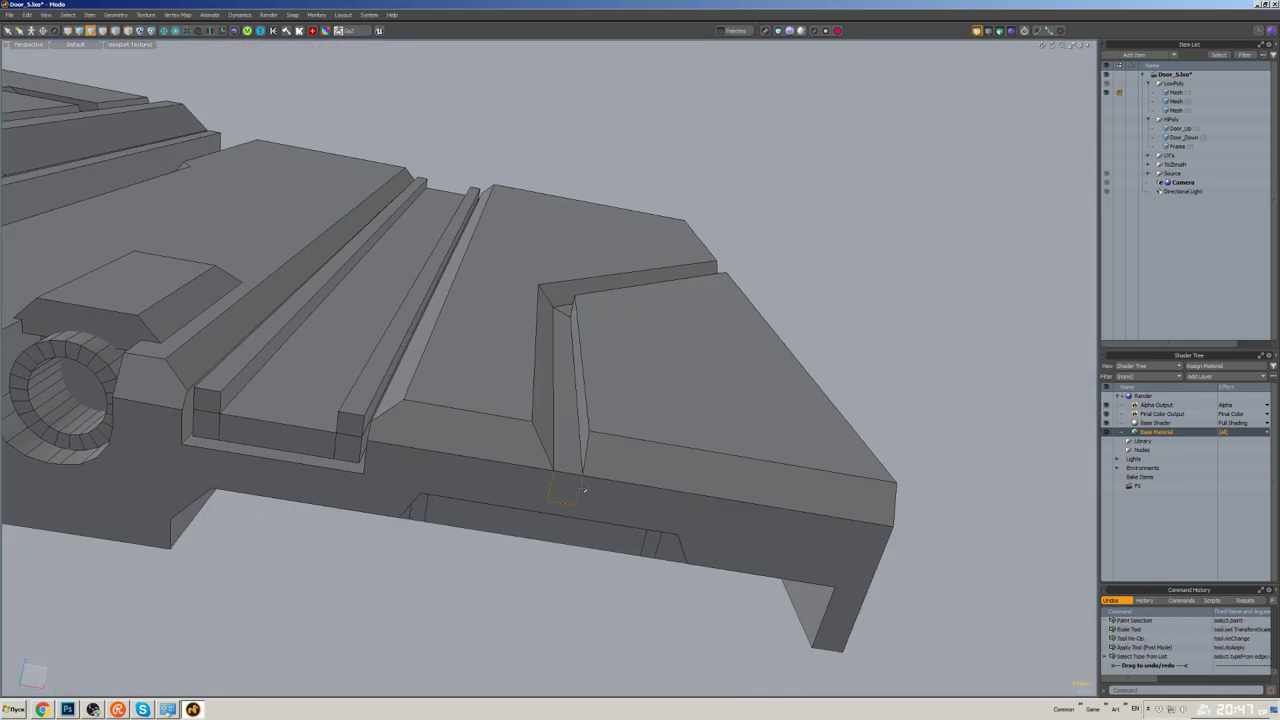
{"action": "key", "text": "r"}
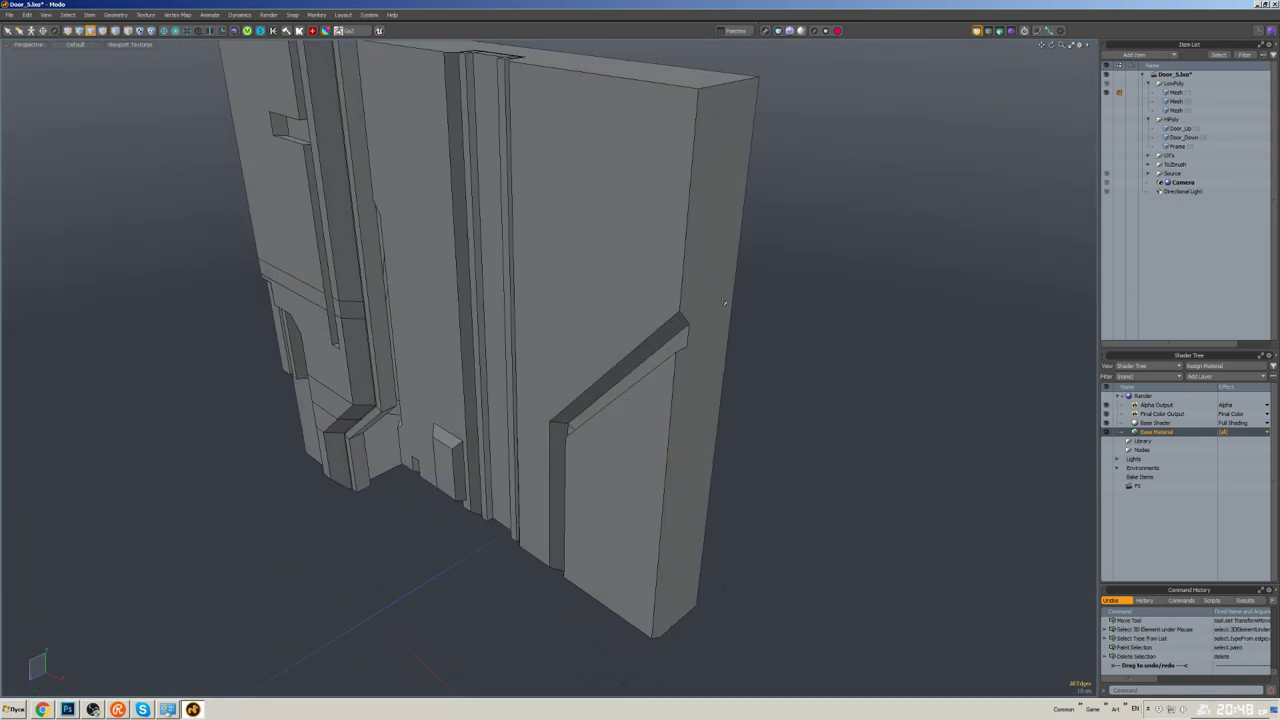
- Simplify the vertical channel's thin ridges through their edge loops, and try deleting the horizontal edges across the narrow side panel
{"action": "left_click_drag", "start_coordinate": [560, 330], "coordinate": [631, 297], "text": "alt"}
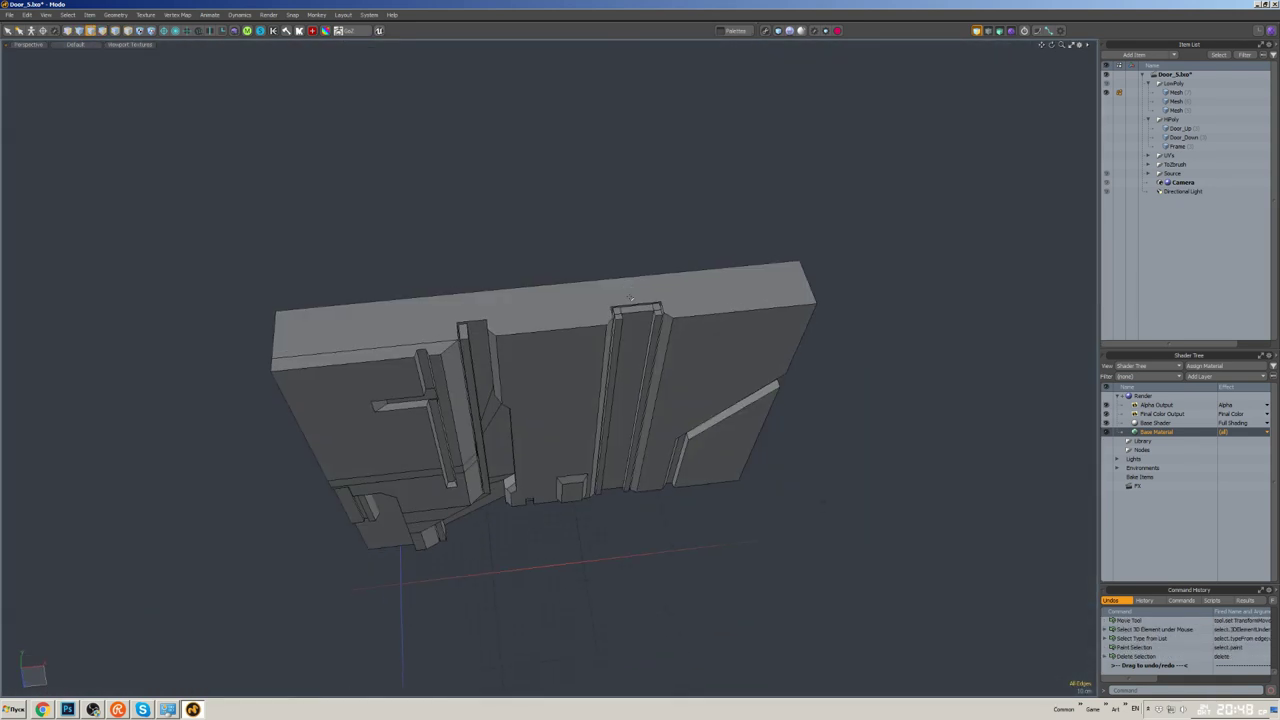
{"action": "scroll", "coordinate": [631, 297], "scroll_direction": "up", "scroll_amount": 3}
{"action": "double_click", "coordinate": [634, 329]}
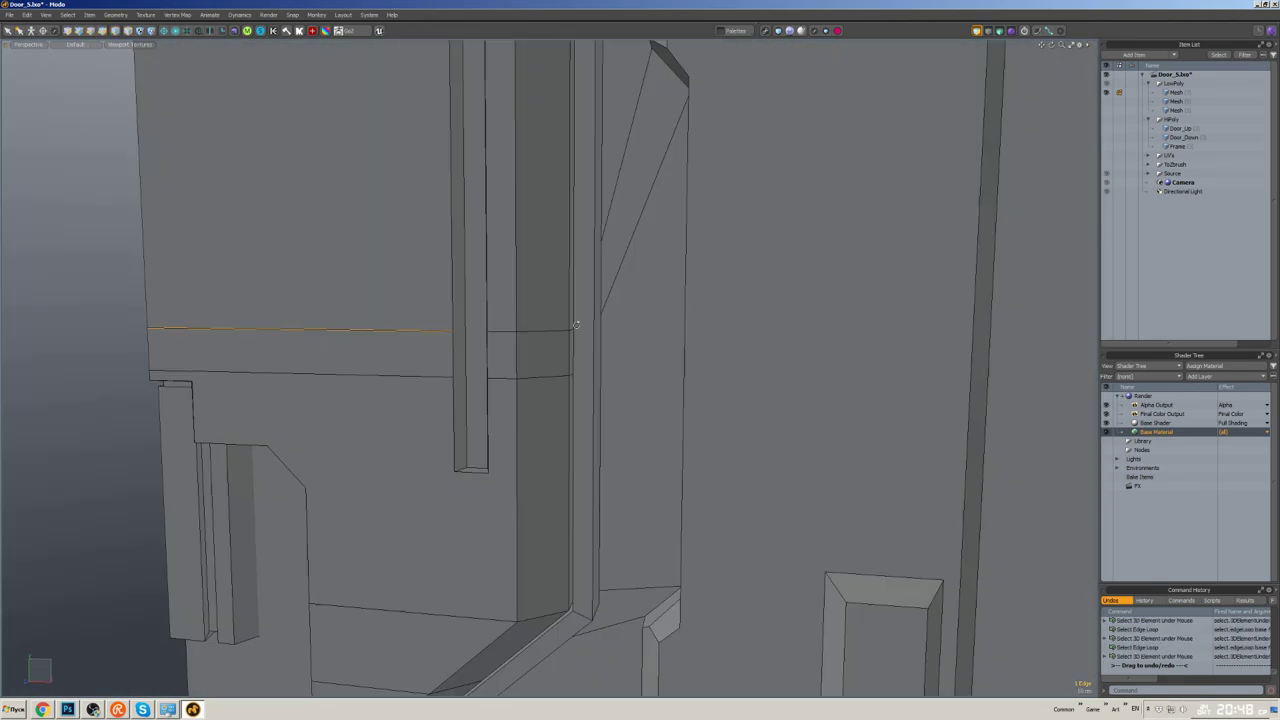
{"action": "left_click_drag", "start_coordinate": [576, 325], "coordinate": [530, 381], "text": "alt"}
{"action": "key", "text": "Delete"}
{"action": "key", "text": "ctrl+z"}
{"action": "left_click_drag", "start_coordinate": [403, 360], "coordinate": [417, 346], "text": "alt"}
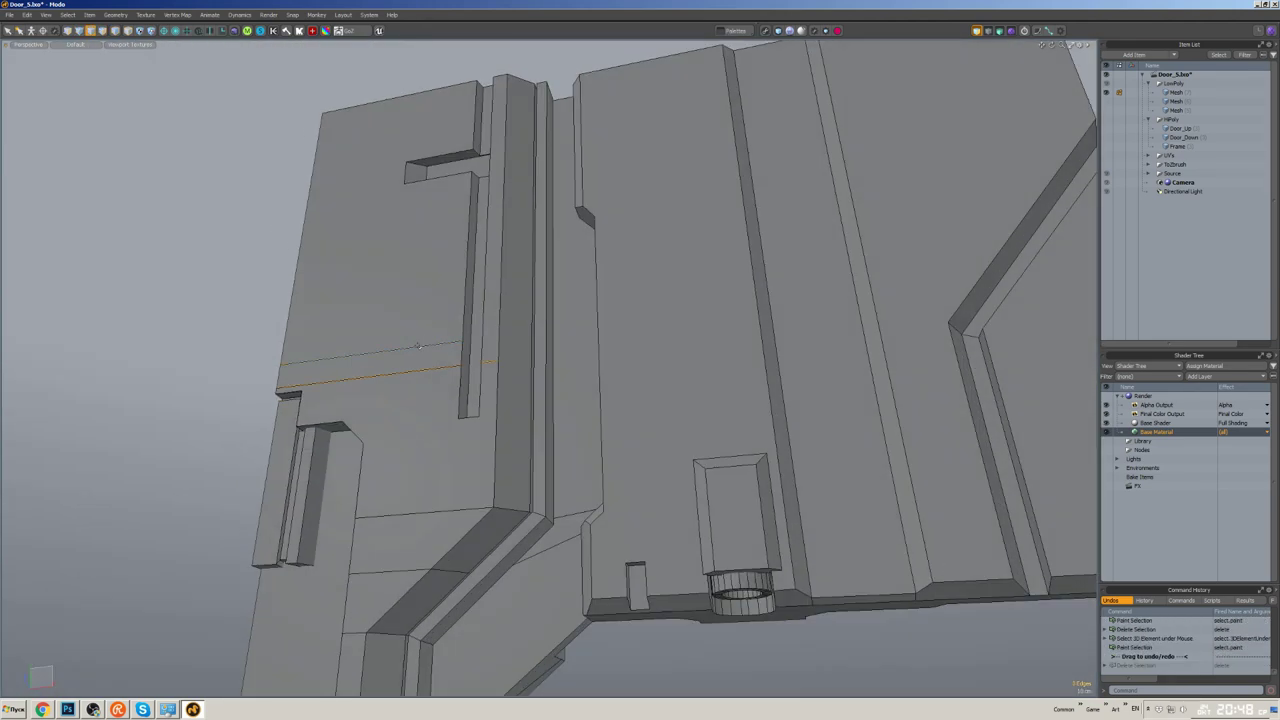
- Delete the redundant horizontal edges across the upper door's narrow side panel and the adjoining raised vertical strip
{"action": "left_click_drag", "start_coordinate": [412, 226], "coordinate": [330, 300], "text": "alt"}
{"action": "key", "text": "5"}
{"action": "left_click", "coordinate": [306, 380]}
{"action": "key", "text": "3"}
{"action": "left_click", "coordinate": [450, 340]}
{"action": "left_click_drag", "start_coordinate": [306, 380], "coordinate": [479, 453], "text": "alt"}
{"action": "key", "text": "2"}
{"action": "double_click", "coordinate": [479, 453]}
{"action": "key", "text": "ctrl+z"}
{"action": "key", "text": "ctrl+z"}
{"action": "key", "text": "ctrl+z"}
{"action": "left_click_drag", "start_coordinate": [556, 452], "coordinate": [520, 441], "text": "alt"}
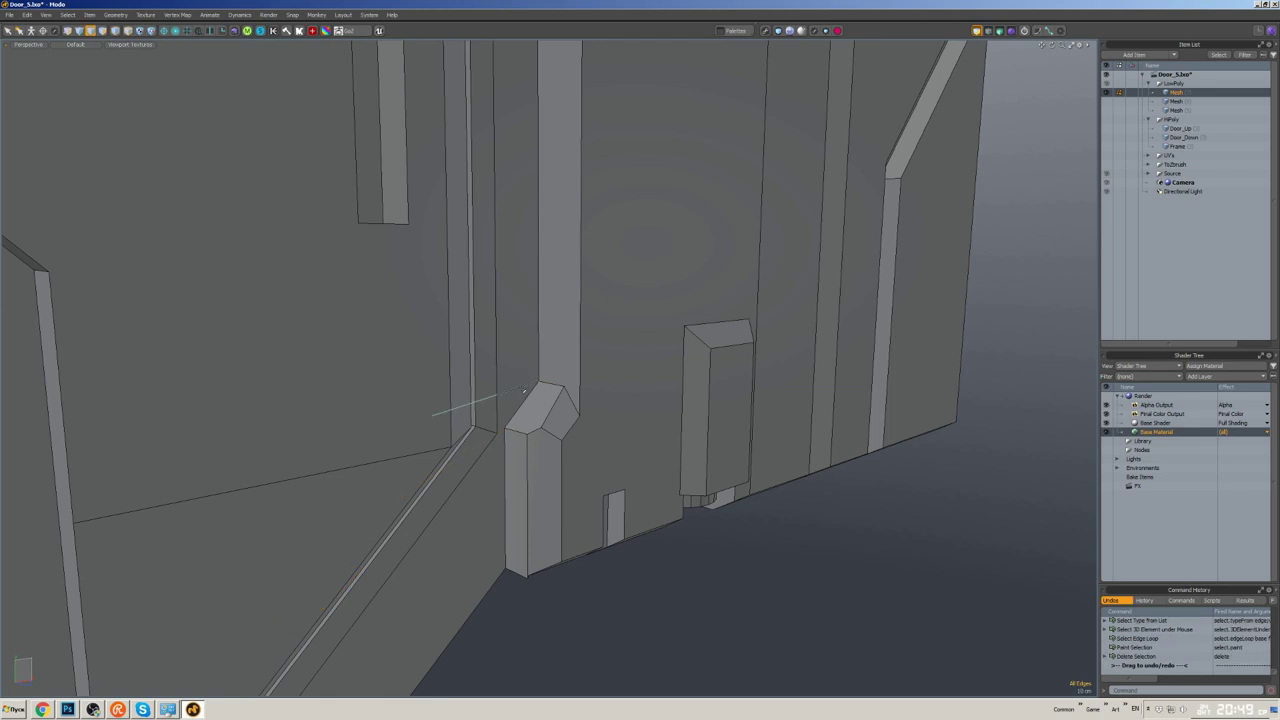
- Isolate the bent raised rail, move its slanted side faces into place, and unhide the rest of the door
{"action": "left_click", "coordinate": [523, 390]}
{"action": "left_click_drag", "start_coordinate": [523, 390], "coordinate": [576, 461], "text": "alt"}
{"action": "left_click_drag", "start_coordinate": [328, 562], "coordinate": [390, 460], "text": "alt"}
{"action": "key", "text": "3"}
{"action": "double_click", "coordinate": [435, 381]}
{"action": "left_click", "coordinate": [350, 525]}
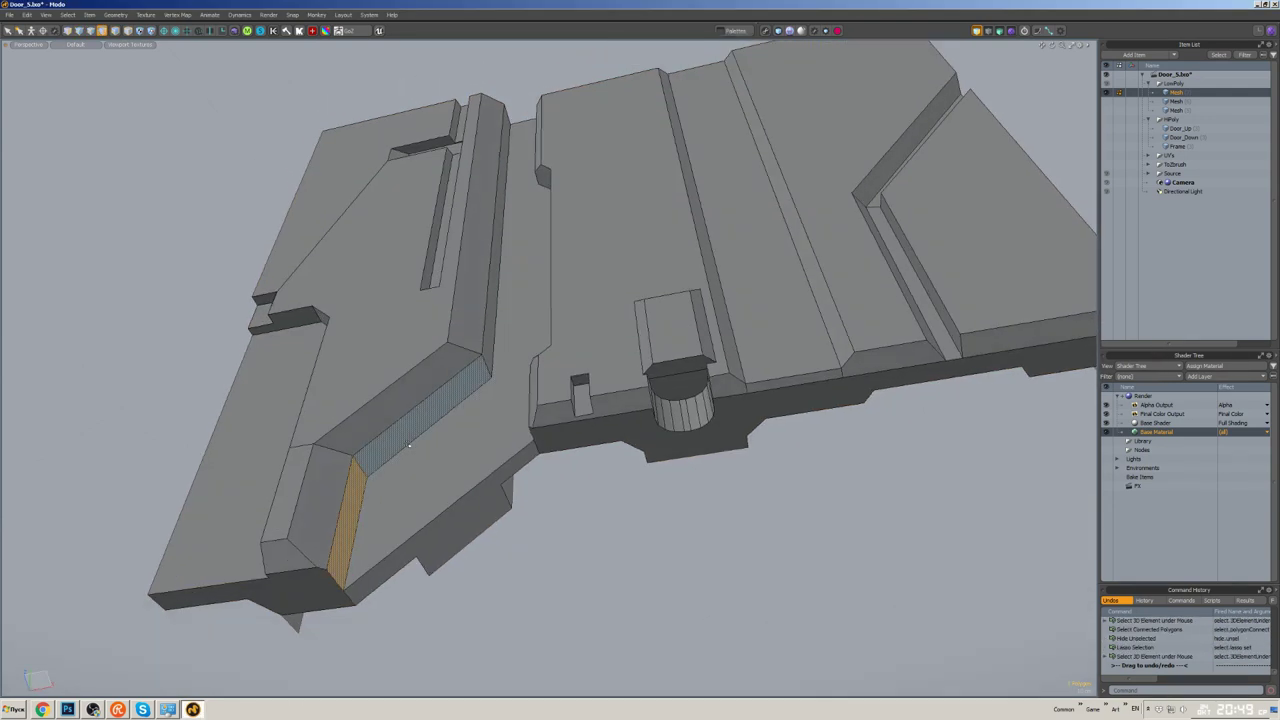
{"action": "mouse_move", "coordinate": [350, 525]}
{"action": "left_mouse_down", "text": "shift"}
{"action": "mouse_move", "coordinate": [470, 385]}
{"action": "mouse_move", "coordinate": [476, 470]}
{"action": "left_mouse_up", "text": "shift"}
{"action": "key", "text": "shift+h"}
{"action": "scroll", "coordinate": [476, 494], "scroll_direction": "up", "scroll_amount": 5}
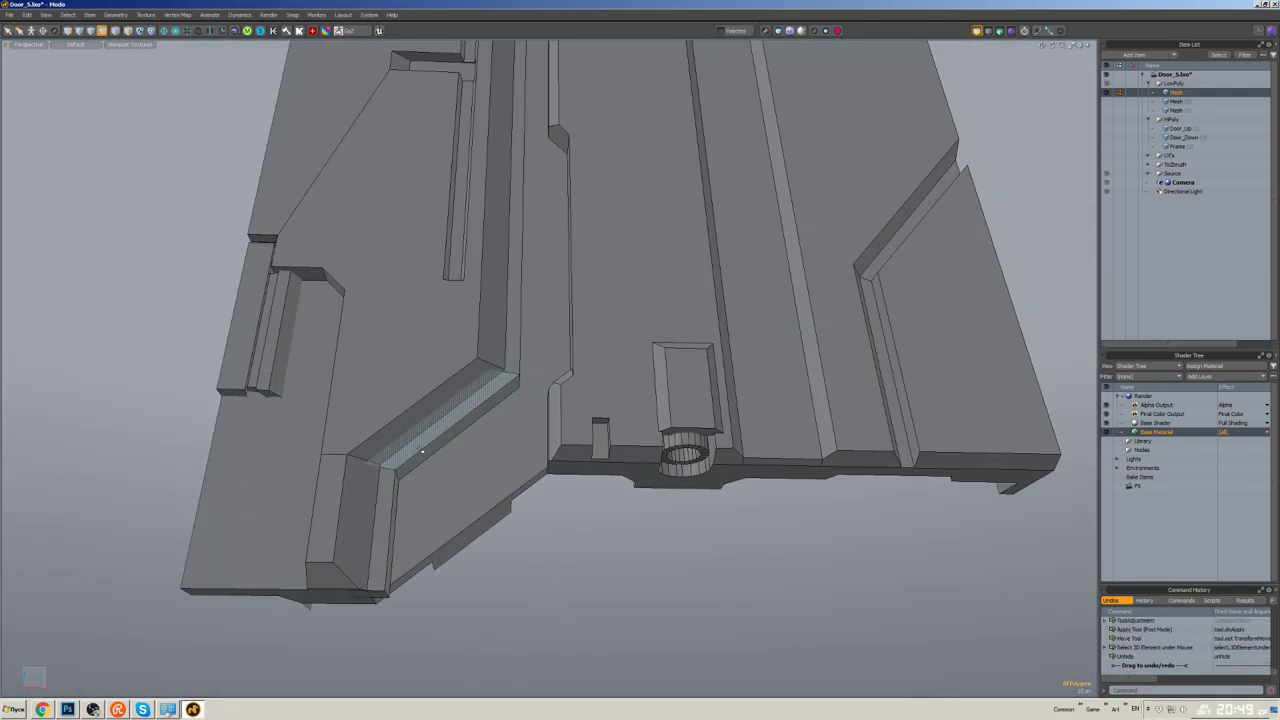
- Merge the duplicate vertices at the bent rail's inner corner and align the vertices at its upper end
{"action": "scroll", "coordinate": [542, 324], "scroll_direction": "up", "scroll_amount": 5}
{"action": "key", "text": "b"}
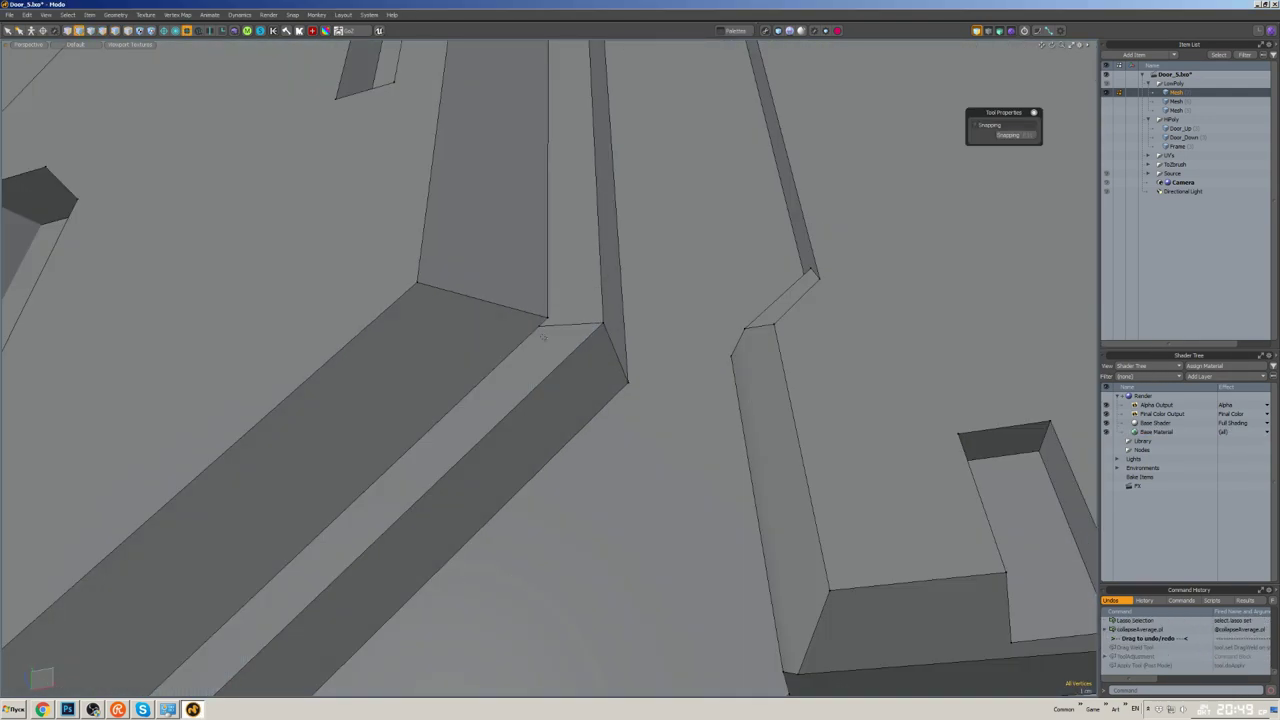
{"action": "scroll", "coordinate": [544, 353], "scroll_direction": "down", "scroll_amount": 5}
{"action": "left_click_drag", "start_coordinate": [544, 353], "coordinate": [500, 380], "text": "alt"}
{"action": "scroll", "coordinate": [480, 395], "scroll_direction": "up", "scroll_amount": 5}
{"action": "right_click_drag", "start_coordinate": [390, 300], "coordinate": [480, 395]}
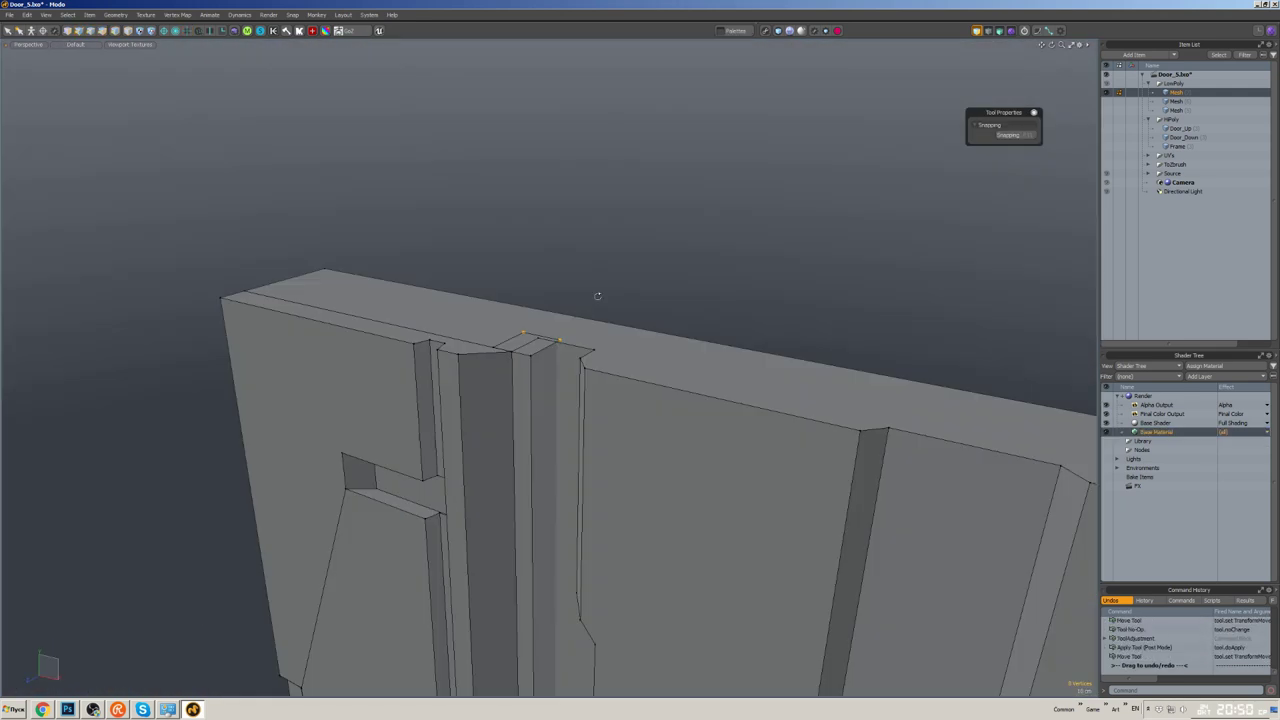
{"action": "left_click_drag", "start_coordinate": [598, 295], "coordinate": [525, 480], "text": "alt"}
- Clean up the opening at the bent rail's lower end by deleting its leftover geometry
{"action": "key", "text": "3"}
{"action": "left_click", "coordinate": [530, 487]}
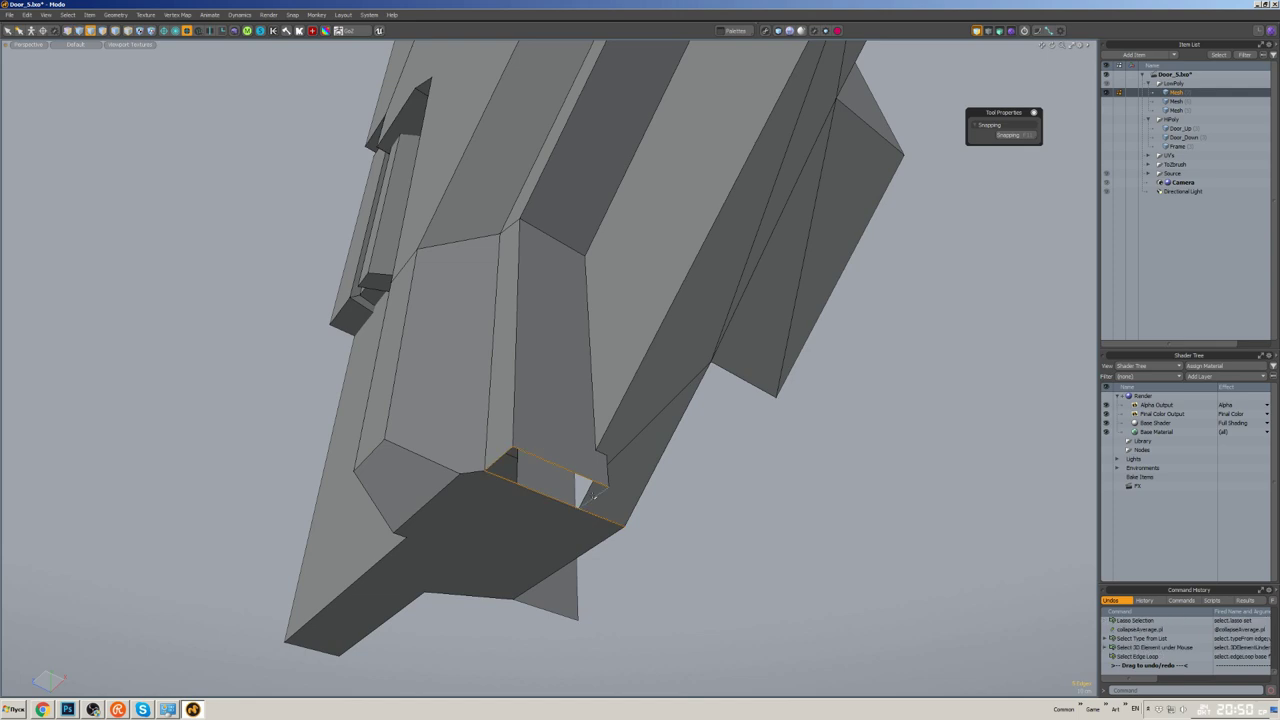
{"action": "left_click_drag", "start_coordinate": [600, 480], "coordinate": [622, 500], "text": "alt"}
{"action": "key", "text": "Delete"}
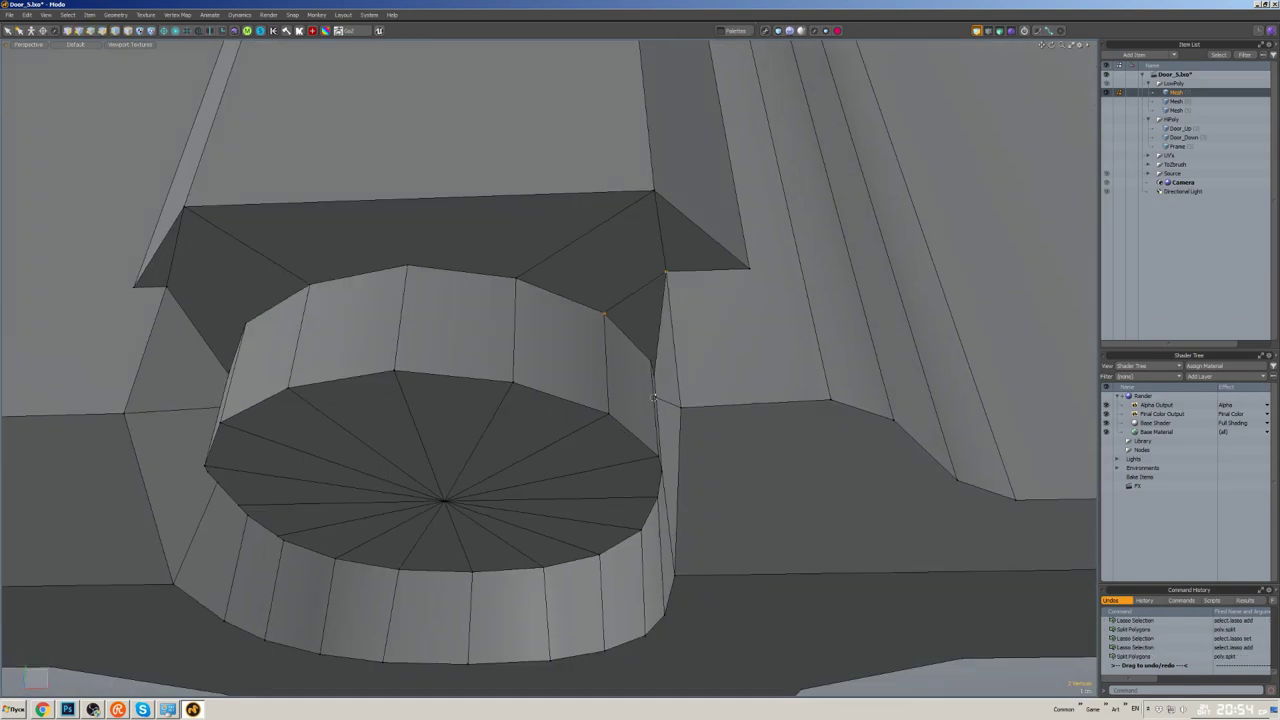
- Rebuild the recess side faces around the round cylinder by snapping edges, capping the gap, and splitting and deleting polygons
{"action": "key", "text": "3"}
{"action": "left_click", "coordinate": [676, 352]}
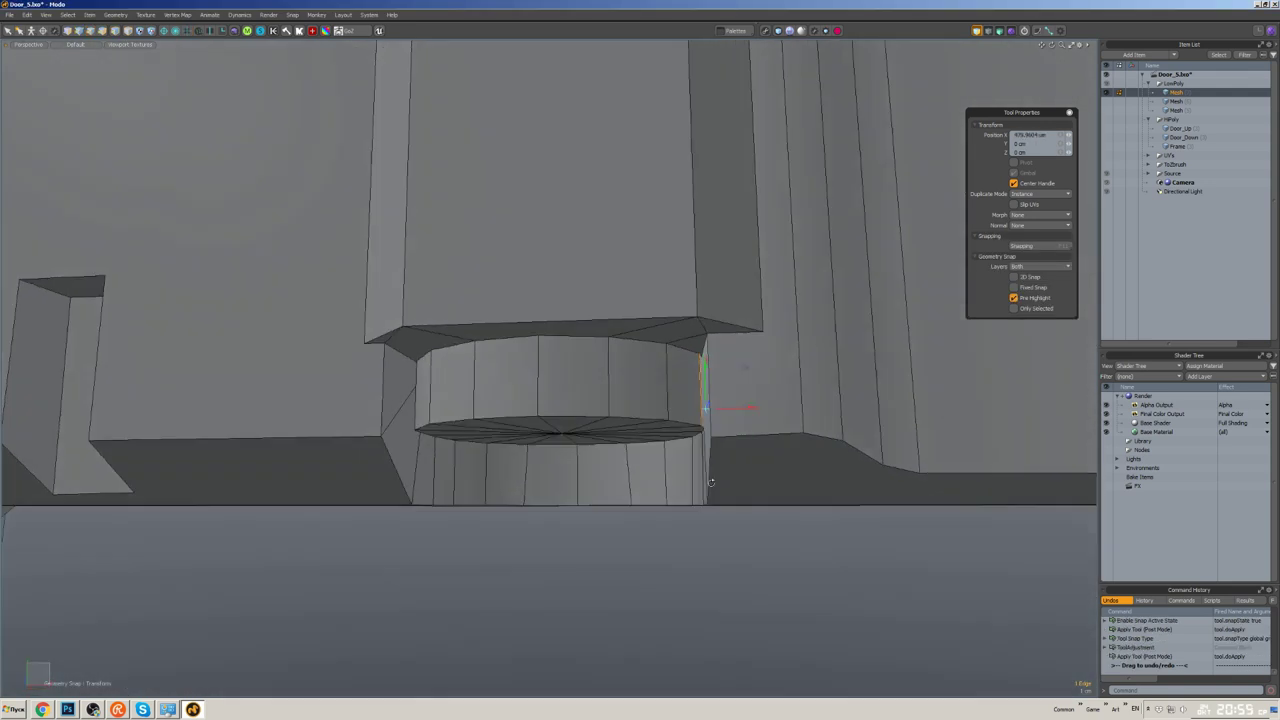
{"action": "left_click_drag", "start_coordinate": [700, 420], "coordinate": [760, 390], "text": "alt"}
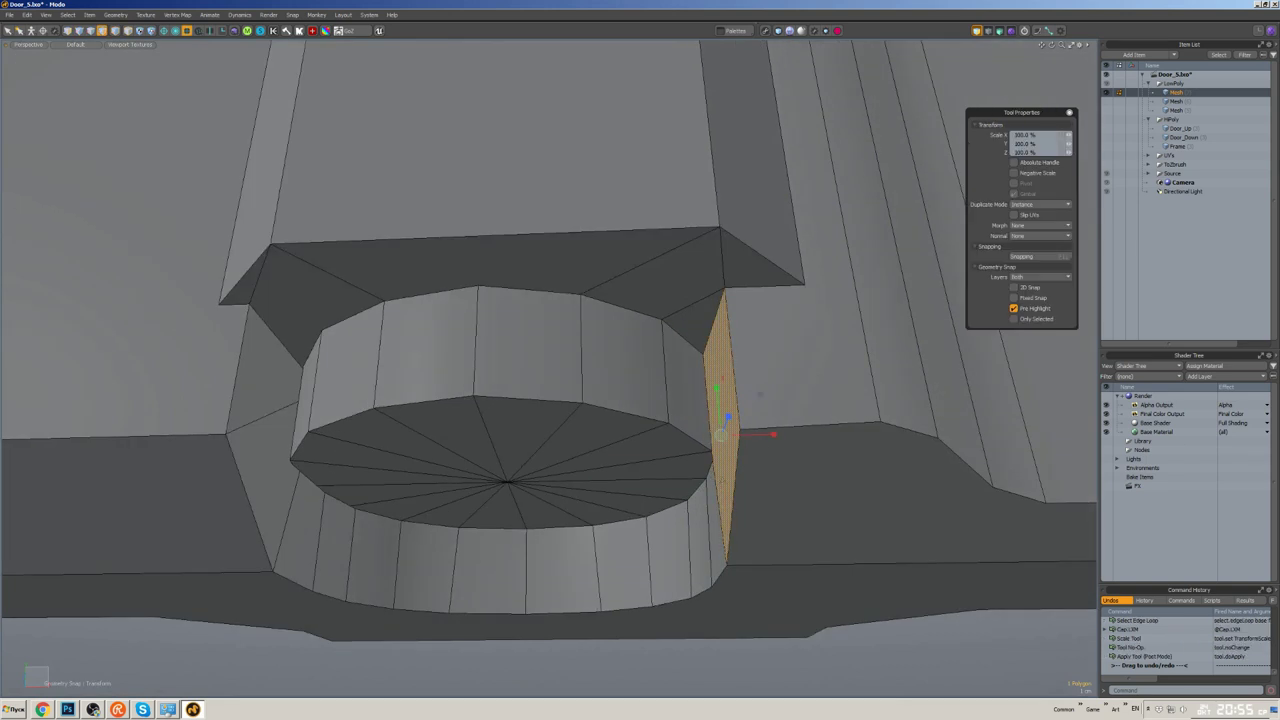
{"action": "left_click_drag", "start_coordinate": [760, 393], "coordinate": [755, 400], "text": "alt"}
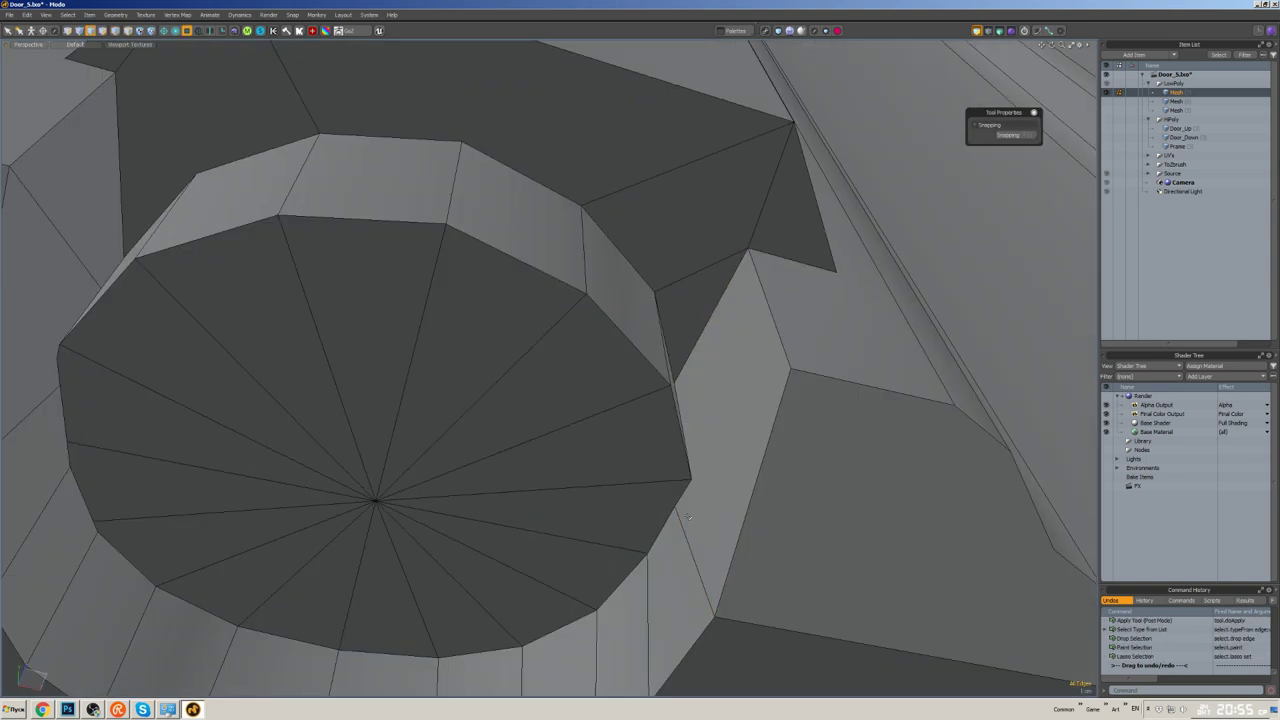
{"action": "left_click_drag", "start_coordinate": [740, 430], "coordinate": [680, 420], "text": "alt"}
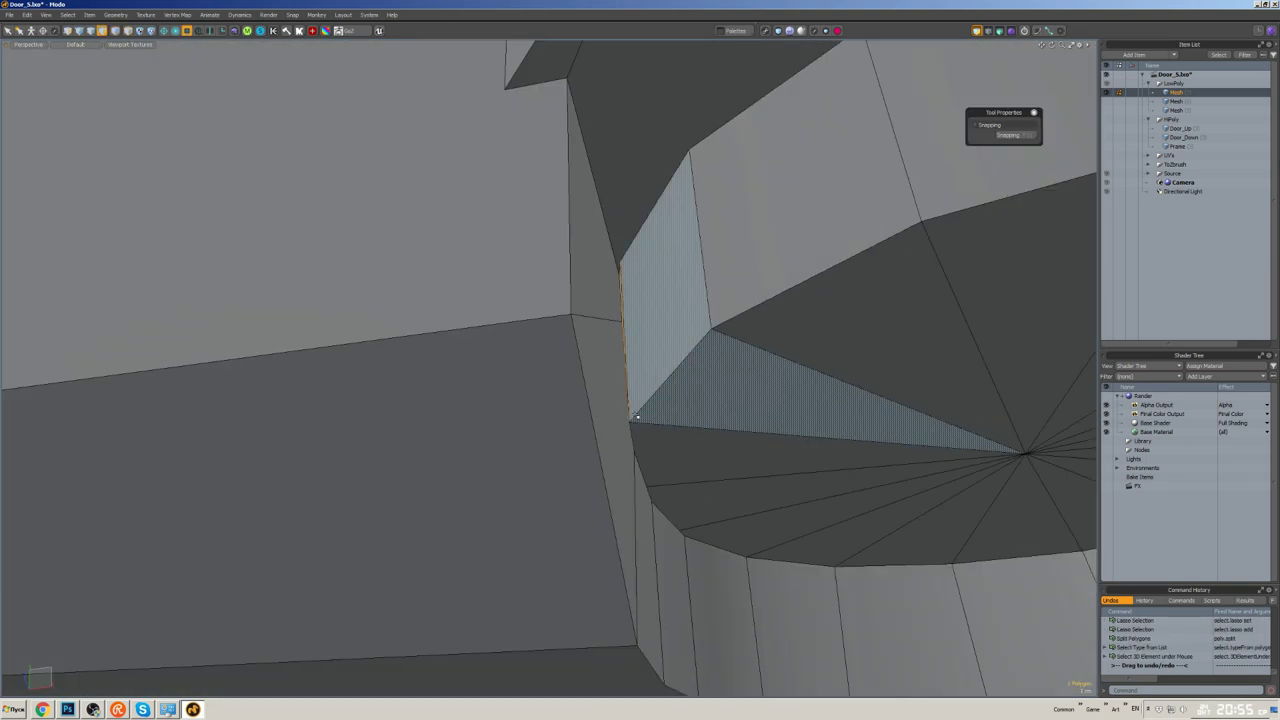
{"action": "scroll", "coordinate": [645, 423], "scroll_direction": "down", "scroll_amount": 3}
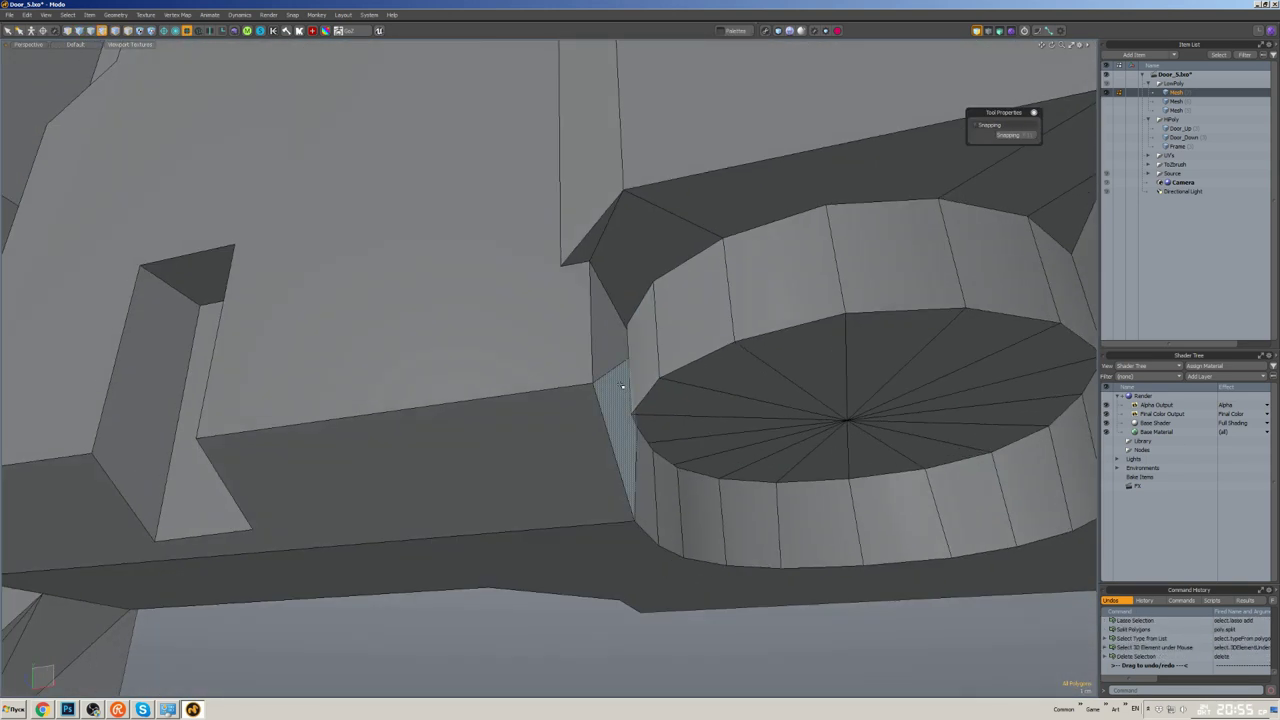
{"action": "scroll", "coordinate": [645, 423], "scroll_direction": "up", "scroll_amount": 4}
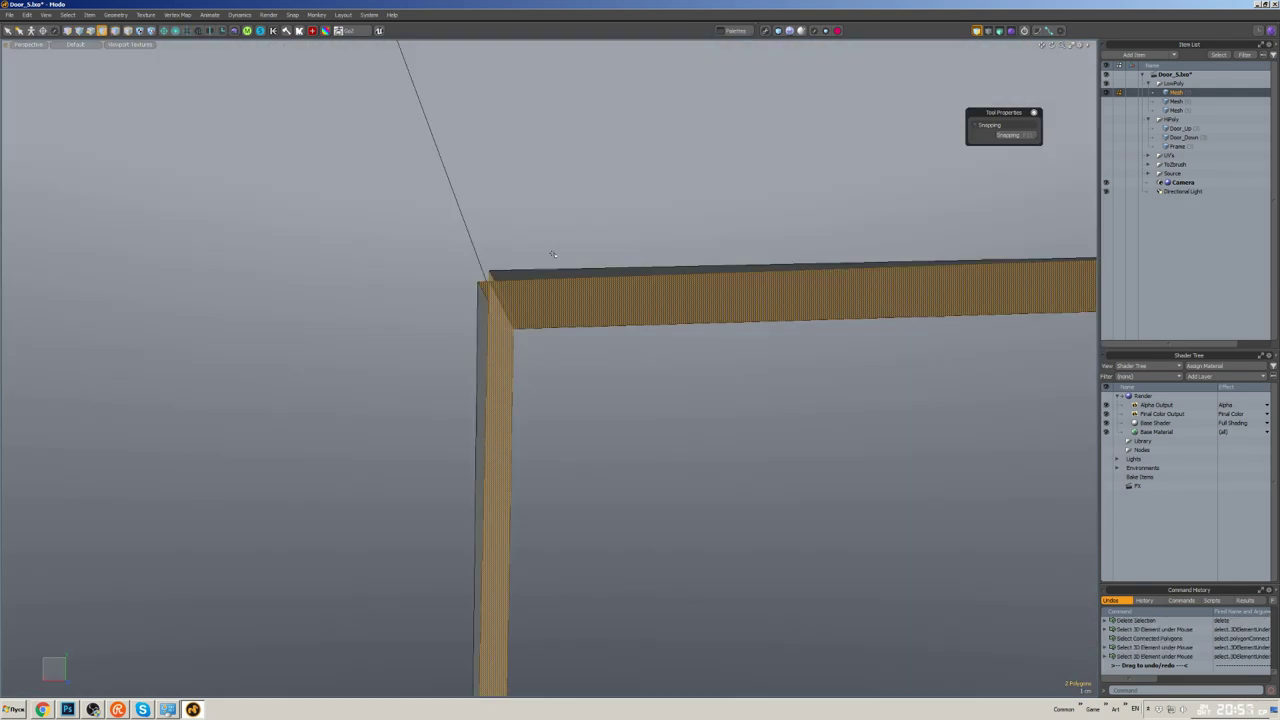
- Merge the stray vertices around the side panel's stepped edge and run Mesh Cleanup on the upper door mesh
{"action": "key", "text": "1"}
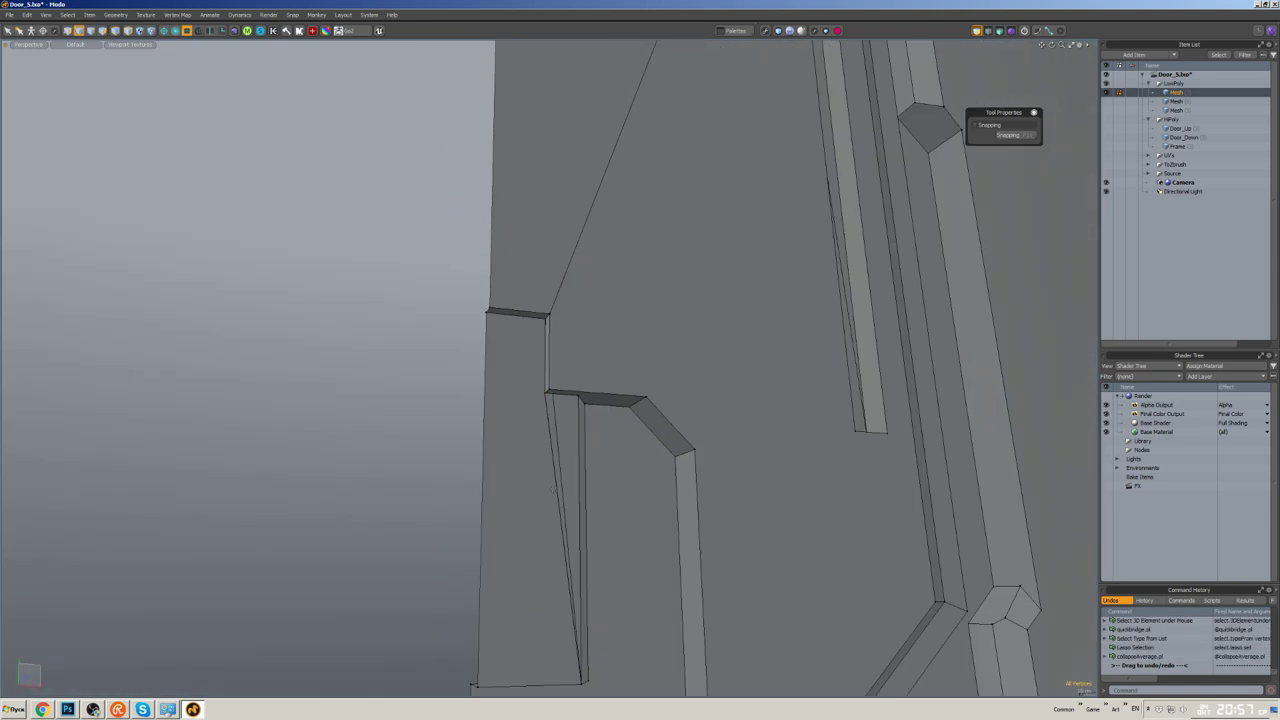
{"action": "left_click", "coordinate": [586, 301]}
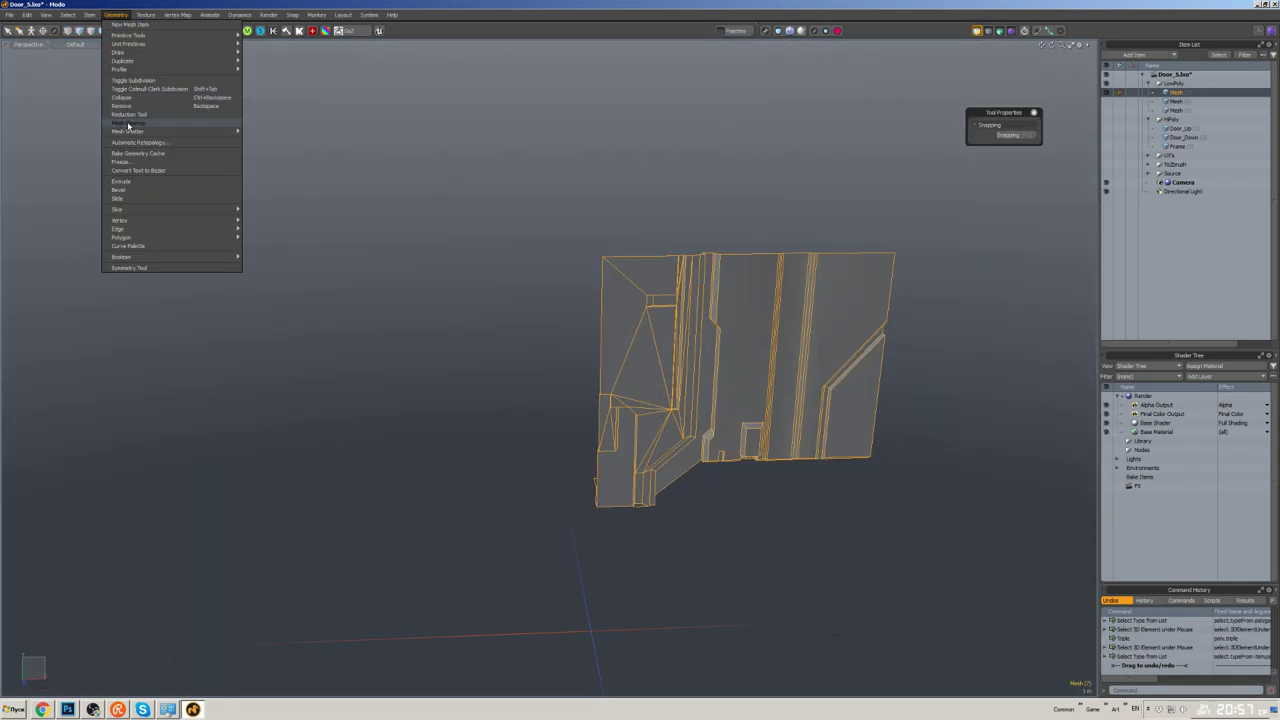
{"action": "left_click", "coordinate": [128, 124]}
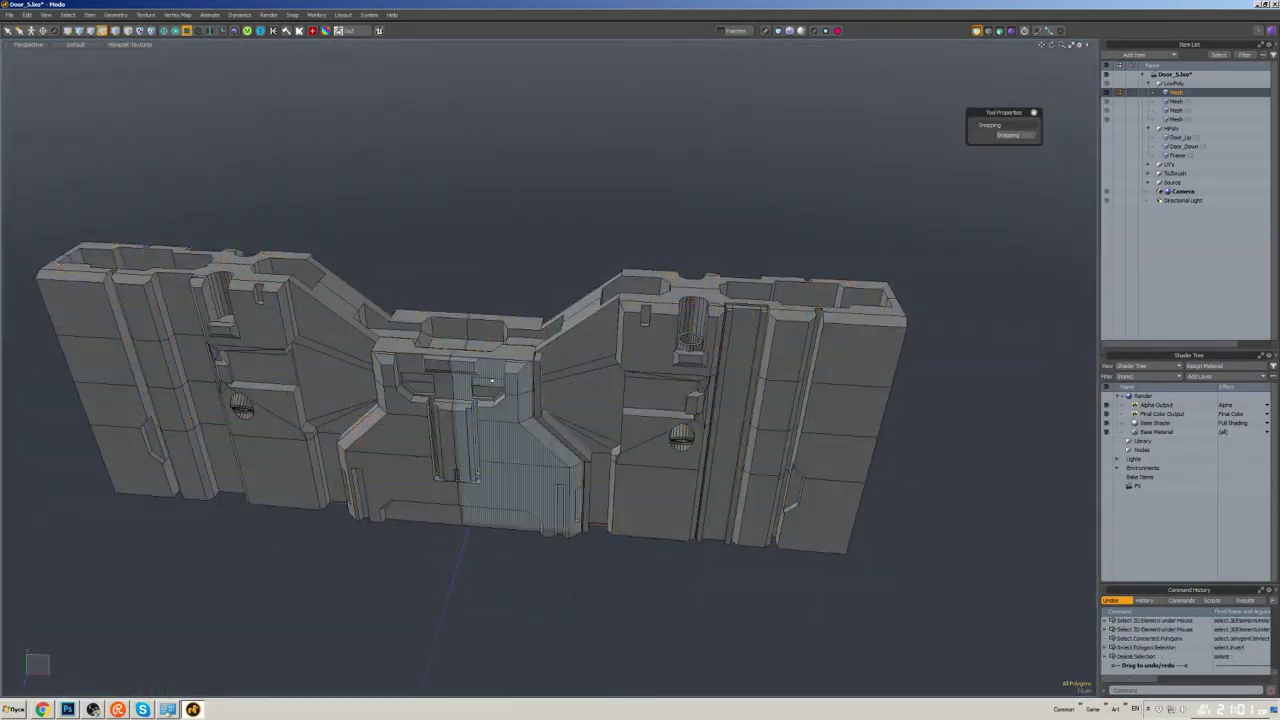
- Delete the lower door copy's rear portion in the top view and the central clasp polygons extending past the mirror line
{"action": "key", "text": "KP_7"}
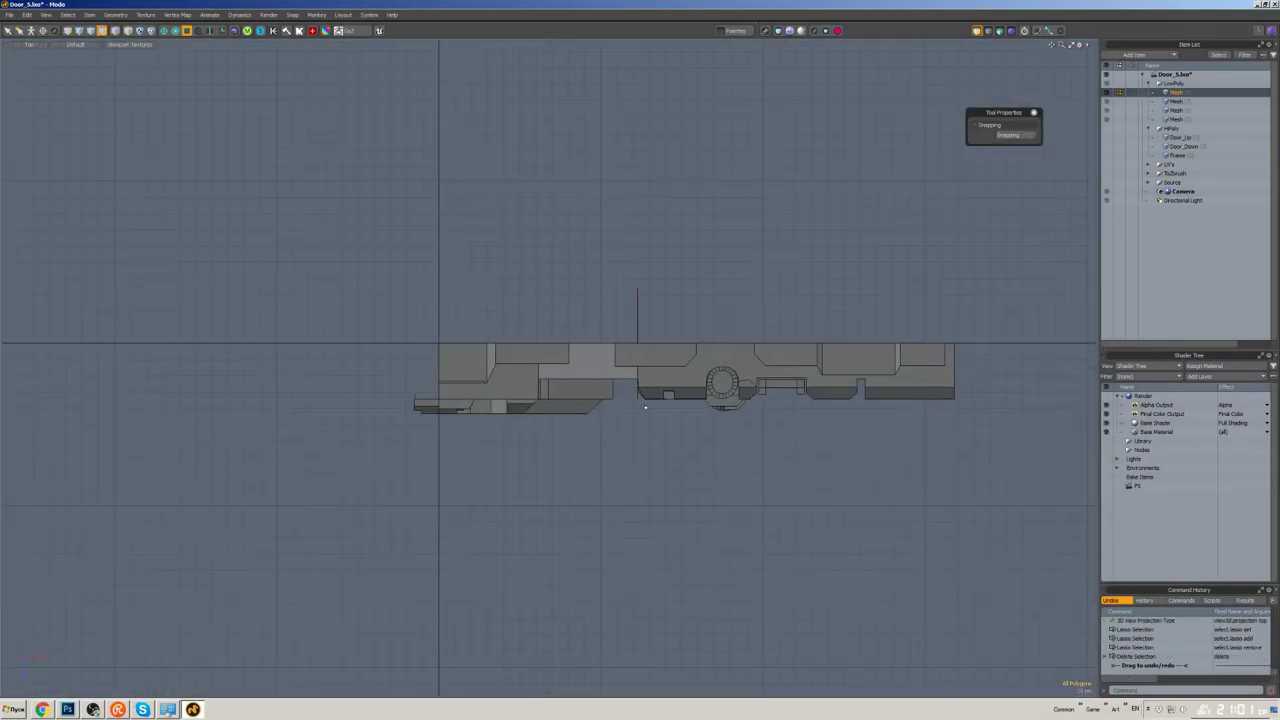
{"action": "key", "text": "KP_0"}
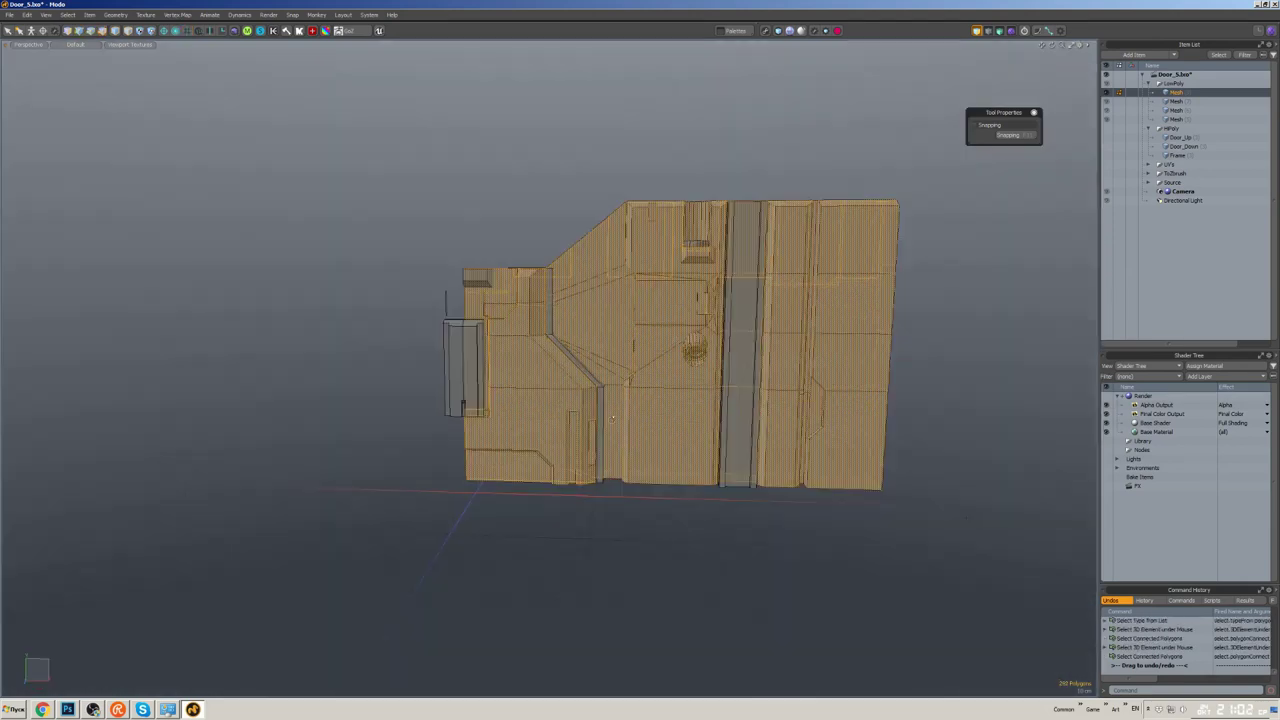
{"action": "right_click_drag", "start_coordinate": [455, 268], "coordinate": [418, 425]}
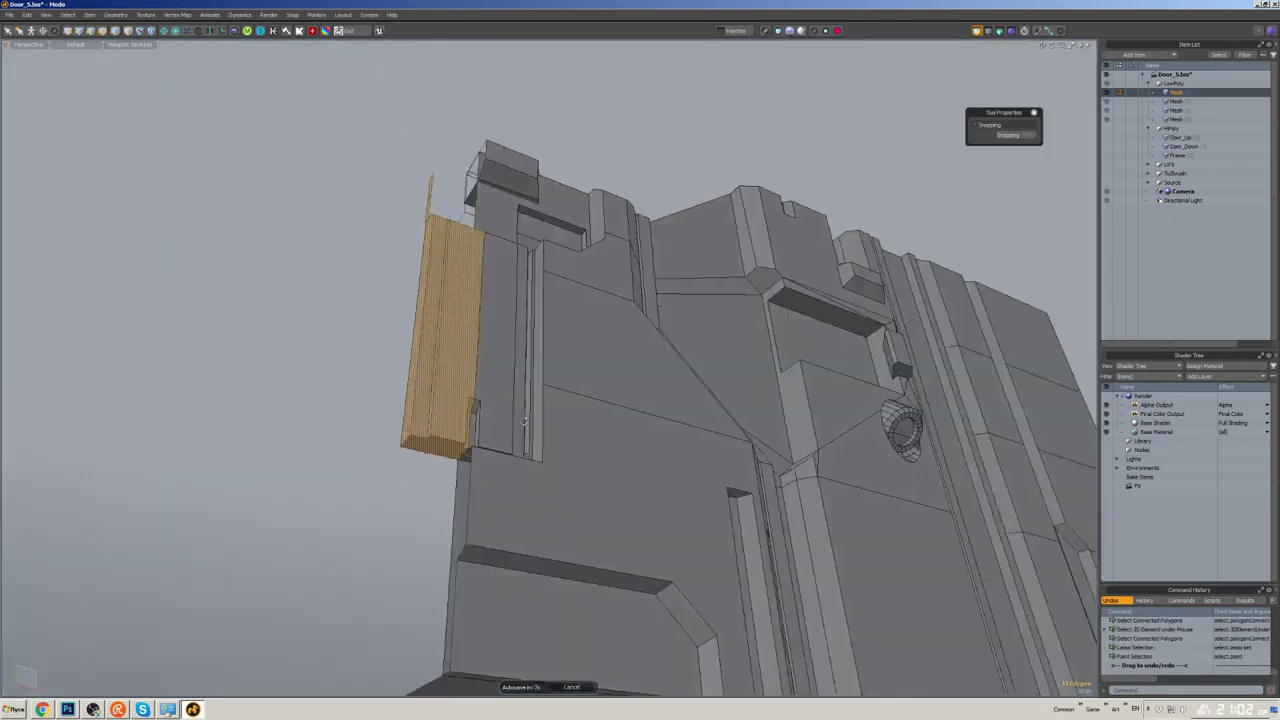
{"action": "left_click_drag", "start_coordinate": [524, 420], "coordinate": [445, 483], "text": "alt"}
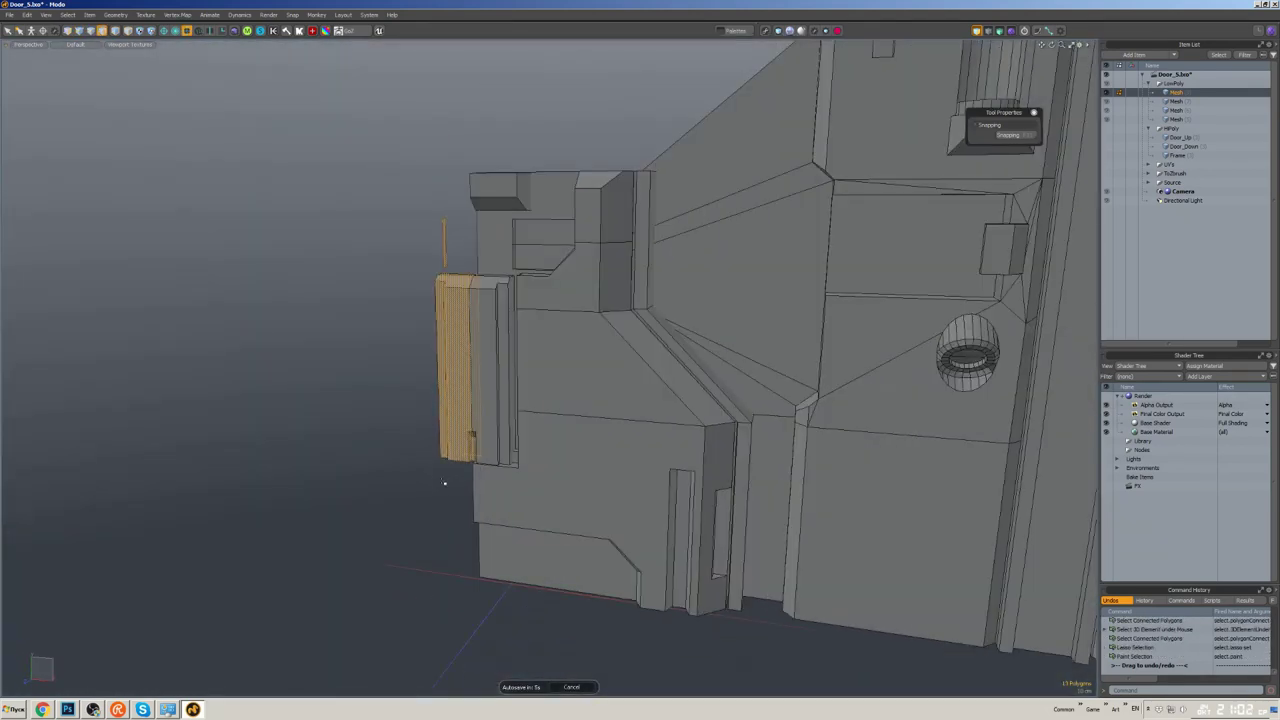
{"action": "key", "text": "KP_1"}
- Delete the redundant horizontal edge loops across the lower door's flat outer panels
{"action": "scroll", "coordinate": [586, 404], "scroll_direction": "up", "scroll_amount": 5}
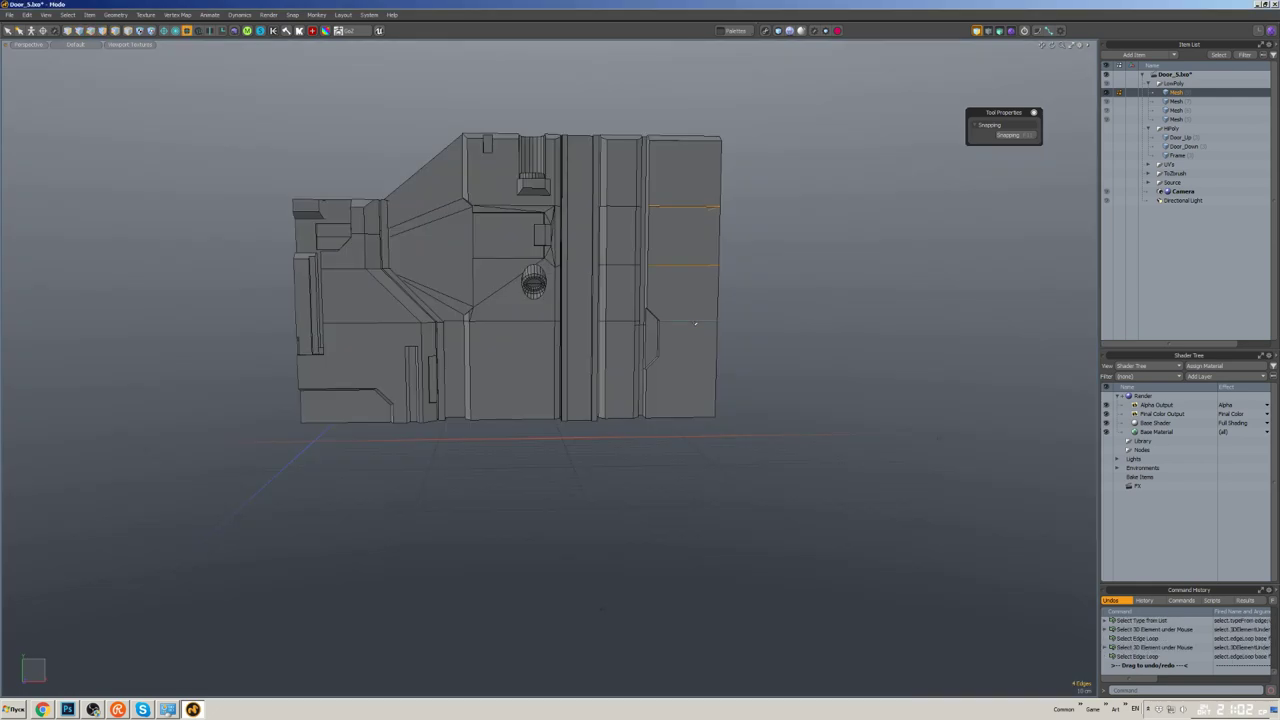
{"action": "scroll", "coordinate": [634, 259], "scroll_direction": "up", "scroll_amount": 5}
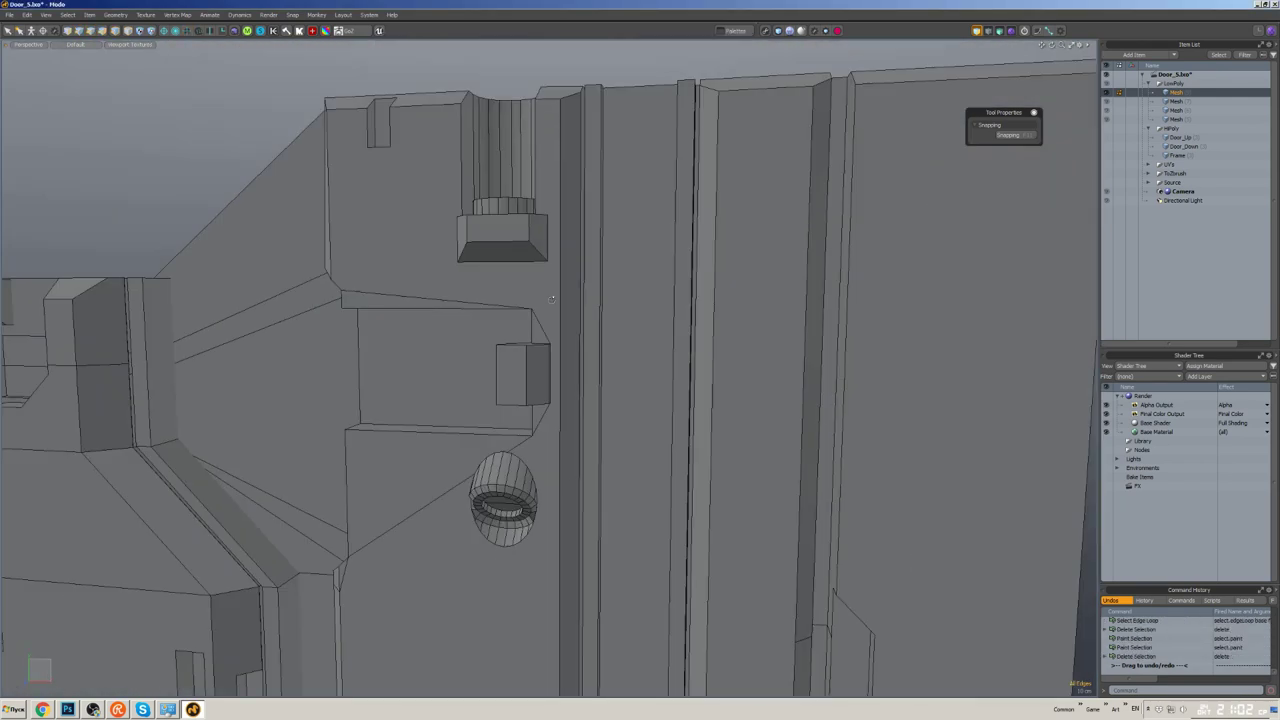
{"action": "scroll", "coordinate": [545, 344], "scroll_direction": "up", "scroll_amount": 3}
- Delete the inner edge loops of the round knob on the lower door to flatten its face
{"action": "scroll", "coordinate": [545, 344], "scroll_direction": "up", "scroll_amount": 4}
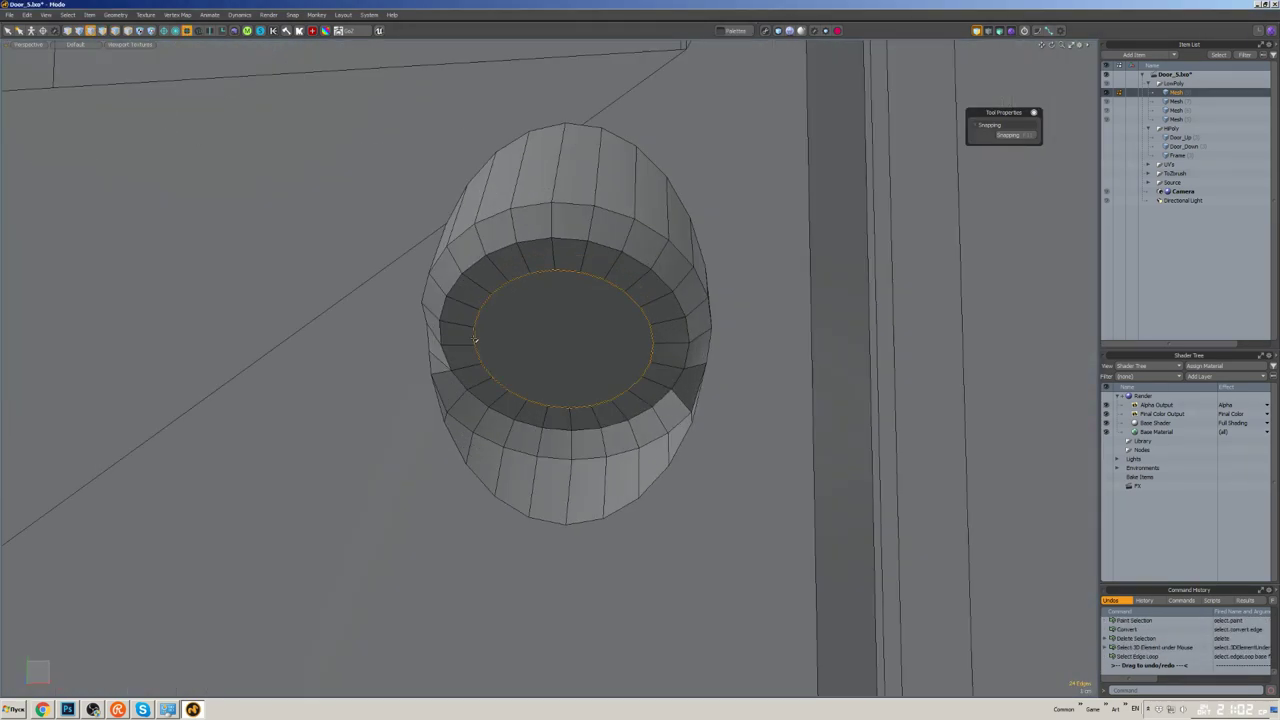
{"action": "key", "text": "Delete"}
{"action": "scroll", "coordinate": [475, 340], "scroll_direction": "down", "scroll_amount": 5}
{"action": "scroll", "coordinate": [459, 390], "scroll_direction": "up", "scroll_amount": 5}
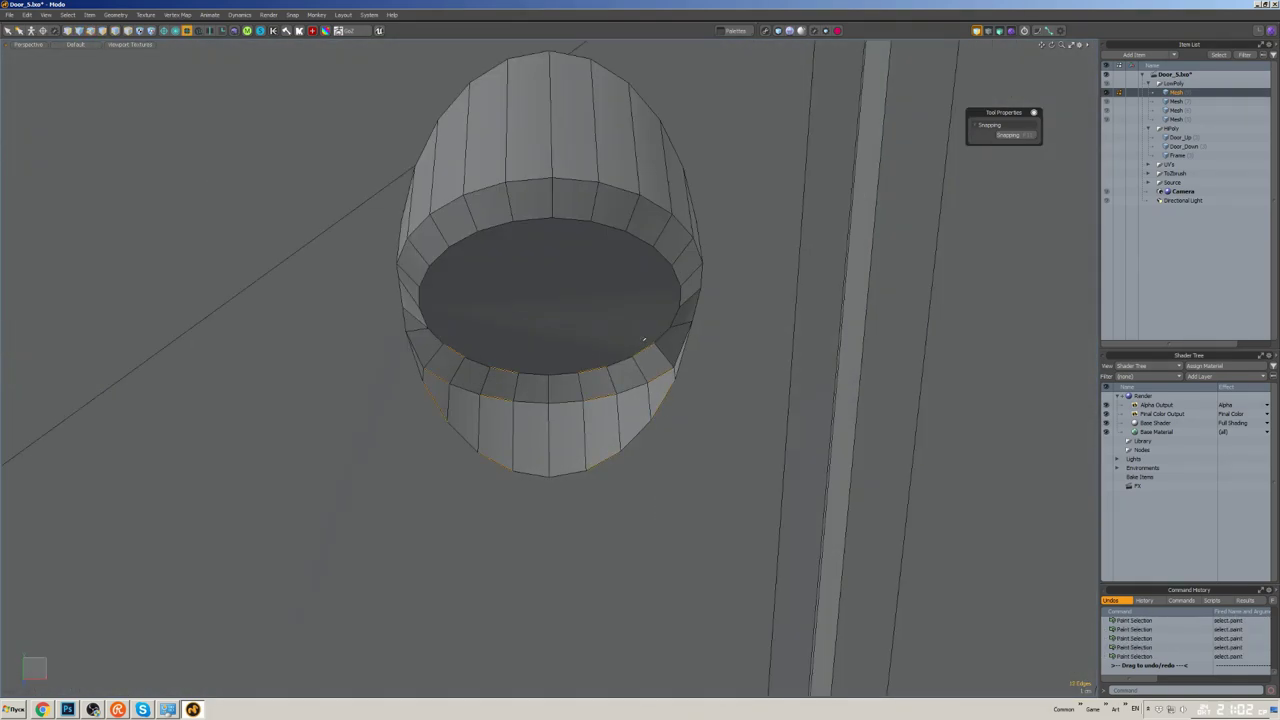
- Reduce the round knob's segments by selecting alternate edges around its side and collapsing them
{"action": "scroll", "coordinate": [644, 341], "scroll_direction": "down", "scroll_amount": 5}
{"action": "scroll", "coordinate": [644, 341], "scroll_direction": "up", "scroll_amount": 5}
{"action": "double_click", "coordinate": [656, 348]}
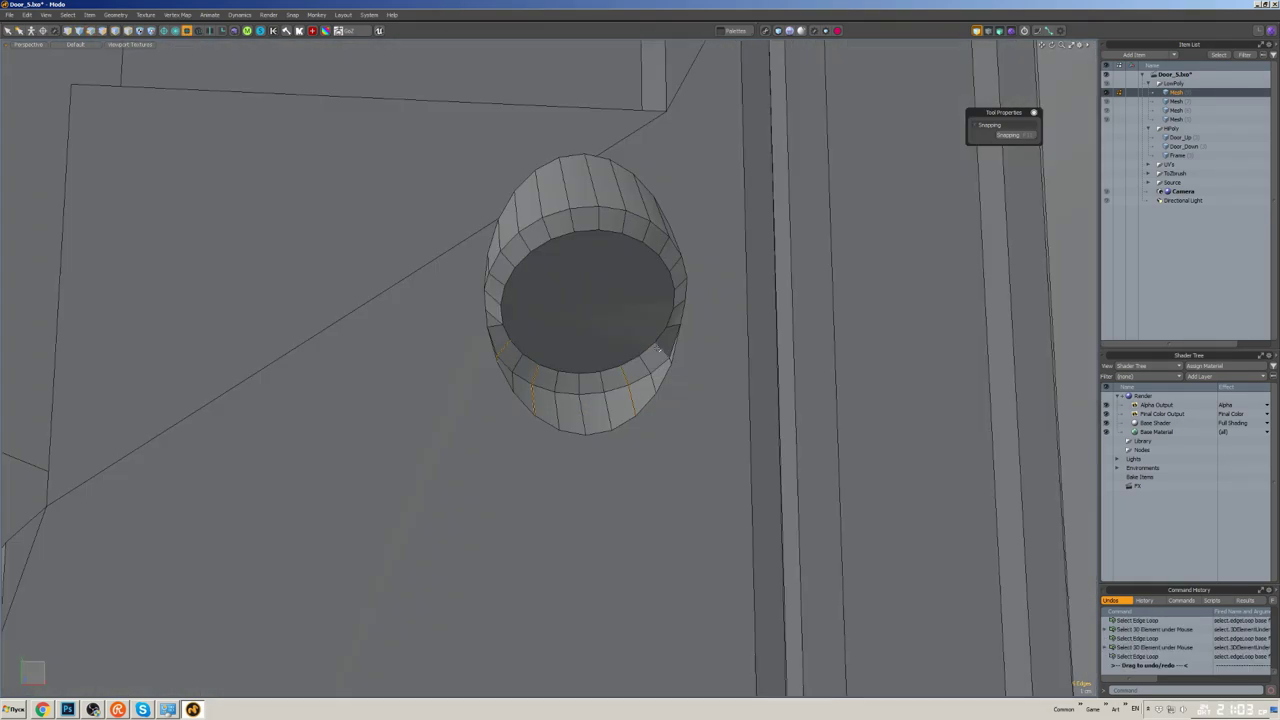
{"action": "scroll", "coordinate": [637, 385], "scroll_direction": "down", "scroll_amount": 2}
{"action": "scroll", "coordinate": [597, 322], "scroll_direction": "down", "scroll_amount": 5}
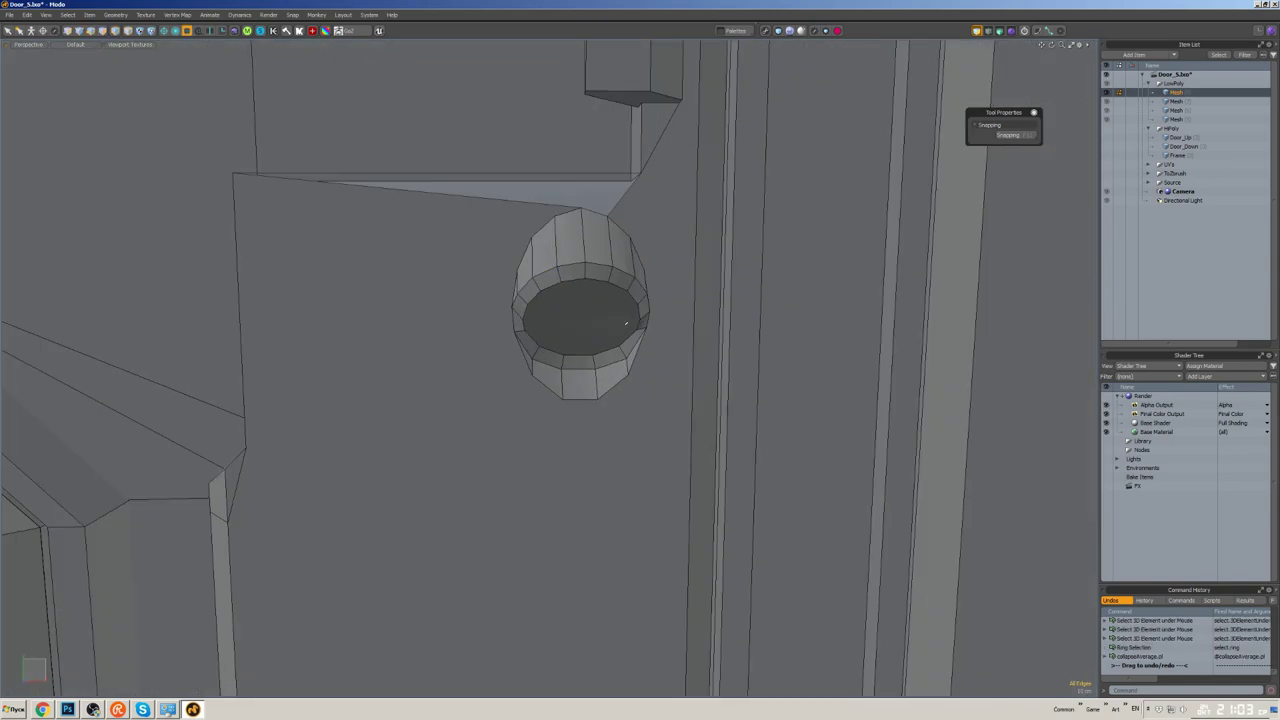
- Collapse further edges around the round knob's front rim to reduce its segments
{"action": "scroll", "coordinate": [612, 263], "scroll_direction": "up", "scroll_amount": 2}
{"action": "double_click", "coordinate": [612, 263]}
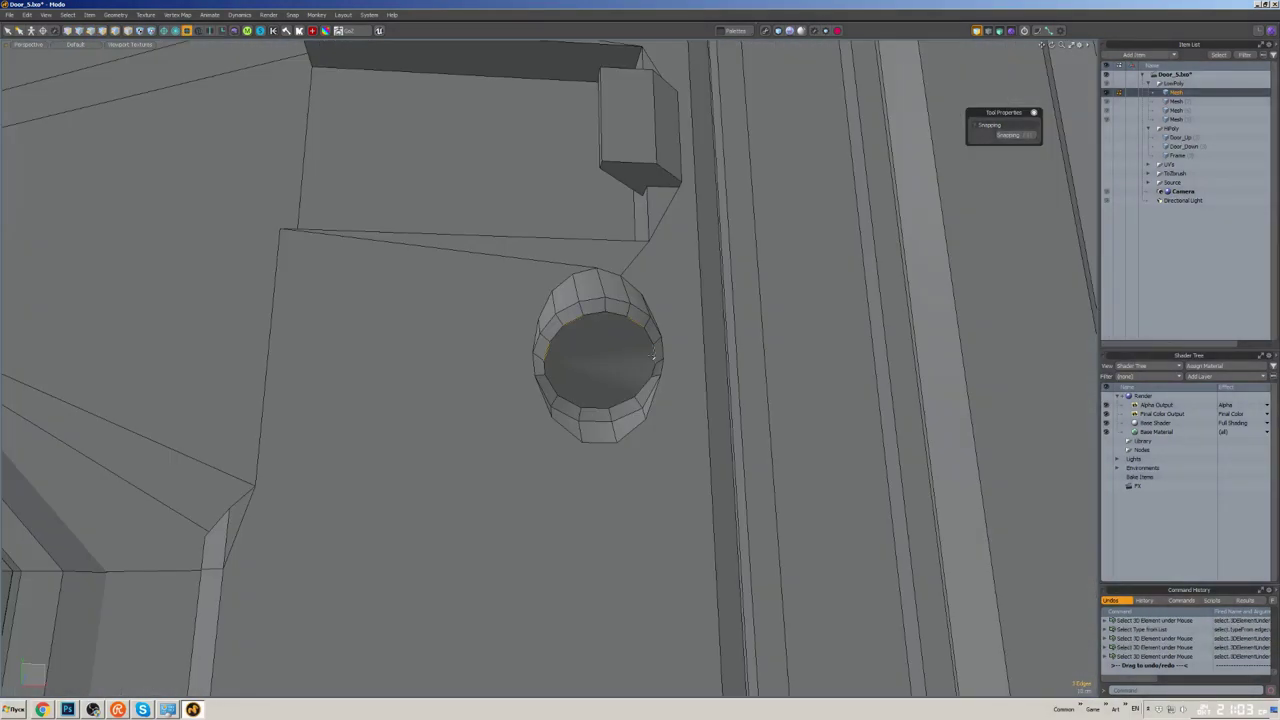
{"action": "key", "text": "ctrl+shift+c"}
{"action": "left_click_drag", "start_coordinate": [653, 355], "coordinate": [612, 361], "text": "alt"}
{"action": "key", "text": "ctrl+z"}
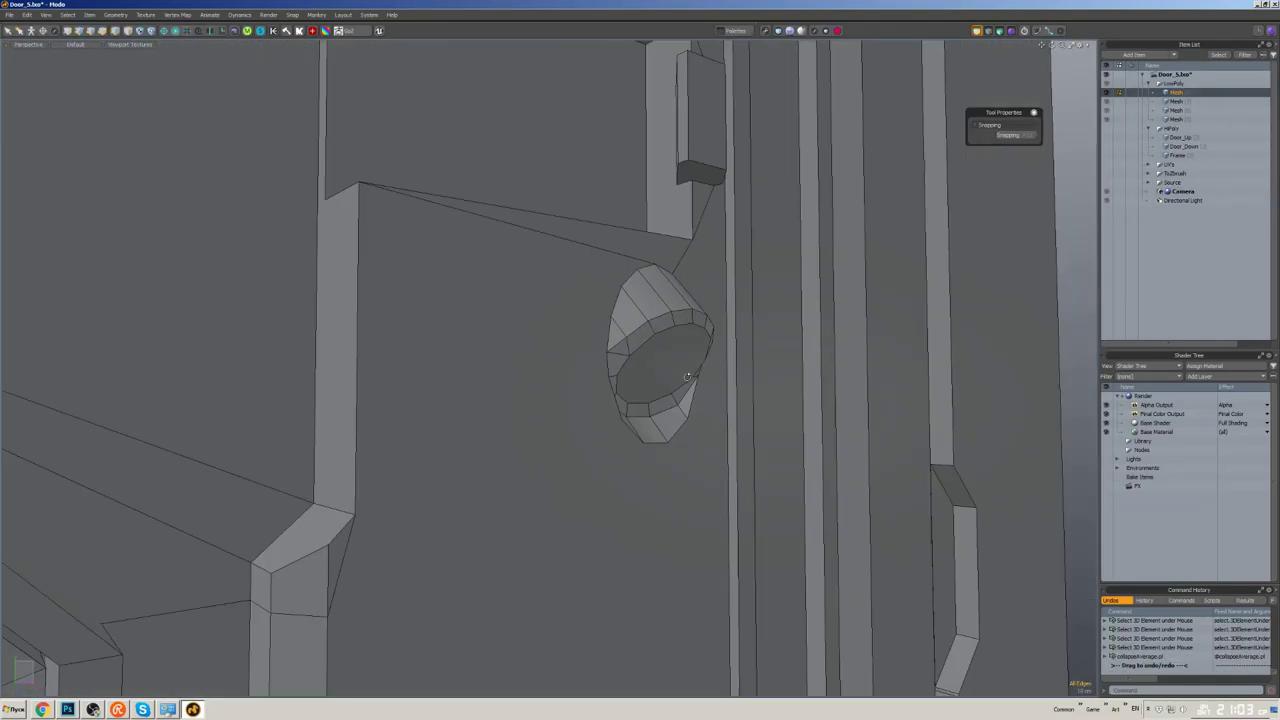
{"action": "mouse_move", "coordinate": [640, 300]}
{"action": "left_mouse_down", "text": "alt"}
{"action": "mouse_move", "coordinate": [672, 264]}
{"action": "mouse_move", "coordinate": [648, 285]}
{"action": "left_mouse_up", "text": "alt"}
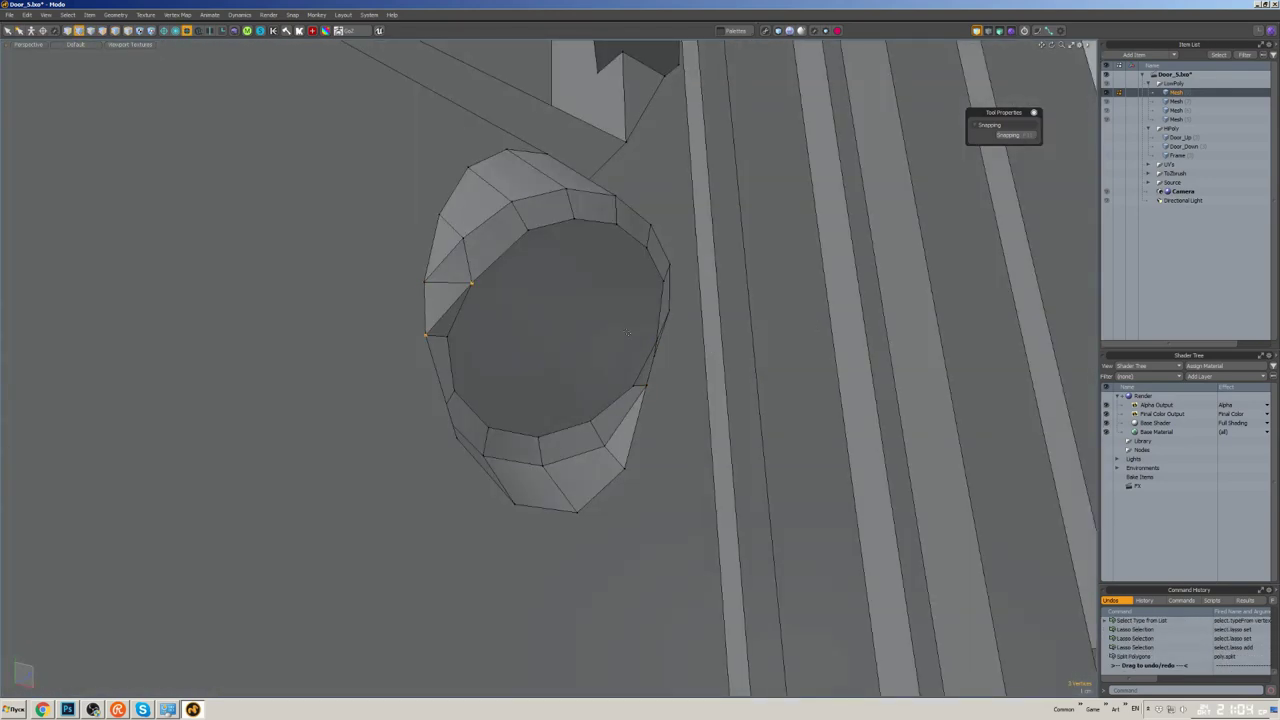
- Split the round knob's side polygons between its rim vertices and tidy the vertex positions around it
{"action": "left_click_drag", "start_coordinate": [628, 333], "coordinate": [330, 390], "text": "alt"}
{"action": "key", "text": "w"}
{"action": "scroll", "coordinate": [402, 345], "scroll_direction": "down", "scroll_amount": 3}
{"action": "scroll", "coordinate": [330, 390], "scroll_direction": "up", "scroll_amount": 5}
{"action": "left_click", "coordinate": [245, 432]}
{"action": "scroll", "coordinate": [245, 432], "scroll_direction": "down", "scroll_amount": 5}
{"action": "key", "text": "3"}
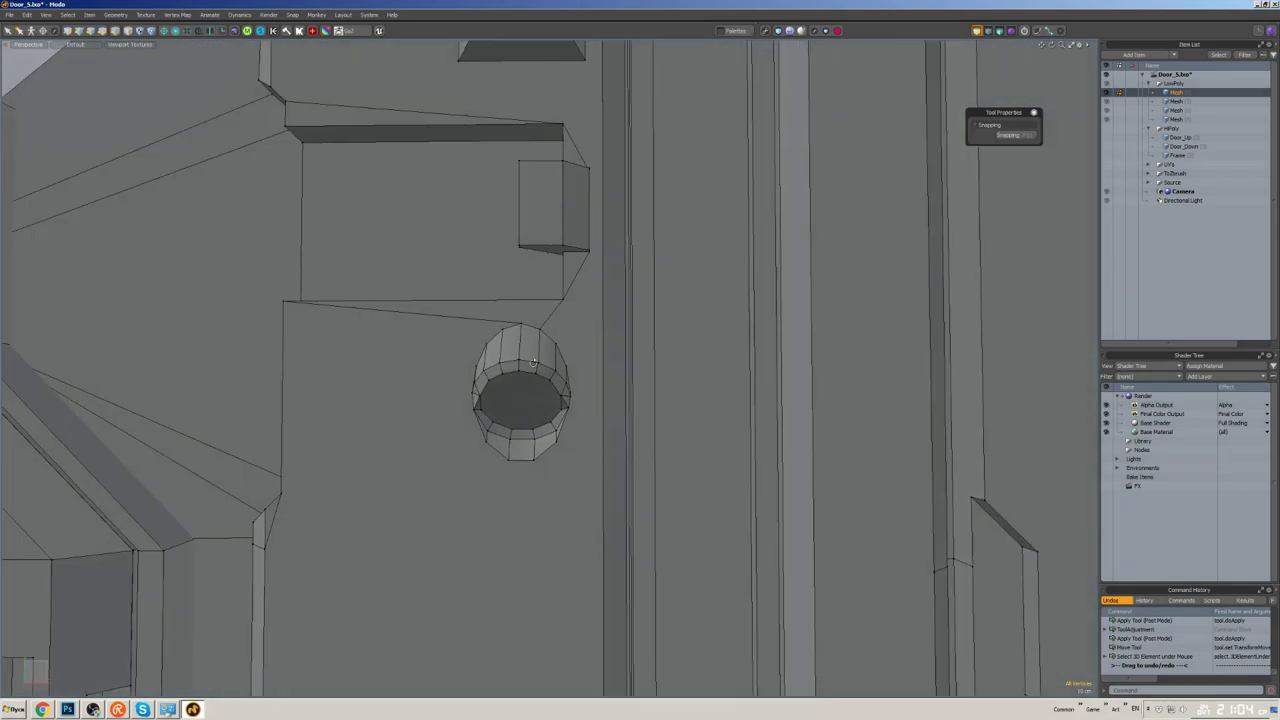
{"action": "left_click_drag", "start_coordinate": [245, 432], "coordinate": [519, 287], "text": "alt"}
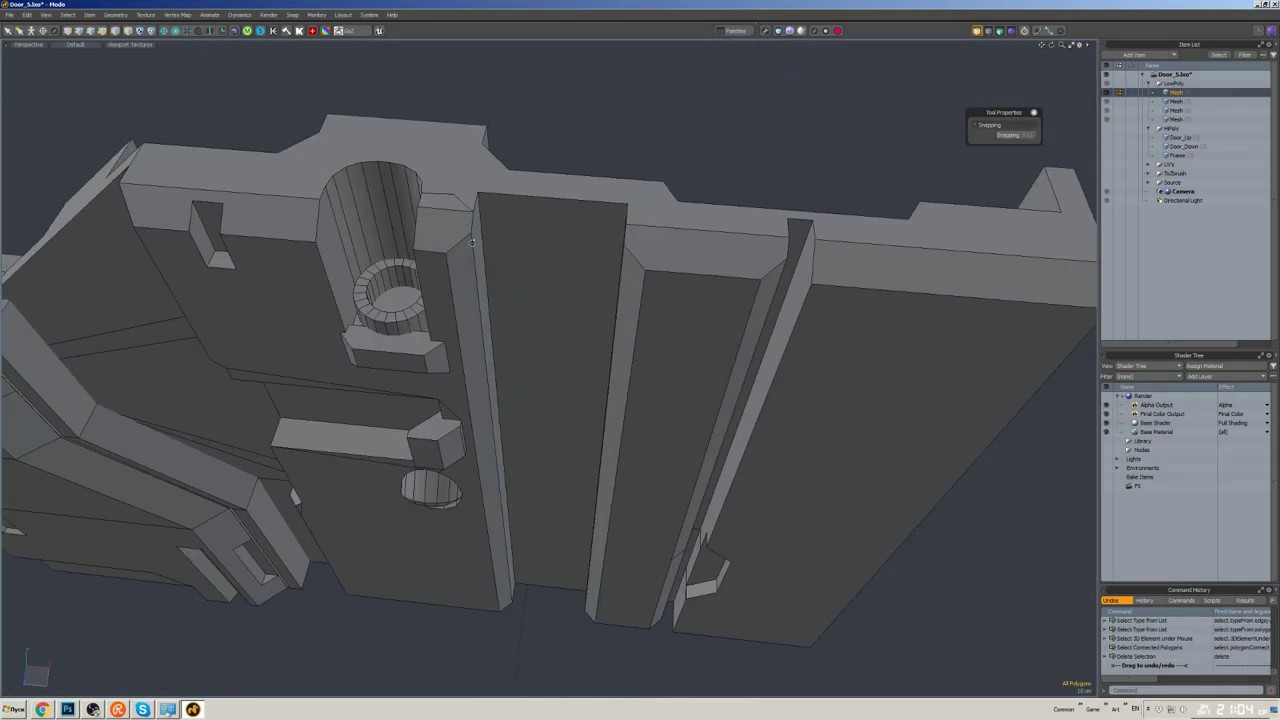
- Delete the surplus short edges on the lower door's top face beside the cylindrical recess
{"action": "scroll", "coordinate": [472, 240], "scroll_direction": "down", "scroll_amount": 4}
{"action": "left_click_drag", "start_coordinate": [472, 240], "coordinate": [500, 320], "text": "alt"}
{"action": "key", "text": "2"}
{"action": "scroll", "coordinate": [500, 320], "scroll_direction": "up", "scroll_amount": 4}
{"action": "left_click", "coordinate": [489, 330]}
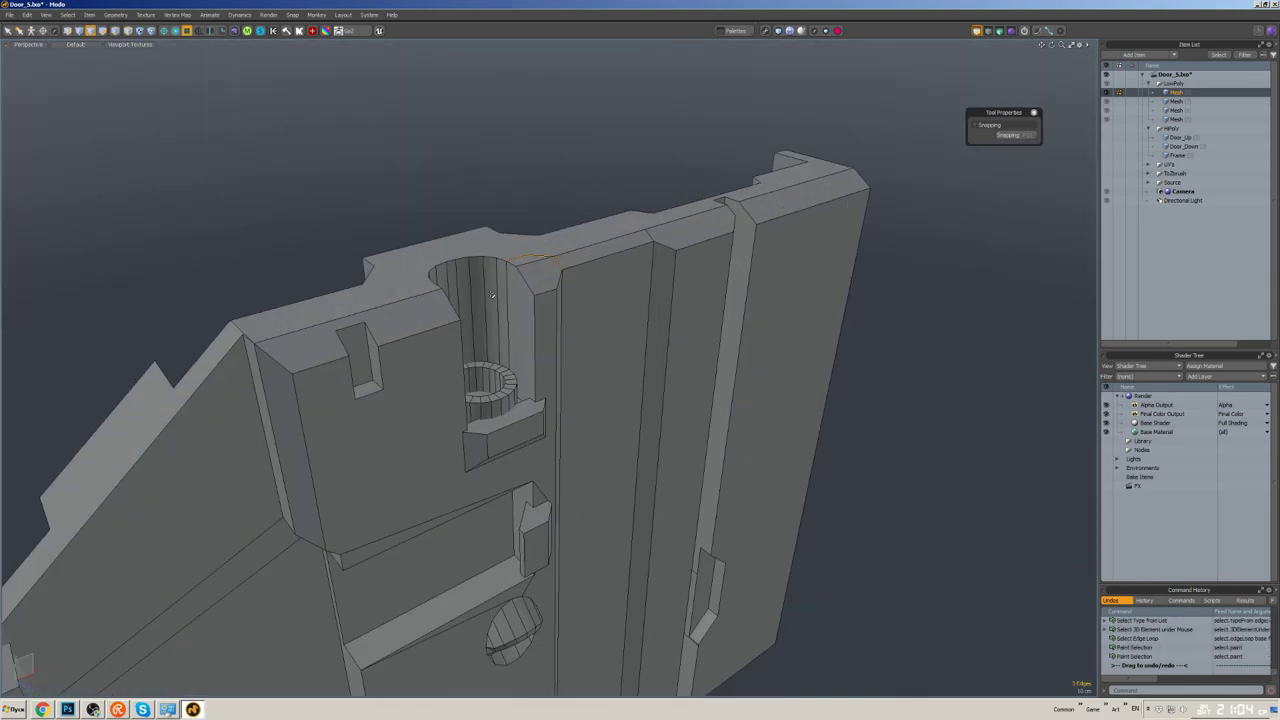
{"action": "key", "text": "Delete"}
{"action": "scroll", "coordinate": [681, 290], "scroll_direction": "down", "scroll_amount": 5}
- Delete the redundant long edges running along the narrow groove near the lower door's outer side
{"action": "scroll", "coordinate": [656, 304], "scroll_direction": "up", "scroll_amount": 5}
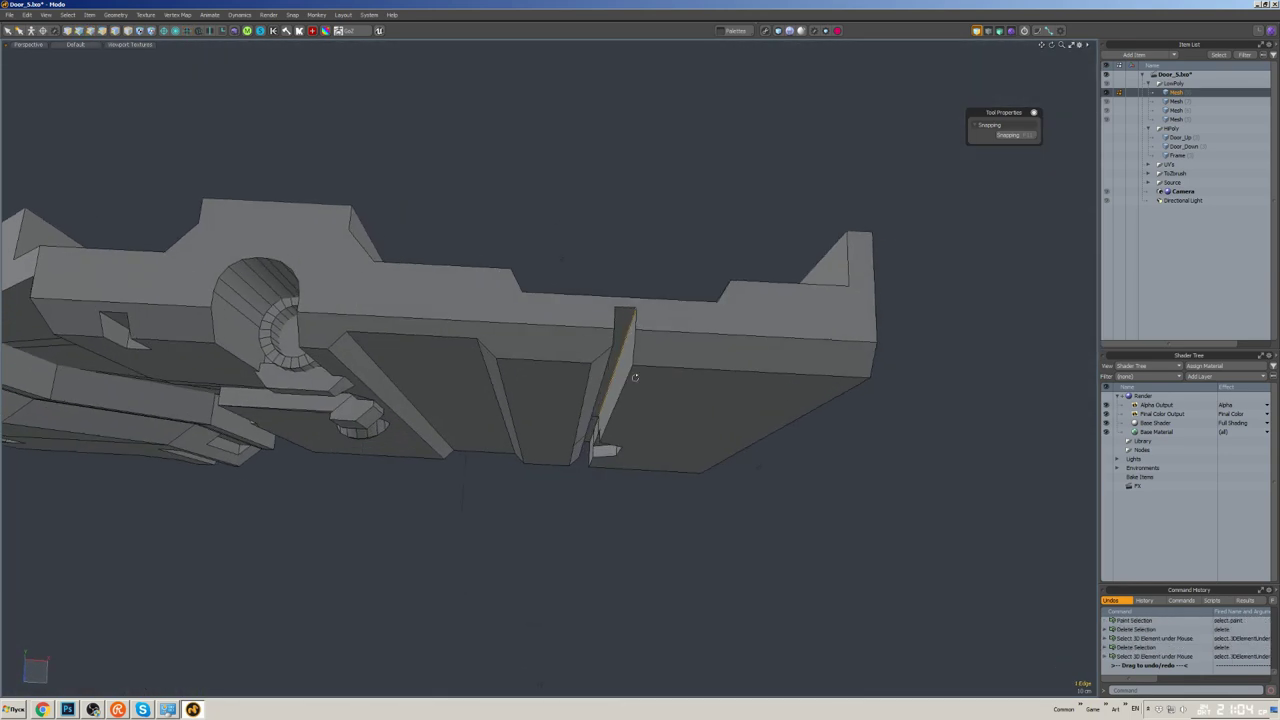
{"action": "scroll", "coordinate": [634, 377], "scroll_direction": "up", "scroll_amount": 6}
{"action": "scroll", "coordinate": [547, 207], "scroll_direction": "down", "scroll_amount": 4}
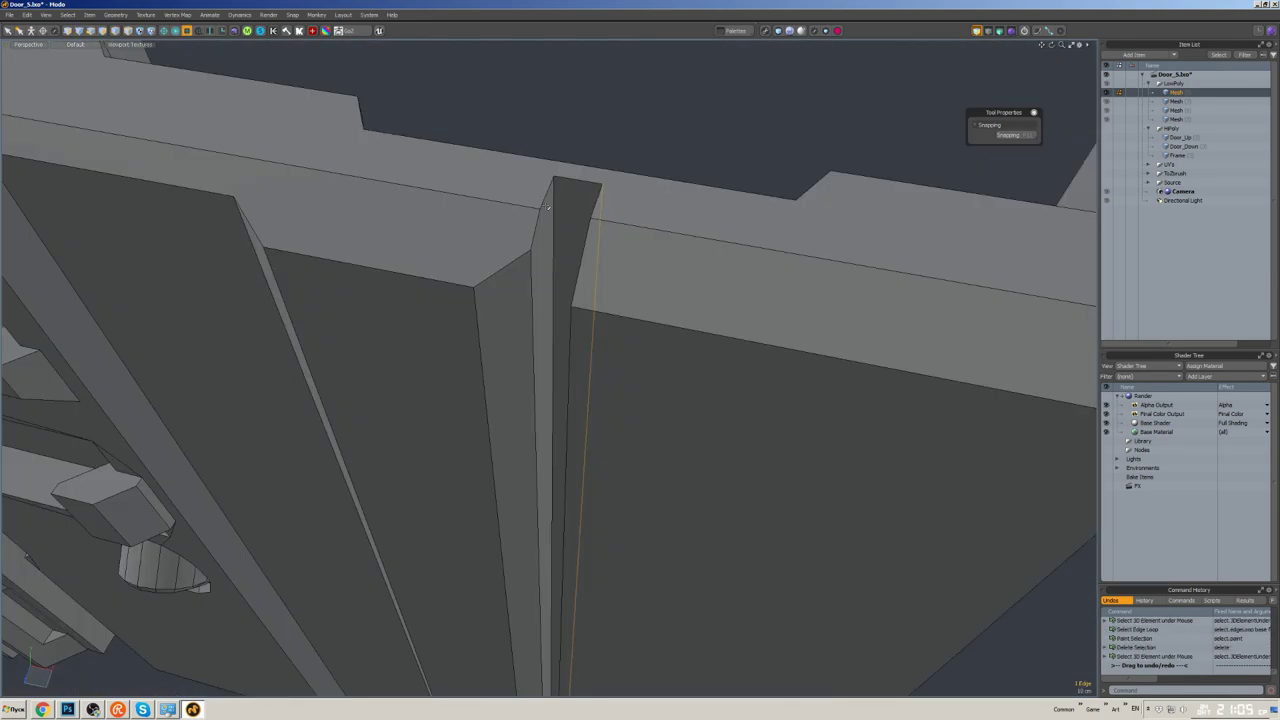
{"action": "left_click", "coordinate": [547, 207], "text": "shift"}
{"action": "scroll", "coordinate": [631, 268], "scroll_direction": "down", "scroll_amount": 3}
{"action": "key", "text": "a"}
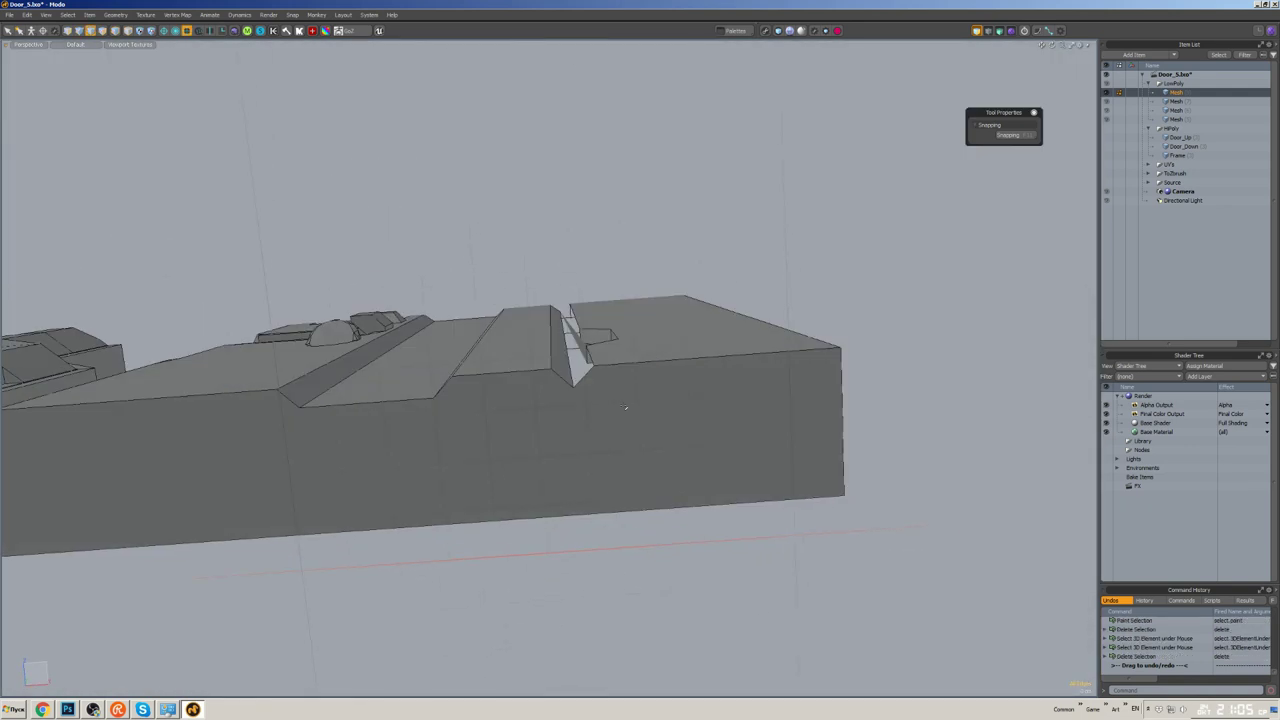
- Adjust the groove's bottom corner vertex and delete the polygons of the small notch beside the groove
{"action": "key", "text": "1"}
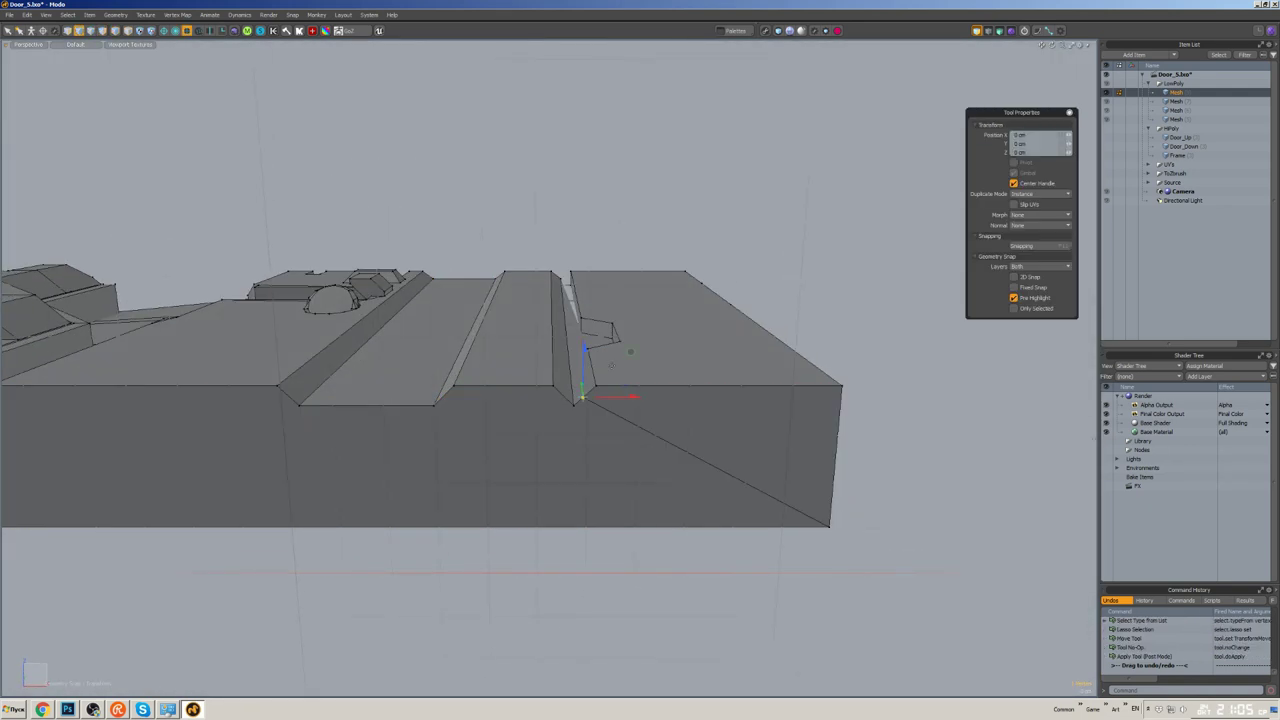
{"action": "key", "text": "3"}
{"action": "mouse_move", "coordinate": [597, 325]}
{"action": "left_mouse_down"}
{"action": "mouse_move", "coordinate": [580, 415]}
{"action": "mouse_move", "coordinate": [588, 388]}
{"action": "mouse_move", "coordinate": [640, 342]}
{"action": "mouse_move", "coordinate": [548, 471]}
{"action": "mouse_move", "coordinate": [592, 330]}
{"action": "mouse_move", "coordinate": [615, 361]}
{"action": "left_mouse_up"}
{"action": "key", "text": "Delete"}
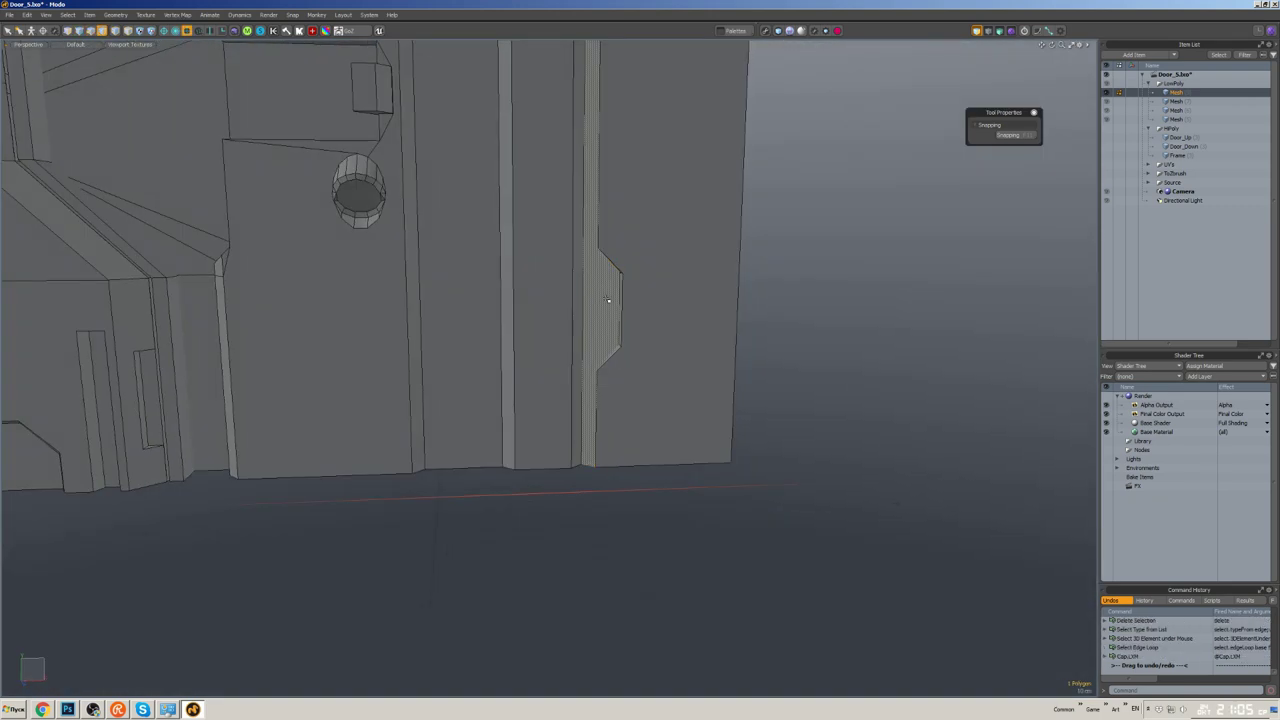
- Rebuild the narrow groove and its notch by bridging the open edges on both sides
{"action": "left_click_drag", "start_coordinate": [607, 300], "coordinate": [615, 216], "text": "alt"}
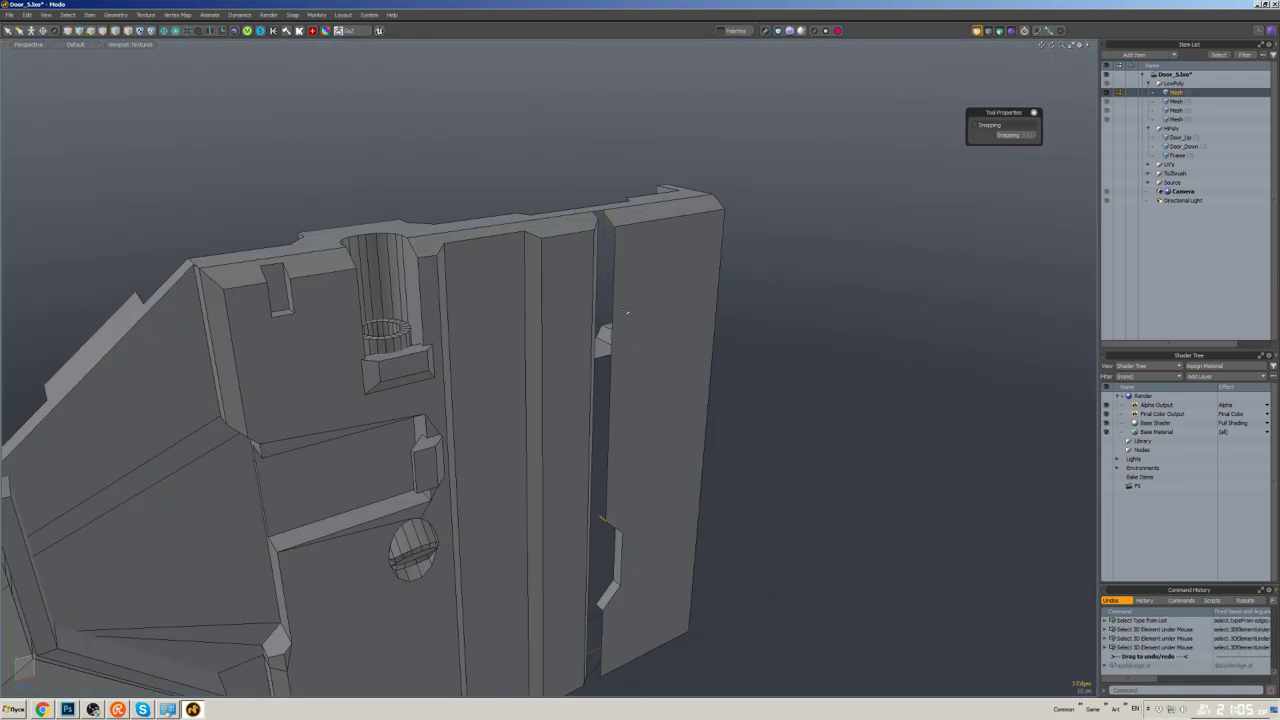
{"action": "key", "text": "w"}
{"action": "left_click_drag", "start_coordinate": [627, 313], "coordinate": [531, 355], "text": "alt"}
{"action": "key", "text": "space"}
{"action": "left_click_drag", "start_coordinate": [517, 427], "coordinate": [452, 378], "text": "ctrl+alt"}
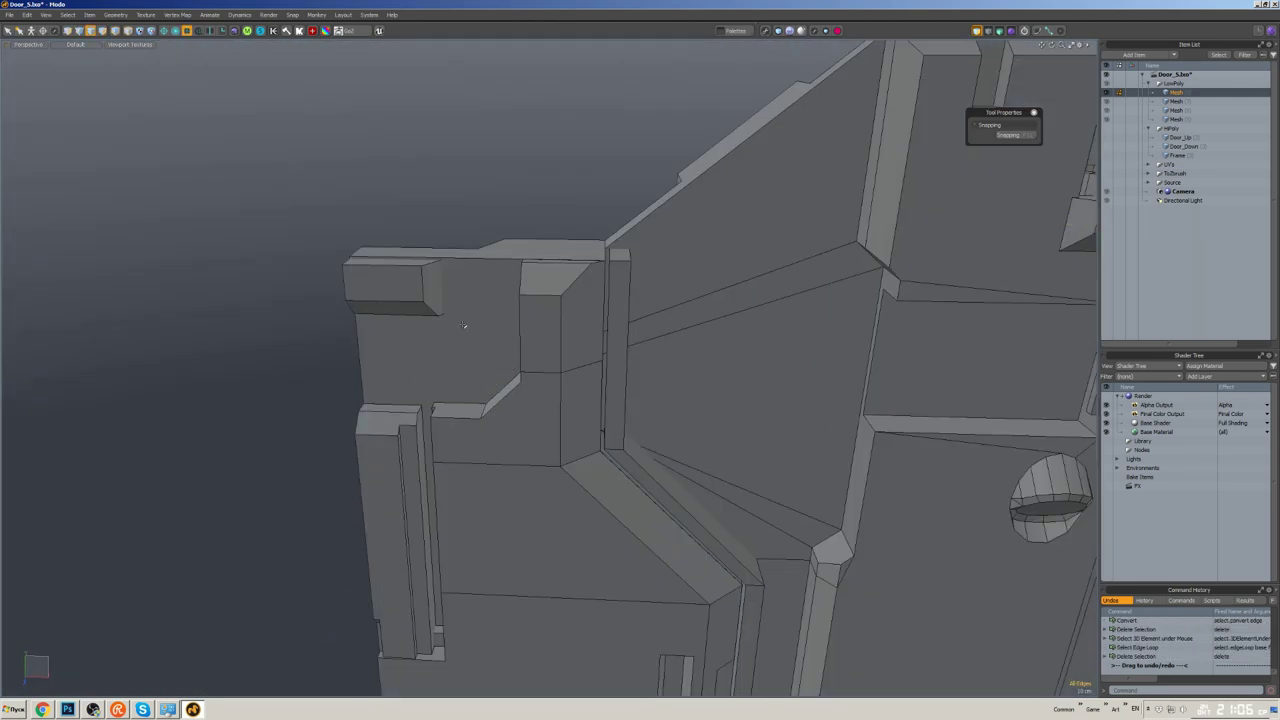
- Delete the redundant edge loops on the lower door's central section around the small bevelled block
{"action": "left_click_drag", "start_coordinate": [463, 325], "coordinate": [572, 427], "text": "ctrl+alt"}
{"action": "key", "text": "Delete"}
{"action": "left_click_drag", "start_coordinate": [690, 375], "coordinate": [600, 450], "text": "alt"}
- Slice the central section's front face at the small block, weld stray vertices, and split the top face from the block's corner
{"action": "key", "text": "alt+c"}
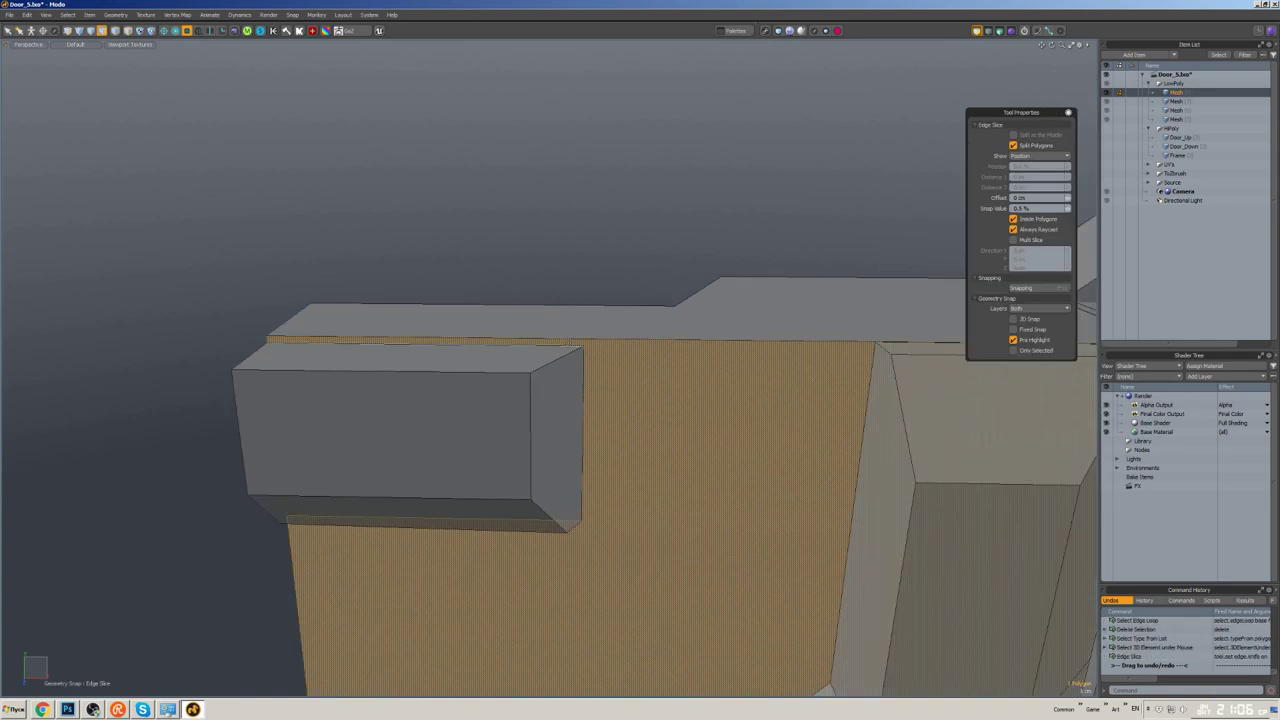
{"action": "mouse_move", "coordinate": [590, 337]}
{"action": "left_mouse_down", "text": "alt"}
{"action": "mouse_move", "coordinate": [560, 360]}
{"action": "mouse_move", "coordinate": [620, 330]}
{"action": "left_mouse_up", "text": "alt"}
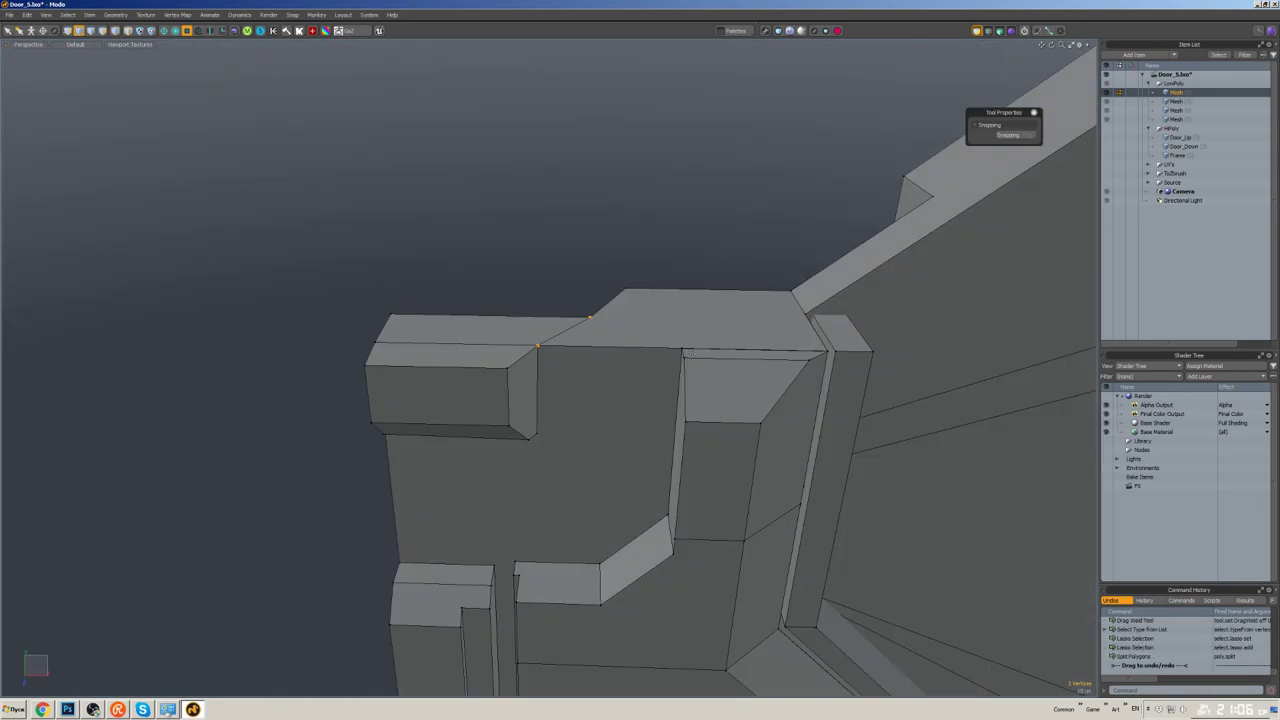
{"action": "scroll", "coordinate": [651, 318], "scroll_direction": "down", "scroll_amount": 3}
{"action": "left_click_drag", "start_coordinate": [651, 318], "coordinate": [640, 418], "text": "alt"}
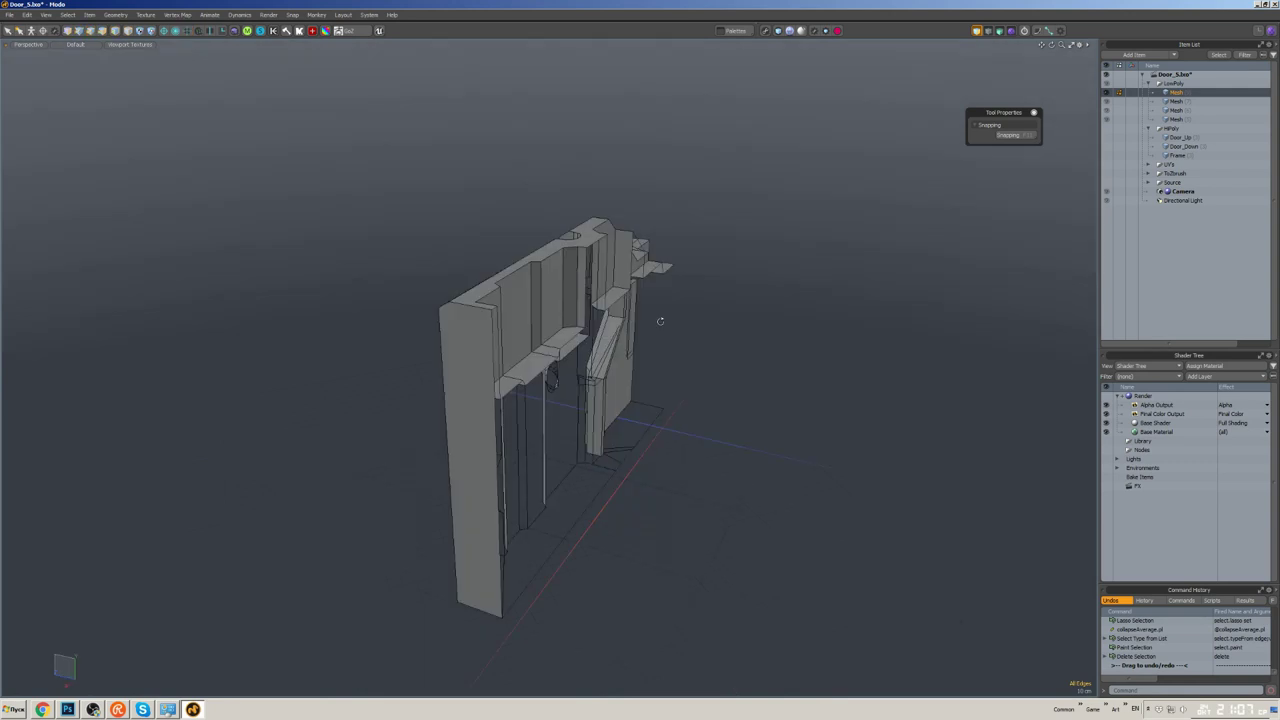
- Move the floor polygons of the lower door's top recesses and clean up the surrounding edges and vertices
{"action": "mouse_move", "coordinate": [660, 323]}
{"action": "left_mouse_down", "text": "alt"}
{"action": "mouse_move", "coordinate": [620, 351]}
{"action": "mouse_move", "coordinate": [636, 338]}
{"action": "left_mouse_up", "text": "alt"}
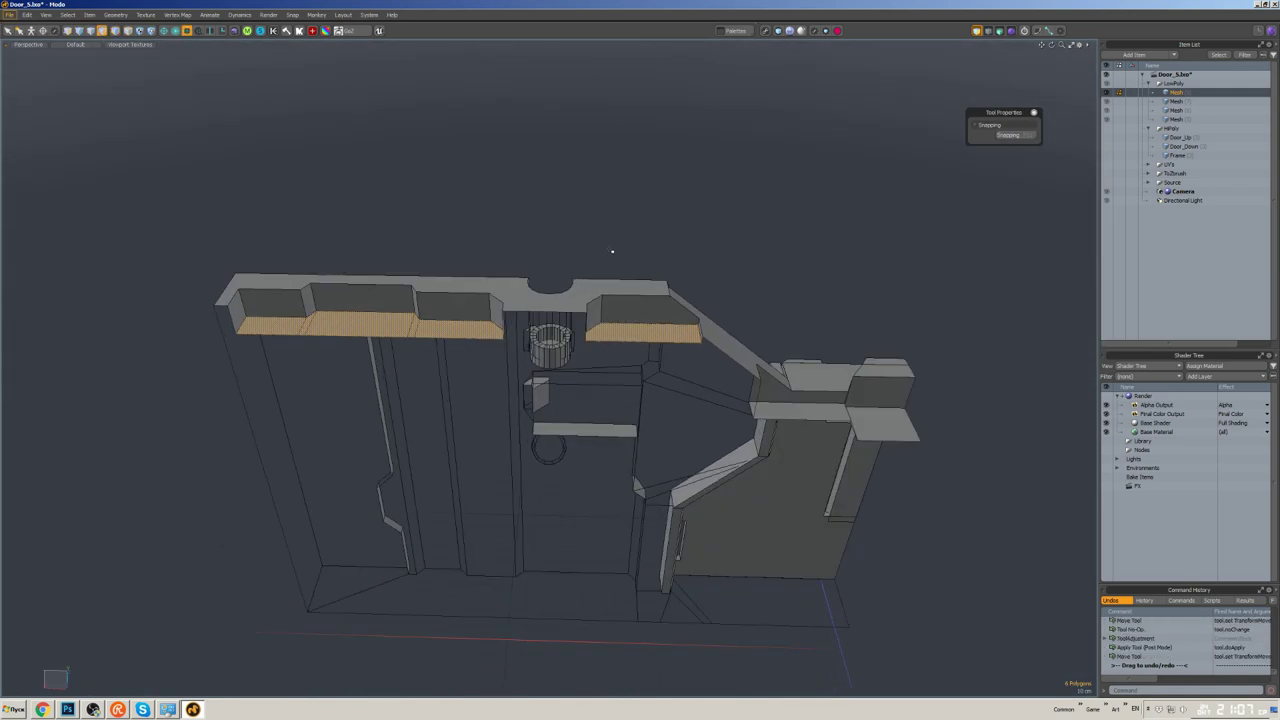
{"action": "mouse_move", "coordinate": [609, 251]}
{"action": "left_mouse_down", "text": "alt"}
{"action": "mouse_move", "coordinate": [590, 300]}
{"action": "mouse_move", "coordinate": [531, 361]}
{"action": "left_mouse_up", "text": "alt"}
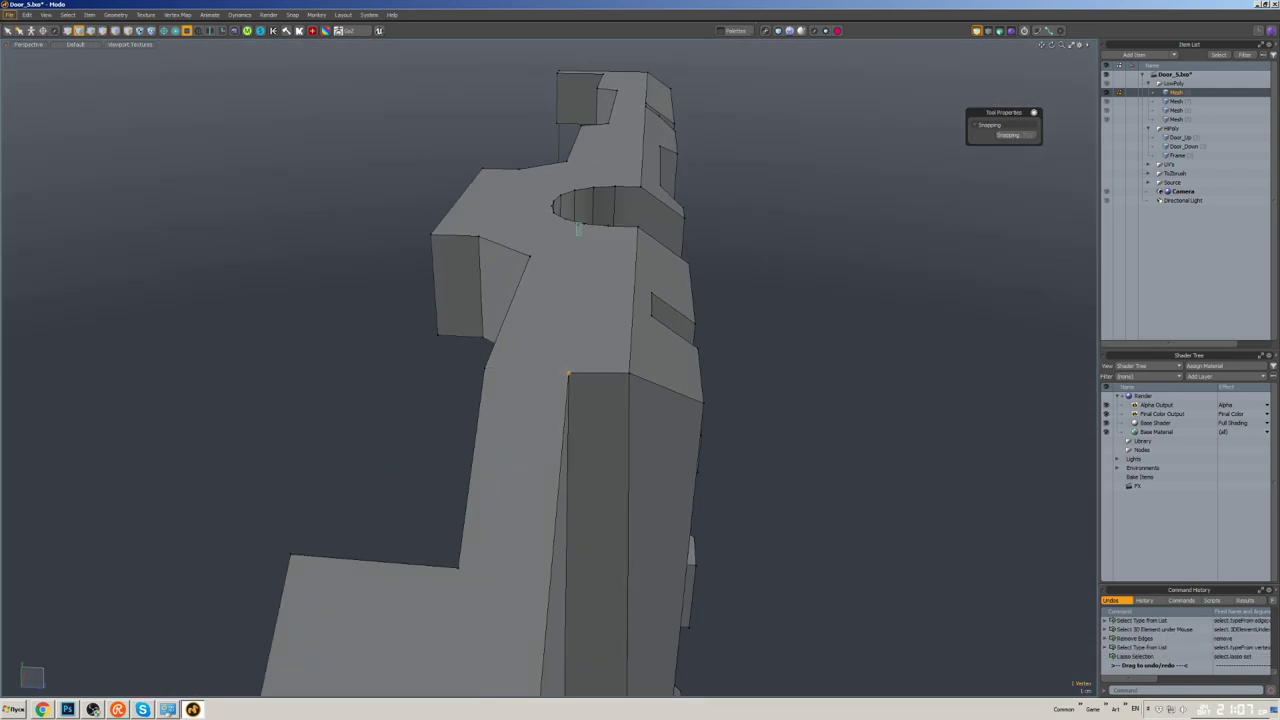
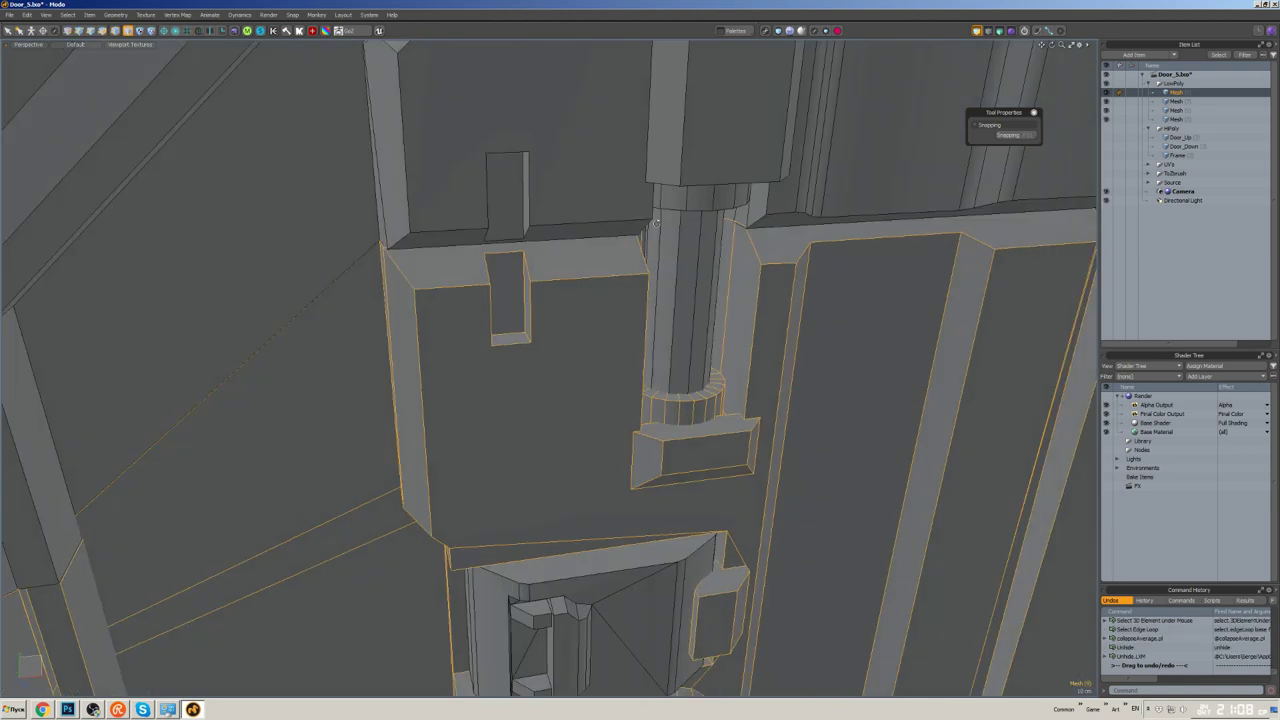
{"action": "left_click_drag", "start_coordinate": [656, 225], "coordinate": [1112, 192], "text": "alt"}
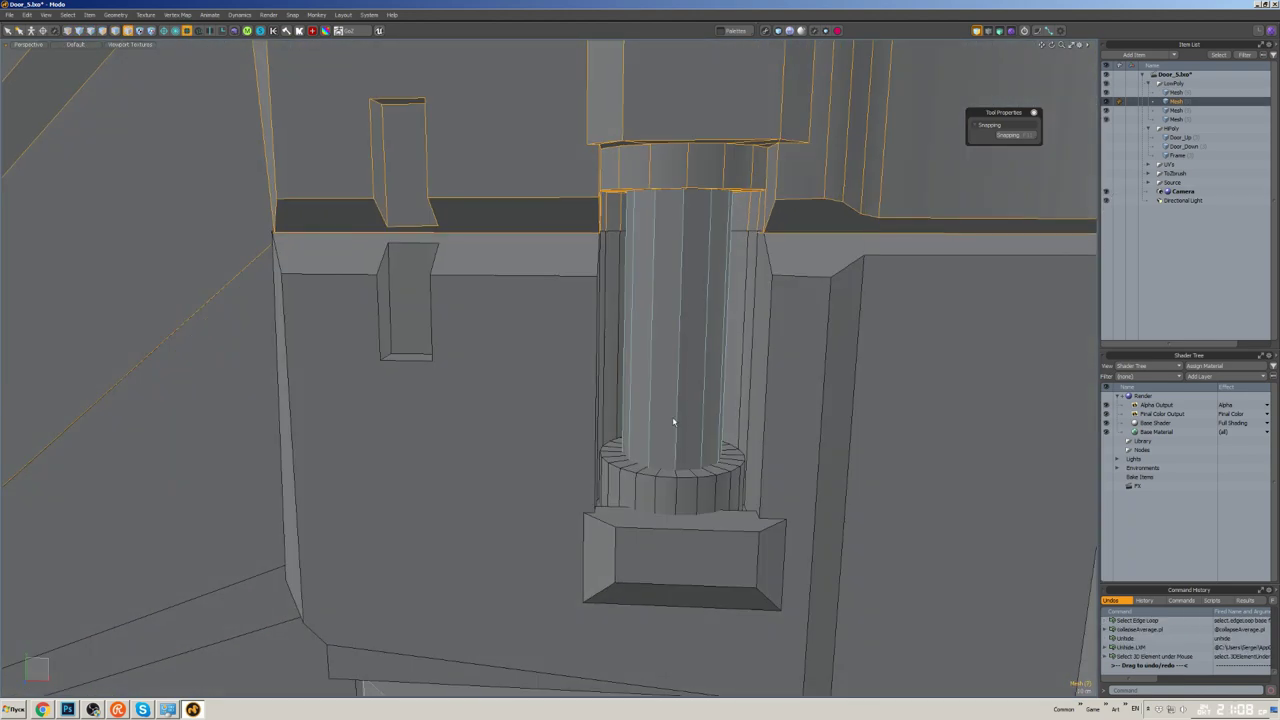
- Collapse the inner ring of the cylindrical base to its centre and isolate the lower door mesh
{"action": "left_click_drag", "start_coordinate": [673, 422], "coordinate": [600, 440], "text": "alt"}
{"action": "key", "text": "2"}
{"action": "left_click", "coordinate": [716, 510]}
{"action": "key", "text": "shift+c"}
{"action": "key", "text": "5"}
{"action": "key", "text": "shift+h"}
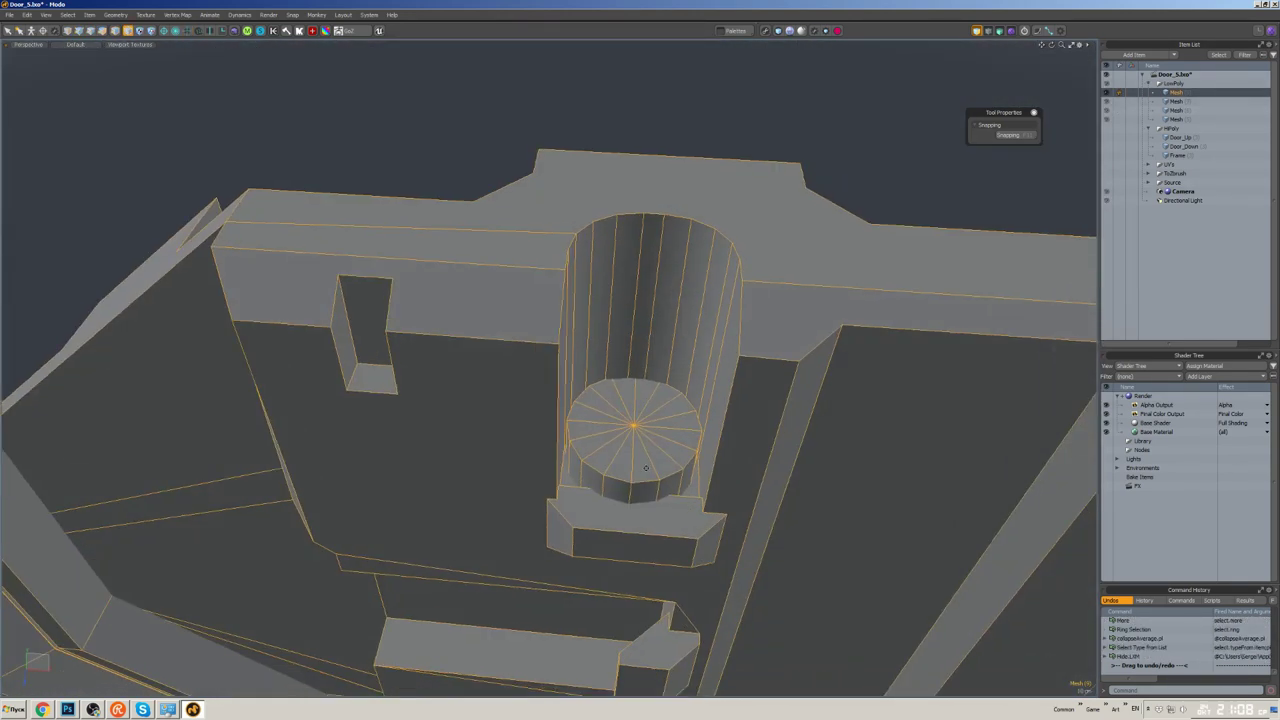
- Reduce the cylindrical base's side segments by collapsing neighbouring vertices where it meets the recess wall
{"action": "key", "text": "3"}
{"action": "scroll", "coordinate": [473, 417], "scroll_direction": "up", "scroll_amount": 5}
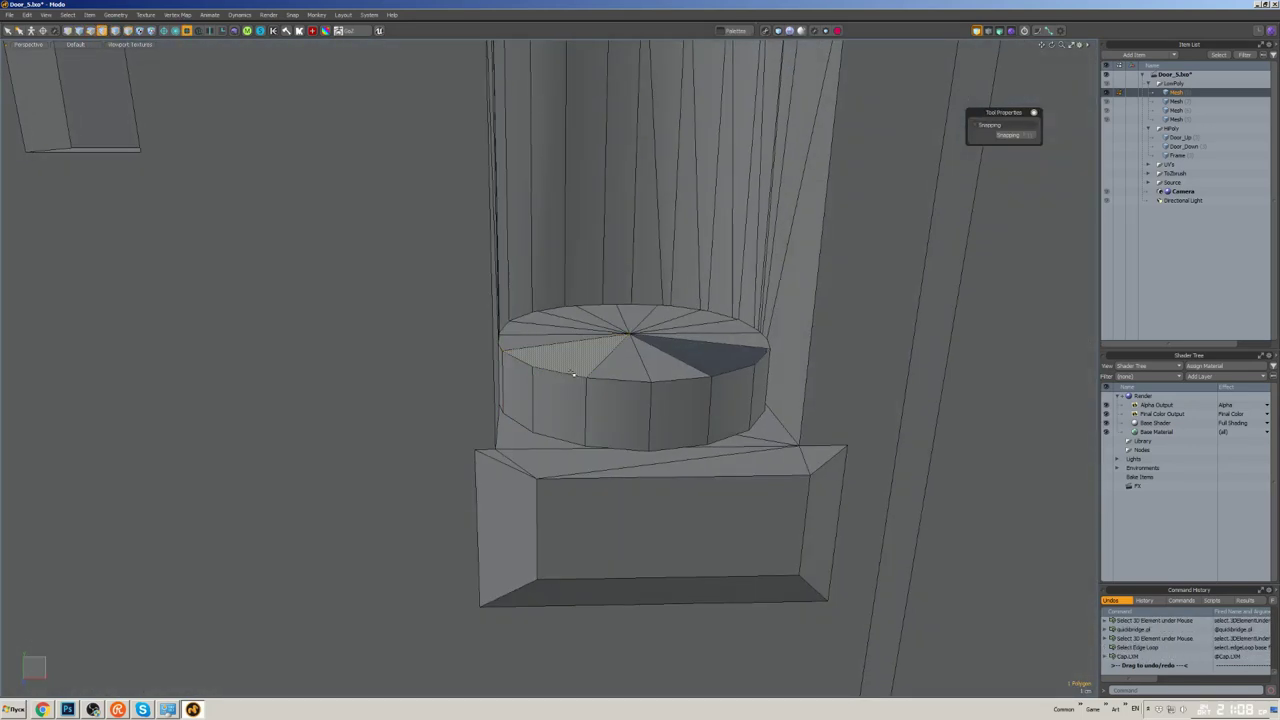
{"action": "key", "text": "1"}
{"action": "left_click_drag", "start_coordinate": [572, 372], "coordinate": [841, 268], "text": "alt"}
{"action": "mouse_move", "coordinate": [657, 385]}
{"action": "left_mouse_down", "text": "alt"}
{"action": "mouse_move", "coordinate": [614, 409]}
{"action": "mouse_move", "coordinate": [500, 414]}
{"action": "mouse_move", "coordinate": [545, 420]}
{"action": "left_mouse_up", "text": "alt"}
{"action": "key", "text": "Delete"}
{"action": "key", "text": "2"}
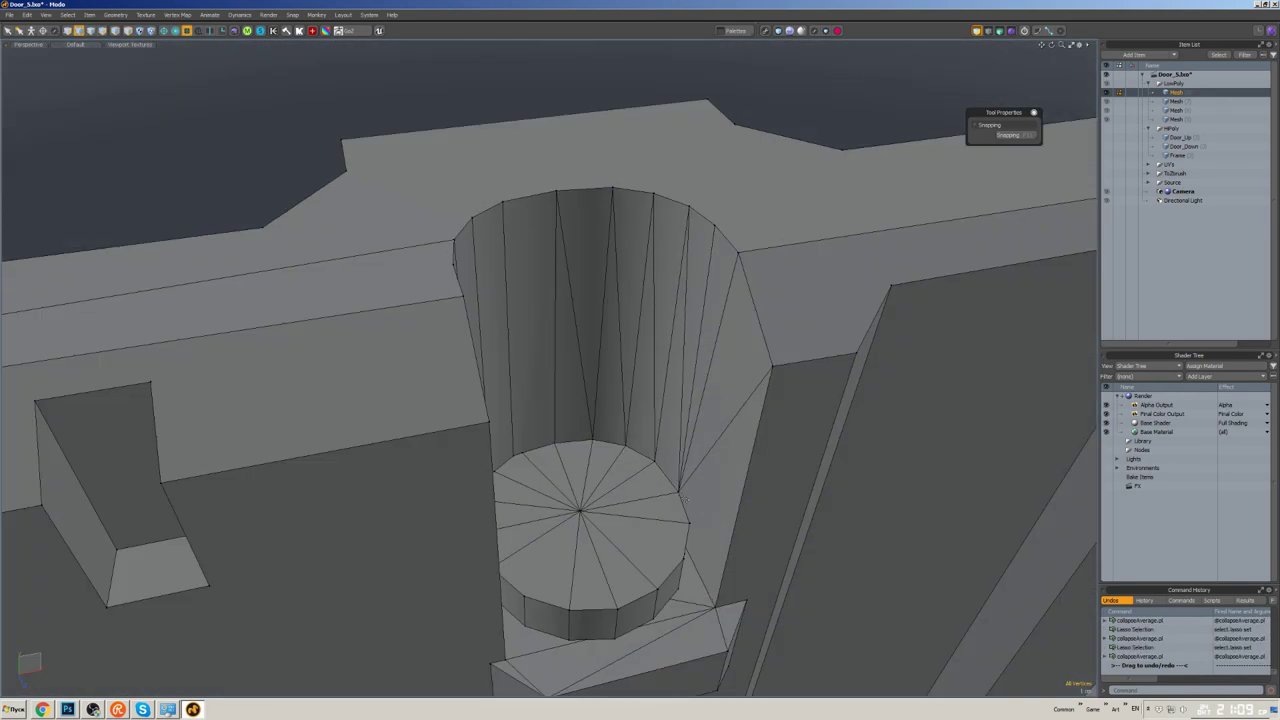
- Delete the stray edges on the ledge under the cylindrical base and select the surplus vertices on its rim
{"action": "scroll", "coordinate": [682, 500], "scroll_direction": "up", "scroll_amount": 3}
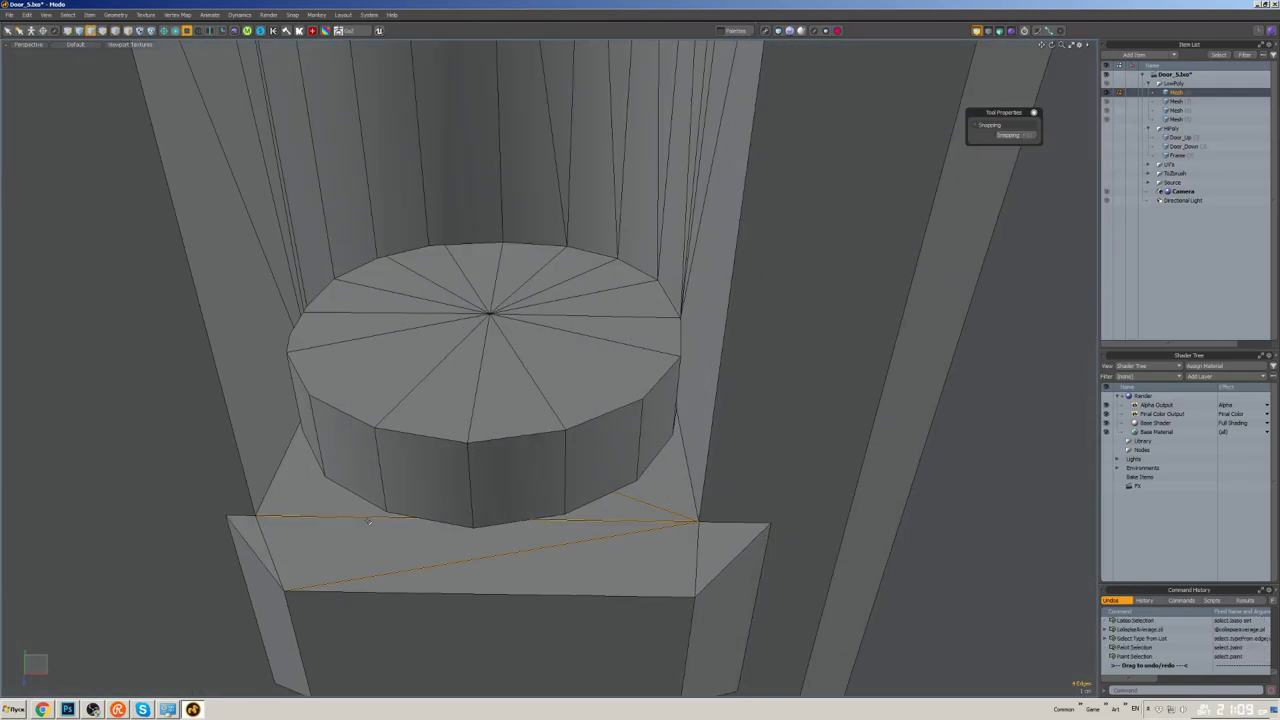
{"action": "key", "text": "Delete"}
{"action": "key", "text": "1"}
{"action": "left_click_drag", "start_coordinate": [369, 521], "coordinate": [490, 433], "text": "alt"}
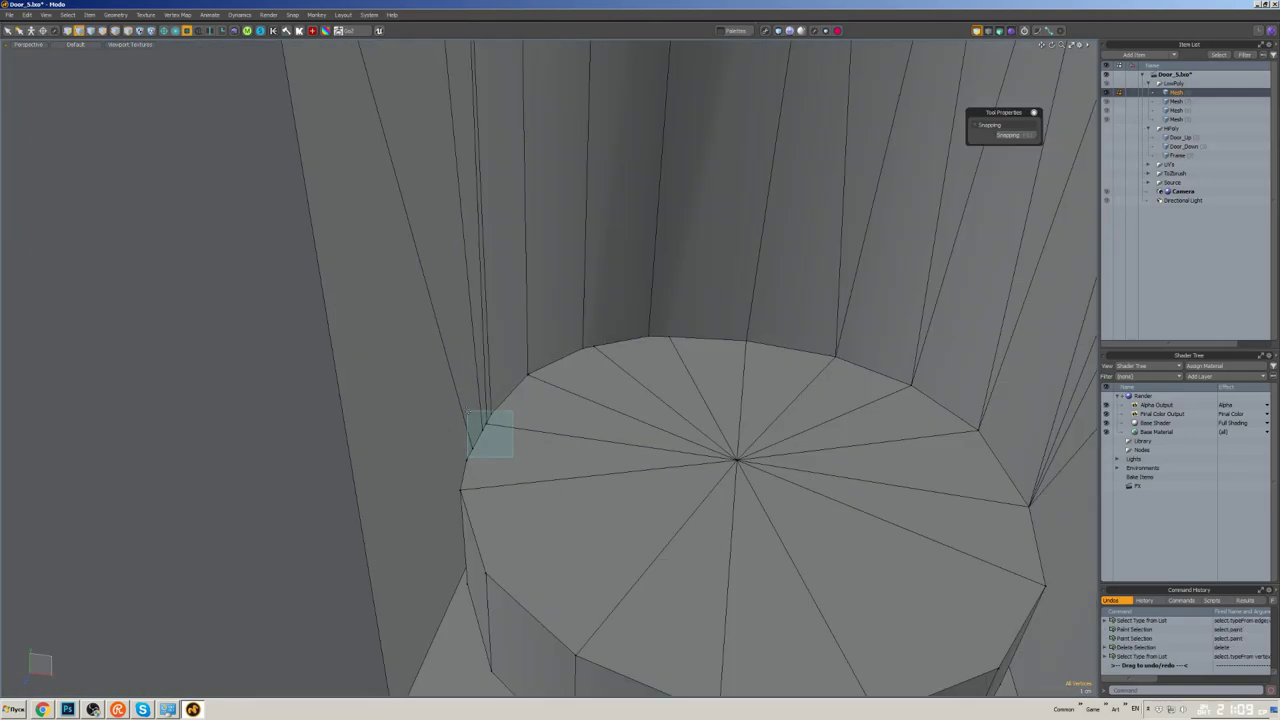
- Delete the radial edges on the cylindrical base's cap, leaving one flat polygon
{"action": "scroll", "coordinate": [606, 370], "scroll_direction": "down", "scroll_amount": 4}
{"action": "left_click_drag", "start_coordinate": [606, 370], "coordinate": [641, 312], "text": "alt"}
{"action": "left_click", "coordinate": [641, 312]}
{"action": "key", "text": "Delete"}
{"action": "key", "text": "1"}
{"action": "scroll", "coordinate": [640, 445], "scroll_direction": "up", "scroll_amount": 4}
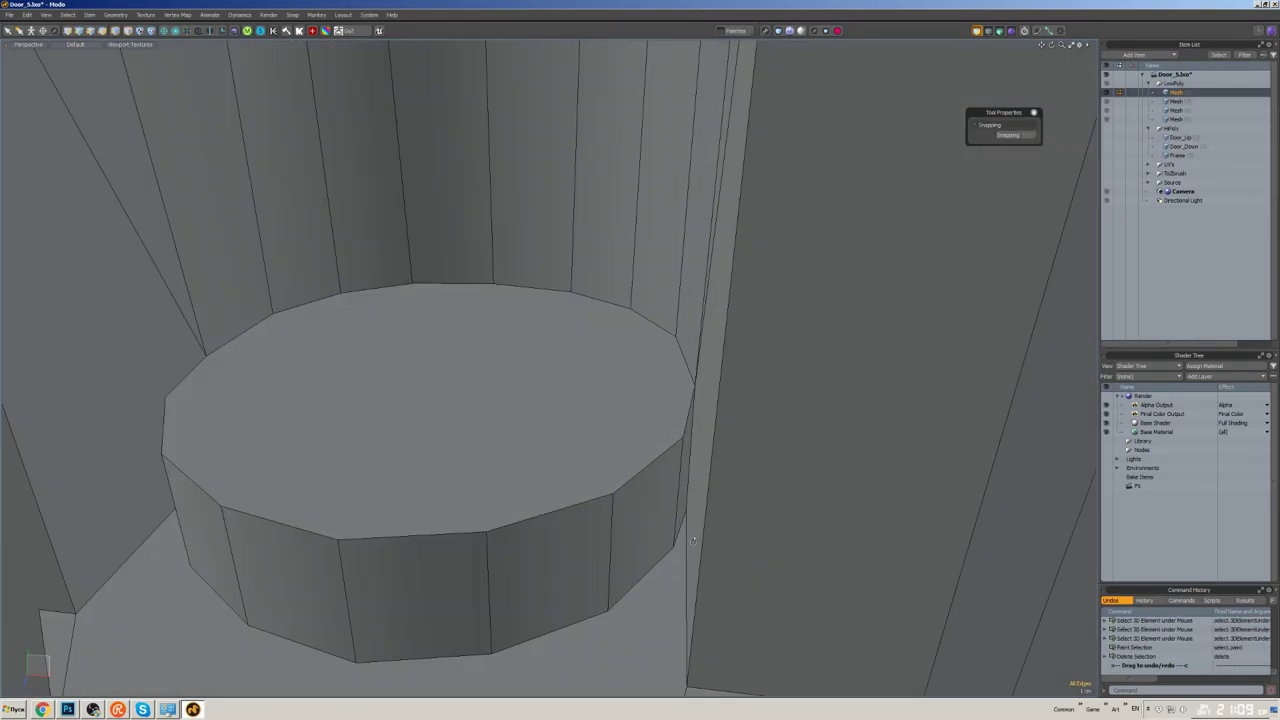
- Delete the leftover geometry beside the cylindrical base and flatten the recess's narrow side wall with the Scale tool
{"action": "scroll", "coordinate": [640, 445], "scroll_direction": "down", "scroll_amount": 2}
{"action": "right_click_drag", "start_coordinate": [655, 460], "coordinate": [675, 520]}
{"action": "key", "text": "3"}
{"action": "left_click_drag", "start_coordinate": [655, 512], "coordinate": [640, 430], "text": "alt"}
{"action": "key", "text": "Delete"}
{"action": "scroll", "coordinate": [669, 478], "scroll_direction": "down", "scroll_amount": 2}
{"action": "scroll", "coordinate": [669, 478], "scroll_direction": "up", "scroll_amount": 5}
{"action": "key", "text": "ctrl+z"}
{"action": "scroll", "coordinate": [669, 478], "scroll_direction": "down", "scroll_amount": 5}
{"action": "key", "text": "ctrl+y"}
{"action": "key", "text": "r"}
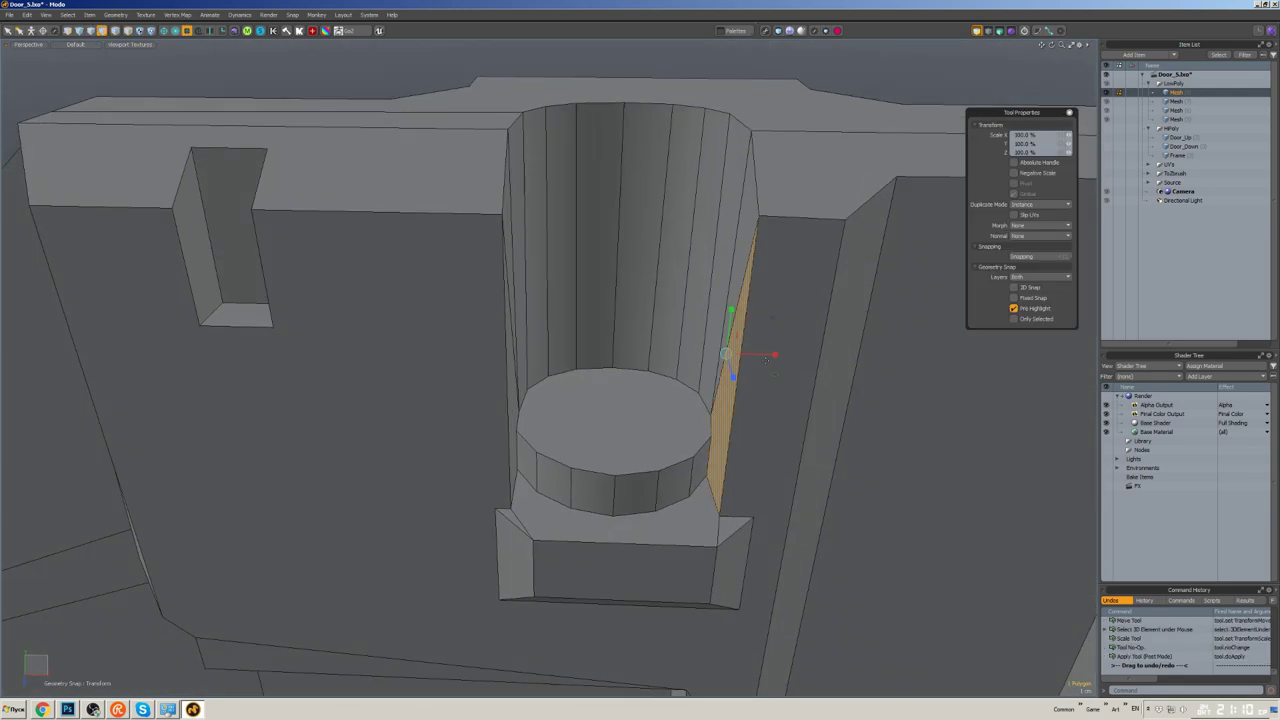
- Bevel the selected edge near the cylindrical recess with Edge Bevel
{"action": "scroll", "coordinate": [690, 526], "scroll_direction": "down", "scroll_amount": 5}
{"action": "left_click_drag", "start_coordinate": [690, 526], "coordinate": [700, 390], "text": "alt"}
{"action": "double_click", "coordinate": [720, 388]}
{"action": "key", "text": "2"}
{"action": "scroll", "coordinate": [700, 390], "scroll_direction": "up", "scroll_amount": 5}
{"action": "left_click_drag", "start_coordinate": [670, 320], "coordinate": [765, 330]}
{"action": "key", "text": "b"}
{"action": "mouse_move", "coordinate": [720, 400]}
{"action": "left_mouse_down"}
{"action": "mouse_move", "coordinate": [695, 382]}
{"action": "mouse_move", "coordinate": [783, 428]}
{"action": "left_mouse_up"}
{"action": "key", "text": "space"}
{"action": "scroll", "coordinate": [695, 382], "scroll_direction": "down", "scroll_amount": 5}
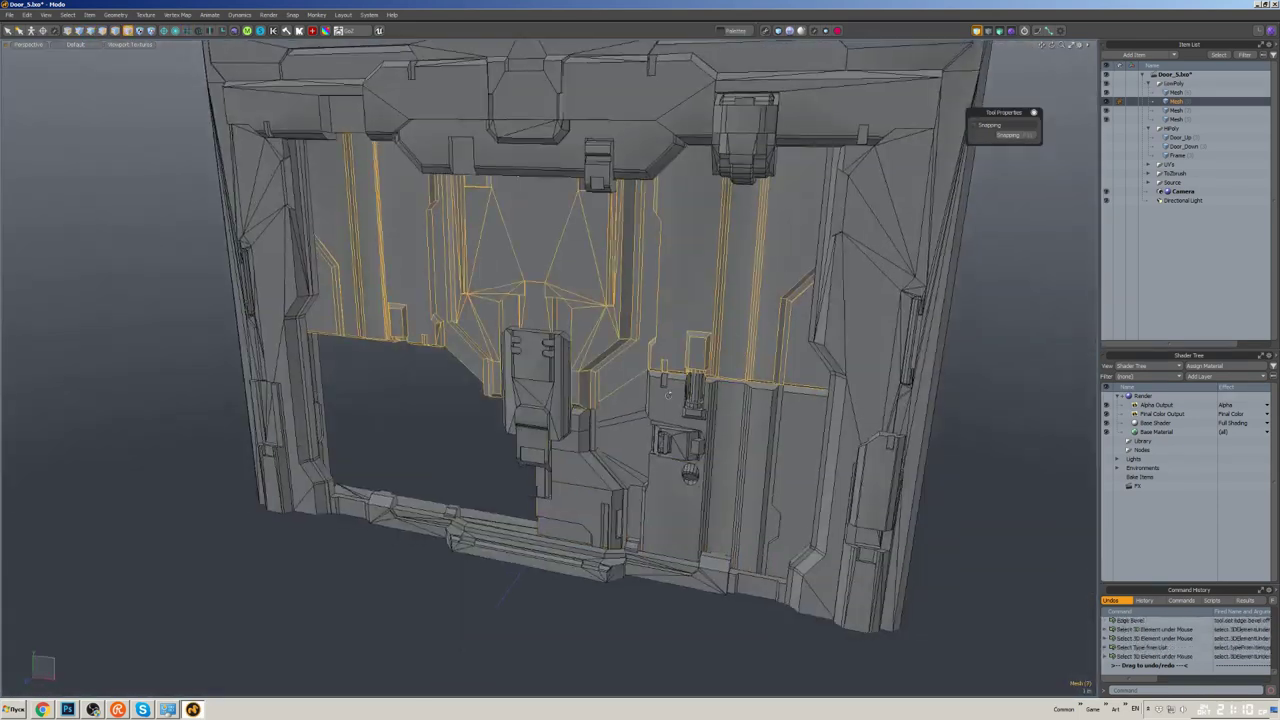
- Isolate the lower door mesh and hide the parts around the vertical bar on its central section
{"action": "left_click", "coordinate": [620, 440]}
{"action": "key", "text": "shift+h"}
{"action": "left_click_drag", "start_coordinate": [610, 424], "coordinate": [578, 312], "text": "alt"}
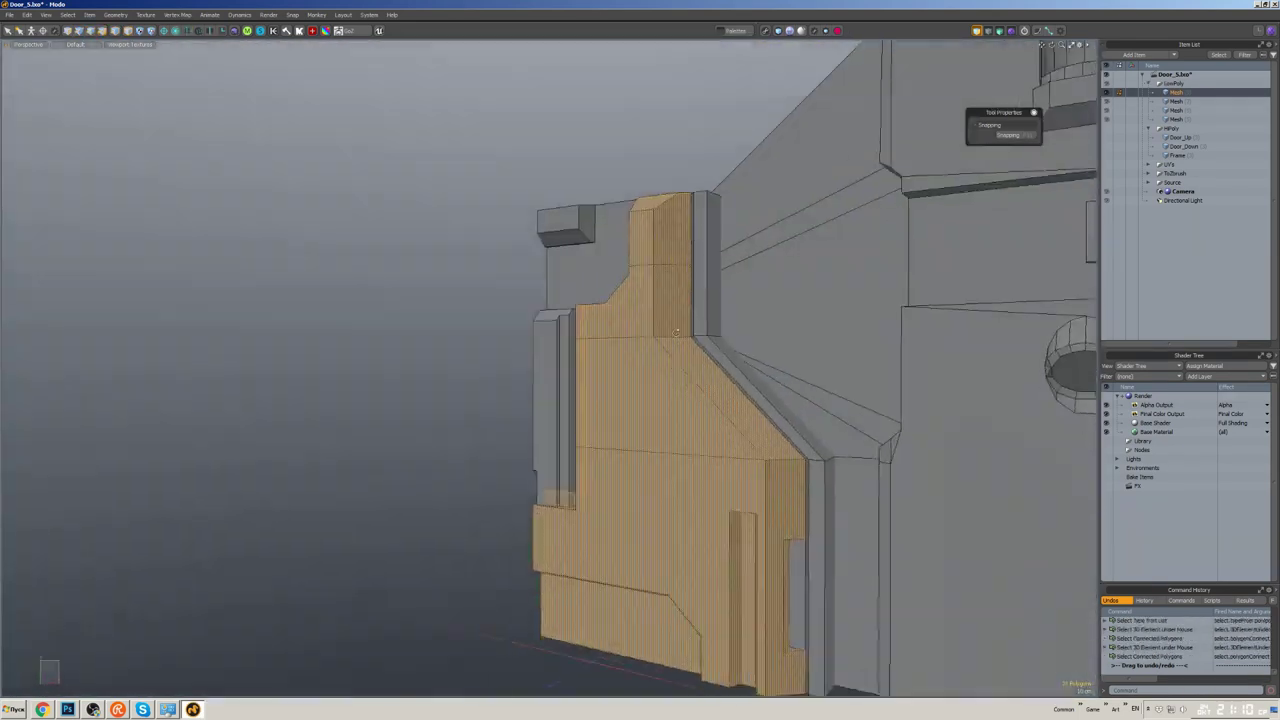
{"action": "key", "text": "shift+h"}
- Simplify the isolated vertical bar by shifting its front edge and deleting surplus geometry, and unhide the rest of the door
{"action": "key", "text": "2"}
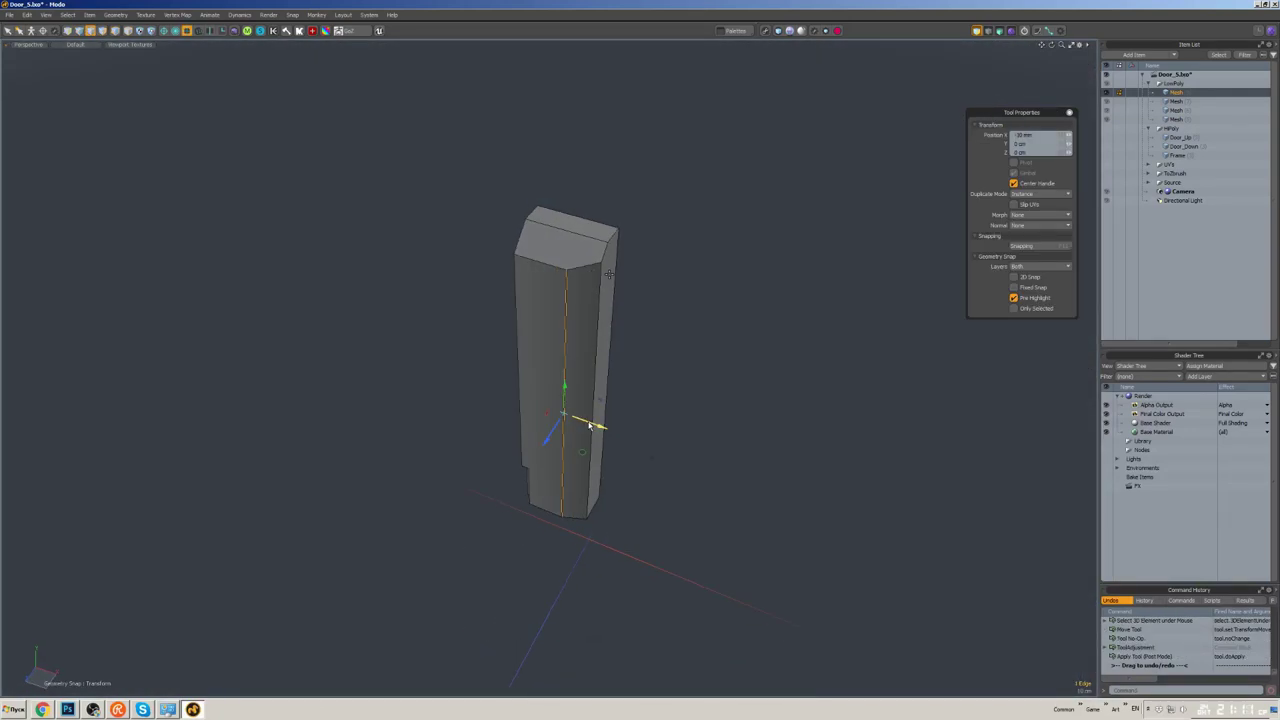
{"action": "key", "text": "space"}
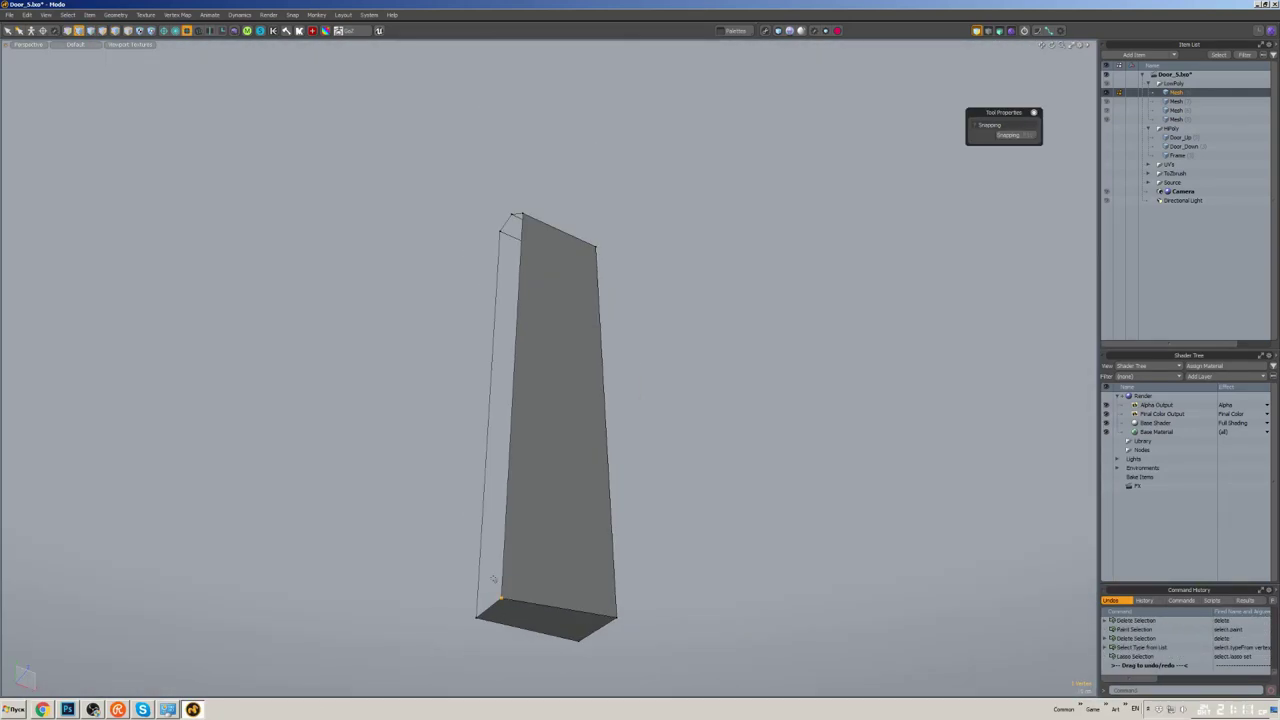
{"action": "left_click_drag", "start_coordinate": [519, 591], "coordinate": [585, 573], "text": "alt"}
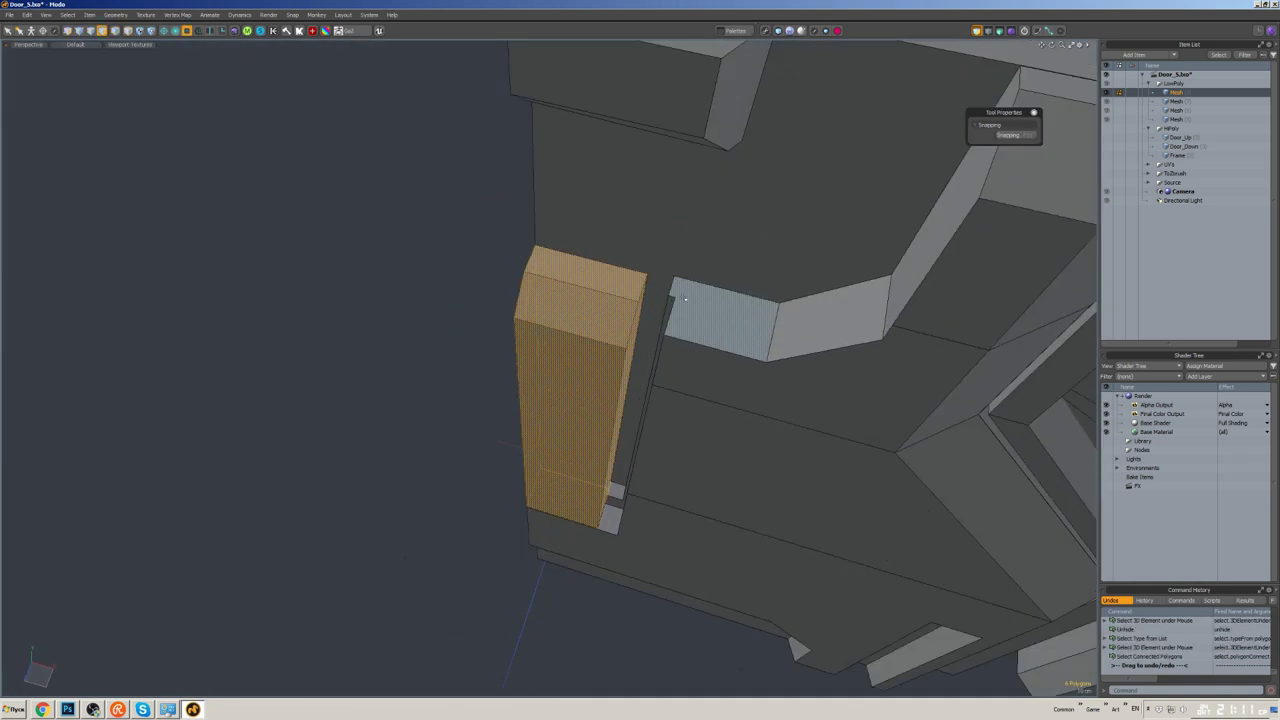
{"action": "left_click", "coordinate": [619, 278]}
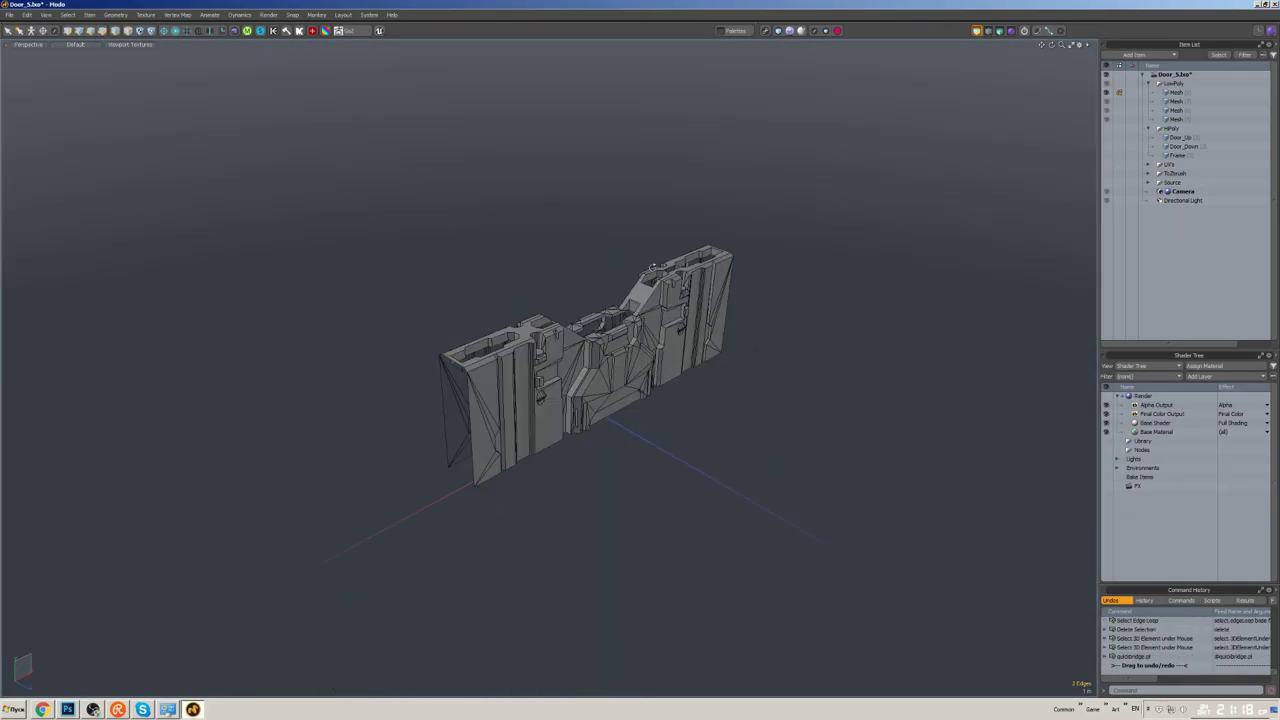
- Split the mirrored lower door's top polygons between vertices in the top view and unhide the full door assembly
{"action": "key", "text": "1"}
{"action": "key", "text": "KP_7"}
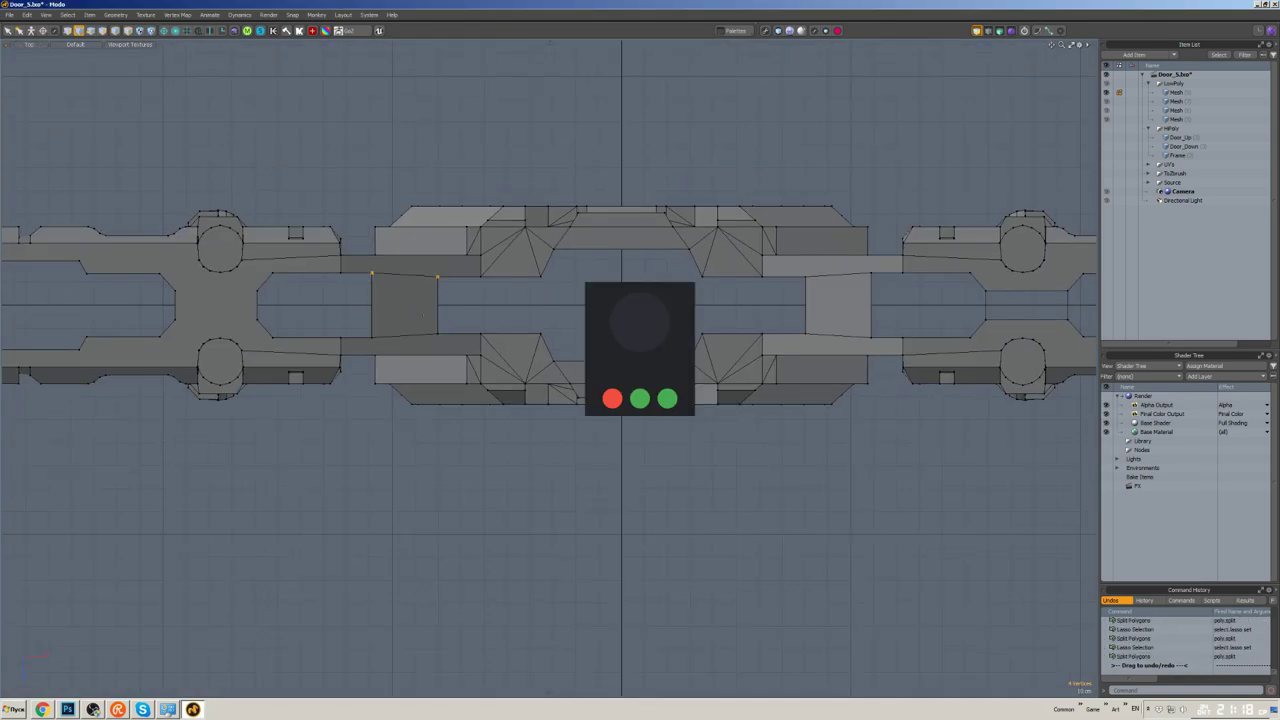
{"action": "key", "text": "a"}
{"action": "key", "text": "KP_5"}
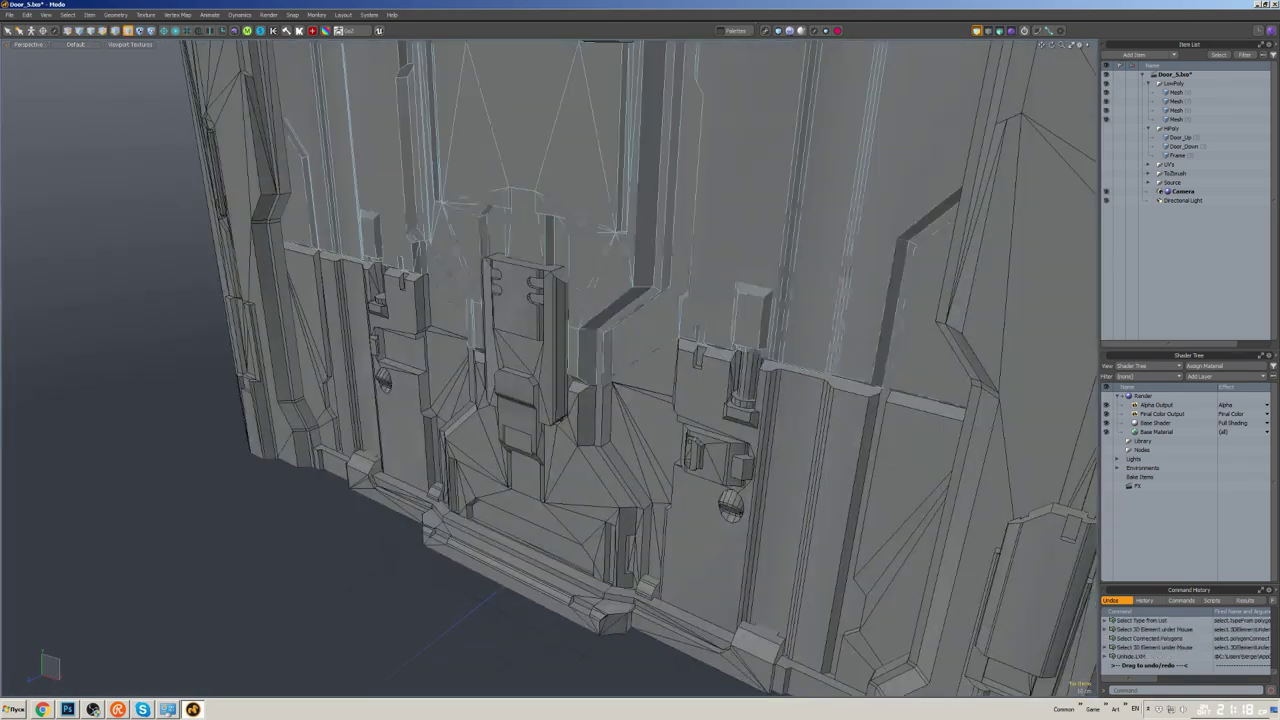
- Select the separate lock-parts mesh, check its placement across the whole door assembly, and save the scene
{"action": "left_click", "coordinate": [559, 288]}
{"action": "key", "text": "a"}
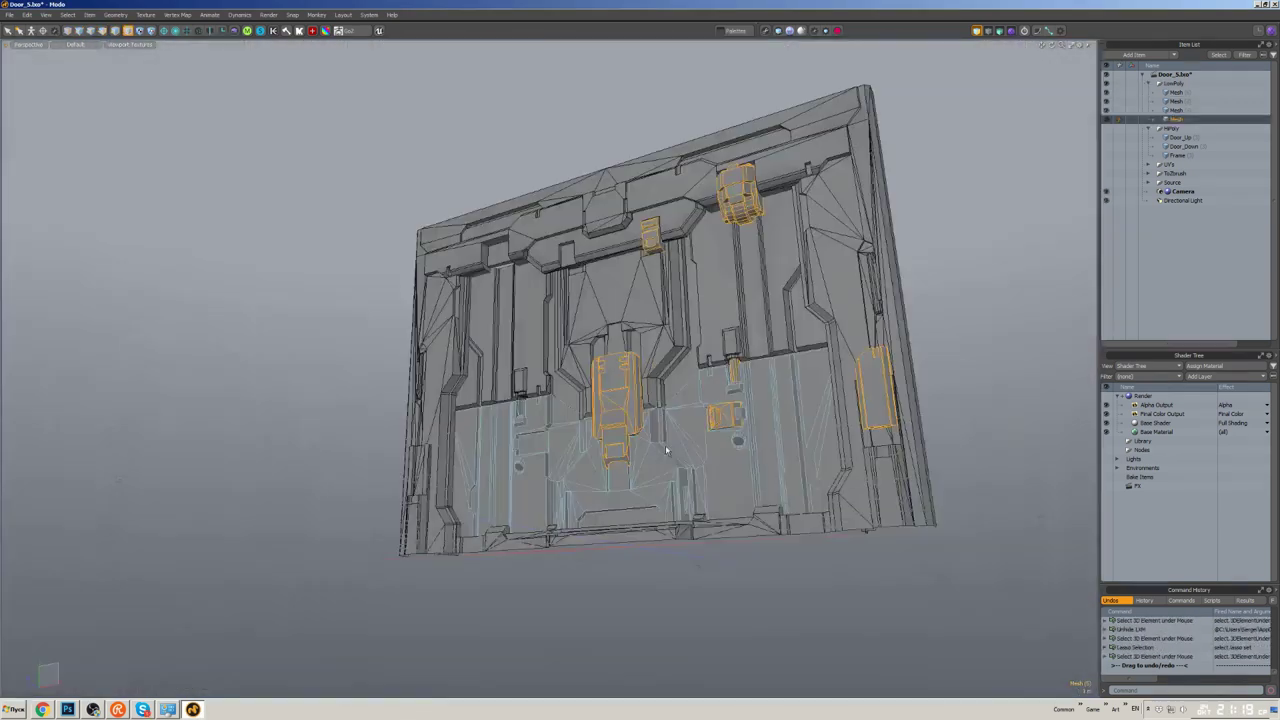
{"action": "left_click_drag", "start_coordinate": [559, 288], "coordinate": [957, 155], "text": "alt"}
{"action": "key", "text": "ctrl+s"}
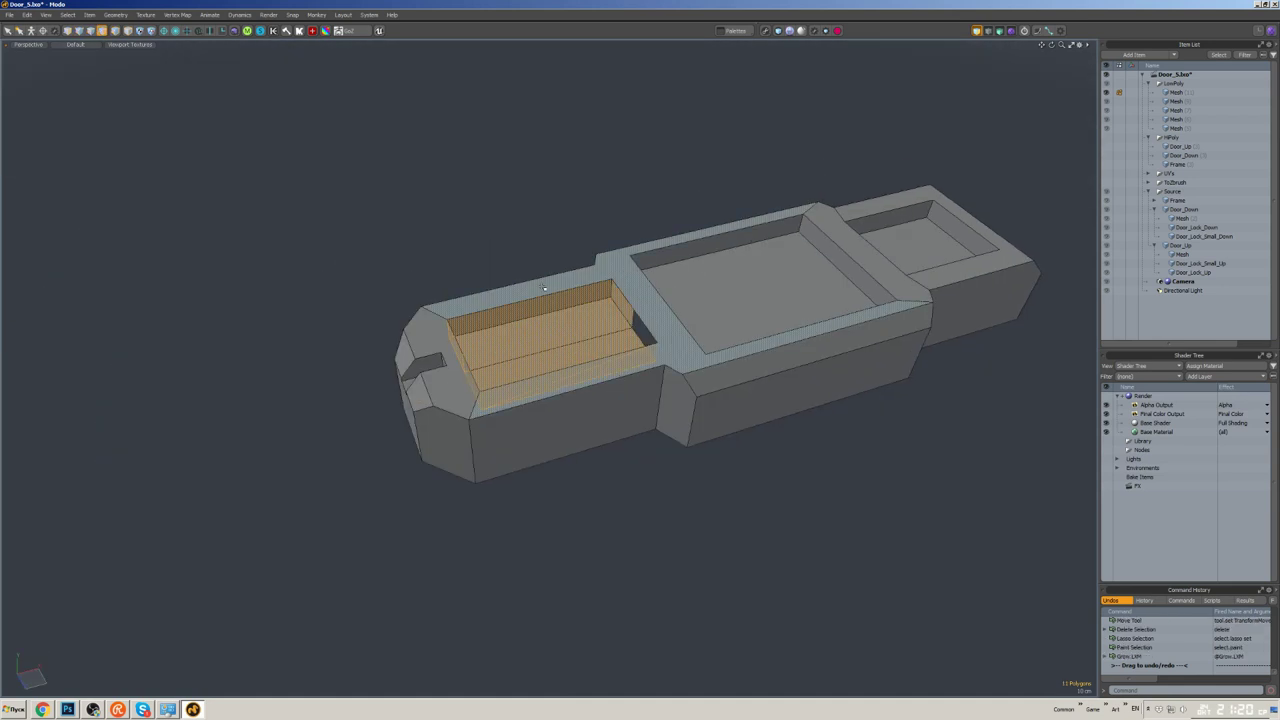
- Delete the inner recess polygons of the end lock part and the surplus edge loops running through the middle one
{"action": "scroll", "coordinate": [632, 303], "scroll_direction": "up", "scroll_amount": 3}
{"action": "left_click", "coordinate": [583, 316]}
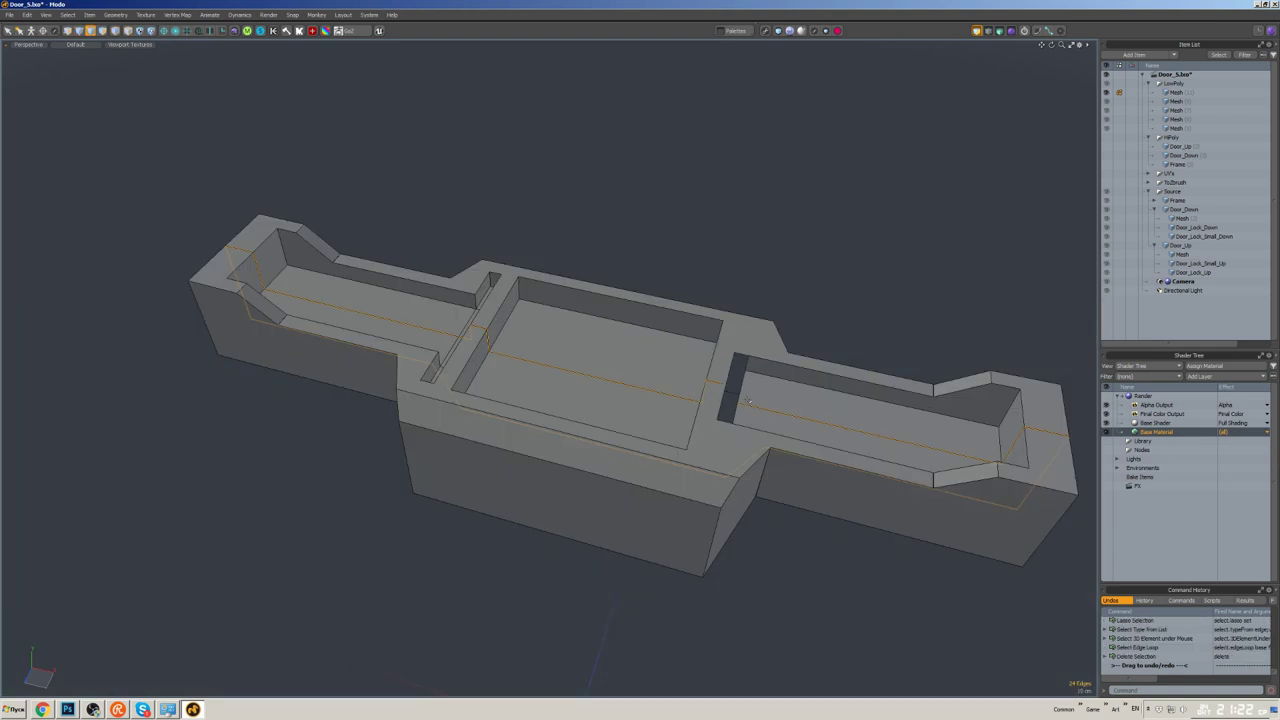
{"action": "left_click", "coordinate": [731, 325]}
{"action": "left_click", "coordinate": [724, 376], "text": "shift"}
{"action": "left_click_drag", "start_coordinate": [731, 325], "coordinate": [708, 457], "text": "alt"}
{"action": "left_click", "coordinate": [708, 457]}
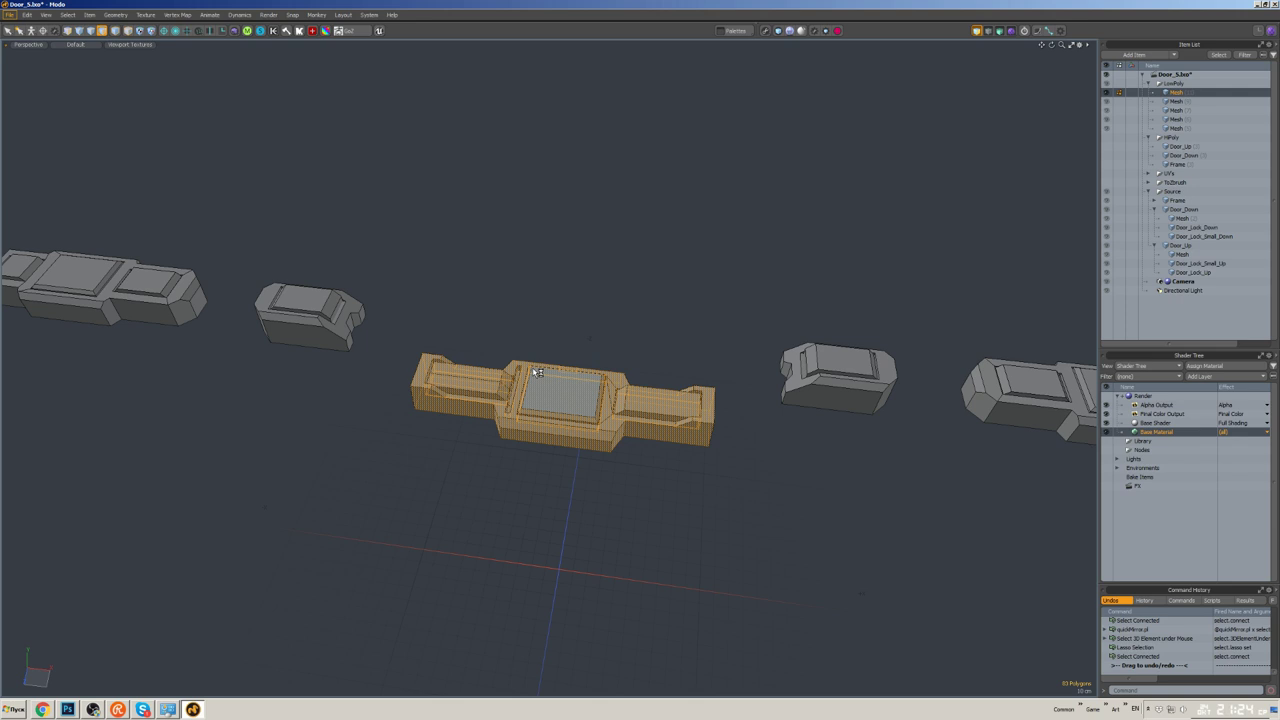
- Delete the surplus polygons from the mirrored row of lower-door lock parts and save the scene
{"action": "mouse_move", "coordinate": [534, 370]}
{"action": "left_mouse_down", "text": "alt"}
{"action": "mouse_move", "coordinate": [560, 400]}
{"action": "mouse_move", "coordinate": [786, 424]}
{"action": "mouse_move", "coordinate": [640, 400]}
{"action": "mouse_move", "coordinate": [523, 477]}
{"action": "mouse_move", "coordinate": [600, 420]}
{"action": "left_mouse_up", "text": "alt"}
{"action": "scroll", "coordinate": [583, 437], "scroll_direction": "up", "scroll_amount": 10}
{"action": "key", "text": "3"}
{"action": "key", "text": "2"}
{"action": "mouse_move", "coordinate": [558, 400]}
{"action": "left_mouse_down"}
{"action": "mouse_move", "coordinate": [688, 364]}
{"action": "mouse_move", "coordinate": [786, 374]}
{"action": "left_mouse_up"}
{"action": "scroll", "coordinate": [720, 368], "scroll_direction": "down", "scroll_amount": 5}
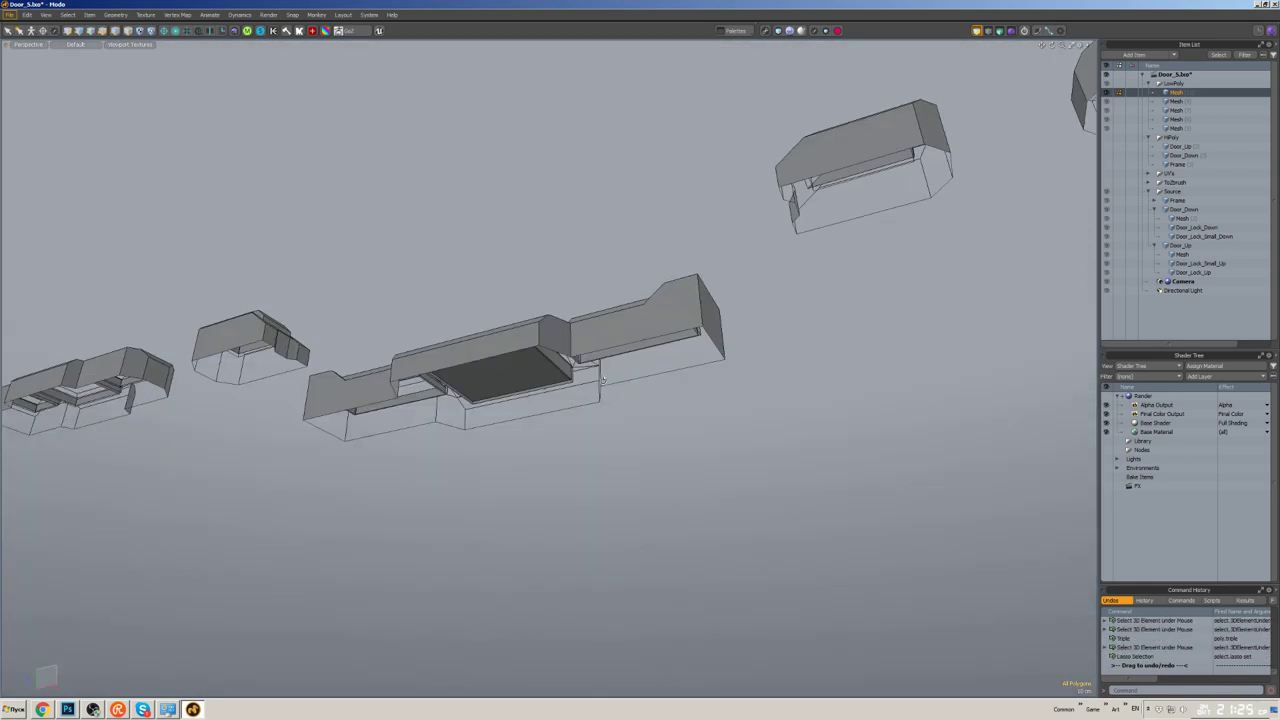
{"action": "left_click_drag", "start_coordinate": [601, 378], "coordinate": [541, 376], "text": "alt"}
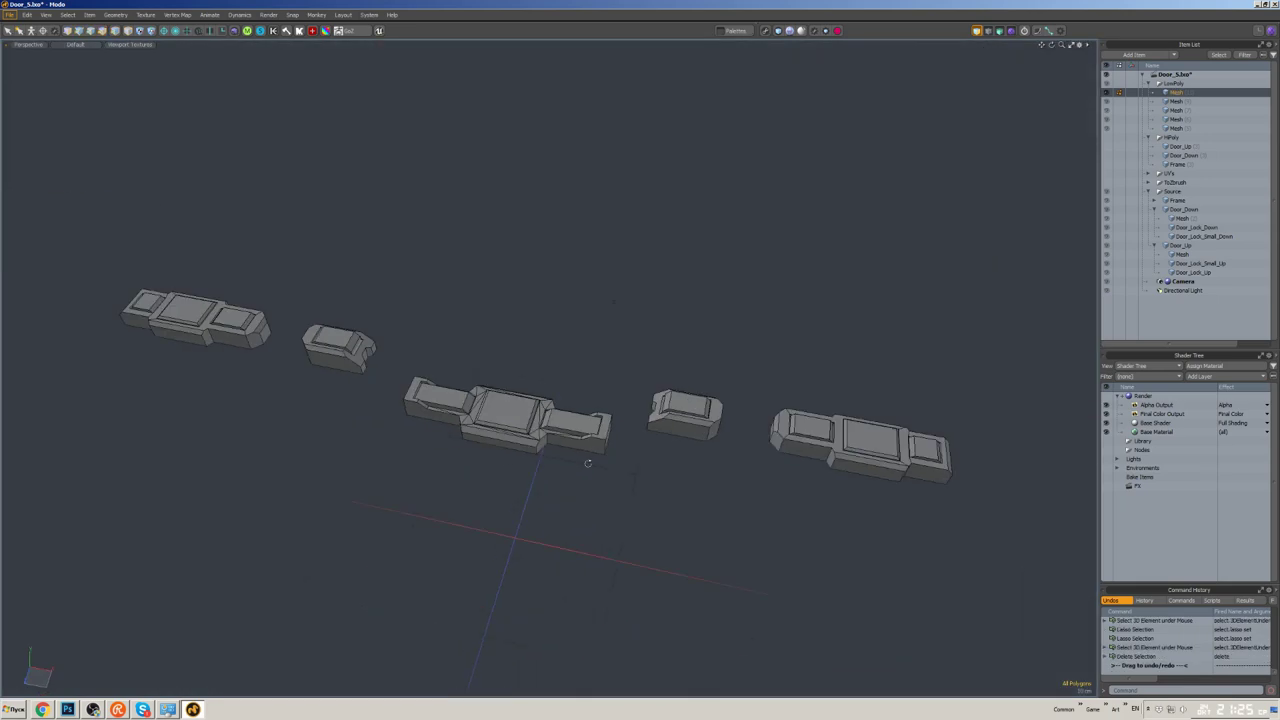
{"action": "key", "text": "ctrl+s"}
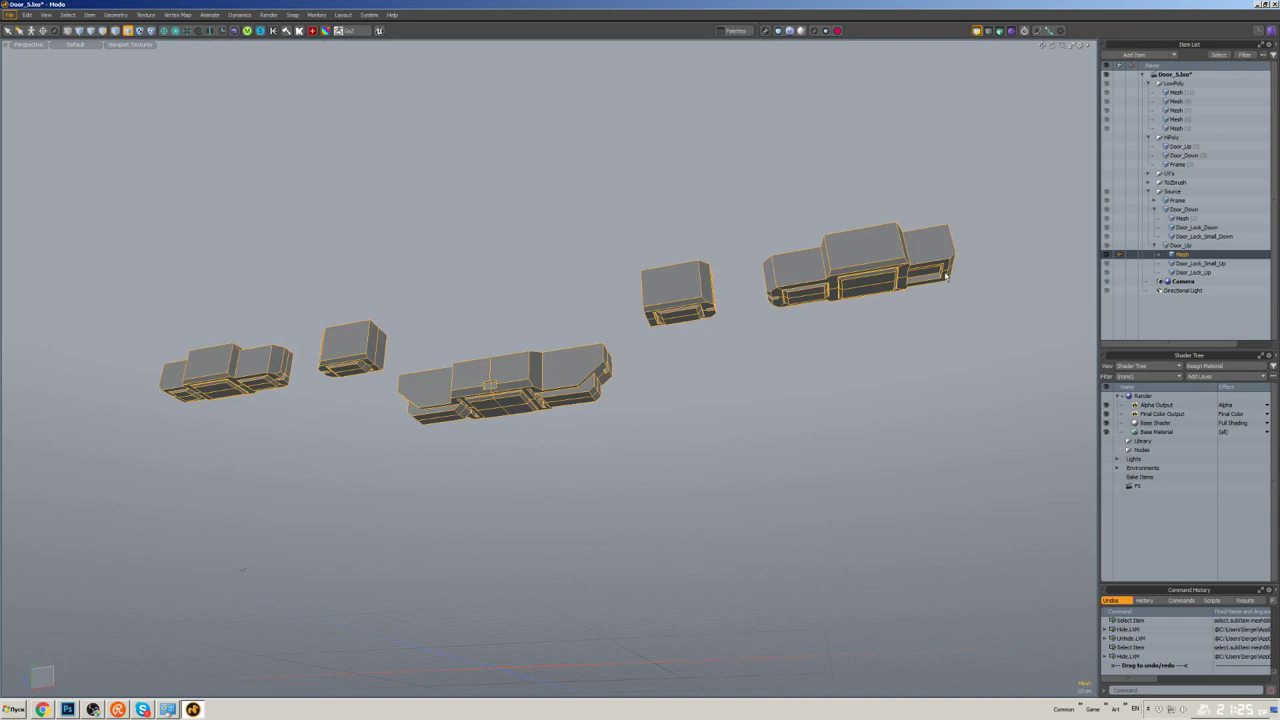
- Simplify the upper-door lock parts by deleting recess polygons and redundant edge loops, and cap the resulting openings
{"action": "key", "text": "ctrl+a"}
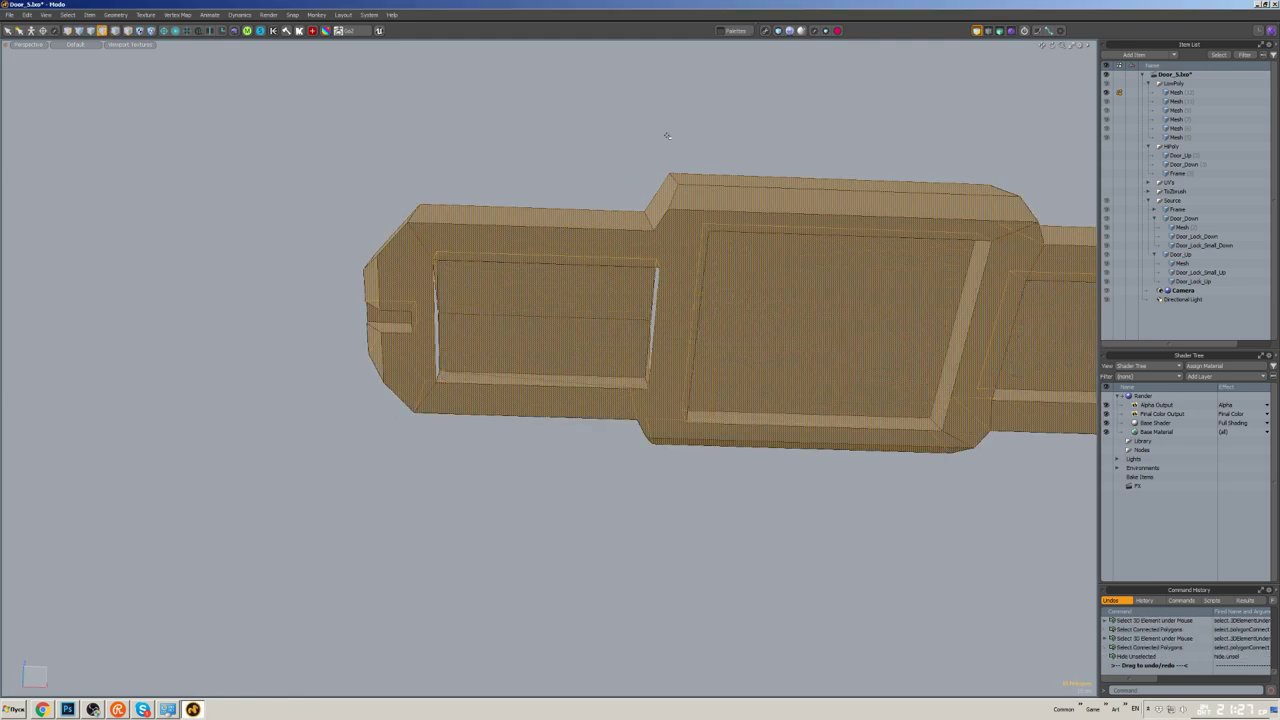
{"action": "left_click", "coordinate": [585, 290]}
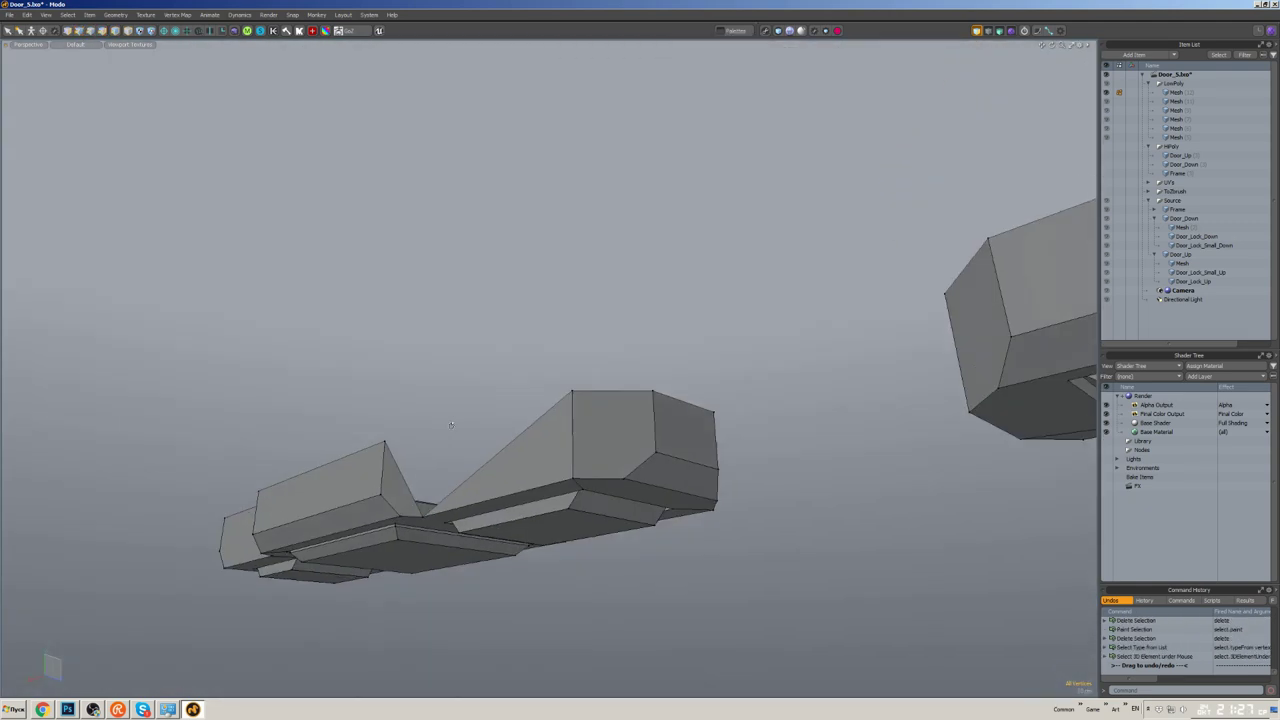
{"action": "left_click_drag", "start_coordinate": [451, 425], "coordinate": [706, 392], "text": "alt"}
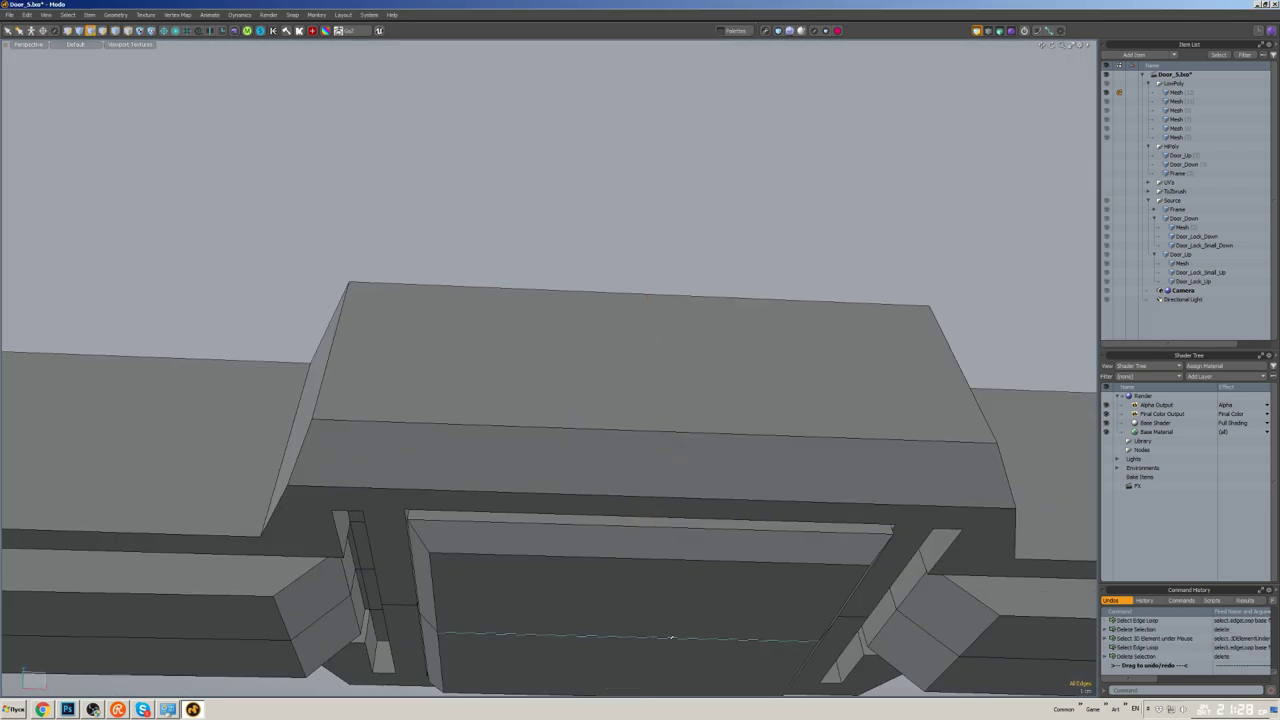
{"action": "scroll", "coordinate": [754, 487], "scroll_direction": "down", "scroll_amount": 5}
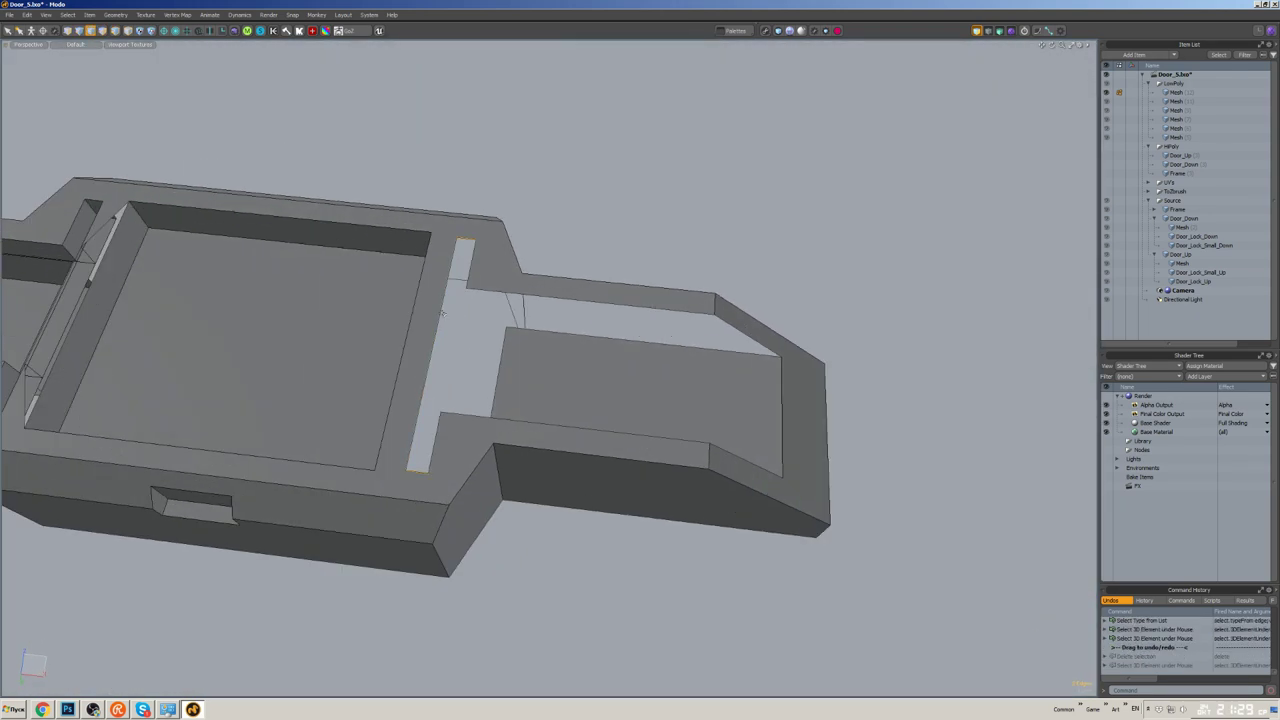
{"action": "key", "text": "w"}
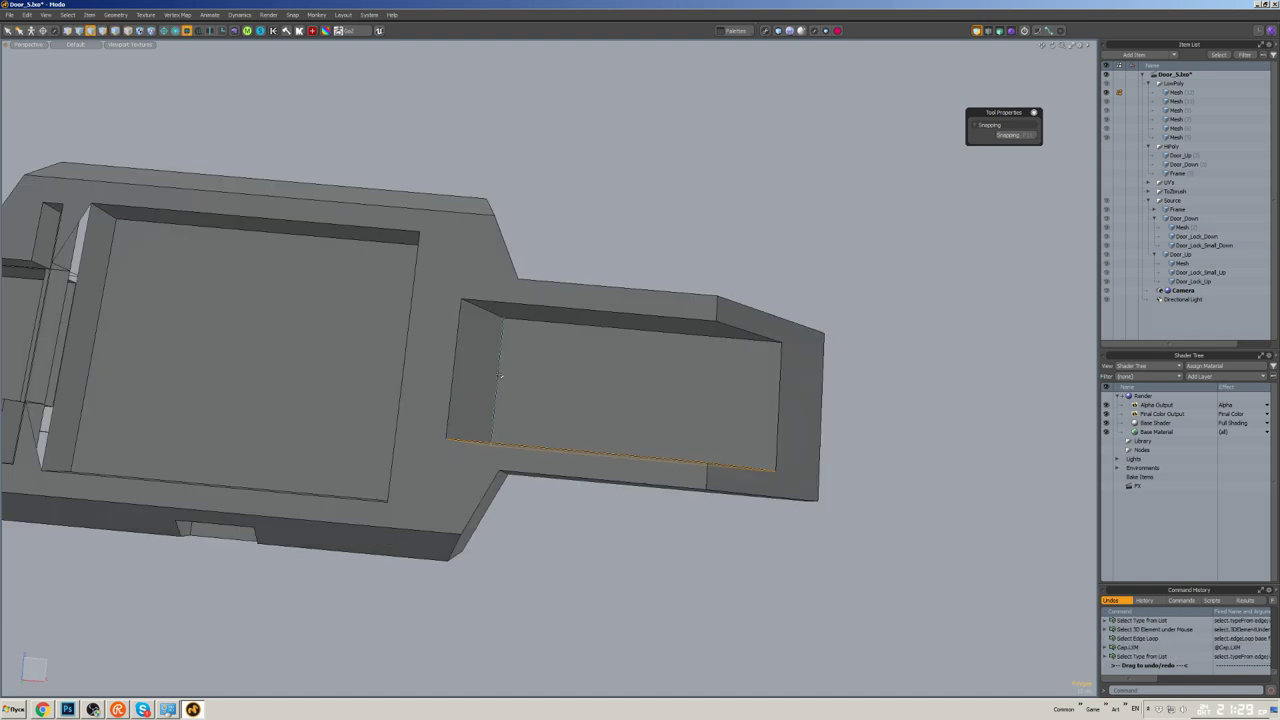
{"action": "key", "text": "w"}
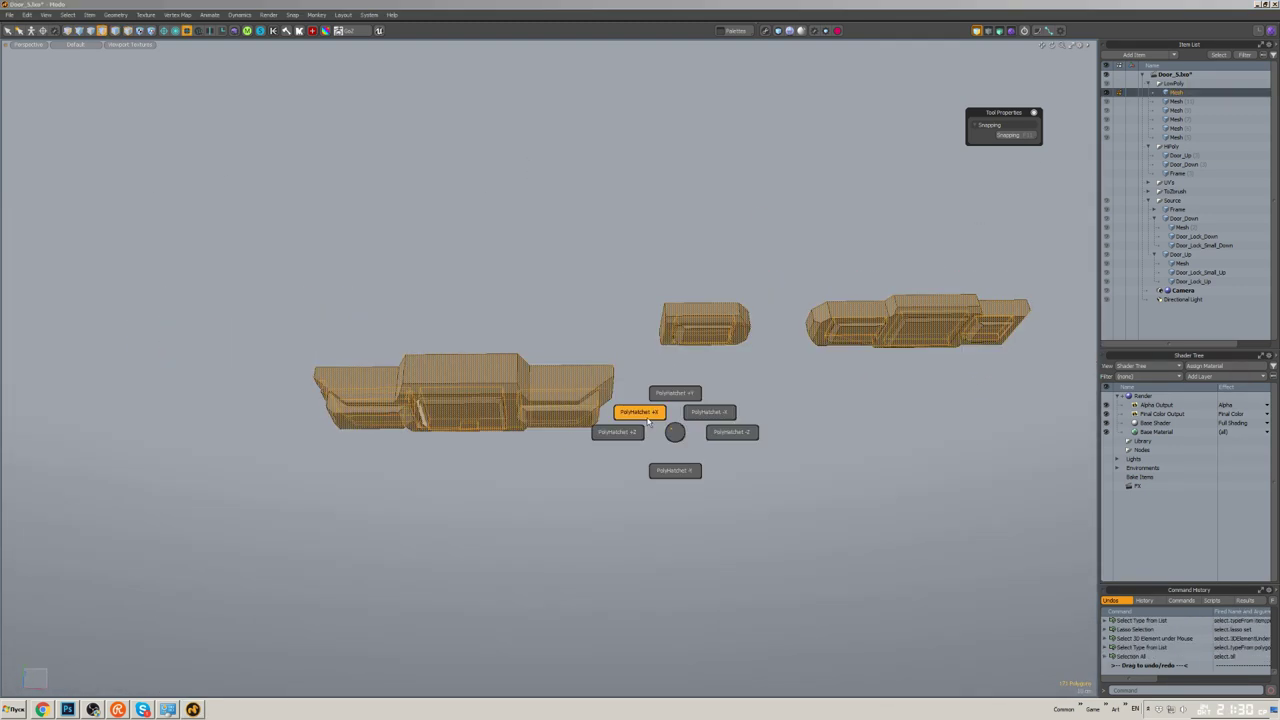
- Select the connected polygons of the middle and two outer upper-door lock parts and apply PolyHatchet to them
{"action": "left_click", "coordinate": [646, 418]}
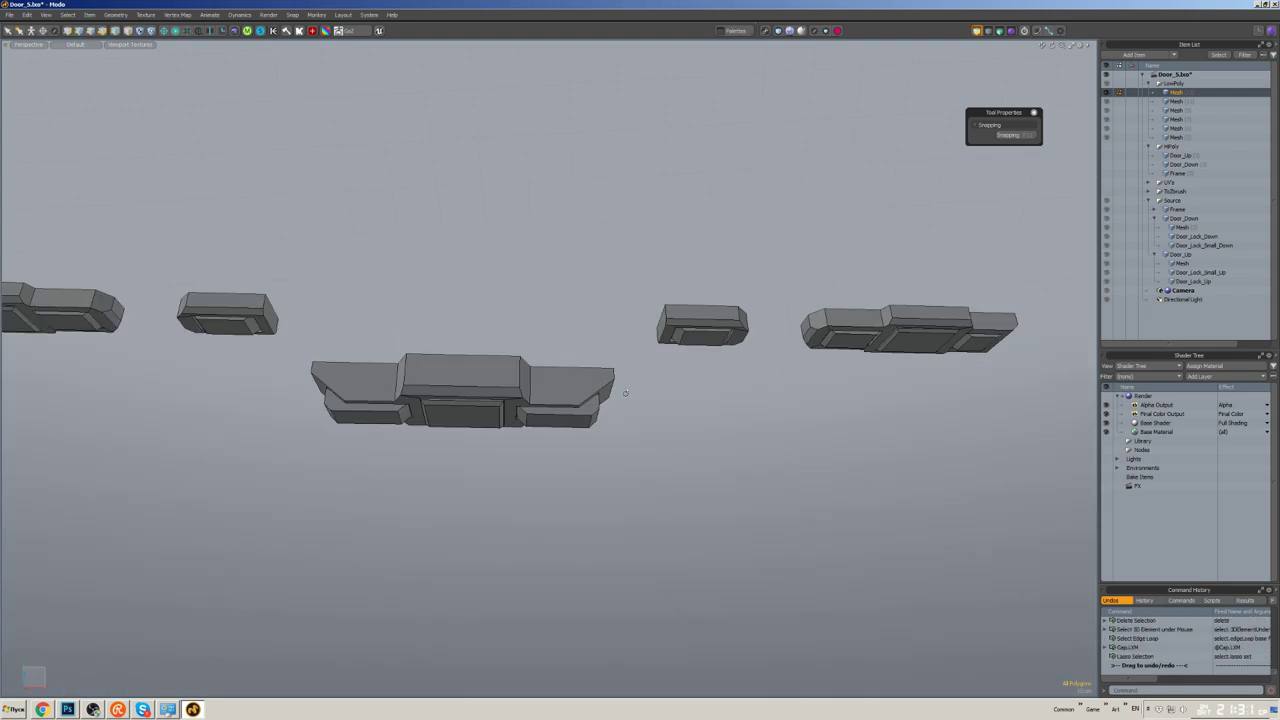
{"action": "double_click", "coordinate": [600, 395]}
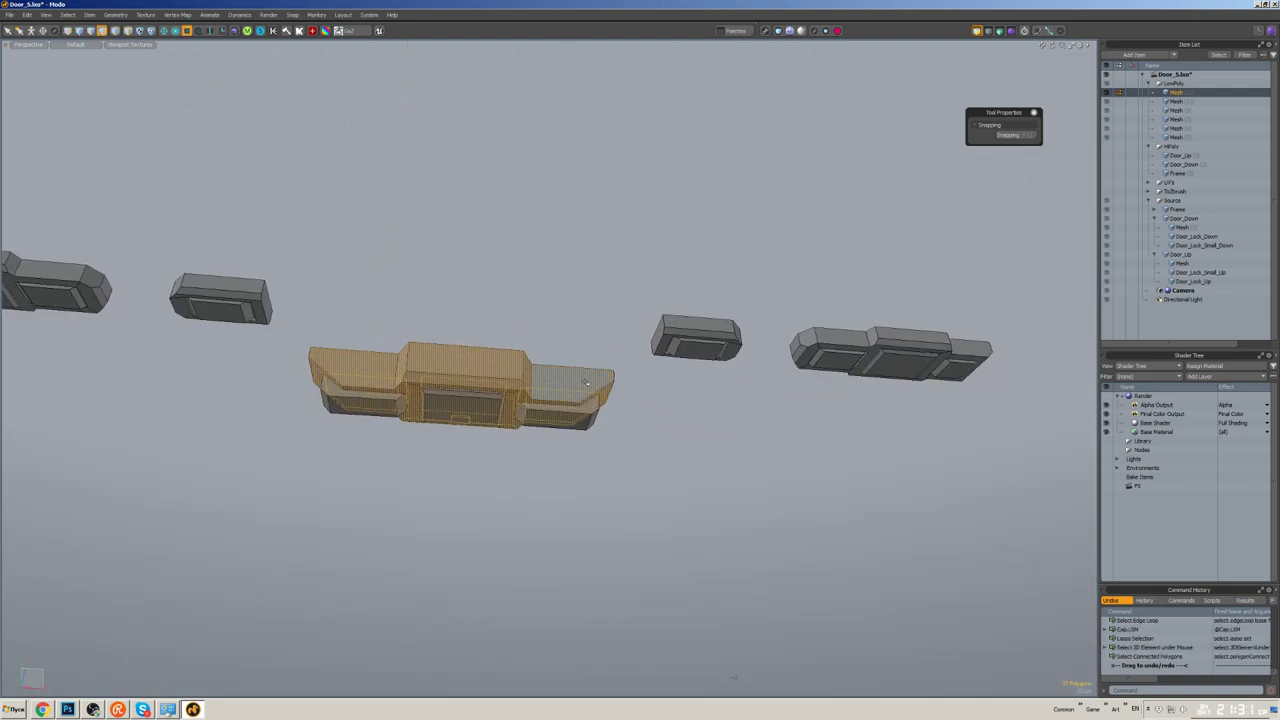
{"action": "double_click", "coordinate": [900, 335], "text": "shift"}
{"action": "left_click_drag", "start_coordinate": [680, 408], "coordinate": [791, 437], "text": "alt"}
{"action": "double_click", "coordinate": [791, 437], "text": "shift"}
{"action": "key", "text": "shift+a"}
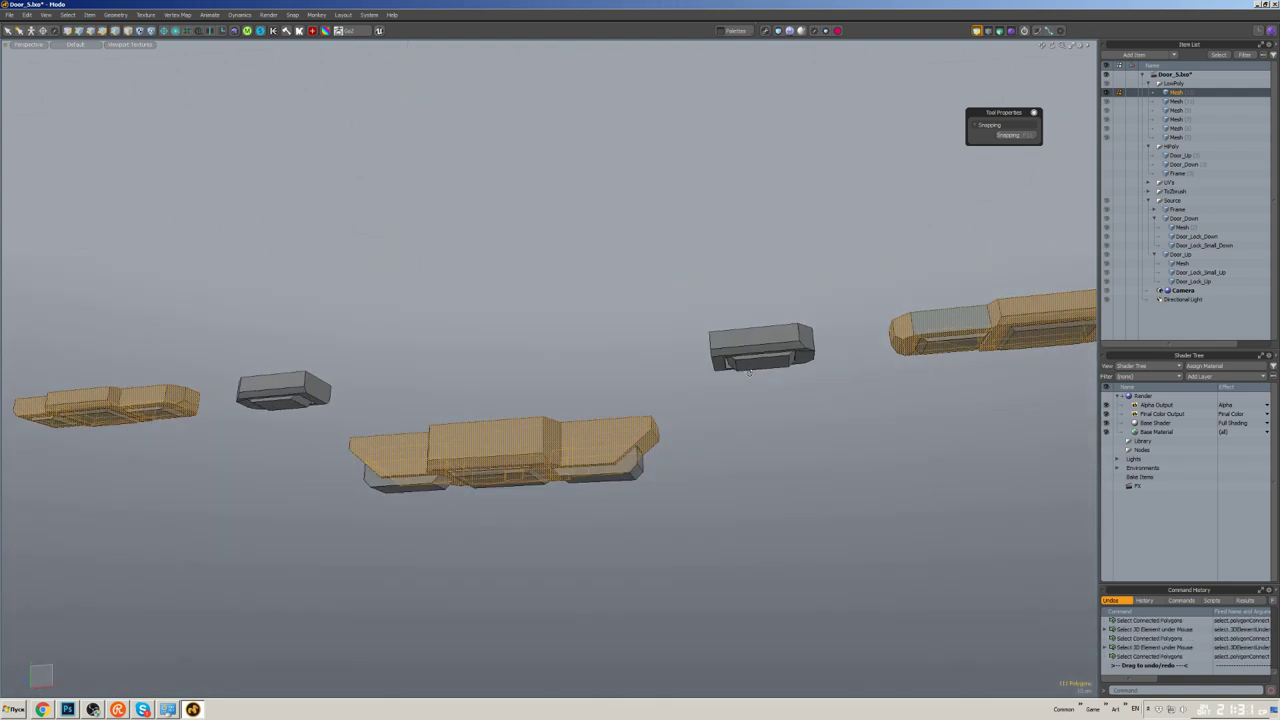
{"action": "key", "text": "q"}
{"action": "left_click", "coordinate": [531, 369]}
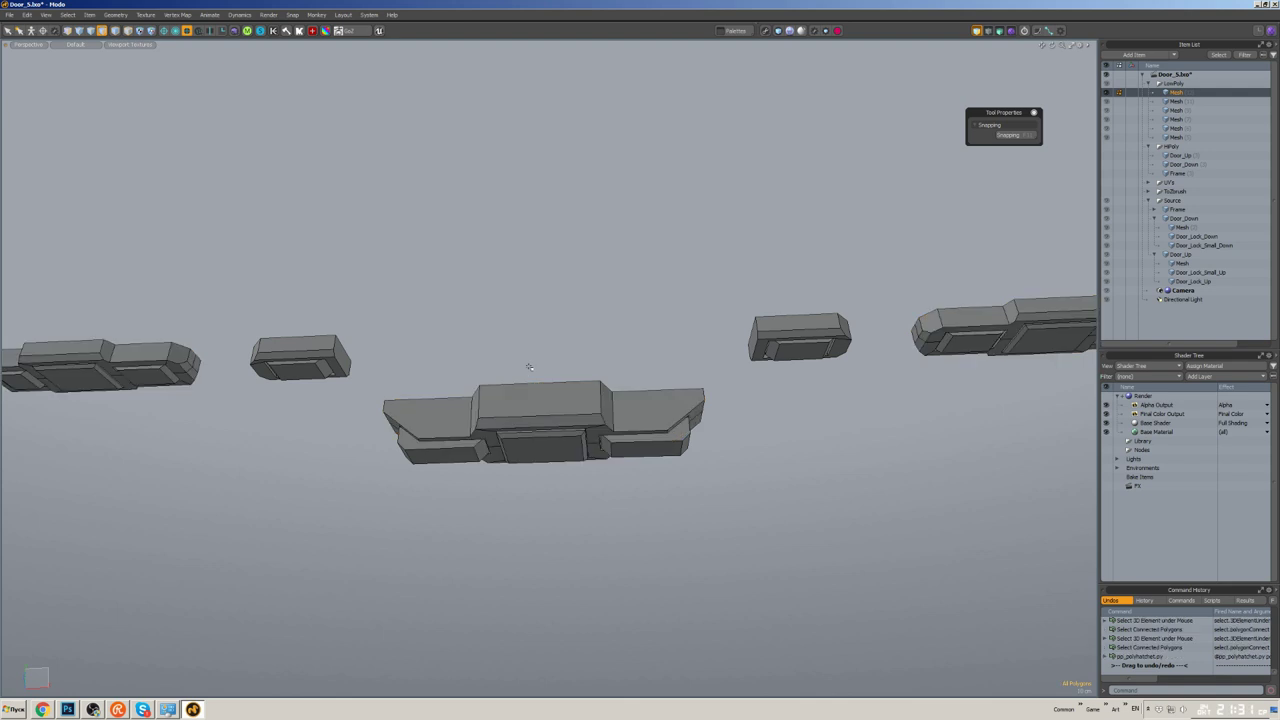
- Run Mesh Cleanup on all six low-poly meshes and inspect the full door with coloured reflective shading
{"action": "scroll", "coordinate": [535, 371], "scroll_direction": "up", "scroll_amount": 3}
{"action": "left_click_drag", "start_coordinate": [535, 371], "coordinate": [531, 444], "text": "alt"}
{"action": "scroll", "coordinate": [531, 444], "scroll_direction": "down", "scroll_amount": 10}
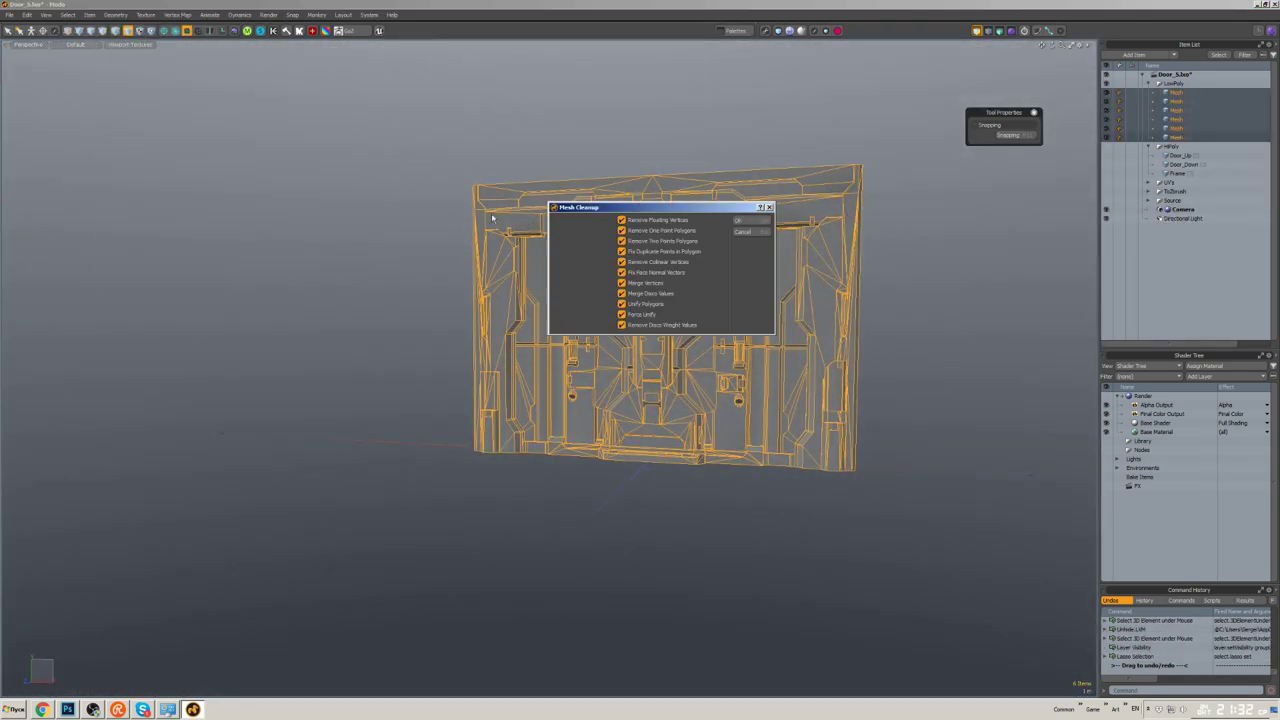
{"action": "left_click", "coordinate": [713, 241]}
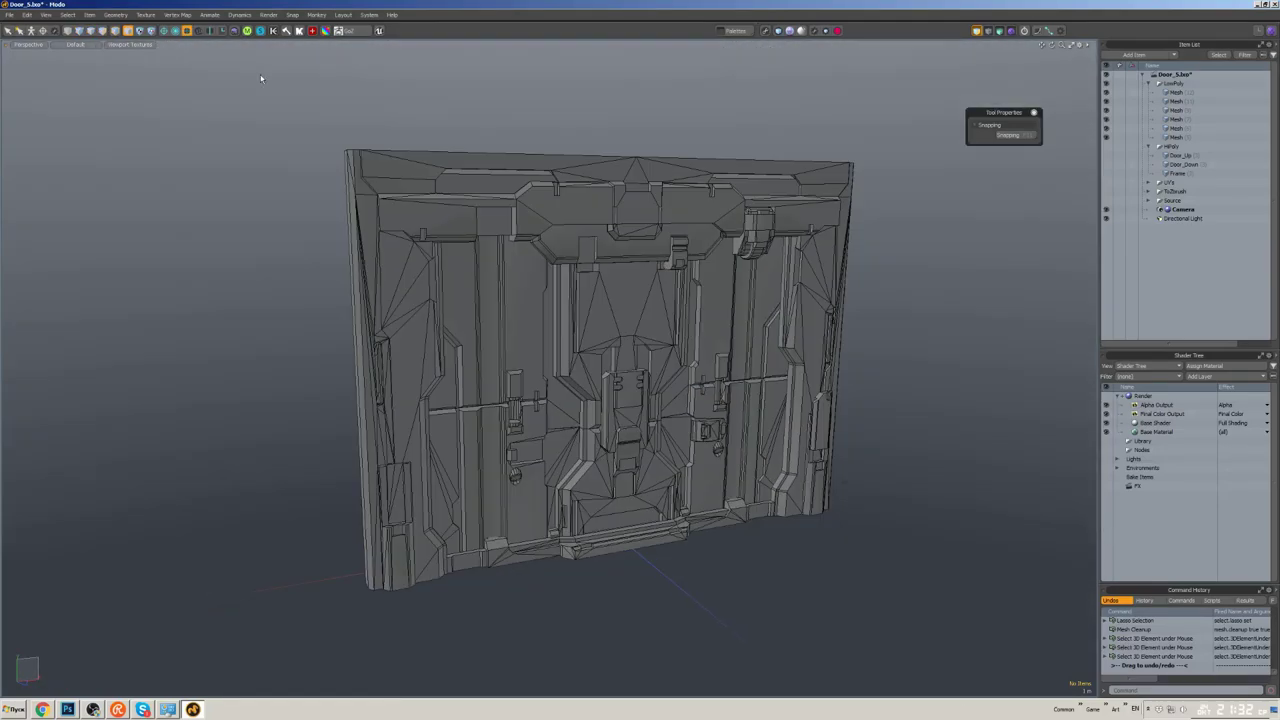
{"action": "key", "text": "F6"}
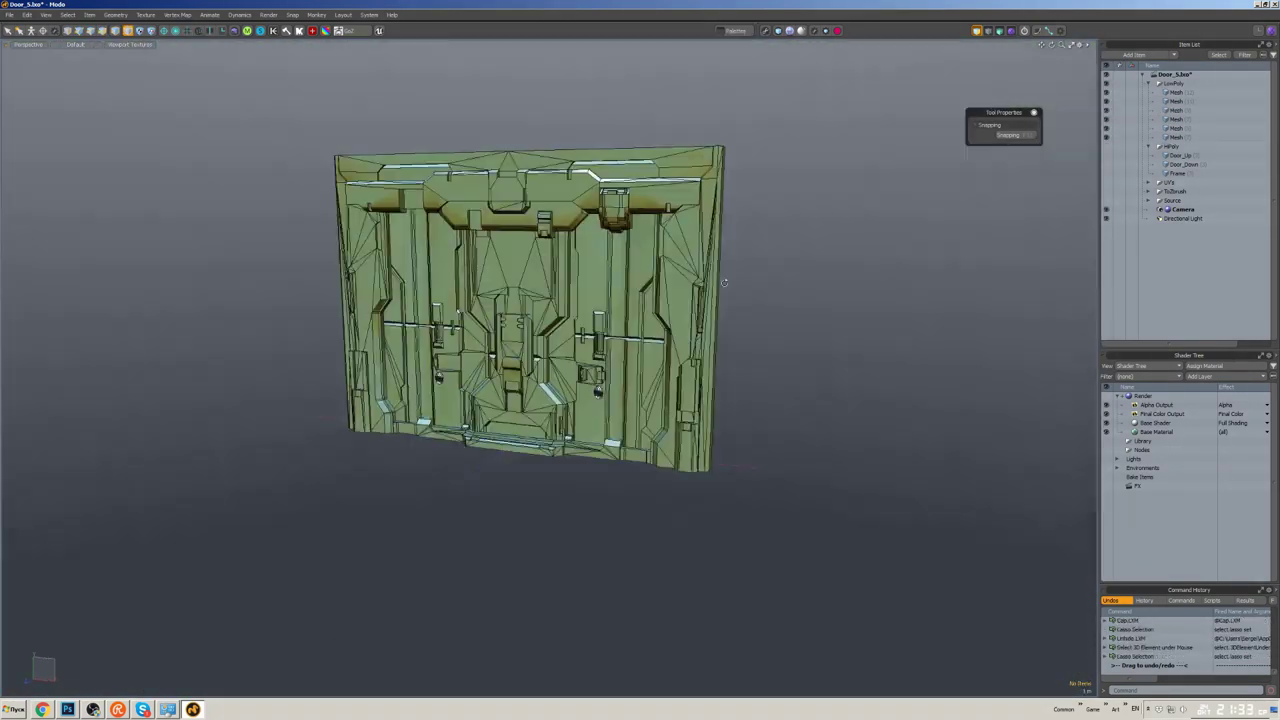
{"action": "middle_click_drag", "start_coordinate": [724, 283], "coordinate": [804, 345]}
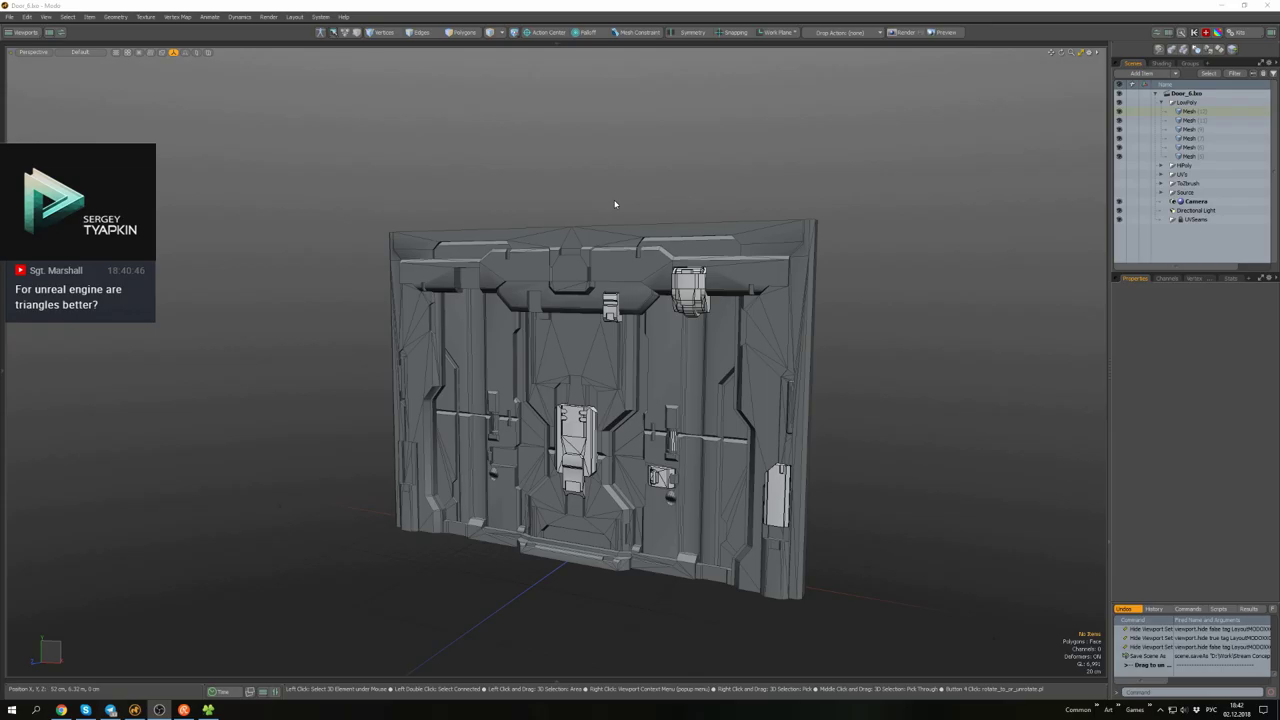
- Duplicate the LowPoly group with its meshes and rename the copy UV_LowPoly
{"action": "scroll", "coordinate": [694, 318], "scroll_direction": "up", "scroll_amount": 5}
{"action": "left_click_drag", "start_coordinate": [694, 318], "coordinate": [799, 310], "text": "alt"}
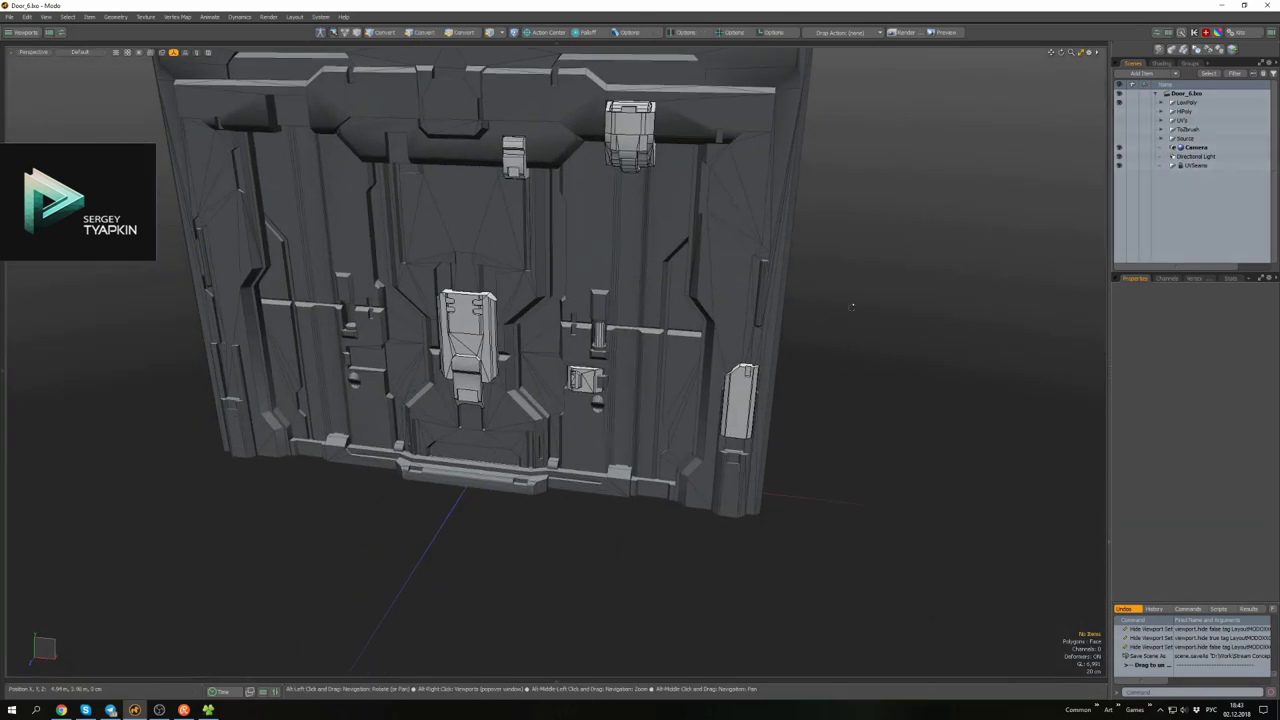
{"action": "left_click", "coordinate": [1166, 103]}
{"action": "left_click", "coordinate": [1184, 103]}
{"action": "left_click_drag", "start_coordinate": [1181, 115], "coordinate": [1186, 118]}
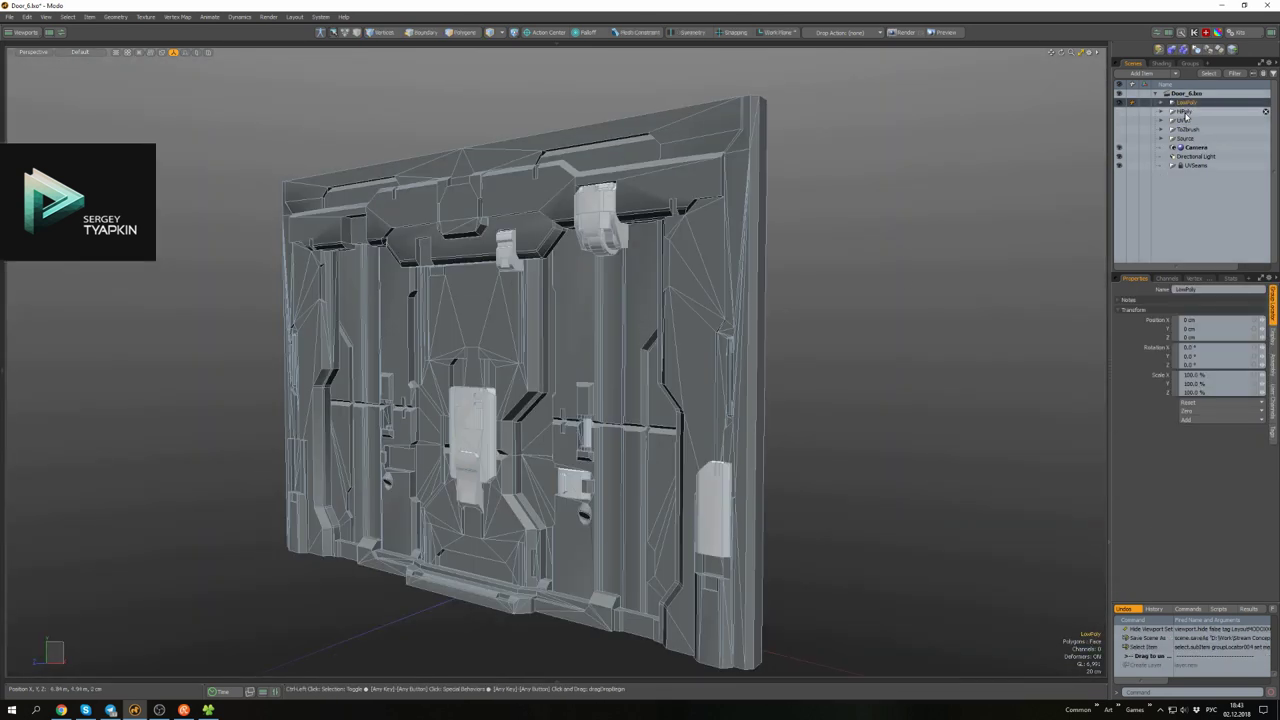
{"action": "right_click", "coordinate": [1187, 120]}
{"action": "left_click", "coordinate": [1197, 213]}
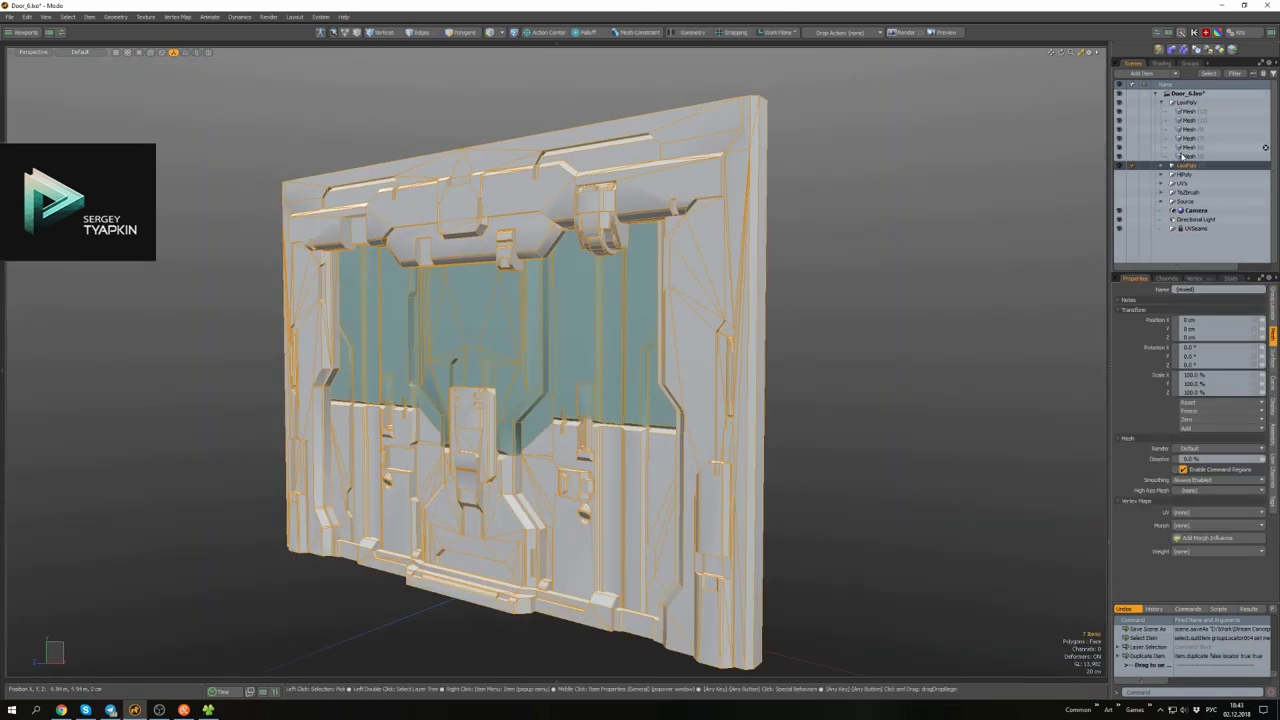
{"action": "double_click", "coordinate": [1196, 104]}
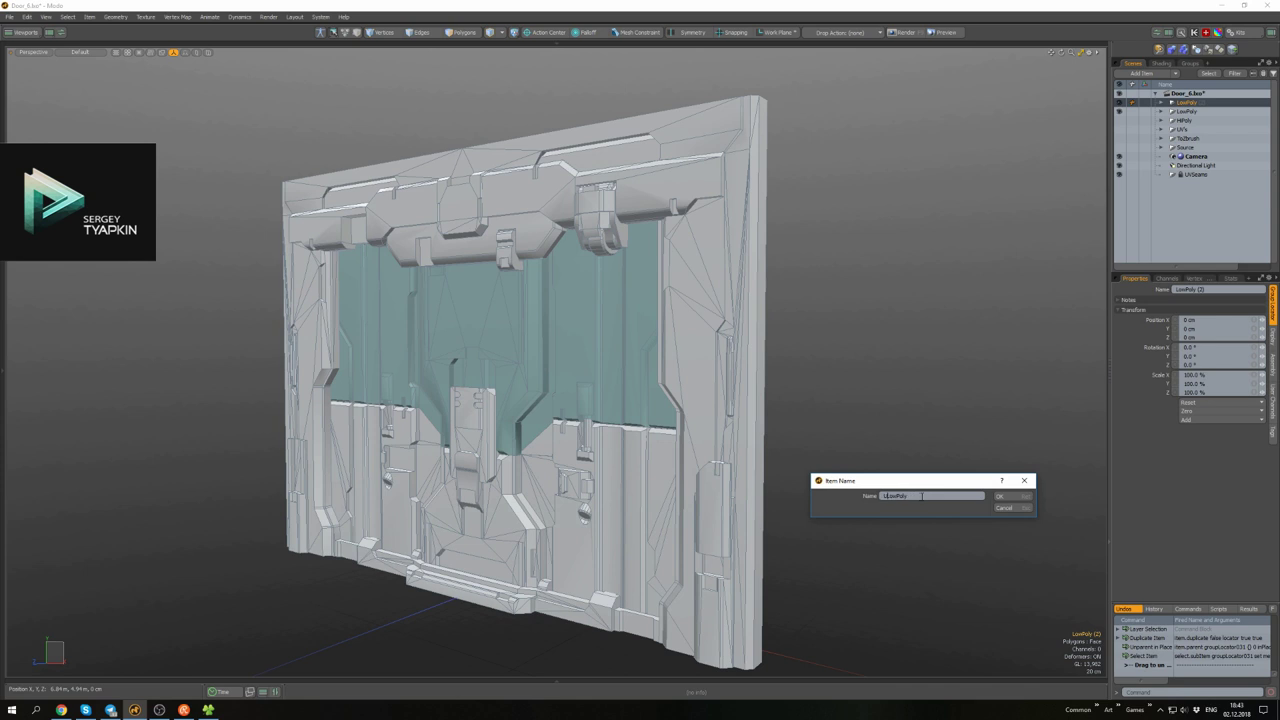
{"action": "type", "text": "UV_LowPoly"}
{"action": "key", "text": "Return"}
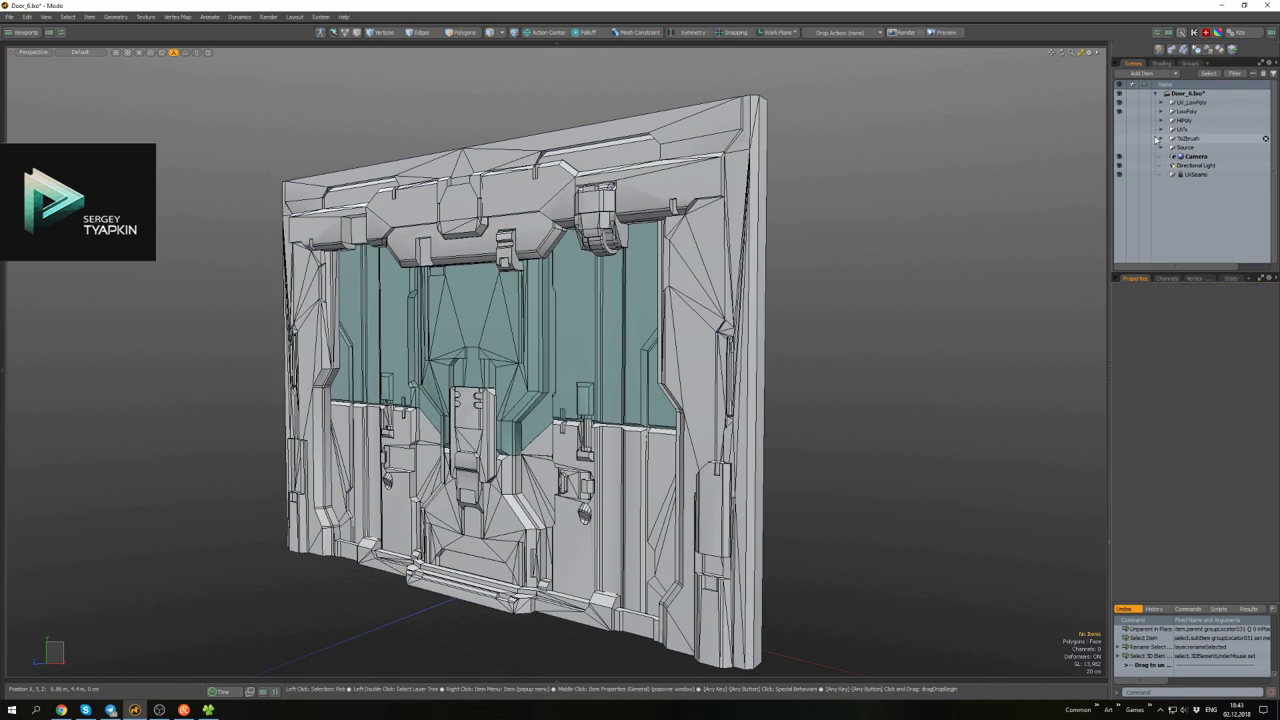
- Color the UV_LowPoly group green in the item list and delete the leftover Mesh material group from the shader tree
{"action": "right_click", "coordinate": [1150, 104]}
{"action": "left_click", "coordinate": [1158, 122]}
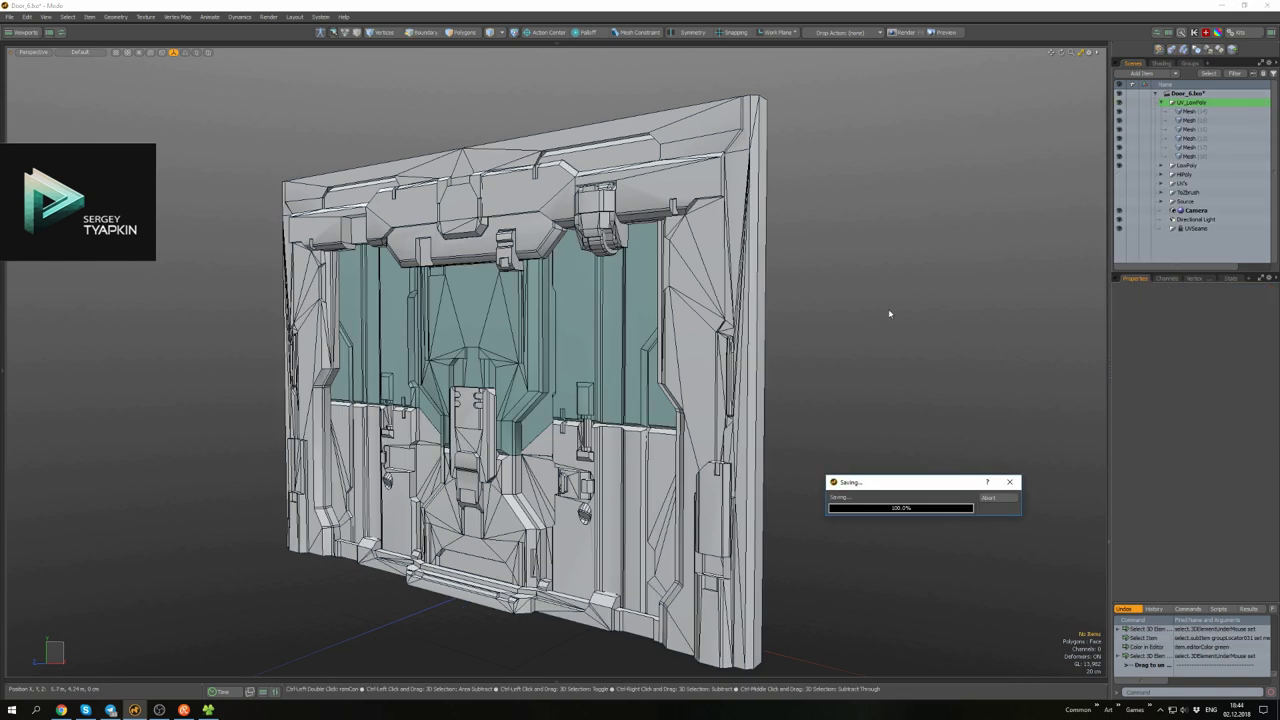
{"action": "left_click", "coordinate": [1165, 140]}
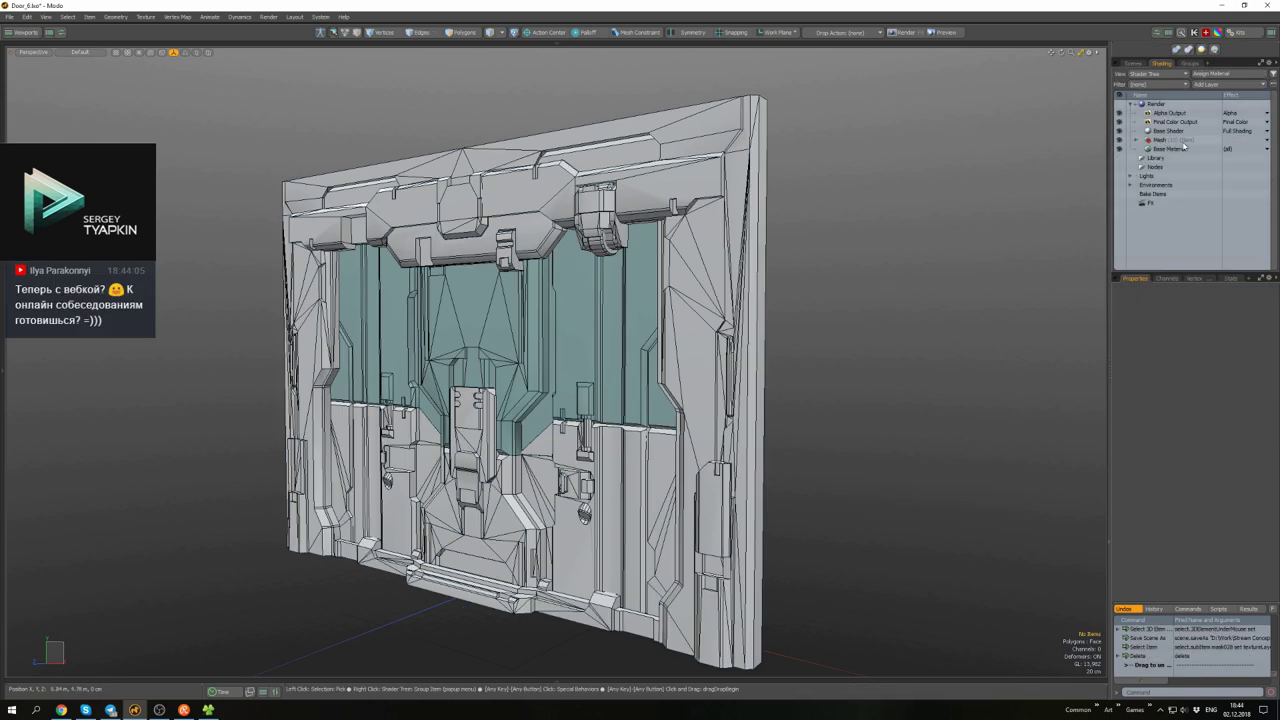
{"action": "key", "text": "Delete"}
- Isolate the Part_1 mesh of small door parts and generate automatic UV seams on its edges
{"action": "left_click_drag", "start_coordinate": [950, 308], "coordinate": [665, 148], "text": "alt"}
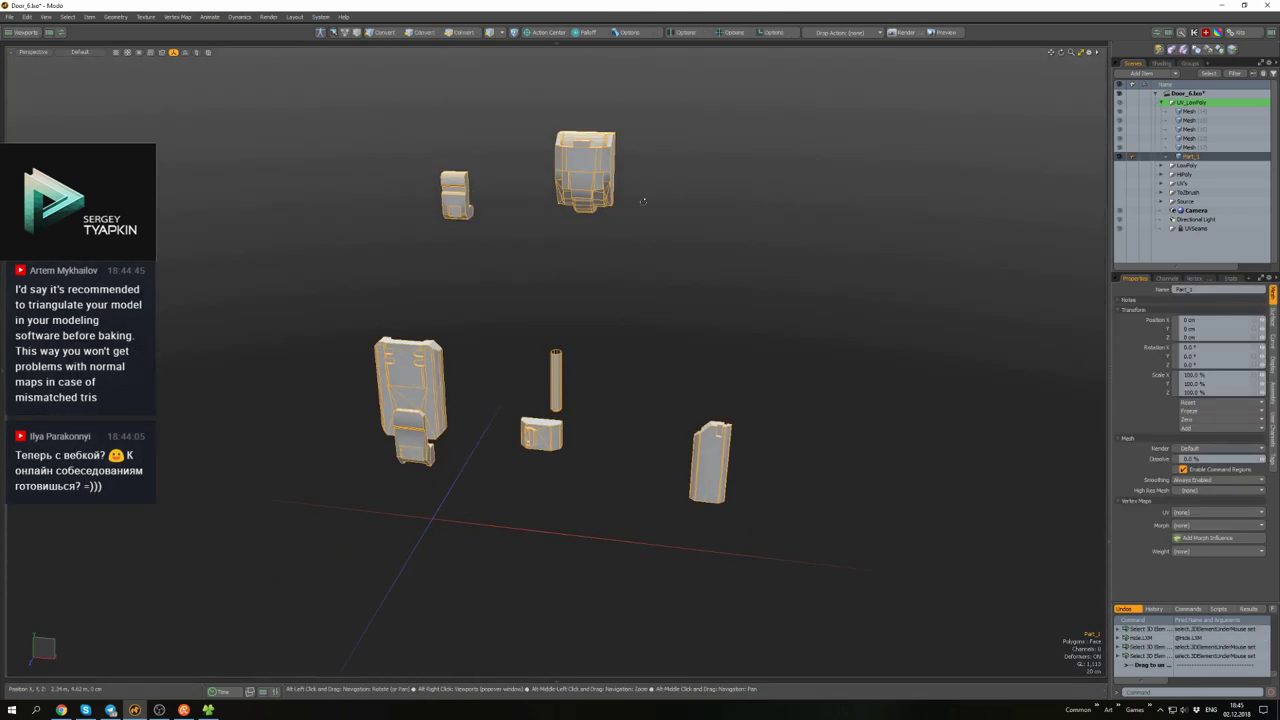
{"action": "middle_click_drag", "start_coordinate": [643, 201], "coordinate": [679, 273], "text": "alt"}
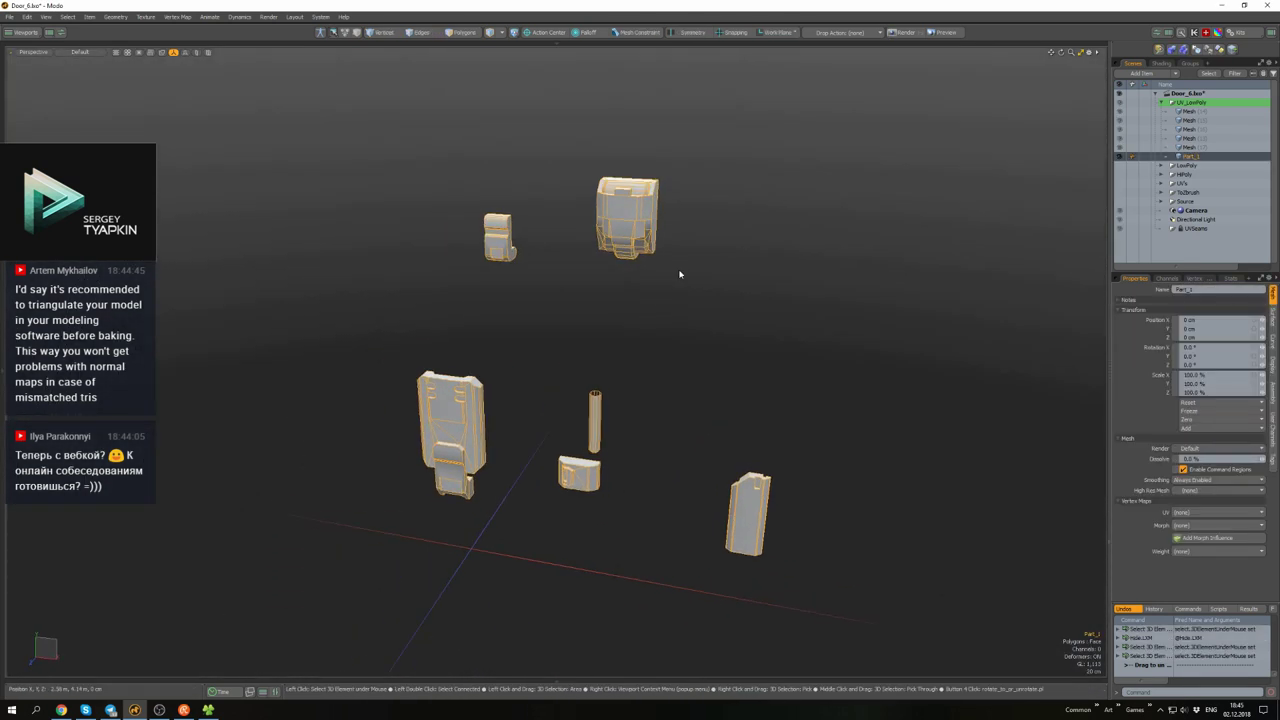
{"action": "mouse_move", "coordinate": [671, 276]}
{"action": "left_mouse_down", "text": "alt"}
{"action": "mouse_move", "coordinate": [472, 258]}
{"action": "mouse_move", "coordinate": [557, 277]}
{"action": "mouse_move", "coordinate": [679, 350]}
{"action": "mouse_move", "coordinate": [694, 434]}
{"action": "mouse_move", "coordinate": [635, 326]}
{"action": "left_mouse_up", "text": "alt"}
{"action": "left_click", "coordinate": [557, 277]}
{"action": "key", "text": "a"}
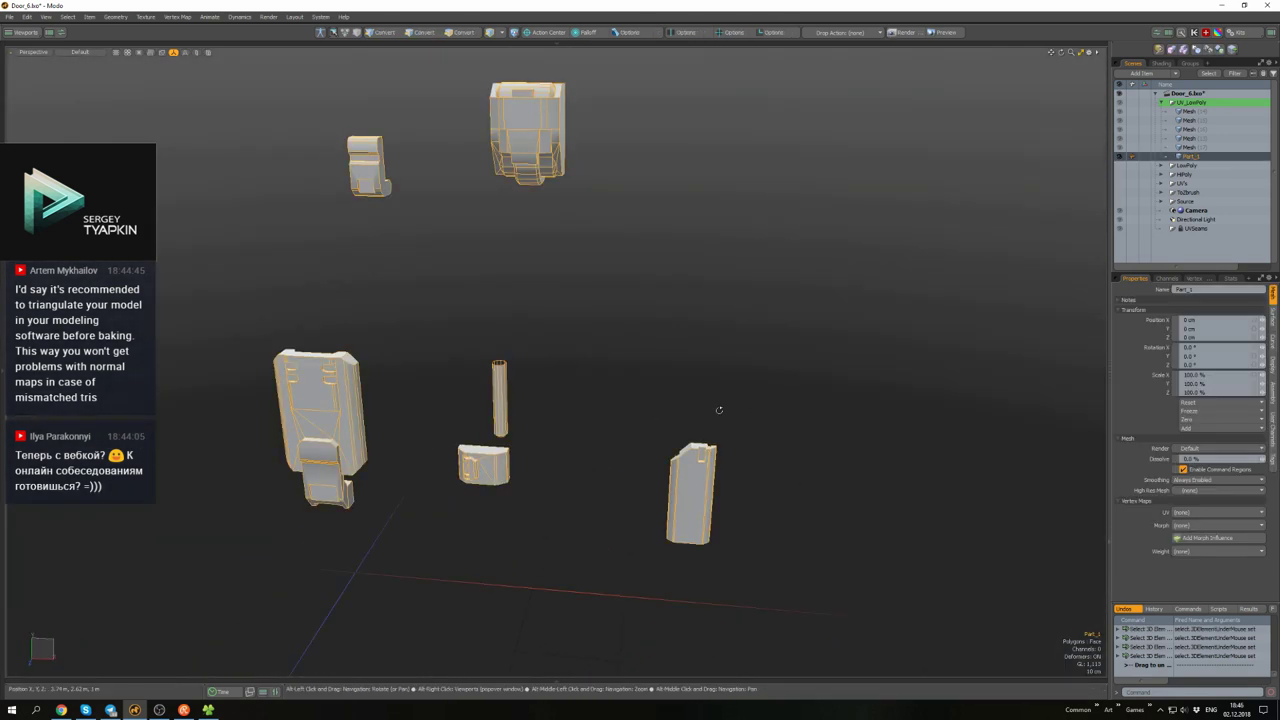
{"action": "key", "text": "ctrl+e"}
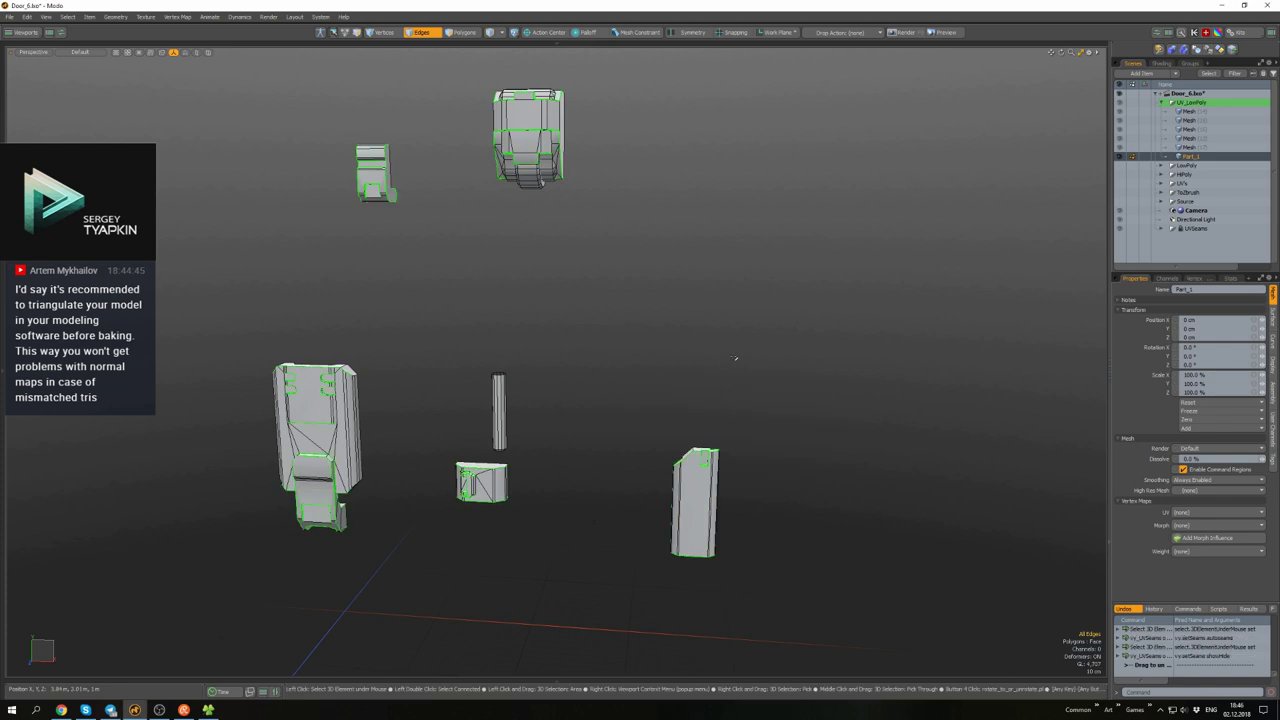
- Mark the missing UV seams on the edges of the tall narrow cover part
{"action": "left_click_drag", "start_coordinate": [735, 357], "coordinate": [507, 352], "text": "alt"}
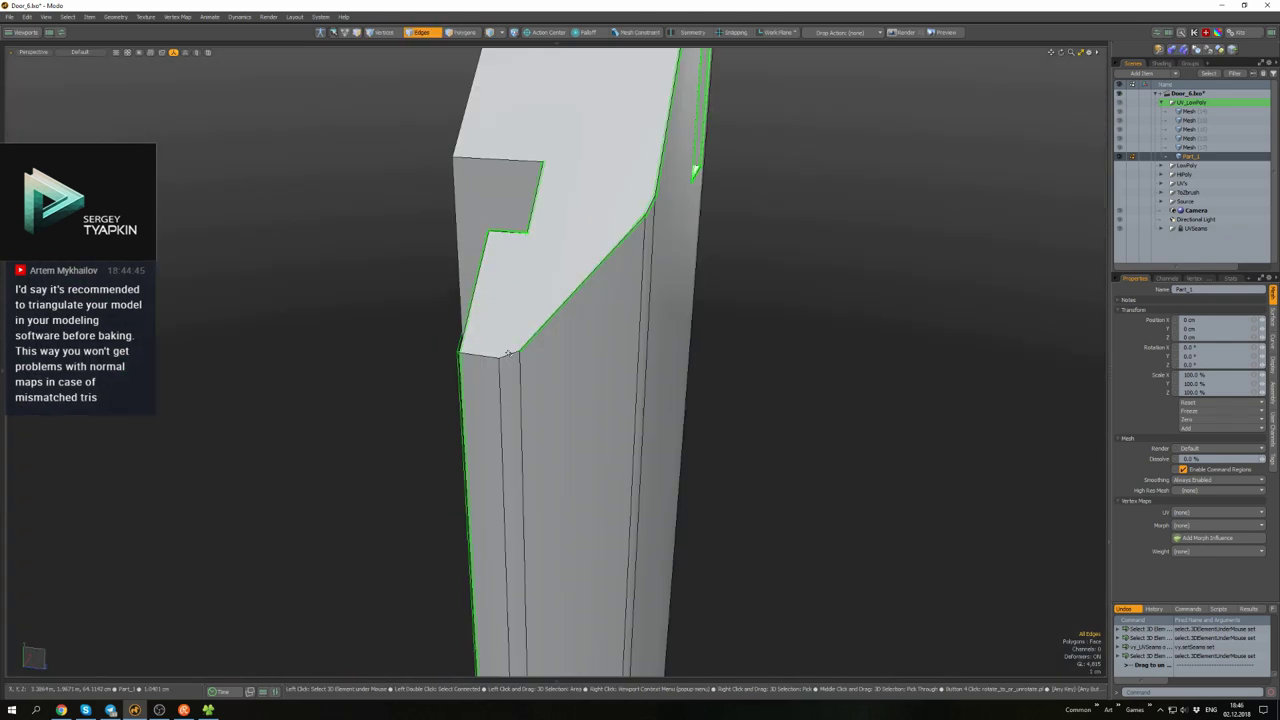
{"action": "left_click_drag", "start_coordinate": [714, 406], "coordinate": [550, 455], "text": "alt"}
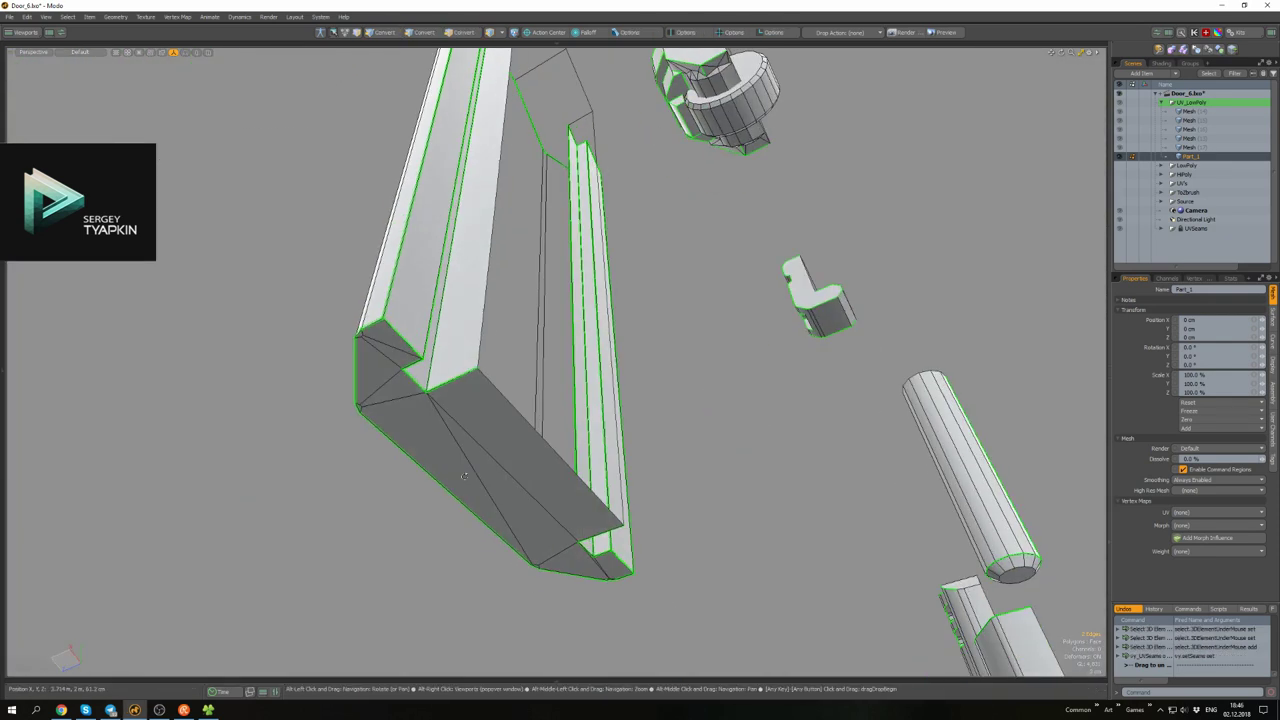
{"action": "key", "text": "2"}
{"action": "left_click_drag", "start_coordinate": [463, 476], "coordinate": [616, 347], "text": "alt"}
{"action": "key", "text": "space"}
- Mark additional UV seams on the large hinge block with the curved roller, covering its recesses and underside
{"action": "left_click_drag", "start_coordinate": [744, 352], "coordinate": [752, 319], "text": "alt"}
{"action": "right_click", "coordinate": [640, 337], "text": "alt"}
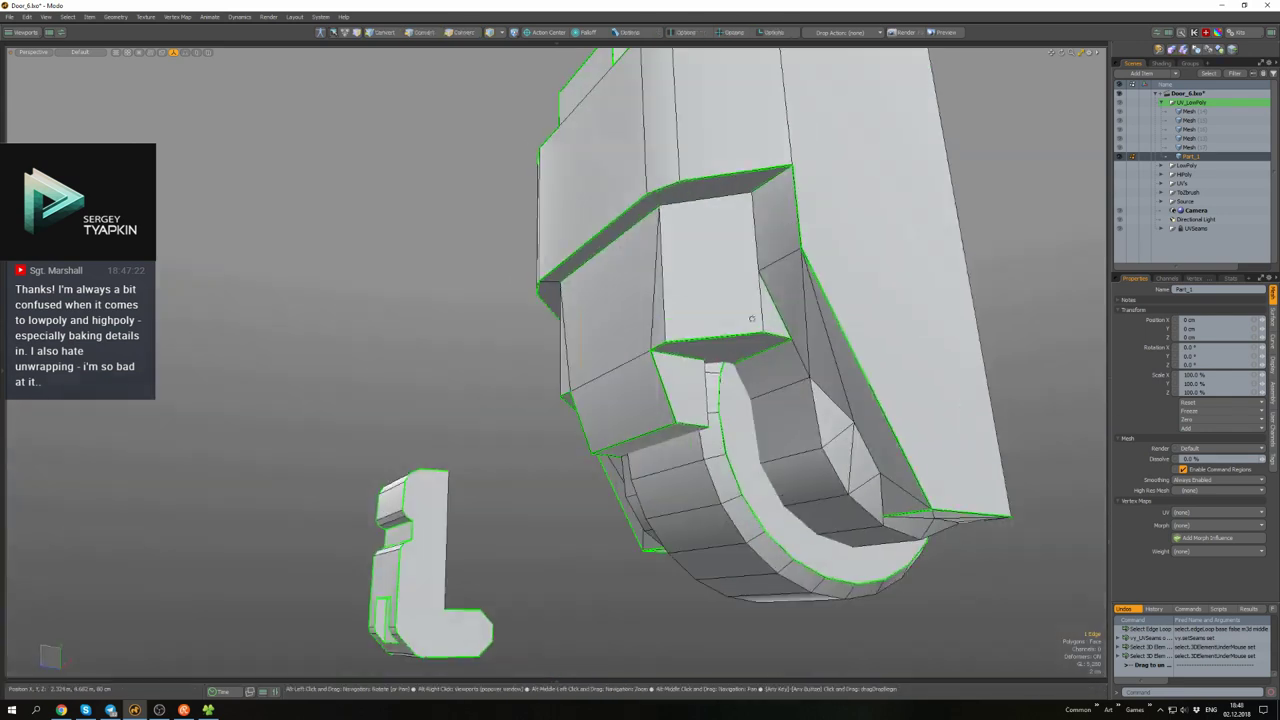
{"action": "left_click_drag", "start_coordinate": [733, 228], "coordinate": [532, 216], "text": "alt"}
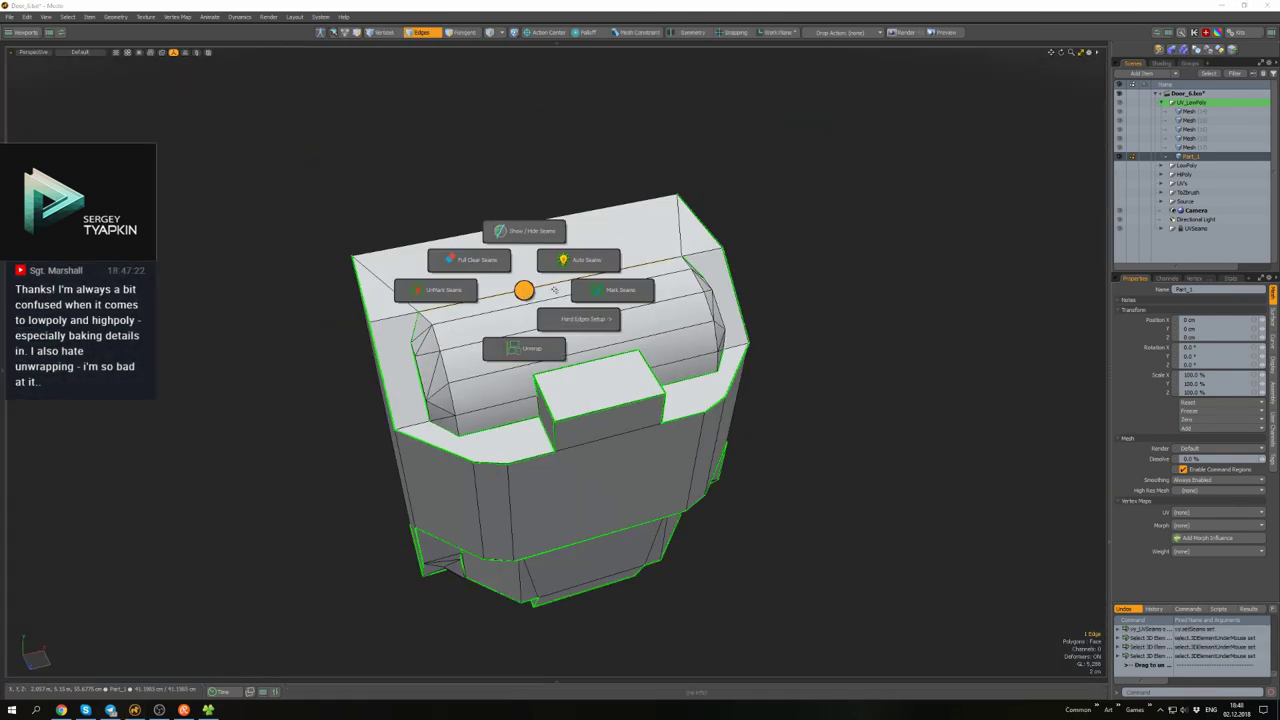
{"action": "left_click_drag", "start_coordinate": [554, 290], "coordinate": [528, 314], "text": "alt"}
{"action": "left_click_drag", "start_coordinate": [716, 316], "coordinate": [731, 291], "text": "alt"}
{"action": "left_click_drag", "start_coordinate": [592, 335], "coordinate": [677, 345], "text": "alt"}
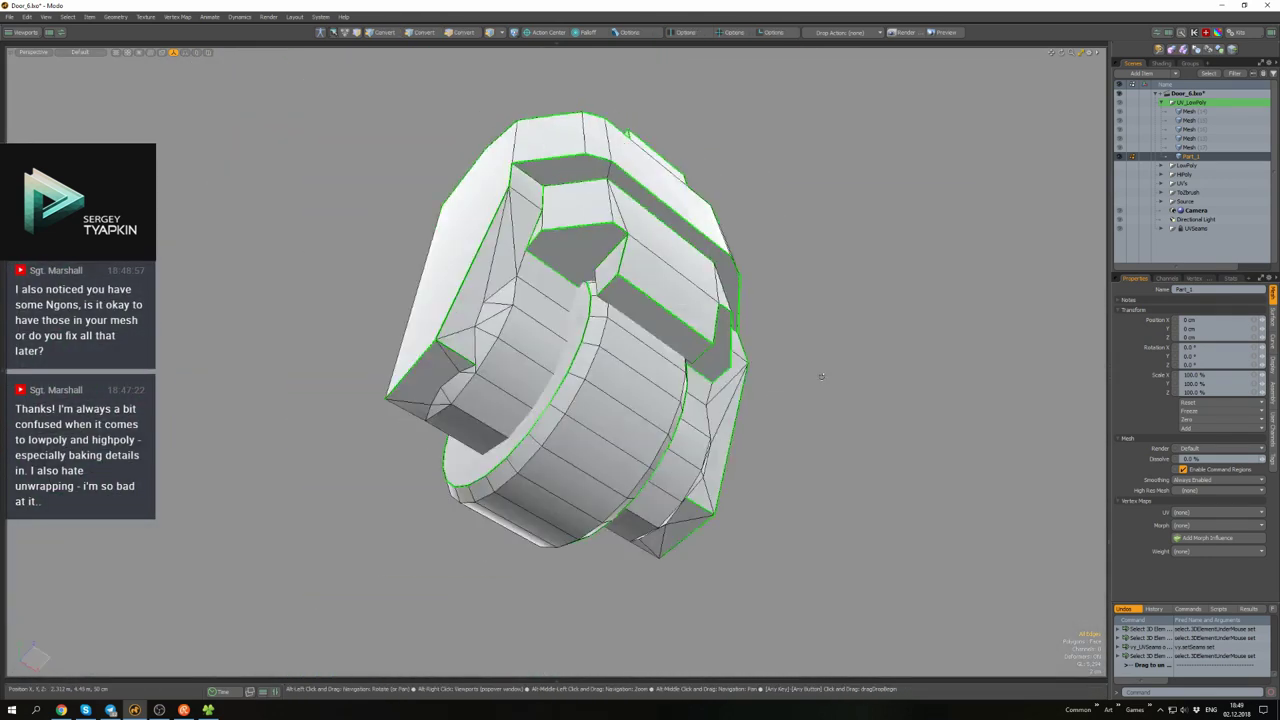
{"action": "left_click_drag", "start_coordinate": [821, 376], "coordinate": [705, 450], "text": "alt"}
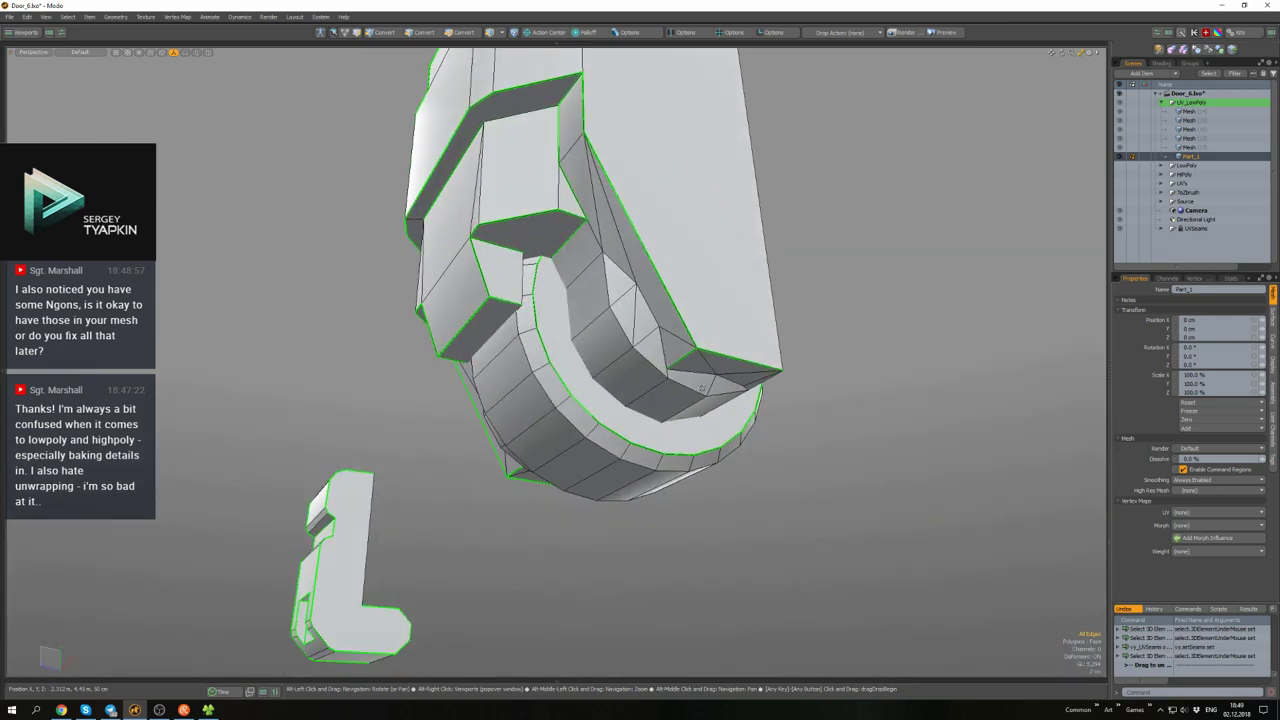
{"action": "left_click_drag", "start_coordinate": [885, 387], "coordinate": [580, 300], "text": "alt"}
- Mark UV seams on the edges of the recessed latch in the small chamfered block
{"action": "scroll", "coordinate": [690, 400], "scroll_direction": "up", "scroll_amount": 10}
{"action": "key", "text": "2"}
{"action": "scroll", "coordinate": [675, 420], "scroll_direction": "down", "scroll_amount": 5}
{"action": "scroll", "coordinate": [552, 250], "scroll_direction": "up", "scroll_amount": 6}
{"action": "left_click_drag", "start_coordinate": [552, 250], "coordinate": [641, 365], "text": "alt"}
{"action": "key", "text": "2"}
{"action": "scroll", "coordinate": [690, 297], "scroll_direction": "down", "scroll_amount": 4}
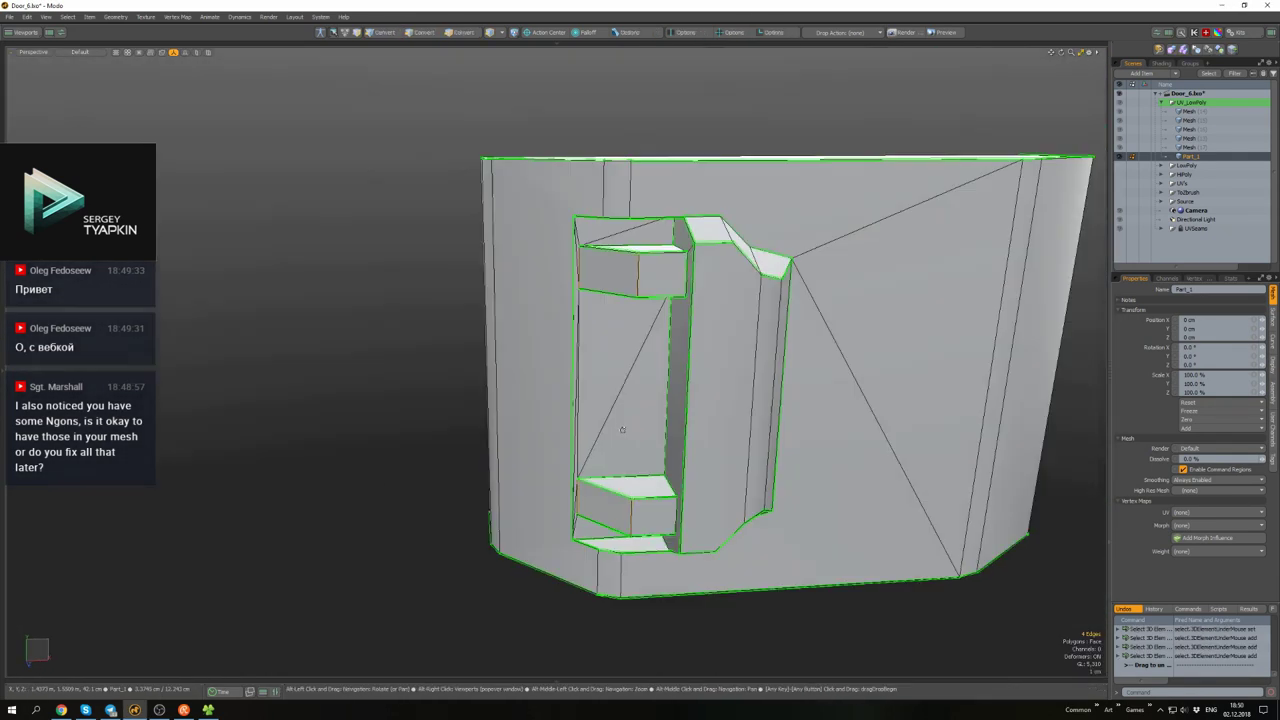
{"action": "left_click_drag", "start_coordinate": [690, 297], "coordinate": [724, 352], "text": "alt"}
{"action": "scroll", "coordinate": [615, 441], "scroll_direction": "up", "scroll_amount": 3}
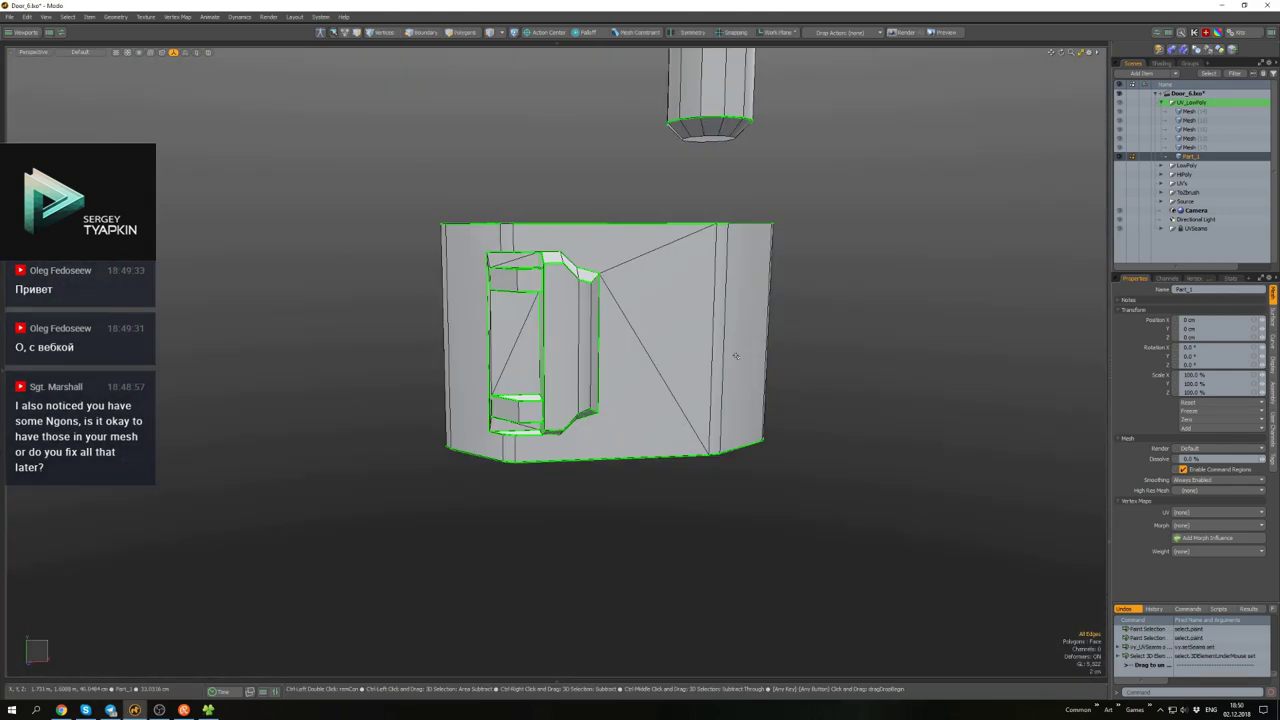
- Mark the vertical edges beside the rounded slots of the large plate's recessed panel as UV seams
{"action": "scroll", "coordinate": [716, 330], "scroll_direction": "up", "scroll_amount": 5}
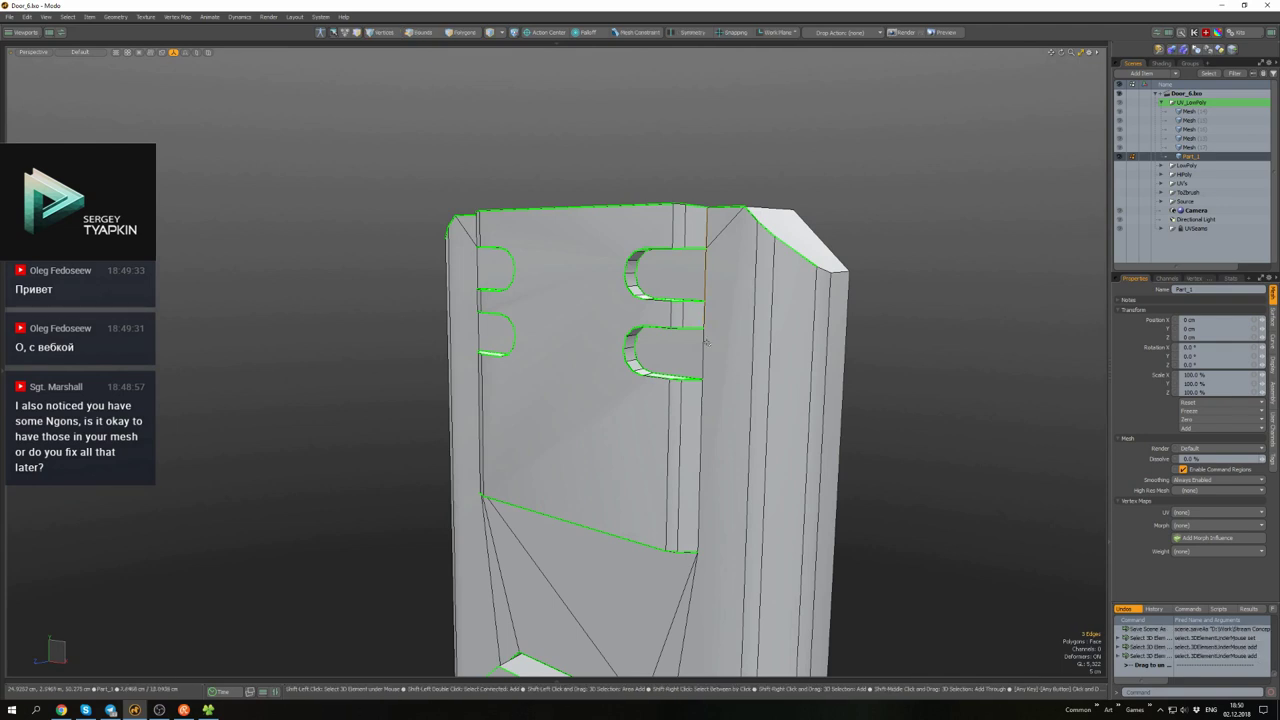
{"action": "left_click_drag", "start_coordinate": [706, 343], "coordinate": [595, 399], "text": "alt"}
{"action": "left_click", "coordinate": [682, 290]}
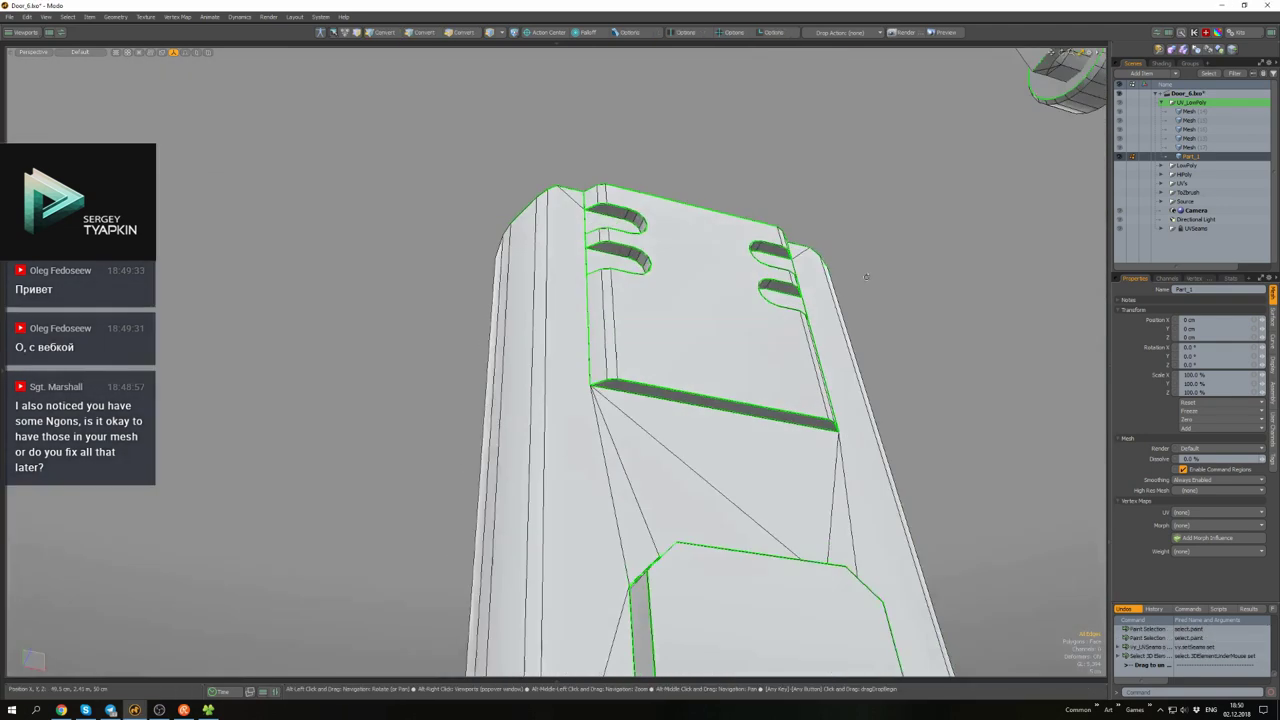
{"action": "left_click_drag", "start_coordinate": [682, 290], "coordinate": [518, 365], "text": "alt"}
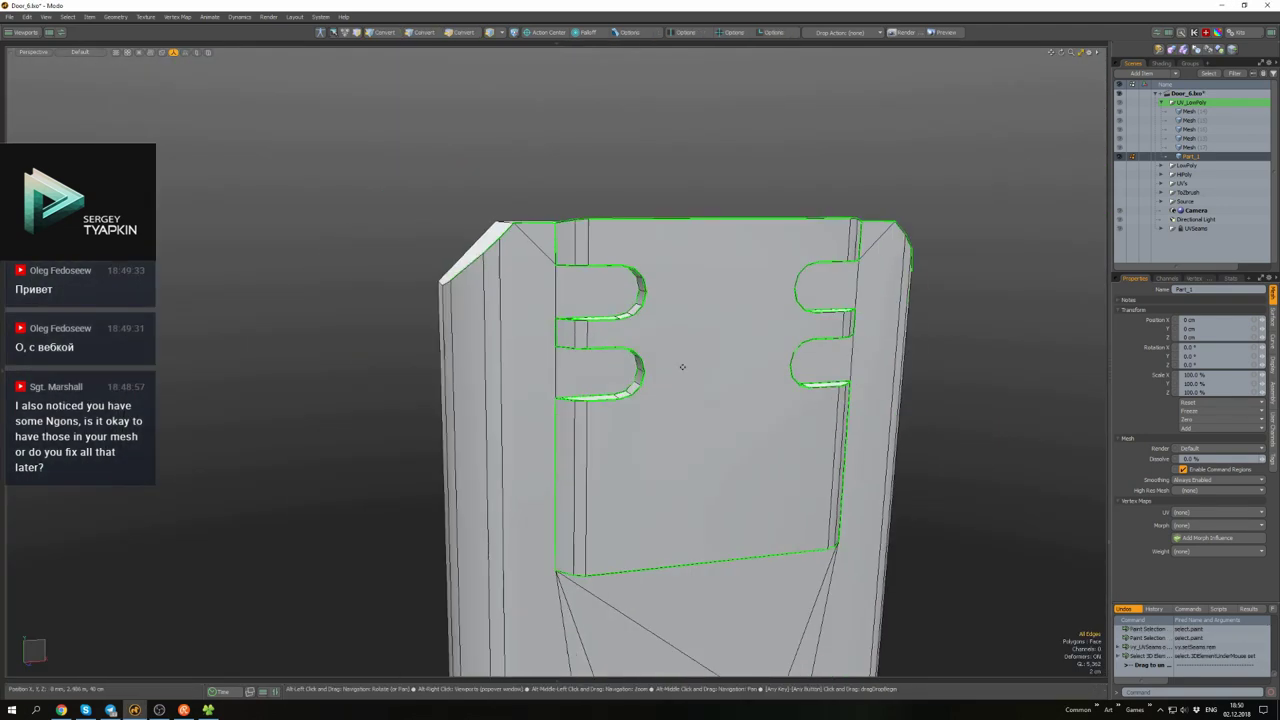
{"action": "left_click_drag", "start_coordinate": [682, 367], "coordinate": [660, 220], "text": "alt"}
{"action": "left_click_drag", "start_coordinate": [603, 414], "coordinate": [565, 464], "text": "alt"}
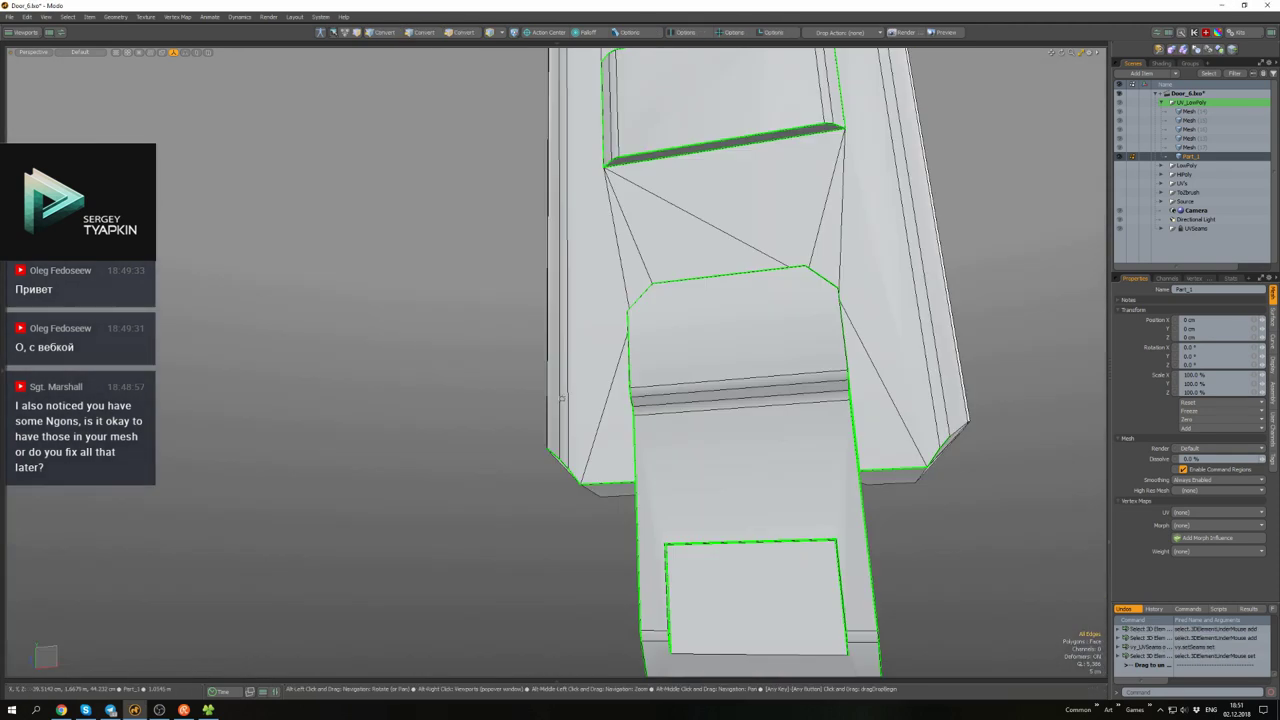
- Mark the remaining UV seams around the large plate's lower end and the bracket attached below it
{"action": "left_click_drag", "start_coordinate": [561, 397], "coordinate": [767, 360], "text": "alt"}
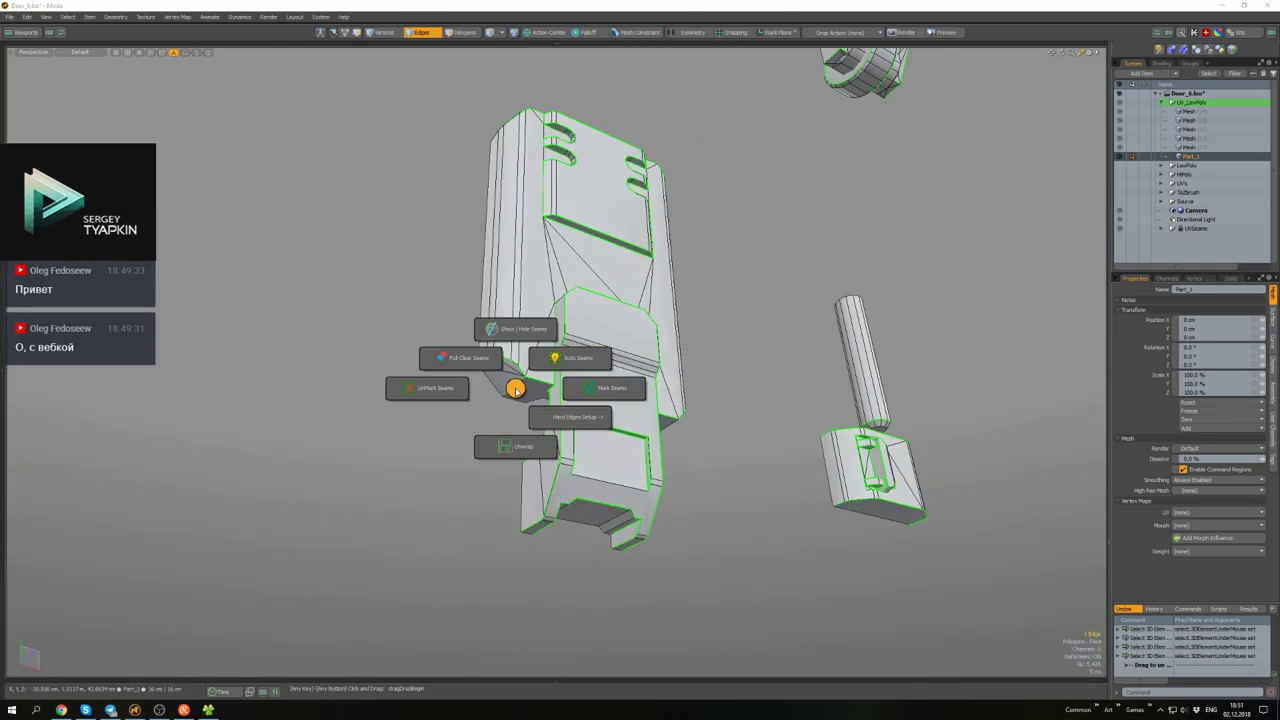
{"action": "left_click_drag", "start_coordinate": [570, 397], "coordinate": [603, 414], "text": "alt"}
{"action": "right_click", "coordinate": [603, 414], "text": "alt"}
{"action": "left_click", "coordinate": [703, 411]}
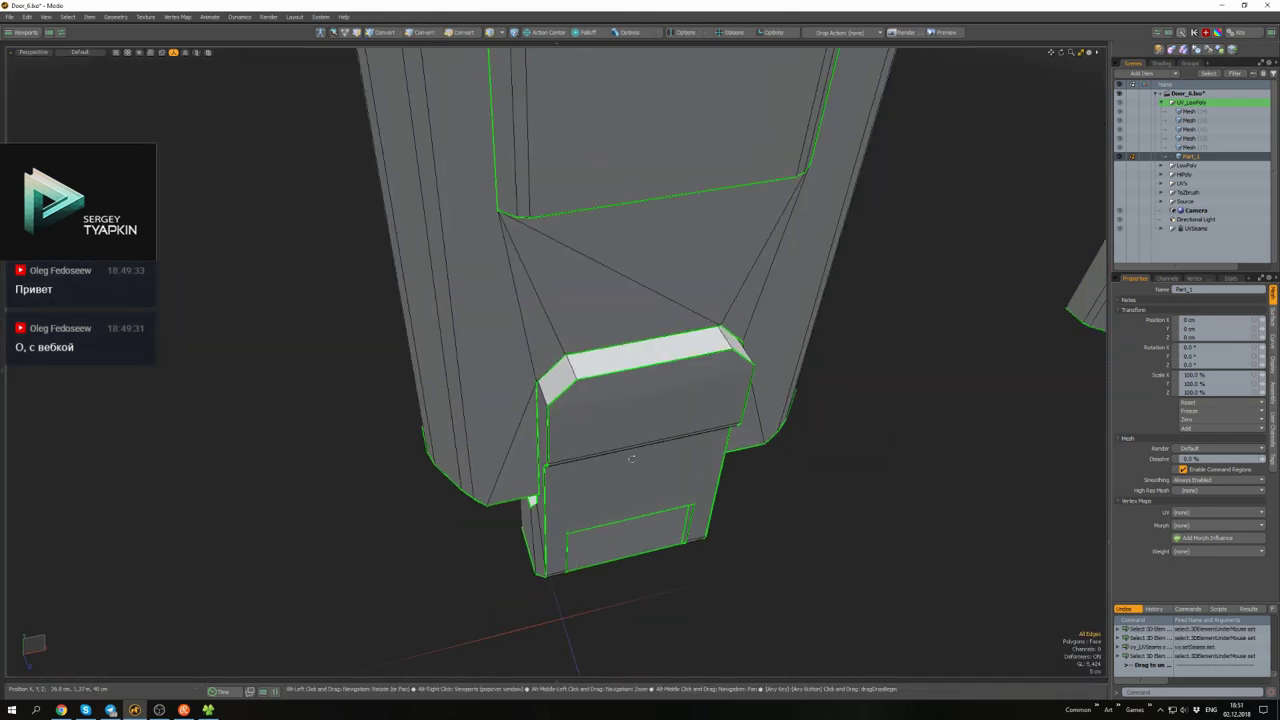
{"action": "left_click_drag", "start_coordinate": [531, 500], "coordinate": [580, 483], "text": "alt"}
{"action": "key", "text": "2"}
{"action": "left_click_drag", "start_coordinate": [767, 491], "coordinate": [539, 315], "text": "alt"}
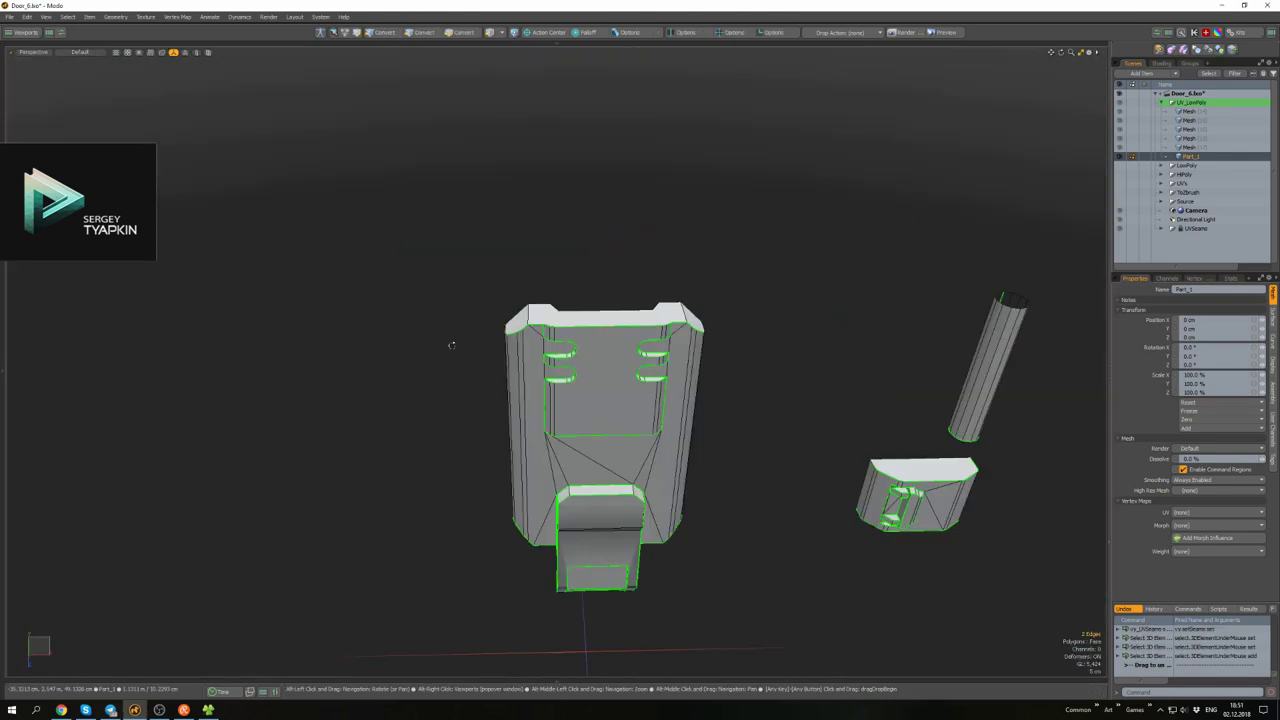
{"action": "left_click_drag", "start_coordinate": [451, 345], "coordinate": [714, 317], "text": "alt"}
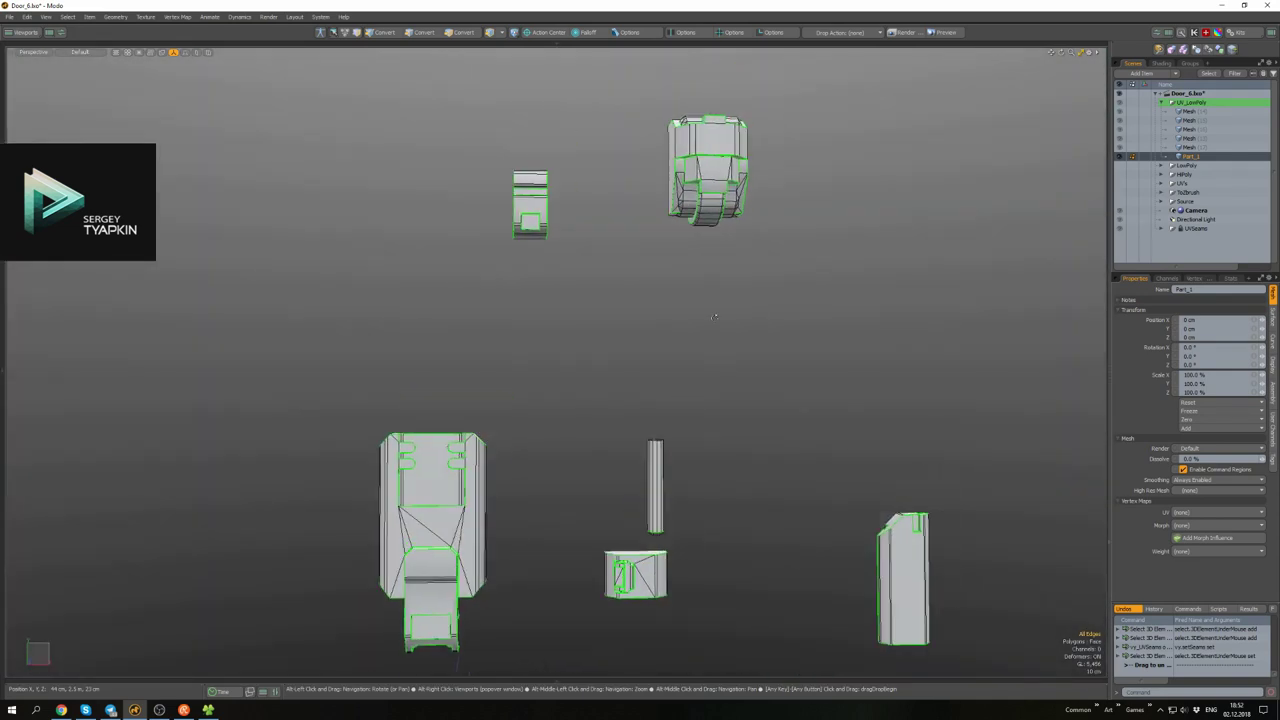
- Unwrap the Part_1 mesh along its seams and inspect the parts without wireframe, toggling the seam display
{"action": "key", "text": "2"}
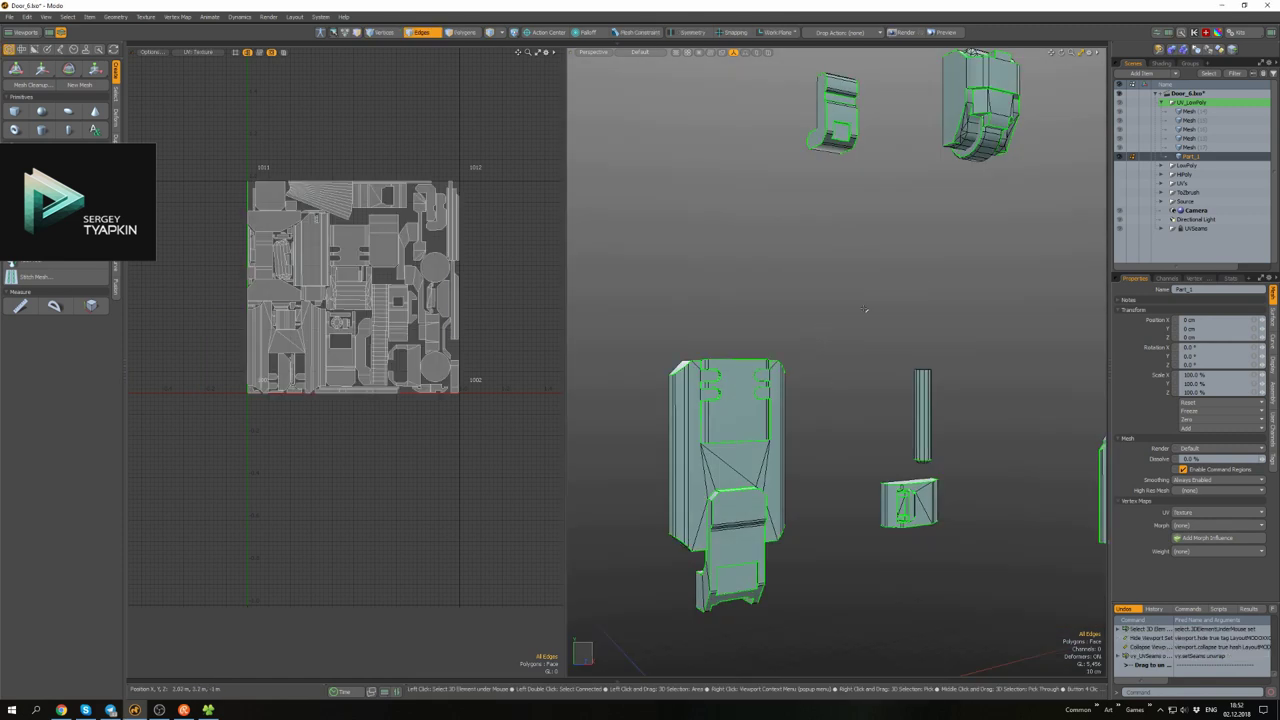
{"action": "left_click_drag", "start_coordinate": [821, 312], "coordinate": [769, 315], "text": "alt"}
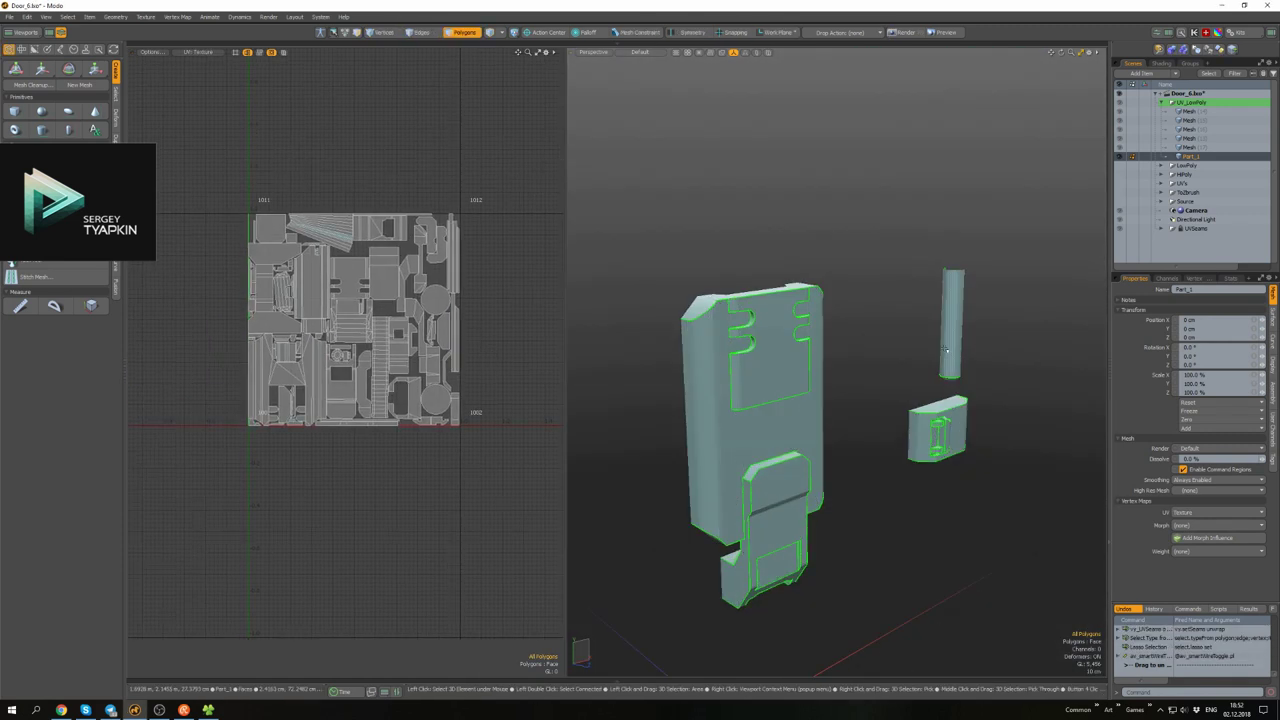
{"action": "left_click_drag", "start_coordinate": [946, 350], "coordinate": [900, 268], "text": "alt"}
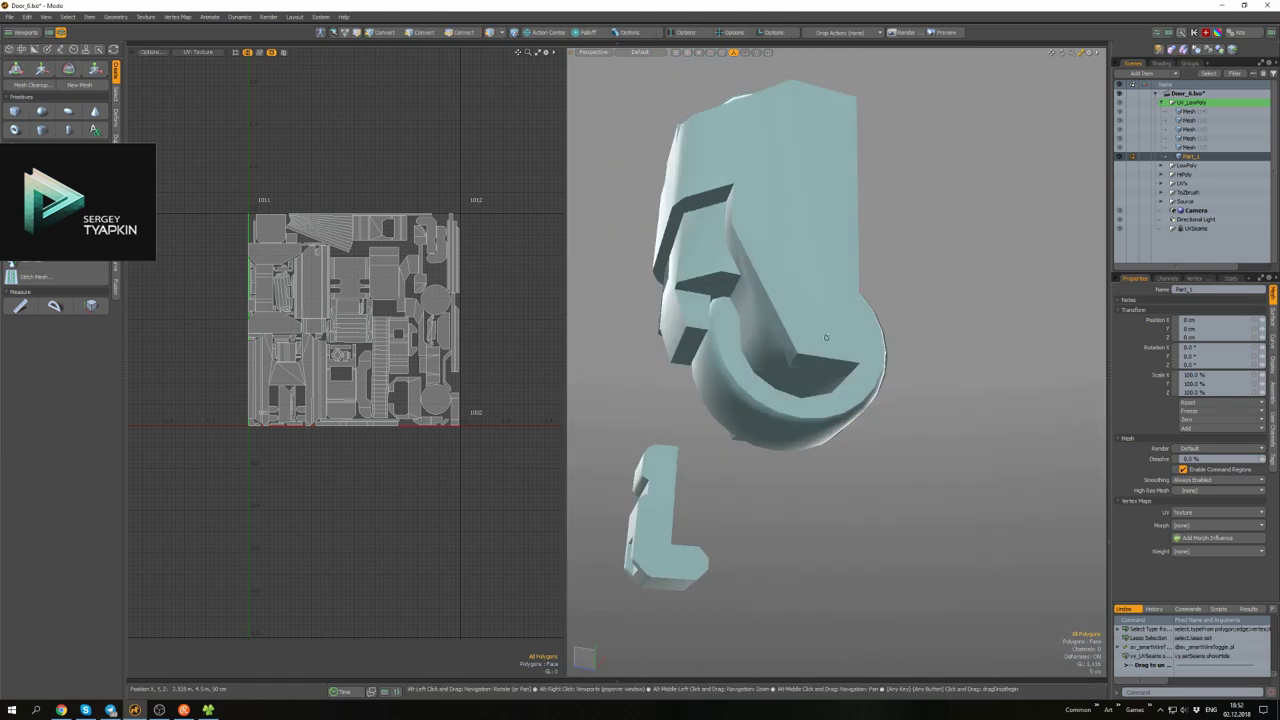
{"action": "left_click_drag", "start_coordinate": [955, 318], "coordinate": [872, 420], "text": "alt"}
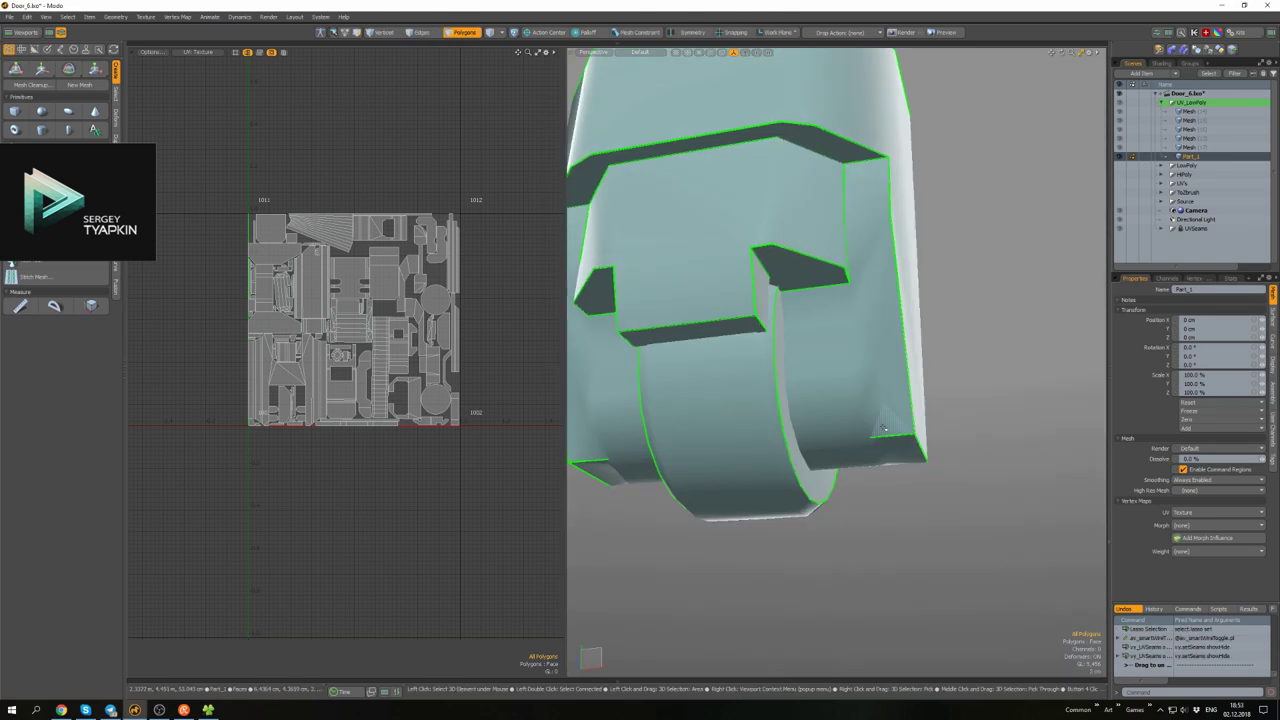
- Unmark an unneeded seam on the hinge block and unwrap the Part_1 mesh again
{"action": "left_click_drag", "start_coordinate": [955, 466], "coordinate": [889, 397], "text": "alt"}
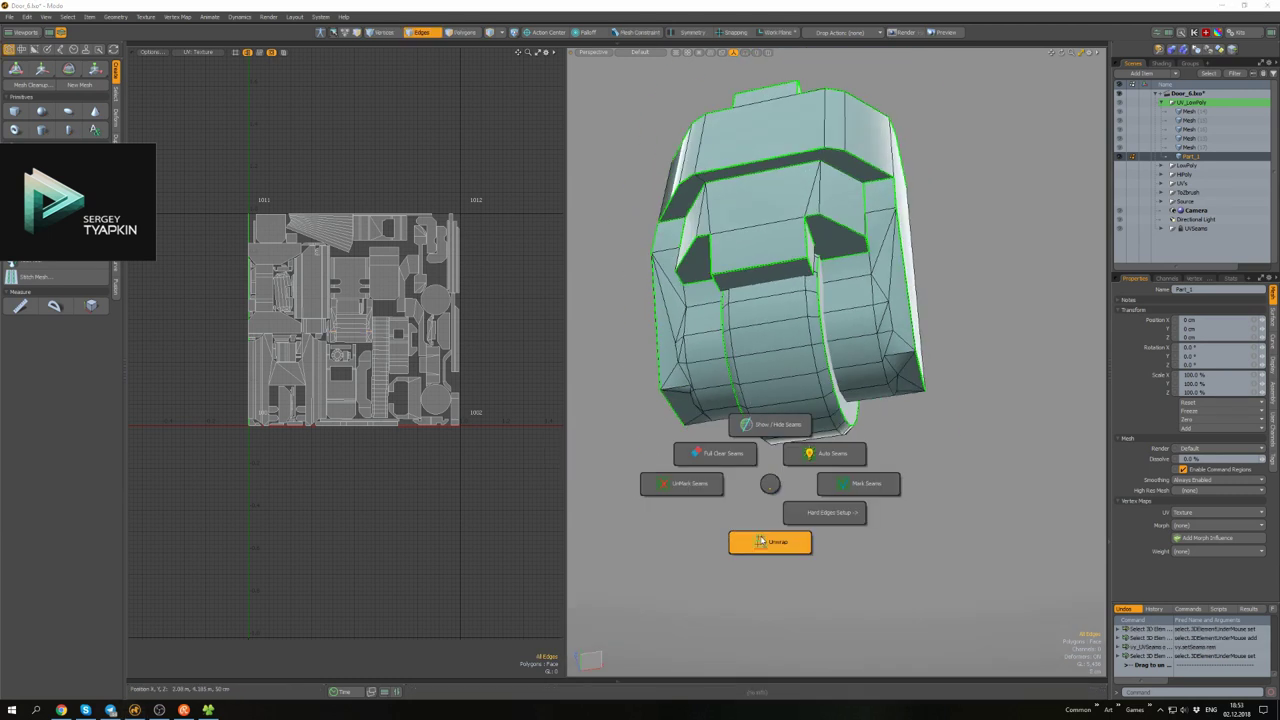
{"action": "left_click_drag", "start_coordinate": [830, 462], "coordinate": [878, 399], "text": "alt"}
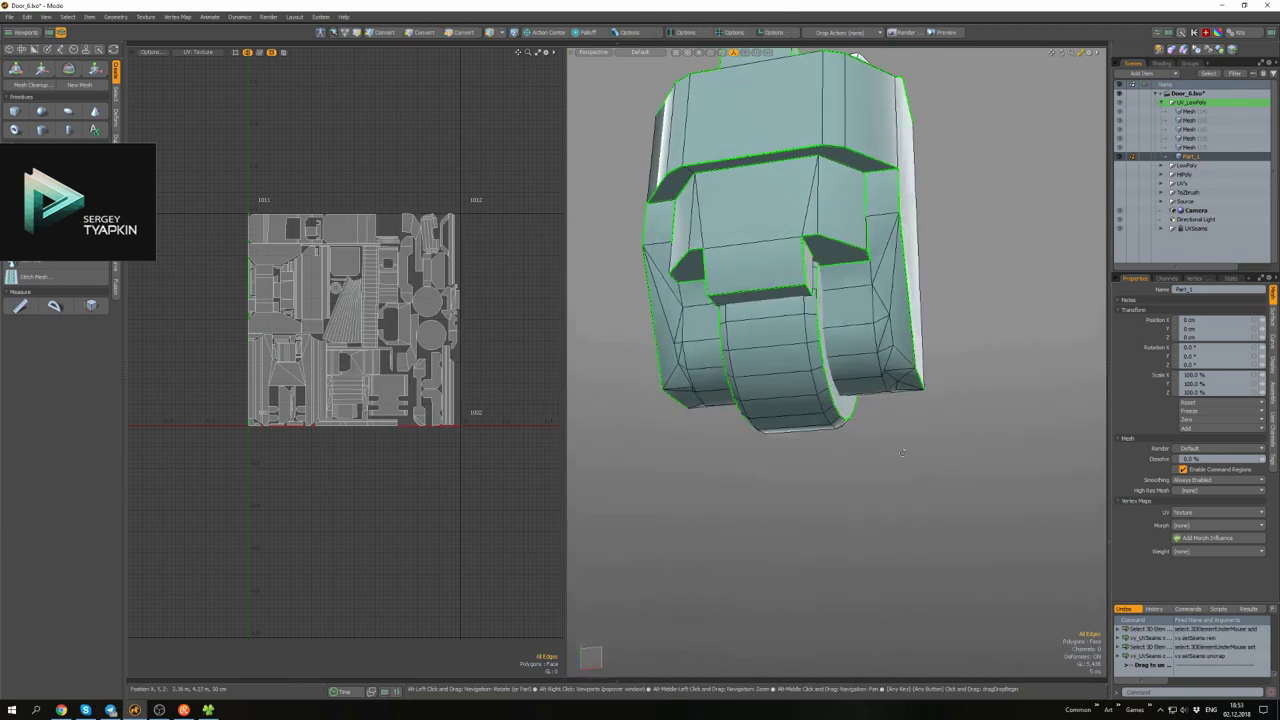
{"action": "left_click_drag", "start_coordinate": [901, 453], "coordinate": [836, 539], "text": "alt"}
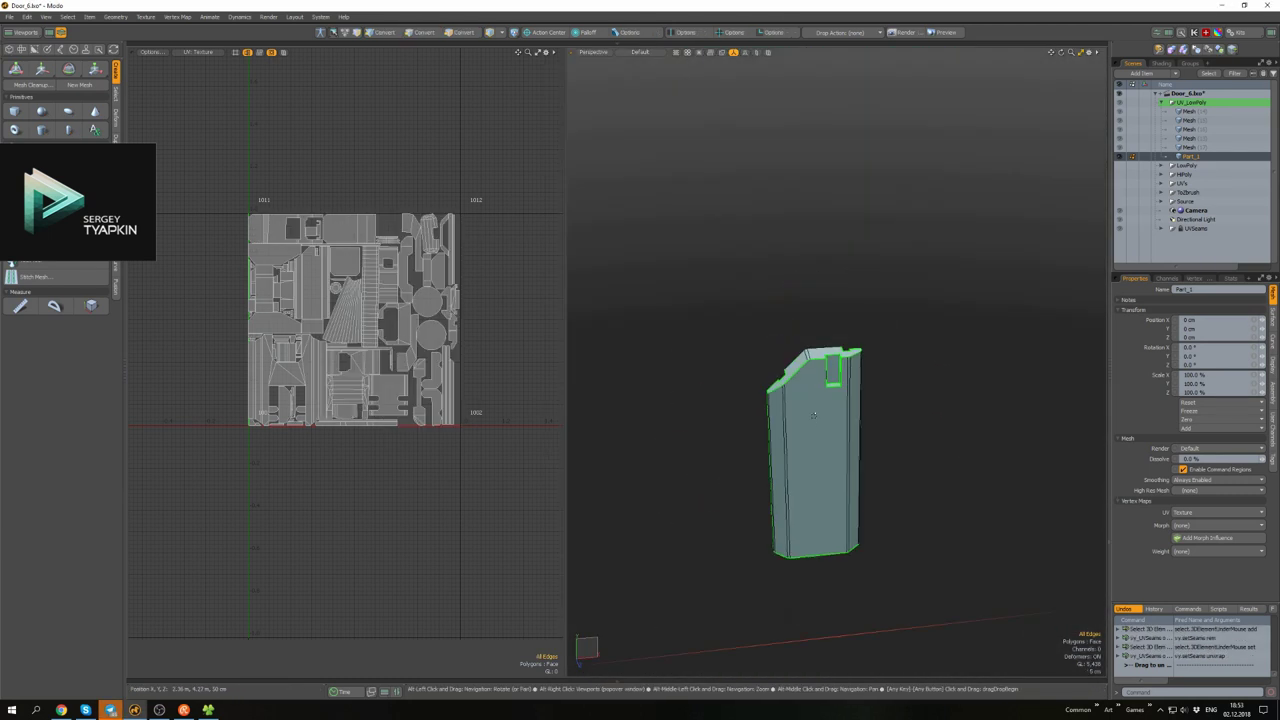
- Examine the seams on the tall cover and small bracket and compare them with the islands in the UV layout
{"action": "left_click_drag", "start_coordinate": [813, 414], "coordinate": [713, 365], "text": "alt"}
{"action": "left_click_drag", "start_coordinate": [661, 407], "coordinate": [782, 432], "text": "alt"}
{"action": "left_click_drag", "start_coordinate": [774, 315], "coordinate": [859, 320], "text": "alt"}
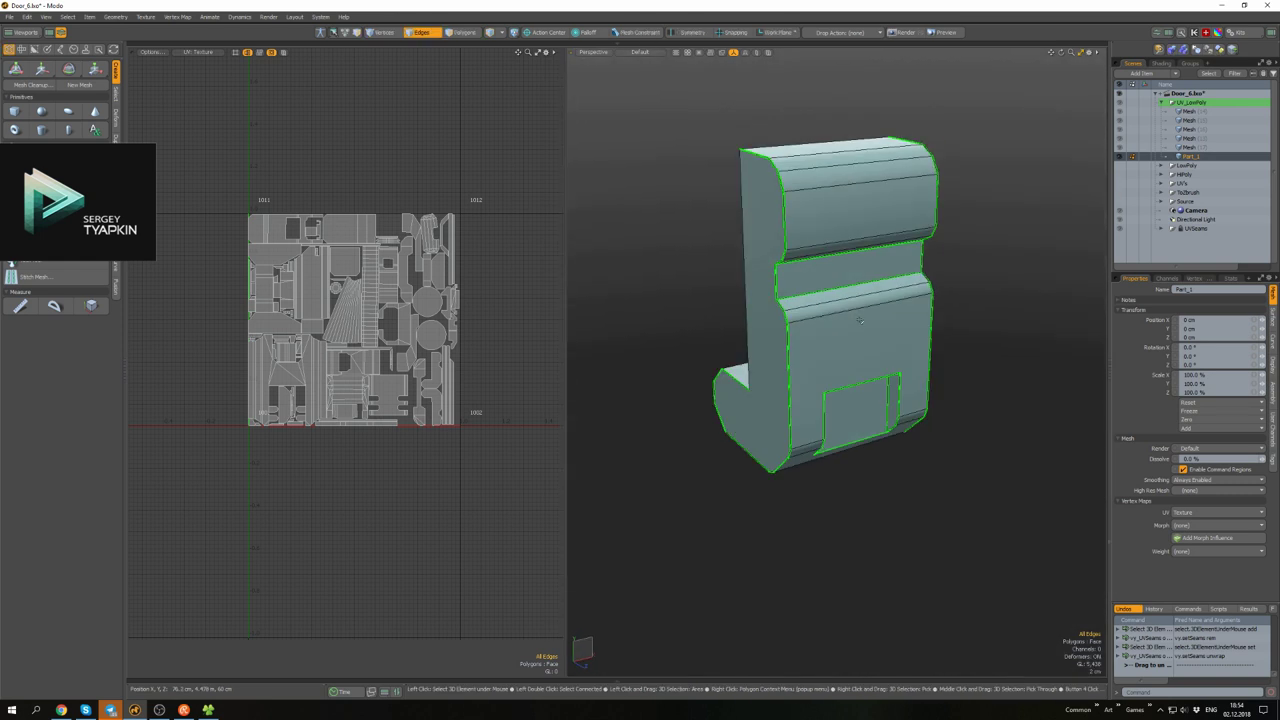
{"action": "scroll", "coordinate": [355, 320], "scroll_direction": "up", "scroll_amount": 5}
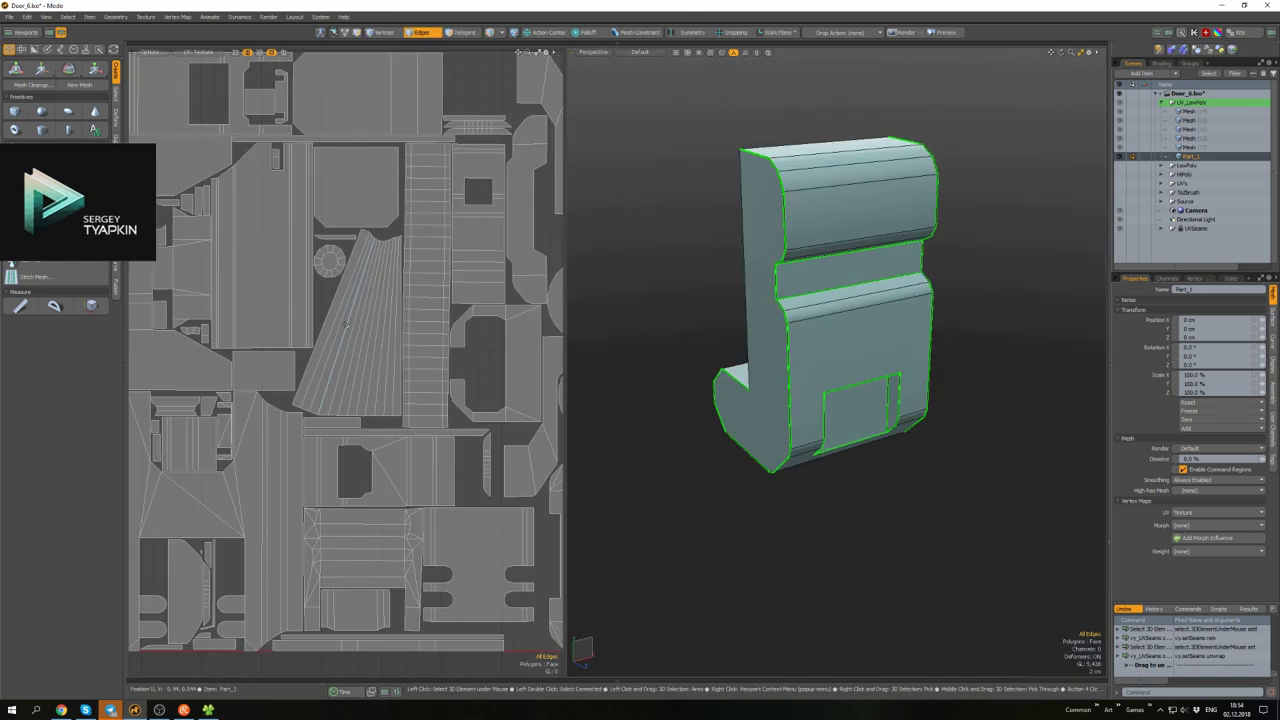
{"action": "scroll", "coordinate": [355, 320], "scroll_direction": "down", "scroll_amount": 2}
{"action": "left_click_drag", "start_coordinate": [575, 345], "coordinate": [600, 380], "text": "alt"}
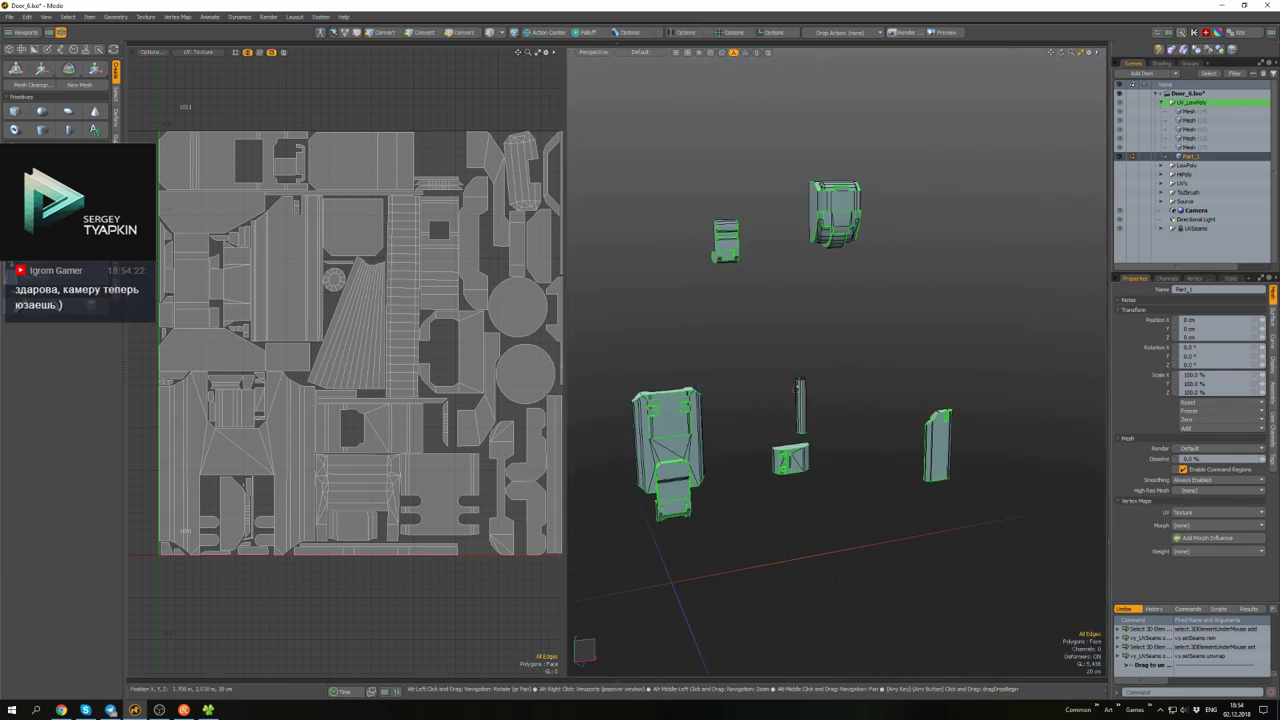
- Straighten the fan-shaped UV island of the thin cylinder with UV Rectangle
{"action": "scroll", "coordinate": [378, 328], "scroll_direction": "up", "scroll_amount": 4}
{"action": "key", "text": "3"}
{"action": "left_click", "coordinate": [378, 328]}
{"action": "scroll", "coordinate": [378, 328], "scroll_direction": "down", "scroll_amount": 4}
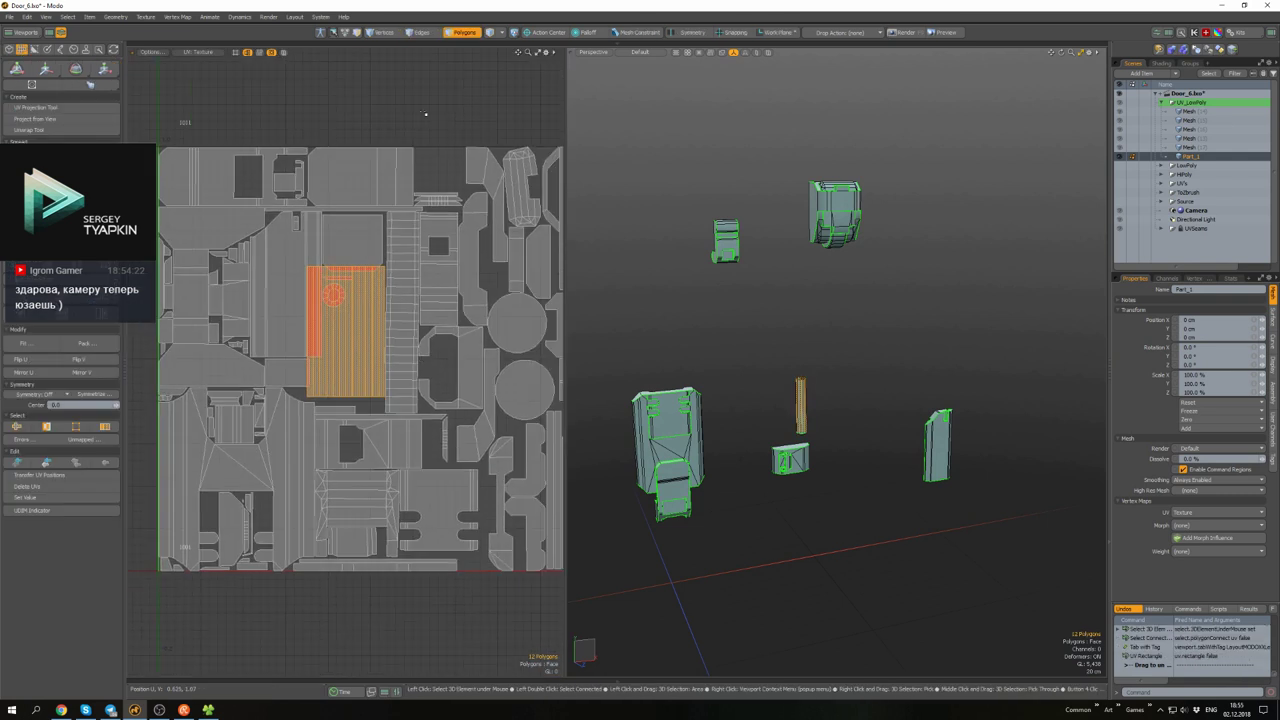
- Add the hinge roller's long segmented strip to the selection and move both islands outside the UV square
{"action": "scroll", "coordinate": [405, 298], "scroll_direction": "up", "scroll_amount": 2}
{"action": "left_click", "coordinate": [405, 298]}
{"action": "scroll", "coordinate": [405, 298], "scroll_direction": "down", "scroll_amount": 5}
{"action": "key", "text": "w"}
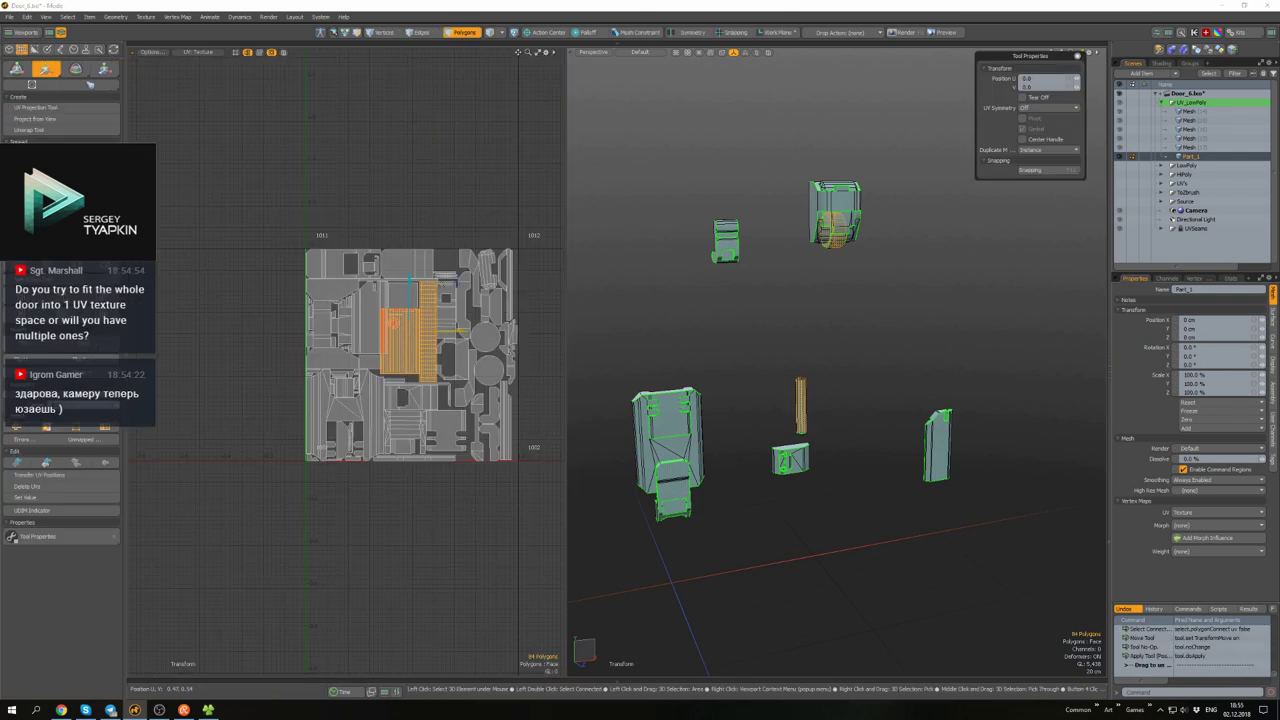
{"action": "scroll", "coordinate": [400, 330], "scroll_direction": "up", "scroll_amount": 5}
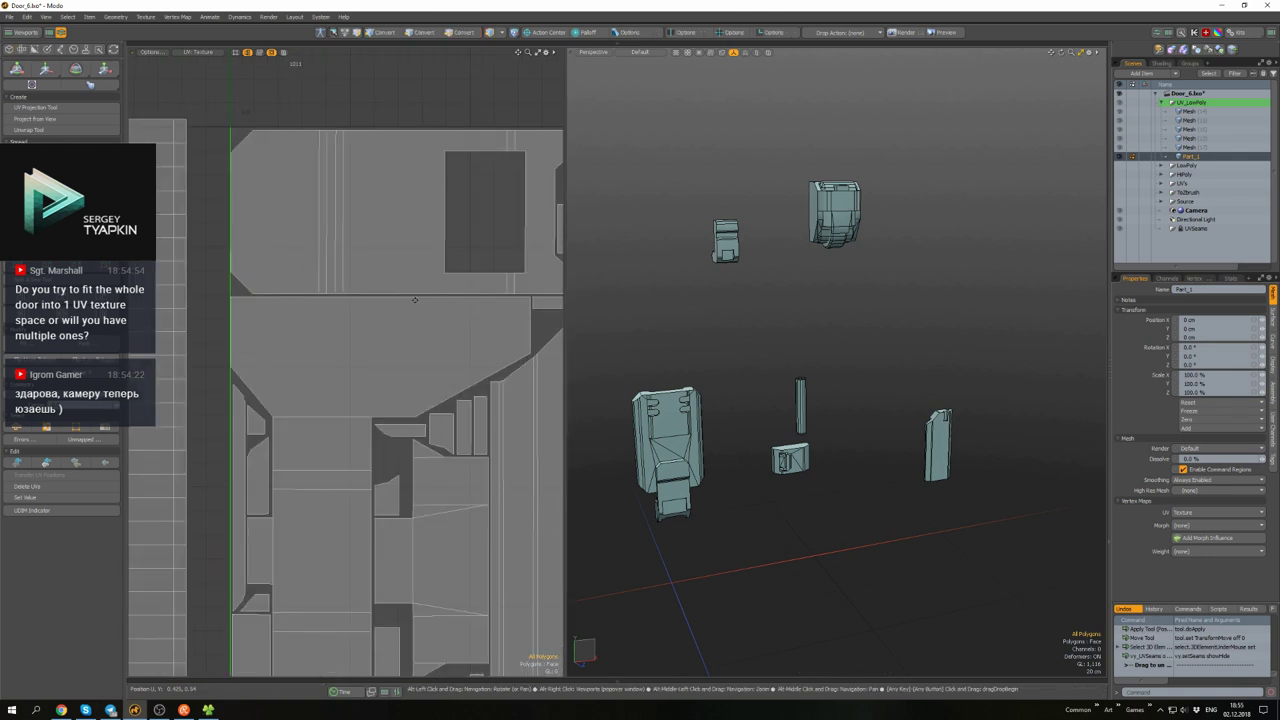
- Move the two round islands and the large plate's island out of the UV square, below the strips
{"action": "left_click_drag", "start_coordinate": [400, 330], "coordinate": [318, 300], "text": "alt"}
{"action": "scroll", "coordinate": [318, 300], "scroll_direction": "up", "scroll_amount": 8}
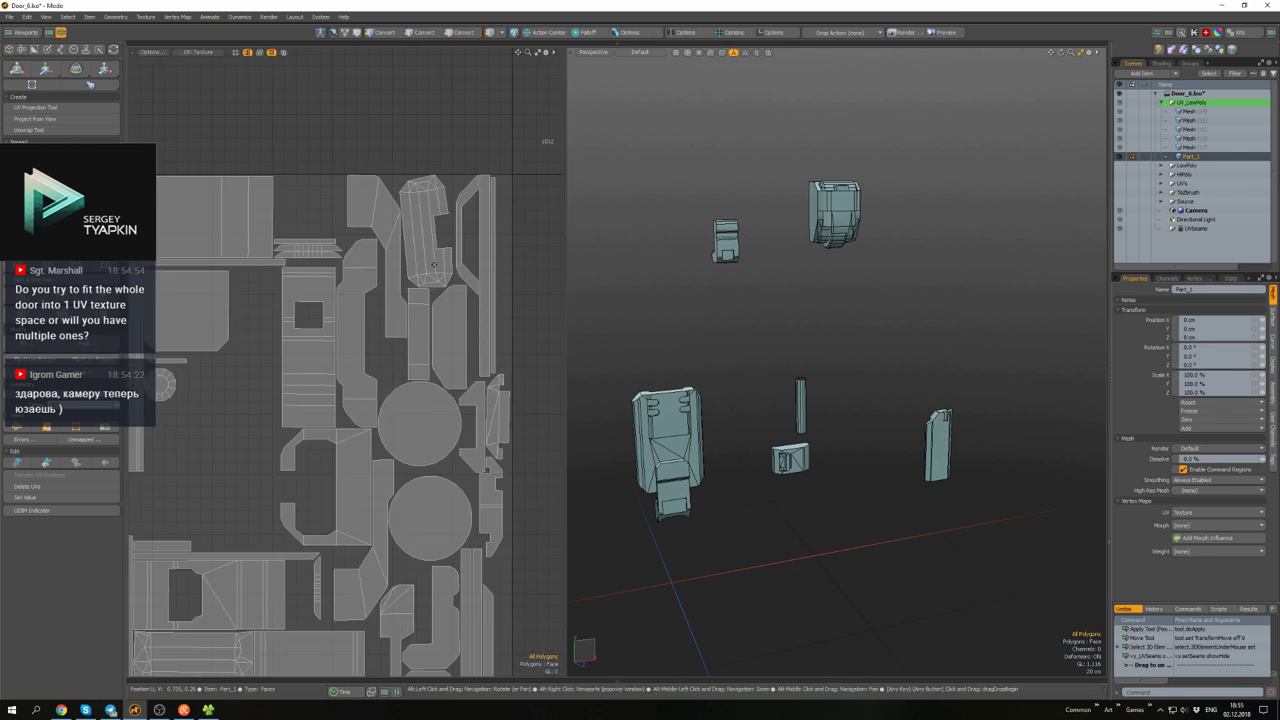
{"action": "scroll", "coordinate": [400, 323], "scroll_direction": "down", "scroll_amount": 6}
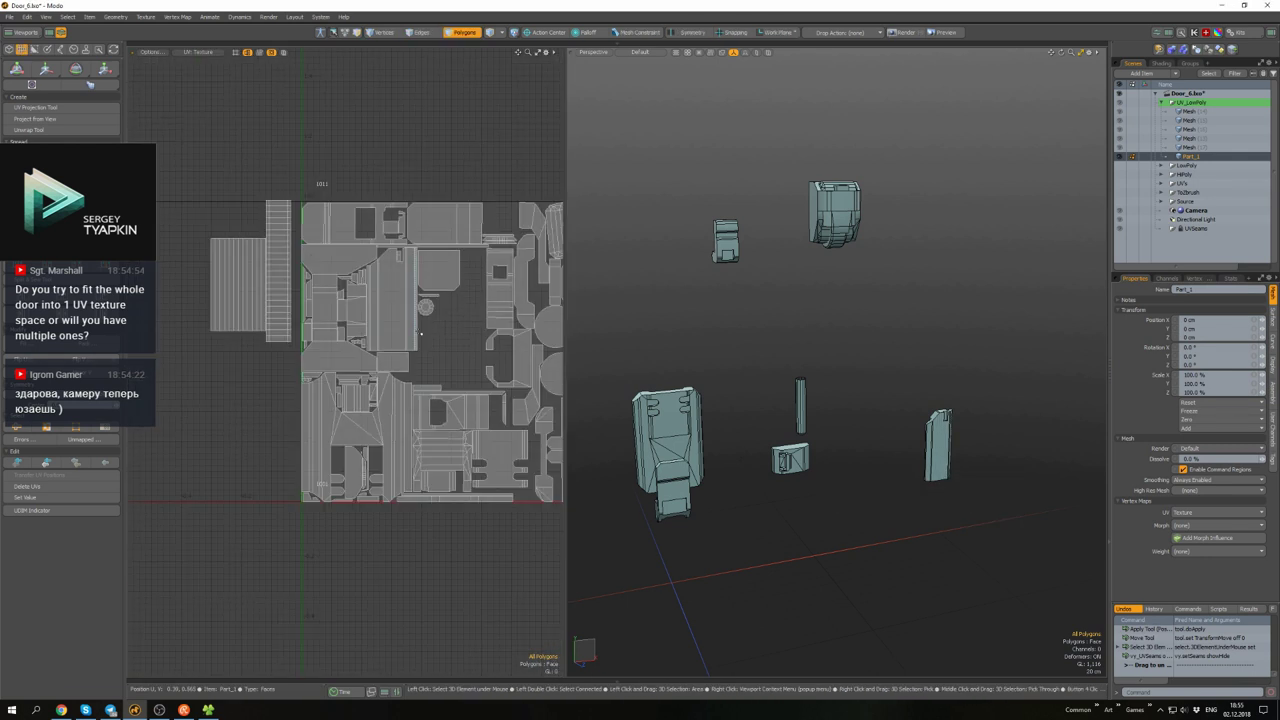
{"action": "double_click", "coordinate": [305, 390]}
{"action": "key", "text": "w"}
{"action": "scroll", "coordinate": [476, 313], "scroll_direction": "down", "scroll_amount": 3}
{"action": "scroll", "coordinate": [476, 313], "scroll_direction": "up", "scroll_amount": 4}
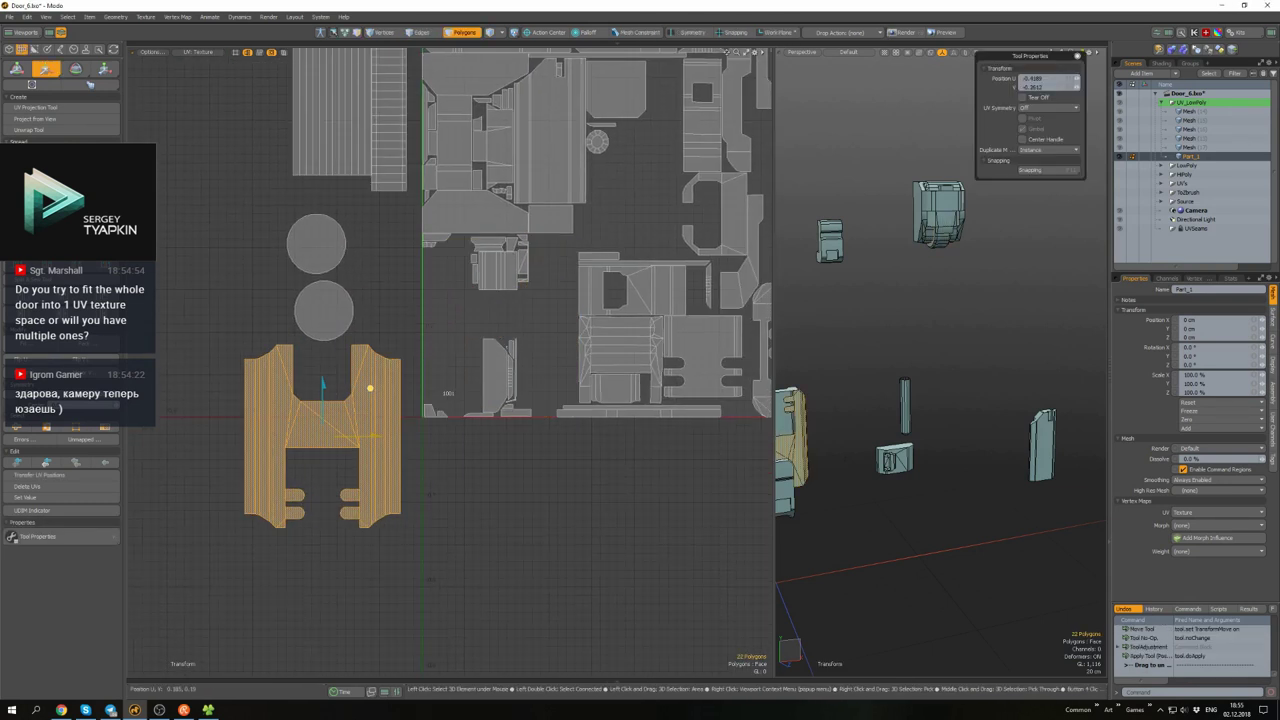
- Select the vertical edges of the large plate's UV island and align them straight
{"action": "left_click", "coordinate": [332, 363]}
{"action": "key", "text": "a"}
{"action": "scroll", "coordinate": [332, 354], "scroll_direction": "down", "scroll_amount": 5}
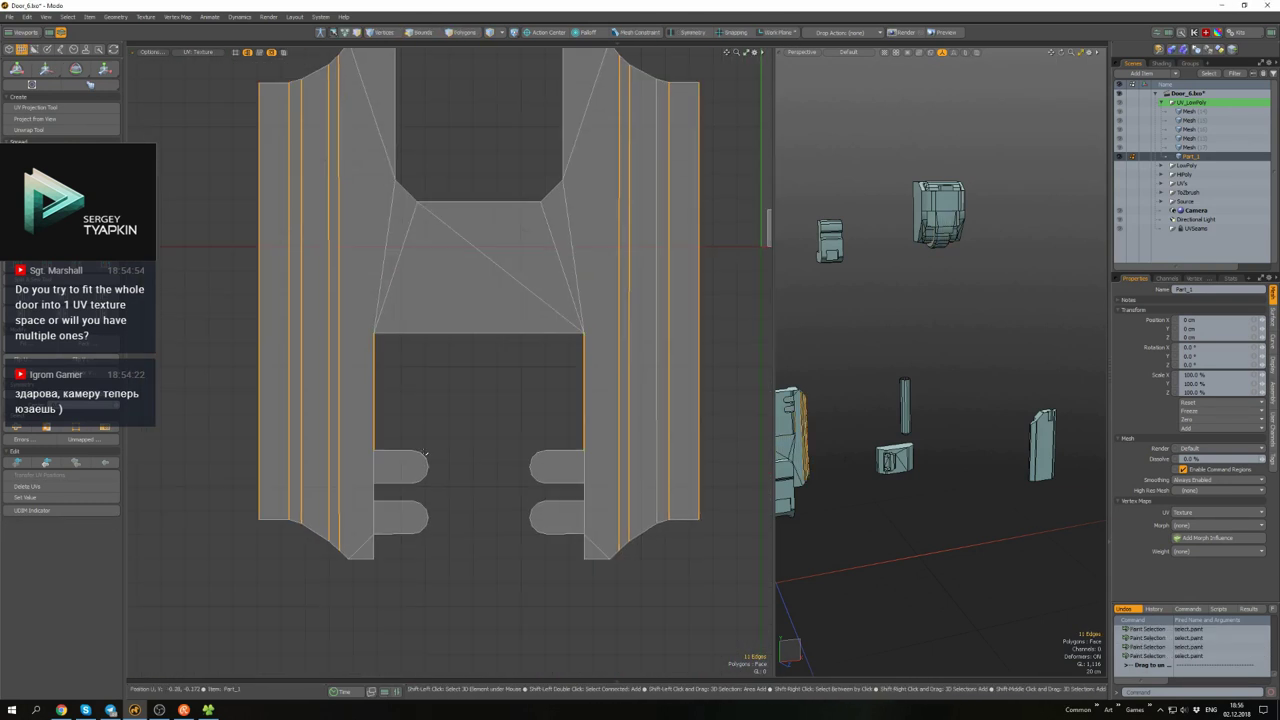
{"action": "left_click", "coordinate": [557, 366]}
{"action": "key", "text": "a"}
- Move the tall cover's UV island out beside the strips and align its vertical edges straight
{"action": "key", "text": "3"}
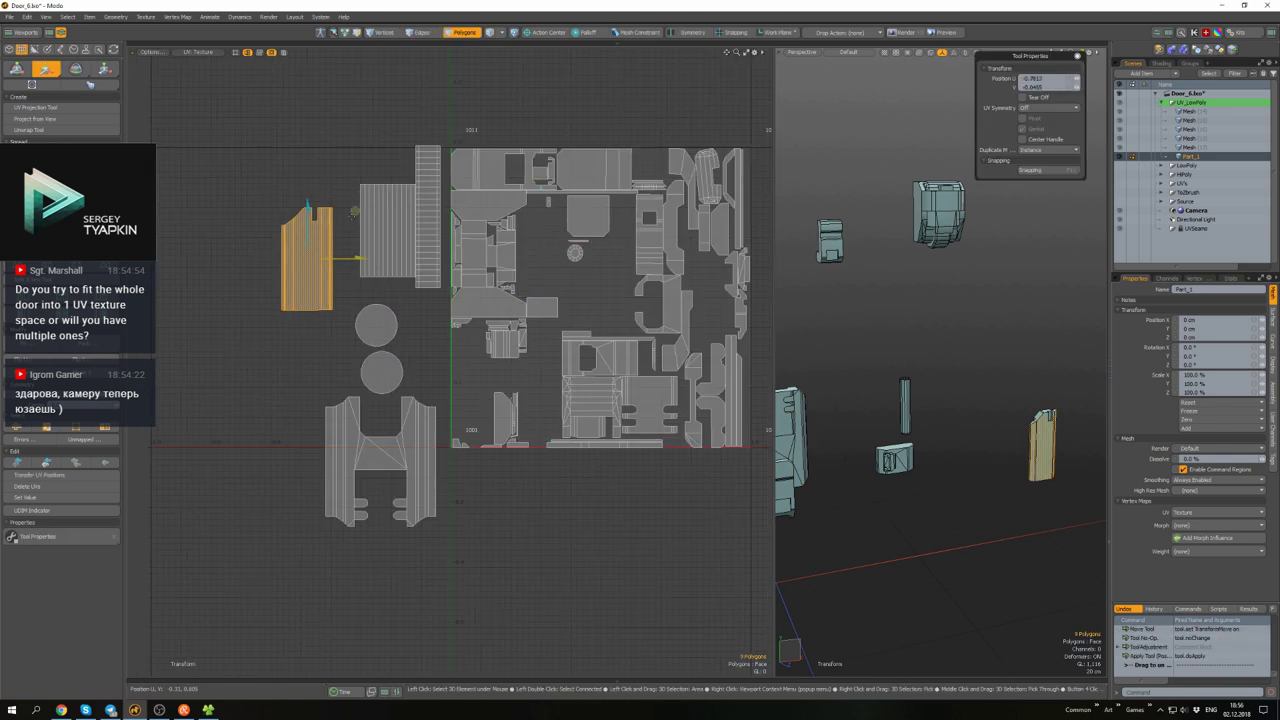
{"action": "key", "text": "2"}
{"action": "key", "text": "a"}
{"action": "key", "text": "a"}
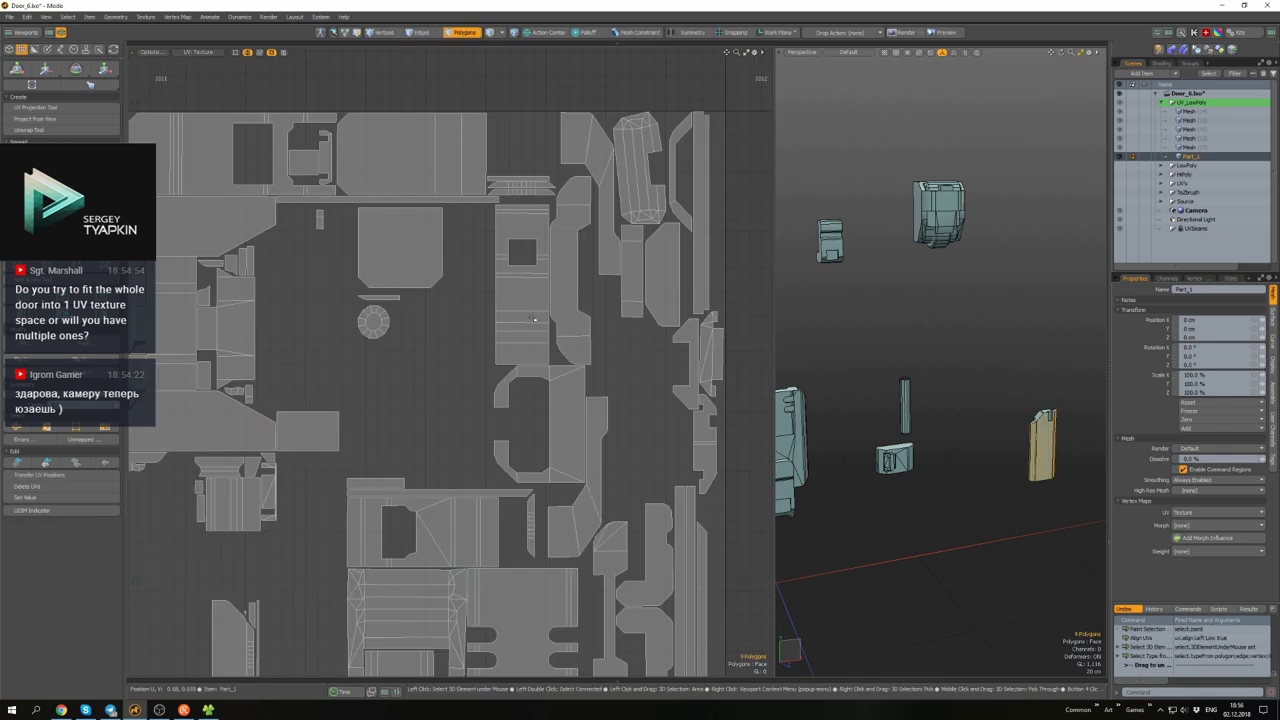
- Align the horizontal edges of the strip island with the square hole and move it outside the UV square
{"action": "left_click", "coordinate": [575, 285]}
{"action": "key", "text": "a"}
{"action": "left_click_drag", "start_coordinate": [467, 312], "coordinate": [464, 352]}
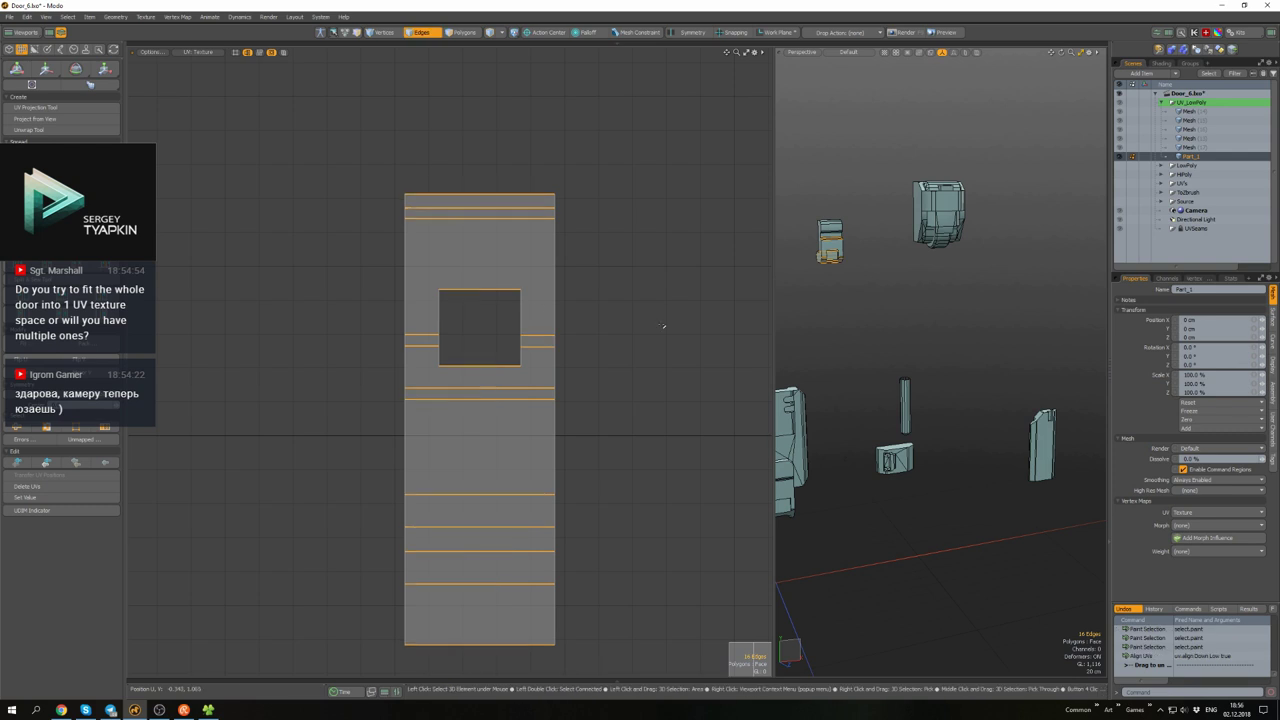
{"action": "key", "text": "3"}
{"action": "scroll", "coordinate": [663, 325], "scroll_direction": "down", "scroll_amount": 5}
{"action": "middle_click_drag", "start_coordinate": [663, 325], "coordinate": [600, 300]}
{"action": "scroll", "coordinate": [600, 300], "scroll_direction": "up", "scroll_amount": 3}
{"action": "scroll", "coordinate": [590, 316], "scroll_direction": "down", "scroll_amount": 1}
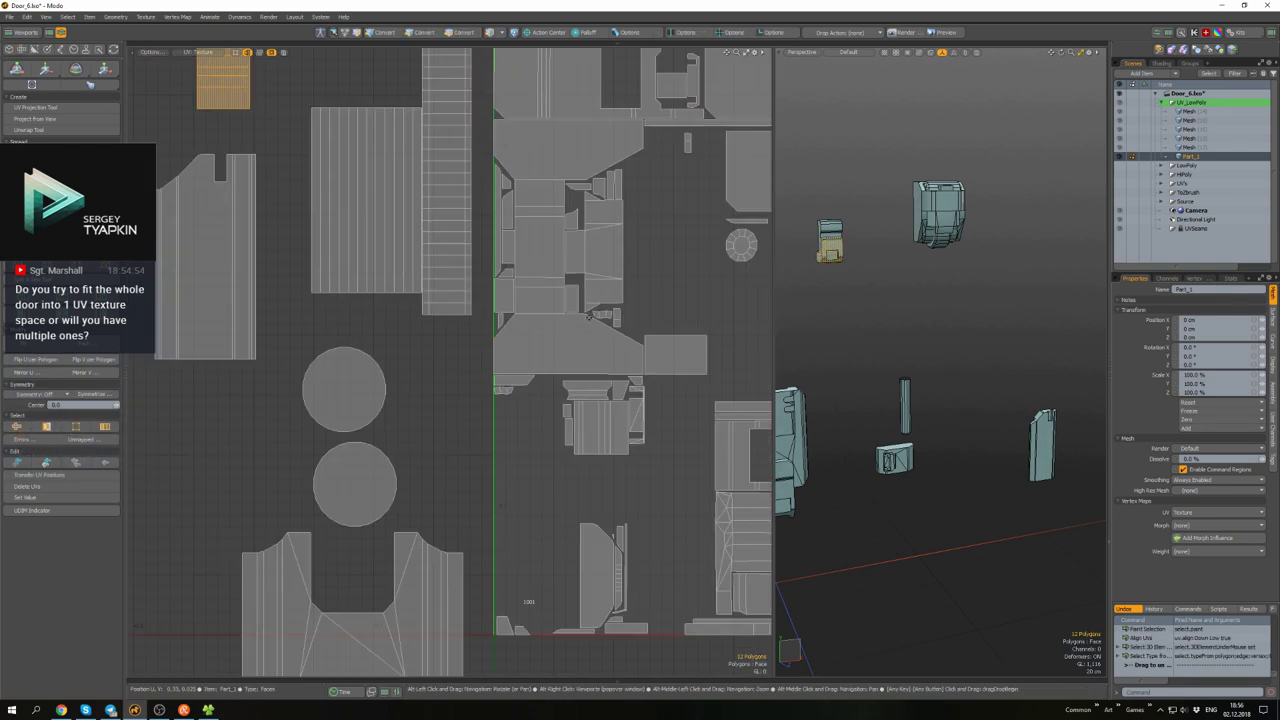
- Place the windowed plate and plain chamfered plate islands above the UV square and align their vertical edges straight
{"action": "key", "text": "2"}
{"action": "scroll", "coordinate": [589, 317], "scroll_direction": "up", "scroll_amount": 5}
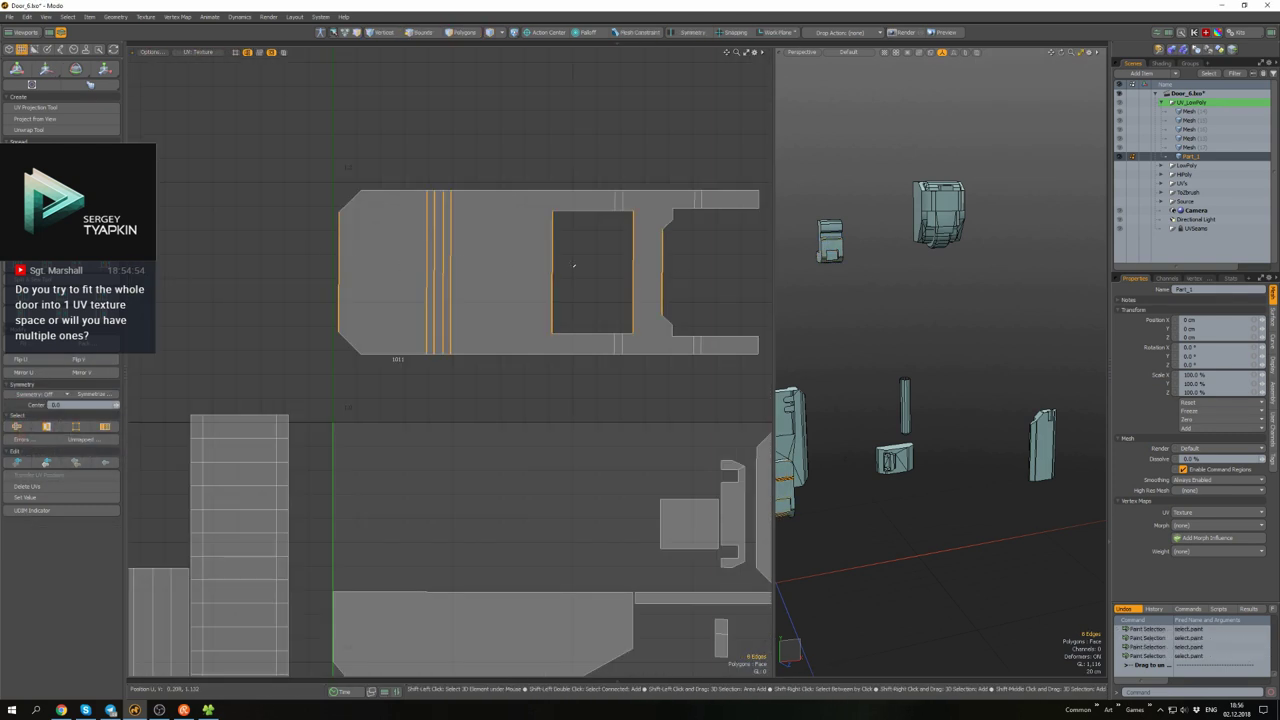
{"action": "scroll", "coordinate": [488, 348], "scroll_direction": "down", "scroll_amount": 2}
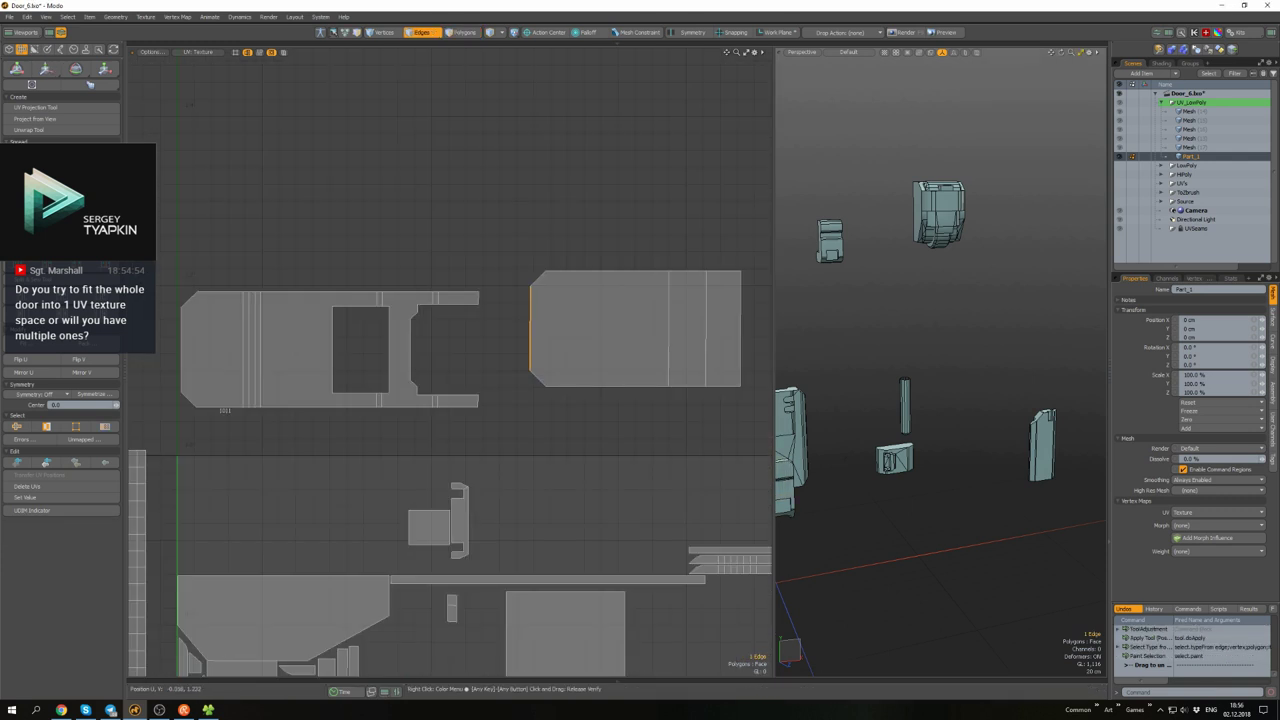
{"action": "scroll", "coordinate": [492, 335], "scroll_direction": "down", "scroll_amount": 4}
{"action": "scroll", "coordinate": [492, 335], "scroll_direction": "up", "scroll_amount": 4}
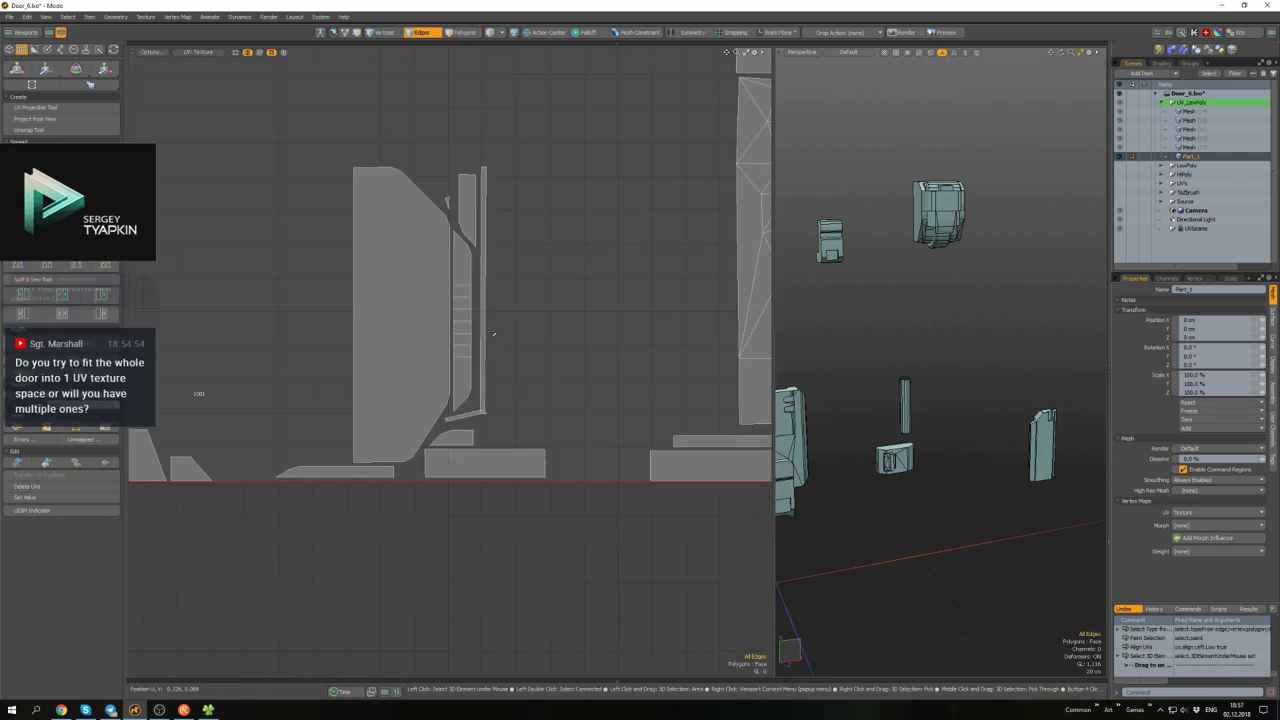
- Move the segmented two-legged cover's UV island below the UV square and align its border vertices straight
{"action": "left_click_drag", "start_coordinate": [510, 320], "coordinate": [493, 316], "text": "alt"}
{"action": "key", "text": "3"}
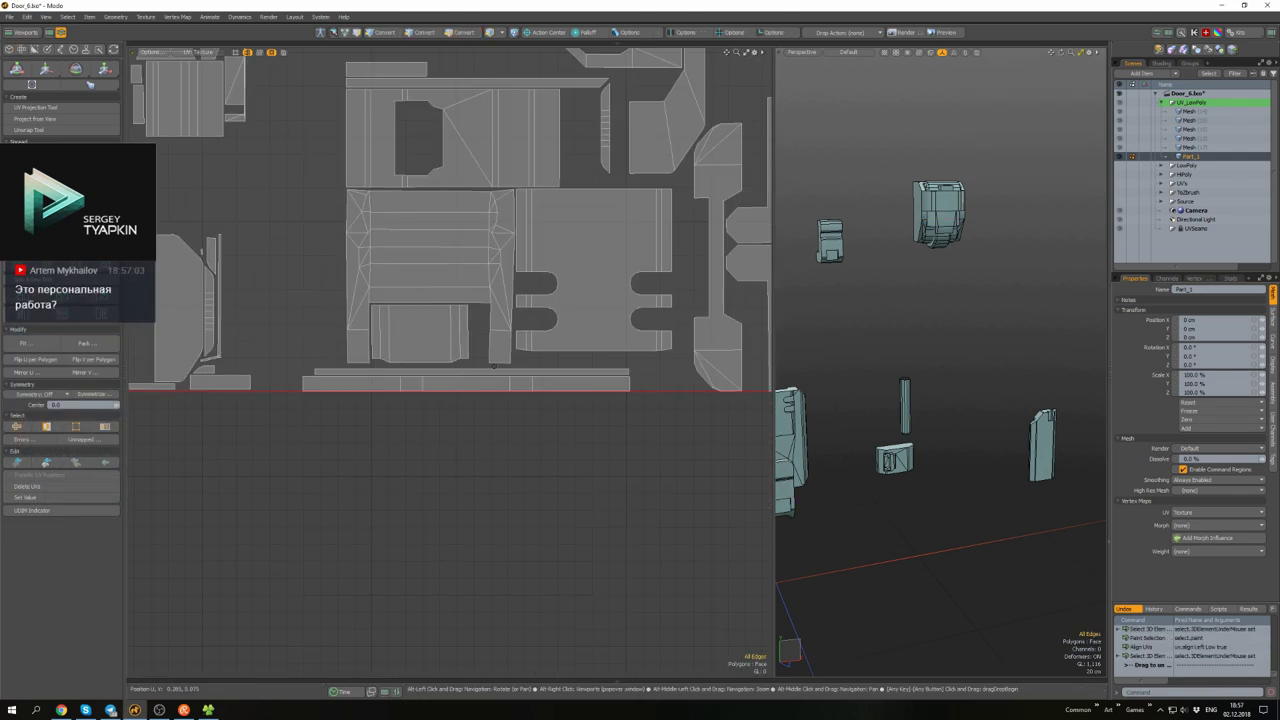
{"action": "scroll", "coordinate": [309, 259], "scroll_direction": "up", "scroll_amount": 5}
{"action": "scroll", "coordinate": [309, 259], "scroll_direction": "down", "scroll_amount": 4}
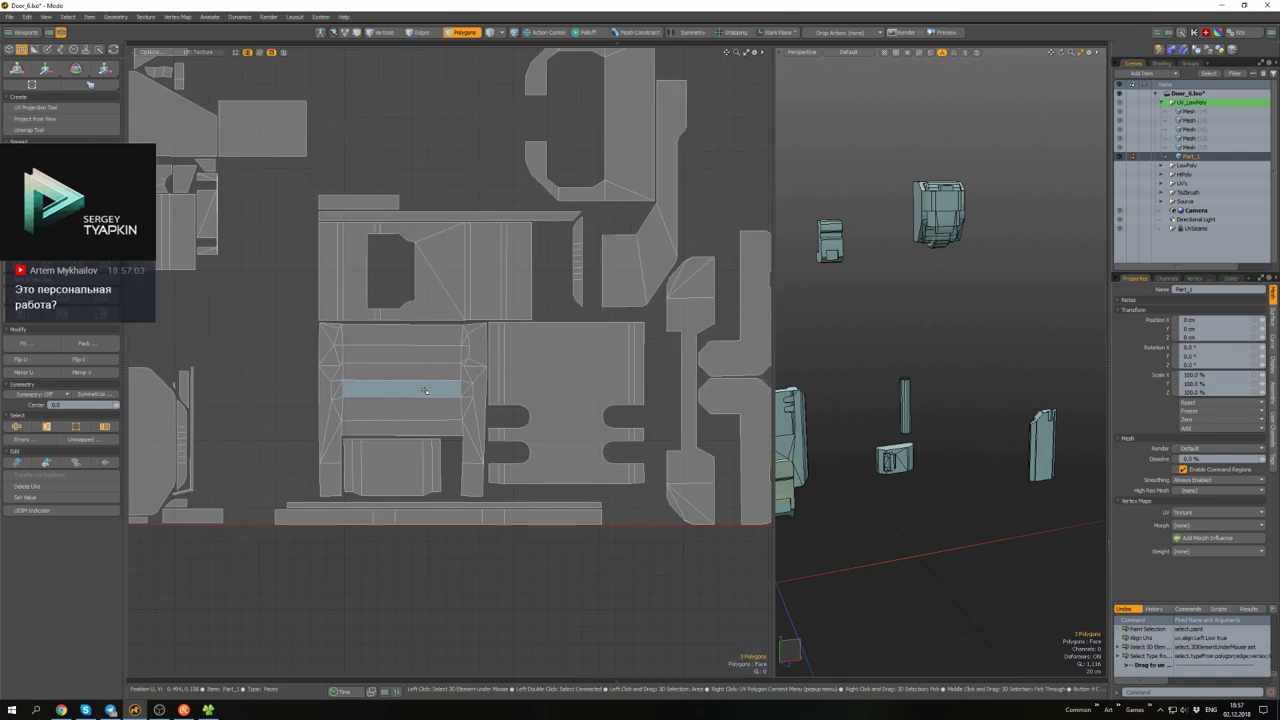
{"action": "key", "text": "1"}
{"action": "scroll", "coordinate": [520, 460], "scroll_direction": "up", "scroll_amount": 4}
{"action": "right_click_drag", "start_coordinate": [660, 472], "coordinate": [573, 464], "text": "ctrl"}
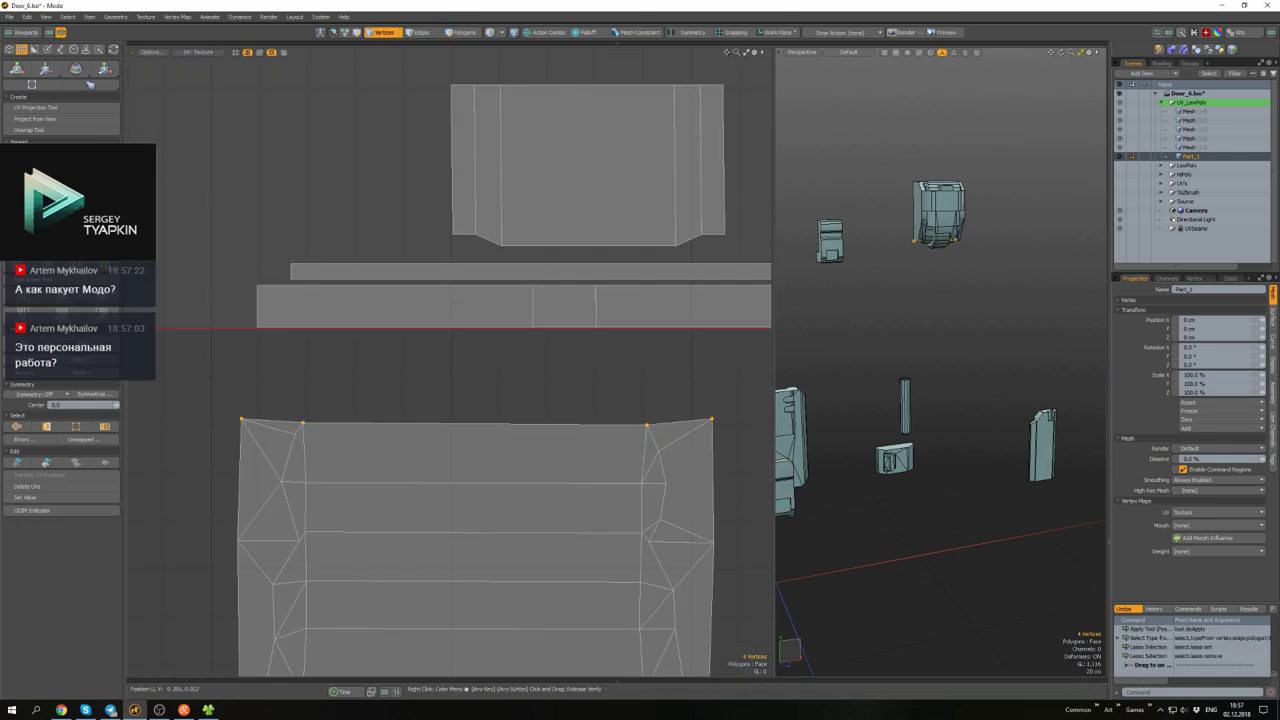
{"action": "scroll", "coordinate": [524, 356], "scroll_direction": "down", "scroll_amount": 3}
{"action": "left_click", "coordinate": [524, 356]}
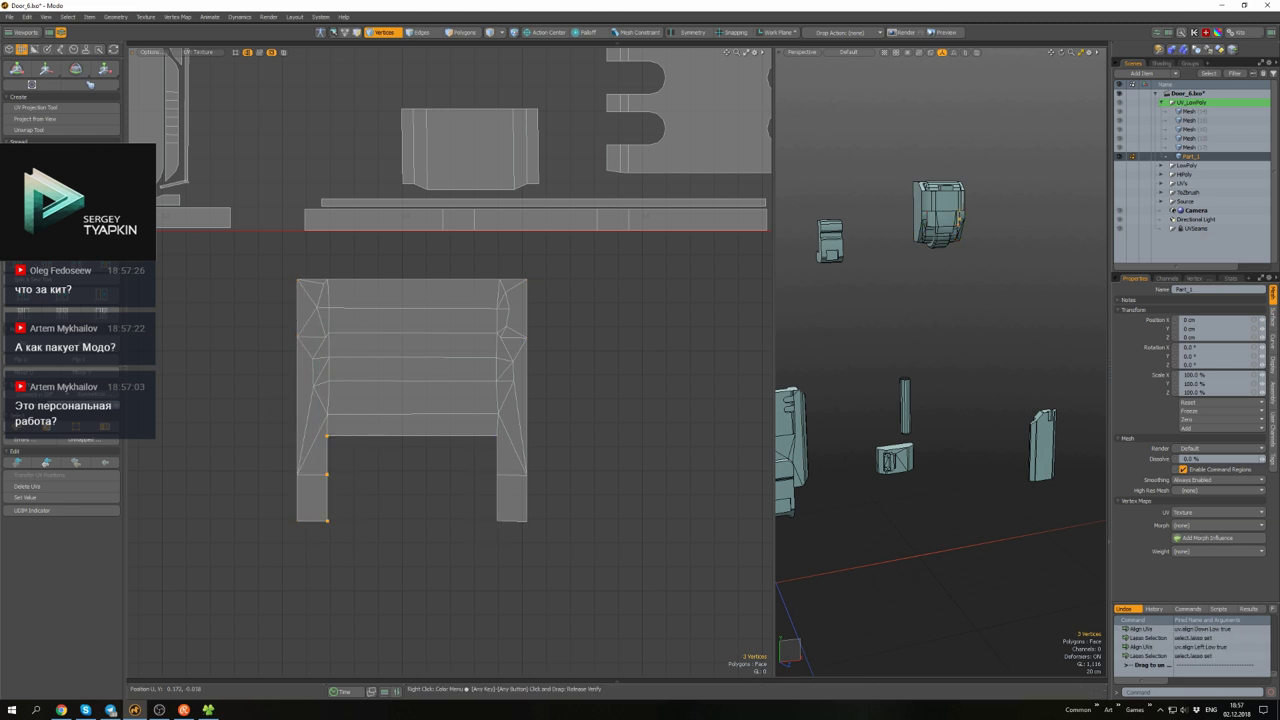
{"action": "scroll", "coordinate": [624, 347], "scroll_direction": "down", "scroll_amount": 3}
{"action": "left_click", "coordinate": [624, 347]}
- Move the small flanged piece and the slotted plate islands below the UV square, one on each side of the two-legged cover
{"action": "key", "text": "2"}
{"action": "scroll", "coordinate": [624, 347], "scroll_direction": "up", "scroll_amount": 3}
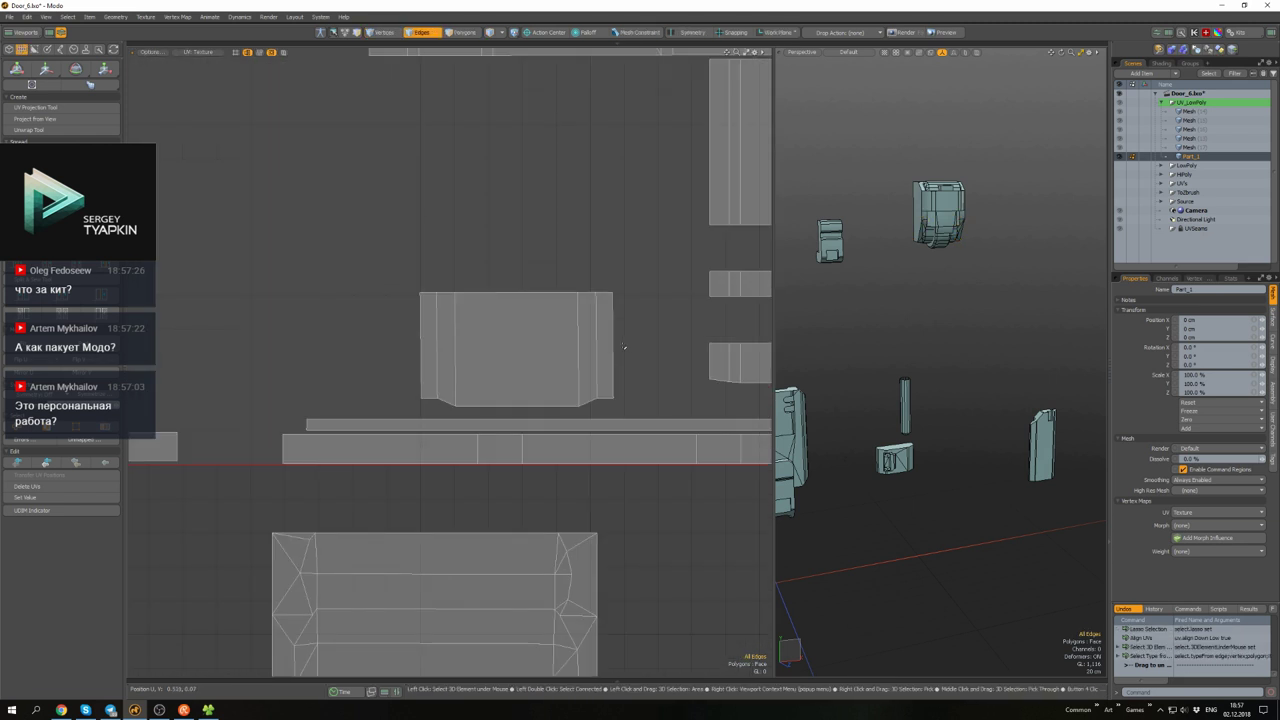
{"action": "key", "text": "3"}
{"action": "double_click", "coordinate": [552, 323]}
{"action": "scroll", "coordinate": [552, 323], "scroll_direction": "down", "scroll_amount": 3}
{"action": "key", "text": "w"}
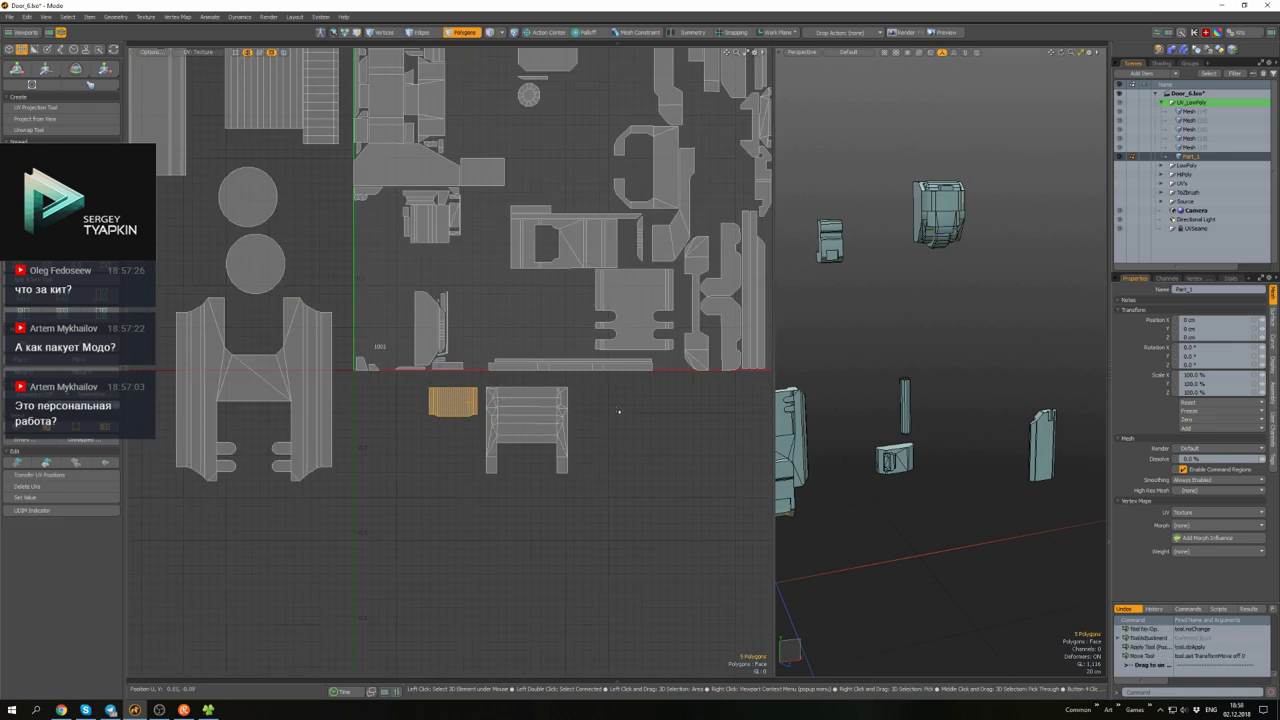
{"action": "scroll", "coordinate": [618, 411], "scroll_direction": "down", "scroll_amount": 2}
{"action": "scroll", "coordinate": [562, 384], "scroll_direction": "up", "scroll_amount": 3}
{"action": "double_click", "coordinate": [562, 384]}
{"action": "scroll", "coordinate": [648, 517], "scroll_direction": "down", "scroll_amount": 3}
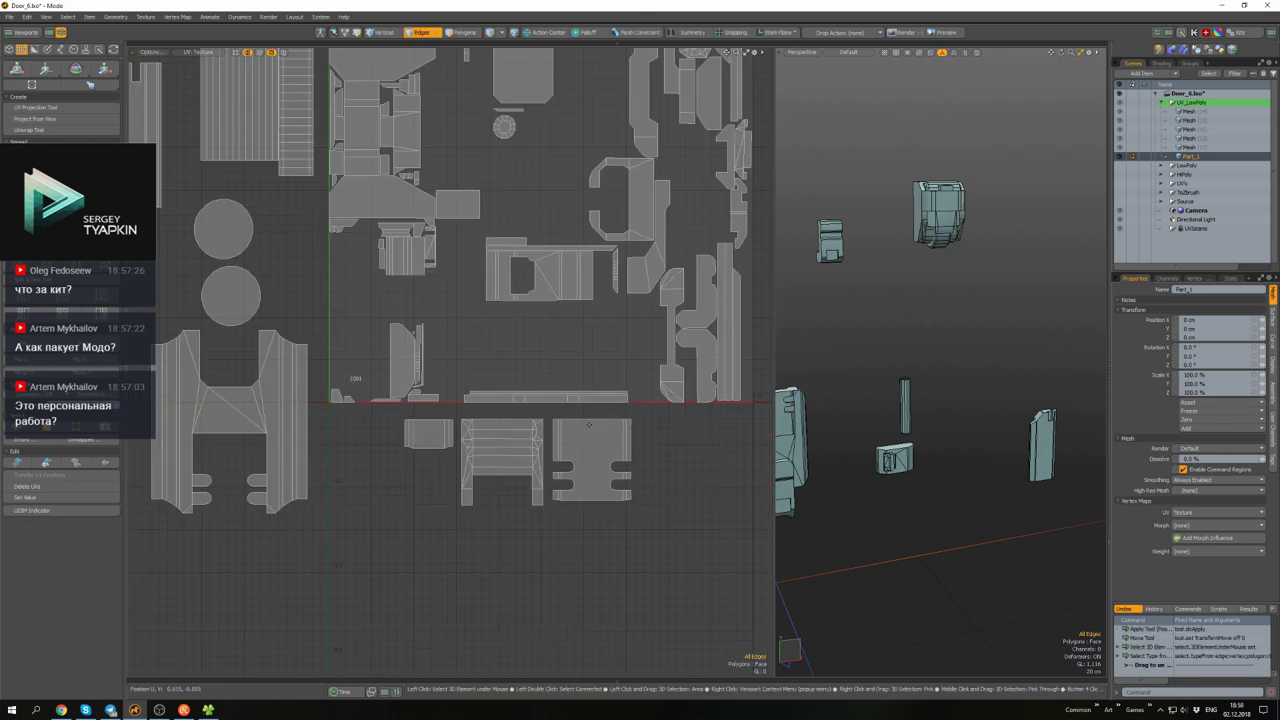
- Move the I-shaped column's UV island up and out of the UV square and align its horizontal edges straight
{"action": "double_click", "coordinate": [523, 420]}
{"action": "scroll", "coordinate": [491, 123], "scroll_direction": "up", "scroll_amount": 3}
{"action": "double_click", "coordinate": [476, 123]}
{"action": "key", "text": "w"}
{"action": "key", "text": "shift+a"}
{"action": "key", "text": "2"}
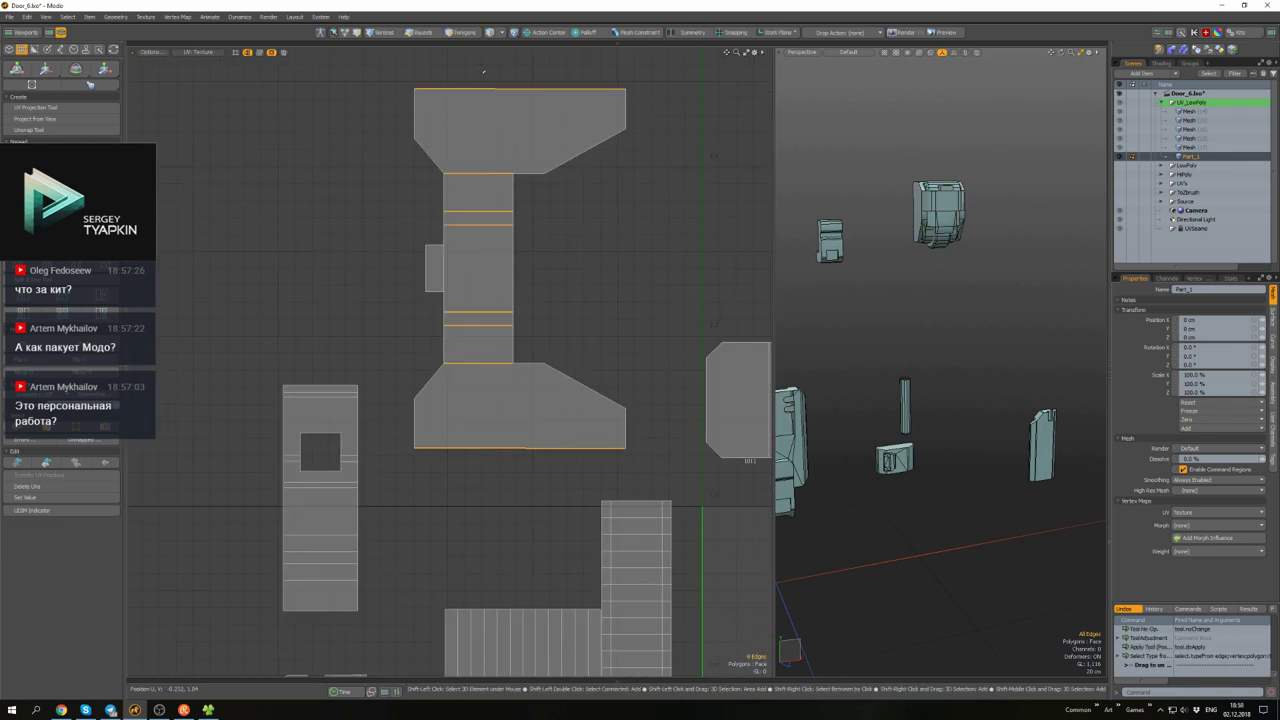
{"action": "scroll", "coordinate": [539, 269], "scroll_direction": "down", "scroll_amount": 3}
{"action": "scroll", "coordinate": [570, 240], "scroll_direction": "up", "scroll_amount": 4}
- Align the vertical end edges of the plain chamfered plate's island above the UV square
{"action": "double_click", "coordinate": [496, 236]}
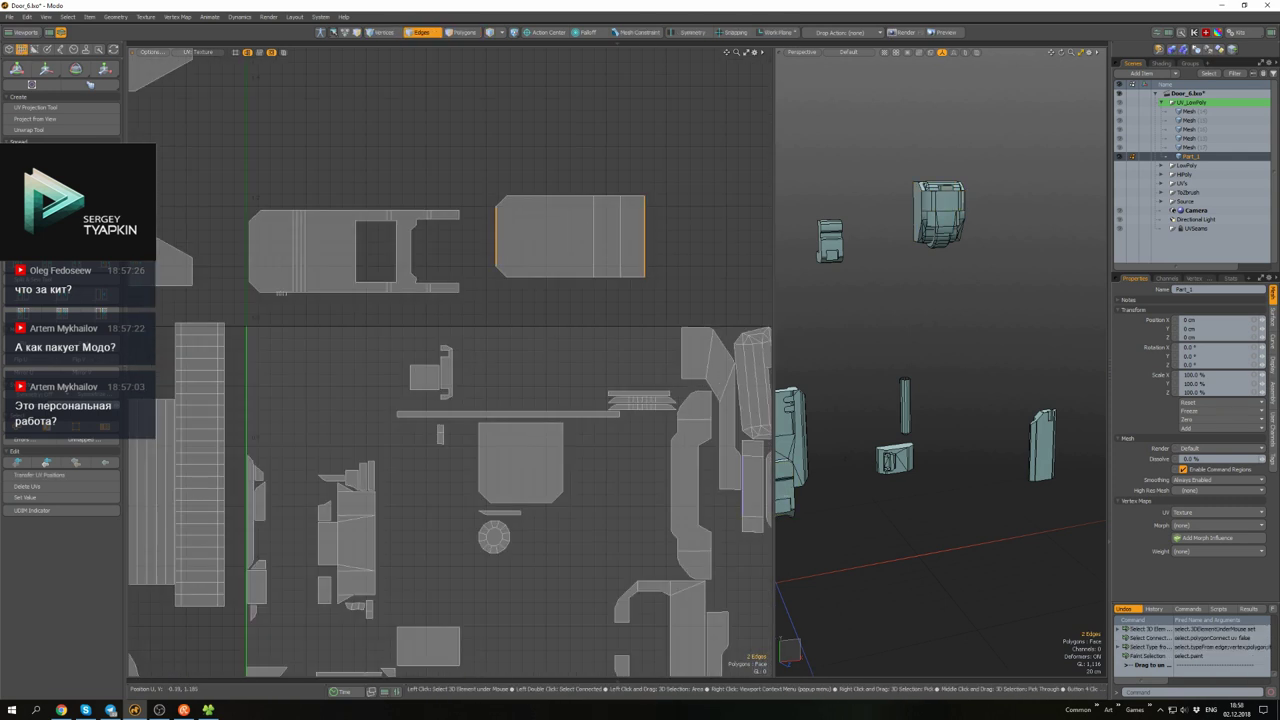
{"action": "scroll", "coordinate": [265, 249], "scroll_direction": "down", "scroll_amount": 3}
- Select the tilted C-shaped island and move it above the UV square, beside the plain chamfered plate
{"action": "key", "text": "3"}
{"action": "double_click", "coordinate": [598, 350]}
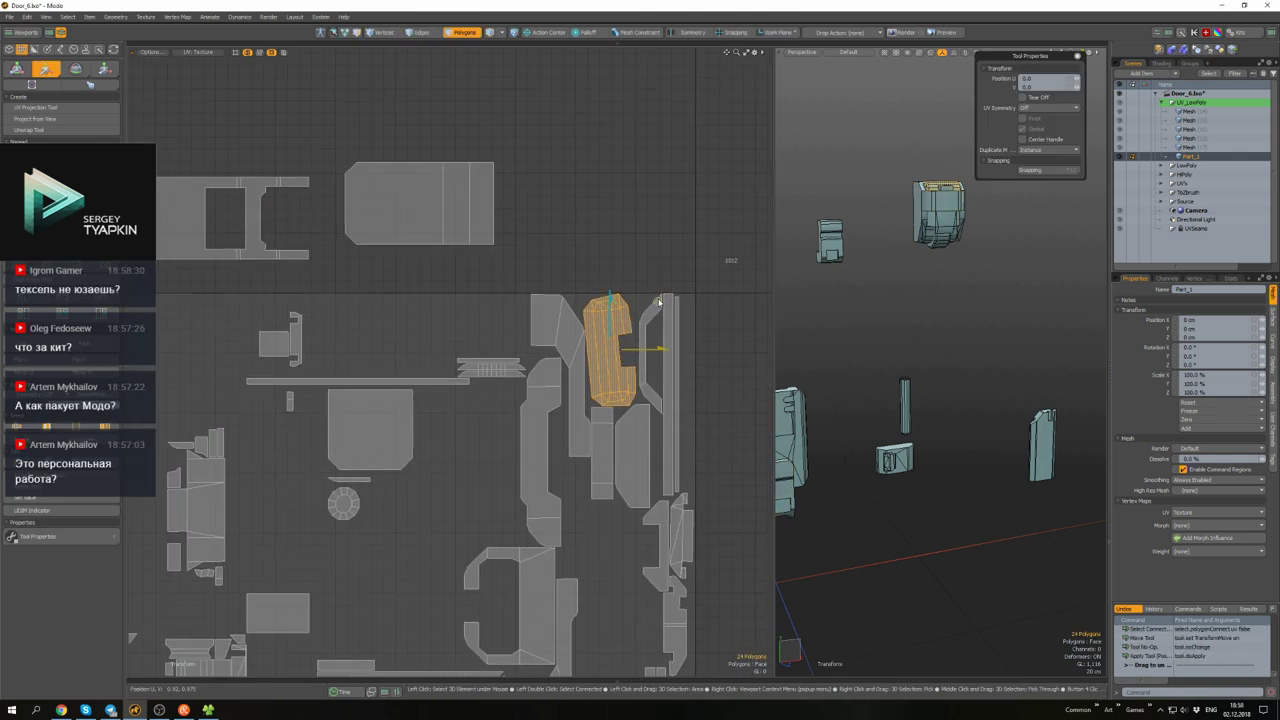
{"action": "scroll", "coordinate": [600, 330], "scroll_direction": "up", "scroll_amount": 3}
{"action": "key", "text": "w"}
- Align the notch and end edges of the C-shaped island horizontally
{"action": "key", "text": "2"}
{"action": "left_click_drag", "start_coordinate": [560, 262], "coordinate": [505, 268]}
{"action": "key", "text": "shift+a"}
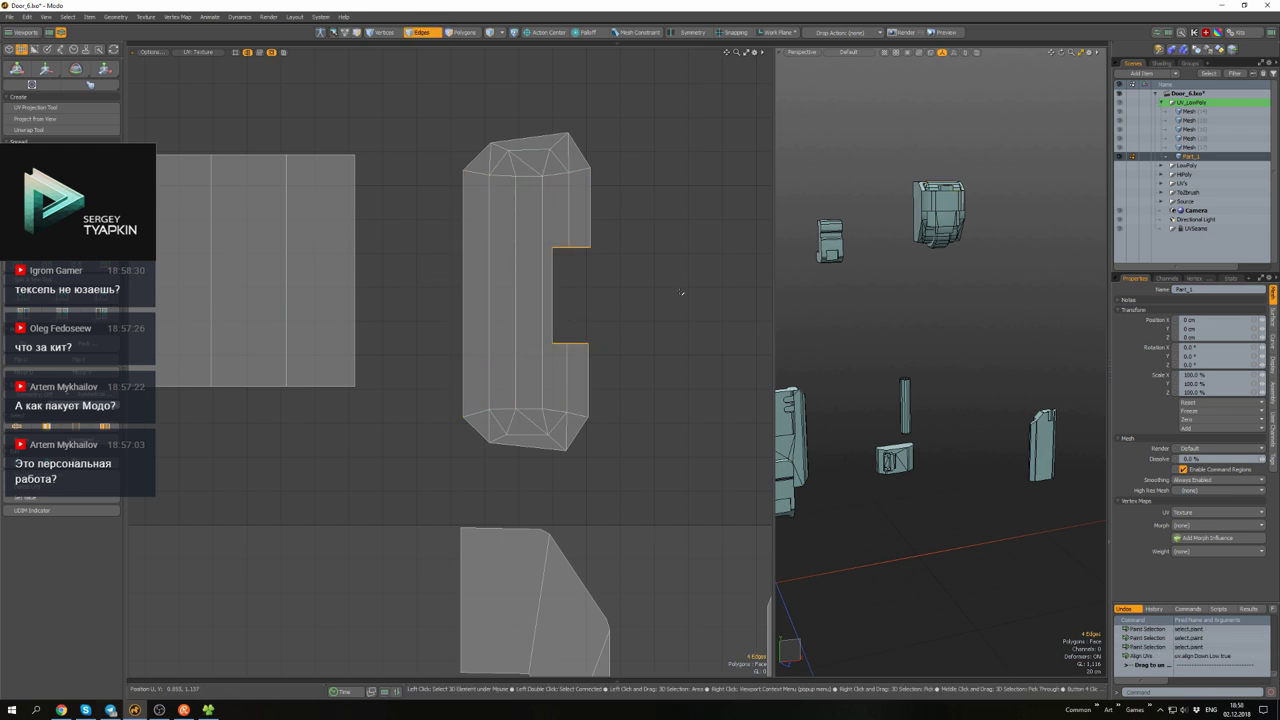
{"action": "left_click", "coordinate": [557, 257]}
{"action": "scroll", "coordinate": [510, 158], "scroll_direction": "down", "scroll_amount": 2}
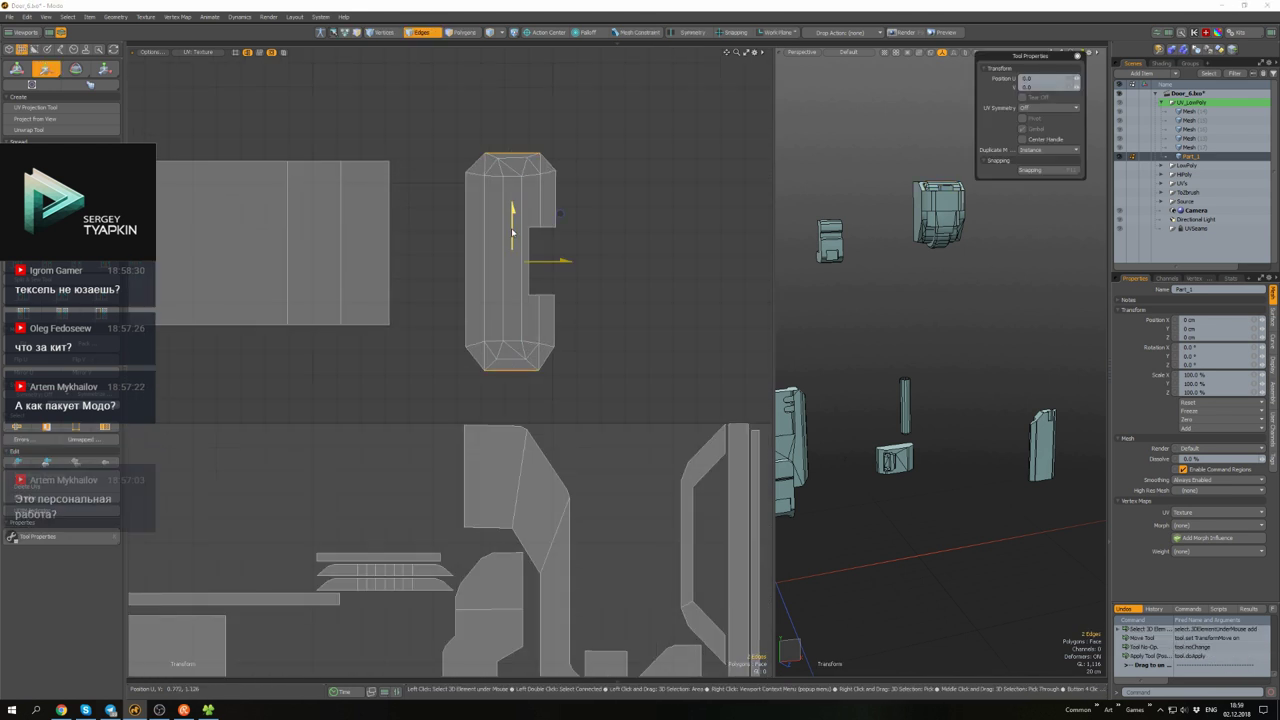
- Straighten the narrow slanted strip above the tall block's island with UV Rectangle
{"action": "key", "text": "3"}
{"action": "scroll", "coordinate": [512, 232], "scroll_direction": "down", "scroll_amount": 2}
{"action": "scroll", "coordinate": [461, 284], "scroll_direction": "up", "scroll_amount": 2}
{"action": "scroll", "coordinate": [461, 284], "scroll_direction": "up", "scroll_amount": 2}
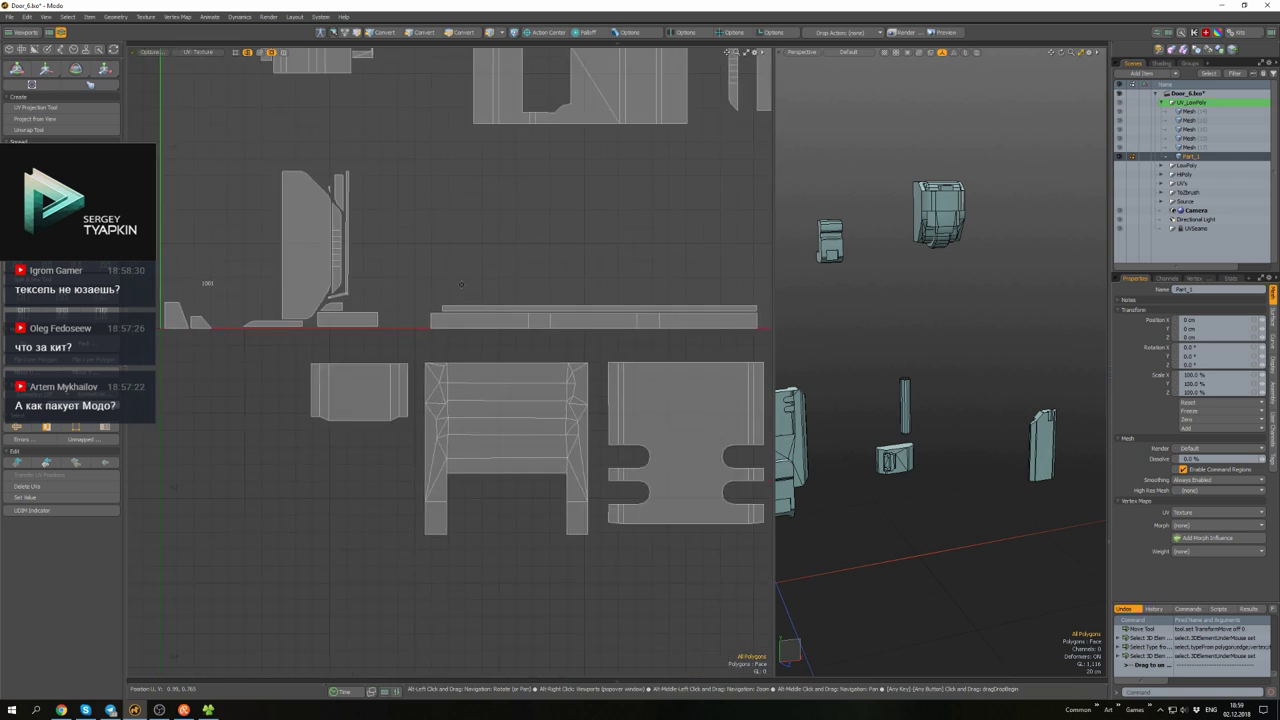
{"action": "scroll", "coordinate": [461, 284], "scroll_direction": "down", "scroll_amount": 2}
{"action": "scroll", "coordinate": [470, 283], "scroll_direction": "up", "scroll_amount": 5}
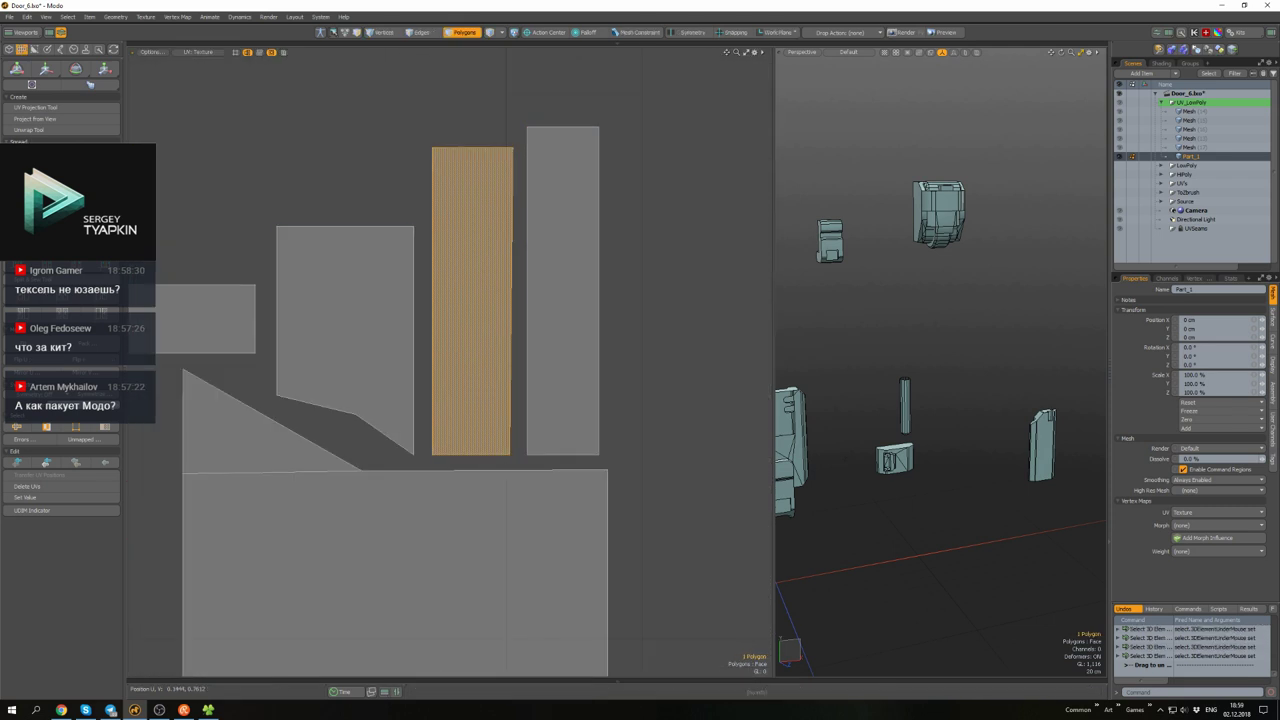
{"action": "scroll", "coordinate": [515, 289], "scroll_direction": "down", "scroll_amount": 5}
{"action": "scroll", "coordinate": [211, 270], "scroll_direction": "down", "scroll_amount": 3}
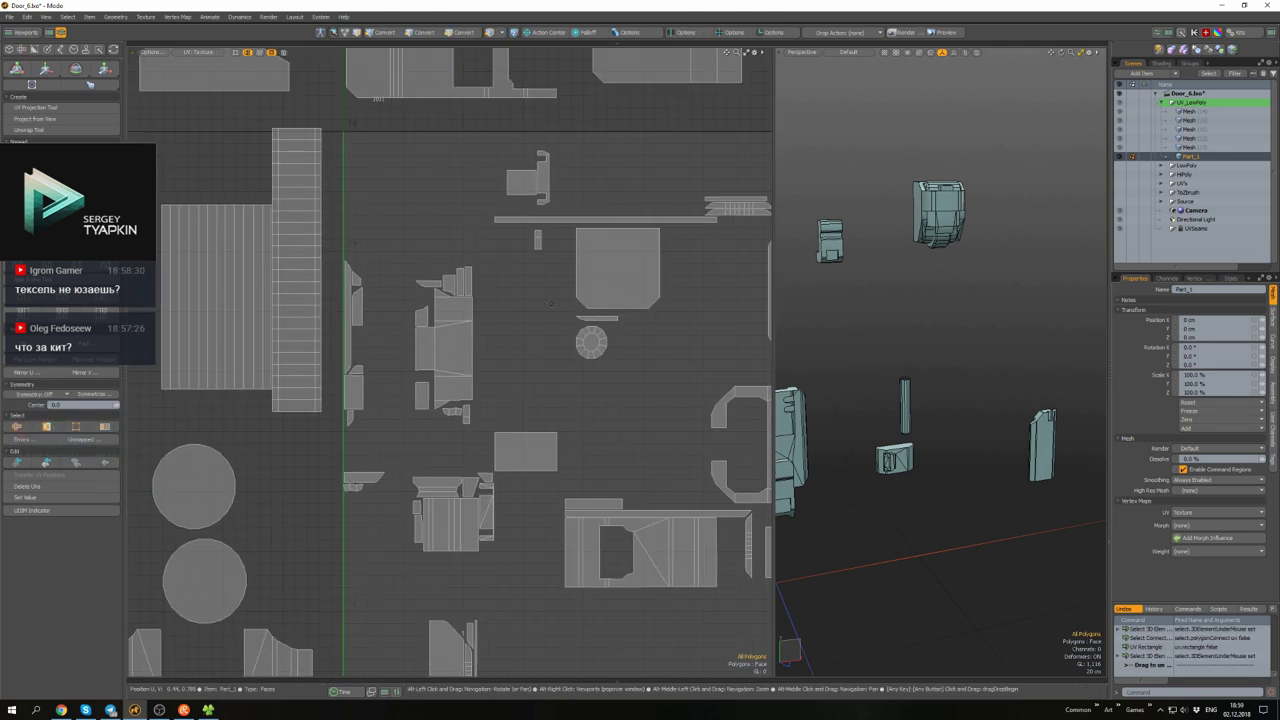
- Try UV Relax on the notched bracket island near the far edge of the UV square
{"action": "scroll", "coordinate": [290, 343], "scroll_direction": "up", "scroll_amount": 4}
{"action": "scroll", "coordinate": [530, 338], "scroll_direction": "up", "scroll_amount": 4}
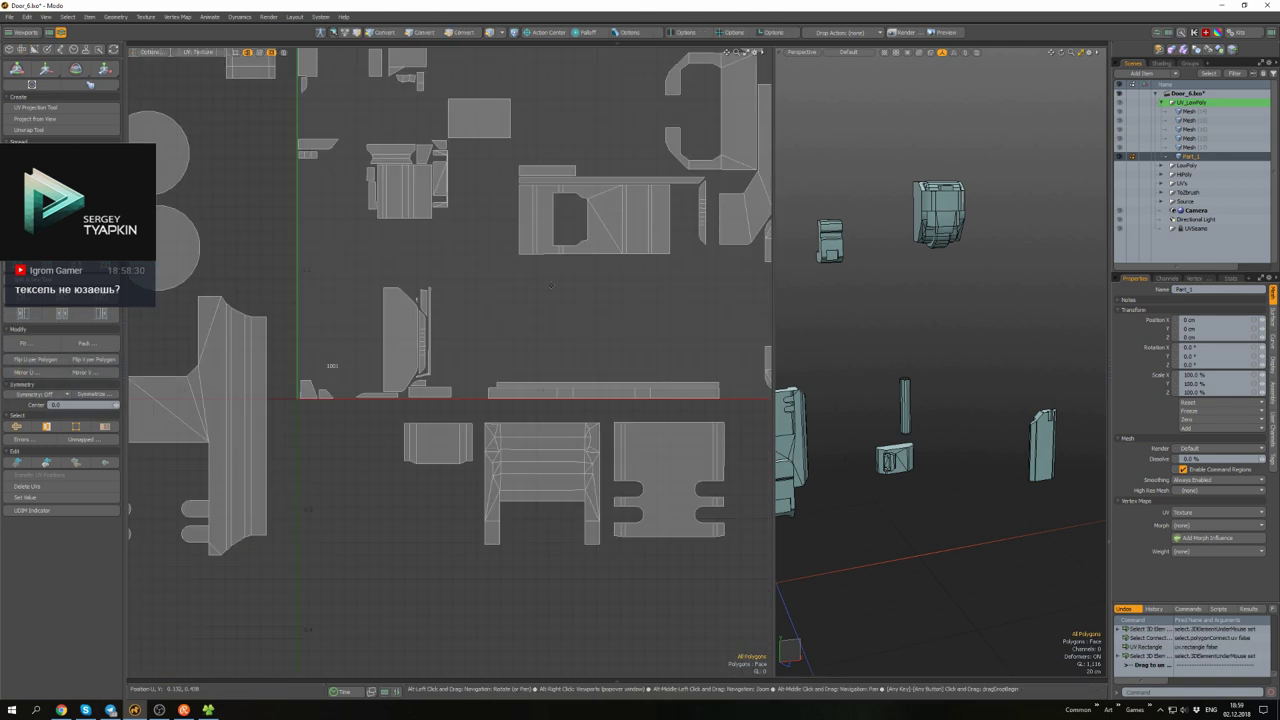
{"action": "scroll", "coordinate": [553, 277], "scroll_direction": "up", "scroll_amount": 5}
{"action": "key", "text": "2"}
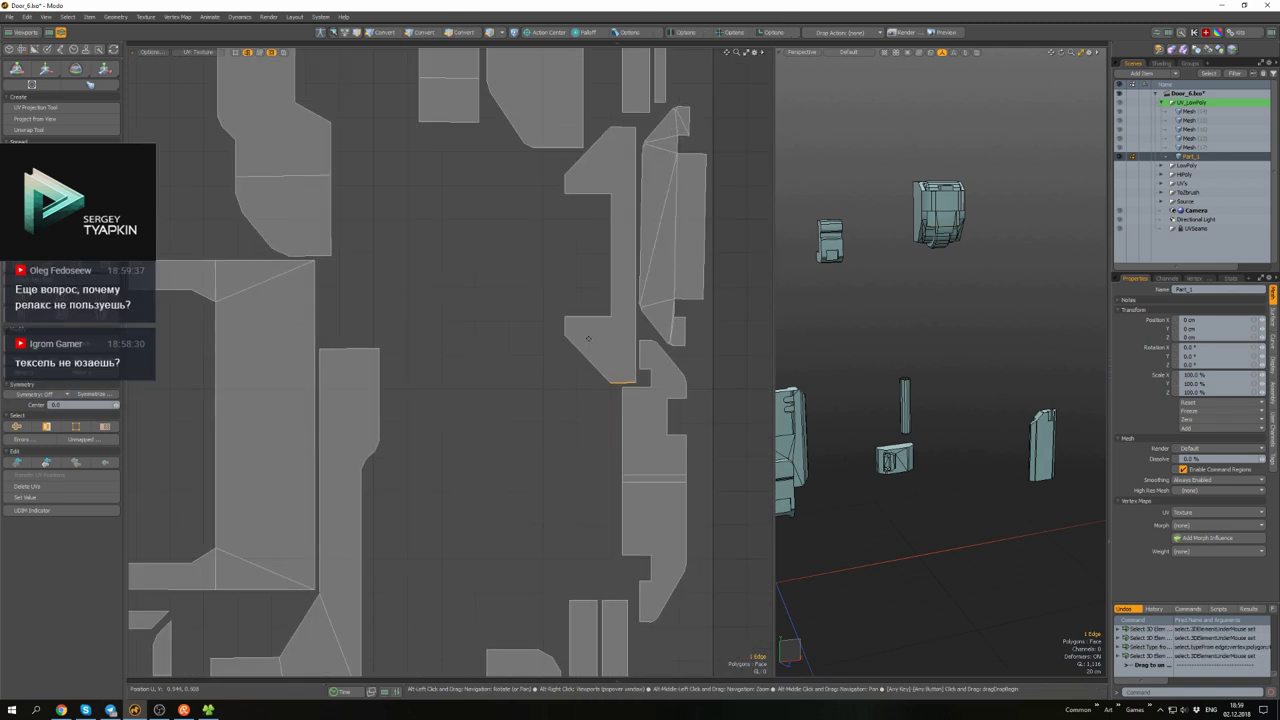
{"action": "key", "text": "space"}
{"action": "scroll", "coordinate": [660, 300], "scroll_direction": "down", "scroll_amount": 3}
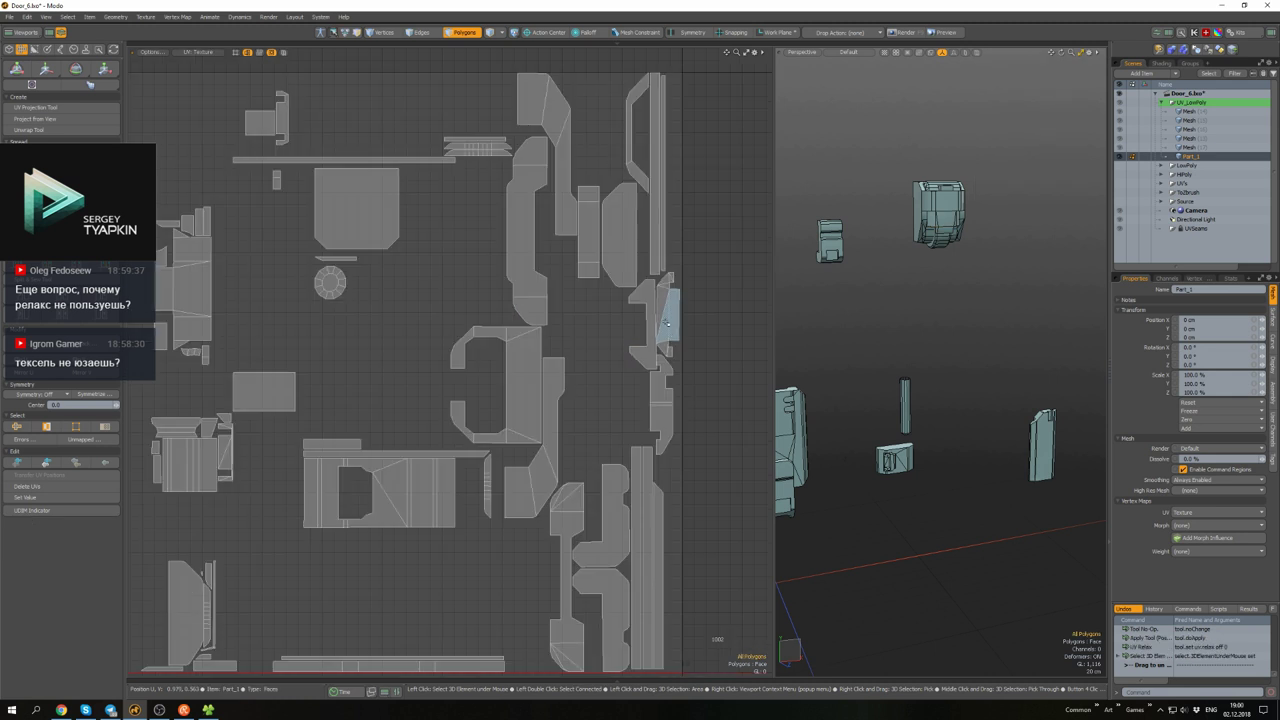
- Select both notched bracket islands near the far edge of the UV square and orient them automatically
{"action": "scroll", "coordinate": [660, 300], "scroll_direction": "up", "scroll_amount": 3}
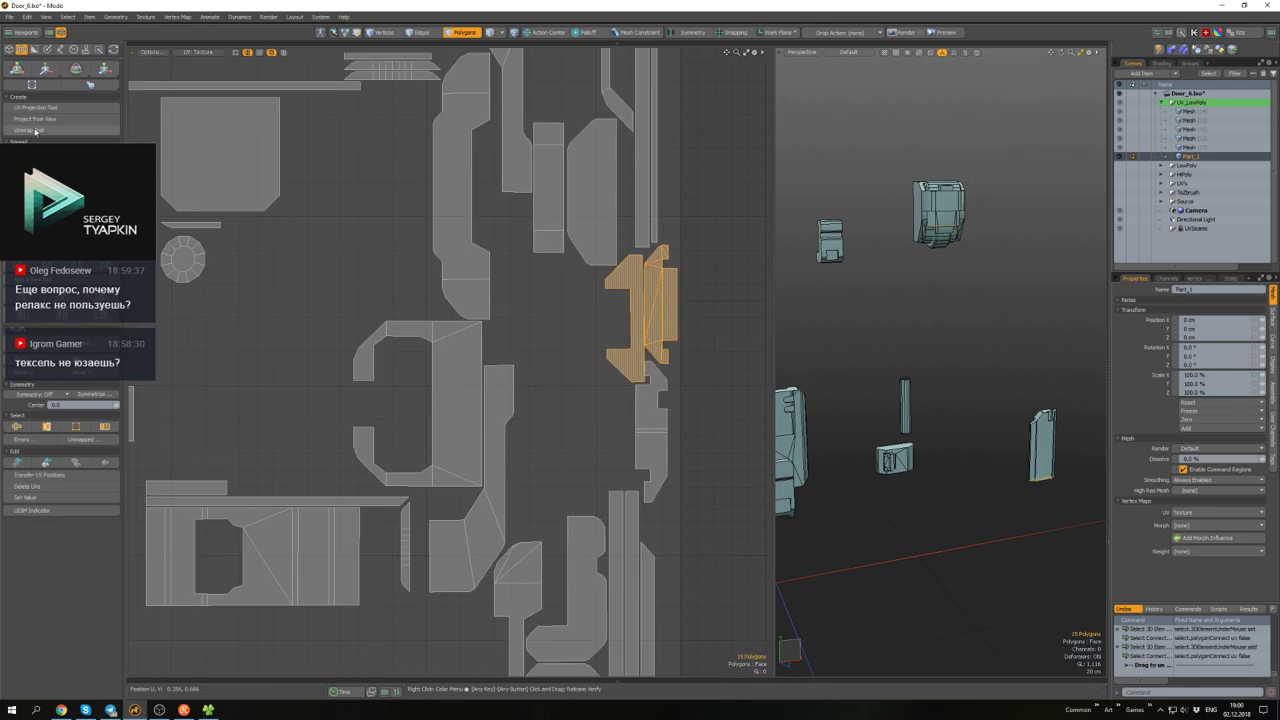
{"action": "scroll", "coordinate": [700, 330], "scroll_direction": "up", "scroll_amount": 3}
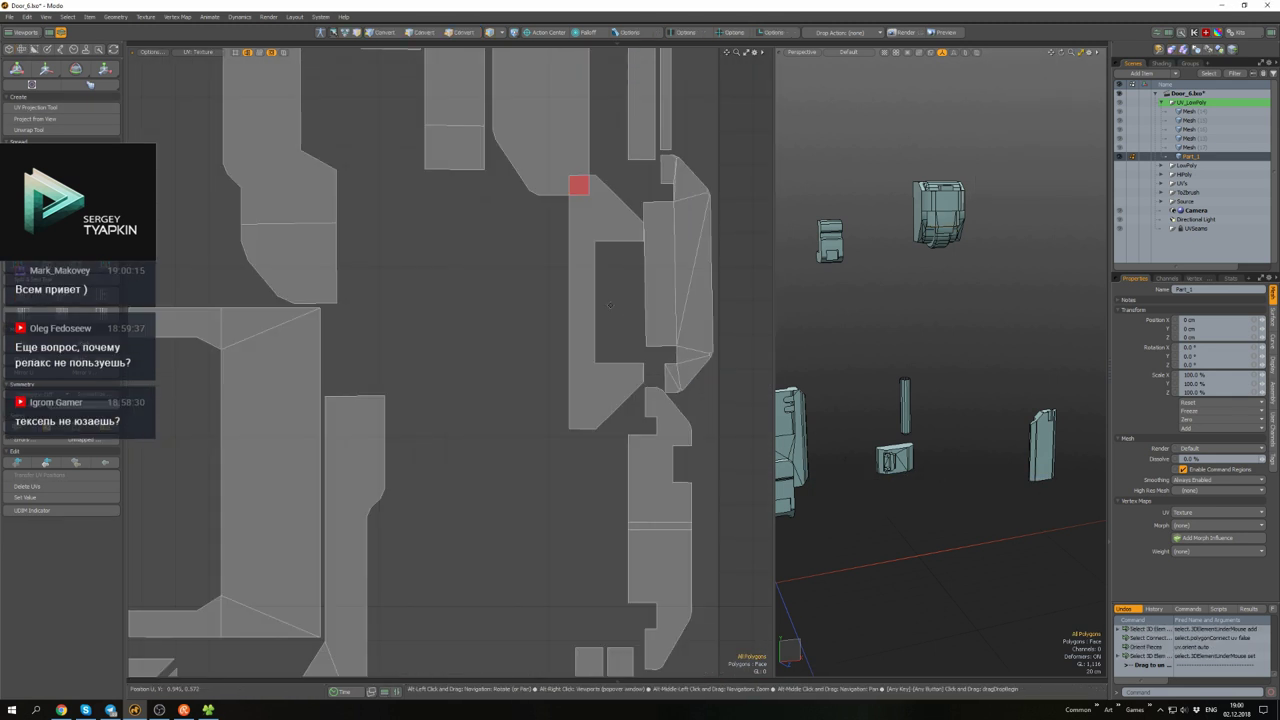
{"action": "scroll", "coordinate": [620, 320], "scroll_direction": "down", "scroll_amount": 3}
{"action": "scroll", "coordinate": [600, 320], "scroll_direction": "up", "scroll_amount": 4}
{"action": "scroll", "coordinate": [538, 380], "scroll_direction": "down", "scroll_amount": 6}
{"action": "scroll", "coordinate": [538, 380], "scroll_direction": "up", "scroll_amount": 6}
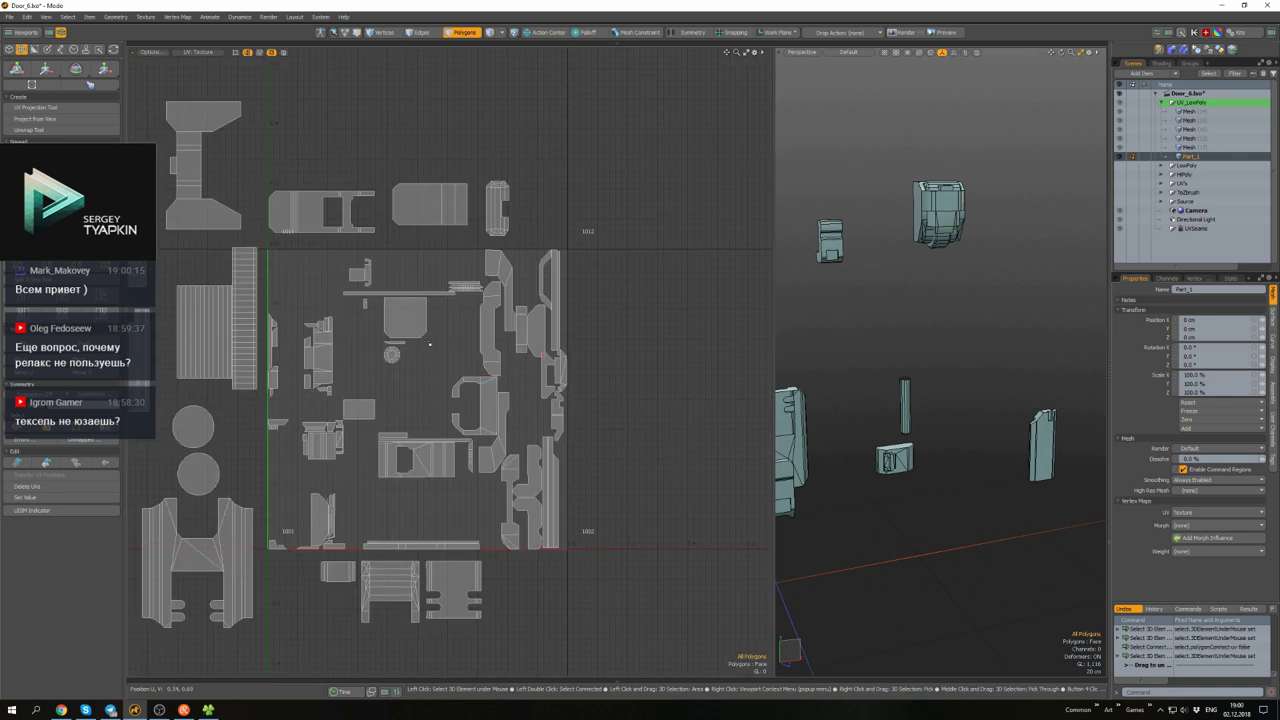
- Delete the redundant tiny element at the corner of the notched bracket in the 3D view
{"action": "left_click", "coordinate": [486, 330]}
{"action": "middle_click_drag", "start_coordinate": [486, 330], "coordinate": [307, 207]}
{"action": "double_click", "coordinate": [572, 400]}
{"action": "key", "text": "shift+a"}
{"action": "key", "text": "2"}
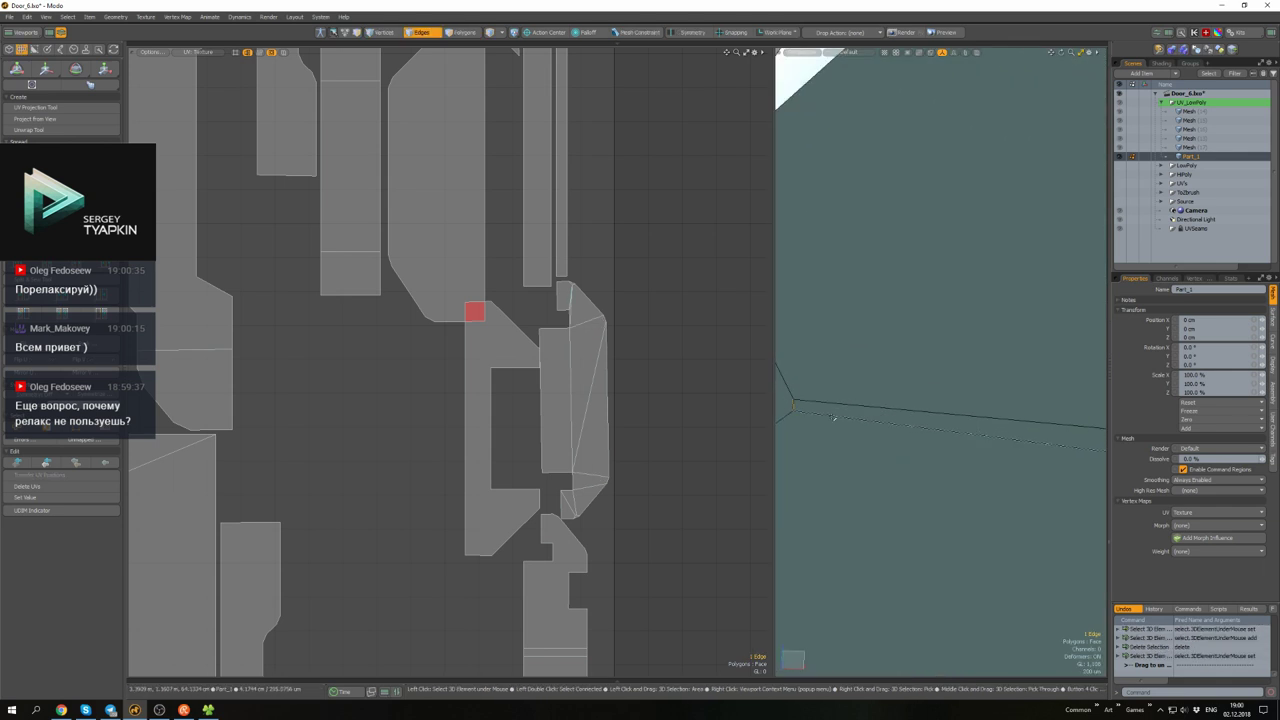
- Rotate the narrow faceted bracket island by about -1° and move it slightly away from its neighbour
{"action": "key", "text": "3"}
{"action": "double_click", "coordinate": [586, 406]}
{"action": "key", "text": "w"}
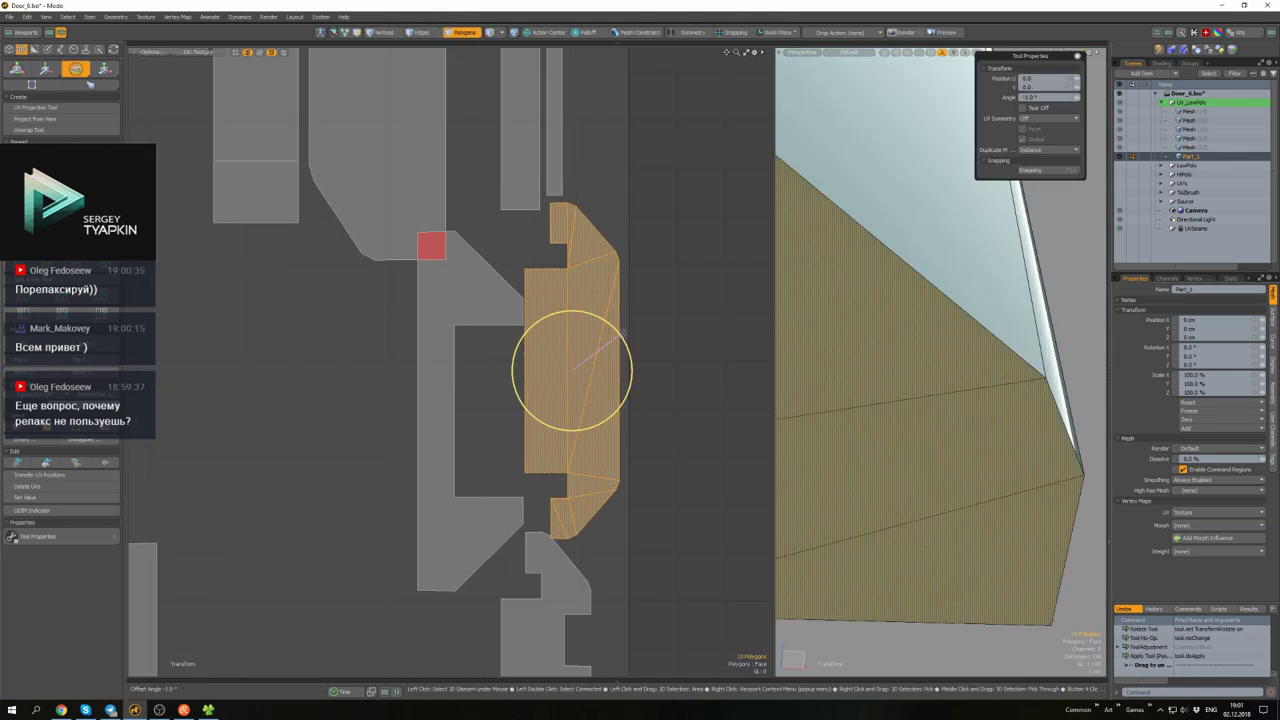
{"action": "left_click", "coordinate": [560, 374]}
- Orient the L-shaped plate's UV island automatically and align its straight edges
{"action": "scroll", "coordinate": [600, 400], "scroll_direction": "down", "scroll_amount": 4}
{"action": "scroll", "coordinate": [680, 419], "scroll_direction": "up", "scroll_amount": 5}
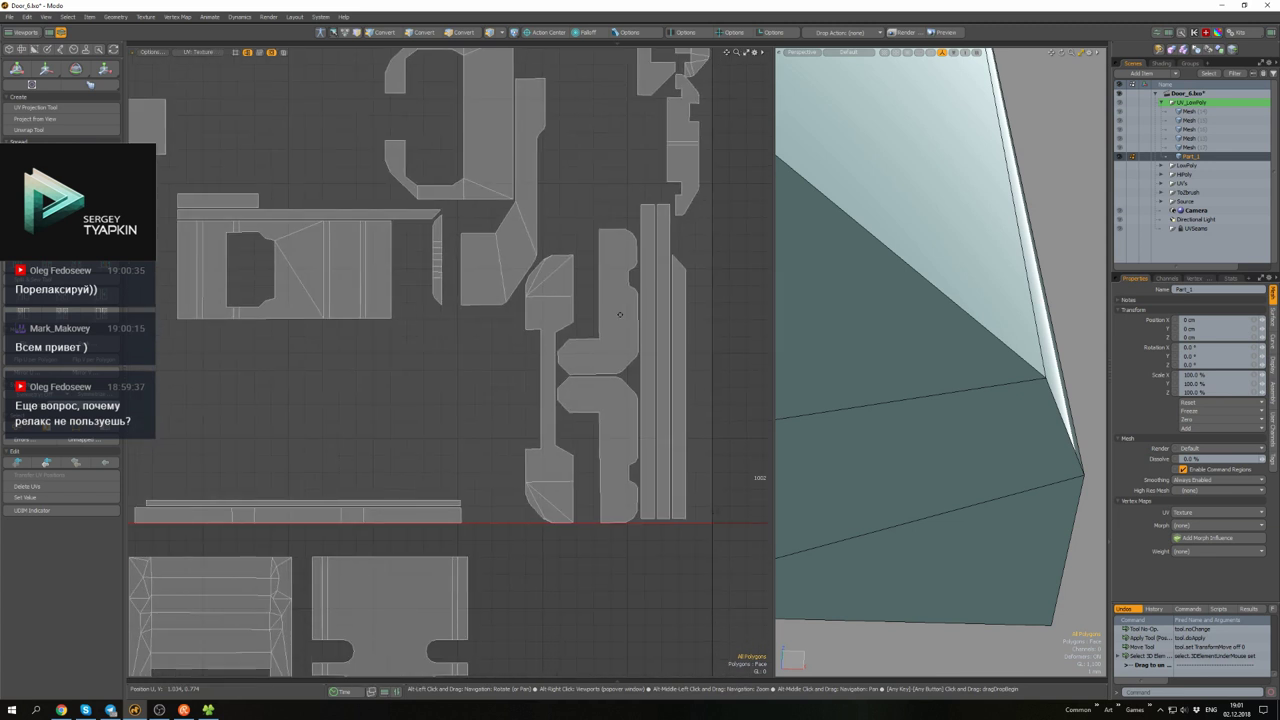
{"action": "key", "text": "3"}
{"action": "double_click", "coordinate": [600, 364]}
{"action": "middle_click_drag", "start_coordinate": [600, 364], "coordinate": [580, 357]}
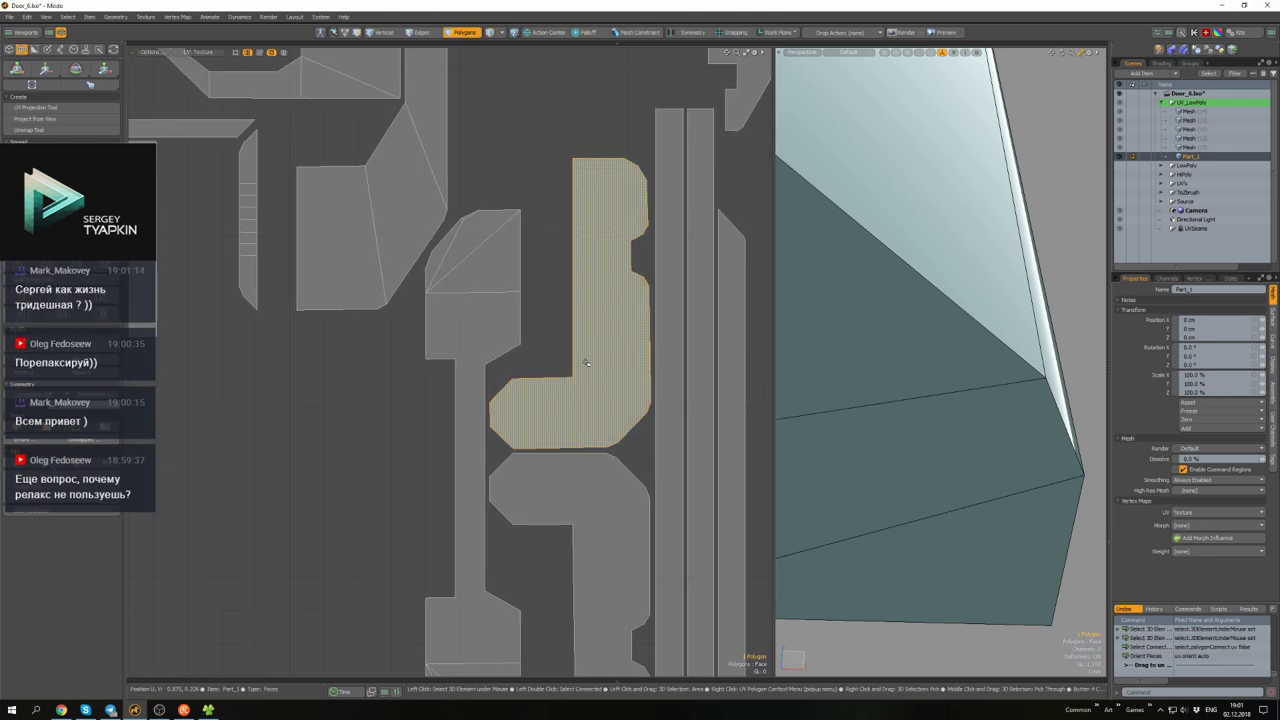
{"action": "key", "text": "2"}
{"action": "left_click", "coordinate": [542, 378]}
{"action": "left_click", "coordinate": [543, 377], "text": "shift"}
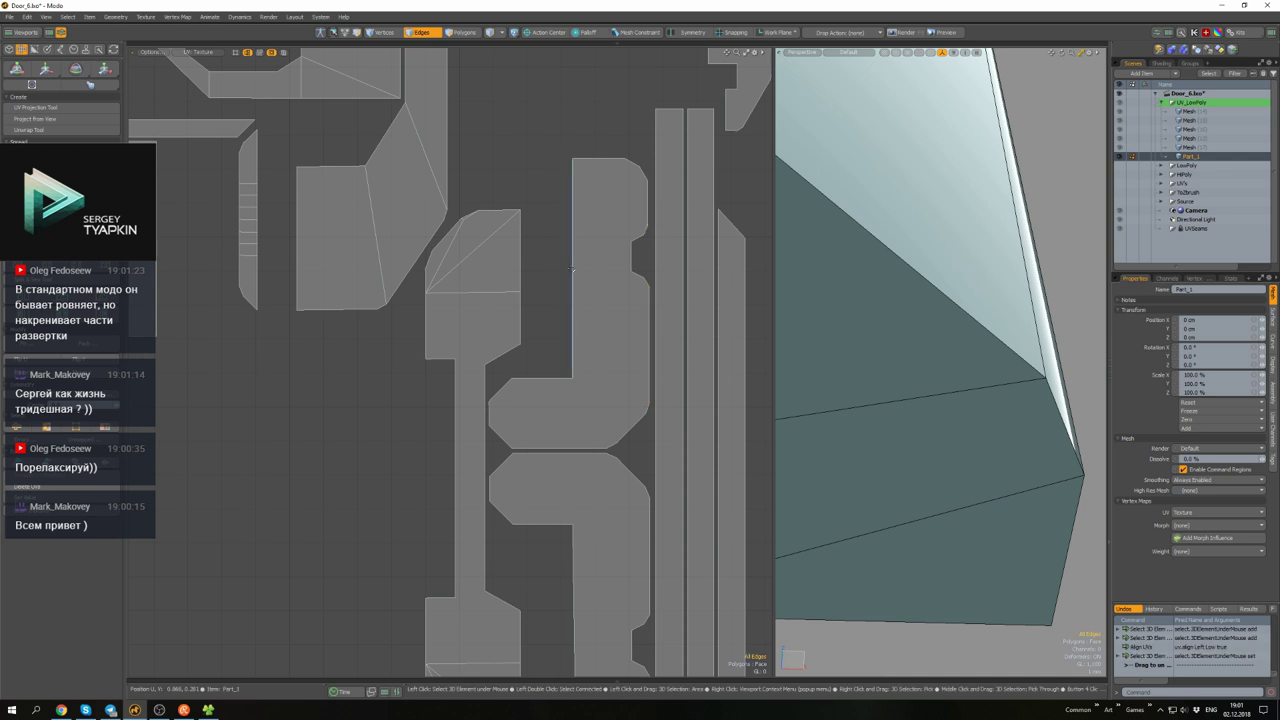
- Select the upper and lower end edges of the flat notched bracket island and align them horizontally
{"action": "scroll", "coordinate": [572, 270], "scroll_direction": "down", "scroll_amount": 3}
{"action": "scroll", "coordinate": [590, 330], "scroll_direction": "up", "scroll_amount": 5}
{"action": "left_click", "coordinate": [604, 577], "text": "shift"}
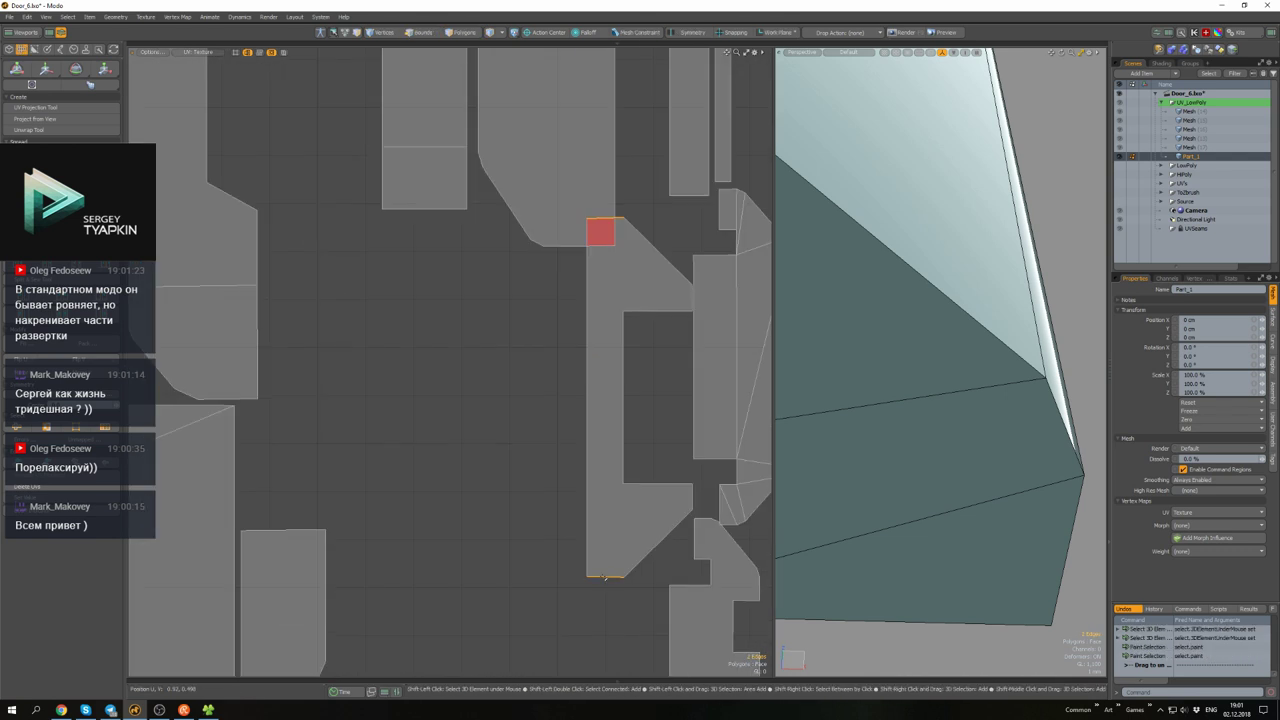
- Align the vertices of the wide plate island with the cut-out window into straight horizontal rows
{"action": "scroll", "coordinate": [677, 279], "scroll_direction": "down", "scroll_amount": 3}
{"action": "scroll", "coordinate": [366, 277], "scroll_direction": "up", "scroll_amount": 6}
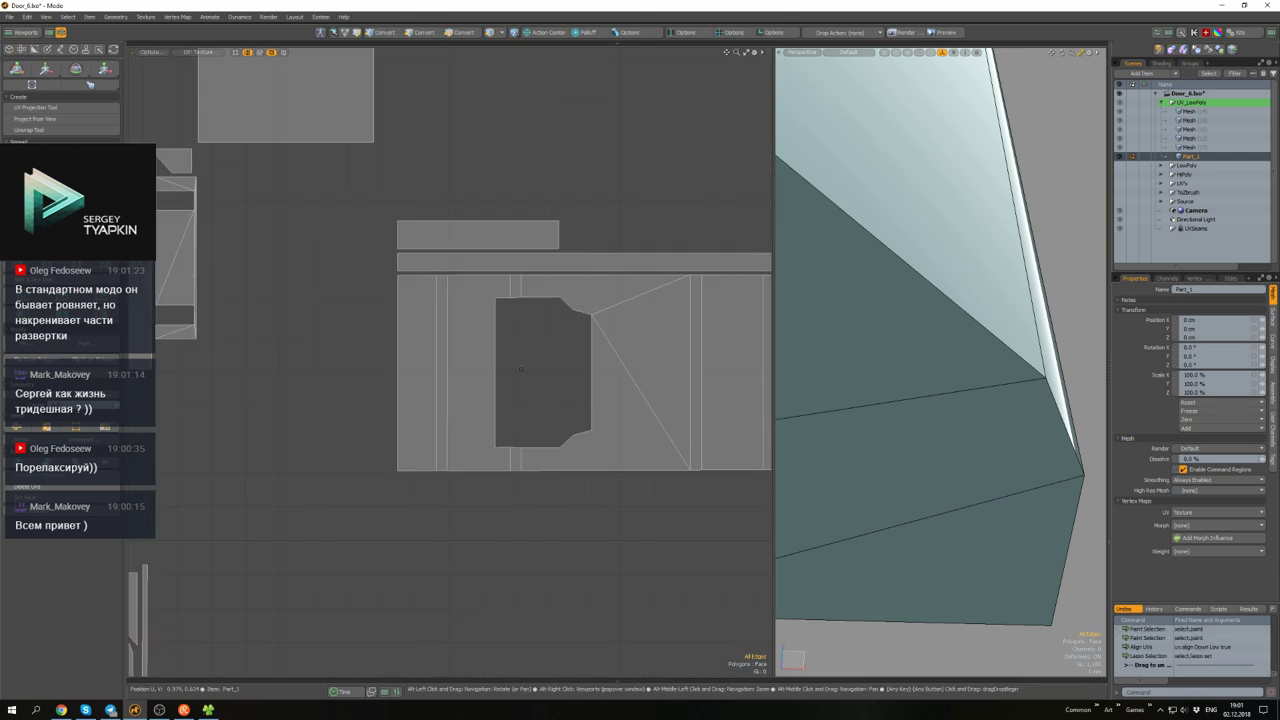
{"action": "key", "text": "1"}
{"action": "scroll", "coordinate": [548, 429], "scroll_direction": "down", "scroll_amount": 6}
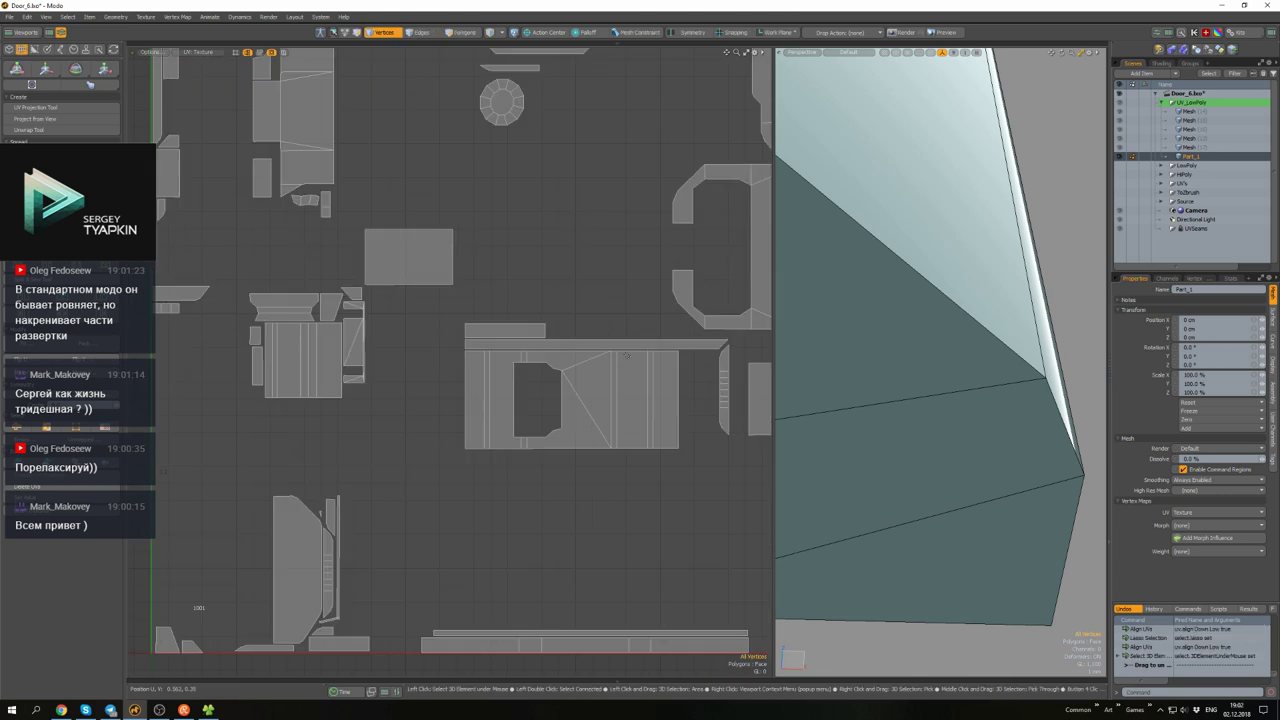
{"action": "key", "text": "3"}
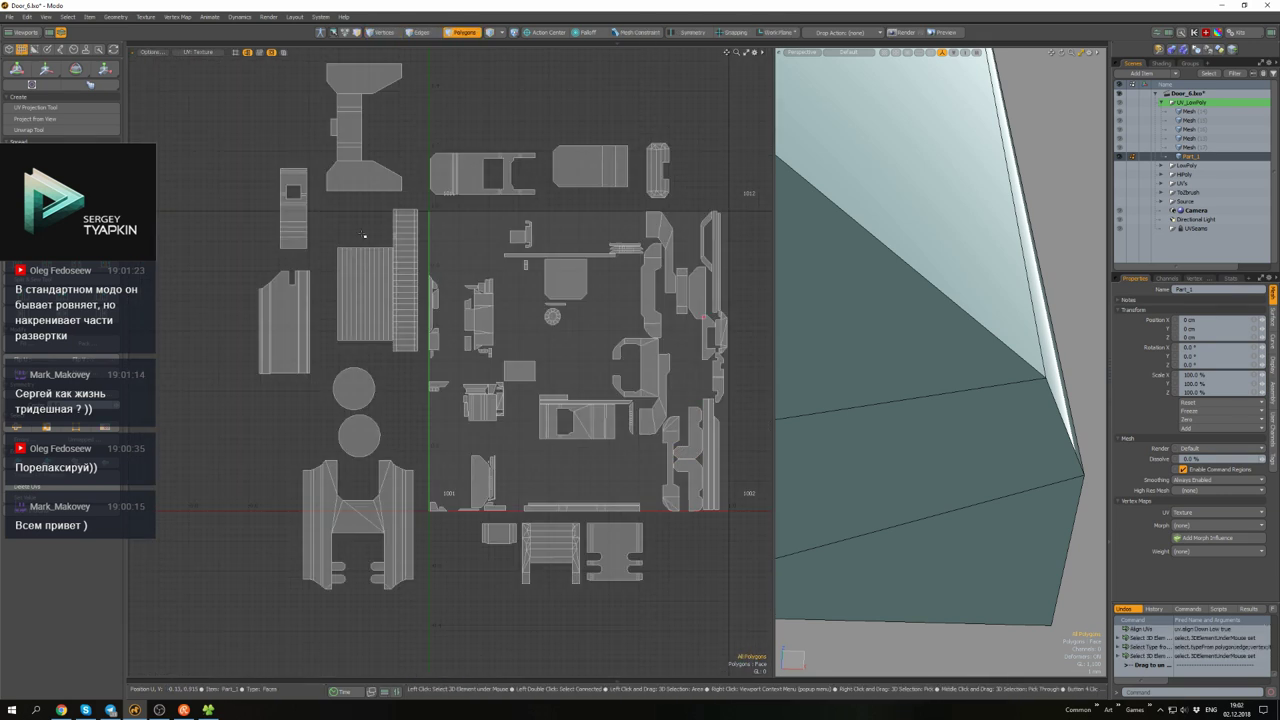
- Pack all of Part_1's UV islands into the UV square
{"action": "key", "text": "Return"}
{"action": "key", "text": "a"}
{"action": "scroll", "coordinate": [347, 422], "scroll_direction": "up", "scroll_amount": 3}
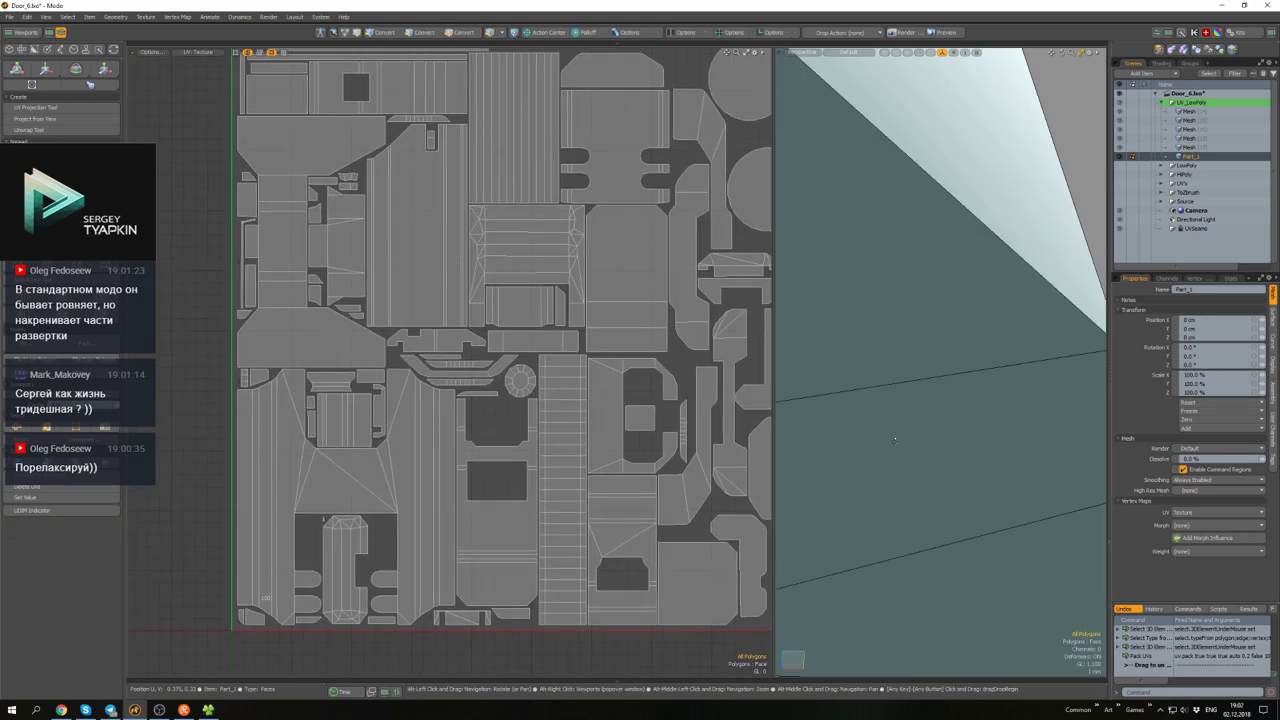
- Save the scene and return to a full-size 3D view showing all of Part_1's pieces
{"action": "key", "text": "a"}
{"action": "scroll", "coordinate": [908, 388], "scroll_direction": "up", "scroll_amount": 3}
{"action": "left_click_drag", "start_coordinate": [908, 388], "coordinate": [924, 386], "text": "alt"}
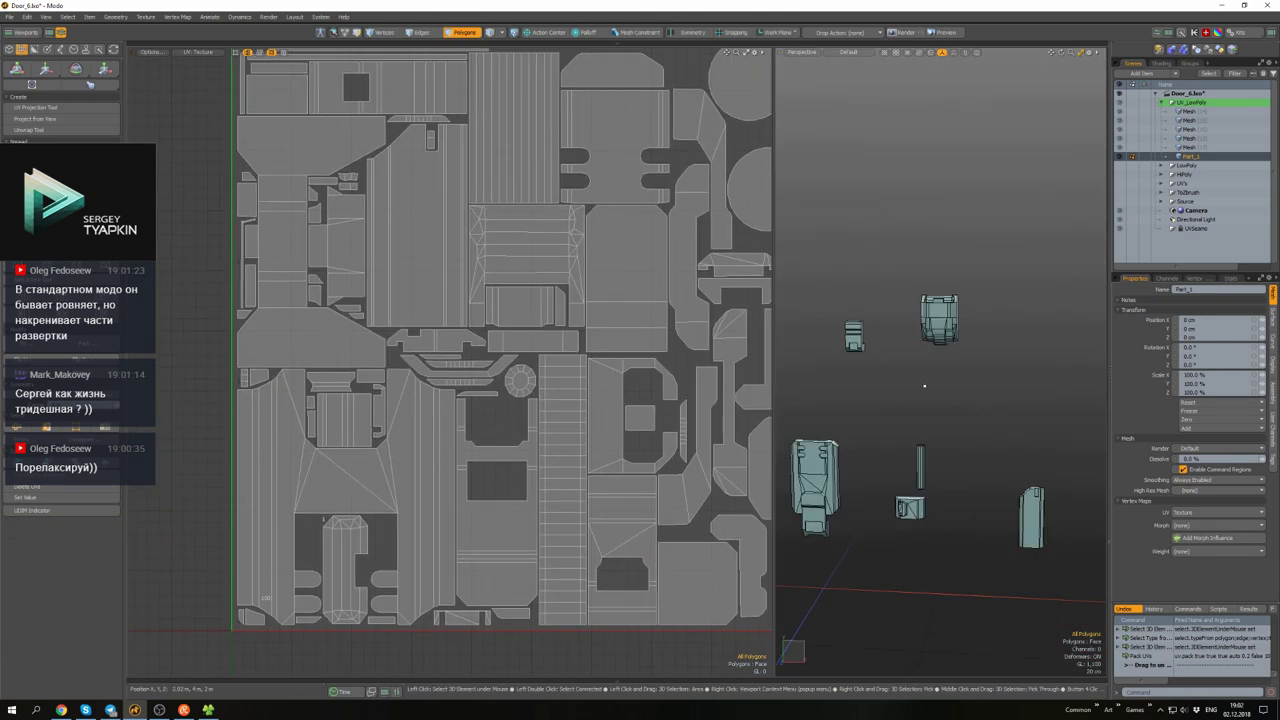
{"action": "key", "text": "5"}
{"action": "key", "text": "ctrl+space"}
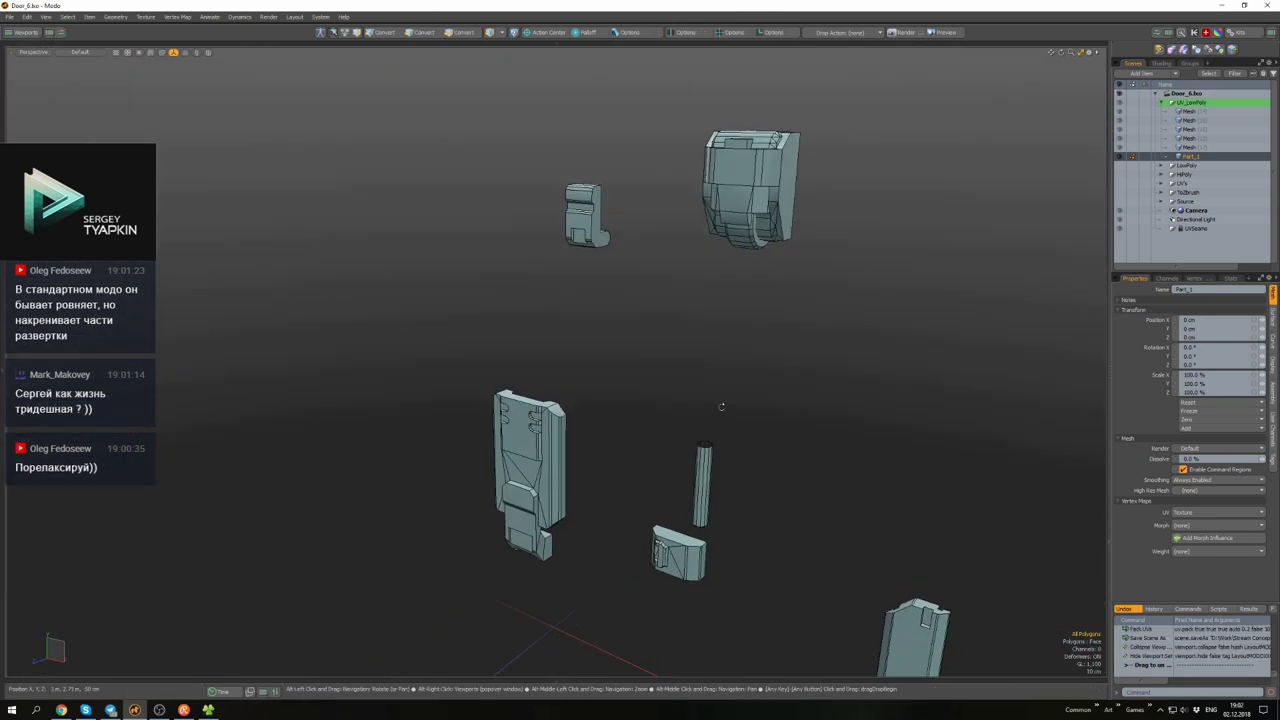
- Isolate the mesh with the horizontal bar segments from the rest of the door and rename it Part_2
{"action": "key", "text": "u"}
{"action": "left_click", "coordinate": [1188, 138]}
{"action": "left_click", "coordinate": [1188, 129]}
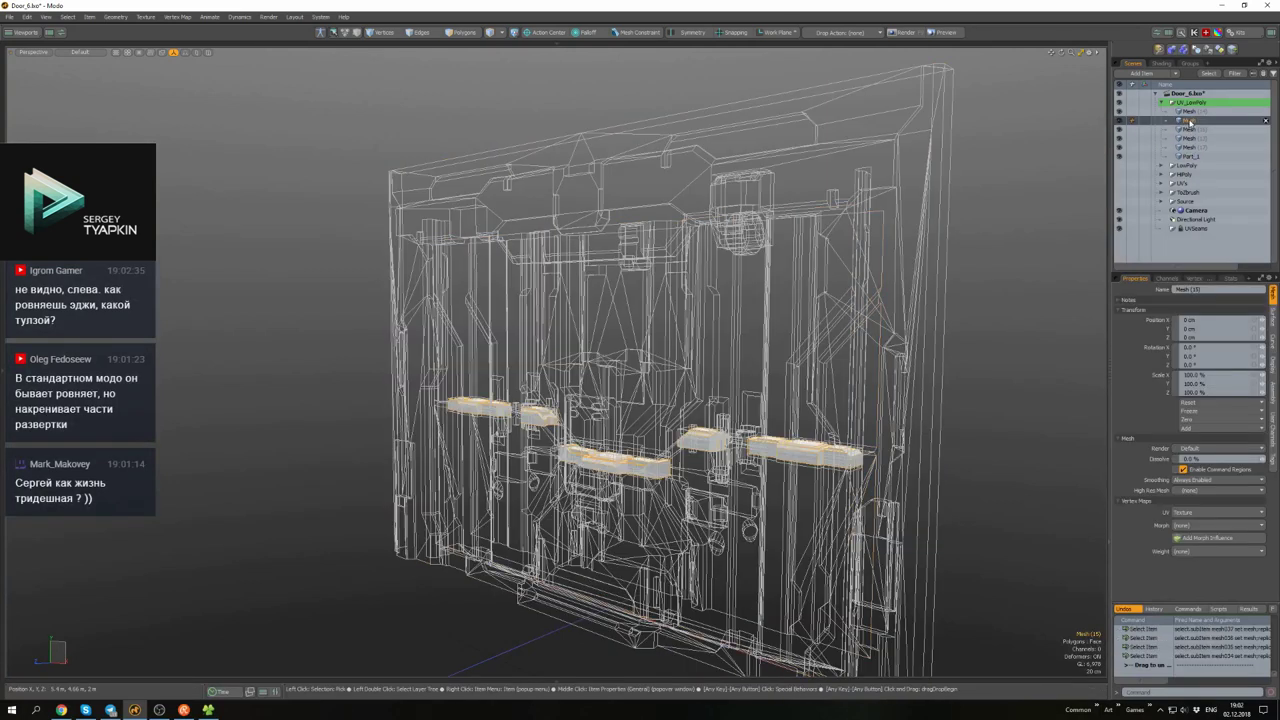
{"action": "left_click", "coordinate": [1188, 120]}
{"action": "key", "text": "shift+h"}
{"action": "key", "text": "a"}
{"action": "mouse_move", "coordinate": [697, 313]}
{"action": "left_mouse_down", "text": "alt"}
{"action": "mouse_move", "coordinate": [650, 260]}
{"action": "mouse_move", "coordinate": [705, 315]}
{"action": "left_mouse_up", "text": "alt"}
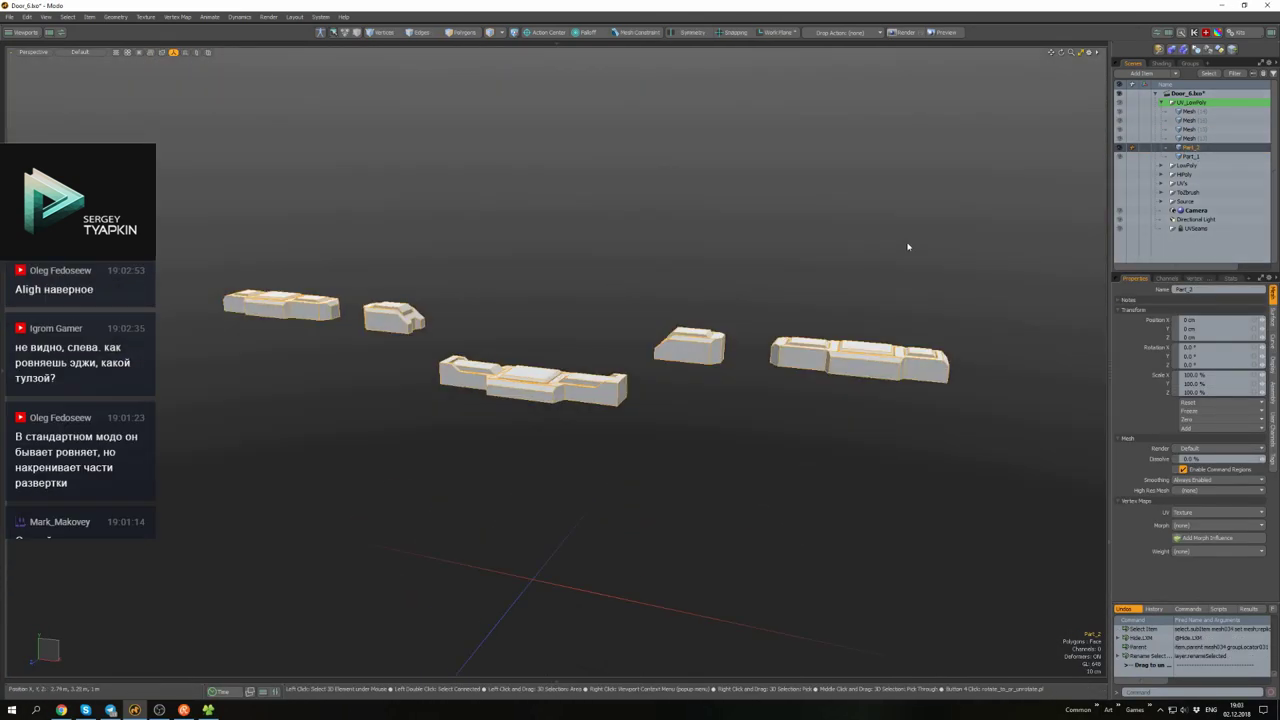
- Delete the two mirrored bar segments on one side of Part_2, keeping the centre bar and the opposite two
{"action": "left_click_drag", "start_coordinate": [908, 246], "coordinate": [630, 400], "text": "alt"}
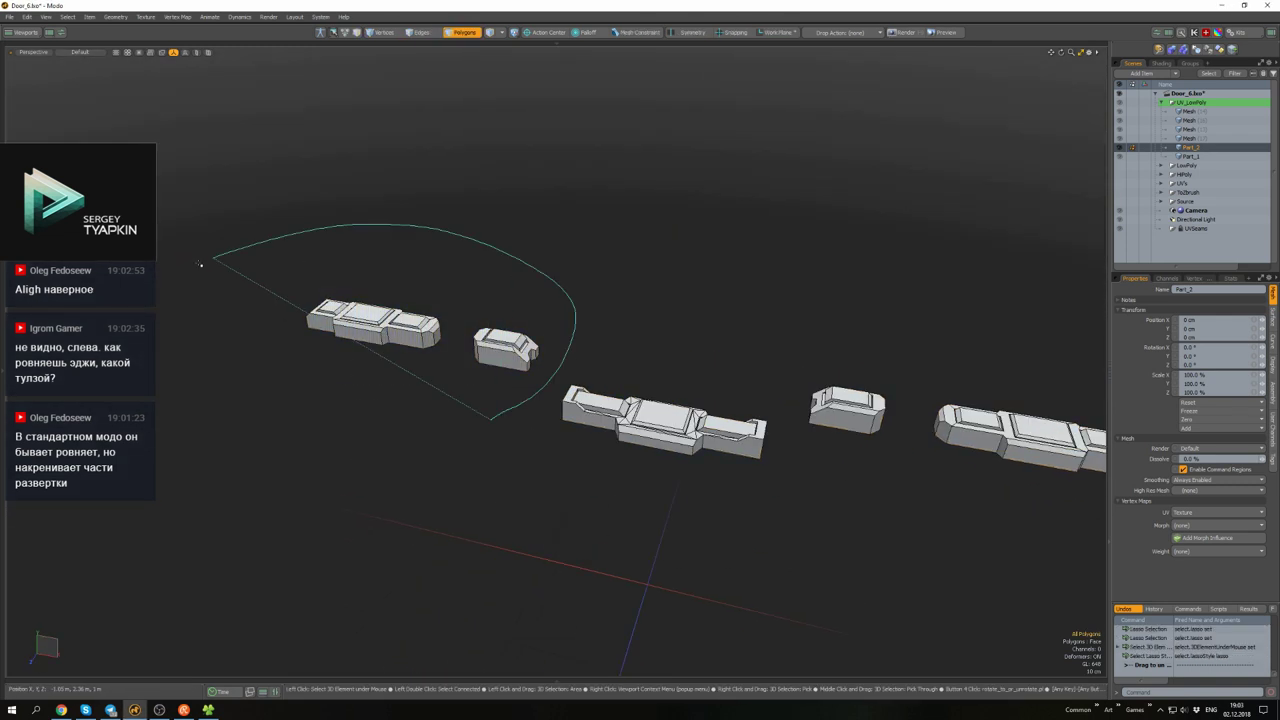
{"action": "left_click_drag", "start_coordinate": [603, 434], "coordinate": [571, 457], "text": "alt"}
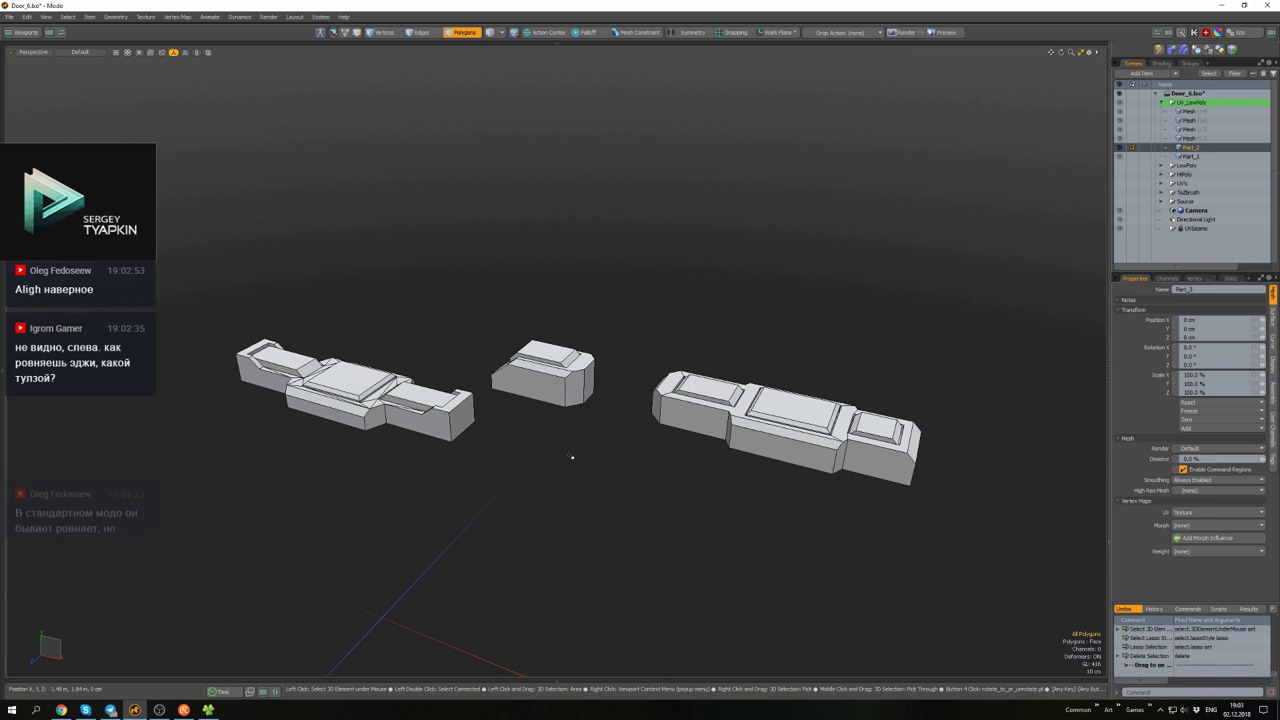
{"action": "left_click_drag", "start_coordinate": [692, 473], "coordinate": [590, 427], "text": "alt"}
- Mark UV seams on Part_2's remaining bars and show the UV layout beside the 3D view
{"action": "key", "text": "ctrl+u"}
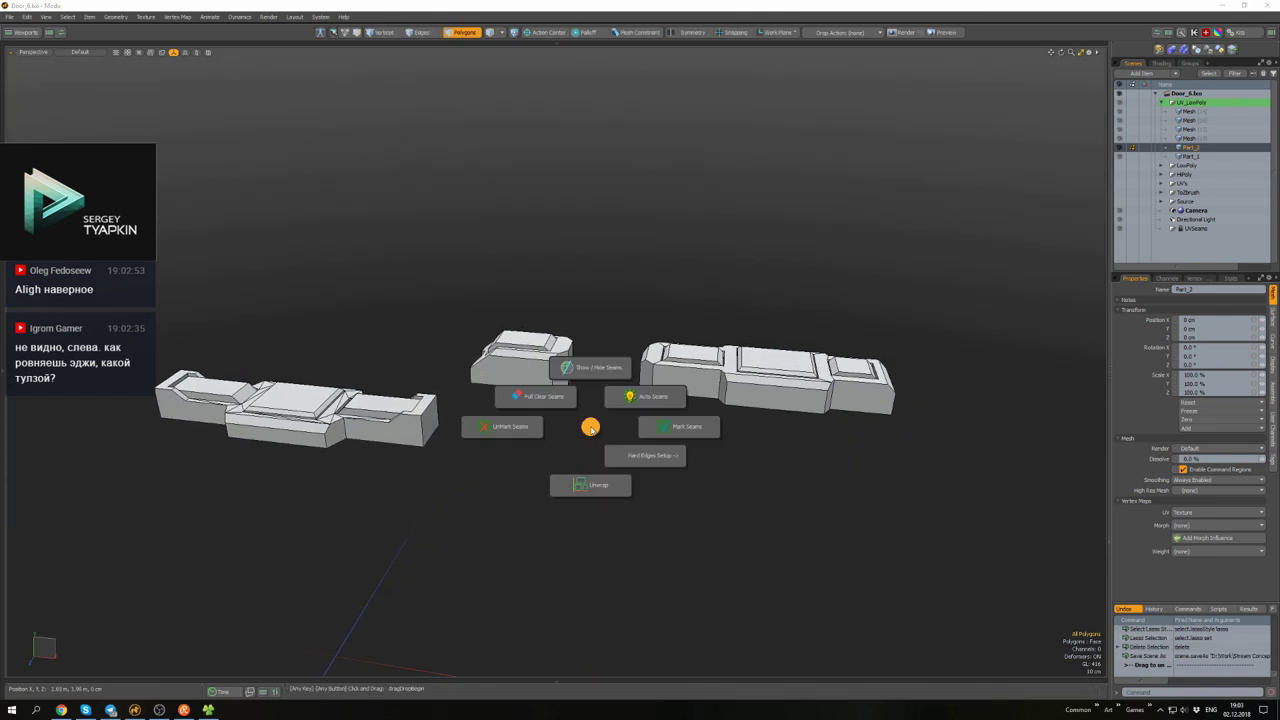
{"action": "left_click_drag", "start_coordinate": [592, 371], "coordinate": [600, 330], "text": "alt"}
{"action": "key", "text": "ctrl+Tab"}
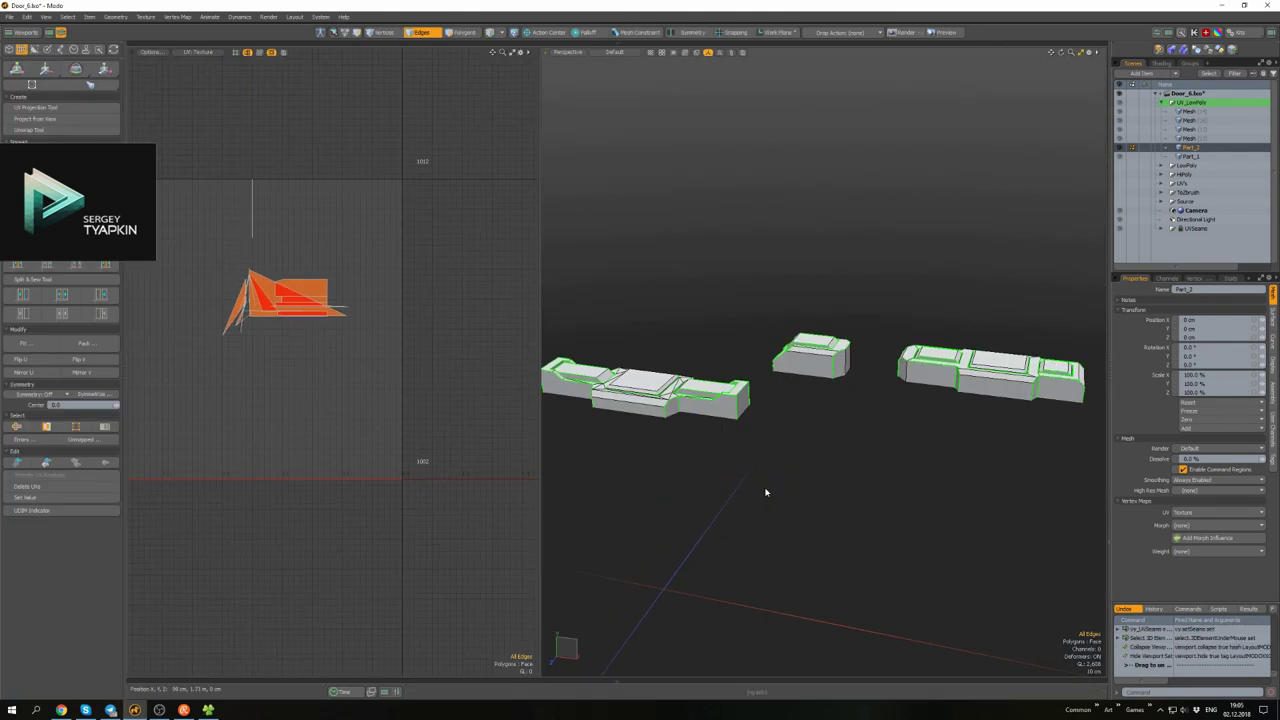
- Unwrap Part_2 and move the distorted islands of two raised panels outside the UV square
{"action": "key", "text": "3"}
{"action": "double_click", "coordinate": [715, 385]}
{"action": "key", "text": "shift+a"}
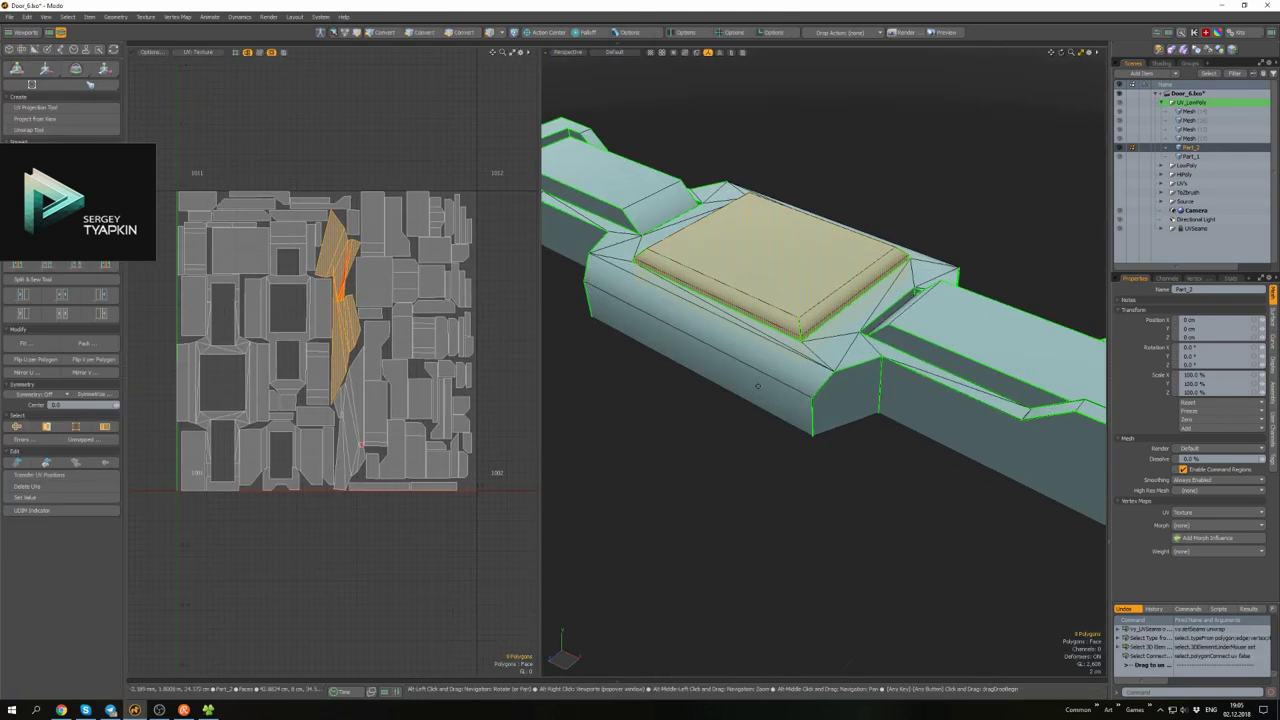
{"action": "key", "text": "w"}
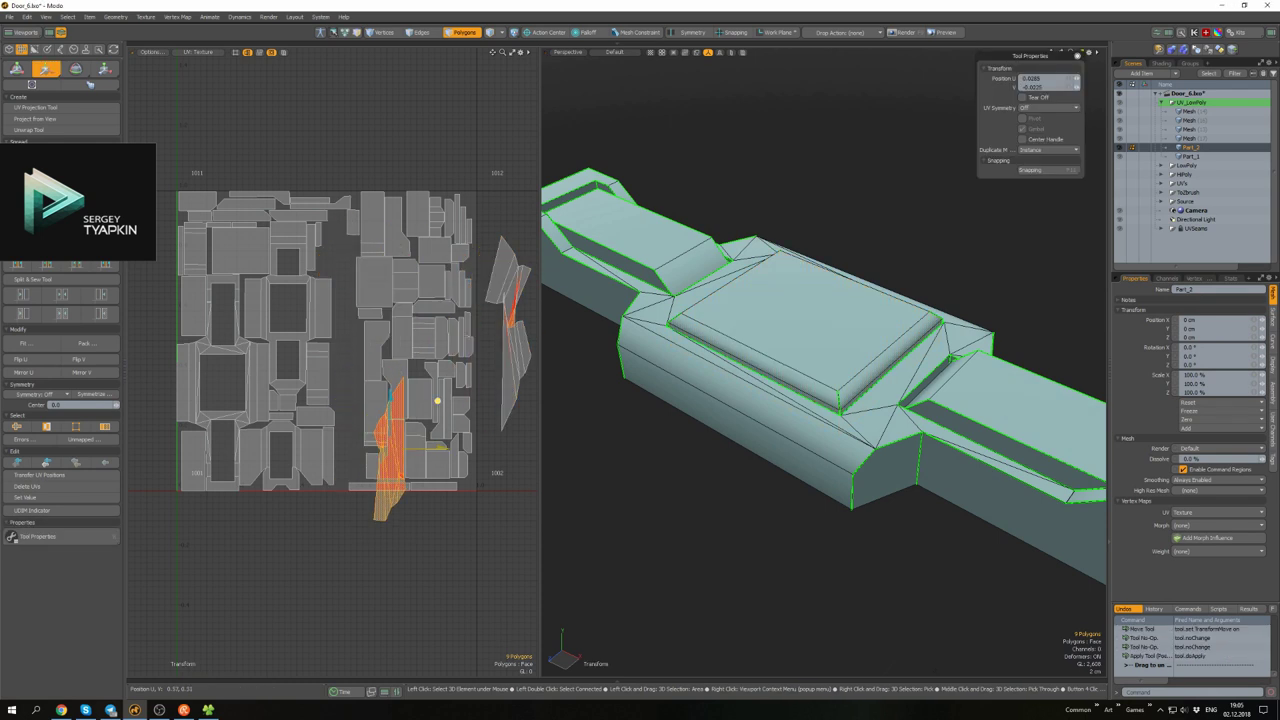
{"action": "key", "text": "a"}
- Isolate the middle raised panel of the three-panel bar and mark its four corner edges as UV seams
{"action": "key", "text": "shift+h"}
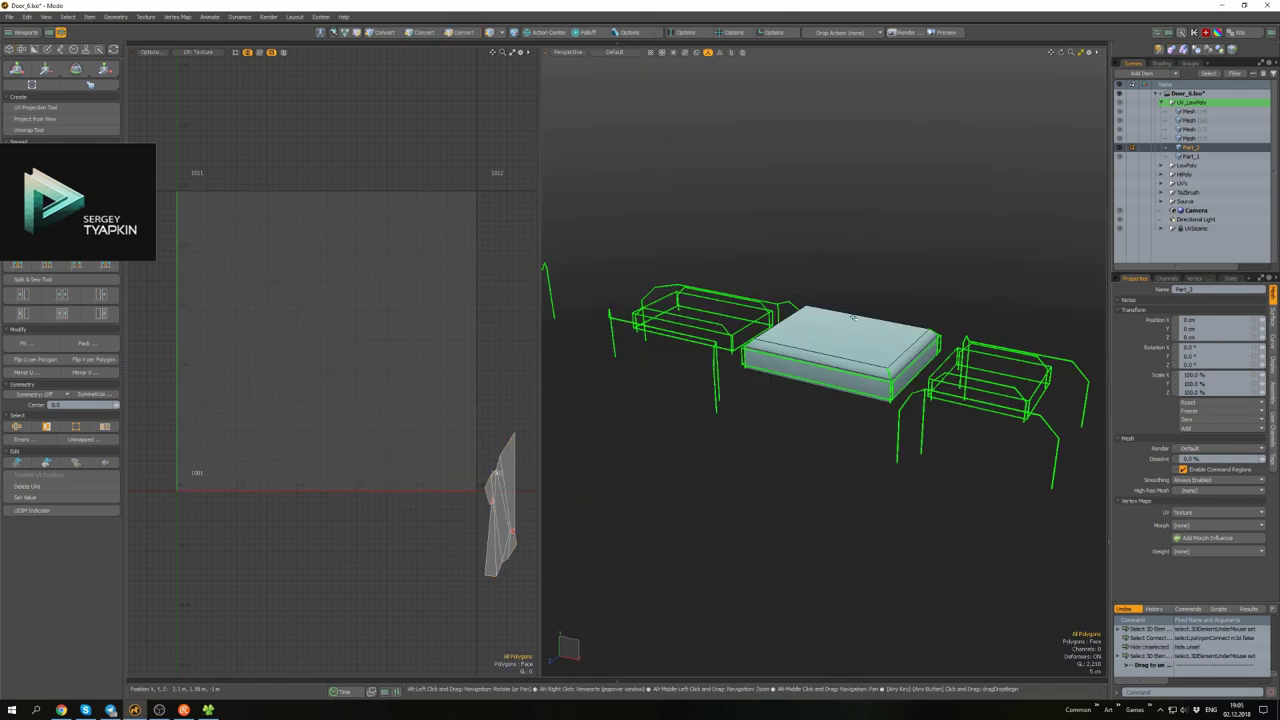
{"action": "left_click_drag", "start_coordinate": [760, 380], "coordinate": [901, 297], "text": "alt"}
{"action": "key", "text": "grave"}
{"action": "left_click", "coordinate": [785, 340]}
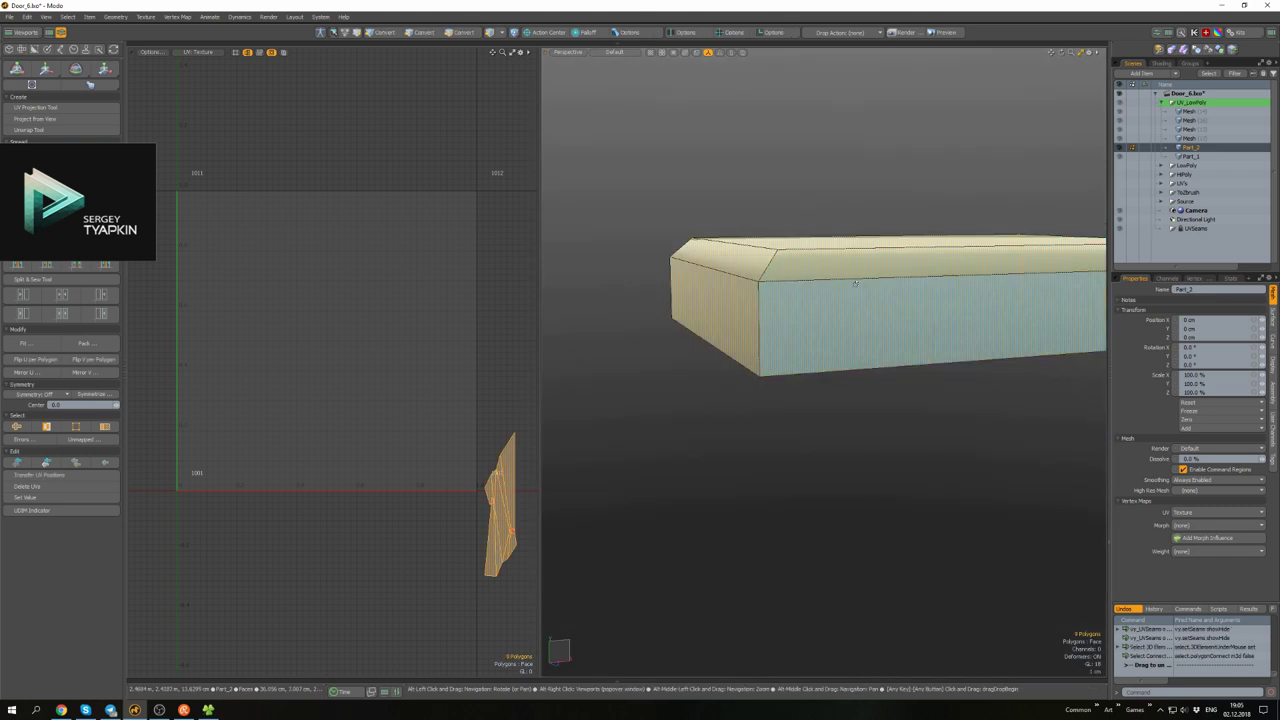
{"action": "key", "text": "2"}
{"action": "scroll", "coordinate": [858, 381], "scroll_direction": "down", "scroll_amount": 3}
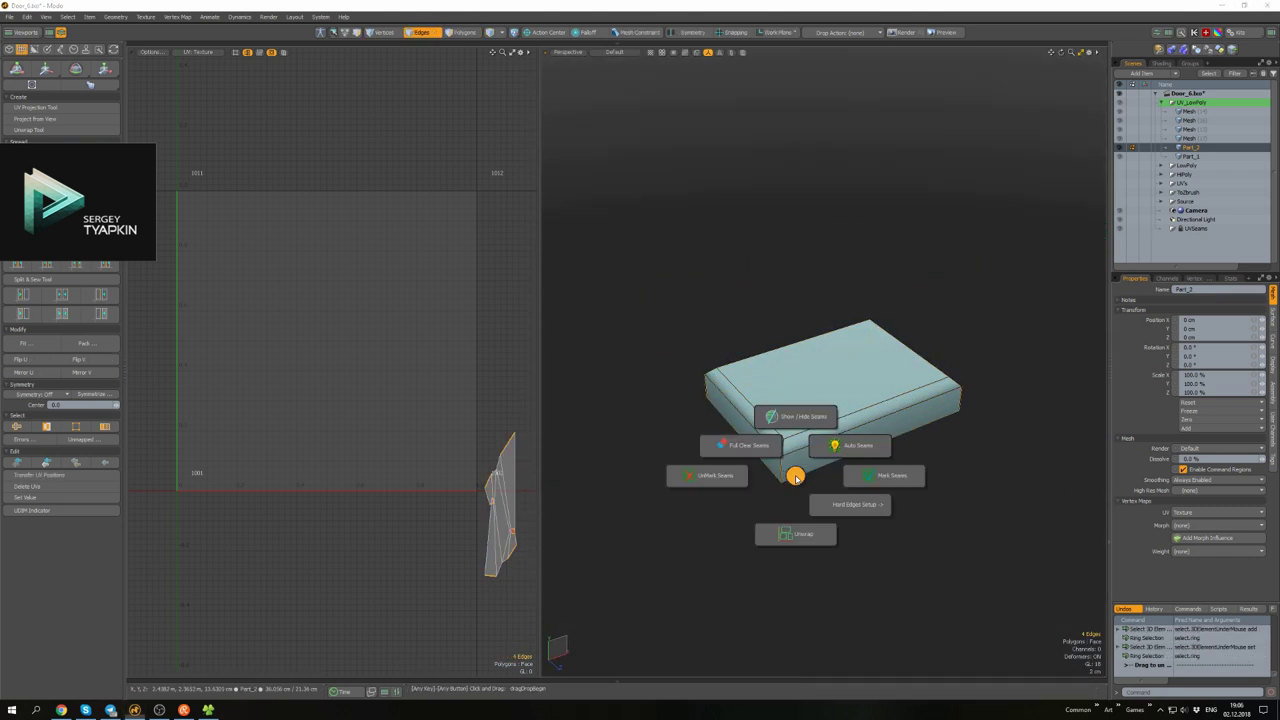
{"action": "left_click_drag", "start_coordinate": [870, 494], "coordinate": [737, 316], "text": "alt"}
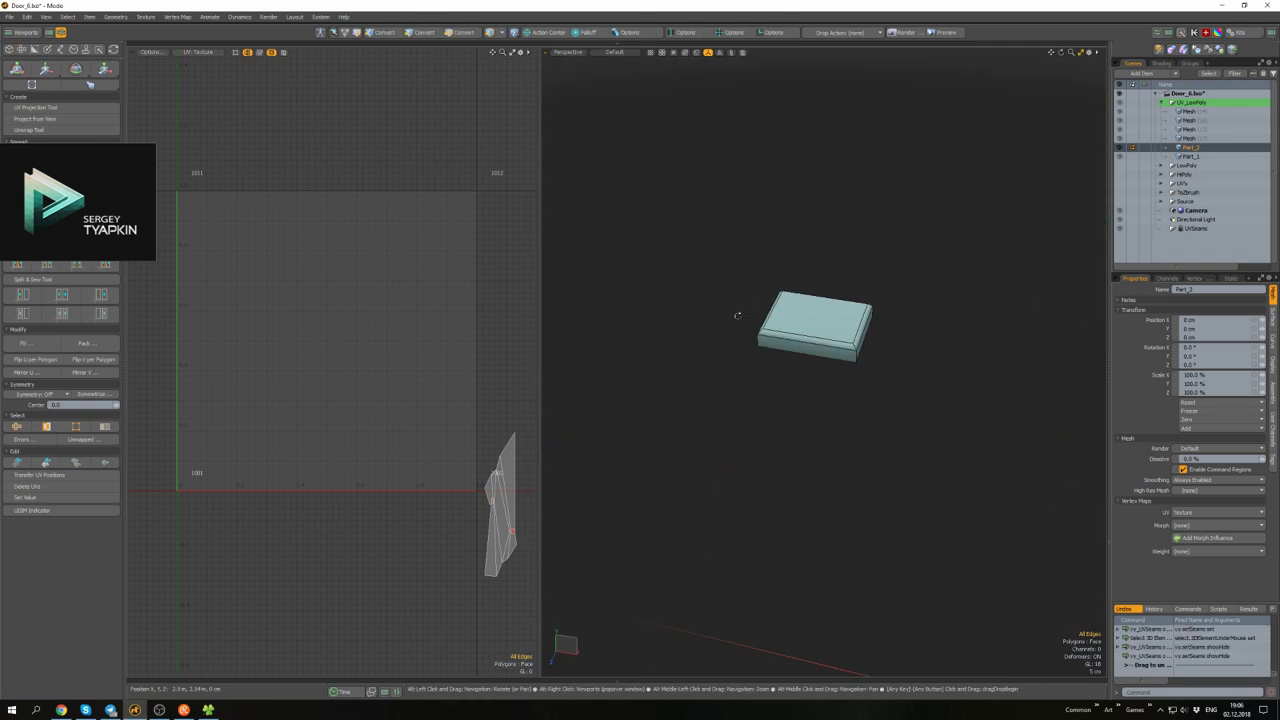
- Unhide Part_2, isolate the centre bar's raised panel and mark UV seams on its corner edges
{"action": "key", "text": "u"}
{"action": "key", "text": "shift+h"}
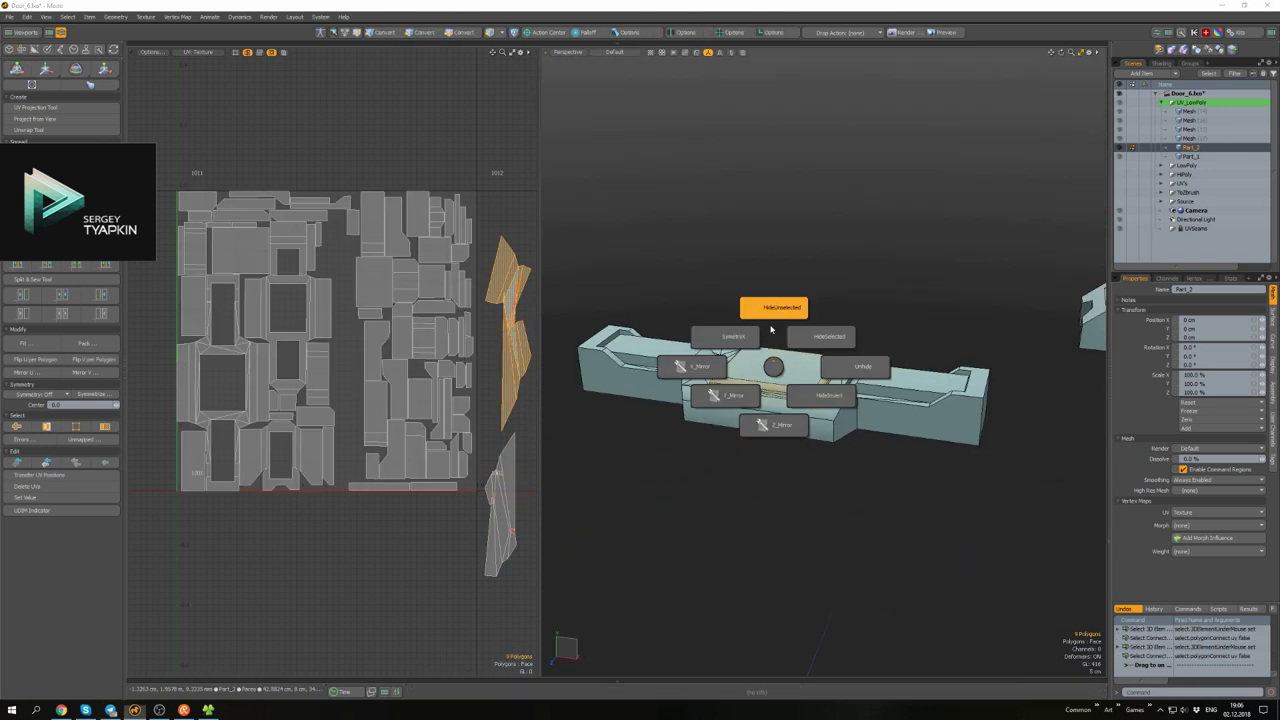
{"action": "key", "text": "2"}
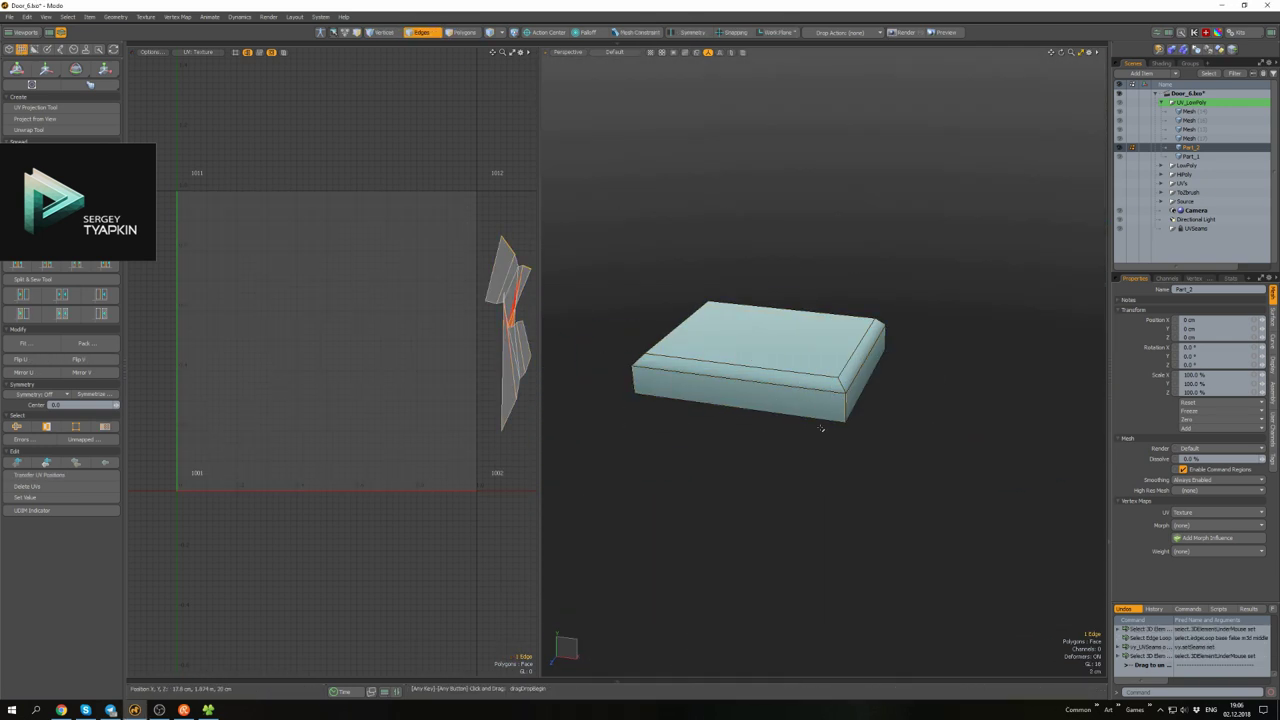
- Unhide all of Part_2's polygons and unwrap the mesh again with the added seams
{"action": "key", "text": "3"}
{"action": "scroll", "coordinate": [852, 414], "scroll_direction": "down", "scroll_amount": 3}
{"action": "key", "text": "u"}
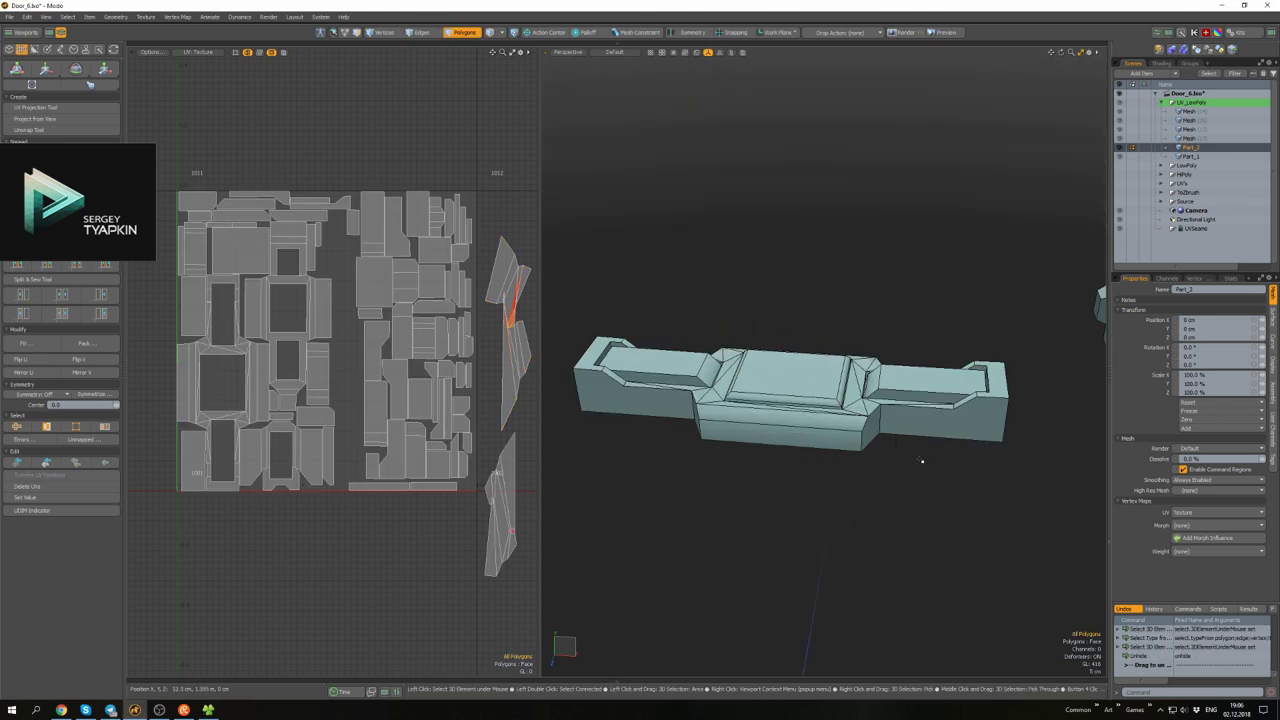
{"action": "scroll", "coordinate": [848, 457], "scroll_direction": "down", "scroll_amount": 2}
{"action": "left_click", "coordinate": [815, 512]}
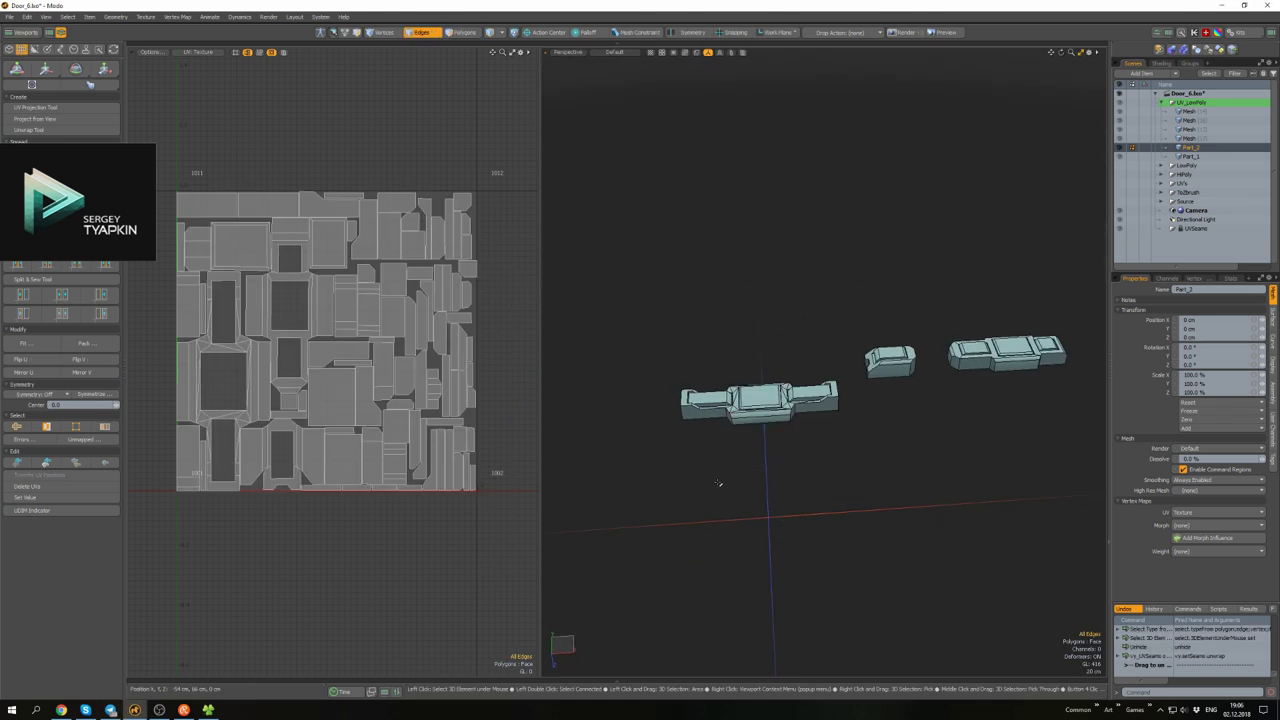
- Widen the UV view, select all polygons of Part_2, relax their UVs and auto-orient the UV pieces
{"action": "left_click_drag", "start_coordinate": [540, 307], "coordinate": [686, 307]}
{"action": "key", "text": "3"}
{"action": "scroll", "coordinate": [318, 270], "scroll_direction": "up", "scroll_amount": 3}
{"action": "scroll", "coordinate": [318, 270], "scroll_direction": "down", "scroll_amount": 4}
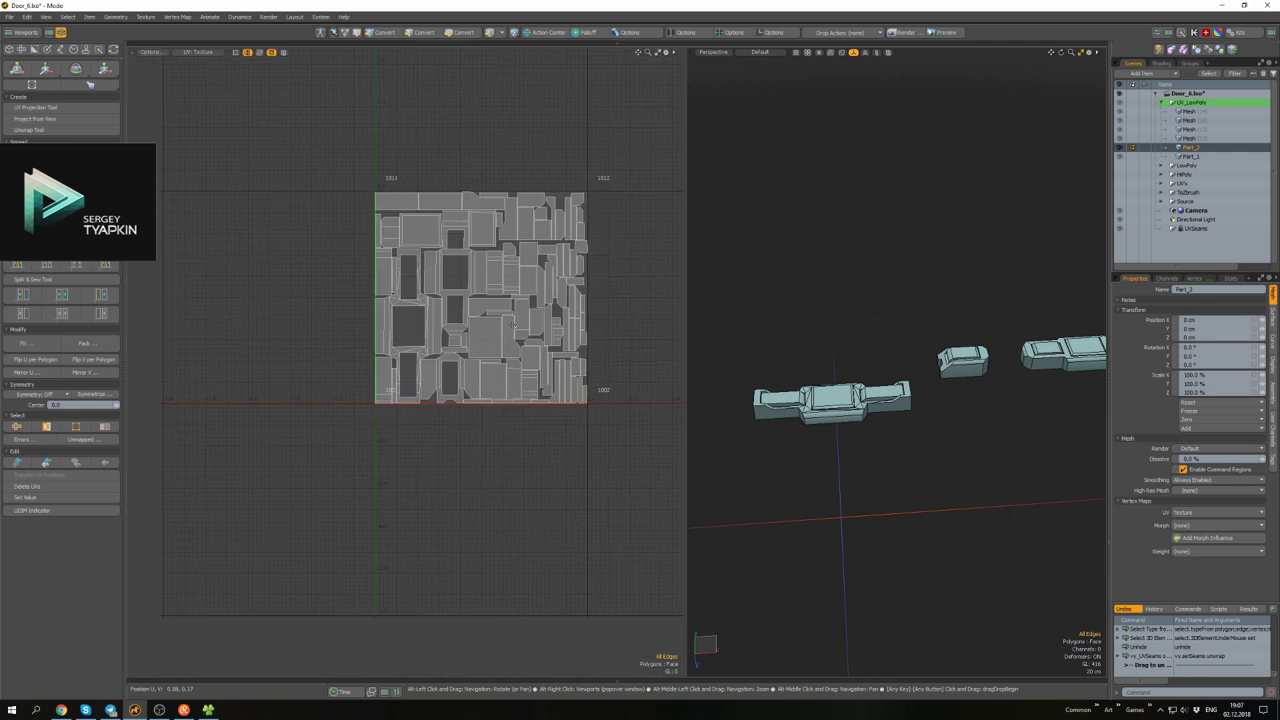
{"action": "scroll", "coordinate": [318, 270], "scroll_direction": "up", "scroll_amount": 1}
{"action": "key", "text": "ctrl+a"}
{"action": "key", "text": "a"}
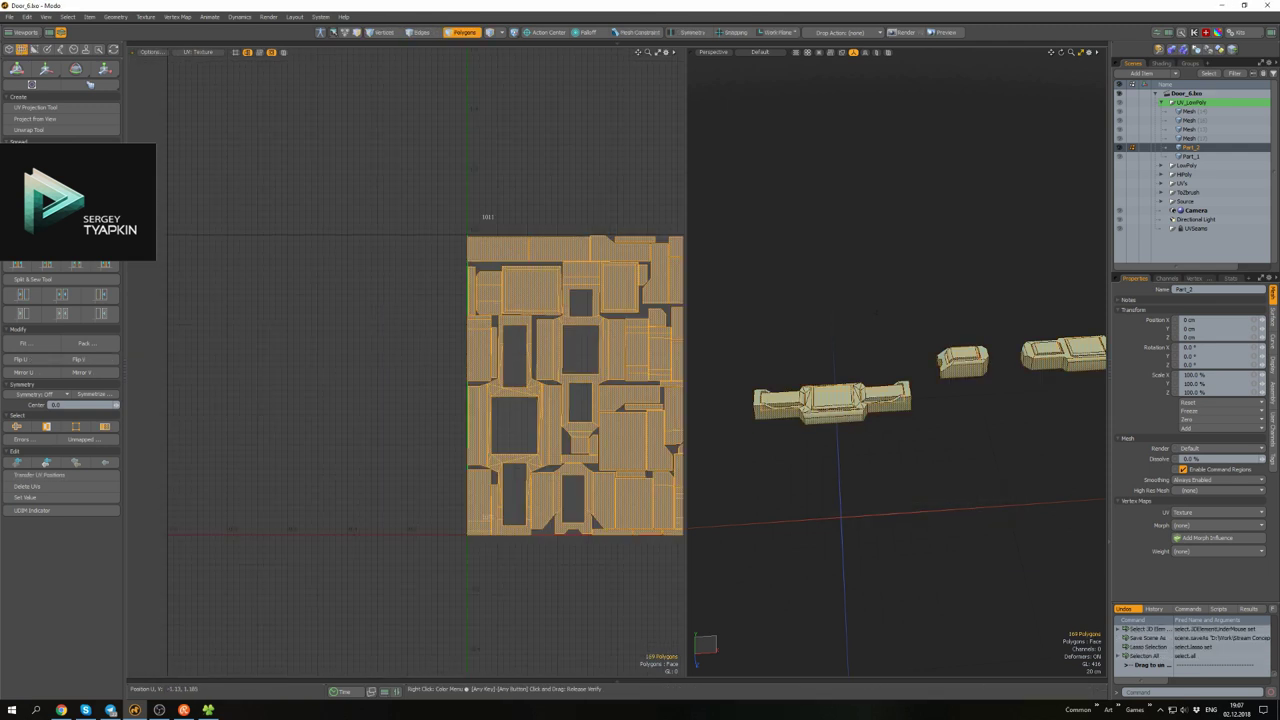
{"action": "key", "text": "q"}
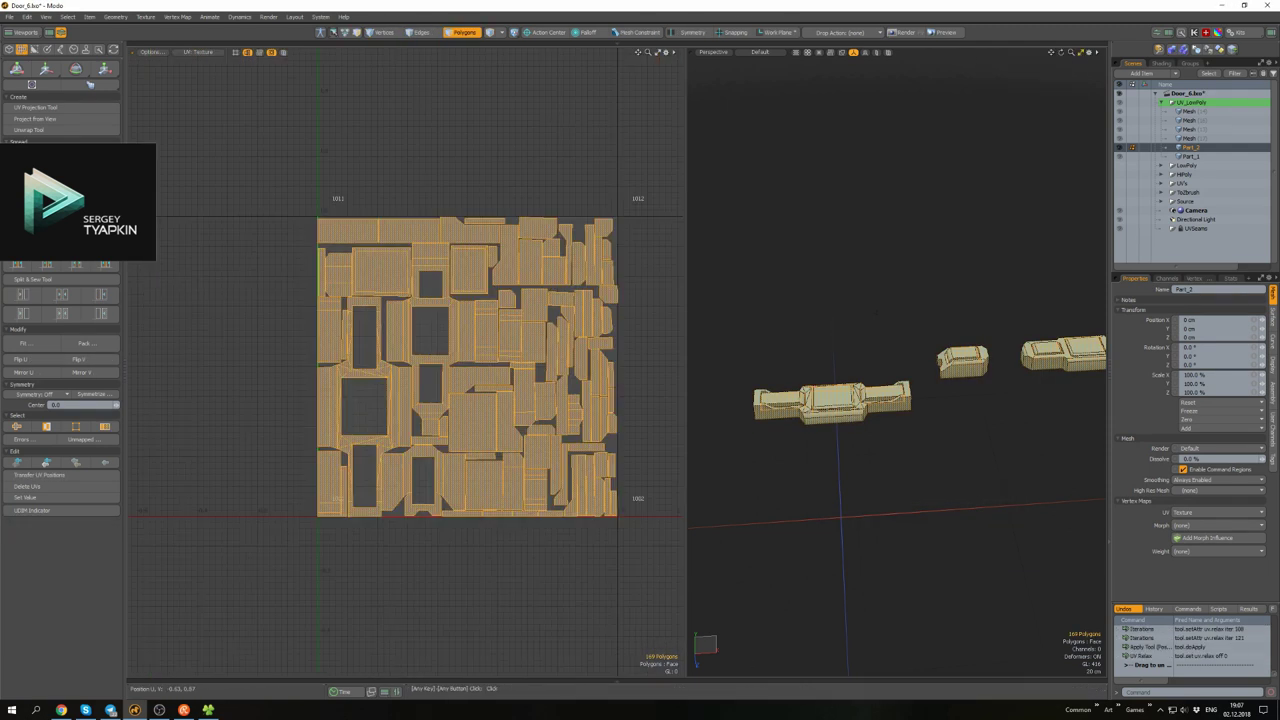
{"action": "left_click", "coordinate": [756, 444]}
- Move and sew the split corner edge of the large framed rectangular UV island
{"action": "scroll", "coordinate": [583, 335], "scroll_direction": "up", "scroll_amount": 8}
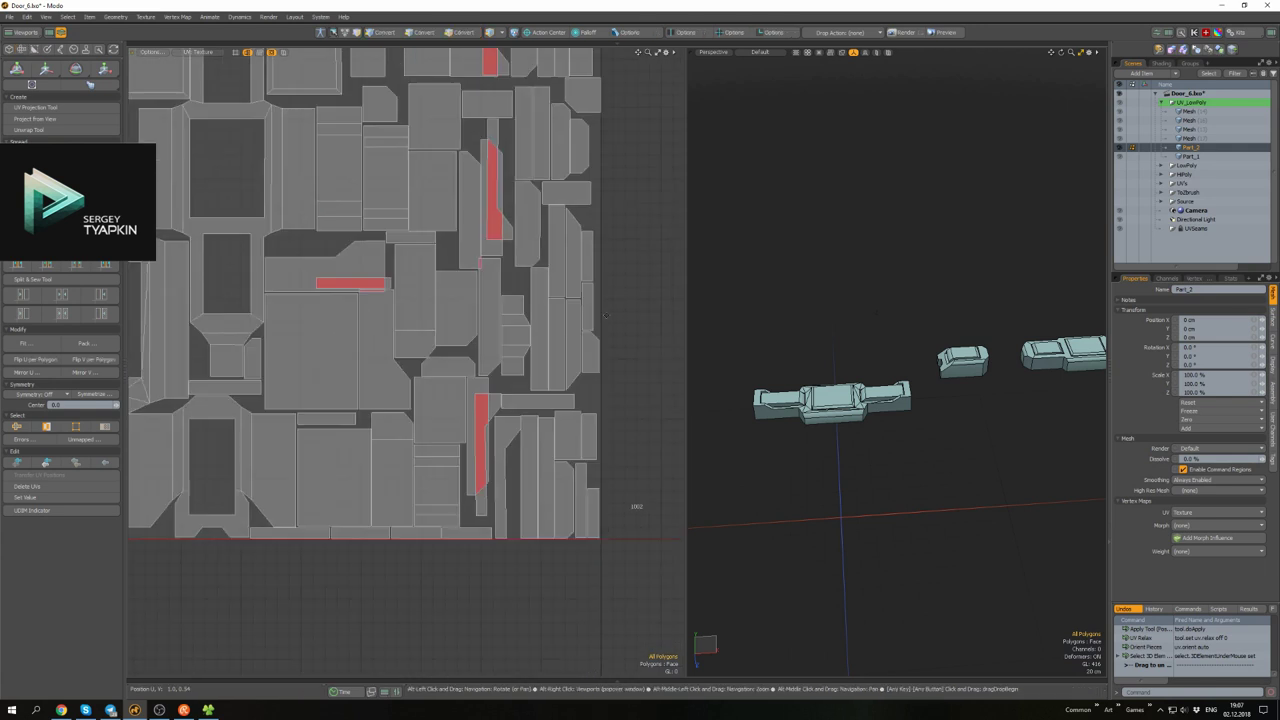
{"action": "scroll", "coordinate": [583, 335], "scroll_direction": "down", "scroll_amount": 8}
{"action": "scroll", "coordinate": [430, 241], "scroll_direction": "up", "scroll_amount": 6}
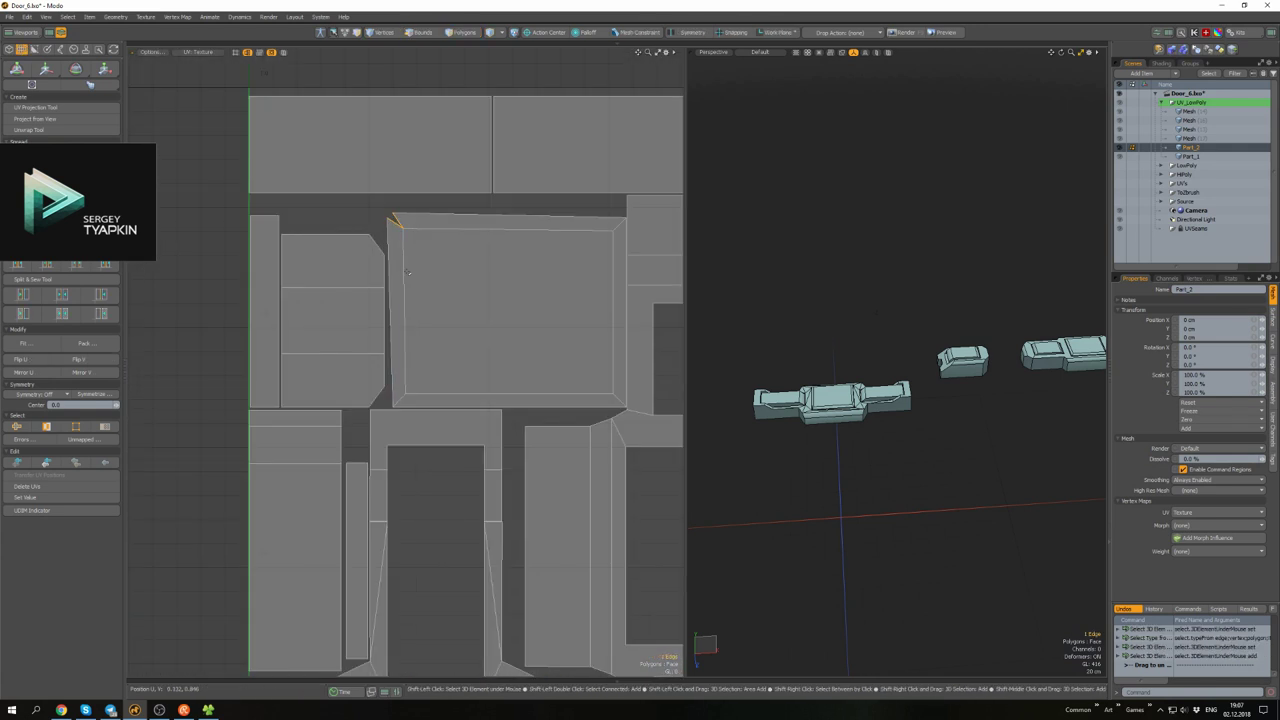
{"action": "key", "text": "2"}
{"action": "scroll", "coordinate": [408, 272], "scroll_direction": "down", "scroll_amount": 5}
{"action": "scroll", "coordinate": [538, 290], "scroll_direction": "up", "scroll_amount": 6}
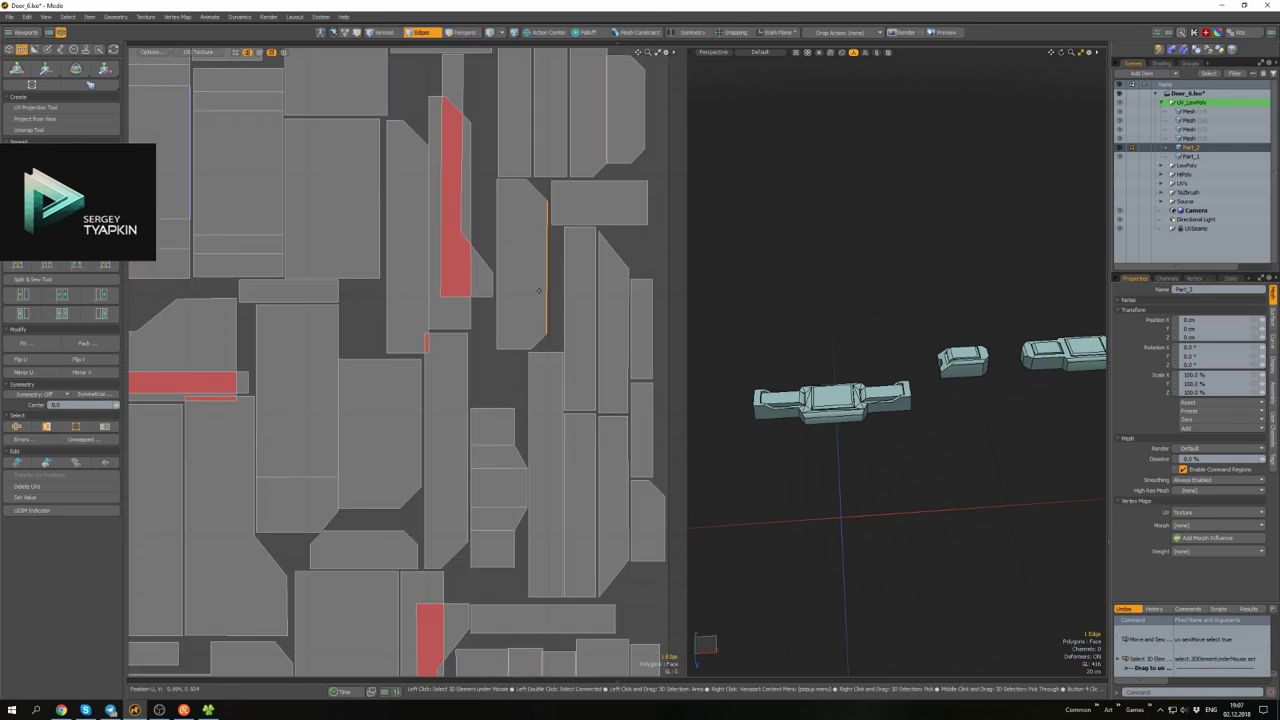
- Straighten the slanted vertical edges of the narrow UV islands by aligning their UVs left
{"action": "scroll", "coordinate": [538, 290], "scroll_direction": "down", "scroll_amount": 1}
{"action": "scroll", "coordinate": [520, 320], "scroll_direction": "up", "scroll_amount": 4}
{"action": "scroll", "coordinate": [510, 360], "scroll_direction": "down", "scroll_amount": 6}
{"action": "scroll", "coordinate": [508, 387], "scroll_direction": "up", "scroll_amount": 6}
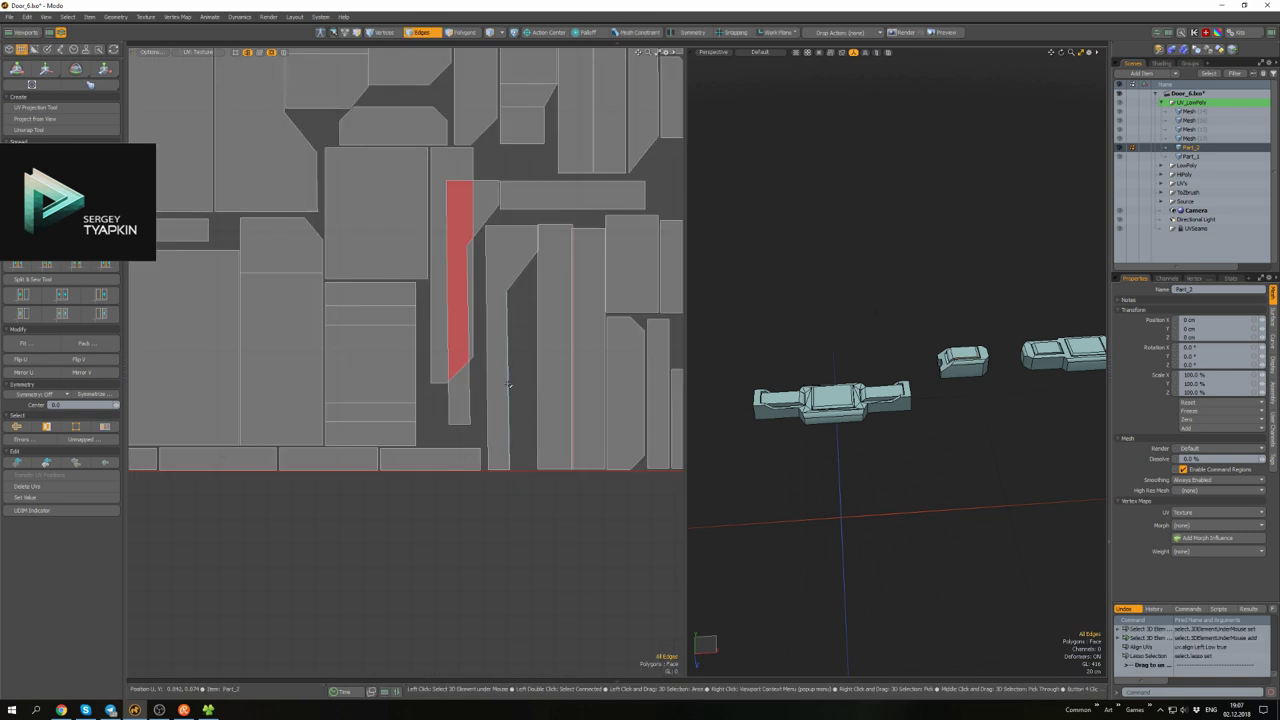
{"action": "scroll", "coordinate": [500, 350], "scroll_direction": "down", "scroll_amount": 6}
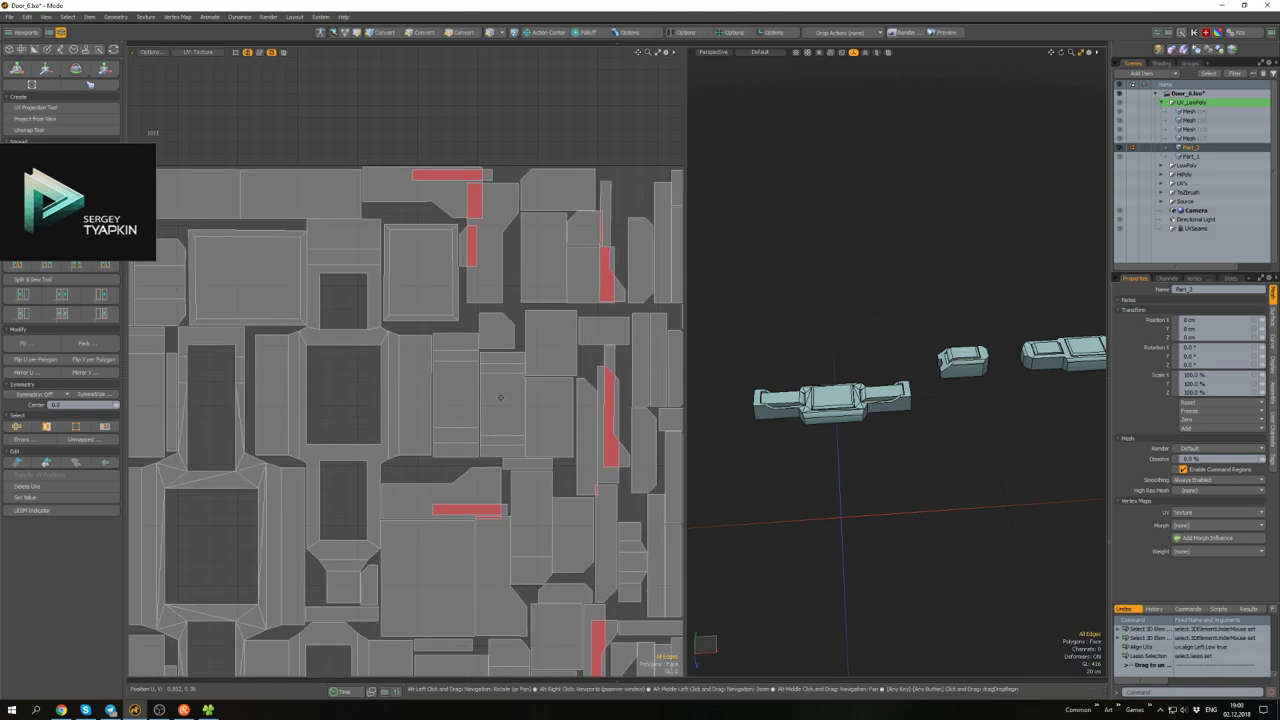
{"action": "scroll", "coordinate": [360, 200], "scroll_direction": "up", "scroll_amount": 5}
{"action": "scroll", "coordinate": [200, 214], "scroll_direction": "down", "scroll_amount": 2}
{"action": "scroll", "coordinate": [400, 350], "scroll_direction": "up", "scroll_amount": 3}
{"action": "scroll", "coordinate": [400, 350], "scroll_direction": "down", "scroll_amount": 4}
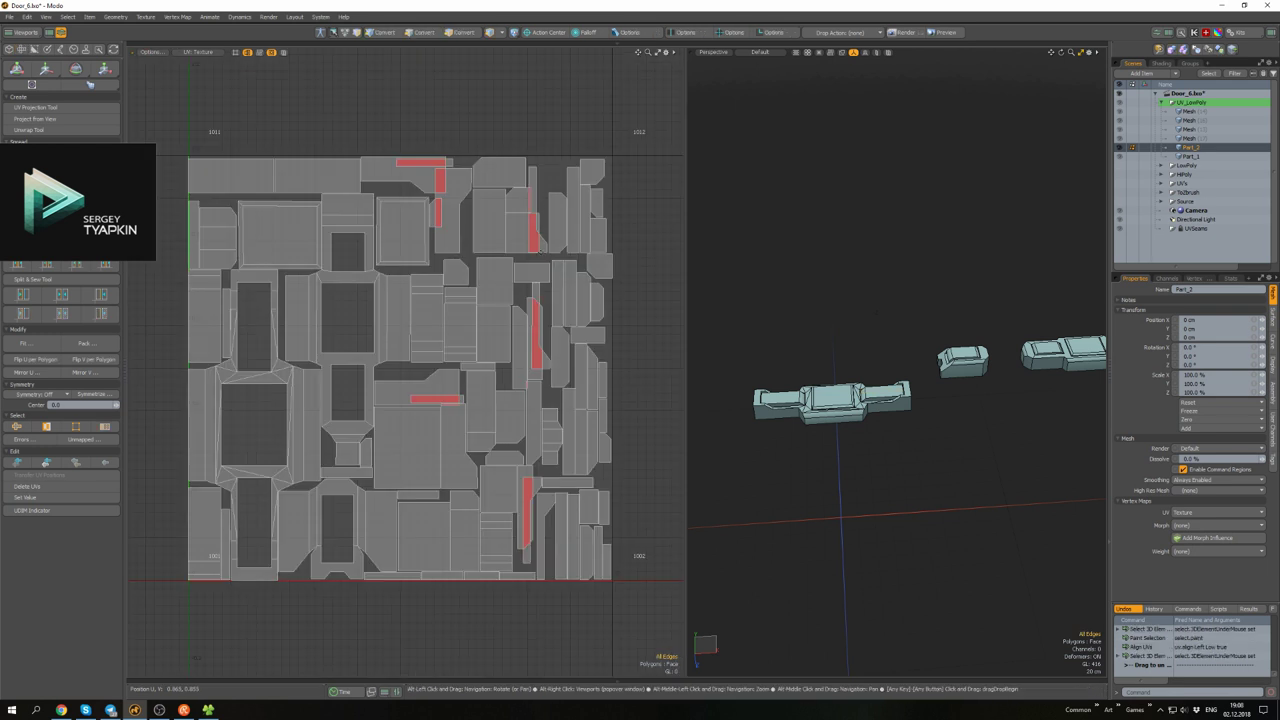
- Straighten the inner and outer border edges of the two framed rectangular UV islands by aligning their UVs
{"action": "left_click_drag", "start_coordinate": [331, 593], "coordinate": [480, 460], "text": "alt"}
{"action": "scroll", "coordinate": [419, 261], "scroll_direction": "up", "scroll_amount": 4}
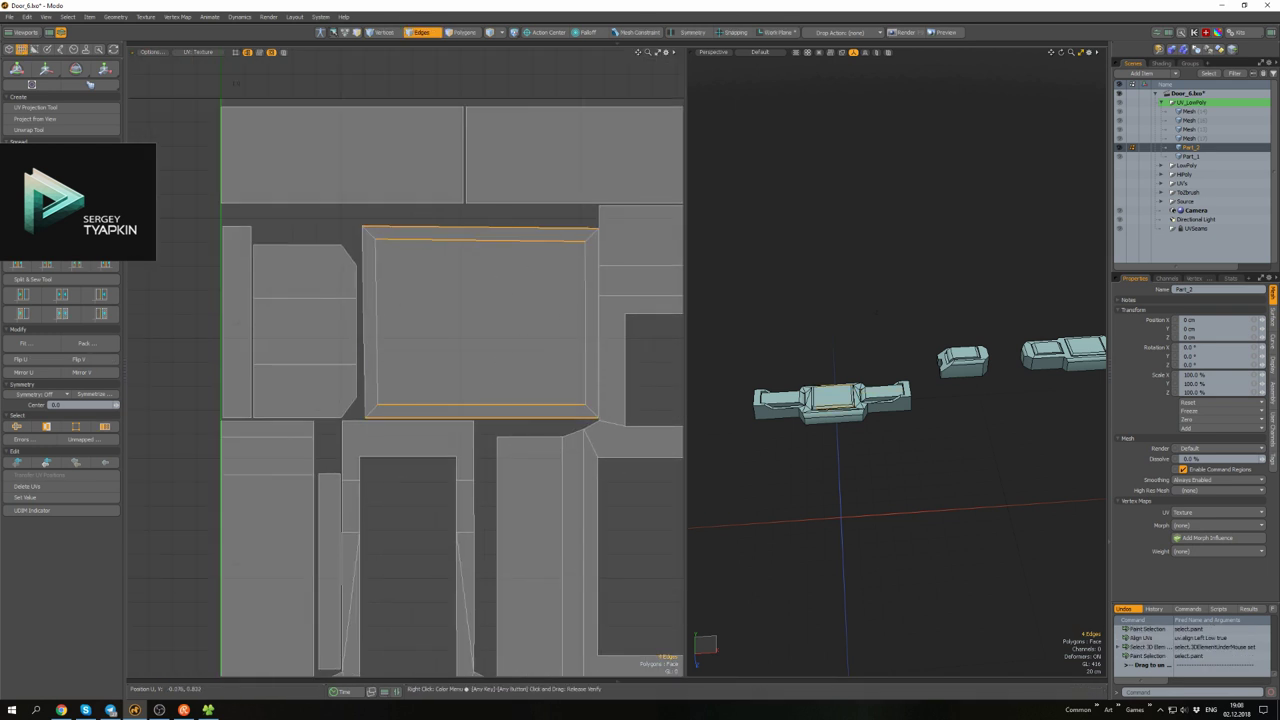
{"action": "scroll", "coordinate": [557, 316], "scroll_direction": "up", "scroll_amount": 3}
{"action": "key", "text": "2"}
{"action": "scroll", "coordinate": [557, 316], "scroll_direction": "down", "scroll_amount": 3}
{"action": "left_click_drag", "start_coordinate": [632, 210], "coordinate": [487, 210], "text": "alt"}
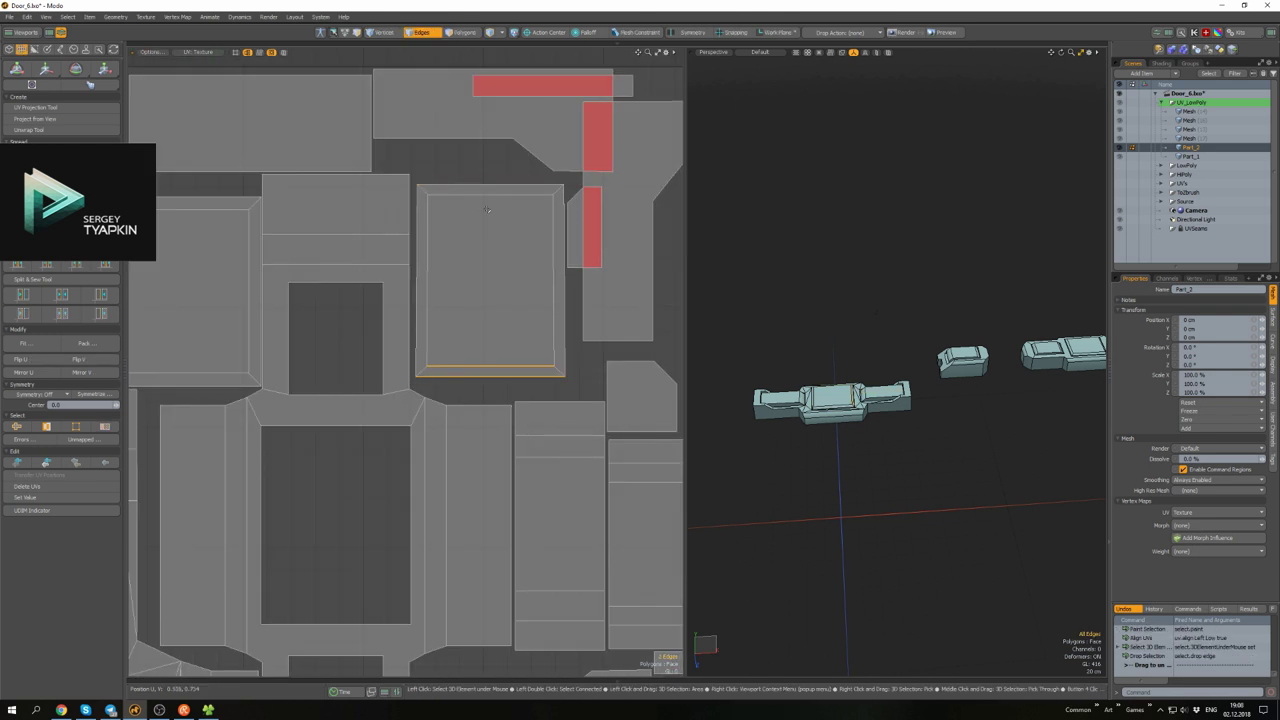
{"action": "left_click", "coordinate": [472, 336]}
{"action": "scroll", "coordinate": [471, 253], "scroll_direction": "up", "scroll_amount": 2}
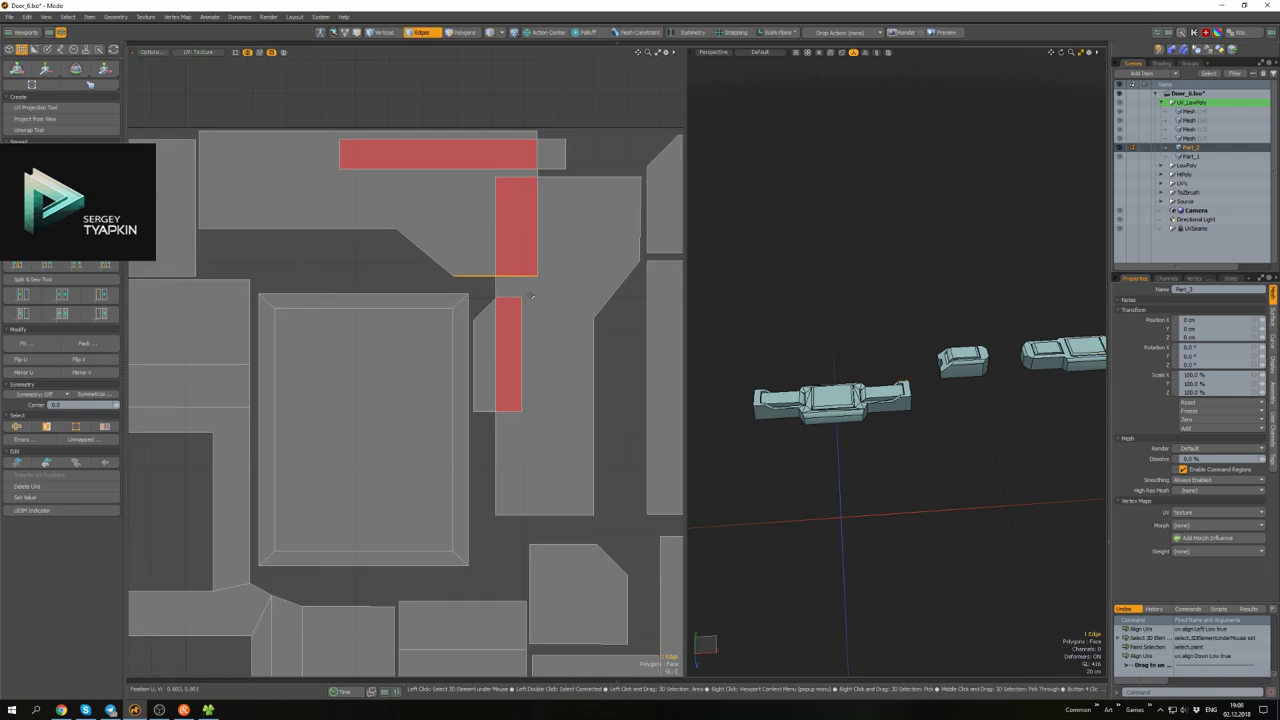
- Align the uneven edges of the chamfered UV islands near the upper edge of the layout
{"action": "scroll", "coordinate": [440, 391], "scroll_direction": "down", "scroll_amount": 3}
{"action": "scroll", "coordinate": [440, 391], "scroll_direction": "down", "scroll_amount": 1}
{"action": "scroll", "coordinate": [440, 391], "scroll_direction": "up", "scroll_amount": 3}
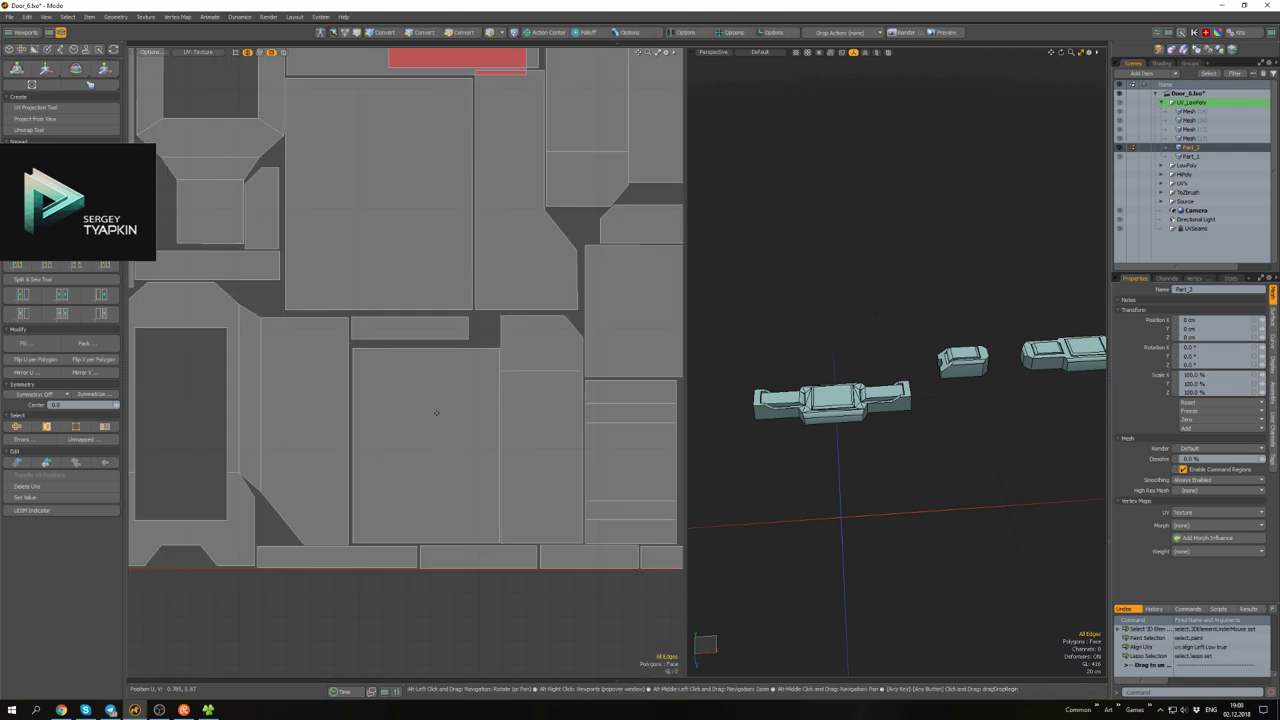
{"action": "scroll", "coordinate": [440, 391], "scroll_direction": "down", "scroll_amount": 4}
{"action": "scroll", "coordinate": [440, 391], "scroll_direction": "up", "scroll_amount": 3}
{"action": "scroll", "coordinate": [553, 346], "scroll_direction": "down", "scroll_amount": 1}
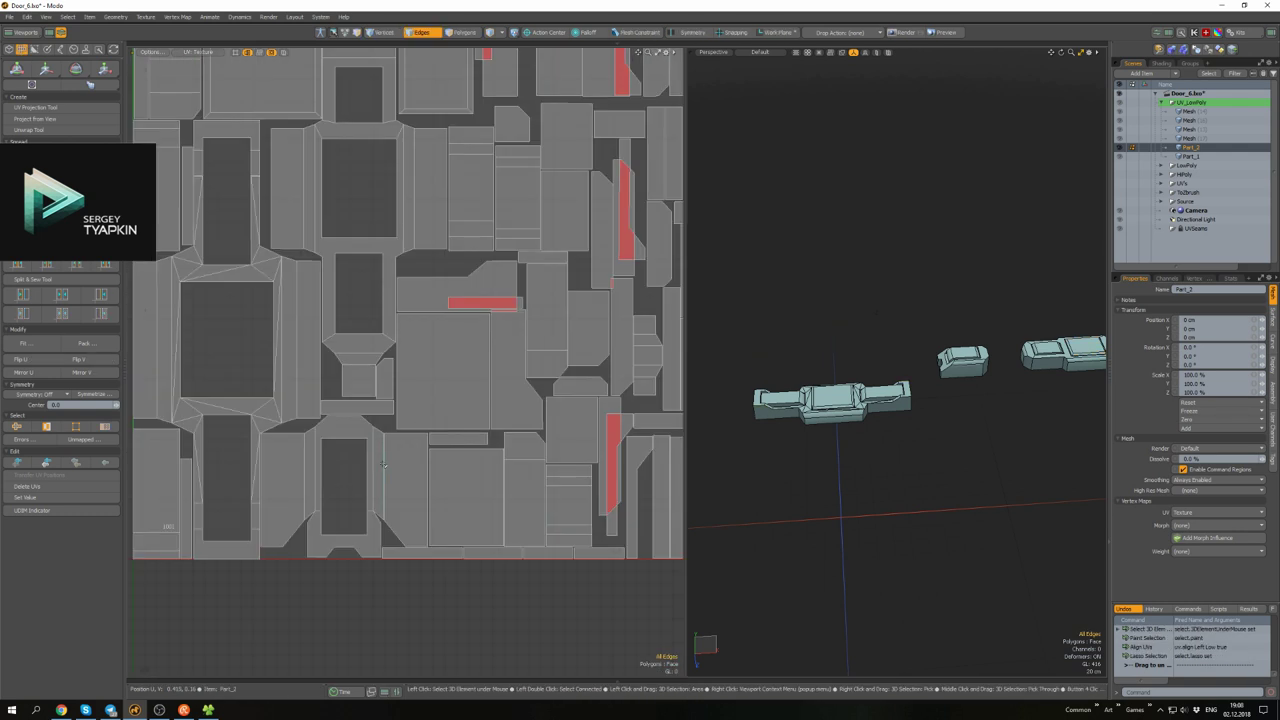
- Tear off the notched end-face polygon of the small block in the UV layout and move it down as its own island
{"action": "key", "text": "3"}
{"action": "left_click", "coordinate": [355, 530]}
{"action": "key", "text": "shift+a"}
{"action": "key", "text": "w"}
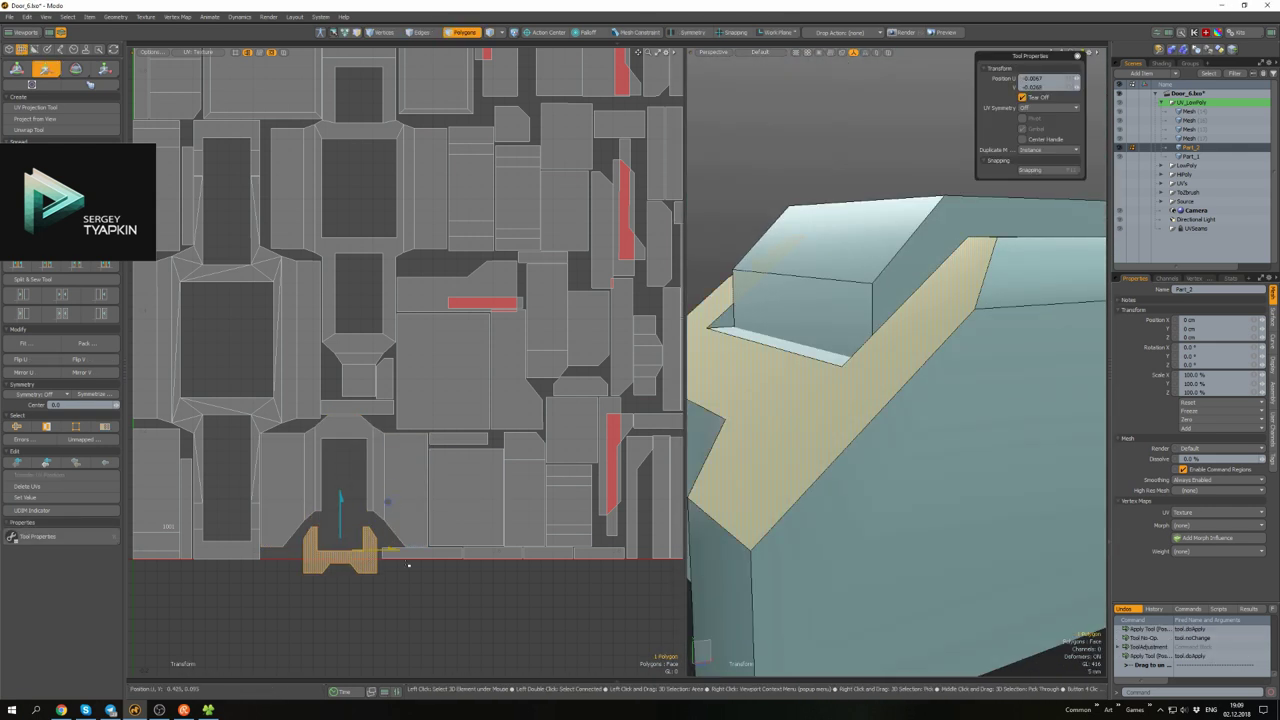
{"action": "left_click", "coordinate": [408, 565]}
- Set the seams of Part_2 from its UV borders and make those edges hard
{"action": "key", "text": "shift+a"}
{"action": "key", "text": "ctrl+e"}
{"action": "left_click", "coordinate": [906, 414]}
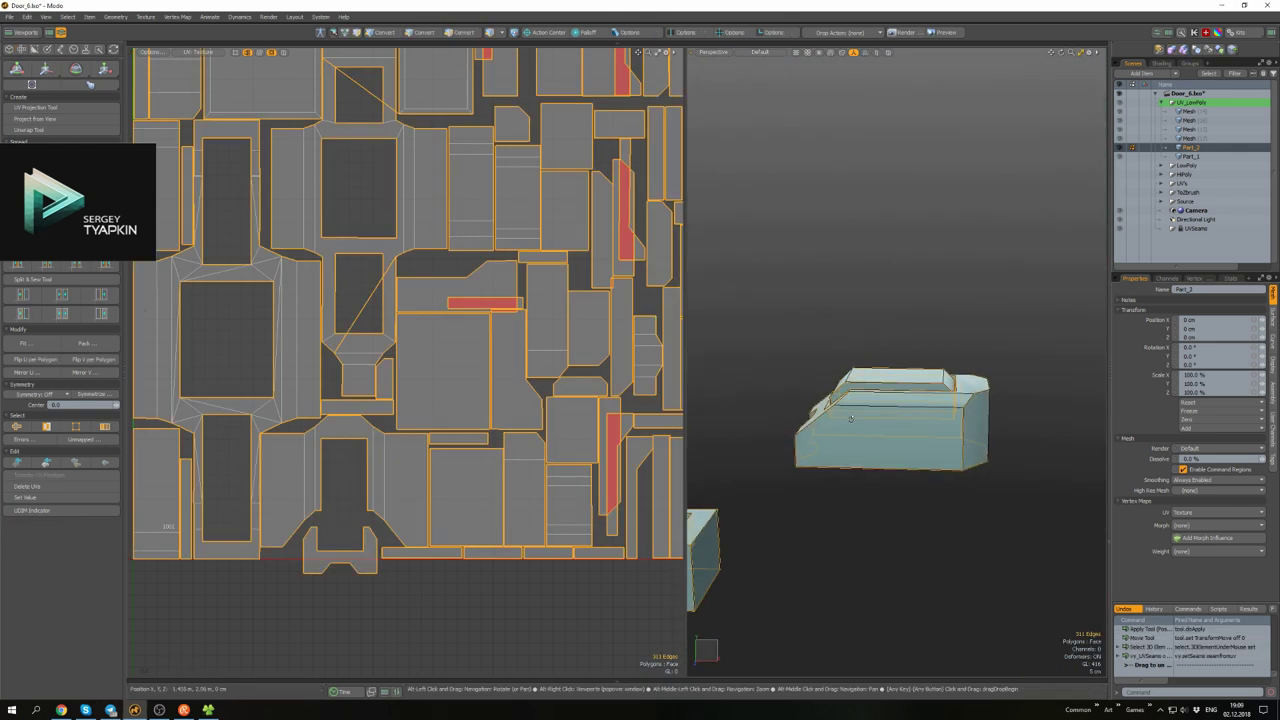
{"action": "key", "text": "2"}
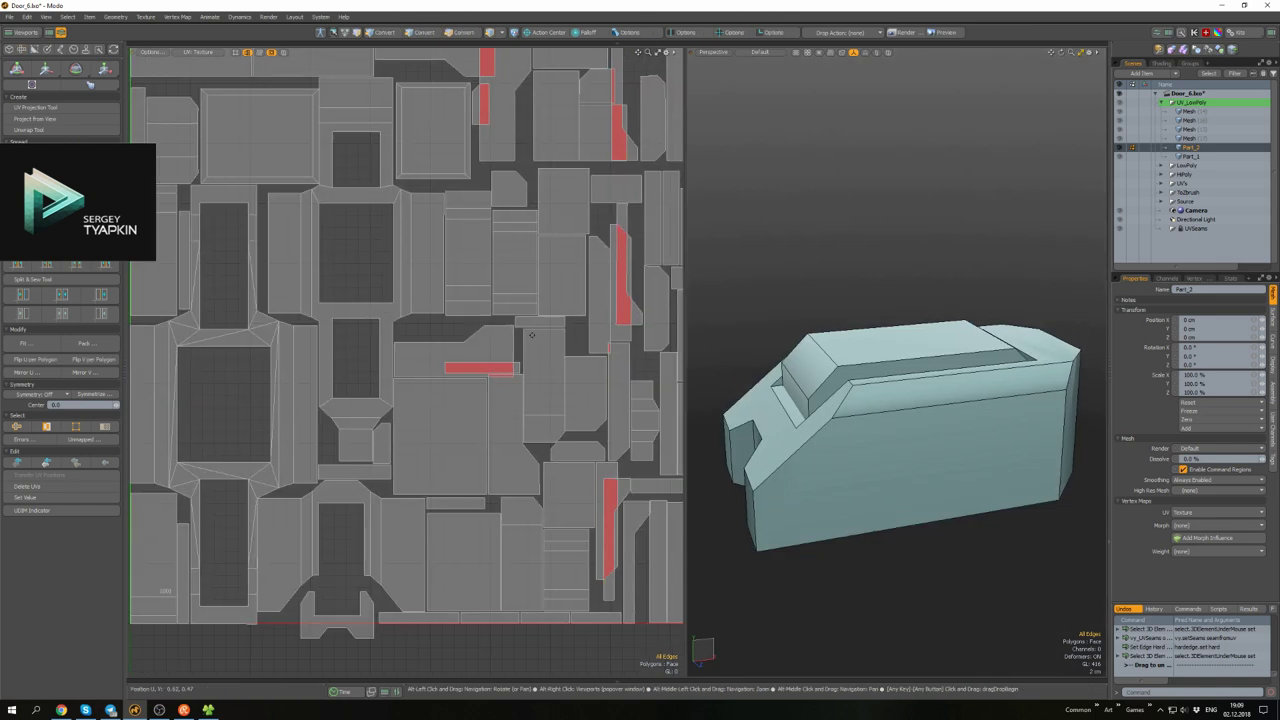
- Align the UVs of the remaining slanted island edges and pack all UV islands of Part_2
{"action": "scroll", "coordinate": [561, 276], "scroll_direction": "up", "scroll_amount": 3}
{"action": "scroll", "coordinate": [546, 312], "scroll_direction": "down", "scroll_amount": 6}
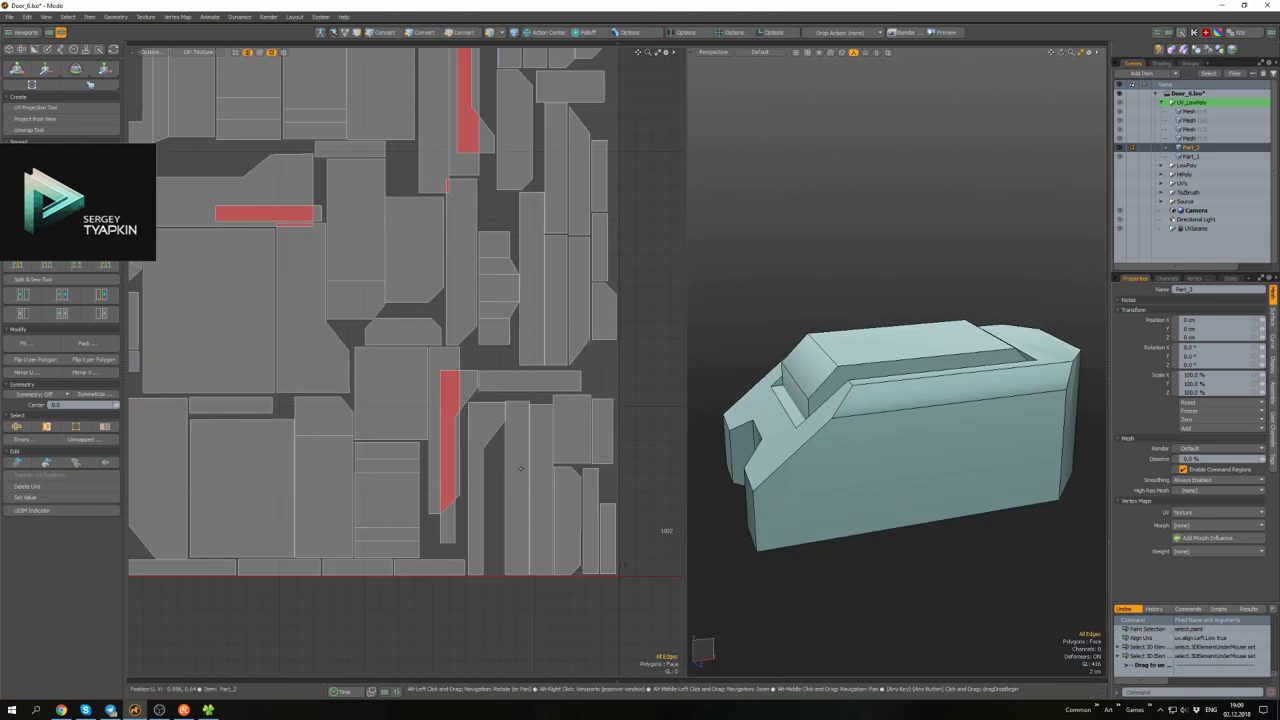
{"action": "left_click", "coordinate": [88, 343]}
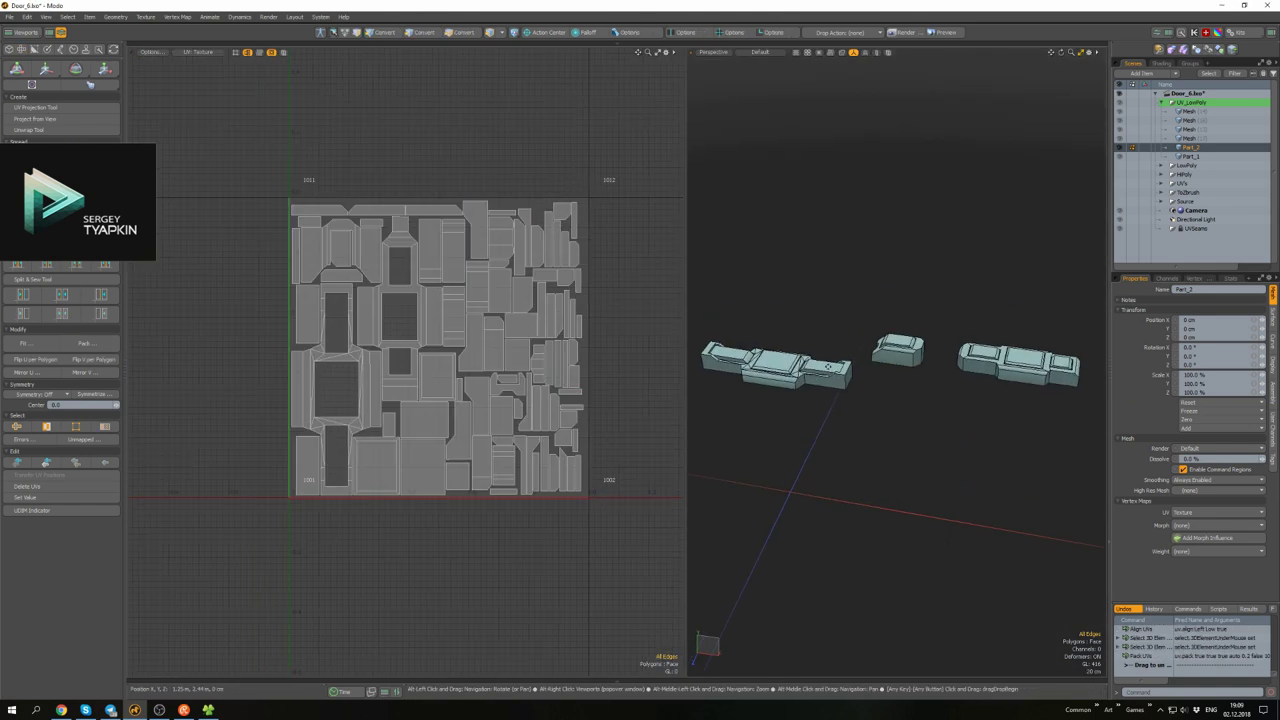
- Enlarge the perspective view without the UV layout and examine the hard-edge shading of Part_2 from several angles
{"action": "key", "text": "5"}
{"action": "scroll", "coordinate": [791, 327], "scroll_direction": "up", "scroll_amount": 5}
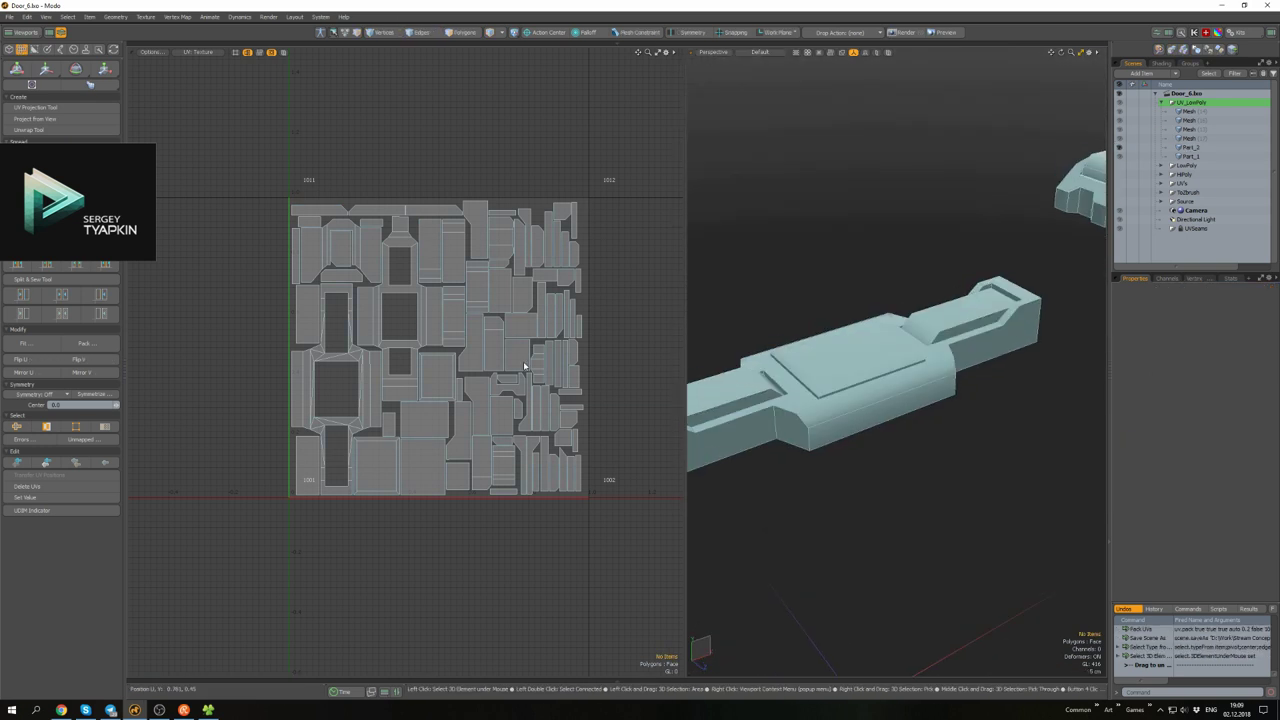
{"action": "key", "text": "ctrl+space"}
{"action": "key", "text": "3"}
{"action": "scroll", "coordinate": [668, 398], "scroll_direction": "up", "scroll_amount": 2}
{"action": "scroll", "coordinate": [737, 443], "scroll_direction": "down", "scroll_amount": 3}
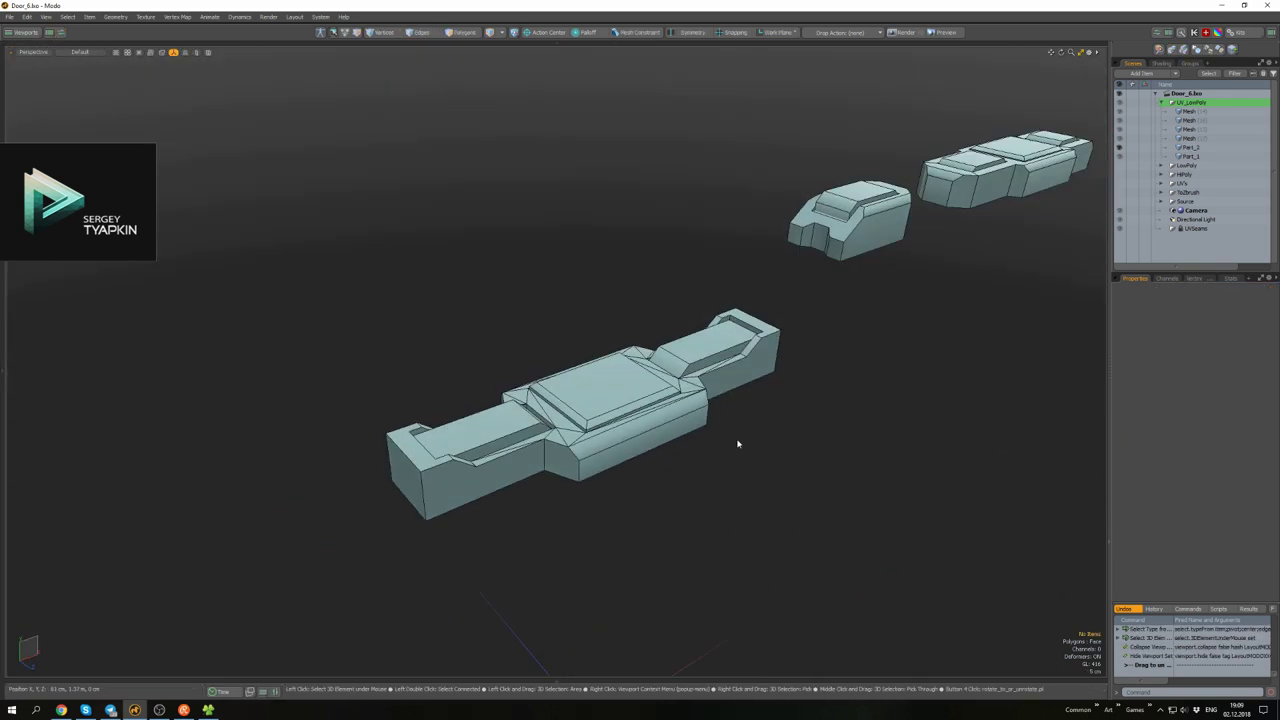
{"action": "scroll", "coordinate": [760, 435], "scroll_direction": "up", "scroll_amount": 3}
{"action": "right_click", "coordinate": [788, 456]}
{"action": "key", "text": "Escape"}
{"action": "scroll", "coordinate": [788, 456], "scroll_direction": "down", "scroll_amount": 3}
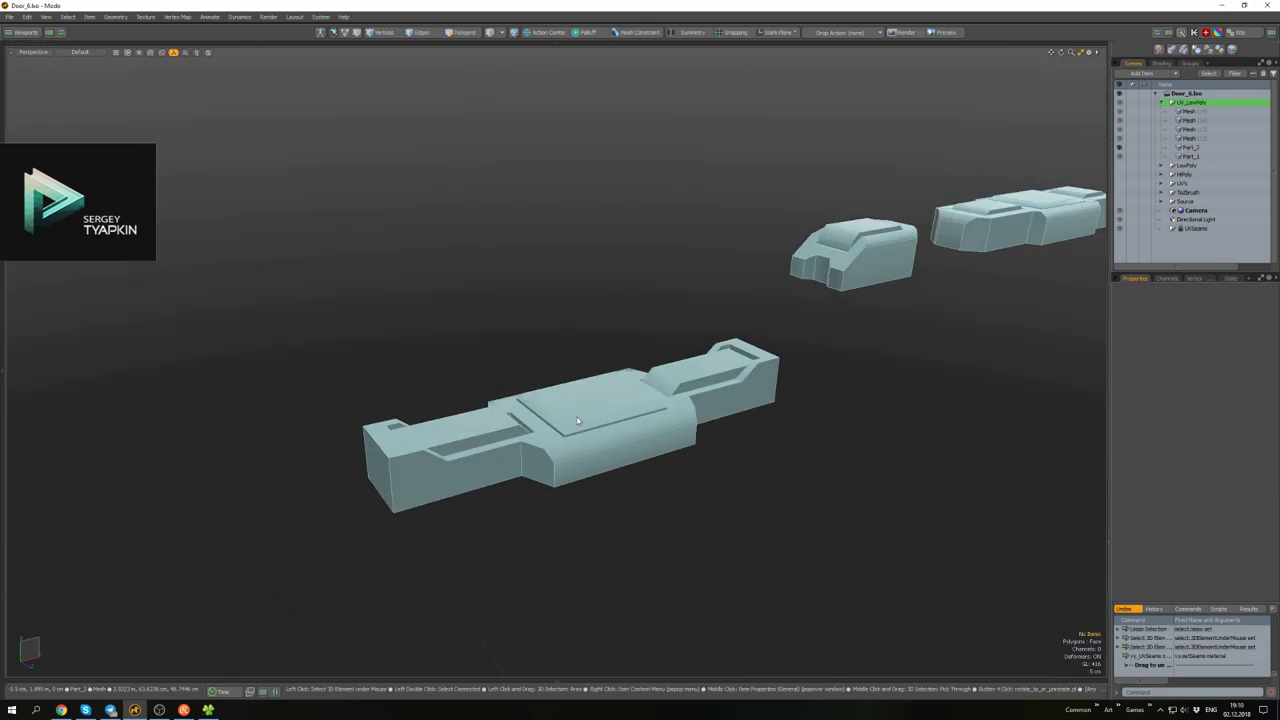
- Toggle the seams material on Part_2 to compare the bars' shading in both display colours
{"action": "right_click", "coordinate": [560, 400]}
{"action": "left_click_drag", "start_coordinate": [788, 456], "coordinate": [540, 385], "text": "alt"}
{"action": "left_click", "coordinate": [600, 425]}
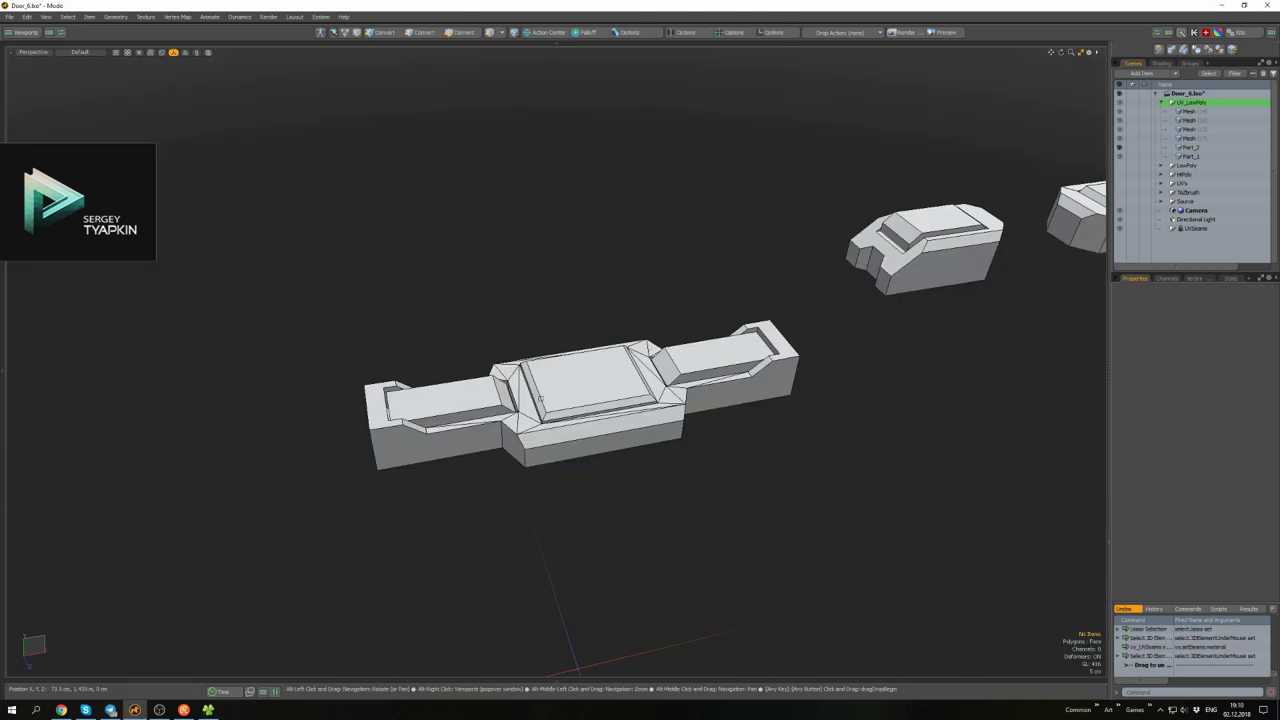
{"action": "scroll", "coordinate": [540, 385], "scroll_direction": "up", "scroll_amount": 3}
{"action": "right_click", "coordinate": [538, 385]}
{"action": "scroll", "coordinate": [675, 408], "scroll_direction": "down", "scroll_amount": 2}
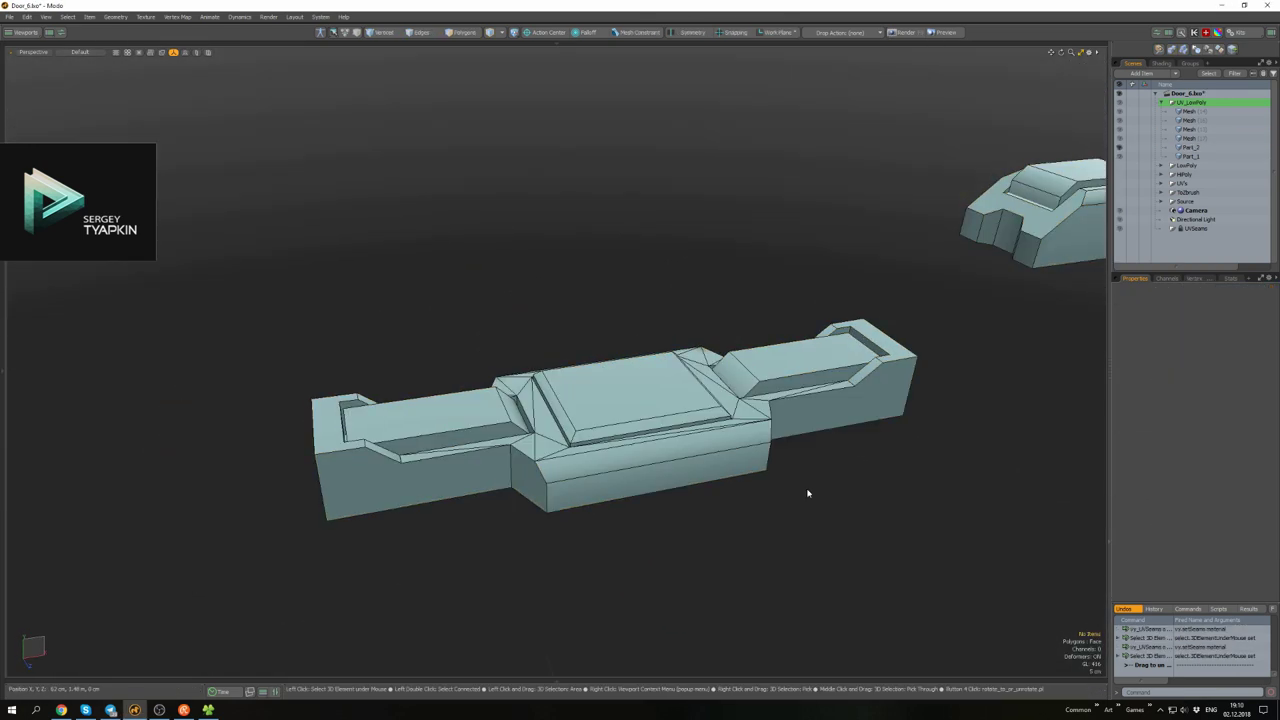
- Unhide all low-poly door meshes and select the unnamed Mesh items one after another to identify the next part
{"action": "left_click_drag", "start_coordinate": [806, 491], "coordinate": [611, 467], "text": "alt"}
{"action": "scroll", "coordinate": [611, 467], "scroll_direction": "down", "scroll_amount": 4}
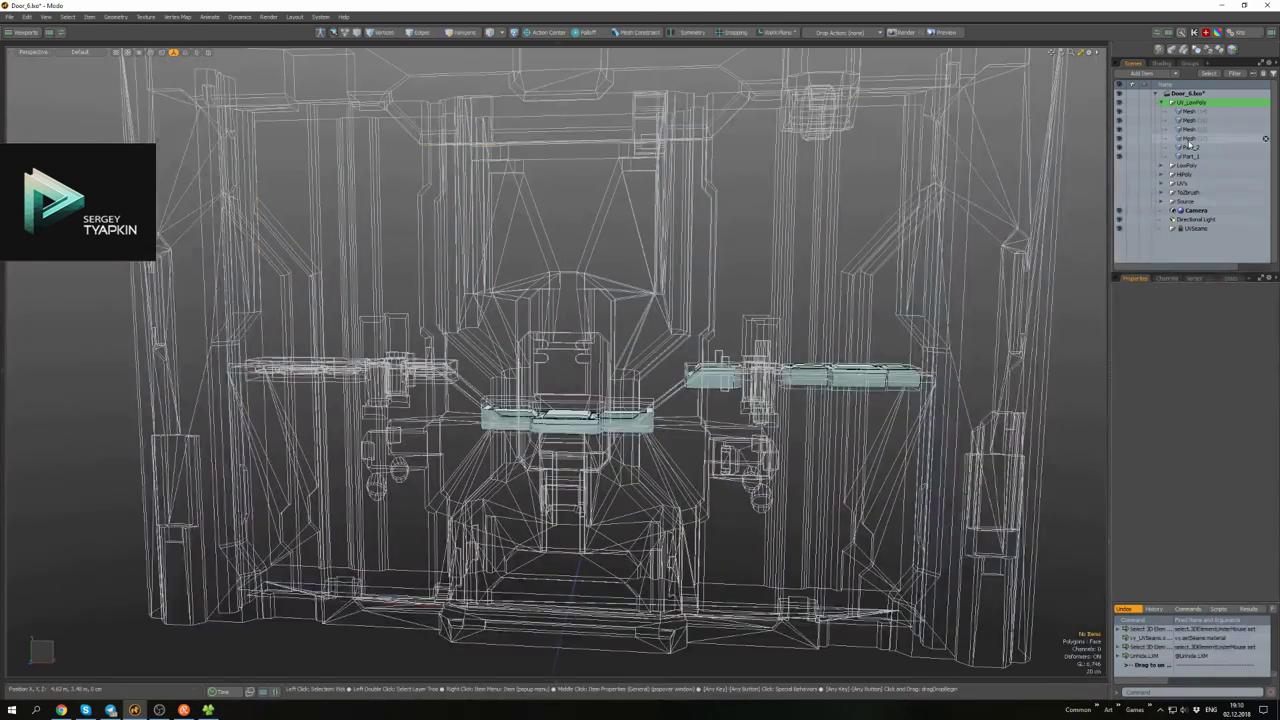
{"action": "left_click", "coordinate": [1190, 137]}
{"action": "left_click", "coordinate": [1192, 131]}
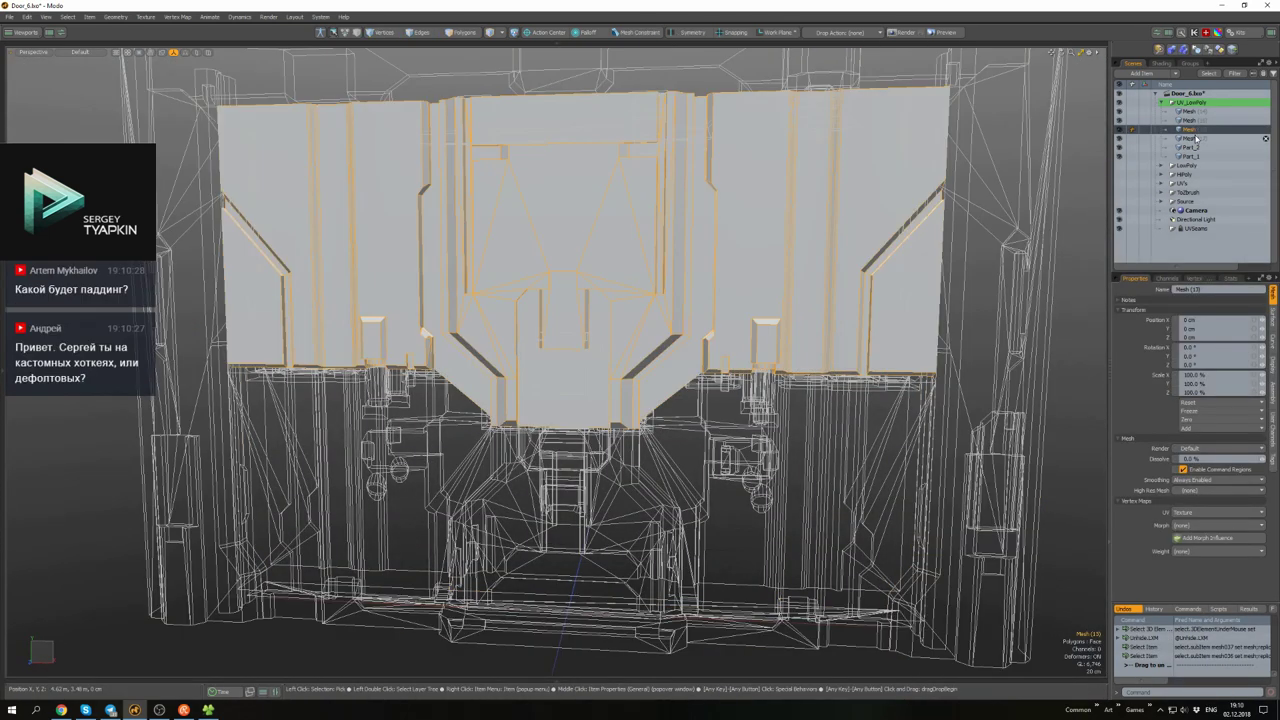
{"action": "left_click", "coordinate": [1190, 120]}
{"action": "left_click_drag", "start_coordinate": [860, 310], "coordinate": [915, 290], "text": "alt"}
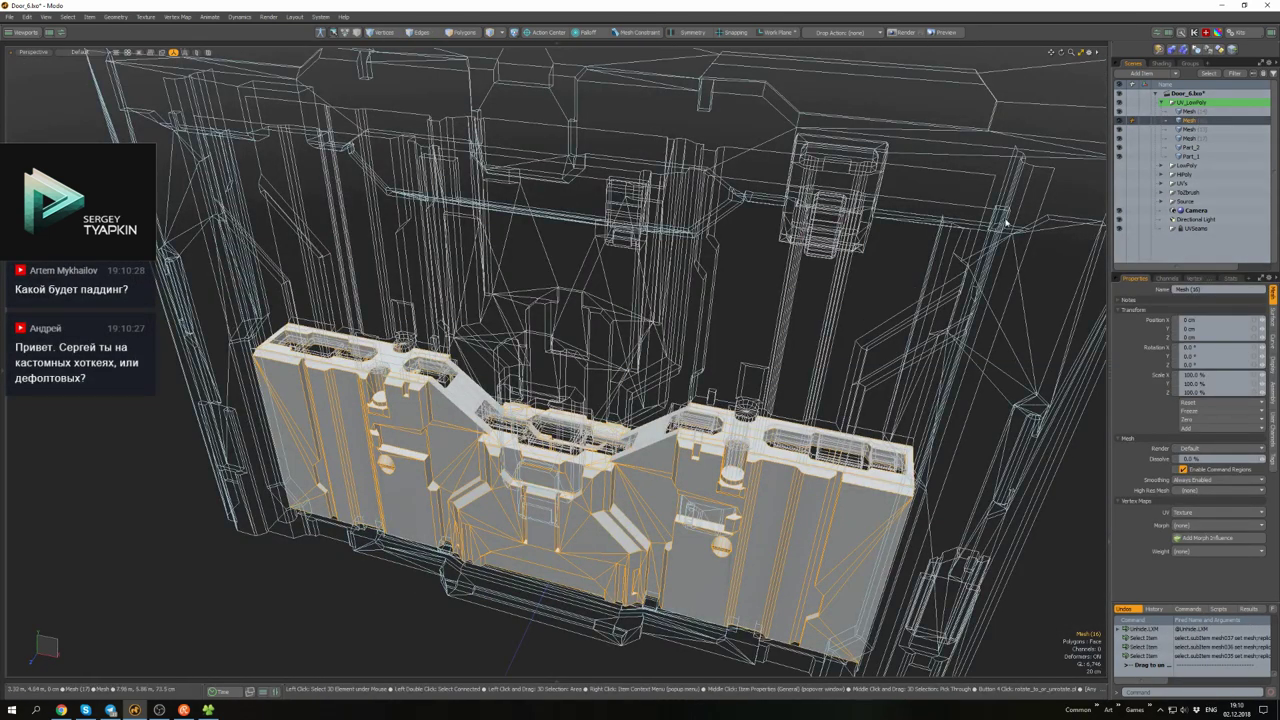
- Isolate the mesh with the five separate horizontal bars, rename it Part_3 and save the scene
{"action": "left_click", "coordinate": [1190, 120]}
{"action": "key", "text": "shift+h"}
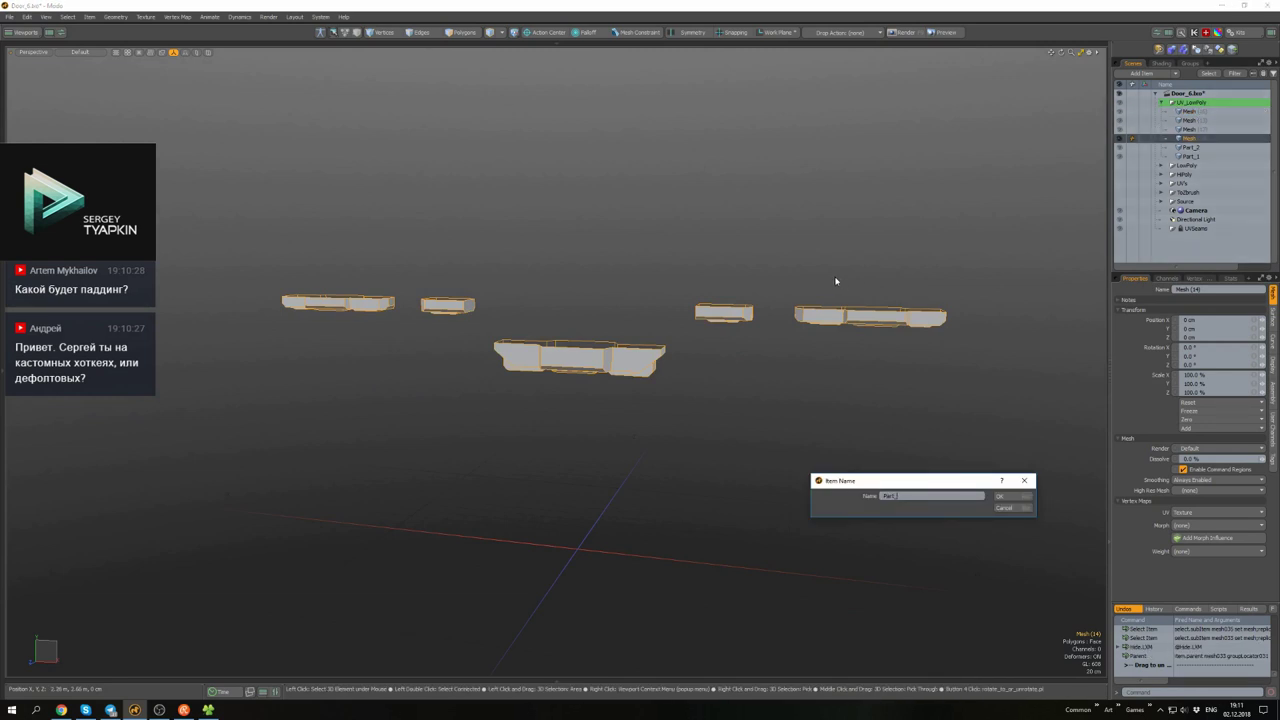
{"action": "key", "text": "3"}
{"action": "key", "text": "ctrl+s"}
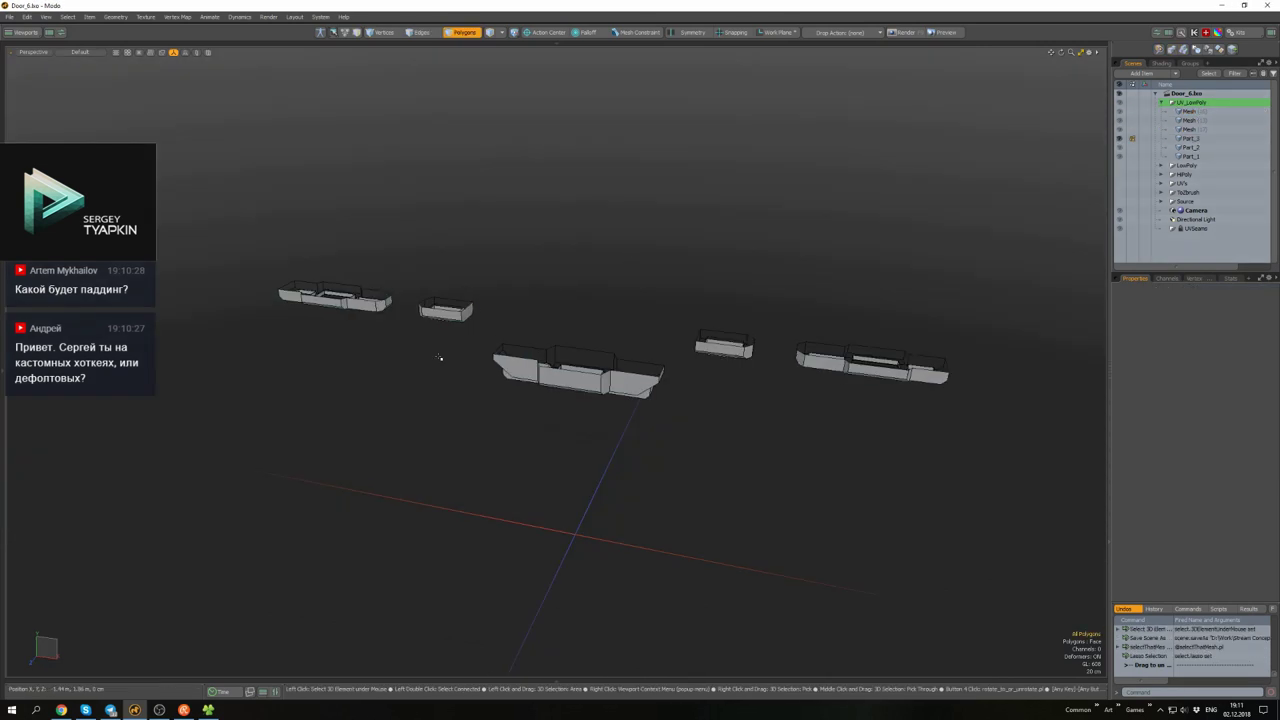
- Delete the duplicate small and long bars on one side of the central bar in Part_3
{"action": "right_click_drag", "start_coordinate": [437, 357], "coordinate": [432, 344]}
{"action": "scroll", "coordinate": [432, 344], "scroll_direction": "up", "scroll_amount": 5}
{"action": "mouse_move", "coordinate": [160, 200]}
{"action": "right_mouse_down"}
{"action": "mouse_move", "coordinate": [490, 290]}
{"action": "mouse_move", "coordinate": [156, 333]}
{"action": "right_mouse_up"}
{"action": "left_click_drag", "start_coordinate": [328, 346], "coordinate": [642, 296], "text": "alt"}
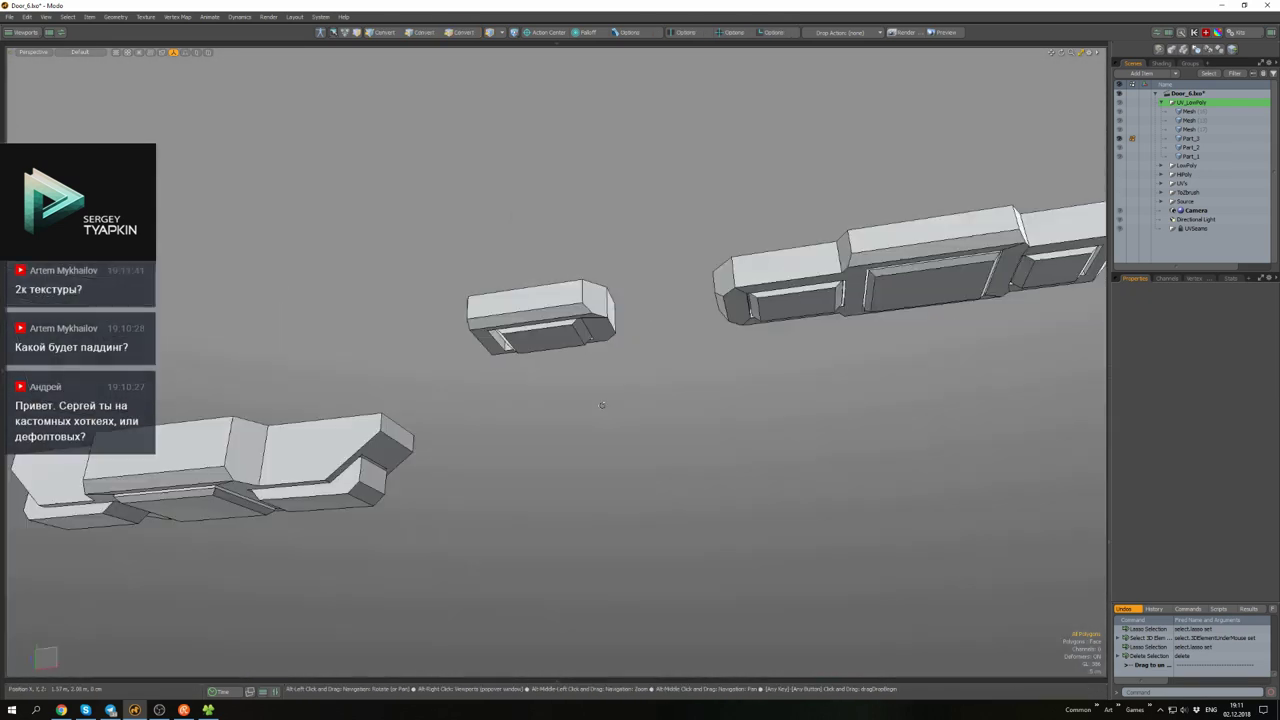
- Generate automatic UV seams on Part_3 and turn on the seam display
{"action": "left_click_drag", "start_coordinate": [602, 405], "coordinate": [607, 323], "text": "alt"}
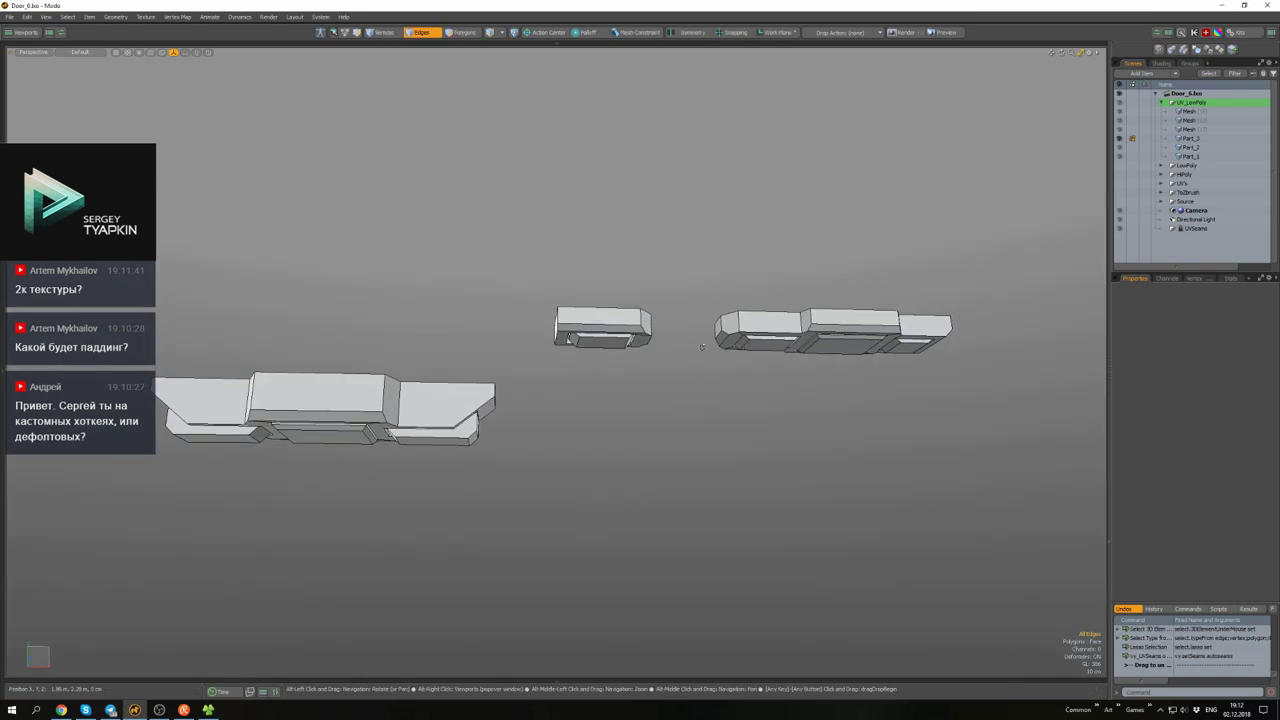
{"action": "left_click", "coordinate": [611, 350]}
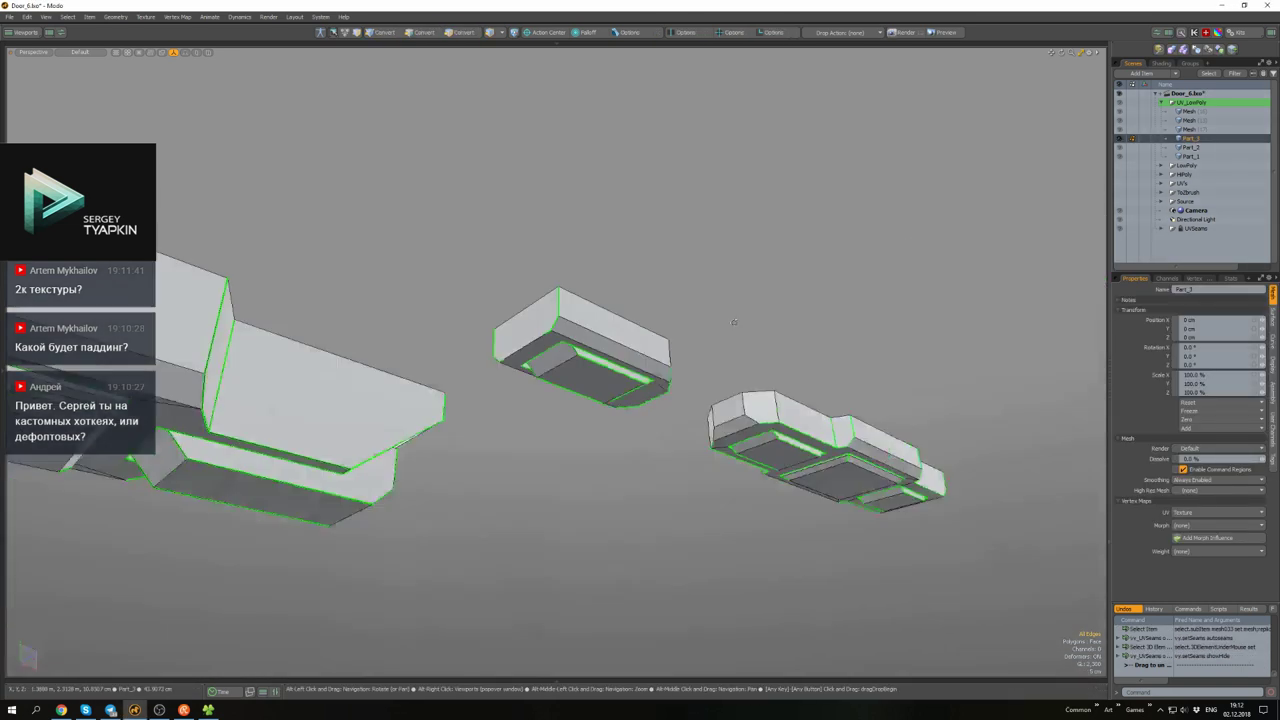
{"action": "scroll", "coordinate": [547, 270], "scroll_direction": "up", "scroll_amount": 2}
{"action": "scroll", "coordinate": [550, 330], "scroll_direction": "down", "scroll_amount": 2}
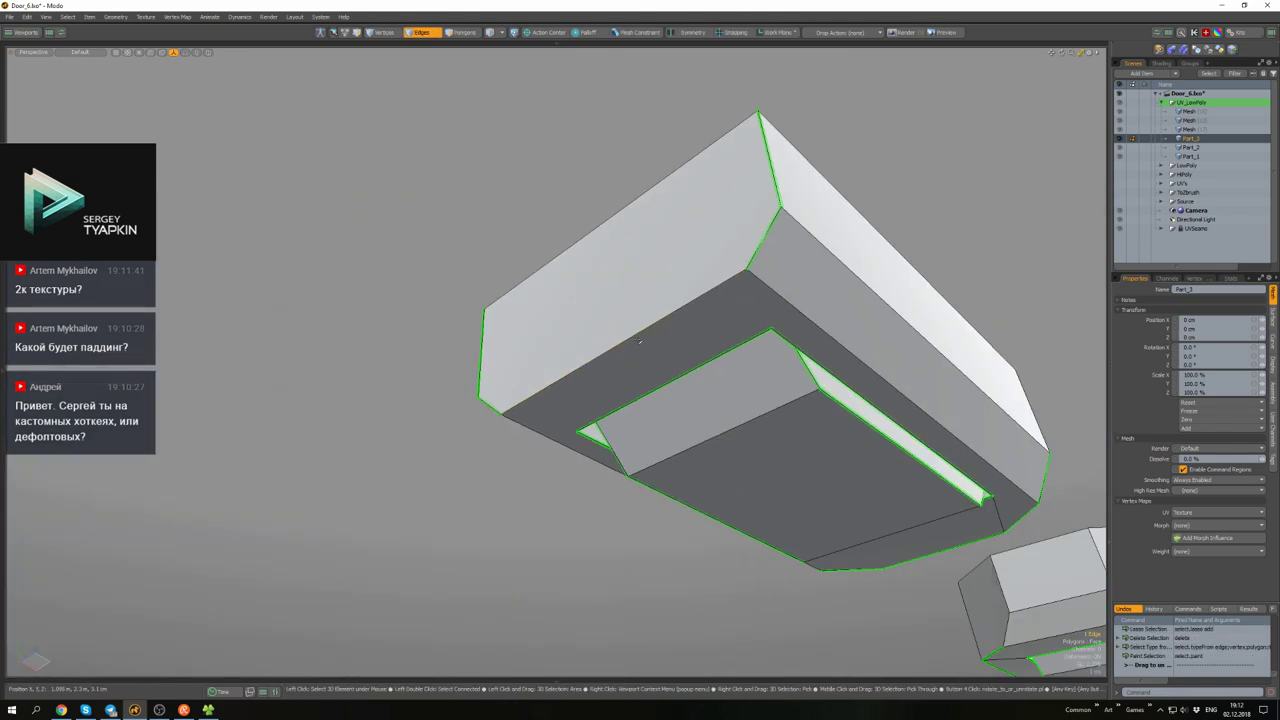
- Unmark the seams on the corner edges of the central raised panel of Part_3
{"action": "scroll", "coordinate": [558, 428], "scroll_direction": "up", "scroll_amount": 4}
{"action": "scroll", "coordinate": [558, 428], "scroll_direction": "down", "scroll_amount": 4}
{"action": "left_click_drag", "start_coordinate": [558, 428], "coordinate": [462, 340], "text": "alt"}
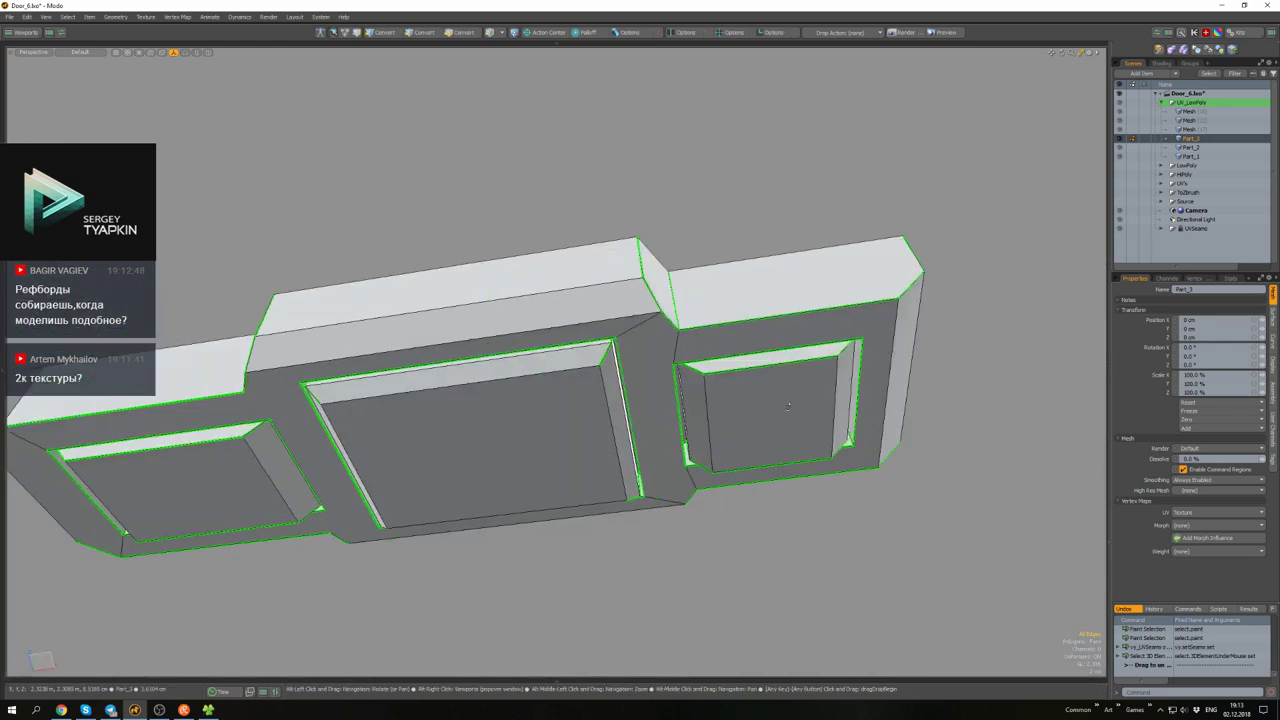
{"action": "key", "text": "2"}
{"action": "left_click_drag", "start_coordinate": [788, 405], "coordinate": [534, 328], "text": "alt"}
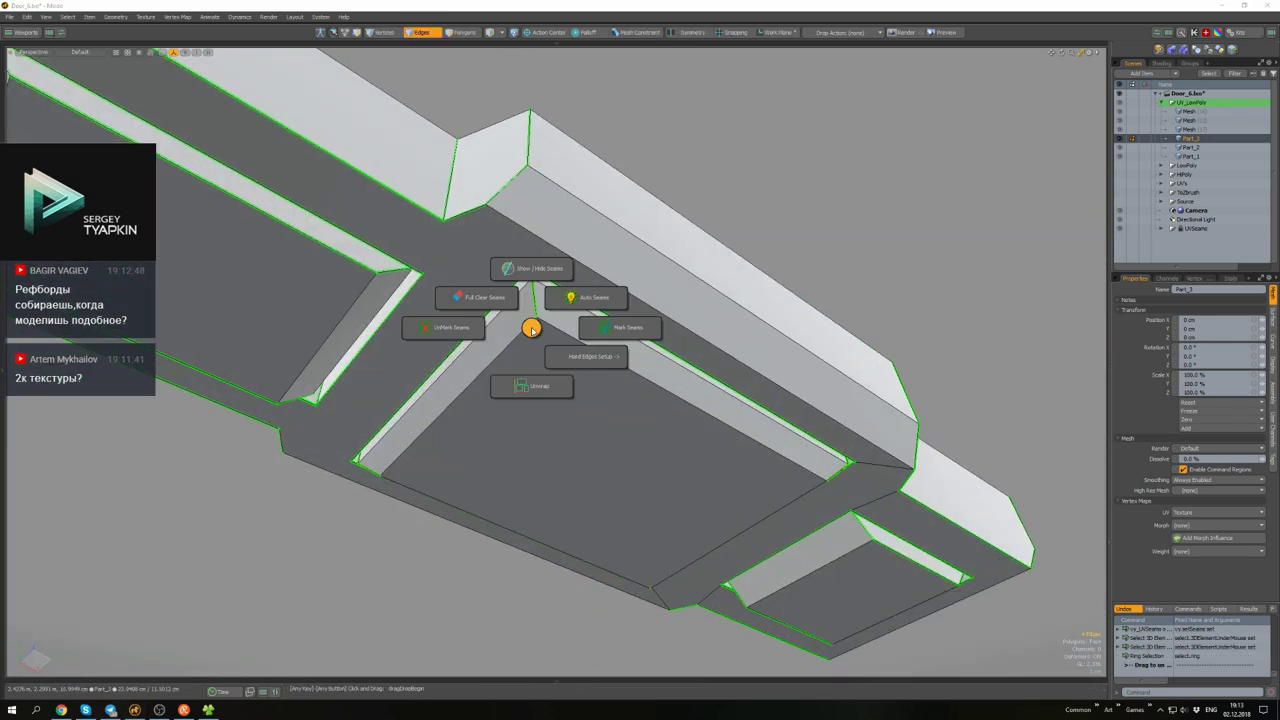
{"action": "left_click", "coordinate": [457, 331]}
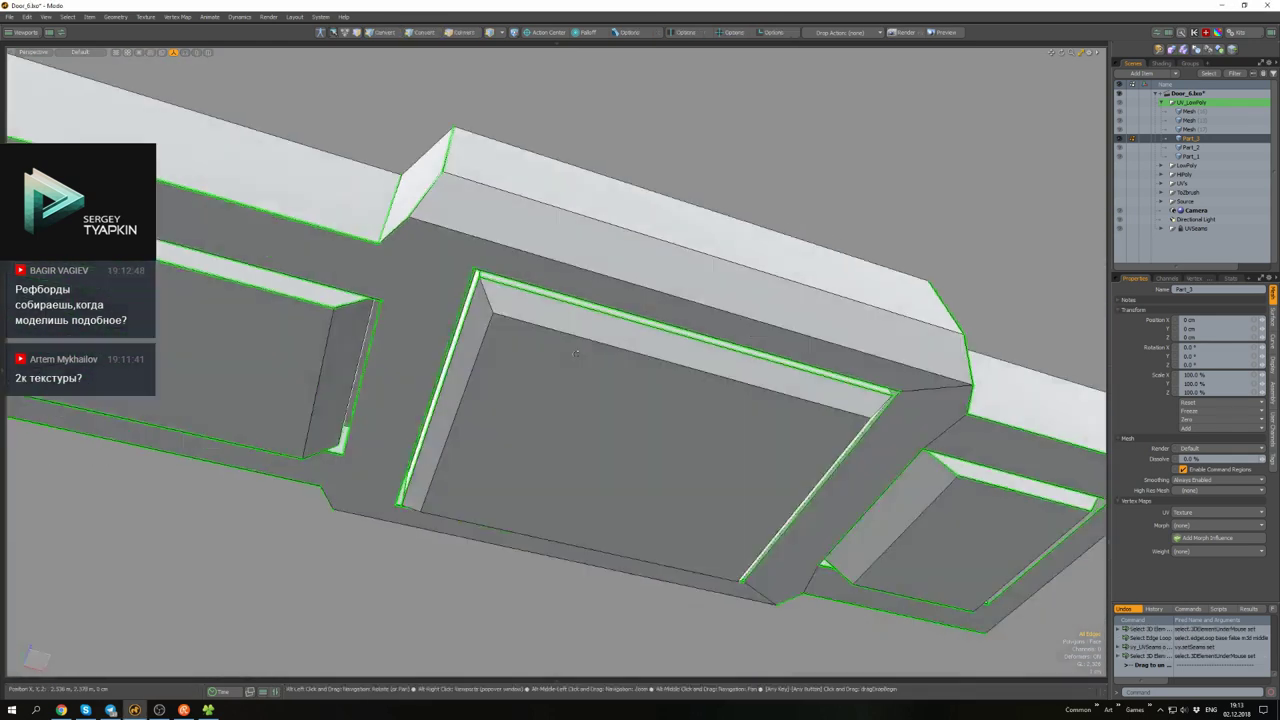
- Check and adjust the seams along the edge loops of Part_3's central and side panels
{"action": "left_click_drag", "start_coordinate": [575, 352], "coordinate": [690, 347], "text": "alt"}
{"action": "scroll", "coordinate": [687, 275], "scroll_direction": "up", "scroll_amount": 5}
{"action": "left_click_drag", "start_coordinate": [556, 307], "coordinate": [658, 317], "text": "alt"}
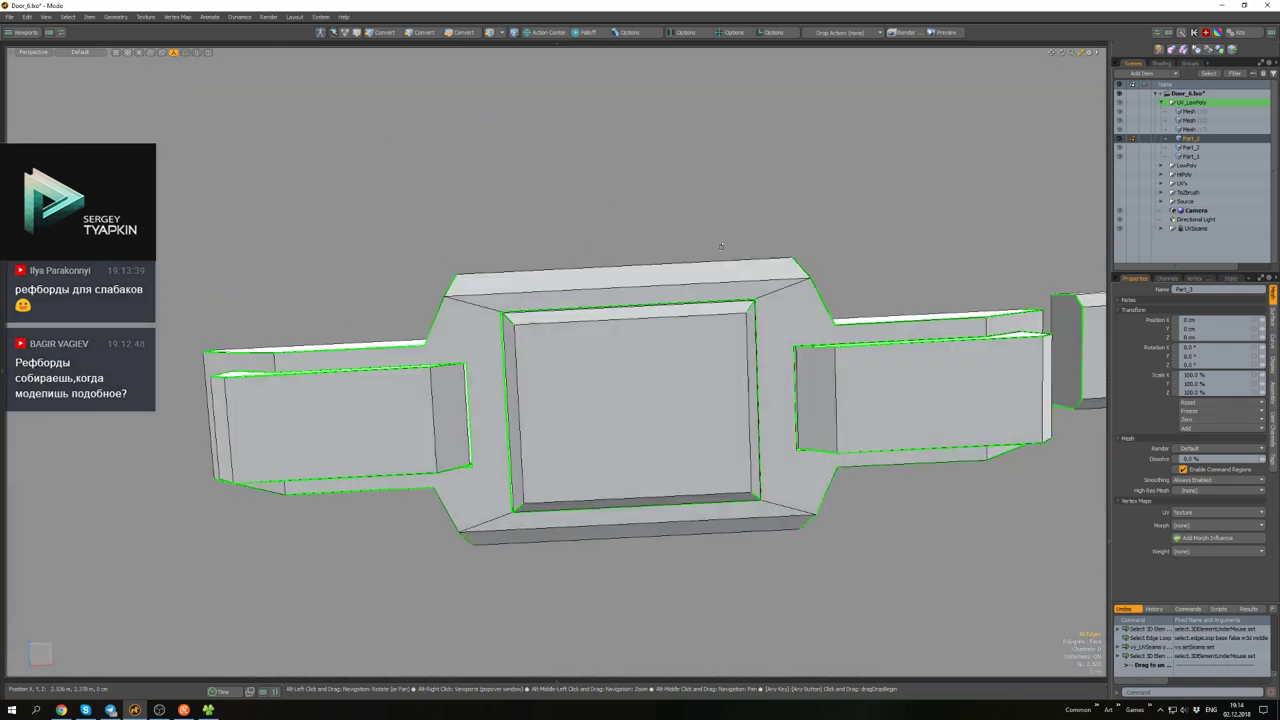
{"action": "left_click_drag", "start_coordinate": [720, 245], "coordinate": [742, 298], "text": "alt"}
{"action": "key", "text": "2"}
{"action": "key", "text": "1"}
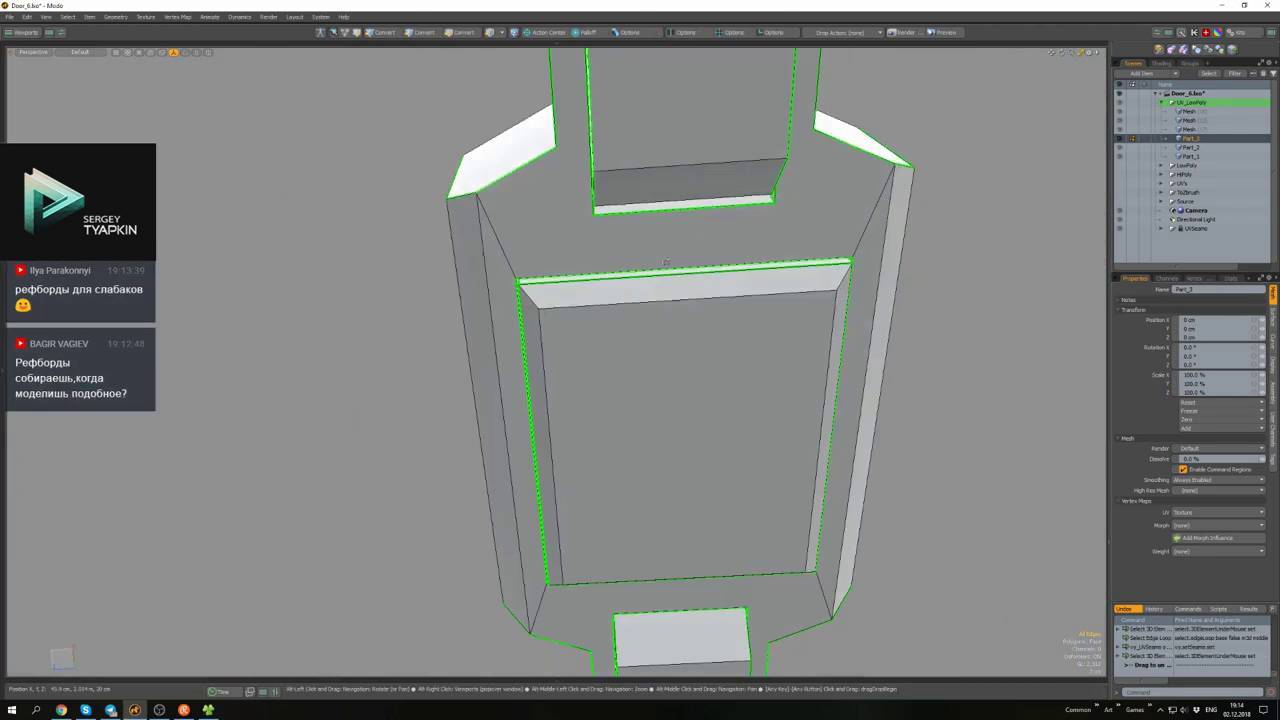
{"action": "left_click_drag", "start_coordinate": [666, 262], "coordinate": [587, 347], "text": "alt"}
{"action": "key", "text": "2"}
{"action": "left_click_drag", "start_coordinate": [508, 346], "coordinate": [597, 327], "text": "alt"}
- Switch to the UV layout, unwrap Part_3 along its marked seams and save the scene
{"action": "key", "text": "ctrl+tab"}
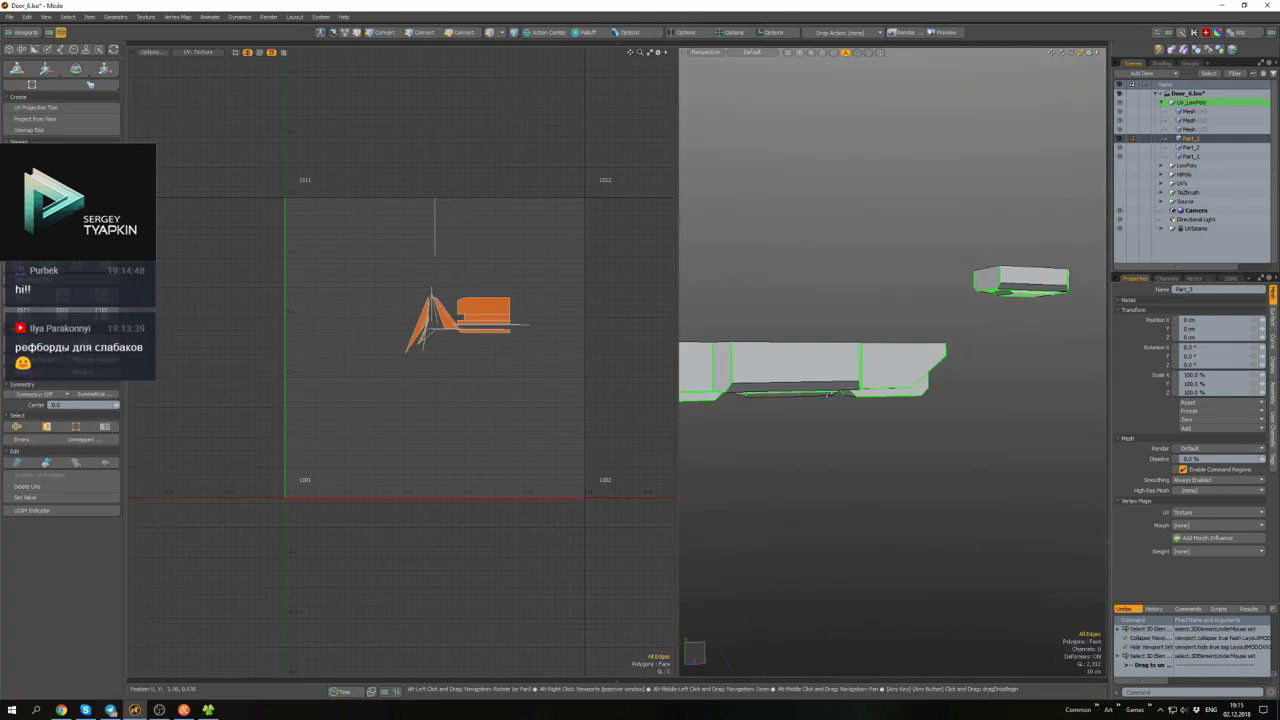
{"action": "key", "text": "alt+s"}
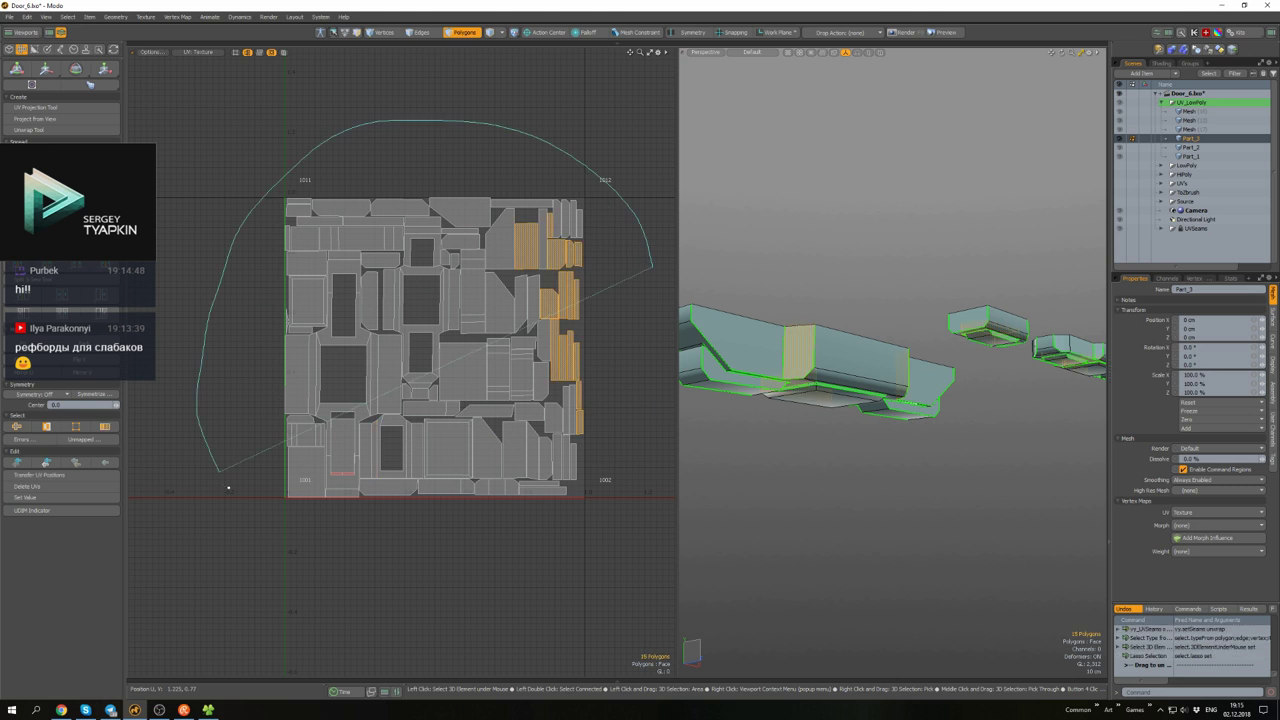
{"action": "key", "text": "ctrl+s"}
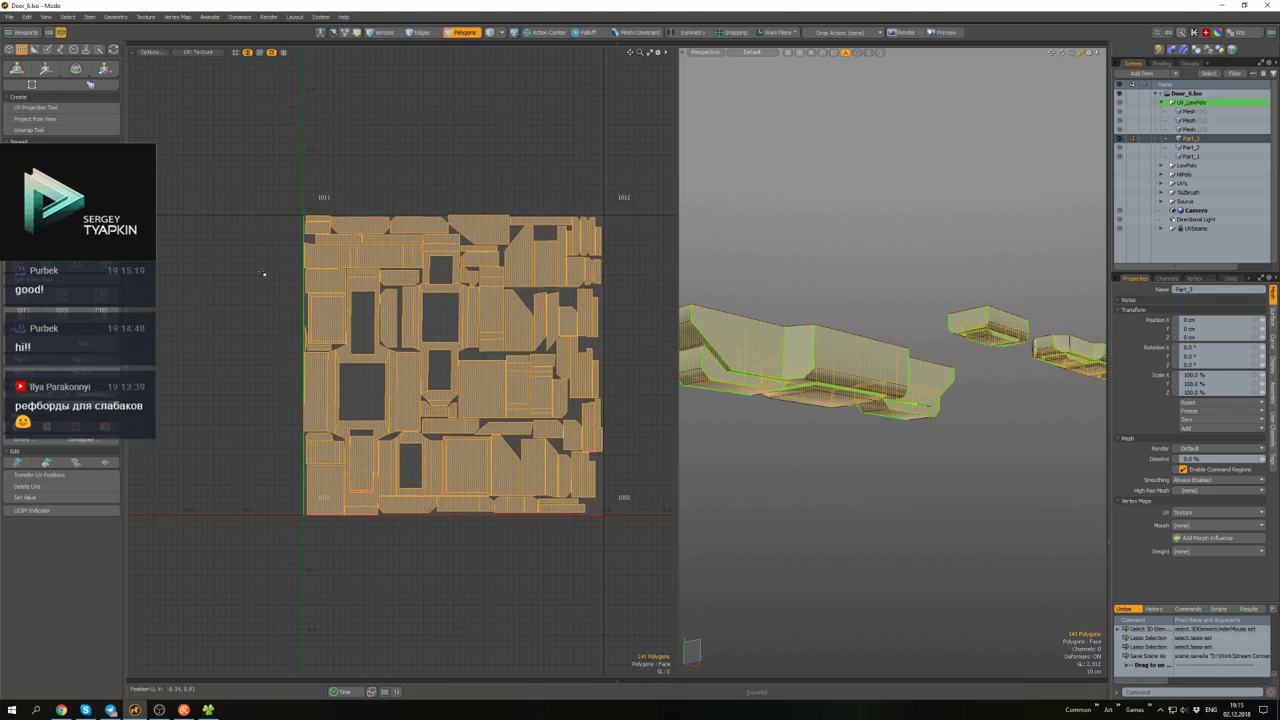
- Relax Part_3's UVs in Conformal mode and automatically orient all of its UV islands
{"action": "key", "text": "r"}
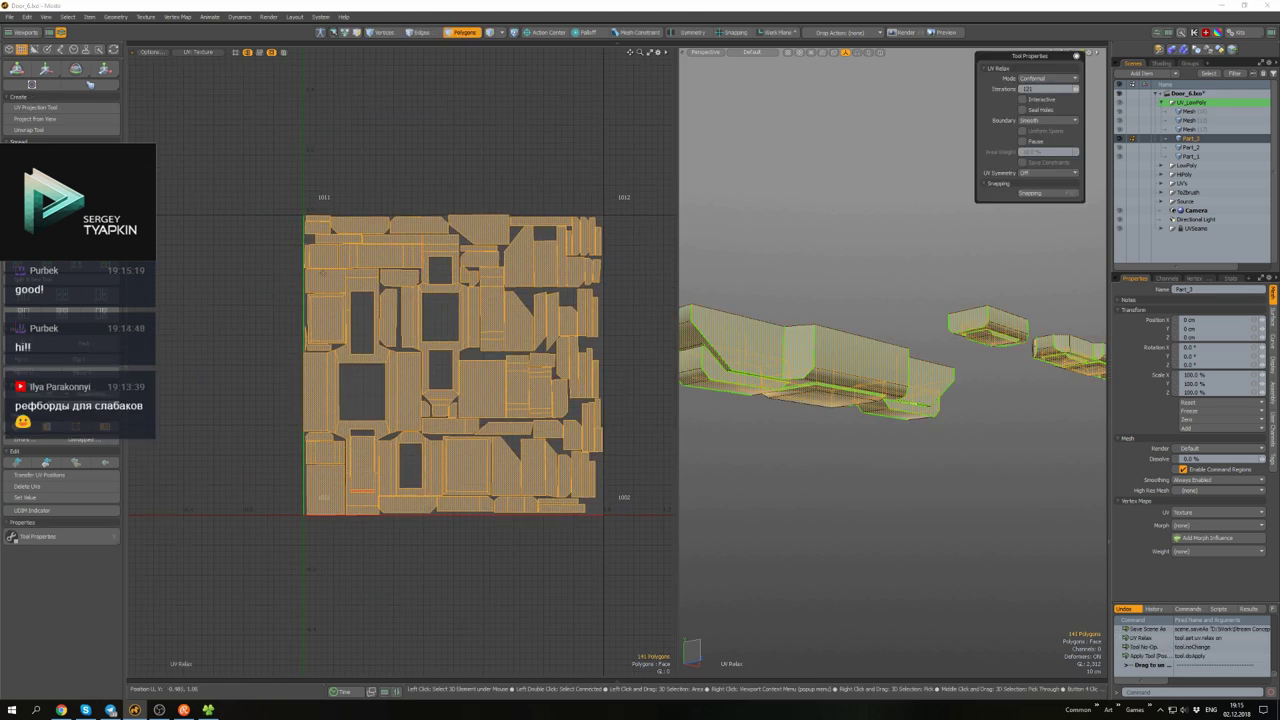
{"action": "left_click", "coordinate": [477, 538]}
{"action": "key", "text": "ctrl+a"}
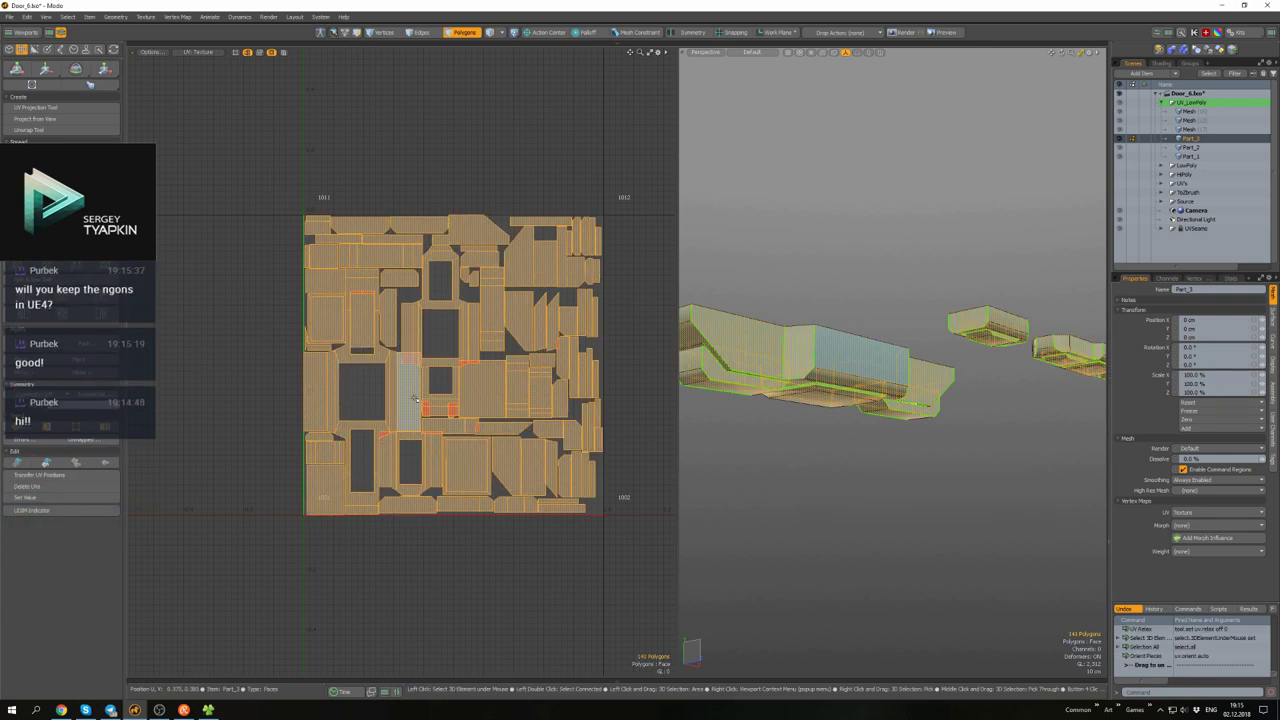
- Move the frame-shaped UV island with three openings out of the UV tile into the empty space beside it
{"action": "scroll", "coordinate": [414, 399], "scroll_direction": "up", "scroll_amount": 3}
{"action": "double_click", "coordinate": [415, 340]}
{"action": "scroll", "coordinate": [415, 340], "scroll_direction": "down", "scroll_amount": 3}
{"action": "key", "text": "w"}
{"action": "left_click_drag", "start_coordinate": [440, 354], "coordinate": [664, 354]}
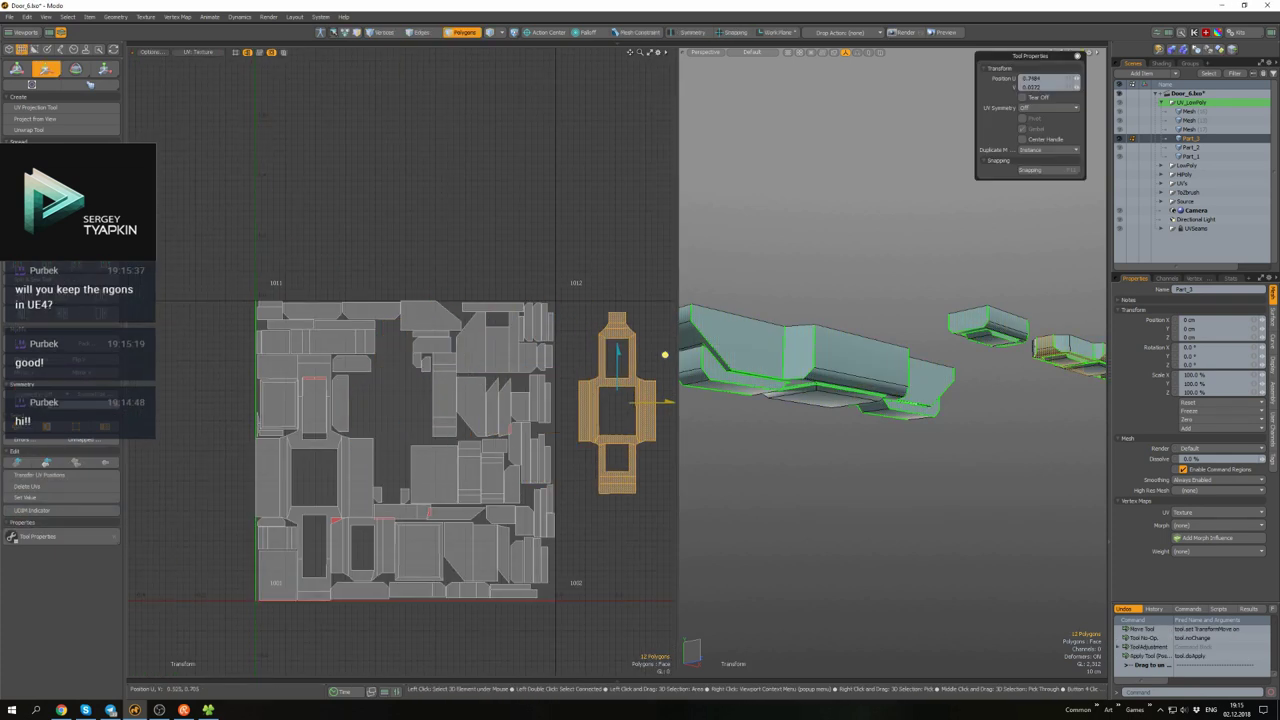
{"action": "key", "text": "space"}
{"action": "left_click", "coordinate": [664, 354]}
{"action": "scroll", "coordinate": [640, 430], "scroll_direction": "up", "scroll_amount": 3}
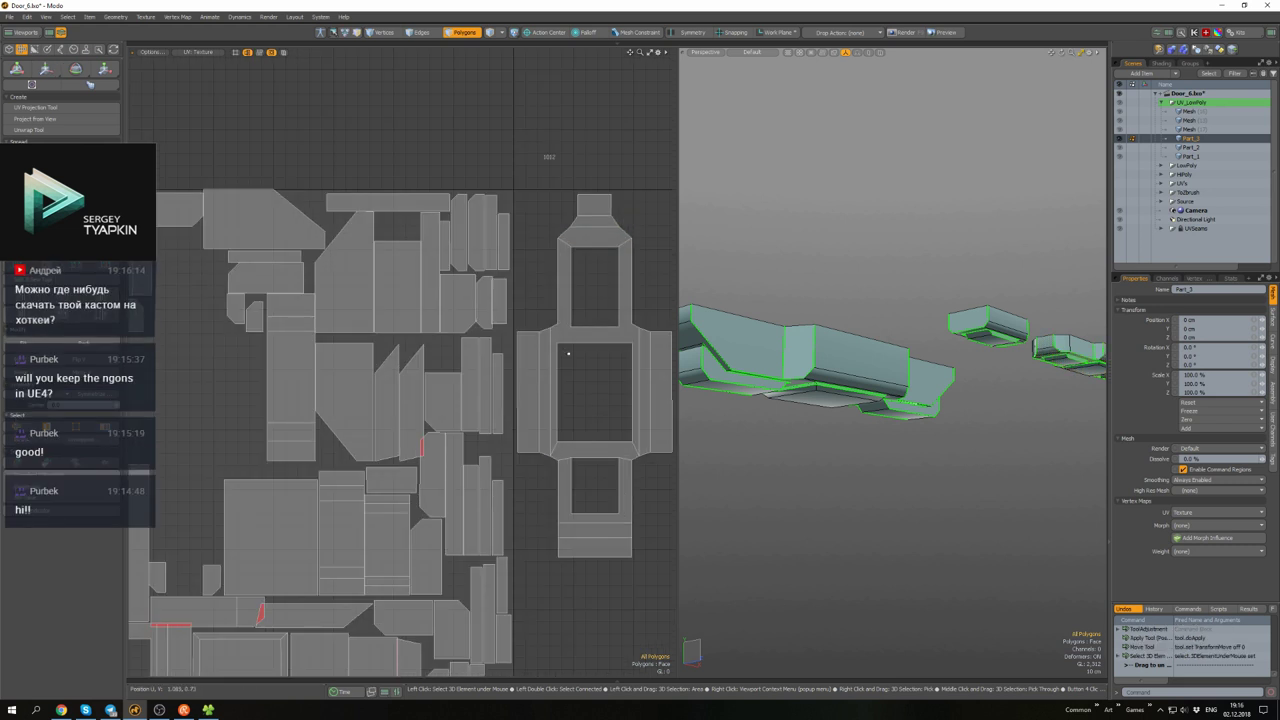
- Straighten the vertical edges of the separated frame island by aligning their UVs
{"action": "scroll", "coordinate": [565, 351], "scroll_direction": "up", "scroll_amount": 2}
{"action": "scroll", "coordinate": [606, 375], "scroll_direction": "down", "scroll_amount": 2}
{"action": "key", "text": "2"}
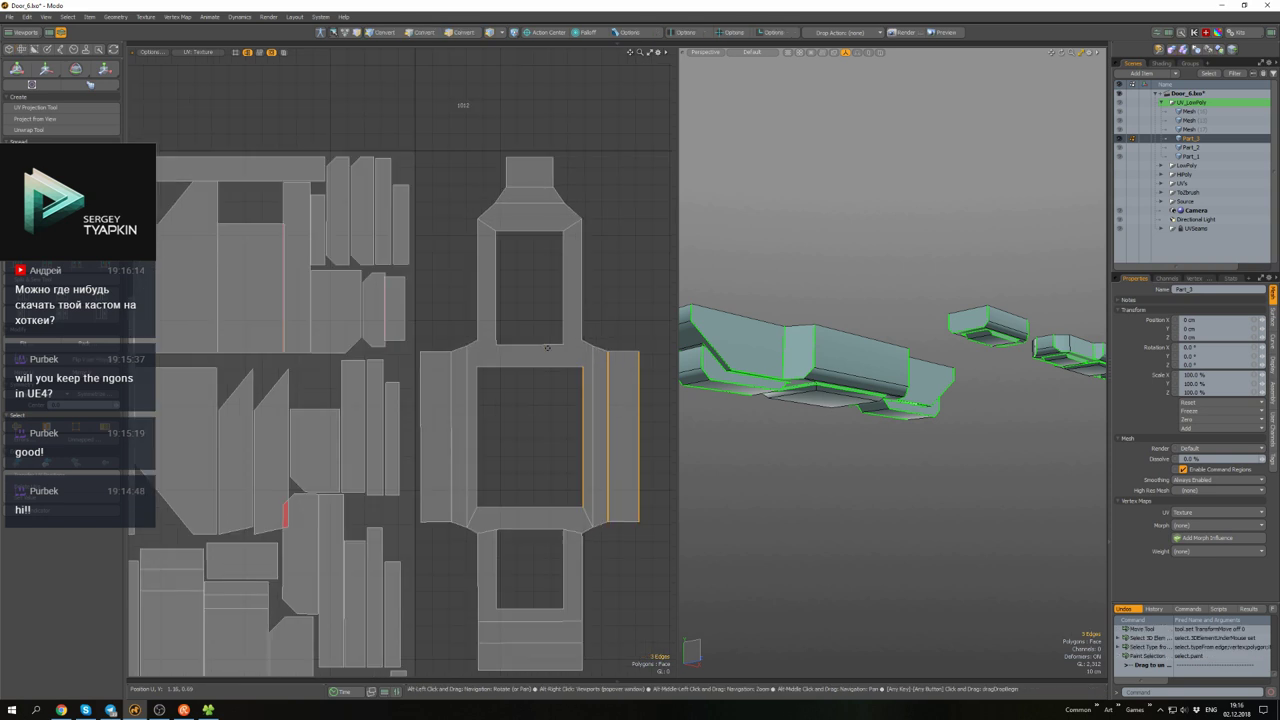
{"action": "left_click_drag", "start_coordinate": [470, 300], "coordinate": [580, 420]}
{"action": "scroll", "coordinate": [586, 333], "scroll_direction": "down", "scroll_amount": 2}
{"action": "scroll", "coordinate": [586, 333], "scroll_direction": "up", "scroll_amount": 4}
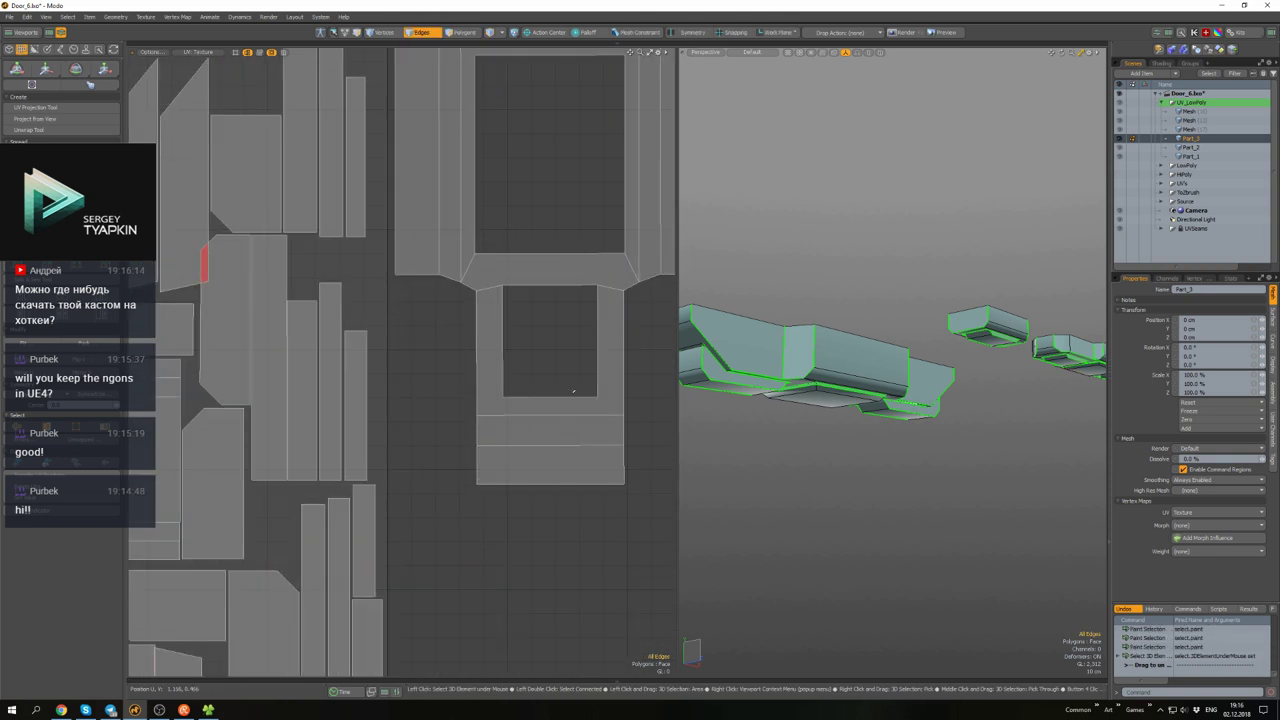
{"action": "key", "text": "1"}
{"action": "scroll", "coordinate": [502, 380], "scroll_direction": "down", "scroll_amount": 2}
{"action": "key", "text": "2"}
{"action": "scroll", "coordinate": [502, 380], "scroll_direction": "up", "scroll_amount": 3}
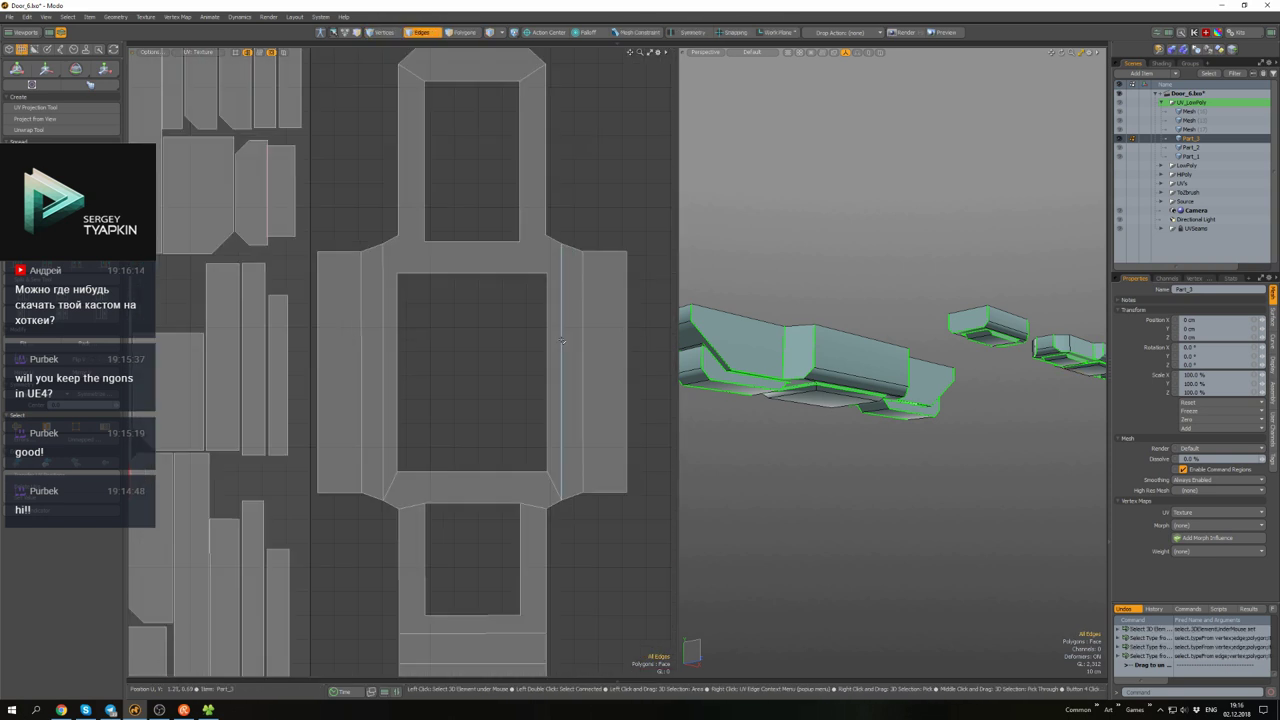
- Align the short horizontal edges at the ends of the frame island's side flaps
{"action": "scroll", "coordinate": [269, 433], "scroll_direction": "down", "scroll_amount": 2}
{"action": "left_click", "coordinate": [403, 427]}
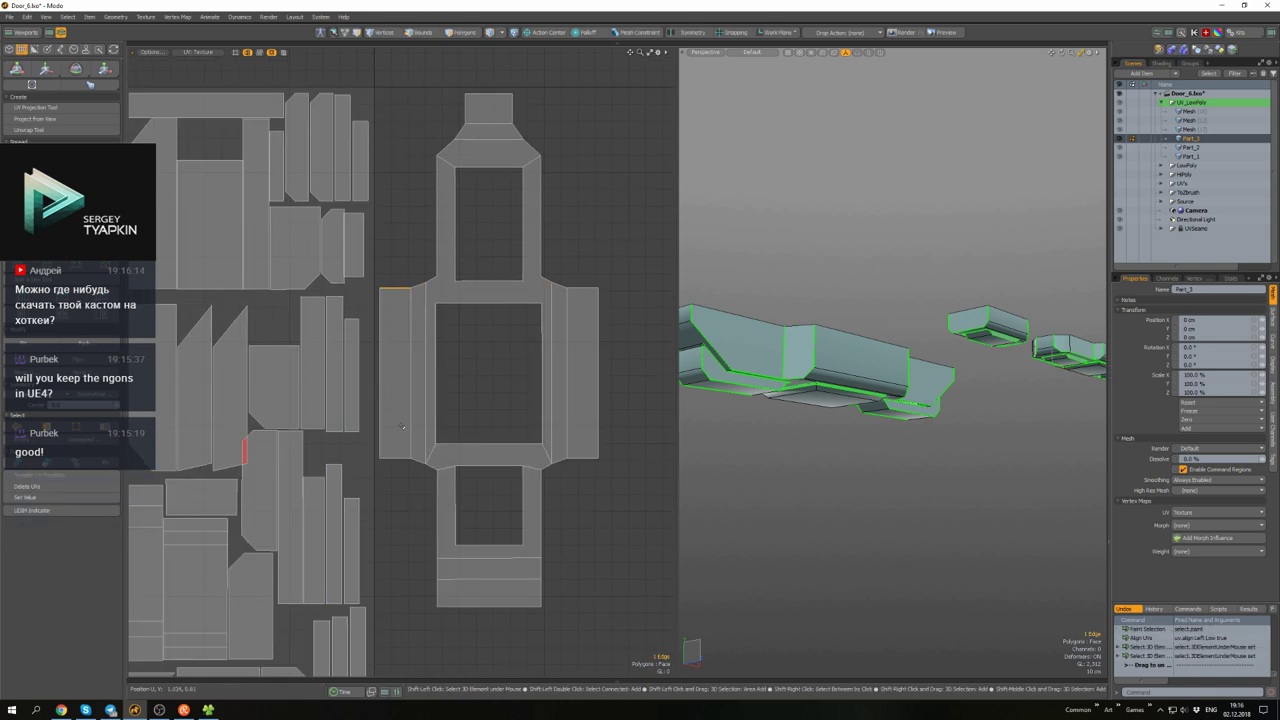
{"action": "scroll", "coordinate": [578, 286], "scroll_direction": "down", "scroll_amount": 2}
{"action": "scroll", "coordinate": [430, 271], "scroll_direction": "up", "scroll_amount": 2}
{"action": "scroll", "coordinate": [520, 240], "scroll_direction": "down", "scroll_amount": 3}
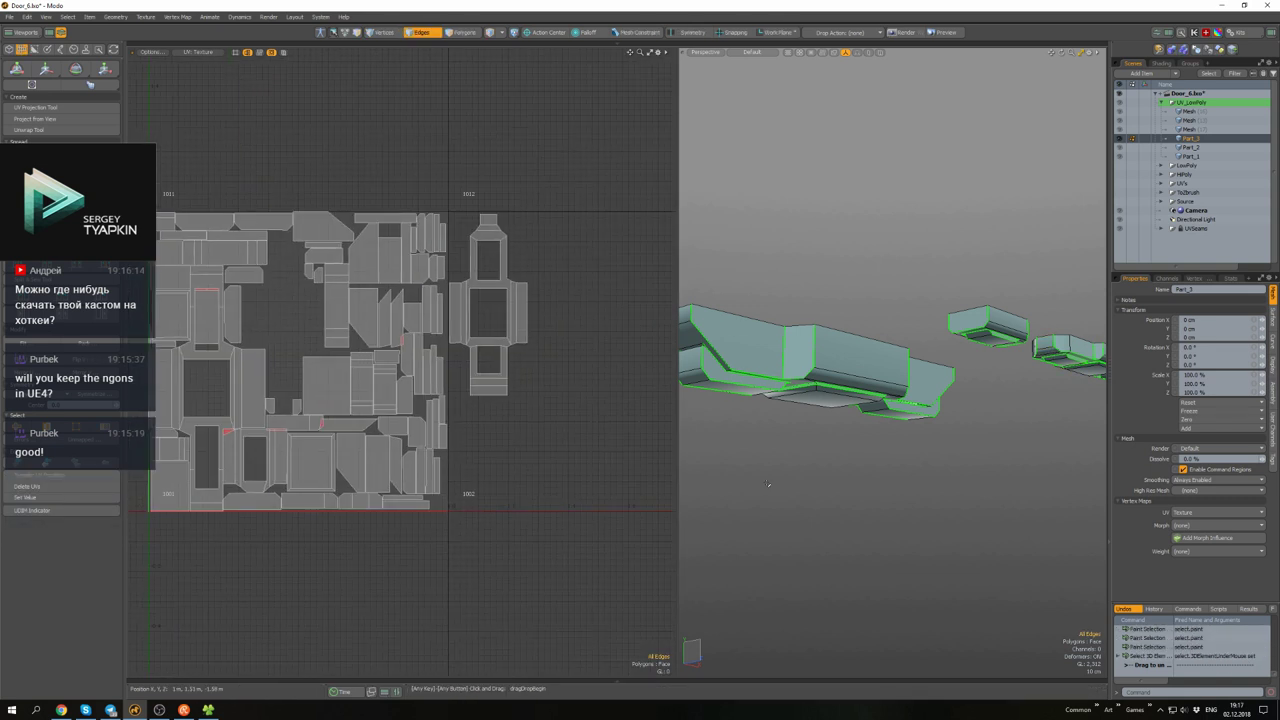
- Turn off the seam display and run the merge vertices script on all of Part_3's vertices
{"action": "left_click", "coordinate": [489, 262]}
{"action": "scroll", "coordinate": [489, 262], "scroll_direction": "up", "scroll_amount": 4}
{"action": "scroll", "coordinate": [495, 300], "scroll_direction": "down", "scroll_amount": 2}
{"action": "scroll", "coordinate": [505, 370], "scroll_direction": "up", "scroll_amount": 2}
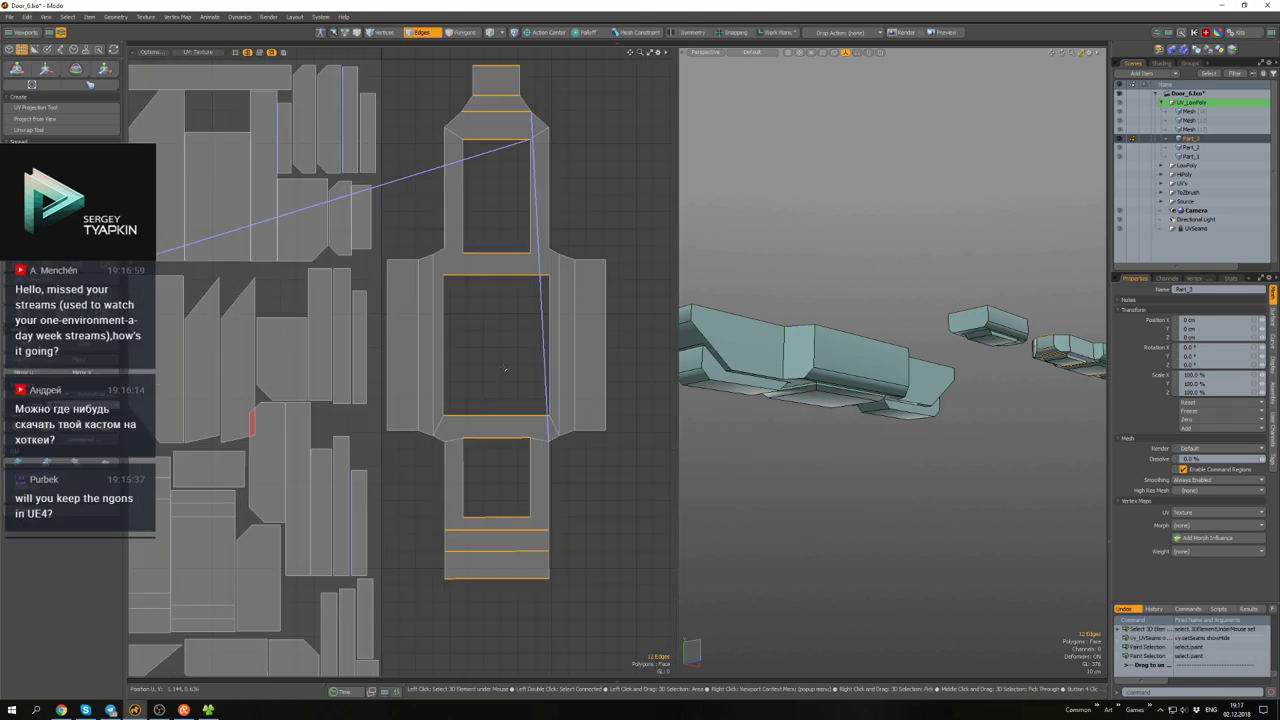
{"action": "key", "text": "1"}
{"action": "key", "text": "ctrl+a"}
{"action": "left_click", "coordinate": [647, 362]}
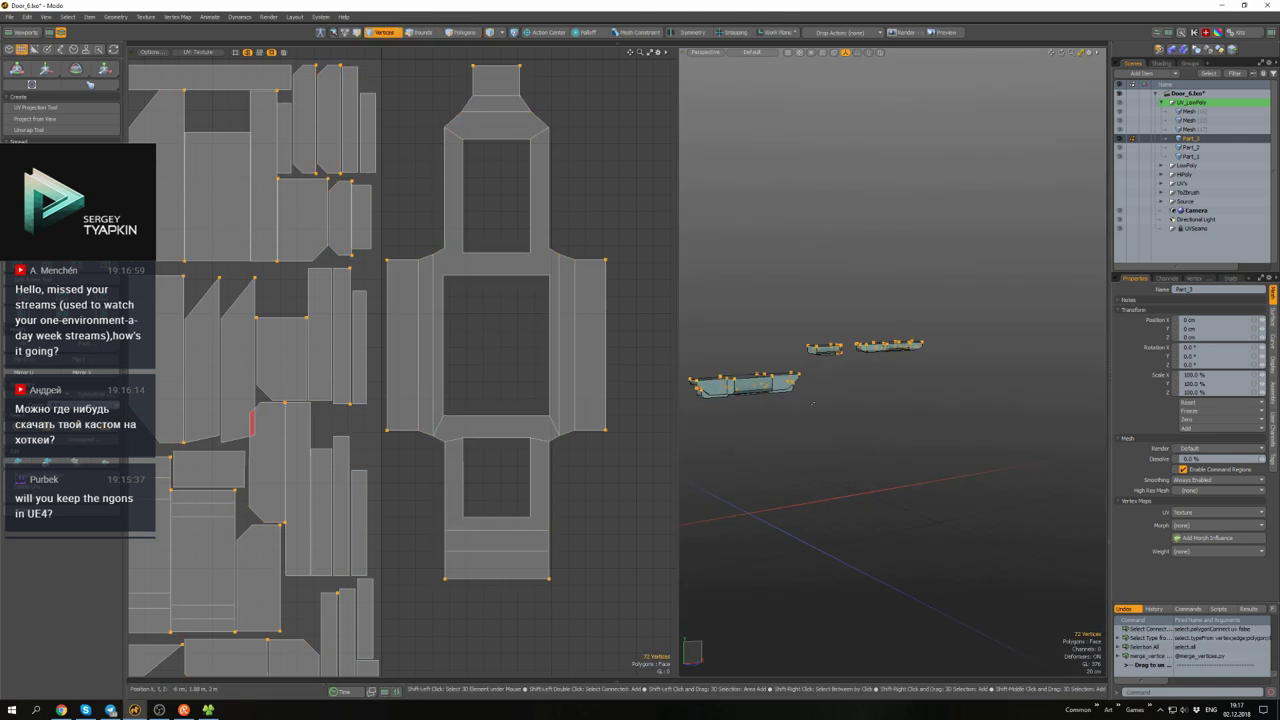
- Triangulate the large n-gon faces surrounding the panel openings of Part_3's frame
{"action": "key", "text": "a"}
{"action": "key", "text": "3"}
{"action": "double_click", "coordinate": [647, 362]}
{"action": "key", "text": "shift+a"}
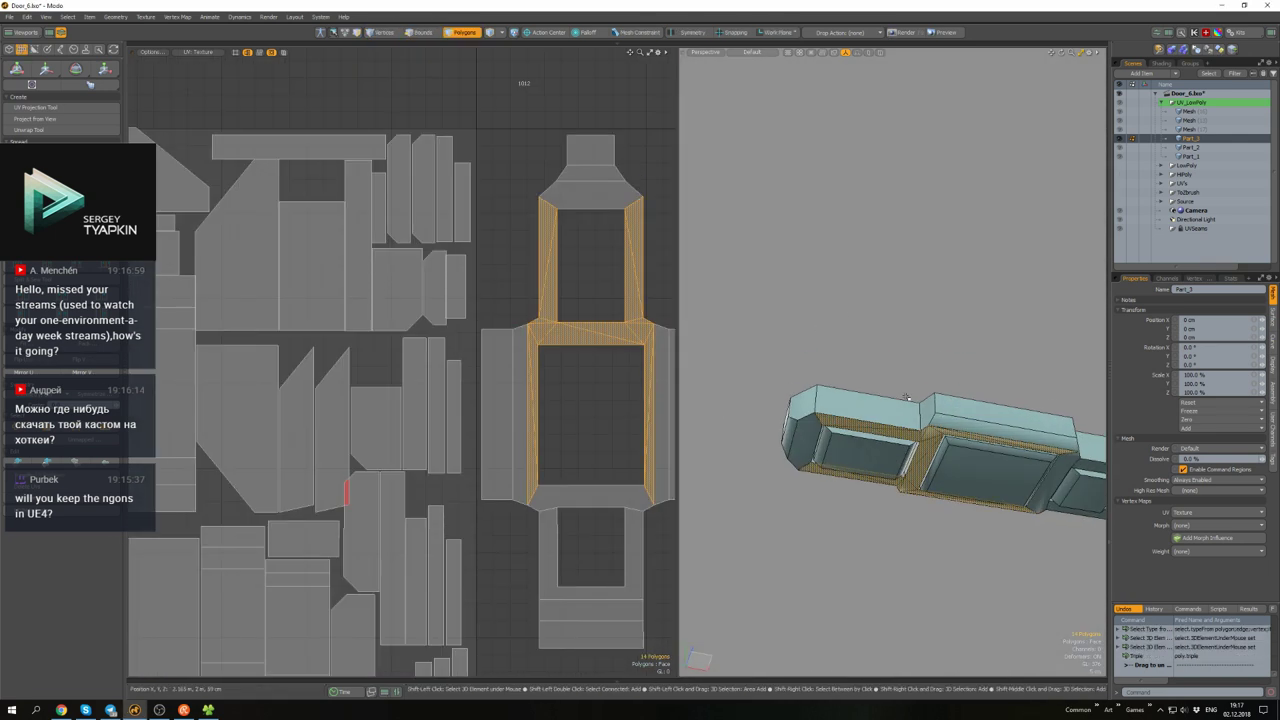
{"action": "key", "text": "shift+t"}
- Move the rectangular bevelled panel island below the separated frame island and align its horizontal and vertical edges
{"action": "scroll", "coordinate": [348, 449], "scroll_direction": "down", "scroll_amount": 3}
{"action": "scroll", "coordinate": [528, 360], "scroll_direction": "up", "scroll_amount": 1}
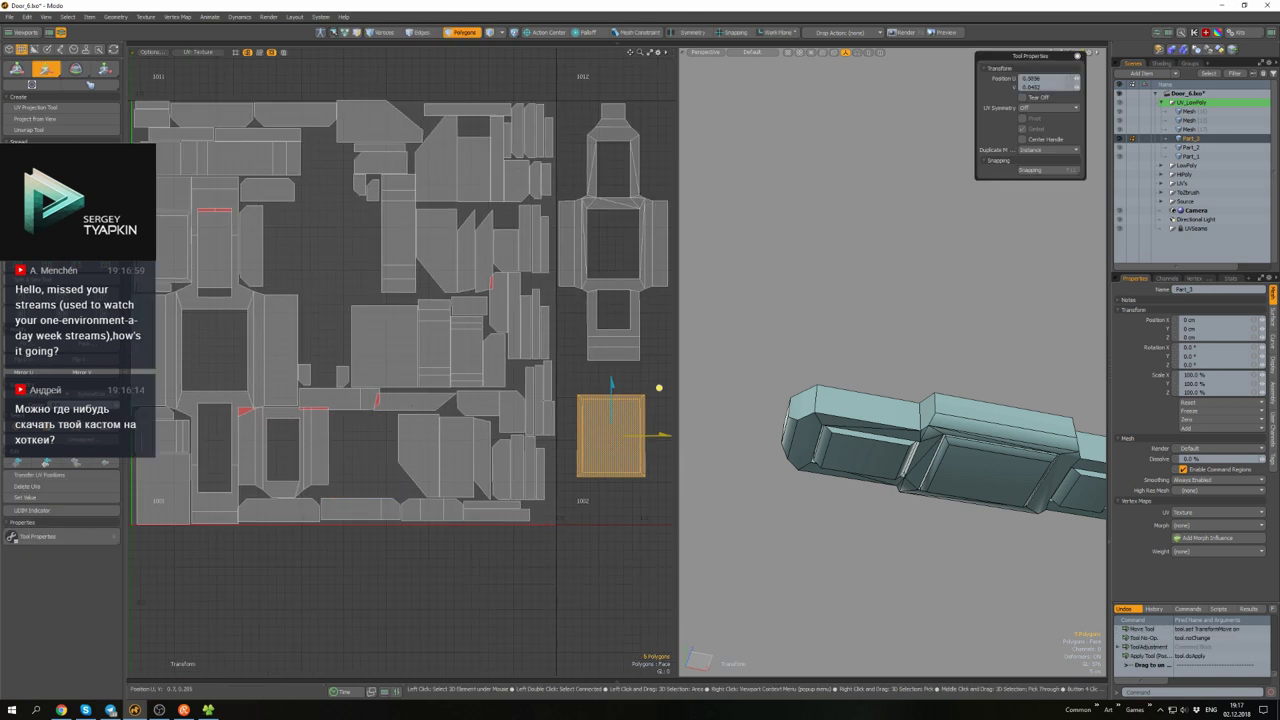
{"action": "scroll", "coordinate": [513, 432], "scroll_direction": "up", "scroll_amount": 3}
{"action": "key", "text": "2"}
{"action": "left_click_drag", "start_coordinate": [592, 420], "coordinate": [444, 420]}
{"action": "scroll", "coordinate": [470, 440], "scroll_direction": "up", "scroll_amount": 2}
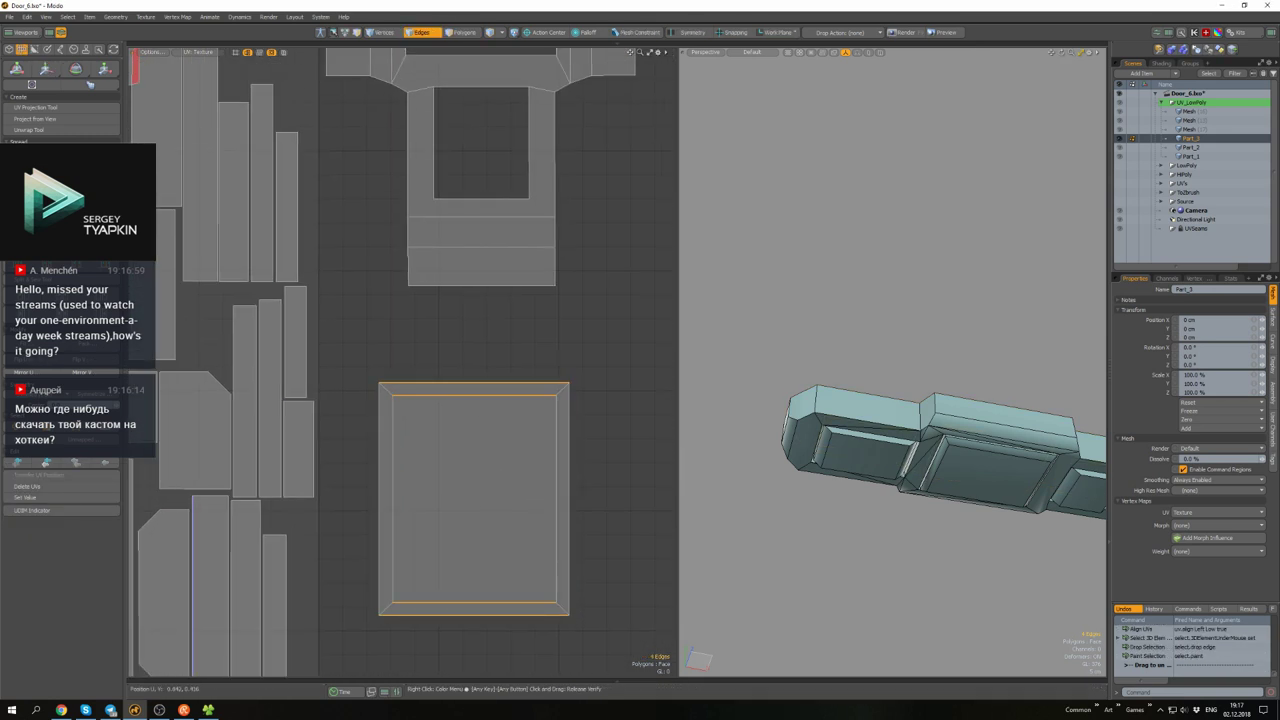
{"action": "left_click", "coordinate": [581, 496]}
{"action": "scroll", "coordinate": [581, 496], "scroll_direction": "down", "scroll_amount": 5}
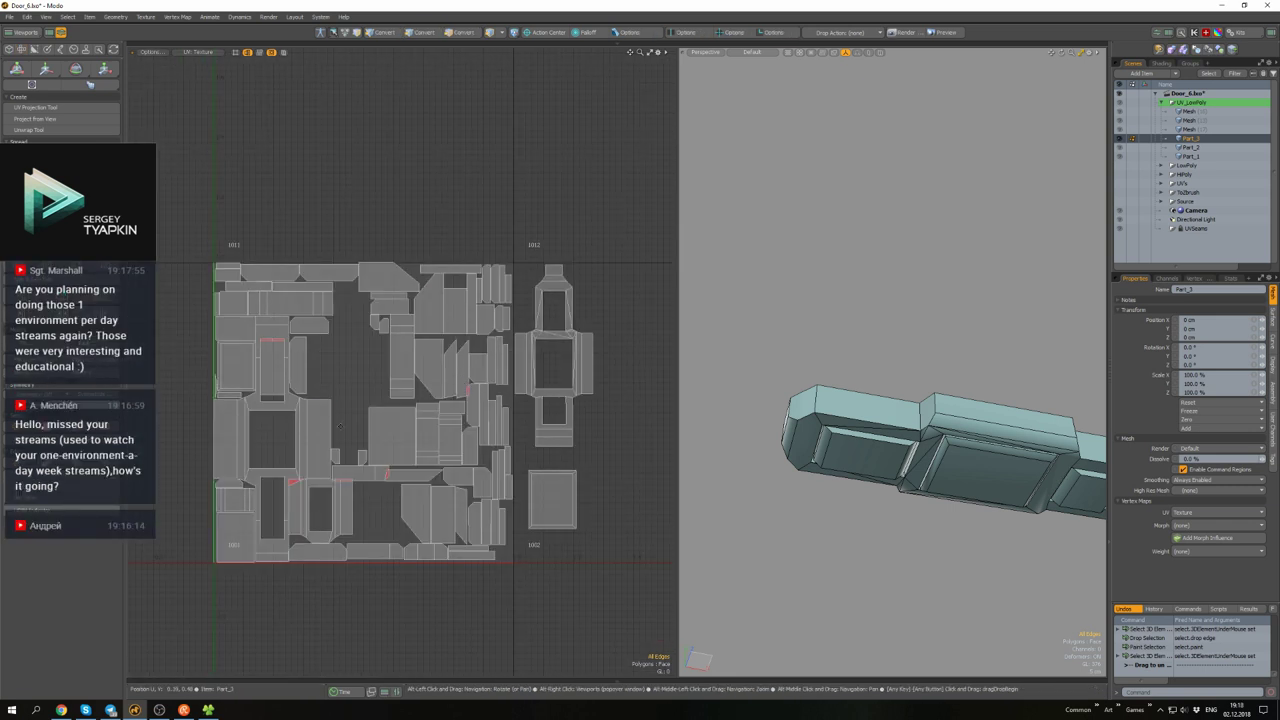
- Move the narrow rectangular face out of the UV tile and frame its location on the model
{"action": "key", "text": "3"}
{"action": "double_click", "coordinate": [265, 400]}
{"action": "scroll", "coordinate": [340, 400], "scroll_direction": "up", "scroll_amount": 3}
{"action": "key", "text": "w"}
{"action": "scroll", "coordinate": [340, 400], "scroll_direction": "down", "scroll_amount": 3}
{"action": "left_click_drag", "start_coordinate": [395, 318], "coordinate": [315, 320]}
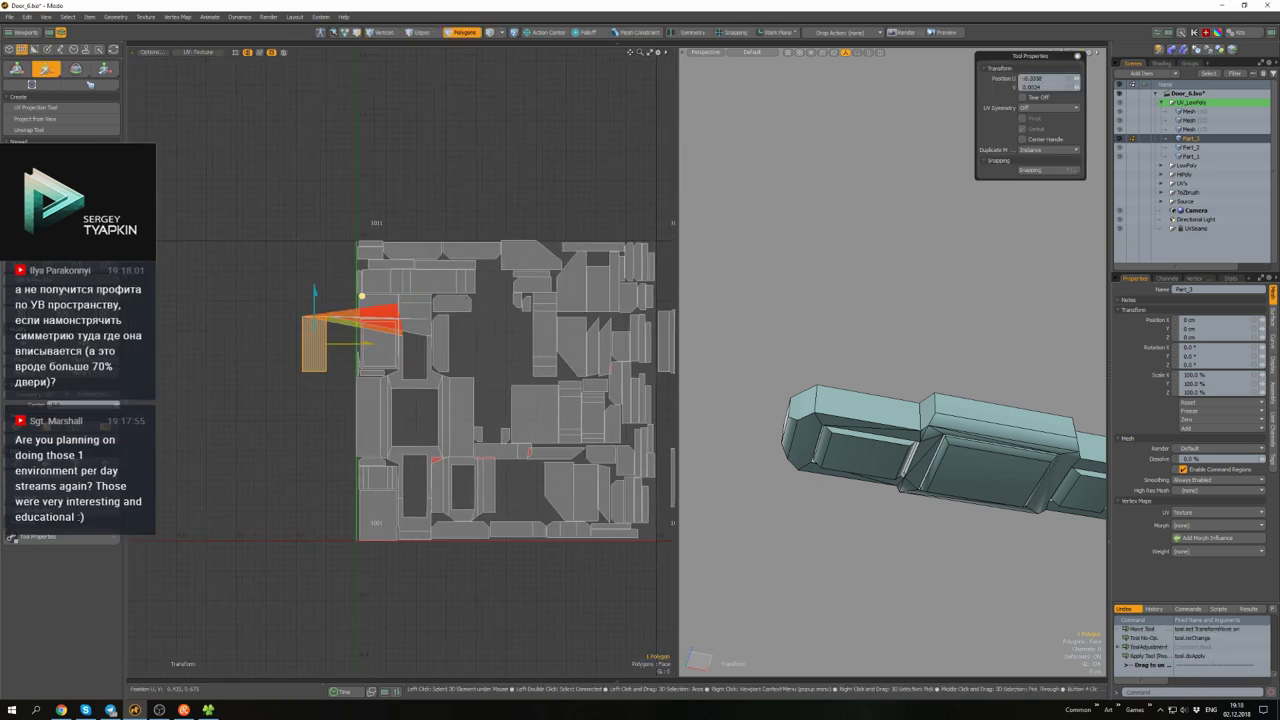
{"action": "scroll", "coordinate": [418, 374], "scroll_direction": "up", "scroll_amount": 2}
{"action": "key", "text": "space"}
{"action": "key", "text": "shift+a"}
{"action": "left_click", "coordinate": [418, 374]}
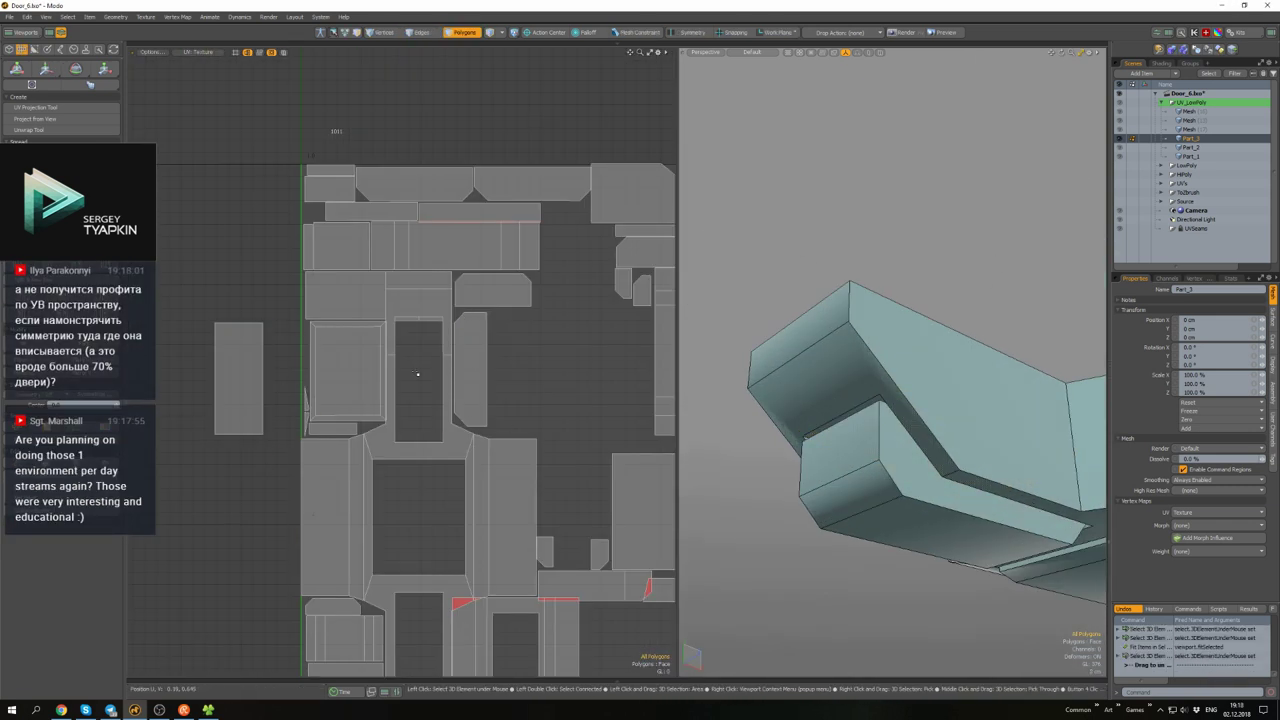
- Delete the unneeded hidden polygons inside the bars of Part_3
{"action": "double_click", "coordinate": [430, 440]}
{"action": "scroll", "coordinate": [497, 335], "scroll_direction": "up", "scroll_amount": 3}
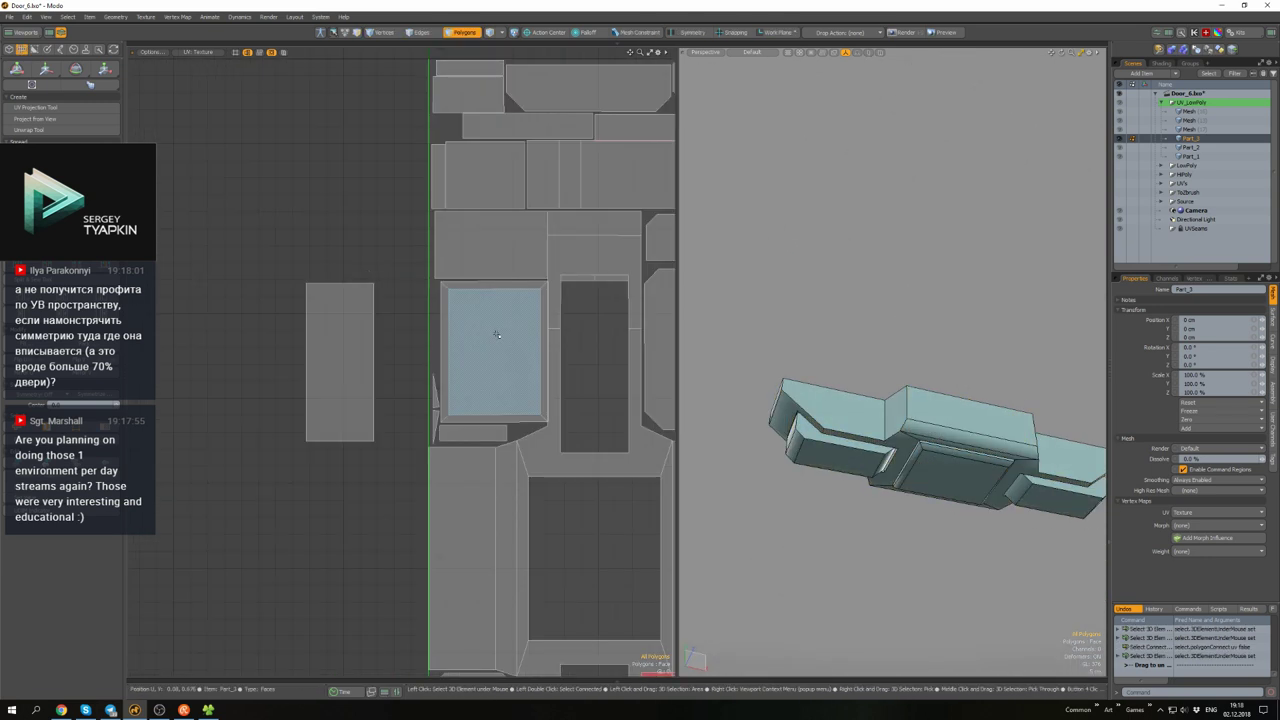
{"action": "scroll", "coordinate": [904, 415], "scroll_direction": "up", "scroll_amount": 6}
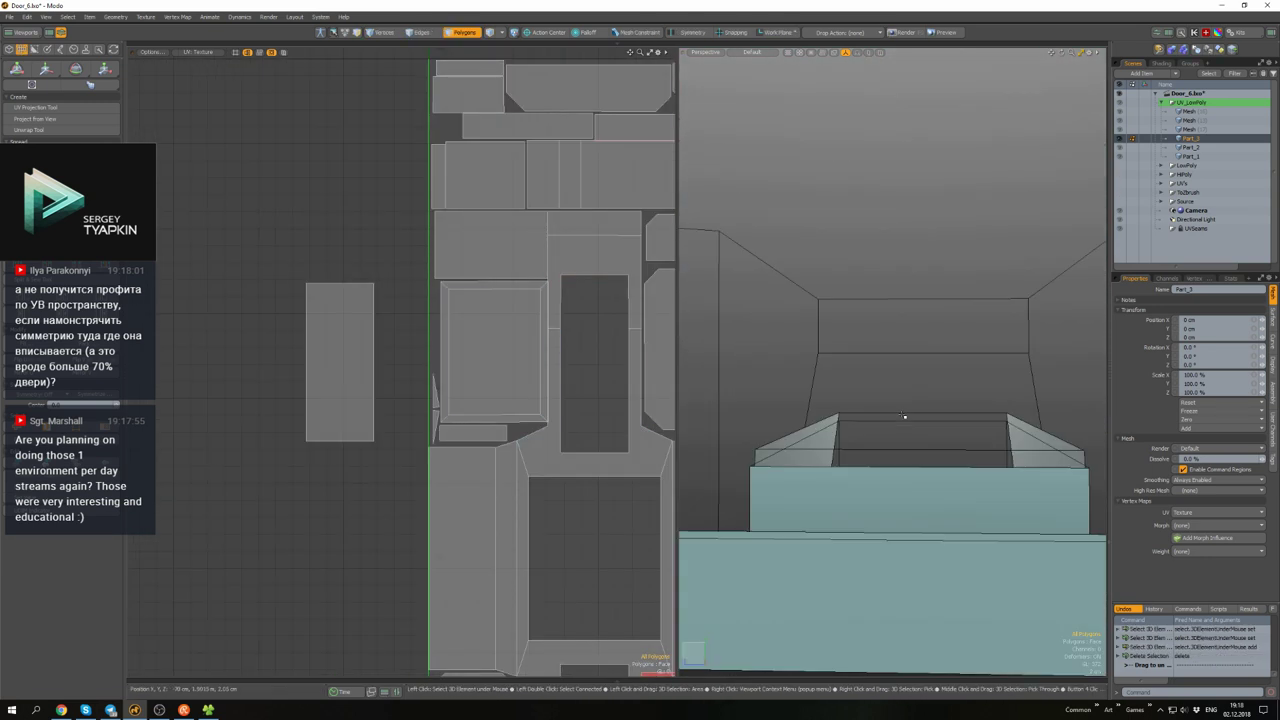
{"action": "left_click_drag", "start_coordinate": [904, 415], "coordinate": [730, 395], "text": "alt"}
{"action": "left_click", "coordinate": [730, 395]}
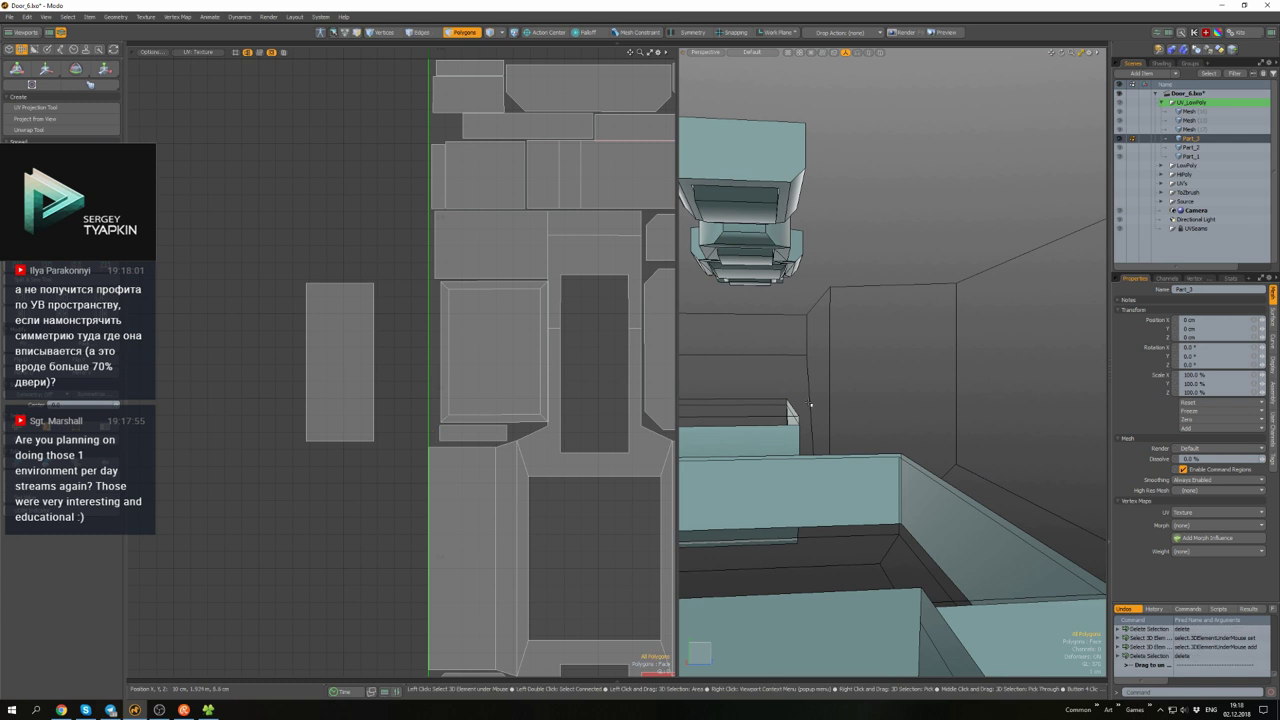
{"action": "scroll", "coordinate": [810, 405], "scroll_direction": "down", "scroll_amount": 6}
{"action": "left_click_drag", "start_coordinate": [810, 405], "coordinate": [837, 407], "text": "alt"}
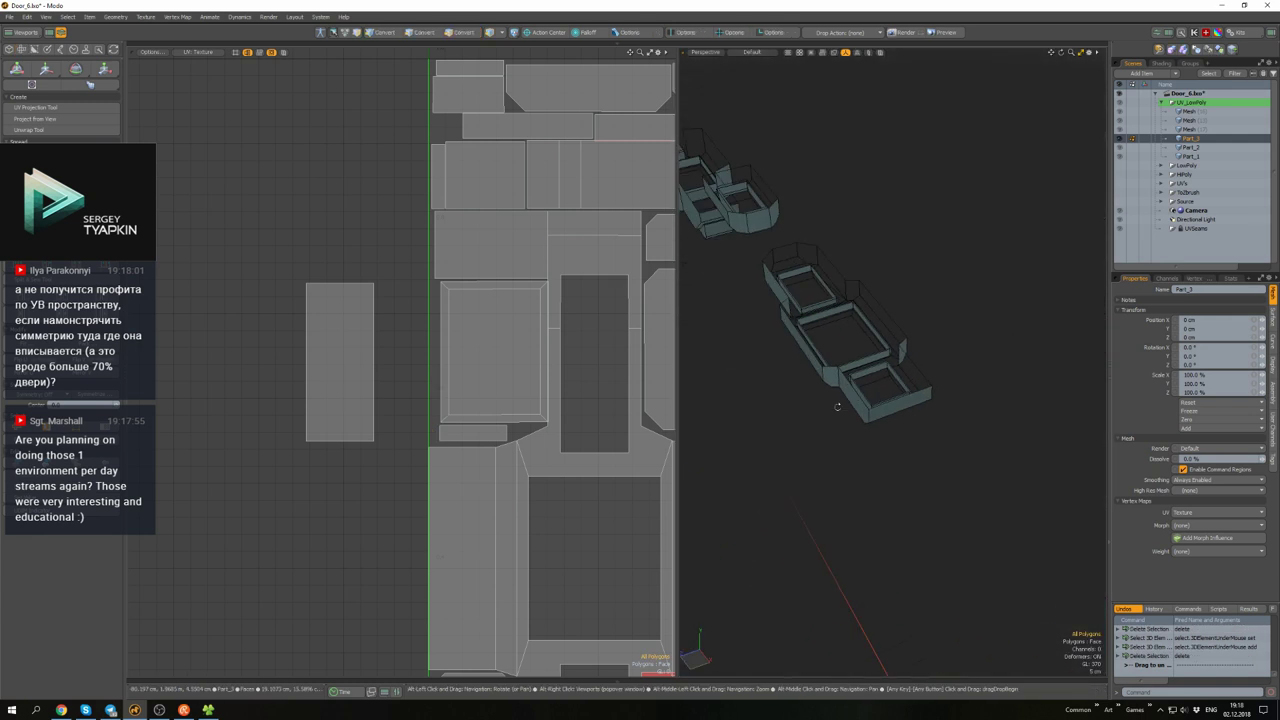
- Split a frame polygon of Part_3 by connecting two of its vertices
{"action": "key", "text": "3"}
{"action": "scroll", "coordinate": [556, 382], "scroll_direction": "down", "scroll_amount": 4}
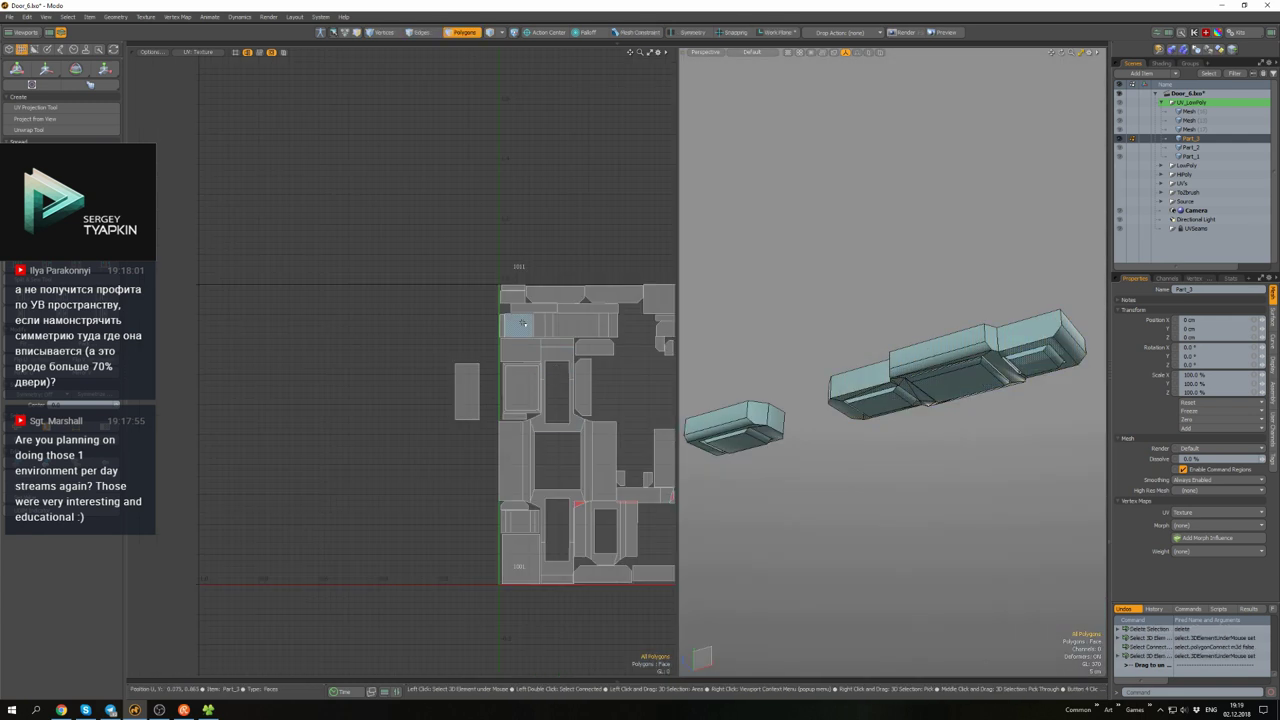
{"action": "left_click_drag", "start_coordinate": [850, 400], "coordinate": [890, 385], "text": "alt"}
{"action": "scroll", "coordinate": [880, 380], "scroll_direction": "up", "scroll_amount": 5}
{"action": "key", "text": "1"}
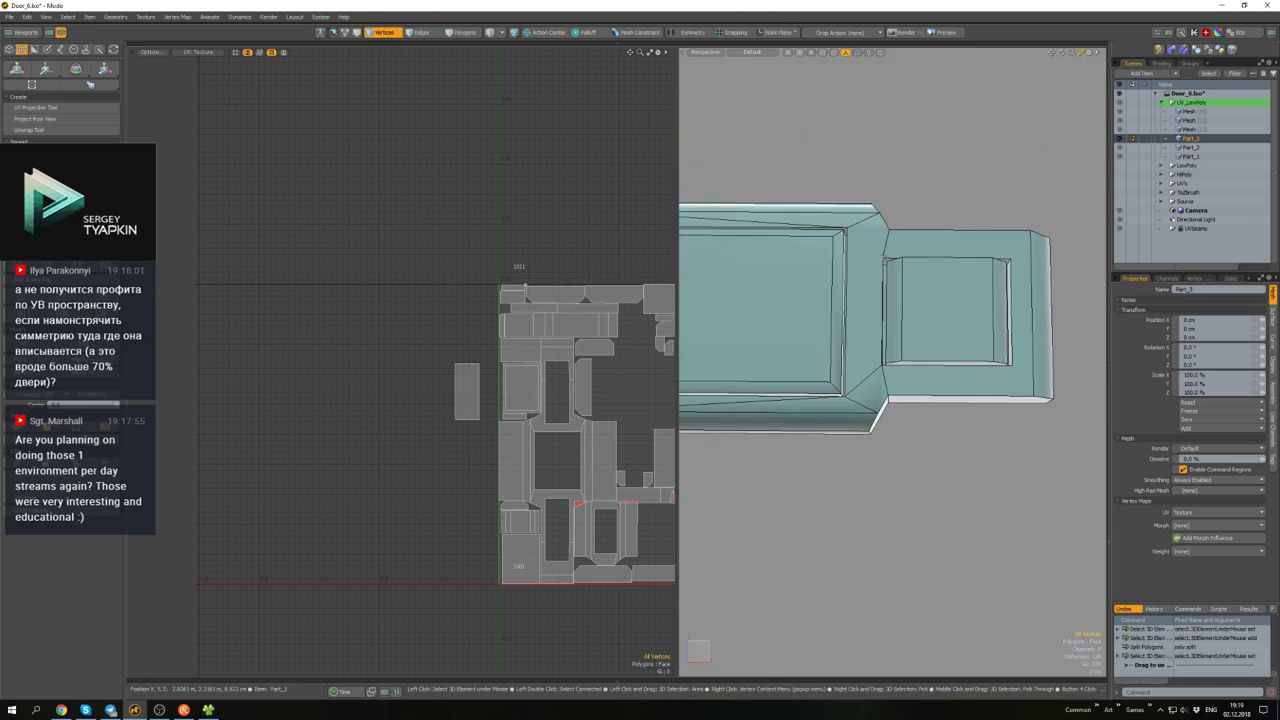
- Align the slanted edges of the packed UV islands along the upper rows and the lower corner of the tile
{"action": "key", "text": "2"}
{"action": "scroll", "coordinate": [846, 229], "scroll_direction": "down", "scroll_amount": 8}
{"action": "scroll", "coordinate": [505, 290], "scroll_direction": "up", "scroll_amount": 6}
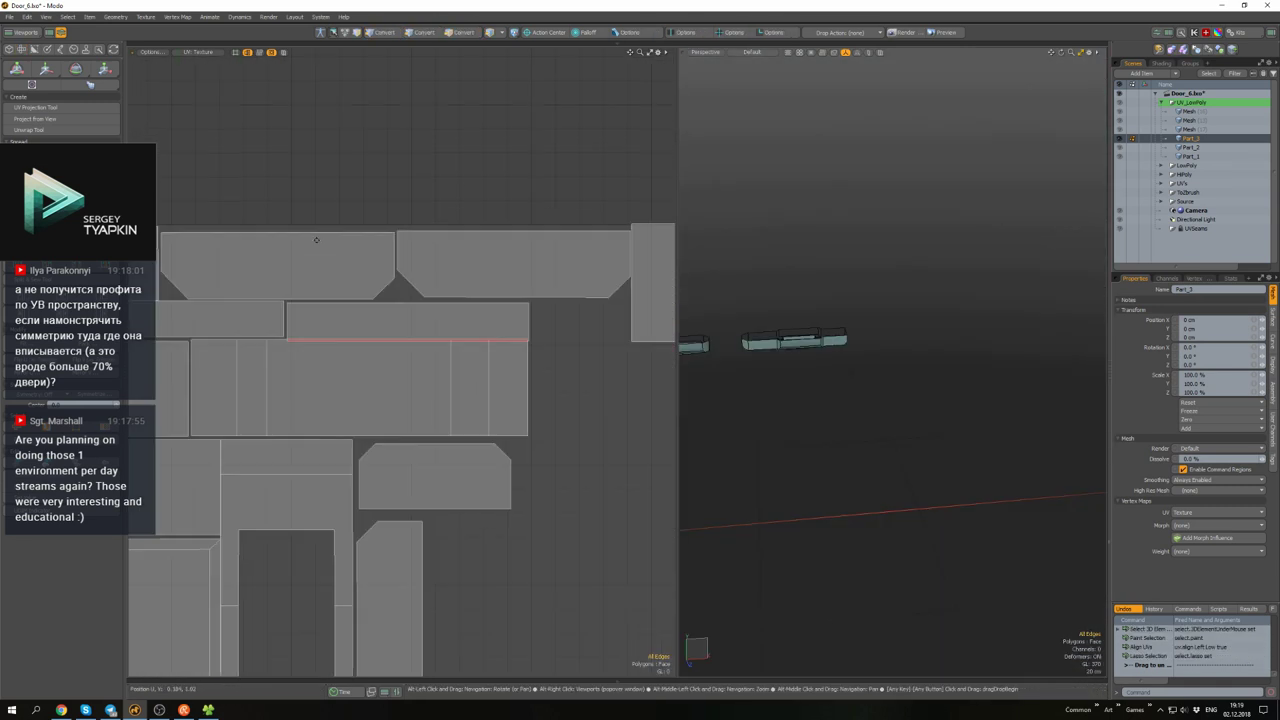
{"action": "scroll", "coordinate": [545, 453], "scroll_direction": "down", "scroll_amount": 3}
{"action": "scroll", "coordinate": [545, 453], "scroll_direction": "up", "scroll_amount": 4}
{"action": "left_click_drag", "start_coordinate": [545, 453], "coordinate": [493, 356], "text": "alt"}
{"action": "left_click_drag", "start_coordinate": [612, 450], "coordinate": [468, 450]}
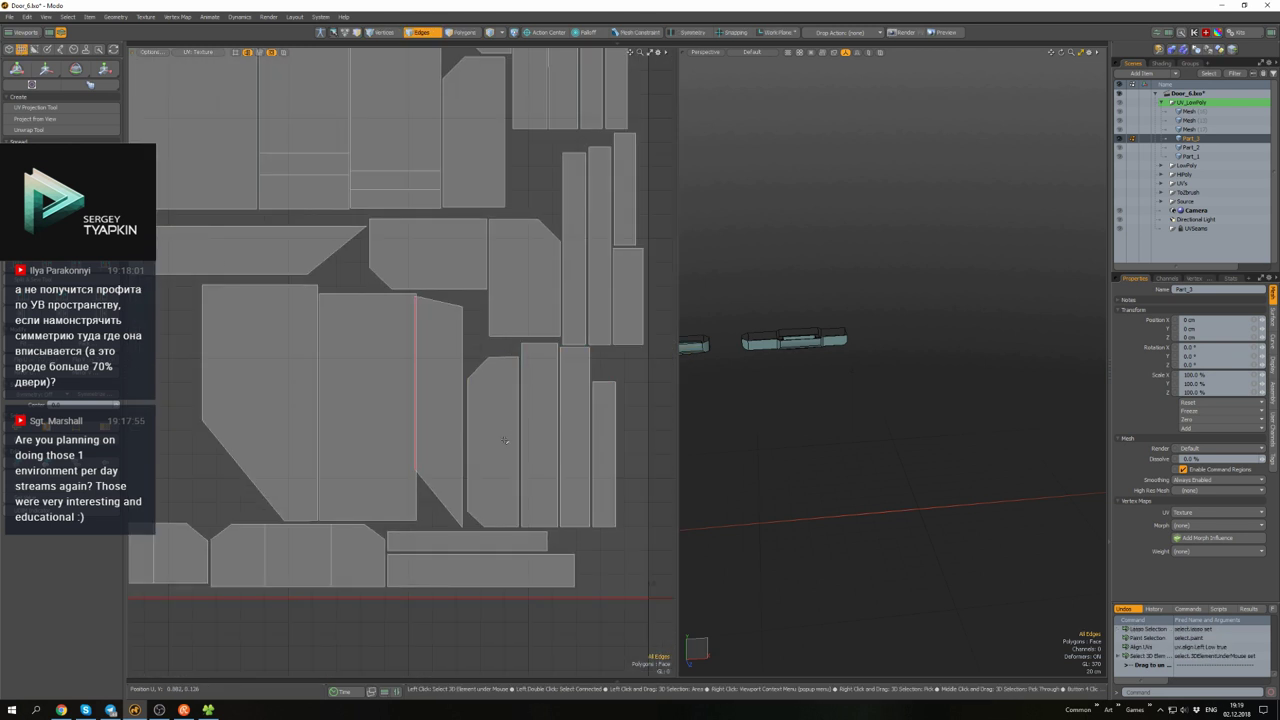
- Undo the last edge alignment and straighten the vertical edges of the frame island inside the tile
{"action": "key", "text": "ctrl+z"}
{"action": "key", "text": "ctrl+z"}
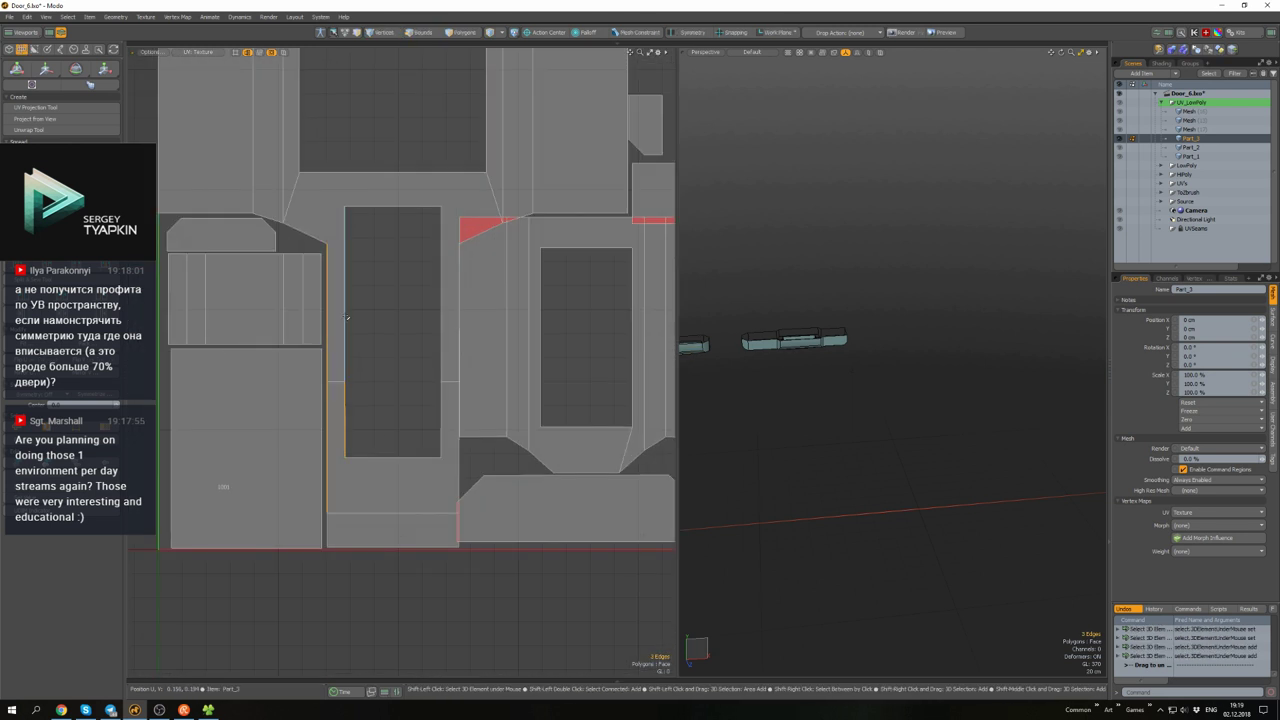
{"action": "left_click", "coordinate": [500, 298]}
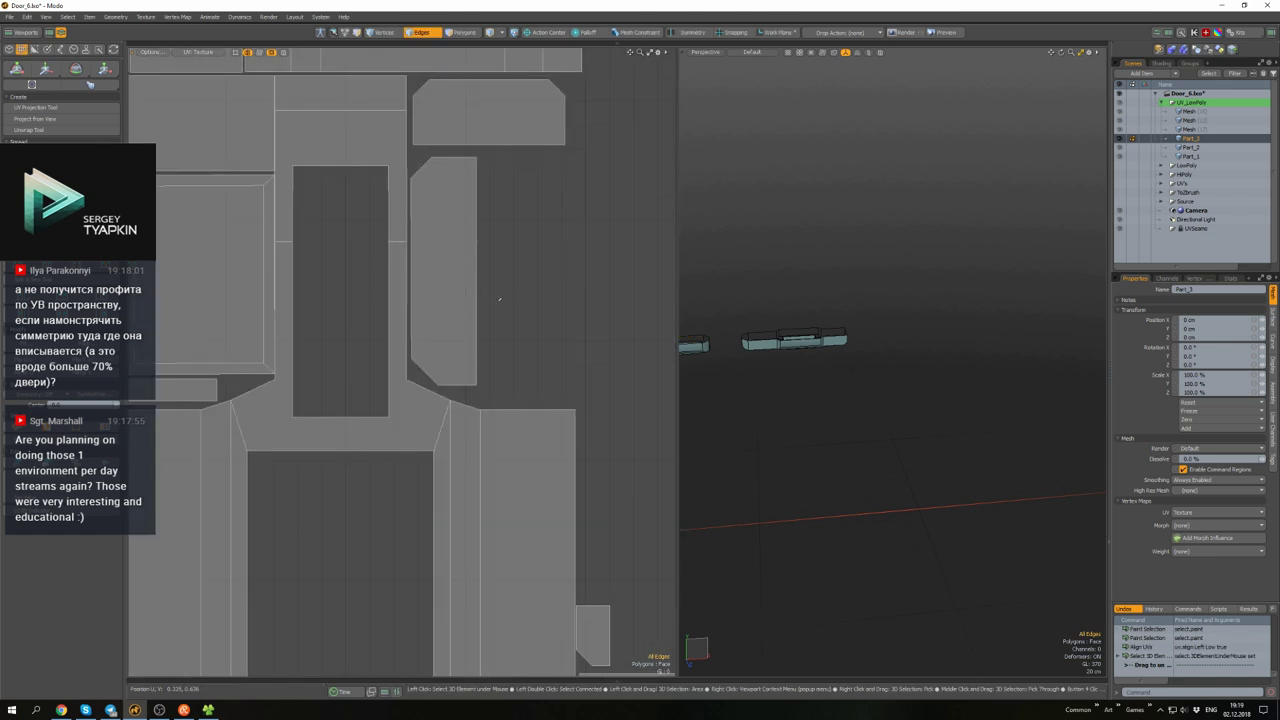
- Straighten the vertical edges of the smaller frame island near the lower edge of the UV tile
{"action": "left_click_drag", "start_coordinate": [431, 213], "coordinate": [588, 263], "text": "alt"}
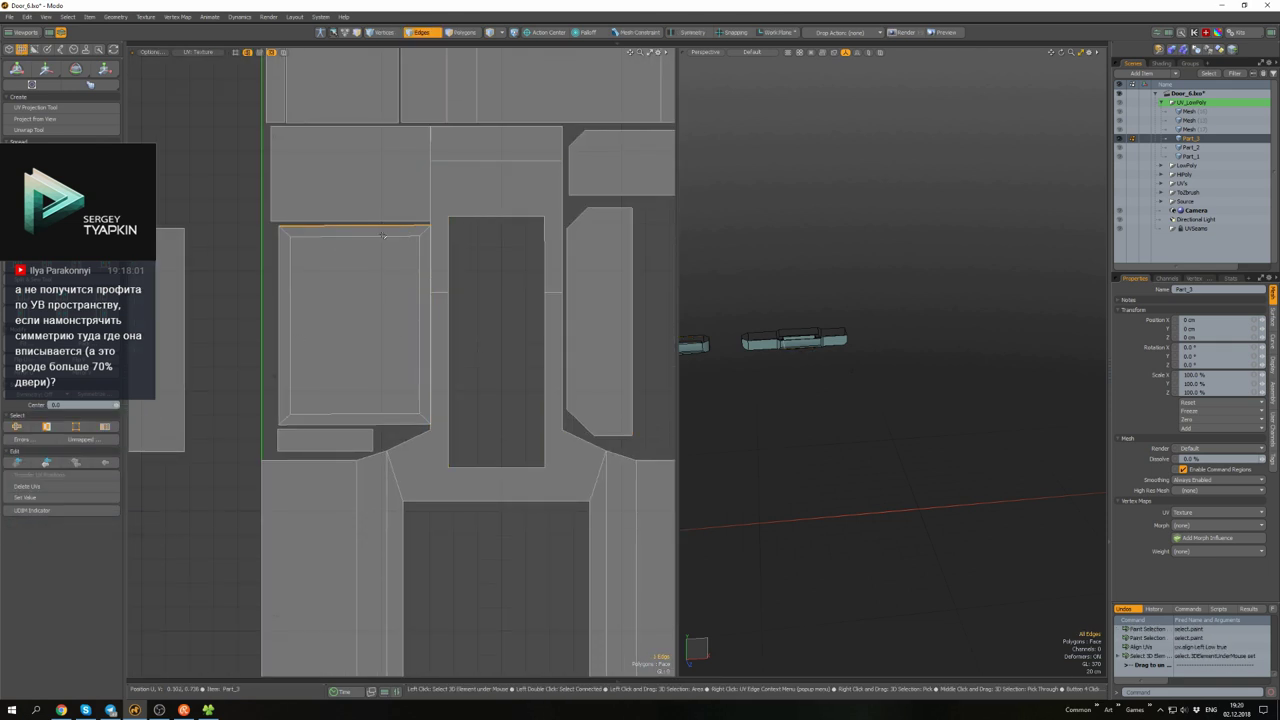
{"action": "scroll", "coordinate": [535, 312], "scroll_direction": "down", "scroll_amount": 10}
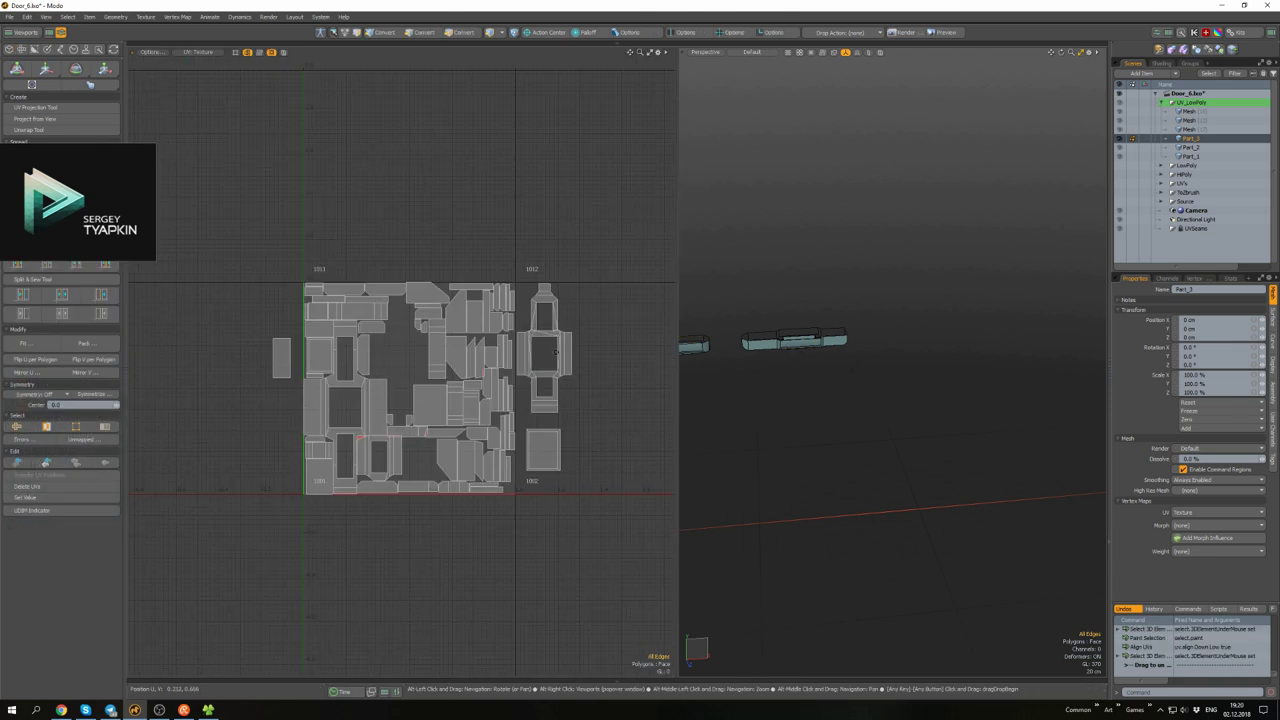
{"action": "scroll", "coordinate": [418, 203], "scroll_direction": "up", "scroll_amount": 5}
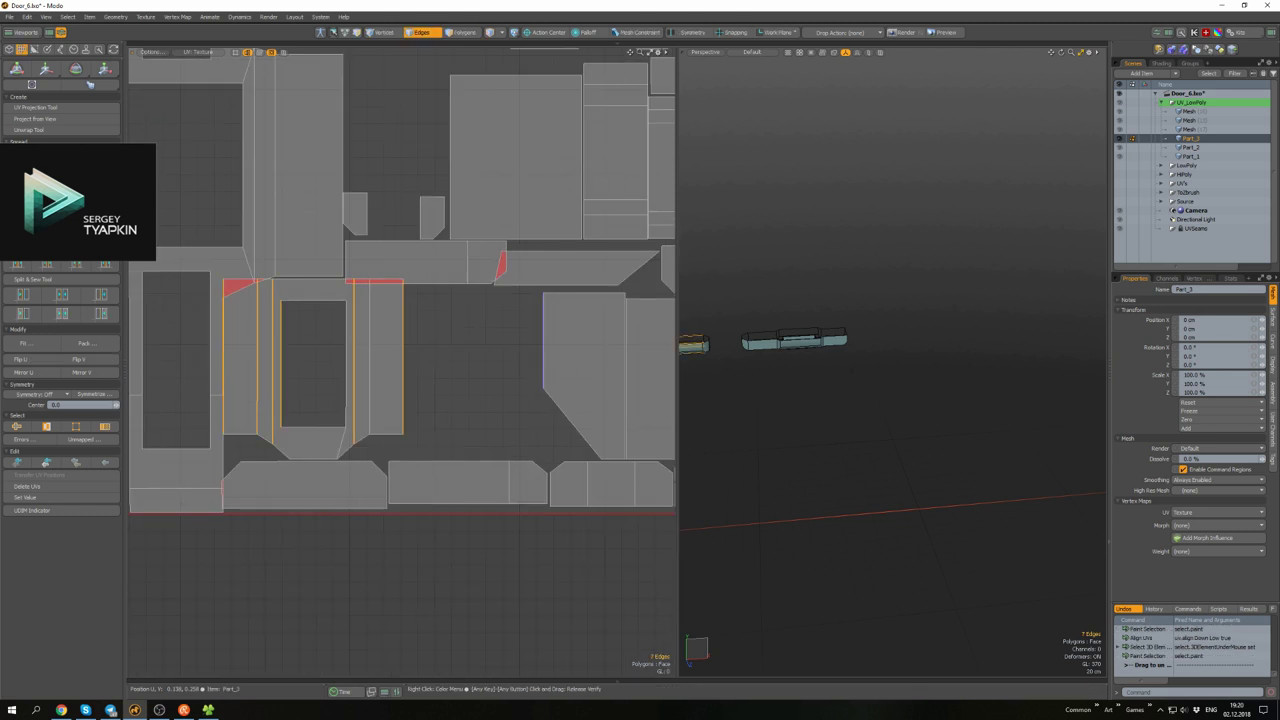
{"action": "left_click", "coordinate": [487, 368]}
{"action": "scroll", "coordinate": [487, 368], "scroll_direction": "down", "scroll_amount": 5}
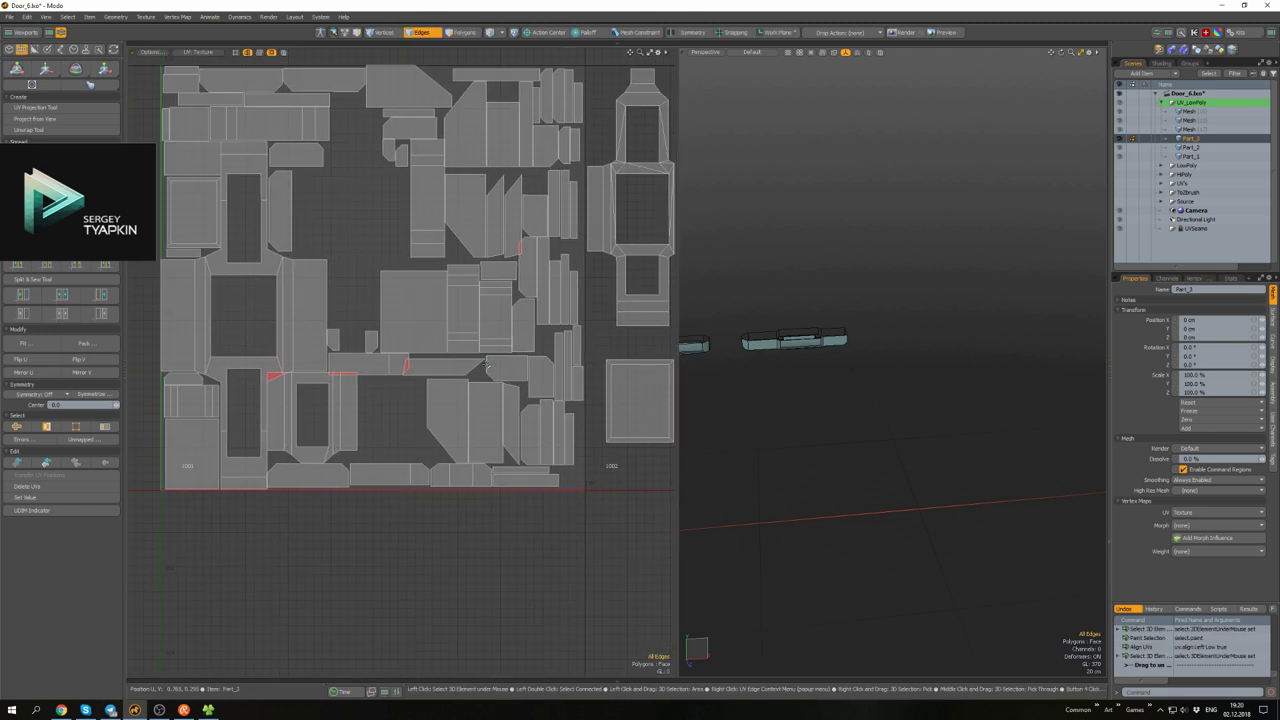
- Pack all UV islands of Part_3 into the normalized tile with Pack, Stretch and Orient enabled
{"action": "key", "text": "3"}
{"action": "scroll", "coordinate": [367, 382], "scroll_direction": "up", "scroll_amount": 3}
{"action": "scroll", "coordinate": [367, 382], "scroll_direction": "down", "scroll_amount": 4}
{"action": "left_click", "coordinate": [85, 343]}
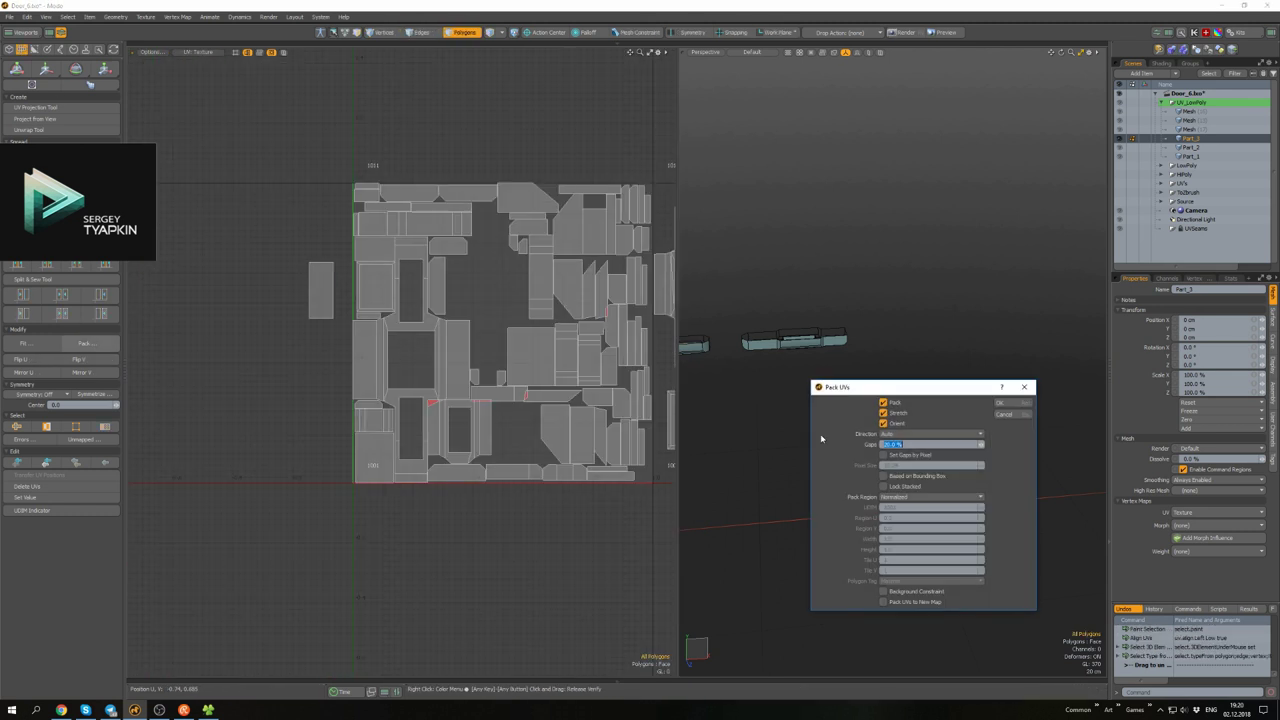
{"action": "key", "text": "Return"}
{"action": "scroll", "coordinate": [564, 359], "scroll_direction": "up", "scroll_amount": 3}
{"action": "scroll", "coordinate": [564, 359], "scroll_direction": "down", "scroll_amount": 2}
- Create seams from the UV island borders of Part_3 and set those border edges to hard
{"action": "key", "text": "q"}
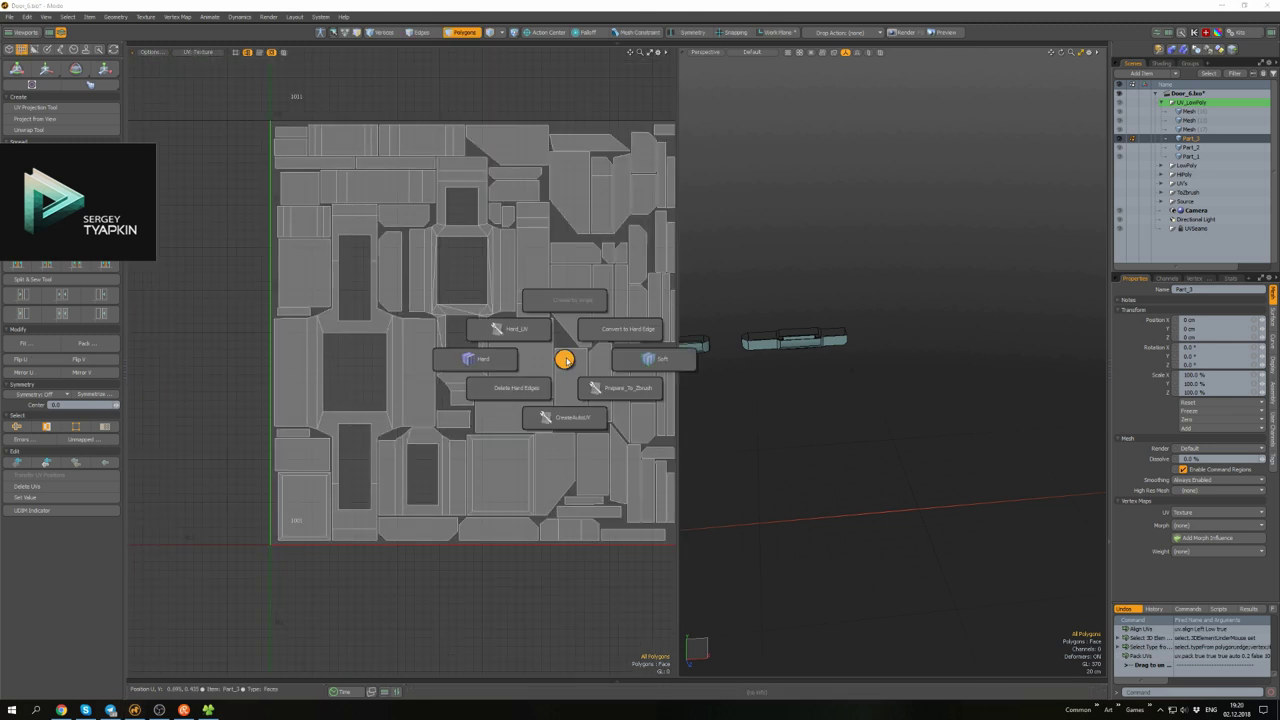
{"action": "left_click", "coordinate": [565, 417]}
{"action": "scroll", "coordinate": [758, 444], "scroll_direction": "up", "scroll_amount": 3}
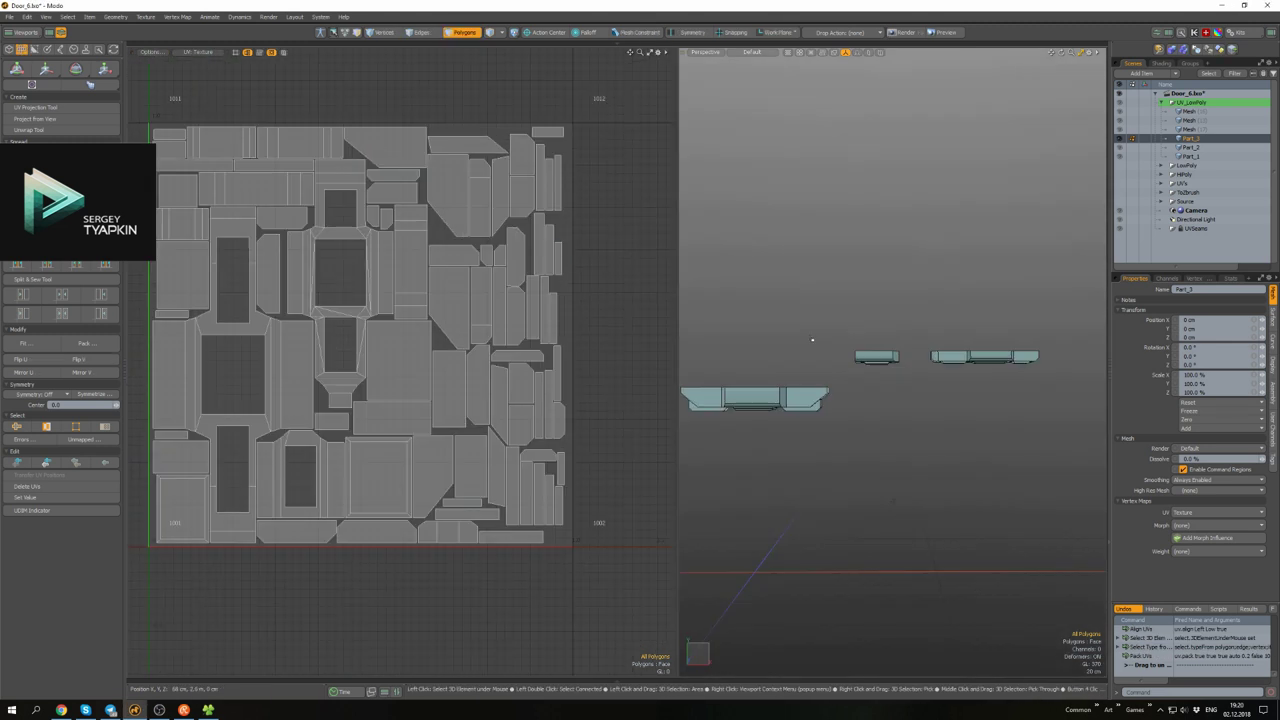
{"action": "key", "text": "q"}
{"action": "left_click", "coordinate": [790, 404]}
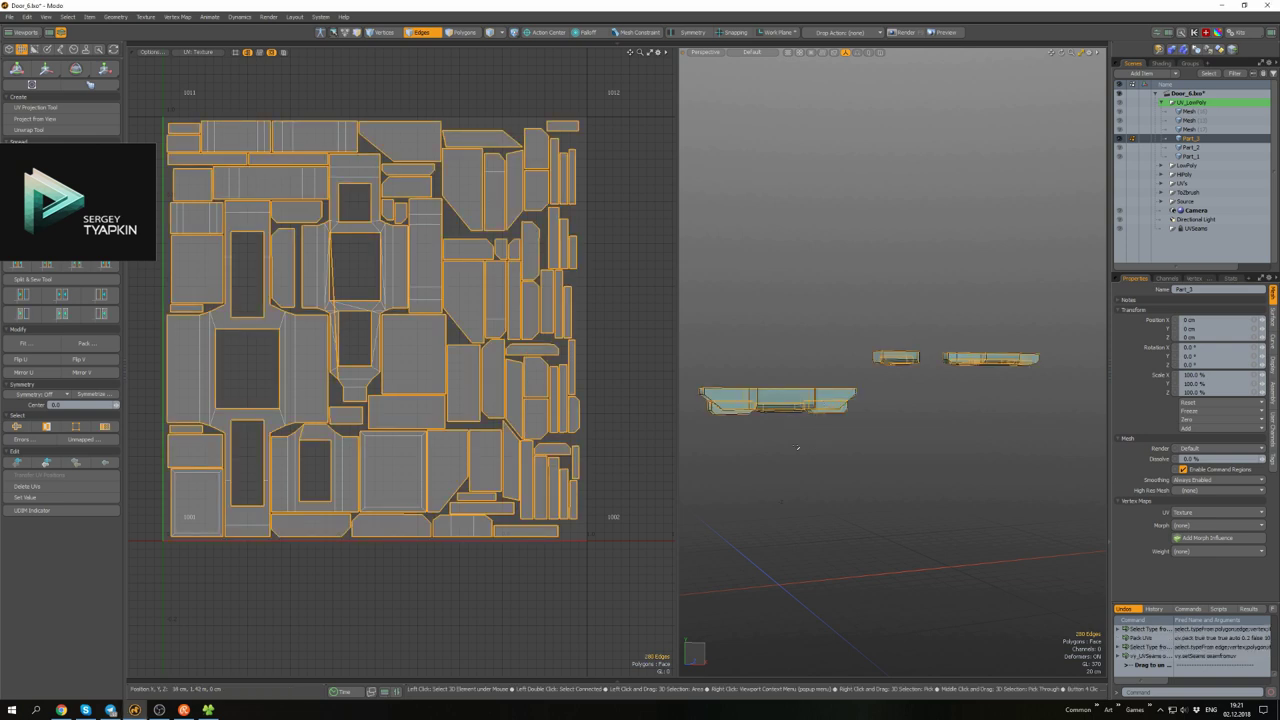
{"action": "scroll", "coordinate": [776, 400], "scroll_direction": "up", "scroll_amount": 5}
{"action": "key", "text": "q"}
{"action": "left_click", "coordinate": [772, 380]}
{"action": "scroll", "coordinate": [770, 400], "scroll_direction": "down", "scroll_amount": 5}
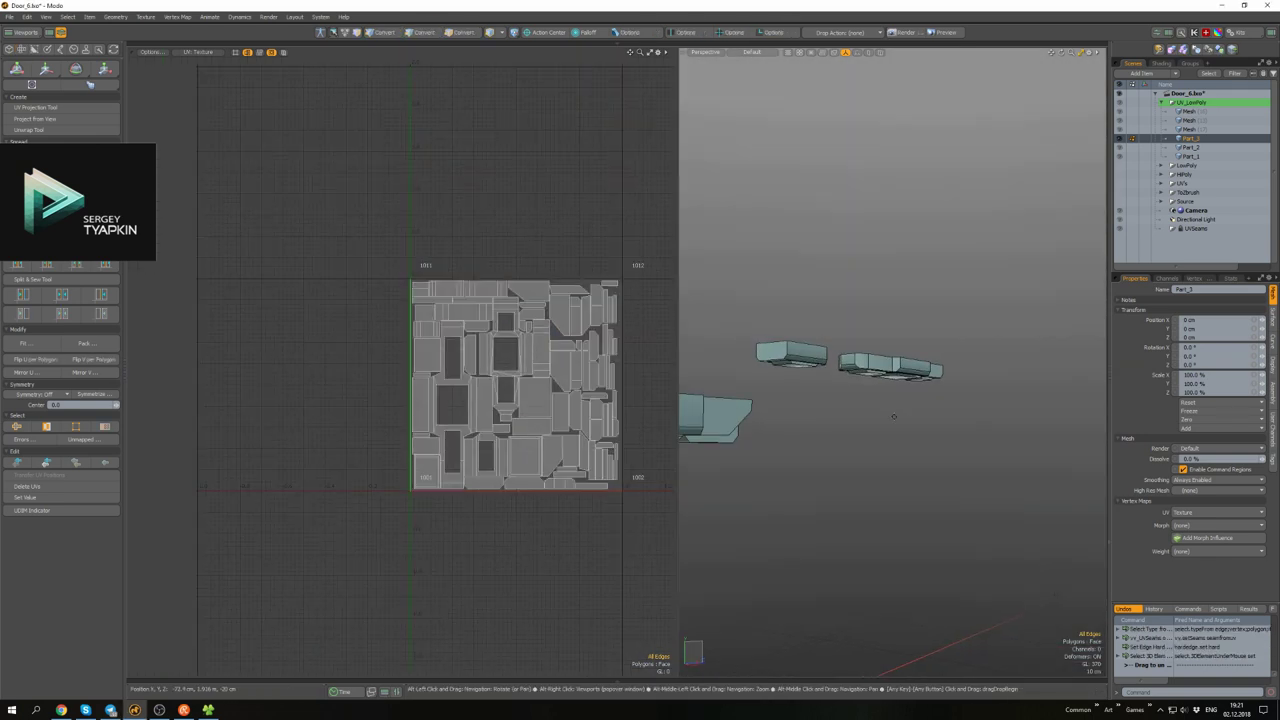
- Return to the full 3D modeling view, unhide all door parts and save the scene
{"action": "key", "text": "ctrl+space"}
{"action": "key", "text": "u"}
{"action": "scroll", "coordinate": [720, 288], "scroll_direction": "up", "scroll_amount": 5}
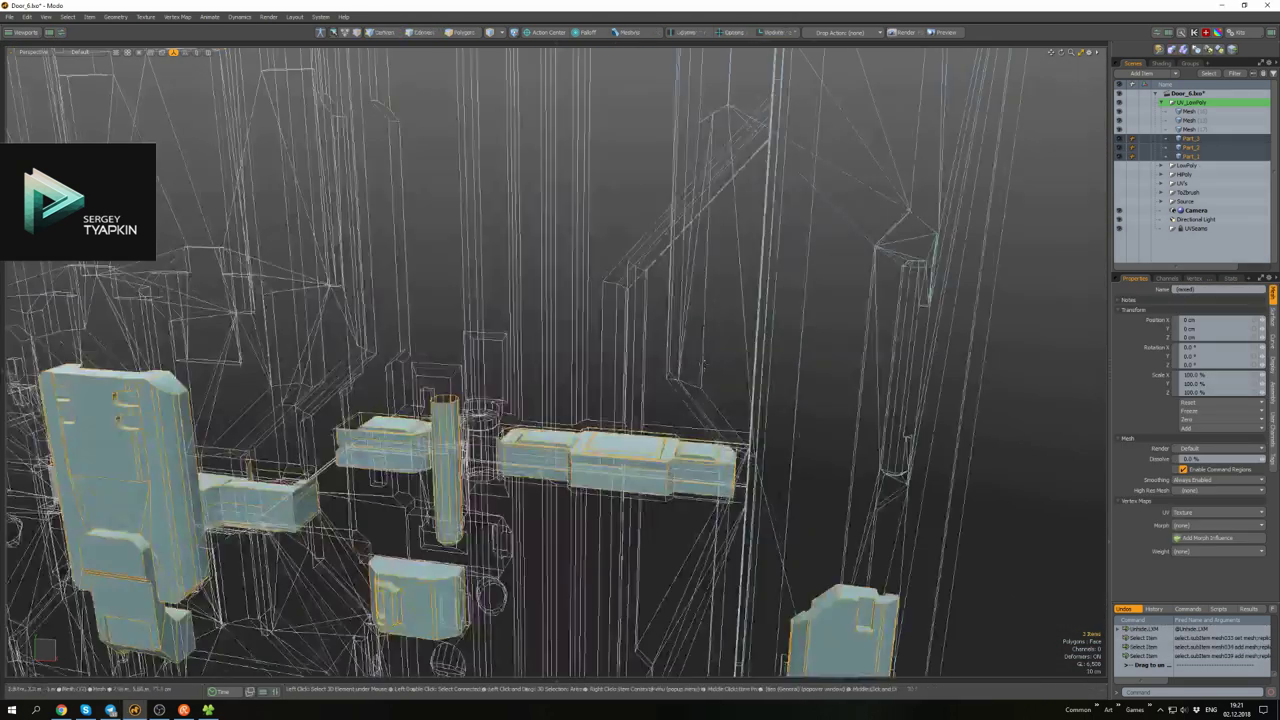
{"action": "scroll", "coordinate": [731, 286], "scroll_direction": "down", "scroll_amount": 2}
{"action": "key", "text": "ctrl+s"}
- Isolate the large outer door frame mesh and rename it Part_4
{"action": "left_click_drag", "start_coordinate": [731, 291], "coordinate": [775, 294], "text": "alt"}
{"action": "left_click", "coordinate": [745, 275]}
{"action": "key", "text": "shift+h"}
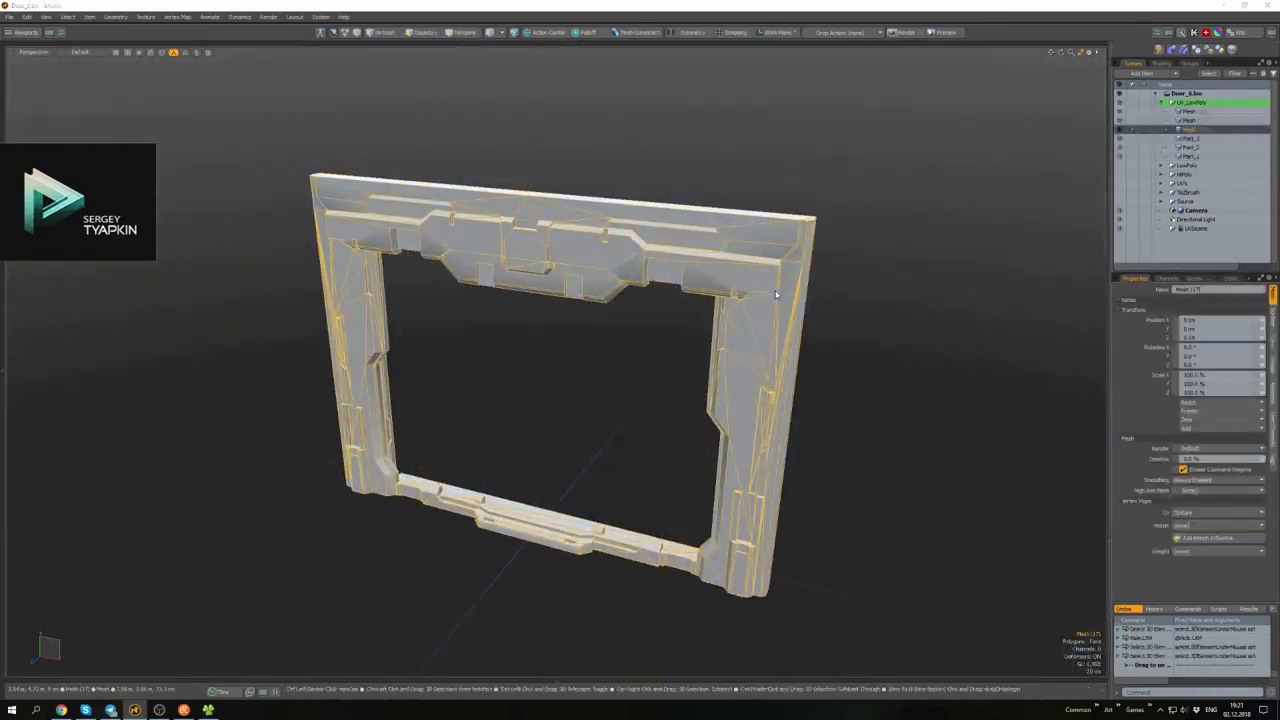
{"action": "left_click", "coordinate": [890, 402]}
{"action": "left_click_drag", "start_coordinate": [890, 402], "coordinate": [574, 323], "text": "alt"}
{"action": "scroll", "coordinate": [760, 380], "scroll_direction": "up", "scroll_amount": 5}
- Delete the left post of Part_4 from the front, together with the left small inset panels of the upper beam
{"action": "left_click", "coordinate": [571, 346]}
{"action": "scroll", "coordinate": [574, 323], "scroll_direction": "down", "scroll_amount": 2}
{"action": "key", "text": "ctrl+space"}
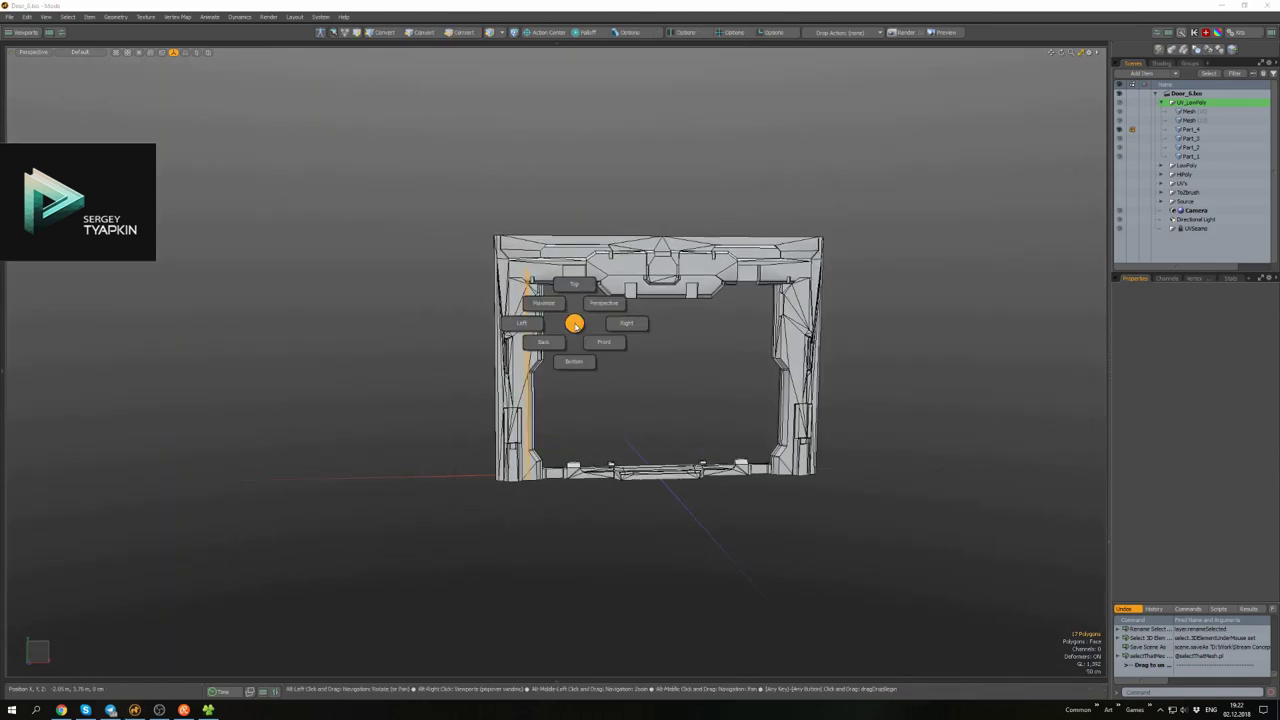
{"action": "left_click", "coordinate": [604, 342]}
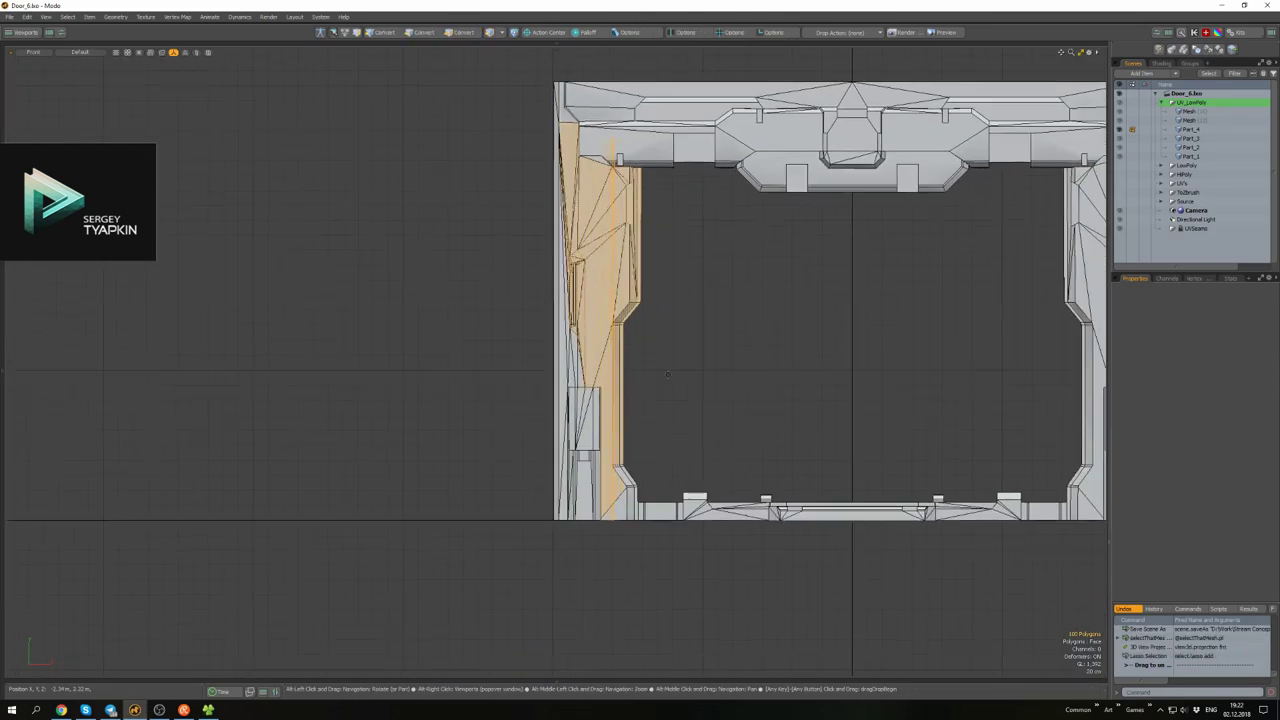
{"action": "scroll", "coordinate": [734, 497], "scroll_direction": "down", "scroll_amount": 3}
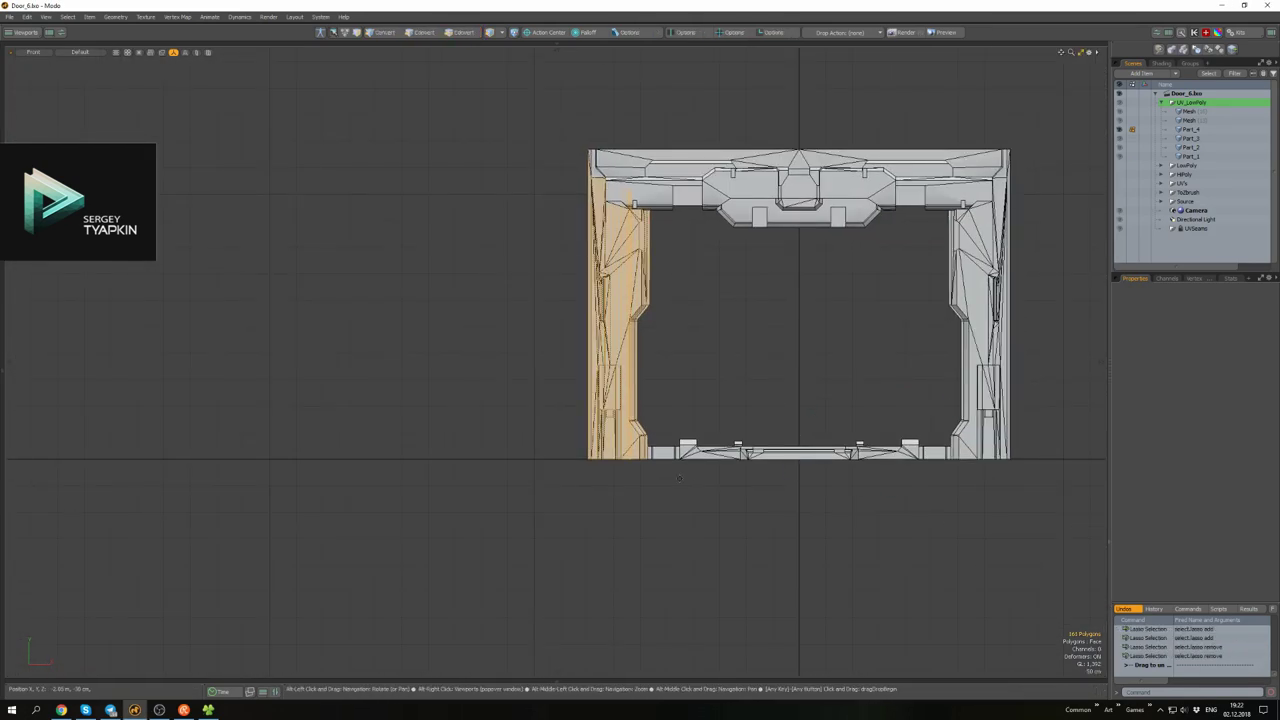
{"action": "left_click_drag", "start_coordinate": [734, 497], "coordinate": [590, 405], "text": "alt"}
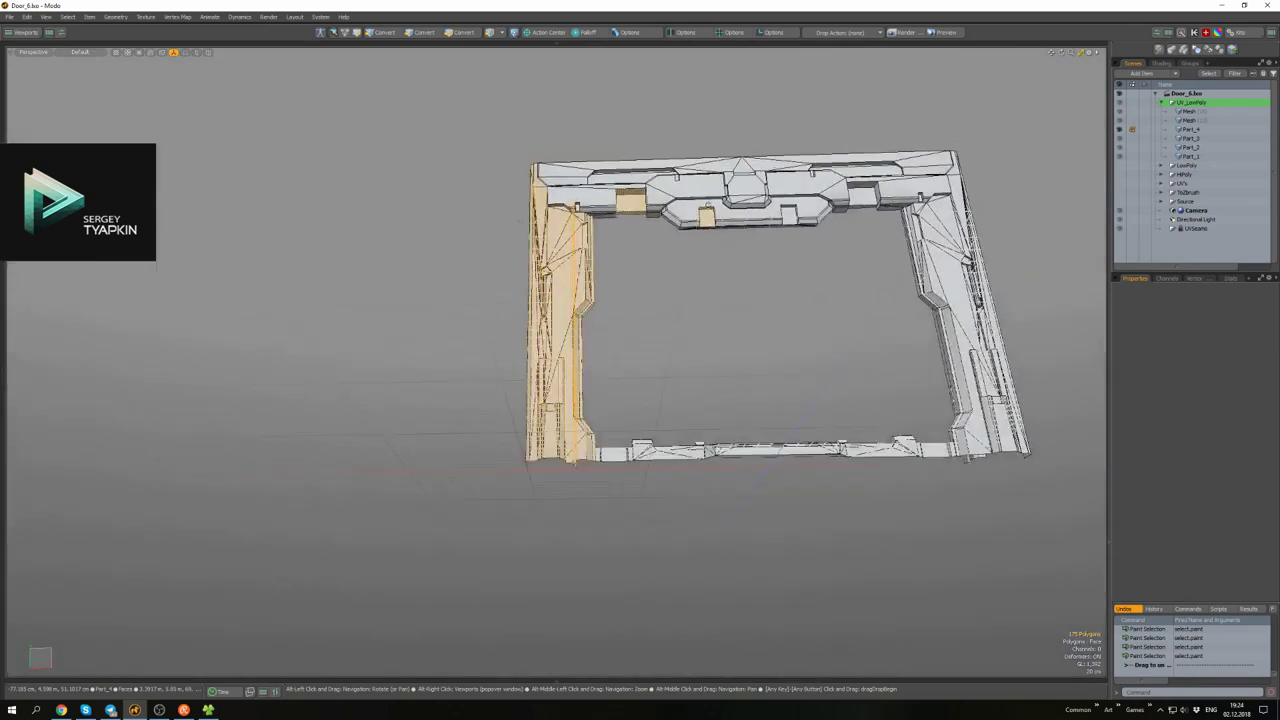
{"action": "scroll", "coordinate": [660, 258], "scroll_direction": "up", "scroll_amount": 3}
{"action": "left_click_drag", "start_coordinate": [660, 258], "coordinate": [786, 297], "text": "alt"}
{"action": "scroll", "coordinate": [660, 258], "scroll_direction": "up", "scroll_amount": 2}
{"action": "scroll", "coordinate": [660, 258], "scroll_direction": "down", "scroll_amount": 1}
{"action": "key", "text": "Delete"}
- Check the remaining beams of Part_4, undo the left post deletion and delete the same polygons again
{"action": "scroll", "coordinate": [666, 246], "scroll_direction": "up", "scroll_amount": 5}
{"action": "scroll", "coordinate": [666, 246], "scroll_direction": "down", "scroll_amount": 3}
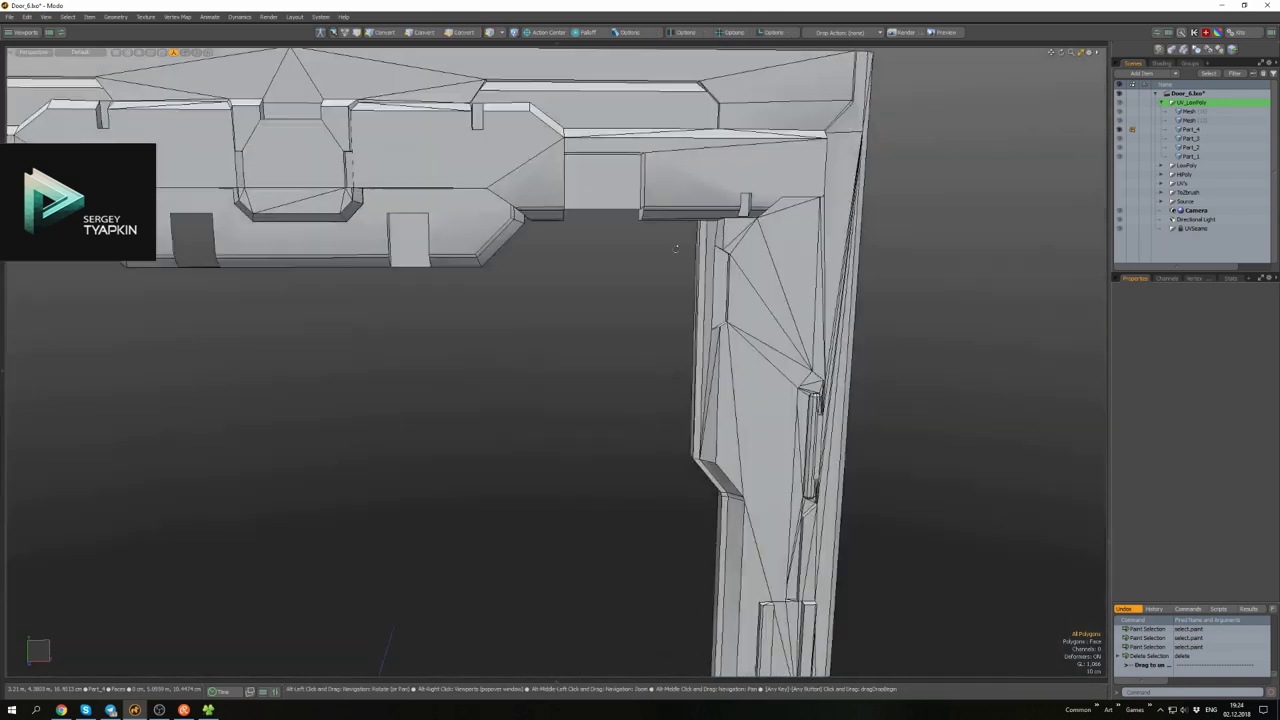
{"action": "scroll", "coordinate": [666, 262], "scroll_direction": "down", "scroll_amount": 6}
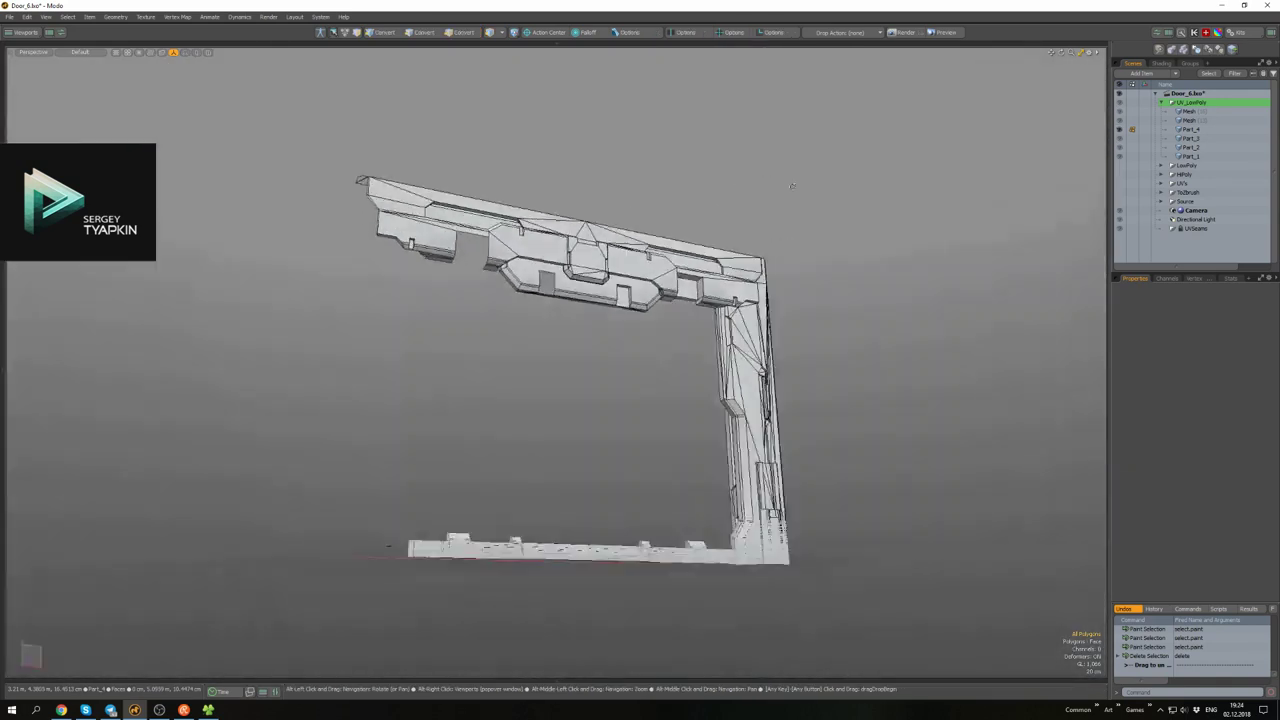
{"action": "left_click_drag", "start_coordinate": [666, 262], "coordinate": [549, 390], "text": "alt"}
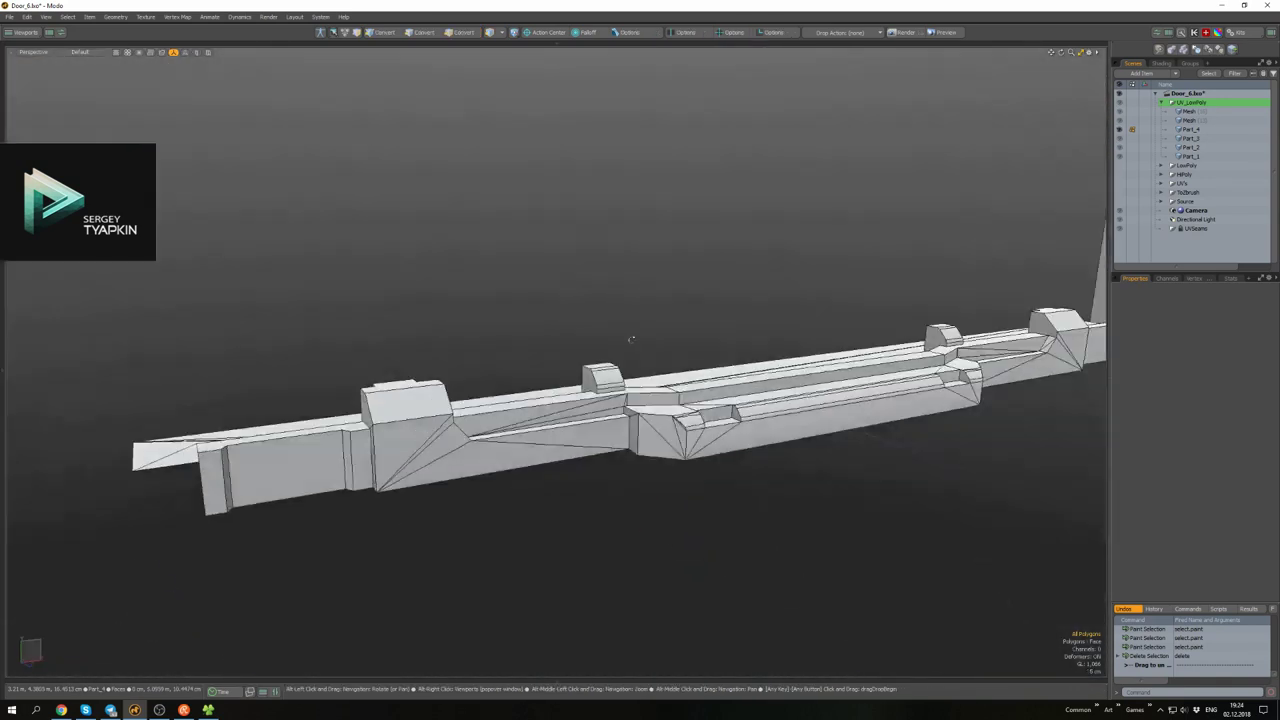
{"action": "left_click_drag", "start_coordinate": [631, 340], "coordinate": [646, 464], "text": "alt"}
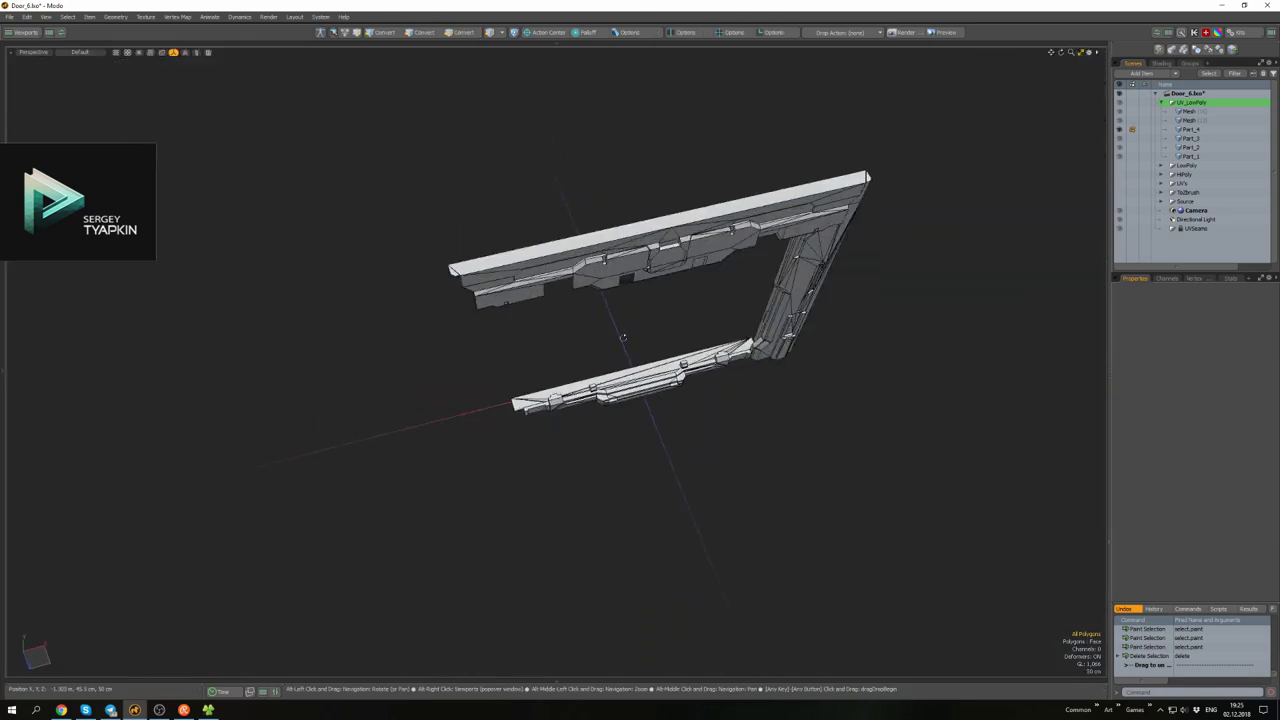
{"action": "left_click_drag", "start_coordinate": [347, 349], "coordinate": [645, 455], "text": "alt"}
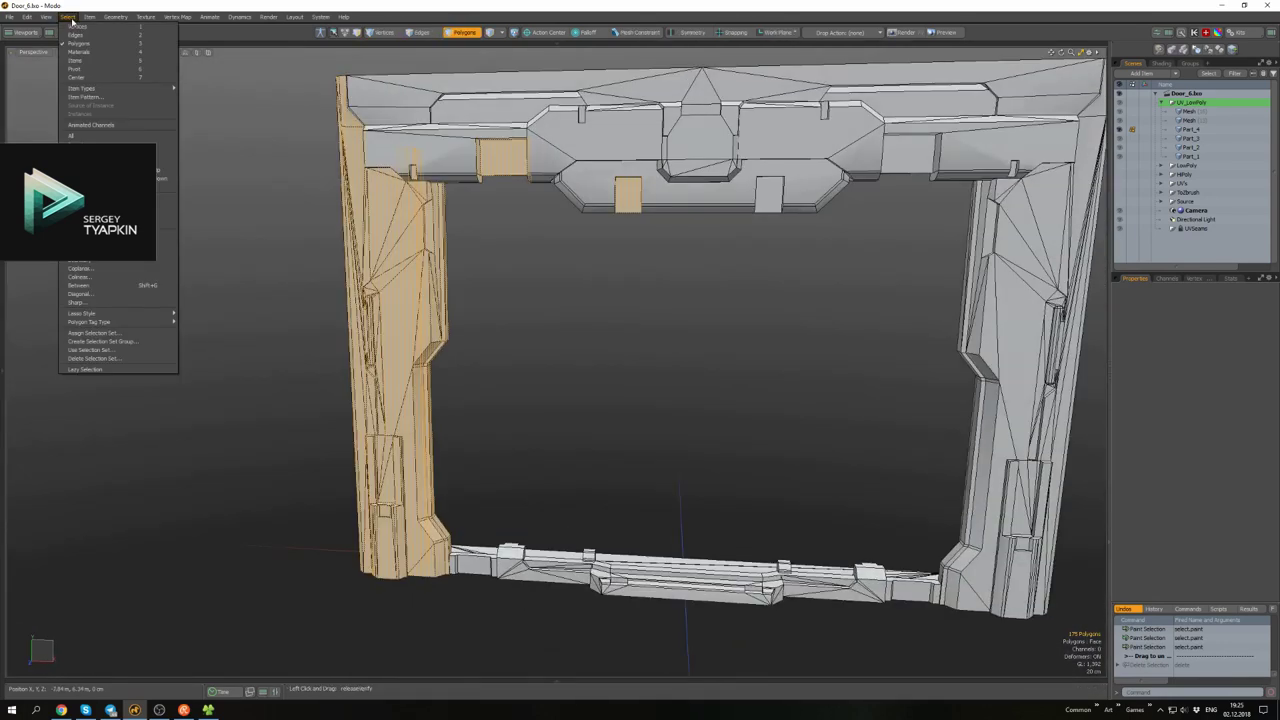
{"action": "key", "text": "Escape"}
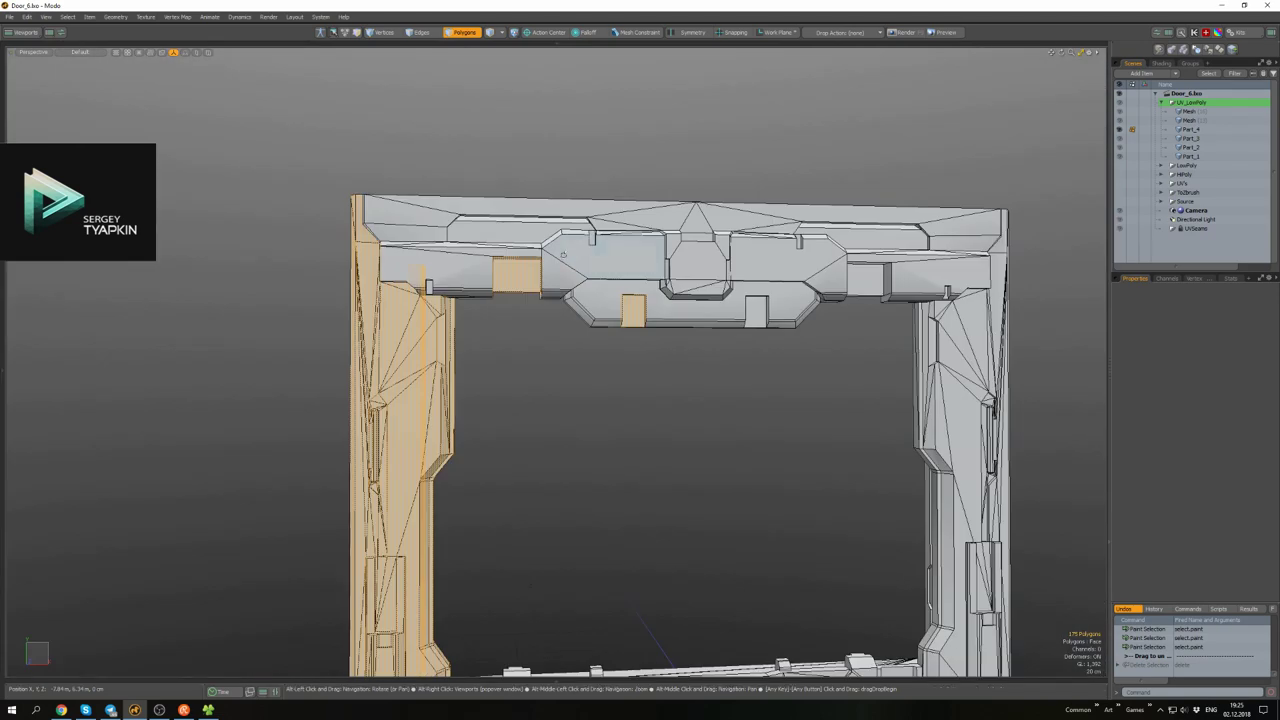
{"action": "key", "text": "Delete"}
- Delete the left mirrored cover polygons of the upper beam, including their top faces and small notch
{"action": "left_click_drag", "start_coordinate": [727, 356], "coordinate": [620, 254], "text": "alt"}
{"action": "left_click", "coordinate": [620, 254], "text": "shift"}
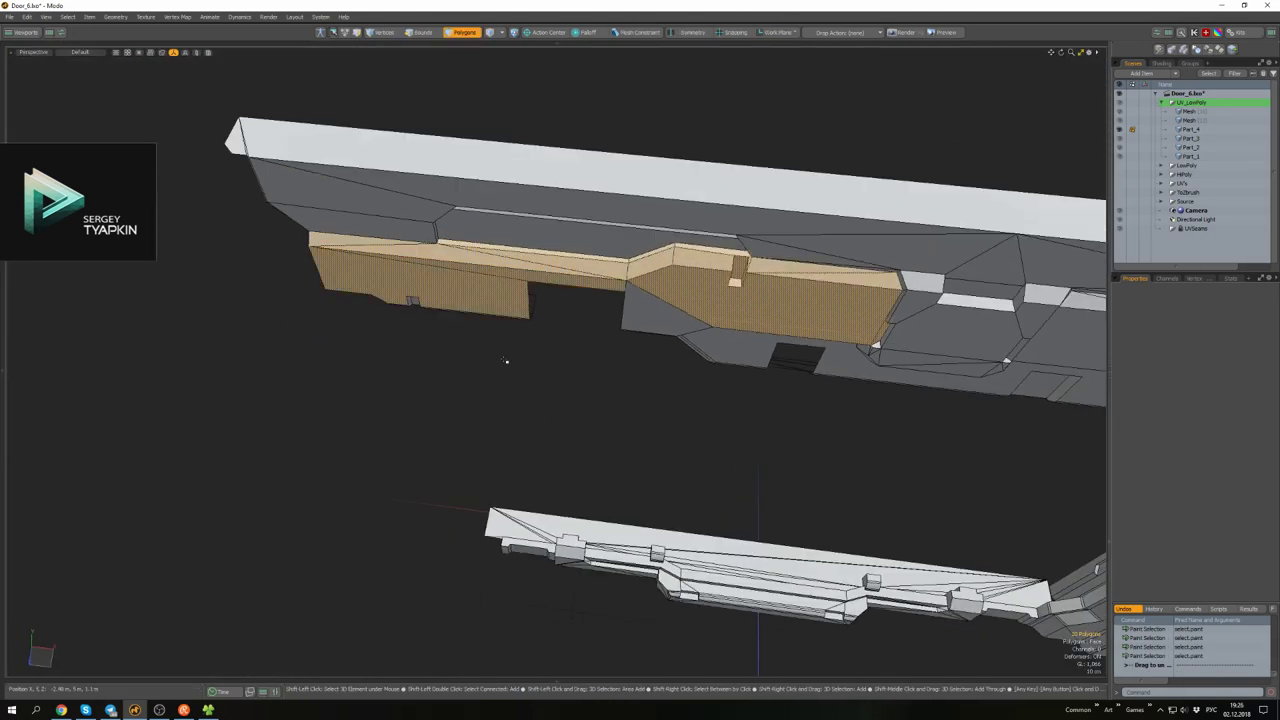
{"action": "left_click_drag", "start_coordinate": [506, 361], "coordinate": [510, 286], "text": "alt"}
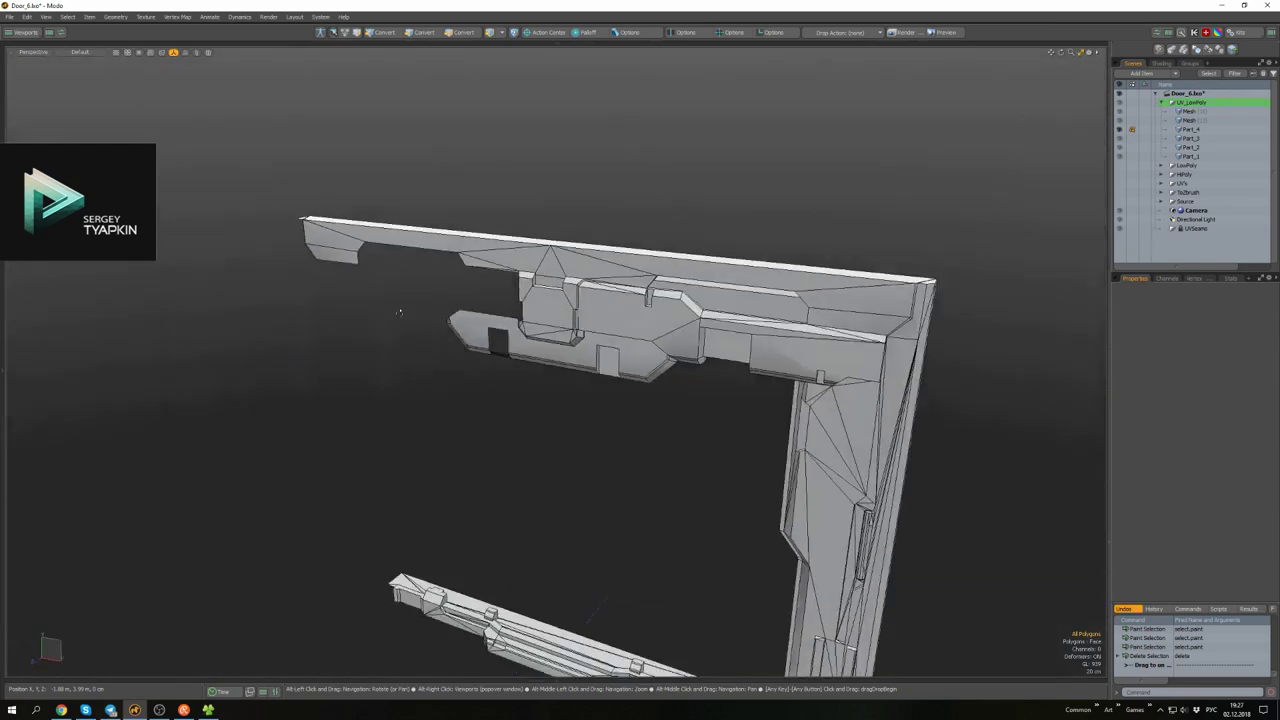
- Delete the left mirrored raised blocks of the lower beam and save the scene as Door_7
{"action": "left_click_drag", "start_coordinate": [399, 313], "coordinate": [628, 341], "text": "alt"}
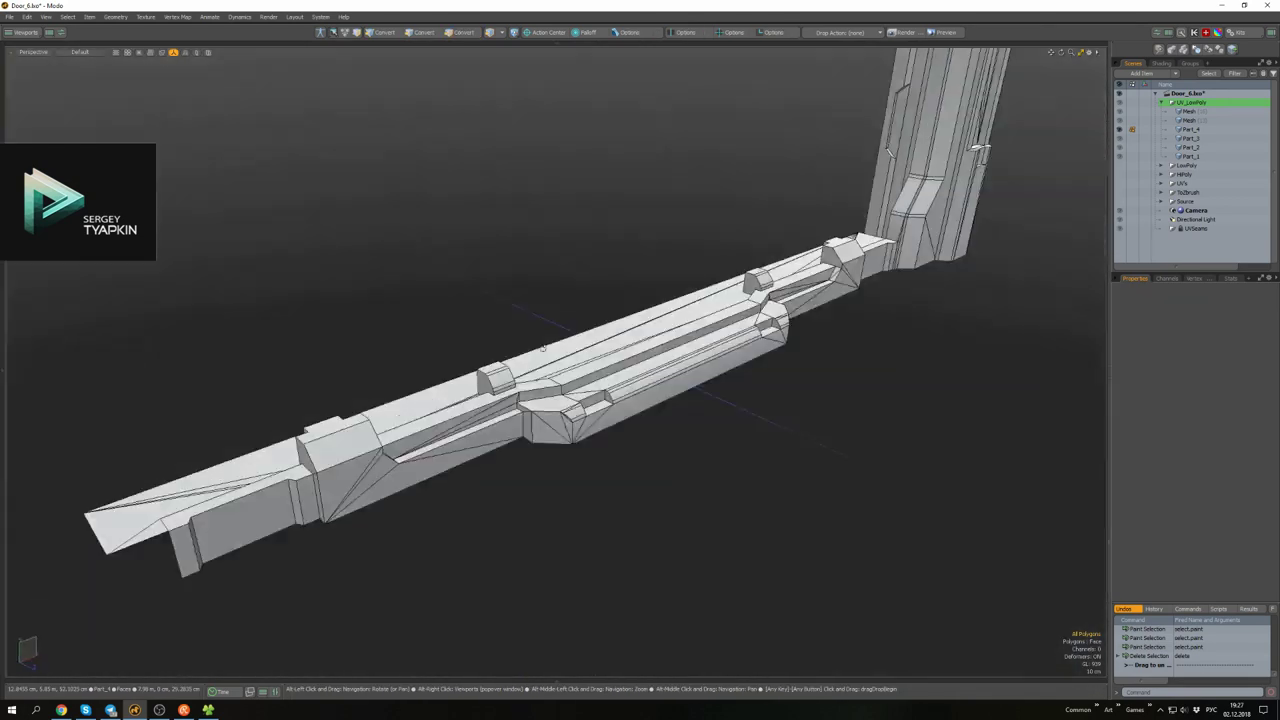
{"action": "mouse_move", "coordinate": [542, 345]}
{"action": "left_mouse_down", "text": "alt"}
{"action": "mouse_move", "coordinate": [453, 280]}
{"action": "mouse_move", "coordinate": [540, 300]}
{"action": "left_mouse_up", "text": "alt"}
{"action": "right_click_drag", "start_coordinate": [540, 300], "coordinate": [682, 289], "text": "shift"}
{"action": "left_click_drag", "start_coordinate": [844, 431], "coordinate": [1013, 392], "text": "alt"}
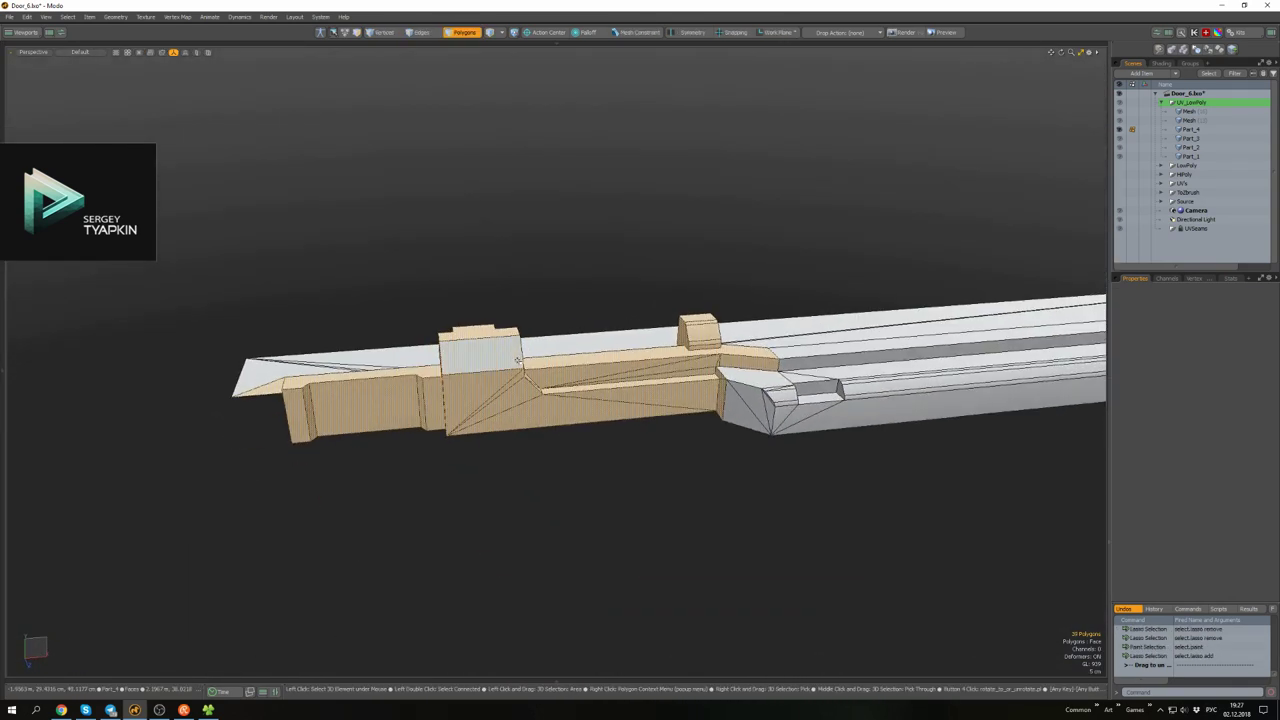
{"action": "left_click_drag", "start_coordinate": [518, 360], "coordinate": [587, 397], "text": "alt"}
{"action": "key", "text": "Delete"}
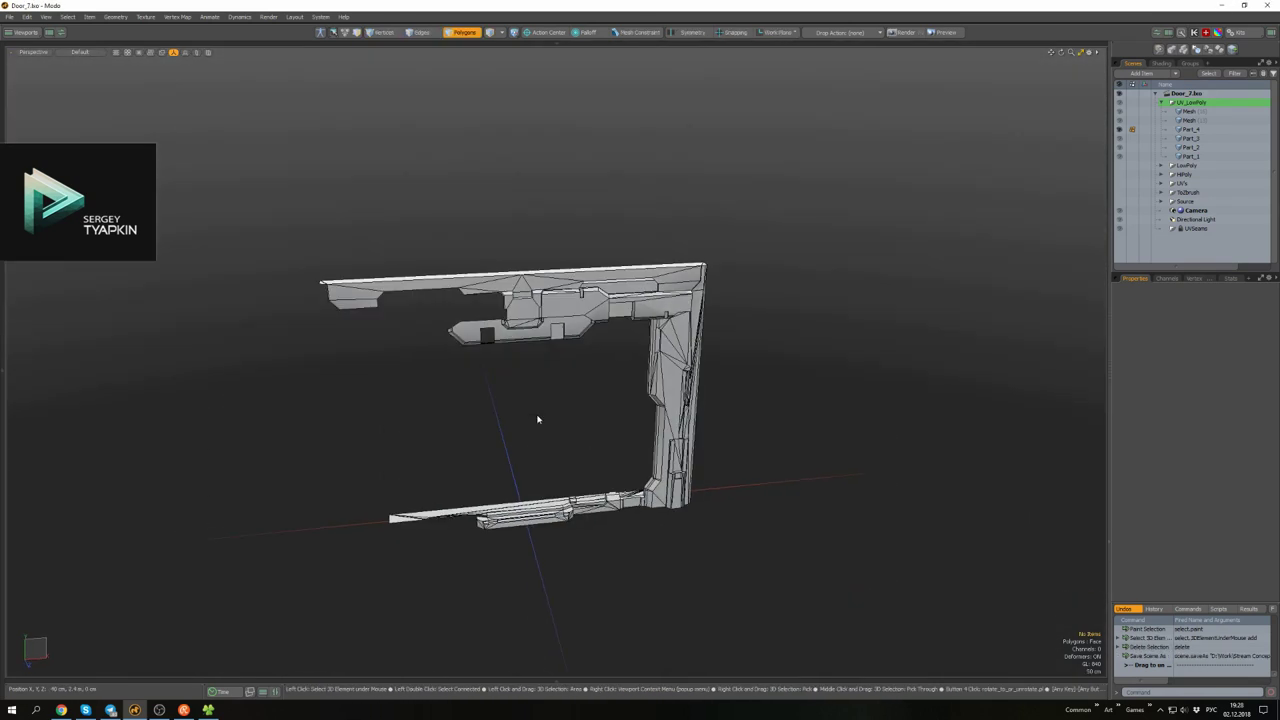
- Generate automatic UV seams on Part_4 and display them on the mesh
{"action": "left_click_drag", "start_coordinate": [537, 420], "coordinate": [628, 497], "text": "alt"}
{"action": "key", "text": "2"}
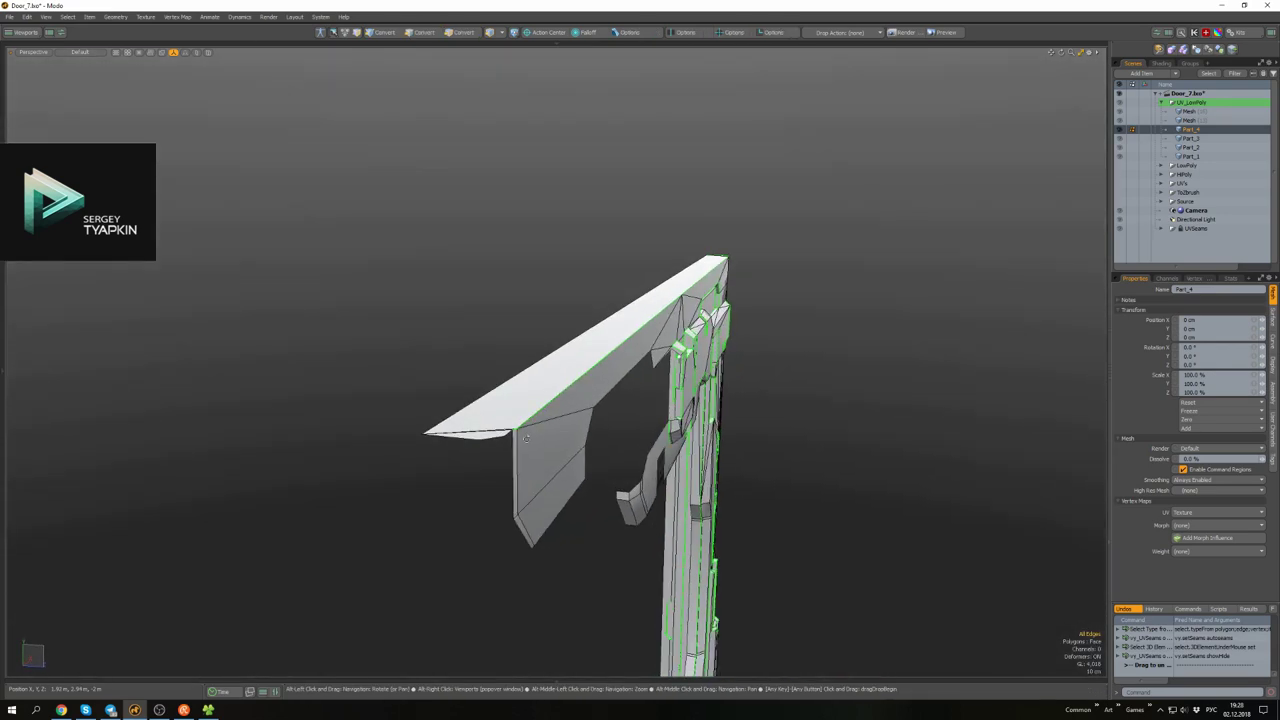
{"action": "left_click_drag", "start_coordinate": [525, 437], "coordinate": [780, 459], "text": "alt"}
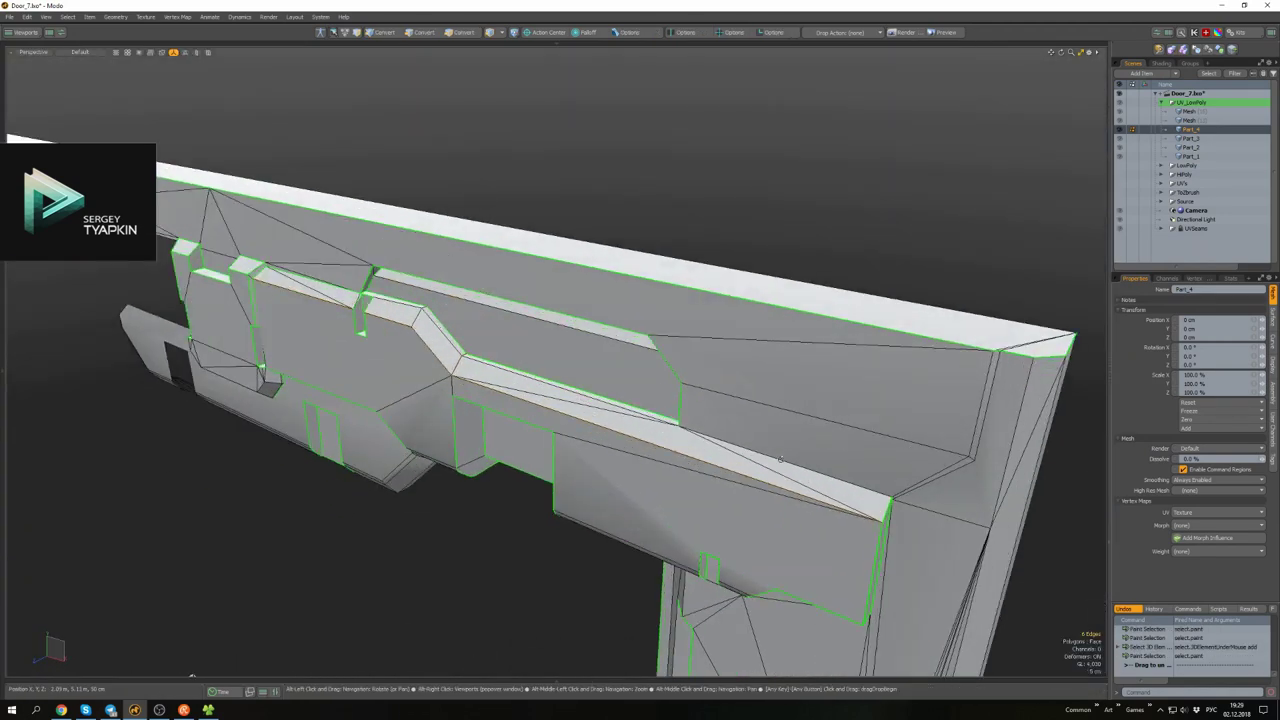
- Mark the long ridge edges of the upper beam's cover and the recess edges at the frame corner as UV seams
{"action": "left_click_drag", "start_coordinate": [778, 411], "coordinate": [558, 314], "text": "alt"}
{"action": "key", "text": "2"}
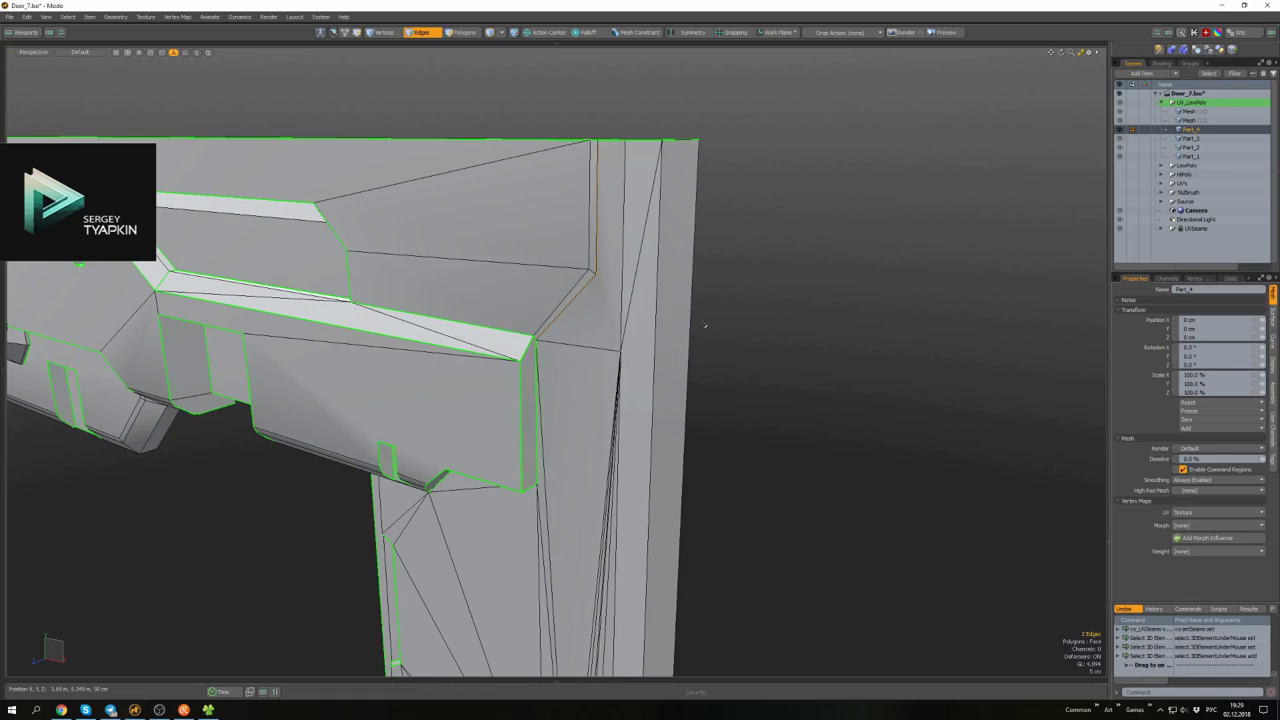
{"action": "left_click_drag", "start_coordinate": [704, 325], "coordinate": [653, 370], "text": "alt"}
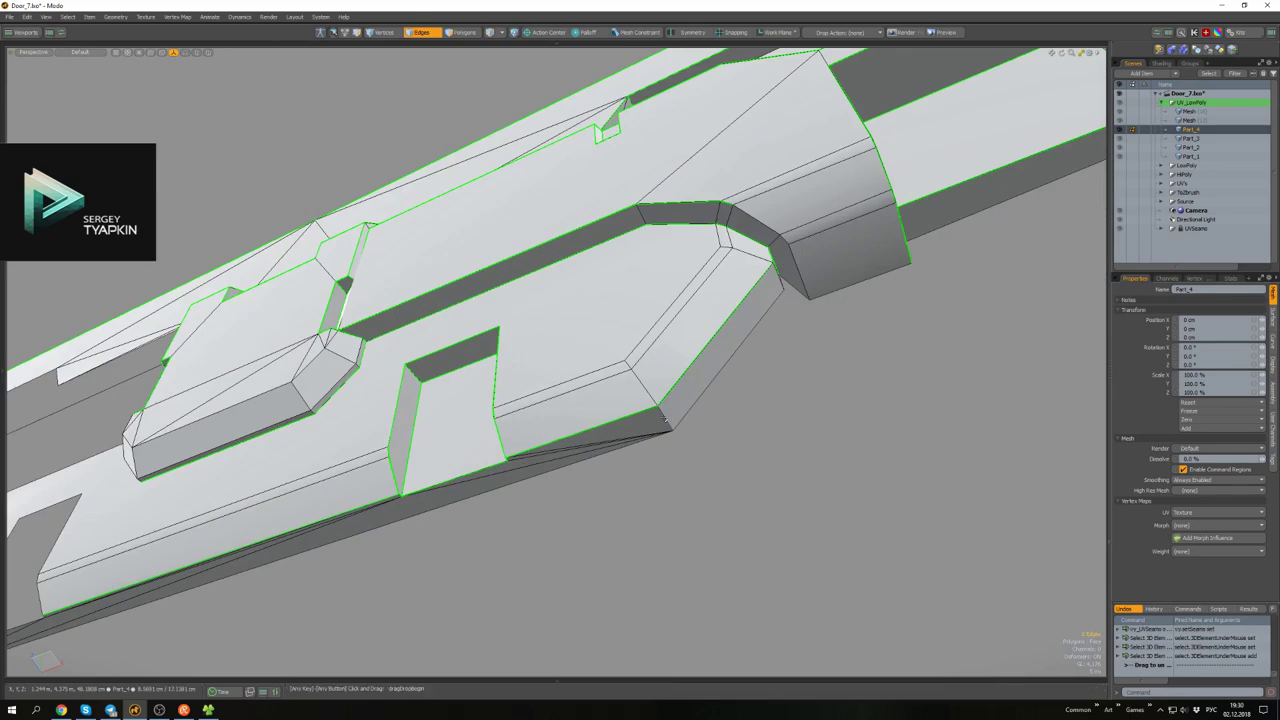
- Mark the chamfer edges on the underside of the upper beam's lower center block as UV seams
{"action": "scroll", "coordinate": [720, 240], "scroll_direction": "up", "scroll_amount": 5}
{"action": "left_click_drag", "start_coordinate": [771, 520], "coordinate": [645, 457], "text": "alt"}
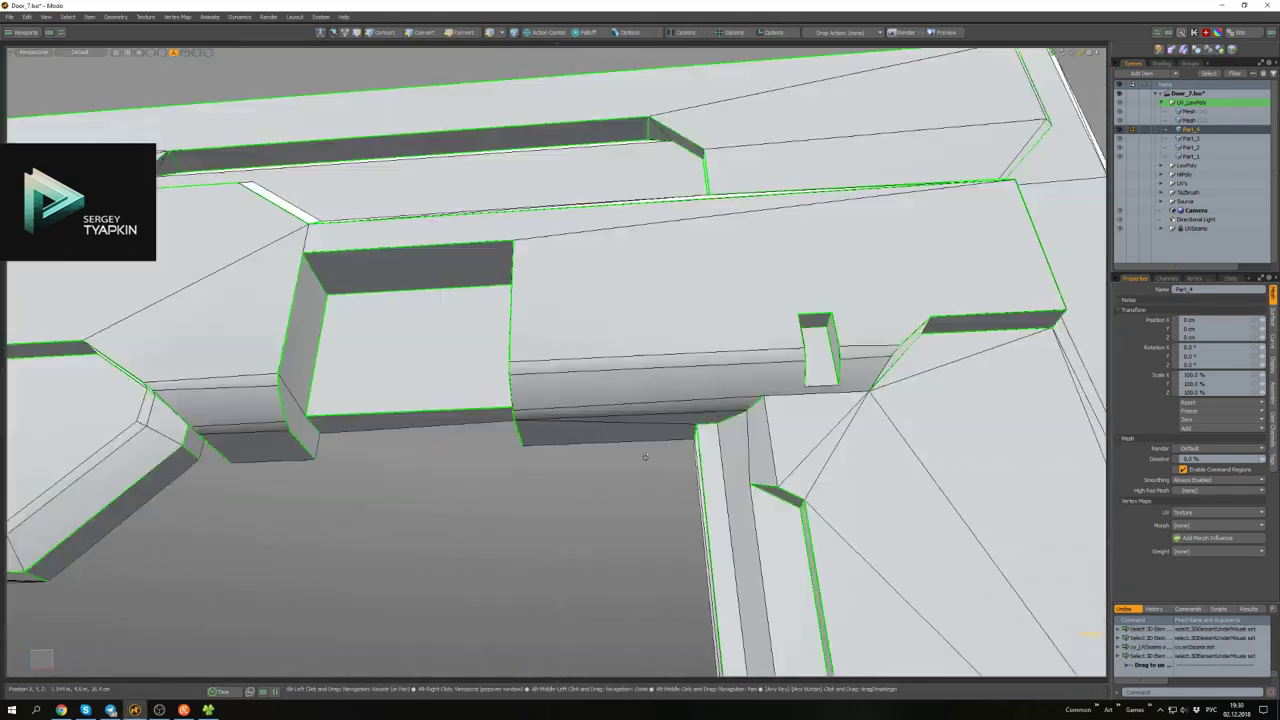
{"action": "left_click_drag", "start_coordinate": [868, 420], "coordinate": [1015, 400], "text": "alt"}
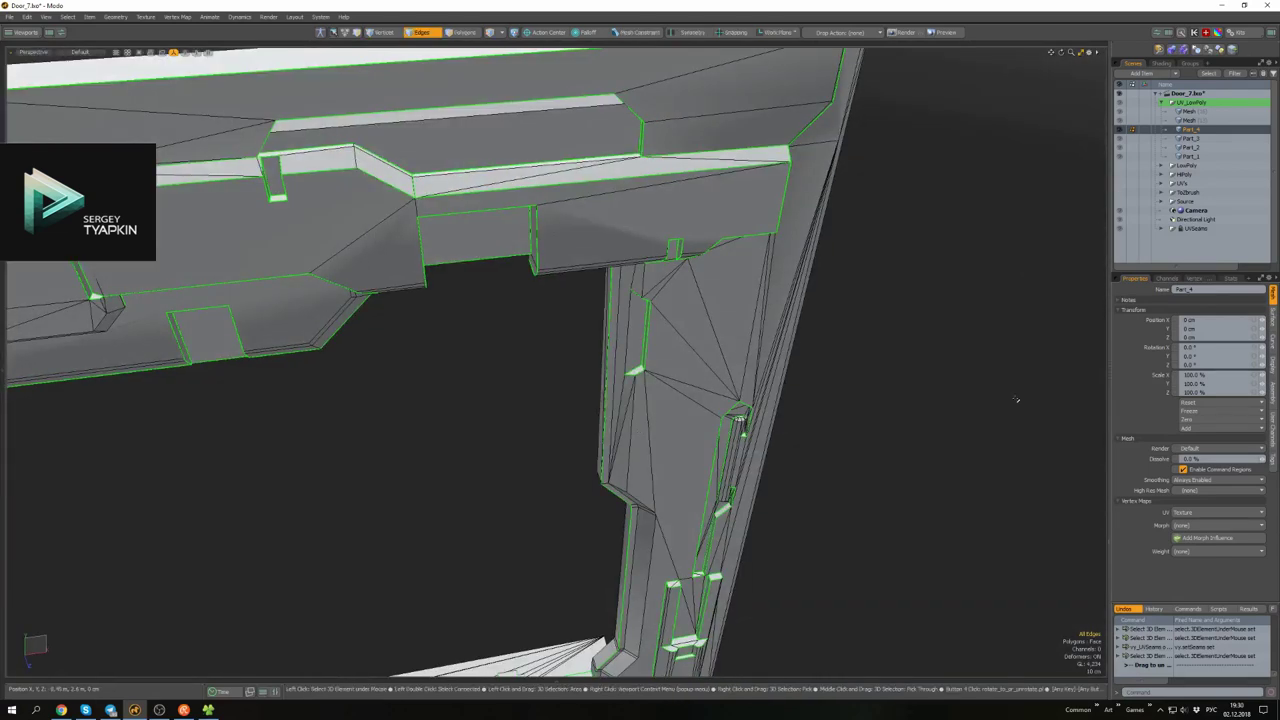
- Mark the long inner bevel edges of the right post as UV seams, from the upper notch down to the base
{"action": "left_click_drag", "start_coordinate": [1100, 290], "coordinate": [623, 314], "text": "alt"}
{"action": "key", "text": "ctrl+space"}
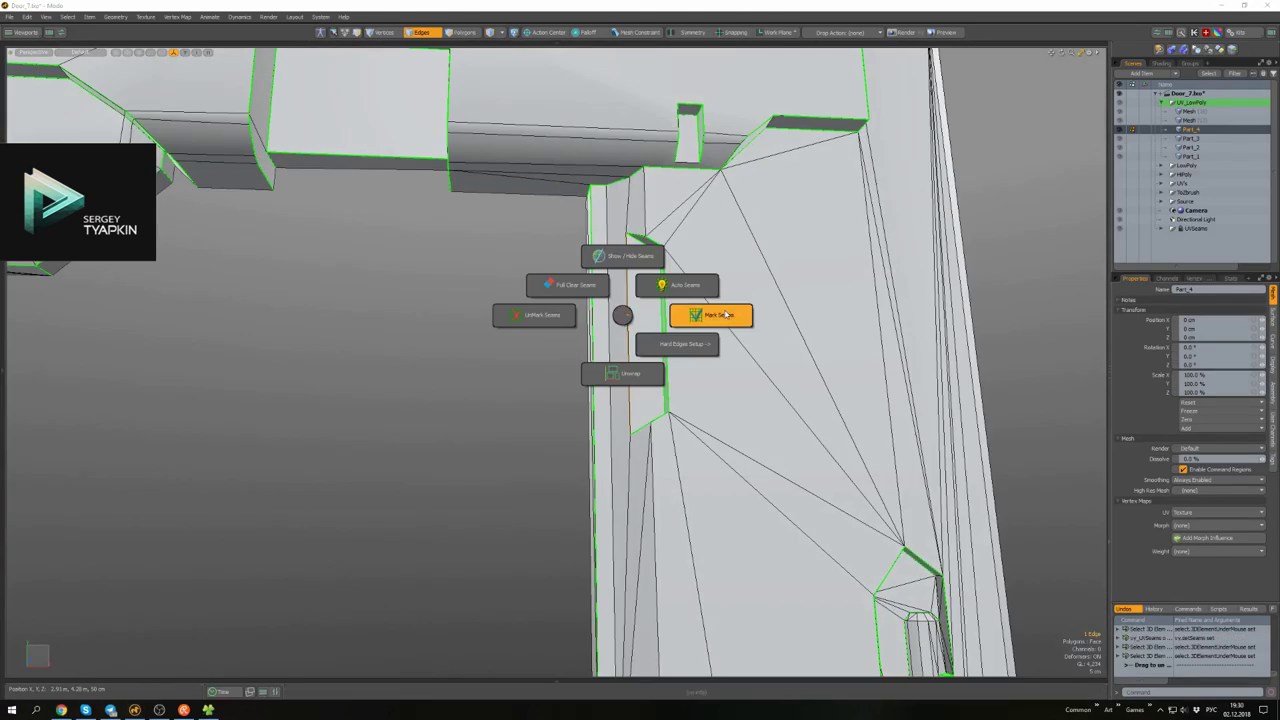
{"action": "left_click", "coordinate": [709, 314]}
{"action": "scroll", "coordinate": [698, 374], "scroll_direction": "up", "scroll_amount": 3}
{"action": "scroll", "coordinate": [650, 470], "scroll_direction": "up", "scroll_amount": 5}
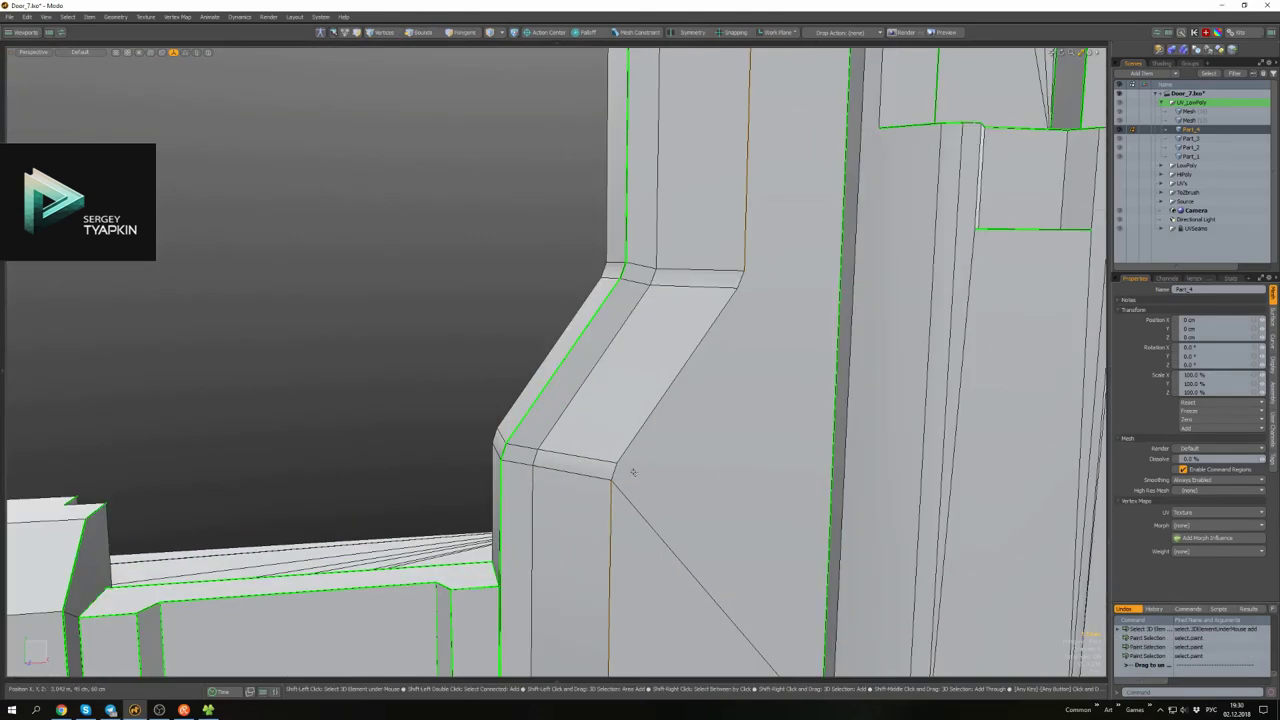
{"action": "scroll", "coordinate": [696, 226], "scroll_direction": "down", "scroll_amount": 5}
{"action": "left_click_drag", "start_coordinate": [696, 226], "coordinate": [700, 292], "text": "alt"}
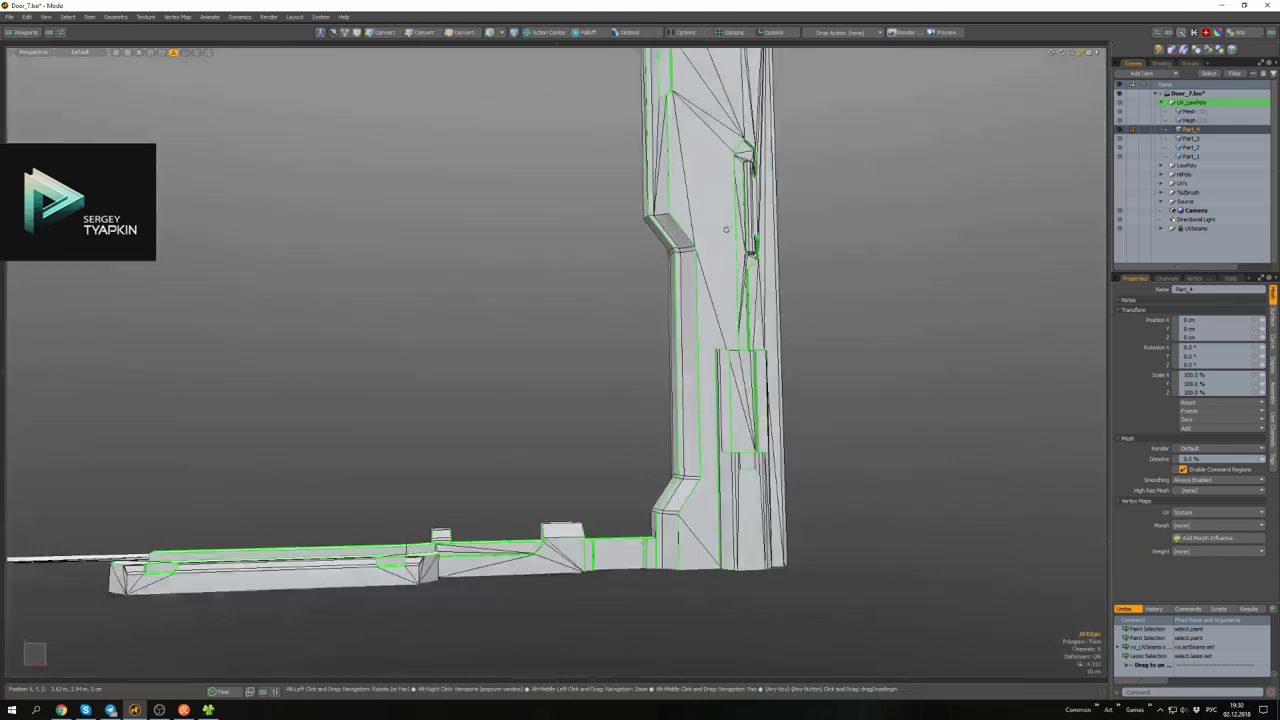
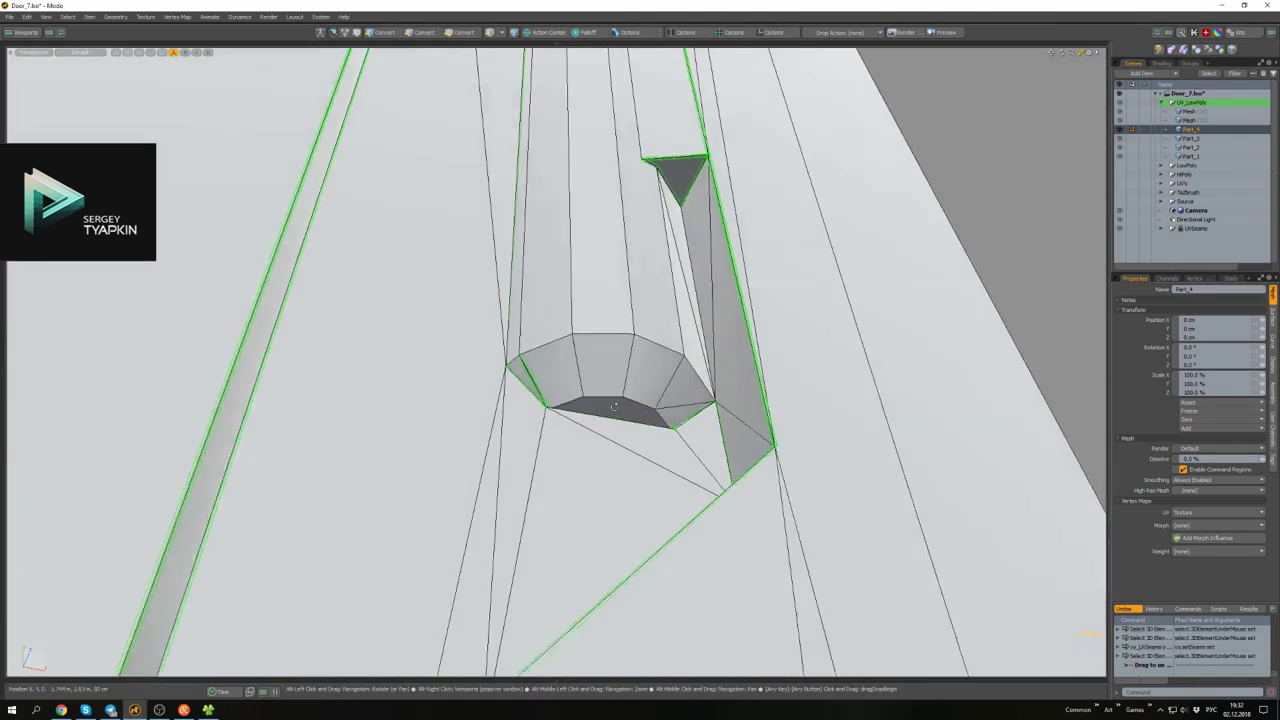
- Collapse the stray vertices at the lower end of the right post's narrow recess
{"action": "left_click_drag", "start_coordinate": [557, 366], "coordinate": [577, 509], "text": "alt"}
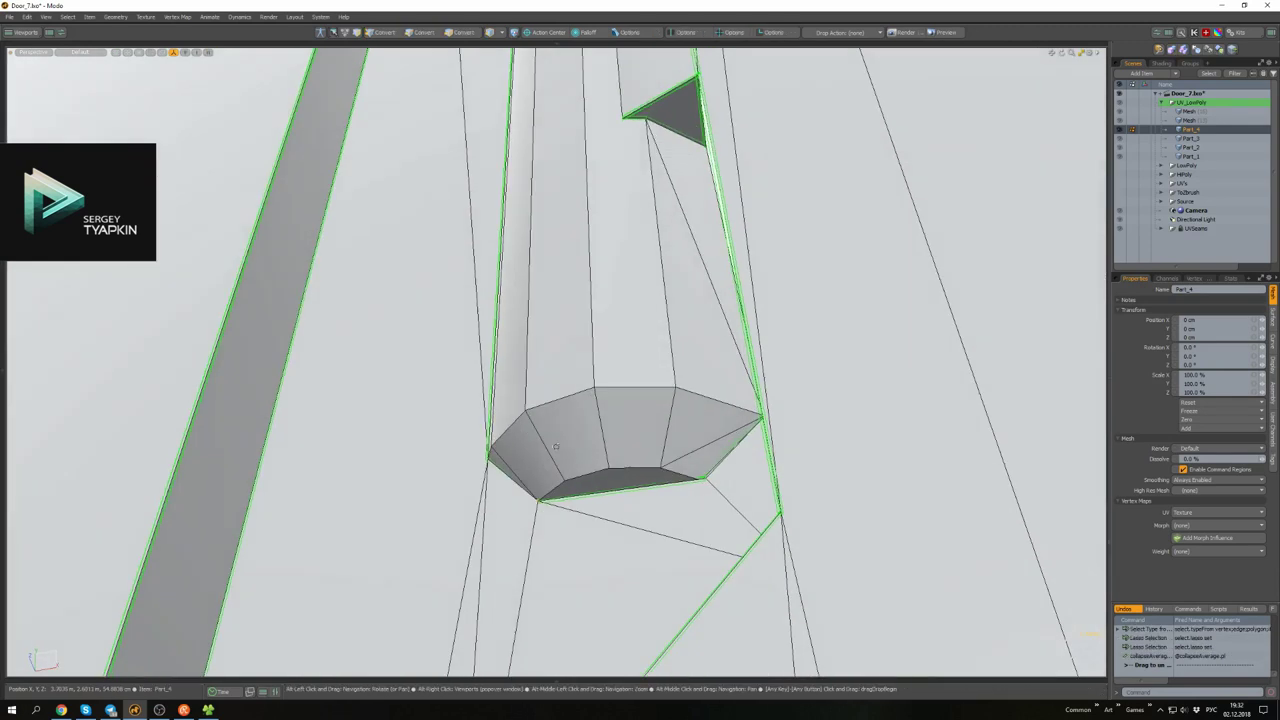
{"action": "left_click_drag", "start_coordinate": [556, 446], "coordinate": [622, 478], "text": "alt"}
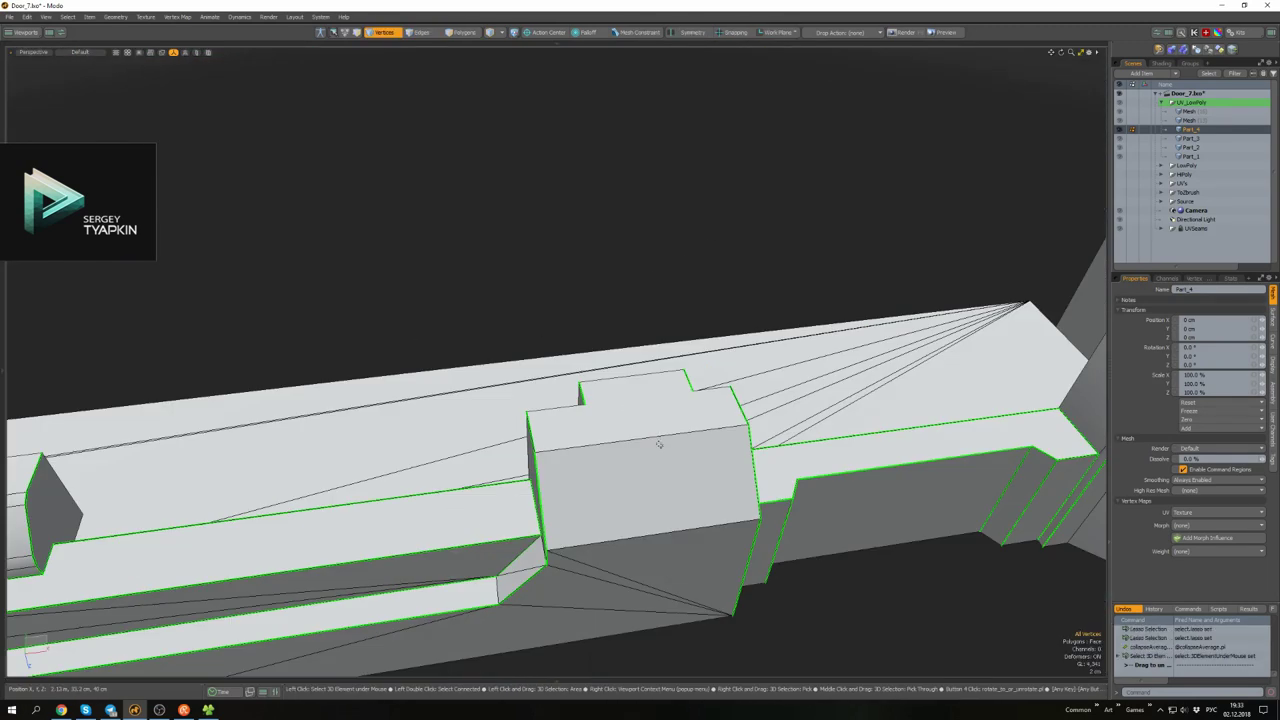
- Mark the top chamfer edges of the raised block on the lower beam as UV seams
{"action": "key", "text": "2"}
{"action": "left_click", "coordinate": [658, 440]}
{"action": "left_click_drag", "start_coordinate": [658, 440], "coordinate": [705, 389], "text": "alt"}
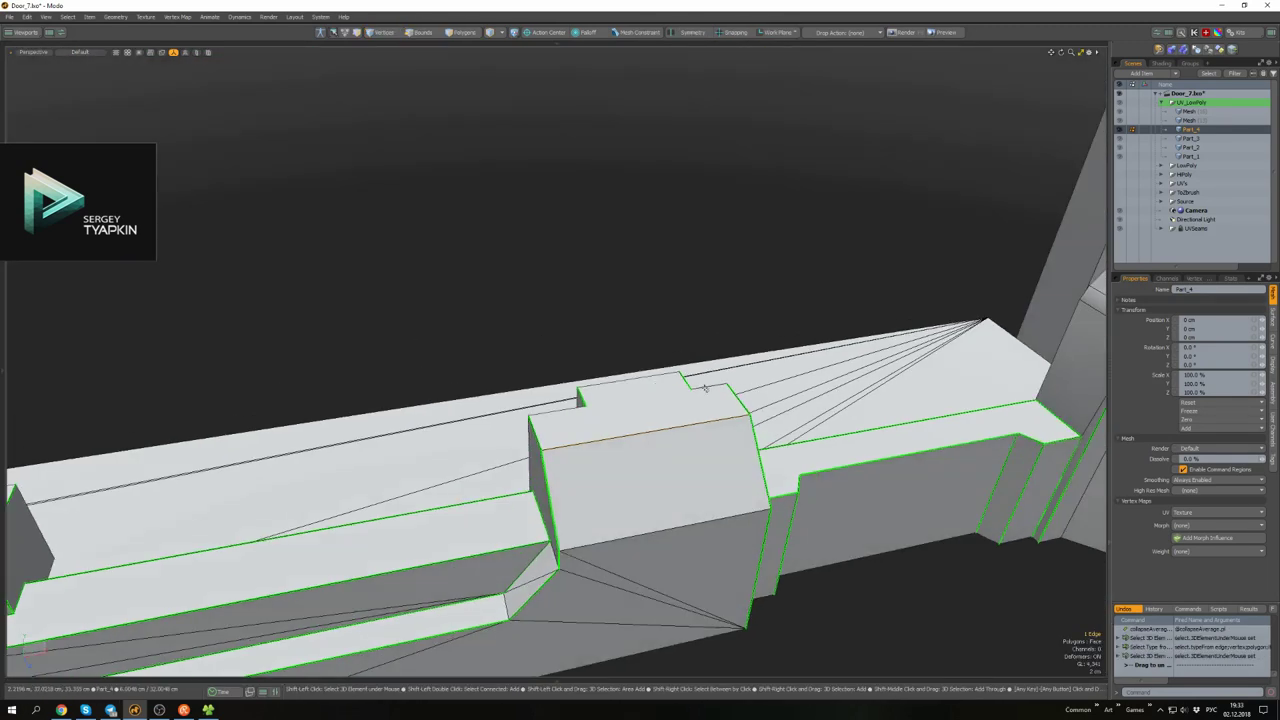
{"action": "left_click", "coordinate": [612, 414]}
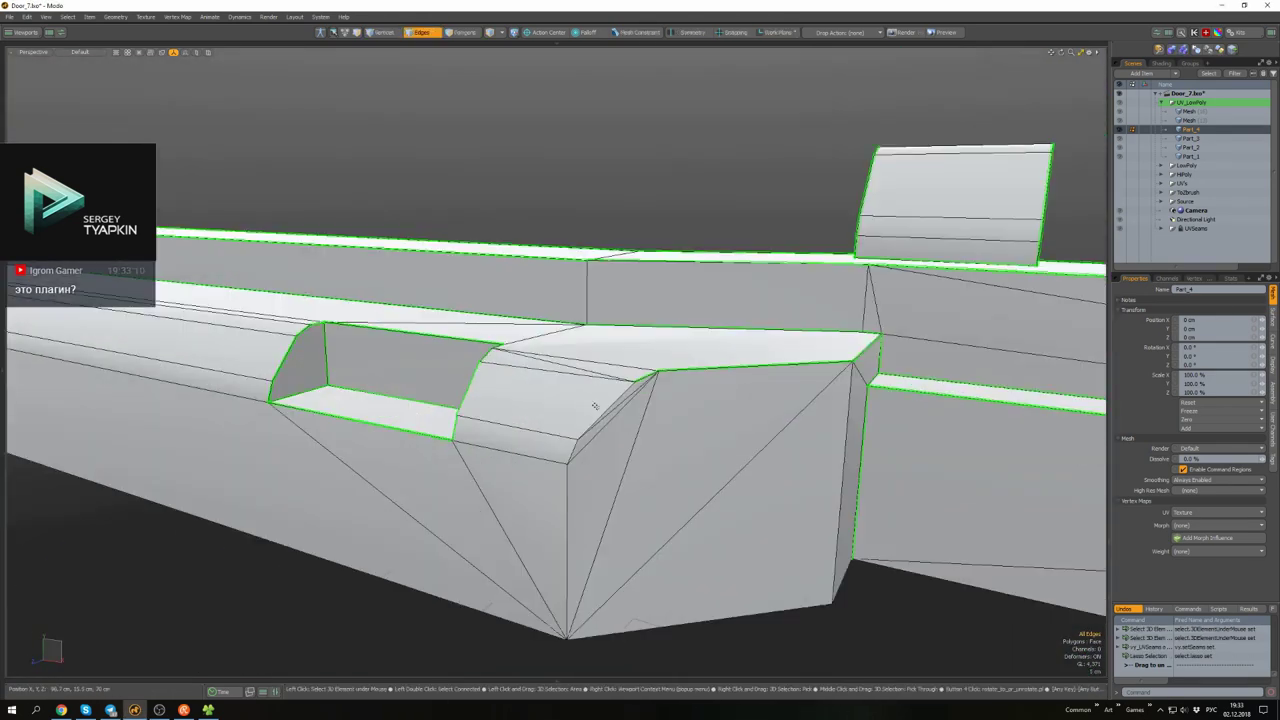
- Mark the bevel edges at the end of the lower beam's protruding cover as UV seams
{"action": "left_click_drag", "start_coordinate": [569, 510], "coordinate": [690, 451], "text": "alt"}
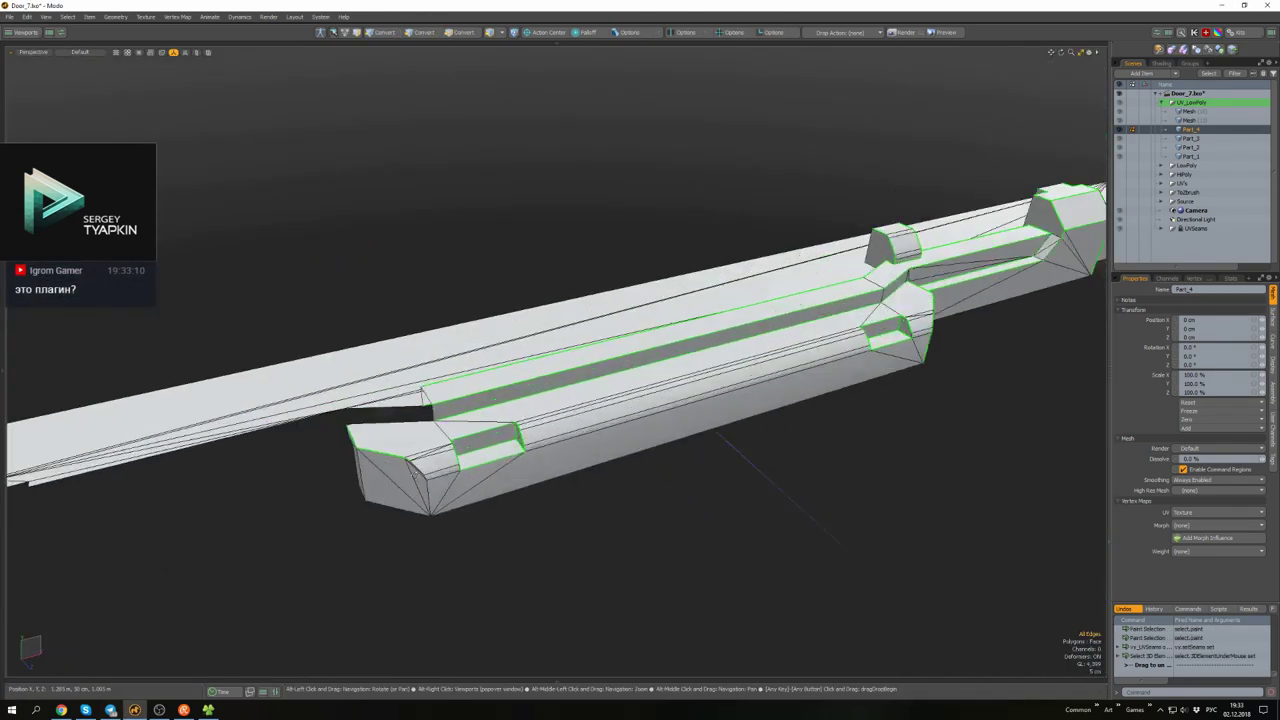
{"action": "scroll", "coordinate": [479, 481], "scroll_direction": "up", "scroll_amount": 5}
{"action": "left_click", "coordinate": [479, 481]}
{"action": "scroll", "coordinate": [629, 494], "scroll_direction": "down", "scroll_amount": 5}
{"action": "left_click_drag", "start_coordinate": [629, 494], "coordinate": [586, 417], "text": "alt"}
{"action": "scroll", "coordinate": [586, 417], "scroll_direction": "up", "scroll_amount": 3}
{"action": "key", "text": "space"}
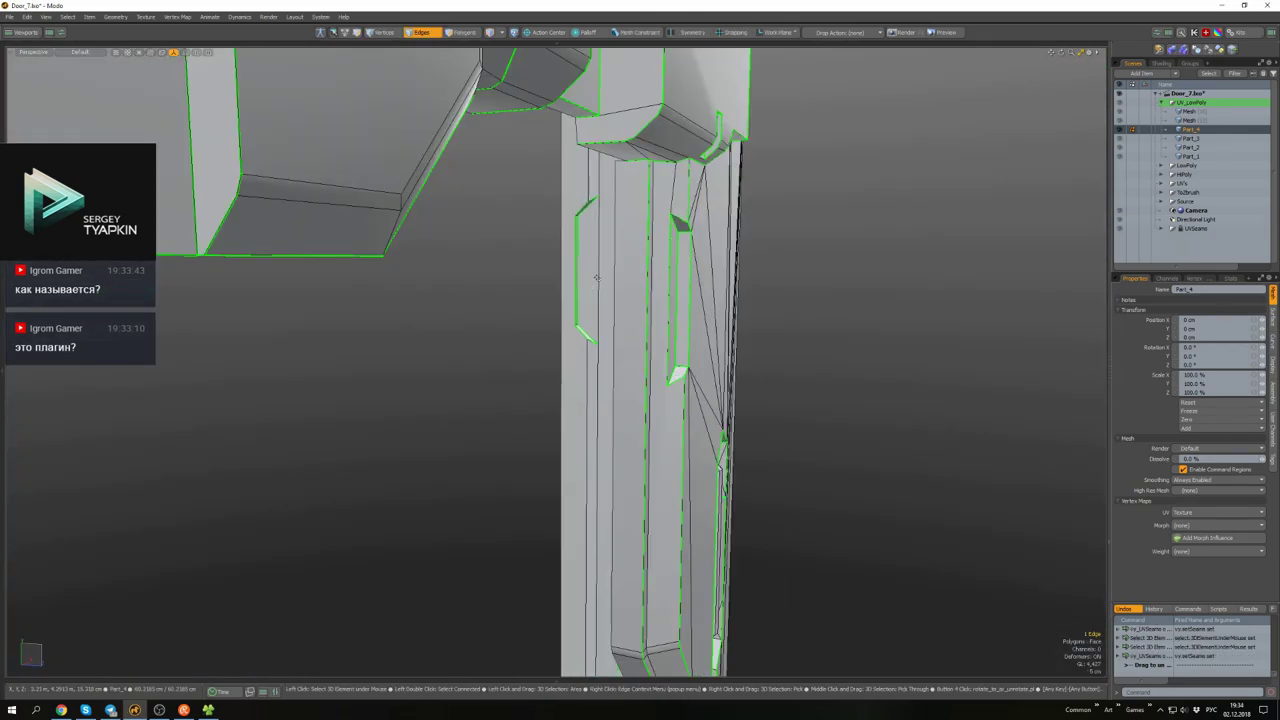
- Bring up the UV editor beside the 3D view and unwrap Part_4 along its marked seams
{"action": "left_click_drag", "start_coordinate": [596, 278], "coordinate": [617, 461], "text": "alt"}
{"action": "key", "text": "ctrl+Tab"}
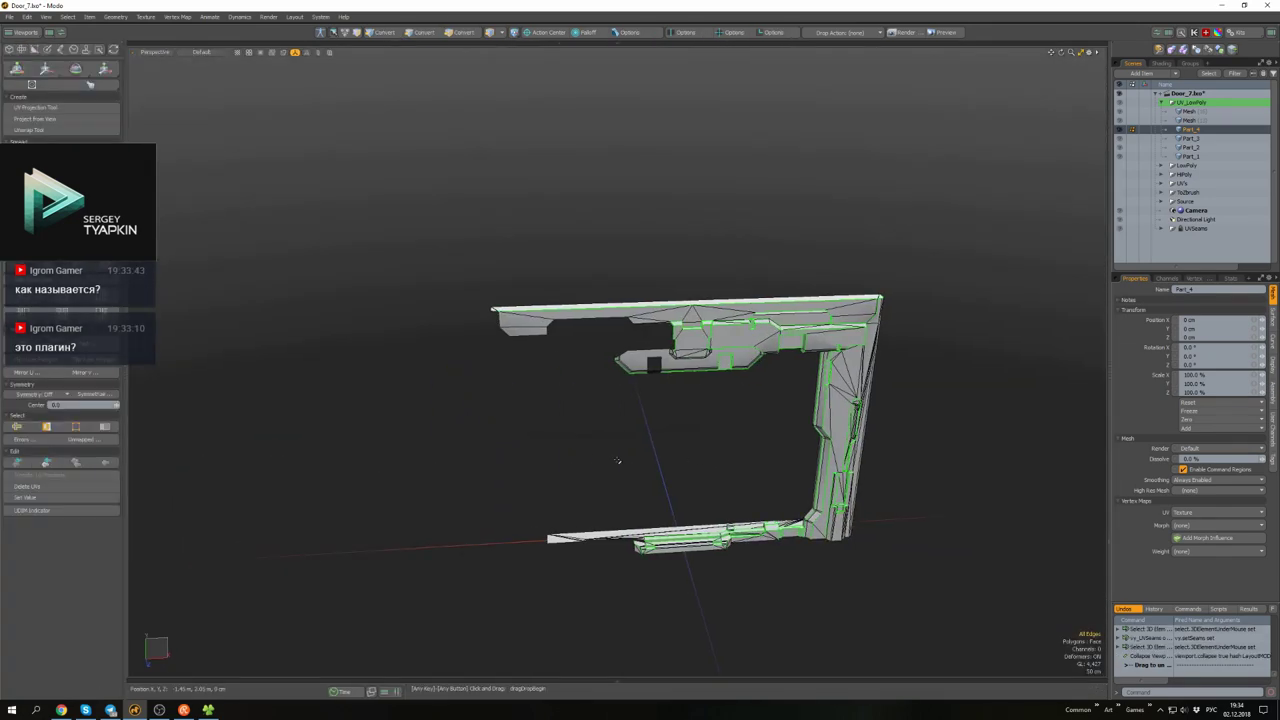
{"action": "key", "text": "ctrl+space"}
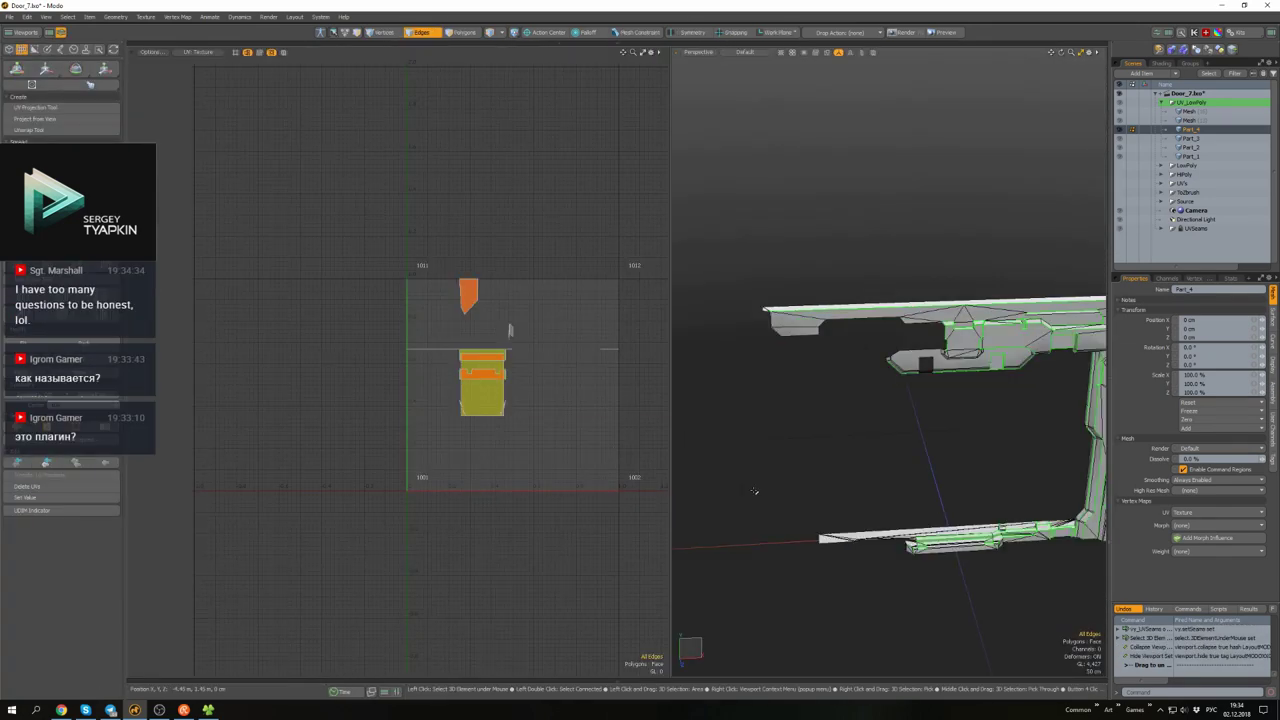
{"action": "left_click_drag", "start_coordinate": [755, 491], "coordinate": [860, 393], "text": "alt"}
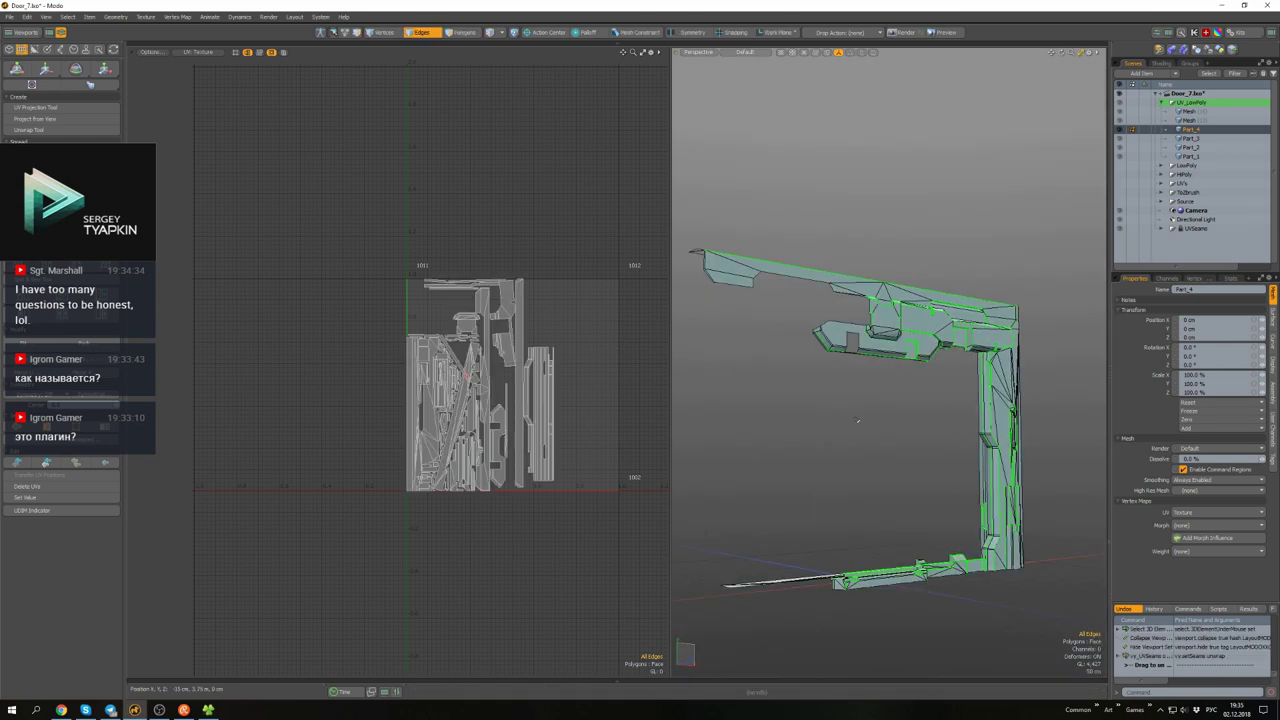
- Move the island with overlapping polygons out to the left of the UV tile
{"action": "key", "text": "3"}
{"action": "double_click", "coordinate": [490, 360]}
{"action": "key", "text": "w"}
{"action": "left_click_drag", "start_coordinate": [516, 385], "coordinate": [392, 408]}
{"action": "scroll", "coordinate": [392, 408], "scroll_direction": "up", "scroll_amount": 6}
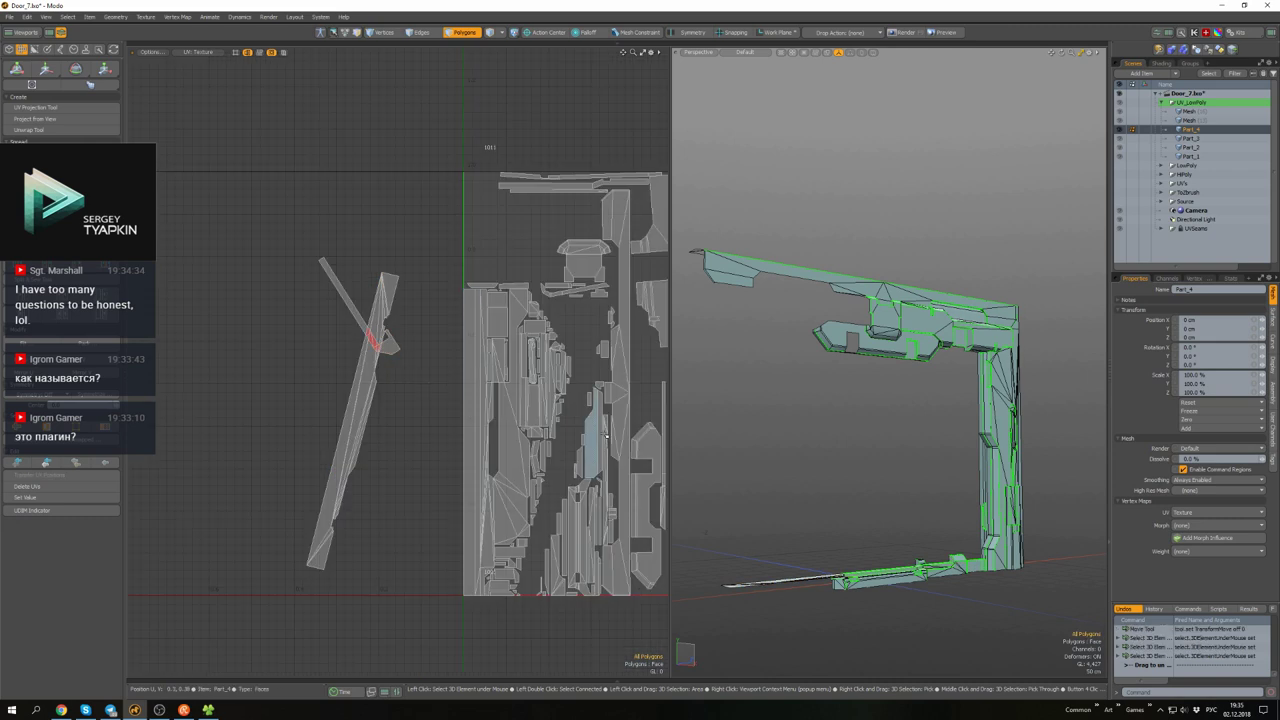
- Examine the overlapping island's polygons and compare them with the matching faces on the lower beam
{"action": "double_click", "coordinate": [471, 300]}
{"action": "left_click_drag", "start_coordinate": [860, 420], "coordinate": [940, 416], "text": "alt"}
{"action": "scroll", "coordinate": [347, 316], "scroll_direction": "down", "scroll_amount": 5}
{"action": "scroll", "coordinate": [853, 391], "scroll_direction": "up", "scroll_amount": 8}
{"action": "double_click", "coordinate": [853, 391]}
{"action": "double_click", "coordinate": [930, 420]}
{"action": "scroll", "coordinate": [330, 300], "scroll_direction": "up", "scroll_amount": 8}
{"action": "left_click", "coordinate": [705, 320]}
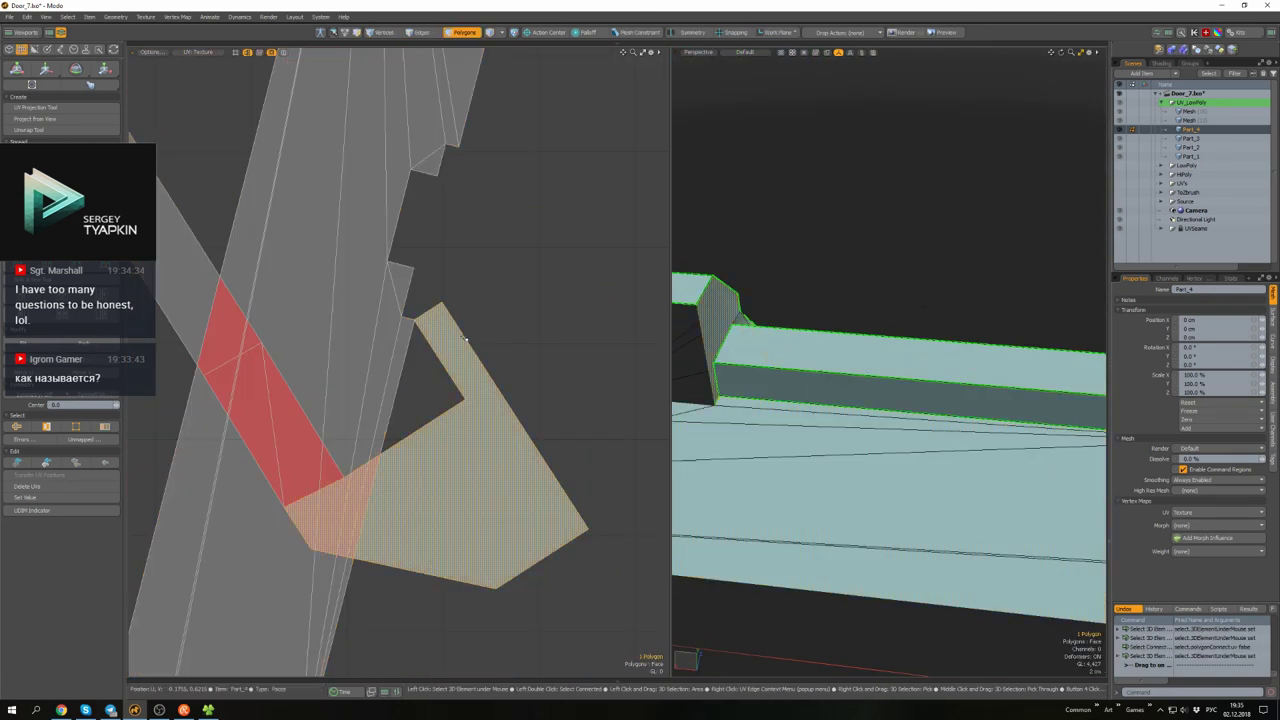
- Collapse the stray vertices on the lower beam and unwrap Part_4 again along its seams
{"action": "scroll", "coordinate": [743, 383], "scroll_direction": "up", "scroll_amount": 5}
{"action": "key", "text": "1"}
{"action": "left_click_drag", "start_coordinate": [743, 383], "coordinate": [900, 380], "text": "alt"}
{"action": "scroll", "coordinate": [817, 405], "scroll_direction": "down", "scroll_amount": 5}
{"action": "scroll", "coordinate": [400, 350], "scroll_direction": "down", "scroll_amount": 8}
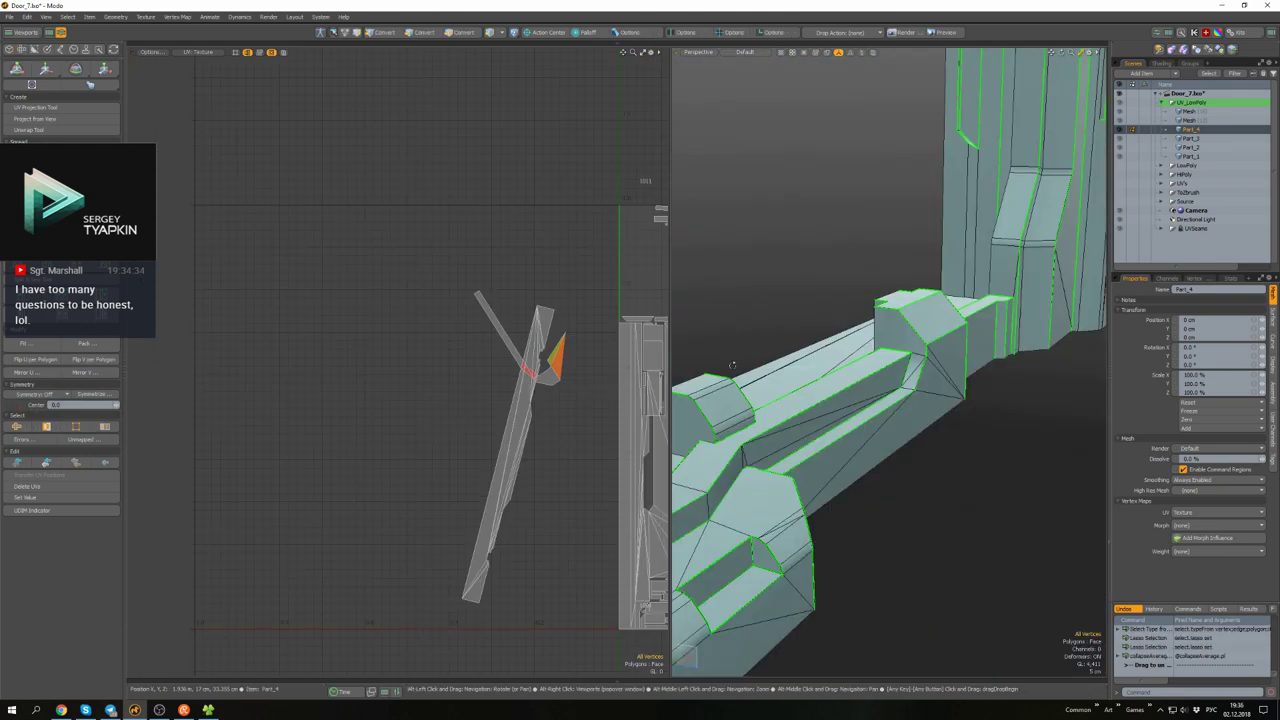
{"action": "scroll", "coordinate": [400, 350], "scroll_direction": "down", "scroll_amount": 3}
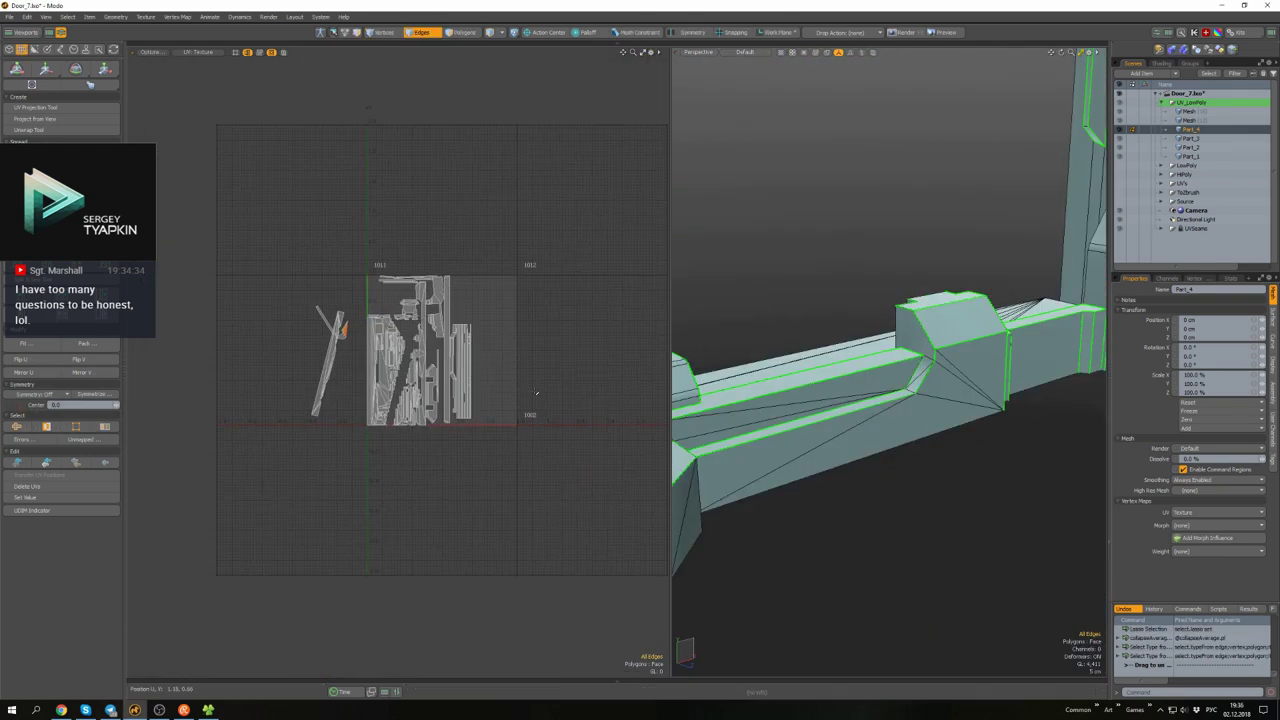
{"action": "key", "text": "u"}
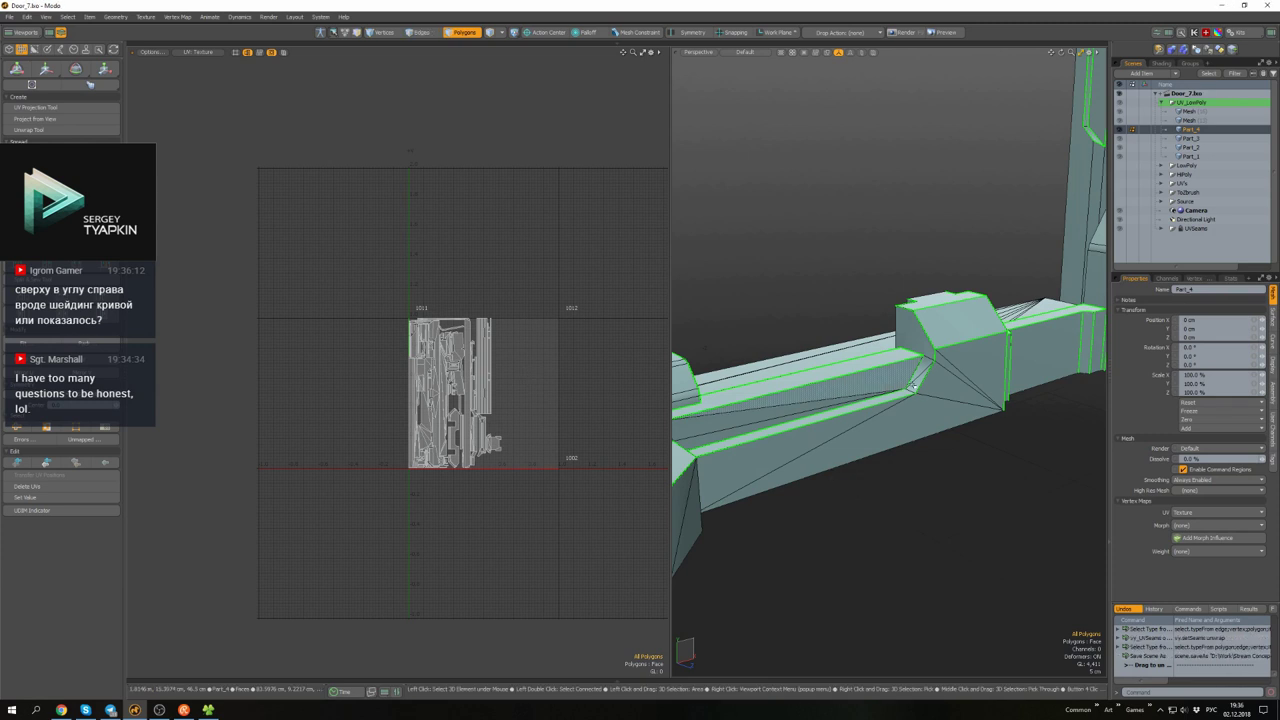
- Examine the shading and UV seams of Part_4 around the beams, the right post and the frame corner
{"action": "scroll", "coordinate": [937, 297], "scroll_direction": "up", "scroll_amount": 5}
{"action": "left_click_drag", "start_coordinate": [937, 297], "coordinate": [917, 399], "text": "alt"}
{"action": "scroll", "coordinate": [816, 323], "scroll_direction": "up", "scroll_amount": 3}
{"action": "scroll", "coordinate": [831, 293], "scroll_direction": "down", "scroll_amount": 4}
{"action": "scroll", "coordinate": [870, 408], "scroll_direction": "down", "scroll_amount": 3}
{"action": "scroll", "coordinate": [870, 408], "scroll_direction": "up", "scroll_amount": 5}
{"action": "scroll", "coordinate": [923, 372], "scroll_direction": "down", "scroll_amount": 2}
{"action": "scroll", "coordinate": [955, 415], "scroll_direction": "up", "scroll_amount": 4}
{"action": "scroll", "coordinate": [917, 399], "scroll_direction": "down", "scroll_amount": 5}
{"action": "middle_click_drag", "start_coordinate": [545, 493], "coordinate": [518, 493]}
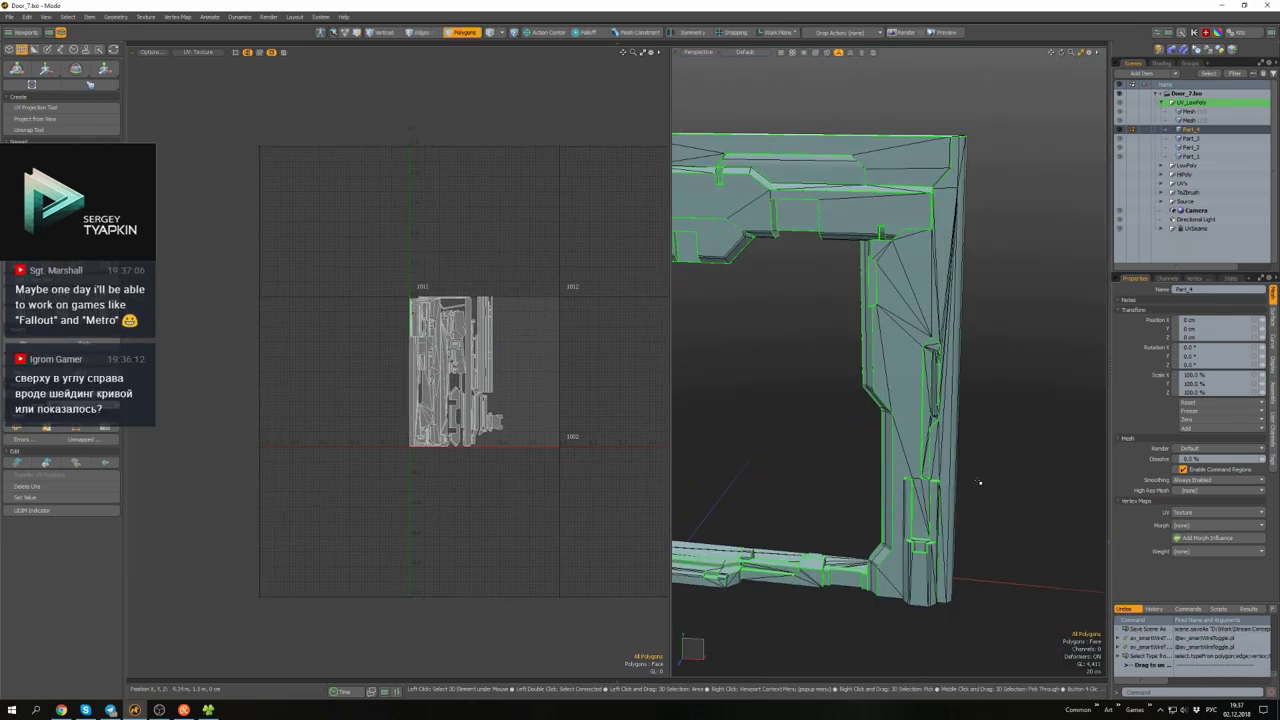
- Select the right post's front-face UV island and move it out to the left of the UV tile
{"action": "scroll", "coordinate": [767, 398], "scroll_direction": "up", "scroll_amount": 3}
{"action": "scroll", "coordinate": [502, 318], "scroll_direction": "up", "scroll_amount": 5}
{"action": "double_click", "coordinate": [502, 318]}
{"action": "scroll", "coordinate": [502, 318], "scroll_direction": "up", "scroll_amount": 1}
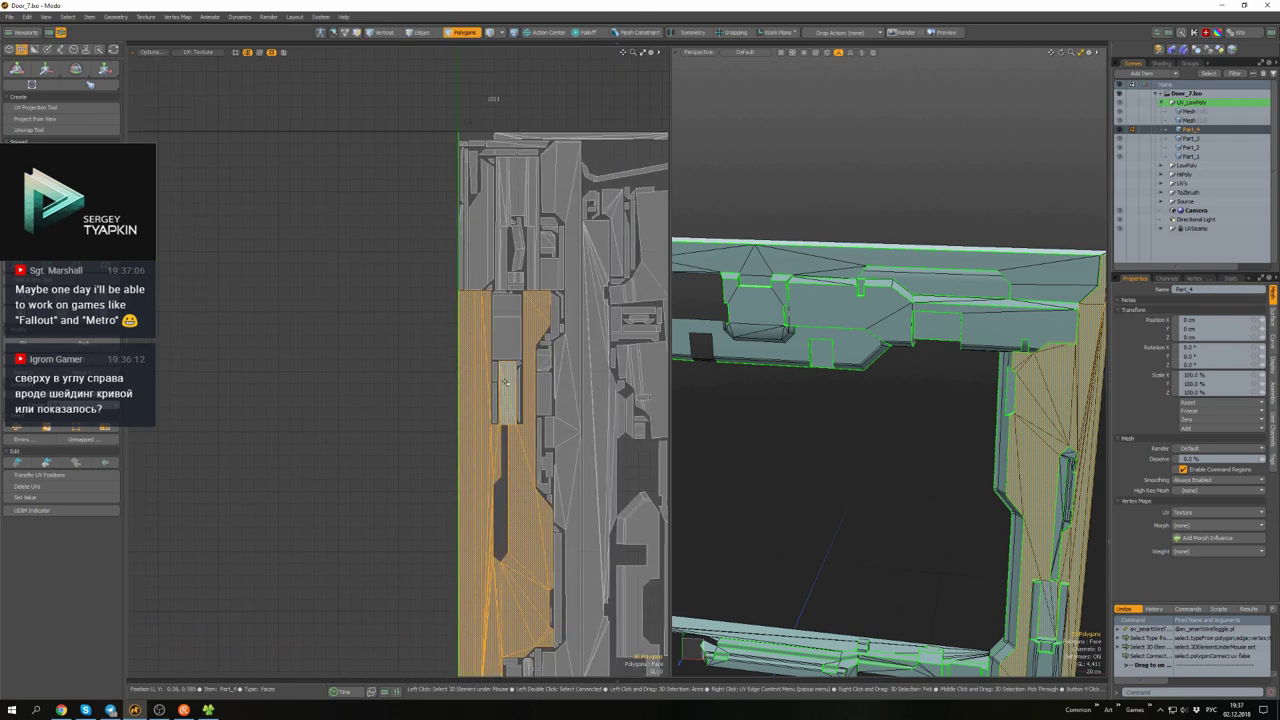
{"action": "scroll", "coordinate": [502, 318], "scroll_direction": "down", "scroll_amount": 5}
{"action": "key", "text": "w"}
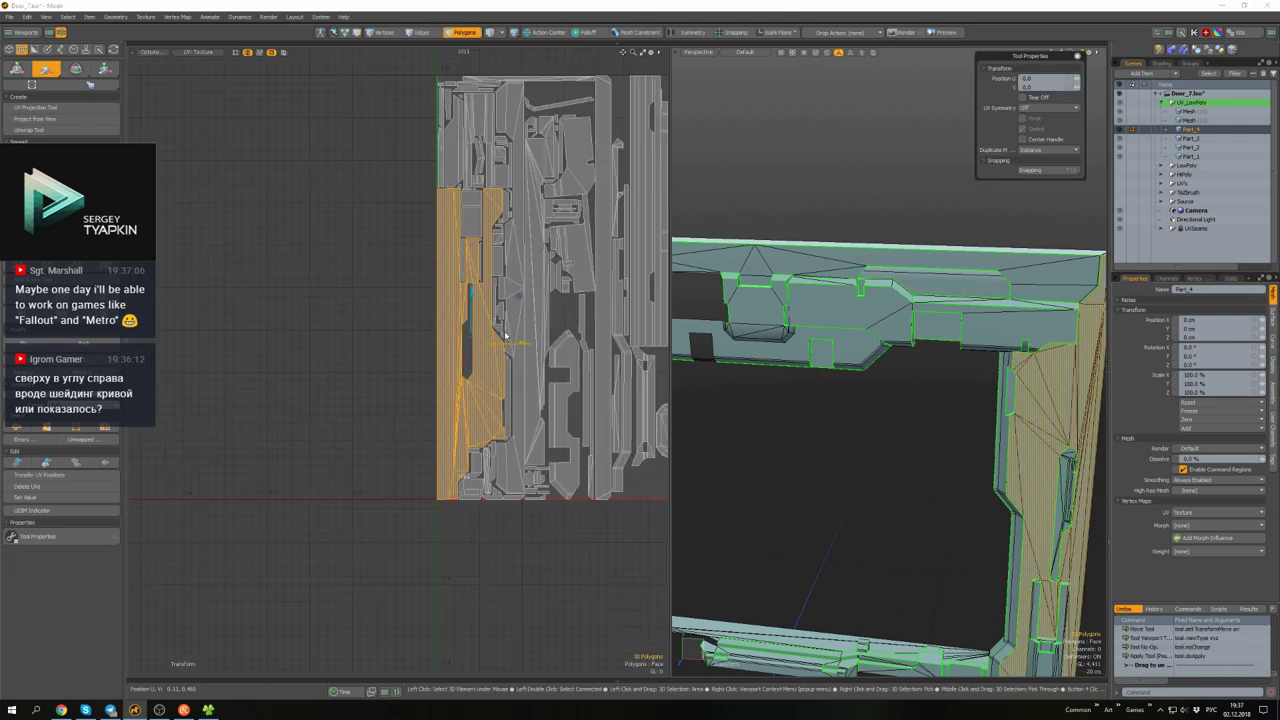
{"action": "left_click_drag", "start_coordinate": [564, 373], "coordinate": [486, 373]}
{"action": "scroll", "coordinate": [490, 373], "scroll_direction": "up", "scroll_amount": 5}
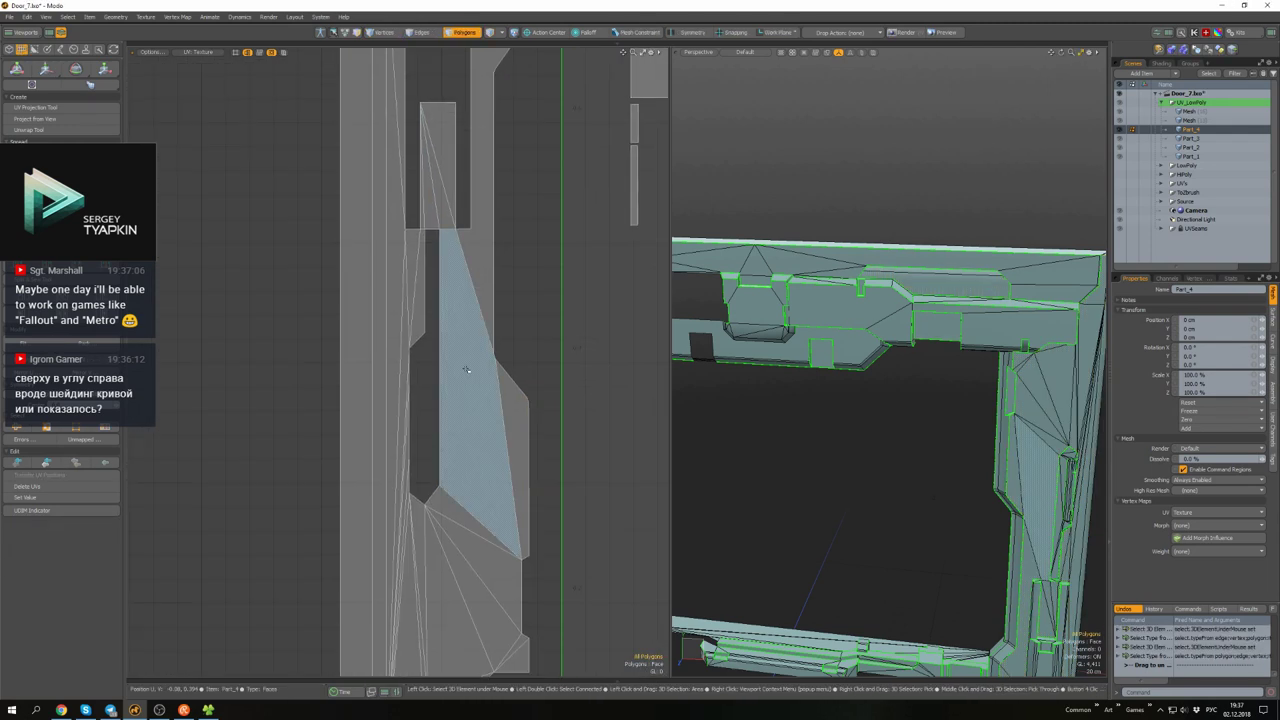
- Straighten the vertical outer edges of the right post's front-face island
{"action": "double_click", "coordinate": [470, 440]}
{"action": "left_click_drag", "start_coordinate": [880, 400], "coordinate": [820, 400], "text": "alt"}
{"action": "key", "text": "shift+a"}
{"action": "key", "text": "2"}
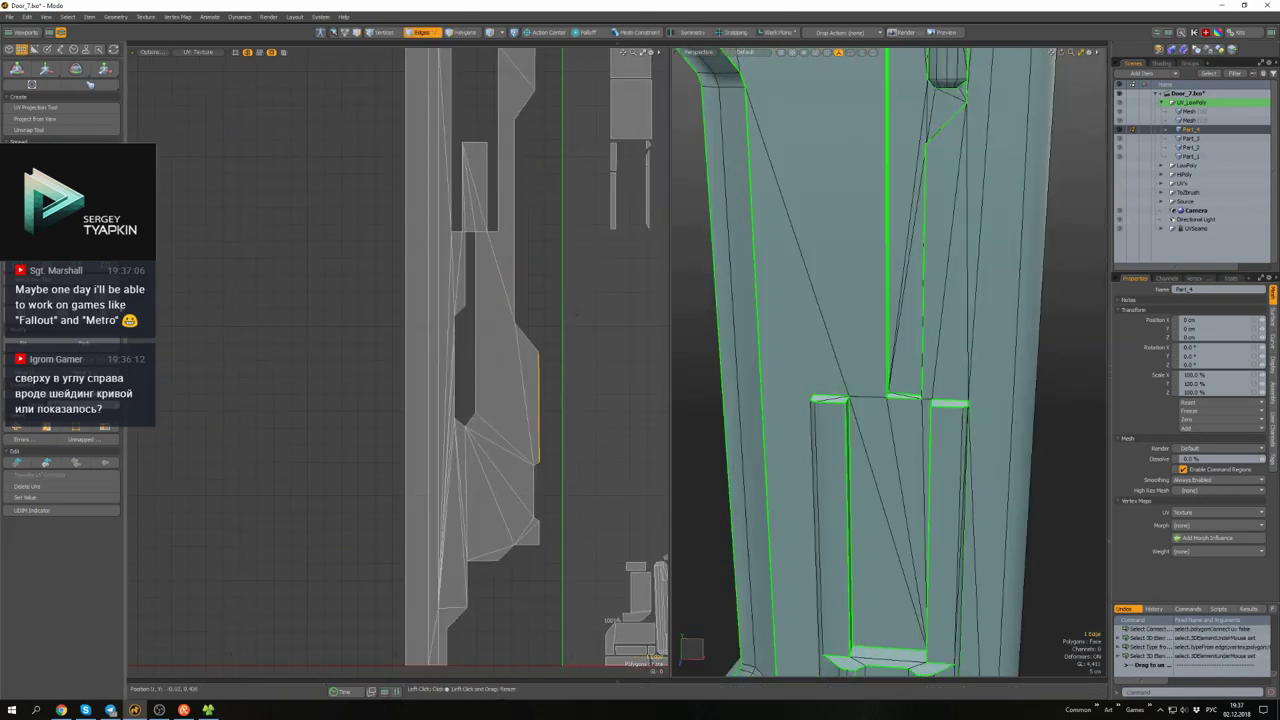
- Move the long triangulated strip island left of the UV tile and straighten its vertical edges
{"action": "key", "text": "3"}
{"action": "scroll", "coordinate": [520, 300], "scroll_direction": "down", "scroll_amount": 5}
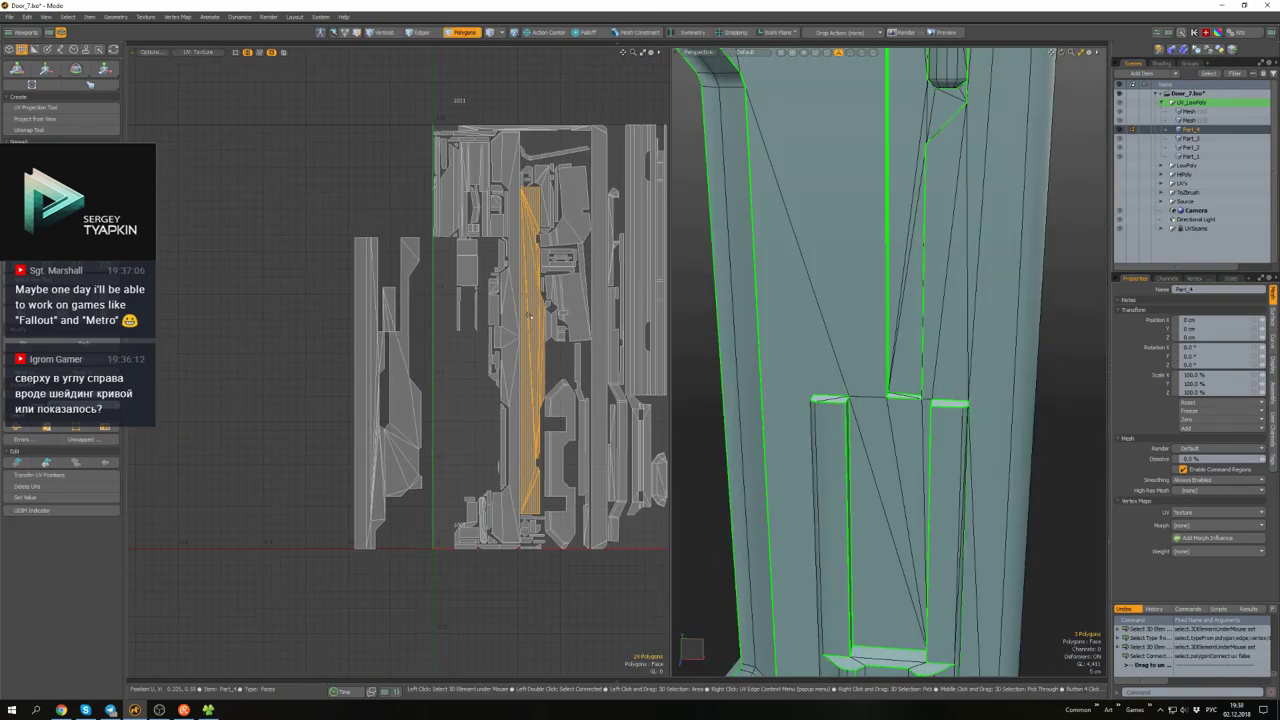
{"action": "key", "text": "2"}
{"action": "scroll", "coordinate": [390, 320], "scroll_direction": "up", "scroll_amount": 5}
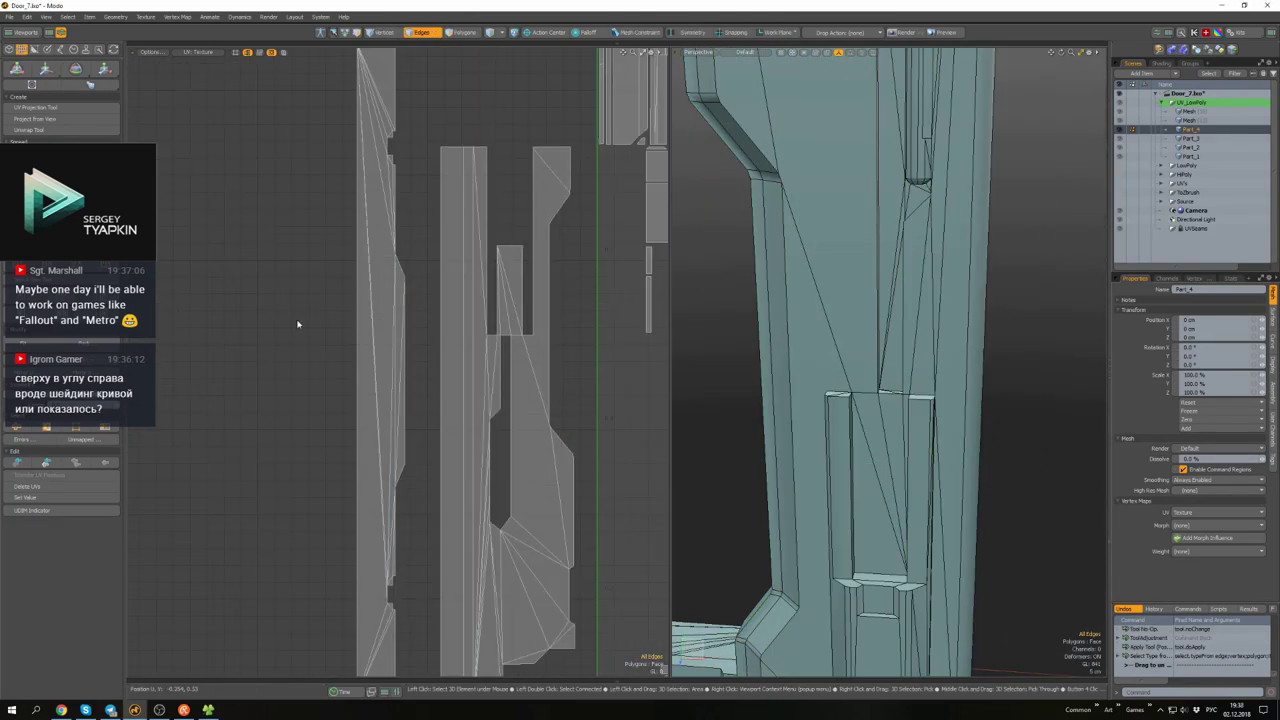
{"action": "mouse_move", "coordinate": [390, 318]}
{"action": "left_mouse_down"}
{"action": "mouse_move", "coordinate": [490, 330]}
{"action": "mouse_move", "coordinate": [478, 504]}
{"action": "left_mouse_up"}
- Align the vertical edges of the leftmost long, notched island so that they run straight
{"action": "scroll", "coordinate": [490, 330], "scroll_direction": "down", "scroll_amount": 3}
{"action": "scroll", "coordinate": [478, 504], "scroll_direction": "up", "scroll_amount": 3}
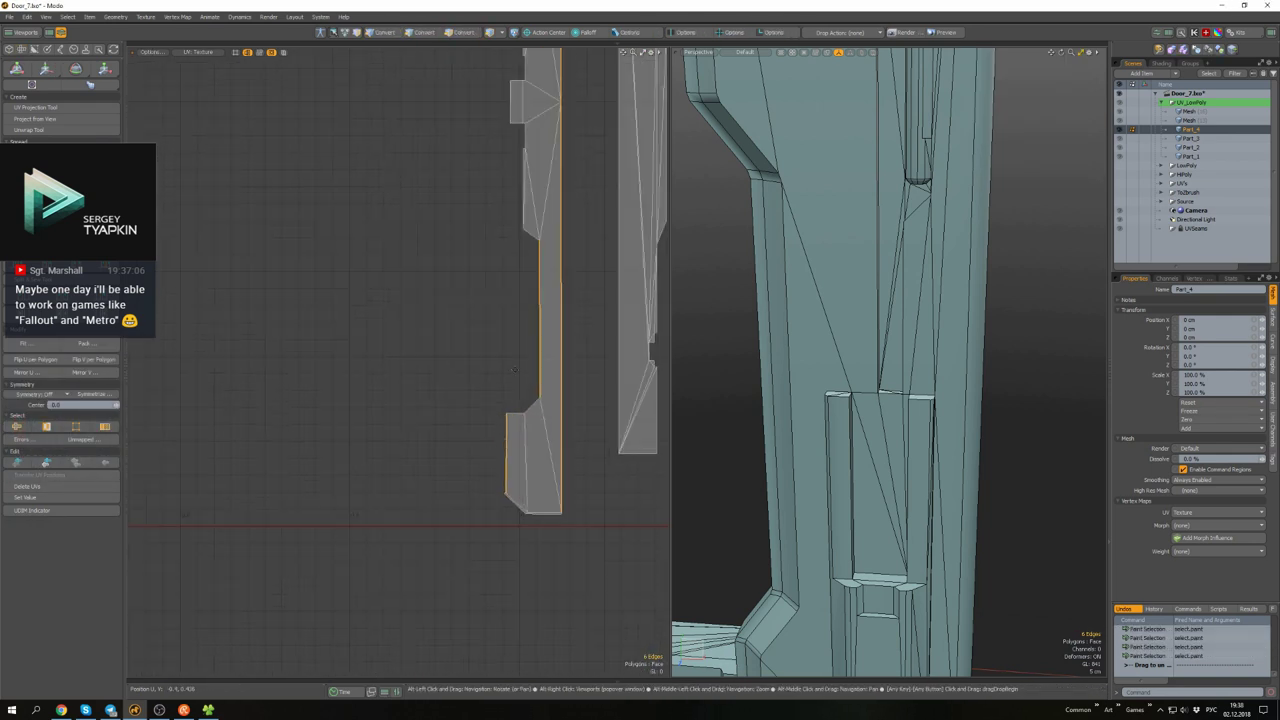
{"action": "left_click_drag", "start_coordinate": [486, 190], "coordinate": [481, 311]}
{"action": "scroll", "coordinate": [602, 378], "scroll_direction": "down", "scroll_amount": 5}
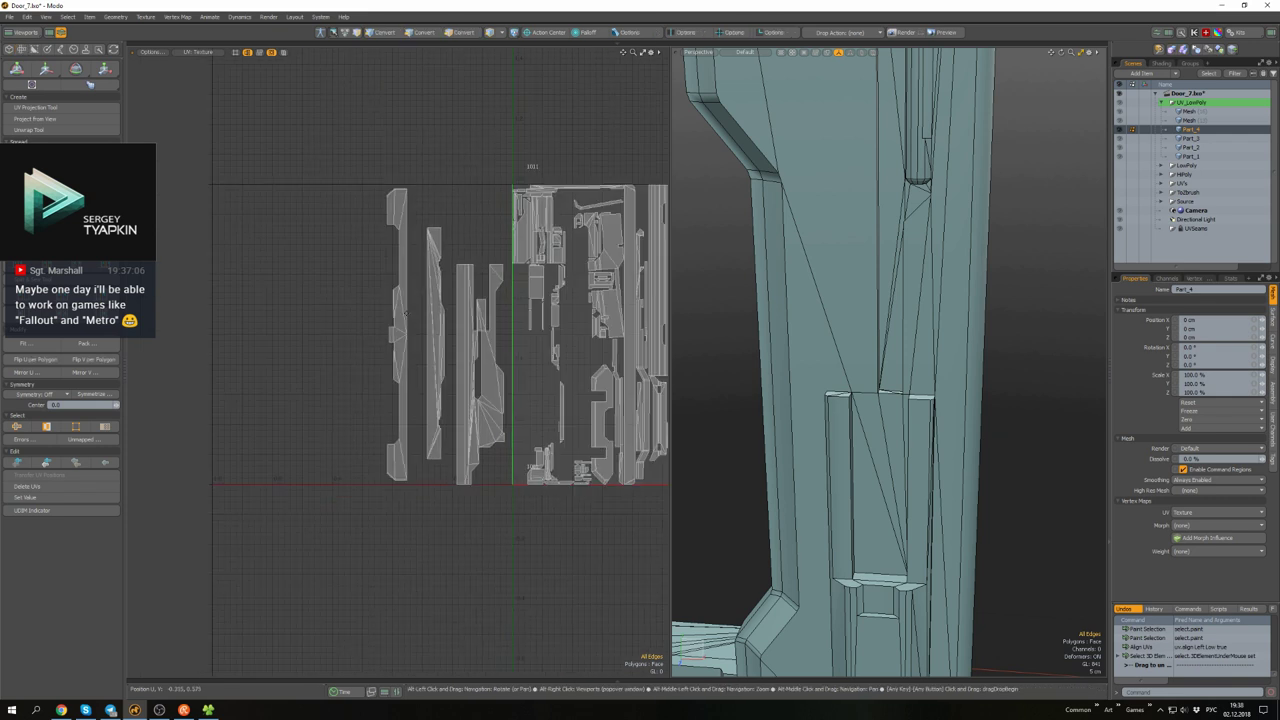
- Select the UV islands remaining inside the tile and orient them automatically
{"action": "key", "text": "3"}
{"action": "right_click_drag", "start_coordinate": [585, 270], "coordinate": [462, 478]}
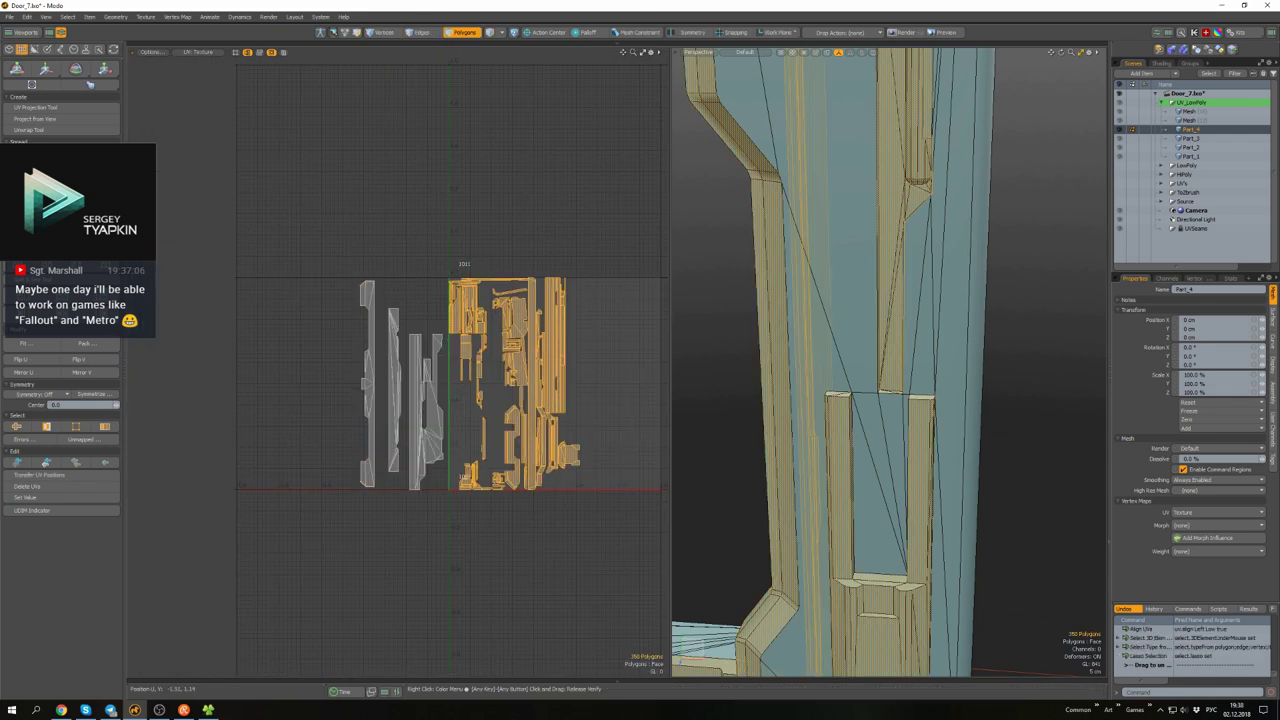
{"action": "left_click", "coordinate": [239, 271]}
{"action": "right_click_drag", "start_coordinate": [580, 275], "coordinate": [520, 505]}
{"action": "key", "text": "Return"}
- Align the large tilted panel island upright by its long edge and move it outside the UV tile
{"action": "scroll", "coordinate": [492, 385], "scroll_direction": "up", "scroll_amount": 5}
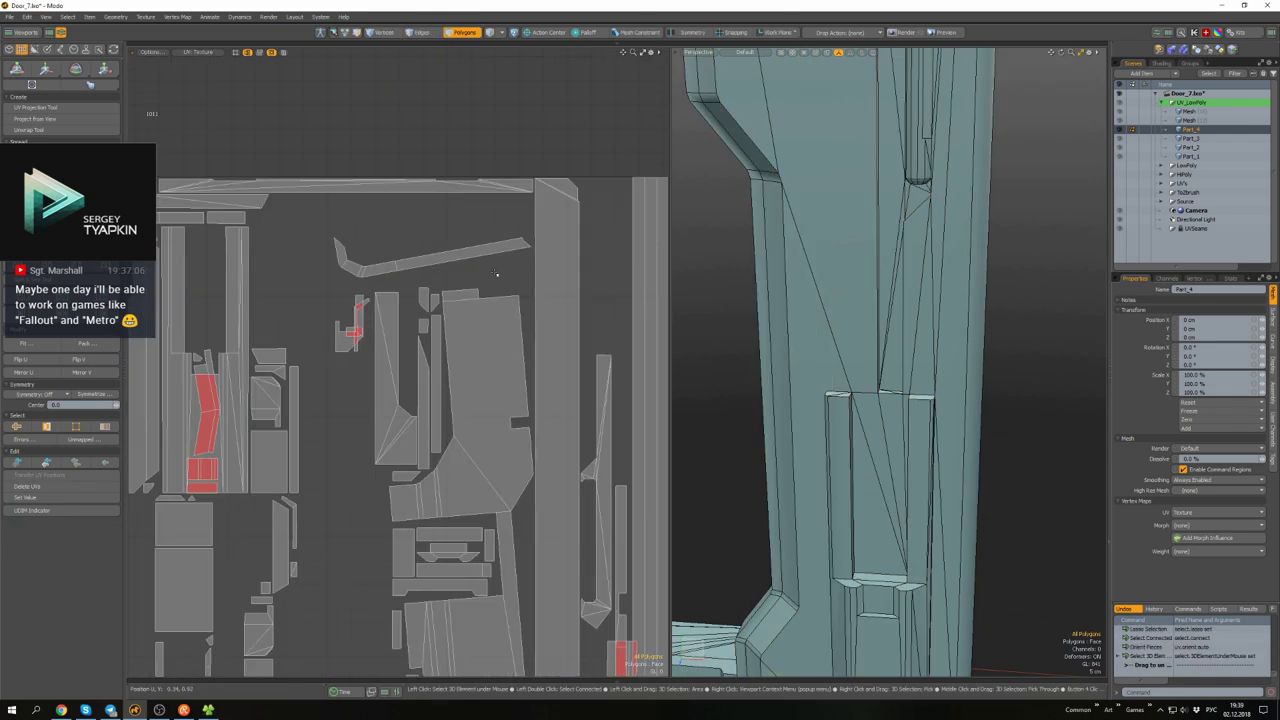
{"action": "key", "text": "2"}
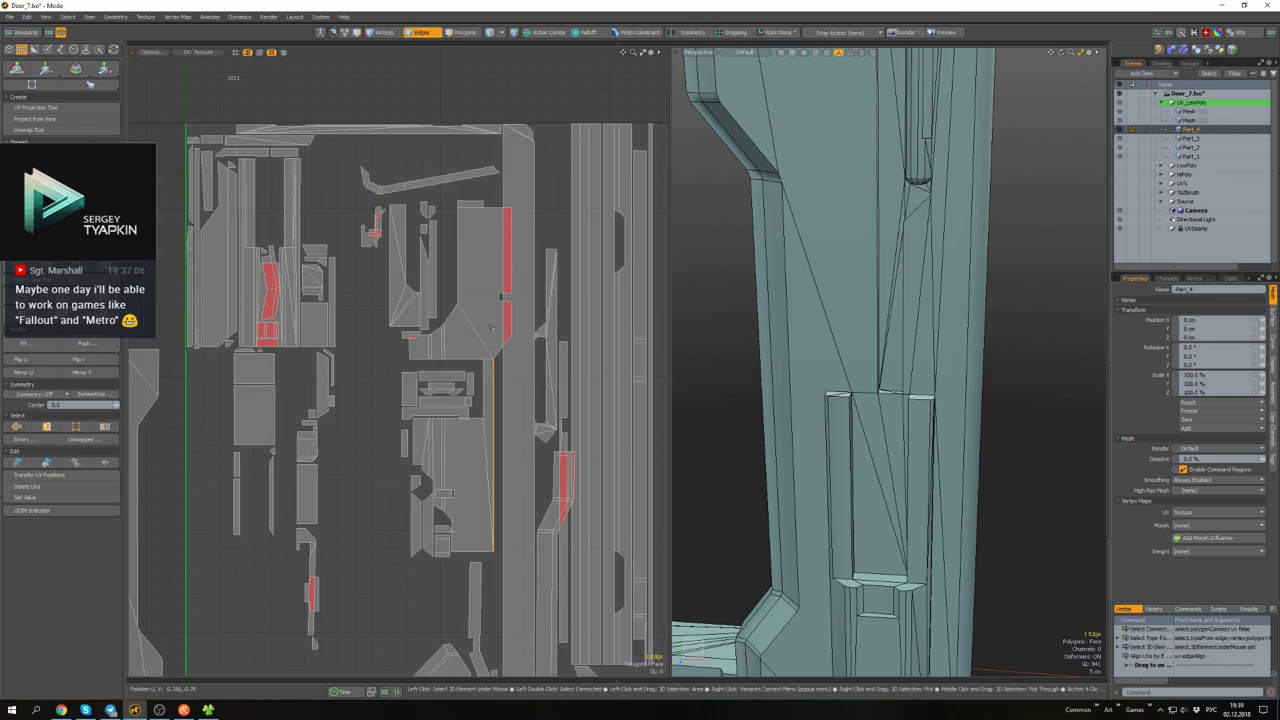
{"action": "key", "text": "shift+a"}
{"action": "key", "text": "shift+a"}
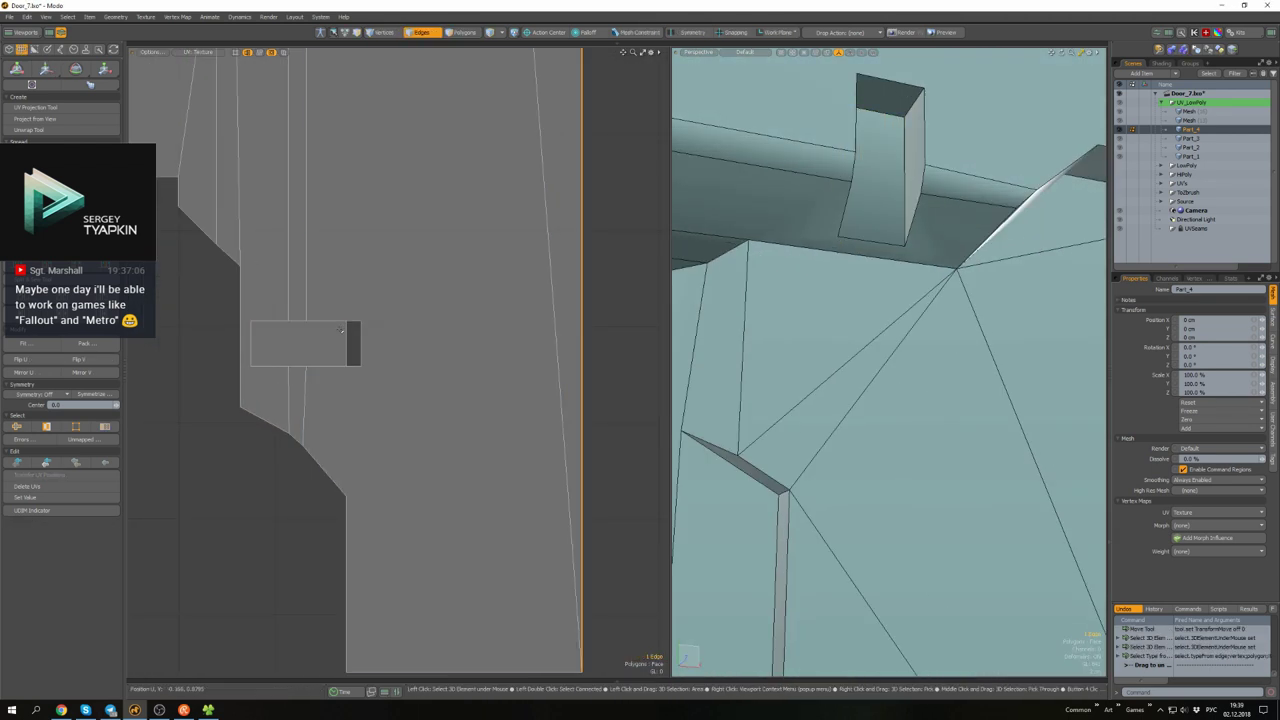
- Separate the small rectangular island from the large panel island and set its base edge on the model to hard
{"action": "scroll", "coordinate": [313, 405], "scroll_direction": "down", "scroll_amount": 3}
{"action": "key", "text": "3"}
{"action": "double_click", "coordinate": [857, 277]}
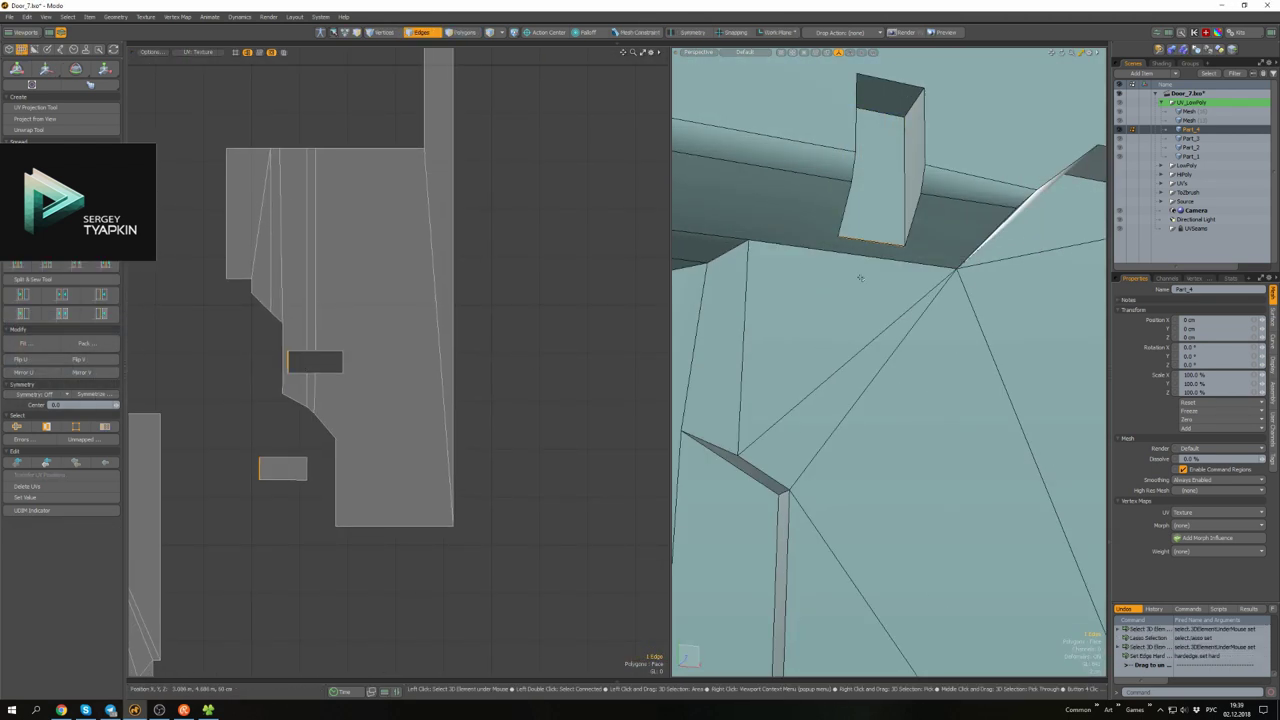
- Straighten the vertical edges of the narrow bent bevel island and place it left of the other islands outside the tile
{"action": "scroll", "coordinate": [519, 228], "scroll_direction": "down", "scroll_amount": 5}
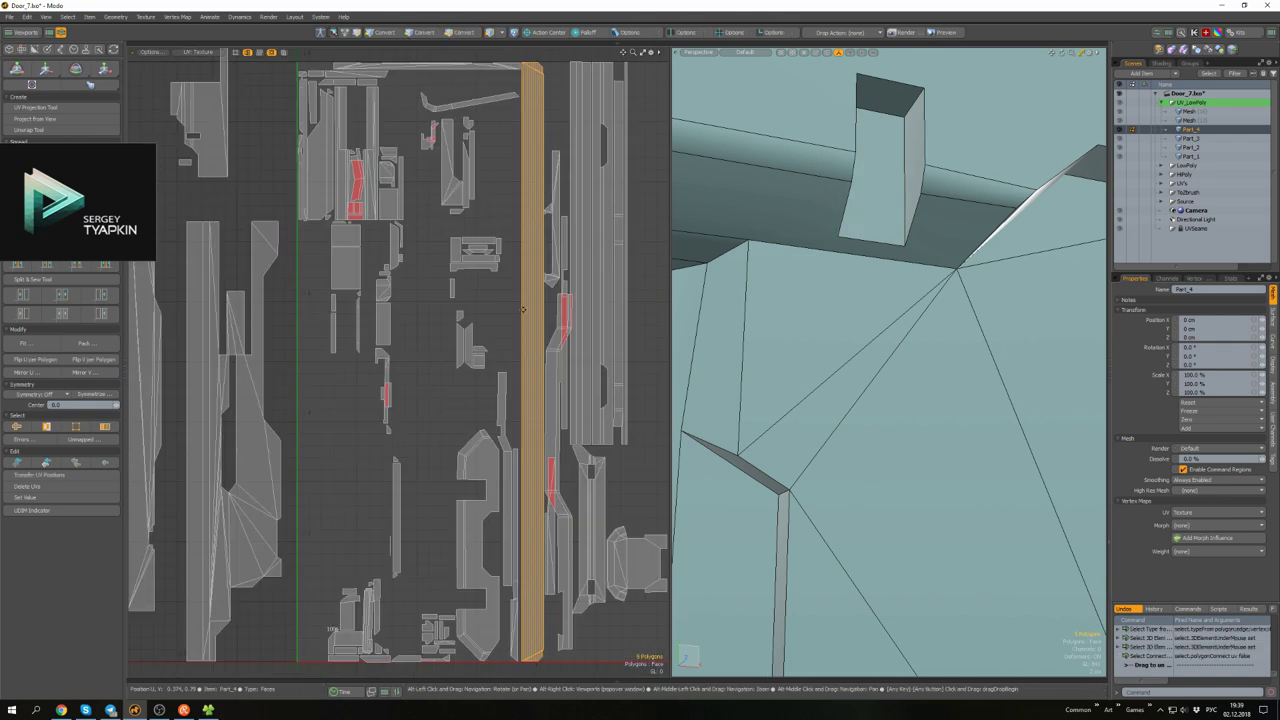
{"action": "key", "text": "2"}
{"action": "key", "text": "shift+a"}
{"action": "scroll", "coordinate": [439, 358], "scroll_direction": "up", "scroll_amount": 3}
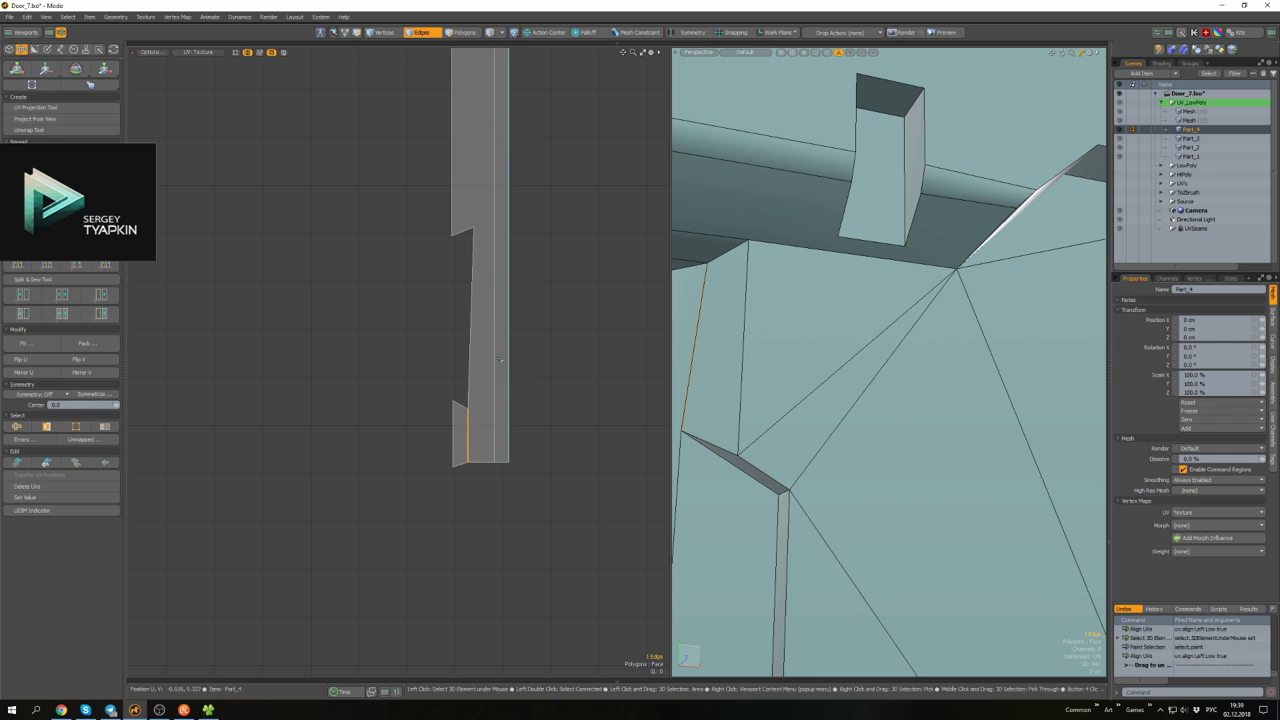
{"action": "scroll", "coordinate": [530, 321], "scroll_direction": "up", "scroll_amount": 3}
{"action": "key", "text": "3"}
{"action": "double_click", "coordinate": [502, 335]}
{"action": "scroll", "coordinate": [502, 335], "scroll_direction": "down", "scroll_amount": 5}
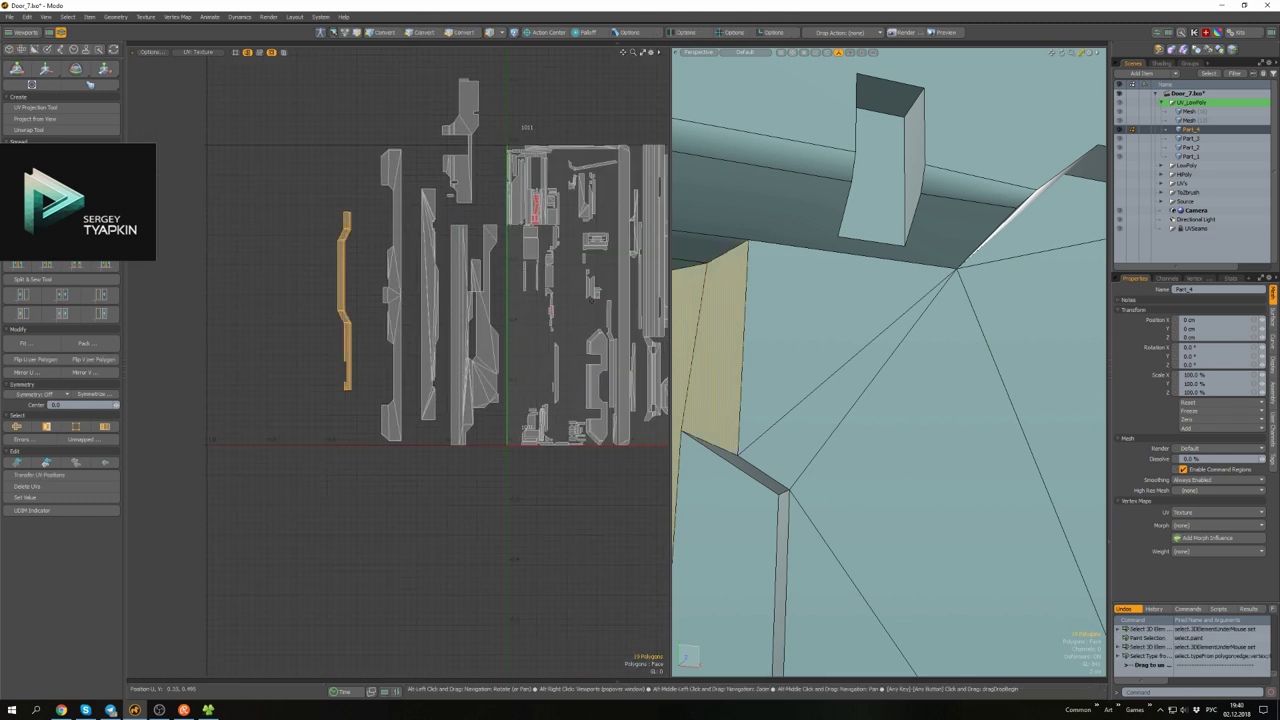
{"action": "key", "text": "w"}
- Straighten the vertical edges of the cover island with two rectangular notches, including its inner bevel lines
{"action": "key", "text": "2"}
{"action": "key", "text": "shift+a"}
{"action": "double_click", "coordinate": [445, 400]}
{"action": "scroll", "coordinate": [553, 472], "scroll_direction": "down", "scroll_amount": 1}
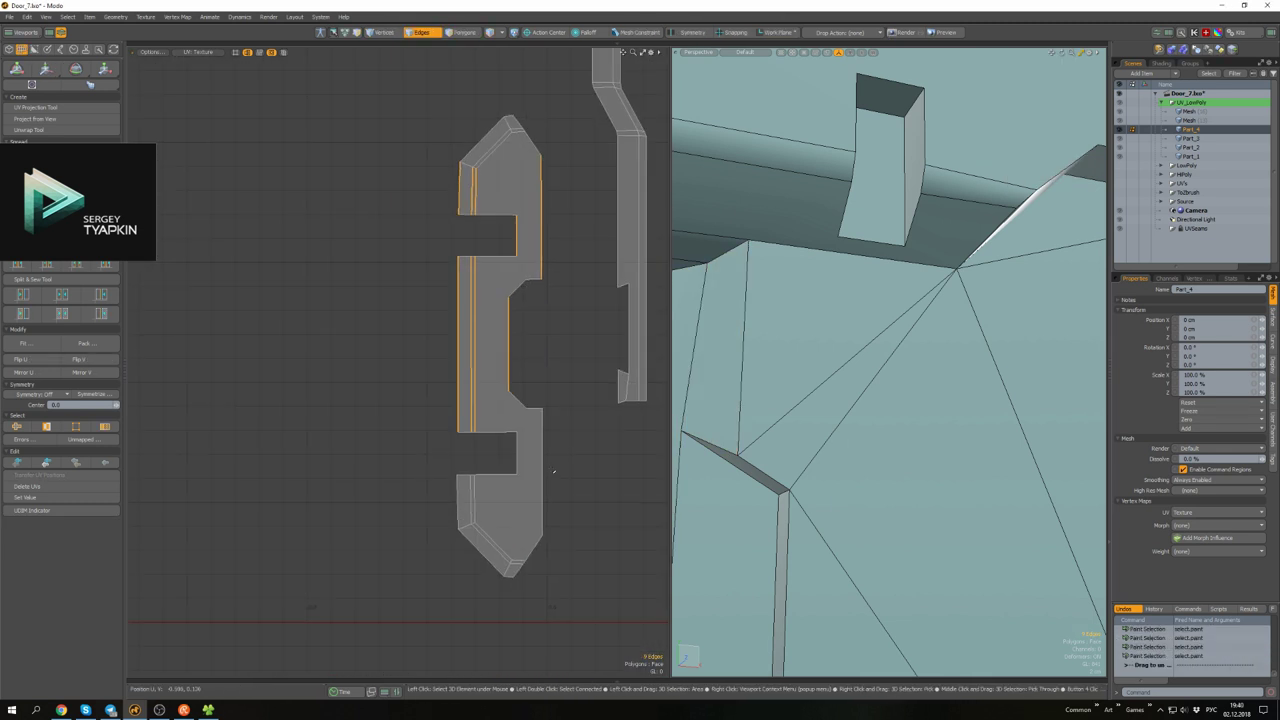
{"action": "left_click_drag", "start_coordinate": [470, 329], "coordinate": [442, 297], "text": "alt"}
{"action": "left_click_drag", "start_coordinate": [292, 286], "coordinate": [280, 367], "text": "alt"}
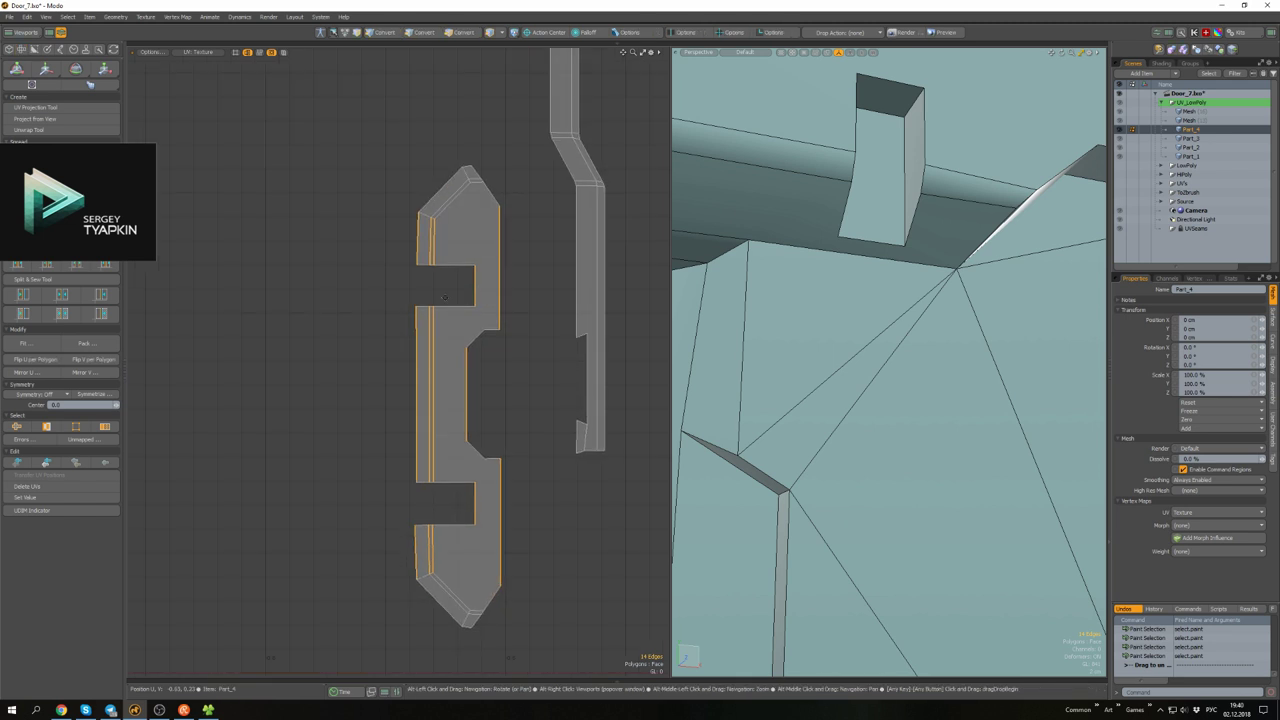
{"action": "scroll", "coordinate": [437, 339], "scroll_direction": "up", "scroll_amount": 2}
{"action": "key", "text": "1"}
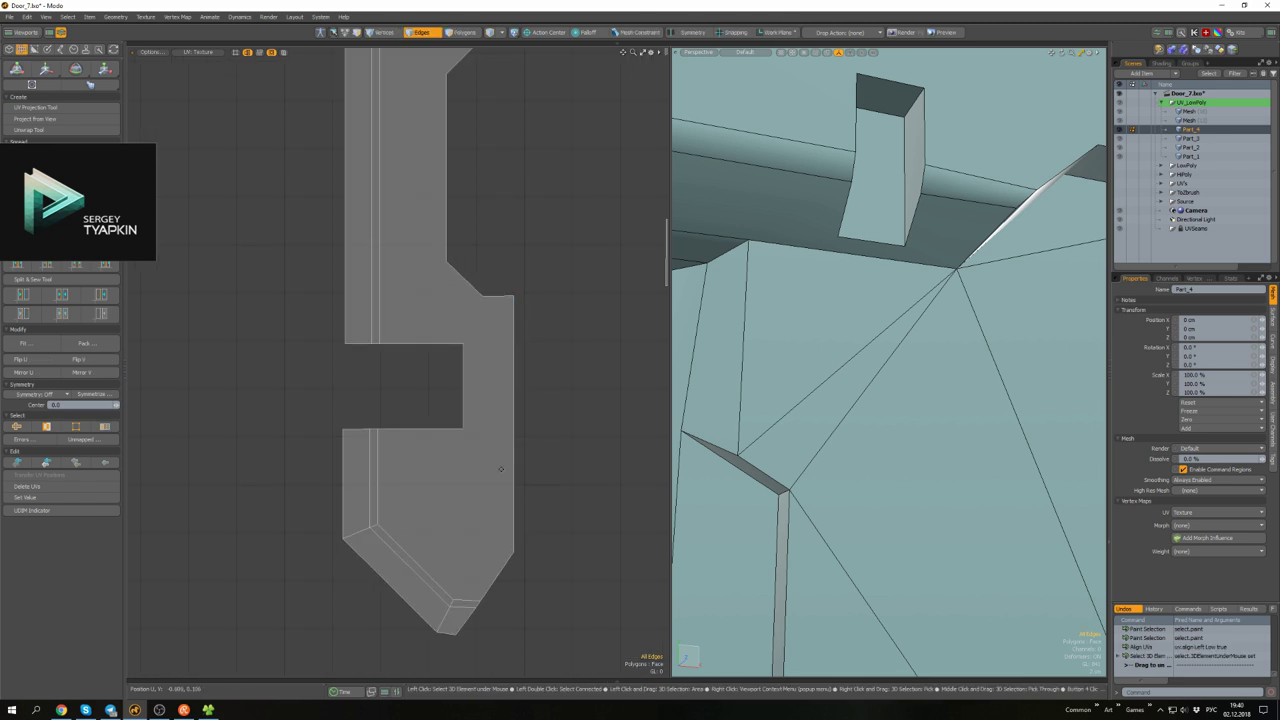
- Level the horizontal notch edges of the two-notch cover island and place it outside the tile beside the bent bevel island
{"action": "scroll", "coordinate": [329, 377], "scroll_direction": "down", "scroll_amount": 2}
{"action": "scroll", "coordinate": [379, 439], "scroll_direction": "up", "scroll_amount": 2}
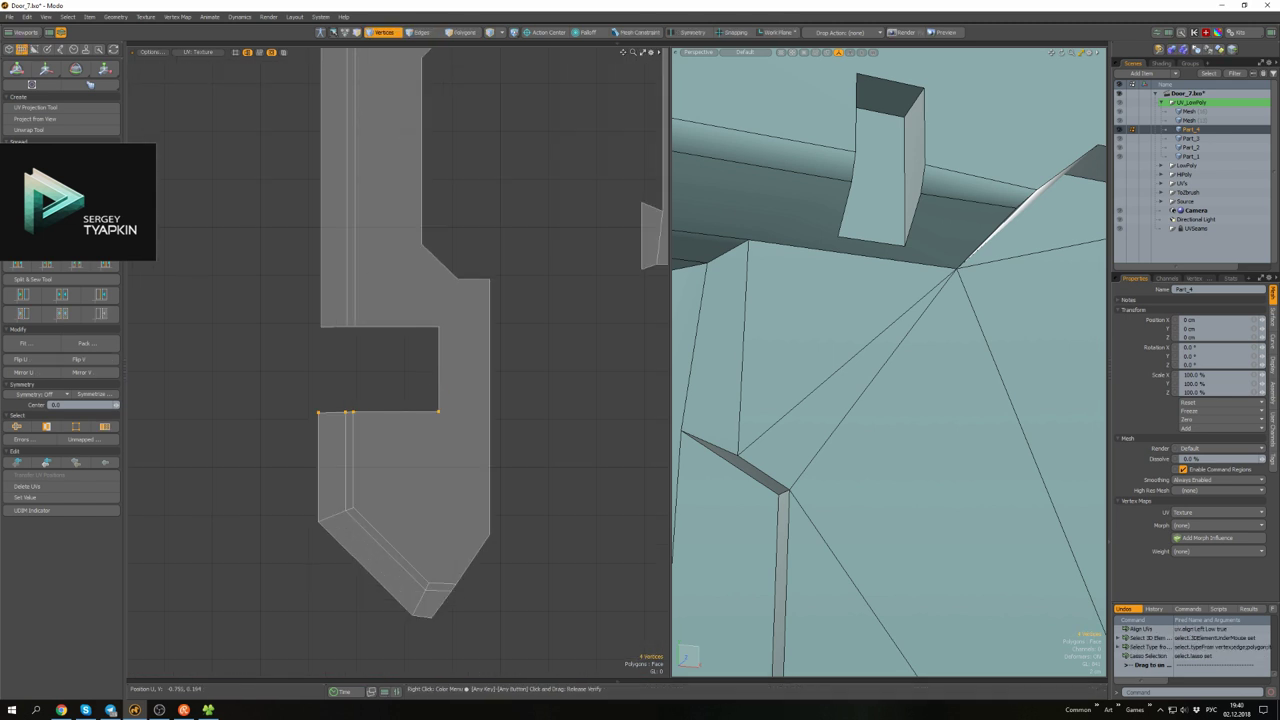
{"action": "right_click_drag", "start_coordinate": [460, 315], "coordinate": [363, 289]}
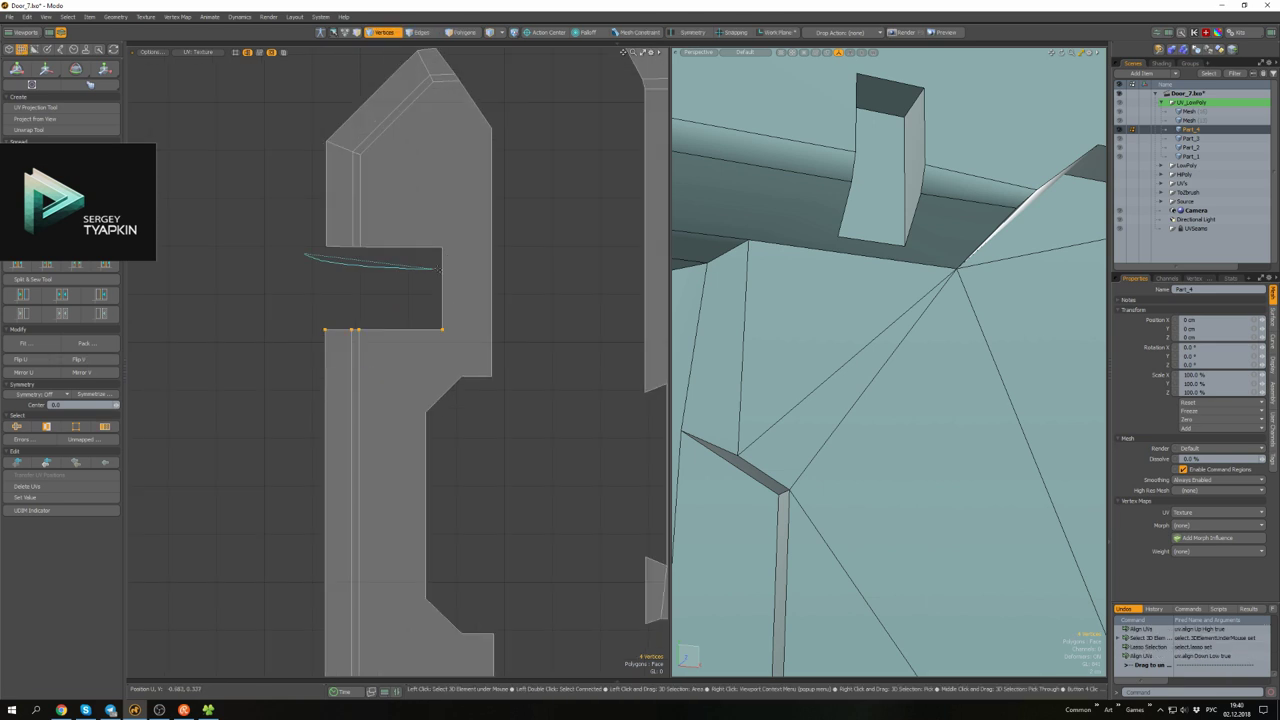
{"action": "scroll", "coordinate": [437, 268], "scroll_direction": "down", "scroll_amount": 5}
{"action": "key", "text": "3"}
- Straighten the vertical edges of the tall strip islands inside the UV tile
{"action": "scroll", "coordinate": [401, 174], "scroll_direction": "up", "scroll_amount": 2}
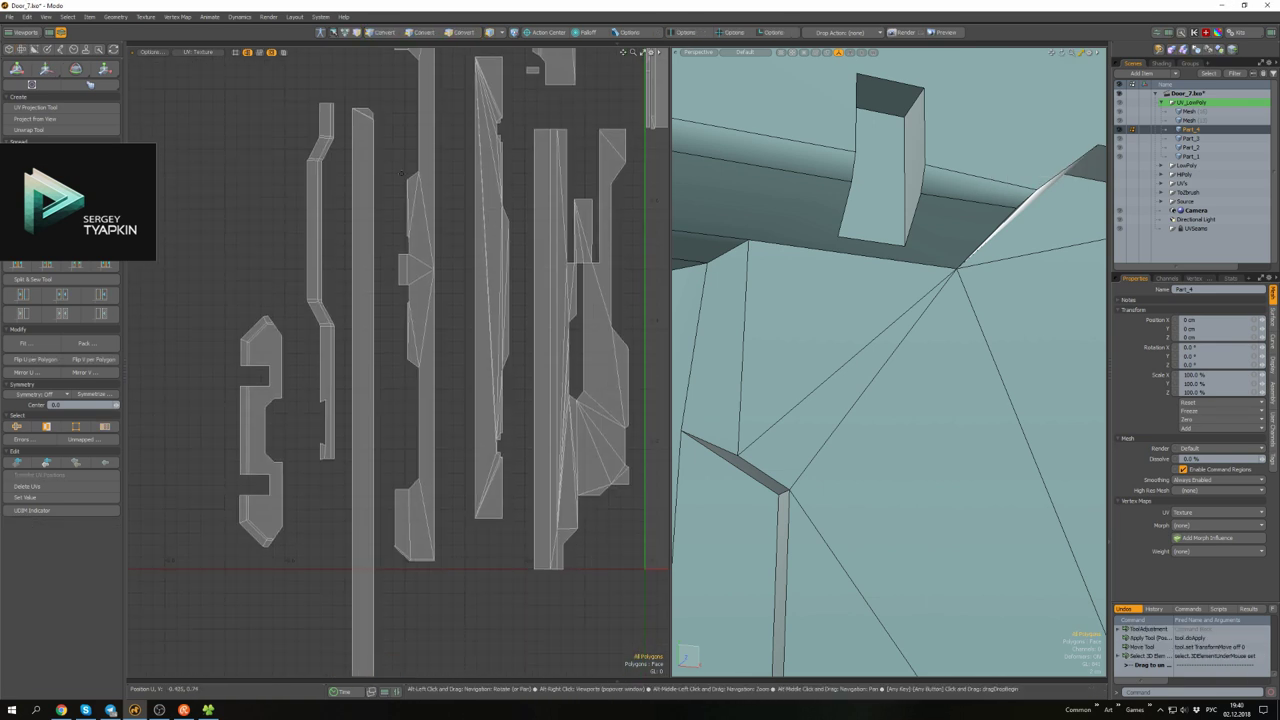
{"action": "scroll", "coordinate": [579, 290], "scroll_direction": "up", "scroll_amount": 3}
{"action": "key", "text": "2"}
{"action": "scroll", "coordinate": [463, 297], "scroll_direction": "up", "scroll_amount": 3}
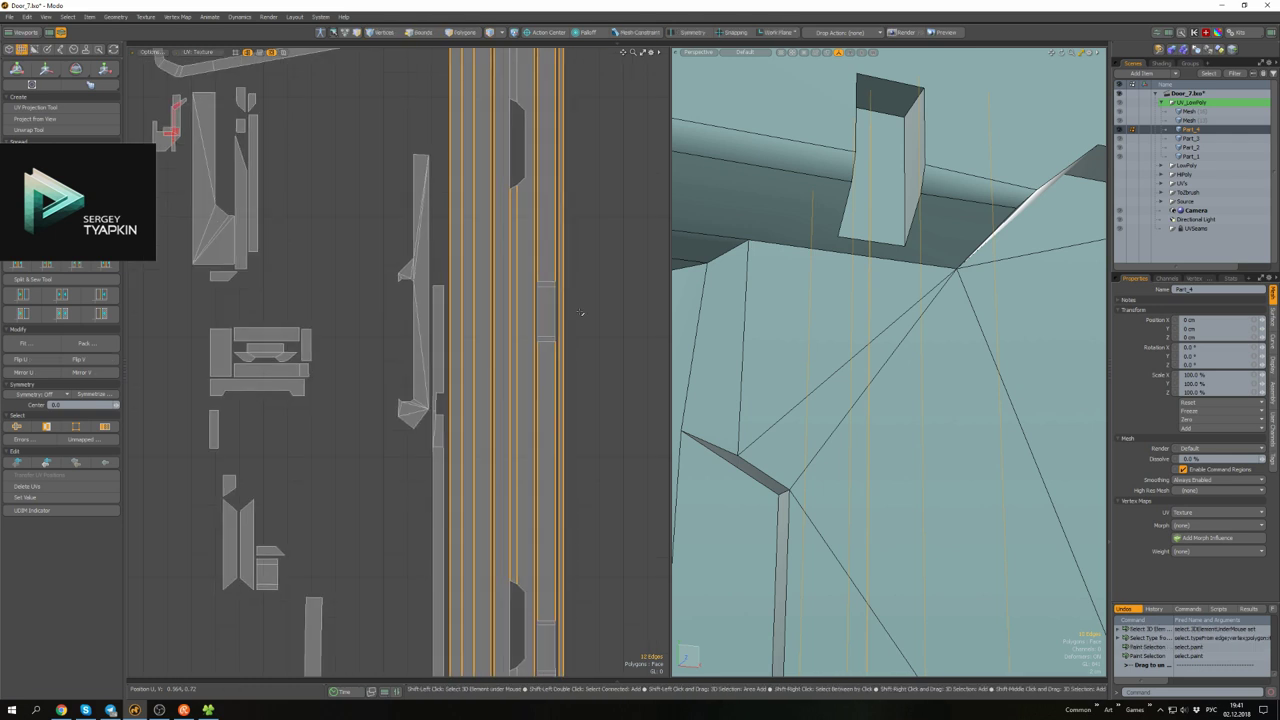
{"action": "scroll", "coordinate": [515, 374], "scroll_direction": "down", "scroll_amount": 4}
{"action": "scroll", "coordinate": [516, 374], "scroll_direction": "up", "scroll_amount": 3}
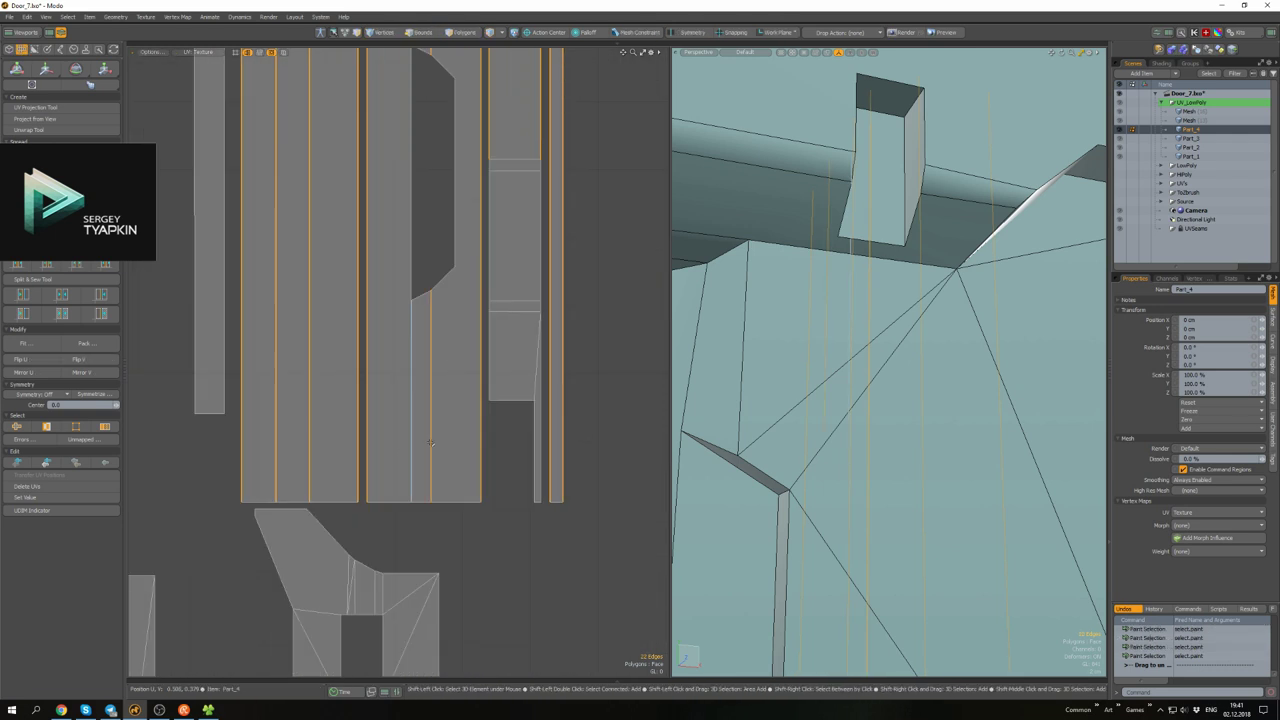
{"action": "scroll", "coordinate": [516, 374], "scroll_direction": "down", "scroll_amount": 5}
{"action": "left_click", "coordinate": [512, 405]}
{"action": "scroll", "coordinate": [480, 200], "scroll_direction": "up", "scroll_amount": 3}
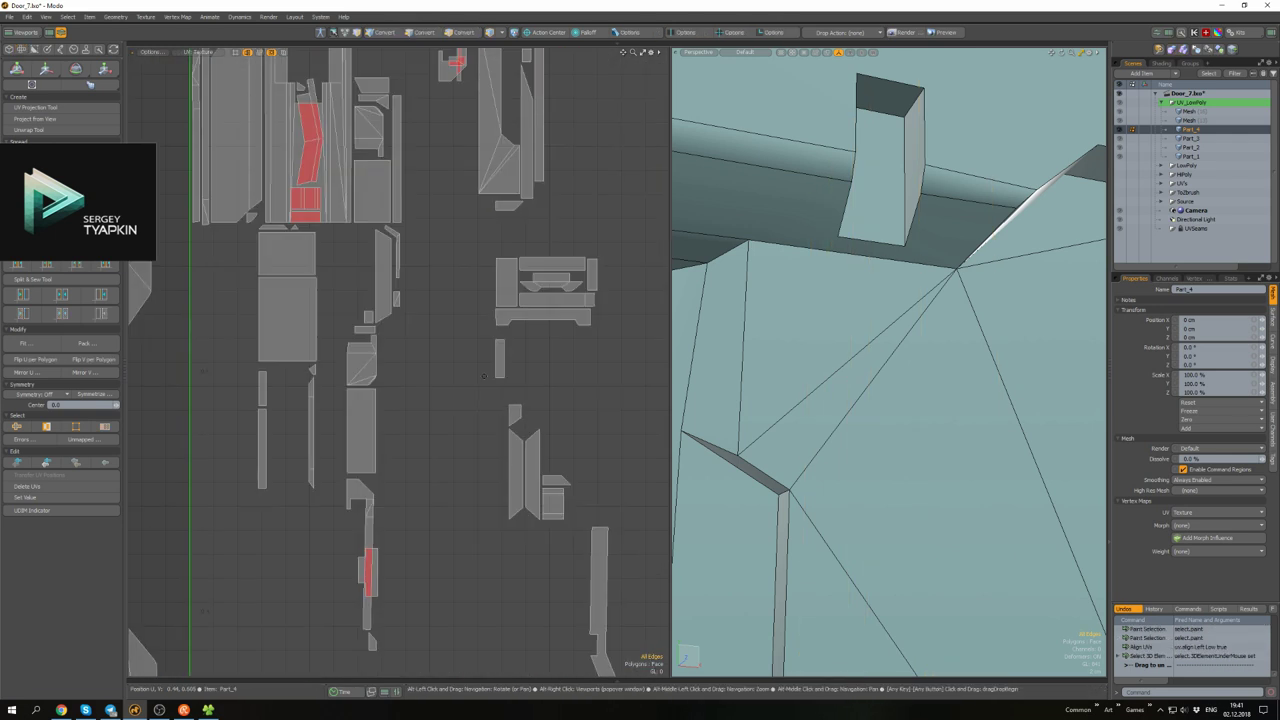
- Align the overlapping bent strip island upright by its upper straight edge and frame the matching area on the model
{"action": "scroll", "coordinate": [596, 238], "scroll_direction": "up", "scroll_amount": 3}
{"action": "left_click_drag", "start_coordinate": [596, 238], "coordinate": [578, 212], "text": "alt"}
{"action": "scroll", "coordinate": [640, 280], "scroll_direction": "down", "scroll_amount": 4}
{"action": "scroll", "coordinate": [441, 240], "scroll_direction": "up", "scroll_amount": 3}
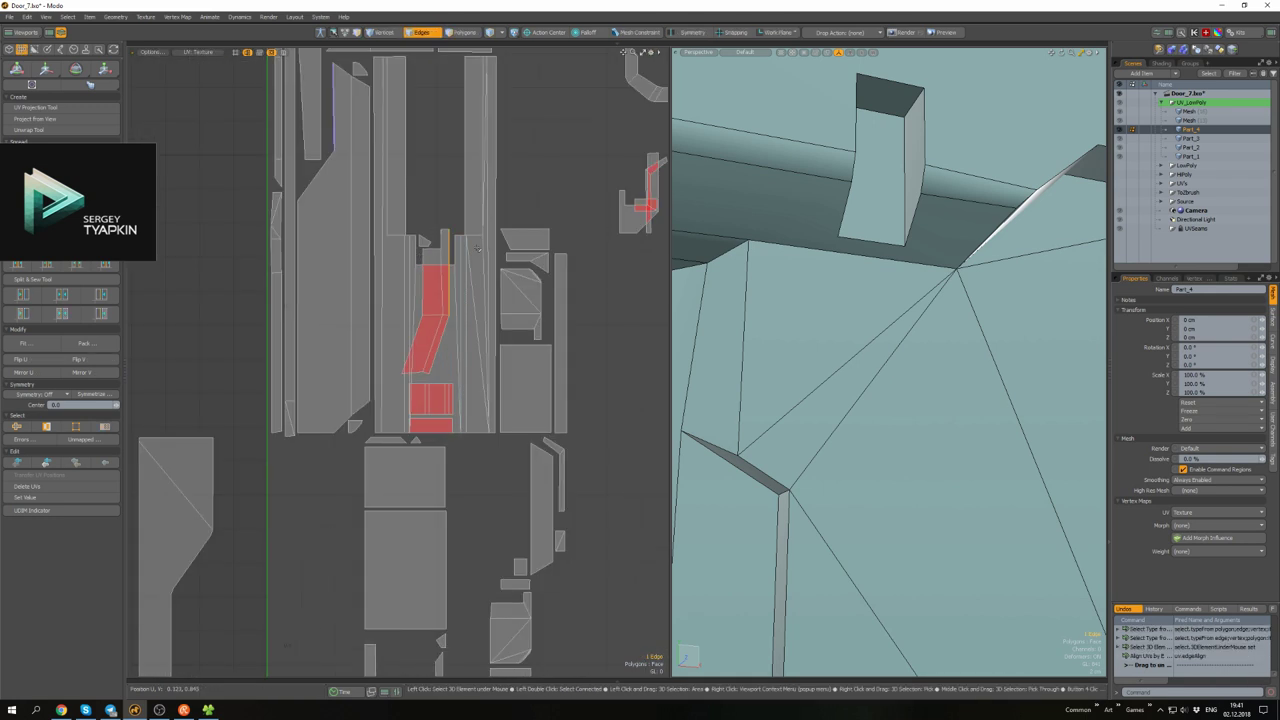
{"action": "scroll", "coordinate": [430, 208], "scroll_direction": "up", "scroll_amount": 3}
{"action": "left_click_drag", "start_coordinate": [800, 300], "coordinate": [880, 330], "text": "alt"}
{"action": "key", "text": "3"}
- Move the large U-shaped island above the UV tile and straighten its vertical edges
{"action": "scroll", "coordinate": [508, 270], "scroll_direction": "down", "scroll_amount": 3}
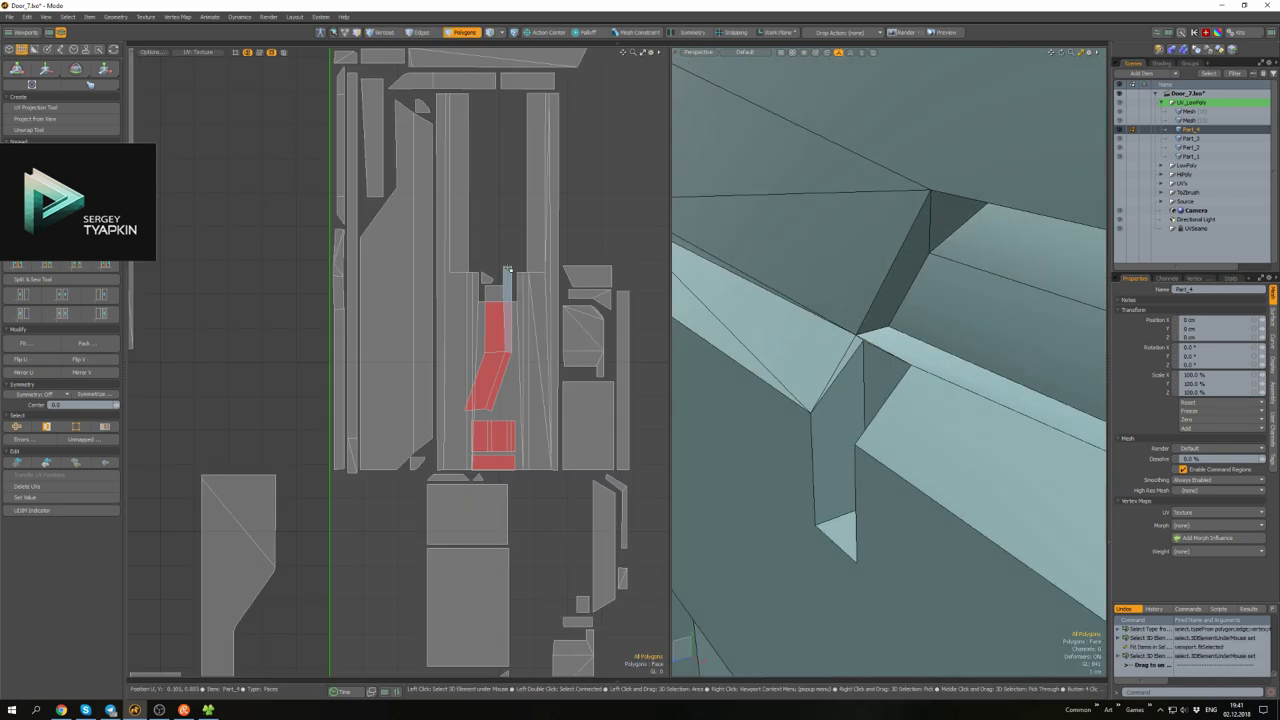
{"action": "scroll", "coordinate": [508, 270], "scroll_direction": "down", "scroll_amount": 3}
{"action": "scroll", "coordinate": [586, 333], "scroll_direction": "up", "scroll_amount": 6}
{"action": "key", "text": "2"}
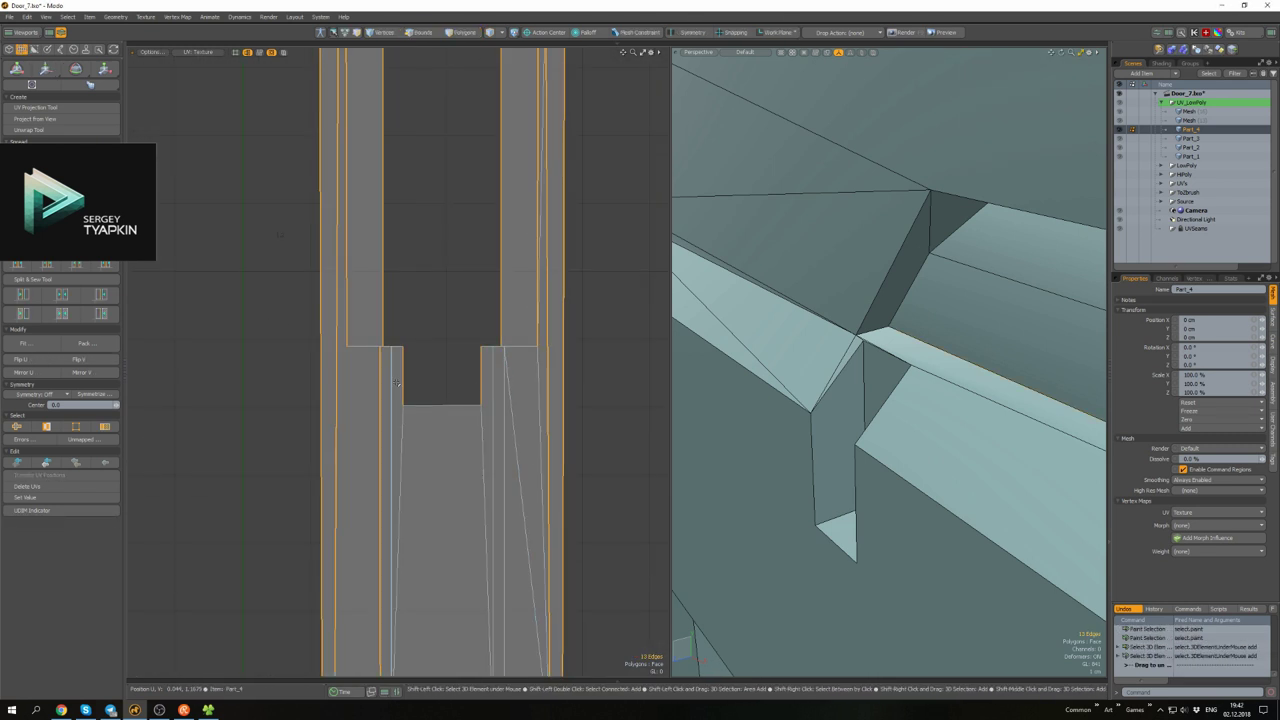
{"action": "scroll", "coordinate": [586, 371], "scroll_direction": "down", "scroll_amount": 2}
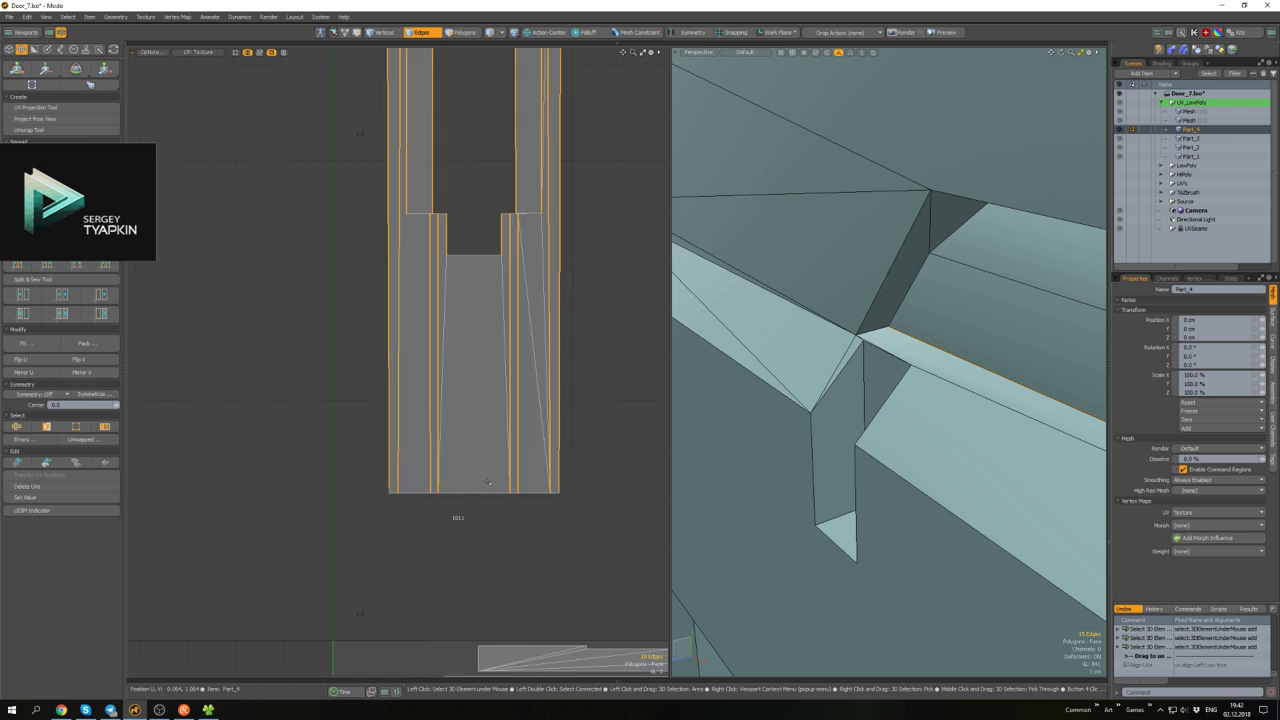
{"action": "scroll", "coordinate": [457, 514], "scroll_direction": "up", "scroll_amount": 3}
- Shift the straightened edges of the U-shaped island slightly along U and select the corner vertex beside its notch
{"action": "scroll", "coordinate": [471, 365], "scroll_direction": "down", "scroll_amount": 1}
{"action": "key", "text": "w"}
{"action": "scroll", "coordinate": [471, 371], "scroll_direction": "up", "scroll_amount": 2}
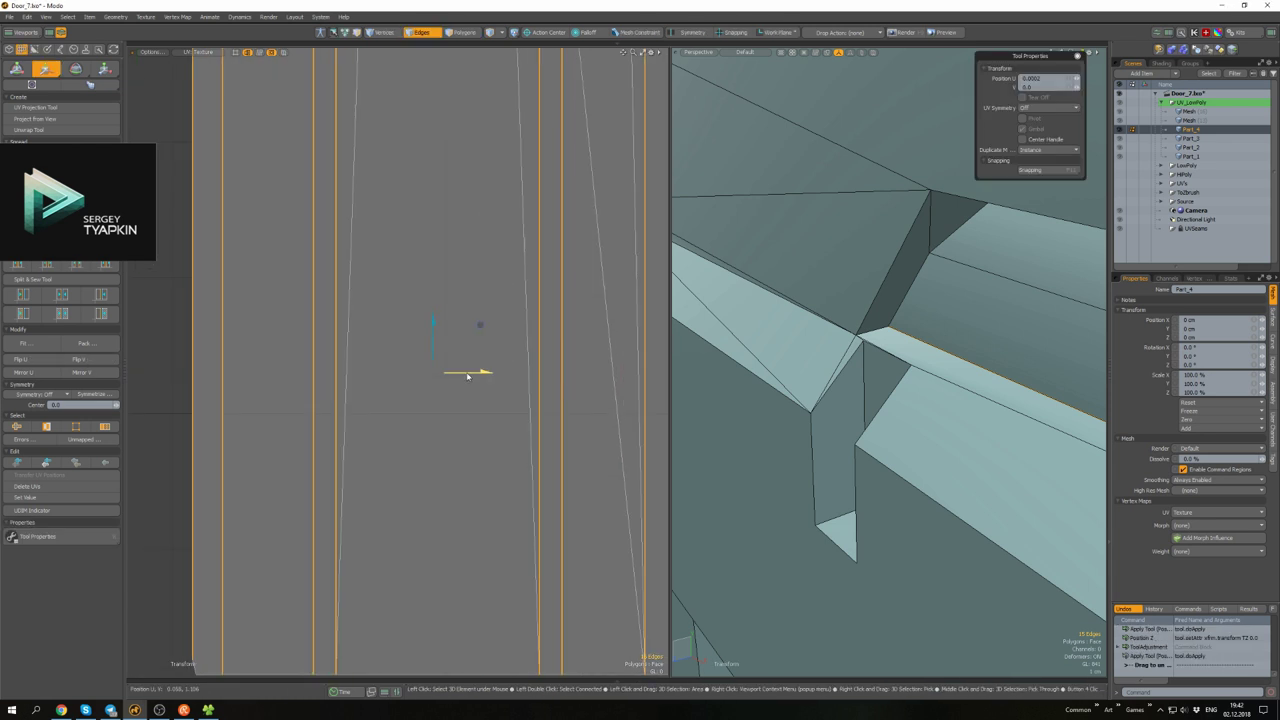
{"action": "scroll", "coordinate": [480, 400], "scroll_direction": "down", "scroll_amount": 2}
{"action": "left_click", "coordinate": [489, 403]}
{"action": "scroll", "coordinate": [481, 305], "scroll_direction": "up", "scroll_amount": 2}
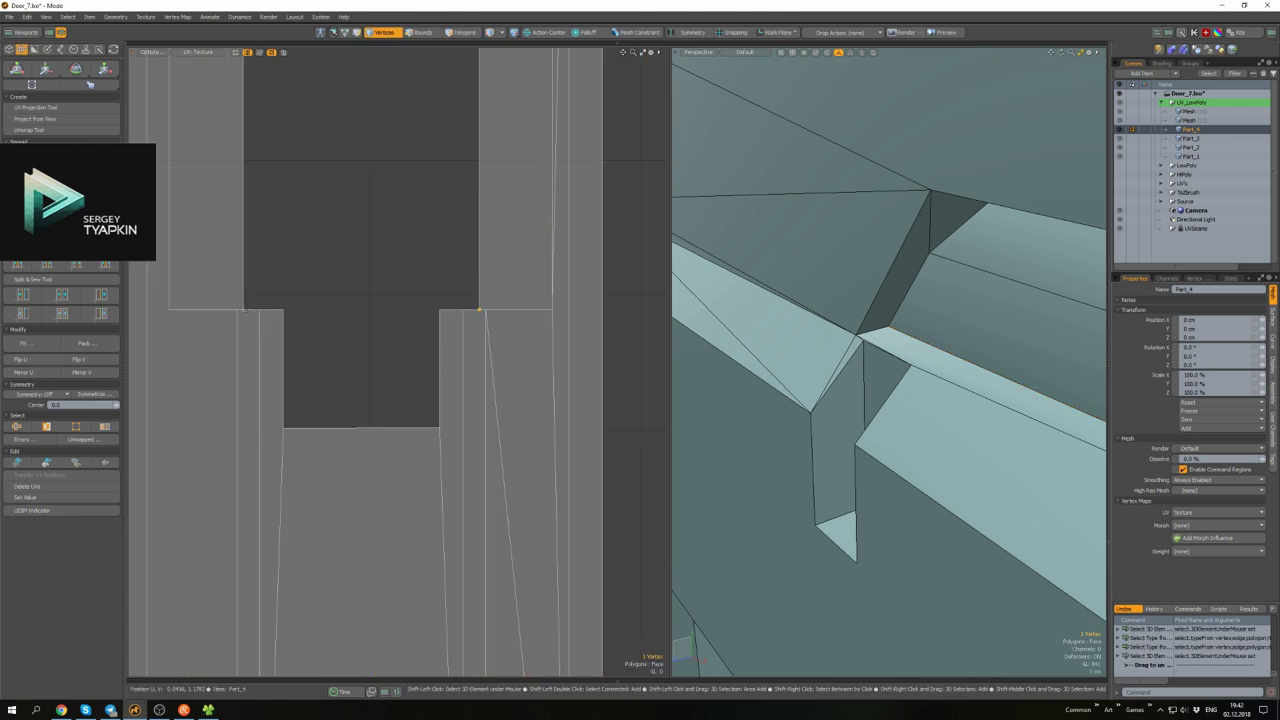
{"action": "key", "text": "space"}
{"action": "scroll", "coordinate": [363, 272], "scroll_direction": "down", "scroll_amount": 3}
- Straighten the vertical edges in the upper section of the bent strip island
{"action": "scroll", "coordinate": [400, 400], "scroll_direction": "up", "scroll_amount": 4}
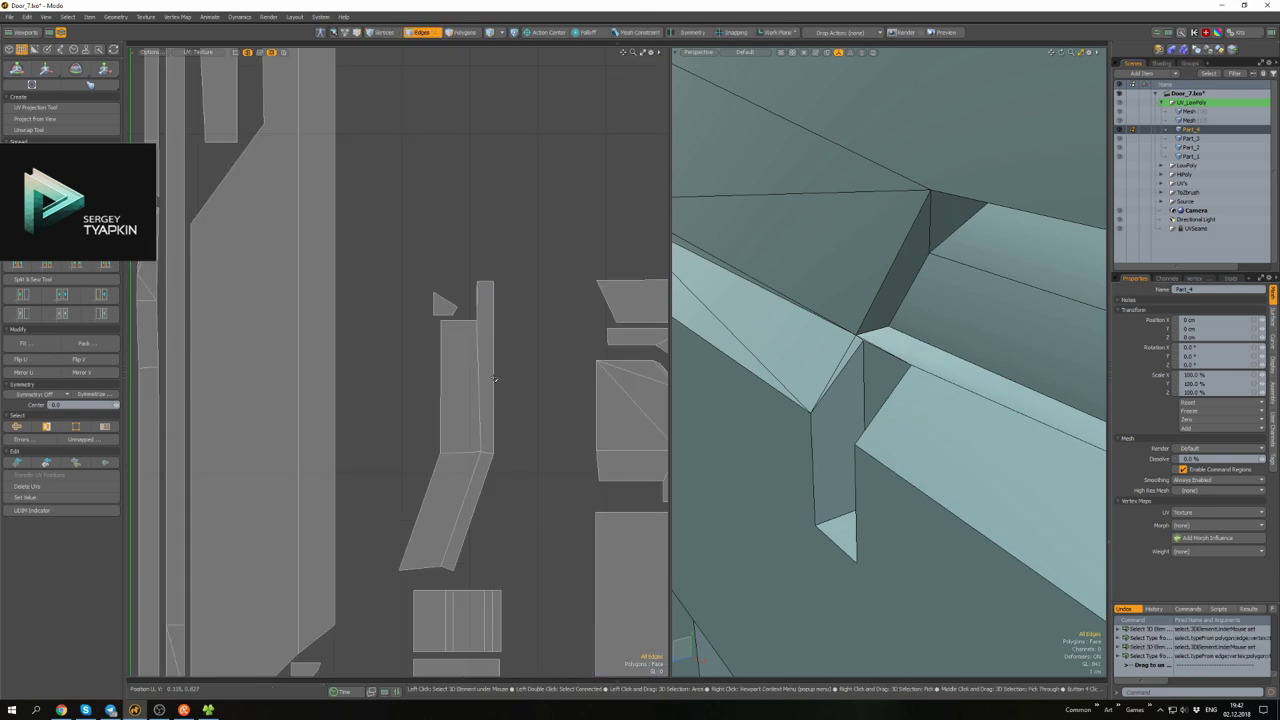
{"action": "scroll", "coordinate": [440, 300], "scroll_direction": "down", "scroll_amount": 3}
{"action": "scroll", "coordinate": [440, 300], "scroll_direction": "up", "scroll_amount": 3}
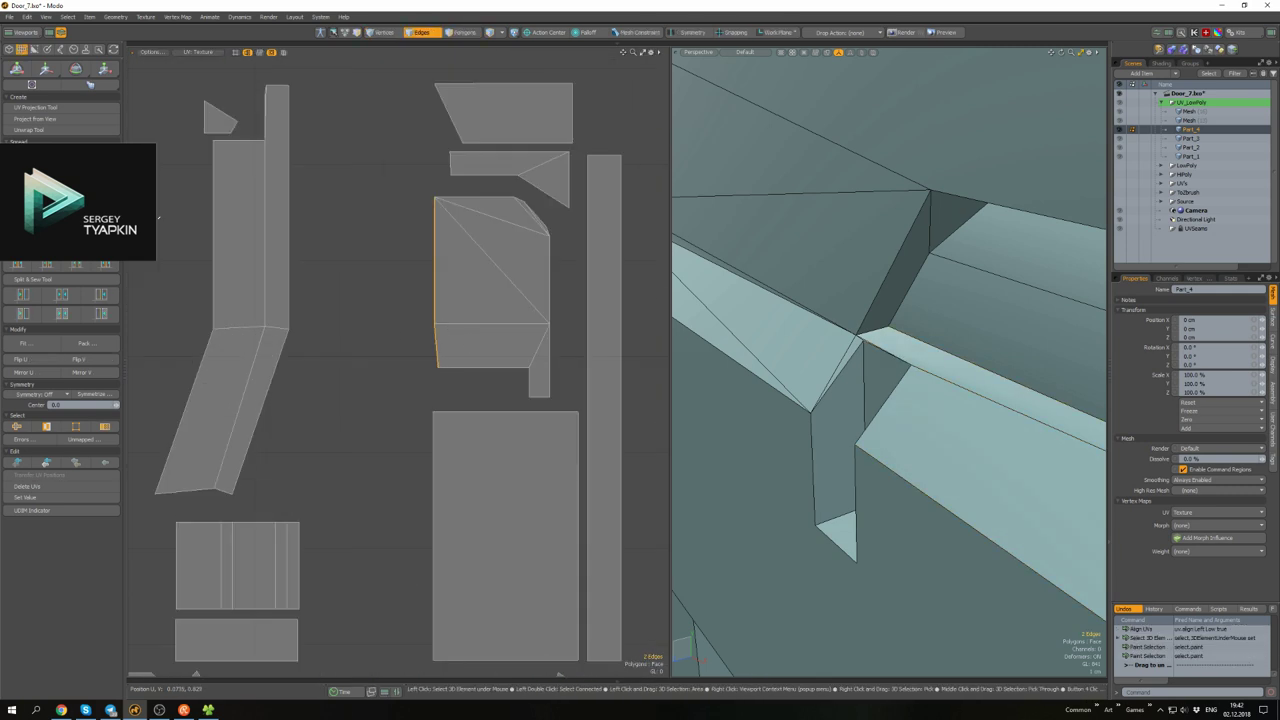
- Straighten the outer vertical edges of the chamfered panel island and make a simple neighbouring island rectangular
{"action": "scroll", "coordinate": [440, 300], "scroll_direction": "down", "scroll_amount": 3}
{"action": "scroll", "coordinate": [440, 300], "scroll_direction": "up", "scroll_amount": 3}
{"action": "left_click", "coordinate": [444, 255]}
- Straighten the long vertical edges of the hook-ended strip island that has the overlapping middle section
{"action": "scroll", "coordinate": [465, 304], "scroll_direction": "up", "scroll_amount": 2}
{"action": "left_click", "coordinate": [465, 304]}
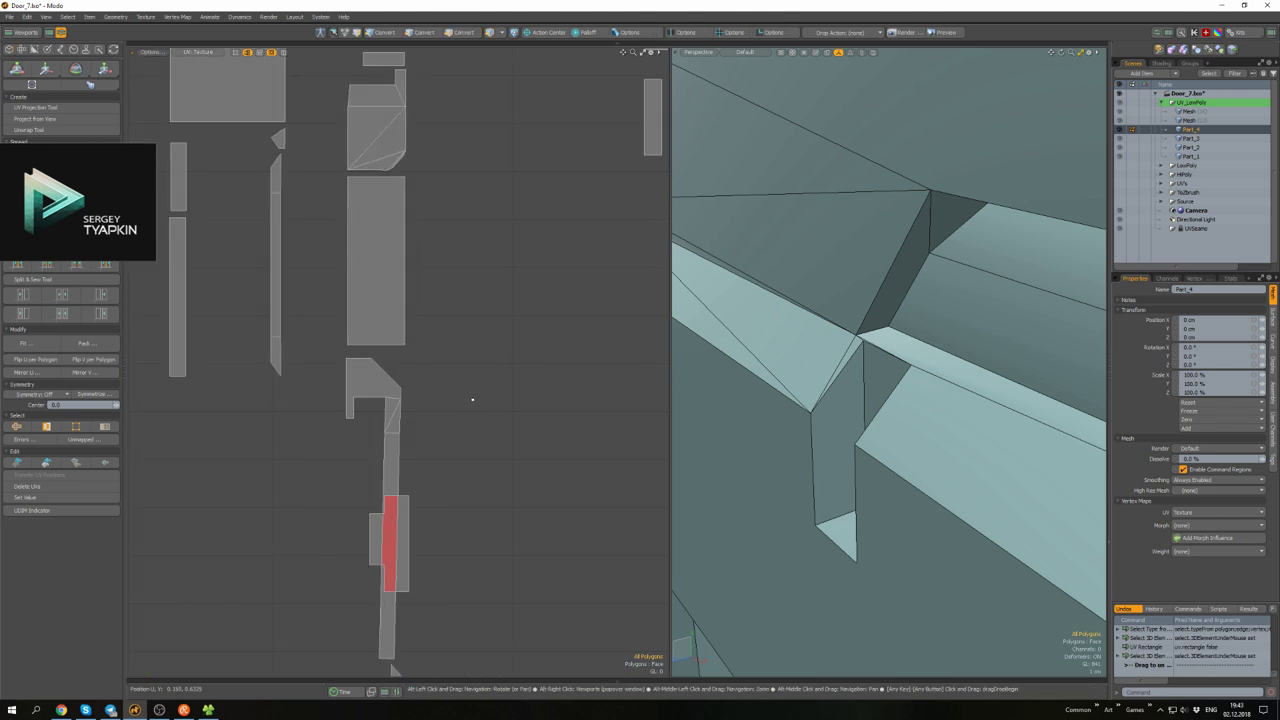
{"action": "scroll", "coordinate": [429, 323], "scroll_direction": "up", "scroll_amount": 3}
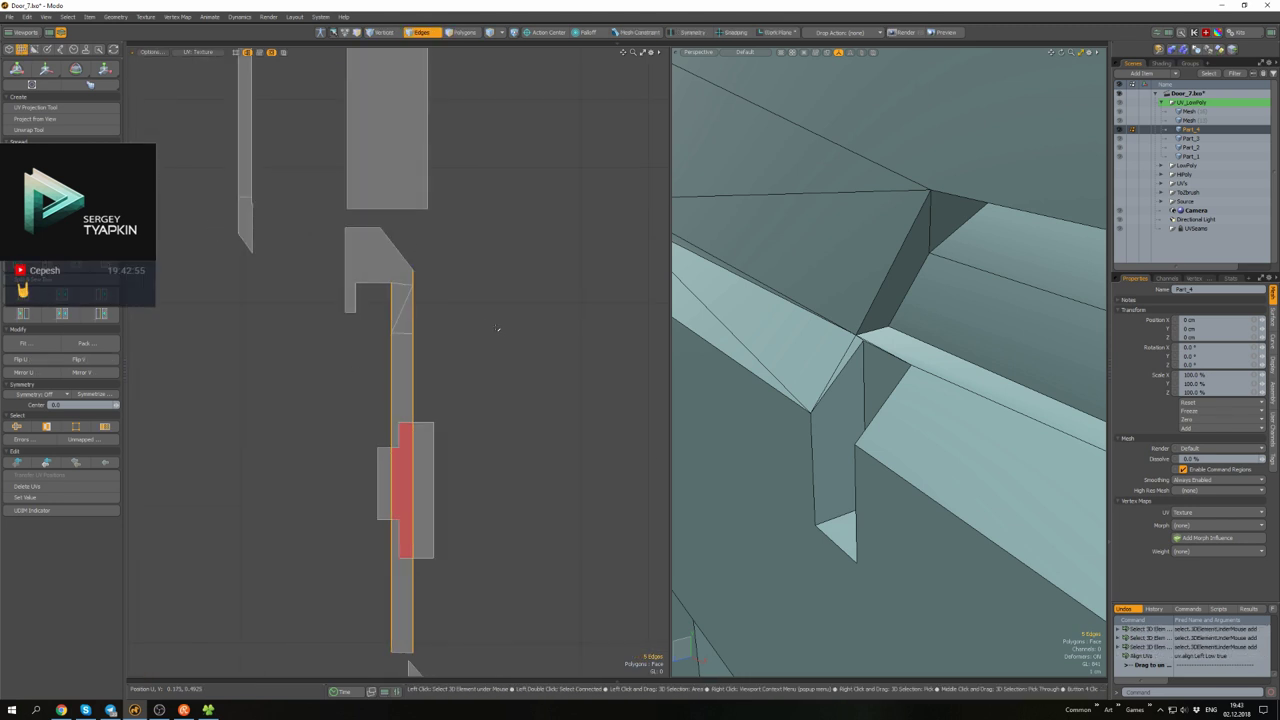
{"action": "scroll", "coordinate": [498, 329], "scroll_direction": "down", "scroll_amount": 3}
- Straighten the vertical edges of the long bent strip island with the side step and level its short horizontal edges
{"action": "key", "text": "3"}
{"action": "scroll", "coordinate": [440, 410], "scroll_direction": "up", "scroll_amount": 3}
{"action": "double_click", "coordinate": [455, 397]}
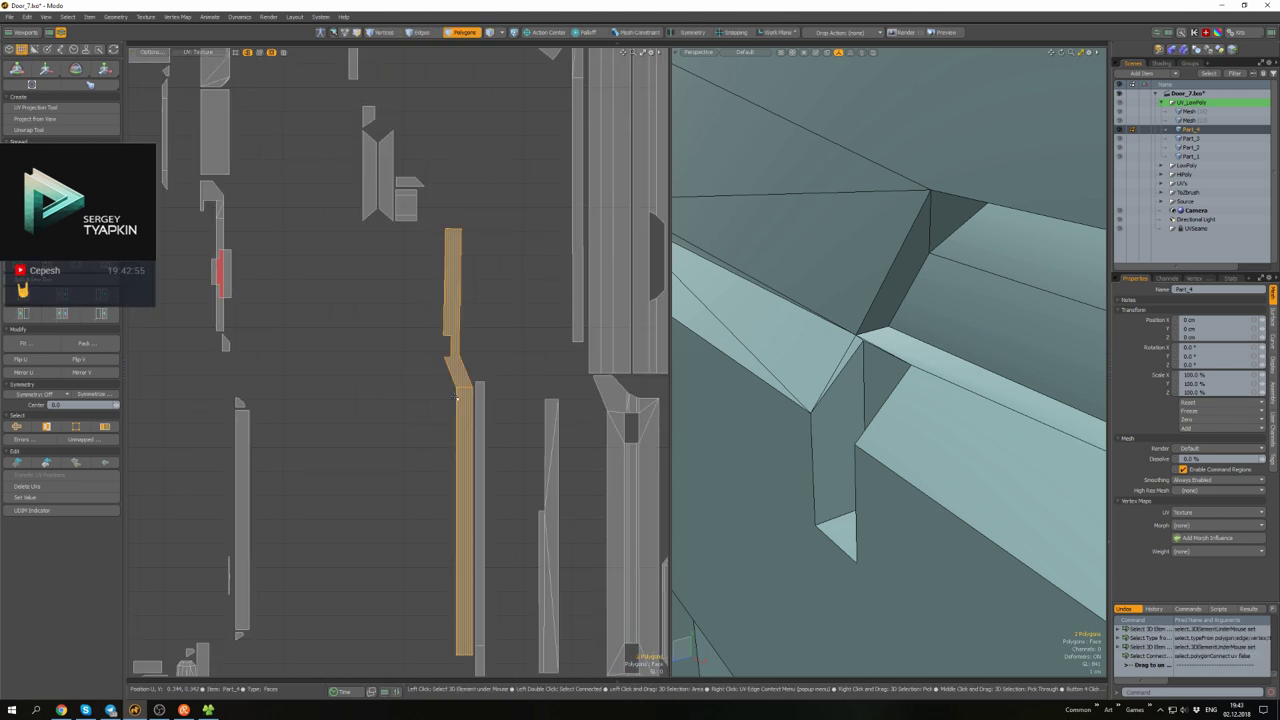
{"action": "key", "text": "2"}
{"action": "scroll", "coordinate": [434, 405], "scroll_direction": "up", "scroll_amount": 2}
{"action": "middle_click_drag", "start_coordinate": [434, 405], "coordinate": [504, 413]}
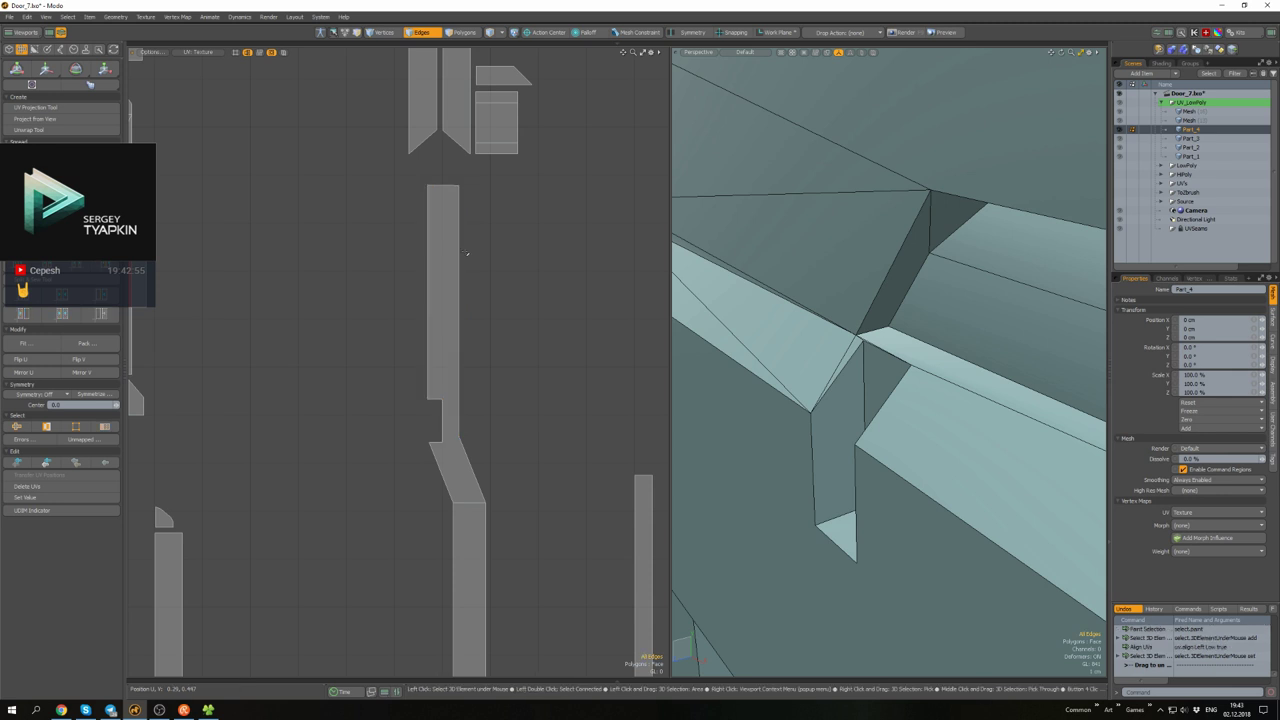
{"action": "scroll", "coordinate": [450, 405], "scroll_direction": "up", "scroll_amount": 2}
{"action": "left_click_drag", "start_coordinate": [415, 476], "coordinate": [391, 400]}
{"action": "scroll", "coordinate": [488, 461], "scroll_direction": "down", "scroll_amount": 4}
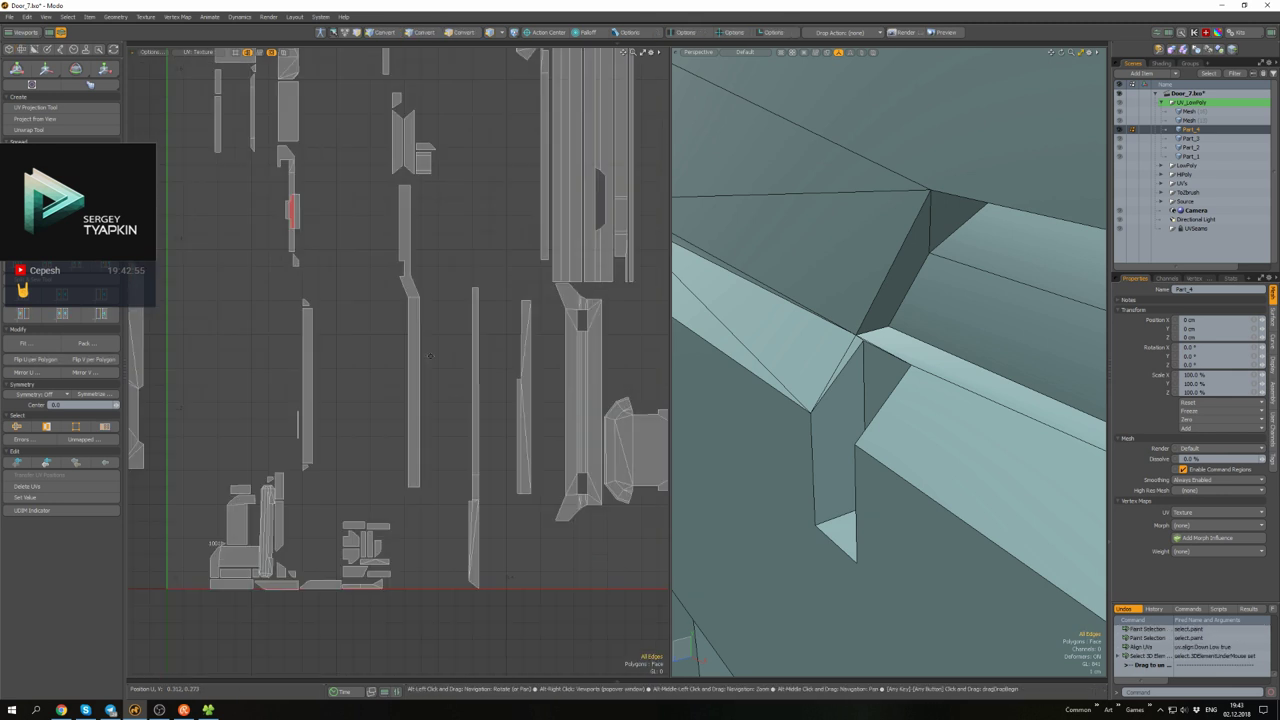
- Straighten the vertical edges of the long narrow island with the wider slanted end near the base of the tile
{"action": "middle_click_drag", "start_coordinate": [488, 461], "coordinate": [488, 461]}
{"action": "scroll", "coordinate": [488, 461], "scroll_direction": "up", "scroll_amount": 4}
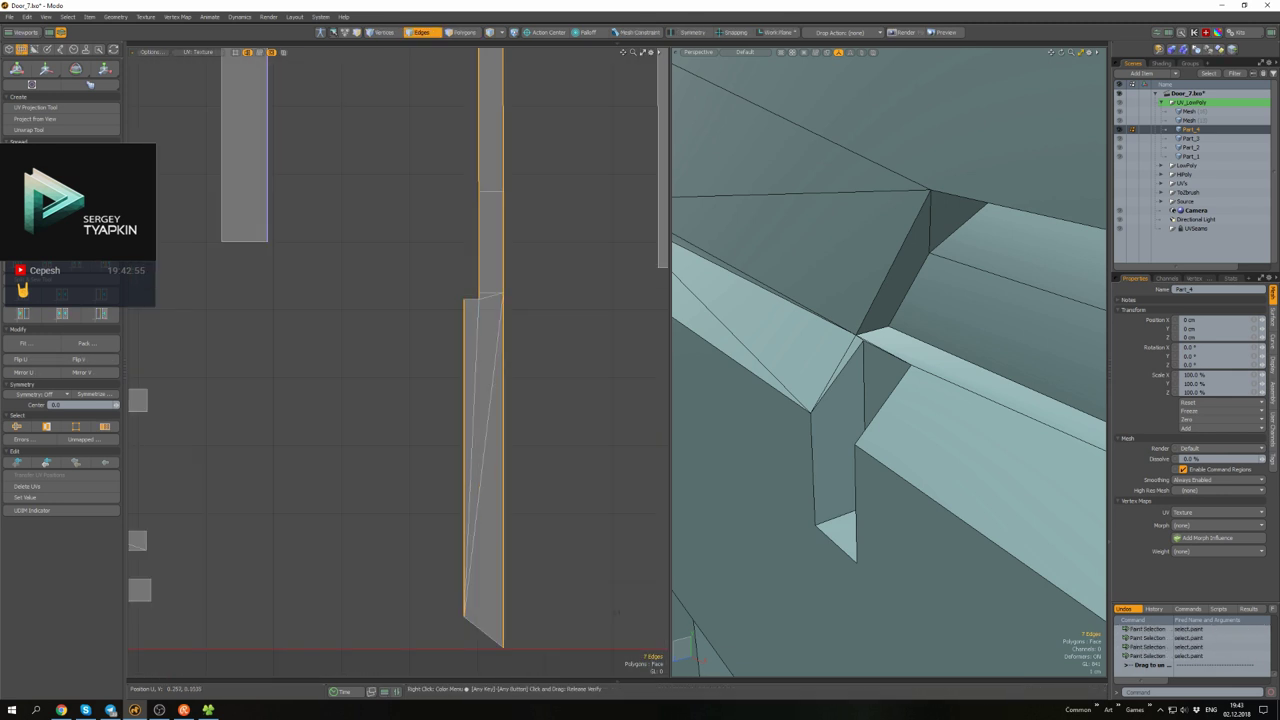
{"action": "scroll", "coordinate": [486, 400], "scroll_direction": "down", "scroll_amount": 4}
{"action": "scroll", "coordinate": [486, 400], "scroll_direction": "up", "scroll_amount": 4}
{"action": "scroll", "coordinate": [450, 360], "scroll_direction": "down", "scroll_amount": 4}
- Align the slightly skewed vertical and horizontal edges of the small islands in the tile's upper corner at U 0
{"action": "scroll", "coordinate": [391, 246], "scroll_direction": "up", "scroll_amount": 2}
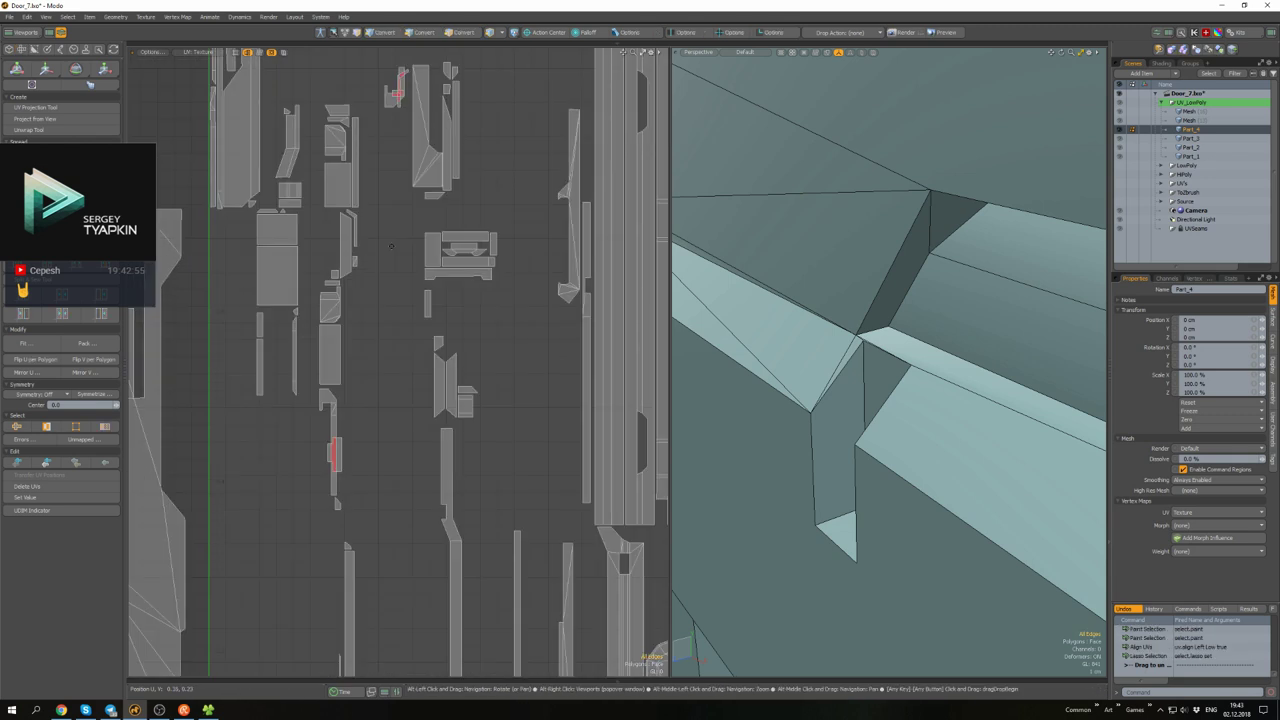
{"action": "scroll", "coordinate": [500, 320], "scroll_direction": "up", "scroll_amount": 6}
{"action": "key", "text": "2"}
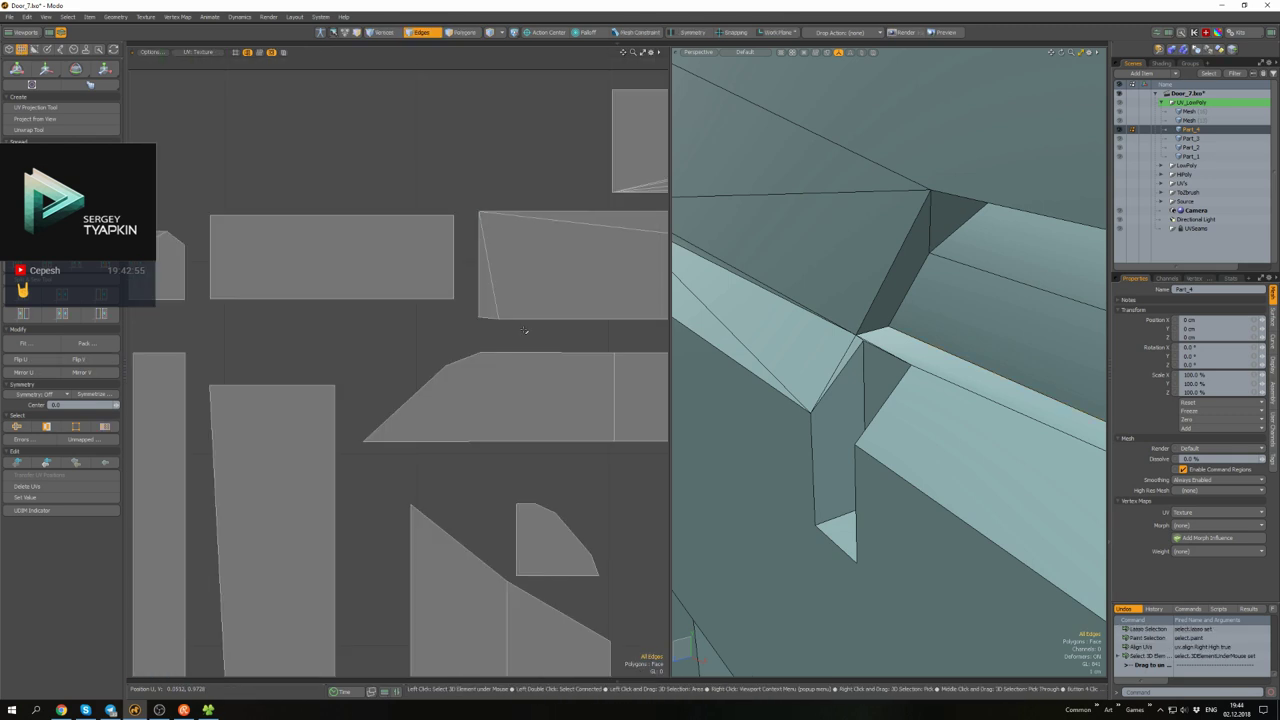
{"action": "scroll", "coordinate": [428, 191], "scroll_direction": "down", "scroll_amount": 4}
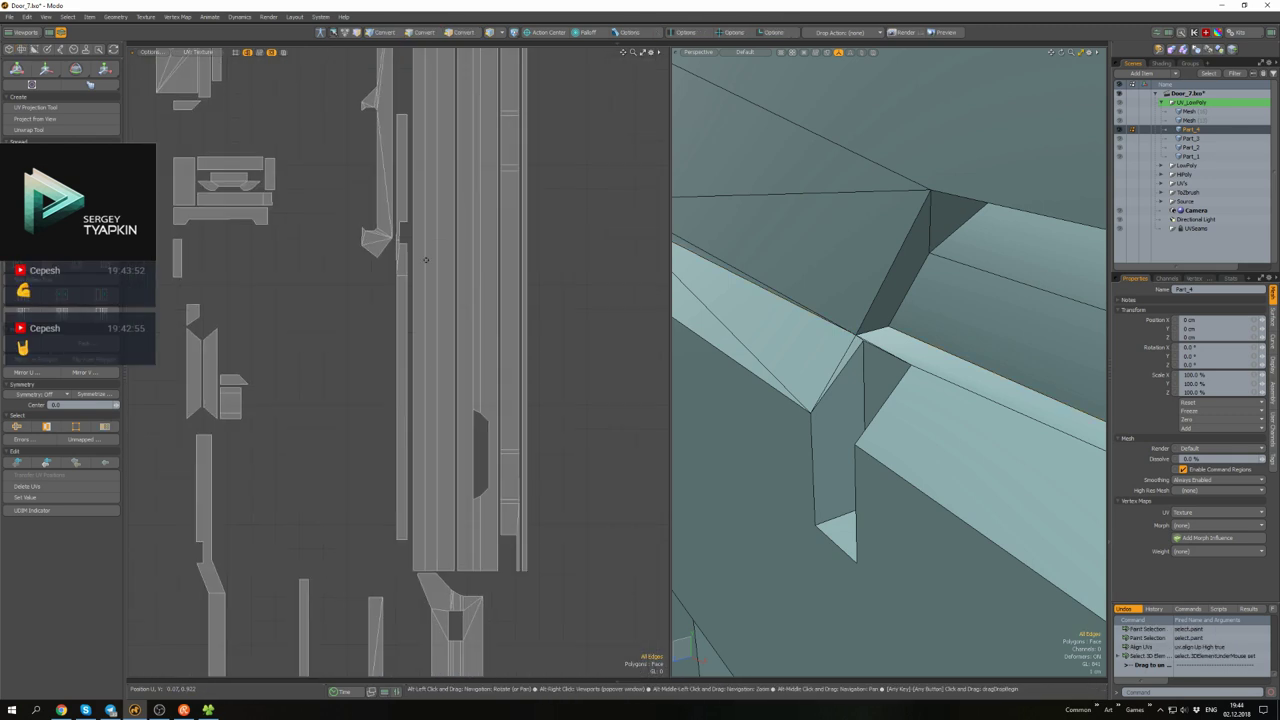
- Straighten the remaining skewed vertical edges of the narrow islands beside the tall strips inside the tile
{"action": "scroll", "coordinate": [428, 191], "scroll_direction": "up", "scroll_amount": 5}
{"action": "key", "text": "2"}
{"action": "scroll", "coordinate": [428, 191], "scroll_direction": "down", "scroll_amount": 5}
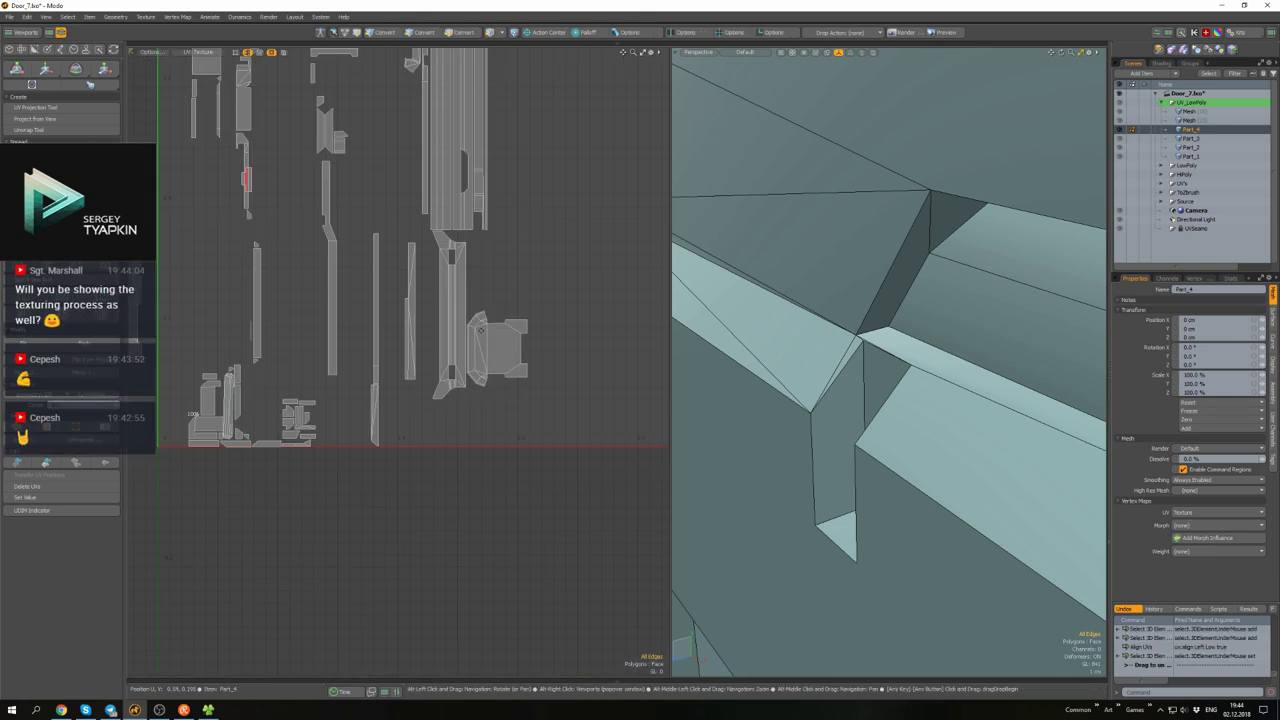
{"action": "scroll", "coordinate": [518, 341], "scroll_direction": "up", "scroll_amount": 2}
{"action": "scroll", "coordinate": [506, 284], "scroll_direction": "down", "scroll_amount": 4}
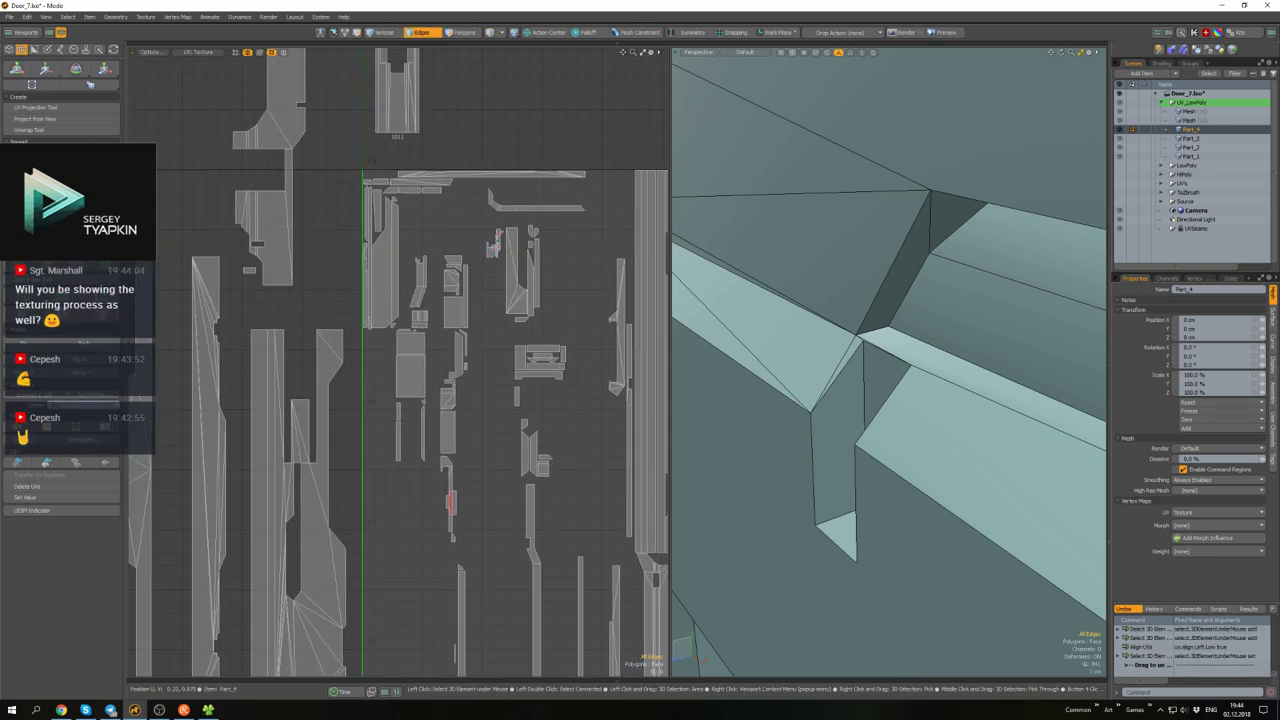
- Select the small overlapping hook-shaped island with its connected polygons and level its horizontal edge
{"action": "scroll", "coordinate": [460, 330], "scroll_direction": "up", "scroll_amount": 5}
{"action": "scroll", "coordinate": [452, 333], "scroll_direction": "down", "scroll_amount": 4}
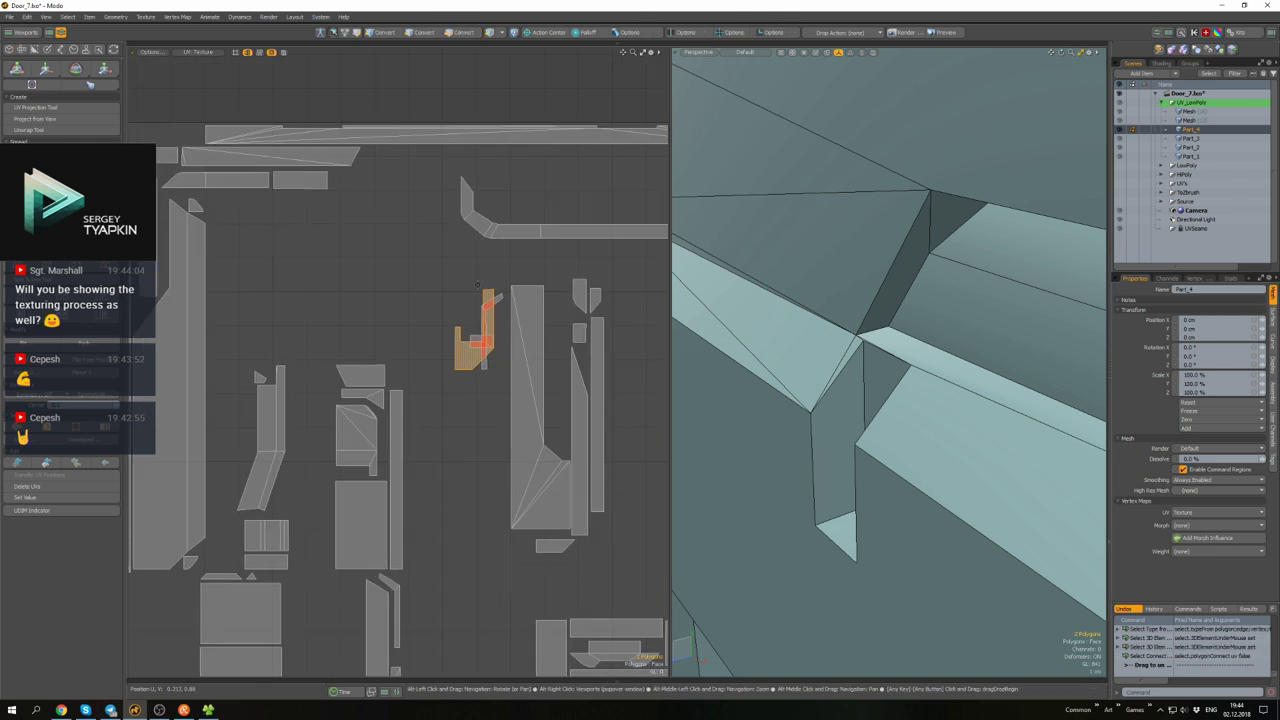
{"action": "scroll", "coordinate": [460, 330], "scroll_direction": "up", "scroll_amount": 5}
{"action": "scroll", "coordinate": [492, 310], "scroll_direction": "down", "scroll_amount": 1}
- Level the long edges of the horizontal strip islands along the upper border of the tile
{"action": "scroll", "coordinate": [570, 260], "scroll_direction": "up", "scroll_amount": 5}
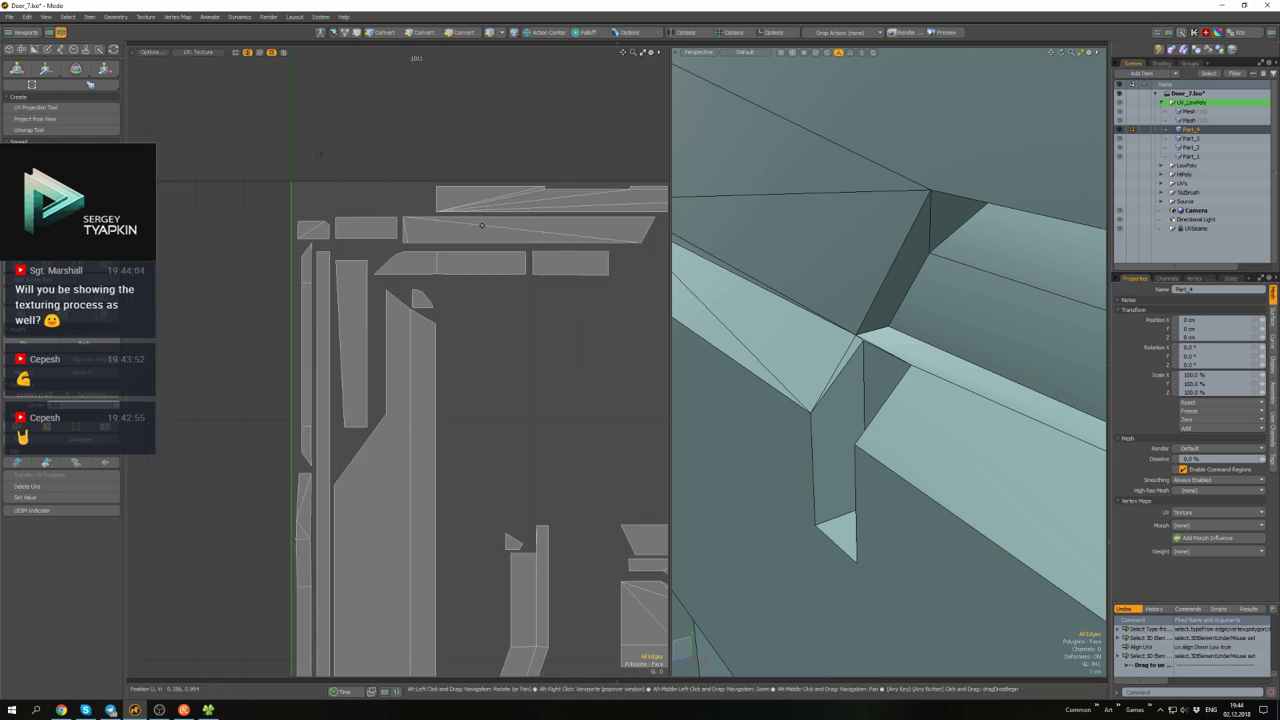
{"action": "scroll", "coordinate": [354, 314], "scroll_direction": "up", "scroll_amount": 4}
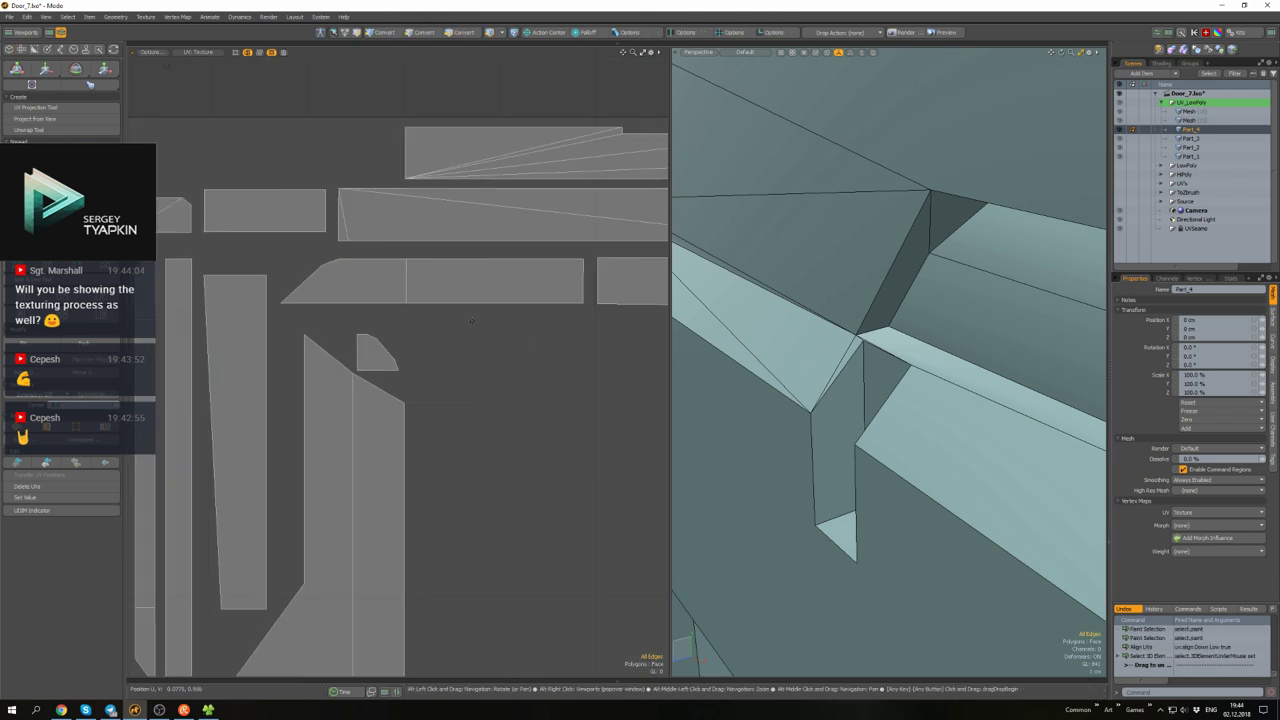
{"action": "left_click", "coordinate": [438, 399]}
- Straighten the vertical edges of the narrow strip next to the tile's U 0 border and level its short end edge
{"action": "middle_click_drag", "start_coordinate": [438, 399], "coordinate": [327, 243]}
{"action": "scroll", "coordinate": [481, 356], "scroll_direction": "down", "scroll_amount": 6}
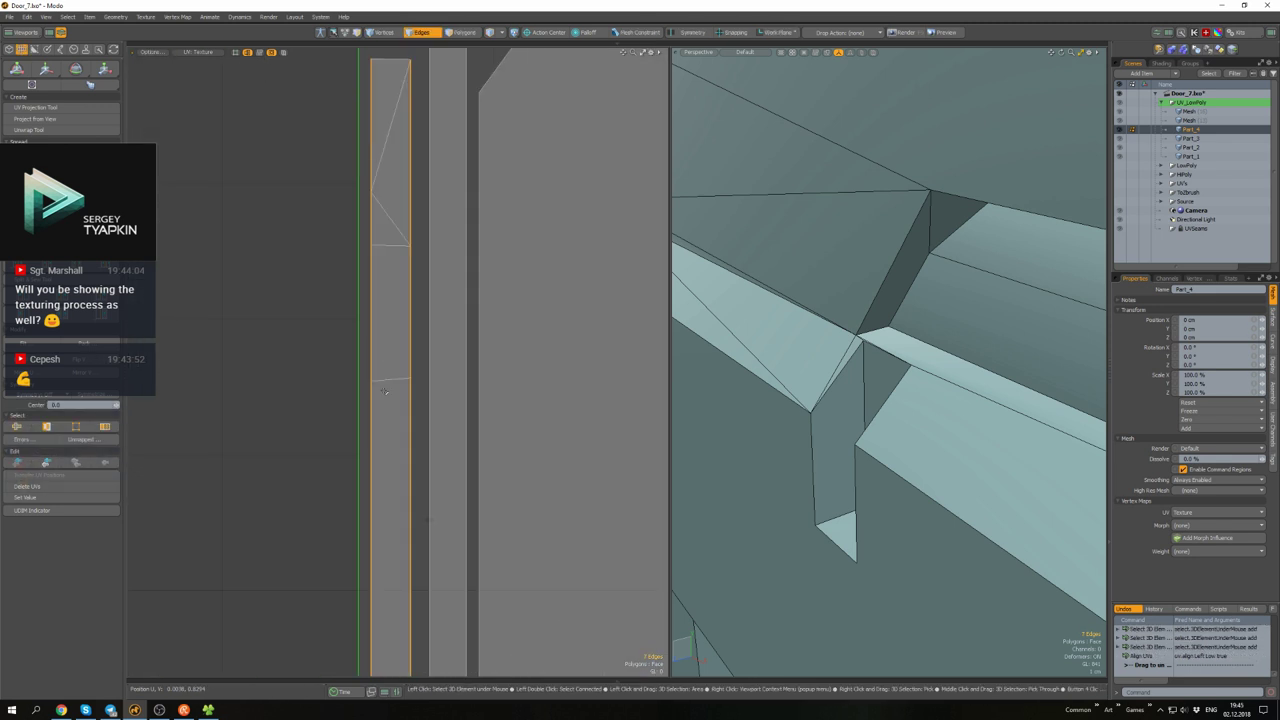
{"action": "scroll", "coordinate": [481, 356], "scroll_direction": "up", "scroll_amount": 3}
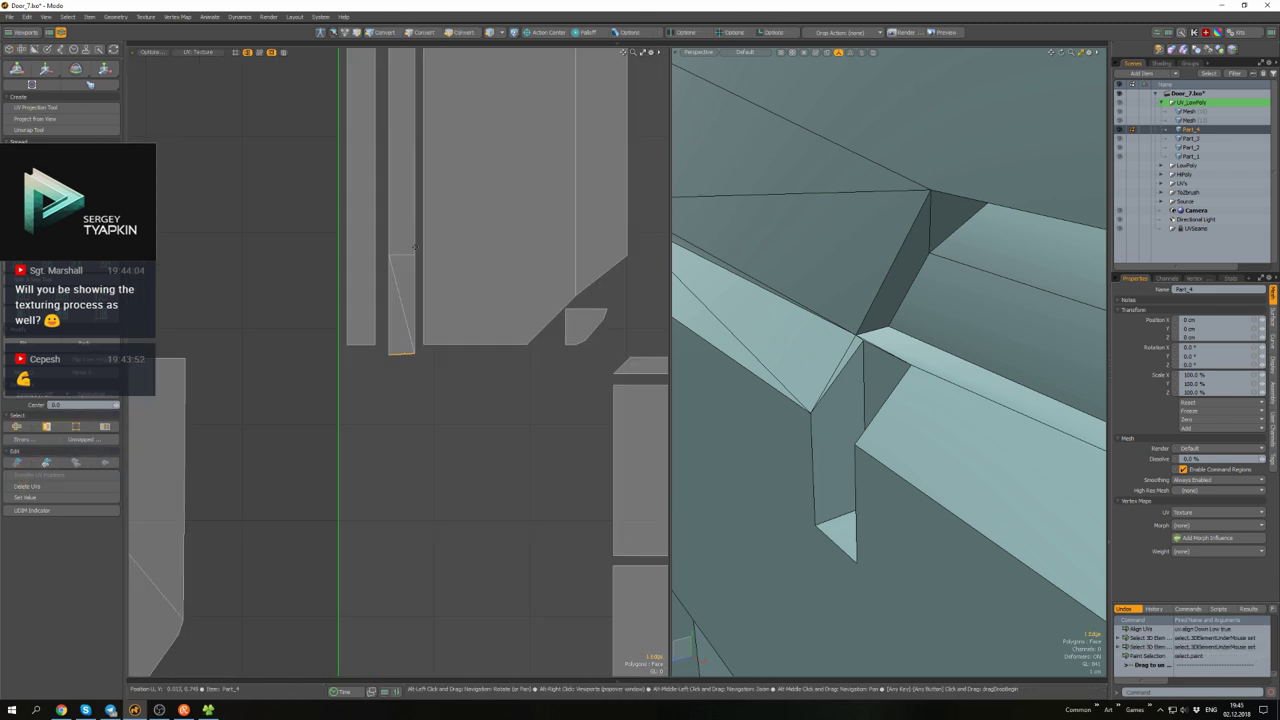
{"action": "scroll", "coordinate": [470, 345], "scroll_direction": "down", "scroll_amount": 4}
{"action": "left_click", "coordinate": [429, 319]}
- Align the long bevelled island near the base of the tile upright by its edge
{"action": "key", "text": "2"}
{"action": "scroll", "coordinate": [429, 319], "scroll_direction": "up", "scroll_amount": 5}
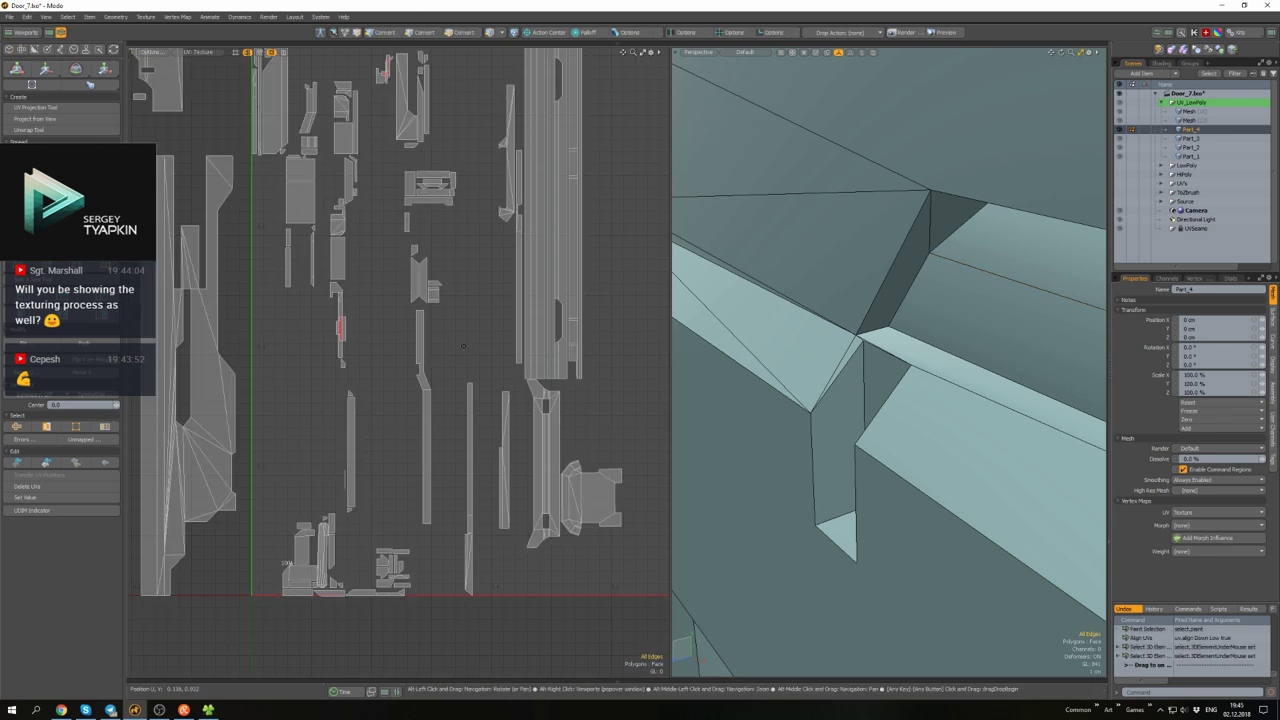
{"action": "left_click", "coordinate": [463, 235]}
- Straighten the outer edges of the two side flaps on the long bevelled island and level their short horizontal edges
{"action": "scroll", "coordinate": [458, 243], "scroll_direction": "up", "scroll_amount": 2}
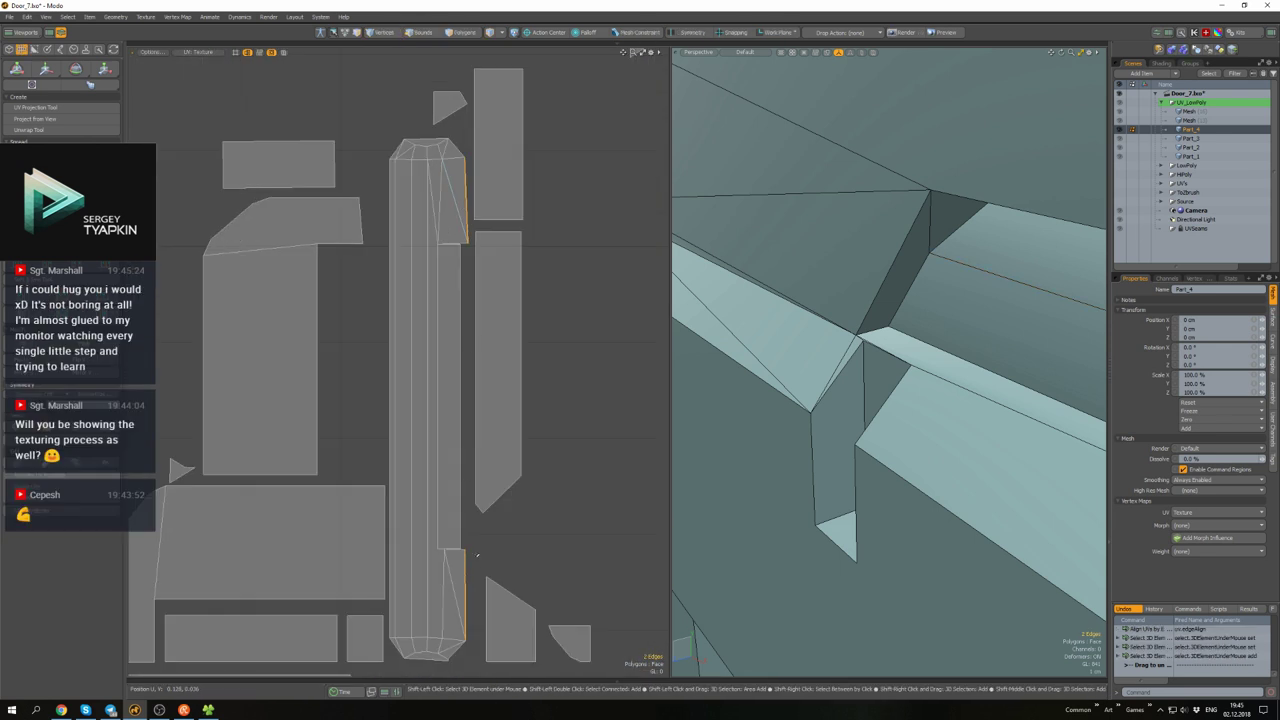
{"action": "scroll", "coordinate": [432, 376], "scroll_direction": "down", "scroll_amount": 1}
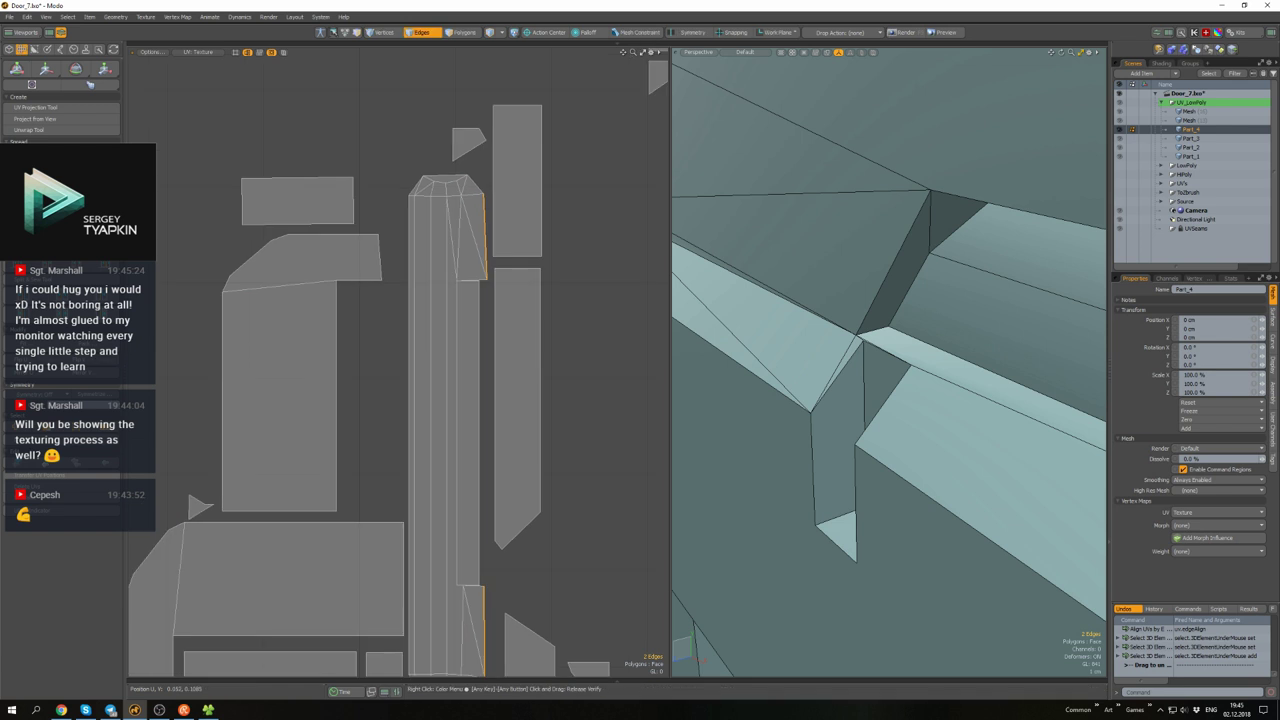
{"action": "key", "text": "r"}
{"action": "key", "text": "space"}
{"action": "scroll", "coordinate": [470, 549], "scroll_direction": "up", "scroll_amount": 4}
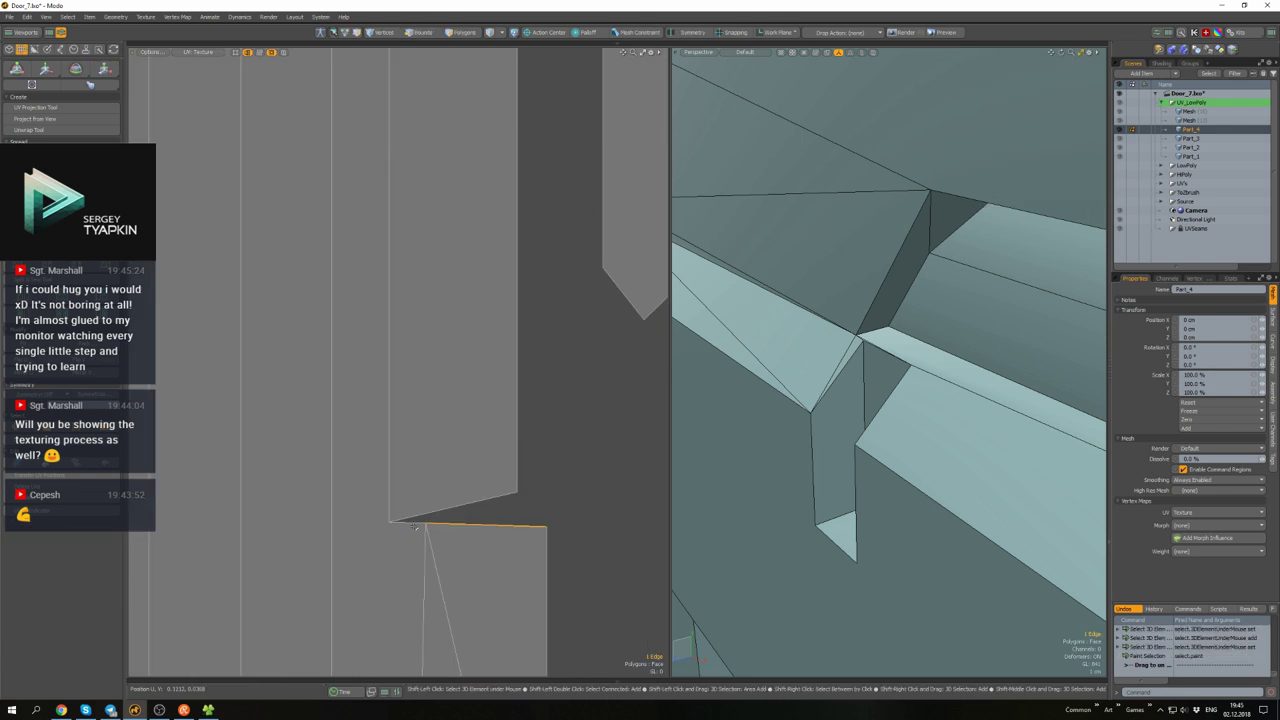
{"action": "key", "text": "3"}
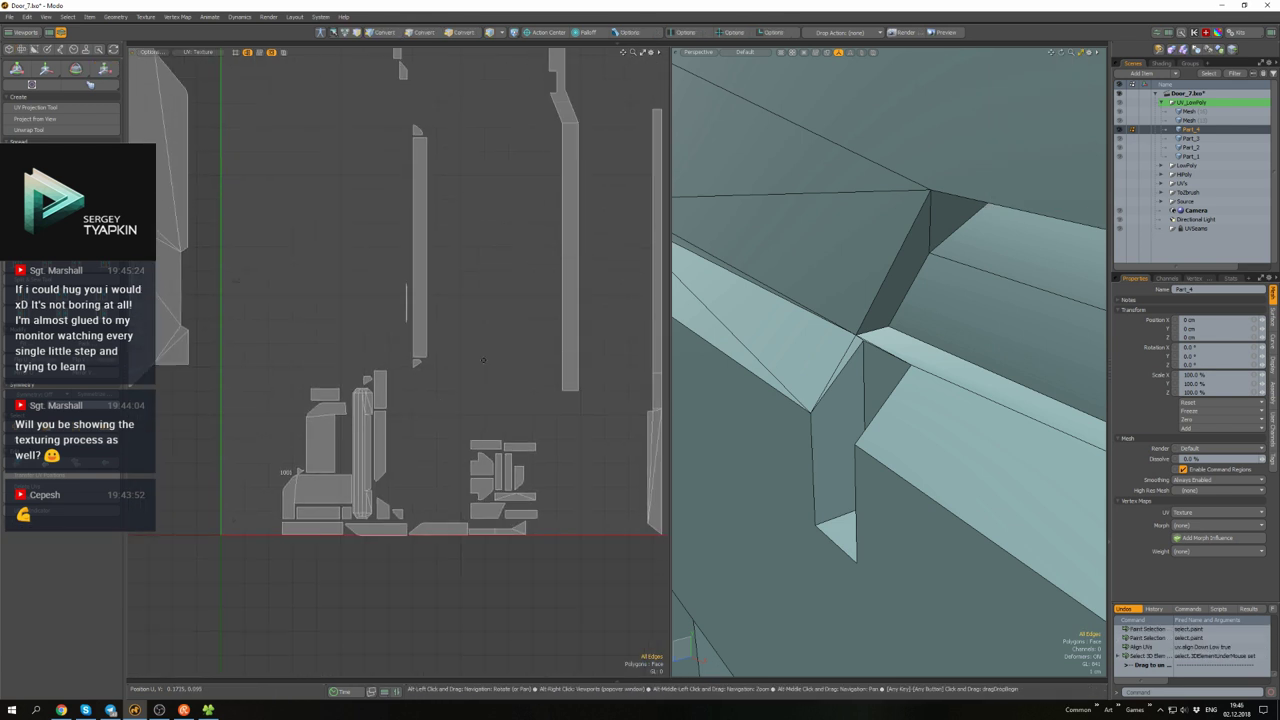
- Delete the stray sliver polygon from the frame and locate the small triangular UV island on the model
{"action": "left_click", "coordinate": [478, 352]}
{"action": "key", "text": "shift+a"}
{"action": "key", "text": "shift+a"}
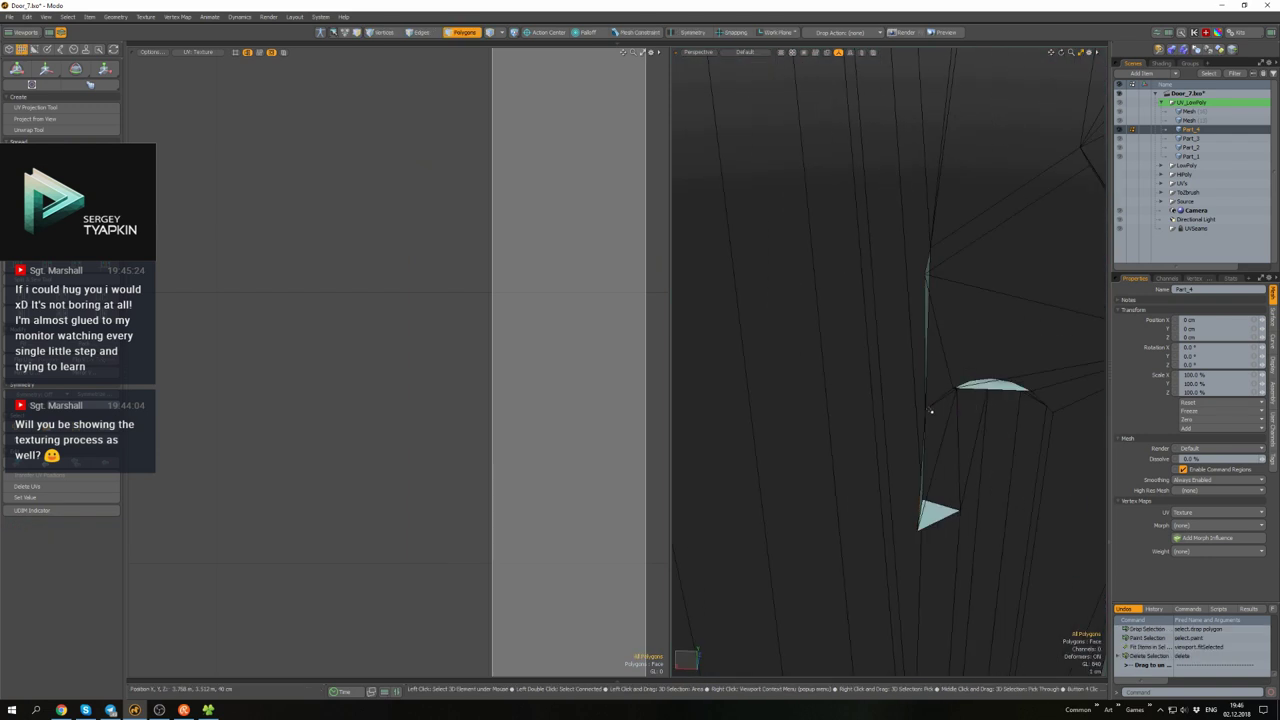
{"action": "left_click", "coordinate": [931, 410]}
{"action": "key", "text": "shift+a"}
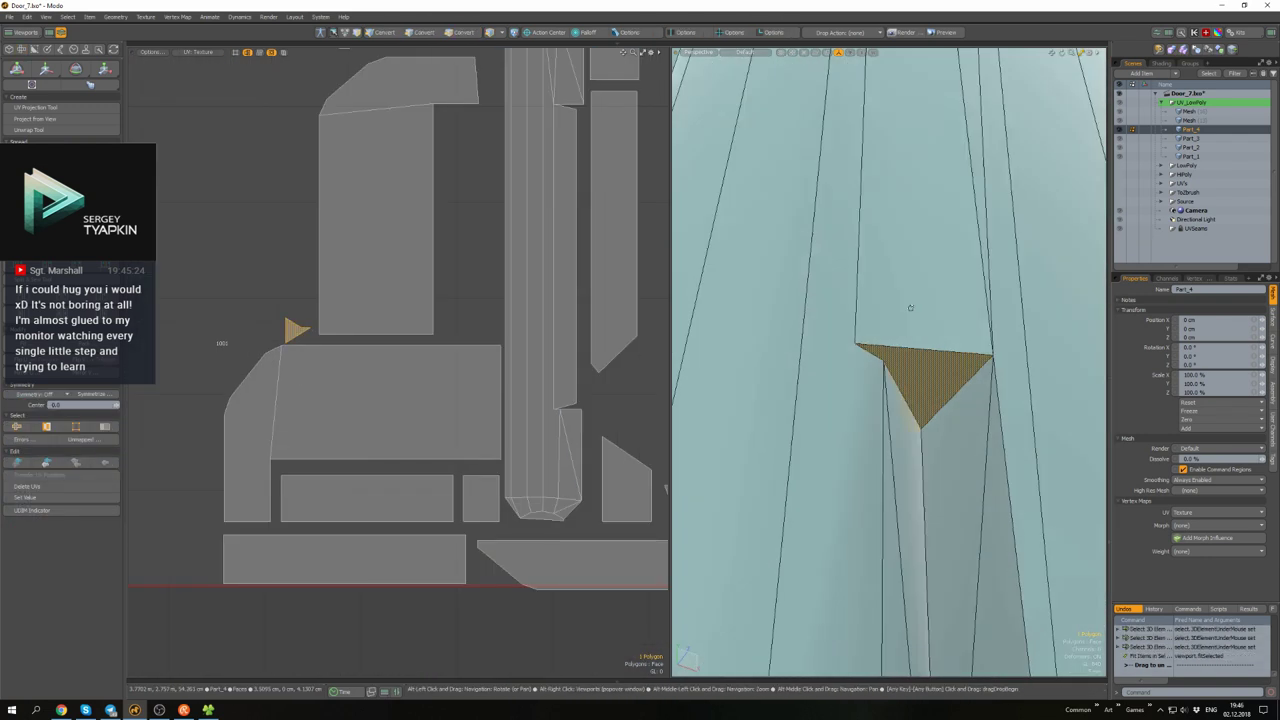
{"action": "left_click", "coordinate": [910, 307]}
{"action": "key", "text": "shift+a"}
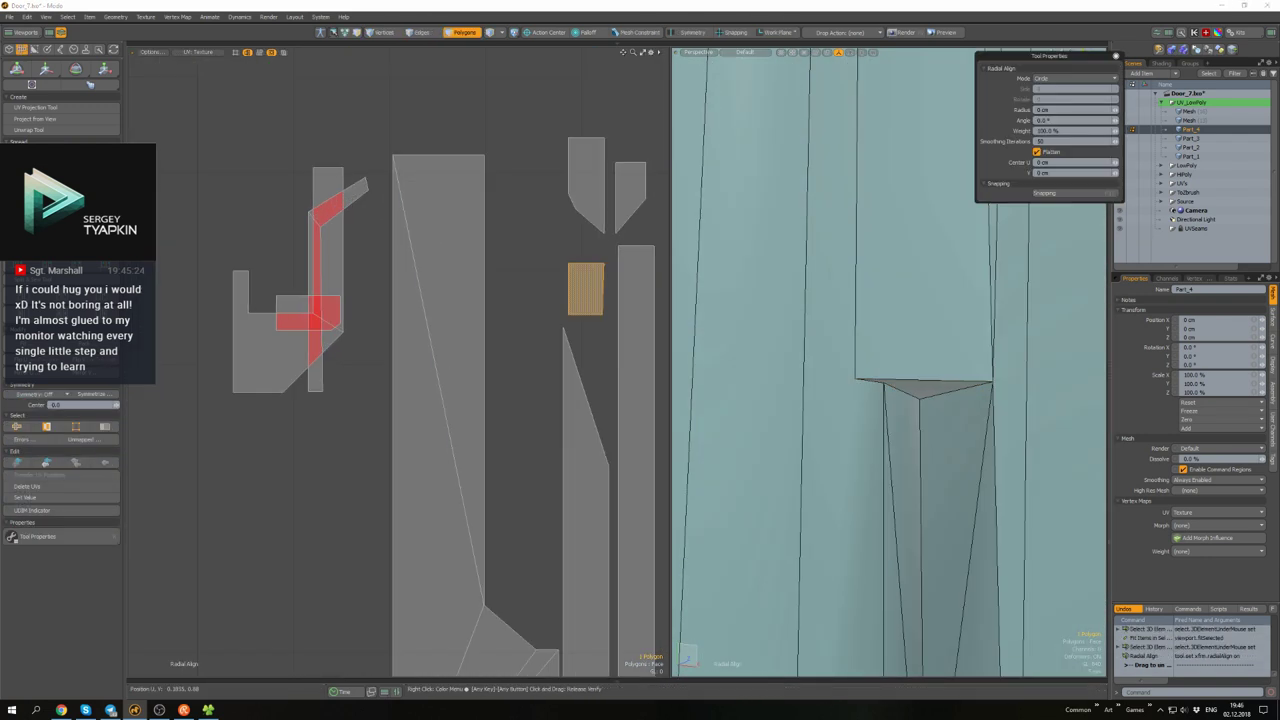
- Drop the radial alignment and level the skewed edges of the small rectangular island in edge selection mode
{"action": "key", "text": "2"}
{"action": "scroll", "coordinate": [525, 330], "scroll_direction": "up", "scroll_amount": 5}
{"action": "left_click", "coordinate": [525, 330]}
{"action": "scroll", "coordinate": [525, 330], "scroll_direction": "down", "scroll_amount": 5}
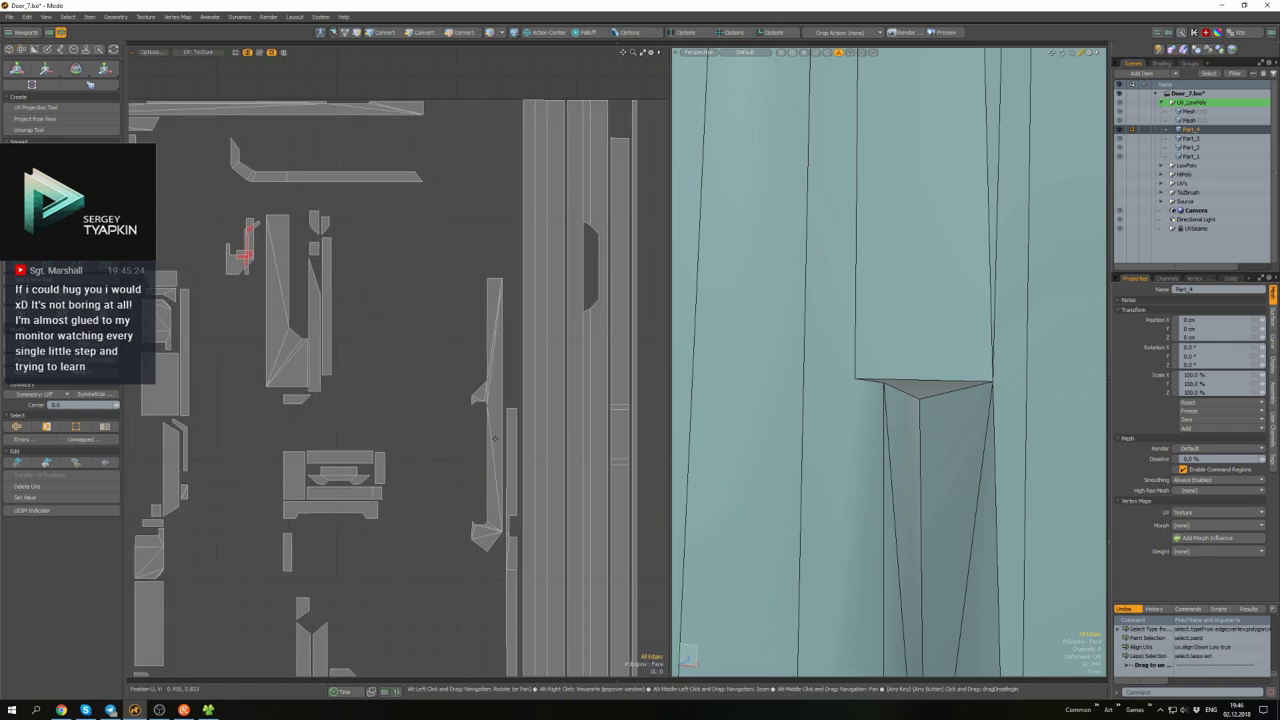
- Straighten the outer vertical edges of the plate island with the two protruding tabs
{"action": "scroll", "coordinate": [487, 355], "scroll_direction": "up", "scroll_amount": 2}
{"action": "scroll", "coordinate": [593, 505], "scroll_direction": "up", "scroll_amount": 5}
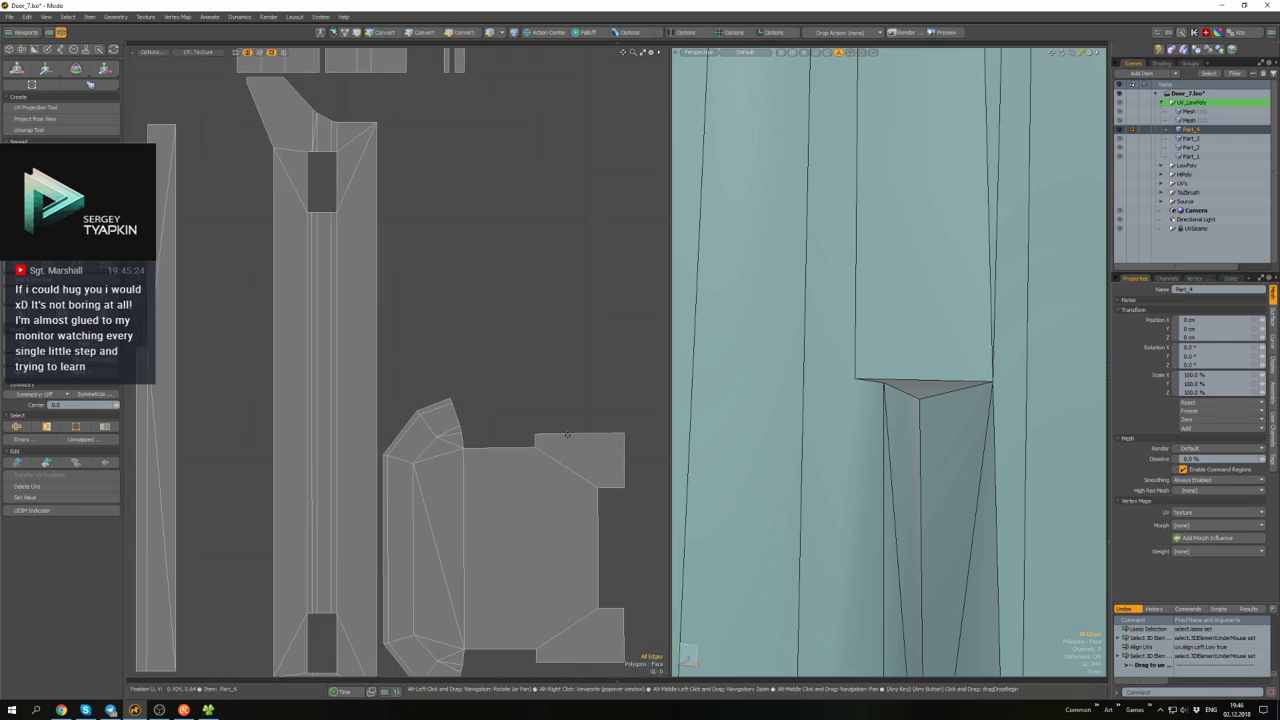
{"action": "left_click", "coordinate": [580, 466]}
{"action": "left_click", "coordinate": [580, 545], "text": "shift"}
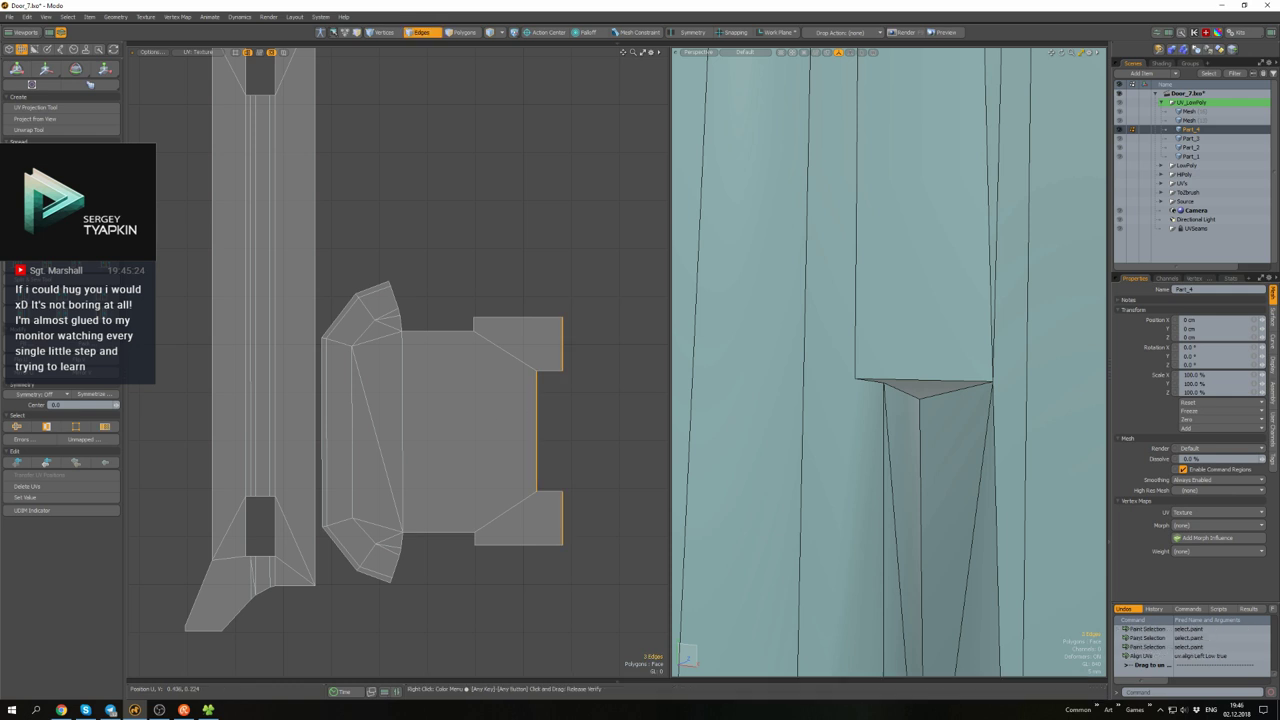
{"action": "scroll", "coordinate": [505, 375], "scroll_direction": "down", "scroll_amount": 5}
{"action": "middle_click_drag", "start_coordinate": [505, 375], "coordinate": [560, 375]}
- Straighten the short slanted end edge of the hooked island near the base of the tile
{"action": "scroll", "coordinate": [518, 395], "scroll_direction": "up", "scroll_amount": 5}
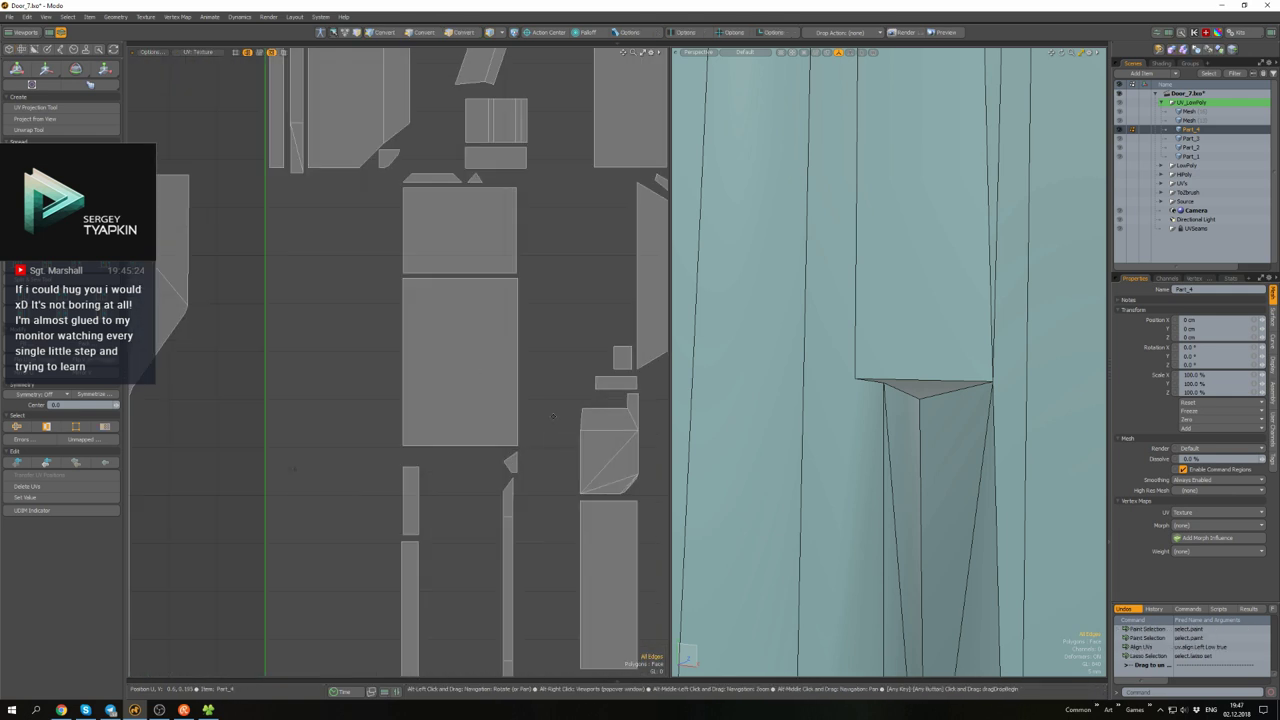
{"action": "scroll", "coordinate": [433, 340], "scroll_direction": "down", "scroll_amount": 5}
{"action": "scroll", "coordinate": [433, 340], "scroll_direction": "up", "scroll_amount": 5}
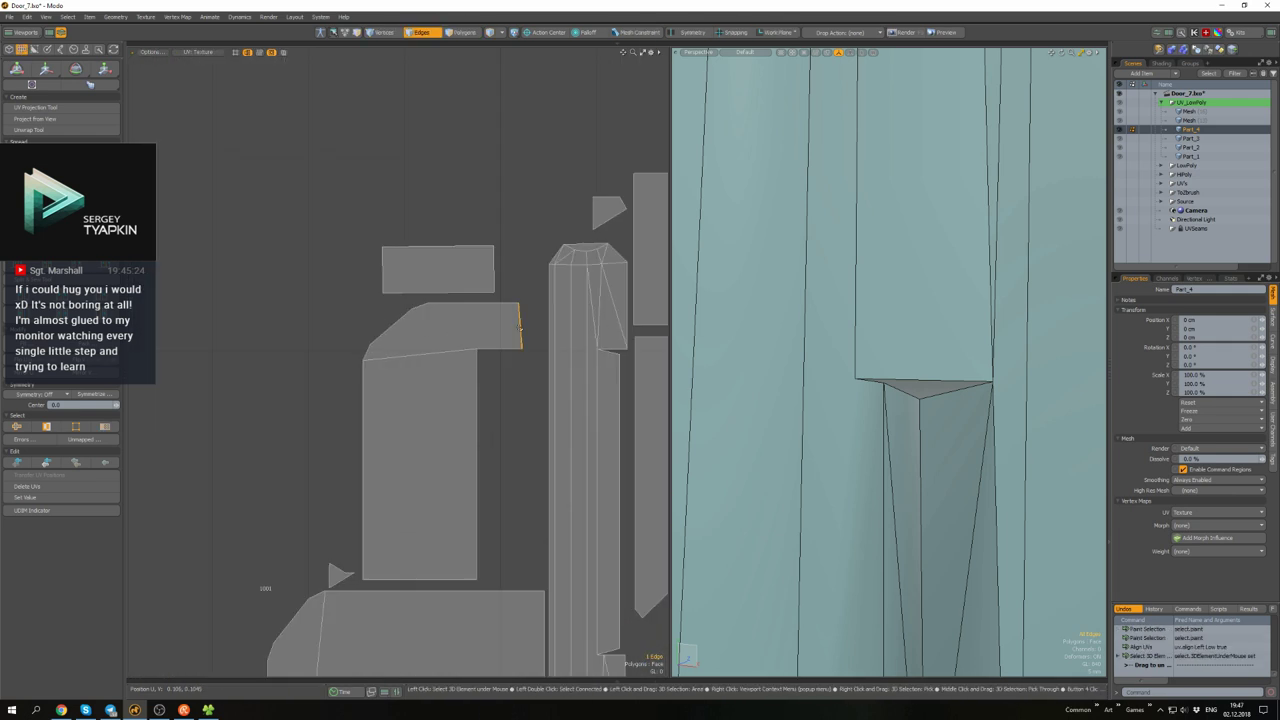
{"action": "scroll", "coordinate": [433, 340], "scroll_direction": "down", "scroll_amount": 3}
{"action": "scroll", "coordinate": [433, 340], "scroll_direction": "up", "scroll_amount": 8}
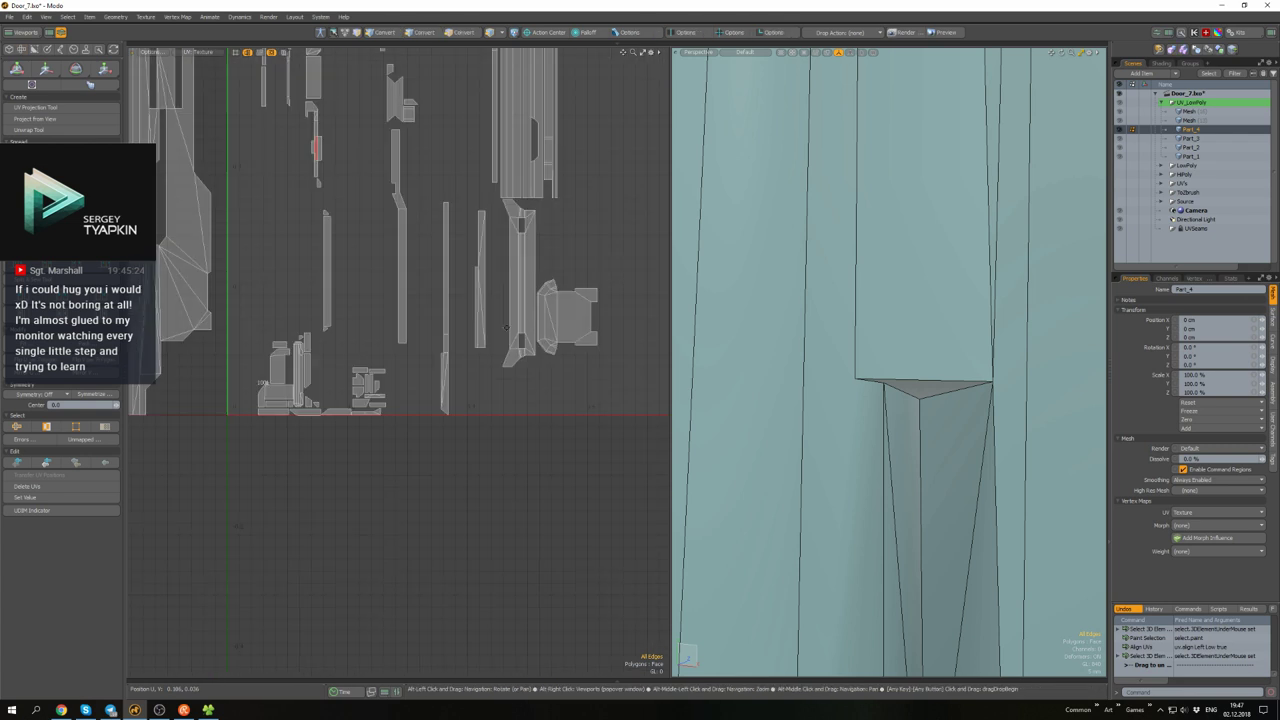
- Align the edges of the narrow vertical strip and level the horizontal edges of the stepped island above the tile
{"action": "key", "text": "2"}
{"action": "left_click", "coordinate": [473, 340]}
{"action": "scroll", "coordinate": [463, 287], "scroll_direction": "down", "scroll_amount": 8}
{"action": "scroll", "coordinate": [463, 287], "scroll_direction": "up", "scroll_amount": 3}
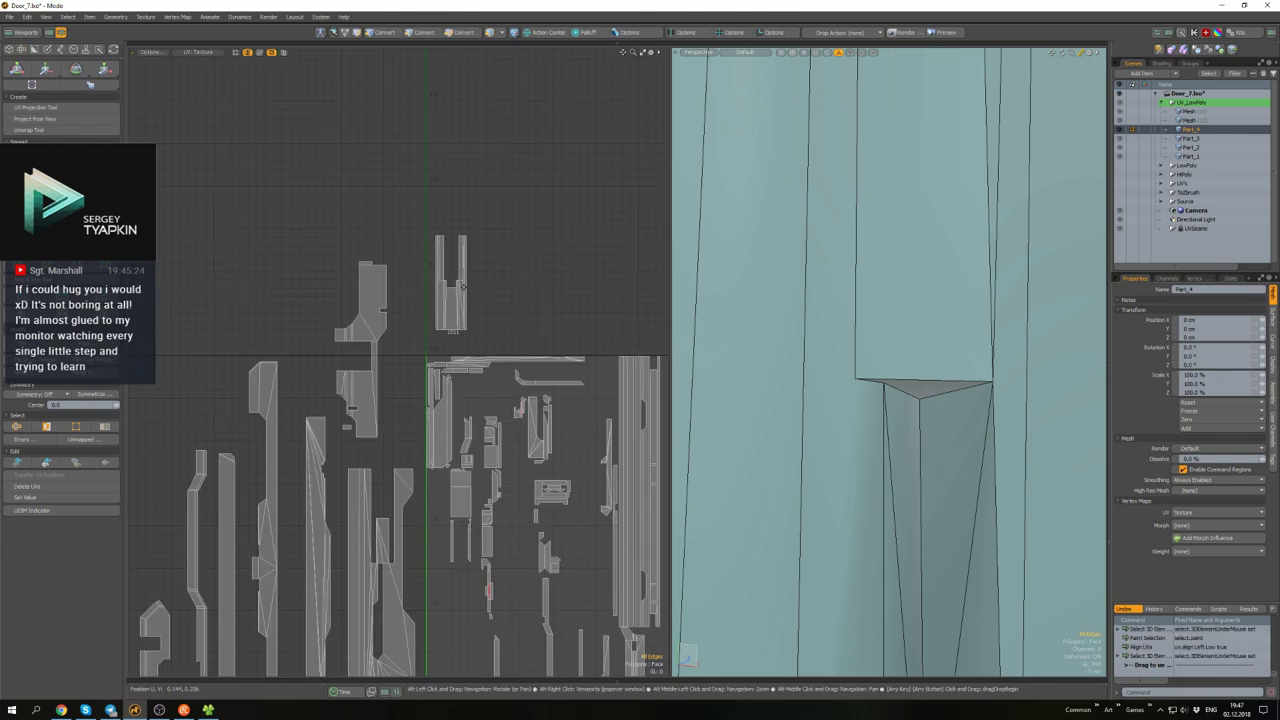
{"action": "scroll", "coordinate": [469, 288], "scroll_direction": "up", "scroll_amount": 6}
{"action": "key", "text": "2"}
{"action": "scroll", "coordinate": [457, 153], "scroll_direction": "down", "scroll_amount": 6}
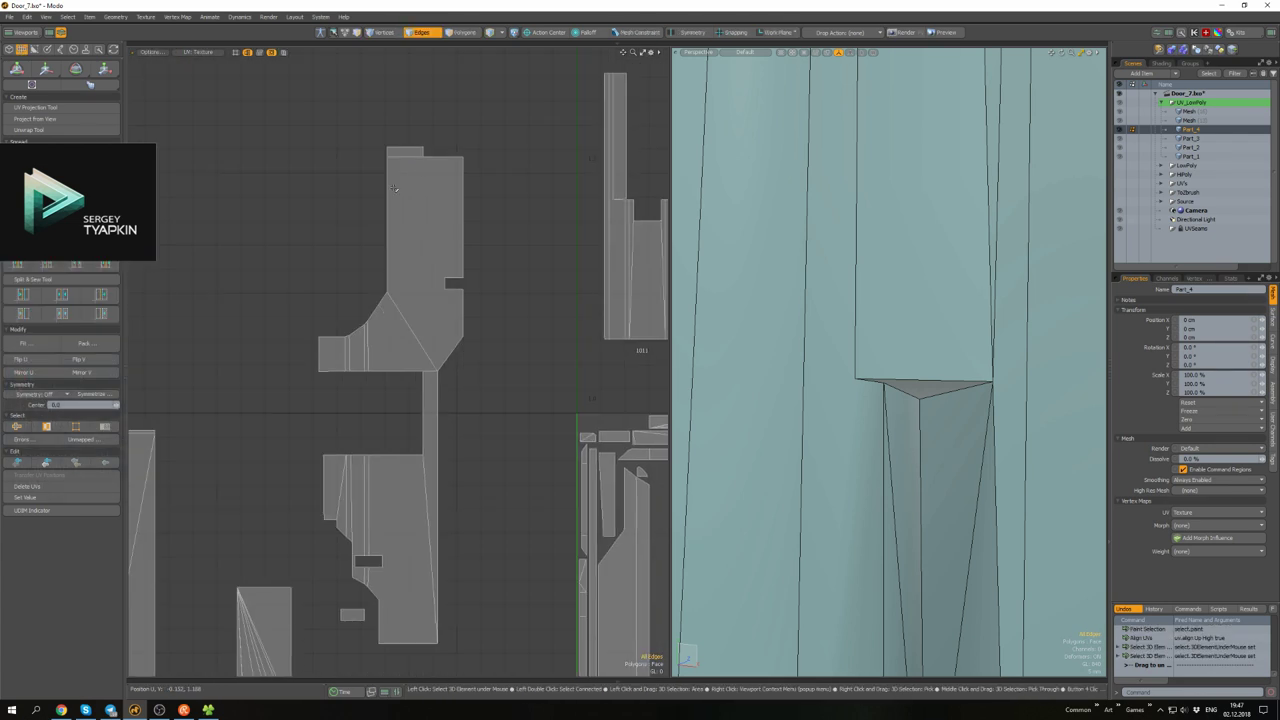
- Straighten the remaining skewed edges on the long islands lying outside the tile
{"action": "scroll", "coordinate": [457, 153], "scroll_direction": "up", "scroll_amount": 3}
{"action": "scroll", "coordinate": [457, 153], "scroll_direction": "down", "scroll_amount": 3}
{"action": "scroll", "coordinate": [457, 153], "scroll_direction": "up", "scroll_amount": 2}
{"action": "scroll", "coordinate": [457, 153], "scroll_direction": "down", "scroll_amount": 6}
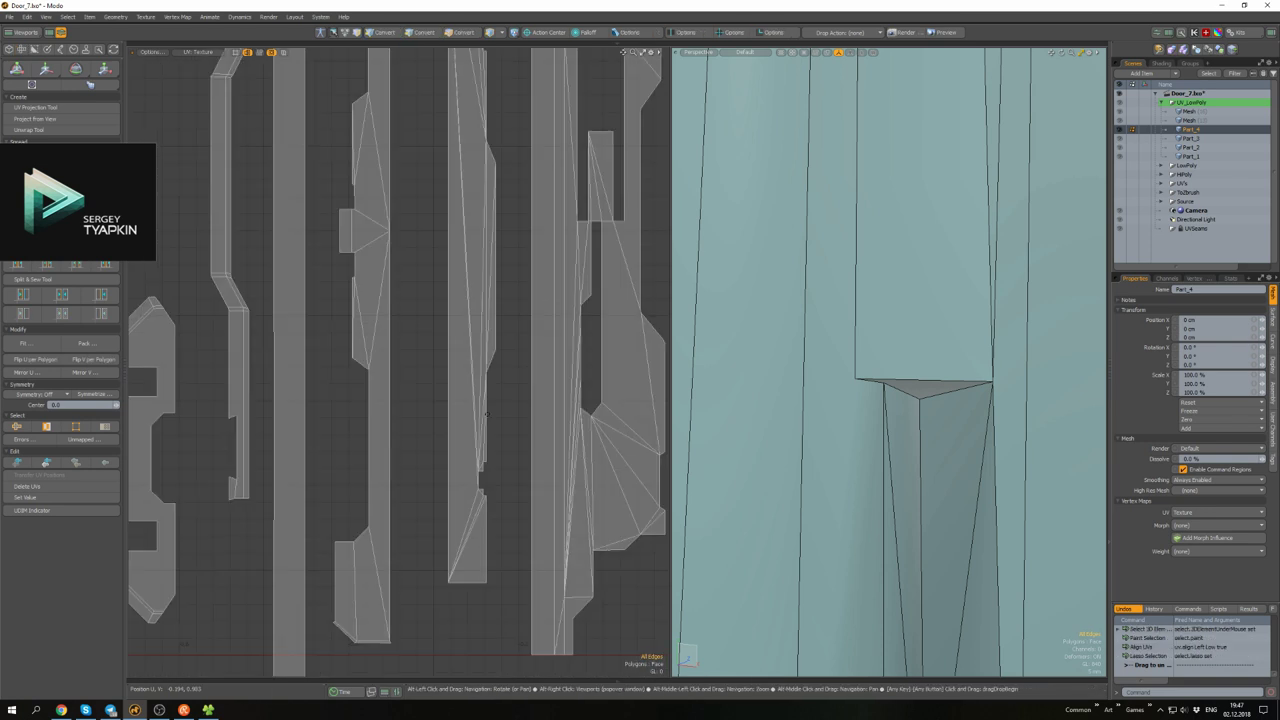
{"action": "scroll", "coordinate": [467, 293], "scroll_direction": "up", "scroll_amount": 3}
{"action": "scroll", "coordinate": [467, 293], "scroll_direction": "down", "scroll_amount": 5}
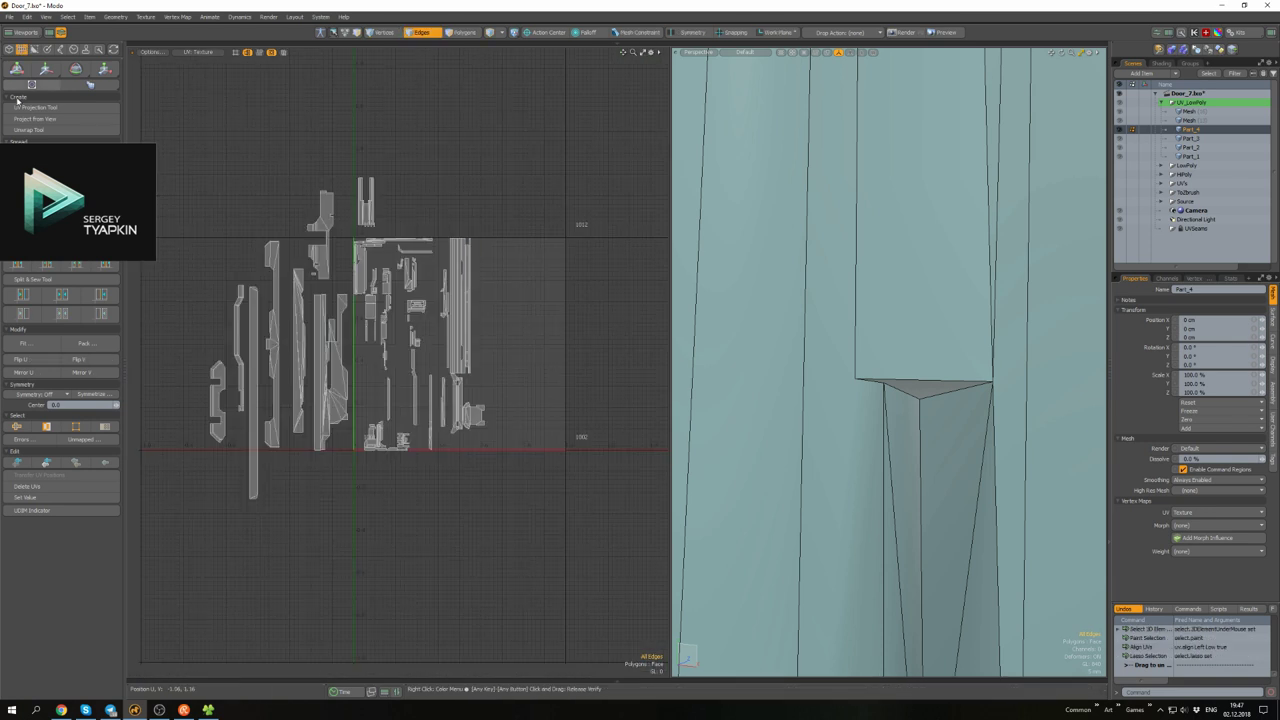
- Pack all UV islands of the frame part into the 0-1 tile
{"action": "left_click", "coordinate": [85, 343]}
{"action": "left_click", "coordinate": [975, 606]}
{"action": "scroll", "coordinate": [394, 342], "scroll_direction": "up", "scroll_amount": 5}
{"action": "scroll", "coordinate": [491, 294], "scroll_direction": "down", "scroll_amount": 5}
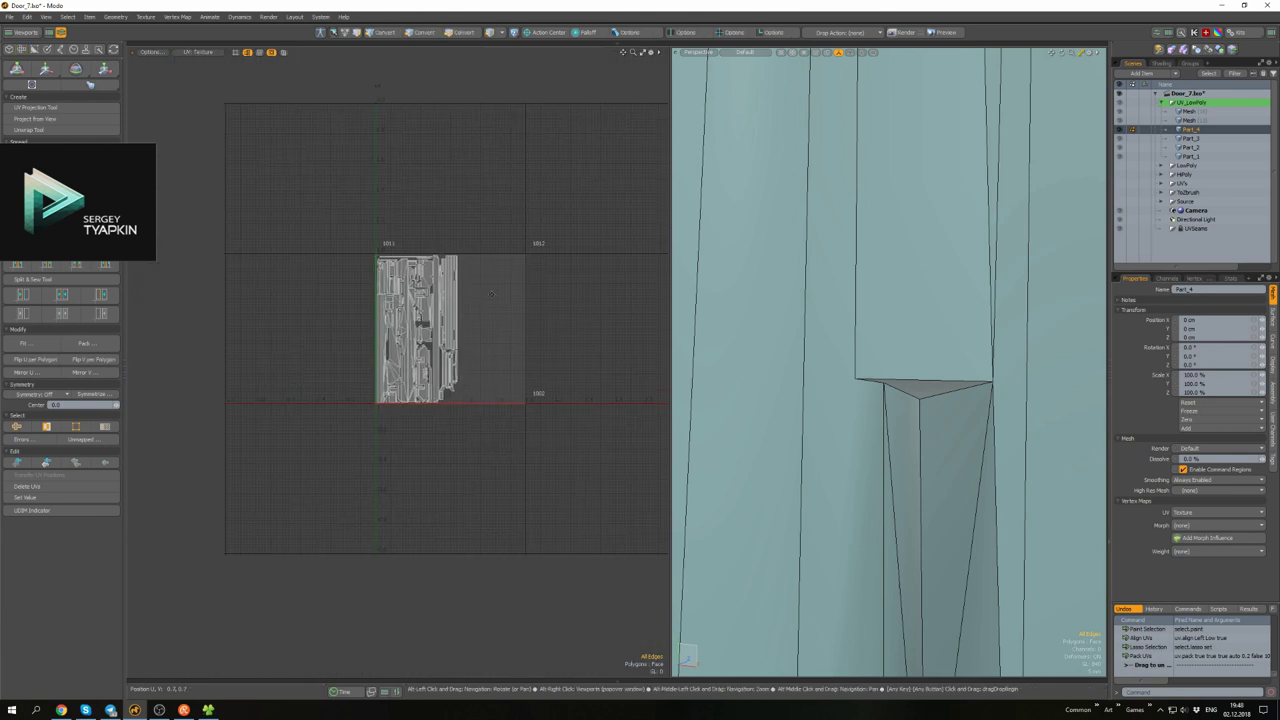
- Check the unwrapped frame in a different viewport shading style and save the scene
{"action": "mouse_move", "coordinate": [913, 346]}
{"action": "left_mouse_down", "text": "alt"}
{"action": "mouse_move", "coordinate": [994, 286]}
{"action": "mouse_move", "coordinate": [843, 364]}
{"action": "mouse_move", "coordinate": [900, 330]}
{"action": "mouse_move", "coordinate": [833, 355]}
{"action": "mouse_move", "coordinate": [913, 285]}
{"action": "mouse_move", "coordinate": [875, 290]}
{"action": "mouse_move", "coordinate": [744, 122]}
{"action": "left_mouse_up", "text": "alt"}
{"action": "key", "text": "3"}
{"action": "double_click", "coordinate": [840, 350]}
{"action": "left_click", "coordinate": [880, 330]}
{"action": "left_click", "coordinate": [748, 56]}
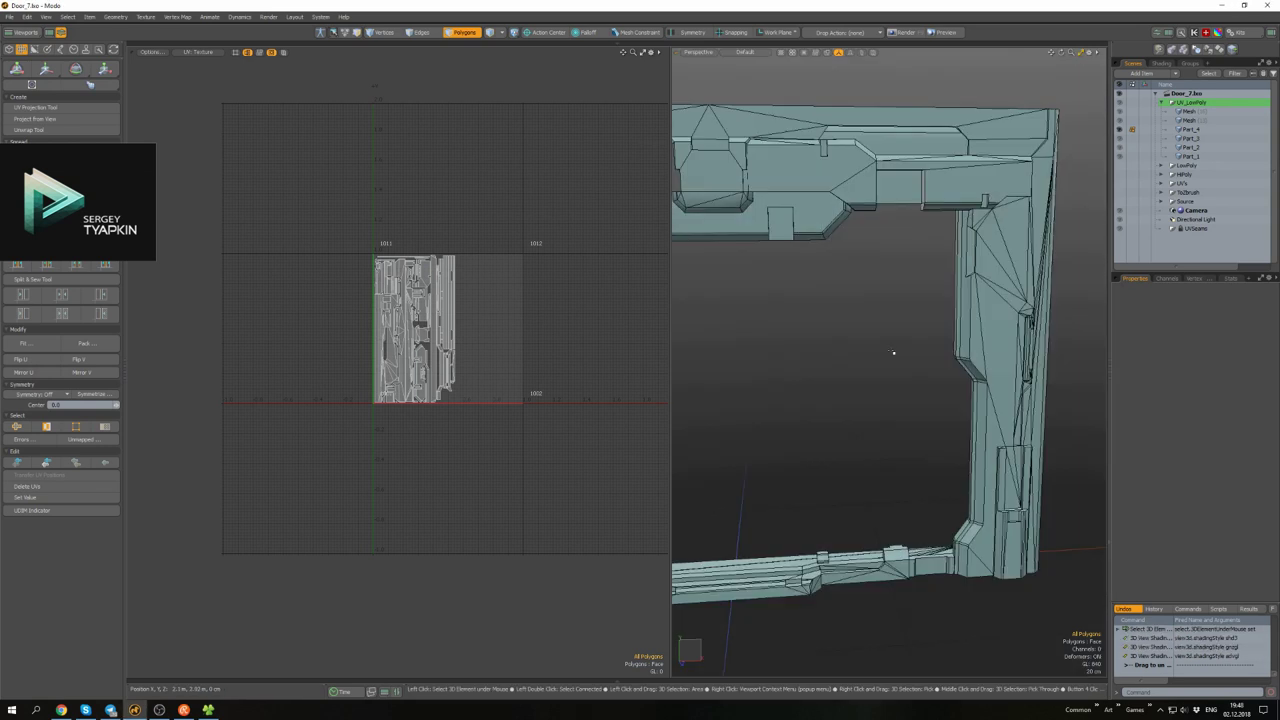
{"action": "mouse_move", "coordinate": [894, 354]}
{"action": "left_mouse_down", "text": "alt"}
{"action": "mouse_move", "coordinate": [834, 364]}
{"action": "mouse_move", "coordinate": [796, 399]}
{"action": "left_mouse_up", "text": "alt"}
{"action": "key", "text": "ctrl+s"}
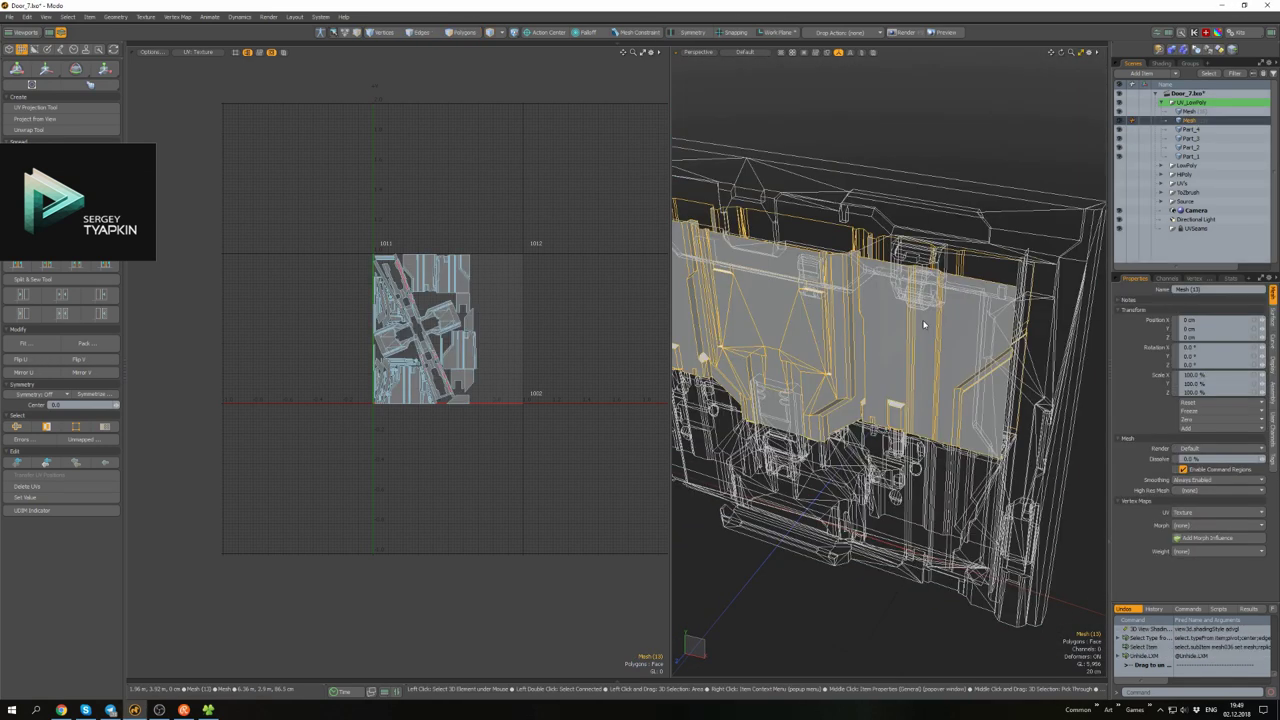
- Isolate the upper door panel mesh in a full-size viewport and delete its duplicate half in the right view
{"action": "key", "text": "ctrl+space"}
{"action": "left_click_drag", "start_coordinate": [826, 380], "coordinate": [536, 308], "text": "alt"}
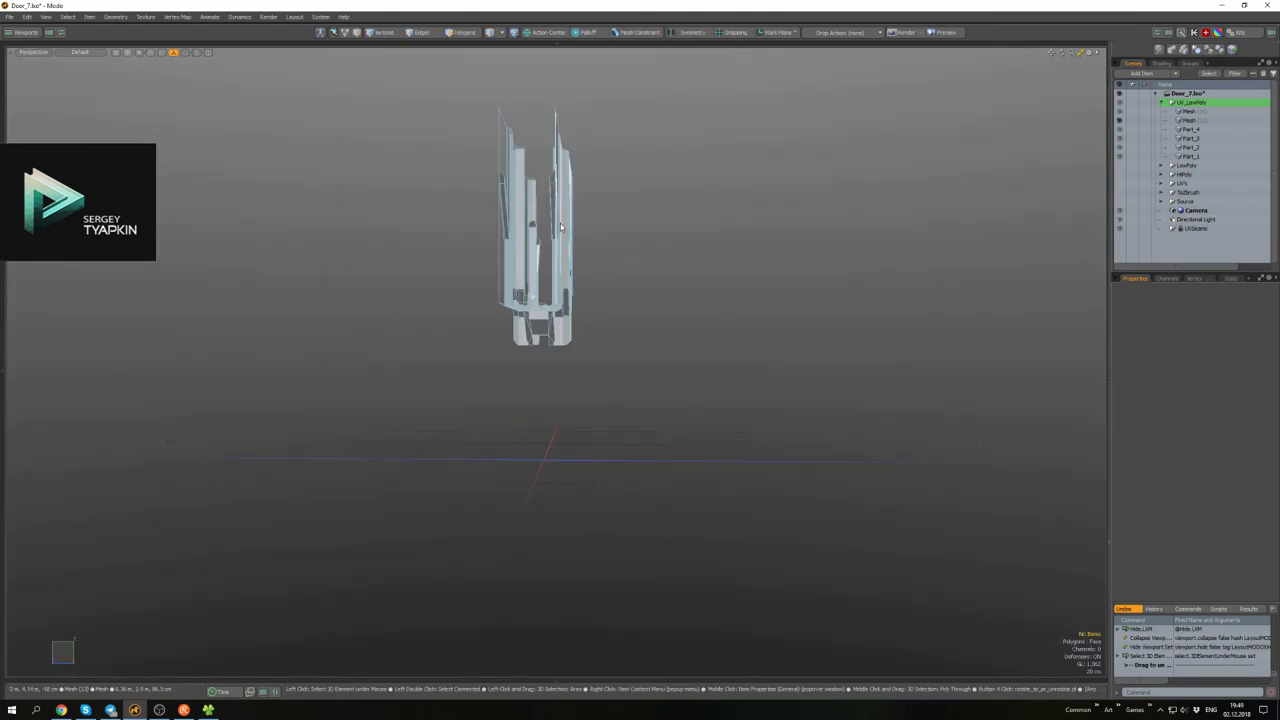
{"action": "left_click_drag", "start_coordinate": [760, 250], "coordinate": [679, 236], "text": "alt"}
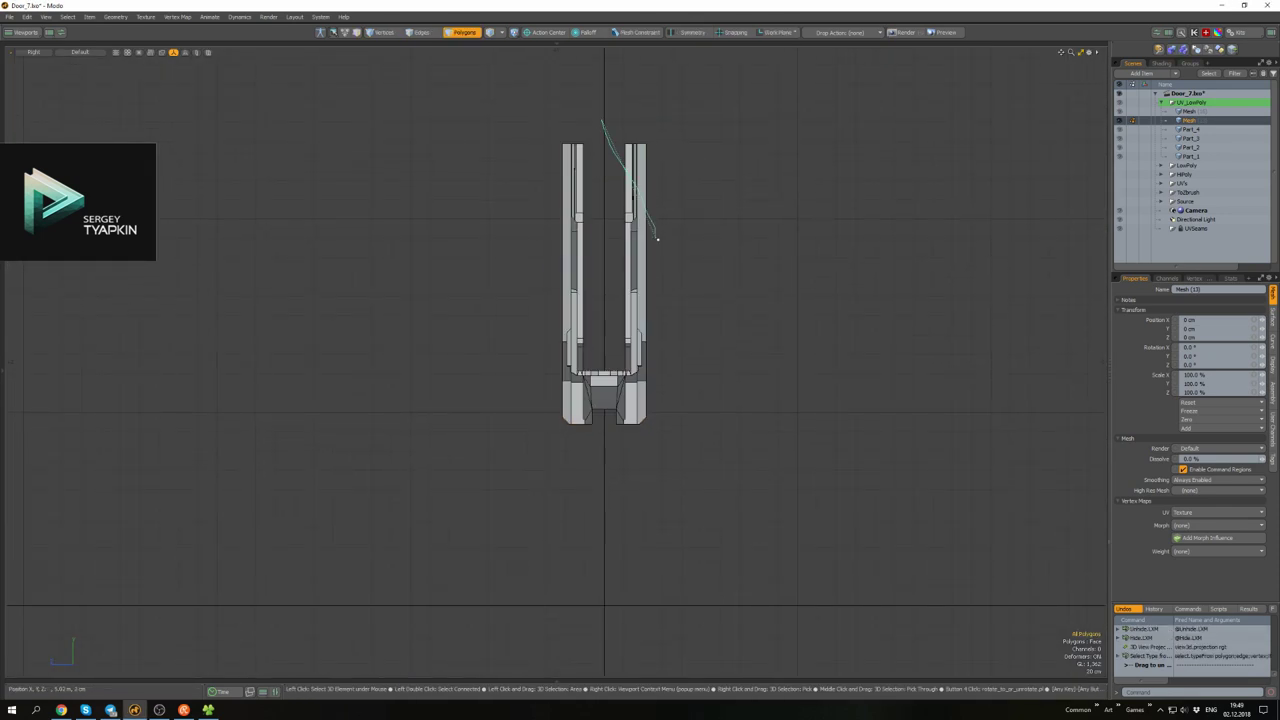
{"action": "left_click_drag", "start_coordinate": [676, 390], "coordinate": [680, 316], "text": "alt"}
{"action": "key", "text": "3"}
{"action": "key", "text": "3"}
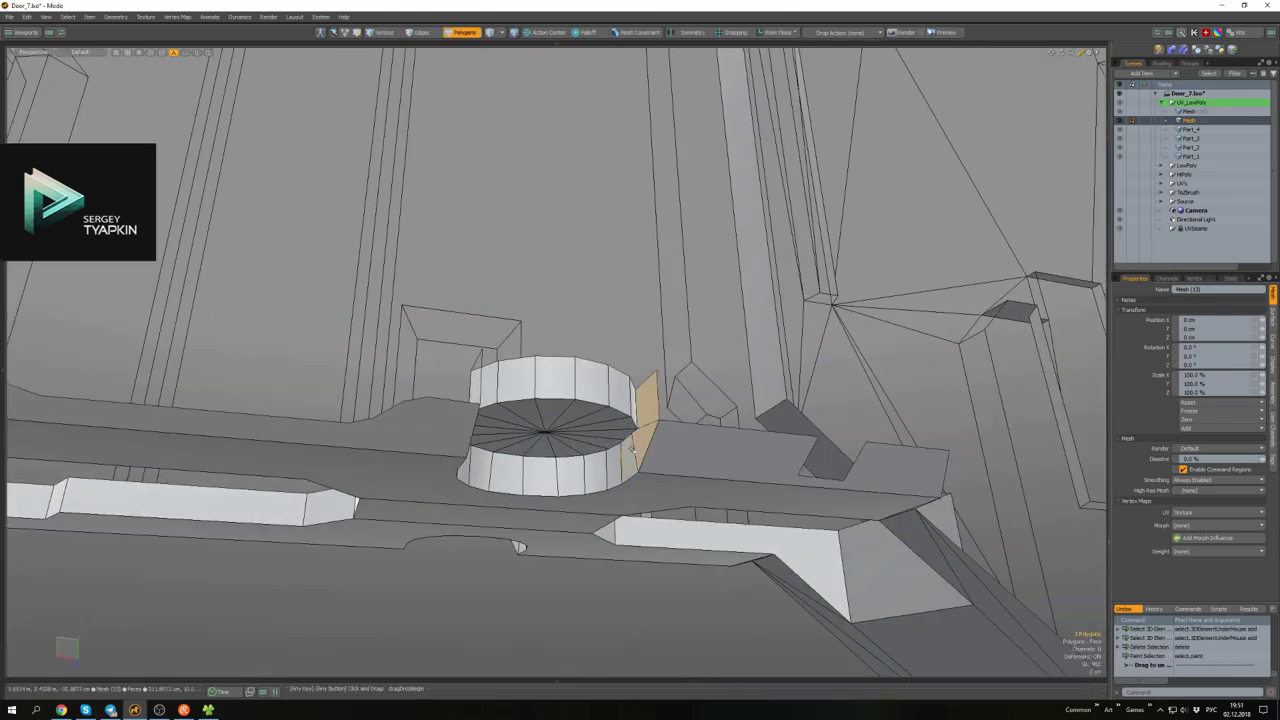
- Delete the redundant polygons beside the round disc and the two leftover connected pieces of the door panel
{"action": "left_click_drag", "start_coordinate": [632, 449], "coordinate": [316, 462], "text": "alt"}
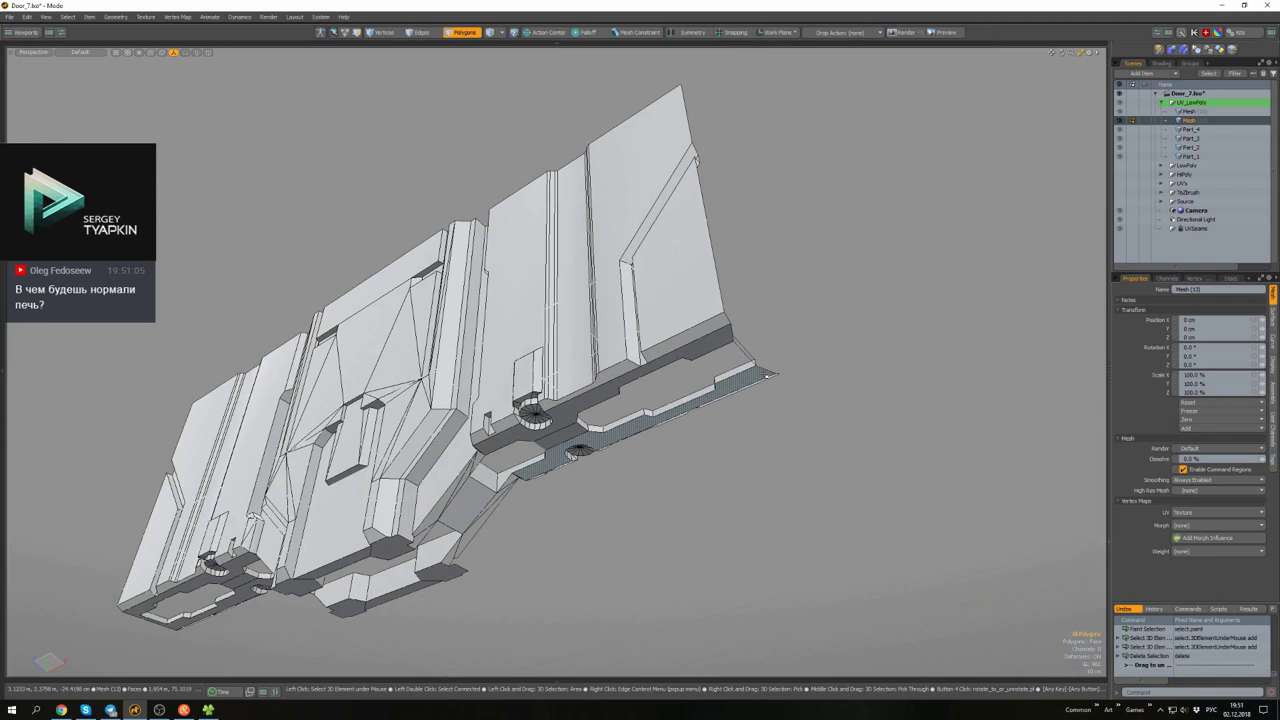
{"action": "key", "text": "2"}
{"action": "left_click", "coordinate": [765, 375]}
{"action": "scroll", "coordinate": [776, 378], "scroll_direction": "up", "scroll_amount": 5}
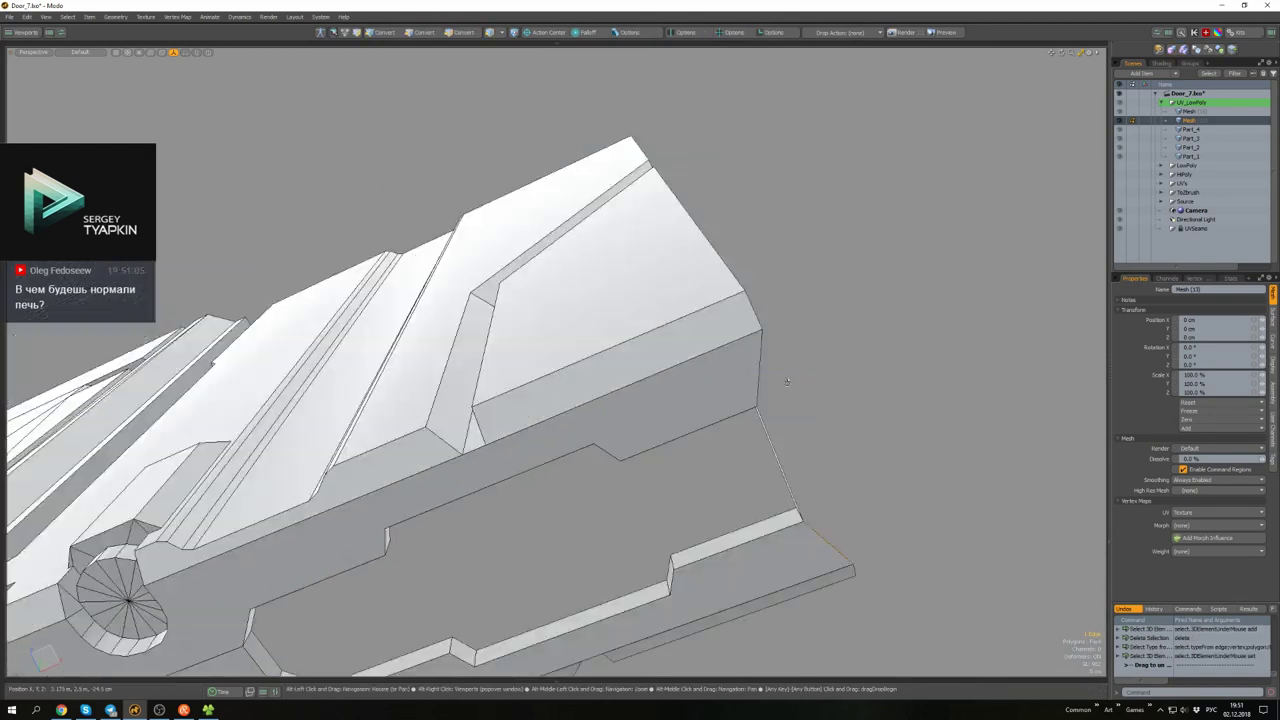
{"action": "key", "text": "shift+a"}
{"action": "left_click_drag", "start_coordinate": [731, 420], "coordinate": [508, 393], "text": "alt"}
{"action": "double_click", "coordinate": [590, 370]}
{"action": "key", "text": "Delete"}
{"action": "double_click", "coordinate": [508, 393]}
{"action": "key", "text": "Delete"}
{"action": "key", "text": "a"}
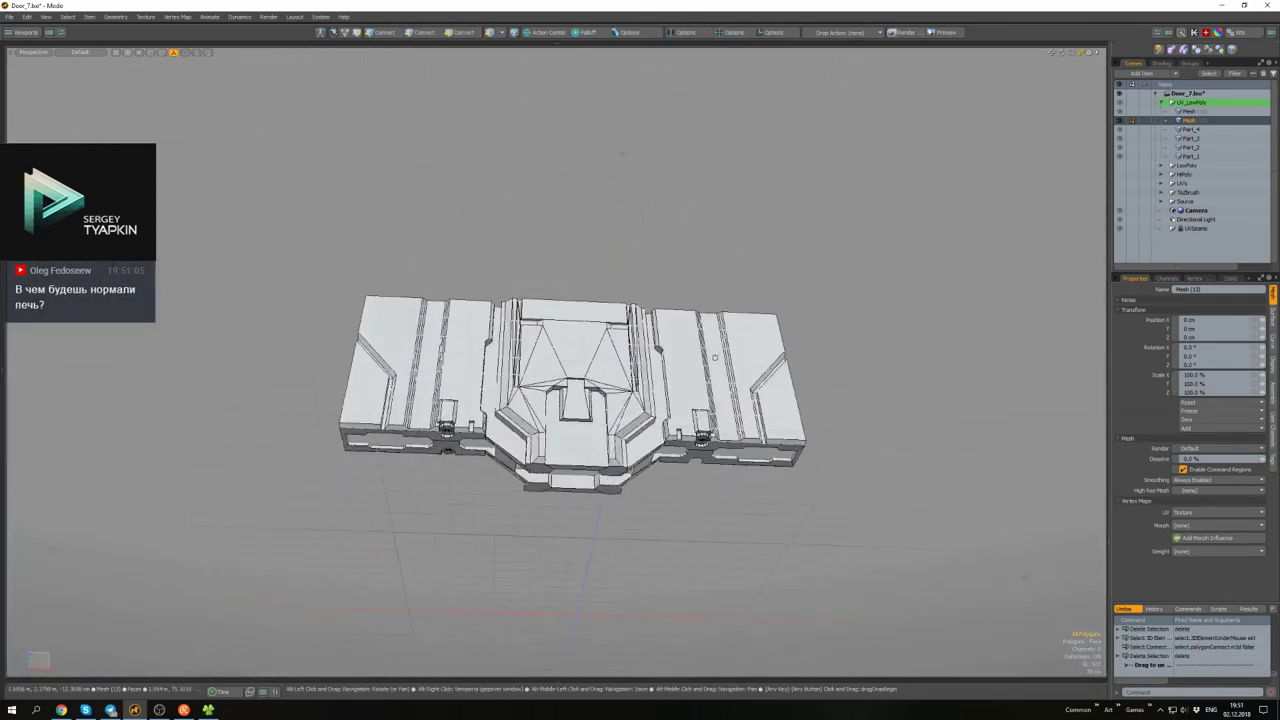
- Delete the mirrored side wing of the door panel in the front view, keeping the central block
{"action": "key", "text": "ctrl+space"}
{"action": "left_click", "coordinate": [590, 430]}
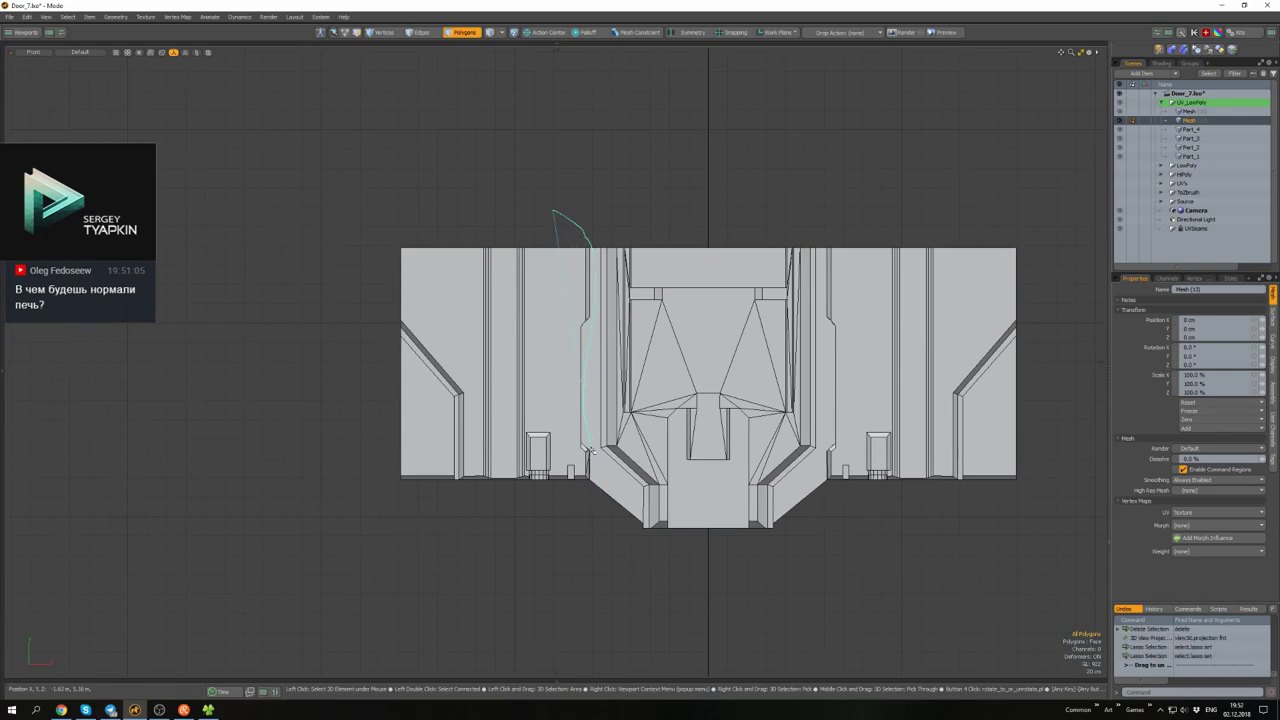
{"action": "mouse_move", "coordinate": [572, 553]}
{"action": "left_mouse_down", "text": "alt"}
{"action": "mouse_move", "coordinate": [731, 398]}
{"action": "mouse_move", "coordinate": [700, 420]}
{"action": "mouse_move", "coordinate": [786, 434]}
{"action": "mouse_move", "coordinate": [649, 440]}
{"action": "mouse_move", "coordinate": [738, 418]}
{"action": "mouse_move", "coordinate": [798, 376]}
{"action": "mouse_move", "coordinate": [717, 360]}
{"action": "mouse_move", "coordinate": [680, 395]}
{"action": "left_mouse_up", "text": "alt"}
{"action": "key", "text": "Delete"}
- Remove the remaining redundant polygons from the door panel and rename the mesh Part_5
{"action": "left_click", "coordinate": [720, 385]}
{"action": "left_click", "coordinate": [740, 420], "text": "shift"}
{"action": "left_click", "coordinate": [737, 418]}
{"action": "mouse_move", "coordinate": [610, 420]}
{"action": "left_mouse_down"}
{"action": "mouse_move", "coordinate": [570, 430]}
{"action": "mouse_move", "coordinate": [576, 315]}
{"action": "mouse_move", "coordinate": [900, 395]}
{"action": "left_mouse_up"}
{"action": "left_click", "coordinate": [1092, 413]}
{"action": "left_click_drag", "start_coordinate": [1092, 413], "coordinate": [758, 430], "text": "alt"}
{"action": "scroll", "coordinate": [658, 414], "scroll_direction": "down", "scroll_amount": 3}
{"action": "scroll", "coordinate": [758, 430], "scroll_direction": "up", "scroll_amount": 2}
{"action": "key", "text": "5"}
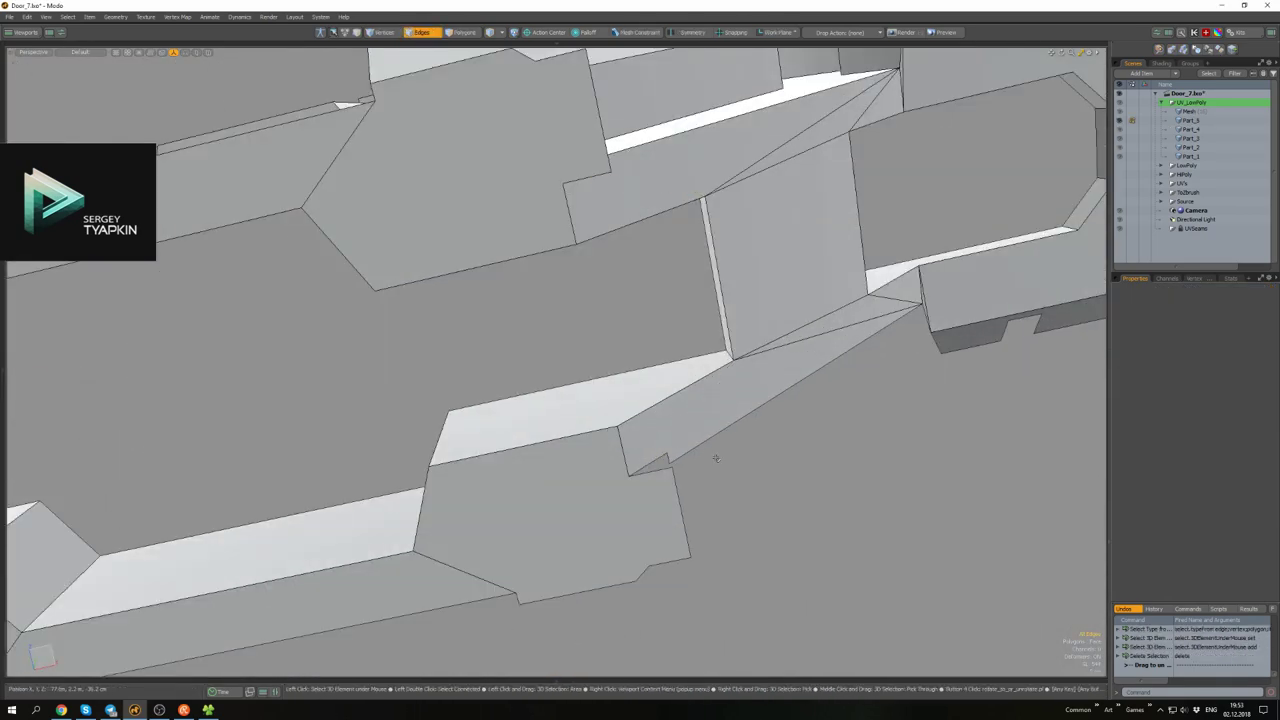
- Check the cleaned panel from the front and save the scene
{"action": "scroll", "coordinate": [716, 458], "scroll_direction": "down", "scroll_amount": 4}
{"action": "left_click_drag", "start_coordinate": [716, 458], "coordinate": [669, 352], "text": "alt"}
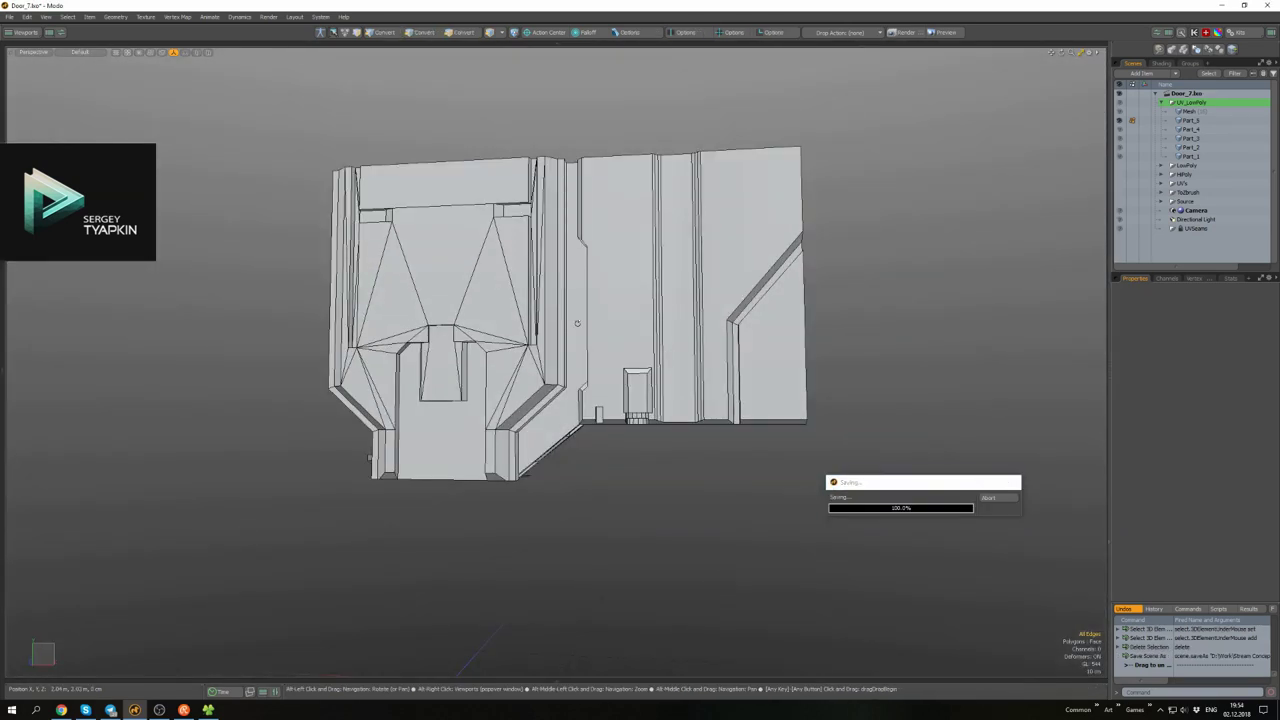
{"action": "left_click_drag", "start_coordinate": [577, 323], "coordinate": [597, 337], "text": "alt"}
- Generate automatic UV seams on Part_5 and show them on the mesh
{"action": "key", "text": "u"}
{"action": "left_click", "coordinate": [638, 306]}
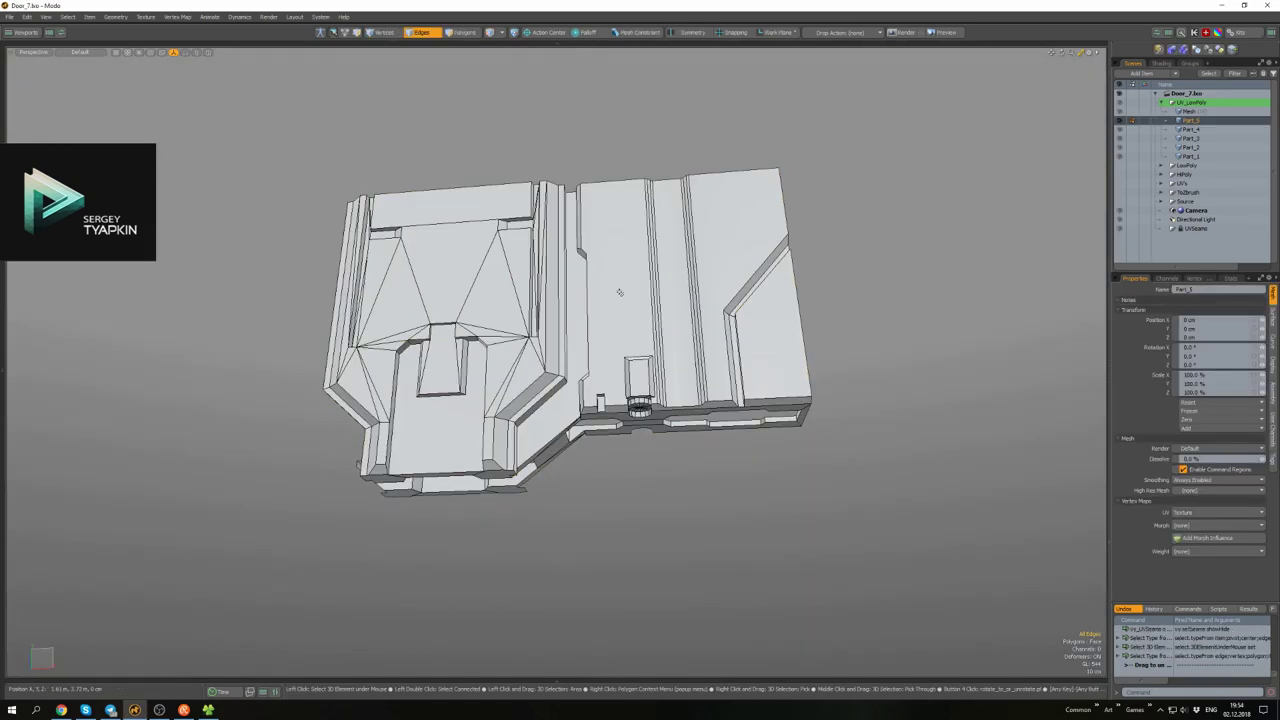
{"action": "left_click", "coordinate": [621, 241]}
{"action": "scroll", "coordinate": [729, 222], "scroll_direction": "up", "scroll_amount": 5}
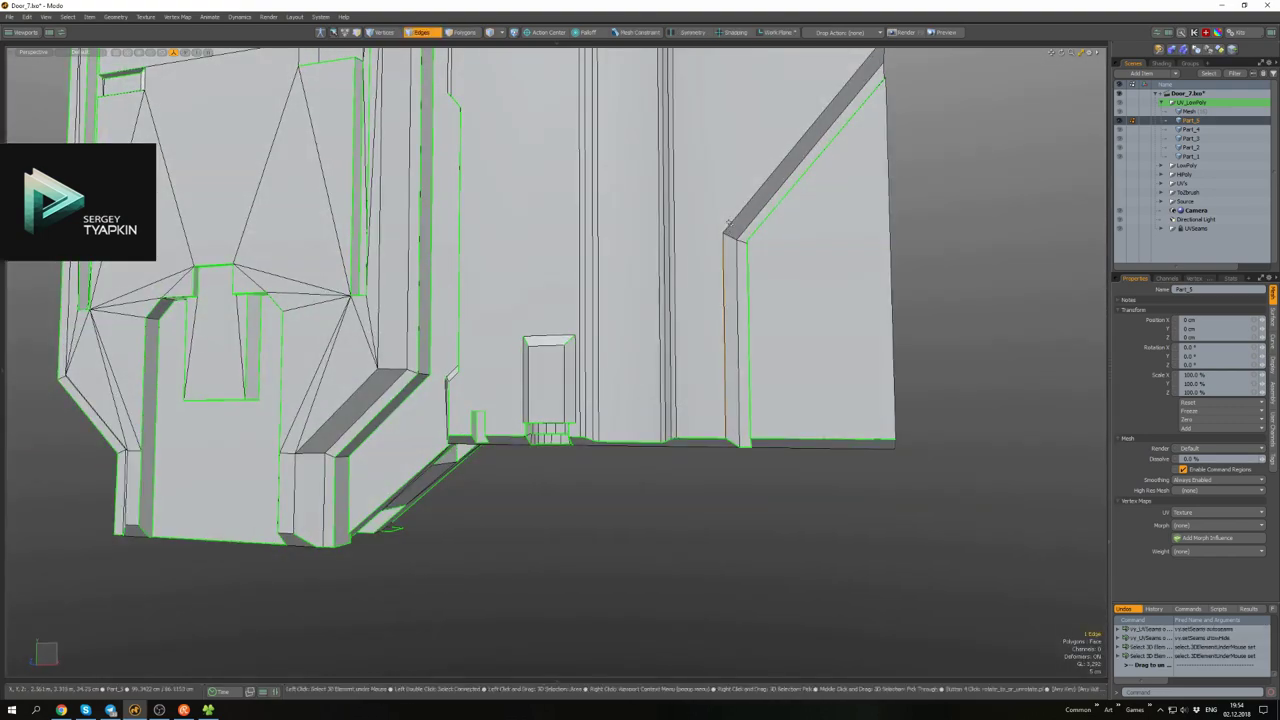
- Mark additional UV seams along the bevelled edges of Part_5's diagonal groove, lower central block and underside
{"action": "left_click_drag", "start_coordinate": [856, 303], "coordinate": [729, 247], "text": "alt"}
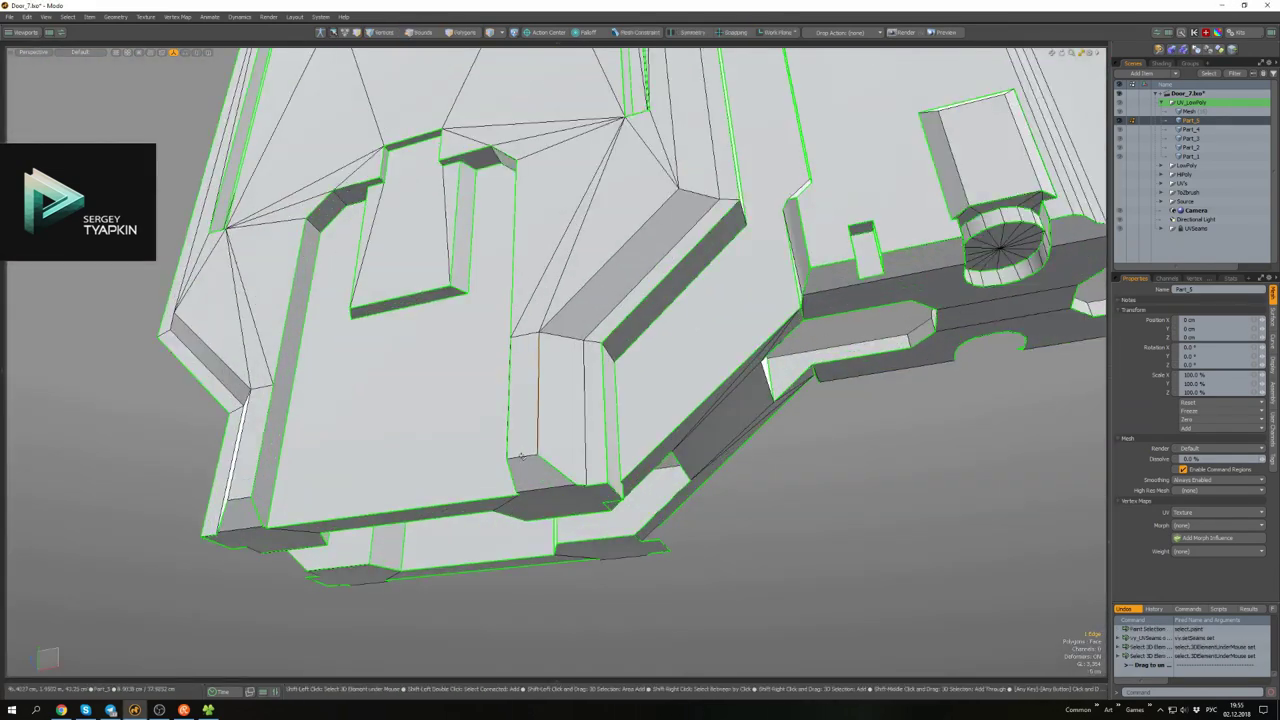
{"action": "left_click_drag", "start_coordinate": [520, 456], "coordinate": [630, 294], "text": "alt"}
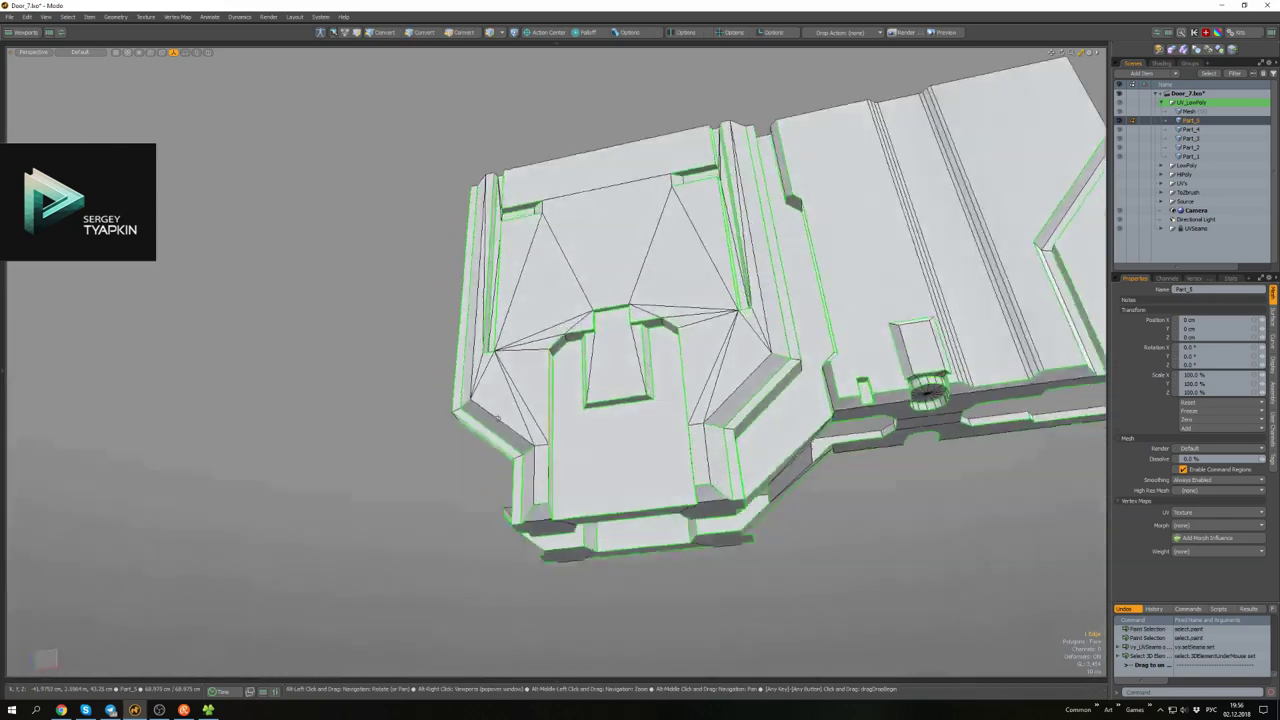
{"action": "left_click_drag", "start_coordinate": [640, 360], "coordinate": [620, 330], "text": "alt"}
{"action": "scroll", "coordinate": [610, 343], "scroll_direction": "down", "scroll_amount": 5}
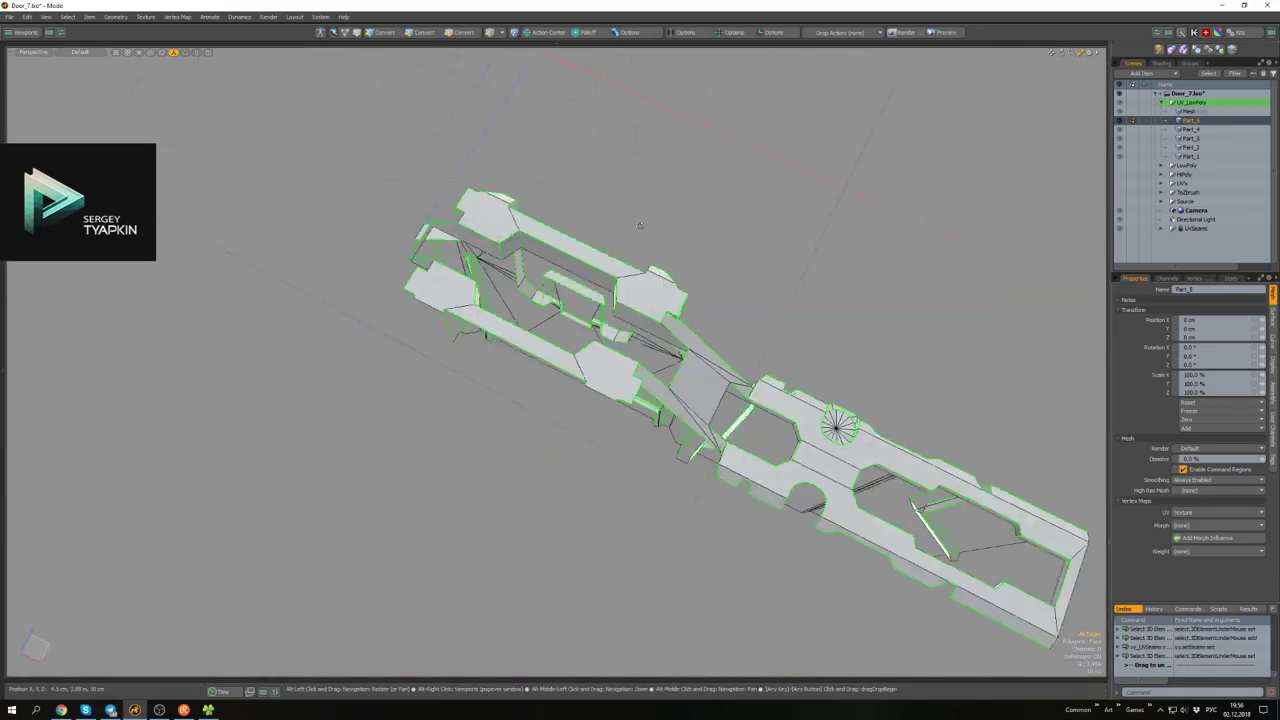
{"action": "scroll", "coordinate": [421, 108], "scroll_direction": "up", "scroll_amount": 5}
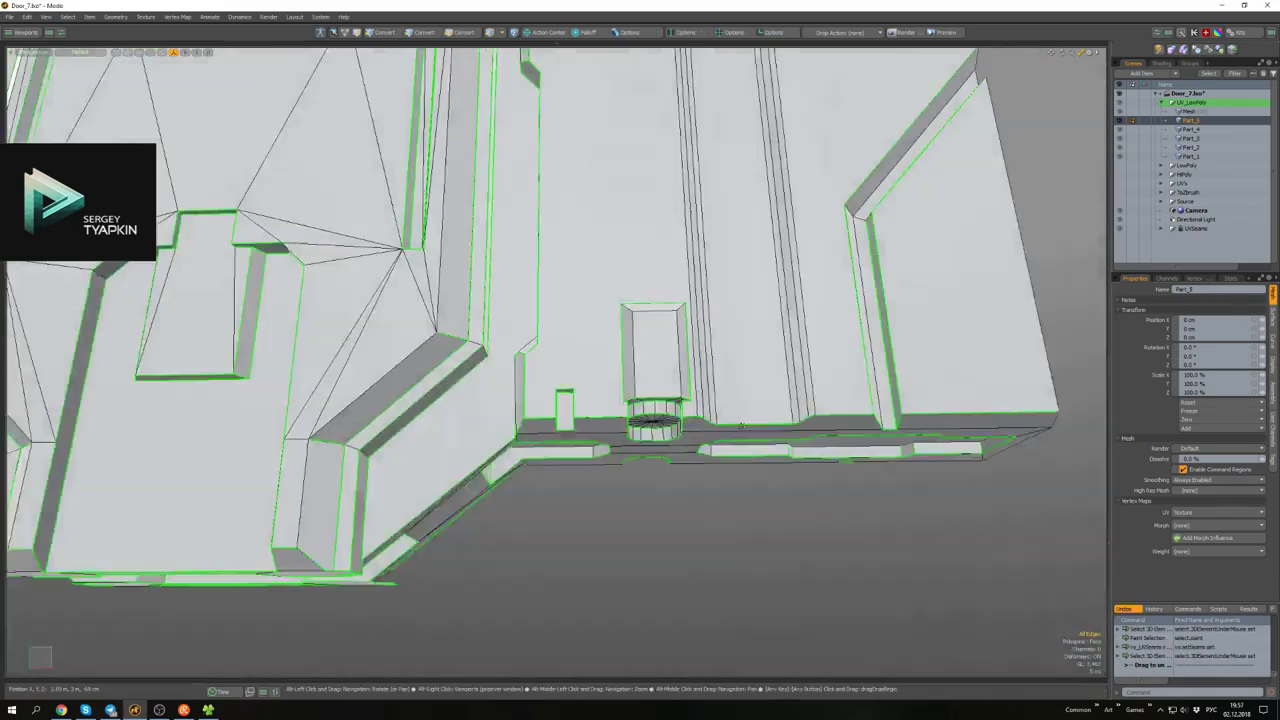
{"action": "left_click_drag", "start_coordinate": [421, 108], "coordinate": [500, 457], "text": "alt"}
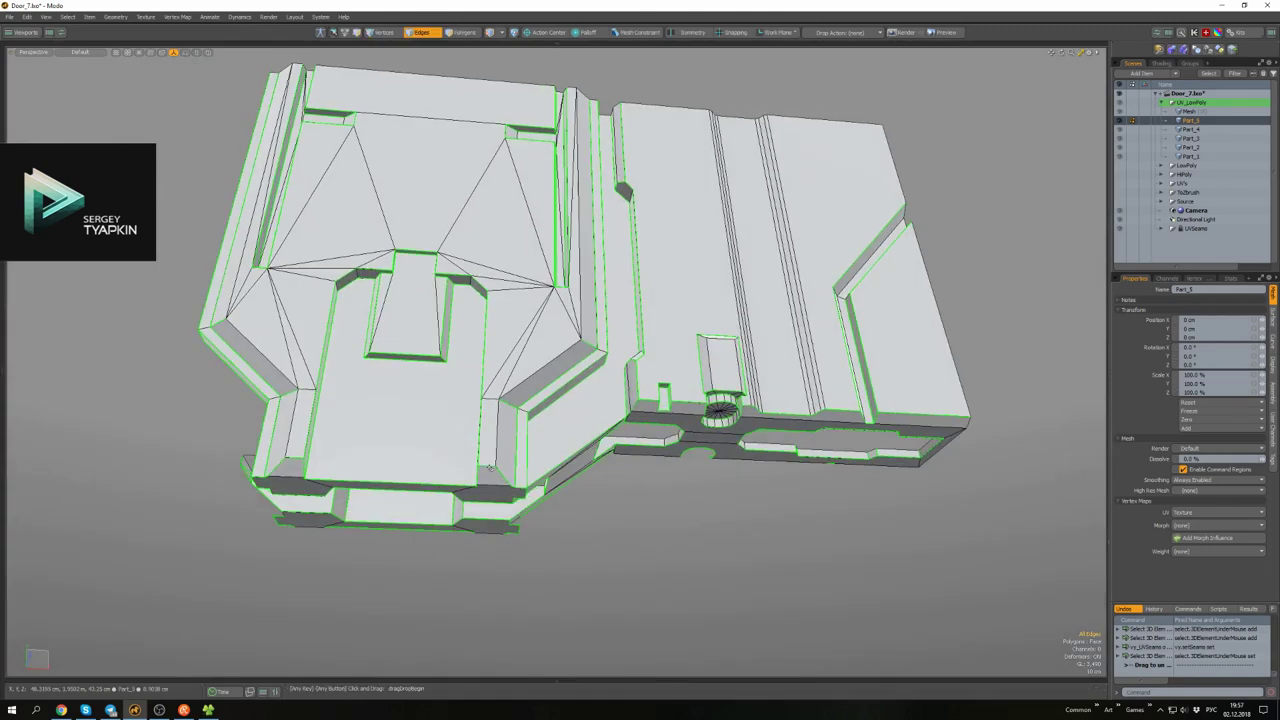
- Unwrap Part_5 along its marked seams in the UV layout and check its shaded surface without the seam display
{"action": "key", "text": "ctrl+Tab"}
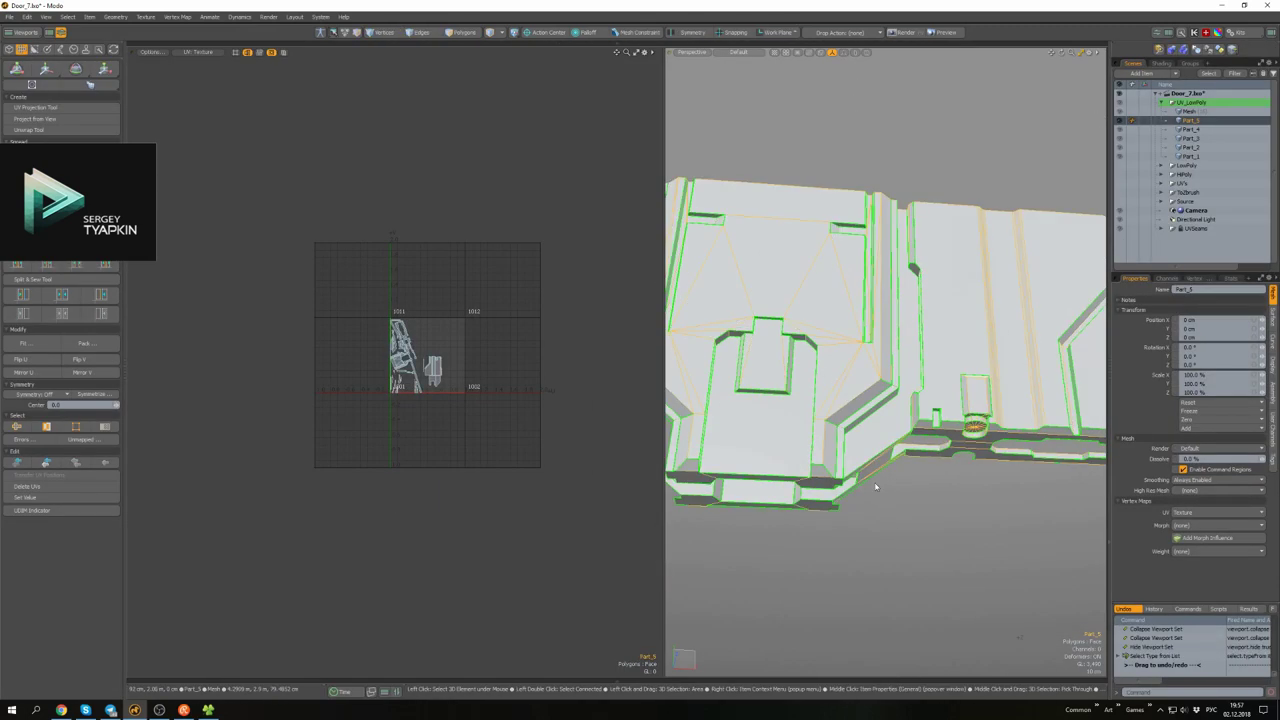
{"action": "key", "text": "2"}
{"action": "key", "text": "a"}
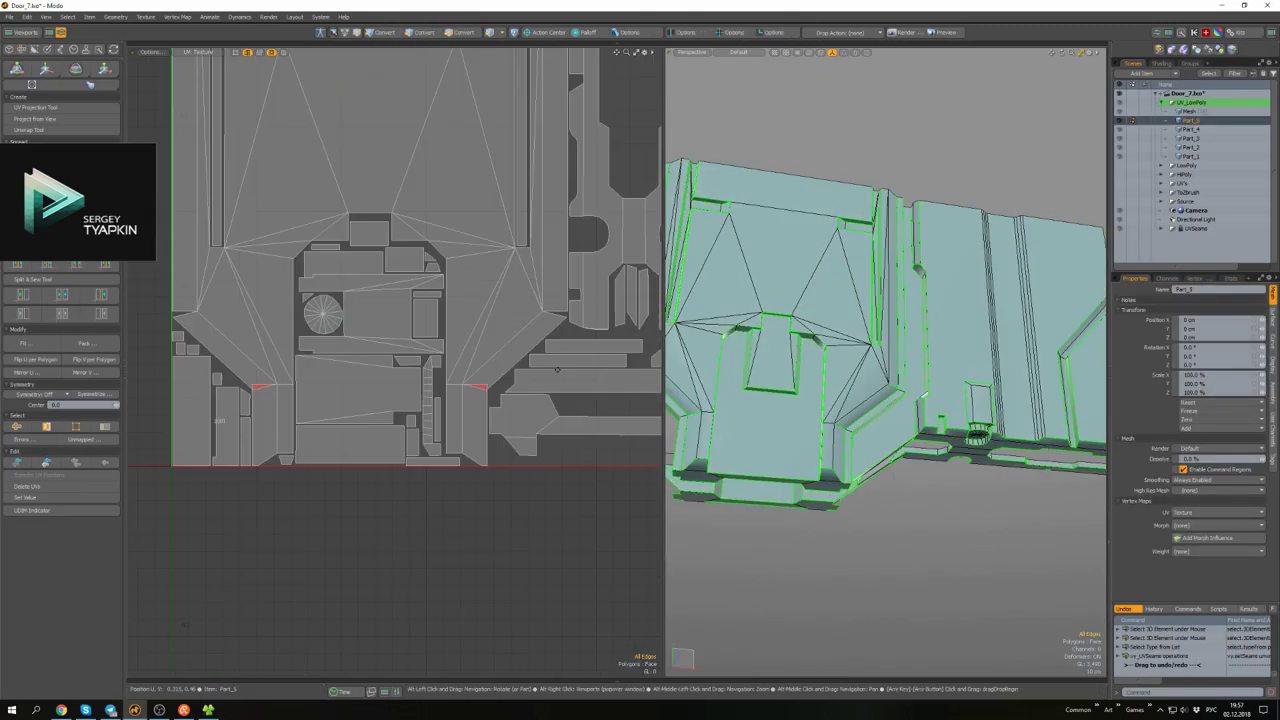
{"action": "left_click_drag", "start_coordinate": [916, 543], "coordinate": [899, 412], "text": "alt"}
{"action": "left_click_drag", "start_coordinate": [1031, 388], "coordinate": [791, 387], "text": "alt"}
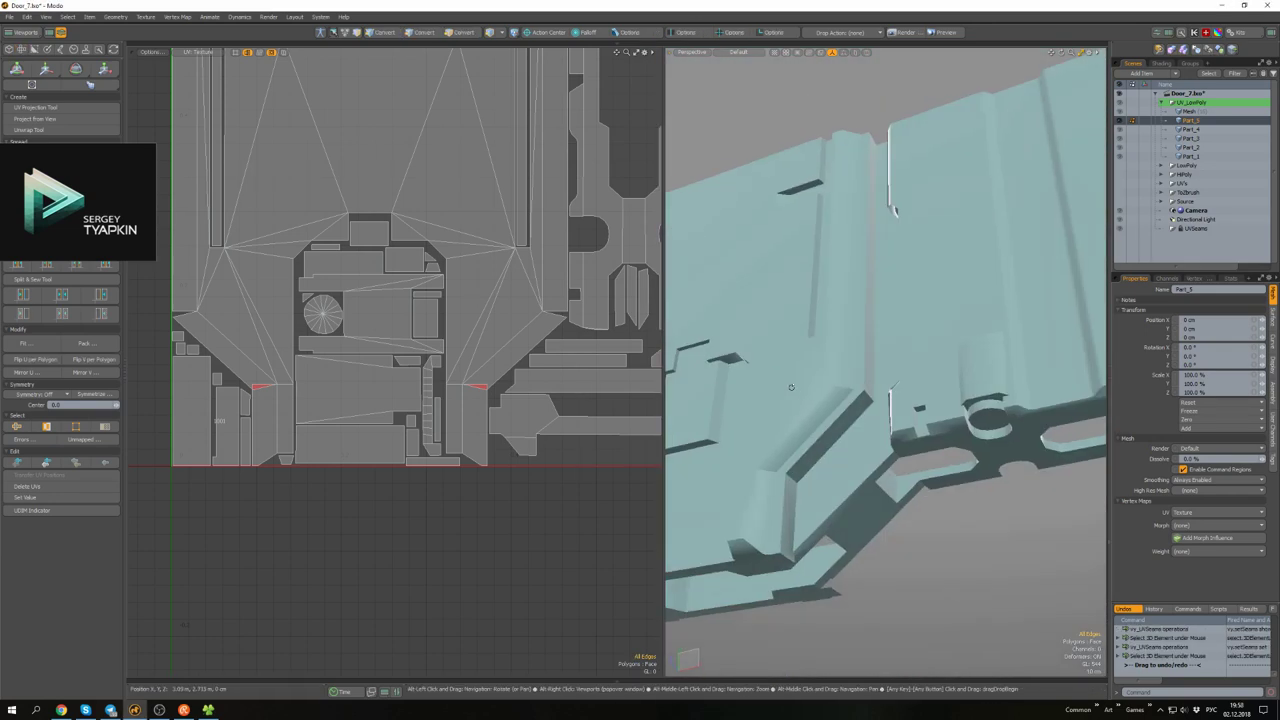
- Remove the four diagonal edges crossing the lower side faces of Part_5's front panel
{"action": "left_click_drag", "start_coordinate": [894, 440], "coordinate": [850, 447], "text": "alt"}
{"action": "left_click", "coordinate": [888, 452]}
{"action": "left_click_drag", "start_coordinate": [748, 469], "coordinate": [919, 406], "text": "alt"}
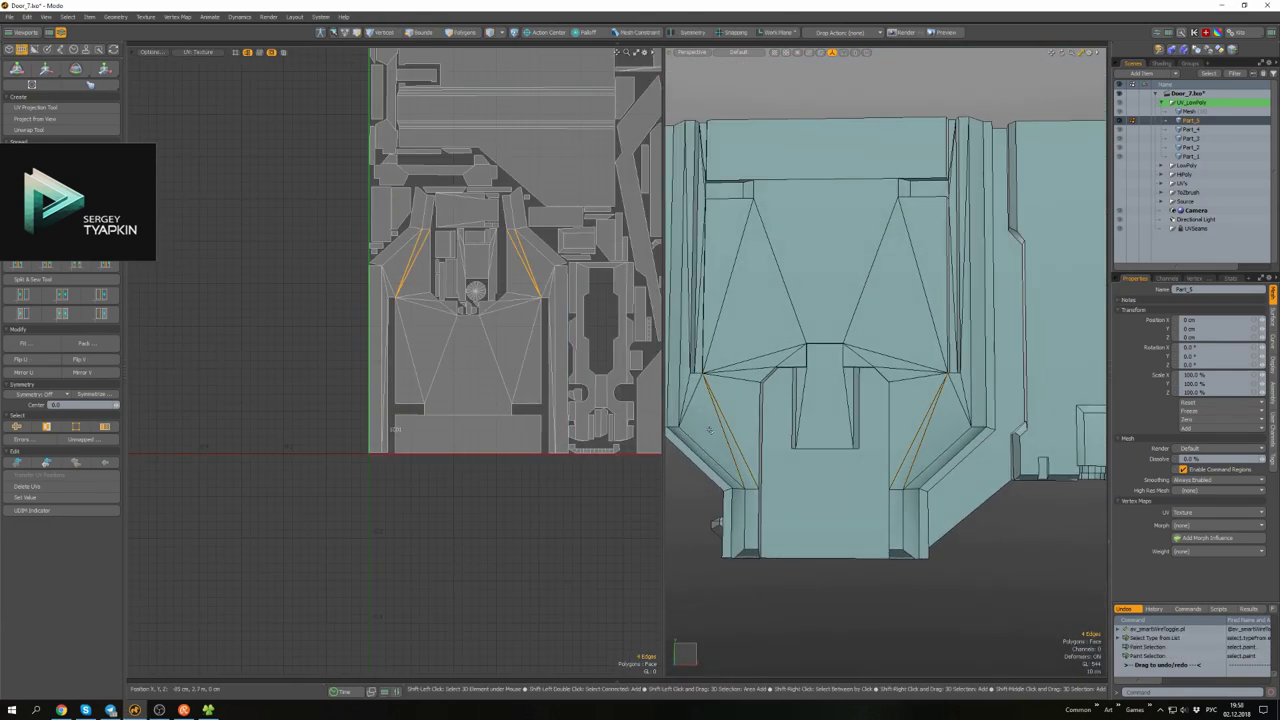
{"action": "left_click_drag", "start_coordinate": [795, 415], "coordinate": [834, 352], "text": "alt"}
{"action": "key", "text": "w"}
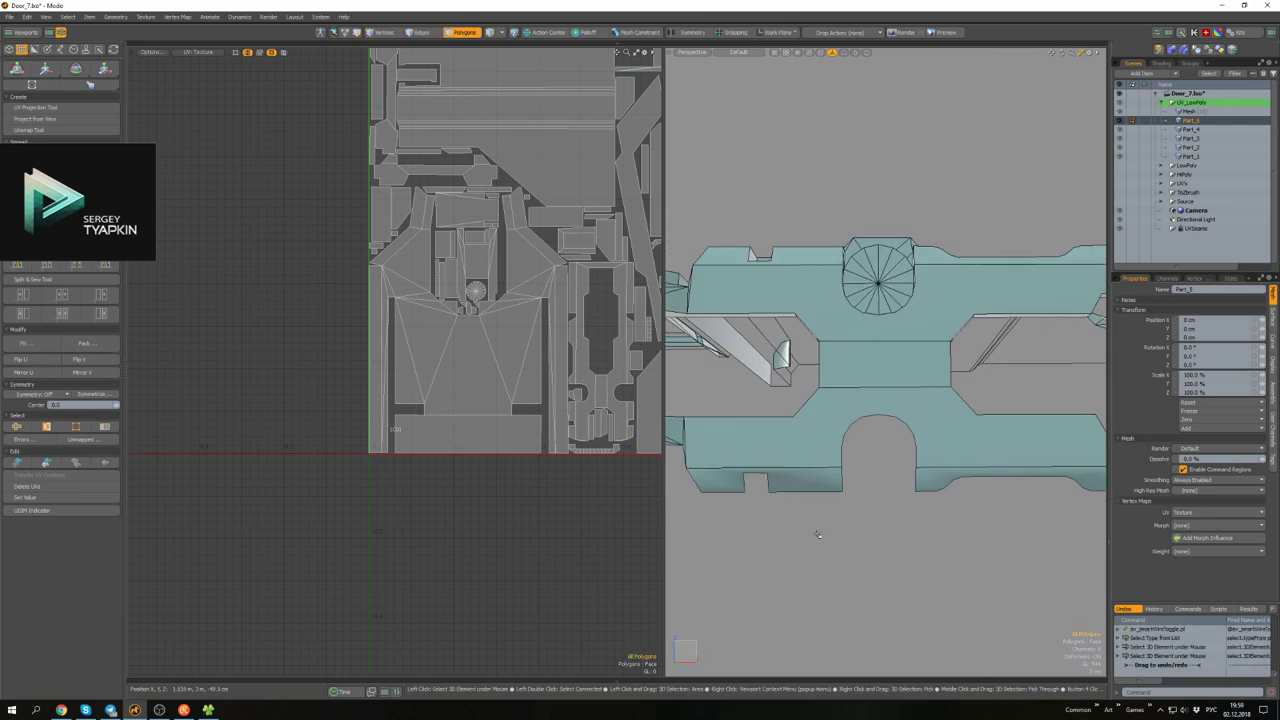
- Delete the hidden polygons on the back and underside of Part_5's lower bracket and save the scene
{"action": "left_click_drag", "start_coordinate": [924, 506], "coordinate": [848, 375], "text": "alt"}
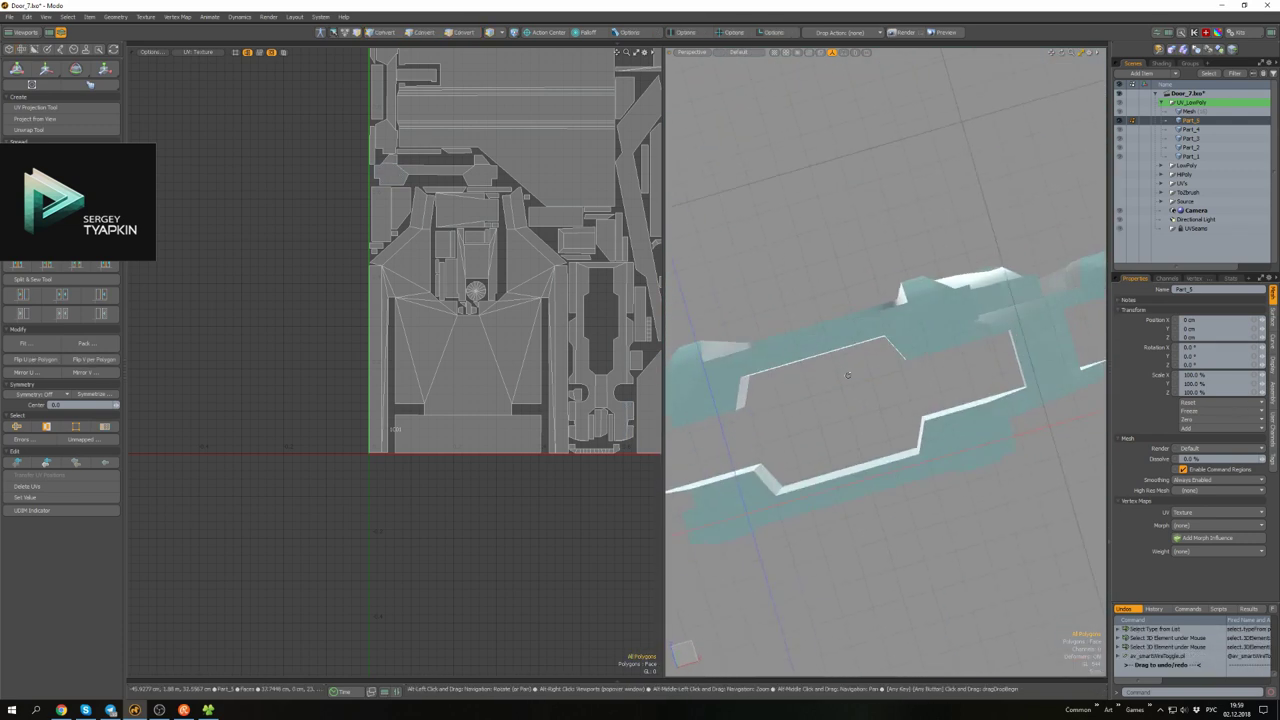
{"action": "left_click_drag", "start_coordinate": [898, 353], "coordinate": [890, 492], "text": "alt"}
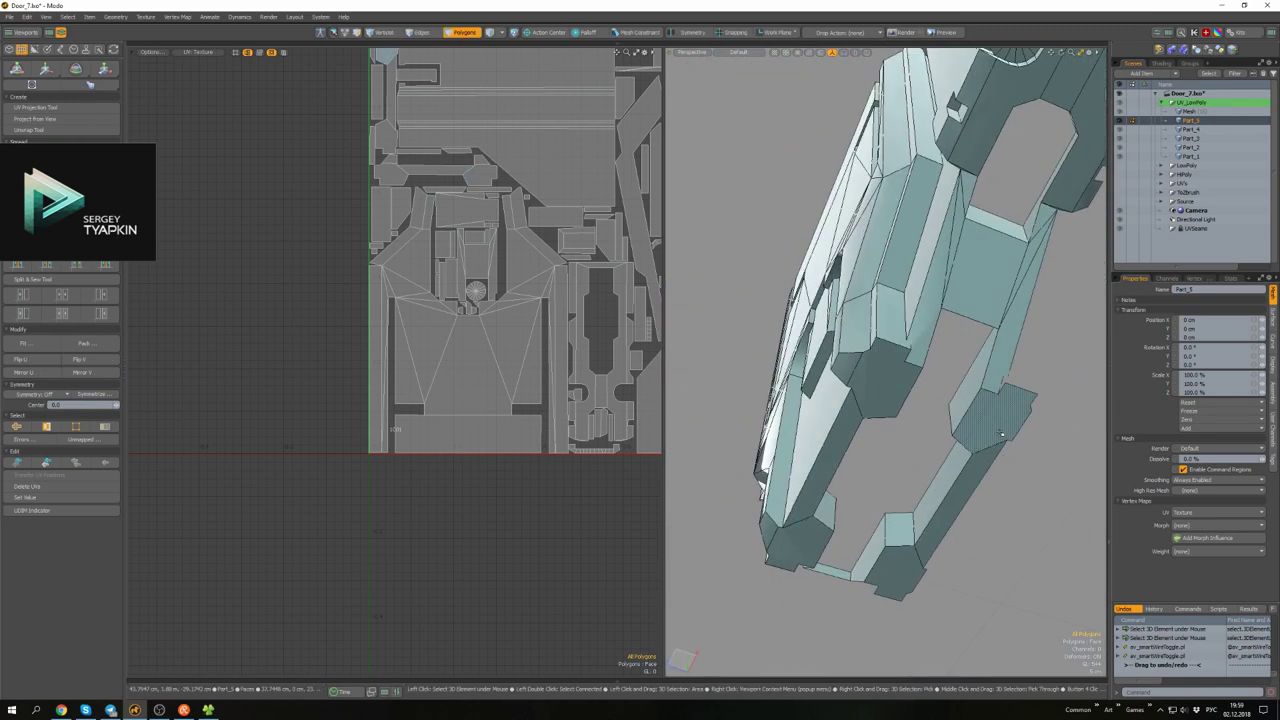
{"action": "mouse_move", "coordinate": [934, 459]}
{"action": "left_mouse_down", "text": "alt"}
{"action": "mouse_move", "coordinate": [861, 497]}
{"action": "mouse_move", "coordinate": [1032, 420]}
{"action": "mouse_move", "coordinate": [925, 463]}
{"action": "left_mouse_up", "text": "alt"}
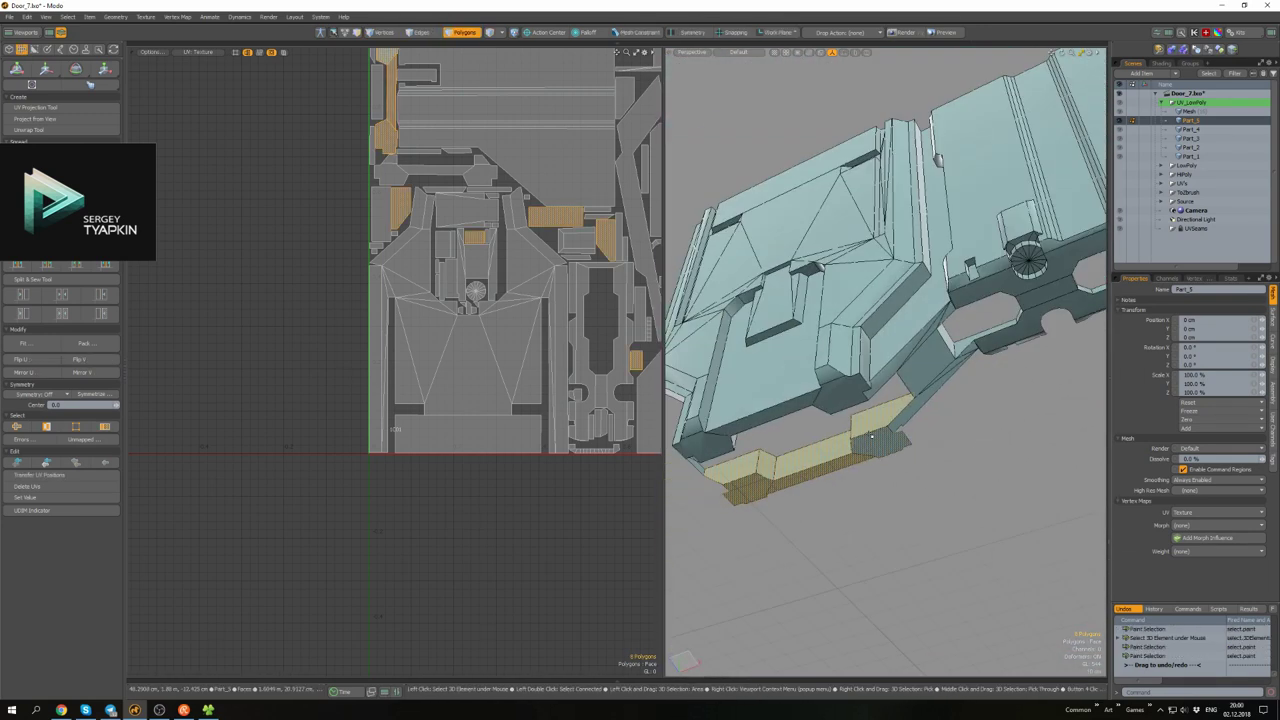
{"action": "left_click", "coordinate": [889, 477]}
{"action": "key", "text": "3"}
- Place the right-hand panel island outside the tile and straighten its long horizontal edges with Align UVs
{"action": "scroll", "coordinate": [900, 474], "scroll_direction": "up", "scroll_amount": 5}
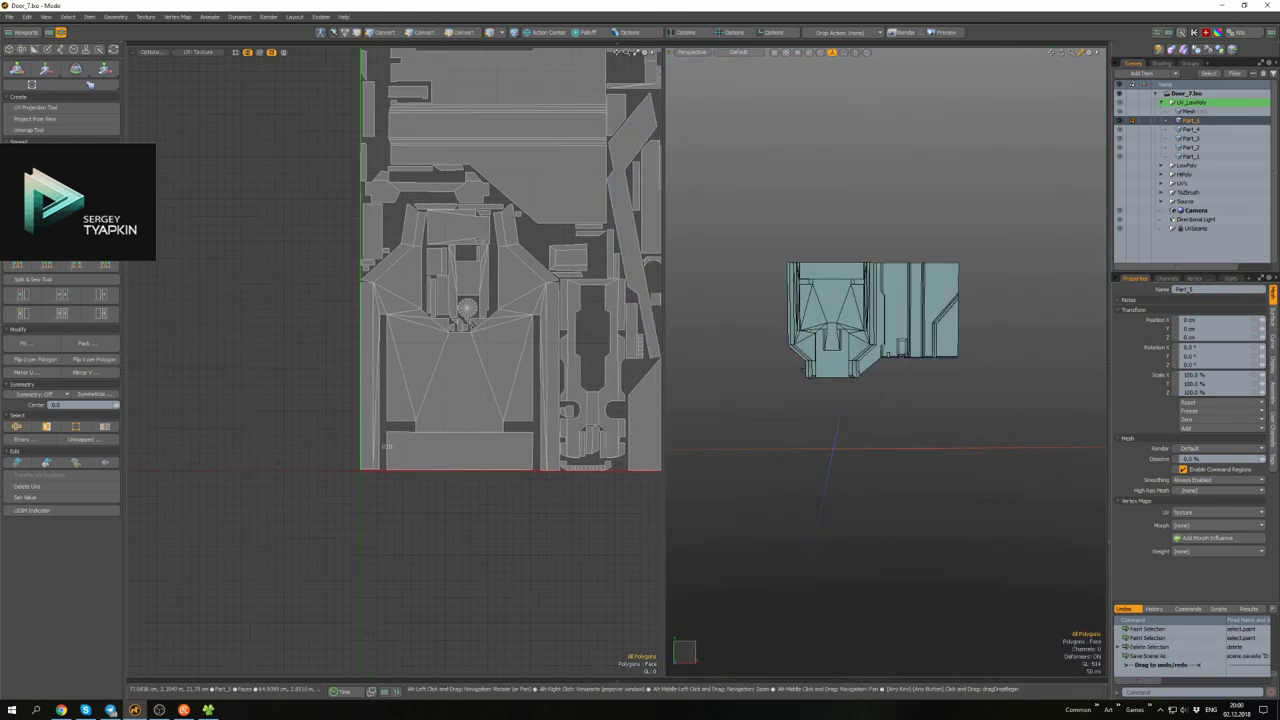
{"action": "scroll", "coordinate": [505, 342], "scroll_direction": "up", "scroll_amount": 5}
{"action": "key", "text": "2"}
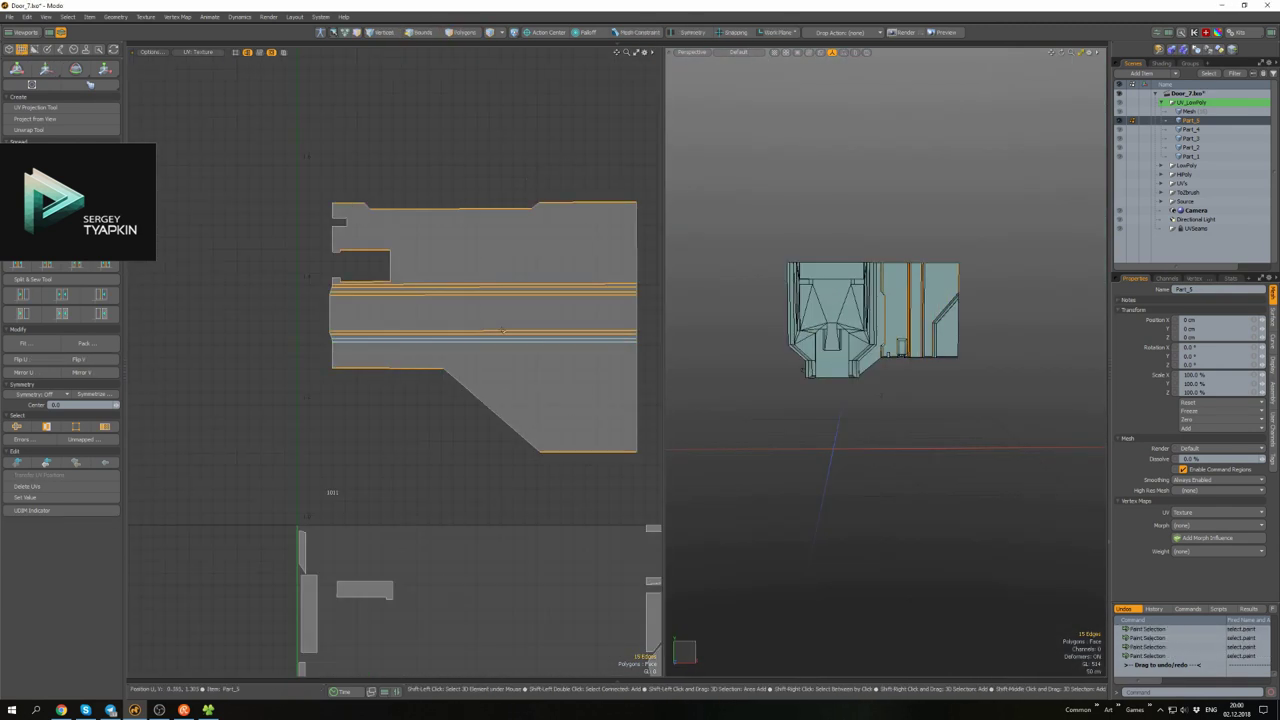
{"action": "scroll", "coordinate": [503, 331], "scroll_direction": "down", "scroll_amount": 5}
- Align the horizontal edges of the large front panel island in the UV layout
{"action": "scroll", "coordinate": [490, 255], "scroll_direction": "up", "scroll_amount": 8}
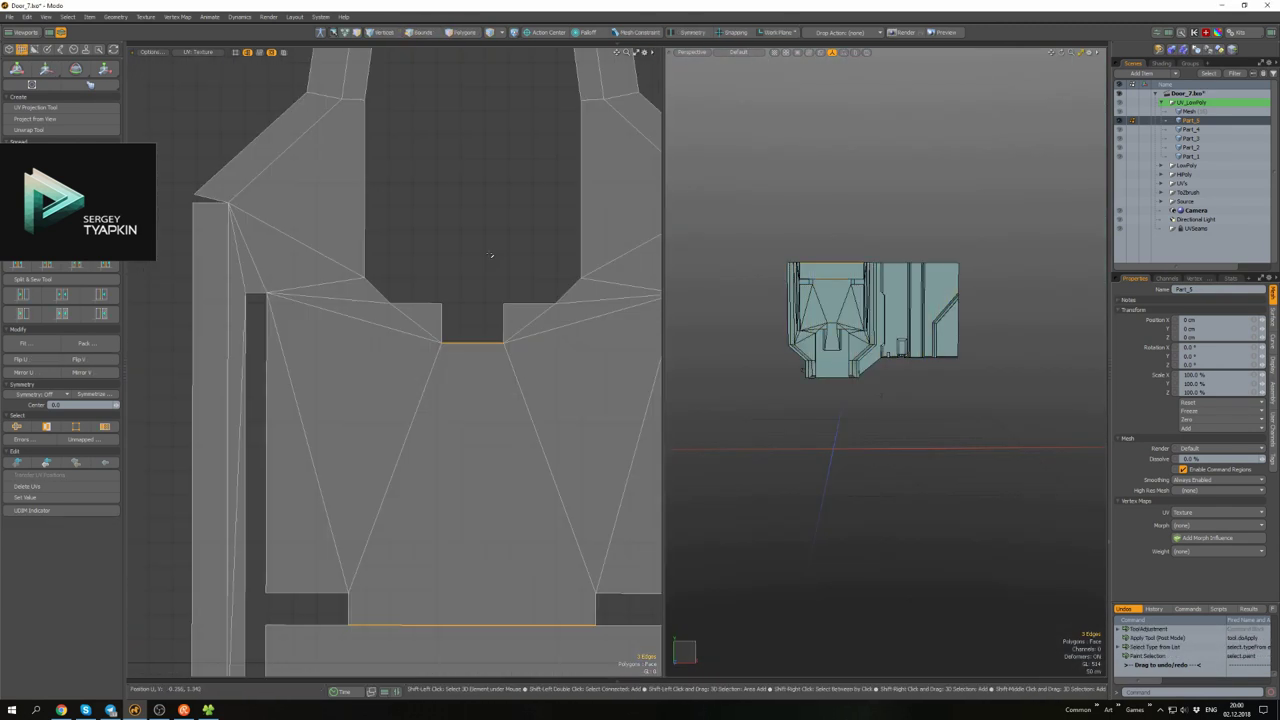
{"action": "scroll", "coordinate": [370, 272], "scroll_direction": "down", "scroll_amount": 3}
{"action": "left_click", "coordinate": [370, 272]}
{"action": "key", "text": "shift+a"}
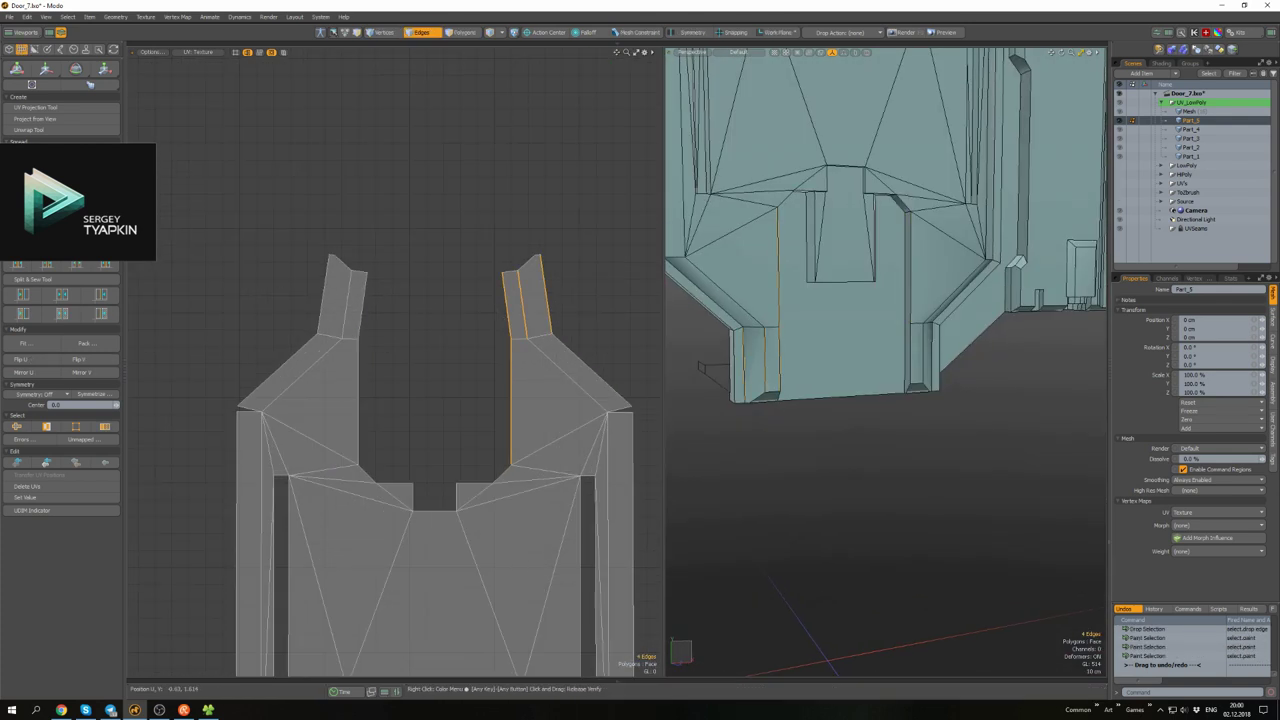
- Align the vertical edges of the front panel island's narrow arms and long side strips
{"action": "scroll", "coordinate": [420, 350], "scroll_direction": "down", "scroll_amount": 2}
{"action": "scroll", "coordinate": [570, 300], "scroll_direction": "up", "scroll_amount": 4}
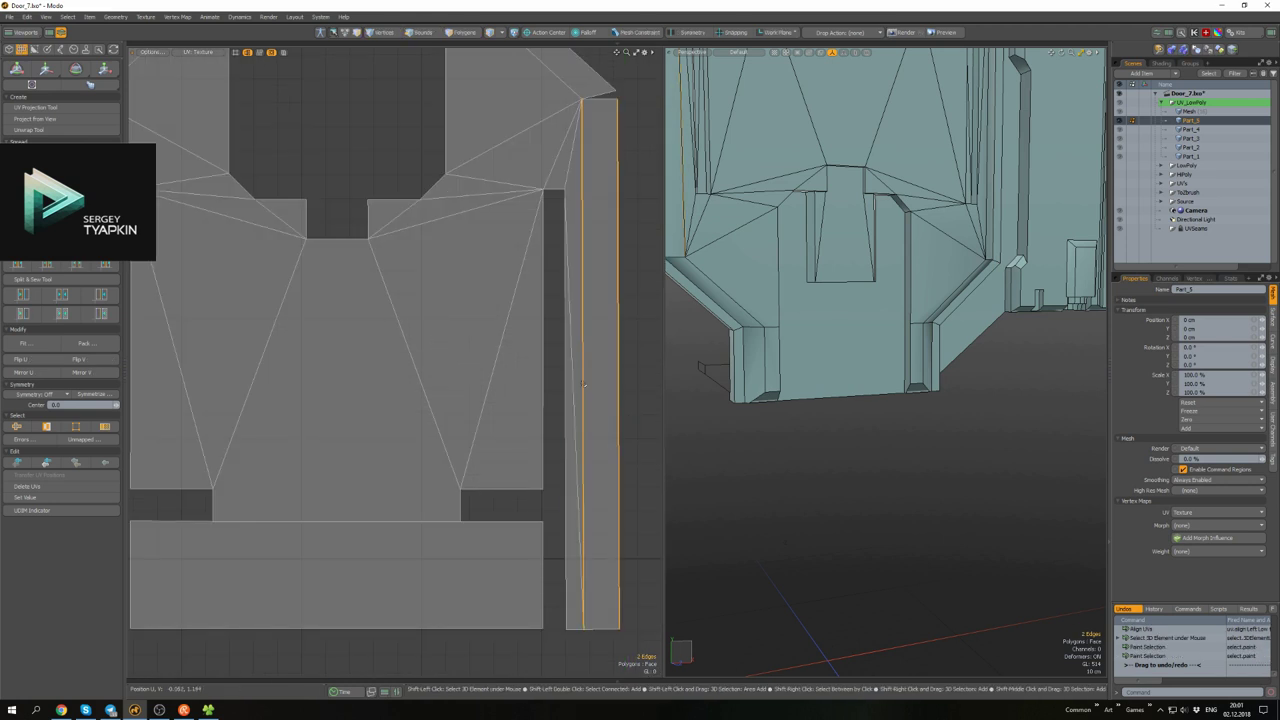
{"action": "scroll", "coordinate": [520, 330], "scroll_direction": "down", "scroll_amount": 3}
{"action": "scroll", "coordinate": [383, 371], "scroll_direction": "up", "scroll_amount": 4}
{"action": "left_click", "coordinate": [386, 371], "text": "shift"}
{"action": "scroll", "coordinate": [300, 330], "scroll_direction": "down", "scroll_amount": 5}
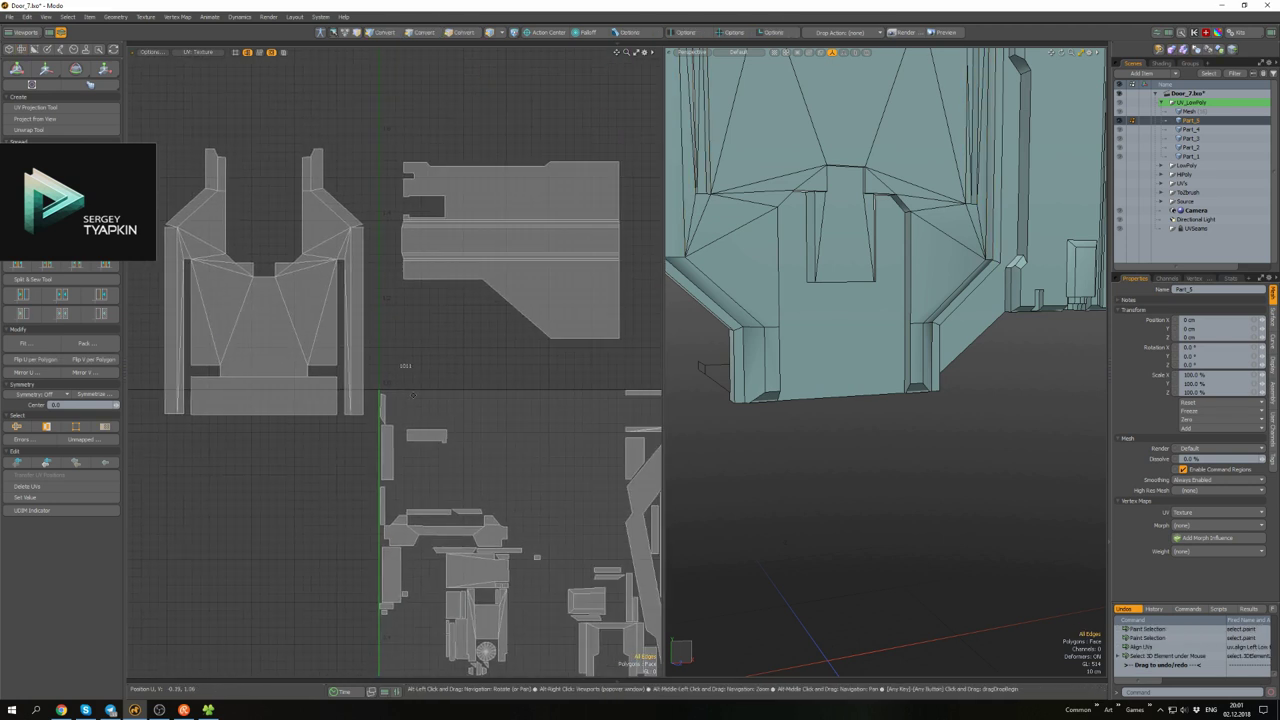
- Align the front panel island's remaining slanted edges by edge and move a long strip island out of the tile beside the right-hand panel
{"action": "scroll", "coordinate": [300, 420], "scroll_direction": "up", "scroll_amount": 2}
{"action": "scroll", "coordinate": [380, 380], "scroll_direction": "down", "scroll_amount": 2}
{"action": "left_click_drag", "start_coordinate": [900, 330], "coordinate": [1033, 379], "text": "alt"}
{"action": "double_click", "coordinate": [1033, 379]}
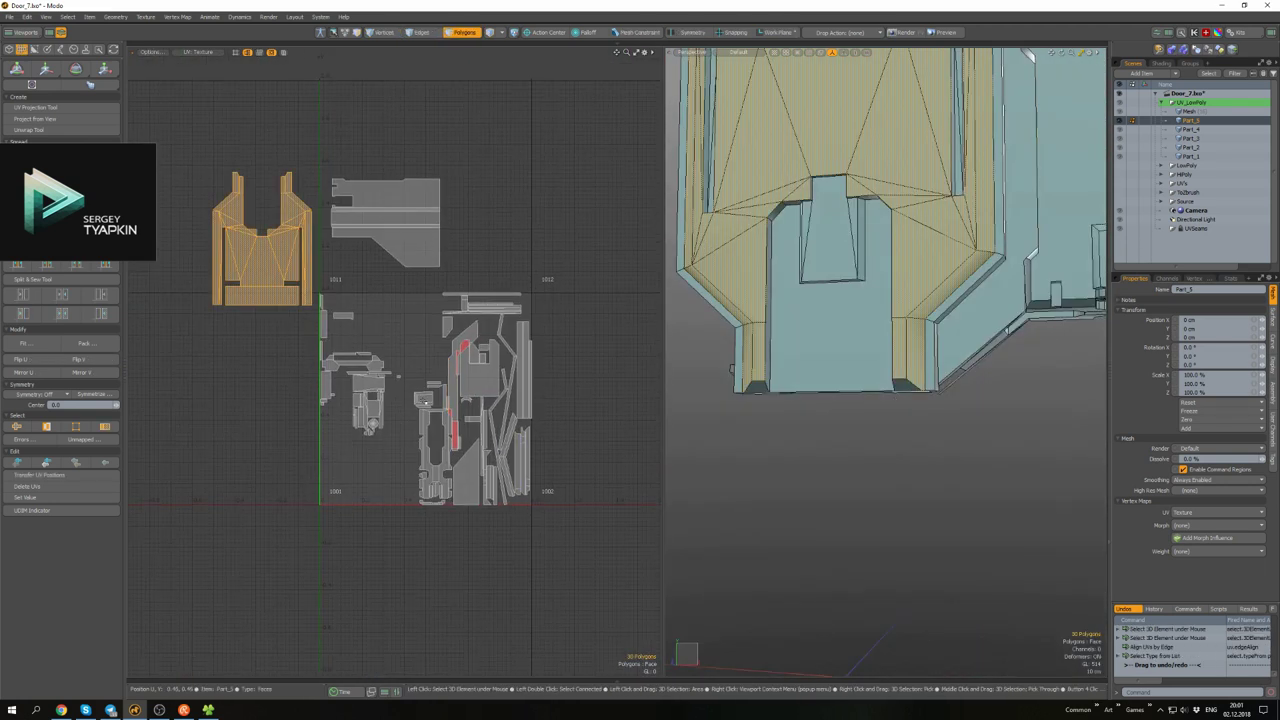
{"action": "scroll", "coordinate": [526, 240], "scroll_direction": "down", "scroll_amount": 2}
{"action": "scroll", "coordinate": [526, 240], "scroll_direction": "up", "scroll_amount": 3}
{"action": "scroll", "coordinate": [905, 358], "scroll_direction": "up", "scroll_amount": 3}
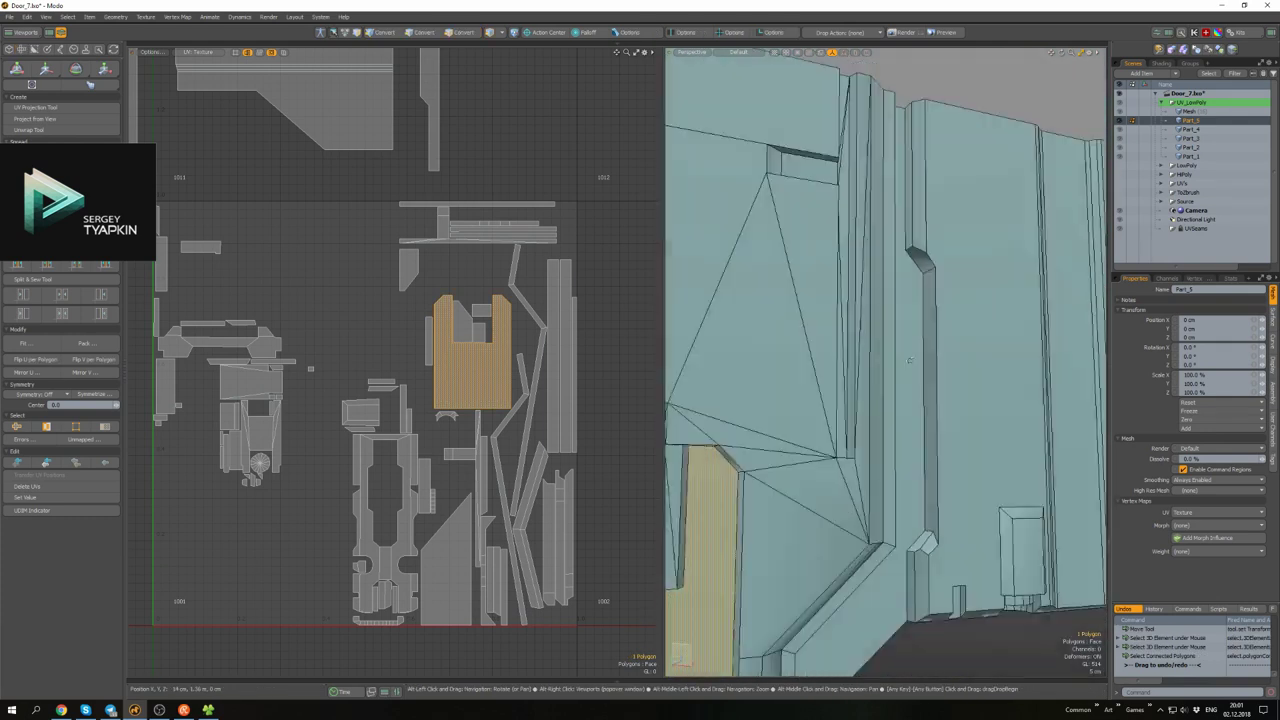
- Fill a small open gap in Part_5 with a new polygon made from its corner vertices
{"action": "key", "text": "1"}
{"action": "scroll", "coordinate": [925, 263], "scroll_direction": "up", "scroll_amount": 5}
{"action": "scroll", "coordinate": [951, 315], "scroll_direction": "down", "scroll_amount": 5}
{"action": "left_click_drag", "start_coordinate": [951, 315], "coordinate": [902, 385], "text": "alt"}
{"action": "scroll", "coordinate": [920, 264], "scroll_direction": "up", "scroll_amount": 5}
{"action": "right_click_drag", "start_coordinate": [994, 346], "coordinate": [1006, 360], "text": "shift"}
{"action": "key", "text": "p"}
- Split the polygons on Part_5's bracket underside and lower front corner between pairs of corner vertices
{"action": "mouse_move", "coordinate": [1001, 354]}
{"action": "left_mouse_down", "text": "alt"}
{"action": "mouse_move", "coordinate": [939, 499]}
{"action": "mouse_move", "coordinate": [940, 482]}
{"action": "mouse_move", "coordinate": [962, 470]}
{"action": "mouse_move", "coordinate": [991, 514]}
{"action": "mouse_move", "coordinate": [977, 399]}
{"action": "mouse_move", "coordinate": [985, 410]}
{"action": "mouse_move", "coordinate": [968, 386]}
{"action": "left_mouse_up", "text": "alt"}
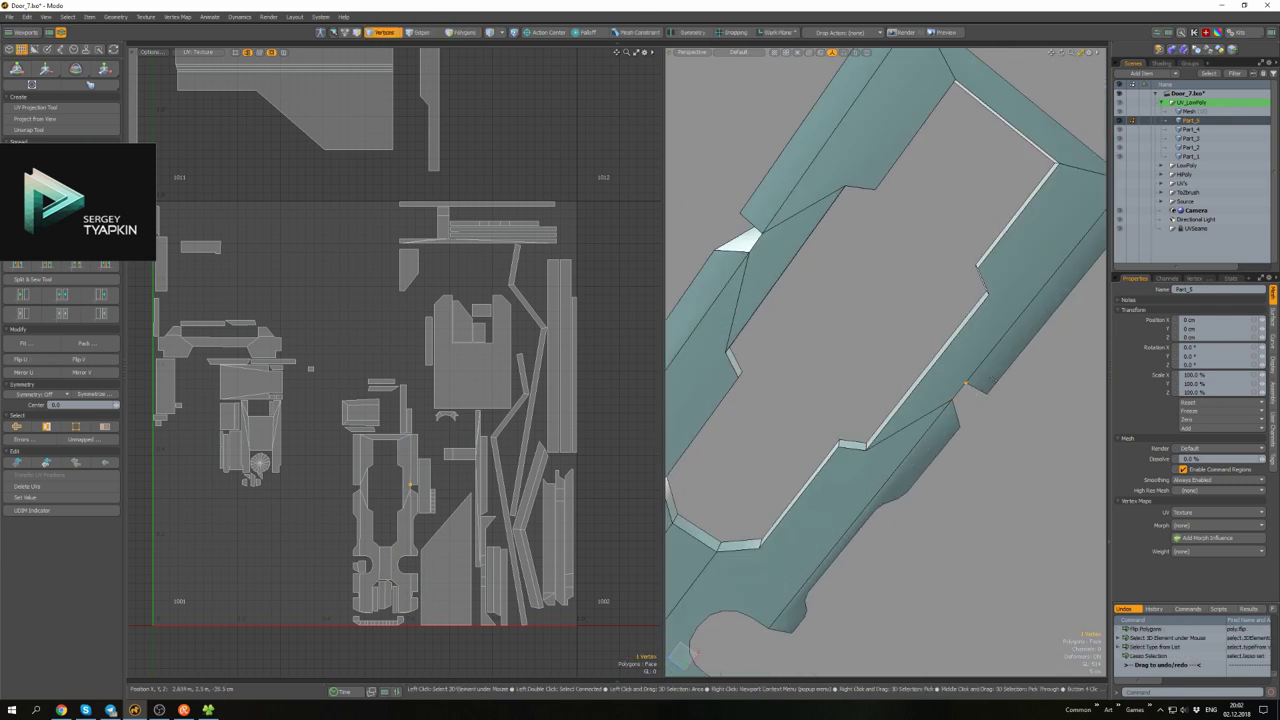
{"action": "left_click_drag", "start_coordinate": [1011, 310], "coordinate": [900, 400], "text": "alt"}
{"action": "left_click", "coordinate": [830, 455]}
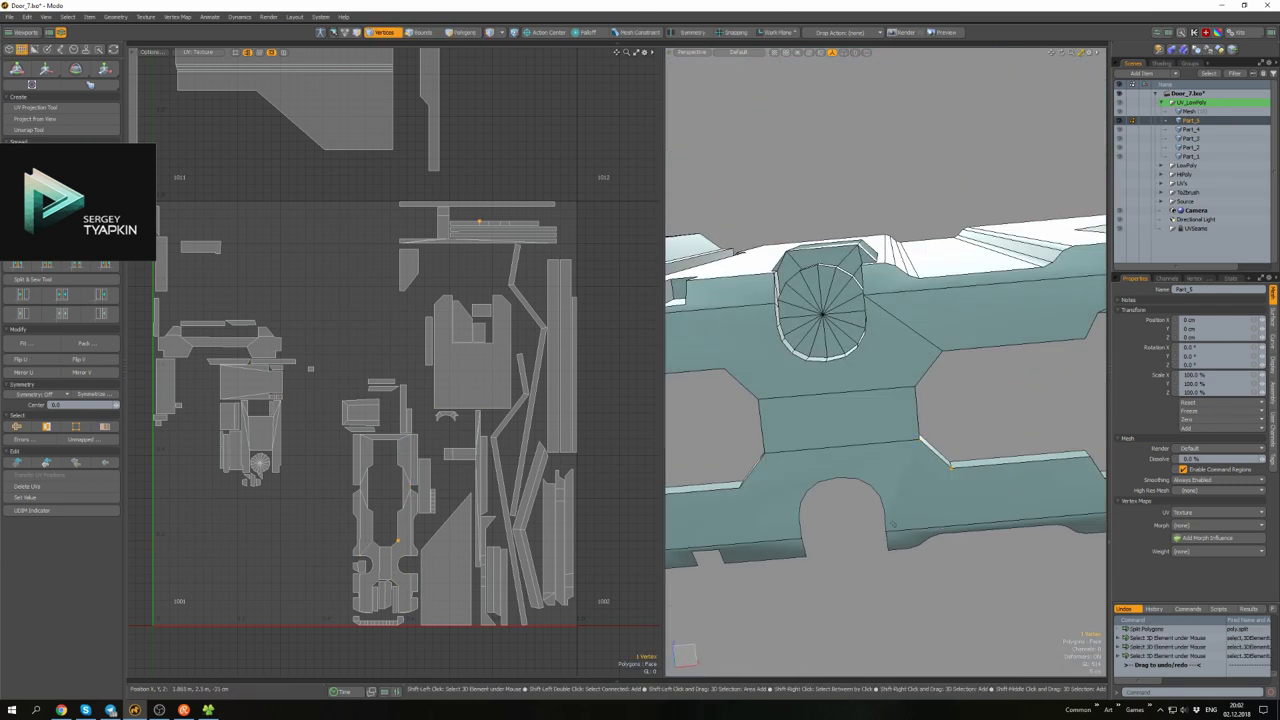
{"action": "left_click_drag", "start_coordinate": [830, 455], "coordinate": [905, 450], "text": "alt"}
{"action": "left_click", "coordinate": [913, 458], "text": "shift"}
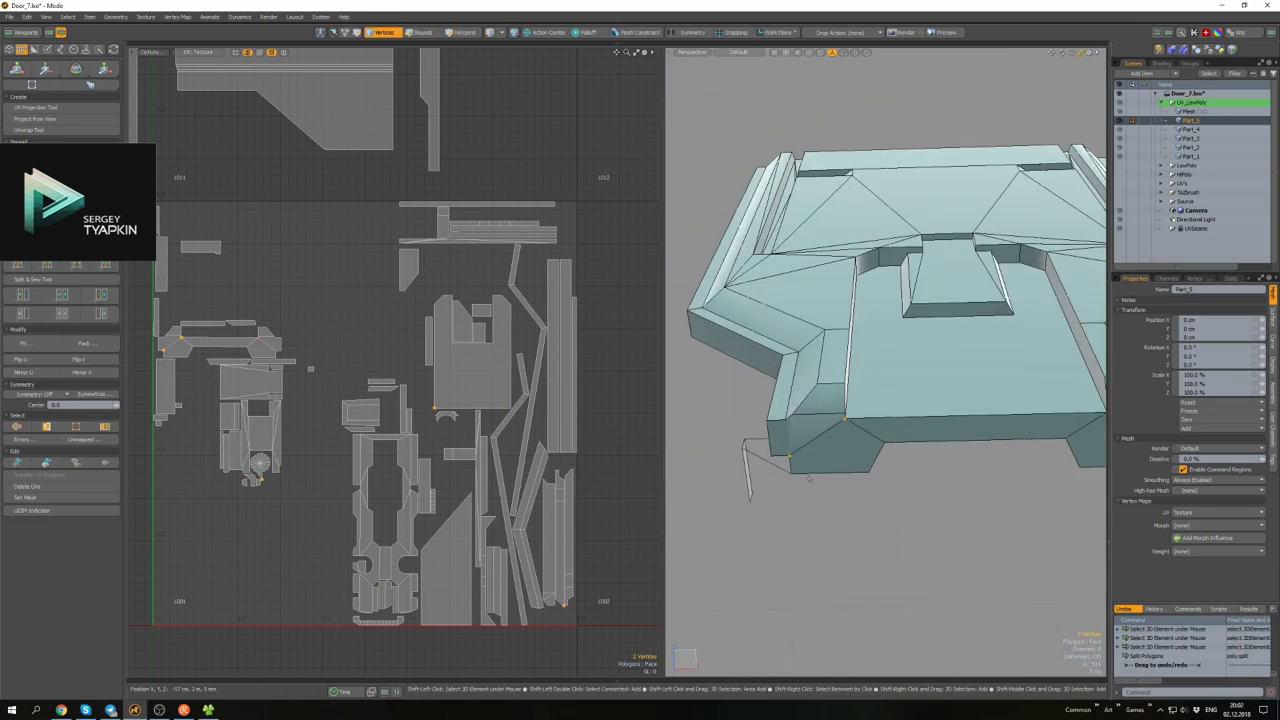
- Tear off the UVs of the narrow side face at the panel's lower corner and move them to a clear spot in the layout
{"action": "left_click_drag", "start_coordinate": [828, 440], "coordinate": [900, 340], "text": "alt"}
{"action": "key", "text": "3"}
{"action": "left_click", "coordinate": [965, 330]}
{"action": "key", "text": "a"}
{"action": "scroll", "coordinate": [370, 382], "scroll_direction": "down", "scroll_amount": 2}
{"action": "key", "text": "w"}
{"action": "key", "text": "2"}
{"action": "left_click", "coordinate": [942, 432]}
{"action": "key", "text": "3"}
{"action": "left_click", "coordinate": [868, 270]}
{"action": "key", "text": "w"}
{"action": "scroll", "coordinate": [497, 365], "scroll_direction": "down", "scroll_amount": 2}
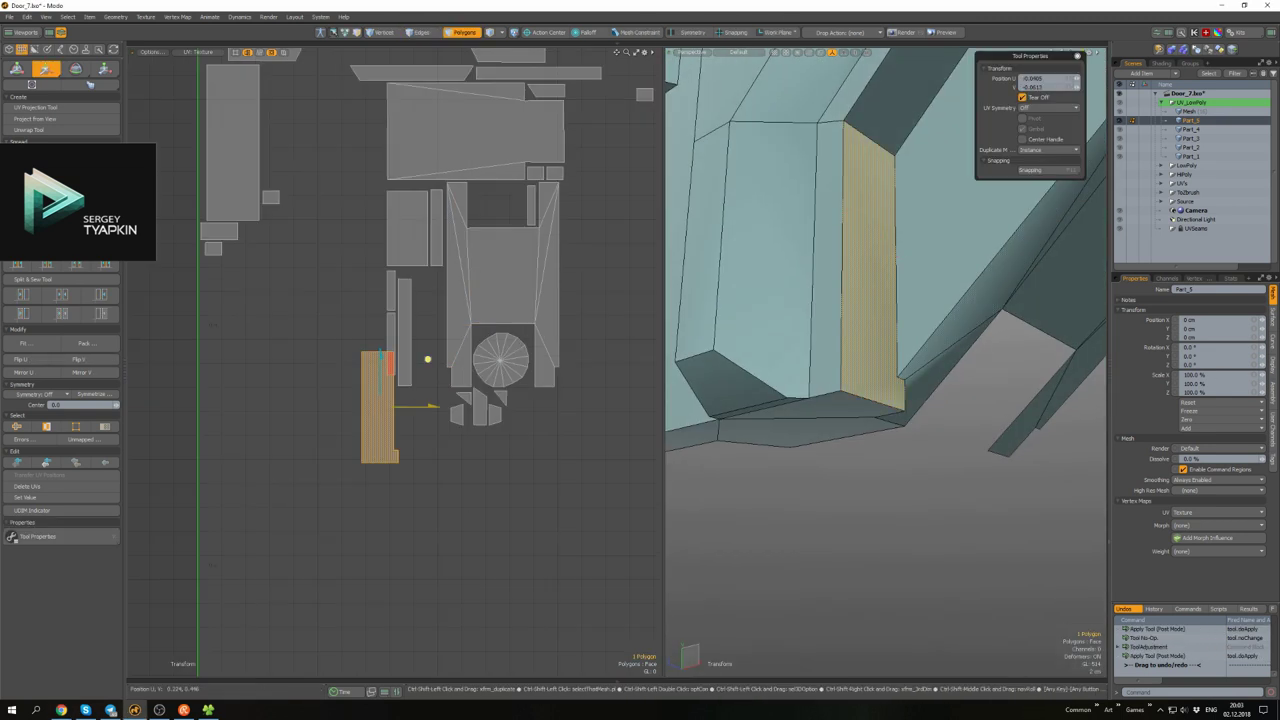
- Set the edge hardness on the edges beside the separated lower side face
{"action": "key", "text": "2"}
{"action": "left_click_drag", "start_coordinate": [950, 430], "coordinate": [780, 470], "text": "alt"}
{"action": "scroll", "coordinate": [937, 464], "scroll_direction": "down", "scroll_amount": 10}
- Move apart the small strip islands above the bracket island and align their horizontal edges
{"action": "scroll", "coordinate": [483, 400], "scroll_direction": "up", "scroll_amount": 5}
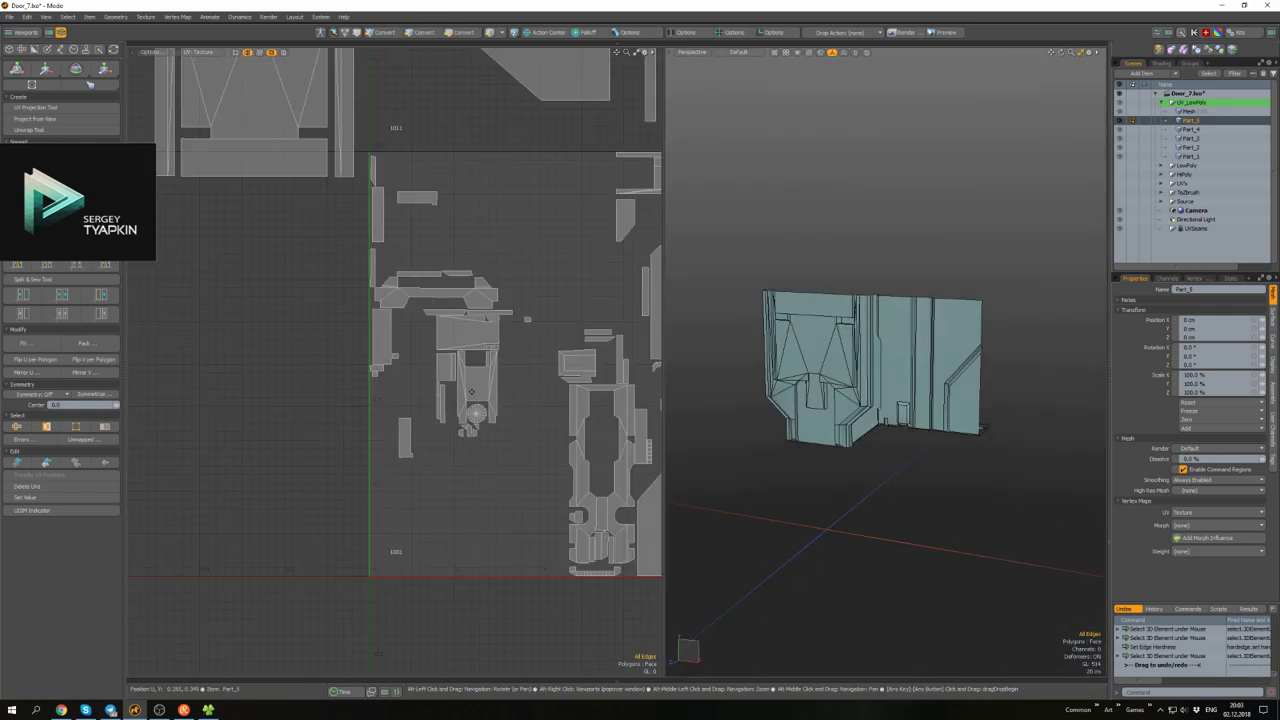
{"action": "left_click", "coordinate": [483, 399]}
{"action": "scroll", "coordinate": [460, 310], "scroll_direction": "down", "scroll_amount": 3}
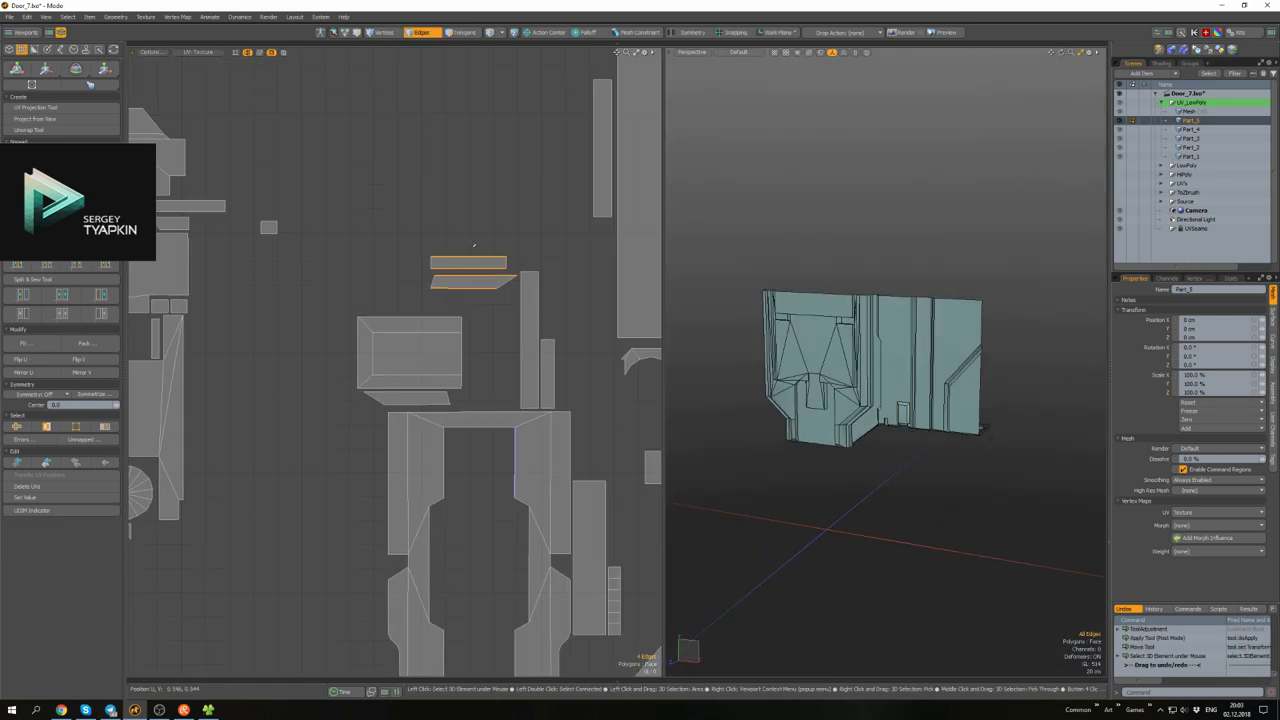
{"action": "scroll", "coordinate": [461, 313], "scroll_direction": "up", "scroll_amount": 3}
{"action": "scroll", "coordinate": [461, 313], "scroll_direction": "up", "scroll_amount": 1}
{"action": "scroll", "coordinate": [461, 313], "scroll_direction": "down", "scroll_amount": 5}
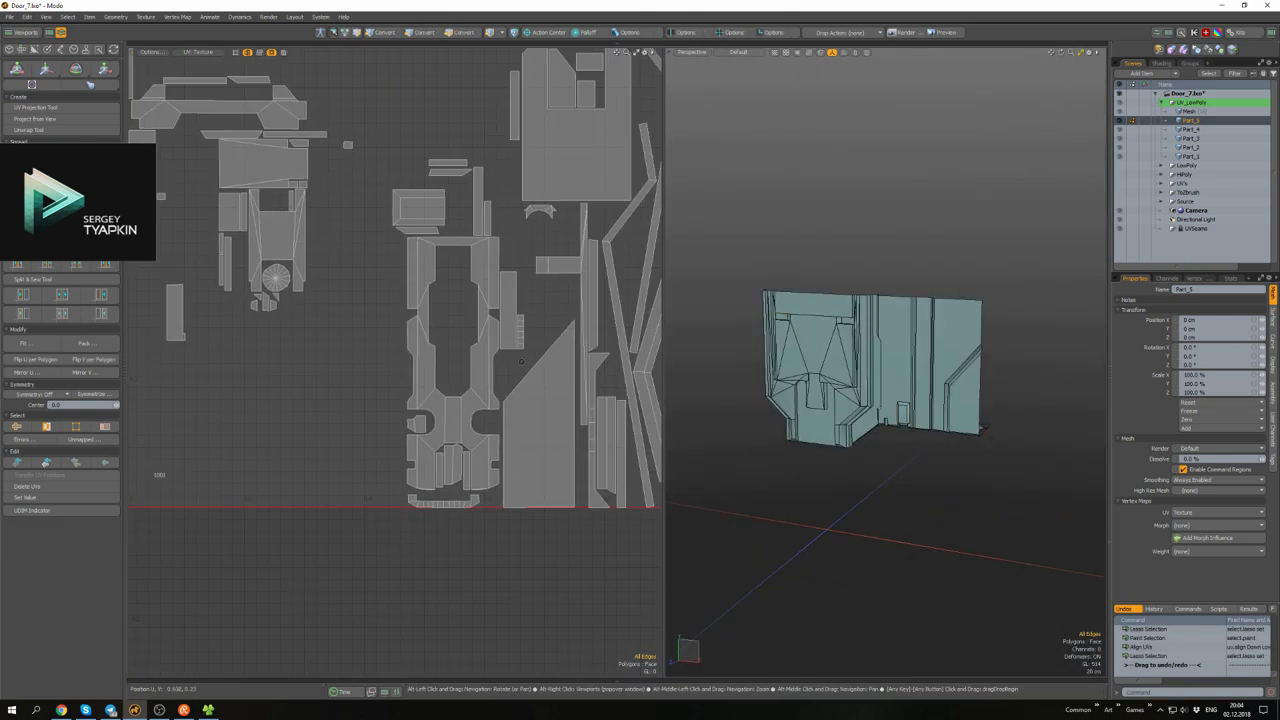
- Straighten the islands in the tile's upper area with Align UVs and Align UVs by Edge
{"action": "scroll", "coordinate": [502, 264], "scroll_direction": "up", "scroll_amount": 8}
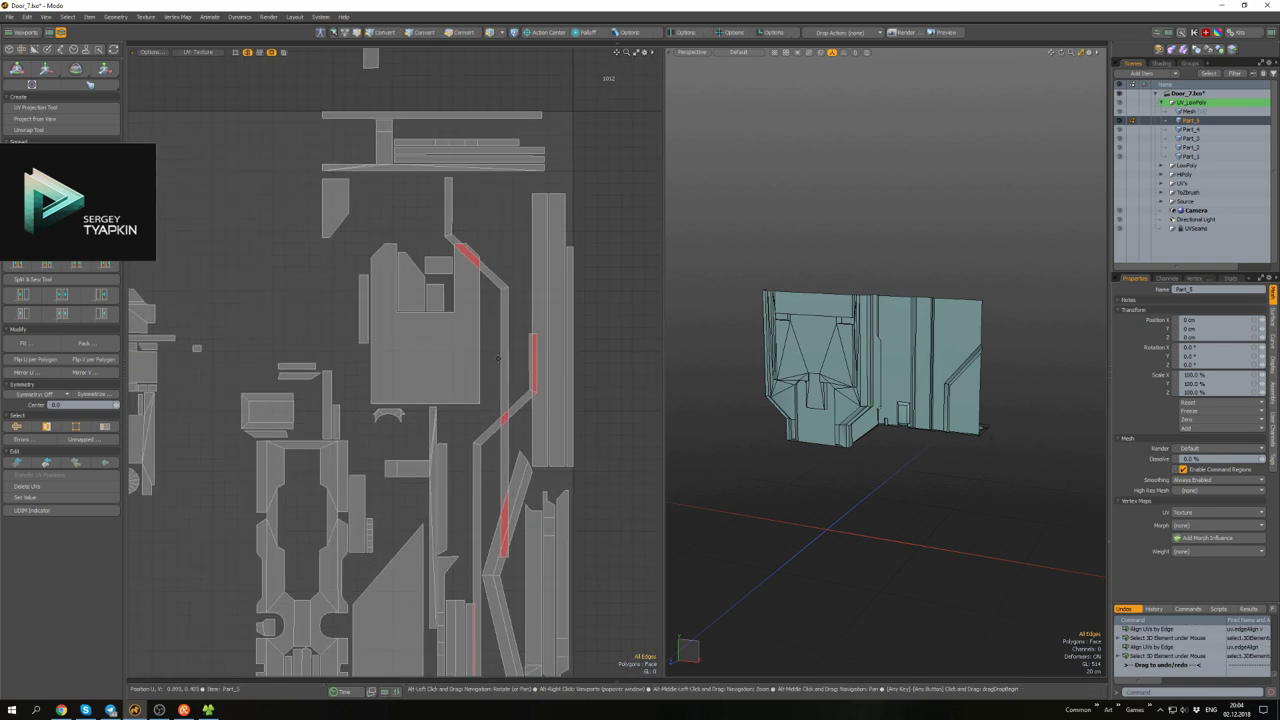
{"action": "left_click", "coordinate": [502, 264]}
{"action": "scroll", "coordinate": [461, 238], "scroll_direction": "down", "scroll_amount": 5}
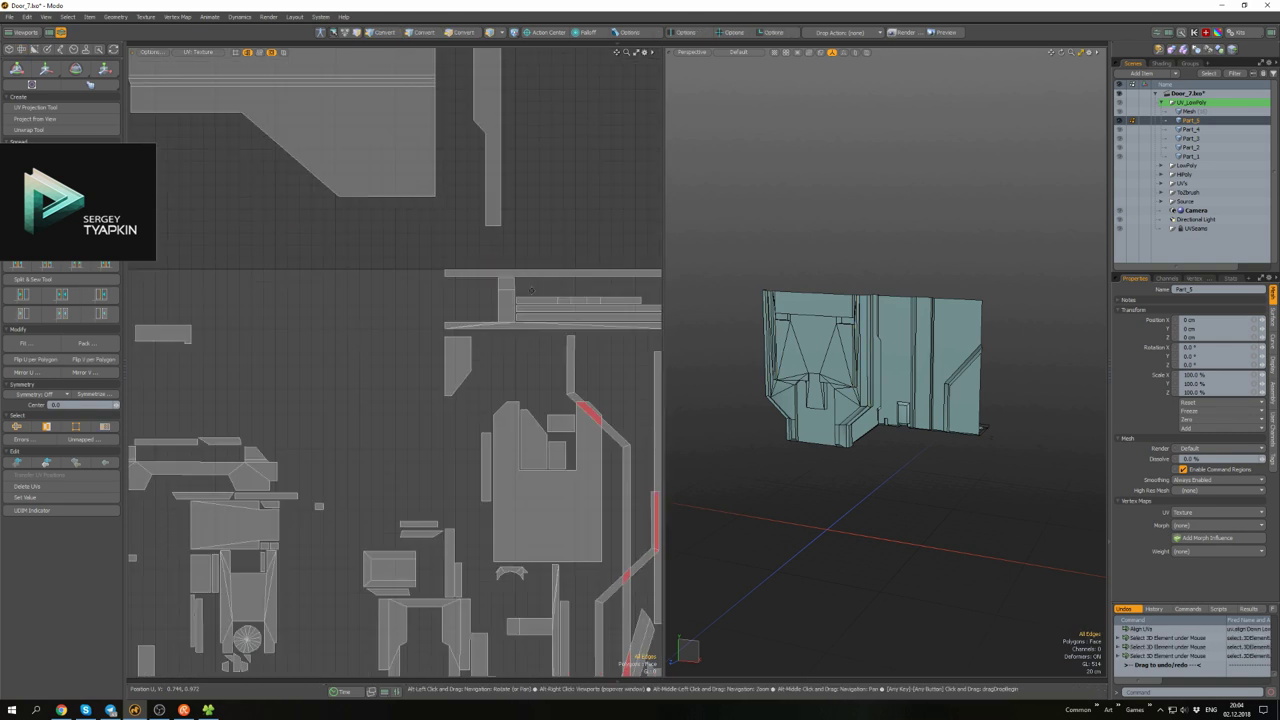
{"action": "left_click", "coordinate": [455, 330]}
- Align the vertical edges of the small islands nested at the lower end of the bracket island
{"action": "scroll", "coordinate": [462, 429], "scroll_direction": "up", "scroll_amount": 6}
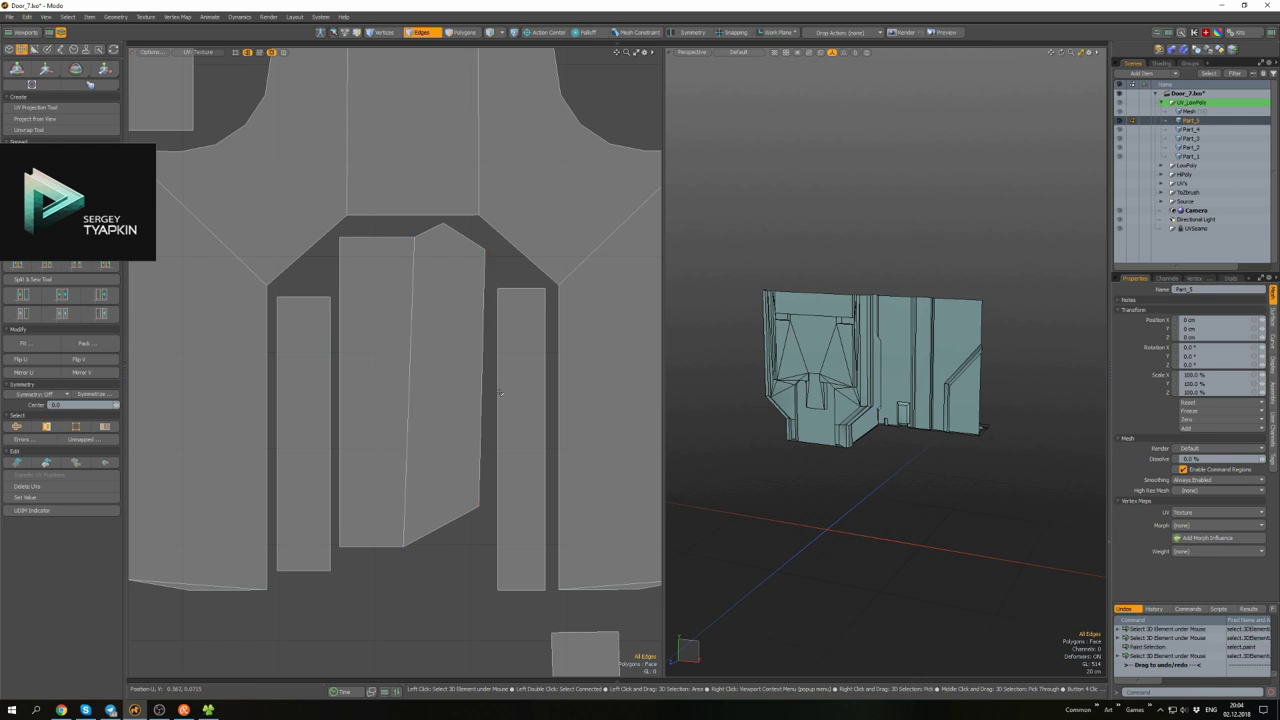
{"action": "scroll", "coordinate": [500, 393], "scroll_direction": "down", "scroll_amount": 4}
{"action": "scroll", "coordinate": [520, 350], "scroll_direction": "up", "scroll_amount": 3}
{"action": "scroll", "coordinate": [541, 307], "scroll_direction": "down", "scroll_amount": 5}
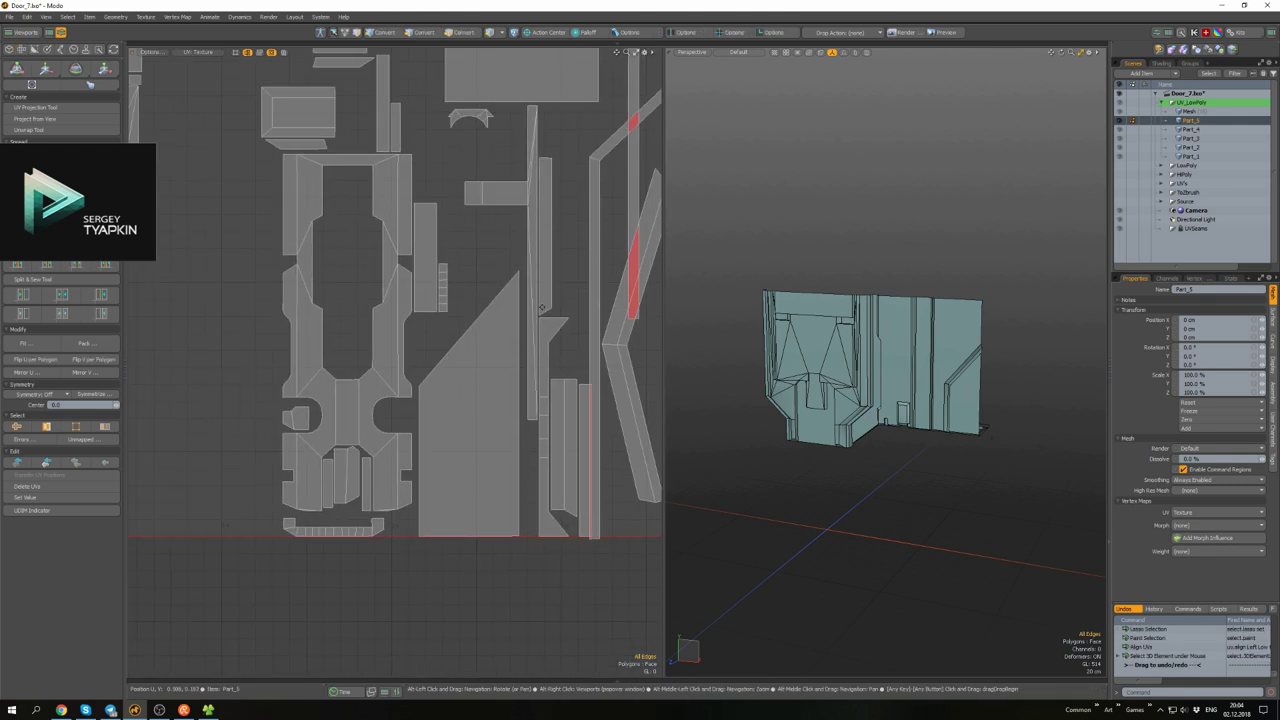
{"action": "scroll", "coordinate": [541, 307], "scroll_direction": "up", "scroll_amount": 3}
{"action": "scroll", "coordinate": [541, 307], "scroll_direction": "down", "scroll_amount": 3}
- Select the bent diagonal strip island and align it upright by its lower straight edge
{"action": "key", "text": "2"}
{"action": "scroll", "coordinate": [880, 360], "scroll_direction": "up", "scroll_amount": 5}
{"action": "double_click", "coordinate": [495, 360]}
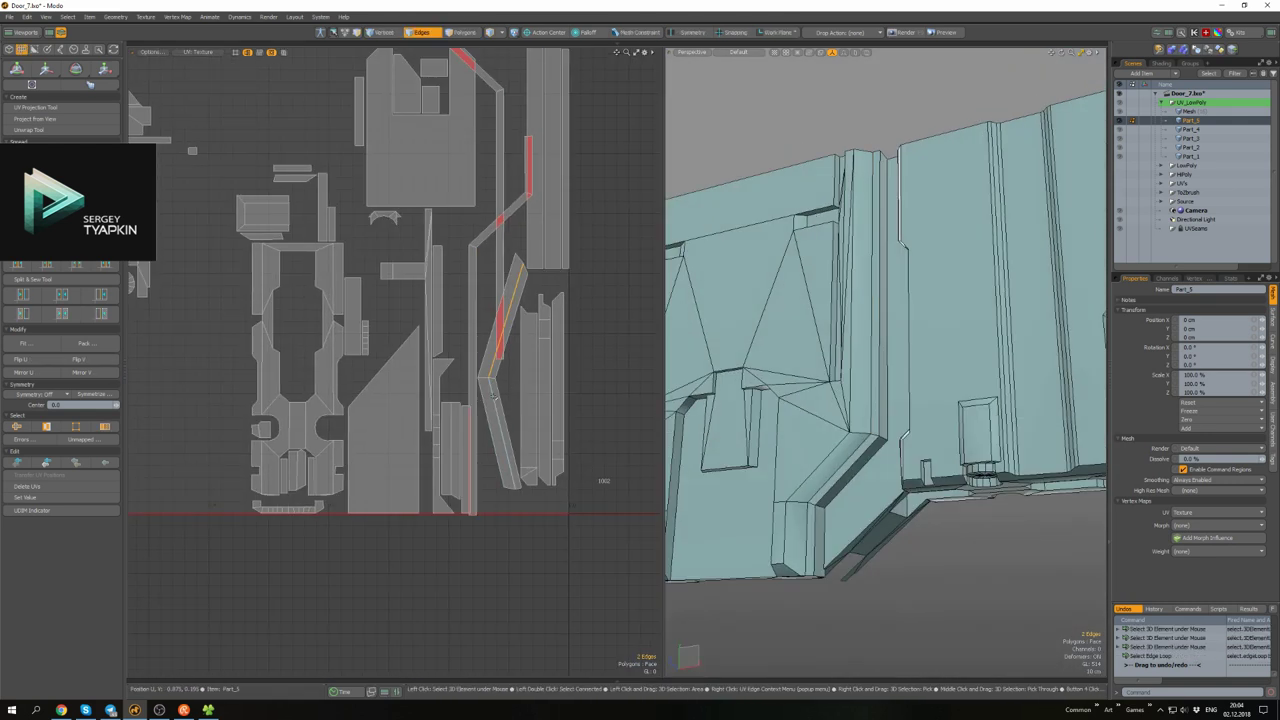
{"action": "key", "text": "3"}
{"action": "double_click", "coordinate": [492, 395]}
{"action": "key", "text": "shift+a"}
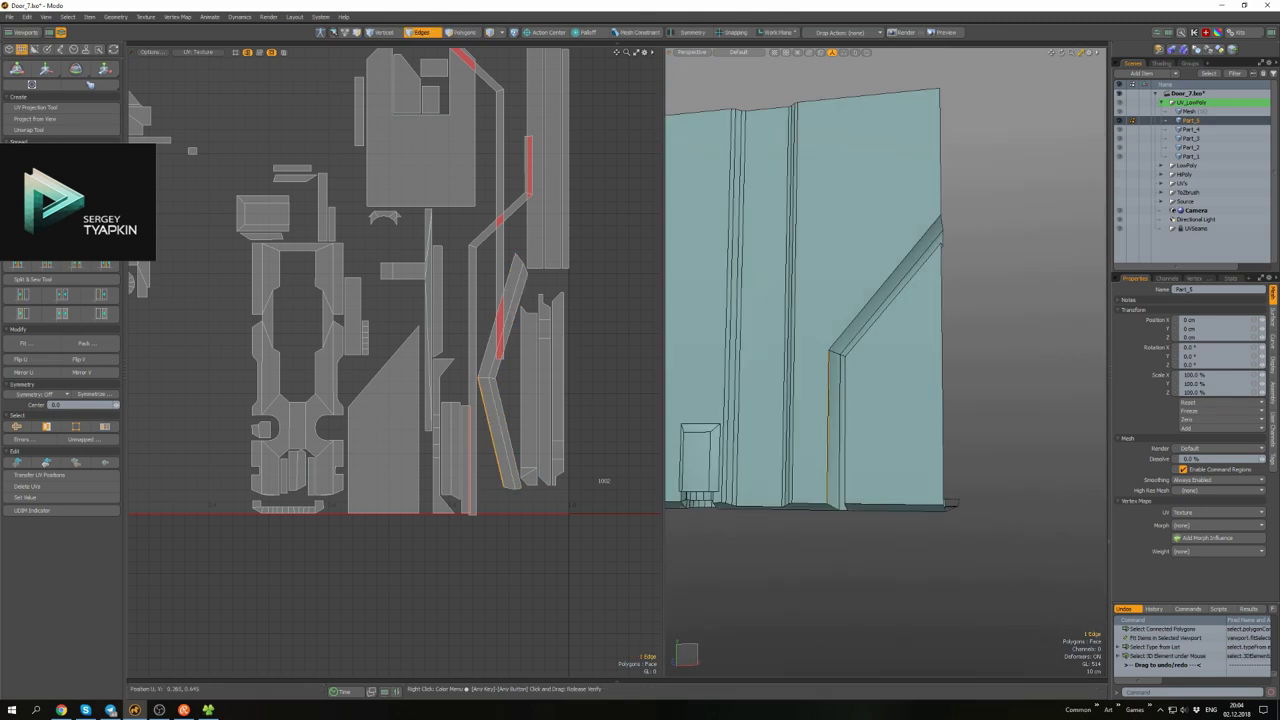
{"action": "left_click", "coordinate": [487, 420]}
- Straighten the vertical edges of the long strip islands with Align UVs
{"action": "scroll", "coordinate": [480, 330], "scroll_direction": "down", "scroll_amount": 2}
{"action": "scroll", "coordinate": [474, 249], "scroll_direction": "up", "scroll_amount": 6}
{"action": "scroll", "coordinate": [458, 205], "scroll_direction": "down", "scroll_amount": 3}
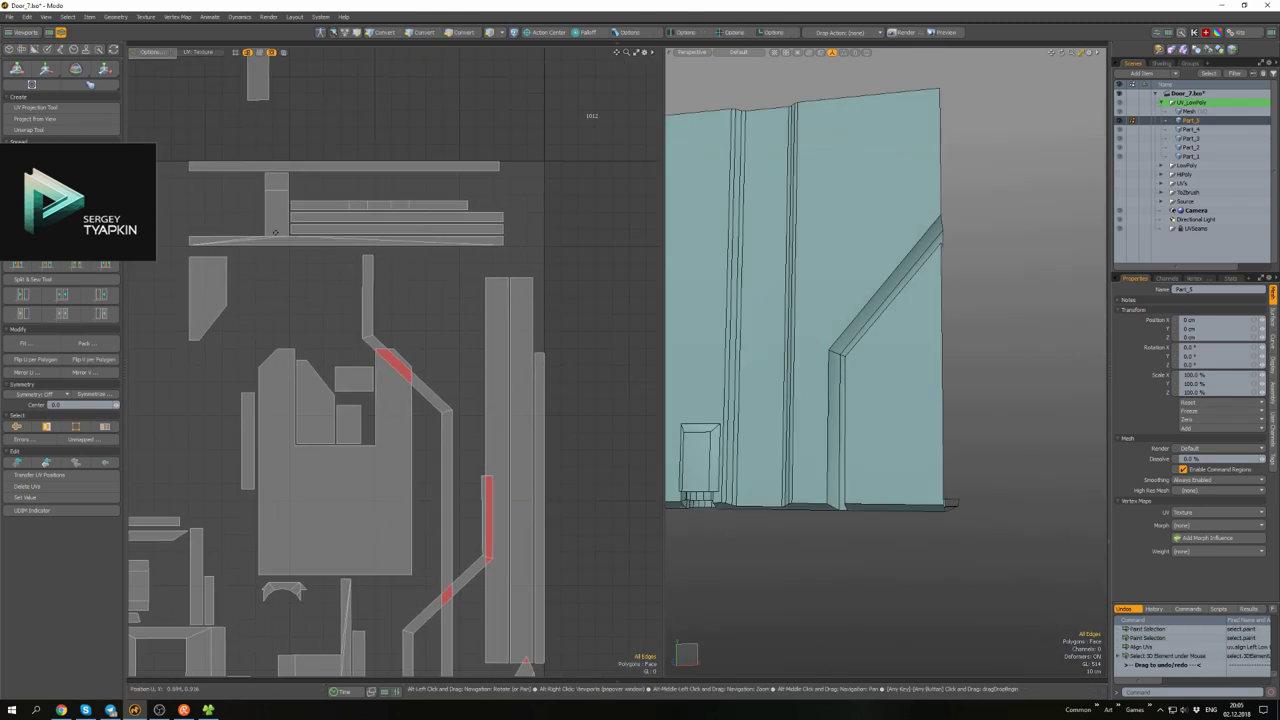
- Align the horizontal edges of the tapered islands grouped around and above the round fan island
{"action": "scroll", "coordinate": [524, 240], "scroll_direction": "up", "scroll_amount": 4}
{"action": "scroll", "coordinate": [499, 178], "scroll_direction": "down", "scroll_amount": 3}
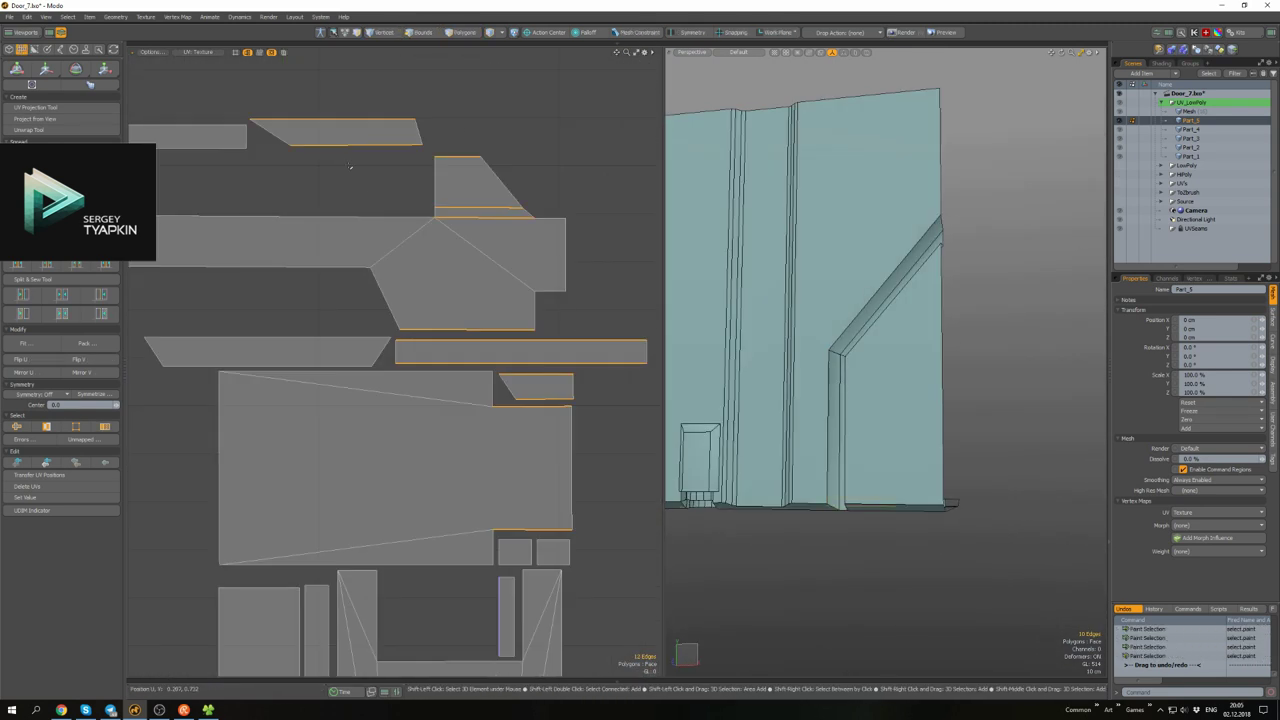
{"action": "key", "text": "2"}
{"action": "scroll", "coordinate": [320, 267], "scroll_direction": "down", "scroll_amount": 4}
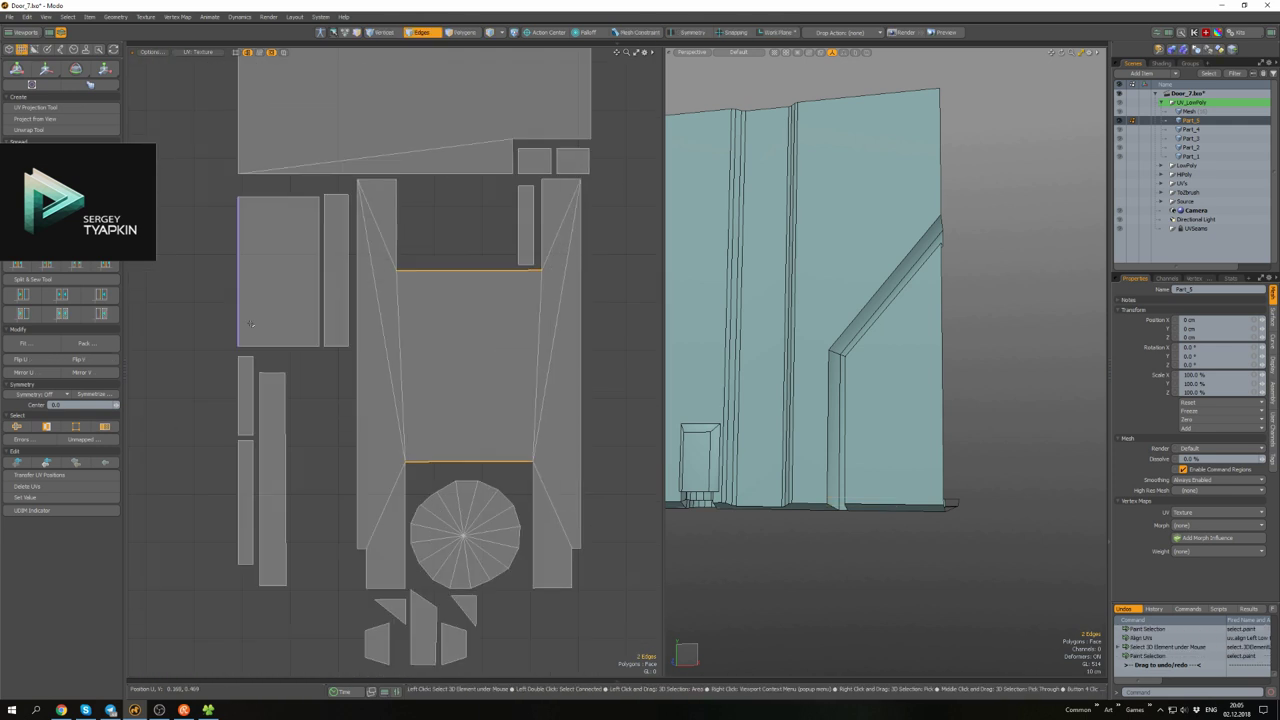
{"action": "scroll", "coordinate": [400, 300], "scroll_direction": "up", "scroll_amount": 3}
{"action": "scroll", "coordinate": [451, 345], "scroll_direction": "down", "scroll_amount": 3}
- Align the edges of the rectangular notch and outer contour on the bracket island
{"action": "scroll", "coordinate": [451, 345], "scroll_direction": "up", "scroll_amount": 5}
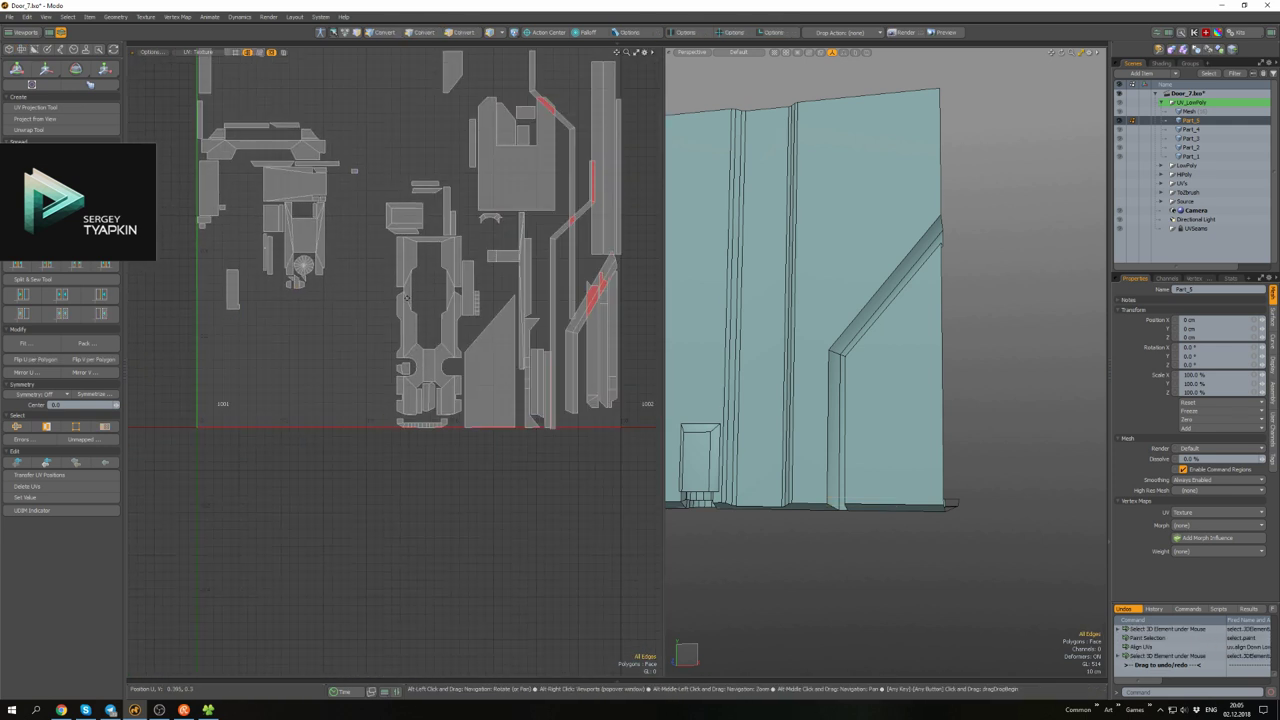
{"action": "scroll", "coordinate": [388, 347], "scroll_direction": "down", "scroll_amount": 3}
{"action": "scroll", "coordinate": [388, 347], "scroll_direction": "up", "scroll_amount": 3}
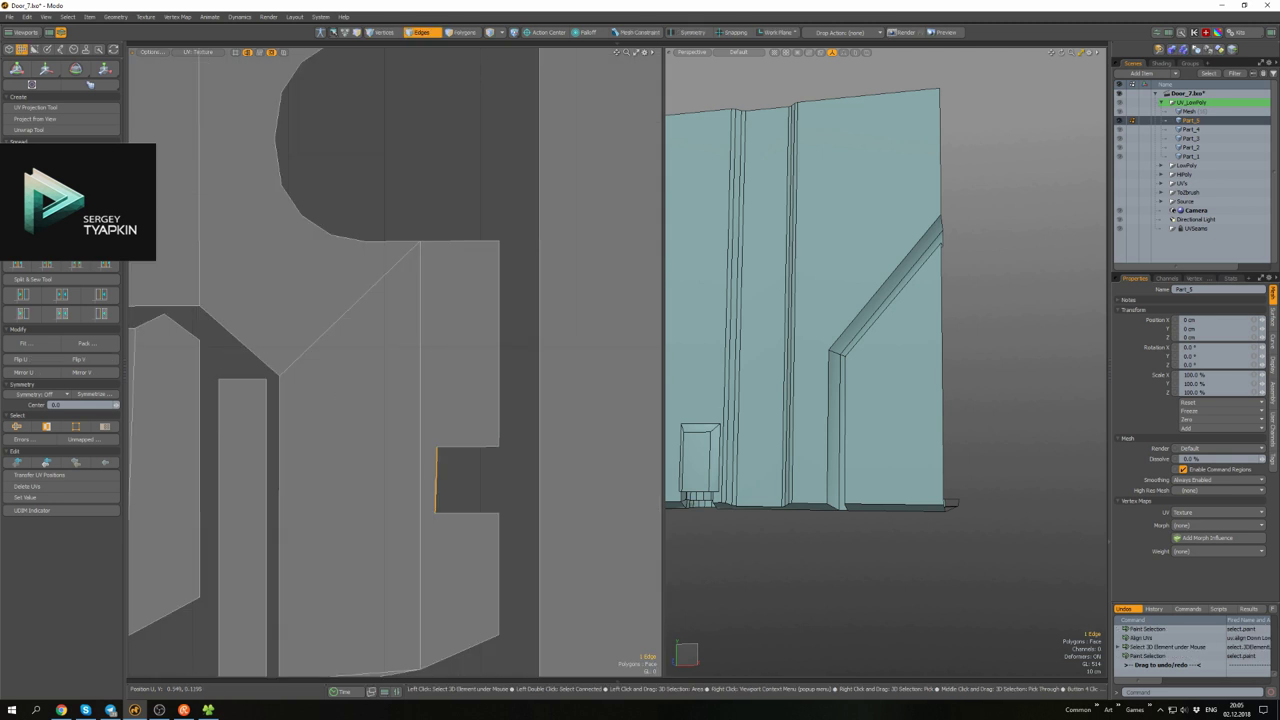
{"action": "scroll", "coordinate": [400, 300], "scroll_direction": "down", "scroll_amount": 4}
{"action": "scroll", "coordinate": [490, 209], "scroll_direction": "up", "scroll_amount": 6}
- Turn the narrow ladder-like strip of small quads into a straight grid with UV Rectangle
{"action": "middle_click_drag", "start_coordinate": [509, 303], "coordinate": [498, 323]}
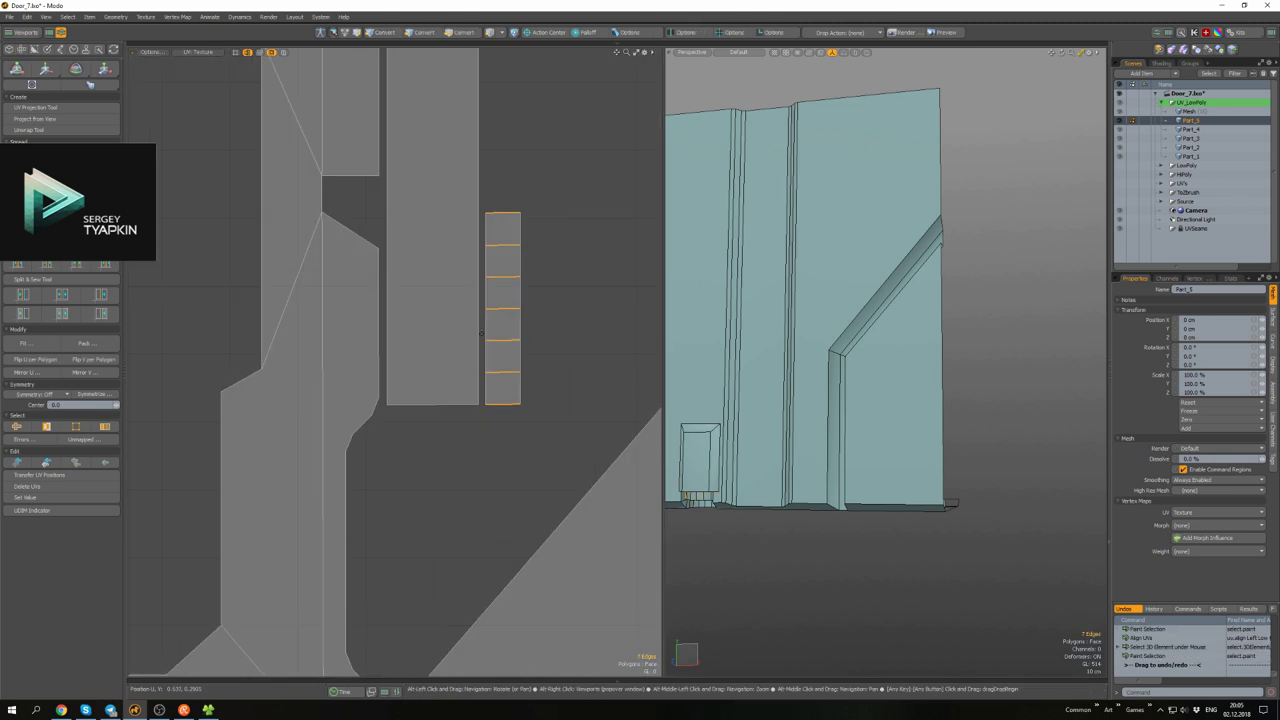
{"action": "key", "text": "3"}
{"action": "double_click", "coordinate": [498, 323]}
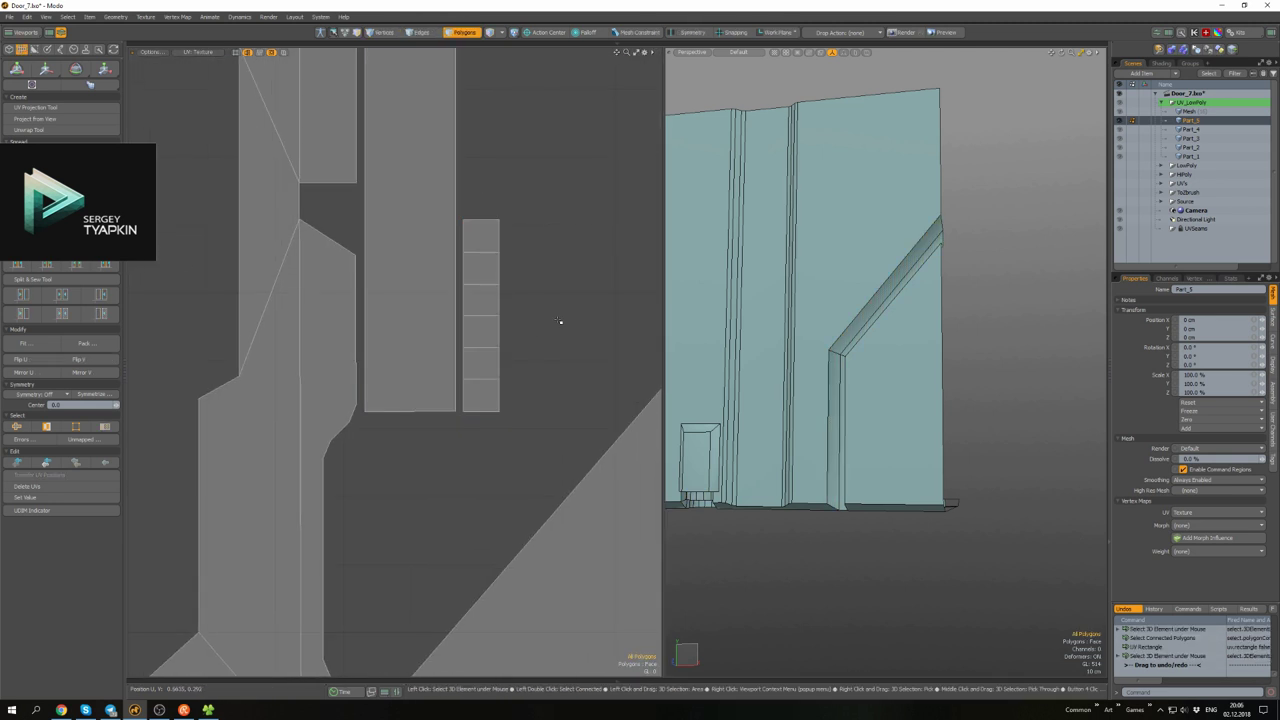
- Relax the round fan island with UV Relax in Conformal mode
{"action": "scroll", "coordinate": [560, 321], "scroll_direction": "down", "scroll_amount": 5}
{"action": "scroll", "coordinate": [409, 278], "scroll_direction": "up", "scroll_amount": 5}
{"action": "double_click", "coordinate": [409, 278]}
{"action": "key", "text": "r"}
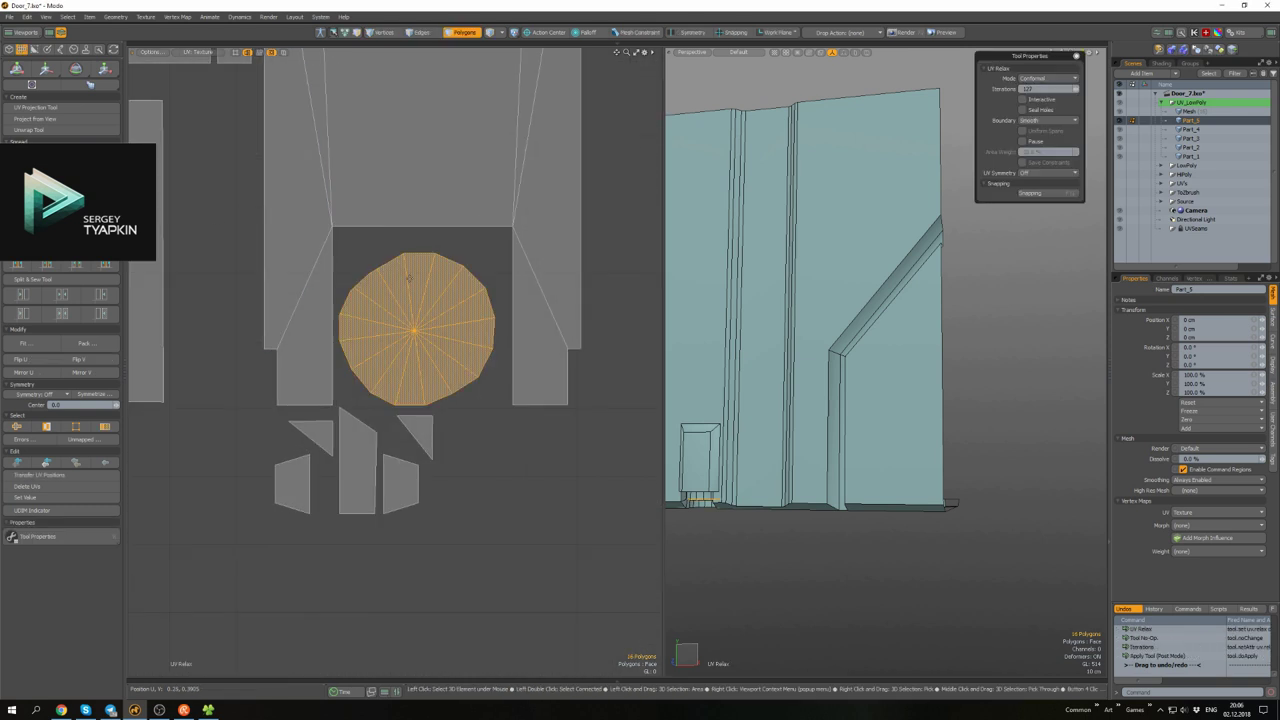
{"action": "key", "text": "space"}
- Align the relaxed round fan island to one of its rim edges with Align UVs by Edge
{"action": "scroll", "coordinate": [420, 300], "scroll_direction": "down", "scroll_amount": 3}
{"action": "scroll", "coordinate": [450, 300], "scroll_direction": "up", "scroll_amount": 3}
{"action": "key", "text": "2"}
{"action": "scroll", "coordinate": [450, 300], "scroll_direction": "down", "scroll_amount": 3}
{"action": "scroll", "coordinate": [503, 287], "scroll_direction": "up", "scroll_amount": 4}
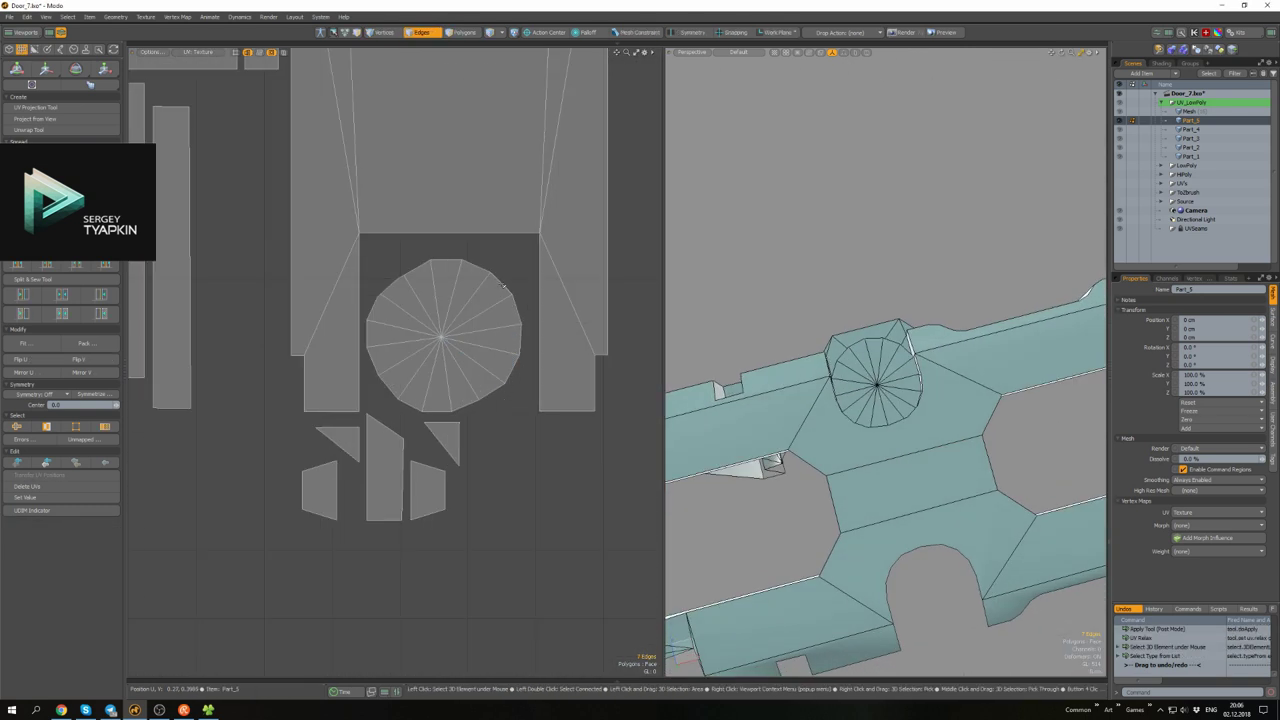
{"action": "scroll", "coordinate": [432, 351], "scroll_direction": "down", "scroll_amount": 6}
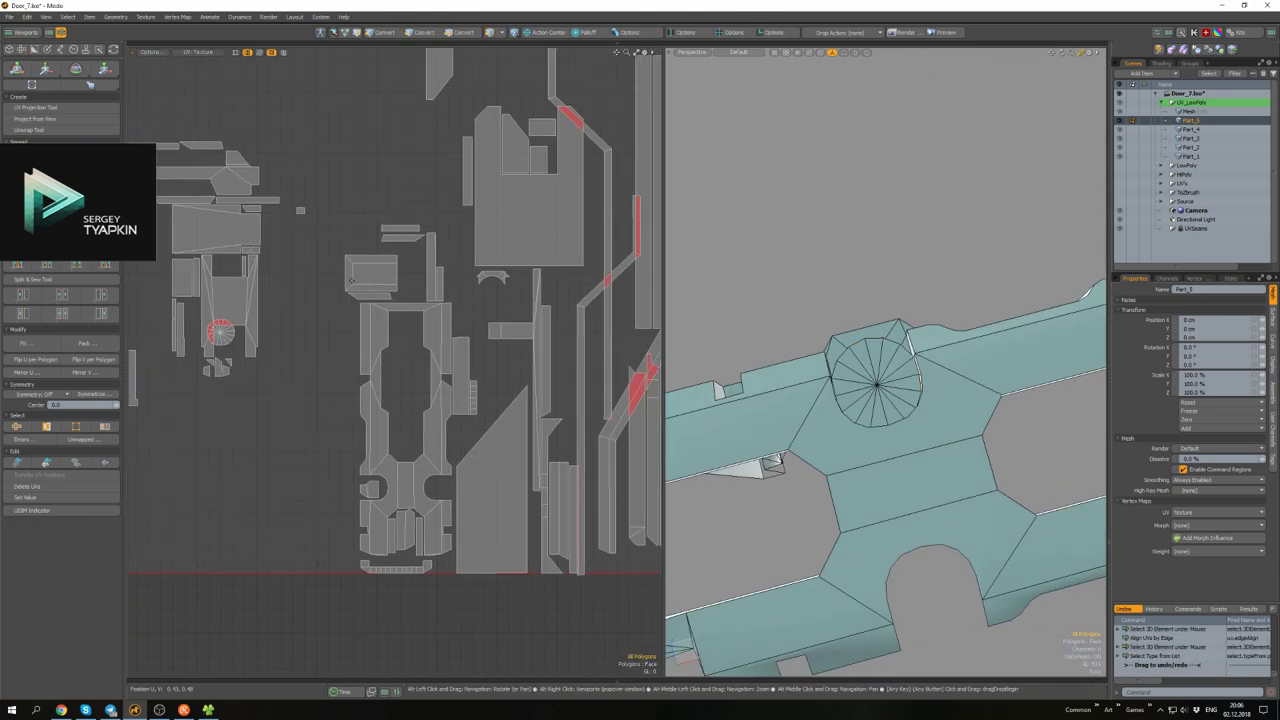
- Pack all of Part_5's UV islands into the normalized region with Stretch and Orient enabled, and save the scene
{"action": "key", "text": "3"}
{"action": "left_click", "coordinate": [85, 343]}
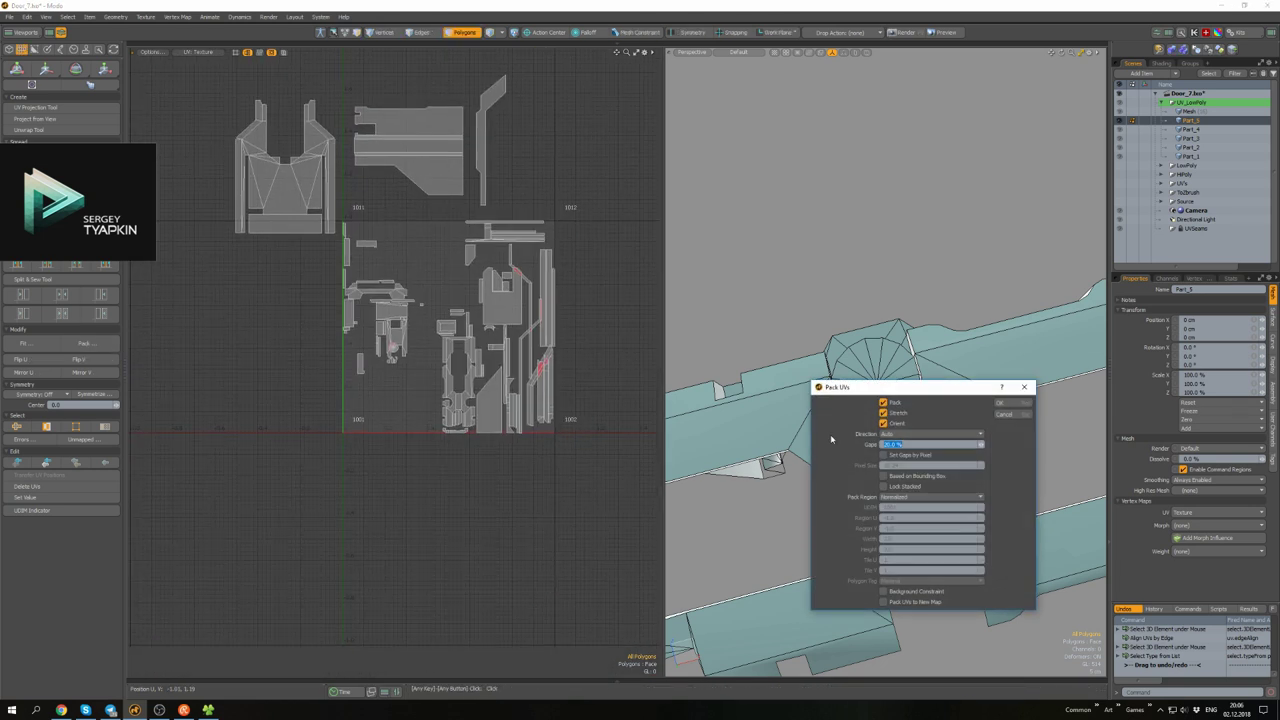
{"action": "key", "text": "Return"}
{"action": "scroll", "coordinate": [500, 300], "scroll_direction": "up", "scroll_amount": 2}
{"action": "scroll", "coordinate": [518, 292], "scroll_direction": "down", "scroll_amount": 4}
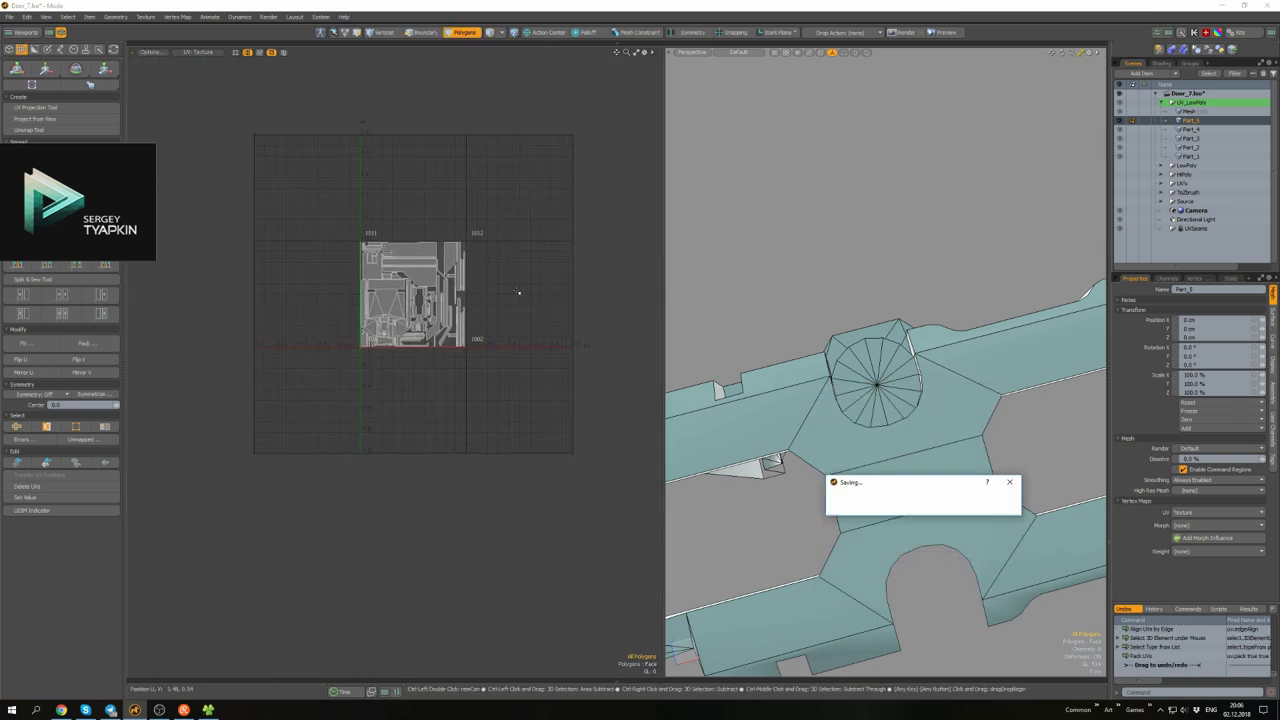
- Unhide the remaining door meshes around Part_5
{"action": "key", "text": "ctrl+space"}
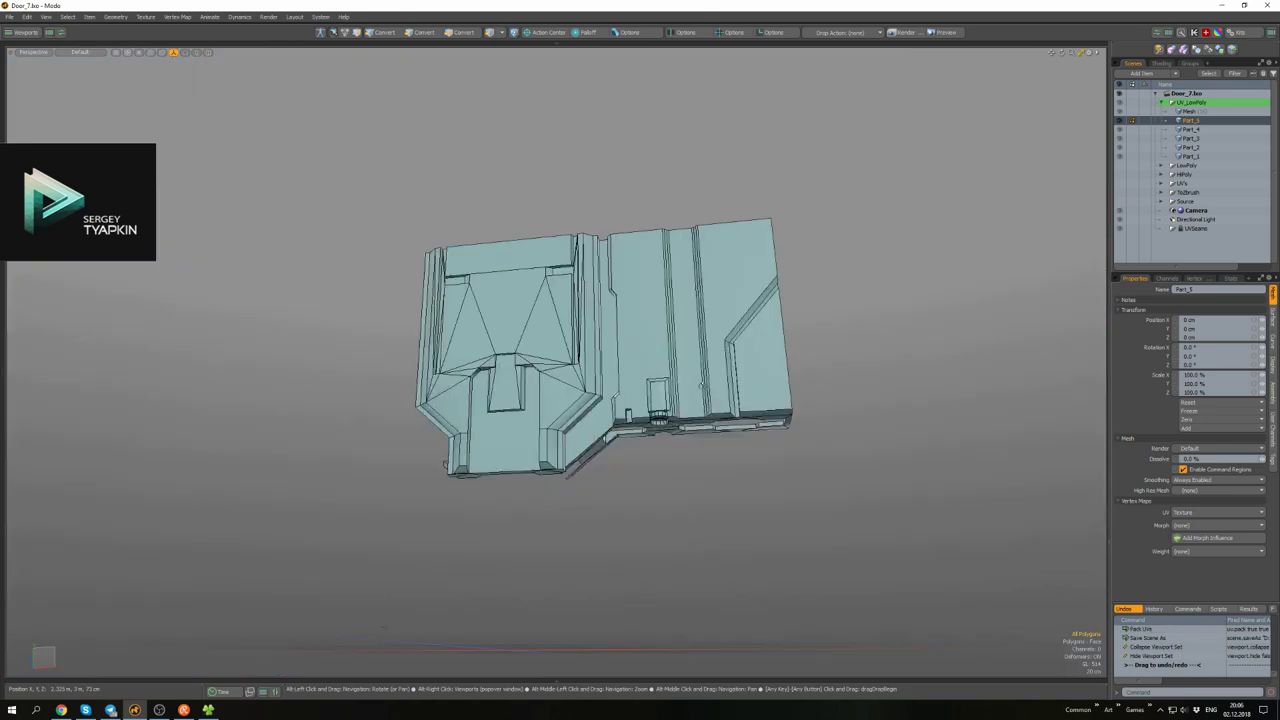
{"action": "left_click_drag", "start_coordinate": [694, 286], "coordinate": [640, 466], "text": "alt"}
{"action": "scroll", "coordinate": [557, 421], "scroll_direction": "up", "scroll_amount": 4}
{"action": "scroll", "coordinate": [557, 421], "scroll_direction": "down", "scroll_amount": 5}
{"action": "left_click_drag", "start_coordinate": [557, 421], "coordinate": [672, 465], "text": "alt"}
{"action": "scroll", "coordinate": [604, 309], "scroll_direction": "up", "scroll_amount": 6}
{"action": "key", "text": "5"}
{"action": "left_click", "coordinate": [604, 309]}
{"action": "scroll", "coordinate": [609, 334], "scroll_direction": "down", "scroll_amount": 8}
{"action": "key", "text": "3"}
{"action": "key", "text": "u"}
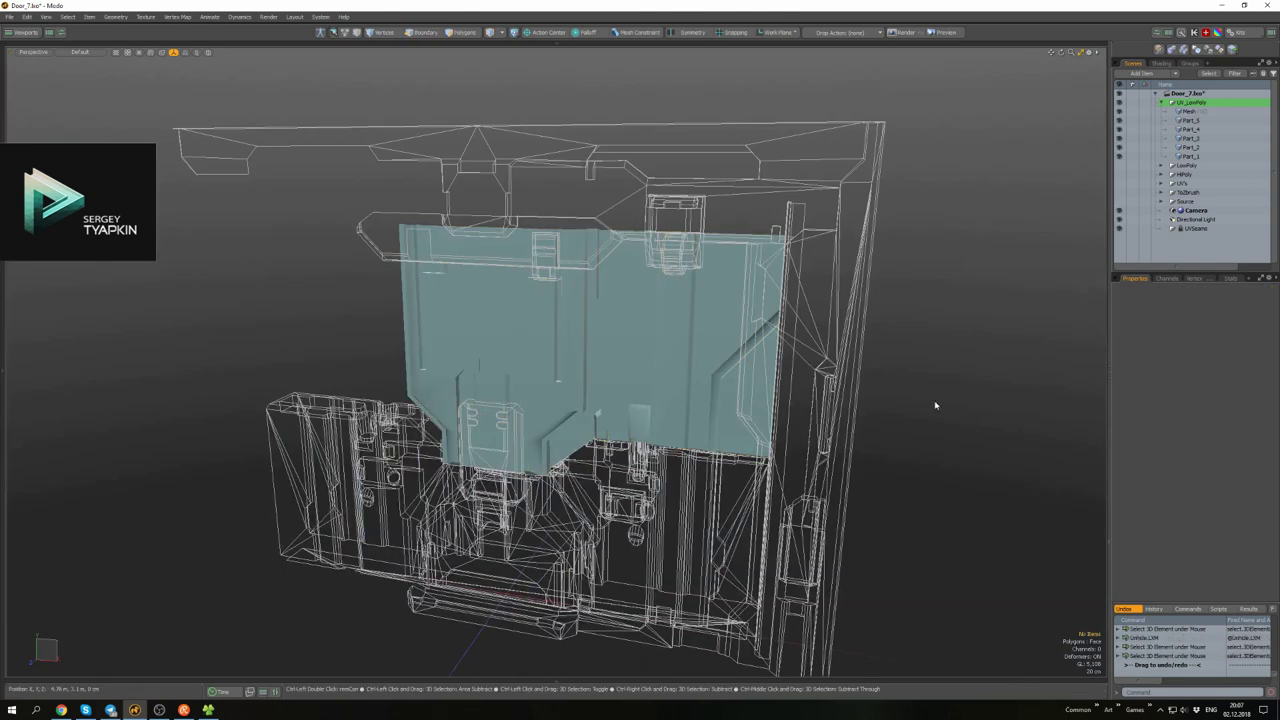
- Rename the remaining unnamed mesh item as Part_6 and isolate it in the 3D view
{"action": "left_click", "coordinate": [1190, 111]}
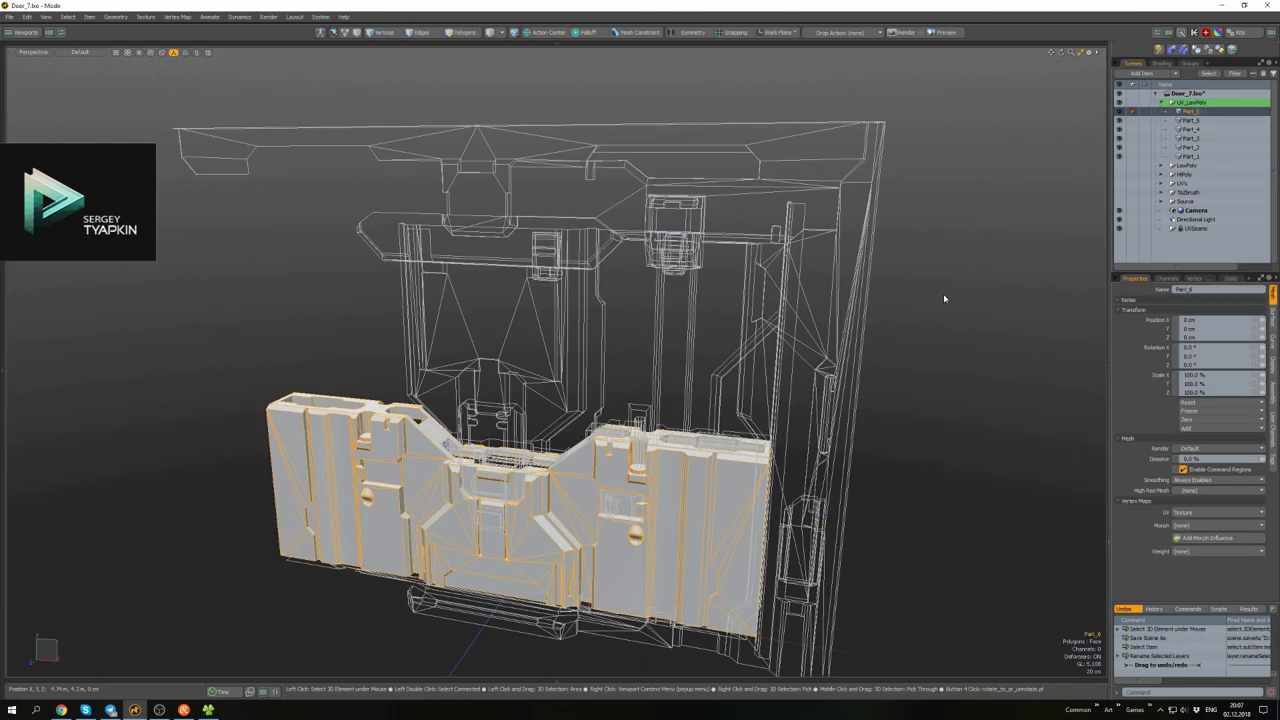
{"action": "key", "text": "shift+h"}
{"action": "key", "text": "a"}
- Select the front-side polygons of Part_6, including the stepped recesses, cylindrical notches, small slots and slanted side walls
{"action": "left_click_drag", "start_coordinate": [588, 391], "coordinate": [658, 380], "text": "ctrl+alt"}
{"action": "left_click_drag", "start_coordinate": [730, 470], "coordinate": [663, 407], "text": "alt"}
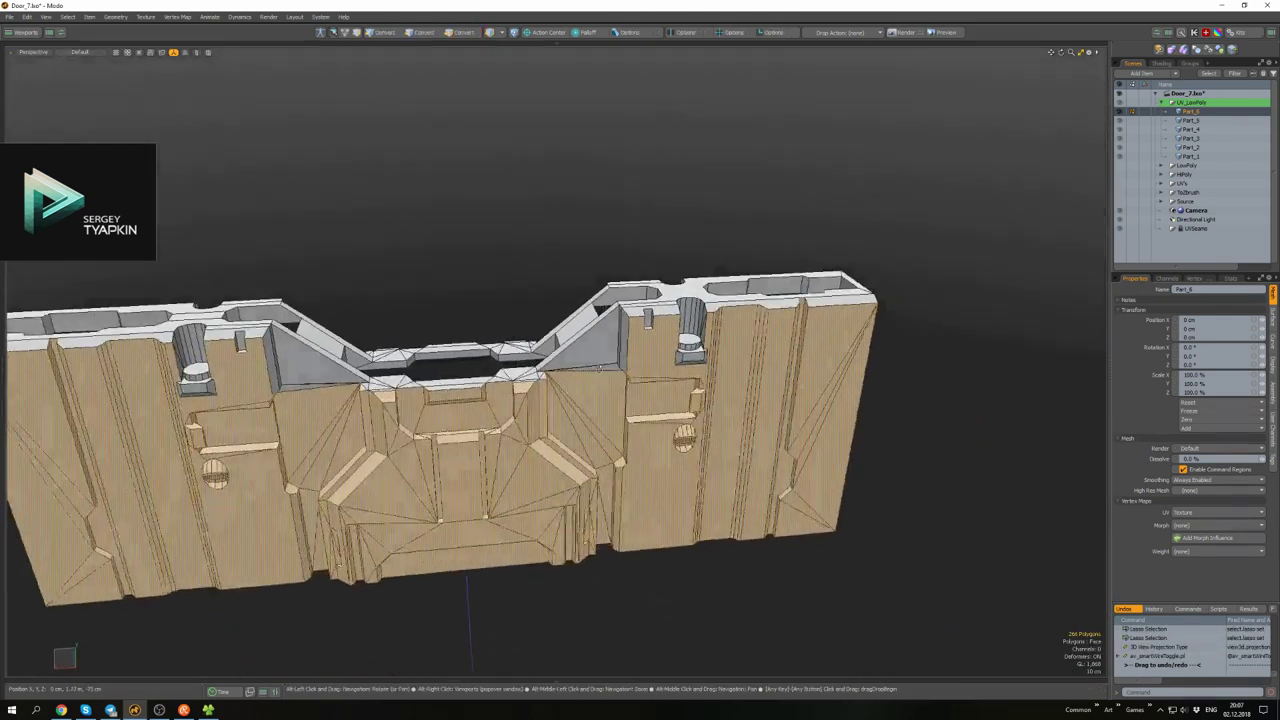
{"action": "left_click_drag", "start_coordinate": [640, 400], "coordinate": [675, 388], "text": "alt"}
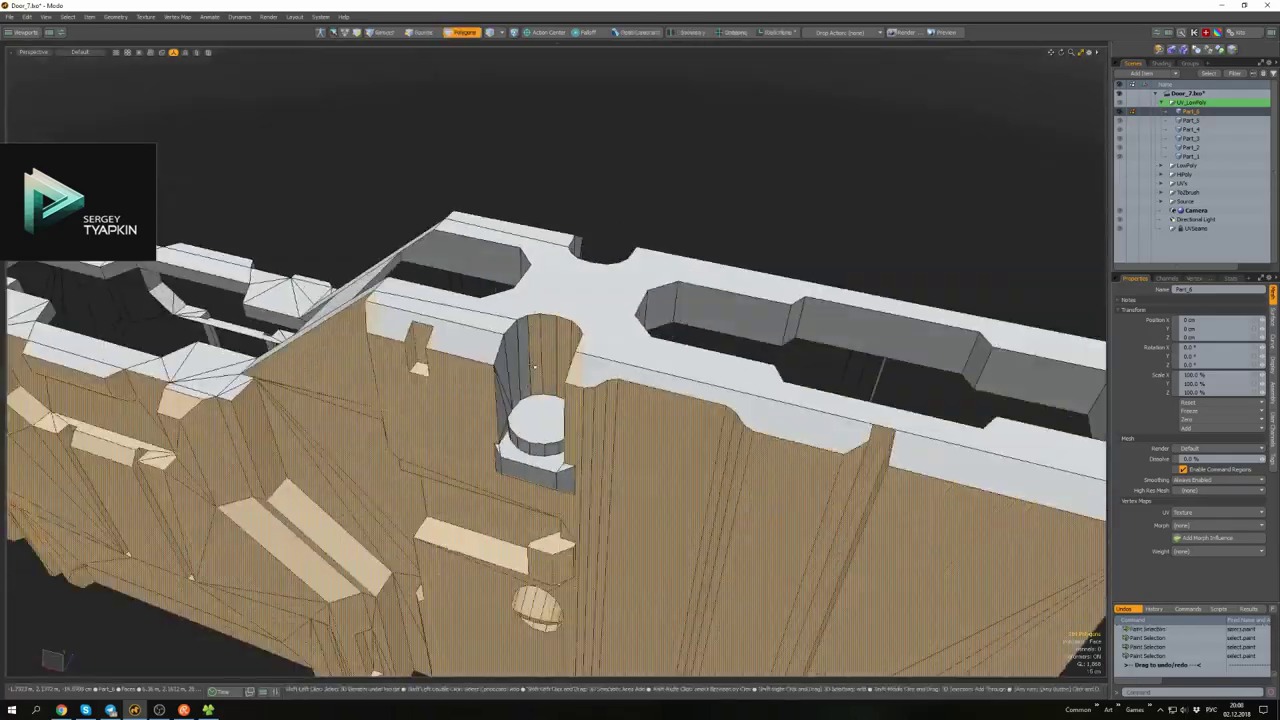
{"action": "left_click_drag", "start_coordinate": [560, 420], "coordinate": [478, 376], "text": "alt"}
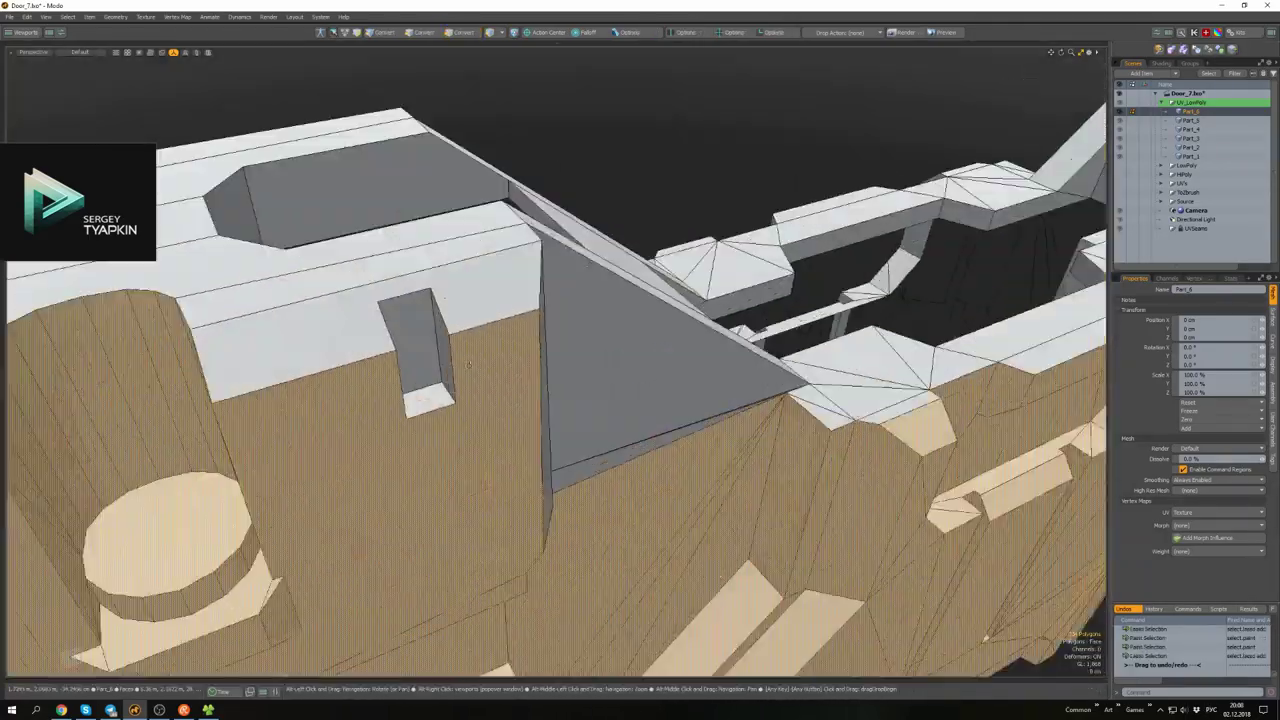
{"action": "left_click_drag", "start_coordinate": [530, 400], "coordinate": [559, 415], "text": "alt"}
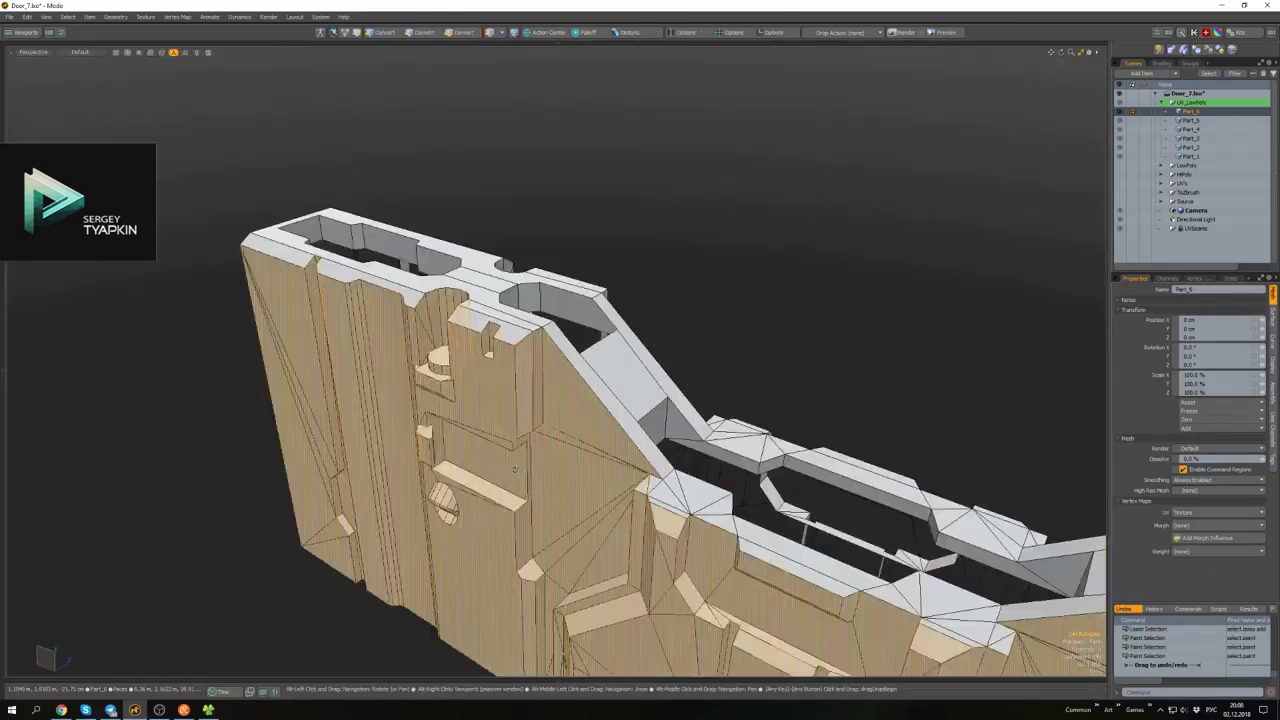
{"action": "left_click_drag", "start_coordinate": [559, 413], "coordinate": [506, 436], "text": "alt"}
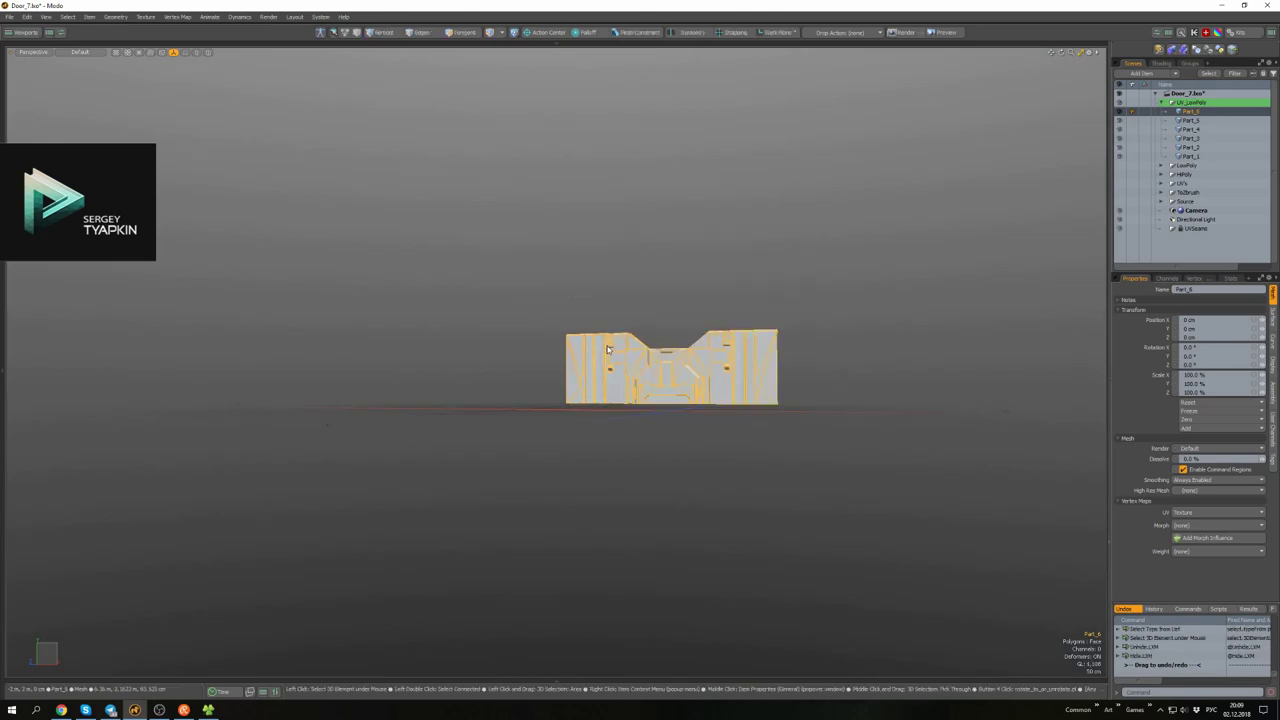
- Mark the chamfer edges at the upper corners of Part_6's central block as UV seams
{"action": "scroll", "coordinate": [607, 349], "scroll_direction": "up", "scroll_amount": 5}
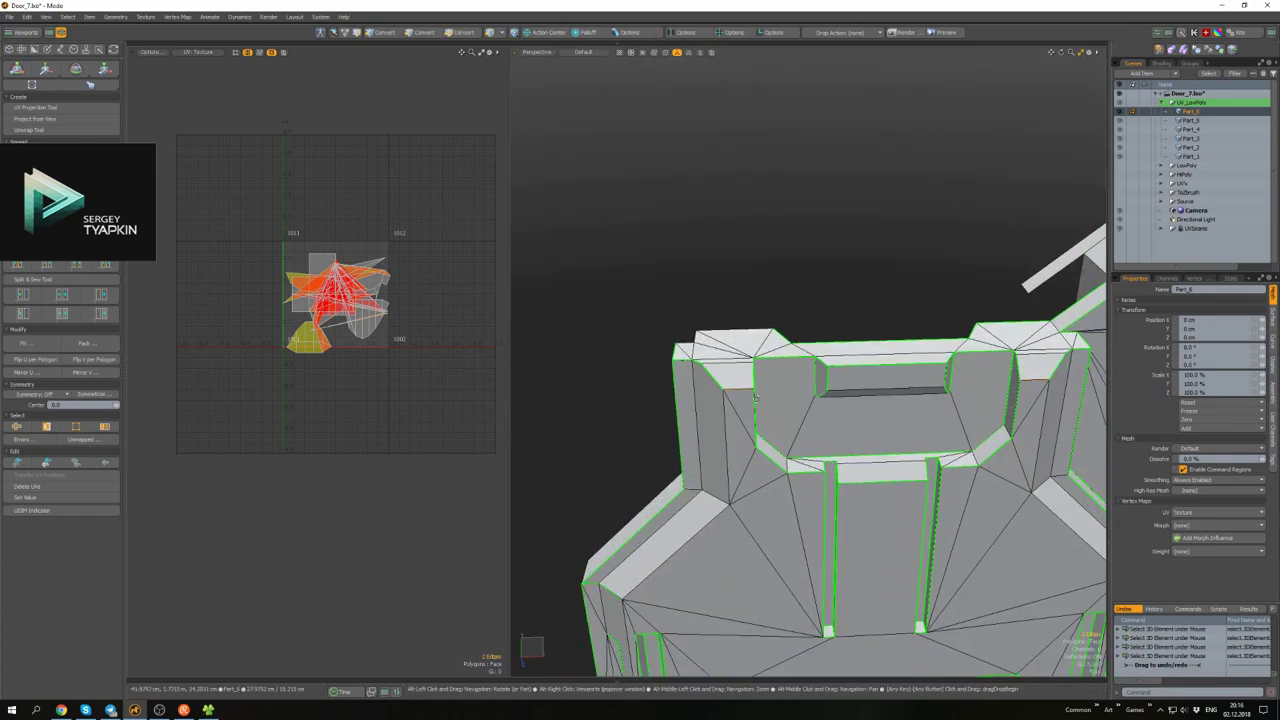
{"action": "key", "text": "2"}
{"action": "left_click_drag", "start_coordinate": [756, 398], "coordinate": [816, 383], "text": "alt"}
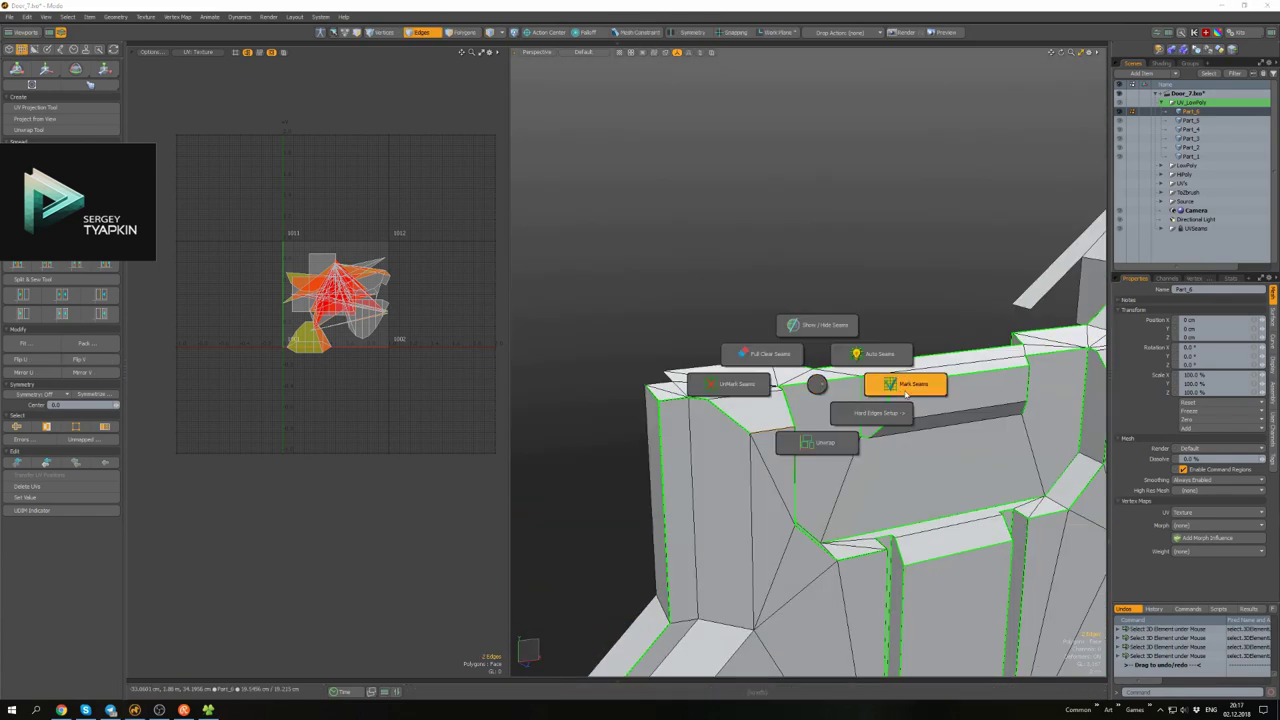
{"action": "left_click", "coordinate": [906, 393]}
{"action": "left_click_drag", "start_coordinate": [906, 393], "coordinate": [626, 318], "text": "alt"}
{"action": "key", "text": "2"}
{"action": "left_click", "coordinate": [980, 370]}
- Unwrap Part_6 along its marked seams and widen the UV view
{"action": "mouse_move", "coordinate": [829, 348]}
{"action": "left_mouse_down", "text": "alt"}
{"action": "mouse_move", "coordinate": [877, 372]}
{"action": "mouse_move", "coordinate": [830, 350]}
{"action": "left_mouse_up", "text": "alt"}
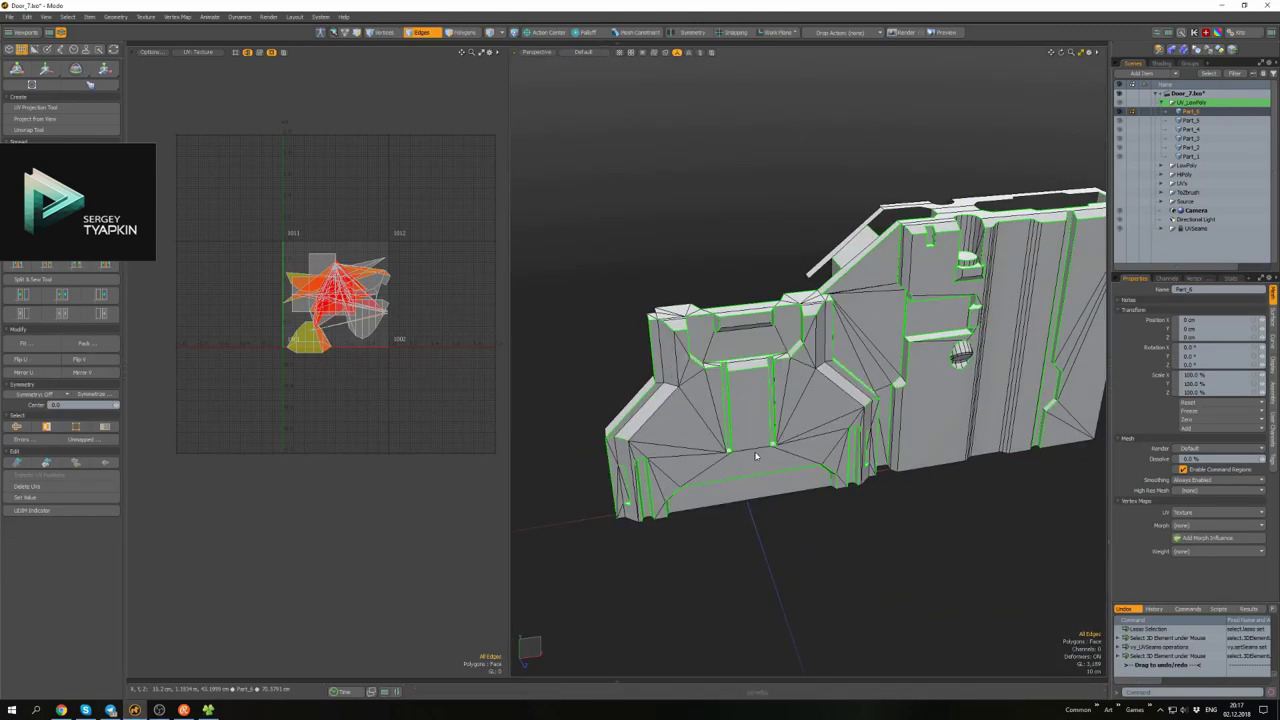
{"action": "left_click_drag", "start_coordinate": [511, 326], "coordinate": [620, 326]}
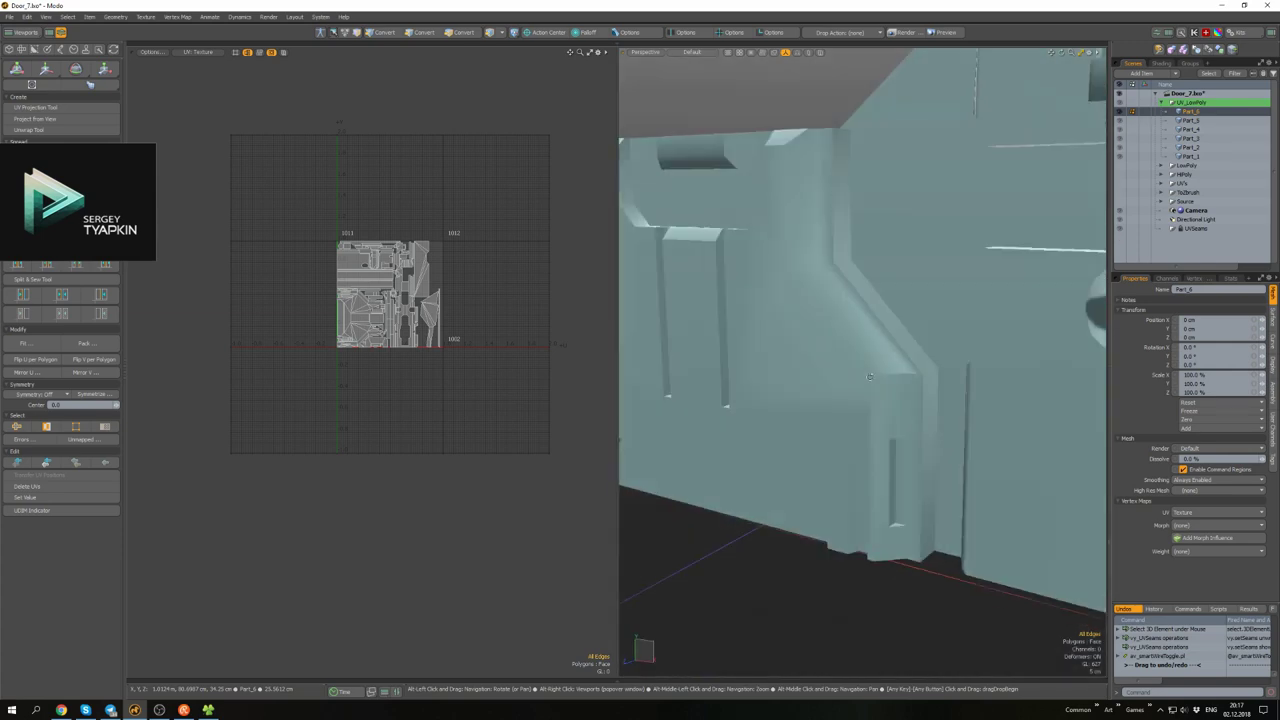
{"action": "left_click_drag", "start_coordinate": [869, 376], "coordinate": [825, 405], "text": "alt"}
- Move the large ribbed side-panel island out of the UV tile into the empty space beside it
{"action": "key", "text": "2"}
{"action": "key", "text": "3"}
{"action": "double_click", "coordinate": [462, 314]}
{"action": "left_click_drag", "start_coordinate": [462, 314], "coordinate": [280, 320]}
{"action": "key", "text": "2"}
- Relax the UV island of the round recess on the side panel with UV Relax
{"action": "scroll", "coordinate": [833, 455], "scroll_direction": "up", "scroll_amount": 6}
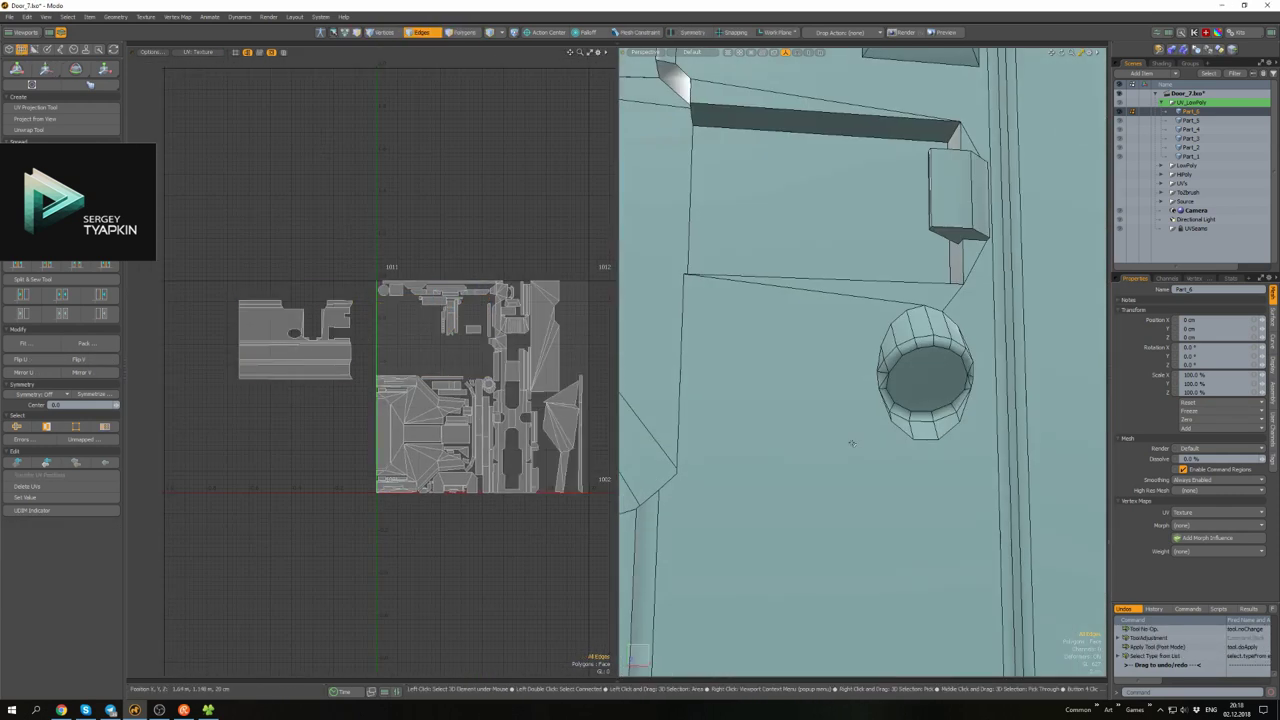
{"action": "scroll", "coordinate": [833, 455], "scroll_direction": "down", "scroll_amount": 2}
{"action": "left_click", "coordinate": [833, 455]}
{"action": "key", "text": "3"}
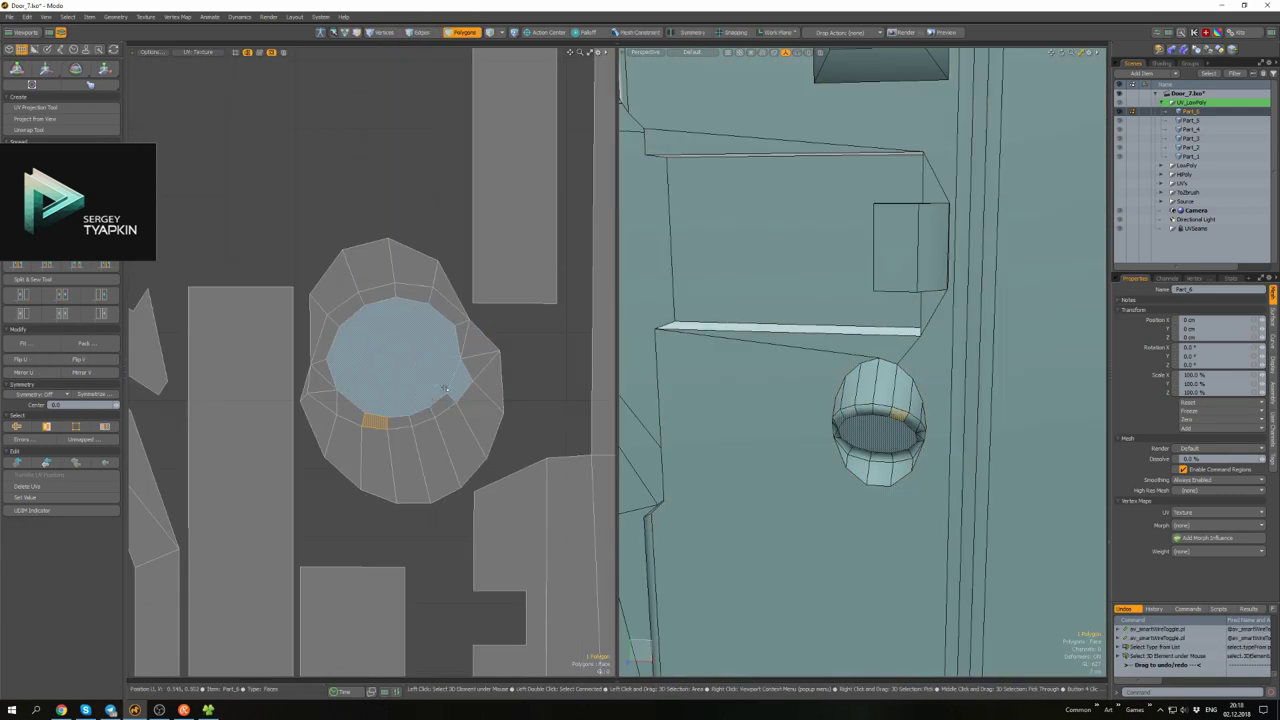
{"action": "scroll", "coordinate": [544, 460], "scroll_direction": "down", "scroll_amount": 5}
- Select all of Part_6's UV islands and straighten their rotation with Orient Pieces
{"action": "right_click_drag", "start_coordinate": [544, 460], "coordinate": [540, 455]}
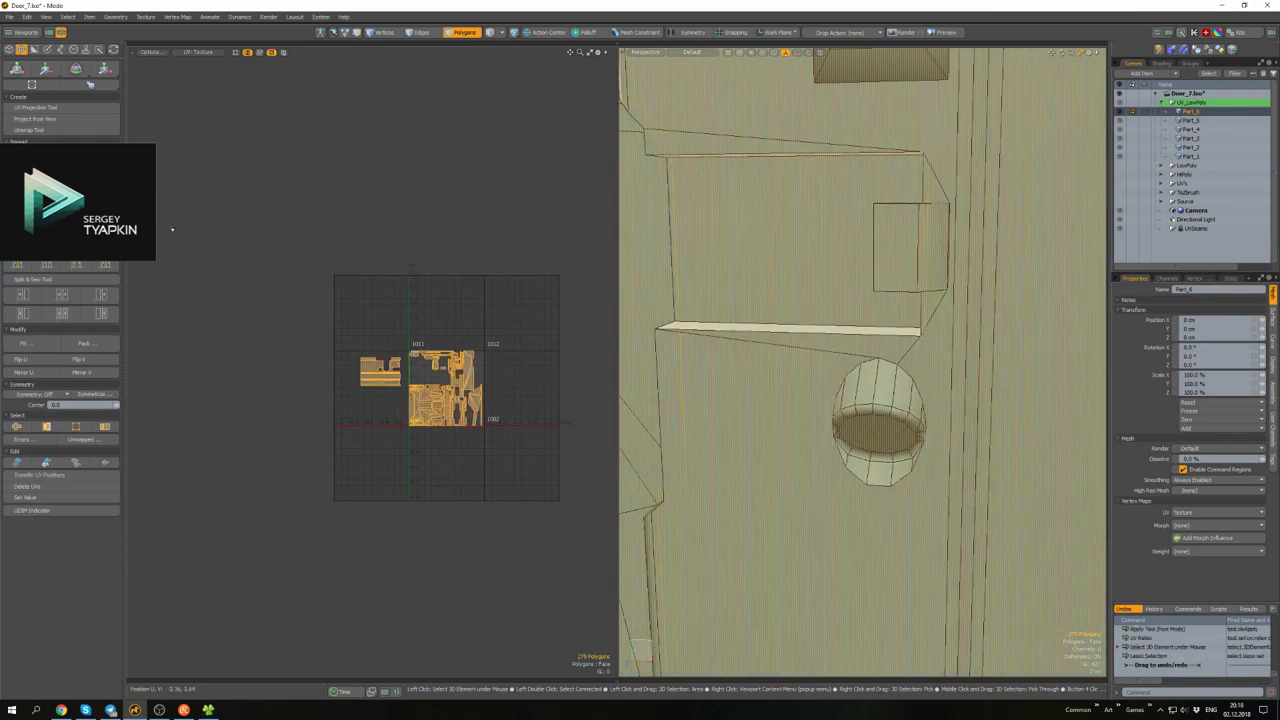
{"action": "left_click", "coordinate": [100, 232]}
{"action": "left_click", "coordinate": [503, 424]}
- Align the horizontal edges of the ribbed side-panel island, including its cutouts and long strips
{"action": "scroll", "coordinate": [503, 424], "scroll_direction": "up", "scroll_amount": 5}
{"action": "scroll", "coordinate": [503, 424], "scroll_direction": "down", "scroll_amount": 3}
{"action": "scroll", "coordinate": [400, 320], "scroll_direction": "up", "scroll_amount": 4}
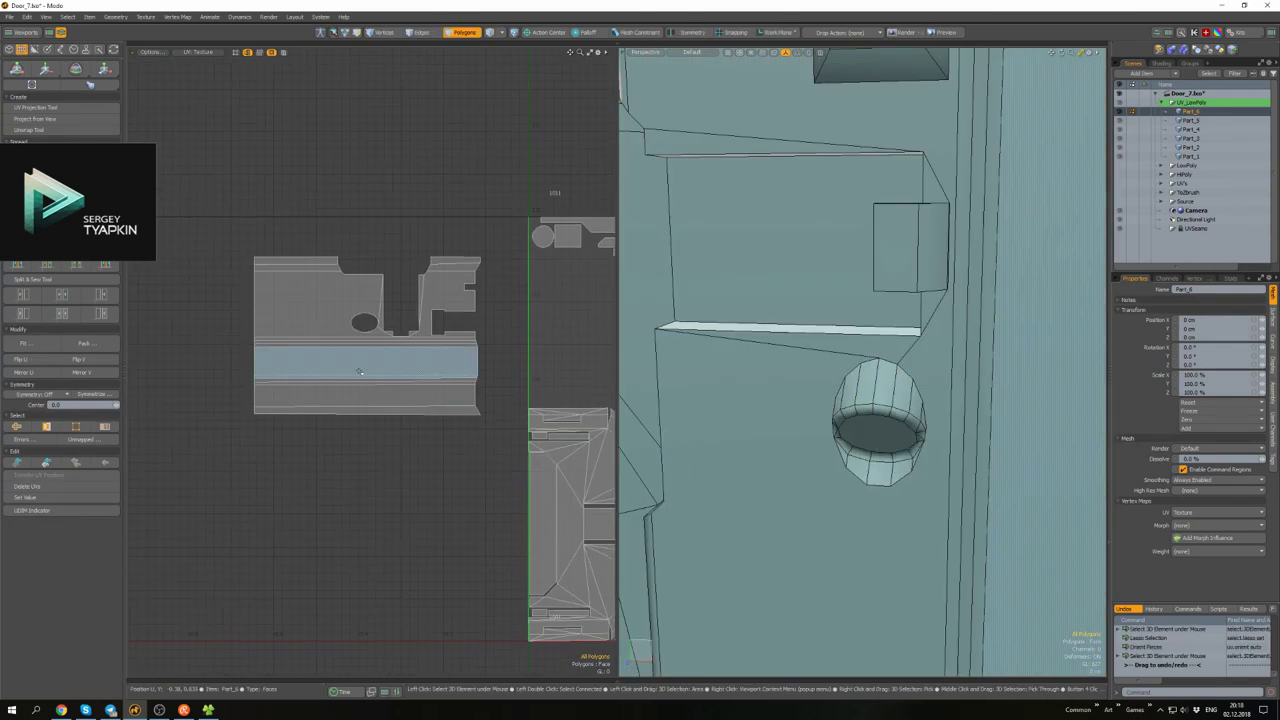
{"action": "key", "text": "2"}
{"action": "left_click_drag", "start_coordinate": [480, 230], "coordinate": [480, 460]}
{"action": "scroll", "coordinate": [538, 397], "scroll_direction": "up", "scroll_amount": 2}
{"action": "right_click_drag", "start_coordinate": [538, 397], "coordinate": [450, 370]}
{"action": "scroll", "coordinate": [400, 355], "scroll_direction": "down", "scroll_amount": 4}
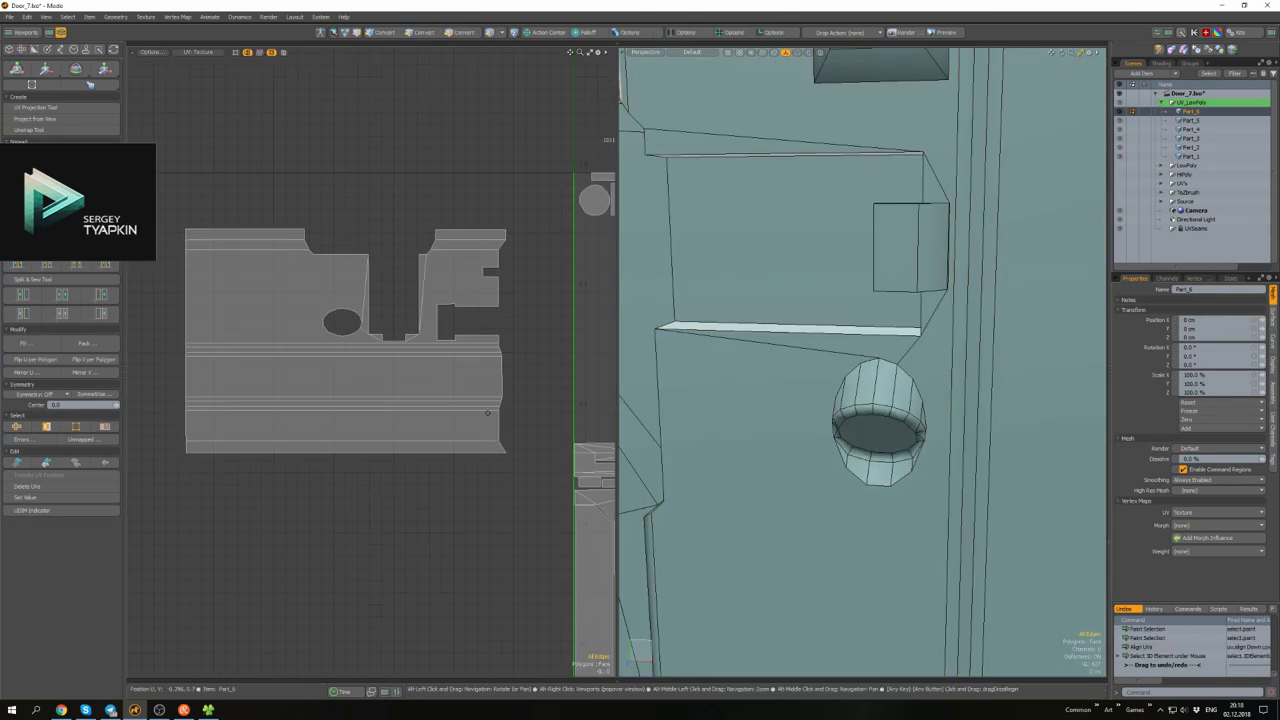
- Move the tall strip island with the chamfered end away from the small islands it overlaps
{"action": "scroll", "coordinate": [388, 347], "scroll_direction": "up", "scroll_amount": 3}
{"action": "key", "text": "3"}
{"action": "left_click", "coordinate": [455, 185]}
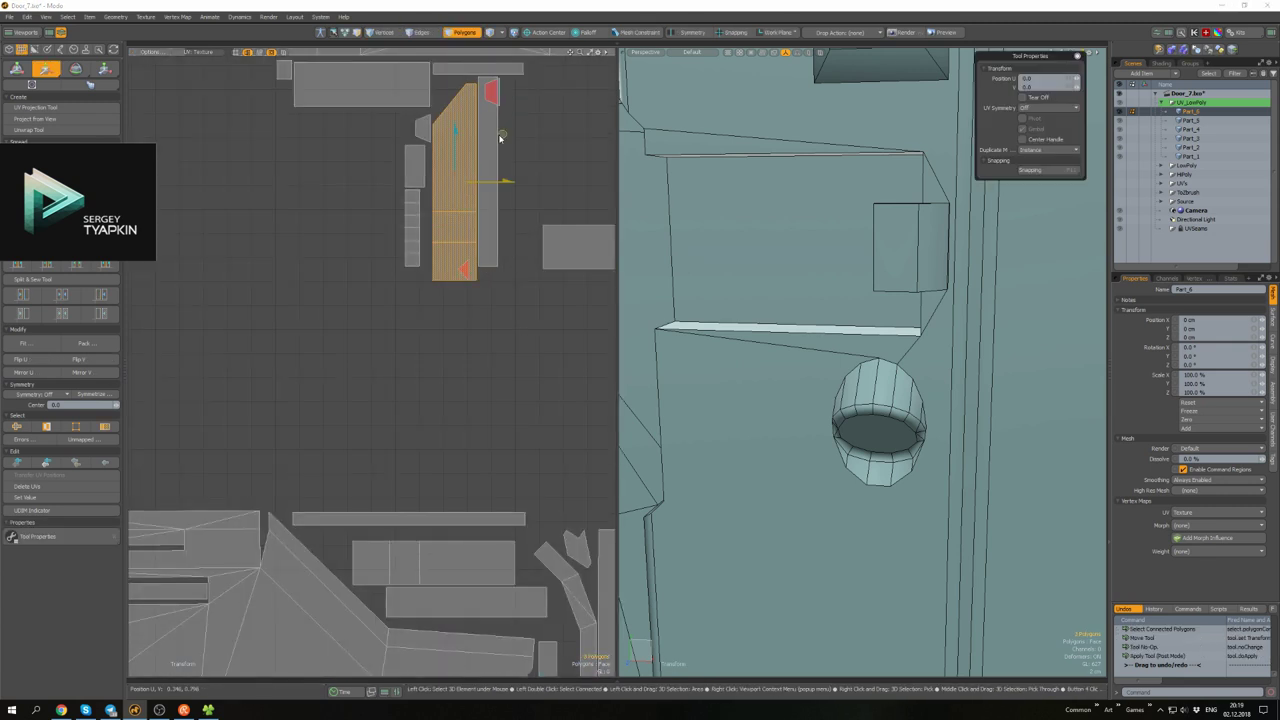
- Select the large central front-panel island and move it outside the UV tile
{"action": "key", "text": "shift+a"}
{"action": "left_click_drag", "start_coordinate": [808, 431], "coordinate": [902, 402], "text": "alt"}
{"action": "scroll", "coordinate": [408, 398], "scroll_direction": "up", "scroll_amount": 3}
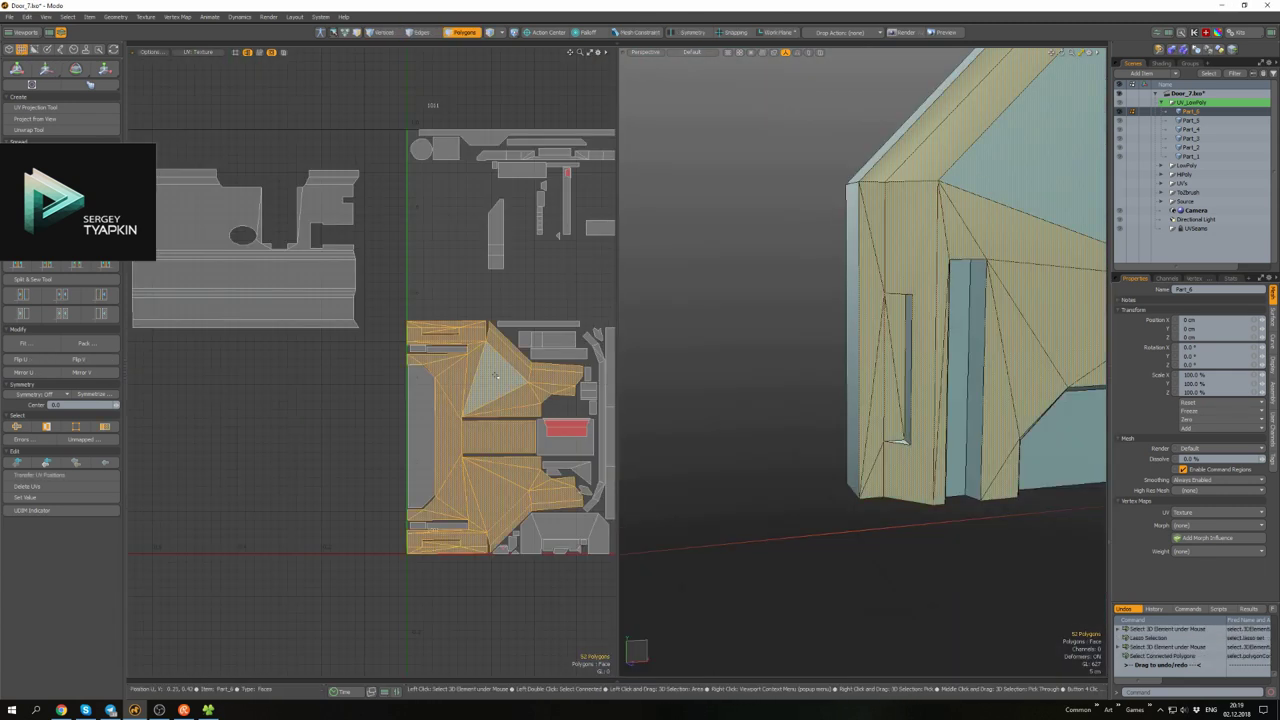
{"action": "key", "text": "2"}
- Align the vertical edges of the central rectangular tab and the adjoining body on the central island
{"action": "scroll", "coordinate": [395, 320], "scroll_direction": "up", "scroll_amount": 1}
{"action": "left_click", "coordinate": [409, 305]}
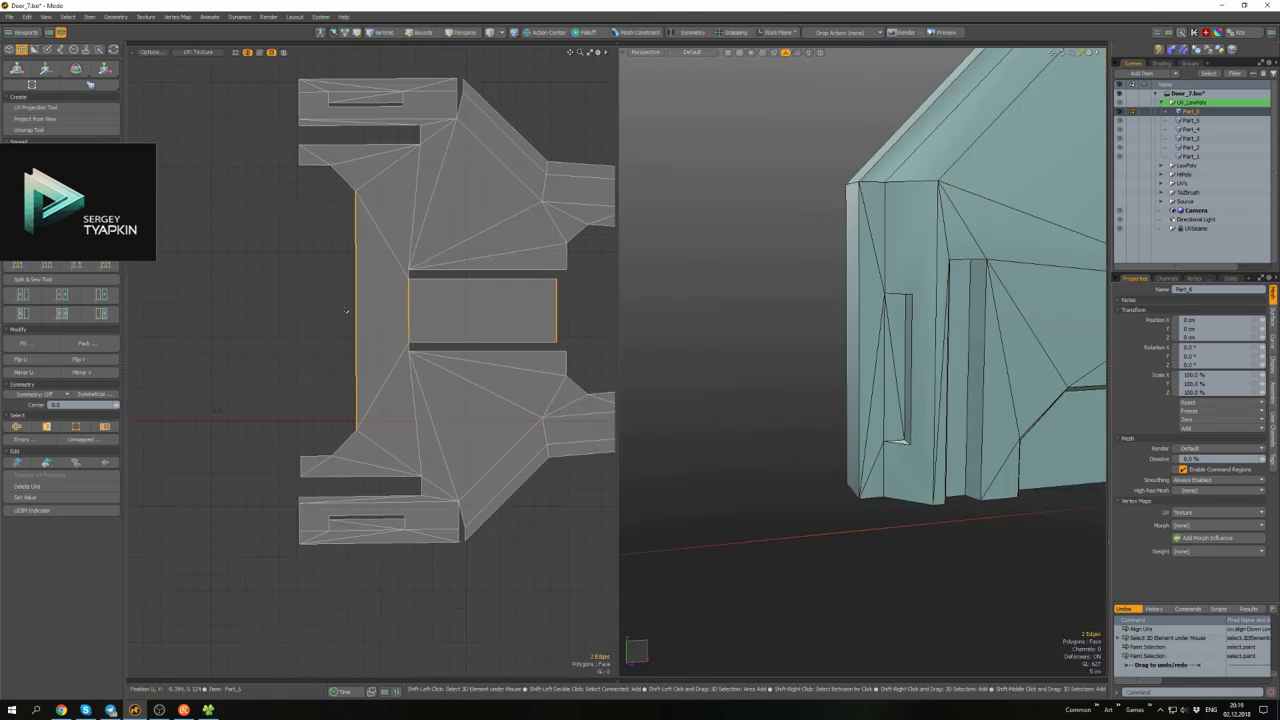
{"action": "scroll", "coordinate": [395, 320], "scroll_direction": "down", "scroll_amount": 3}
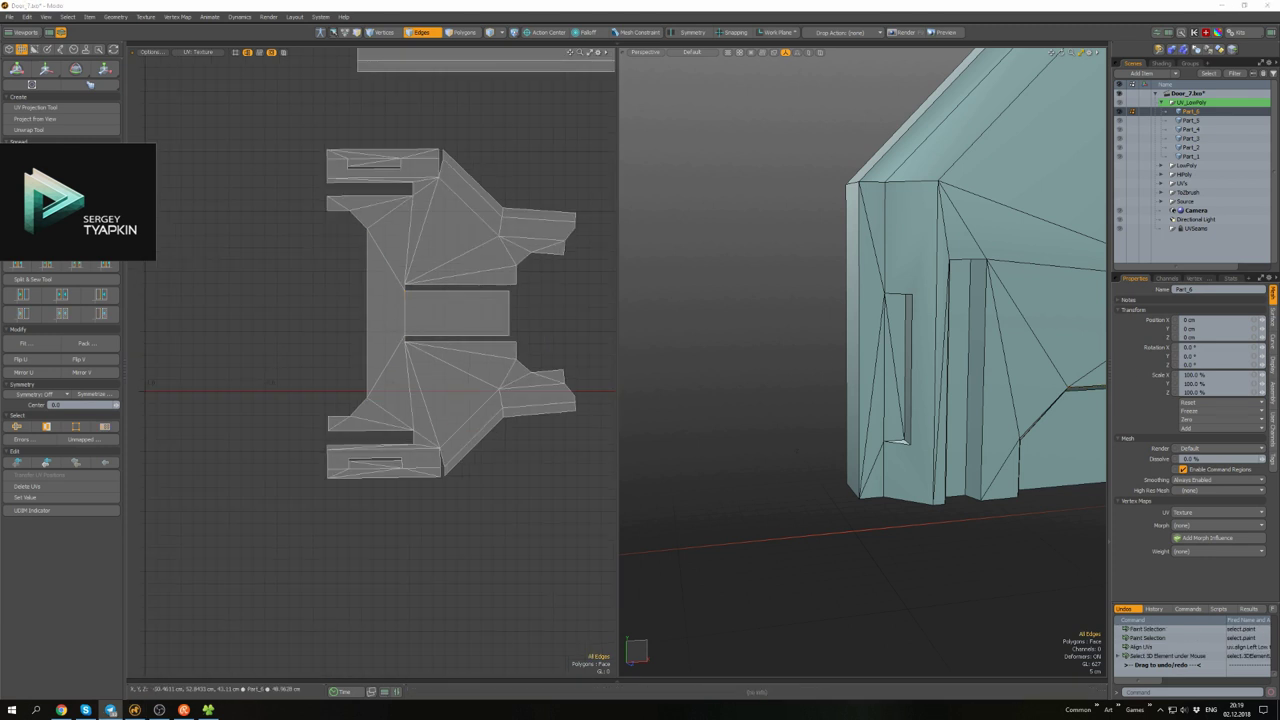
- Align the horizontal edges of the two protruding arms on the central island
{"action": "scroll", "coordinate": [556, 307], "scroll_direction": "up", "scroll_amount": 3}
{"action": "left_click", "coordinate": [518, 285]}
{"action": "scroll", "coordinate": [499, 386], "scroll_direction": "down", "scroll_amount": 3}
{"action": "left_click", "coordinate": [499, 386]}
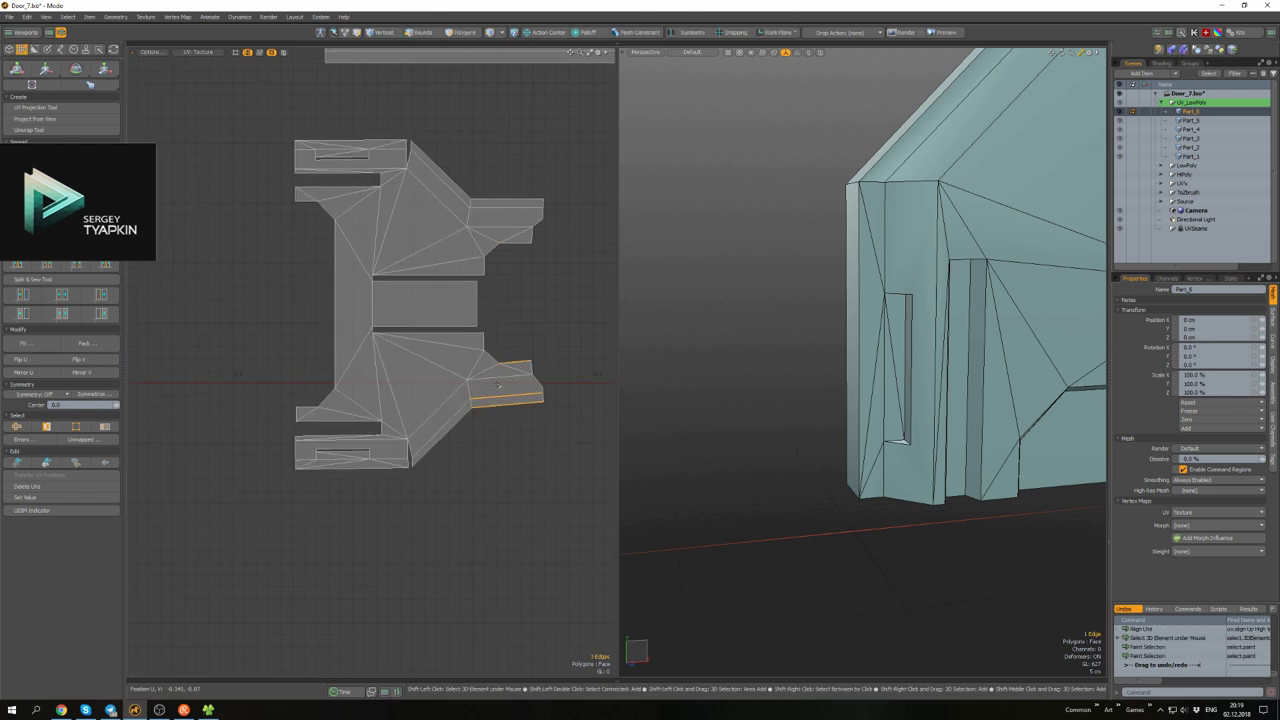
- Align the horizontal edges of the upper slot, notch and outer contour on the central island
{"action": "scroll", "coordinate": [452, 387], "scroll_direction": "up", "scroll_amount": 3}
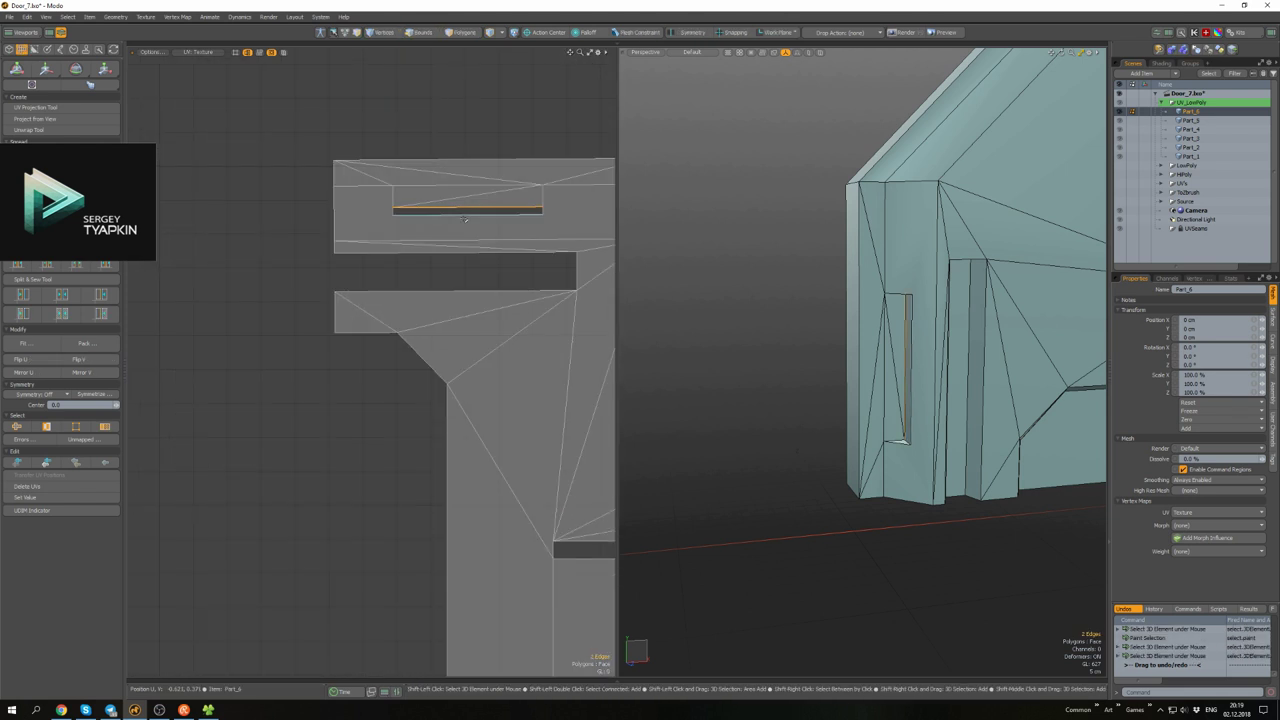
{"action": "key", "text": "r"}
{"action": "key", "text": "2"}
{"action": "scroll", "coordinate": [463, 191], "scroll_direction": "up", "scroll_amount": 3}
{"action": "left_click_drag", "start_coordinate": [440, 280], "coordinate": [463, 191], "text": "shift"}
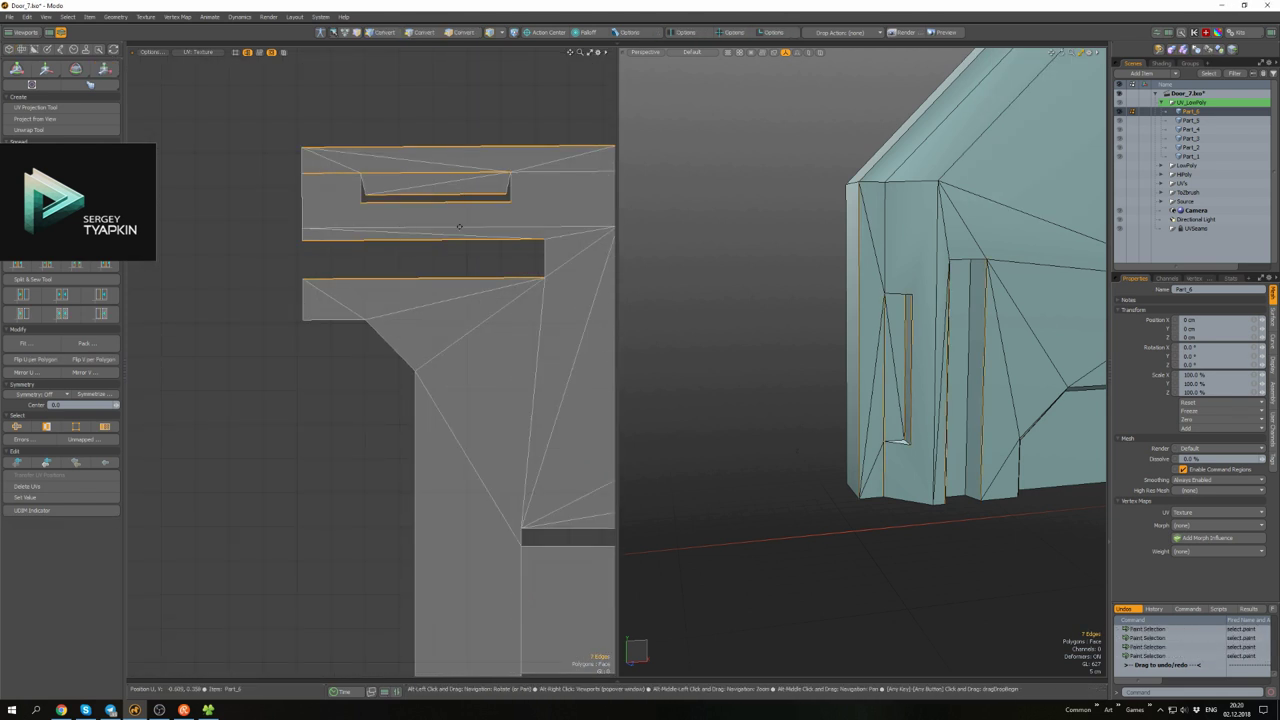
{"action": "scroll", "coordinate": [459, 226], "scroll_direction": "down", "scroll_amount": 2}
{"action": "scroll", "coordinate": [470, 250], "scroll_direction": "down", "scroll_amount": 2}
- Align the vertices along the outer ends of the slotted flaps on the central island
{"action": "key", "text": "1"}
{"action": "scroll", "coordinate": [335, 125], "scroll_direction": "up", "scroll_amount": 3}
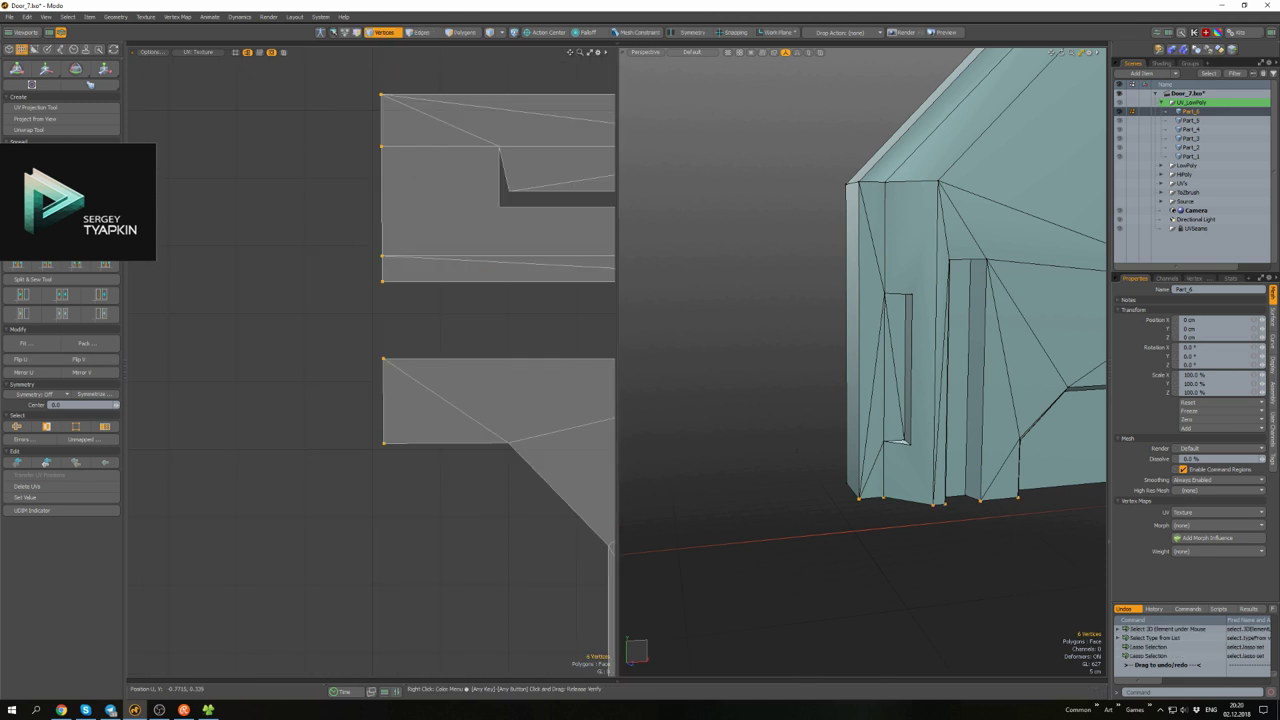
{"action": "scroll", "coordinate": [441, 314], "scroll_direction": "down", "scroll_amount": 3}
{"action": "scroll", "coordinate": [441, 314], "scroll_direction": "up", "scroll_amount": 4}
- Align the horizontal edges of the lower slot, notch and flap contour on the central island
{"action": "key", "text": "2"}
{"action": "left_click", "coordinate": [400, 381]}
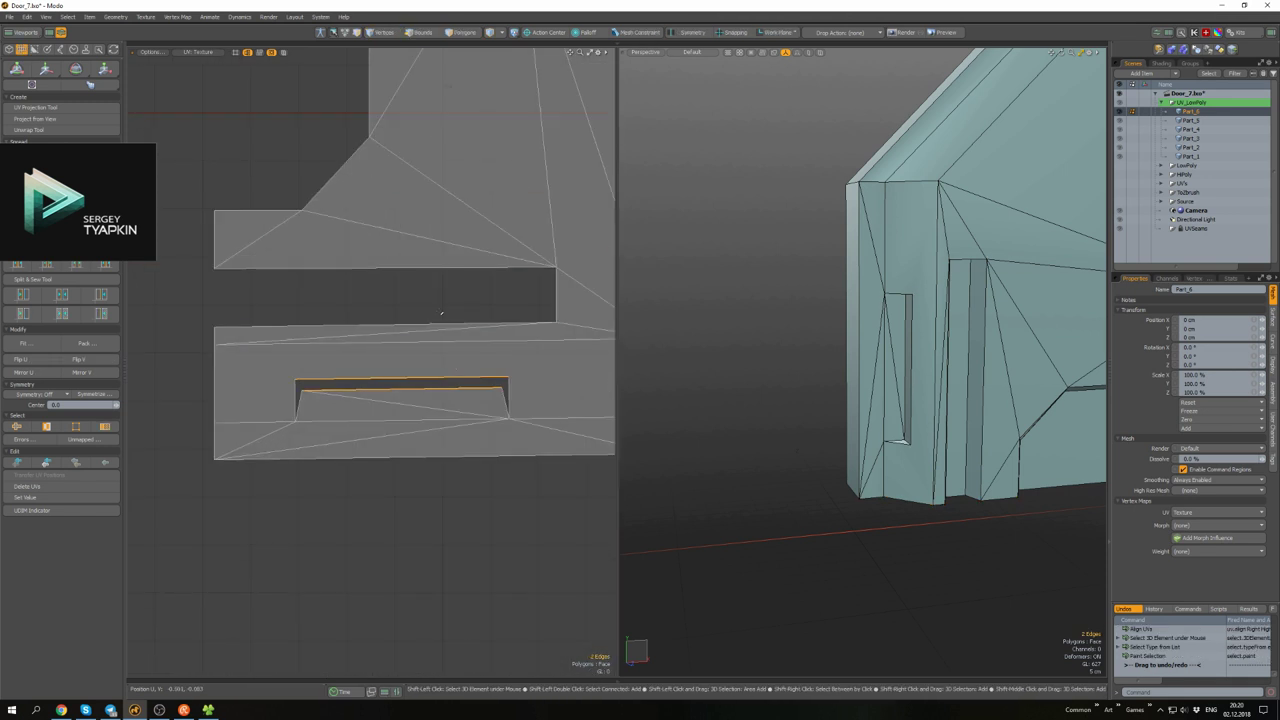
{"action": "scroll", "coordinate": [504, 459], "scroll_direction": "down", "scroll_amount": 3}
{"action": "scroll", "coordinate": [446, 296], "scroll_direction": "up", "scroll_amount": 1}
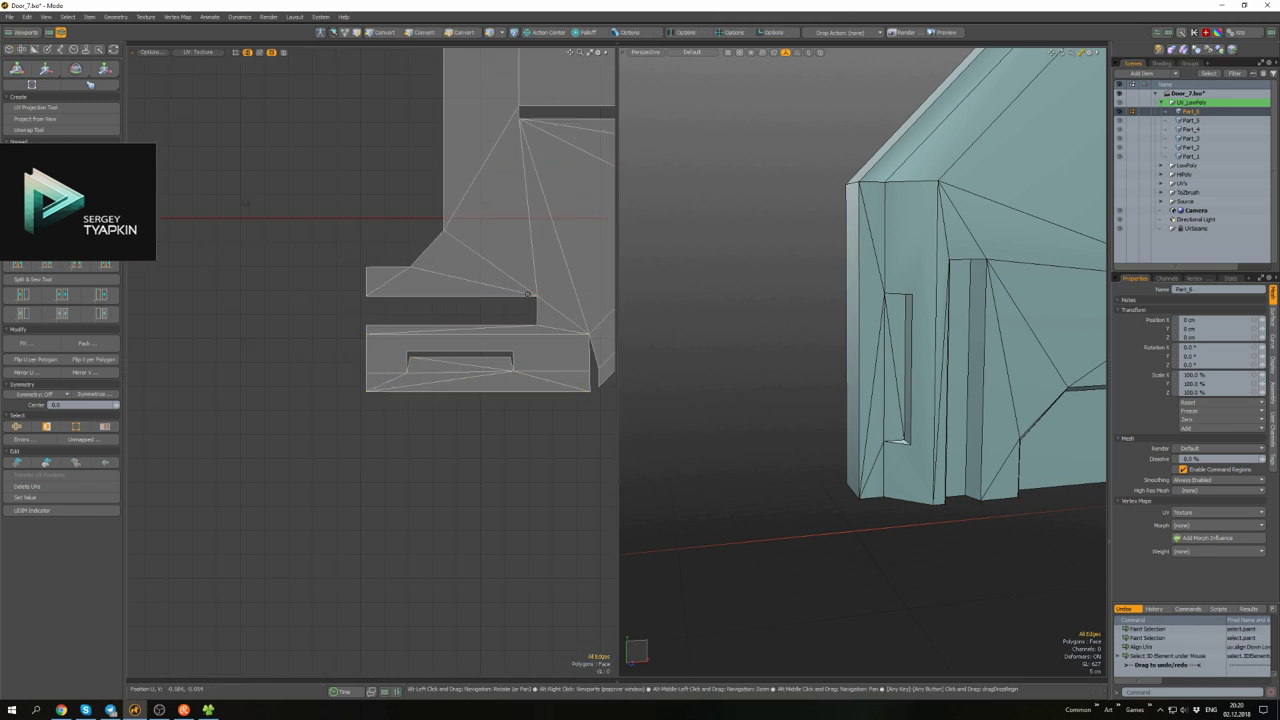
- Align the end vertices of the central island's two protruding arms on one vertical line
{"action": "scroll", "coordinate": [527, 293], "scroll_direction": "up", "scroll_amount": 3}
{"action": "left_click", "coordinate": [520, 199]}
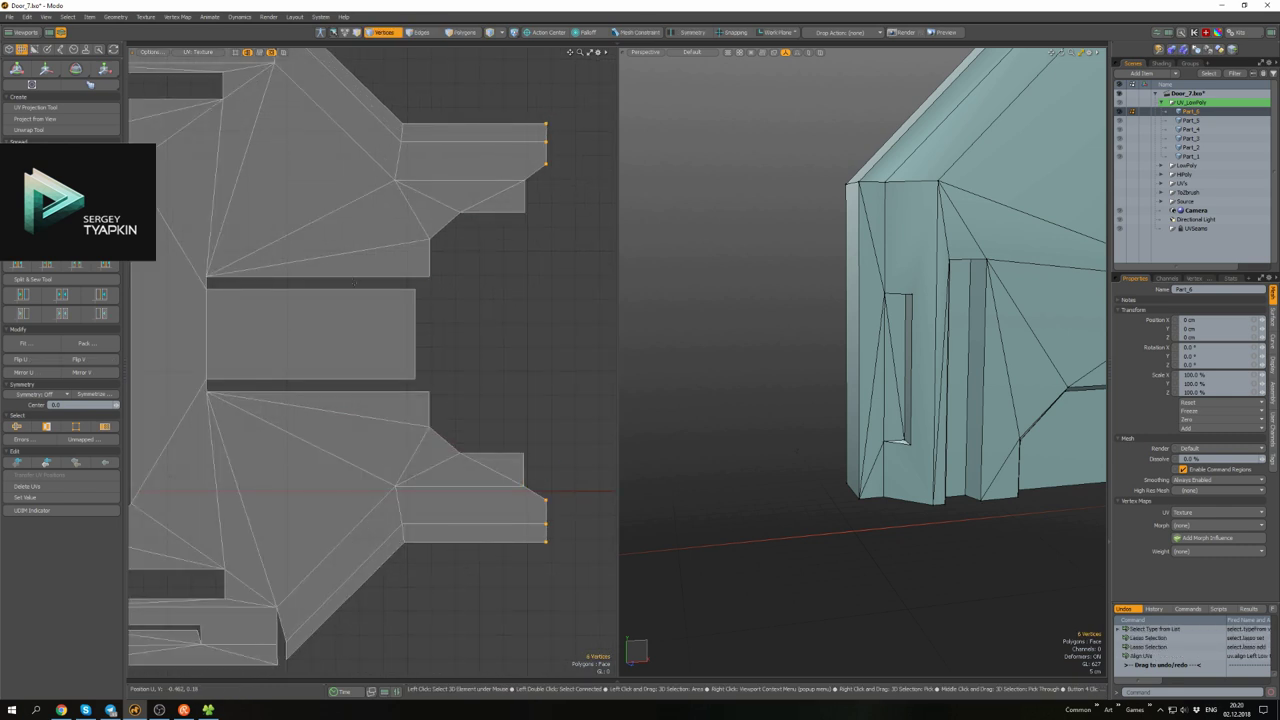
{"action": "scroll", "coordinate": [355, 283], "scroll_direction": "down", "scroll_amount": 3}
- Select the two long three-quad strip islands lying side by side in the UV tile
{"action": "key", "text": "2"}
{"action": "scroll", "coordinate": [476, 343], "scroll_direction": "up", "scroll_amount": 5}
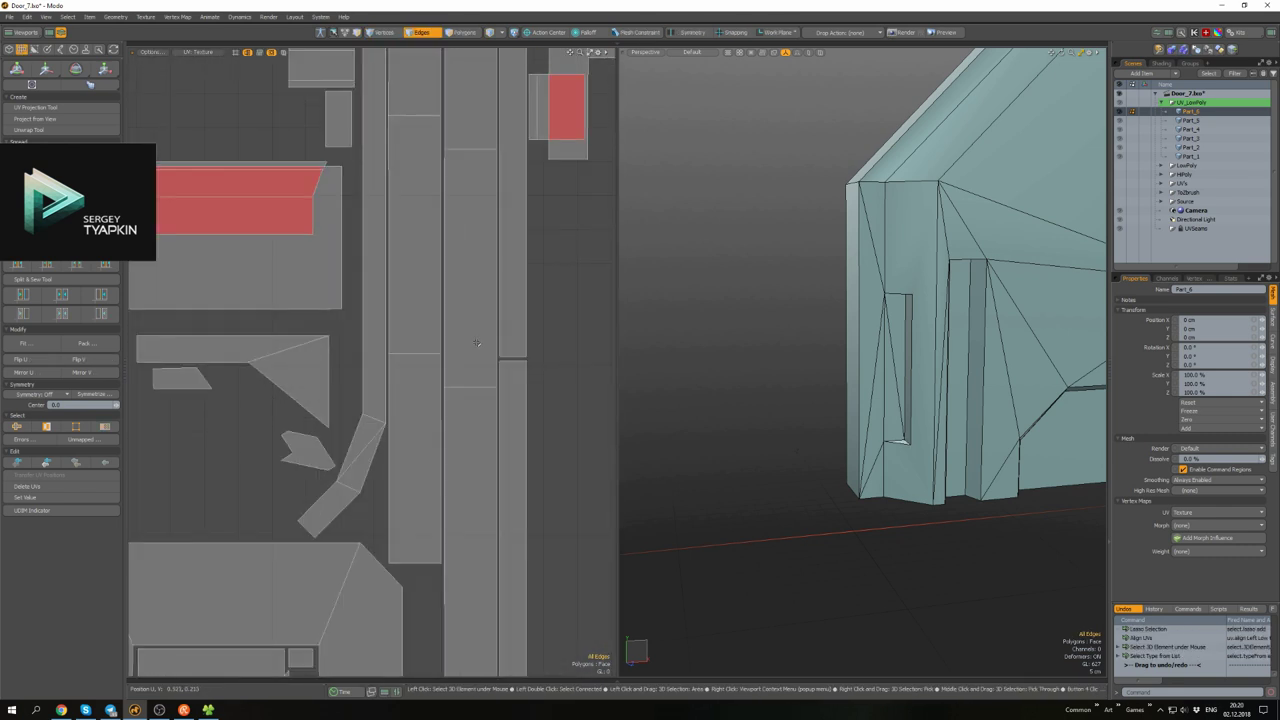
{"action": "scroll", "coordinate": [476, 343], "scroll_direction": "down", "scroll_amount": 4}
{"action": "key", "text": "3"}
{"action": "double_click", "coordinate": [462, 333]}
{"action": "scroll", "coordinate": [444, 319], "scroll_direction": "up", "scroll_amount": 4}
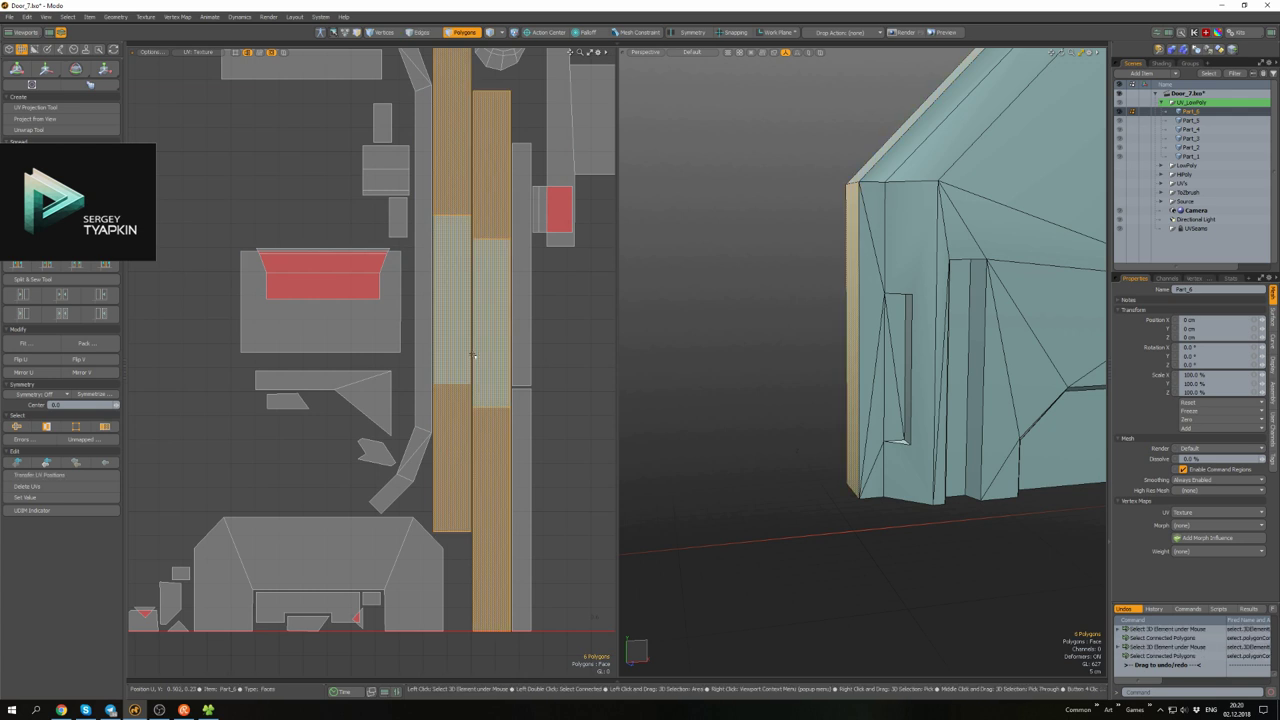
- Align the vertical outer edges down the lower half of the tall chained island outside the UV tile
{"action": "scroll", "coordinate": [473, 355], "scroll_direction": "down", "scroll_amount": 5}
{"action": "key", "text": "2"}
{"action": "scroll", "coordinate": [514, 306], "scroll_direction": "up", "scroll_amount": 5}
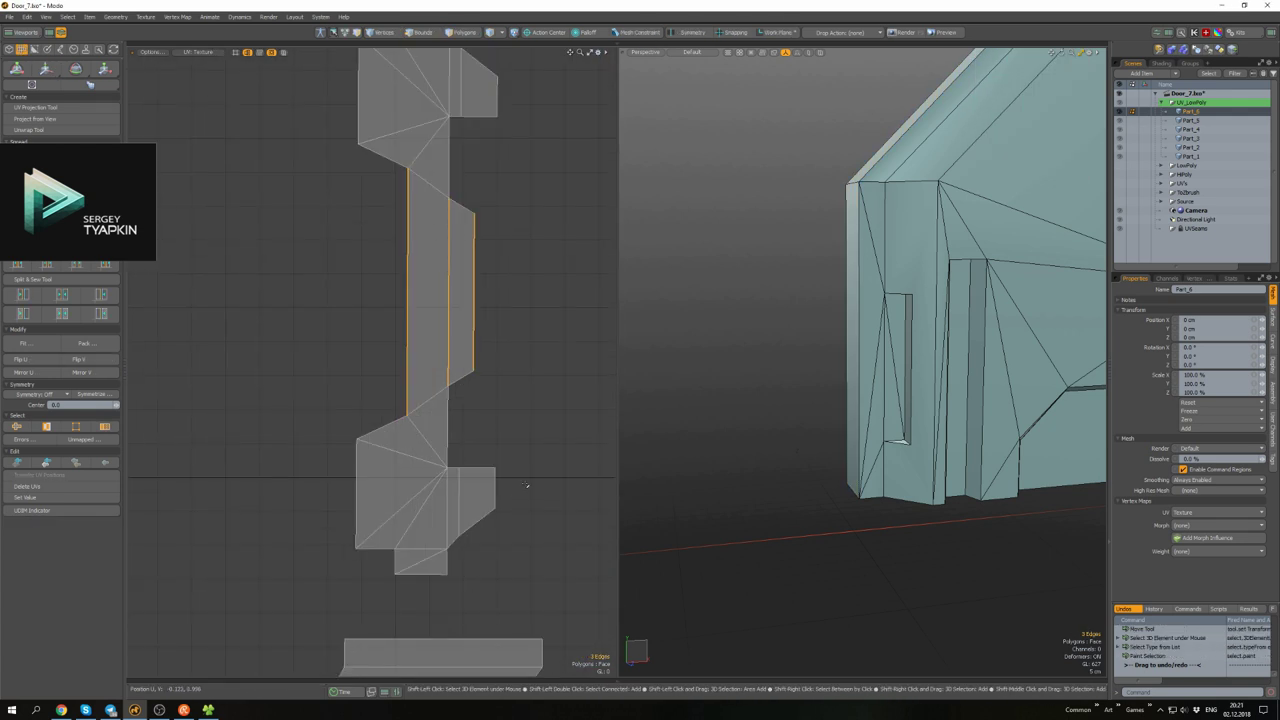
{"action": "scroll", "coordinate": [441, 563], "scroll_direction": "down", "scroll_amount": 3}
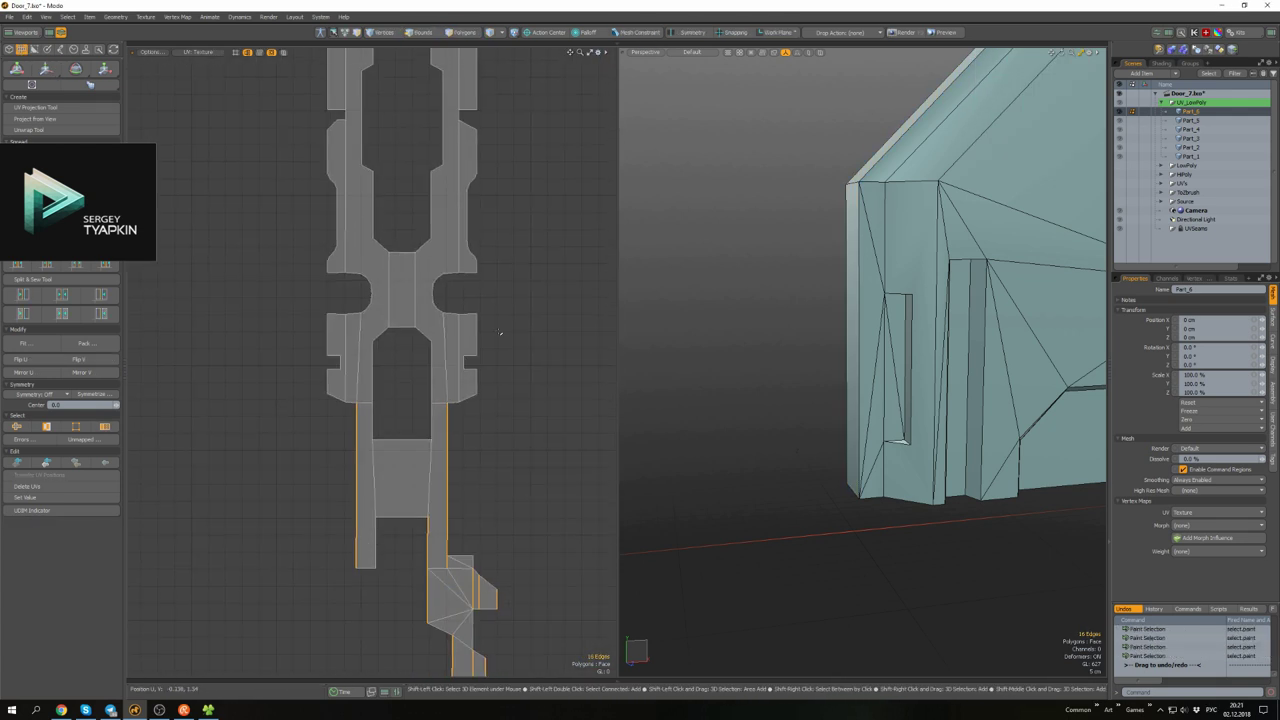
{"action": "scroll", "coordinate": [468, 445], "scroll_direction": "down", "scroll_amount": 2}
{"action": "right_click_drag", "start_coordinate": [468, 445], "coordinate": [380, 213], "text": "ctrl"}
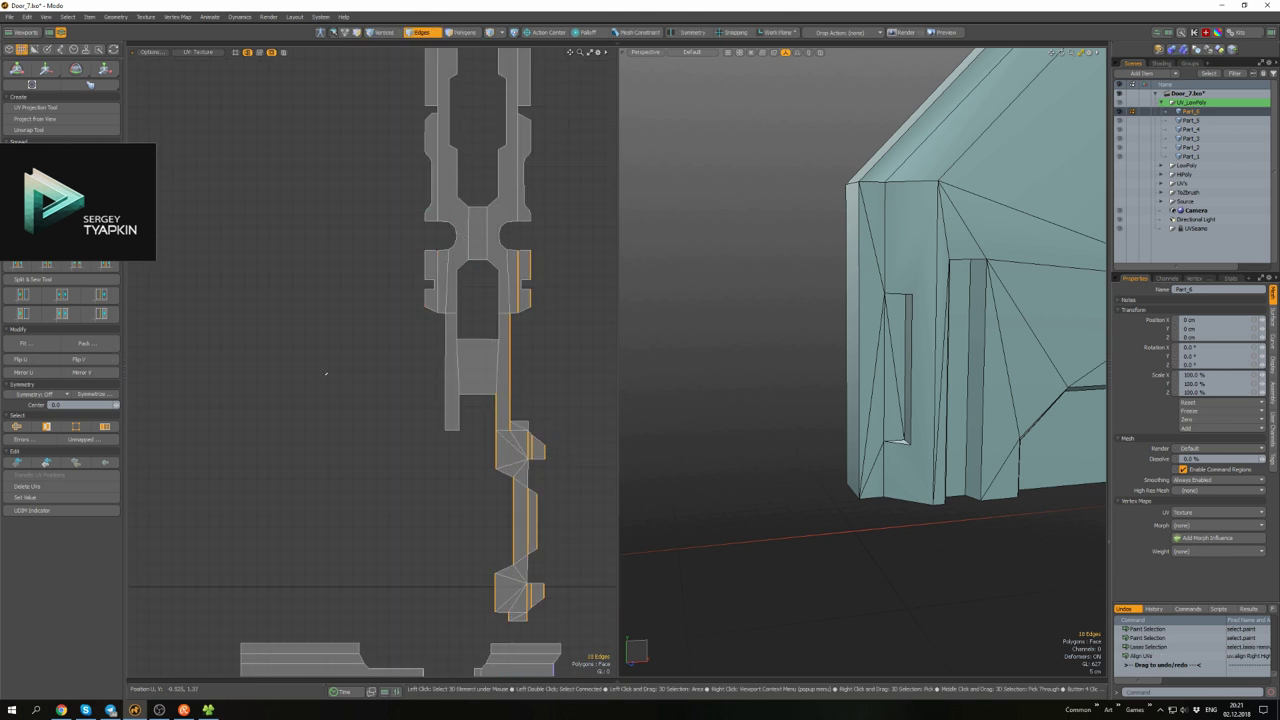
{"action": "left_click", "coordinate": [325, 374]}
- Move the vertices of the two lower arms on the tall chained island where they meet the connecting block
{"action": "scroll", "coordinate": [325, 374], "scroll_direction": "up", "scroll_amount": 3}
{"action": "scroll", "coordinate": [420, 370], "scroll_direction": "down", "scroll_amount": 4}
{"action": "scroll", "coordinate": [519, 369], "scroll_direction": "up", "scroll_amount": 6}
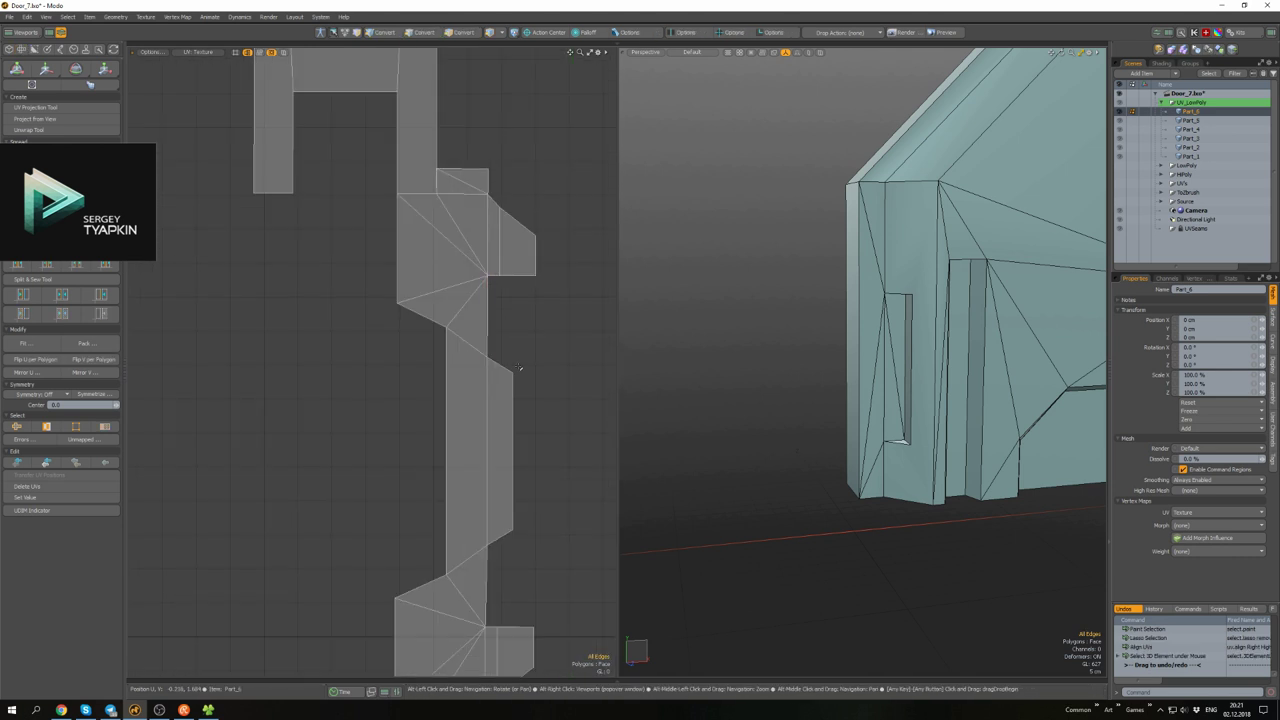
{"action": "scroll", "coordinate": [519, 369], "scroll_direction": "down", "scroll_amount": 3}
{"action": "key", "text": "3"}
{"action": "scroll", "coordinate": [420, 400], "scroll_direction": "down", "scroll_amount": 3}
{"action": "scroll", "coordinate": [354, 277], "scroll_direction": "up", "scroll_amount": 5}
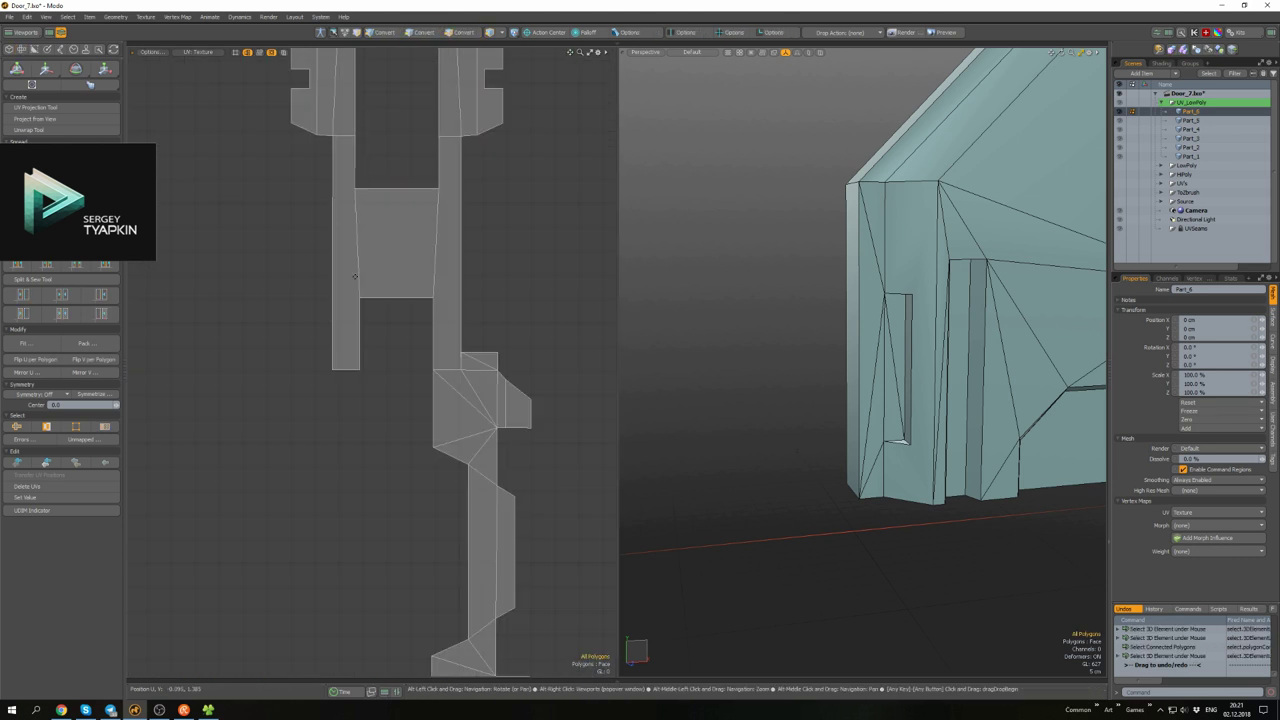
{"action": "key", "text": "1"}
{"action": "right_click_drag", "start_coordinate": [354, 277], "coordinate": [329, 367], "text": "shift"}
{"action": "scroll", "coordinate": [479, 390], "scroll_direction": "up", "scroll_amount": 3}
{"action": "scroll", "coordinate": [479, 390], "scroll_direction": "down", "scroll_amount": 5}
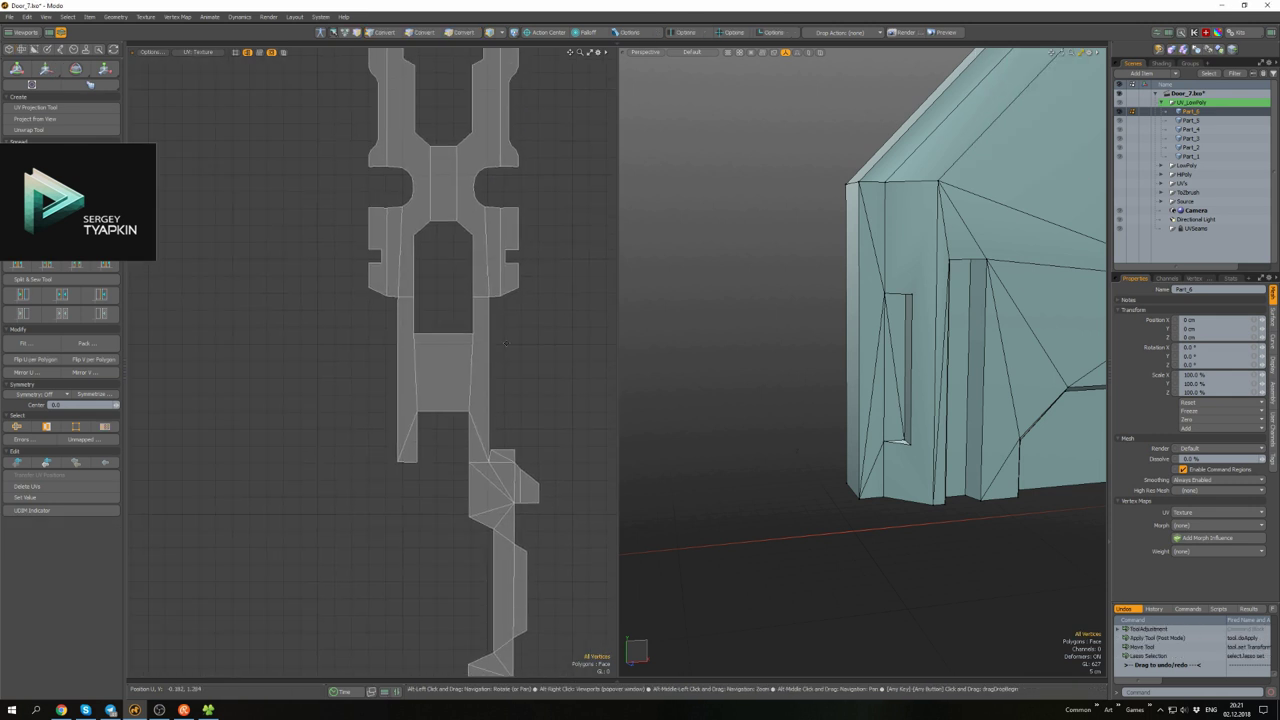
- Align the horizontal edges of the bevelled strip island near the UV tile's upper edge
{"action": "scroll", "coordinate": [479, 390], "scroll_direction": "down", "scroll_amount": 2}
{"action": "key", "text": "2"}
{"action": "scroll", "coordinate": [497, 290], "scroll_direction": "up", "scroll_amount": 2}
{"action": "scroll", "coordinate": [497, 290], "scroll_direction": "up", "scroll_amount": 3}
{"action": "left_click", "coordinate": [379, 293]}
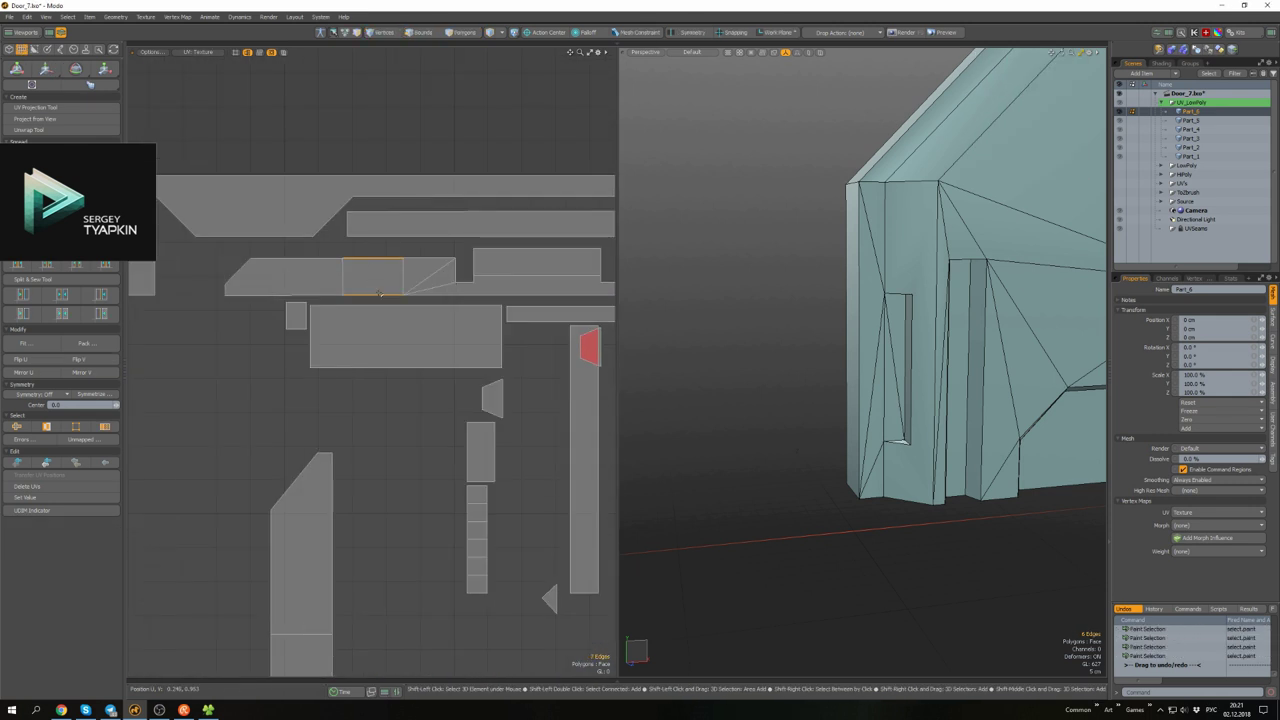
{"action": "left_click_drag", "start_coordinate": [379, 293], "coordinate": [290, 345], "text": "alt+shift"}
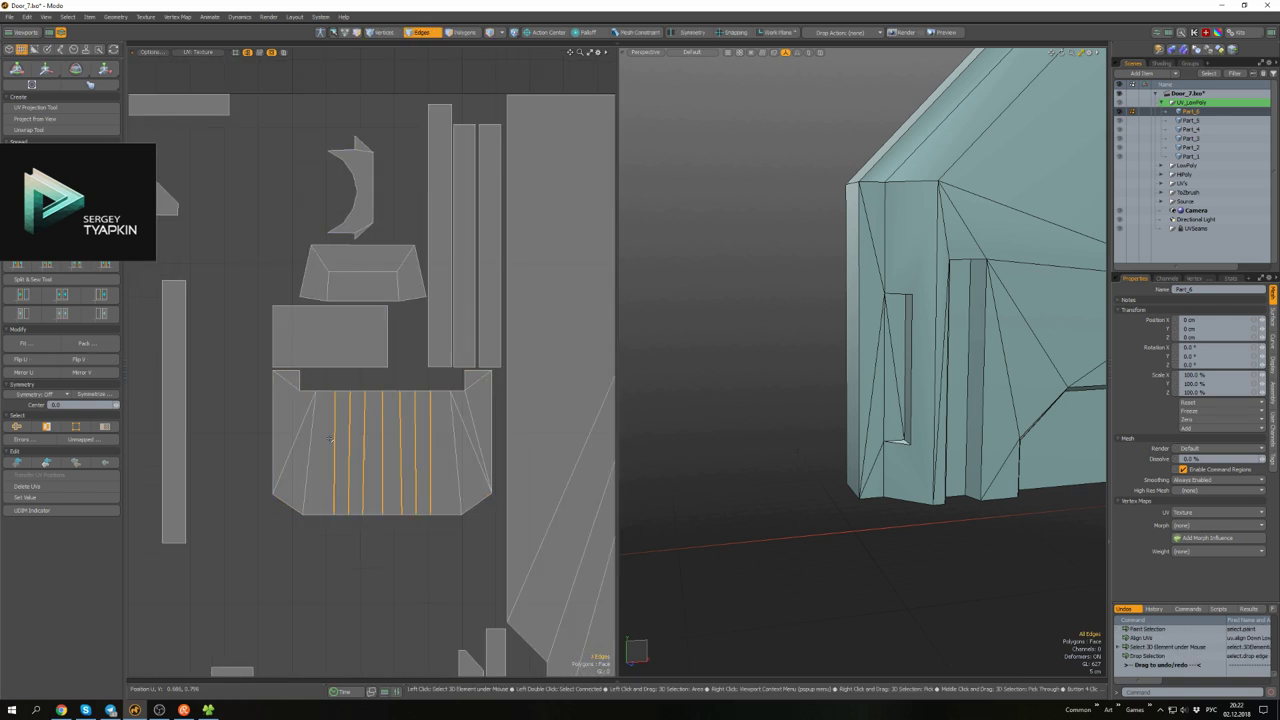
- Align the vertical edges of the slatted island and straighten the long thin strip at the UV tile's right border
{"action": "scroll", "coordinate": [330, 437], "scroll_direction": "down", "scroll_amount": 3}
{"action": "scroll", "coordinate": [480, 250], "scroll_direction": "up", "scroll_amount": 4}
{"action": "double_click", "coordinate": [503, 300]}
{"action": "key", "text": "shift+a"}
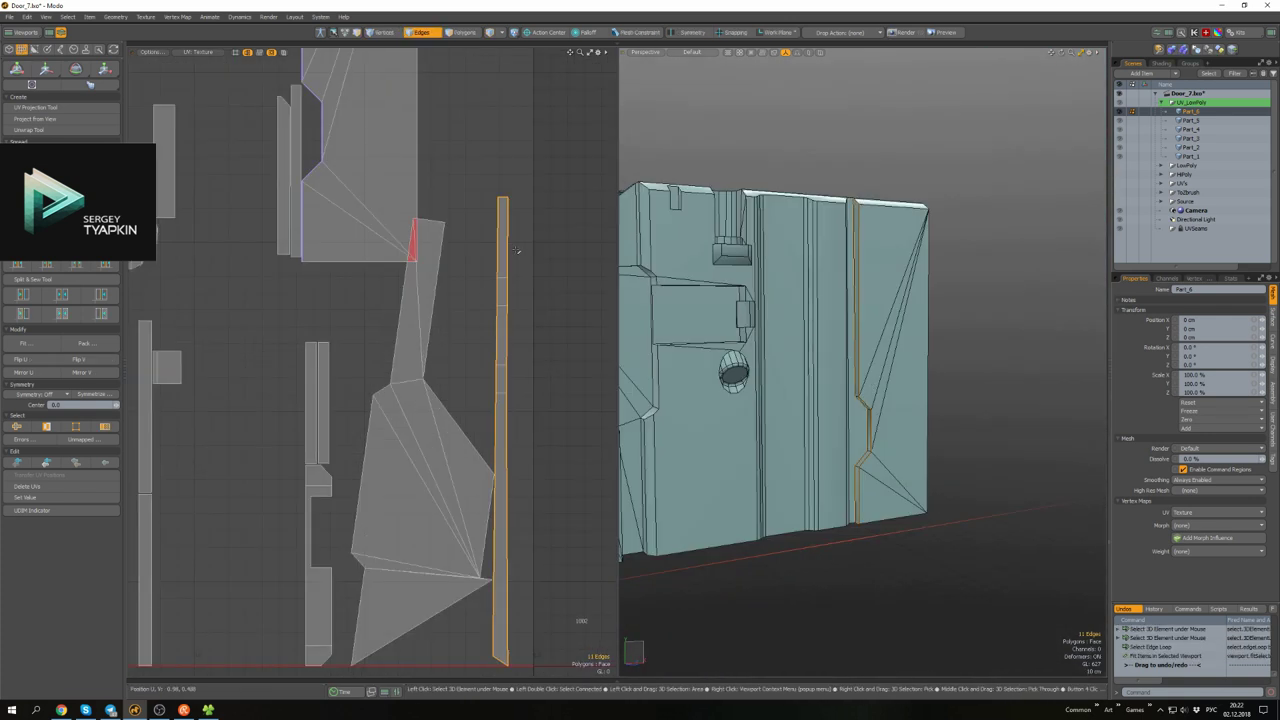
{"action": "scroll", "coordinate": [495, 239], "scroll_direction": "up", "scroll_amount": 2}
{"action": "scroll", "coordinate": [550, 440], "scroll_direction": "down", "scroll_amount": 2}
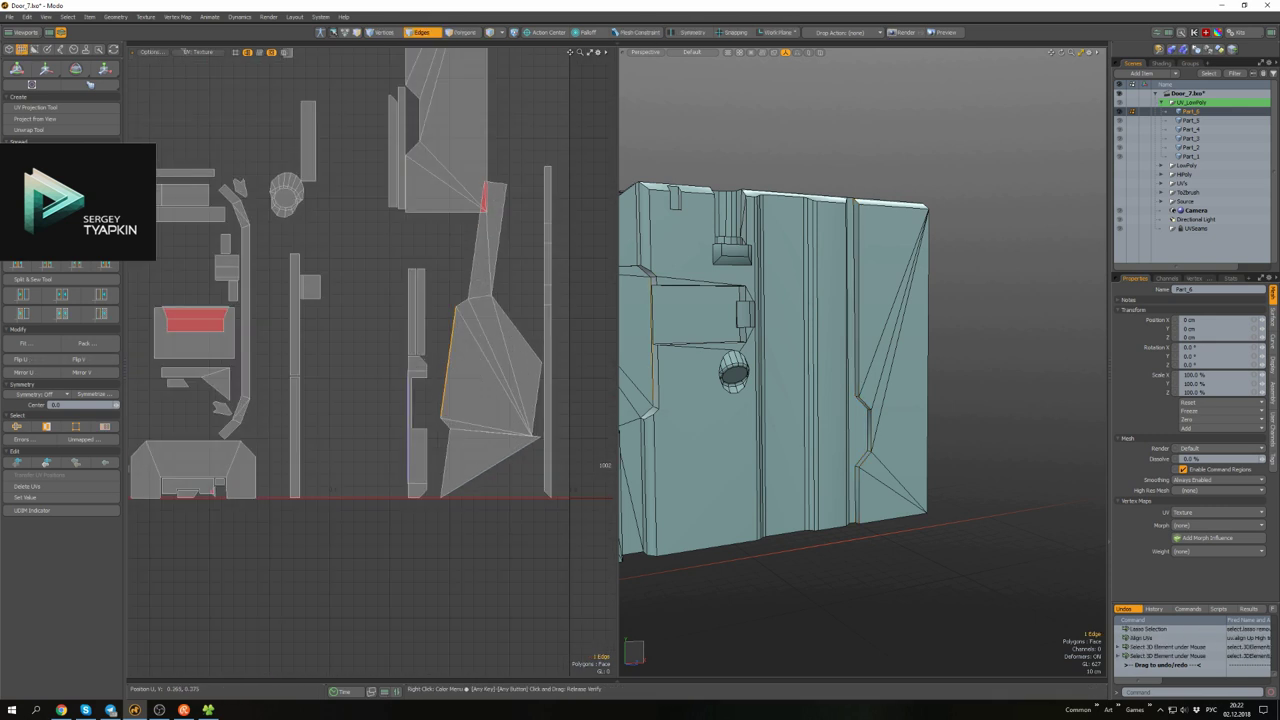
- Align the remaining slightly skewed straight edges on the islands across the UV tile
{"action": "scroll", "coordinate": [527, 438], "scroll_direction": "down", "scroll_amount": 2}
{"action": "scroll", "coordinate": [416, 399], "scroll_direction": "up", "scroll_amount": 6}
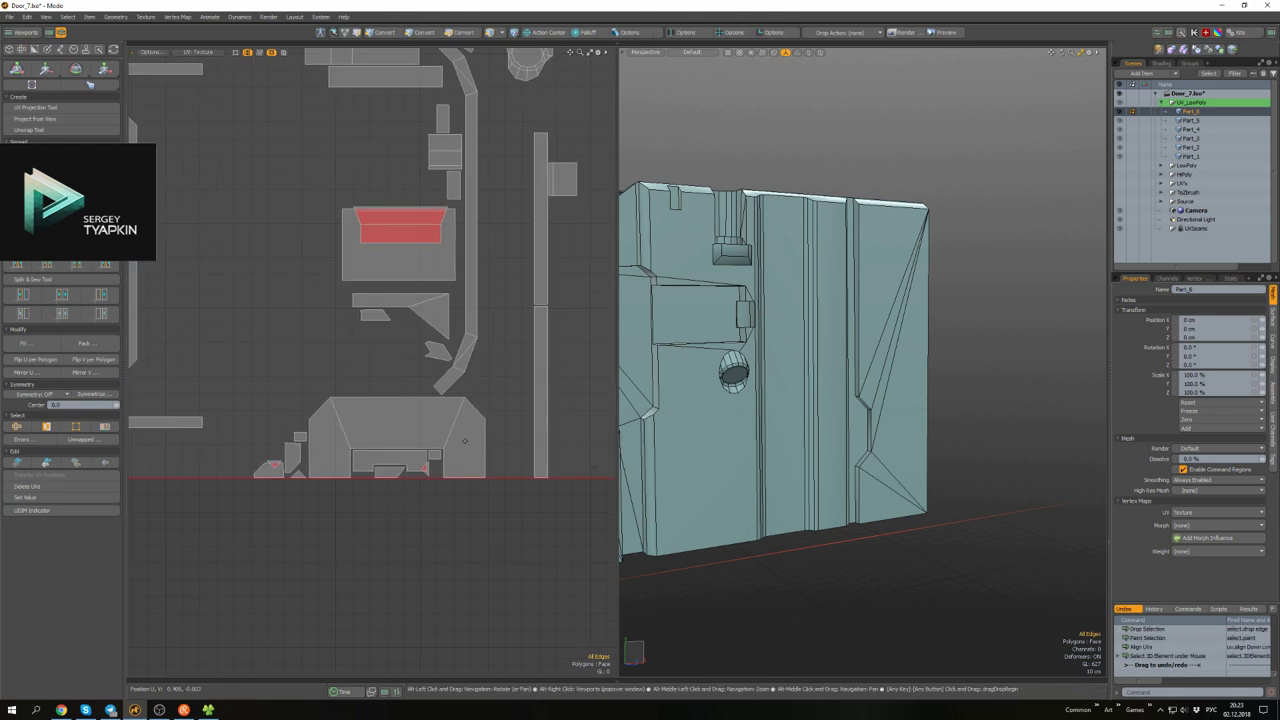
{"action": "scroll", "coordinate": [408, 388], "scroll_direction": "up", "scroll_amount": 4}
{"action": "scroll", "coordinate": [362, 397], "scroll_direction": "down", "scroll_amount": 5}
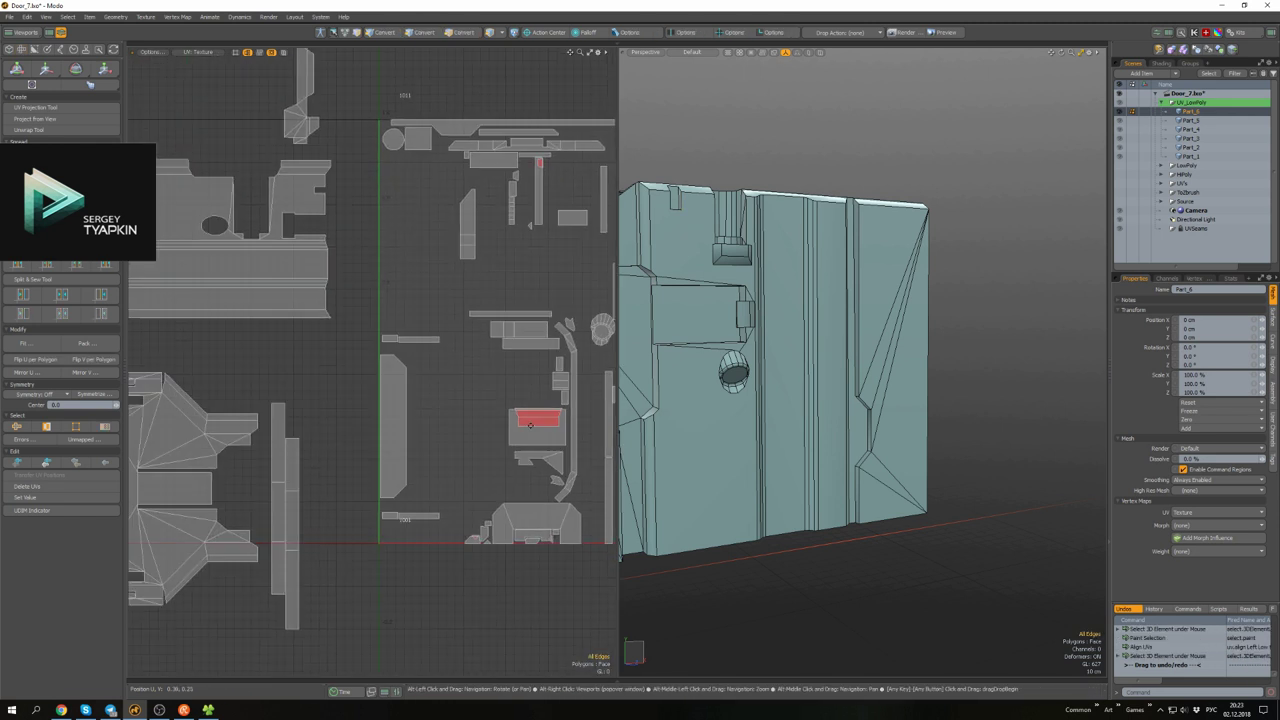
{"action": "scroll", "coordinate": [482, 491], "scroll_direction": "up", "scroll_amount": 8}
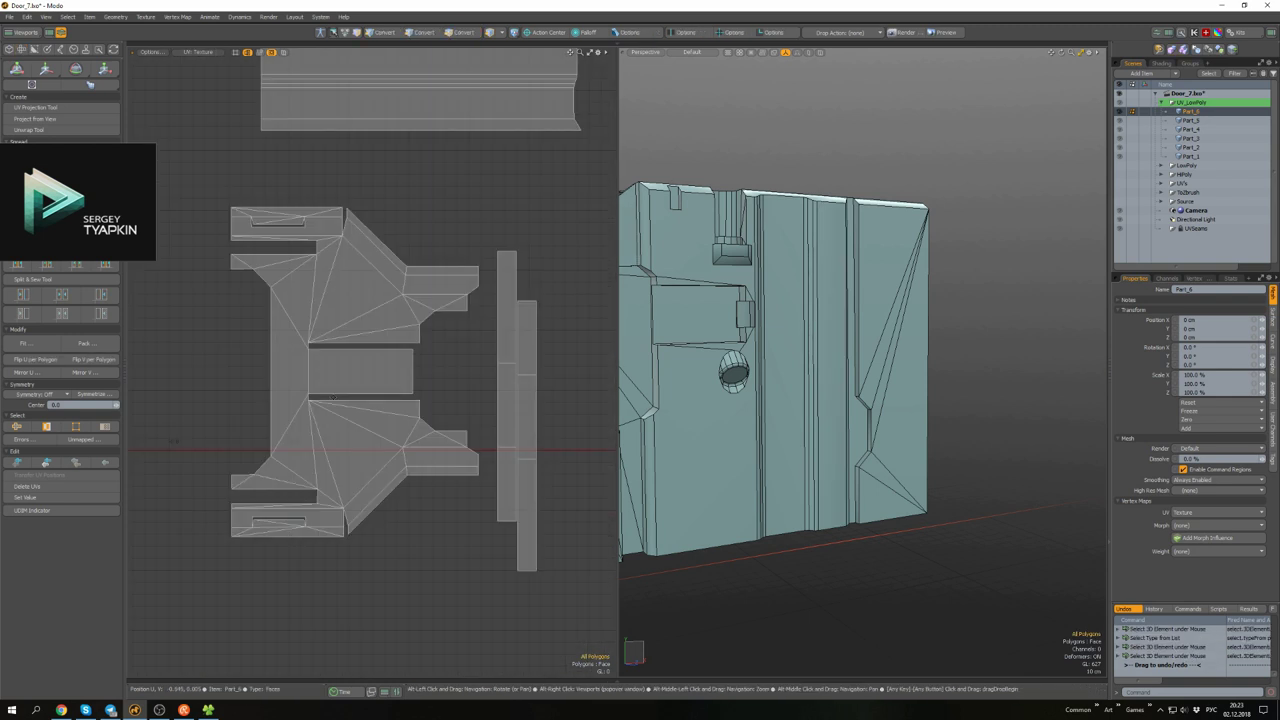
{"action": "scroll", "coordinate": [410, 390], "scroll_direction": "up", "scroll_amount": 2}
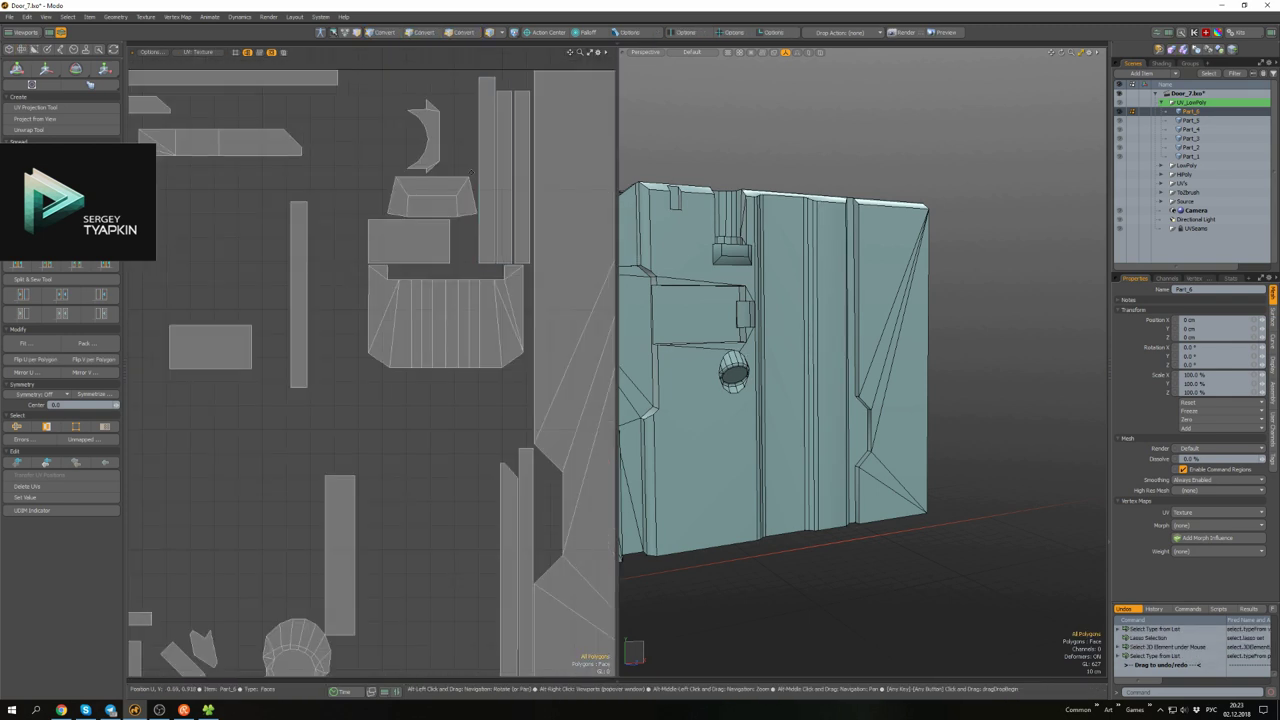
{"action": "scroll", "coordinate": [386, 310], "scroll_direction": "up", "scroll_amount": 4}
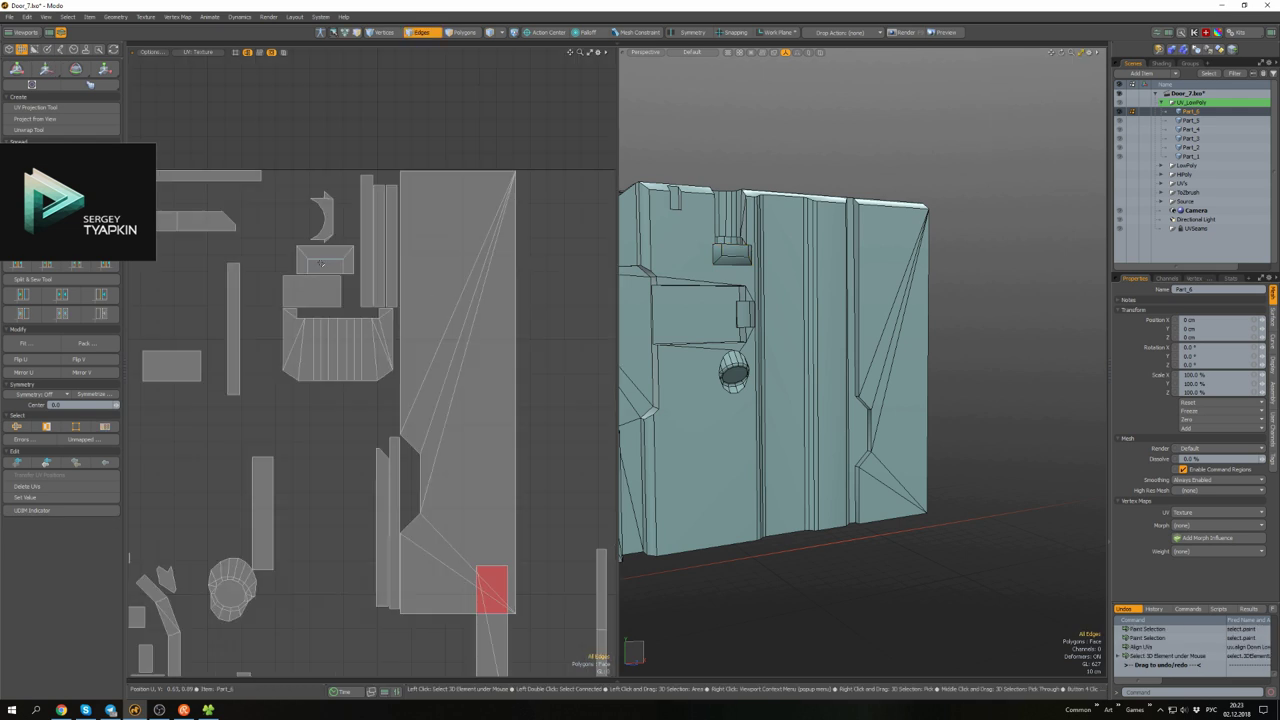
{"action": "scroll", "coordinate": [356, 351], "scroll_direction": "down", "scroll_amount": 3}
{"action": "scroll", "coordinate": [356, 352], "scroll_direction": "up", "scroll_amount": 1}
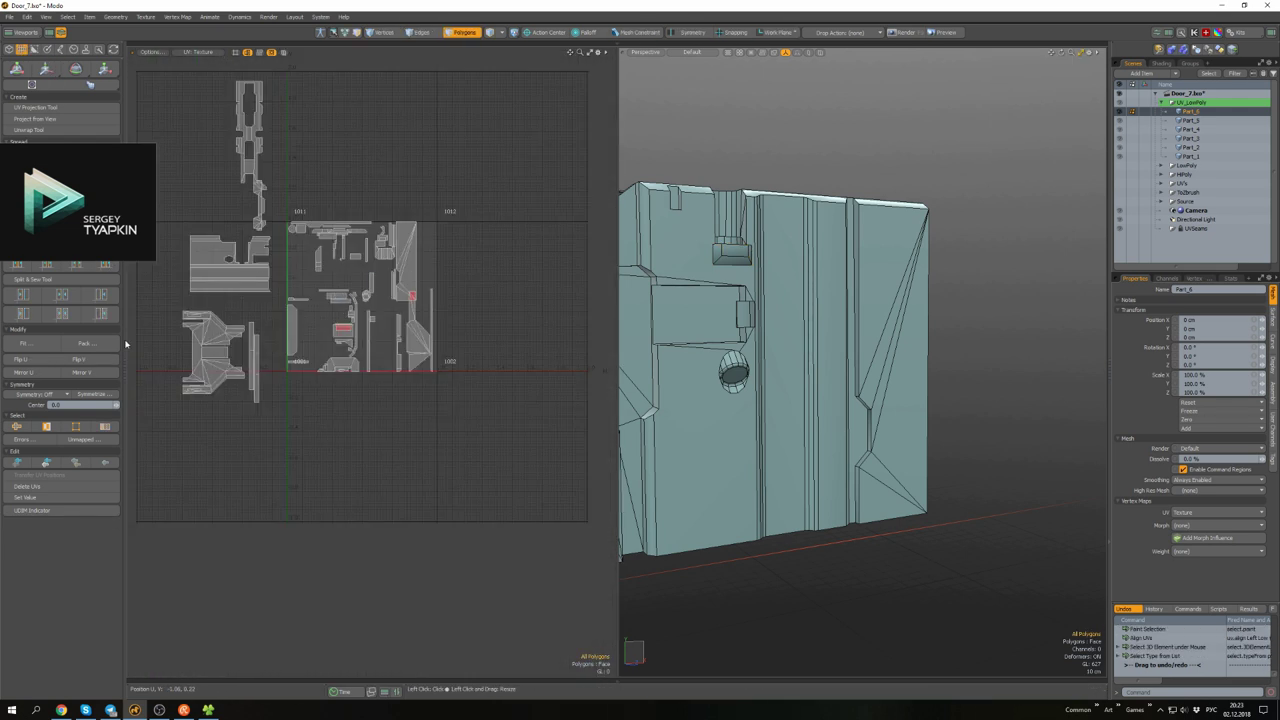
- Pack all of Part_6's islands into the UV tile and save the scene
{"action": "left_click", "coordinate": [95, 343]}
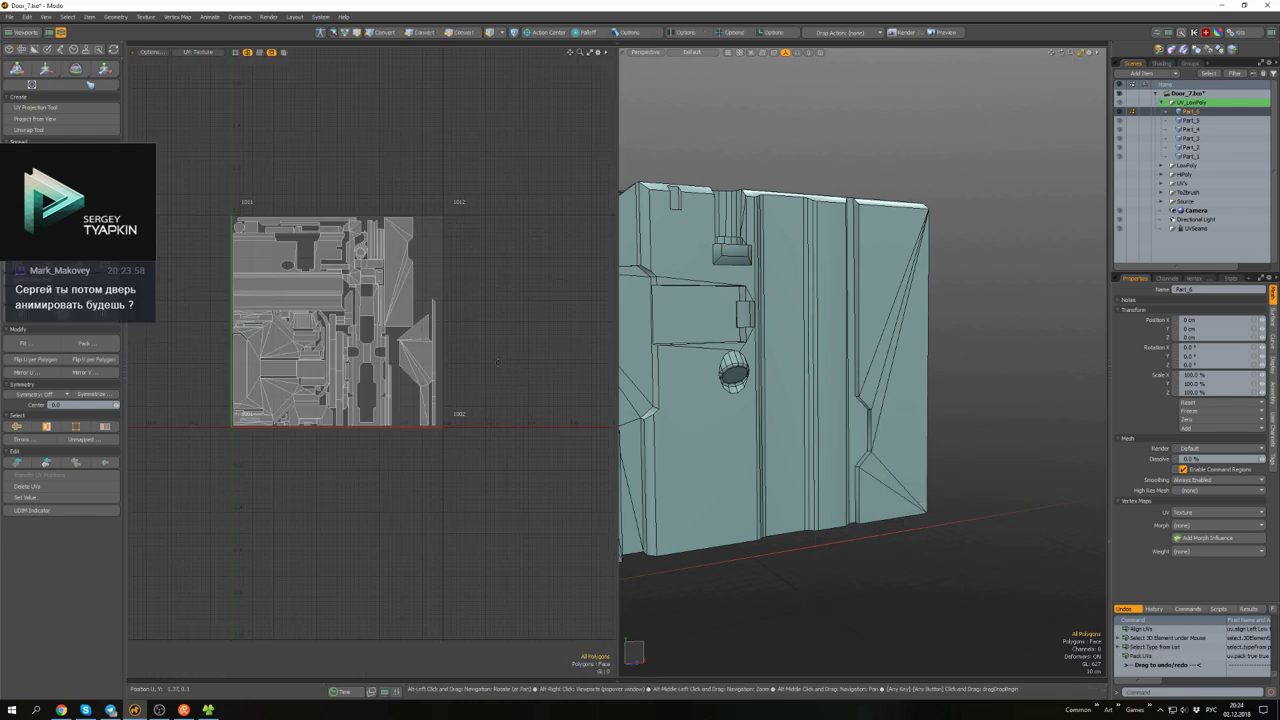
{"action": "scroll", "coordinate": [425, 331], "scroll_direction": "up", "scroll_amount": 5}
{"action": "key", "text": "ctrl+s"}
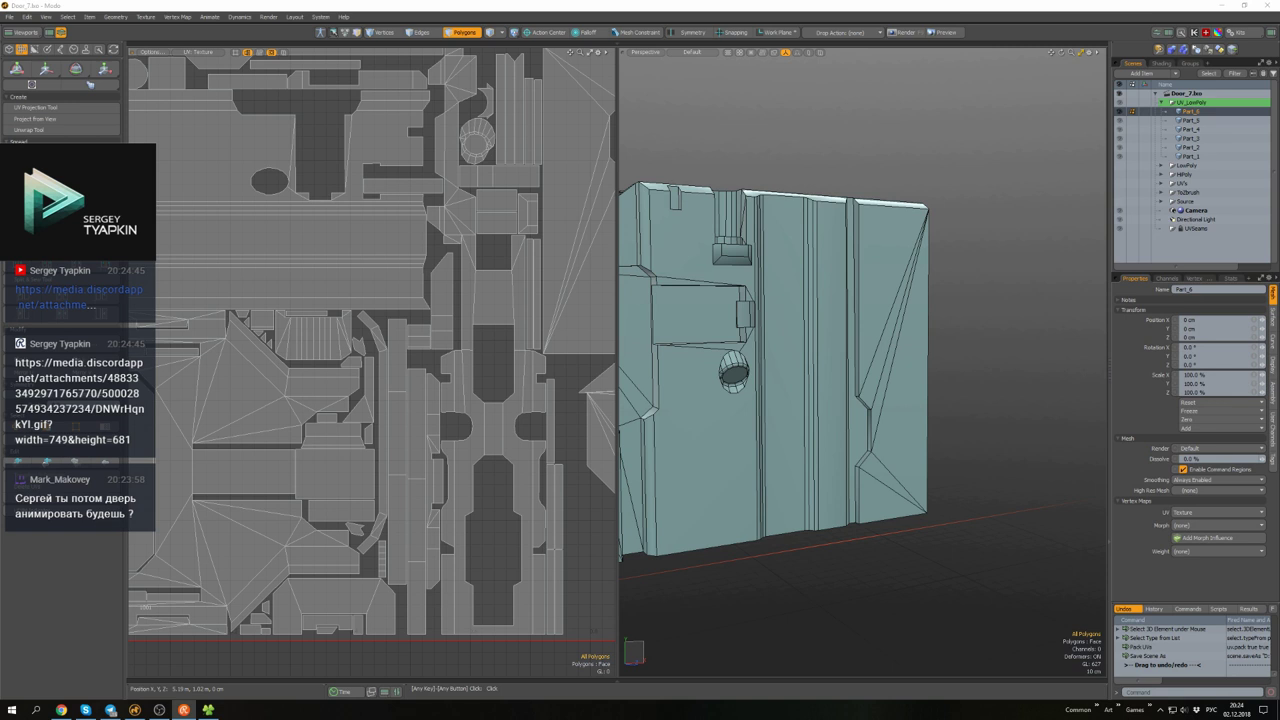
{"action": "scroll", "coordinate": [492, 390], "scroll_direction": "down", "scroll_amount": 10}
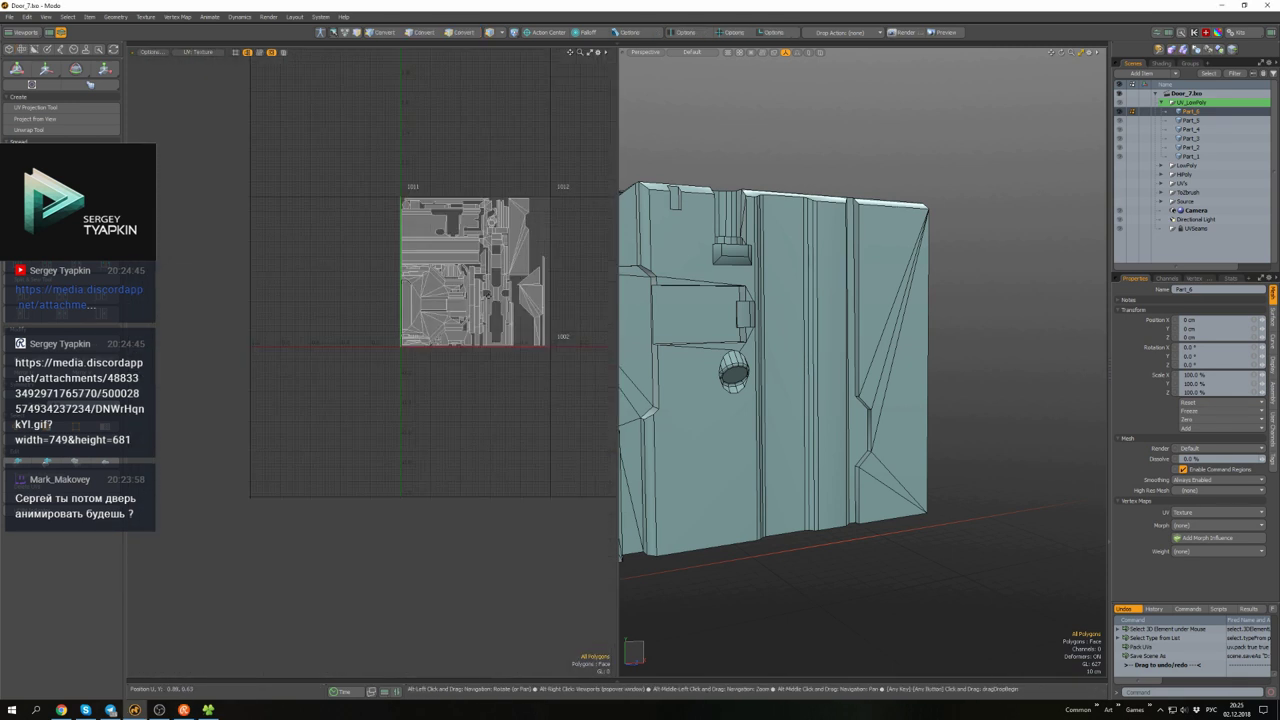
- Examine Part_6's mesh from several angles and compare selected edges with their packed UV islands
{"action": "left_click_drag", "start_coordinate": [680, 300], "coordinate": [790, 330], "text": "alt"}
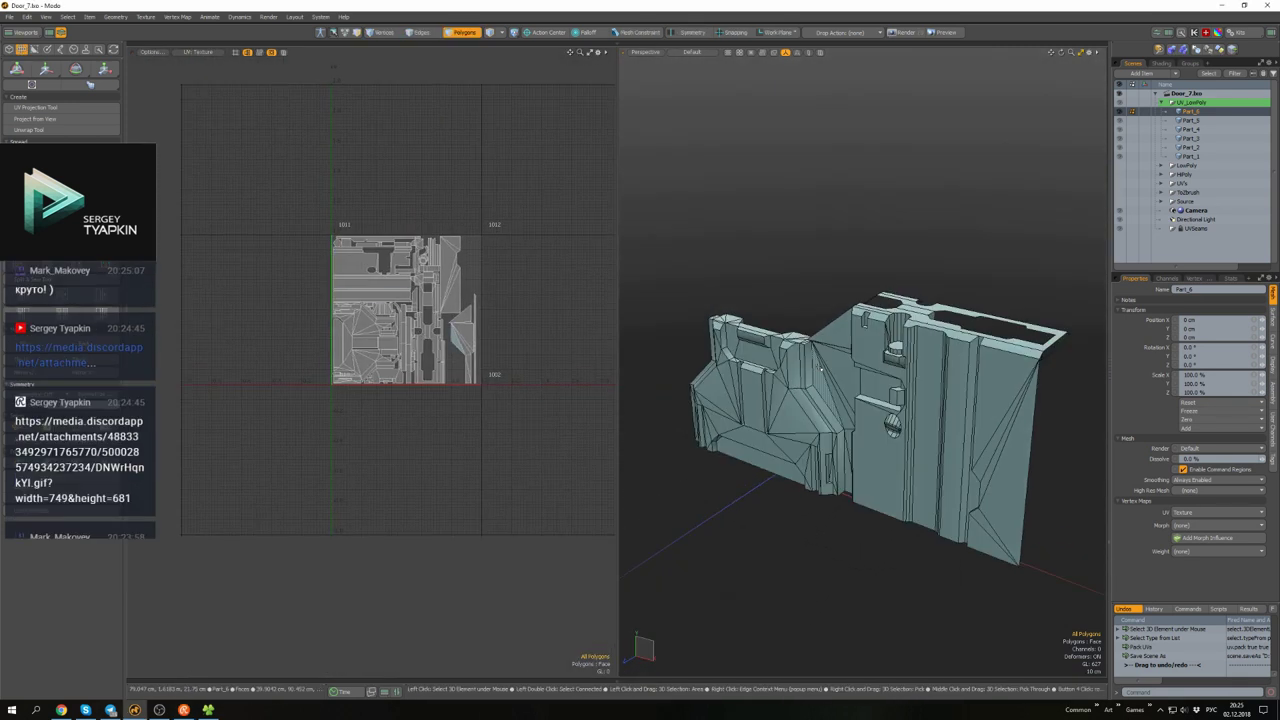
{"action": "scroll", "coordinate": [802, 347], "scroll_direction": "up", "scroll_amount": 5}
{"action": "key", "text": "2"}
{"action": "left_click", "coordinate": [802, 347]}
{"action": "key", "text": "shift+a"}
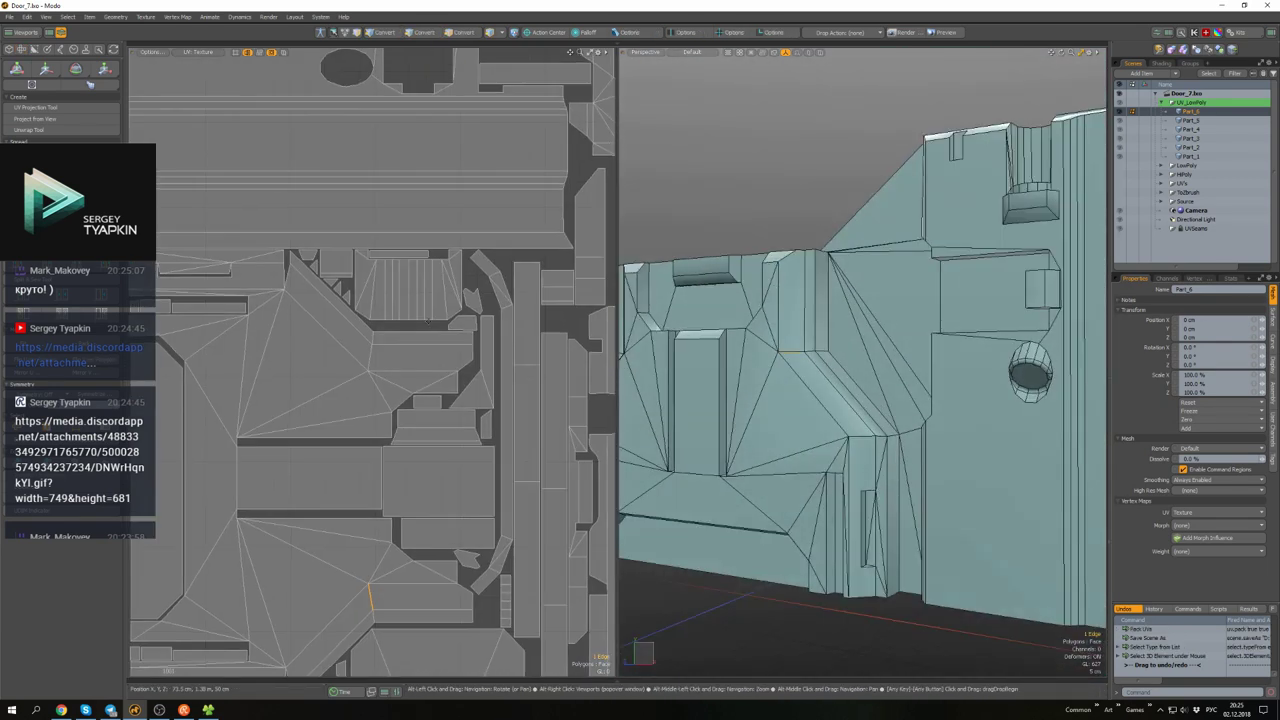
{"action": "left_click_drag", "start_coordinate": [760, 404], "coordinate": [727, 340], "text": "alt"}
{"action": "scroll", "coordinate": [750, 380], "scroll_direction": "down", "scroll_amount": 6}
{"action": "key", "text": "3"}
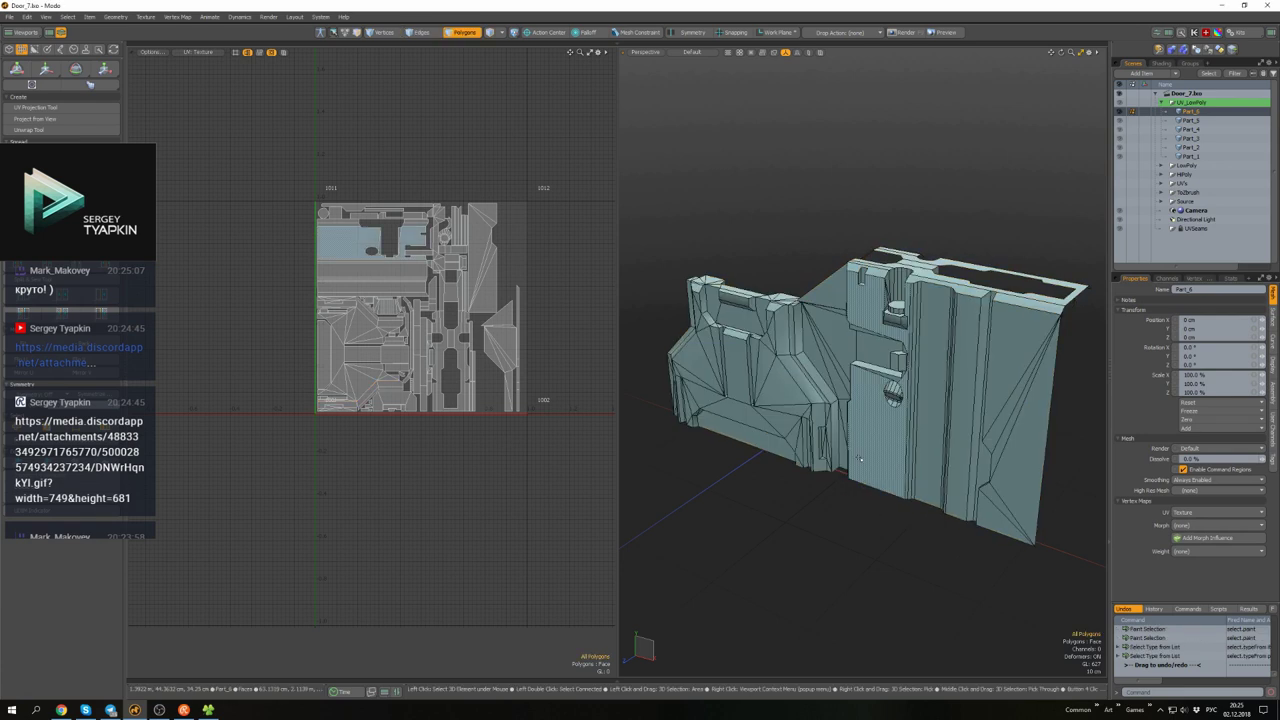
- Isolate Part_5 and delete its unneeded geometry
{"action": "left_click", "coordinate": [846, 287]}
{"action": "key", "text": "shift+a"}
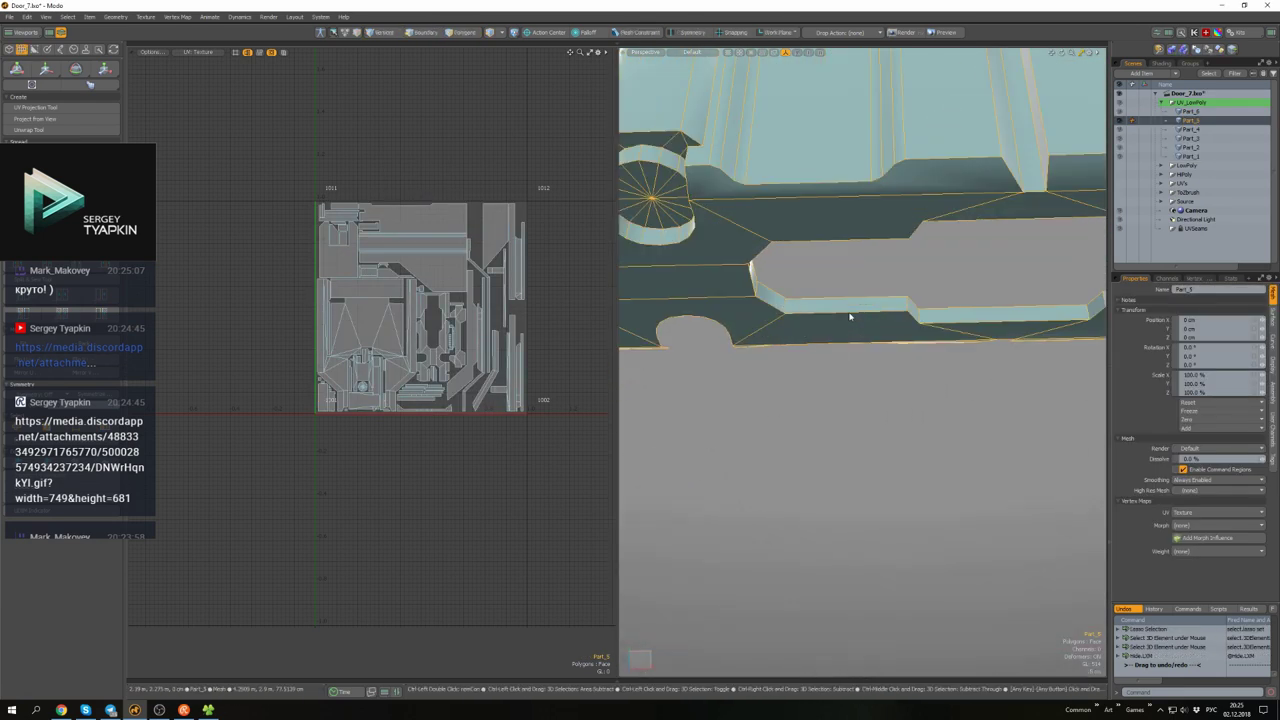
{"action": "key", "text": "5"}
{"action": "left_click_drag", "start_coordinate": [836, 330], "coordinate": [850, 390], "text": "alt"}
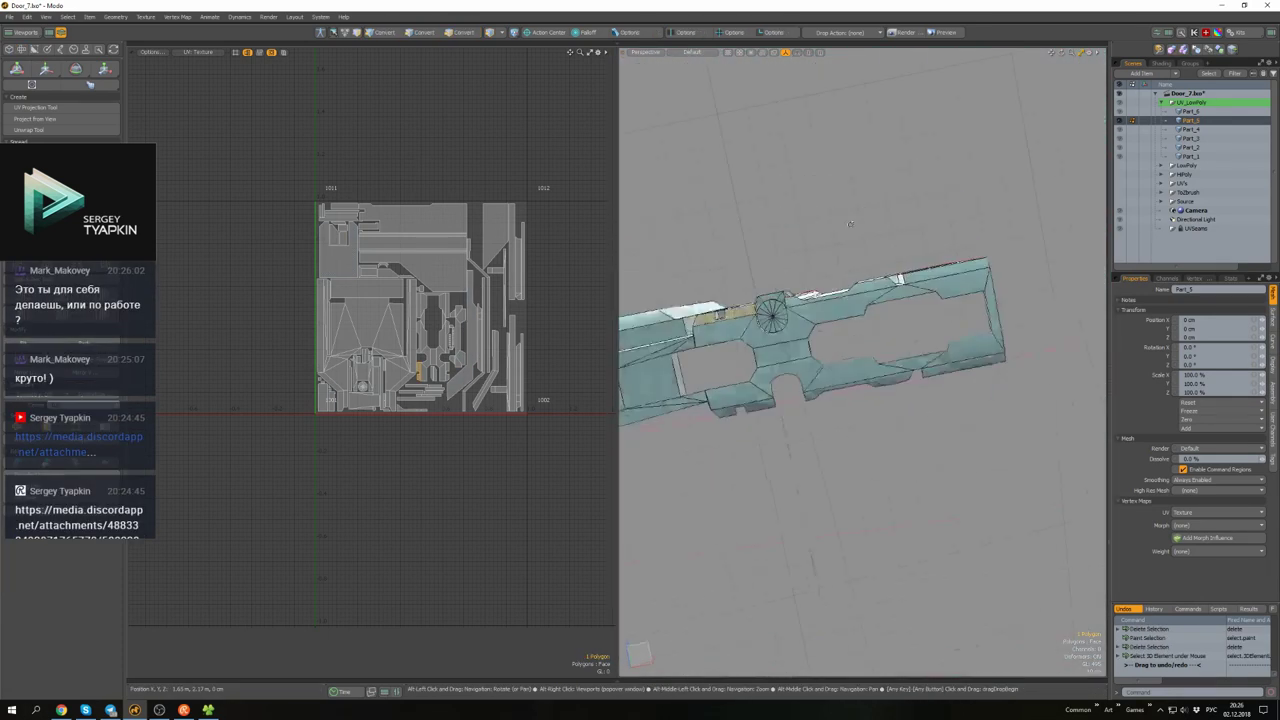
{"action": "left_click", "coordinate": [850, 400]}
{"action": "left_click_drag", "start_coordinate": [850, 458], "coordinate": [883, 311], "text": "alt"}
- Unhide all door parts, select all six meshes and run Mesh Cleanup on them
{"action": "key", "text": "u"}
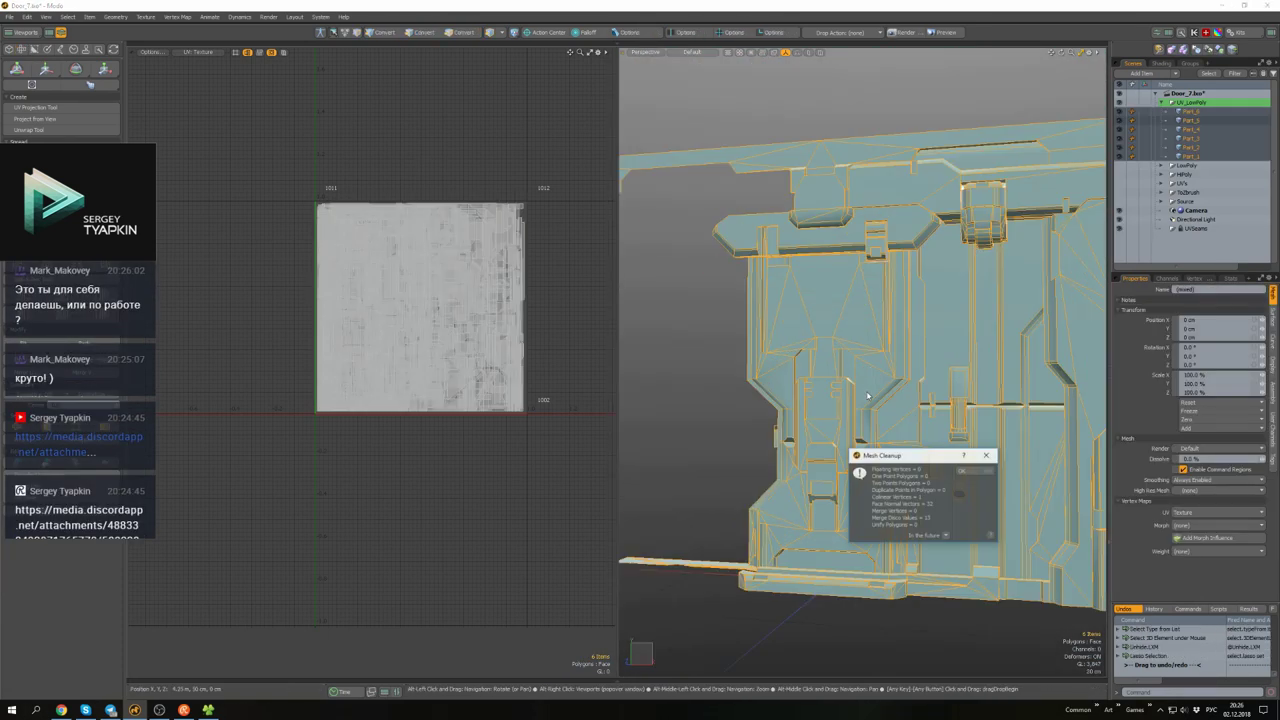
{"action": "left_click", "coordinate": [974, 475]}
{"action": "left_click_drag", "start_coordinate": [900, 380], "coordinate": [810, 350], "text": "alt"}
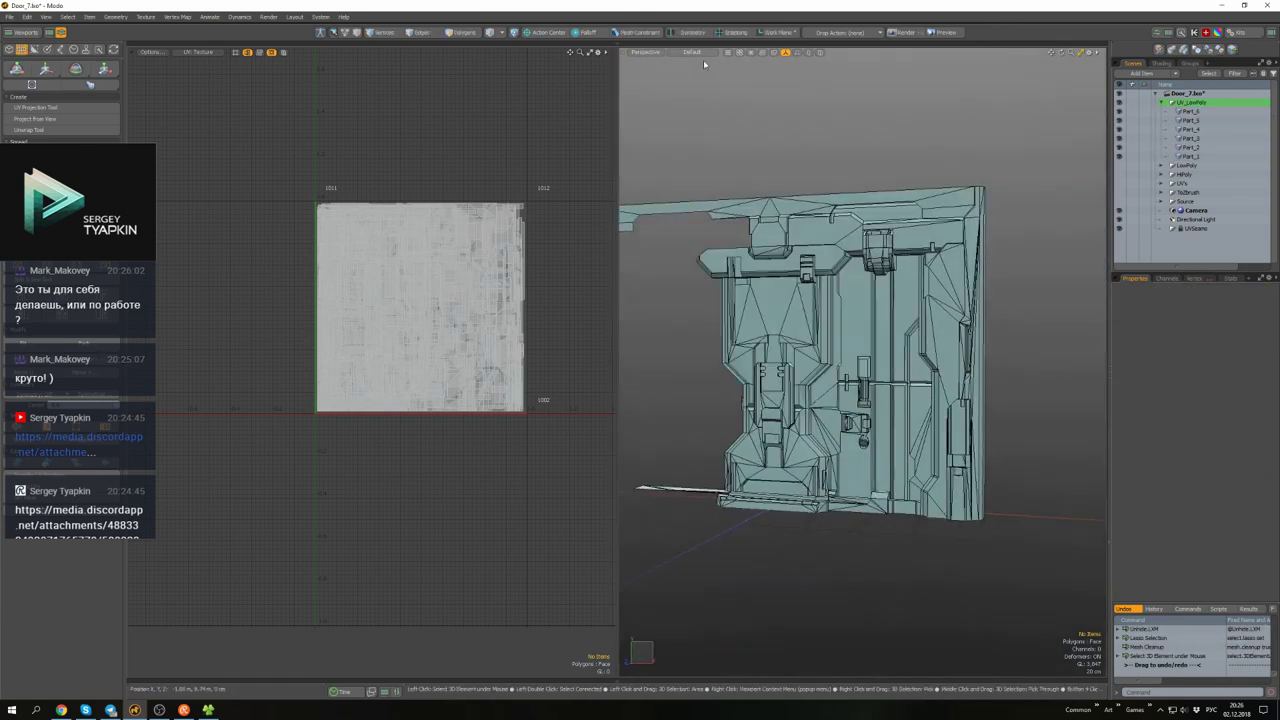
- Apply a coloured UV checker texture with lettered and numbered squares to the low-poly door
{"action": "left_click", "coordinate": [725, 53]}
{"action": "left_click", "coordinate": [723, 89]}
{"action": "left_click", "coordinate": [735, 80]}
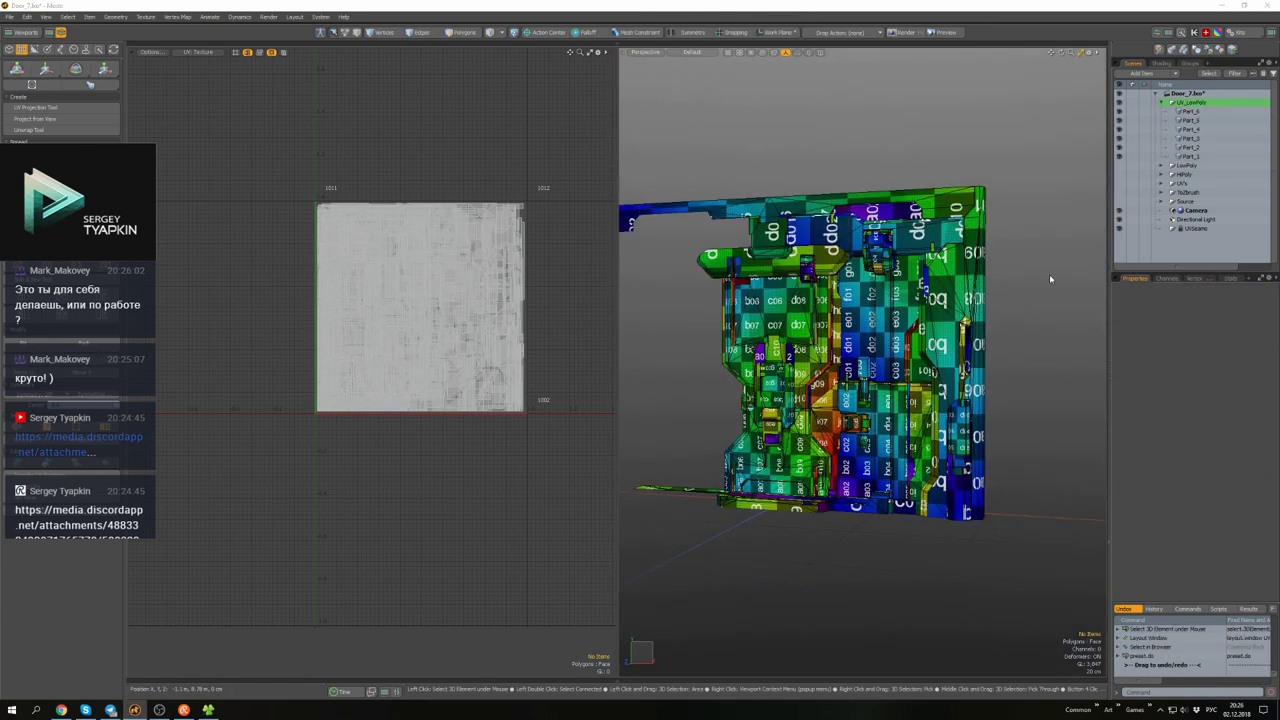
{"action": "scroll", "coordinate": [1049, 274], "scroll_direction": "up", "scroll_amount": 2}
{"action": "scroll", "coordinate": [1049, 274], "scroll_direction": "up", "scroll_amount": 2}
- Isolate Part_5 and Part_1 in turn to examine the scale and distortion of their checker texture
{"action": "left_click", "coordinate": [1190, 120]}
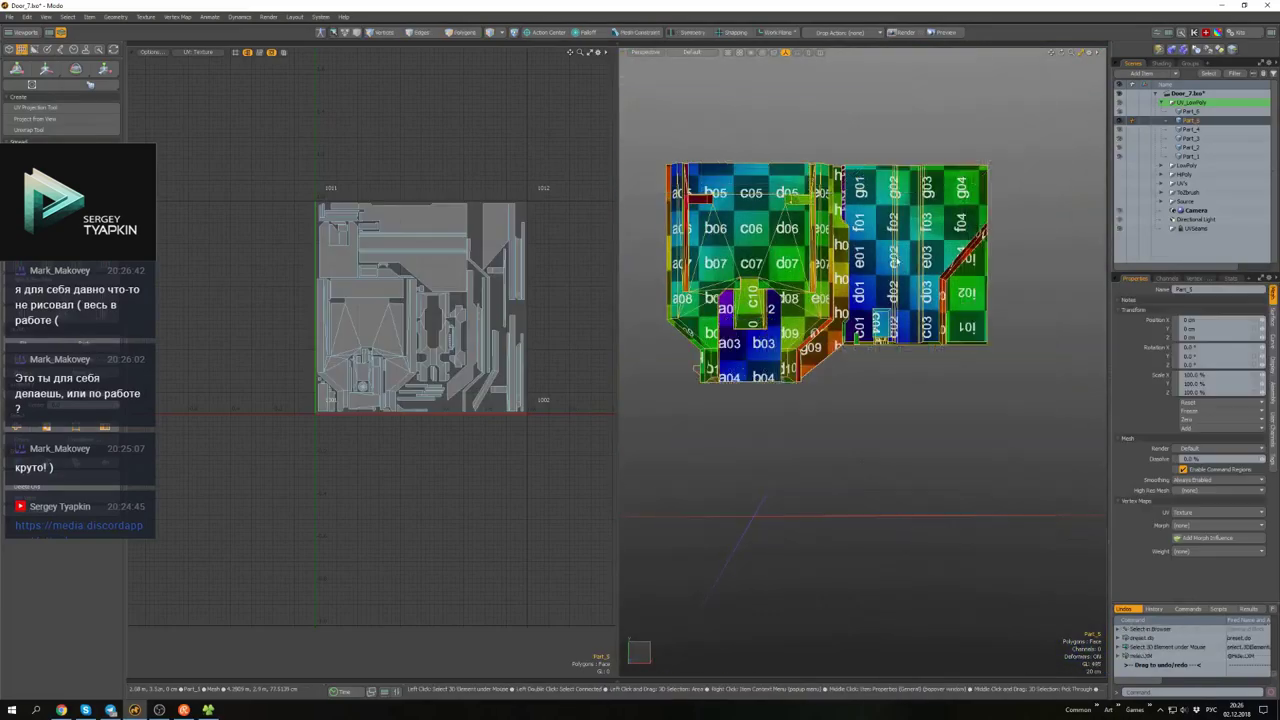
{"action": "left_click", "coordinate": [900, 380]}
{"action": "left_click_drag", "start_coordinate": [900, 380], "coordinate": [925, 364], "text": "alt"}
{"action": "left_click", "coordinate": [910, 185]}
{"action": "left_click", "coordinate": [912, 240]}
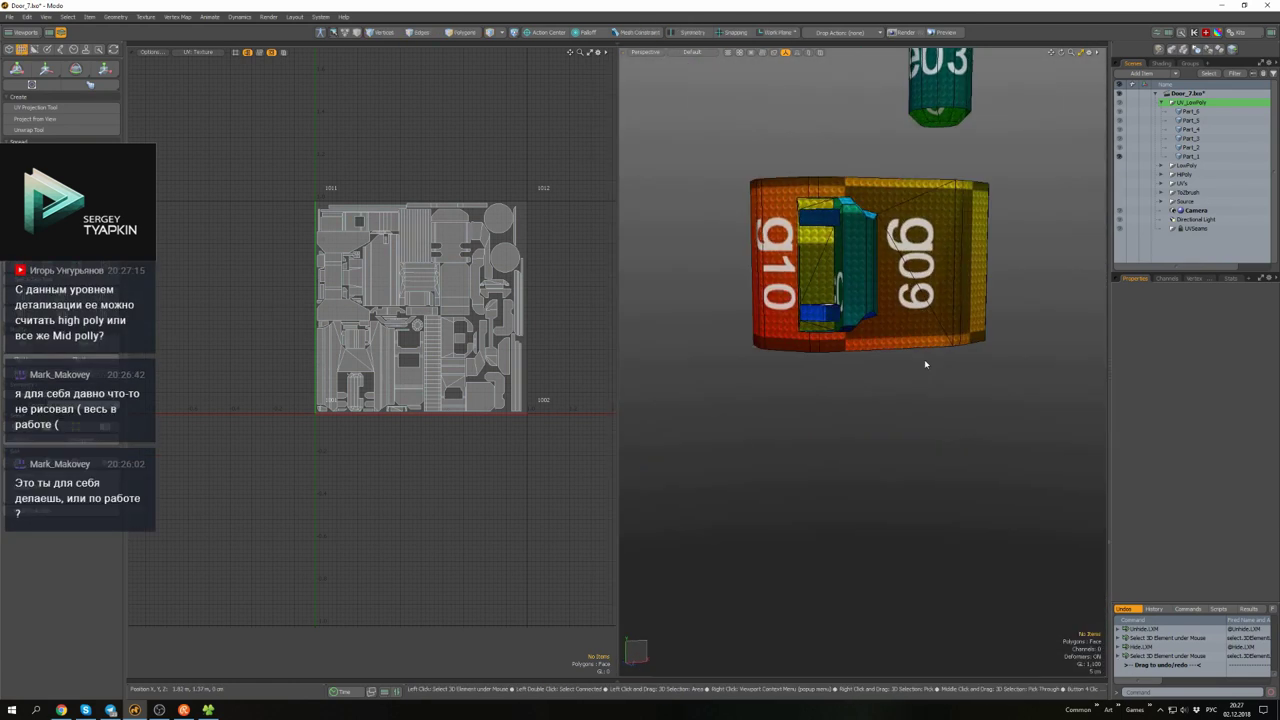
- Unhide the parts, isolate Part_6, widen the 3D viewport and inspect its checker pattern from the side
{"action": "key", "text": "u"}
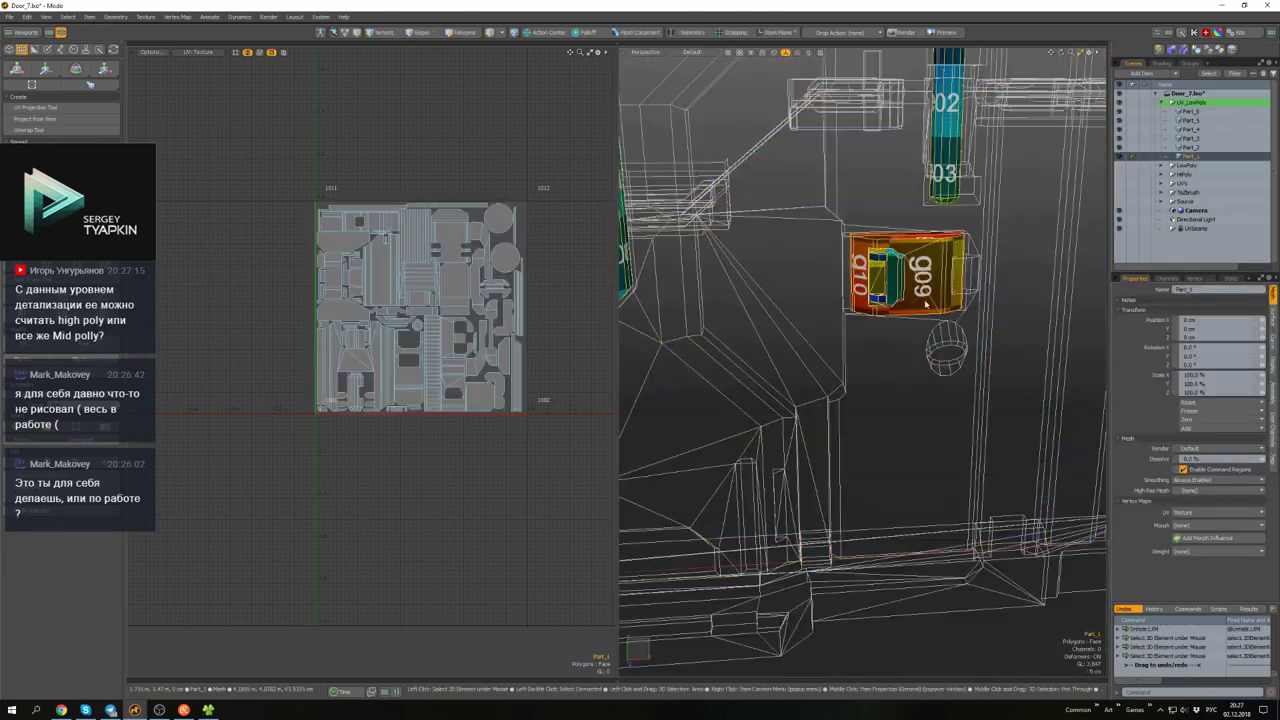
{"action": "left_click", "coordinate": [943, 357]}
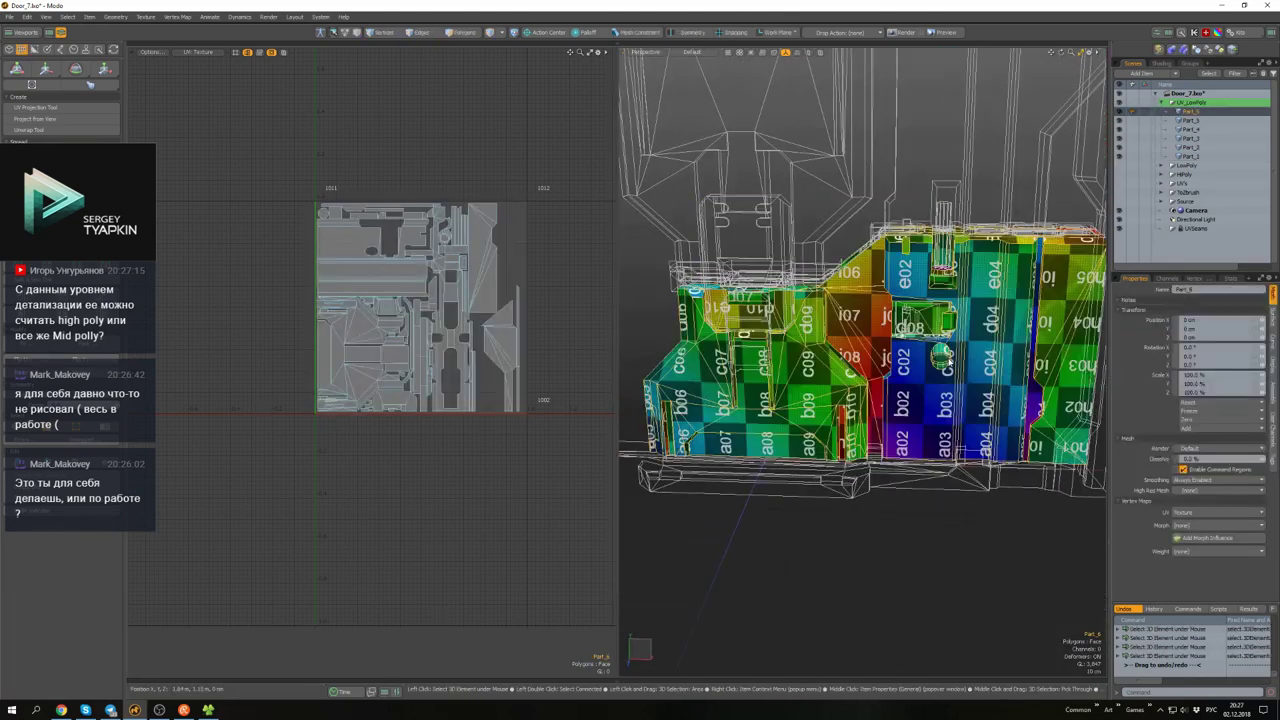
{"action": "scroll", "coordinate": [943, 357], "scroll_direction": "up", "scroll_amount": 3}
{"action": "left_click_drag", "start_coordinate": [618, 350], "coordinate": [504, 350]}
{"action": "left_click_drag", "start_coordinate": [700, 350], "coordinate": [843, 222], "text": "alt"}
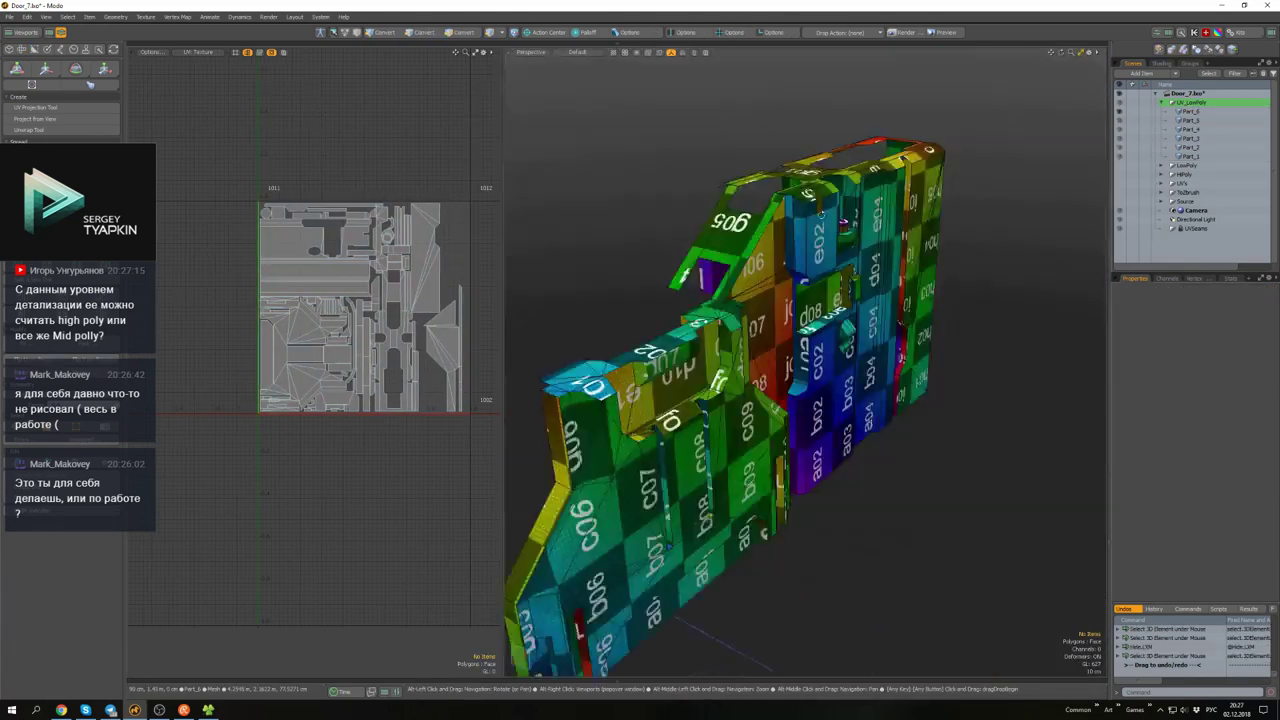
- Show all parts again and compare the checker texture and UV layouts of Part_3 and Part_2
{"action": "key", "text": "u"}
{"action": "scroll", "coordinate": [888, 224], "scroll_direction": "up", "scroll_amount": 5}
{"action": "left_click", "coordinate": [888, 224]}
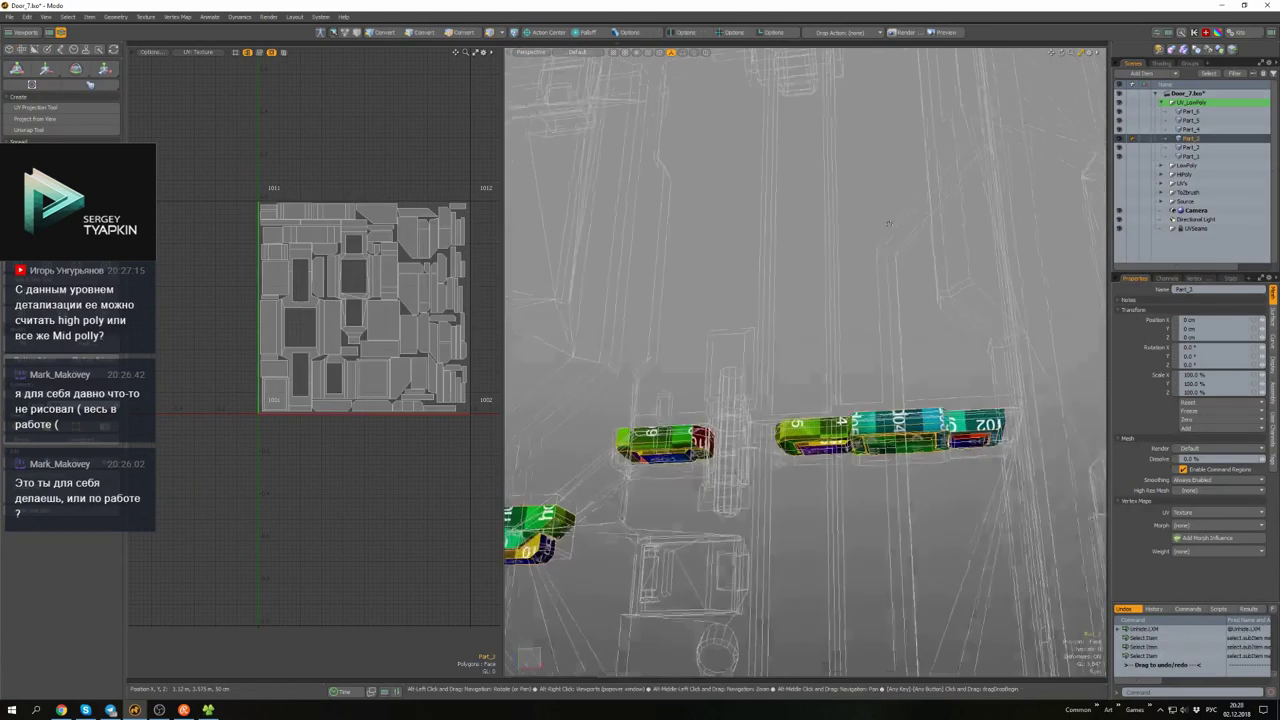
{"action": "left_click", "coordinate": [1190, 147]}
{"action": "key", "text": "shift+a"}
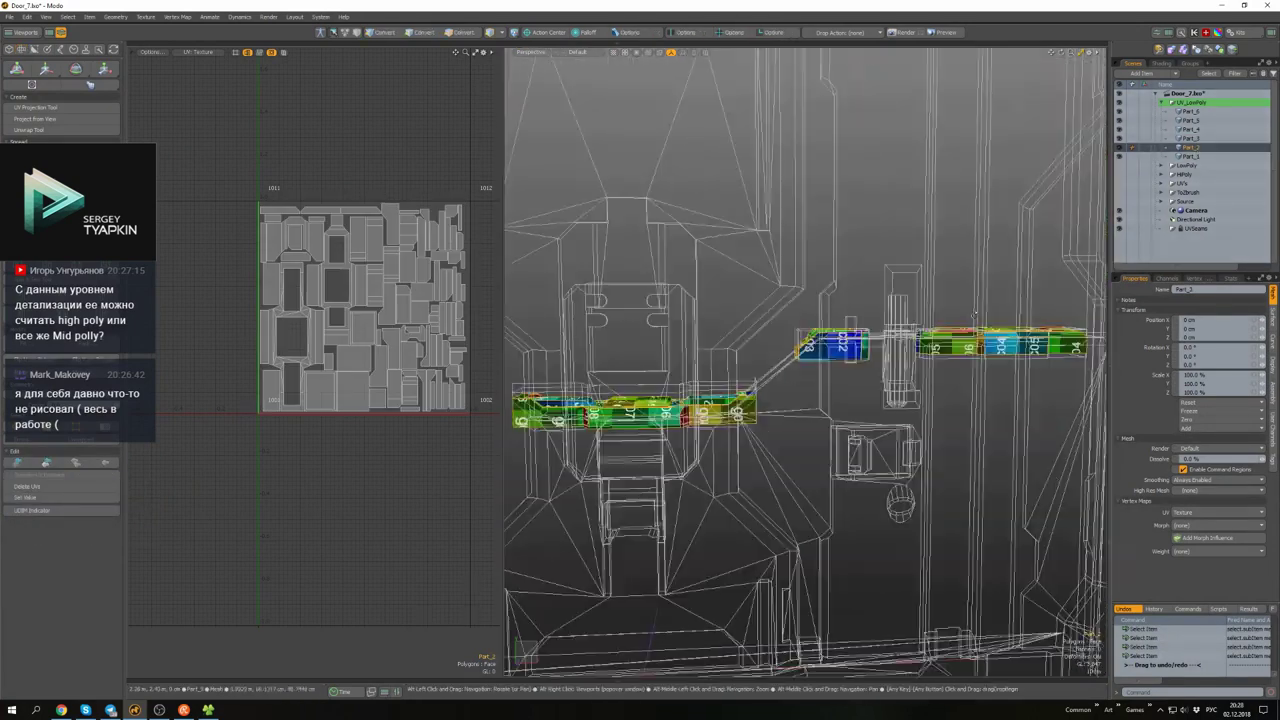
{"action": "left_click", "coordinate": [1190, 138]}
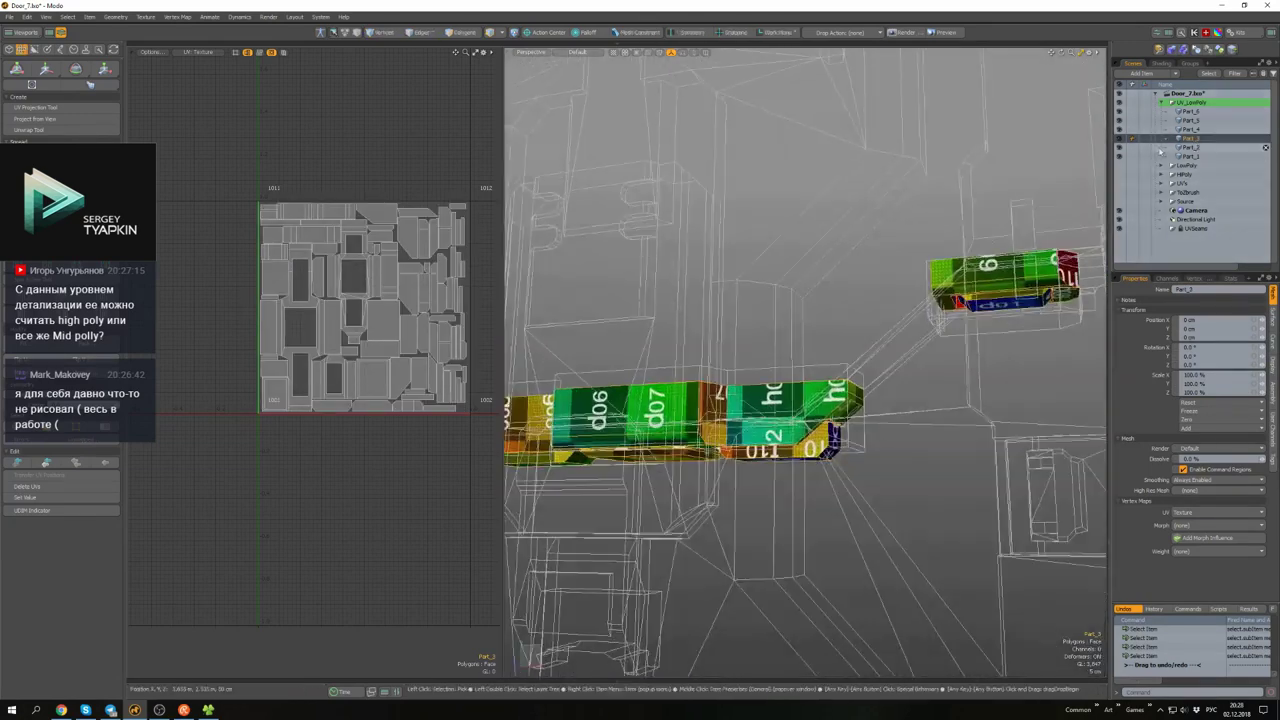
- Recheck the checker texture and UV layouts of Part_2 and Part_3
{"action": "left_click", "coordinate": [1190, 147]}
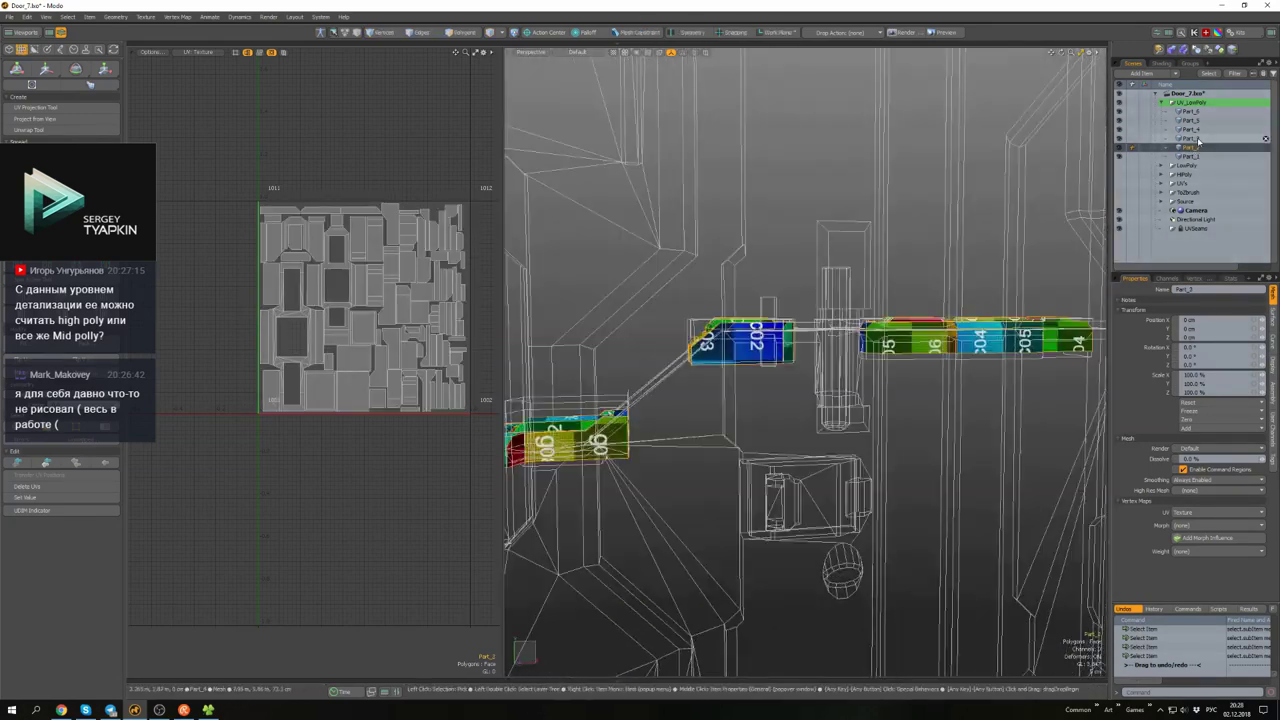
{"action": "left_click", "coordinate": [1195, 139]}
{"action": "key", "text": "3"}
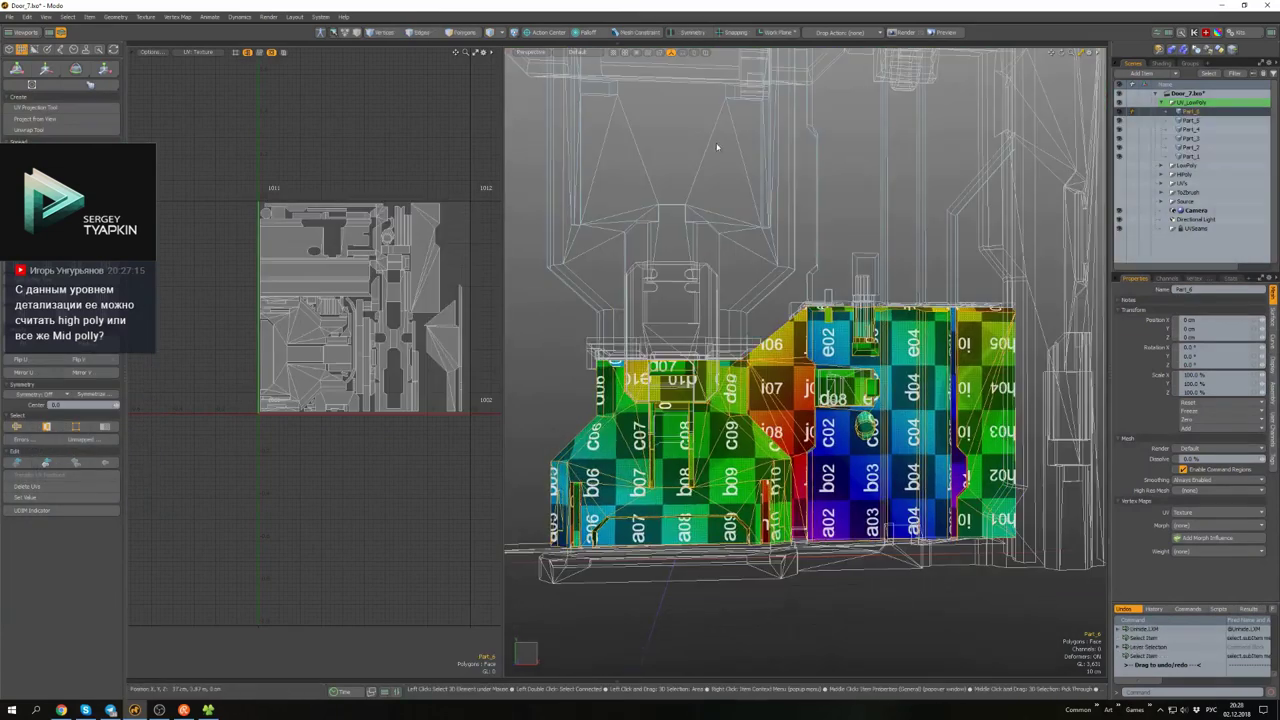
- Turn off the checker texture override and run Mesh Cleanup on all six low-poly parts
{"action": "left_click", "coordinate": [615, 52]}
{"action": "left_click", "coordinate": [607, 62]}
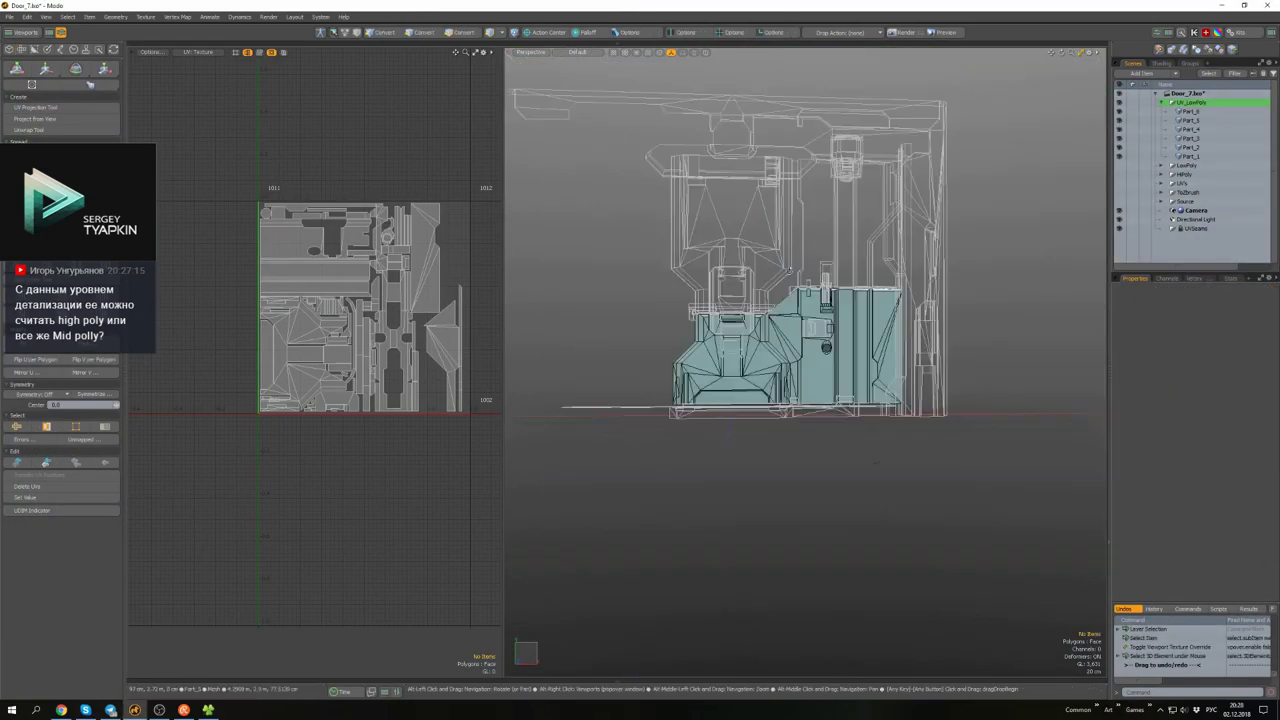
{"action": "left_click_drag", "start_coordinate": [610, 62], "coordinate": [900, 383], "text": "alt"}
{"action": "left_click", "coordinate": [115, 17]}
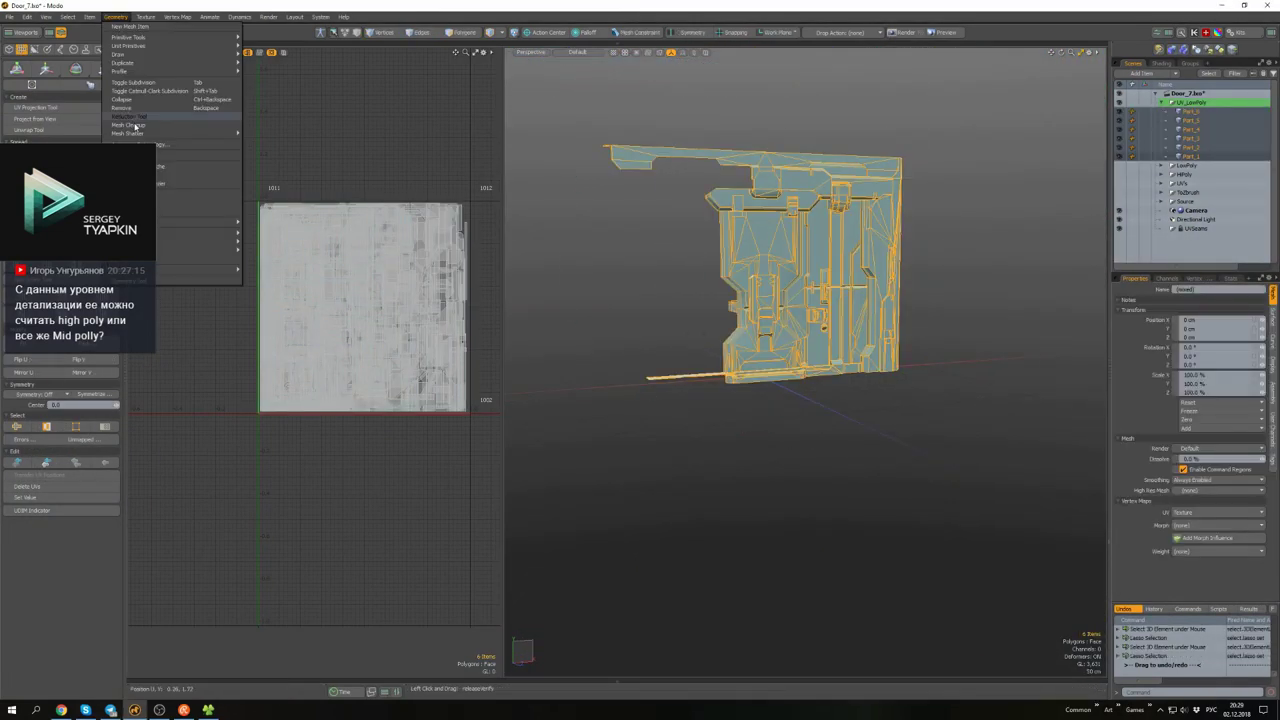
{"action": "left_click", "coordinate": [140, 200]}
{"action": "left_click", "coordinate": [955, 555]}
- Isolate Part_4 to inspect its cleaned mesh, unhide the other parts and select Part_5
{"action": "mouse_move", "coordinate": [955, 555]}
{"action": "left_mouse_down", "text": "alt"}
{"action": "mouse_move", "coordinate": [760, 205]}
{"action": "mouse_move", "coordinate": [840, 225]}
{"action": "left_mouse_up", "text": "alt"}
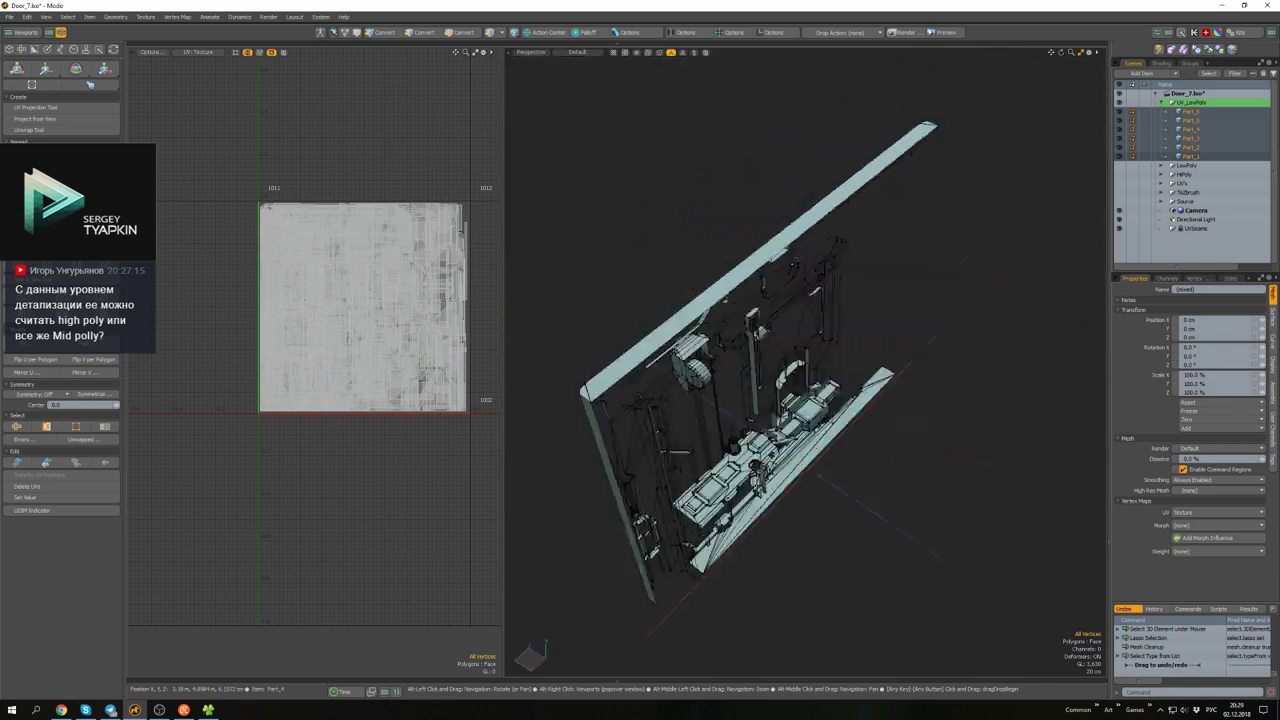
{"action": "scroll", "coordinate": [840, 225], "scroll_direction": "up", "scroll_amount": 5}
{"action": "key", "text": "3"}
{"action": "left_click", "coordinate": [869, 235]}
{"action": "key", "text": "shift+h"}
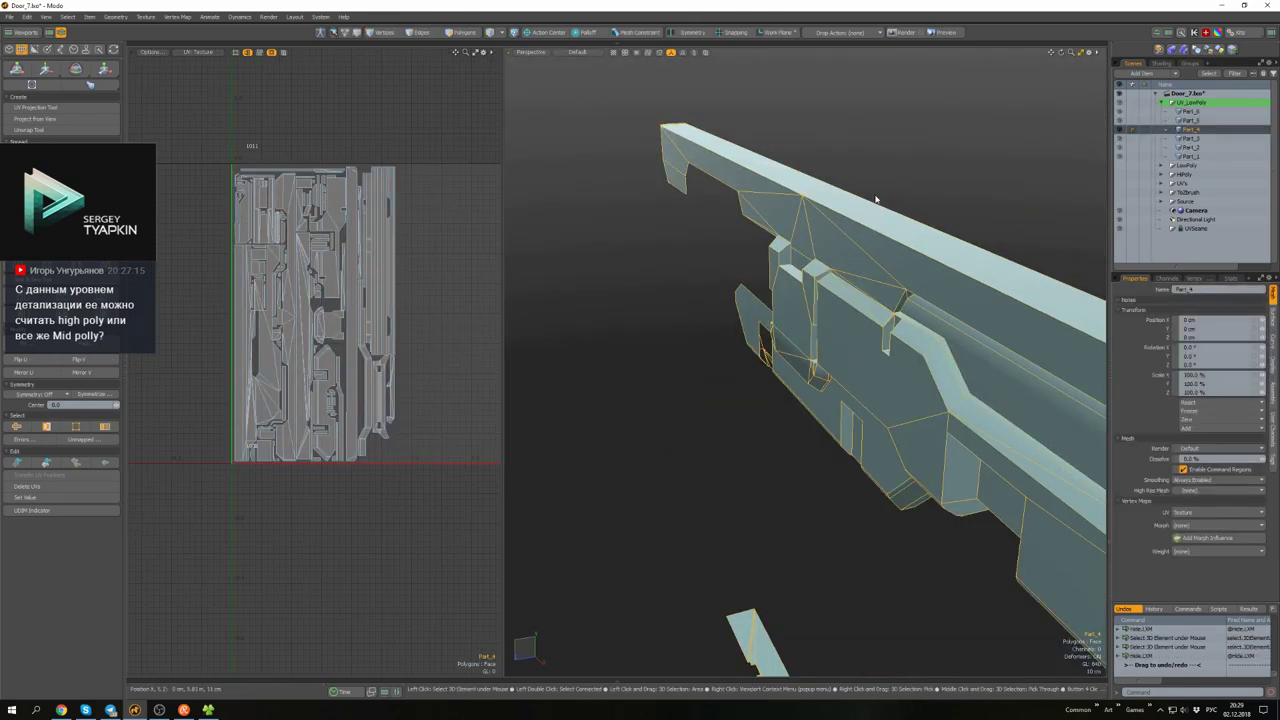
{"action": "left_click_drag", "start_coordinate": [869, 235], "coordinate": [800, 330], "text": "alt"}
{"action": "key", "text": "u"}
{"action": "left_click", "coordinate": [846, 320]}
{"action": "left_click", "coordinate": [875, 315]}
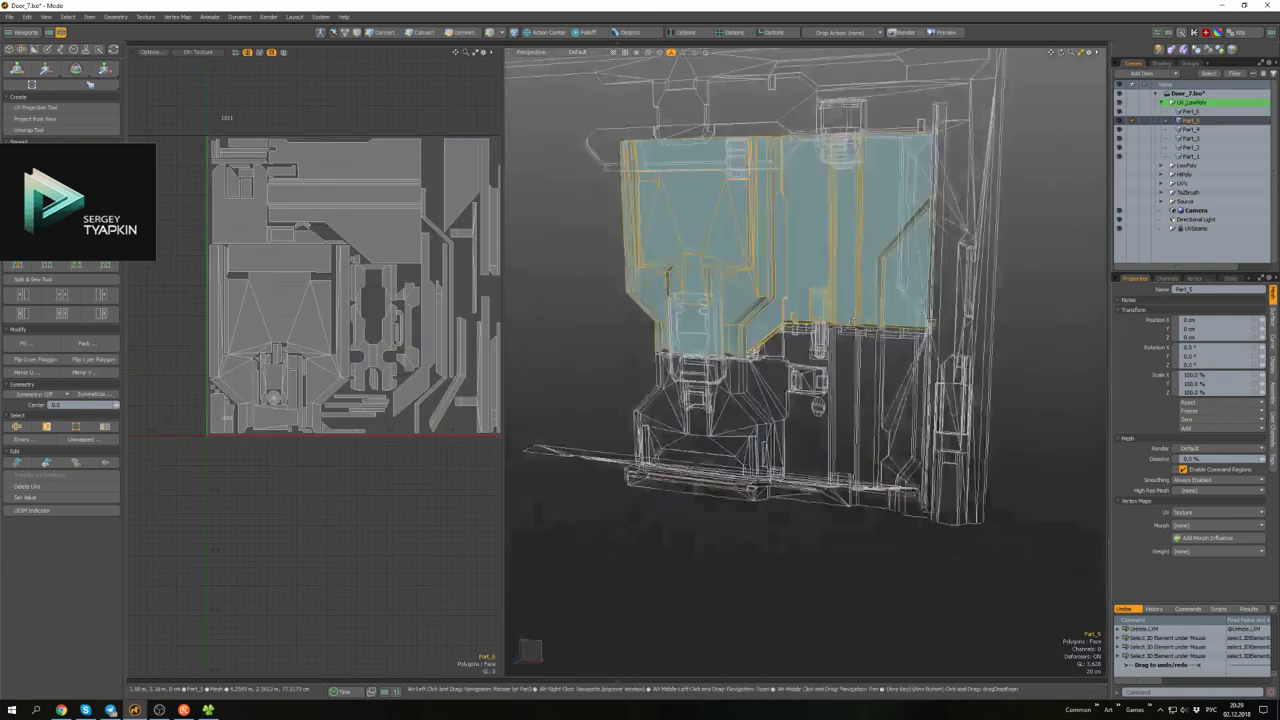
- Select all six low-poly parts and turn the UV checker texture display back on
{"action": "right_click_drag", "start_coordinate": [560, 120], "coordinate": [1080, 620]}
{"action": "left_click_drag", "start_coordinate": [900, 400], "coordinate": [860, 380], "text": "alt"}
{"action": "scroll", "coordinate": [373, 433], "scroll_direction": "down", "scroll_amount": 3}
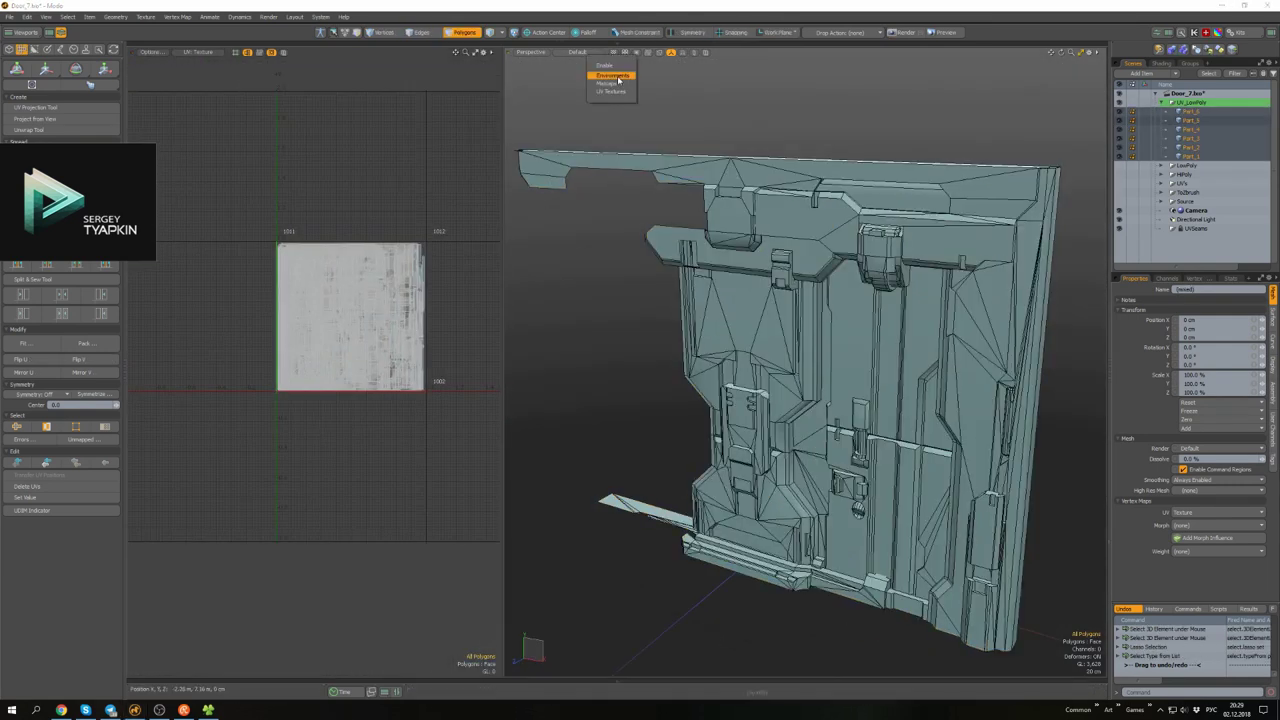
{"action": "left_click", "coordinate": [617, 79]}
- Save the scene and pack all polygons of the six parts together into one shared UV layout
{"action": "right_click_drag", "start_coordinate": [450, 230], "coordinate": [387, 271]}
{"action": "left_click", "coordinate": [88, 343]}
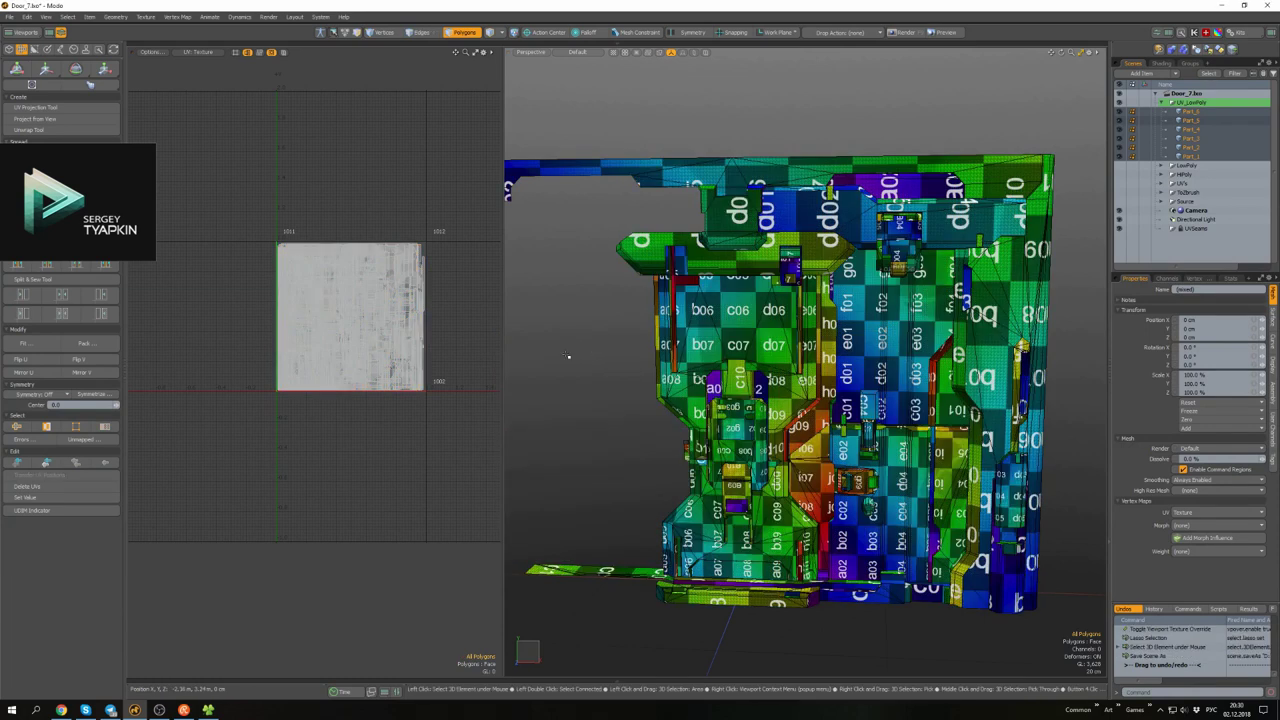
{"action": "key", "text": "ctrl+a"}
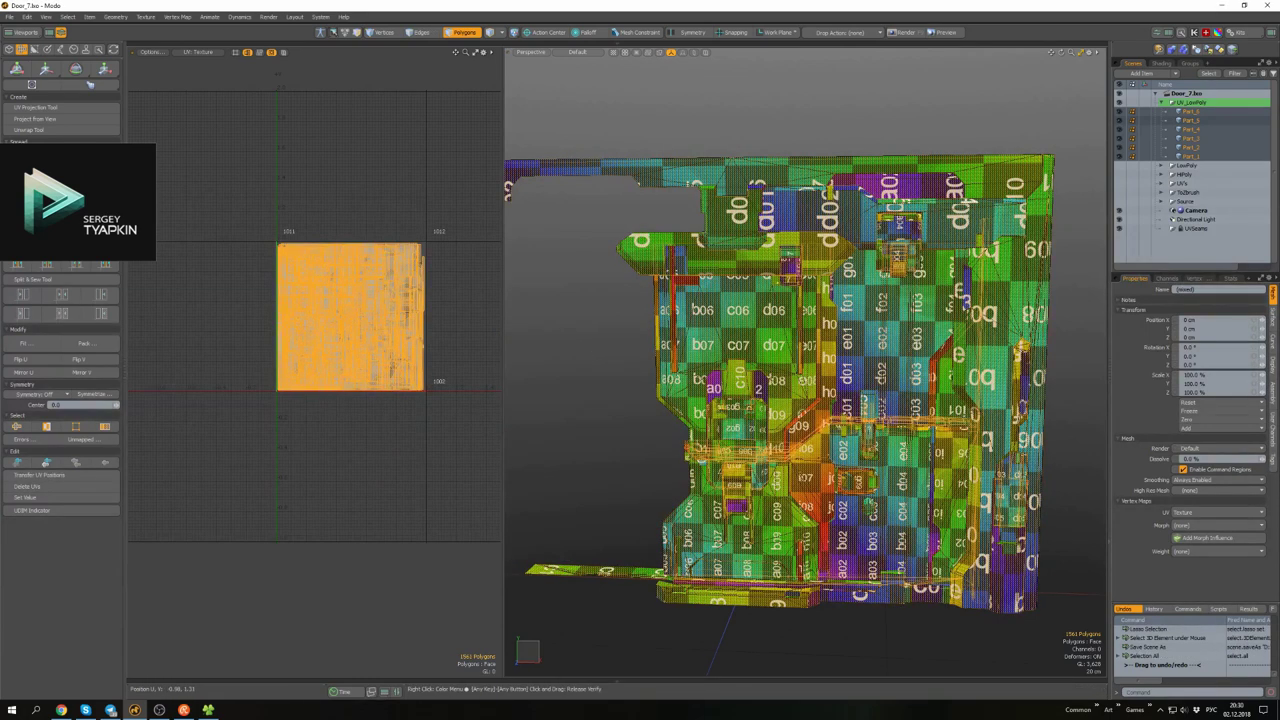
{"action": "left_click", "coordinate": [634, 385]}
- Inspect the checker texture's scale and orientation up close on the lower door panels
{"action": "scroll", "coordinate": [772, 308], "scroll_direction": "up", "scroll_amount": 5}
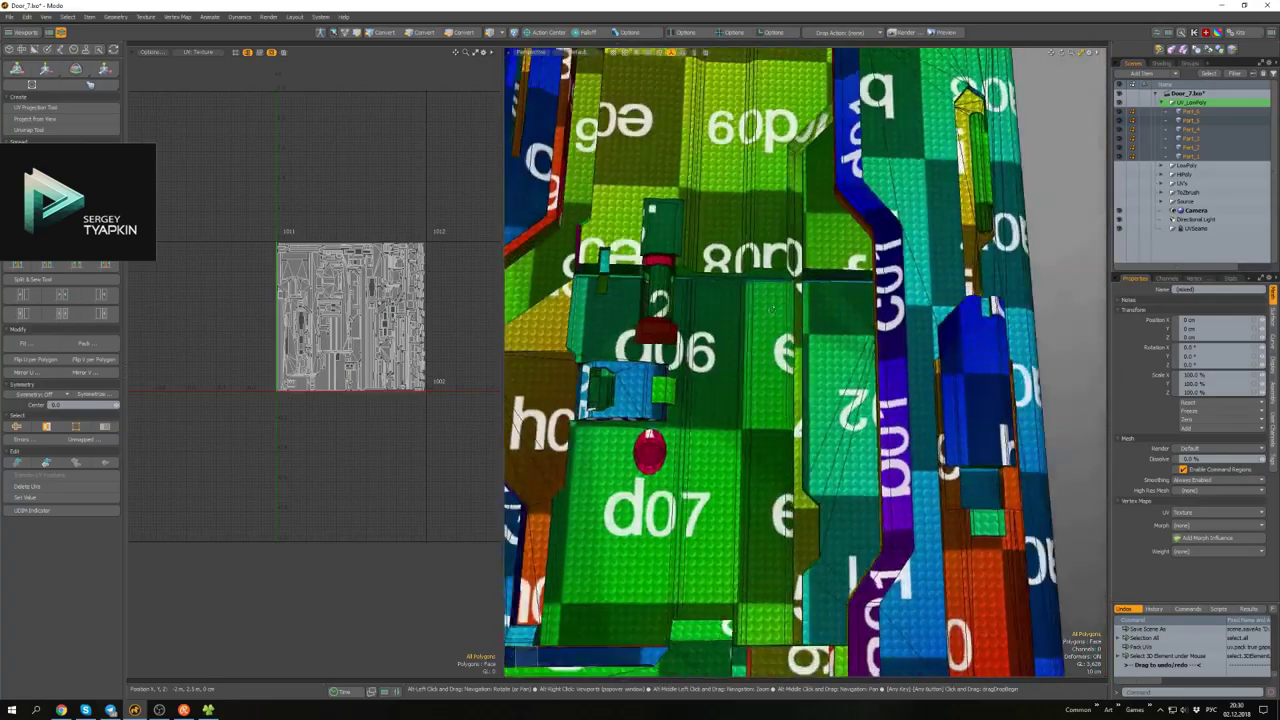
{"action": "left_click_drag", "start_coordinate": [772, 308], "coordinate": [720, 312], "text": "alt"}
{"action": "scroll", "coordinate": [760, 305], "scroll_direction": "up", "scroll_amount": 5}
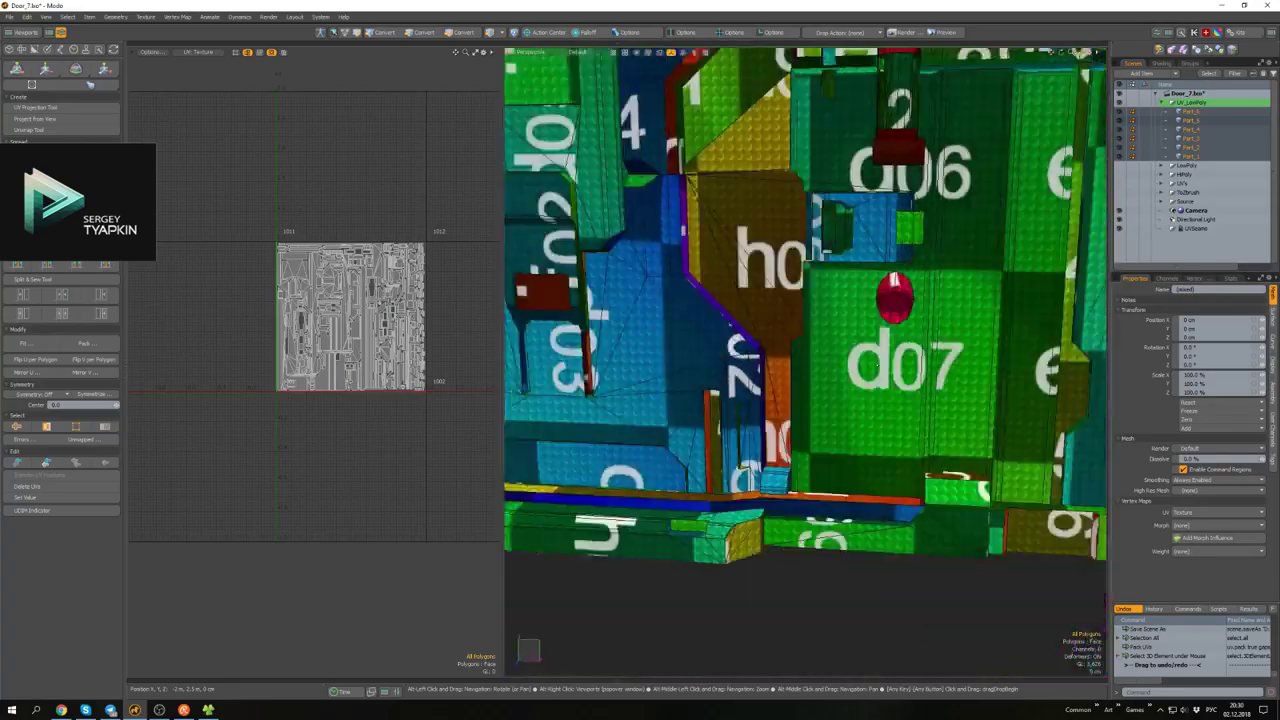
{"action": "scroll", "coordinate": [760, 305], "scroll_direction": "down", "scroll_amount": 5}
- Widen the UV viewport and examine the island placement and spacing across the shared UV layout
{"action": "left_click_drag", "start_coordinate": [503, 360], "coordinate": [790, 360]}
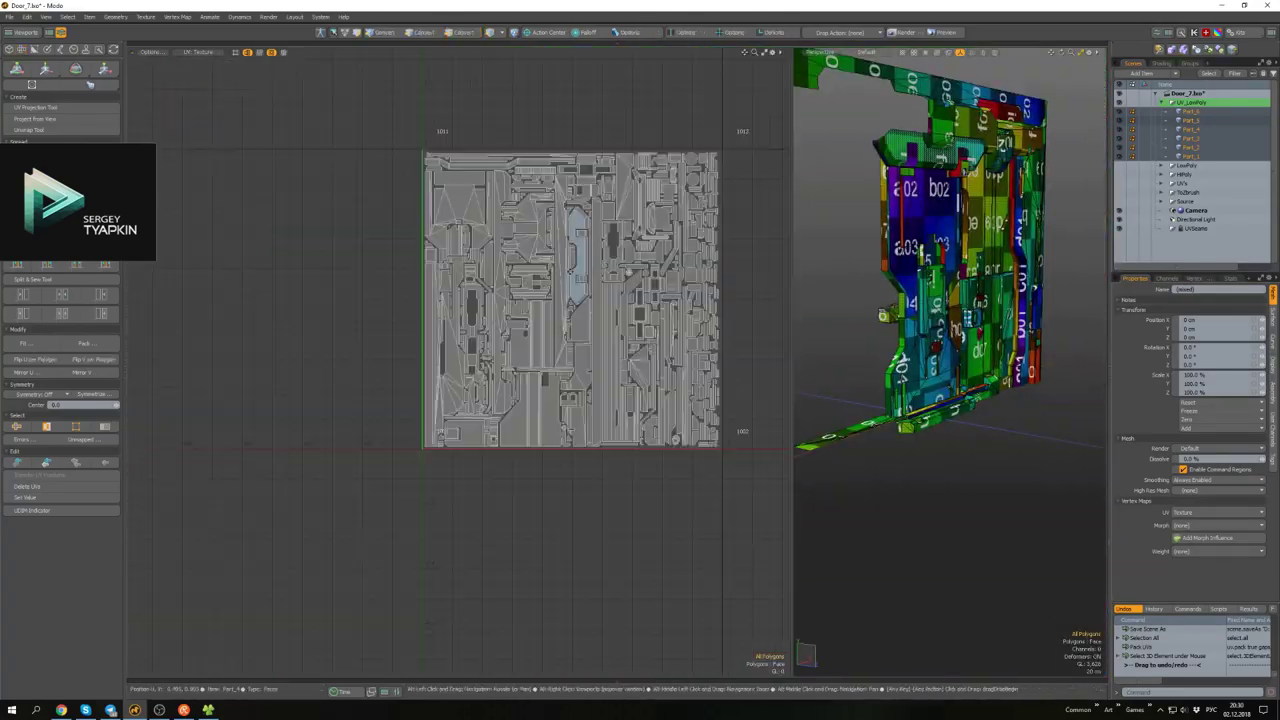
{"action": "scroll", "coordinate": [628, 270], "scroll_direction": "up", "scroll_amount": 6}
{"action": "scroll", "coordinate": [559, 280], "scroll_direction": "down", "scroll_amount": 2}
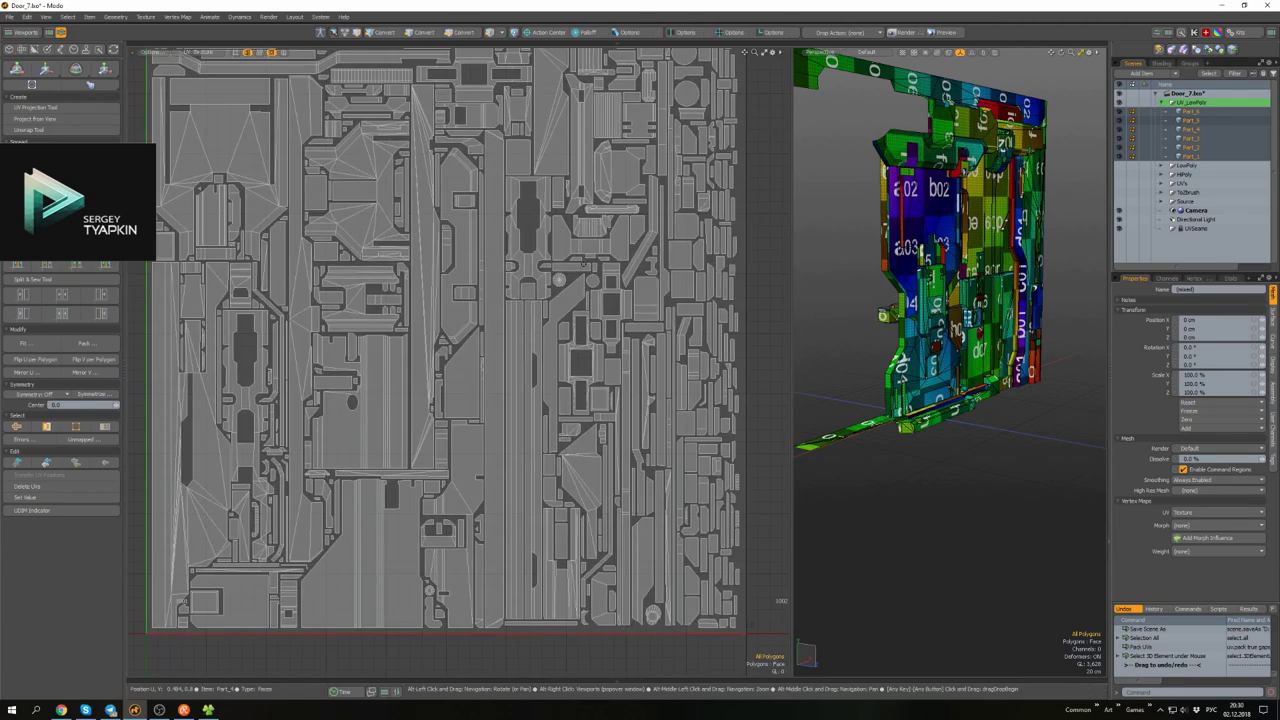
{"action": "key", "text": "3"}
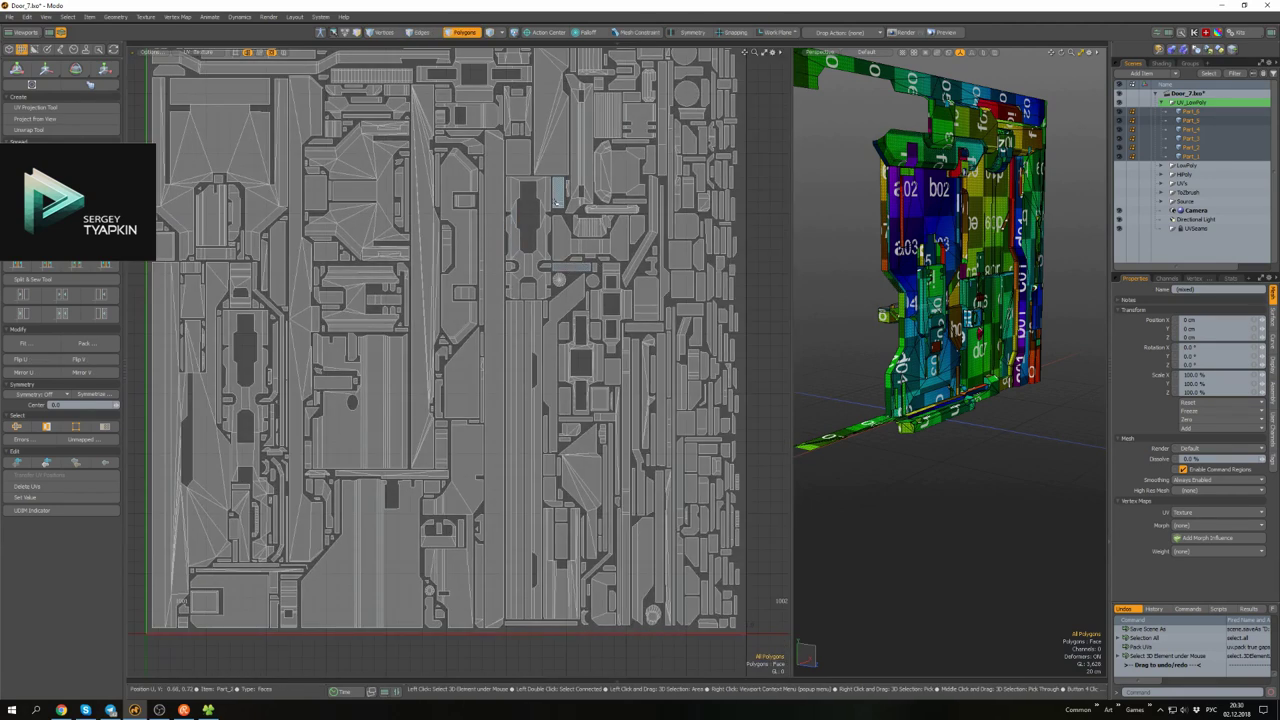
{"action": "scroll", "coordinate": [560, 195], "scroll_direction": "down", "scroll_amount": 2}
{"action": "scroll", "coordinate": [291, 300], "scroll_direction": "up", "scroll_amount": 2}
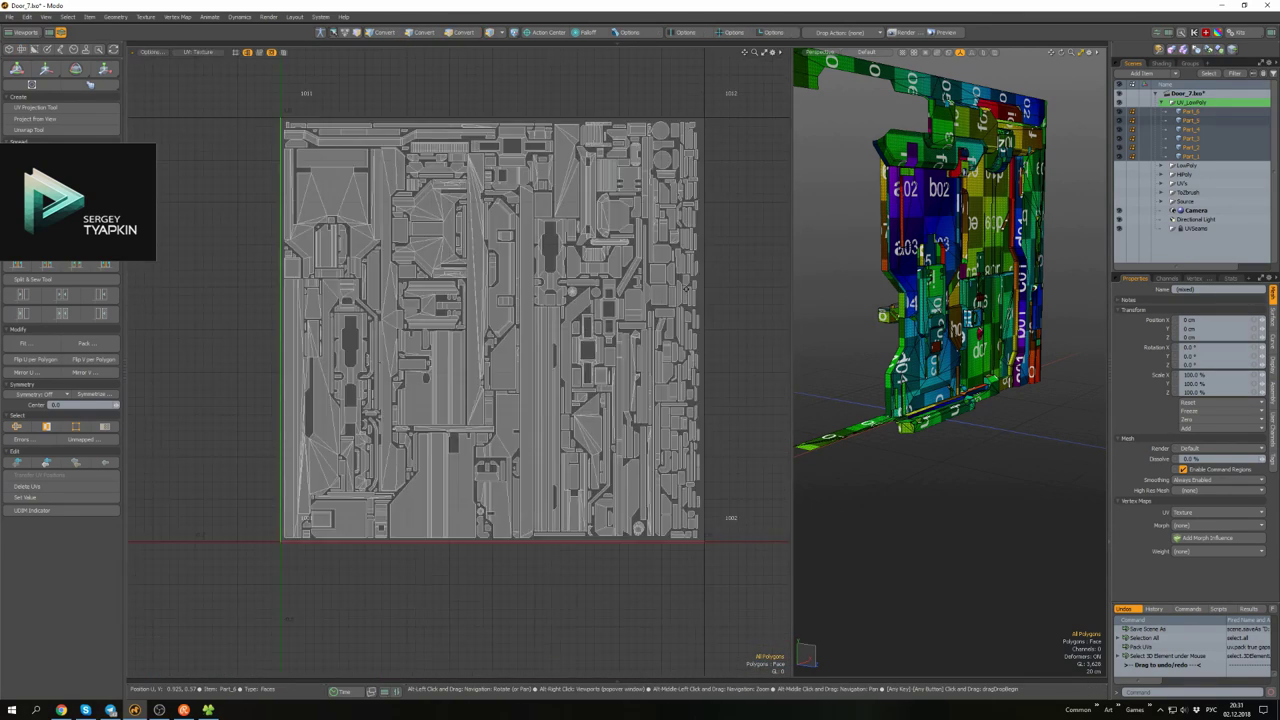
{"action": "scroll", "coordinate": [490, 260], "scroll_direction": "down", "scroll_amount": 2}
{"action": "scroll", "coordinate": [720, 250], "scroll_direction": "up", "scroll_amount": 2}
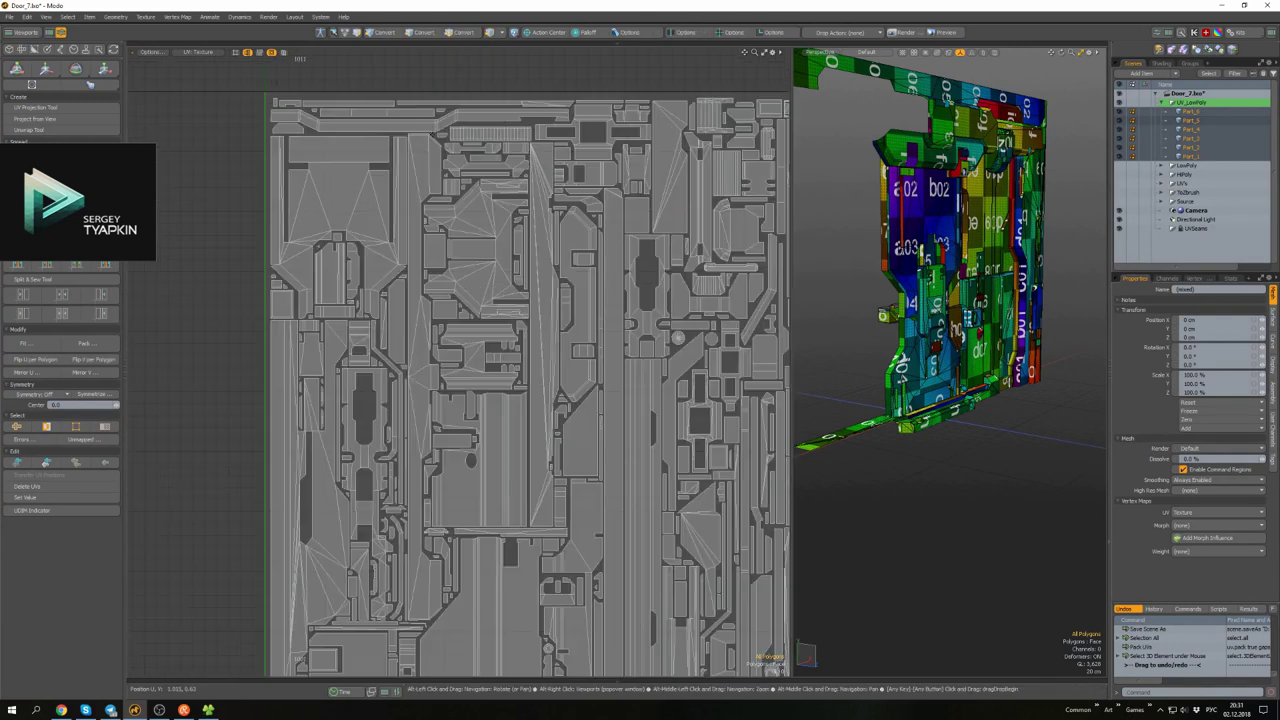
{"action": "scroll", "coordinate": [720, 250], "scroll_direction": "down", "scroll_amount": 2}
{"action": "scroll", "coordinate": [720, 250], "scroll_direction": "up", "scroll_amount": 3}
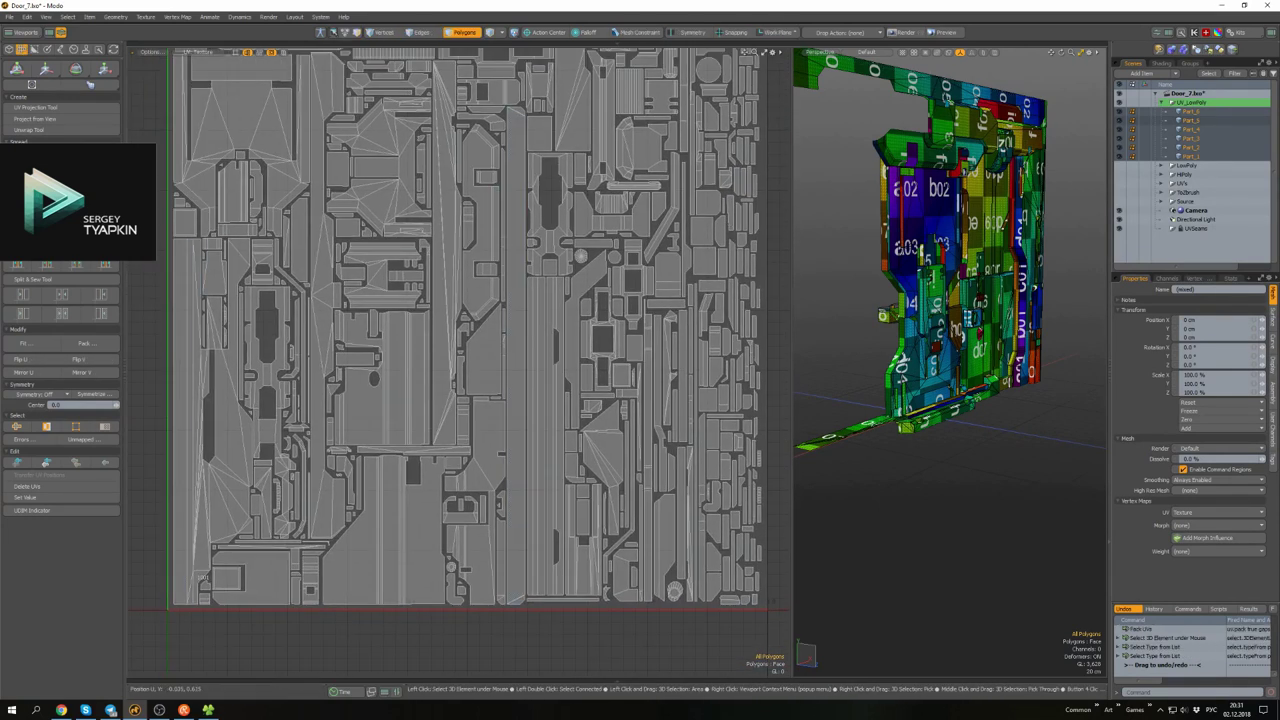
- Repack the UVs of all parts with gaps set by pixel at 10.24, adjusting the texel density image size between packs
{"action": "left_click", "coordinate": [85, 343]}
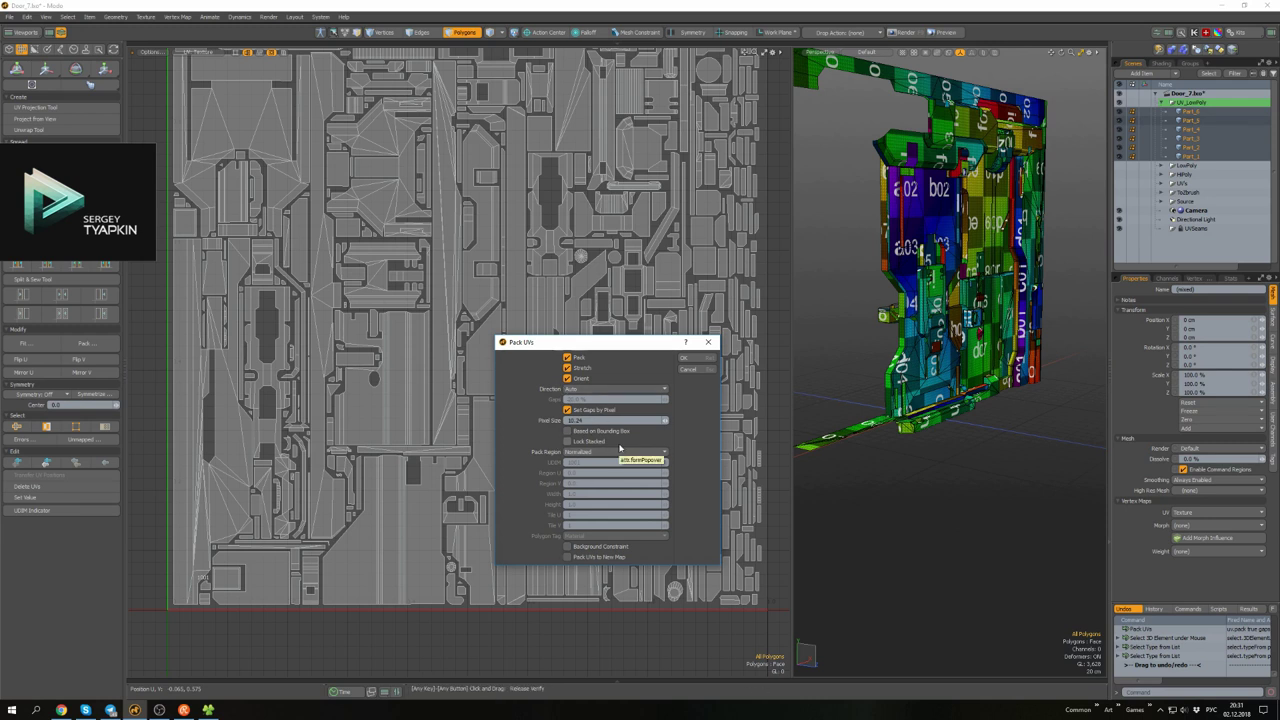
{"action": "left_click", "coordinate": [684, 357]}
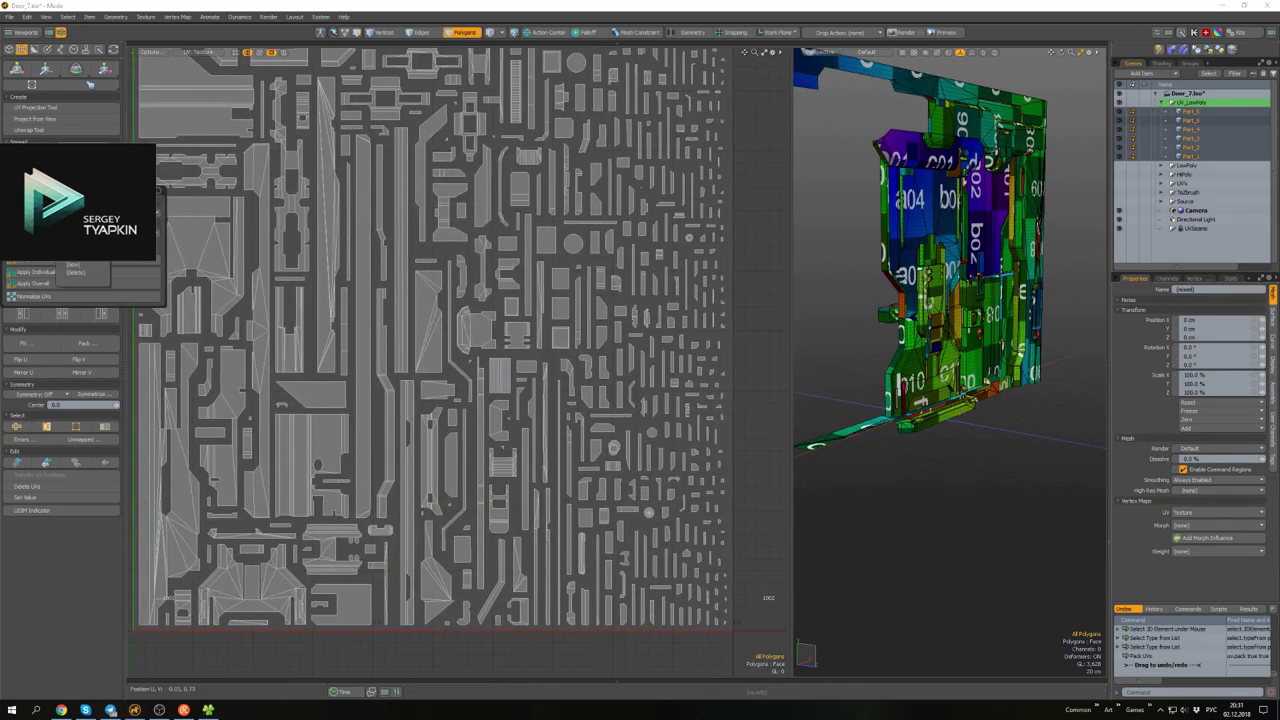
{"action": "left_click", "coordinate": [85, 343]}
{"action": "left_click", "coordinate": [684, 357]}
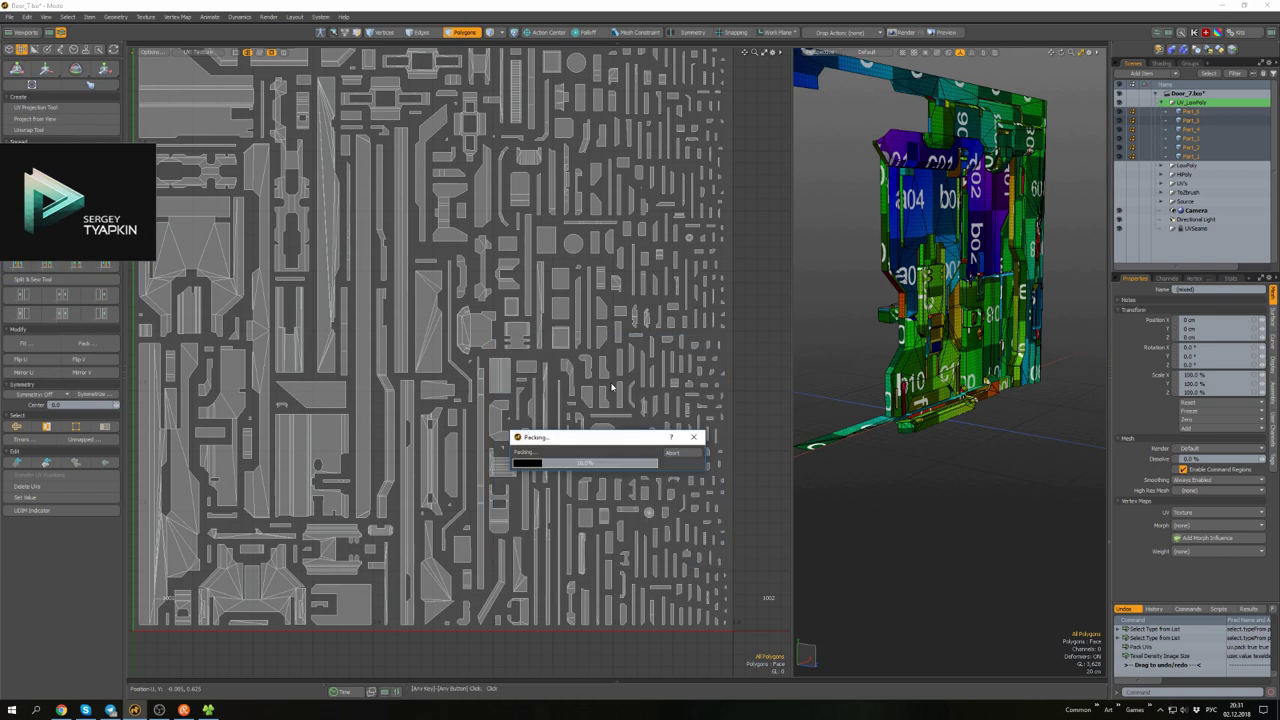
- Examine the island gaps in the repacked UV layout and review the Pack UVs settings
{"action": "scroll", "coordinate": [545, 299], "scroll_direction": "up", "scroll_amount": 6}
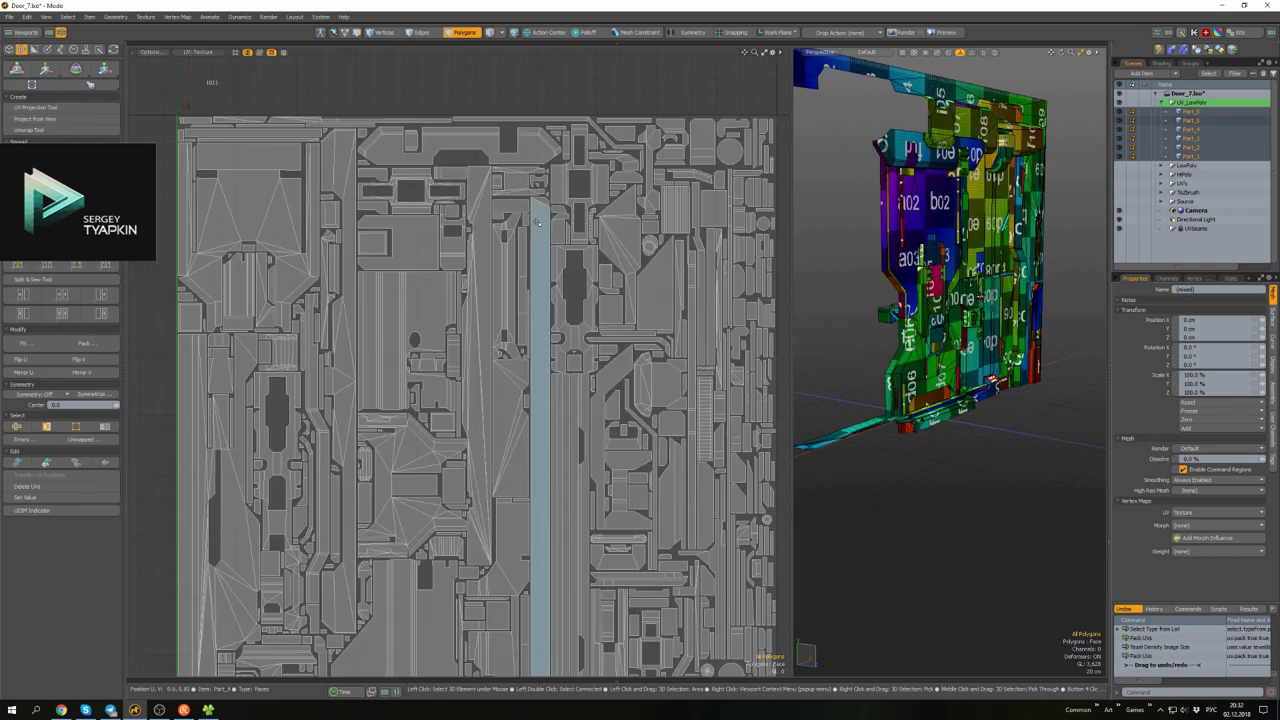
{"action": "scroll", "coordinate": [545, 299], "scroll_direction": "down", "scroll_amount": 6}
{"action": "left_click", "coordinate": [85, 343]}
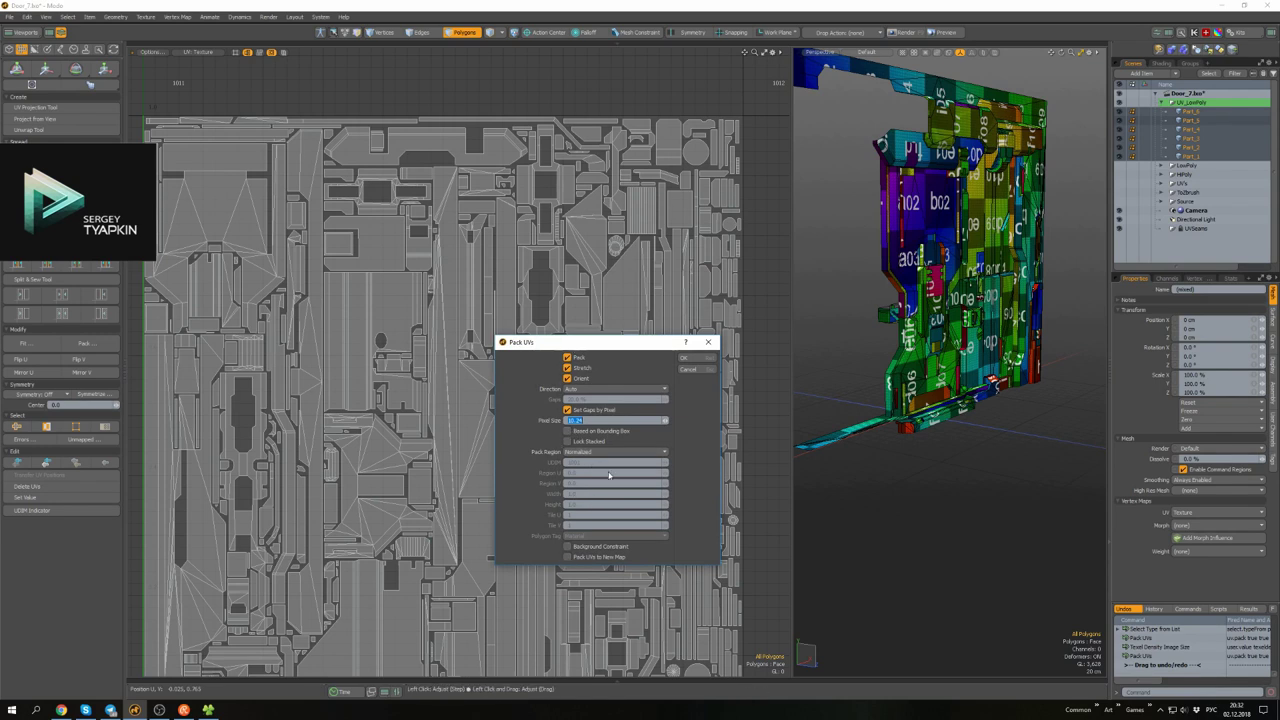
{"action": "left_click", "coordinate": [684, 357]}
{"action": "scroll", "coordinate": [553, 213], "scroll_direction": "up", "scroll_amount": 3}
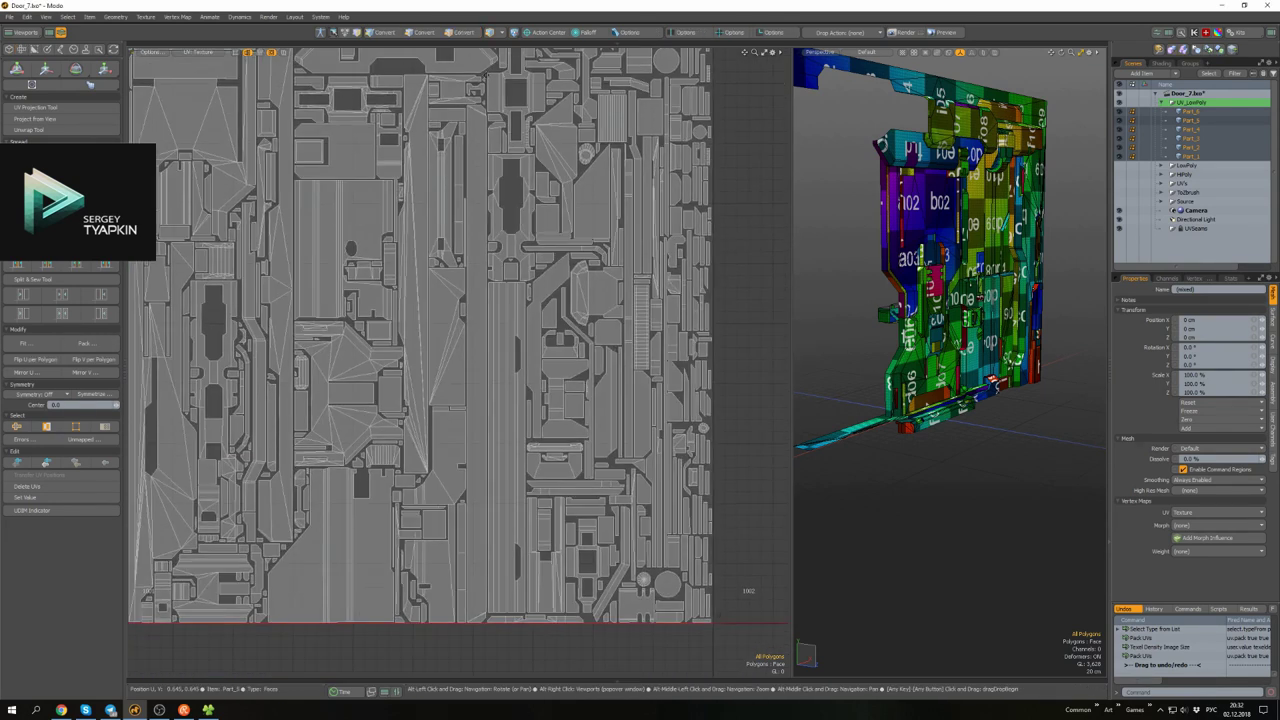
{"action": "mouse_move", "coordinate": [553, 213]}
{"action": "left_mouse_down", "text": "alt"}
{"action": "mouse_move", "coordinate": [660, 255]}
{"action": "mouse_move", "coordinate": [553, 237]}
{"action": "left_mouse_up", "text": "alt"}
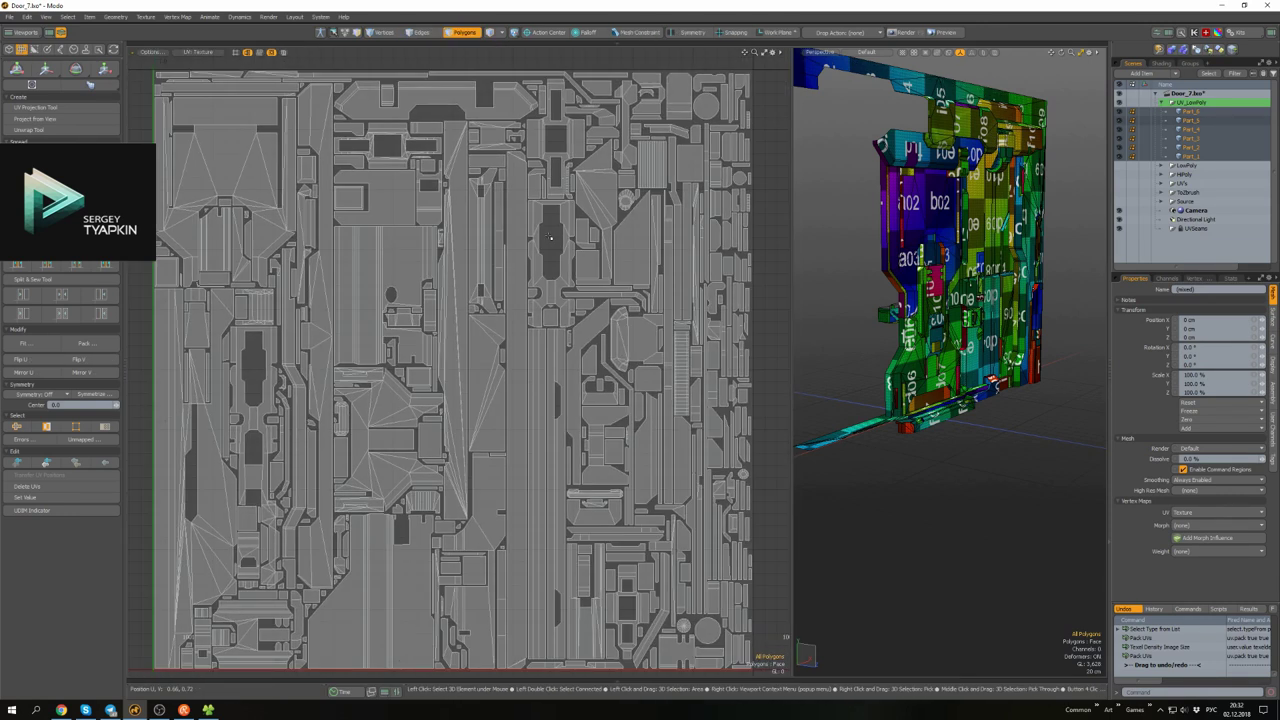
{"action": "scroll", "coordinate": [551, 237], "scroll_direction": "down", "scroll_amount": 3}
{"action": "scroll", "coordinate": [558, 270], "scroll_direction": "up", "scroll_amount": 6}
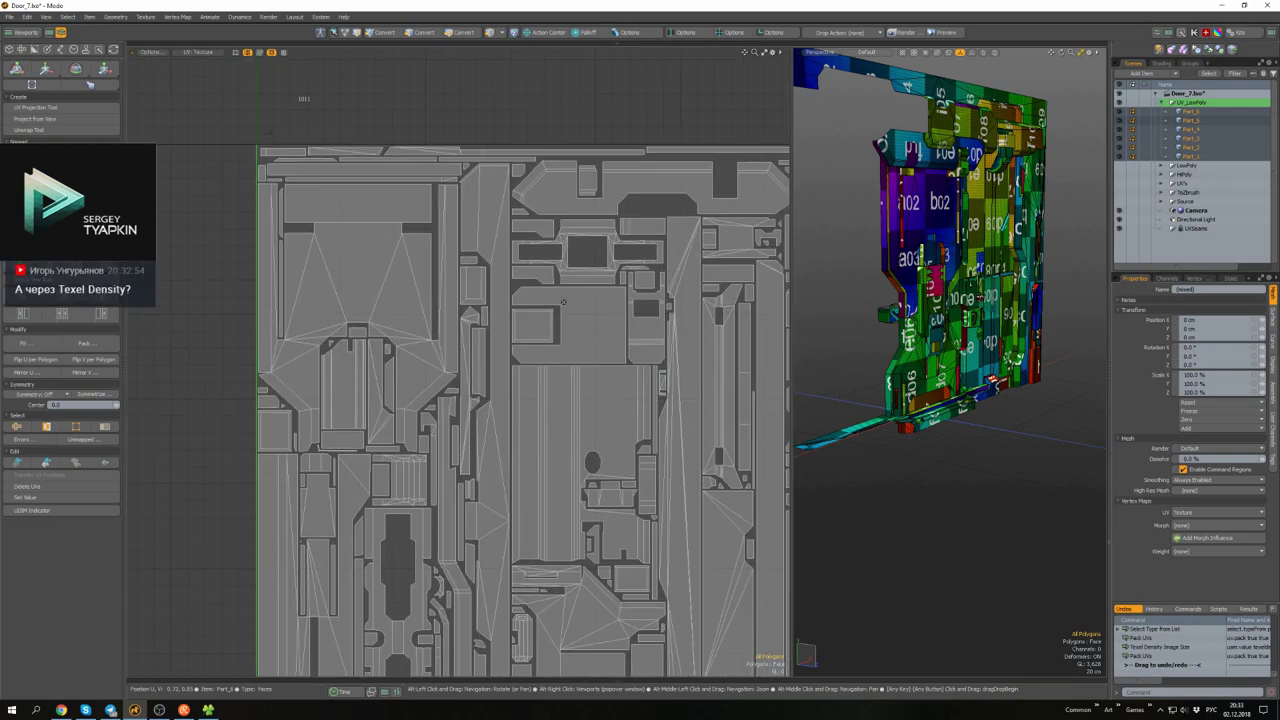
- Select the connected UV island of the large lower door panel, get its texel density and clear the selection
{"action": "left_click_drag", "start_coordinate": [563, 302], "coordinate": [499, 196], "text": "alt"}
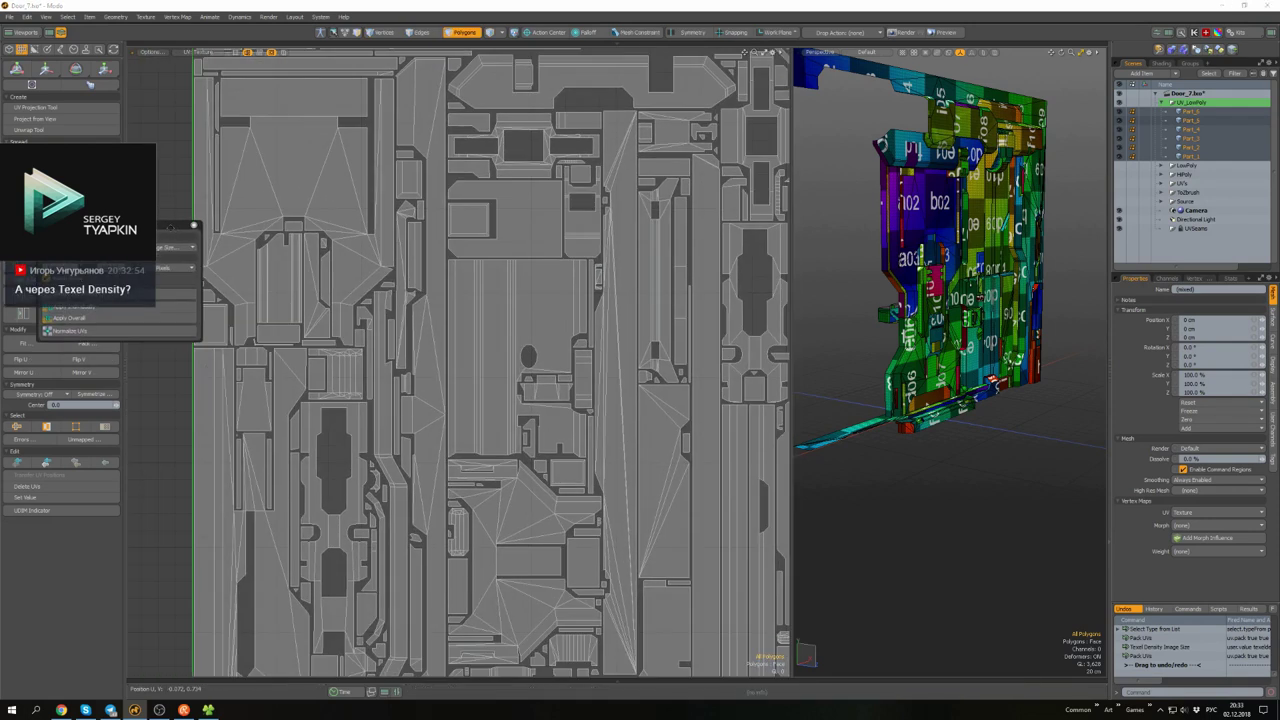
{"action": "double_click", "coordinate": [640, 330]}
{"action": "left_click", "coordinate": [86, 307]}
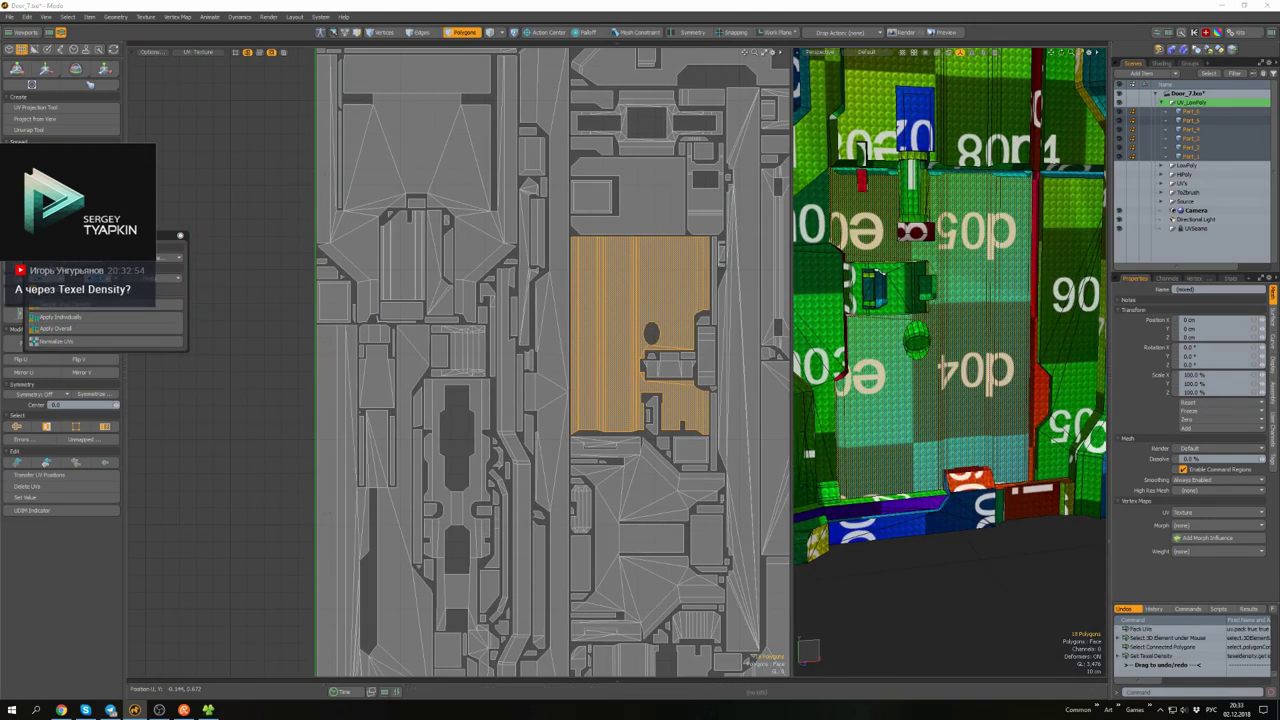
{"action": "left_click_drag", "start_coordinate": [930, 380], "coordinate": [912, 413], "text": "alt"}
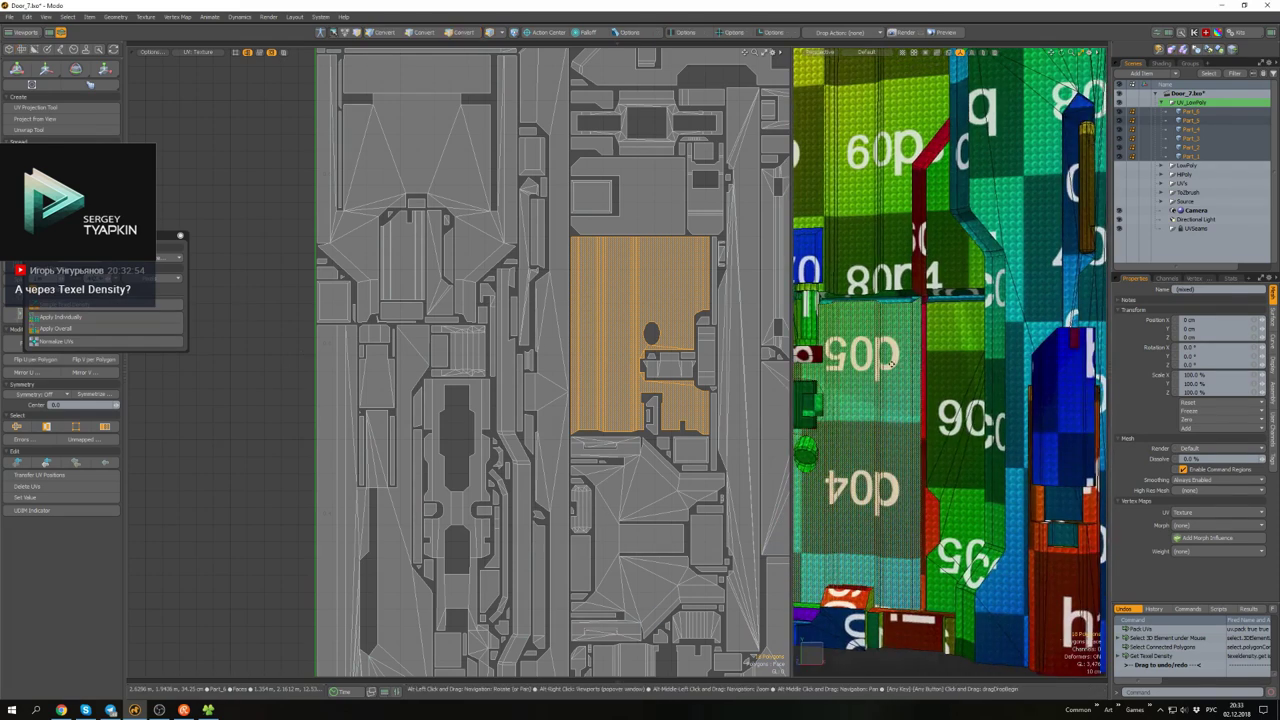
{"action": "left_click", "coordinate": [912, 413]}
- Widen the 3D viewport to inspect the whole door's checker texture with the wireframe hidden, and save the scene
{"action": "scroll", "coordinate": [912, 413], "scroll_direction": "up", "scroll_amount": 5}
{"action": "key", "text": "a"}
{"action": "scroll", "coordinate": [912, 413], "scroll_direction": "down", "scroll_amount": 6}
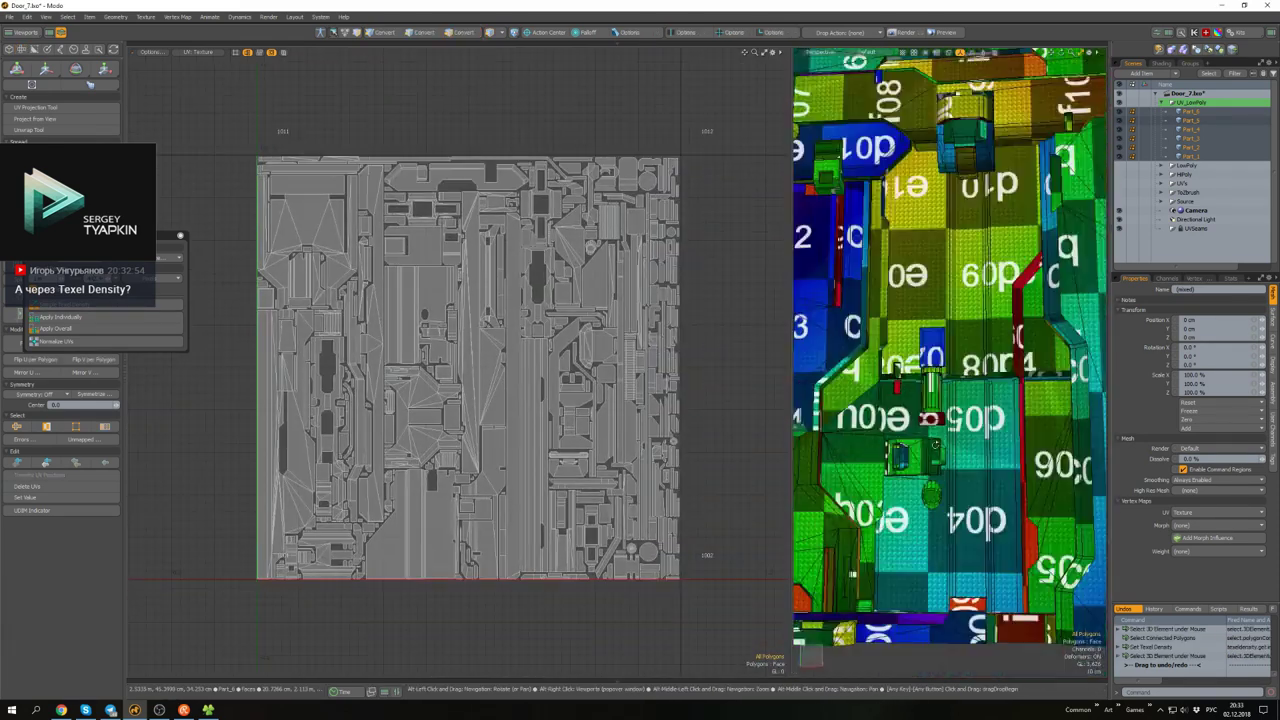
{"action": "left_click_drag", "start_coordinate": [791, 340], "coordinate": [448, 340]}
{"action": "scroll", "coordinate": [700, 400], "scroll_direction": "up", "scroll_amount": 5}
{"action": "left_click_drag", "start_coordinate": [700, 400], "coordinate": [764, 450], "text": "alt"}
{"action": "scroll", "coordinate": [520, 270], "scroll_direction": "down", "scroll_amount": 4}
{"action": "key", "text": "3"}
{"action": "left_click_drag", "start_coordinate": [620, 296], "coordinate": [680, 220], "text": "alt"}
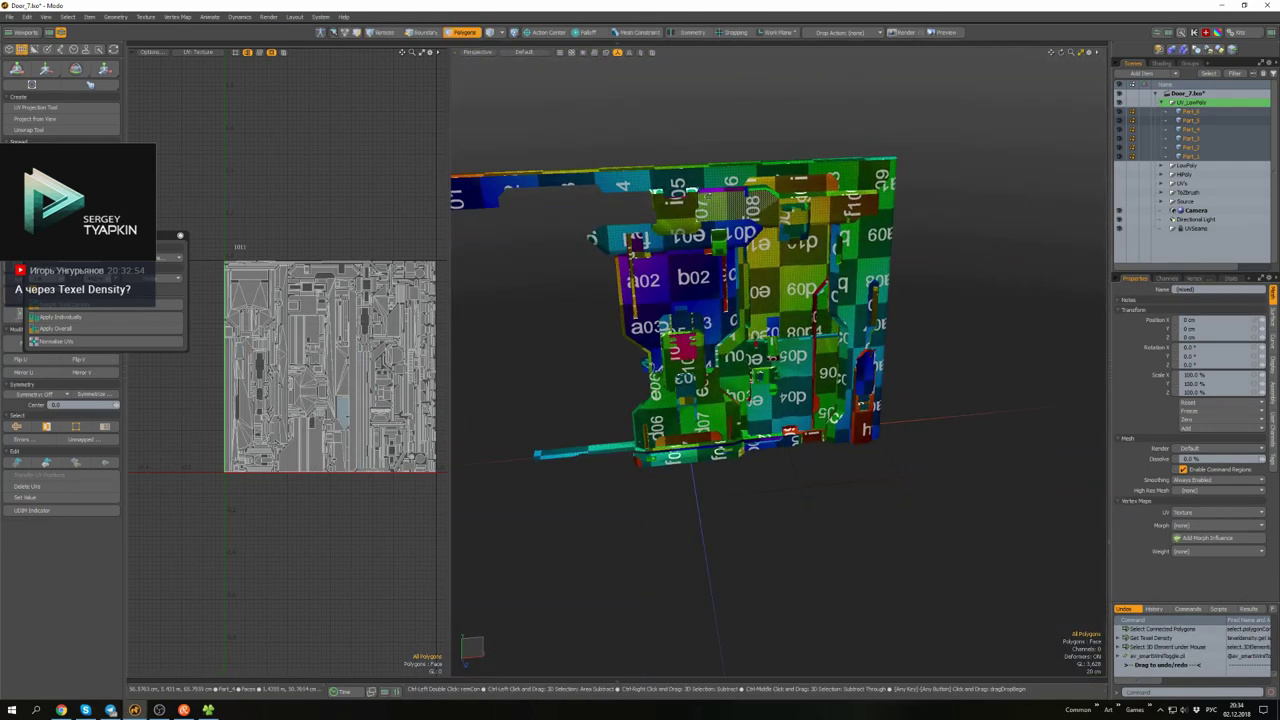
{"action": "key", "text": "ctrl+s"}
{"action": "scroll", "coordinate": [709, 160], "scroll_direction": "up", "scroll_amount": 5}
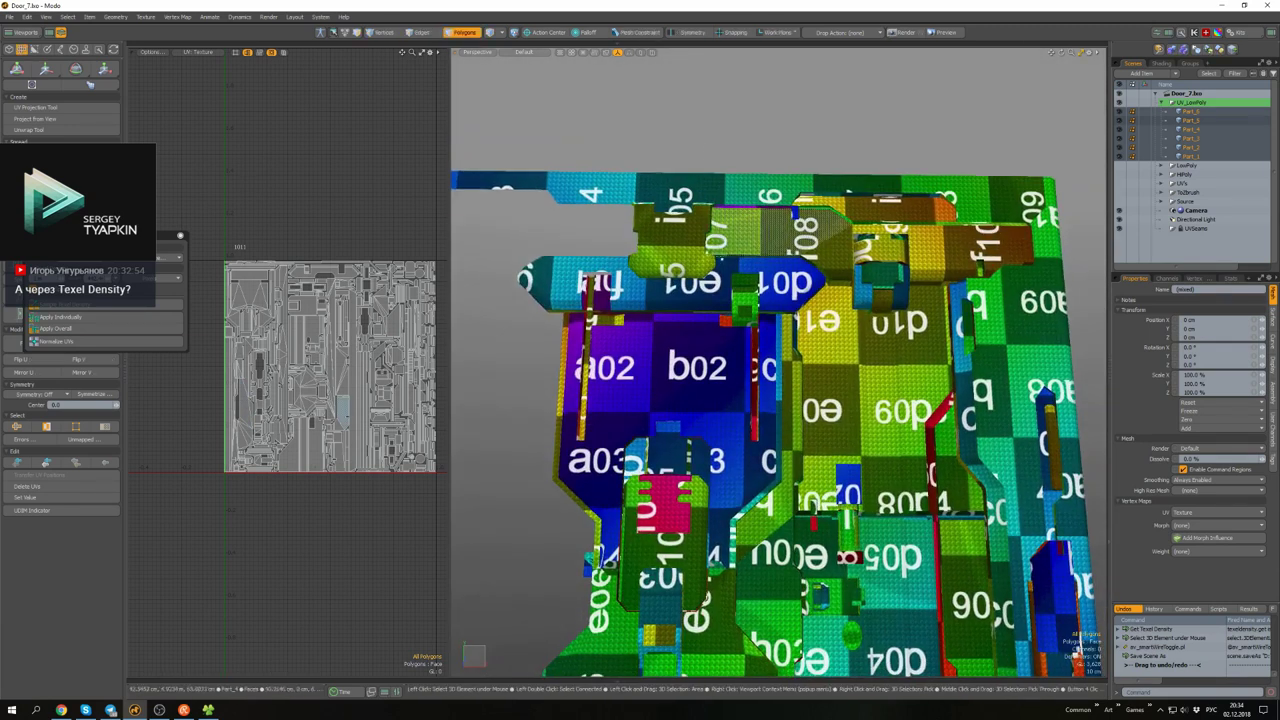
{"action": "scroll", "coordinate": [609, 209], "scroll_direction": "up", "scroll_amount": 1}
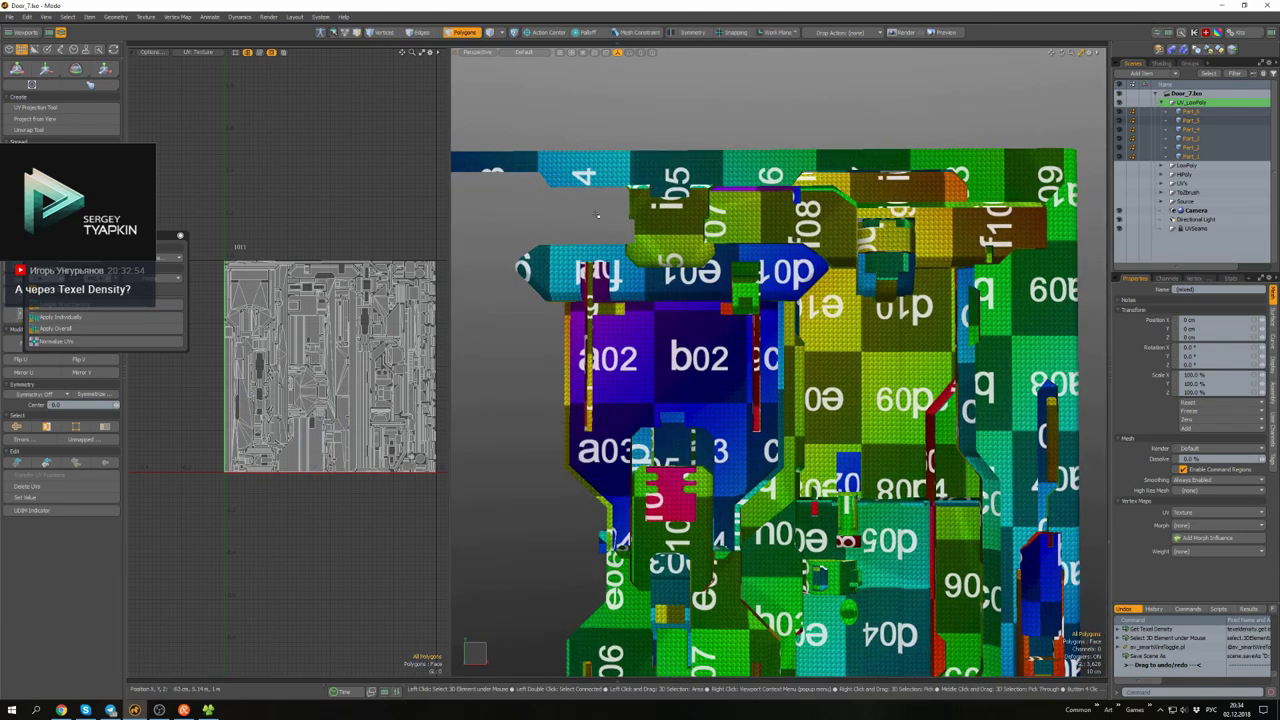
- Duplicate the UV_LowPoly group with its parts and name the copy UV_LowPoly_Full
{"action": "key", "text": "5"}
{"action": "scroll", "coordinate": [650, 200], "scroll_direction": "down", "scroll_amount": 3}
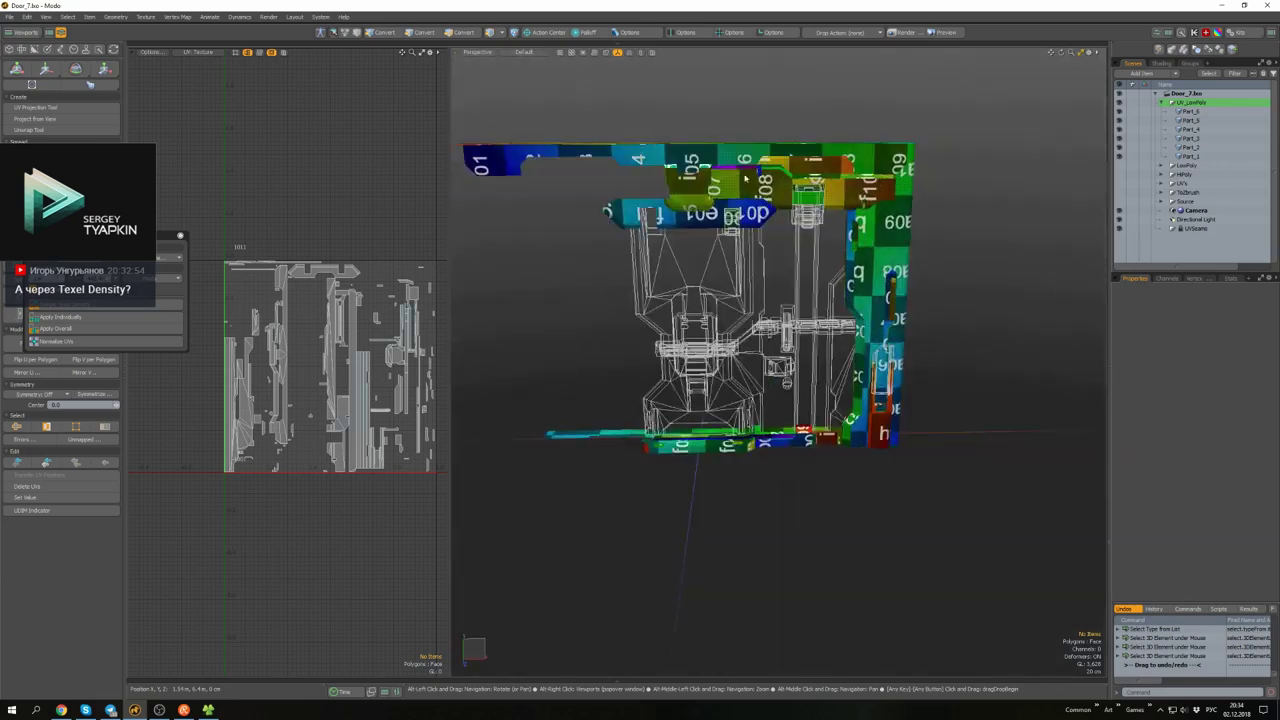
{"action": "left_click_drag", "start_coordinate": [745, 178], "coordinate": [966, 263], "text": "alt"}
{"action": "left_click", "coordinate": [1190, 103]}
{"action": "right_click", "coordinate": [1190, 103]}
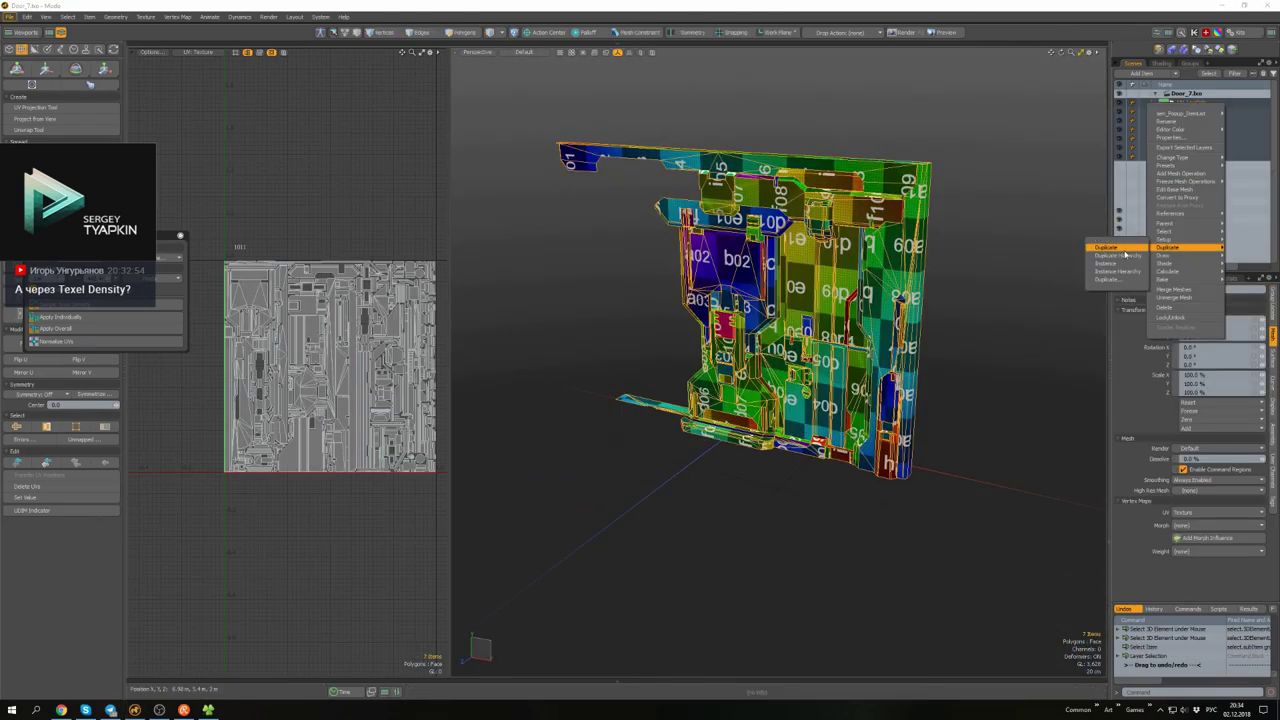
{"action": "left_click", "coordinate": [1114, 245]}
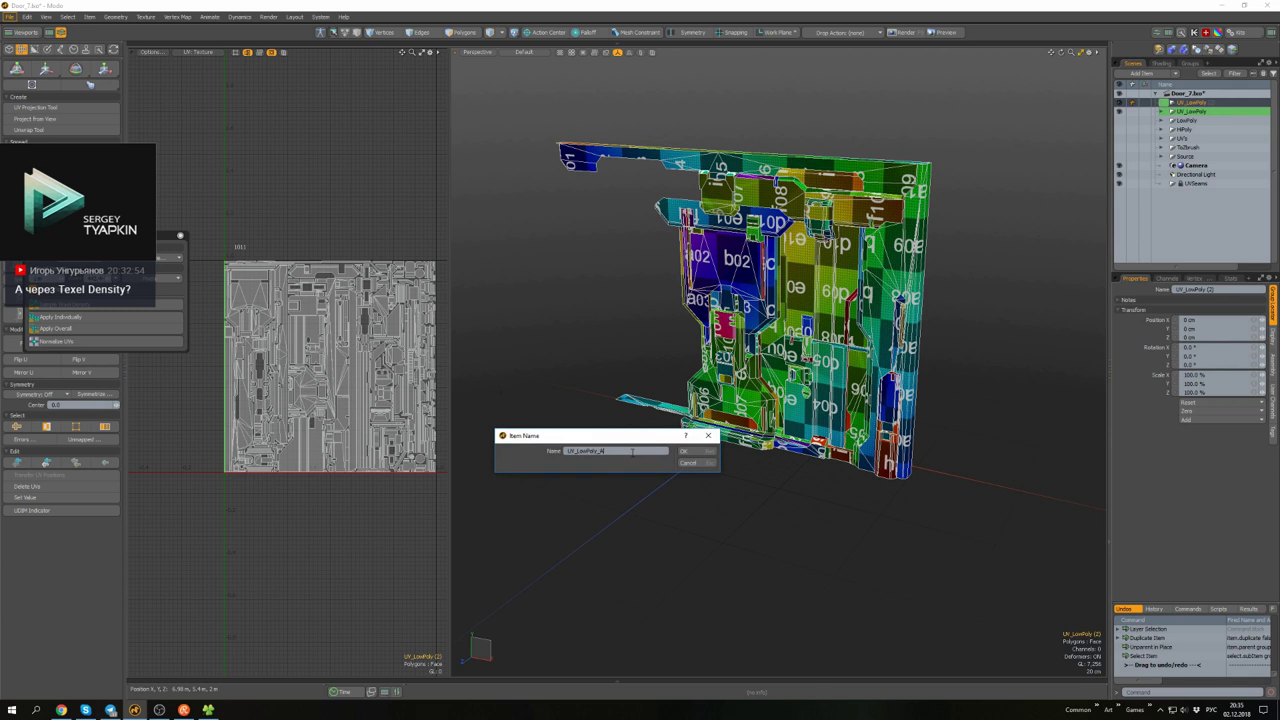
{"action": "left_click", "coordinate": [687, 453]}
- Set the editor color of the UV_LowPoly_Full group to light blue
{"action": "right_click", "coordinate": [1180, 103]}
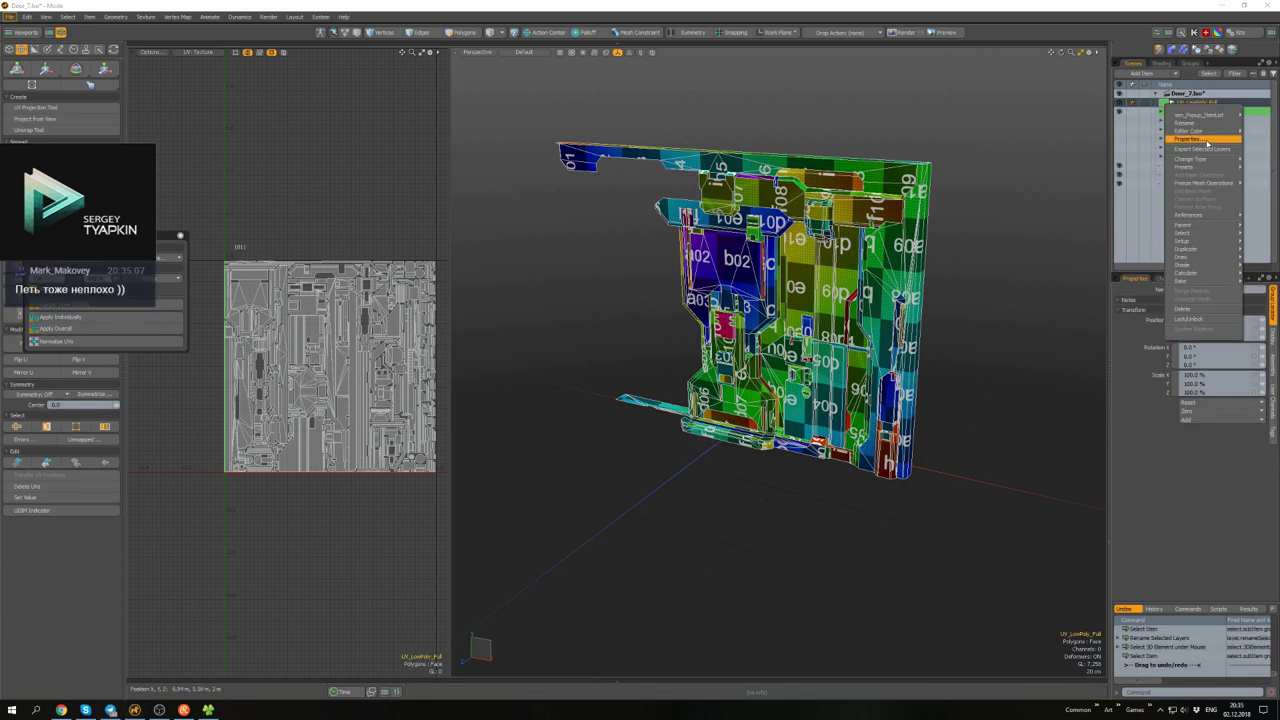
{"action": "mouse_move", "coordinate": [1190, 131]}
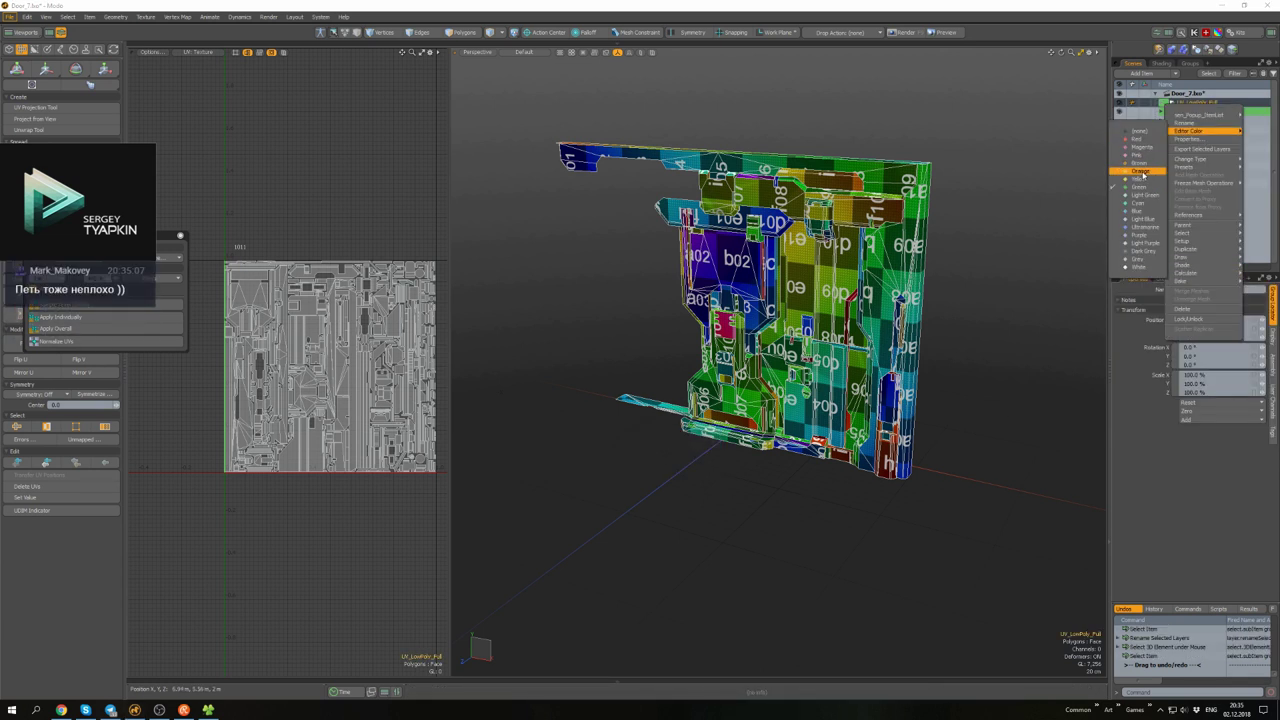
{"action": "left_click", "coordinate": [1143, 173]}
- Hide the original UV_LowPoly group and display the duplicated door without the checker texture
{"action": "left_click", "coordinate": [1119, 102]}
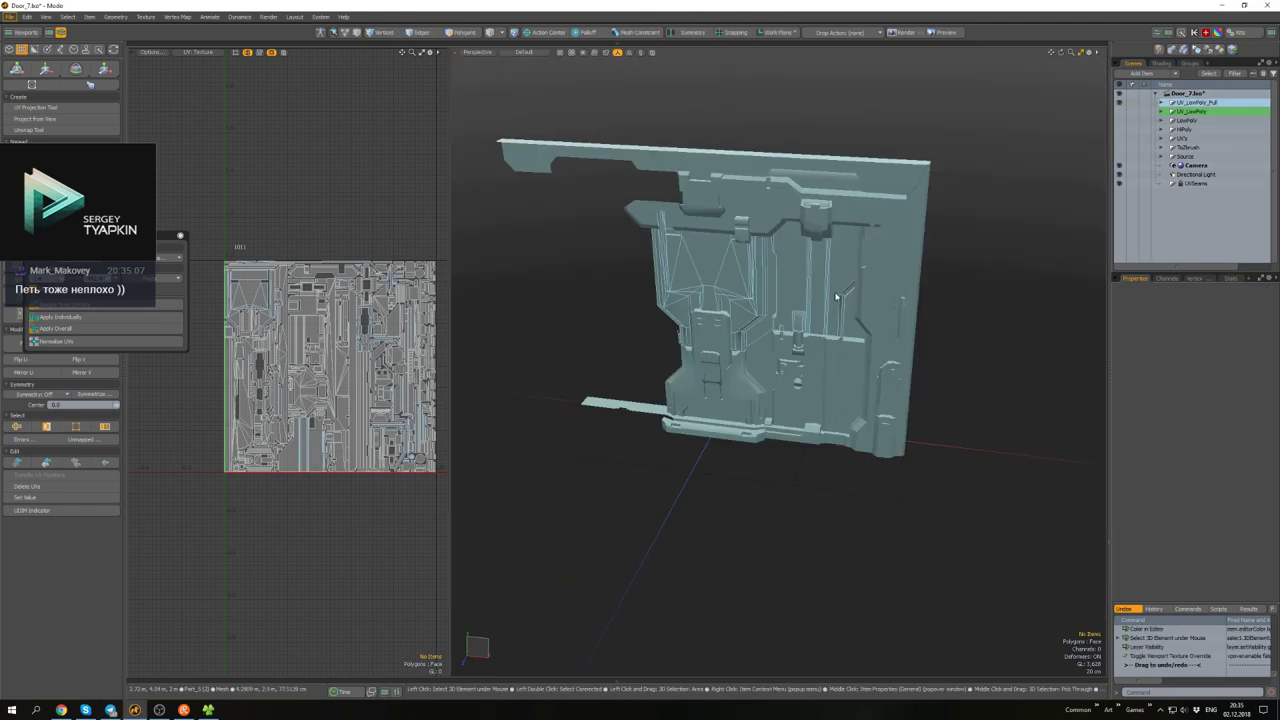
{"action": "scroll", "coordinate": [836, 296], "scroll_direction": "up", "scroll_amount": 3}
{"action": "left_click", "coordinate": [850, 260]}
{"action": "scroll", "coordinate": [850, 260], "scroll_direction": "down", "scroll_amount": 3}
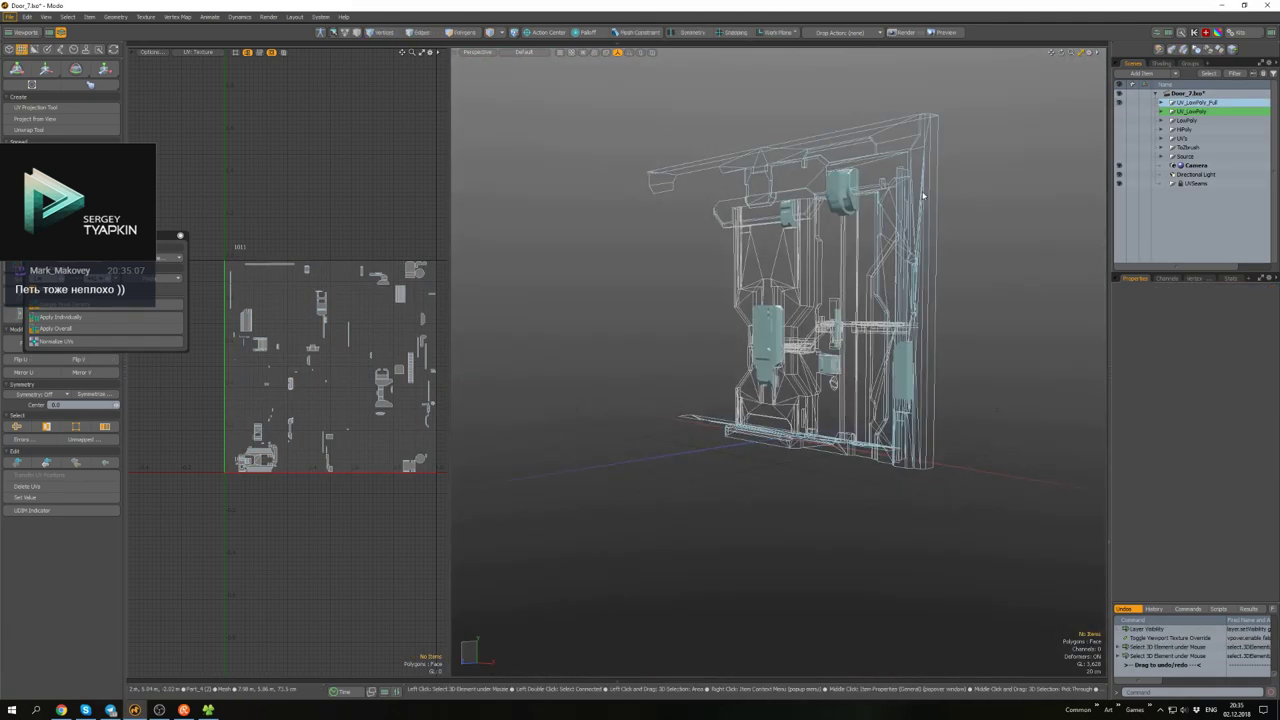
- Isolate Part_2 of the duplicated group, examine it from several angles and unhide the other parts
{"action": "scroll", "coordinate": [861, 236], "scroll_direction": "up", "scroll_amount": 4}
{"action": "key", "text": "shift+h"}
{"action": "key", "text": "u"}
{"action": "left_click", "coordinate": [806, 425]}
{"action": "key", "text": "shift+h"}
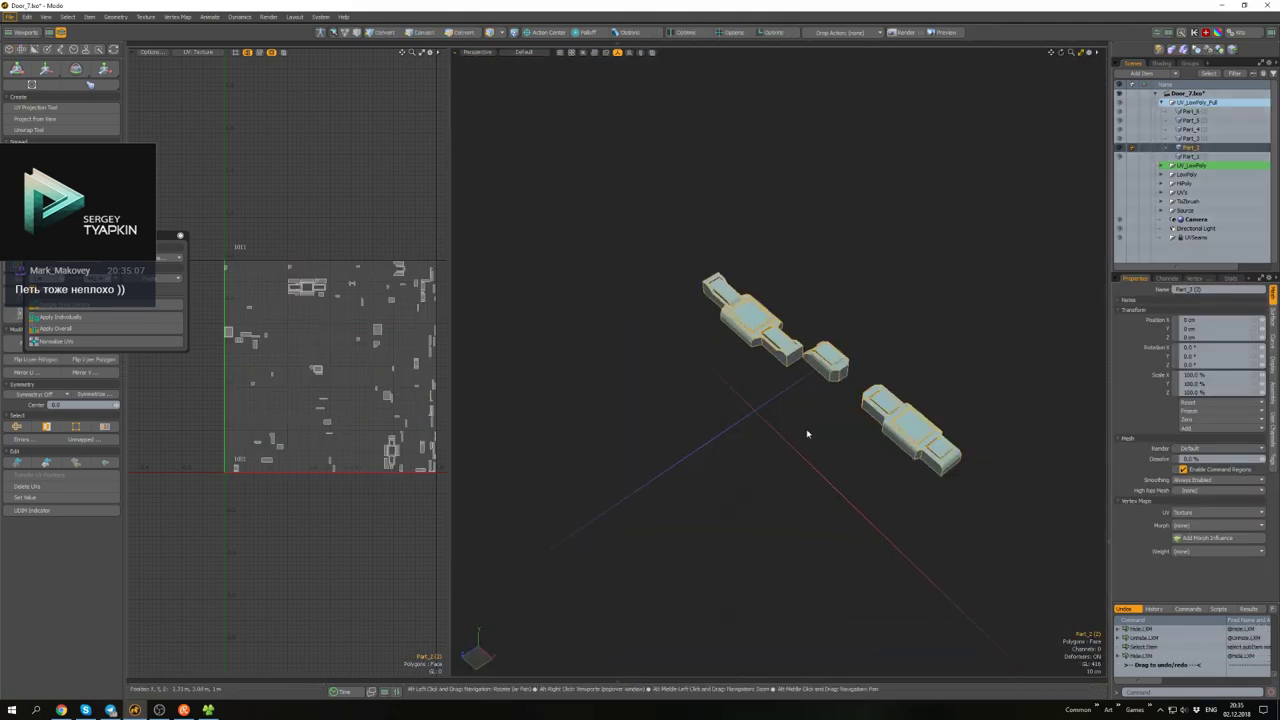
{"action": "left_click_drag", "start_coordinate": [806, 429], "coordinate": [935, 288], "text": "alt"}
{"action": "key", "text": "u"}
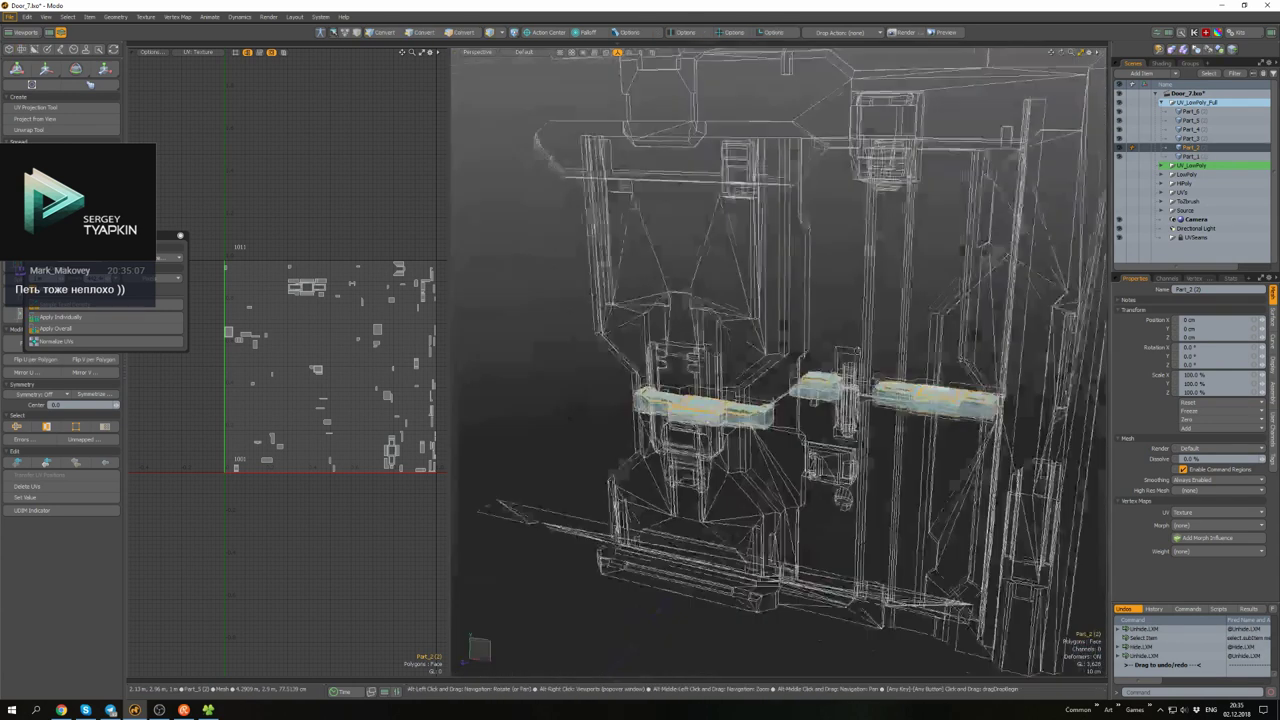
- Isolate Part_4 of the duplicated group and examine the connected polygons of the door frame
{"action": "left_click", "coordinate": [1190, 138]}
{"action": "left_click", "coordinate": [1190, 130]}
{"action": "key", "text": "shift+h"}
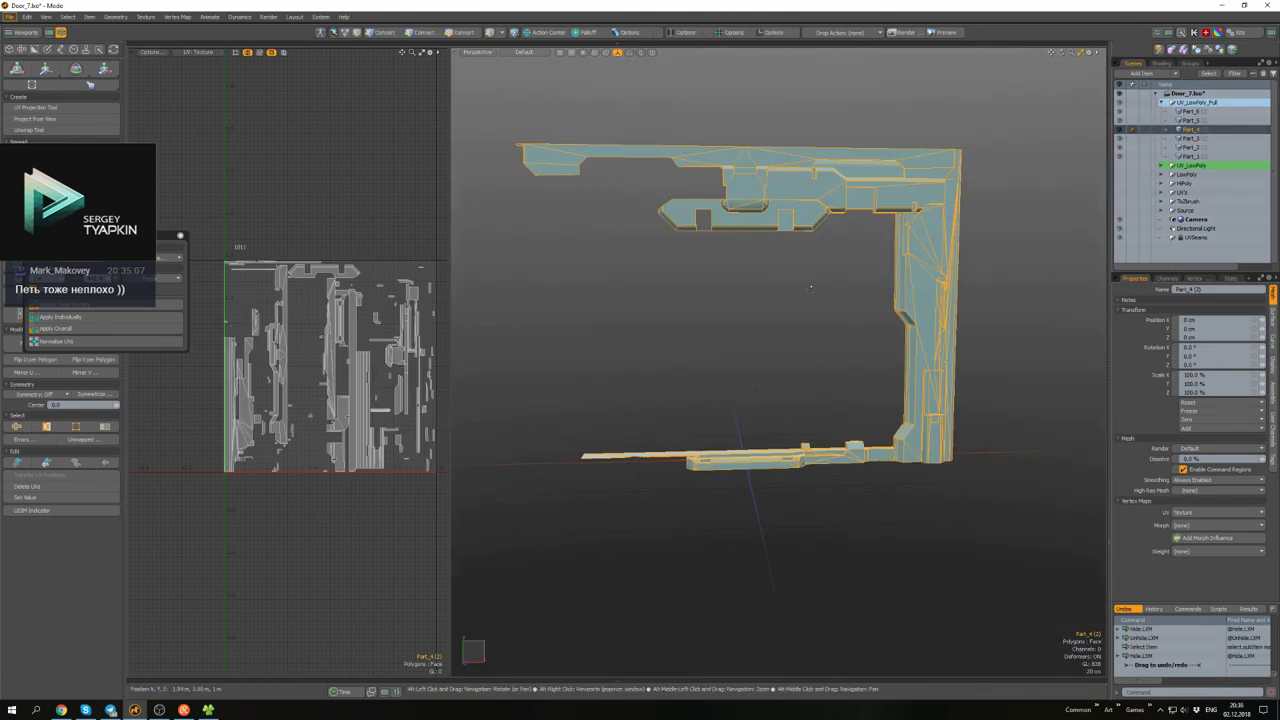
{"action": "left_click_drag", "start_coordinate": [775, 289], "coordinate": [872, 340], "text": "alt"}
{"action": "left_click", "coordinate": [775, 285]}
{"action": "scroll", "coordinate": [701, 364], "scroll_direction": "up", "scroll_amount": 3}
{"action": "left_click", "coordinate": [701, 364]}
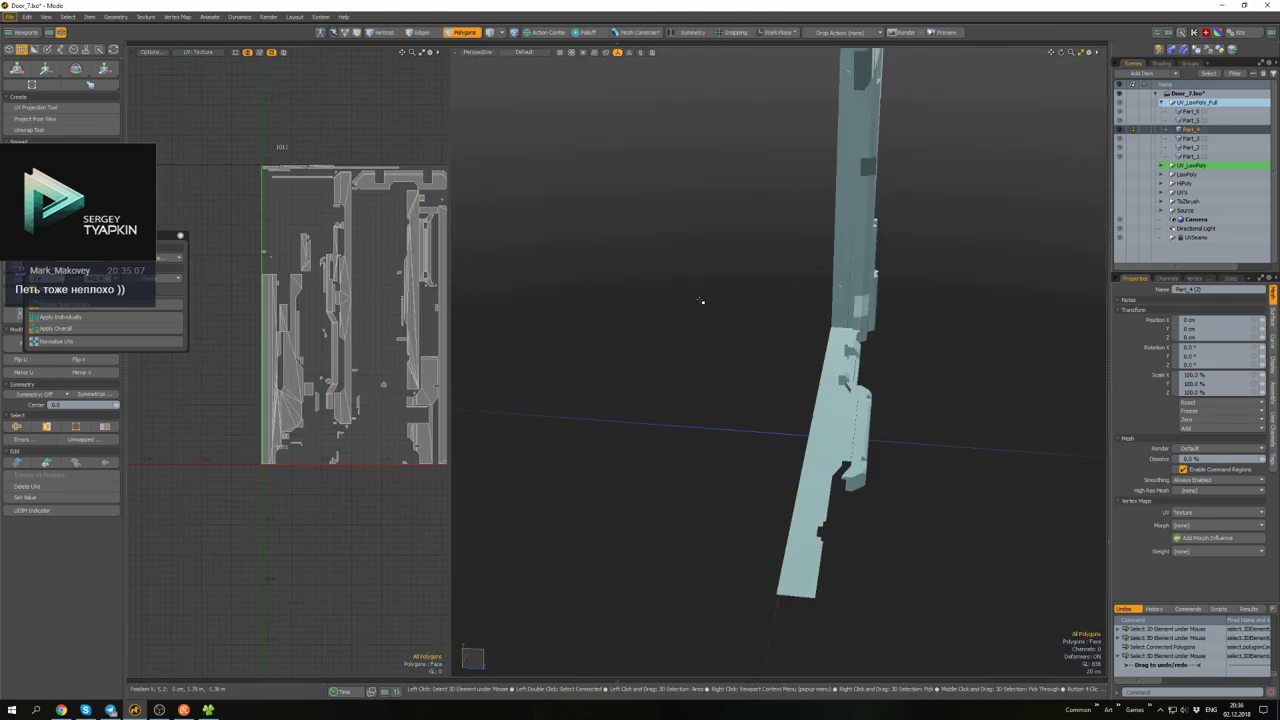
- Save the scene and mirror the detailed half of Part_4's top beam to its other side
{"action": "left_click_drag", "start_coordinate": [701, 301], "coordinate": [814, 286], "text": "alt"}
{"action": "key", "text": "ctrl+s"}
{"action": "scroll", "coordinate": [791, 281], "scroll_direction": "up", "scroll_amount": 5}
{"action": "left_click", "coordinate": [760, 275]}
{"action": "key", "text": "shift+a"}
{"action": "left_click", "coordinate": [737, 274]}
{"action": "left_click_drag", "start_coordinate": [737, 274], "coordinate": [840, 338], "text": "alt"}
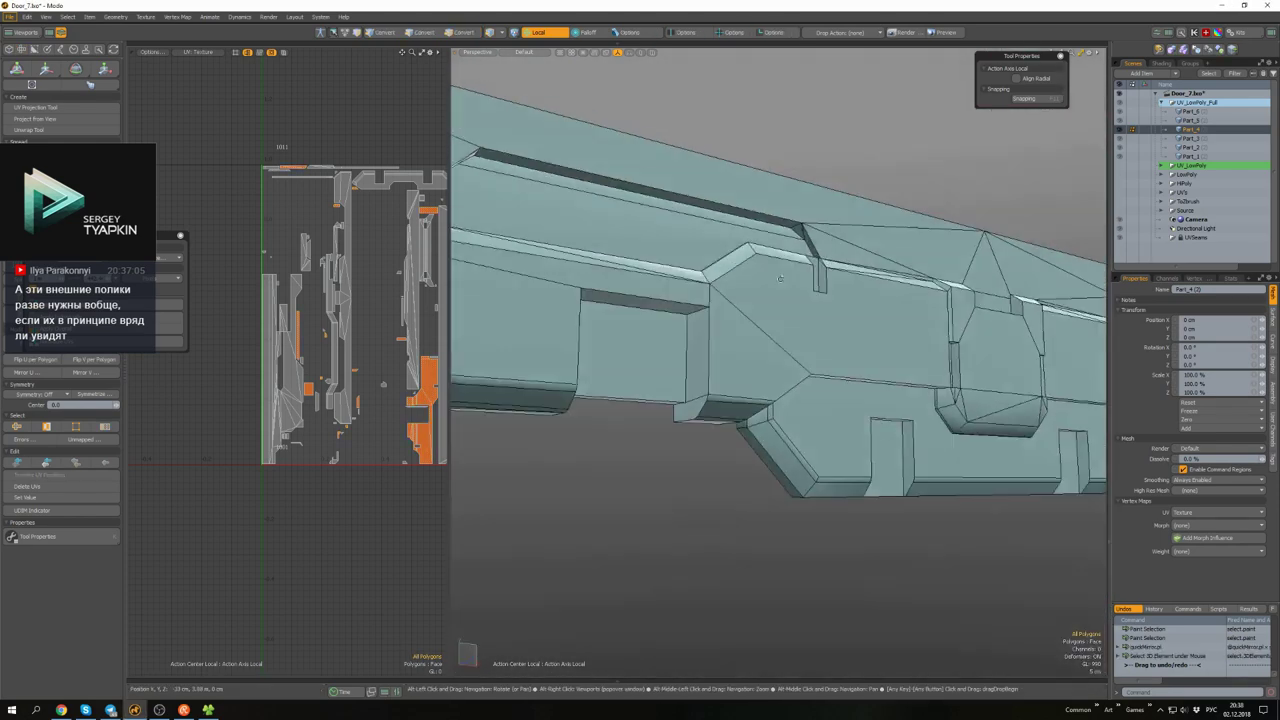
- Split the polygon between two vertices at the mirrored end of Part_4's top beam and check the connected frame
{"action": "double_click", "coordinate": [780, 278]}
{"action": "scroll", "coordinate": [740, 350], "scroll_direction": "down", "scroll_amount": 3}
{"action": "left_click", "coordinate": [705, 412]}
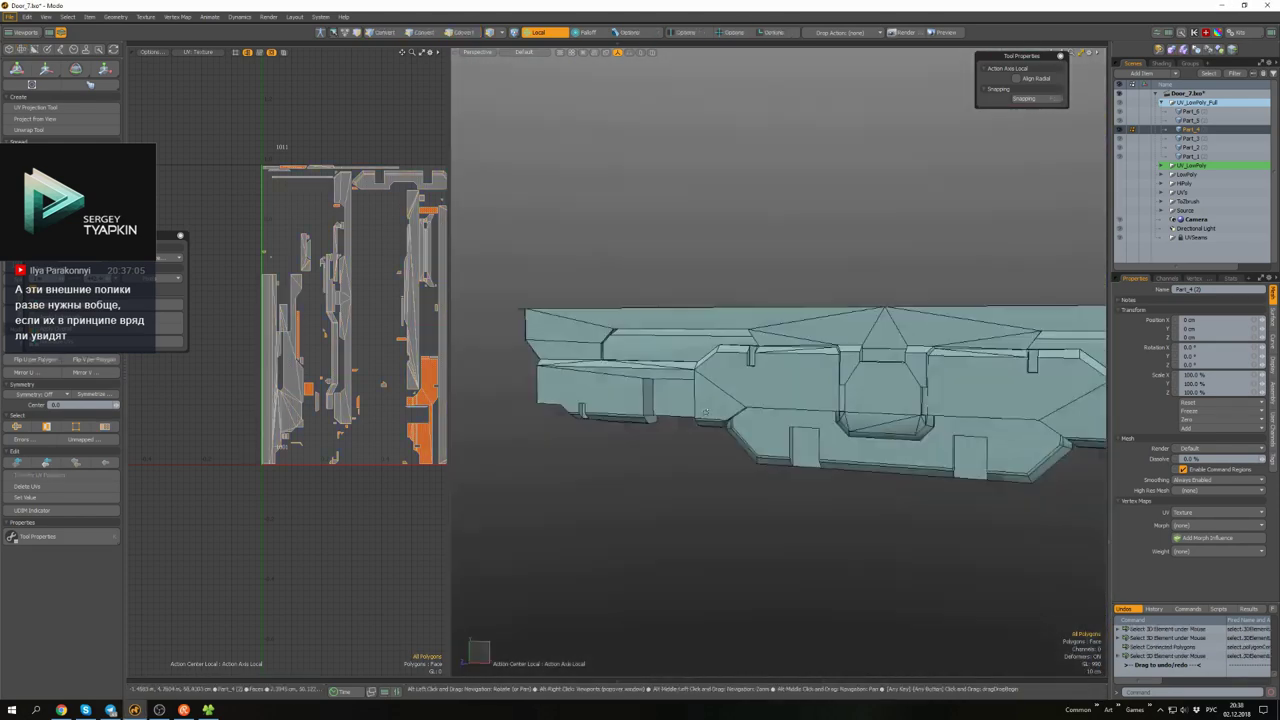
{"action": "key", "text": "l"}
{"action": "scroll", "coordinate": [827, 368], "scroll_direction": "down", "scroll_amount": 5}
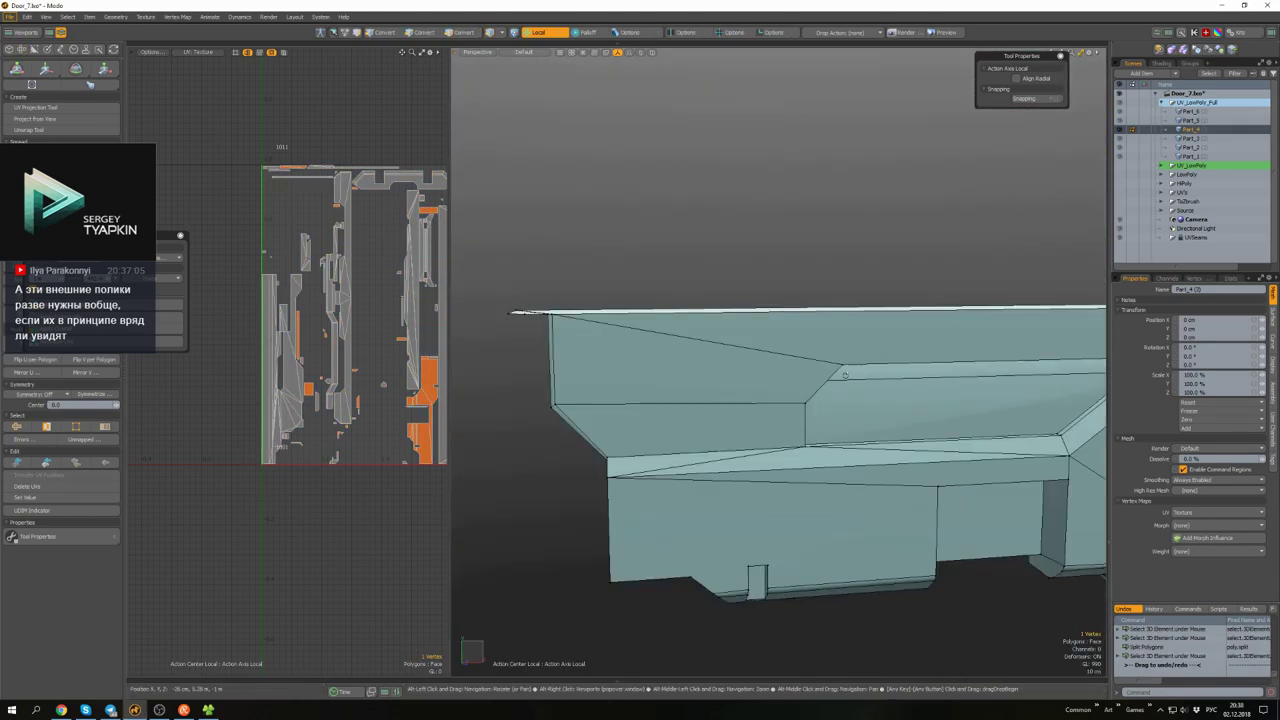
{"action": "key", "text": "3"}
{"action": "scroll", "coordinate": [899, 369], "scroll_direction": "down", "scroll_amount": 5}
{"action": "left_click_drag", "start_coordinate": [899, 369], "coordinate": [851, 368], "text": "alt"}
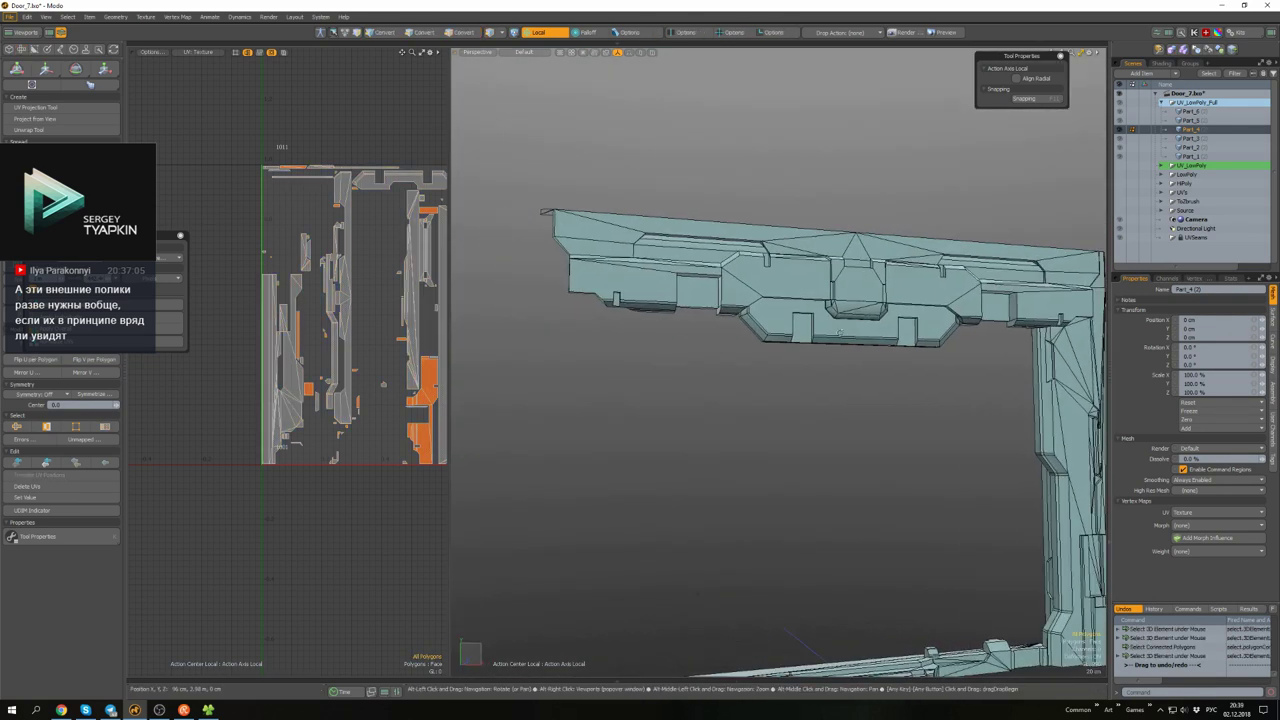
- Select the polygons of the side column on the Part_4 door frame and mirror them across X
{"action": "left_click_drag", "start_coordinate": [840, 333], "coordinate": [828, 266], "text": "alt"}
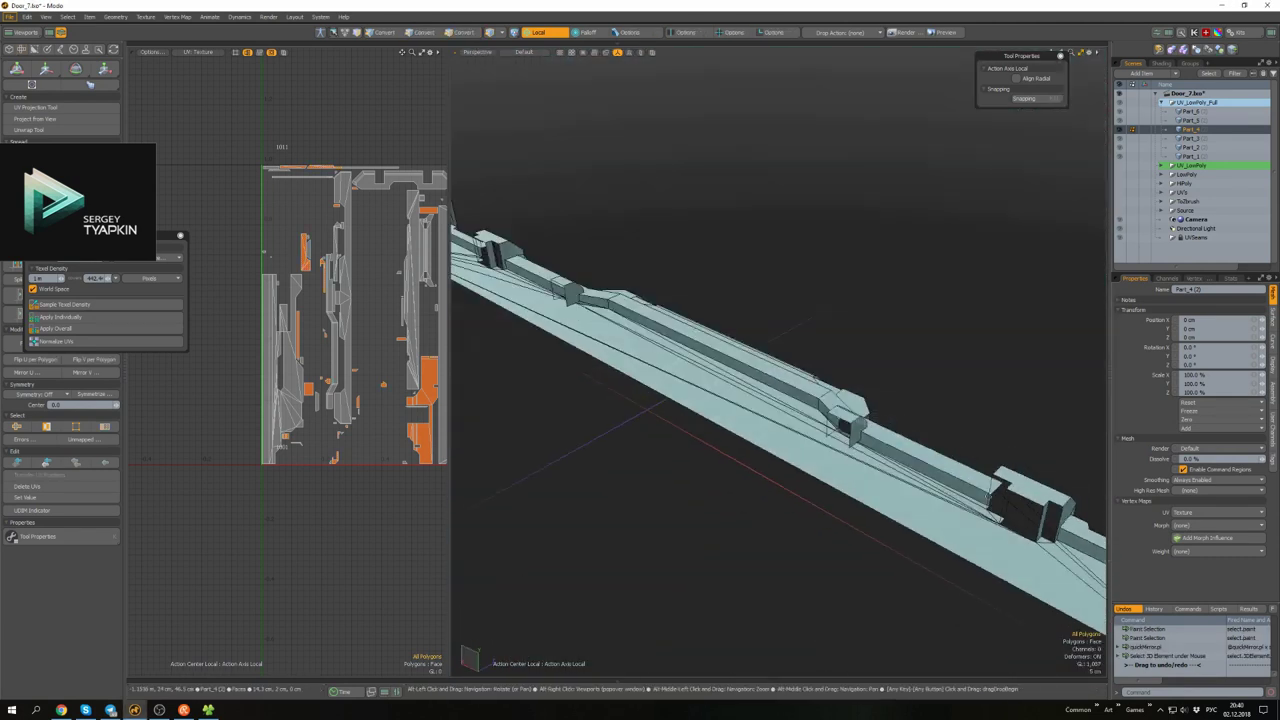
{"action": "left_click_drag", "start_coordinate": [700, 380], "coordinate": [717, 413], "text": "alt"}
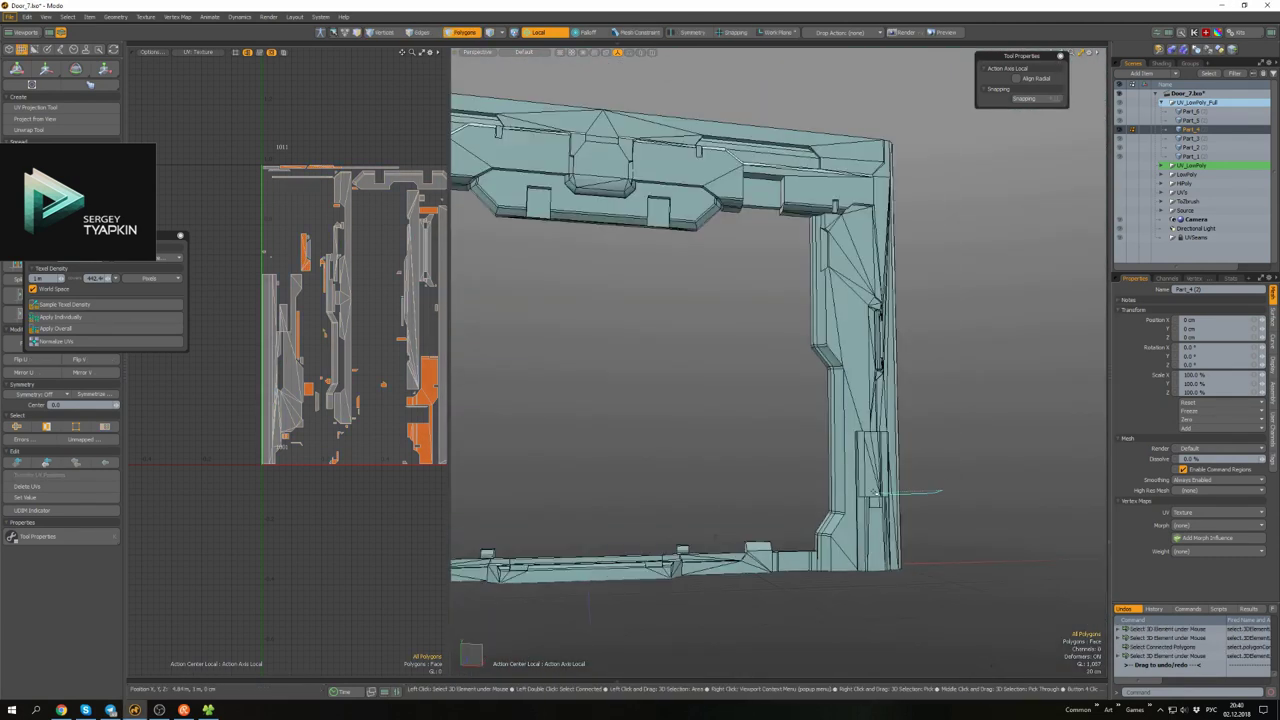
{"action": "mouse_move", "coordinate": [875, 492]}
{"action": "right_mouse_down"}
{"action": "mouse_move", "coordinate": [880, 433]}
{"action": "mouse_move", "coordinate": [840, 440]}
{"action": "right_mouse_up"}
{"action": "left_click_drag", "start_coordinate": [840, 440], "coordinate": [815, 425], "text": "alt"}
{"action": "left_click_drag", "start_coordinate": [841, 273], "coordinate": [930, 428], "text": "alt"}
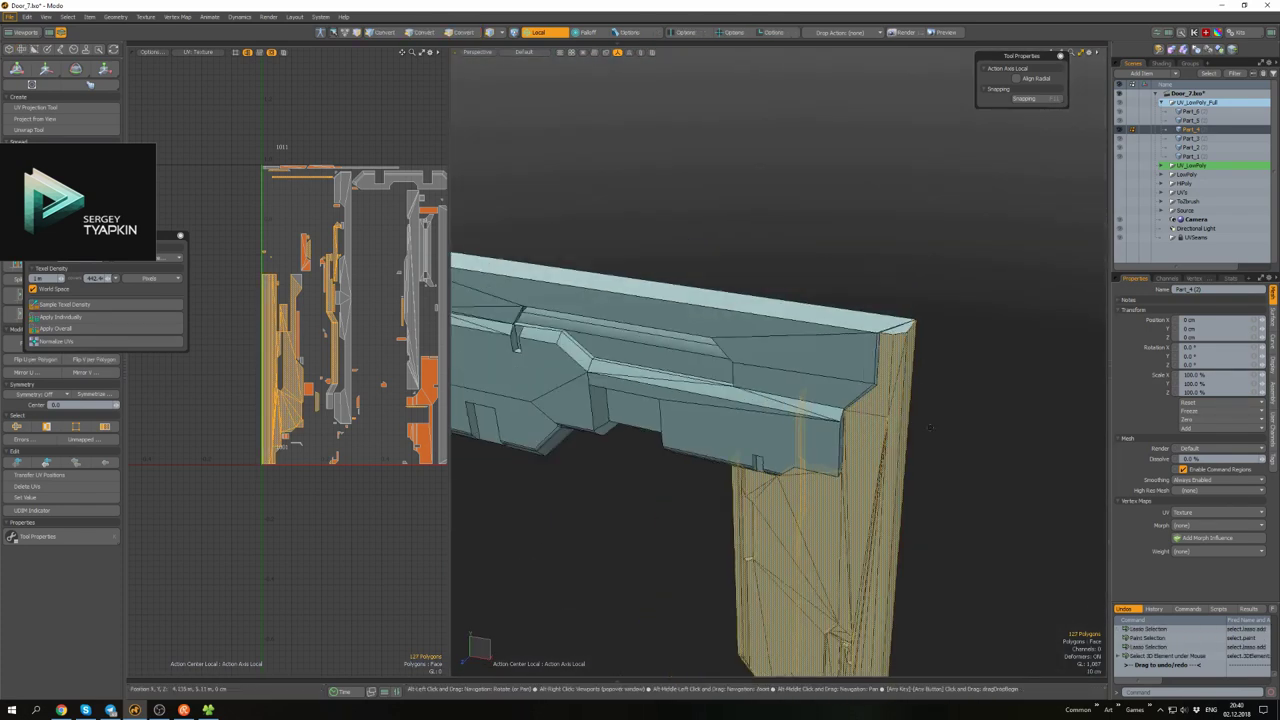
{"action": "left_click_drag", "start_coordinate": [763, 314], "coordinate": [792, 415], "text": "alt"}
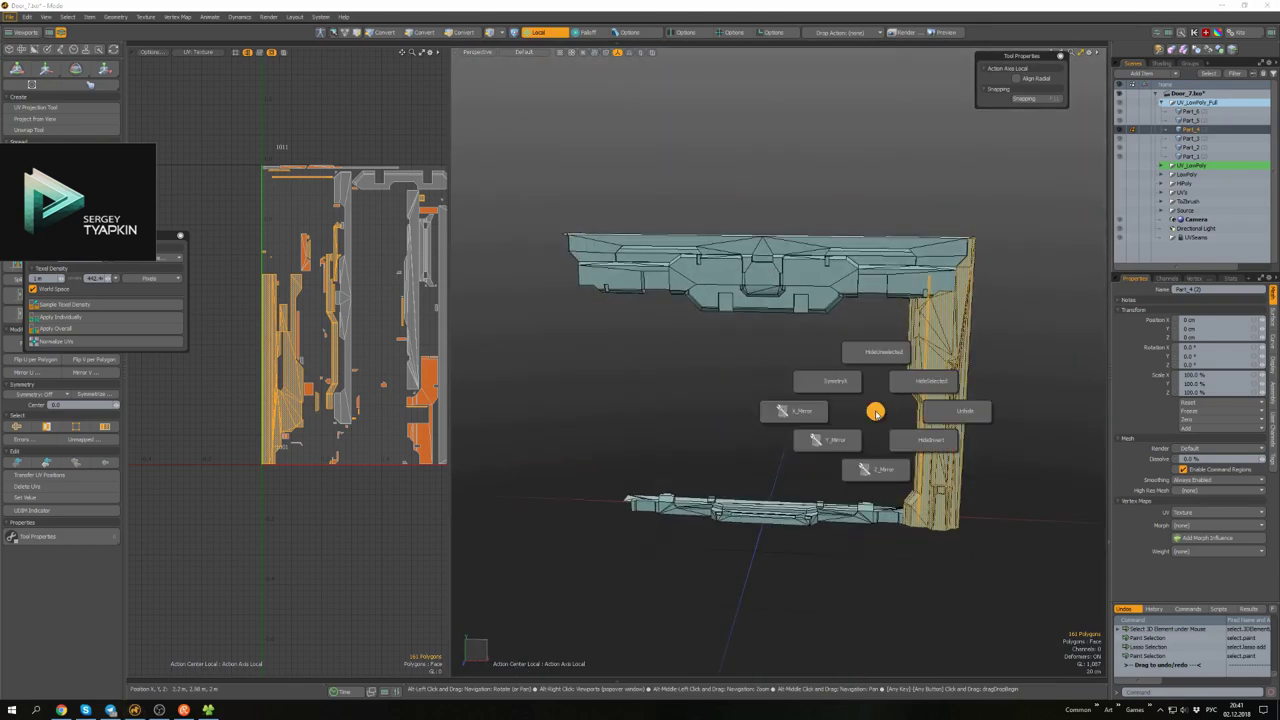
{"action": "left_click", "coordinate": [835, 381]}
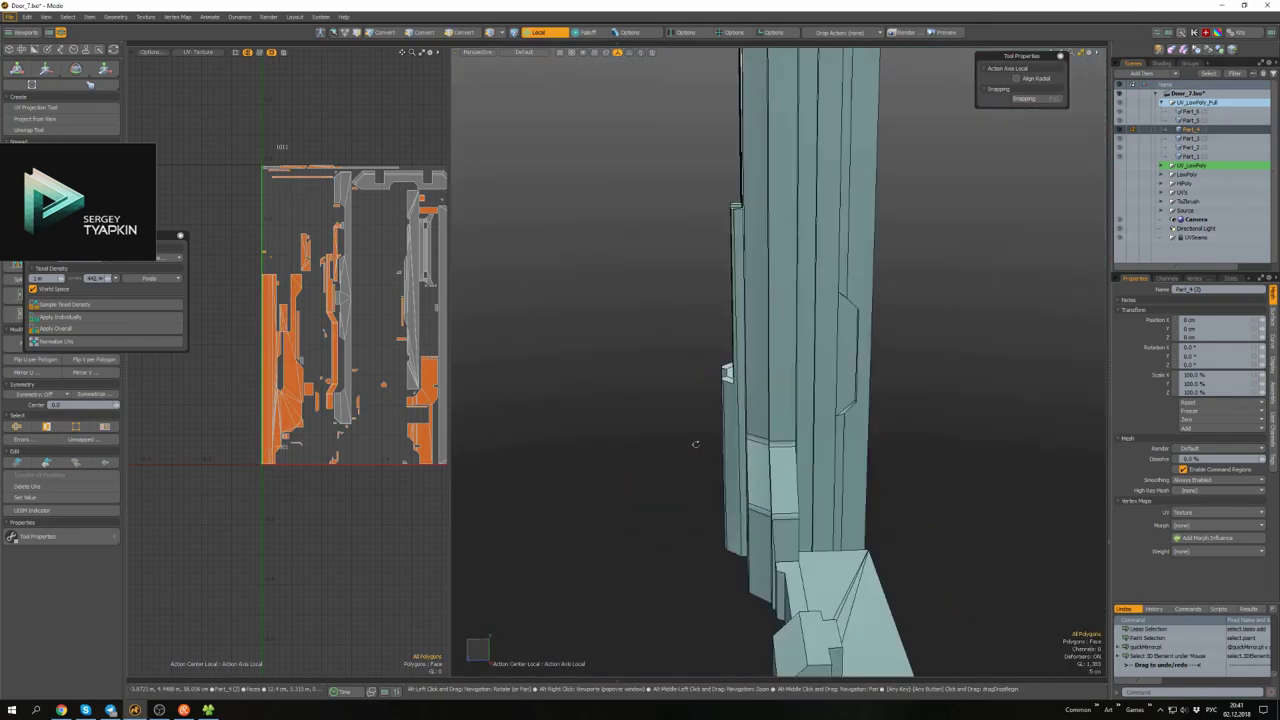
{"action": "left_click_drag", "start_coordinate": [695, 443], "coordinate": [867, 378], "text": "alt"}
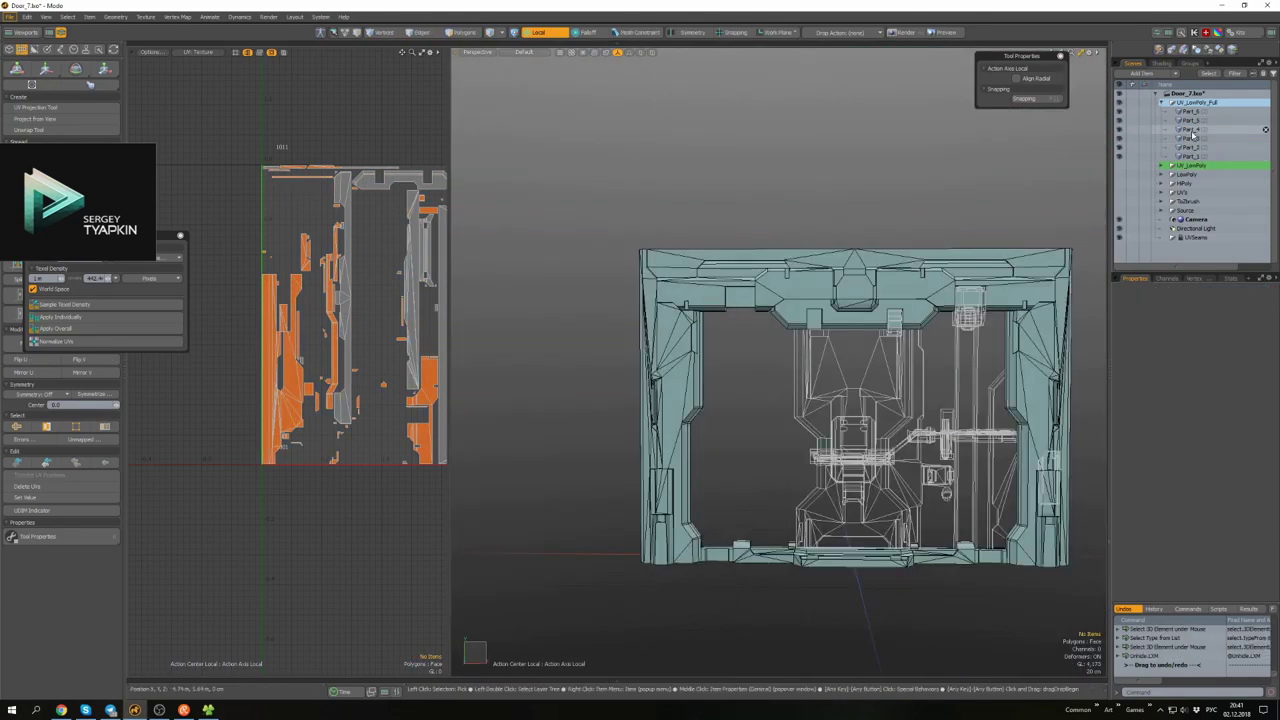
- Isolate Part_5, select its side panel polygons and mirror them across X to the opposite side of the door
{"action": "left_click", "coordinate": [1190, 120]}
{"action": "right_click_drag", "start_coordinate": [809, 435], "coordinate": [828, 278]}
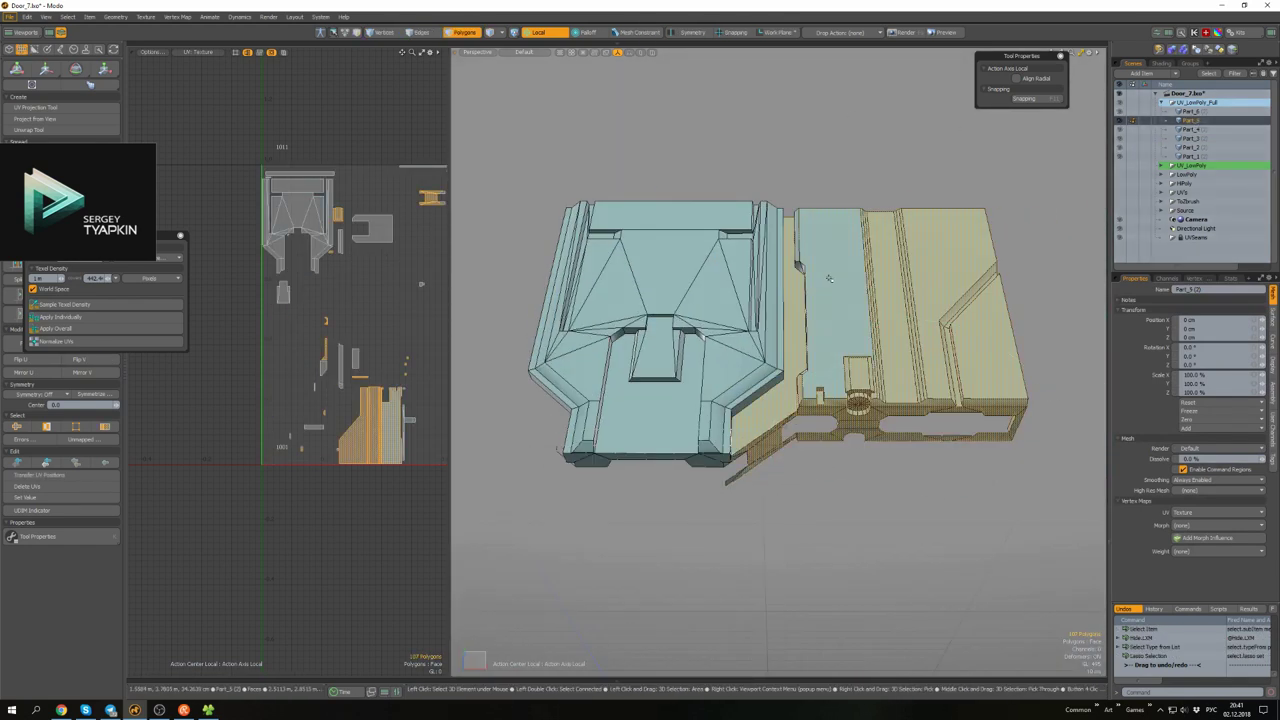
{"action": "left_click_drag", "start_coordinate": [847, 308], "coordinate": [800, 428], "text": "alt"}
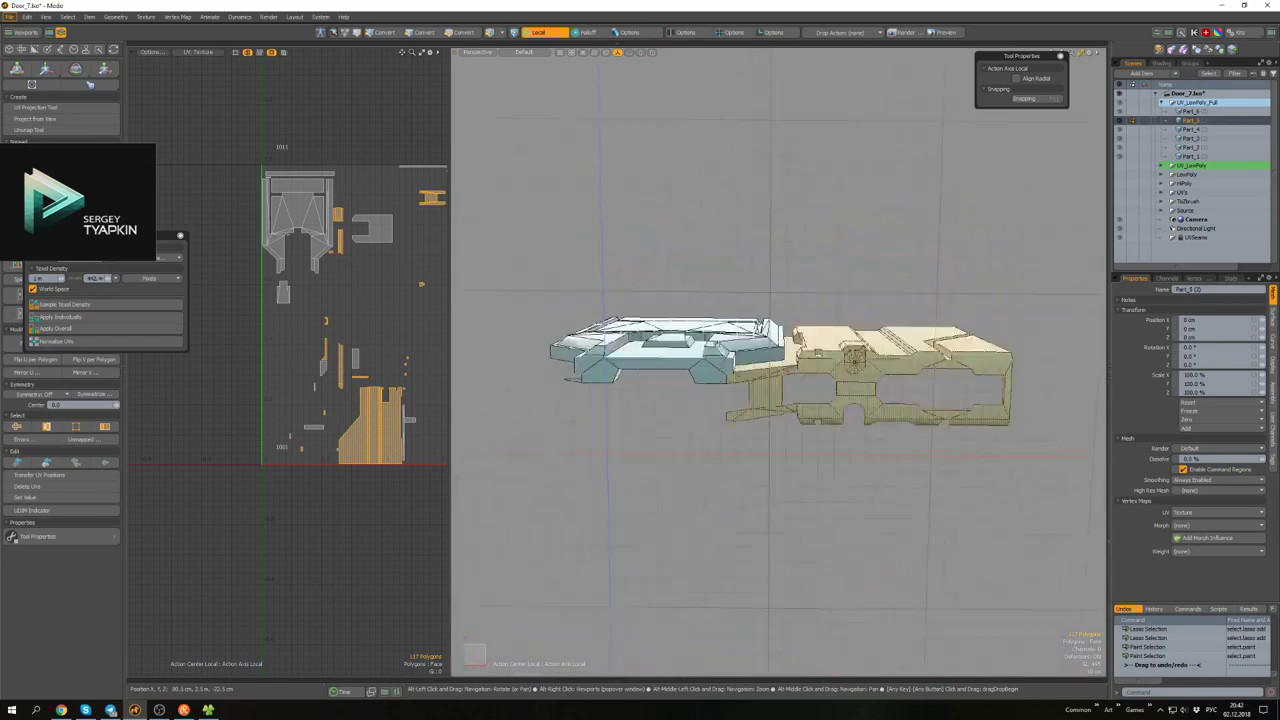
{"action": "left_click_drag", "start_coordinate": [743, 318], "coordinate": [671, 337], "text": "alt"}
- Select the remaining small polygons beneath Part_5's central block and mirror them across X
{"action": "double_click", "coordinate": [694, 491]}
{"action": "mouse_move", "coordinate": [724, 376]}
{"action": "left_mouse_down", "text": "alt"}
{"action": "mouse_move", "coordinate": [765, 410]}
{"action": "mouse_move", "coordinate": [757, 440]}
{"action": "left_mouse_up", "text": "alt"}
{"action": "left_click", "coordinate": [740, 398]}
{"action": "key", "text": "h"}
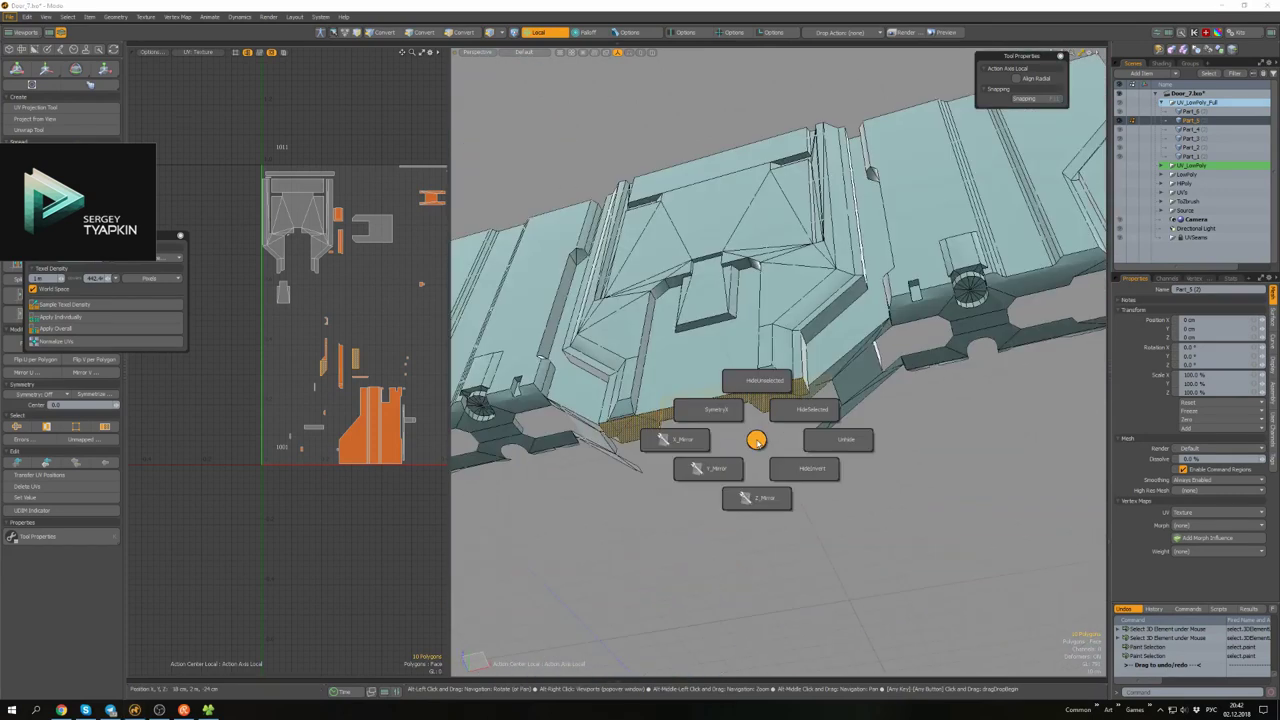
- Select Part_5's front-facing polygons, including the round recess walls, mirror them to the door's back side, and unhide all parts
{"action": "left_click_drag", "start_coordinate": [789, 519], "coordinate": [1020, 279], "text": "alt"}
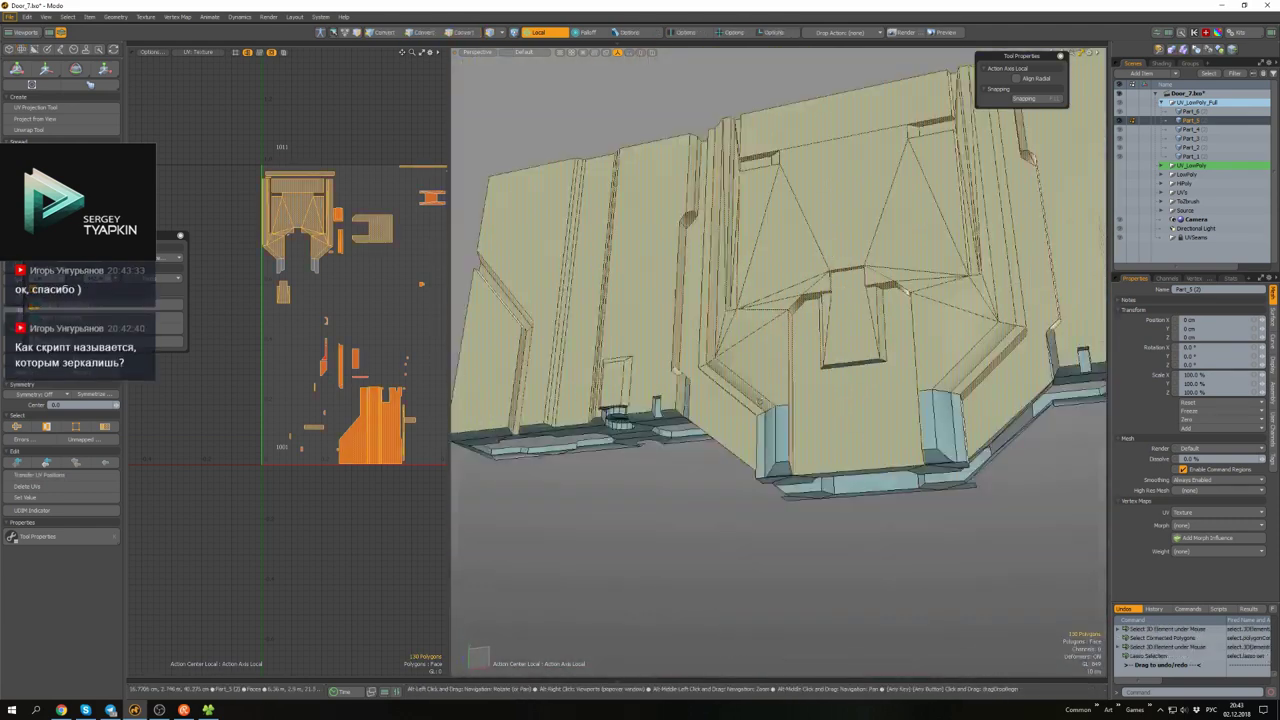
{"action": "left_click_drag", "start_coordinate": [758, 402], "coordinate": [686, 533], "text": "alt"}
{"action": "key", "text": "3"}
{"action": "key", "text": "3"}
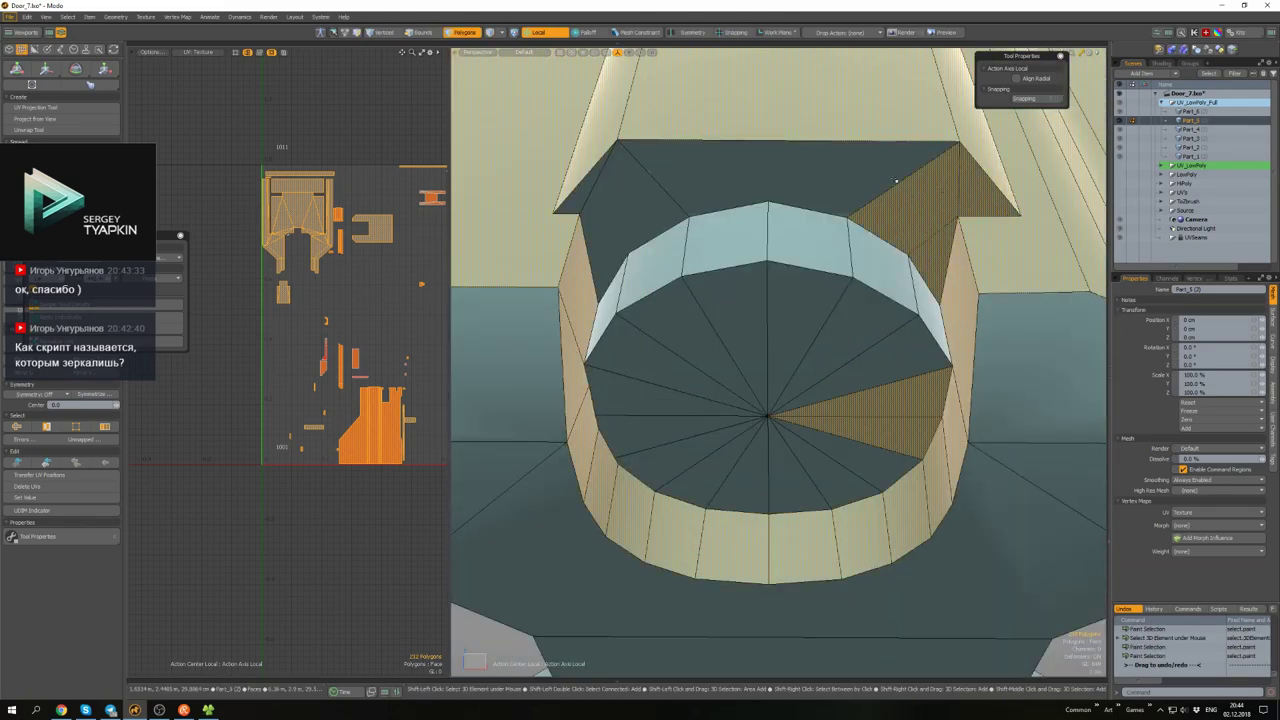
{"action": "left_click_drag", "start_coordinate": [878, 271], "coordinate": [806, 352], "text": "alt"}
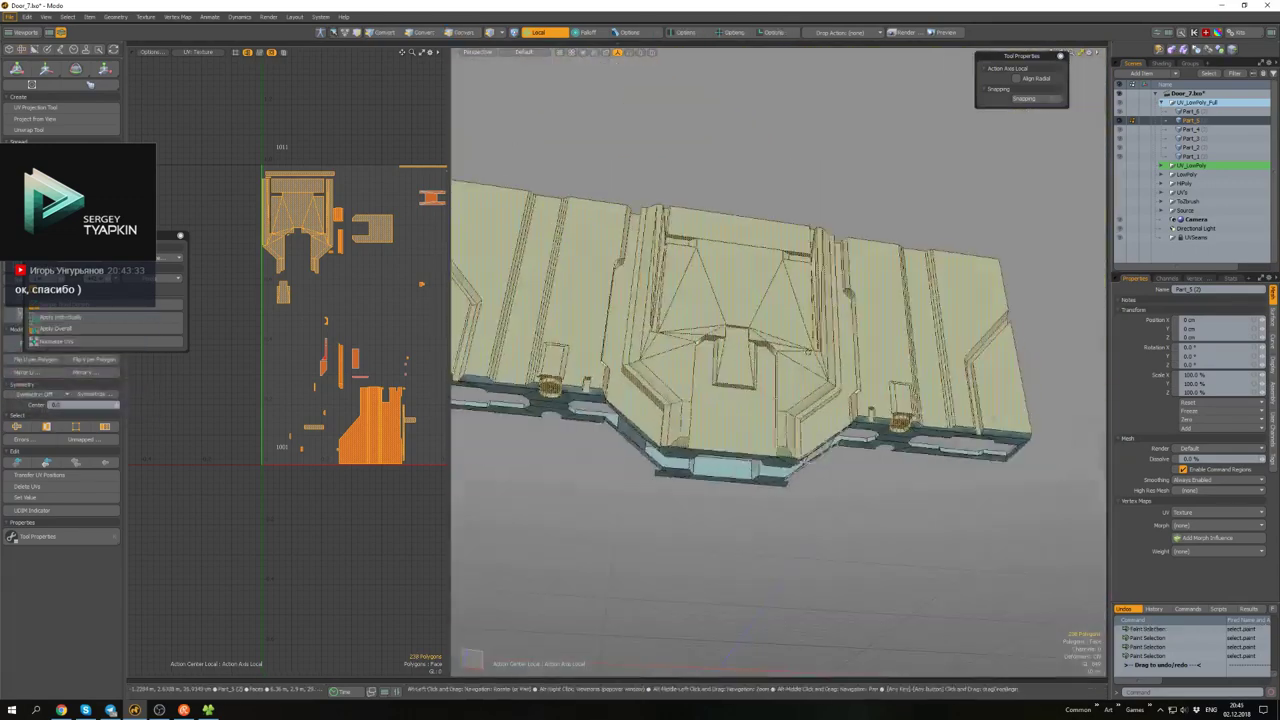
{"action": "left_click_drag", "start_coordinate": [822, 517], "coordinate": [1040, 405], "text": "alt"}
{"action": "key", "text": "u"}
{"action": "right_click_drag", "start_coordinate": [986, 438], "coordinate": [985, 532]}
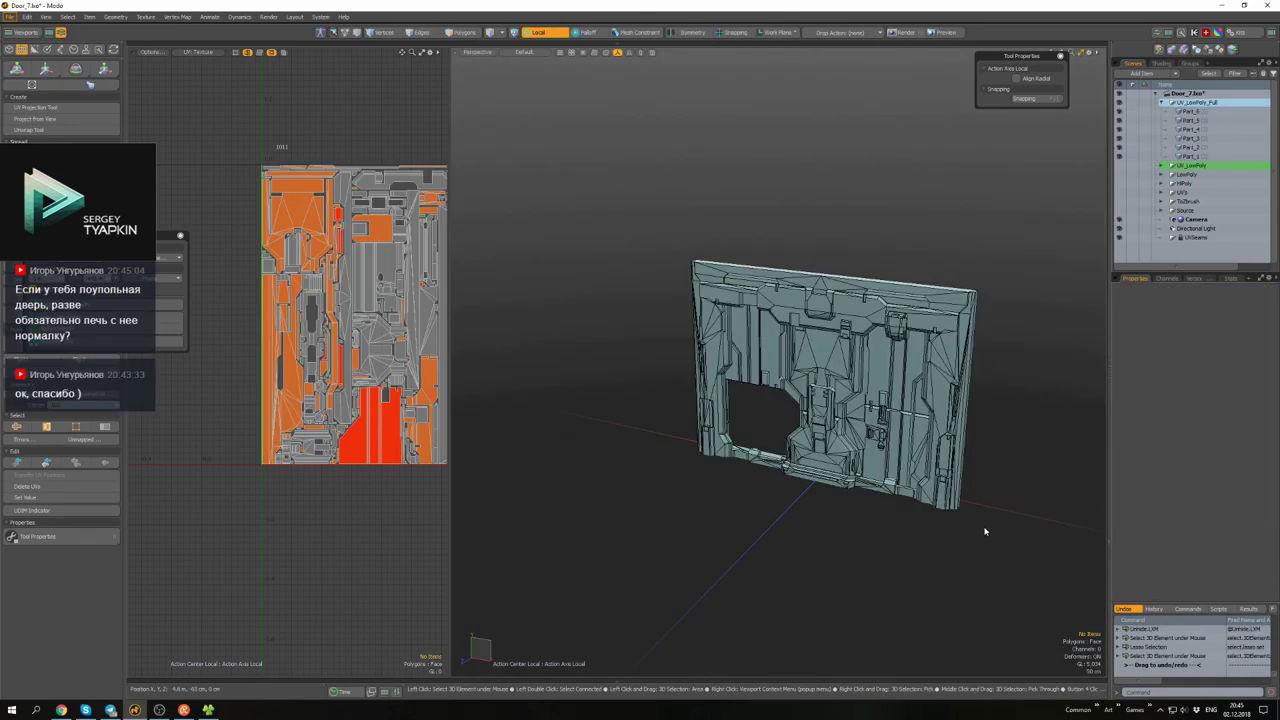
- Isolate Part_6 and mirror the selected inner wall polygons of the openings in its upper frame
{"action": "scroll", "coordinate": [985, 532], "scroll_direction": "up", "scroll_amount": 2}
{"action": "left_click", "coordinate": [1190, 111]}
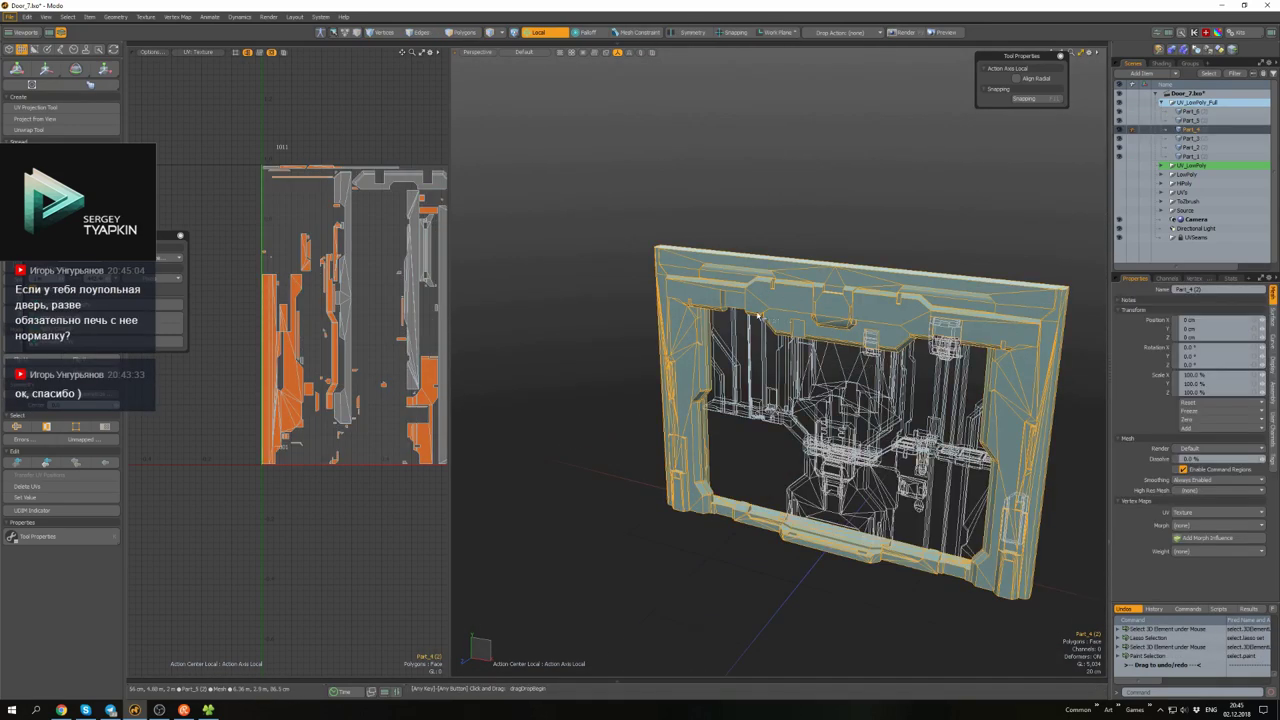
{"action": "key", "text": "shift+h"}
{"action": "left_click_drag", "start_coordinate": [1000, 380], "coordinate": [812, 420], "text": "alt"}
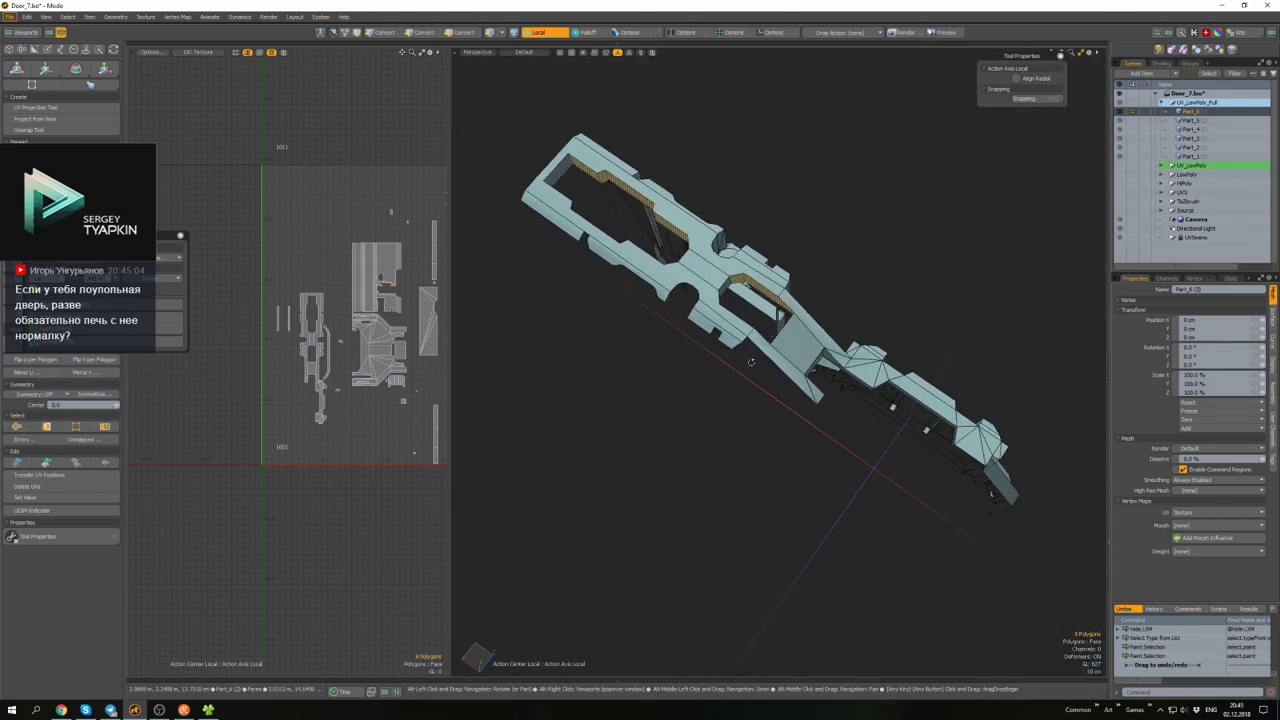
{"action": "left_click_drag", "start_coordinate": [751, 362], "coordinate": [775, 363], "text": "alt"}
{"action": "mouse_move", "coordinate": [809, 420]}
{"action": "left_mouse_down", "text": "alt"}
{"action": "mouse_move", "coordinate": [780, 430]}
{"action": "mouse_move", "coordinate": [790, 410]}
{"action": "mouse_move", "coordinate": [805, 424]}
{"action": "left_mouse_up", "text": "alt"}
{"action": "key", "text": "KP_1"}
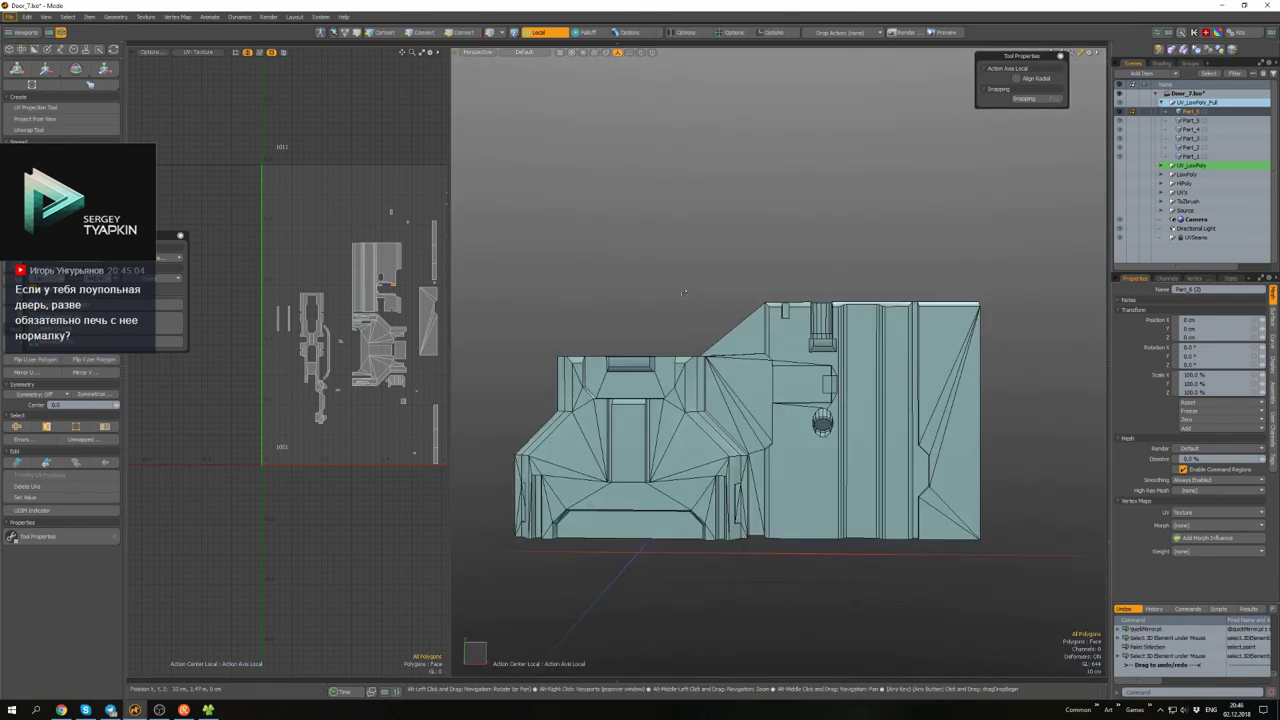
- Mirror Part_6's side panel and its small connected pieces across X to the opposite side of the door
{"action": "left_click_drag", "start_coordinate": [706, 303], "coordinate": [780, 430], "text": "alt"}
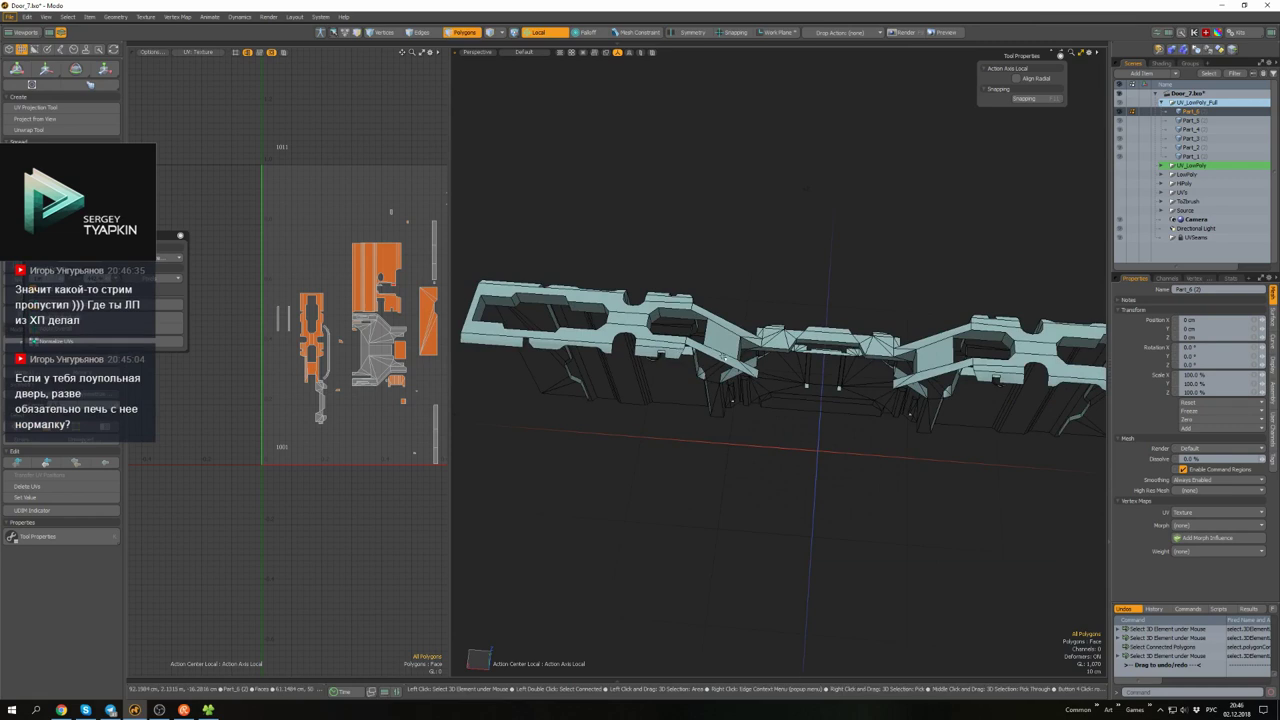
{"action": "left_click_drag", "start_coordinate": [722, 356], "coordinate": [820, 400], "text": "alt"}
{"action": "left_click", "coordinate": [799, 434], "text": "shift"}
{"action": "double_click", "coordinate": [829, 430]}
{"action": "left_click", "coordinate": [838, 346]}
- Examine the X_Mirror command in the Form Editor and the Quick Mirror scripts in the Seneca script browser
{"action": "left_click", "coordinate": [321, 17]}
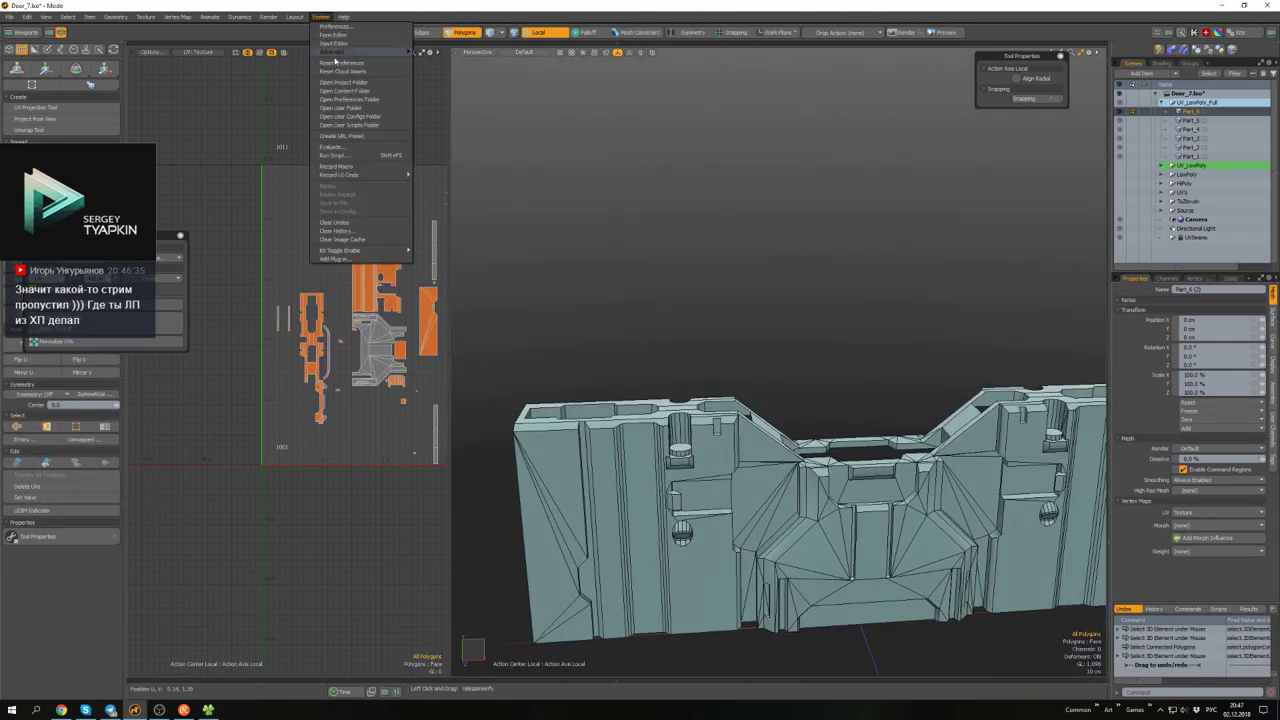
{"action": "left_click", "coordinate": [333, 35]}
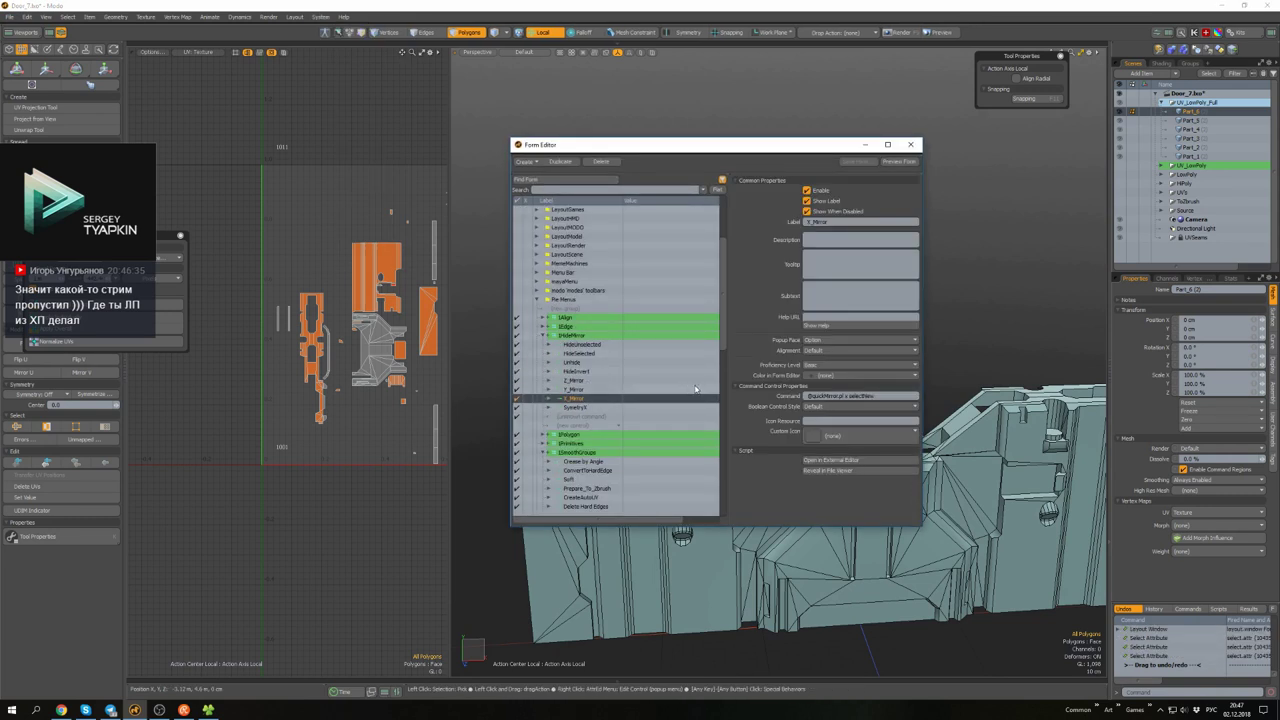
{"action": "left_click", "coordinate": [907, 161]}
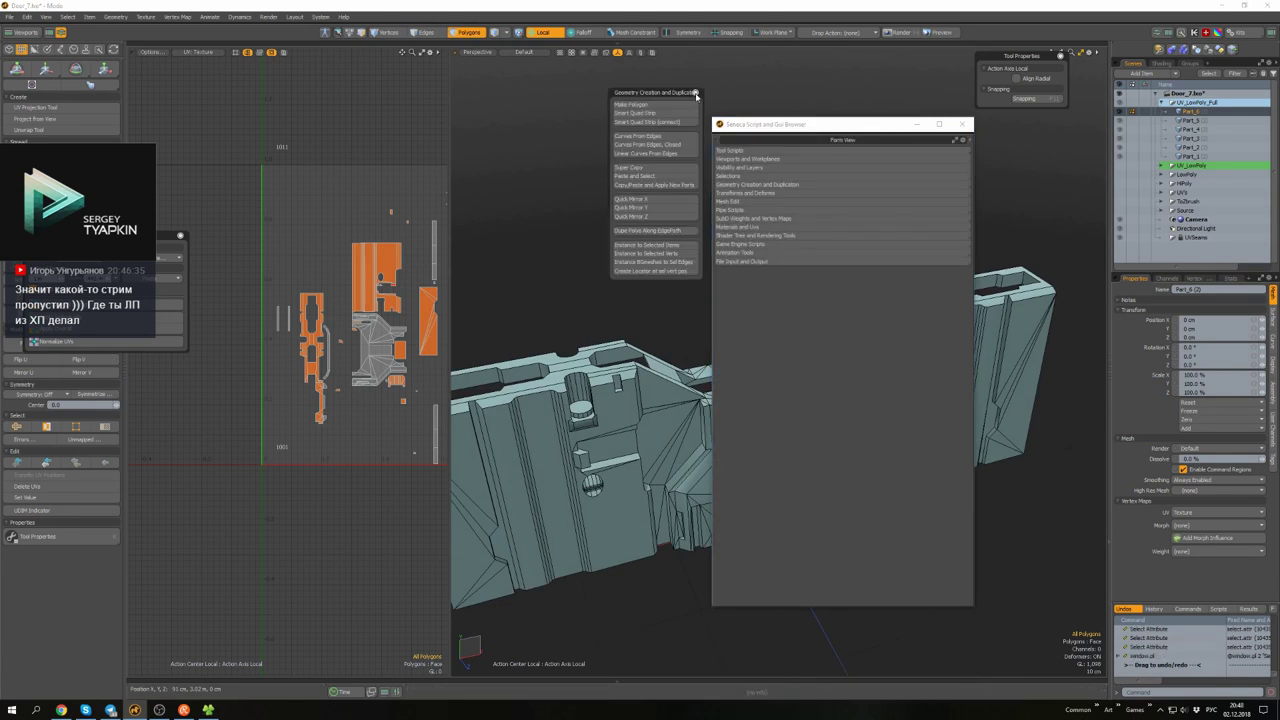
{"action": "left_click", "coordinate": [696, 93]}
- Select Part_6's front-facing polygons, including the recess walls, and mirror them to the back side of the door
{"action": "left_click_drag", "start_coordinate": [760, 350], "coordinate": [829, 404], "text": "alt"}
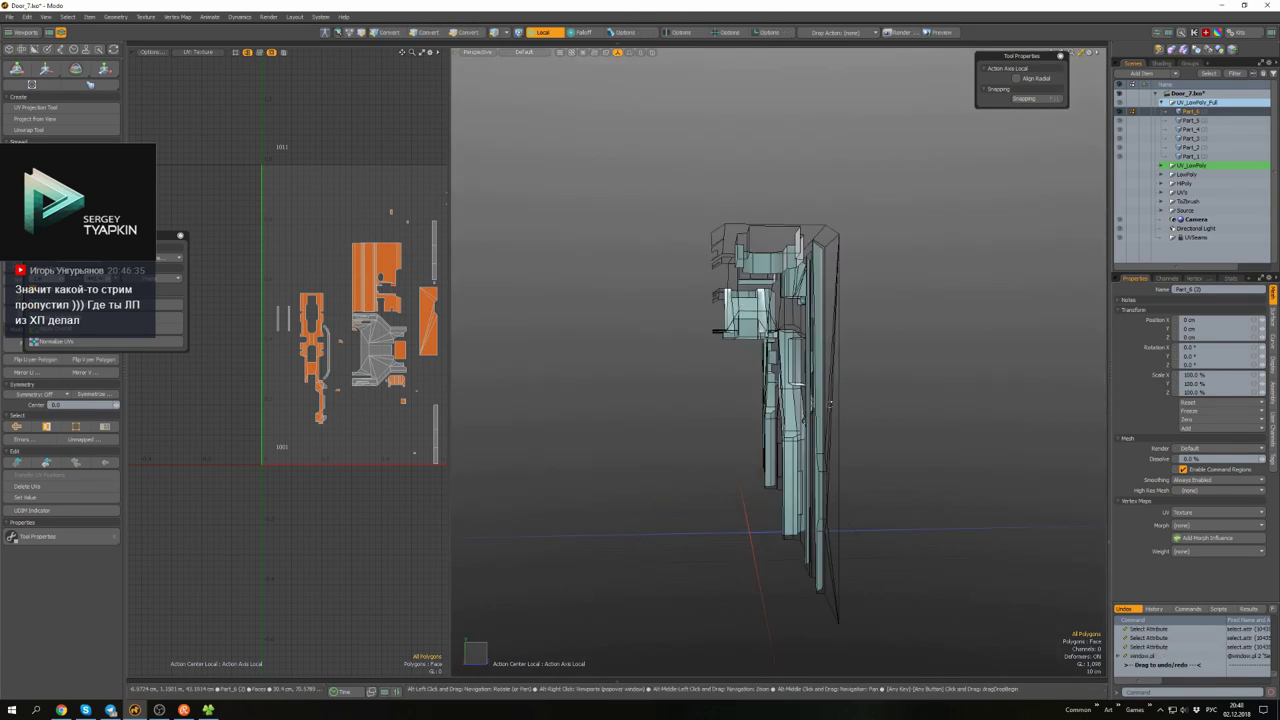
{"action": "left_click_drag", "start_coordinate": [851, 477], "coordinate": [786, 529], "text": "alt"}
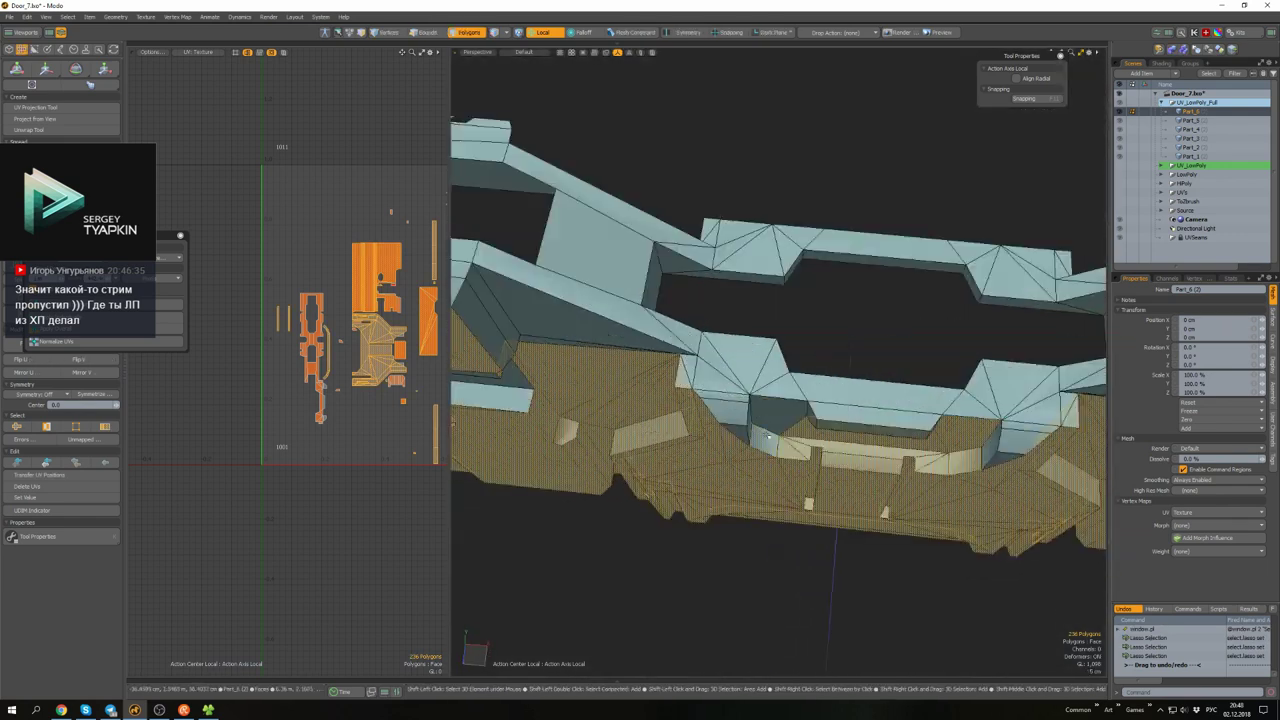
{"action": "left_click_drag", "start_coordinate": [768, 434], "coordinate": [828, 398], "text": "alt"}
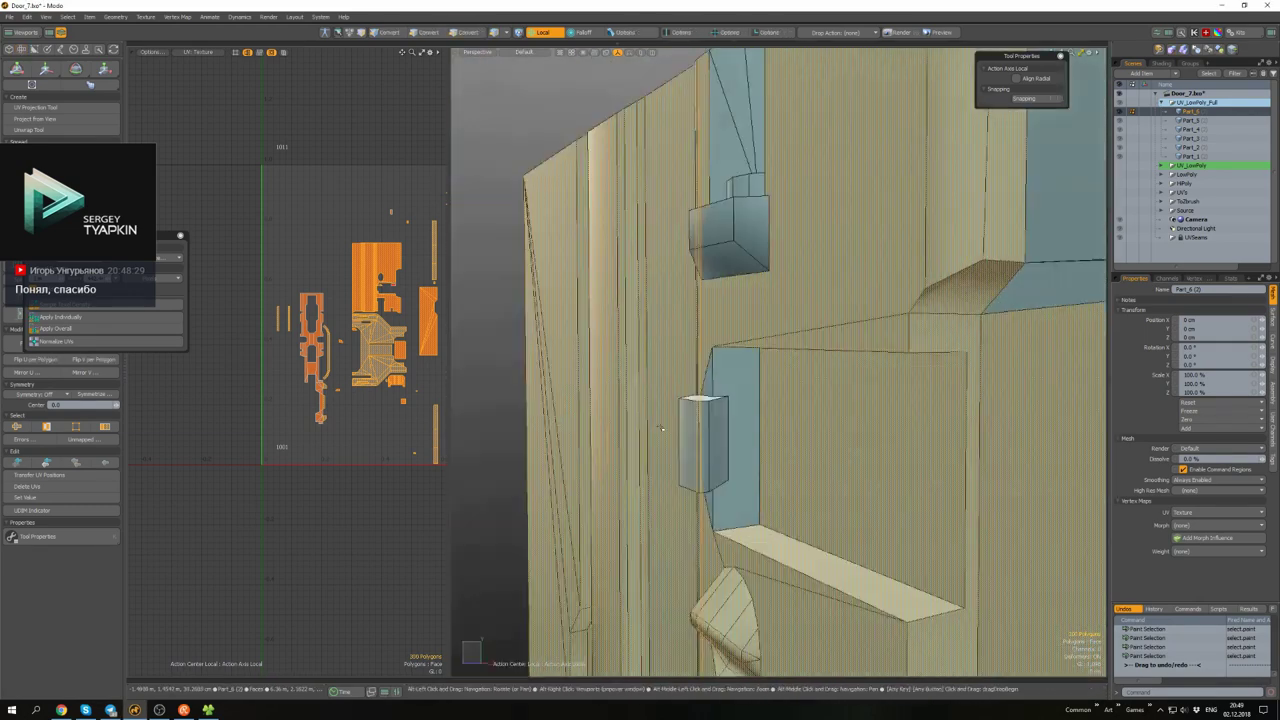
{"action": "left_click_drag", "start_coordinate": [660, 428], "coordinate": [826, 408], "text": "alt"}
{"action": "key", "text": "3"}
{"action": "scroll", "coordinate": [717, 443], "scroll_direction": "down", "scroll_amount": 5}
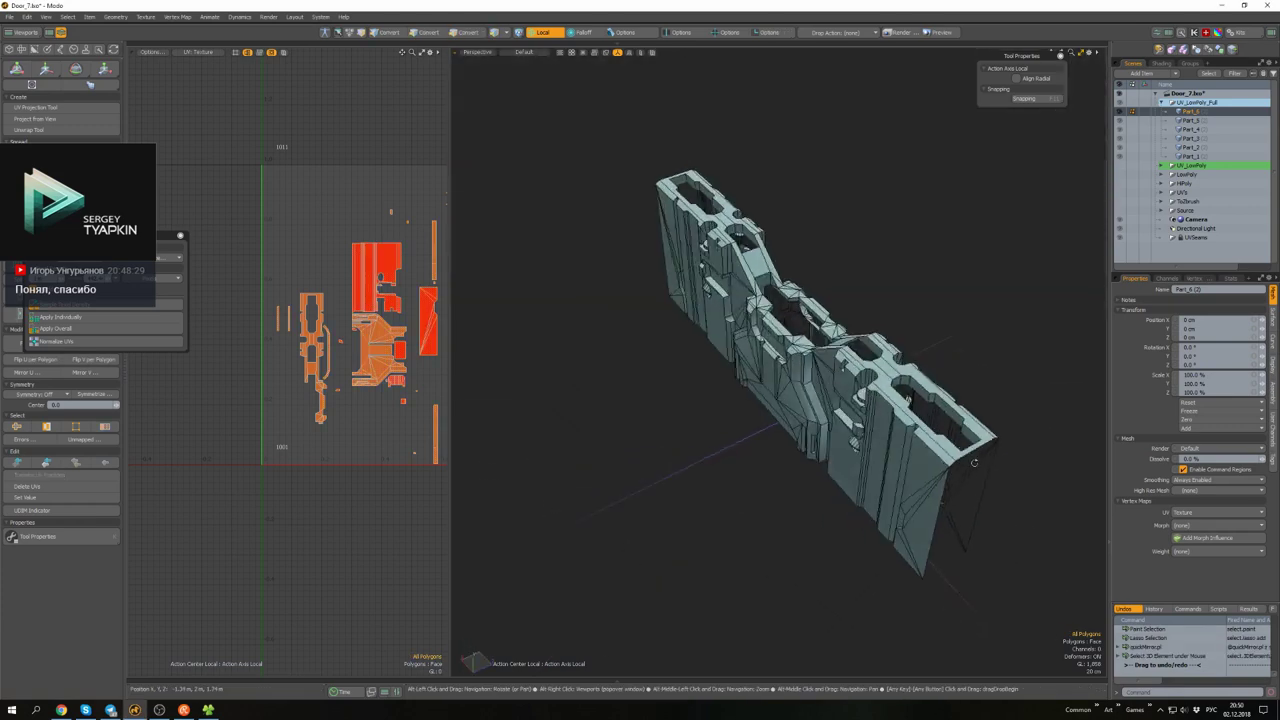
{"action": "left_click_drag", "start_coordinate": [825, 465], "coordinate": [815, 380], "text": "alt"}
- Apply a lettered colour UV checker texture to all six low-poly parts and toggle the viewport texture override to compare
{"action": "left_click", "coordinate": [914, 288]}
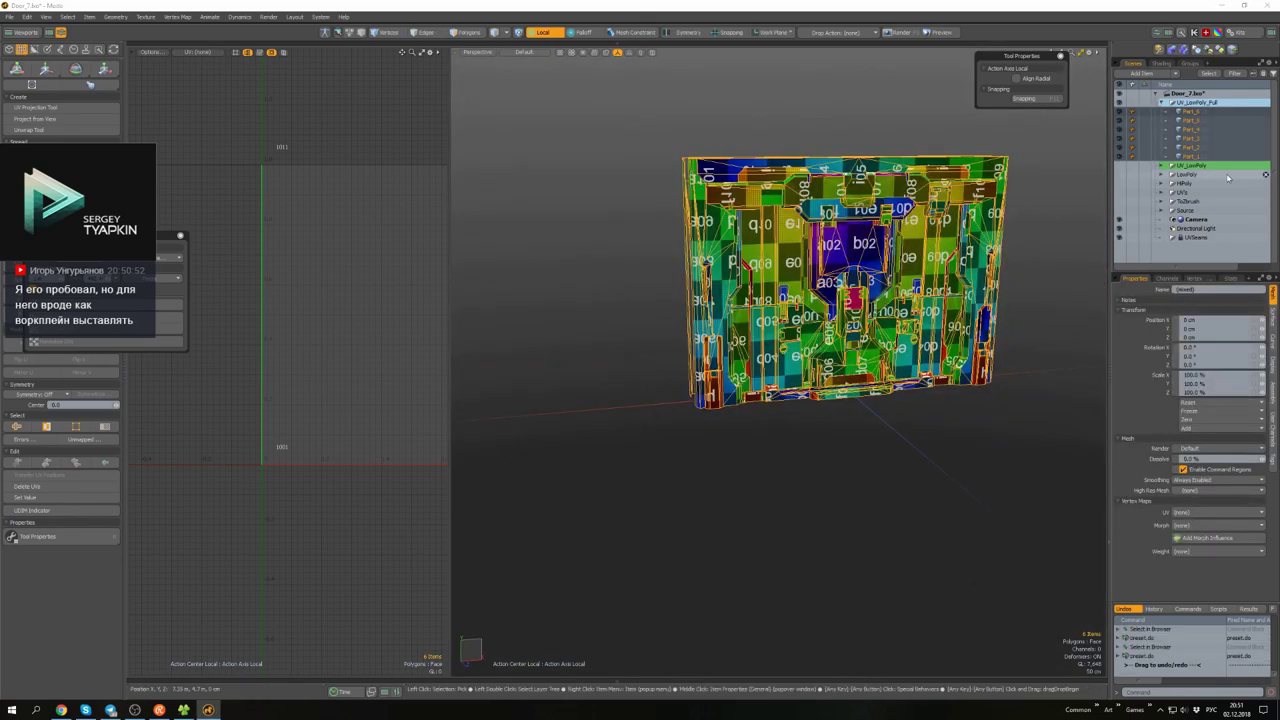
{"action": "left_click", "coordinate": [566, 52]}
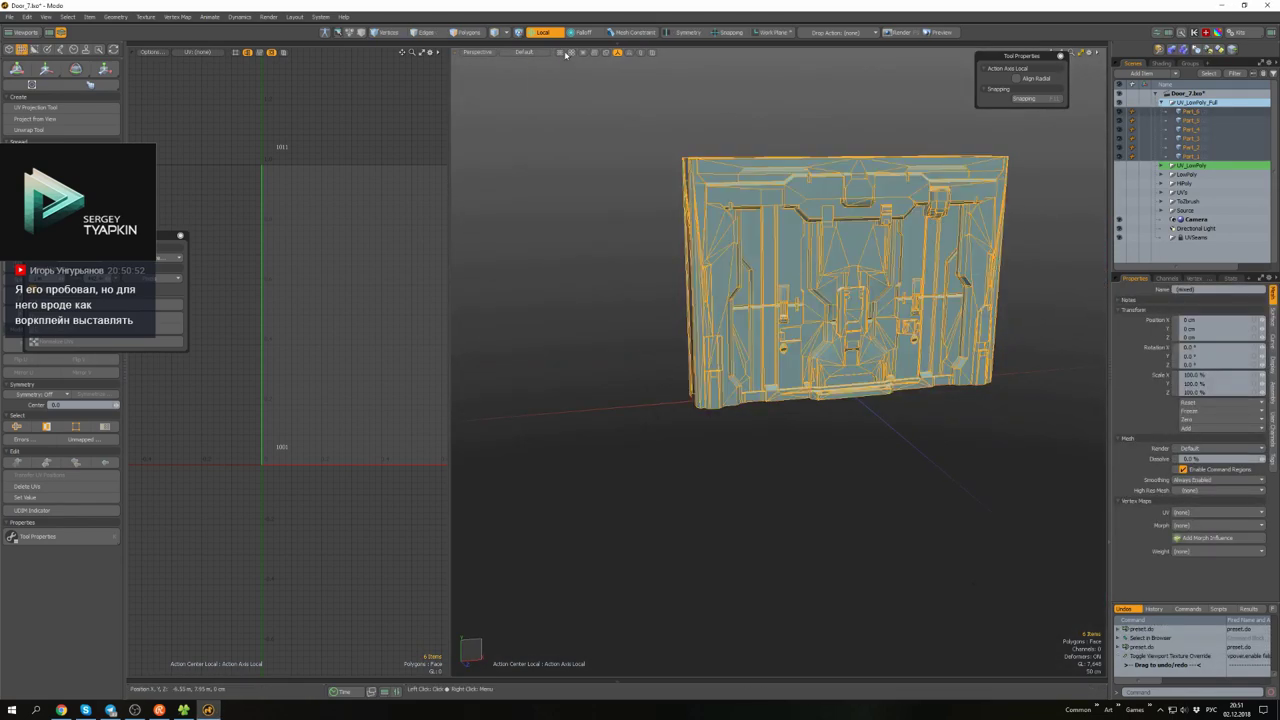
{"action": "left_click", "coordinate": [566, 52]}
{"action": "left_click_drag", "start_coordinate": [700, 350], "coordinate": [740, 390], "text": "alt"}
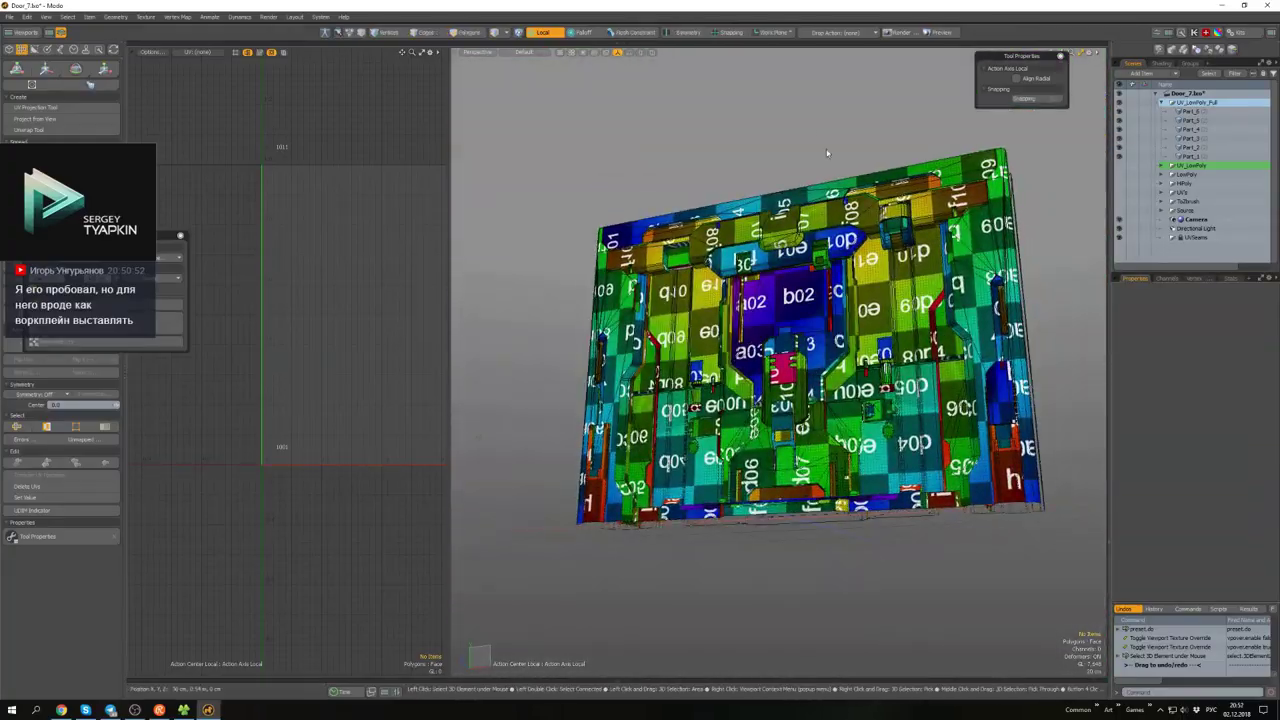
- Save the scene and run Mesh Cleanup on all six selected door parts
{"action": "left_click_drag", "start_coordinate": [827, 153], "coordinate": [618, 207], "text": "alt"}
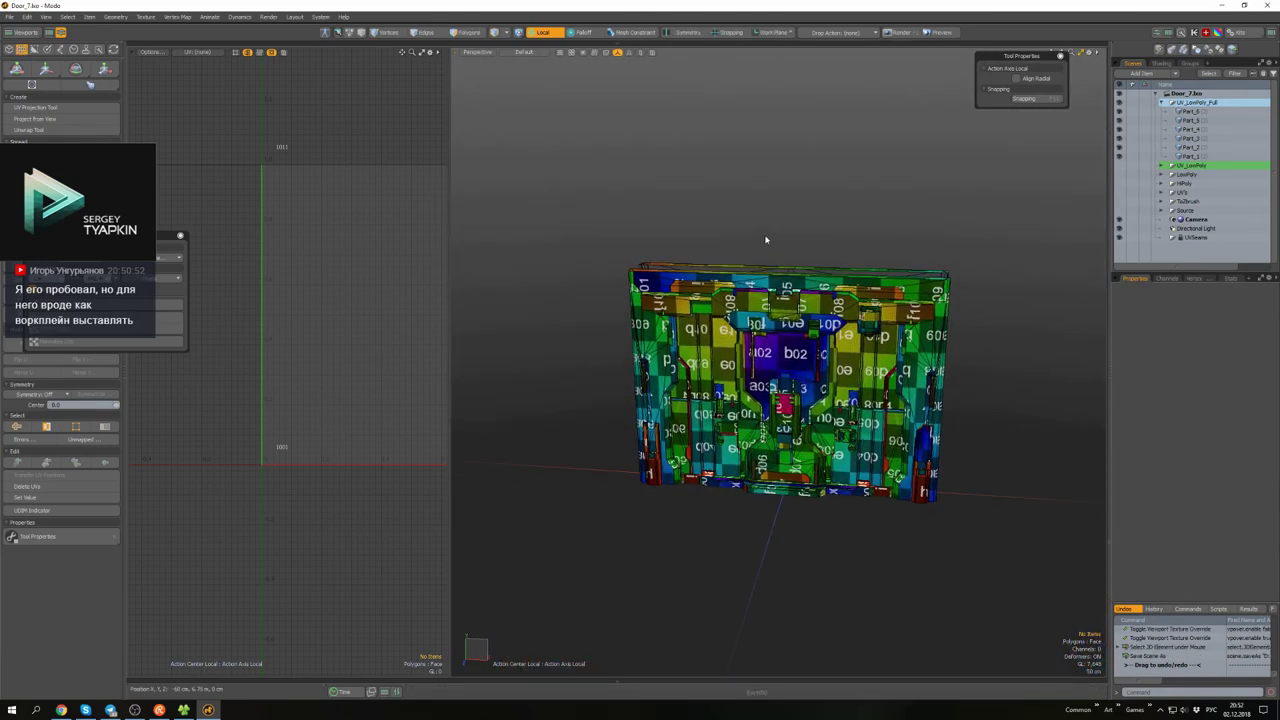
{"action": "right_click_drag", "start_coordinate": [538, 249], "coordinate": [545, 242]}
{"action": "left_click", "coordinate": [115, 17]}
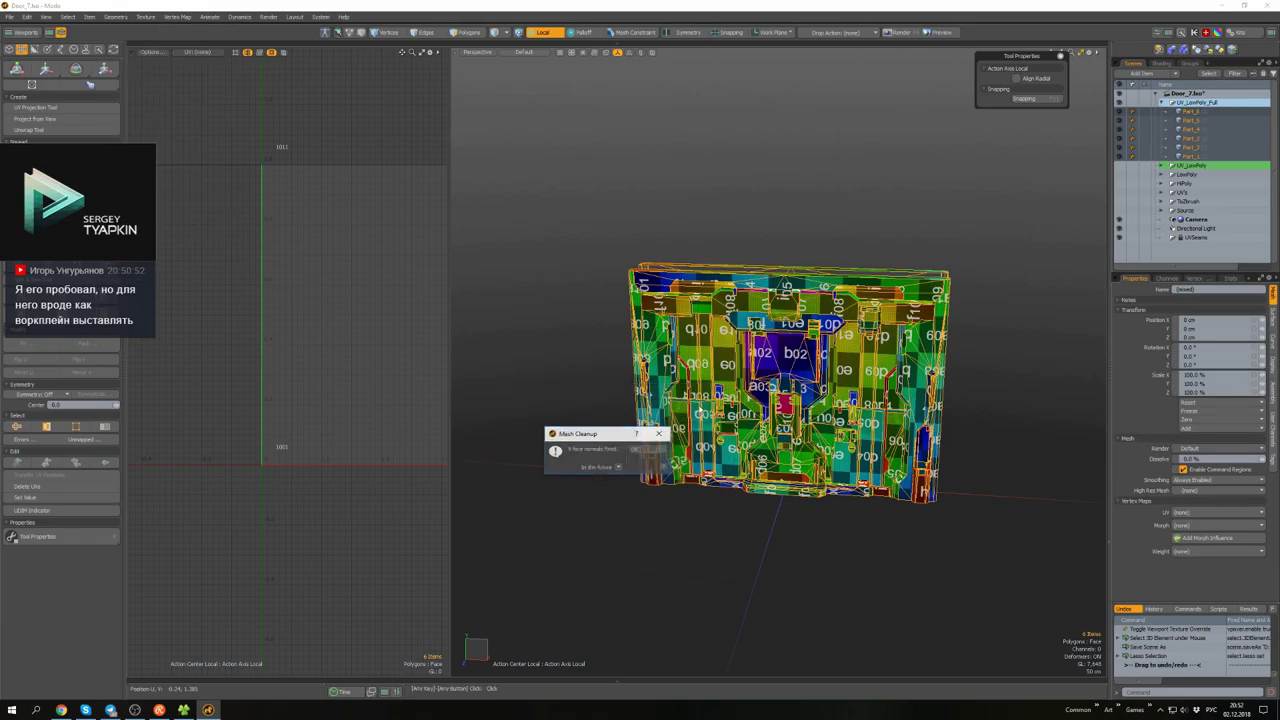
- Switch the viewport to Reflection shading and examine the surfaces of the assembled door
{"action": "left_click", "coordinate": [520, 57]}
{"action": "scroll", "coordinate": [520, 57], "scroll_direction": "up", "scroll_amount": 5}
{"action": "scroll", "coordinate": [520, 57], "scroll_direction": "down", "scroll_amount": 2}
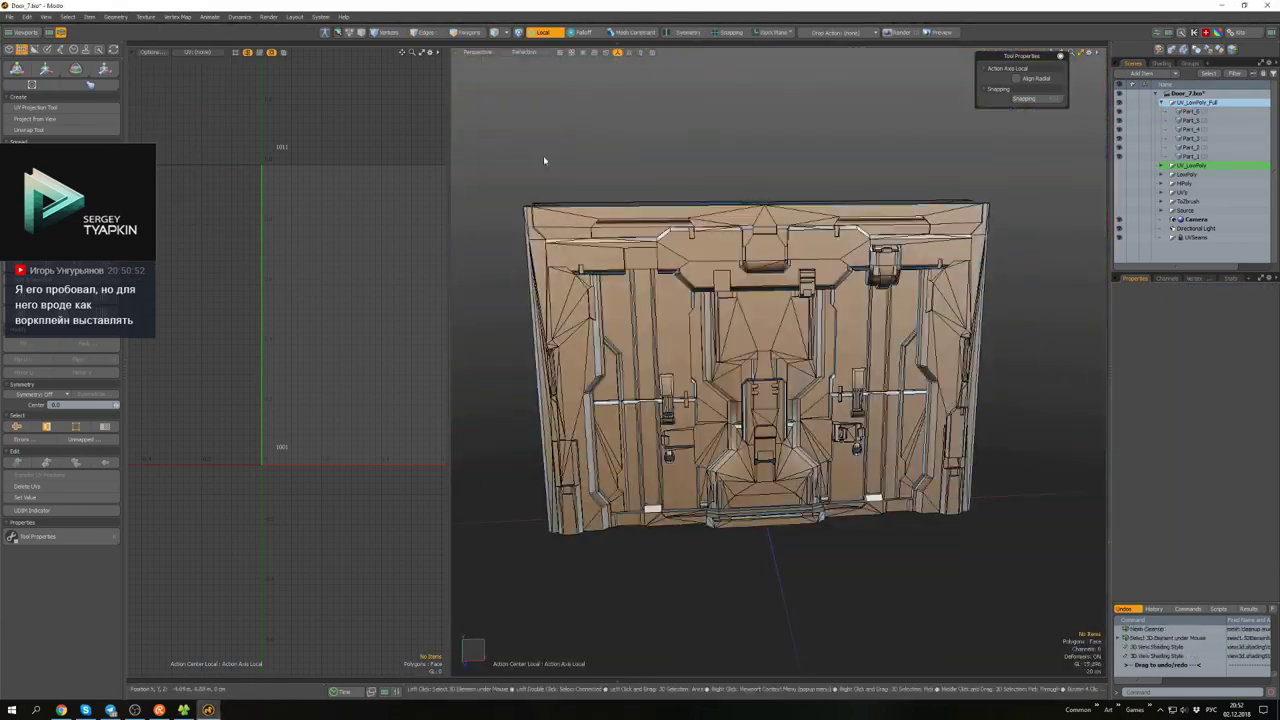
{"action": "left_click_drag", "start_coordinate": [543, 160], "coordinate": [710, 220], "text": "alt"}
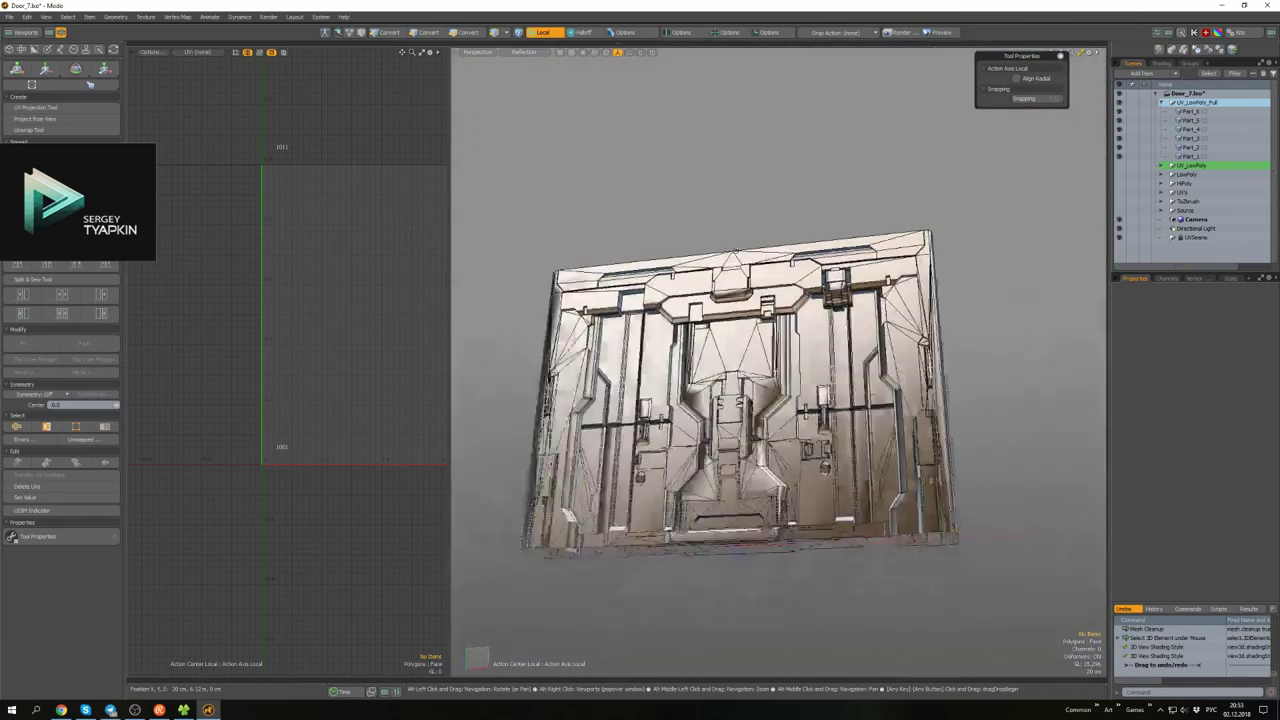
- Return the viewport to Default shading with the checker texture turned off and review the complete door
{"action": "left_click", "coordinate": [533, 56]}
{"action": "mouse_move", "coordinate": [700, 300]}
{"action": "left_mouse_down", "text": "alt"}
{"action": "mouse_move", "coordinate": [788, 333]}
{"action": "mouse_move", "coordinate": [720, 290]}
{"action": "mouse_move", "coordinate": [800, 250]}
{"action": "left_mouse_up", "text": "alt"}
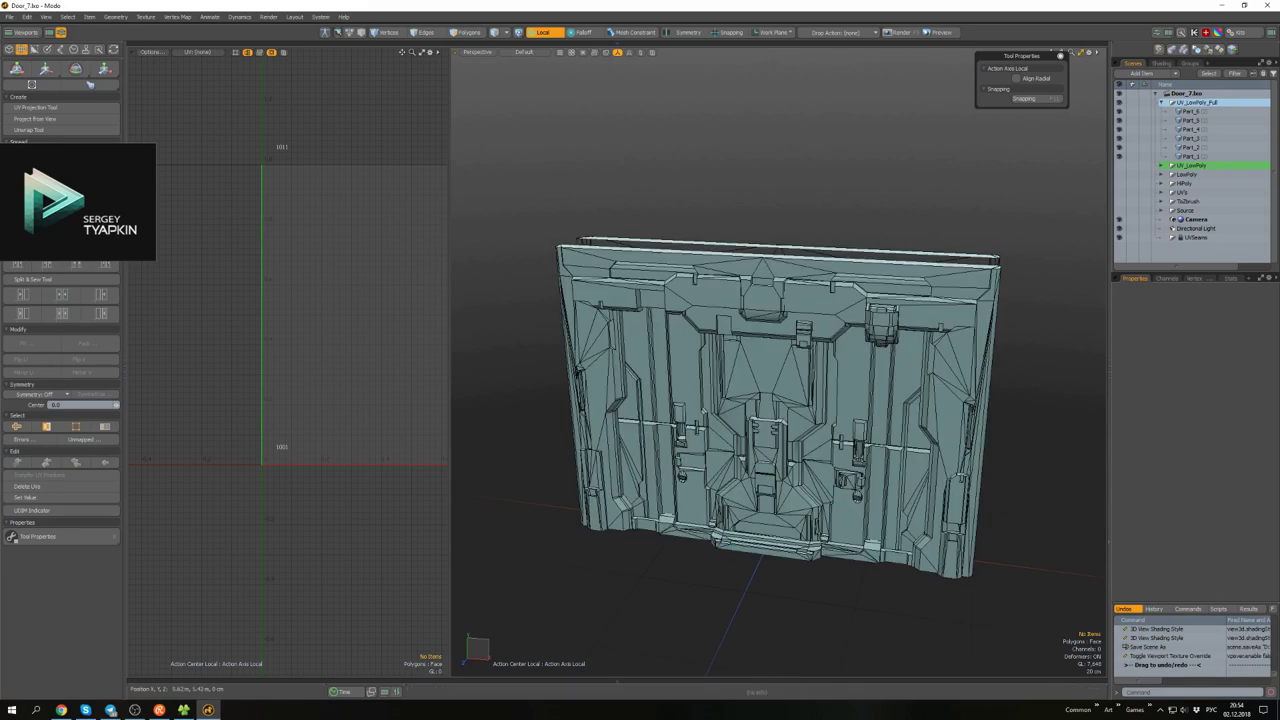
{"action": "left_click_drag", "start_coordinate": [800, 250], "coordinate": [1266, 545], "text": "alt"}
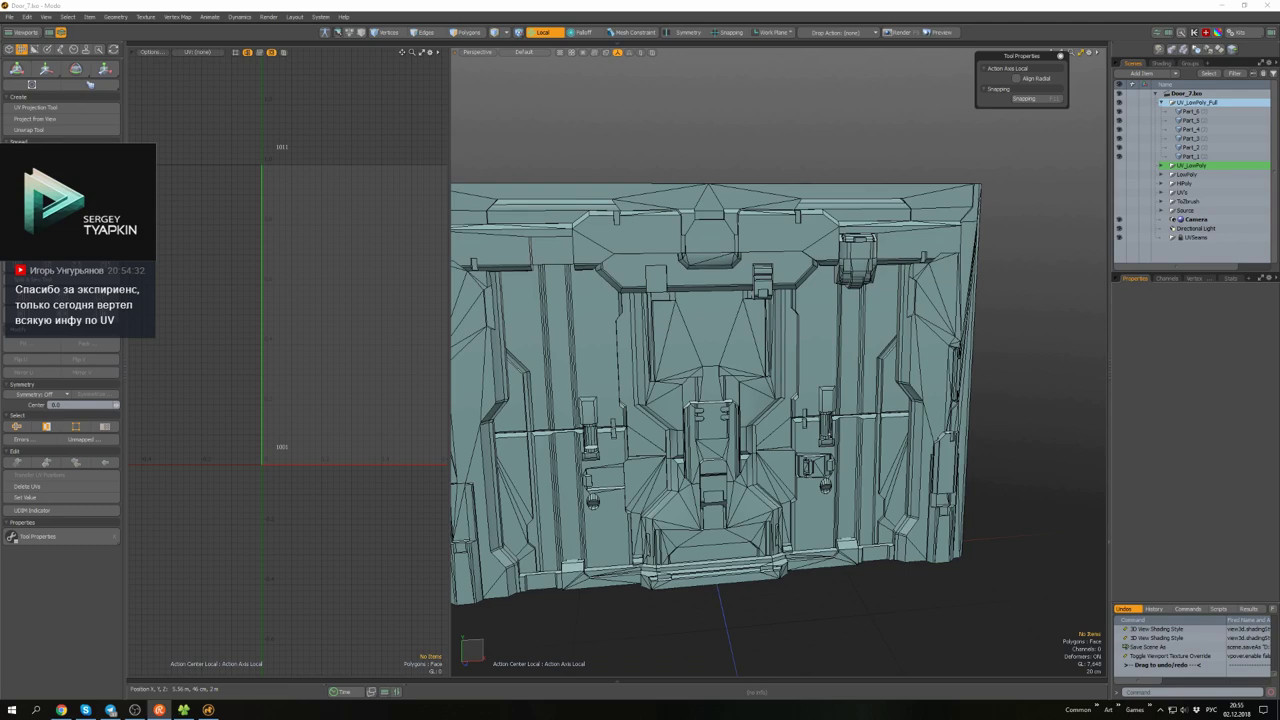
{"action": "left_click_drag", "start_coordinate": [780, 380], "coordinate": [1012, 397], "text": "alt"}
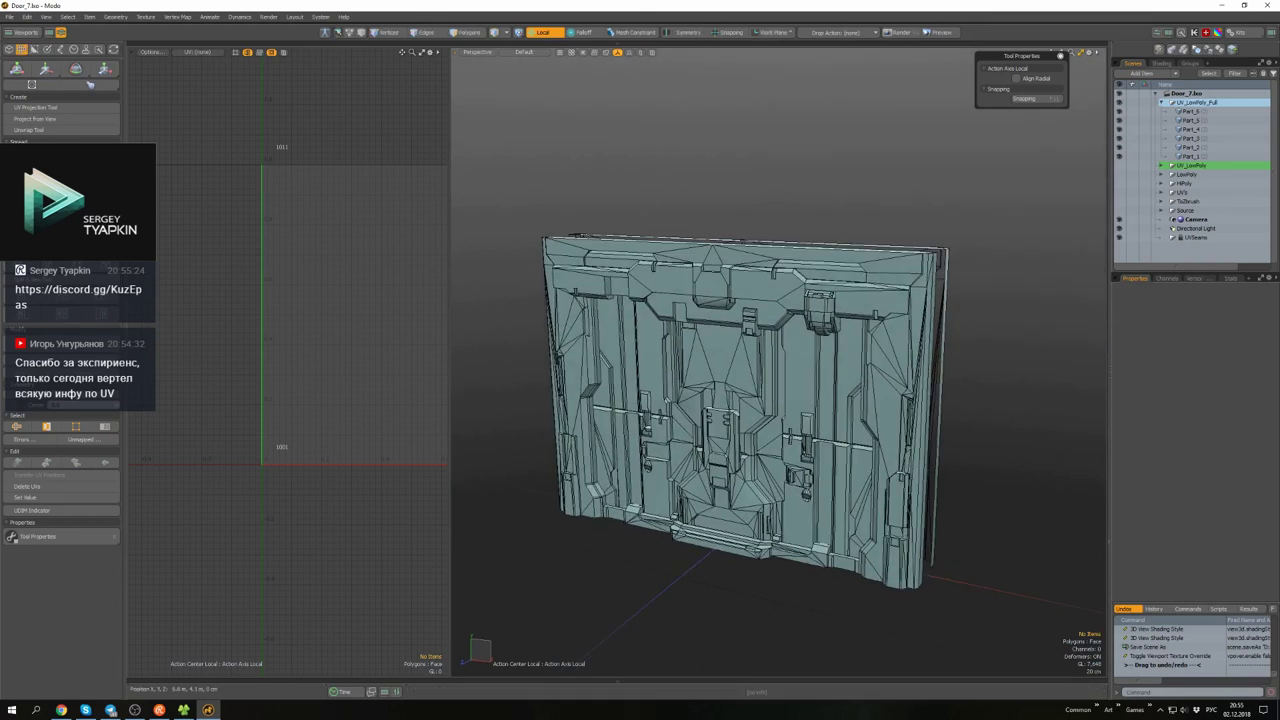
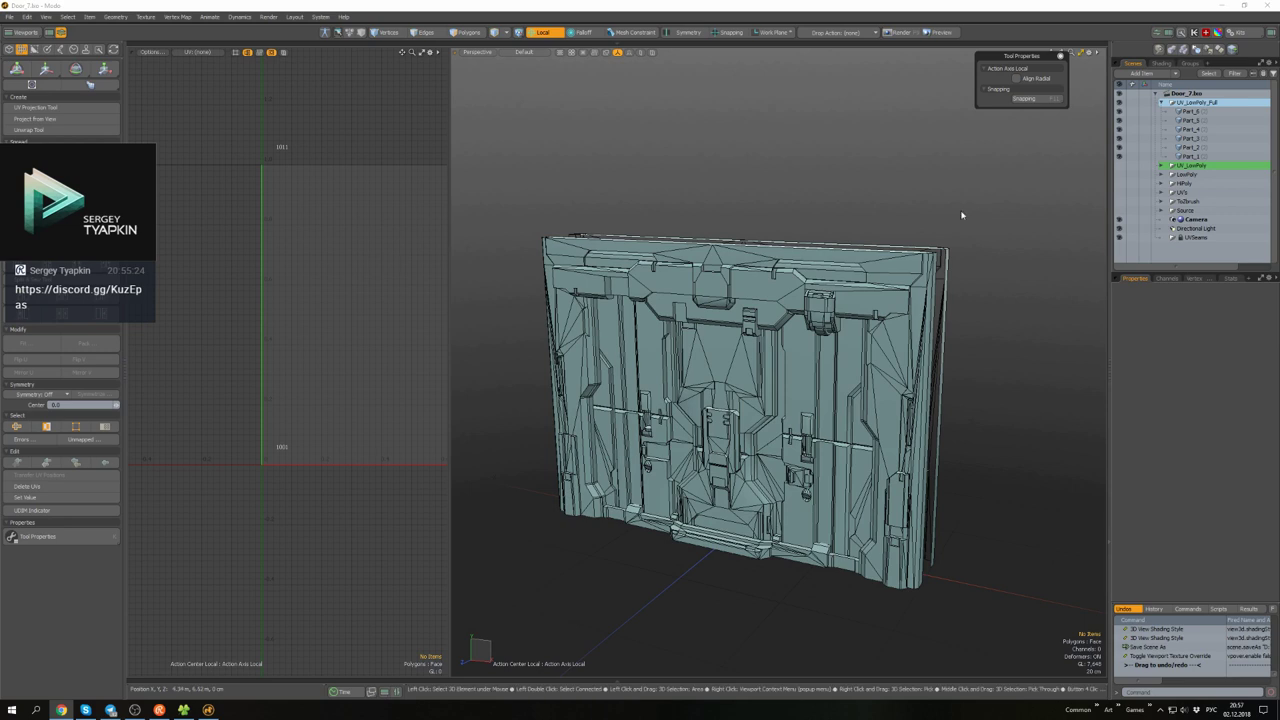
- Examine the low-poly door's details and back frame up close and from several angles
{"action": "scroll", "coordinate": [965, 204], "scroll_direction": "up", "scroll_amount": 8}
{"action": "scroll", "coordinate": [965, 204], "scroll_direction": "down", "scroll_amount": 2}
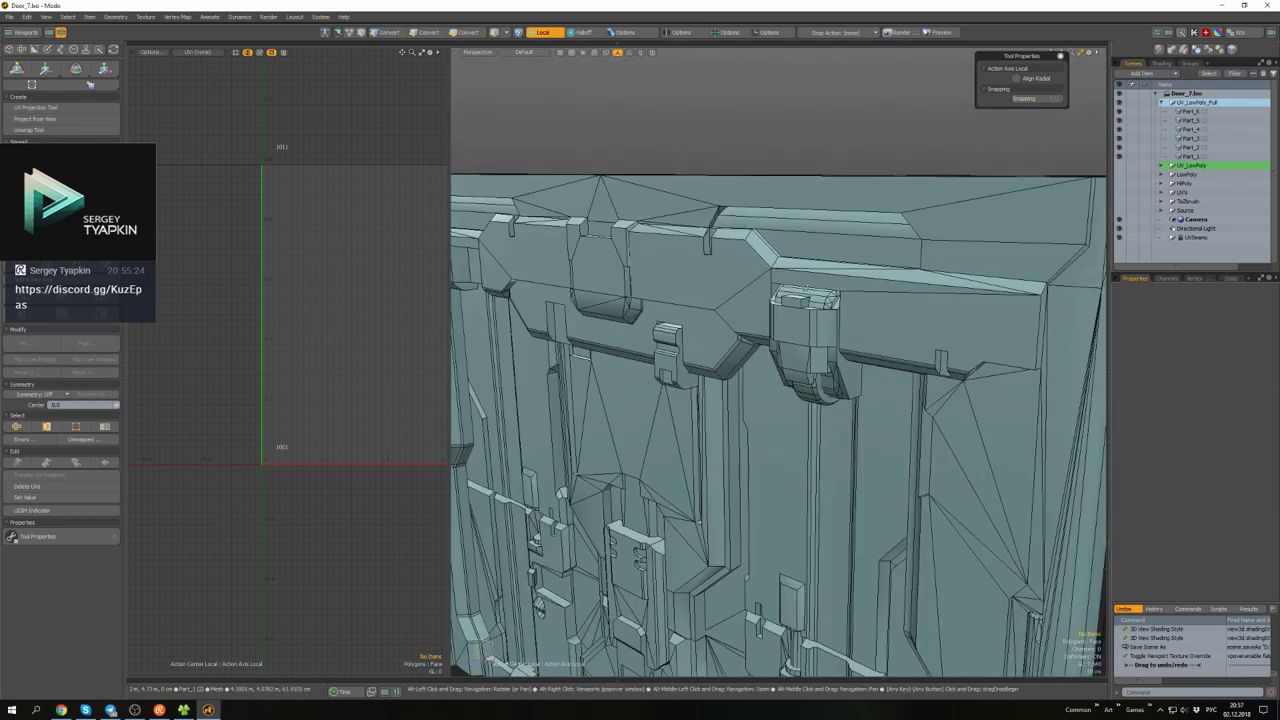
{"action": "scroll", "coordinate": [943, 277], "scroll_direction": "down", "scroll_amount": 10}
{"action": "scroll", "coordinate": [943, 277], "scroll_direction": "up", "scroll_amount": 5}
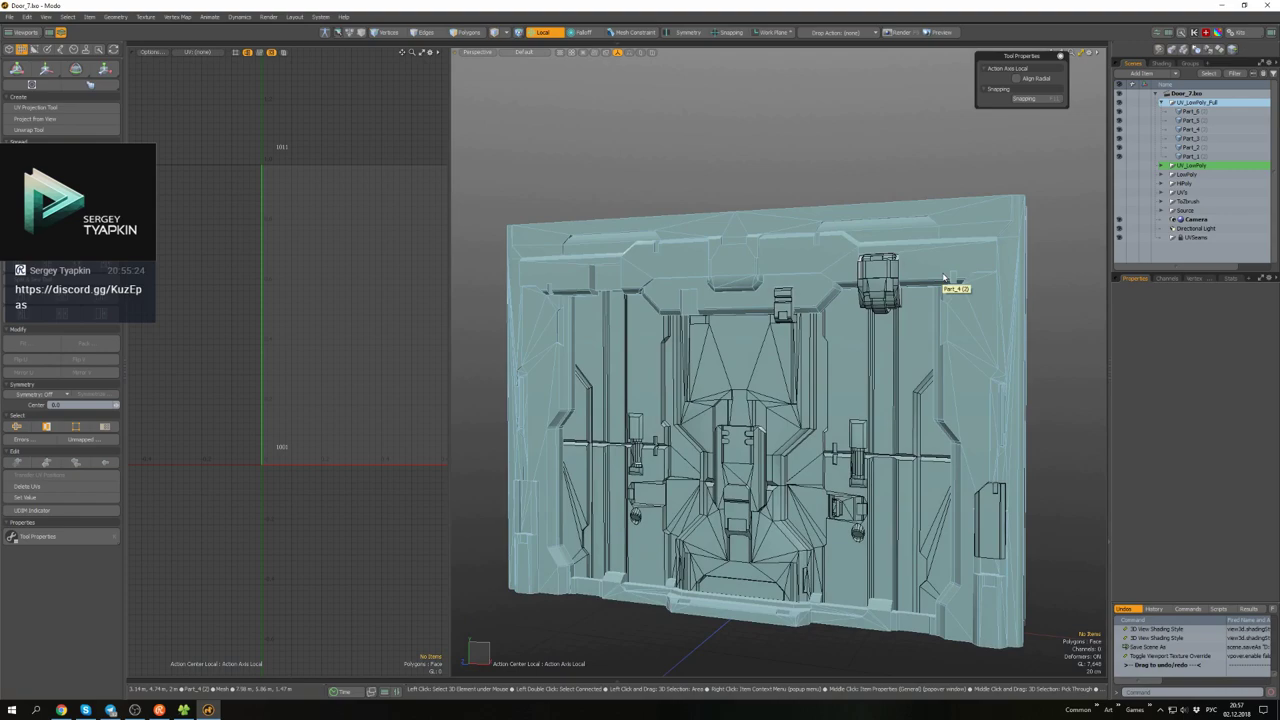
{"action": "left_click_drag", "start_coordinate": [943, 277], "coordinate": [1034, 403], "text": "alt"}
{"action": "scroll", "coordinate": [860, 340], "scroll_direction": "up", "scroll_amount": 5}
{"action": "scroll", "coordinate": [845, 330], "scroll_direction": "down", "scroll_amount": 5}
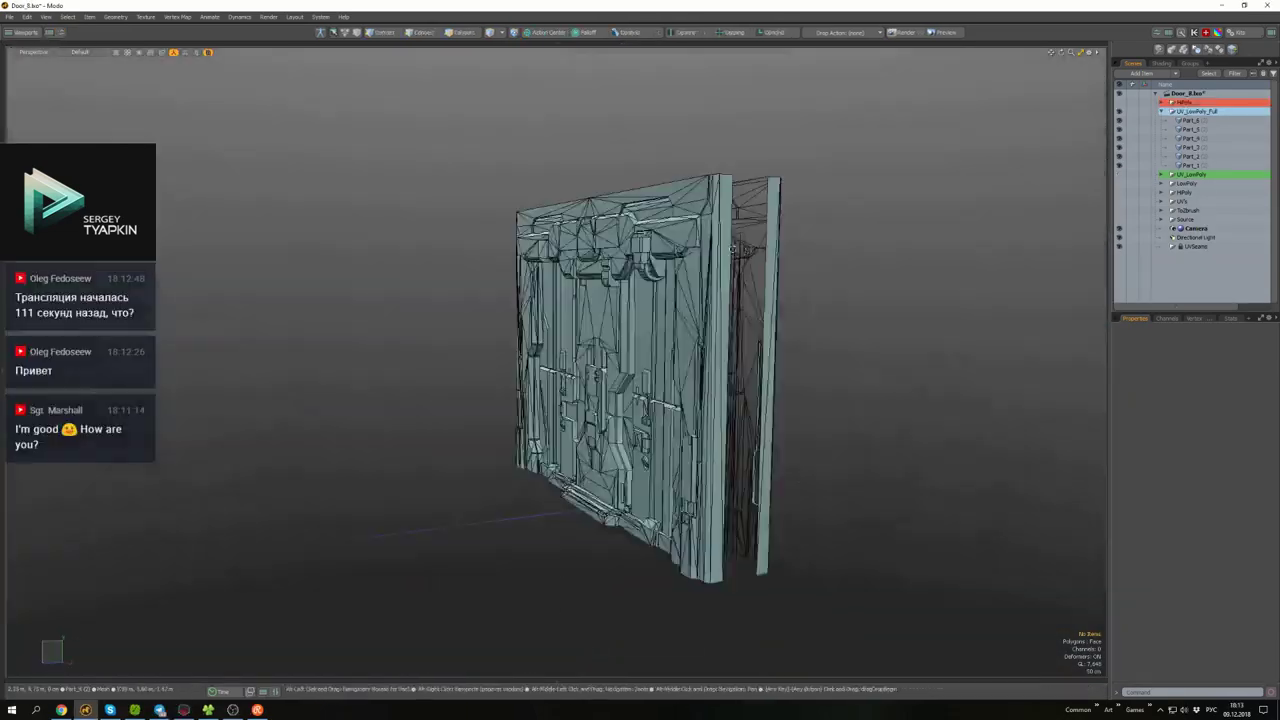
{"action": "scroll", "coordinate": [555, 360], "scroll_direction": "up", "scroll_amount": 5}
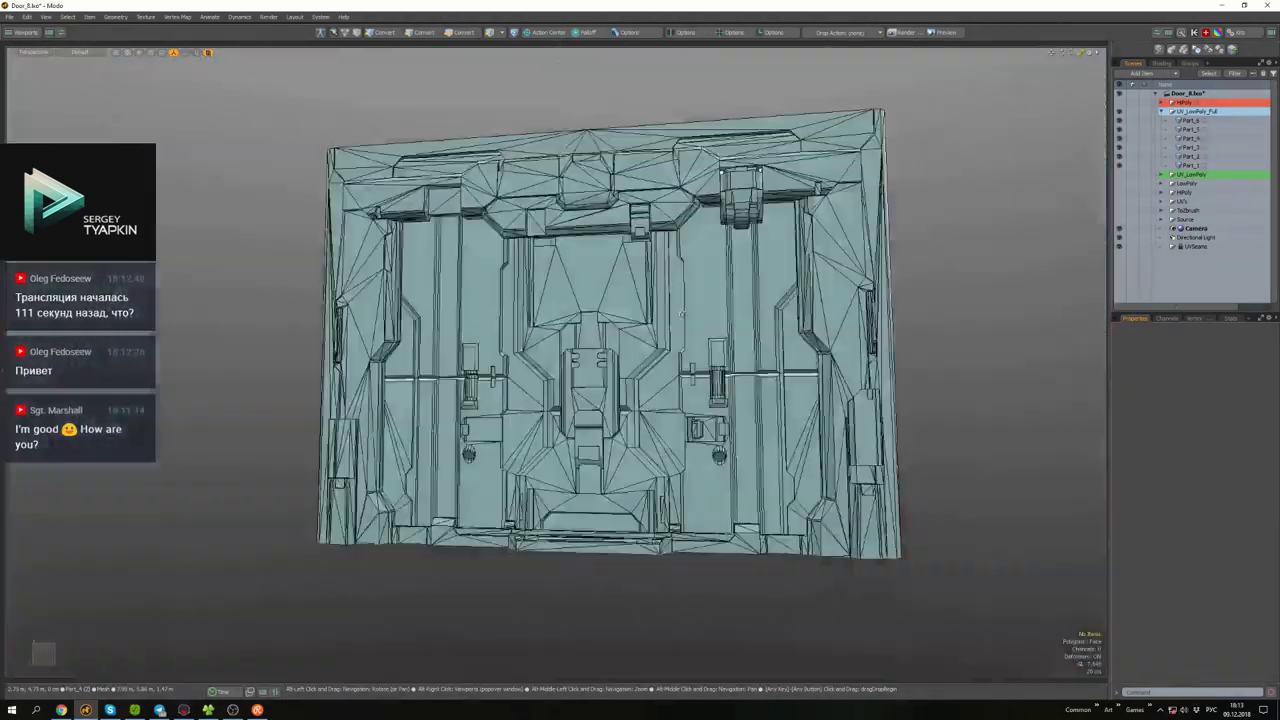
- Identify the surrounding frame mesh of the low-poly door and rename Part_4 as Frame
{"action": "left_click", "coordinate": [682, 313]}
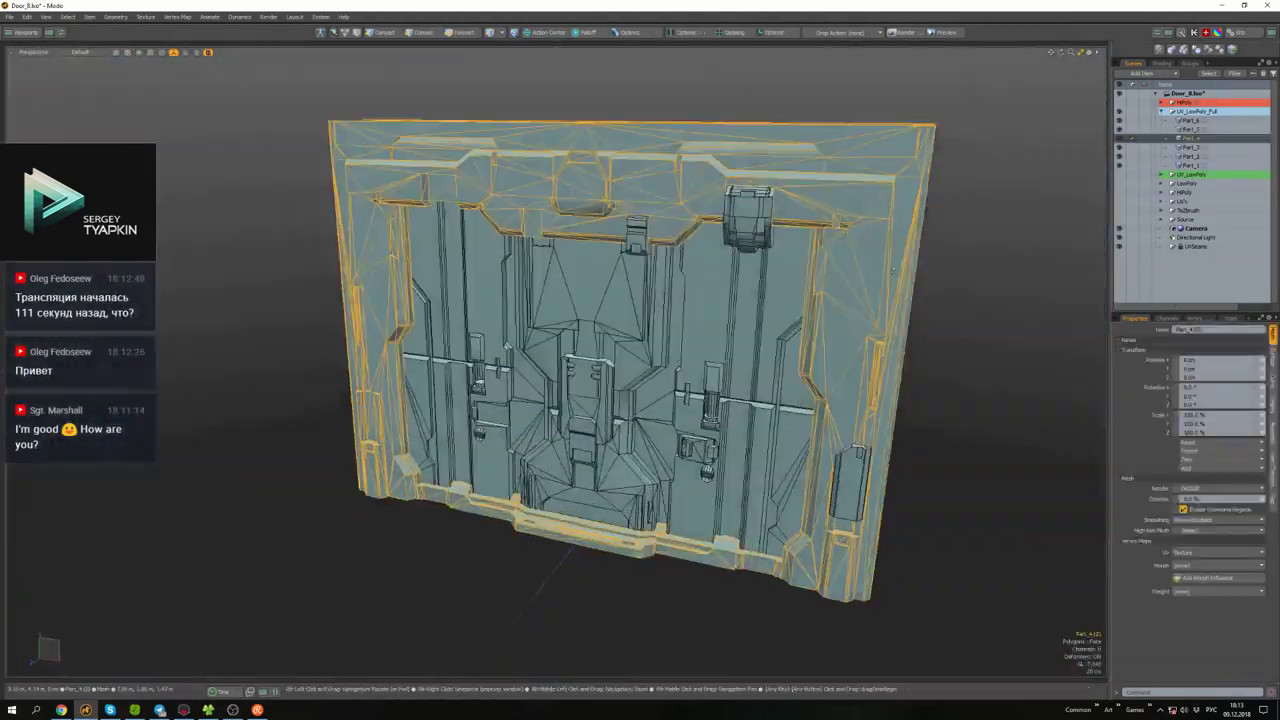
{"action": "left_click_drag", "start_coordinate": [682, 313], "coordinate": [600, 330], "text": "alt"}
{"action": "left_click", "coordinate": [785, 272]}
{"action": "scroll", "coordinate": [785, 272], "scroll_direction": "up", "scroll_amount": 3}
{"action": "scroll", "coordinate": [607, 349], "scroll_direction": "up", "scroll_amount": 3}
{"action": "scroll", "coordinate": [607, 349], "scroll_direction": "down", "scroll_amount": 3}
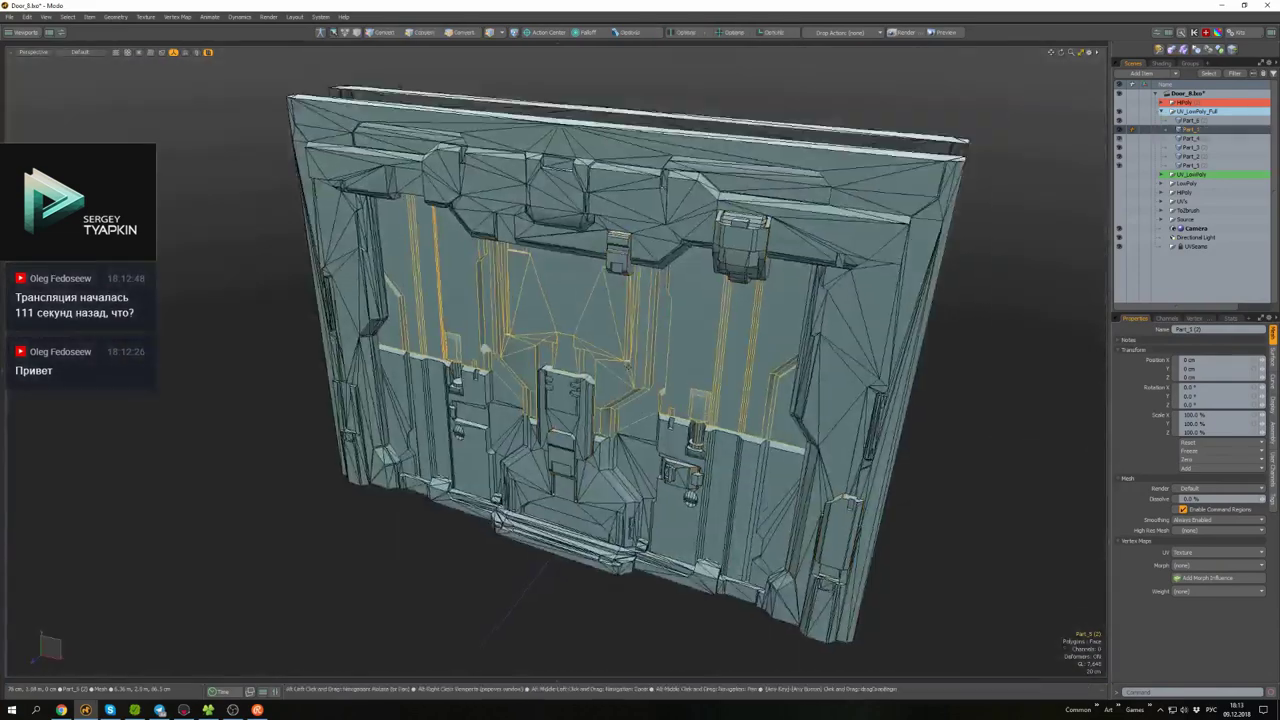
{"action": "left_click", "coordinate": [600, 330]}
{"action": "scroll", "coordinate": [600, 330], "scroll_direction": "up", "scroll_amount": 3}
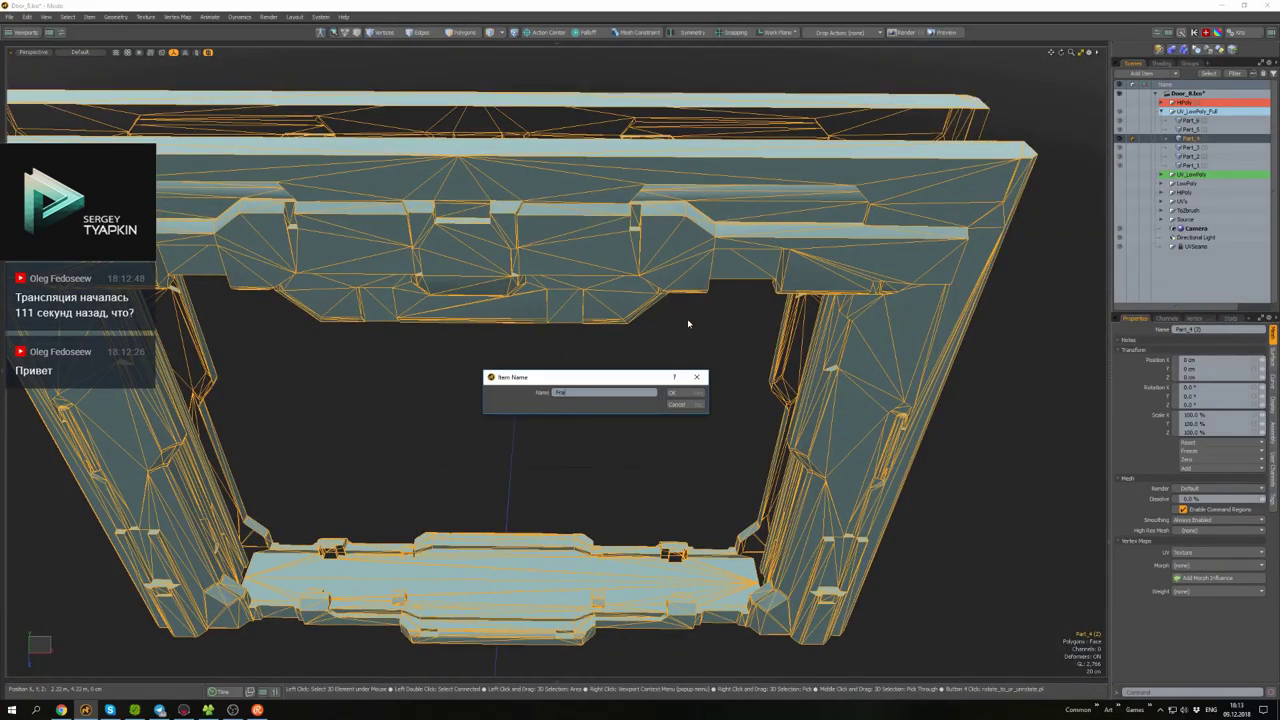
- Rename the low-poly mesh Part_1, which holds the clamps and lock details, as Locks
{"action": "left_click_drag", "start_coordinate": [688, 323], "coordinate": [697, 267], "text": "alt"}
{"action": "left_click", "coordinate": [771, 286]}
{"action": "scroll", "coordinate": [771, 286], "scroll_direction": "up", "scroll_amount": 3}
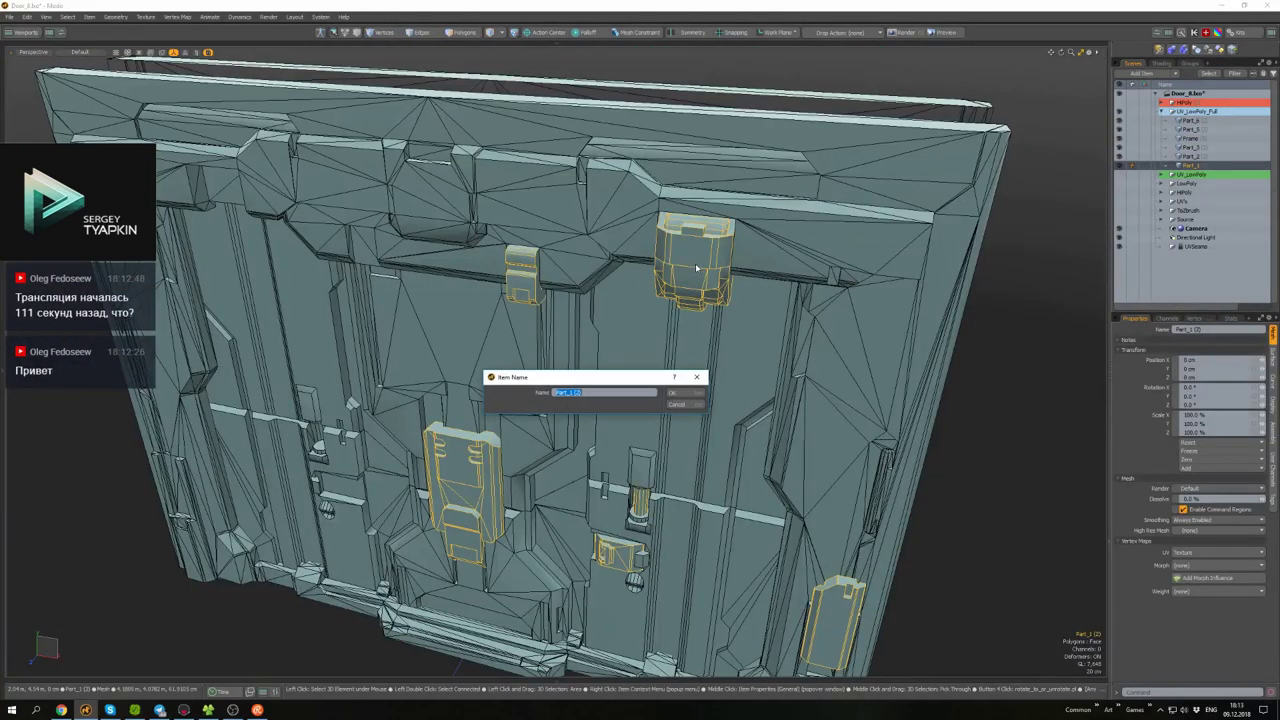
{"action": "key", "text": "Return"}
- Rename the upper door panel mesh as Door_Up and the lower panel mesh Part_6 as Door_Down
{"action": "scroll", "coordinate": [697, 267], "scroll_direction": "down", "scroll_amount": 3}
{"action": "scroll", "coordinate": [650, 265], "scroll_direction": "up", "scroll_amount": 4}
{"action": "left_click", "coordinate": [645, 265]}
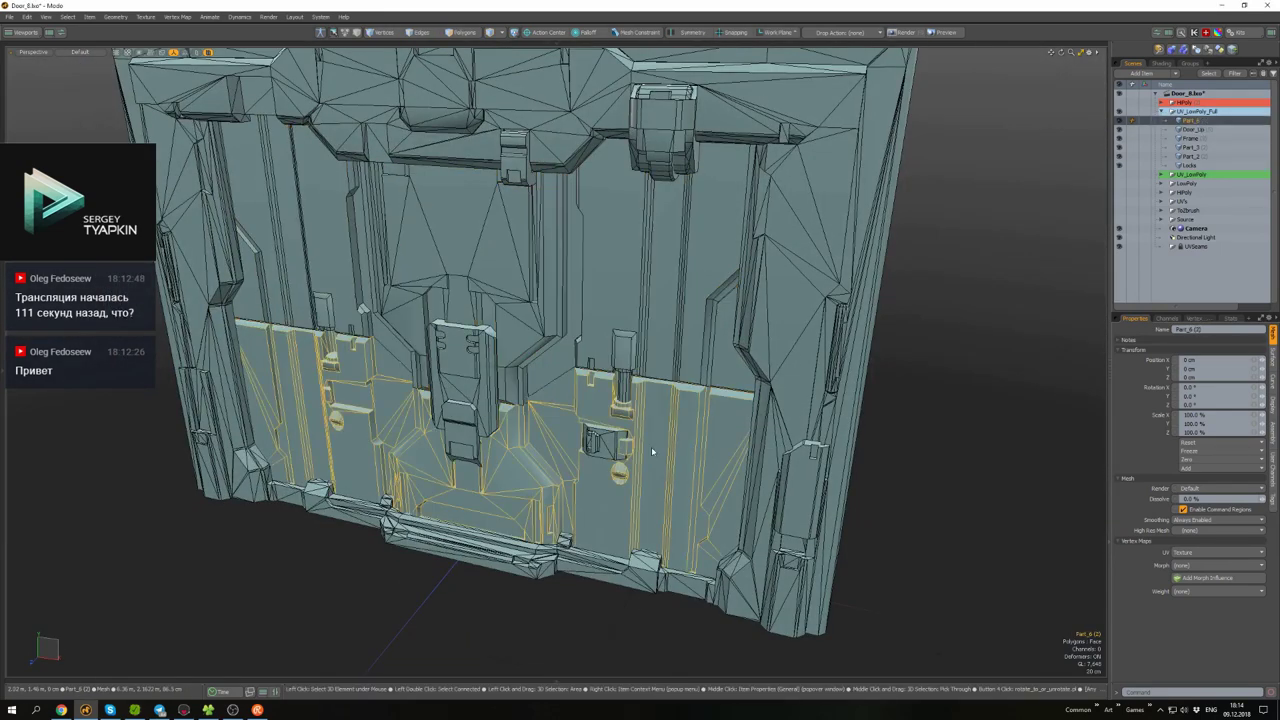
{"action": "key", "text": "Return"}
{"action": "left_click_drag", "start_coordinate": [627, 395], "coordinate": [847, 352], "text": "alt"}
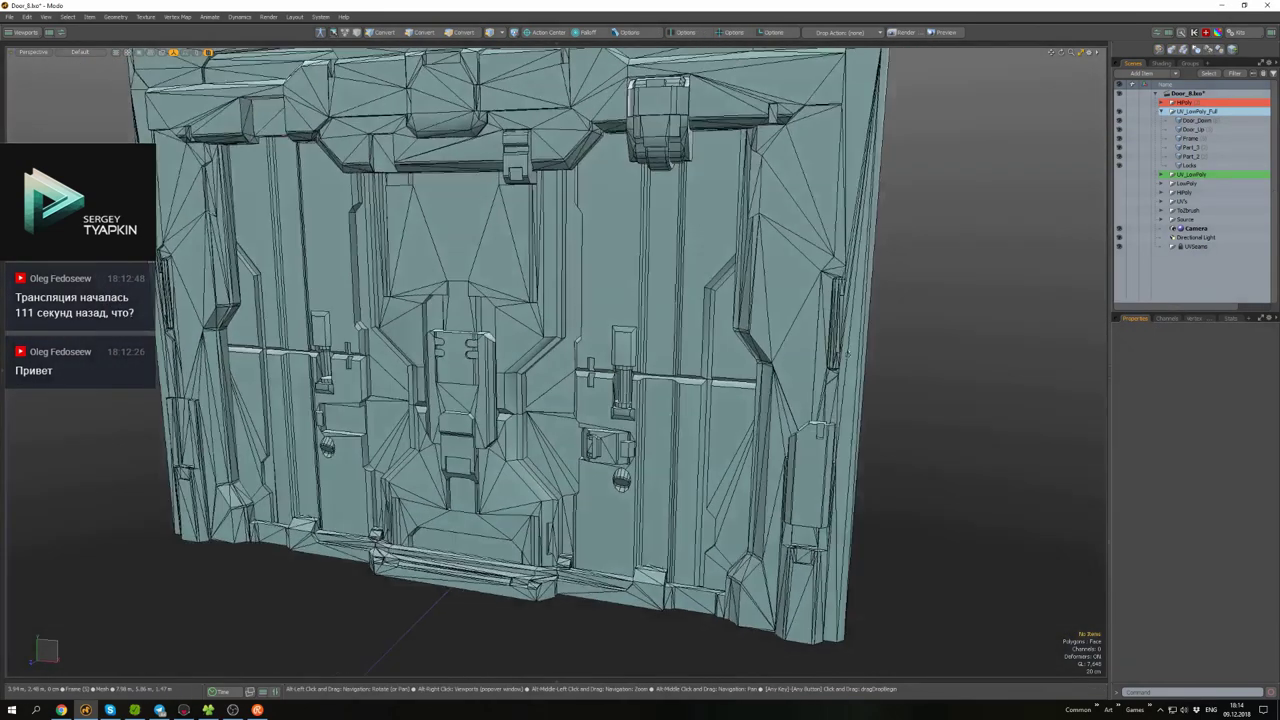
- Isolate the two remaining lock block meshes and rename Part_3 as Lock_Up and Part_2 as Lock_Down
{"action": "left_click", "coordinate": [673, 468]}
{"action": "key", "text": "shift+h"}
{"action": "scroll", "coordinate": [669, 249], "scroll_direction": "down", "scroll_amount": 5}
{"action": "scroll", "coordinate": [740, 257], "scroll_direction": "up", "scroll_amount": 2}
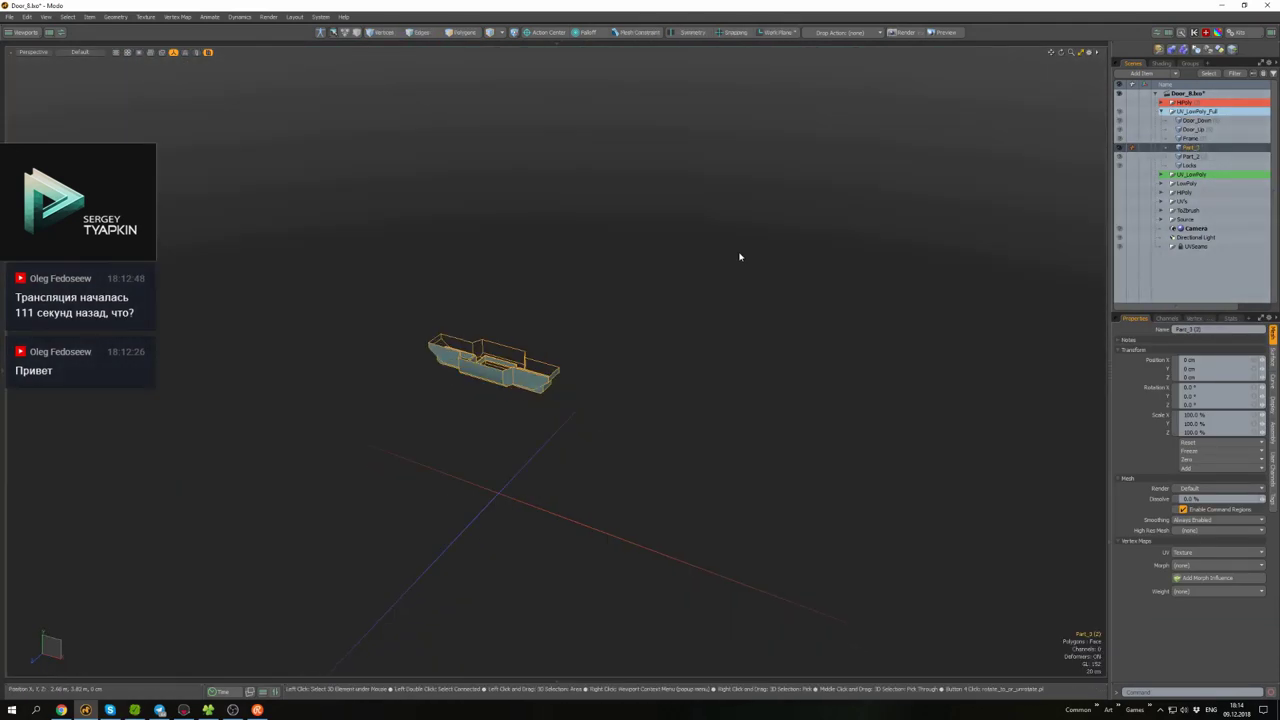
{"action": "left_click", "coordinate": [693, 393]}
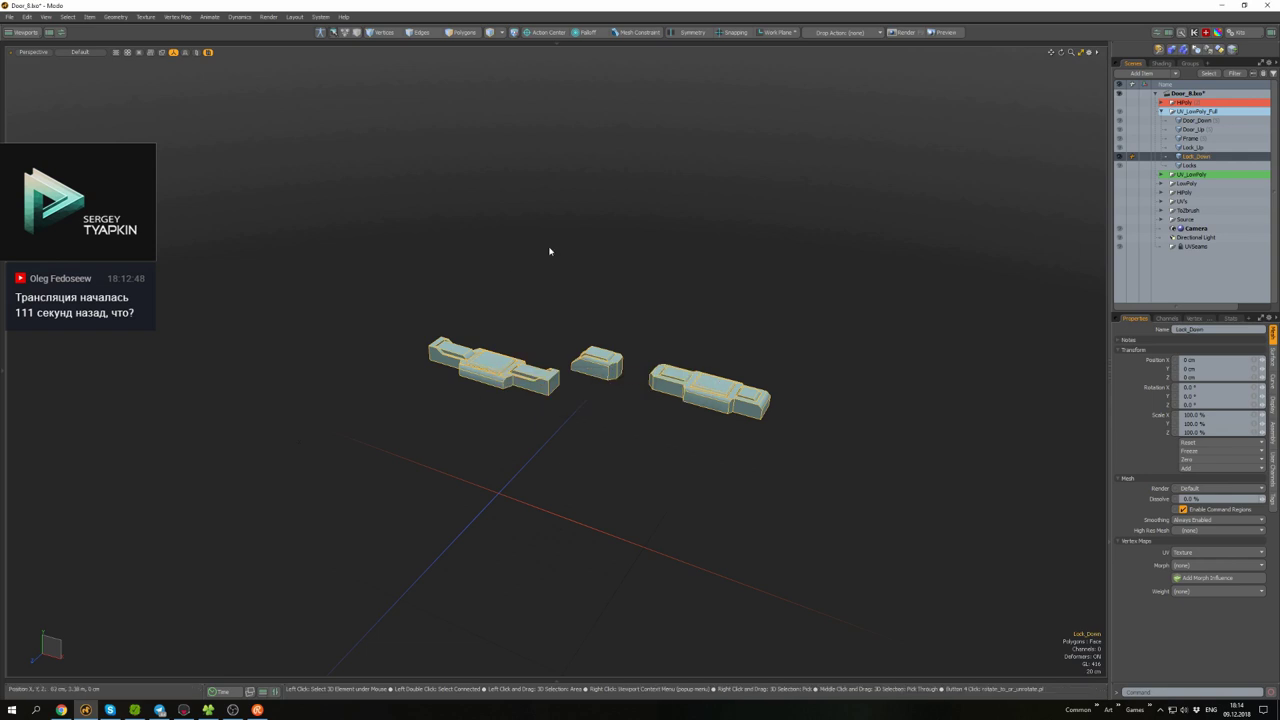
{"action": "key", "text": "u"}
- Isolate the Locks mesh and move its round cylinder and small lower bracket 1 m down, clear of the neighbouring parts
{"action": "left_click_drag", "start_coordinate": [600, 400], "coordinate": [580, 460], "text": "alt"}
{"action": "key", "text": "shift+h"}
{"action": "scroll", "coordinate": [556, 298], "scroll_direction": "up", "scroll_amount": 3}
{"action": "scroll", "coordinate": [556, 298], "scroll_direction": "down", "scroll_amount": 5}
{"action": "left_click_drag", "start_coordinate": [556, 298], "coordinate": [507, 318], "text": "alt"}
{"action": "scroll", "coordinate": [604, 267], "scroll_direction": "up", "scroll_amount": 3}
{"action": "key", "text": "w"}
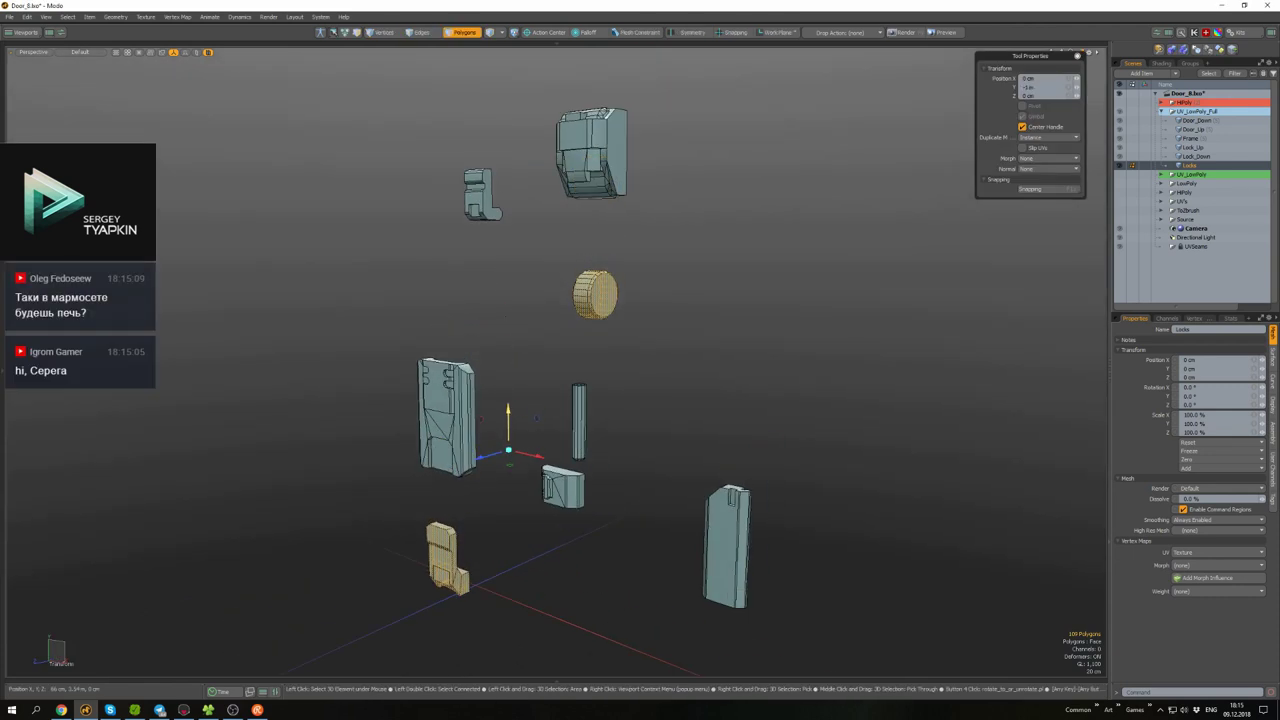
{"action": "left_click_drag", "start_coordinate": [537, 418], "coordinate": [746, 302], "text": "alt"}
{"action": "key", "text": "u"}
- Examine how the separated lock pieces and Lock_Up sit around the upper panel of the assembled low-poly door
{"action": "left_click_drag", "start_coordinate": [770, 253], "coordinate": [708, 268], "text": "alt"}
{"action": "left_click", "coordinate": [620, 240]}
{"action": "left_click", "coordinate": [640, 288]}
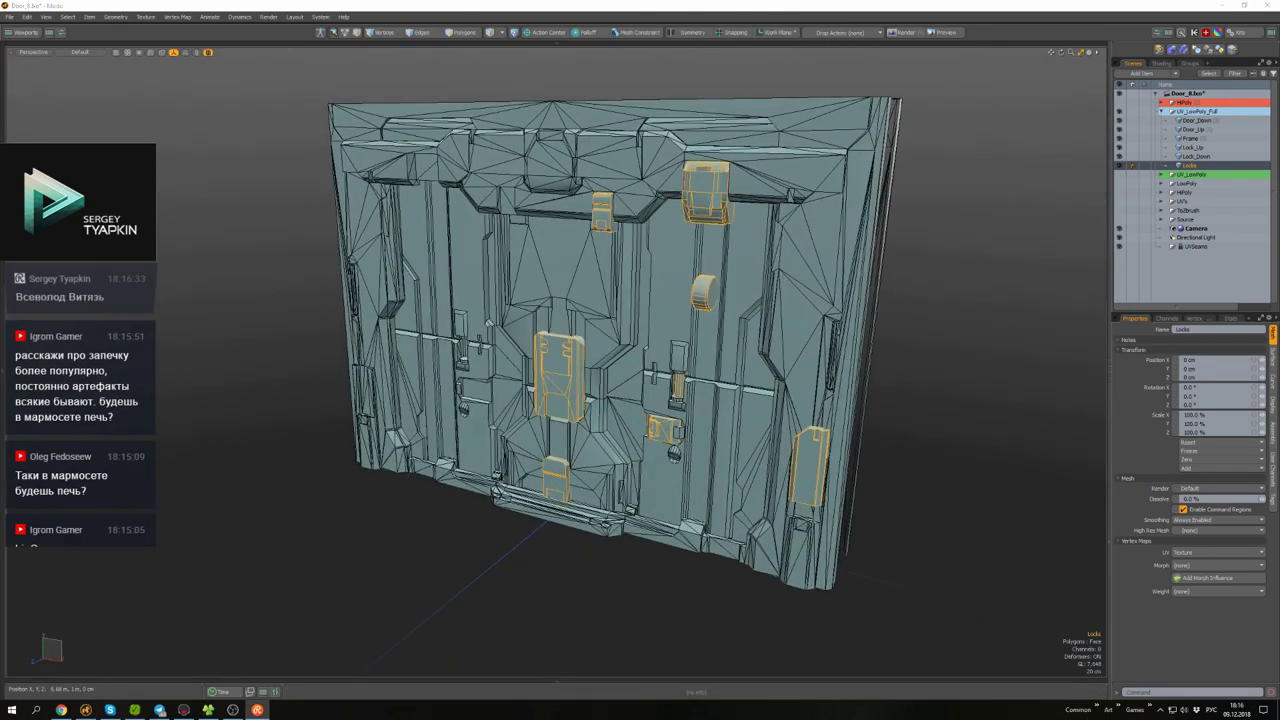
{"action": "left_click_drag", "start_coordinate": [909, 379], "coordinate": [655, 326], "text": "alt"}
{"action": "left_click", "coordinate": [655, 326]}
{"action": "scroll", "coordinate": [854, 242], "scroll_direction": "up", "scroll_amount": 5}
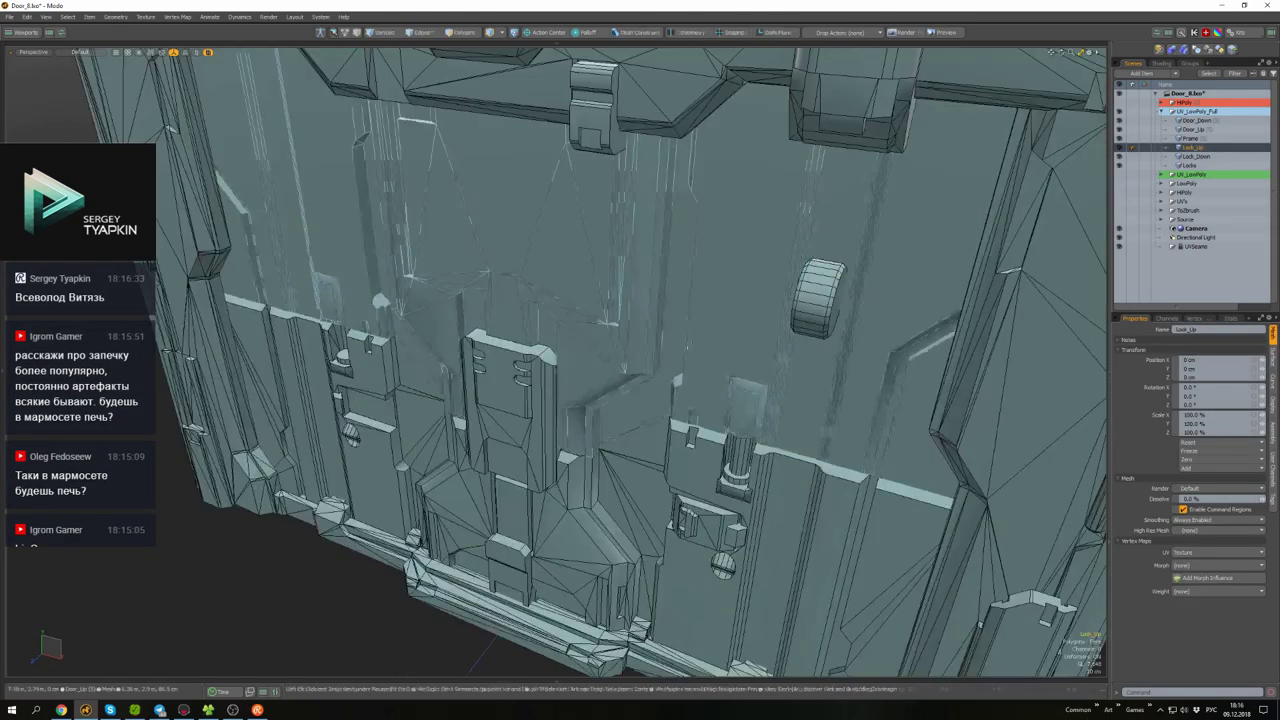
{"action": "left_click_drag", "start_coordinate": [854, 242], "coordinate": [1265, 201], "text": "alt"}
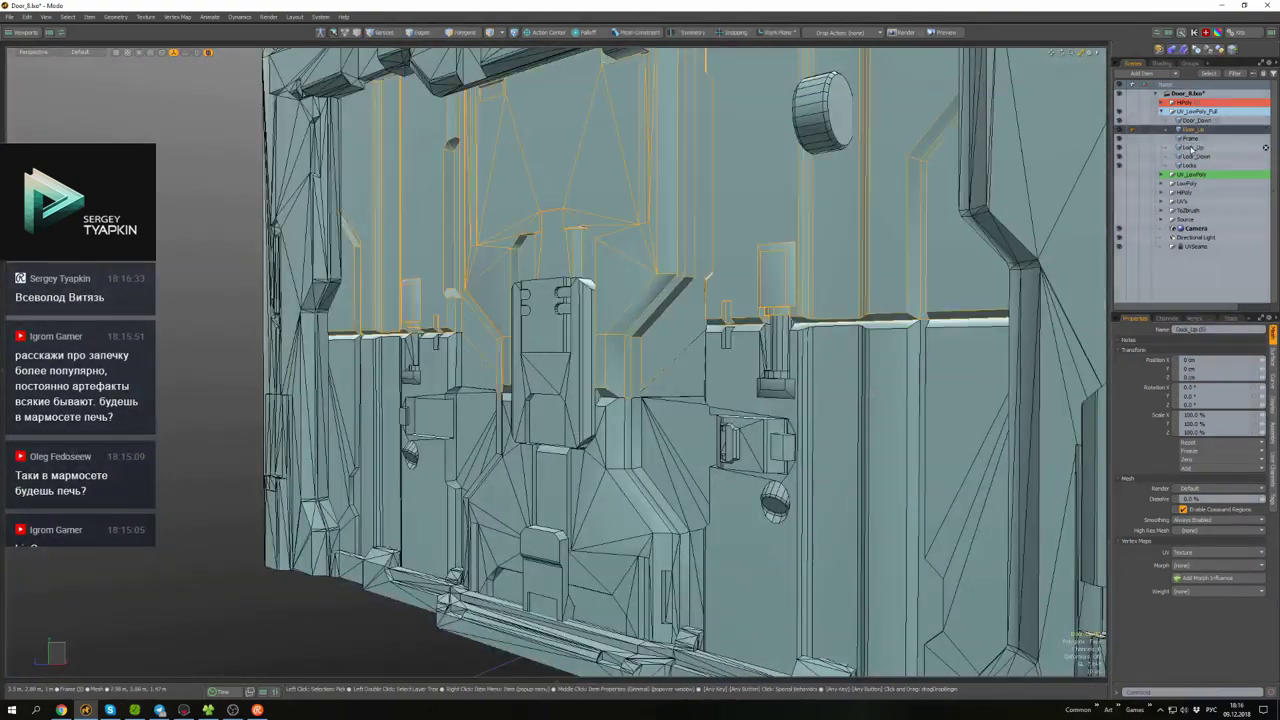
- Isolate Lock_Up and move its lower plate polygons about 1 m down, away from the upper block
{"action": "left_click", "coordinate": [1190, 147]}
{"action": "key", "text": "shift+h"}
{"action": "key", "text": "shift+a"}
{"action": "key", "text": "3"}
{"action": "key", "text": "y"}
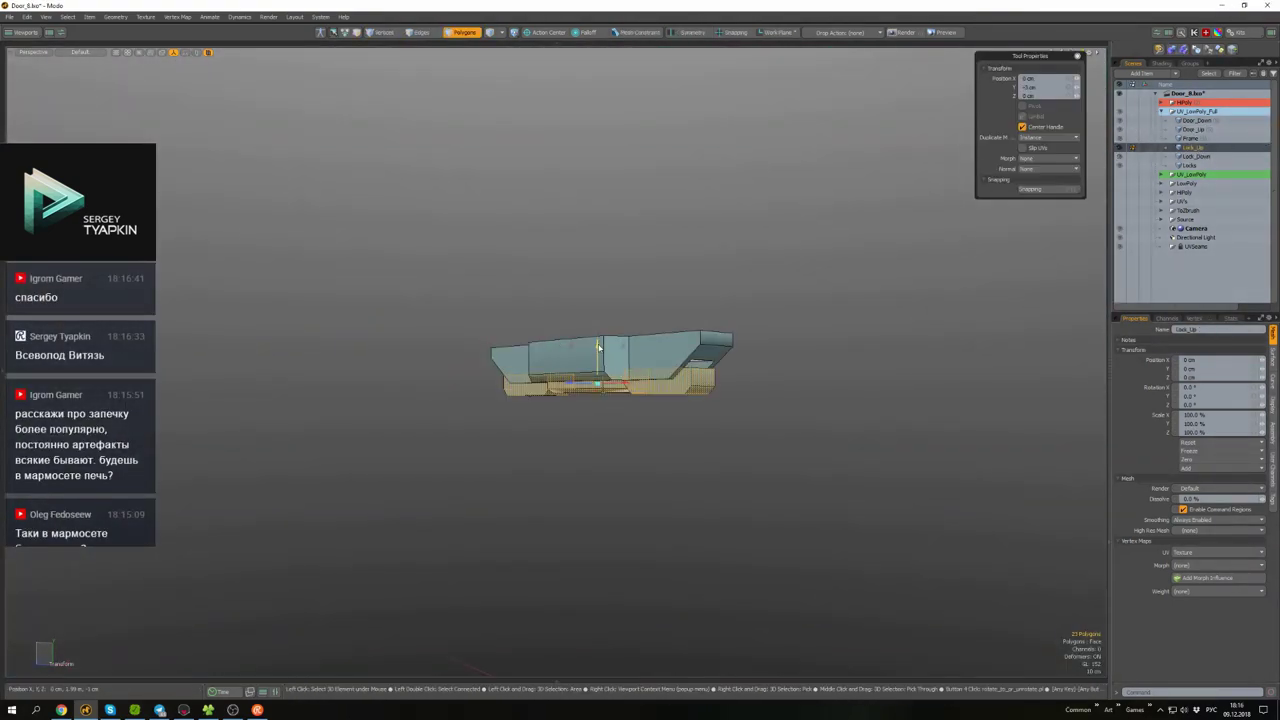
{"action": "left_click_drag", "start_coordinate": [598, 348], "coordinate": [610, 302], "text": "alt"}
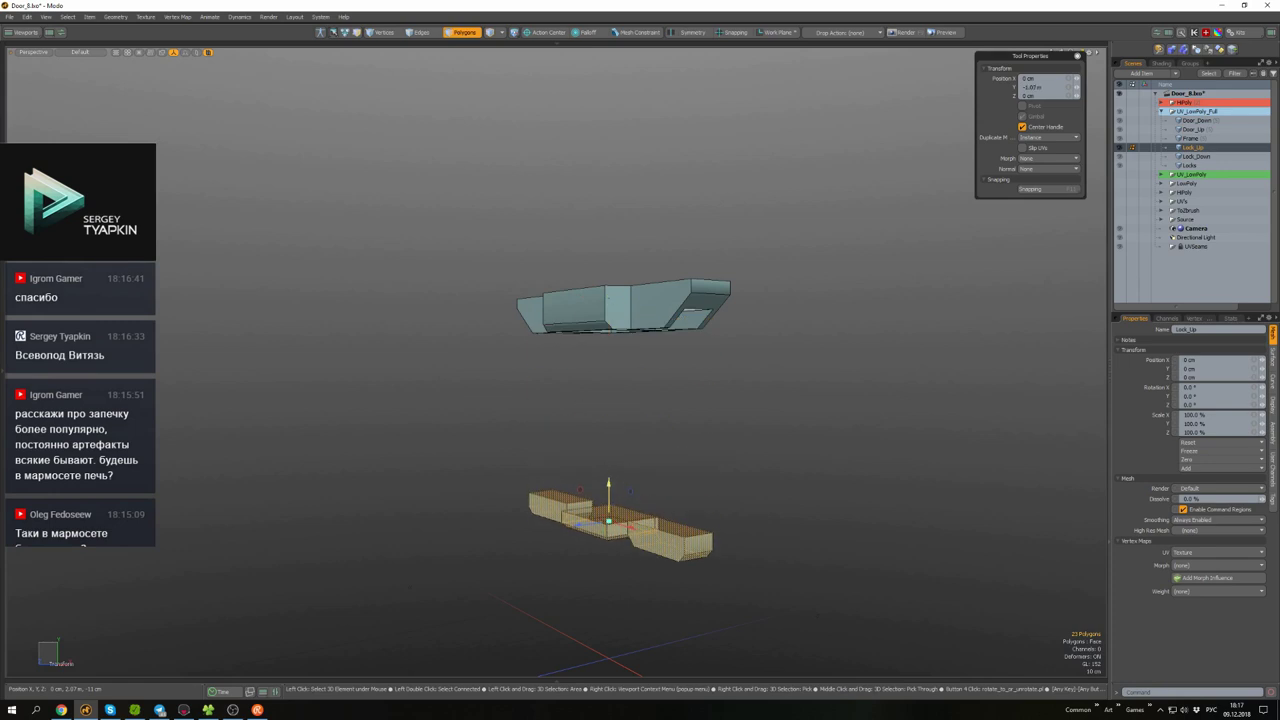
{"action": "key", "text": "u"}
- Select the inset top plates of Lock_Down and move them straight up, away from their base blocks
{"action": "left_click", "coordinate": [1192, 156]}
{"action": "key", "text": "shift+a"}
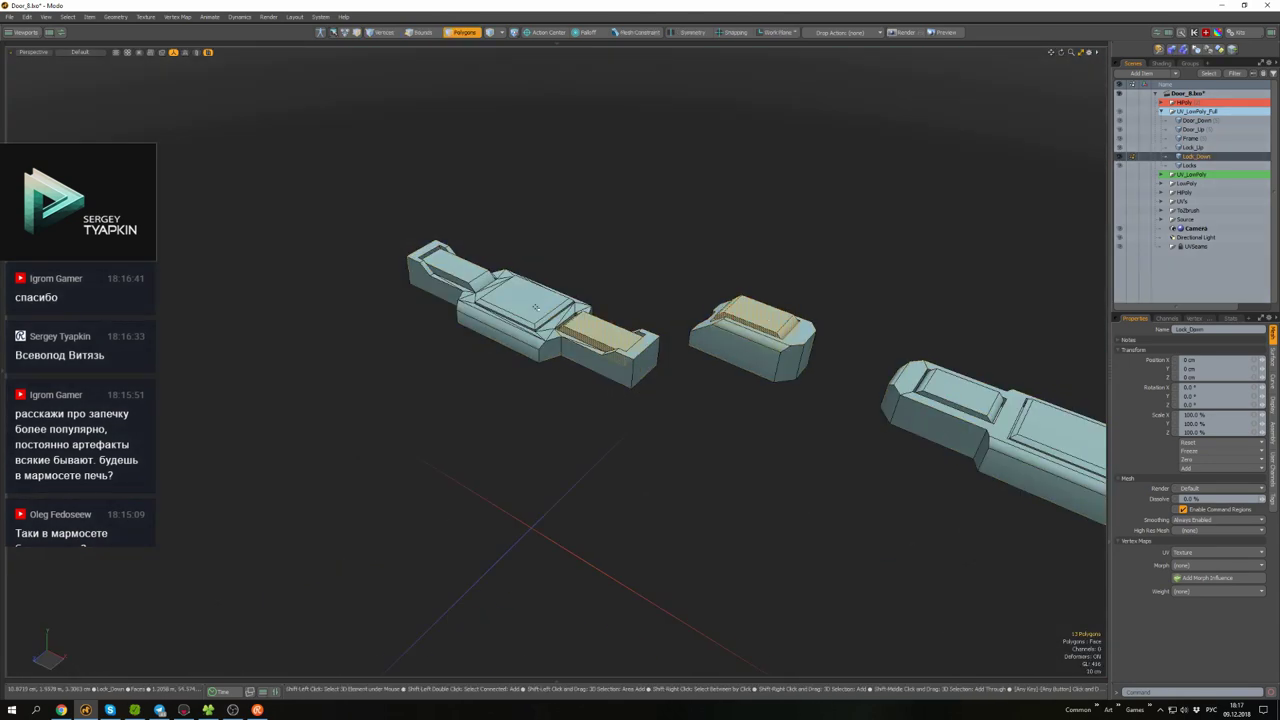
{"action": "key", "text": "y"}
{"action": "left_click_drag", "start_coordinate": [692, 342], "coordinate": [600, 287], "text": "alt"}
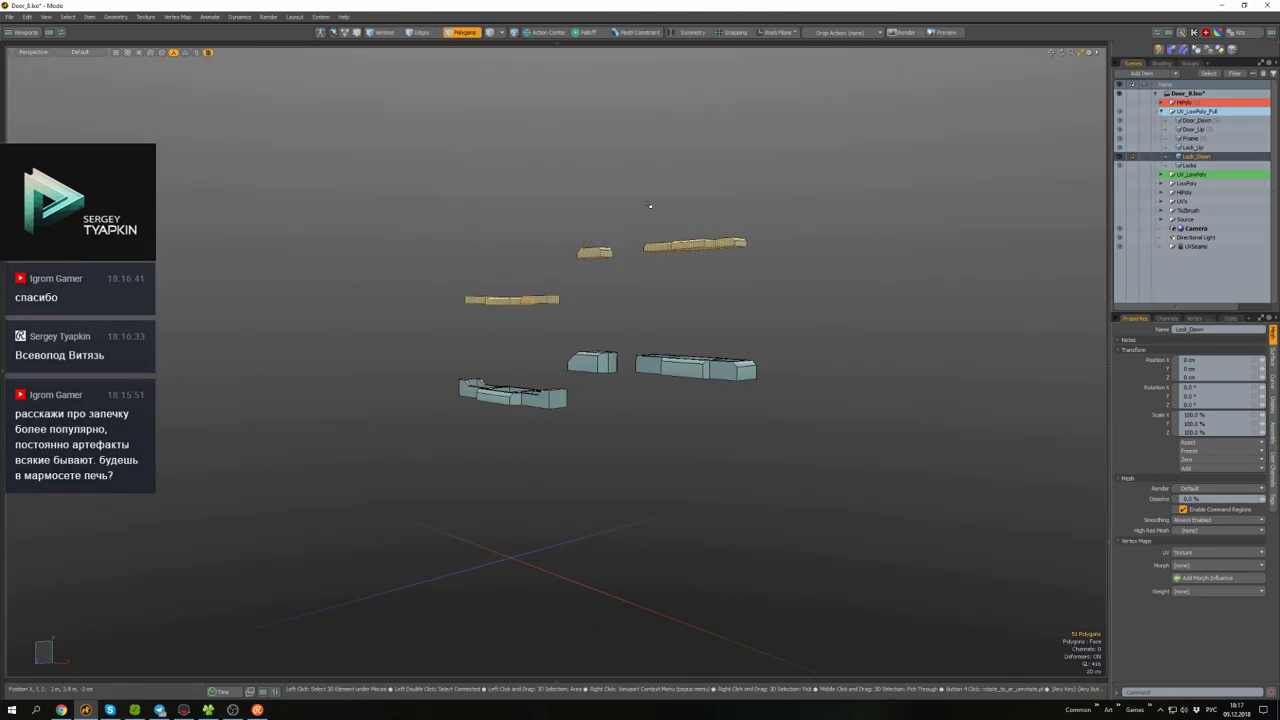
{"action": "left_click_drag", "start_coordinate": [650, 206], "coordinate": [686, 256], "text": "alt"}
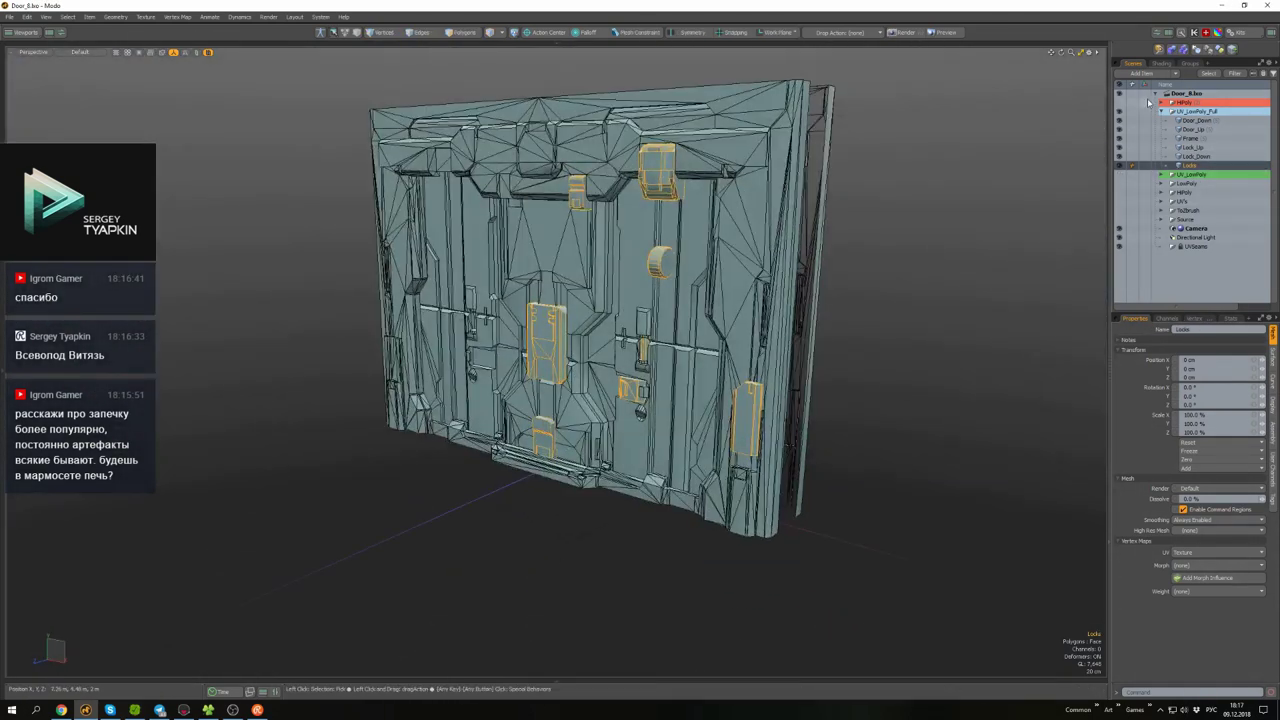
- Hide the UV_LowPoly_Full meshes and show the high-poly Frame on its own
{"action": "left_click_drag", "start_coordinate": [1119, 146], "coordinate": [1119, 183]}
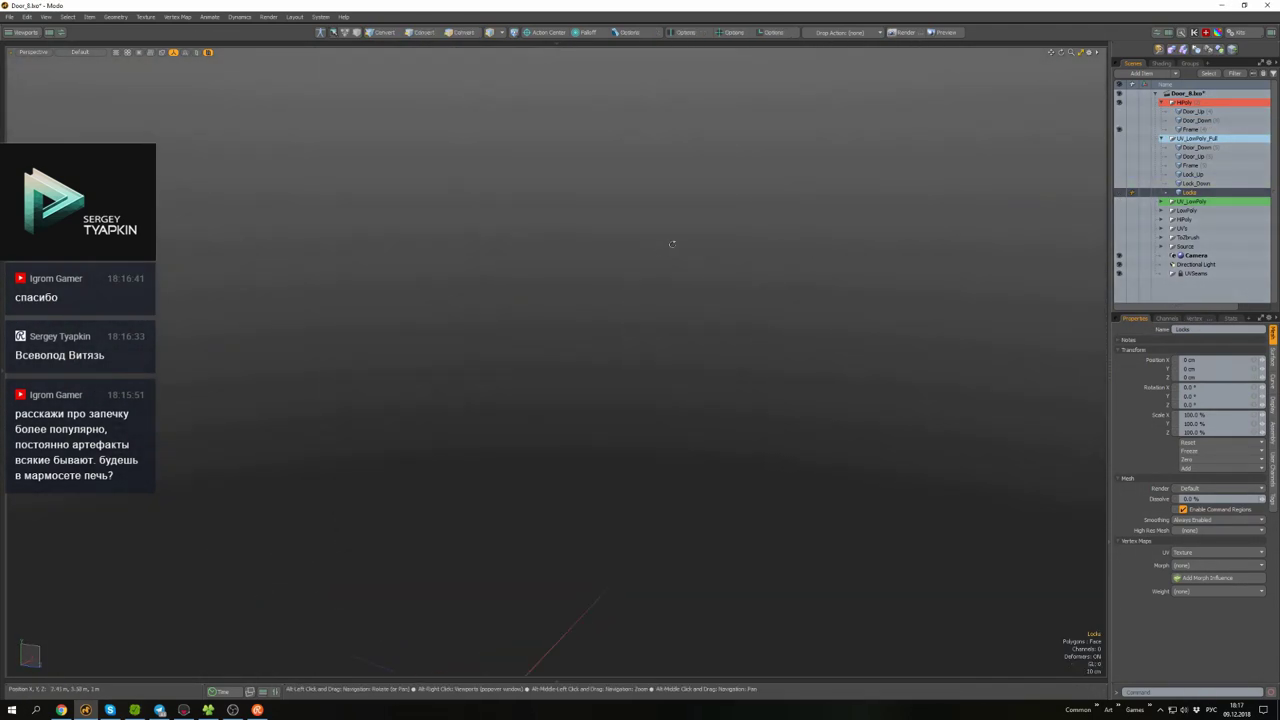
{"action": "scroll", "coordinate": [718, 363], "scroll_direction": "up", "scroll_amount": 5}
{"action": "key", "text": "a"}
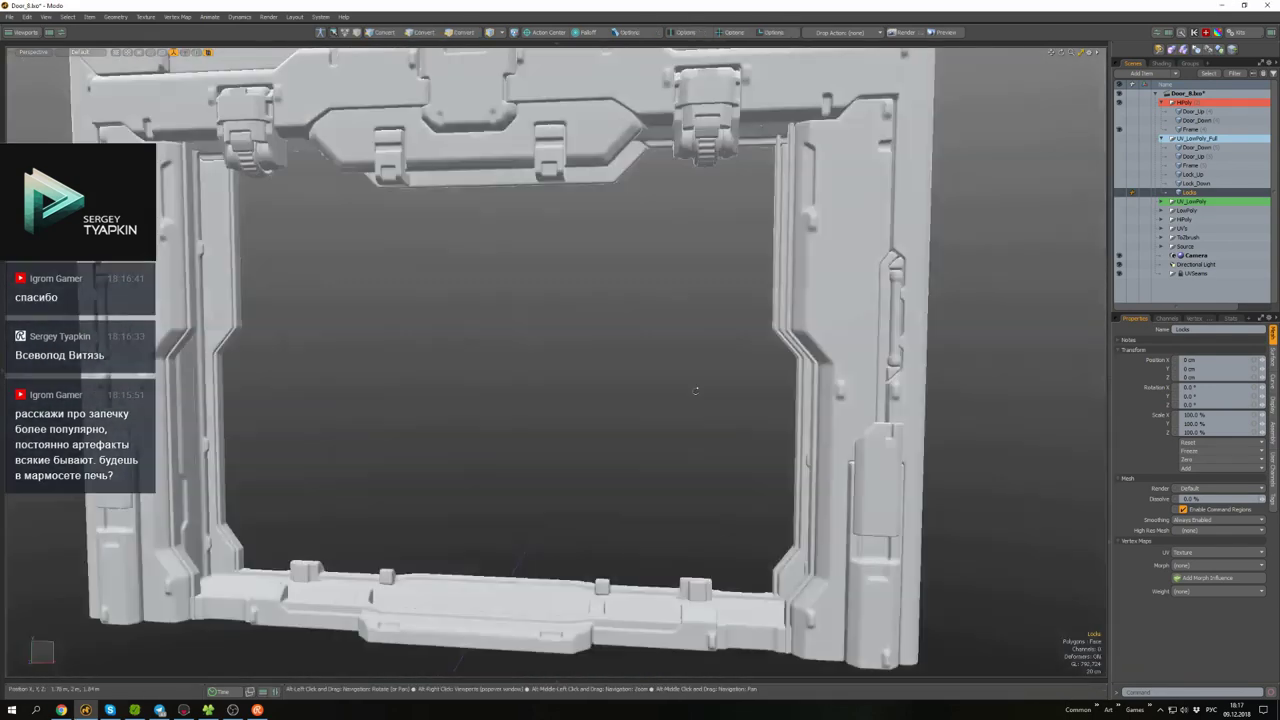
{"action": "mouse_move", "coordinate": [640, 300]}
{"action": "left_mouse_down", "text": "alt"}
{"action": "mouse_move", "coordinate": [571, 240]}
{"action": "mouse_move", "coordinate": [668, 300]}
{"action": "mouse_move", "coordinate": [623, 320]}
{"action": "mouse_move", "coordinate": [627, 387]}
{"action": "mouse_move", "coordinate": [589, 322]}
{"action": "mouse_move", "coordinate": [639, 326]}
{"action": "mouse_move", "coordinate": [613, 341]}
{"action": "left_mouse_up", "text": "alt"}
- Split the four upper clamps off the high-poly Frame into their own mesh and select the matching lock pieces on Door_Up
{"action": "left_click", "coordinate": [571, 240]}
{"action": "key", "text": "shift+a"}
{"action": "key", "text": "3"}
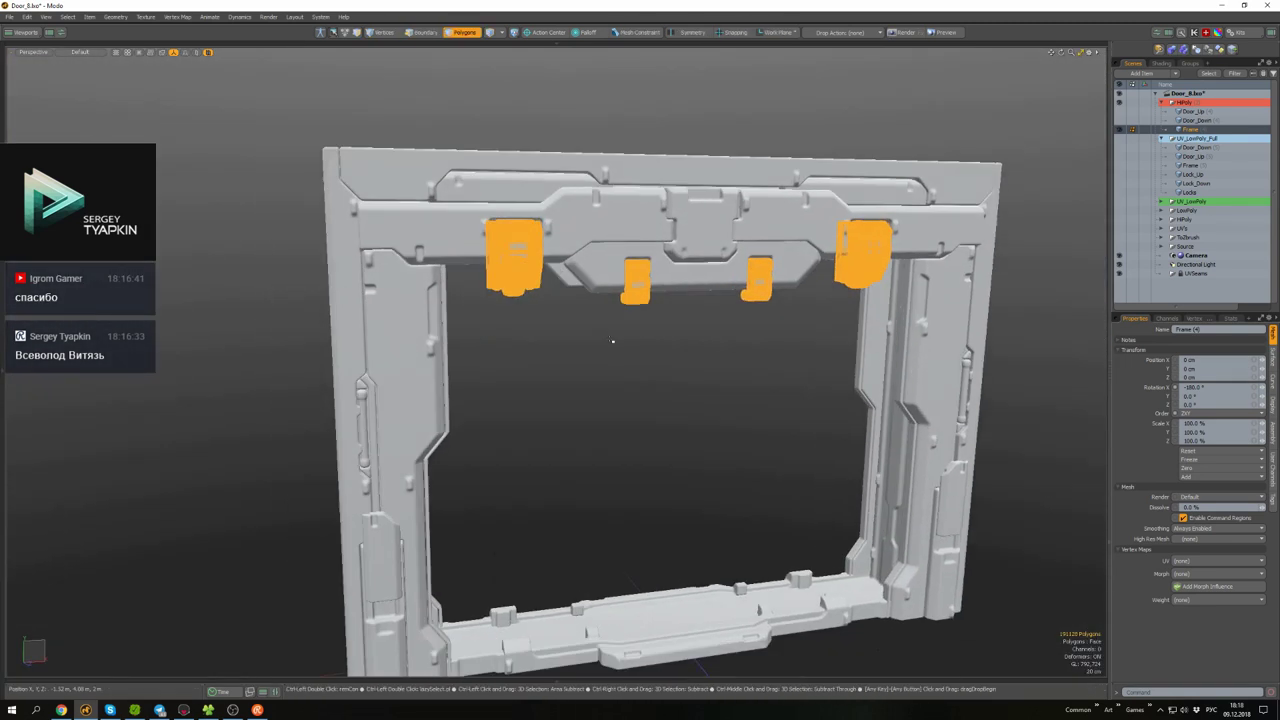
{"action": "key", "text": "h"}
{"action": "scroll", "coordinate": [627, 336], "scroll_direction": "down", "scroll_amount": 2}
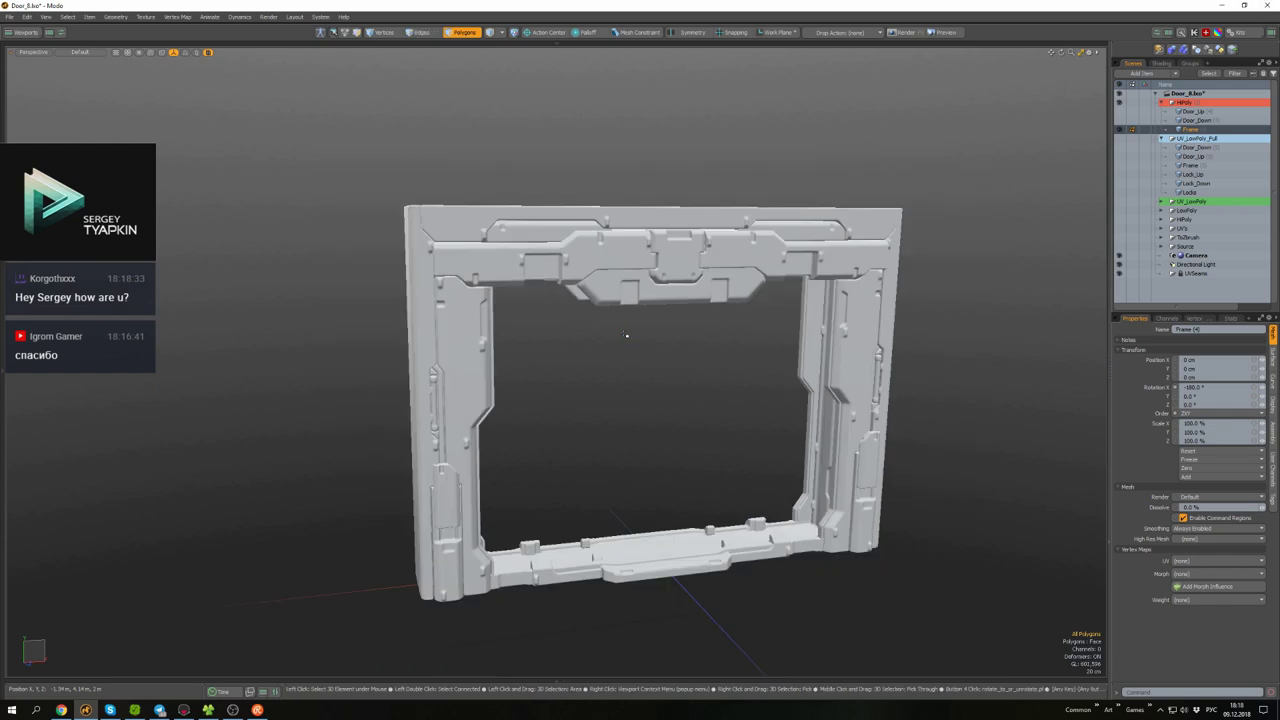
{"action": "left_click_drag", "start_coordinate": [724, 314], "coordinate": [931, 311], "text": "alt"}
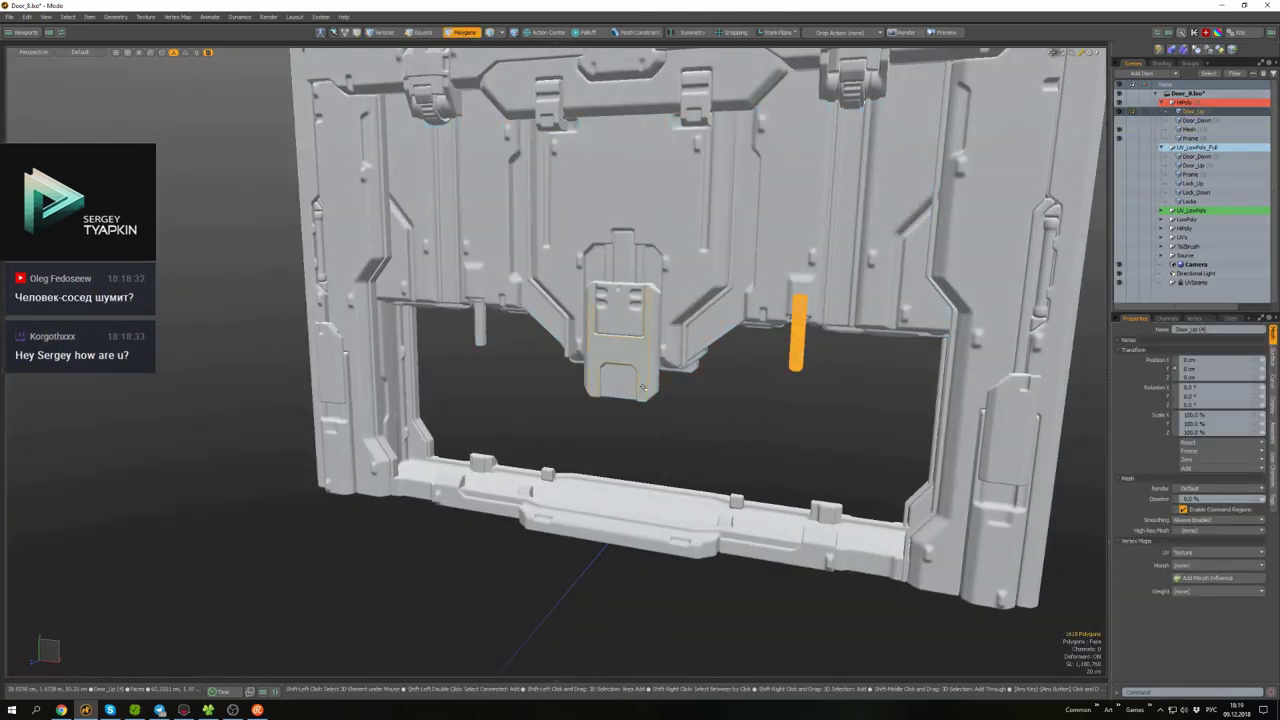
{"action": "left_click_drag", "start_coordinate": [643, 387], "coordinate": [743, 210], "text": "alt"}
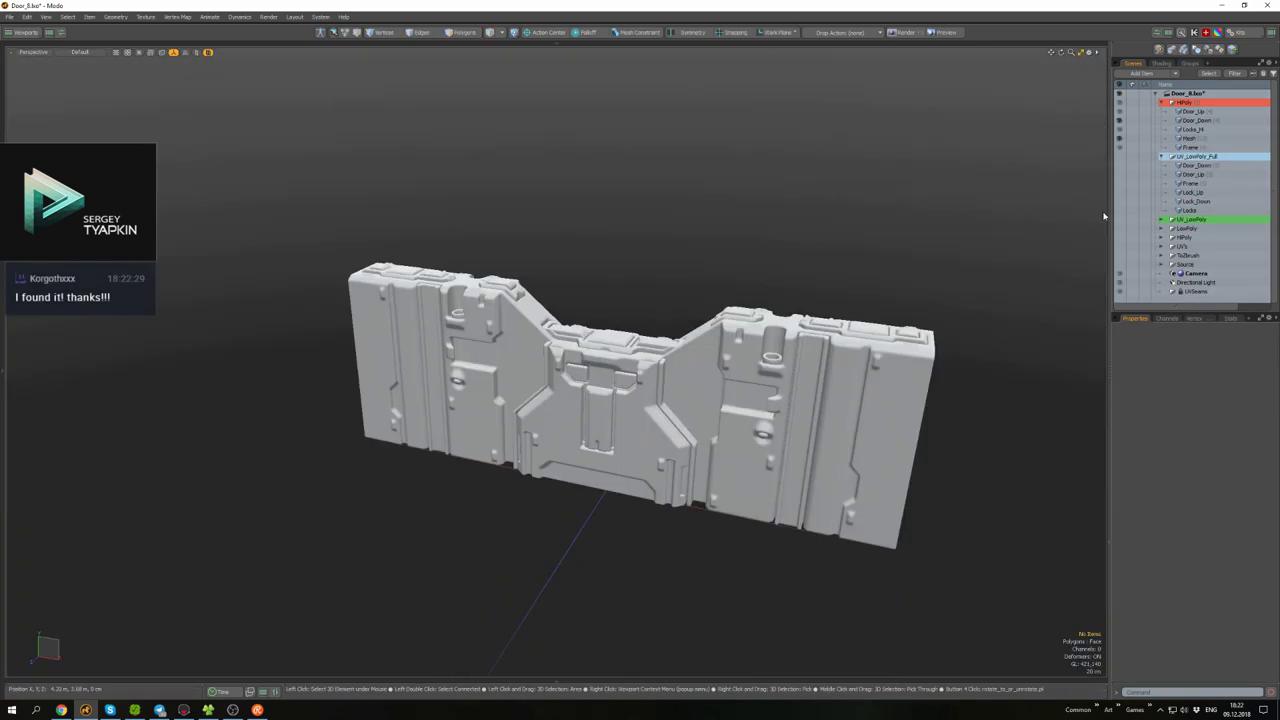
- Raise the high-poly inset plates to match the low-poly Lock_Down and rename their mesh as Lock_Down_Hi
{"action": "left_click", "coordinate": [1190, 201]}
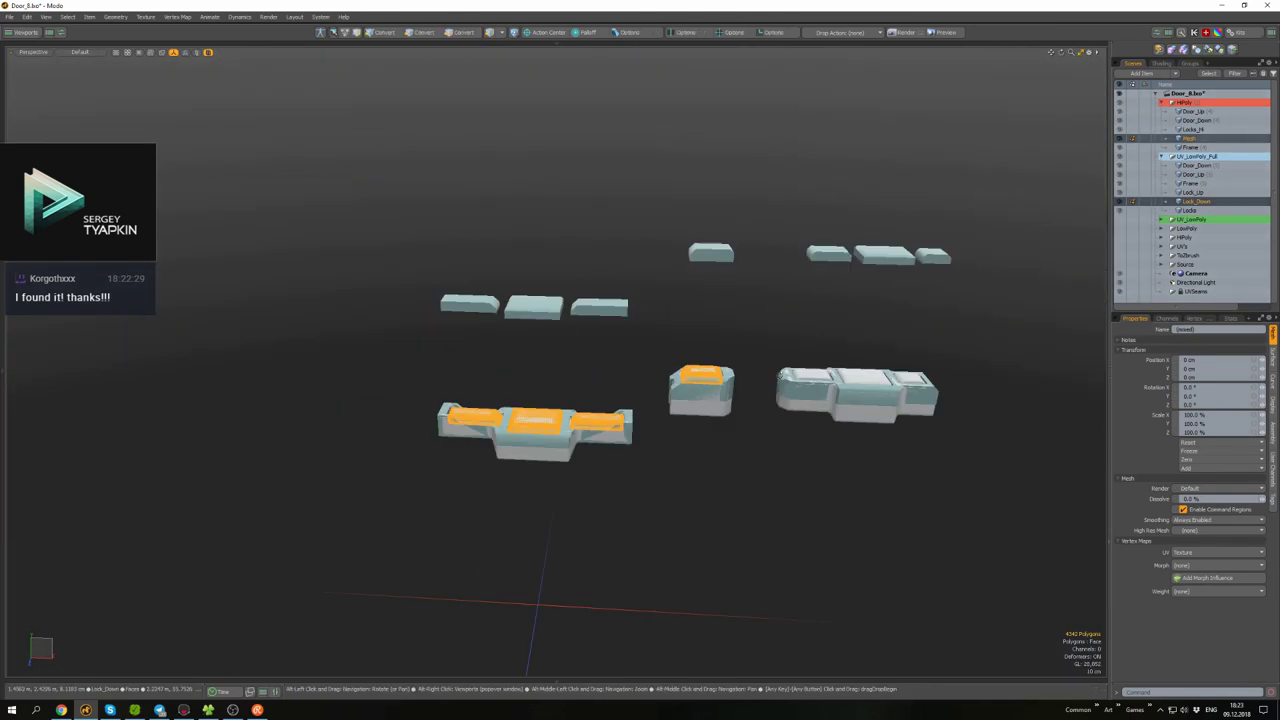
{"action": "left_click_drag", "start_coordinate": [820, 380], "coordinate": [858, 370], "text": "alt"}
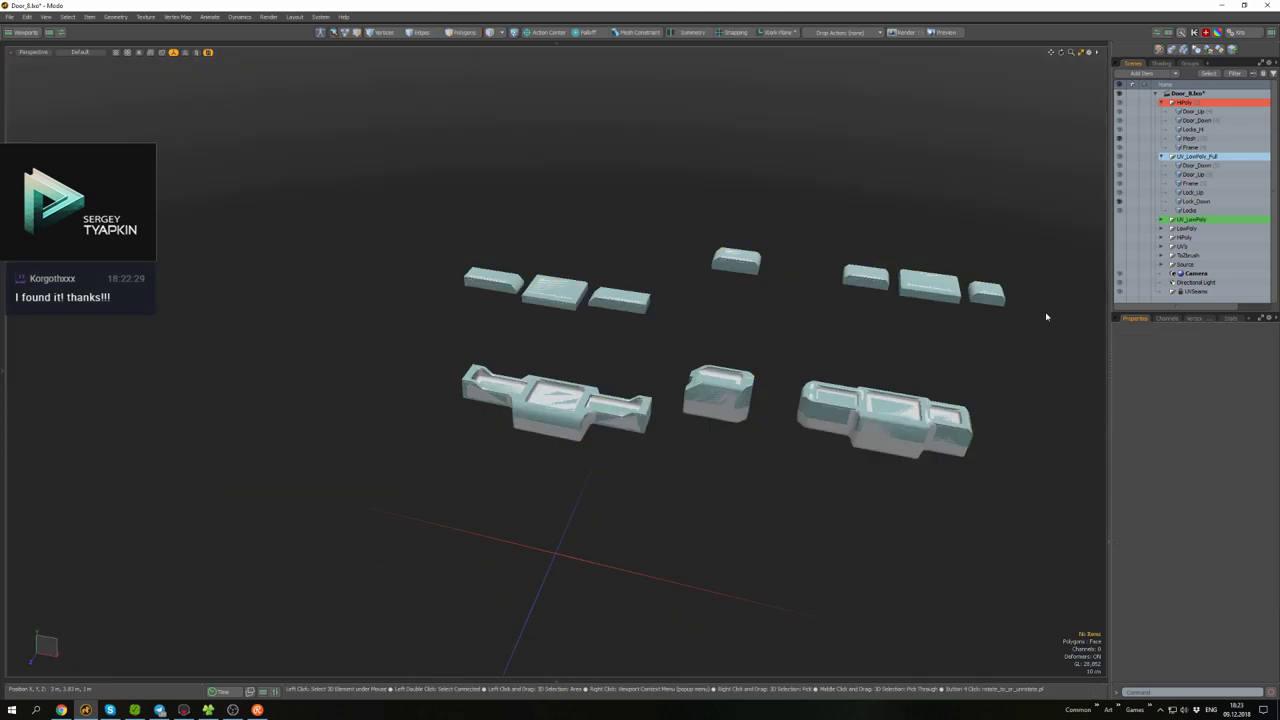
{"action": "double_click", "coordinate": [1190, 138]}
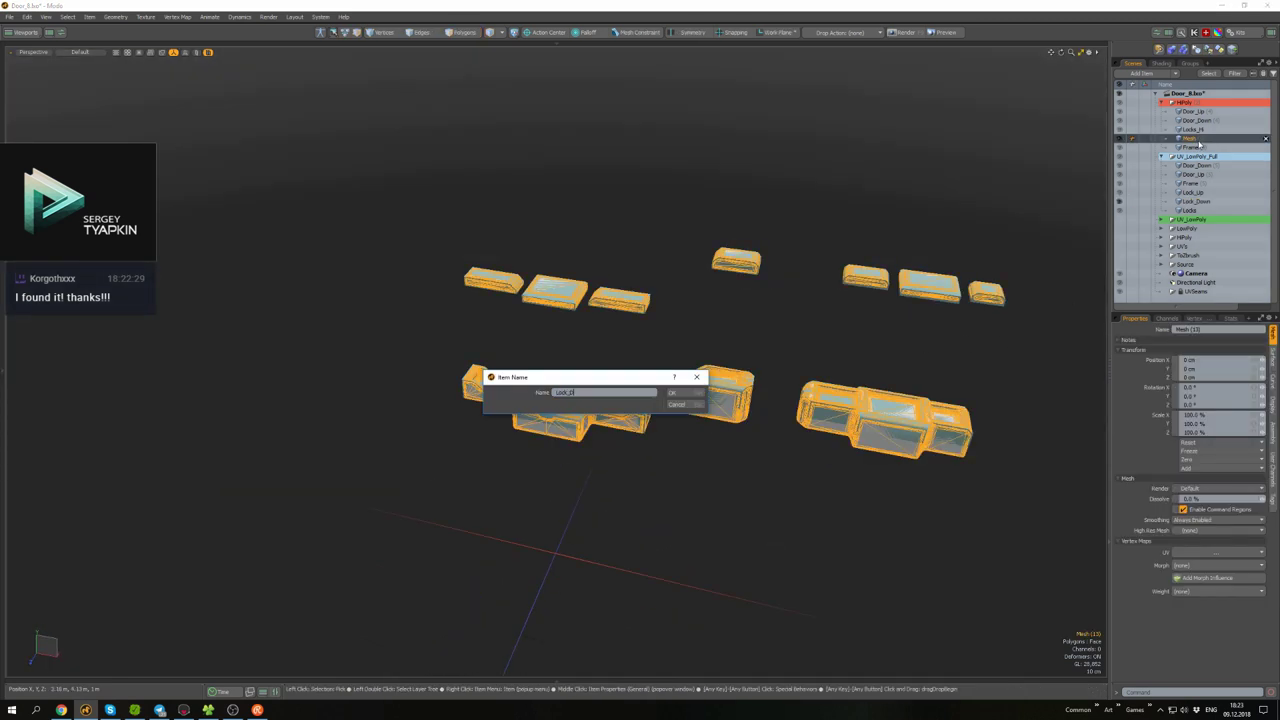
{"action": "left_click", "coordinate": [1021, 161]}
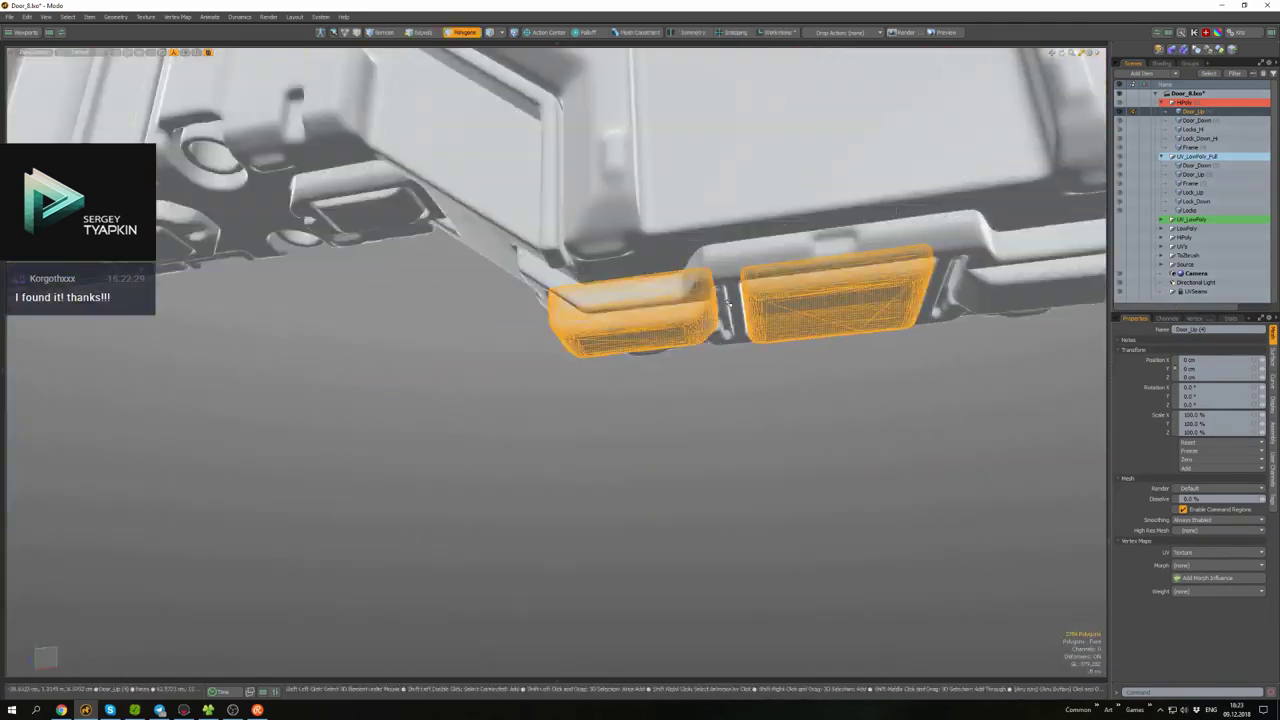
- Separate the upper lock plates from the high-poly Door_Up as Lock_Up_Hi, and rename the high-poly meshes Door_Up_Hi, Door_Down_Hi and Frame_Hi
{"action": "left_click_drag", "start_coordinate": [728, 300], "coordinate": [800, 272], "text": "alt"}
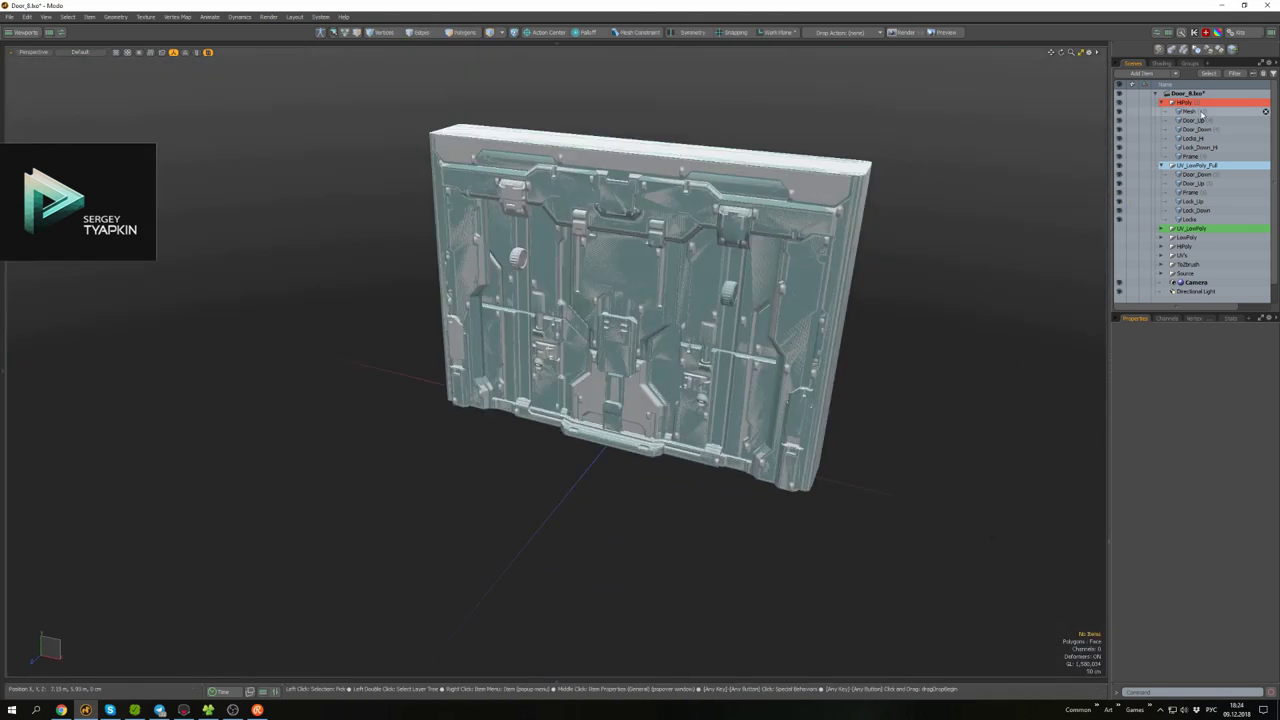
{"action": "double_click", "coordinate": [1195, 112]}
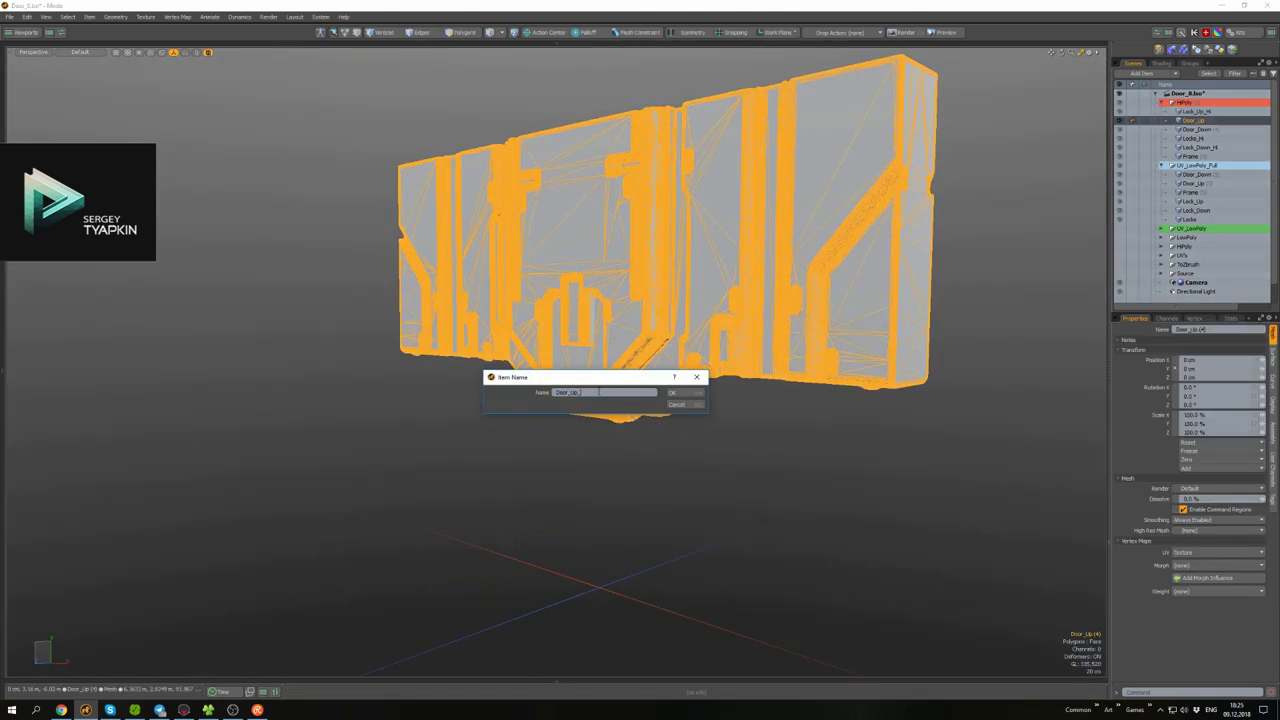
{"action": "type", "text": "Hi"}
{"action": "key", "text": "Return"}
{"action": "left_click", "coordinate": [1105, 295]}
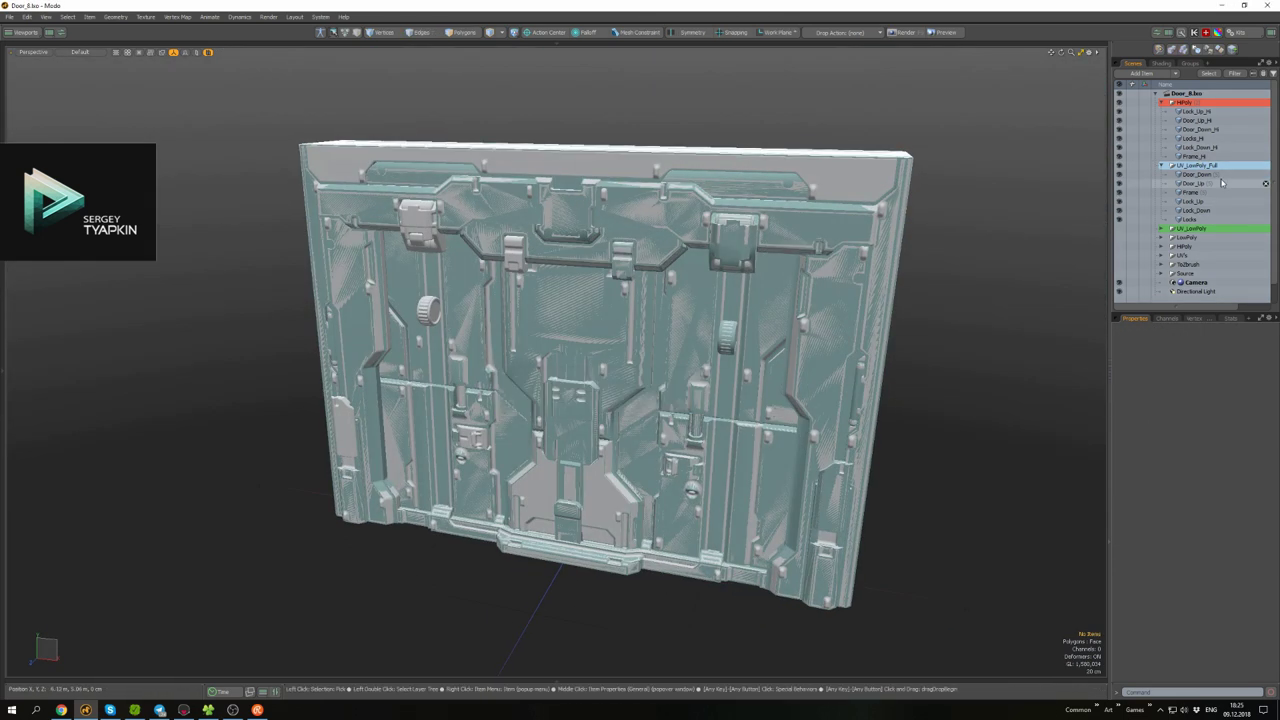
- Switch the lasso style to Rectangle and box-select the Frame's UV islands in the UV layout
{"action": "left_click", "coordinate": [1205, 174]}
{"action": "left_click", "coordinate": [1160, 104]}
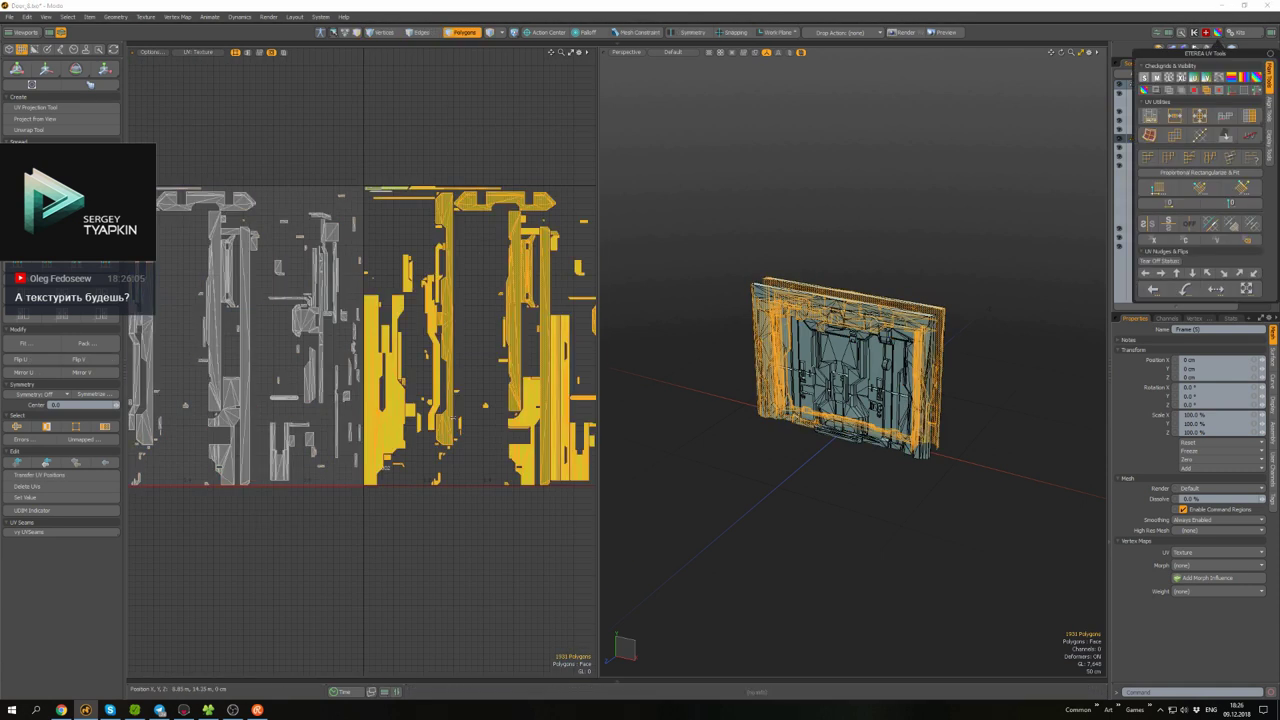
{"action": "right_click", "coordinate": [496, 287]}
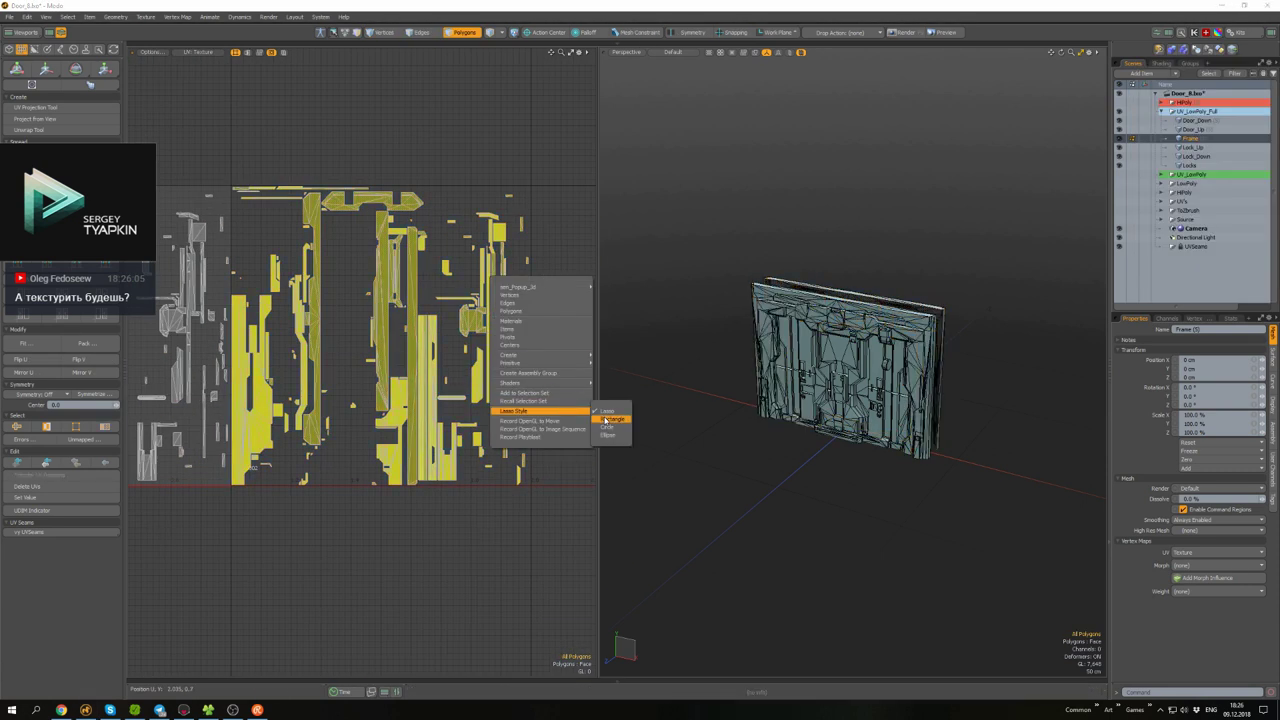
{"action": "left_click", "coordinate": [606, 420]}
{"action": "right_click_drag", "start_coordinate": [557, 486], "coordinate": [229, 149]}
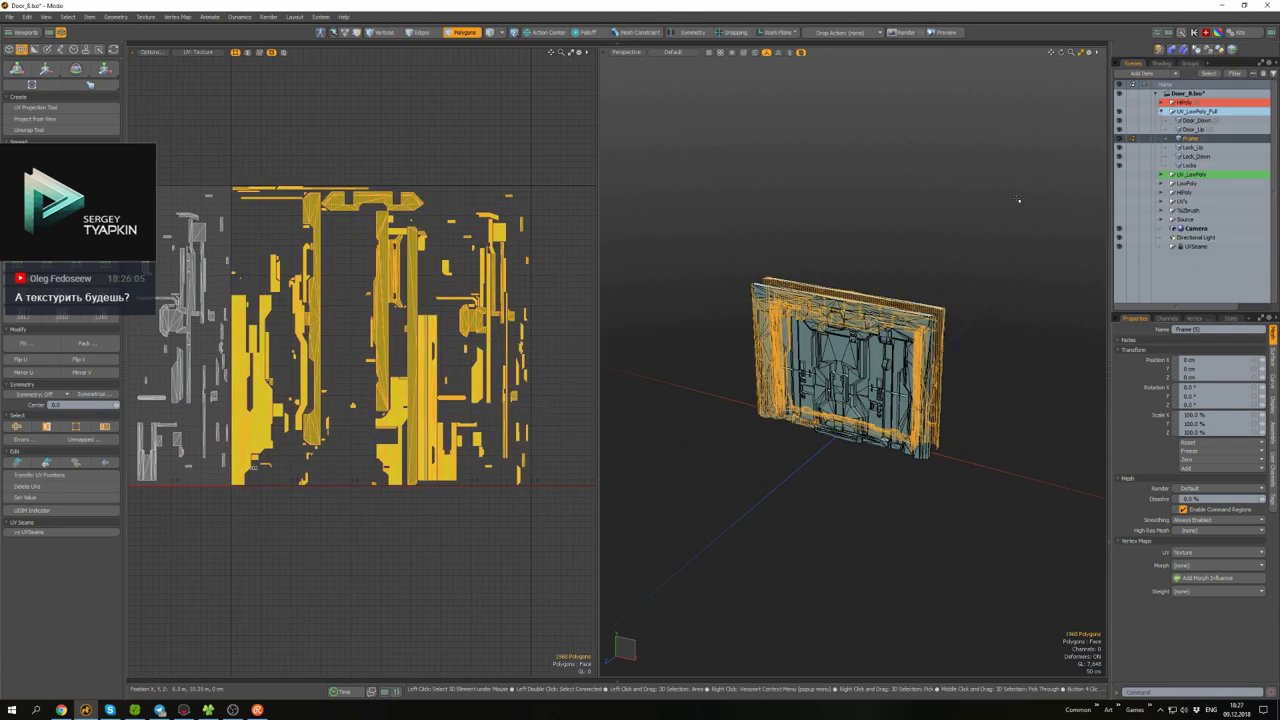
{"action": "left_click", "coordinate": [1219, 33]}
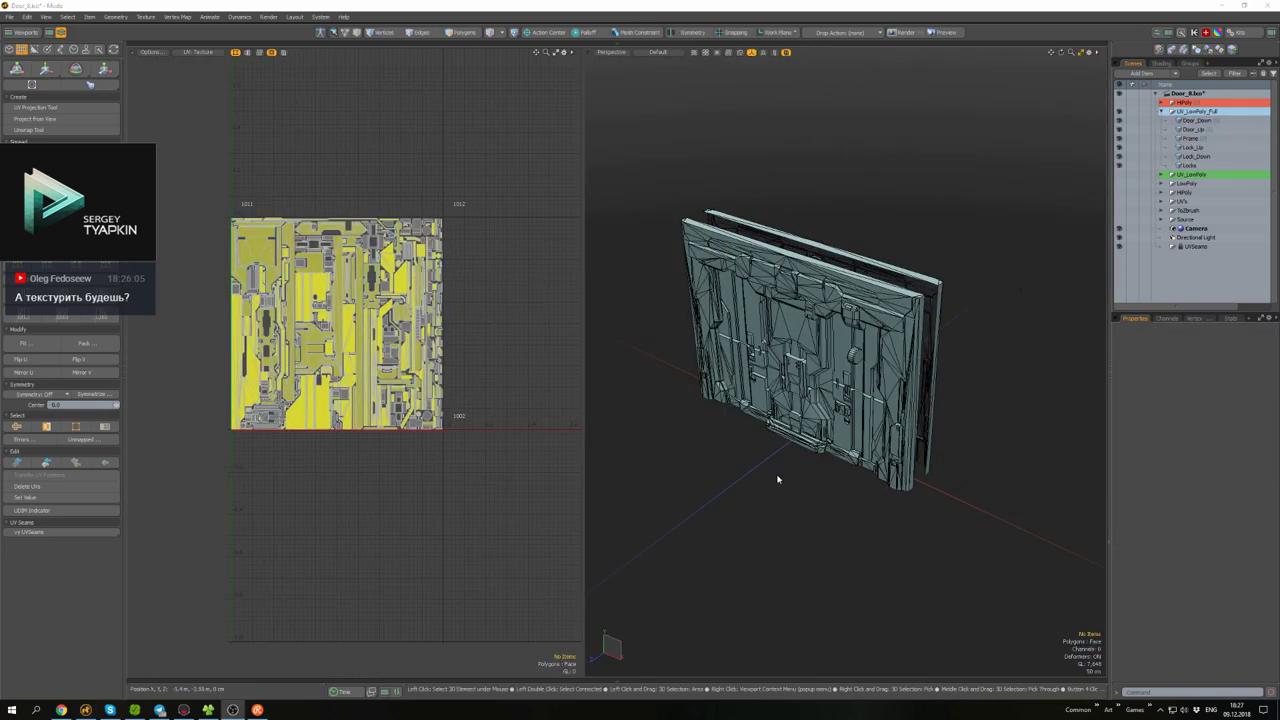
- Isolate the Frame and select its error UVs, including cross intersection, self intersection, flipped, stacked and zero area
{"action": "key", "text": "5"}
{"action": "left_click_drag", "start_coordinate": [778, 479], "coordinate": [787, 347], "text": "alt"}
{"action": "left_click", "coordinate": [50, 441]}
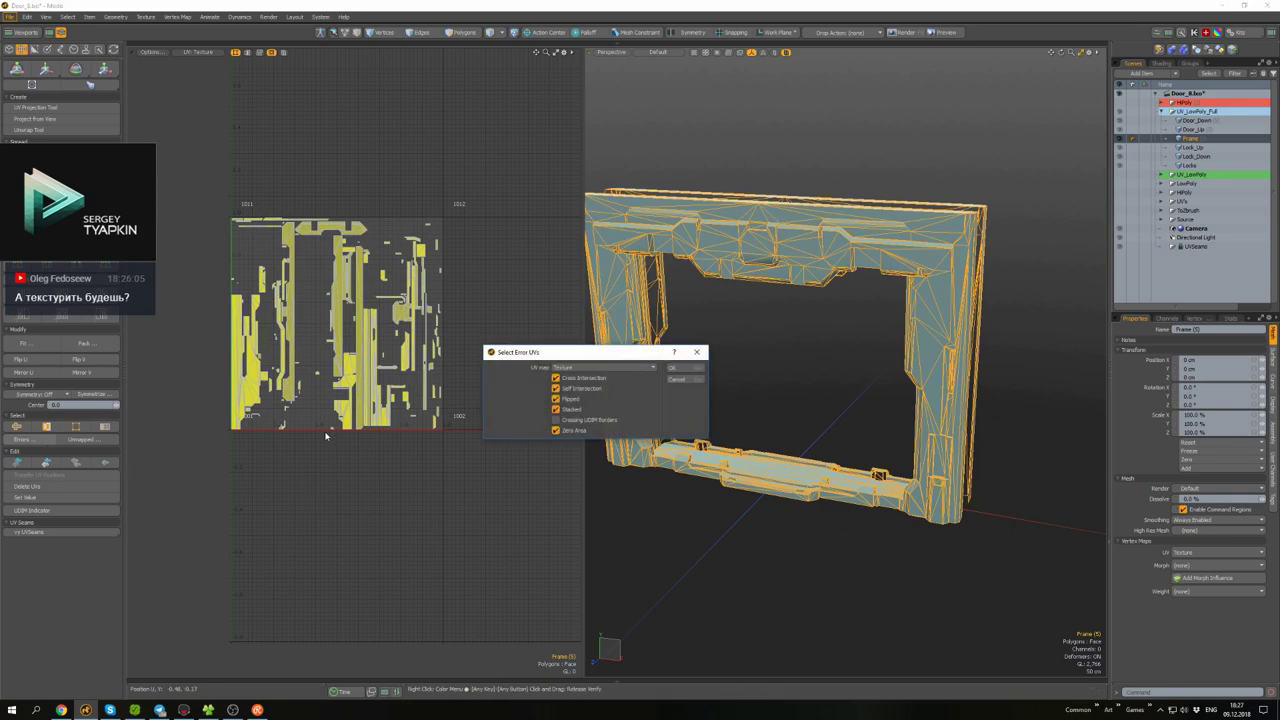
{"action": "left_click", "coordinate": [679, 369]}
{"action": "left_click_drag", "start_coordinate": [700, 390], "coordinate": [867, 435], "text": "alt"}
{"action": "scroll", "coordinate": [822, 380], "scroll_direction": "up", "scroll_amount": 5}
{"action": "scroll", "coordinate": [808, 345], "scroll_direction": "down", "scroll_amount": 4}
{"action": "key", "text": "3"}
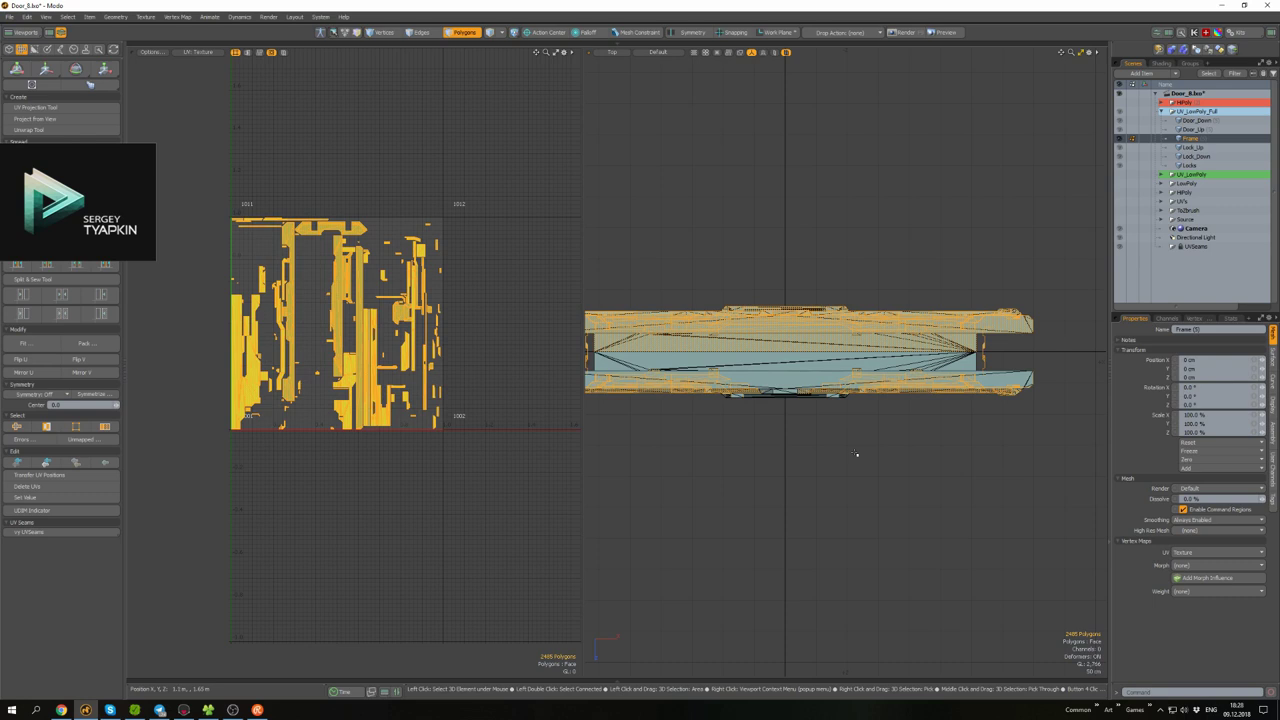
- In the top view, remove the front-right quarter of the Frame from the error UV selection
{"action": "left_click_drag", "start_coordinate": [856, 454], "coordinate": [929, 434], "text": "alt"}
{"action": "left_click", "coordinate": [929, 434]}
{"action": "scroll", "coordinate": [929, 434], "scroll_direction": "up", "scroll_amount": 3}
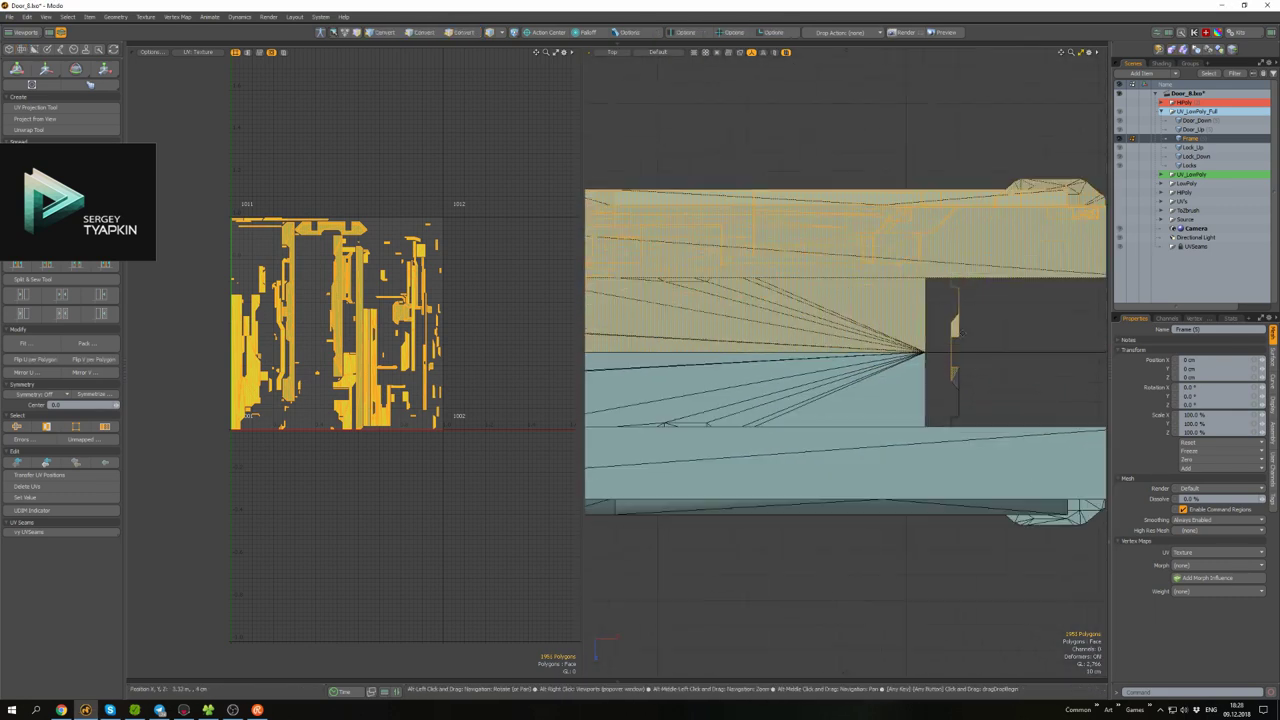
{"action": "scroll", "coordinate": [929, 434], "scroll_direction": "up", "scroll_amount": 2}
{"action": "scroll", "coordinate": [929, 434], "scroll_direction": "down", "scroll_amount": 3}
{"action": "left_click_drag", "start_coordinate": [929, 434], "coordinate": [890, 415], "text": "alt"}
{"action": "key", "text": "3"}
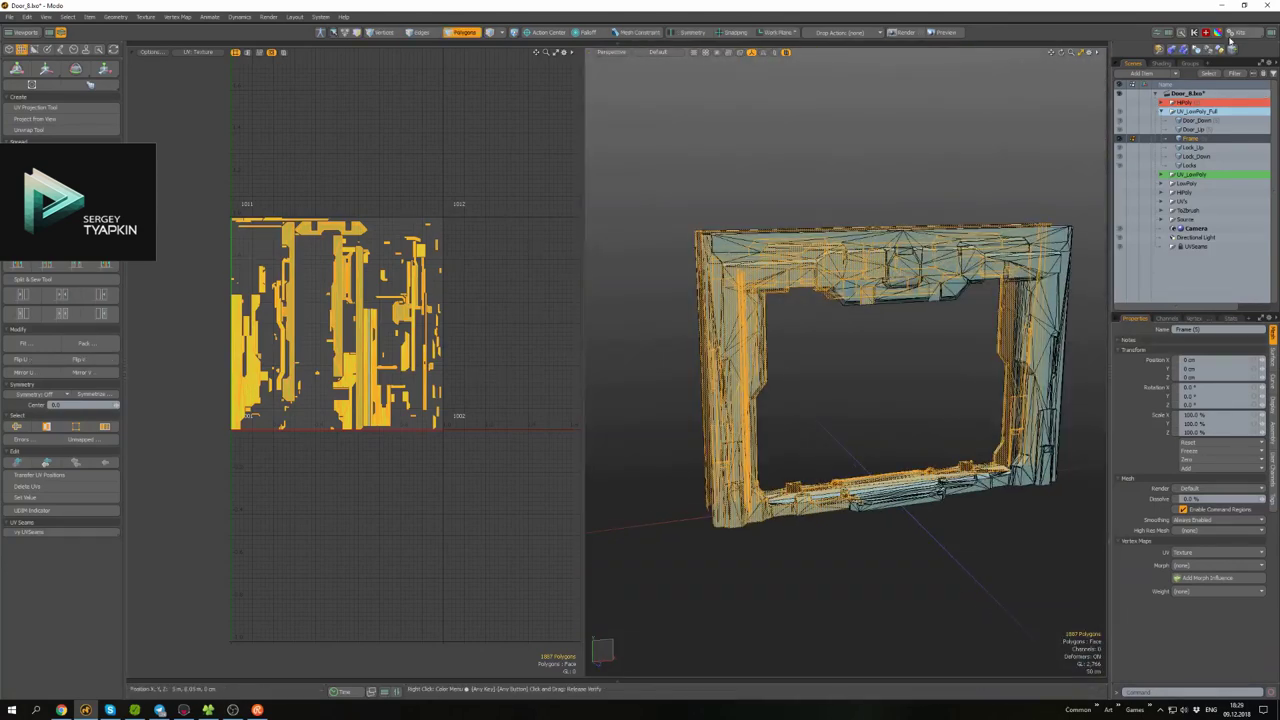
- Try shifting the selected Frame UVs one tile along U with the ETEREA UV Tools
{"action": "left_click", "coordinate": [1218, 33]}
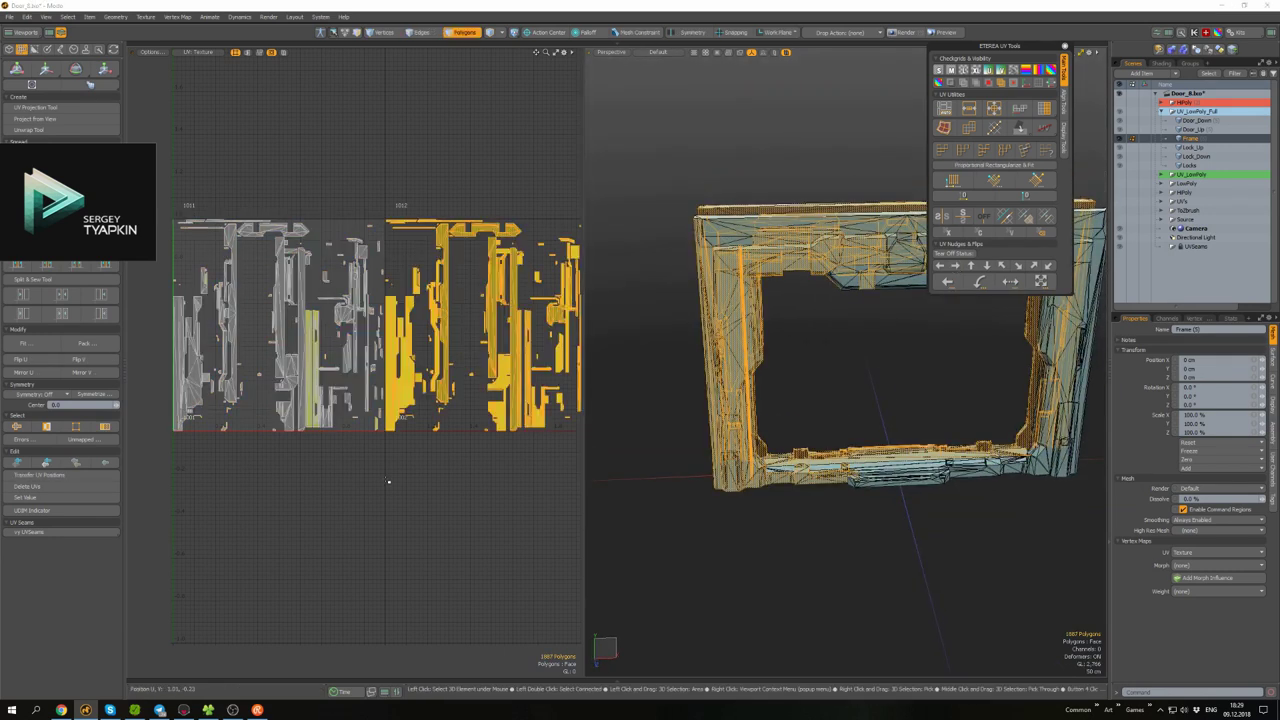
{"action": "left_click_drag", "start_coordinate": [795, 420], "coordinate": [799, 469], "text": "alt"}
{"action": "scroll", "coordinate": [297, 425], "scroll_direction": "up", "scroll_amount": 5}
{"action": "left_click_drag", "start_coordinate": [780, 420], "coordinate": [635, 392], "text": "alt"}
{"action": "scroll", "coordinate": [400, 380], "scroll_direction": "down", "scroll_amount": 5}
- Deselect the Frame's front-right quarter again and try moving the remaining selected UVs with the Transform tool
{"action": "key", "text": "bracketright"}
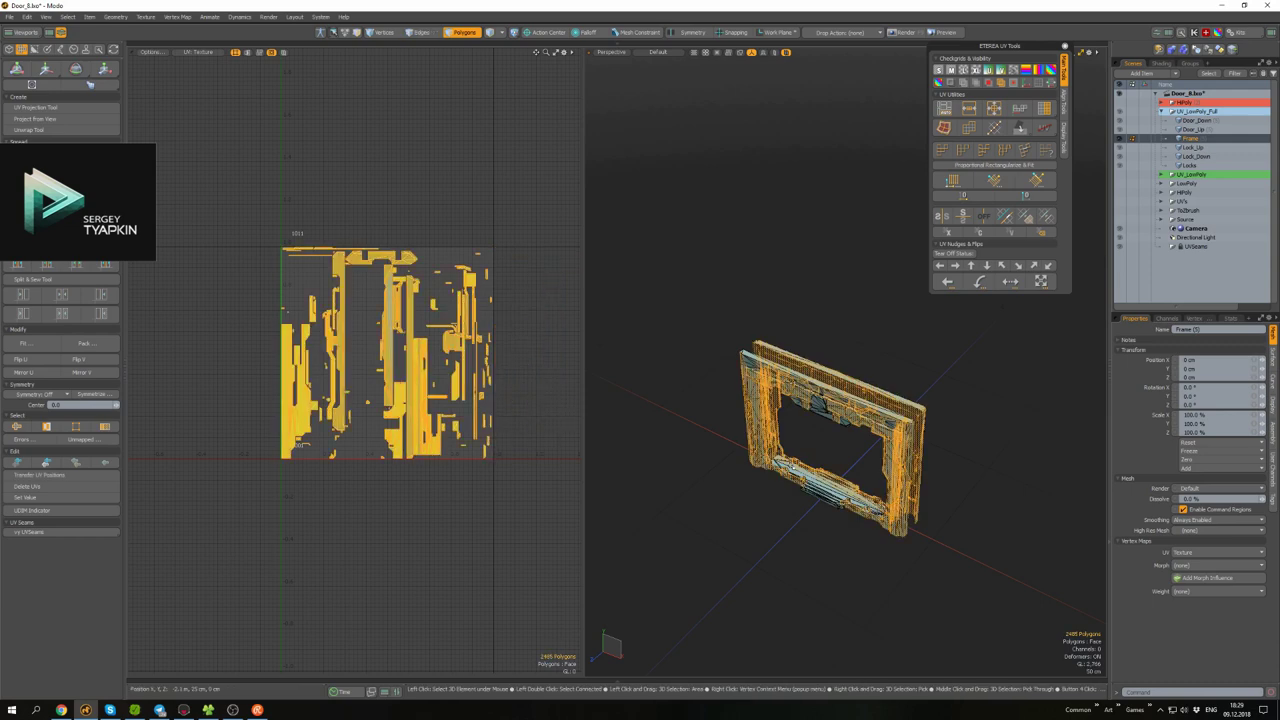
{"action": "key", "text": "KP_7"}
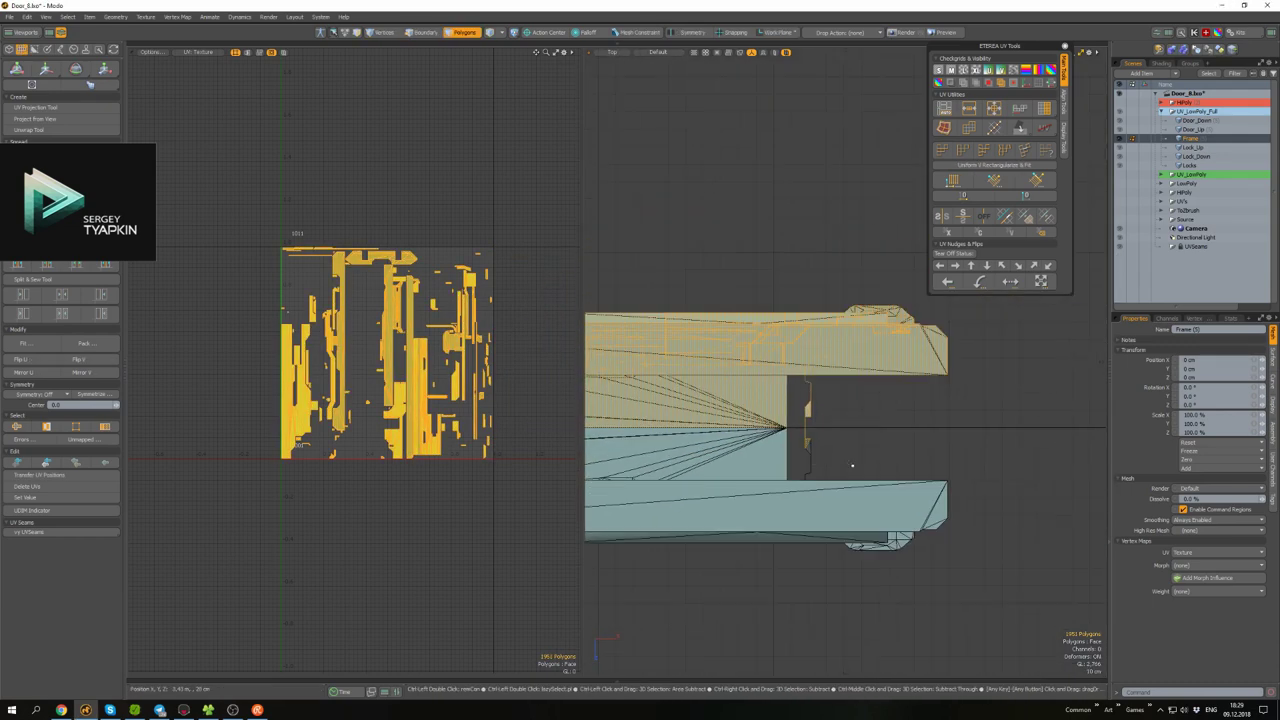
{"action": "mouse_move", "coordinate": [828, 390]}
{"action": "left_mouse_down", "text": "alt"}
{"action": "mouse_move", "coordinate": [800, 360]}
{"action": "mouse_move", "coordinate": [760, 430]}
{"action": "mouse_move", "coordinate": [790, 420]}
{"action": "mouse_move", "coordinate": [760, 400]}
{"action": "mouse_move", "coordinate": [780, 430]}
{"action": "mouse_move", "coordinate": [800, 410]}
{"action": "mouse_move", "coordinate": [830, 420]}
{"action": "mouse_move", "coordinate": [800, 400]}
{"action": "mouse_move", "coordinate": [827, 396]}
{"action": "left_mouse_up", "text": "alt"}
{"action": "key", "text": "3"}
{"action": "key", "text": "y"}
{"action": "scroll", "coordinate": [372, 333], "scroll_direction": "up", "scroll_amount": 6}
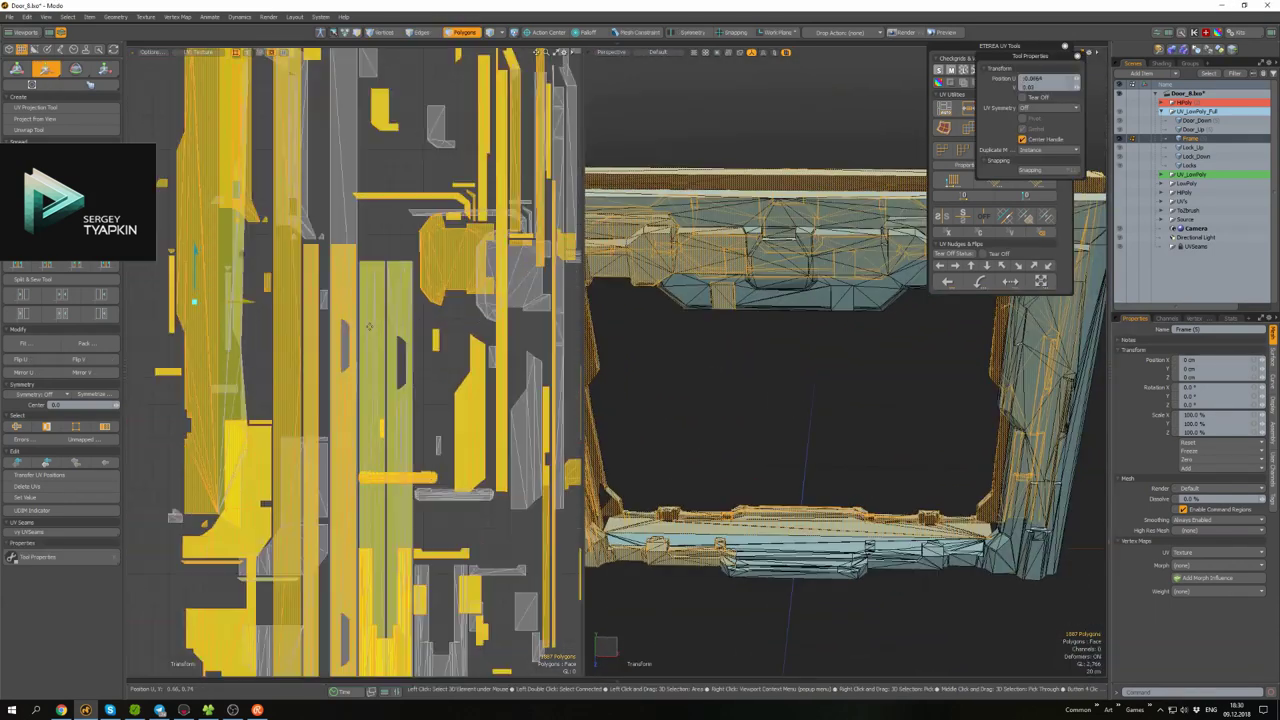
{"action": "left_click_drag", "start_coordinate": [780, 400], "coordinate": [850, 370], "text": "alt"}
{"action": "scroll", "coordinate": [830, 378], "scroll_direction": "down", "scroll_amount": 5}
{"action": "scroll", "coordinate": [372, 333], "scroll_direction": "down", "scroll_amount": 6}
{"action": "left_click_drag", "start_coordinate": [708, 340], "coordinate": [808, 408], "text": "alt"}
{"action": "left_click_drag", "start_coordinate": [946, 425], "coordinate": [870, 425], "text": "alt"}
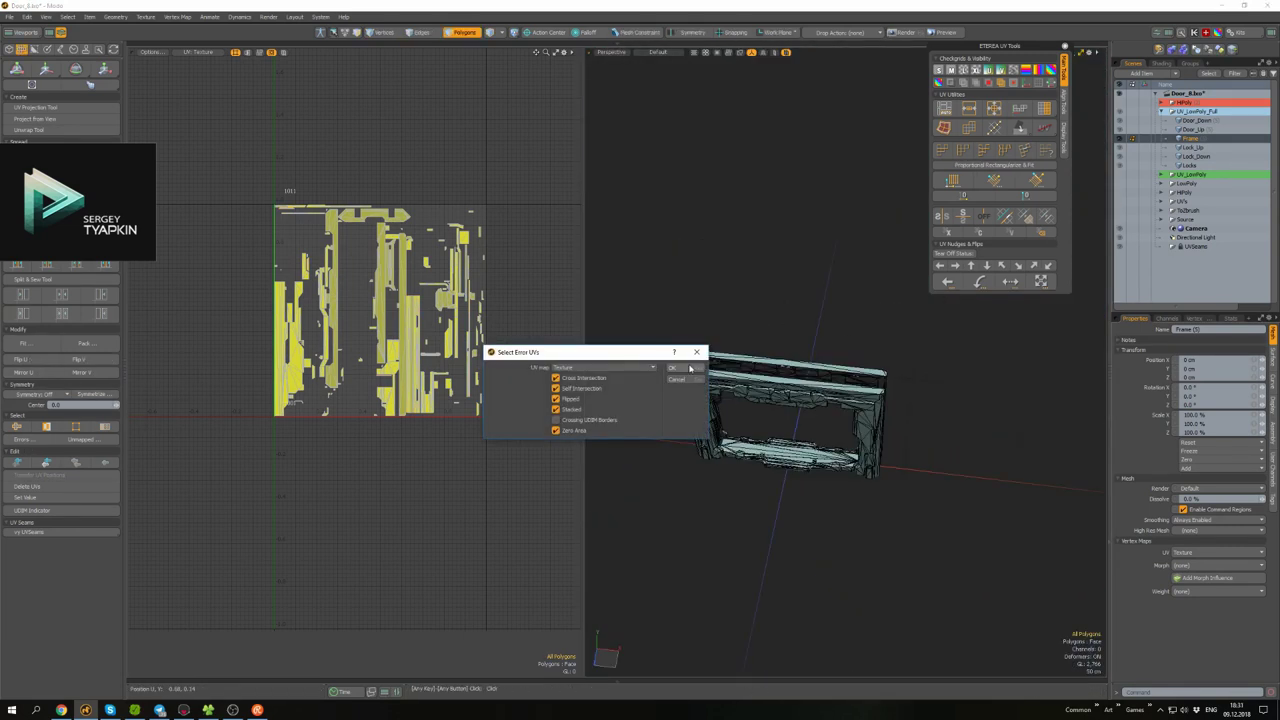
- Reselect the Frame's error UVs and exclude the front-right quarter from the selection in the top view
{"action": "left_click", "coordinate": [690, 369]}
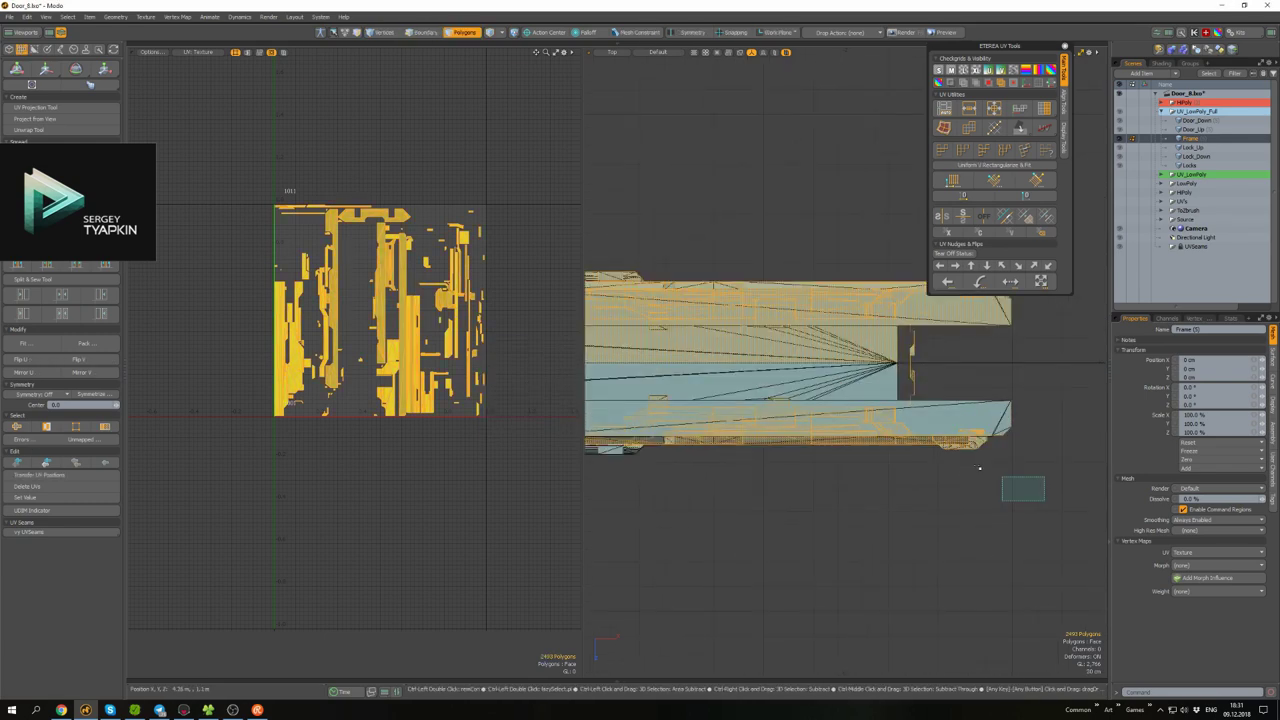
{"action": "left_click_drag", "start_coordinate": [866, 477], "coordinate": [849, 526], "text": "alt"}
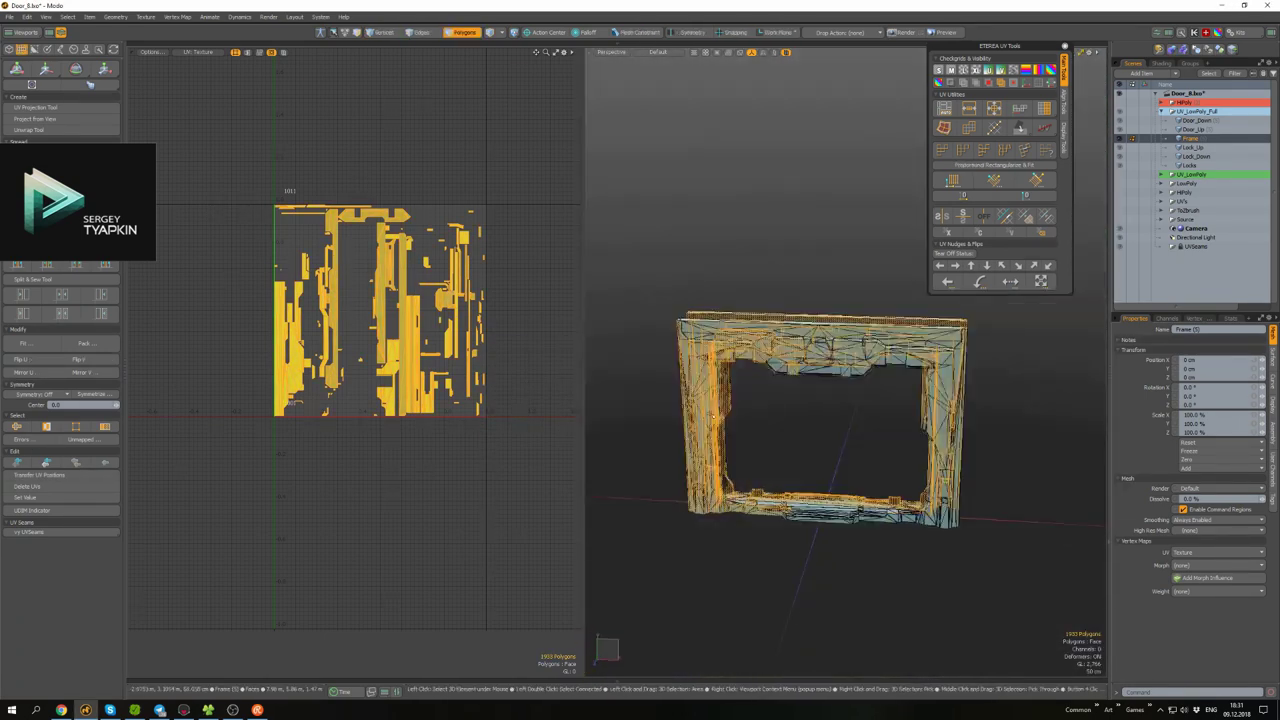
{"action": "key", "text": "w"}
{"action": "left_click", "coordinate": [832, 411]}
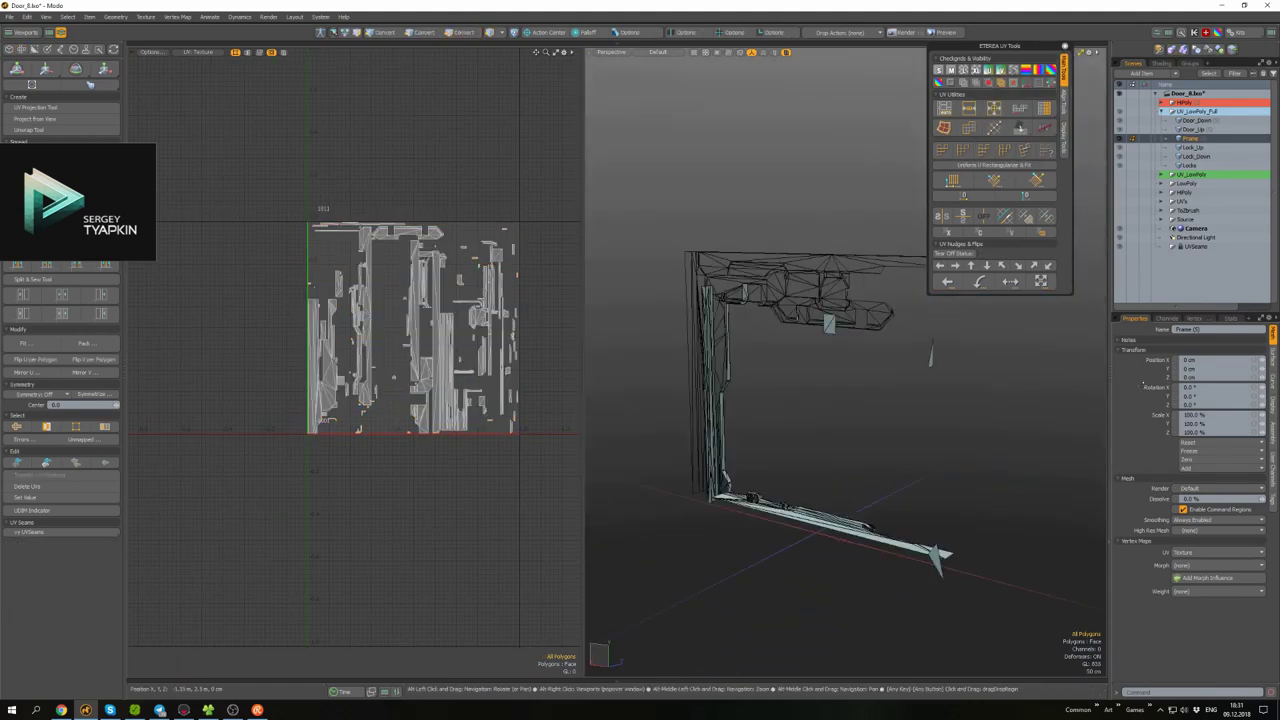
- Examine the leftover quarter of the Frame on its own and add the missed polygons to the overlapping selection
{"action": "left_click_drag", "start_coordinate": [991, 381], "coordinate": [900, 450], "text": "alt"}
{"action": "left_click", "coordinate": [860, 410]}
{"action": "double_click", "coordinate": [869, 463]}
{"action": "left_click", "coordinate": [832, 440]}
{"action": "key", "text": "3"}
- Offset the selected overlapping Frame UVs one full tile along U
{"action": "left_click_drag", "start_coordinate": [555, 449], "coordinate": [439, 458], "text": "alt+shift"}
{"action": "double_click", "coordinate": [340, 330]}
{"action": "left_click_drag", "start_coordinate": [340, 330], "coordinate": [439, 313]}
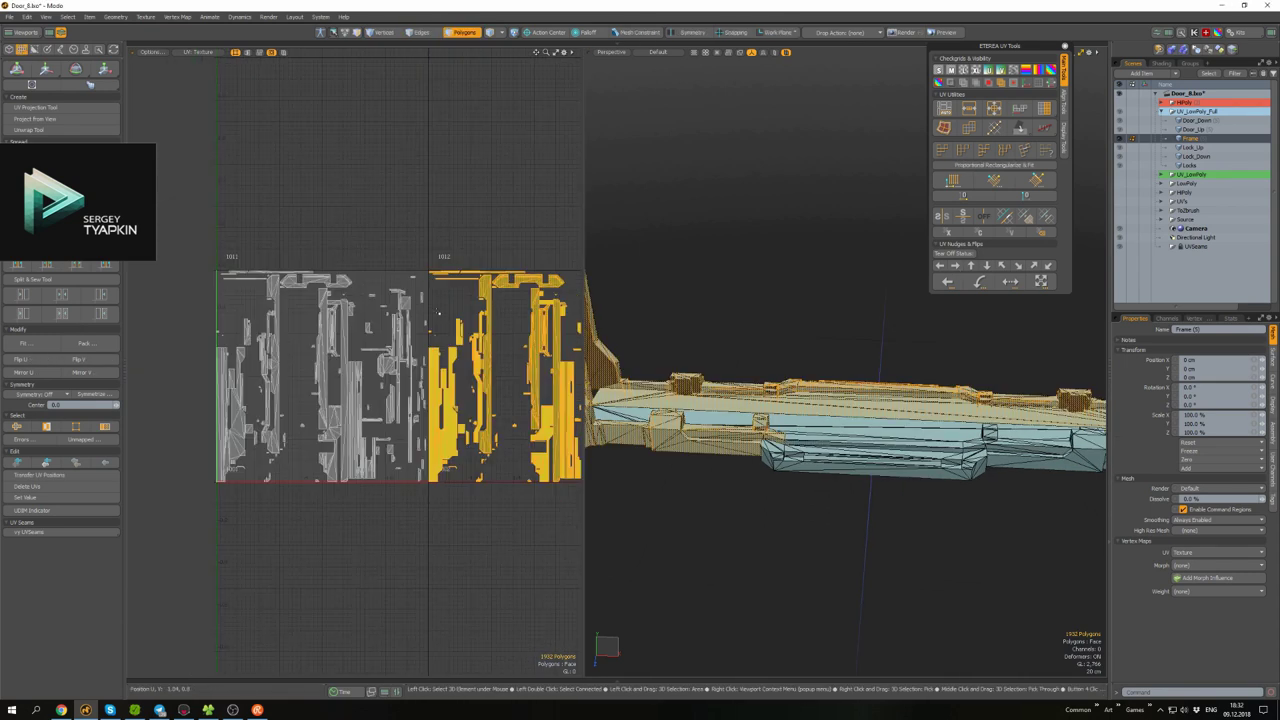
{"action": "left_click", "coordinate": [439, 313]}
- Isolate Door_Up and select its error UVs with only Flipped and Stacked enabled
{"action": "scroll", "coordinate": [439, 313], "scroll_direction": "down", "scroll_amount": 3}
{"action": "left_click_drag", "start_coordinate": [760, 380], "coordinate": [849, 372], "text": "alt"}
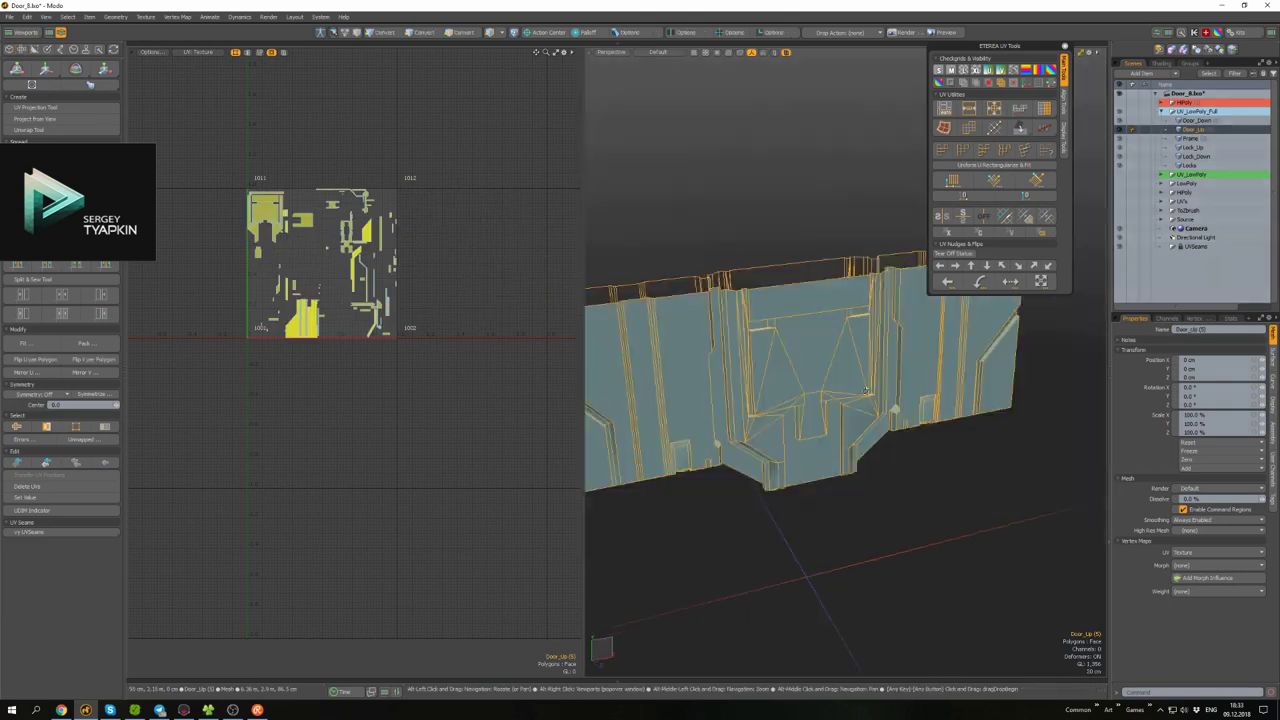
{"action": "key", "text": "a"}
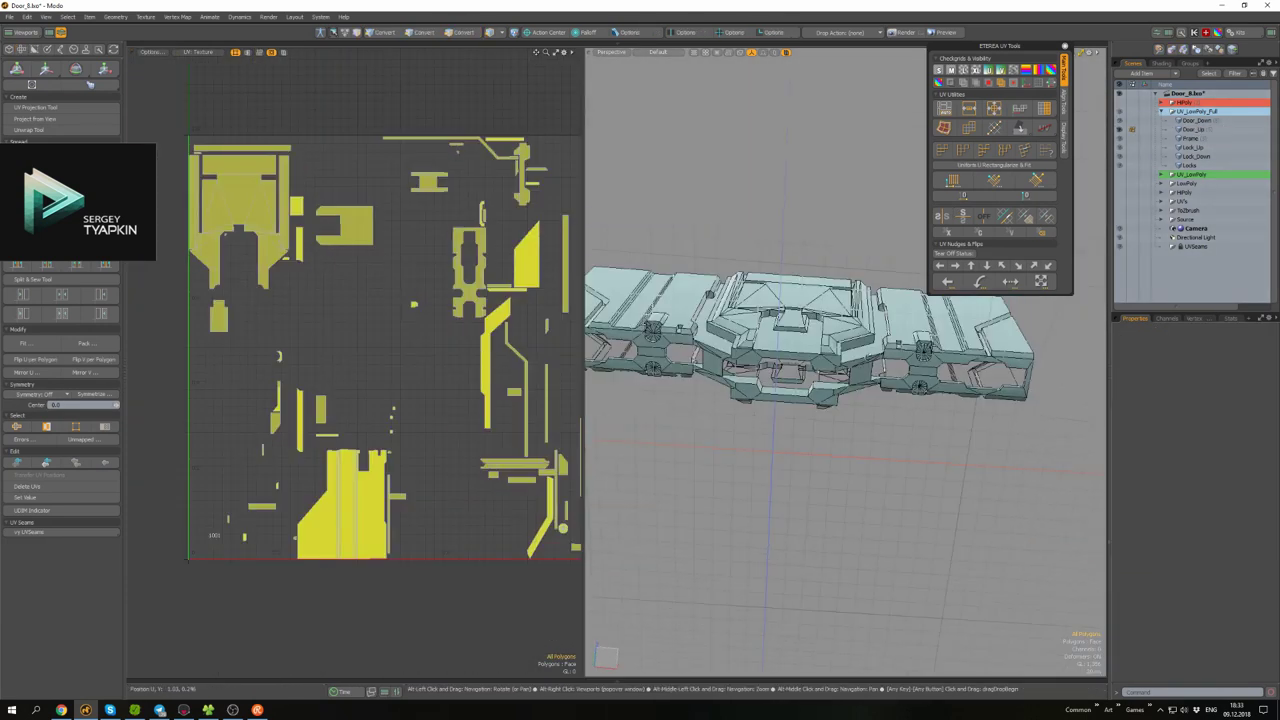
{"action": "left_click", "coordinate": [27, 441]}
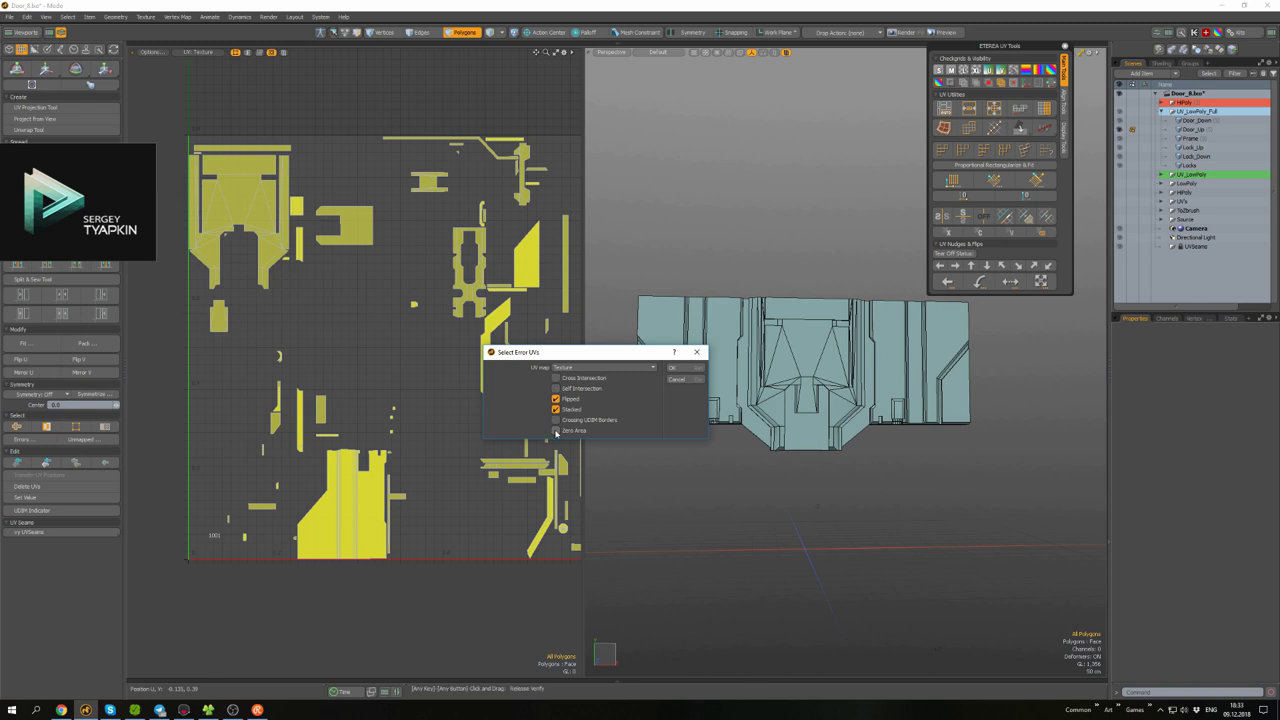
{"action": "left_click", "coordinate": [672, 367]}
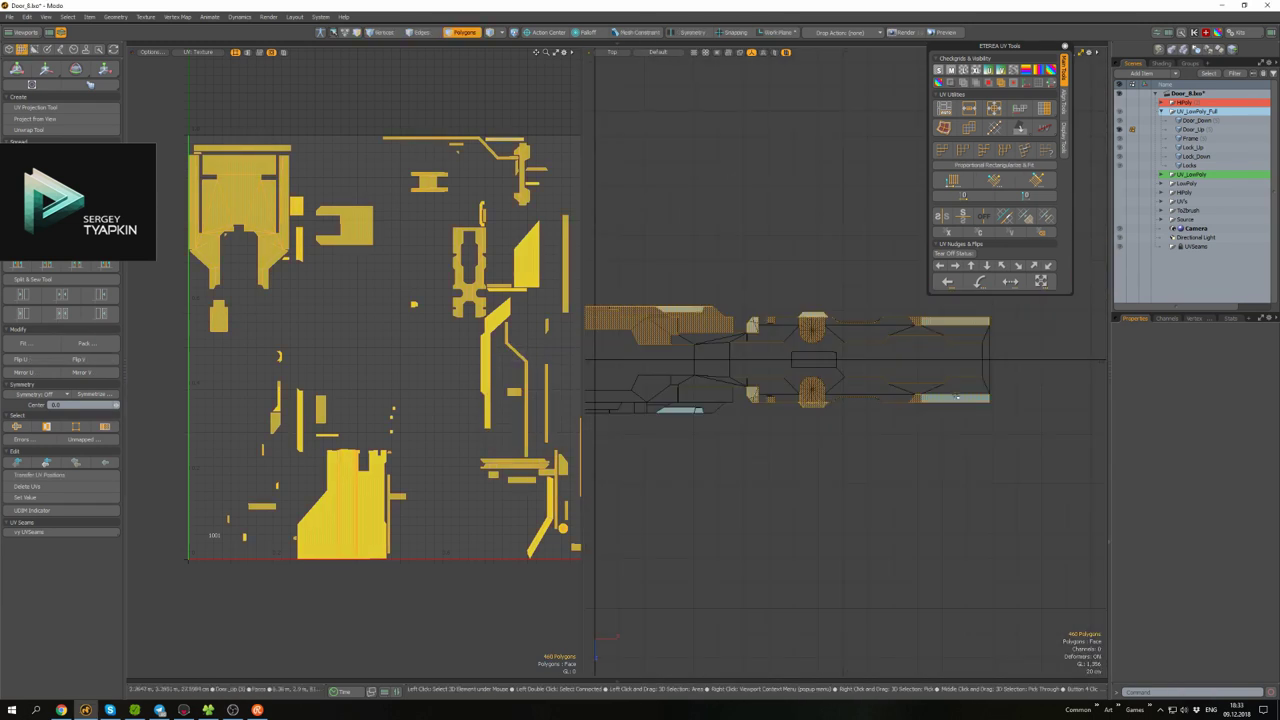
- Exclude Door_Up's front-right quarter from the selection and offset the remaining selected UVs one tile along U
{"action": "left_click_drag", "start_coordinate": [1071, 363], "coordinate": [586, 543], "text": "ctrl"}
{"action": "left_click_drag", "start_coordinate": [700, 470], "coordinate": [850, 385], "text": "alt"}
{"action": "scroll", "coordinate": [476, 369], "scroll_direction": "down", "scroll_amount": 3}
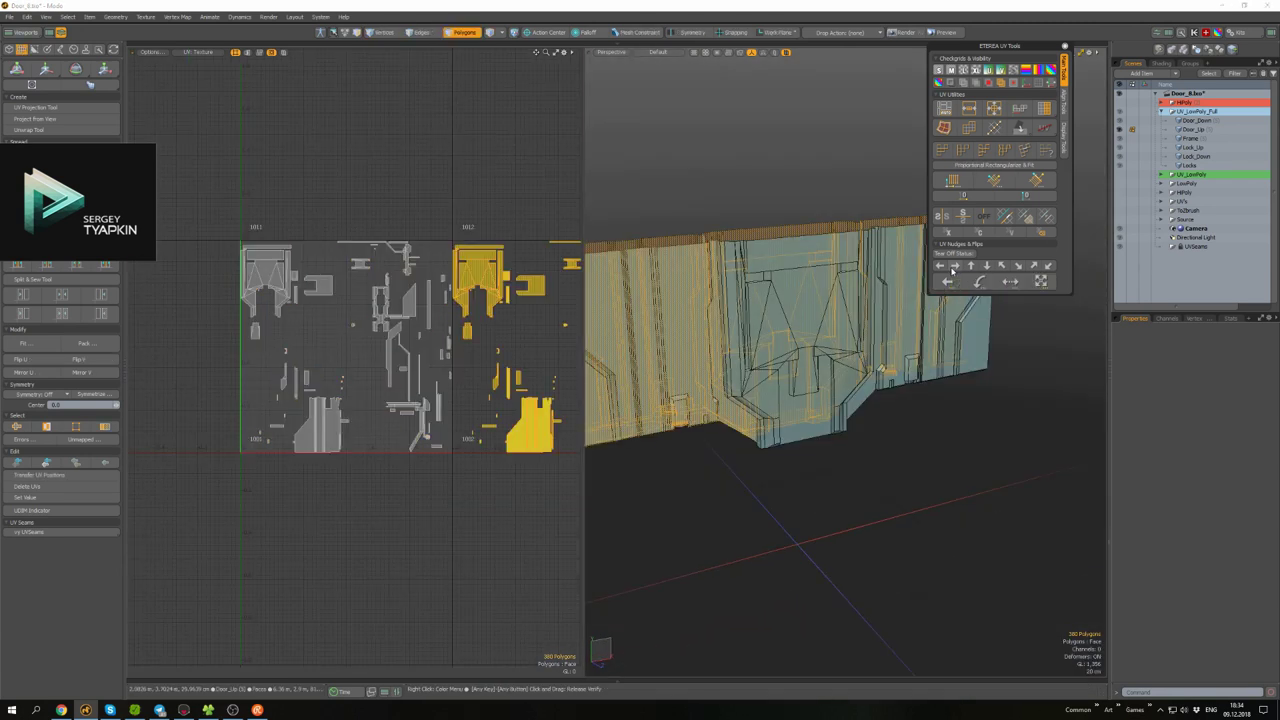
{"action": "left_click", "coordinate": [476, 369]}
{"action": "scroll", "coordinate": [476, 369], "scroll_direction": "up", "scroll_amount": 5}
{"action": "scroll", "coordinate": [476, 369], "scroll_direction": "down", "scroll_amount": 4}
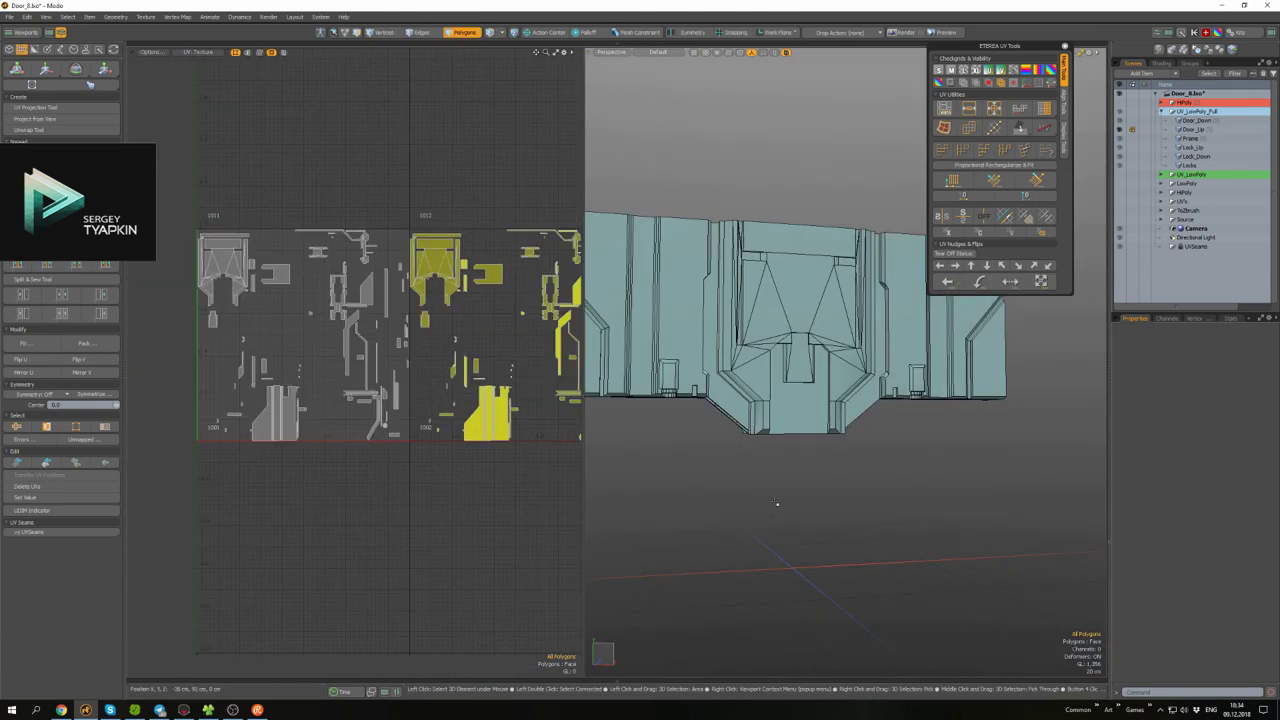
- Select Door_Down's overlapping UVs, leave out its front-right quarter and offset the rest one tile along U
{"action": "left_click_drag", "start_coordinate": [776, 503], "coordinate": [760, 380], "text": "alt"}
{"action": "left_click", "coordinate": [663, 368]}
{"action": "left_click_drag", "start_coordinate": [450, 358], "coordinate": [418, 370], "text": "alt"}
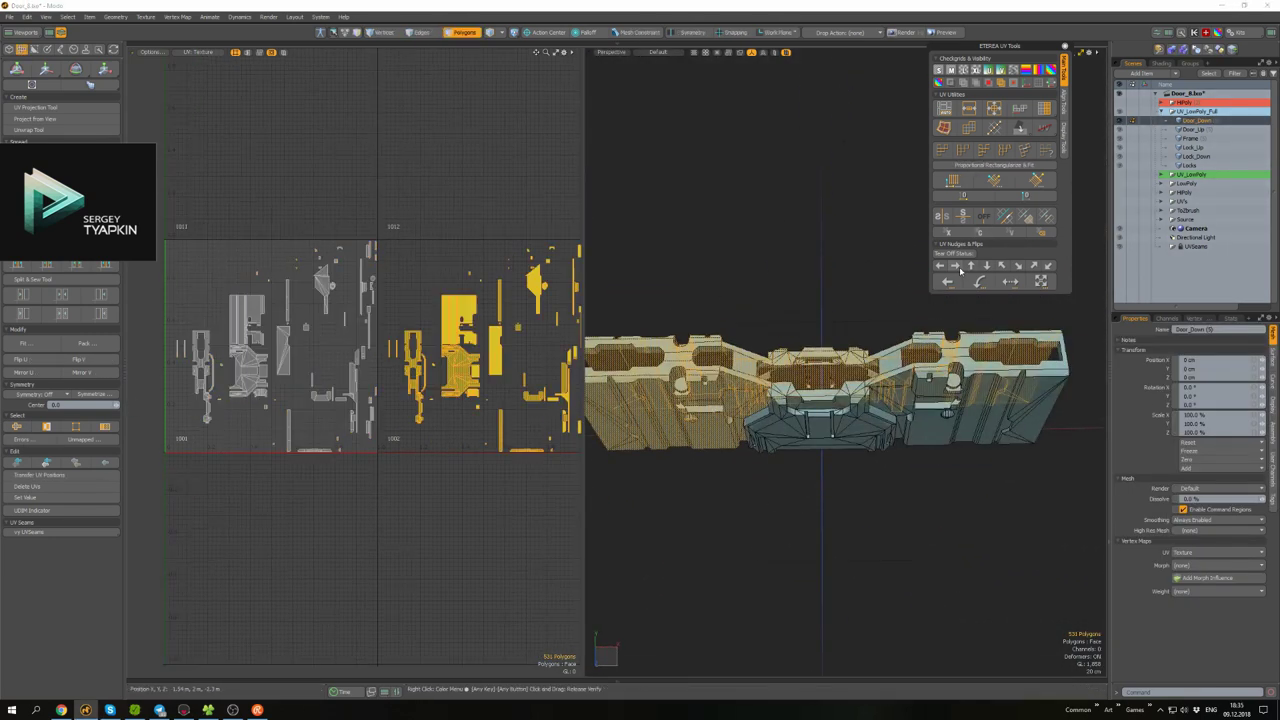
- Check the UV layouts of the Frame and Lock_Up, and of all six low-poly meshes together
{"action": "key", "text": "5"}
{"action": "left_click_drag", "start_coordinate": [900, 300], "coordinate": [805, 292], "text": "alt"}
{"action": "scroll", "coordinate": [797, 340], "scroll_direction": "up", "scroll_amount": 5}
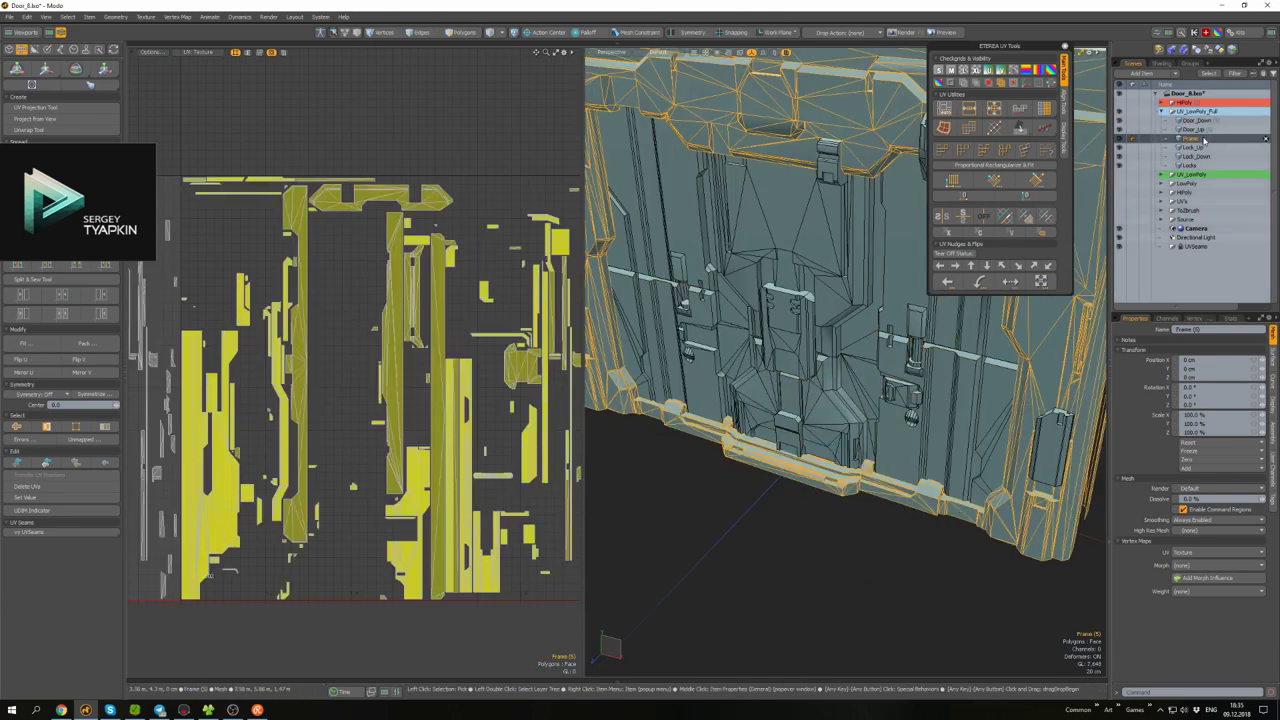
{"action": "left_click", "coordinate": [808, 390]}
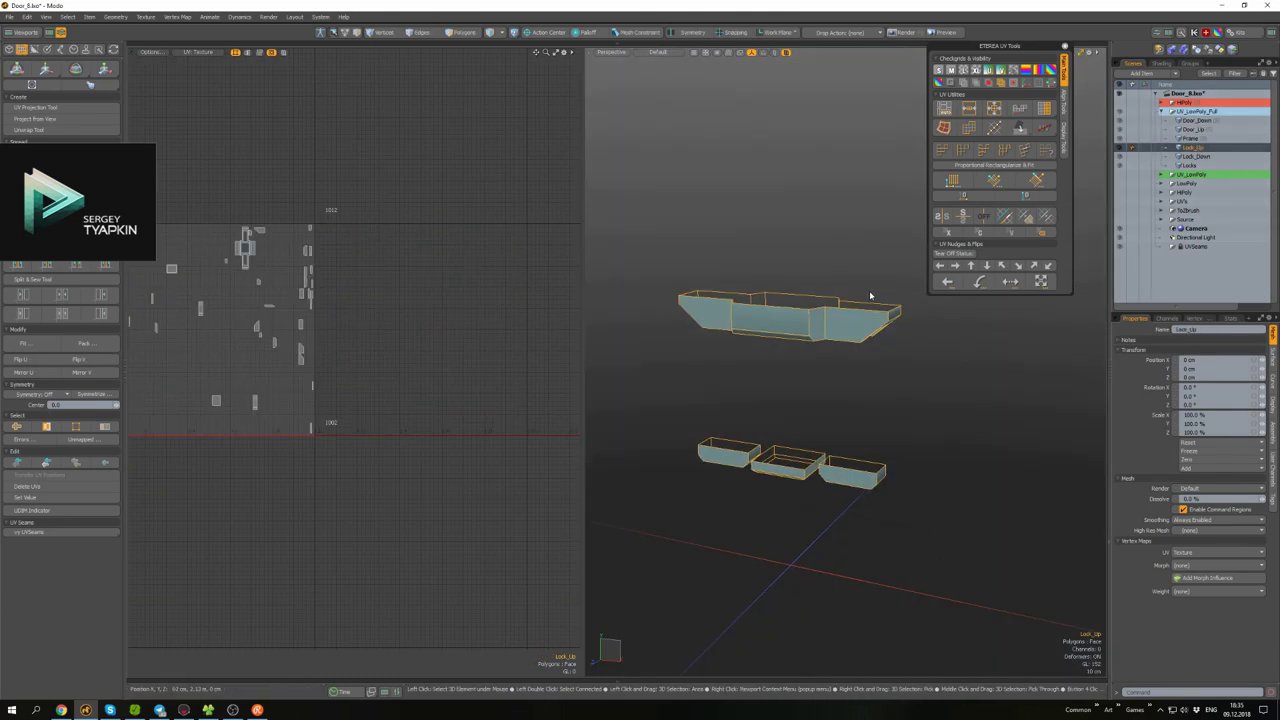
{"action": "left_click", "coordinate": [1190, 165]}
{"action": "left_click", "coordinate": [1196, 120], "text": "shift"}
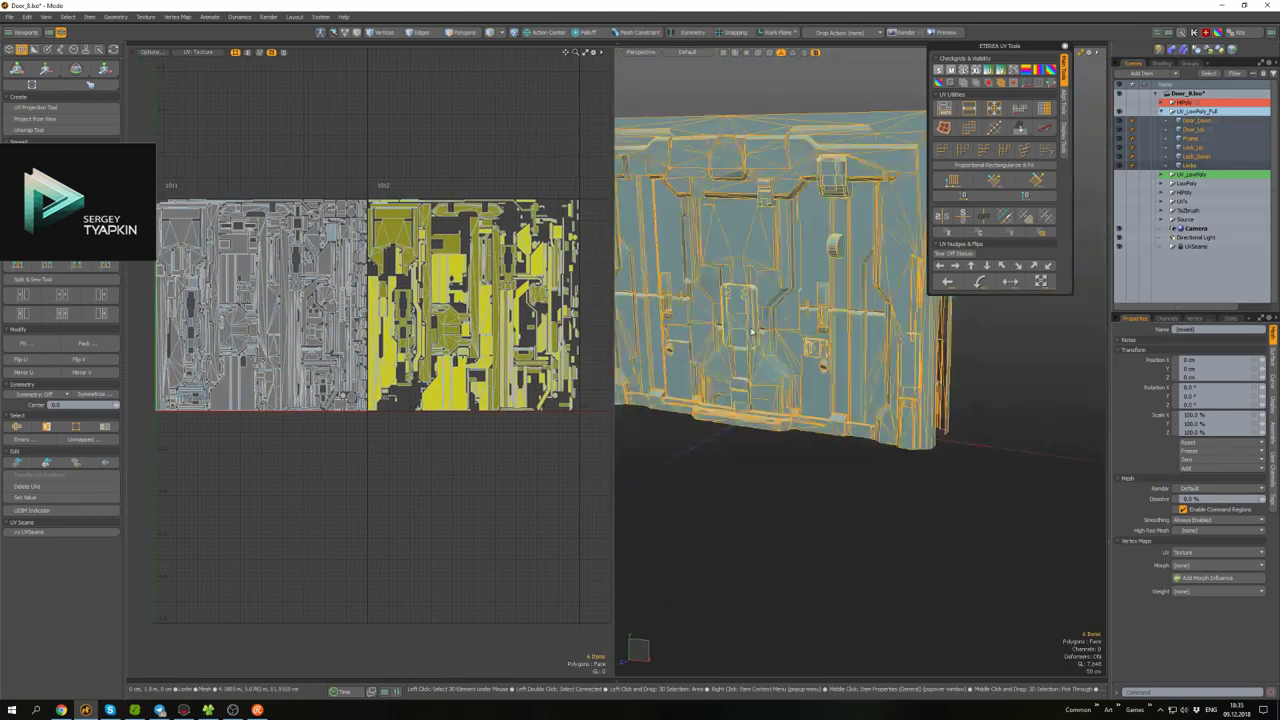
{"action": "middle_click_drag", "start_coordinate": [752, 330], "coordinate": [785, 440]}
{"action": "scroll", "coordinate": [805, 360], "scroll_direction": "down", "scroll_amount": 2}
{"action": "key", "text": "1"}
{"action": "scroll", "coordinate": [778, 484], "scroll_direction": "up", "scroll_amount": 5}
{"action": "key", "text": "5"}
{"action": "middle_click_drag", "start_coordinate": [778, 484], "coordinate": [943, 471]}
{"action": "scroll", "coordinate": [943, 471], "scroll_direction": "down", "scroll_amount": 3}
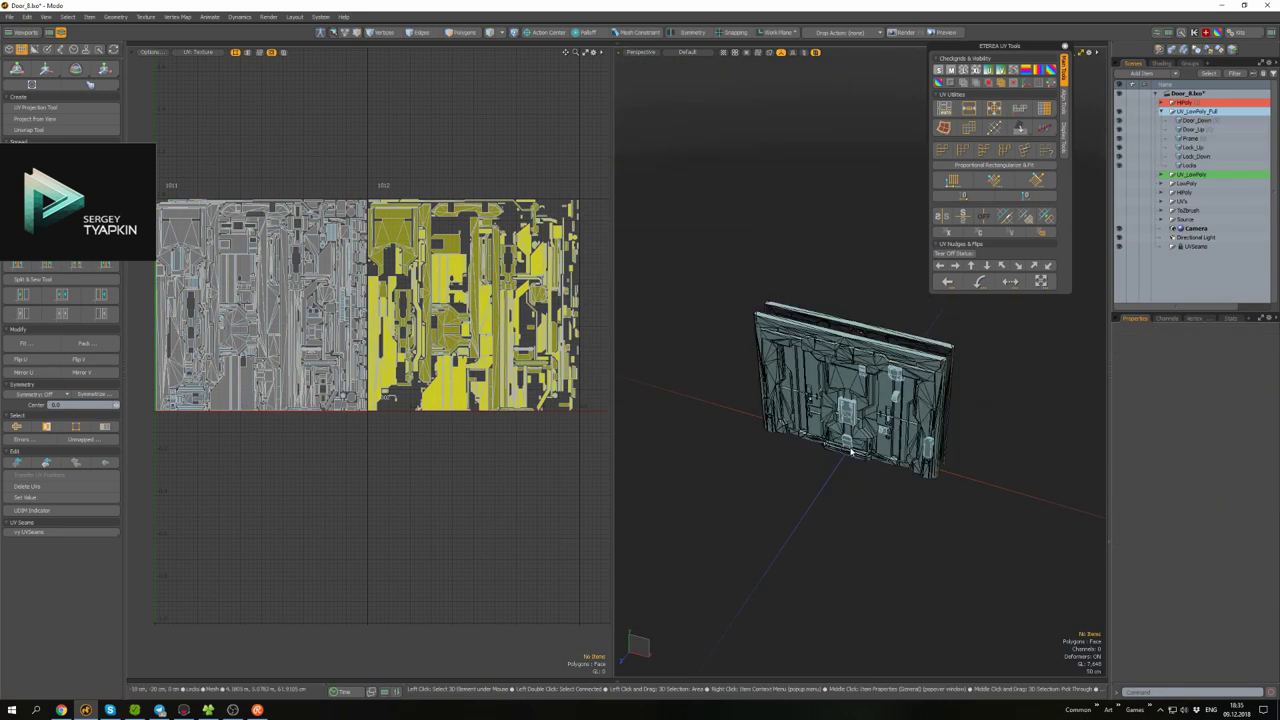
- Run Mesh Cleanup on all six UV_LowPoly_Full meshes
{"action": "scroll", "coordinate": [674, 286], "scroll_direction": "up", "scroll_amount": 2}
{"action": "left_click", "coordinate": [116, 17]}
{"action": "left_click", "coordinate": [130, 124]}
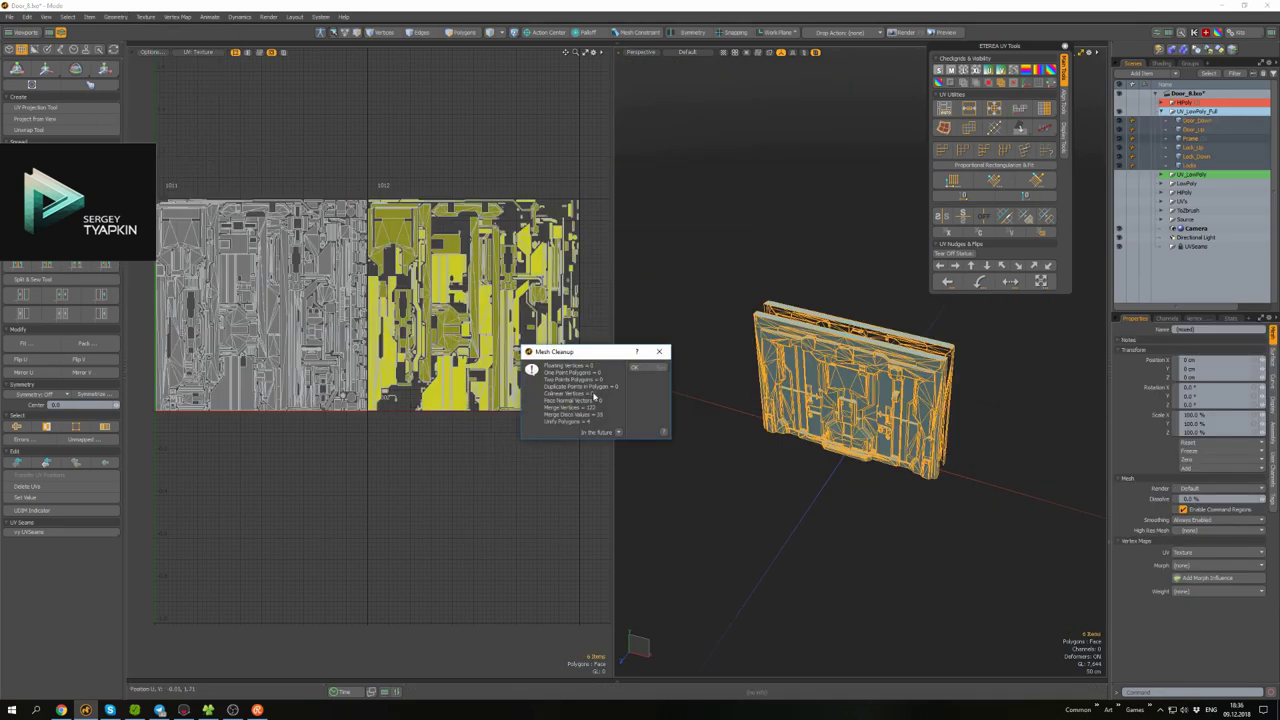
{"action": "left_click", "coordinate": [634, 367]}
{"action": "left_click", "coordinate": [700, 395]}
- Save the scene as Door_9 and save a further version as Door_10
{"action": "scroll", "coordinate": [969, 396], "scroll_direction": "down", "scroll_amount": 2}
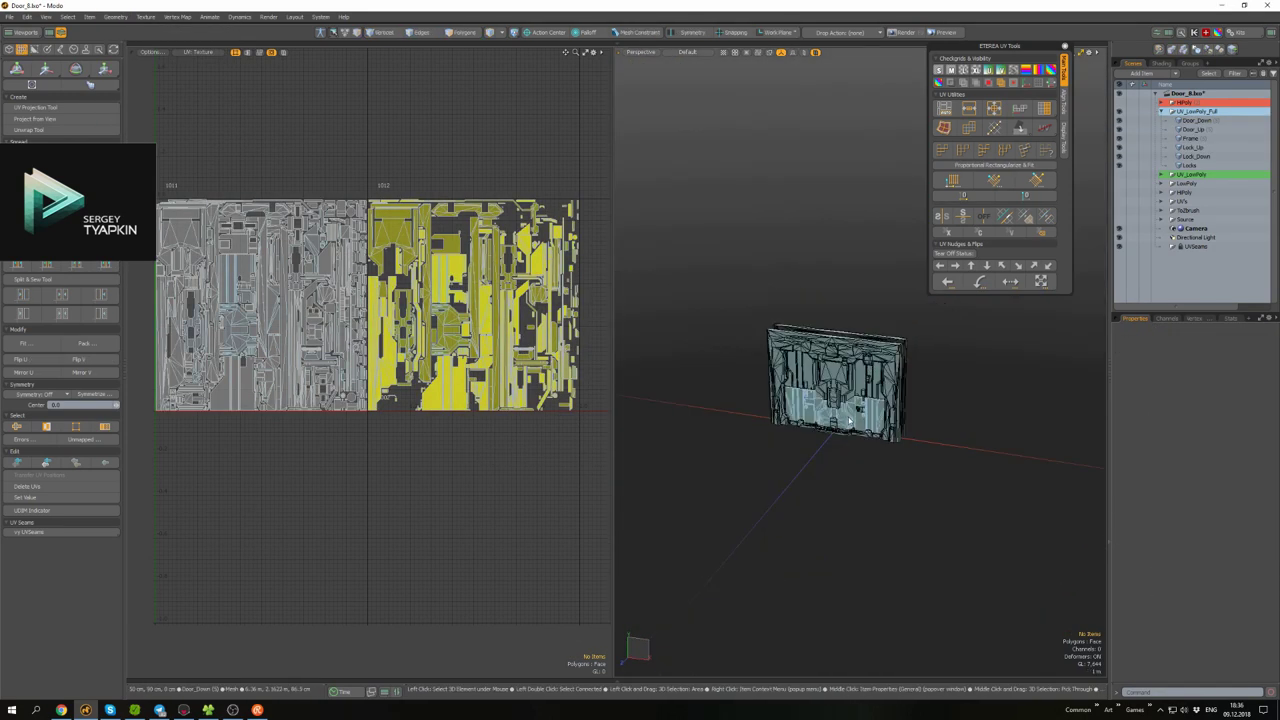
{"action": "key", "text": "ctrl+shift+s"}
{"action": "left_click", "coordinate": [534, 475]}
{"action": "key", "text": "Return"}
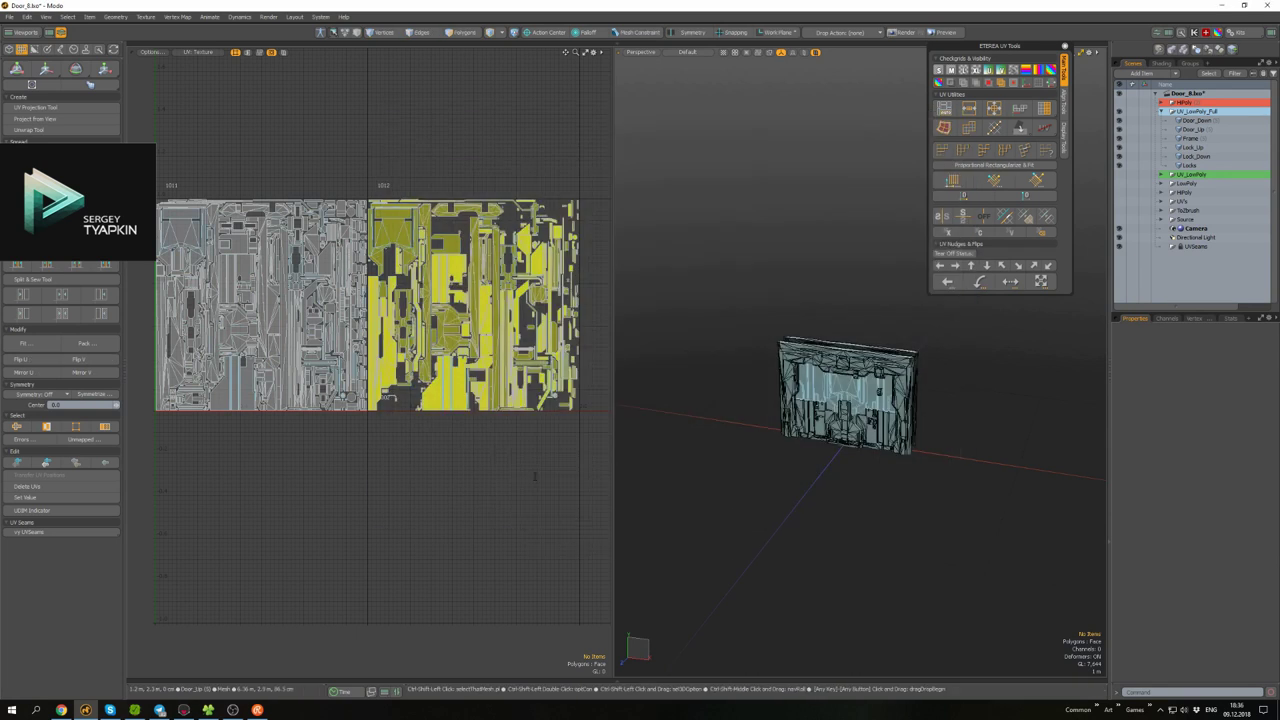
{"action": "key", "text": "ctrl+shift+s"}
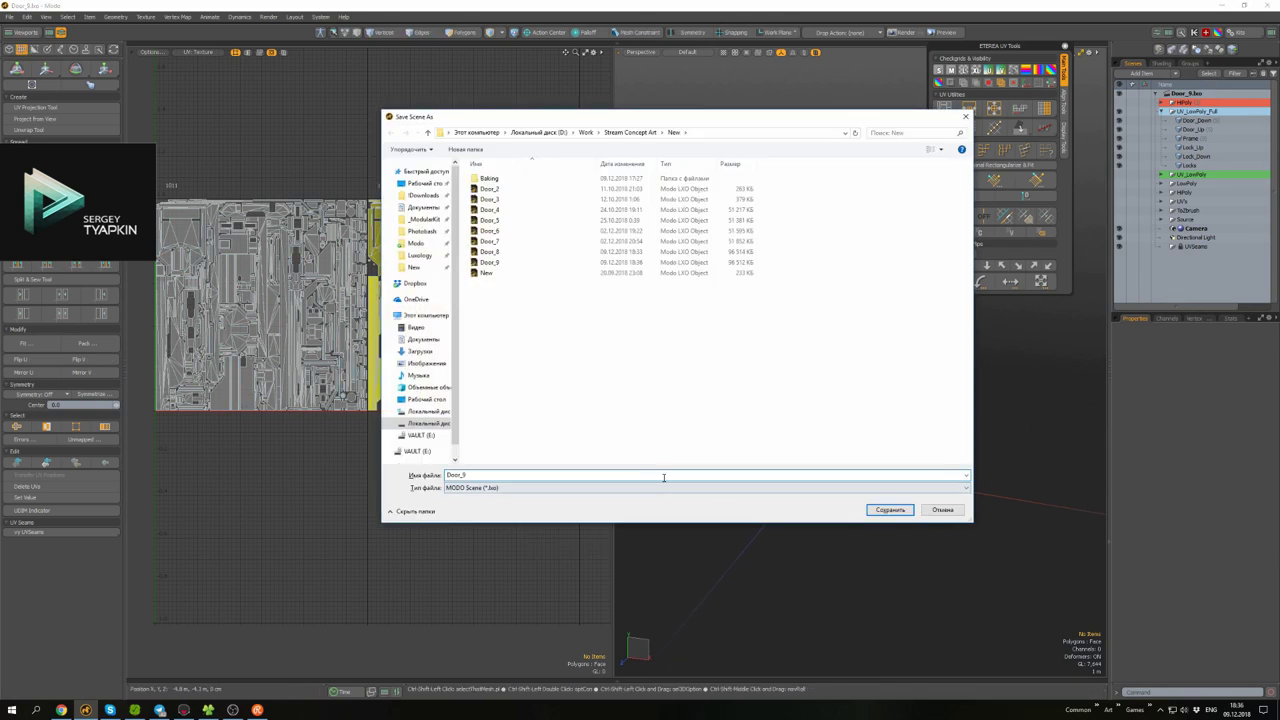
{"action": "left_click", "coordinate": [666, 474]}
{"action": "key", "text": "Return"}
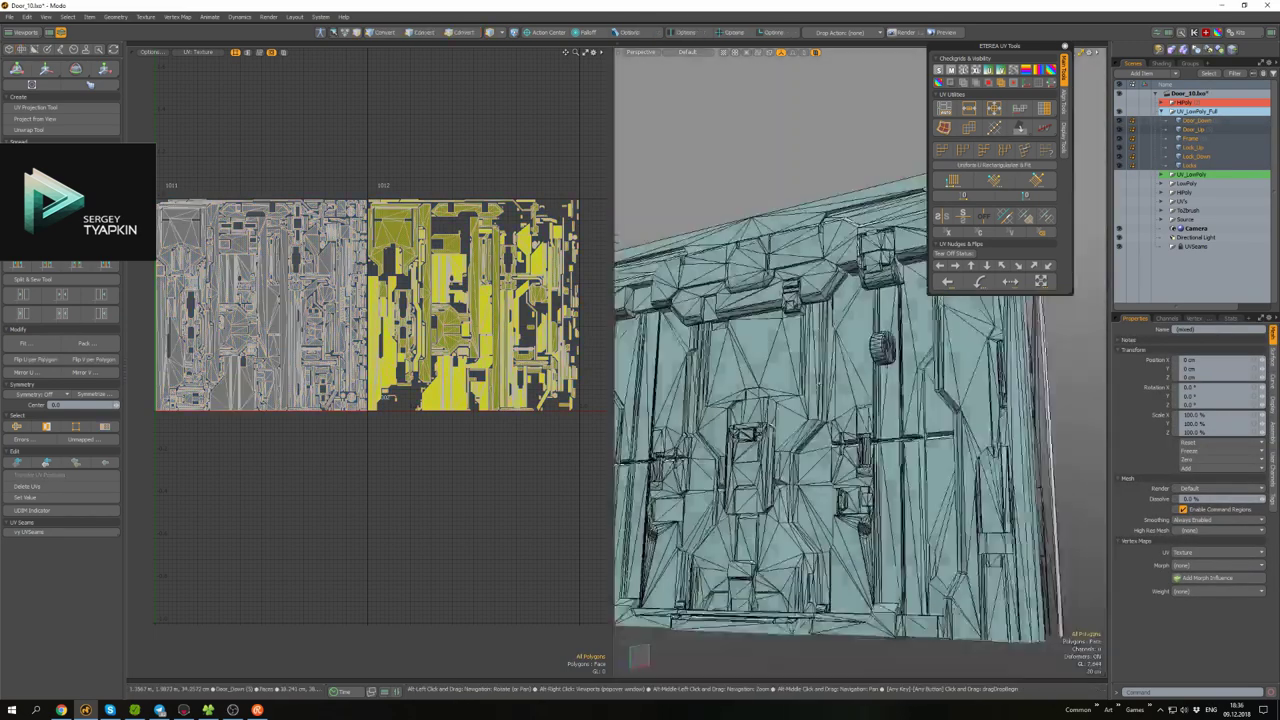
- Select all six low-poly meshes and save the Door_10 scene
{"action": "scroll", "coordinate": [783, 560], "scroll_direction": "down", "scroll_amount": 5}
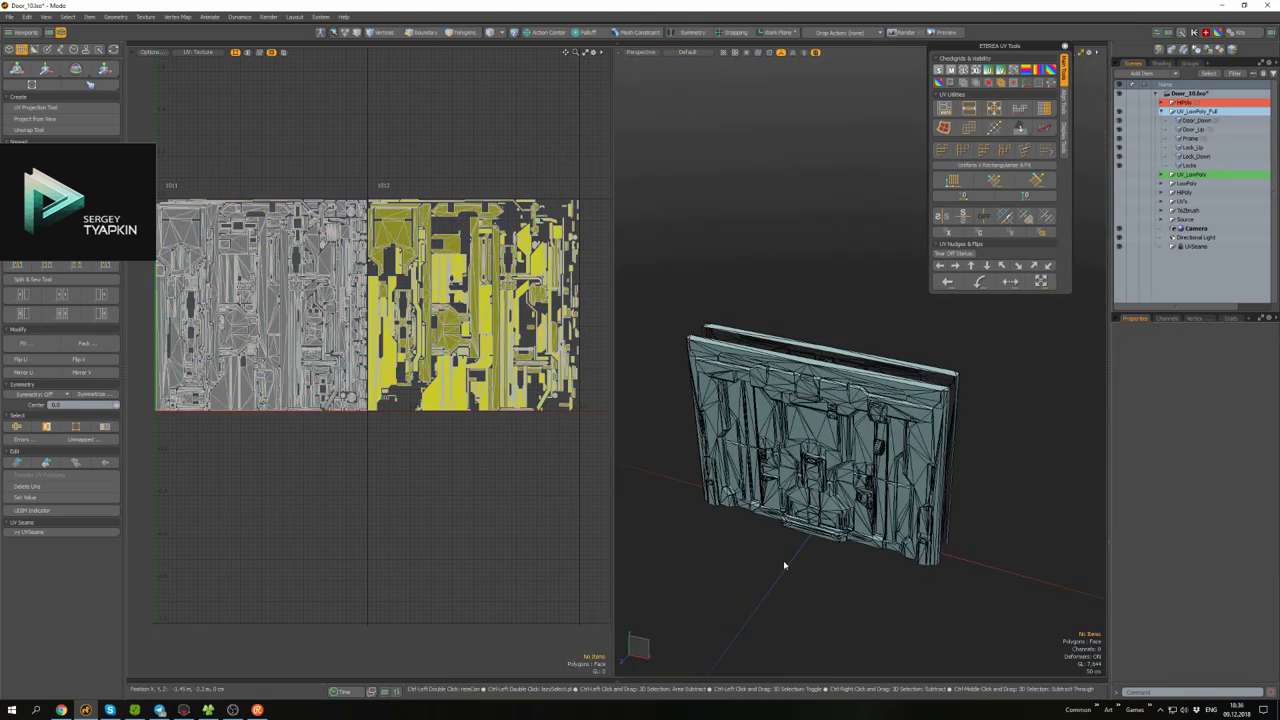
{"action": "key", "text": "ctrl+a"}
{"action": "key", "text": "ctrl+shift+s"}
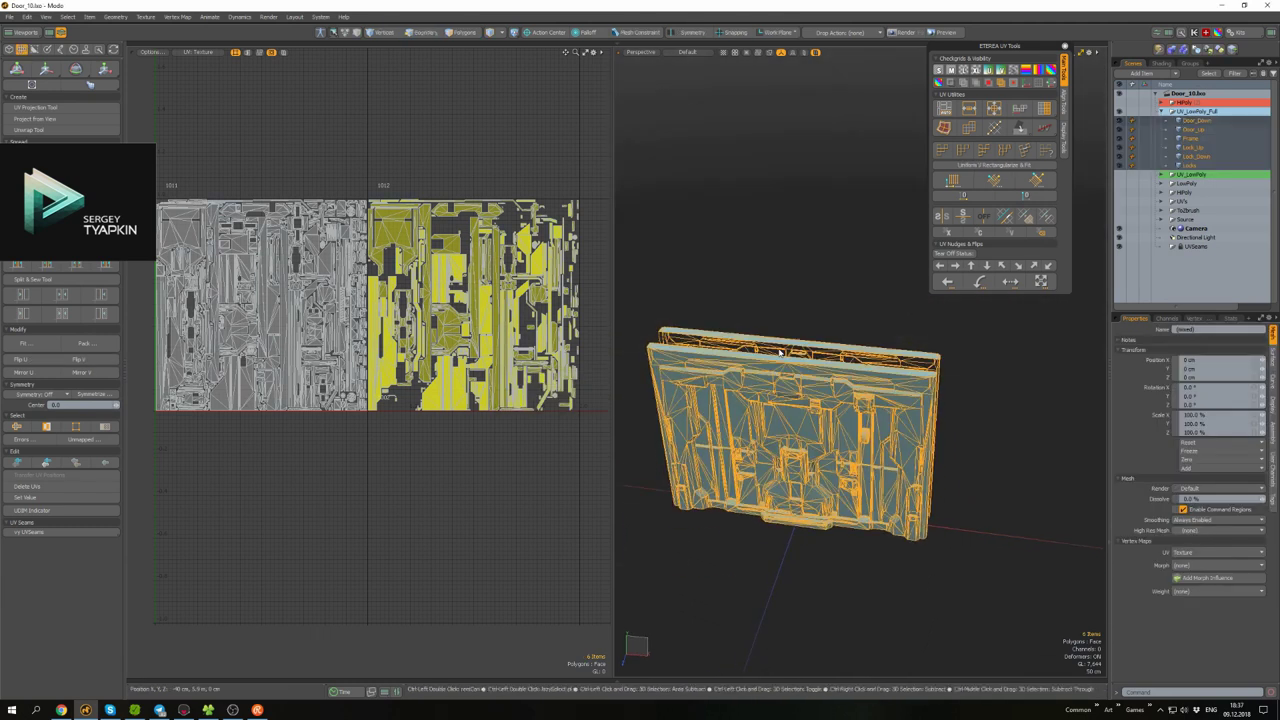
- Export the six selected low-poly meshes as the FBX file Door_Low in the Baking folder
{"action": "type", "text": "Door_low"}
{"action": "key", "text": "Return"}
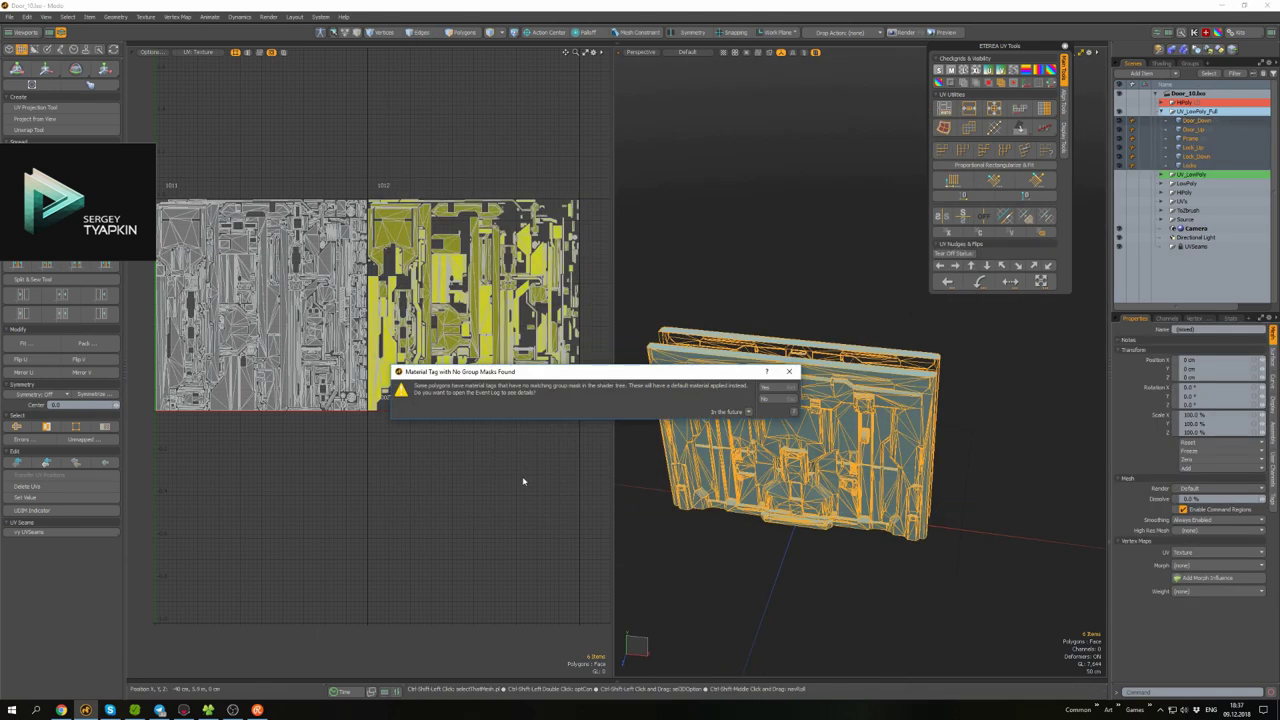
- Select all six meshes in the HiPoly group and export them as the FBX file Door_Hi
{"action": "left_click", "coordinate": [1164, 110]}
{"action": "left_click", "coordinate": [1161, 103]}
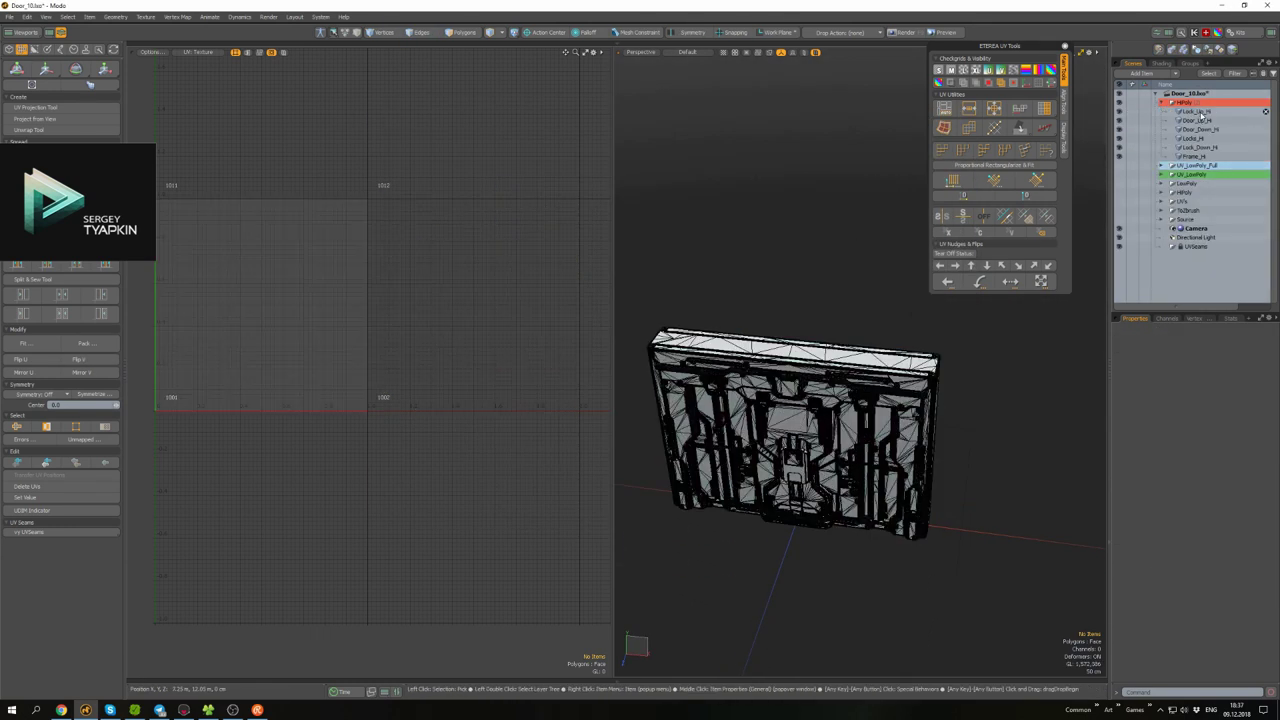
{"action": "left_click", "coordinate": [1197, 111]}
{"action": "left_click", "coordinate": [1195, 156], "text": "shift"}
{"action": "key", "text": "ctrl+shift+s"}
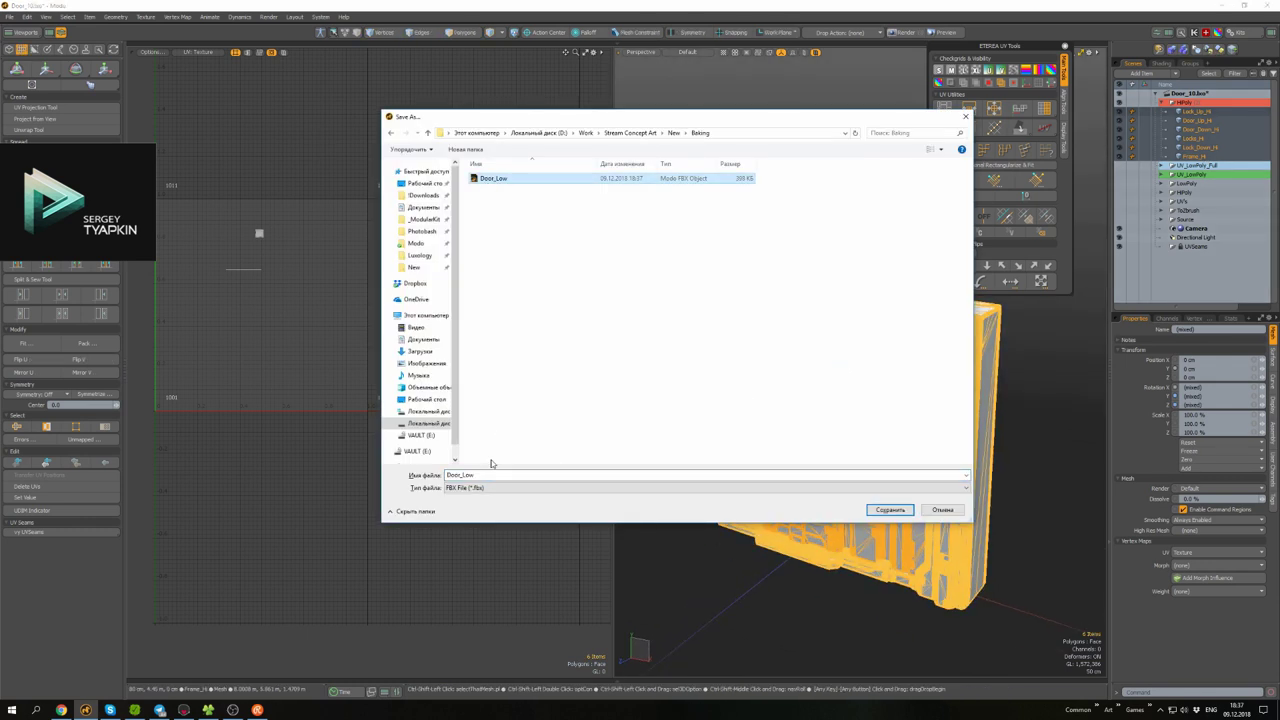
{"action": "key", "text": "Return"}
{"action": "key", "text": "y"}
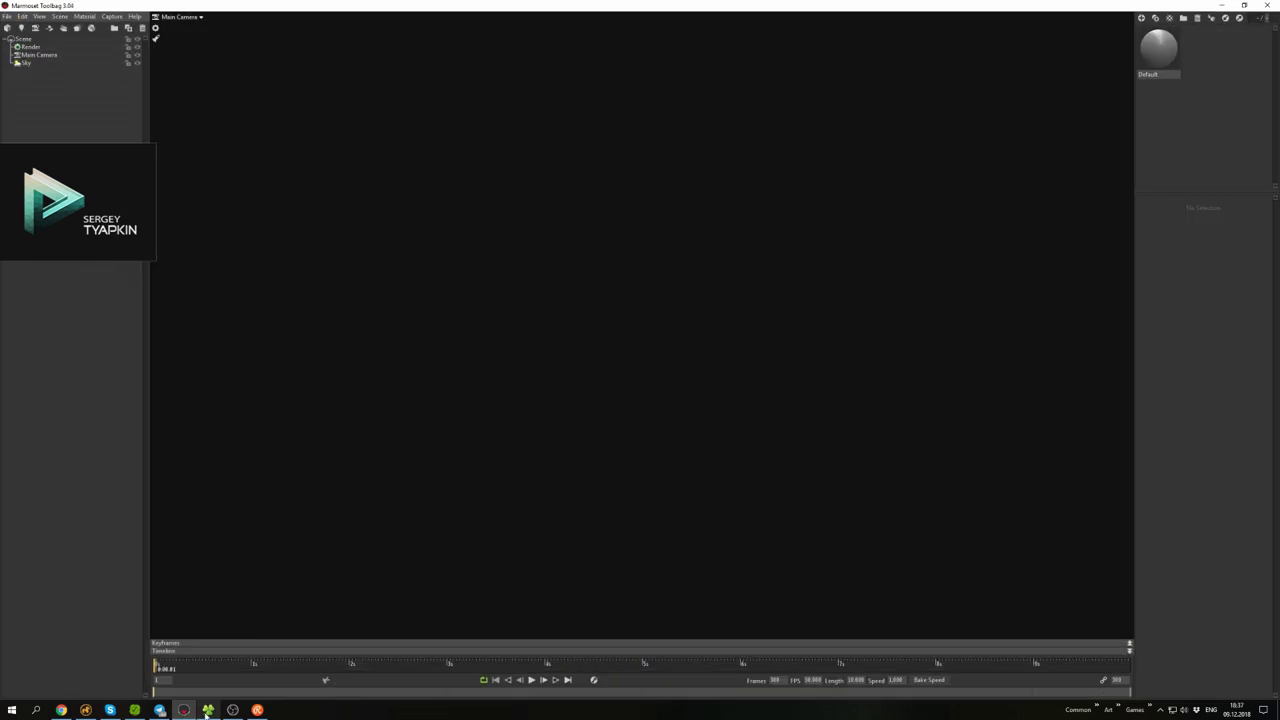
- Import Door_Hi and Door_Low into Marmoset Toolbag and create a baker with a bake group for each door part
{"action": "left_click", "coordinate": [207, 710]}
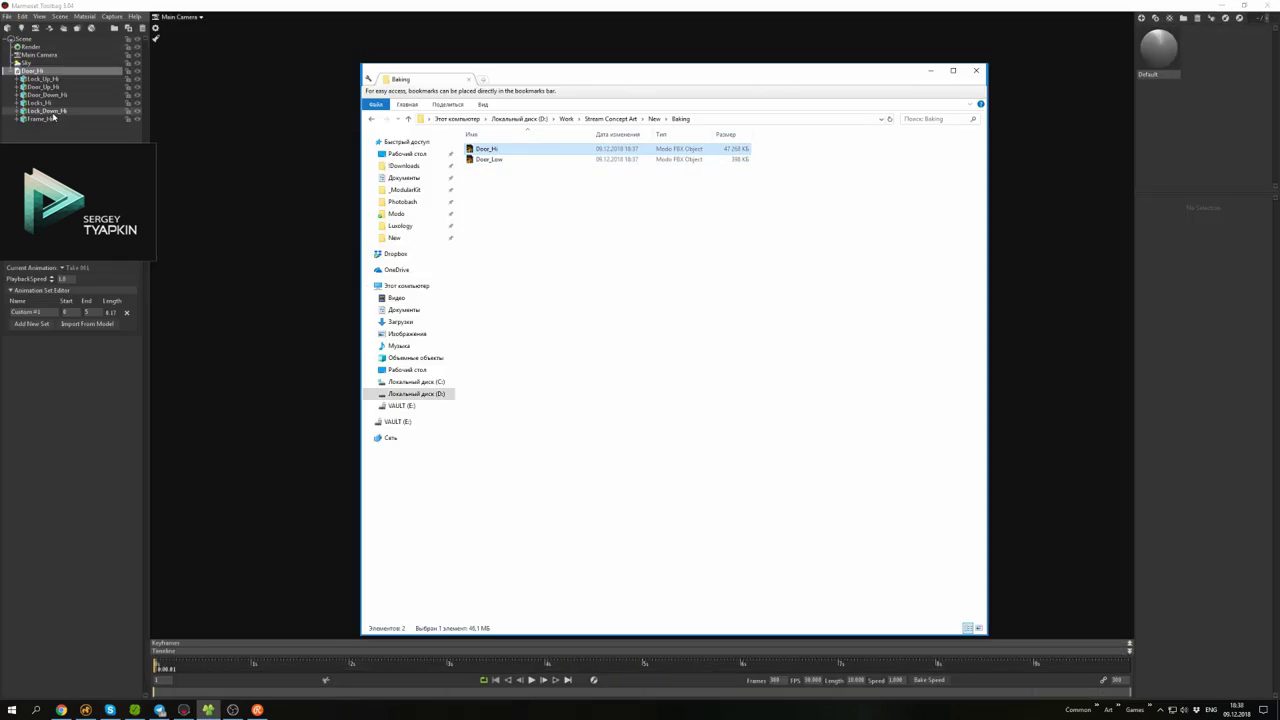
{"action": "key", "text": "alt+Tab"}
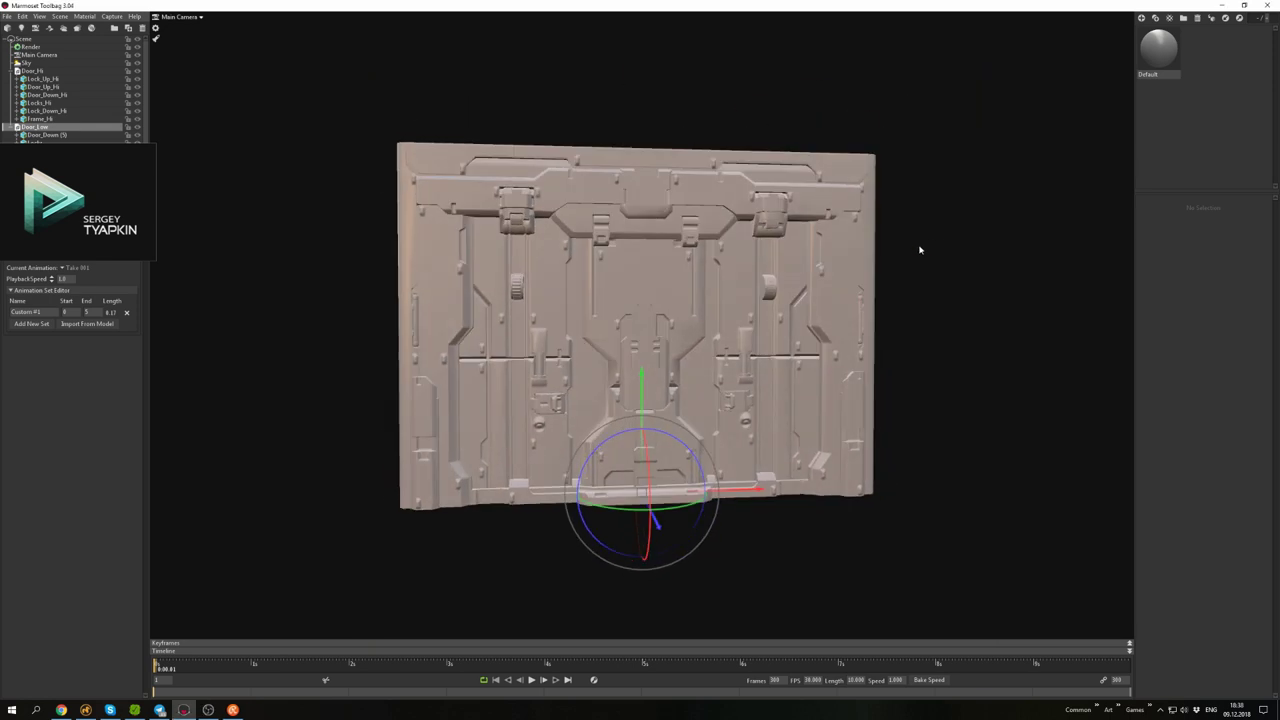
{"action": "left_click", "coordinate": [103, 77]}
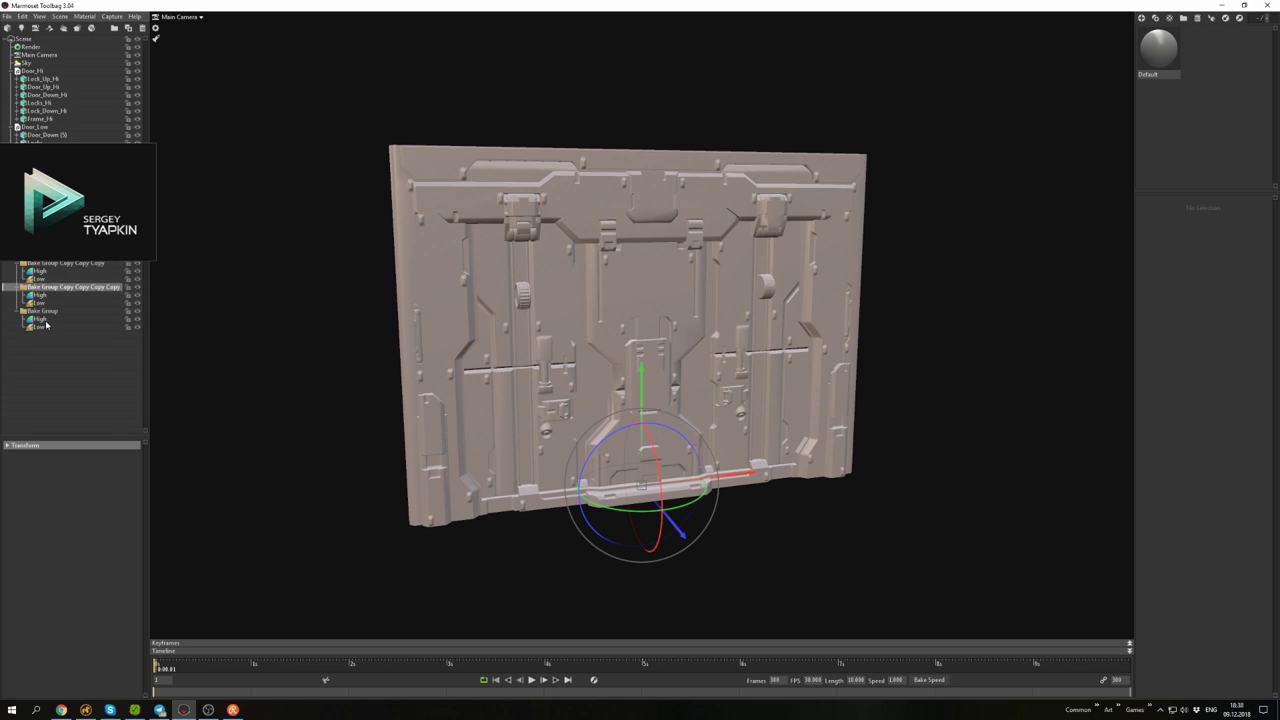
{"action": "left_click", "coordinate": [40, 287]}
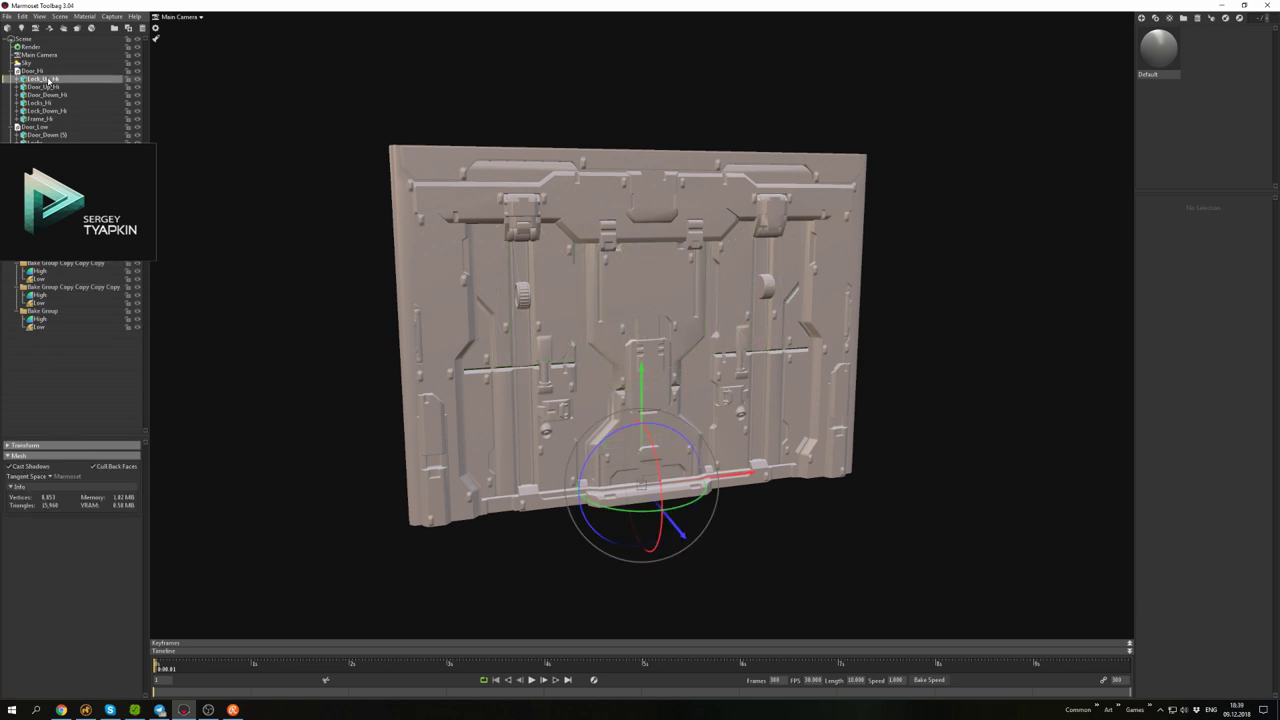
- Assign the Lock_Up and Door_Up high- and low-poly pairs and Door_Down_Hi to their bake groups
{"action": "left_click_drag", "start_coordinate": [45, 78], "coordinate": [40, 271]}
{"action": "left_click", "coordinate": [45, 134]}
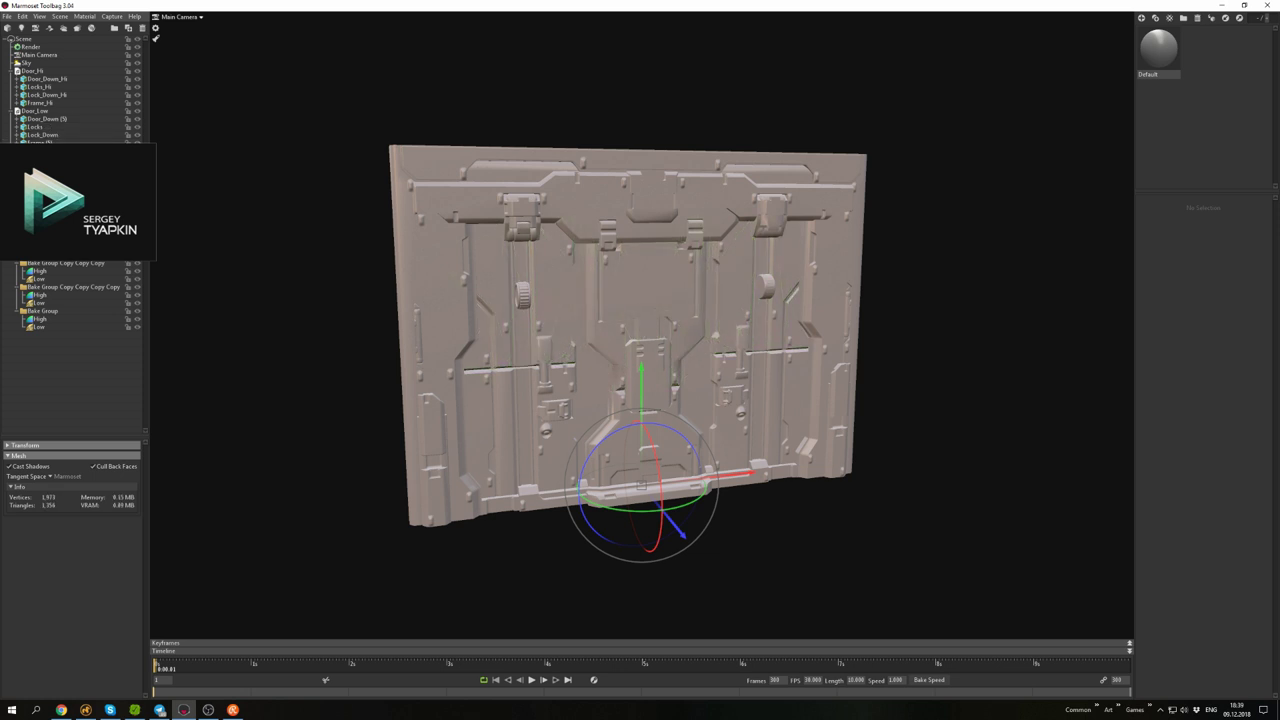
{"action": "left_click", "coordinate": [55, 80]}
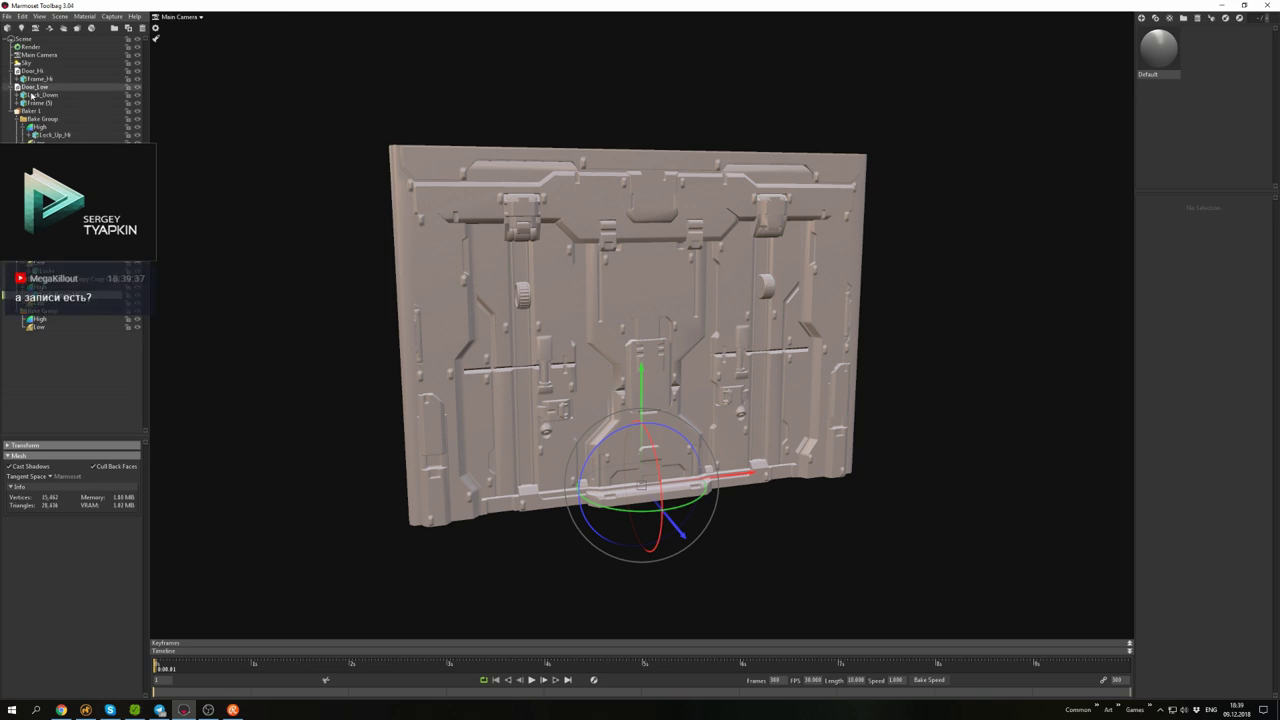
{"action": "left_click", "coordinate": [39, 96]}
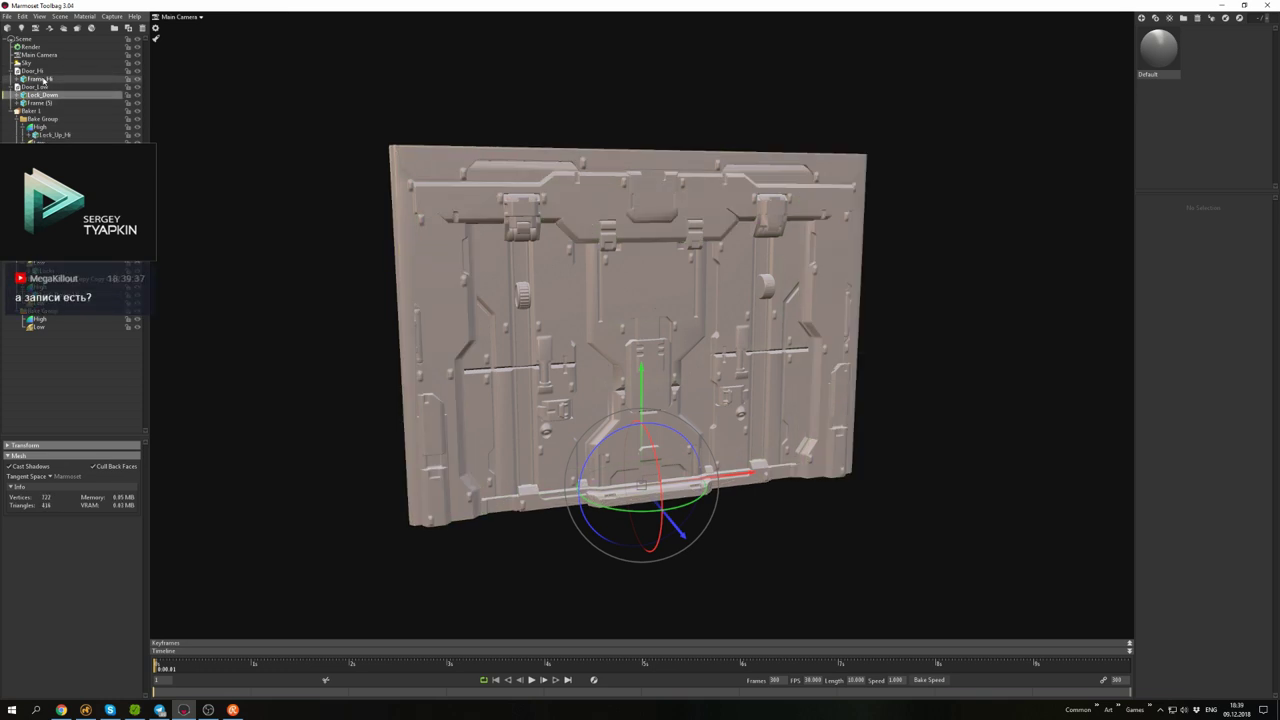
{"action": "left_click", "coordinate": [48, 79]}
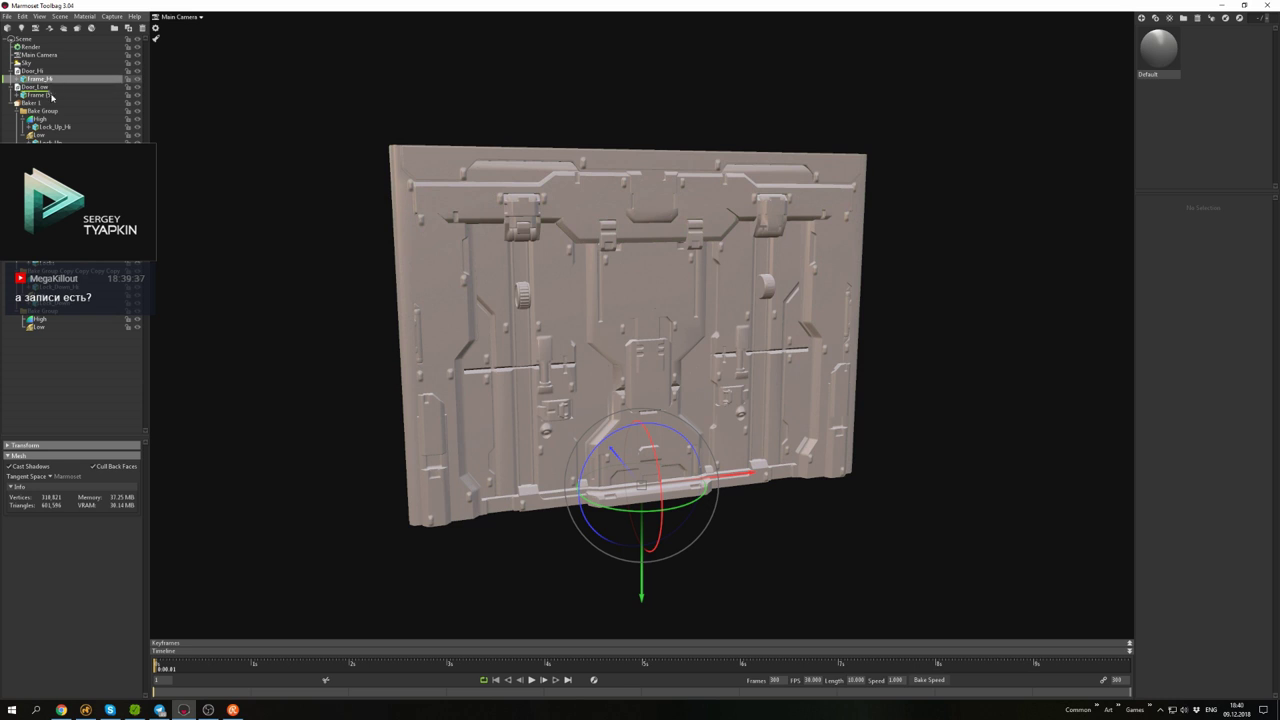
{"action": "left_click", "coordinate": [40, 88]}
{"action": "left_click", "coordinate": [139, 31]}
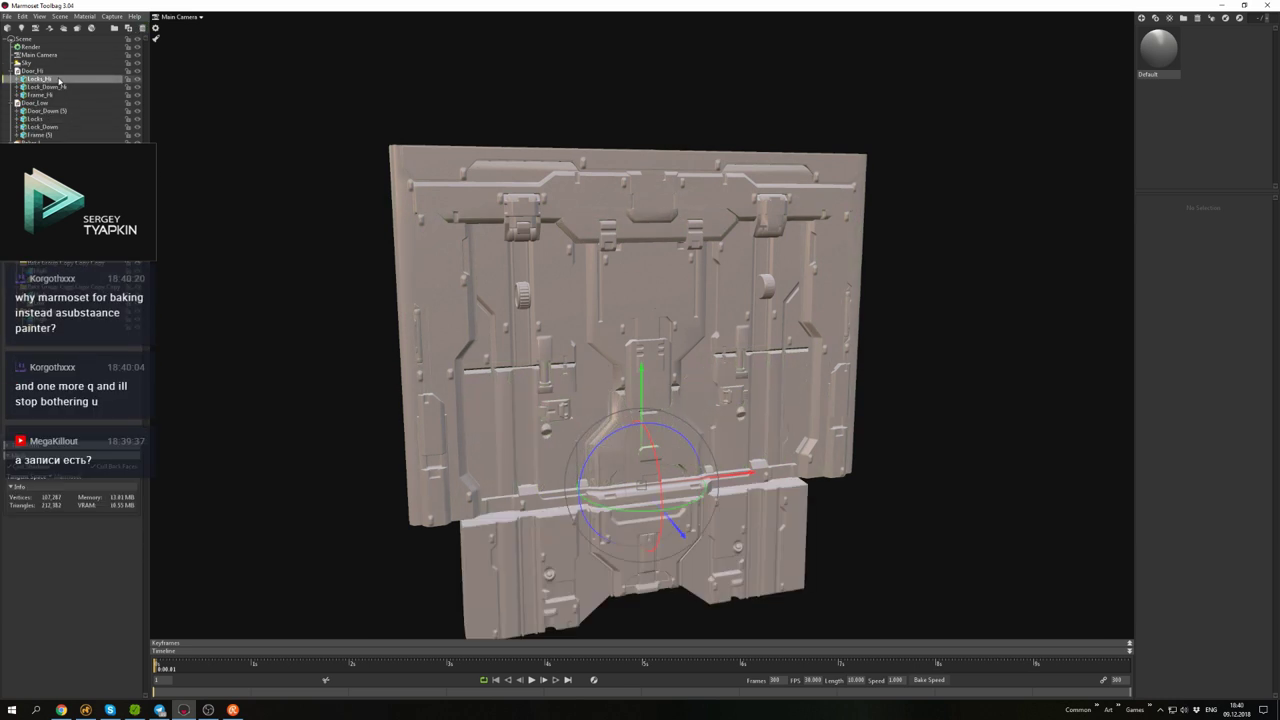
- Assign the low-poly Door_Down and the Locks, Lock_Down and Frame pairs to their bake groups
{"action": "left_click", "coordinate": [45, 111]}
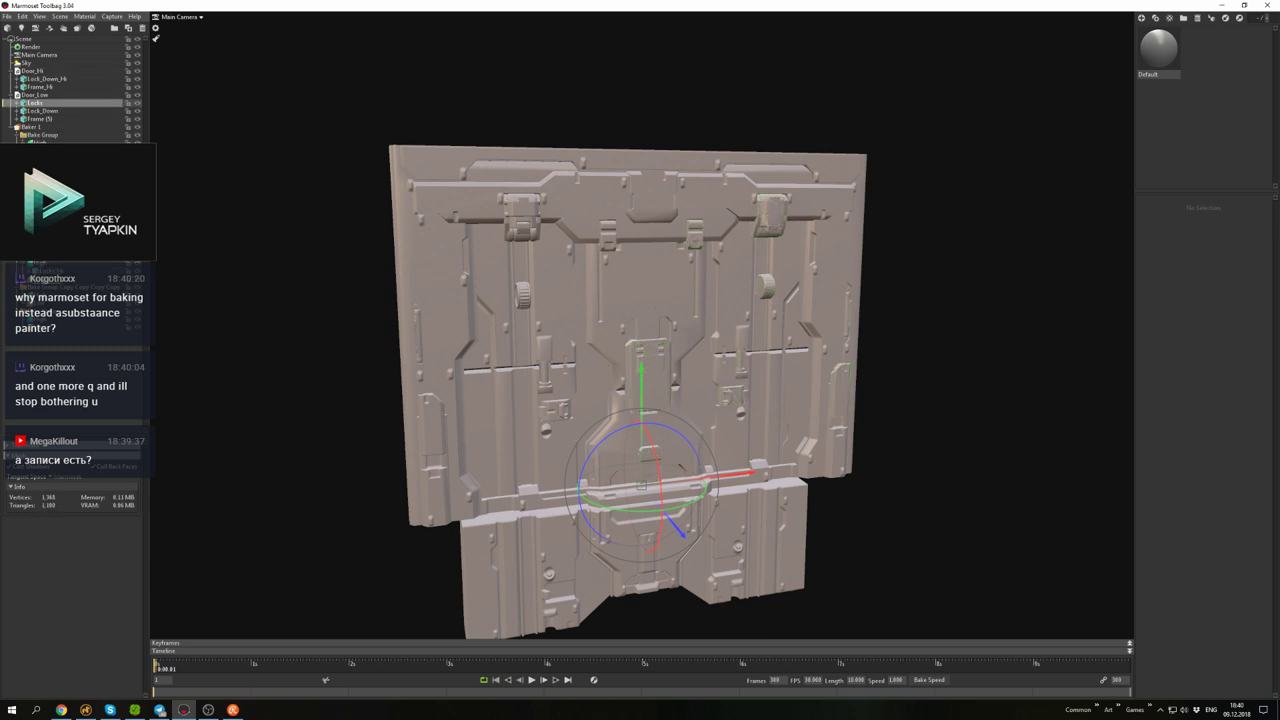
{"action": "left_click", "coordinate": [45, 78]}
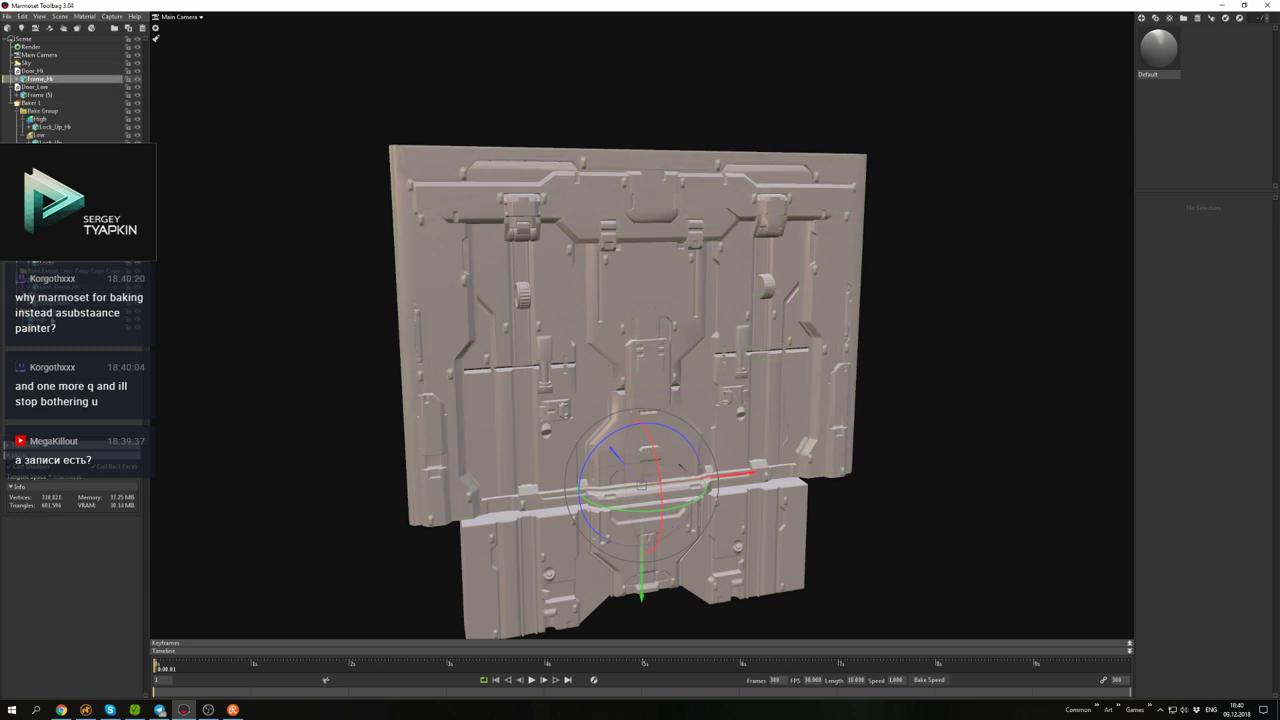
{"action": "left_click", "coordinate": [43, 92]}
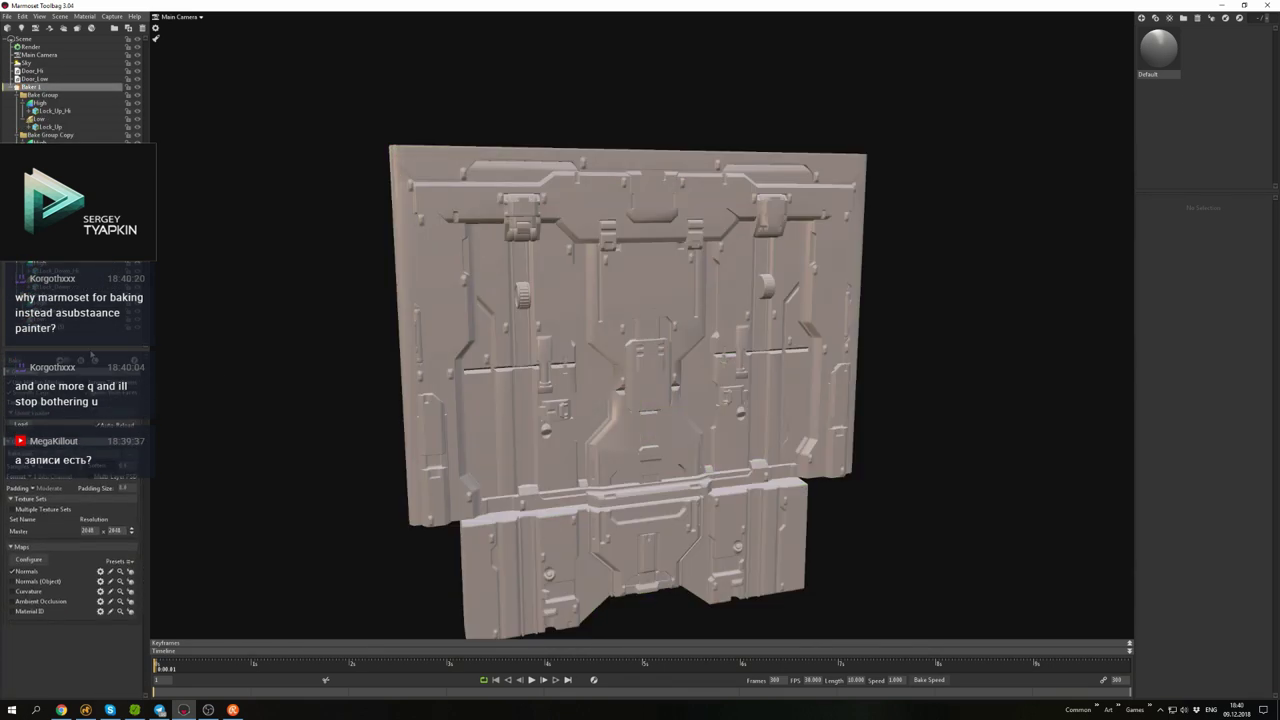
- Move the displaced lower door part back up into its place inside the frame
{"action": "left_click_drag", "start_coordinate": [610, 260], "coordinate": [538, 381]}
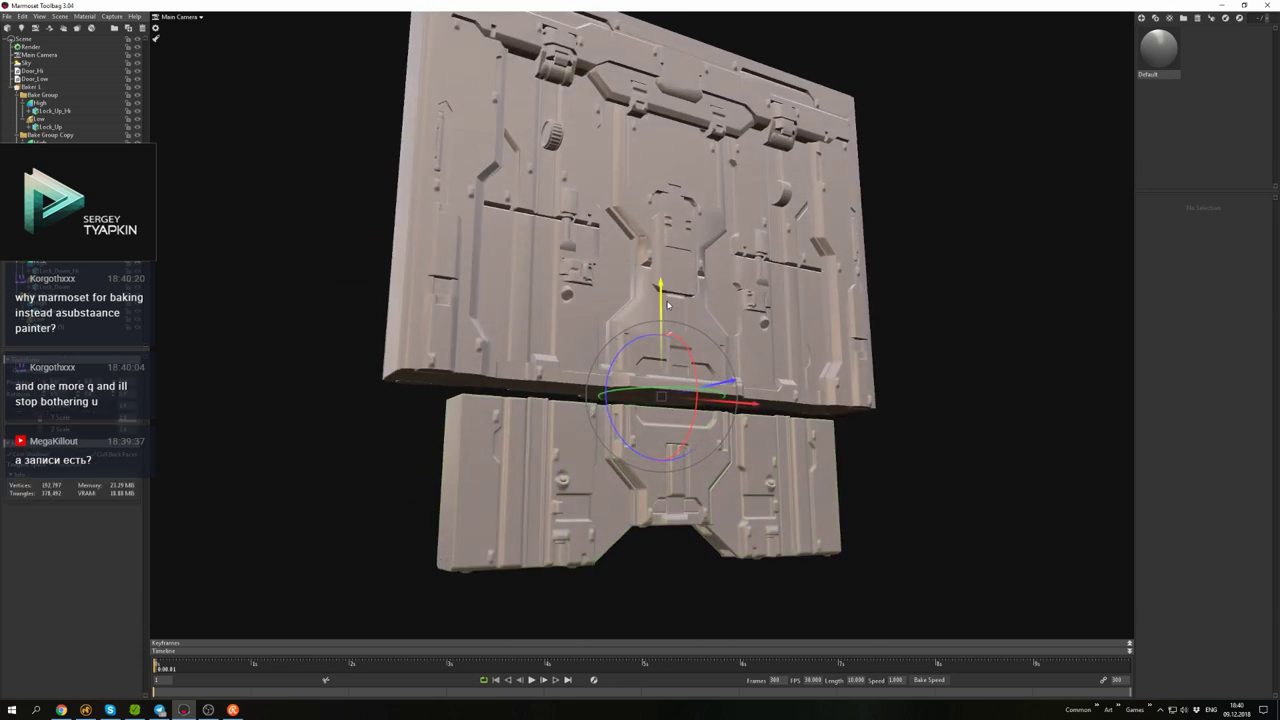
{"action": "left_click_drag", "start_coordinate": [668, 305], "coordinate": [598, 240]}
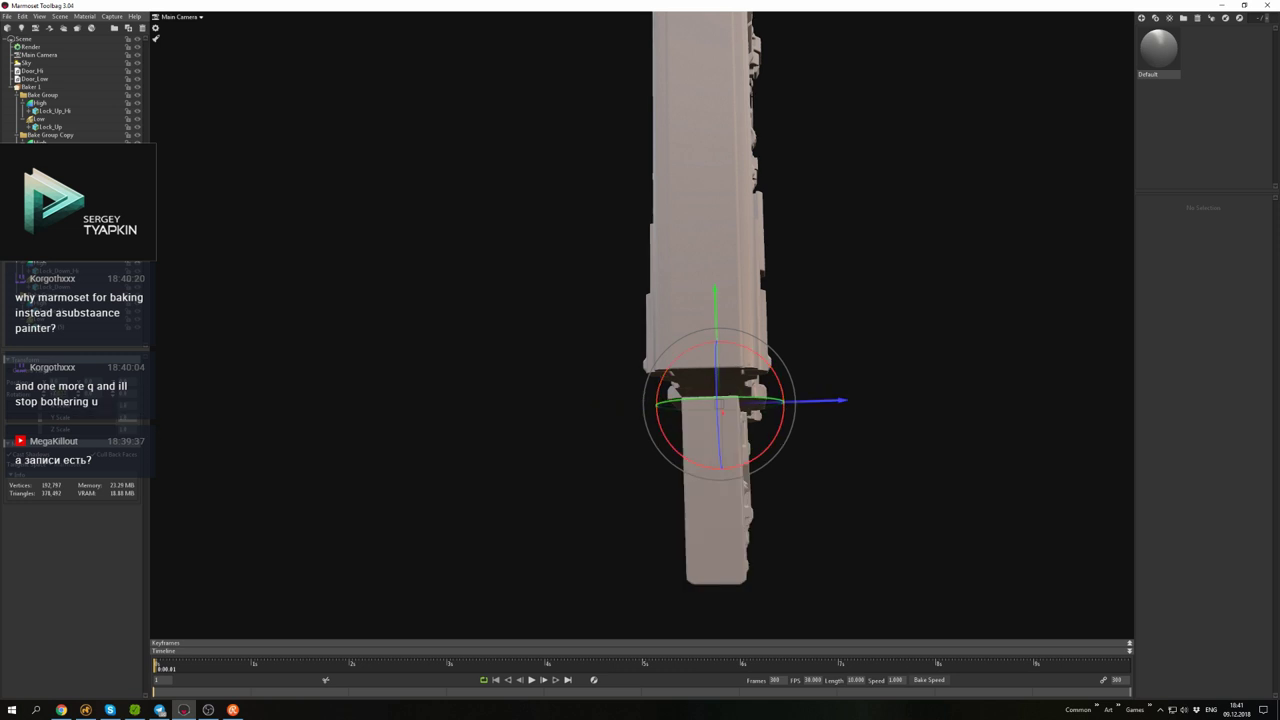
{"action": "left_click_drag", "start_coordinate": [746, 459], "coordinate": [223, 468]}
{"action": "left_click_drag", "start_coordinate": [849, 368], "coordinate": [223, 183]}
- Set the baker's output to a PSD file named Door in the Baking folder, bake the normal map and inspect the result
{"action": "left_click", "coordinate": [30, 87]}
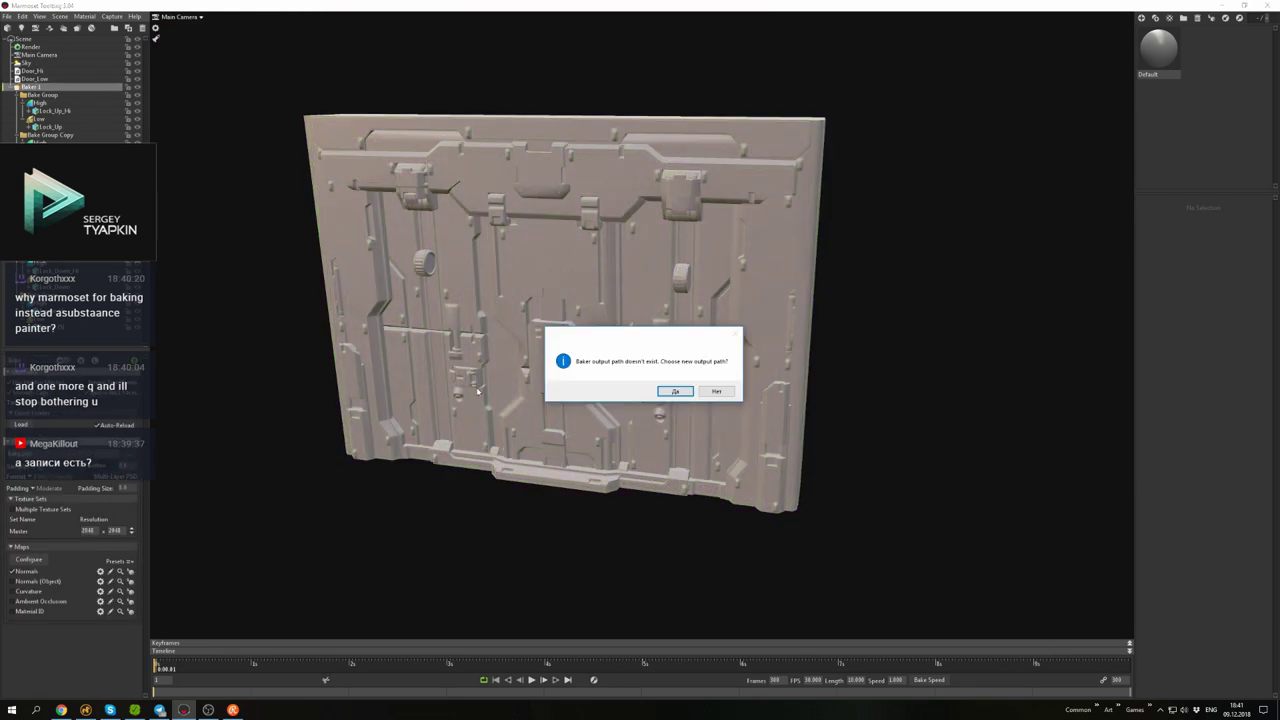
{"action": "key", "text": "Return"}
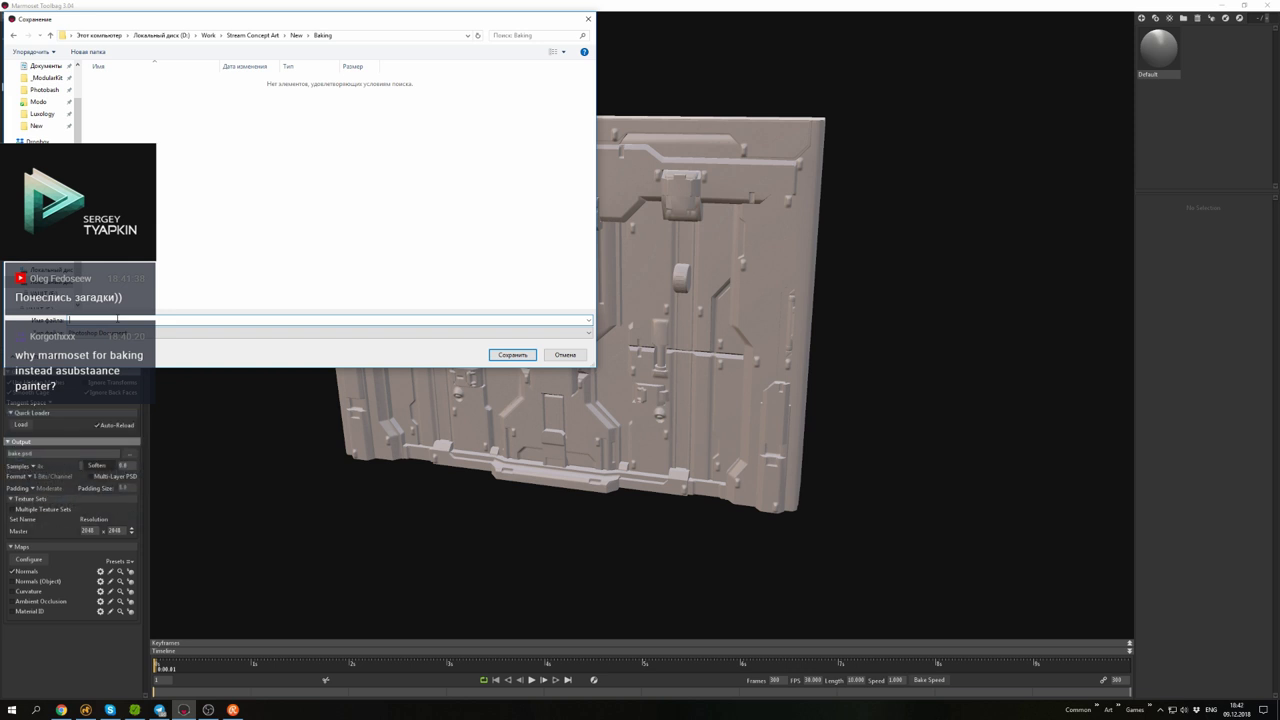
{"action": "key", "text": "Return"}
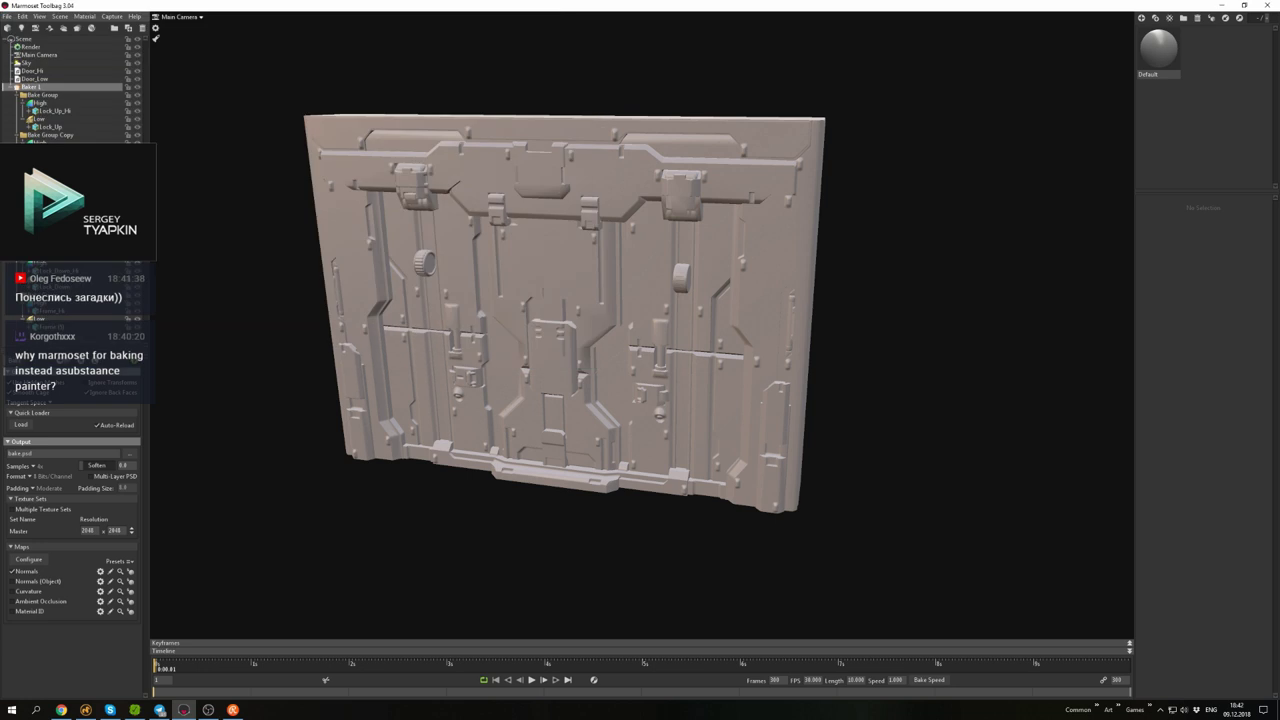
{"action": "left_click_drag", "start_coordinate": [230, 280], "coordinate": [703, 505]}
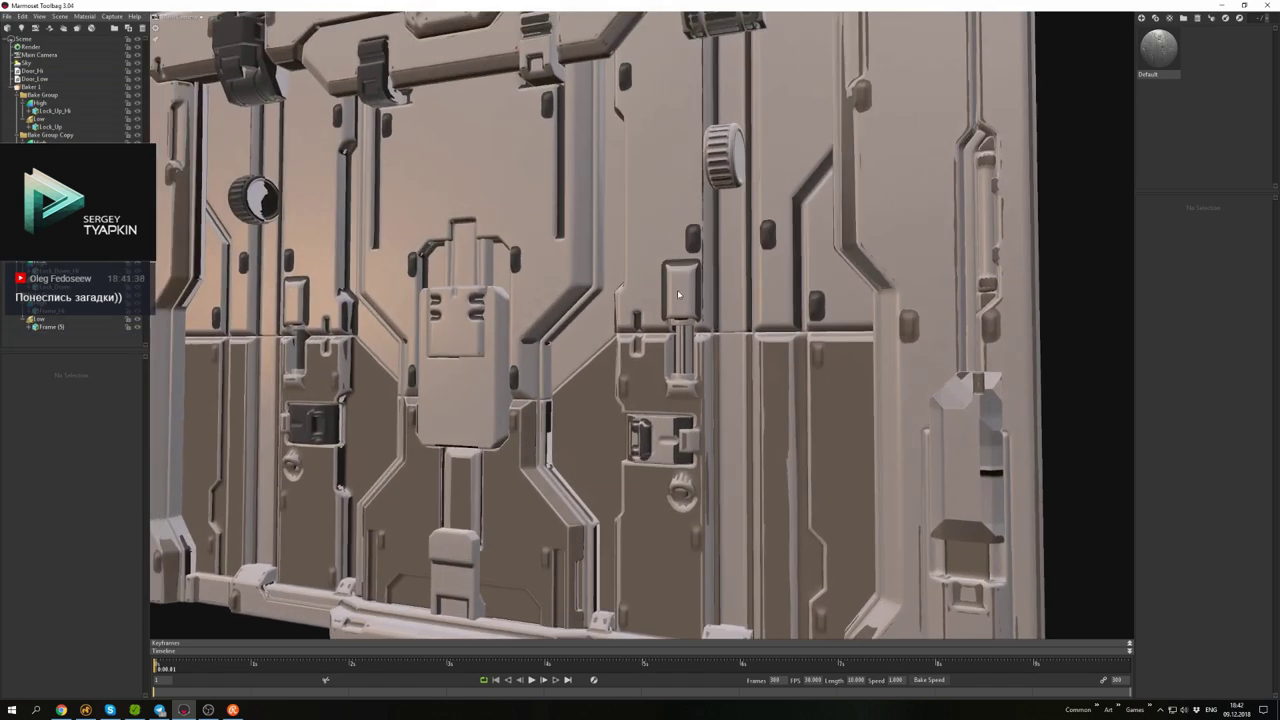
{"action": "left_click", "coordinate": [30, 87]}
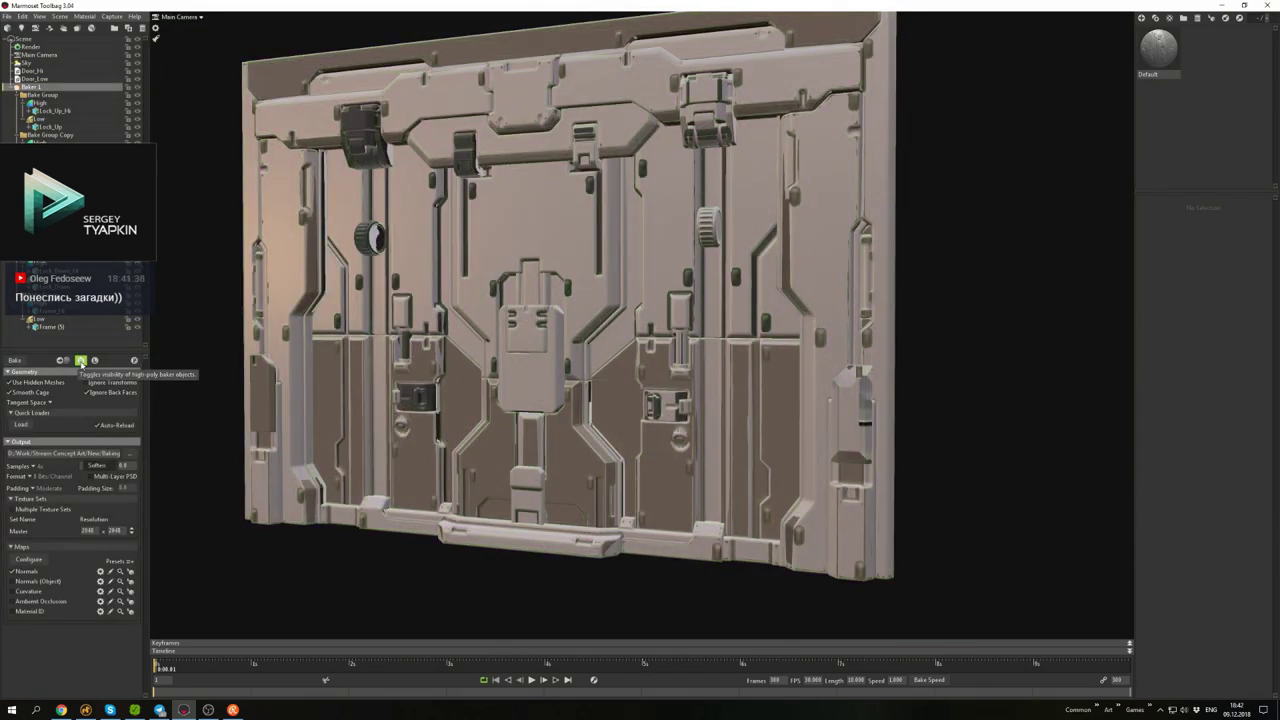
{"action": "left_click_drag", "start_coordinate": [388, 325], "coordinate": [966, 432]}
{"action": "double_click", "coordinate": [663, 315]}
- Switch to Modo and cut the two rounded plates at the lower sides out of the Frame_Hi mesh
{"action": "key", "text": "alt+Tab"}
{"action": "key", "text": "3"}
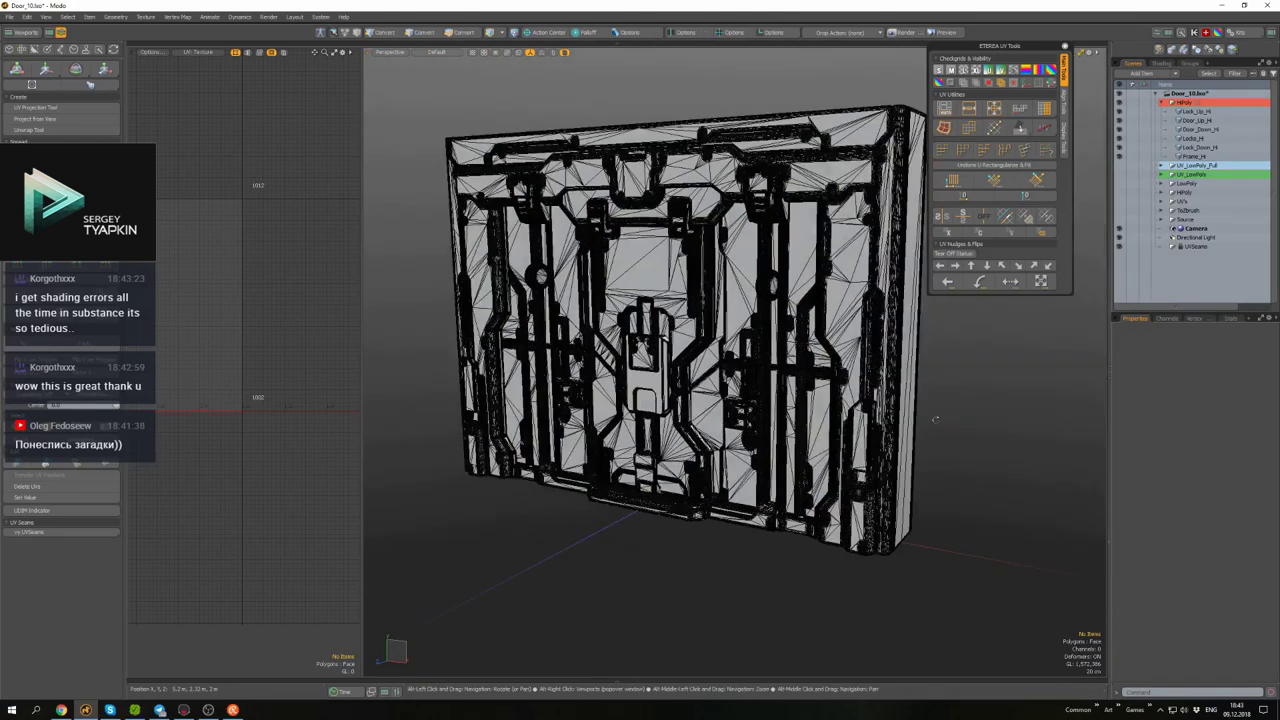
{"action": "scroll", "coordinate": [600, 390], "scroll_direction": "up", "scroll_amount": 5}
{"action": "left_click", "coordinate": [594, 386]}
{"action": "left_click_drag", "start_coordinate": [594, 386], "coordinate": [706, 404], "text": "alt"}
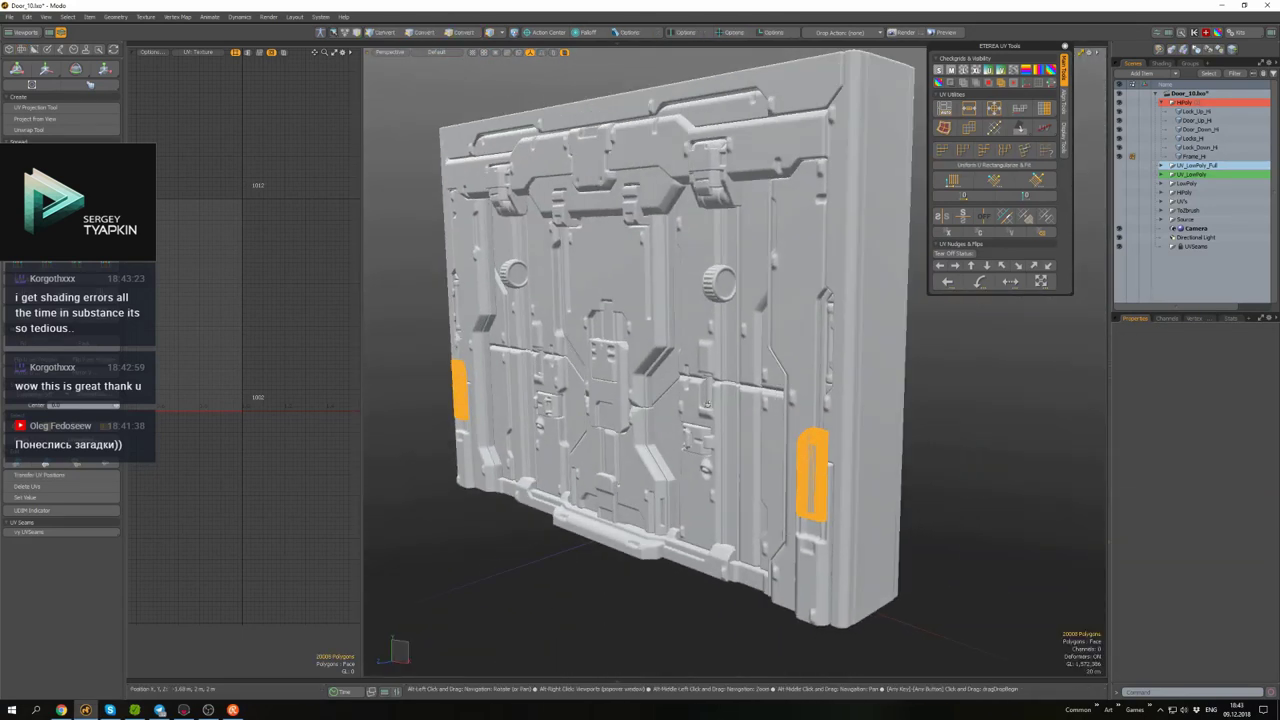
{"action": "left_click", "coordinate": [908, 393]}
{"action": "left_click_drag", "start_coordinate": [908, 393], "coordinate": [1032, 303], "text": "alt"}
- Show the UV_LowPoly_Full group and paste the cut side plates into the Locks_Hi mesh
{"action": "left_click", "coordinate": [1119, 173]}
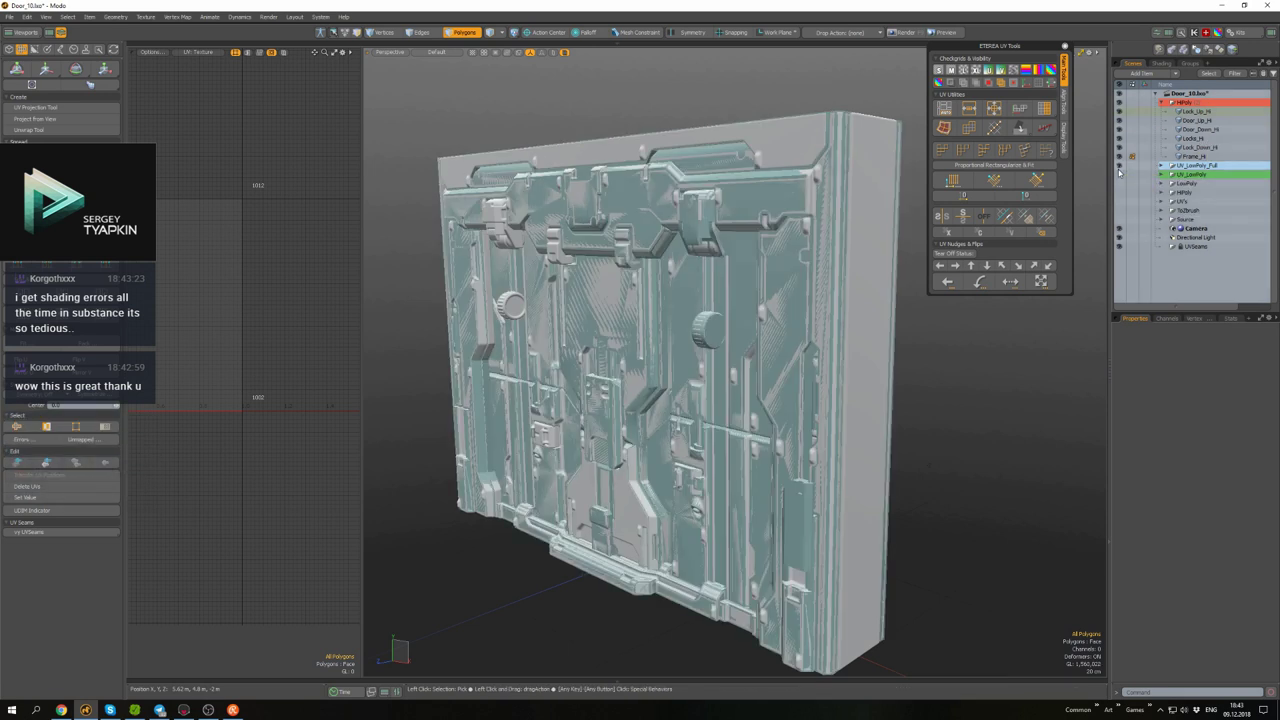
{"action": "left_click", "coordinate": [1190, 138]}
{"action": "key", "text": "3"}
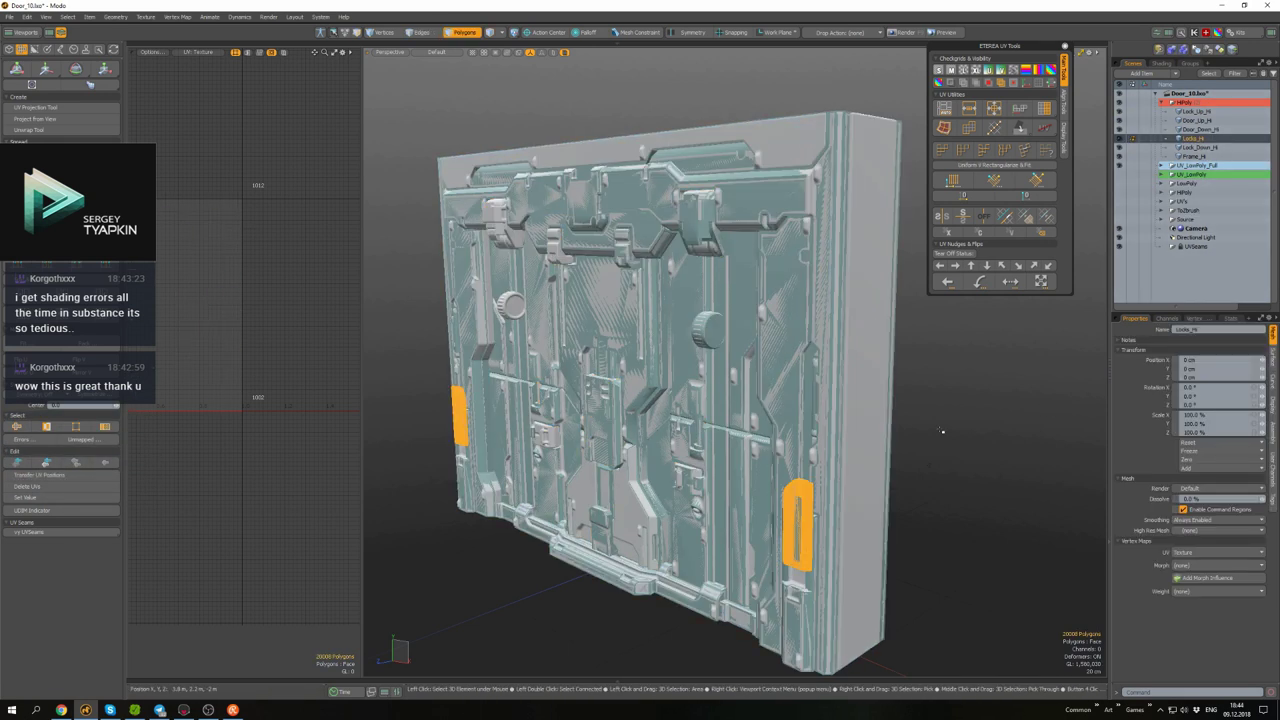
{"action": "left_click", "coordinate": [942, 432]}
{"action": "left_click_drag", "start_coordinate": [942, 432], "coordinate": [938, 399], "text": "alt"}
- Select all six HiPoly meshes again and export them over the Door_Hi FBX file
{"action": "left_click", "coordinate": [1200, 155], "text": "shift"}
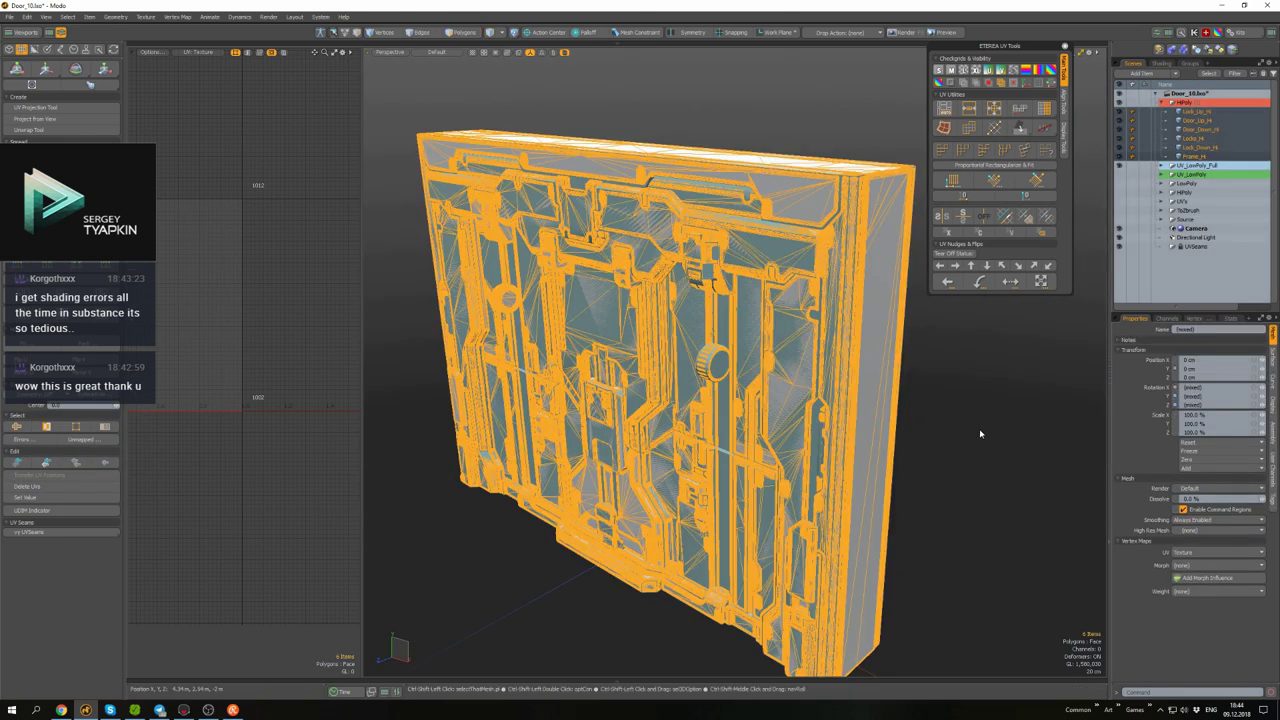
{"action": "key", "text": "ctrl+shift+e"}
{"action": "key", "text": "Return"}
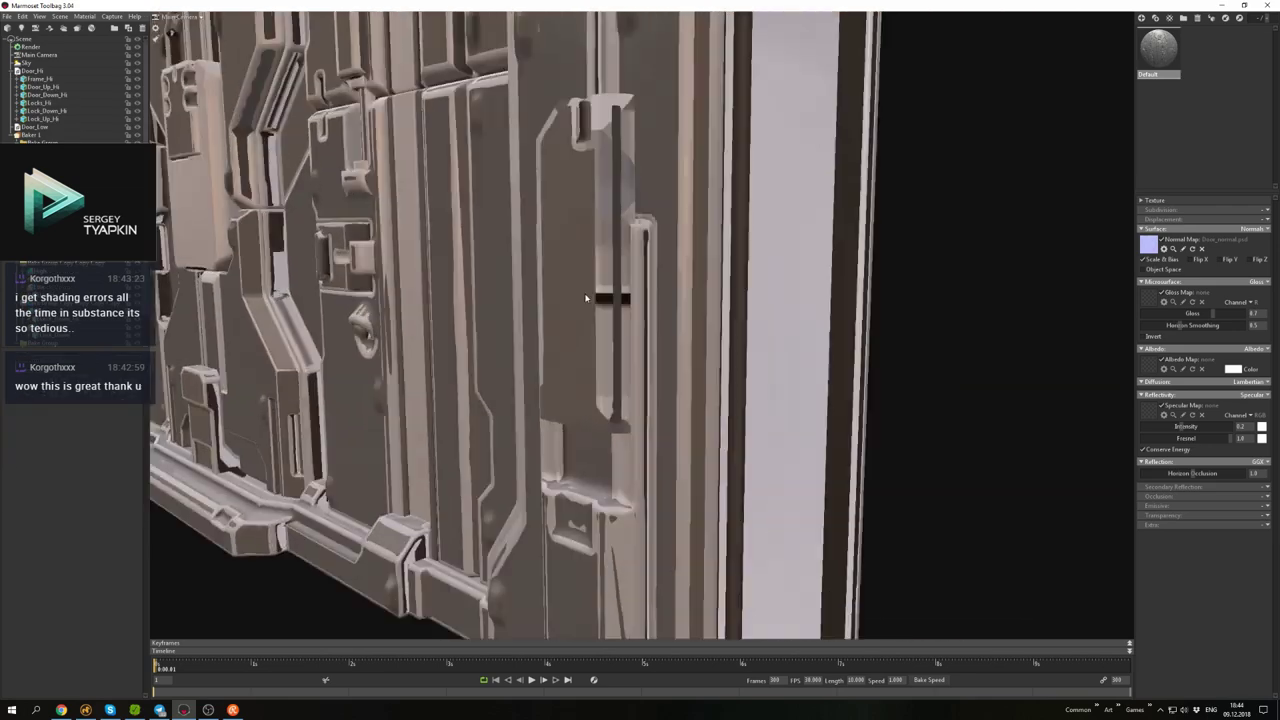
- Re-bake the normal map in Marmoset Toolbag with the reloaded Door_Hi meshes and inspect the side plates and locks
{"action": "left_click", "coordinate": [35, 134]}
{"action": "left_click_drag", "start_coordinate": [640, 330], "coordinate": [560, 320]}
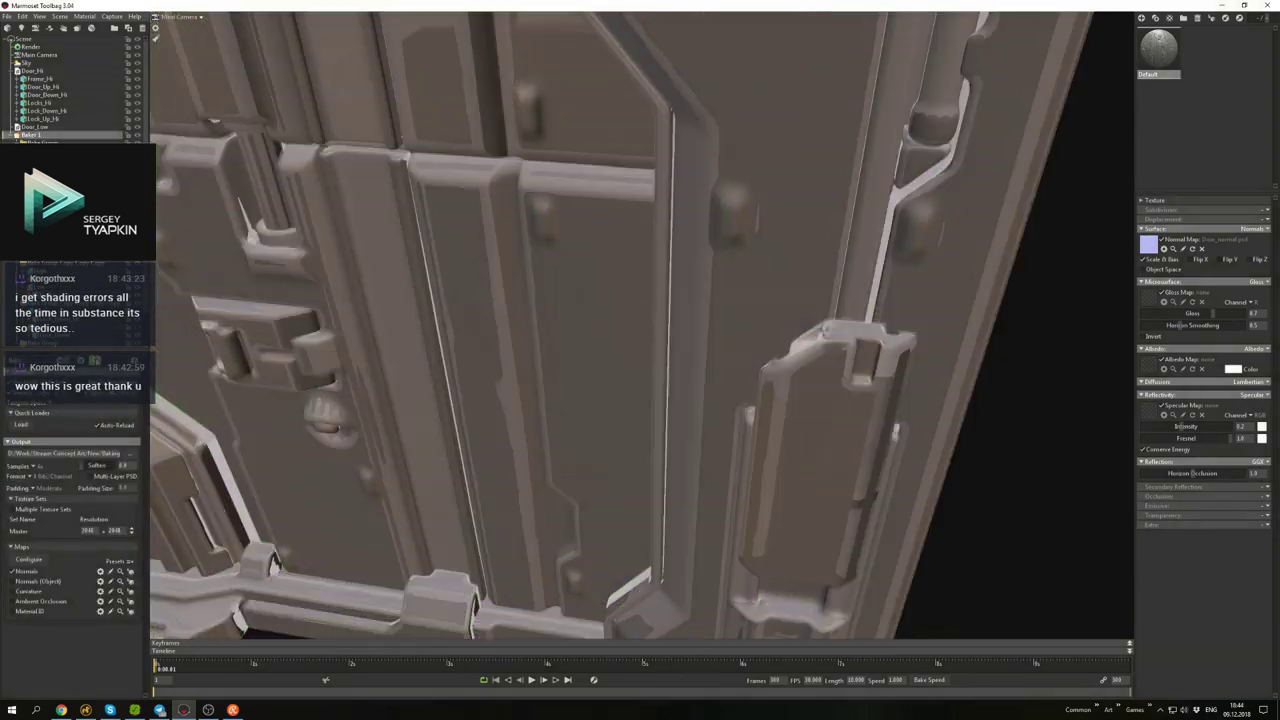
{"action": "left_click", "coordinate": [40, 102]}
{"action": "left_click_drag", "start_coordinate": [480, 300], "coordinate": [610, 332]}
{"action": "left_click", "coordinate": [35, 134]}
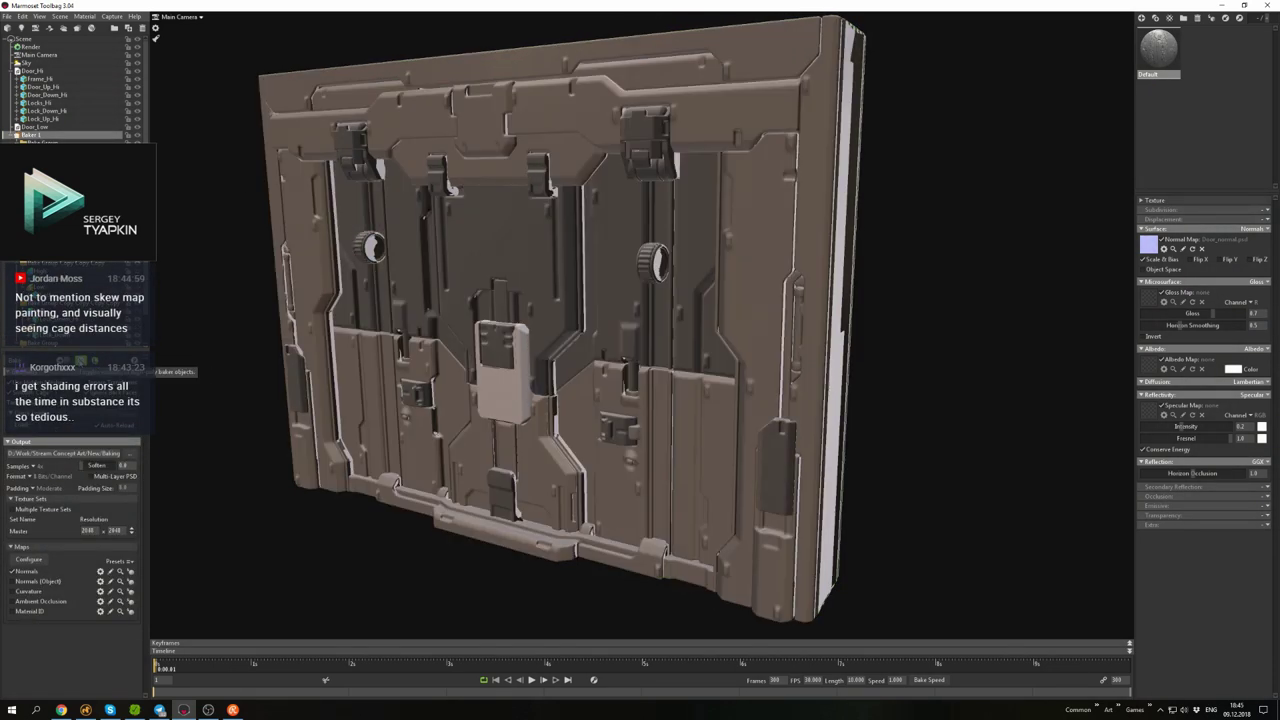
{"action": "left_click_drag", "start_coordinate": [560, 300], "coordinate": [600, 290]}
{"action": "left_click_drag", "start_coordinate": [958, 480], "coordinate": [640, 380]}
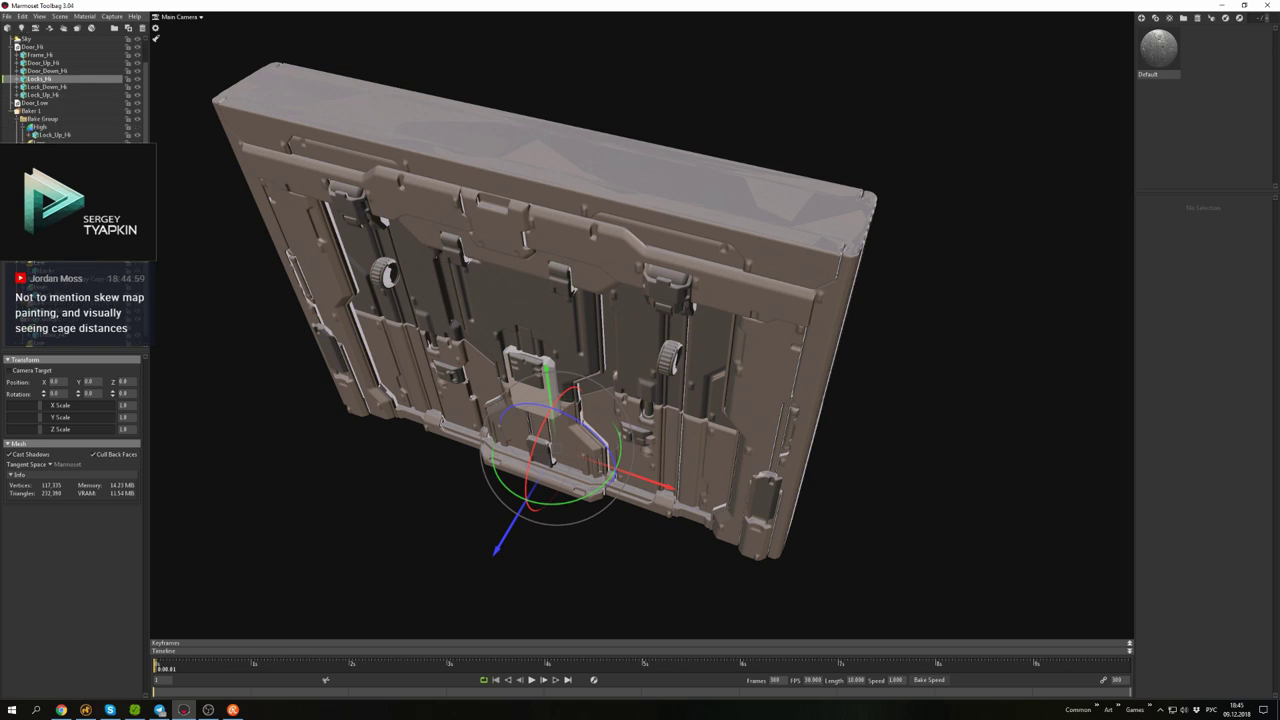
- Clear the loose high-poly meshes out of Door_Hi and select Baker 1
{"action": "left_click", "coordinate": [50, 58]}
{"action": "left_click", "coordinate": [138, 91]}
{"action": "left_click", "coordinate": [31, 87]}
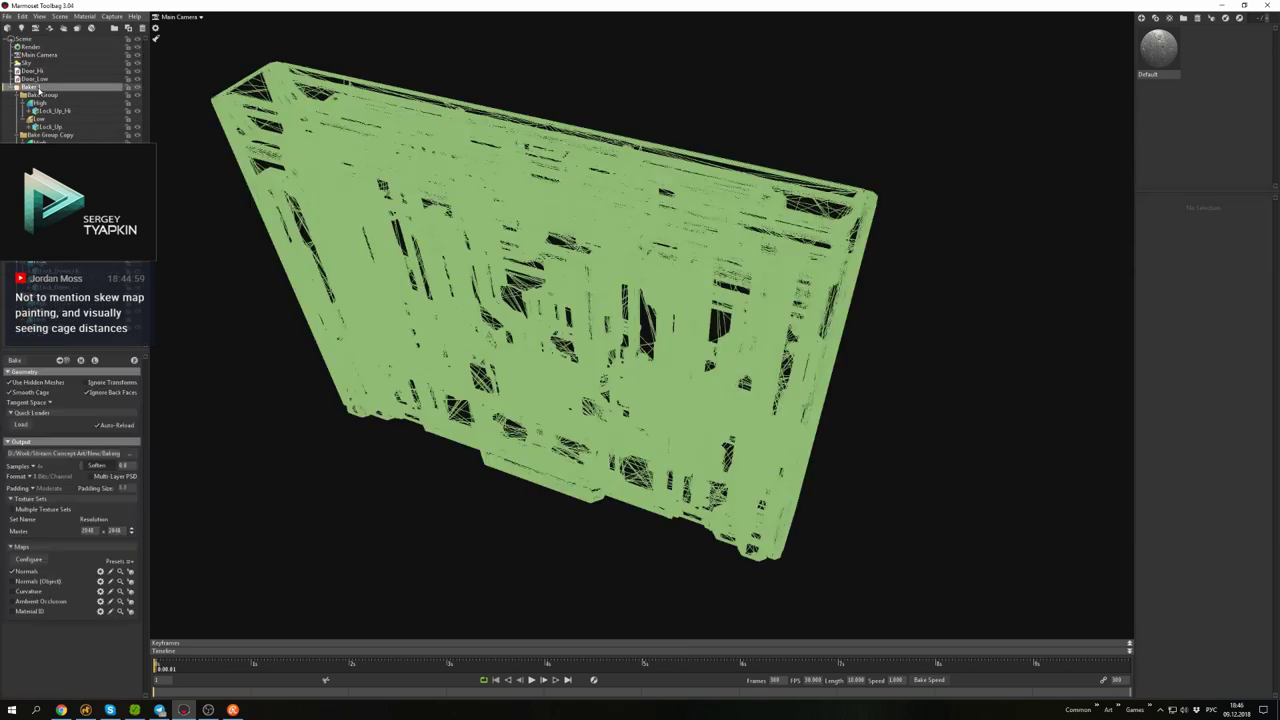
- Toggle the baker's high-poly, low-poly and preview display and compare the details on the door's front
{"action": "left_click", "coordinate": [81, 360]}
{"action": "mouse_move", "coordinate": [520, 340]}
{"action": "left_mouse_down"}
{"action": "mouse_move", "coordinate": [681, 345]}
{"action": "mouse_move", "coordinate": [520, 340]}
{"action": "left_mouse_up"}
{"action": "scroll", "coordinate": [681, 345], "scroll_direction": "up", "scroll_amount": 3}
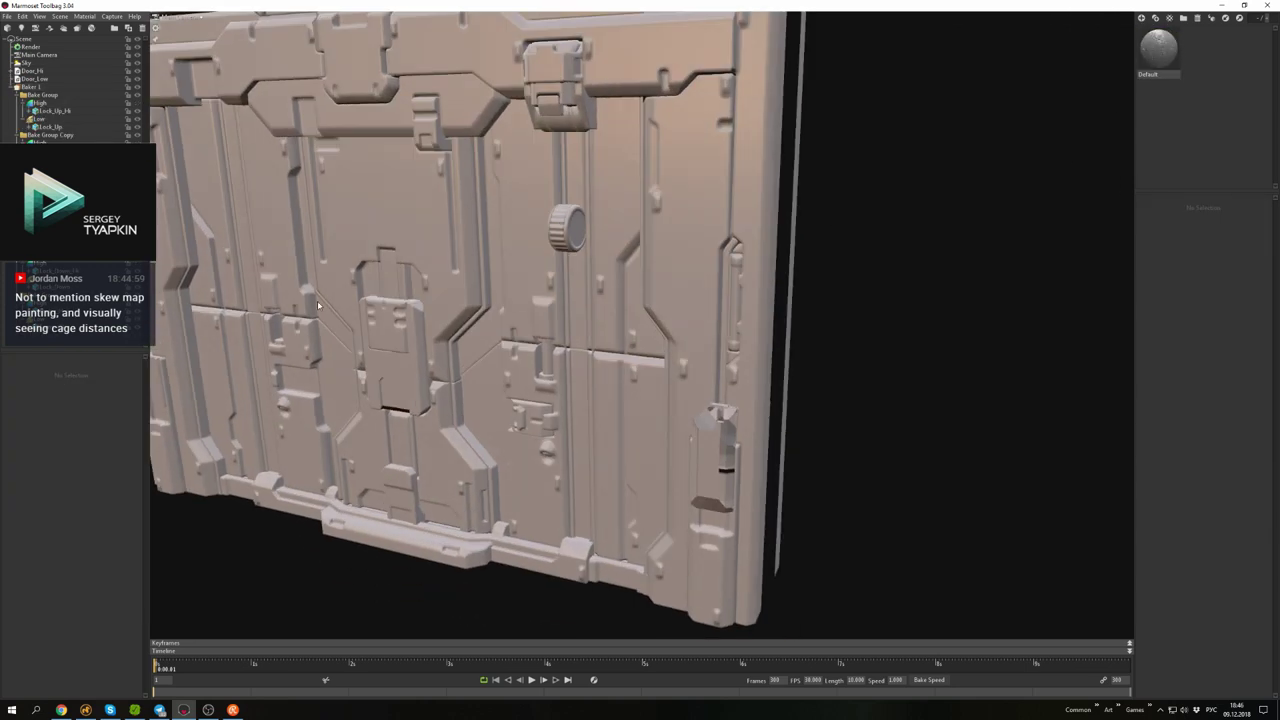
{"action": "left_click", "coordinate": [94, 360]}
{"action": "left_click", "coordinate": [61, 360]}
{"action": "scroll", "coordinate": [396, 285], "scroll_direction": "up", "scroll_amount": 3}
{"action": "scroll", "coordinate": [396, 285], "scroll_direction": "down", "scroll_amount": 2}
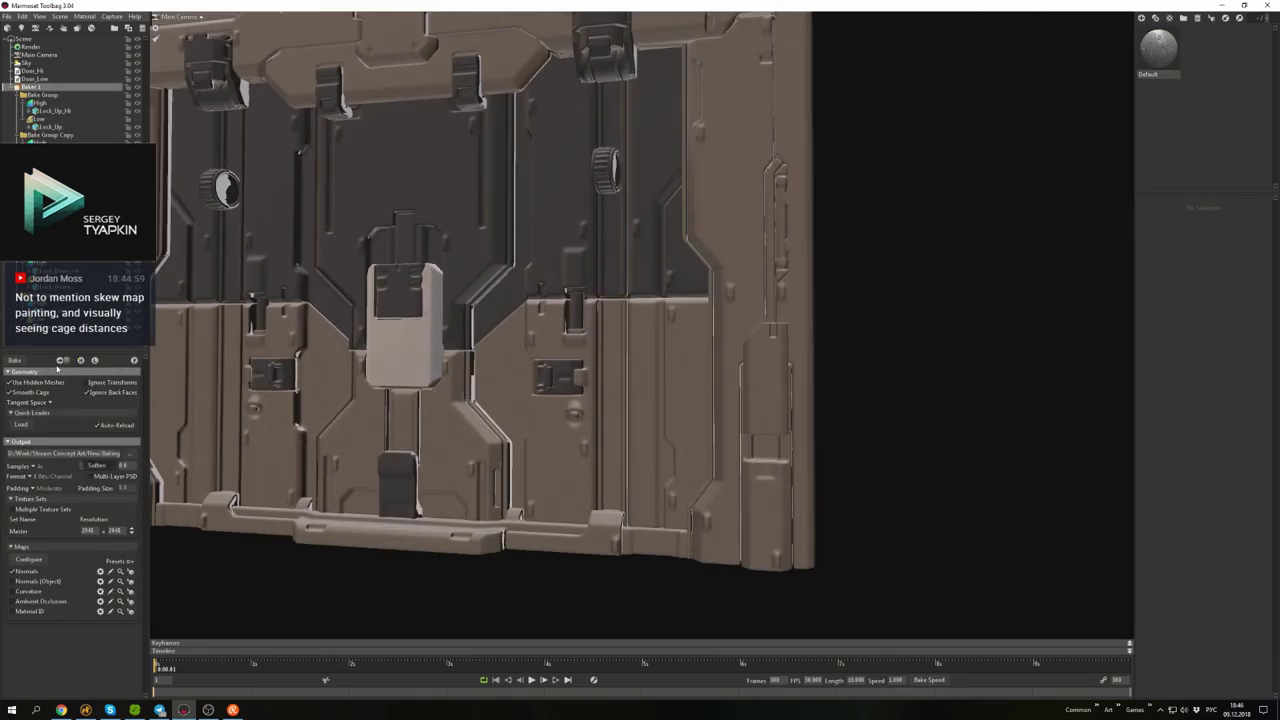
- Switch the baker's display to the baked low-poly door and inspect its normal-mapped surface from several angles
{"action": "left_click", "coordinate": [94, 360]}
{"action": "left_click_drag", "start_coordinate": [761, 506], "coordinate": [600, 380]}
{"action": "scroll", "coordinate": [620, 300], "scroll_direction": "up", "scroll_amount": 4}
{"action": "scroll", "coordinate": [615, 283], "scroll_direction": "down", "scroll_amount": 6}
{"action": "scroll", "coordinate": [615, 283], "scroll_direction": "up", "scroll_amount": 2}
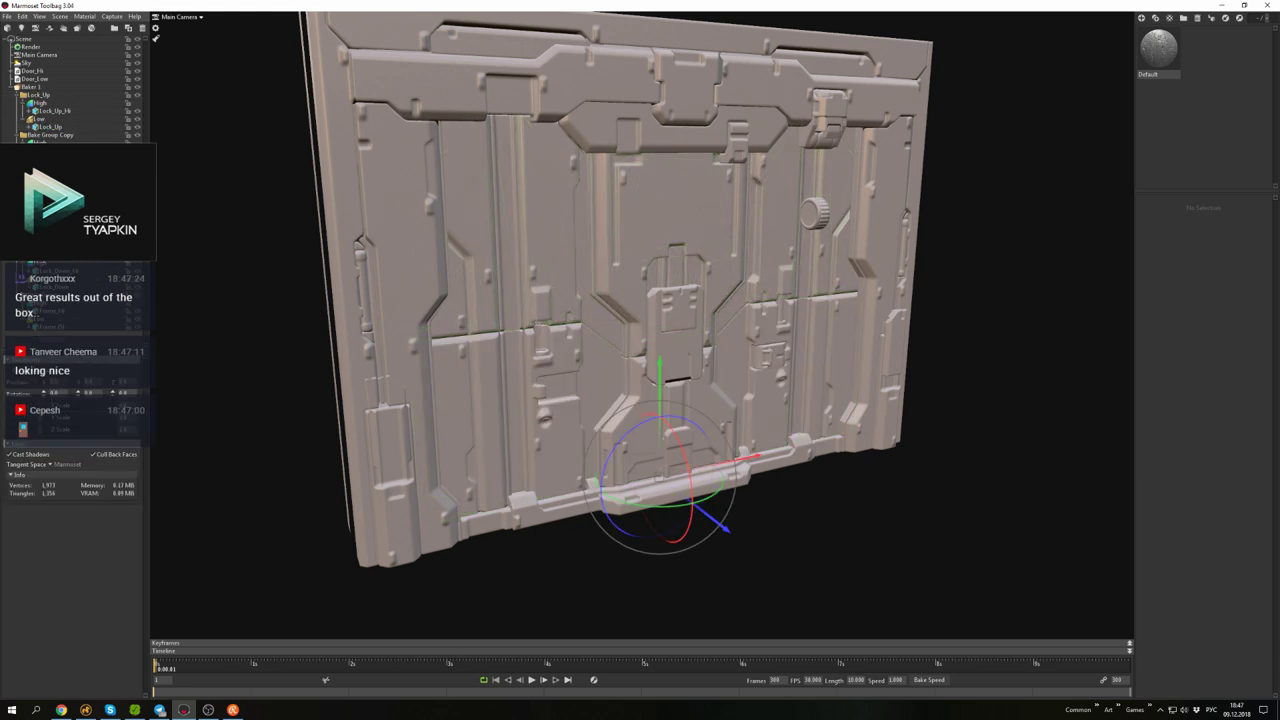
- Rename the bake groups to Lock_Up, Door_Up, Door_Down, Locks, Lock_Down and Frame
{"action": "left_click", "coordinate": [45, 134]}
{"action": "left_click", "coordinate": [45, 134]}
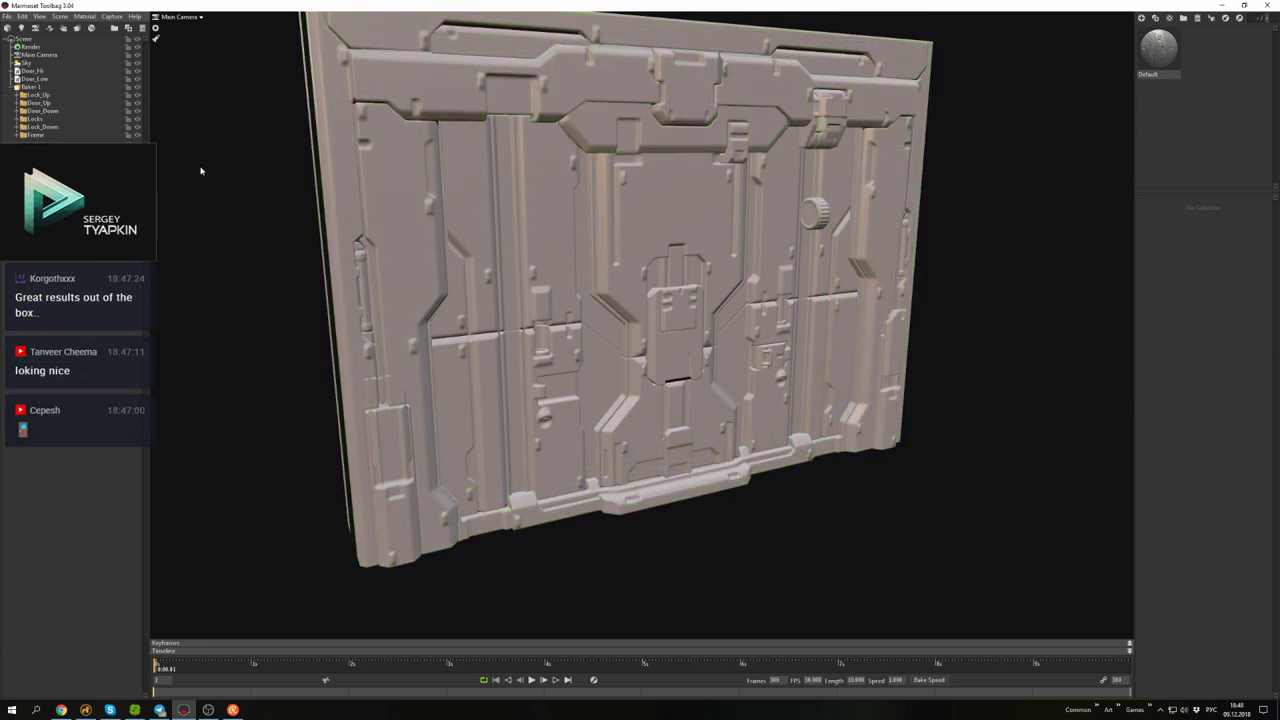
{"action": "left_click_drag", "start_coordinate": [308, 228], "coordinate": [500, 232]}
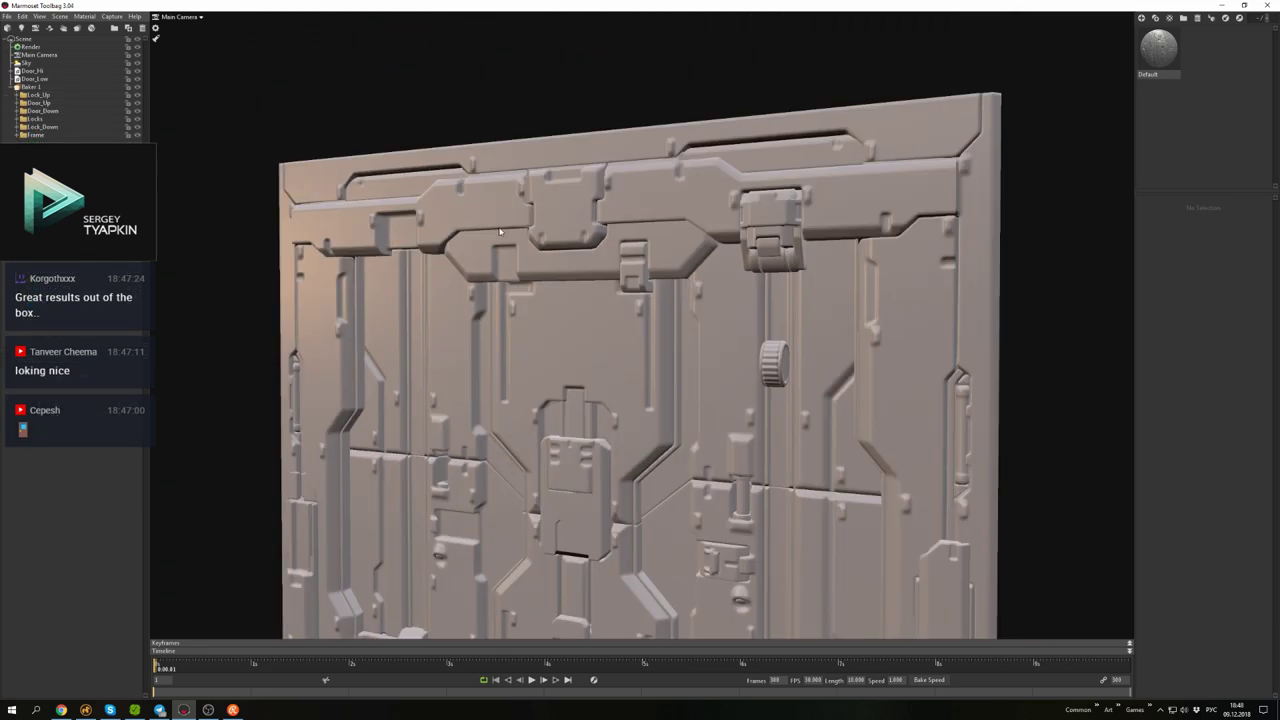
- Isolate the Lock_Up and Lock_Down bake groups one after the other and inspect their baked meshes
{"action": "left_click_drag", "start_coordinate": [52, 123], "coordinate": [46, 132]}
{"action": "key", "text": "f"}
{"action": "mouse_move", "coordinate": [514, 266]}
{"action": "left_mouse_down"}
{"action": "mouse_move", "coordinate": [609, 251]}
{"action": "mouse_move", "coordinate": [737, 297]}
{"action": "mouse_move", "coordinate": [737, 309]}
{"action": "mouse_move", "coordinate": [669, 329]}
{"action": "mouse_move", "coordinate": [694, 251]}
{"action": "mouse_move", "coordinate": [788, 283]}
{"action": "mouse_move", "coordinate": [751, 314]}
{"action": "mouse_move", "coordinate": [743, 346]}
{"action": "mouse_move", "coordinate": [706, 303]}
{"action": "mouse_move", "coordinate": [616, 298]}
{"action": "mouse_move", "coordinate": [591, 329]}
{"action": "mouse_move", "coordinate": [683, 343]}
{"action": "mouse_move", "coordinate": [507, 279]}
{"action": "left_mouse_up"}
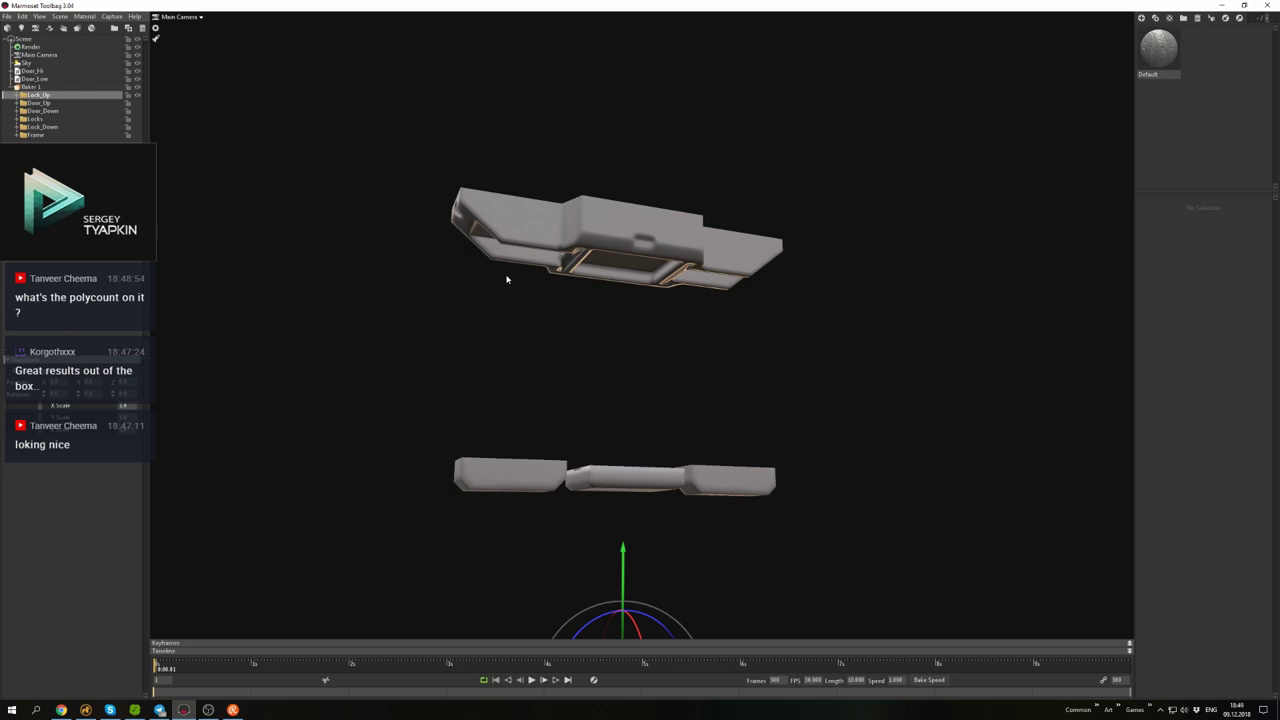
{"action": "left_click_drag", "start_coordinate": [480, 272], "coordinate": [490, 250]}
{"action": "left_click", "coordinate": [133, 117]}
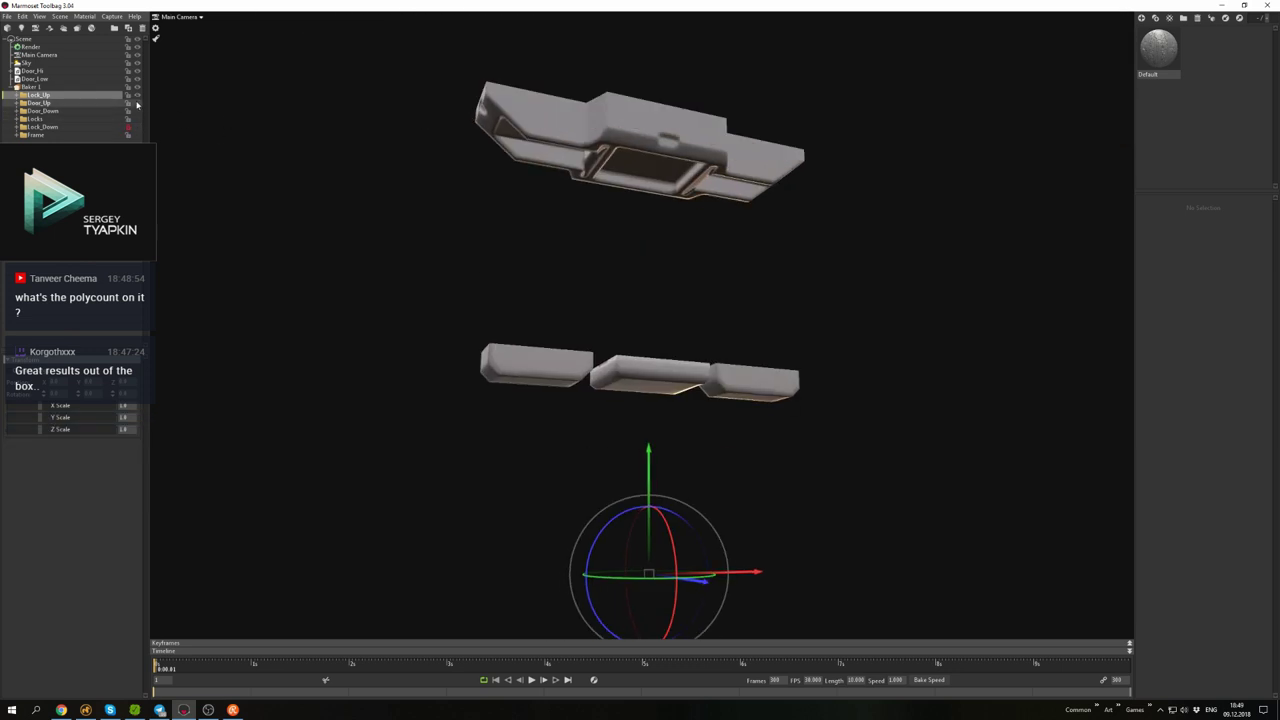
{"action": "left_click", "coordinate": [136, 133]}
{"action": "left_click_drag", "start_coordinate": [597, 589], "coordinate": [420, 249]}
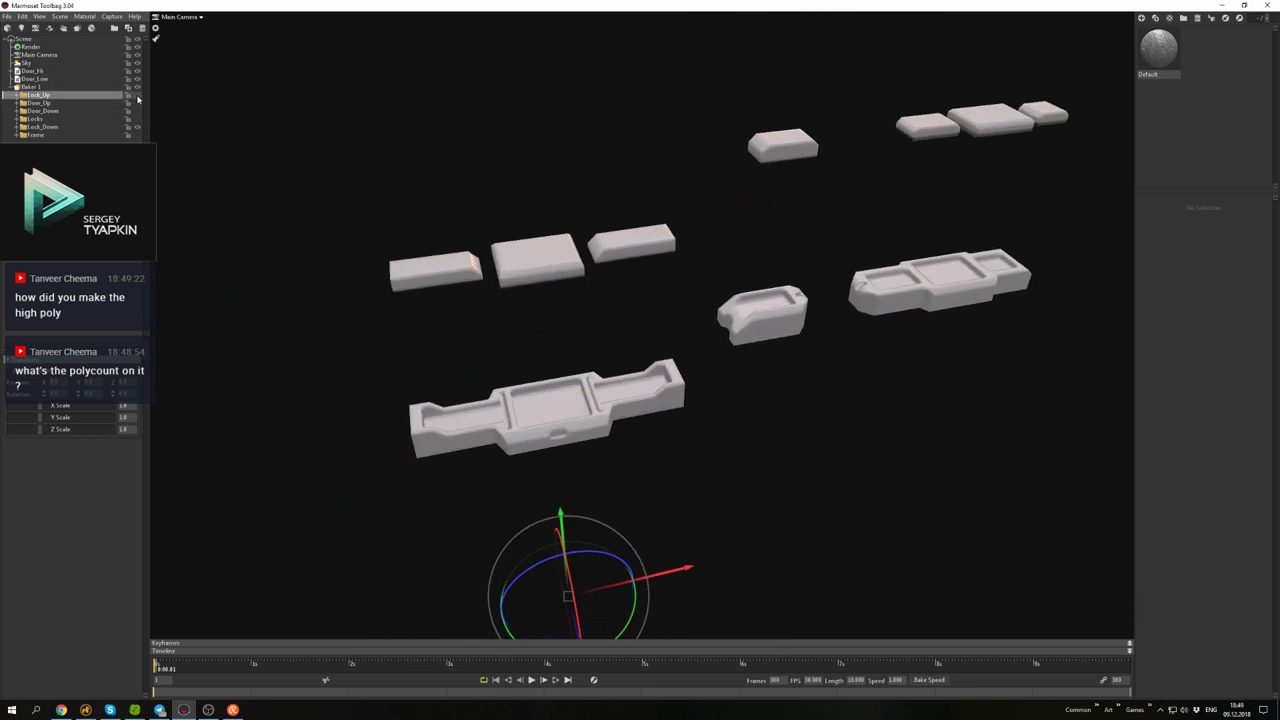
- Show only the Locks bake group and compare the upper lock's baked surface with the Locks_Hi mesh
{"action": "left_click_drag", "start_coordinate": [330, 180], "coordinate": [644, 307]}
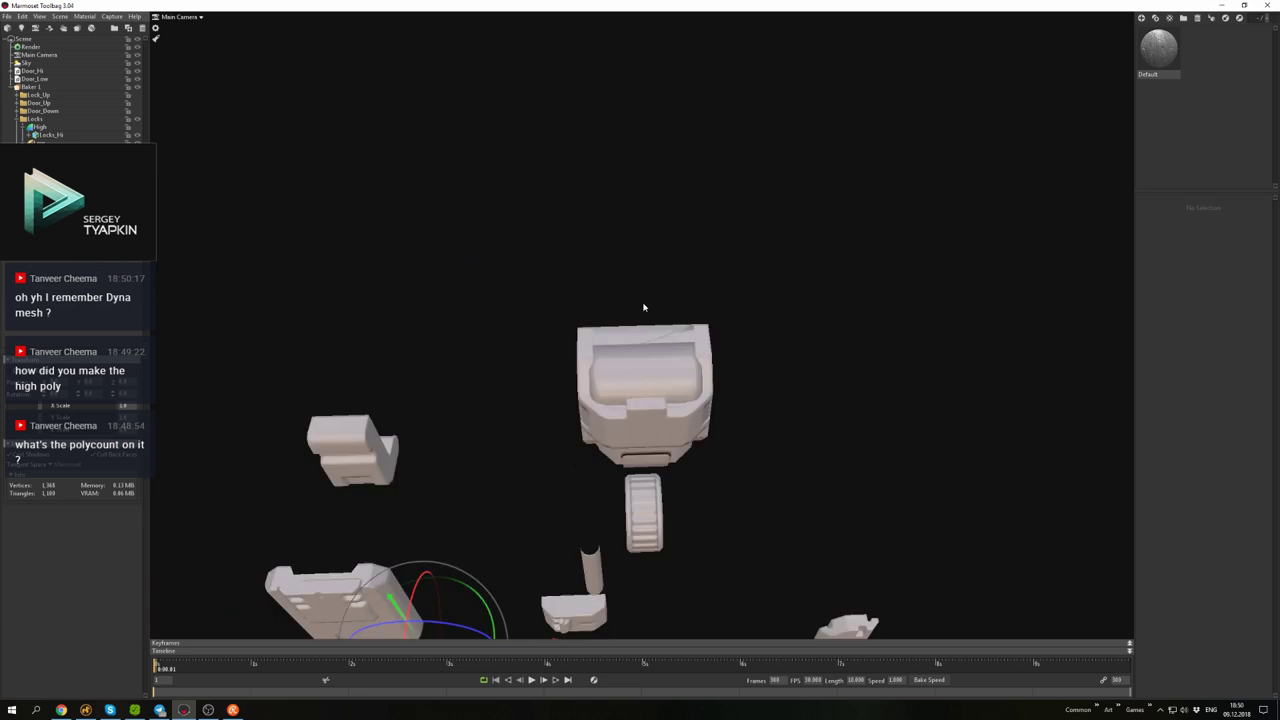
{"action": "double_click", "coordinate": [655, 340]}
{"action": "left_click", "coordinate": [136, 137]}
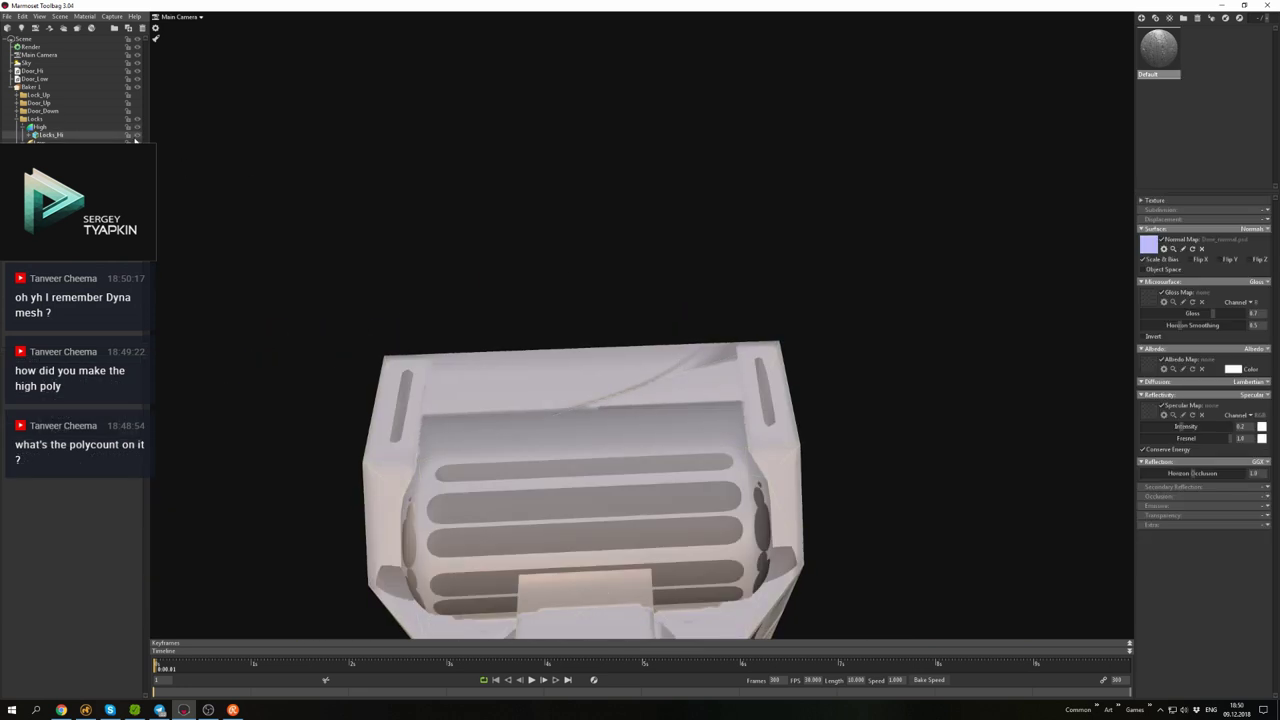
- Paint the bake skew on the upper face of the top lock and toggle the group's cage offset display
{"action": "left_click", "coordinate": [30, 468]}
{"action": "left_click_drag", "start_coordinate": [627, 376], "coordinate": [586, 443]}
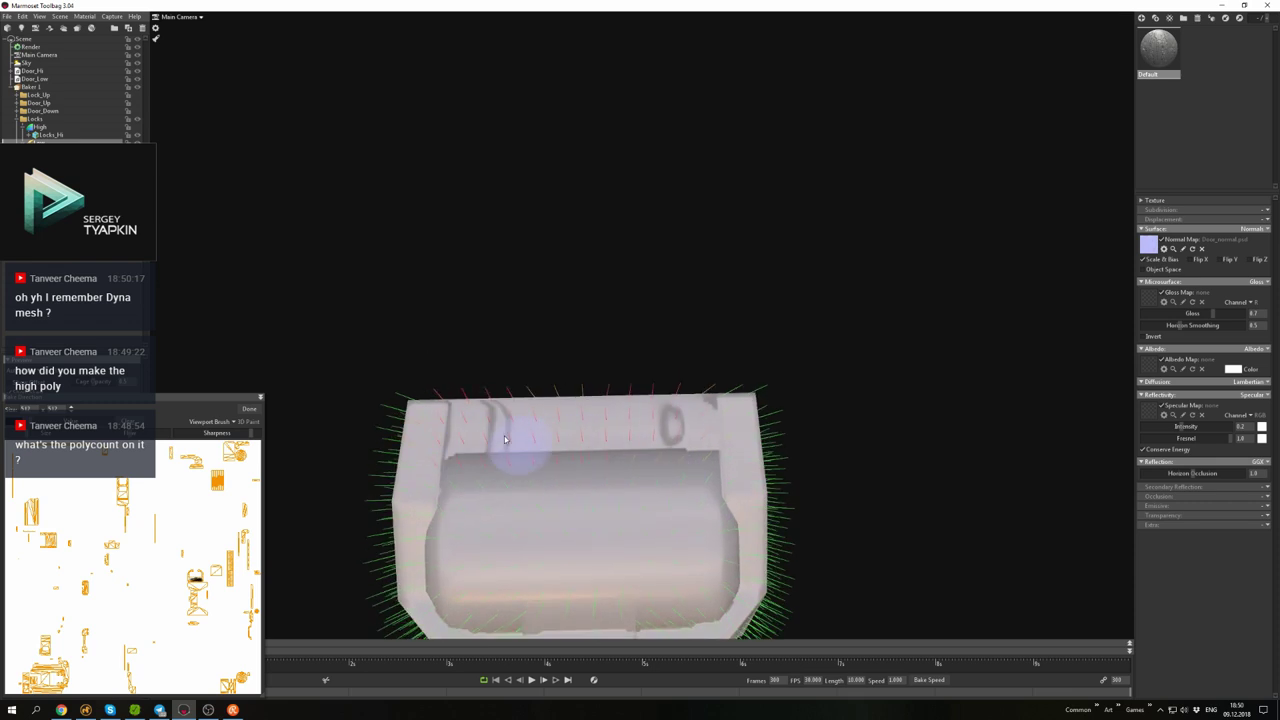
{"action": "left_click_drag", "start_coordinate": [661, 464], "coordinate": [647, 398]}
{"action": "mouse_move", "coordinate": [801, 449]}
{"action": "left_mouse_down"}
{"action": "mouse_move", "coordinate": [680, 386]}
{"action": "mouse_move", "coordinate": [654, 357]}
{"action": "mouse_move", "coordinate": [714, 483]}
{"action": "mouse_move", "coordinate": [620, 515]}
{"action": "mouse_move", "coordinate": [629, 531]}
{"action": "mouse_move", "coordinate": [691, 455]}
{"action": "mouse_move", "coordinate": [740, 491]}
{"action": "mouse_move", "coordinate": [660, 390]}
{"action": "mouse_move", "coordinate": [606, 390]}
{"action": "mouse_move", "coordinate": [777, 334]}
{"action": "mouse_move", "coordinate": [662, 363]}
{"action": "mouse_move", "coordinate": [730, 358]}
{"action": "mouse_move", "coordinate": [766, 297]}
{"action": "left_mouse_up"}
{"action": "left_click", "coordinate": [11, 383]}
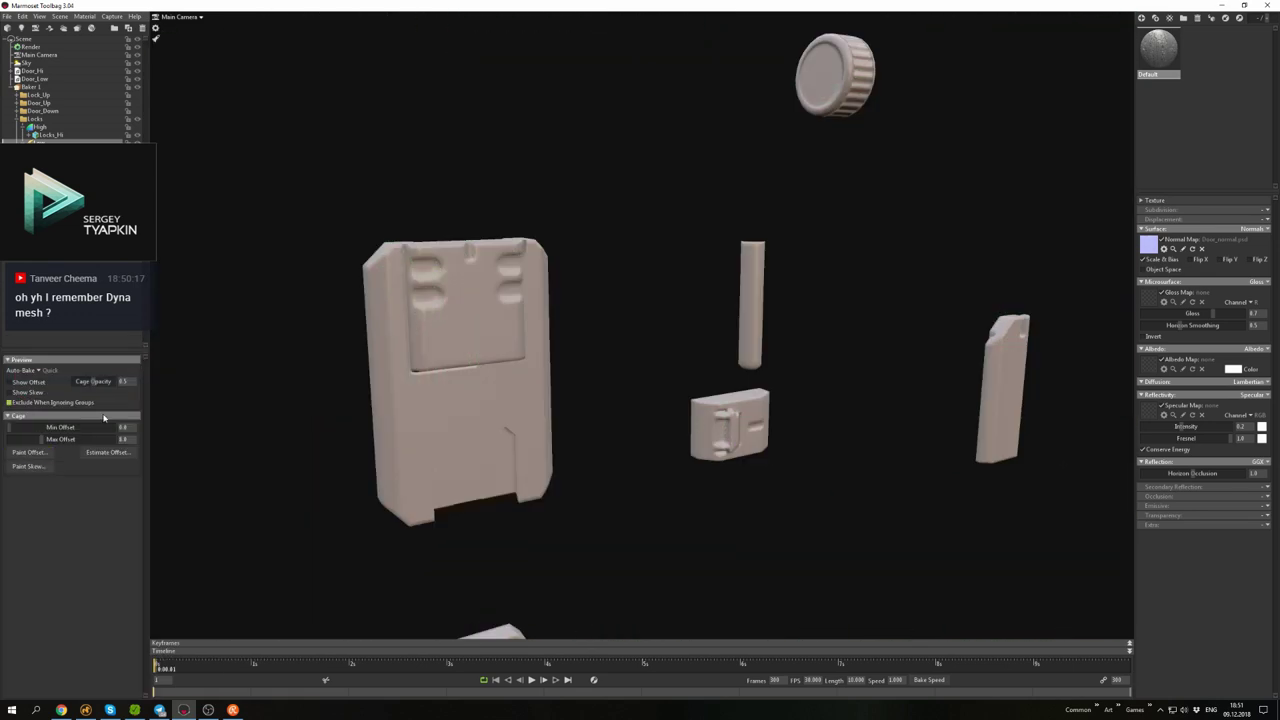
- Reopen the skew painting for the Locks group and correct the bake direction along the large central lock's top edge
{"action": "scroll", "coordinate": [669, 374], "scroll_direction": "up", "scroll_amount": 3}
{"action": "left_click_drag", "start_coordinate": [669, 374], "coordinate": [720, 426]}
{"action": "double_click", "coordinate": [720, 426]}
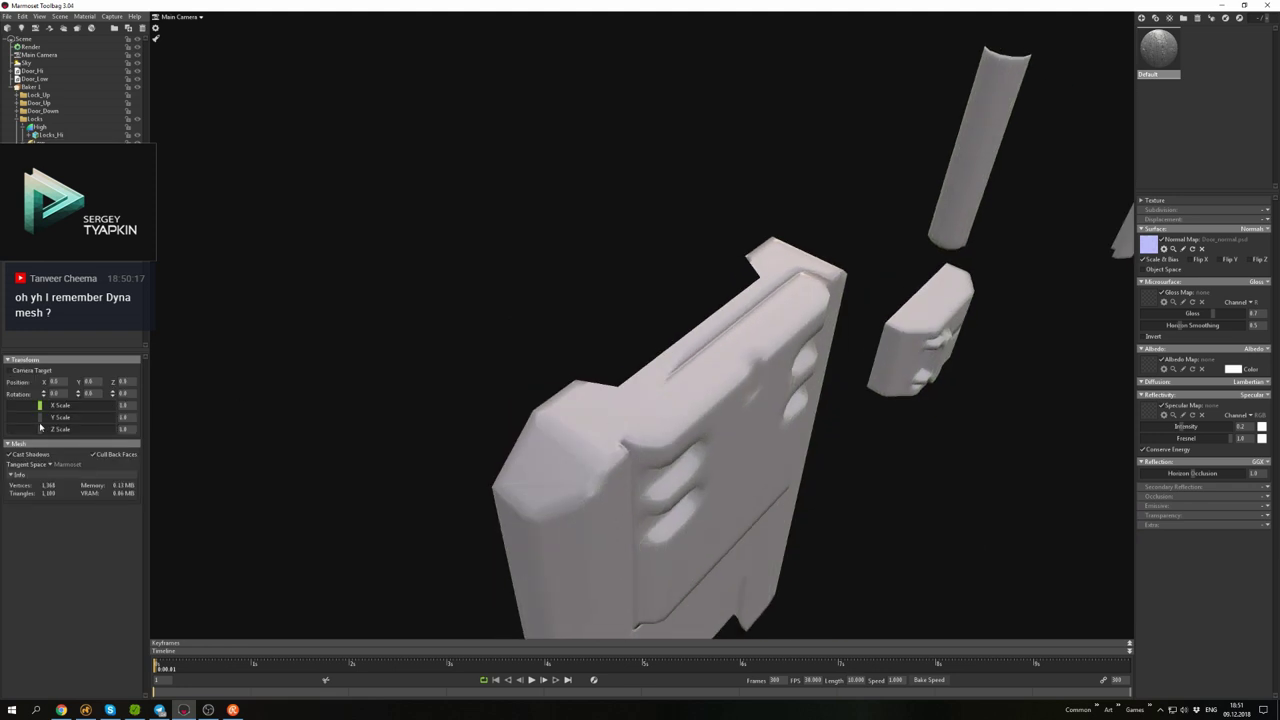
{"action": "left_click", "coordinate": [28, 466]}
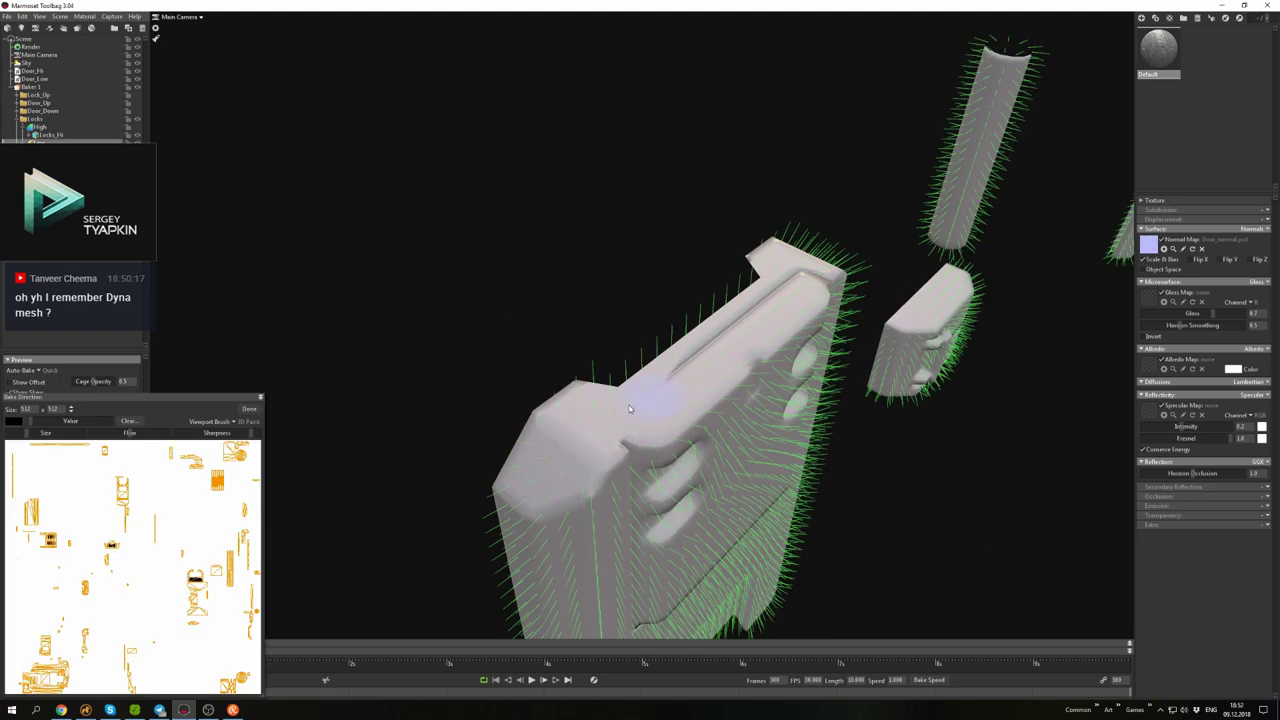
{"action": "left_click_drag", "start_coordinate": [560, 380], "coordinate": [520, 300]}
- Switch to Modo, select all HiPoly meshes and export them over the existing Door_Hi FBX file
{"action": "left_click", "coordinate": [86, 710]}
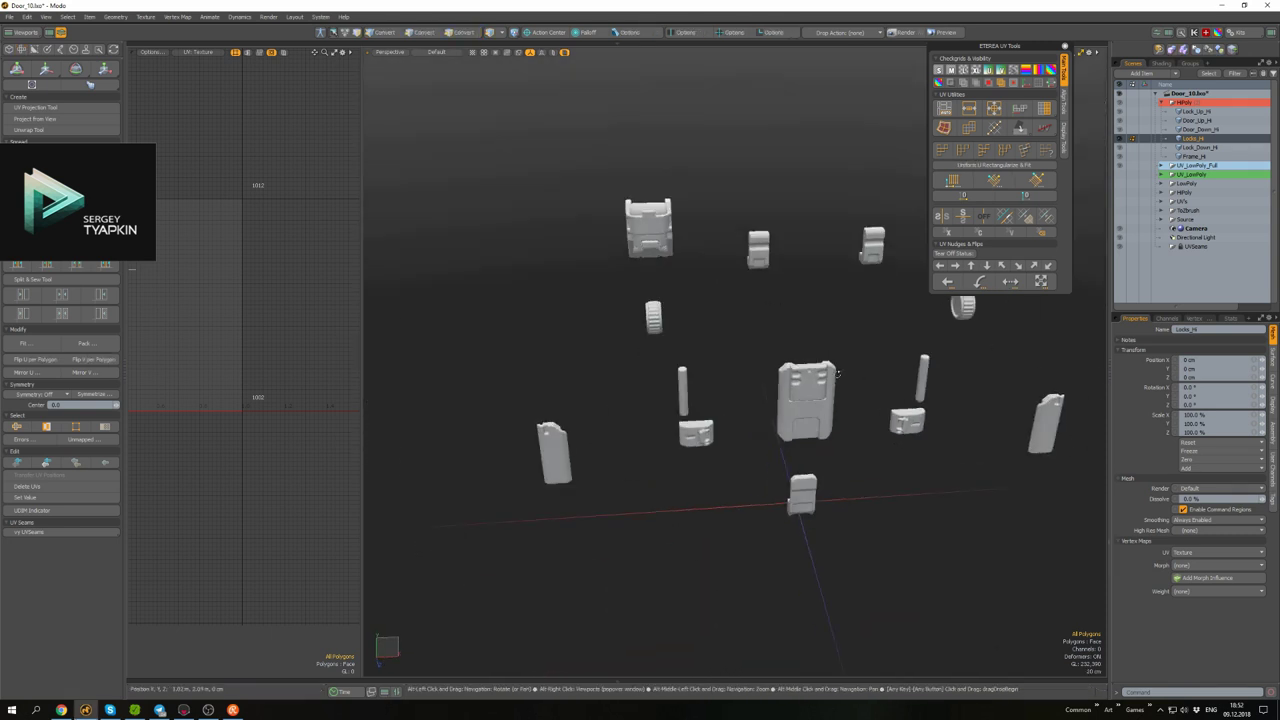
{"action": "left_click", "coordinate": [1154, 172]}
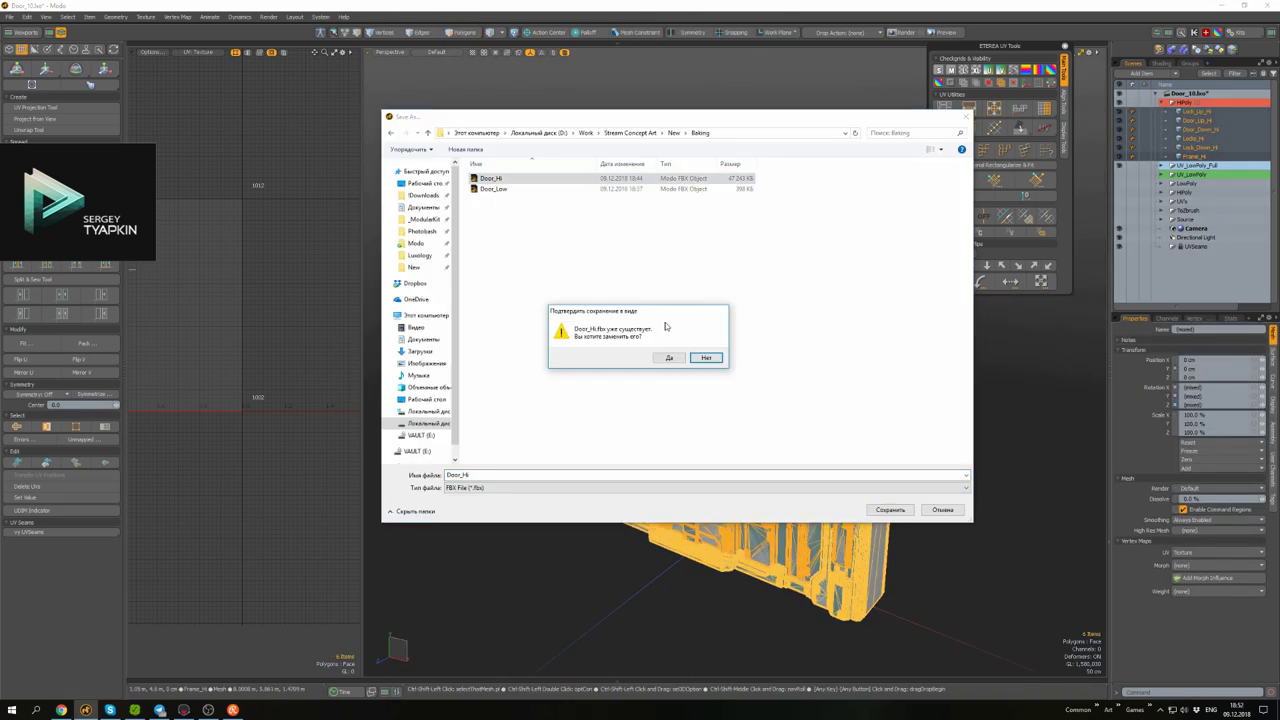
{"action": "left_click", "coordinate": [669, 357]}
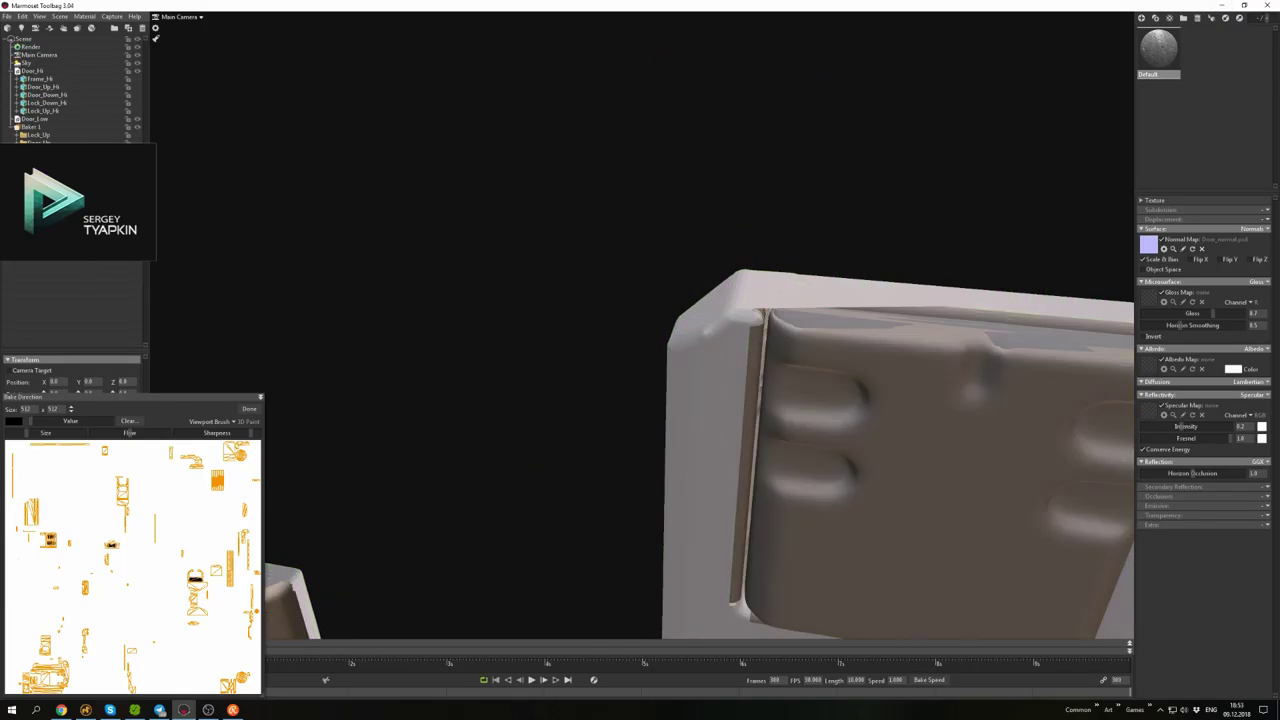
- Re-bake the door in Marmoset Toolbag with the reloaded Locks_Hi mesh and inspect the central lock
{"action": "left_click", "coordinate": [34, 72]}
{"action": "left_click", "coordinate": [32, 87]}
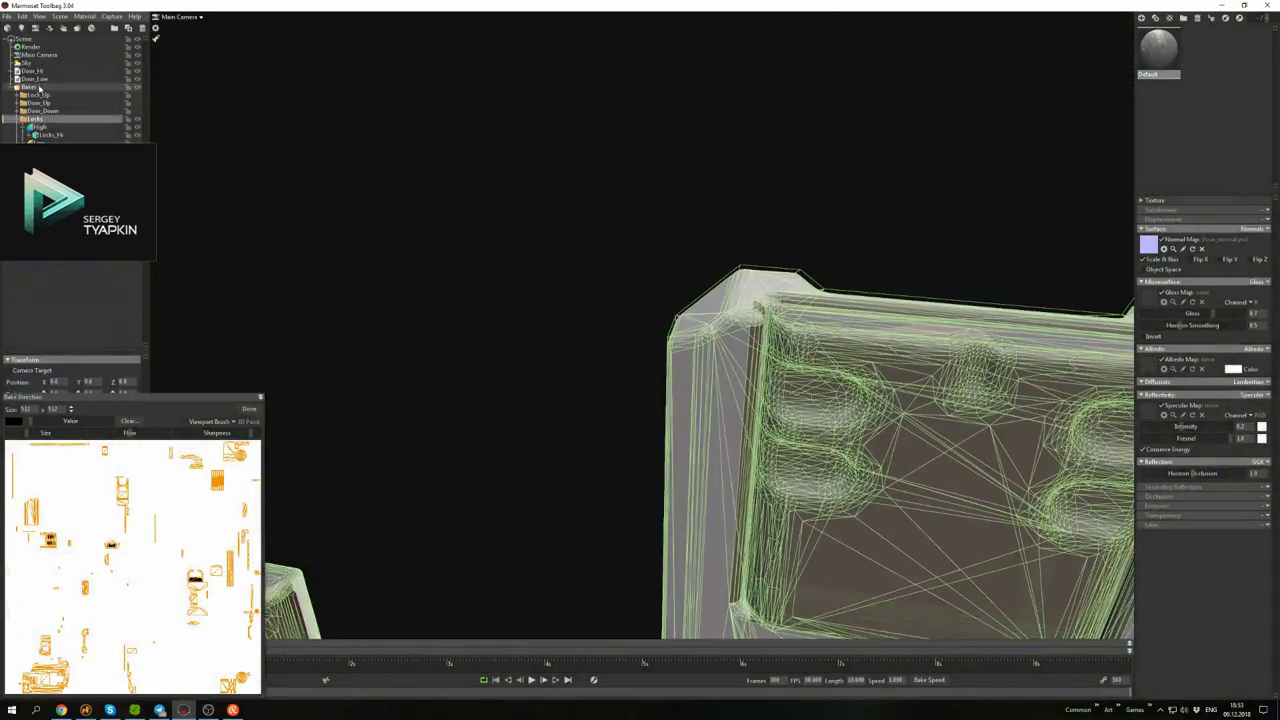
{"action": "left_click_drag", "start_coordinate": [470, 257], "coordinate": [472, 227]}
{"action": "left_click_drag", "start_coordinate": [560, 280], "coordinate": [734, 243]}
- Correct the X rotation of the high-poly frame mesh to match the low-poly frame and re-bake with Baker 1
{"action": "key", "text": "f"}
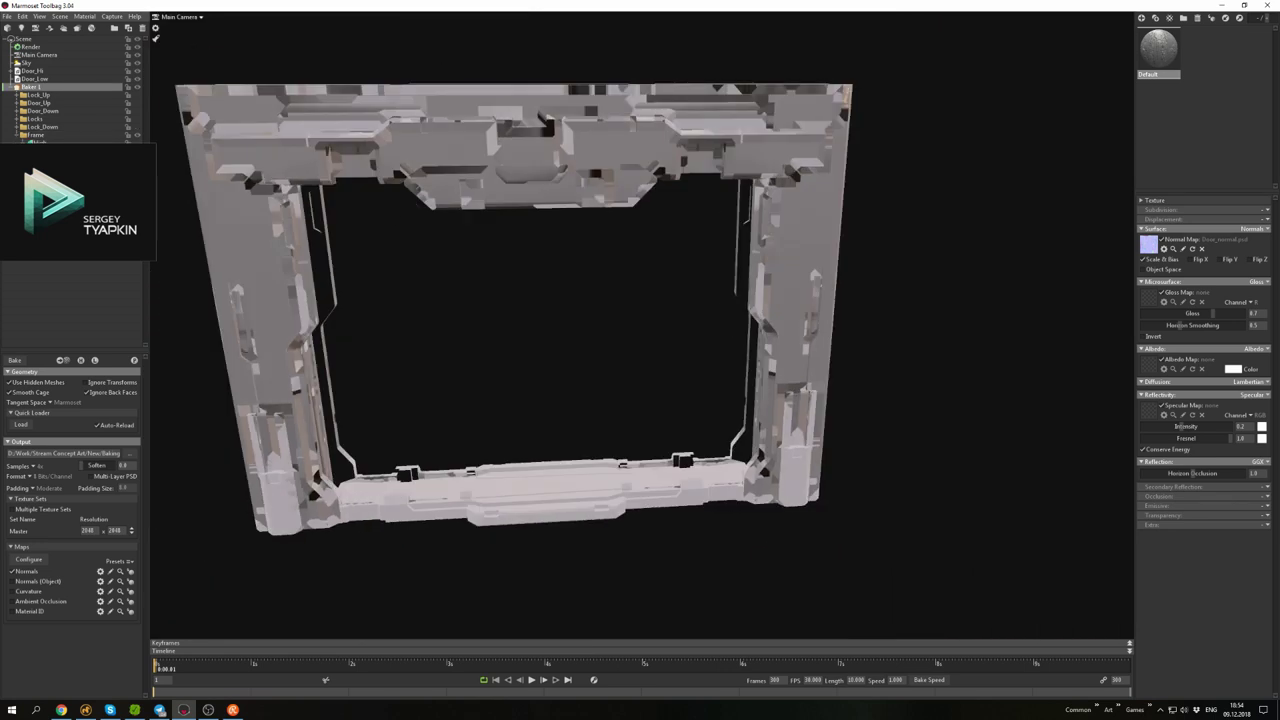
{"action": "double_click", "coordinate": [540, 488]}
{"action": "left_click_drag", "start_coordinate": [540, 488], "coordinate": [640, 320]}
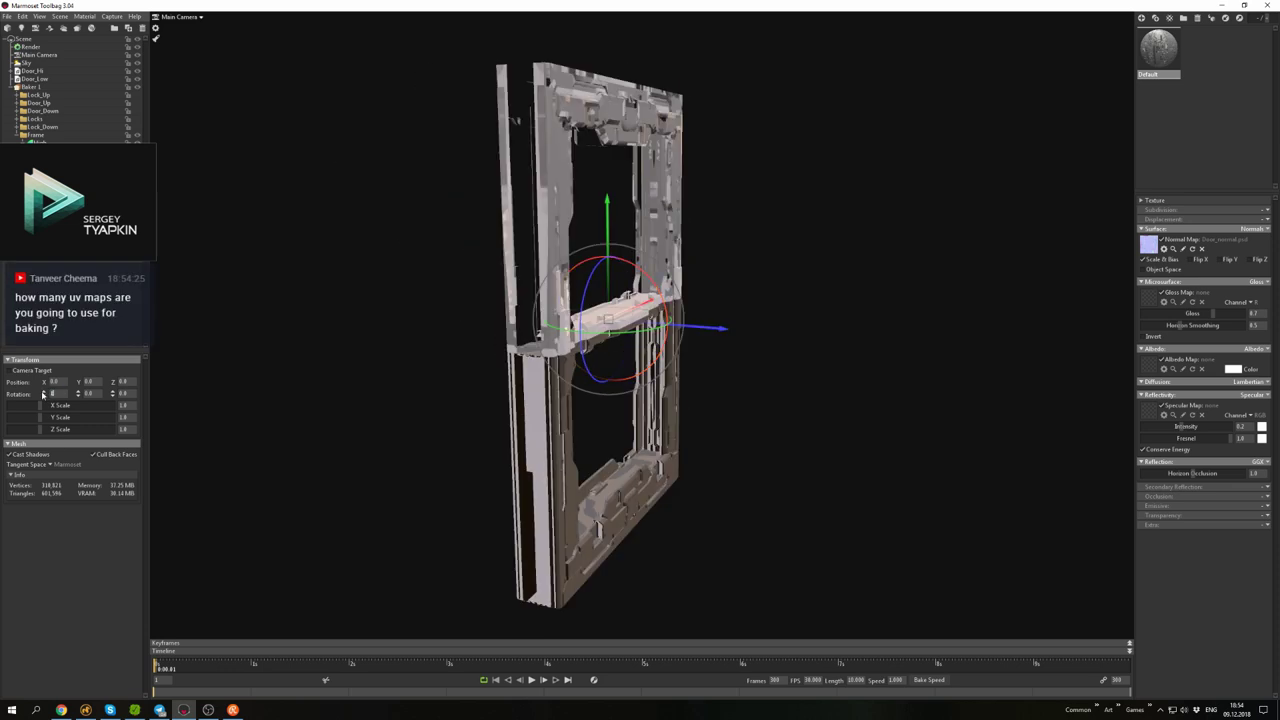
{"action": "left_click_drag", "start_coordinate": [740, 410], "coordinate": [523, 303]}
{"action": "left_click", "coordinate": [30, 87]}
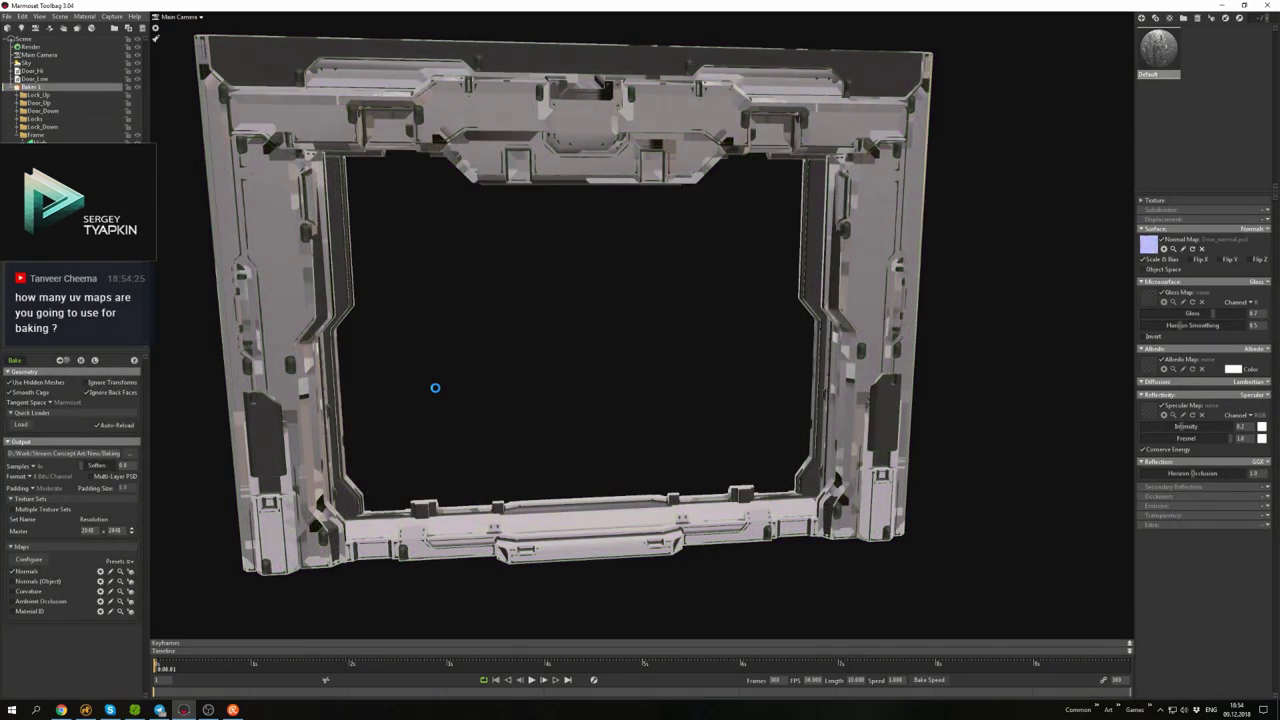
- Re-bake the frame, display its cage offset and examine the strip and panel on the side post
{"action": "mouse_move", "coordinate": [620, 320]}
{"action": "left_mouse_down"}
{"action": "mouse_move", "coordinate": [640, 314]}
{"action": "mouse_move", "coordinate": [680, 429]}
{"action": "mouse_move", "coordinate": [517, 429]}
{"action": "mouse_move", "coordinate": [490, 313]}
{"action": "mouse_move", "coordinate": [323, 337]}
{"action": "mouse_move", "coordinate": [446, 320]}
{"action": "mouse_move", "coordinate": [423, 308]}
{"action": "mouse_move", "coordinate": [660, 343]}
{"action": "mouse_move", "coordinate": [600, 330]}
{"action": "left_mouse_up"}
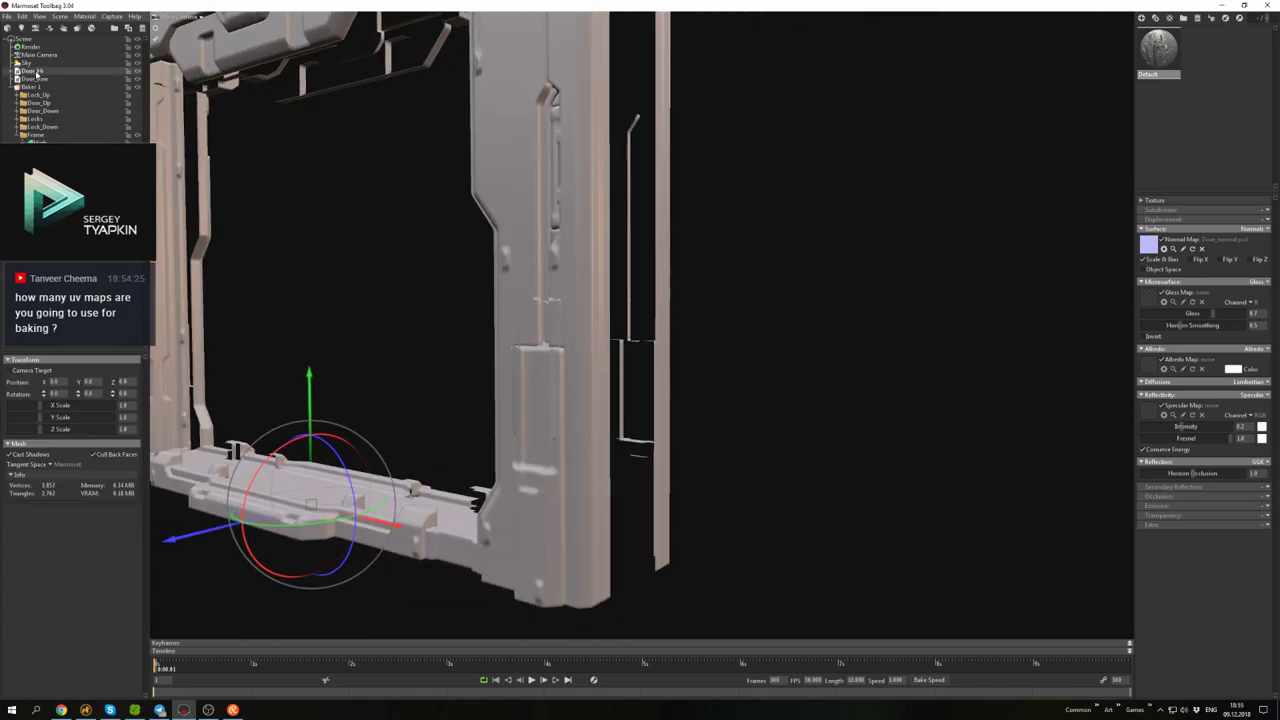
{"action": "left_click", "coordinate": [30, 87]}
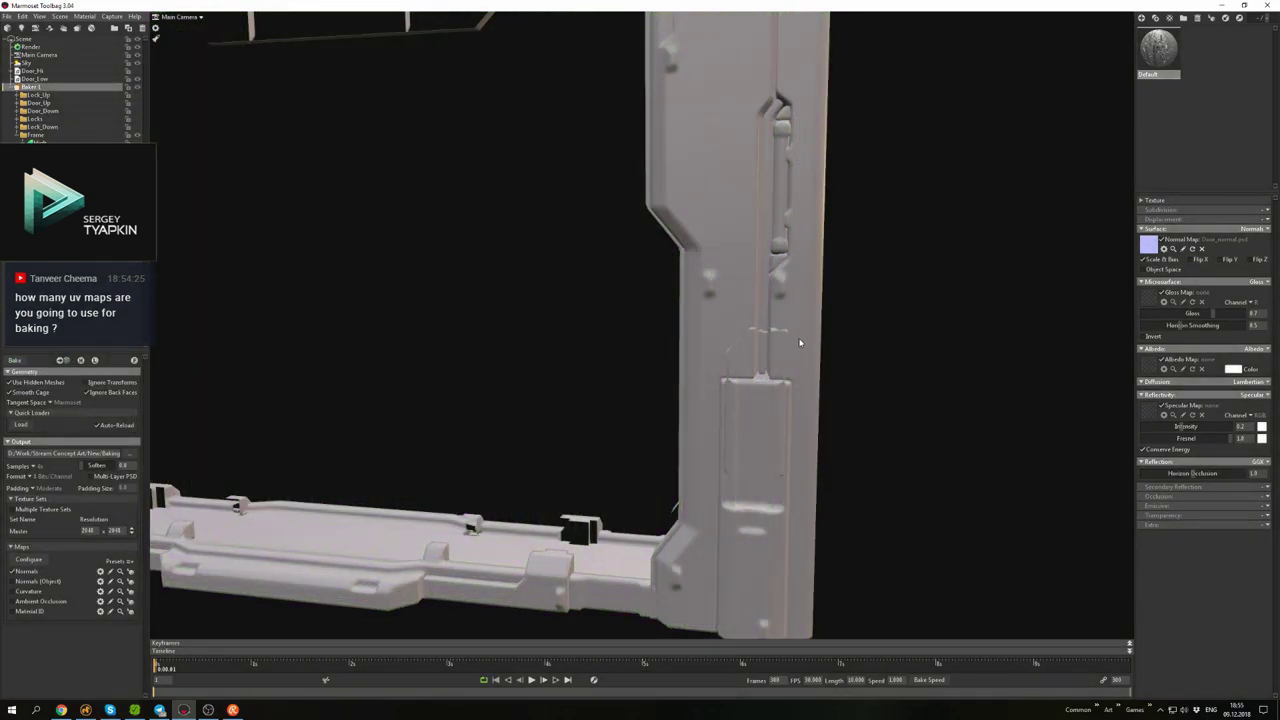
{"action": "left_click_drag", "start_coordinate": [800, 343], "coordinate": [306, 280]}
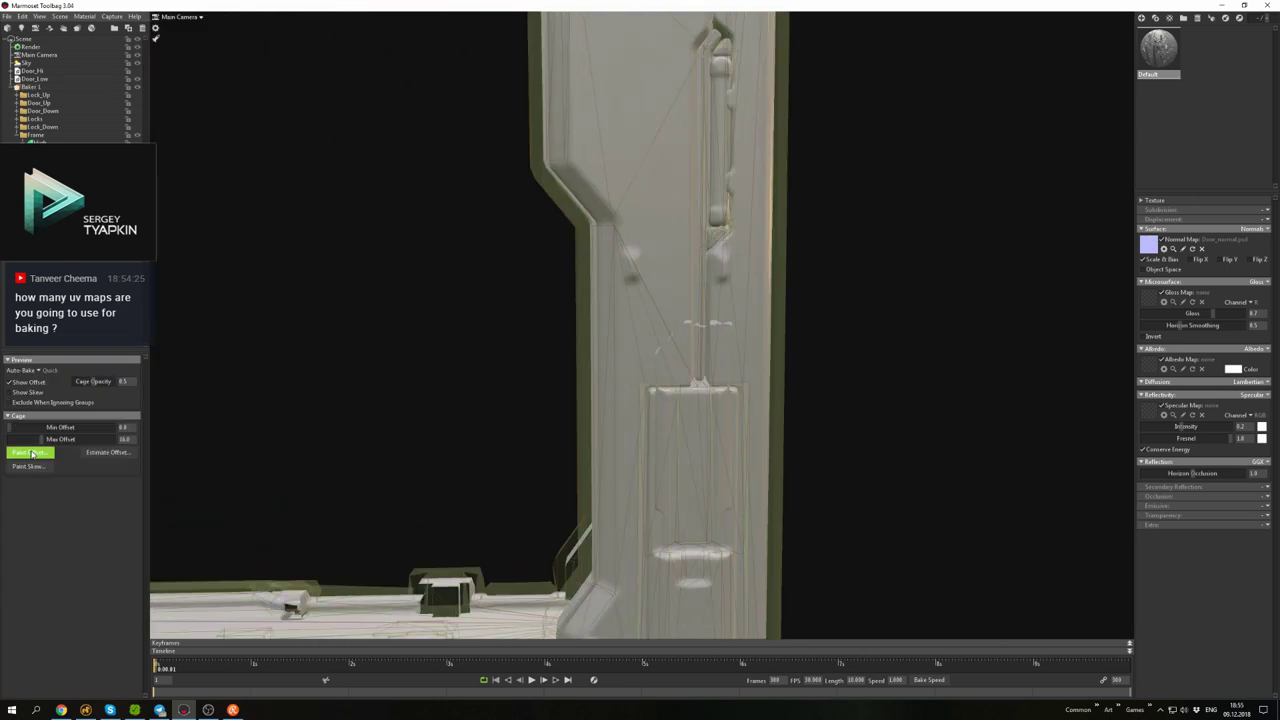
{"action": "mouse_move", "coordinate": [600, 280]}
{"action": "left_mouse_down"}
{"action": "mouse_move", "coordinate": [643, 271]}
{"action": "mouse_move", "coordinate": [546, 283]}
{"action": "left_mouse_up"}
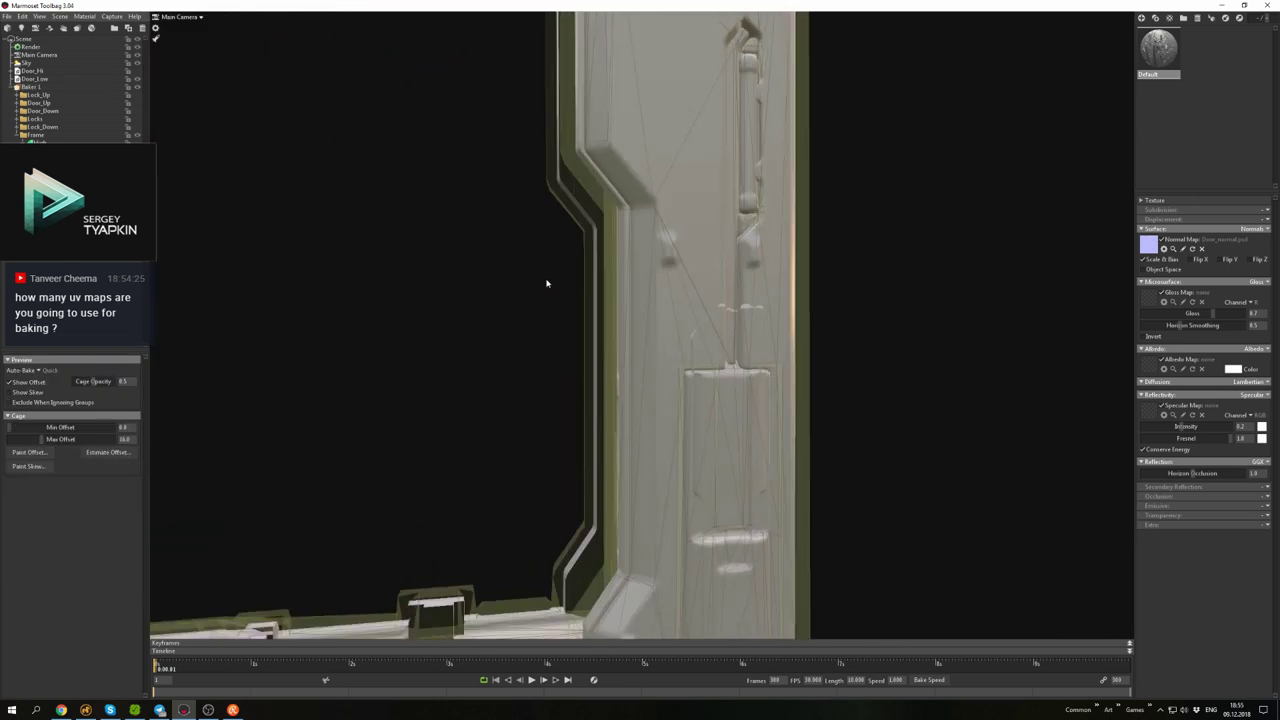
- Paint the bake skew over the narrow strip above the raised panel on the frame's side post
{"action": "left_click", "coordinate": [40, 467]}
{"action": "scroll", "coordinate": [721, 335], "scroll_direction": "up", "scroll_amount": 3}
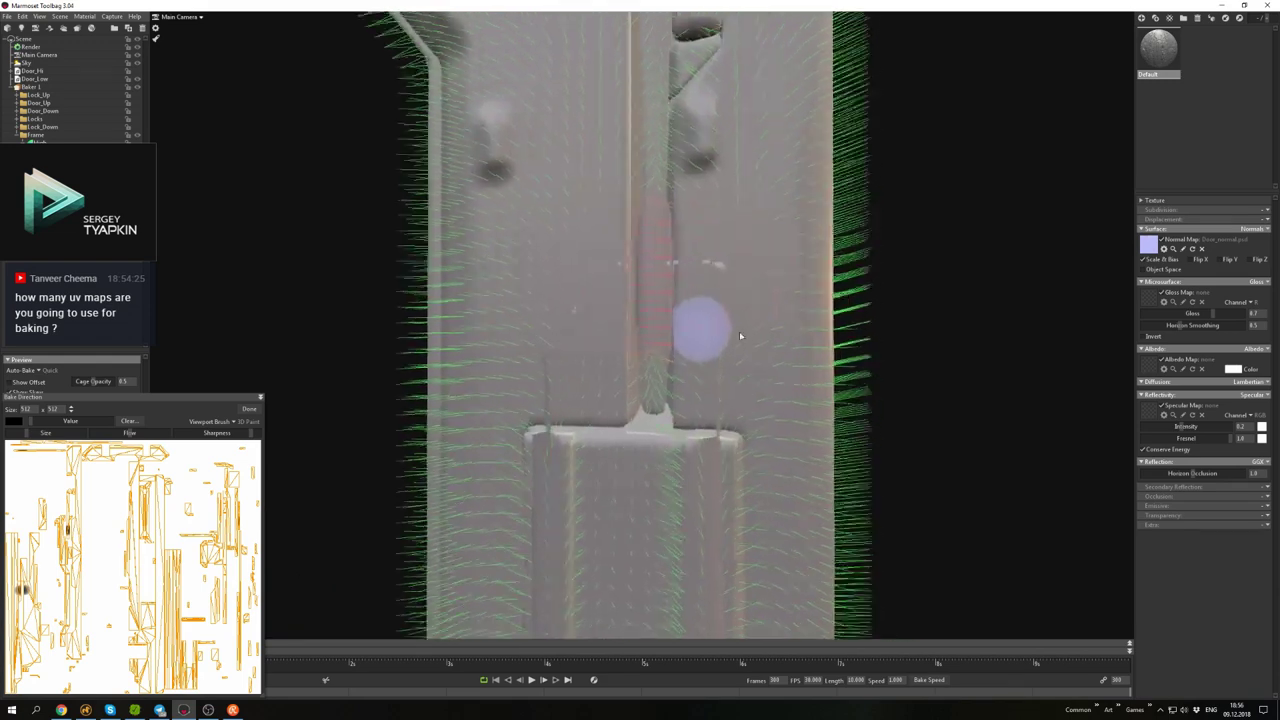
{"action": "mouse_move", "coordinate": [654, 210]}
{"action": "left_mouse_down"}
{"action": "mouse_move", "coordinate": [737, 257]}
{"action": "mouse_move", "coordinate": [657, 200]}
{"action": "mouse_move", "coordinate": [649, 357]}
{"action": "mouse_move", "coordinate": [590, 210]}
{"action": "left_mouse_up"}
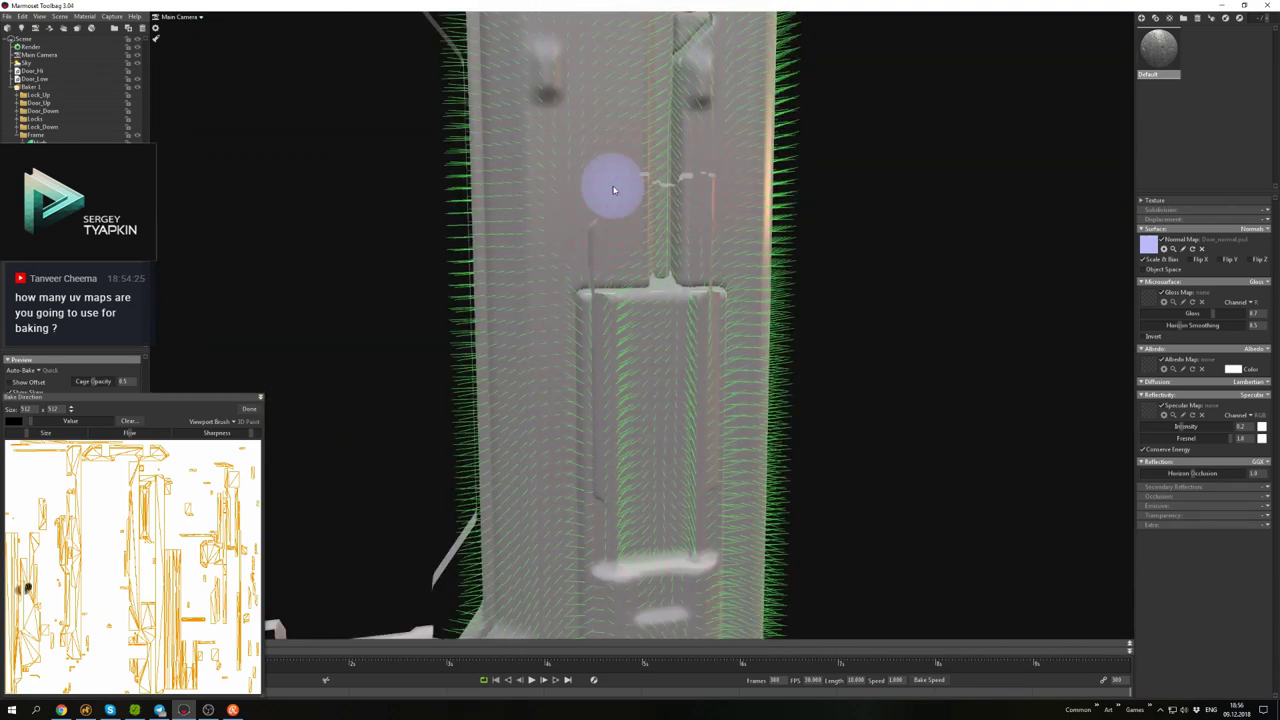
{"action": "key", "text": "f"}
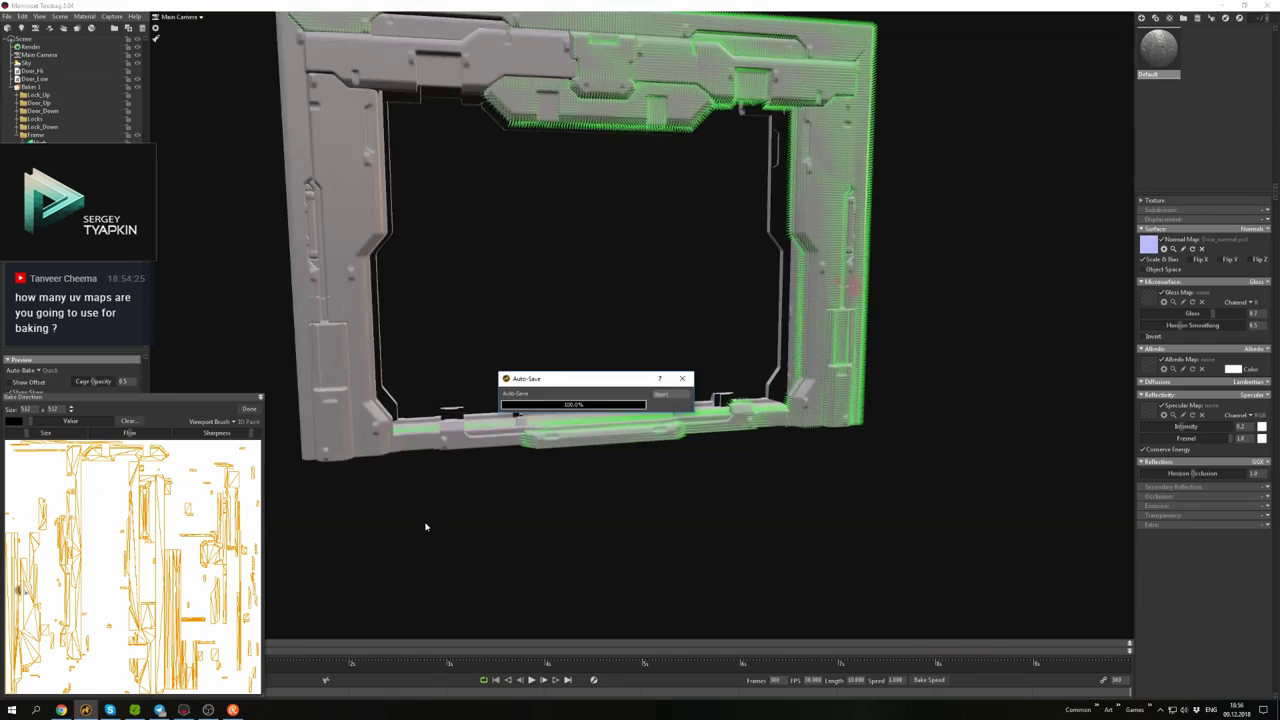
- Switch to Modo and inspect the isolated high-poly frame from the front
{"action": "key", "text": "alt+Tab"}
{"action": "left_click_drag", "start_coordinate": [853, 547], "coordinate": [775, 349], "text": "alt"}
{"action": "left_click", "coordinate": [700, 480]}
{"action": "key", "text": "a"}
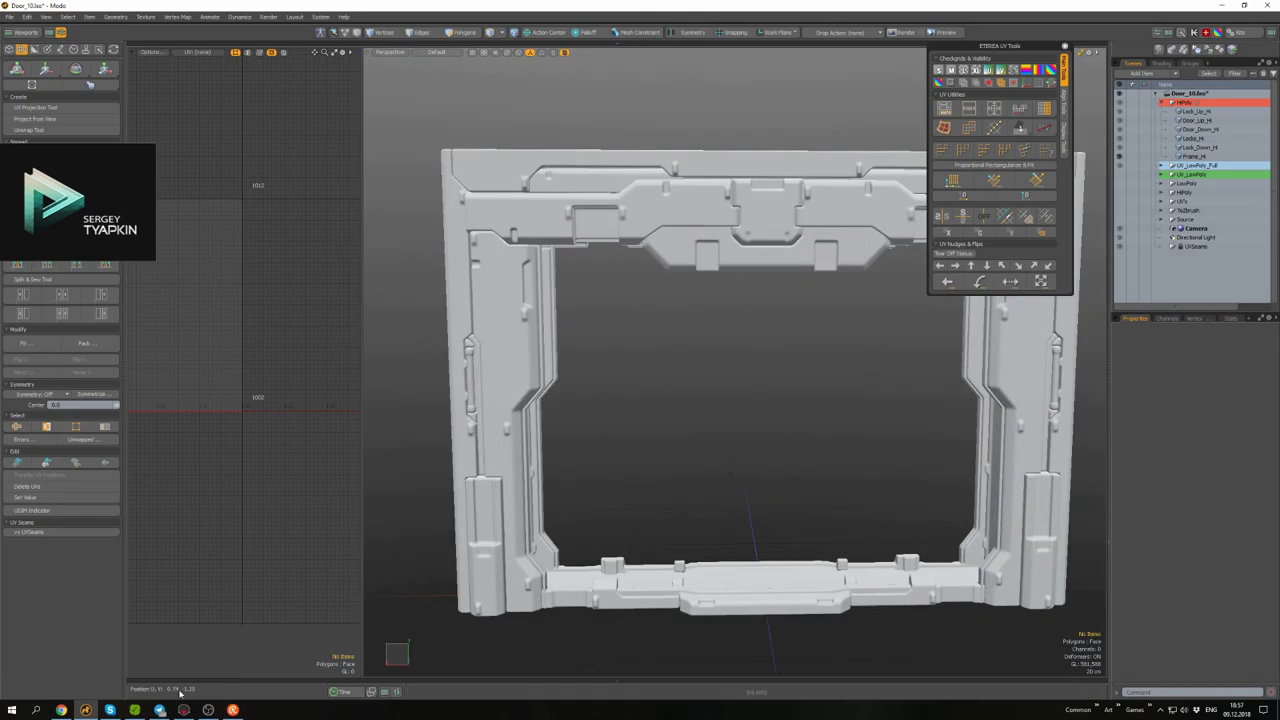
- Return to Marmoset Toolbag and compare the side post's painted skew area with the selected high-poly frame's wireframe
{"action": "left_click", "coordinate": [183, 710]}
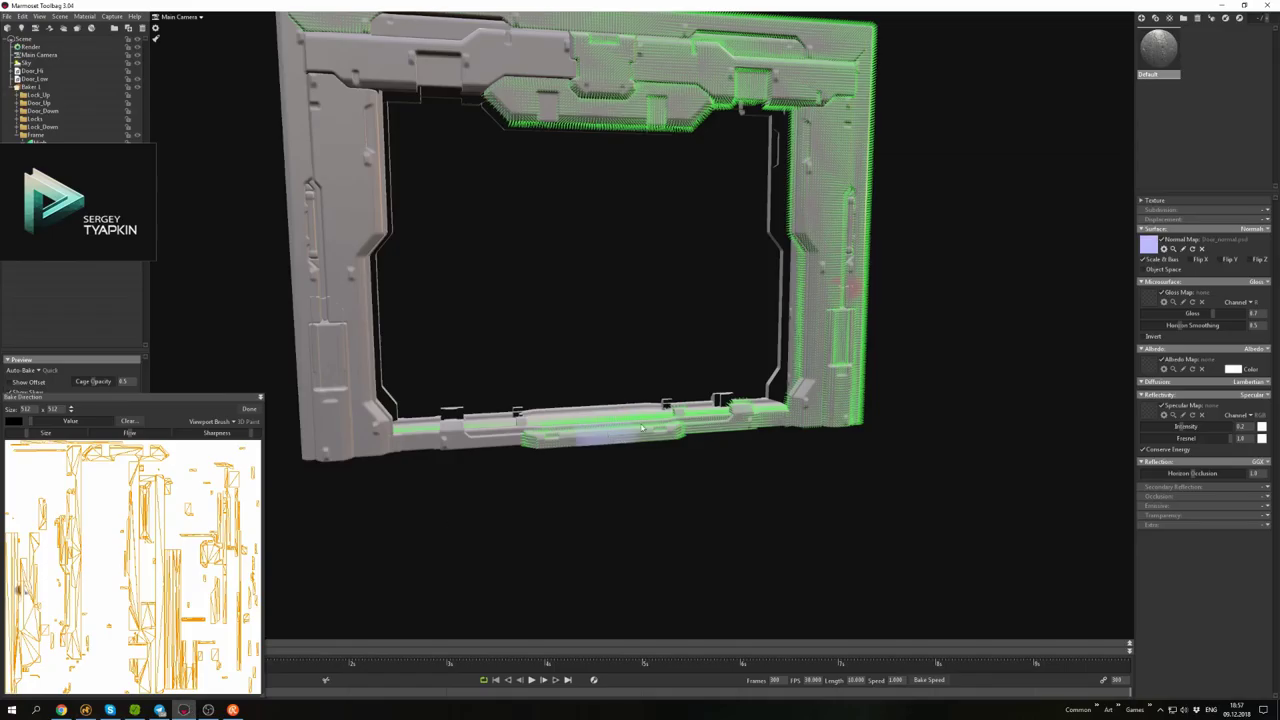
{"action": "scroll", "coordinate": [731, 357], "scroll_direction": "up", "scroll_amount": 3}
{"action": "left_click_drag", "start_coordinate": [731, 357], "coordinate": [640, 330]}
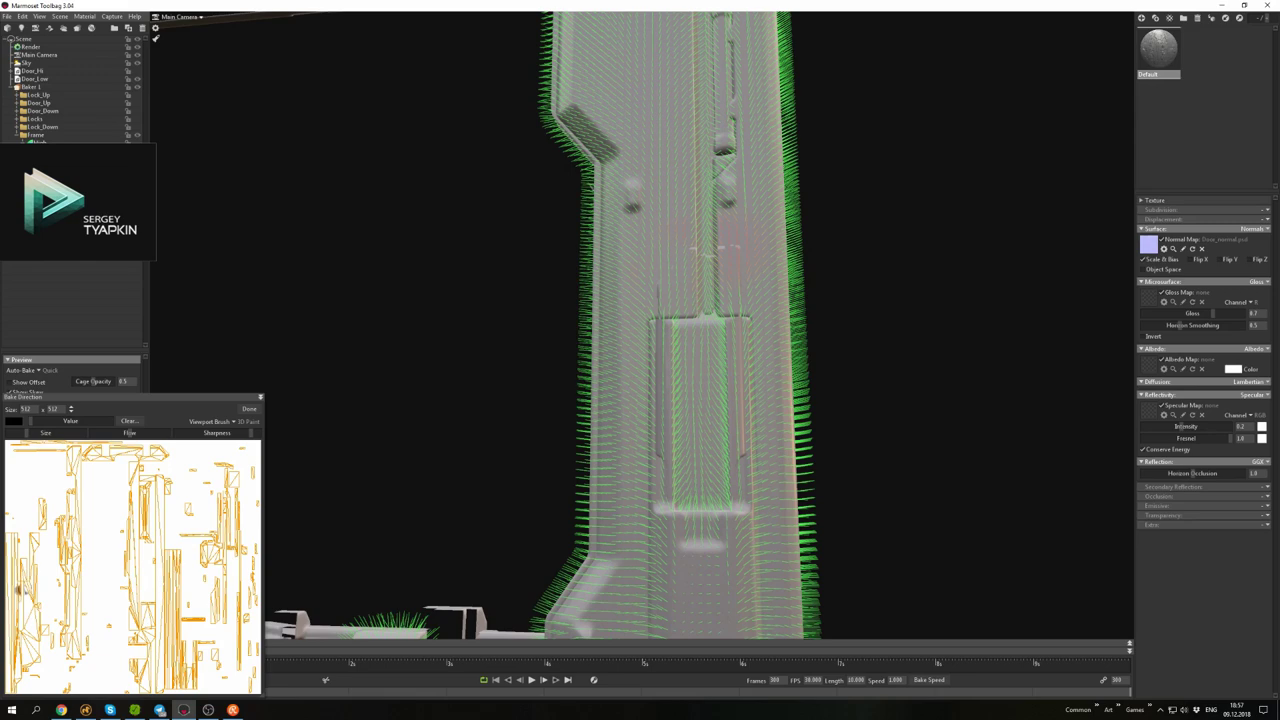
{"action": "left_click", "coordinate": [640, 330]}
{"action": "left_click_drag", "start_coordinate": [289, 231], "coordinate": [420, 265]}
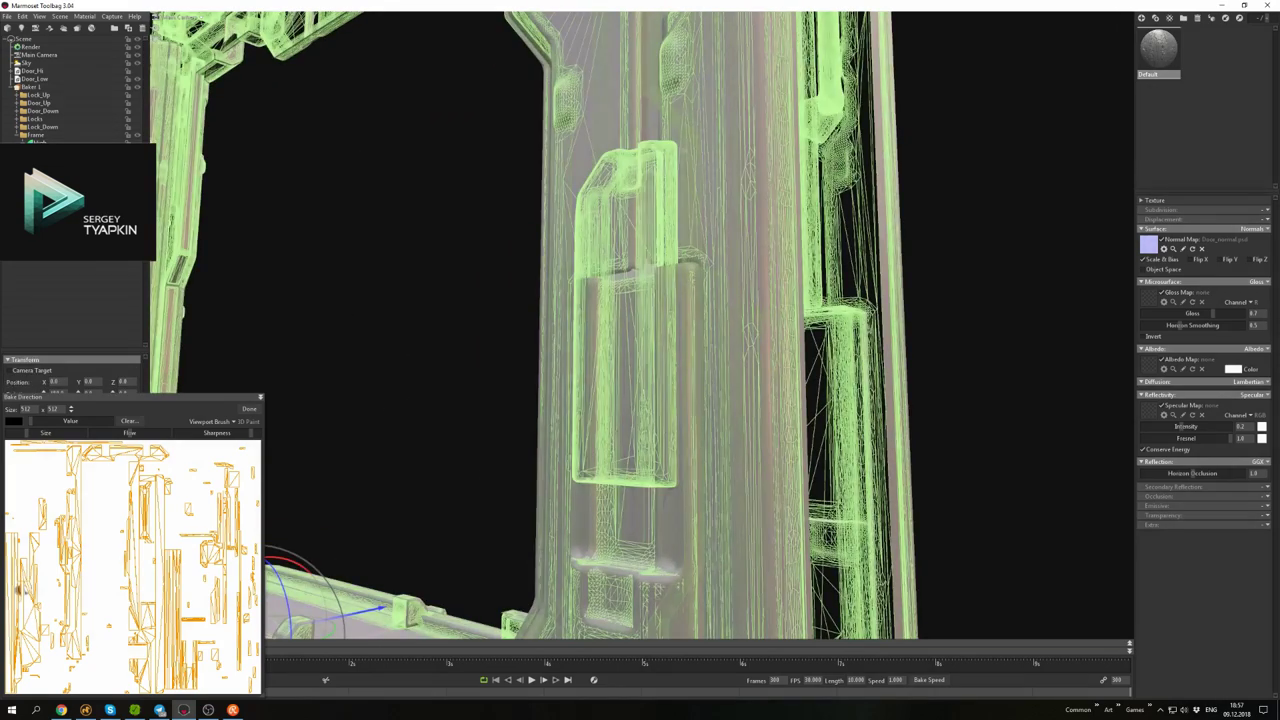
- Switch to Modo, select the connected piece on the frame's outer side and update the Door_Hi export for Marmoset Toolbag
{"action": "key", "text": "alt+Tab"}
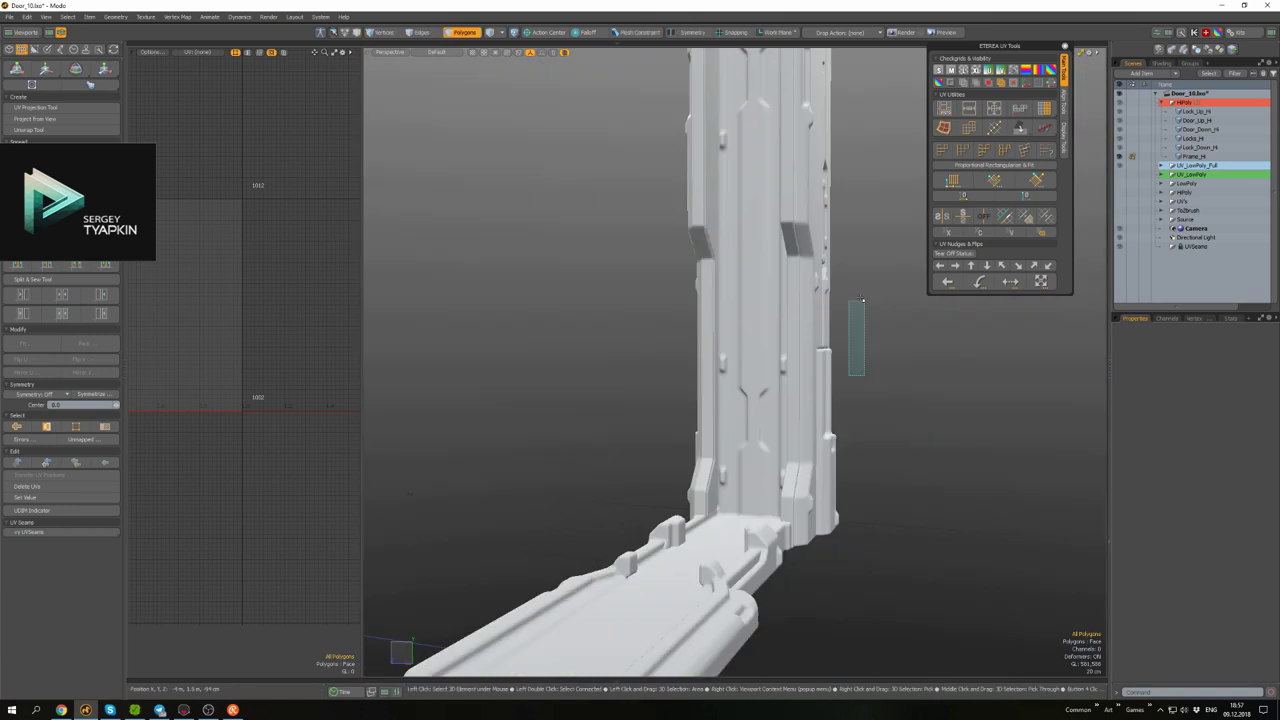
{"action": "left_click", "coordinate": [826, 330]}
{"action": "double_click", "coordinate": [826, 330]}
{"action": "mouse_move", "coordinate": [857, 441]}
{"action": "left_mouse_down", "text": "alt"}
{"action": "mouse_move", "coordinate": [878, 404]}
{"action": "mouse_move", "coordinate": [860, 420]}
{"action": "left_mouse_up", "text": "alt"}
{"action": "key", "text": "alt+Tab"}
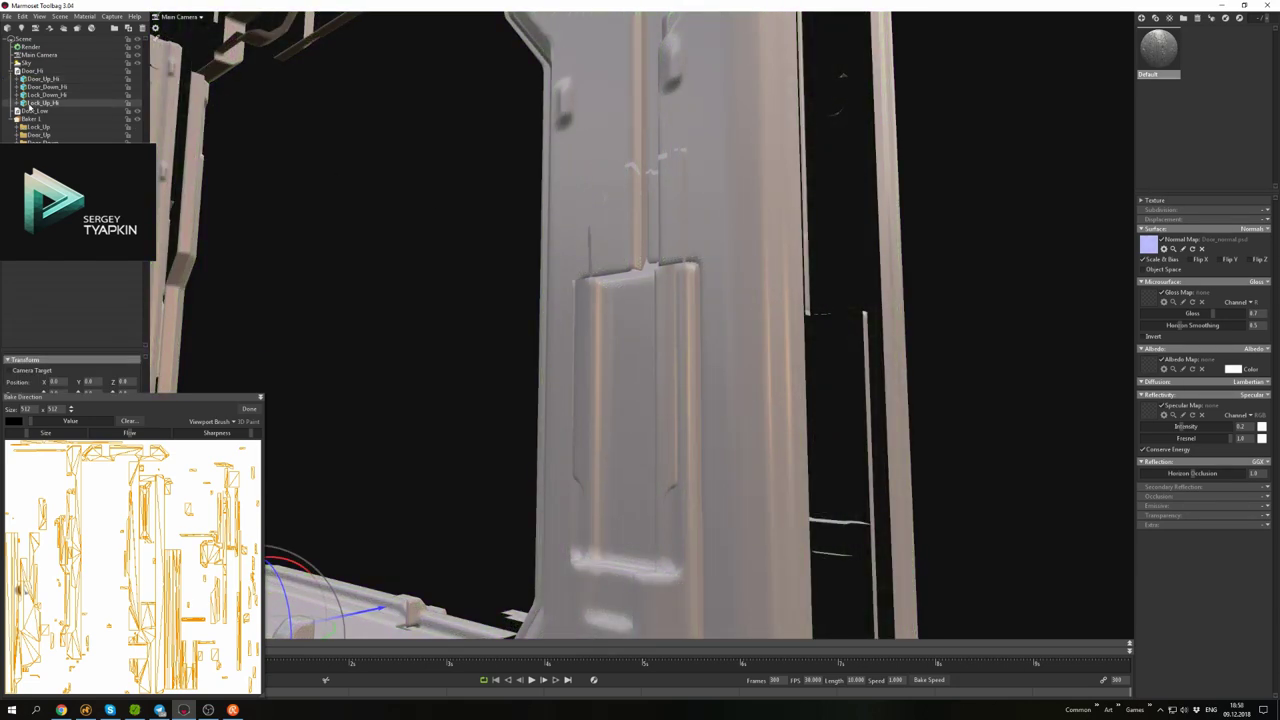
- Re-bake with Baker 1 using the updated frame mesh, inspect the side post's panel joint and finish the skew painting
{"action": "left_click", "coordinate": [32, 118]}
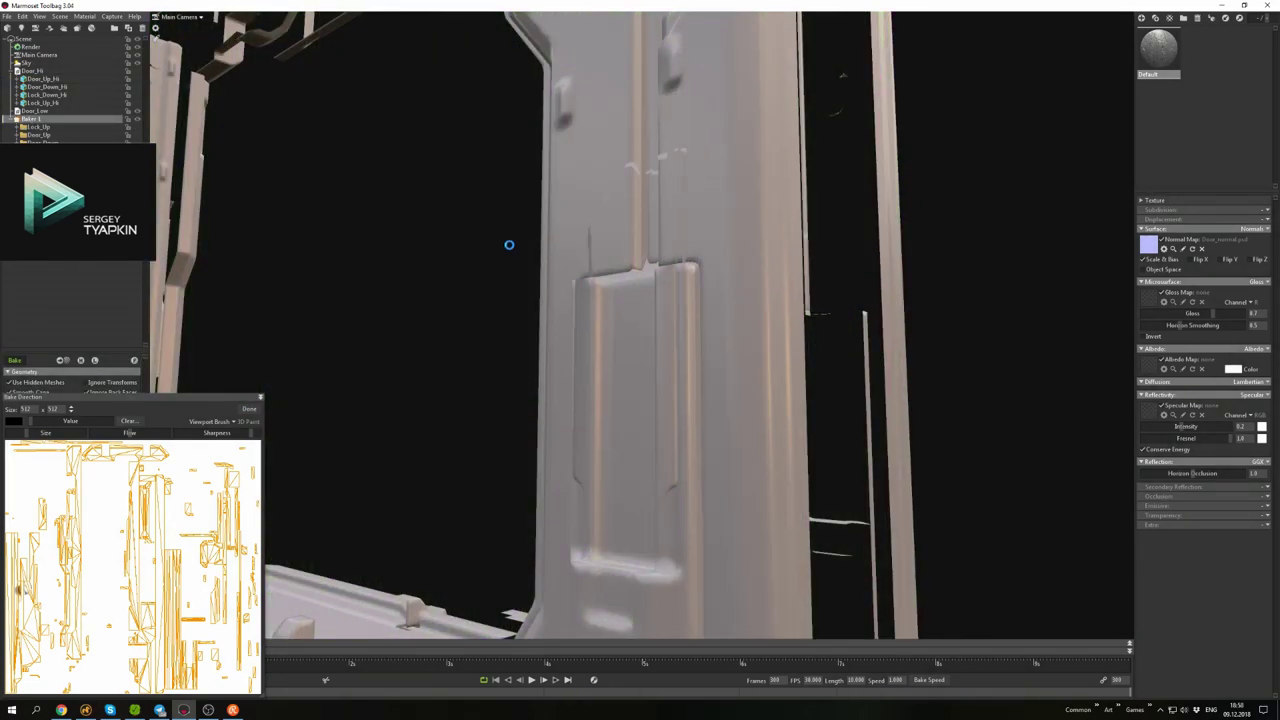
{"action": "left_click_drag", "start_coordinate": [509, 244], "coordinate": [623, 353]}
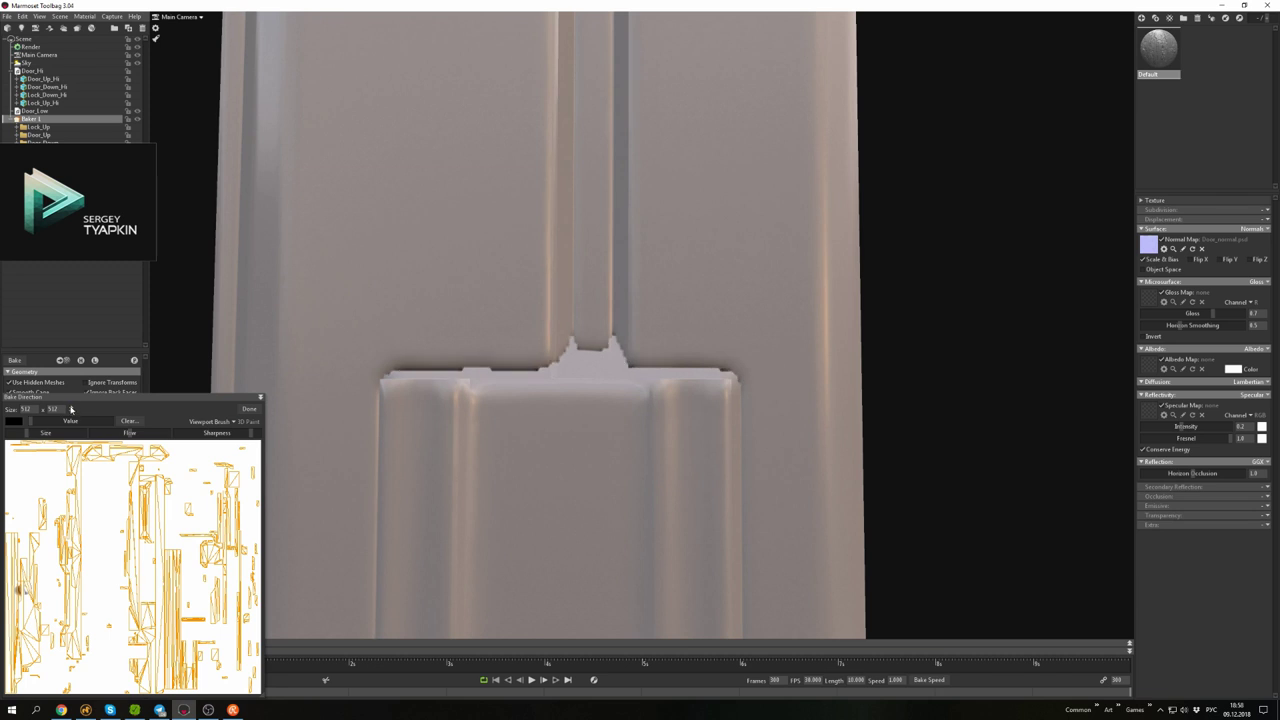
{"action": "left_click", "coordinate": [249, 409]}
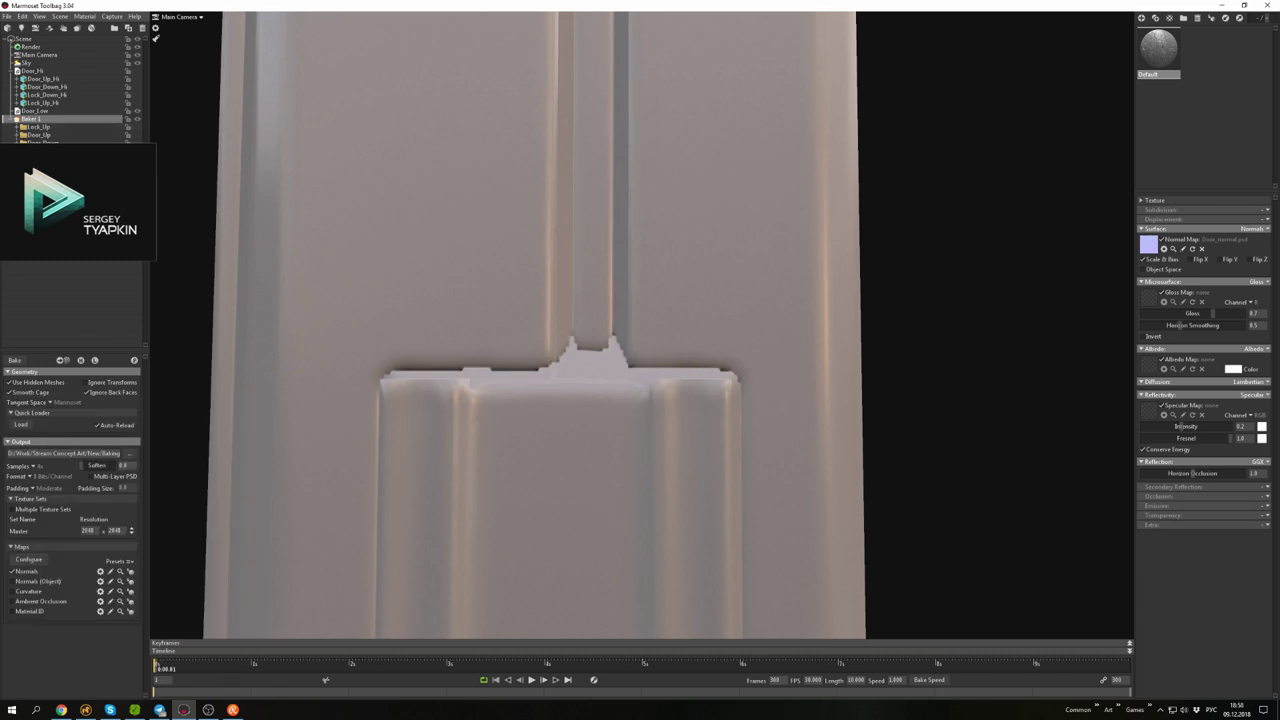
- Reopen skew painting for the door's low-poly group, move the Bake Direction window clear of the model and hide the skew lines
{"action": "left_click", "coordinate": [45, 158]}
{"action": "left_click", "coordinate": [28, 466]}
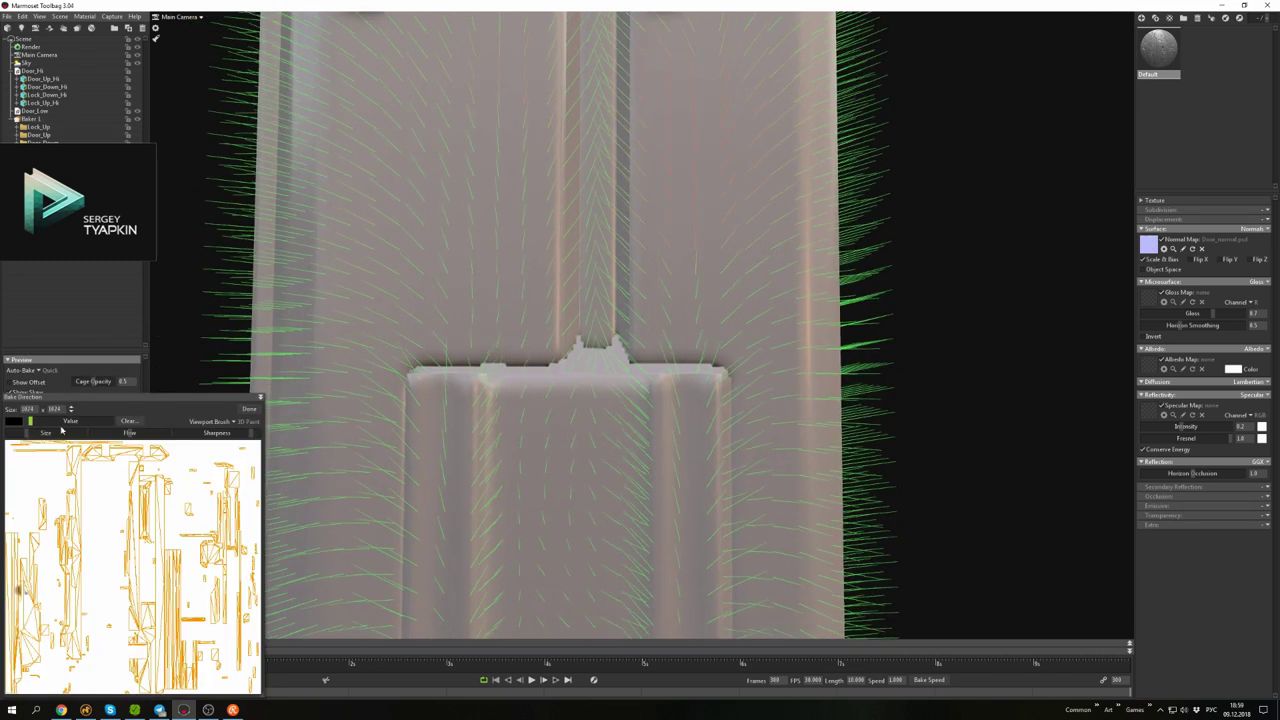
{"action": "mouse_move", "coordinate": [530, 348]}
{"action": "left_mouse_down"}
{"action": "mouse_move", "coordinate": [528, 398]}
{"action": "mouse_move", "coordinate": [560, 343]}
{"action": "mouse_move", "coordinate": [571, 363]}
{"action": "mouse_move", "coordinate": [623, 251]}
{"action": "mouse_move", "coordinate": [580, 320]}
{"action": "left_mouse_up"}
{"action": "mouse_move", "coordinate": [218, 396]}
{"action": "left_mouse_down"}
{"action": "mouse_move", "coordinate": [330, 390]}
{"action": "mouse_move", "coordinate": [1060, 47]}
{"action": "left_mouse_up"}
{"action": "mouse_move", "coordinate": [450, 300]}
{"action": "left_mouse_down"}
{"action": "mouse_move", "coordinate": [563, 480]}
{"action": "mouse_move", "coordinate": [513, 369]}
{"action": "mouse_move", "coordinate": [571, 294]}
{"action": "mouse_move", "coordinate": [557, 440]}
{"action": "mouse_move", "coordinate": [479, 180]}
{"action": "left_mouse_up"}
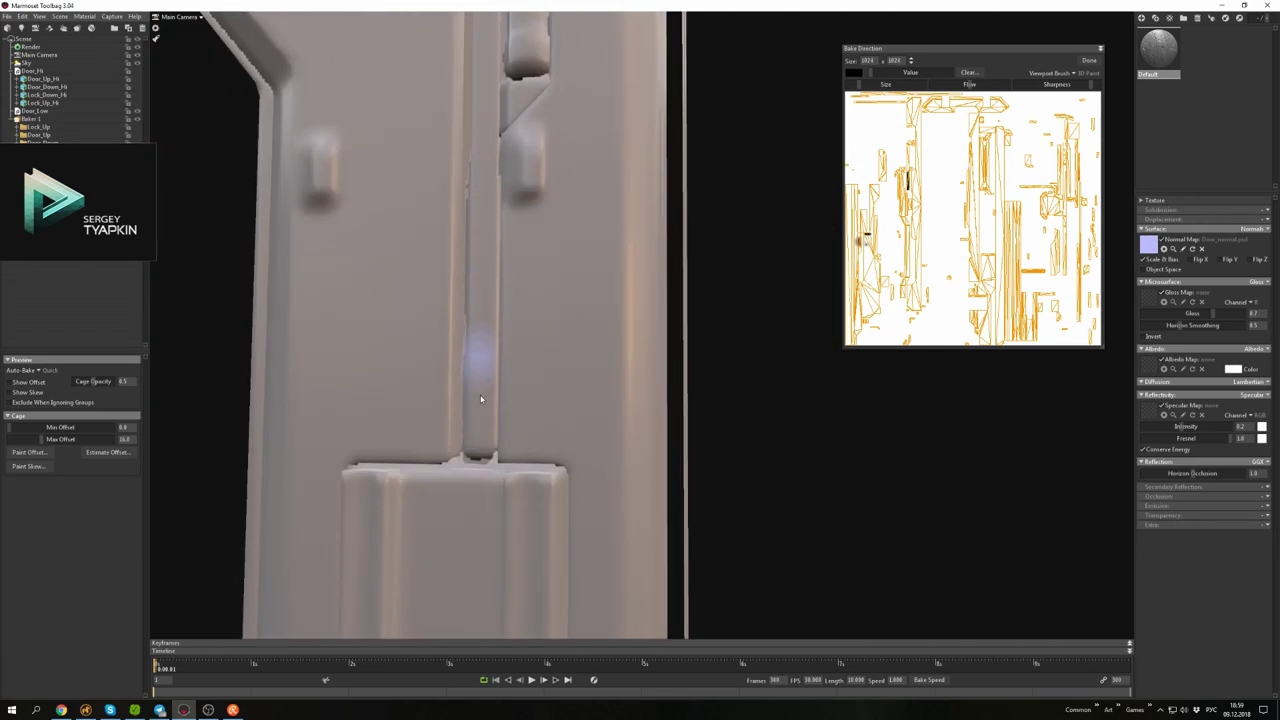
- Paint black skew along the side post's narrow vertical groove, from the panel joint up to the angled bend
{"action": "mouse_move", "coordinate": [480, 399]}
{"action": "left_mouse_down"}
{"action": "mouse_move", "coordinate": [489, 243]}
{"action": "mouse_move", "coordinate": [660, 358]}
{"action": "mouse_move", "coordinate": [600, 220]}
{"action": "mouse_move", "coordinate": [599, 504]}
{"action": "left_mouse_up"}
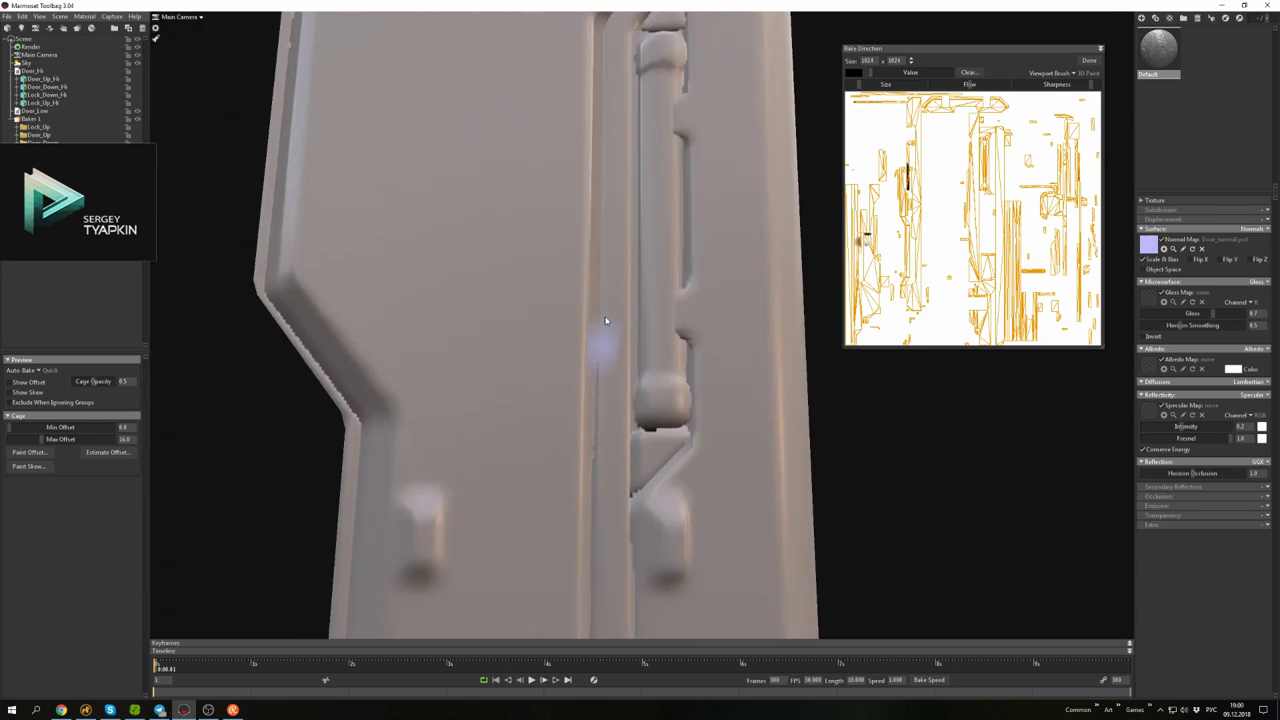
{"action": "left_click_drag", "start_coordinate": [605, 321], "coordinate": [601, 501]}
{"action": "left_click_drag", "start_coordinate": [577, 364], "coordinate": [560, 379]}
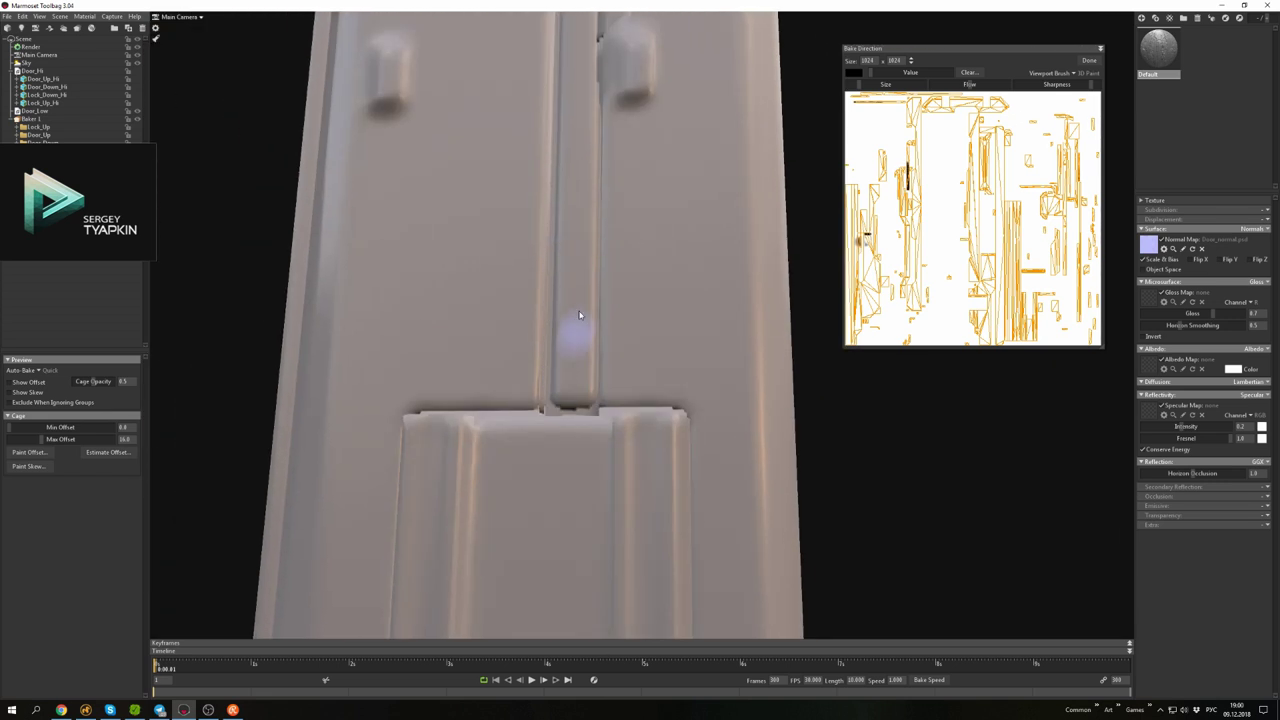
{"action": "left_click_drag", "start_coordinate": [578, 315], "coordinate": [519, 436]}
{"action": "mouse_move", "coordinate": [507, 285]}
{"action": "left_mouse_down"}
{"action": "mouse_move", "coordinate": [589, 529]}
{"action": "mouse_move", "coordinate": [523, 251]}
{"action": "mouse_move", "coordinate": [533, 473]}
{"action": "mouse_move", "coordinate": [573, 444]}
{"action": "left_mouse_up"}
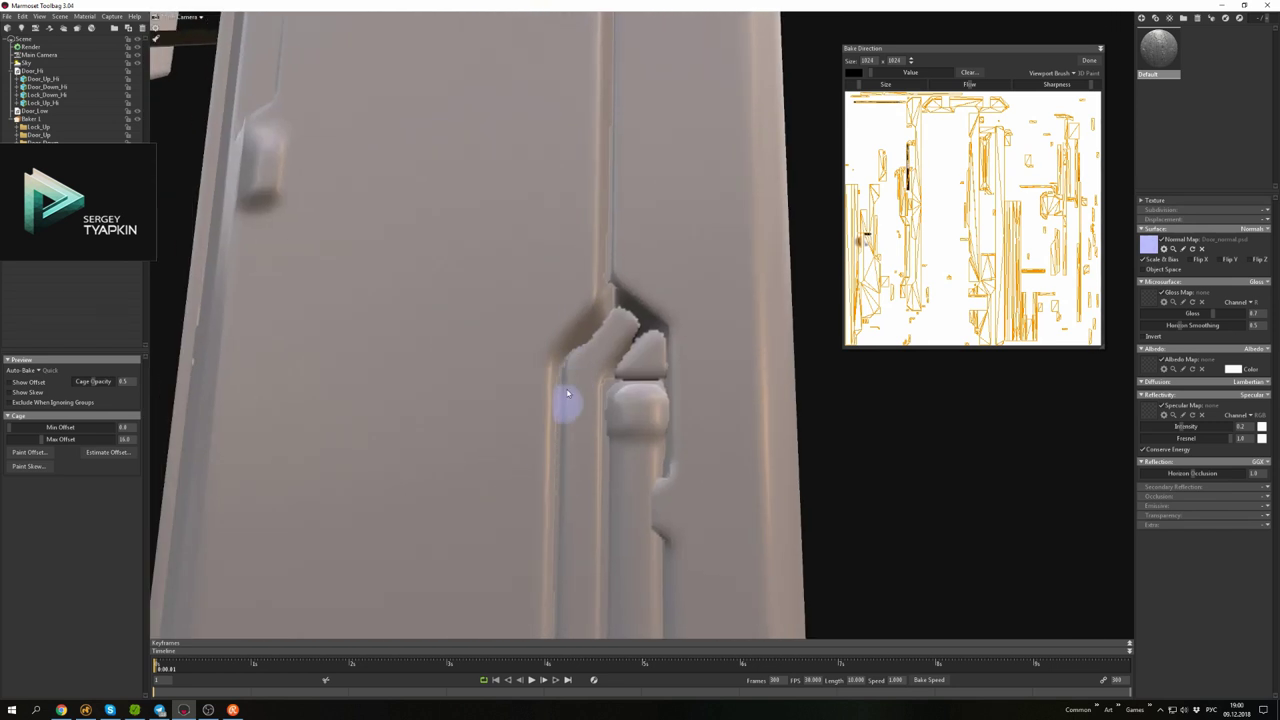
{"action": "left_click_drag", "start_coordinate": [616, 312], "coordinate": [584, 331]}
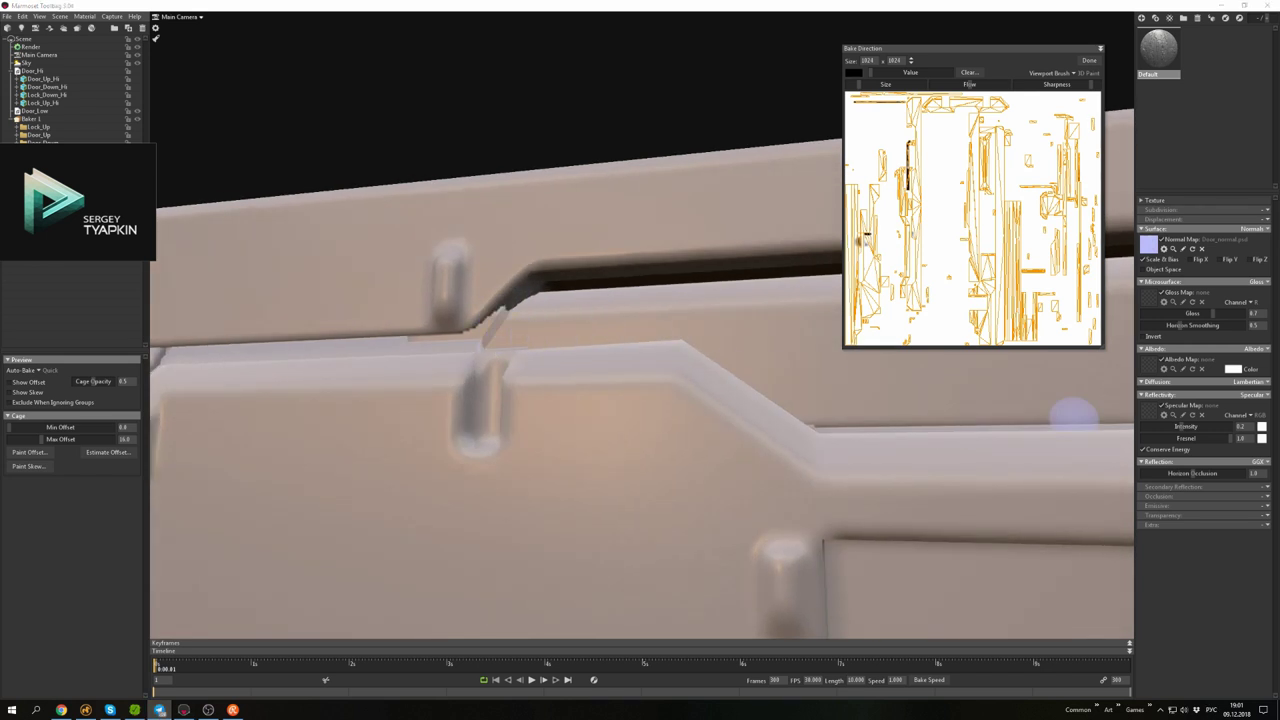
- Paint skew along the seam beneath the long beam and around the stepped side of the central plate
{"action": "left_click_drag", "start_coordinate": [1073, 415], "coordinate": [699, 482]}
{"action": "left_click_drag", "start_coordinate": [607, 468], "coordinate": [674, 458]}
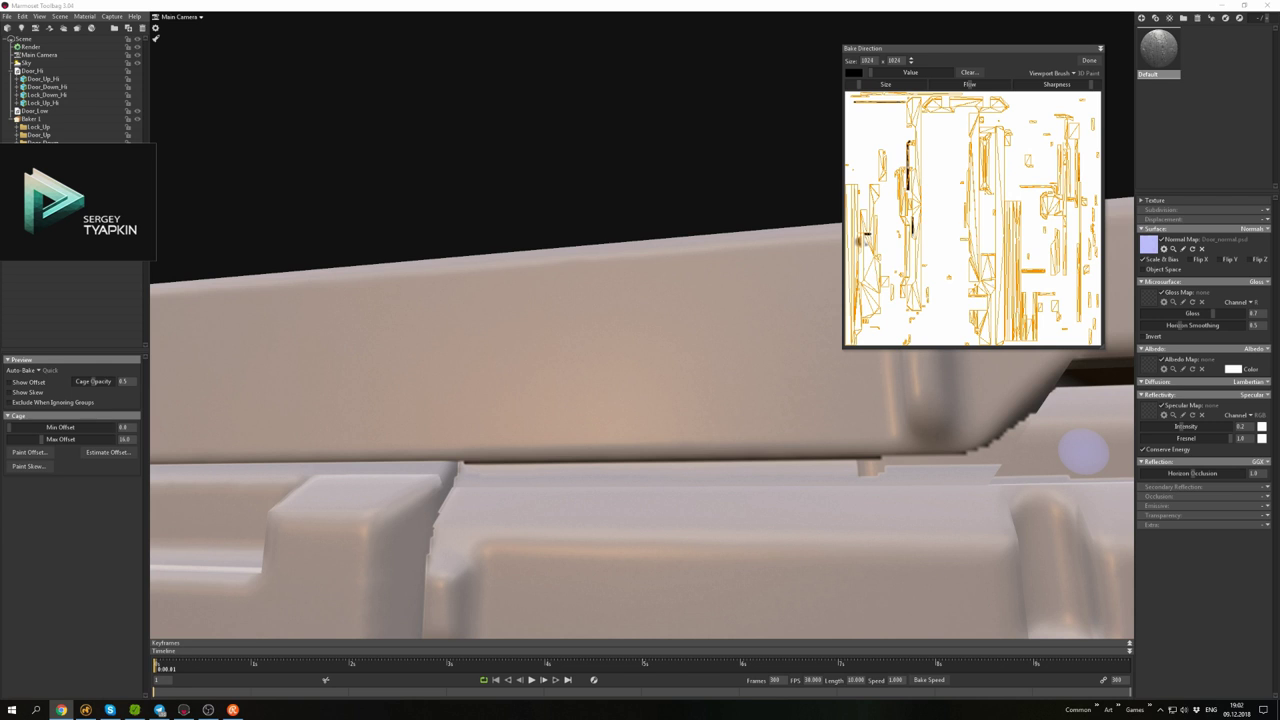
{"action": "mouse_move", "coordinate": [1083, 452]}
{"action": "left_mouse_down"}
{"action": "mouse_move", "coordinate": [486, 363]}
{"action": "mouse_move", "coordinate": [690, 413]}
{"action": "mouse_move", "coordinate": [611, 366]}
{"action": "mouse_move", "coordinate": [712, 358]}
{"action": "mouse_move", "coordinate": [608, 403]}
{"action": "mouse_move", "coordinate": [586, 314]}
{"action": "mouse_move", "coordinate": [634, 386]}
{"action": "left_mouse_up"}
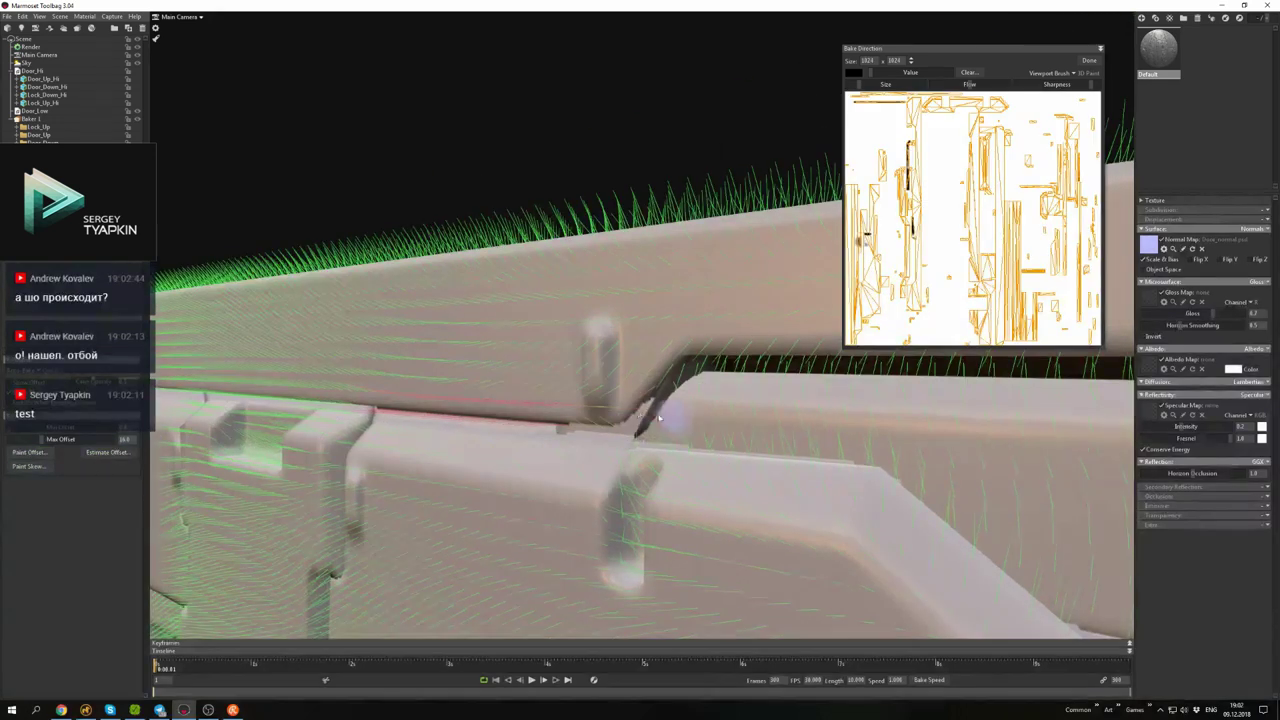
{"action": "mouse_move", "coordinate": [632, 441]}
{"action": "left_mouse_down"}
{"action": "mouse_move", "coordinate": [568, 387]}
{"action": "mouse_move", "coordinate": [591, 372]}
{"action": "mouse_move", "coordinate": [570, 300]}
{"action": "mouse_move", "coordinate": [601, 244]}
{"action": "mouse_move", "coordinate": [563, 314]}
{"action": "mouse_move", "coordinate": [737, 263]}
{"action": "mouse_move", "coordinate": [622, 424]}
{"action": "left_mouse_up"}
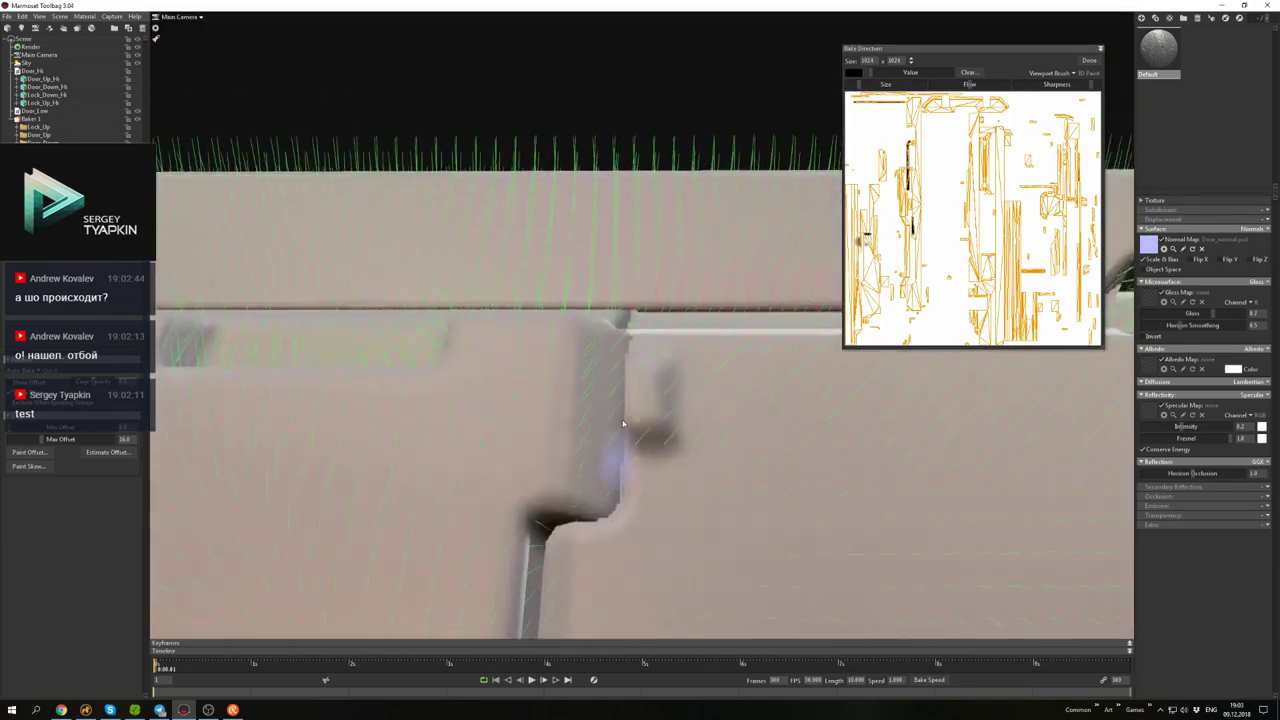
{"action": "left_click_drag", "start_coordinate": [616, 518], "coordinate": [785, 432]}
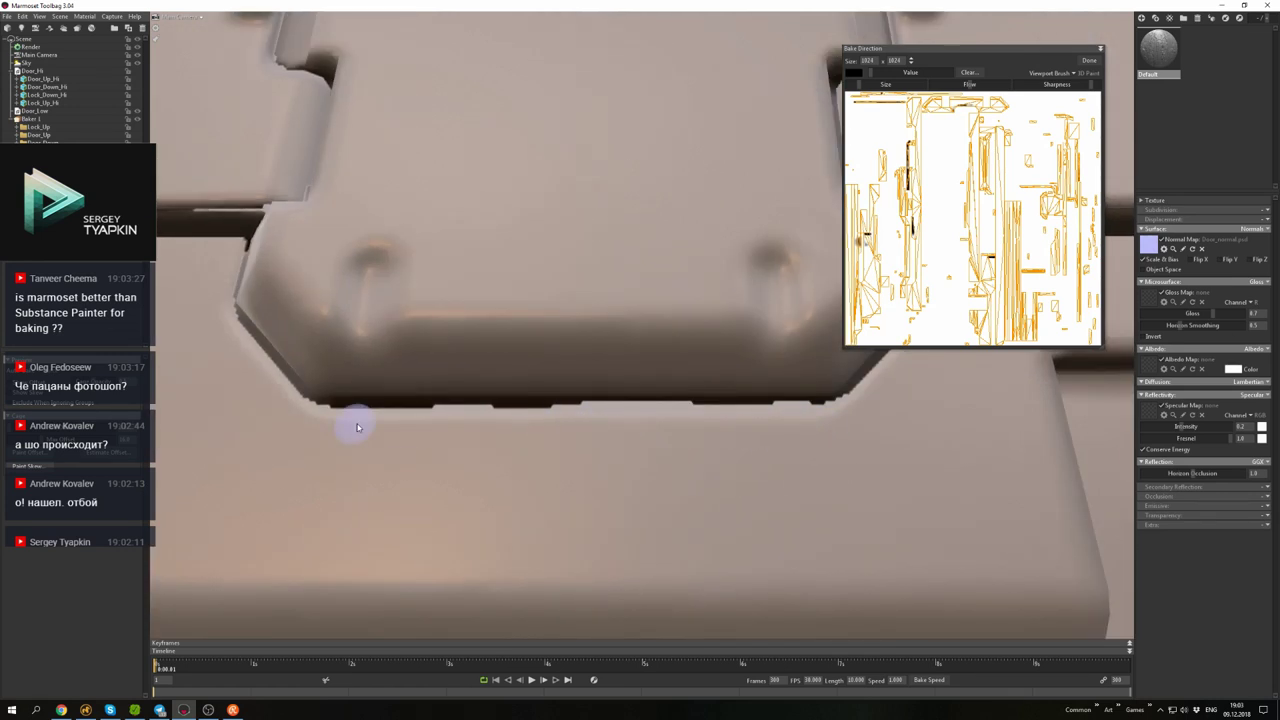
- Paint skew along the central plate's lower edge and save the Toolbag scene as Baking in the Baking folder
{"action": "left_click_drag", "start_coordinate": [375, 429], "coordinate": [500, 423]}
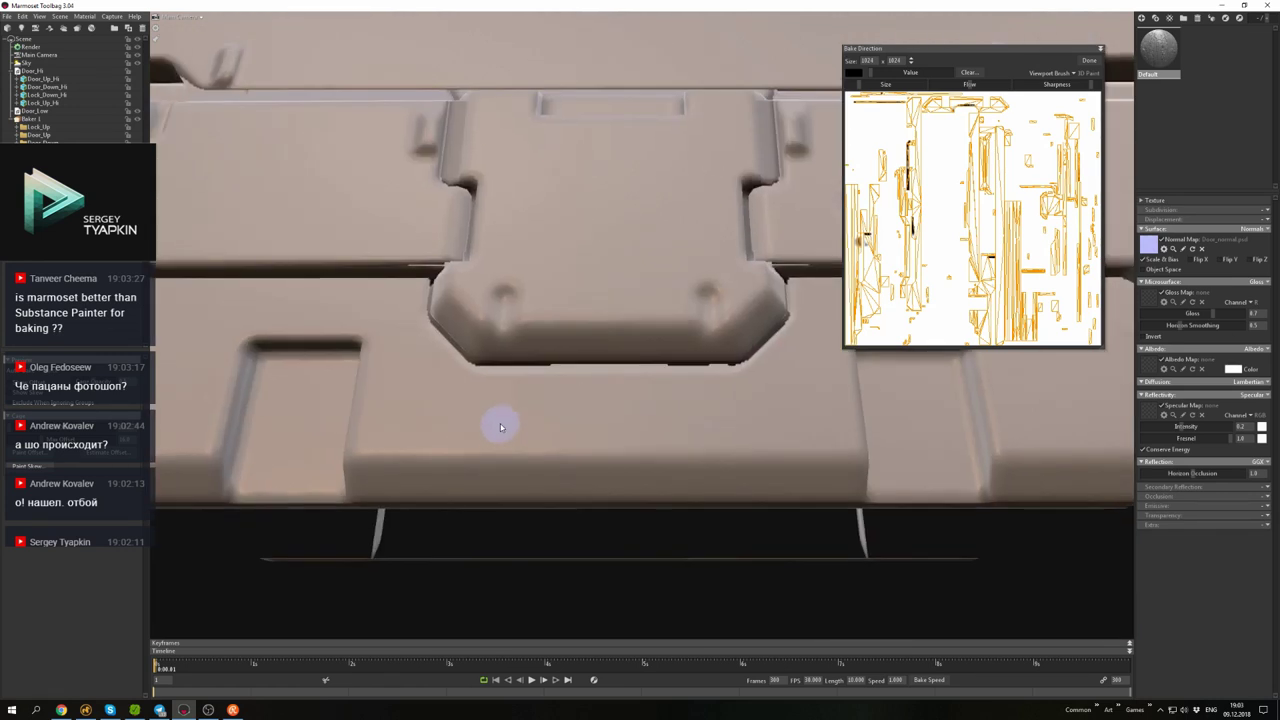
{"action": "key", "text": "ctrl+s"}
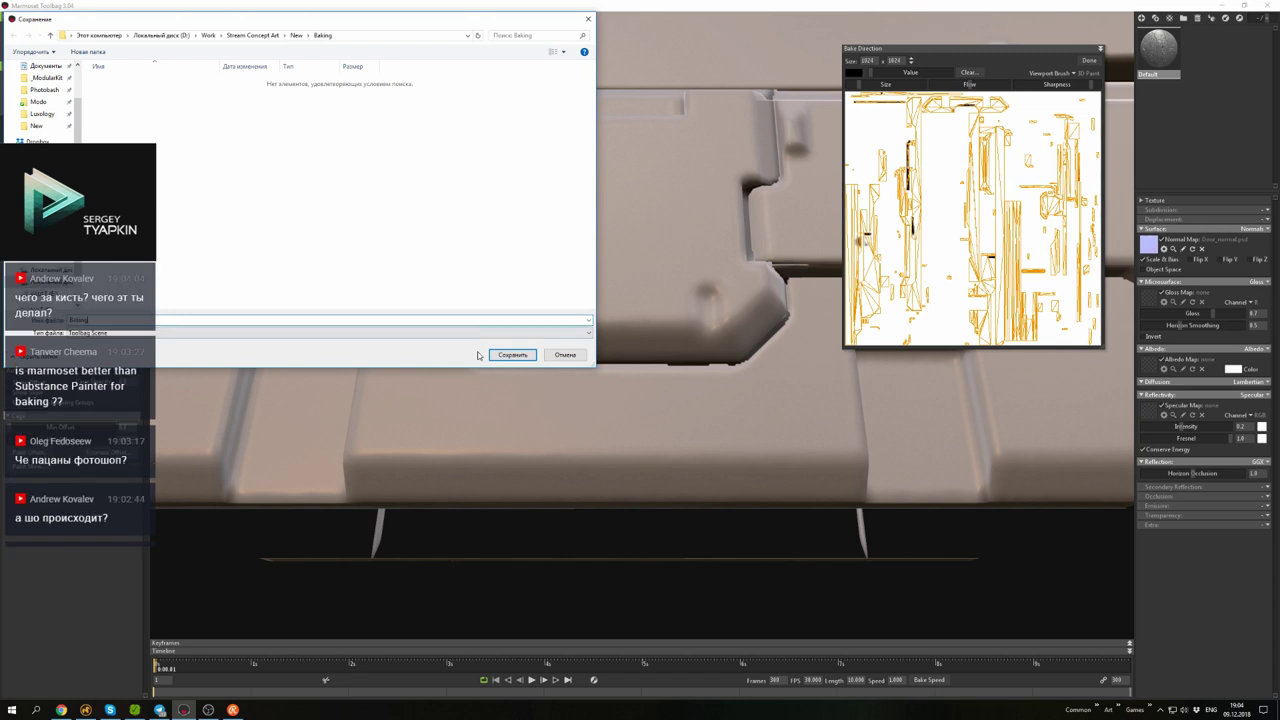
{"action": "left_click", "coordinate": [510, 355]}
- Touch up the skew at both chamfered lower corners of the central plate
{"action": "left_click_drag", "start_coordinate": [686, 404], "coordinate": [546, 369]}
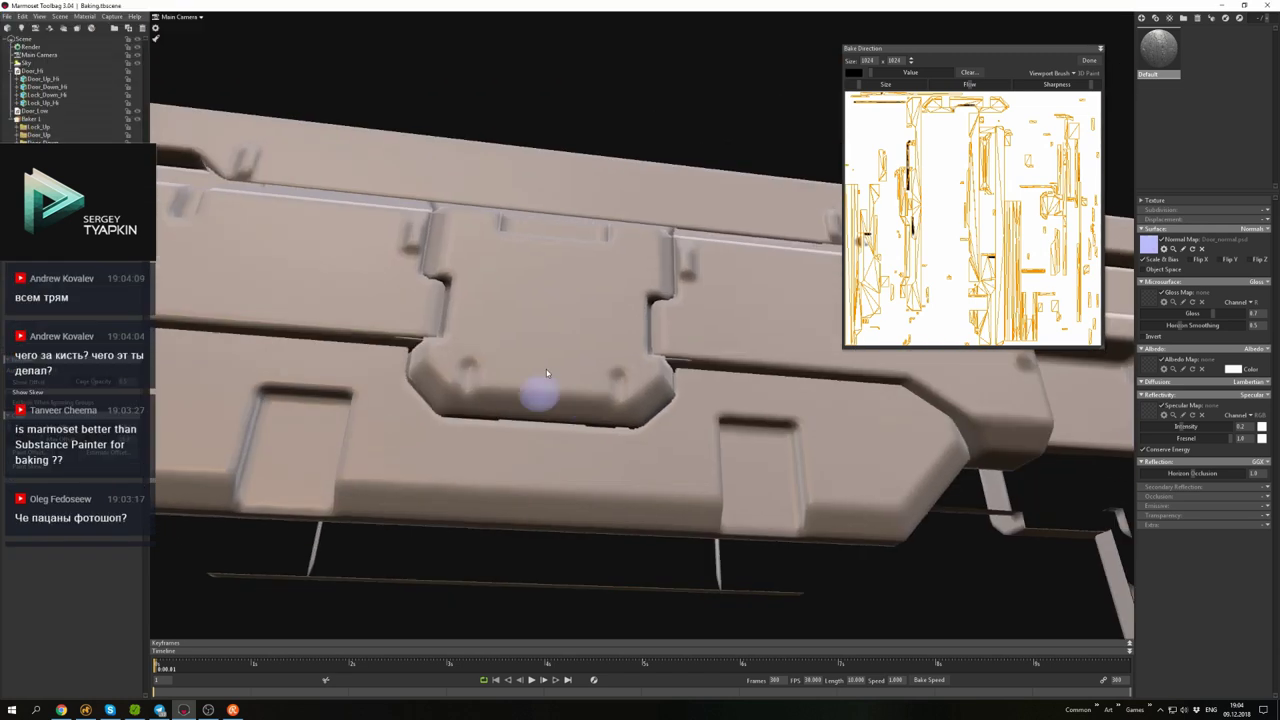
{"action": "right_click_drag", "start_coordinate": [546, 369], "coordinate": [590, 346]}
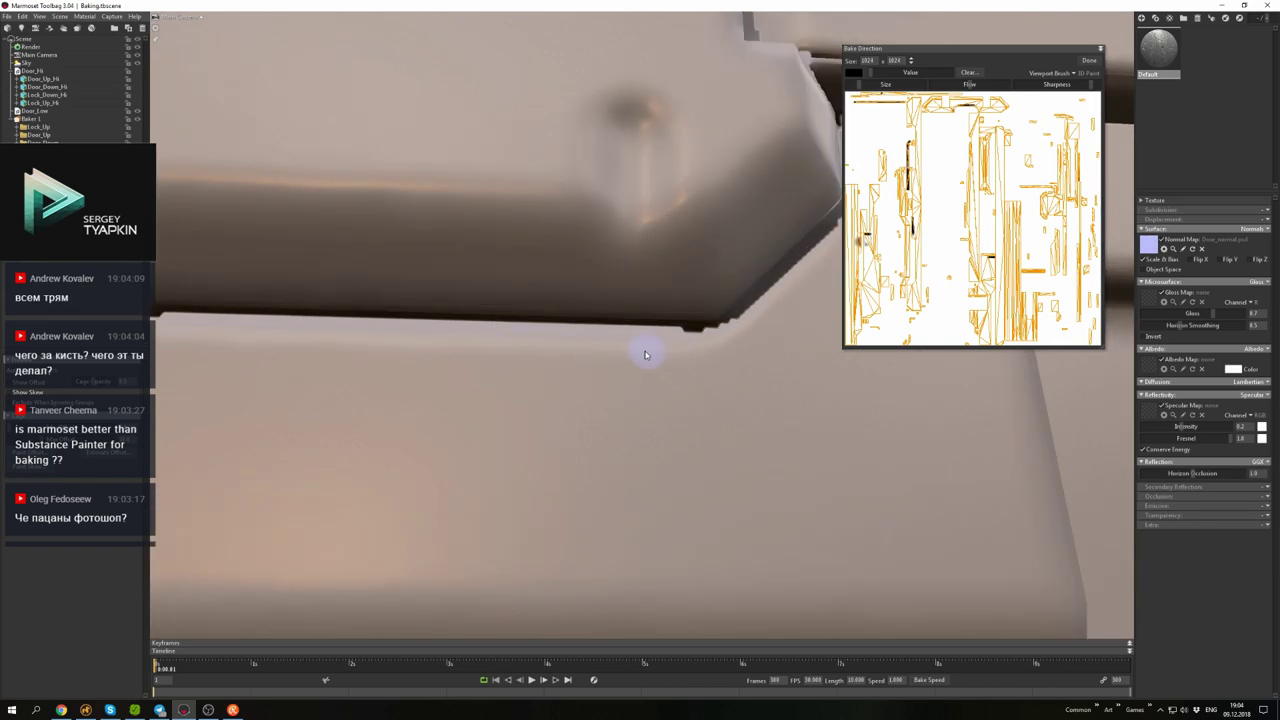
{"action": "left_click_drag", "start_coordinate": [645, 354], "coordinate": [641, 373]}
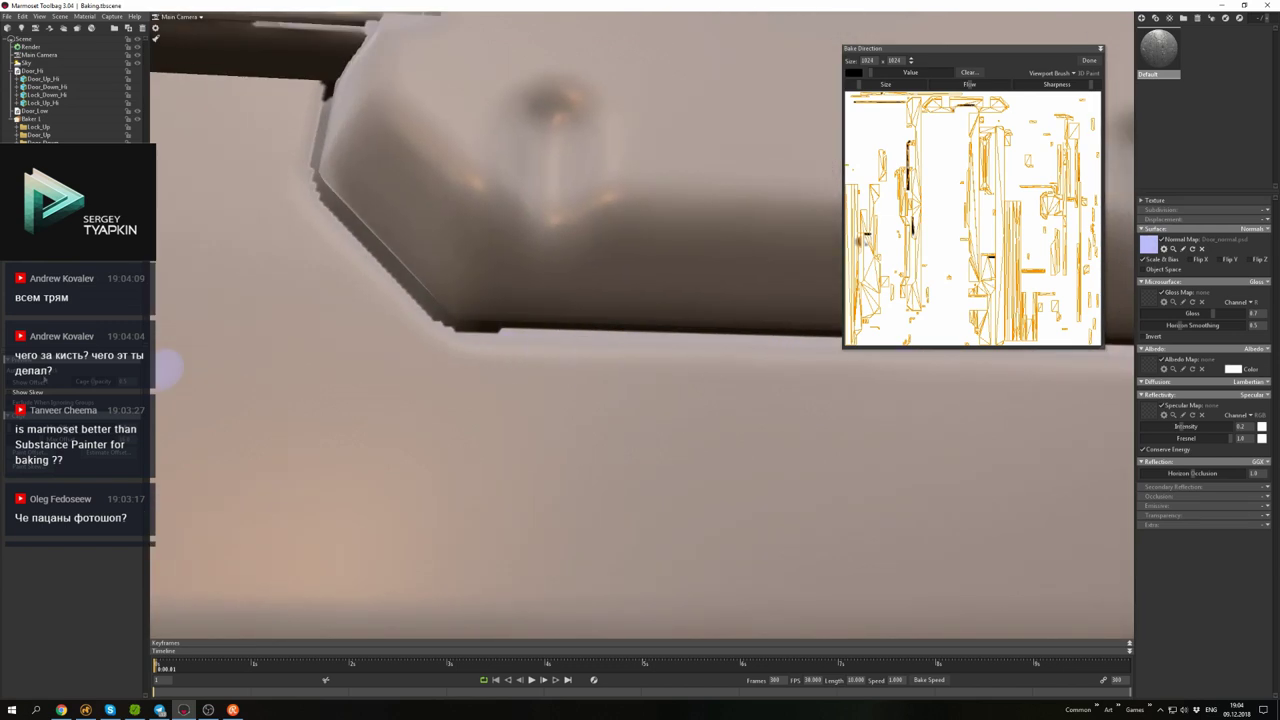
{"action": "right_click_drag", "start_coordinate": [500, 349], "coordinate": [548, 376]}
- Inspect the offset cage around the central plate and return to skew painting with the direction lines shown
{"action": "mouse_move", "coordinate": [236, 439]}
{"action": "left_mouse_down"}
{"action": "mouse_move", "coordinate": [543, 346]}
{"action": "mouse_move", "coordinate": [646, 354]}
{"action": "mouse_move", "coordinate": [510, 263]}
{"action": "left_mouse_up"}
{"action": "left_click_drag", "start_coordinate": [606, 404], "coordinate": [575, 317]}
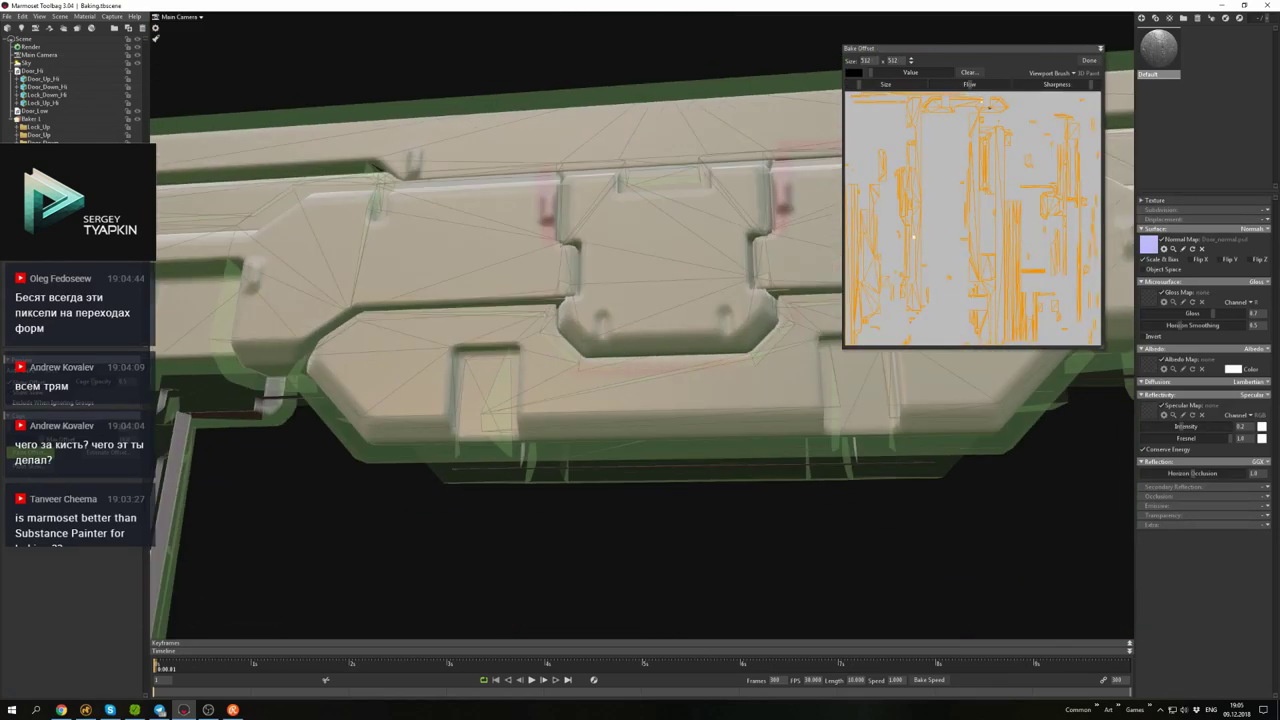
{"action": "left_click_drag", "start_coordinate": [506, 343], "coordinate": [515, 396]}
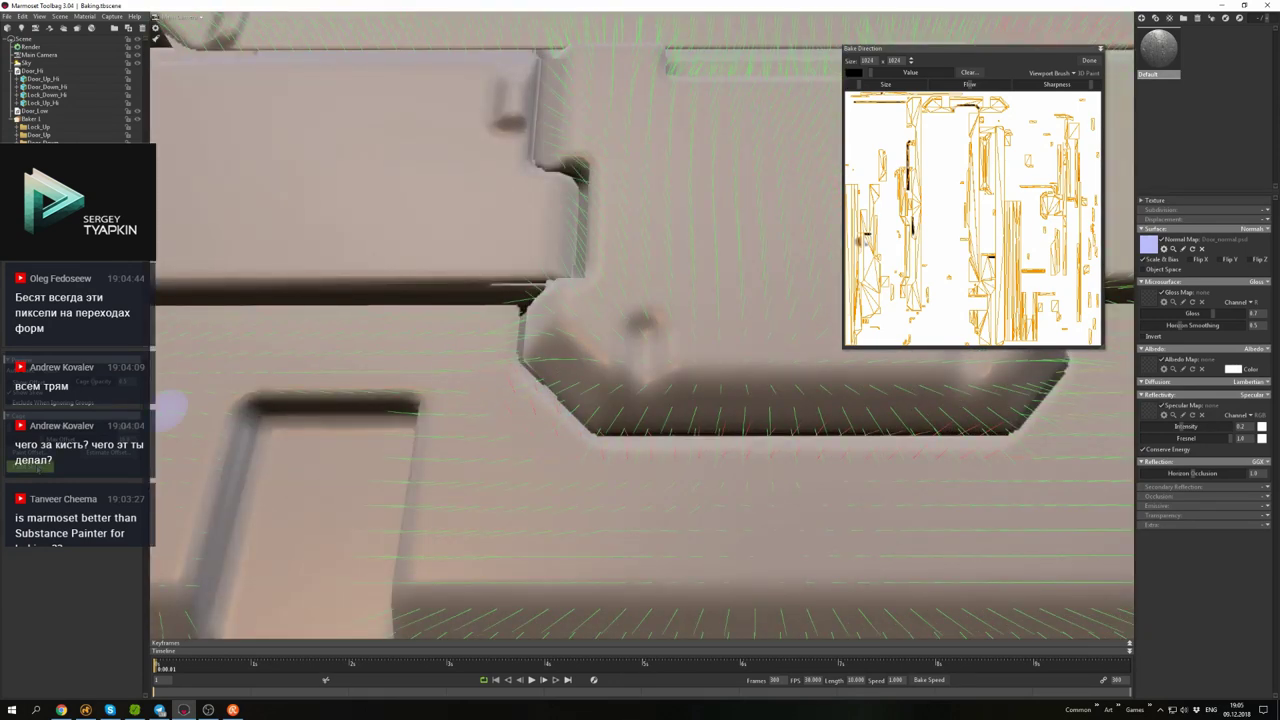
- Paint skew around the black artifact beside the small raised block on the door panel
{"action": "left_click_drag", "start_coordinate": [540, 421], "coordinate": [600, 251]}
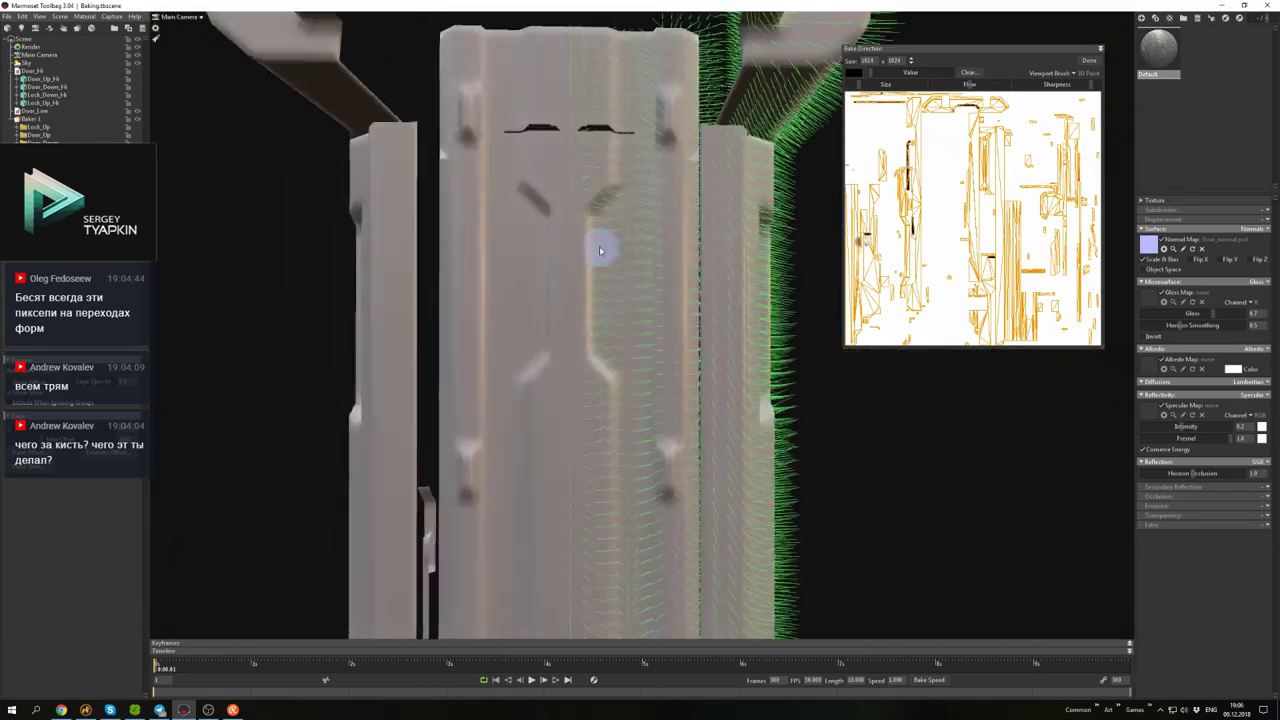
{"action": "left_click_drag", "start_coordinate": [616, 203], "coordinate": [472, 306]}
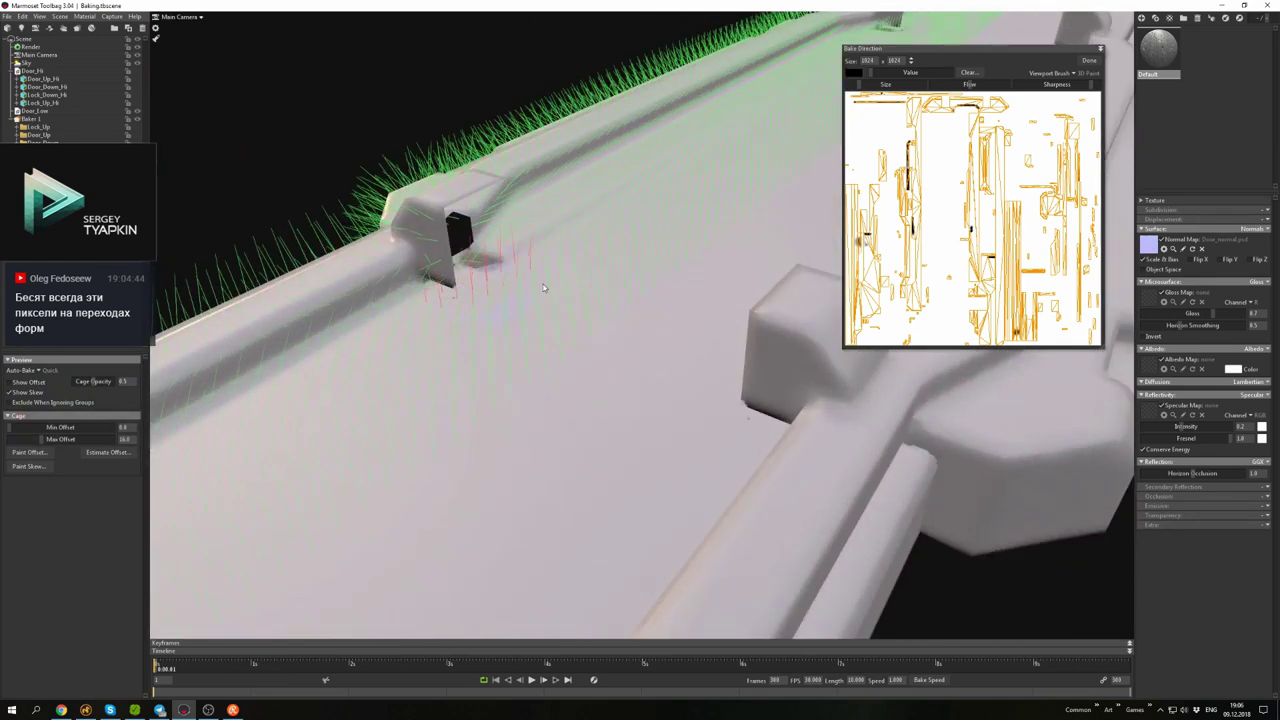
{"action": "left_click_drag", "start_coordinate": [544, 288], "coordinate": [652, 395]}
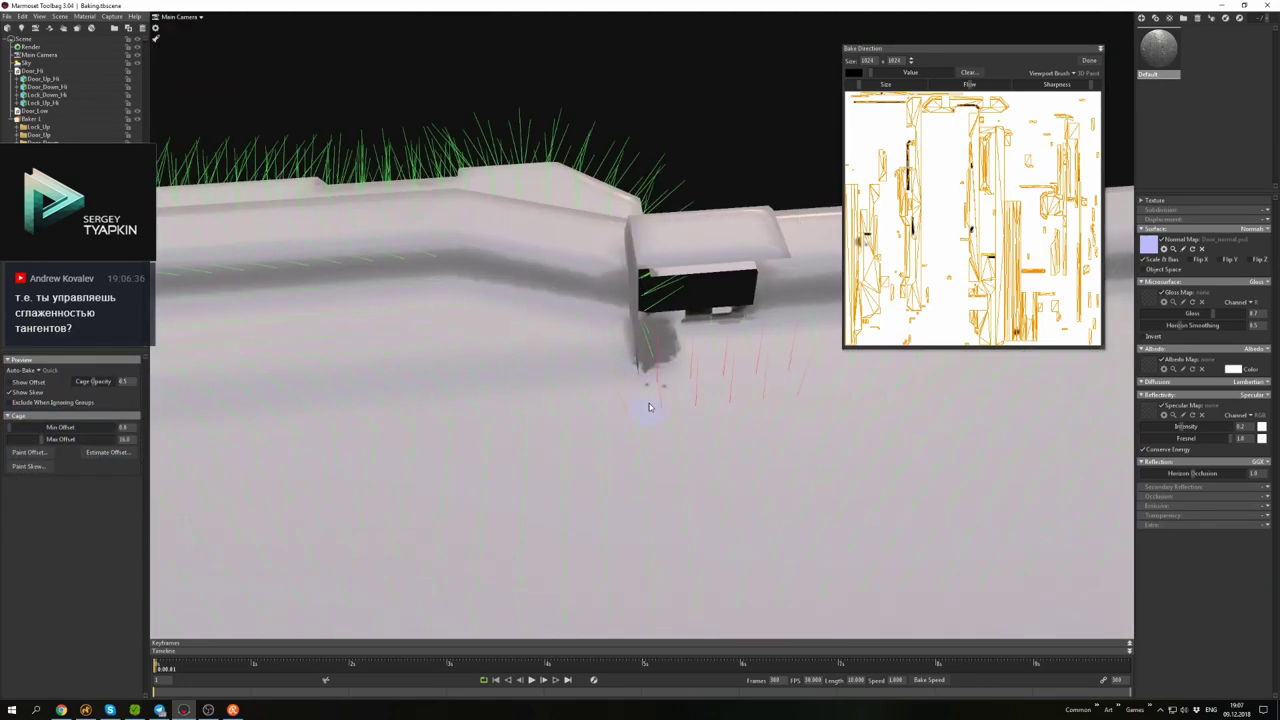
{"action": "left_click_drag", "start_coordinate": [700, 437], "coordinate": [550, 306]}
- Paint skew down the upper part of the side post's inner edge groove, starting beneath the overhanging beam
{"action": "left_click_drag", "start_coordinate": [560, 372], "coordinate": [562, 254]}
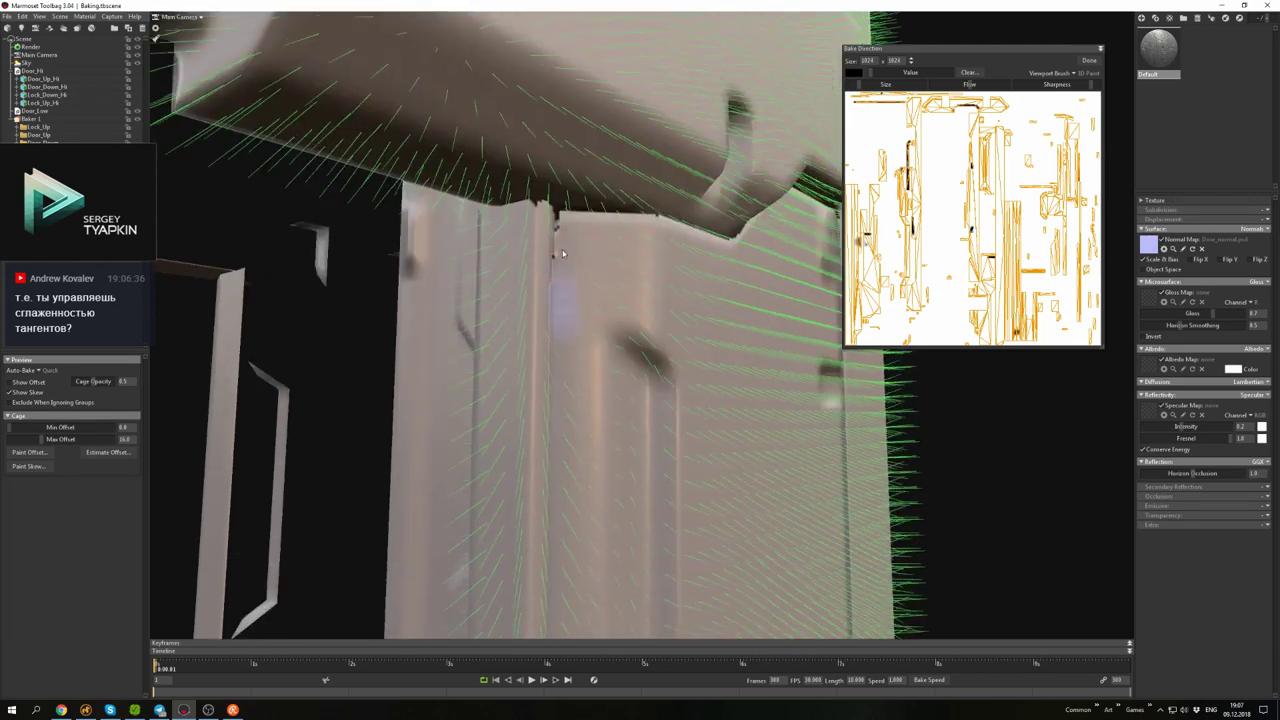
{"action": "left_click_drag", "start_coordinate": [516, 298], "coordinate": [623, 261]}
{"action": "left_click_drag", "start_coordinate": [625, 216], "coordinate": [637, 186]}
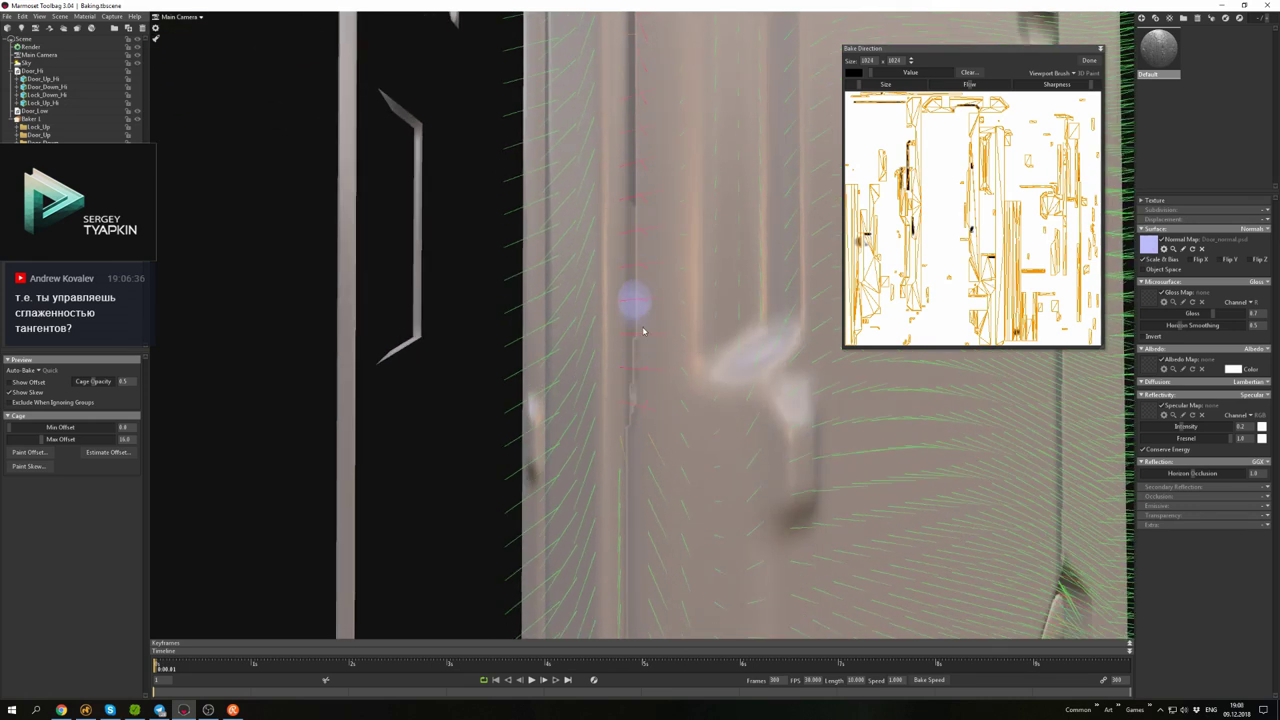
{"action": "left_click_drag", "start_coordinate": [643, 330], "coordinate": [612, 195]}
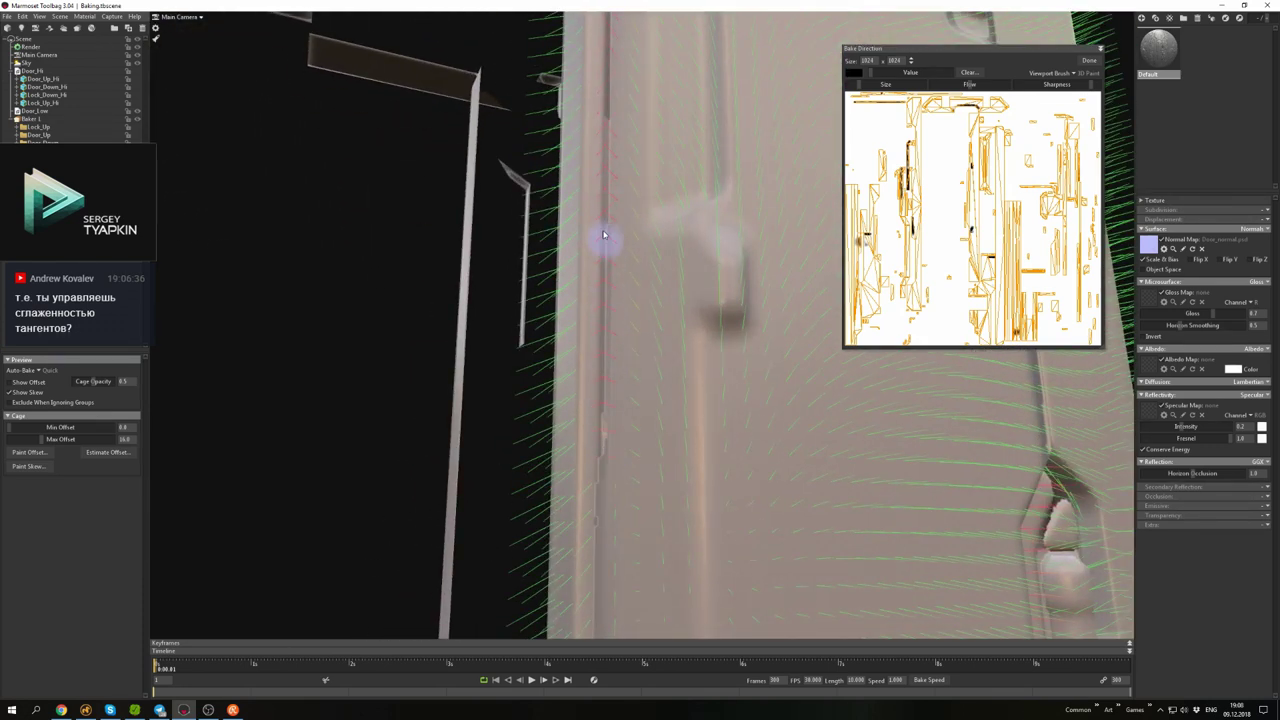
{"action": "left_click_drag", "start_coordinate": [615, 346], "coordinate": [645, 200]}
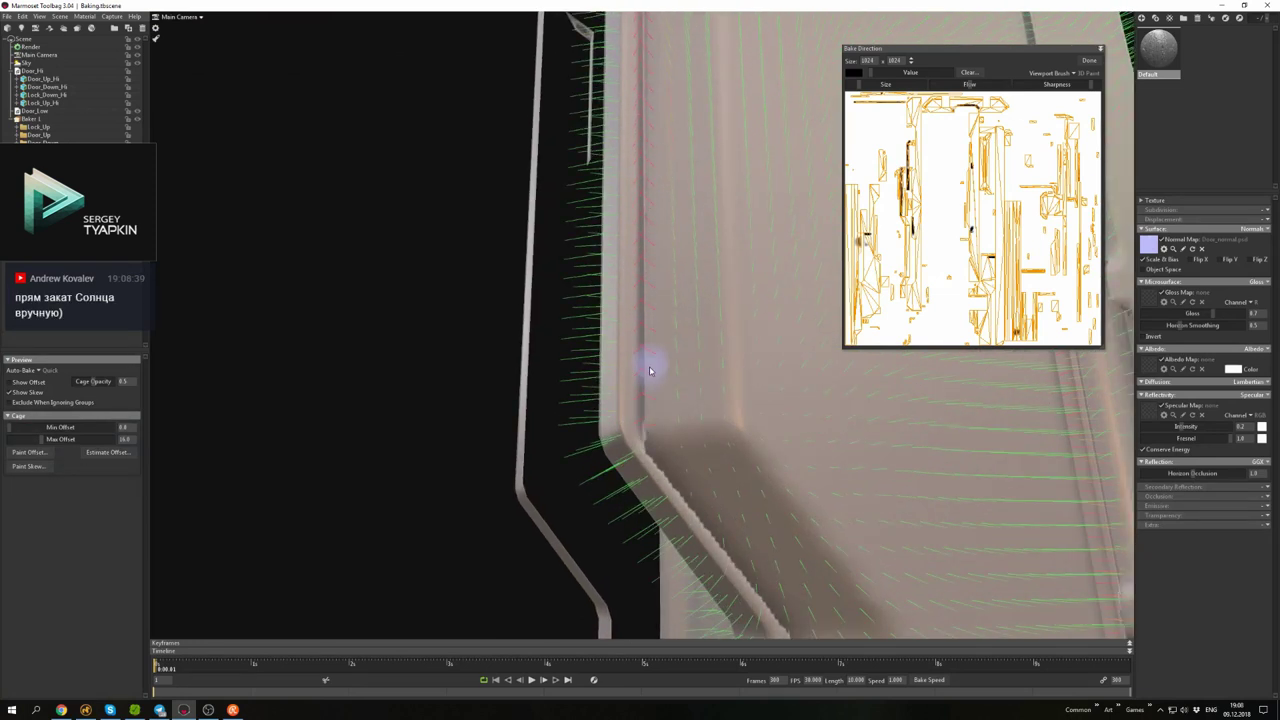
- Paint skew around the inner edge's upper diagonal bend and down the straight section beneath it
{"action": "left_click_drag", "start_coordinate": [670, 473], "coordinate": [582, 393]}
{"action": "left_click_drag", "start_coordinate": [548, 334], "coordinate": [685, 295]}
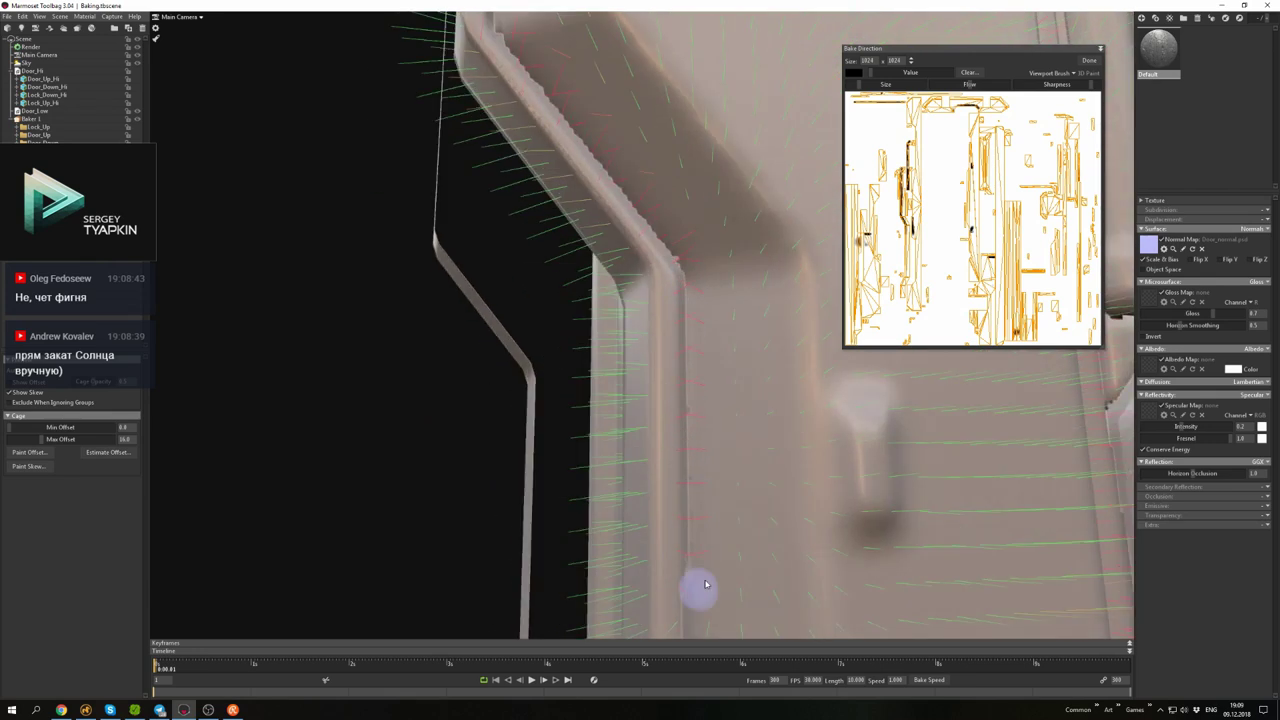
{"action": "mouse_move", "coordinate": [691, 591]}
{"action": "left_mouse_down"}
{"action": "mouse_move", "coordinate": [694, 277]}
{"action": "mouse_move", "coordinate": [682, 291]}
{"action": "mouse_move", "coordinate": [690, 330]}
{"action": "left_mouse_up"}
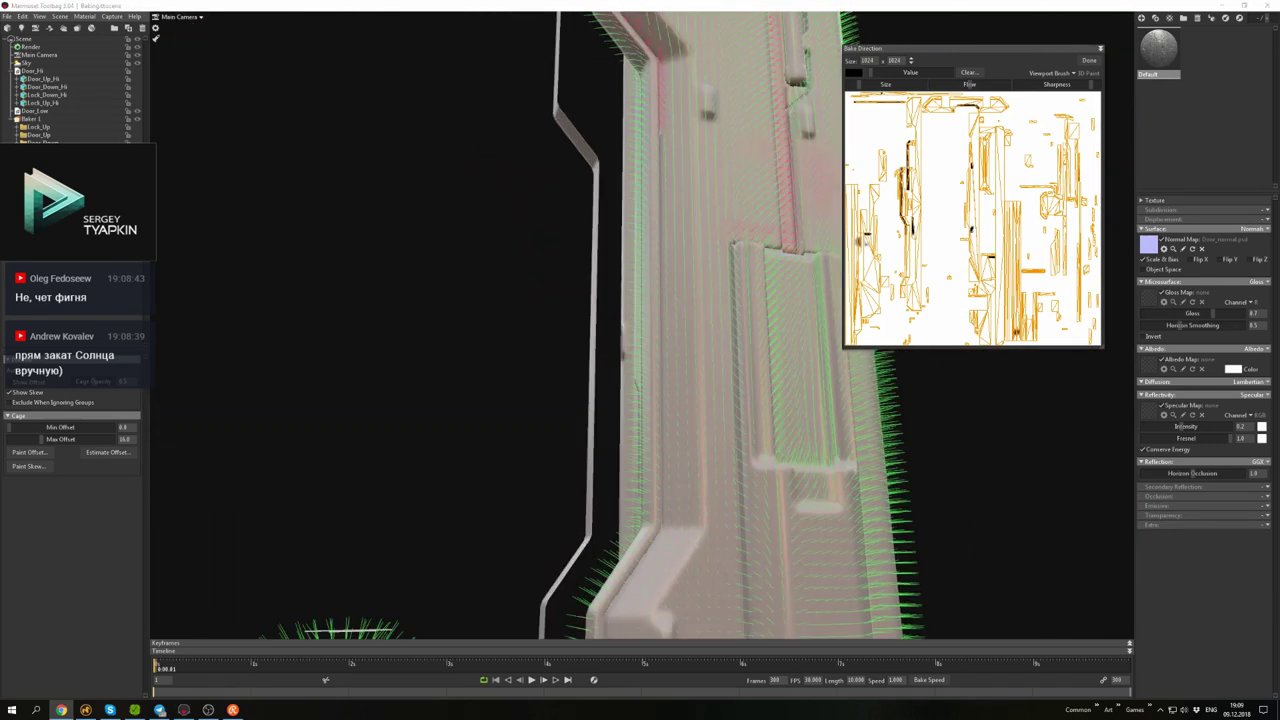
{"action": "left_click_drag", "start_coordinate": [671, 157], "coordinate": [677, 251]}
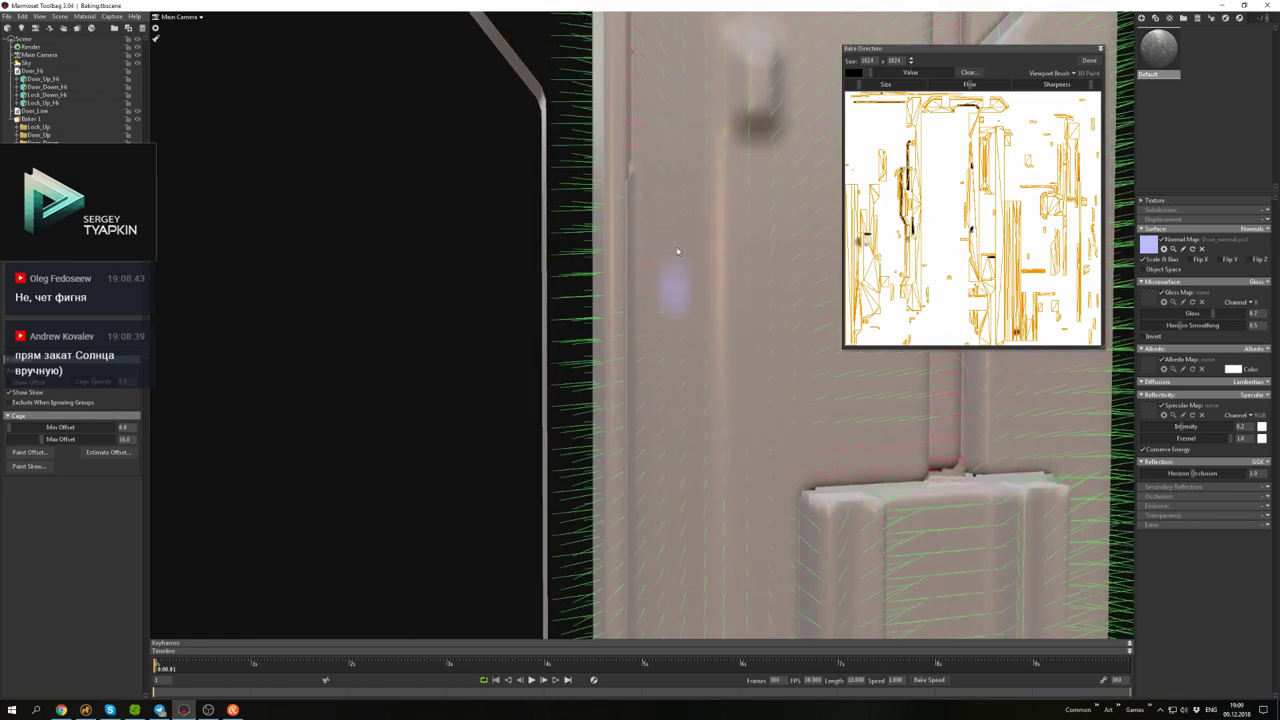
{"action": "left_click_drag", "start_coordinate": [637, 178], "coordinate": [657, 235]}
- Extend the skew painting down the inner edge, through the lower diagonal bend to the bottom of the side post
{"action": "left_click_drag", "start_coordinate": [648, 331], "coordinate": [710, 189]}
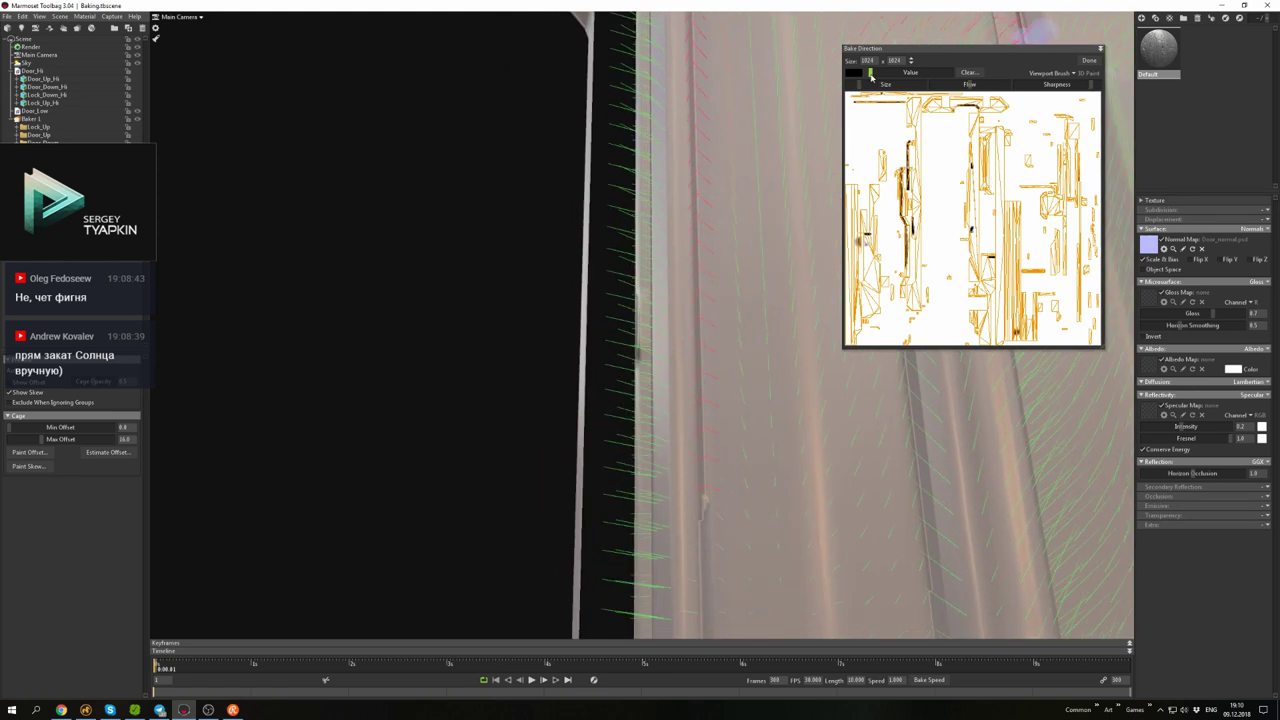
{"action": "left_click_drag", "start_coordinate": [714, 238], "coordinate": [740, 234]}
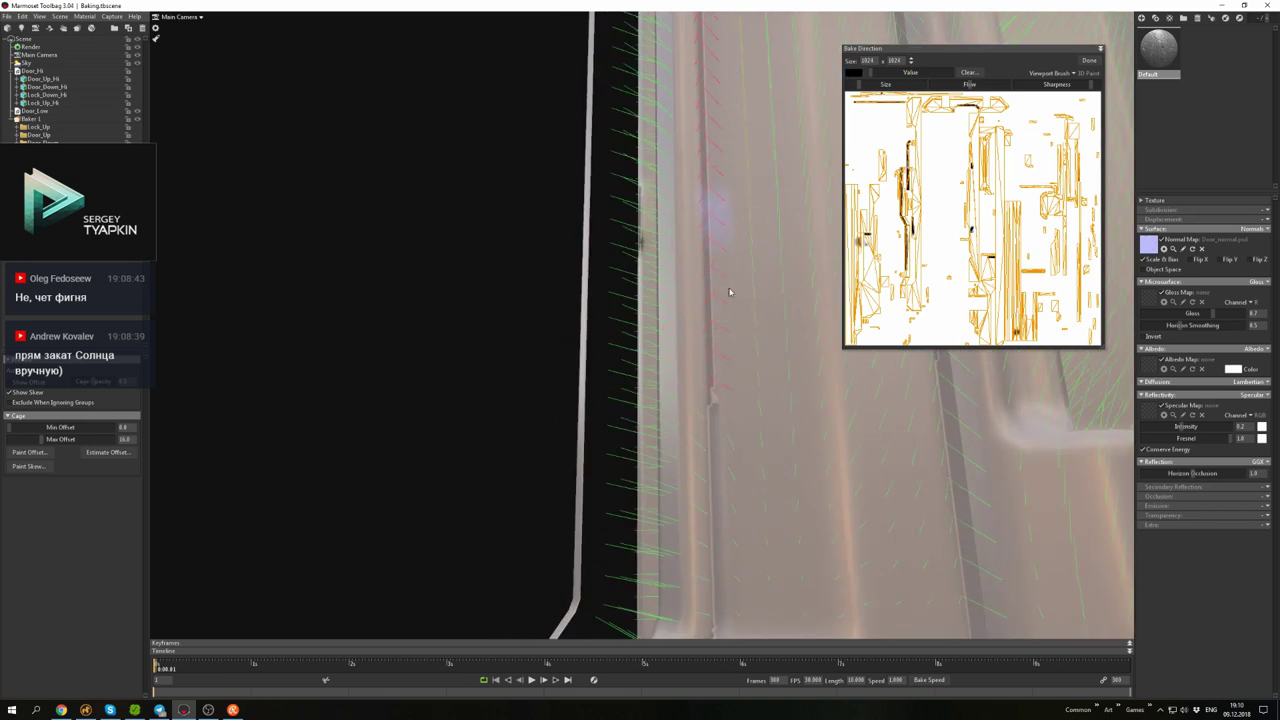
{"action": "left_click_drag", "start_coordinate": [730, 292], "coordinate": [743, 151]}
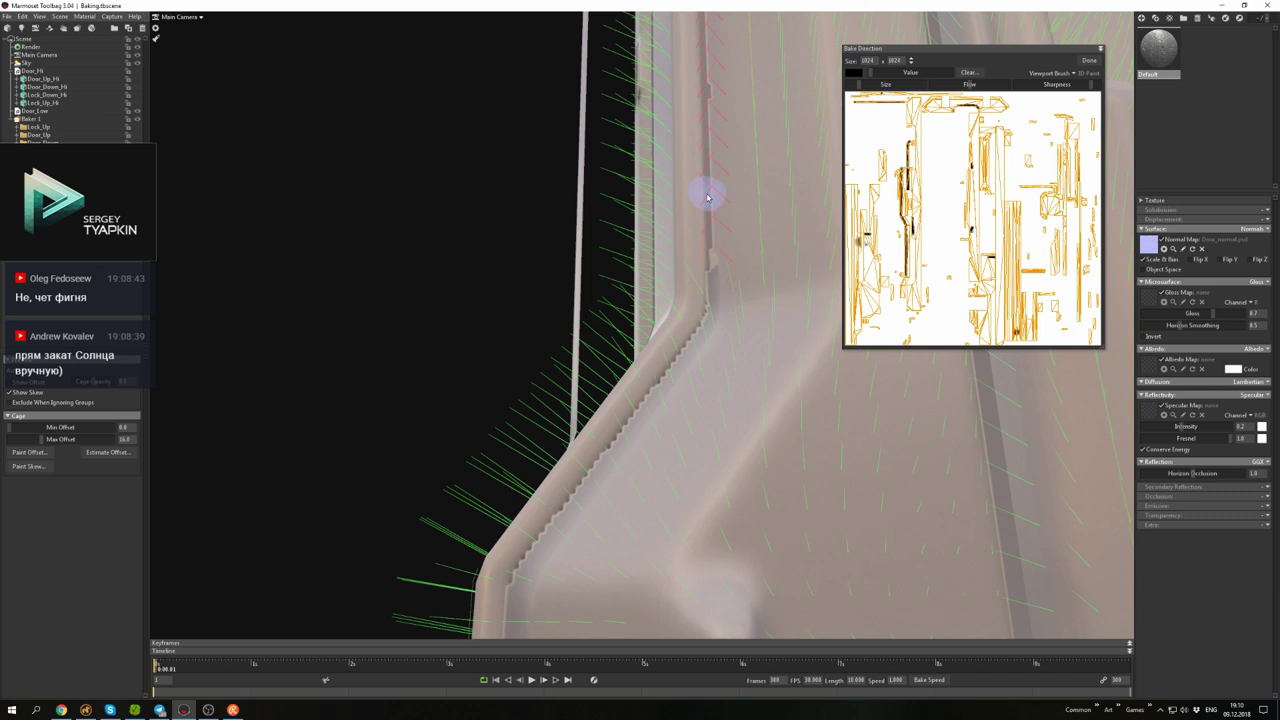
{"action": "left_click_drag", "start_coordinate": [734, 222], "coordinate": [673, 352]}
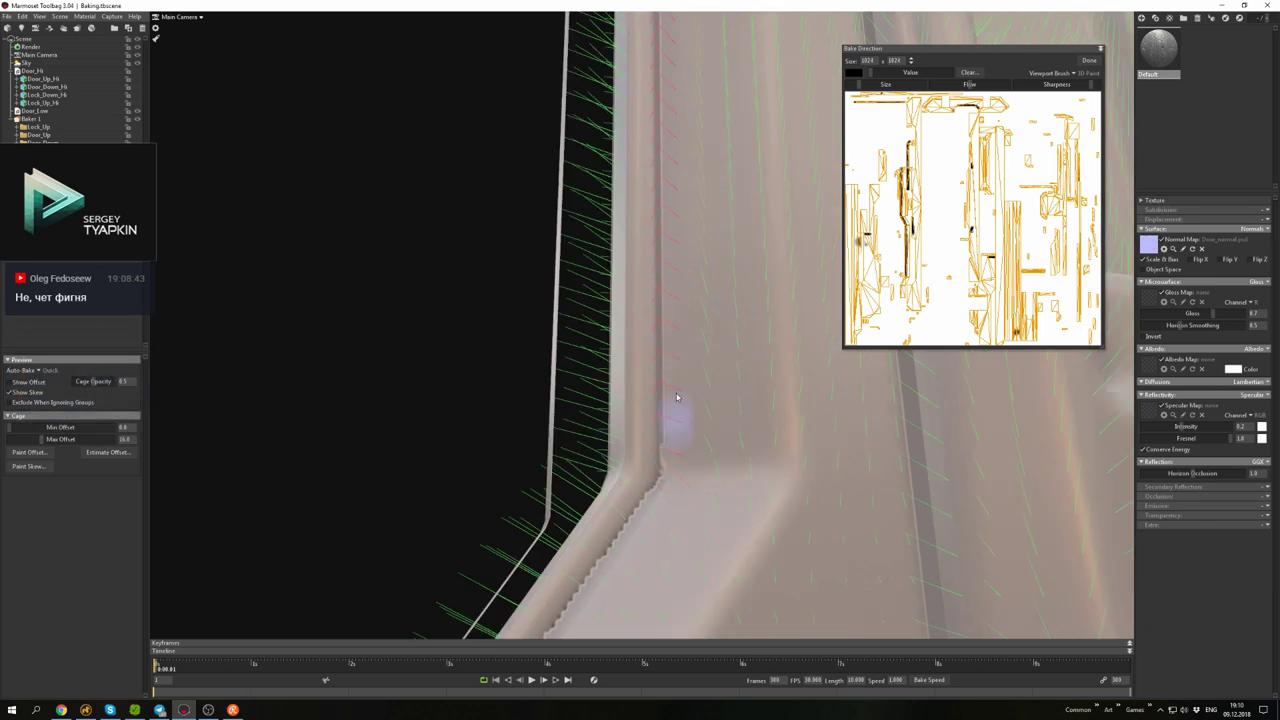
{"action": "left_click_drag", "start_coordinate": [658, 485], "coordinate": [707, 197]}
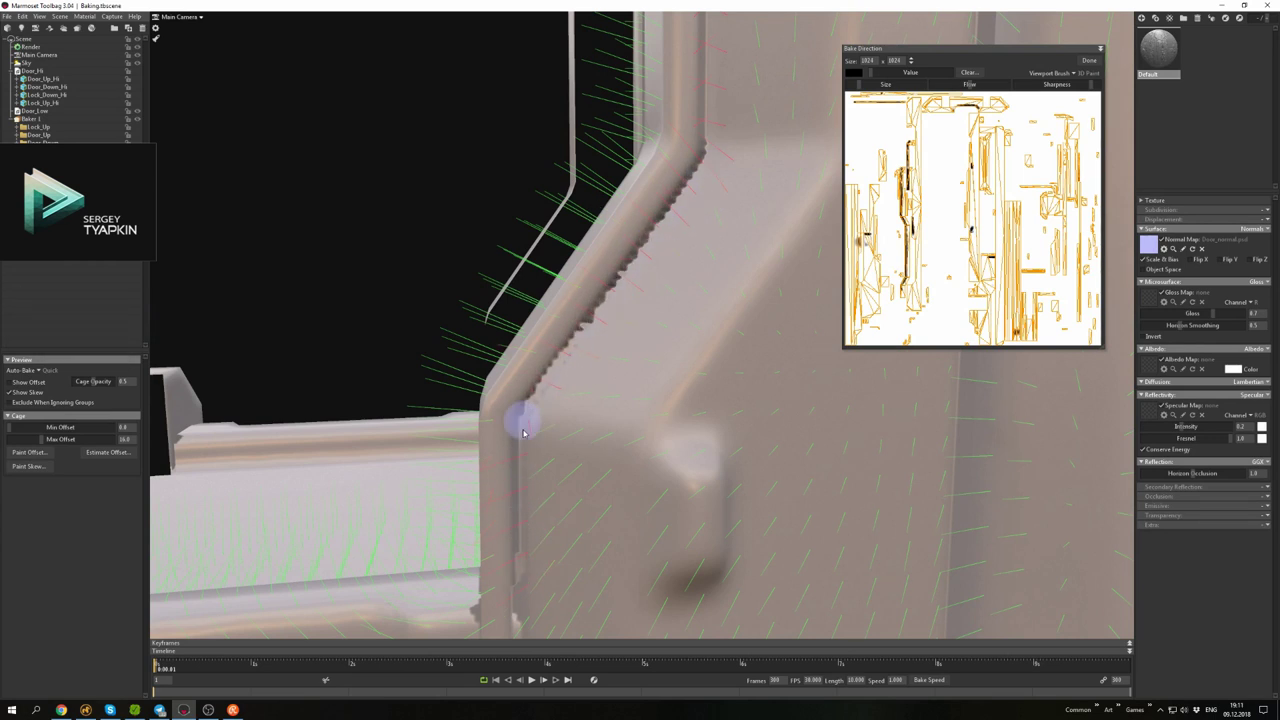
{"action": "left_click_drag", "start_coordinate": [522, 432], "coordinate": [628, 390]}
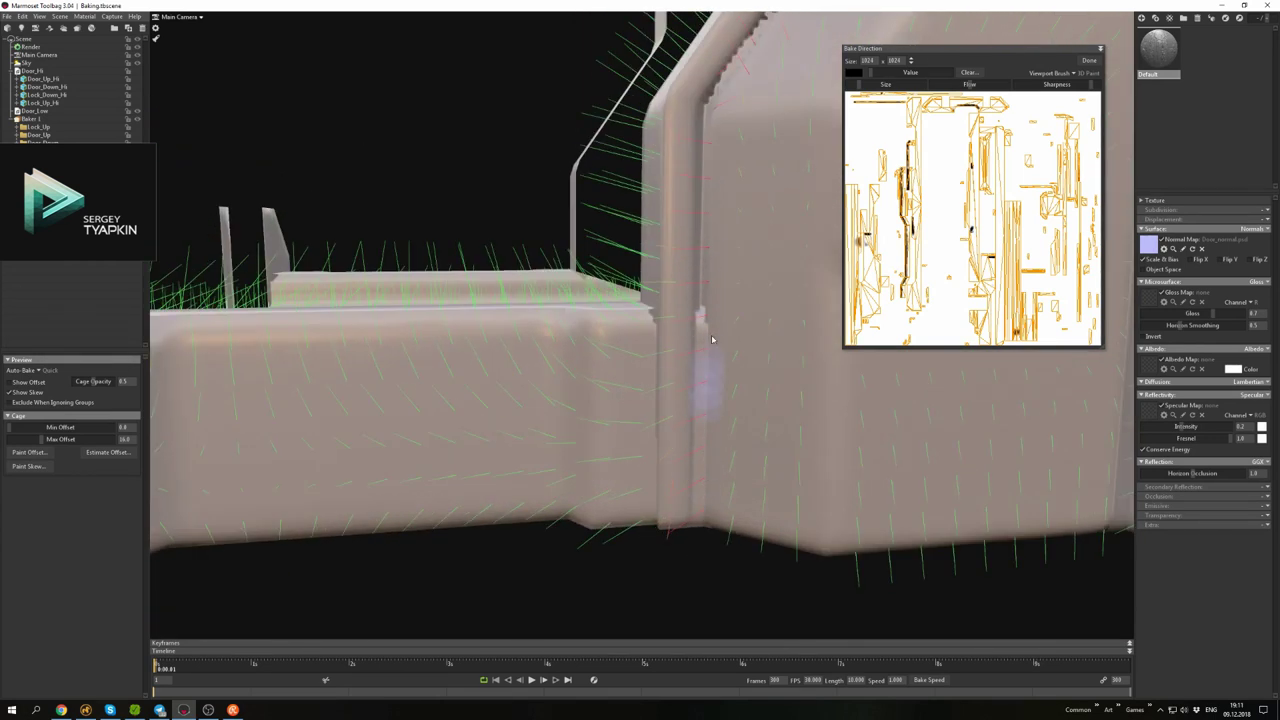
{"action": "left_click_drag", "start_coordinate": [644, 485], "coordinate": [563, 424]}
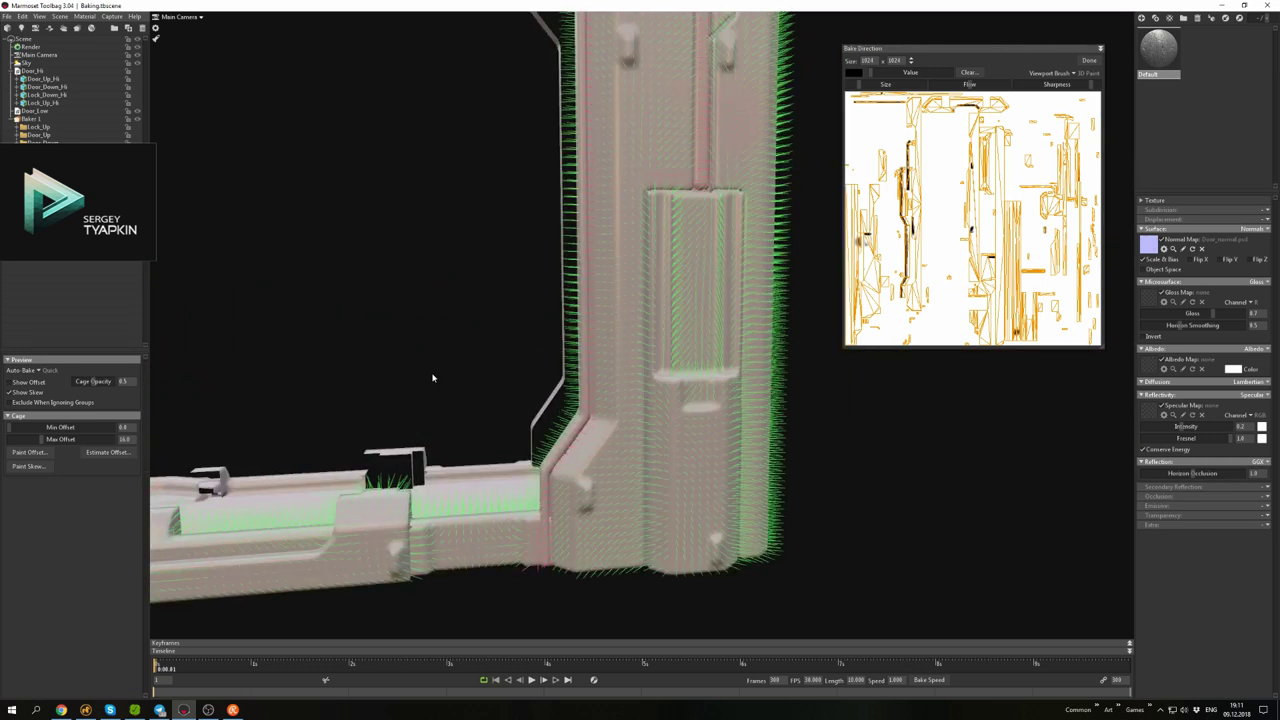
- Examine the top beam, door panel seams and bottom sill for remaining bake artifacts, comparing with and without the skew display
{"action": "left_click_drag", "start_coordinate": [681, 206], "coordinate": [628, 300]}
{"action": "scroll", "coordinate": [626, 300], "scroll_direction": "up", "scroll_amount": 5}
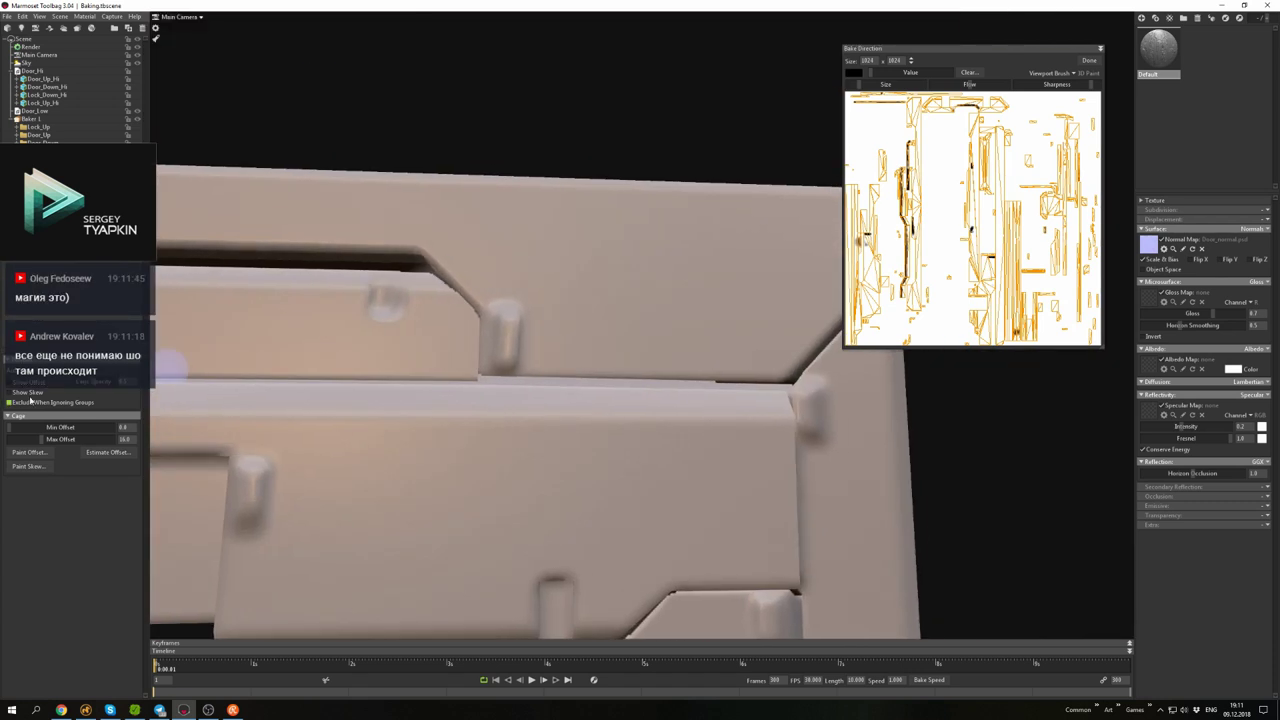
{"action": "left_click_drag", "start_coordinate": [576, 367], "coordinate": [689, 409]}
{"action": "scroll", "coordinate": [689, 409], "scroll_direction": "down", "scroll_amount": 3}
{"action": "scroll", "coordinate": [549, 374], "scroll_direction": "up", "scroll_amount": 6}
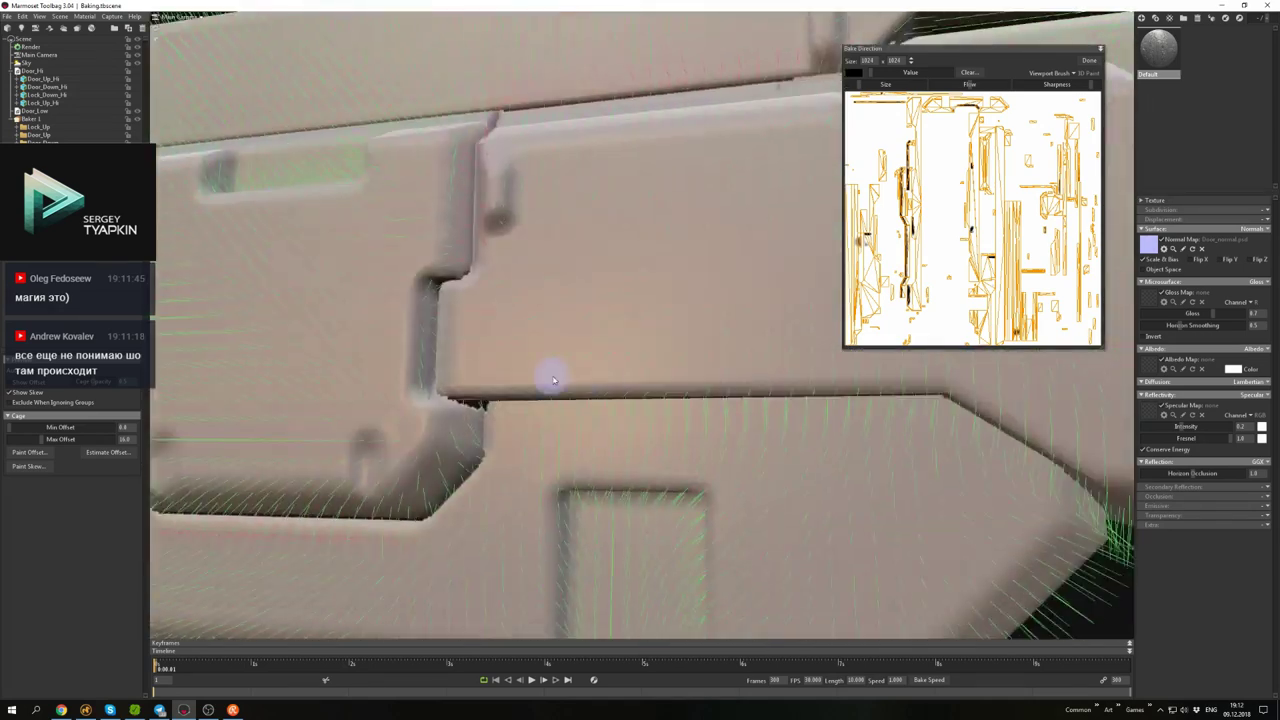
{"action": "scroll", "coordinate": [624, 405], "scroll_direction": "down", "scroll_amount": 5}
{"action": "left_click_drag", "start_coordinate": [663, 423], "coordinate": [569, 402]}
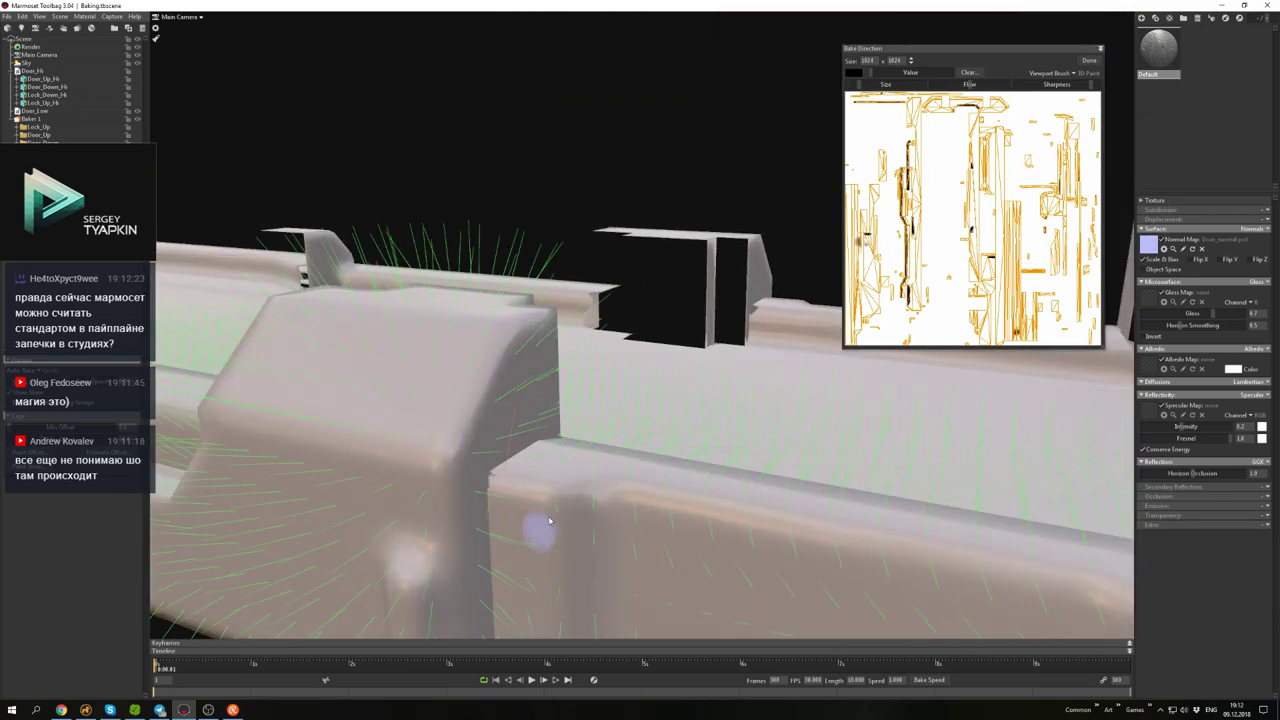
{"action": "left_click_drag", "start_coordinate": [549, 521], "coordinate": [600, 450]}
{"action": "scroll", "coordinate": [600, 450], "scroll_direction": "down", "scroll_amount": 5}
- Paint skew around the recessed insert in the side post, along its long groove down to the insert's lower end
{"action": "scroll", "coordinate": [667, 372], "scroll_direction": "up", "scroll_amount": 8}
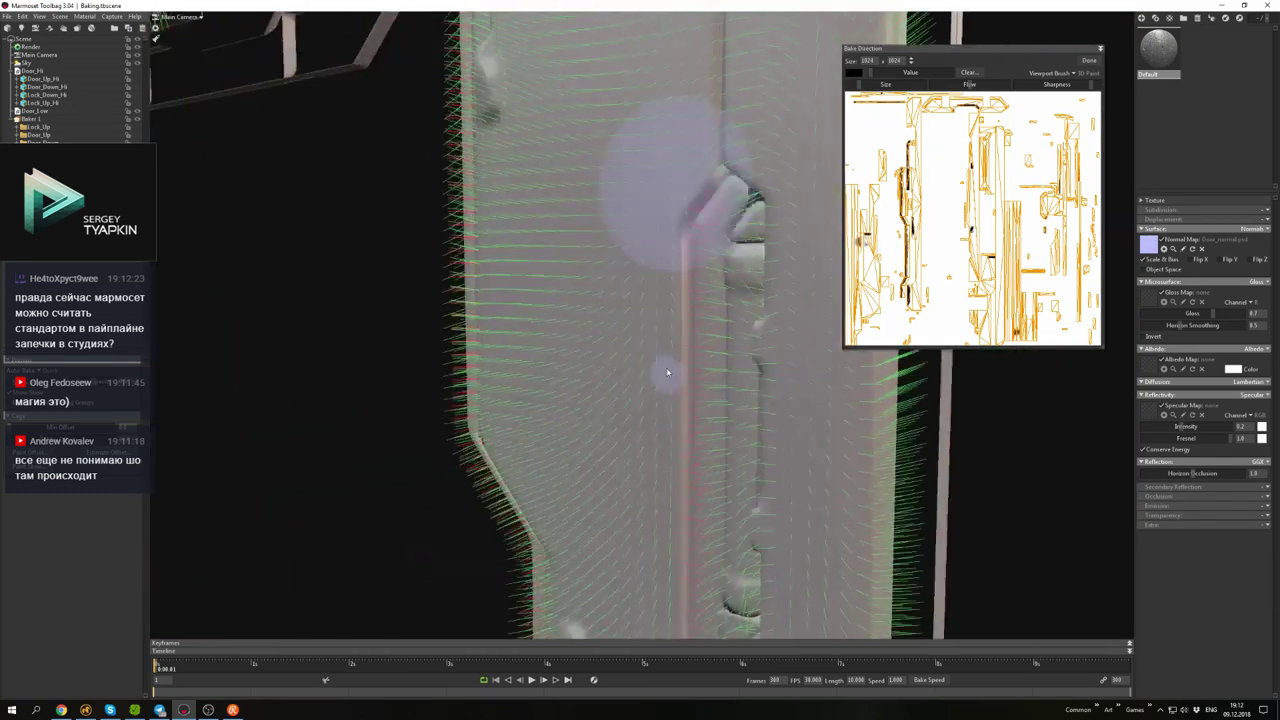
{"action": "left_click_drag", "start_coordinate": [667, 372], "coordinate": [803, 381]}
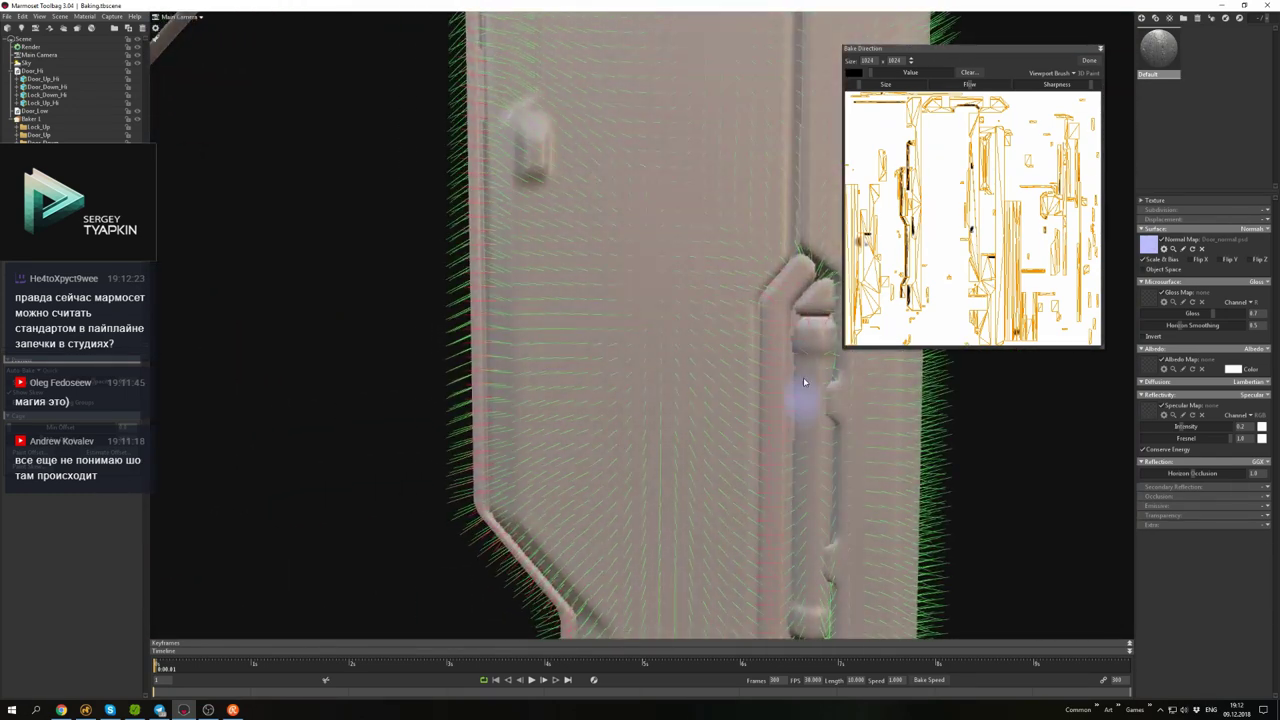
{"action": "left_click_drag", "start_coordinate": [786, 512], "coordinate": [763, 401]}
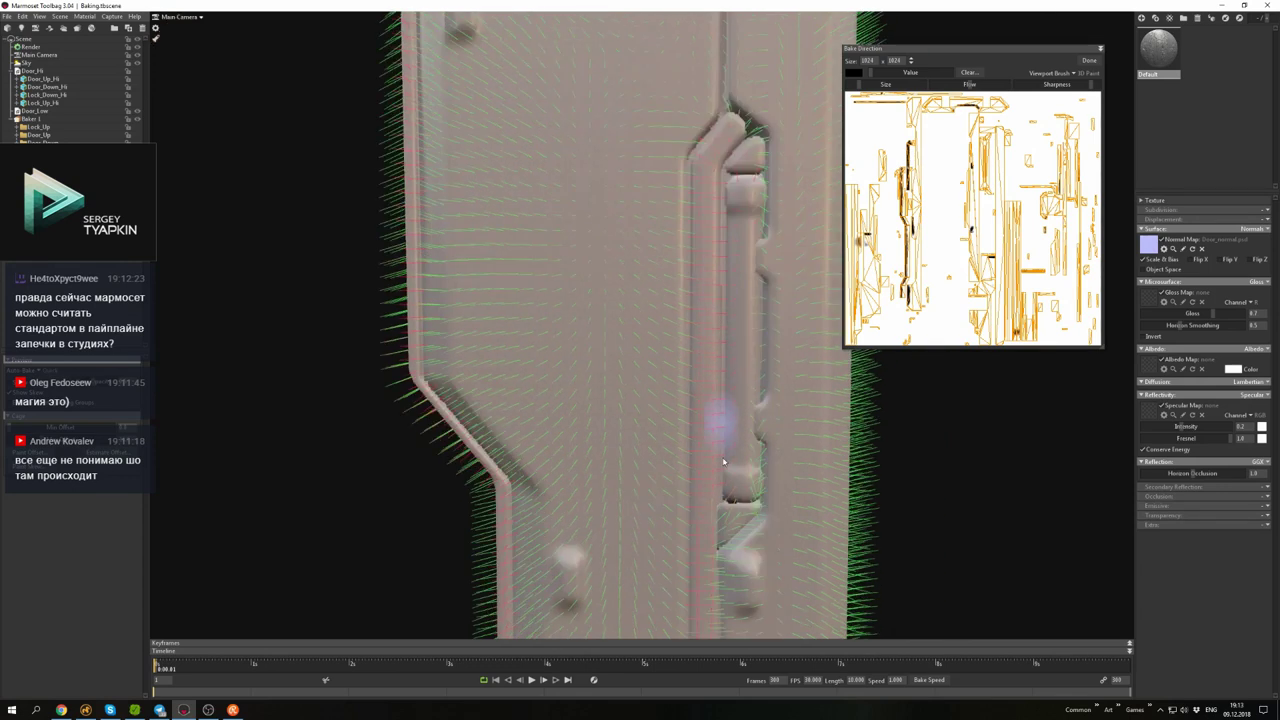
{"action": "mouse_move", "coordinate": [724, 462]}
{"action": "left_mouse_down"}
{"action": "mouse_move", "coordinate": [717, 333]}
{"action": "mouse_move", "coordinate": [740, 458]}
{"action": "left_mouse_up"}
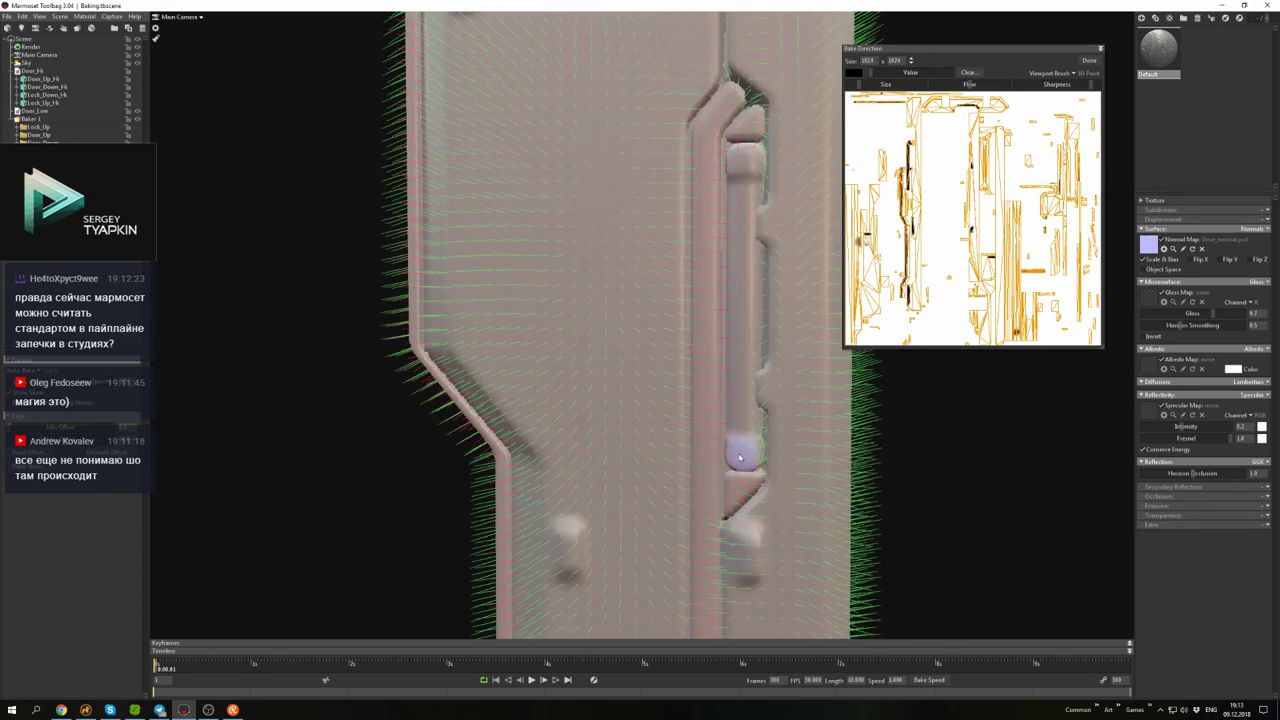
- Examine the whole door frame, including the overhanging top beam and both side posts, for remaining shading errors
{"action": "scroll", "coordinate": [745, 343], "scroll_direction": "down", "scroll_amount": 5}
{"action": "left_click_drag", "start_coordinate": [700, 330], "coordinate": [532, 289]}
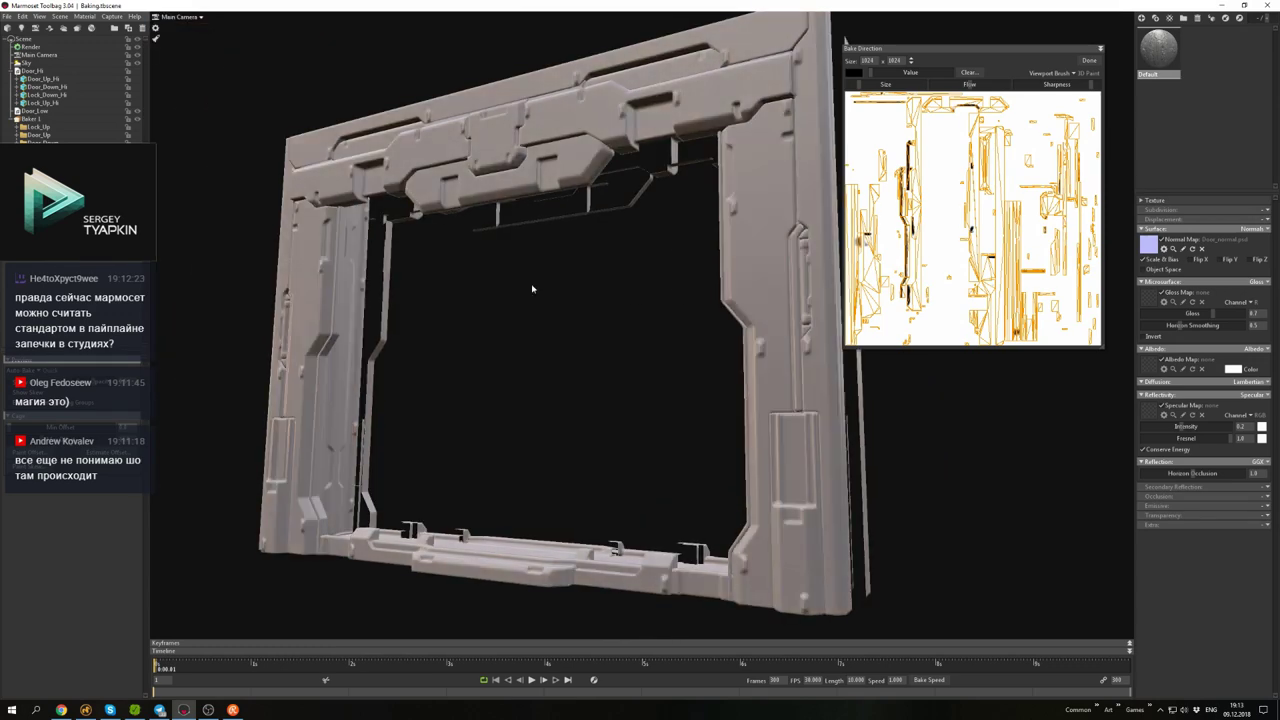
{"action": "scroll", "coordinate": [677, 289], "scroll_direction": "up", "scroll_amount": 6}
{"action": "left_click_drag", "start_coordinate": [686, 294], "coordinate": [535, 278]}
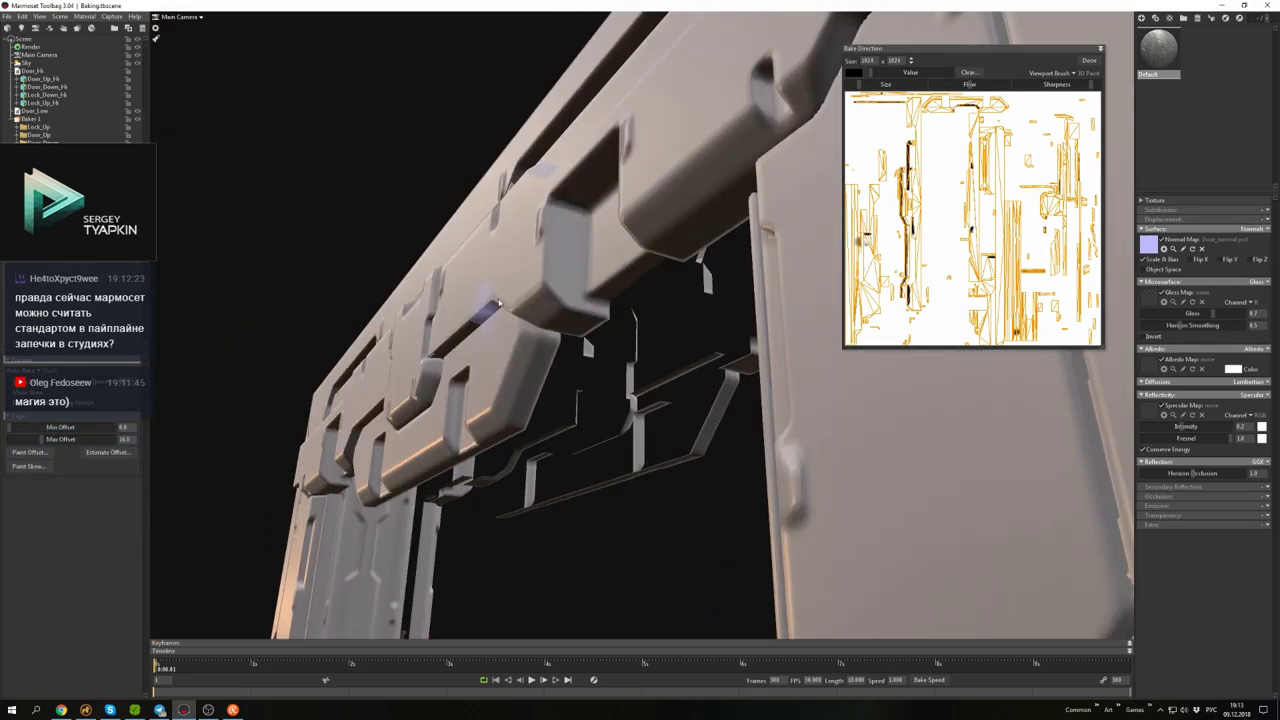
{"action": "scroll", "coordinate": [480, 157], "scroll_direction": "down", "scroll_amount": 5}
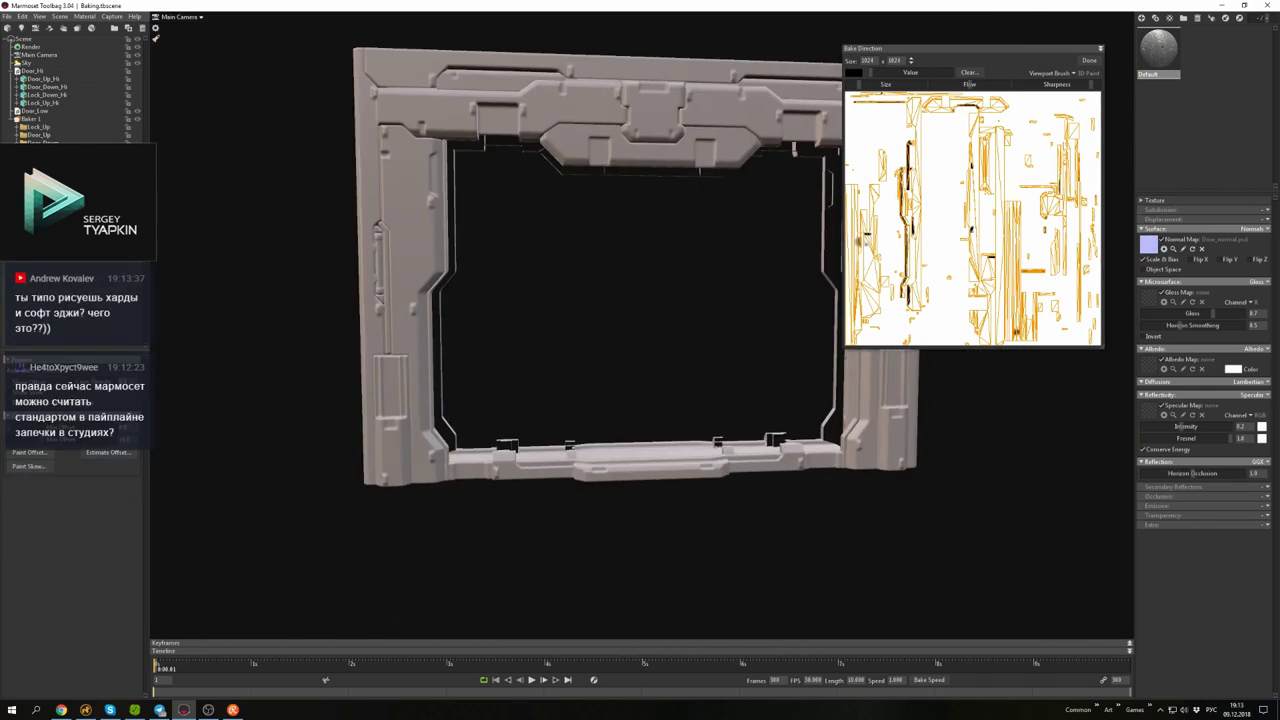
{"action": "scroll", "coordinate": [597, 366], "scroll_direction": "up", "scroll_amount": 8}
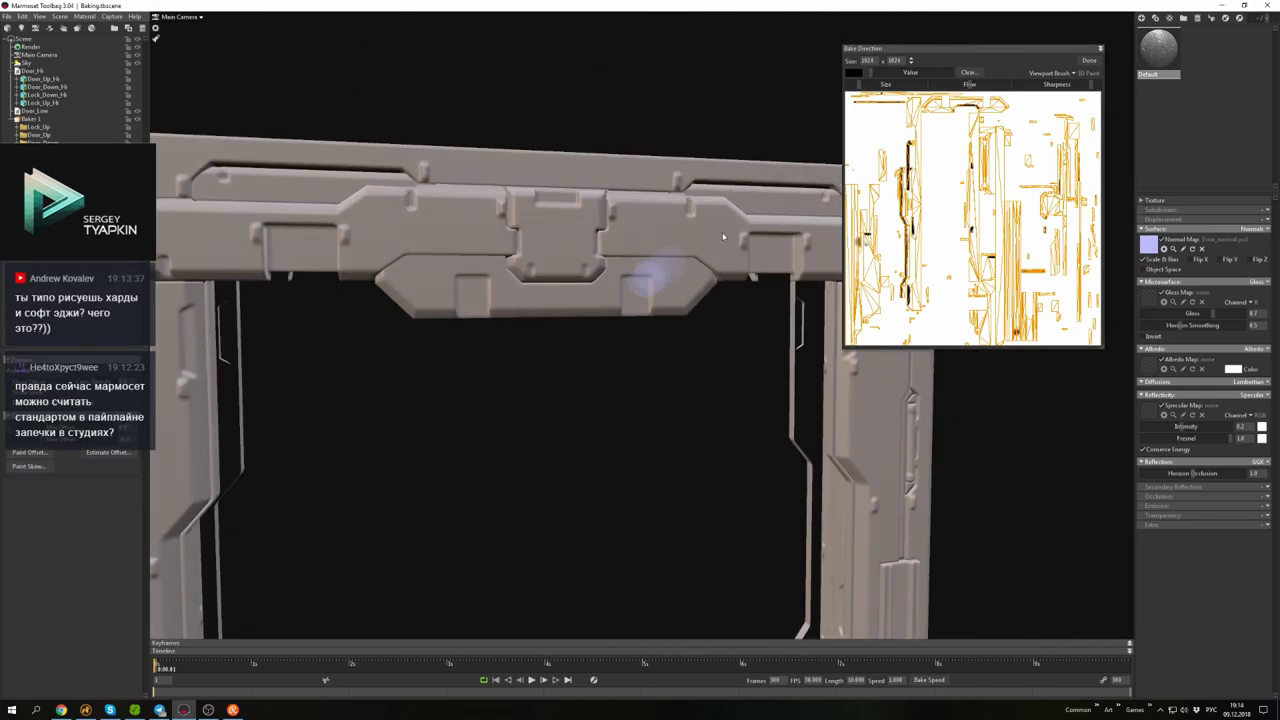
{"action": "scroll", "coordinate": [783, 212], "scroll_direction": "down", "scroll_amount": 5}
{"action": "left_click_drag", "start_coordinate": [800, 200], "coordinate": [783, 212]}
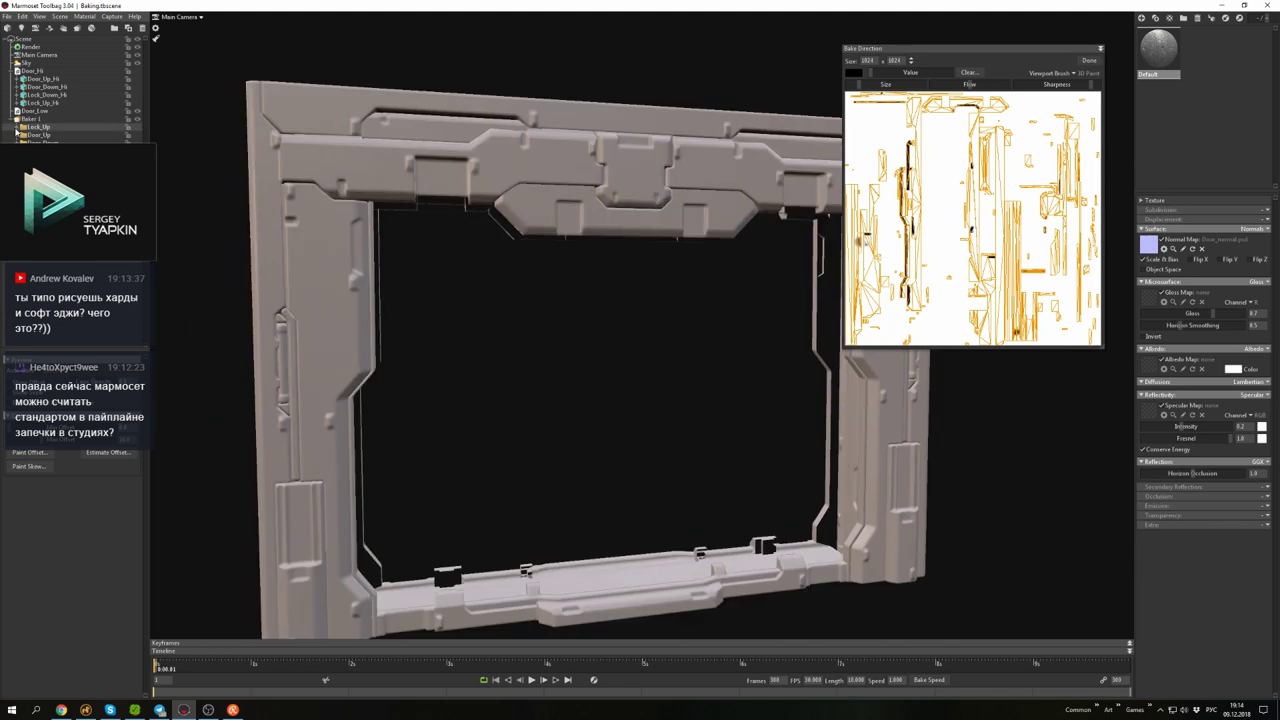
- Isolate the upper door section by hiding the other parts and inspect its baked surface
{"action": "left_click", "coordinate": [135, 129]}
{"action": "left_click", "coordinate": [128, 139]}
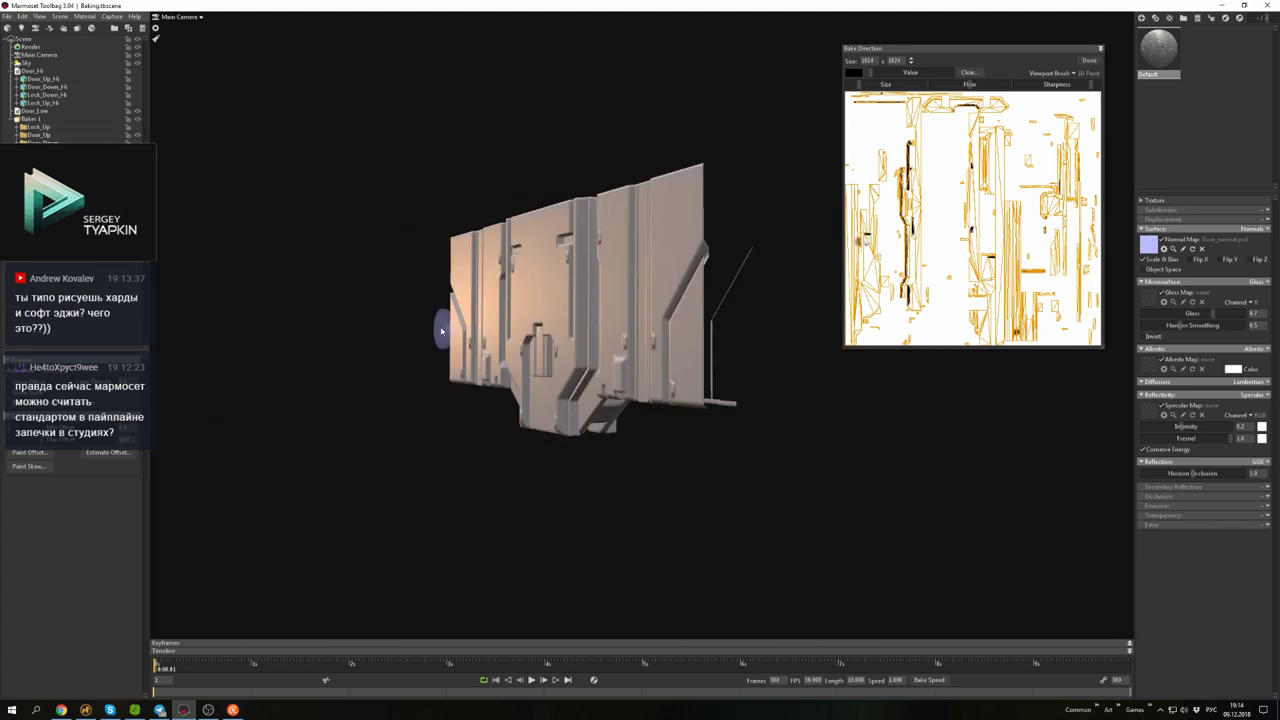
{"action": "scroll", "coordinate": [440, 326], "scroll_direction": "up", "scroll_amount": 5}
{"action": "left_click_drag", "start_coordinate": [440, 326], "coordinate": [690, 315]}
{"action": "left_click_drag", "start_coordinate": [613, 358], "coordinate": [652, 320]}
- Hide the upper door section, isolate the lower one, and open its skew map for painting in a full-screen view
{"action": "left_click", "coordinate": [137, 137]}
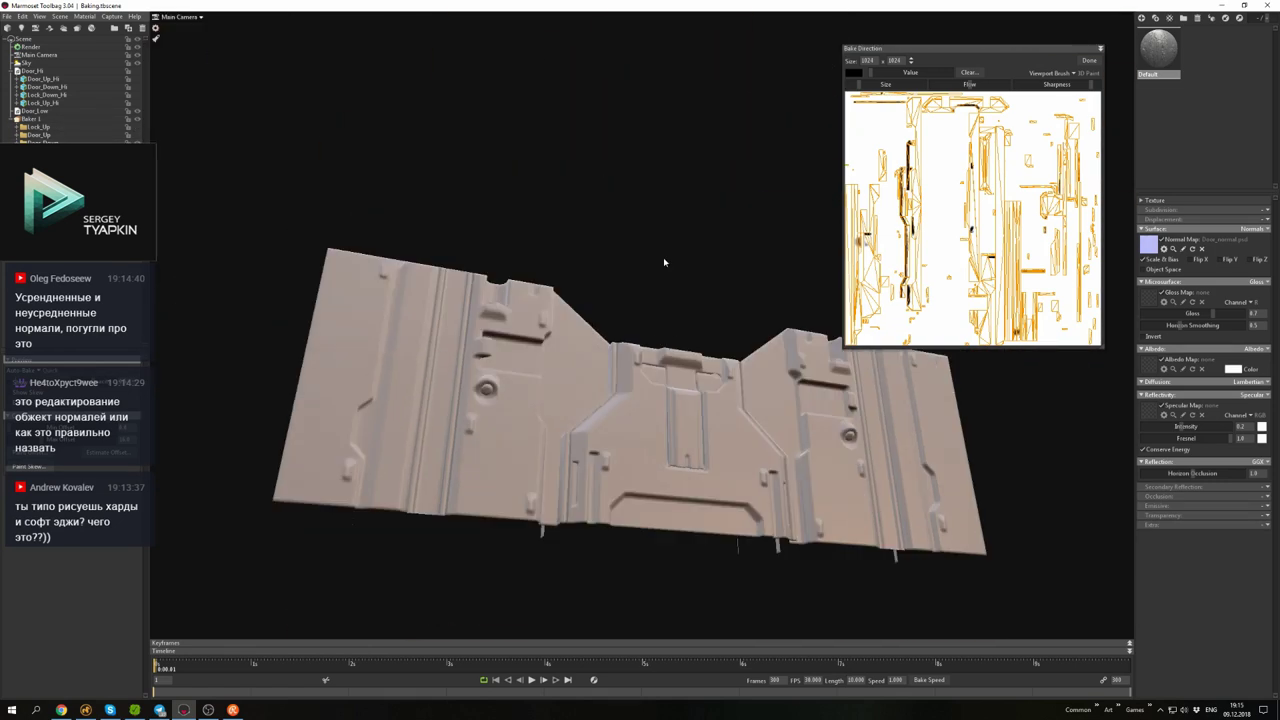
{"action": "left_click_drag", "start_coordinate": [663, 257], "coordinate": [640, 309]}
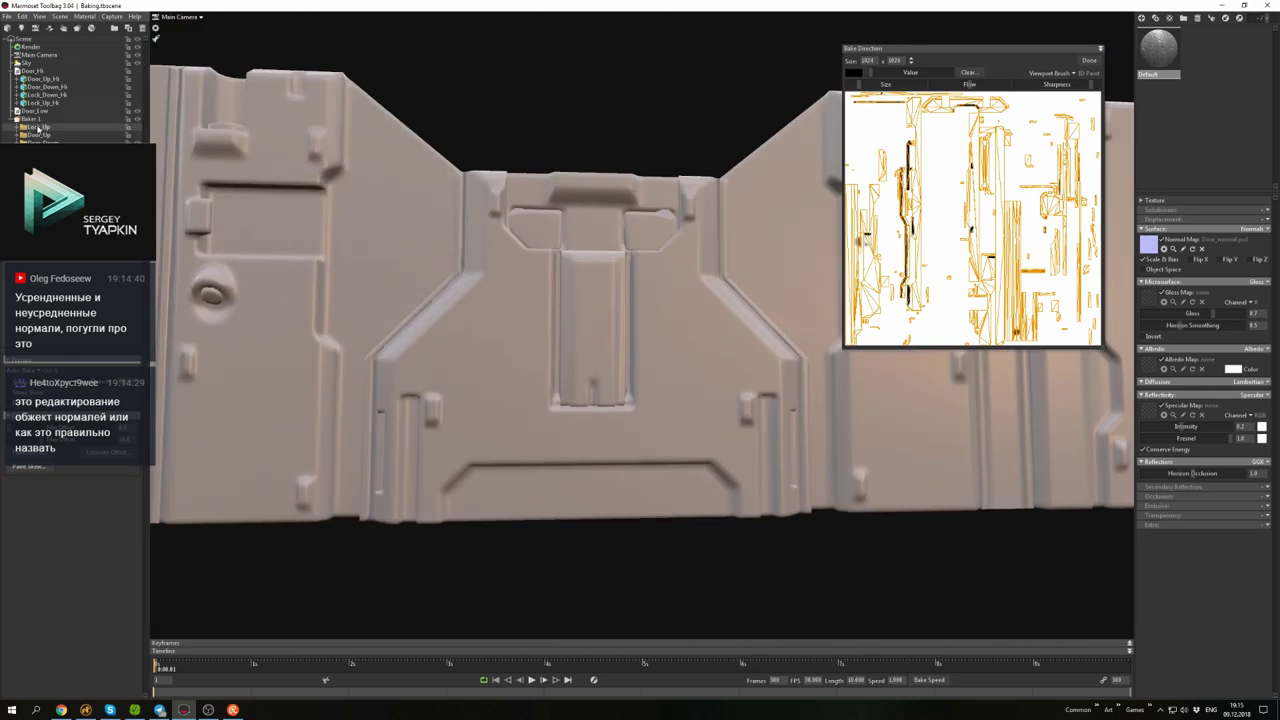
{"action": "left_click", "coordinate": [37, 128]}
{"action": "left_click", "coordinate": [40, 141]}
{"action": "key", "text": "Tab"}
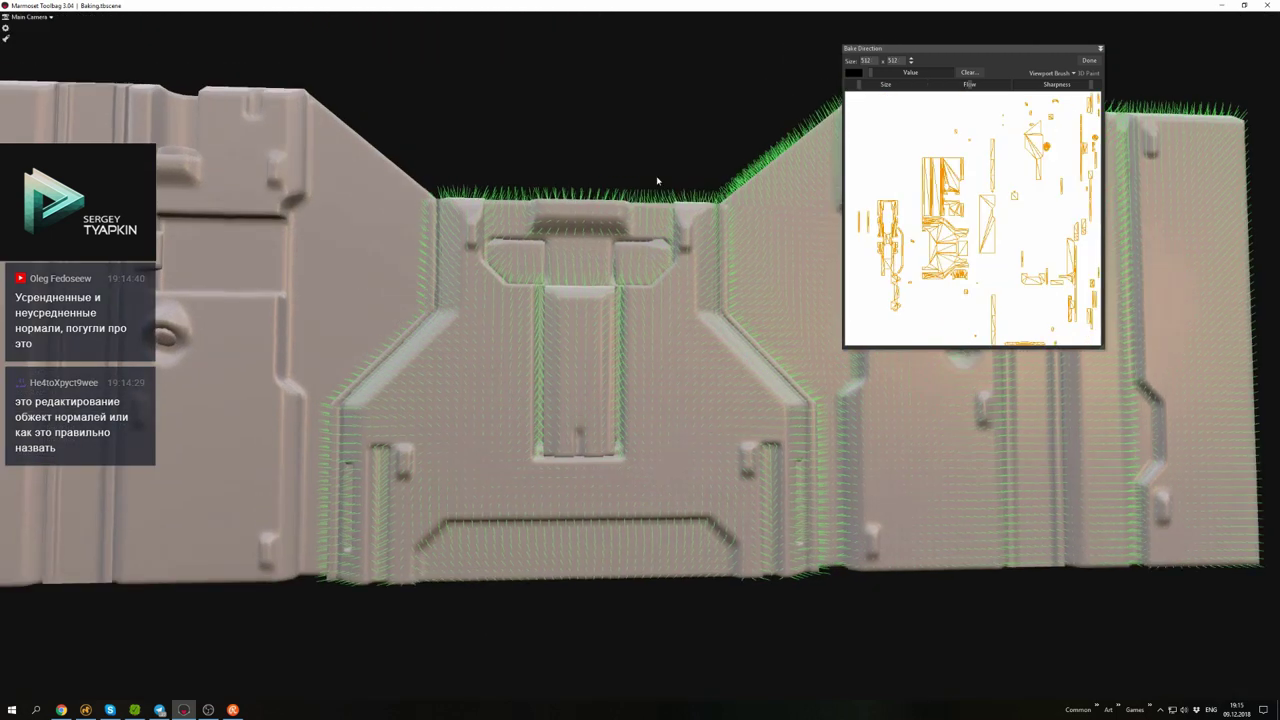
- Paint skew over the two trapezoidal insets of the lower door's middle panel and over the round details on its side panel
{"action": "right_click_drag", "start_coordinate": [657, 181], "coordinate": [465, 301]}
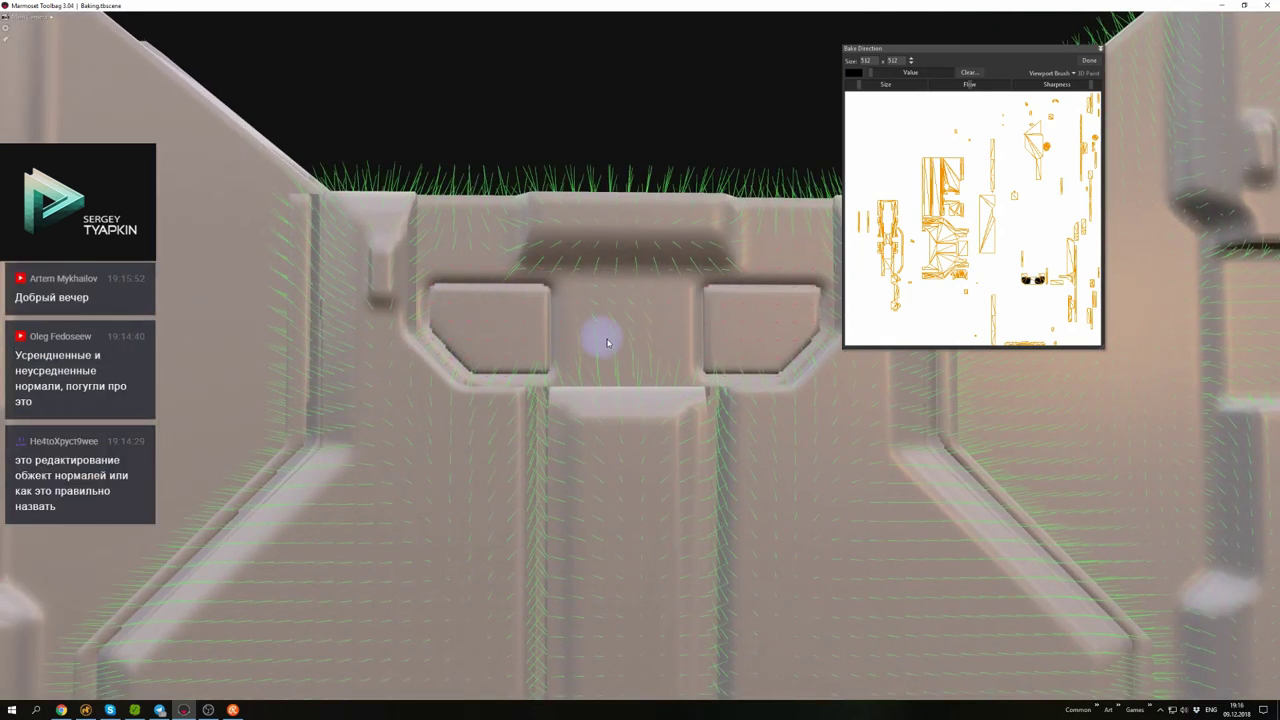
{"action": "left_click_drag", "start_coordinate": [606, 343], "coordinate": [646, 365]}
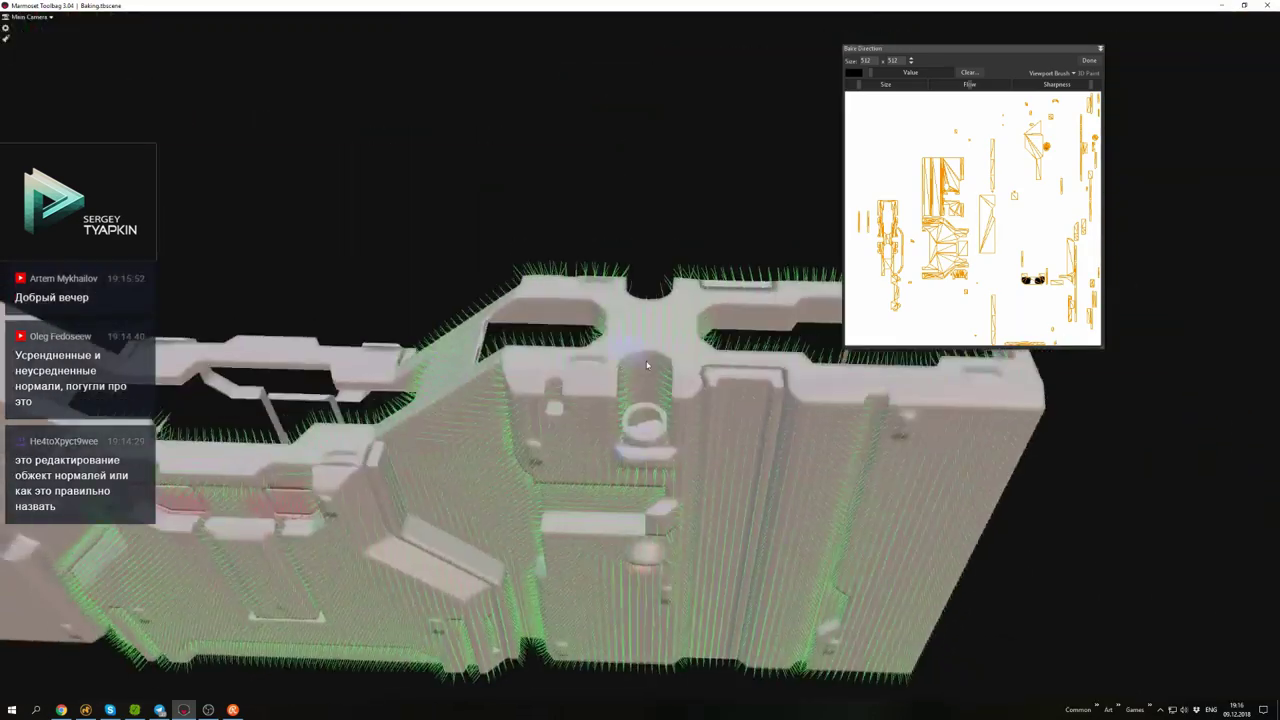
{"action": "right_click_drag", "start_coordinate": [646, 365], "coordinate": [653, 340]}
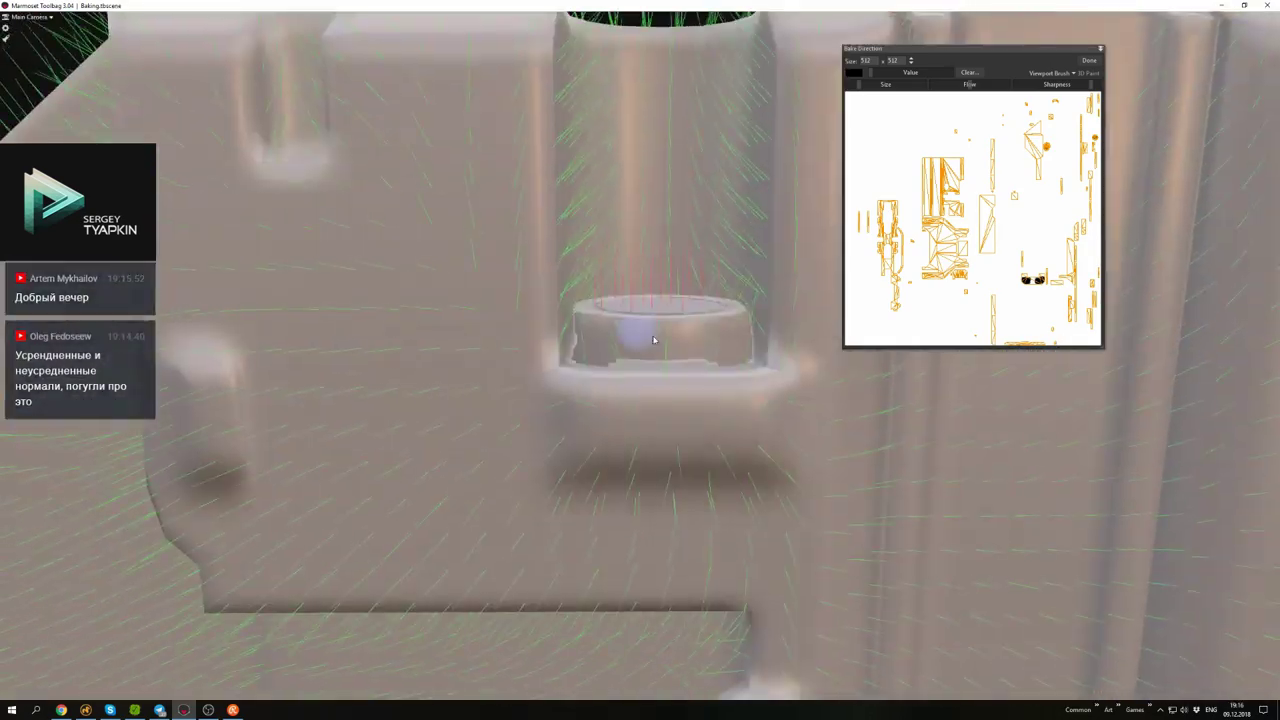
{"action": "left_click_drag", "start_coordinate": [742, 326], "coordinate": [598, 466]}
{"action": "left_click_drag", "start_coordinate": [553, 506], "coordinate": [760, 300]}
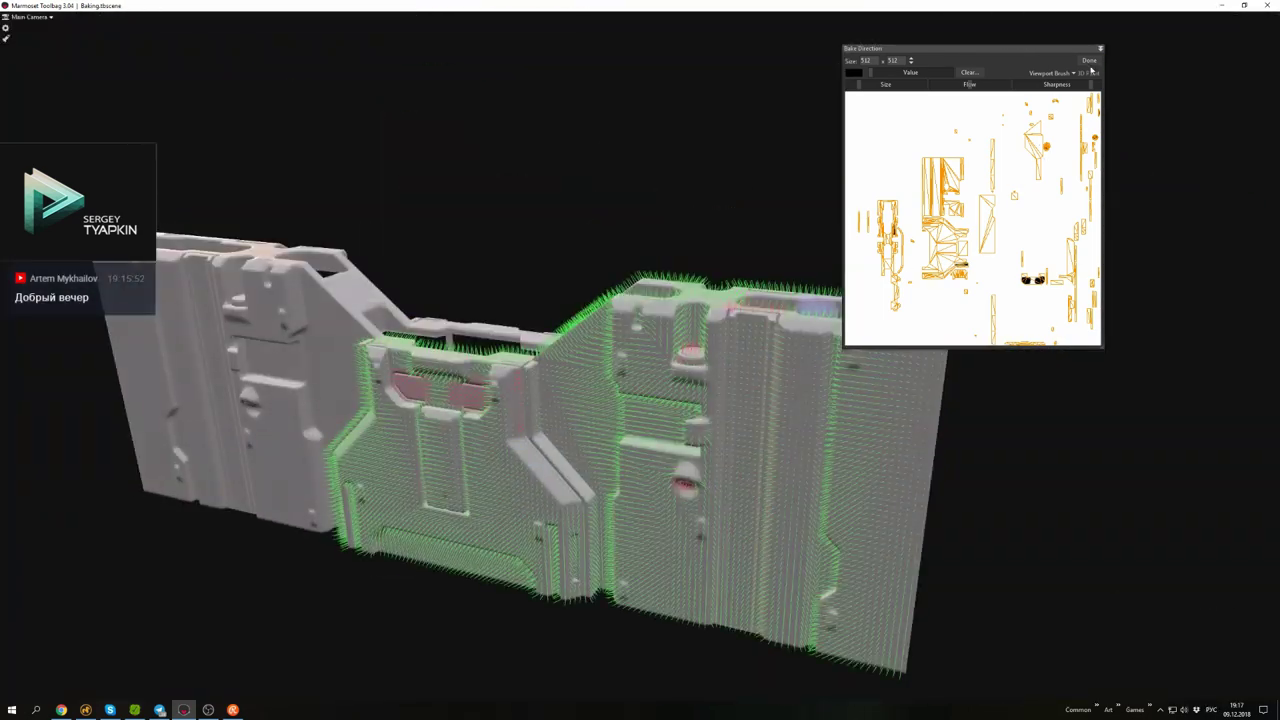
- Finish painting the lower door's skew map, make the hidden door parts visible again and select Baker 1
{"action": "left_click", "coordinate": [1089, 61]}
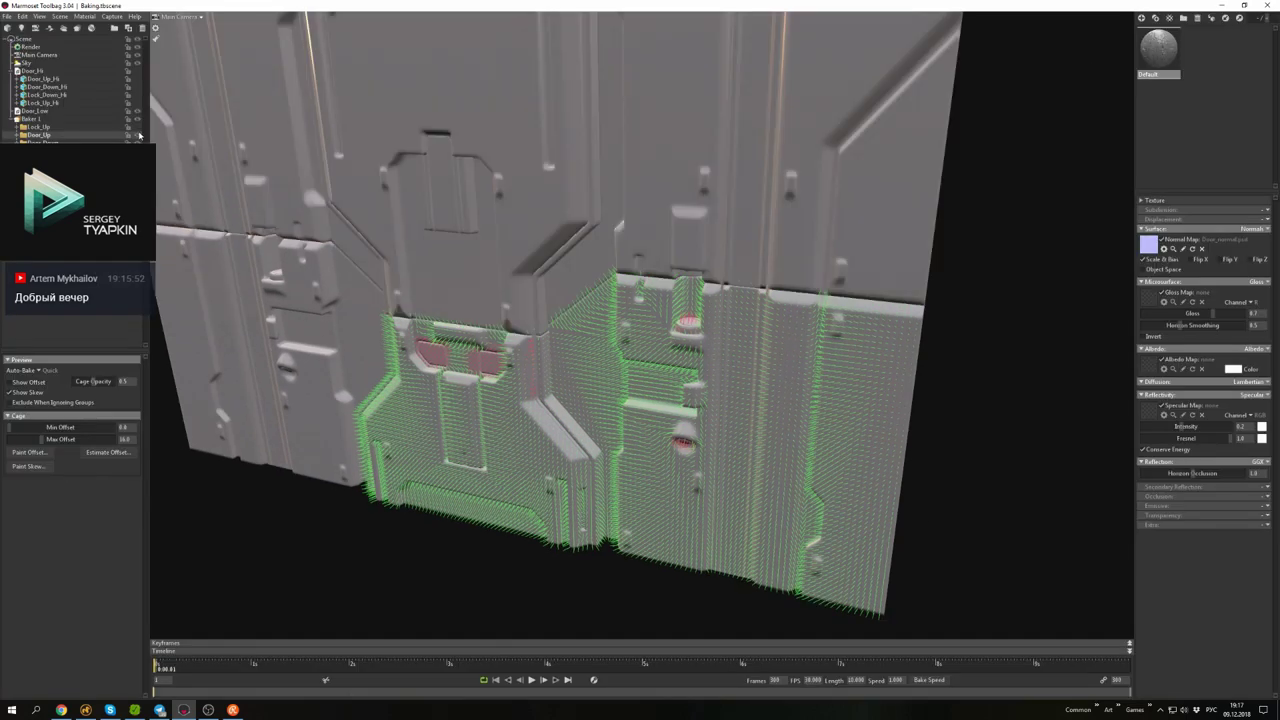
{"action": "left_click_drag", "start_coordinate": [600, 300], "coordinate": [300, 270]}
{"action": "left_click", "coordinate": [30, 118]}
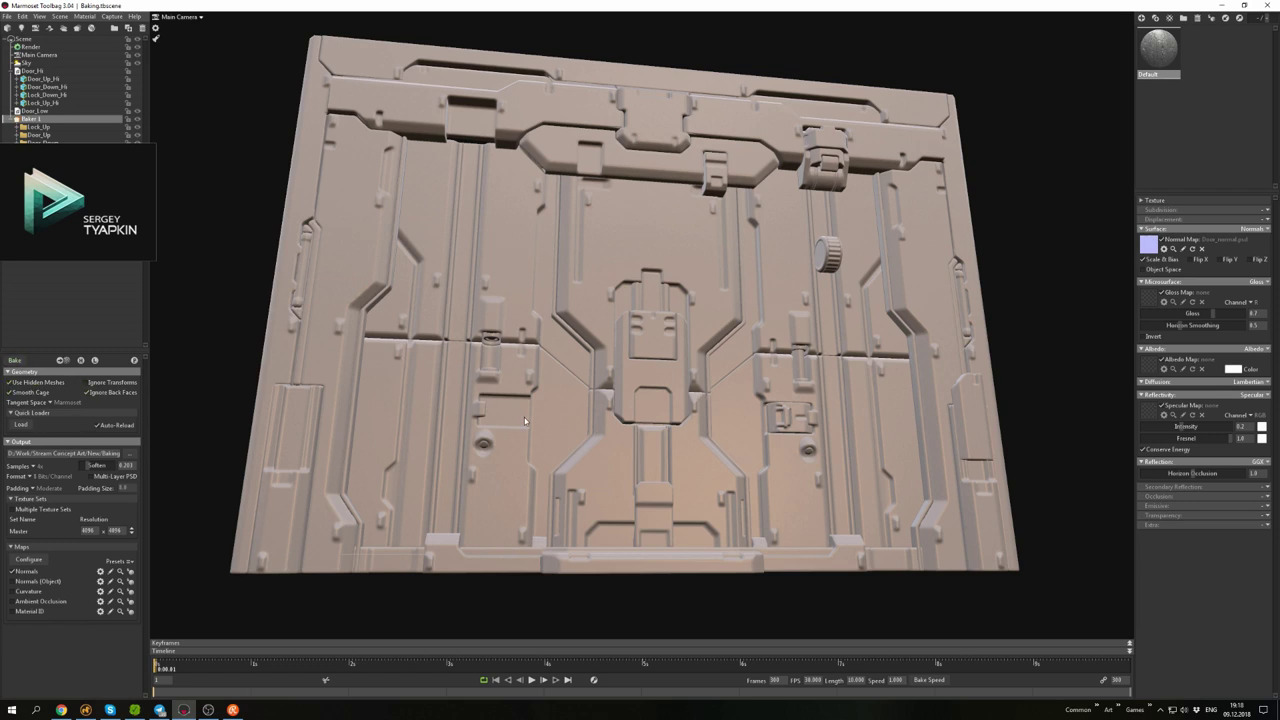
- Paint skew over the round collar at the upper door section's lower edge and check the neighbouring panels
{"action": "left_click_drag", "start_coordinate": [524, 417], "coordinate": [754, 341]}
{"action": "scroll", "coordinate": [754, 341], "scroll_direction": "up", "scroll_amount": 8}
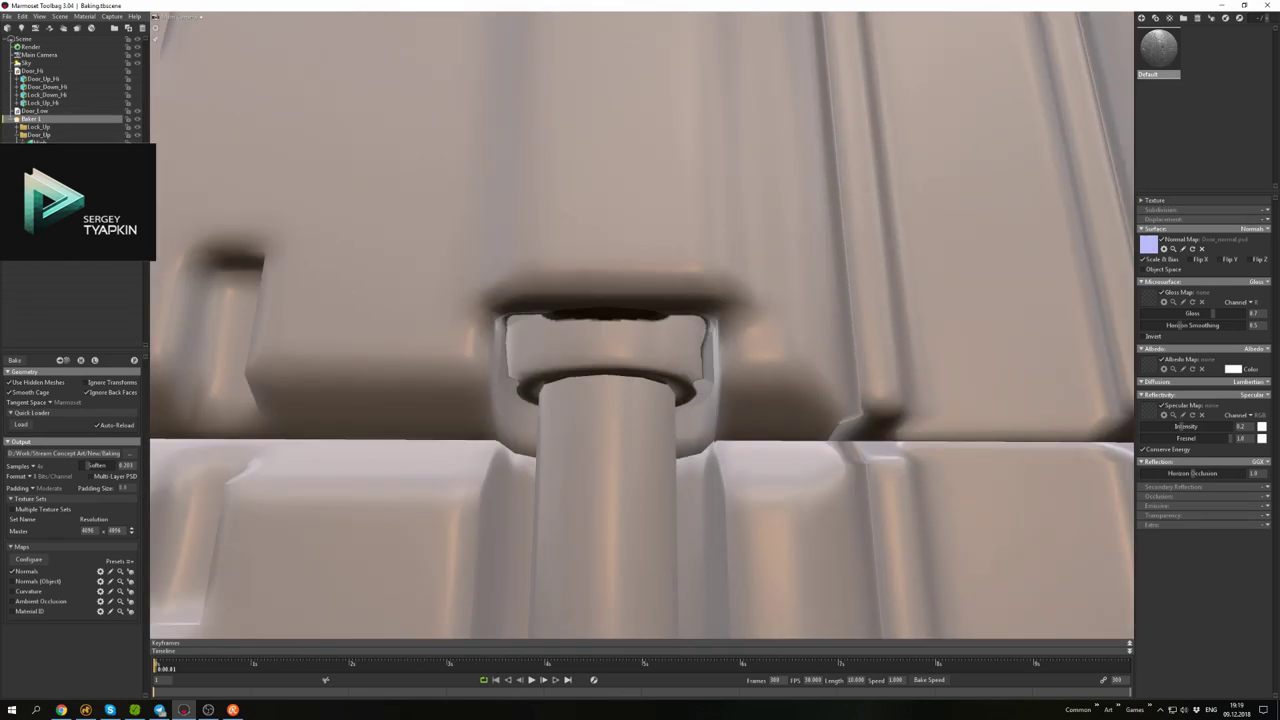
{"action": "left_click", "coordinate": [28, 466]}
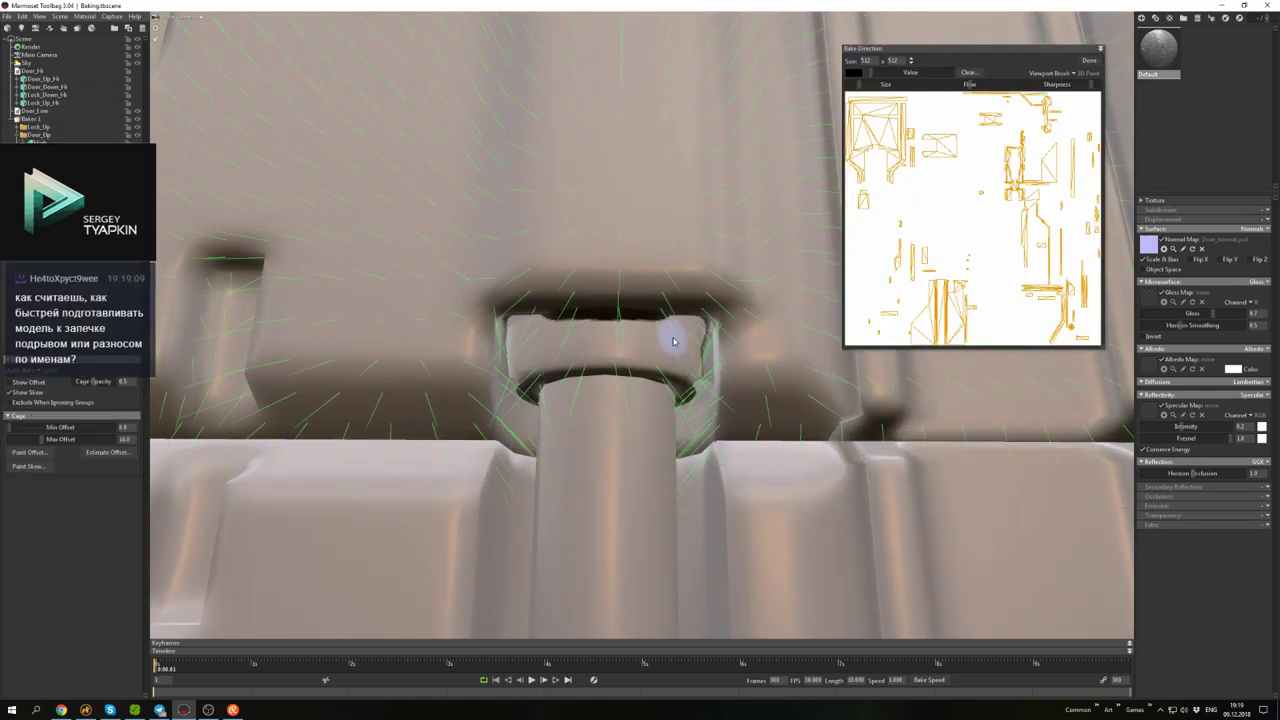
{"action": "left_click_drag", "start_coordinate": [517, 343], "coordinate": [552, 377]}
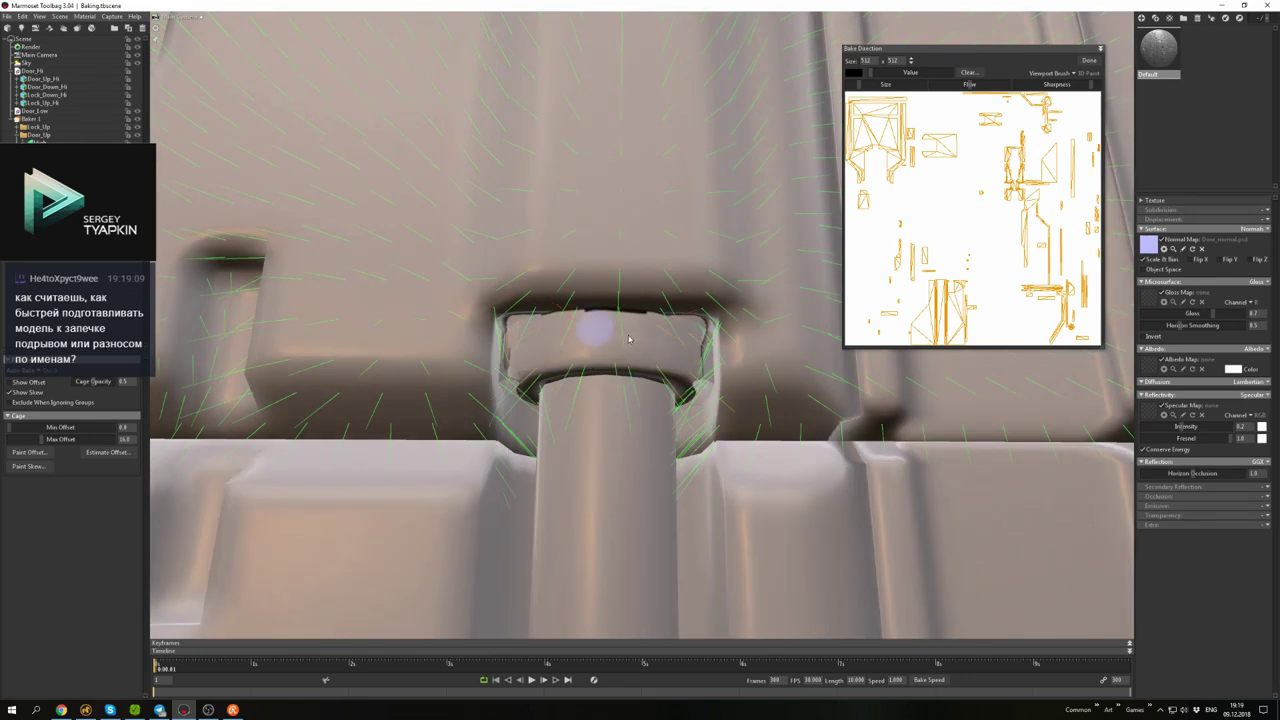
{"action": "scroll", "coordinate": [629, 339], "scroll_direction": "down", "scroll_amount": 6}
{"action": "left_click_drag", "start_coordinate": [620, 300], "coordinate": [640, 340]}
{"action": "scroll", "coordinate": [660, 374], "scroll_direction": "up", "scroll_amount": 8}
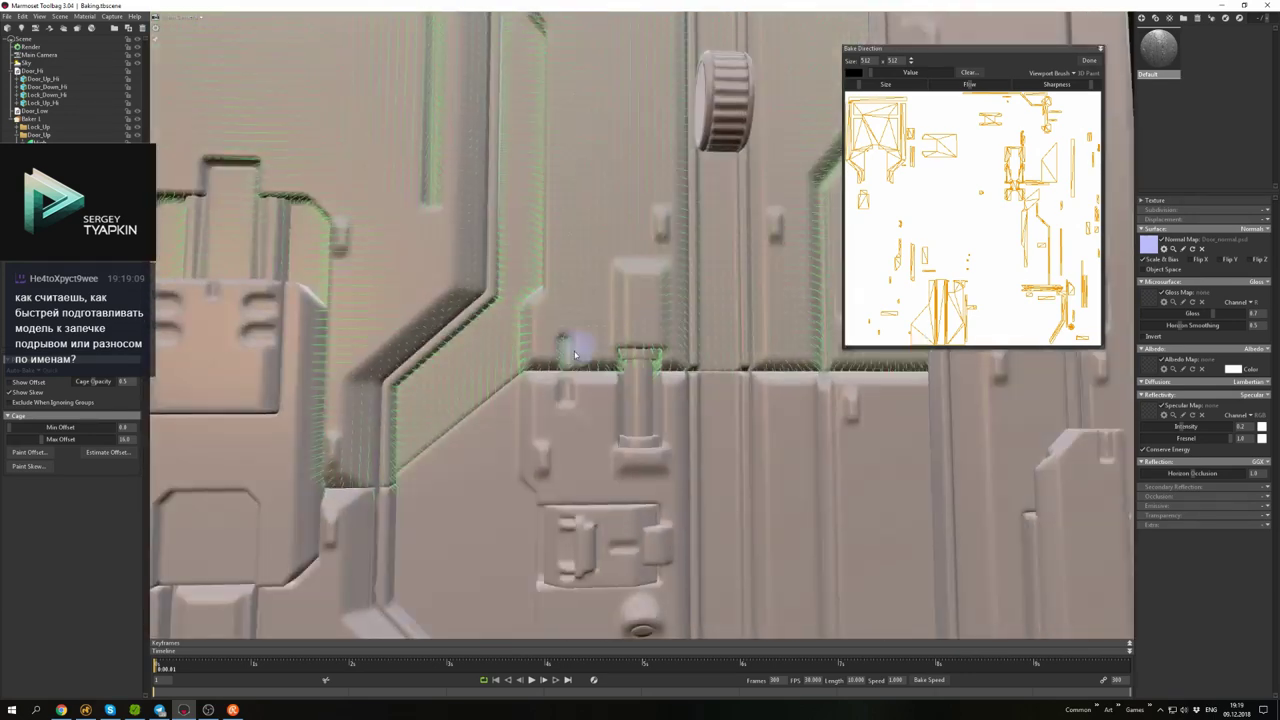
{"action": "scroll", "coordinate": [575, 355], "scroll_direction": "down", "scroll_amount": 5}
{"action": "left_click_drag", "start_coordinate": [560, 346], "coordinate": [551, 543]}
{"action": "scroll", "coordinate": [697, 395], "scroll_direction": "up", "scroll_amount": 6}
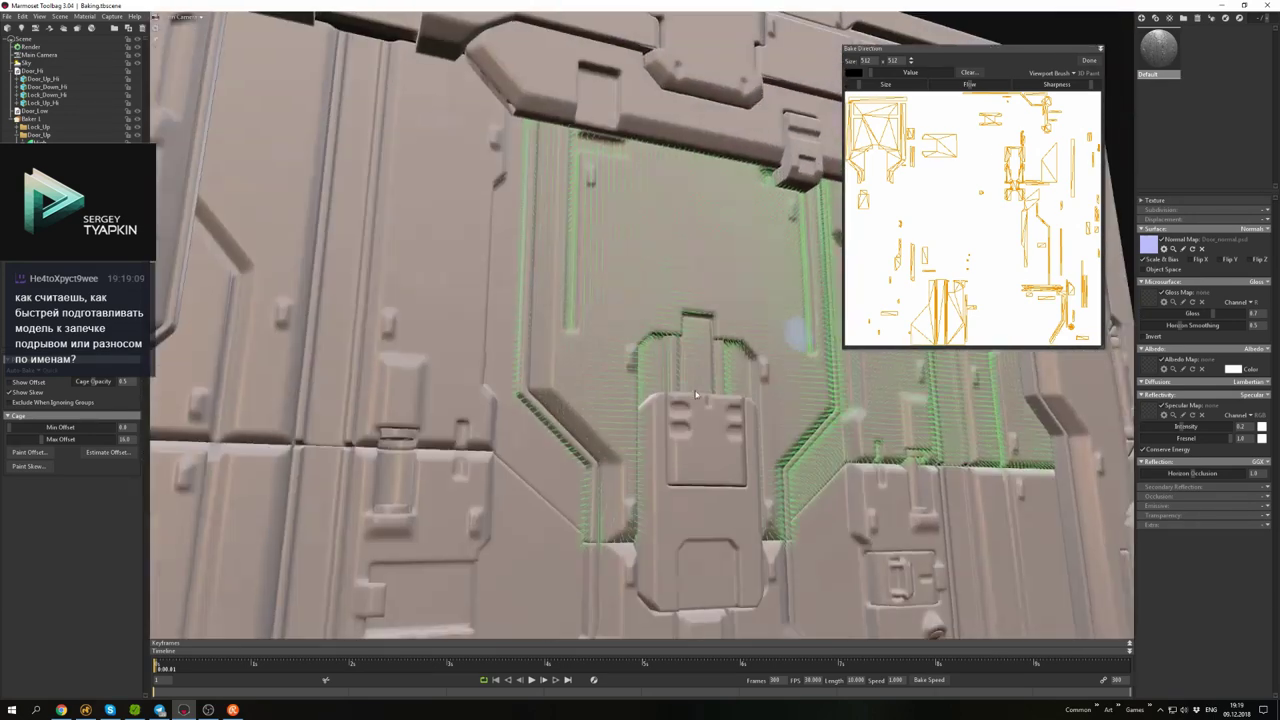
{"action": "key", "text": "Escape"}
- Enable the Ambient Occlusion output for Baker 1 and bake the maps
{"action": "scroll", "coordinate": [697, 395], "scroll_direction": "down", "scroll_amount": 5}
{"action": "left_click_drag", "start_coordinate": [697, 395], "coordinate": [669, 273]}
{"action": "left_click", "coordinate": [30, 118]}
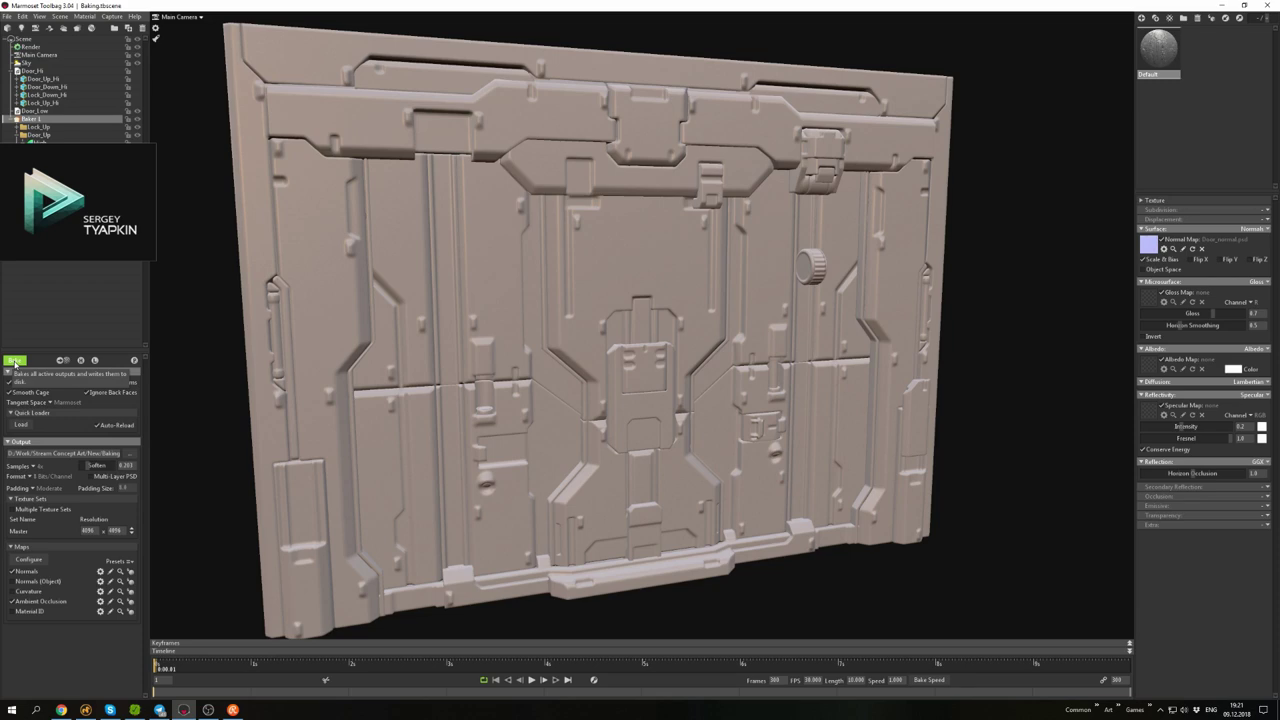
{"action": "left_click_drag", "start_coordinate": [700, 300], "coordinate": [465, 327]}
- Shift the upper door section down along Y to check the baked occlusion around the frame
{"action": "left_click", "coordinate": [726, 278]}
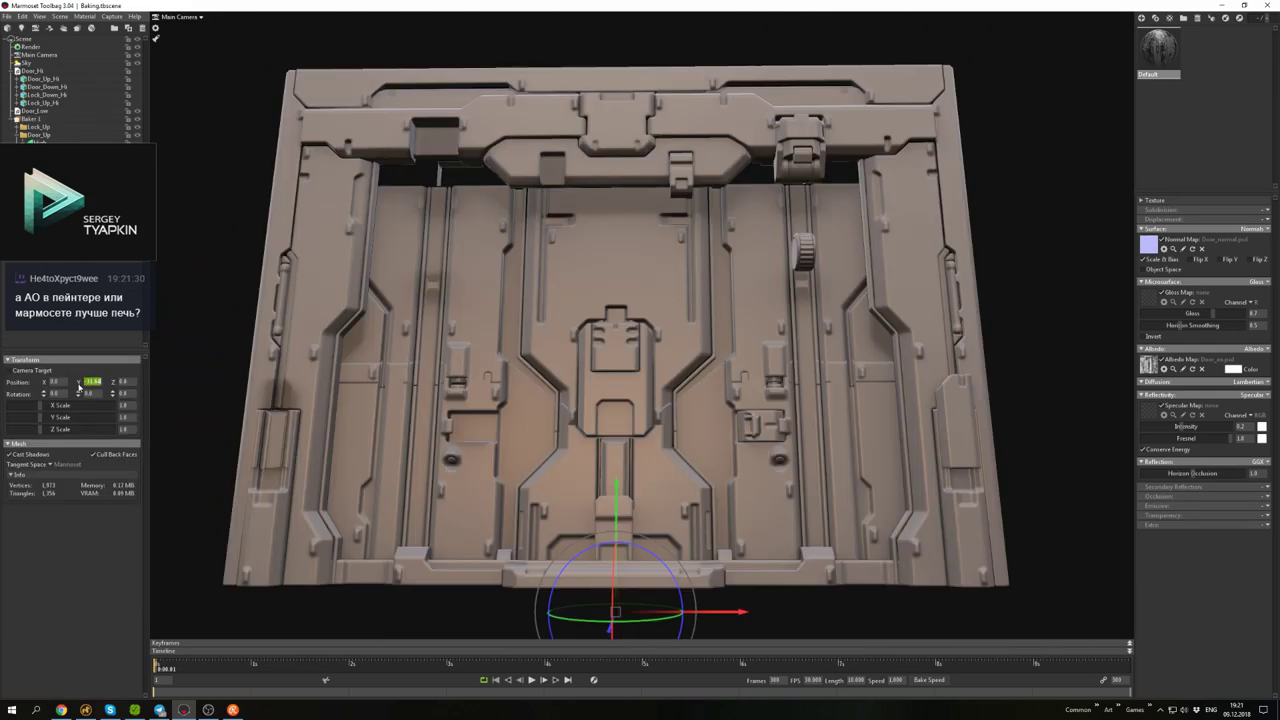
{"action": "left_click_drag", "start_coordinate": [640, 350], "coordinate": [714, 290]}
{"action": "scroll", "coordinate": [714, 281], "scroll_direction": "up", "scroll_amount": 5}
- Rebake the normal and ambient occlusion maps from Baker 1 and look over the door
{"action": "left_click", "coordinate": [714, 281]}
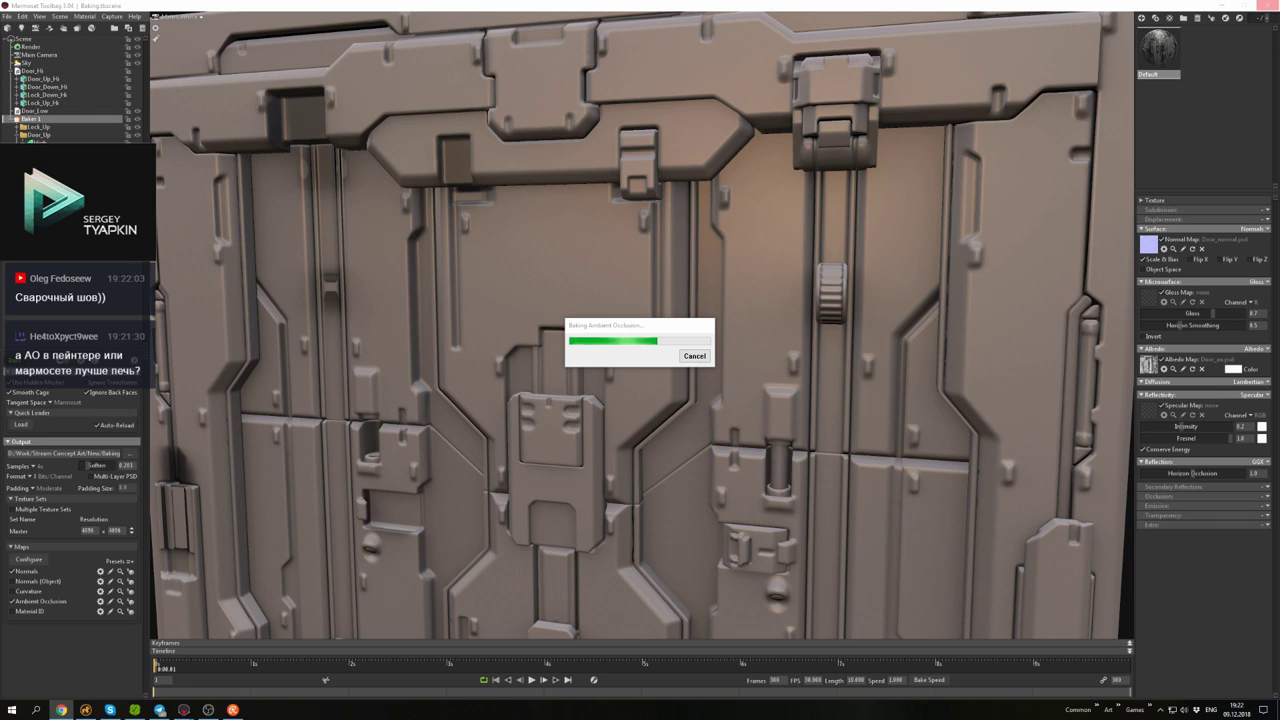
{"action": "scroll", "coordinate": [621, 296], "scroll_direction": "down", "scroll_amount": 3}
{"action": "left_click_drag", "start_coordinate": [621, 296], "coordinate": [655, 280]}
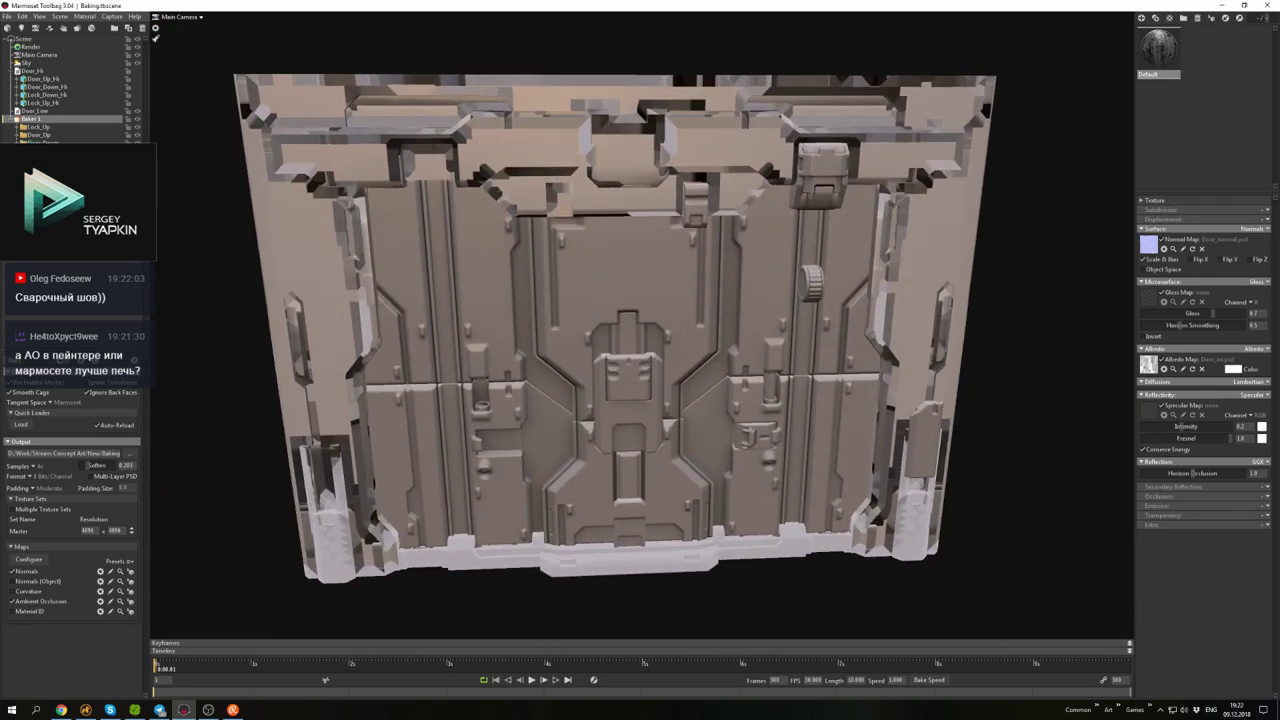
{"action": "double_click", "coordinate": [38, 134]}
{"action": "double_click", "coordinate": [32, 118]}
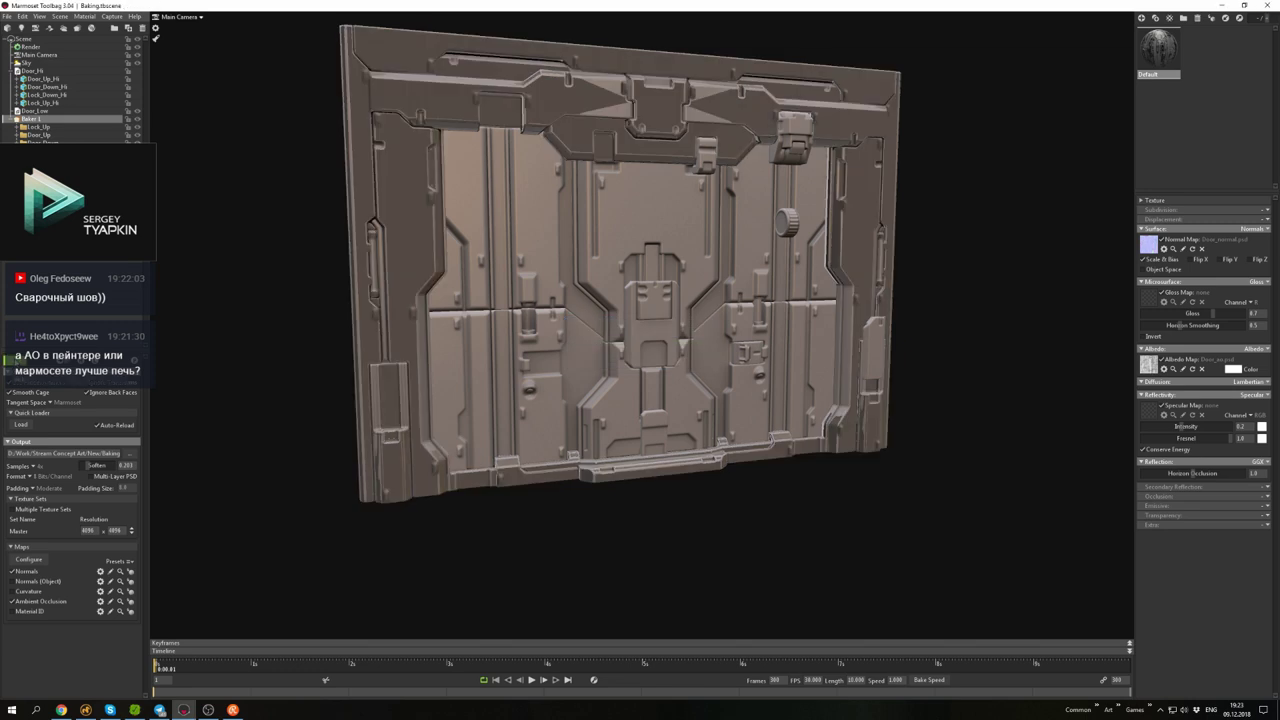
{"action": "left_click_drag", "start_coordinate": [560, 300], "coordinate": [470, 260]}
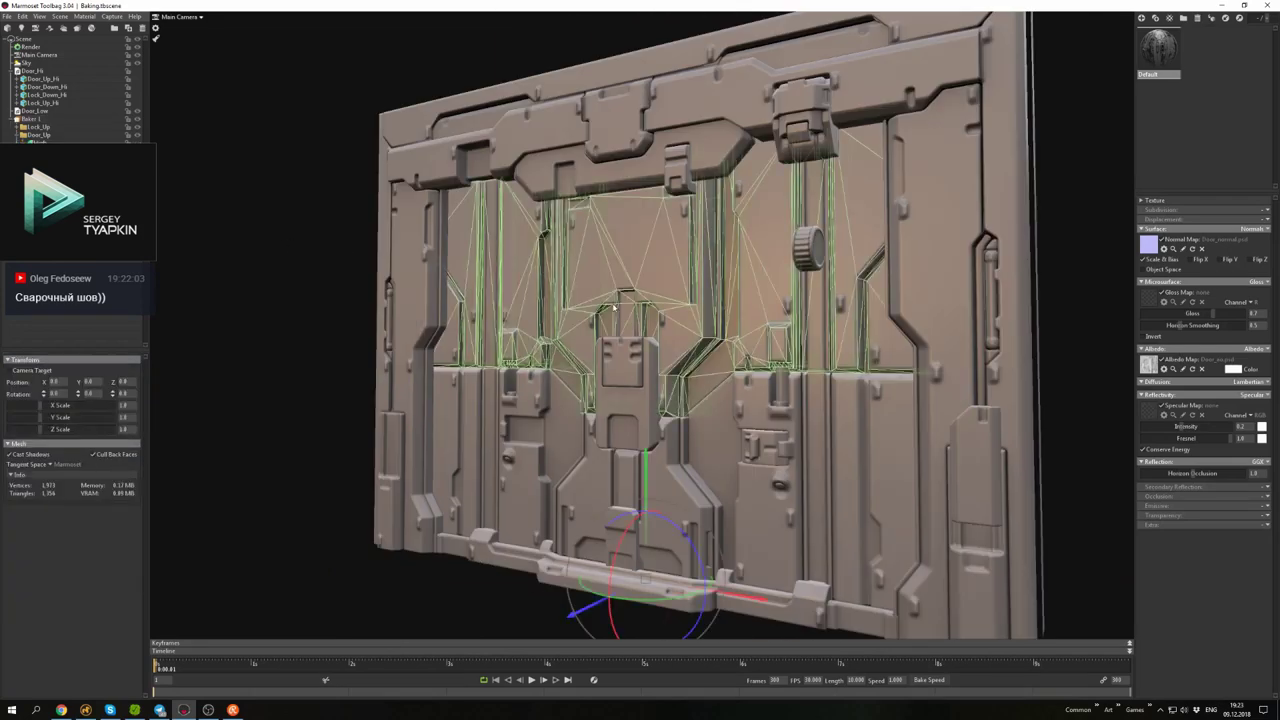
- Switch to Modo and examine the low-poly door mesh, especially the upper door section's geometry
{"action": "scroll", "coordinate": [549, 317], "scroll_direction": "up", "scroll_amount": 5}
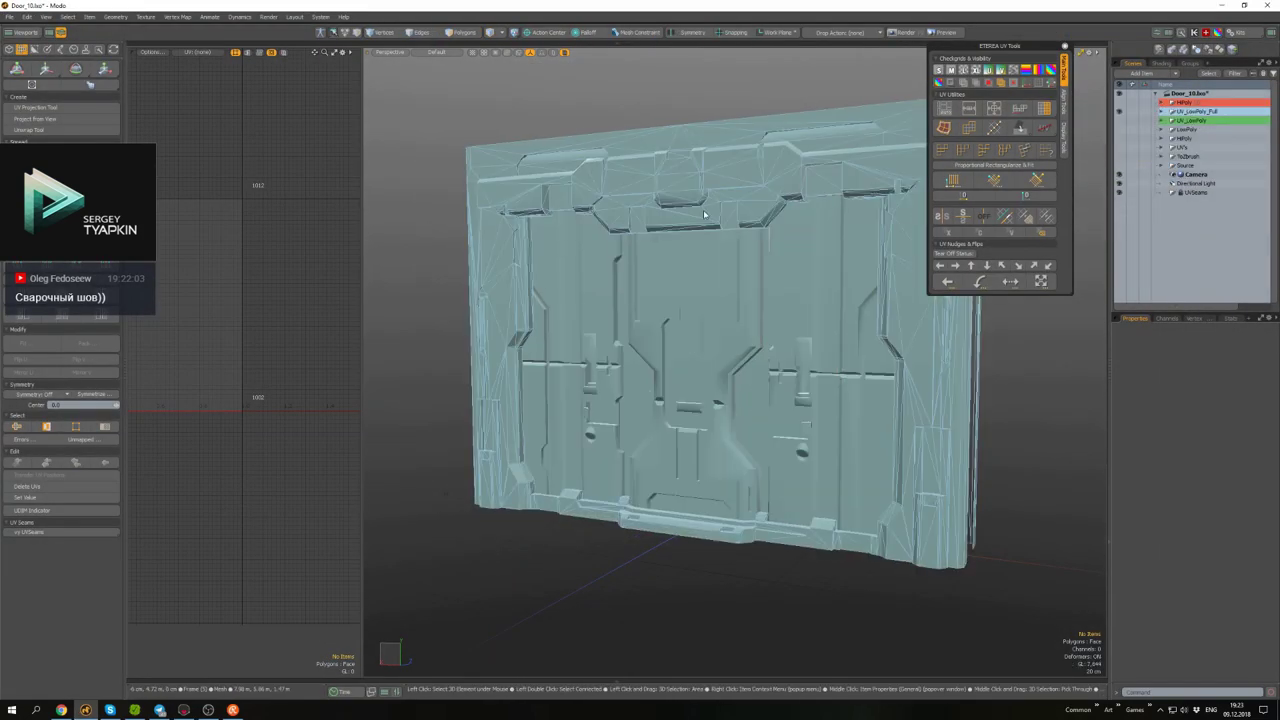
{"action": "scroll", "coordinate": [705, 318], "scroll_direction": "up", "scroll_amount": 10}
{"action": "scroll", "coordinate": [705, 318], "scroll_direction": "down", "scroll_amount": 10}
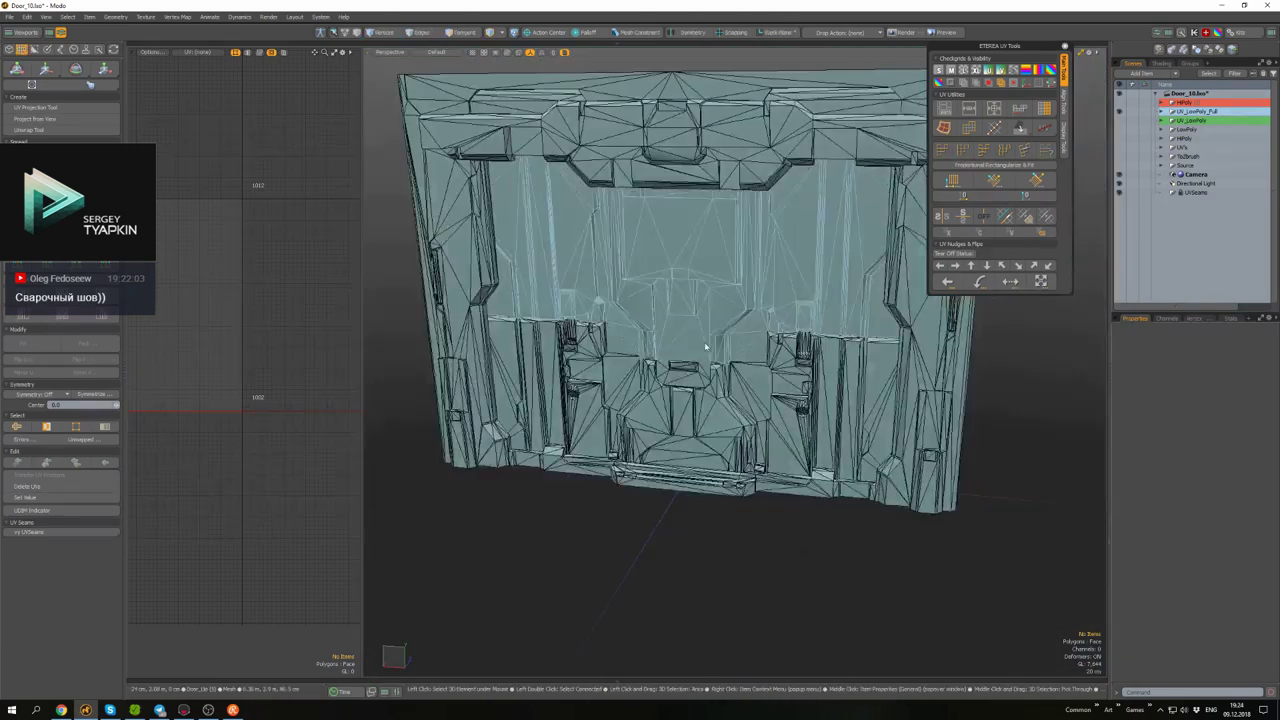
- Examine the low-poly frame's narrow edge polygons and their UV placement around the upper trim in the perspective and UV views
{"action": "scroll", "coordinate": [705, 346], "scroll_direction": "up", "scroll_amount": 5}
{"action": "mouse_move", "coordinate": [705, 346]}
{"action": "left_mouse_down", "text": "alt"}
{"action": "mouse_move", "coordinate": [626, 306]}
{"action": "mouse_move", "coordinate": [707, 321]}
{"action": "left_mouse_up", "text": "alt"}
{"action": "left_click", "coordinate": [650, 320]}
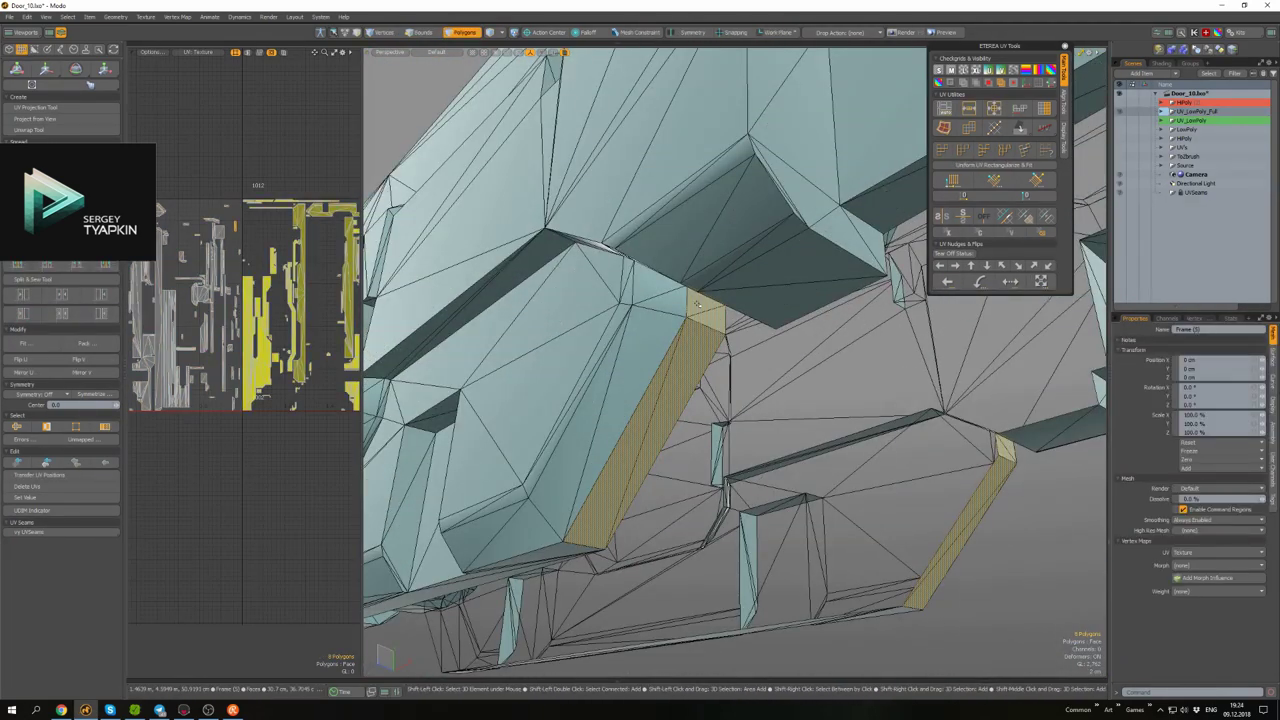
{"action": "key", "text": "shift+a"}
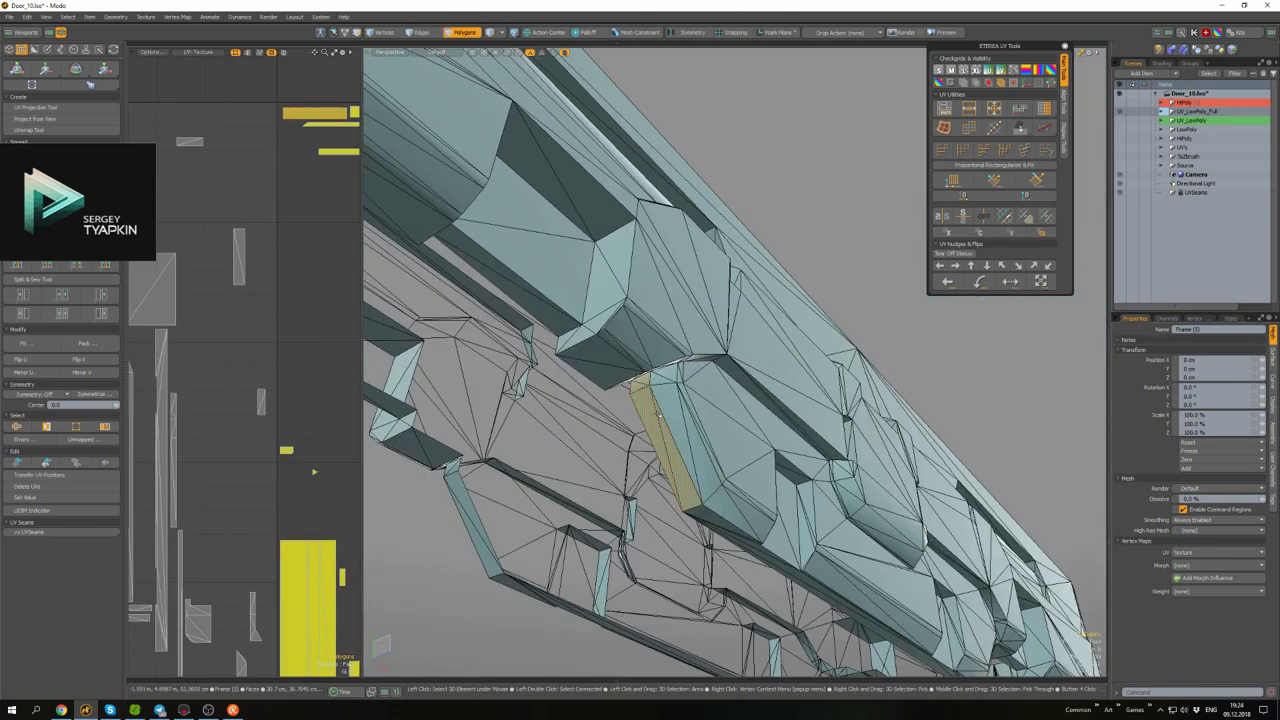
{"action": "key", "text": "shift+a"}
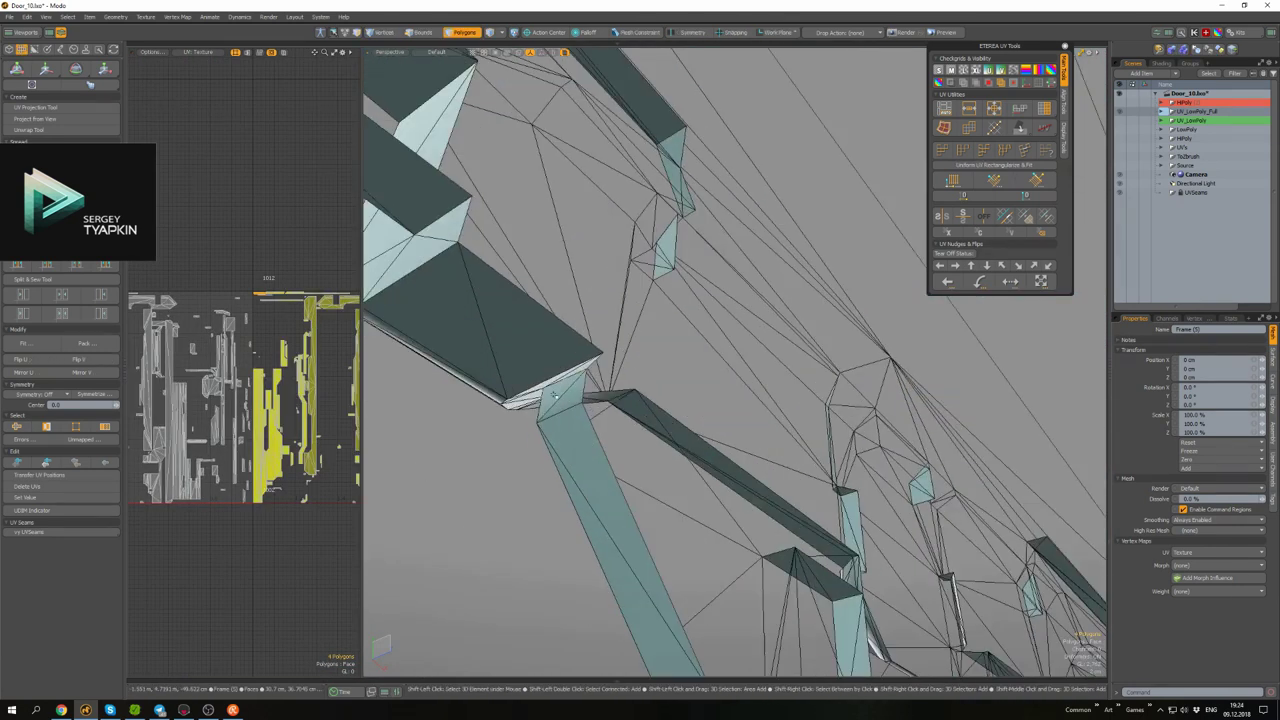
{"action": "key", "text": "shift+a"}
{"action": "key", "text": "shift+a"}
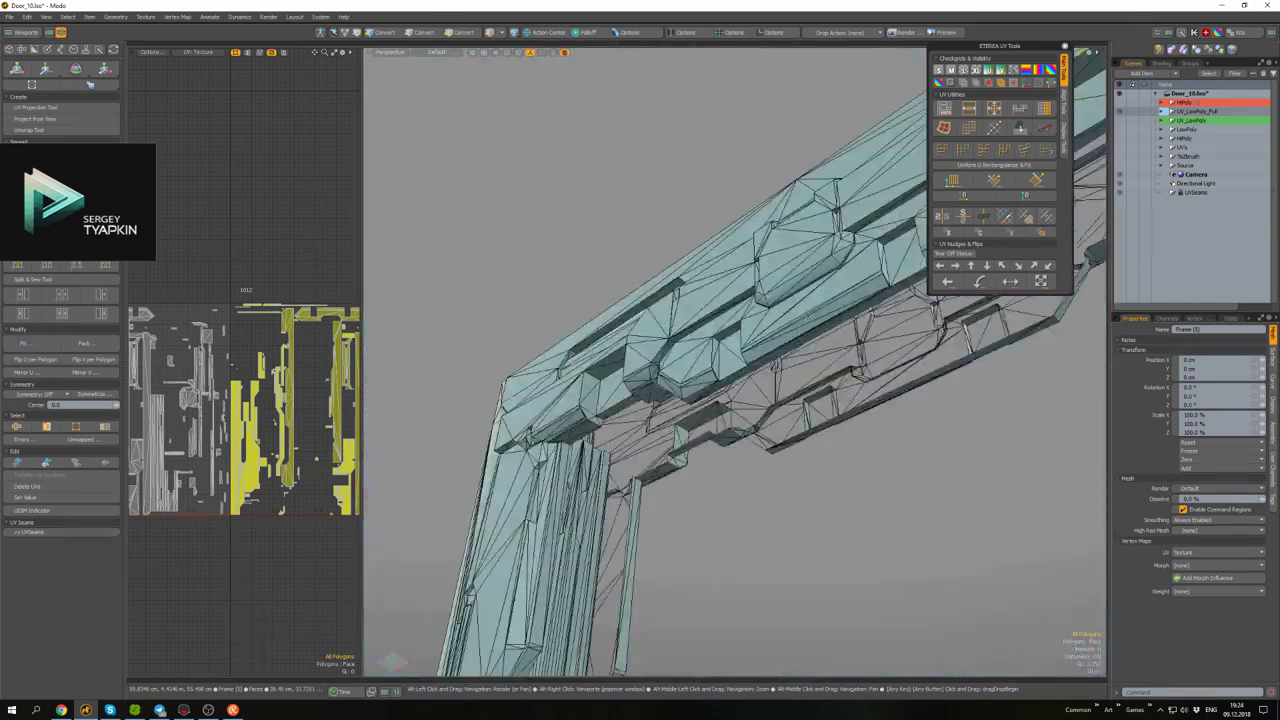
{"action": "key", "text": "a"}
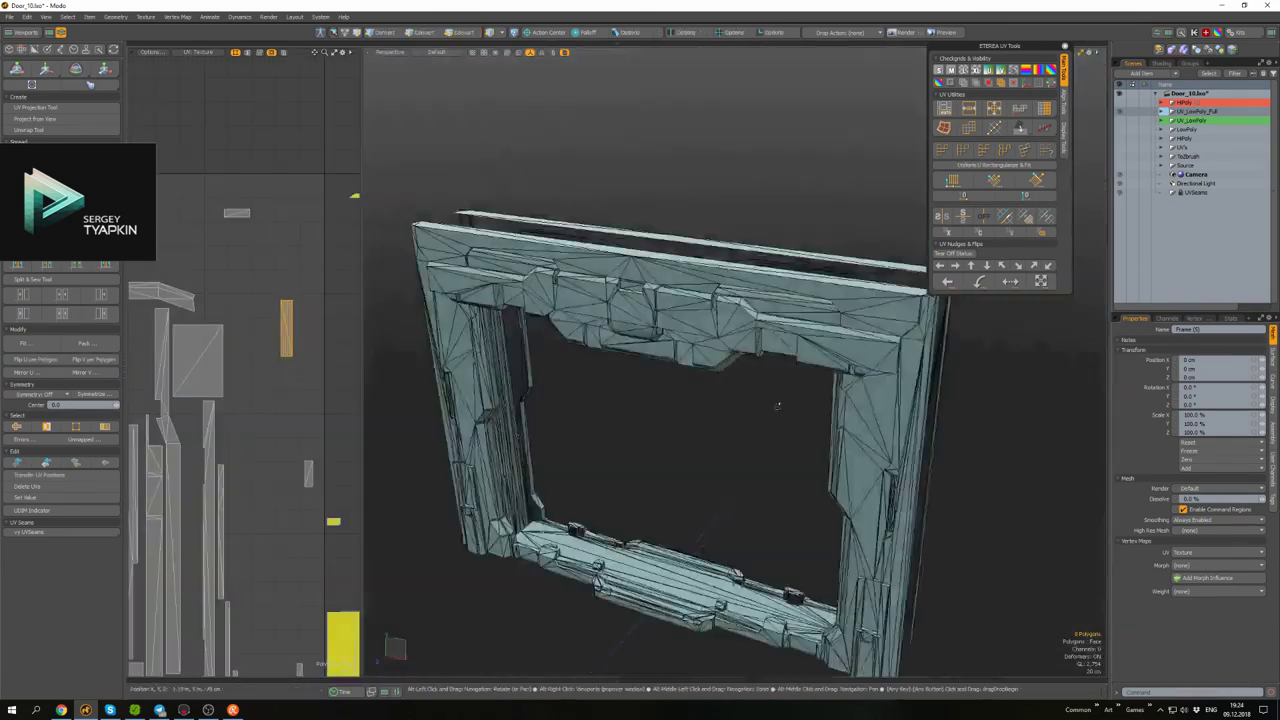
- Deselect the frame polygons and unhide the remaining parts of the low-poly door
{"action": "key", "text": "ctrl+space"}
{"action": "left_click", "coordinate": [705, 403]}
{"action": "key", "text": "u"}
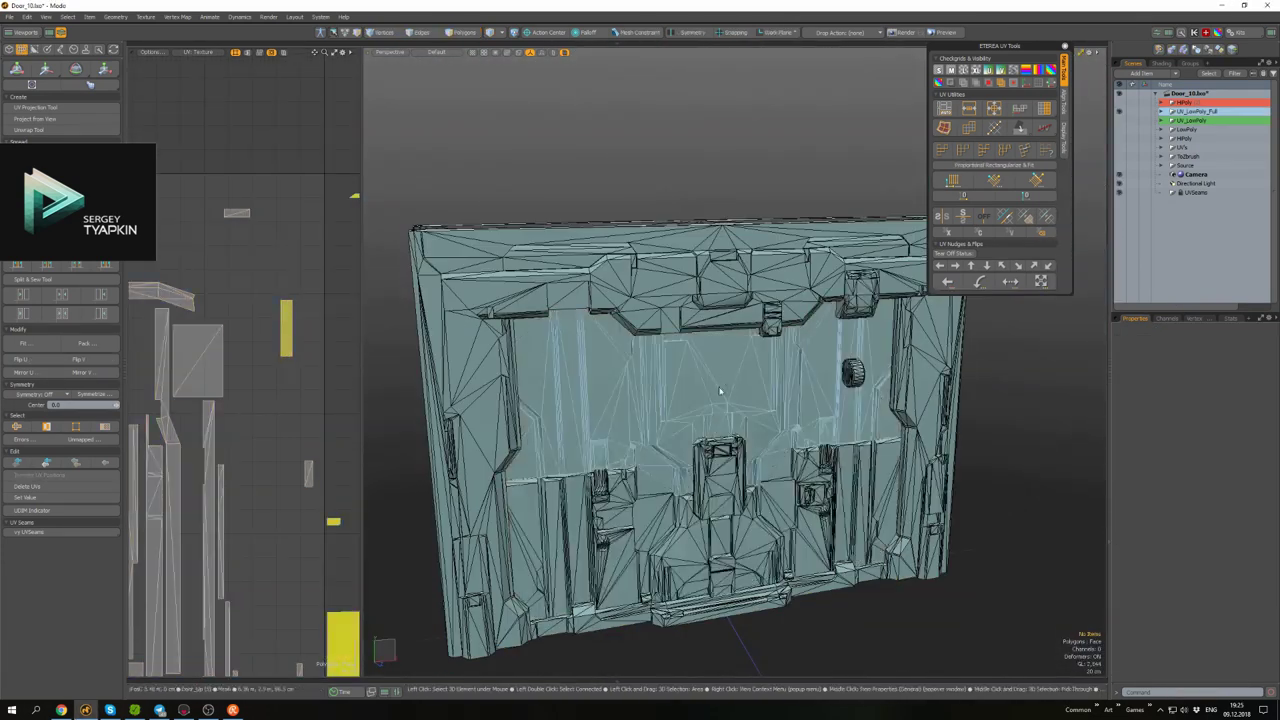
- Switch to Marmoset Toolbag and check the Curvature map settings, including the Normalize option
{"action": "left_click", "coordinate": [183, 710]}
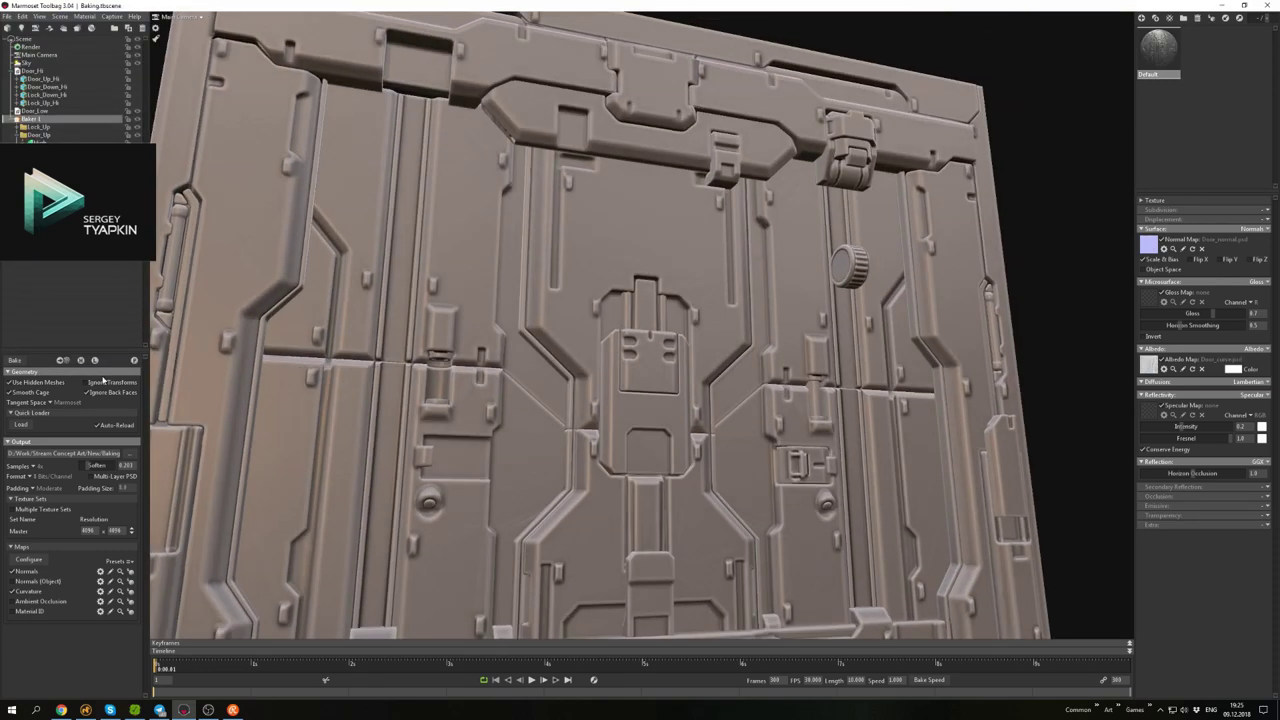
{"action": "left_click_drag", "start_coordinate": [555, 395], "coordinate": [520, 370]}
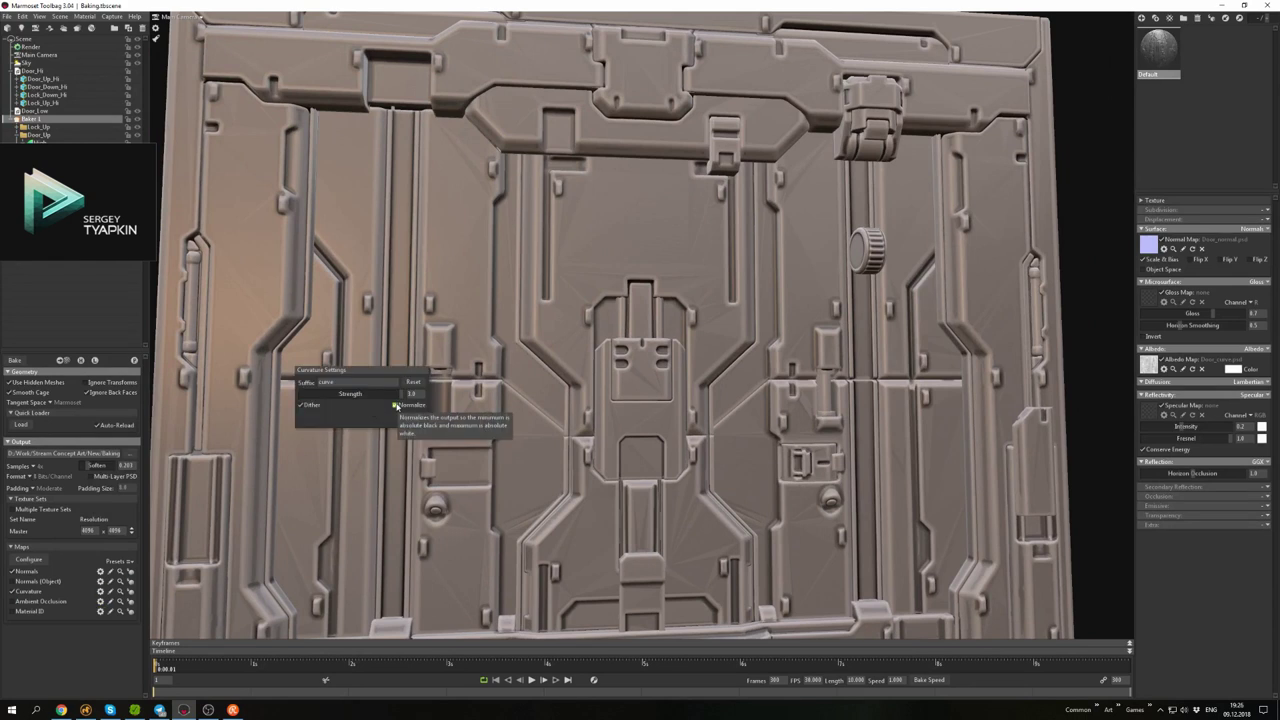
{"action": "left_click", "coordinate": [410, 423]}
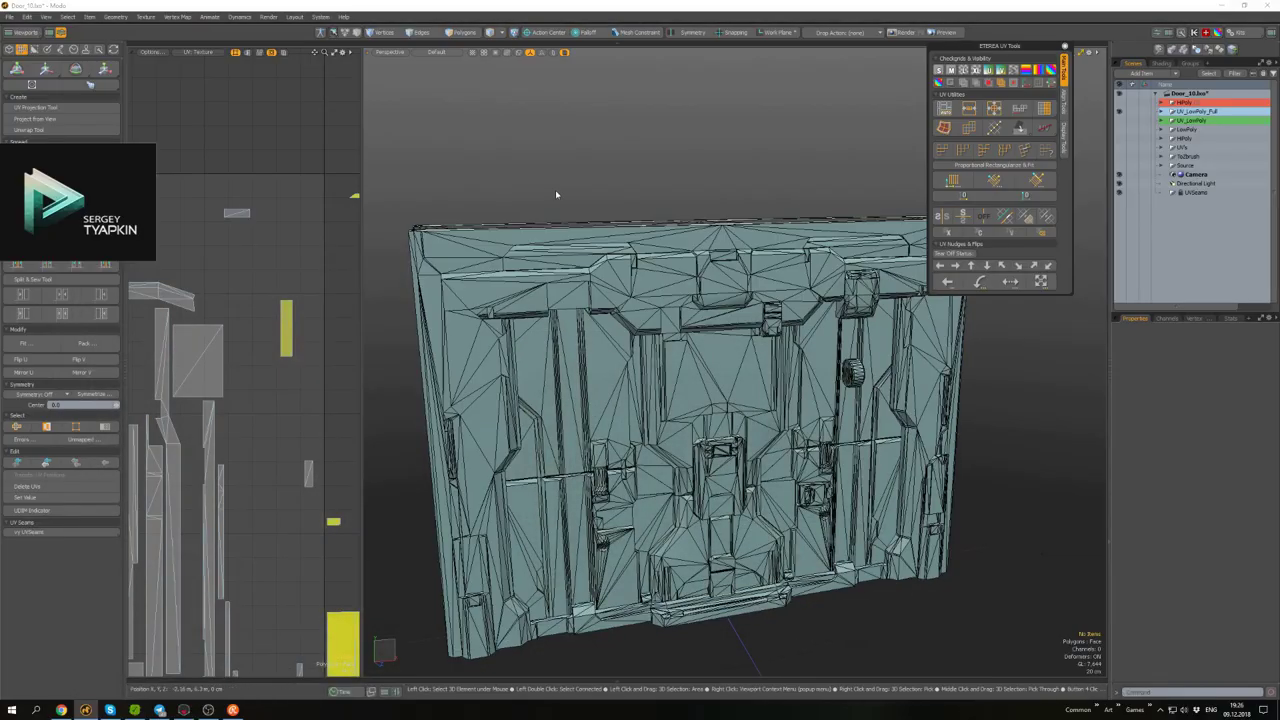
- Open Door_curve, Door_ao and Door_normal from the Baking folder in Photoshop
{"action": "key", "text": "super+e"}
{"action": "double_click", "coordinate": [605, 150]}
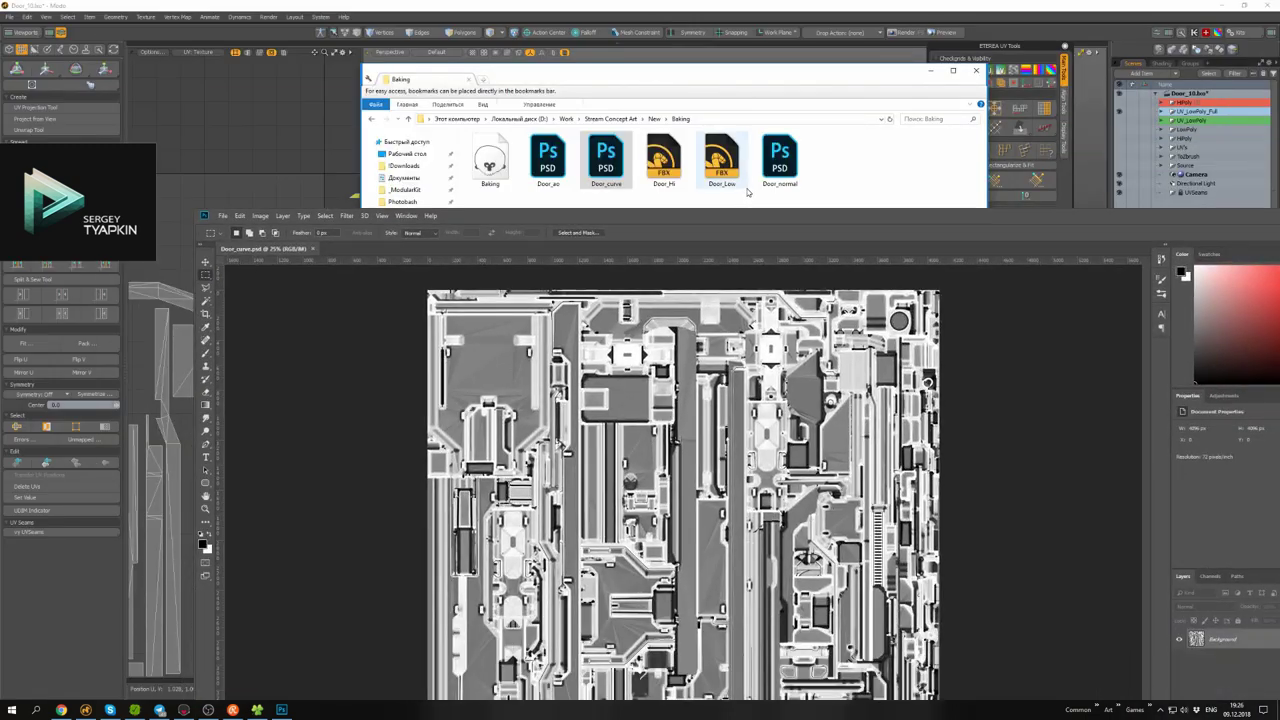
{"action": "double_click", "coordinate": [548, 158]}
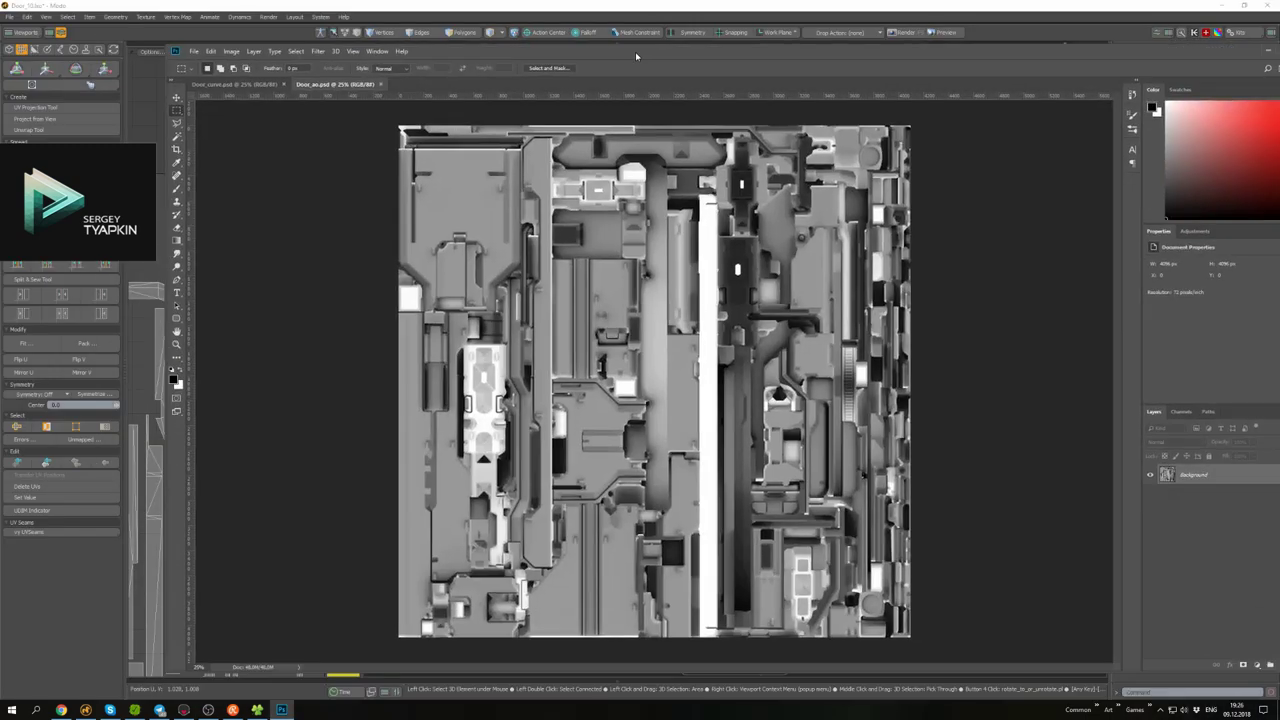
{"action": "double_click", "coordinate": [779, 160]}
- Select the thin ledge polygons in Modo and locate their UV island in the Door_normal map in Photoshop
{"action": "double_click", "coordinate": [712, 264]}
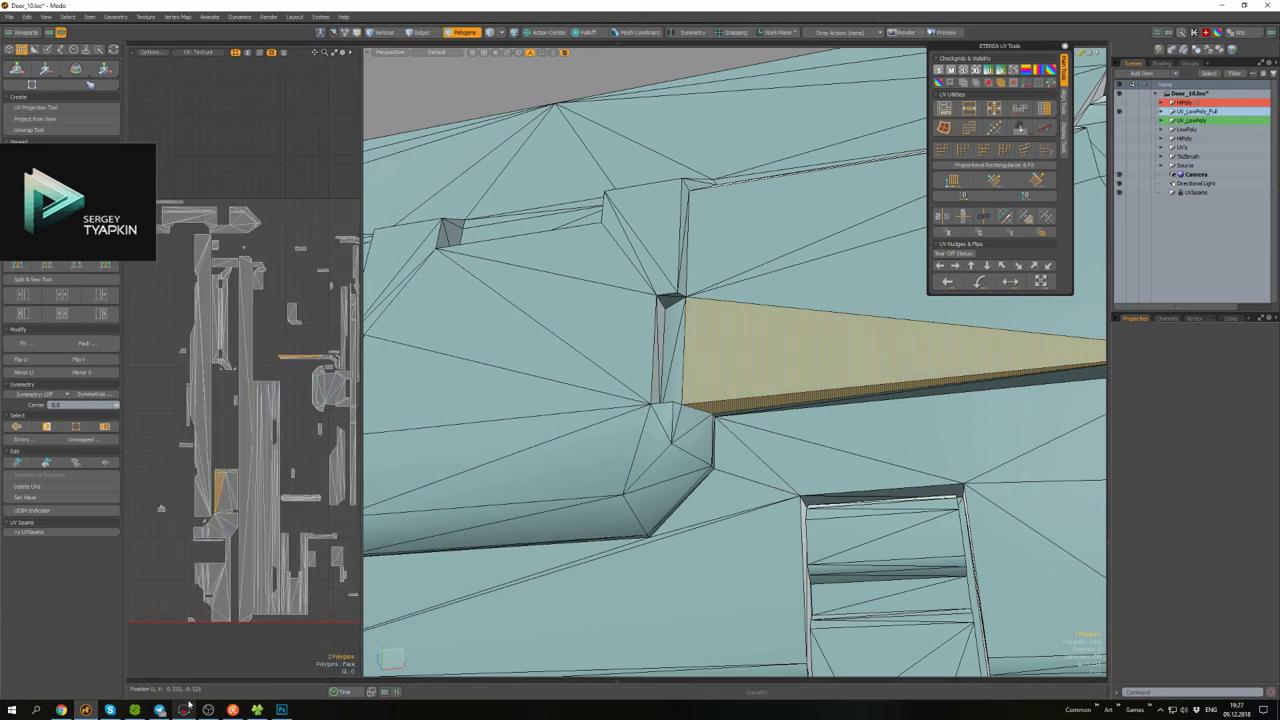
{"action": "left_click", "coordinate": [282, 710]}
{"action": "scroll", "coordinate": [695, 272], "scroll_direction": "up", "scroll_amount": 4, "text": "alt"}
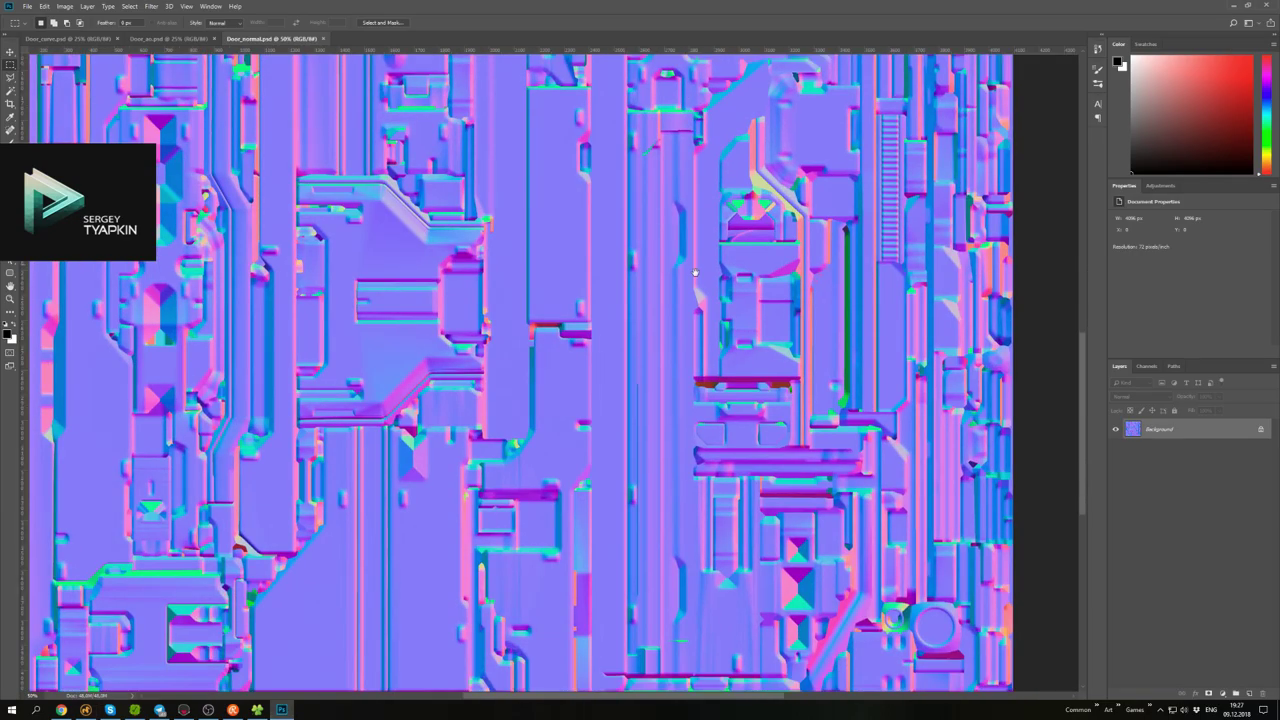
{"action": "left_click_drag", "start_coordinate": [695, 272], "coordinate": [632, 368]}
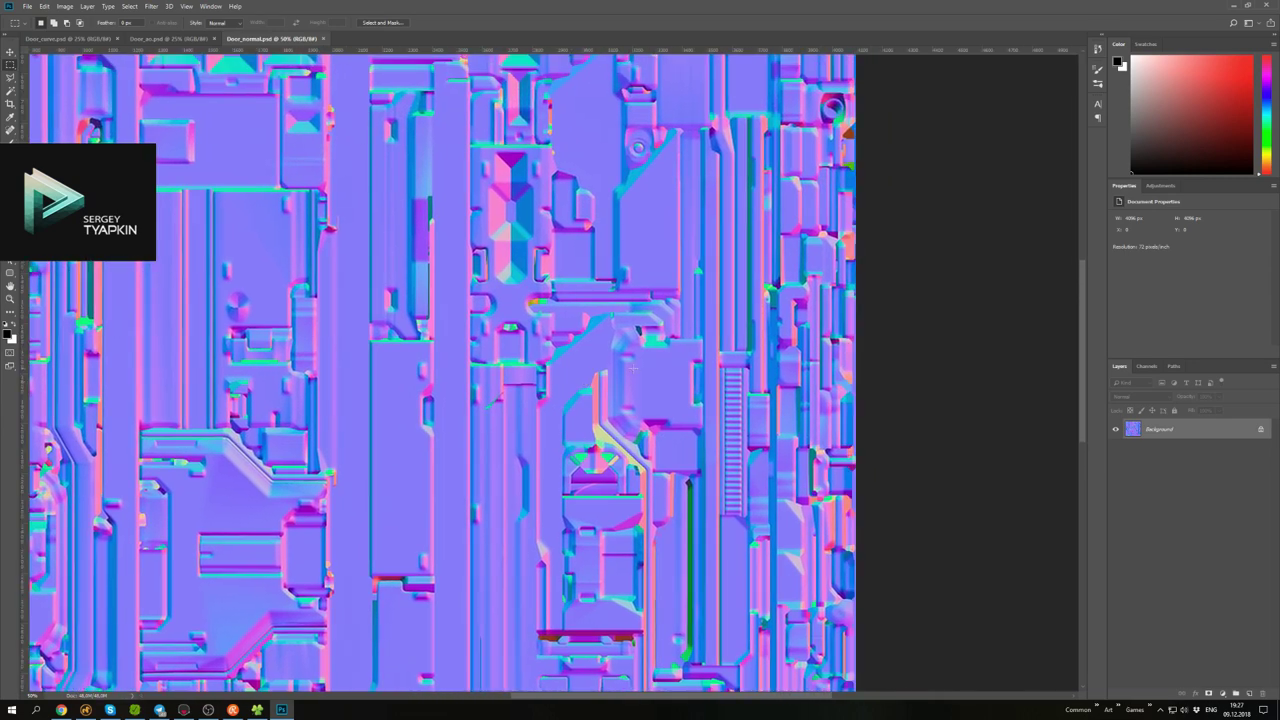
{"action": "scroll", "coordinate": [632, 368], "scroll_direction": "up", "scroll_amount": 2, "text": "alt"}
{"action": "scroll", "coordinate": [632, 368], "scroll_direction": "down", "scroll_amount": 3, "text": "alt"}
{"action": "left_click", "coordinate": [86, 710]}
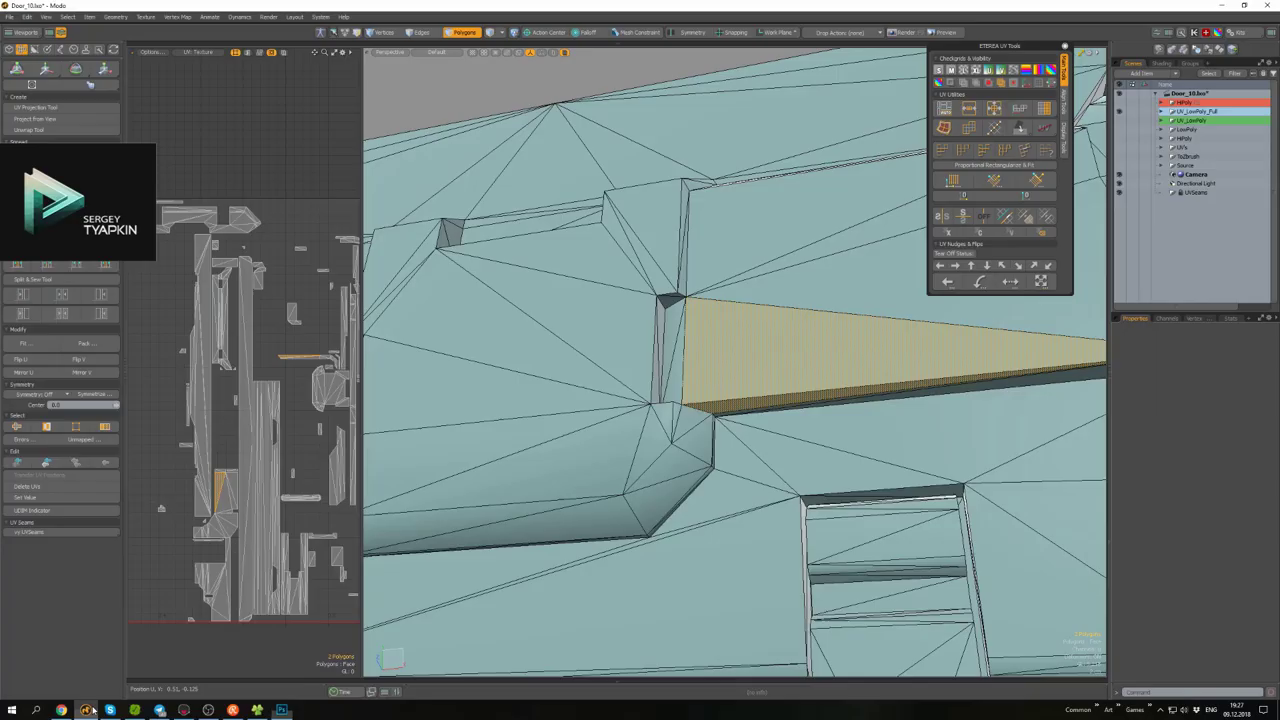
{"action": "scroll", "coordinate": [212, 441], "scroll_direction": "up", "scroll_amount": 3}
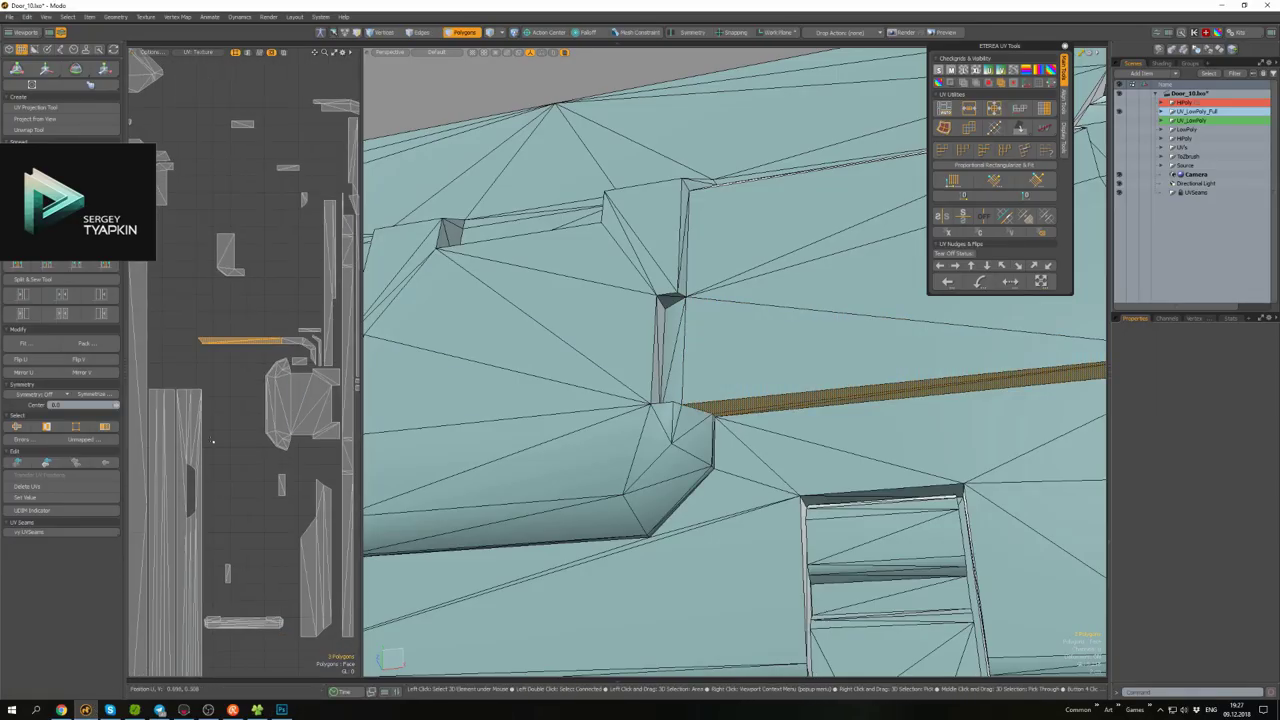
{"action": "left_click", "coordinate": [281, 710]}
{"action": "scroll", "coordinate": [582, 350], "scroll_direction": "up", "scroll_amount": 5, "text": "alt"}
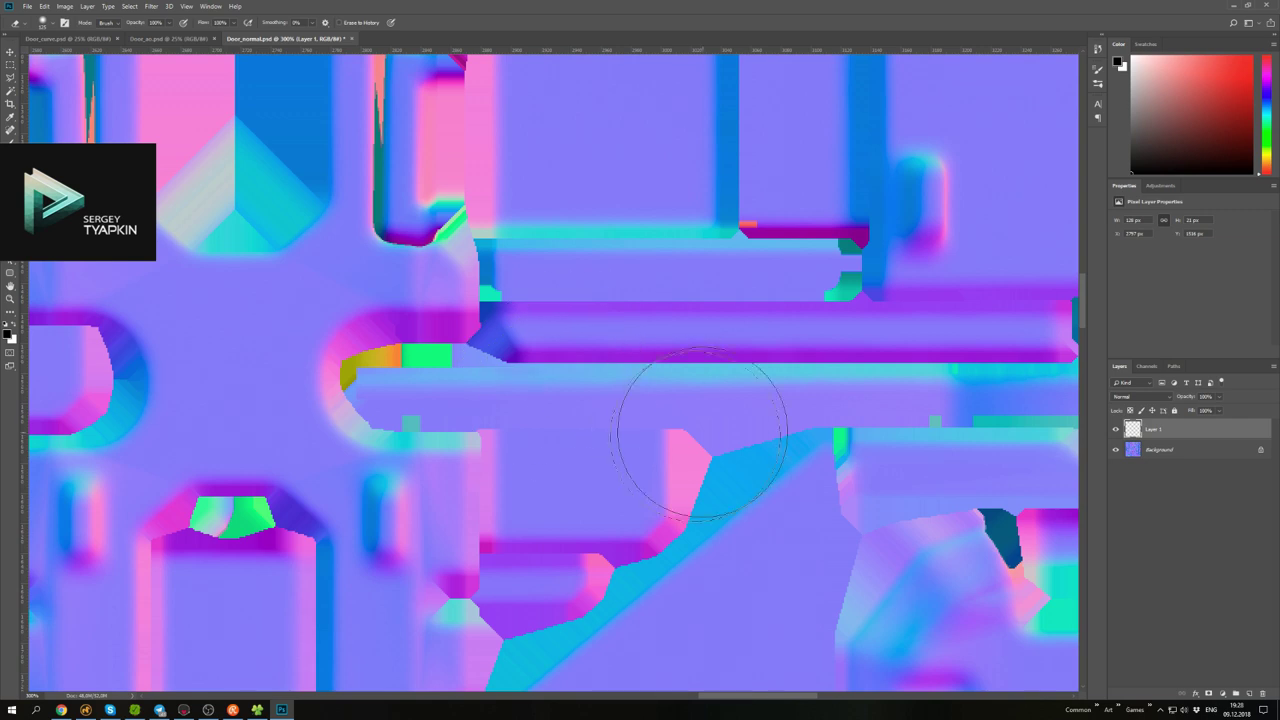
- Look over the rest of the retouched normal map for artifacts and save it with Save As
{"action": "scroll", "coordinate": [466, 500], "scroll_direction": "down", "scroll_amount": 5, "text": "alt"}
{"action": "scroll", "coordinate": [459, 421], "scroll_direction": "up", "scroll_amount": 3, "text": "alt"}
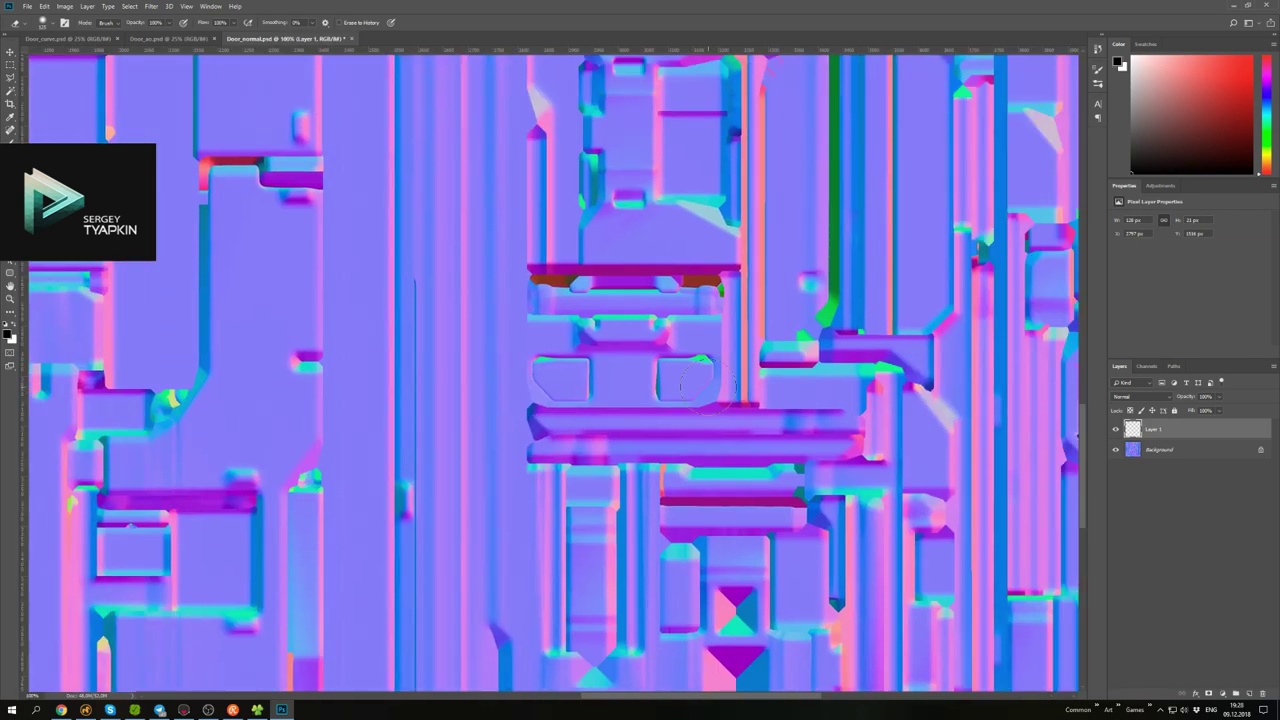
{"action": "scroll", "coordinate": [800, 375], "scroll_direction": "up", "scroll_amount": 2, "text": "alt"}
{"action": "scroll", "coordinate": [800, 375], "scroll_direction": "down", "scroll_amount": 3, "text": "alt"}
{"action": "left_click_drag", "start_coordinate": [466, 523], "coordinate": [556, 477]}
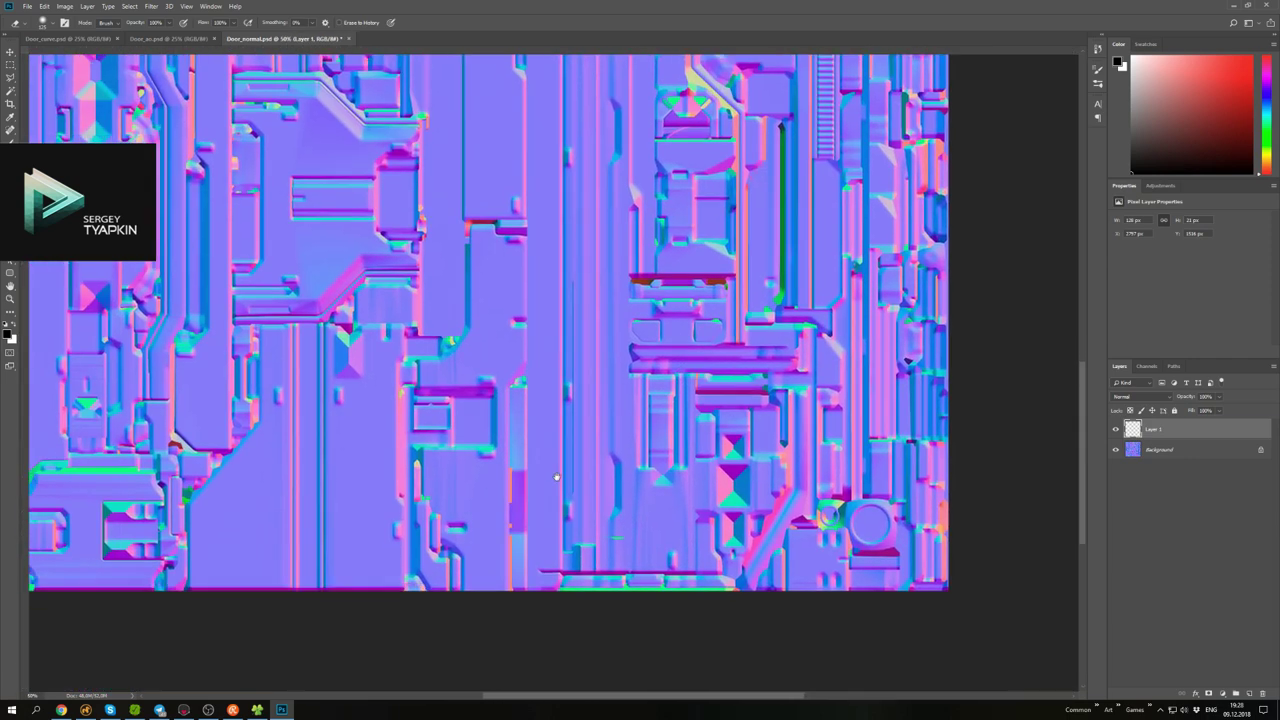
{"action": "scroll", "coordinate": [461, 546], "scroll_direction": "up", "scroll_amount": 1, "text": "alt"}
{"action": "scroll", "coordinate": [540, 470], "scroll_direction": "down", "scroll_amount": 1, "text": "alt"}
{"action": "scroll", "coordinate": [626, 405], "scroll_direction": "up", "scroll_amount": 2, "text": "alt"}
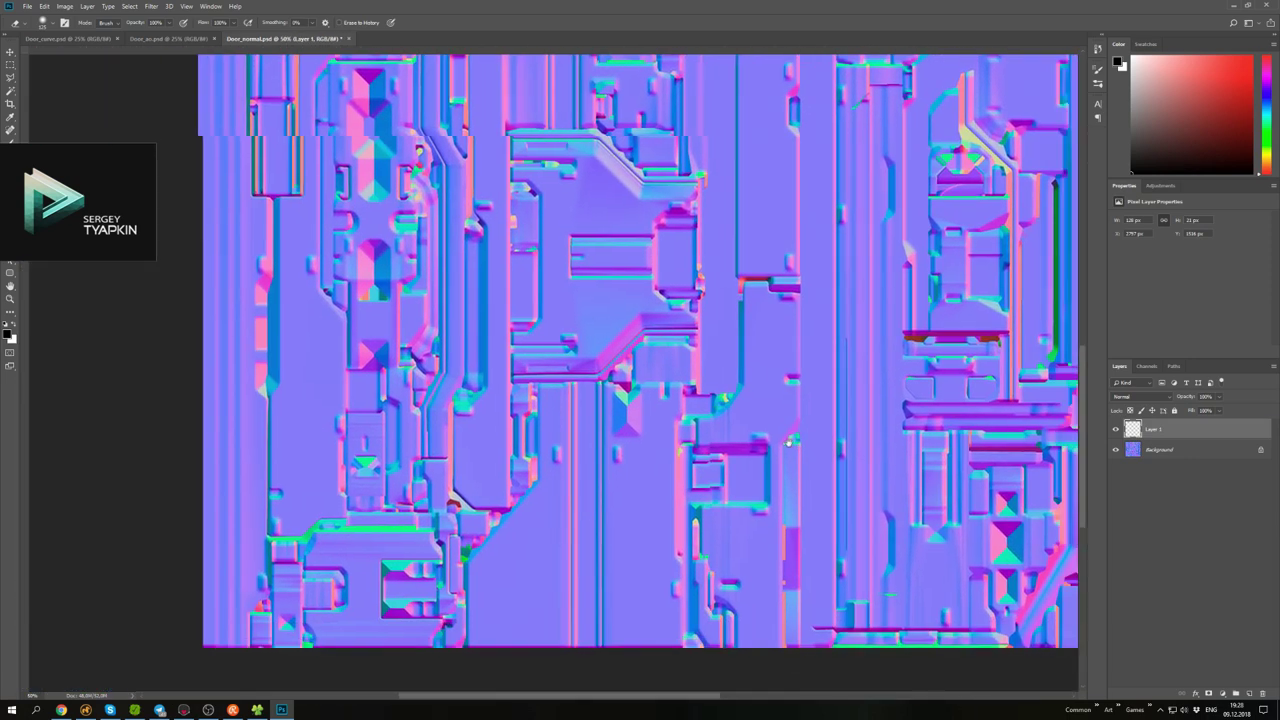
{"action": "key", "text": "ctrl+shift+s"}
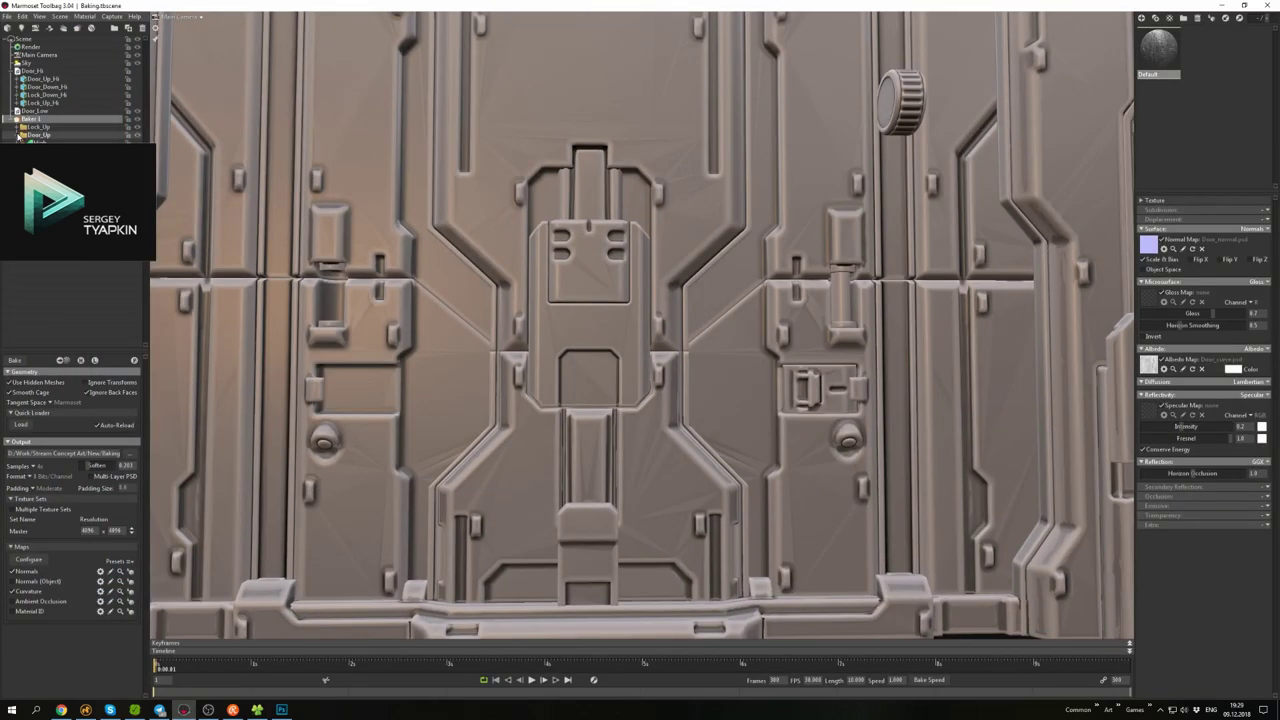
- Switch to Marmoset Toolbag and hide the Door_Up group to inspect the lower door section
{"action": "left_click", "coordinate": [137, 134]}
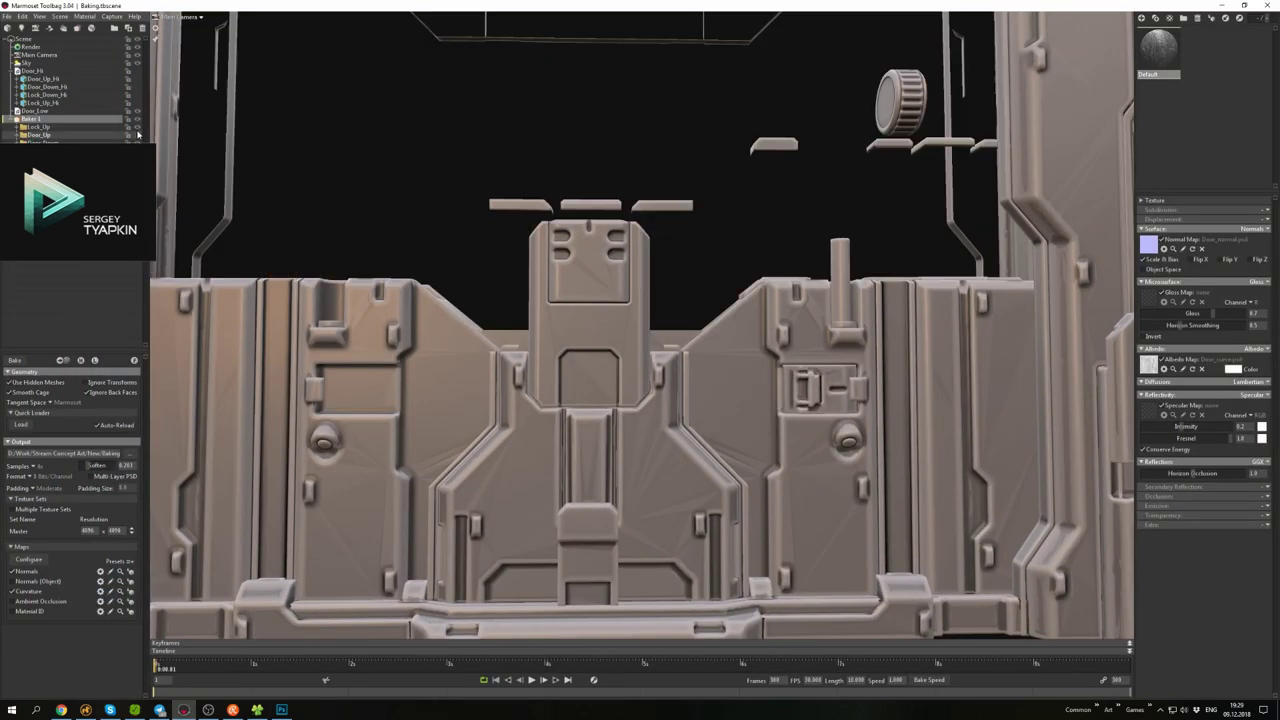
{"action": "scroll", "coordinate": [631, 401], "scroll_direction": "up", "scroll_amount": 10}
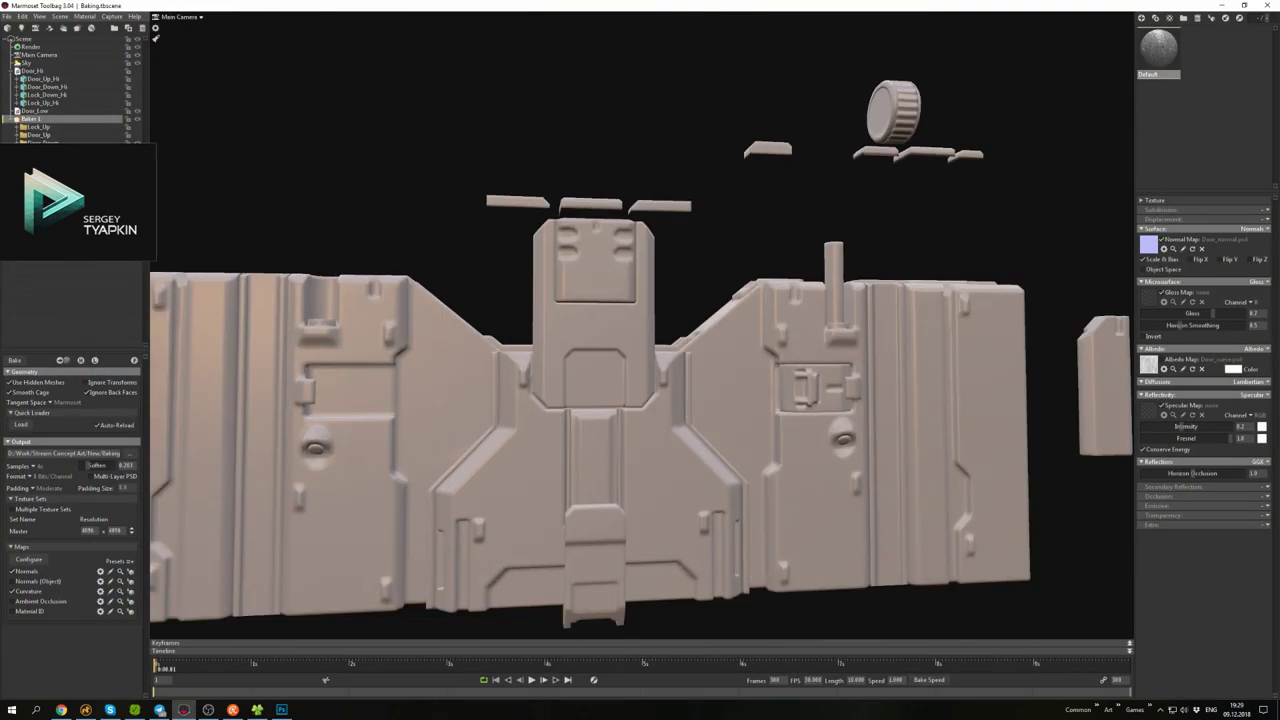
{"action": "left_click_drag", "start_coordinate": [631, 401], "coordinate": [634, 306]}
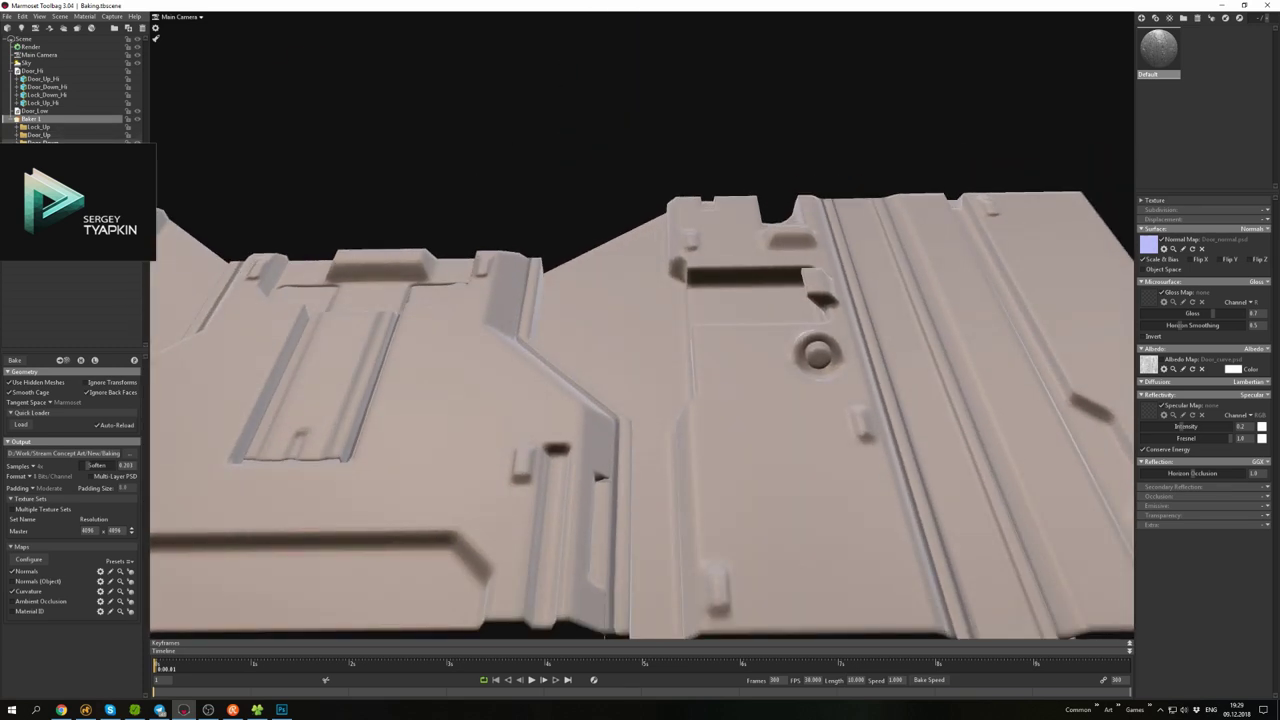
- Paint skew on the two recessed pads at the top of the lower door's central panel
{"action": "left_click", "coordinate": [40, 142]}
{"action": "left_click", "coordinate": [27, 466]}
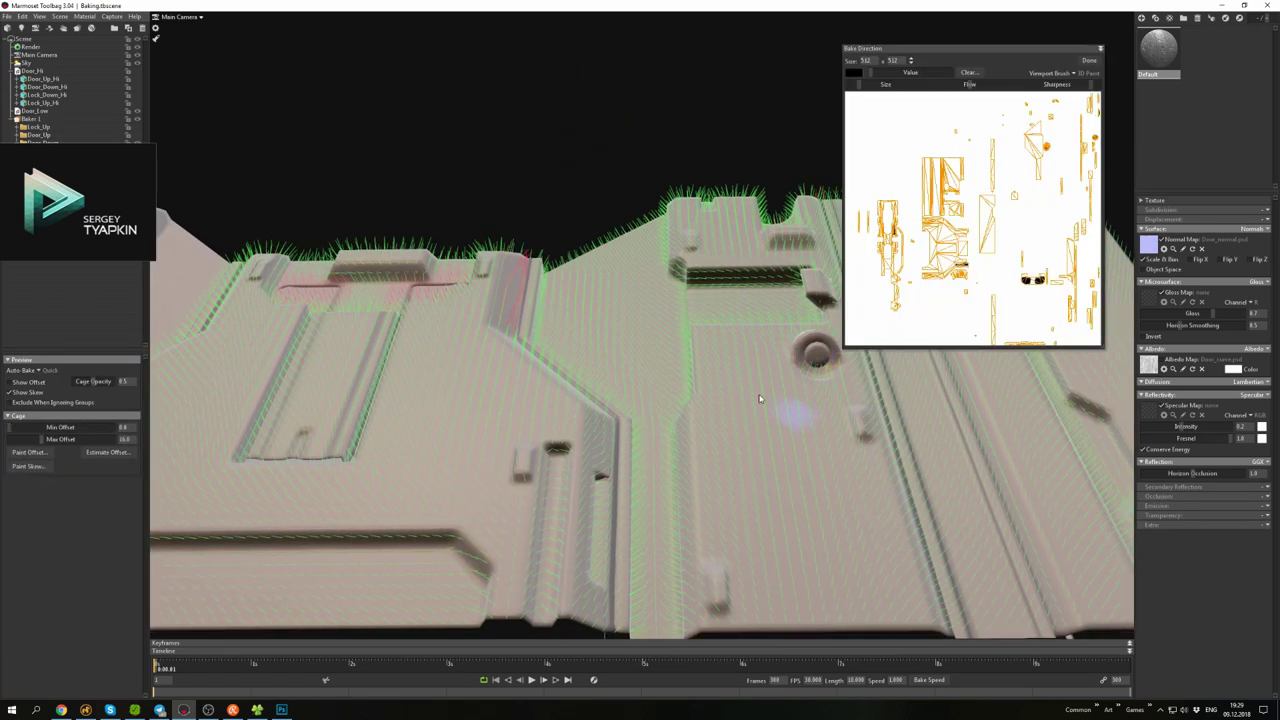
{"action": "scroll", "coordinate": [712, 362], "scroll_direction": "up", "scroll_amount": 5}
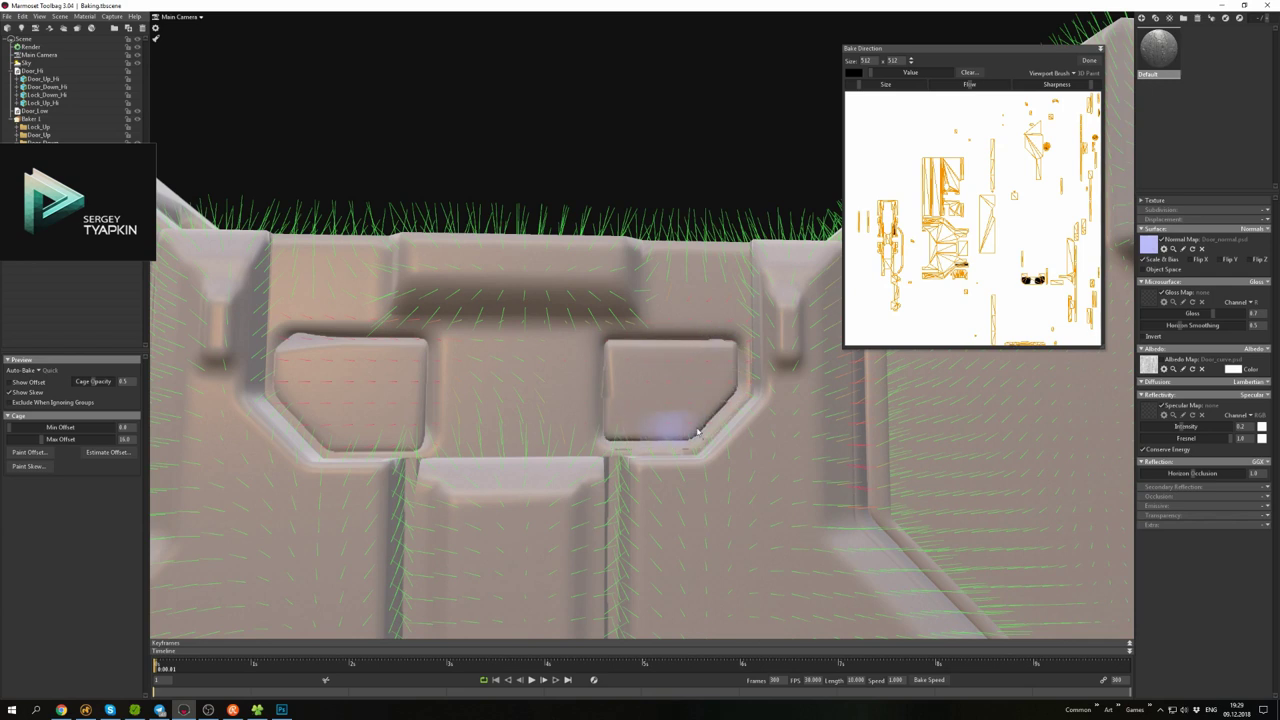
{"action": "left_click_drag", "start_coordinate": [499, 395], "coordinate": [532, 377]}
{"action": "left_click_drag", "start_coordinate": [688, 411], "coordinate": [784, 260]}
{"action": "left_click", "coordinate": [1089, 60]}
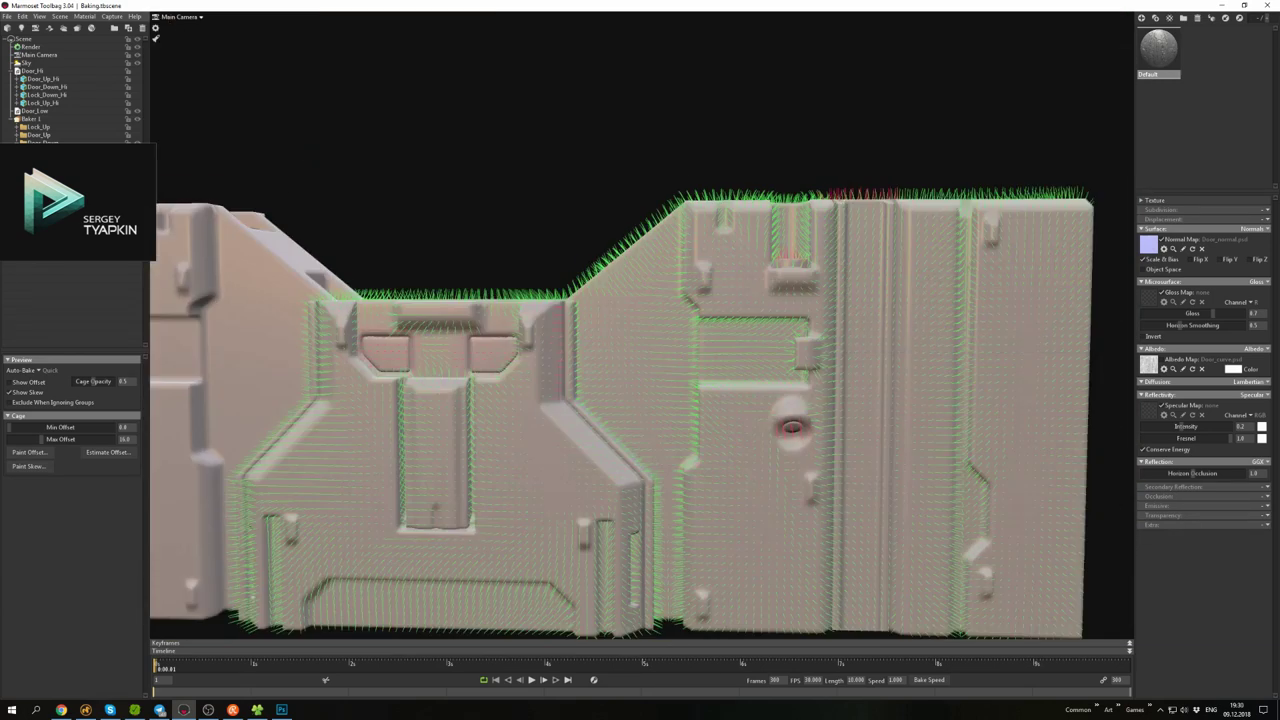
- Paint skew on the upper door's recess around the cylinder opening just above the door seam
{"action": "left_click_drag", "start_coordinate": [640, 380], "coordinate": [709, 400]}
{"action": "scroll", "coordinate": [709, 400], "scroll_direction": "up", "scroll_amount": 3}
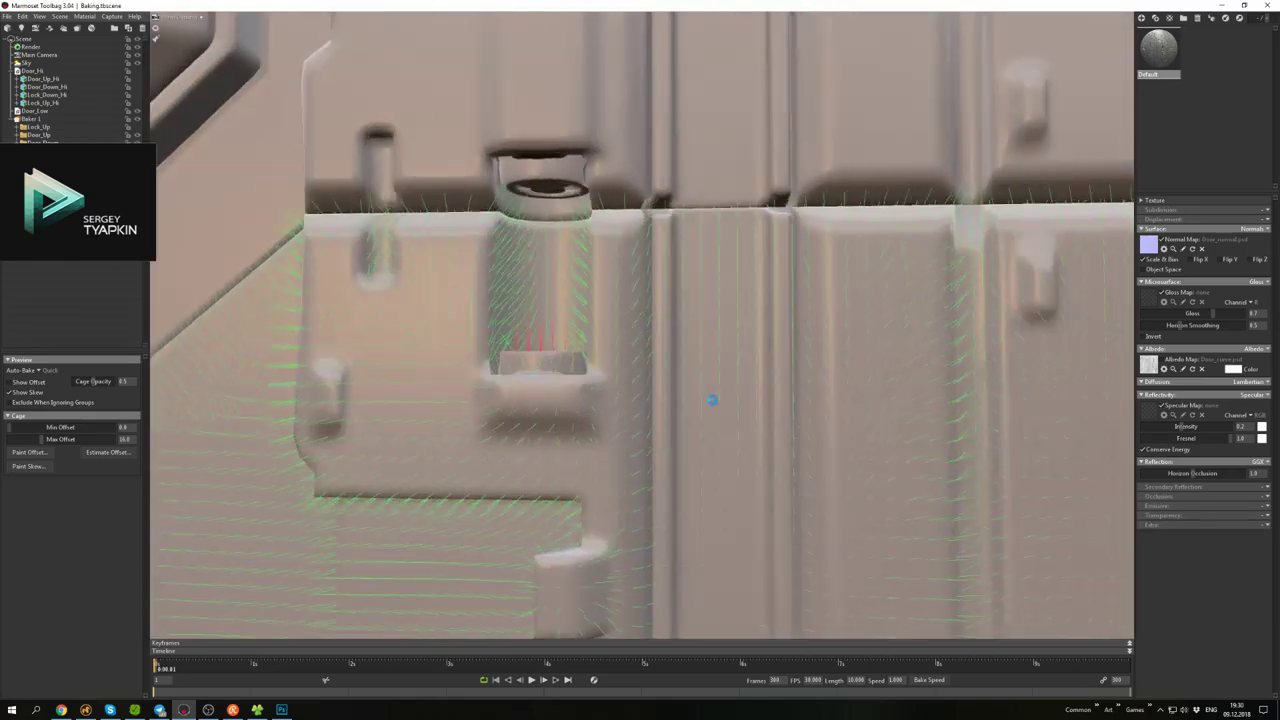
{"action": "scroll", "coordinate": [555, 370], "scroll_direction": "up", "scroll_amount": 3}
{"action": "scroll", "coordinate": [555, 370], "scroll_direction": "up", "scroll_amount": 2}
{"action": "mouse_move", "coordinate": [558, 346]}
{"action": "left_mouse_down"}
{"action": "mouse_move", "coordinate": [651, 395]}
{"action": "mouse_move", "coordinate": [623, 306]}
{"action": "mouse_move", "coordinate": [591, 259]}
{"action": "left_mouse_up"}
{"action": "left_click", "coordinate": [28, 466]}
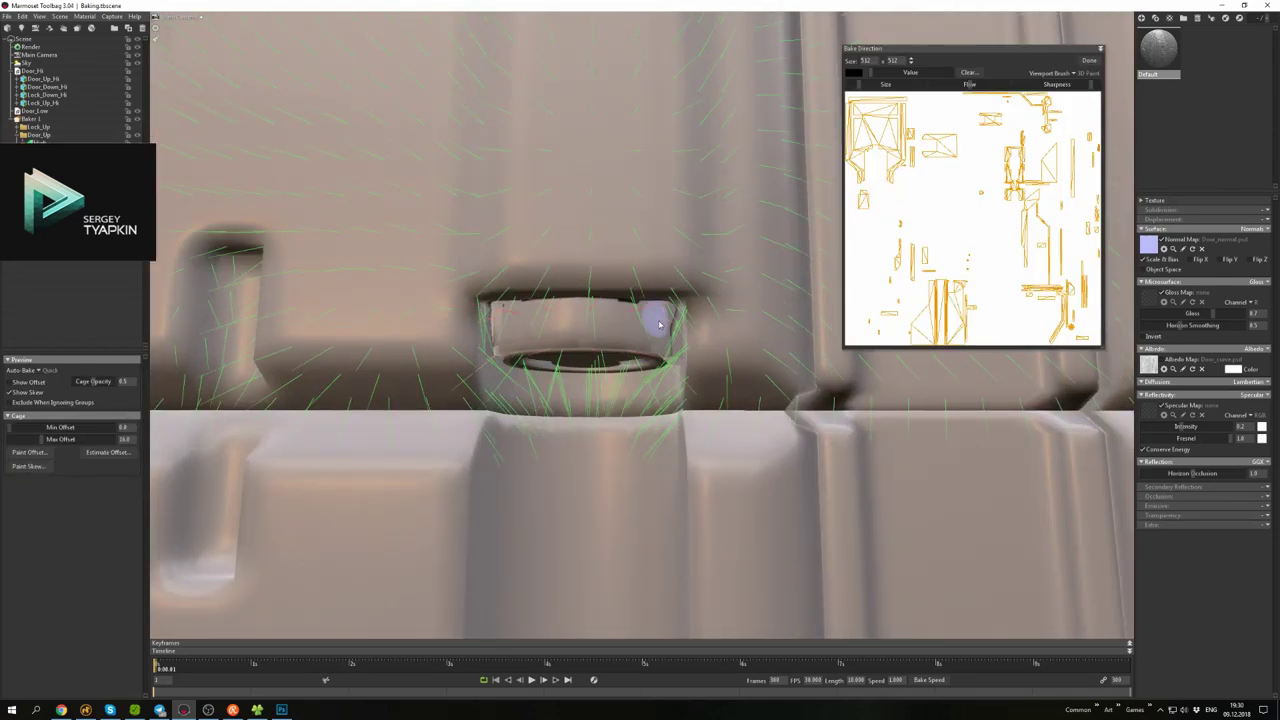
{"action": "left_click_drag", "start_coordinate": [659, 323], "coordinate": [567, 330]}
{"action": "left_click_drag", "start_coordinate": [503, 362], "coordinate": [591, 281]}
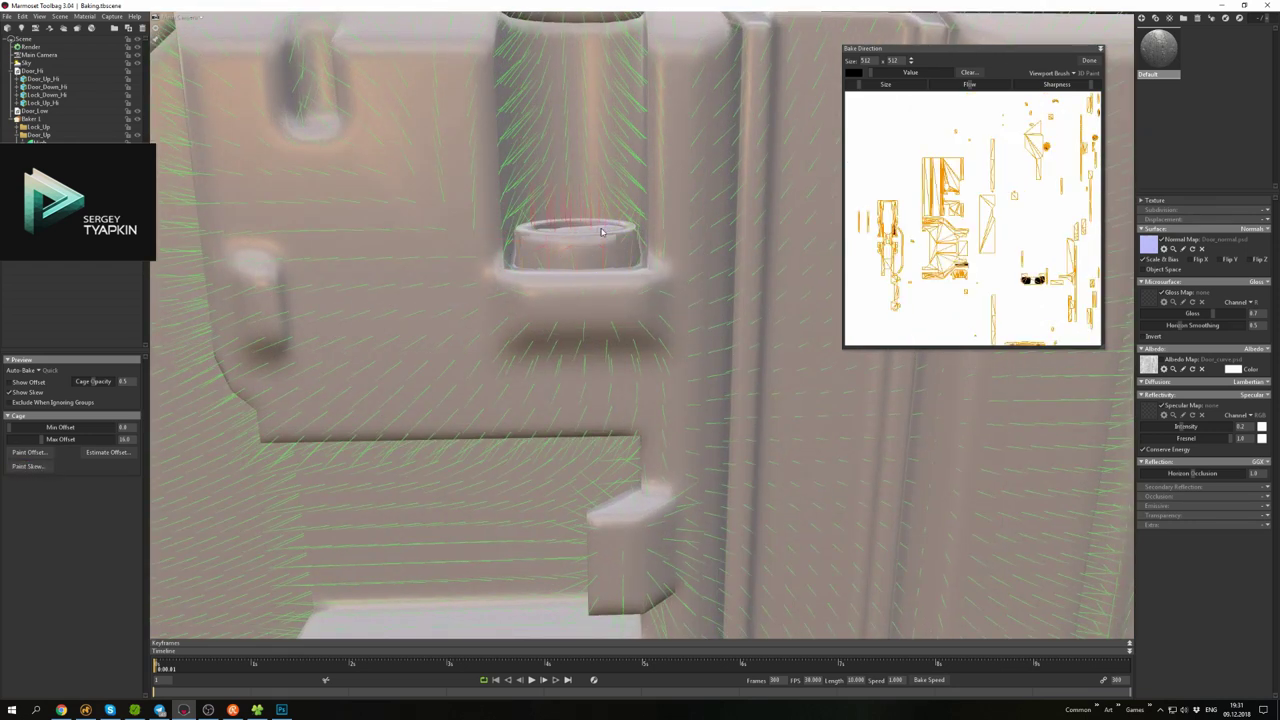
- Paint skew on the lower door's cylinder seat and on the small notch in its central panel
{"action": "mouse_move", "coordinate": [601, 232]}
{"action": "left_mouse_down"}
{"action": "mouse_move", "coordinate": [577, 265]}
{"action": "mouse_move", "coordinate": [600, 246]}
{"action": "left_mouse_up"}
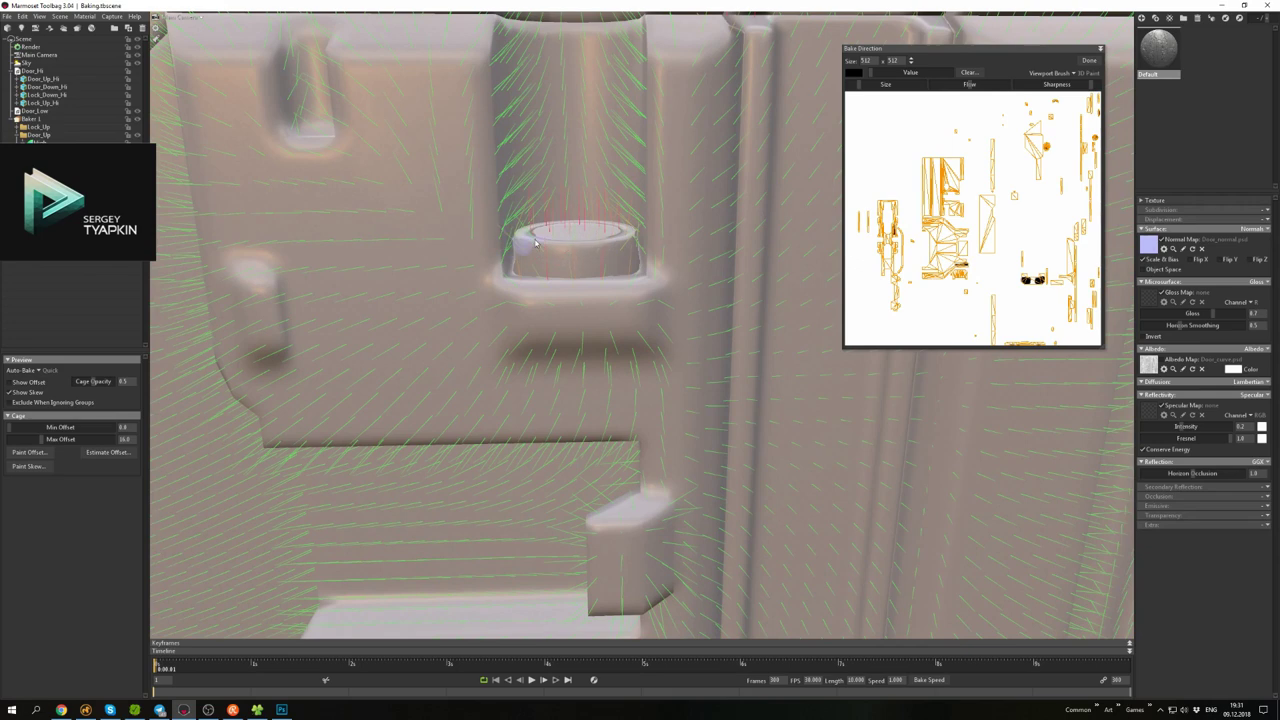
{"action": "scroll", "coordinate": [535, 242], "scroll_direction": "down", "scroll_amount": 6}
{"action": "scroll", "coordinate": [540, 270], "scroll_direction": "up", "scroll_amount": 6}
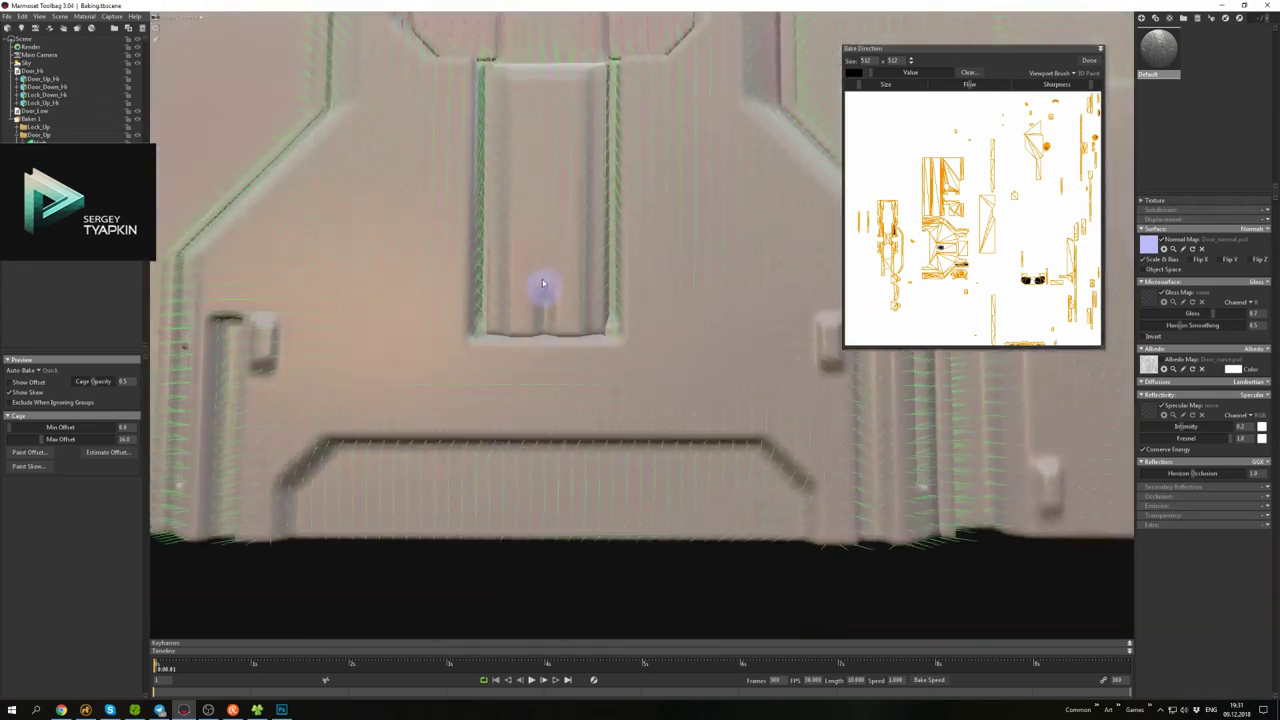
{"action": "scroll", "coordinate": [543, 284], "scroll_direction": "down", "scroll_amount": 6}
- Paint skew on the door frame's vertical side groove above the raised block and on the small angled notch beside it
{"action": "left_click", "coordinate": [12, 136]}
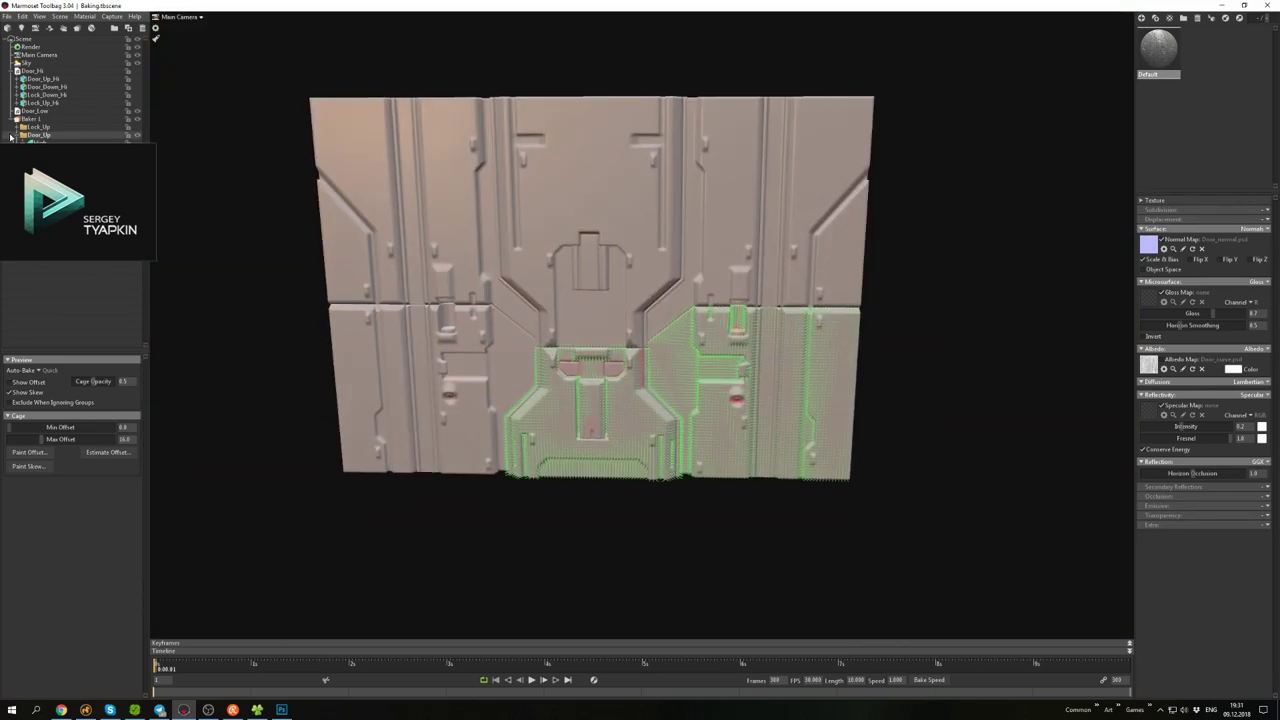
{"action": "scroll", "coordinate": [640, 320], "scroll_direction": "up", "scroll_amount": 6}
{"action": "left_click_drag", "start_coordinate": [640, 320], "coordinate": [677, 266]}
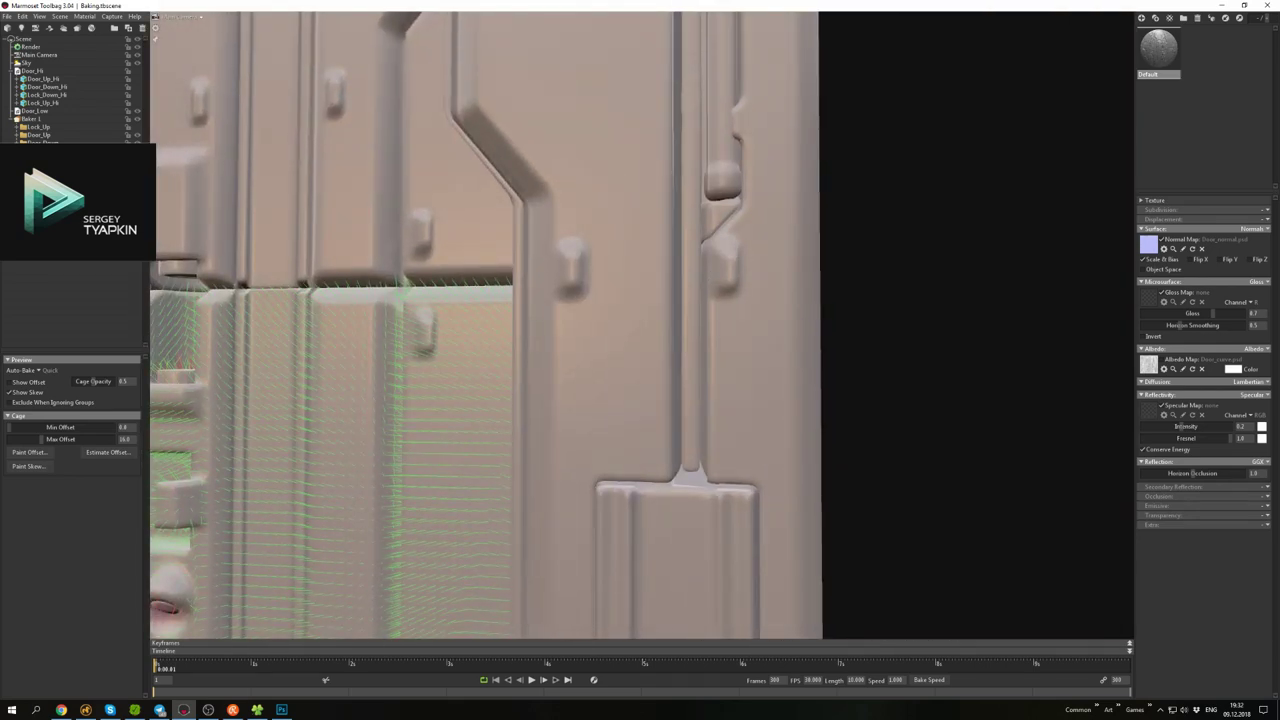
{"action": "left_click", "coordinate": [29, 453]}
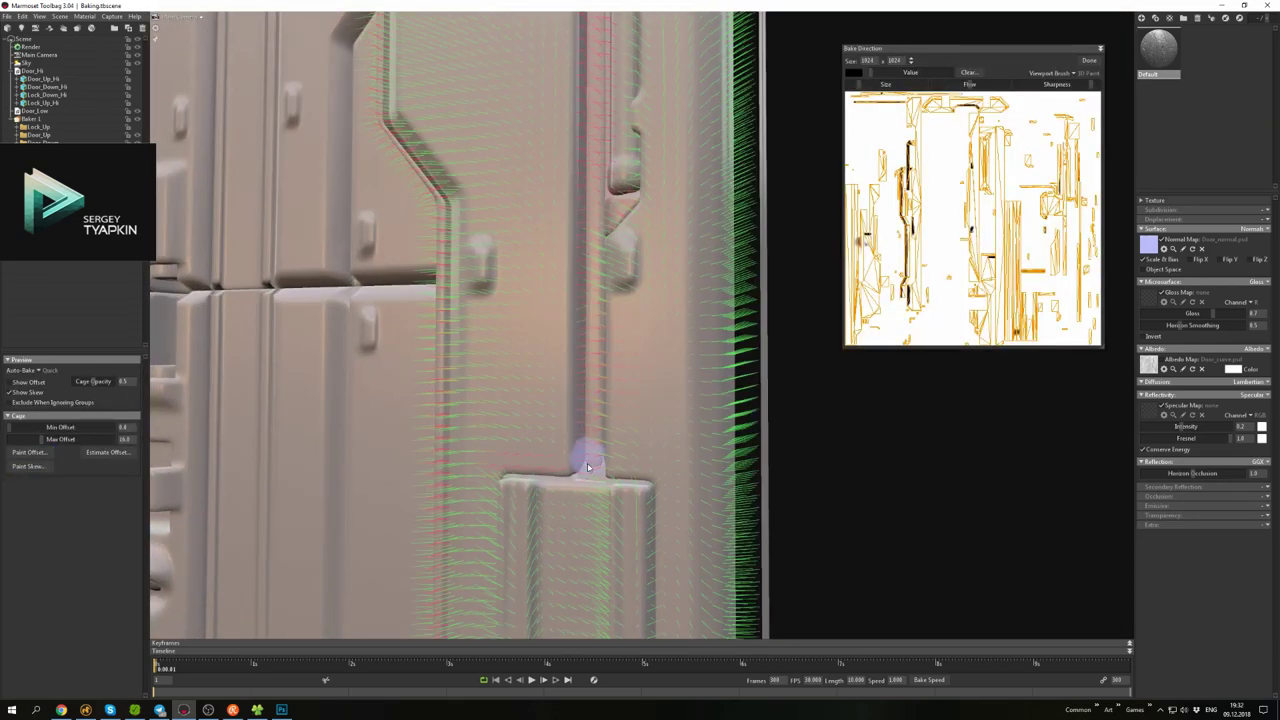
{"action": "left_click_drag", "start_coordinate": [586, 153], "coordinate": [616, 224]}
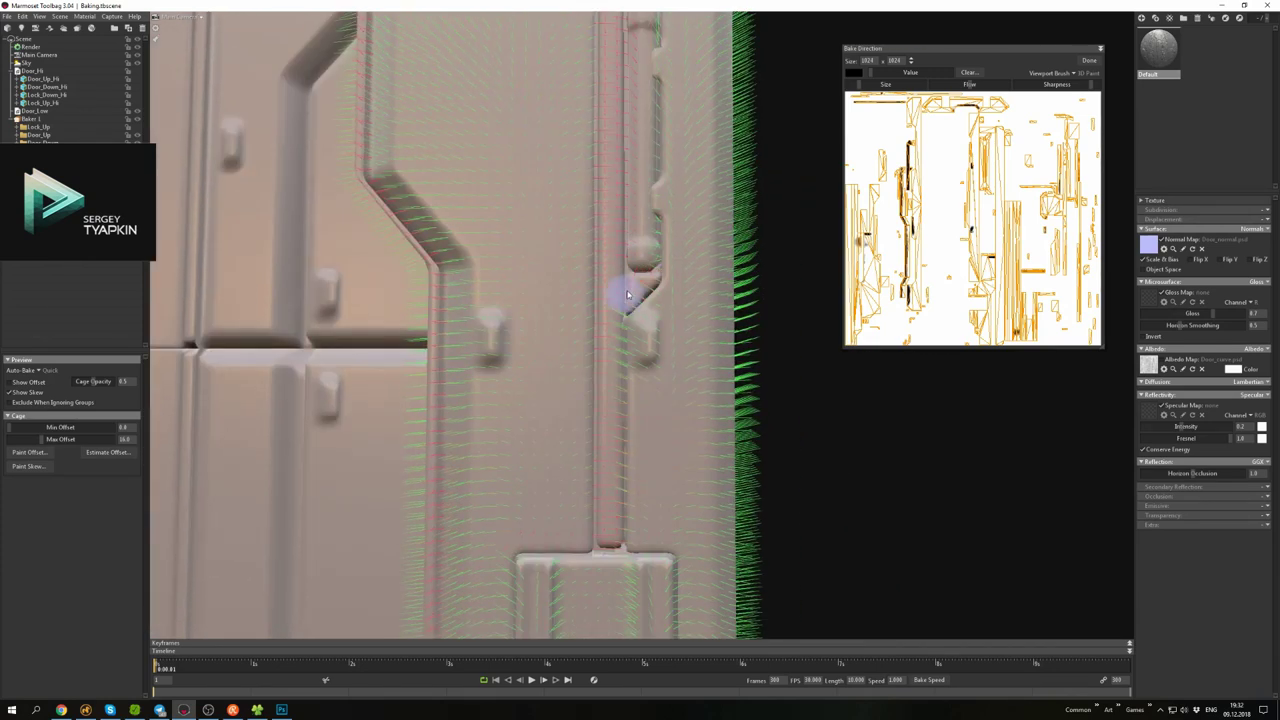
{"action": "left_click_drag", "start_coordinate": [628, 295], "coordinate": [623, 386]}
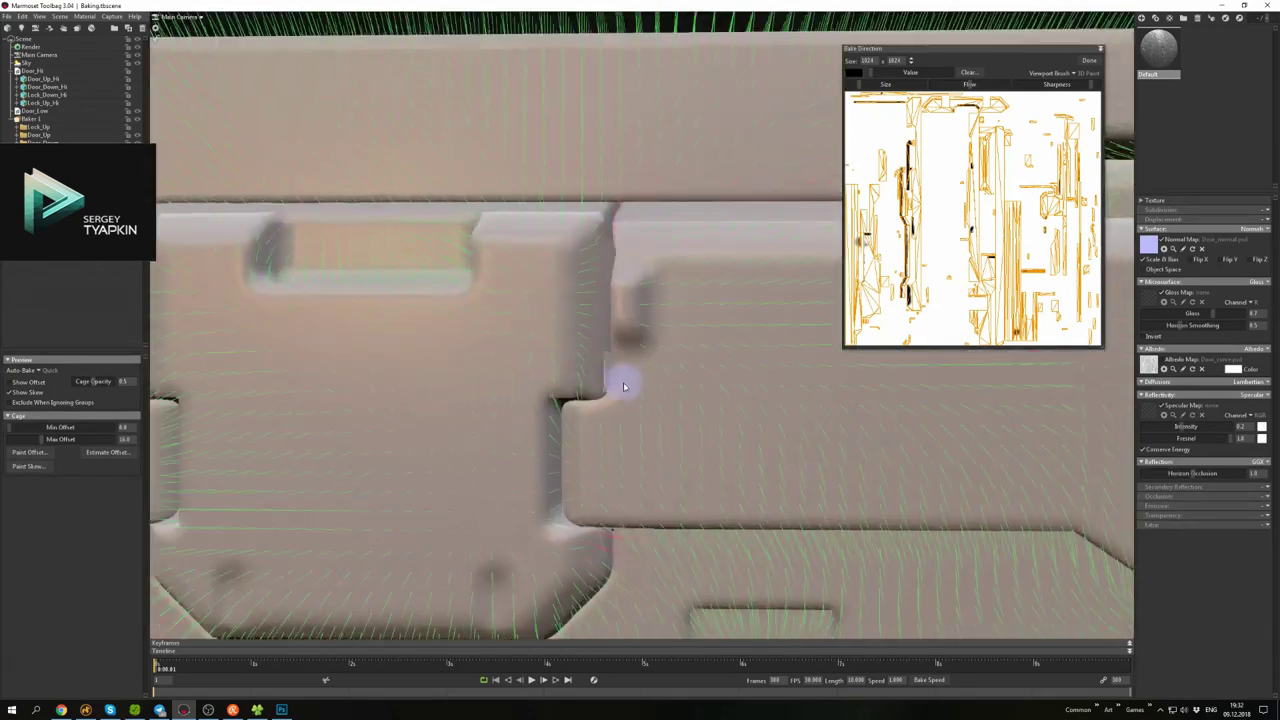
- Paint skew around the door frame's stepped notch and along the seam beneath the small peg on the upper beam
{"action": "left_click_drag", "start_coordinate": [655, 325], "coordinate": [576, 341]}
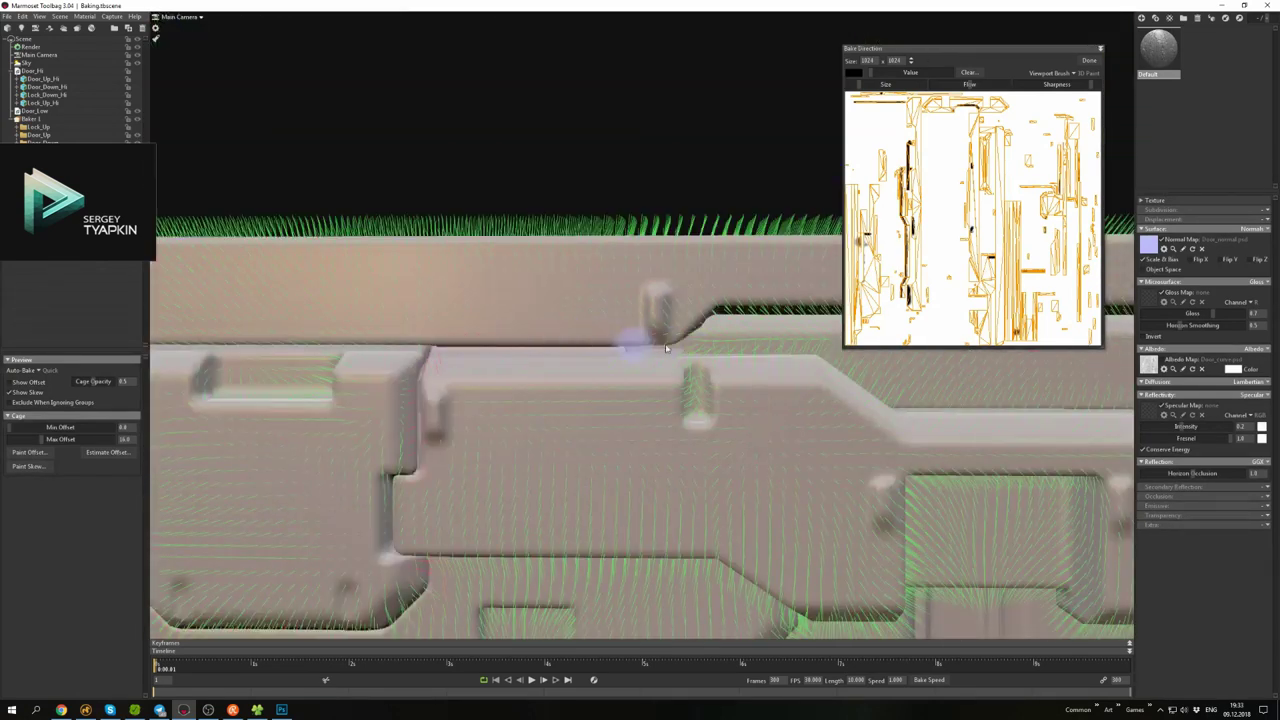
{"action": "left_click_drag", "start_coordinate": [740, 350], "coordinate": [560, 395]}
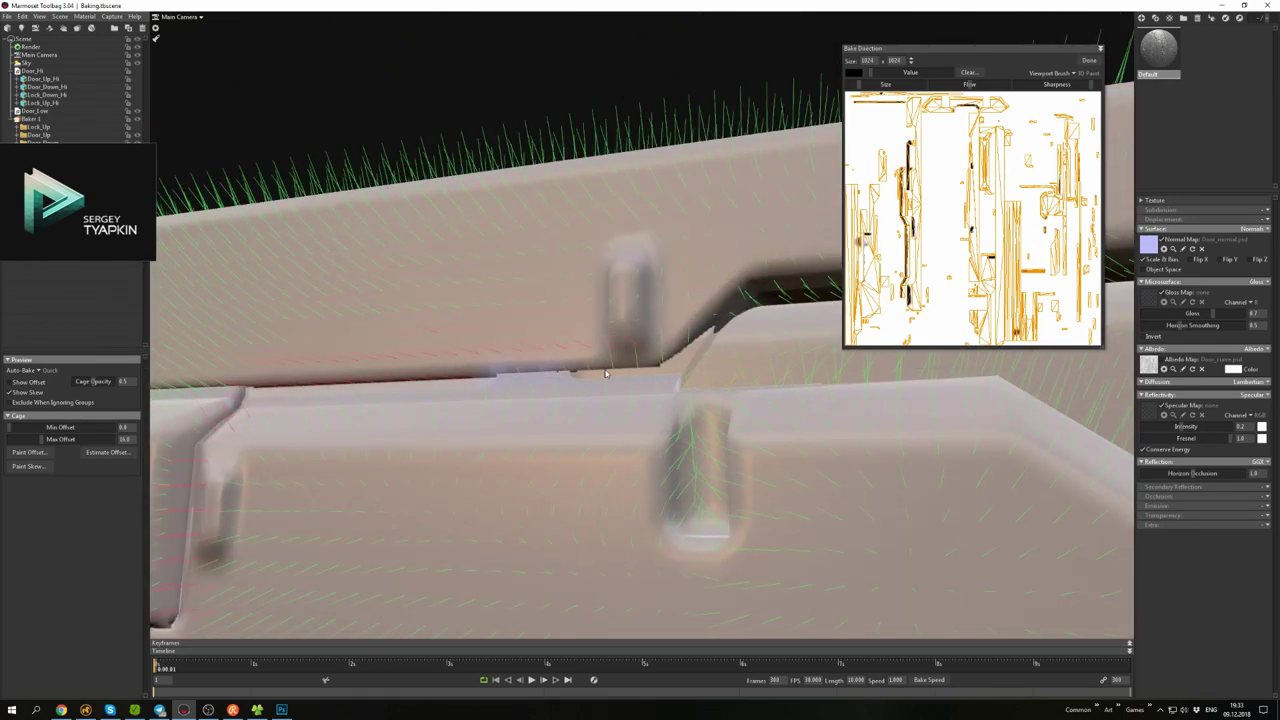
{"action": "left_click_drag", "start_coordinate": [599, 376], "coordinate": [563, 283]}
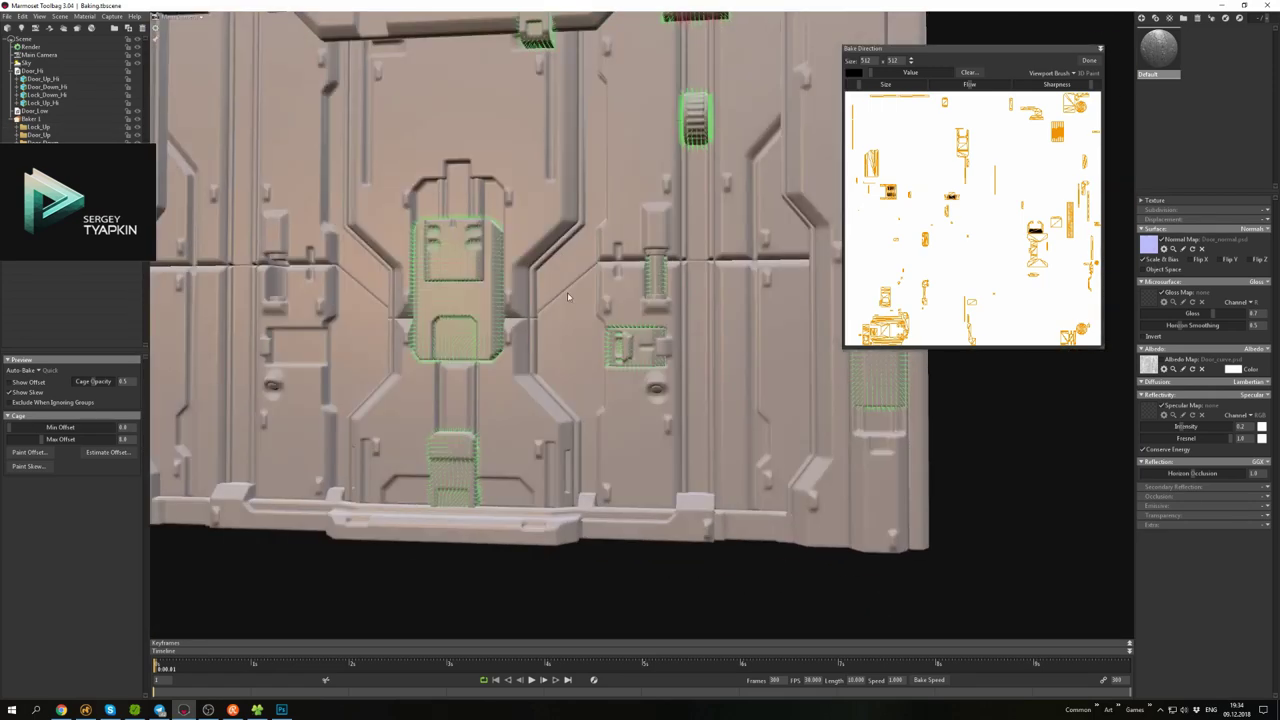
- Finish the skew painting and rebake the door maps from Baker 1
{"action": "left_click", "coordinate": [1089, 60]}
{"action": "left_click_drag", "start_coordinate": [1089, 66], "coordinate": [77, 273]}
{"action": "left_click", "coordinate": [35, 118]}
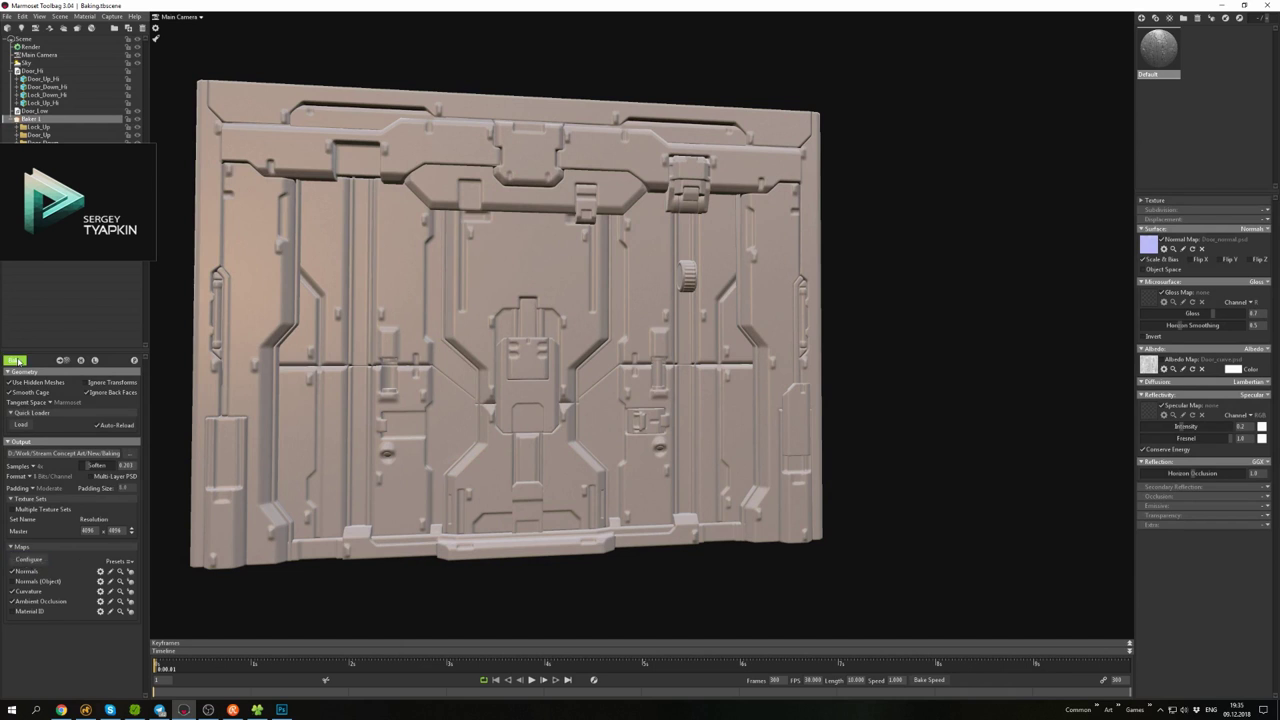
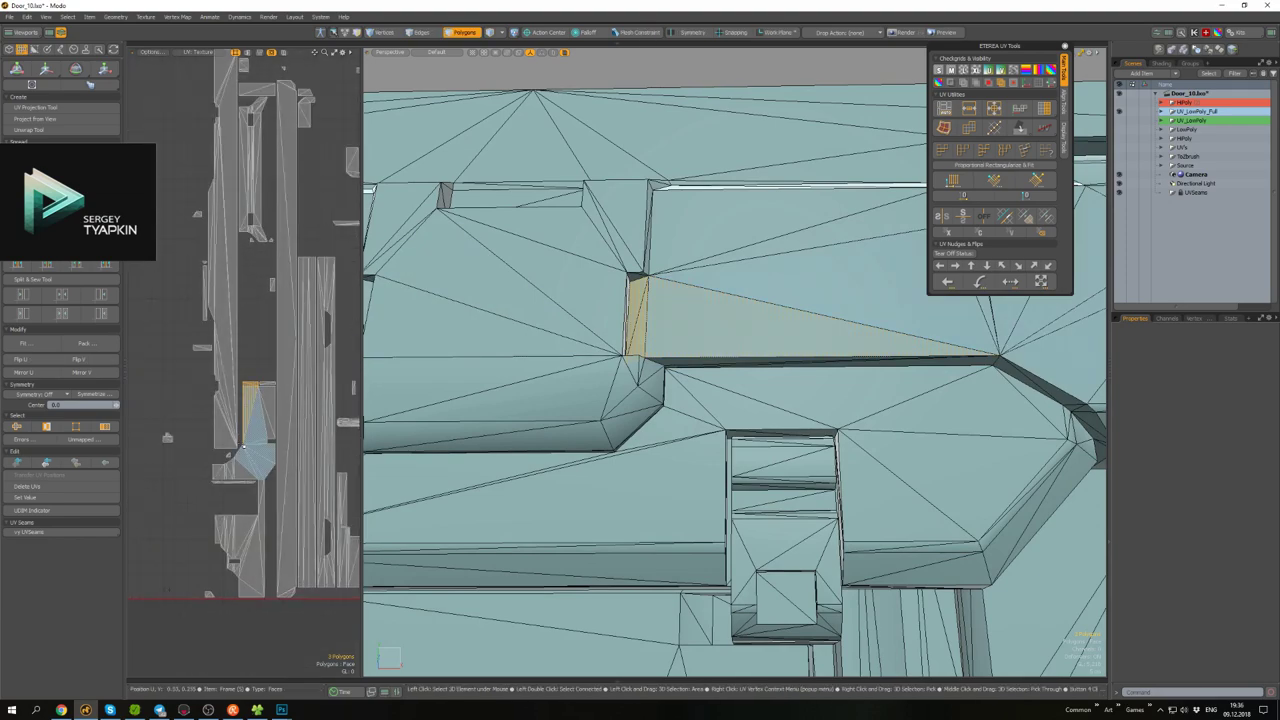
- Switch to Photoshop and patch the broken vertical edge below the red corner of the normal map on a new layer
{"action": "left_click", "coordinate": [282, 710]}
{"action": "scroll", "coordinate": [560, 317], "scroll_direction": "down", "scroll_amount": 2, "text": "alt"}
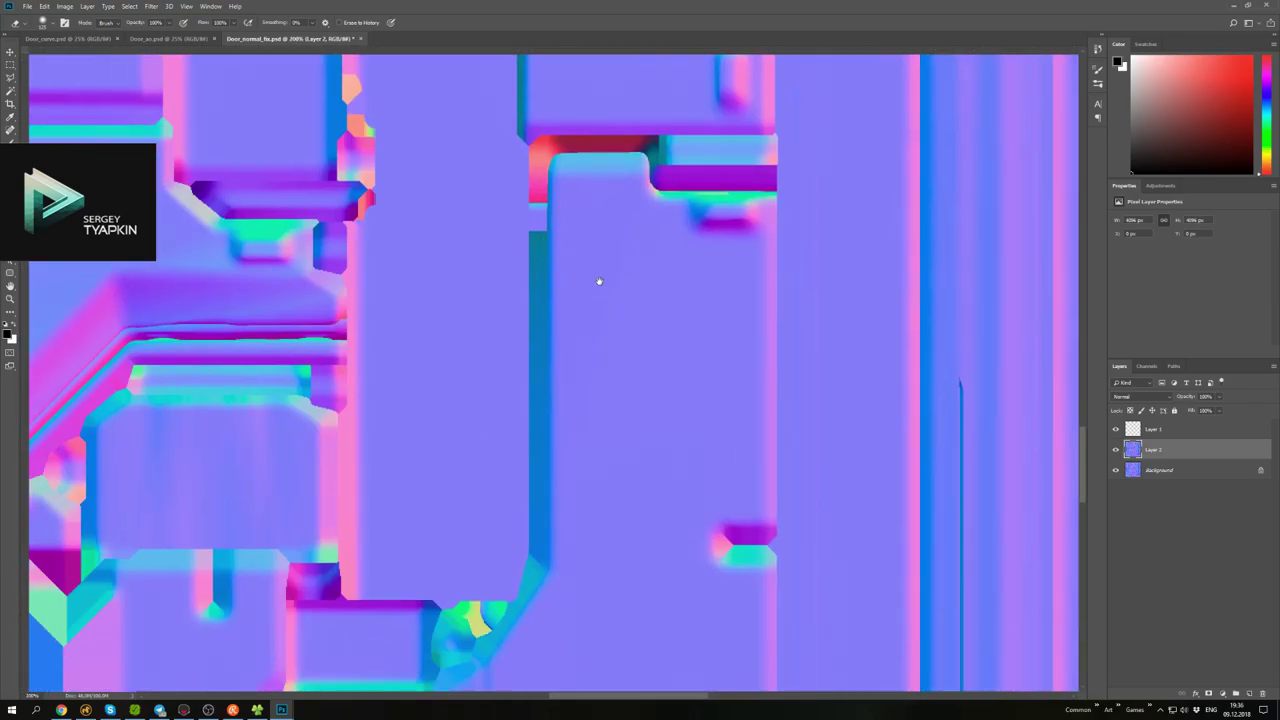
{"action": "scroll", "coordinate": [588, 318], "scroll_direction": "up", "scroll_amount": 3, "text": "alt"}
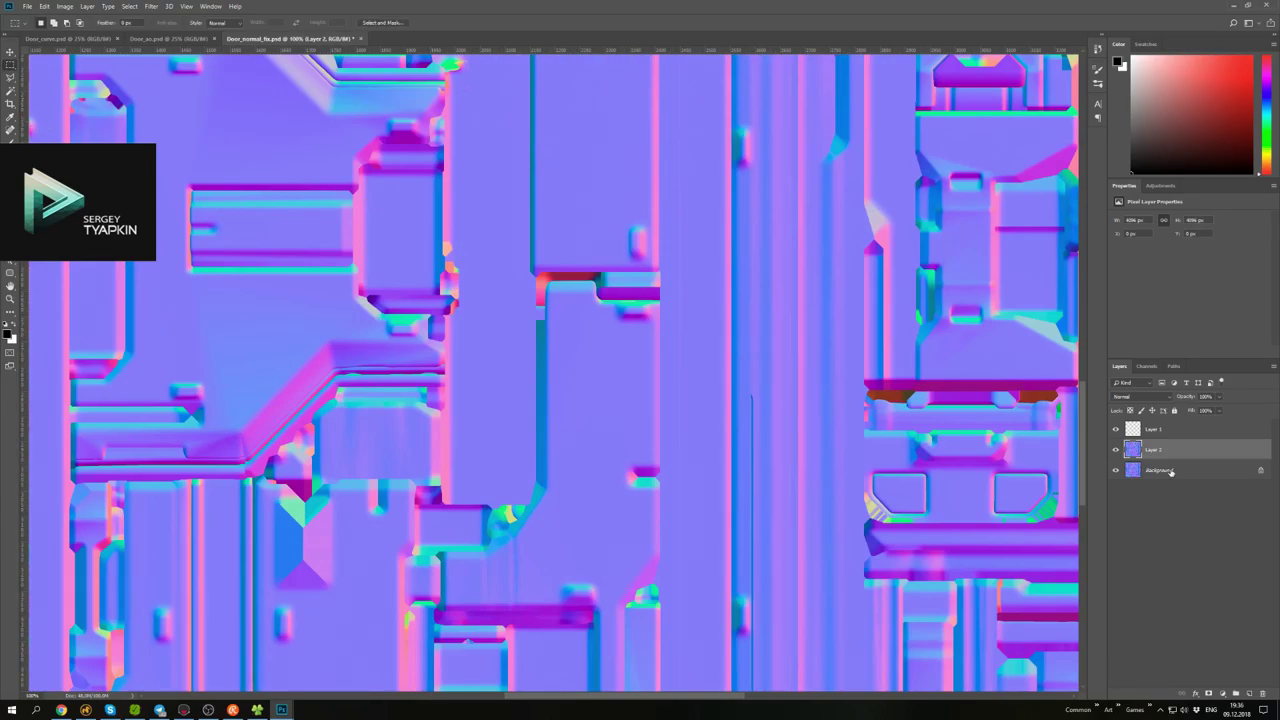
{"action": "left_click", "coordinate": [1127, 451]}
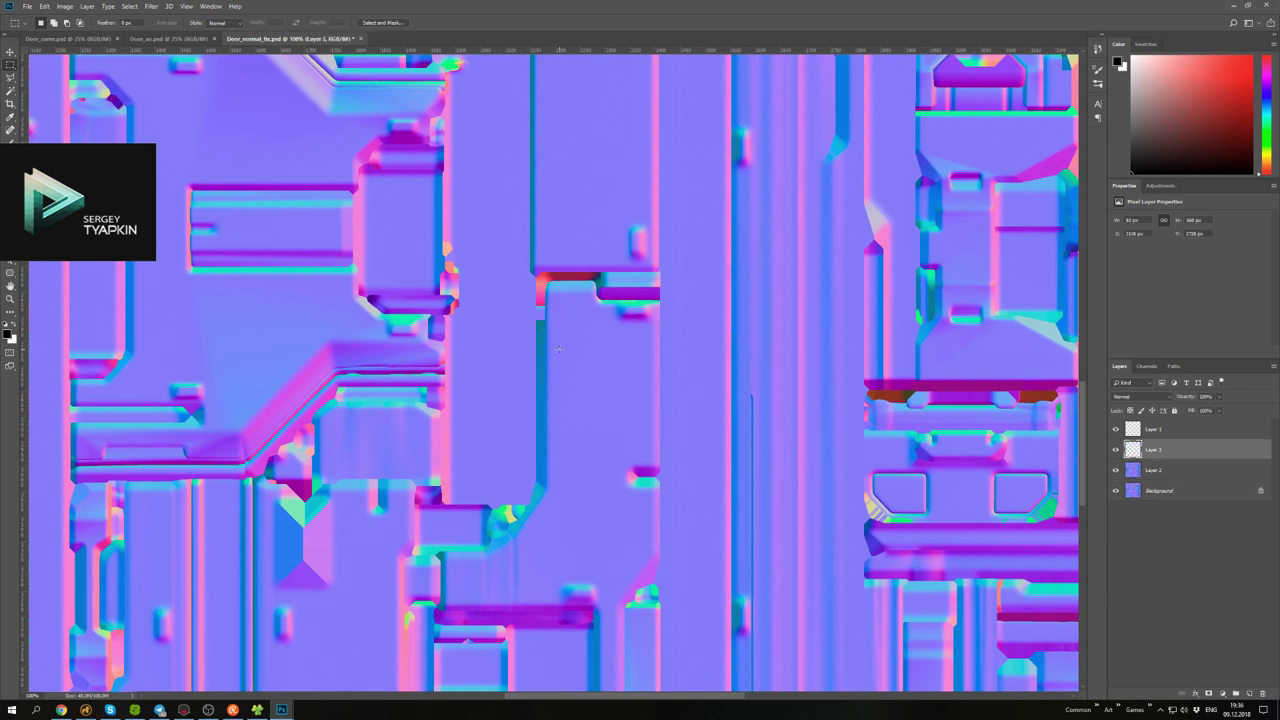
{"action": "key", "text": "Return"}
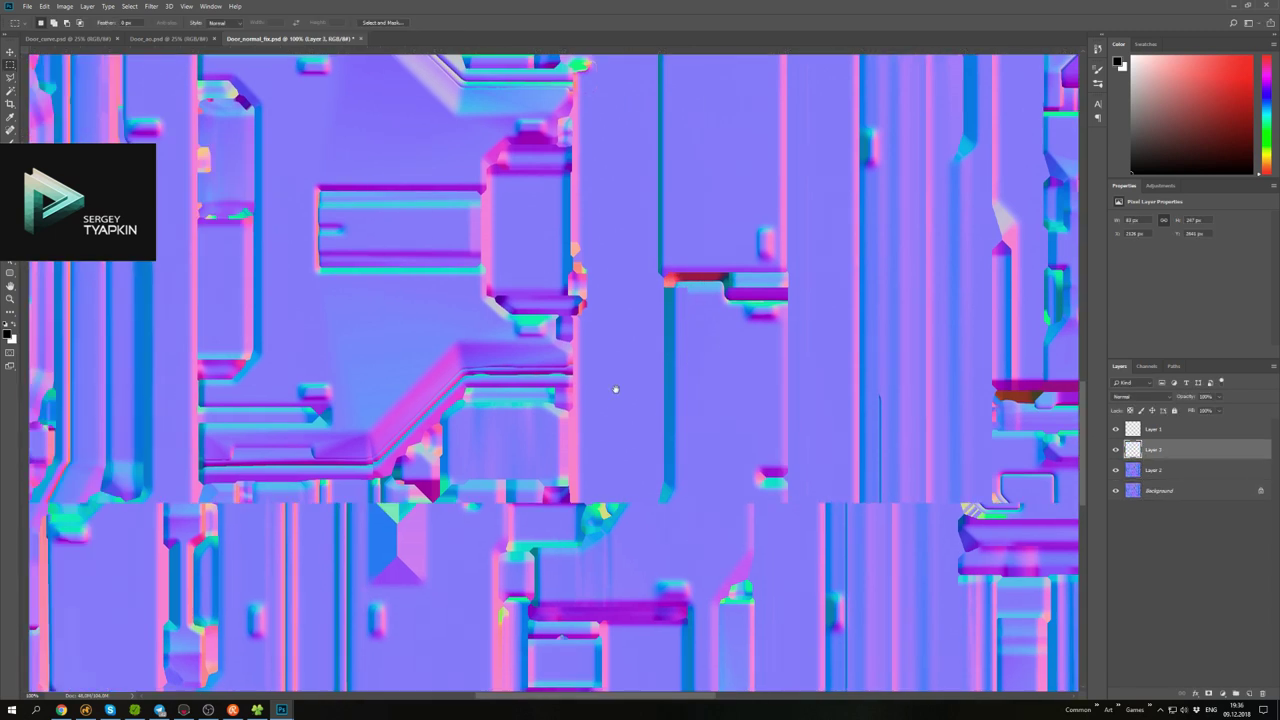
{"action": "scroll", "coordinate": [614, 386], "scroll_direction": "left", "scroll_amount": 10, "text": "shift"}
{"action": "scroll", "coordinate": [805, 457], "scroll_direction": "down", "scroll_amount": 3, "text": "alt"}
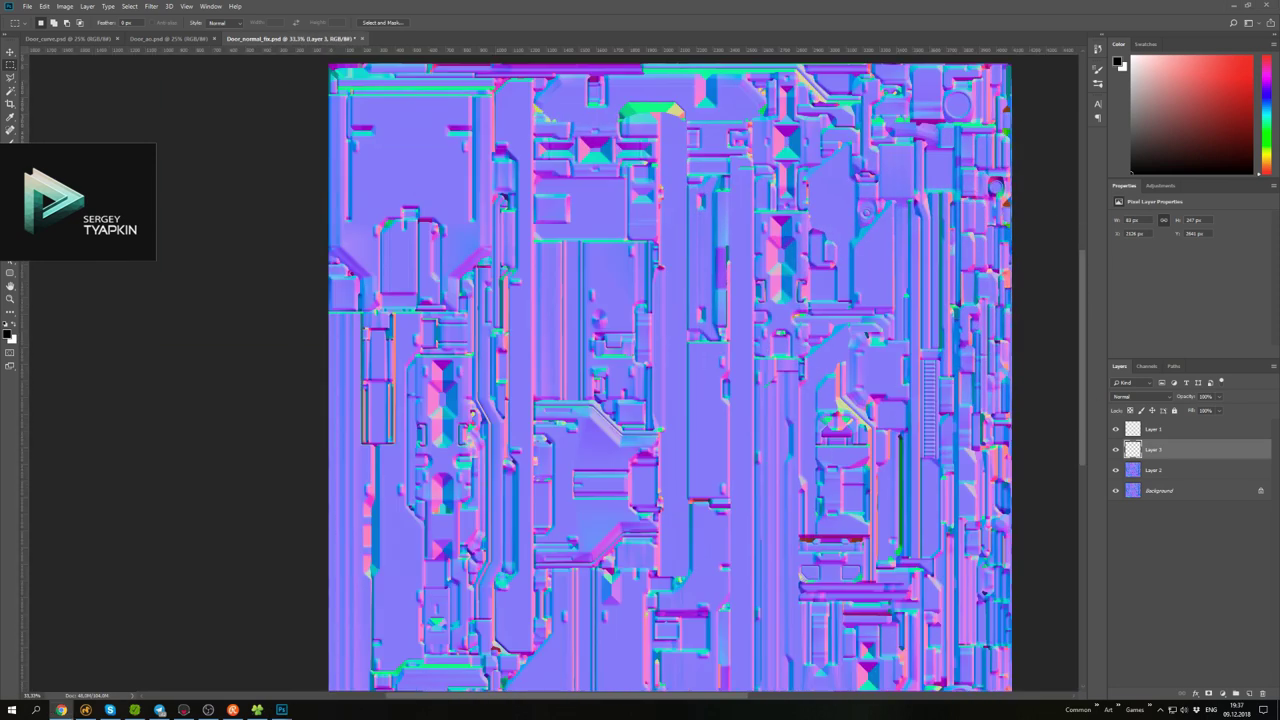
{"action": "scroll", "coordinate": [863, 397], "scroll_direction": "up", "scroll_amount": 3, "text": "alt"}
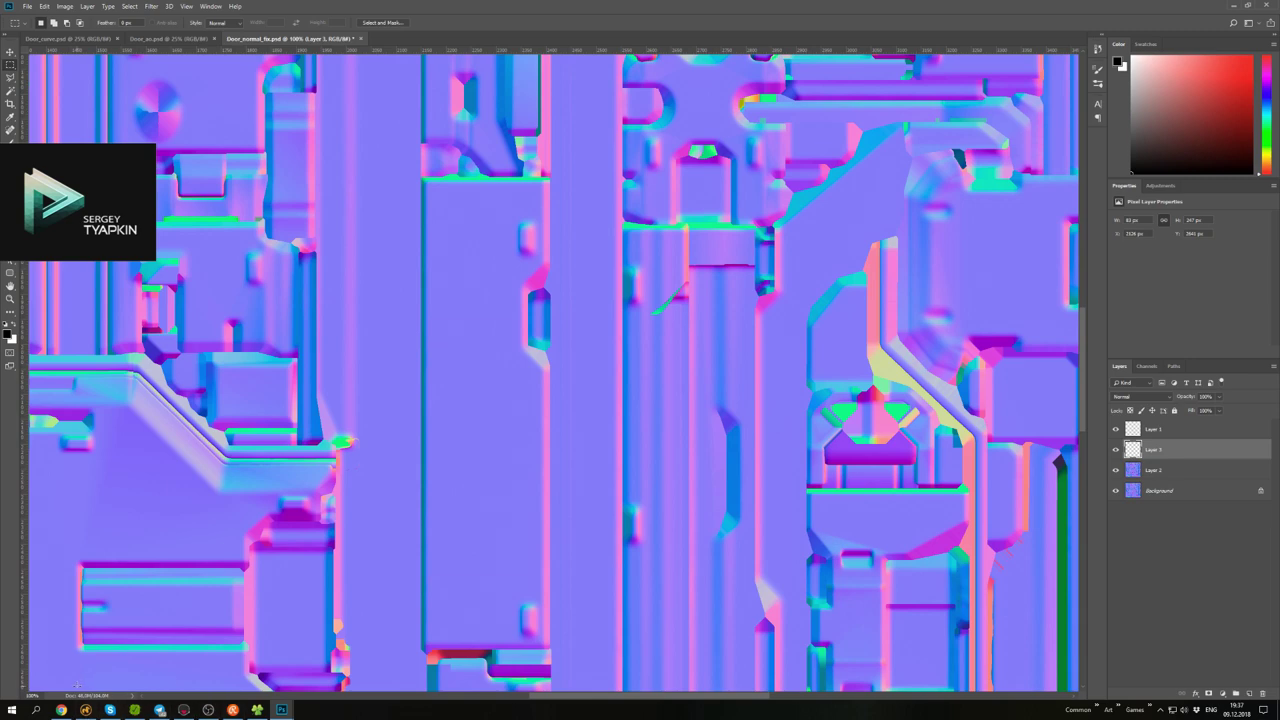
- Inspect the baked door from the side in Marmoset Toolbag and return to the normal map in Photoshop
{"action": "left_click", "coordinate": [184, 710]}
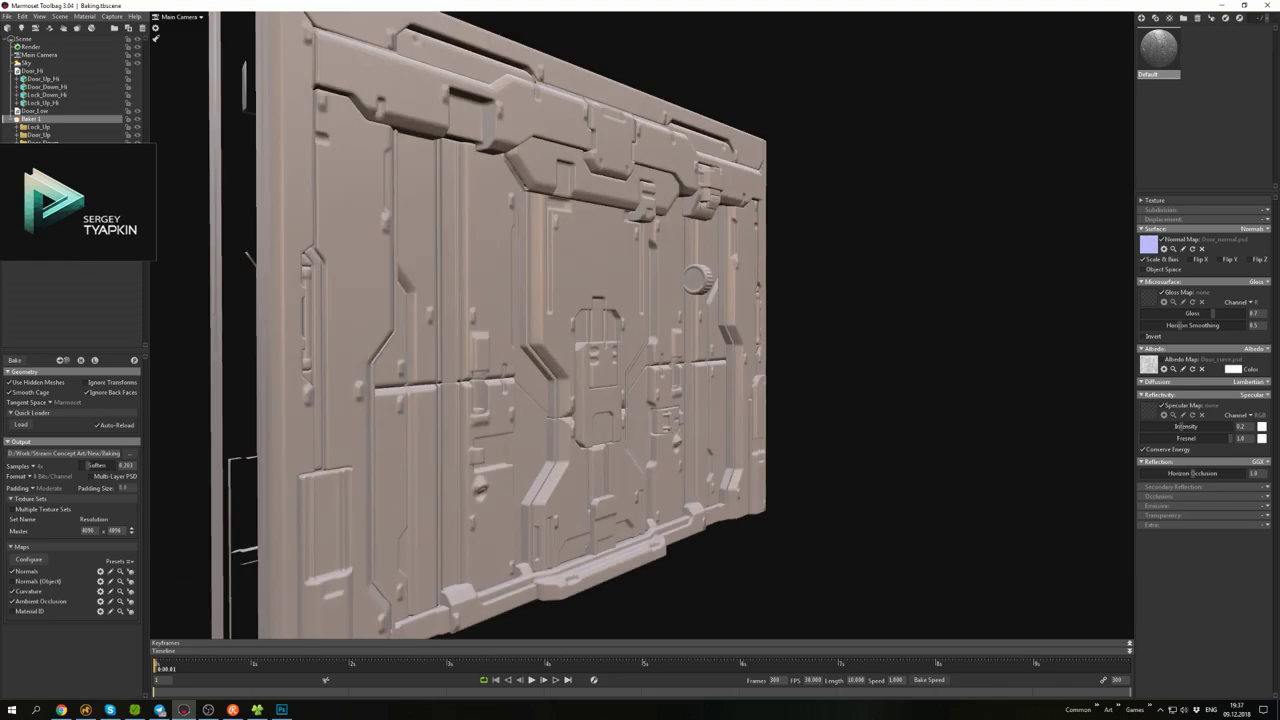
{"action": "left_click_drag", "start_coordinate": [323, 183], "coordinate": [700, 360]}
{"action": "key", "text": "alt+Tab"}
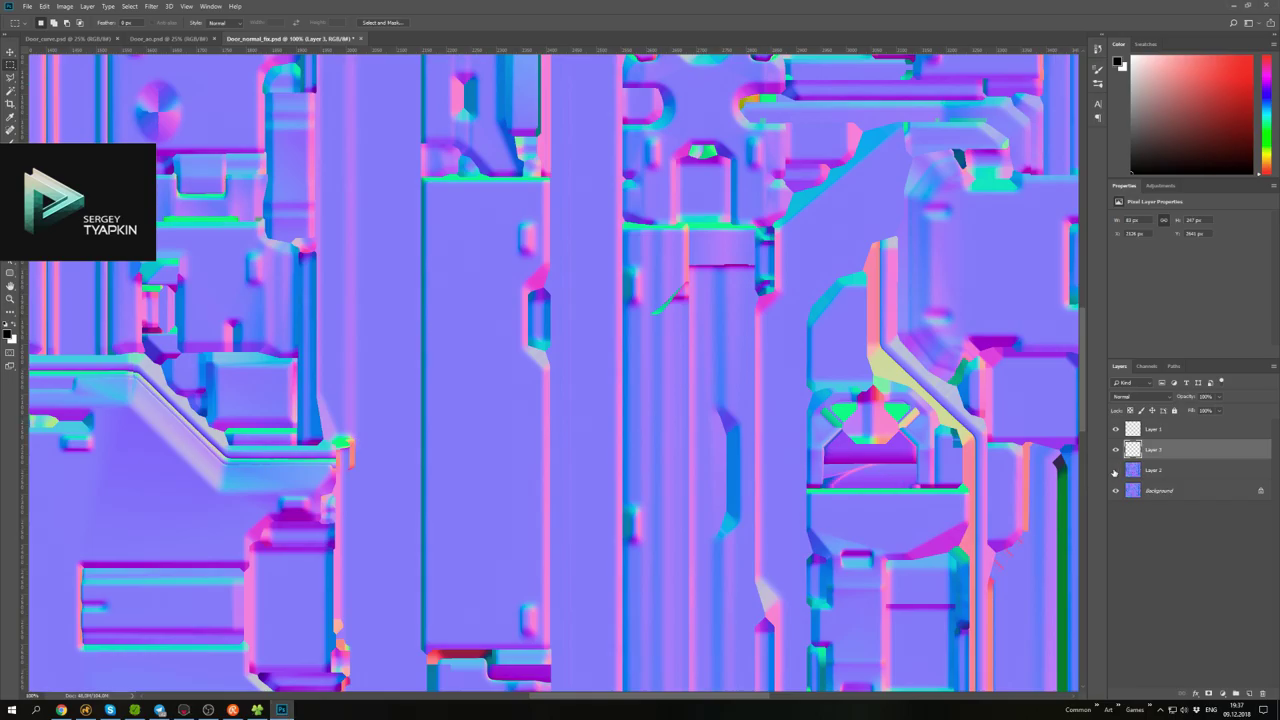
- Switch to Marmoset Toolbag and paint skew on the angled groove of the frame strip between the small bolts
{"action": "key", "text": "ctrl+0"}
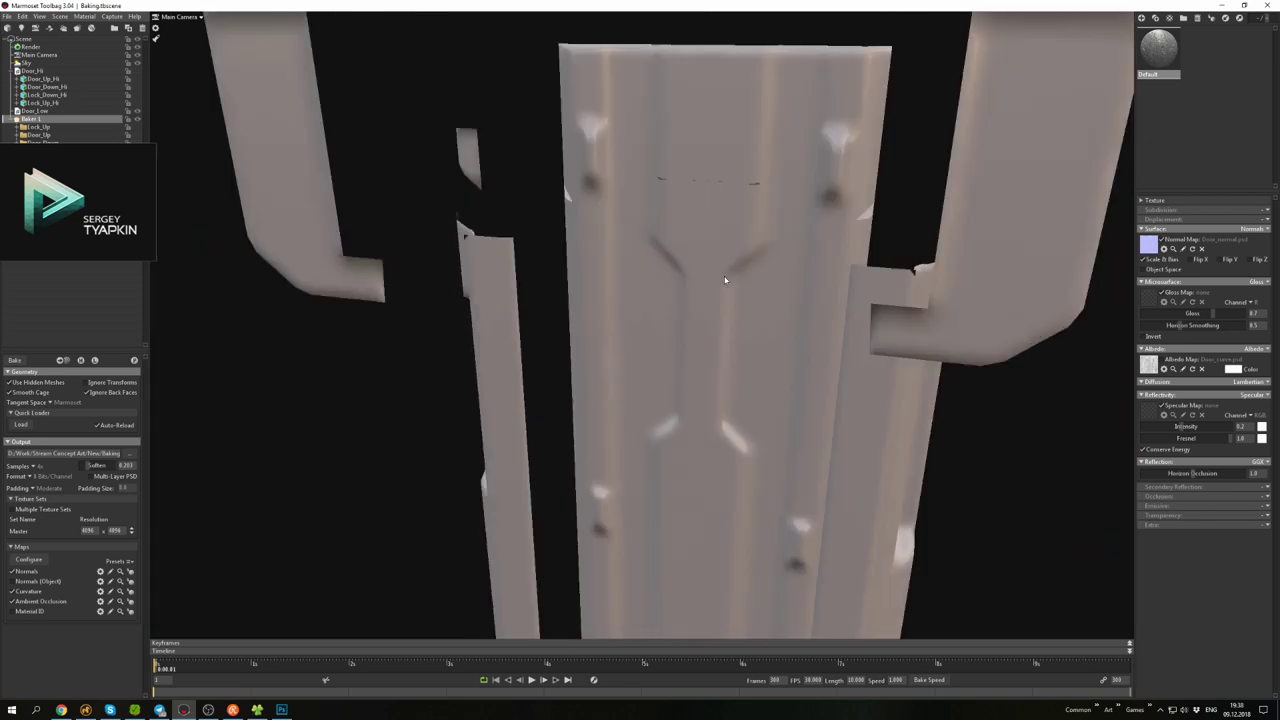
{"action": "left_click_drag", "start_coordinate": [725, 280], "coordinate": [751, 290]}
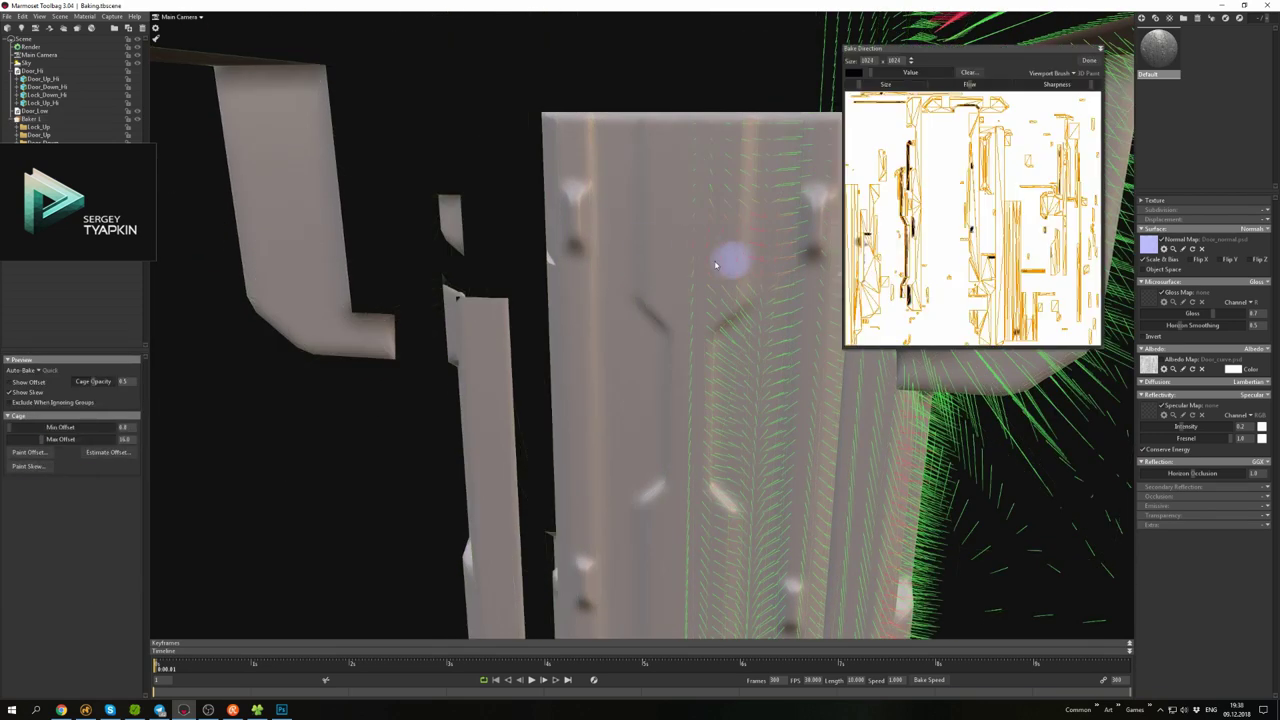
{"action": "left_click_drag", "start_coordinate": [729, 257], "coordinate": [697, 339]}
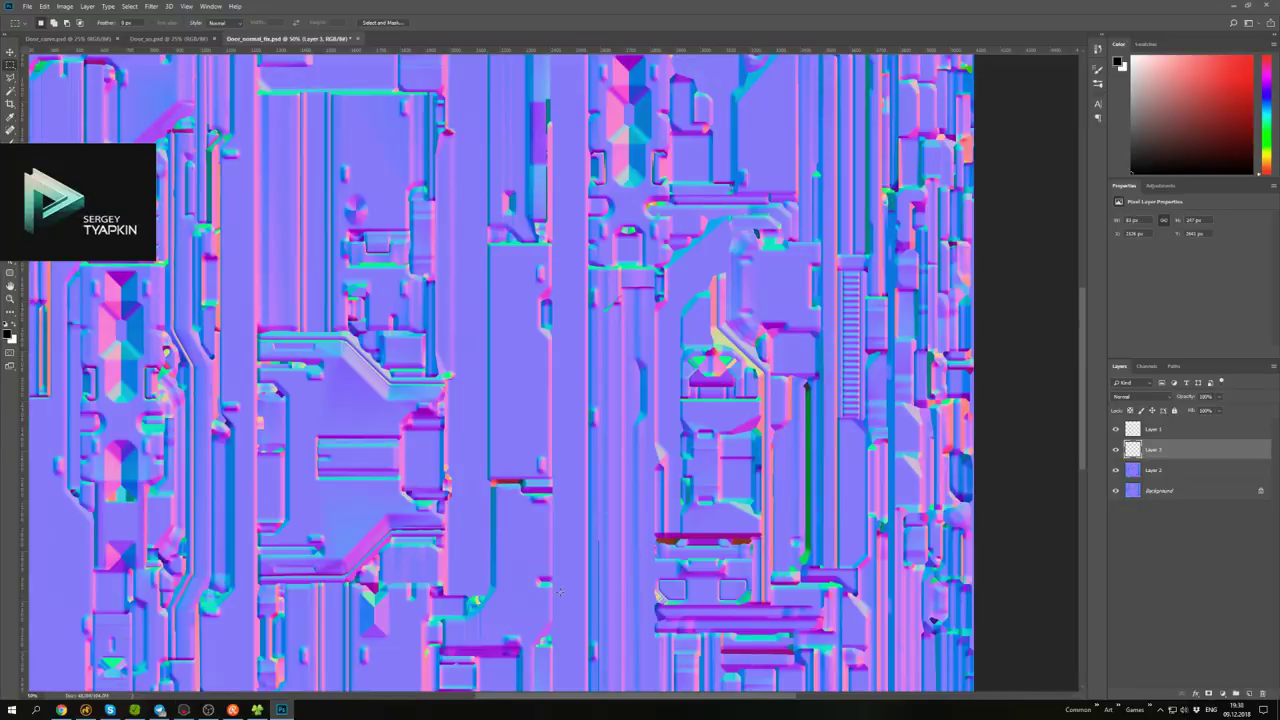
- Switch to Photoshop and retouch the vertical frame strips of the normal map on new layers with the Smudge tool
{"action": "scroll", "coordinate": [560, 592], "scroll_direction": "up", "scroll_amount": 6, "text": "alt"}
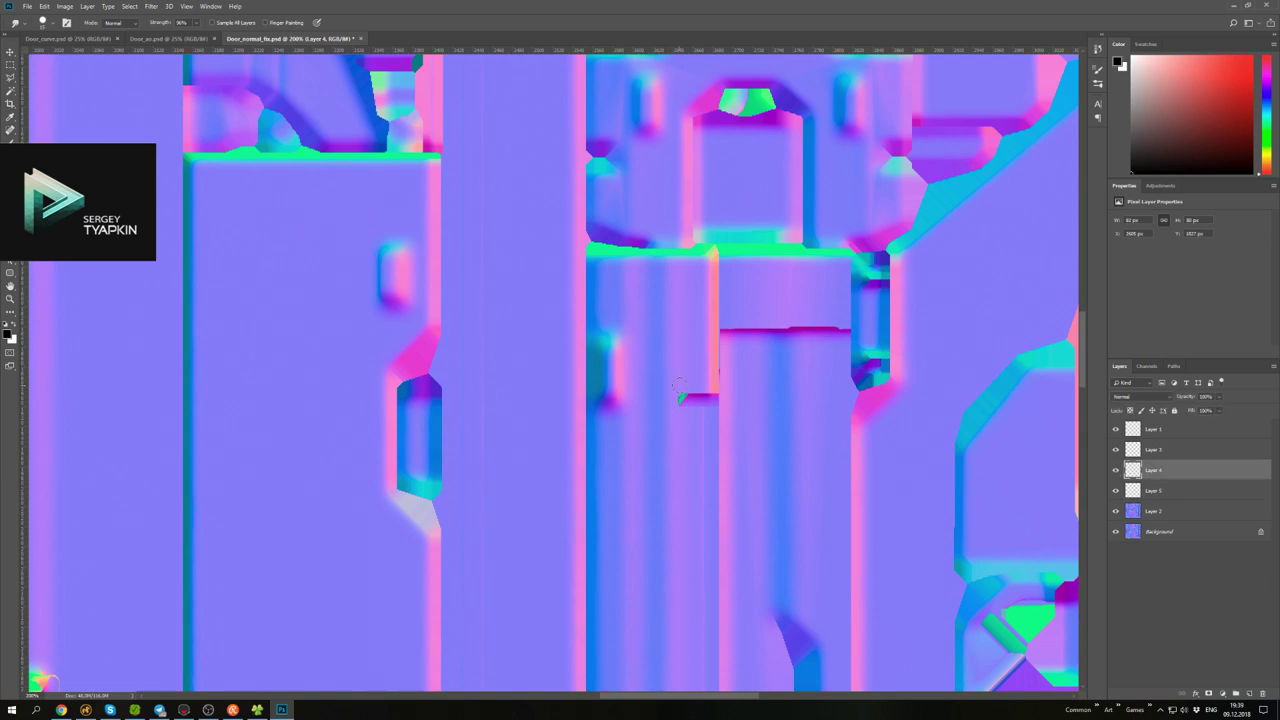
{"action": "scroll", "coordinate": [708, 505], "scroll_direction": "down", "scroll_amount": 5, "text": "alt"}
{"action": "scroll", "coordinate": [560, 356], "scroll_direction": "up", "scroll_amount": 5, "text": "alt"}
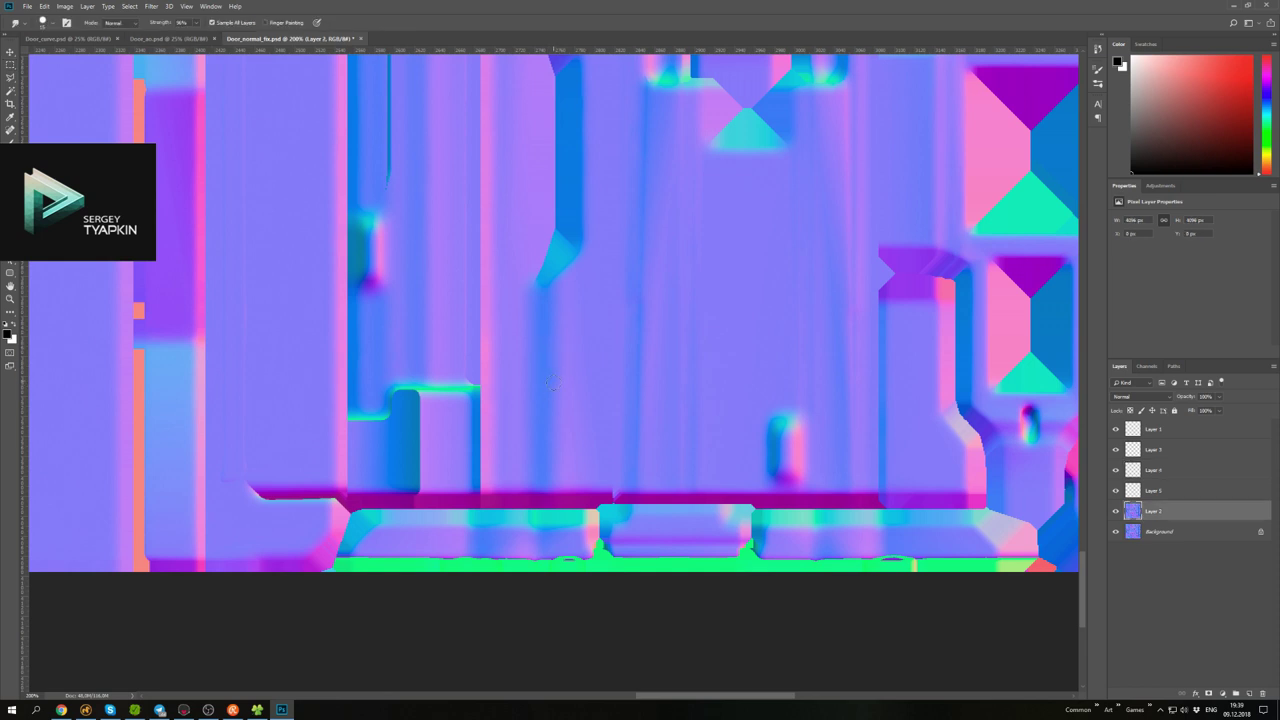
{"action": "key", "text": "ctrl+0"}
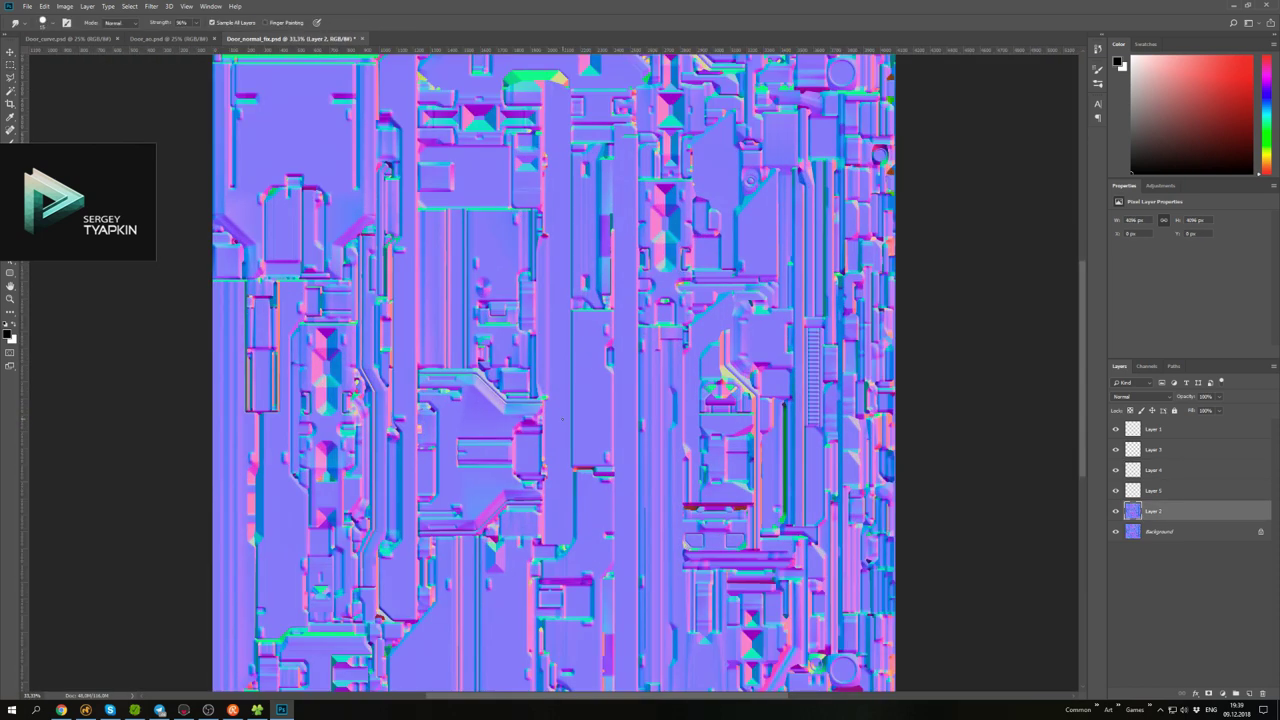
{"action": "left_click_drag", "start_coordinate": [661, 446], "coordinate": [596, 381]}
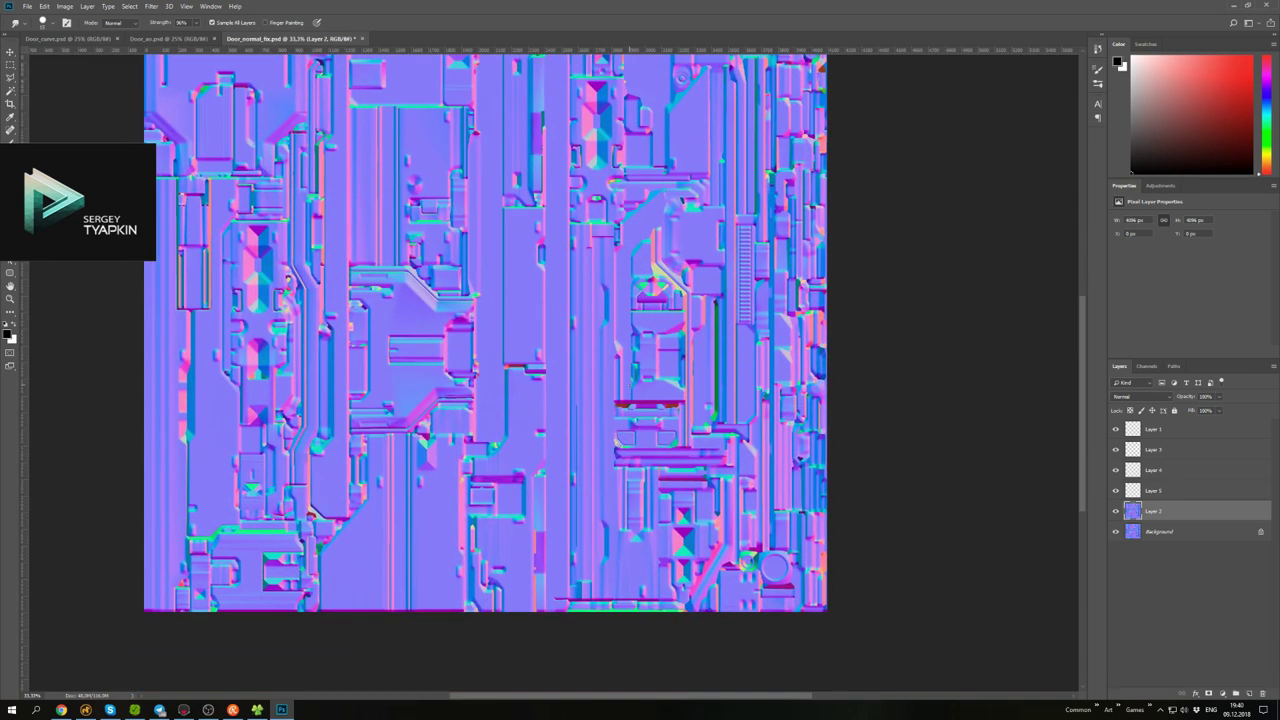
- Save the retouched normal map as a PNG named Door_N in the Baking folder
{"action": "key", "text": "ctrl+shift+s"}
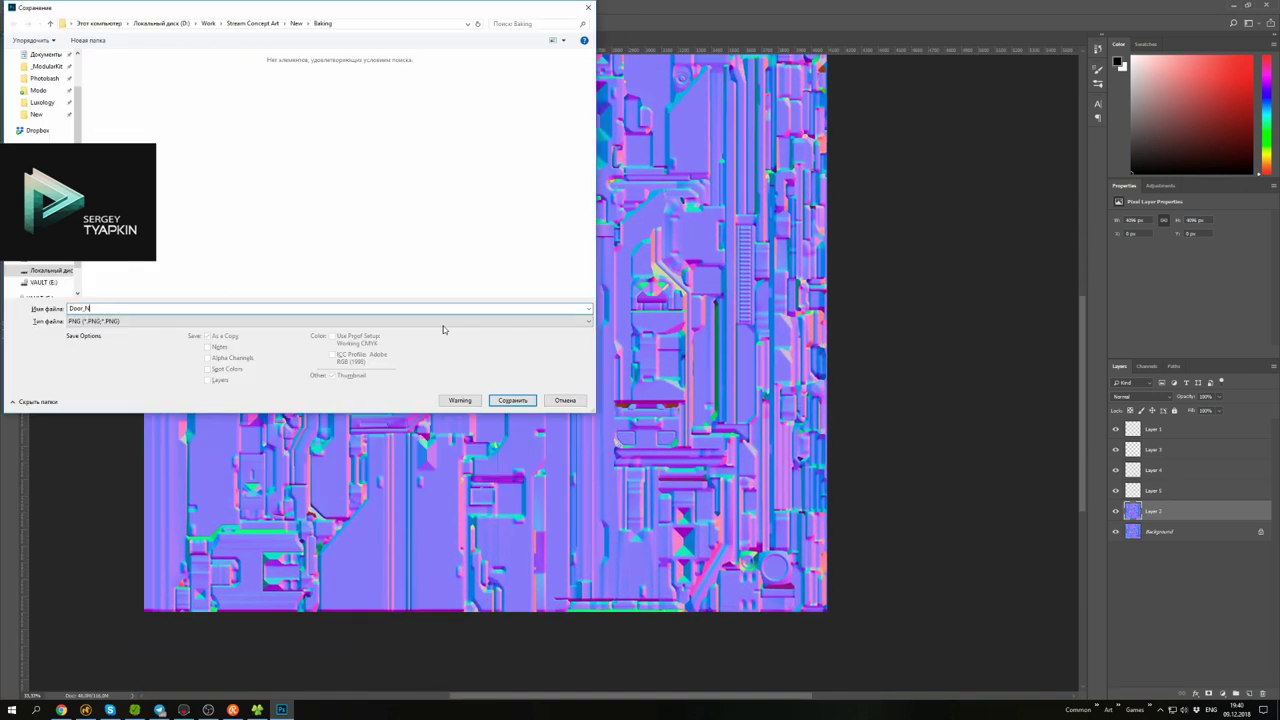
{"action": "key", "text": "Return"}
{"action": "key", "text": "Return"}
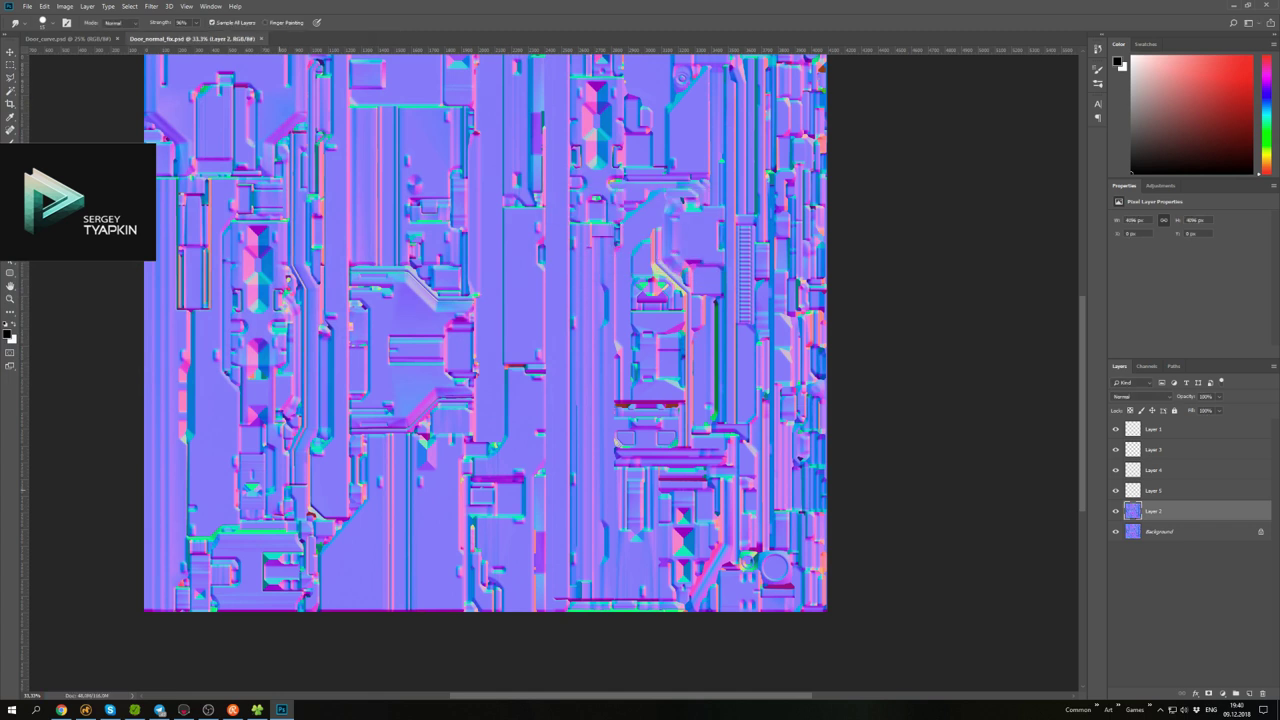
- Open Door_ao.psd and check the ambient occlusion map from edge to edge
{"action": "key", "text": "ctrl+o"}
{"action": "double_click", "coordinate": [548, 158]}
{"action": "key", "text": "ctrl+plus"}
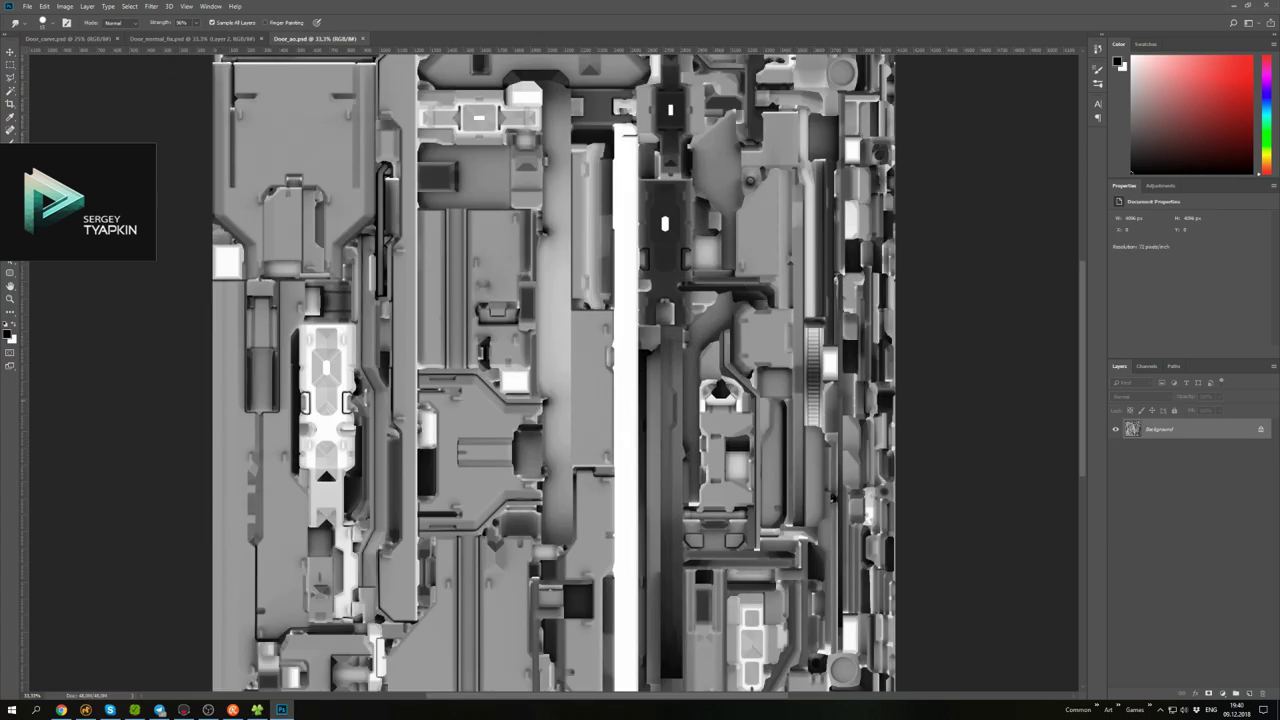
{"action": "scroll", "coordinate": [720, 437], "scroll_direction": "down", "scroll_amount": 1}
{"action": "scroll", "coordinate": [740, 437], "scroll_direction": "right", "scroll_amount": 1, "text": "ctrl"}
{"action": "scroll", "coordinate": [757, 437], "scroll_direction": "down", "scroll_amount": 1}
{"action": "scroll", "coordinate": [670, 223], "scroll_direction": "down", "scroll_amount": 1}
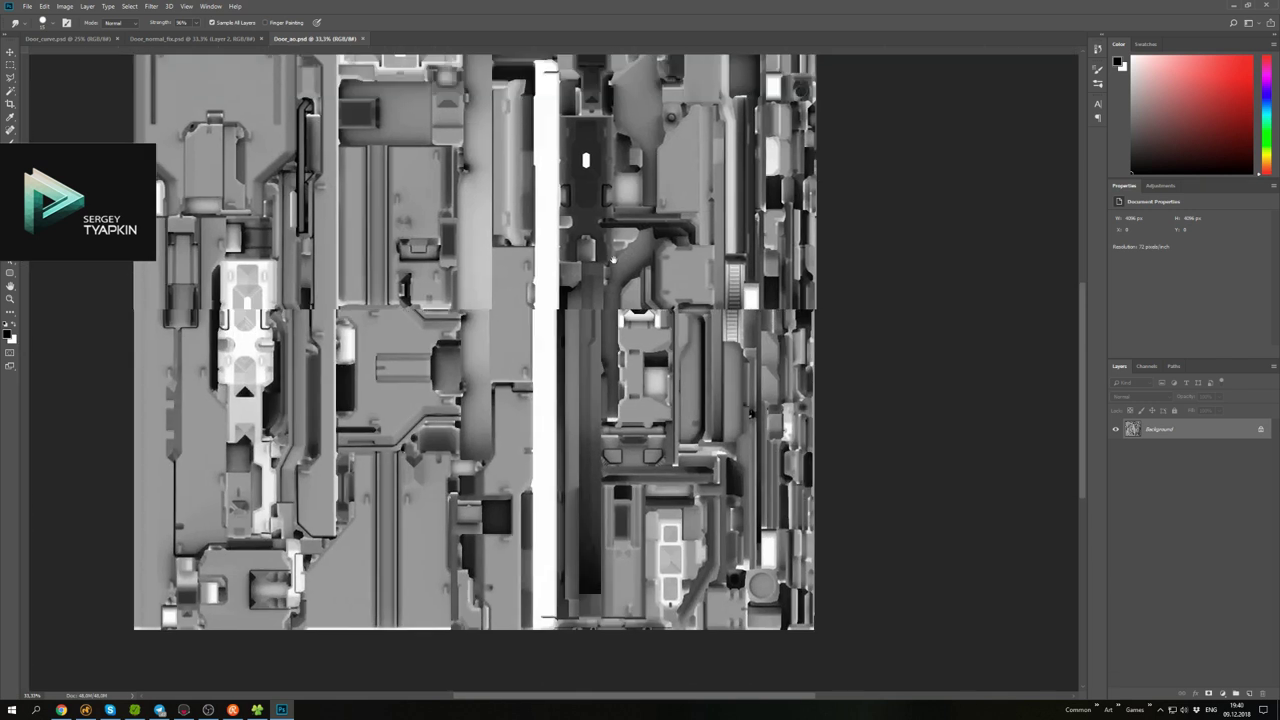
{"action": "scroll", "coordinate": [662, 335], "scroll_direction": "left", "scroll_amount": 1, "text": "ctrl"}
{"action": "scroll", "coordinate": [660, 333], "scroll_direction": "up", "scroll_amount": 1}
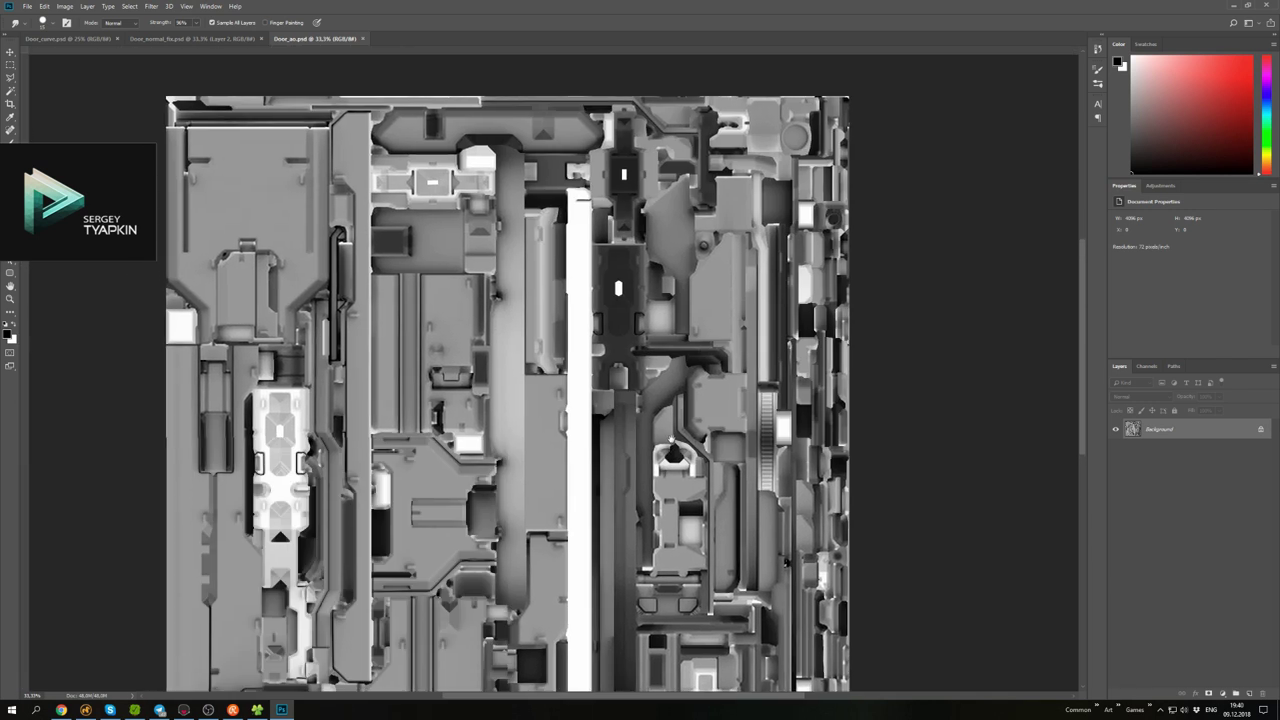
- Save the ambient occlusion map as a PNG named Door_AO in the Baking folder
{"action": "key", "text": "ctrl+shift+s"}
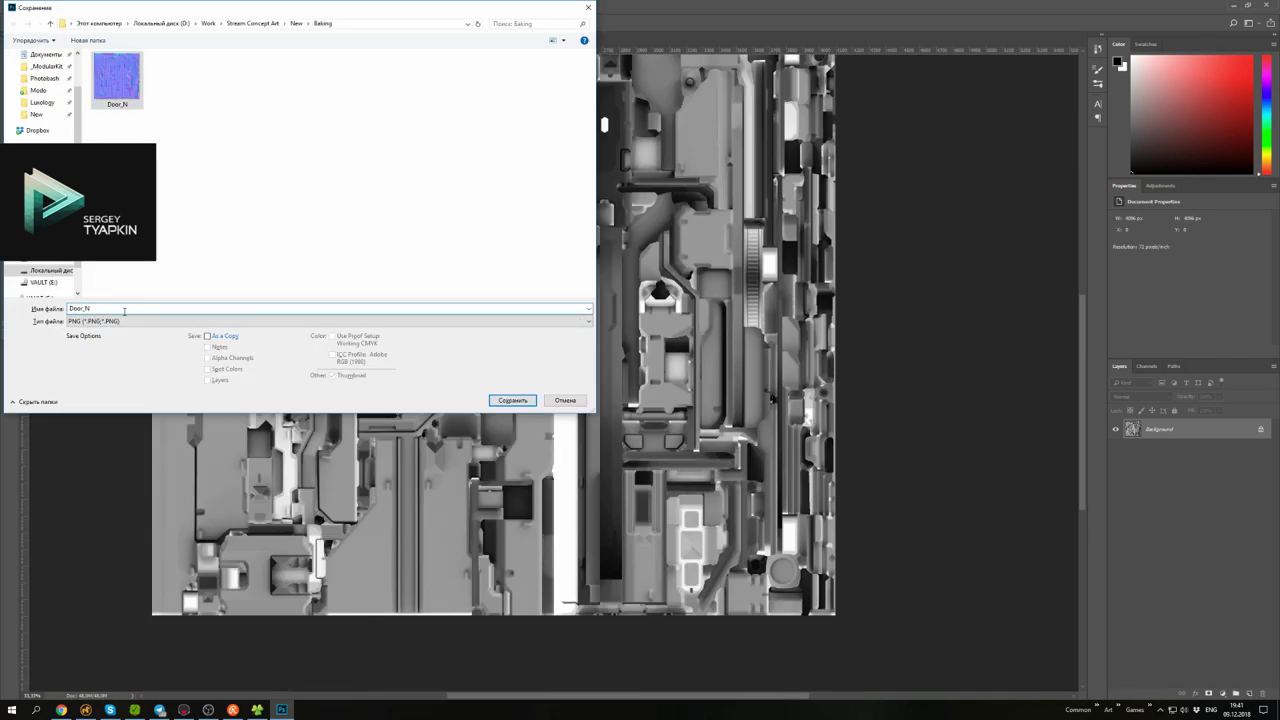
{"action": "key", "text": "Return"}
{"action": "key", "text": "Return"}
{"action": "left_click", "coordinate": [210, 38]}
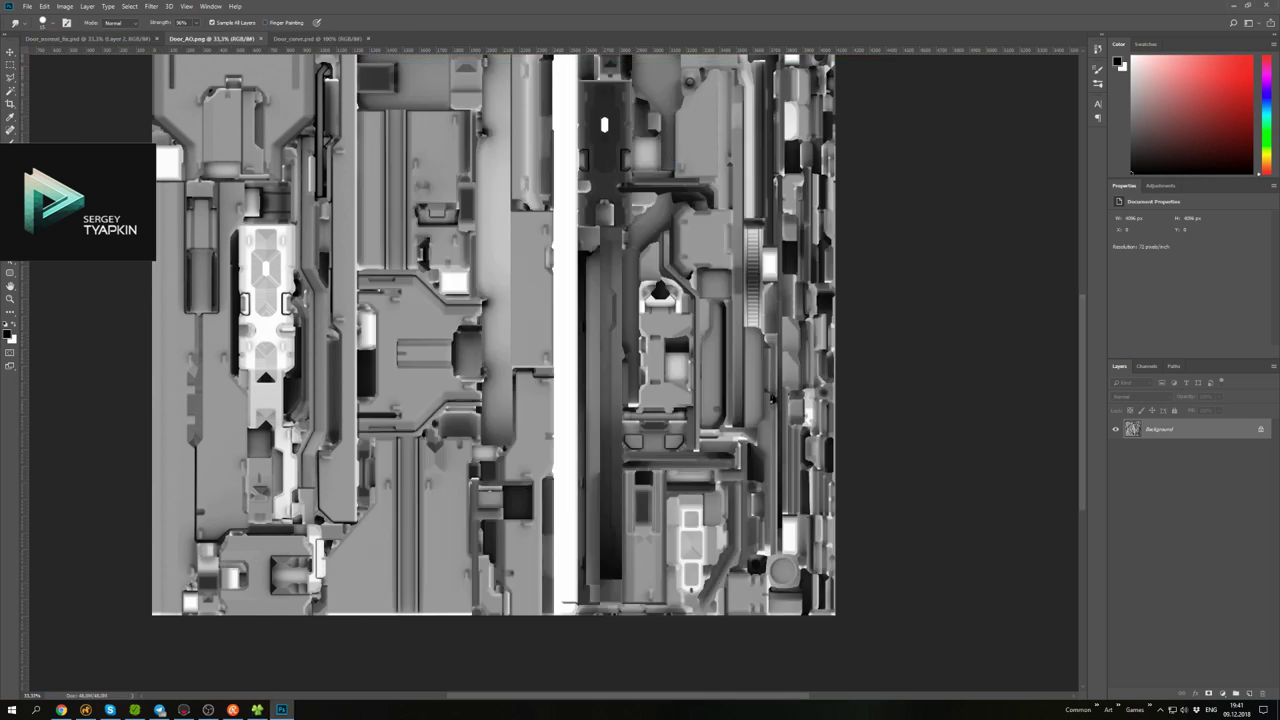
- Save the curvature map from Door_curve.psd as a PNG named Door_C in the Baking folder
{"action": "key", "text": "ctrl+Tab"}
{"action": "key", "text": "ctrl+shift+s"}
{"action": "left_click", "coordinate": [320, 321]}
{"action": "left_click", "coordinate": [150, 440]}
{"action": "type", "text": "Door_"}
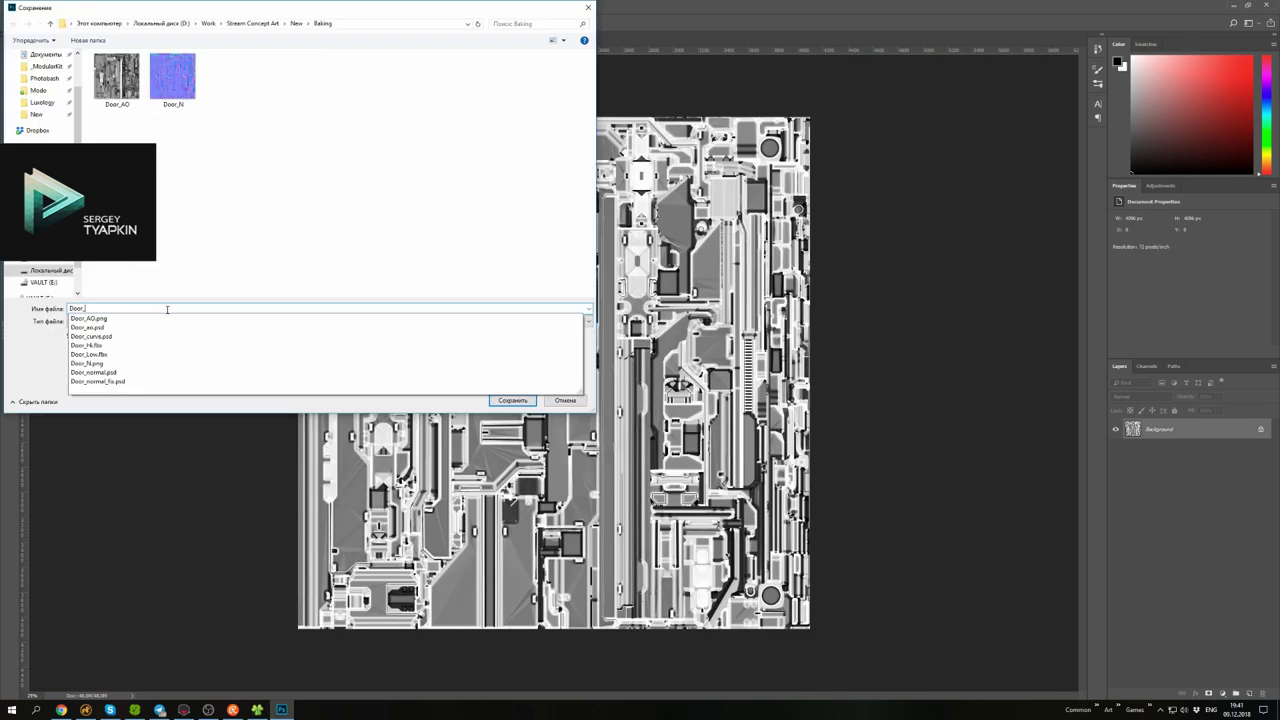
{"action": "type", "text": "C"}
{"action": "key", "text": "Return"}
{"action": "key", "text": "Return"}
{"action": "key", "text": "ctrl+Tab"}
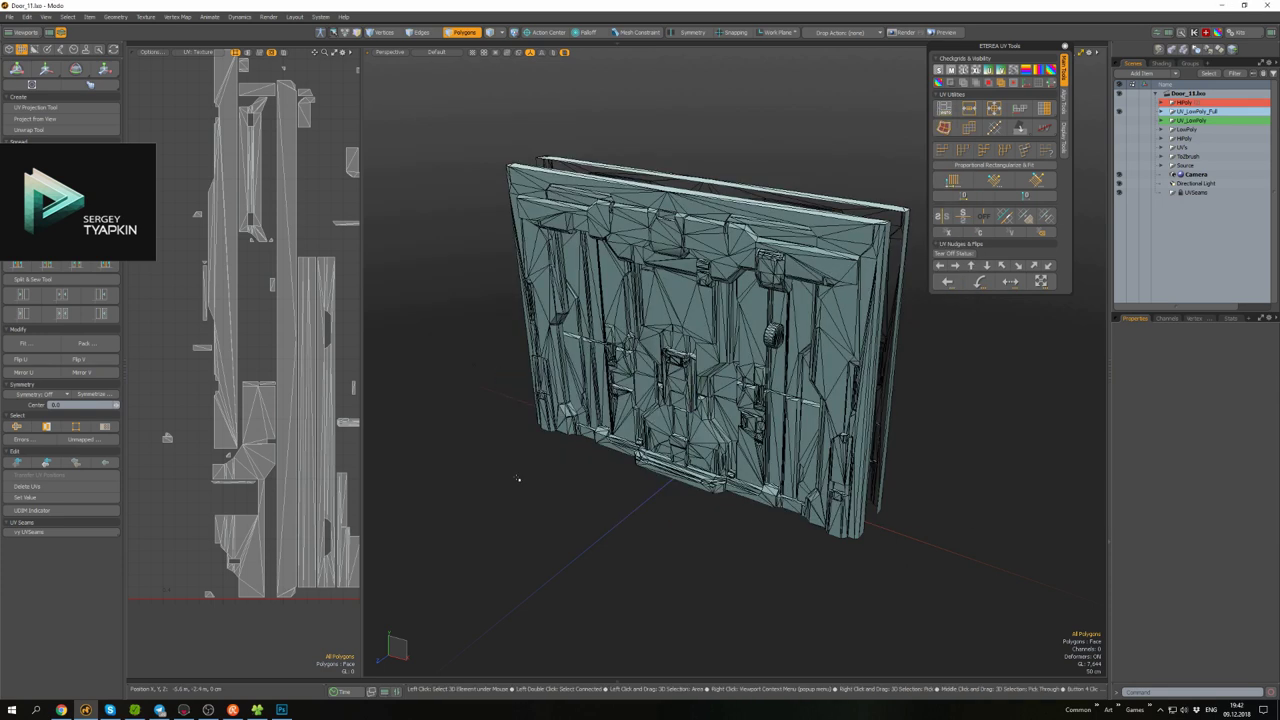
- Switch to Modo and show the low-poly door in a single perspective viewport in item selection mode
{"action": "key", "text": "5"}
{"action": "left_click_drag", "start_coordinate": [535, 497], "coordinate": [727, 421], "text": "alt"}
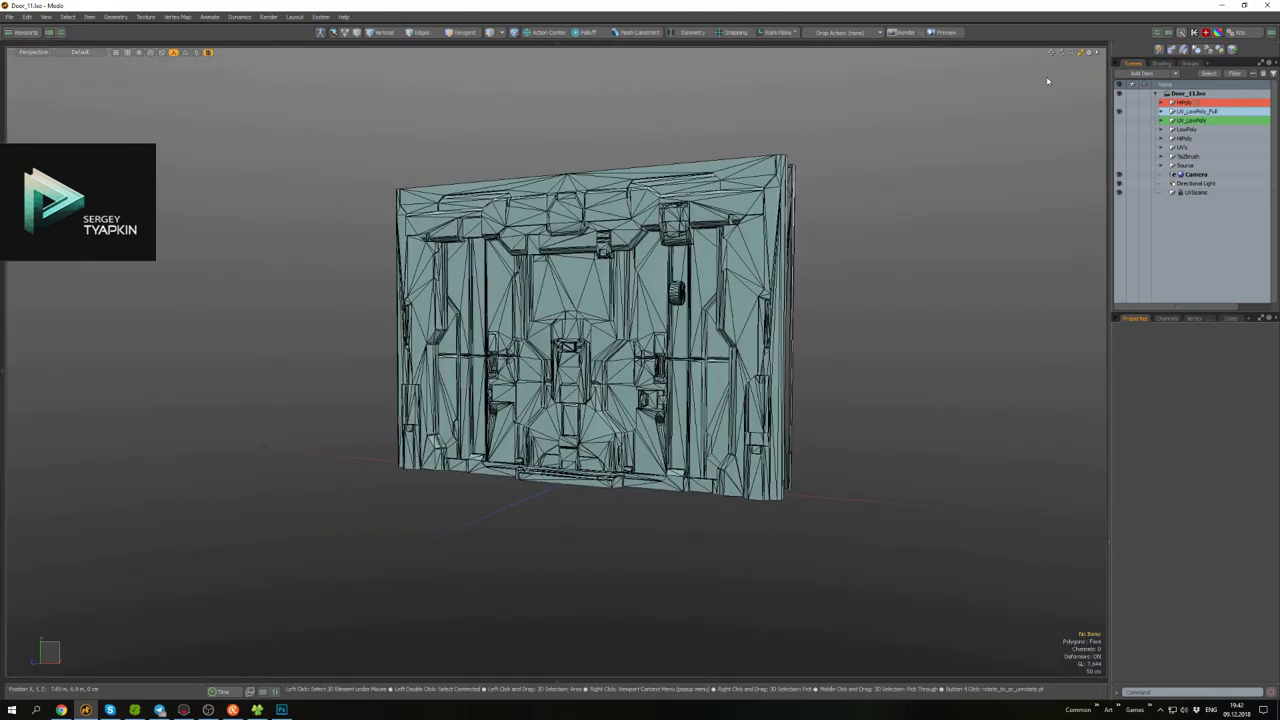
- Duplicate the door meshes in the UV_LowPoly_Full group and spread the copy's frame, door halves and locks apart beside the assembled door
{"action": "left_click", "coordinate": [1162, 111]}
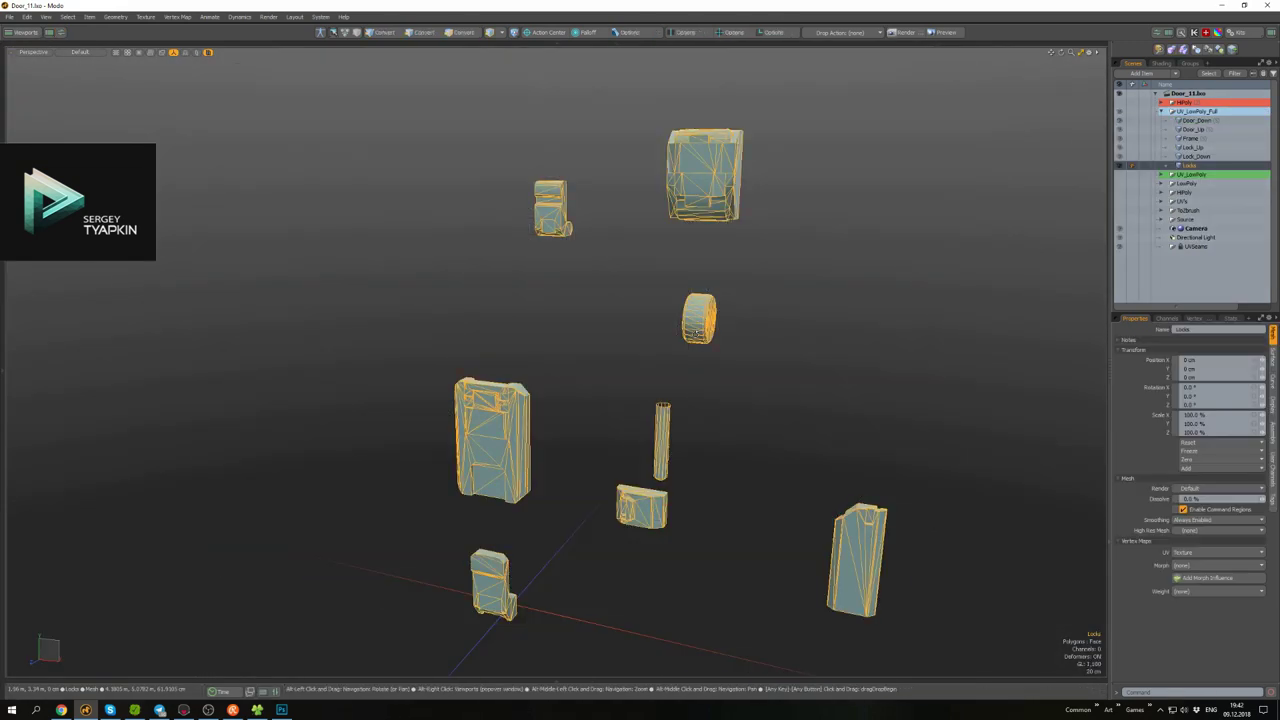
{"action": "key", "text": "3"}
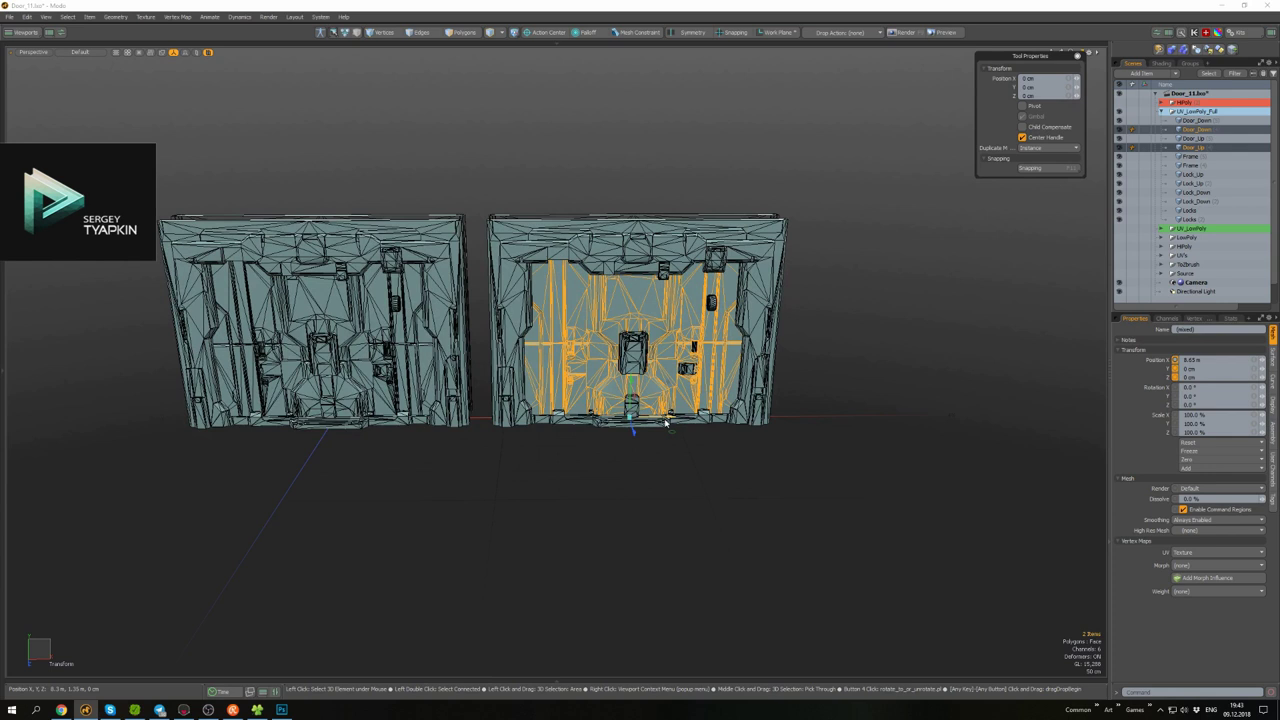
{"action": "left_click_drag", "start_coordinate": [665, 423], "coordinate": [924, 420]}
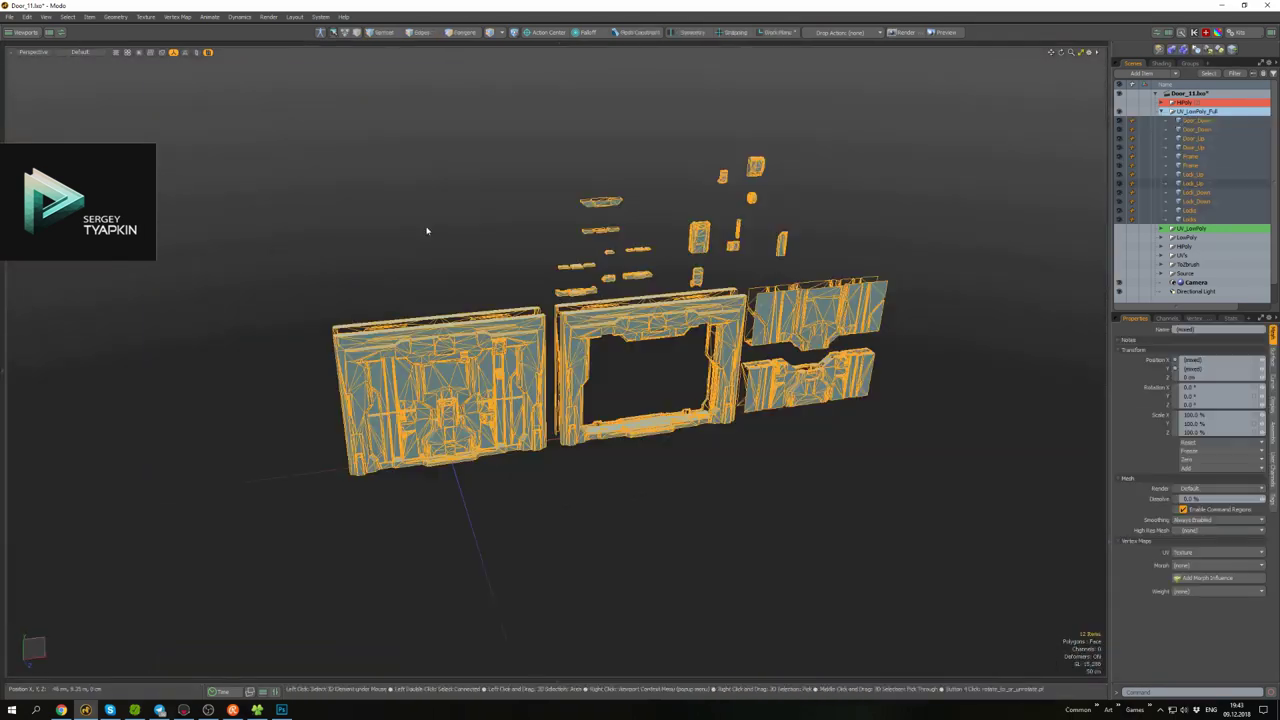
- Export the selected low-poly meshes as an FBX named Door_Painter into a new Painter folder
{"action": "key", "text": "ctrl+shift+s"}
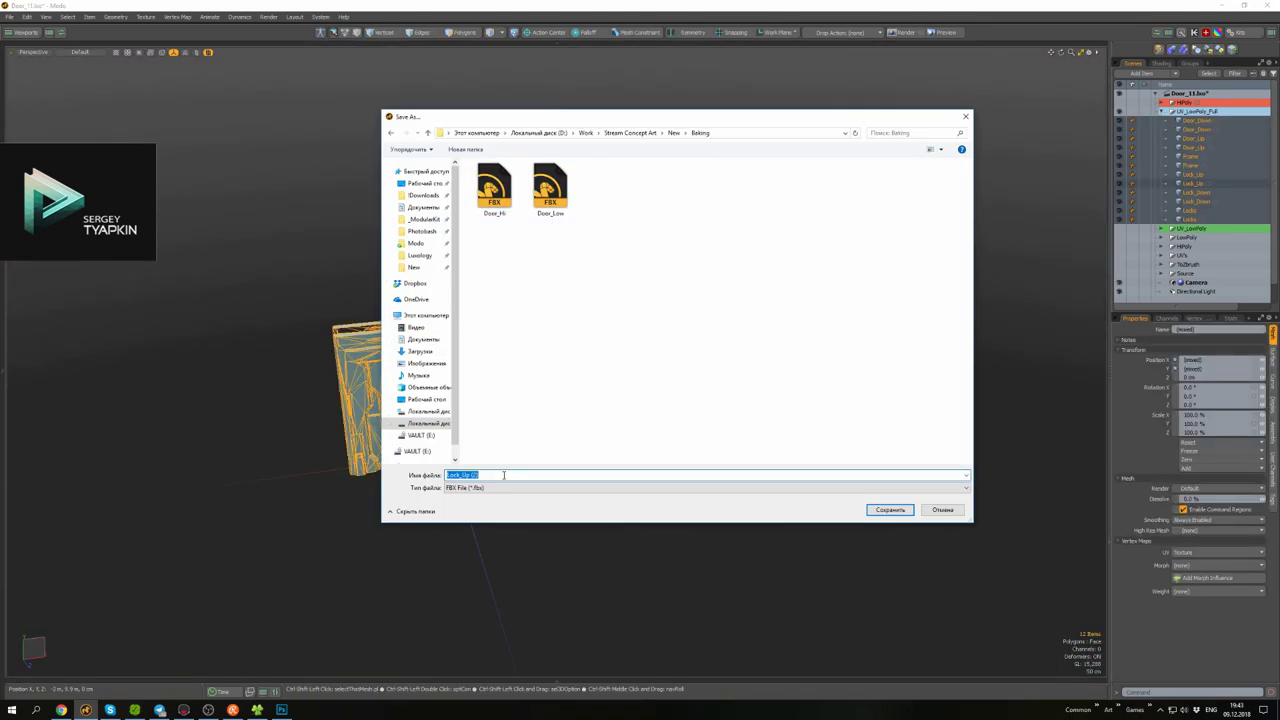
{"action": "right_click", "coordinate": [580, 280]}
{"action": "mouse_move", "coordinate": [700, 414]}
{"action": "left_click", "coordinate": [757, 414]}
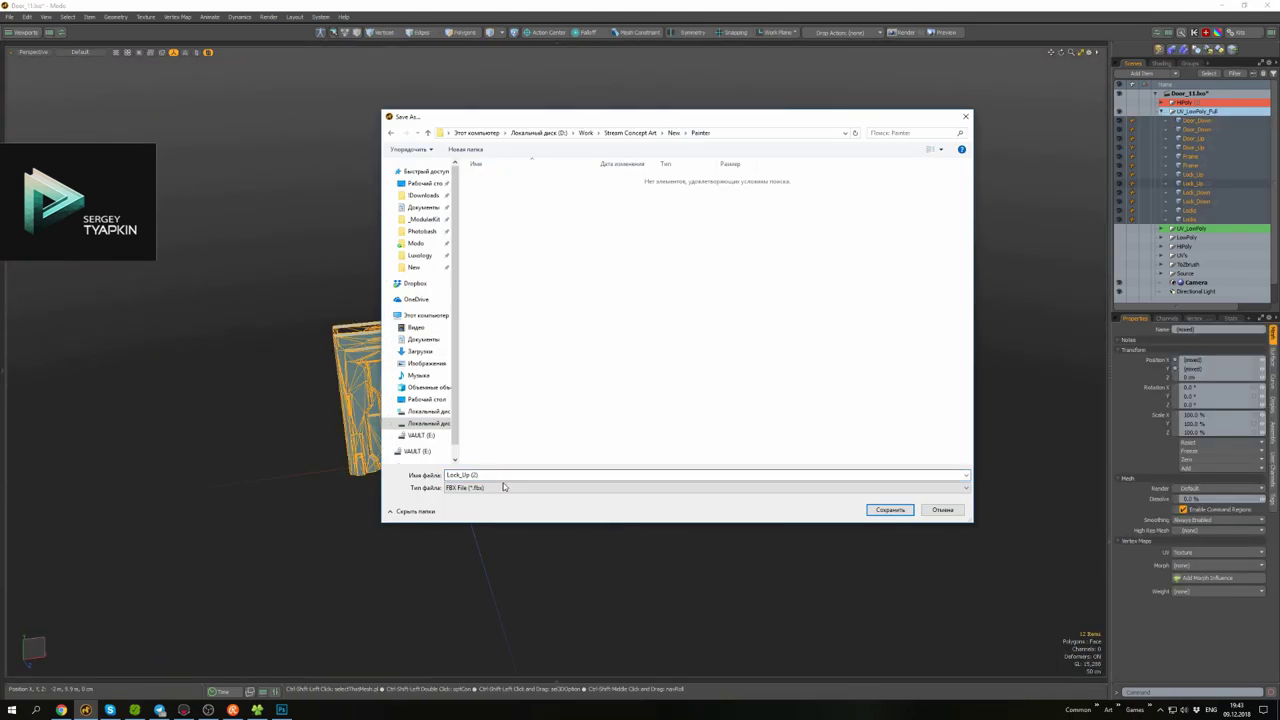
{"action": "type", "text": "Door_P"}
{"action": "key", "text": "Return"}
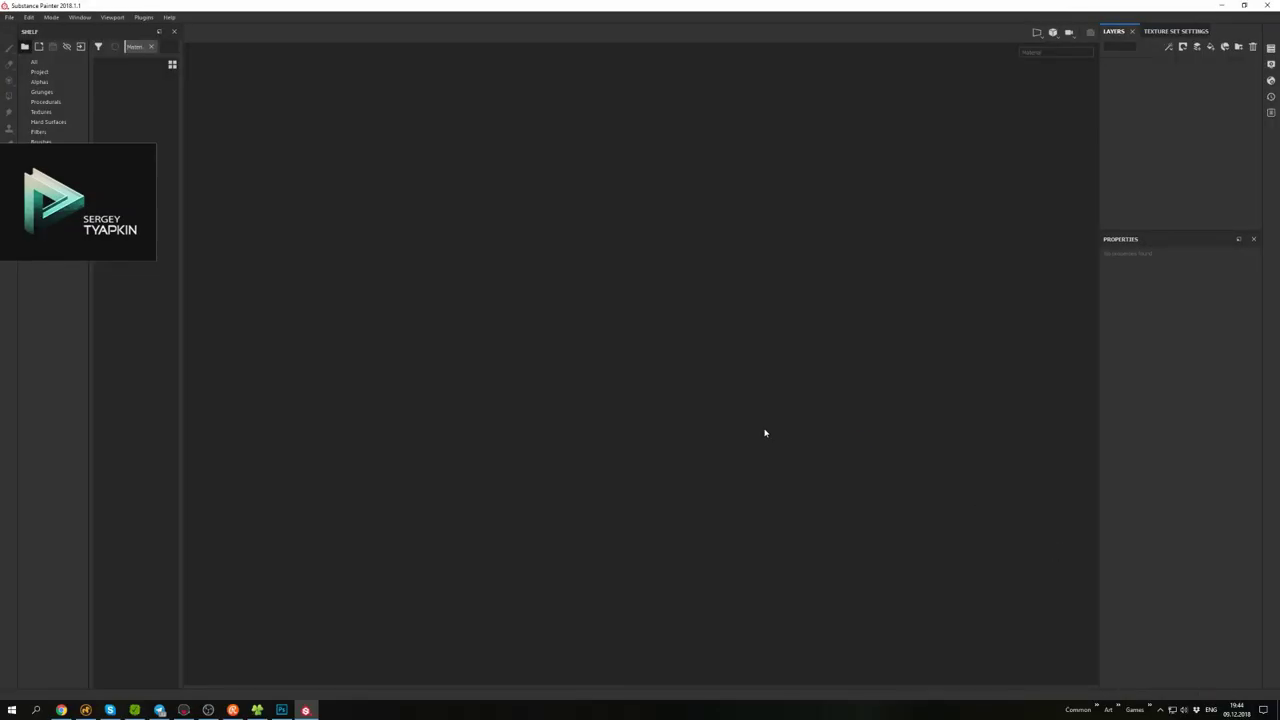
- In Substance Painter, create a 4096 OpenGL project from the Door_Painter mesh, importing the Door_AO, Door_C and Door_N maps
{"action": "left_click", "coordinate": [8, 18]}
{"action": "left_click", "coordinate": [17, 28]}
{"action": "left_click", "coordinate": [586, 301]}
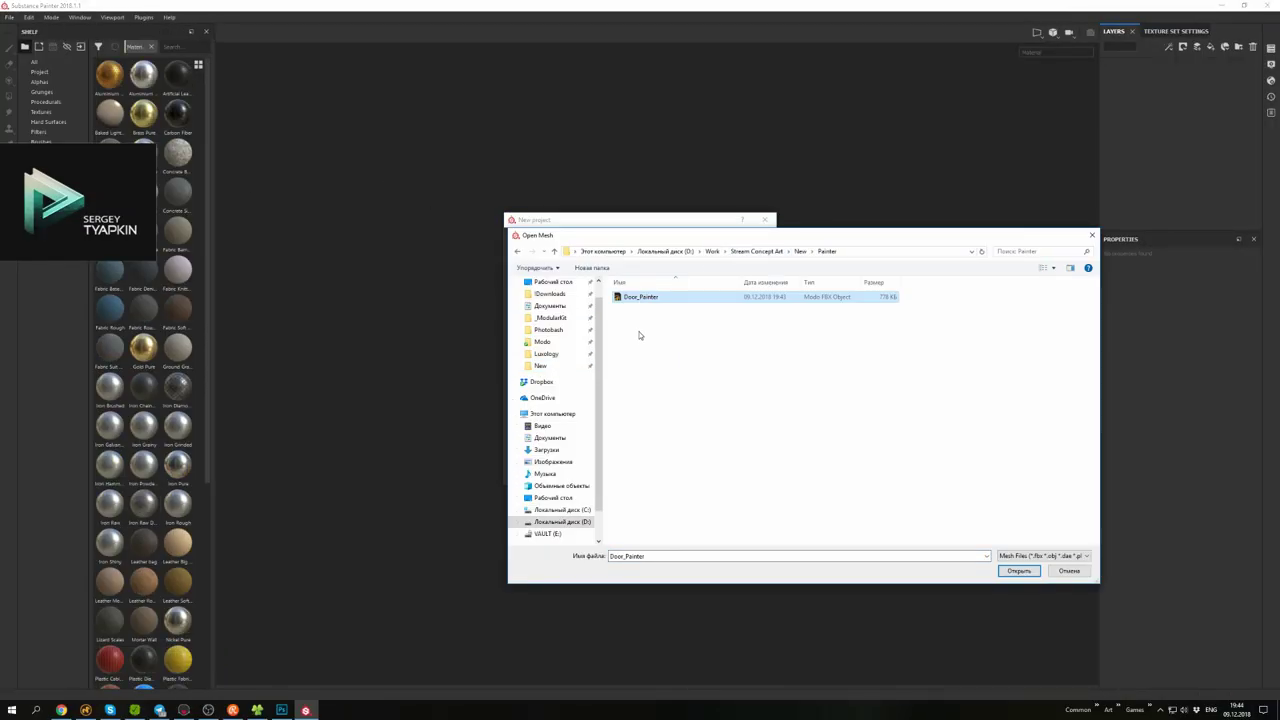
{"action": "key", "text": "Return"}
{"action": "left_click", "coordinate": [744, 318]}
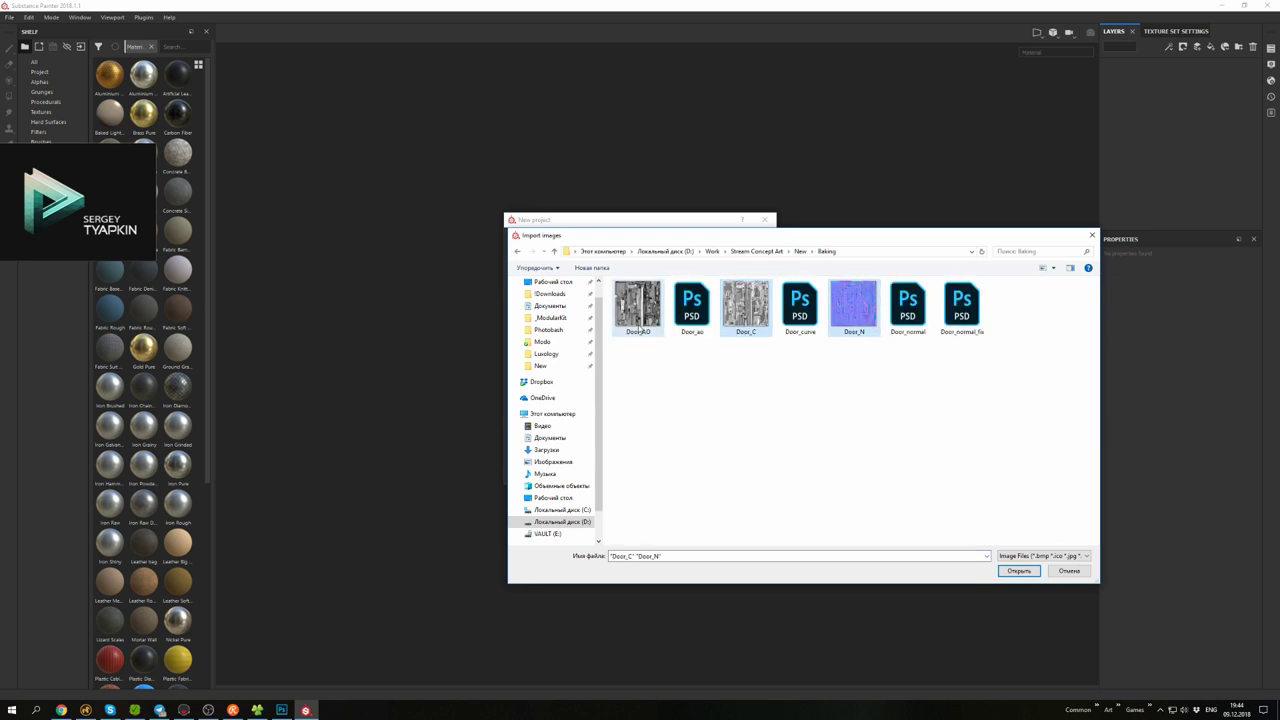
{"action": "left_click", "coordinate": [638, 318], "text": "ctrl"}
{"action": "left_click", "coordinate": [1017, 570]}
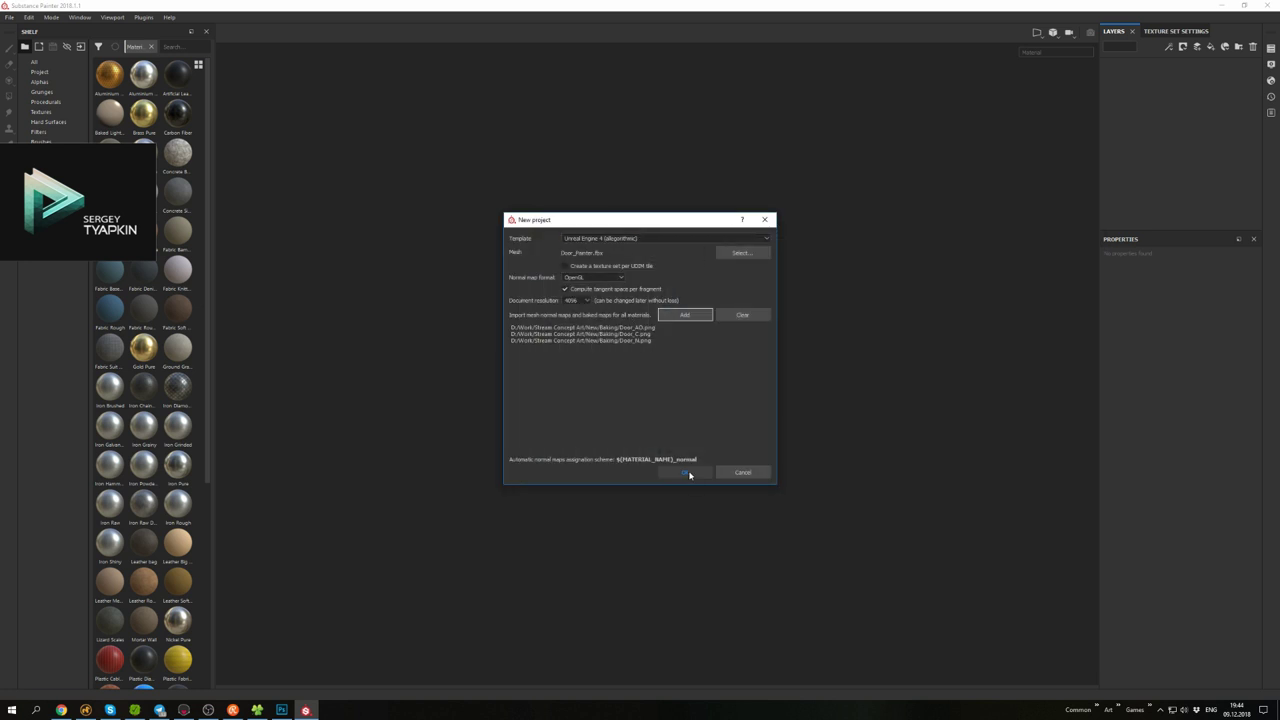
{"action": "left_click", "coordinate": [686, 473]}
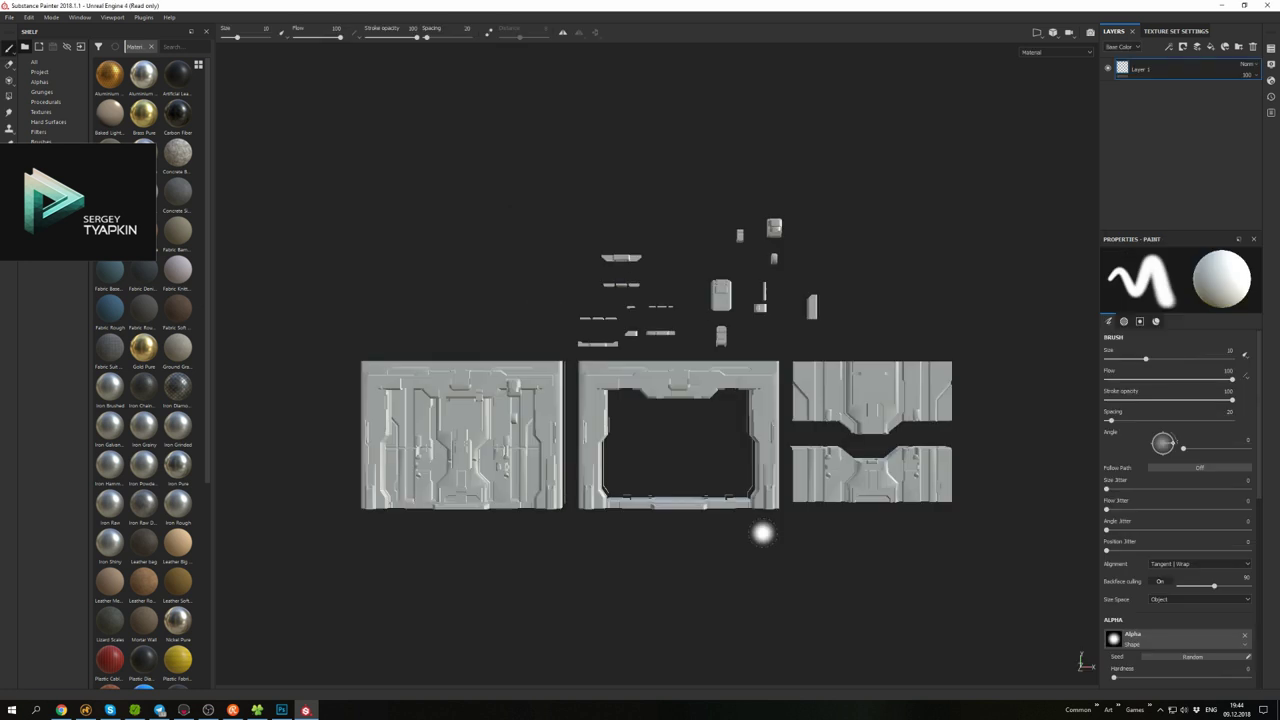
- Assign Door_N as the normal map, Door_AO as the ambient occlusion map and Door_C as the curvature map of the texture set
{"action": "left_click", "coordinate": [1172, 163]}
{"action": "left_click", "coordinate": [1202, 195]}
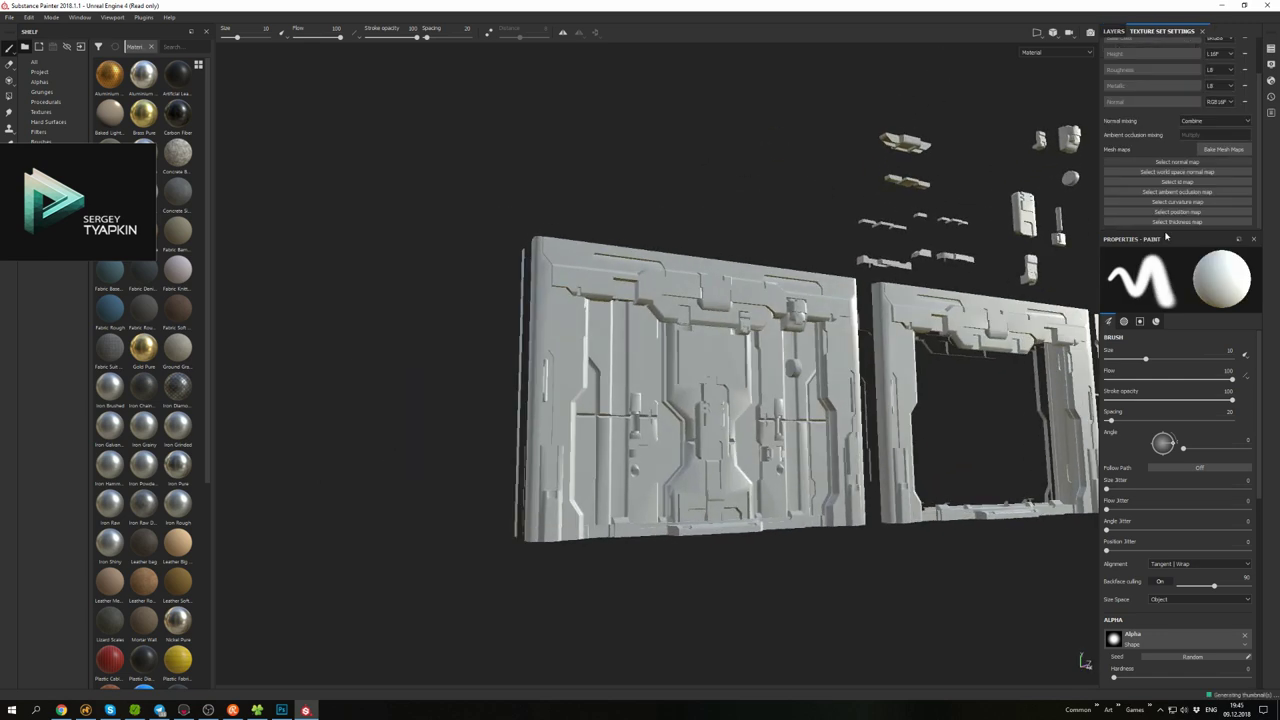
{"action": "left_click", "coordinate": [1130, 194]}
{"action": "left_click", "coordinate": [1150, 235]}
{"action": "left_click", "coordinate": [1175, 202]}
{"action": "left_click", "coordinate": [1176, 233]}
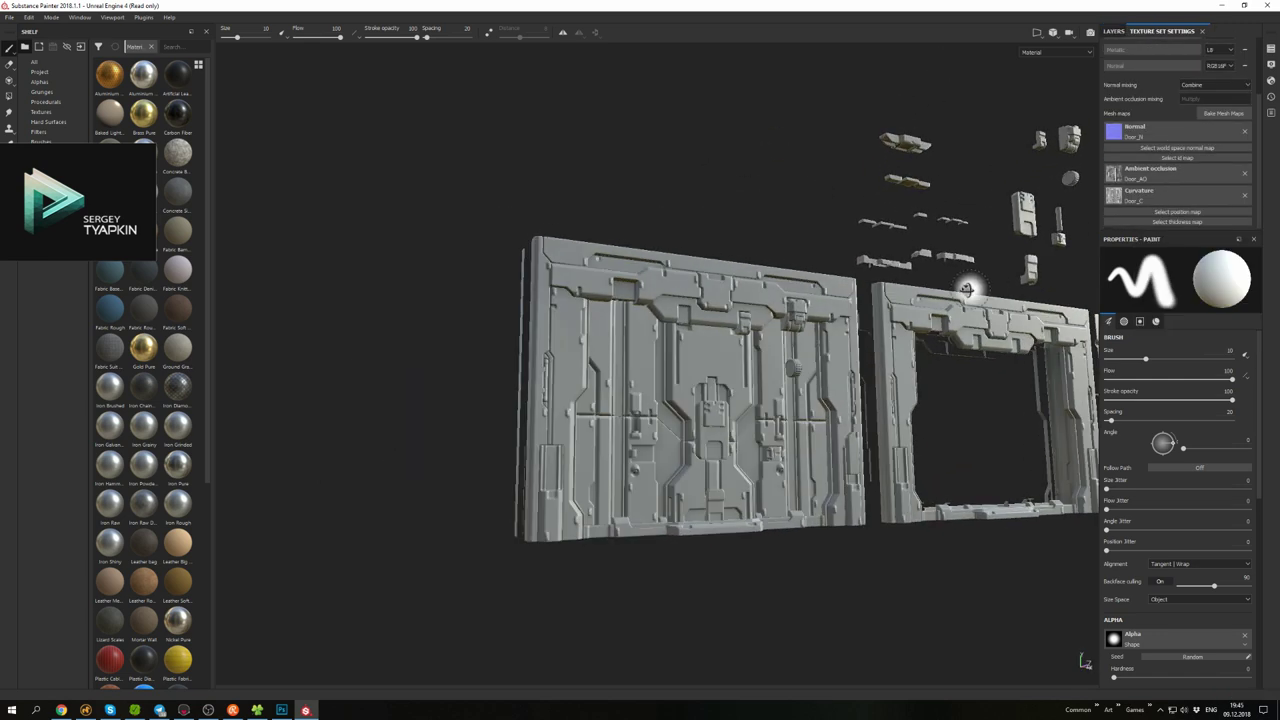
{"action": "scroll", "coordinate": [829, 443], "scroll_direction": "up", "scroll_amount": 5}
{"action": "left_click_drag", "start_coordinate": [829, 443], "coordinate": [700, 300], "text": "alt"}
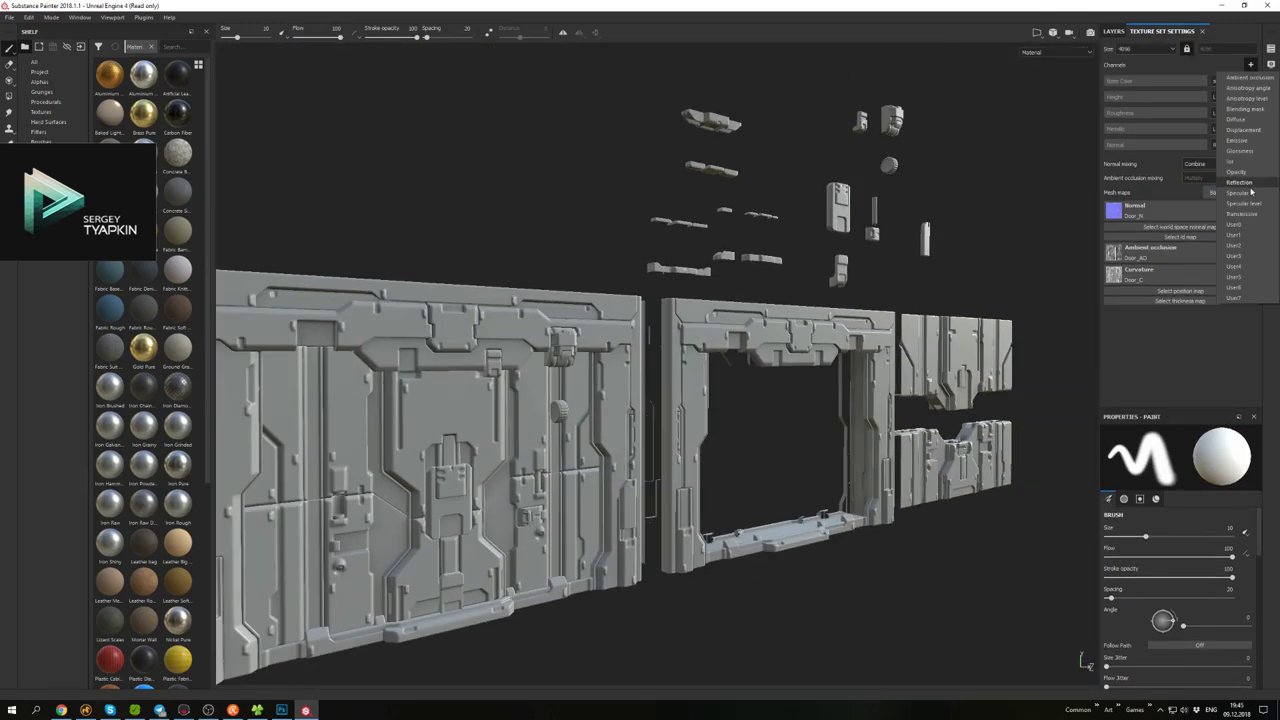
- Add an Emissive channel to the texture set and bake the missing mesh maps, including thickness, leaving out the normal map
{"action": "left_click", "coordinate": [1246, 193]}
{"action": "left_click", "coordinate": [1229, 208]}
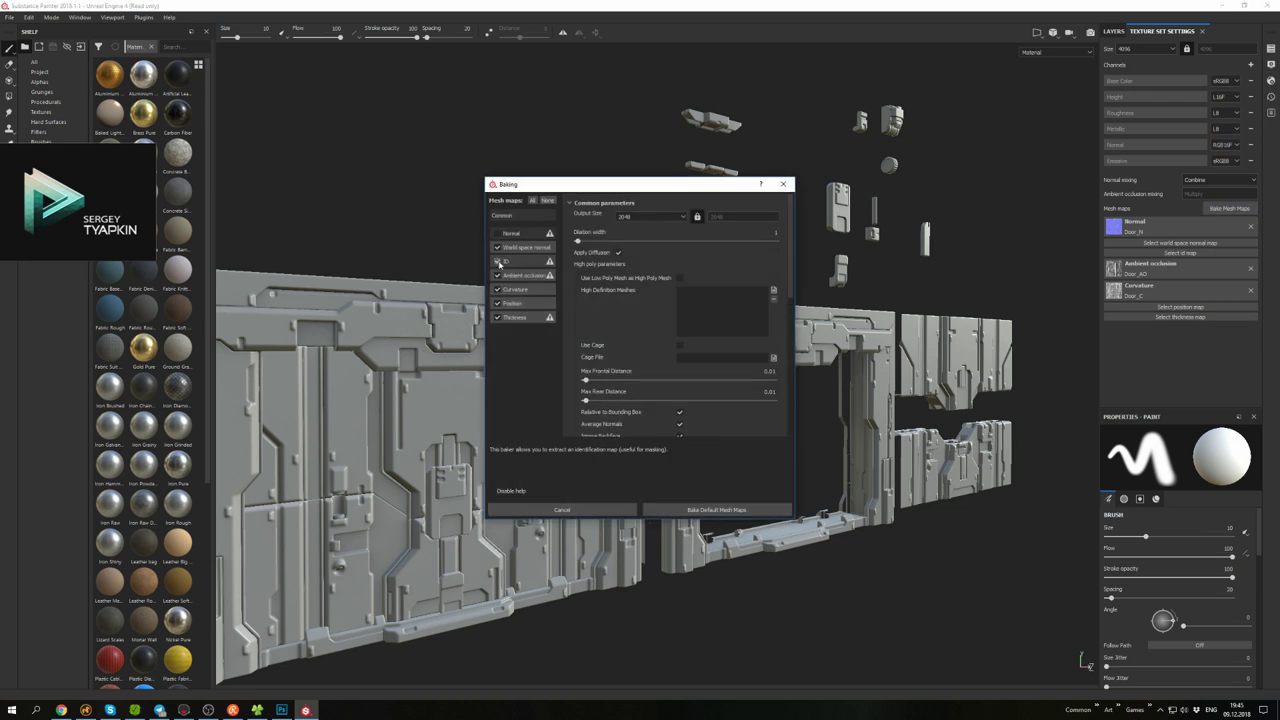
{"action": "left_click", "coordinate": [716, 510]}
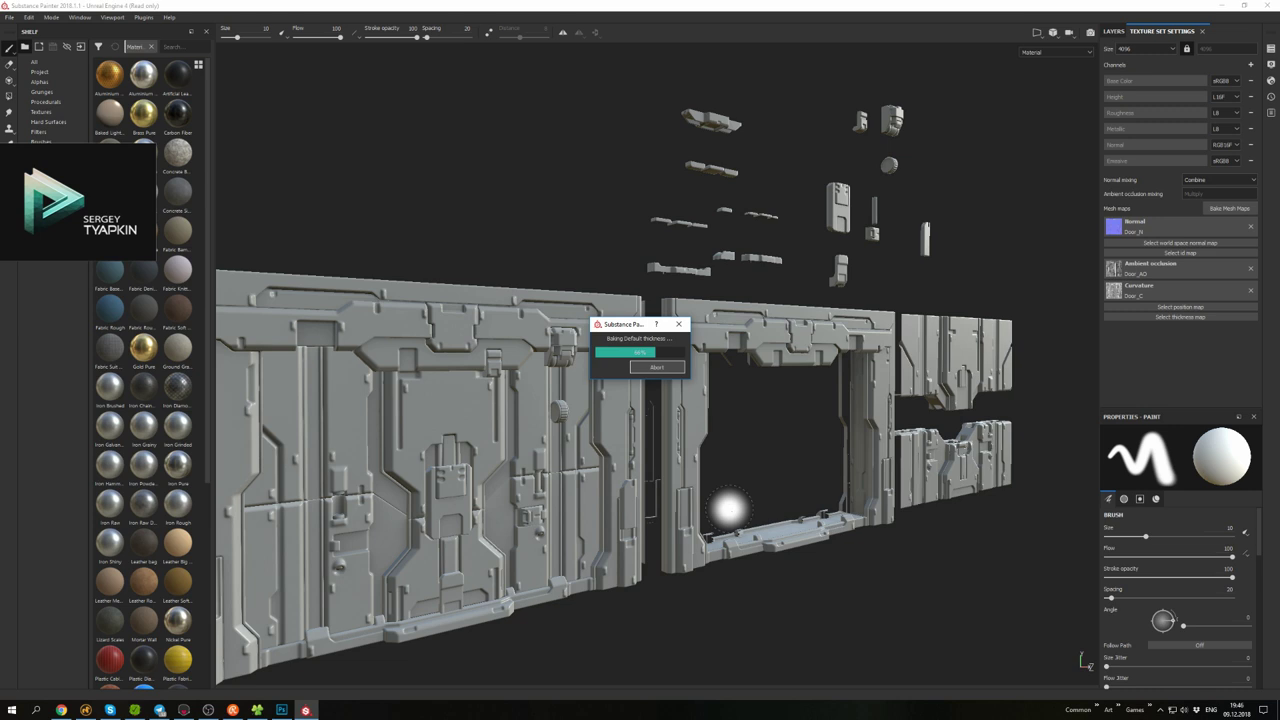
- Widen the shelf, add the Steel Stained smart material to the layer stack and inspect it on the door and frame
{"action": "left_click_drag", "start_coordinate": [700, 430], "coordinate": [789, 241], "text": "alt"}
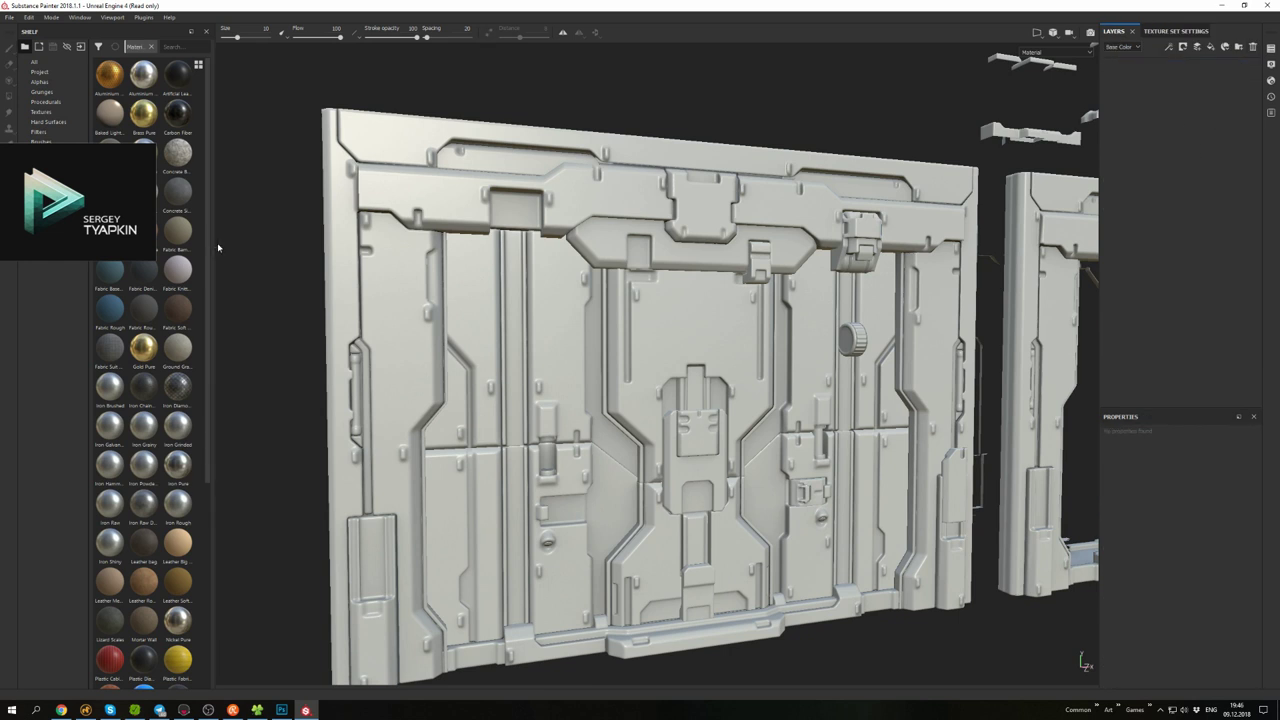
{"action": "left_click_drag", "start_coordinate": [212, 247], "coordinate": [265, 250]}
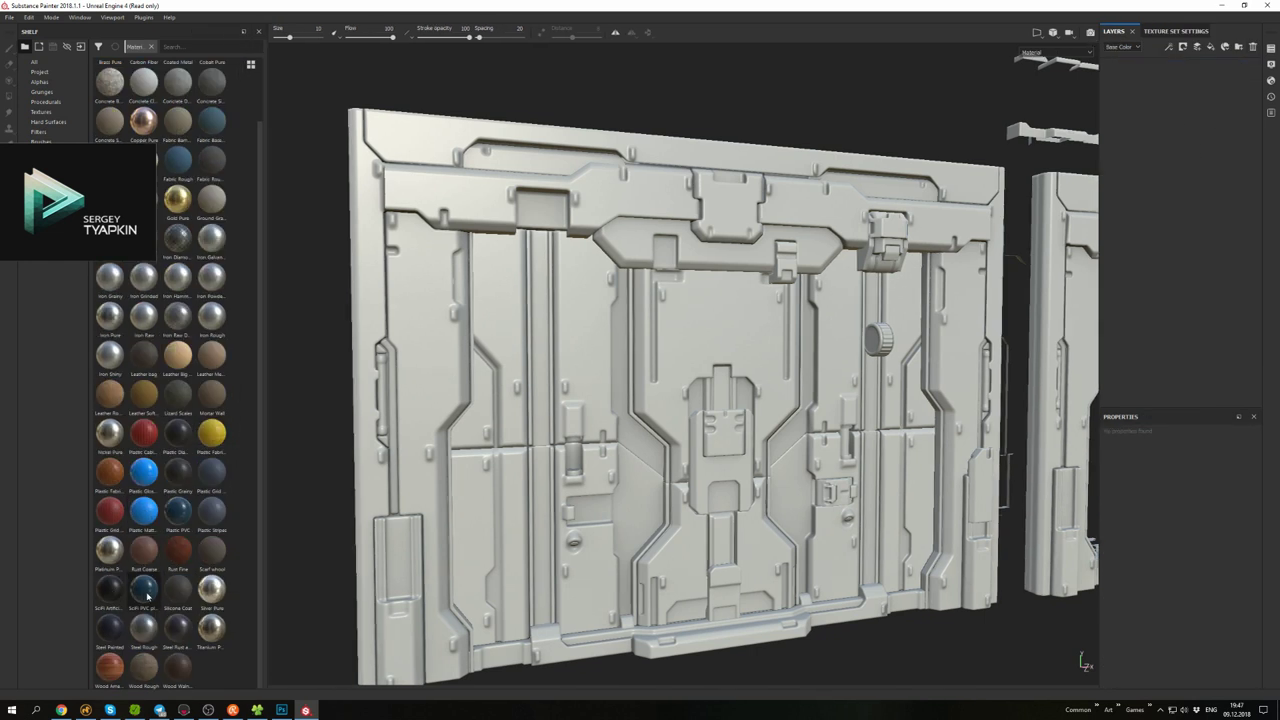
{"action": "scroll", "coordinate": [180, 400], "scroll_direction": "up", "scroll_amount": 2}
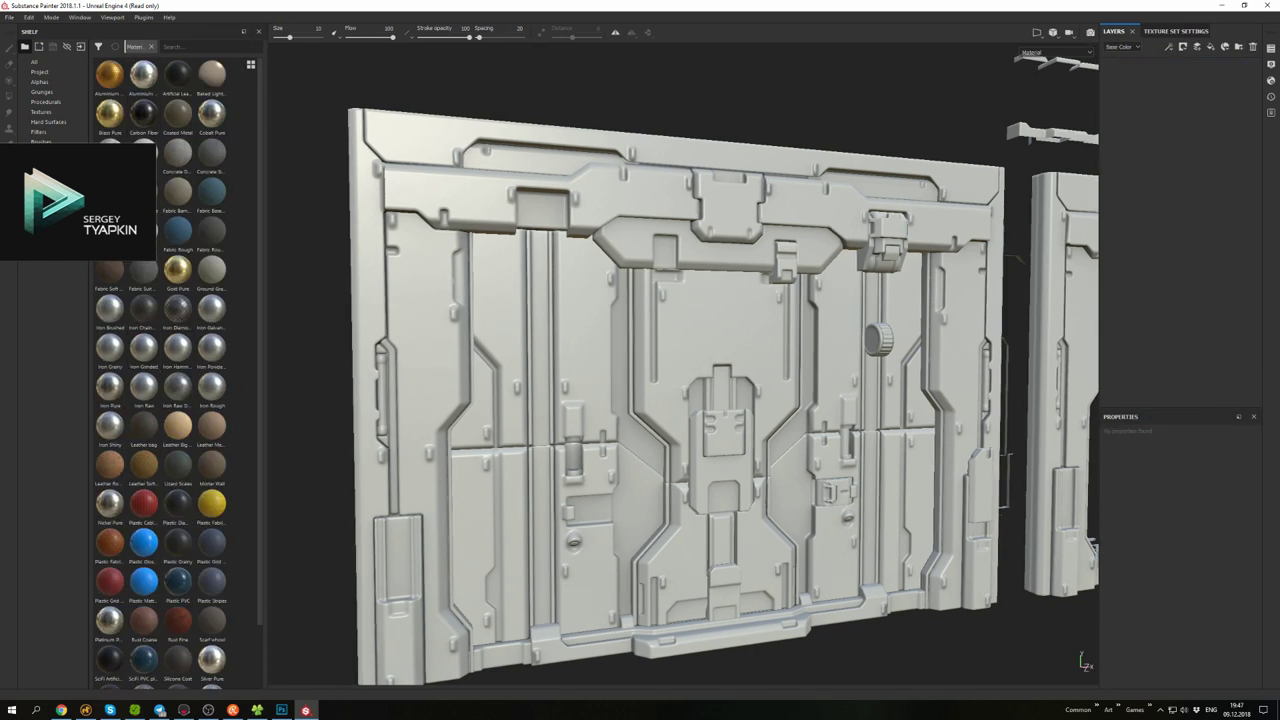
{"action": "left_click", "coordinate": [45, 182]}
{"action": "scroll", "coordinate": [222, 233], "scroll_direction": "down", "scroll_amount": 5}
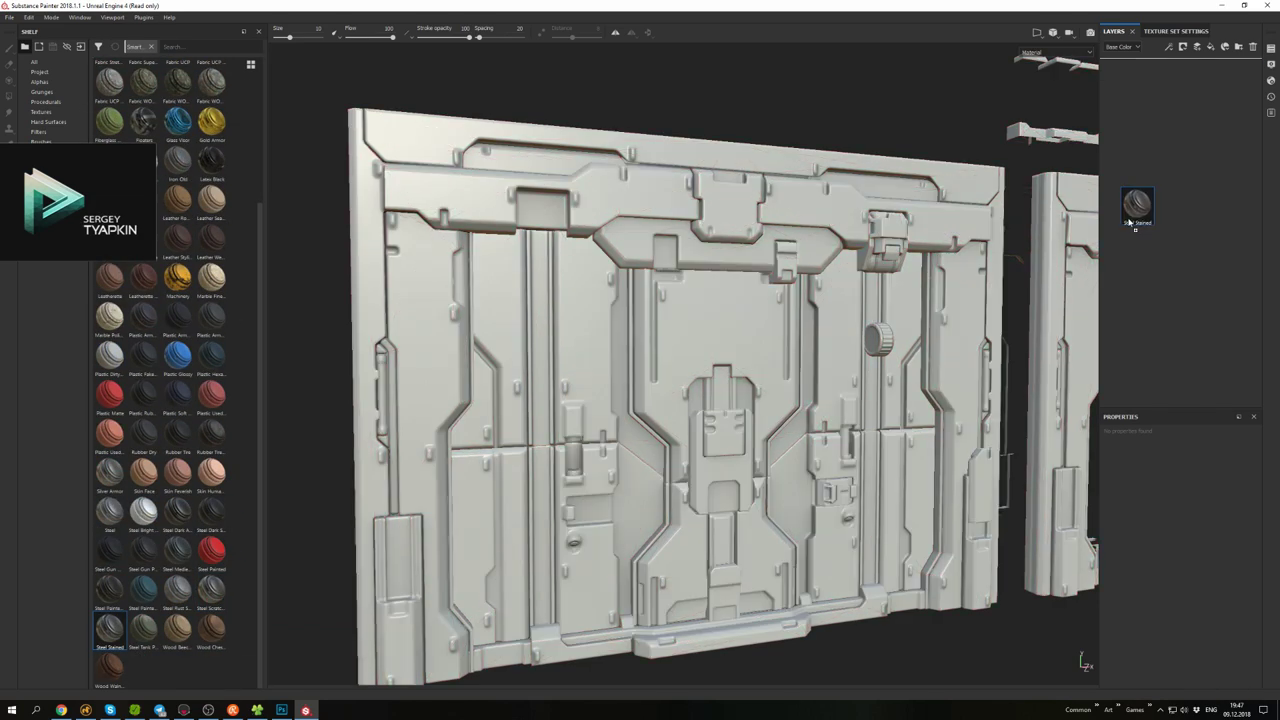
{"action": "left_click_drag", "start_coordinate": [1133, 222], "coordinate": [1135, 220]}
{"action": "scroll", "coordinate": [837, 317], "scroll_direction": "up", "scroll_amount": 5}
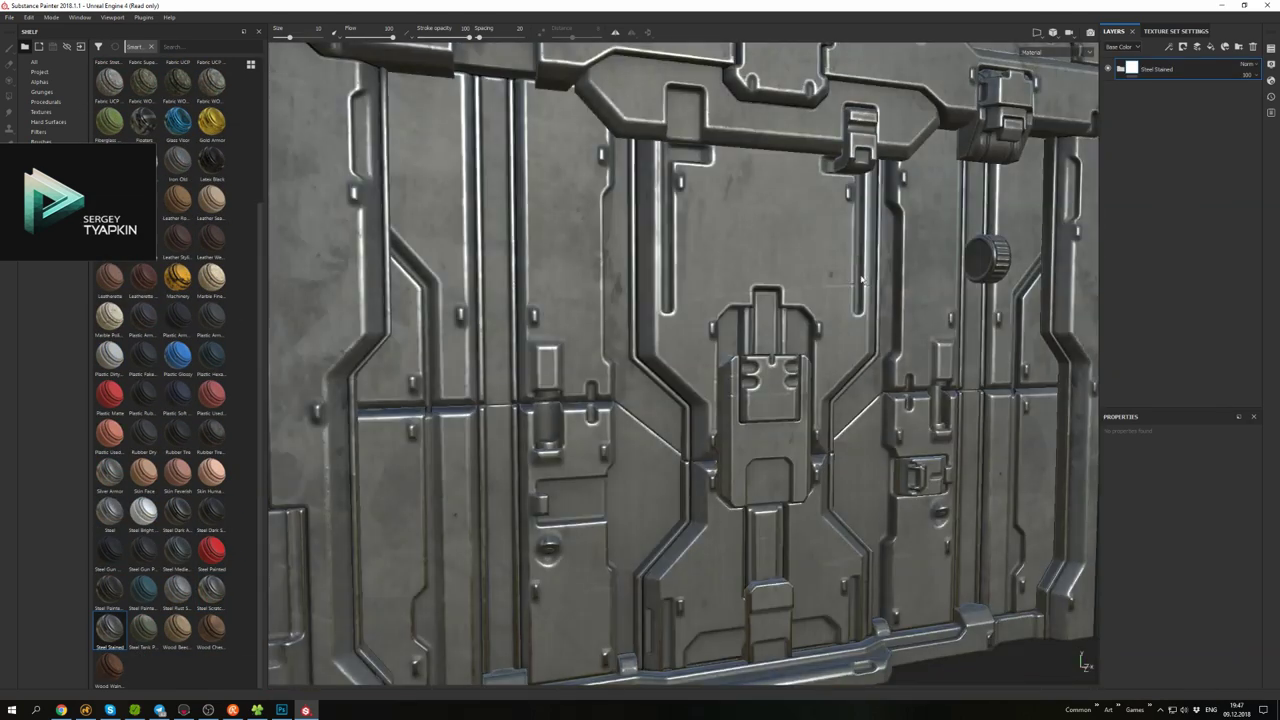
{"action": "left_click_drag", "start_coordinate": [860, 283], "coordinate": [600, 260], "text": "alt"}
{"action": "scroll", "coordinate": [539, 276], "scroll_direction": "down", "scroll_amount": 5}
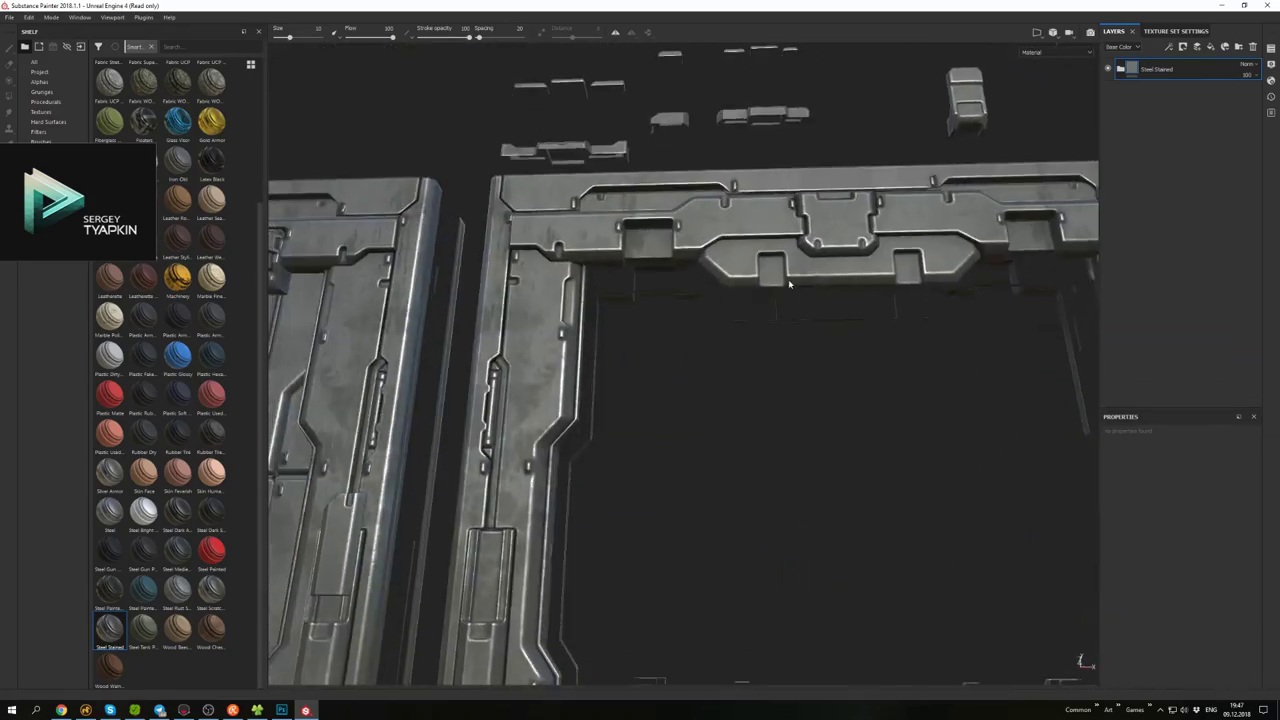
{"action": "scroll", "coordinate": [855, 397], "scroll_direction": "up", "scroll_amount": 5}
{"action": "scroll", "coordinate": [810, 230], "scroll_direction": "down", "scroll_amount": 5}
- Try the Steel Painted Stained smart material above the Steel Stained layer on the door
{"action": "left_click", "coordinate": [40, 171]}
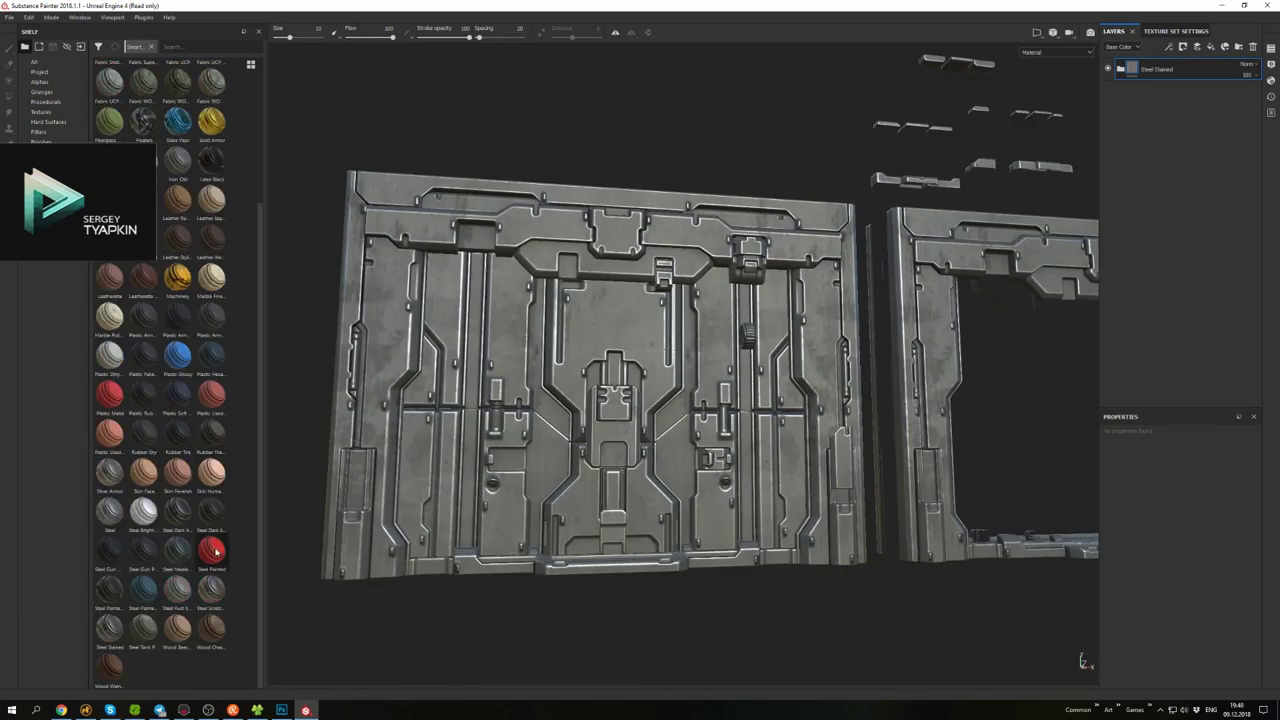
{"action": "left_click_drag", "start_coordinate": [143, 588], "coordinate": [1110, 118]}
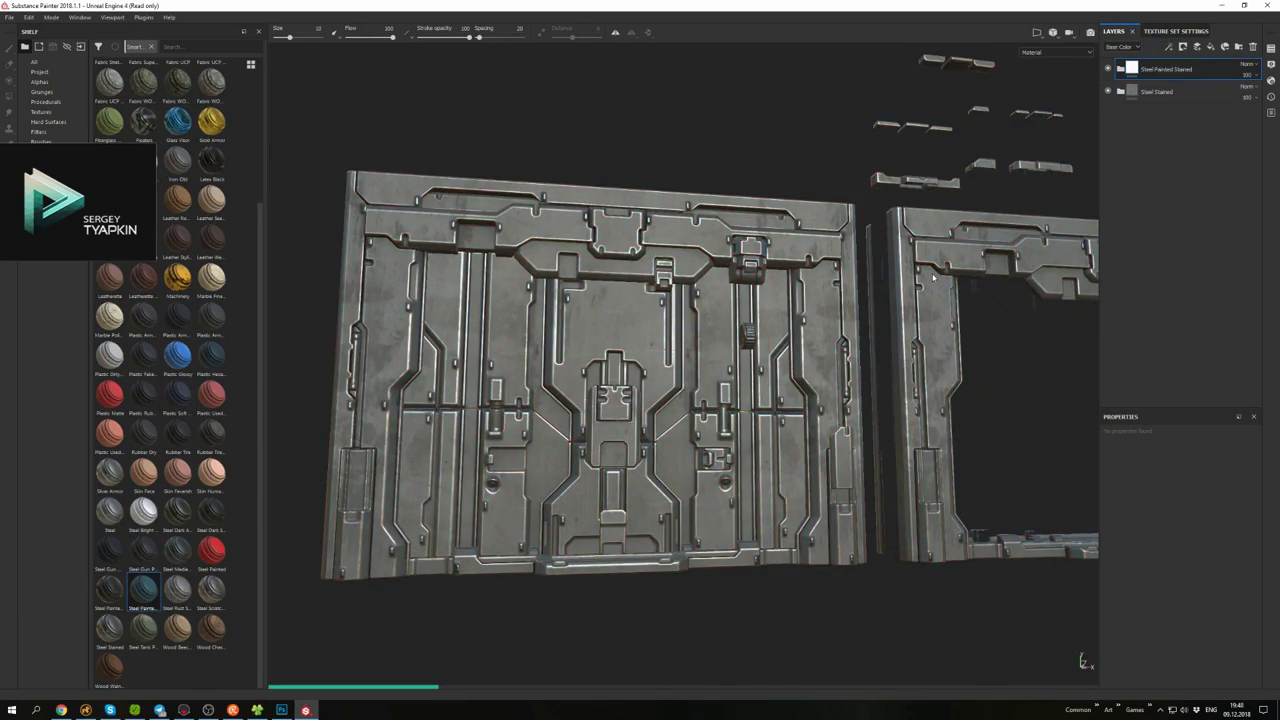
{"action": "key", "text": "ctrl+z"}
{"action": "mouse_move", "coordinate": [700, 307]}
{"action": "left_mouse_down", "text": "alt"}
{"action": "mouse_move", "coordinate": [820, 380]}
{"action": "mouse_move", "coordinate": [660, 300]}
{"action": "mouse_move", "coordinate": [600, 330]}
{"action": "left_mouse_up", "text": "alt"}
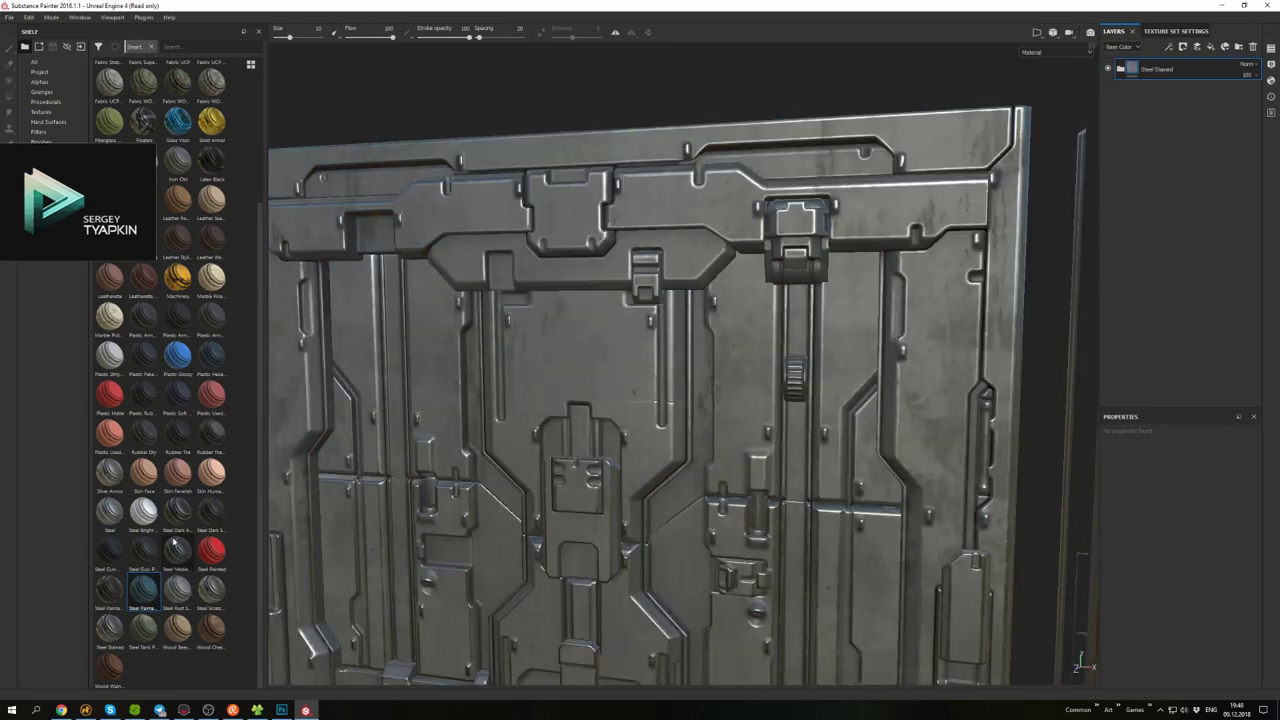
- Enlarge the shelf thumbnails and add the Machinery smart material above Steel Stained
{"action": "left_click", "coordinate": [251, 64]}
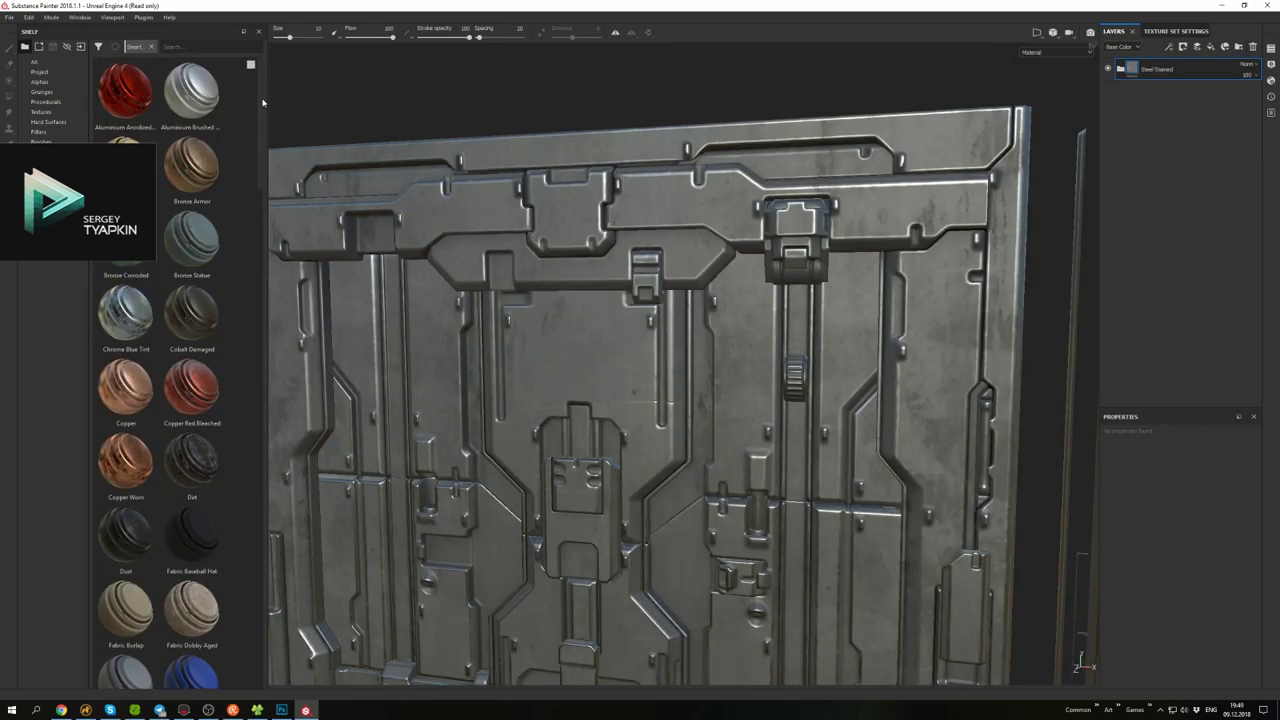
{"action": "key", "text": "ctrl+z"}
{"action": "left_click_drag", "start_coordinate": [790, 233], "coordinate": [775, 255], "text": "alt"}
{"action": "scroll", "coordinate": [135, 497], "scroll_direction": "down", "scroll_amount": 10}
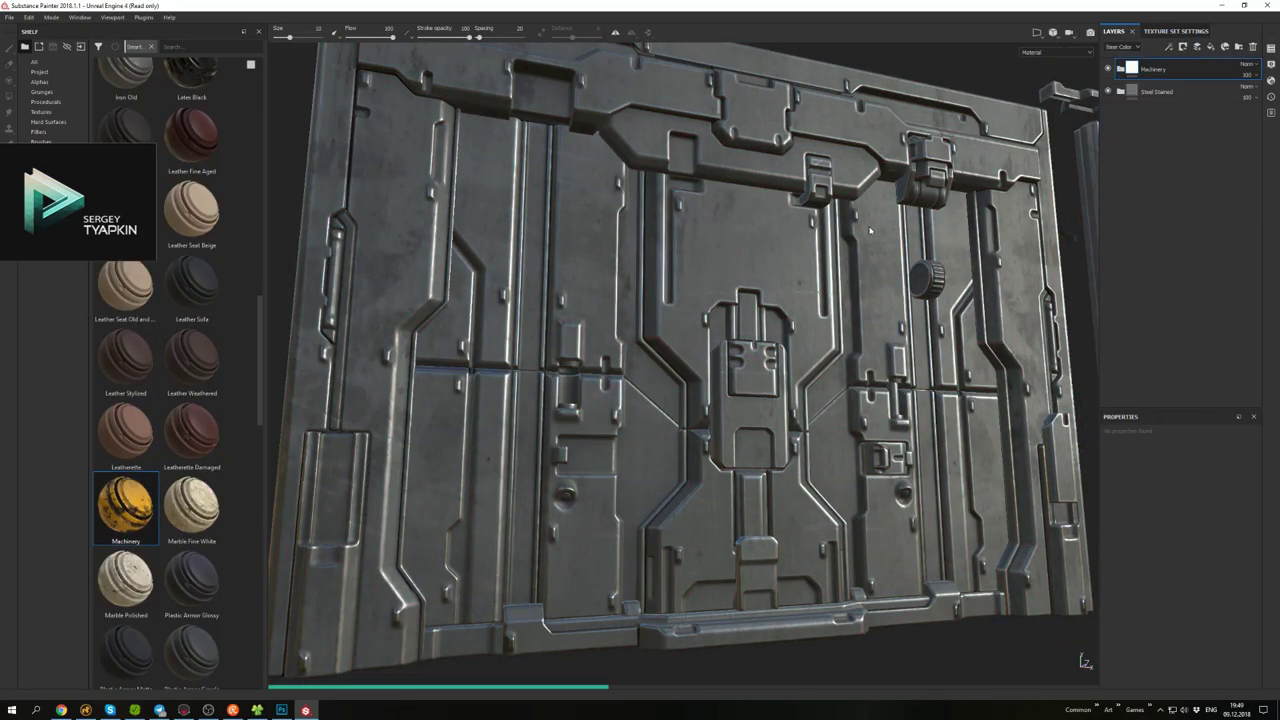
{"action": "left_click_drag", "start_coordinate": [870, 231], "coordinate": [848, 218], "text": "alt"}
- Hide the Rust layer inside Machinery and change the Metal Base layer's base colour to a muted golden yellow
{"action": "left_click", "coordinate": [1108, 92]}
{"action": "left_click_drag", "start_coordinate": [700, 350], "coordinate": [655, 338], "text": "alt"}
{"action": "left_click", "coordinate": [1155, 158]}
{"action": "left_click", "coordinate": [1162, 543]}
{"action": "left_click_drag", "start_coordinate": [1168, 548], "coordinate": [1188, 568]}
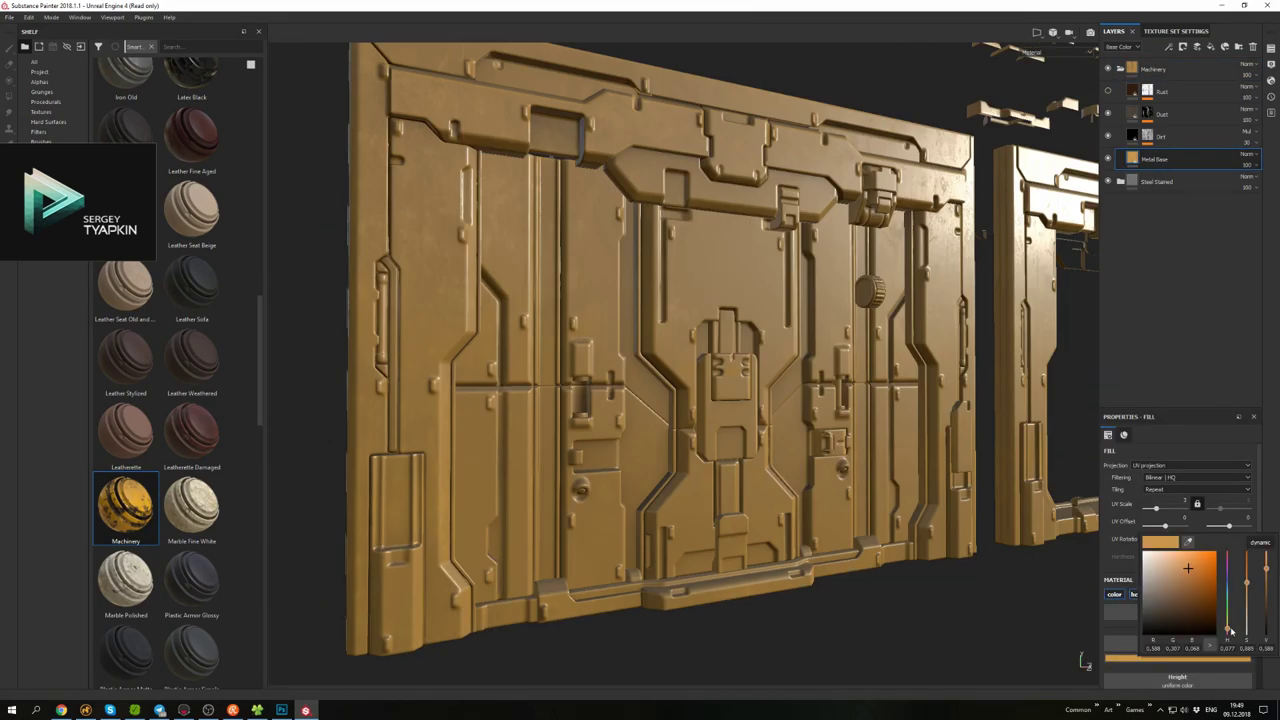
{"action": "left_click_drag", "start_coordinate": [1230, 630], "coordinate": [1229, 598]}
{"action": "left_click_drag", "start_coordinate": [700, 400], "coordinate": [650, 380], "text": "alt"}
- Show the Rust layer and set the Global Balance of its Mask Editor generator to 0.14
{"action": "left_click", "coordinate": [1107, 70]}
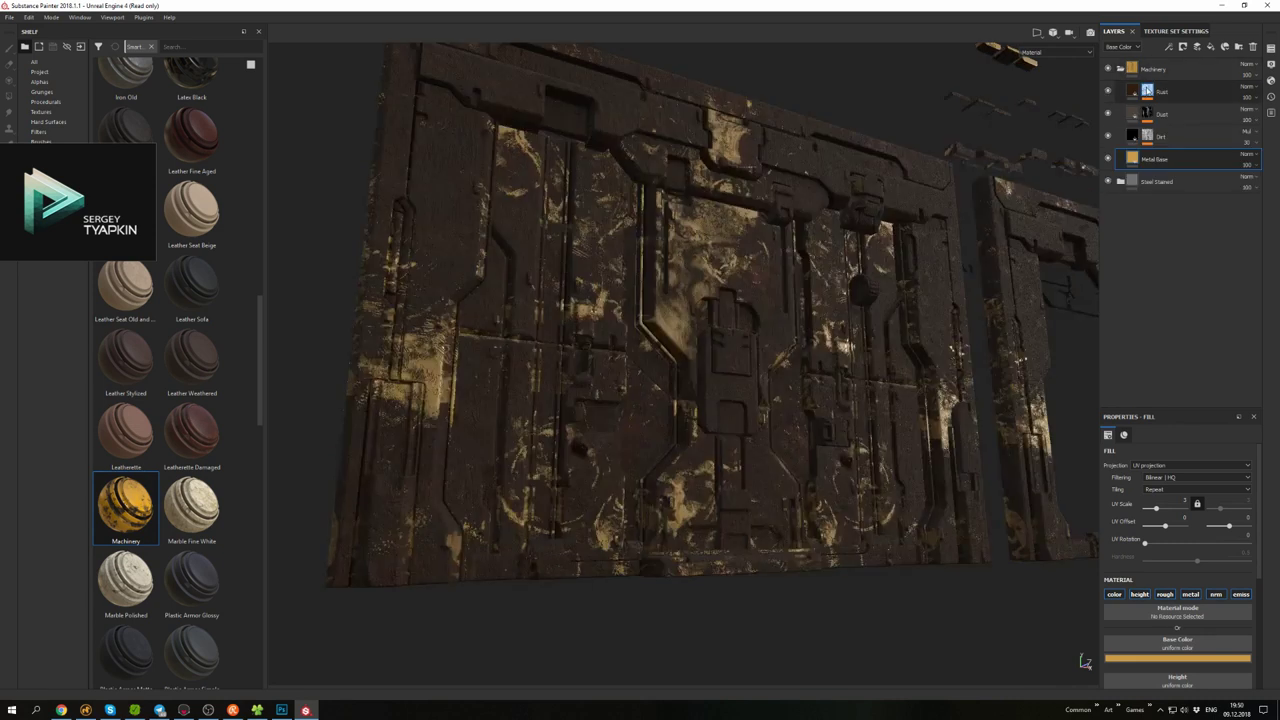
{"action": "left_click", "coordinate": [1147, 91]}
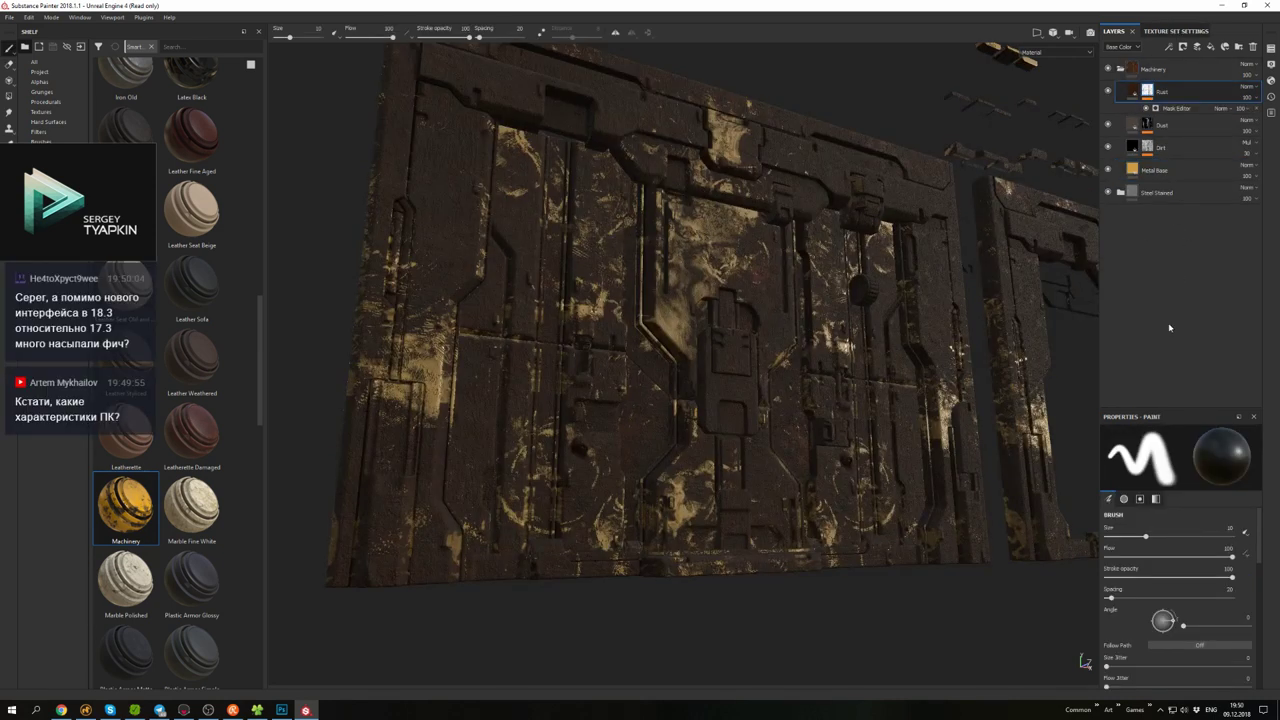
{"action": "left_click_drag", "start_coordinate": [760, 330], "coordinate": [845, 262], "text": "alt"}
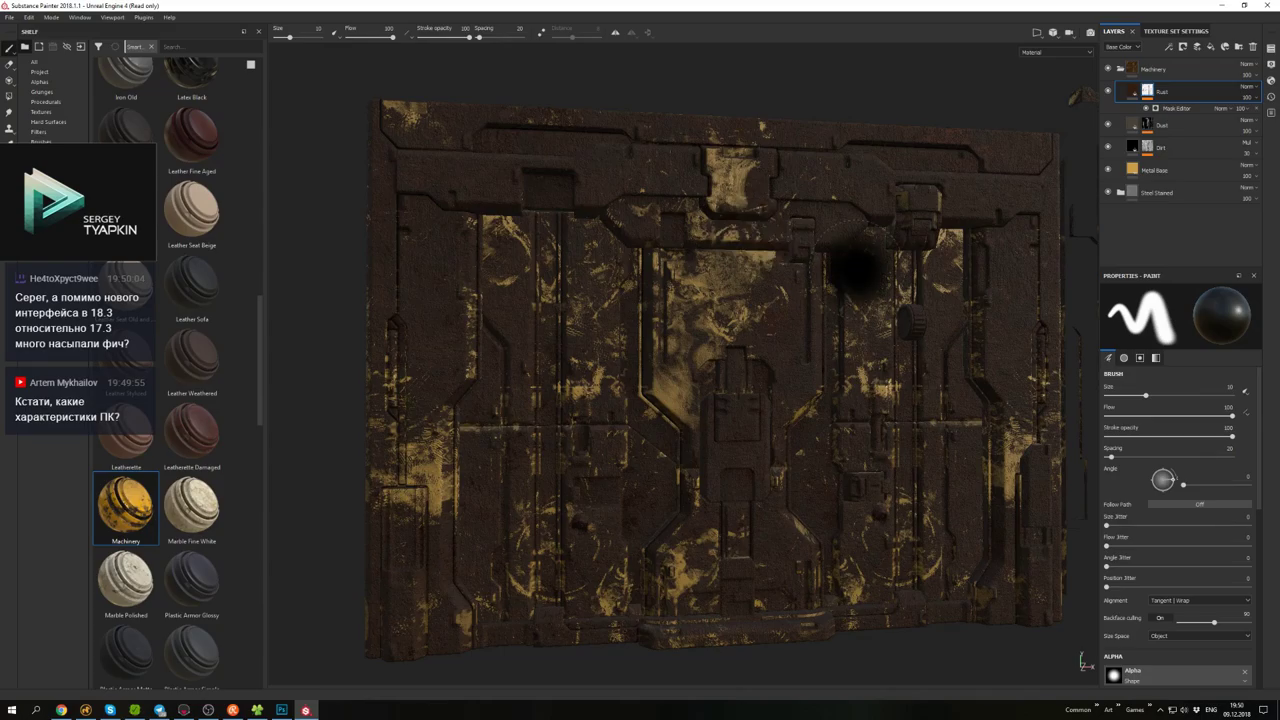
{"action": "left_click_drag", "start_coordinate": [893, 262], "coordinate": [752, 265], "text": "alt"}
{"action": "left_click", "coordinate": [1131, 95]}
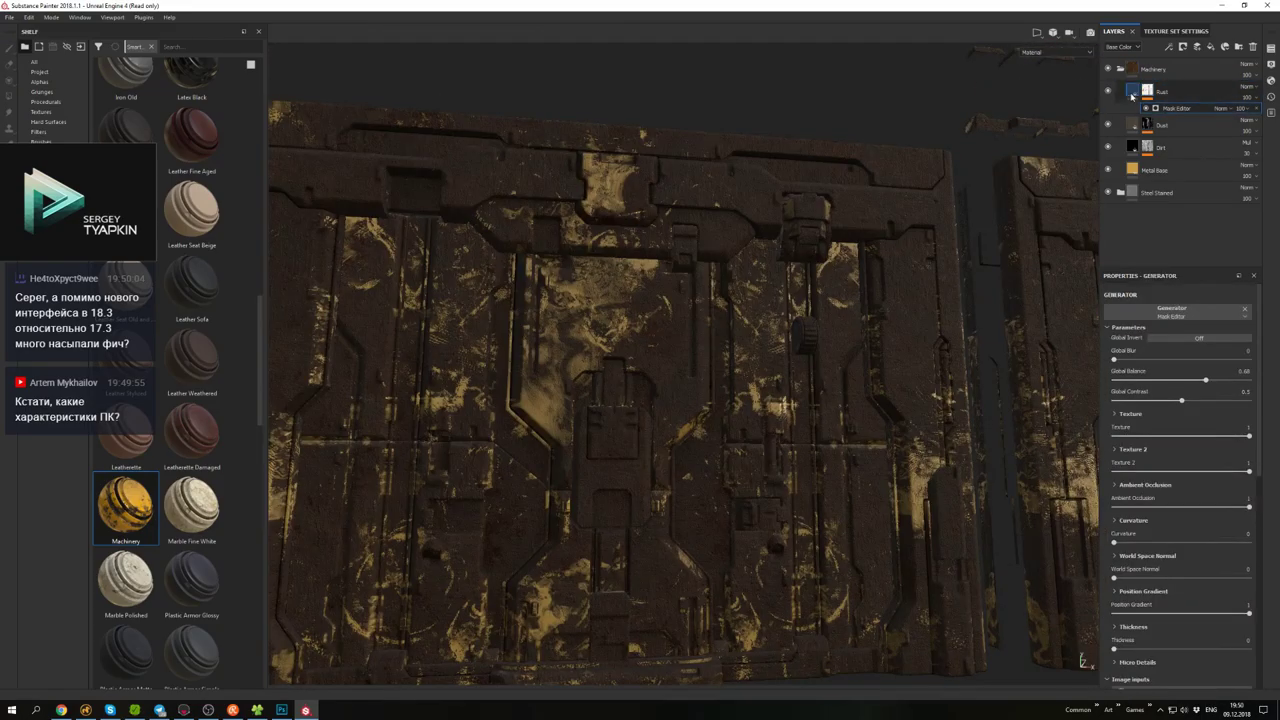
{"action": "left_click_drag", "start_coordinate": [304, 372], "coordinate": [360, 362], "text": "alt"}
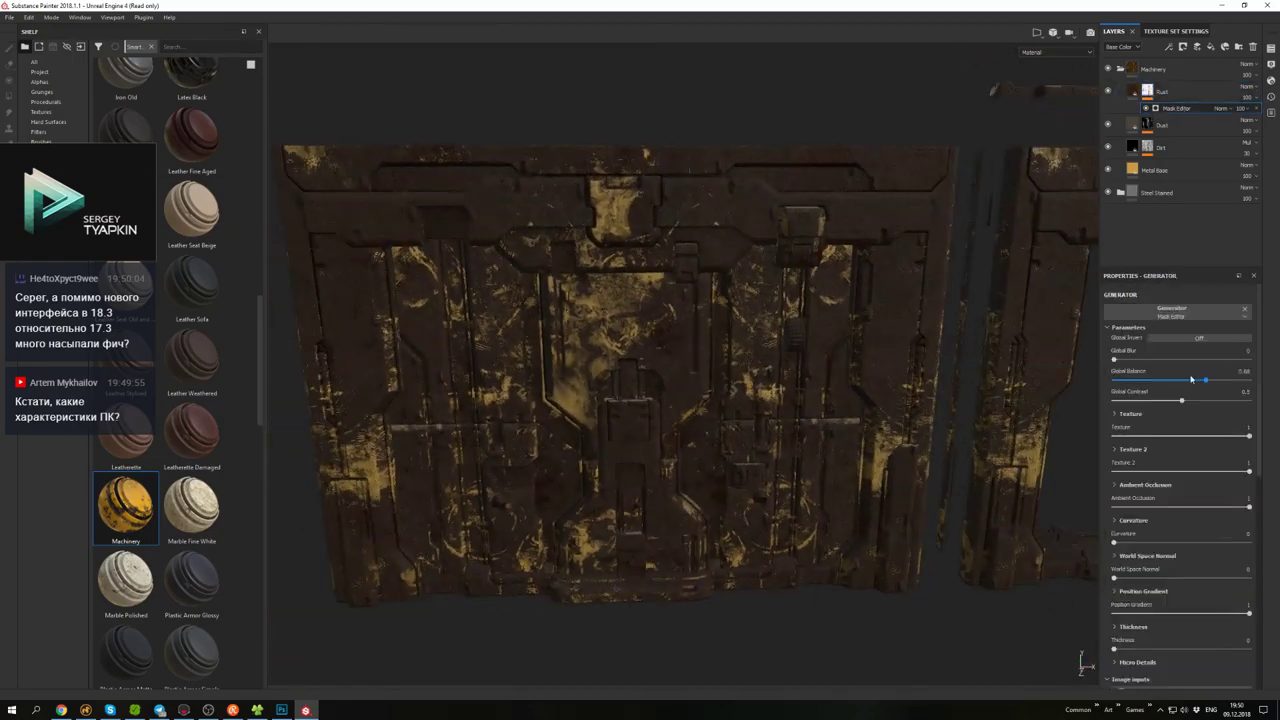
{"action": "left_click_drag", "start_coordinate": [1145, 383], "coordinate": [1133, 381]}
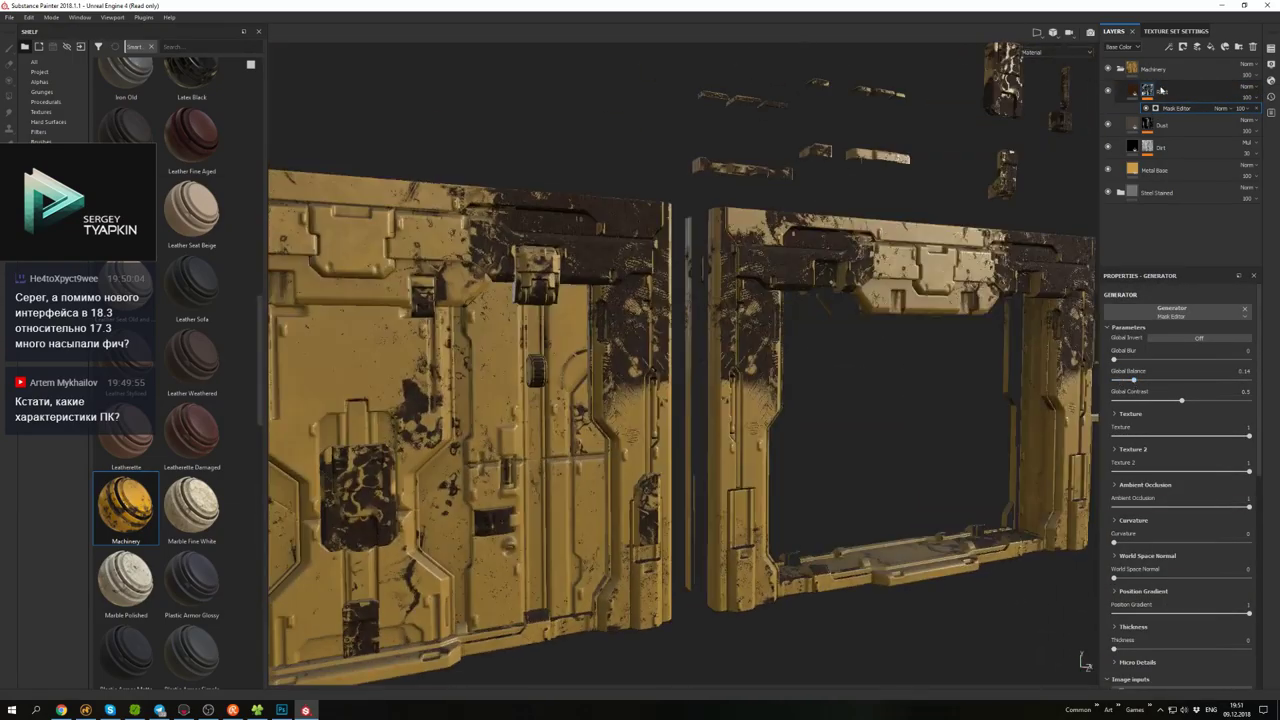
- Hide the Machinery folder and set the Roughness Value of the Steel Base layer inside Steel Stained to 0.09
{"action": "left_click", "coordinate": [1147, 90]}
{"action": "left_click", "coordinate": [1107, 68]}
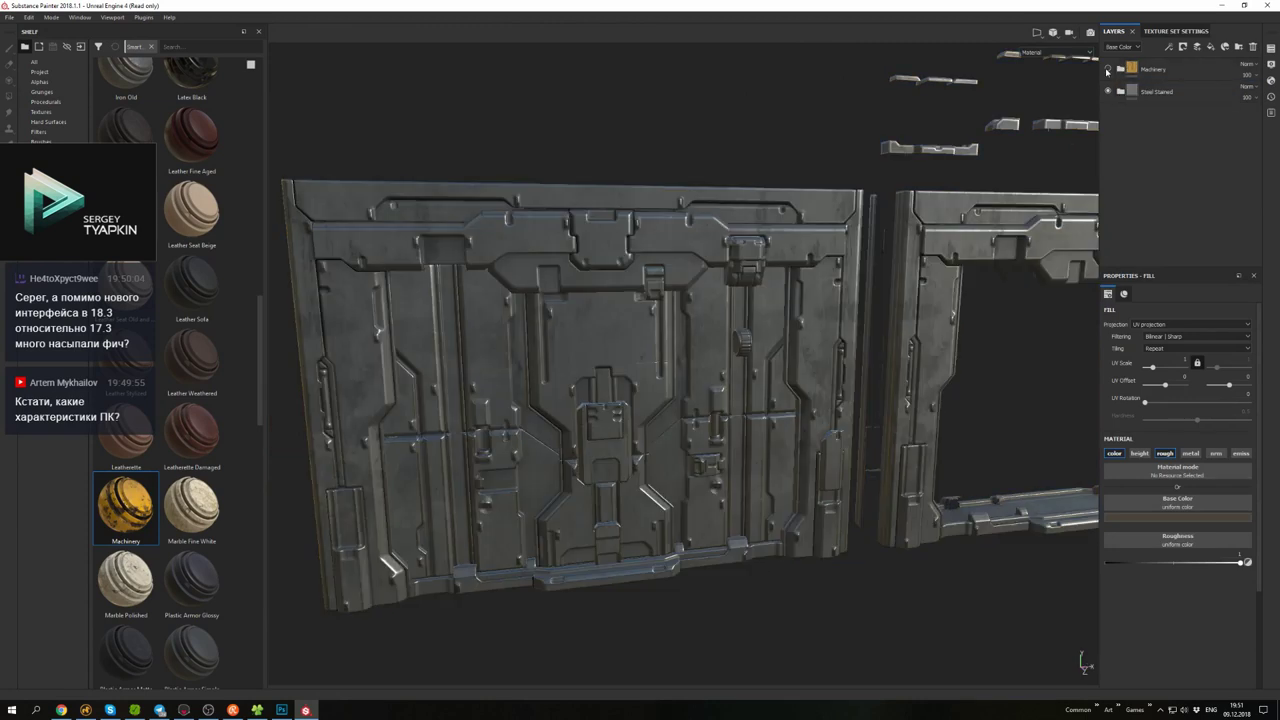
{"action": "left_click_drag", "start_coordinate": [700, 350], "coordinate": [943, 195], "text": "alt"}
{"action": "left_click", "coordinate": [1120, 91]}
{"action": "left_click", "coordinate": [1155, 170]}
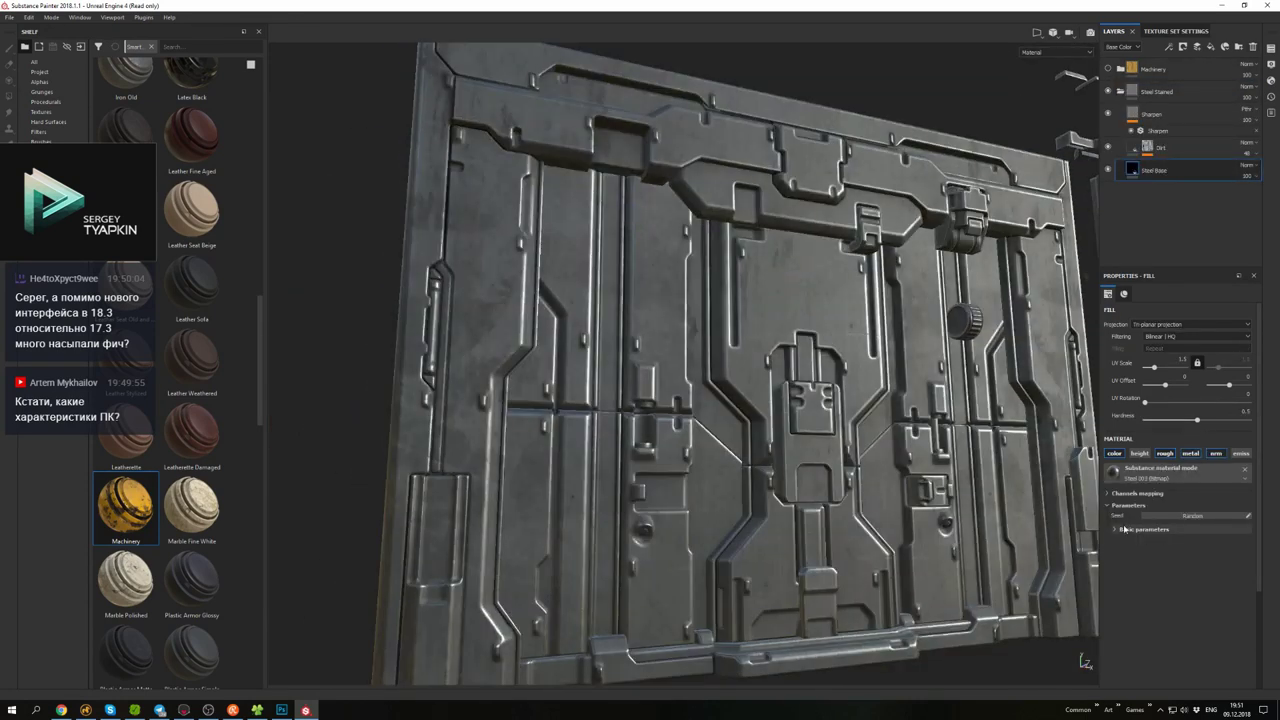
{"action": "scroll", "coordinate": [1150, 560], "scroll_direction": "down", "scroll_amount": 1}
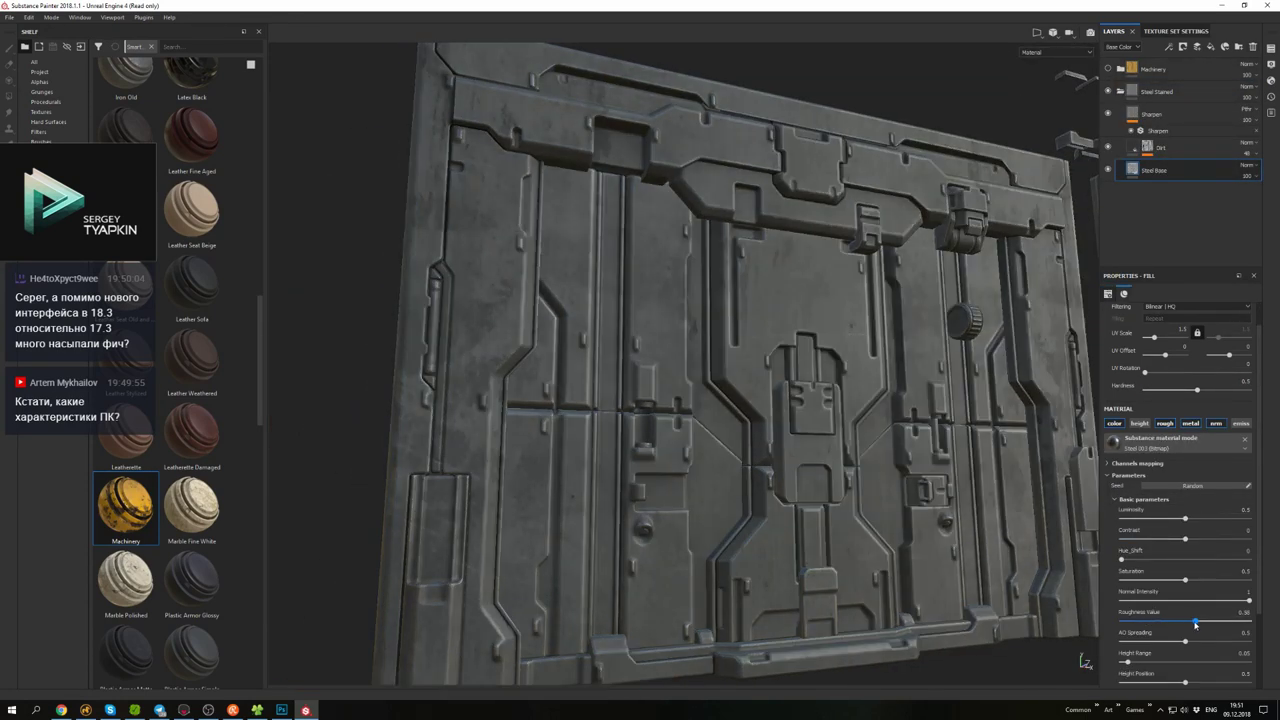
{"action": "left_click_drag", "start_coordinate": [1195, 622], "coordinate": [1131, 622]}
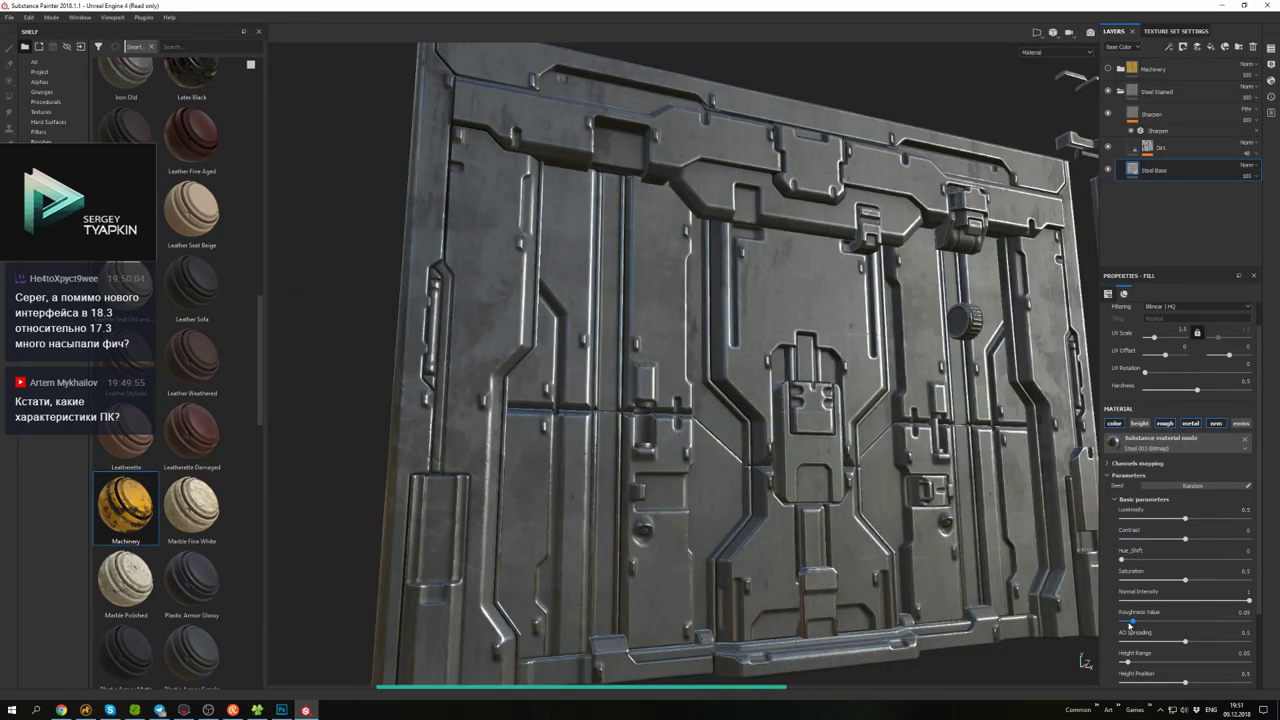
- Compare the steel surface with and without the Dirt layer of Steel Stained
{"action": "left_click", "coordinate": [1108, 147]}
{"action": "key", "text": "ctrl+z"}
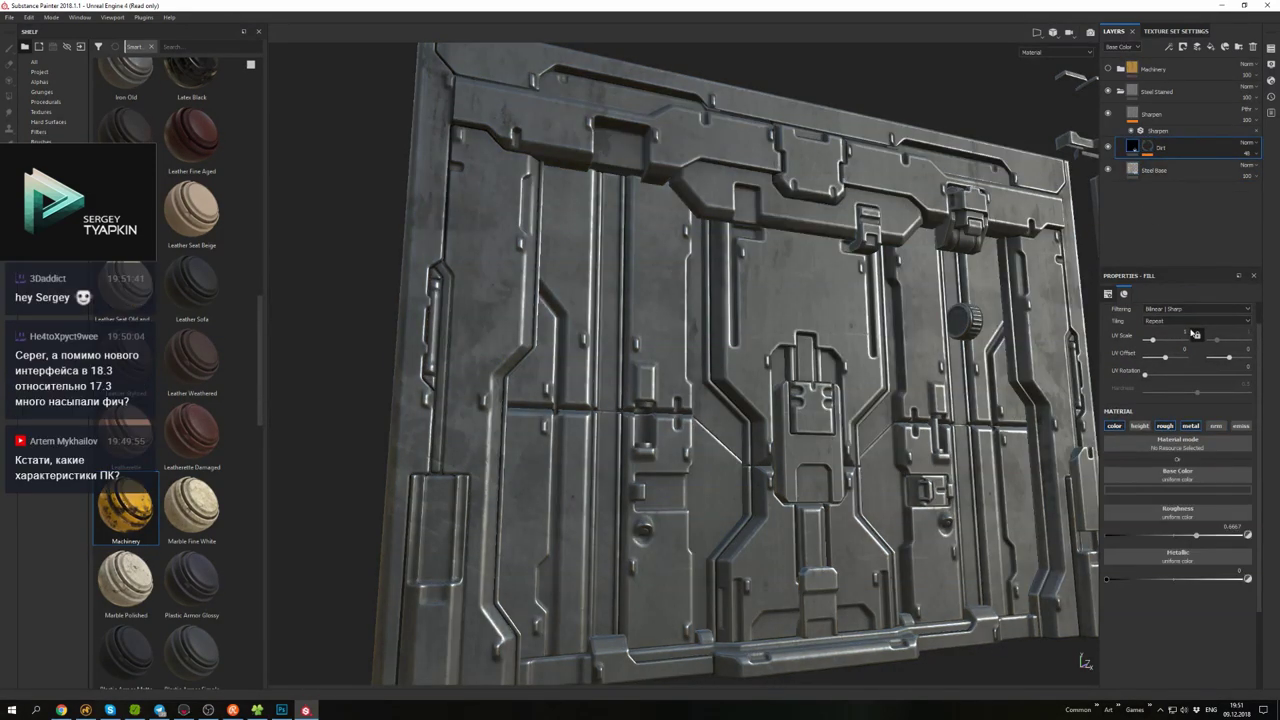
{"action": "left_click_drag", "start_coordinate": [900, 260], "coordinate": [850, 250], "text": "alt"}
{"action": "left_click", "coordinate": [1108, 147]}
{"action": "left_click", "coordinate": [1108, 147]}
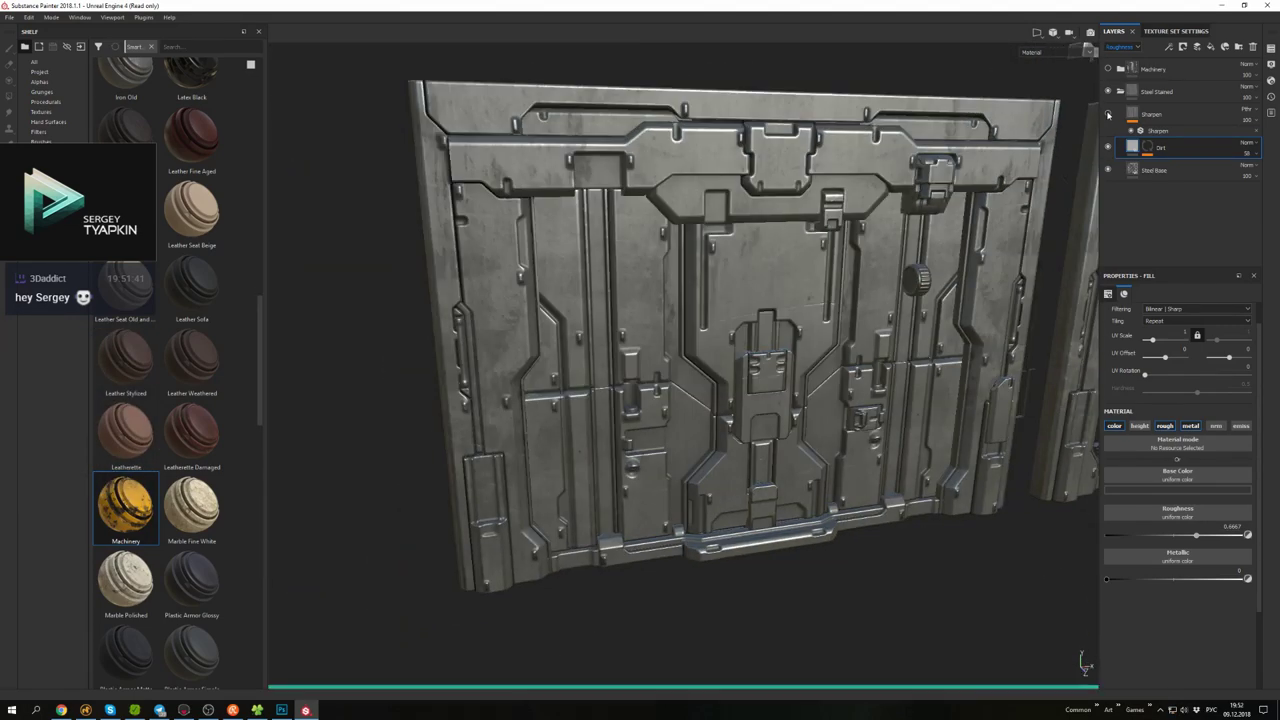
- Set the UV Scale of the Steel Base layer to 6.11 for a finer steel pattern on the door
{"action": "left_click", "coordinate": [1150, 170]}
{"action": "left_click_drag", "start_coordinate": [700, 350], "coordinate": [720, 330], "text": "alt"}
{"action": "scroll", "coordinate": [720, 330], "scroll_direction": "up", "scroll_amount": 3}
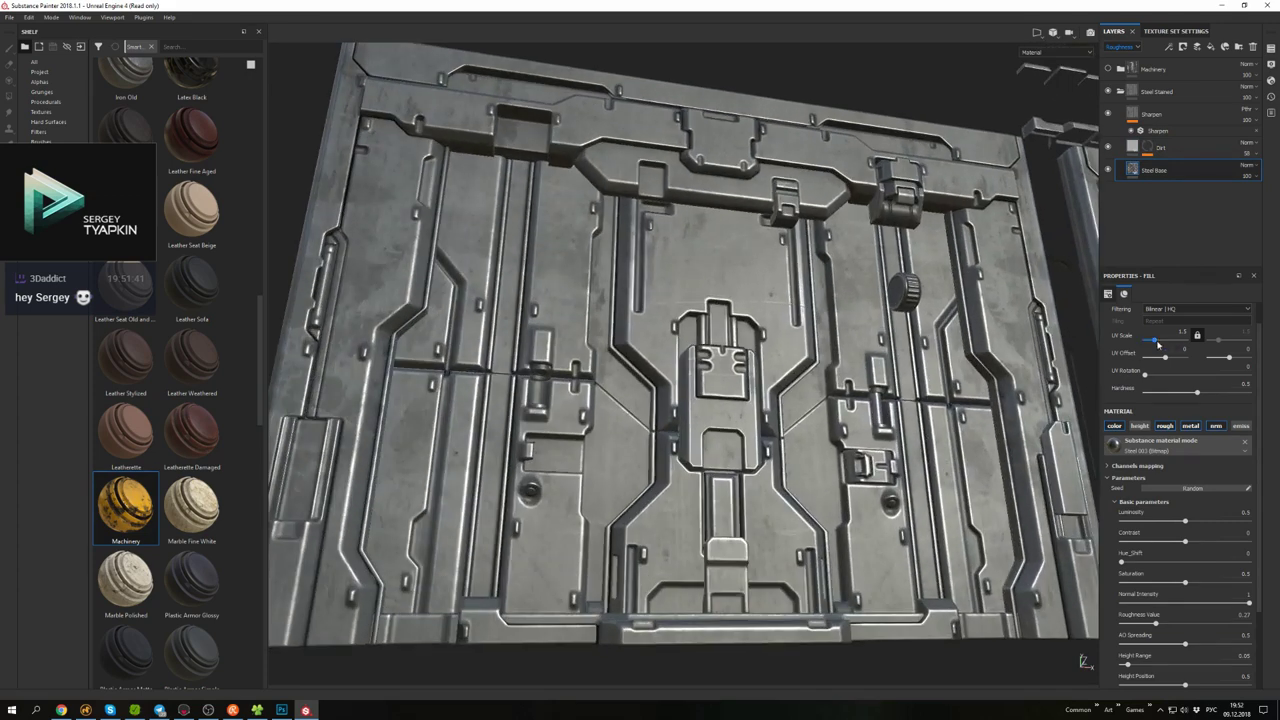
{"action": "left_click_drag", "start_coordinate": [1160, 341], "coordinate": [1159, 340]}
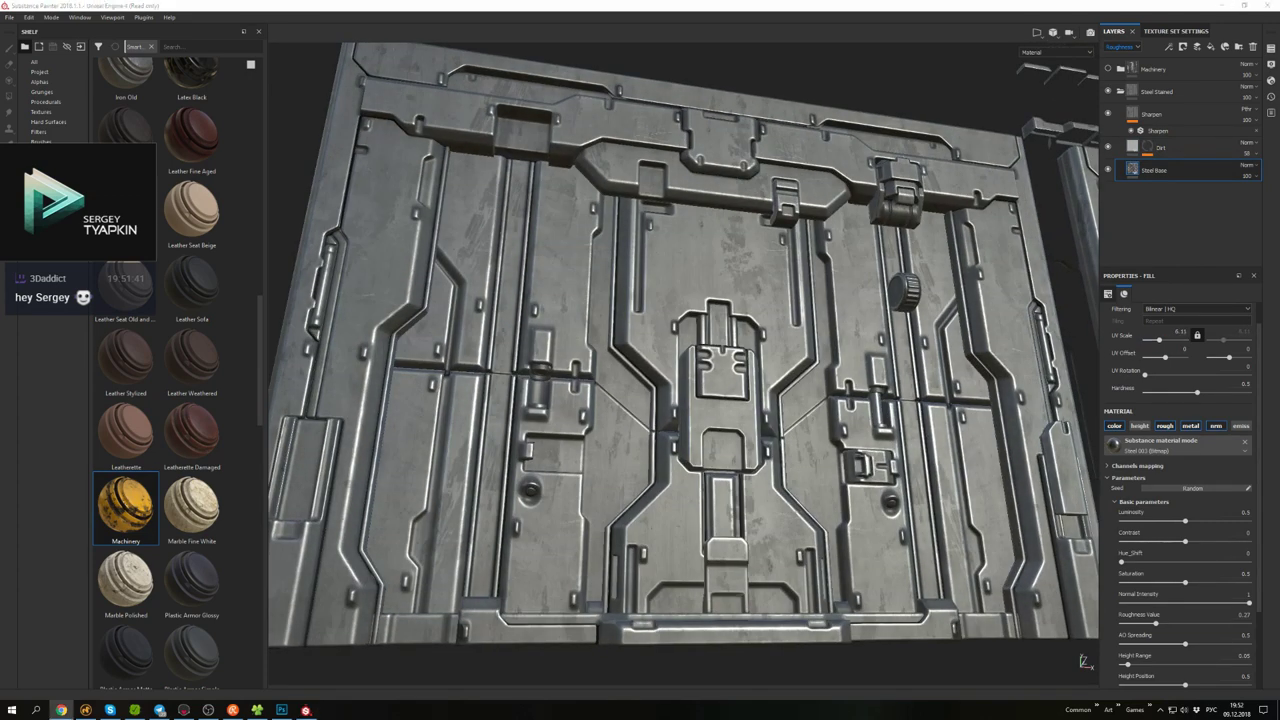
- Compare the door with and without the Machinery folder, and leave the folder visible above Steel Stained without its Rust layer
{"action": "left_click_drag", "start_coordinate": [1000, 200], "coordinate": [1046, 175], "text": "alt"}
{"action": "left_click", "coordinate": [1108, 69]}
{"action": "left_click", "coordinate": [1108, 69]}
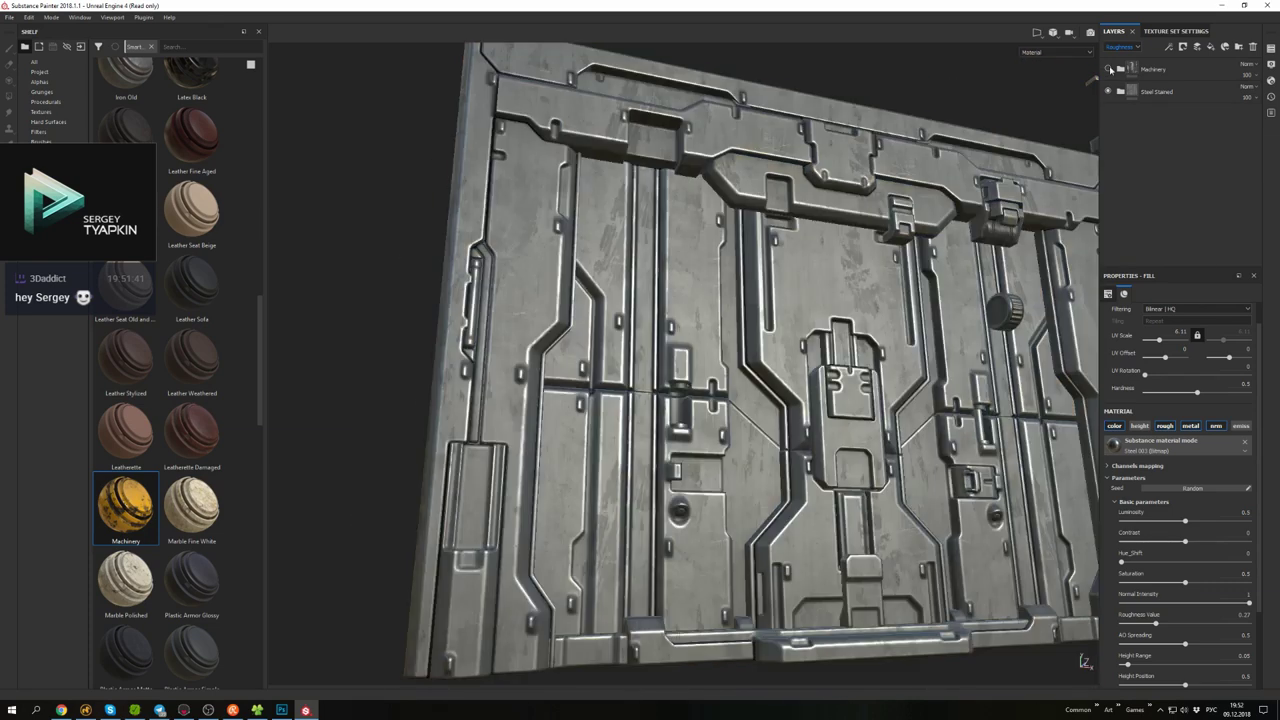
{"action": "left_click_drag", "start_coordinate": [800, 350], "coordinate": [760, 340], "text": "alt"}
{"action": "left_click_drag", "start_coordinate": [834, 255], "coordinate": [880, 295], "text": "alt"}
{"action": "left_click", "coordinate": [1108, 69]}
{"action": "left_click_drag", "start_coordinate": [1152, 70], "coordinate": [1157, 66]}
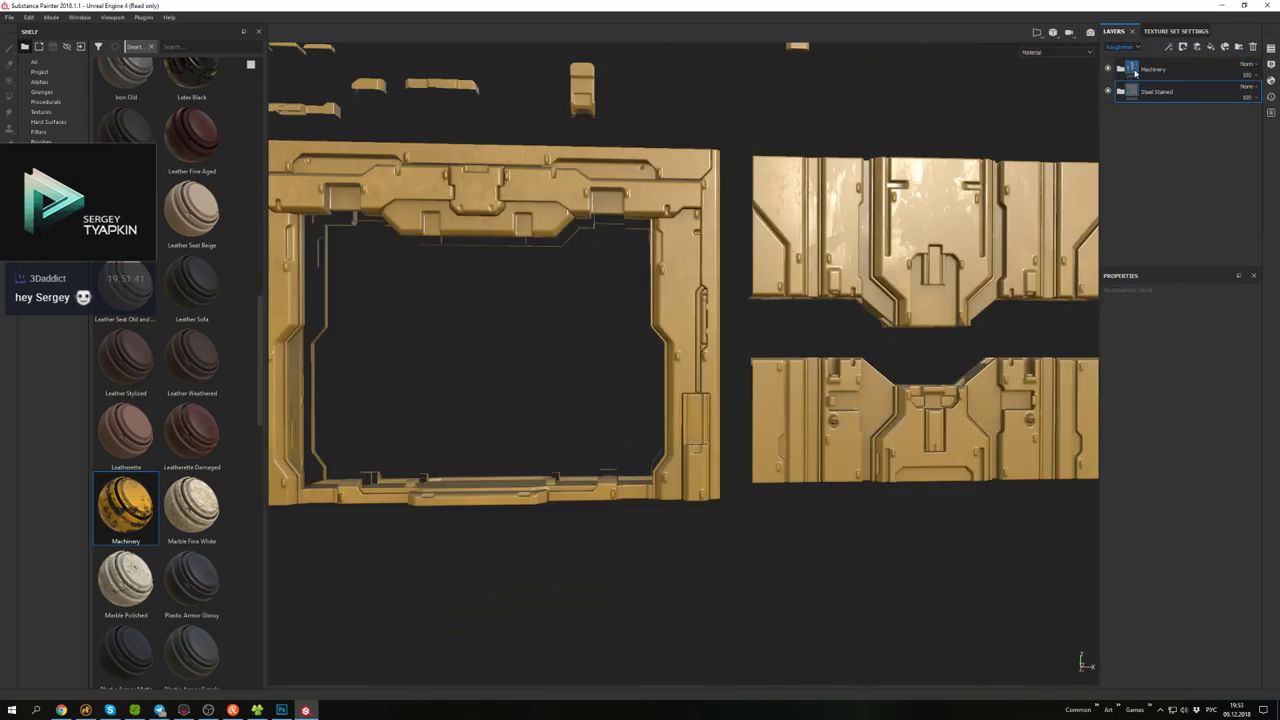
- Add a white mask to the Machinery folder
{"action": "right_click", "coordinate": [1139, 72]}
{"action": "left_click", "coordinate": [1162, 77]}
{"action": "right_click", "coordinate": [1148, 65]}
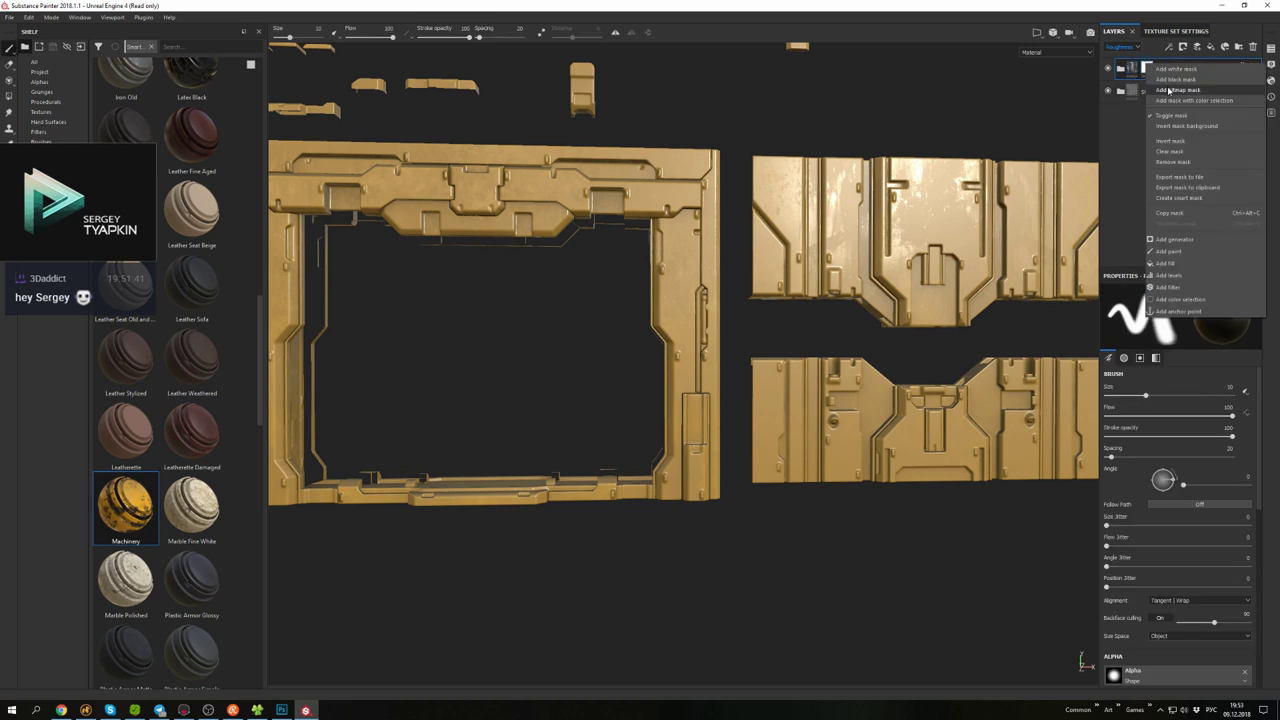
{"action": "left_click", "coordinate": [1168, 263]}
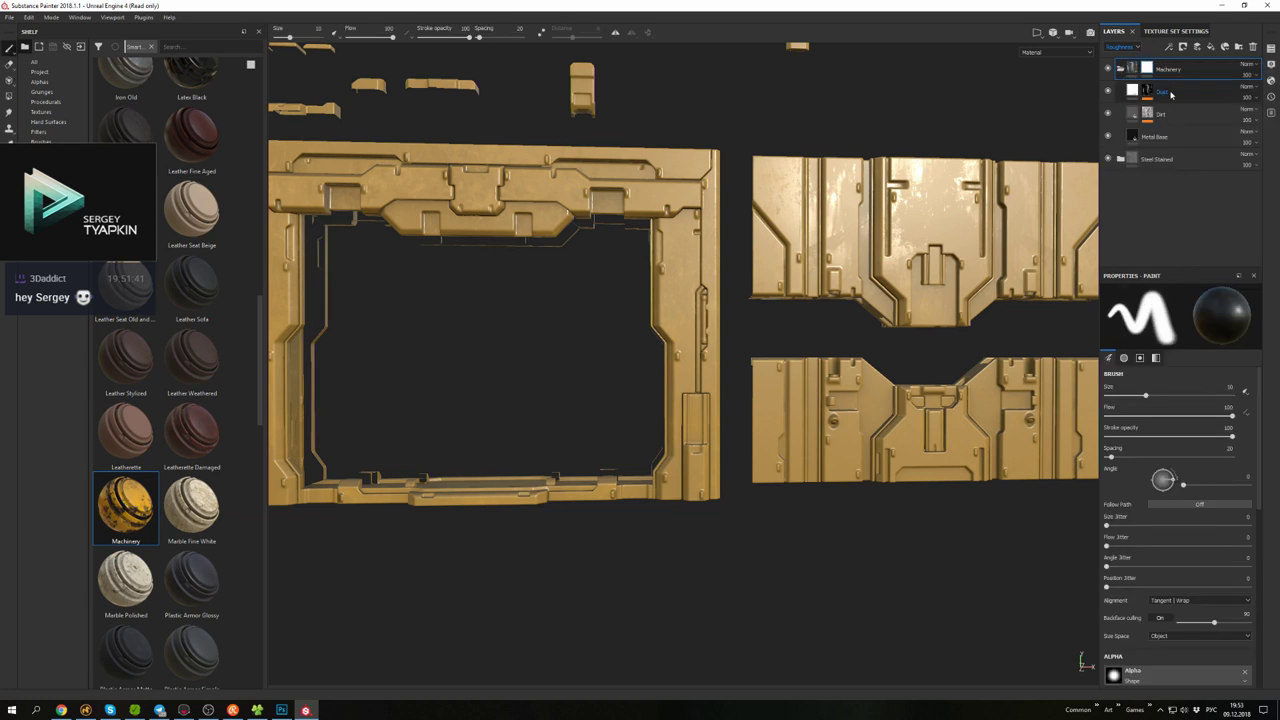
- Hide the Dust layer, move it out of Machinery into a new folder named Dust, and select the Machinery folder
{"action": "left_click", "coordinate": [1108, 91]}
{"action": "left_click", "coordinate": [1108, 114]}
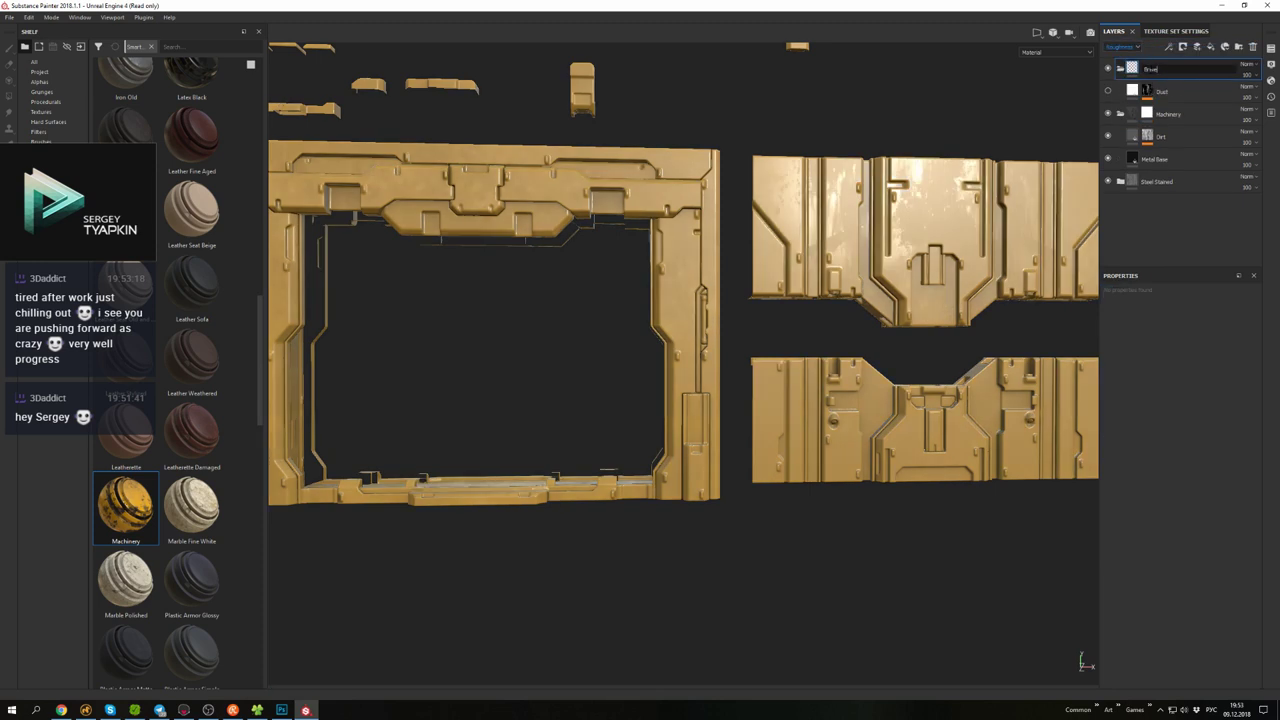
{"action": "key", "text": "Return"}
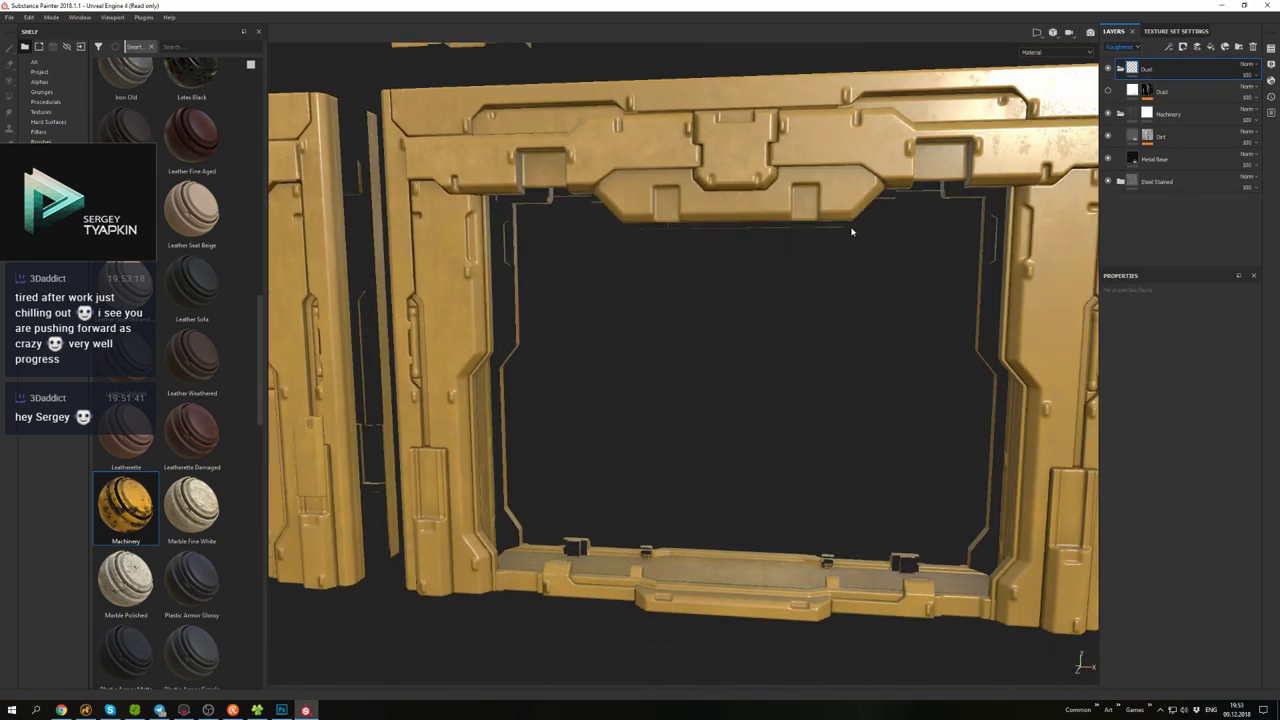
{"action": "left_click", "coordinate": [1121, 69]}
{"action": "left_click", "coordinate": [1160, 91]}
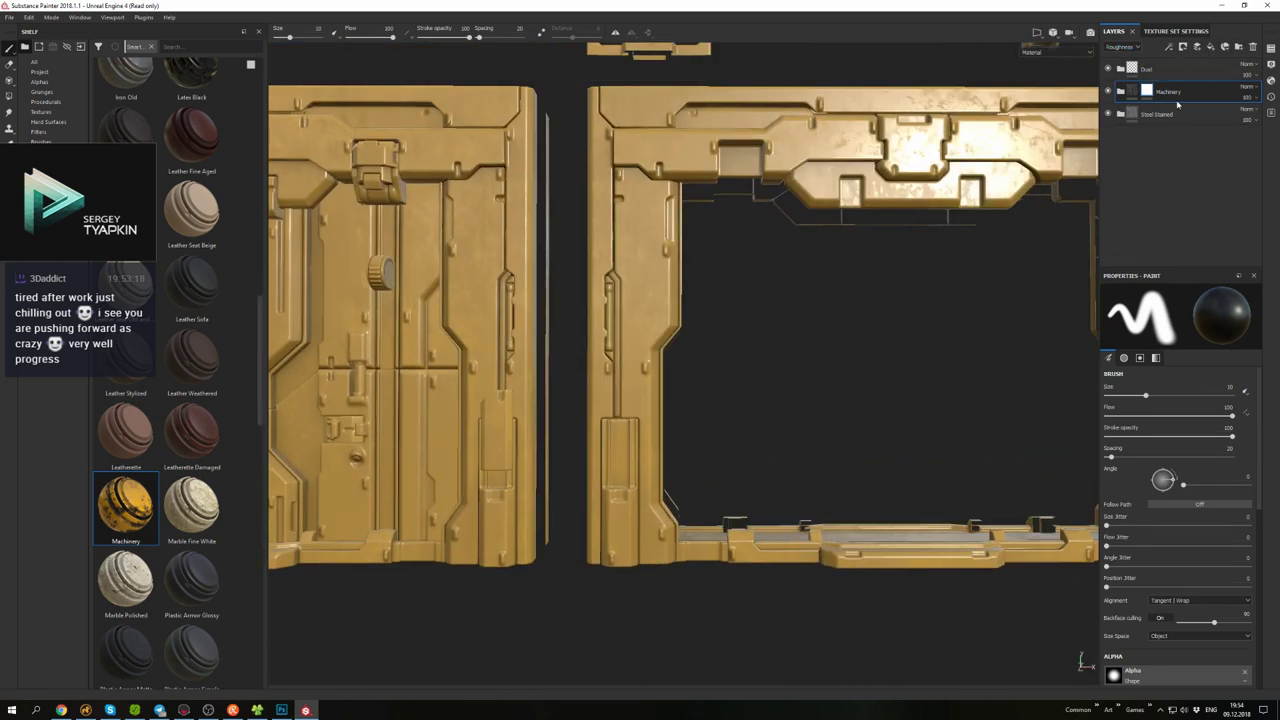
- Add a fill layer above Machinery and group it in a folder named Additional_Normal
{"action": "middle_click_drag", "start_coordinate": [1000, 150], "coordinate": [760, 207], "text": "alt"}
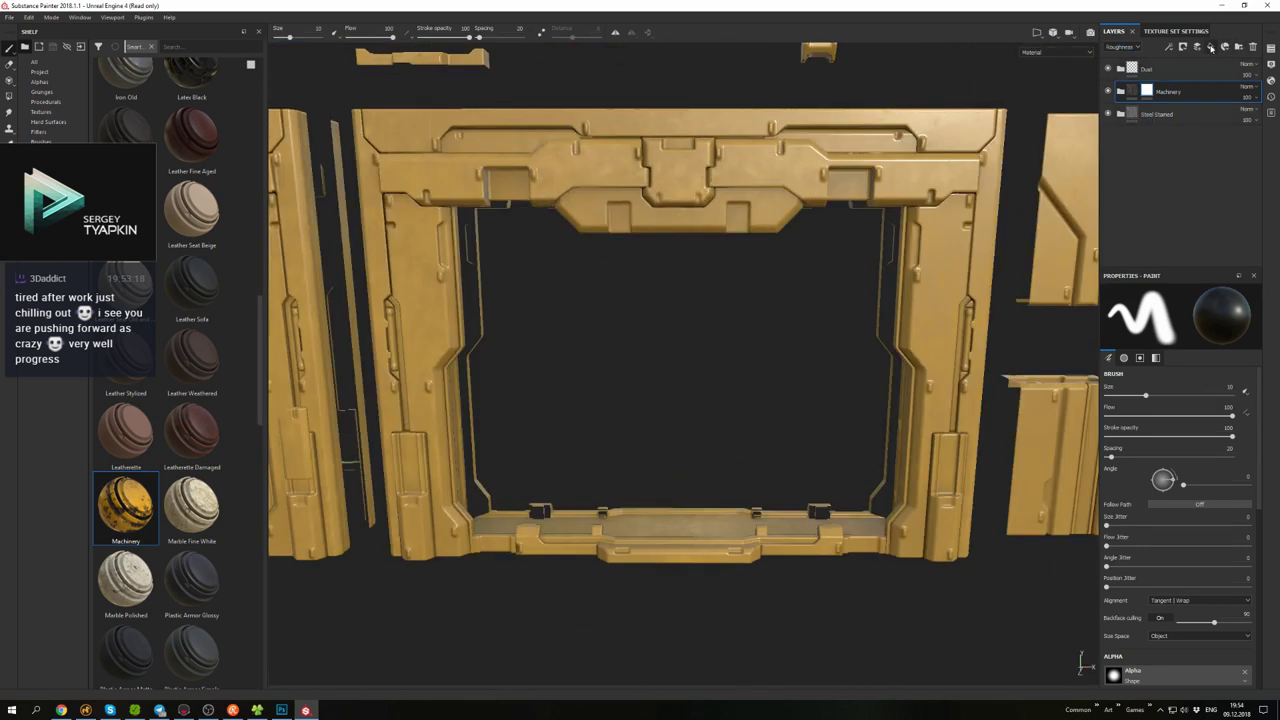
{"action": "left_click", "coordinate": [1210, 47]}
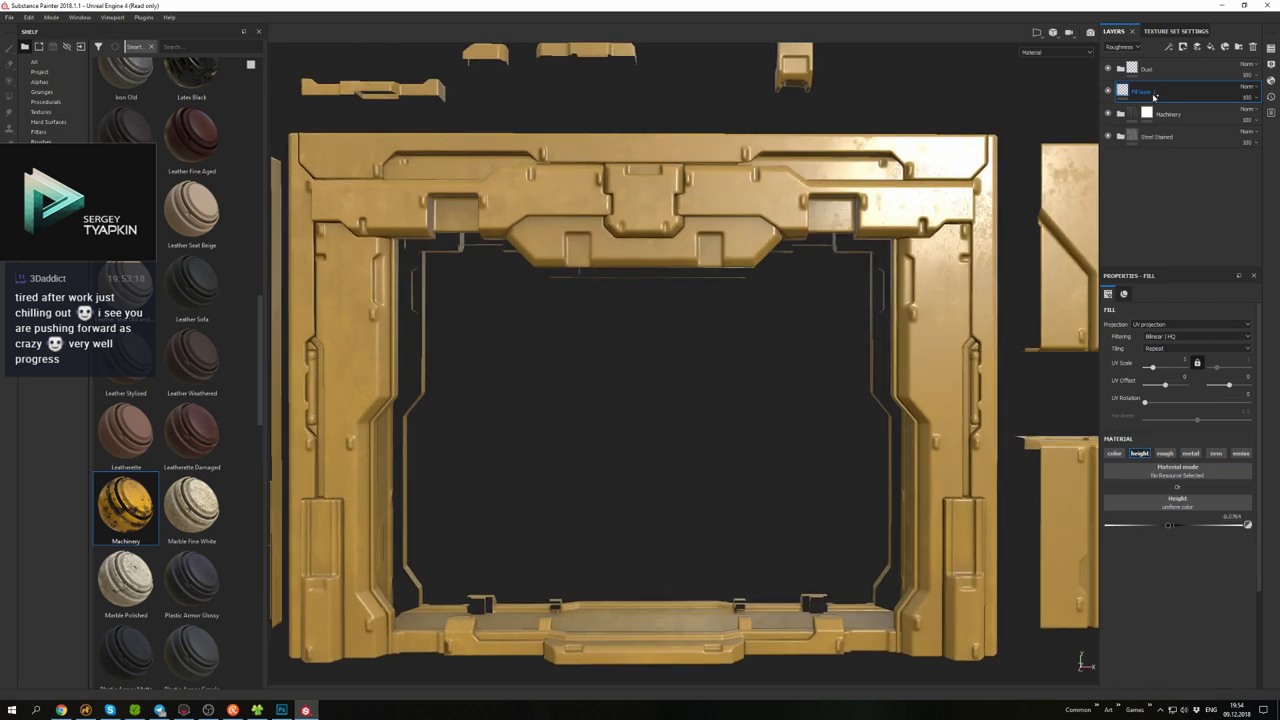
{"action": "key", "text": "ctrl+g"}
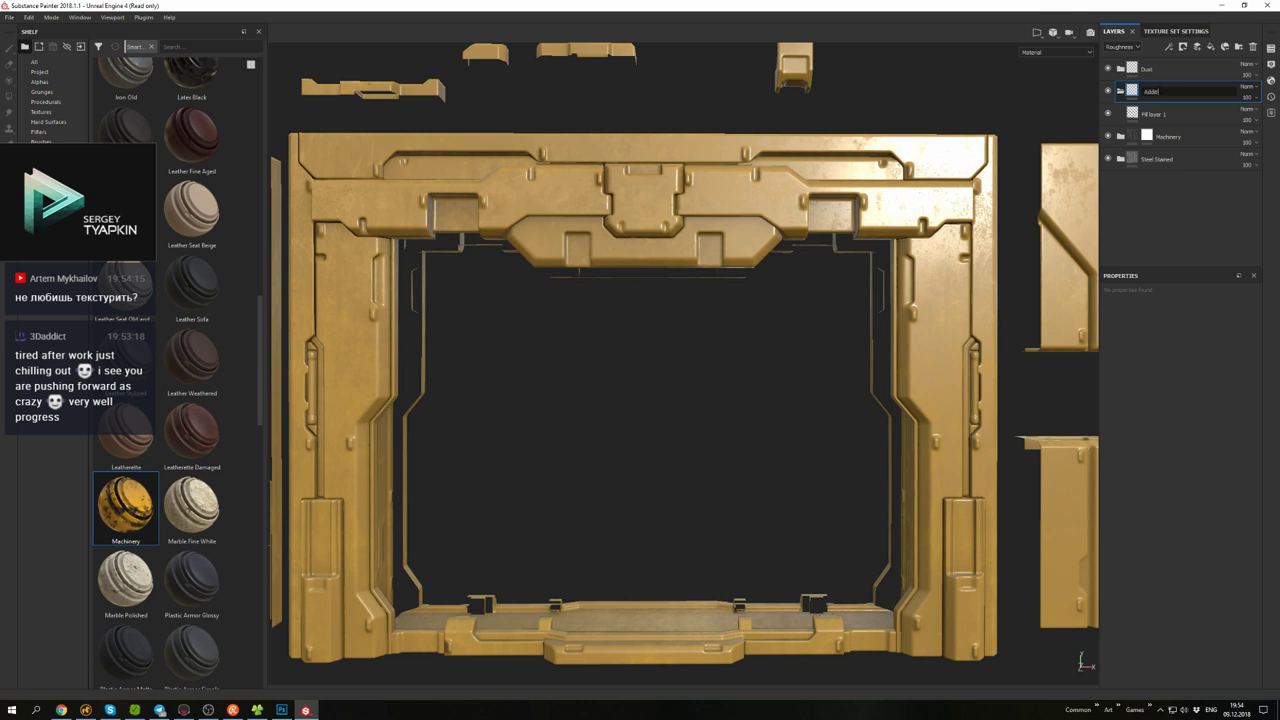
{"action": "left_click_drag", "start_coordinate": [1158, 93], "coordinate": [1156, 94]}
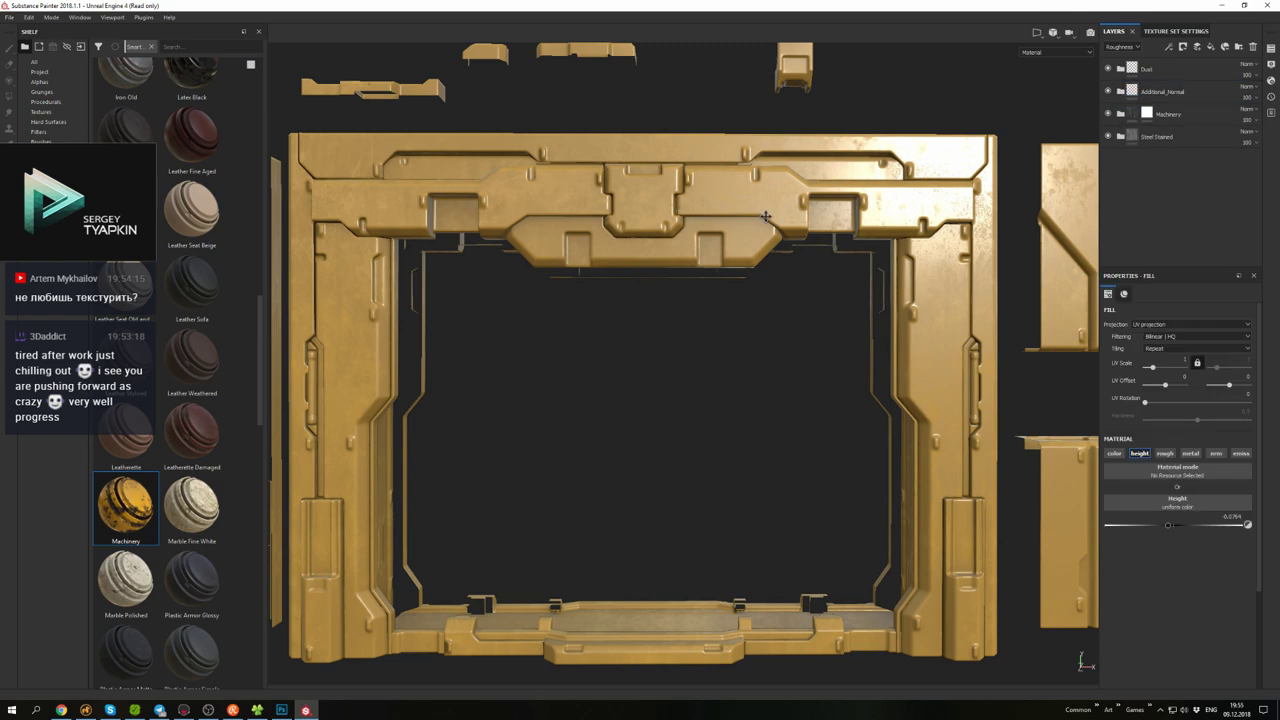
{"action": "scroll", "coordinate": [765, 216], "scroll_direction": "down", "scroll_amount": 2}
{"action": "left_click", "coordinate": [1164, 92]}
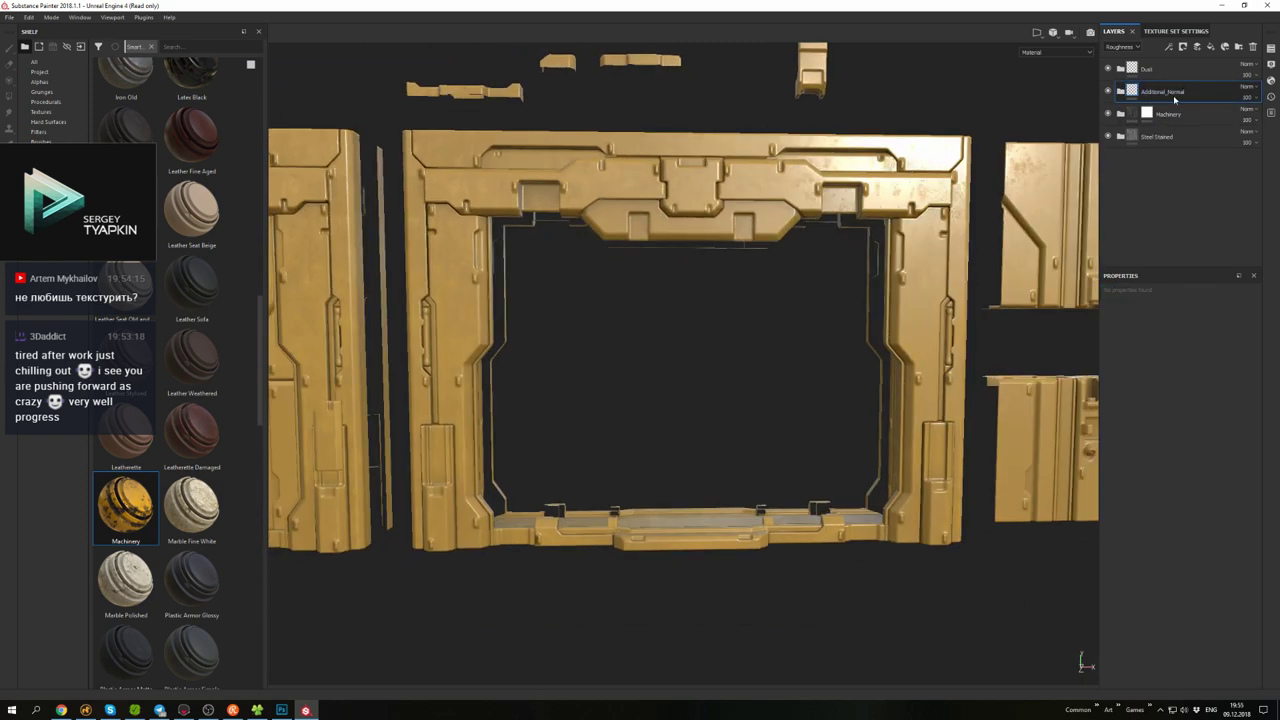
- Add a paint effect to the mask of the Machinery folder
{"action": "left_click_drag", "start_coordinate": [823, 225], "coordinate": [700, 234], "text": "alt"}
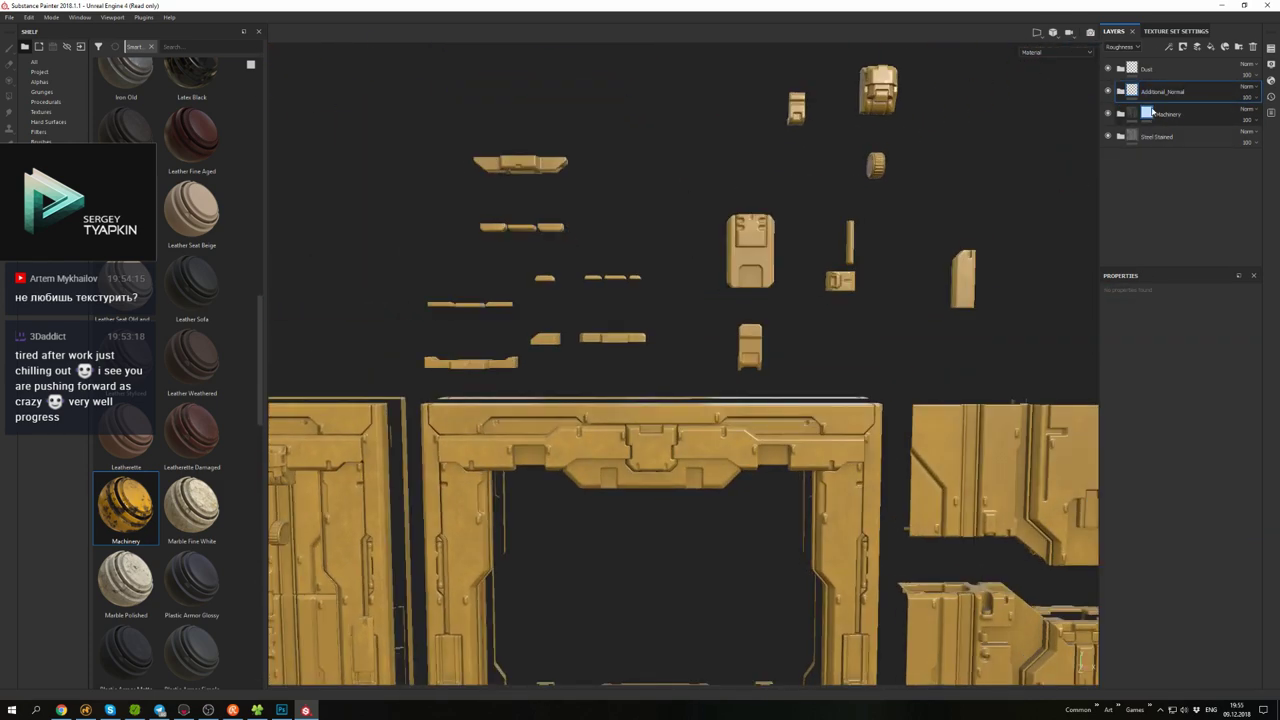
{"action": "left_click", "coordinate": [1168, 114]}
{"action": "right_click", "coordinate": [1171, 121]}
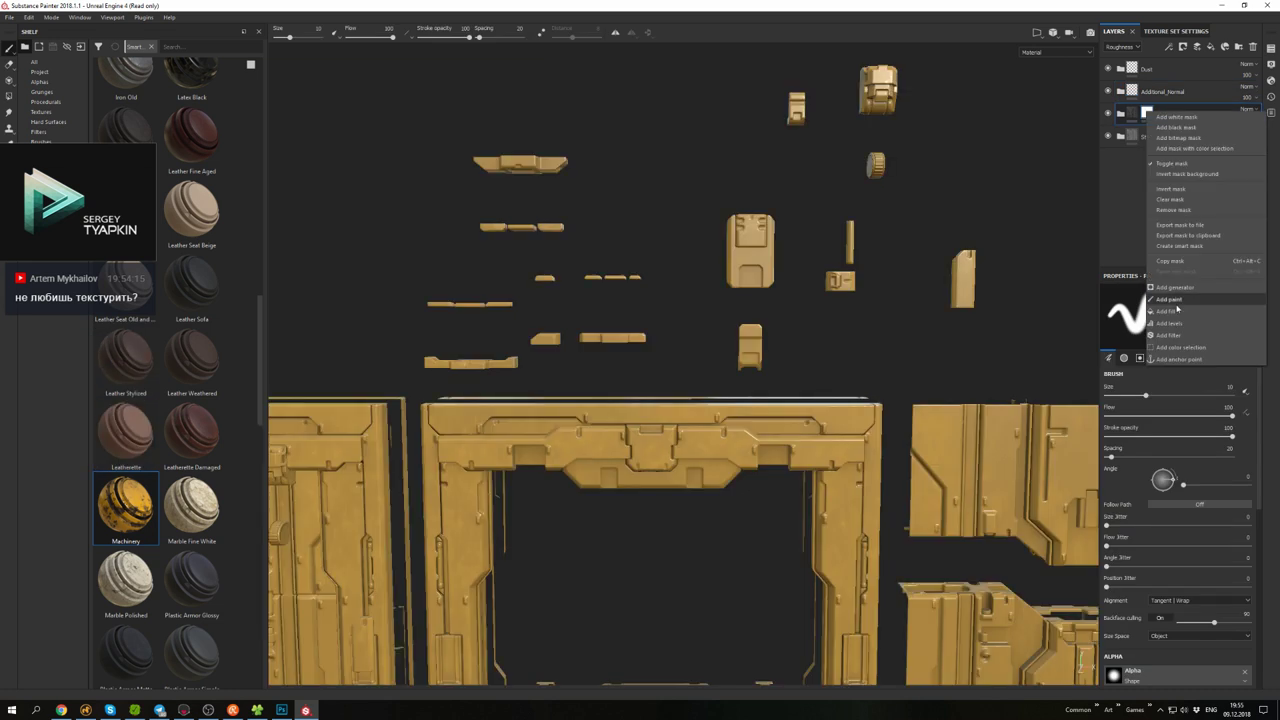
{"action": "left_click", "coordinate": [1190, 200]}
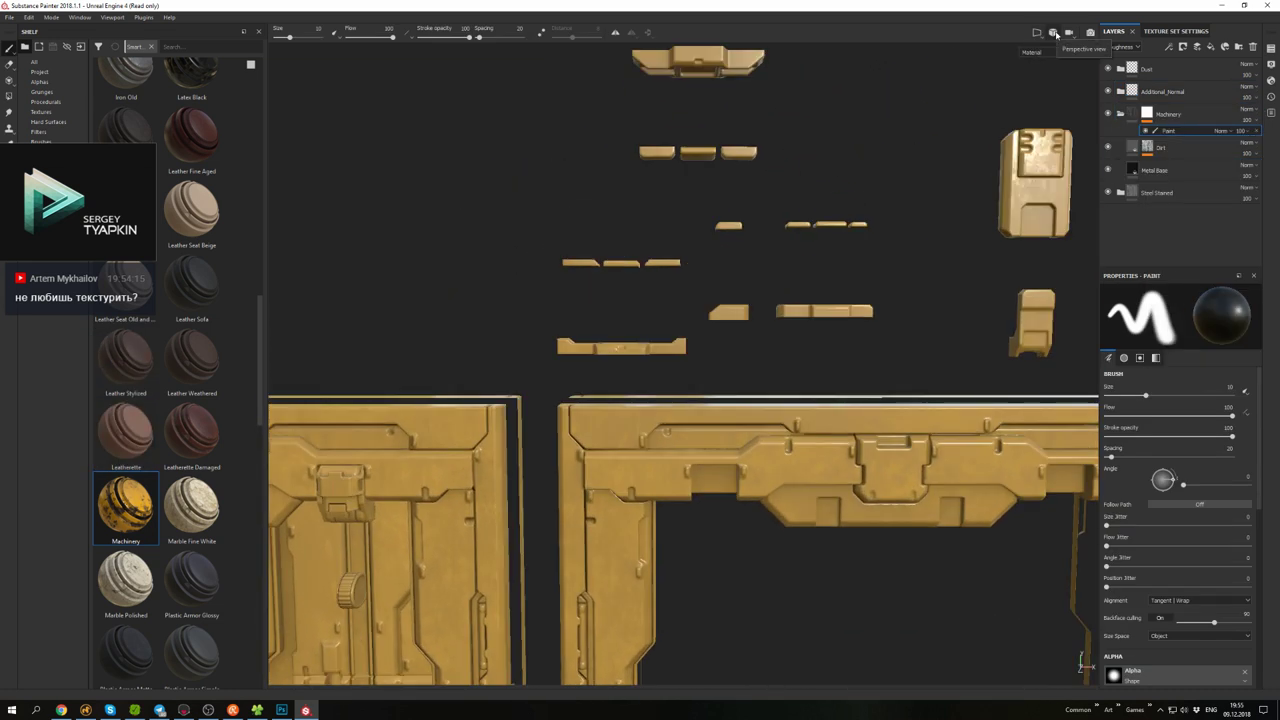
- Paint black at brush size 6.35 on the Machinery mask over several of the small loose strips, exposing the steel underneath
{"action": "left_click_drag", "start_coordinate": [700, 250], "coordinate": [725, 255], "text": "alt"}
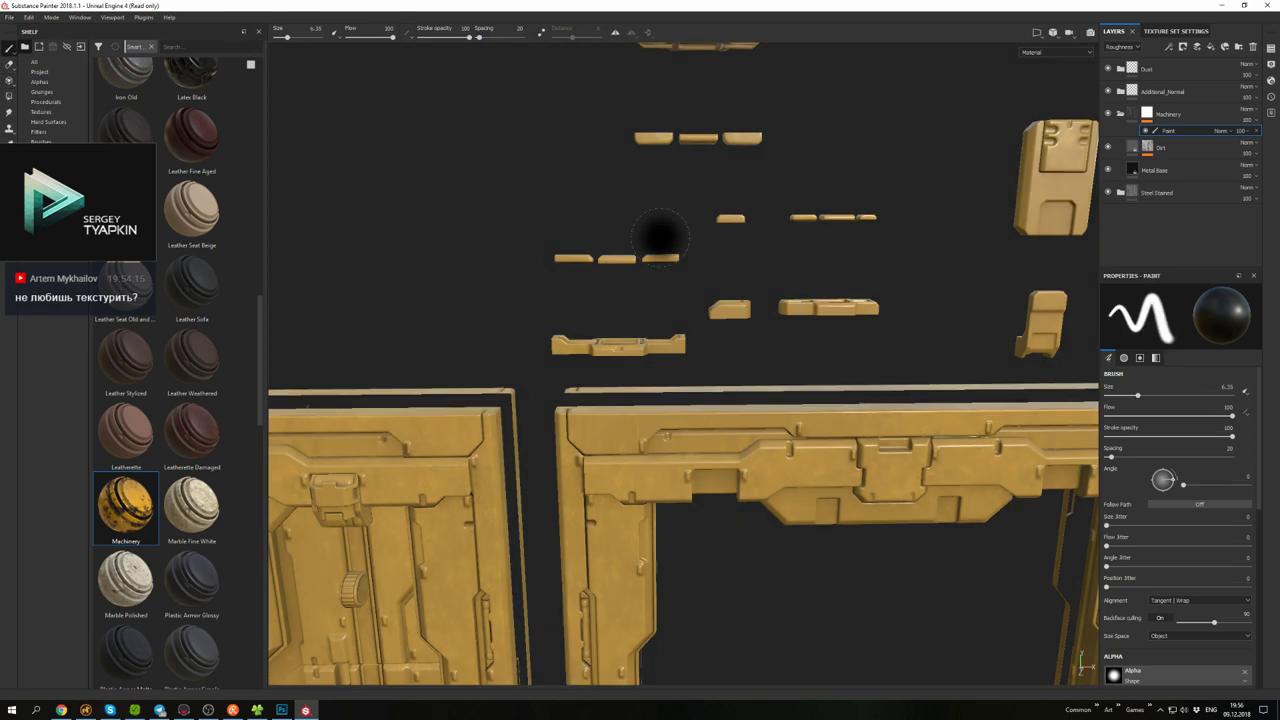
{"action": "left_click_drag", "start_coordinate": [812, 250], "coordinate": [812, 221], "text": "alt"}
{"action": "scroll", "coordinate": [812, 221], "scroll_direction": "up", "scroll_amount": 2}
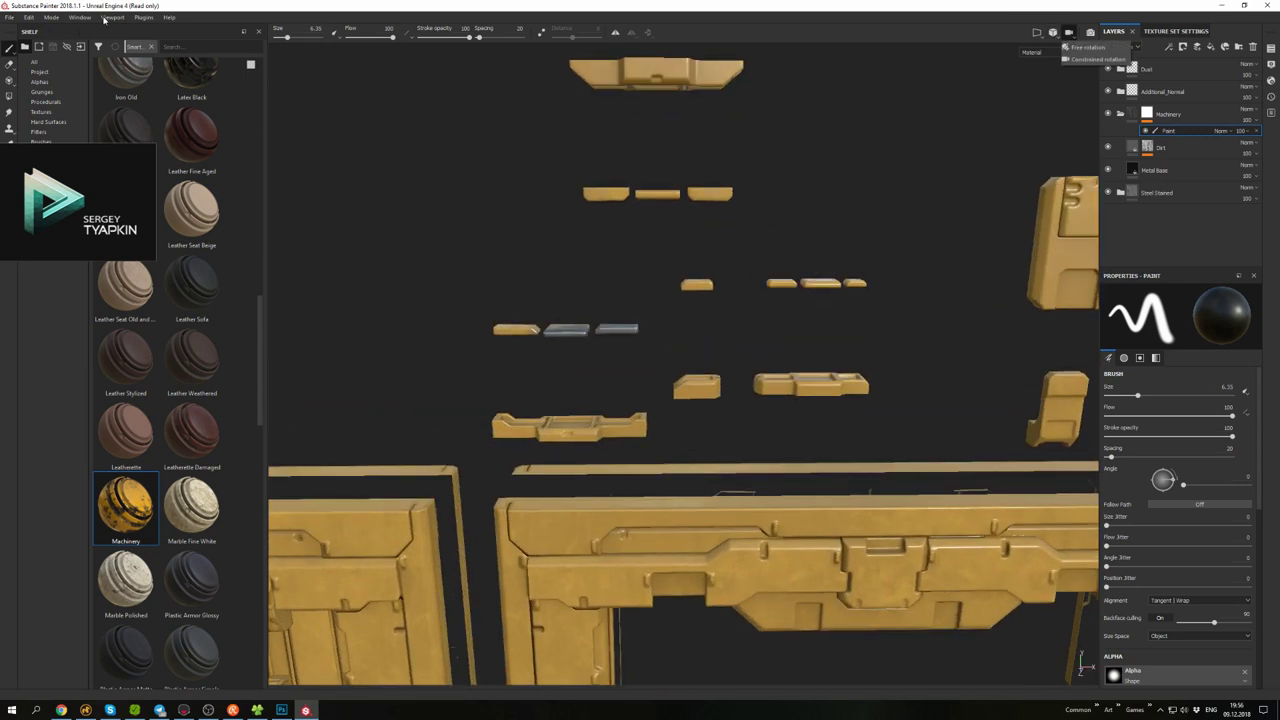
{"action": "left_click_drag", "start_coordinate": [760, 260], "coordinate": [663, 295], "text": "alt"}
- Look through the brush properties and read the Polygon Fill page in the Substance Painter documentation
{"action": "left_click", "coordinate": [1156, 358]}
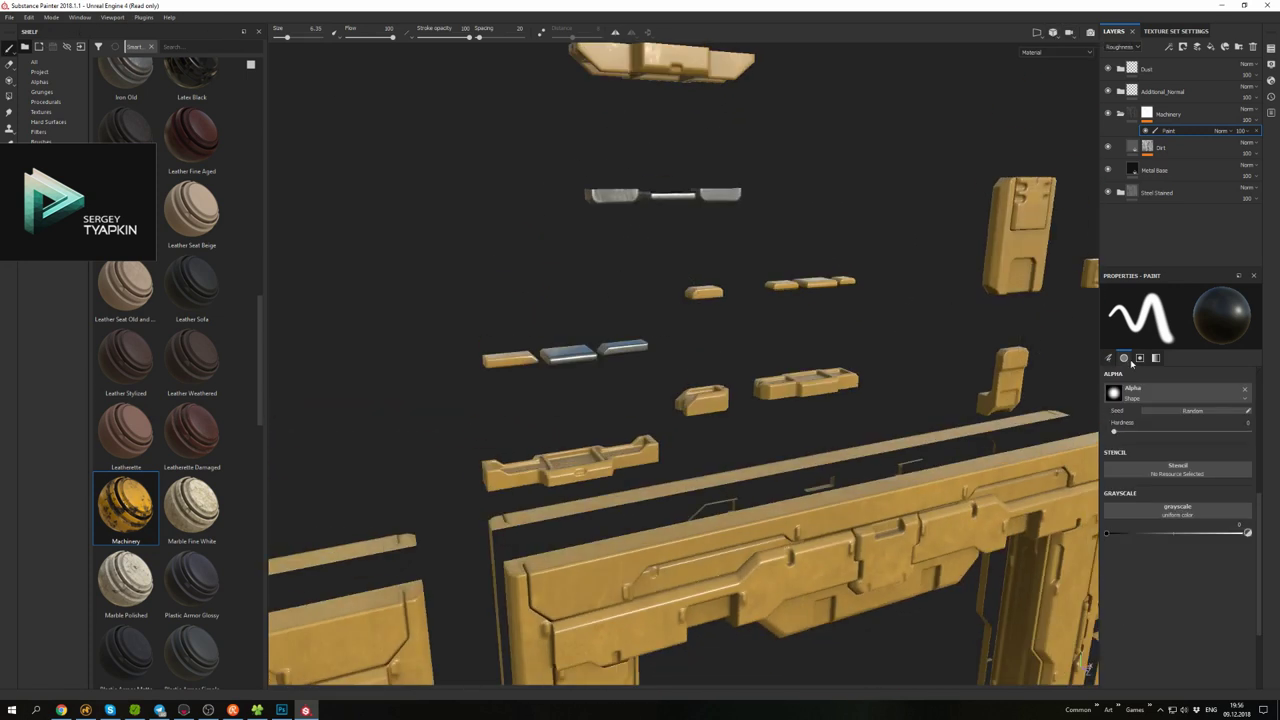
{"action": "scroll", "coordinate": [1175, 460], "scroll_direction": "up", "scroll_amount": 5}
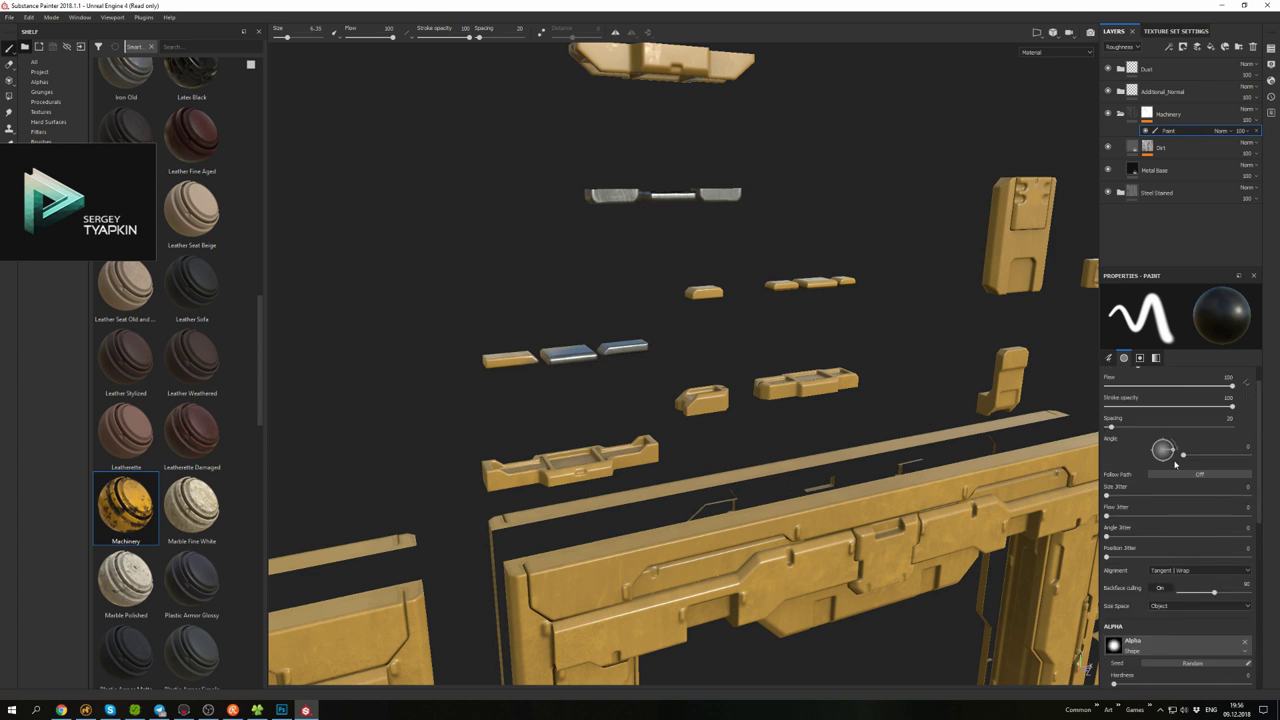
{"action": "scroll", "coordinate": [1178, 441], "scroll_direction": "down", "scroll_amount": 5}
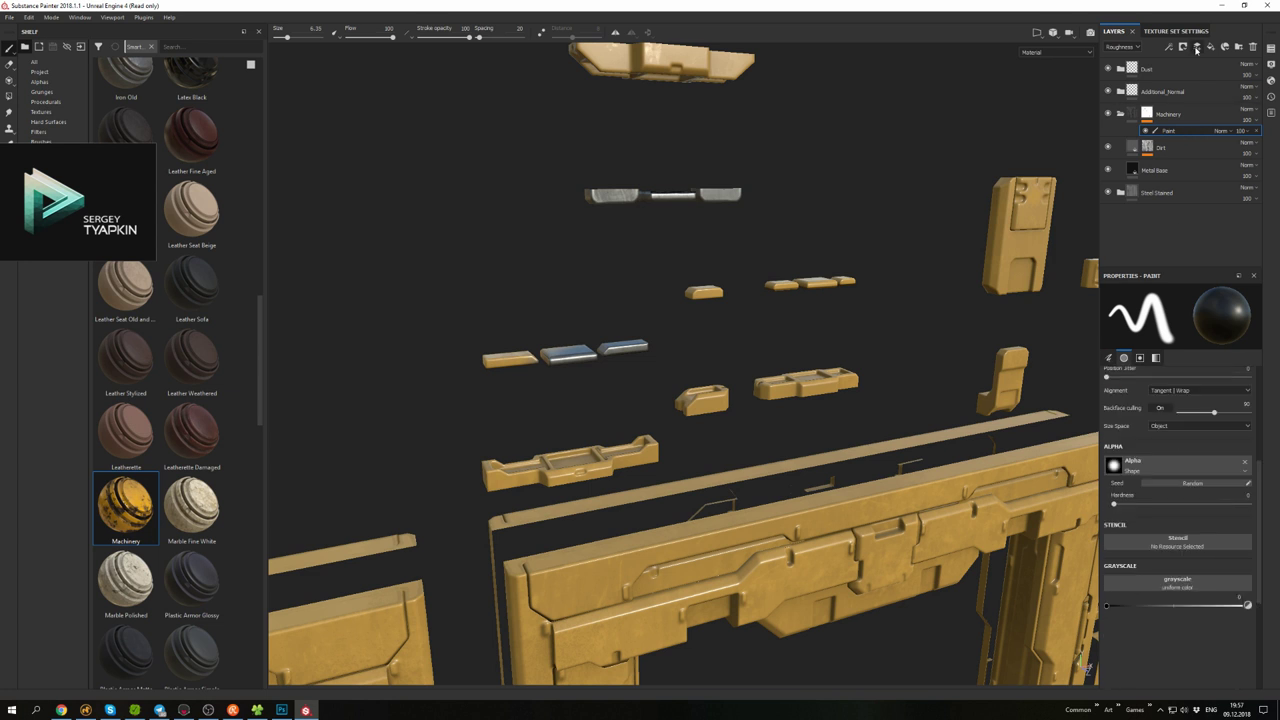
{"action": "left_click_drag", "start_coordinate": [860, 120], "coordinate": [477, 83], "text": "alt"}
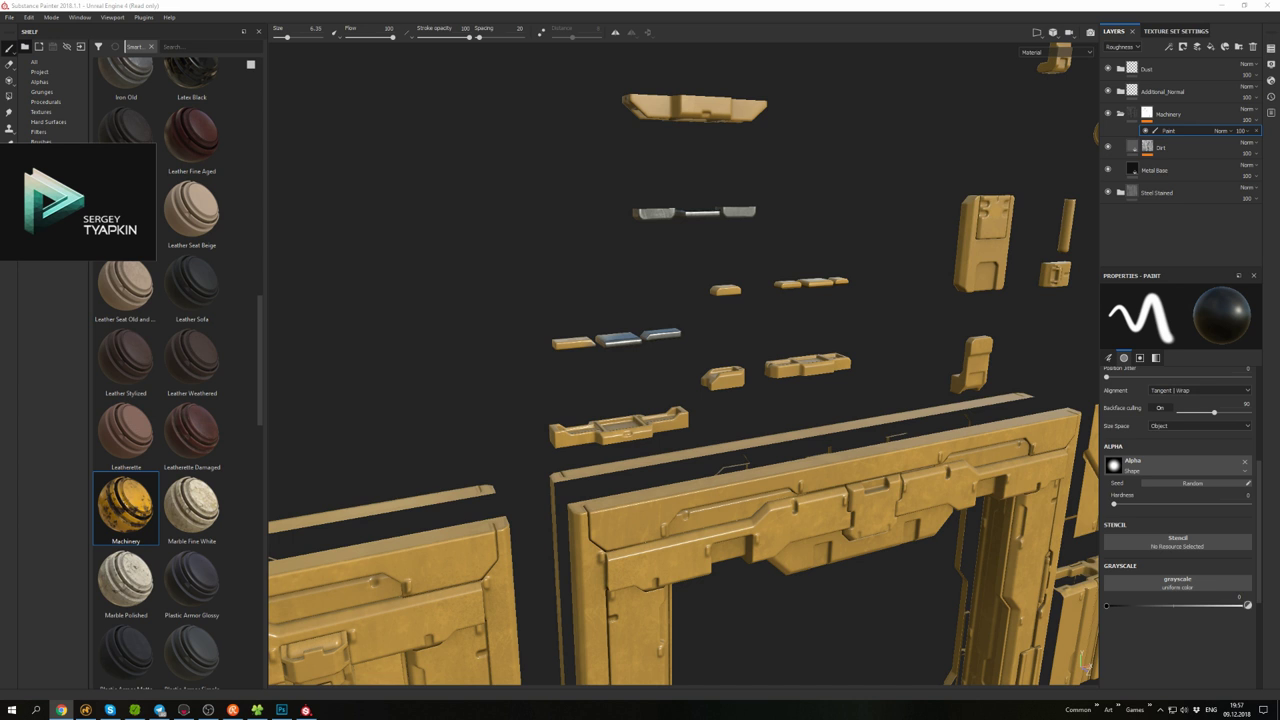
{"action": "key", "text": "F1"}
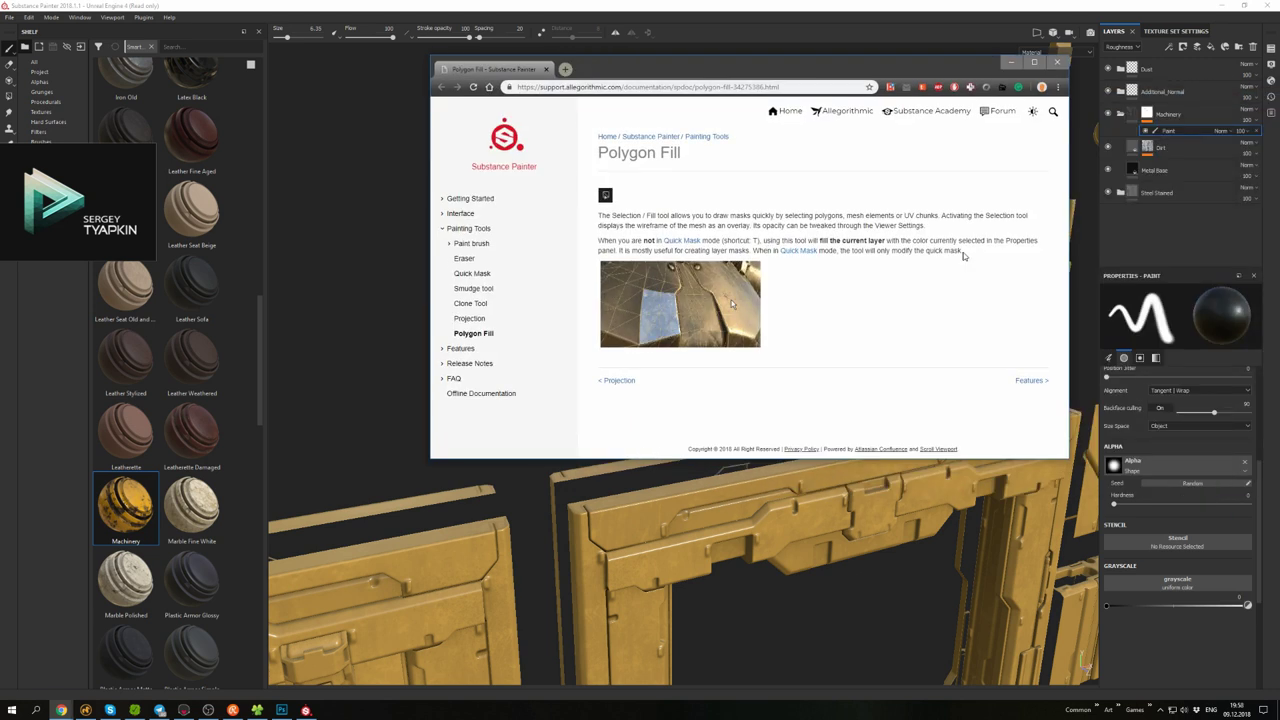
{"action": "key", "text": "alt+Tab"}
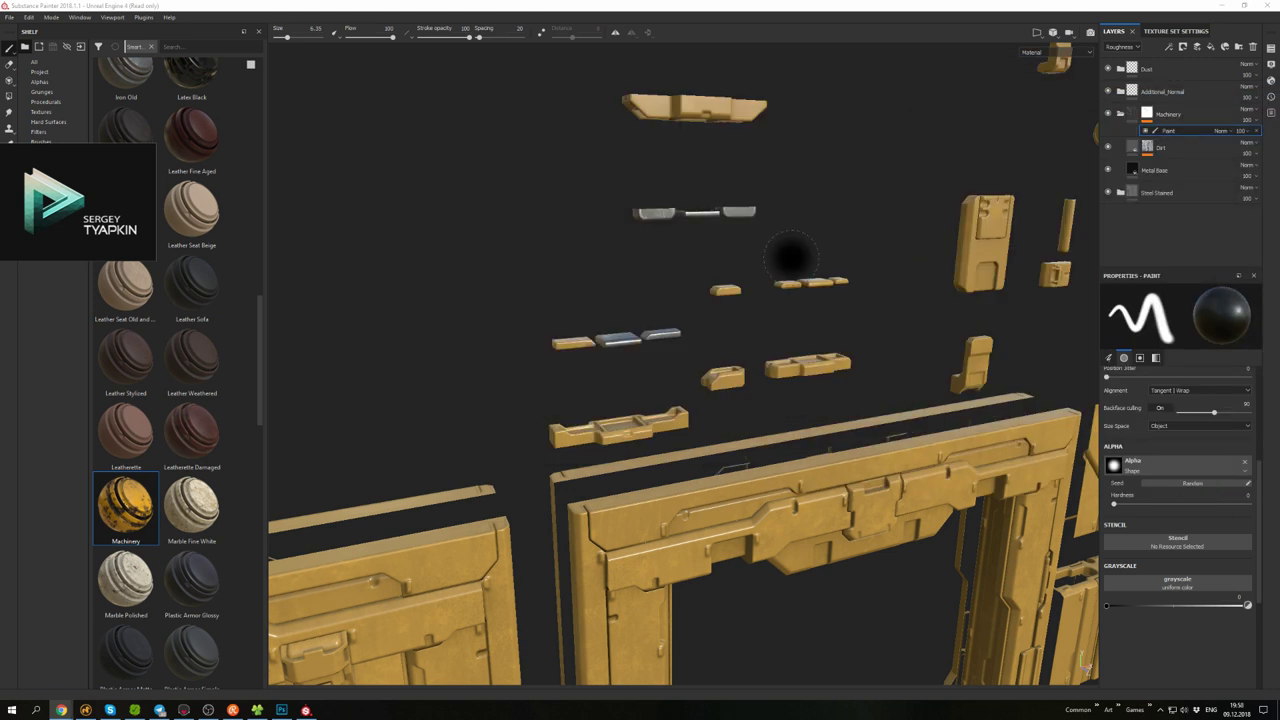
- Paint the remaining small loose blocks and brackets above the door frame out of the Machinery mask with the soft brush
{"action": "mouse_move", "coordinate": [876, 316]}
{"action": "right_mouse_down", "text": "alt"}
{"action": "mouse_move", "coordinate": [829, 306]}
{"action": "mouse_move", "coordinate": [777, 320]}
{"action": "mouse_move", "coordinate": [791, 209]}
{"action": "mouse_move", "coordinate": [732, 312]}
{"action": "right_mouse_up", "text": "alt"}
{"action": "mouse_move", "coordinate": [732, 312]}
{"action": "left_mouse_down", "text": "alt"}
{"action": "mouse_move", "coordinate": [760, 330]}
{"action": "mouse_move", "coordinate": [700, 414]}
{"action": "mouse_move", "coordinate": [920, 257]}
{"action": "mouse_move", "coordinate": [700, 253]}
{"action": "mouse_move", "coordinate": [790, 270]}
{"action": "left_mouse_up", "text": "alt"}
{"action": "right_click", "coordinate": [766, 271]}
{"action": "right_click_drag", "start_coordinate": [795, 277], "coordinate": [714, 283], "text": "alt"}
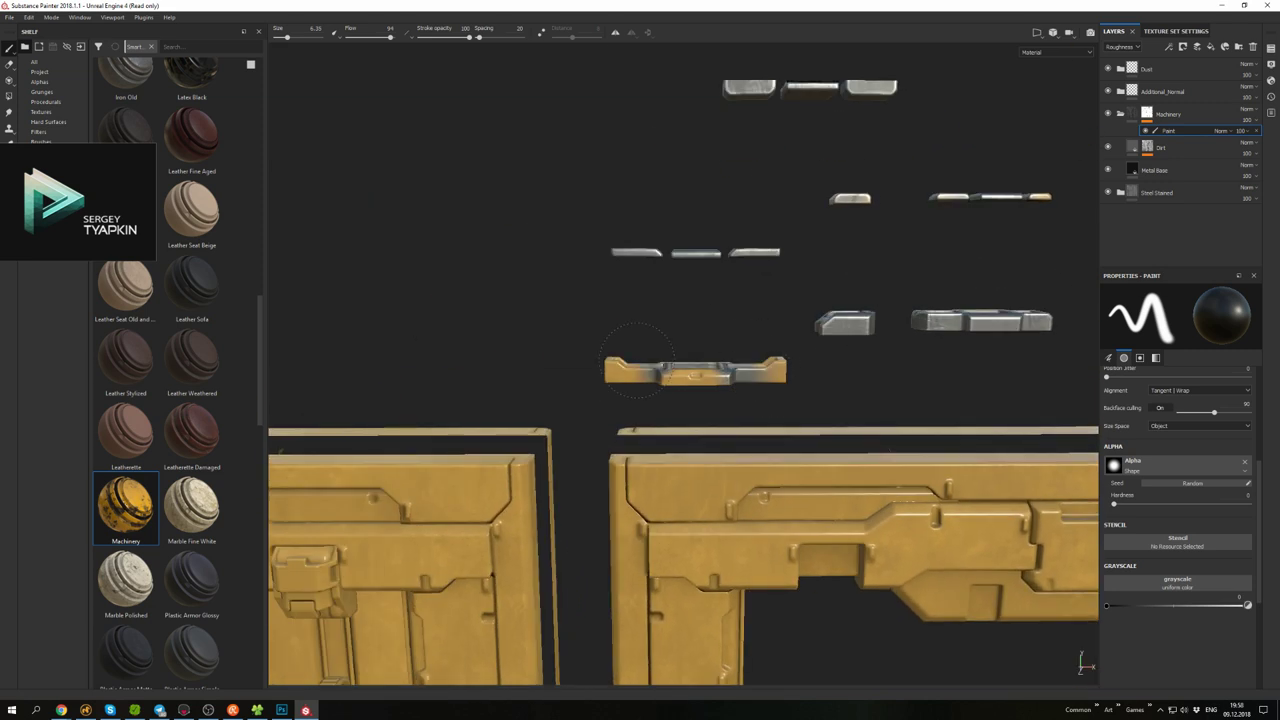
{"action": "left_click_drag", "start_coordinate": [714, 283], "coordinate": [750, 310], "text": "alt"}
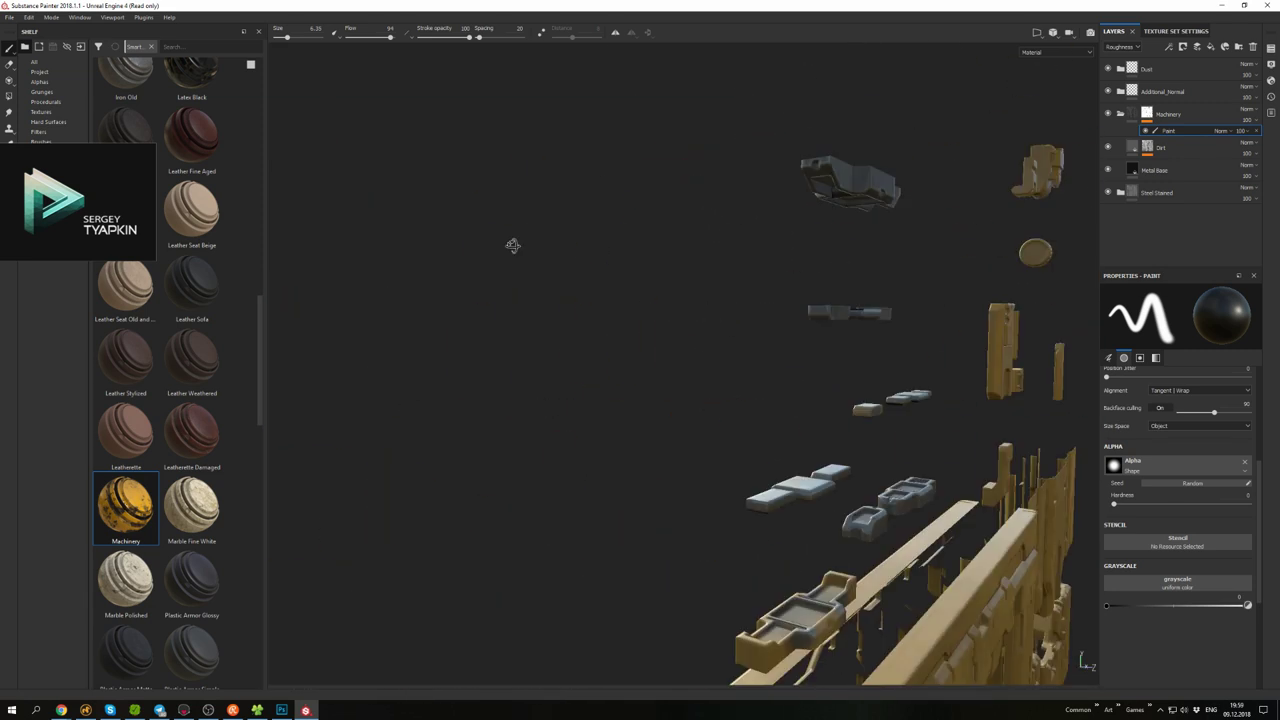
{"action": "middle_click_drag", "start_coordinate": [664, 330], "coordinate": [709, 300], "text": "alt"}
- Mask out the small loose blocks, wheel and rod with Polygon Fill in mesh mode, using color 0
{"action": "key", "text": "3"}
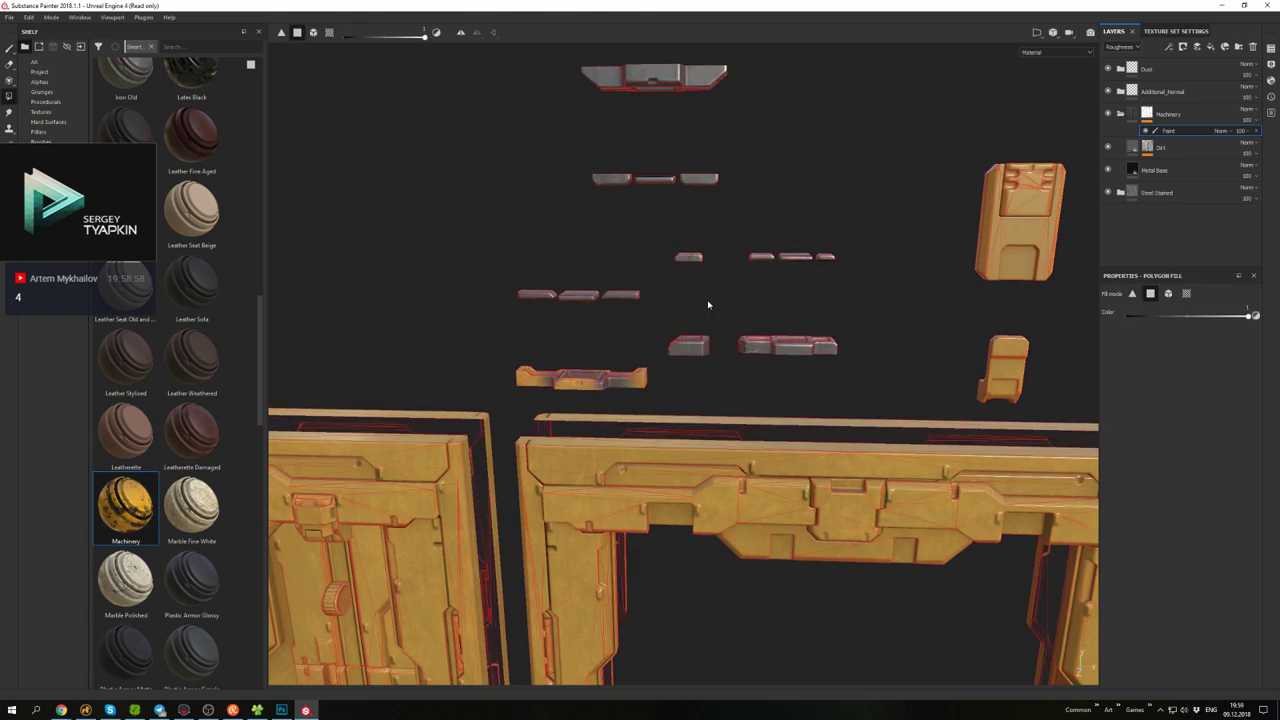
{"action": "key", "text": "4"}
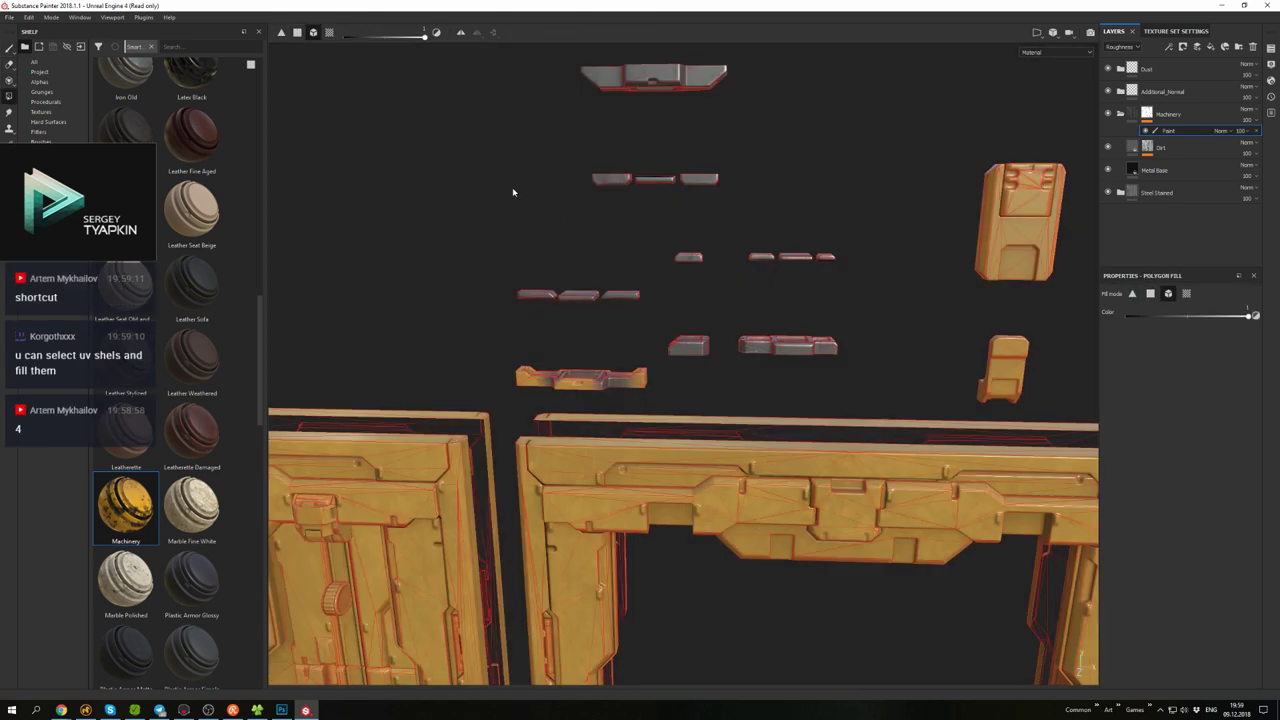
{"action": "scroll", "coordinate": [514, 191], "scroll_direction": "down", "scroll_amount": 2}
{"action": "left_click_drag", "start_coordinate": [748, 177], "coordinate": [674, 316], "text": "alt"}
{"action": "scroll", "coordinate": [669, 229], "scroll_direction": "up", "scroll_amount": 3}
{"action": "scroll", "coordinate": [651, 306], "scroll_direction": "down", "scroll_amount": 3}
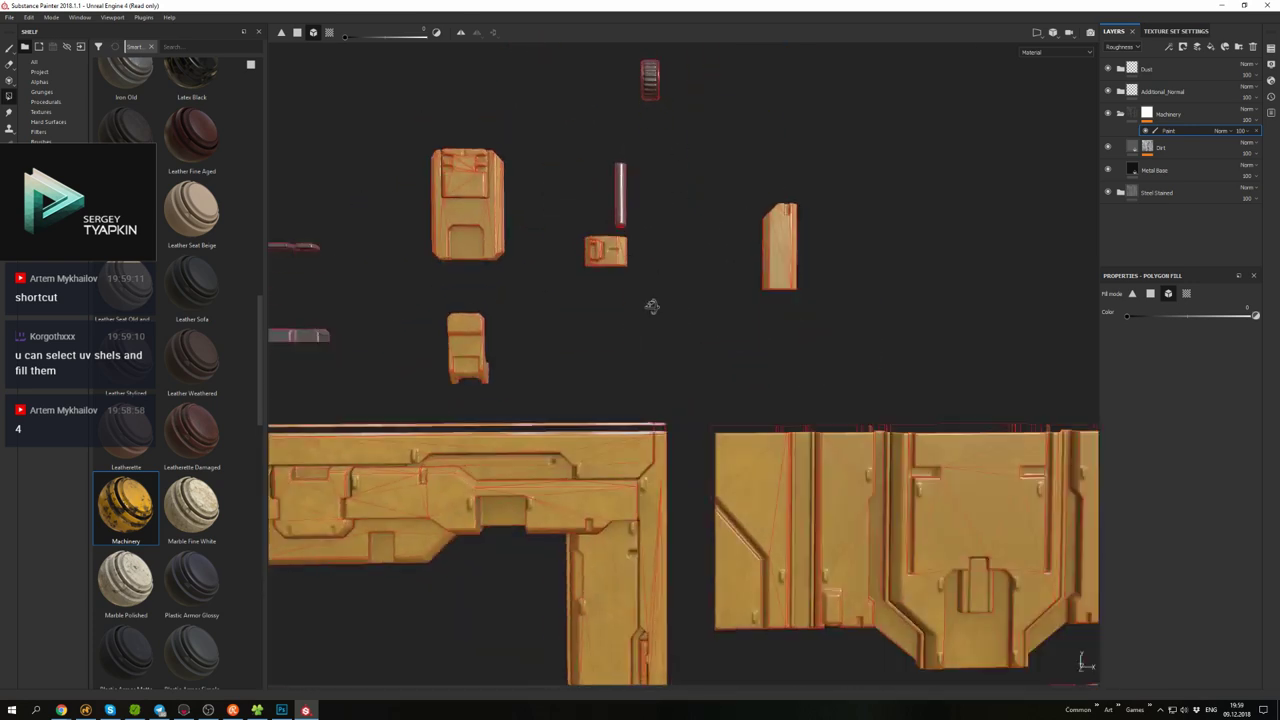
{"action": "scroll", "coordinate": [791, 346], "scroll_direction": "up", "scroll_amount": 3}
{"action": "scroll", "coordinate": [671, 391], "scroll_direction": "down", "scroll_amount": 3}
{"action": "left_click_drag", "start_coordinate": [671, 391], "coordinate": [565, 295], "text": "alt"}
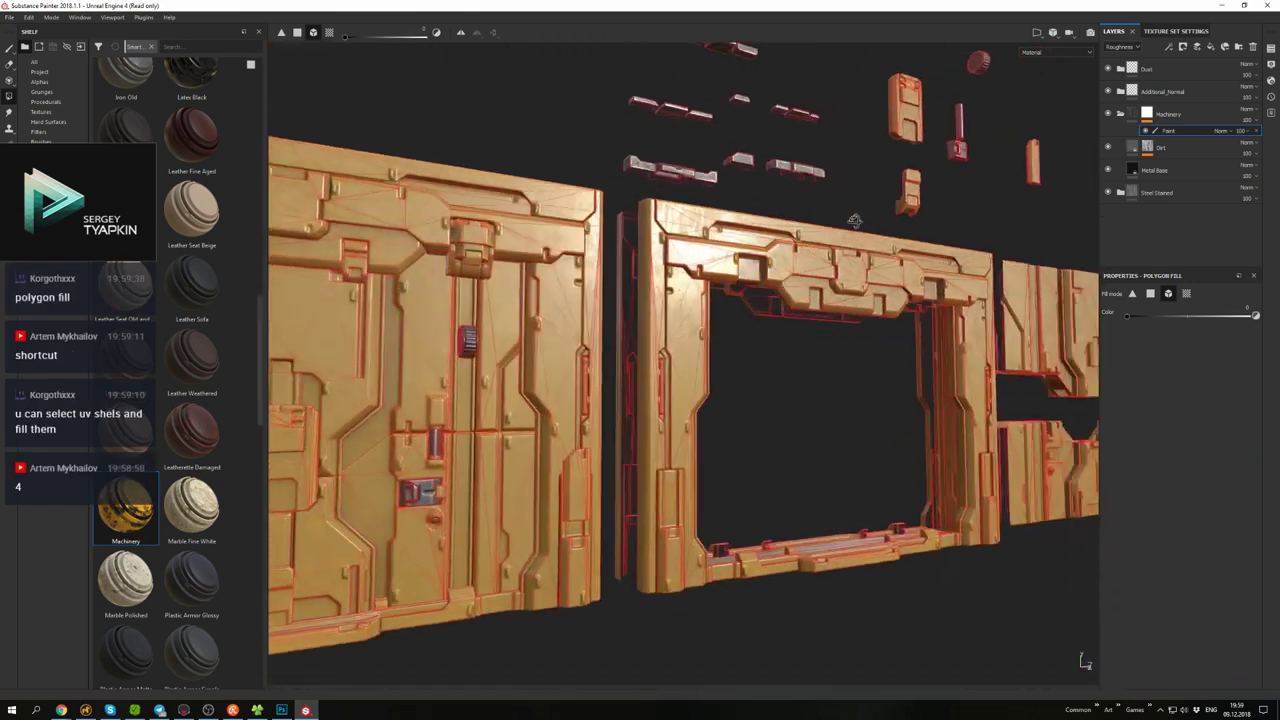
{"action": "scroll", "coordinate": [651, 266], "scroll_direction": "up", "scroll_amount": 3}
- Switch Polygon Fill to single-polygon mode and fill the recessed vertical strips of the wall panels with color 0
{"action": "left_click", "coordinate": [297, 32]}
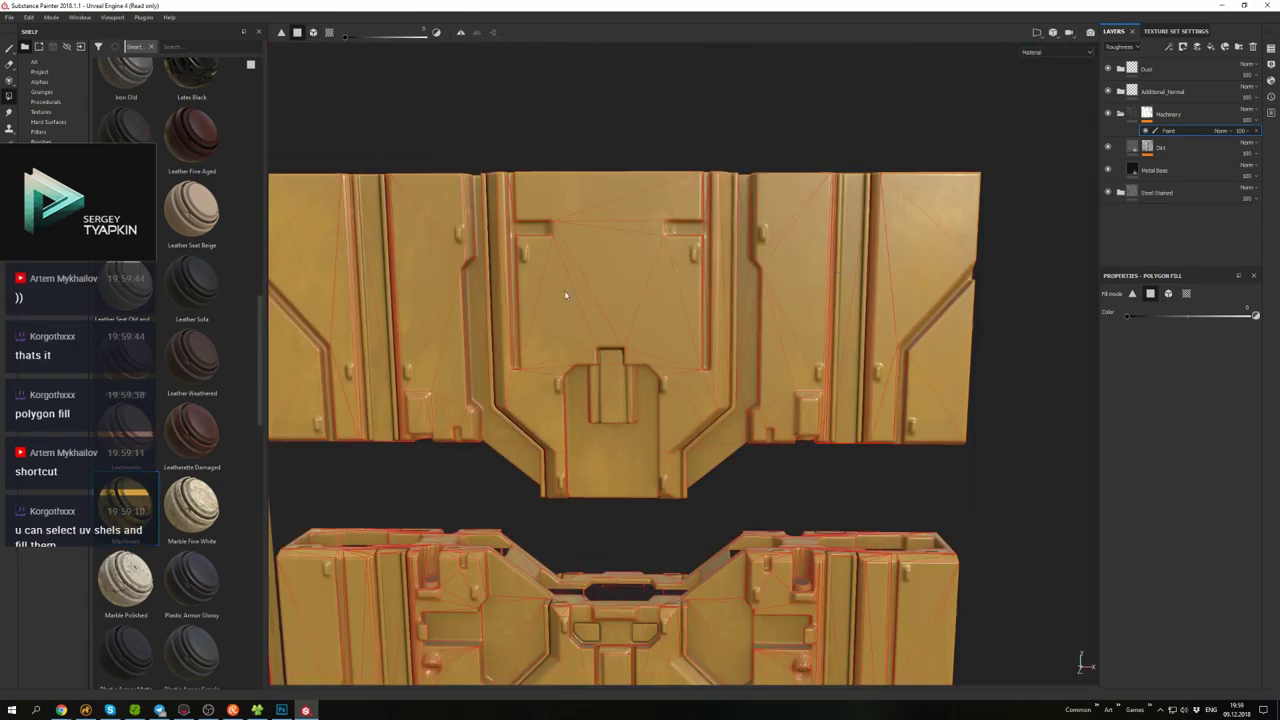
{"action": "left_click_drag", "start_coordinate": [843, 335], "coordinate": [684, 331], "text": "alt"}
{"action": "scroll", "coordinate": [760, 300], "scroll_direction": "down", "scroll_amount": 3}
{"action": "scroll", "coordinate": [760, 300], "scroll_direction": "up", "scroll_amount": 3}
- Paint the end of the recessed vertical strip black with the Basic Hard brush at size 0.27
{"action": "key", "text": "1"}
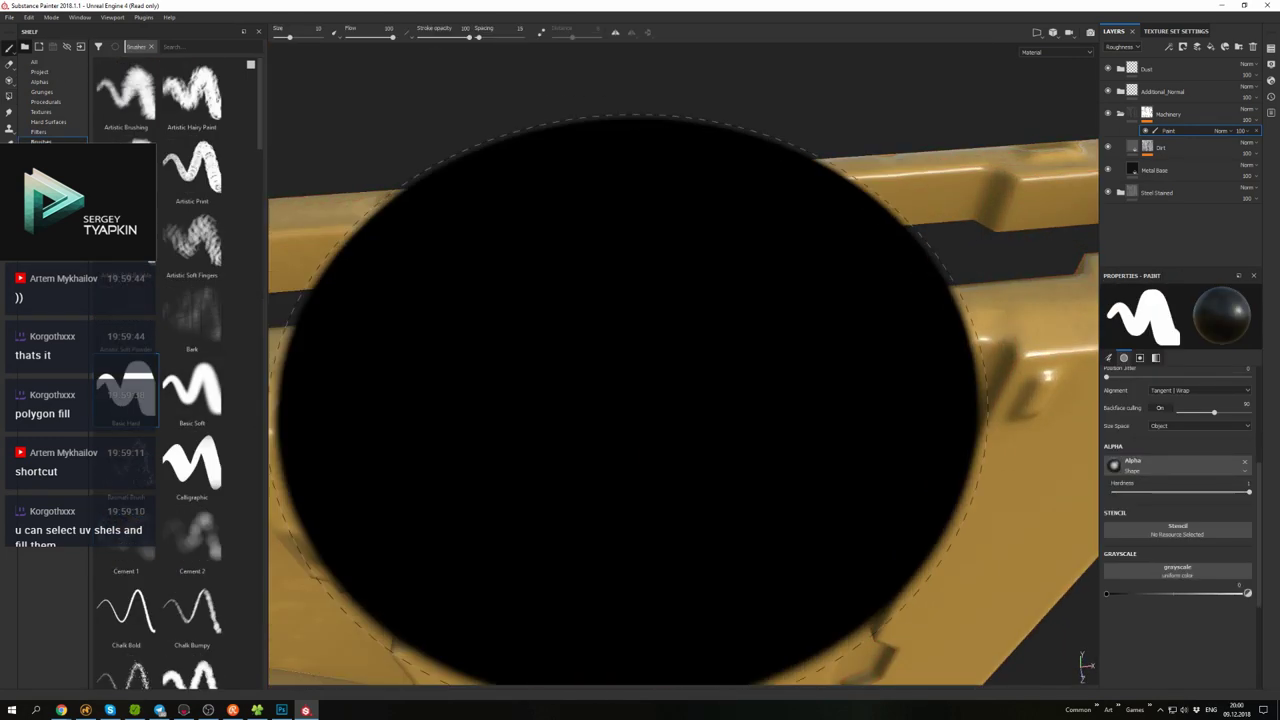
{"action": "right_click_drag", "start_coordinate": [684, 331], "coordinate": [654, 350], "text": "ctrl"}
{"action": "left_click_drag", "start_coordinate": [692, 322], "coordinate": [790, 338], "text": "alt"}
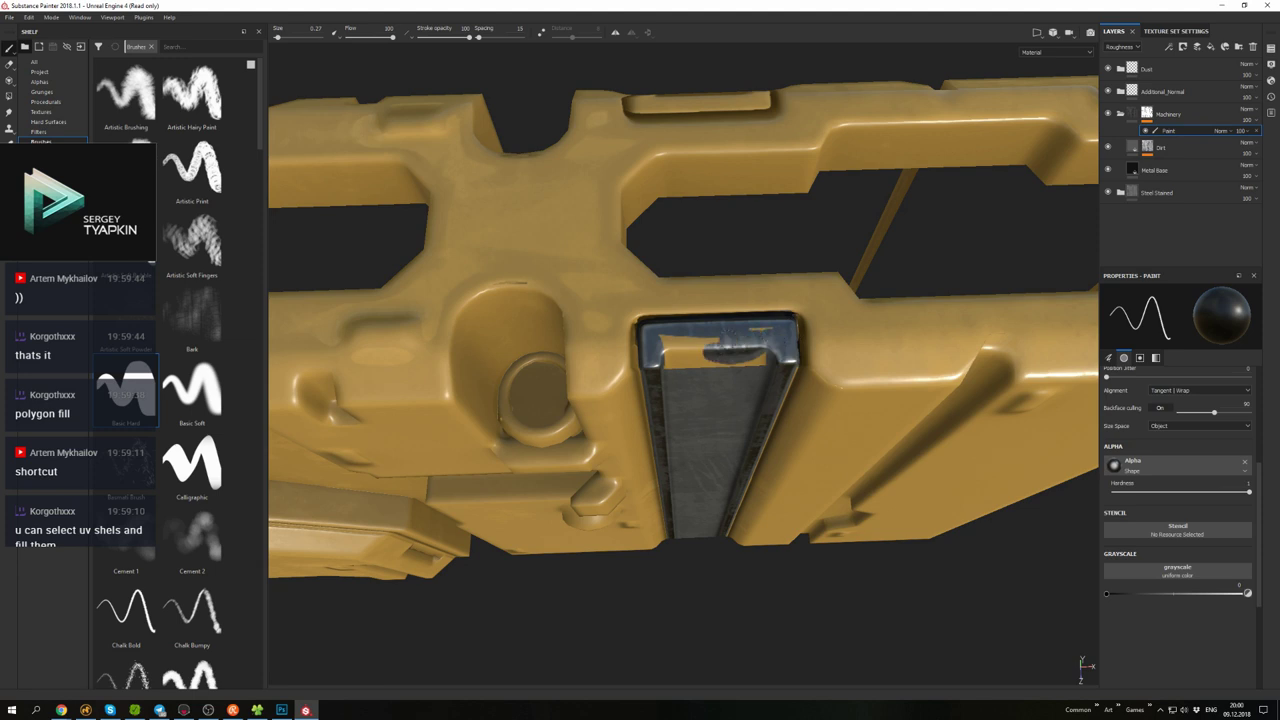
{"action": "left_click_drag", "start_coordinate": [718, 362], "coordinate": [754, 362], "text": "alt"}
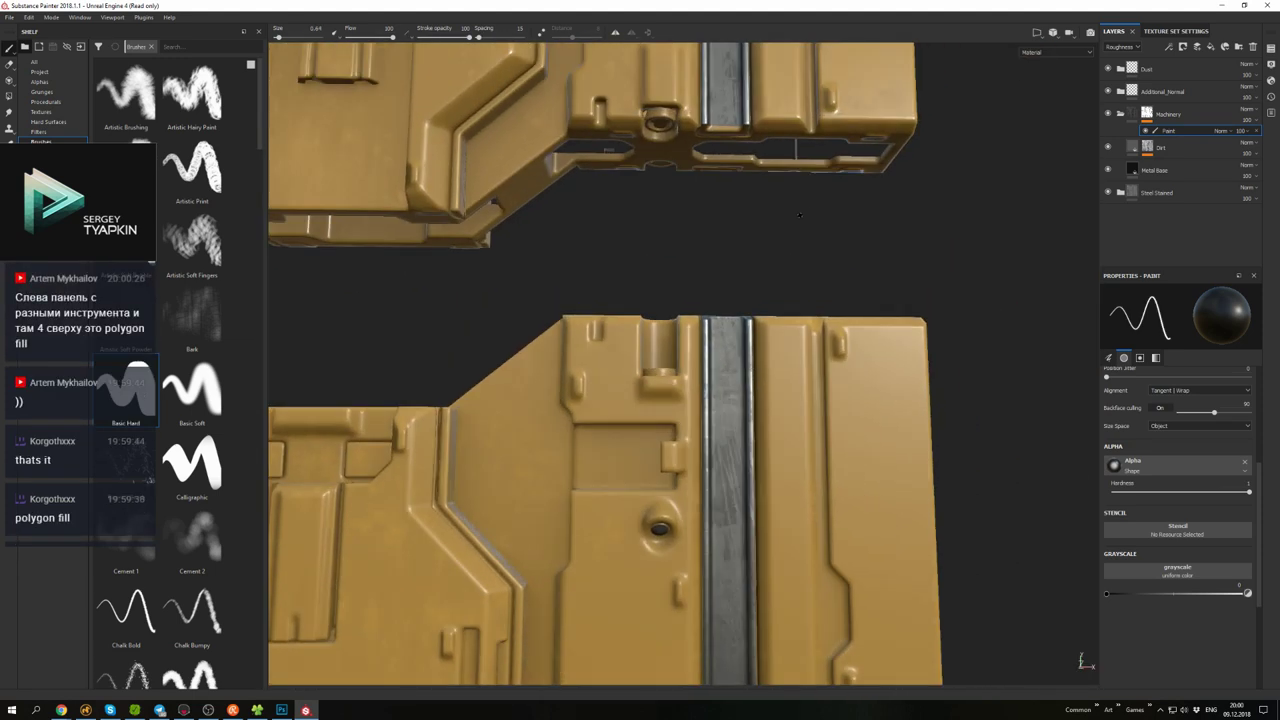
- Fill the polygons of the wall panels' angled grooves, round inserts and central latch with color 0 to expose steel
{"action": "mouse_move", "coordinate": [800, 215]}
{"action": "left_mouse_down", "text": "alt"}
{"action": "mouse_move", "coordinate": [801, 366]}
{"action": "mouse_move", "coordinate": [800, 250]}
{"action": "mouse_move", "coordinate": [643, 271]}
{"action": "mouse_move", "coordinate": [668, 145]}
{"action": "mouse_move", "coordinate": [757, 430]}
{"action": "mouse_move", "coordinate": [698, 182]}
{"action": "mouse_move", "coordinate": [781, 258]}
{"action": "left_mouse_up", "text": "alt"}
{"action": "key", "text": "4"}
{"action": "left_click_drag", "start_coordinate": [730, 335], "coordinate": [675, 207], "text": "alt"}
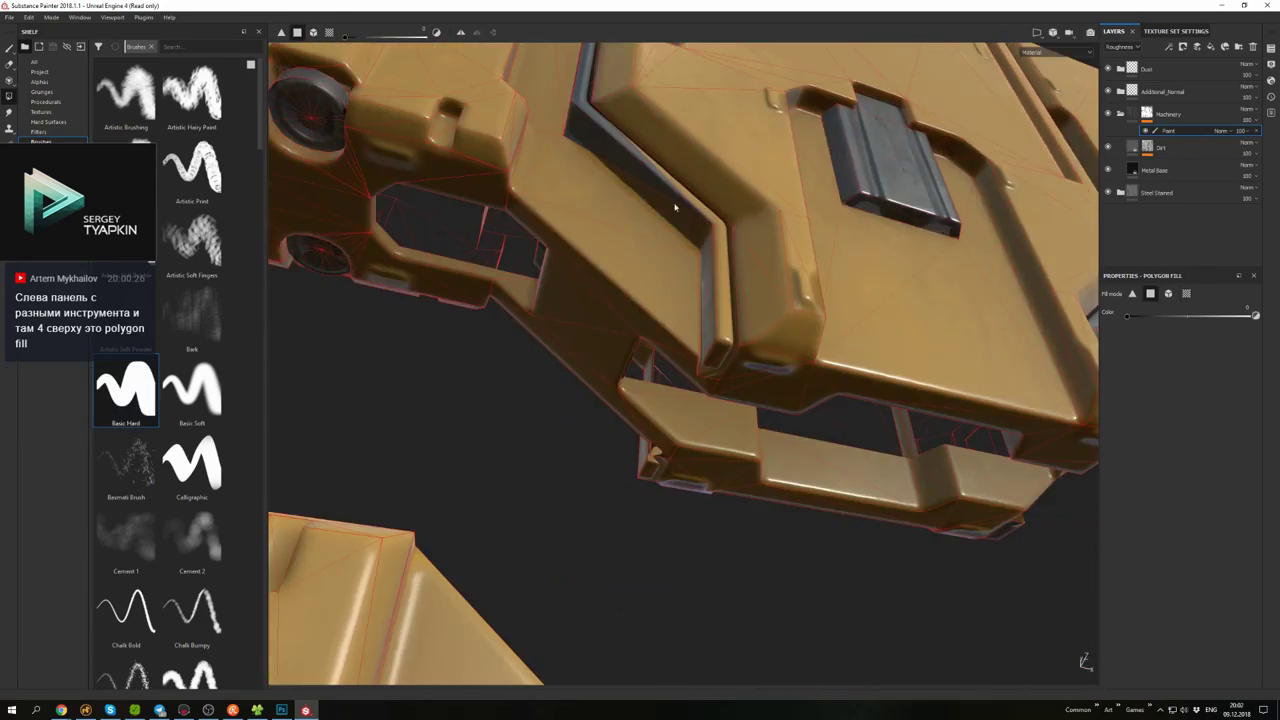
{"action": "mouse_move", "coordinate": [719, 381]}
{"action": "left_mouse_down", "text": "alt"}
{"action": "mouse_move", "coordinate": [526, 149]}
{"action": "mouse_move", "coordinate": [617, 229]}
{"action": "mouse_move", "coordinate": [678, 314]}
{"action": "mouse_move", "coordinate": [640, 340]}
{"action": "mouse_move", "coordinate": [625, 325]}
{"action": "mouse_move", "coordinate": [768, 322]}
{"action": "mouse_move", "coordinate": [746, 363]}
{"action": "mouse_move", "coordinate": [694, 280]}
{"action": "mouse_move", "coordinate": [720, 360]}
{"action": "mouse_move", "coordinate": [733, 306]}
{"action": "mouse_move", "coordinate": [723, 371]}
{"action": "mouse_move", "coordinate": [565, 266]}
{"action": "mouse_move", "coordinate": [560, 300]}
{"action": "left_mouse_up", "text": "alt"}
- Paint the upper edge of the central latch and the two small angular plates above it black, using brush size 0.26
{"action": "key", "text": "1"}
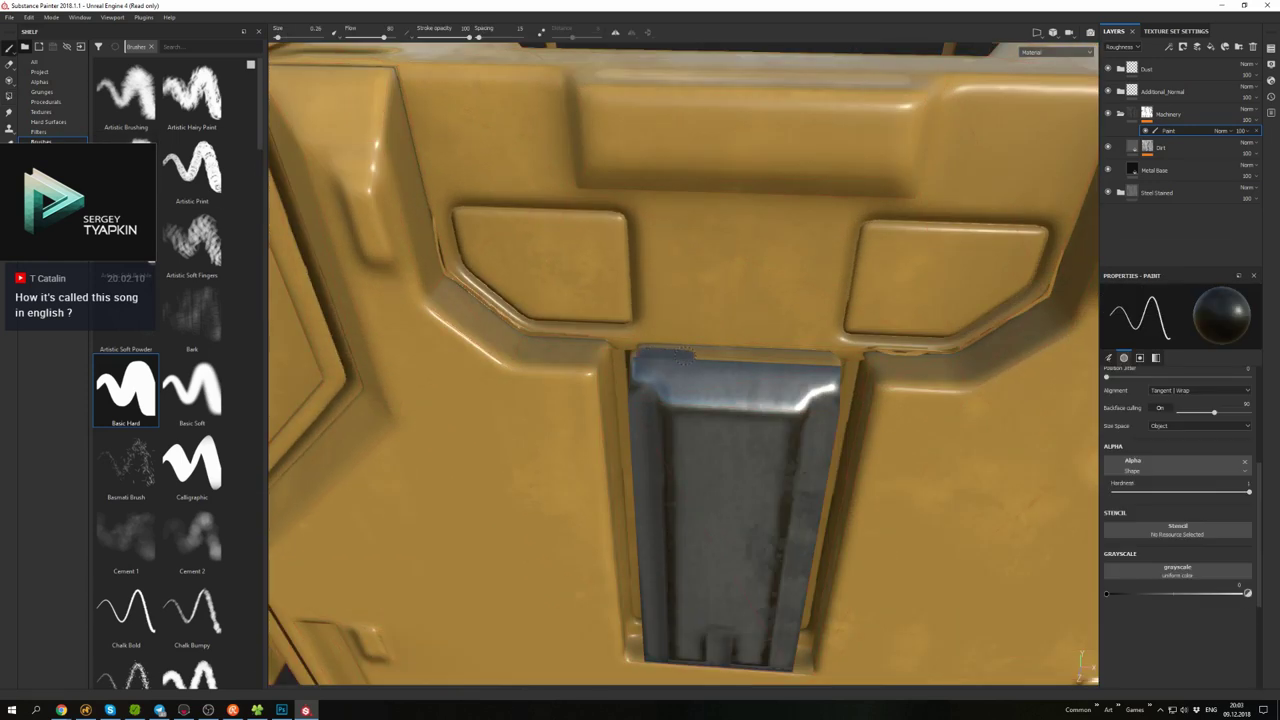
{"action": "mouse_move", "coordinate": [720, 380]}
{"action": "left_mouse_down", "text": "alt"}
{"action": "mouse_move", "coordinate": [694, 420]}
{"action": "mouse_move", "coordinate": [757, 391]}
{"action": "left_mouse_up", "text": "alt"}
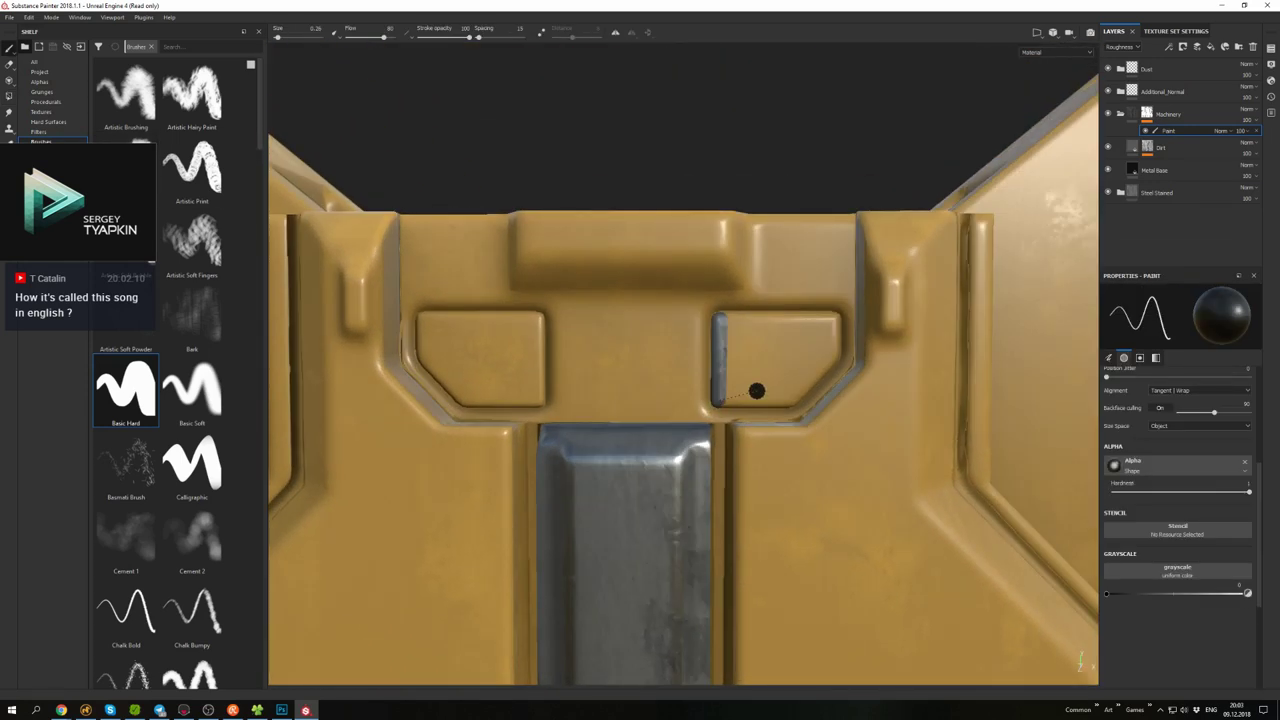
{"action": "middle_click_drag", "start_coordinate": [778, 386], "coordinate": [661, 317], "text": "alt"}
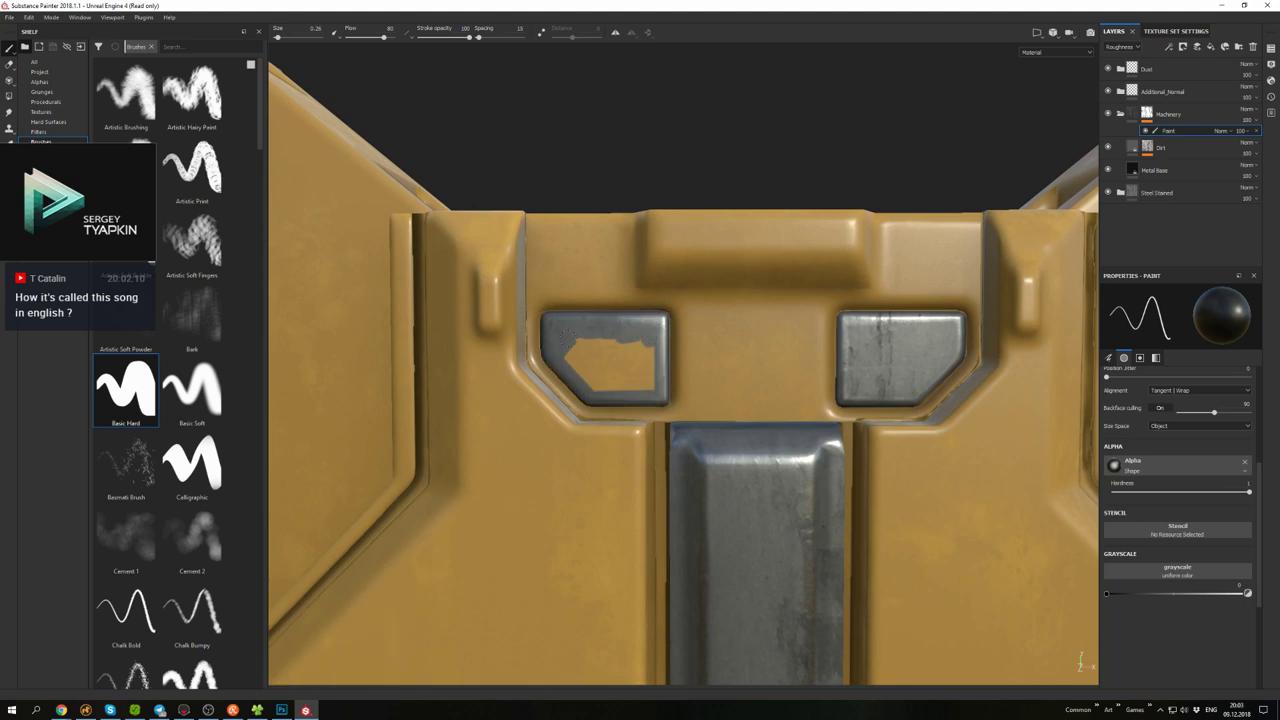
{"action": "scroll", "coordinate": [637, 365], "scroll_direction": "down", "scroll_amount": 4}
- Fill the recessed side faces beside the central panel of the lower wall piece with color 0 using Polygon Fill
{"action": "left_click_drag", "start_coordinate": [637, 365], "coordinate": [480, 207], "text": "alt"}
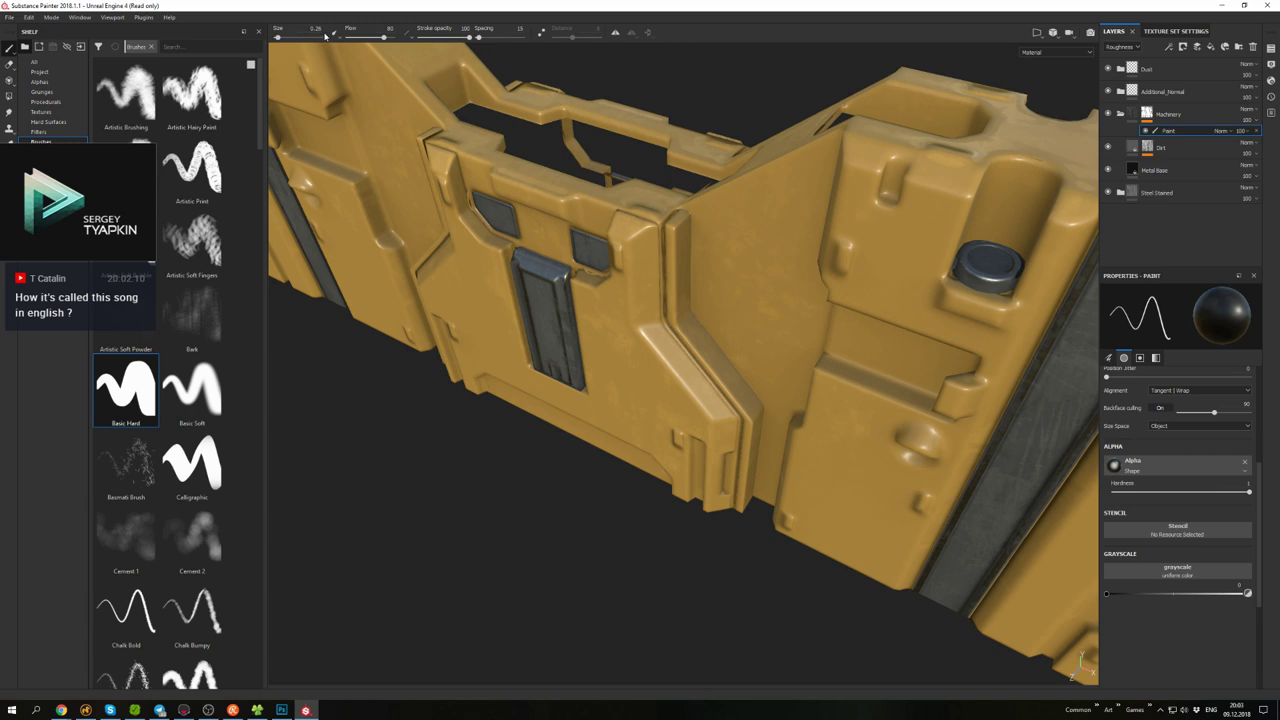
{"action": "key", "text": "4"}
{"action": "mouse_move", "coordinate": [700, 300]}
{"action": "left_mouse_down", "text": "alt"}
{"action": "mouse_move", "coordinate": [762, 240]}
{"action": "mouse_move", "coordinate": [617, 340]}
{"action": "left_mouse_up", "text": "alt"}
{"action": "left_click", "coordinate": [617, 340]}
{"action": "left_click", "coordinate": [297, 32]}
{"action": "left_click_drag", "start_coordinate": [480, 300], "coordinate": [704, 396], "text": "alt"}
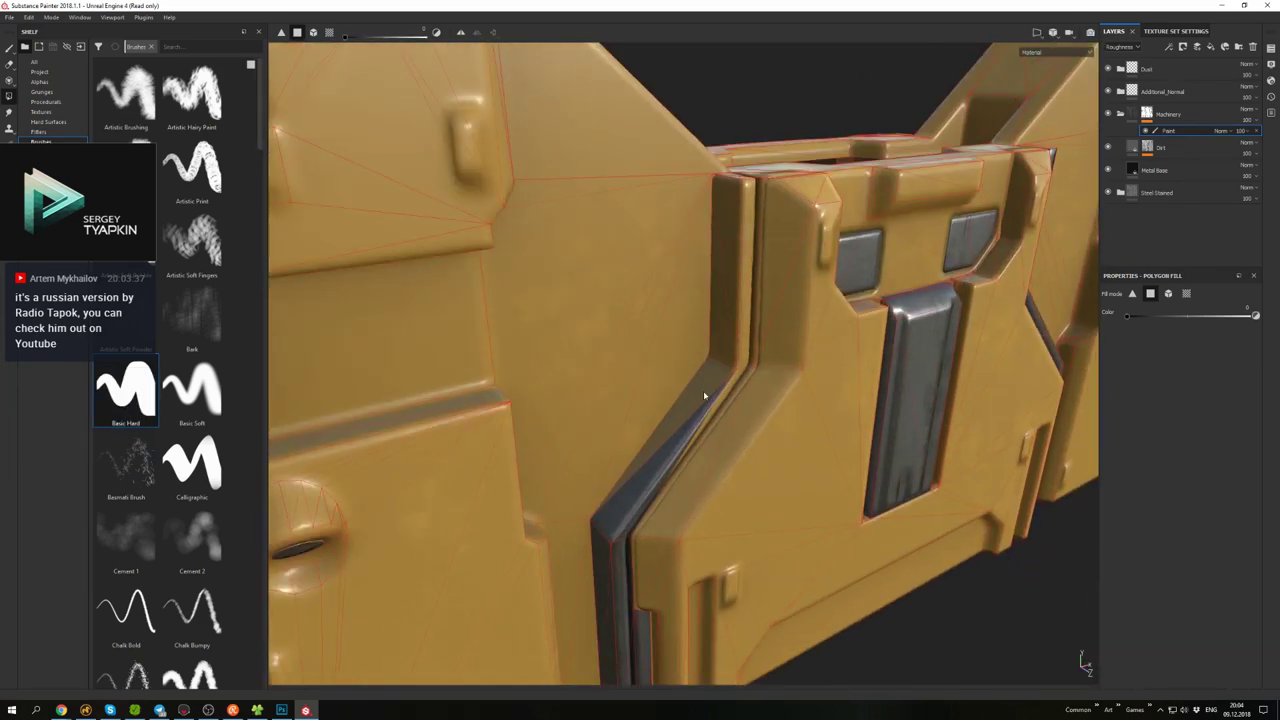
- Paint the narrow vertical groove on the door frame's side post and part of the adjoining rod black at brush size 0.61
{"action": "mouse_move", "coordinate": [757, 337]}
{"action": "left_mouse_down", "text": "alt"}
{"action": "mouse_move", "coordinate": [656, 239]}
{"action": "mouse_move", "coordinate": [480, 262]}
{"action": "mouse_move", "coordinate": [718, 225]}
{"action": "mouse_move", "coordinate": [718, 591]}
{"action": "left_mouse_up", "text": "alt"}
{"action": "key", "text": "1"}
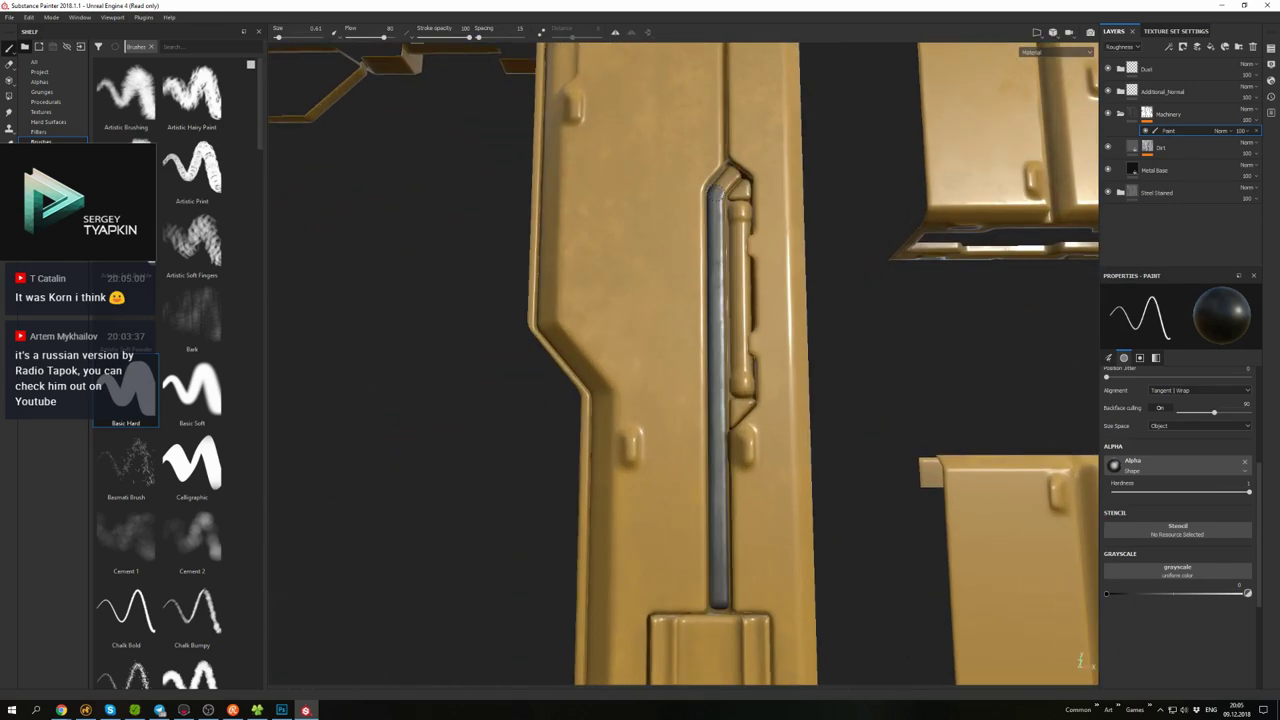
{"action": "left_click_drag", "start_coordinate": [714, 236], "coordinate": [714, 290], "text": "alt"}
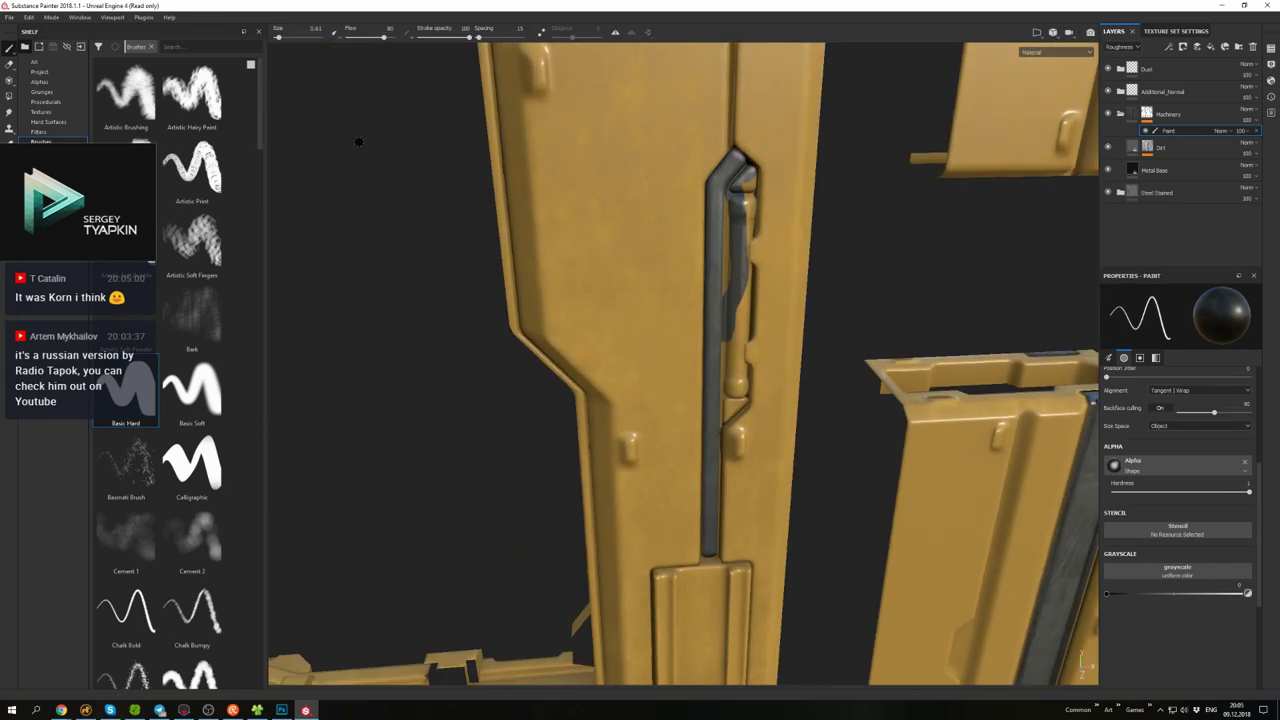
- Fill the door frame's threshold plate with color 0 using Polygon Fill, and set the fill mode to mesh
{"action": "key", "text": "4"}
{"action": "mouse_move", "coordinate": [741, 228]}
{"action": "left_mouse_down", "text": "alt"}
{"action": "mouse_move", "coordinate": [752, 279]}
{"action": "mouse_move", "coordinate": [707, 258]}
{"action": "mouse_move", "coordinate": [701, 346]}
{"action": "mouse_move", "coordinate": [700, 300]}
{"action": "mouse_move", "coordinate": [674, 300]}
{"action": "mouse_move", "coordinate": [337, 101]}
{"action": "mouse_move", "coordinate": [752, 527]}
{"action": "left_mouse_up", "text": "alt"}
{"action": "key", "text": "b"}
{"action": "key", "text": "m"}
{"action": "key", "text": "1"}
{"action": "key", "text": "4"}
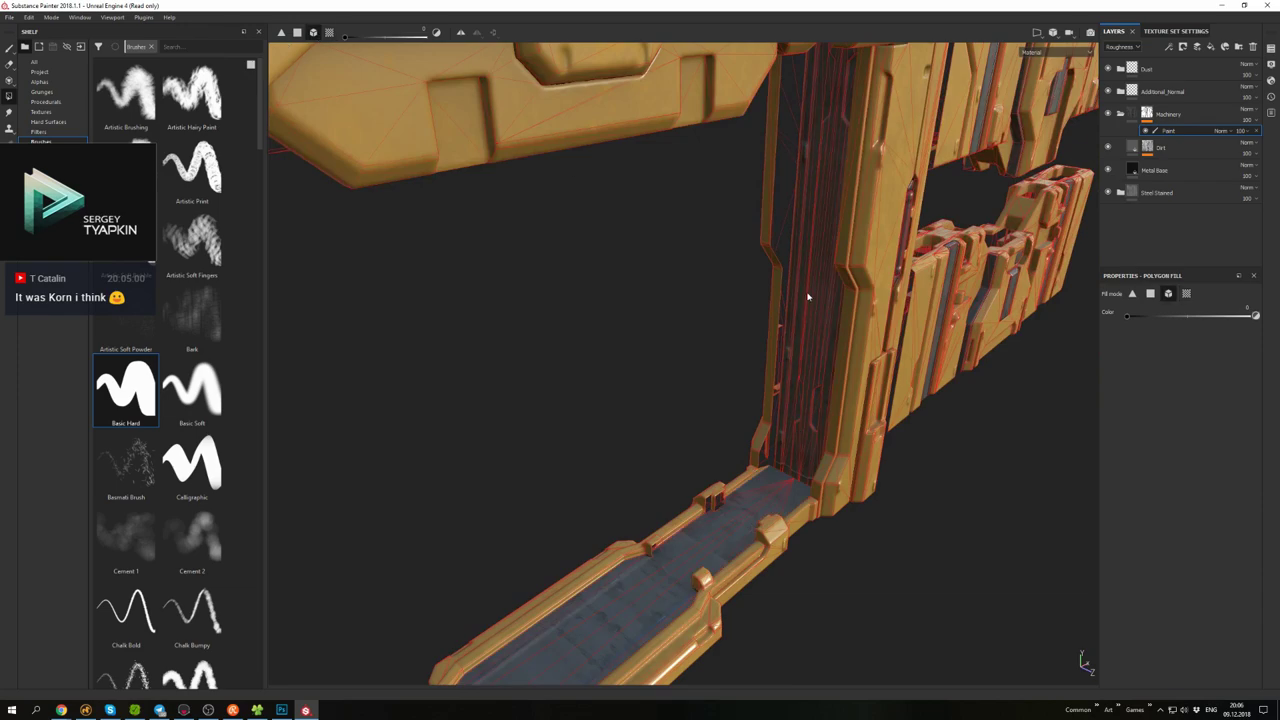
- Refill the shell of the small rounded block with color 1 using Polygon Fill, leaving out its front buckle
{"action": "left_click_drag", "start_coordinate": [808, 297], "coordinate": [632, 272], "text": "alt"}
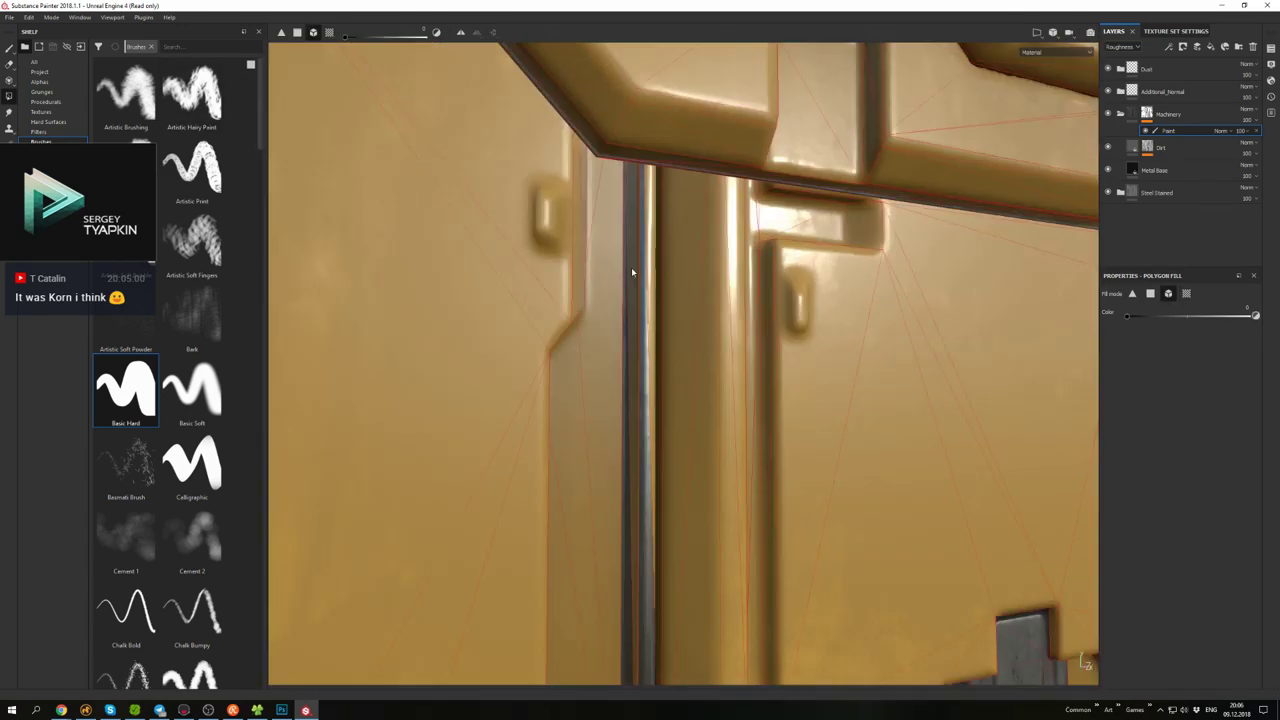
{"action": "left_click_drag", "start_coordinate": [641, 207], "coordinate": [560, 247], "text": "alt"}
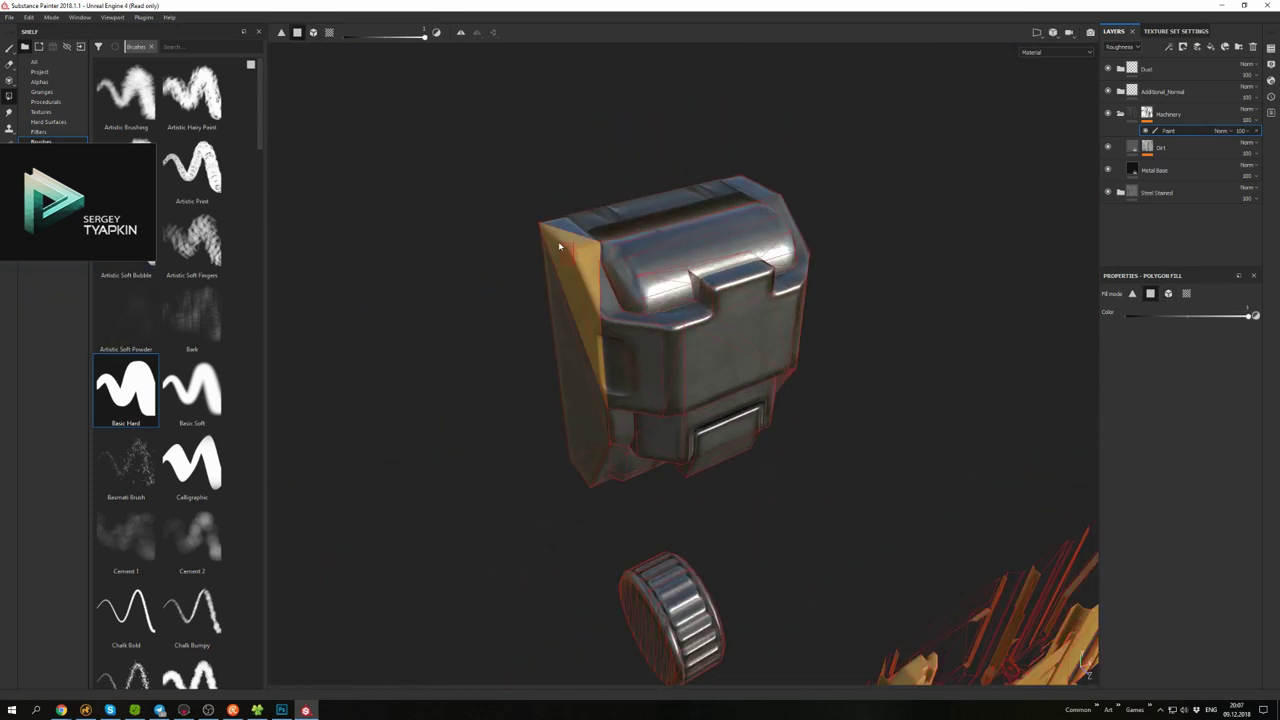
{"action": "left_click_drag", "start_coordinate": [584, 318], "coordinate": [710, 172], "text": "alt"}
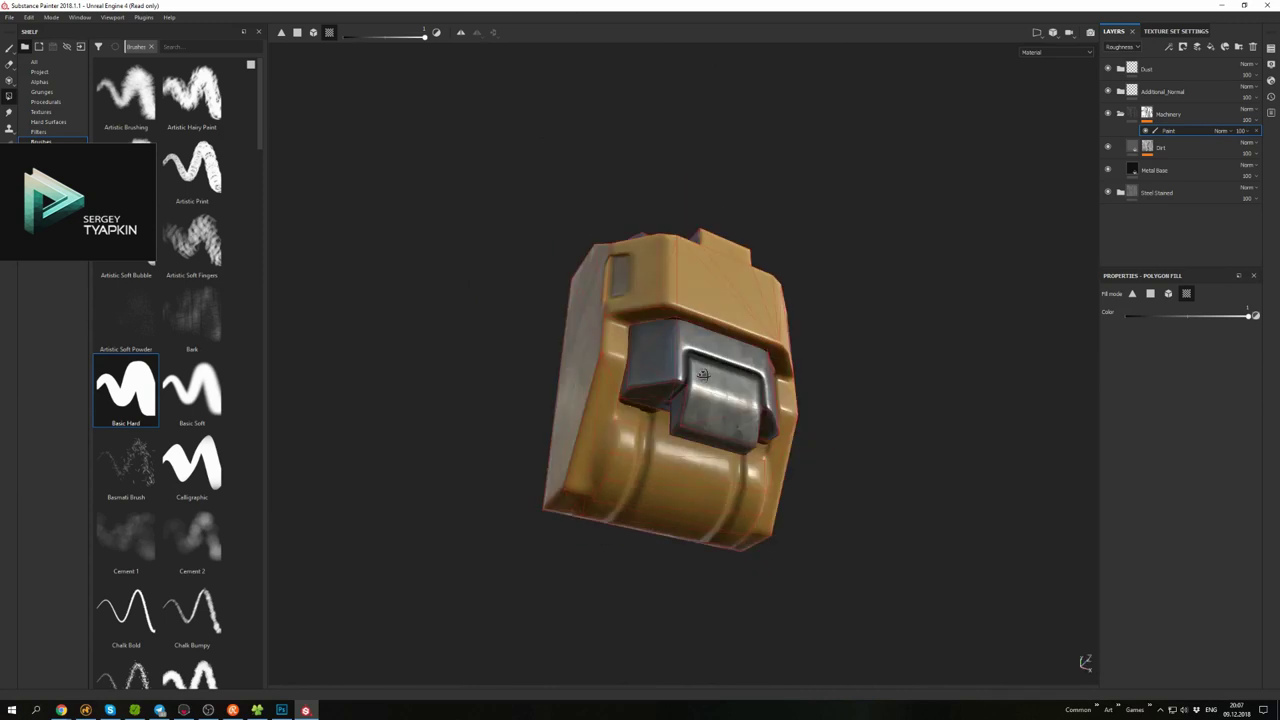
{"action": "mouse_move", "coordinate": [690, 305]}
{"action": "left_mouse_down", "text": "alt"}
{"action": "mouse_move", "coordinate": [737, 203]}
{"action": "mouse_move", "coordinate": [605, 282]}
{"action": "left_mouse_up", "text": "alt"}
- Paint the middle band beneath the block's buckle black at brush size 0.71
{"action": "key", "text": "1"}
{"action": "left_click_drag", "start_coordinate": [629, 402], "coordinate": [616, 430], "text": "alt"}
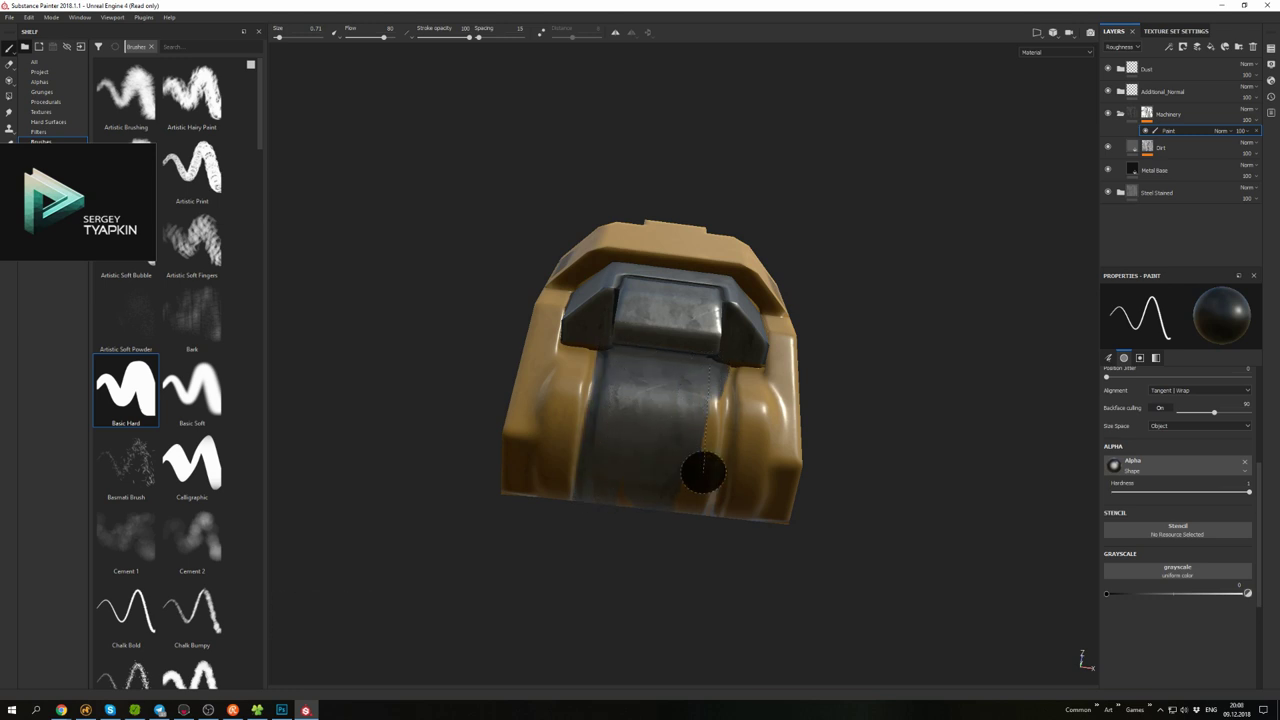
{"action": "left_click_drag", "start_coordinate": [709, 396], "coordinate": [638, 420], "text": "alt"}
- Paint the near end and front rim of the block's rounded cylinder black, using brush sizes between 0.2 and 0.63
{"action": "right_click_drag", "start_coordinate": [637, 411], "coordinate": [622, 411], "text": "ctrl"}
{"action": "left_click_drag", "start_coordinate": [622, 411], "coordinate": [632, 431], "text": "alt"}
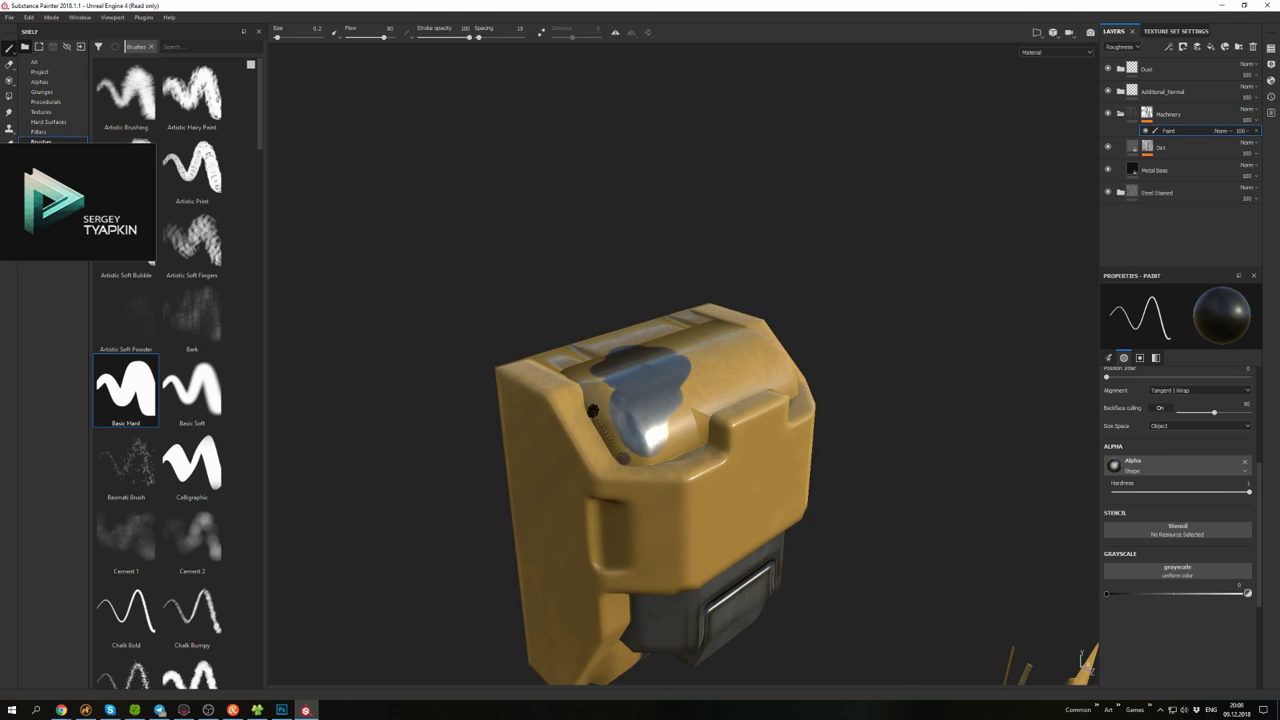
{"action": "left_click_drag", "start_coordinate": [612, 368], "coordinate": [618, 395], "text": "alt"}
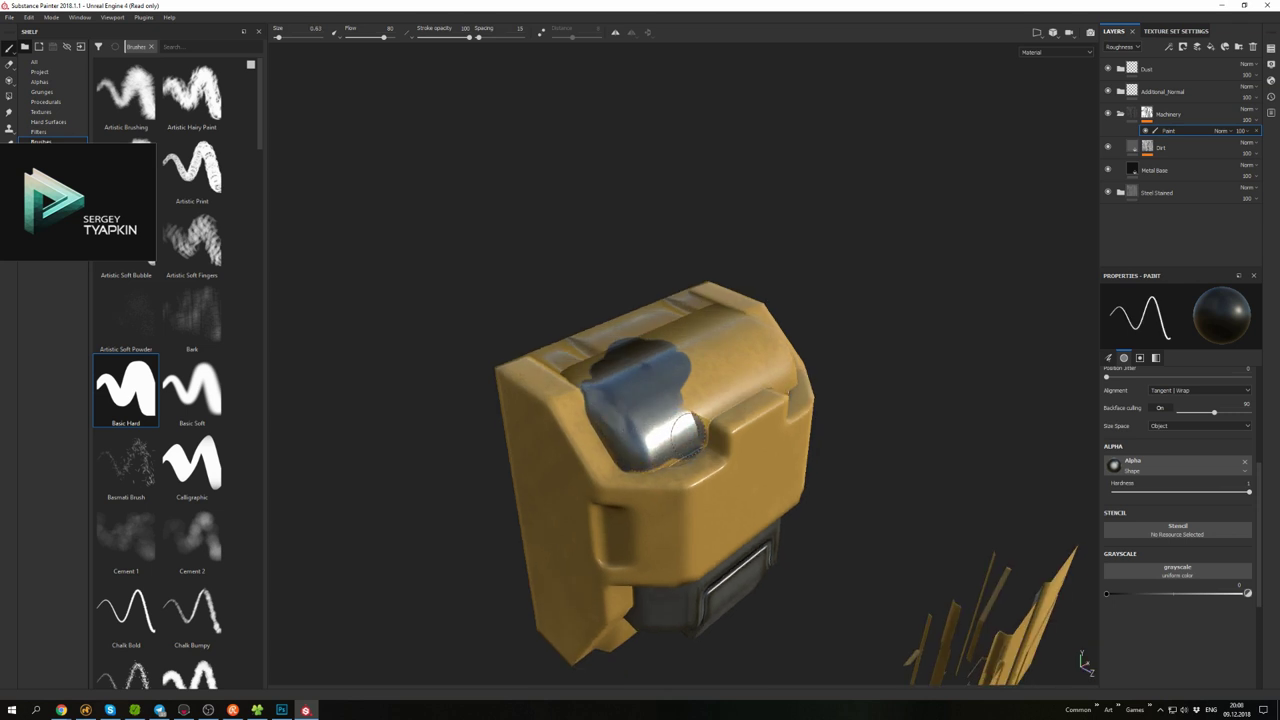
{"action": "right_click_drag", "start_coordinate": [686, 430], "coordinate": [670, 430], "text": "ctrl"}
{"action": "left_click_drag", "start_coordinate": [670, 430], "coordinate": [676, 481], "text": "alt"}
{"action": "left_click_drag", "start_coordinate": [752, 405], "coordinate": [900, 370], "text": "alt"}
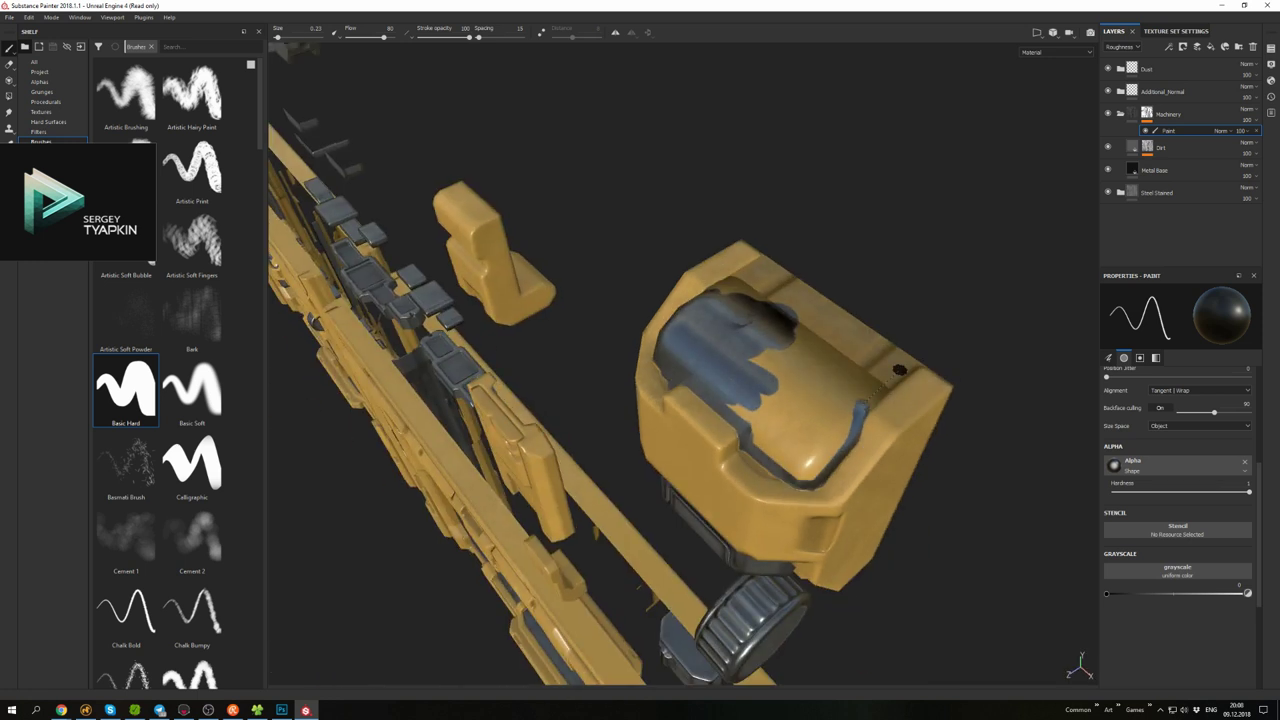
- Paint the flat plate behind the block's cylinder and the remaining cylinder surface black with a larger brush
{"action": "left_click_drag", "start_coordinate": [800, 380], "coordinate": [750, 320], "text": "alt"}
{"action": "right_click_drag", "start_coordinate": [720, 320], "coordinate": [750, 320], "text": "ctrl"}
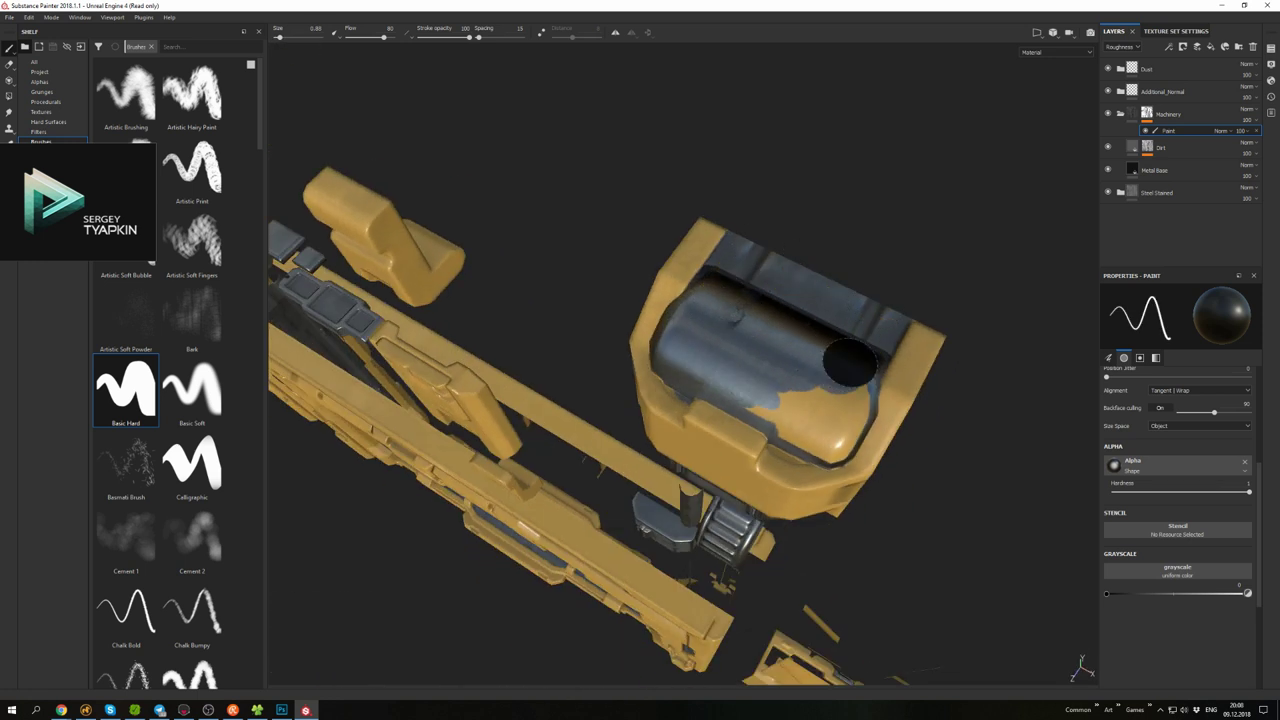
{"action": "left_click_drag", "start_coordinate": [850, 362], "coordinate": [800, 430], "text": "alt"}
{"action": "right_click_drag", "start_coordinate": [800, 430], "coordinate": [780, 432], "text": "ctrl"}
{"action": "left_click_drag", "start_coordinate": [774, 392], "coordinate": [663, 366], "text": "alt"}
- Fill the recessed panel and its flanking ribs near the base of the door frame's side post with color 0, using quad fill
{"action": "key", "text": "4"}
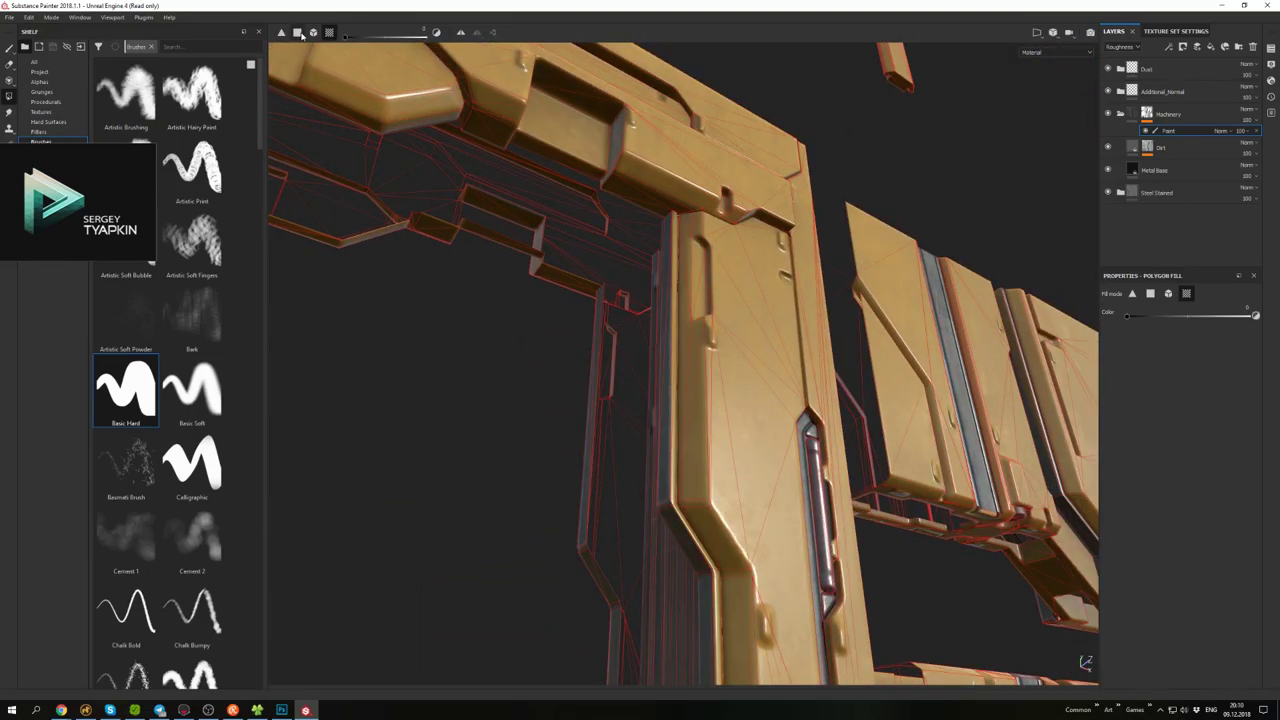
{"action": "left_click", "coordinate": [297, 32]}
{"action": "scroll", "coordinate": [674, 500], "scroll_direction": "up", "scroll_amount": 3}
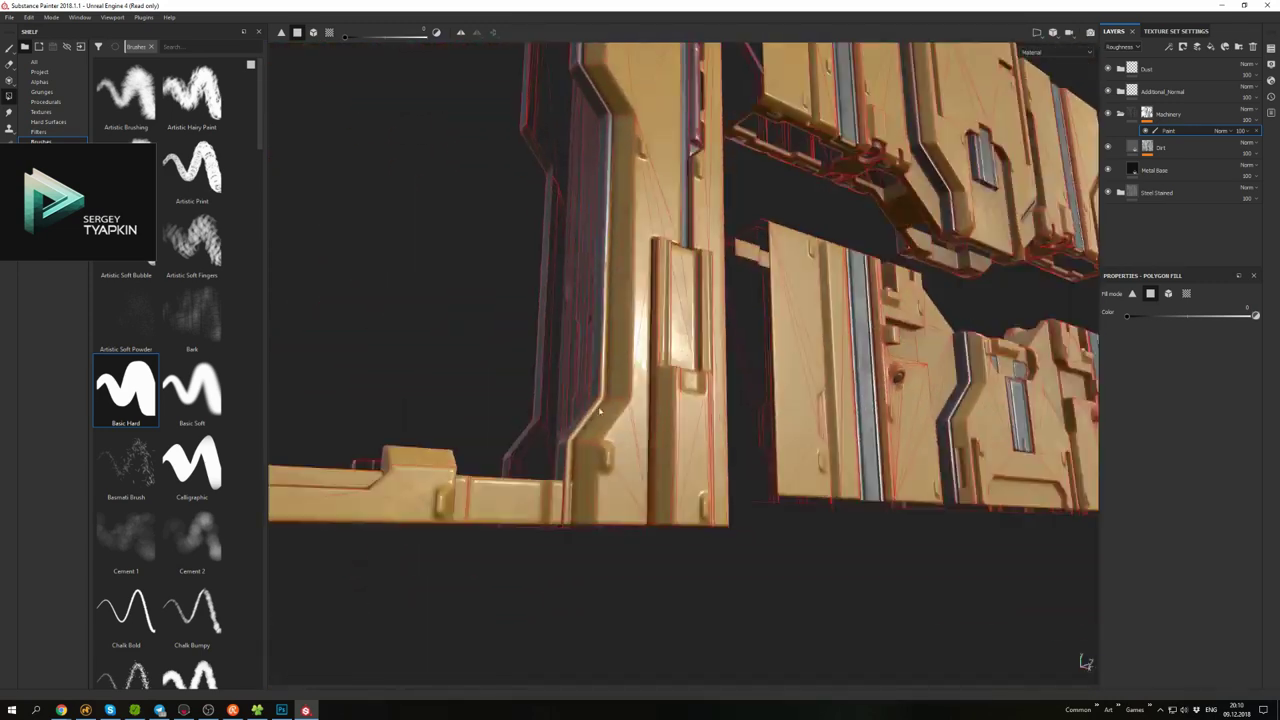
{"action": "scroll", "coordinate": [600, 410], "scroll_direction": "up", "scroll_amount": 3}
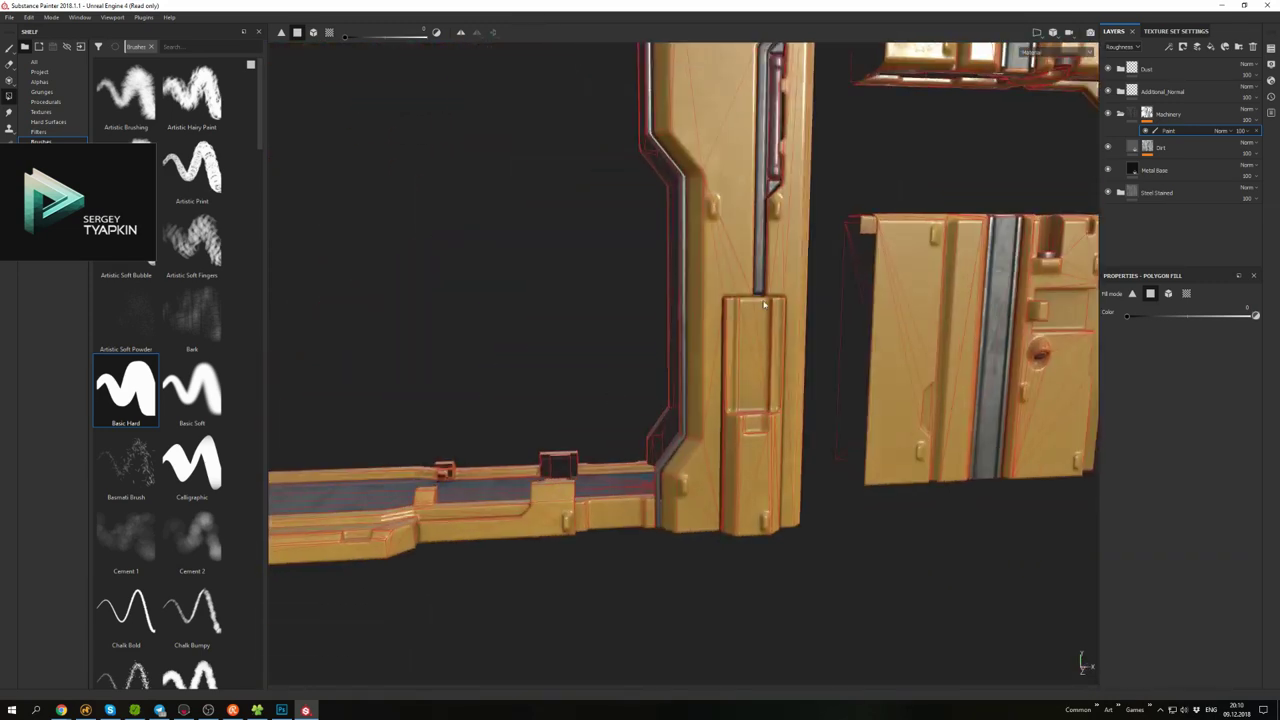
{"action": "scroll", "coordinate": [764, 304], "scroll_direction": "up", "scroll_amount": 5}
{"action": "left_click_drag", "start_coordinate": [764, 304], "coordinate": [731, 307], "text": "alt"}
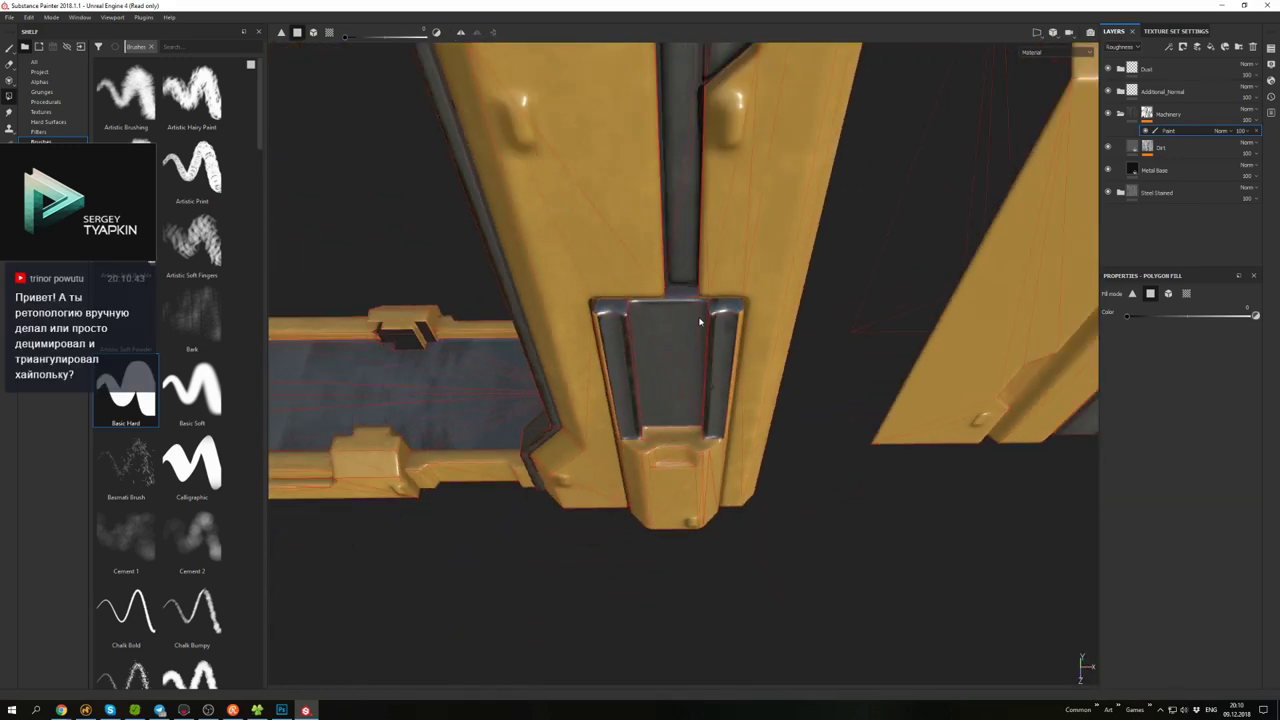
- Fill the four rectangular recesses along the door frame's upper beam with color 0
{"action": "scroll", "coordinate": [700, 321], "scroll_direction": "down", "scroll_amount": 5}
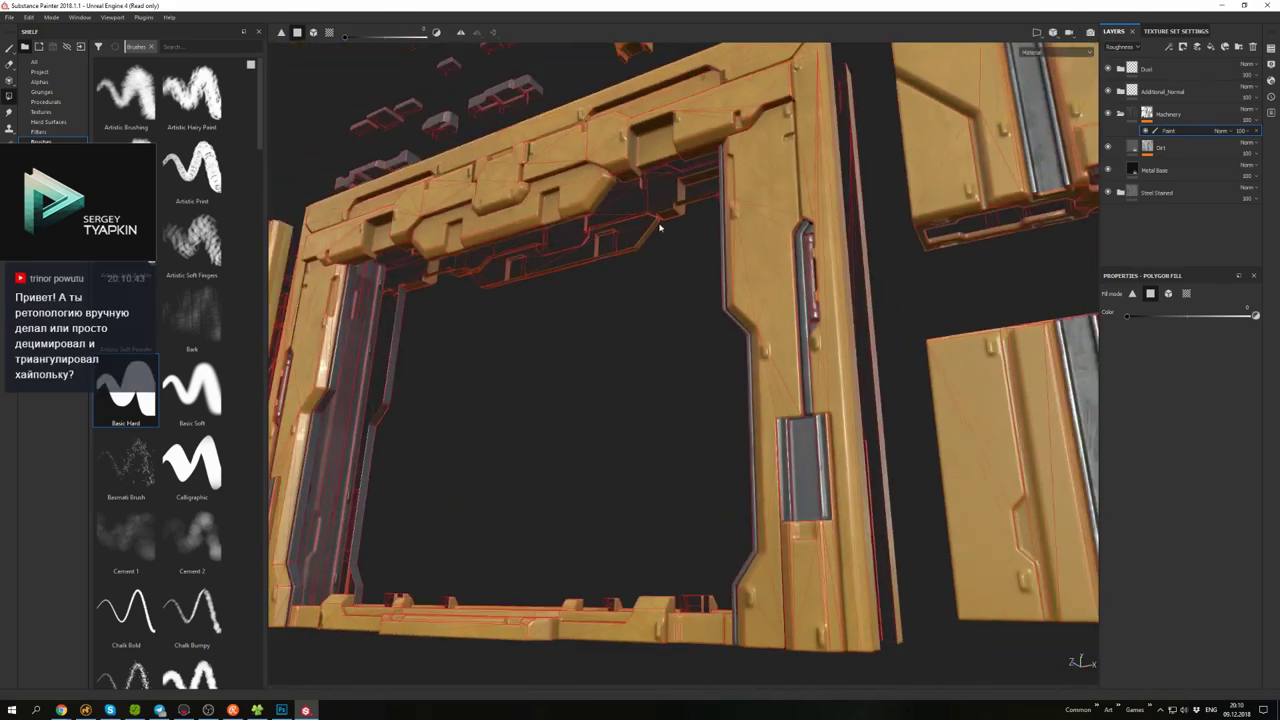
{"action": "scroll", "coordinate": [821, 317], "scroll_direction": "up", "scroll_amount": 5}
{"action": "left_click_drag", "start_coordinate": [842, 225], "coordinate": [700, 320], "text": "alt"}
{"action": "scroll", "coordinate": [632, 374], "scroll_direction": "down", "scroll_amount": 3}
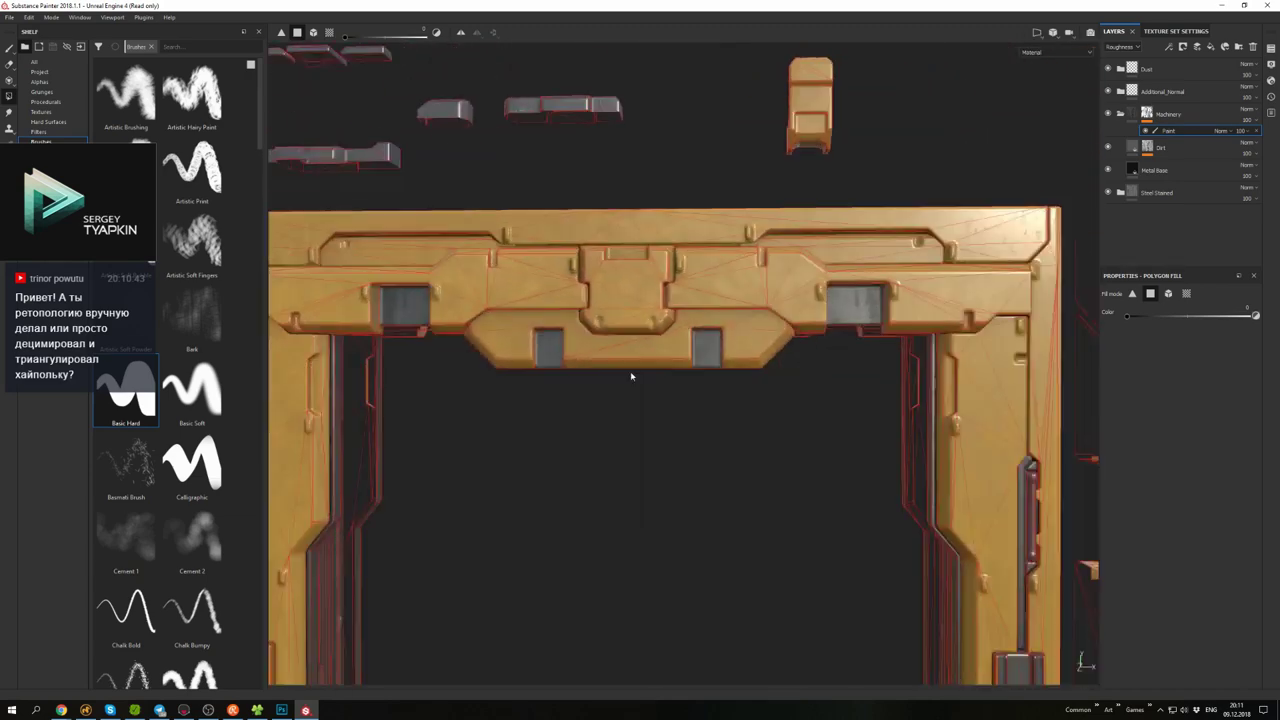
- Fill the two long recesses at the very top of the door frame with color 0 using UV chunk fill
{"action": "scroll", "coordinate": [632, 374], "scroll_direction": "up", "scroll_amount": 5}
{"action": "left_click_drag", "start_coordinate": [349, 68], "coordinate": [600, 350], "text": "alt"}
{"action": "scroll", "coordinate": [634, 240], "scroll_direction": "down", "scroll_amount": 5}
{"action": "scroll", "coordinate": [634, 240], "scroll_direction": "up", "scroll_amount": 5}
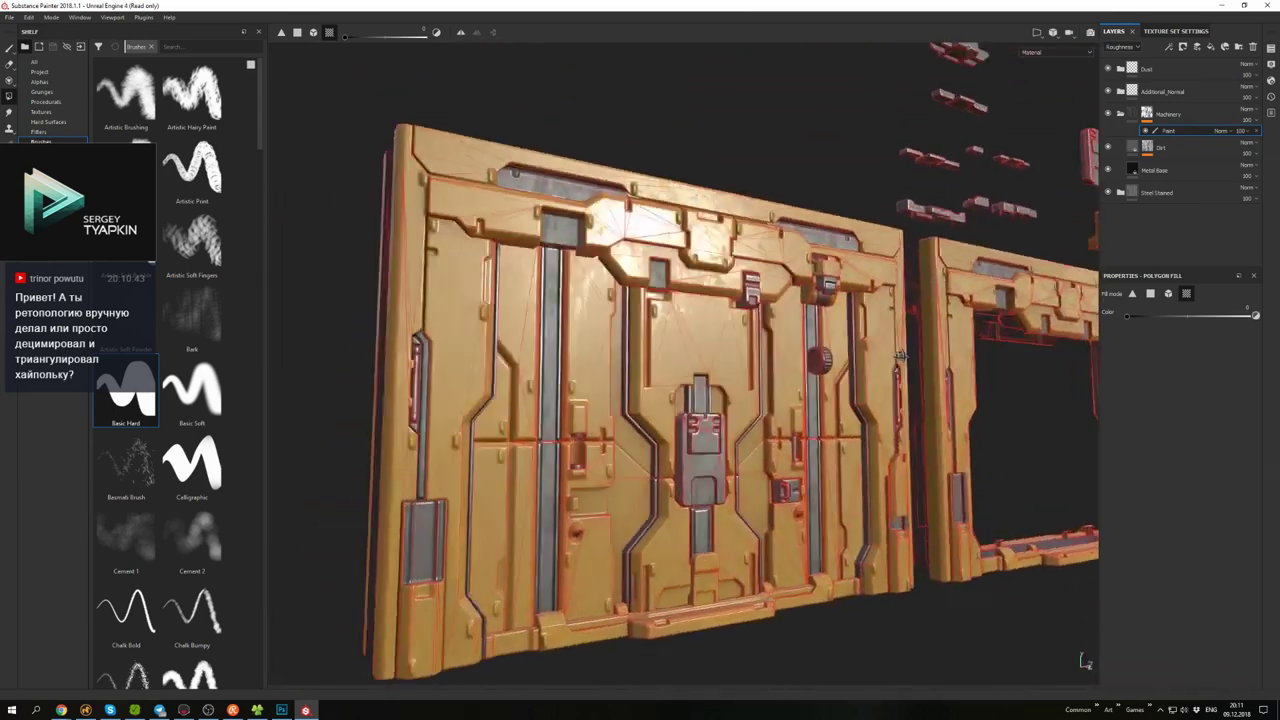
- Fill the short end sections of the threshold beside both side posts with color 0
{"action": "scroll", "coordinate": [523, 391], "scroll_direction": "up", "scroll_amount": 5}
{"action": "left_click_drag", "start_coordinate": [523, 391], "coordinate": [792, 515], "text": "alt"}
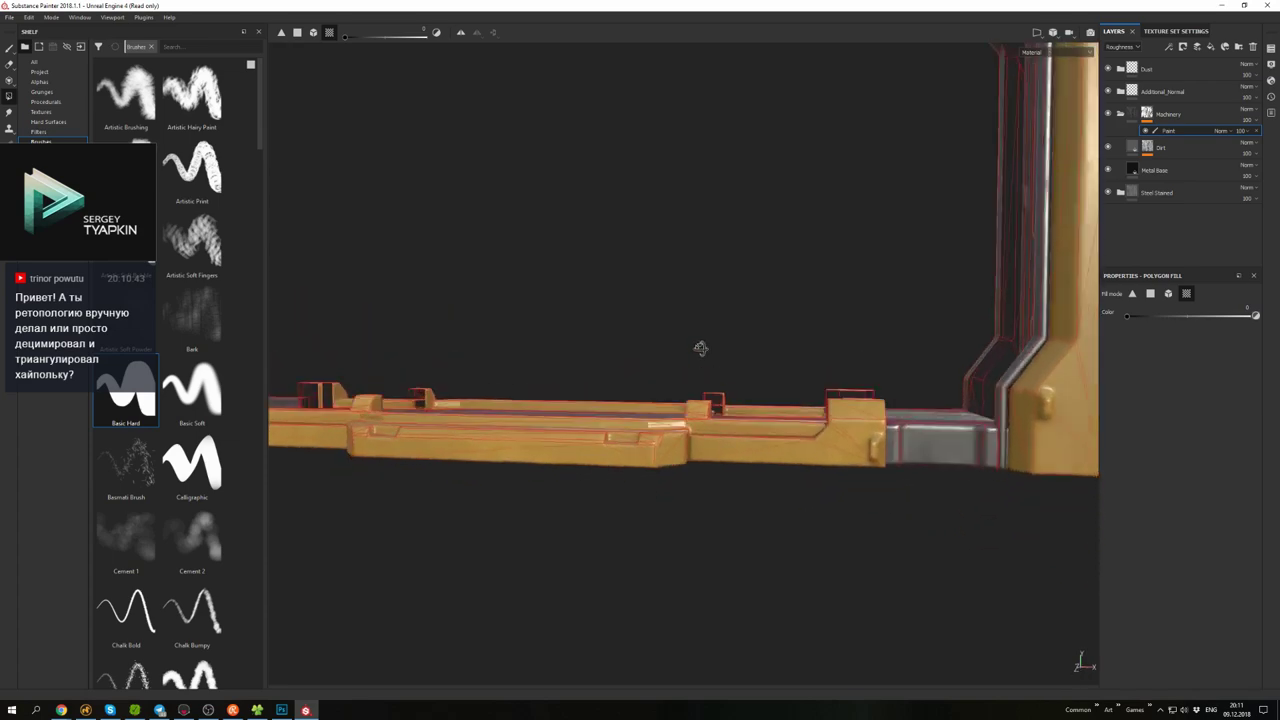
{"action": "left_click_drag", "start_coordinate": [903, 460], "coordinate": [774, 346], "text": "alt"}
{"action": "scroll", "coordinate": [663, 371], "scroll_direction": "down", "scroll_amount": 3}
{"action": "scroll", "coordinate": [774, 346], "scroll_direction": "up", "scroll_amount": 5}
{"action": "left_click_drag", "start_coordinate": [682, 465], "coordinate": [885, 267], "text": "alt"}
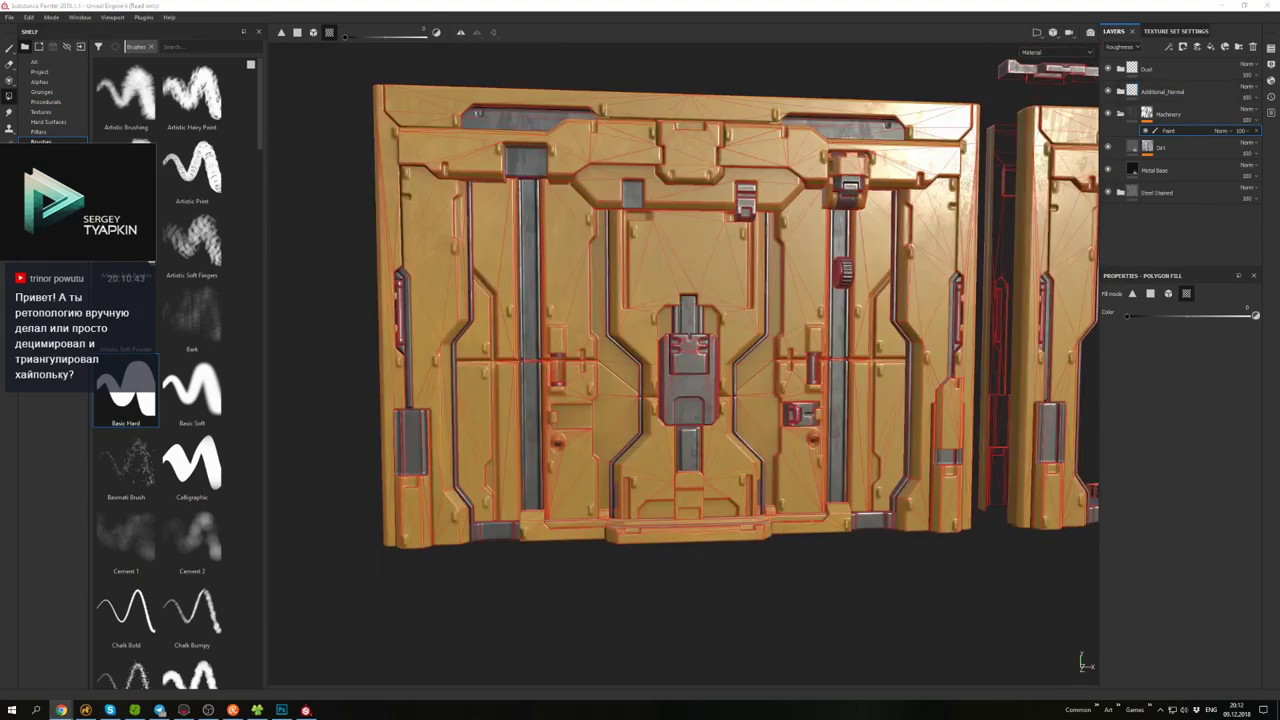
- Fill the L-shaped groove on the upper door piece's central panel with color 0 using quad fill
{"action": "scroll", "coordinate": [882, 173], "scroll_direction": "up", "scroll_amount": 10}
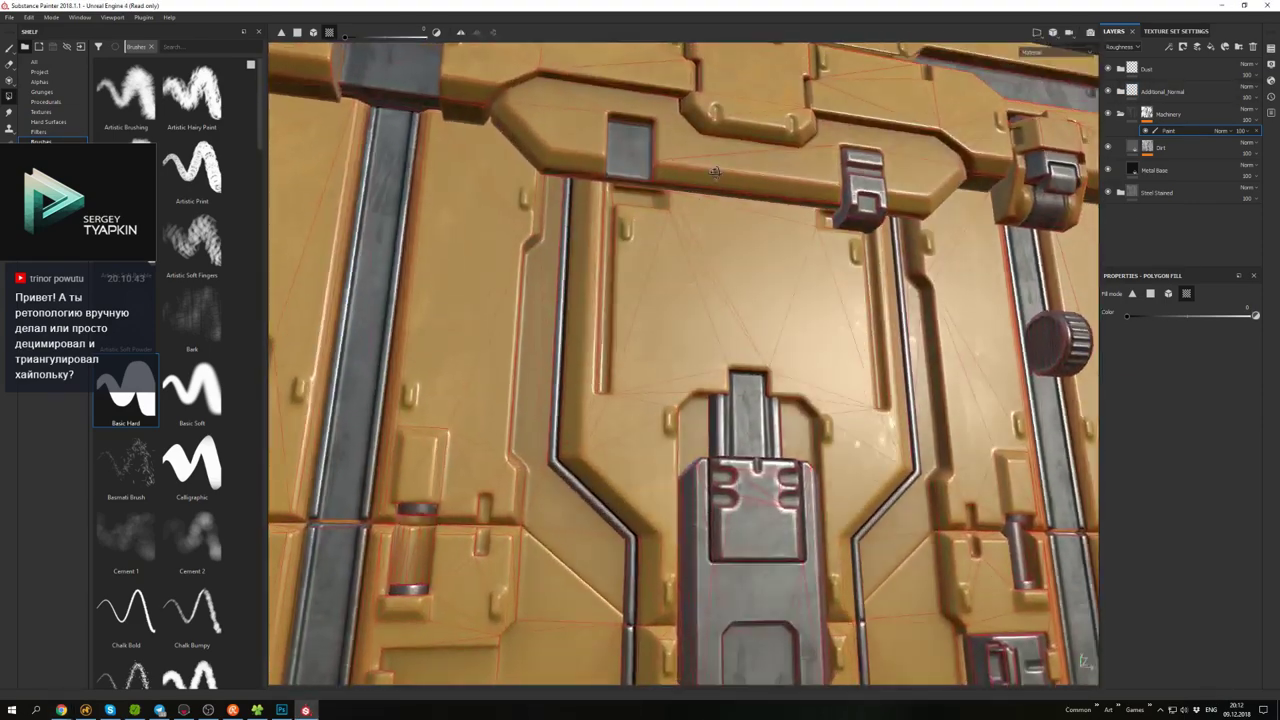
{"action": "scroll", "coordinate": [622, 329], "scroll_direction": "down", "scroll_amount": 5}
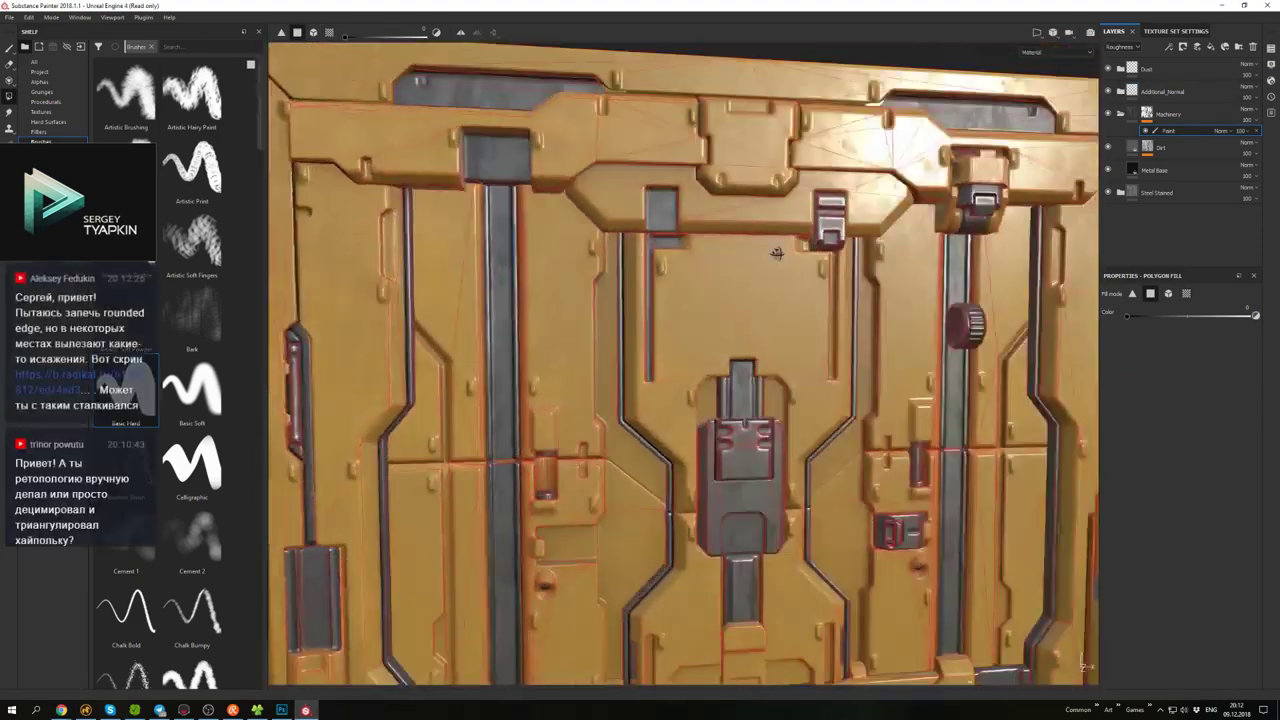
{"action": "left_click_drag", "start_coordinate": [622, 329], "coordinate": [660, 340], "text": "alt"}
{"action": "scroll", "coordinate": [660, 340], "scroll_direction": "up", "scroll_amount": 6}
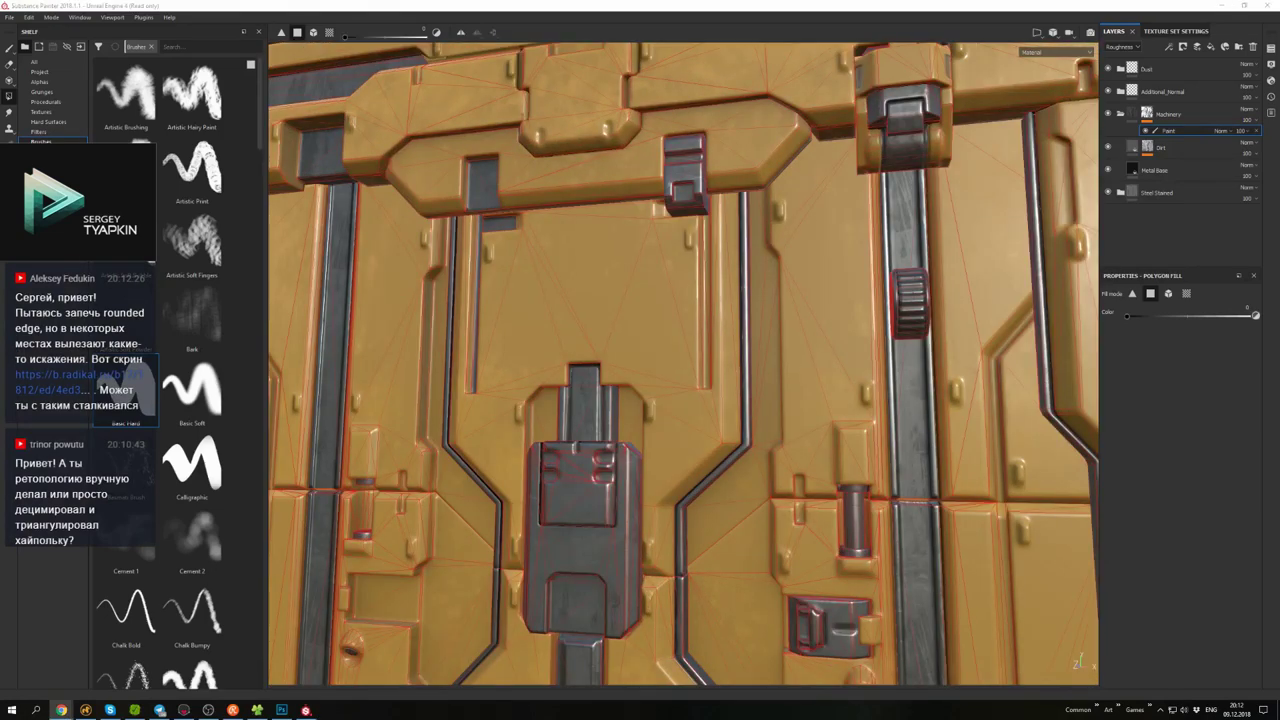
{"action": "scroll", "coordinate": [971, 200], "scroll_direction": "down", "scroll_amount": 4}
{"action": "key", "text": "F3"}
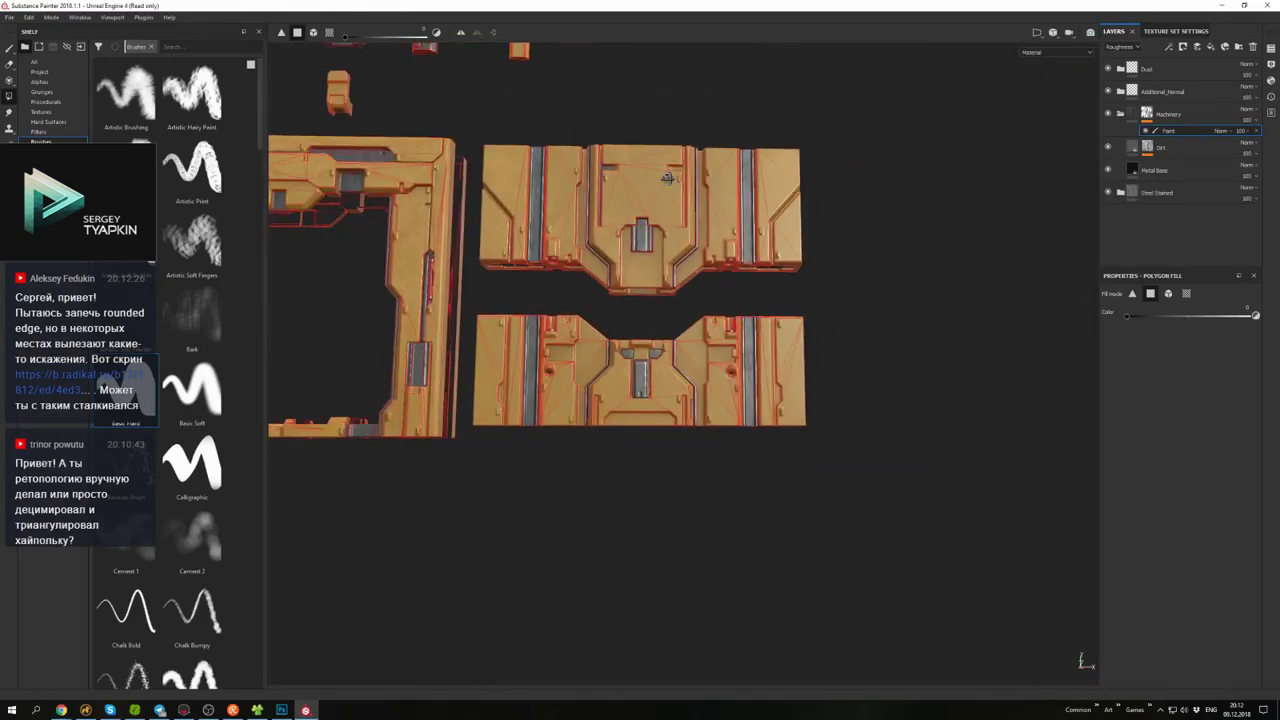
- Refill the L-shaped groove on the upper door piece's central panel with color 1
{"action": "key", "text": "F2"}
{"action": "left_click_drag", "start_coordinate": [915, 318], "coordinate": [798, 197], "text": "alt"}
{"action": "left_click_drag", "start_coordinate": [1002, 401], "coordinate": [775, 460], "text": "alt"}
{"action": "left_click_drag", "start_coordinate": [490, 190], "coordinate": [743, 432], "text": "alt"}
{"action": "left_click_drag", "start_coordinate": [815, 391], "coordinate": [844, 285], "text": "alt"}
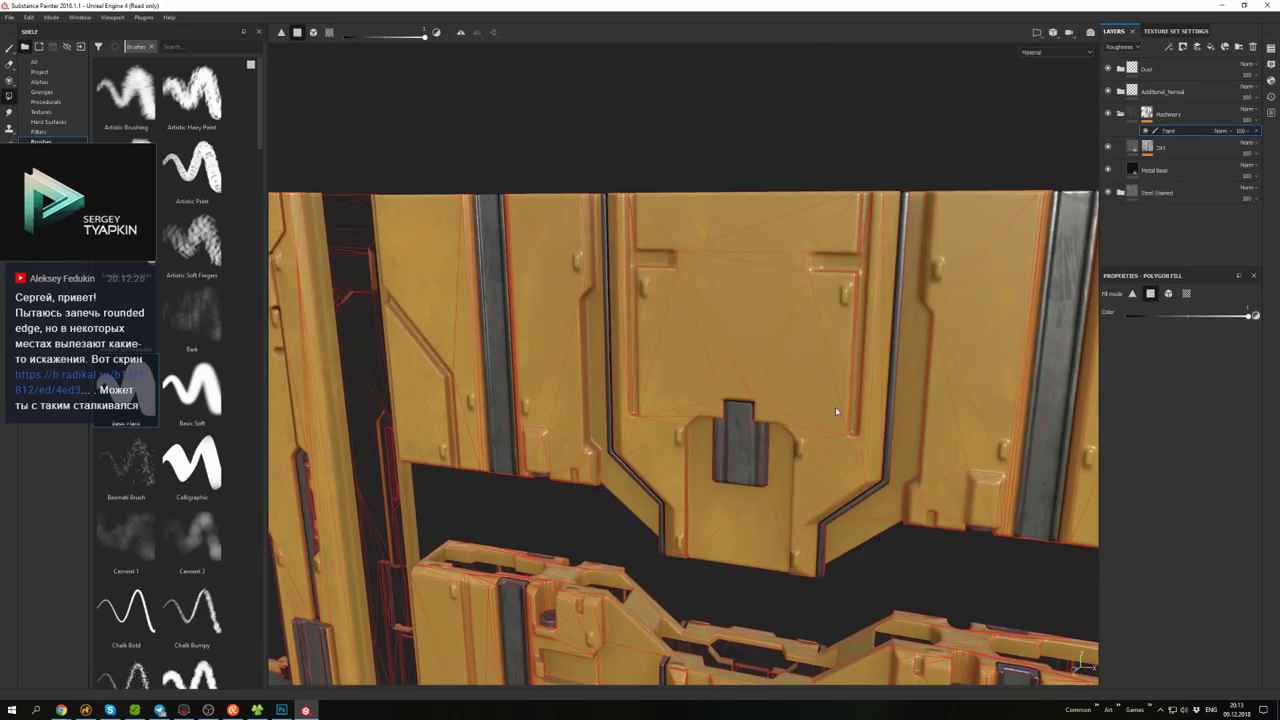
- Save the project as Door in the Painter folder
{"action": "left_click_drag", "start_coordinate": [837, 411], "coordinate": [650, 430], "text": "alt"}
{"action": "left_click", "coordinate": [9, 17]}
{"action": "left_click", "coordinate": [44, 127]}
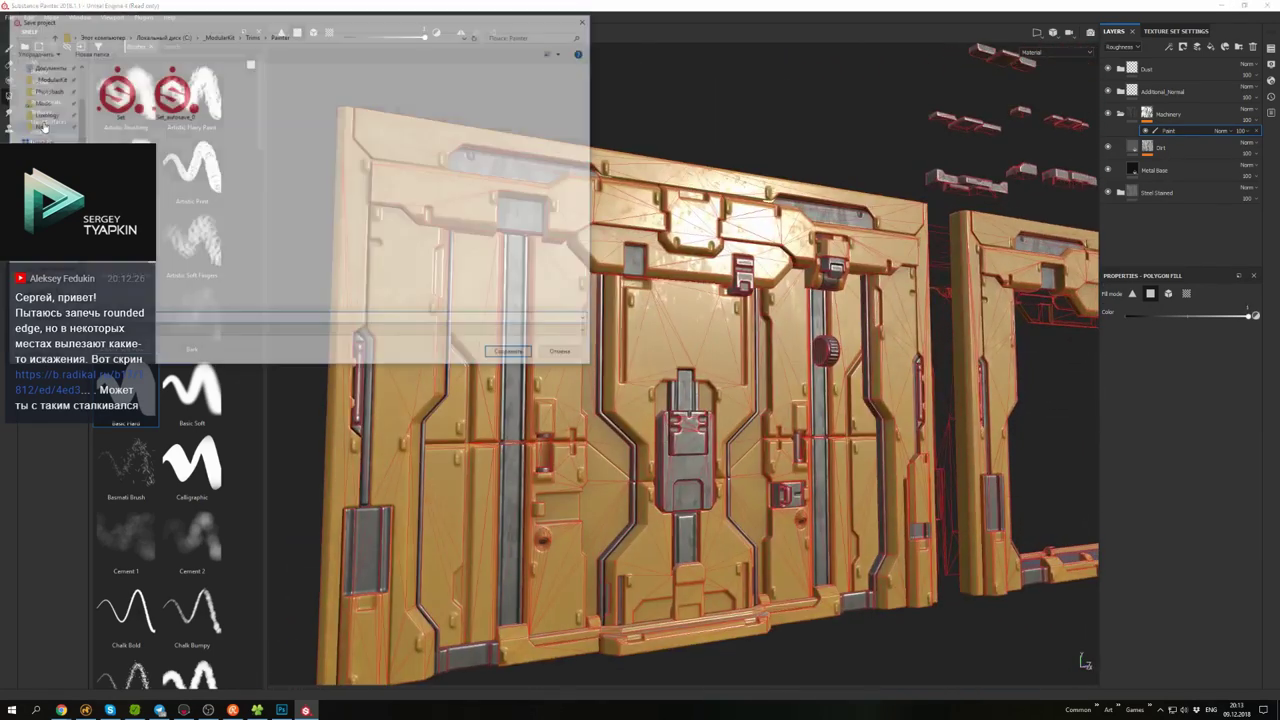
{"action": "key", "text": "Return"}
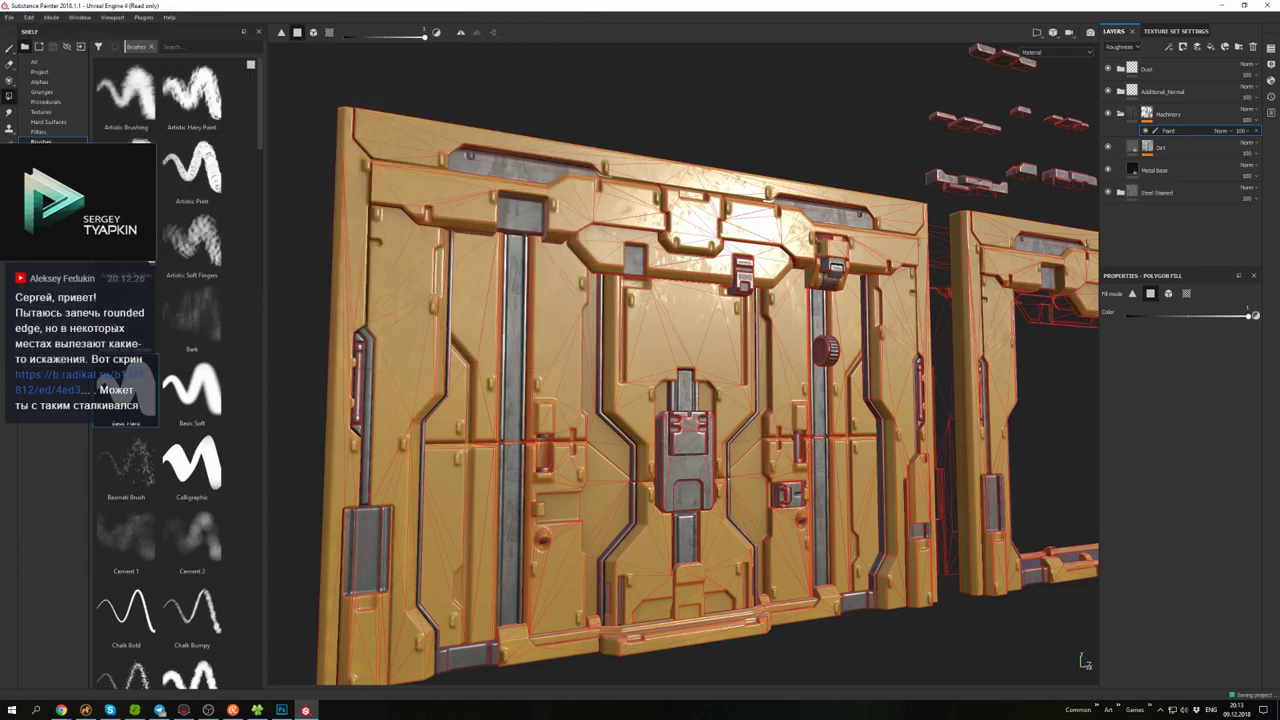
- Add a height-only fill layer with height 0.12 above Machinery, and give it a black mask with a paint effect
{"action": "key", "text": "F3"}
{"action": "scroll", "coordinate": [917, 207], "scroll_direction": "up", "scroll_amount": 3}
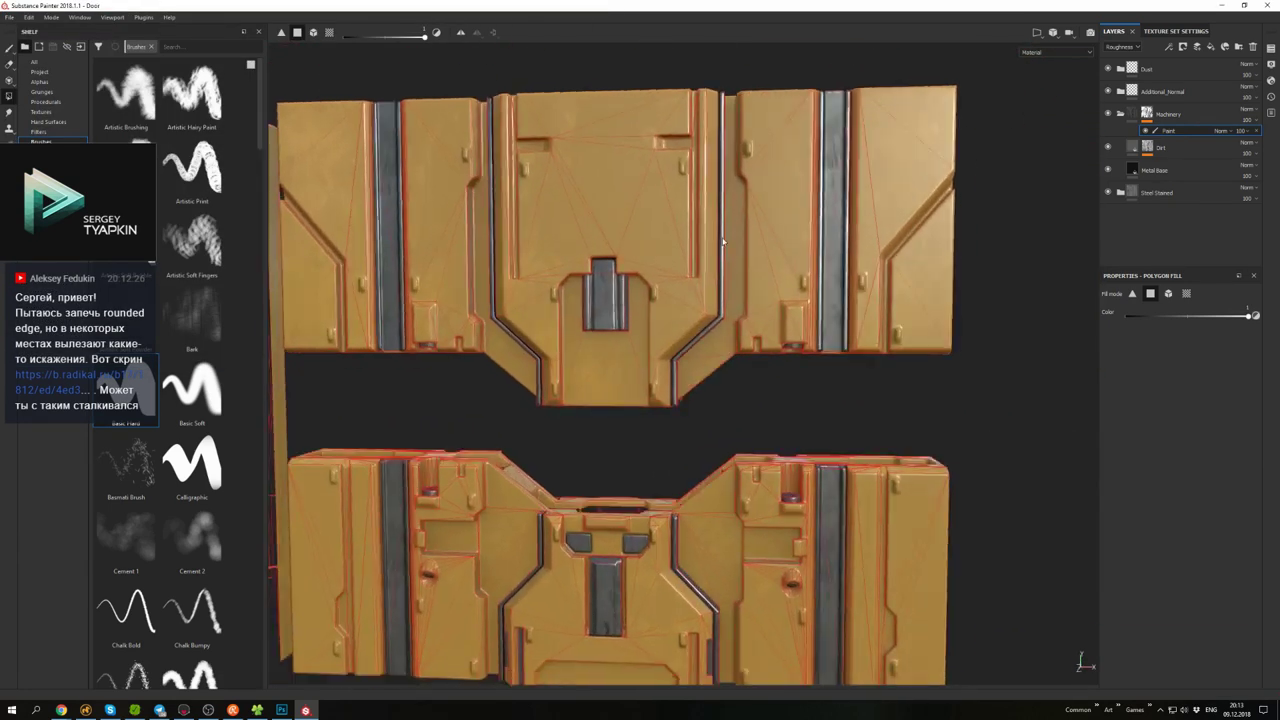
{"action": "left_click", "coordinate": [1225, 46]}
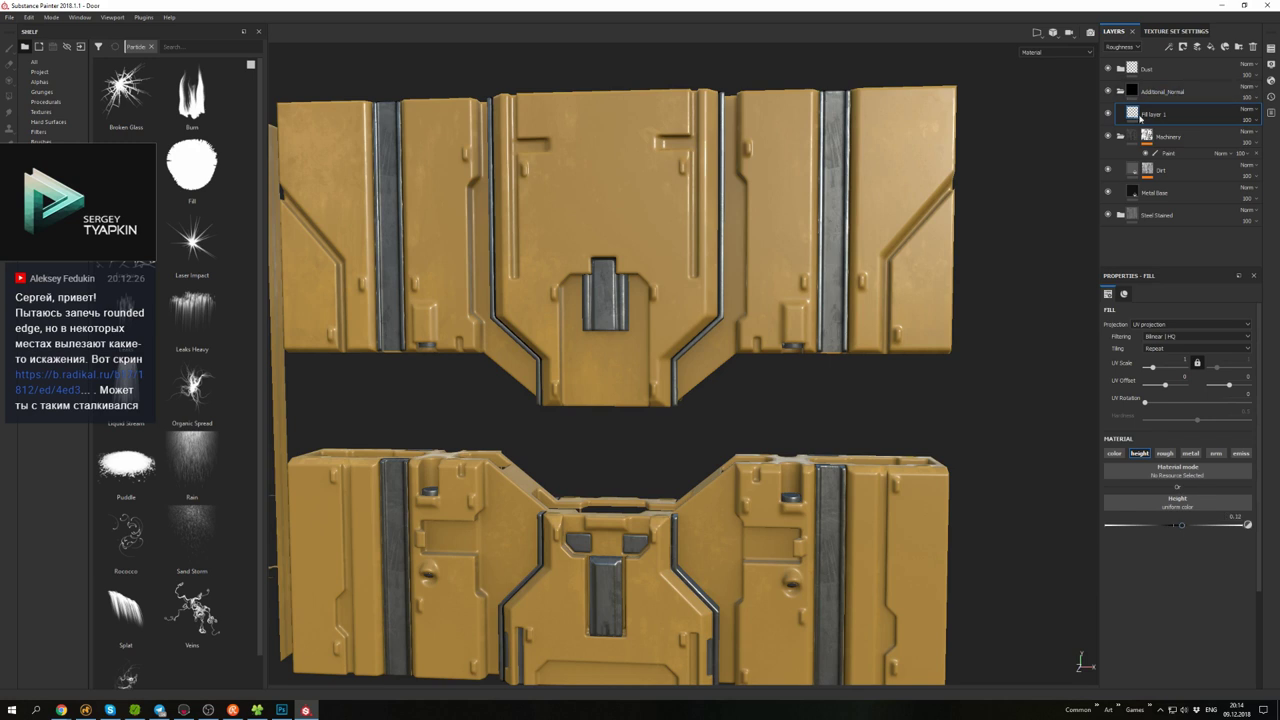
{"action": "right_click", "coordinate": [1140, 118]}
{"action": "left_click", "coordinate": [1170, 150]}
{"action": "right_click", "coordinate": [1147, 114]}
{"action": "left_click", "coordinate": [1160, 183]}
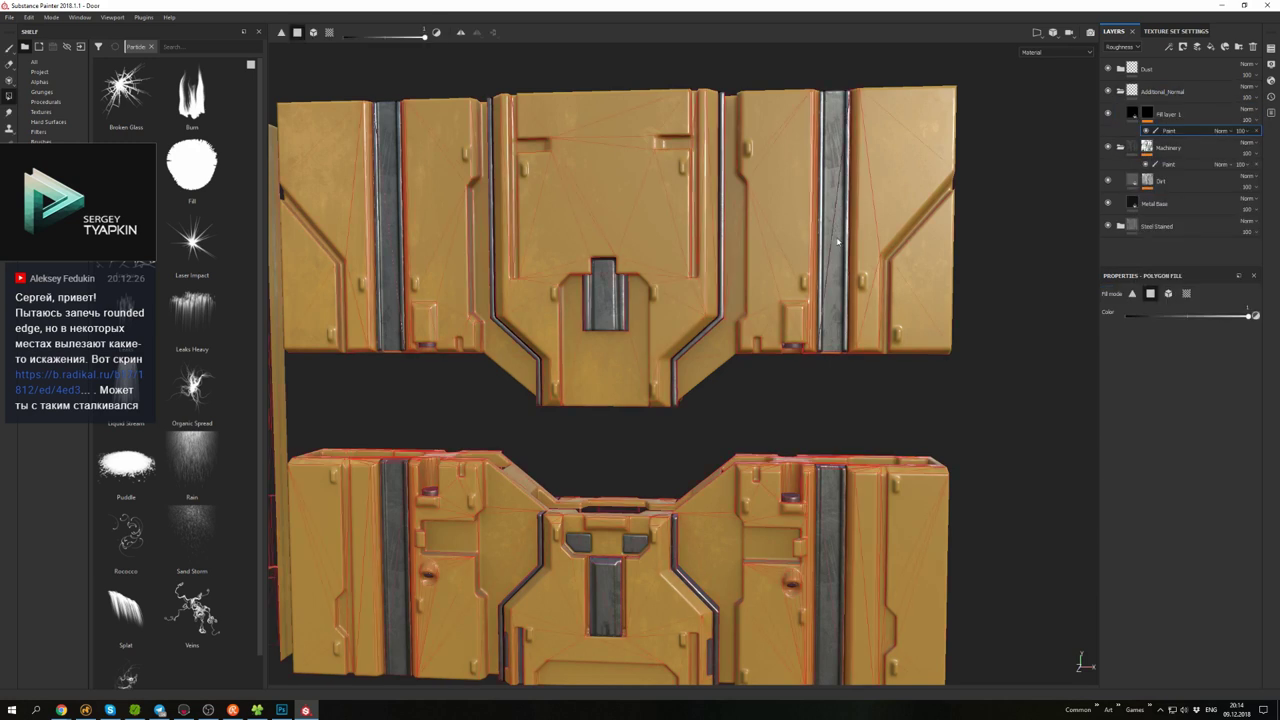
- Set up the paint brush with the Shape Capsule alpha at an angle of 270 and test it on the steel strip
{"action": "key", "text": "1"}
{"action": "left_click", "coordinate": [42, 92]}
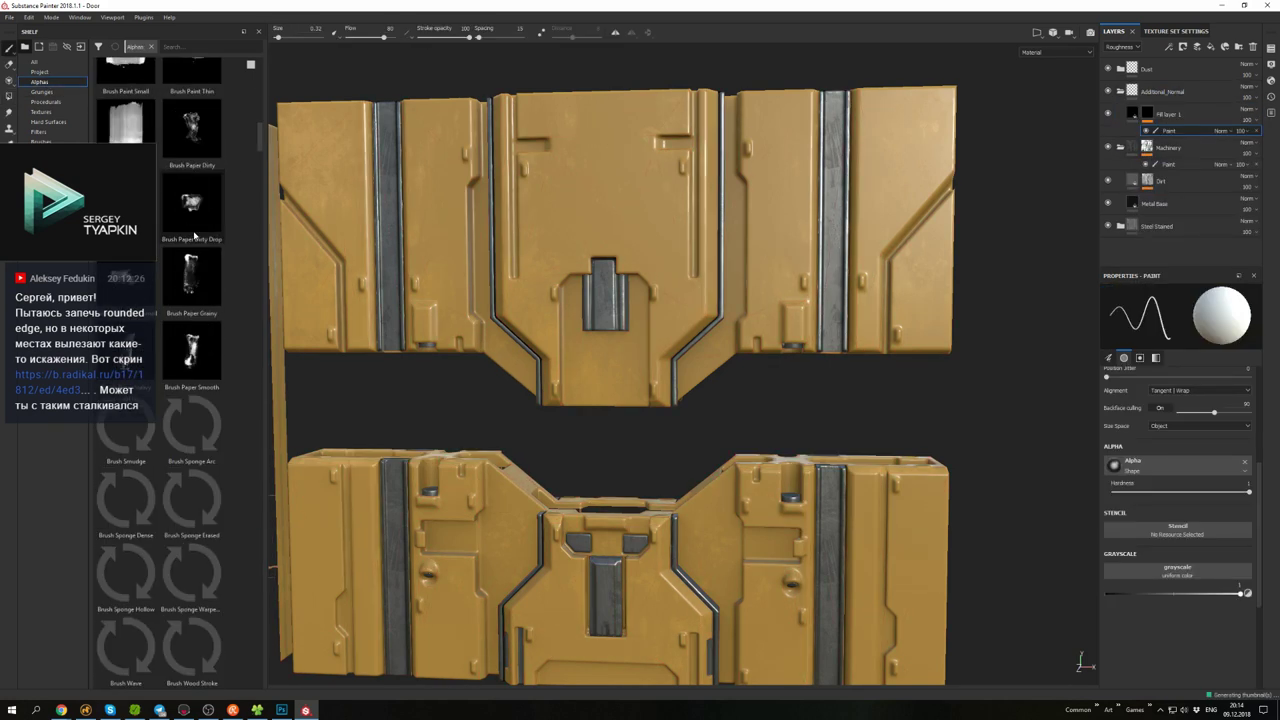
{"action": "left_click", "coordinate": [40, 82]}
{"action": "scroll", "coordinate": [203, 347], "scroll_direction": "down", "scroll_amount": 3}
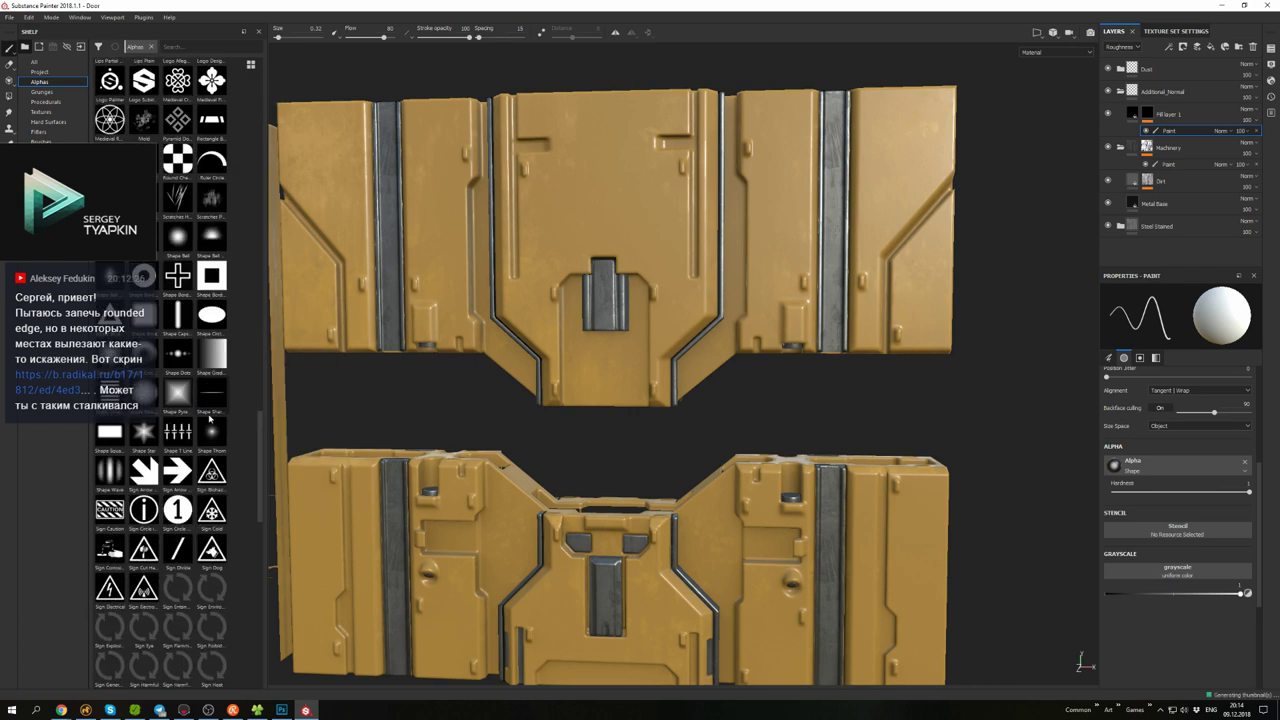
{"action": "scroll", "coordinate": [1060, 185], "scroll_direction": "up", "scroll_amount": 3}
{"action": "scroll", "coordinate": [1166, 443], "scroll_direction": "up", "scroll_amount": 1}
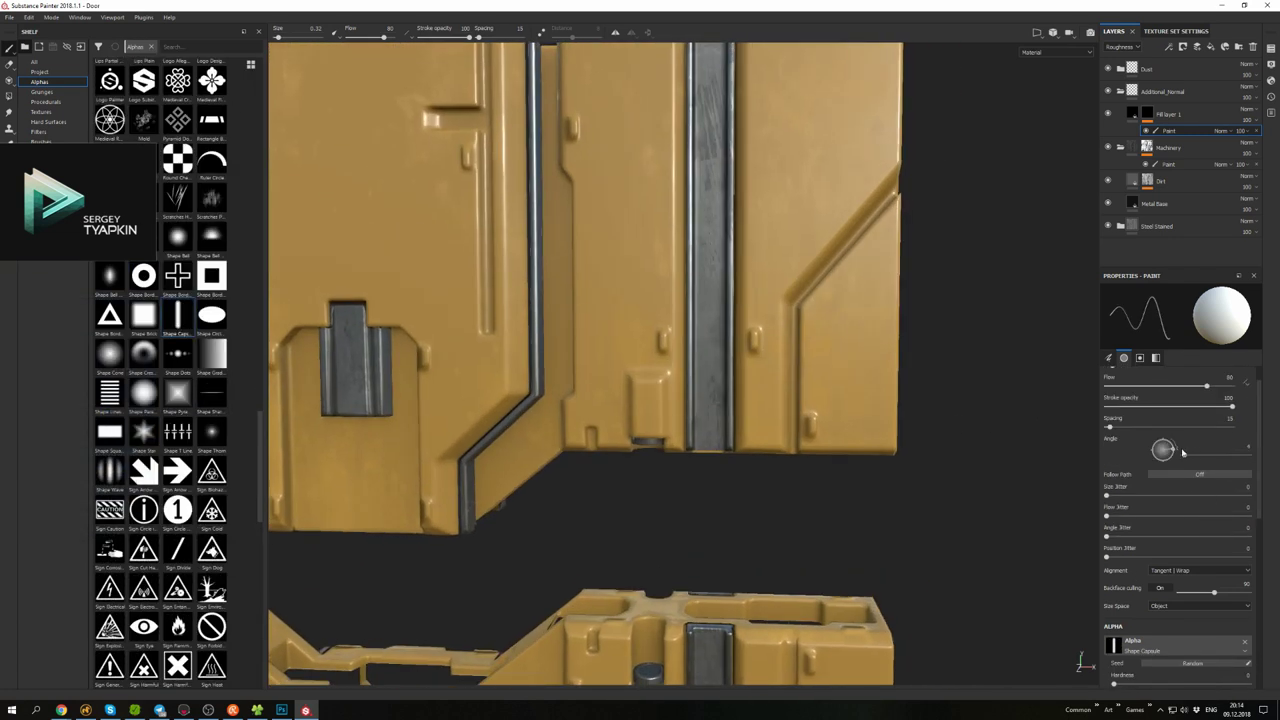
{"action": "middle_click_drag", "start_coordinate": [714, 386], "coordinate": [758, 410], "text": "alt"}
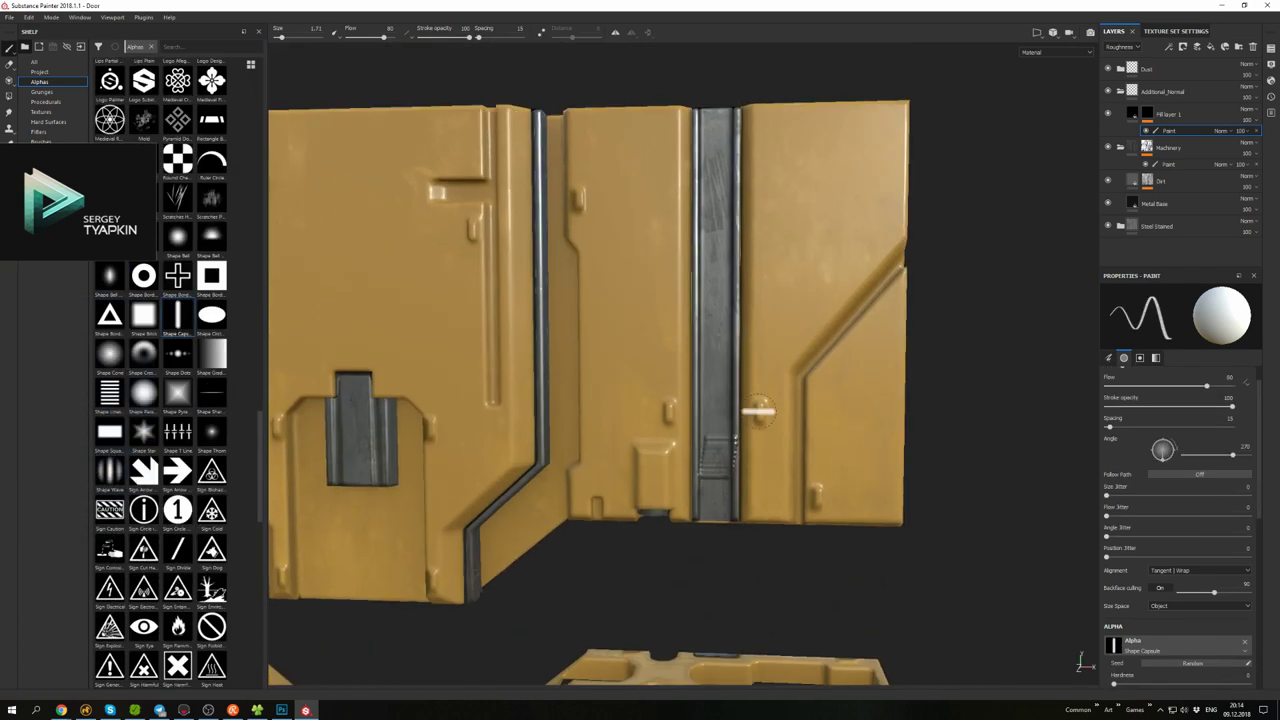
- Set the alpha hardness to 0.04 and paint rows of horizontal ridges along the upper door piece's vertical steel strips
{"action": "left_click_drag", "start_coordinate": [717, 282], "coordinate": [707, 125], "text": "alt"}
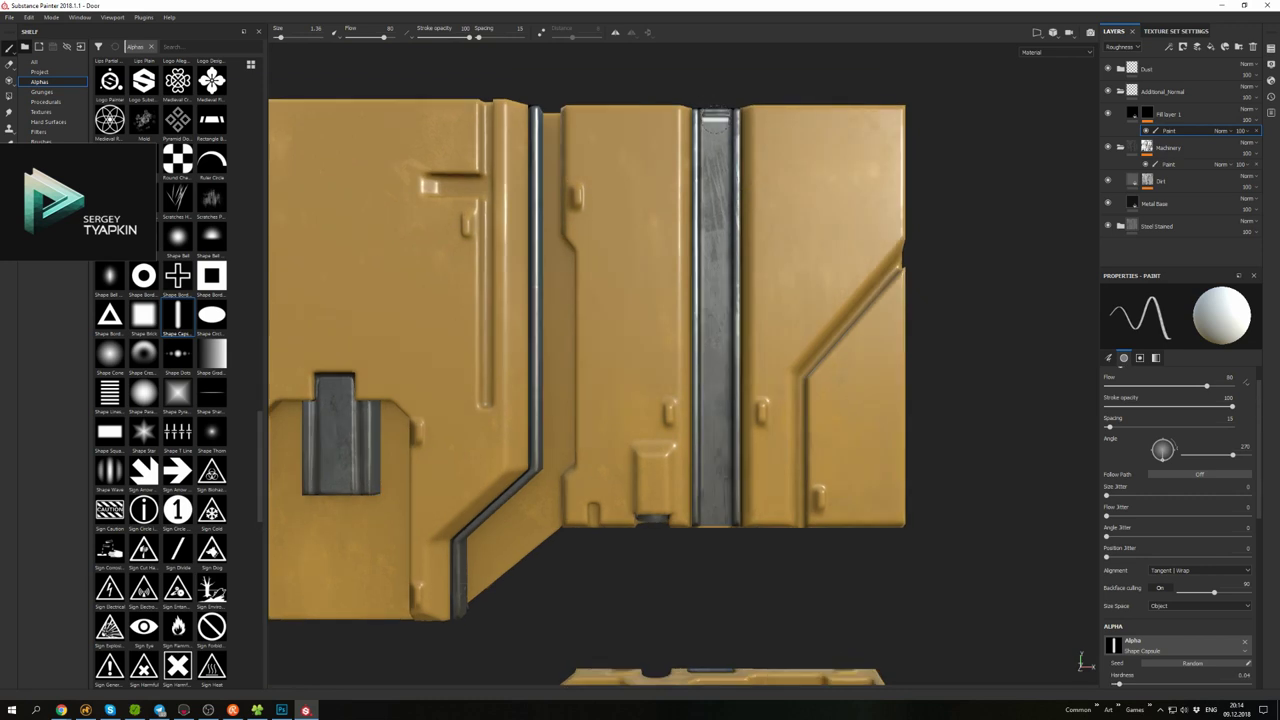
{"action": "scroll", "coordinate": [713, 530], "scroll_direction": "down", "scroll_amount": 3}
{"action": "middle_click_drag", "start_coordinate": [713, 530], "coordinate": [690, 400], "text": "alt"}
{"action": "left_click_drag", "start_coordinate": [690, 400], "coordinate": [660, 267], "text": "alt"}
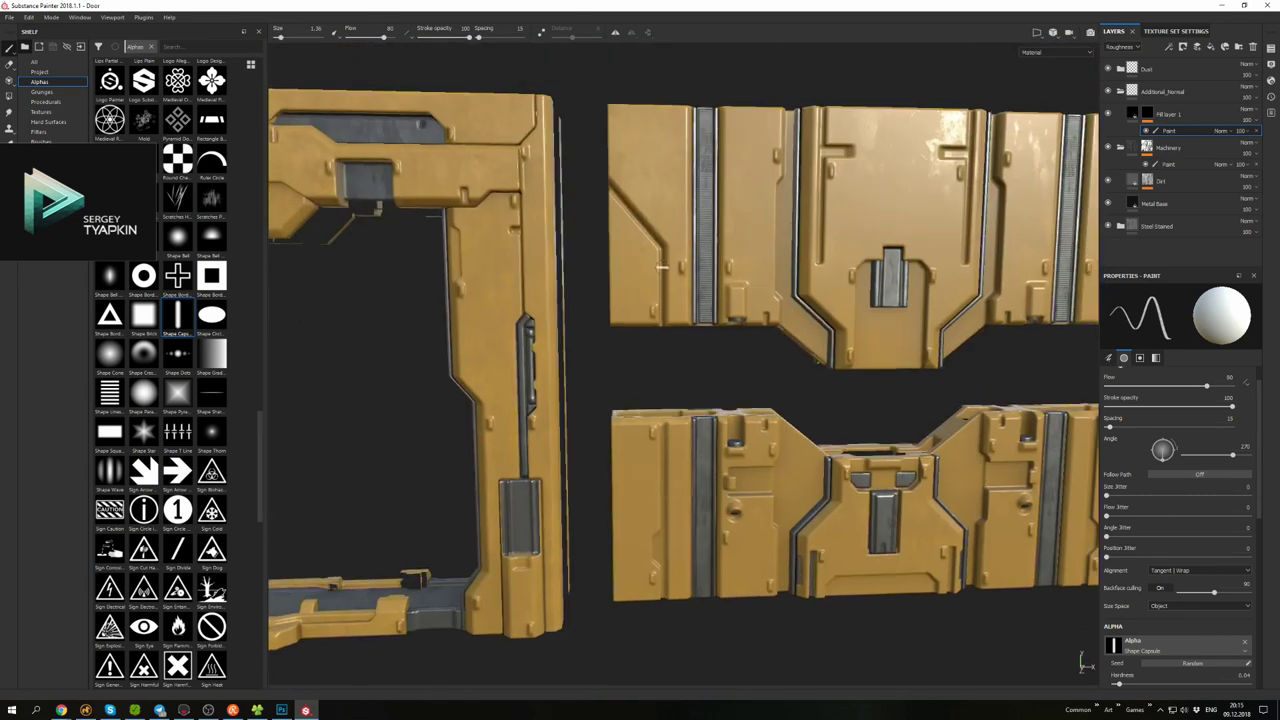
- Set the brush flow to 91 and spacing to 27, and repaint the horizontal ridges along the upper door piece's steel strips
{"action": "scroll", "coordinate": [660, 267], "scroll_direction": "up", "scroll_amount": 3}
{"action": "scroll", "coordinate": [1173, 427], "scroll_direction": "up", "scroll_amount": 1}
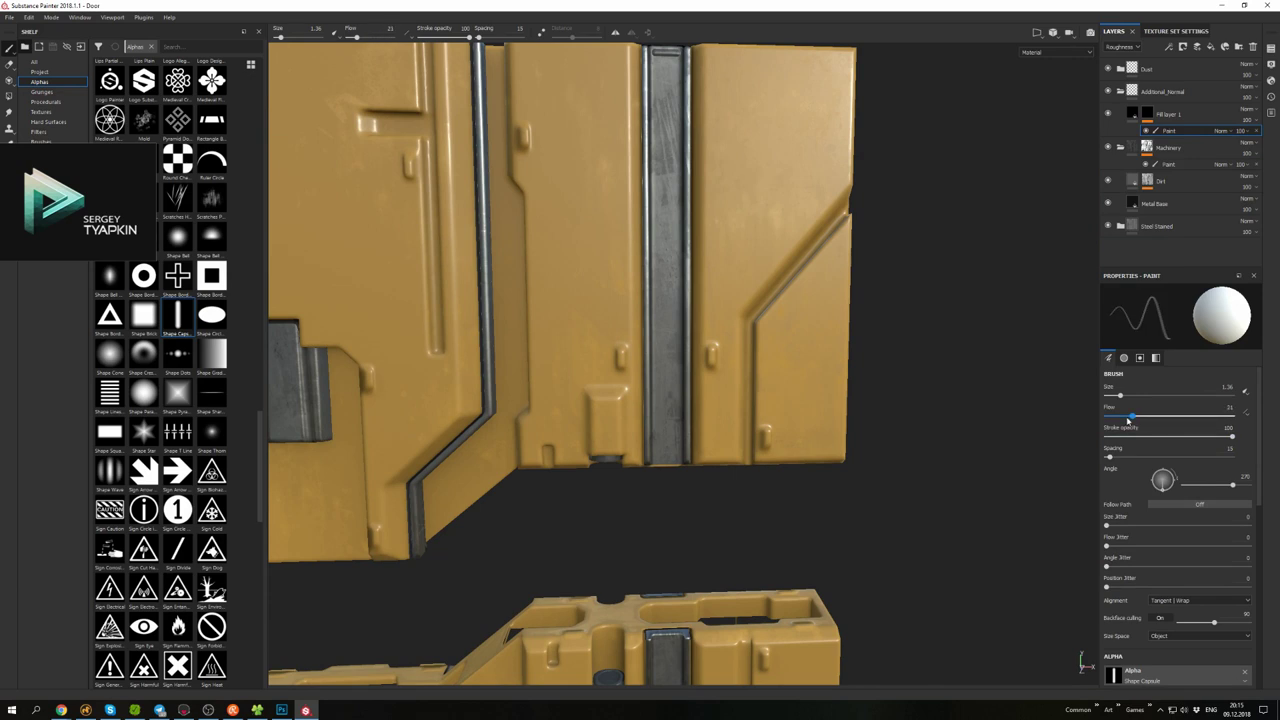
{"action": "left_click_drag", "start_coordinate": [663, 298], "coordinate": [692, 253], "text": "alt"}
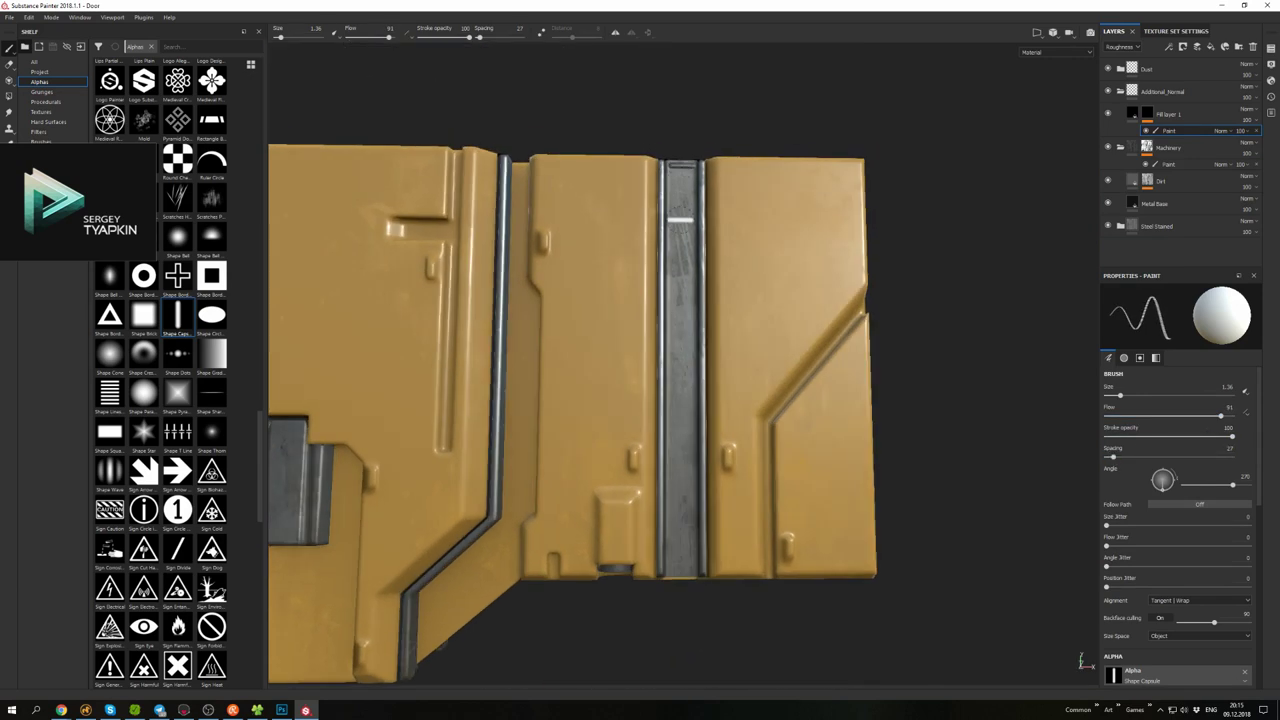
{"action": "scroll", "coordinate": [680, 360], "scroll_direction": "down", "scroll_amount": 5}
{"action": "middle_click_drag", "start_coordinate": [680, 360], "coordinate": [860, 330], "text": "alt"}
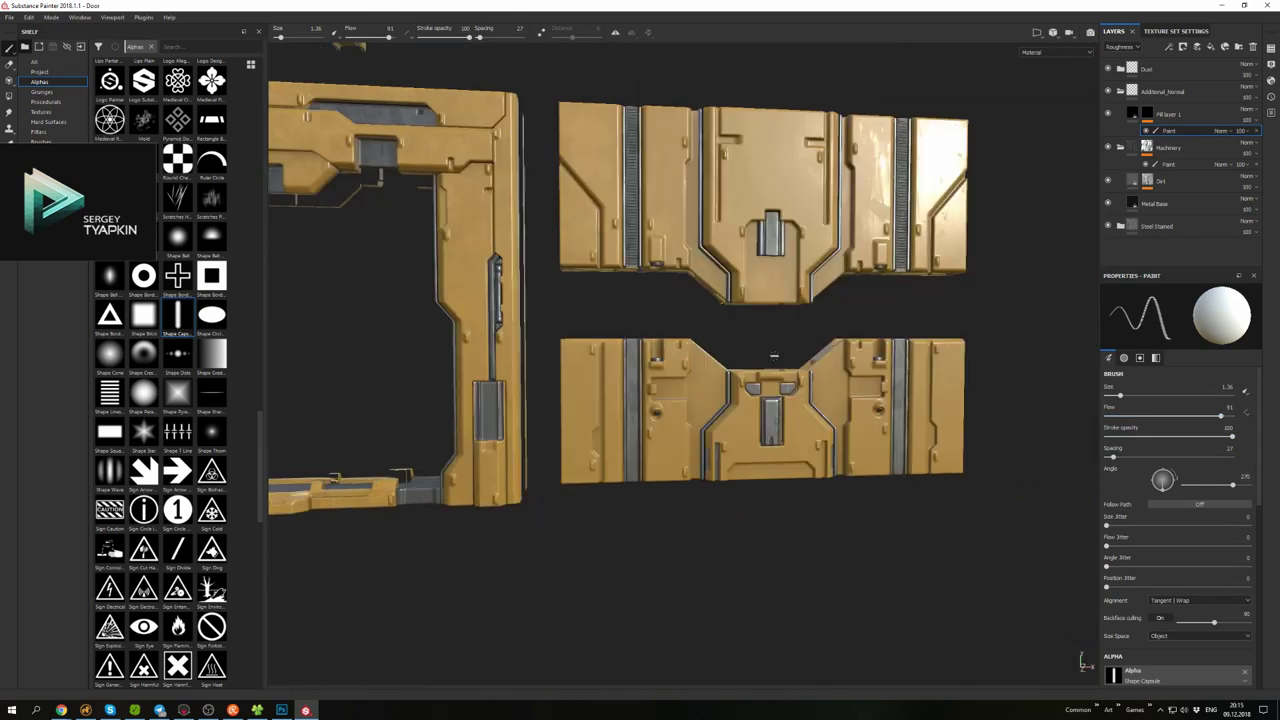
- Paint matching horizontal ridges along the lower door piece's vertical steel strips
{"action": "scroll", "coordinate": [680, 360], "scroll_direction": "up", "scroll_amount": 5}
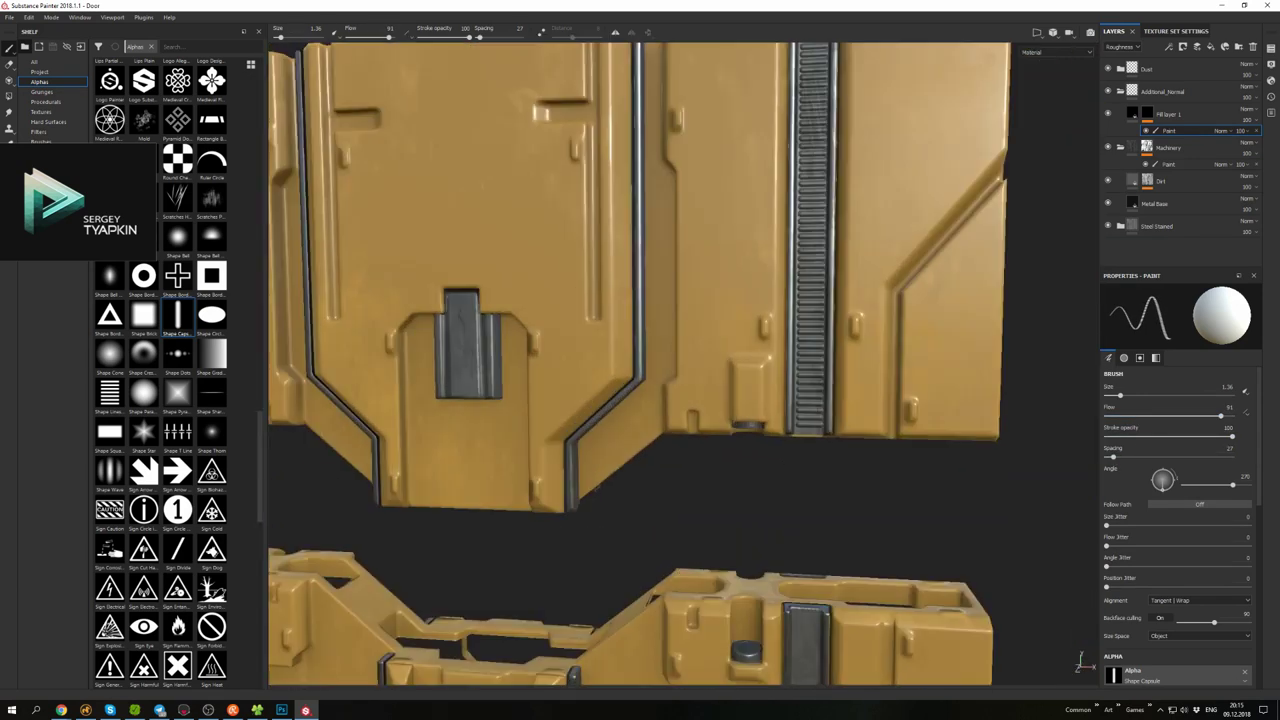
{"action": "middle_click_drag", "start_coordinate": [680, 360], "coordinate": [600, 300], "text": "alt"}
{"action": "scroll", "coordinate": [600, 300], "scroll_direction": "up", "scroll_amount": 3}
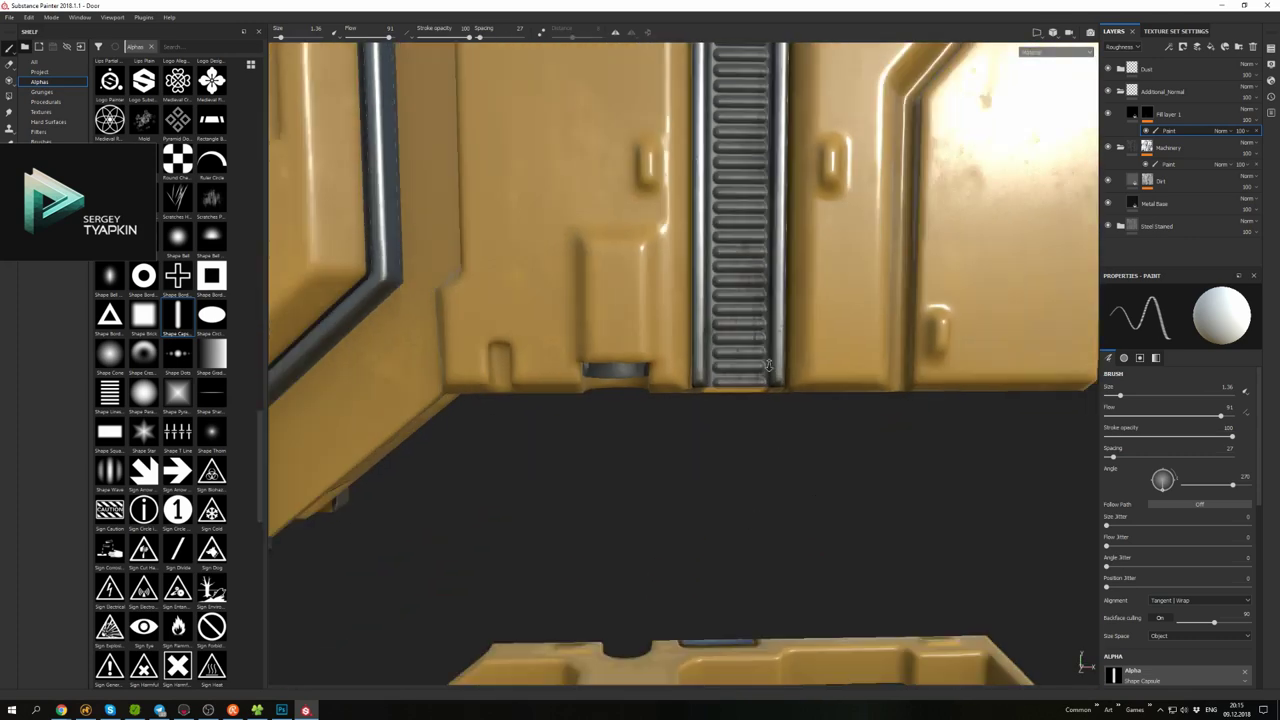
{"action": "left_click_drag", "start_coordinate": [600, 300], "coordinate": [720, 260], "text": "alt"}
{"action": "left_click_drag", "start_coordinate": [740, 183], "coordinate": [800, 330], "text": "alt"}
{"action": "scroll", "coordinate": [686, 523], "scroll_direction": "down", "scroll_amount": 3}
{"action": "scroll", "coordinate": [800, 330], "scroll_direction": "down", "scroll_amount": 2}
{"action": "scroll", "coordinate": [766, 423], "scroll_direction": "up", "scroll_amount": 3}
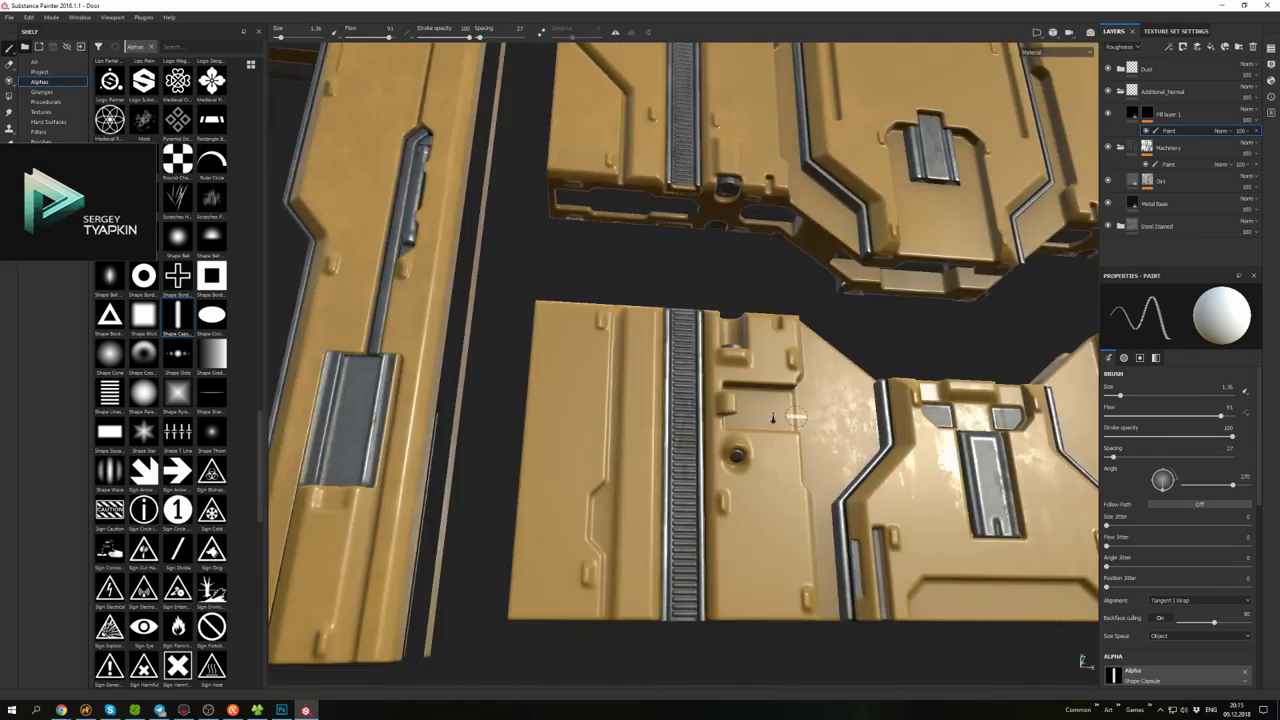
{"action": "mouse_move", "coordinate": [766, 423]}
{"action": "left_mouse_down", "text": "alt"}
{"action": "mouse_move", "coordinate": [742, 322]}
{"action": "mouse_move", "coordinate": [700, 335]}
{"action": "mouse_move", "coordinate": [790, 355]}
{"action": "mouse_move", "coordinate": [700, 340]}
{"action": "mouse_move", "coordinate": [720, 310]}
{"action": "mouse_move", "coordinate": [740, 320]}
{"action": "left_mouse_up", "text": "alt"}
- Paint black on Machinery's mask to remove the yellow from the steel strip's end at the upper door piece's lower edge
{"action": "scroll", "coordinate": [801, 360], "scroll_direction": "up", "scroll_amount": 2}
{"action": "left_click", "coordinate": [1168, 163]}
{"action": "key", "text": "4"}
{"action": "scroll", "coordinate": [720, 310], "scroll_direction": "up", "scroll_amount": 5}
{"action": "key", "text": "1"}
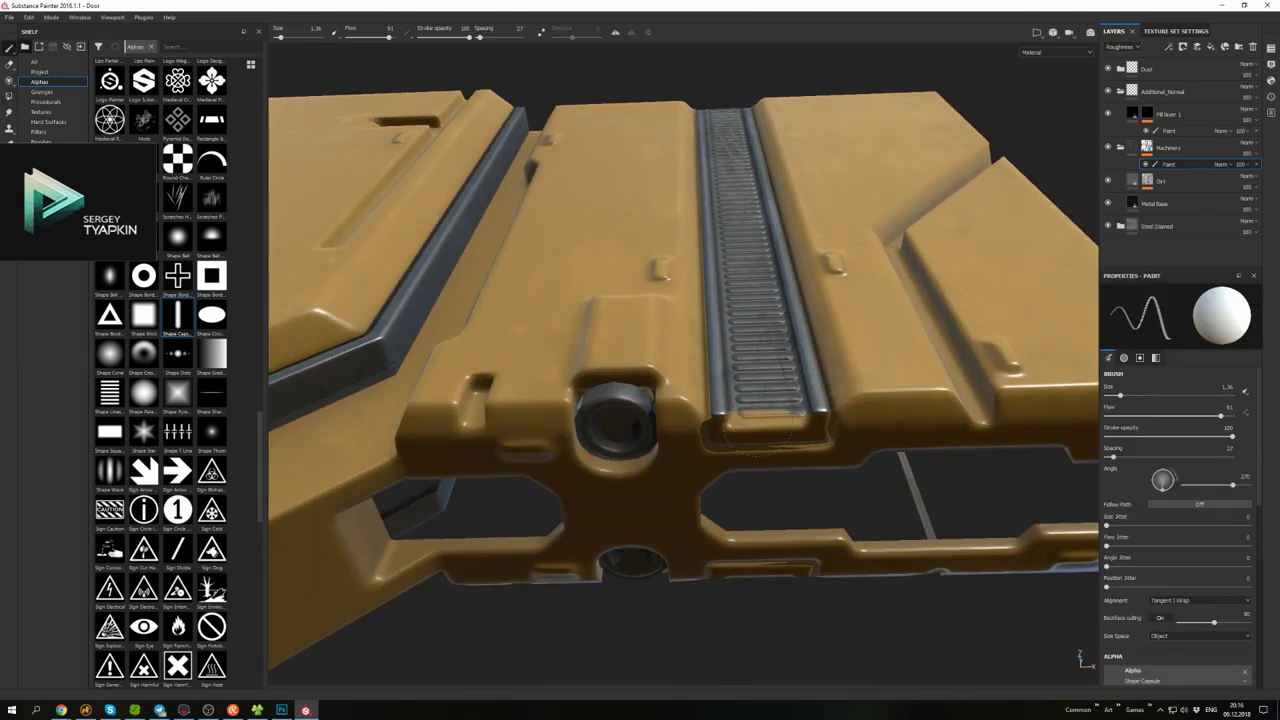
{"action": "left_click_drag", "start_coordinate": [748, 446], "coordinate": [703, 345], "text": "alt"}
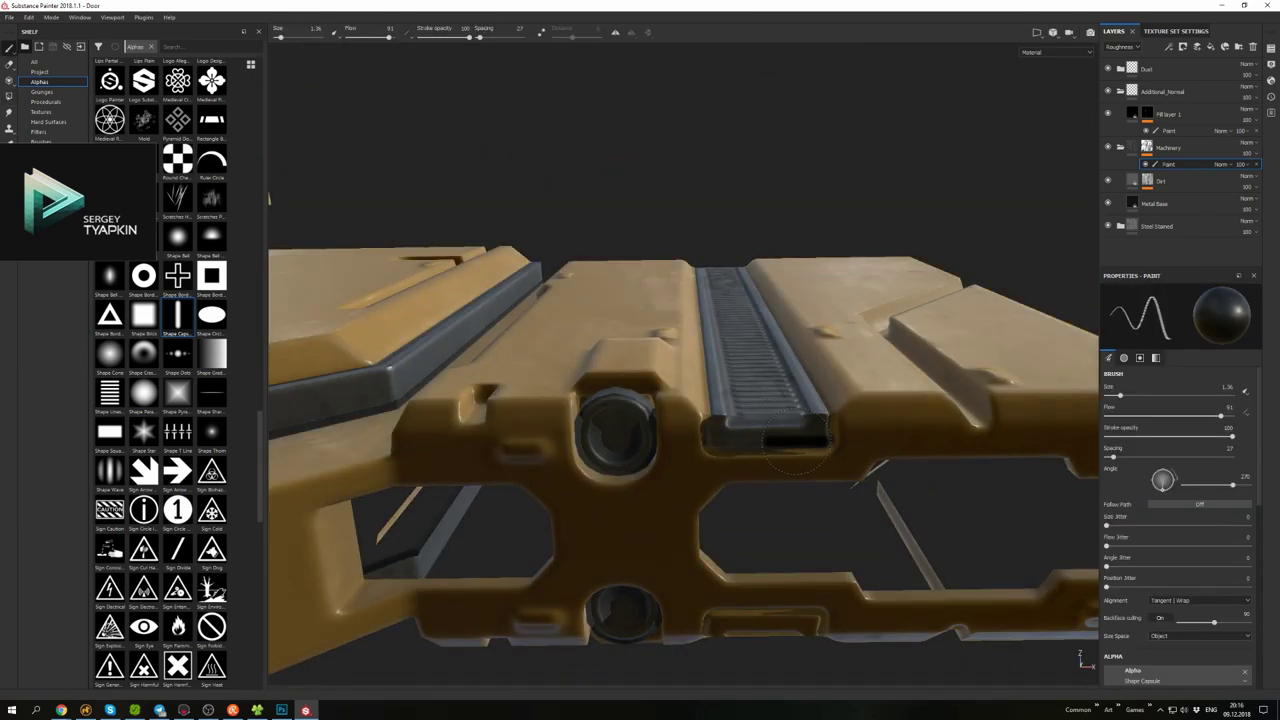
{"action": "scroll", "coordinate": [813, 389], "scroll_direction": "down", "scroll_amount": 10}
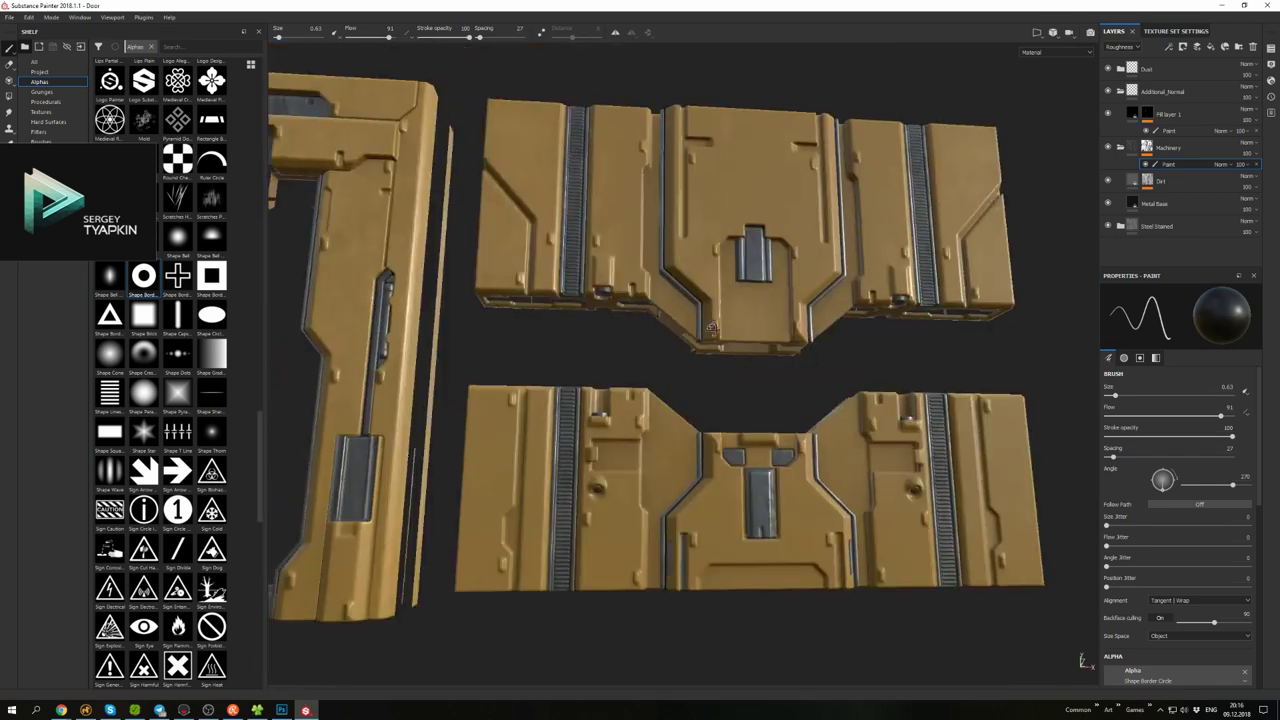
- Add the height-only fill layer with its black mask and paint effect above Machinery in the central lock's layer stack
{"action": "scroll", "coordinate": [790, 360], "scroll_direction": "up", "scroll_amount": 5}
{"action": "left_click_drag", "start_coordinate": [790, 360], "coordinate": [750, 340], "text": "alt"}
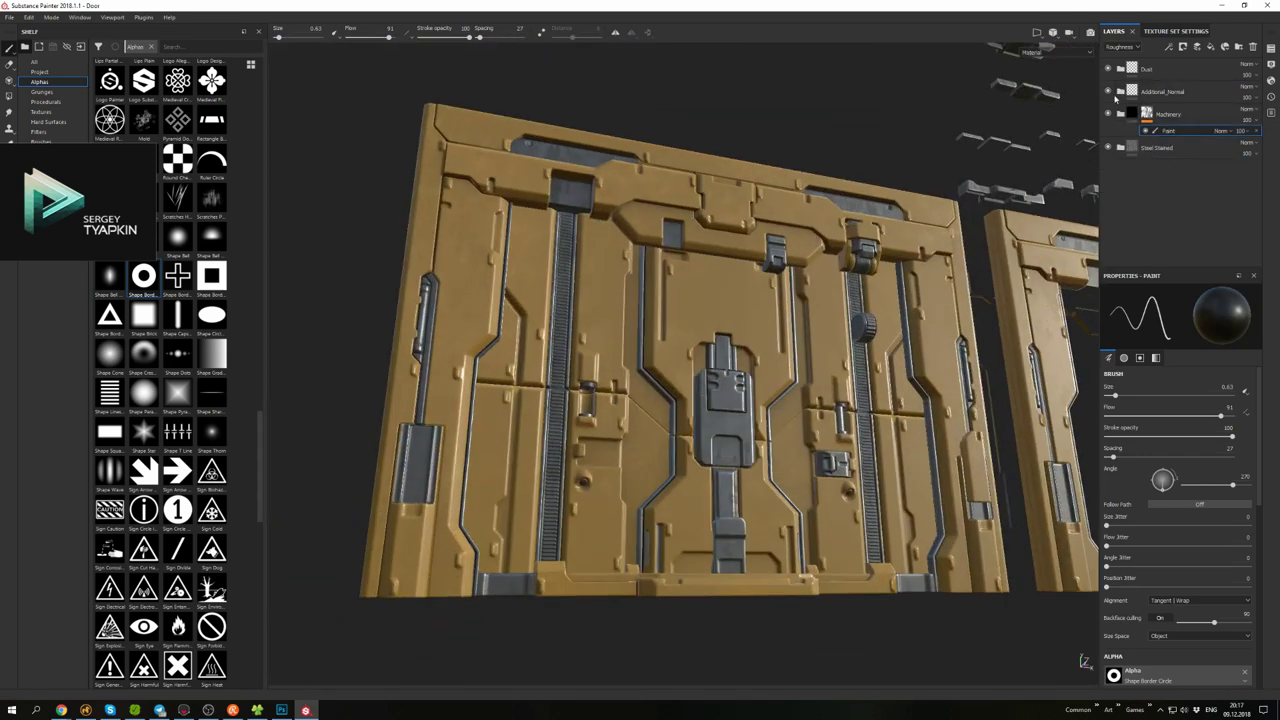
{"action": "left_click_drag", "start_coordinate": [900, 205], "coordinate": [715, 98], "text": "alt"}
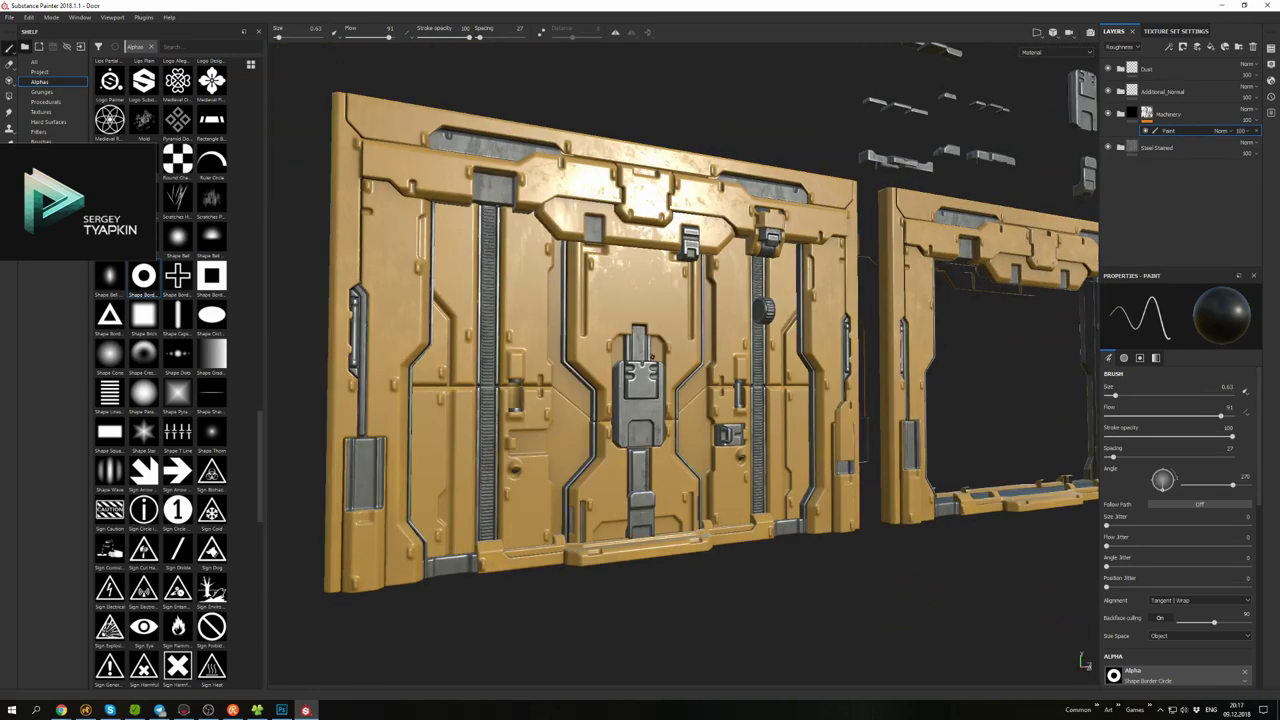
{"action": "left_click", "coordinate": [1157, 128]}
- Set the brush to the Shape Border Triangle alpha, angle 0 and size 1.07, and try the stamp on the central lock's upper panel
{"action": "scroll", "coordinate": [640, 360], "scroll_direction": "up", "scroll_amount": 3}
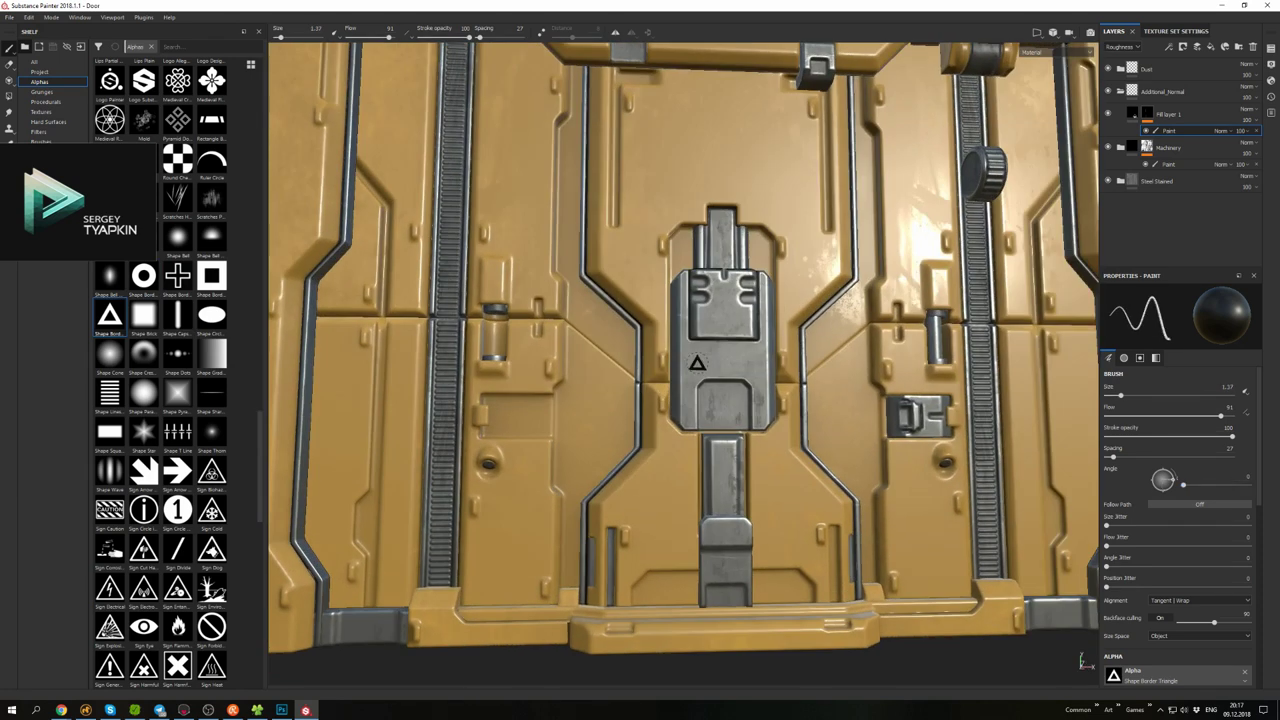
{"action": "scroll", "coordinate": [697, 363], "scroll_direction": "up", "scroll_amount": 3}
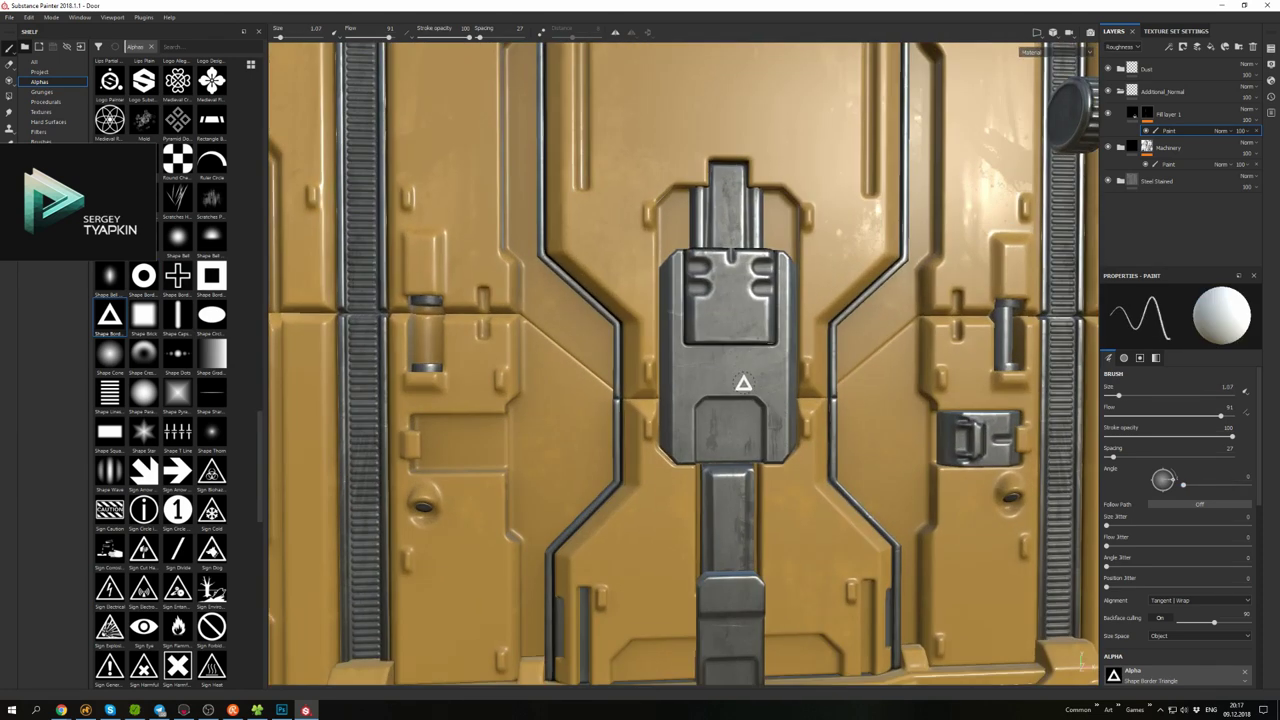
{"action": "scroll", "coordinate": [743, 383], "scroll_direction": "down", "scroll_amount": 3}
{"action": "left_click_drag", "start_coordinate": [743, 383], "coordinate": [645, 330], "text": "alt"}
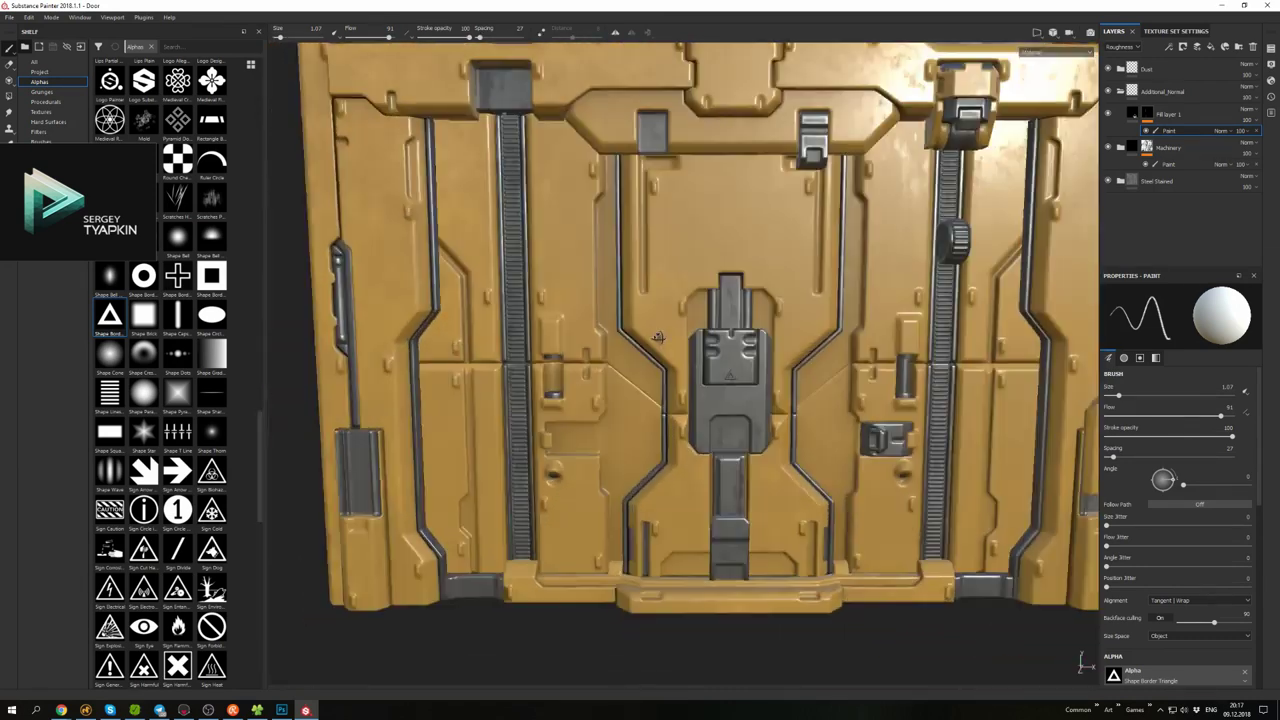
- Rename the height layer Add and create a second layer above it with a black mask and paint effect
{"action": "double_click", "coordinate": [1170, 114]}
{"action": "right_click", "coordinate": [1146, 116]}
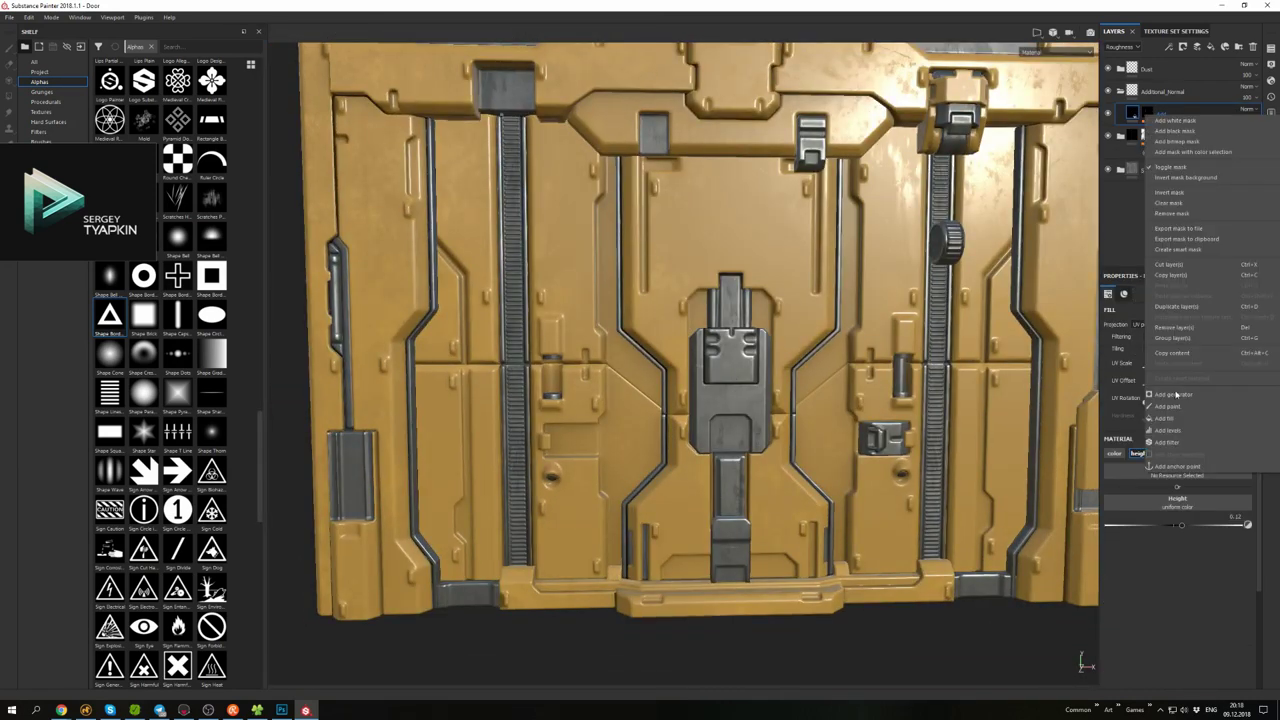
{"action": "left_click", "coordinate": [1190, 308]}
{"action": "right_click", "coordinate": [1150, 114]}
{"action": "left_click", "coordinate": [1190, 136]}
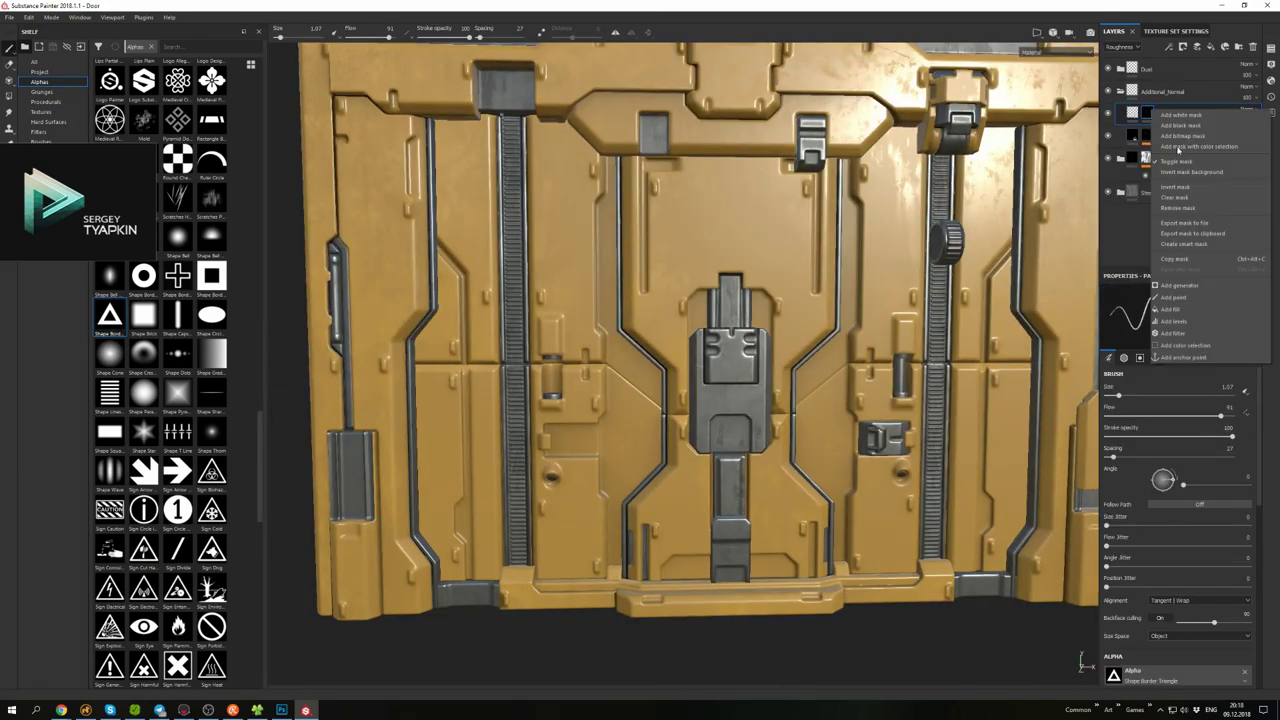
- Stamp the triangle on the central lock plate below its raised panel and name the new layer Sub
{"action": "scroll", "coordinate": [742, 428], "scroll_direction": "up", "scroll_amount": 3}
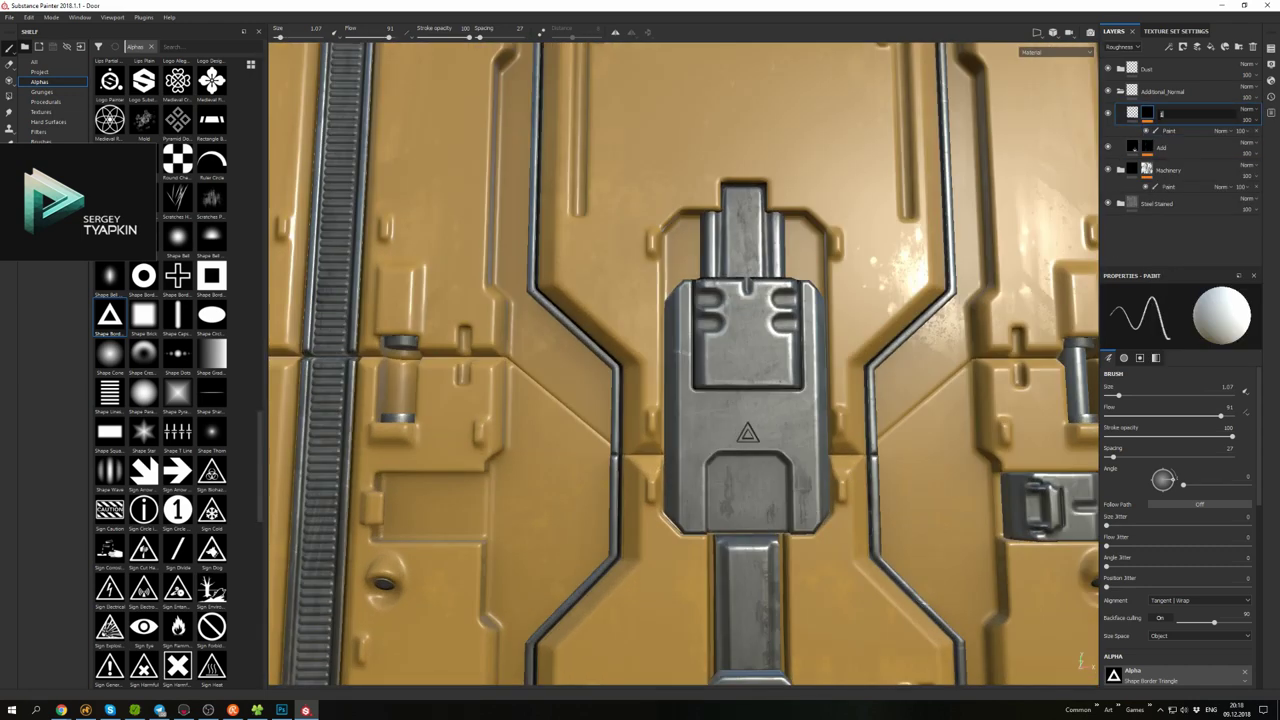
{"action": "scroll", "coordinate": [683, 364], "scroll_direction": "down", "scroll_amount": 5}
{"action": "left_click_drag", "start_coordinate": [683, 364], "coordinate": [643, 320], "text": "alt"}
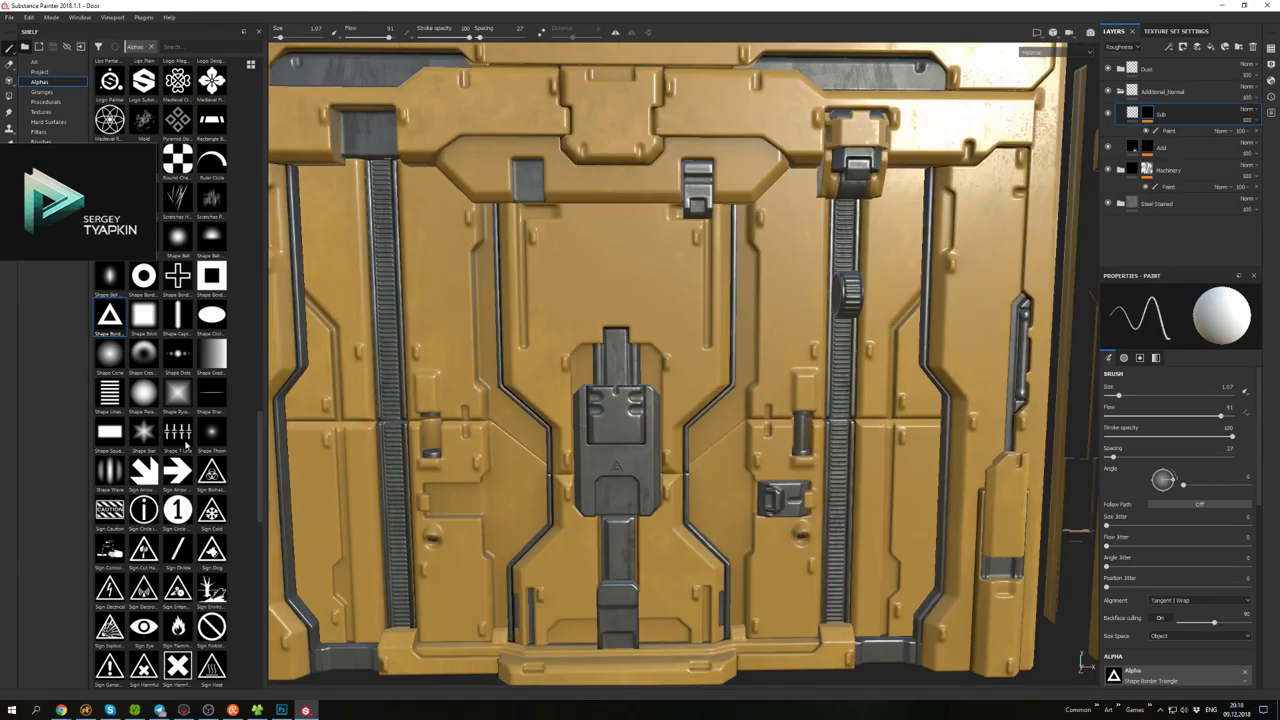
- Set the brush size to 0.66 and choose the Text Authorized Personel Only alpha
{"action": "scroll", "coordinate": [643, 320], "scroll_direction": "up", "scroll_amount": 4}
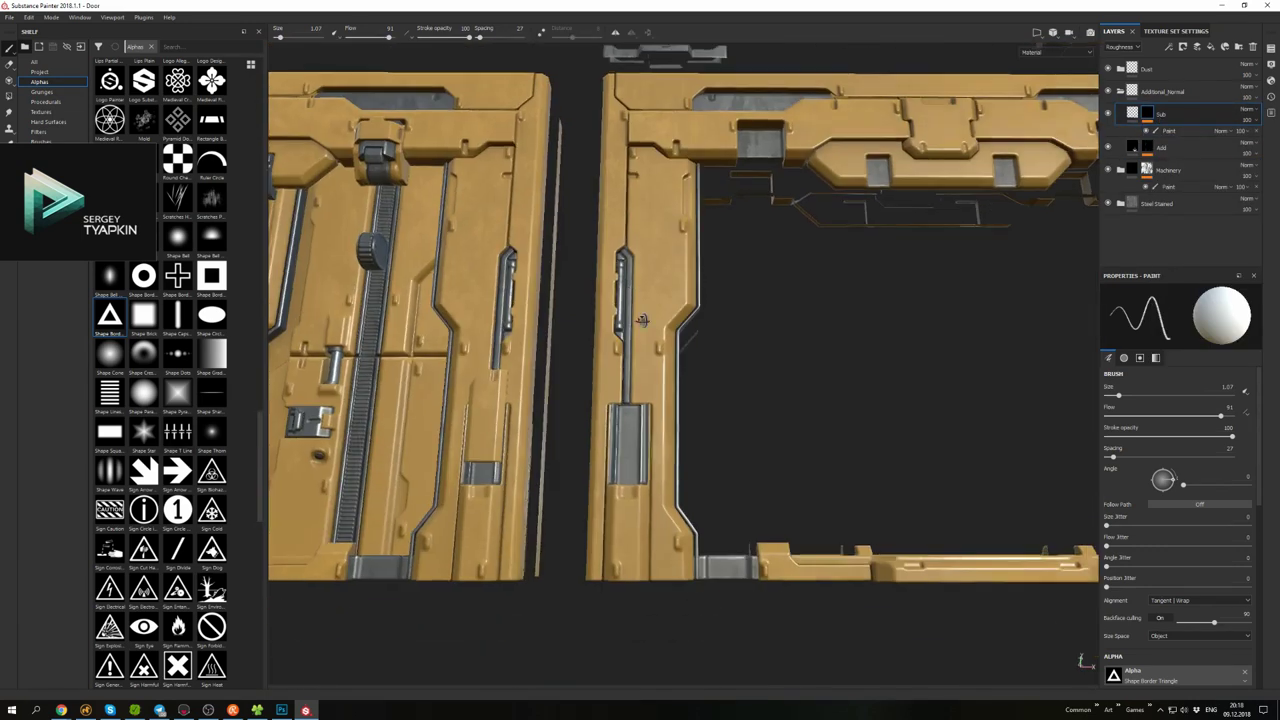
{"action": "scroll", "coordinate": [643, 320], "scroll_direction": "down", "scroll_amount": 4}
{"action": "scroll", "coordinate": [814, 420], "scroll_direction": "up", "scroll_amount": 4}
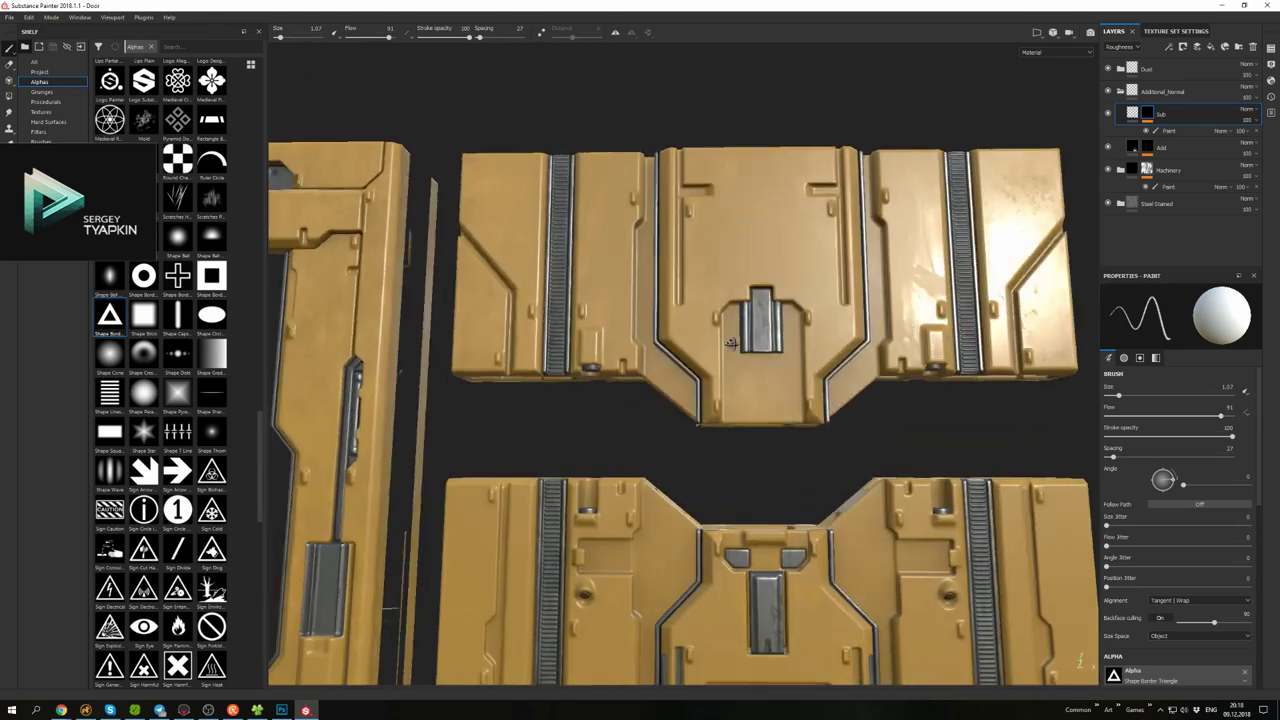
{"action": "left_click_drag", "start_coordinate": [814, 420], "coordinate": [270, 373], "text": "alt"}
{"action": "left_click_drag", "start_coordinate": [603, 294], "coordinate": [560, 300], "text": "alt"}
{"action": "middle_click_drag", "start_coordinate": [560, 300], "coordinate": [640, 300], "text": "alt"}
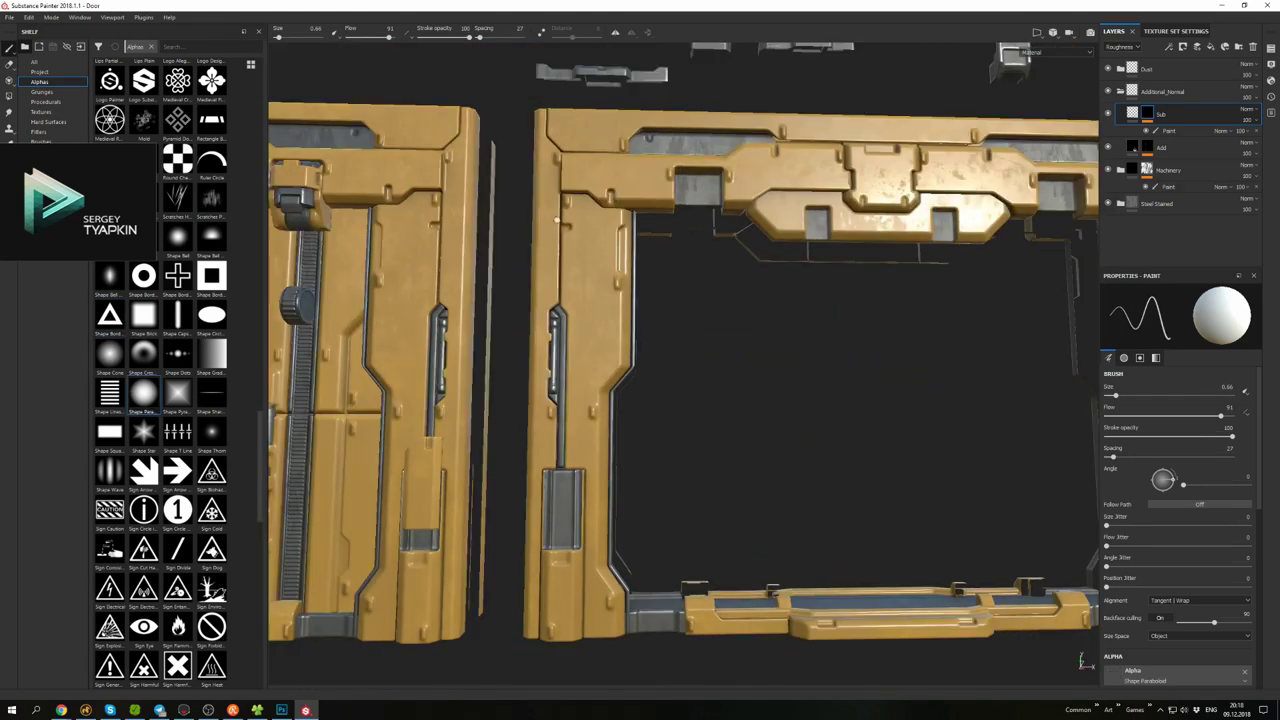
{"action": "scroll", "coordinate": [180, 324], "scroll_direction": "down", "scroll_amount": 2}
{"action": "left_click", "coordinate": [110, 388]}
{"action": "scroll", "coordinate": [160, 420], "scroll_direction": "down", "scroll_amount": 6}
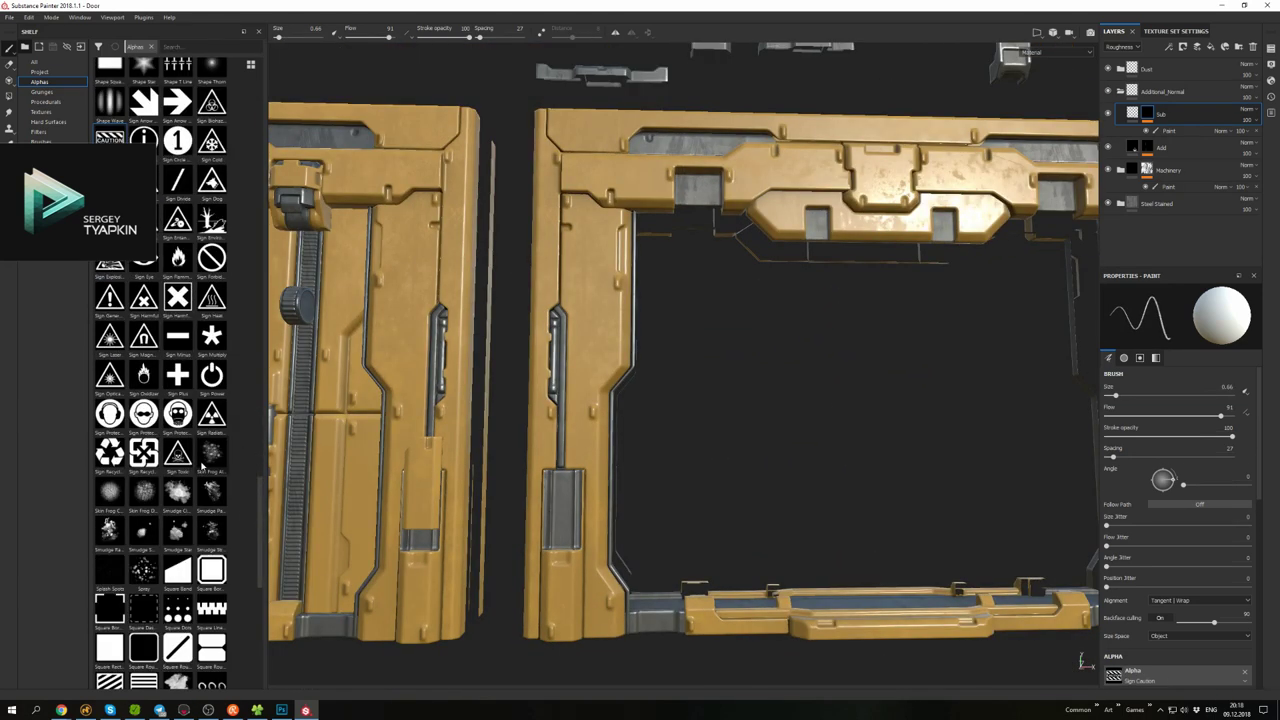
{"action": "mouse_move", "coordinate": [159, 472]}
{"action": "left_click", "coordinate": [211, 428]}
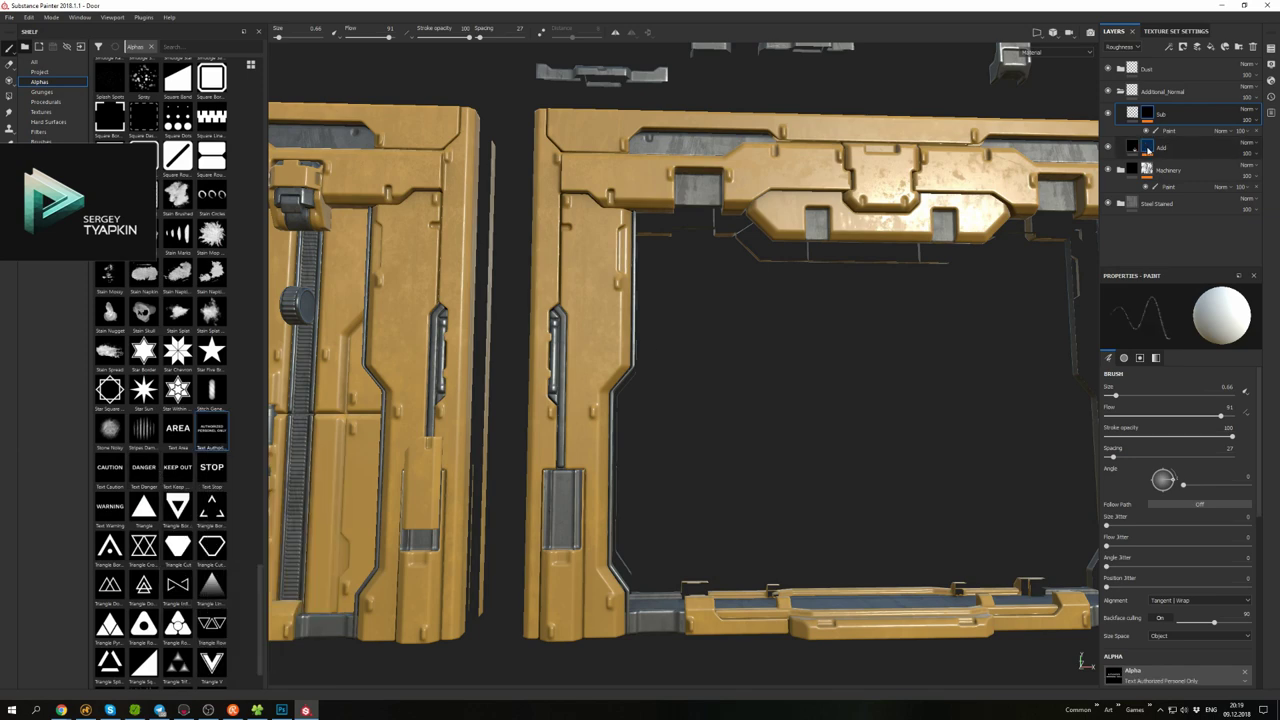
- Stamp the authorized personnel text above the triangle on the central lock plate through the Sub layer's mask
{"action": "mouse_move", "coordinate": [578, 348]}
{"action": "left_mouse_down", "text": "alt"}
{"action": "mouse_move", "coordinate": [707, 418]}
{"action": "mouse_move", "coordinate": [997, 237]}
{"action": "left_mouse_up", "text": "alt"}
{"action": "left_click_drag", "start_coordinate": [710, 412], "coordinate": [318, 428], "text": "alt"}
{"action": "scroll", "coordinate": [190, 484], "scroll_direction": "down", "scroll_amount": 1}
{"action": "left_click_drag", "start_coordinate": [815, 427], "coordinate": [783, 340], "text": "alt"}
{"action": "left_click_drag", "start_coordinate": [563, 513], "coordinate": [325, 412], "text": "alt"}
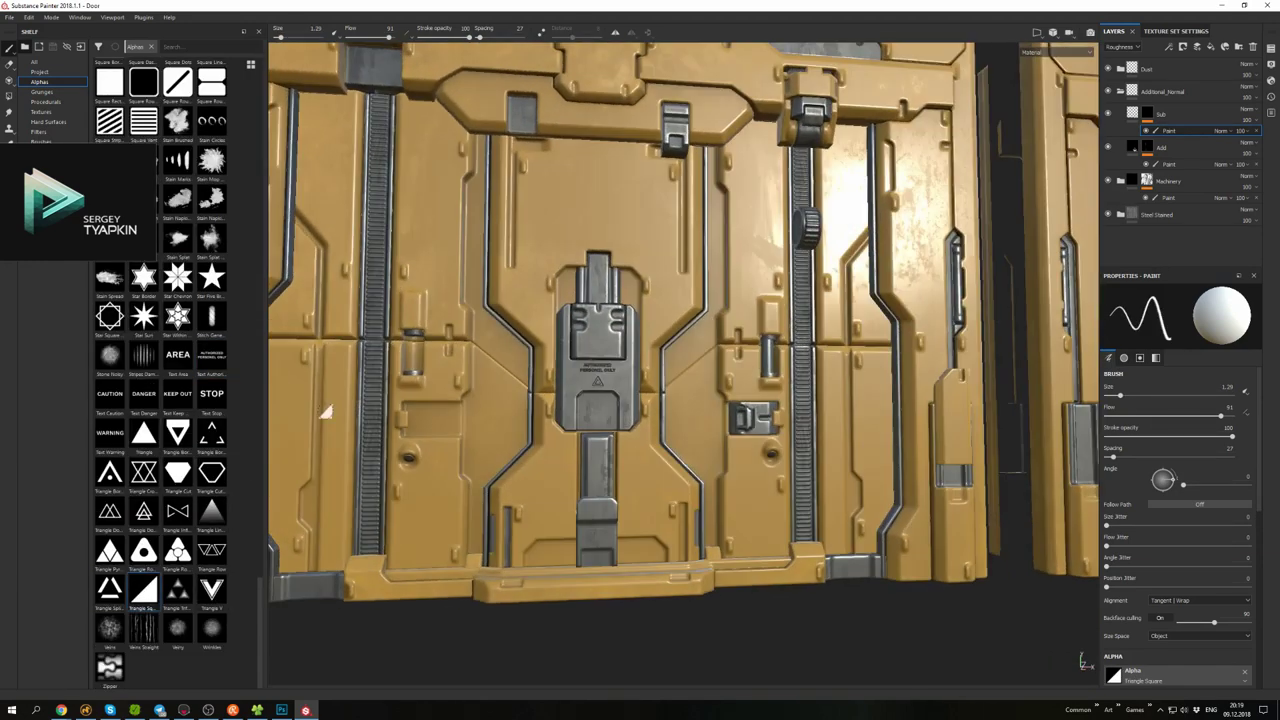
- Choose the Font Chathura alpha for the brush and set its text to SN-00BIT
{"action": "left_click_drag", "start_coordinate": [770, 555], "coordinate": [795, 480], "text": "alt"}
{"action": "scroll", "coordinate": [183, 262], "scroll_direction": "up", "scroll_amount": 3}
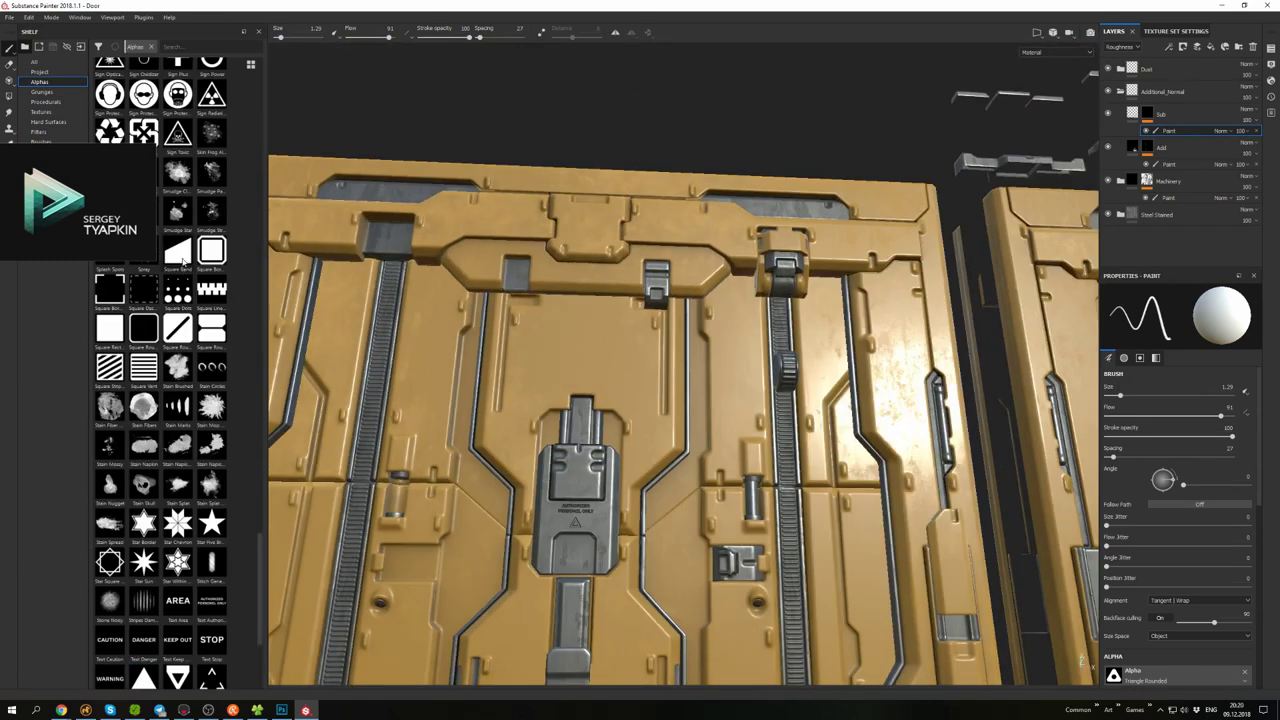
{"action": "scroll", "coordinate": [183, 262], "scroll_direction": "up", "scroll_amount": 5}
{"action": "left_click", "coordinate": [177, 262]}
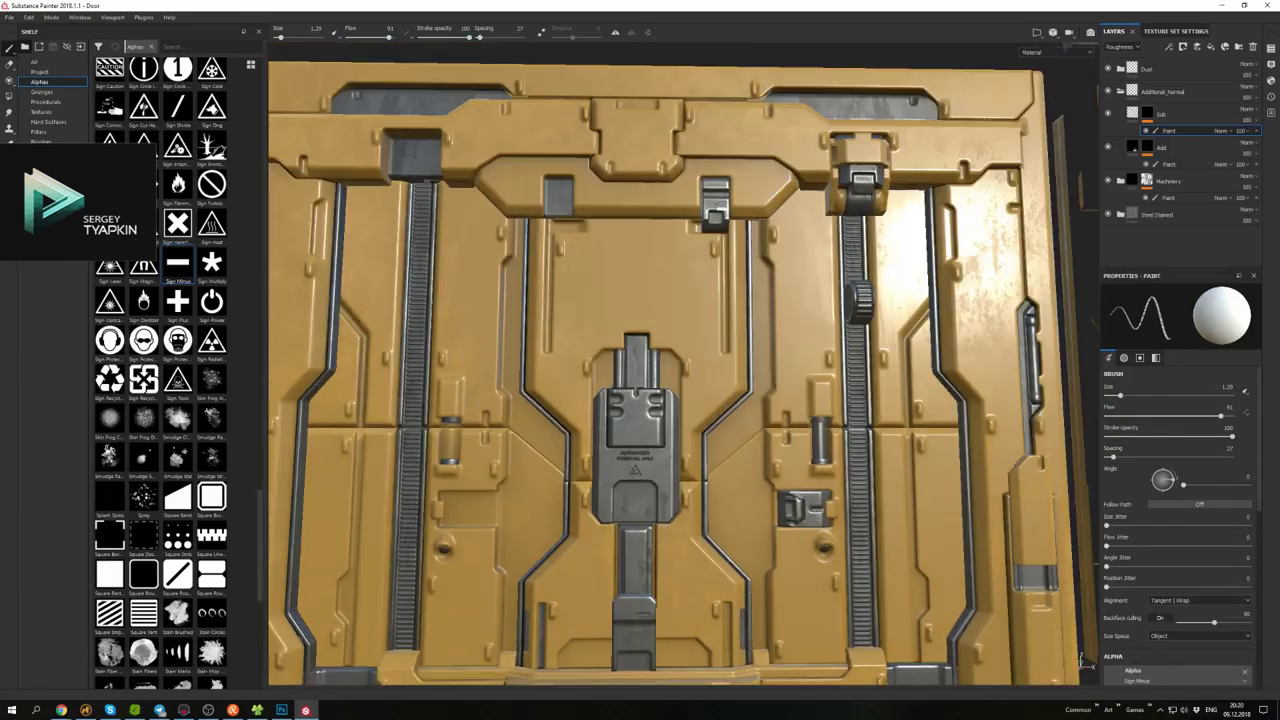
{"action": "scroll", "coordinate": [206, 425], "scroll_direction": "up", "scroll_amount": 8}
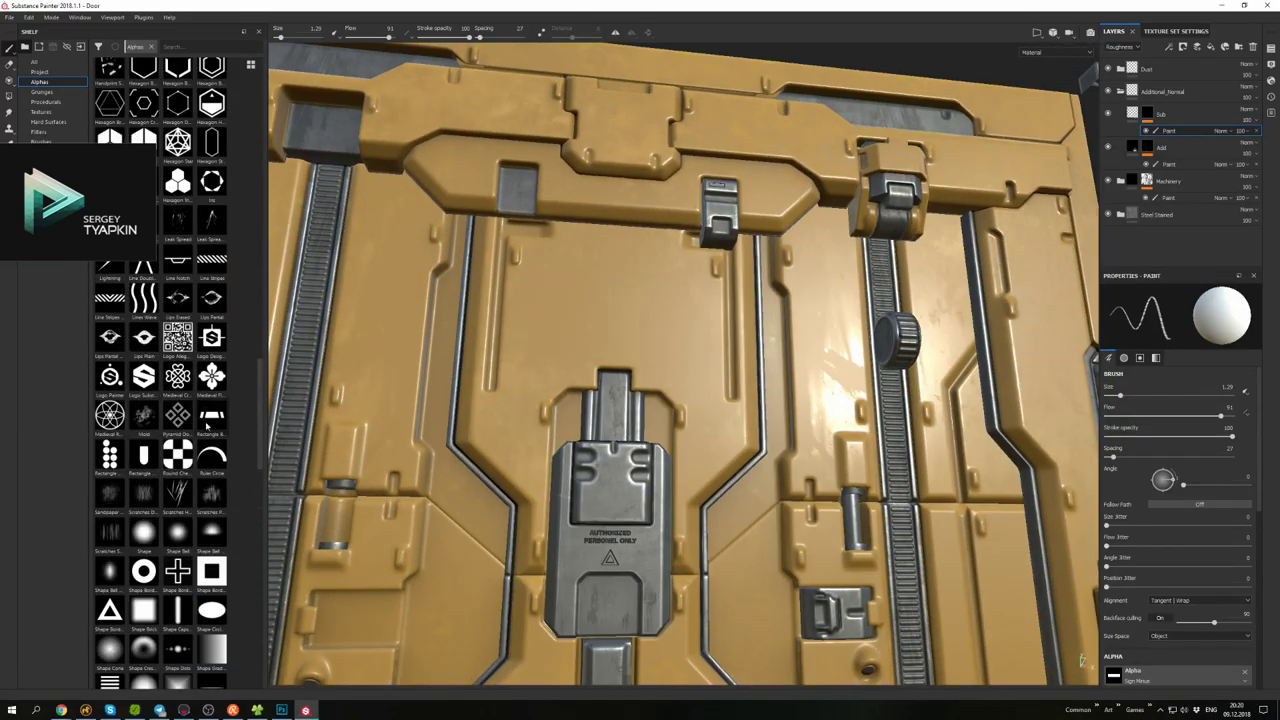
{"action": "scroll", "coordinate": [190, 260], "scroll_direction": "up", "scroll_amount": 5}
{"action": "left_click", "coordinate": [143, 245]}
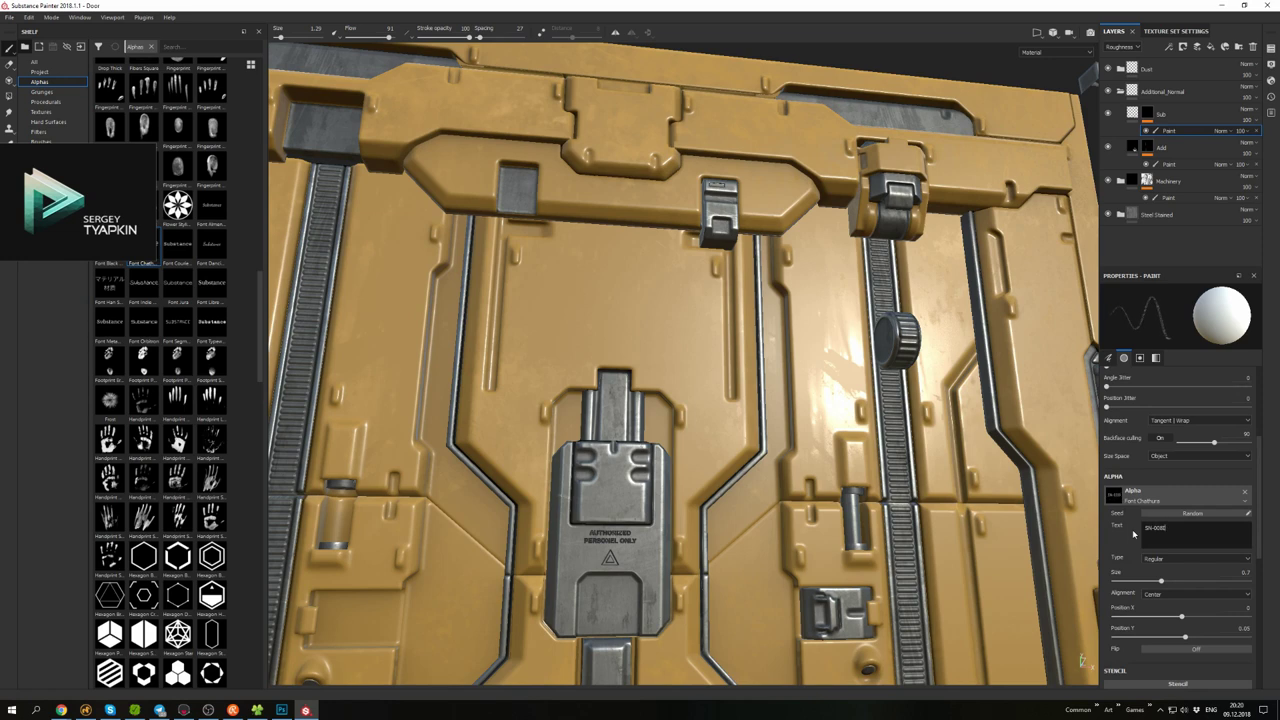
- Try the SN-00BIT label on the bottom steel corner blocks, and stamp it beside the central lock on the upper door piece at size 2.44
{"action": "mouse_move", "coordinate": [760, 330]}
{"action": "left_mouse_down", "text": "alt"}
{"action": "mouse_move", "coordinate": [740, 300]}
{"action": "mouse_move", "coordinate": [702, 471]}
{"action": "left_mouse_up", "text": "alt"}
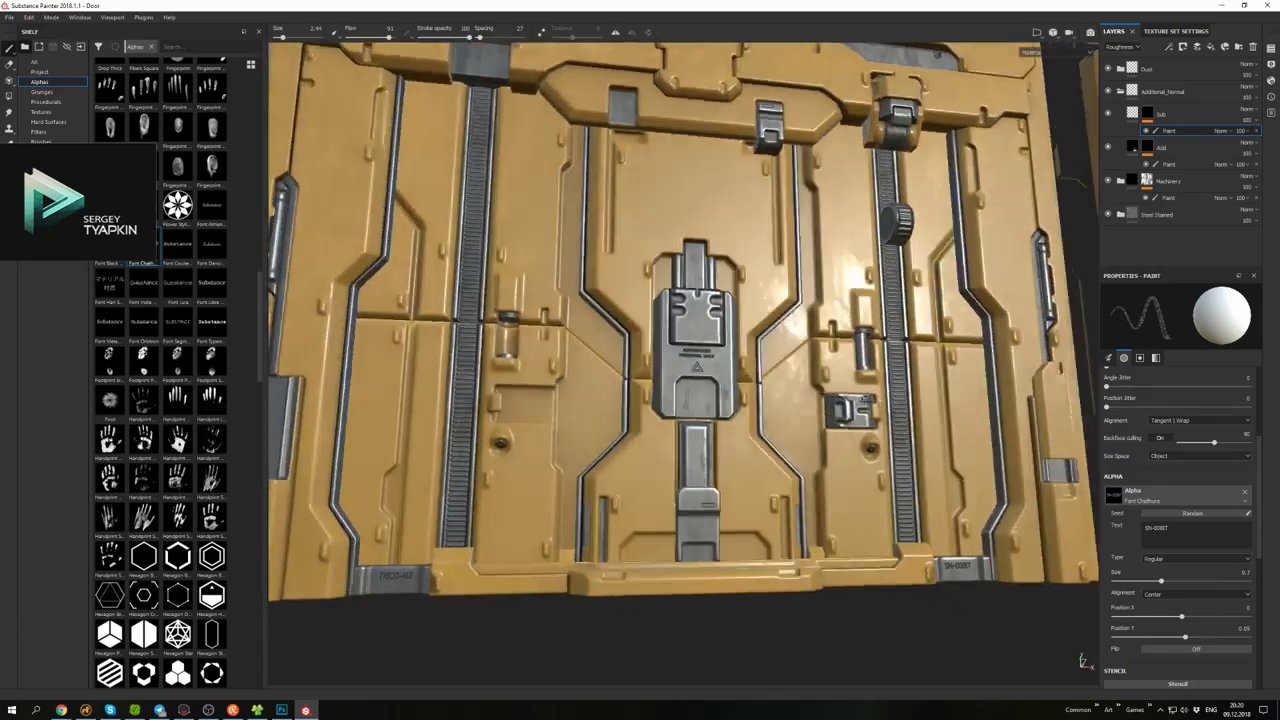
{"action": "key", "text": "f"}
{"action": "scroll", "coordinate": [710, 286], "scroll_direction": "up", "scroll_amount": 5}
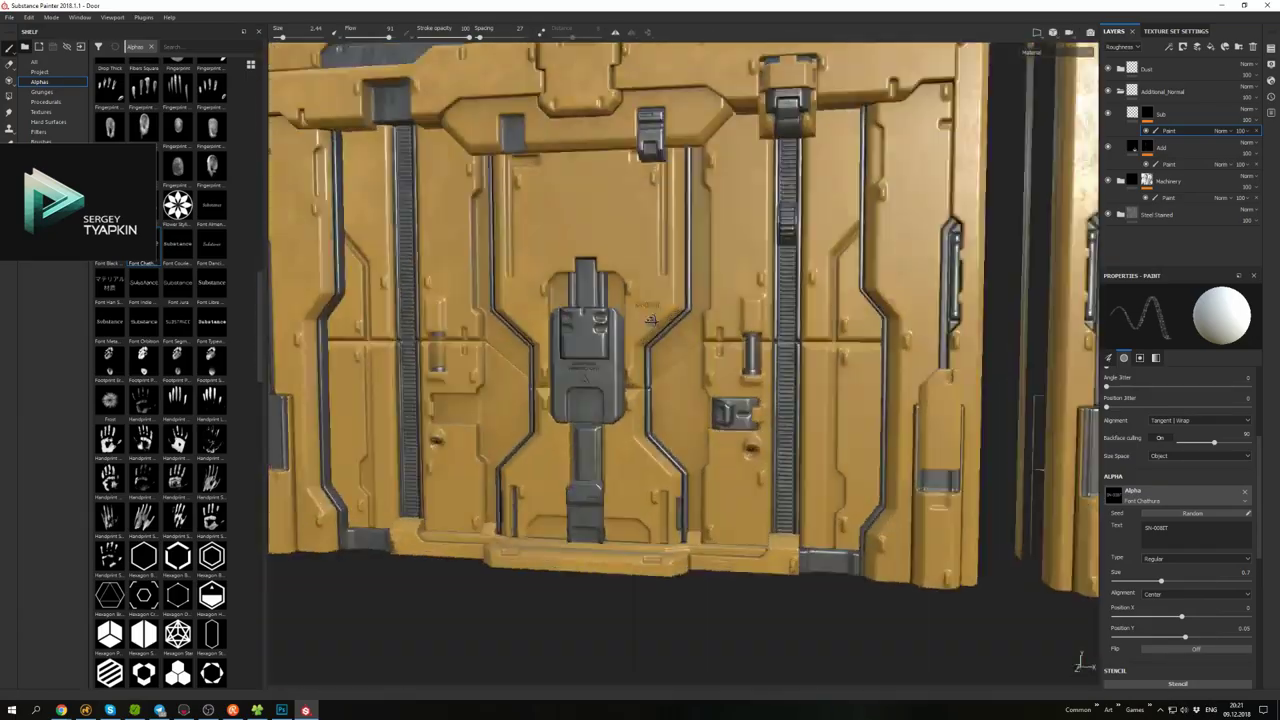
- Set the brush size to 2.9 and stamp the SN-00BIT label on the frame's recessed upper steel panels
{"action": "left_click_drag", "start_coordinate": [650, 320], "coordinate": [588, 410], "text": "alt"}
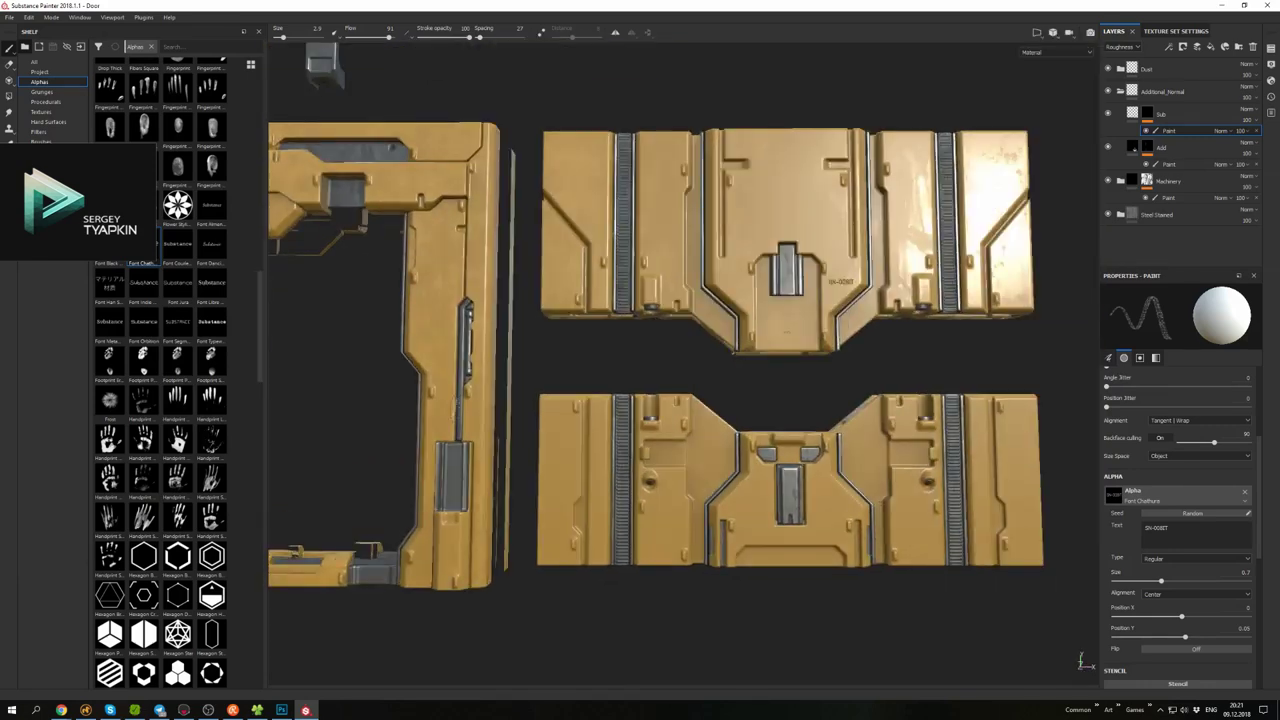
{"action": "left_click_drag", "start_coordinate": [660, 340], "coordinate": [668, 380], "text": "alt"}
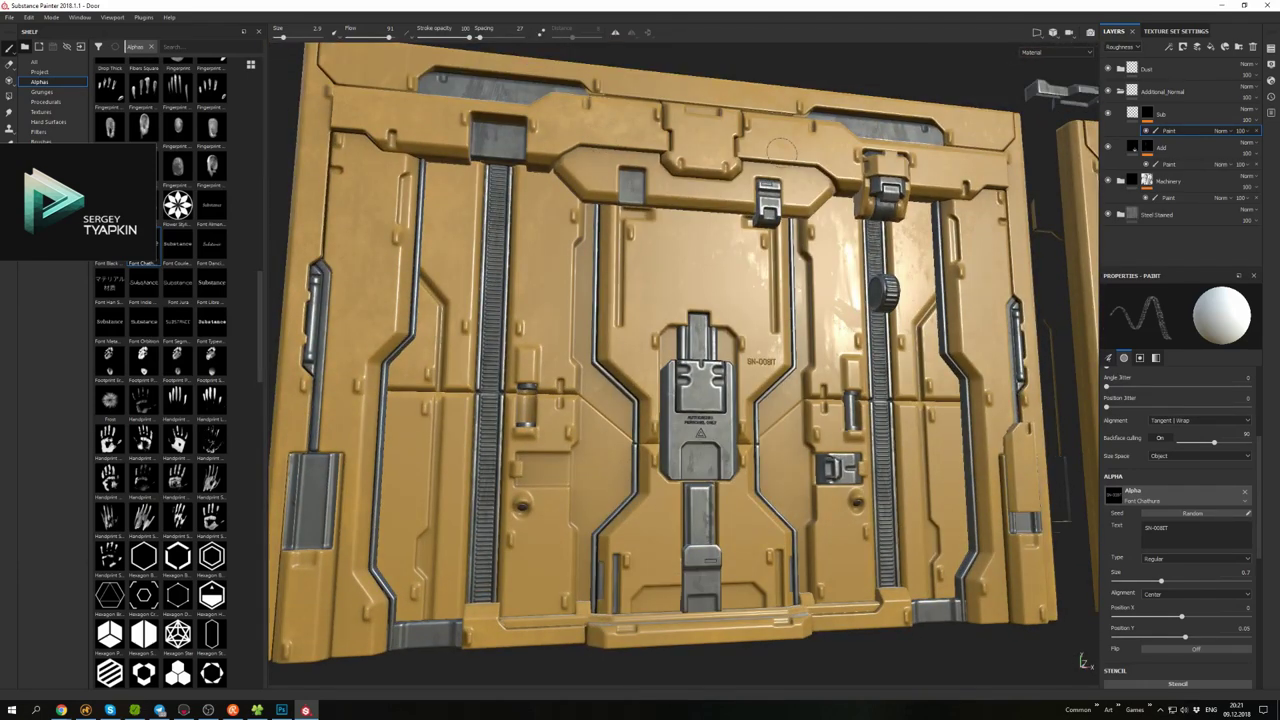
{"action": "left_click_drag", "start_coordinate": [780, 148], "coordinate": [841, 232], "text": "alt"}
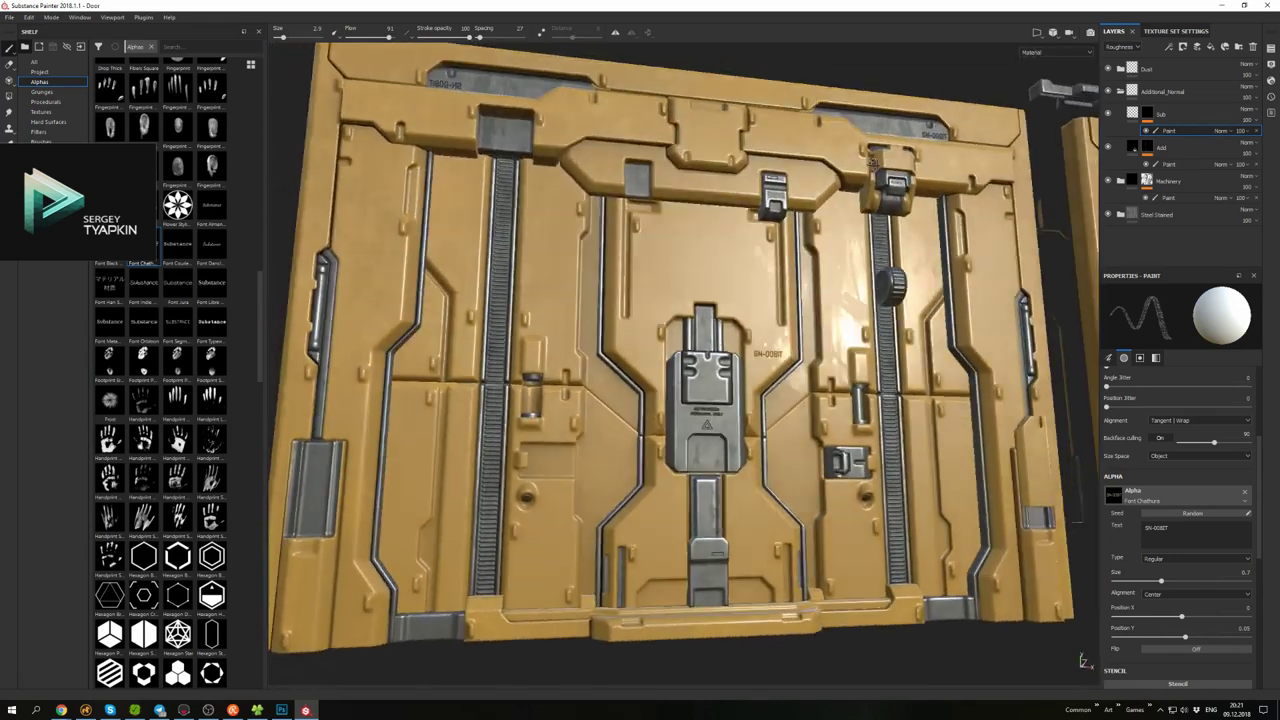
- Set the font alpha's text to DOOM and the brush size to 6.07
{"action": "left_click_drag", "start_coordinate": [871, 161], "coordinate": [764, 284], "text": "alt"}
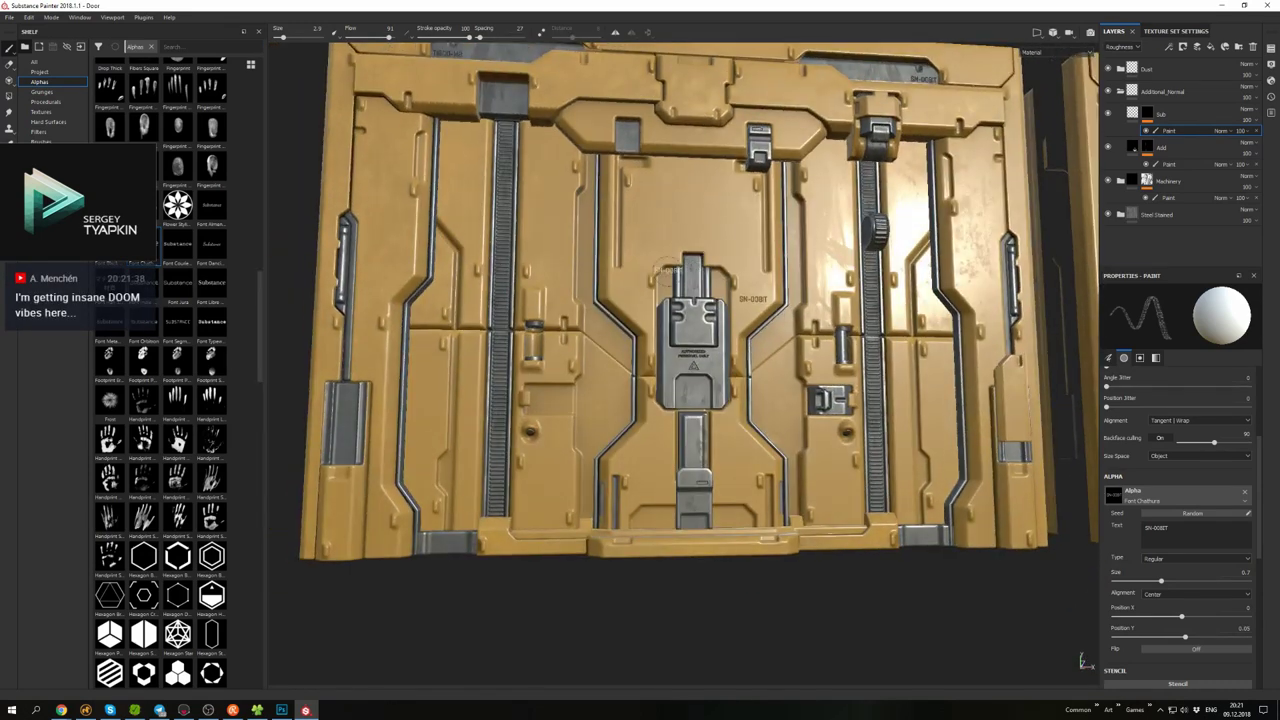
{"action": "left_click_drag", "start_coordinate": [658, 268], "coordinate": [640, 310], "text": "alt"}
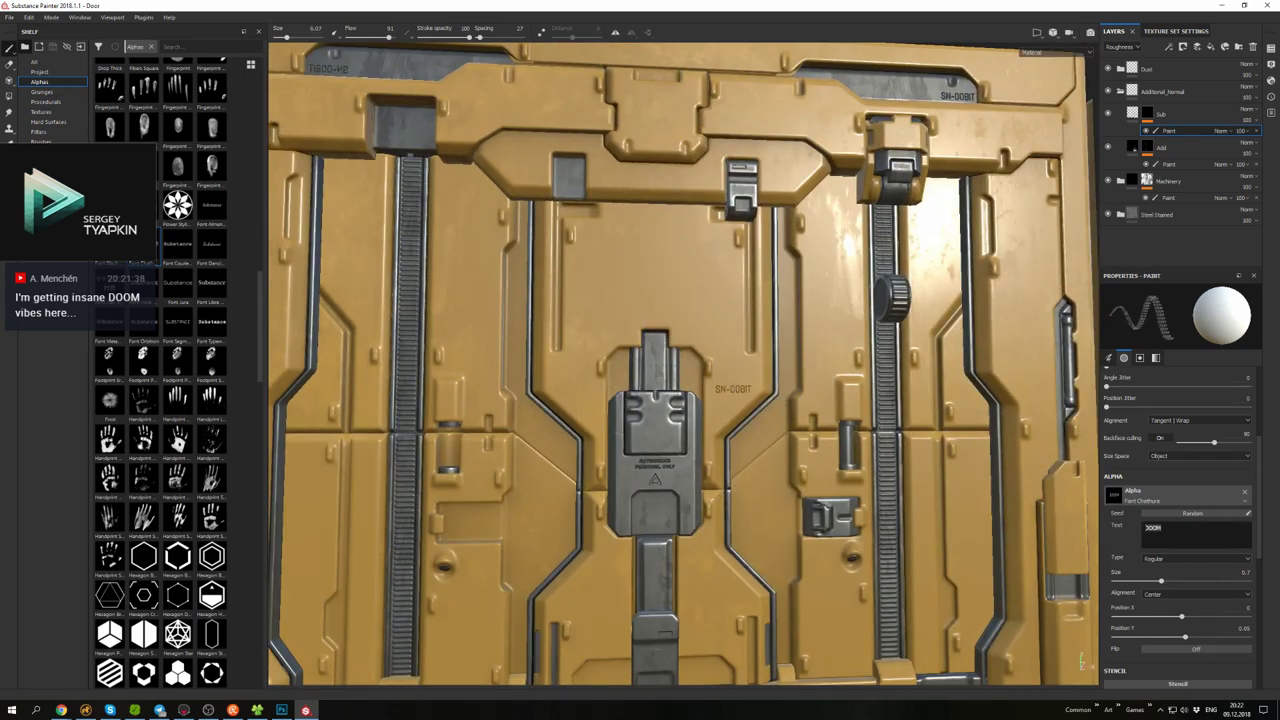
- Switch to the web browser and examine the DOOM environment image results and their related images for reference
{"action": "left_click", "coordinate": [1165, 527]}
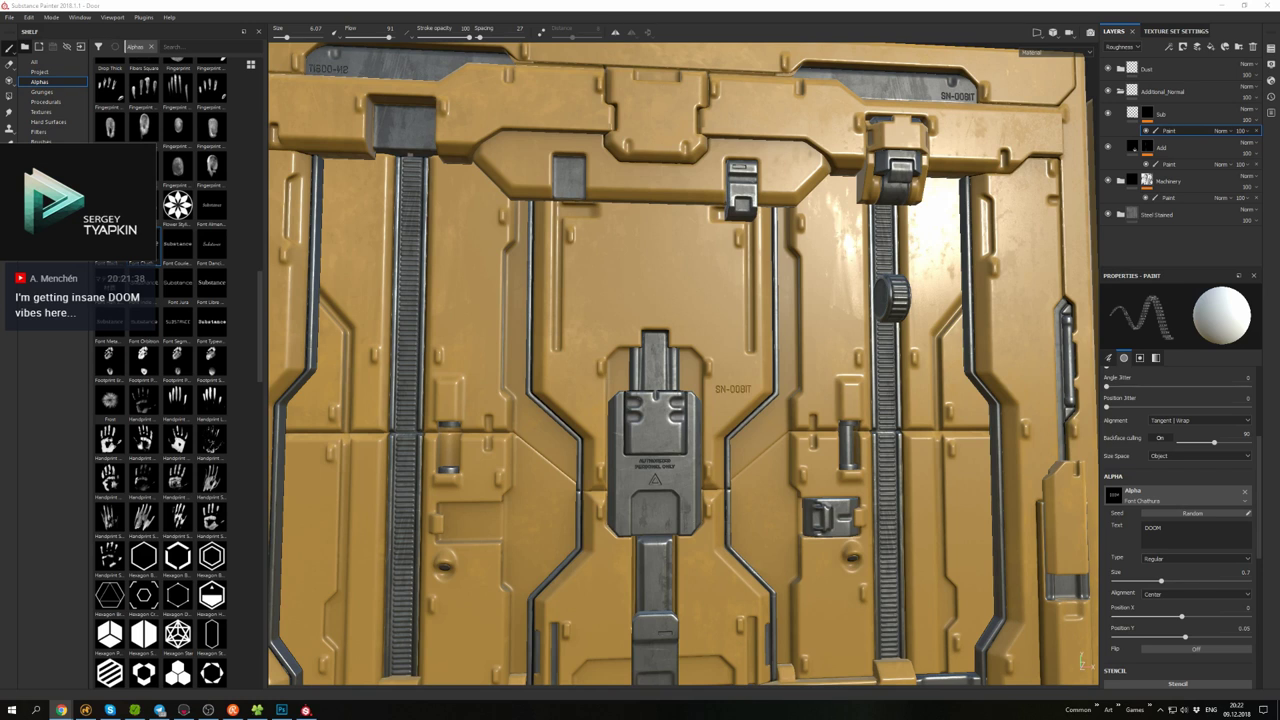
{"action": "key", "text": "alt+Tab"}
{"action": "left_click", "coordinate": [910, 356]}
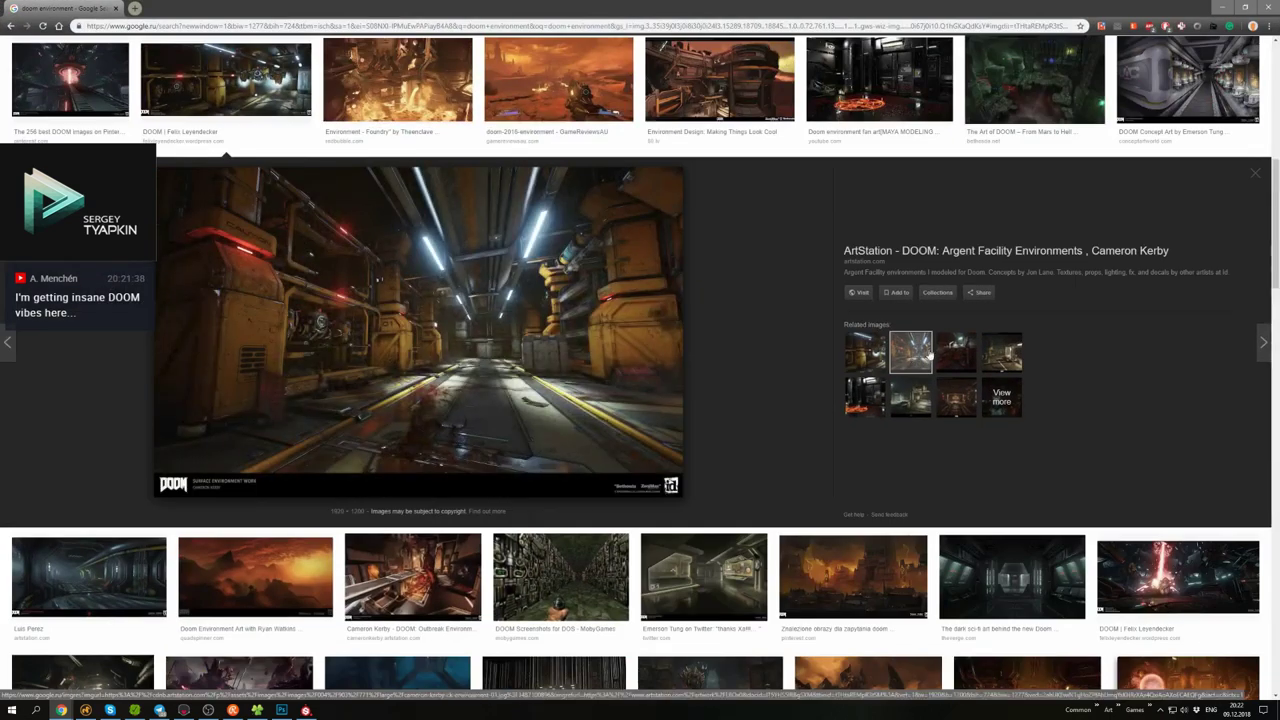
{"action": "left_click", "coordinate": [986, 364]}
{"action": "left_click", "coordinate": [866, 398]}
{"action": "scroll", "coordinate": [783, 410], "scroll_direction": "down", "scroll_amount": 10}
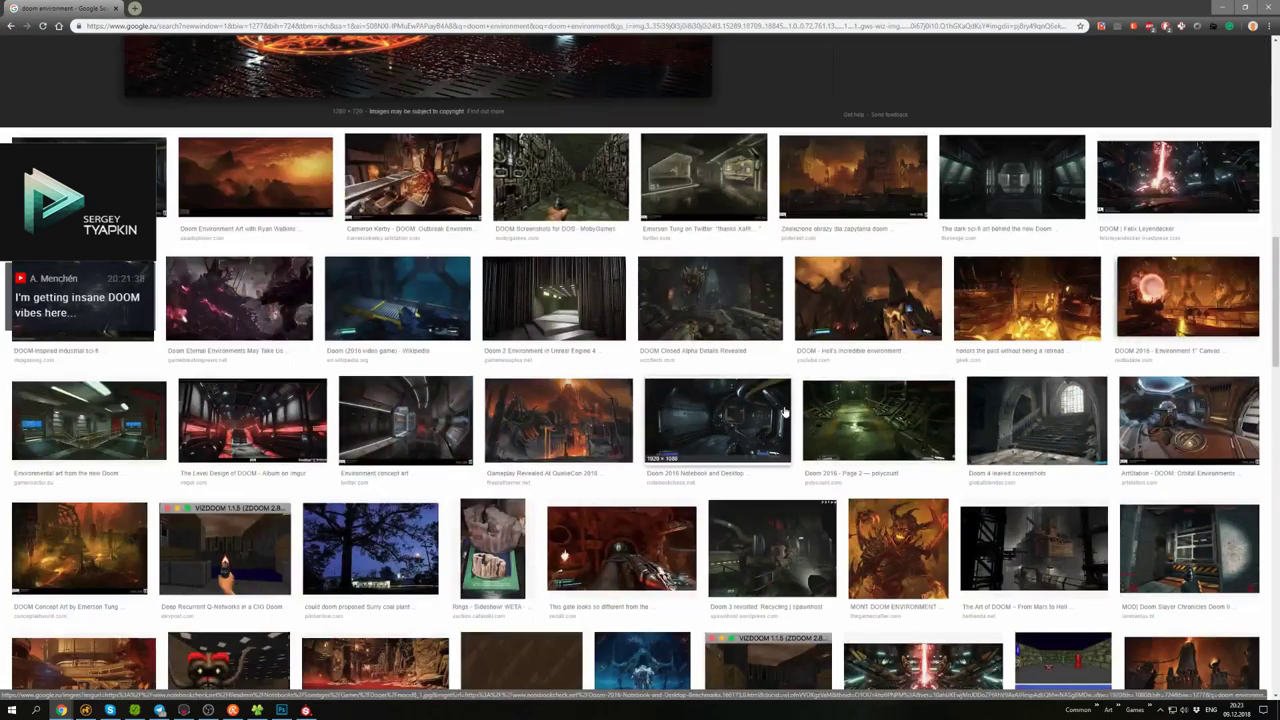
{"action": "left_click", "coordinate": [645, 355]}
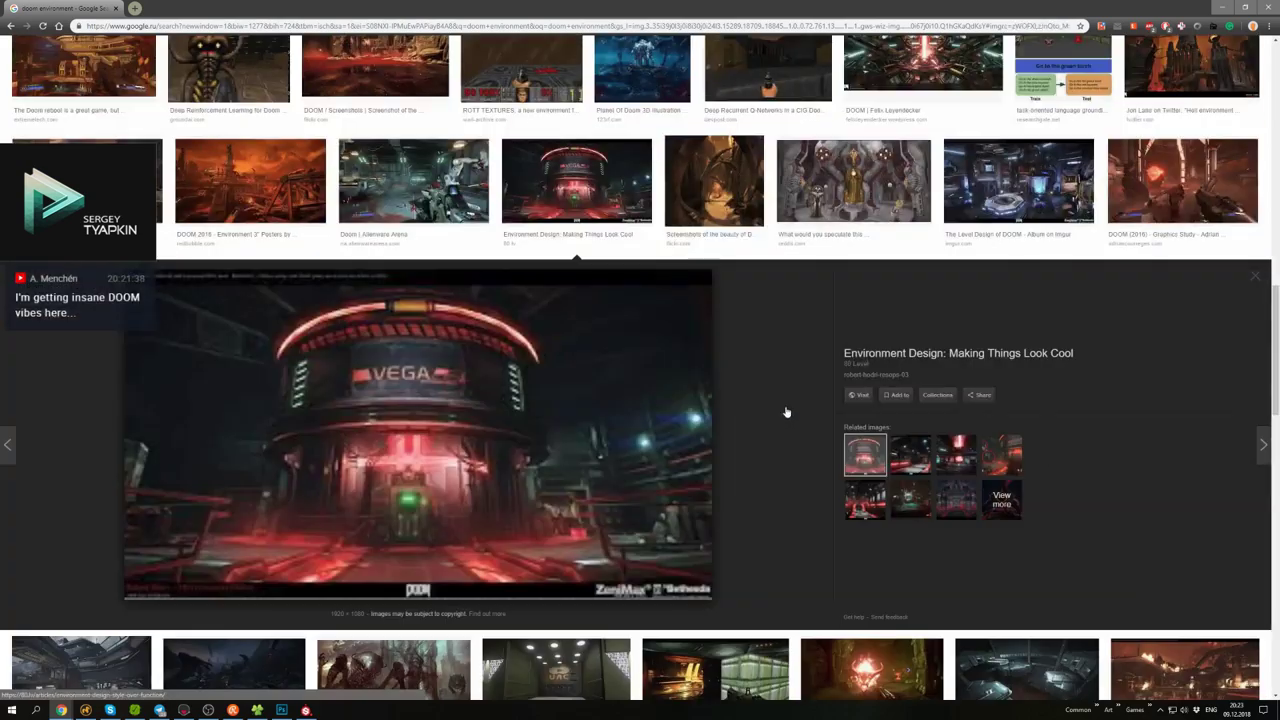
{"action": "scroll", "coordinate": [818, 508], "scroll_direction": "up", "scroll_amount": 15}
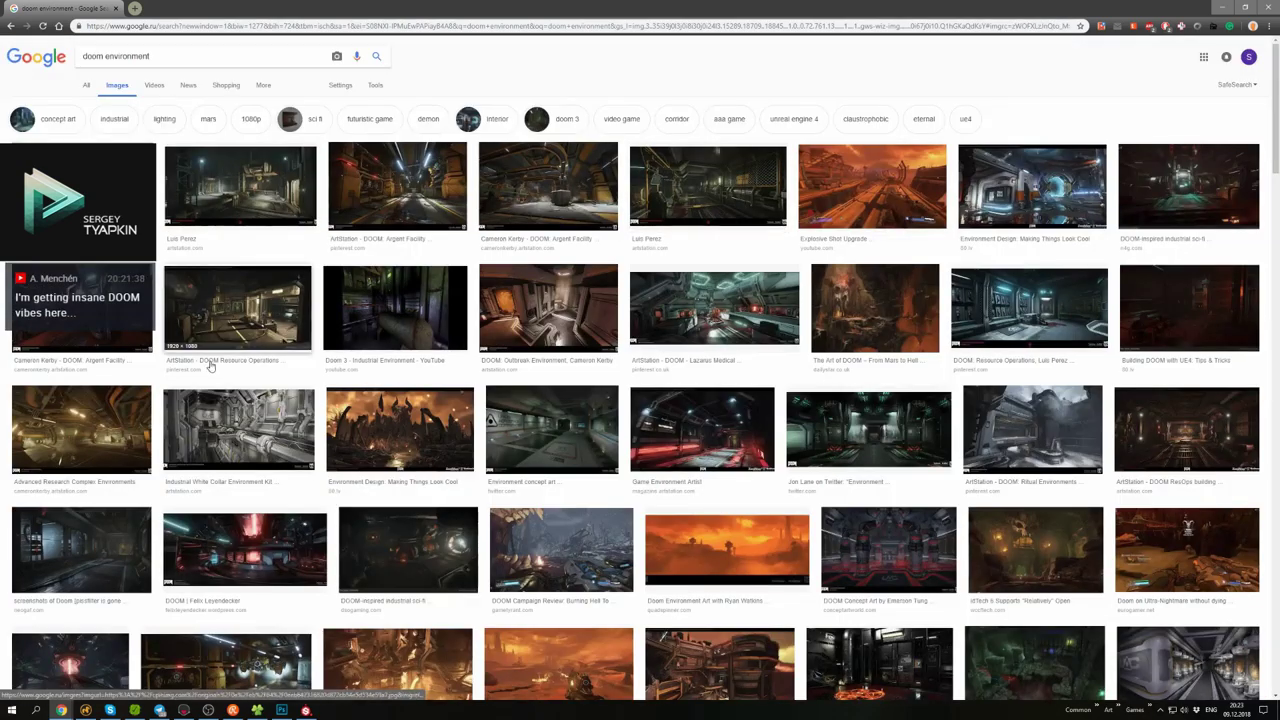
- Search the images for "doom environment door" and examine the sci-fi door designs
{"action": "type", "text": "door"}
{"action": "key", "text": "Return"}
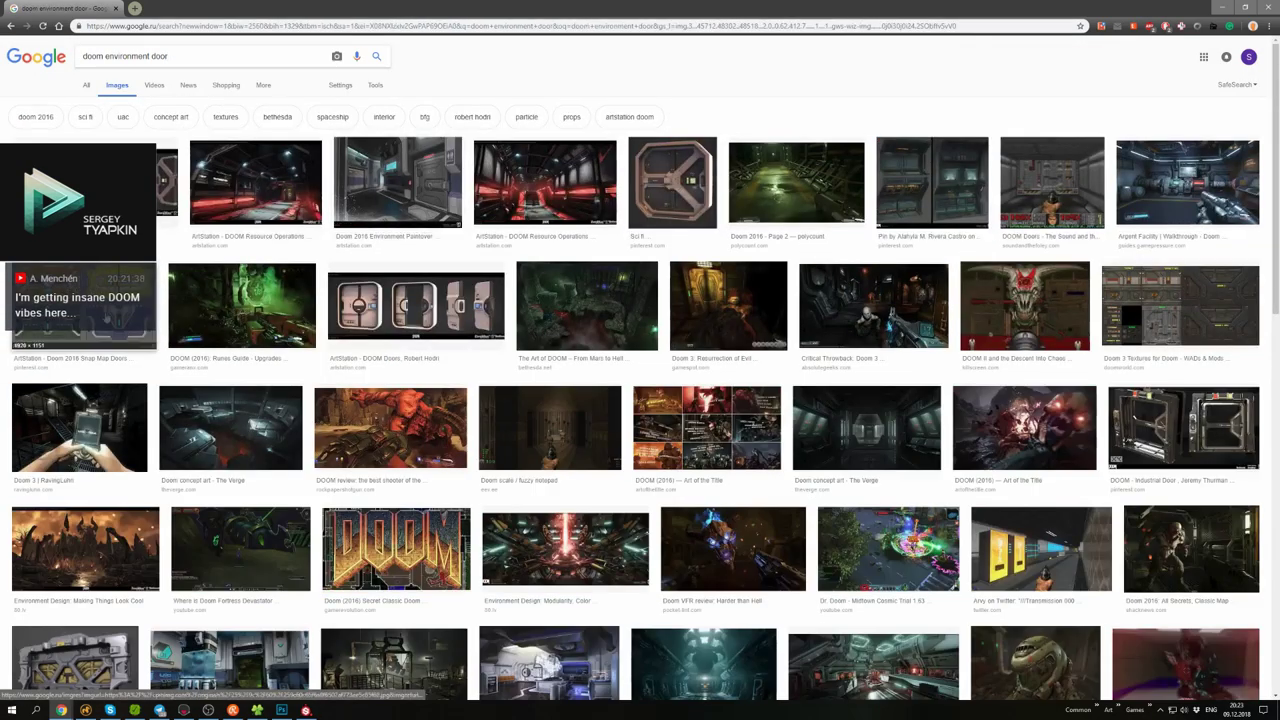
{"action": "left_click", "coordinate": [636, 267]}
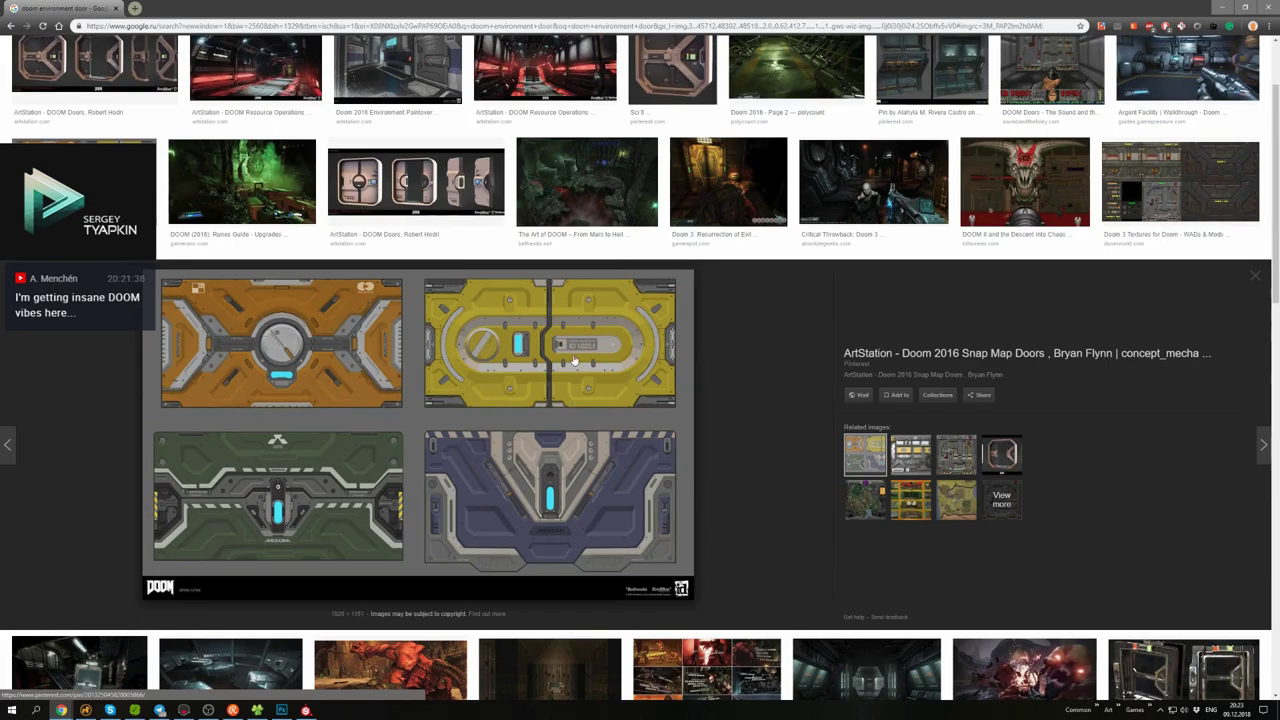
{"action": "scroll", "coordinate": [640, 400], "scroll_direction": "up", "scroll_amount": 1}
{"action": "scroll", "coordinate": [640, 400], "scroll_direction": "down", "scroll_amount": 5}
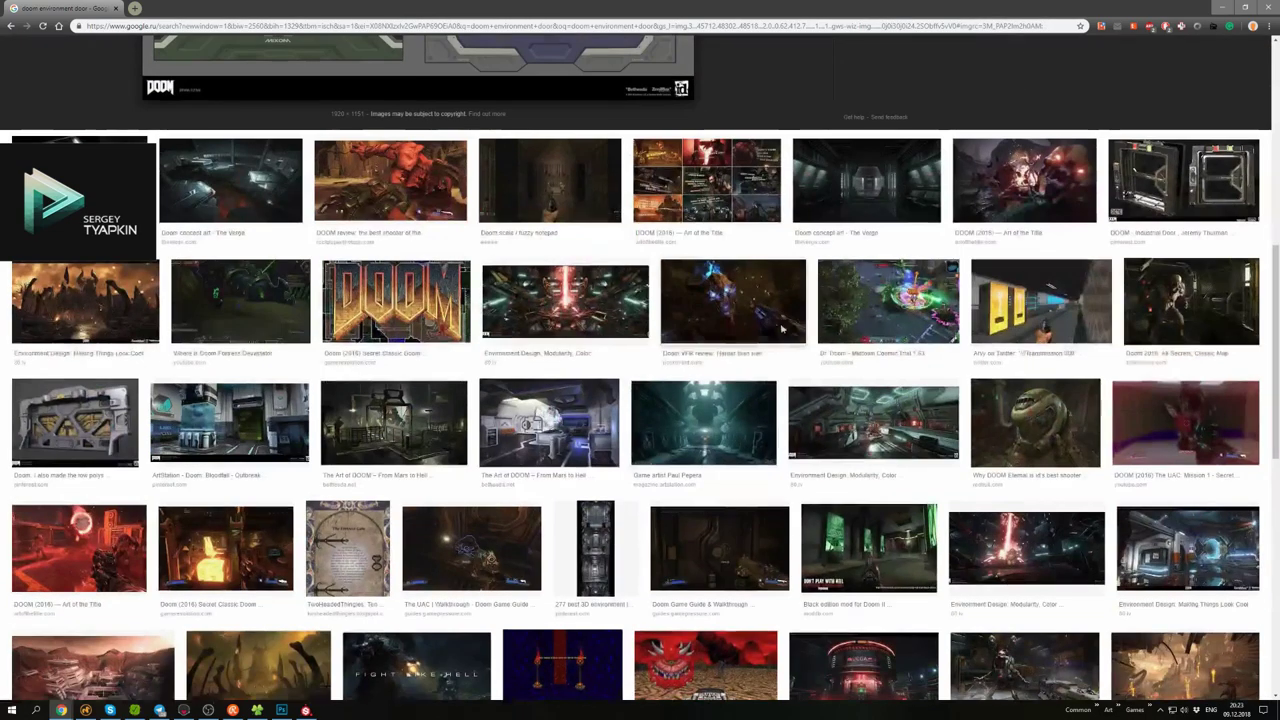
{"action": "left_click", "coordinate": [110, 390]}
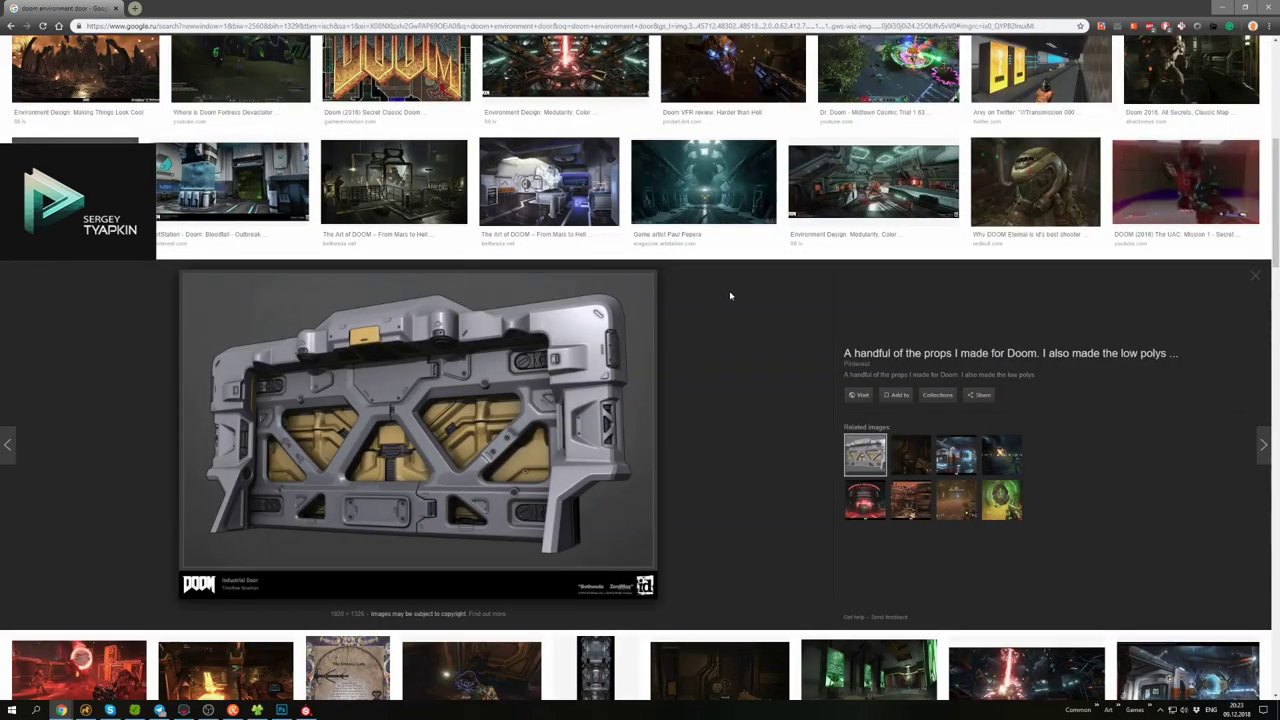
{"action": "scroll", "coordinate": [730, 296], "scroll_direction": "down", "scroll_amount": 2}
{"action": "scroll", "coordinate": [730, 296], "scroll_direction": "up", "scroll_amount": 5}
- Open the Doom 2016 Snap Map Doors image in its own tab and examine the orange door's markings enlarged
{"action": "left_click", "coordinate": [80, 484]}
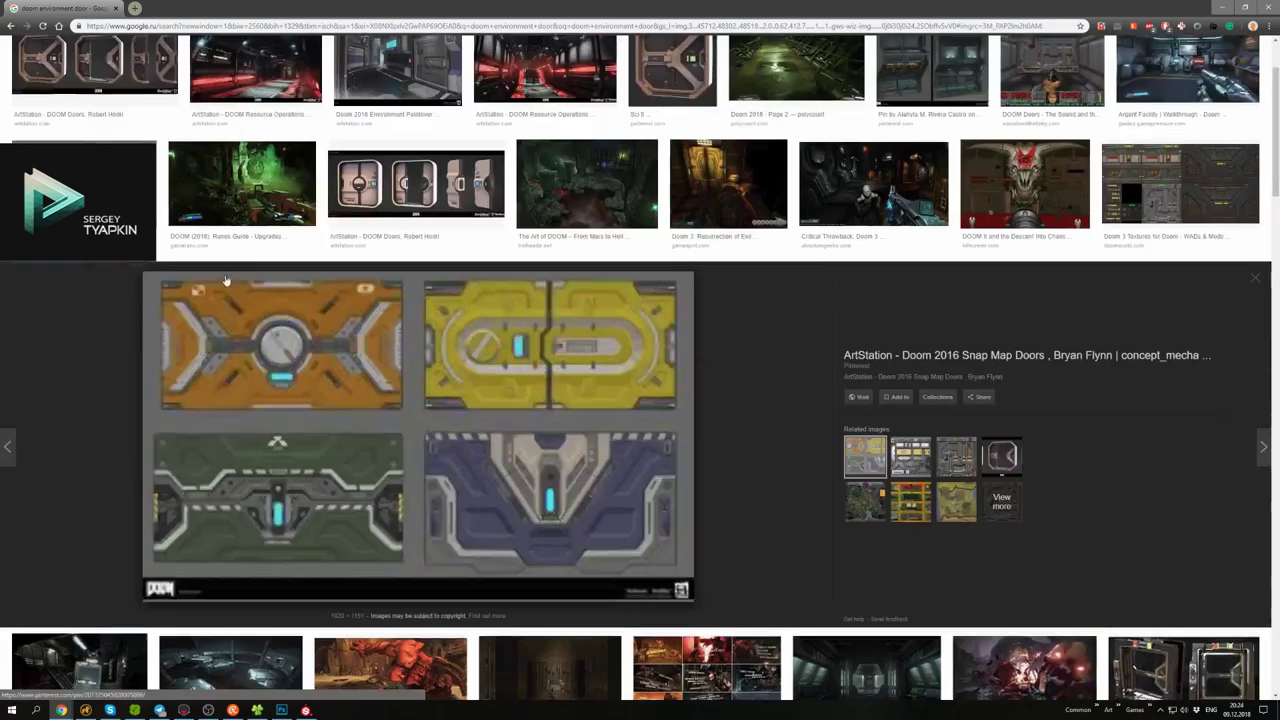
{"action": "right_click", "coordinate": [566, 362]}
{"action": "left_click", "coordinate": [612, 425]}
{"action": "scroll", "coordinate": [593, 275], "scroll_direction": "up", "scroll_amount": 3, "text": "ctrl"}
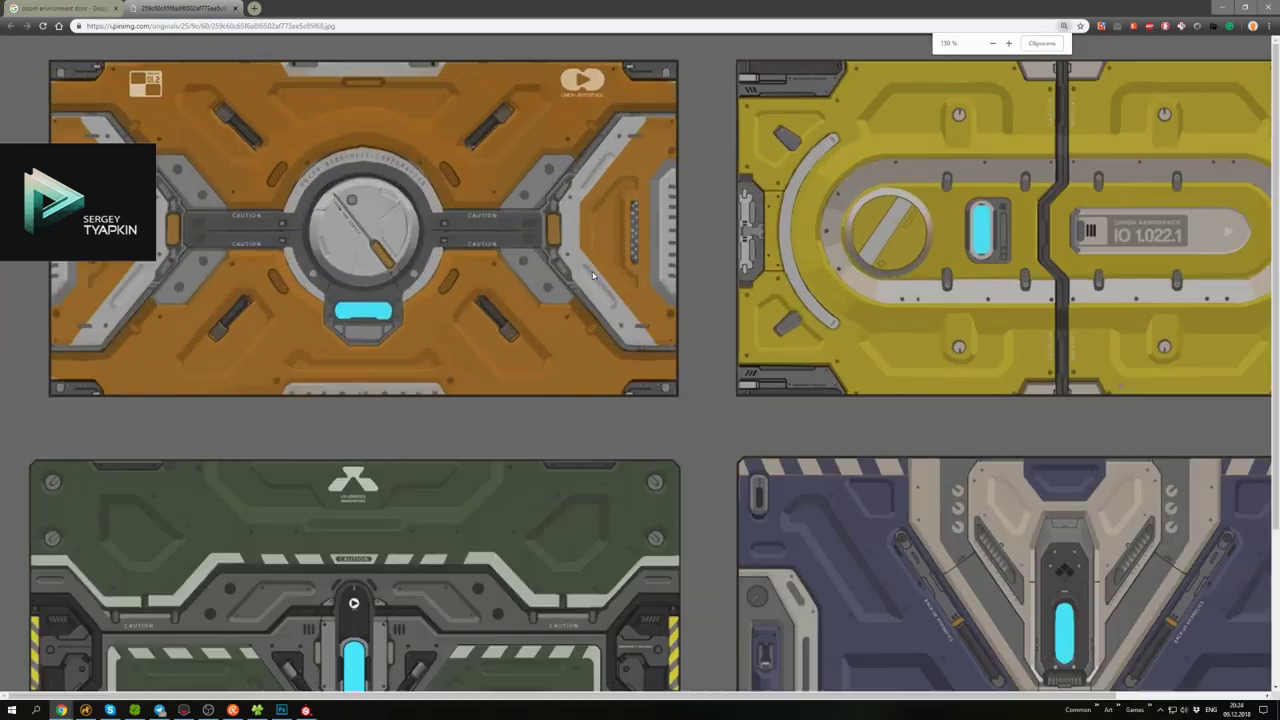
{"action": "scroll", "coordinate": [593, 275], "scroll_direction": "up", "scroll_amount": 2, "text": "ctrl"}
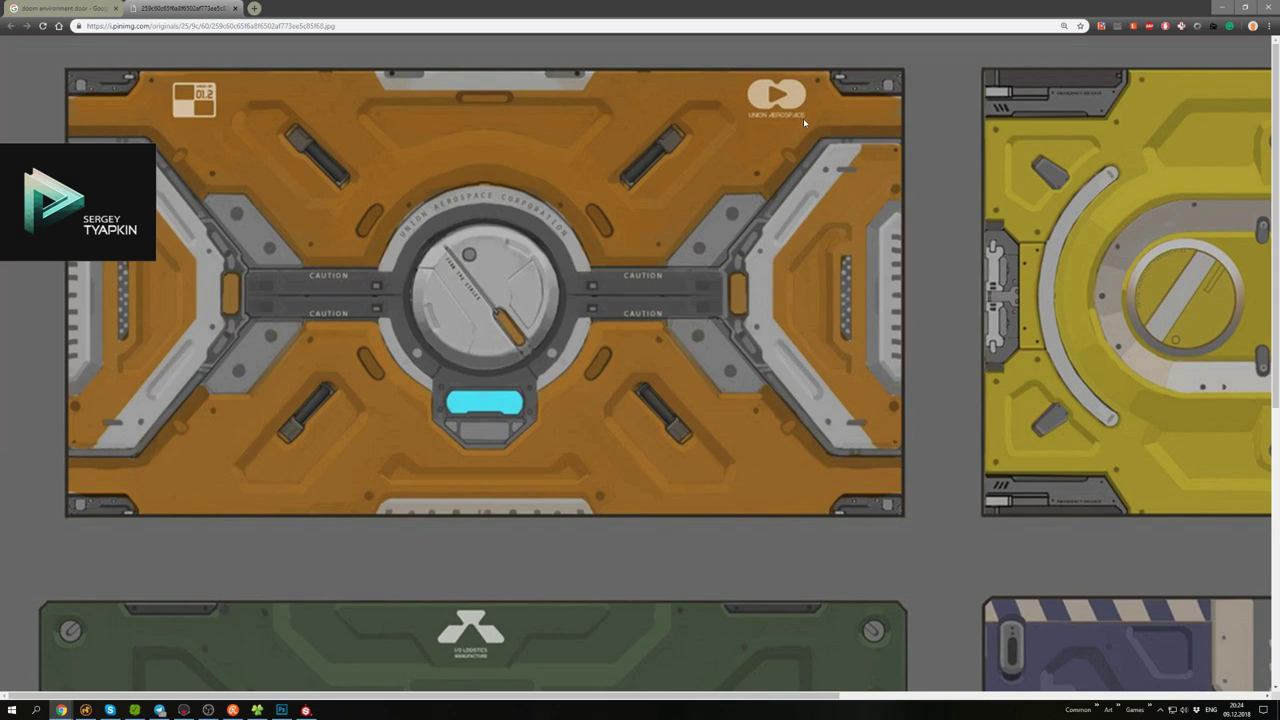
- Switch back to Substance Painter and set the font alpha's text to UAC
{"action": "left_click", "coordinate": [61, 710]}
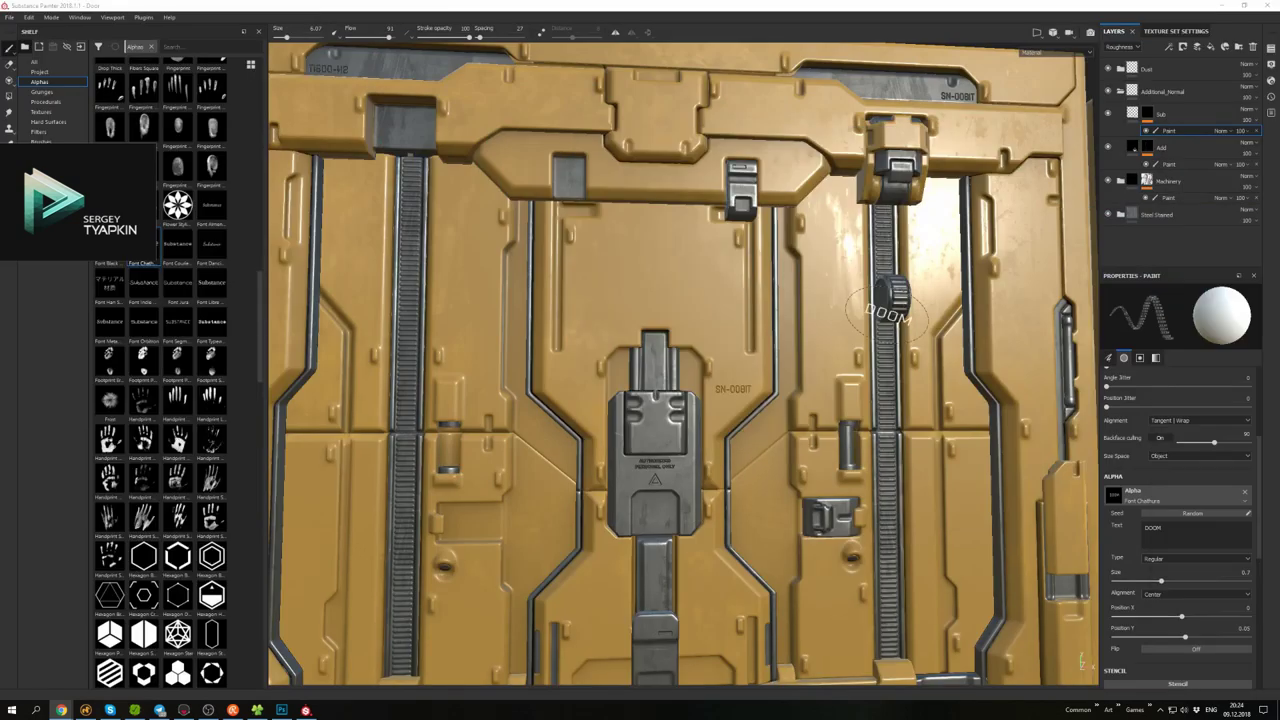
{"action": "scroll", "coordinate": [740, 265], "scroll_direction": "up", "scroll_amount": 5}
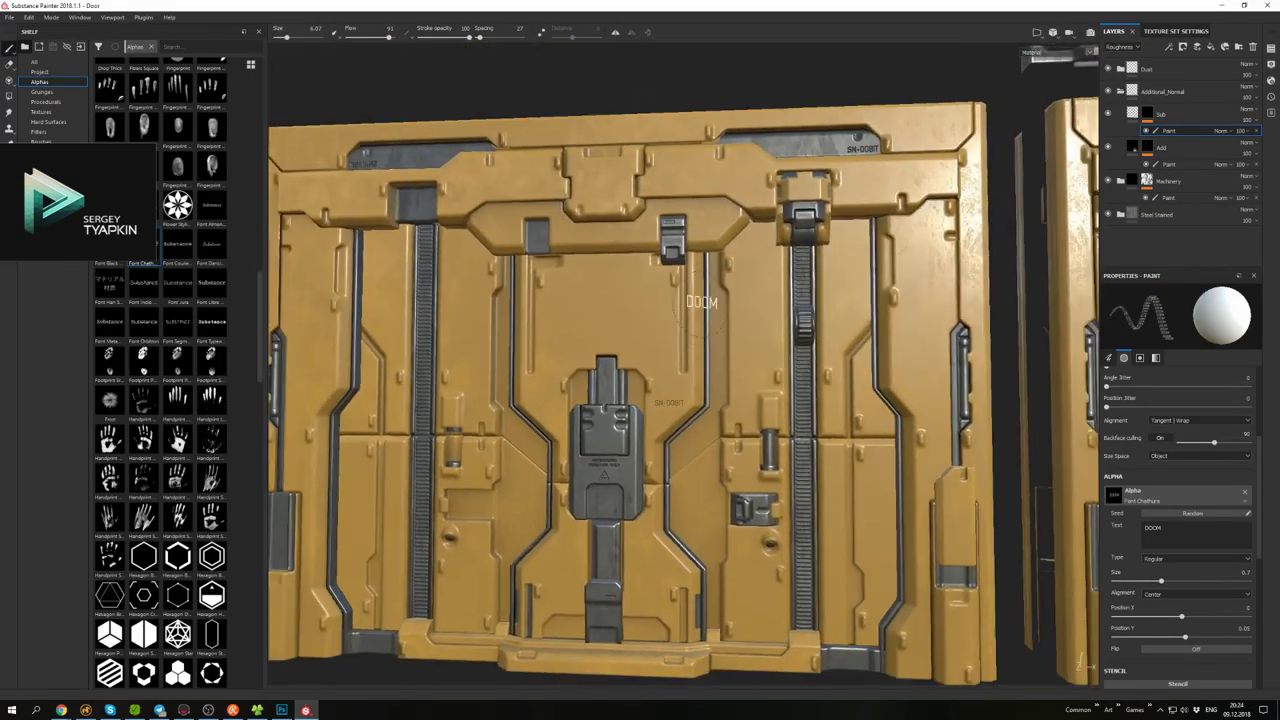
{"action": "scroll", "coordinate": [683, 414], "scroll_direction": "up", "scroll_amount": 3}
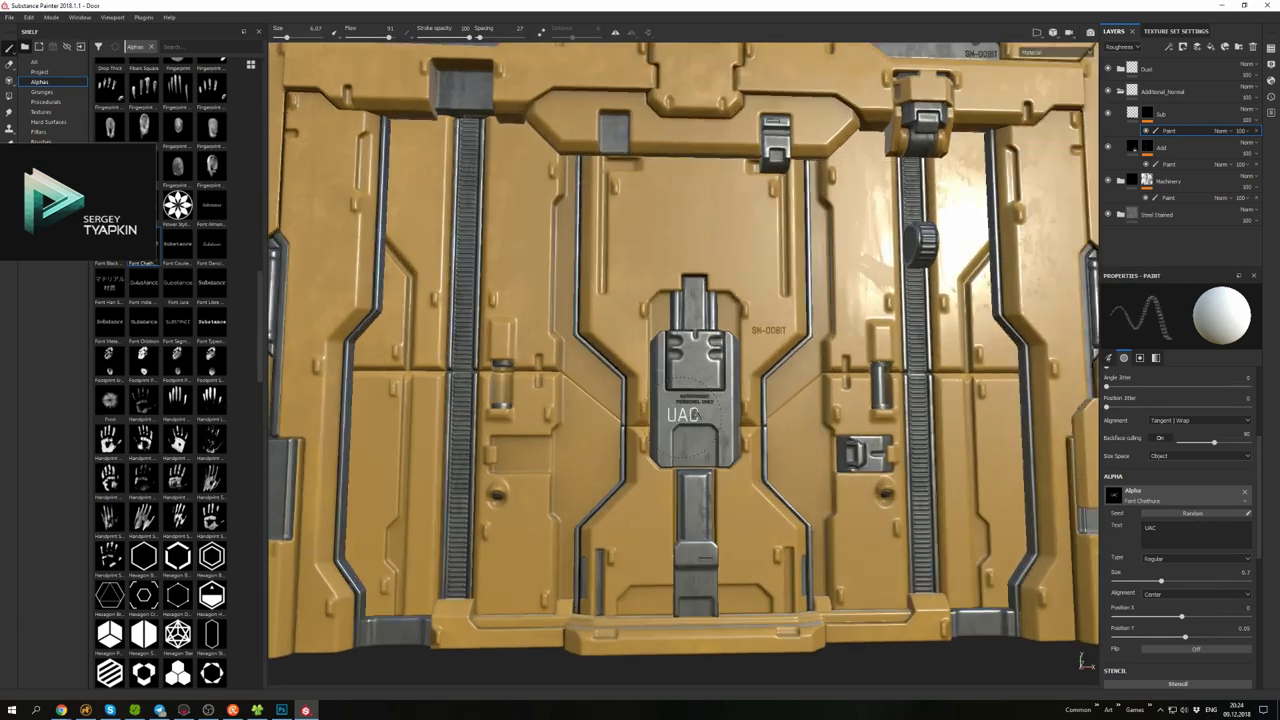
- Stamp the UAC label beside the clasp on the upper door piece and at the lower end of the central lock bar
{"action": "scroll", "coordinate": [755, 600], "scroll_direction": "down", "scroll_amount": 3}
{"action": "left_click_drag", "start_coordinate": [755, 600], "coordinate": [700, 305], "text": "alt"}
{"action": "scroll", "coordinate": [705, 238], "scroll_direction": "up", "scroll_amount": 3}
{"action": "scroll", "coordinate": [655, 300], "scroll_direction": "up", "scroll_amount": 3}
{"action": "scroll", "coordinate": [158, 390], "scroll_direction": "up", "scroll_amount": 3}
- Choose the Sign Minus alpha for the brush and set the brush size to 1.13
{"action": "scroll", "coordinate": [158, 390], "scroll_direction": "down", "scroll_amount": 15}
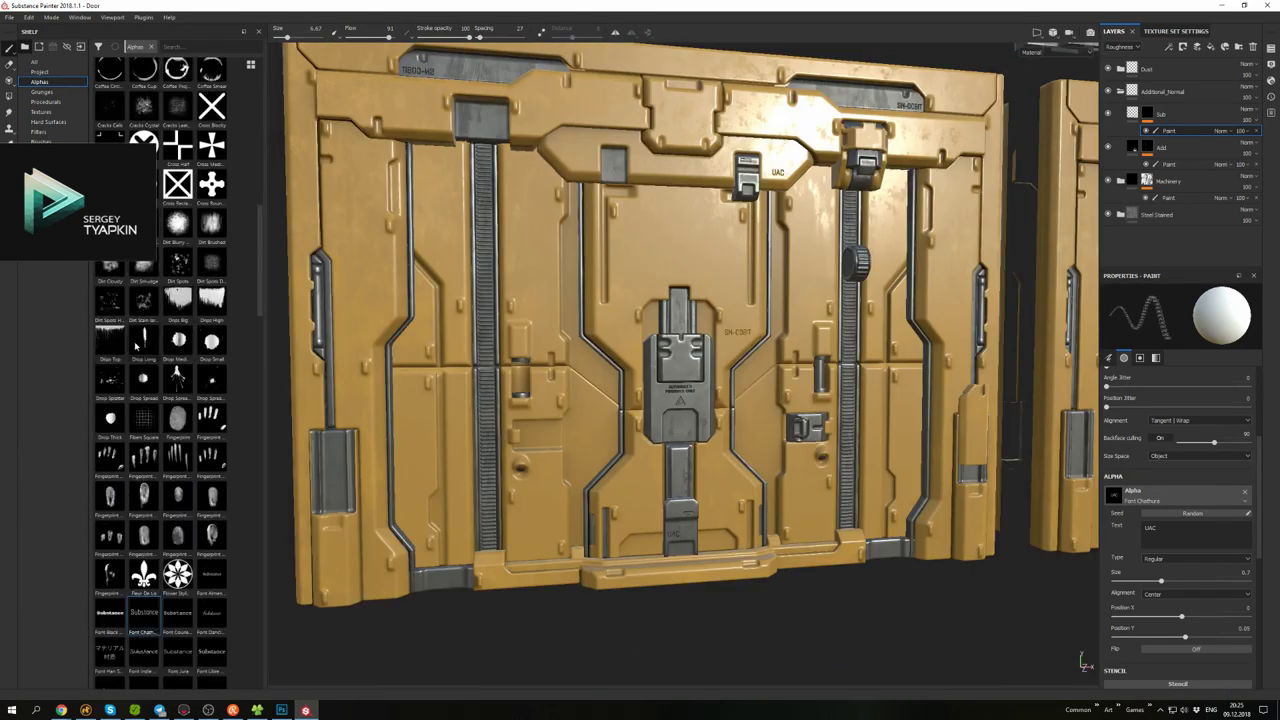
{"action": "left_click", "coordinate": [177, 140]}
{"action": "scroll", "coordinate": [680, 360], "scroll_direction": "up", "scroll_amount": 5}
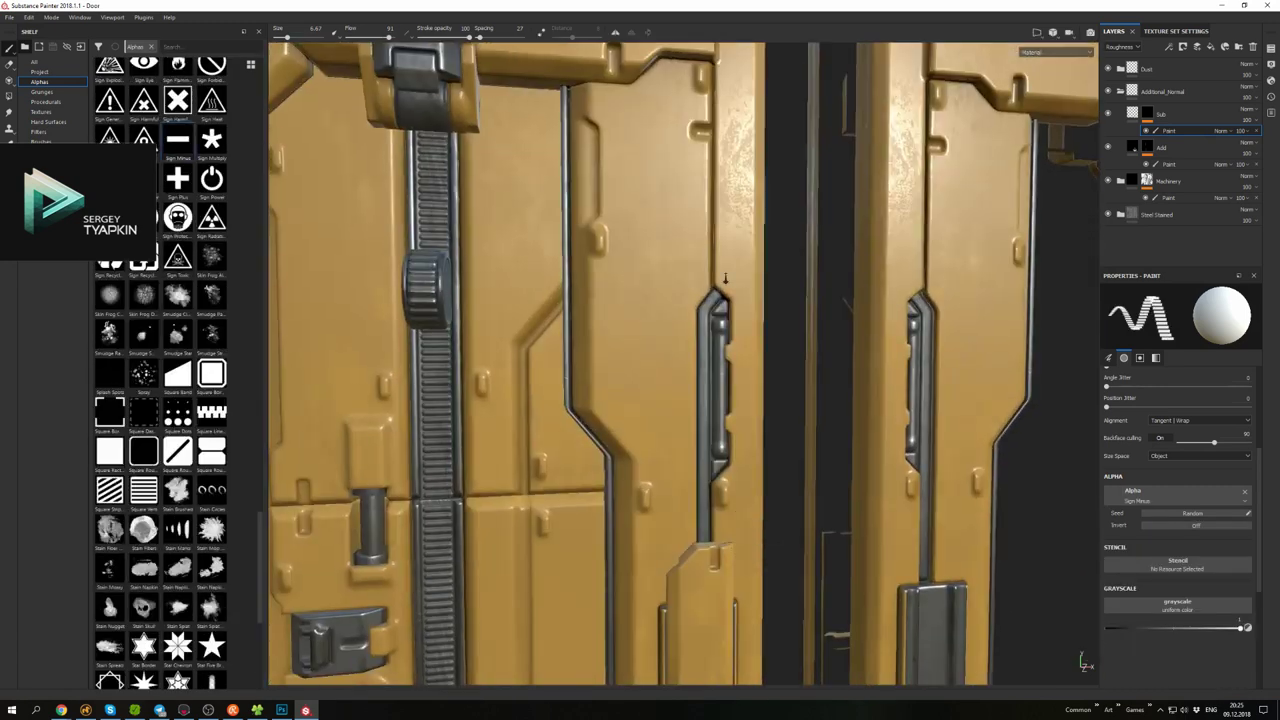
{"action": "mouse_move", "coordinate": [680, 360]}
{"action": "left_mouse_down", "text": "alt"}
{"action": "mouse_move", "coordinate": [715, 360]}
{"action": "mouse_move", "coordinate": [714, 338]}
{"action": "mouse_move", "coordinate": [702, 338]}
{"action": "mouse_move", "coordinate": [728, 468]}
{"action": "left_mouse_up", "text": "alt"}
{"action": "left_click_drag", "start_coordinate": [720, 520], "coordinate": [690, 500], "text": "alt"}
- Shift the base color of the Metal Base layer in the Machinery folder to a deeper orange
{"action": "scroll", "coordinate": [716, 522], "scroll_direction": "down", "scroll_amount": 5}
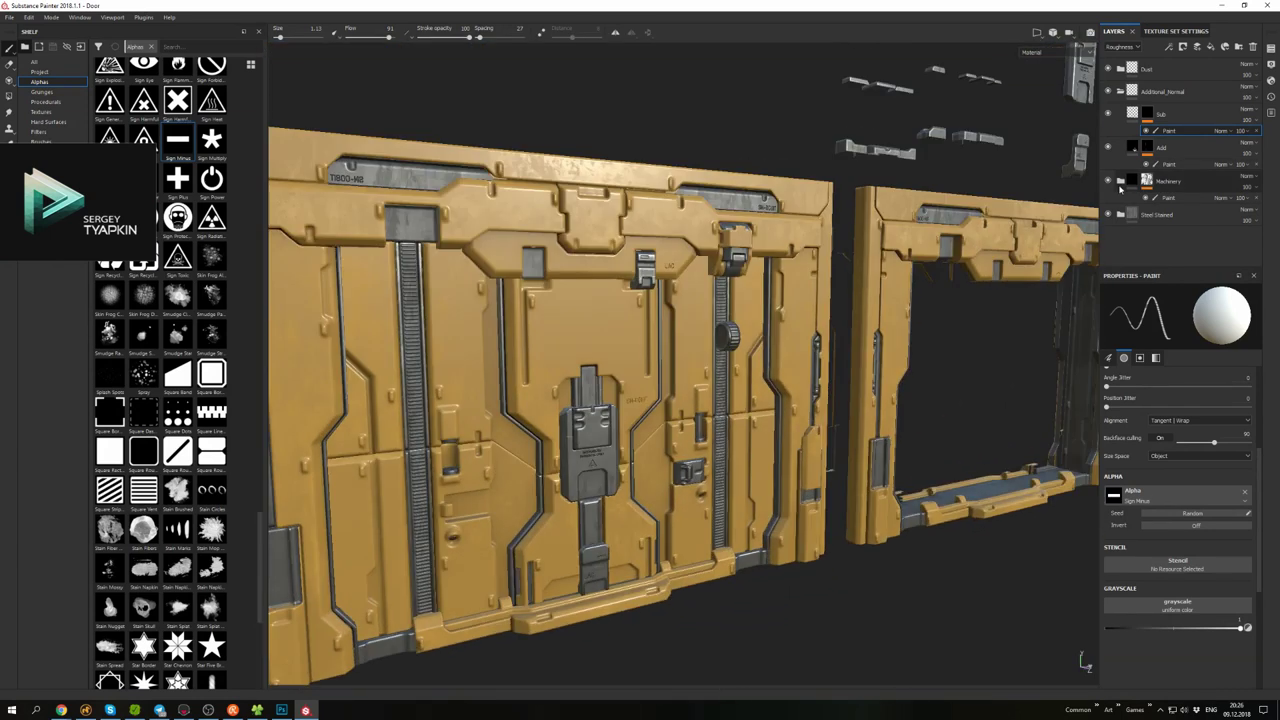
{"action": "left_click", "coordinate": [1120, 84]}
{"action": "left_click", "coordinate": [1155, 170]}
{"action": "left_click", "coordinate": [1180, 517]}
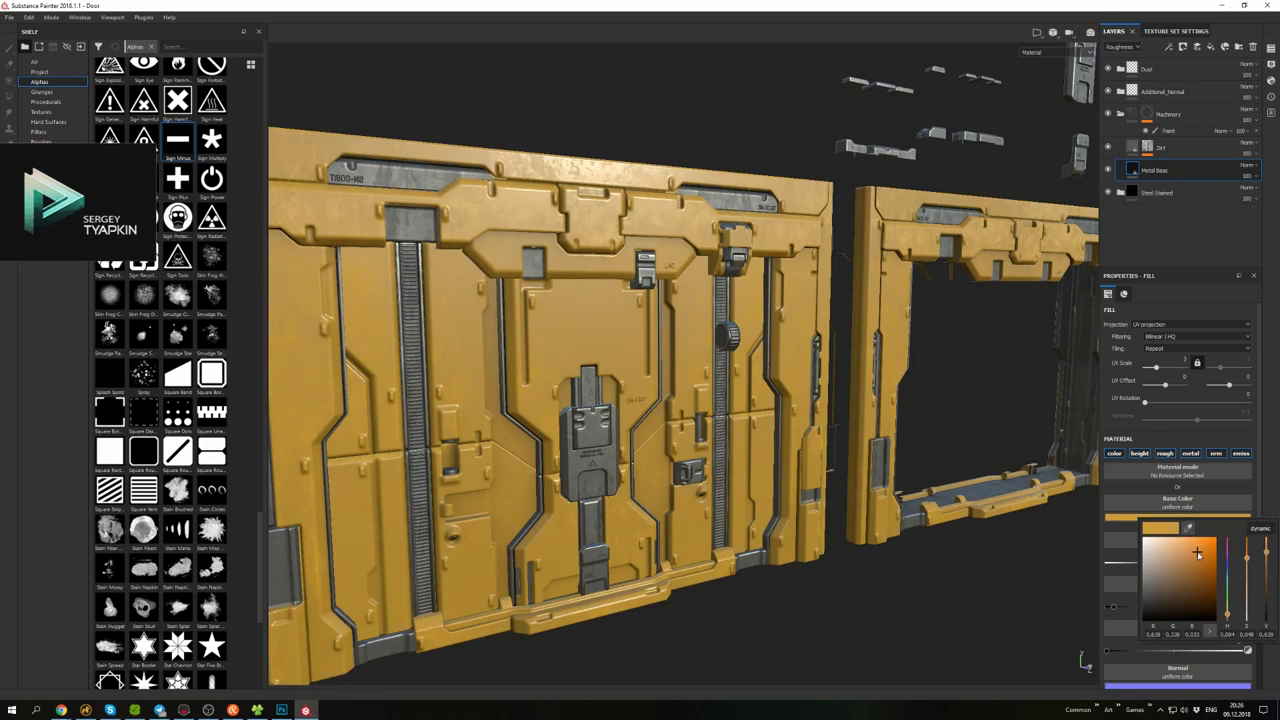
{"action": "left_click_drag", "start_coordinate": [1228, 612], "coordinate": [1229, 618]}
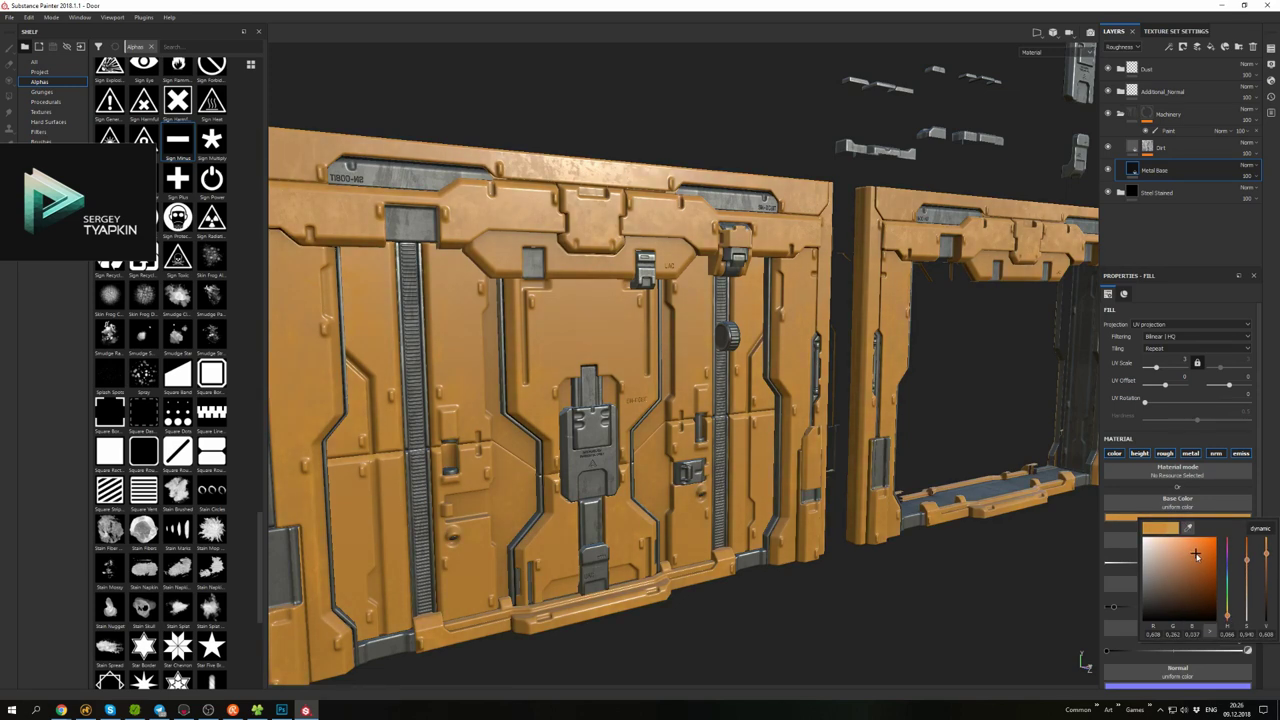
{"action": "left_click_drag", "start_coordinate": [760, 380], "coordinate": [820, 316], "text": "alt"}
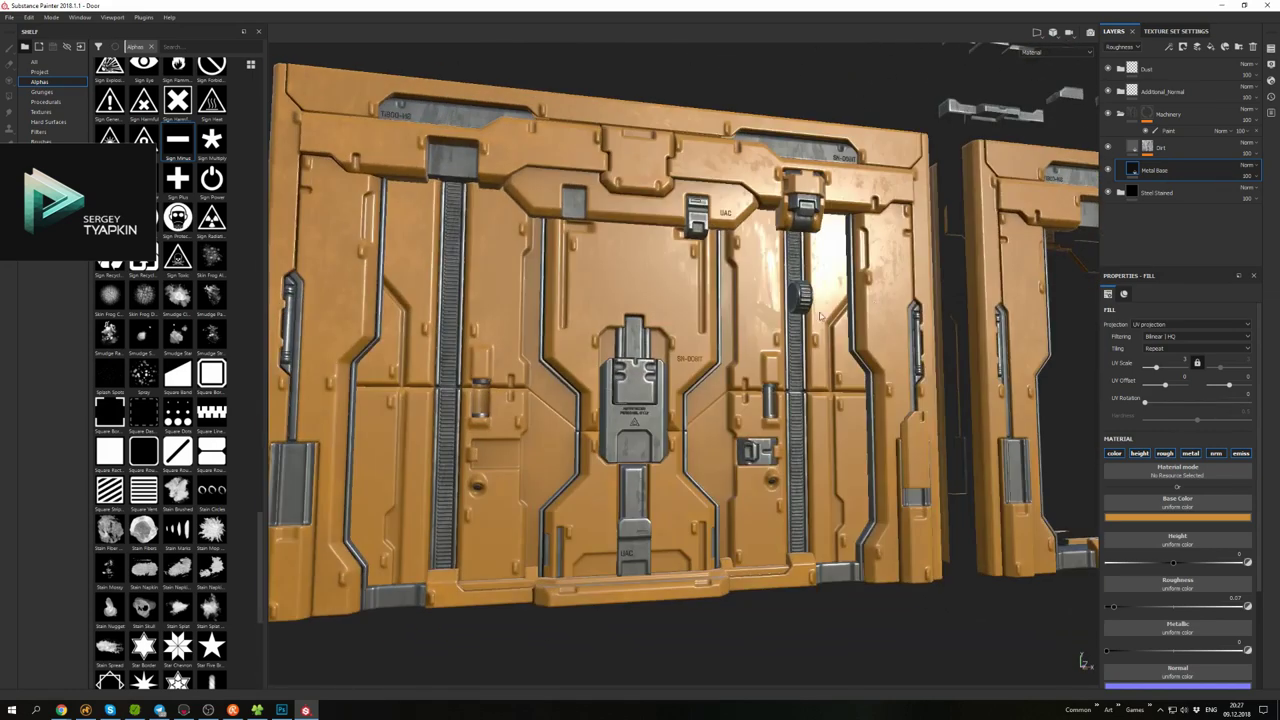
- Add a fill layer above the Machinery folder with only the color and emissive channels, and give it a yellow-orange emissive color
{"action": "left_click", "coordinate": [1121, 114]}
{"action": "left_click", "coordinate": [1197, 47]}
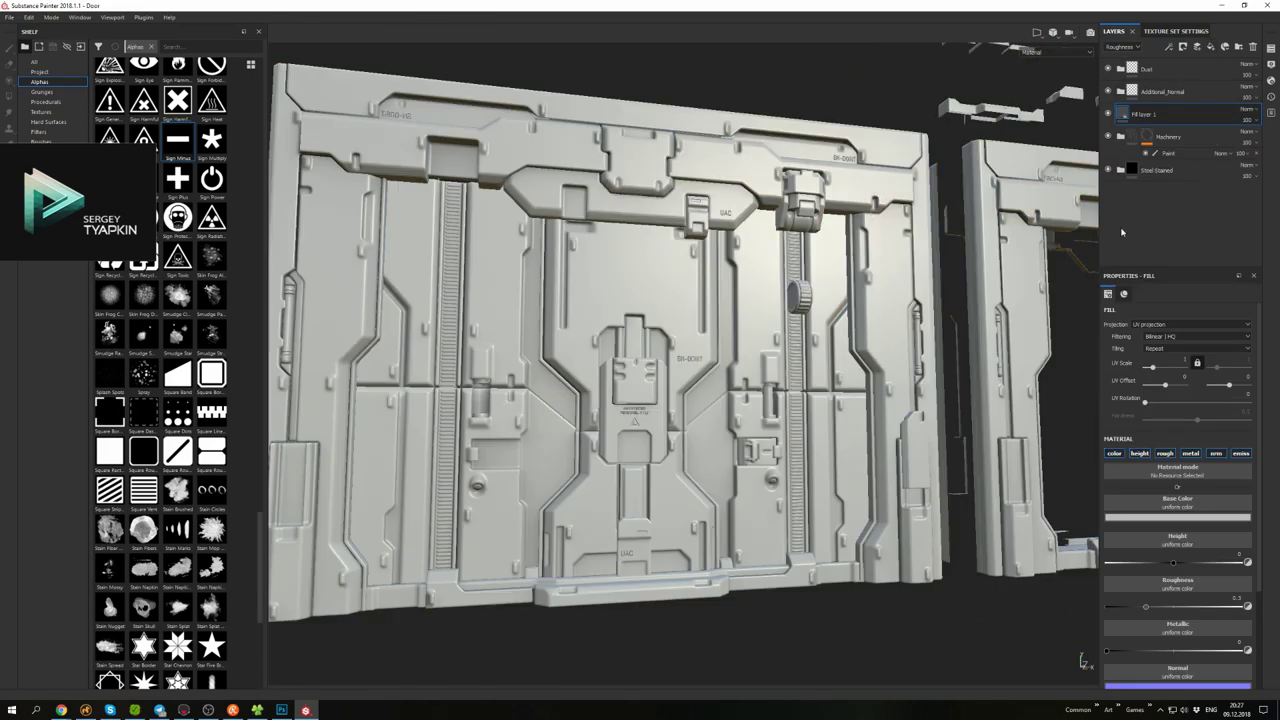
{"action": "left_click", "coordinate": [1166, 453]}
{"action": "left_click", "coordinate": [1140, 453]}
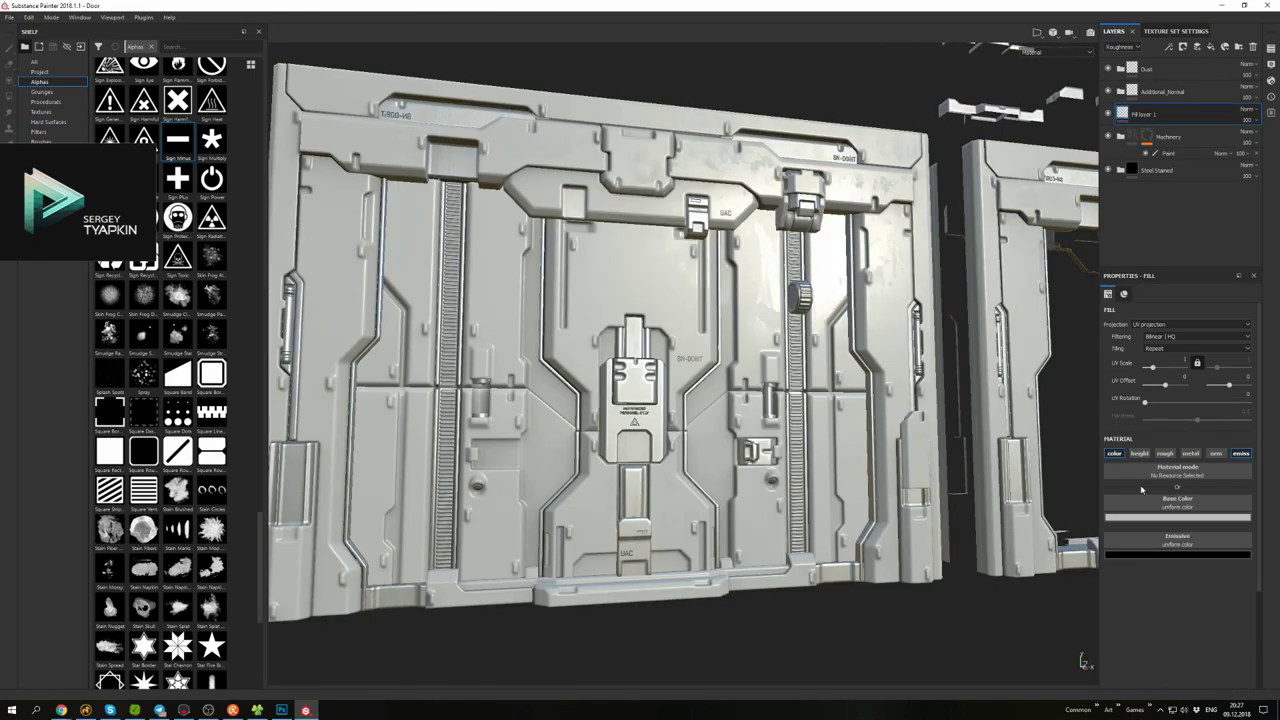
{"action": "left_click", "coordinate": [1171, 555]}
{"action": "left_click_drag", "start_coordinate": [1228, 585], "coordinate": [1231, 609]}
- Add a black mask to the new fill layer and group it in a folder named Light
{"action": "right_click", "coordinate": [1150, 114]}
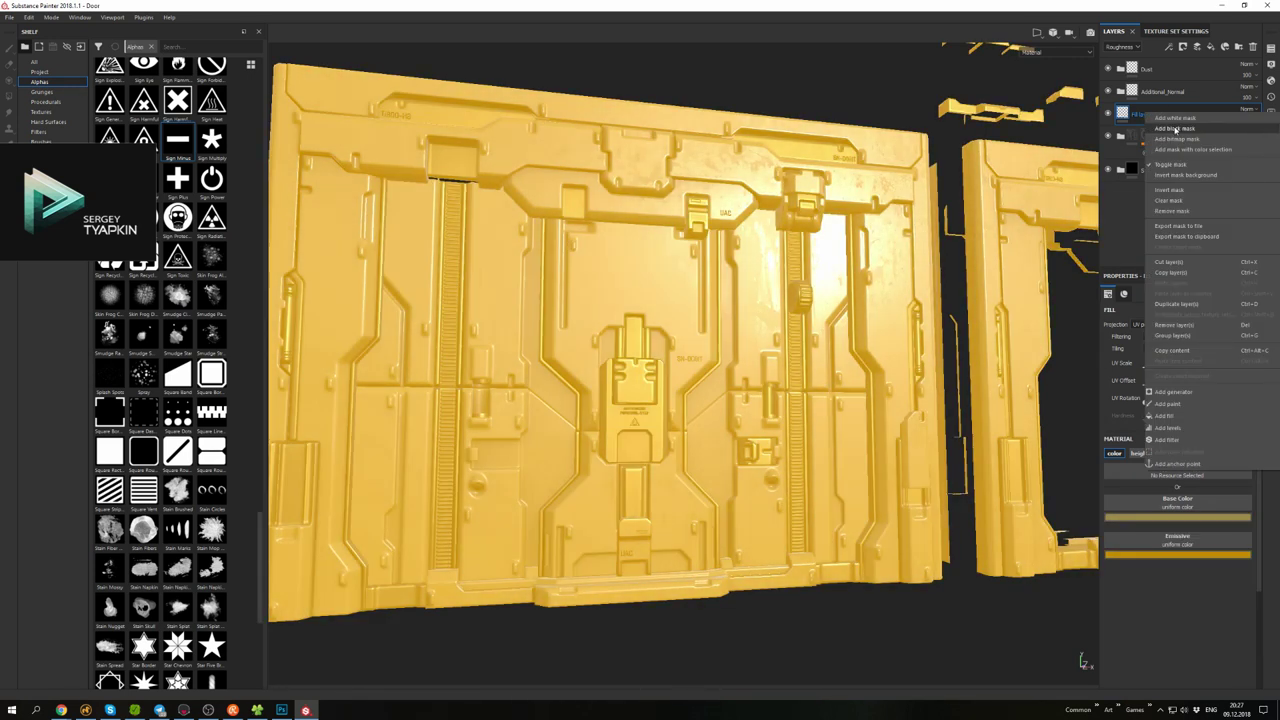
{"action": "left_click", "coordinate": [1177, 128]}
{"action": "type", "text": "ht"}
{"action": "key", "text": "Return"}
{"action": "scroll", "coordinate": [700, 350], "scroll_direction": "up", "scroll_amount": 10}
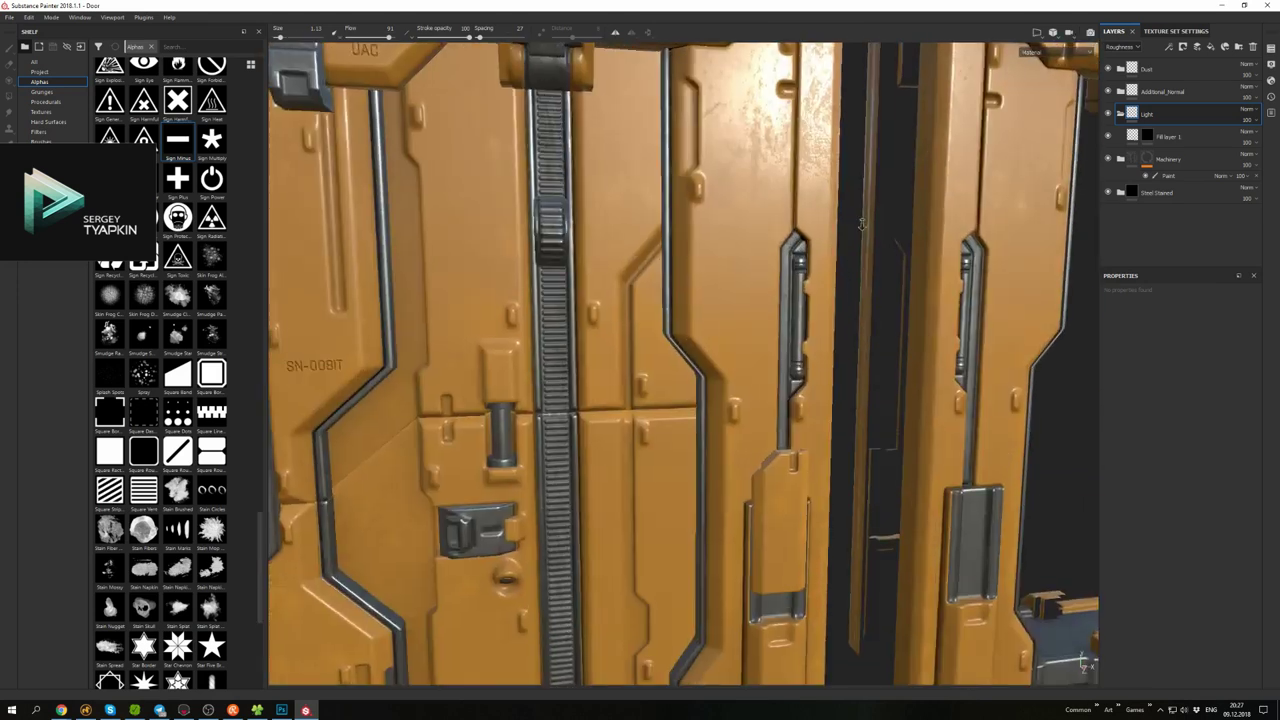
- Paint the light fill's mask over the cylindrical tube in the frame's side recess, using the Square Rectangle alpha with spacing 8
{"action": "left_click", "coordinate": [1150, 136]}
{"action": "left_click", "coordinate": [767, 271]}
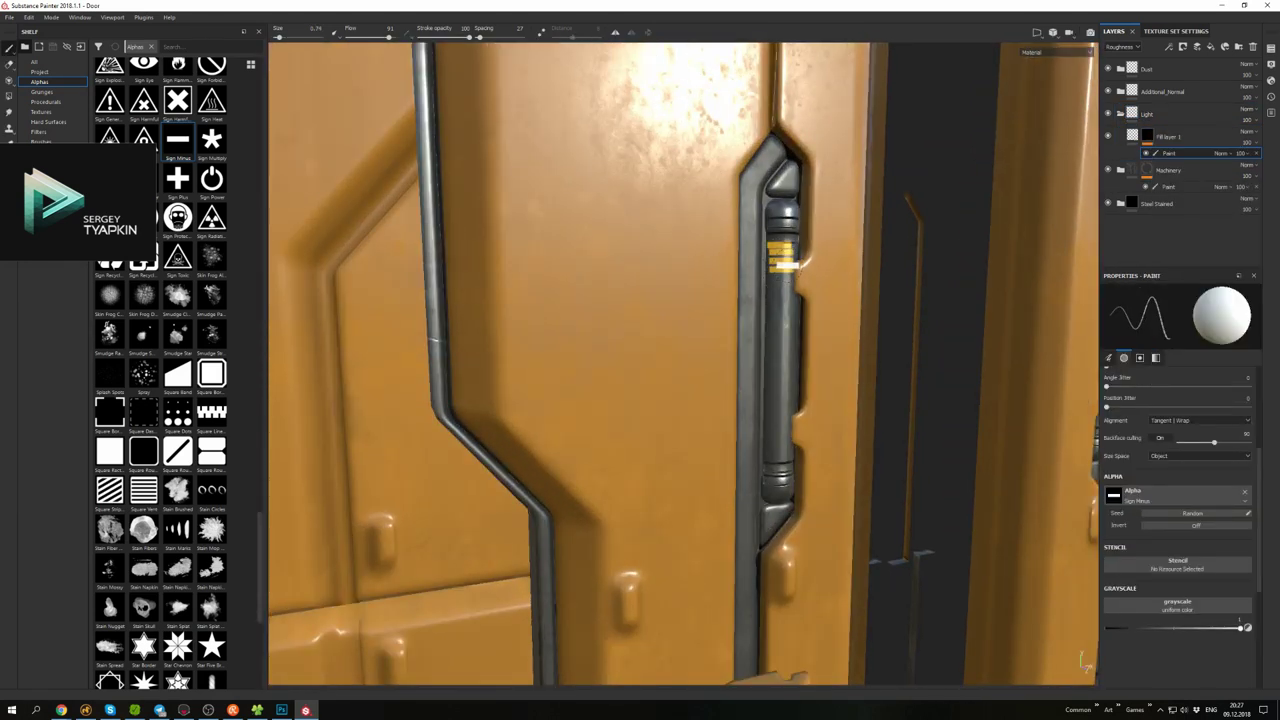
{"action": "scroll", "coordinate": [1178, 419], "scroll_direction": "up", "scroll_amount": 5}
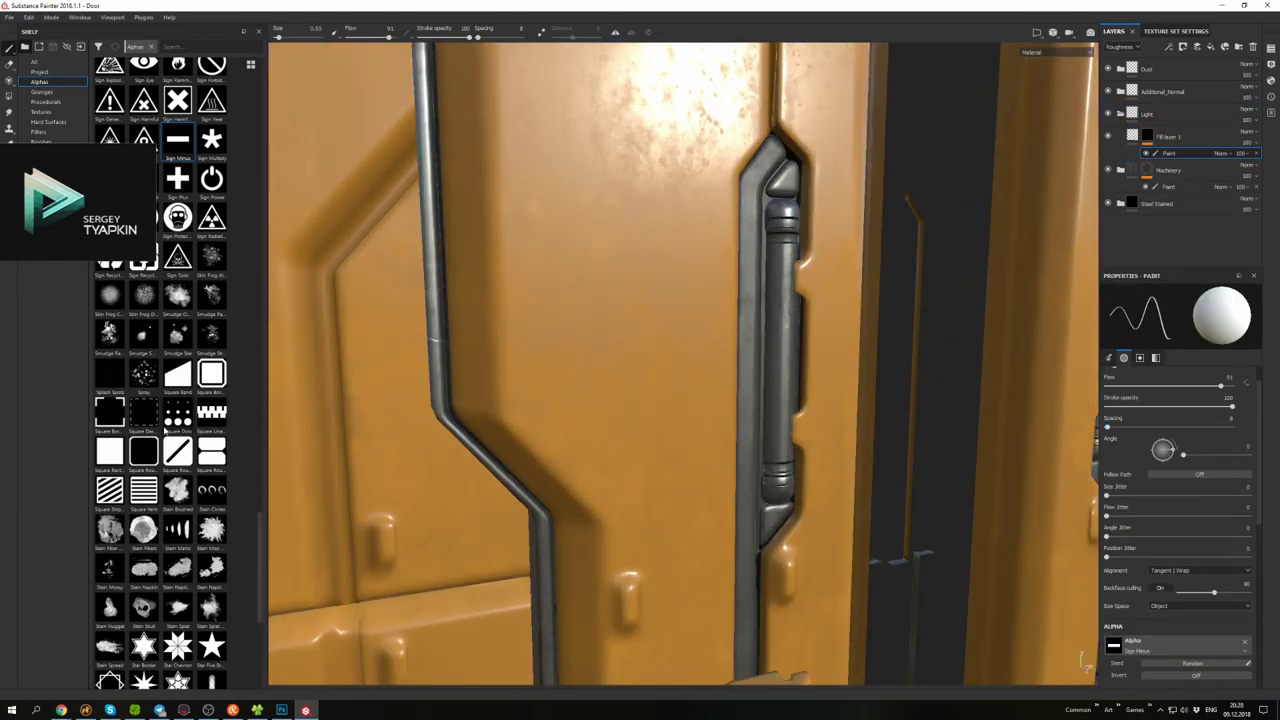
{"action": "left_click", "coordinate": [776, 455], "text": "shift"}
{"action": "left_click_drag", "start_coordinate": [820, 366], "coordinate": [780, 366], "text": "alt"}
{"action": "left_click_drag", "start_coordinate": [770, 497], "coordinate": [800, 316], "text": "alt"}
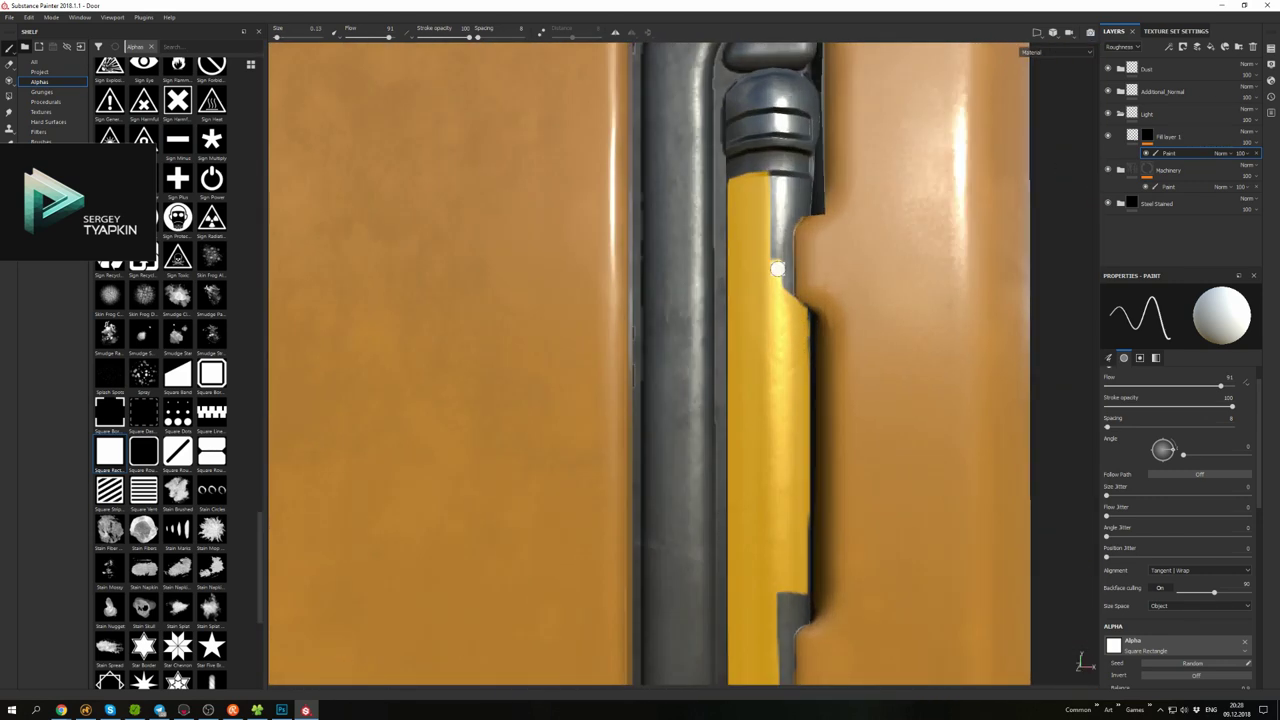
{"action": "left_click_drag", "start_coordinate": [777, 268], "coordinate": [588, 157], "text": "alt"}
- Set the light fill layer's base color to a pale grayish beige and its emissive color to a brighter orange-yellow
{"action": "key", "text": "f"}
{"action": "left_click", "coordinate": [1168, 136]}
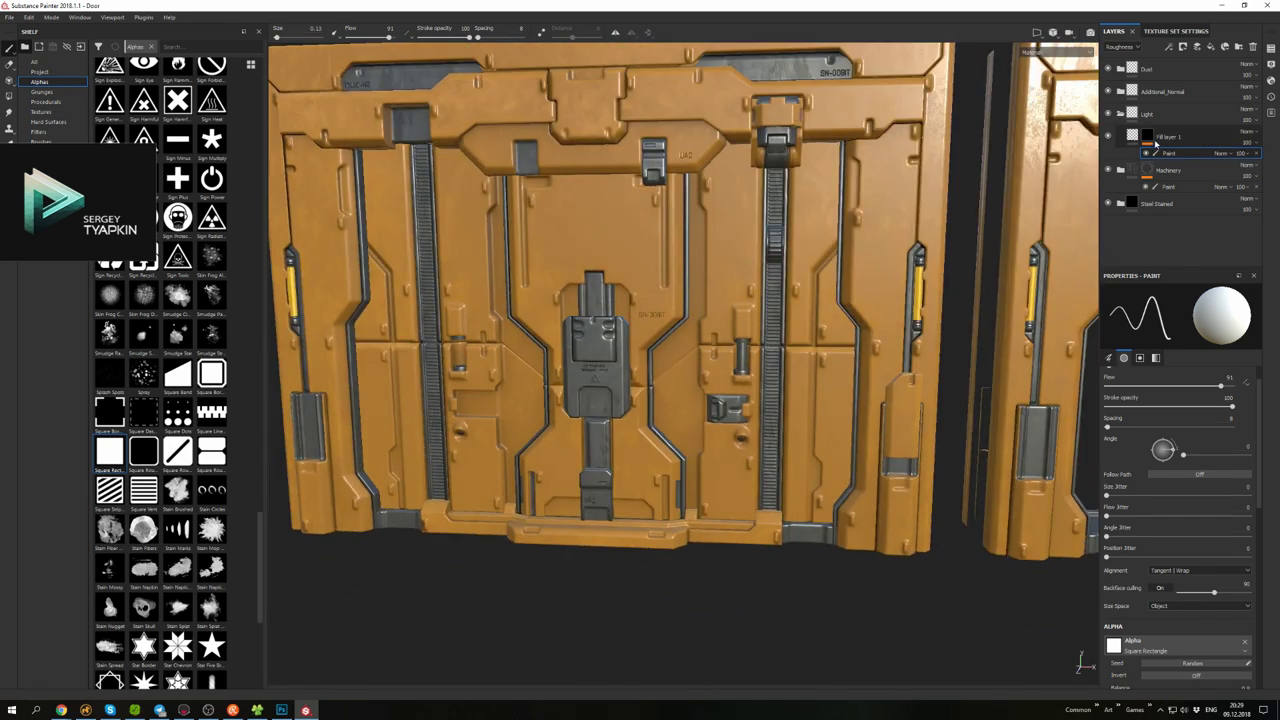
{"action": "left_click", "coordinate": [1153, 507]}
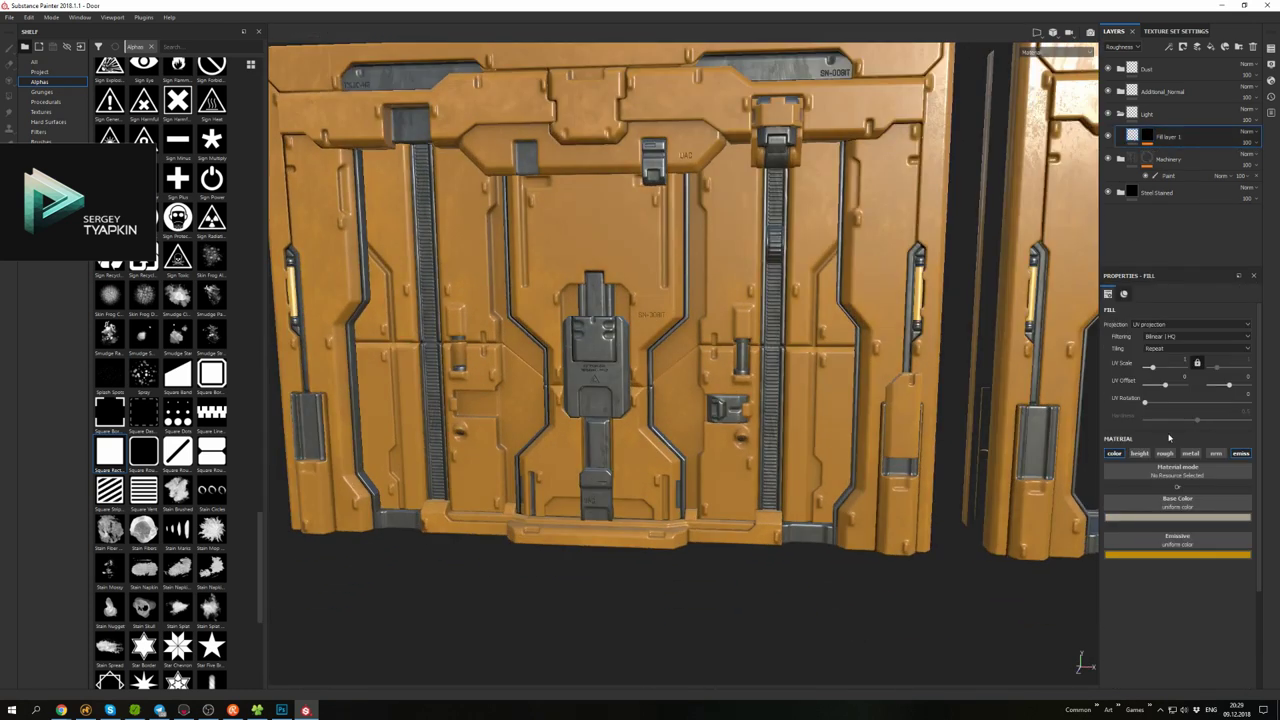
{"action": "left_click", "coordinate": [1177, 553]}
{"action": "left_click_drag", "start_coordinate": [841, 345], "coordinate": [877, 290], "text": "alt"}
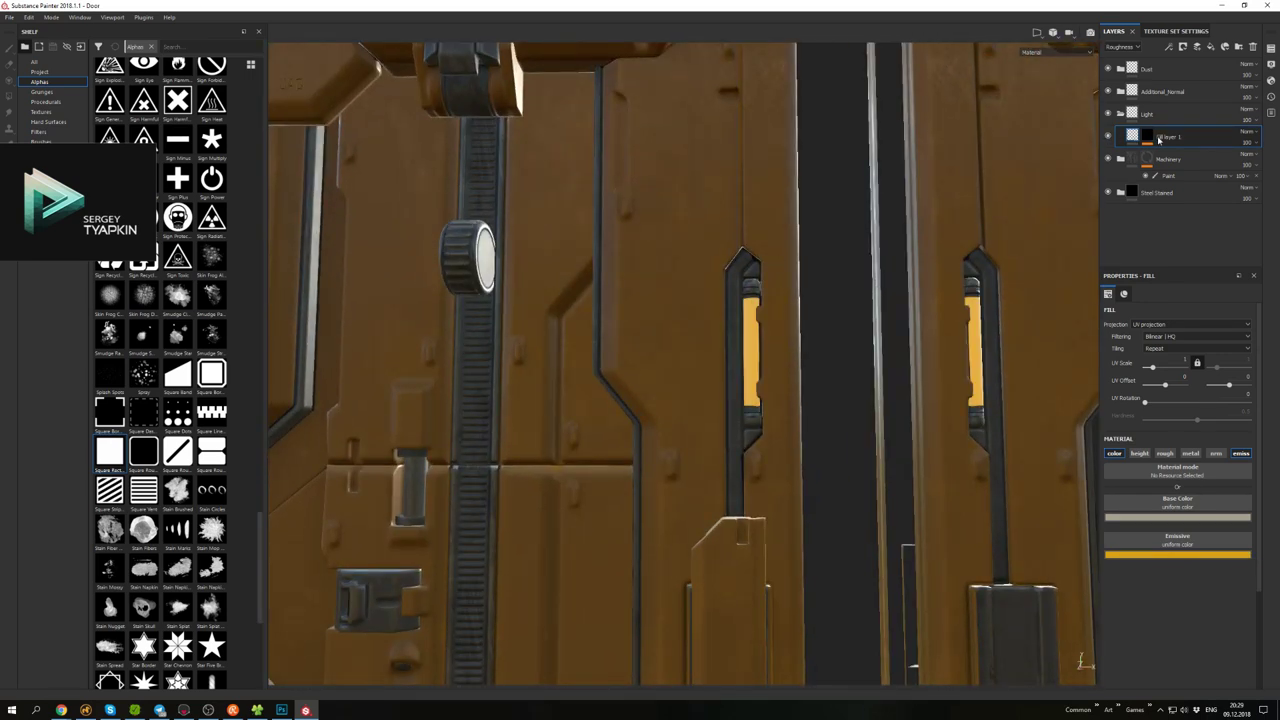
- Duplicate the light fill layer, clear the copy's mask for painting and choose the Shape Brick alpha
{"action": "right_click", "coordinate": [1147, 136]}
{"action": "left_click", "coordinate": [1147, 136]}
{"action": "right_click", "coordinate": [1152, 136]}
{"action": "left_click", "coordinate": [1172, 151]}
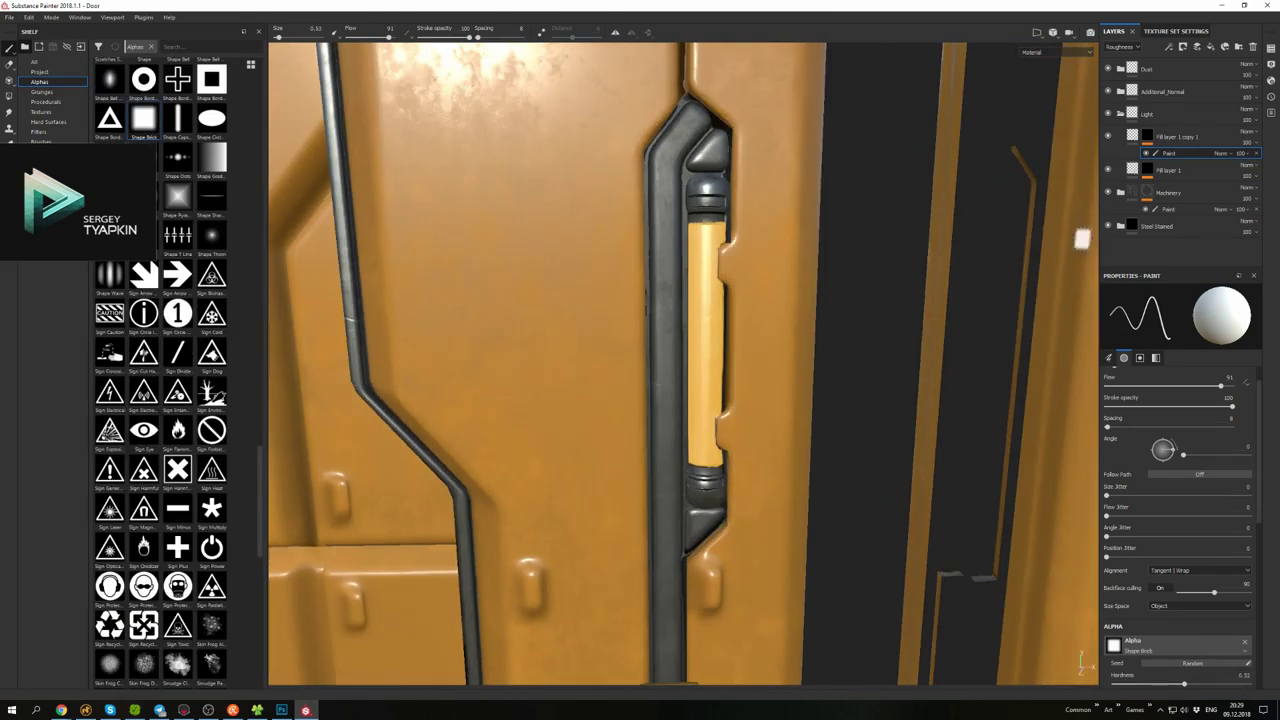
- Lighten the copied fill layer's color and paint a bright core along the lamp tube in its mask
{"action": "key", "text": "ctrl+z"}
{"action": "left_click", "coordinate": [1191, 519]}
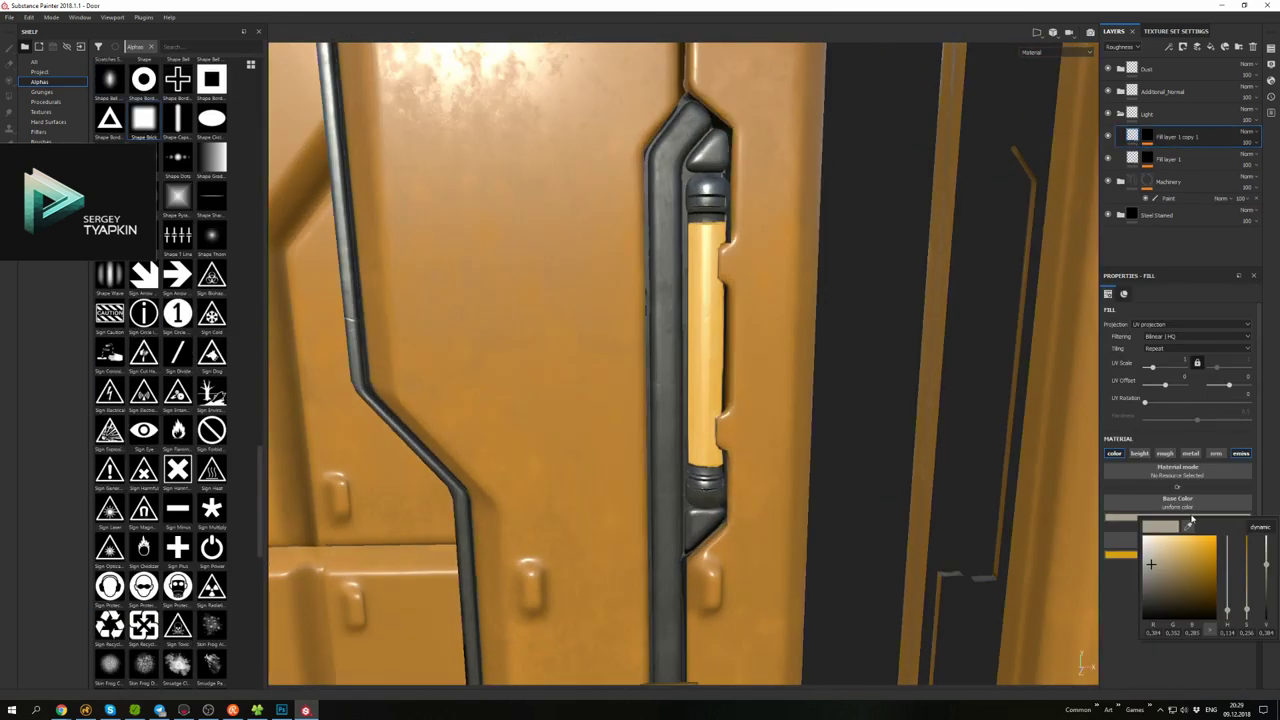
{"action": "left_click_drag", "start_coordinate": [560, 250], "coordinate": [665, 250], "text": "alt"}
{"action": "key", "text": "ctrl+y"}
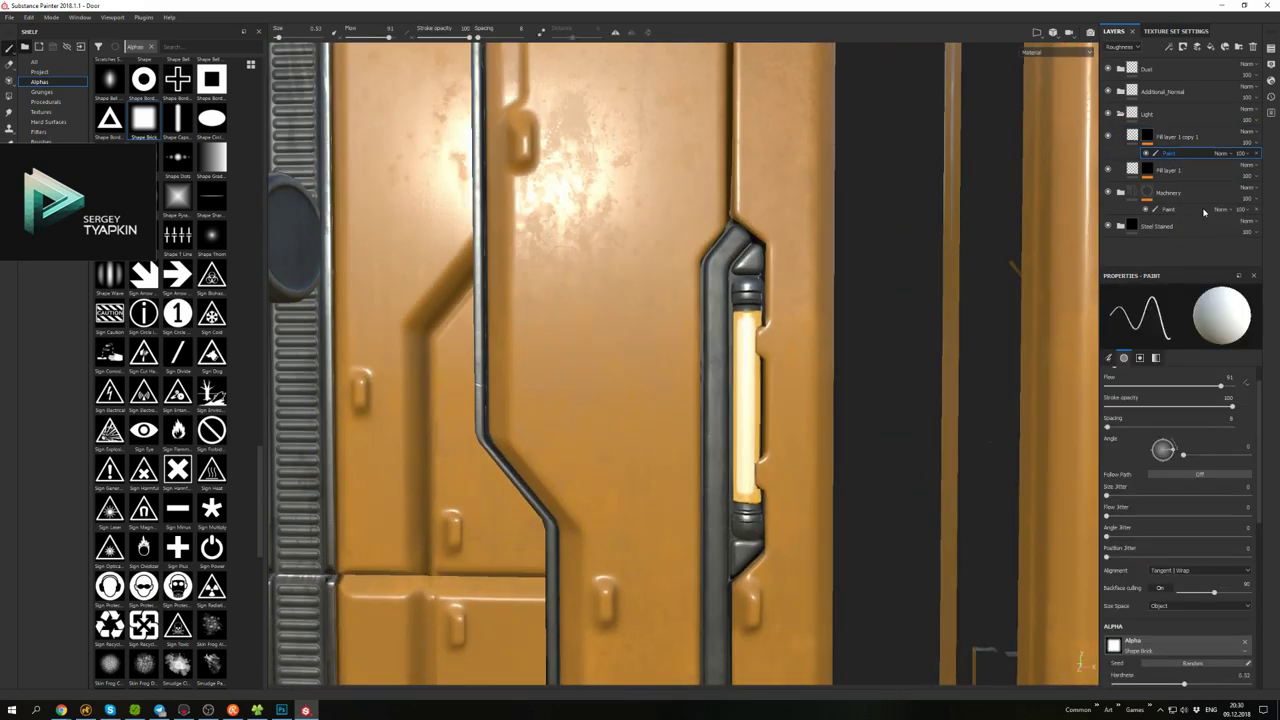
- Add a Blur filter with intensity 0.85 to the mask of the copied light fill layer
{"action": "left_click", "coordinate": [1168, 47]}
{"action": "left_click", "coordinate": [1157, 337]}
{"action": "left_click_drag", "start_coordinate": [870, 286], "coordinate": [930, 286], "text": "alt"}
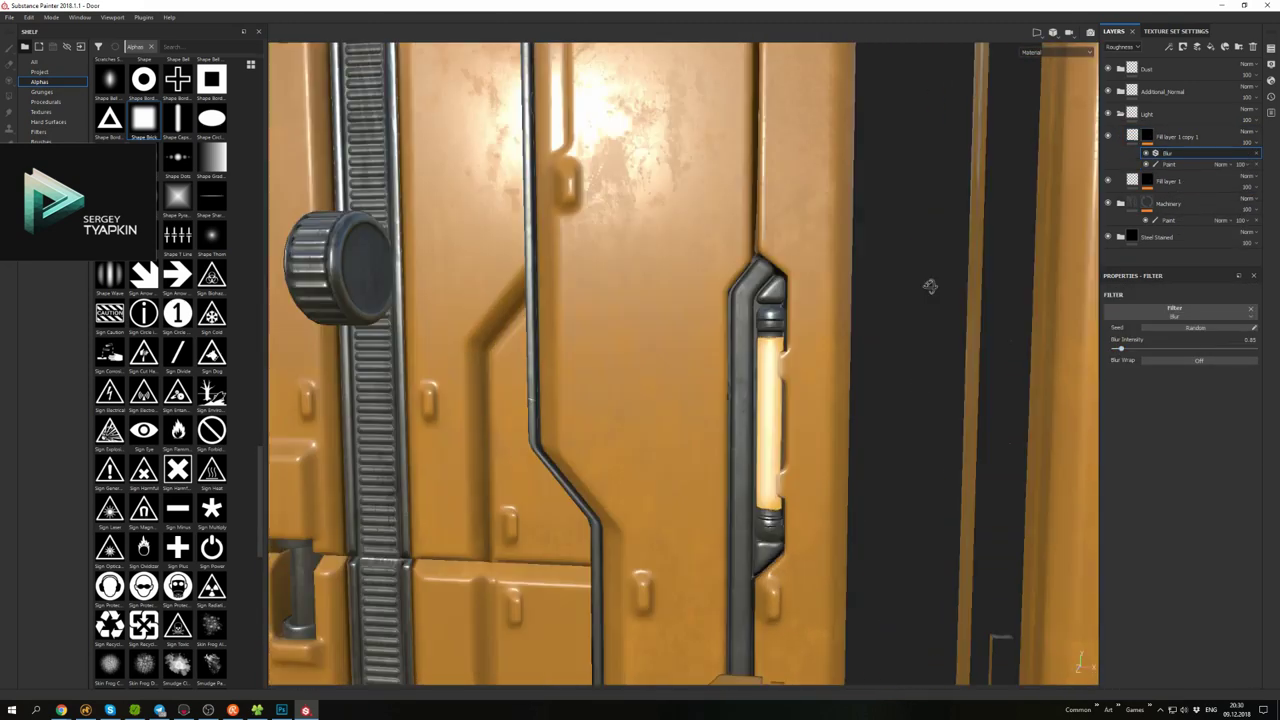
- Set the Blur filter's intensity to 0.28 in the mask of the copied light fill layer
{"action": "scroll", "coordinate": [930, 286], "scroll_direction": "down", "scroll_amount": 5}
{"action": "scroll", "coordinate": [930, 286], "scroll_direction": "up", "scroll_amount": 5}
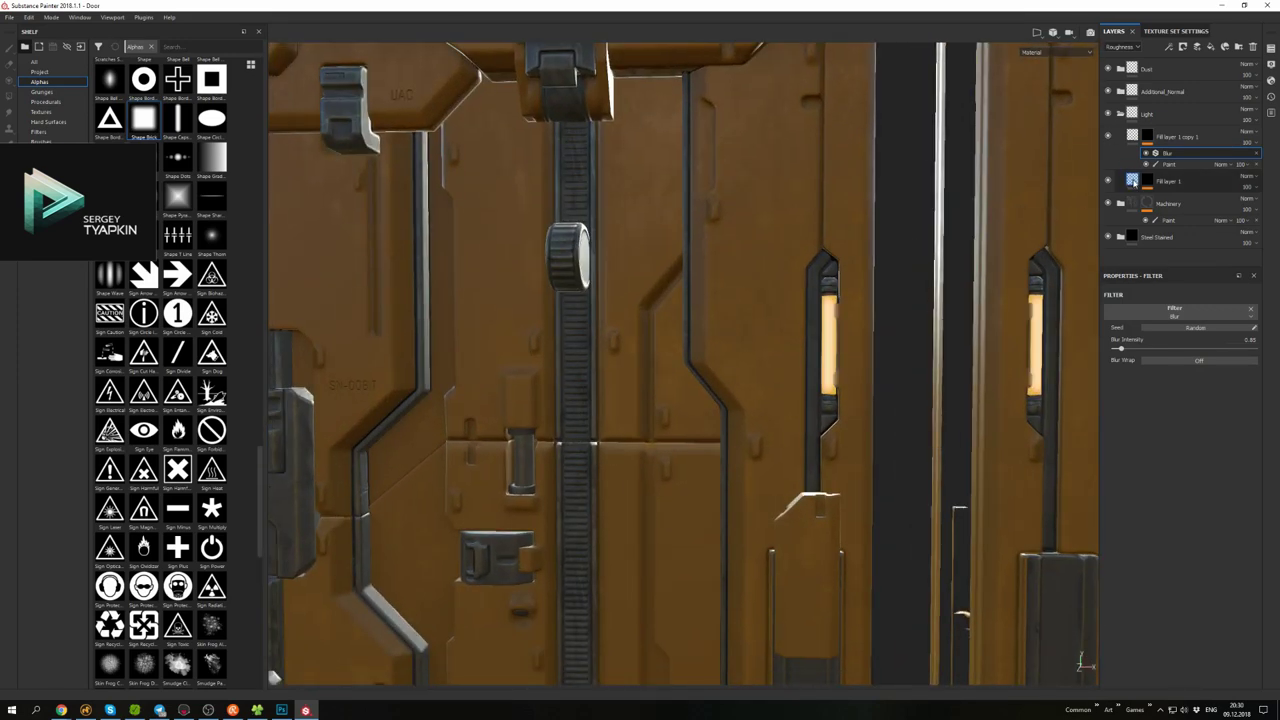
{"action": "left_click", "coordinate": [1133, 181]}
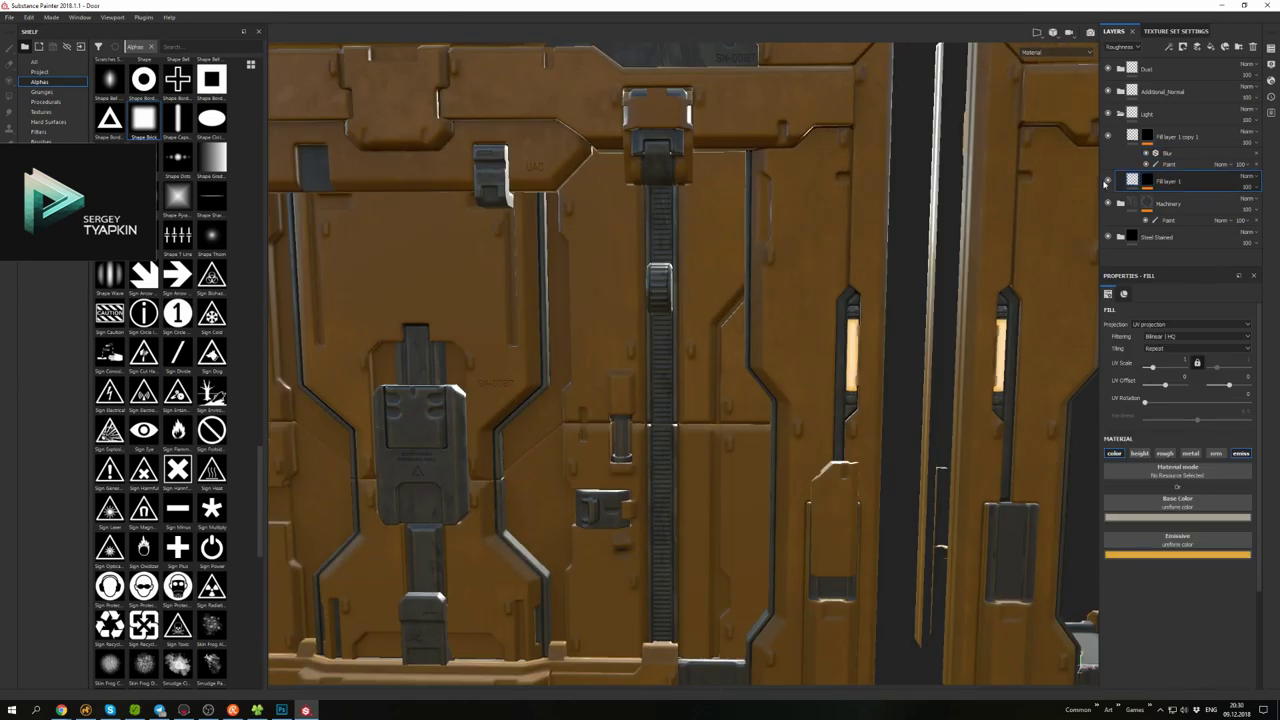
{"action": "left_click", "coordinate": [1167, 152]}
{"action": "left_click_drag", "start_coordinate": [1124, 348], "coordinate": [1116, 352]}
{"action": "scroll", "coordinate": [867, 248], "scroll_direction": "down", "scroll_amount": 4}
{"action": "left_click_drag", "start_coordinate": [867, 248], "coordinate": [750, 254], "text": "alt"}
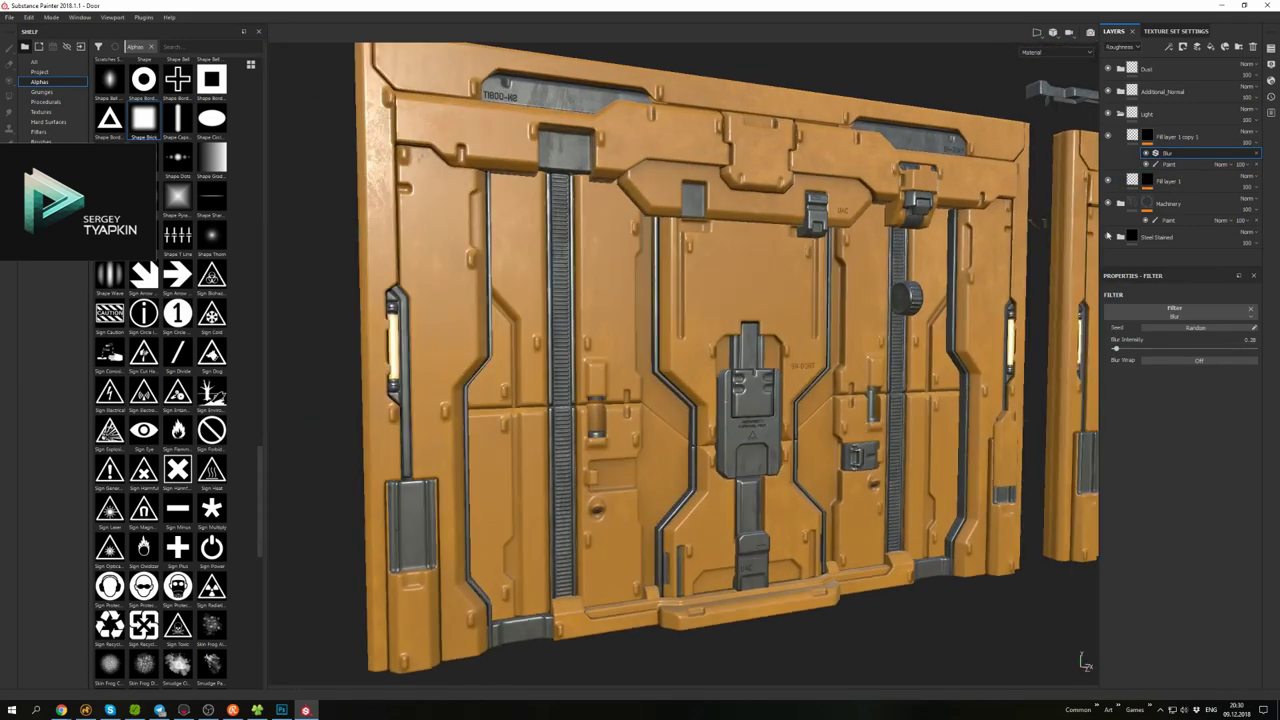
- Collapse the Light folder and create a folder named Paint with a new fill layer inside it, above the Machinery folder
{"action": "left_click", "coordinate": [1168, 136]}
{"action": "left_click", "coordinate": [1168, 181], "text": "shift"}
{"action": "left_click", "coordinate": [1253, 47]}
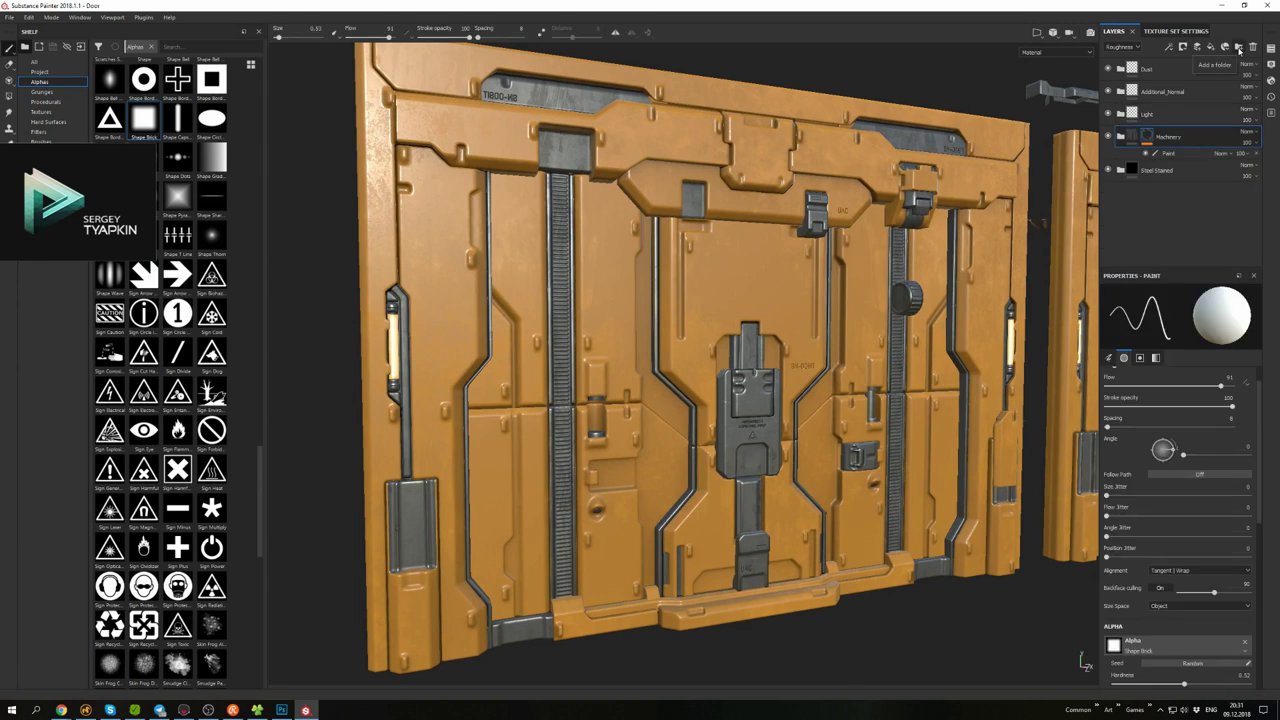
{"action": "left_click", "coordinate": [1211, 47]}
{"action": "key", "text": "ctrl+g"}
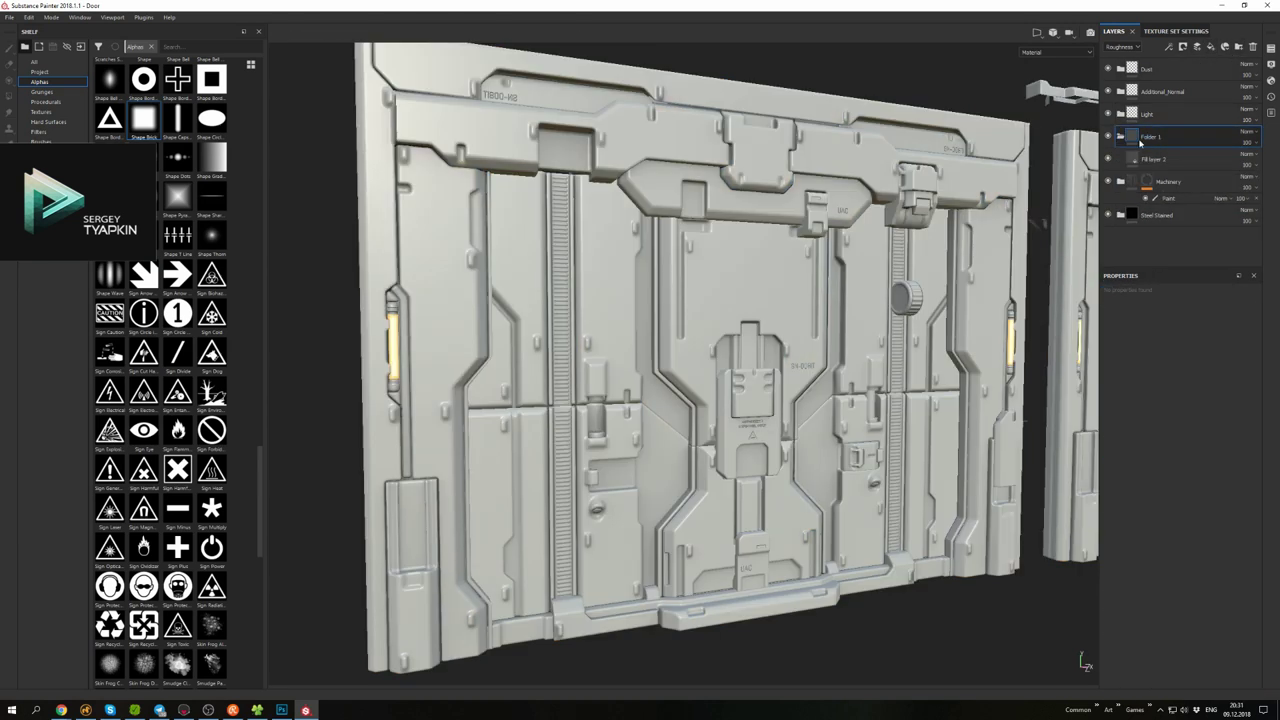
{"action": "left_click", "coordinate": [1155, 159]}
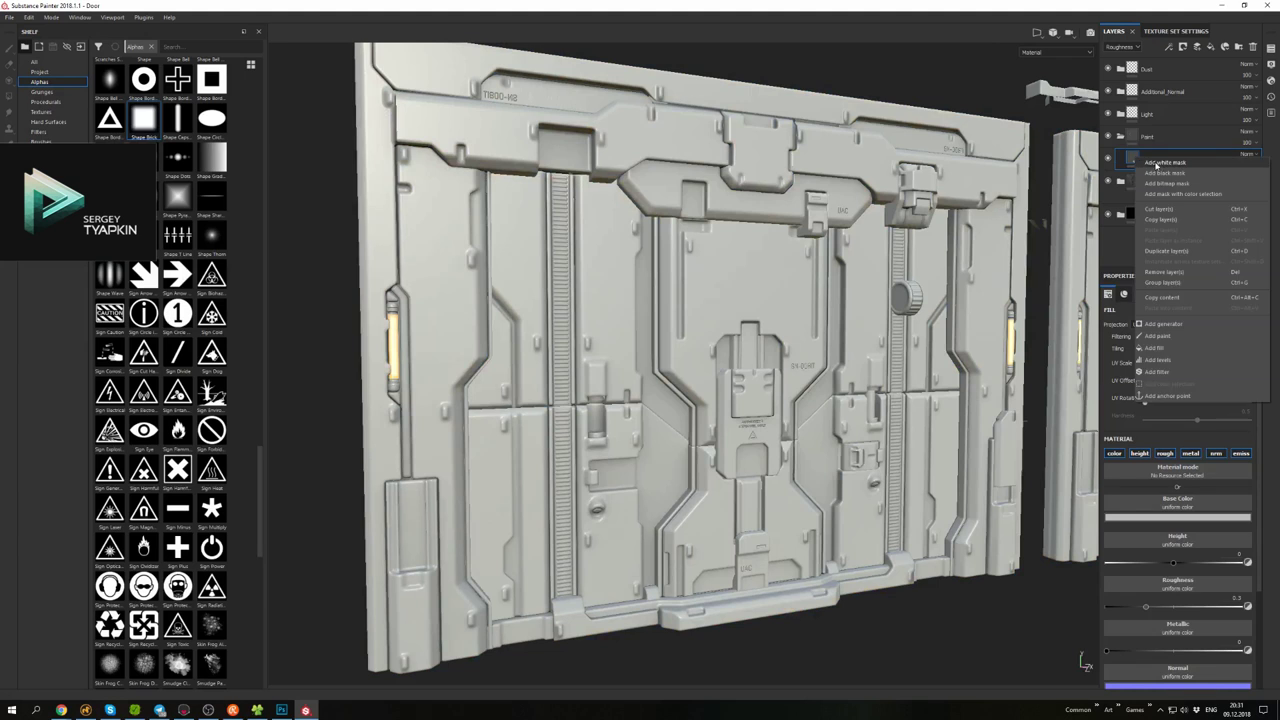
- Turn off the new fill layer's emissive and normal channels and give it a black mask for painting
{"action": "left_click", "coordinate": [1240, 453]}
{"action": "left_click", "coordinate": [1216, 453]}
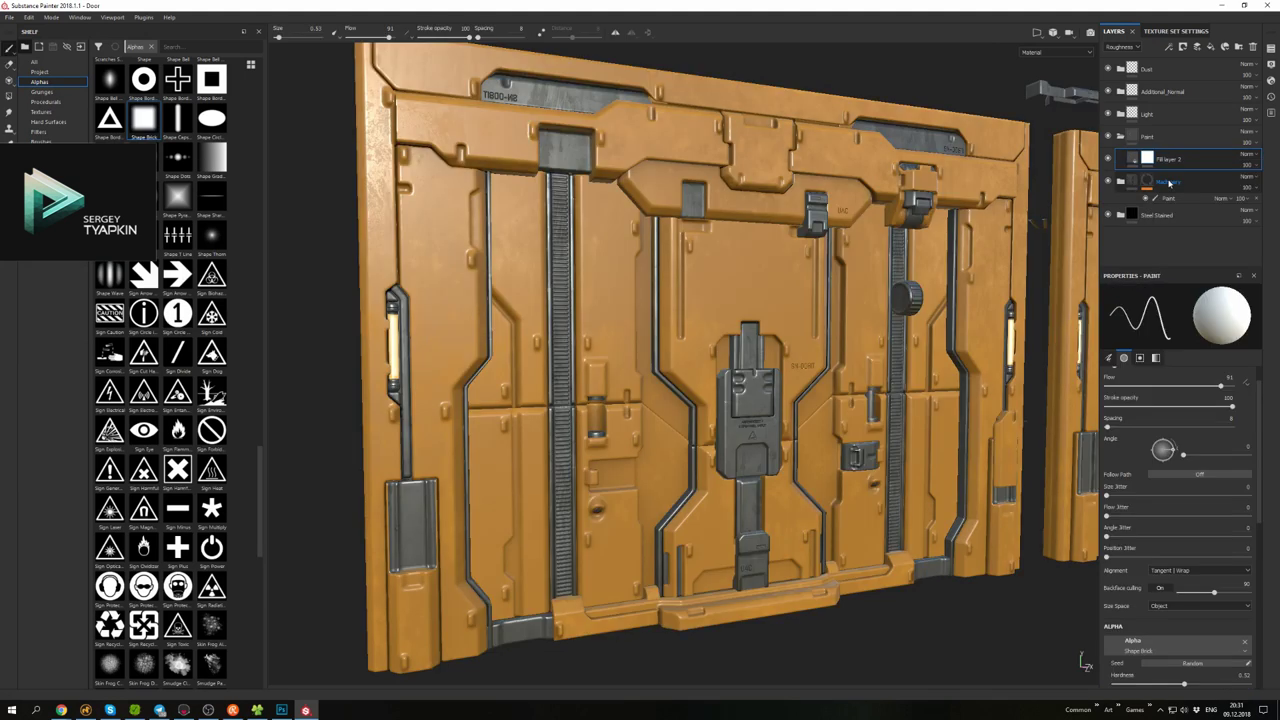
{"action": "right_click", "coordinate": [1142, 159]}
{"action": "left_click", "coordinate": [1180, 170]}
- Try painting mirrored light bands on both sides of the door's central lock in the mask
{"action": "mouse_move", "coordinate": [700, 380]}
{"action": "left_mouse_down", "text": "alt"}
{"action": "mouse_move", "coordinate": [865, 384]}
{"action": "mouse_move", "coordinate": [821, 251]}
{"action": "mouse_move", "coordinate": [829, 420]}
{"action": "left_mouse_up", "text": "alt"}
{"action": "left_click", "coordinate": [813, 383], "text": "shift"}
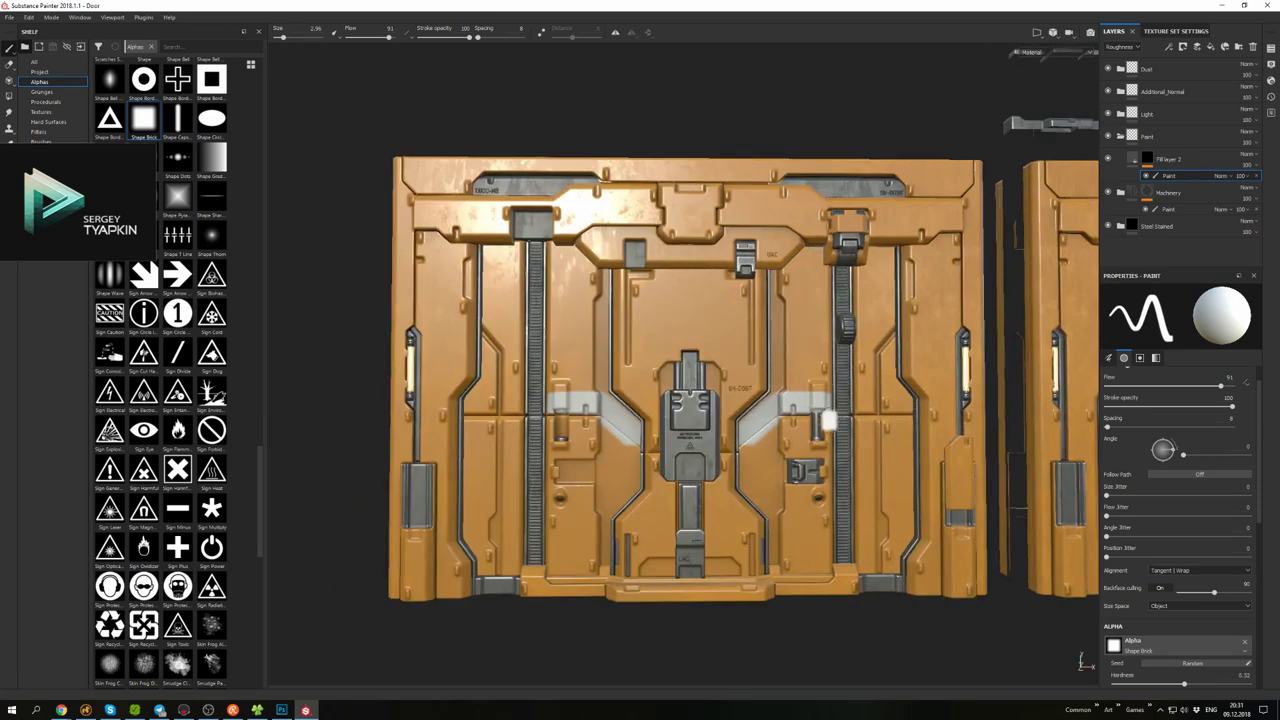
{"action": "key", "text": "ctrl+z"}
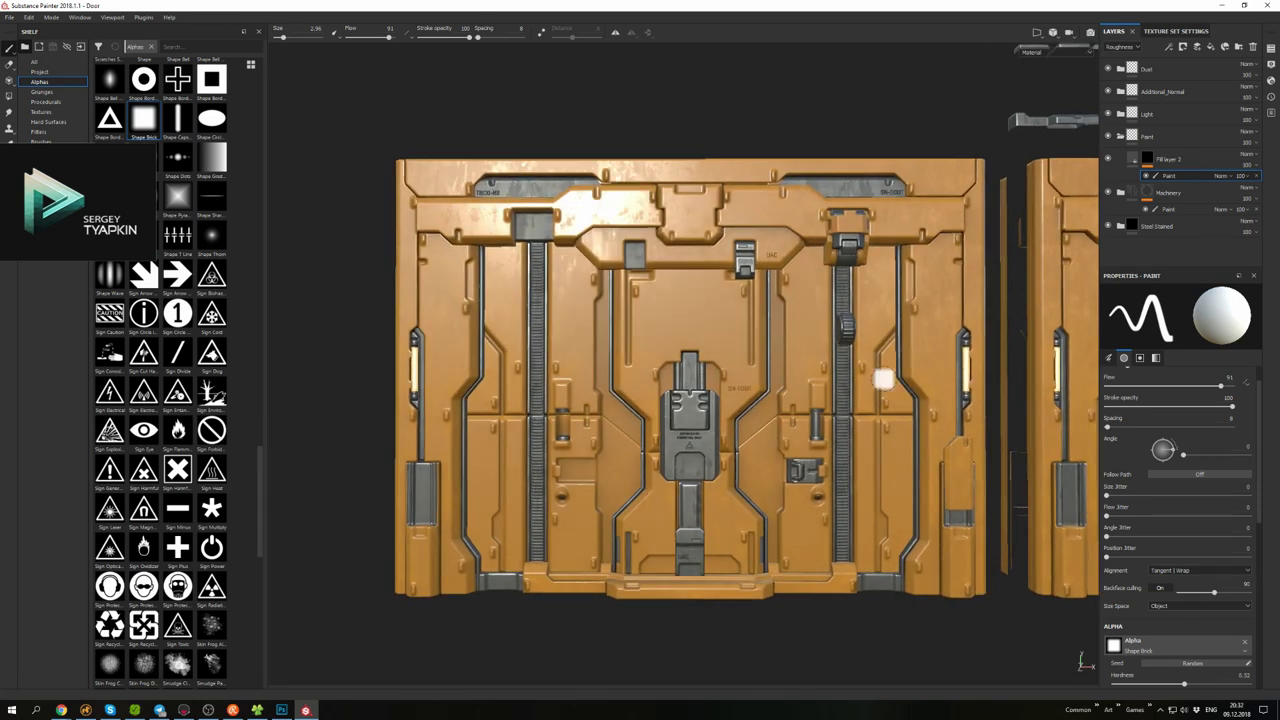
- Frame the whole door from the front and copy a screenshot of that region
{"action": "left_click_drag", "start_coordinate": [889, 374], "coordinate": [862, 366], "text": "alt"}
{"action": "left_click_drag", "start_coordinate": [751, 148], "coordinate": [551, 94], "text": "alt"}
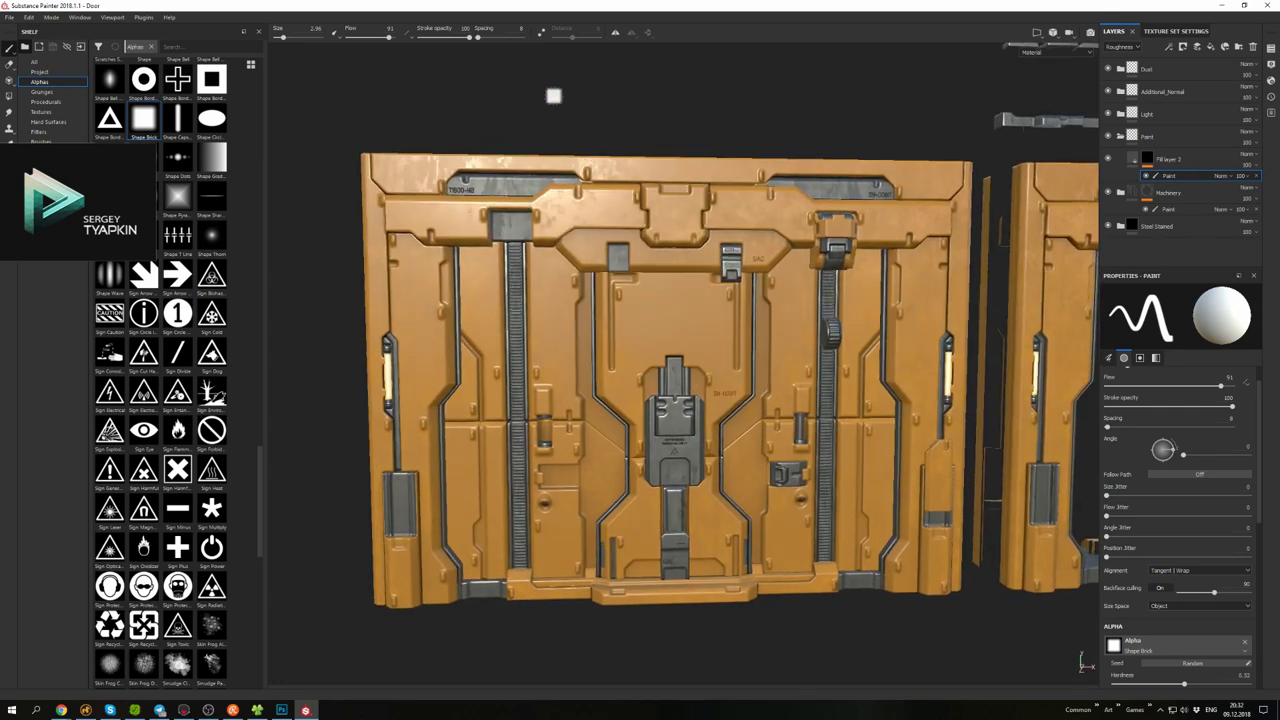
{"action": "key", "text": "Print"}
{"action": "left_click_drag", "start_coordinate": [352, 150], "coordinate": [918, 548]}
{"action": "key", "text": "ctrl+c"}
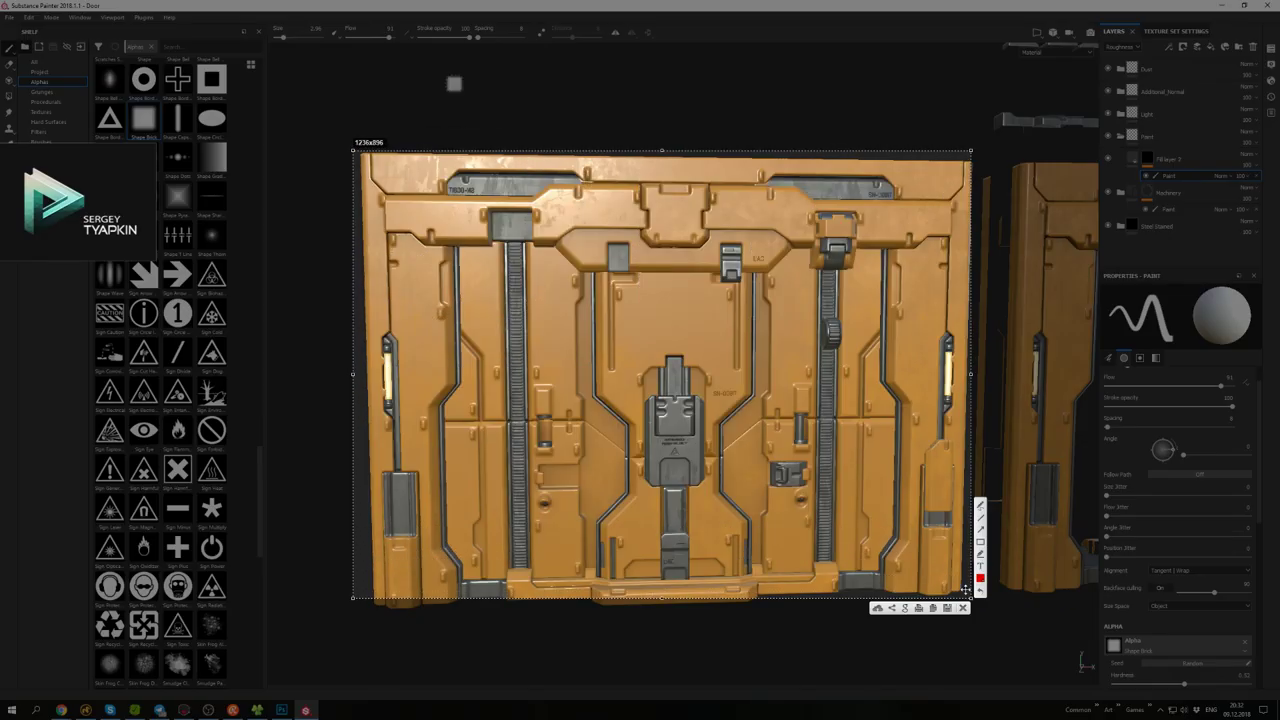
- Switch to Photoshop, create a new document and paste the door screenshot into it
{"action": "key", "text": "alt+Tab"}
{"action": "key", "text": "ctrl+n"}
{"action": "key", "text": "Return"}
{"action": "key", "text": "ctrl+v"}
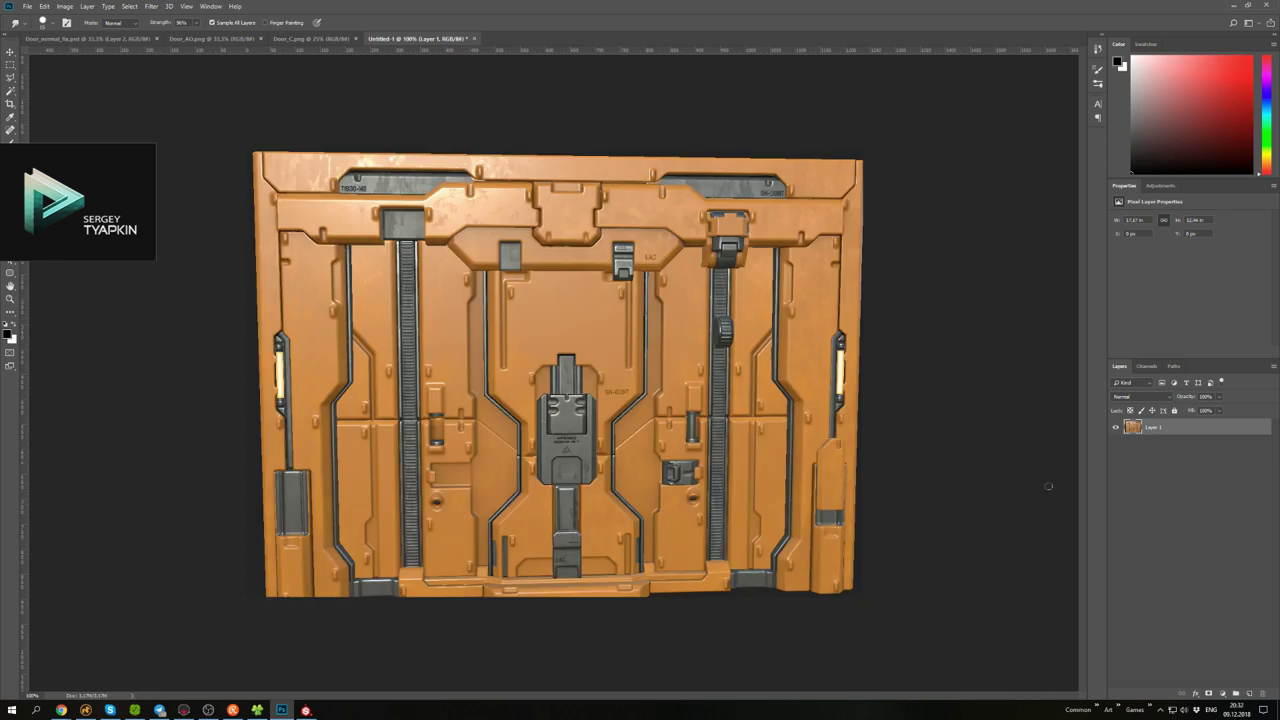
- Enlarge the canvas with the Crop tool so there is wide empty space around the door screenshot
{"action": "key", "text": "ctrl+minus"}
{"action": "key", "text": "c"}
{"action": "left_click_drag", "start_coordinate": [754, 523], "coordinate": [1085, 672]}
{"action": "key", "text": "Return"}
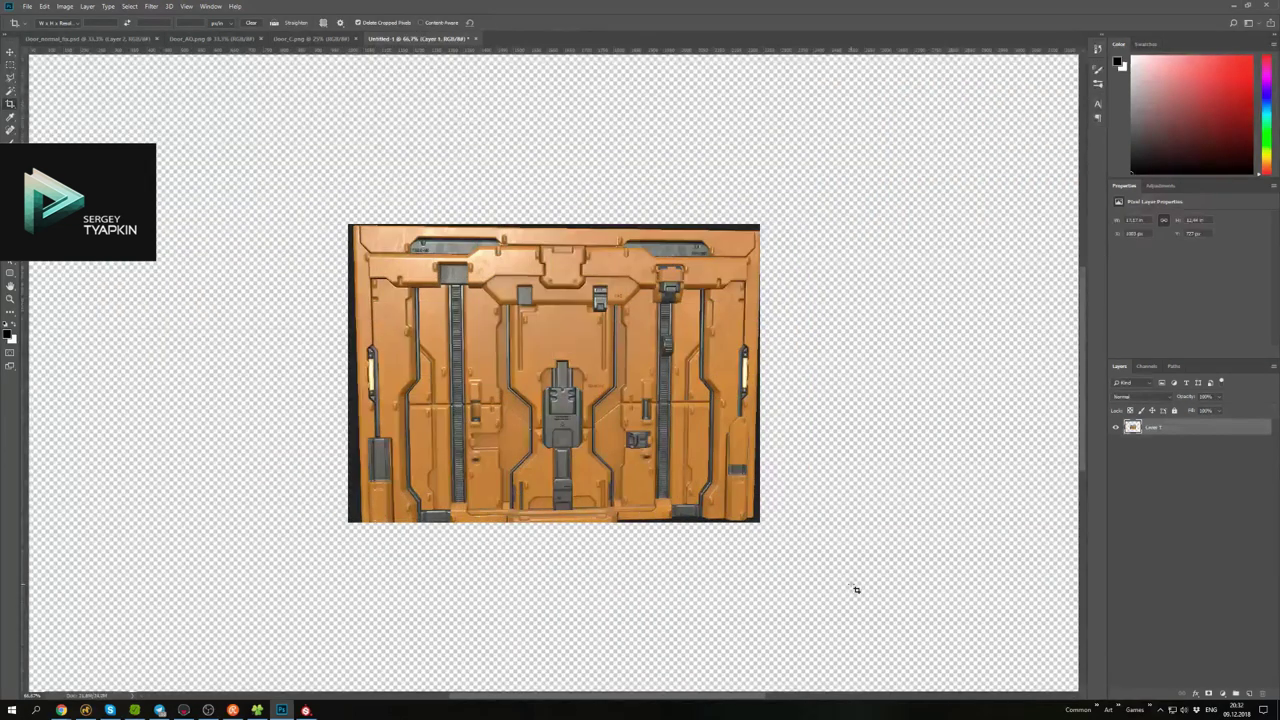
- Scale the door screenshot down and place it in the upper-left corner of the canvas
{"action": "key", "text": "ctrl+minus"}
{"action": "key", "text": "m"}
{"action": "left_click_drag", "start_coordinate": [596, 372], "coordinate": [445, 284], "text": "ctrl"}
{"action": "right_click", "coordinate": [445, 284]}
{"action": "left_click", "coordinate": [491, 370]}
{"action": "left_click_drag", "start_coordinate": [503, 348], "coordinate": [465, 318]}
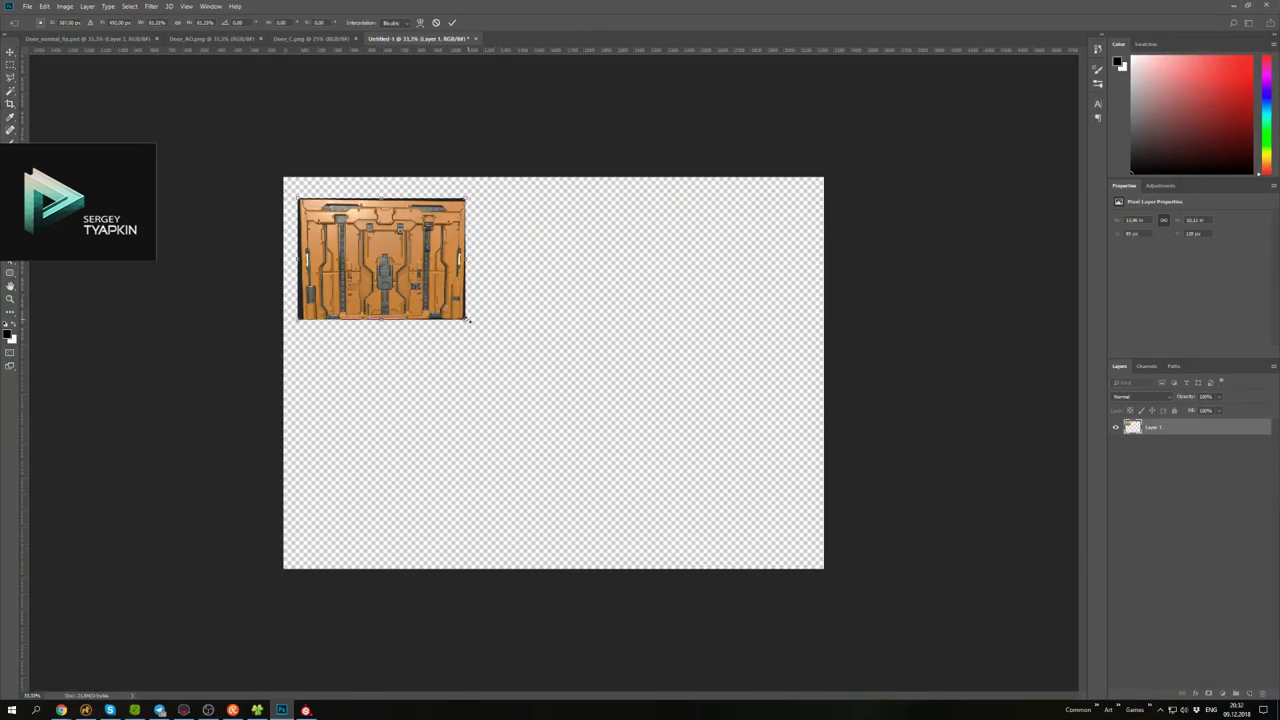
{"action": "key", "text": "Return"}
- Add a dark gray solid color fill layer beneath the door screenshot as the background
{"action": "left_click", "coordinate": [1222, 693]}
{"action": "left_click", "coordinate": [1212, 518]}
{"action": "left_click", "coordinate": [1020, 270]}
{"action": "key", "text": "alt+bracketright"}
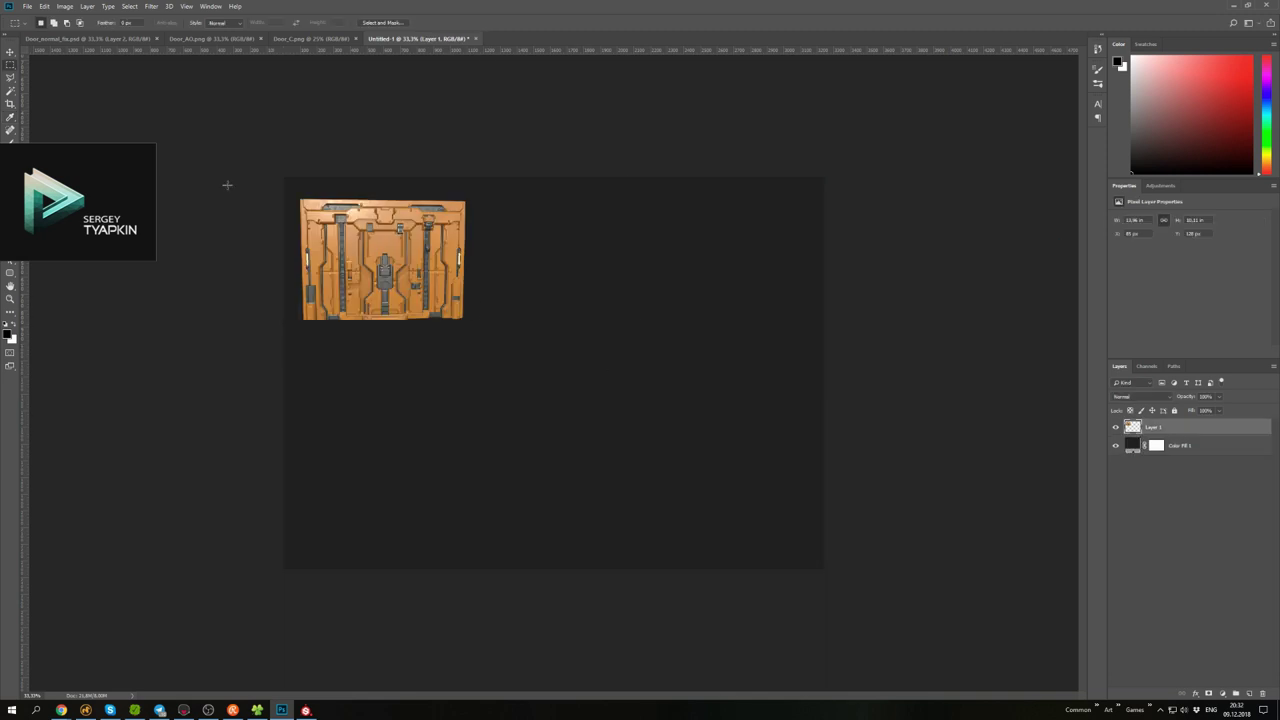
- Duplicate the door screenshot into an evenly spaced grid of three columns and two rows
{"action": "key", "text": "v"}
{"action": "left_click_drag", "start_coordinate": [301, 257], "coordinate": [648, 405], "text": "alt"}
{"action": "key", "text": "ctrl+alt+a"}
- Crop the canvas to fit around the grid of six doors
{"action": "key", "text": "c"}
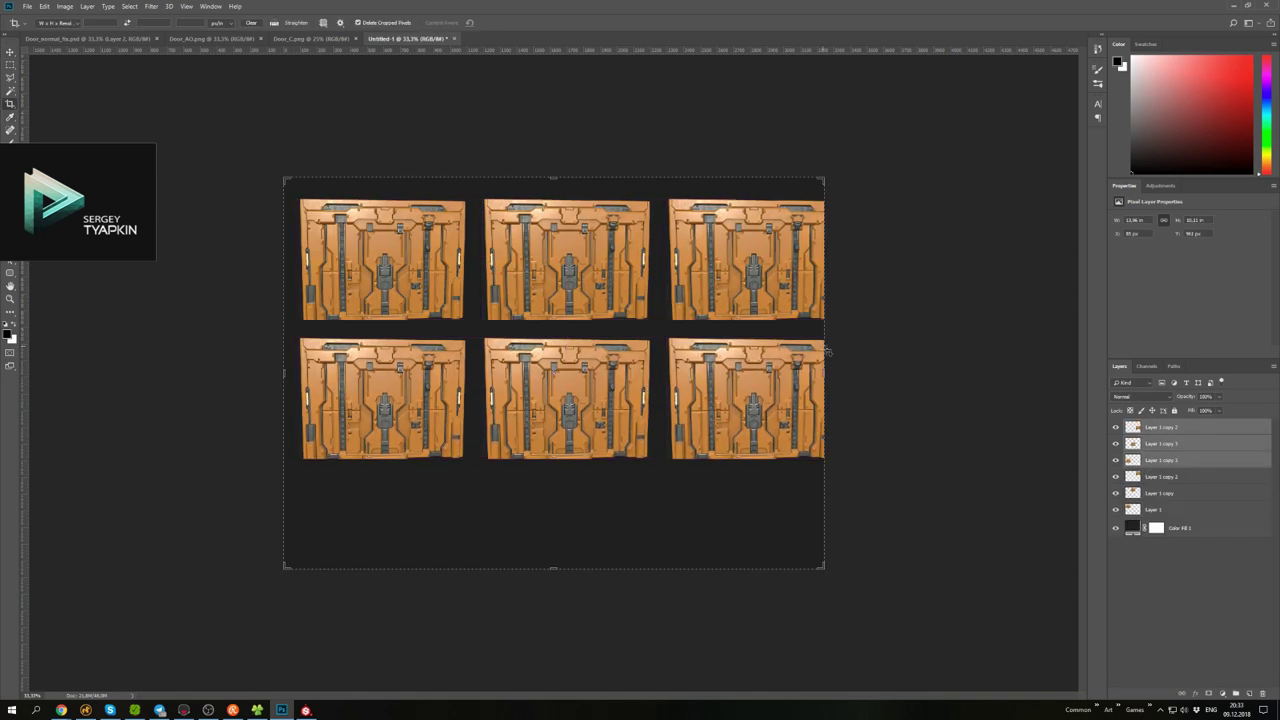
{"action": "left_click_drag", "start_coordinate": [594, 566], "coordinate": [594, 543]}
{"action": "key", "text": "Return"}
{"action": "key", "text": "ctrl+plus"}
{"action": "key", "text": "ctrl+plus"}
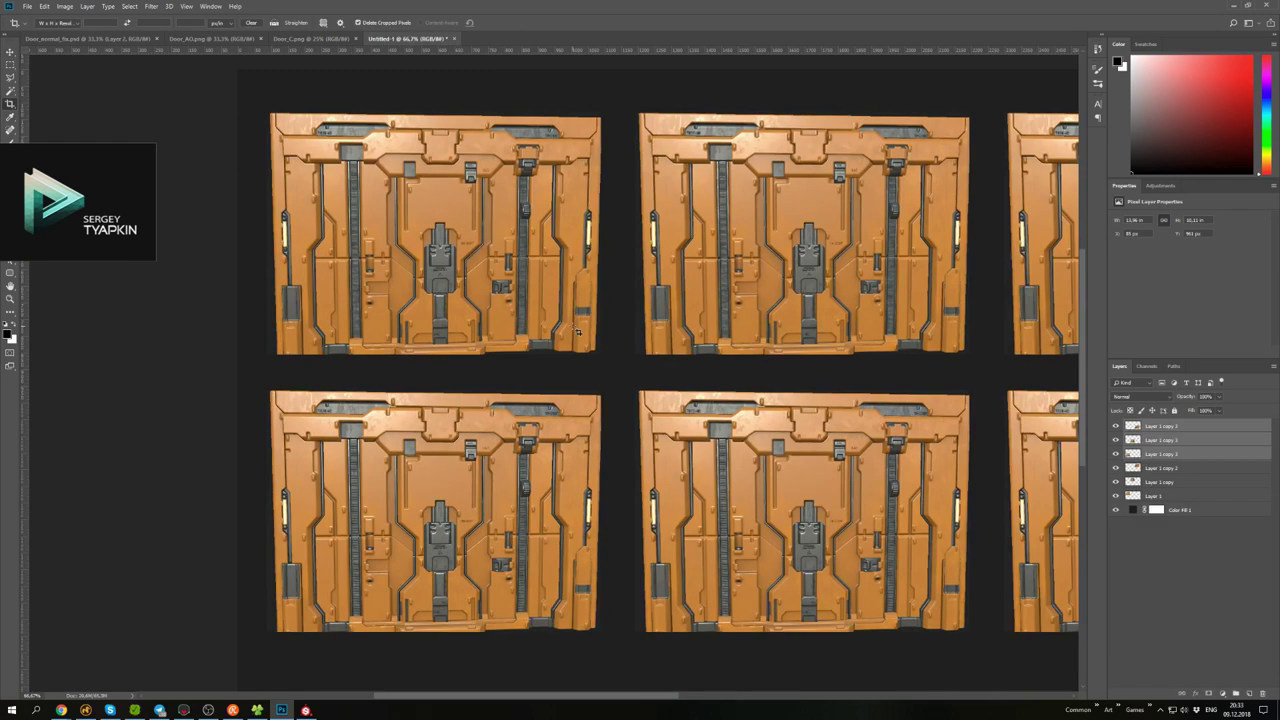
- Add a light gray solid color fill layer above all door copies and try out blend modes such as Multiply, Divide and Hue
{"action": "left_click", "coordinate": [1160, 426]}
{"action": "left_click", "coordinate": [1222, 693]}
{"action": "left_click", "coordinate": [1212, 518]}
{"action": "left_click", "coordinate": [800, 306]}
{"action": "left_click", "coordinate": [1024, 267]}
{"action": "scroll", "coordinate": [1137, 396], "scroll_direction": "down", "scroll_amount": 17}
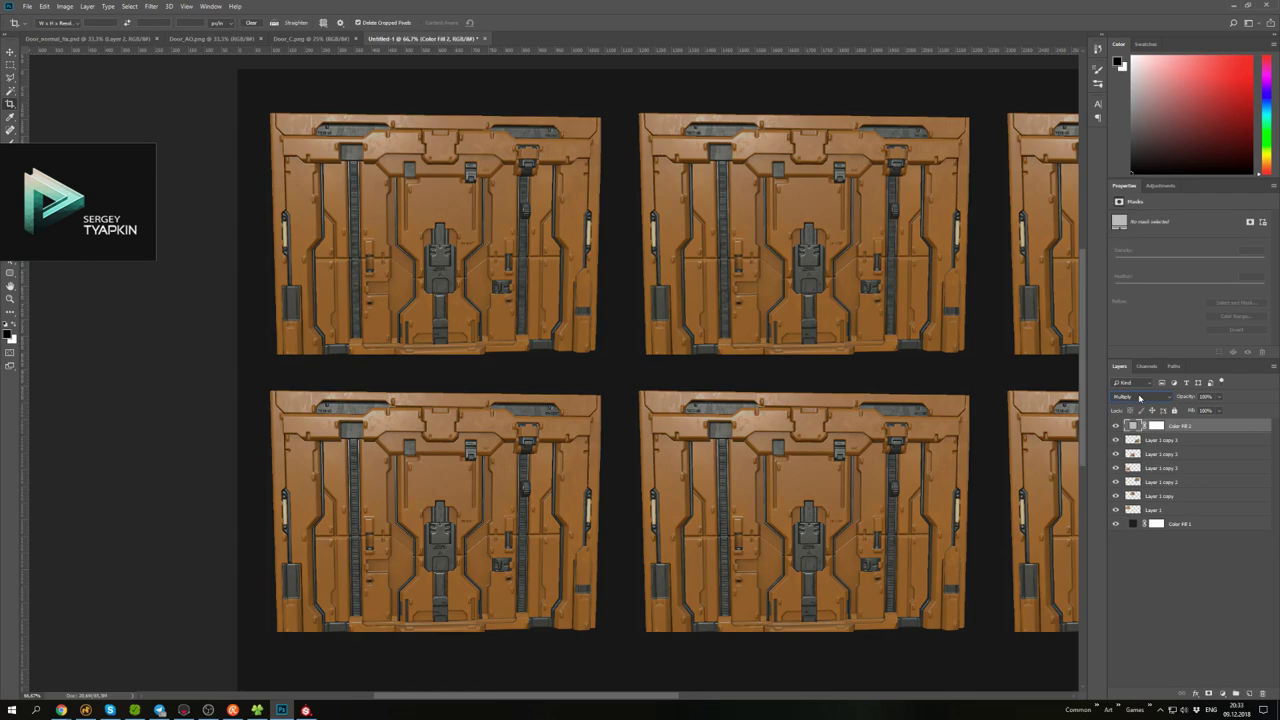
{"action": "scroll", "coordinate": [1138, 398], "scroll_direction": "down", "scroll_amount": 6}
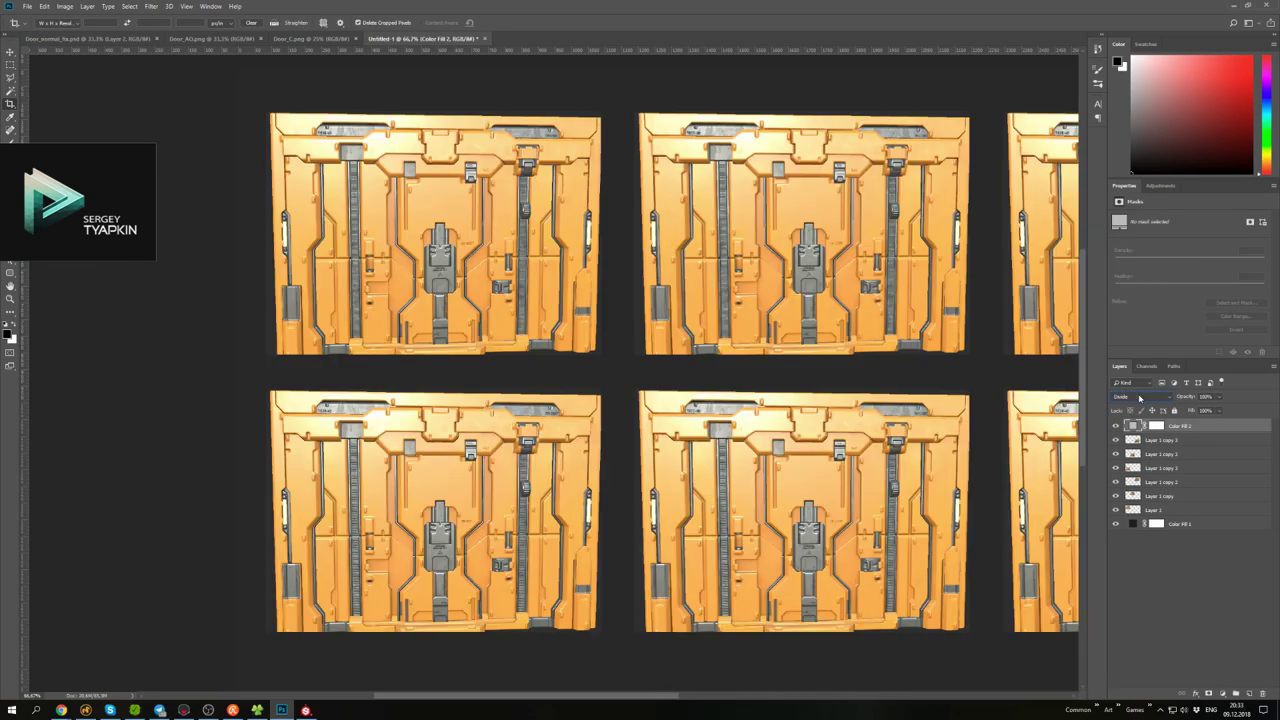
{"action": "left_click", "coordinate": [1116, 428]}
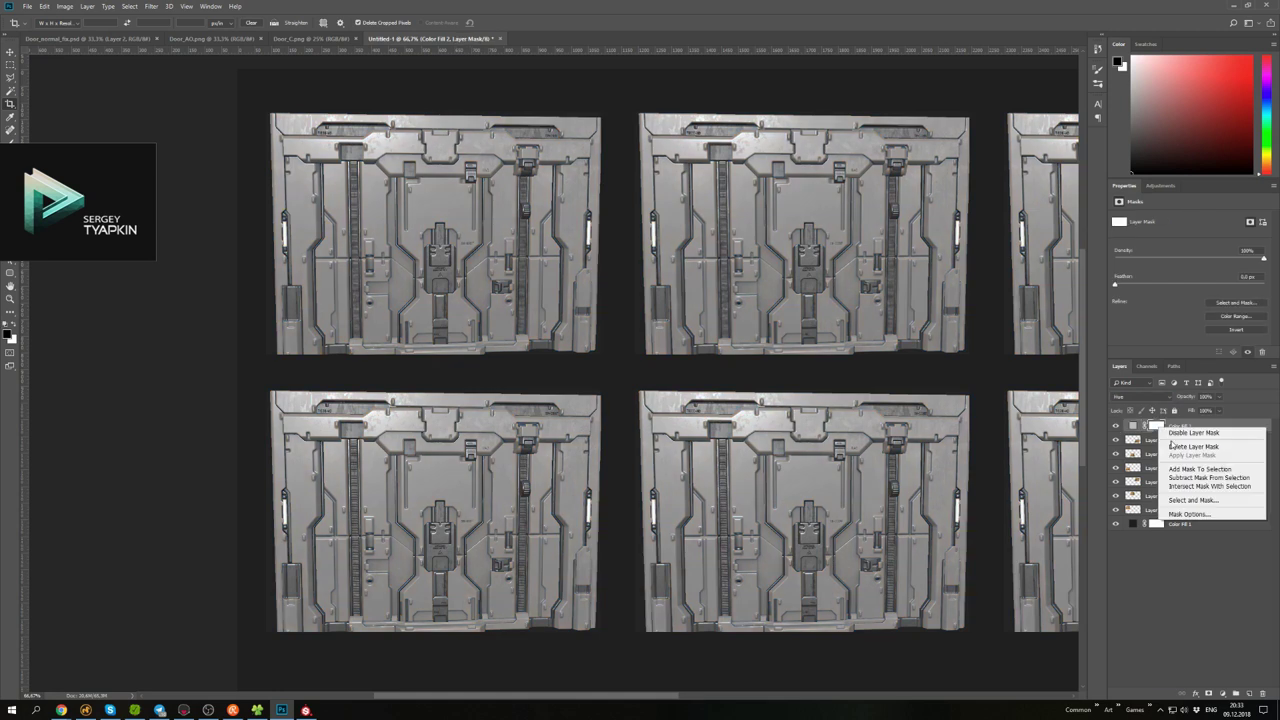
- Invert the gray fill layer's mask to black and brush a band down the left side of the first door's center panel
{"action": "left_click", "coordinate": [1157, 426]}
{"action": "key", "text": "ctrl+i"}
{"action": "key", "text": "b"}
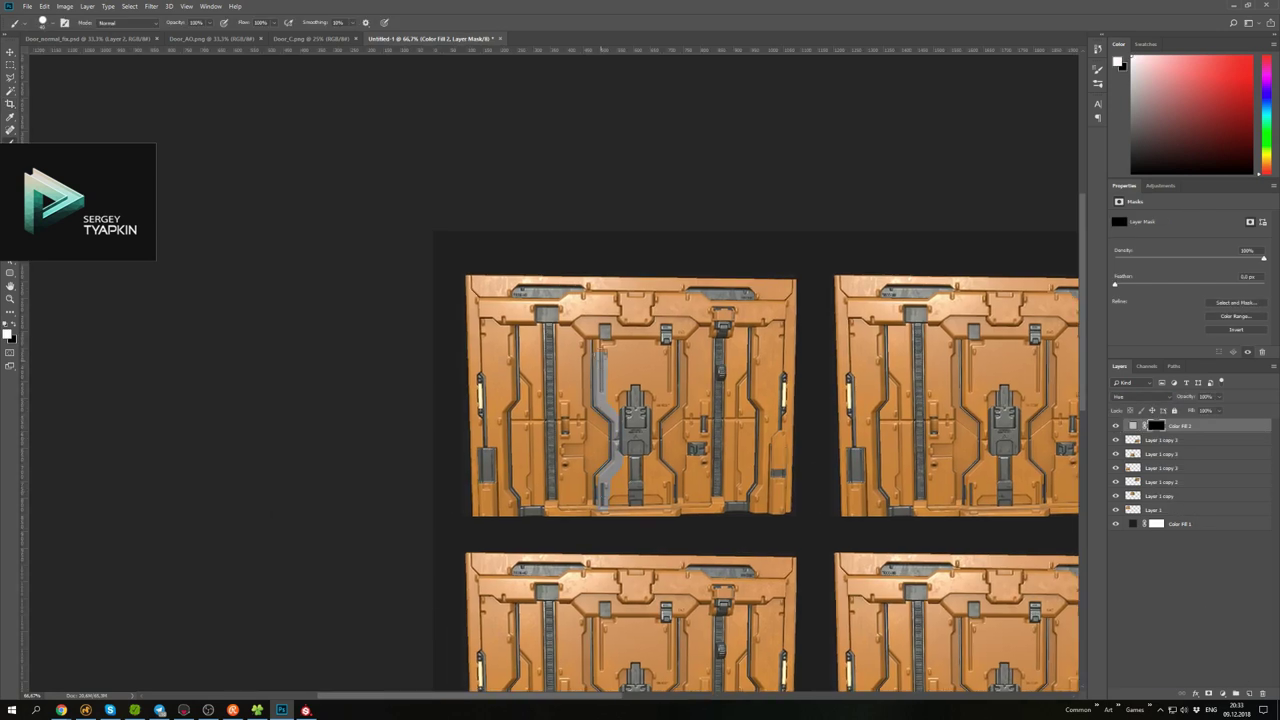
- Set the gray fill layer's blend mode to Hard Light
{"action": "left_click", "coordinate": [1132, 426]}
{"action": "left_click", "coordinate": [1137, 396]}
{"action": "left_click", "coordinate": [1130, 405]}
{"action": "scroll", "coordinate": [1133, 398], "scroll_direction": "down", "scroll_amount": 12}
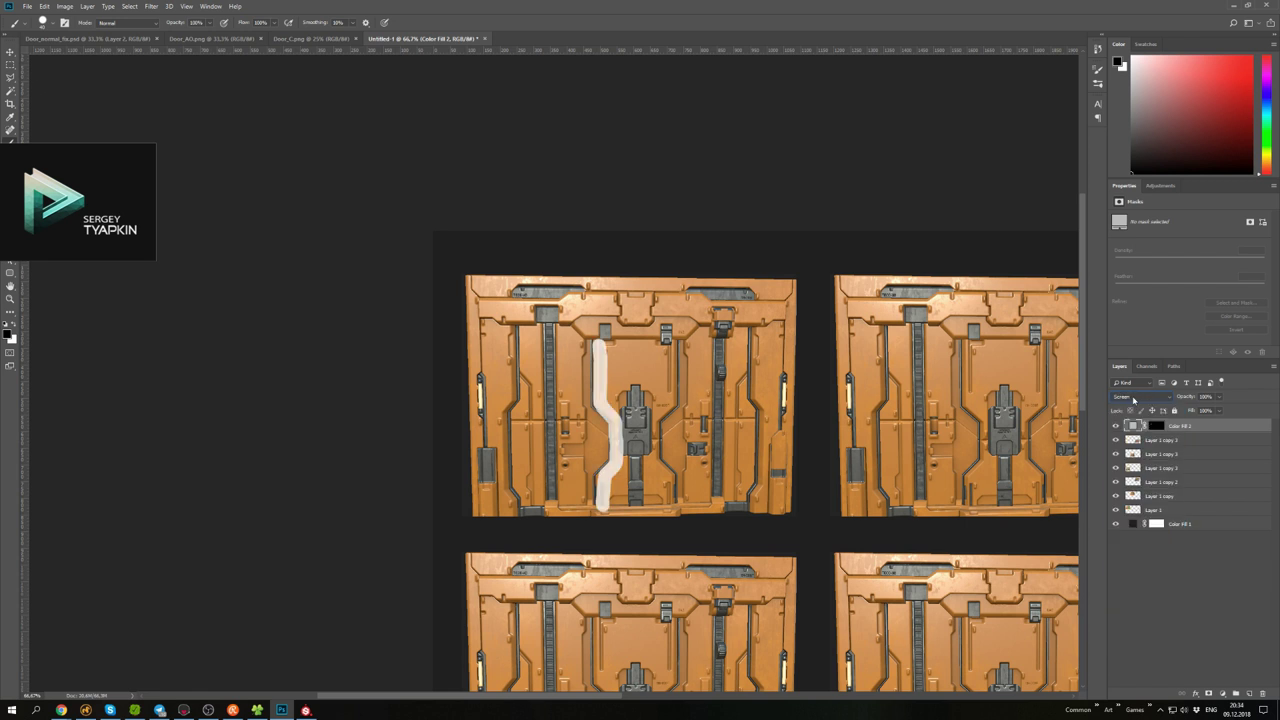
{"action": "left_click", "coordinate": [1133, 399]}
{"action": "key", "text": "Return"}
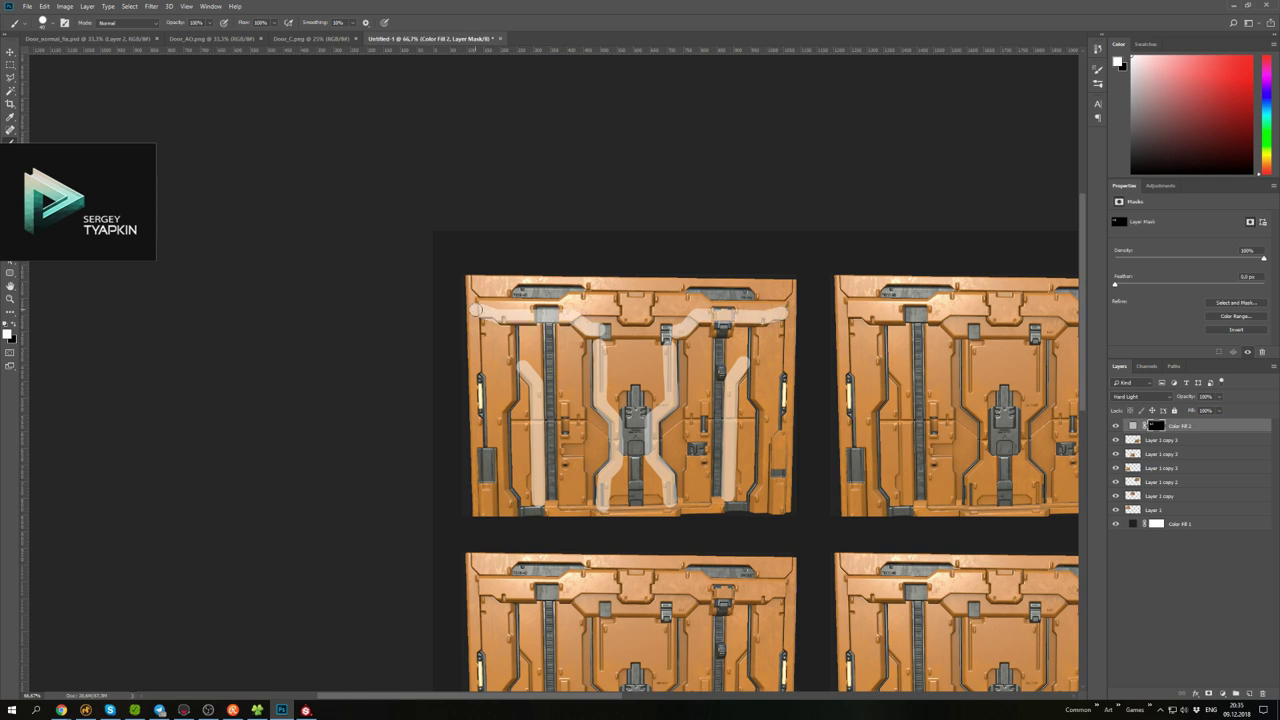
- Extend the two light bands on the second door up into the top beam and erase the stray spot beside them
{"action": "left_click_drag", "start_coordinate": [630, 400], "coordinate": [369, 368]}
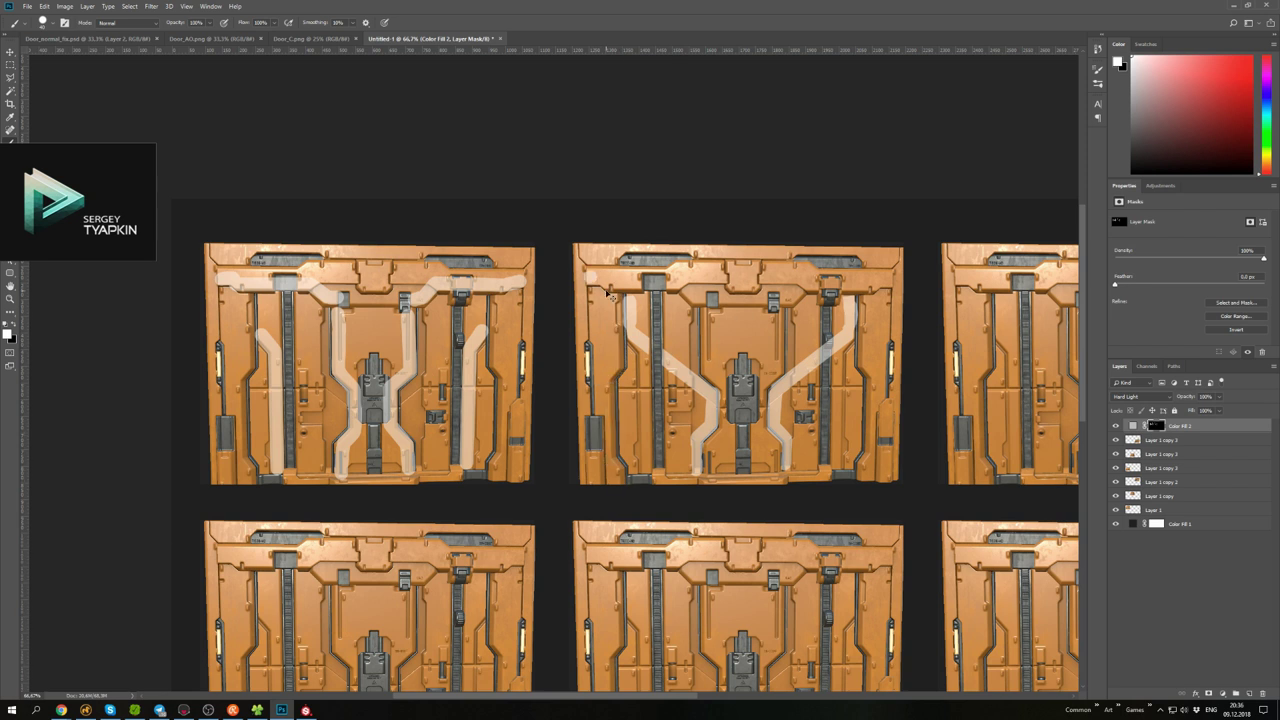
{"action": "left_click_drag", "start_coordinate": [630, 298], "coordinate": [630, 268]}
{"action": "left_click_drag", "start_coordinate": [846, 298], "coordinate": [846, 268]}
{"action": "key", "text": "x"}
{"action": "left_click_drag", "start_coordinate": [837, 339], "coordinate": [707, 333]}
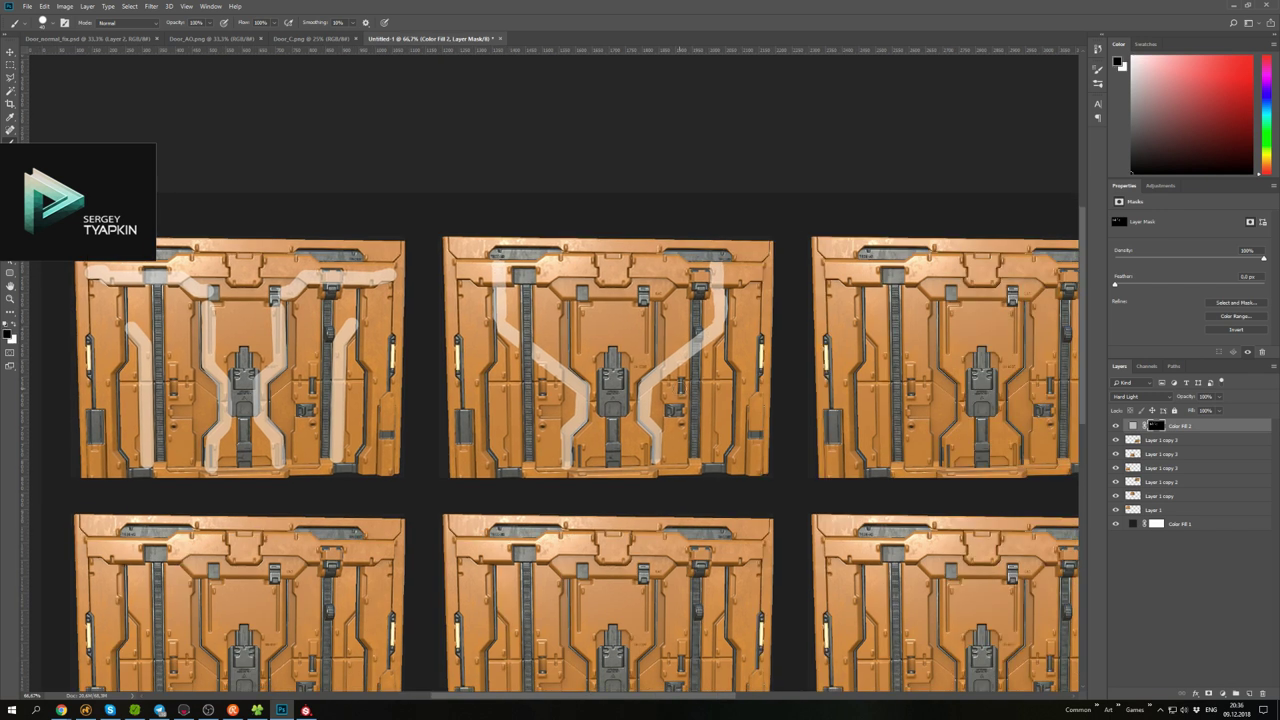
- Paint short horizontal marks at mid-height and at the base on both outer sides of the second door
{"action": "key", "text": "x"}
{"action": "left_click_drag", "start_coordinate": [736, 348], "coordinate": [487, 348]}
{"action": "left_click_drag", "start_coordinate": [733, 464], "coordinate": [487, 466]}
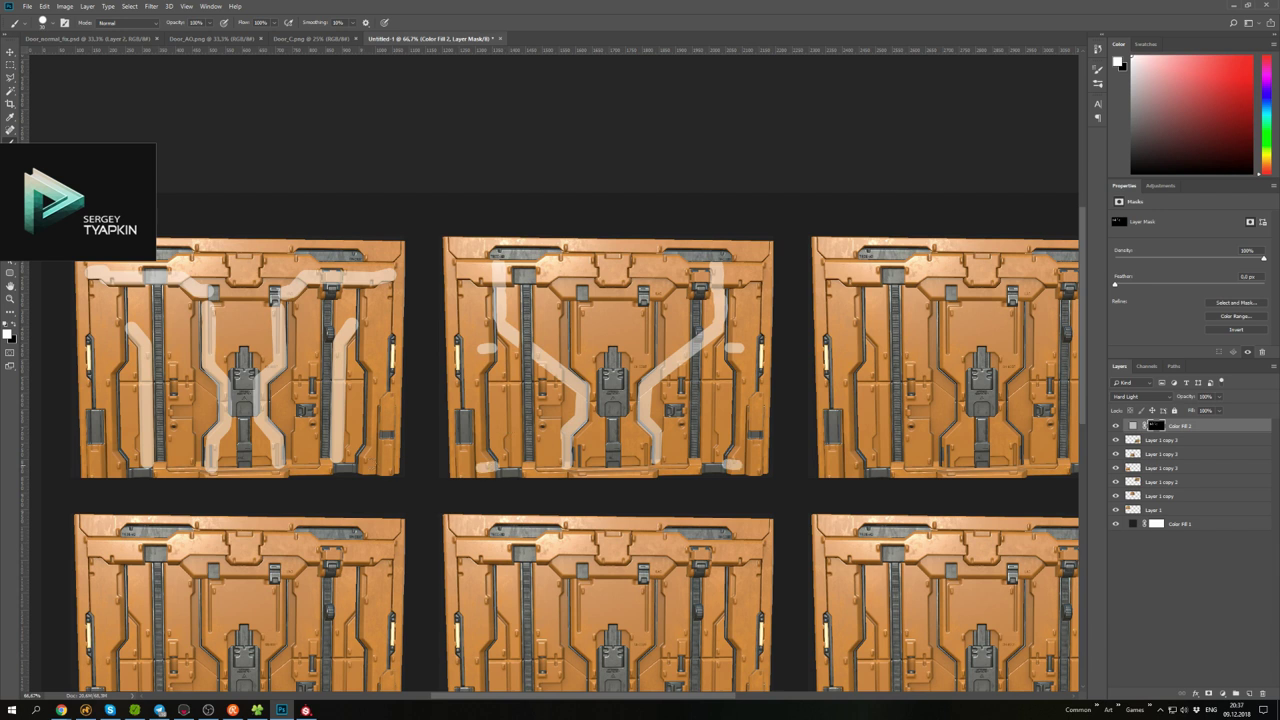
- Paint a horizontal band across the third door that dips toward the central lock
{"action": "left_click_drag", "start_coordinate": [930, 348], "coordinate": [665, 362]}
{"action": "mouse_move", "coordinate": [552, 400]}
{"action": "left_mouse_down"}
{"action": "mouse_move", "coordinate": [667, 401]}
{"action": "mouse_move", "coordinate": [695, 426]}
{"action": "mouse_move", "coordinate": [740, 423]}
{"action": "mouse_move", "coordinate": [772, 399]}
{"action": "mouse_move", "coordinate": [877, 392]}
{"action": "mouse_move", "coordinate": [570, 434]}
{"action": "left_mouse_up"}
{"action": "key", "text": "x"}
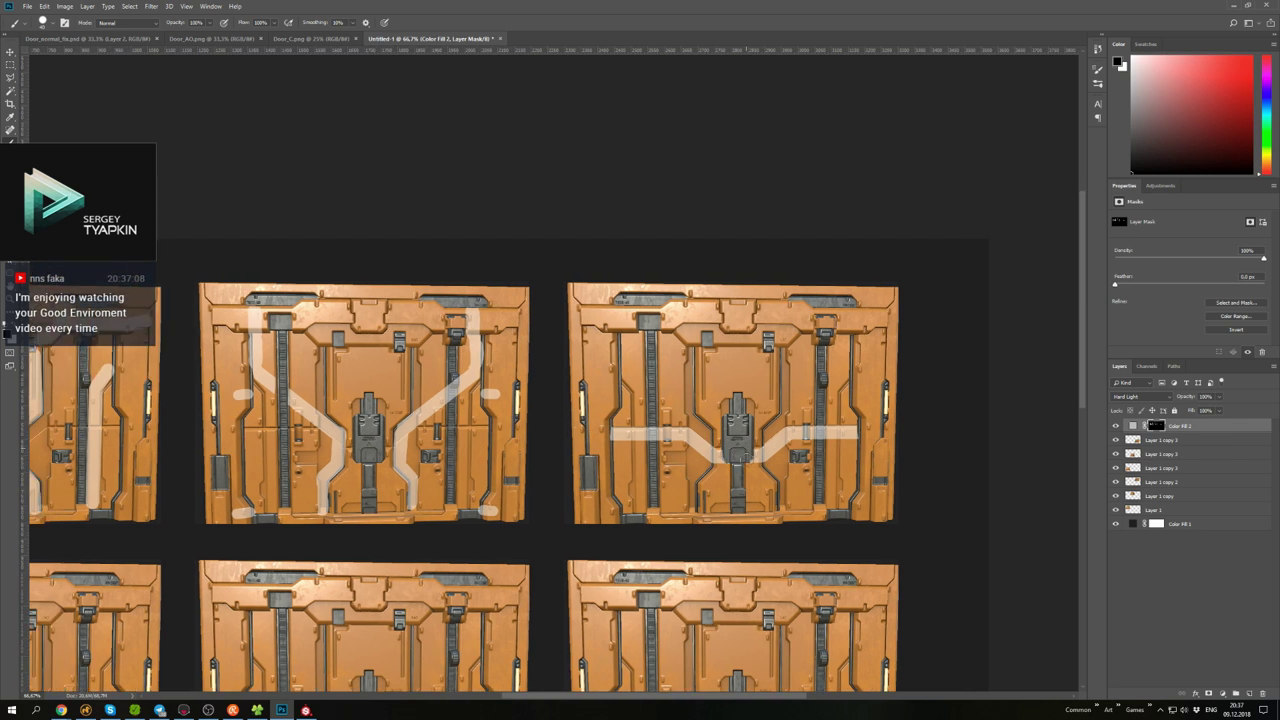
- Paint an outline around the third door's central lock mechanism and clean up where it meets the horizontal band
{"action": "left_click_drag", "start_coordinate": [705, 352], "coordinate": [677, 342]}
{"action": "mouse_move", "coordinate": [582, 427]}
{"action": "left_mouse_down"}
{"action": "mouse_move", "coordinate": [740, 449]}
{"action": "mouse_move", "coordinate": [834, 428]}
{"action": "mouse_move", "coordinate": [688, 438]}
{"action": "mouse_move", "coordinate": [584, 413]}
{"action": "mouse_move", "coordinate": [662, 408]}
{"action": "mouse_move", "coordinate": [710, 338]}
{"action": "mouse_move", "coordinate": [860, 243]}
{"action": "mouse_move", "coordinate": [730, 260]}
{"action": "mouse_move", "coordinate": [758, 428]}
{"action": "mouse_move", "coordinate": [752, 355]}
{"action": "mouse_move", "coordinate": [786, 396]}
{"action": "mouse_move", "coordinate": [786, 360]}
{"action": "mouse_move", "coordinate": [766, 350]}
{"action": "left_mouse_up"}
{"action": "key", "text": "x"}
{"action": "key", "text": "x"}
{"action": "key", "text": "x"}
{"action": "key", "text": "ctrl+z"}
{"action": "key", "text": "ctrl+z"}
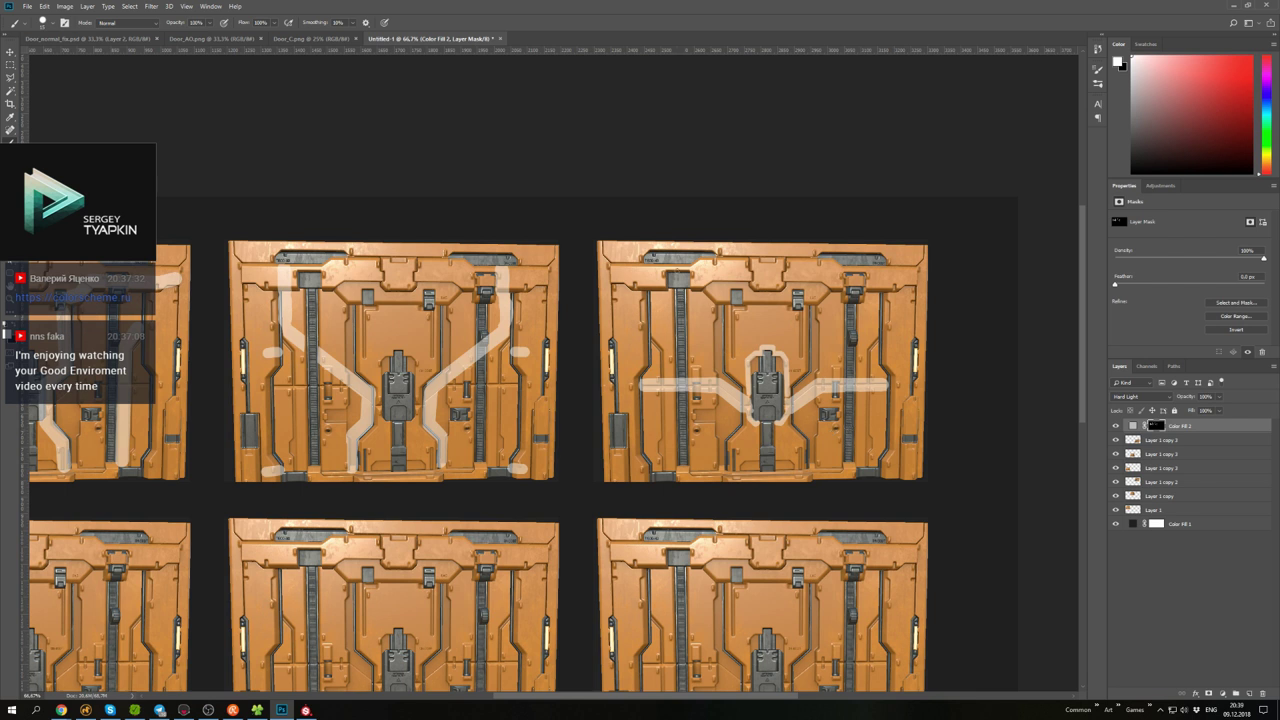
- Paint a band along the third door's upper center crossbeam and a strip on its bottom ledge
{"action": "mouse_move", "coordinate": [706, 304]}
{"action": "left_mouse_down"}
{"action": "mouse_move", "coordinate": [818, 291]}
{"action": "mouse_move", "coordinate": [828, 304]}
{"action": "left_mouse_up"}
{"action": "key", "text": "x"}
{"action": "left_click_drag", "start_coordinate": [742, 365], "coordinate": [766, 353]}
{"action": "key", "text": "x"}
{"action": "left_click_drag", "start_coordinate": [749, 469], "coordinate": [836, 468]}
{"action": "key", "text": "x"}
{"action": "key", "text": "x"}
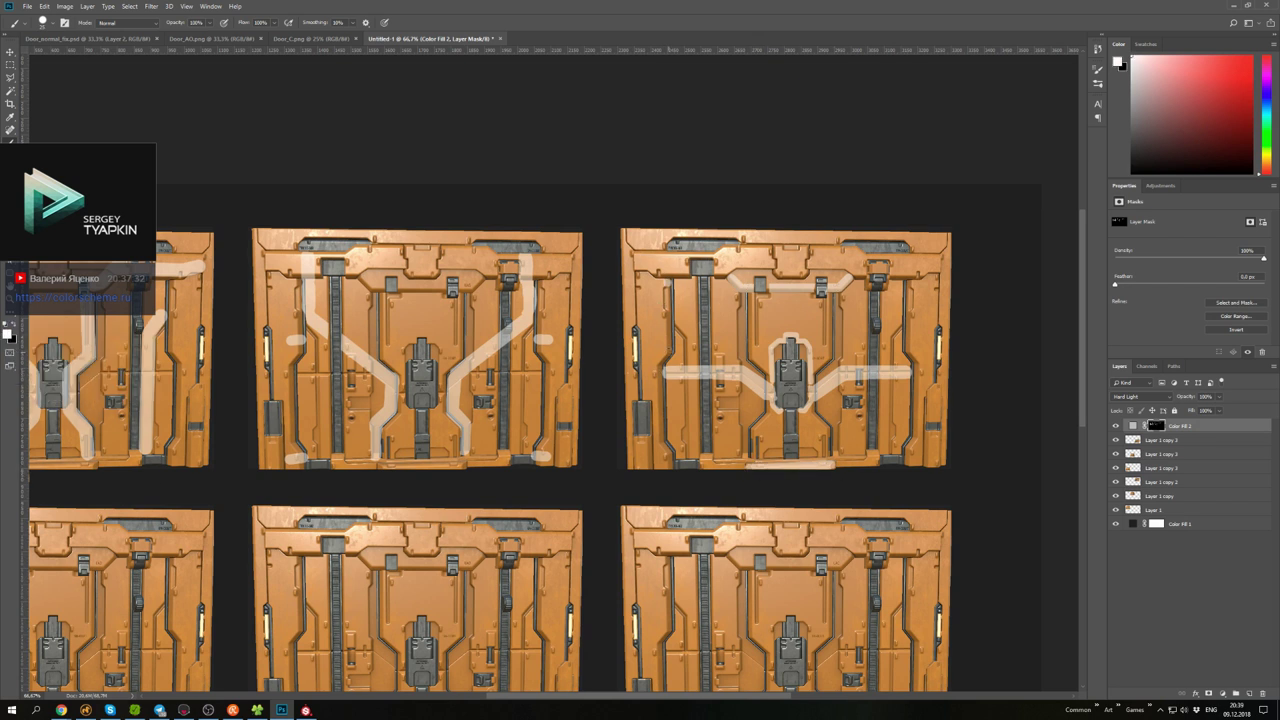
- Paint matching bands down the lower outer edges of the third door, from the horizontal band to the base
{"action": "left_click_drag", "start_coordinate": [664, 284], "coordinate": [662, 478]}
{"action": "key", "text": "ctrl+z"}
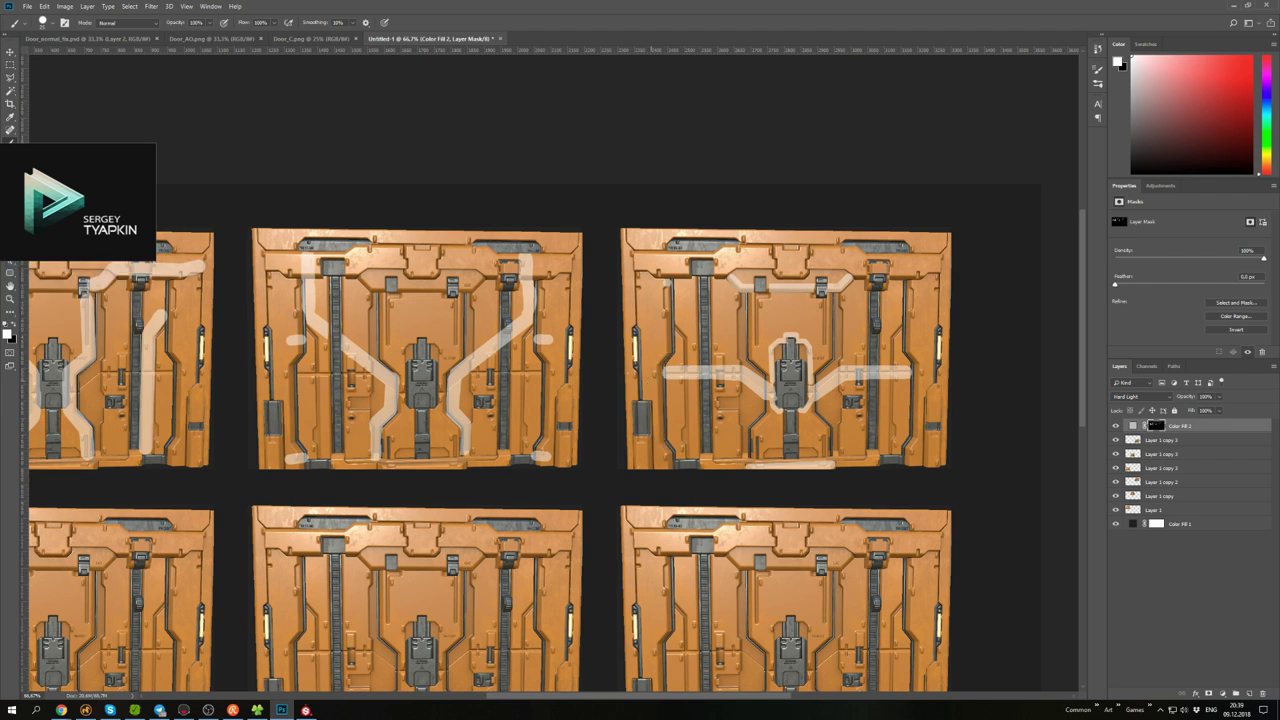
{"action": "left_click_drag", "start_coordinate": [643, 372], "coordinate": [664, 284]}
{"action": "key", "text": "ctrl+z"}
{"action": "left_click_drag", "start_coordinate": [658, 370], "coordinate": [666, 468]}
{"action": "left_click_drag", "start_coordinate": [914, 366], "coordinate": [909, 464]}
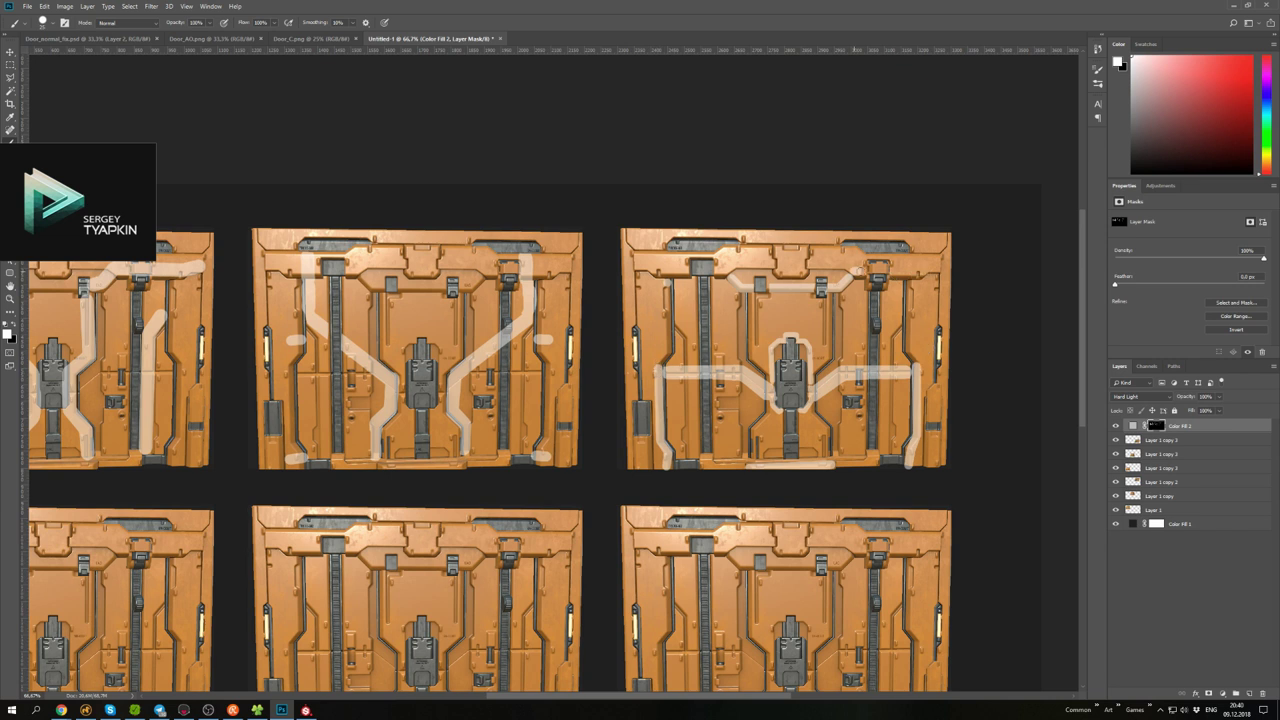
- Try extending the third door's crossbeam band upward and adding a stroke on its upper left panel
{"action": "left_click_drag", "start_coordinate": [854, 278], "coordinate": [852, 250]}
{"action": "key", "text": "ctrl+z"}
{"action": "left_click_drag", "start_coordinate": [677, 323], "coordinate": [699, 340]}
{"action": "key", "text": "ctrl+z"}
{"action": "scroll", "coordinate": [730, 313], "scroll_direction": "down", "scroll_amount": 2, "text": "alt"}
{"action": "scroll", "coordinate": [800, 157], "scroll_direction": "up", "scroll_amount": 3, "text": "alt"}
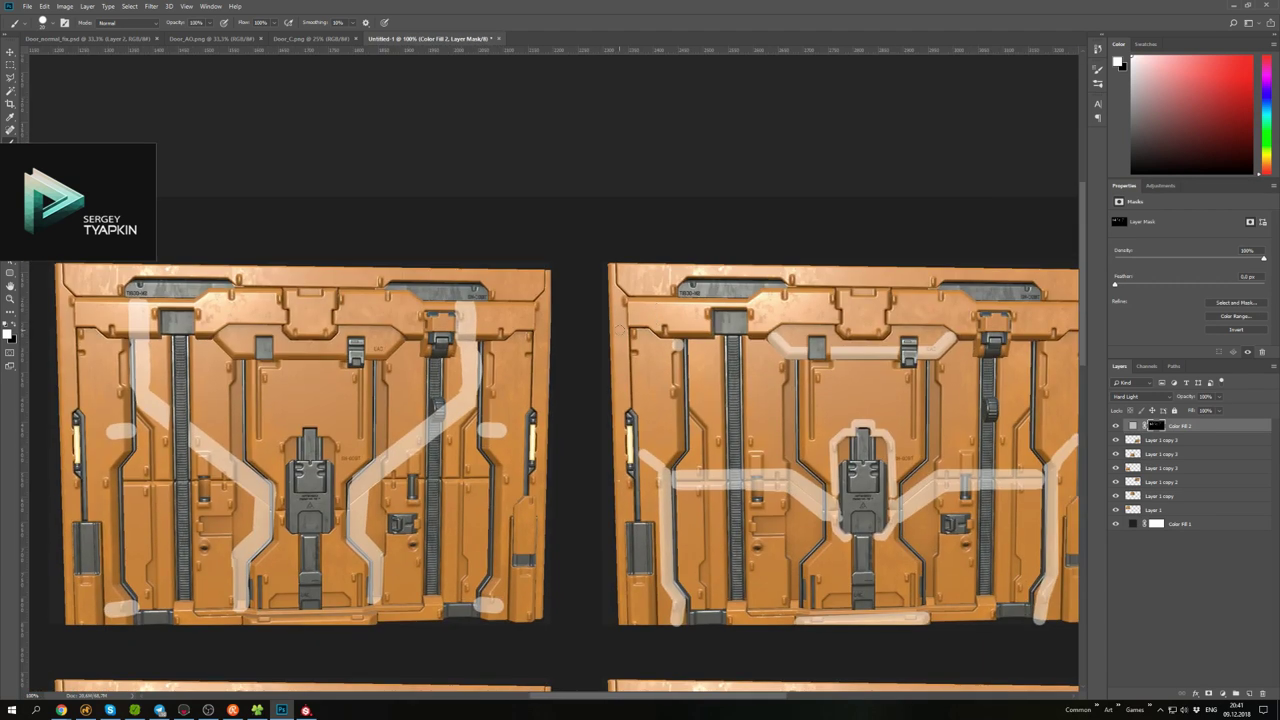
- Paint short horizontal marks on both upper outer sides of the third door, above the lamps
{"action": "left_click_drag", "start_coordinate": [650, 338], "coordinate": [372, 333]}
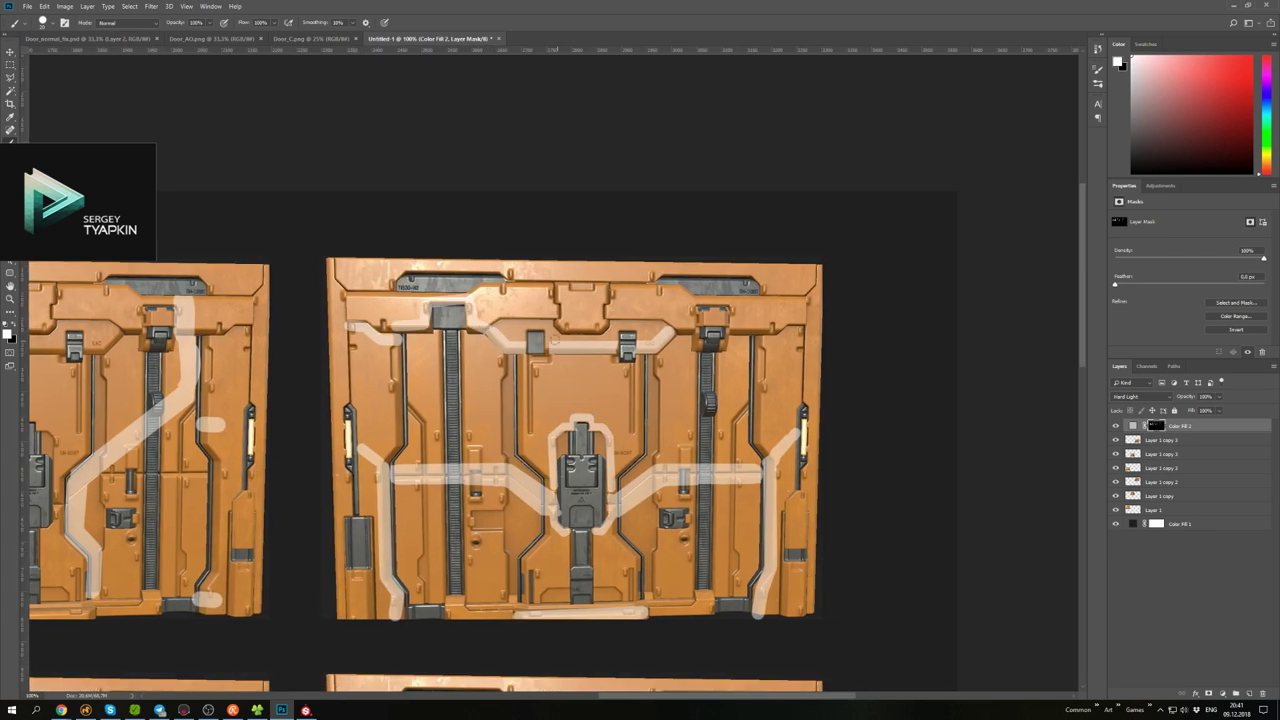
{"action": "left_click_drag", "start_coordinate": [460, 315], "coordinate": [641, 301]}
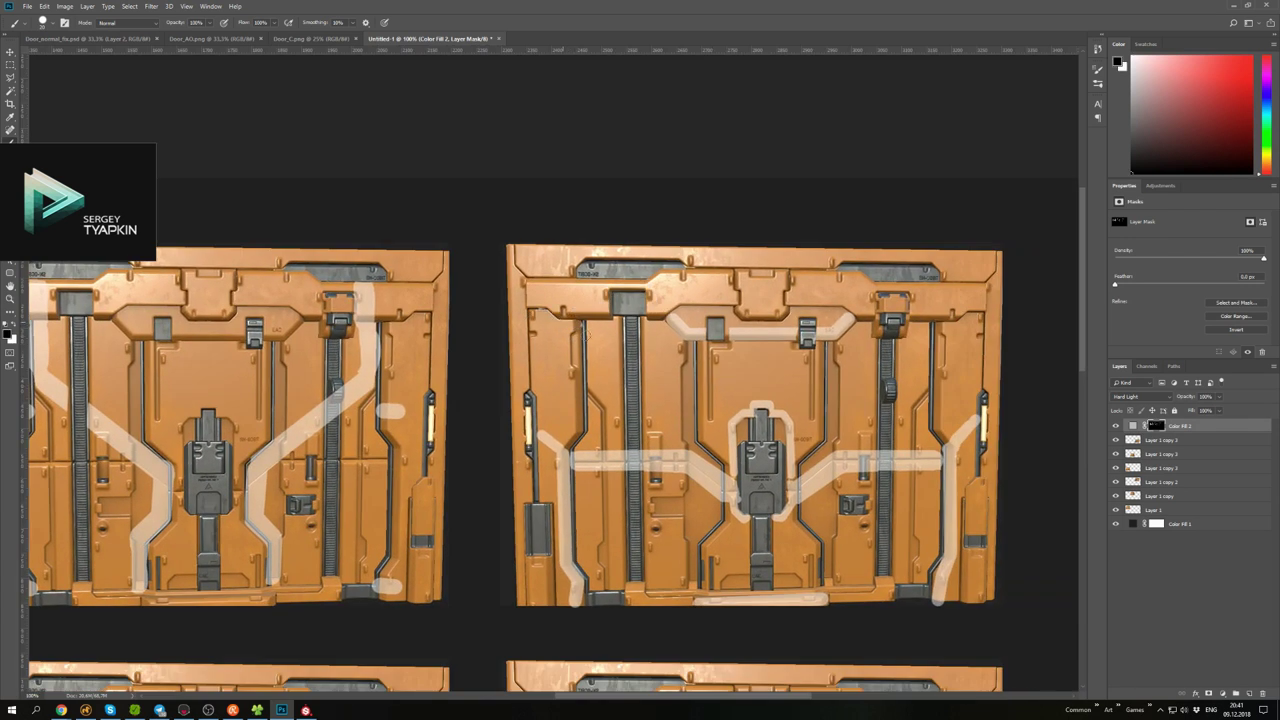
{"action": "key", "text": "x"}
{"action": "left_click_drag", "start_coordinate": [530, 341], "coordinate": [547, 341]}
{"action": "left_click_drag", "start_coordinate": [969, 339], "coordinate": [985, 339]}
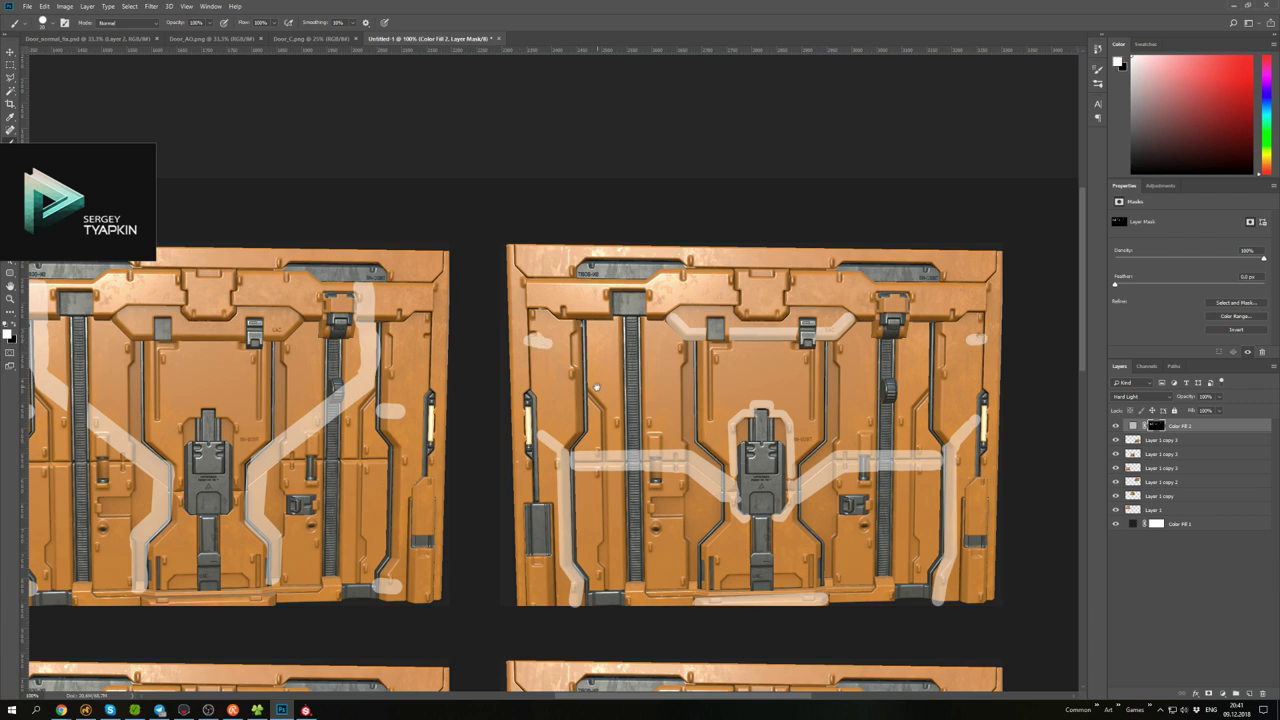
- Paint thin stripes on the first lower-row door from the crossbeam center down both inner panels, leaving a gap above the bottom sections
{"action": "scroll", "coordinate": [596, 386], "scroll_direction": "down", "scroll_amount": 5, "text": "alt"}
{"action": "scroll", "coordinate": [673, 317], "scroll_direction": "up", "scroll_amount": 3, "text": "alt"}
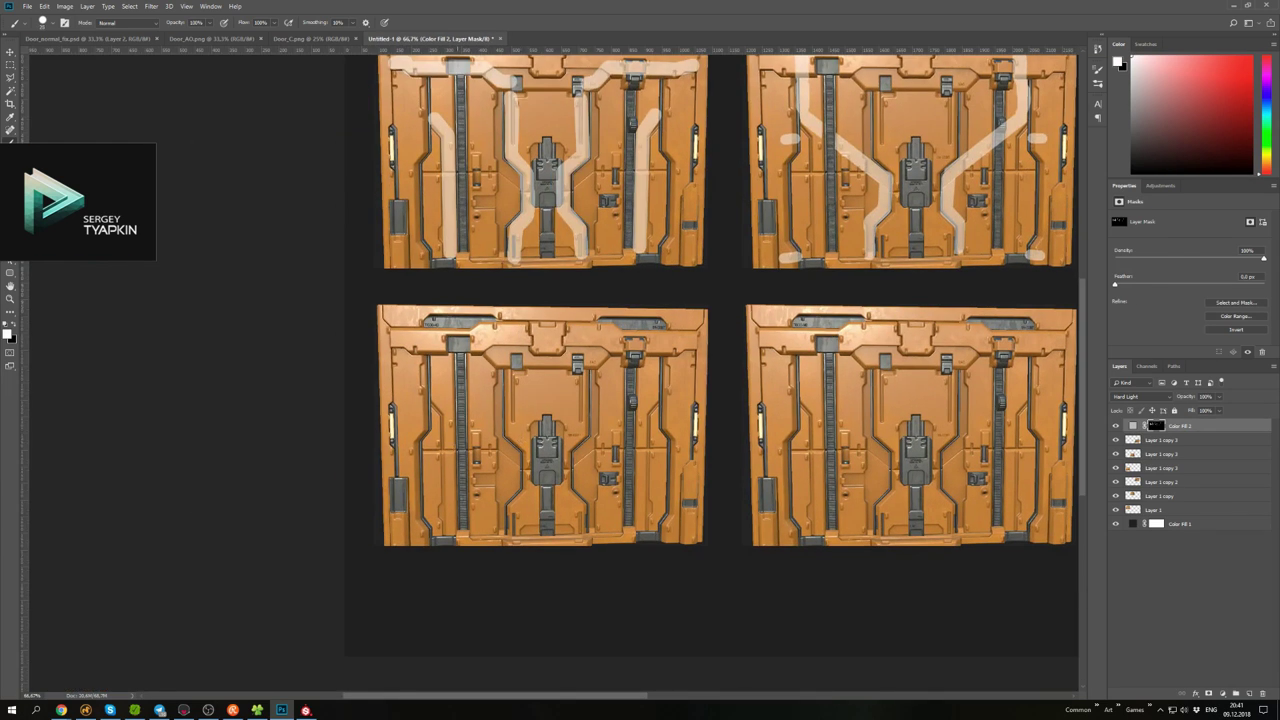
{"action": "left_click_drag", "start_coordinate": [490, 355], "coordinate": [482, 385]}
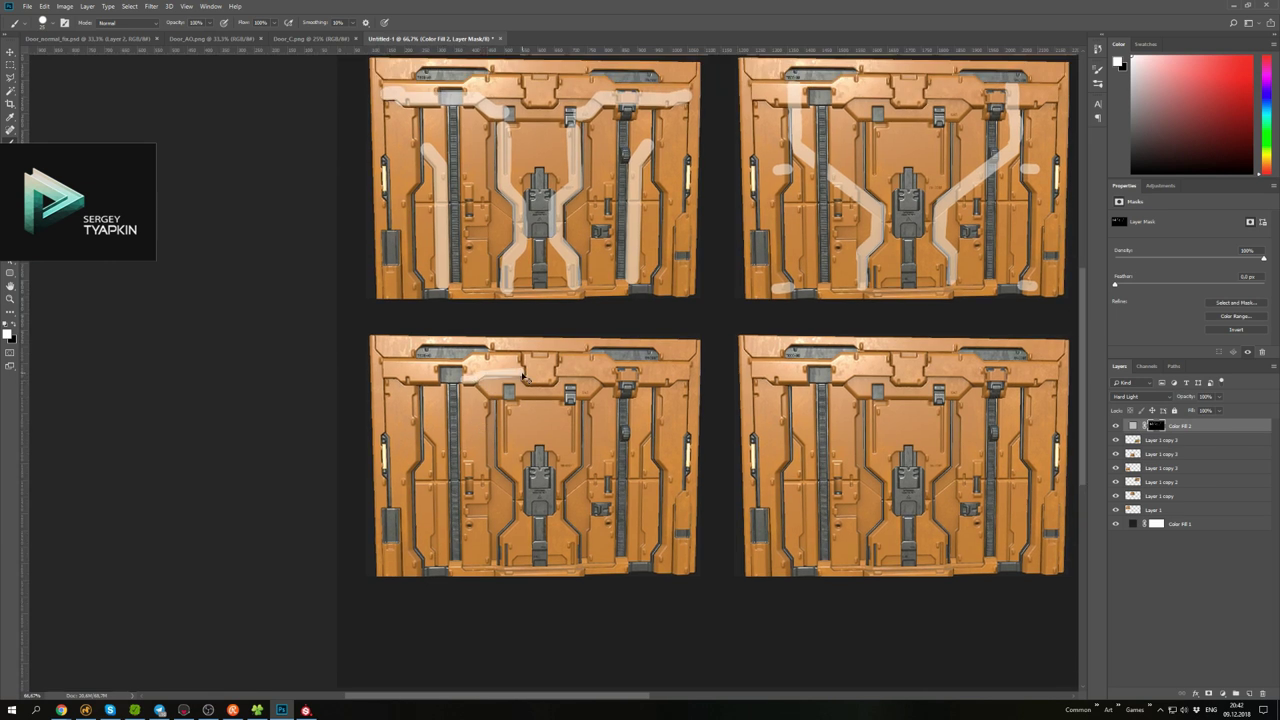
{"action": "mouse_move", "coordinate": [480, 378]}
{"action": "left_mouse_down"}
{"action": "mouse_move", "coordinate": [522, 367]}
{"action": "mouse_move", "coordinate": [612, 385]}
{"action": "mouse_move", "coordinate": [591, 412]}
{"action": "mouse_move", "coordinate": [591, 506]}
{"action": "left_mouse_up"}
{"action": "key", "text": "x"}
{"action": "key", "text": "x"}
{"action": "left_click_drag", "start_coordinate": [486, 504], "coordinate": [476, 386]}
{"action": "left_click_drag", "start_coordinate": [592, 520], "coordinate": [591, 562]}
{"action": "left_click_drag", "start_coordinate": [486, 508], "coordinate": [486, 564]}
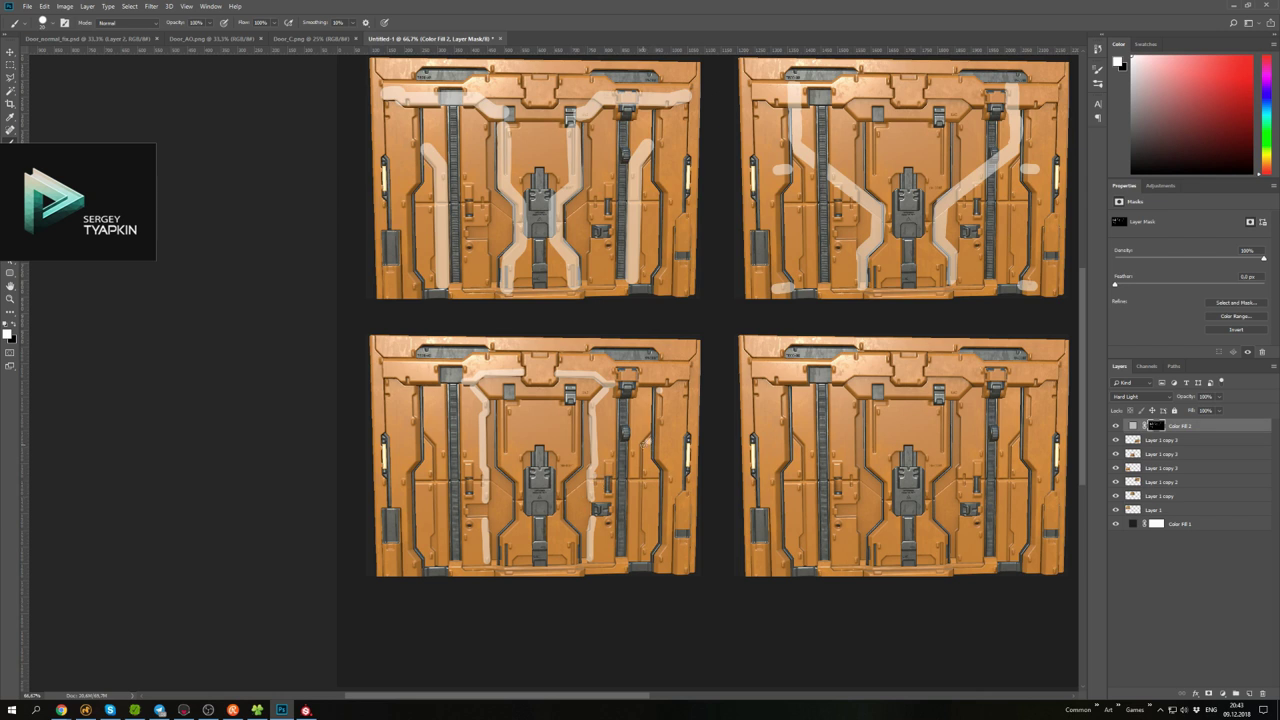
- Add stripes down the same door's lower outer panels, widened at their upper ends, and strips along the outer ends of its crossbeam
{"action": "left_click_drag", "start_coordinate": [645, 444], "coordinate": [643, 562]}
{"action": "left_click_drag", "start_coordinate": [430, 446], "coordinate": [432, 562]}
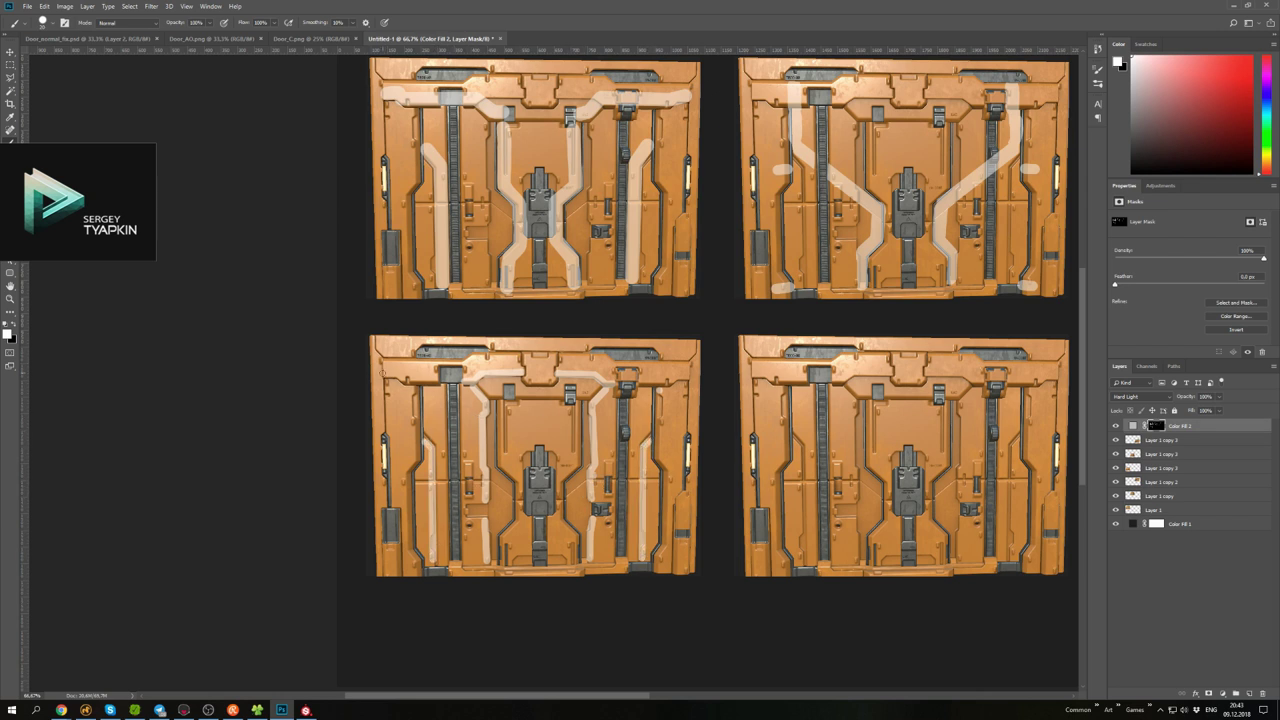
{"action": "left_click_drag", "start_coordinate": [382, 372], "coordinate": [440, 378]}
{"action": "left_click_drag", "start_coordinate": [644, 382], "coordinate": [688, 378]}
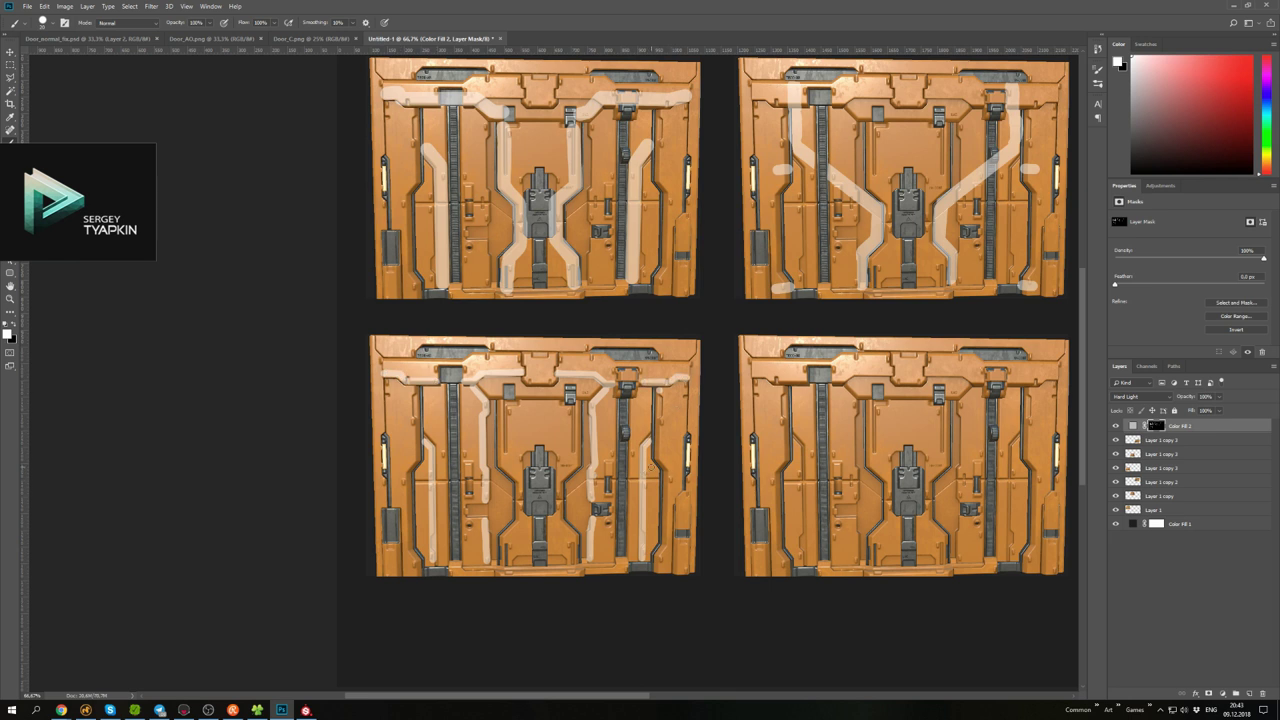
{"action": "mouse_move", "coordinate": [424, 447]}
{"action": "left_mouse_down"}
{"action": "mouse_move", "coordinate": [421, 468]}
{"action": "mouse_move", "coordinate": [381, 462]}
{"action": "left_mouse_up"}
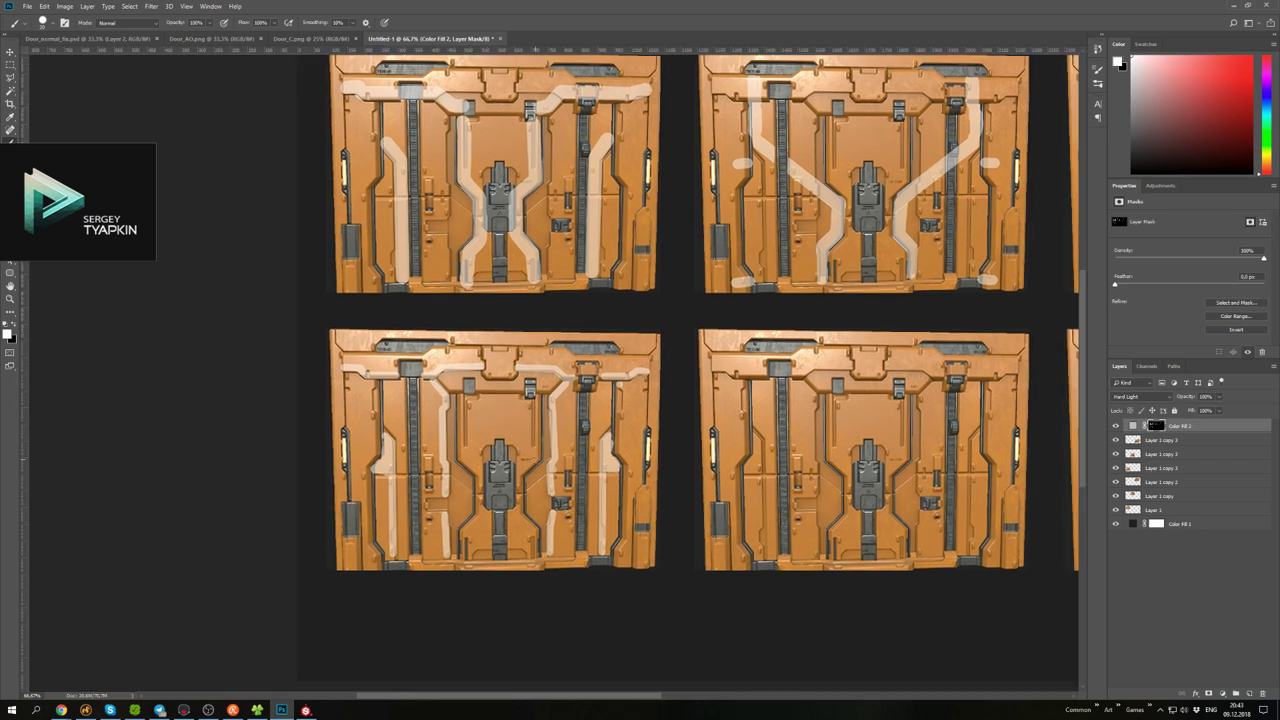
- Paint an arch around the first lower-row door's central lock, with both legs running down to the base
{"action": "left_click_drag", "start_coordinate": [520, 446], "coordinate": [508, 566]}
{"action": "mouse_move", "coordinate": [484, 504]}
{"action": "left_mouse_down"}
{"action": "mouse_move", "coordinate": [490, 562]}
{"action": "mouse_move", "coordinate": [492, 441]}
{"action": "left_mouse_up"}
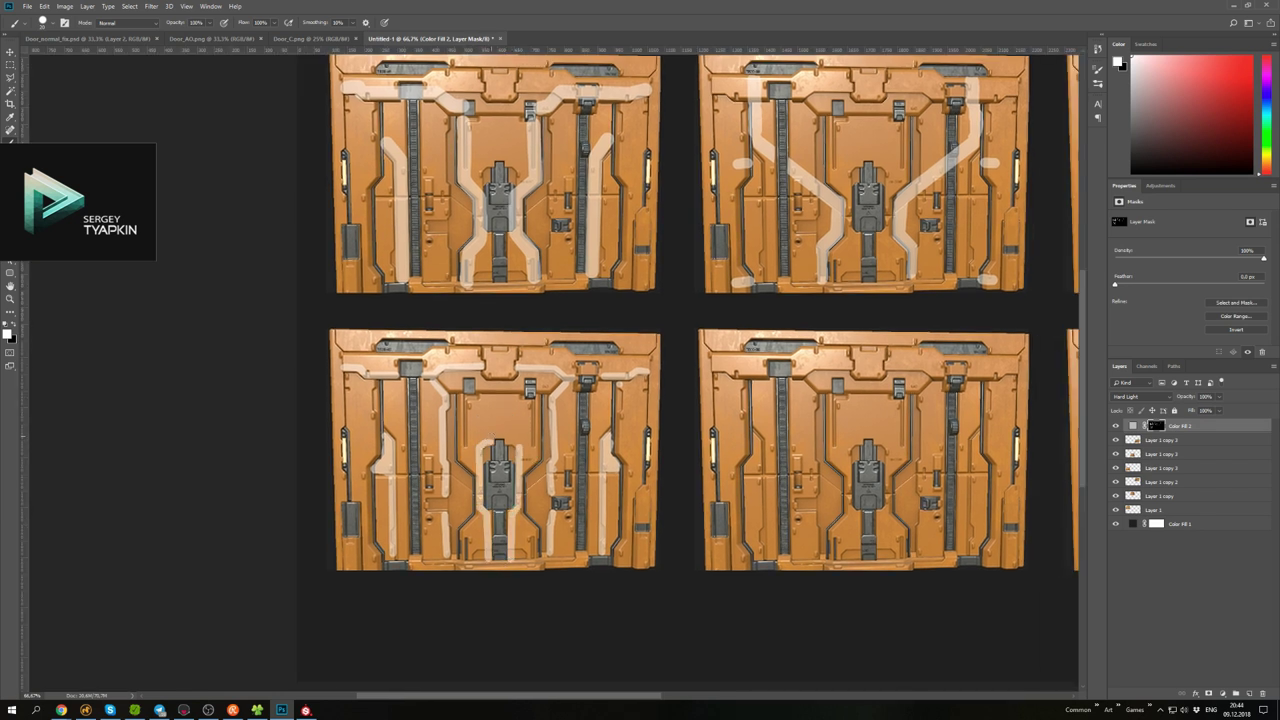
- Try filling the first lower-row door's upper center plate with light paint
{"action": "mouse_move", "coordinate": [486, 350]}
{"action": "left_mouse_down"}
{"action": "mouse_move", "coordinate": [490, 372]}
{"action": "mouse_move", "coordinate": [514, 376]}
{"action": "mouse_move", "coordinate": [482, 348]}
{"action": "mouse_move", "coordinate": [518, 364]}
{"action": "left_mouse_up"}
{"action": "key", "text": "x"}
{"action": "key", "text": "x"}
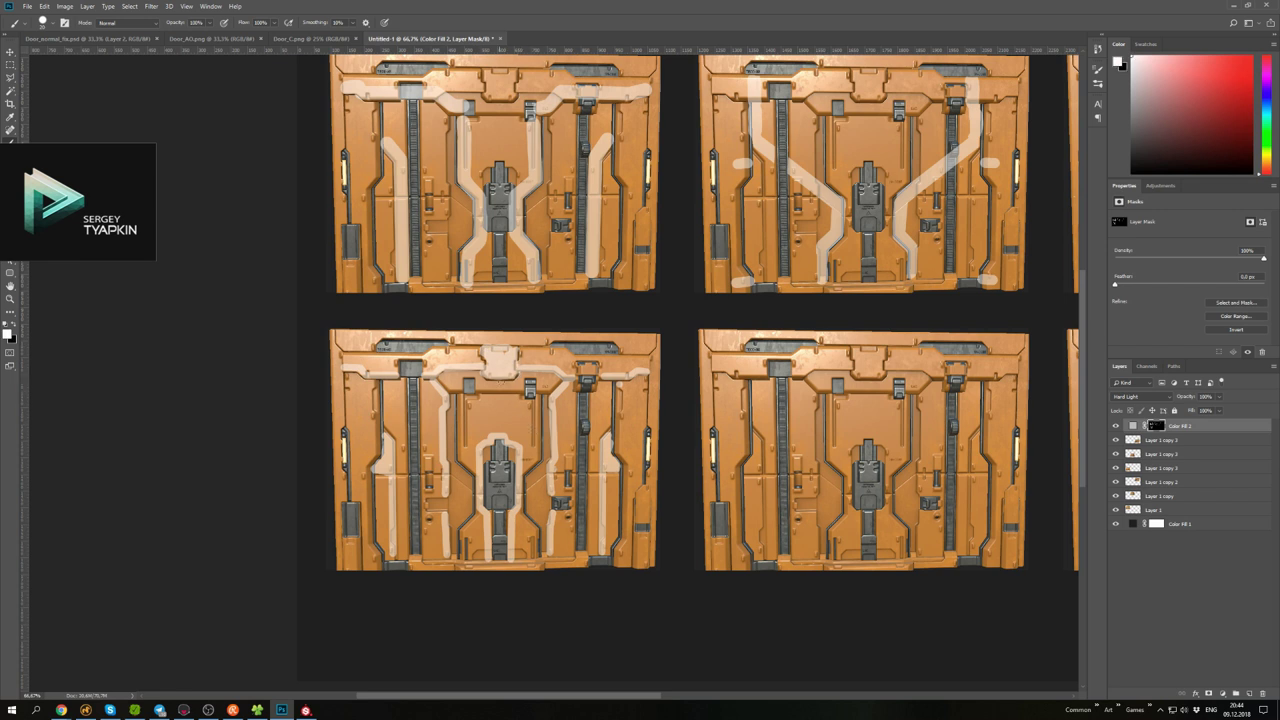
{"action": "key", "text": "ctrl+z"}
{"action": "key", "text": "x"}
{"action": "key", "text": "x"}
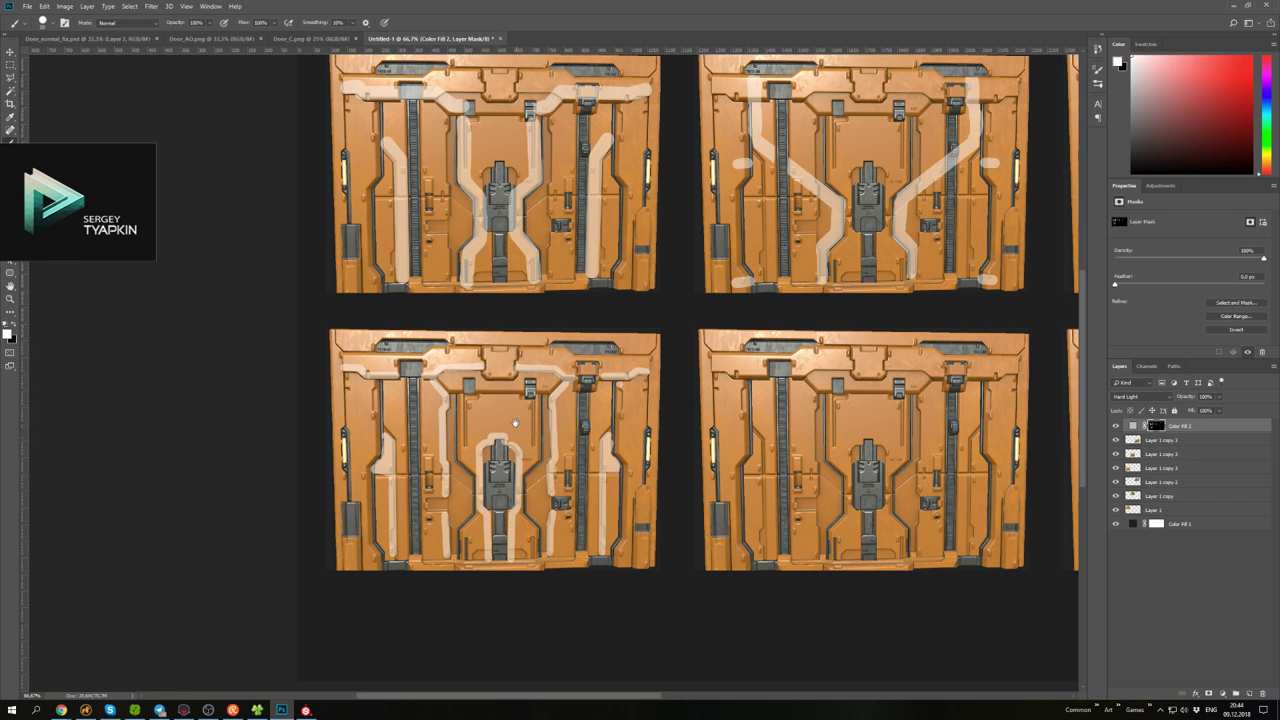
- Paint mirrored angular stripes on the second lower-row door, running inward from the outer panels and down beside the dark rails
{"action": "scroll", "coordinate": [567, 327], "scroll_direction": "up", "scroll_amount": 1}
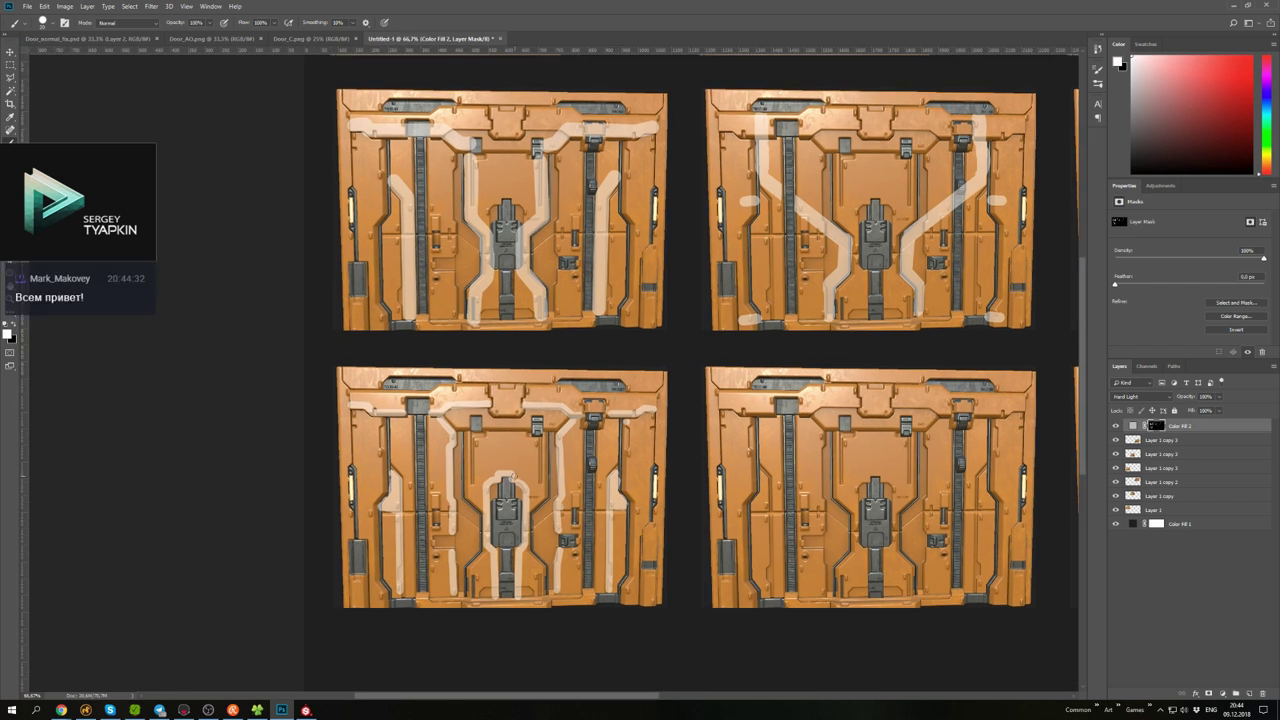
{"action": "left_click_drag", "start_coordinate": [742, 482], "coordinate": [524, 479]}
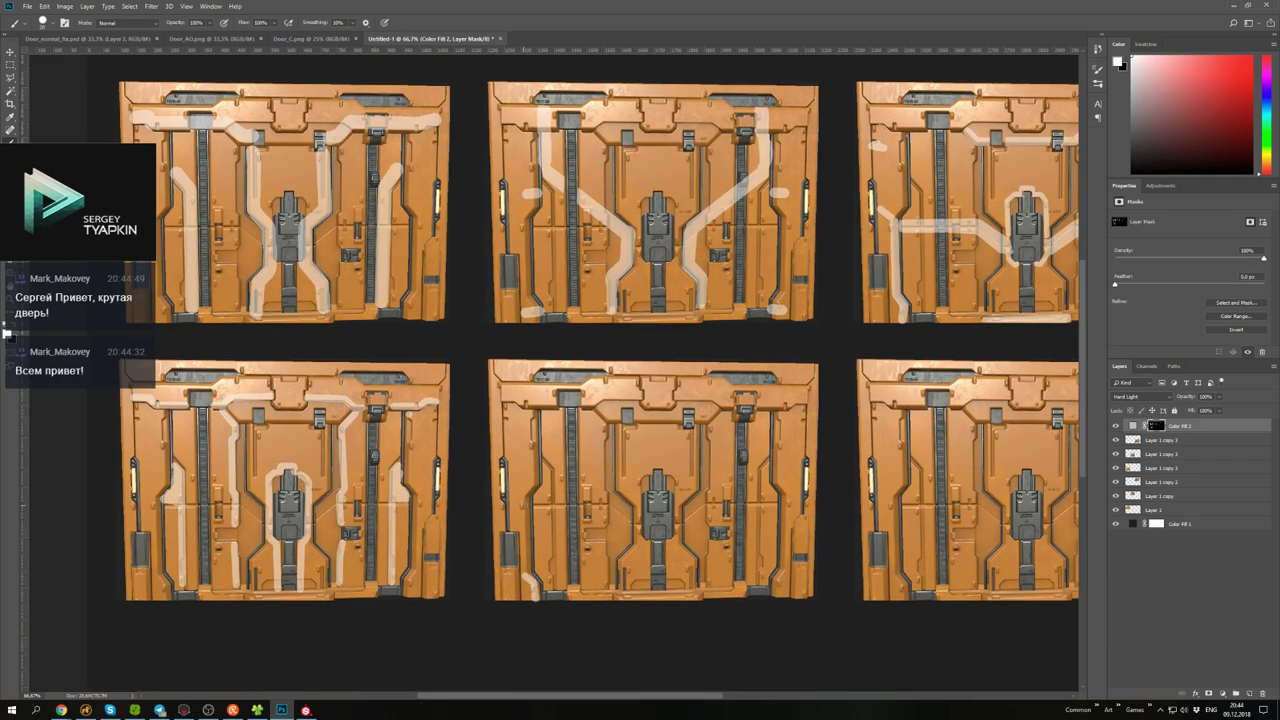
{"action": "left_click", "coordinate": [536, 508], "text": "shift"}
{"action": "left_click", "coordinate": [566, 508], "text": "shift"}
{"action": "left_click", "coordinate": [566, 590], "text": "shift"}
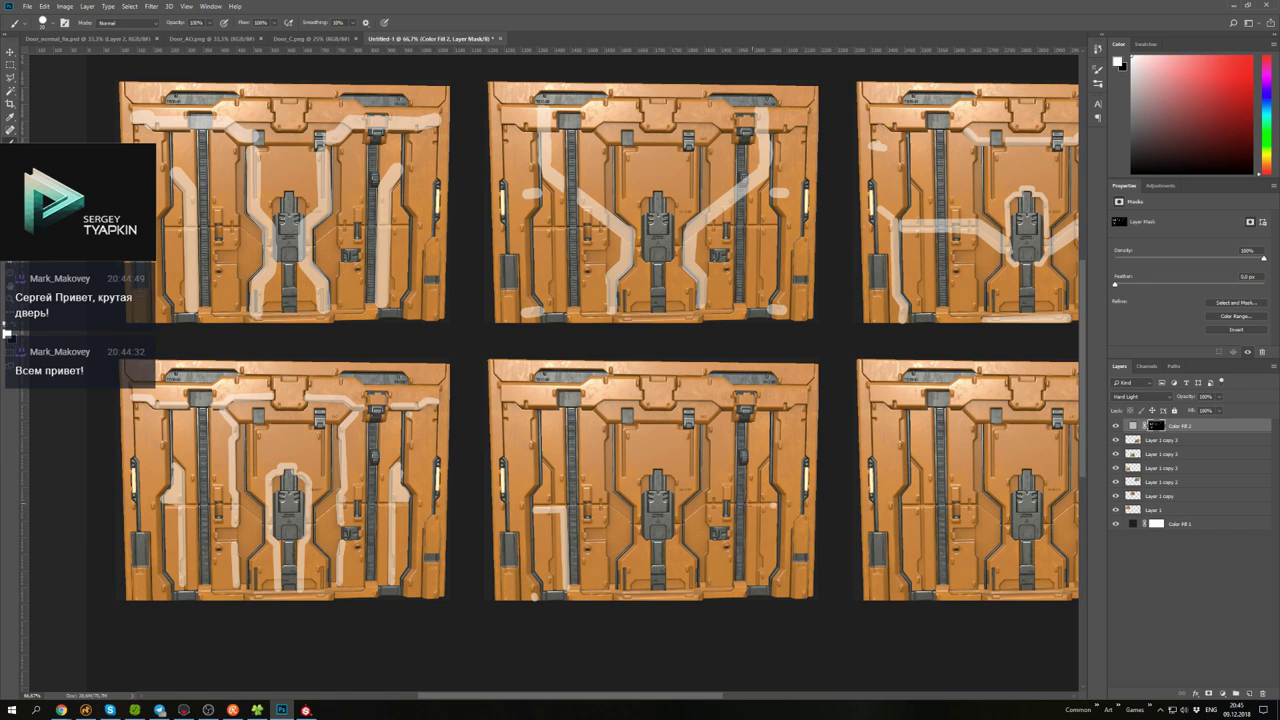
{"action": "left_click", "coordinate": [776, 505]}
{"action": "left_click", "coordinate": [747, 505], "text": "shift"}
{"action": "left_click", "coordinate": [747, 588], "text": "shift"}
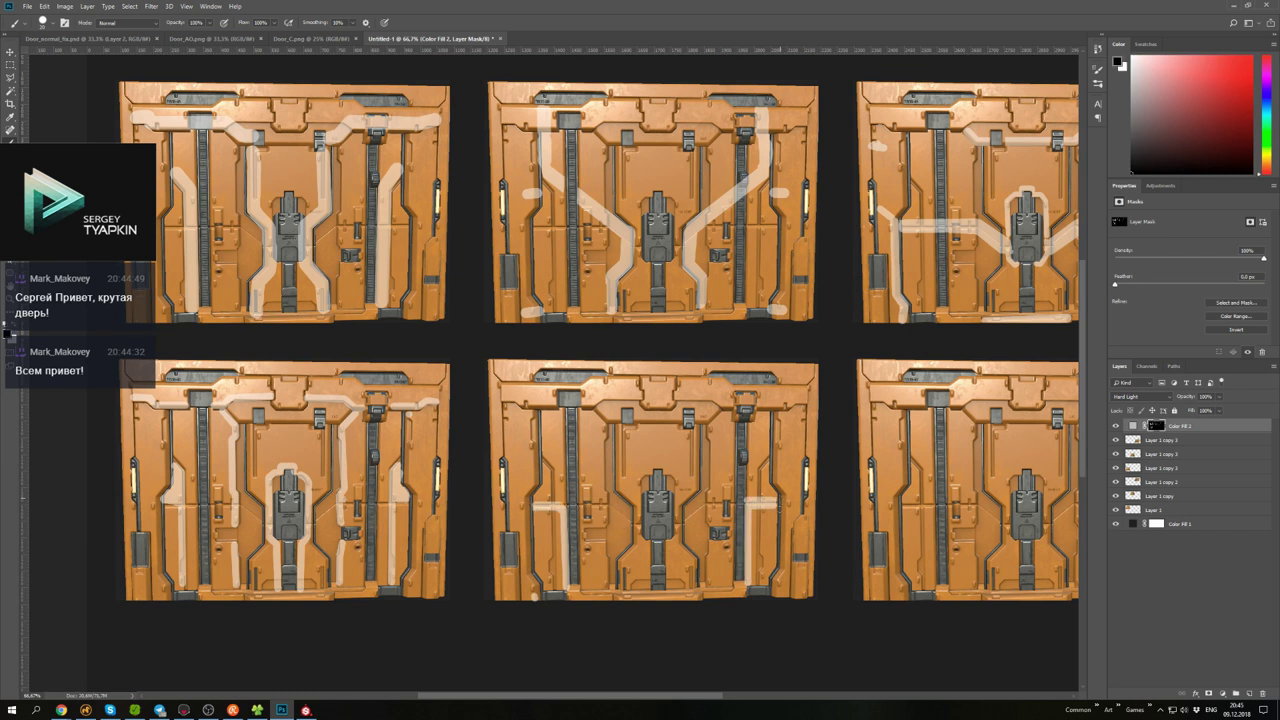
- Extend the second lower-row door's rail stripes upward and add parallel full-height stripes along the inner sides of both rails
{"action": "left_click", "coordinate": [562, 502]}
{"action": "left_click", "coordinate": [562, 410], "text": "shift"}
{"action": "left_click", "coordinate": [750, 426]}
{"action": "left_click", "coordinate": [750, 500], "text": "shift"}
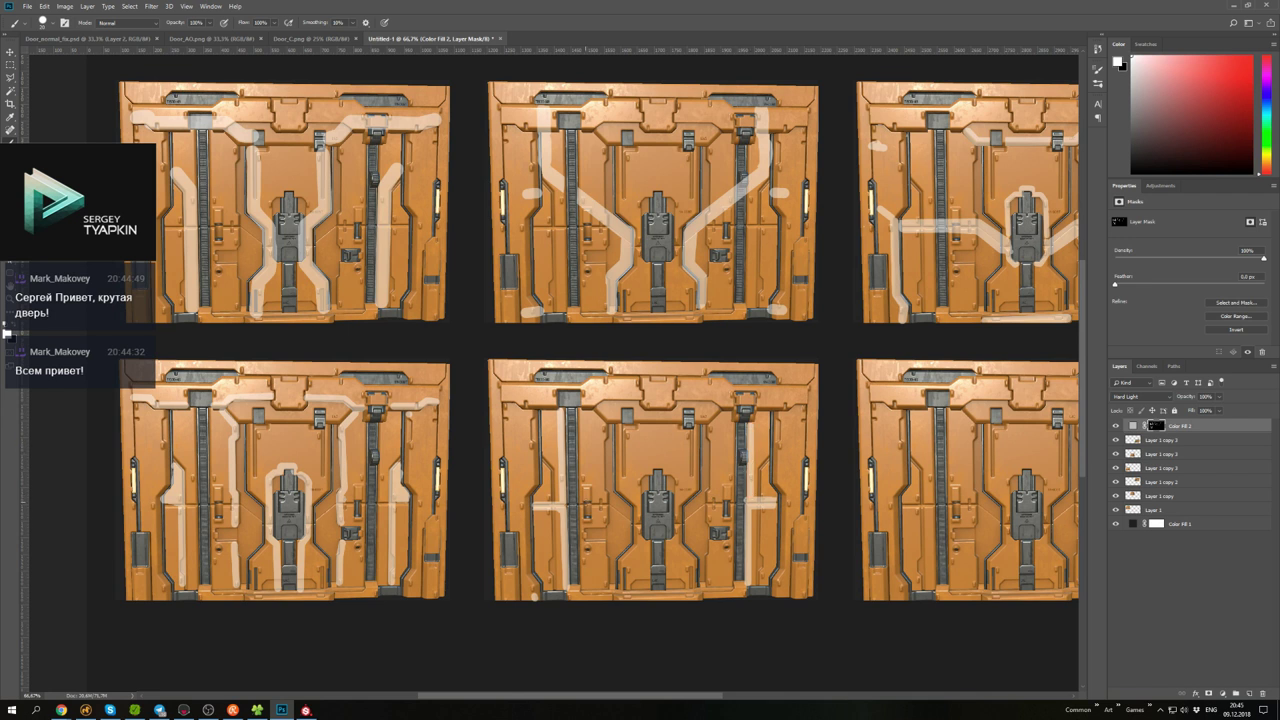
{"action": "left_click", "coordinate": [582, 502]}
{"action": "left_click", "coordinate": [581, 409], "text": "shift"}
{"action": "left_click", "coordinate": [583, 588], "text": "shift"}
{"action": "left_click", "coordinate": [728, 422]}
{"action": "left_click", "coordinate": [728, 588], "text": "shift"}
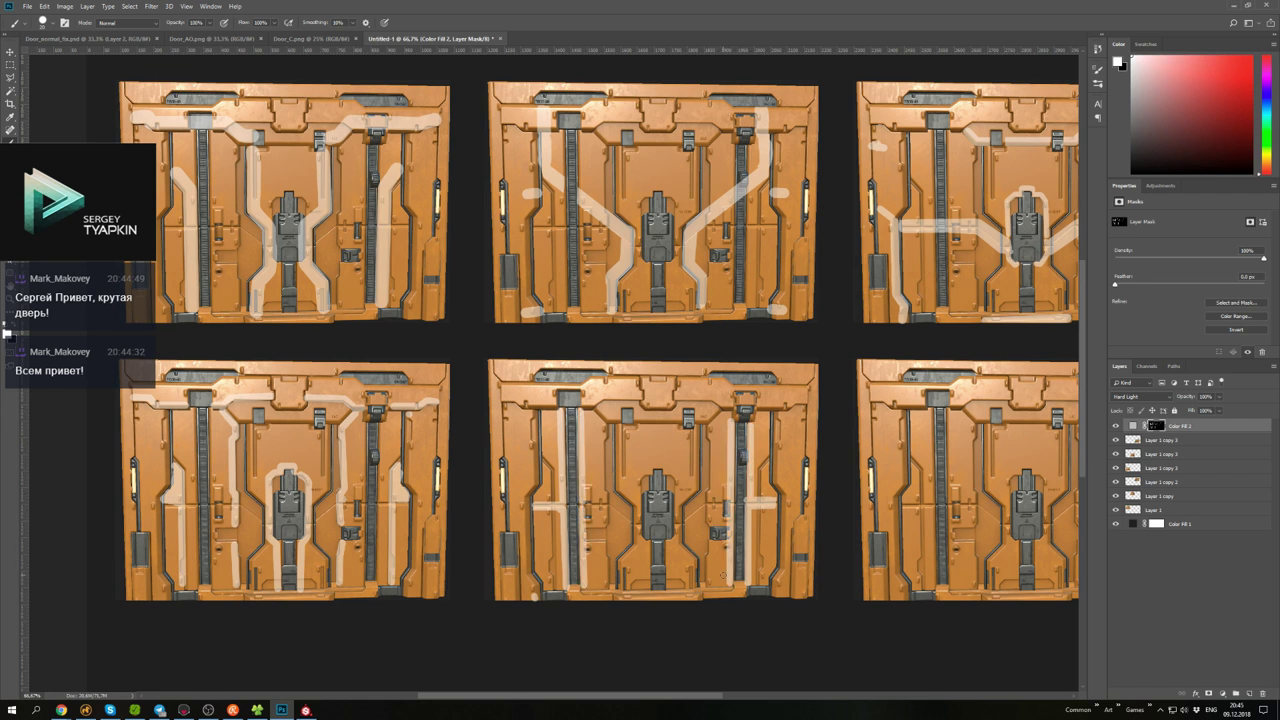
- Paint bands from the inner stripes toward the second lower-row door's central lock, and short stripes above both outer horizontal bands
{"action": "left_click_drag", "start_coordinate": [582, 504], "coordinate": [632, 515]}
{"action": "left_click_drag", "start_coordinate": [684, 508], "coordinate": [728, 508]}
{"action": "mouse_move", "coordinate": [540, 464]}
{"action": "left_mouse_down"}
{"action": "mouse_move", "coordinate": [548, 504]}
{"action": "mouse_move", "coordinate": [532, 496]}
{"action": "left_mouse_up"}
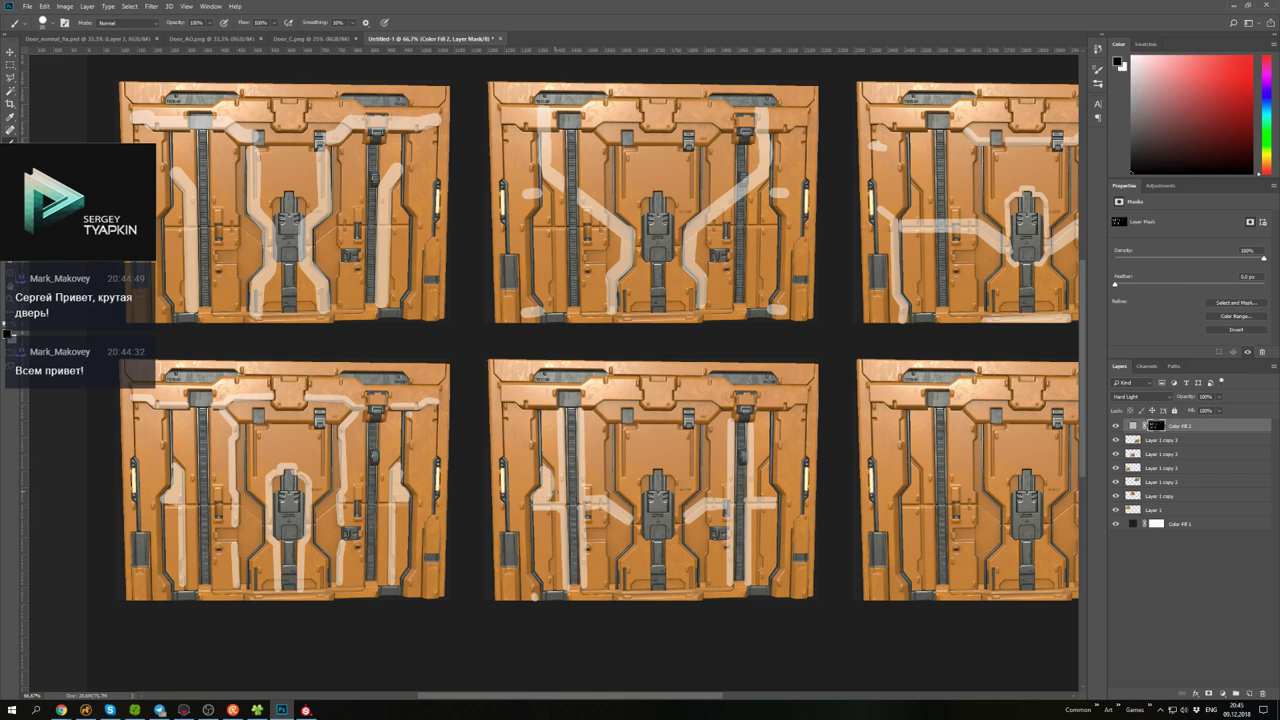
{"action": "left_click_drag", "start_coordinate": [765, 468], "coordinate": [765, 494]}
{"action": "key", "text": "x"}
{"action": "key", "text": "x"}
{"action": "left_click_drag", "start_coordinate": [737, 471], "coordinate": [743, 403]}
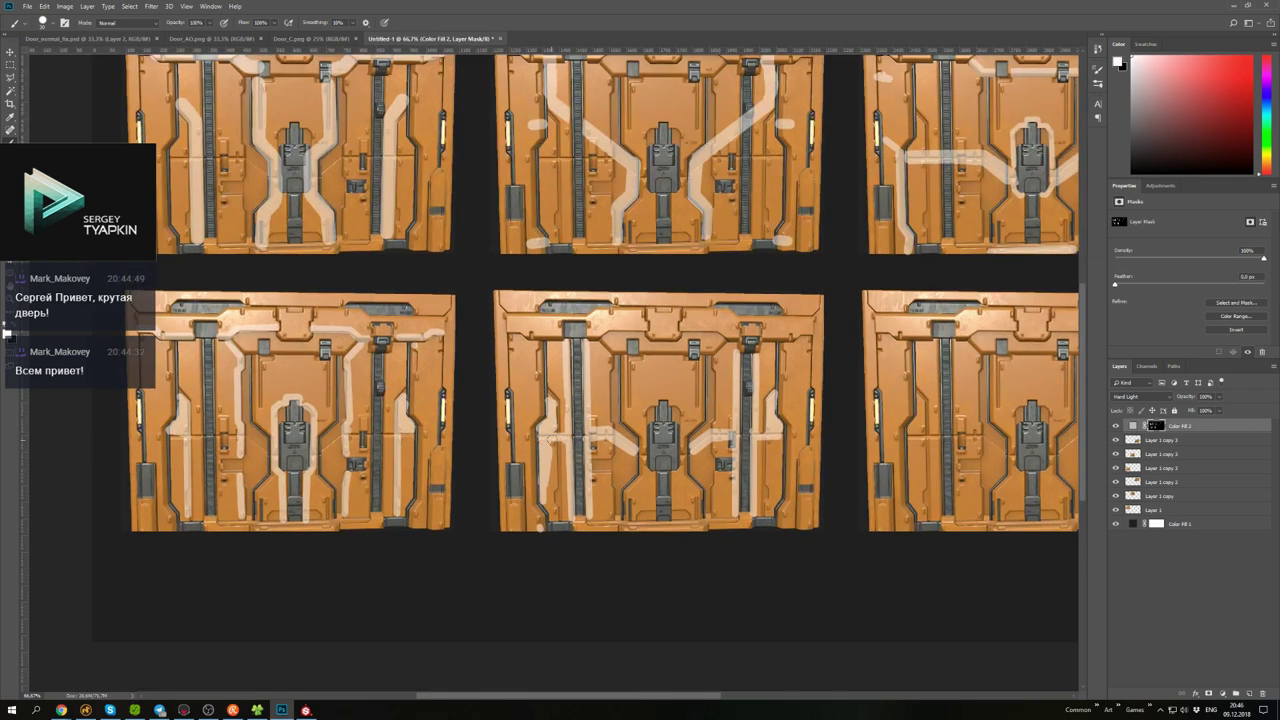
- Fill the second lower-row door's lower outer panels with light paint on both sides
{"action": "left_click_drag", "start_coordinate": [552, 440], "coordinate": [548, 497]}
{"action": "left_click_drag", "start_coordinate": [772, 442], "coordinate": [773, 516]}
{"action": "mouse_move", "coordinate": [767, 468]}
{"action": "left_mouse_down"}
{"action": "mouse_move", "coordinate": [767, 490]}
{"action": "mouse_move", "coordinate": [759, 458]}
{"action": "mouse_move", "coordinate": [757, 482]}
{"action": "left_mouse_up"}
{"action": "key", "text": "x"}
{"action": "key", "text": "x"}
{"action": "left_click_drag", "start_coordinate": [757, 530], "coordinate": [811, 539]}
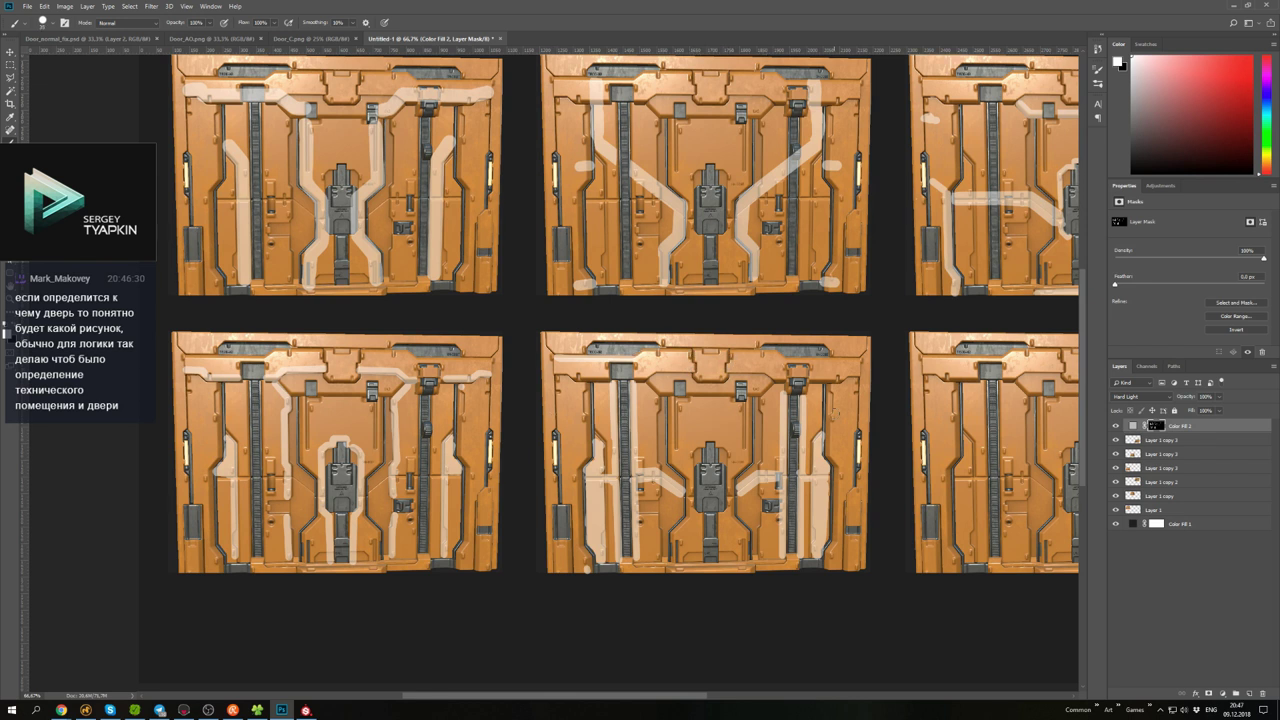
- Group all the door screenshot layers, clip the light color fill to the group, and reselect the fill's mask
{"action": "left_click", "coordinate": [1160, 440]}
{"action": "left_click", "coordinate": [1155, 510], "text": "shift"}
{"action": "key", "text": "ctrl+g"}
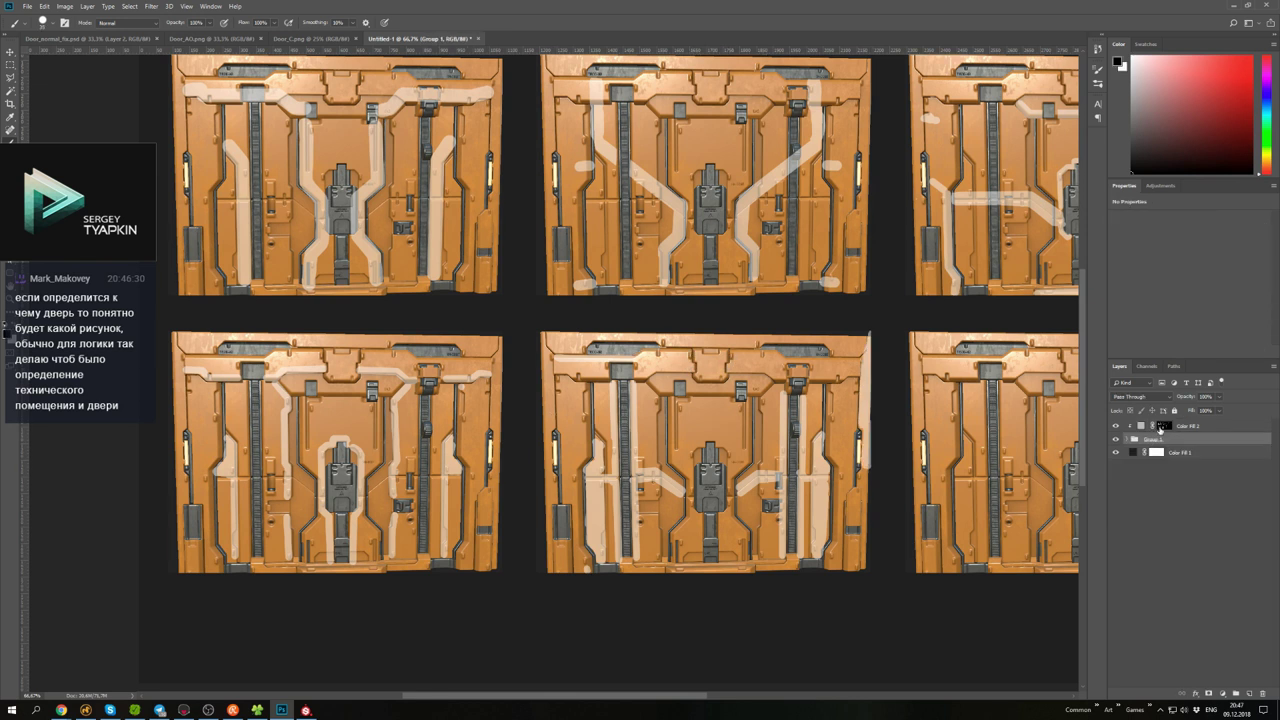
{"action": "left_click", "coordinate": [1161, 427]}
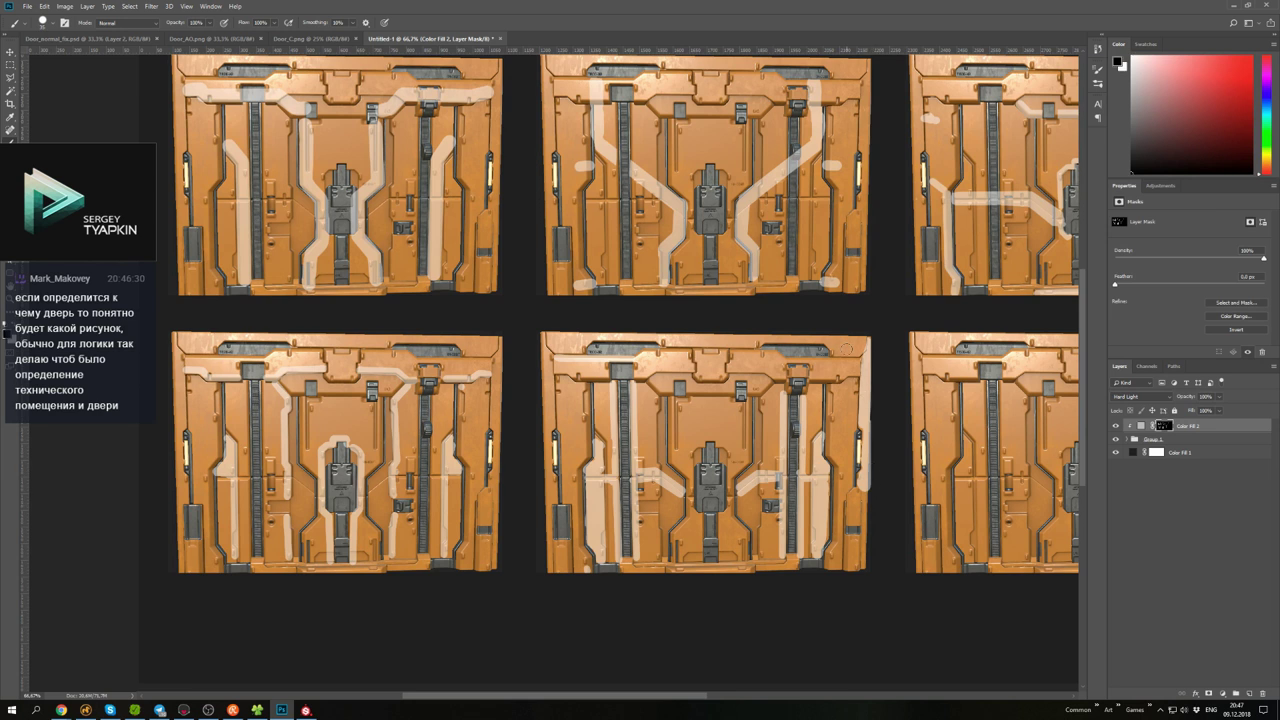
- Erase the stripe along the second lower-row door's outer right edge
{"action": "key", "text": "x"}
{"action": "key", "text": "x"}
{"action": "key", "text": "x"}
{"action": "key", "text": "x"}
{"action": "key", "text": "x"}
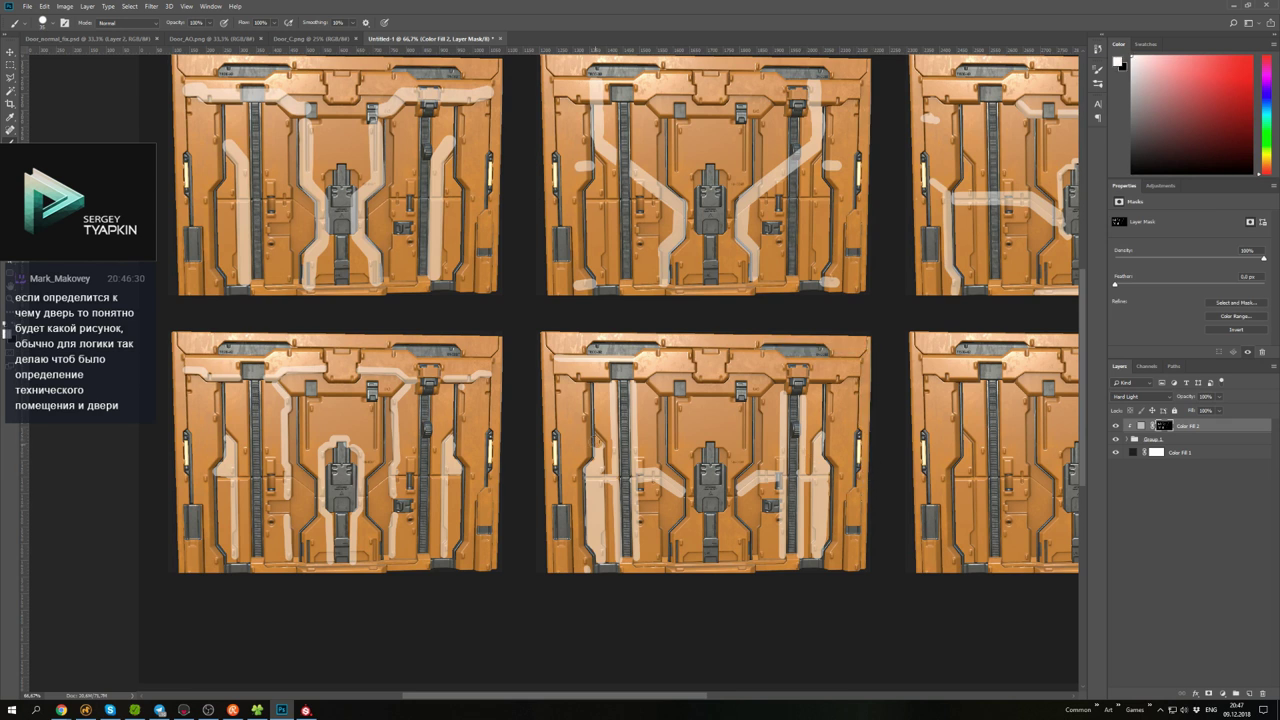
{"action": "key", "text": "x"}
{"action": "key", "text": "x"}
{"action": "key", "text": "x"}
{"action": "key", "text": "x"}
- Try a short vertical stripe on the second lower-row door's upper left outer panel
{"action": "left_click_drag", "start_coordinate": [567, 378], "coordinate": [567, 432]}
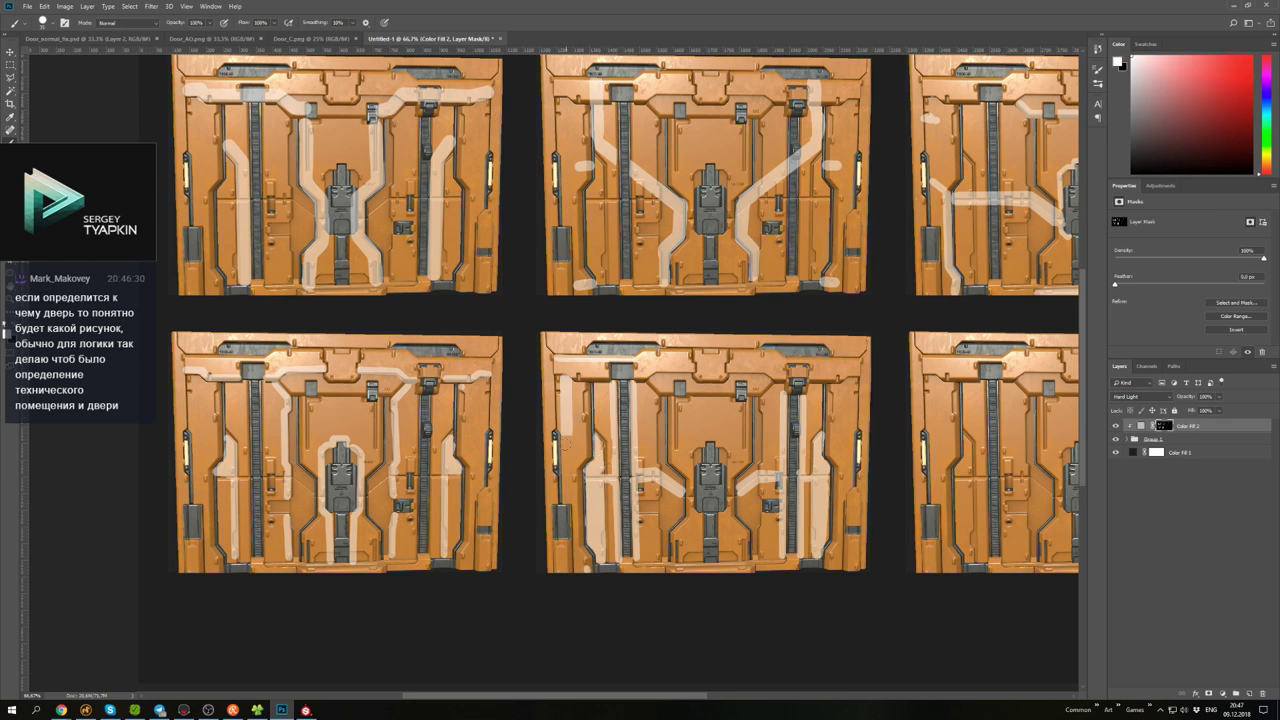
{"action": "key", "text": "ctrl+z"}
{"action": "key", "text": "x"}
{"action": "key", "text": "x"}
- Paint a bracket-shaped band across the second lower-row door's upper center crossbeam and an arch with long legs around its central lock
{"action": "mouse_move", "coordinate": [560, 360]}
{"action": "left_mouse_down"}
{"action": "mouse_move", "coordinate": [636, 360]}
{"action": "mouse_move", "coordinate": [762, 388]}
{"action": "left_mouse_up"}
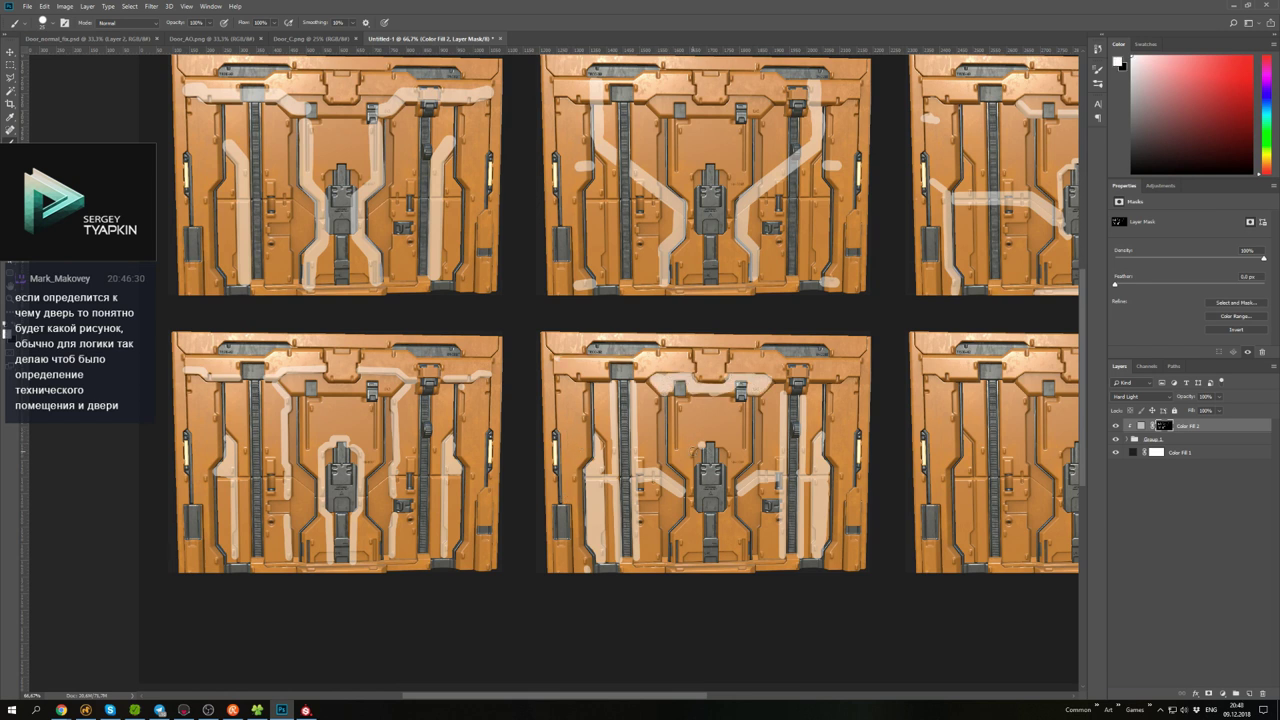
{"action": "mouse_move", "coordinate": [750, 440]}
{"action": "left_mouse_down"}
{"action": "mouse_move", "coordinate": [662, 468]}
{"action": "mouse_move", "coordinate": [666, 578]}
{"action": "mouse_move", "coordinate": [695, 510]}
{"action": "mouse_move", "coordinate": [690, 452]}
{"action": "mouse_move", "coordinate": [662, 460]}
{"action": "left_mouse_up"}
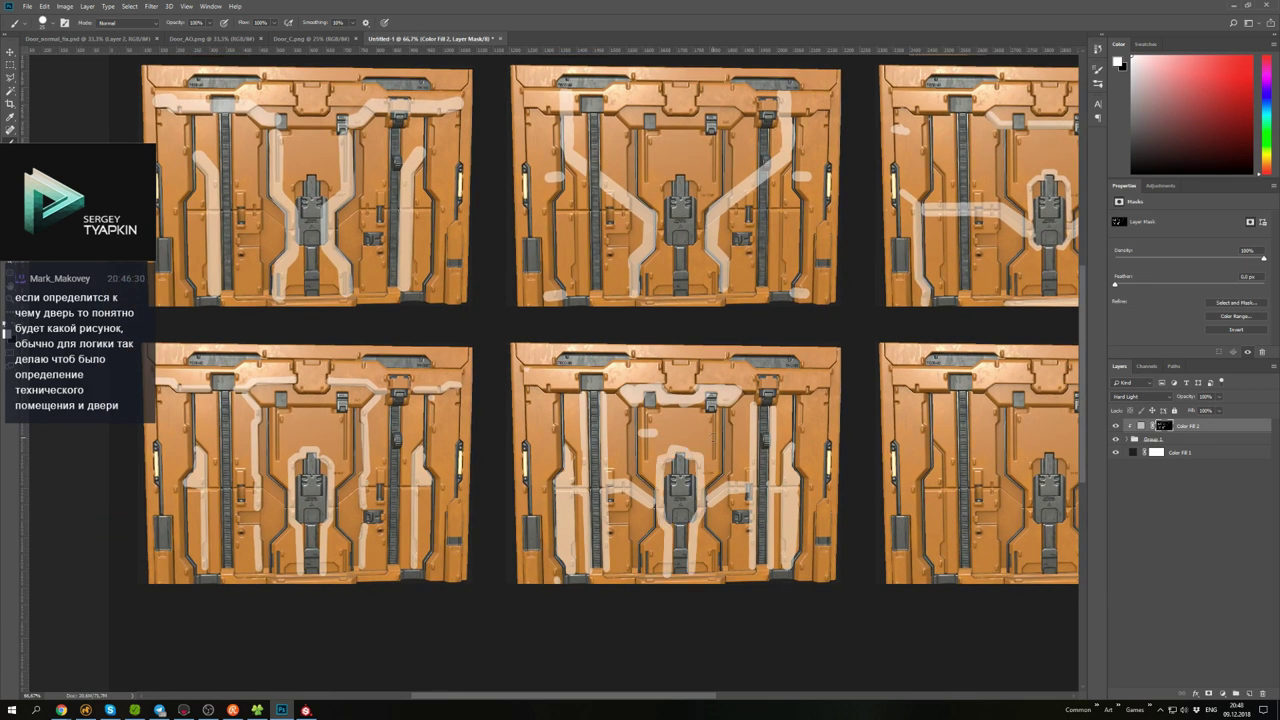
- Paint horizontal strips on both sides of the second lower-row door's top beam and short marks beside the side lamps
{"action": "left_click_drag", "start_coordinate": [698, 366], "coordinate": [832, 372]}
{"action": "left_click_drag", "start_coordinate": [612, 368], "coordinate": [551, 368]}
{"action": "key", "text": "x"}
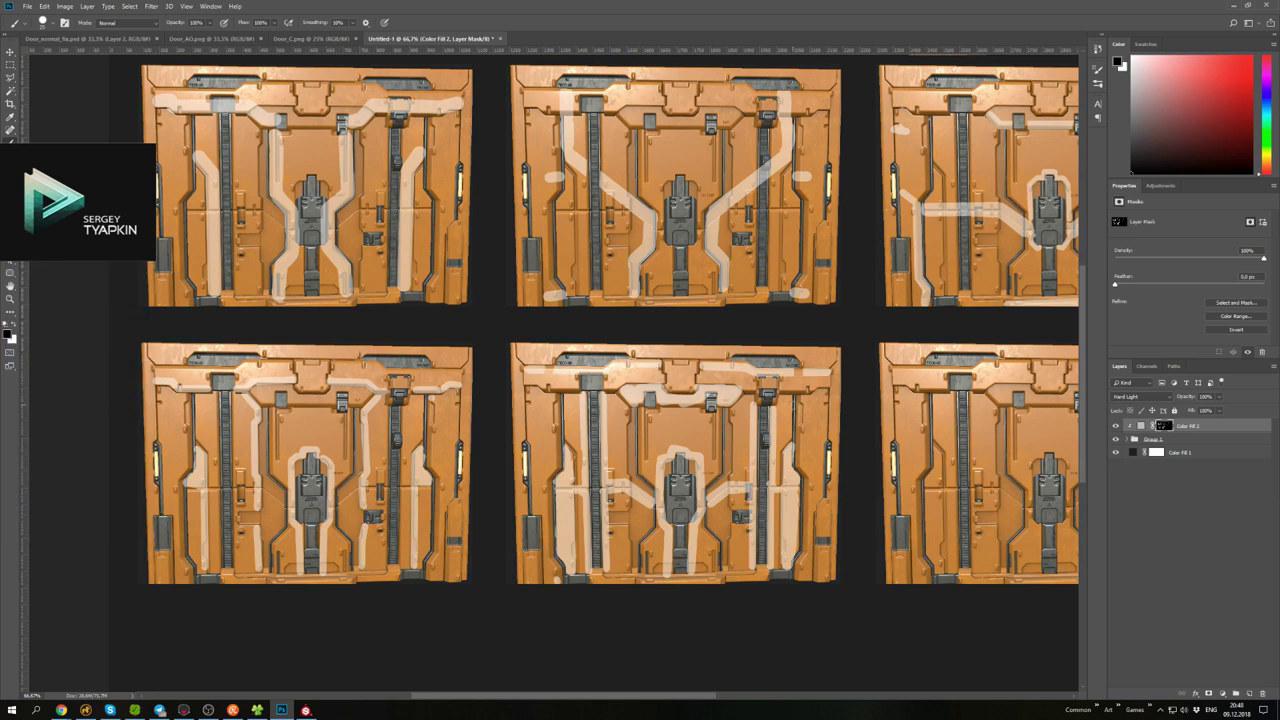
{"action": "left_click_drag", "start_coordinate": [680, 463], "coordinate": [610, 436]}
{"action": "key", "text": "x"}
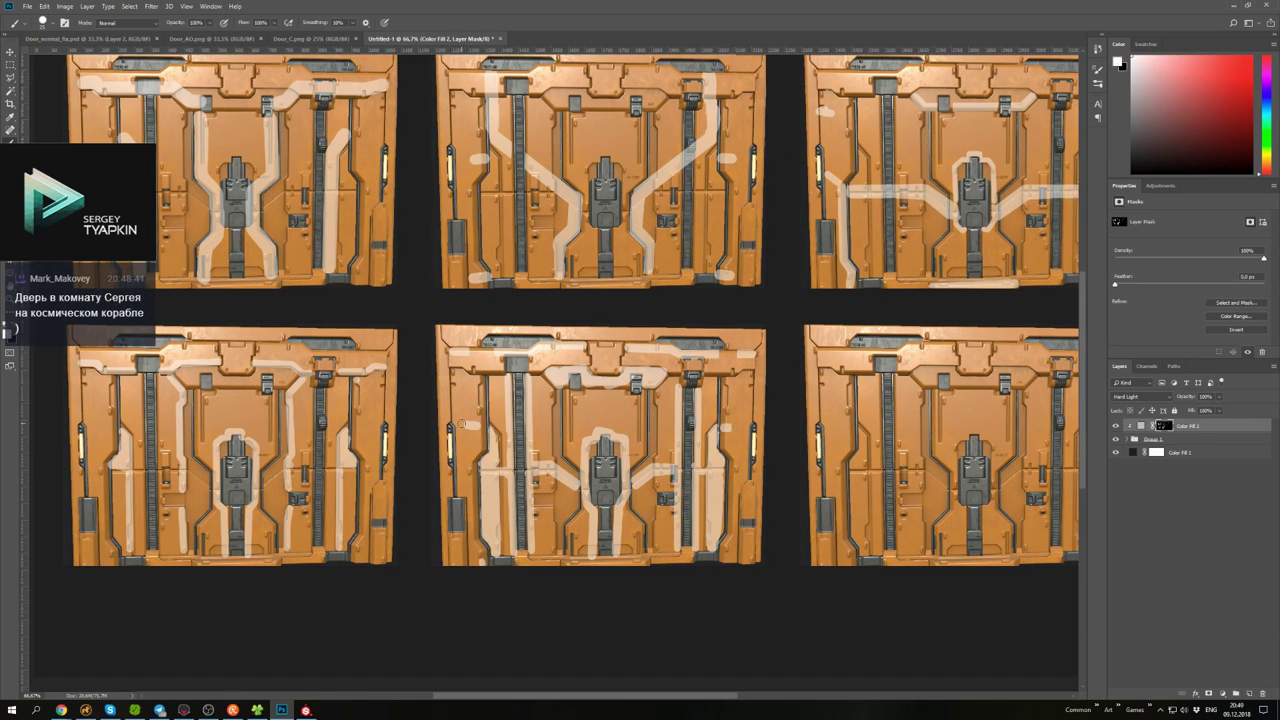
{"action": "left_click_drag", "start_coordinate": [466, 425], "coordinate": [247, 432]}
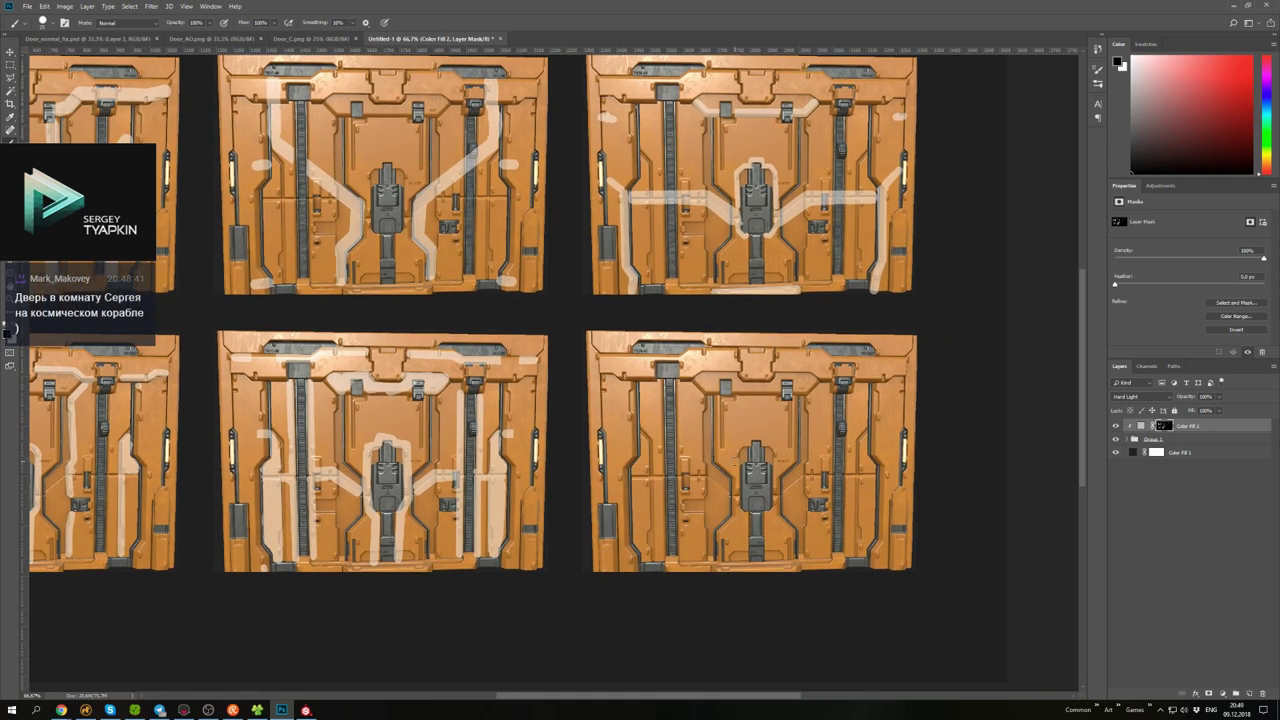
- Paint two straight diagonal stripes on the third lower-row door, forming a V from the upper corners to the central lock
{"action": "key", "text": "x"}
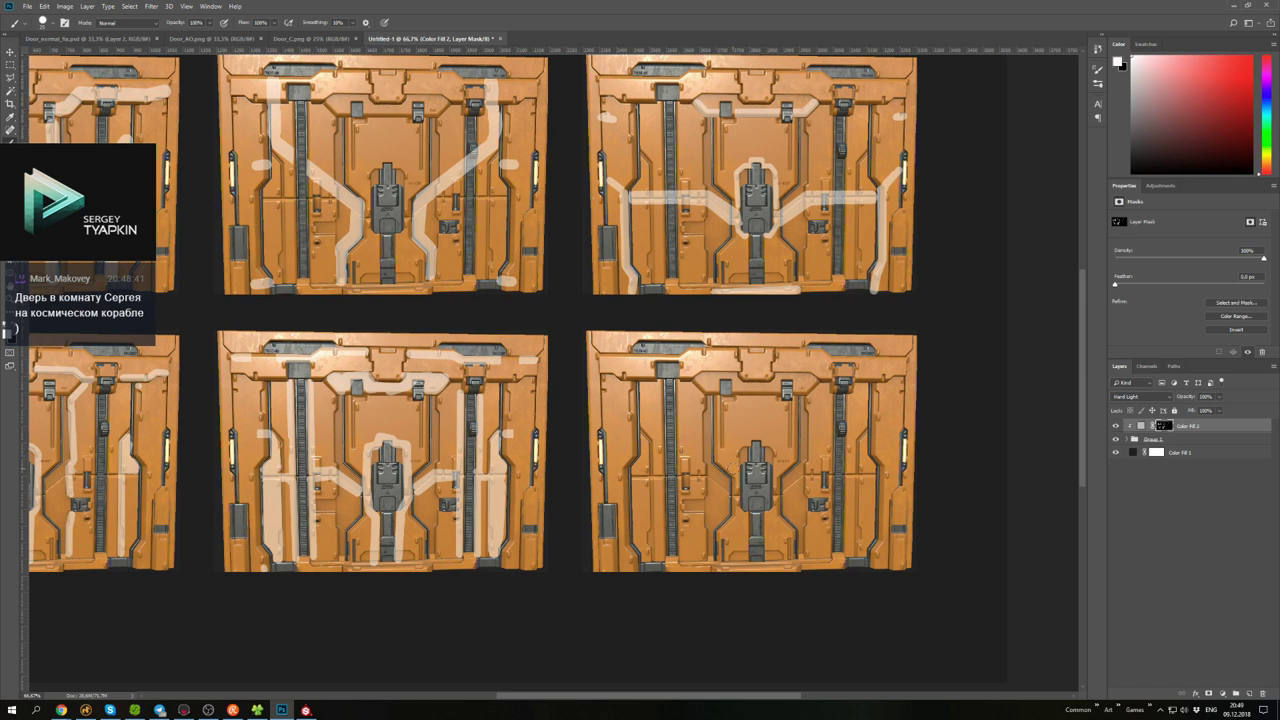
{"action": "left_click", "coordinate": [738, 473]}
{"action": "left_click", "coordinate": [640, 384], "text": "shift"}
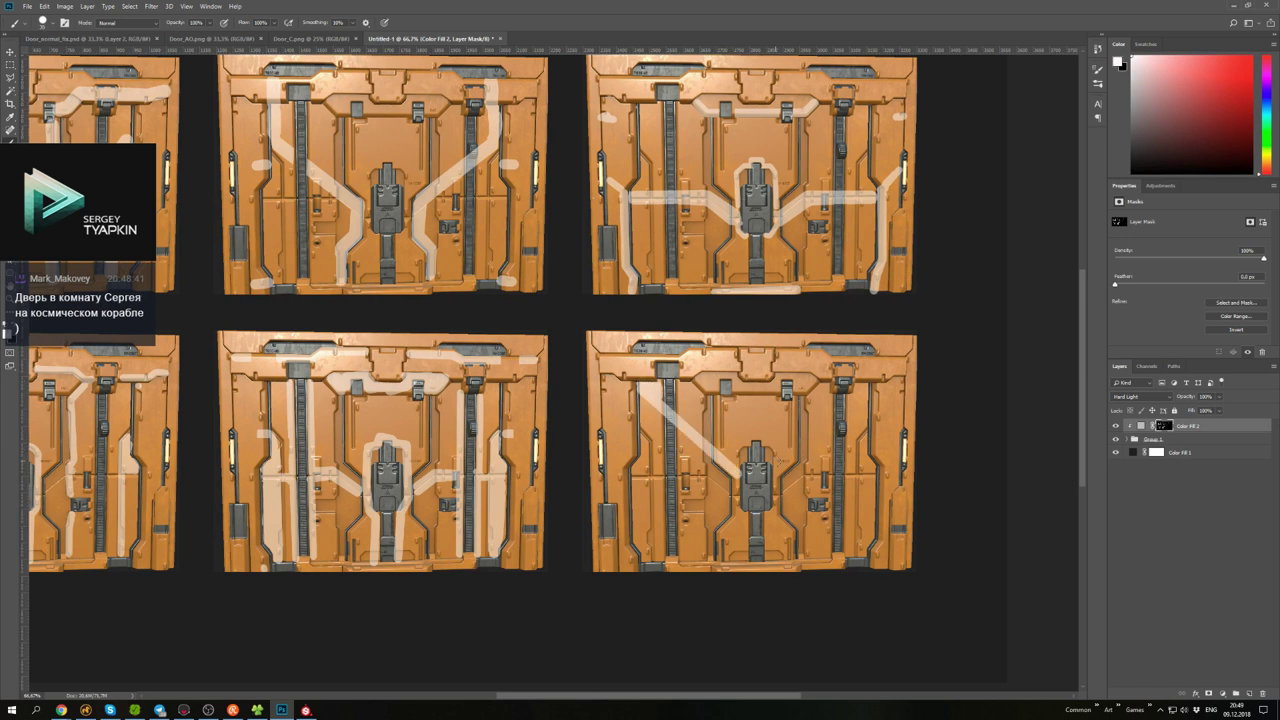
{"action": "left_click", "coordinate": [779, 472]}
{"action": "left_click", "coordinate": [872, 384], "text": "shift"}
{"action": "key", "text": "x"}
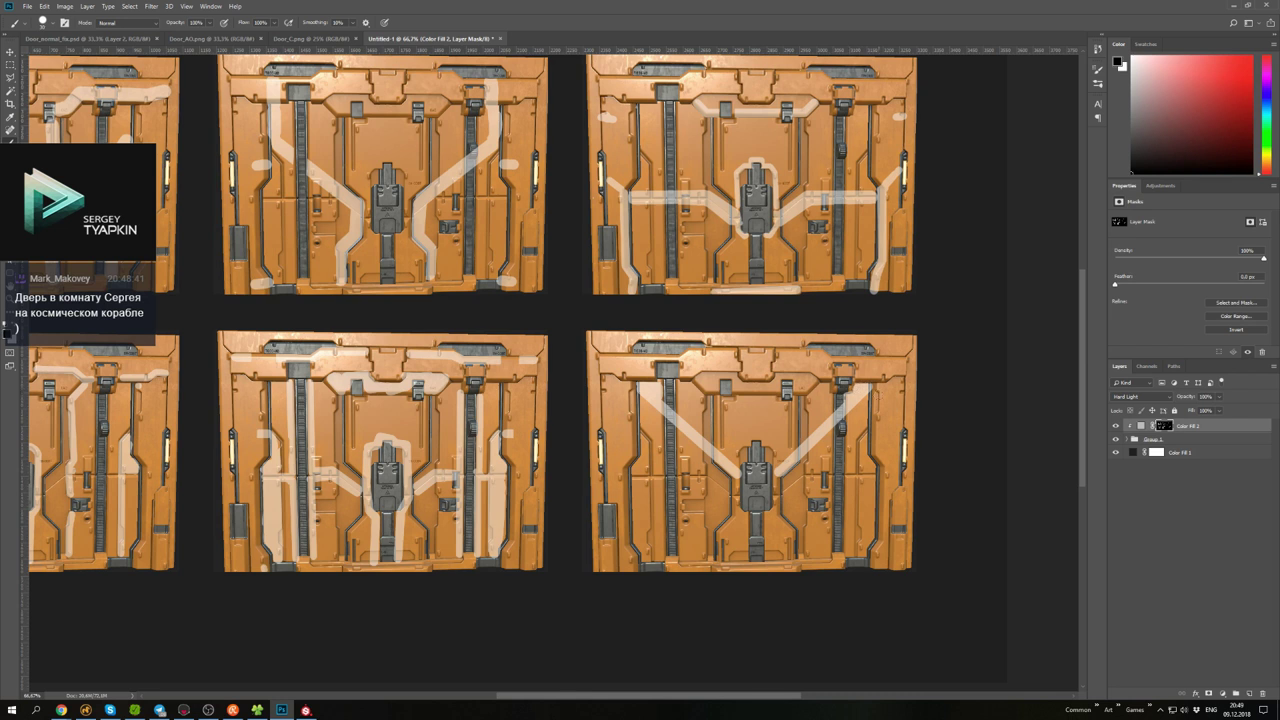
{"action": "key", "text": "x"}
- Continue the third lower-row door's V stripes around the lower part of the central lock and down beside the center post
{"action": "left_click_drag", "start_coordinate": [737, 470], "coordinate": [737, 494]}
{"action": "left_click_drag", "start_coordinate": [779, 473], "coordinate": [747, 562]}
{"action": "key", "text": "x"}
{"action": "key", "text": "x"}
{"action": "key", "text": "x"}
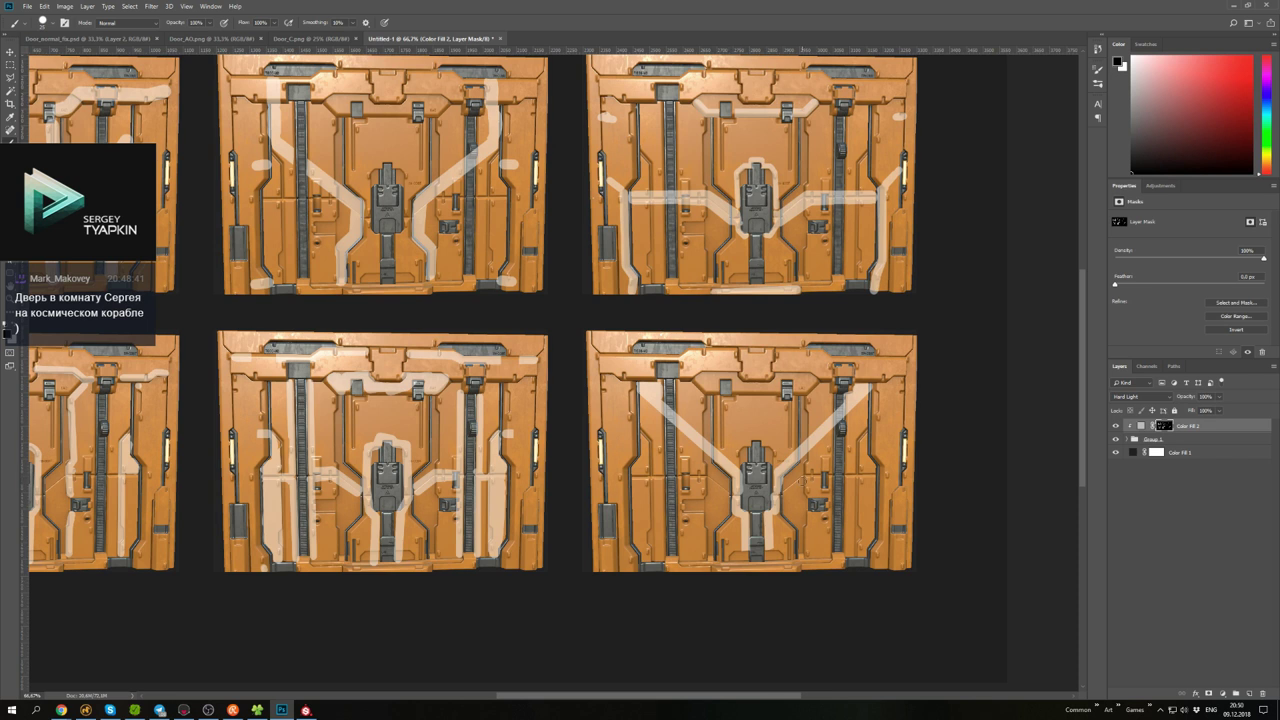
{"action": "key", "text": "x"}
- Paint horizontal bands across the middle of both sides of the third lower-row door and trim their inner ends
{"action": "left_click_drag", "start_coordinate": [804, 480], "coordinate": [876, 480]}
{"action": "key", "text": "x"}
{"action": "key", "text": "x"}
{"action": "key", "text": "x"}
{"action": "key", "text": "x"}
{"action": "left_click_drag", "start_coordinate": [730, 490], "coordinate": [626, 481]}
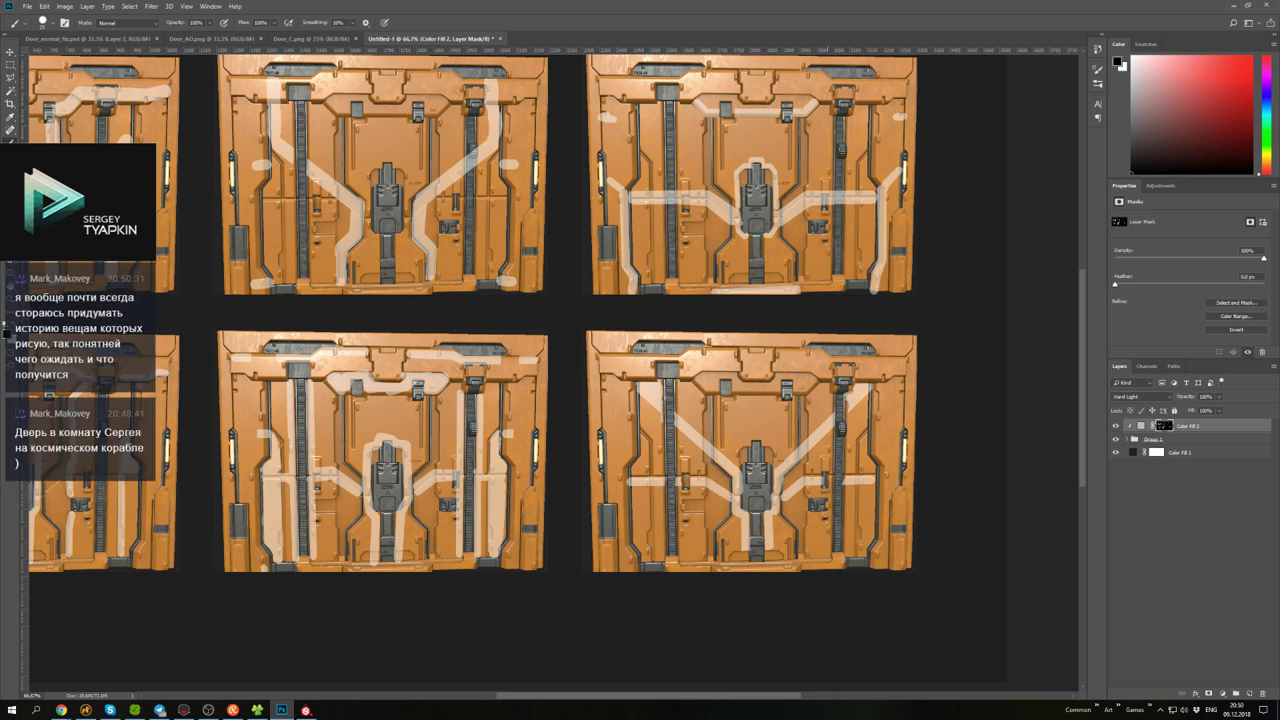
{"action": "key", "text": "x"}
{"action": "key", "text": "x"}
{"action": "key", "text": "x"}
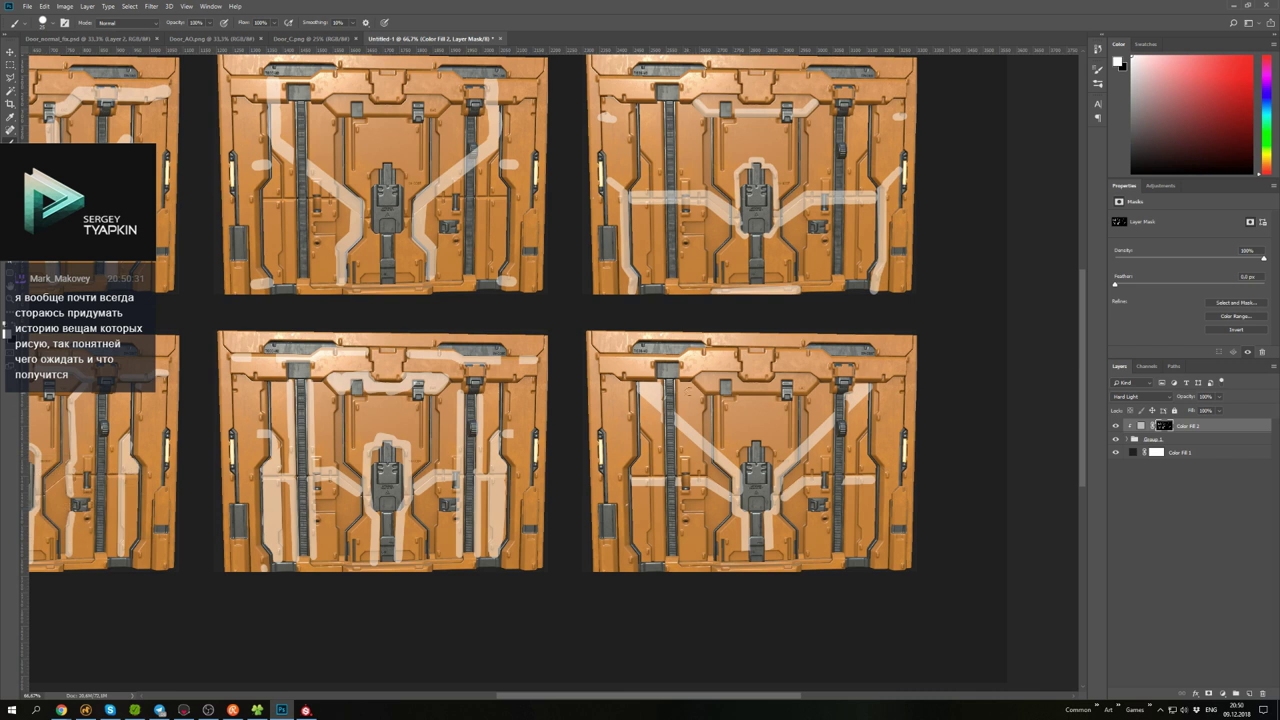
- Extend the V stripes' upper ends outward along the third lower-row door's crossbeam and erase the excess at the outer edges
{"action": "left_click_drag", "start_coordinate": [630, 385], "coordinate": [612, 383]}
{"action": "left_click_drag", "start_coordinate": [910, 390], "coordinate": [908, 418]}
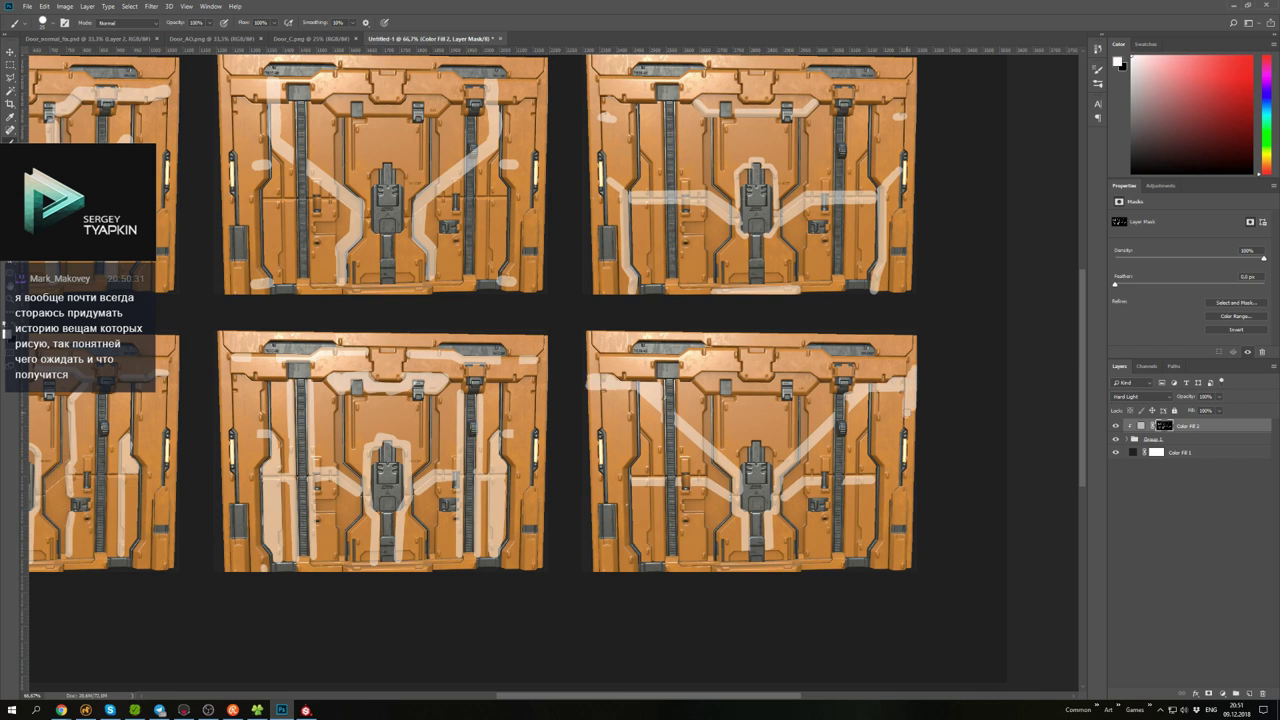
{"action": "key", "text": "x"}
{"action": "left_click_drag", "start_coordinate": [910, 366], "coordinate": [910, 416]}
{"action": "key", "text": "x"}
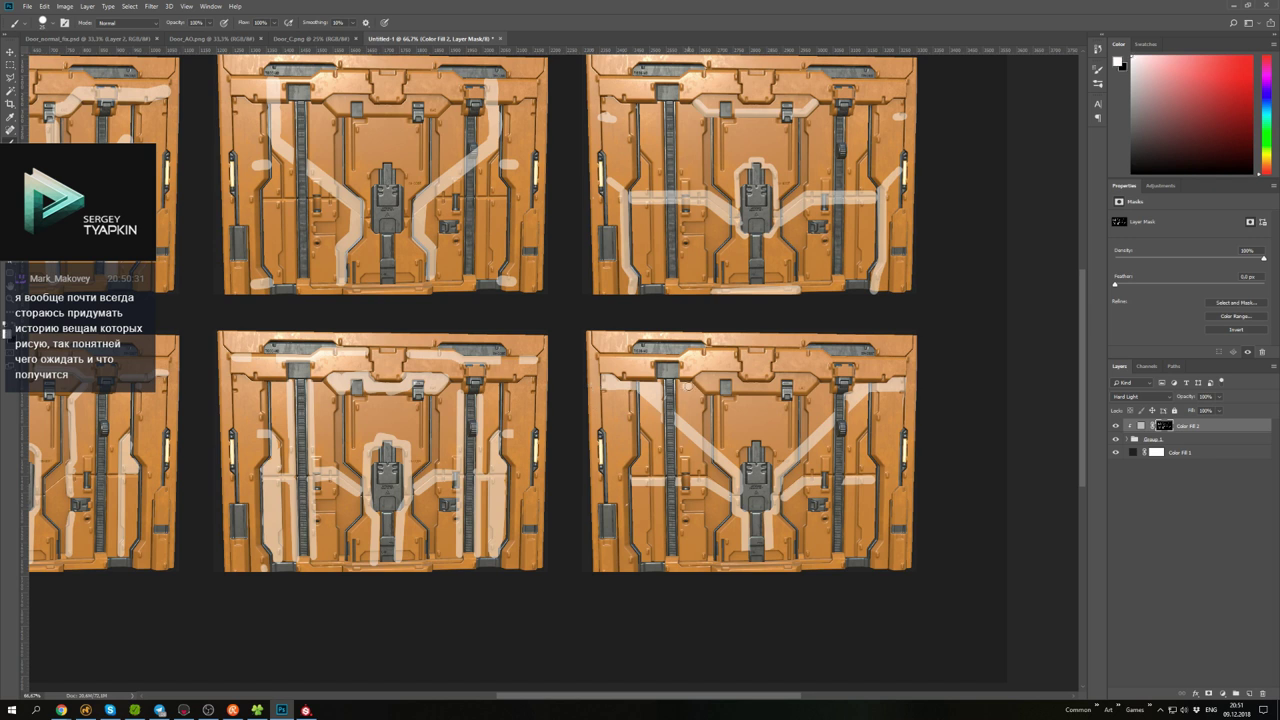
- Open gaps in the third lower-row door's V stripes at the inner frame and try a vertical patch above the right band's outer end
{"action": "key", "text": "x"}
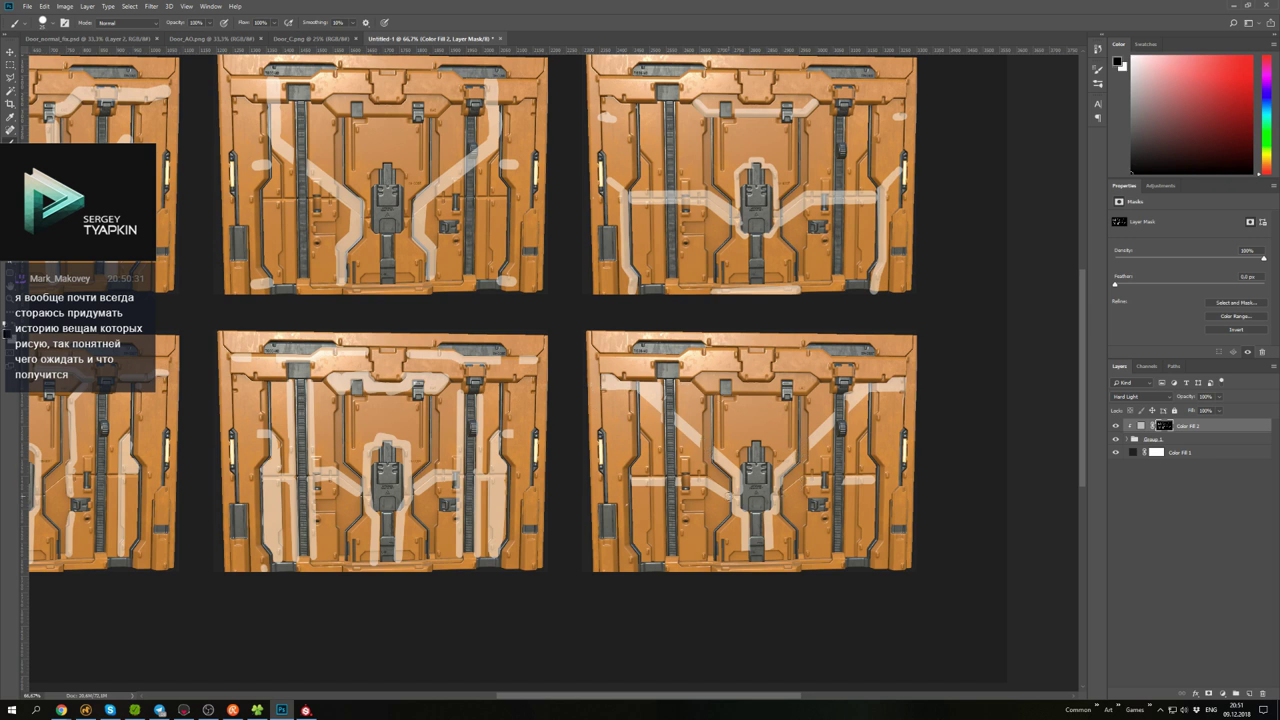
{"action": "key", "text": "x"}
{"action": "key", "text": "x"}
{"action": "key", "text": "x"}
{"action": "key", "text": "x"}
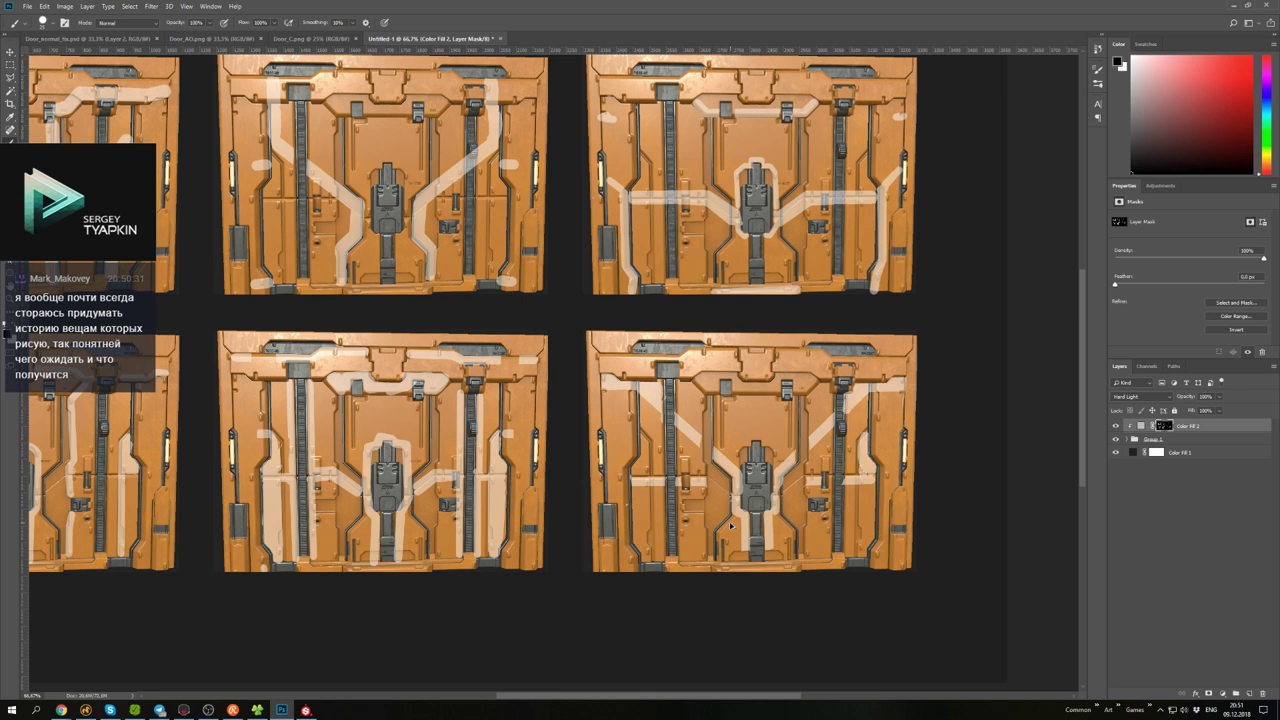
{"action": "key", "text": "x"}
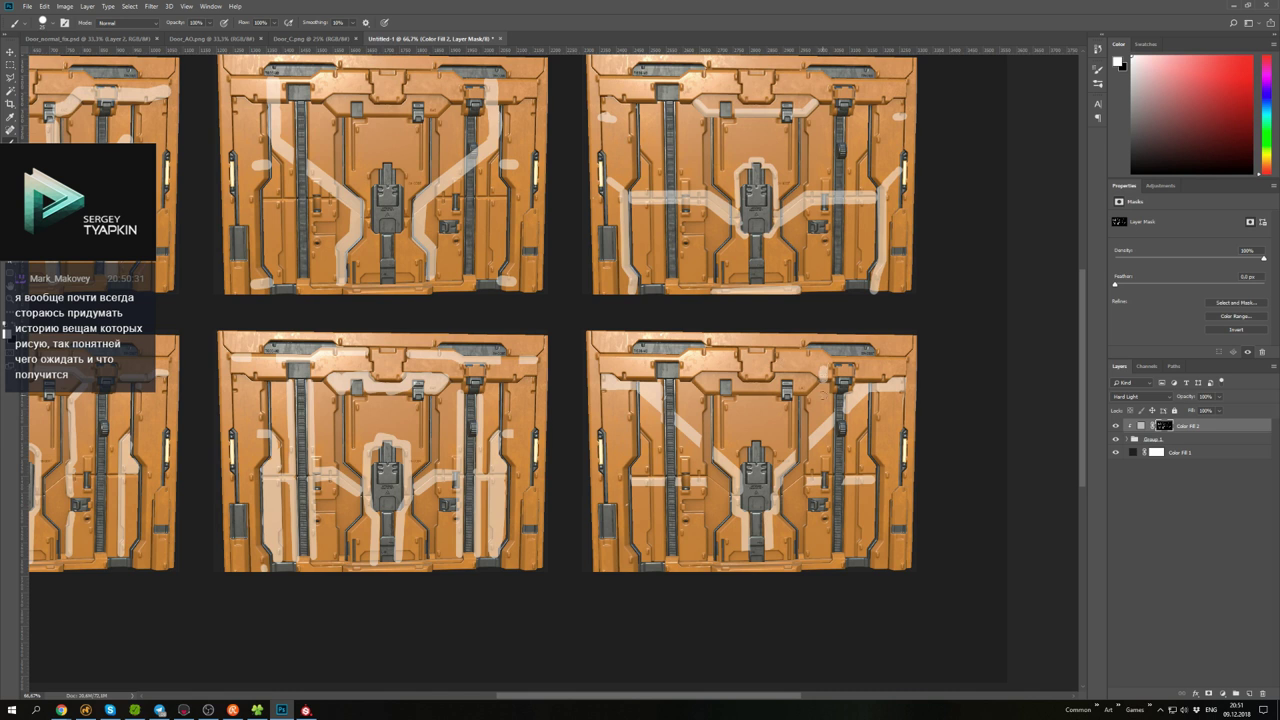
- Paint short marks on the third lower-row door's crossbeam and a small patch in each lower side panel
{"action": "key", "text": "x"}
{"action": "key", "text": "x"}
{"action": "key", "text": "x"}
{"action": "key", "text": "x"}
{"action": "mouse_move", "coordinate": [880, 478]}
{"action": "left_mouse_down"}
{"action": "mouse_move", "coordinate": [893, 458]}
{"action": "mouse_move", "coordinate": [886, 470]}
{"action": "left_mouse_up"}
{"action": "key", "text": "x"}
{"action": "key", "text": "x"}
{"action": "key", "text": "x"}
{"action": "key", "text": "x"}
{"action": "key", "text": "x"}
{"action": "key", "text": "x"}
{"action": "key", "text": "x"}
{"action": "key", "text": "x"}
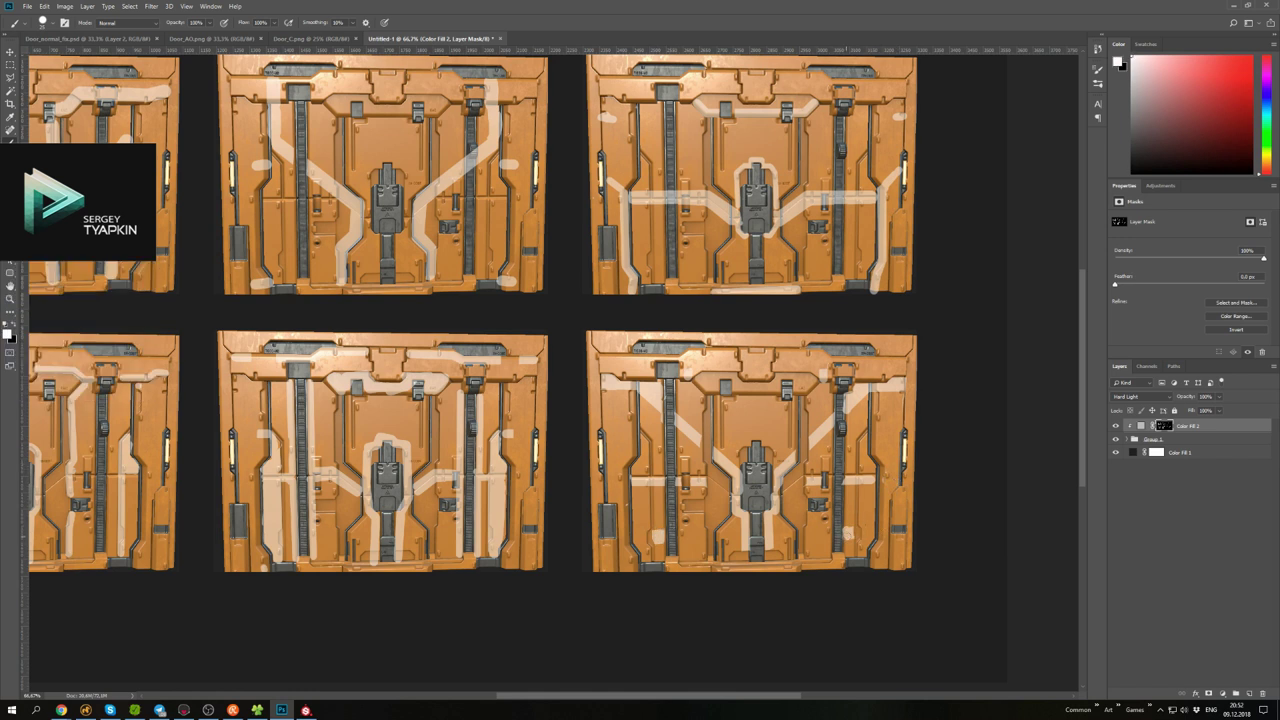
- Thin the first upper-row door's side, central and crossbeam stripes by erasing along their edges
{"action": "key", "text": "x"}
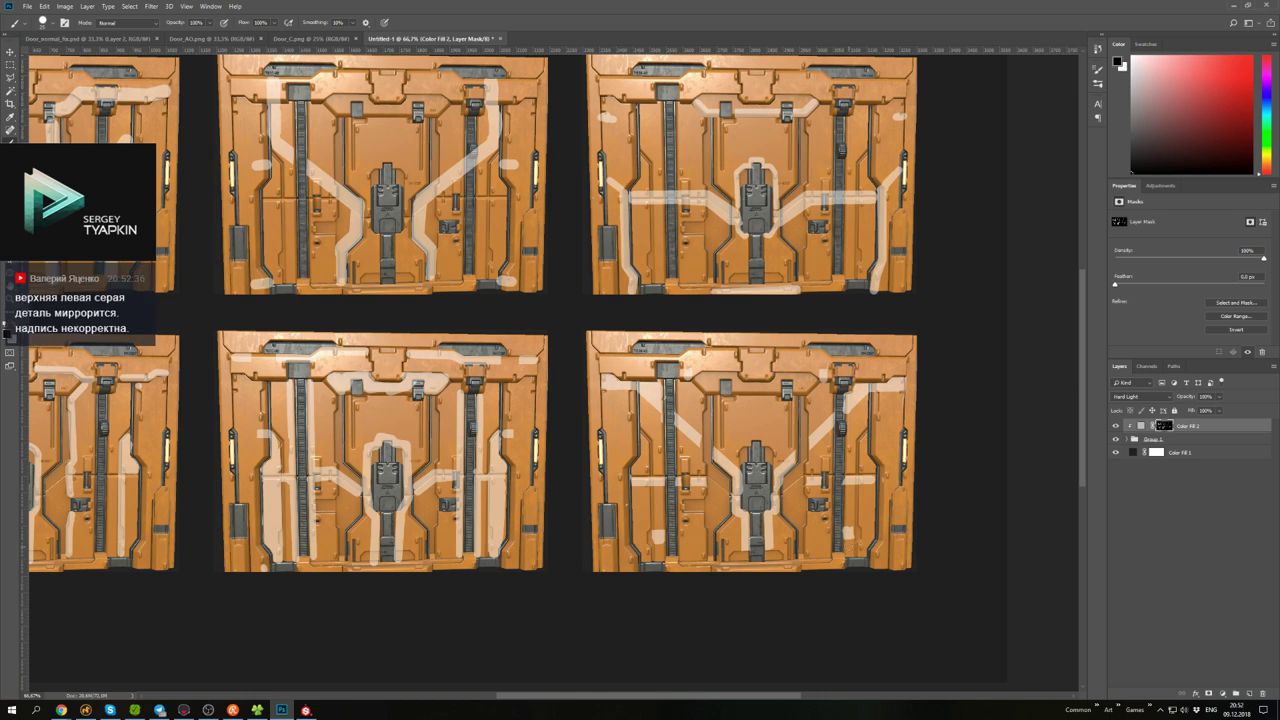
{"action": "left_click_drag", "start_coordinate": [532, 445], "coordinate": [652, 449]}
{"action": "key", "text": "x"}
{"action": "left_click_drag", "start_coordinate": [243, 219], "coordinate": [490, 356]}
{"action": "key", "text": "x"}
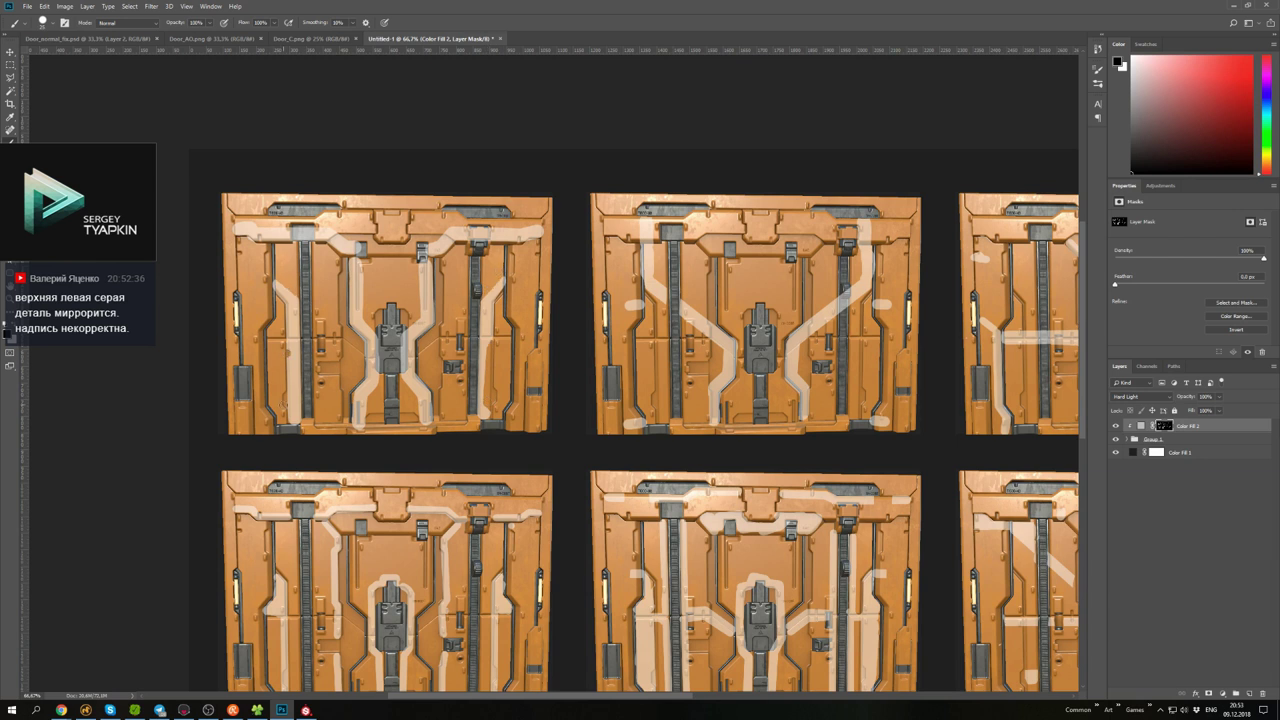
{"action": "left_click_drag", "start_coordinate": [287, 357], "coordinate": [289, 414]}
{"action": "left_click_drag", "start_coordinate": [290, 354], "coordinate": [290, 402]}
{"action": "mouse_move", "coordinate": [377, 334]}
{"action": "left_mouse_down"}
{"action": "mouse_move", "coordinate": [377, 374]}
{"action": "mouse_move", "coordinate": [404, 366]}
{"action": "mouse_move", "coordinate": [362, 428]}
{"action": "left_mouse_up"}
{"action": "left_click_drag", "start_coordinate": [410, 370], "coordinate": [422, 424]}
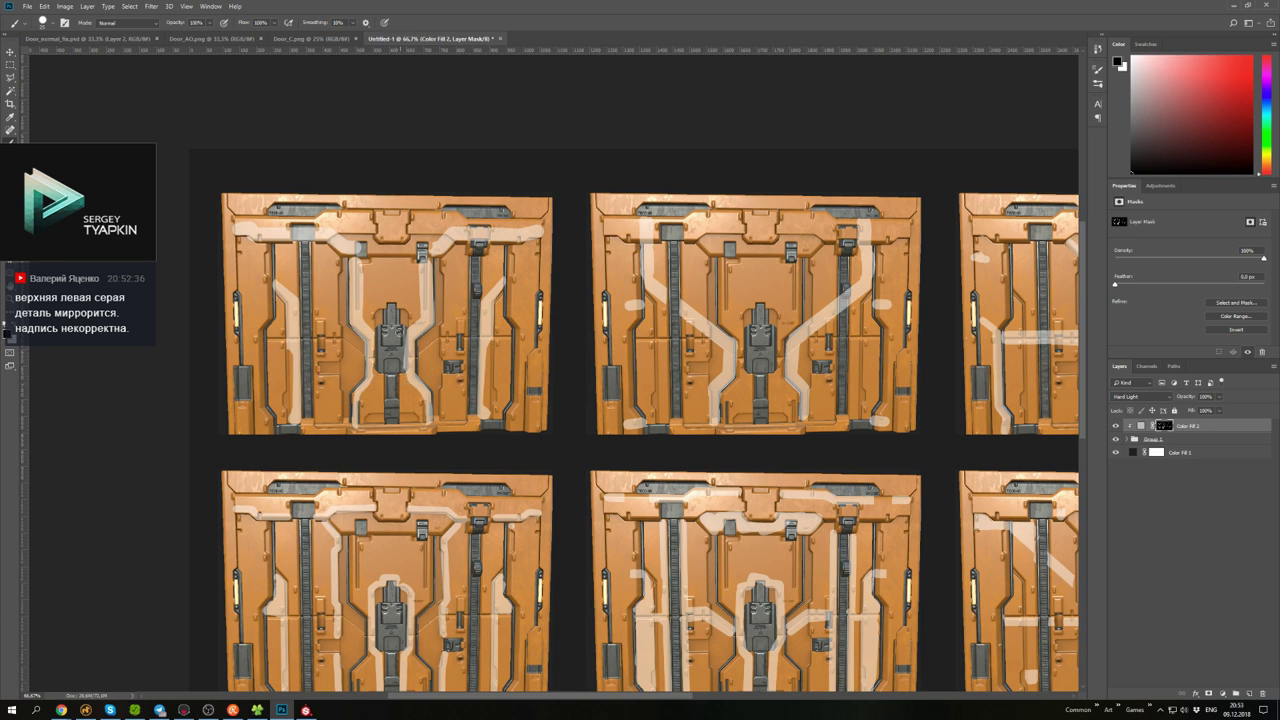
{"action": "left_click_drag", "start_coordinate": [414, 262], "coordinate": [414, 330]}
{"action": "left_click_drag", "start_coordinate": [359, 260], "coordinate": [359, 320]}
{"action": "mouse_move", "coordinate": [236, 230]}
{"action": "left_mouse_down"}
{"action": "mouse_move", "coordinate": [328, 232]}
{"action": "mouse_move", "coordinate": [360, 250]}
{"action": "mouse_move", "coordinate": [544, 230]}
{"action": "left_mouse_up"}
- Replace the second upper-row door's diagonal stripes with straight vertical ones rising beside the central panel
{"action": "left_click_drag", "start_coordinate": [600, 400], "coordinate": [548, 328]}
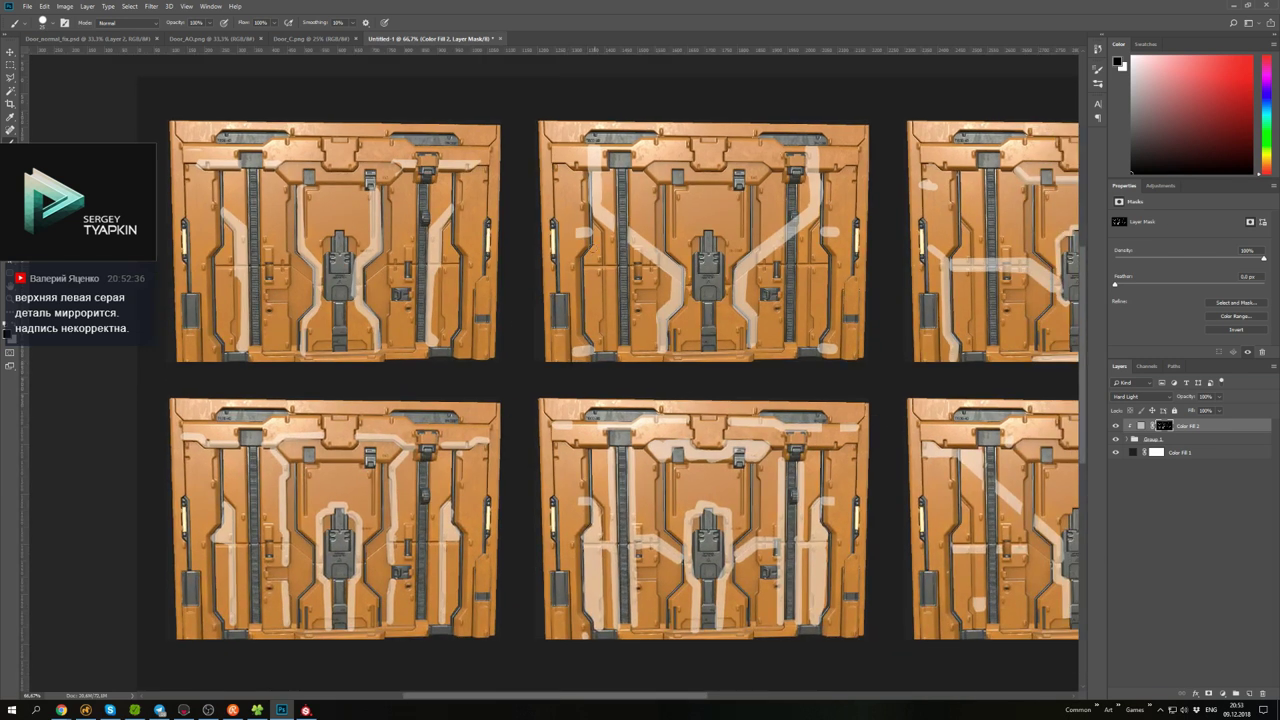
{"action": "left_click_drag", "start_coordinate": [591, 232], "coordinate": [535, 276]}
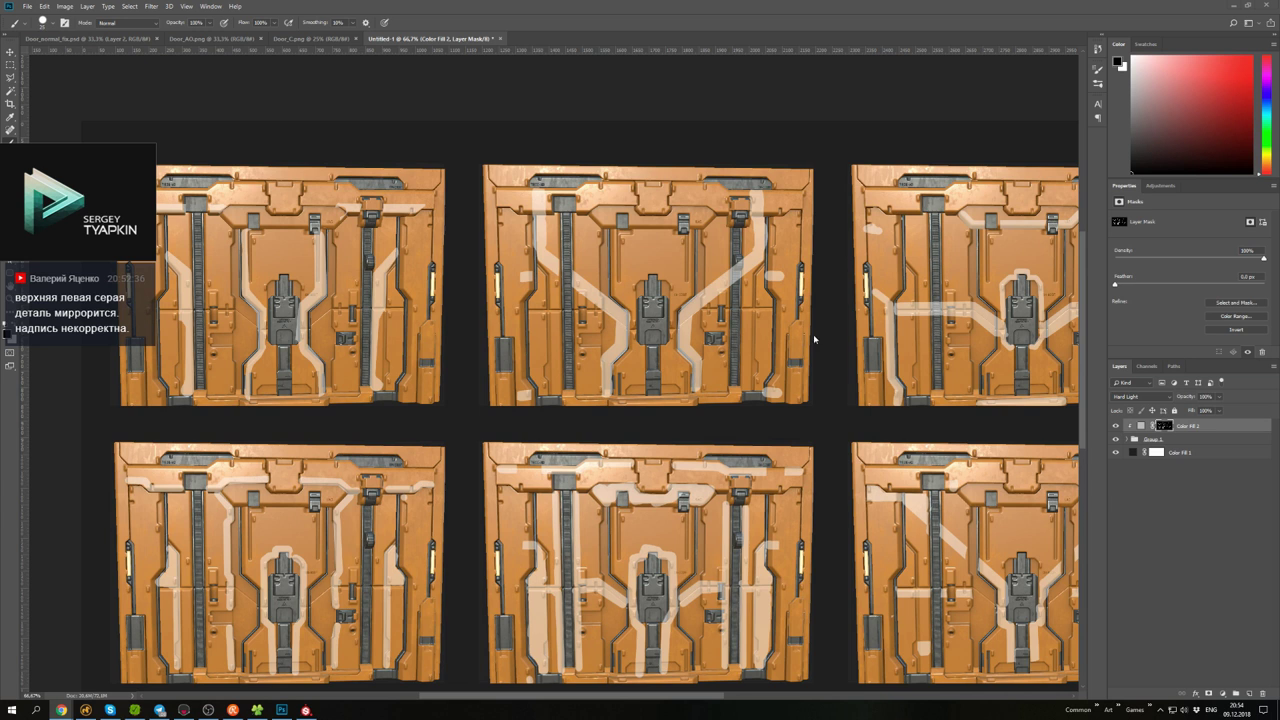
{"action": "key", "text": "x"}
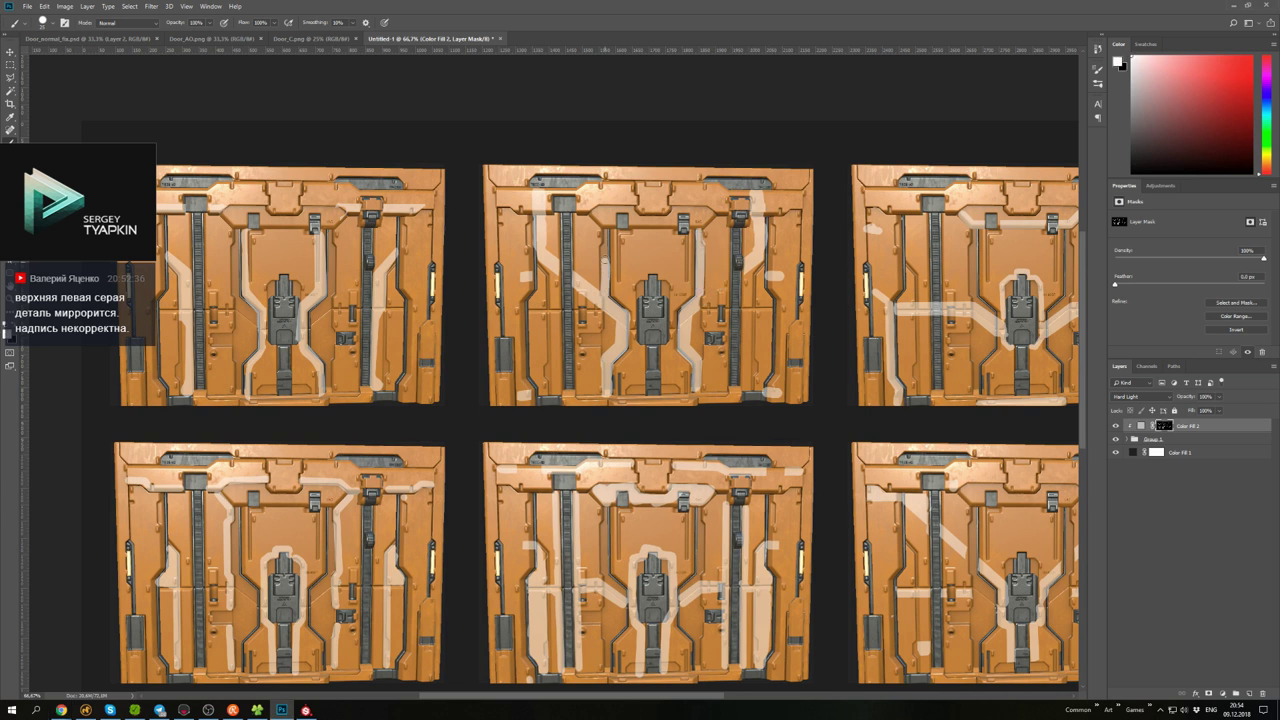
{"action": "left_click_drag", "start_coordinate": [606, 262], "coordinate": [606, 232]}
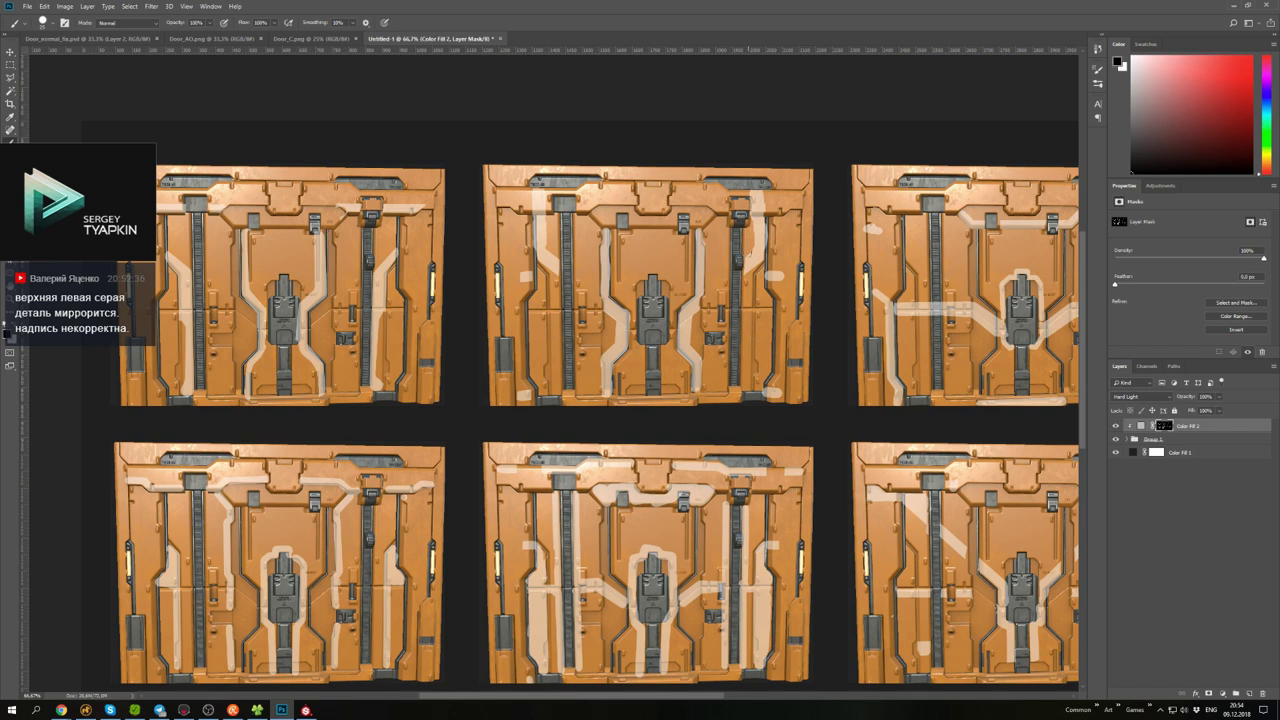
{"action": "left_click_drag", "start_coordinate": [754, 226], "coordinate": [672, 206]}
- Add a new layer and hand-write the numbers 1 to 6 in white above the six door variants
{"action": "key", "text": "ctrl+minus"}
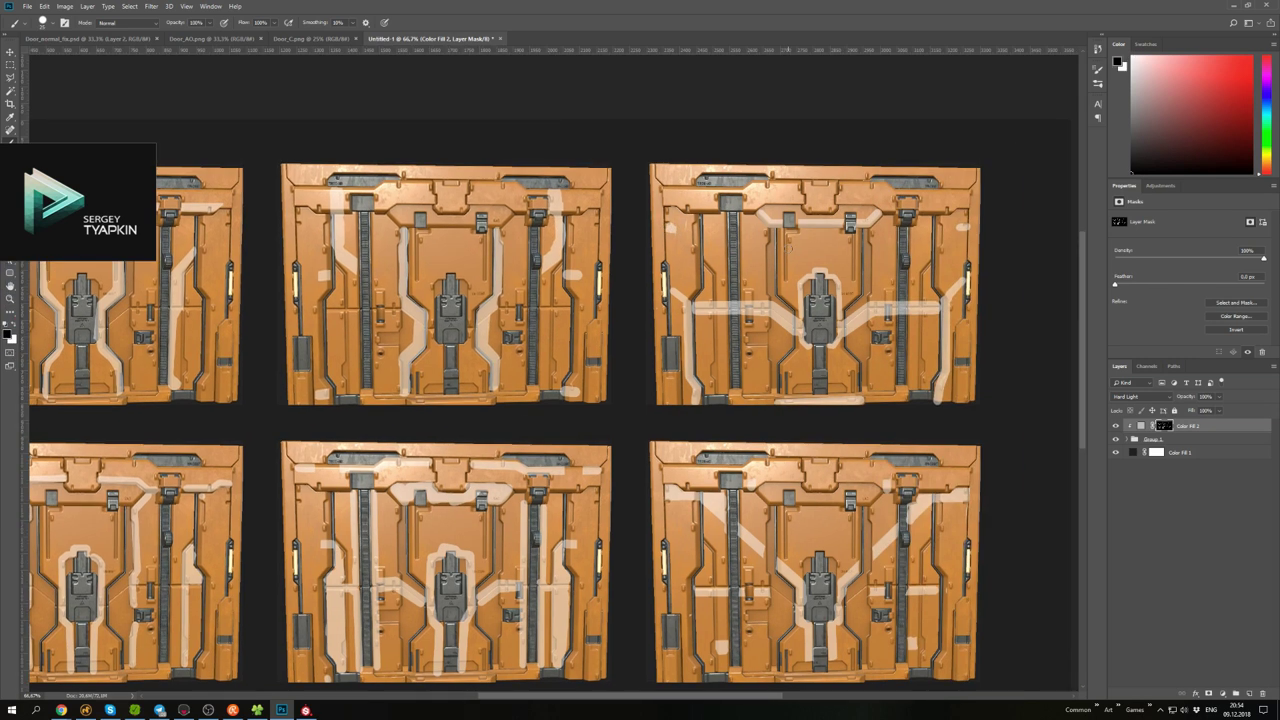
{"action": "key", "text": "ctrl+shift+alt+n"}
{"action": "key", "text": "t"}
{"action": "key", "text": "b"}
{"action": "left_click_drag", "start_coordinate": [247, 122], "coordinate": [247, 148]}
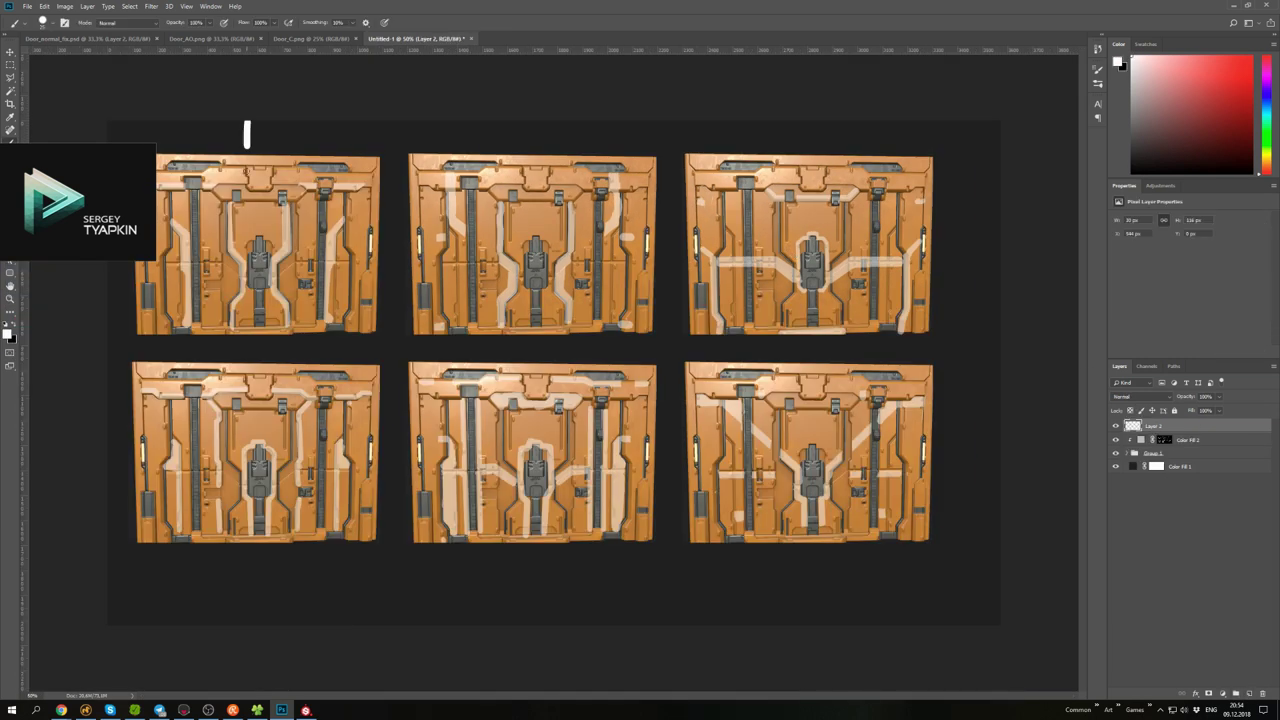
{"action": "left_click_drag", "start_coordinate": [519, 128], "coordinate": [539, 146]}
{"action": "left_click_drag", "start_coordinate": [796, 124], "coordinate": [798, 144]}
{"action": "left_click_drag", "start_coordinate": [249, 338], "coordinate": [260, 362]}
{"action": "left_click_drag", "start_coordinate": [535, 337], "coordinate": [537, 357]}
{"action": "left_click_drag", "start_coordinate": [536, 336], "coordinate": [549, 336]}
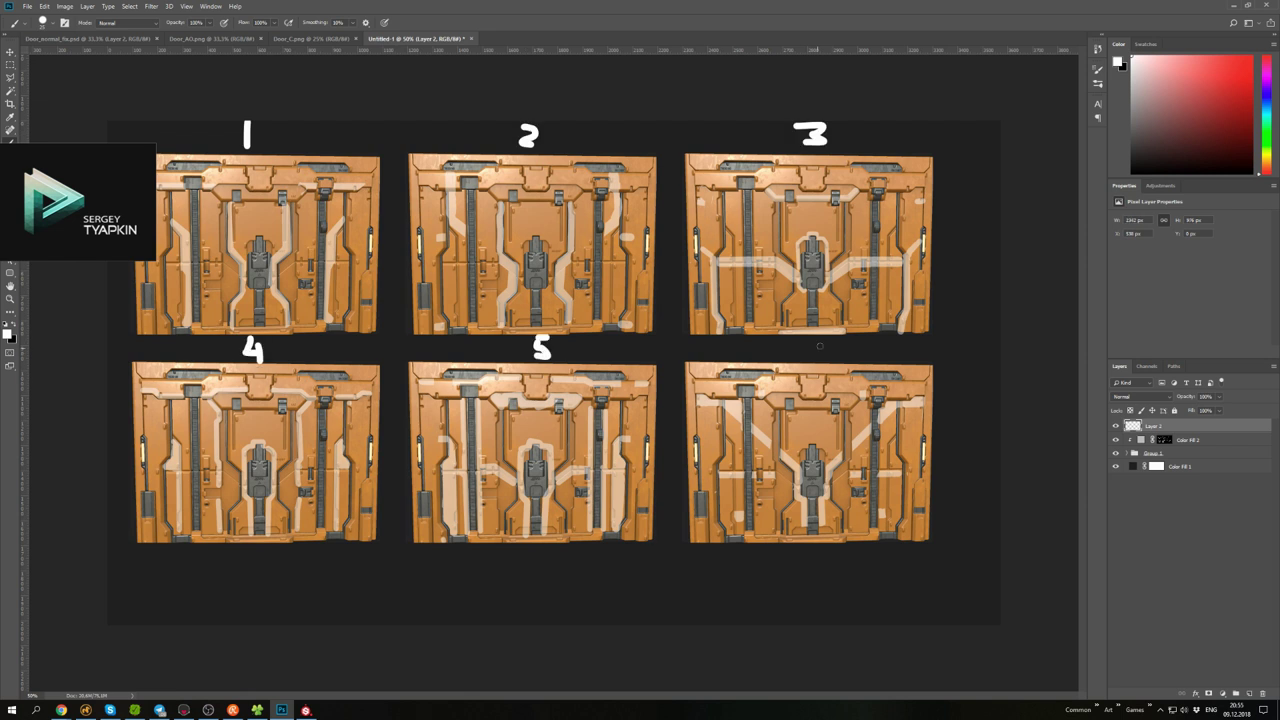
{"action": "left_click_drag", "start_coordinate": [823, 340], "coordinate": [819, 349]}
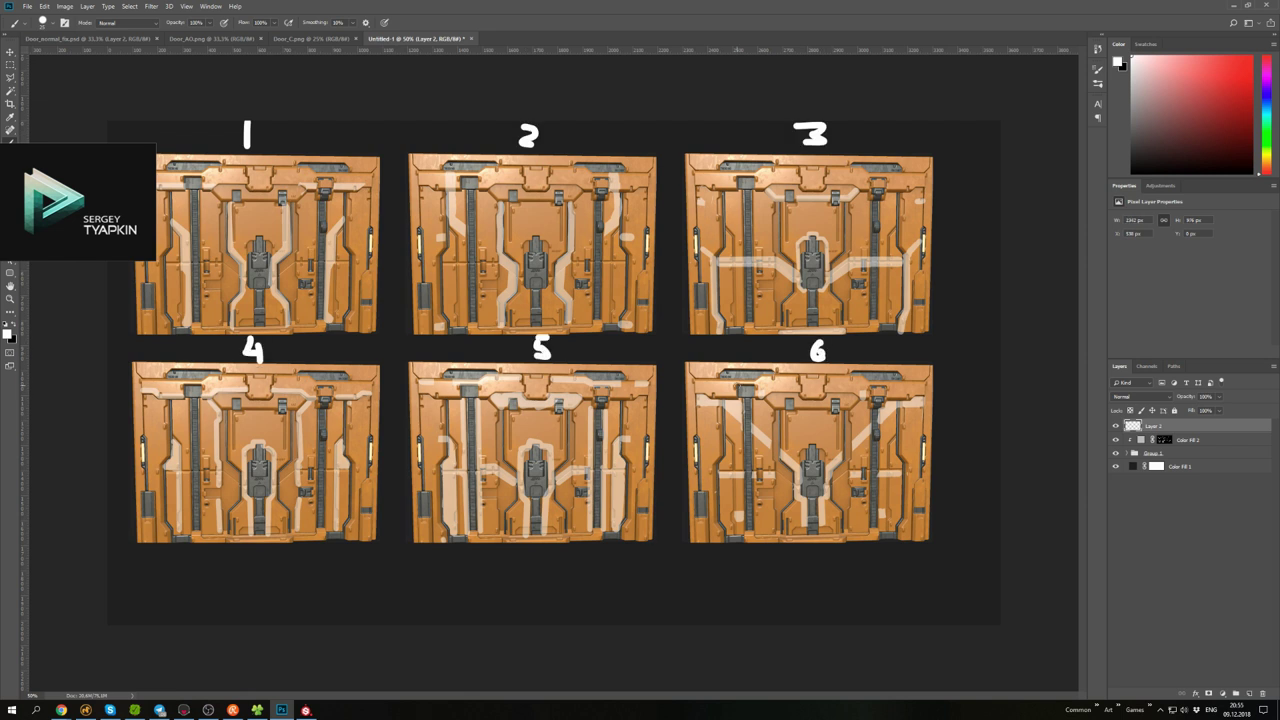
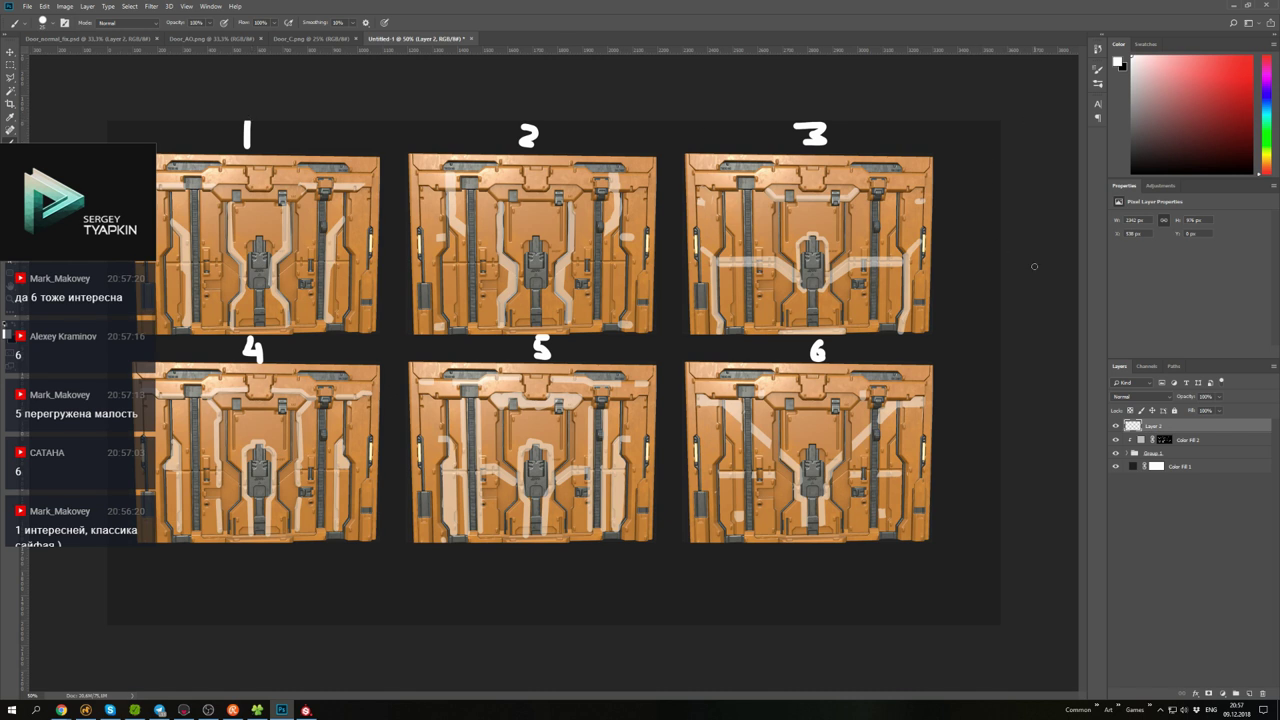
- Save the document as Color_variants.psd in the Painter folder
{"action": "key", "text": "ctrl+s"}
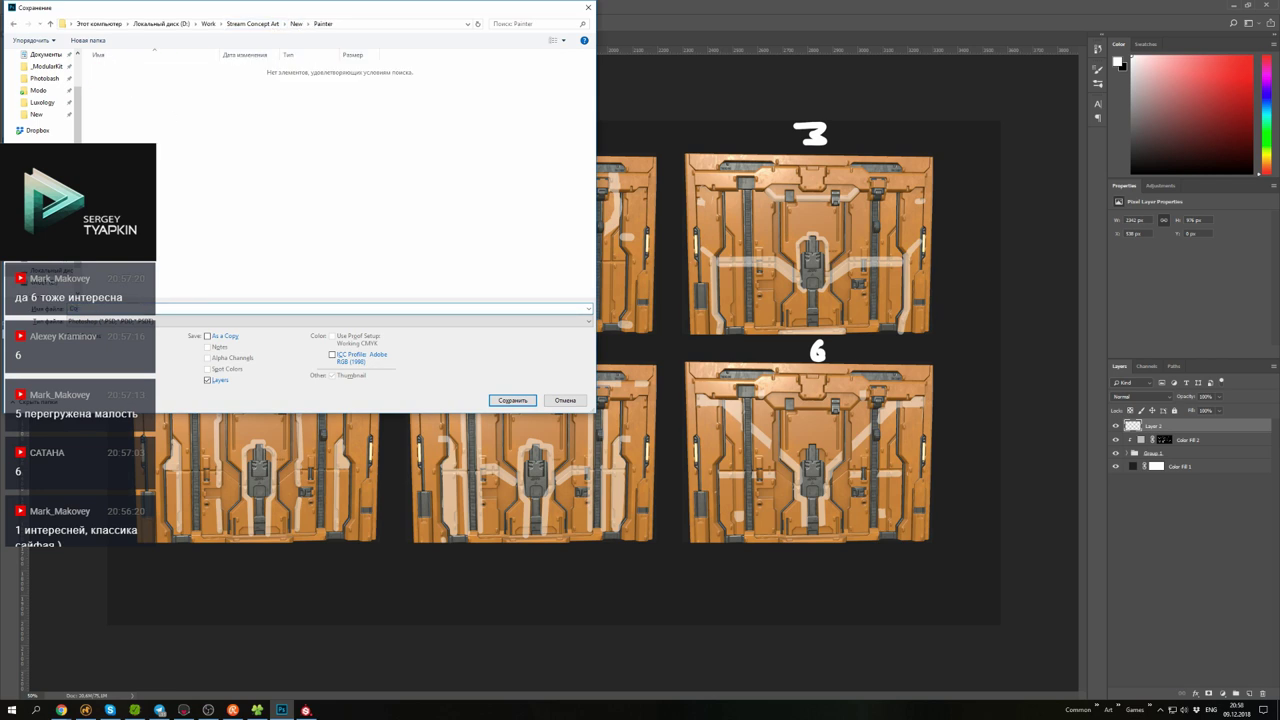
{"action": "key", "text": "Return"}
{"action": "key", "text": "Return"}
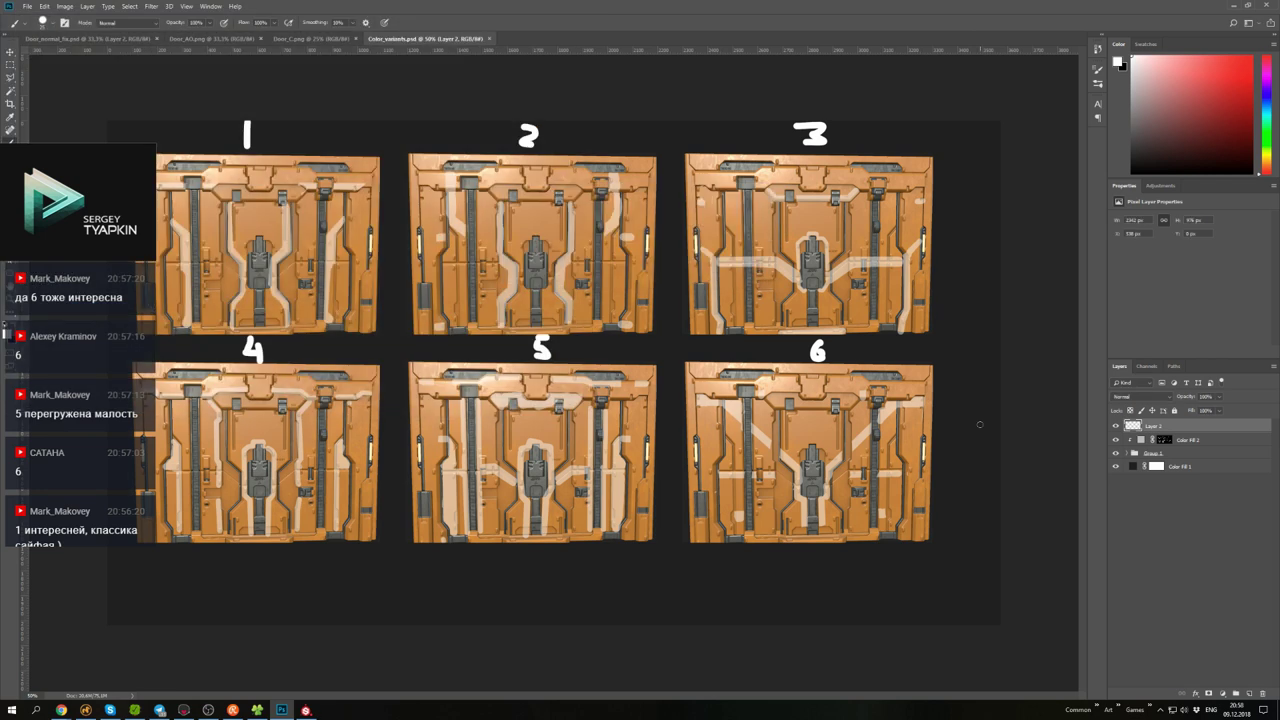
- On the Color Fill 2 mask, extend door 6's light outline around the top of the central lock
{"action": "key", "text": "ctrl+1"}
{"action": "left_click", "coordinate": [1163, 440]}
{"action": "key", "text": "x"}
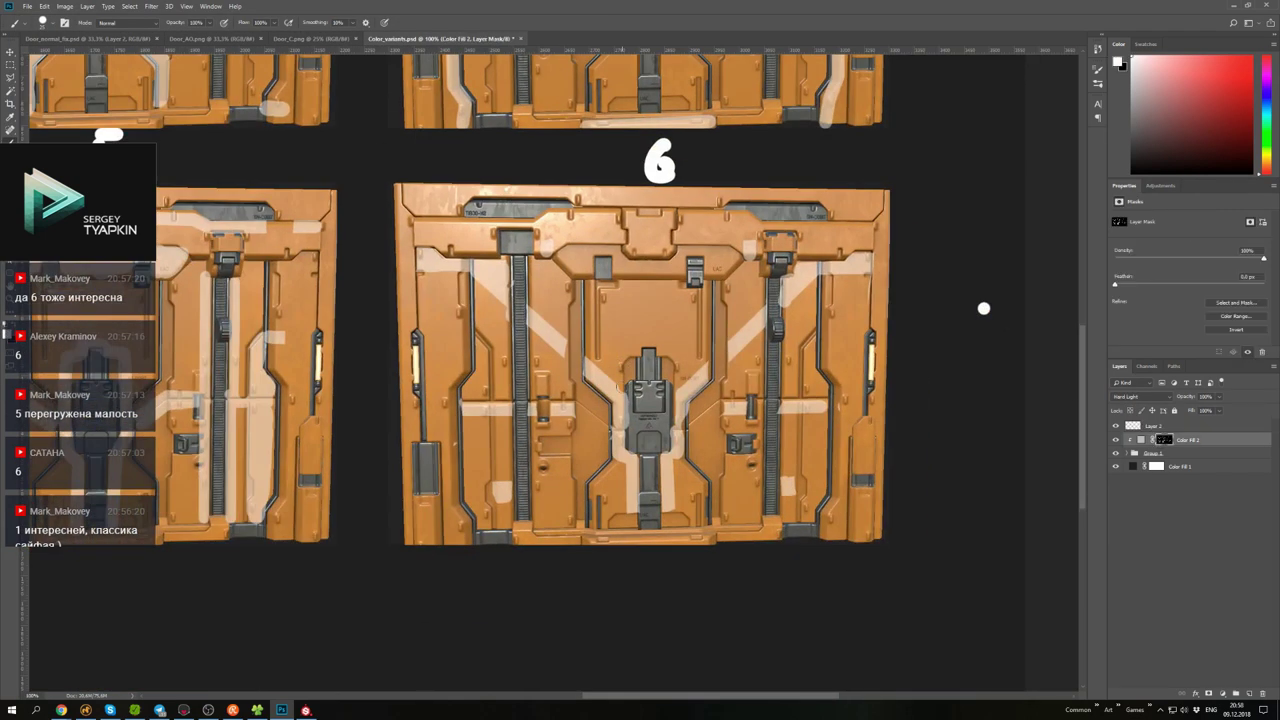
{"action": "mouse_move", "coordinate": [621, 394]}
{"action": "left_mouse_down"}
{"action": "mouse_move", "coordinate": [640, 350]}
{"action": "mouse_move", "coordinate": [666, 345]}
{"action": "mouse_move", "coordinate": [678, 392]}
{"action": "left_mouse_up"}
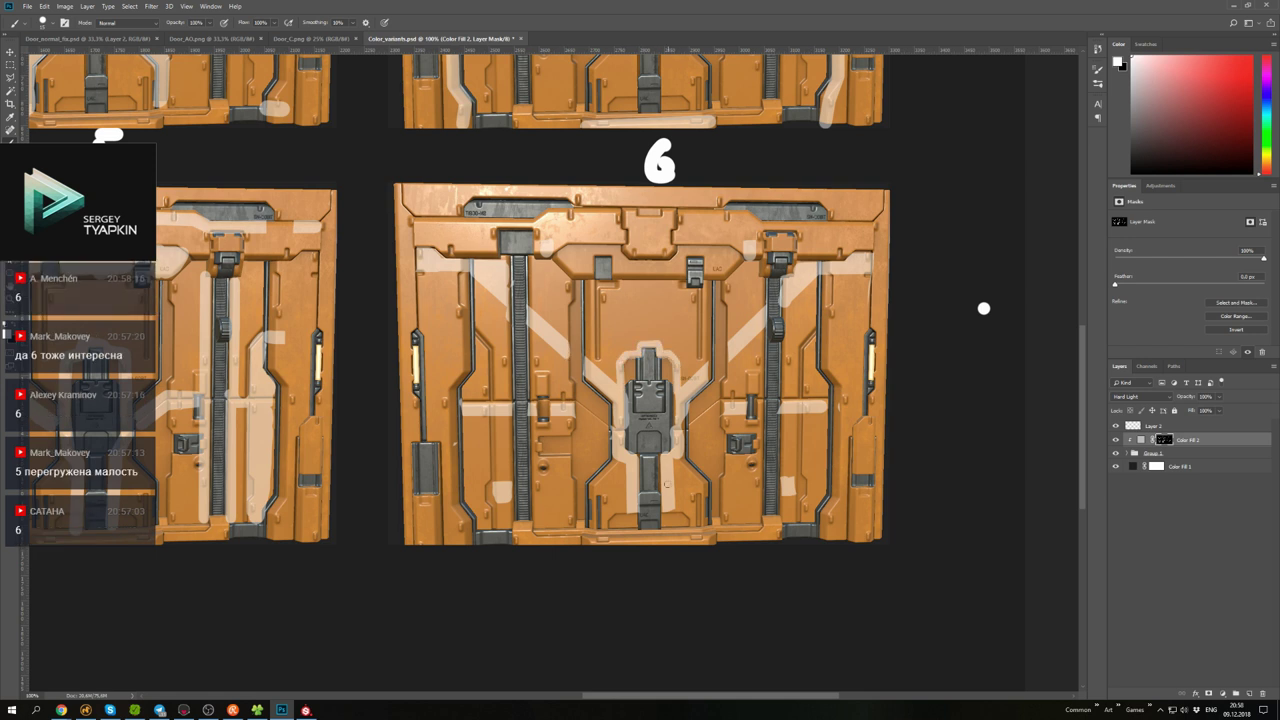
- Refine door 6's lock outline and trim the stripes running down beside the center post
{"action": "key", "text": "x"}
{"action": "key", "text": "x"}
{"action": "key", "text": "x"}
{"action": "key", "text": "x"}
{"action": "key", "text": "x"}
{"action": "key", "text": "x"}
{"action": "key", "text": "x"}
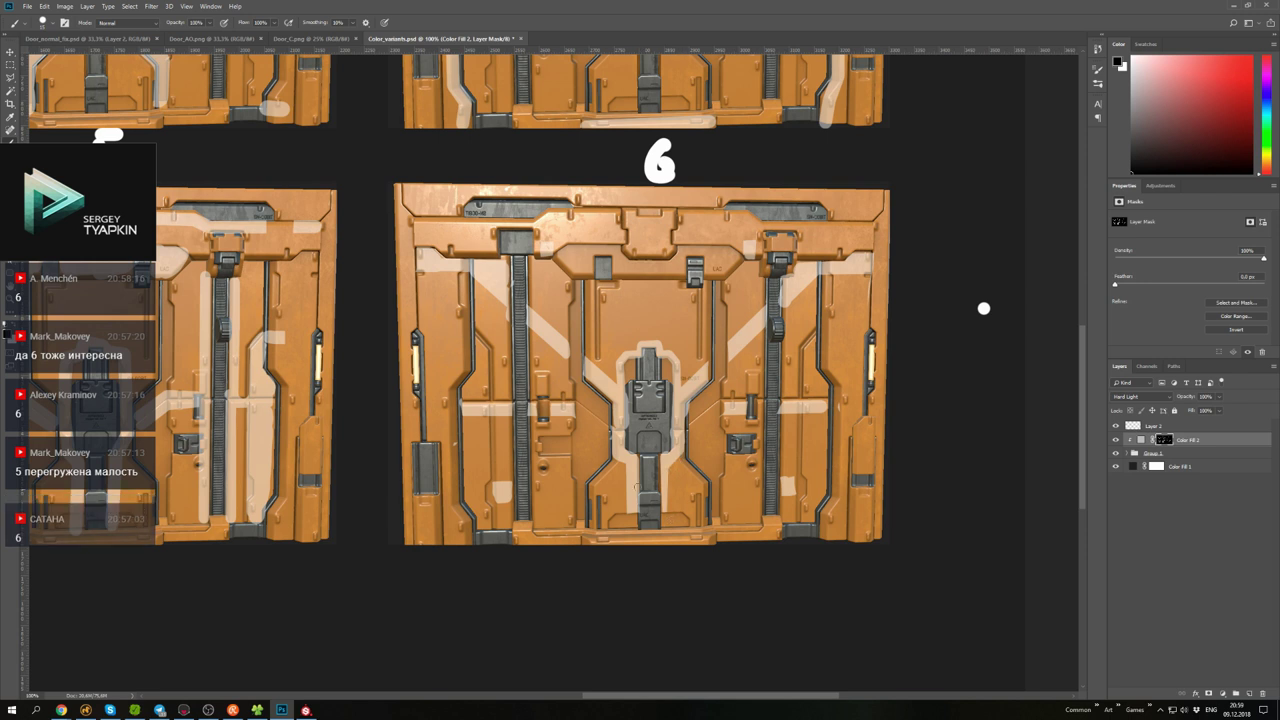
{"action": "key", "text": "x"}
{"action": "key", "text": "x"}
- Square off the two small patches in door 6's lower side panels
{"action": "left_click_drag", "start_coordinate": [983, 308], "coordinate": [967, 334]}
{"action": "key", "text": "x"}
{"action": "key", "text": "x"}
{"action": "key", "text": "x"}
{"action": "key", "text": "x"}
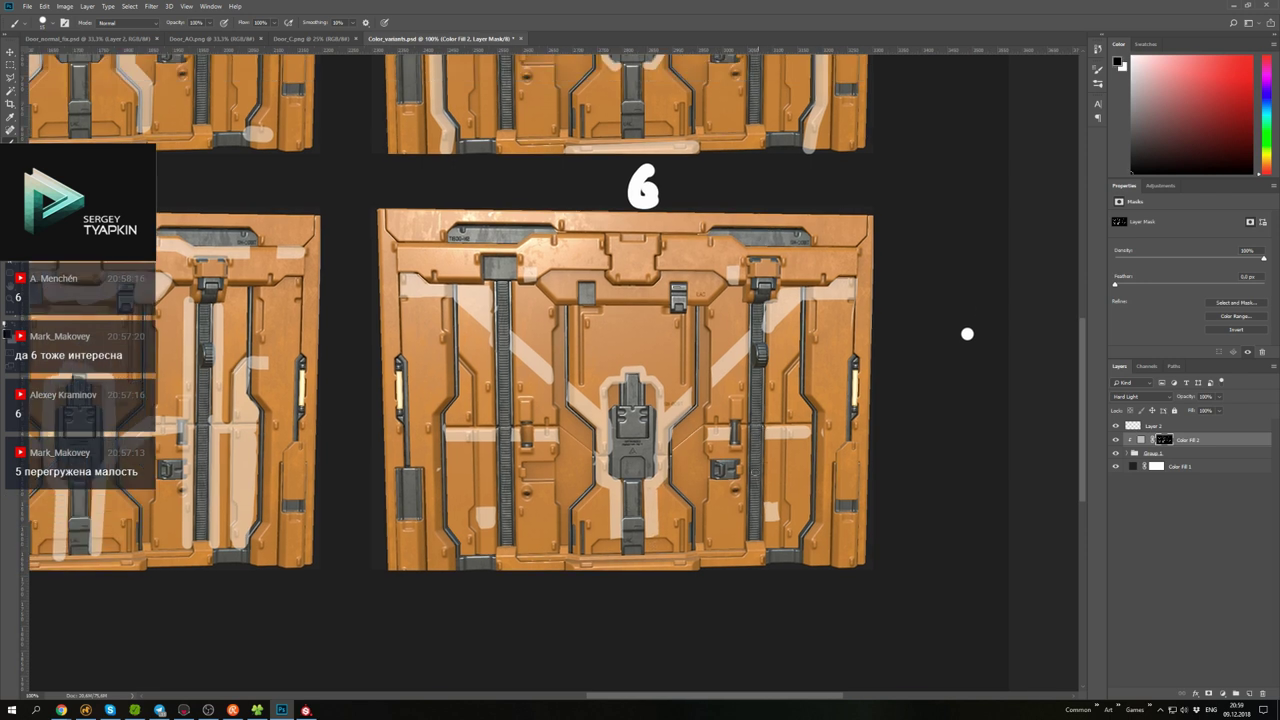
{"action": "key", "text": "x"}
{"action": "key", "text": "x"}
{"action": "key", "text": "x"}
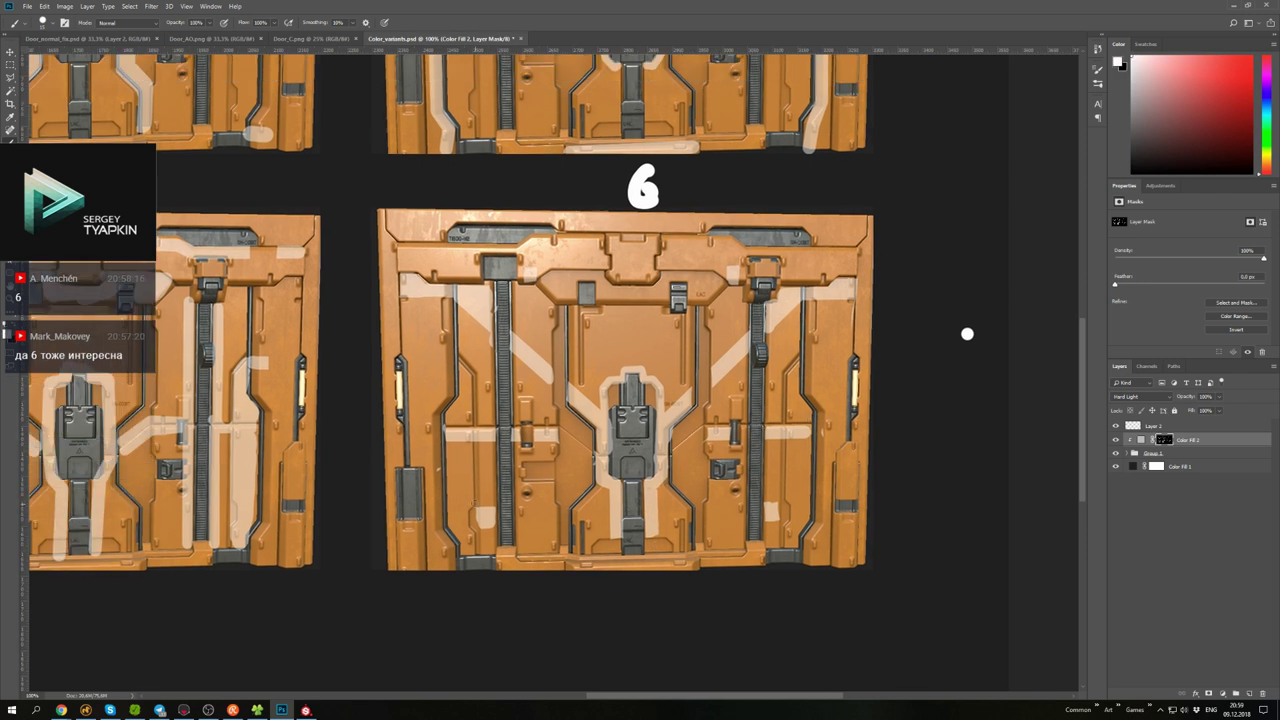
{"action": "key", "text": "x"}
{"action": "key", "text": "x"}
{"action": "key", "text": "x"}
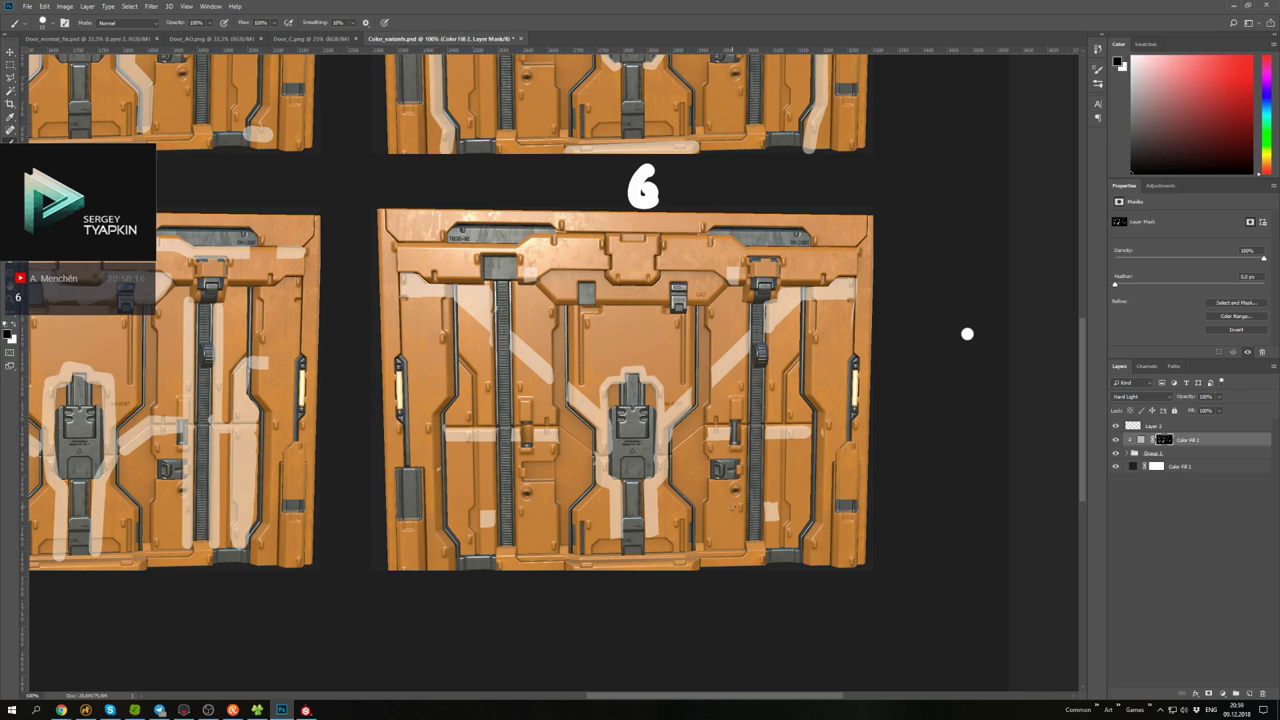
{"action": "key", "text": "x"}
{"action": "key", "text": "x"}
- Paint vertical stripes down both outer sides of door 6 and a band along the bracket below the crossbeam
{"action": "key", "text": "x"}
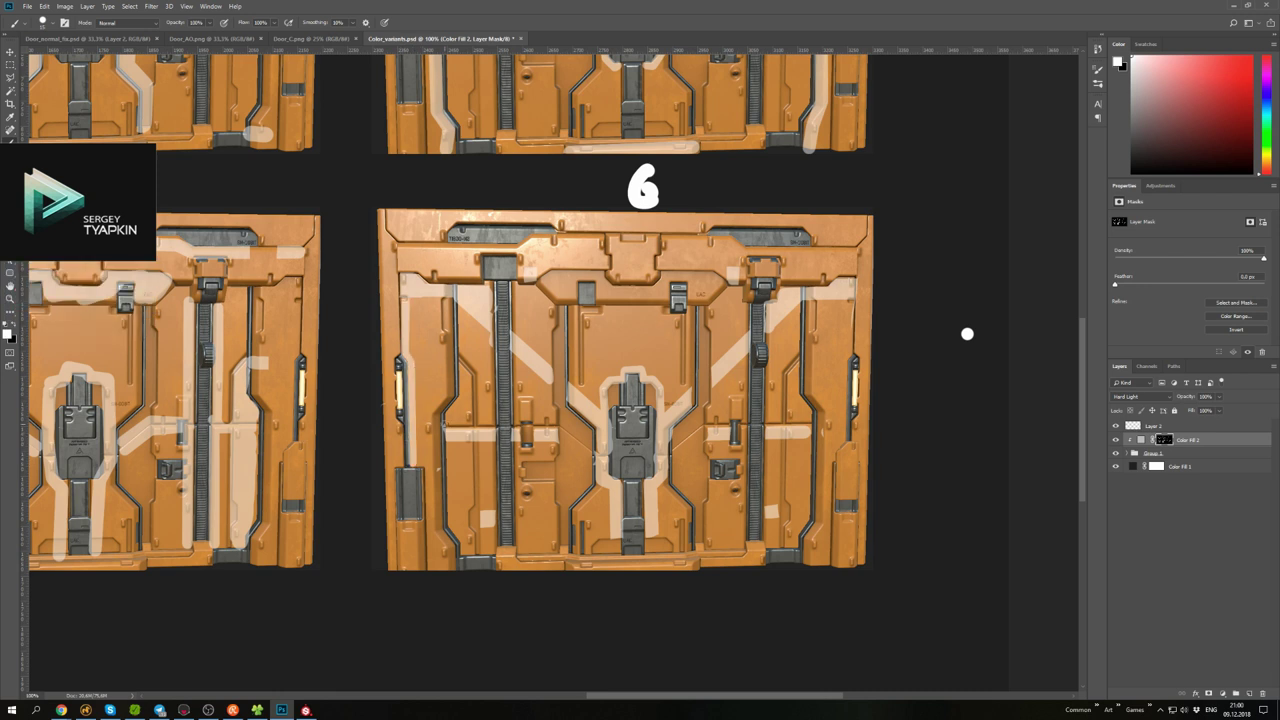
{"action": "left_click_drag", "start_coordinate": [852, 300], "coordinate": [846, 446]}
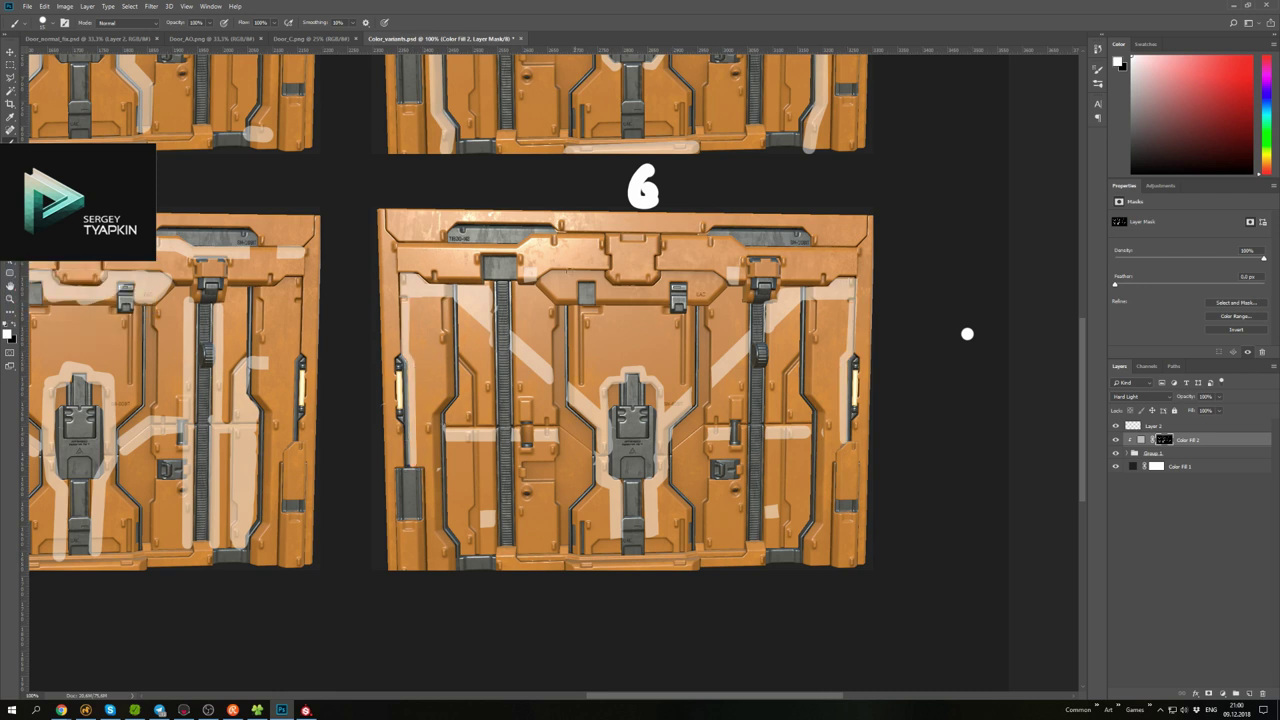
{"action": "left_click_drag", "start_coordinate": [556, 300], "coordinate": [726, 300]}
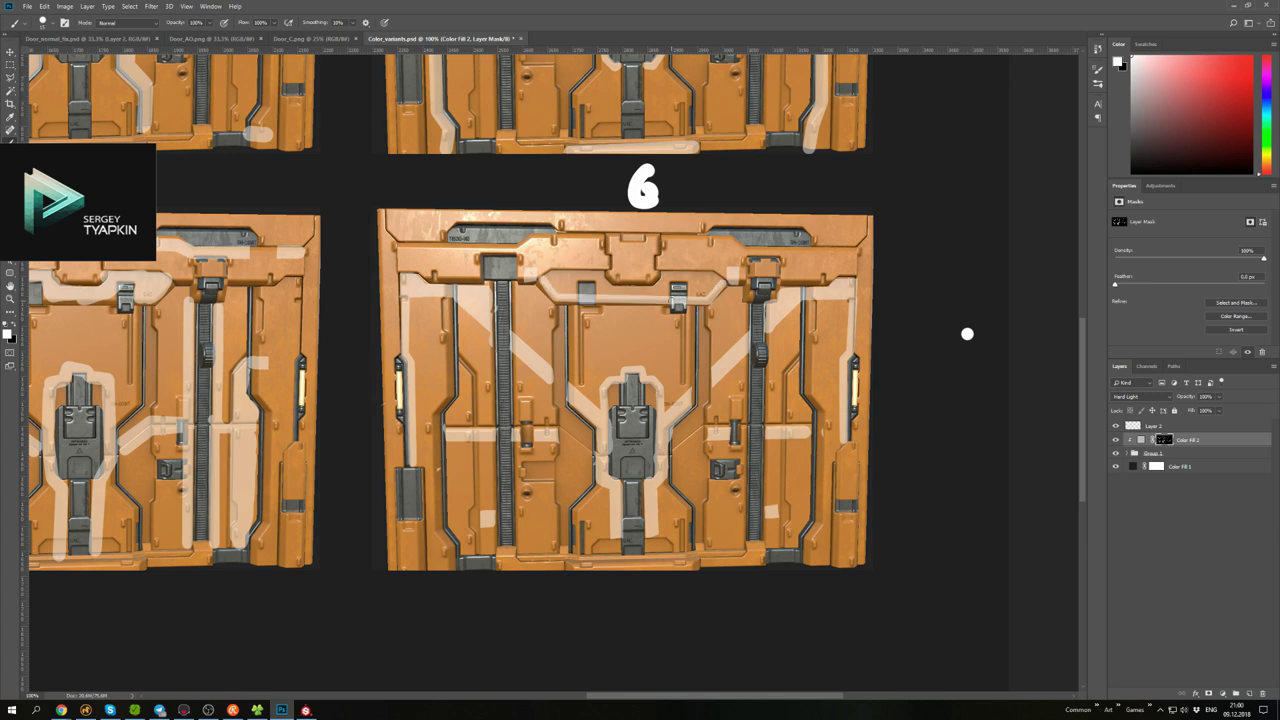
- Clean up door 6's bracket band, add small patches in the door's upper corners and review the variant up close
{"action": "key", "text": "x"}
{"action": "key", "text": "x"}
{"action": "key", "text": "x"}
{"action": "key", "text": "x"}
{"action": "key", "text": "x"}
{"action": "key", "text": "x"}
{"action": "key", "text": "x"}
{"action": "key", "text": "x"}
{"action": "left_click", "coordinate": [400, 210]}
{"action": "key", "text": "x"}
{"action": "scroll", "coordinate": [967, 334], "scroll_direction": "down", "scroll_amount": 4, "text": "alt"}
{"action": "scroll", "coordinate": [980, 426], "scroll_direction": "up", "scroll_amount": 3, "text": "alt"}
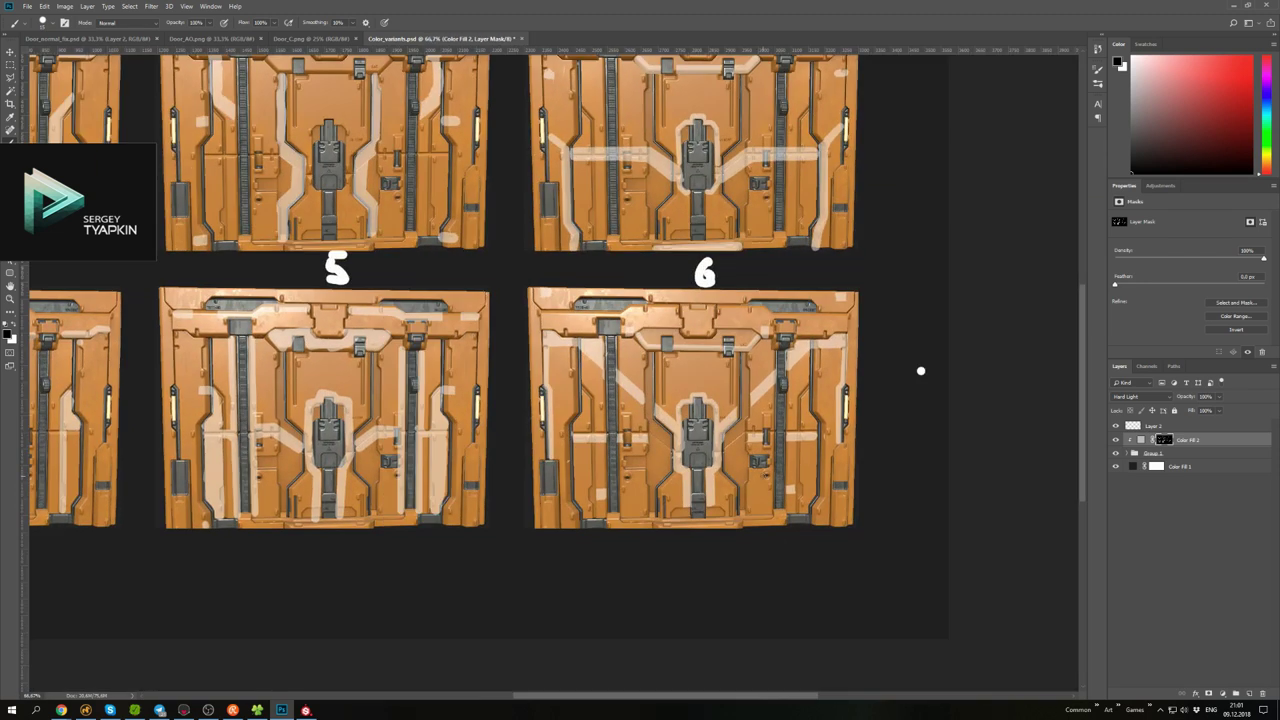
{"action": "scroll", "coordinate": [617, 450], "scroll_direction": "up", "scroll_amount": 2, "text": "alt"}
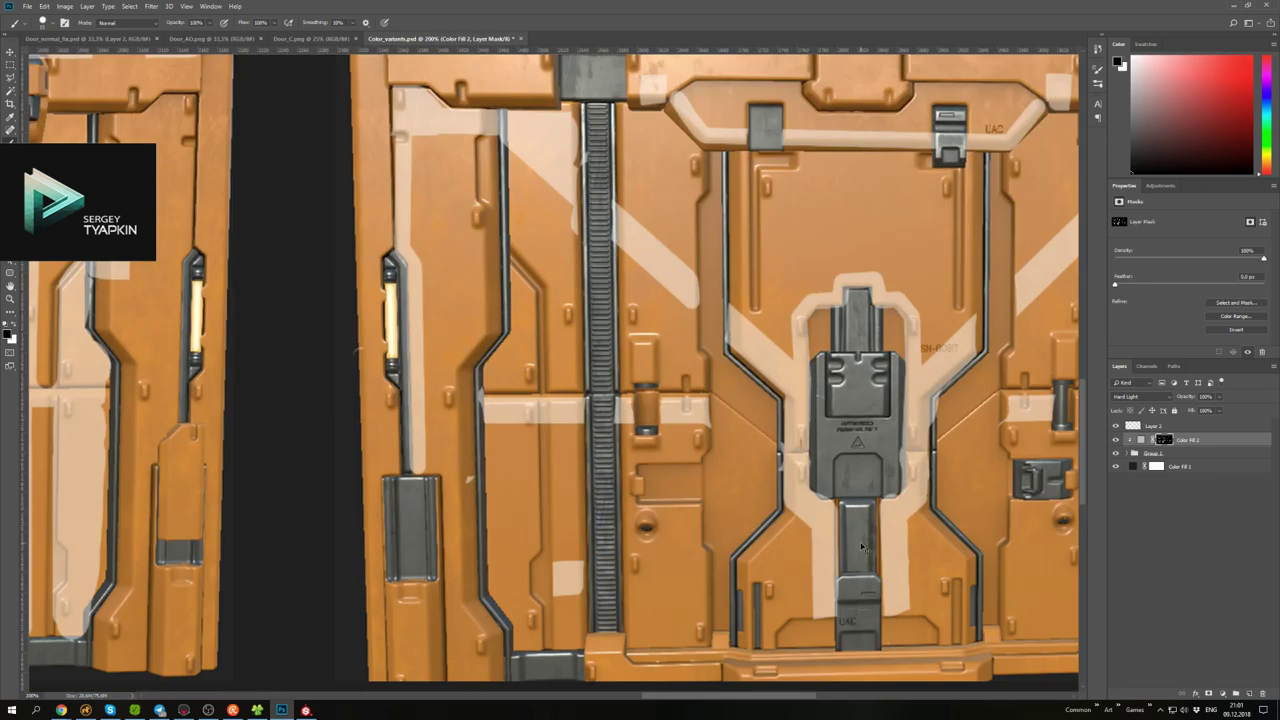
{"action": "scroll", "coordinate": [861, 546], "scroll_direction": "down", "scroll_amount": 2, "text": "alt"}
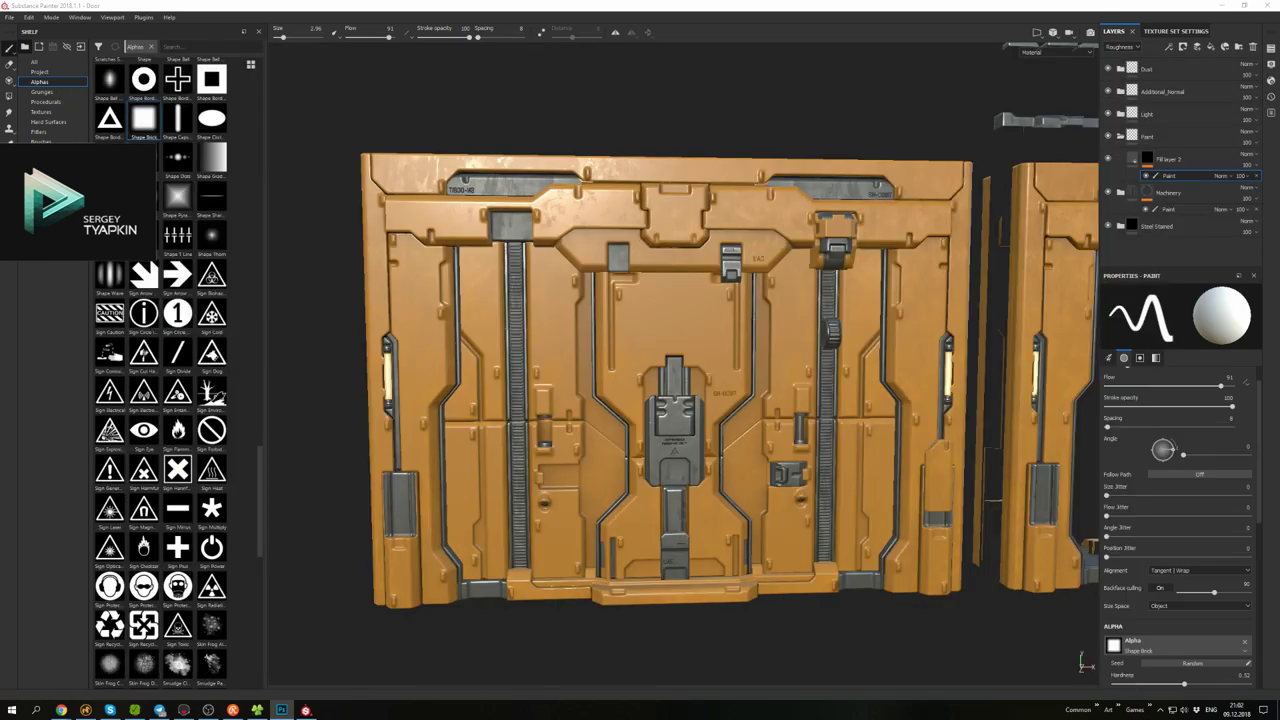
- Switch to Substance Painter and set the Fill layer 2 paint brush's alpha to Square Rectangle
{"action": "scroll", "coordinate": [709, 242], "scroll_direction": "up", "scroll_amount": 10}
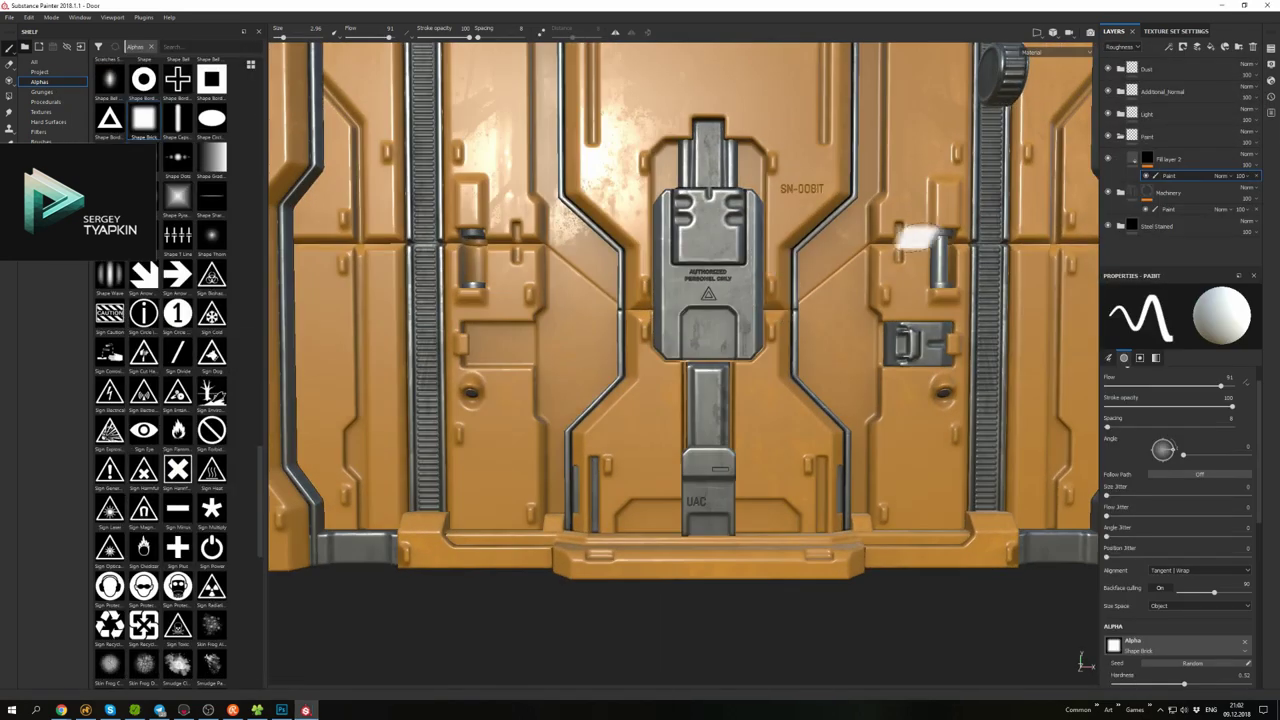
{"action": "scroll", "coordinate": [158, 380], "scroll_direction": "up", "scroll_amount": 5}
{"action": "scroll", "coordinate": [158, 380], "scroll_direction": "down", "scroll_amount": 10}
{"action": "left_click", "coordinate": [110, 417]}
{"action": "scroll", "coordinate": [671, 349], "scroll_direction": "down", "scroll_amount": 3}
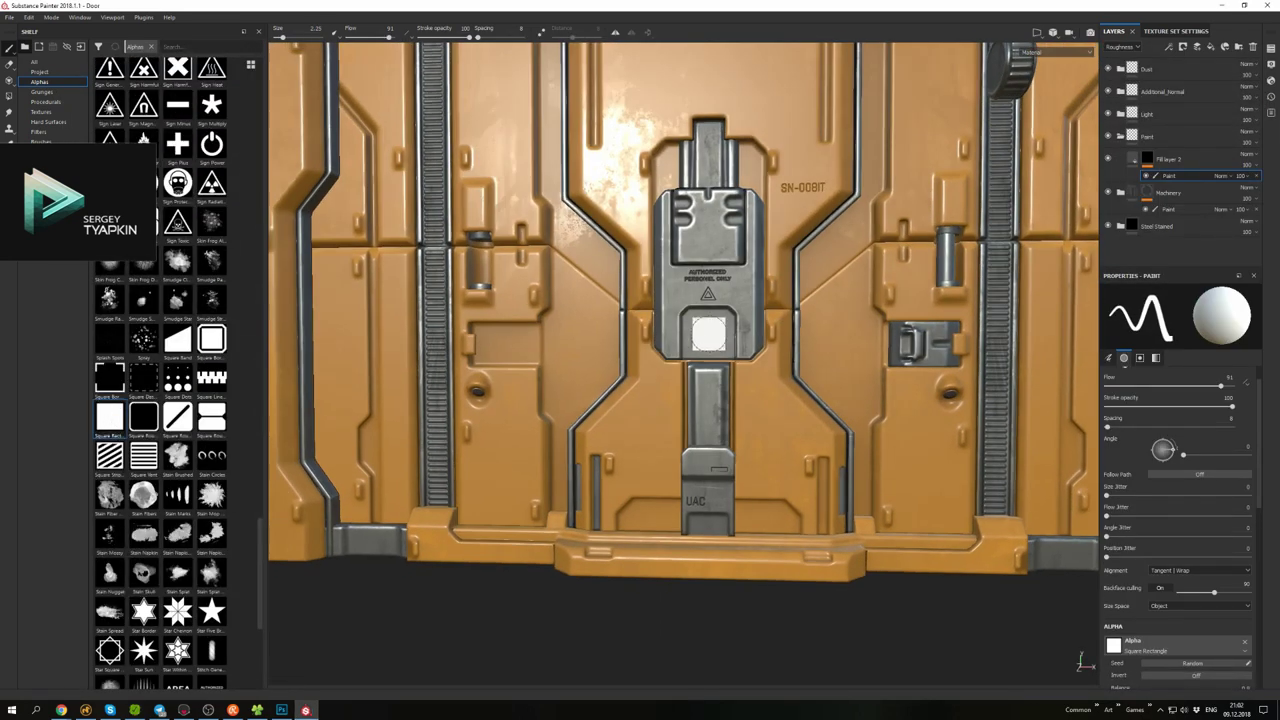
{"action": "scroll", "coordinate": [650, 270], "scroll_direction": "up", "scroll_amount": 5}
{"action": "scroll", "coordinate": [700, 320], "scroll_direction": "down", "scroll_amount": 2}
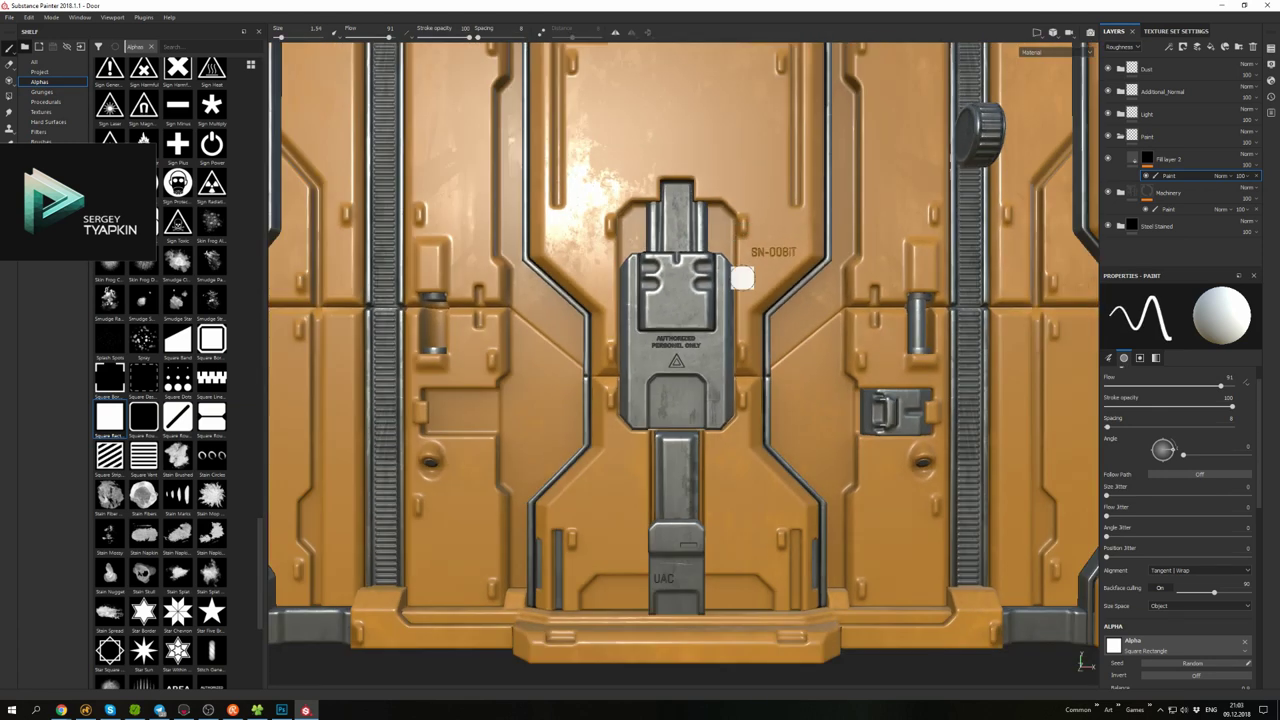
- Paint a straight-segmented light stripe beside the central lock's right side, angling inward below it and continuing down along the center post
{"action": "left_click", "coordinate": [751, 289]}
{"action": "left_click", "coordinate": [745, 428], "text": "shift"}
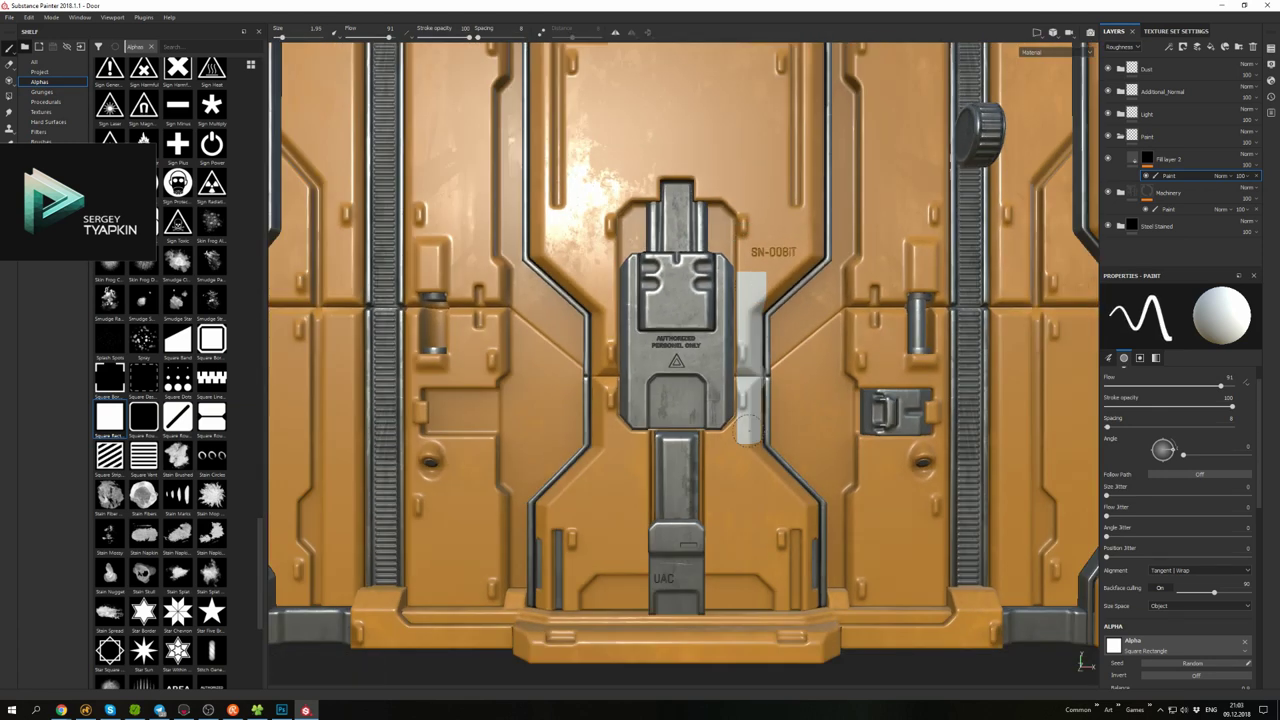
{"action": "left_click_drag", "start_coordinate": [744, 434], "coordinate": [720, 462]}
{"action": "left_click", "coordinate": [720, 562], "text": "shift"}
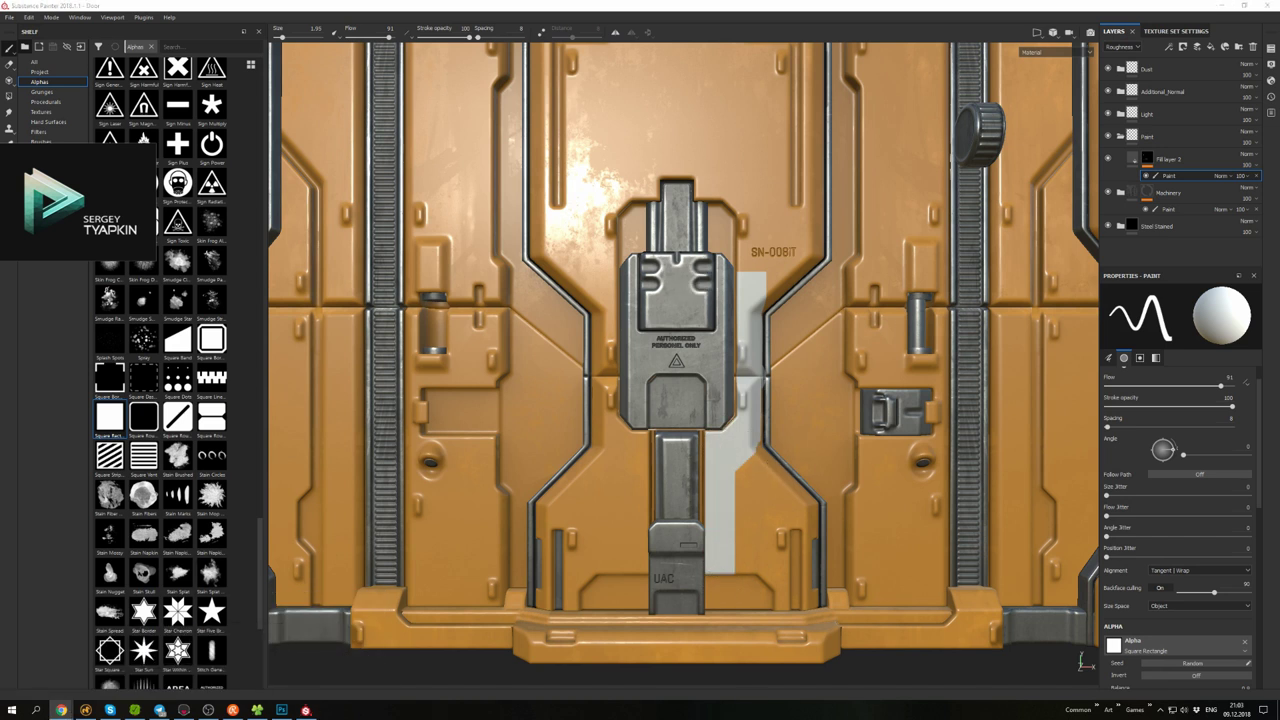
- Extend the light stripe from beside the lock's right side diagonally up and outward across the SN-008IT marking
{"action": "scroll", "coordinate": [786, 380], "scroll_direction": "up", "scroll_amount": 2}
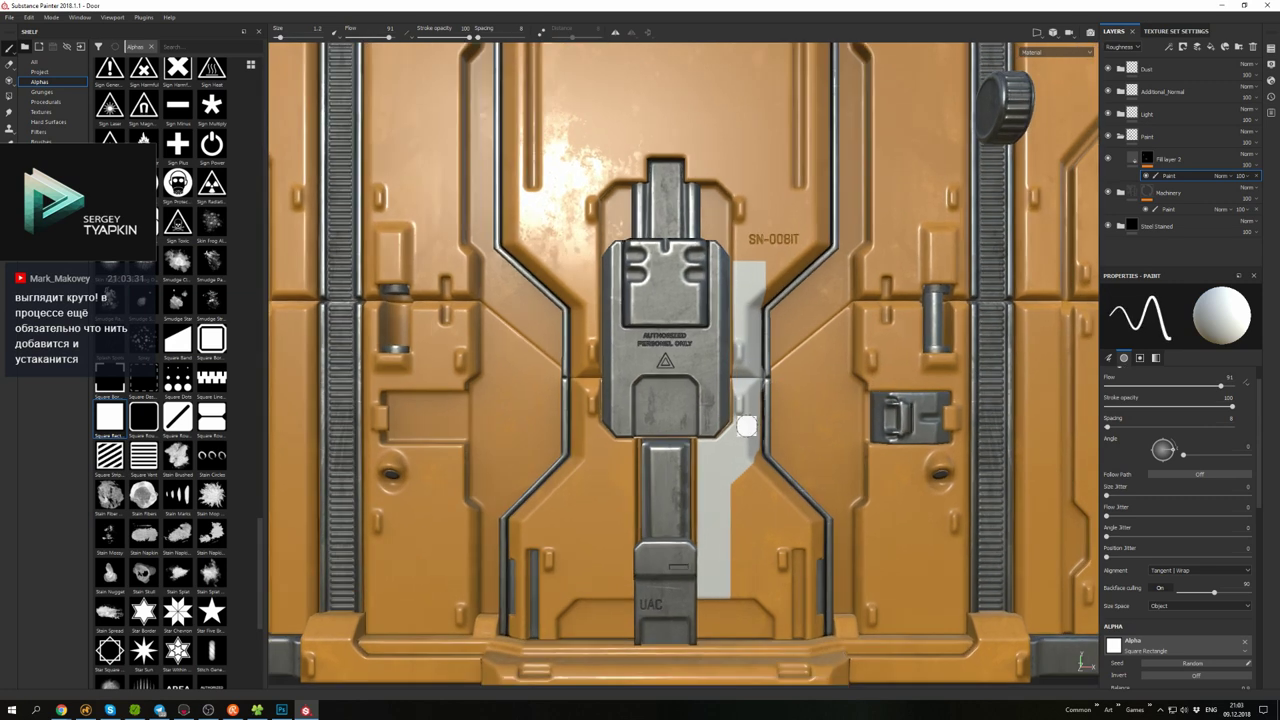
{"action": "middle_click_drag", "start_coordinate": [744, 268], "coordinate": [751, 400]}
{"action": "key", "text": "x"}
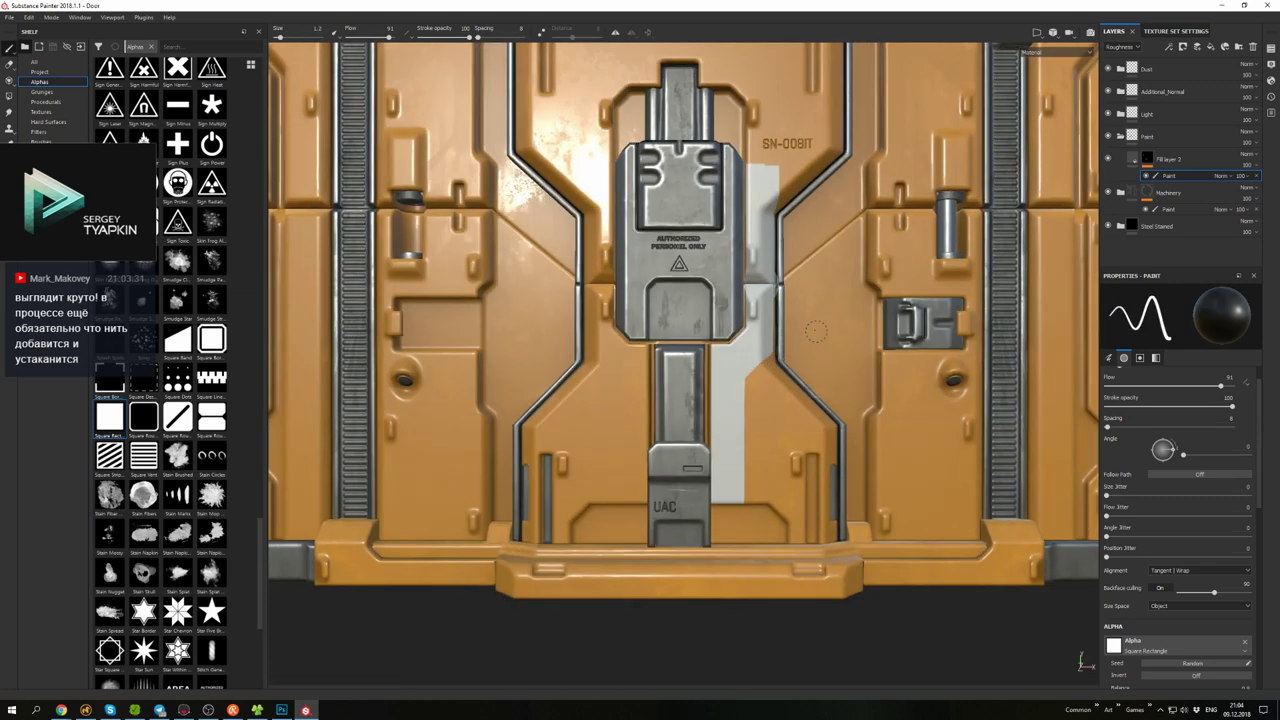
{"action": "scroll", "coordinate": [783, 313], "scroll_direction": "down", "scroll_amount": 2}
{"action": "key", "text": "x"}
{"action": "scroll", "coordinate": [740, 385], "scroll_direction": "down", "scroll_amount": 2}
{"action": "scroll", "coordinate": [740, 385], "scroll_direction": "up", "scroll_amount": 4}
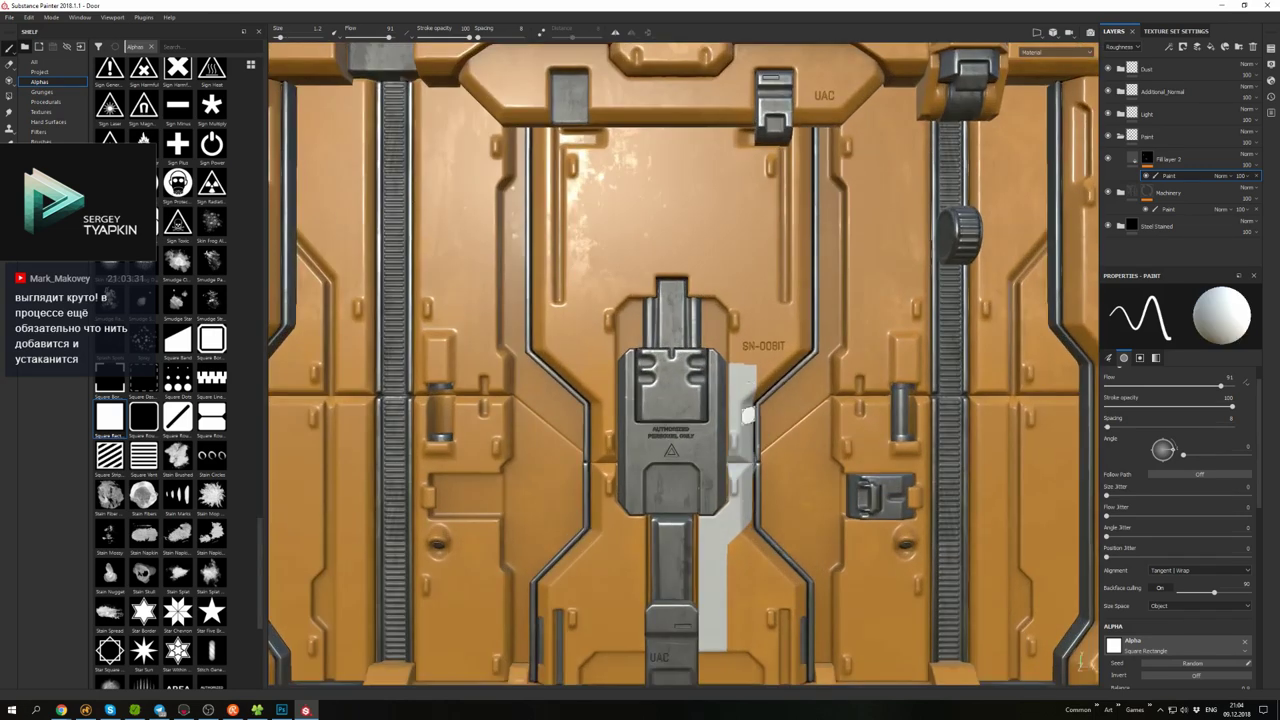
{"action": "left_click", "coordinate": [800, 328], "text": "shift"}
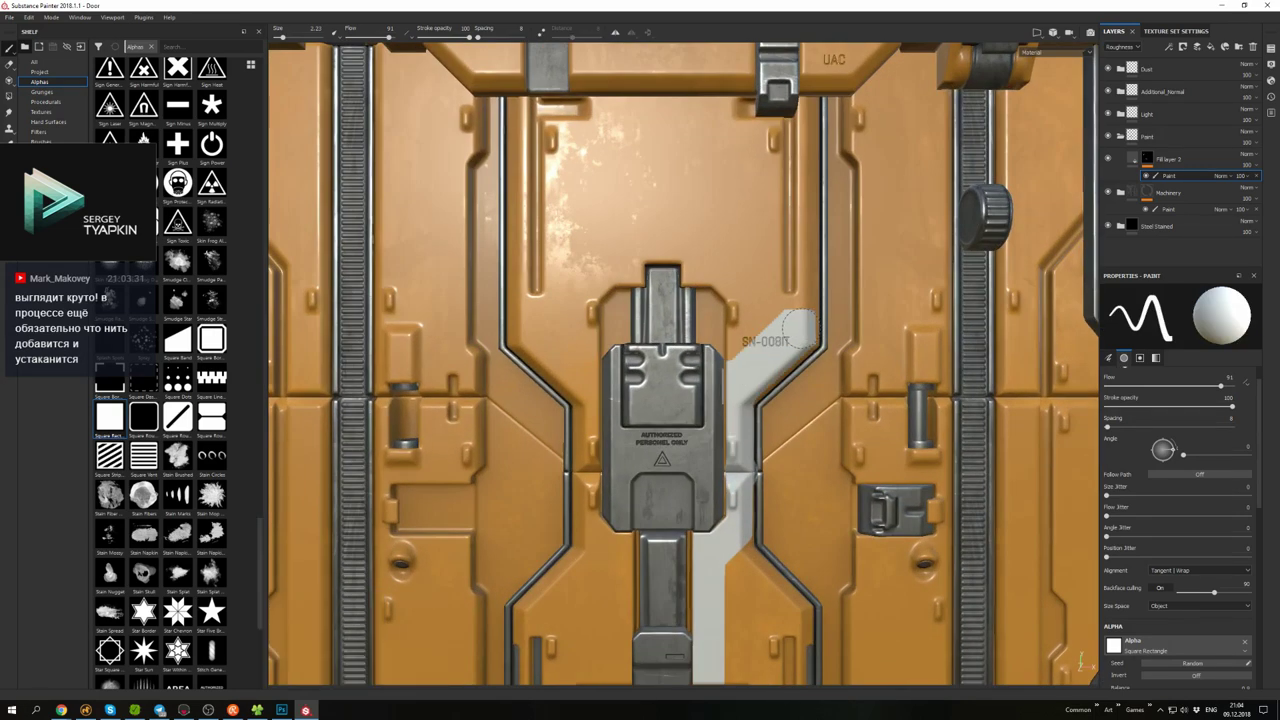
- Set the brush alignment to Tangent | Planar, repaint the diagonal stripe beside the lock with straight segments and lower the brush spacing
{"action": "middle_click_drag", "start_coordinate": [733, 421], "coordinate": [653, 433]}
{"action": "scroll", "coordinate": [653, 433], "scroll_direction": "down", "scroll_amount": 2}
{"action": "scroll", "coordinate": [653, 433], "scroll_direction": "up", "scroll_amount": 2}
{"action": "left_click_drag", "start_coordinate": [653, 433], "coordinate": [657, 400], "text": "alt"}
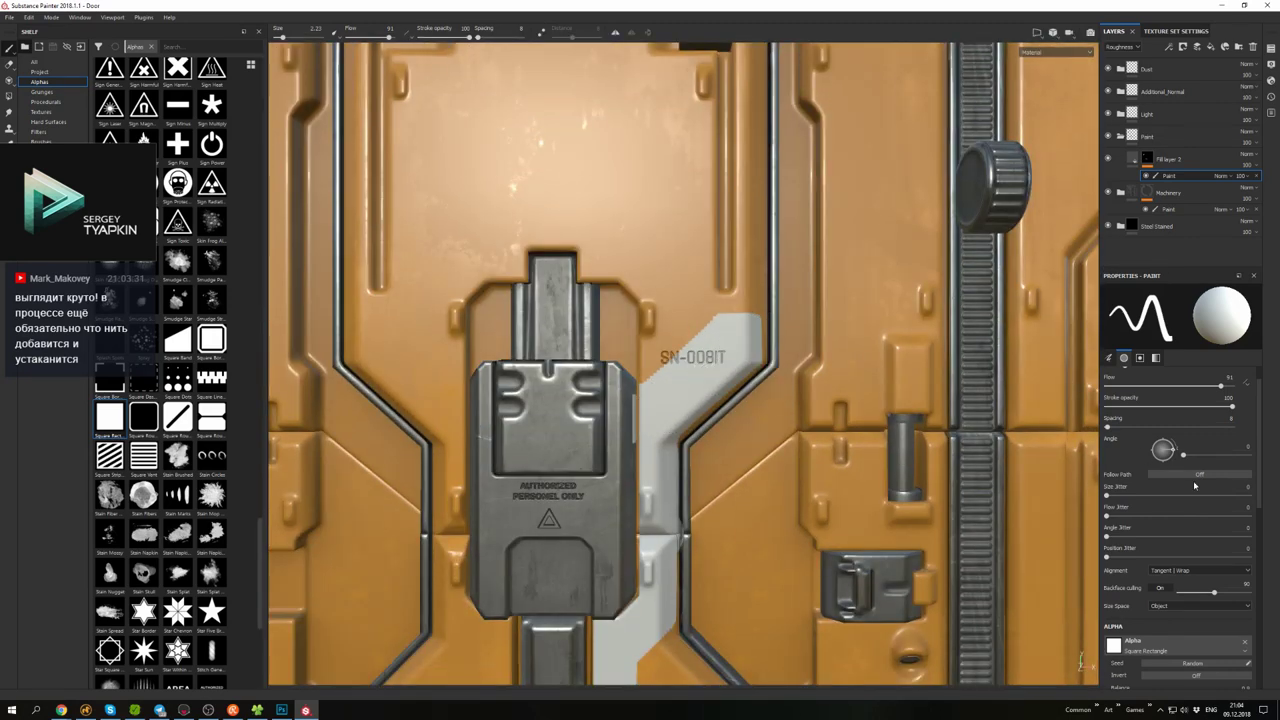
{"action": "left_click", "coordinate": [1195, 570]}
{"action": "left_click", "coordinate": [1182, 591]}
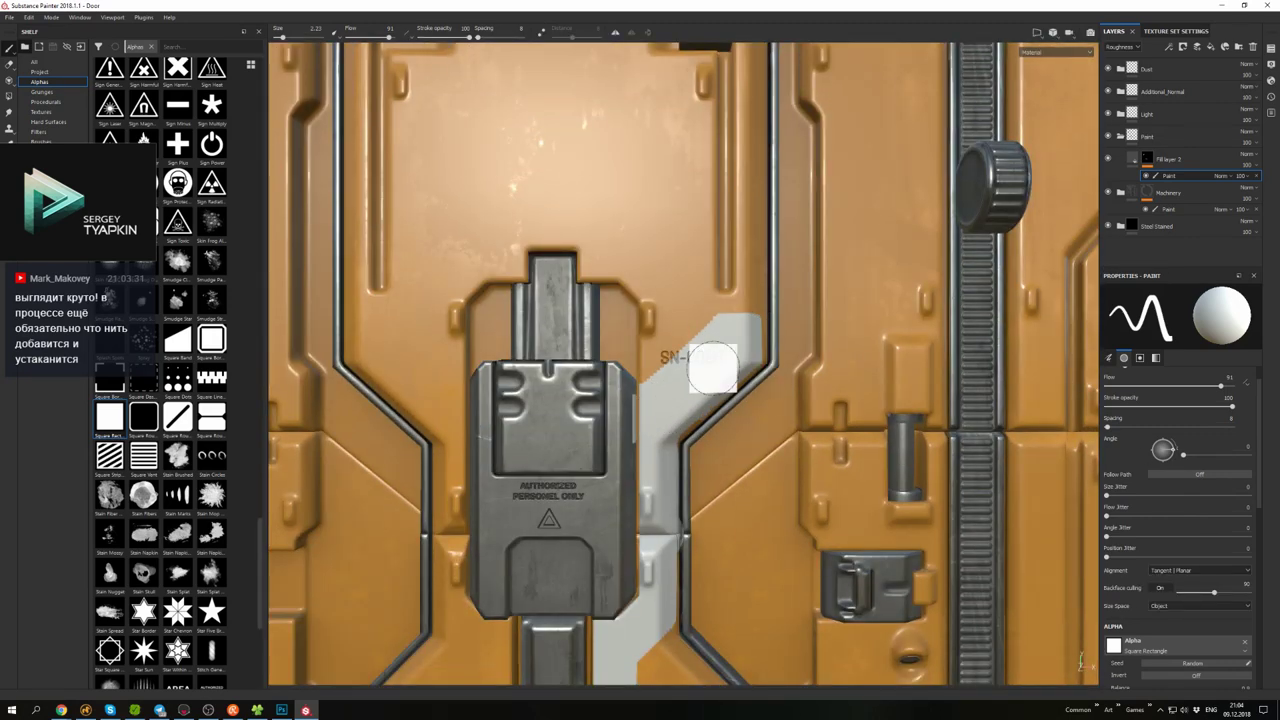
{"action": "left_click", "coordinate": [665, 405], "text": "shift"}
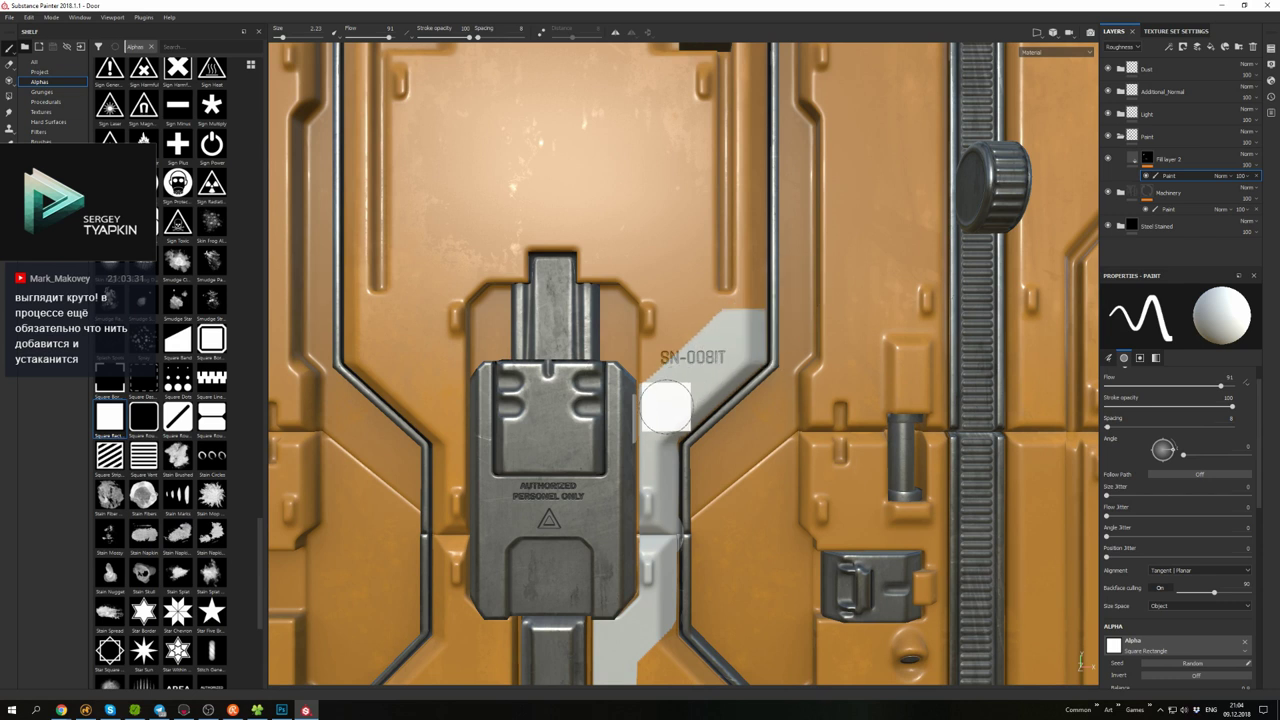
{"action": "left_click_drag", "start_coordinate": [1106, 428], "coordinate": [1104, 428]}
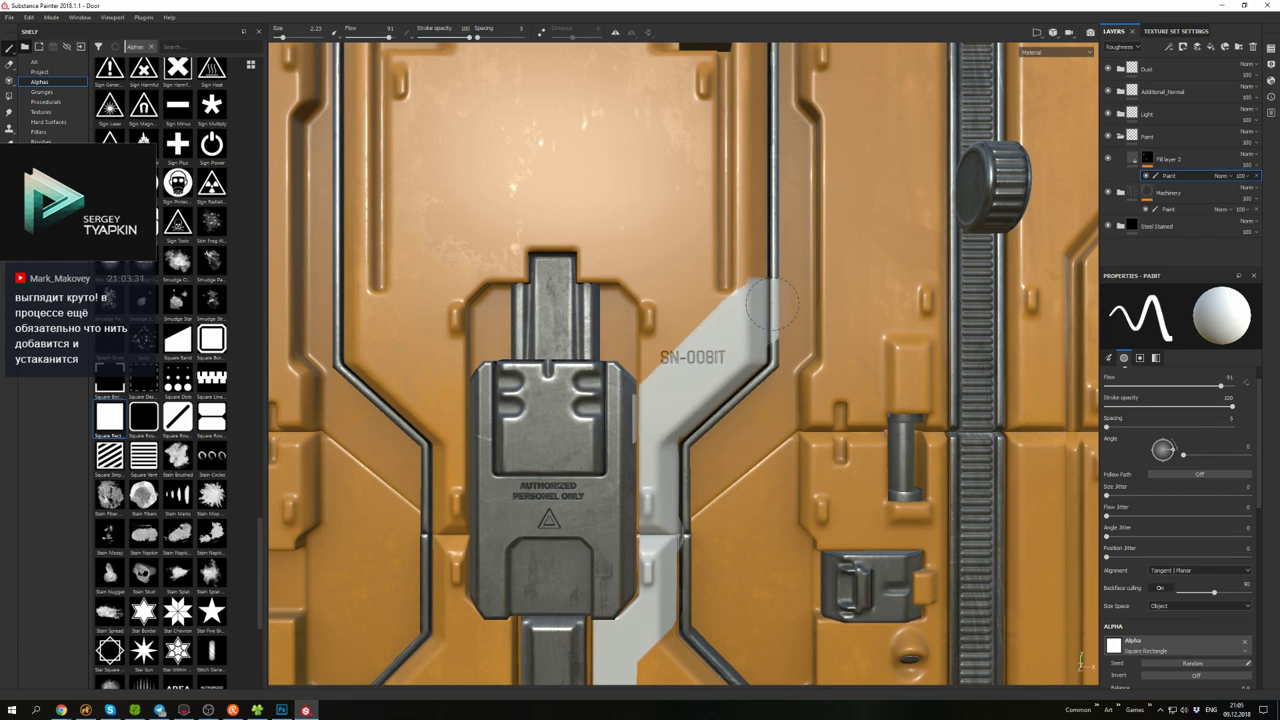
- Erase the stripe's spill past the center panel's right metal trim and straighten its upper diagonal edge
{"action": "scroll", "coordinate": [775, 310], "scroll_direction": "up", "scroll_amount": 2}
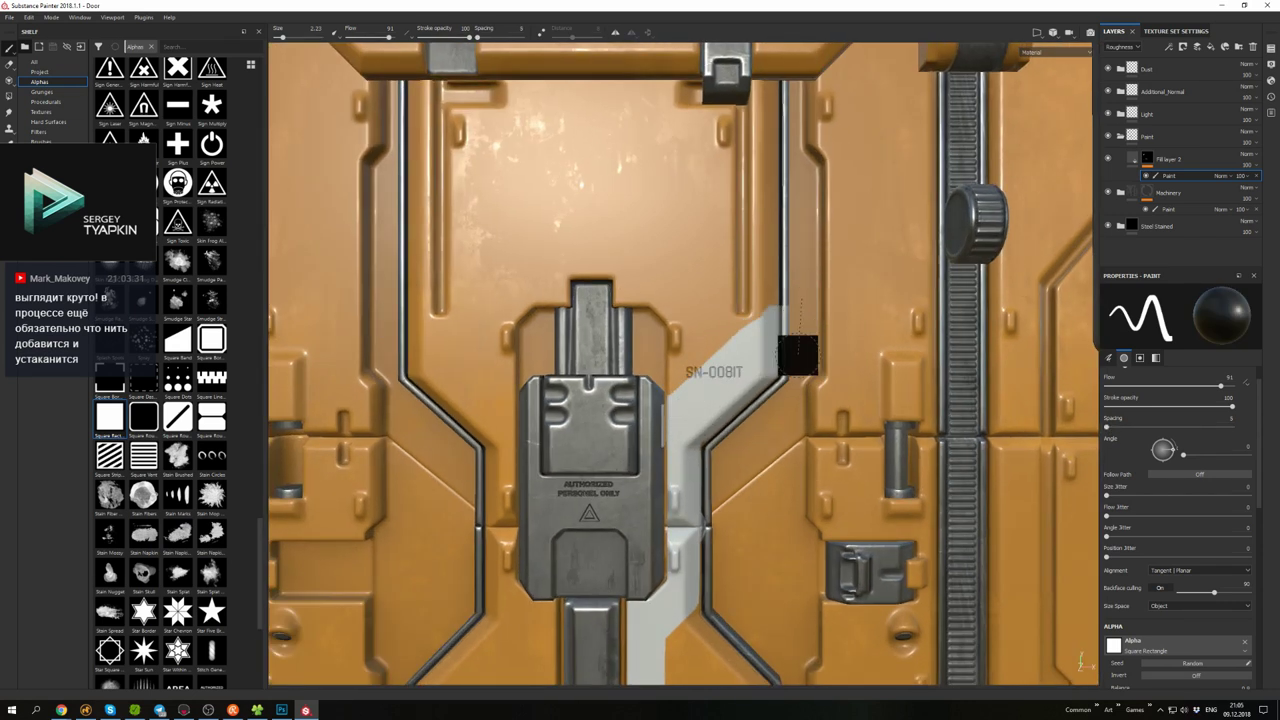
{"action": "mouse_move", "coordinate": [800, 278]}
{"action": "left_mouse_down", "text": "alt"}
{"action": "mouse_move", "coordinate": [806, 386]}
{"action": "mouse_move", "coordinate": [733, 381]}
{"action": "left_mouse_up", "text": "alt"}
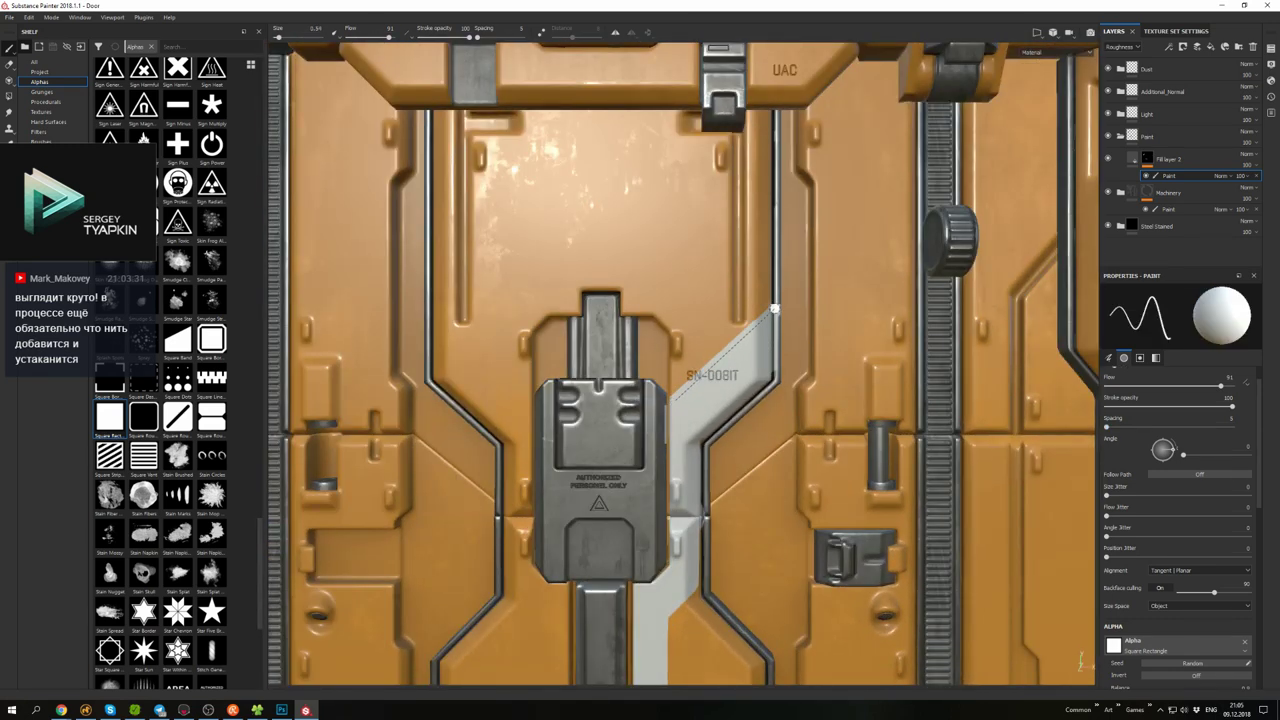
{"action": "scroll", "coordinate": [775, 310], "scroll_direction": "down", "scroll_amount": 5}
{"action": "scroll", "coordinate": [785, 347], "scroll_direction": "up", "scroll_amount": 4}
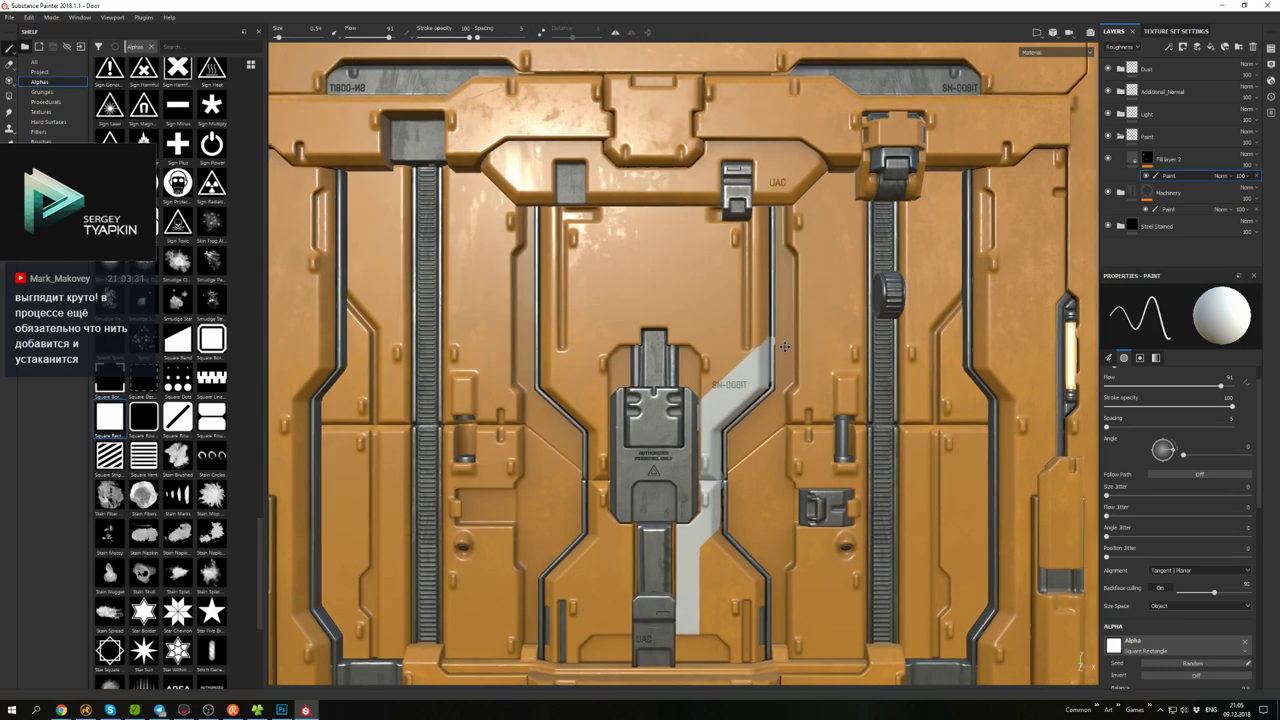
- Continue the diagonal light stripe across the outer door panels, over the ribbed rail and up toward the door's upper corner
{"action": "left_click_drag", "start_coordinate": [785, 347], "coordinate": [719, 396], "text": "alt"}
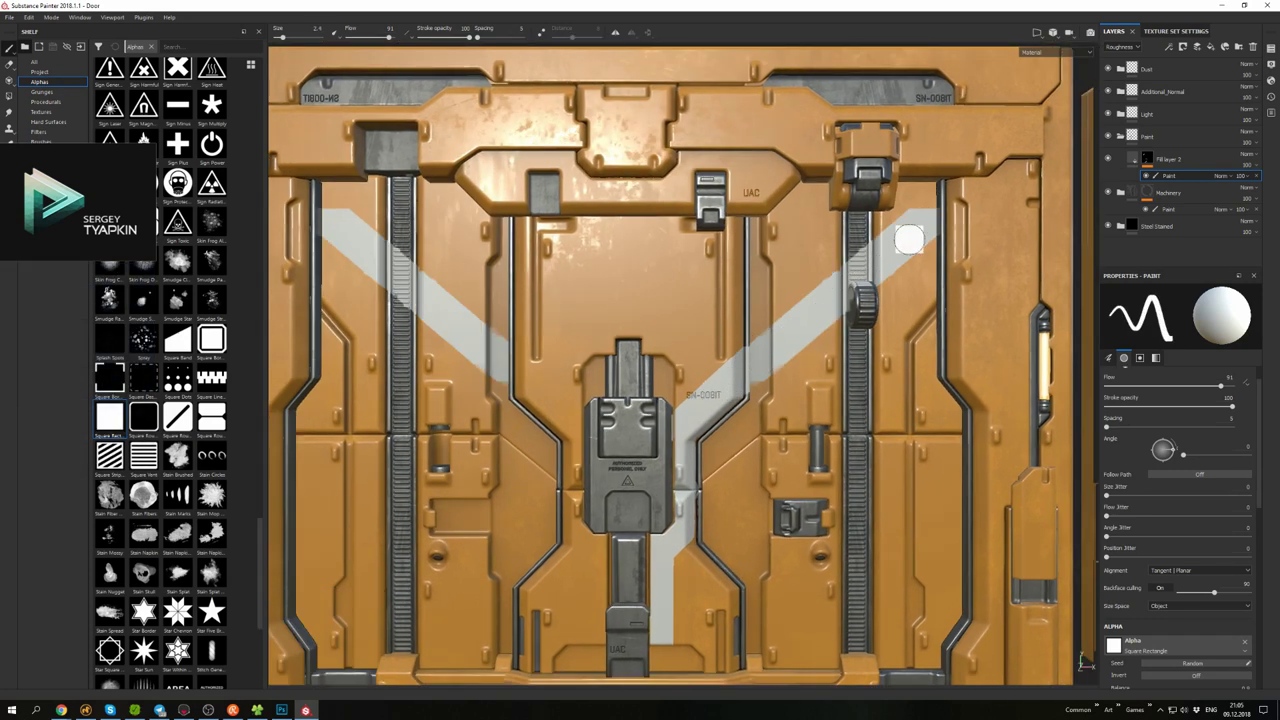
{"action": "scroll", "coordinate": [909, 239], "scroll_direction": "down", "scroll_amount": 2}
{"action": "scroll", "coordinate": [775, 310], "scroll_direction": "up", "scroll_amount": 6}
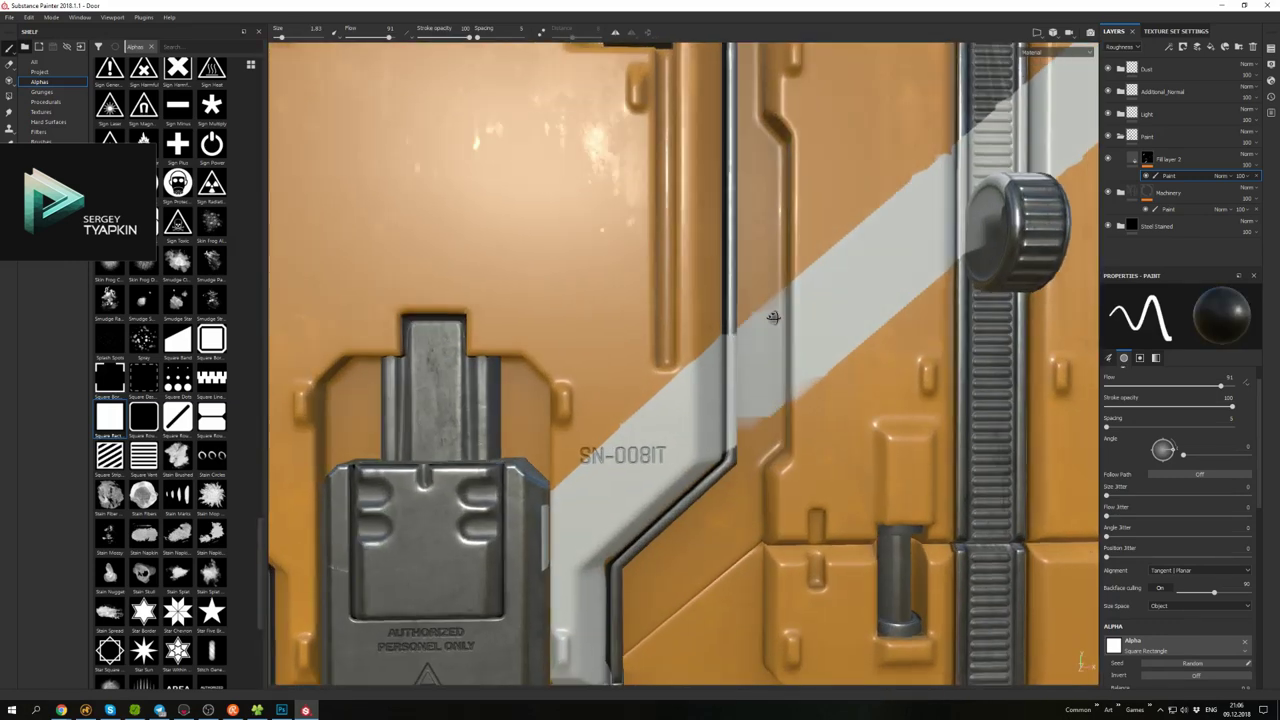
- Erase the paint from the recess beside the center panel's trim and clean up the outer stripe's edges around the ribbed rail
{"action": "scroll", "coordinate": [765, 300], "scroll_direction": "down", "scroll_amount": 2}
{"action": "scroll", "coordinate": [800, 260], "scroll_direction": "down", "scroll_amount": 2}
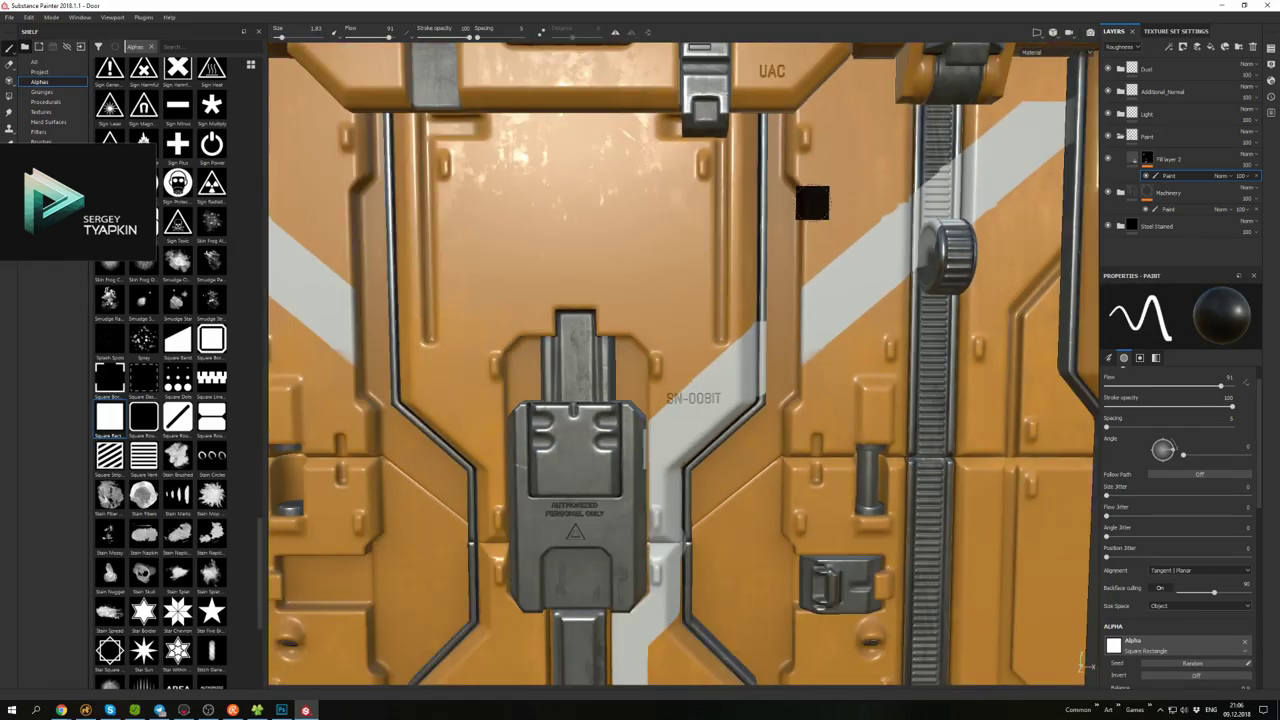
{"action": "scroll", "coordinate": [812, 202], "scroll_direction": "up", "scroll_amount": 5}
{"action": "key", "text": "x"}
{"action": "mouse_move", "coordinate": [866, 358]}
{"action": "left_mouse_down", "text": "alt"}
{"action": "mouse_move", "coordinate": [814, 380]}
{"action": "mouse_move", "coordinate": [720, 366]}
{"action": "mouse_move", "coordinate": [826, 334]}
{"action": "mouse_move", "coordinate": [715, 322]}
{"action": "mouse_move", "coordinate": [722, 399]}
{"action": "left_mouse_up", "text": "alt"}
{"action": "scroll", "coordinate": [733, 294], "scroll_direction": "down", "scroll_amount": 5}
{"action": "scroll", "coordinate": [783, 382], "scroll_direction": "up", "scroll_amount": 5}
{"action": "key", "text": "x"}
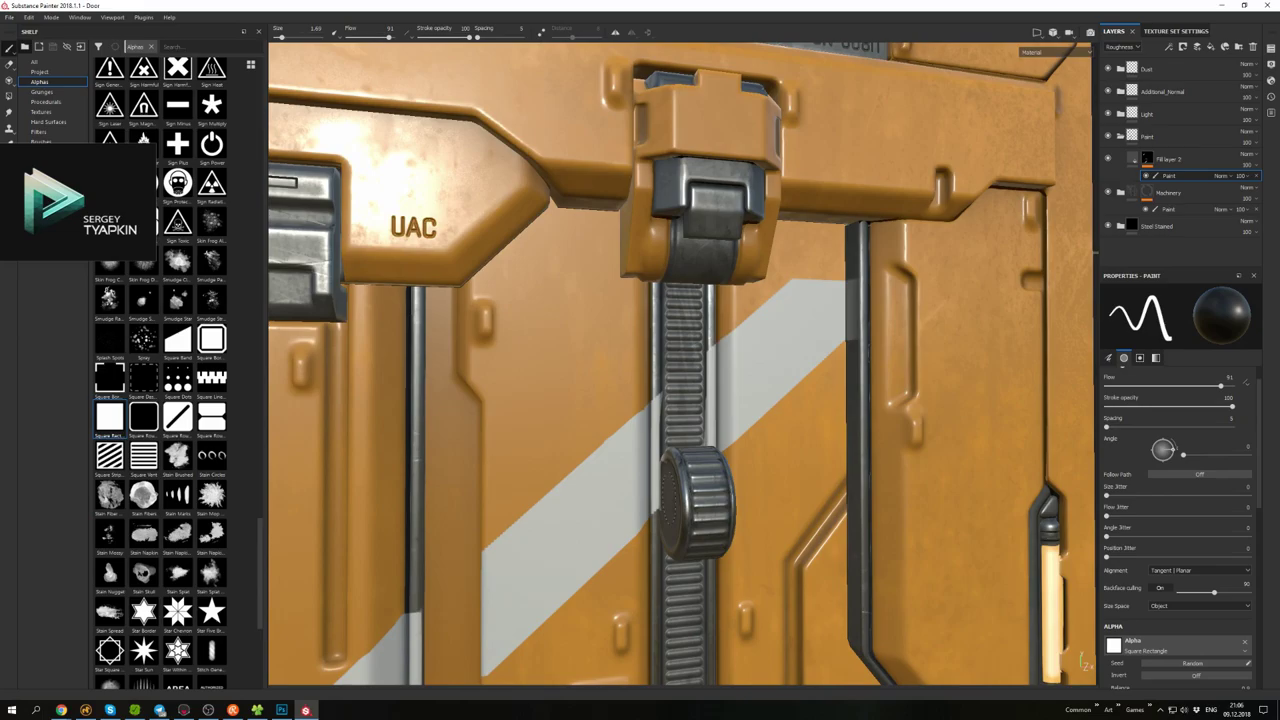
{"action": "left_click_drag", "start_coordinate": [430, 134], "coordinate": [428, 171], "text": "alt"}
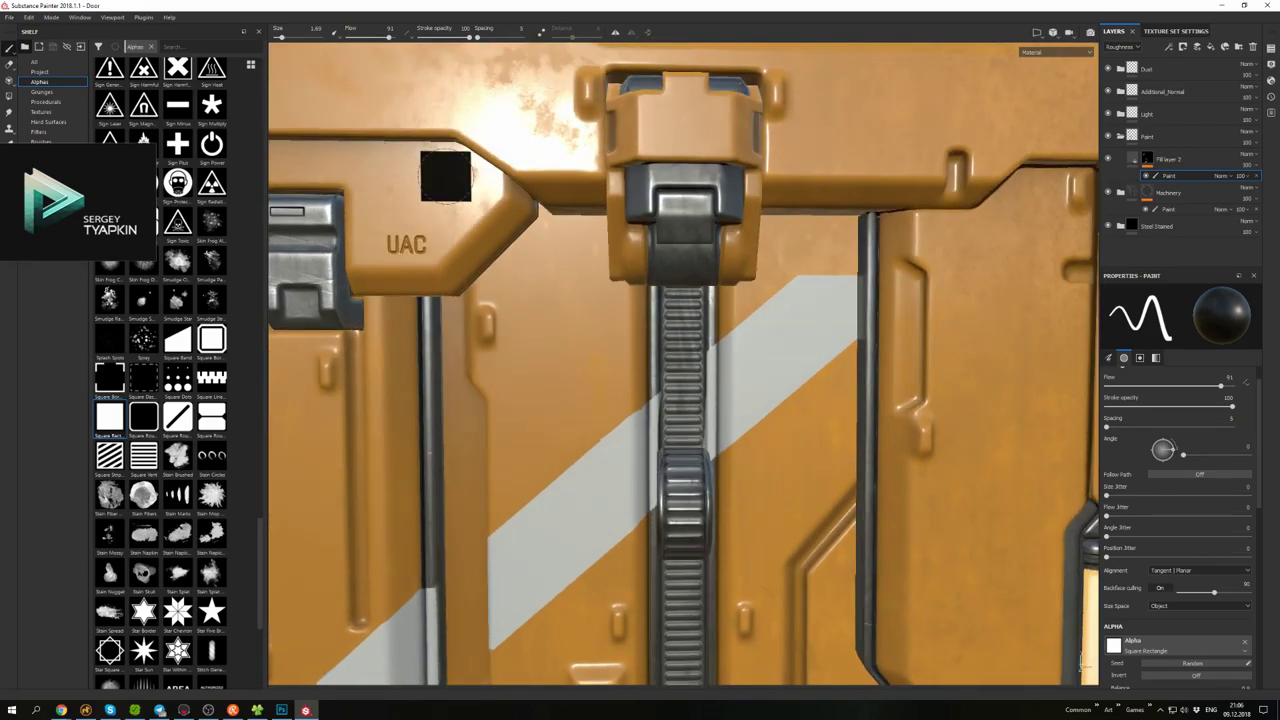
- Clear the light paint from the ribbed rail using Polygon Fill with color 0, checking the detached door parts
{"action": "key", "text": "4"}
{"action": "left_click_drag", "start_coordinate": [660, 468], "coordinate": [705, 472], "text": "alt"}
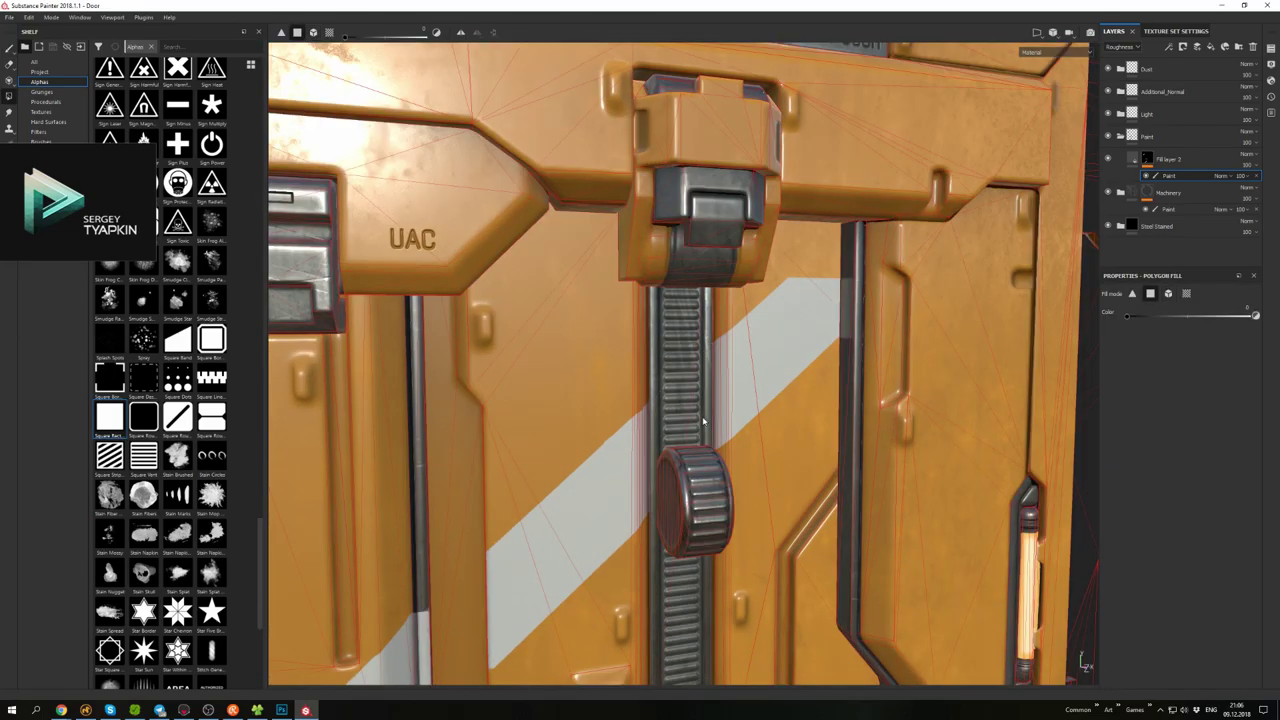
{"action": "scroll", "coordinate": [703, 421], "scroll_direction": "down", "scroll_amount": 3}
{"action": "left_click_drag", "start_coordinate": [703, 421], "coordinate": [527, 280], "text": "alt"}
{"action": "scroll", "coordinate": [662, 385], "scroll_direction": "up", "scroll_amount": 4}
{"action": "scroll", "coordinate": [662, 385], "scroll_direction": "down", "scroll_amount": 3}
{"action": "scroll", "coordinate": [527, 280], "scroll_direction": "up", "scroll_amount": 2}
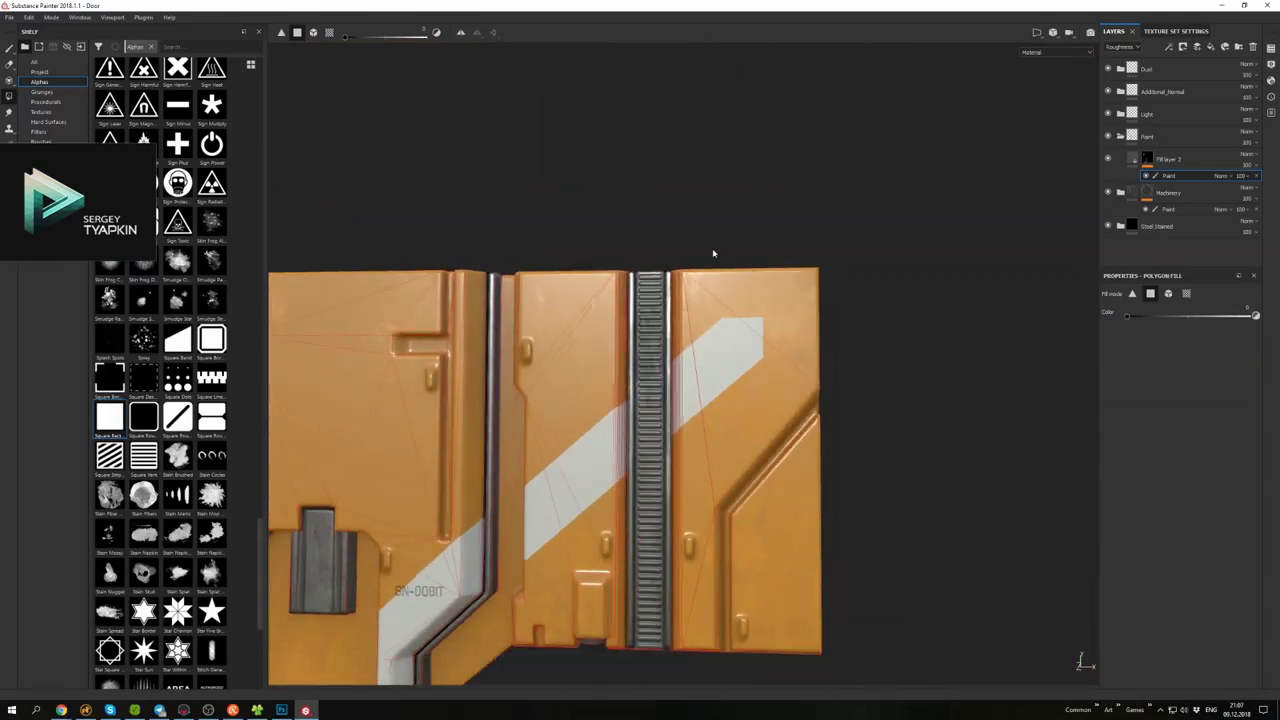
- Extend the outer panel's stripe straight up to the top edge of the detached upper door half, filling the area beside the ribbed rail
{"action": "scroll", "coordinate": [713, 253], "scroll_direction": "down", "scroll_amount": 3}
{"action": "mouse_move", "coordinate": [757, 117]}
{"action": "left_mouse_down", "text": "alt"}
{"action": "mouse_move", "coordinate": [494, 278]}
{"action": "mouse_move", "coordinate": [817, 299]}
{"action": "left_mouse_up", "text": "alt"}
{"action": "scroll", "coordinate": [494, 278], "scroll_direction": "up", "scroll_amount": 3}
{"action": "scroll", "coordinate": [817, 299], "scroll_direction": "up", "scroll_amount": 3}
{"action": "key", "text": "1"}
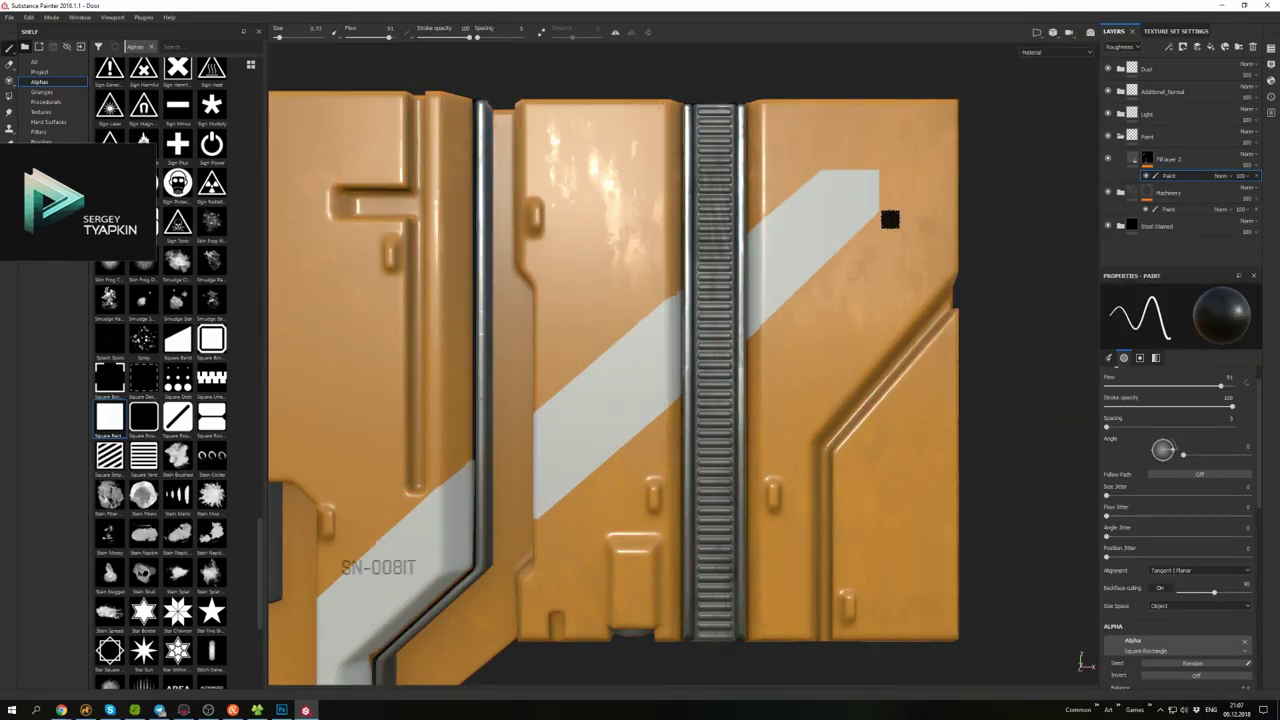
{"action": "scroll", "coordinate": [890, 219], "scroll_direction": "down", "scroll_amount": 1}
{"action": "mouse_move", "coordinate": [890, 219]}
{"action": "left_mouse_down", "text": "alt"}
{"action": "mouse_move", "coordinate": [800, 348]}
{"action": "mouse_move", "coordinate": [871, 277]}
{"action": "mouse_move", "coordinate": [765, 345]}
{"action": "left_mouse_up", "text": "alt"}
{"action": "key", "text": "F3"}
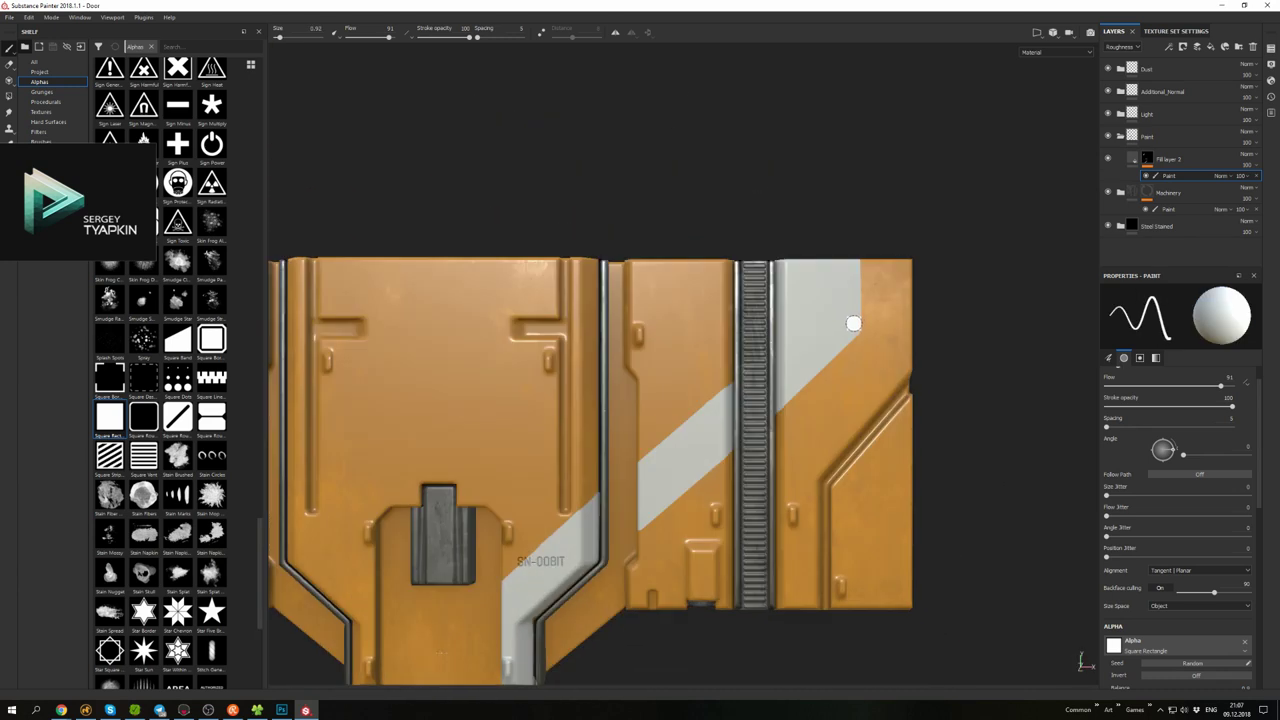
- Fill the lower end of the right stripe down to the bottom edge of the detached upper center panel
{"action": "key", "text": "F2"}
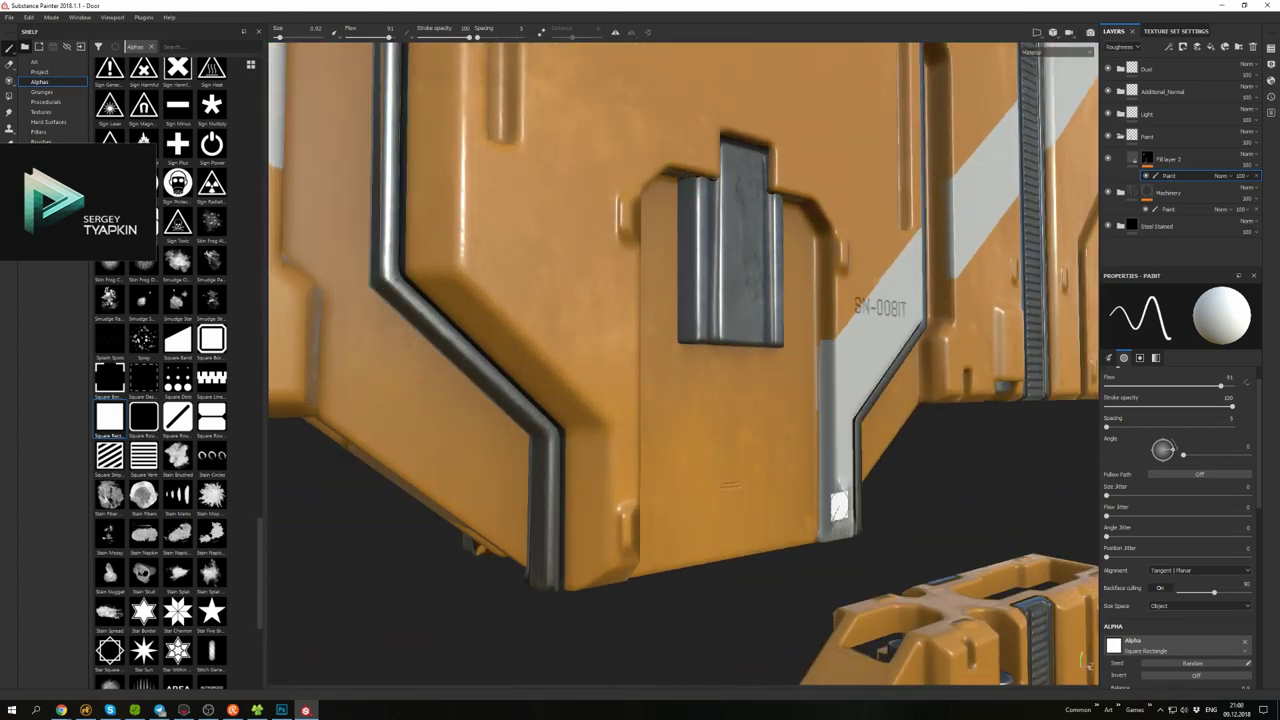
{"action": "mouse_move", "coordinate": [838, 507]}
{"action": "left_mouse_down", "text": "alt"}
{"action": "mouse_move", "coordinate": [737, 400]}
{"action": "mouse_move", "coordinate": [737, 306]}
{"action": "mouse_move", "coordinate": [729, 367]}
{"action": "left_mouse_up", "text": "alt"}
{"action": "key", "text": "F3"}
- Paint the mirrored light stripe on the upper center panel's left side, running diagonally inward along the trim and down to the bottom edge
{"action": "scroll", "coordinate": [672, 331], "scroll_direction": "up", "scroll_amount": 4}
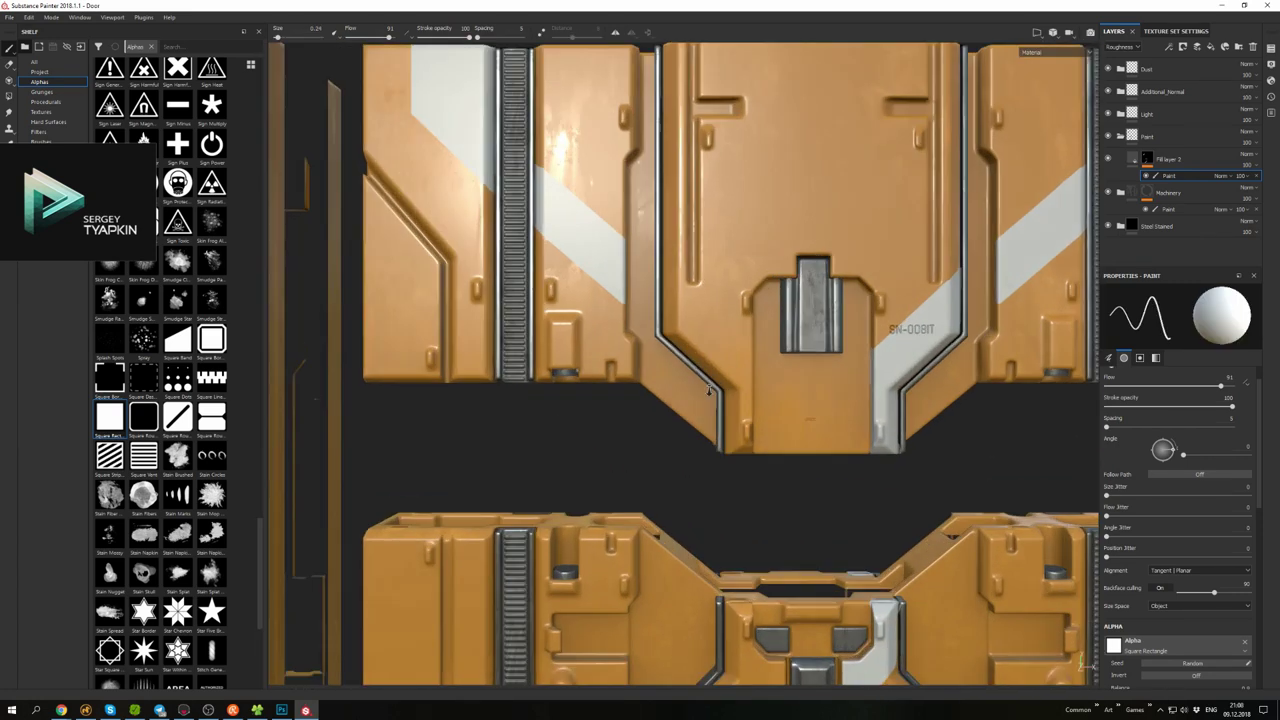
{"action": "scroll", "coordinate": [673, 324], "scroll_direction": "down", "scroll_amount": 2}
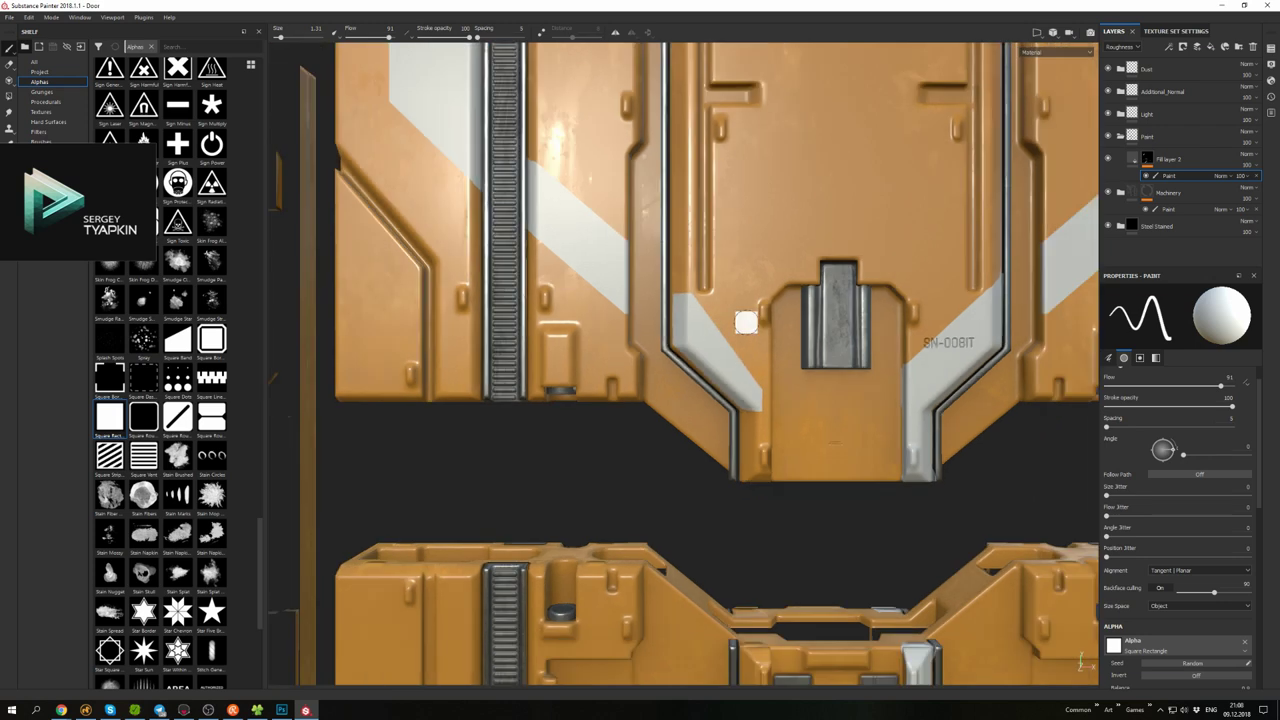
{"action": "scroll", "coordinate": [756, 457], "scroll_direction": "down", "scroll_amount": 2}
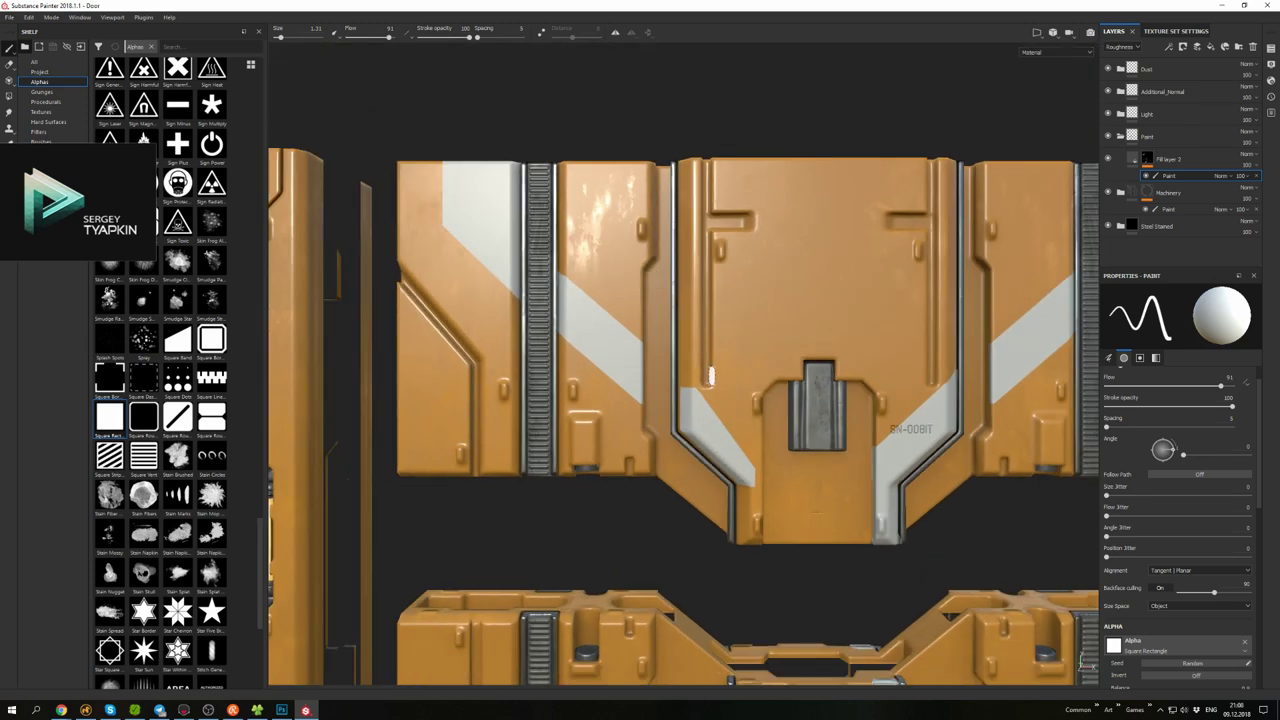
{"action": "key", "text": "F2"}
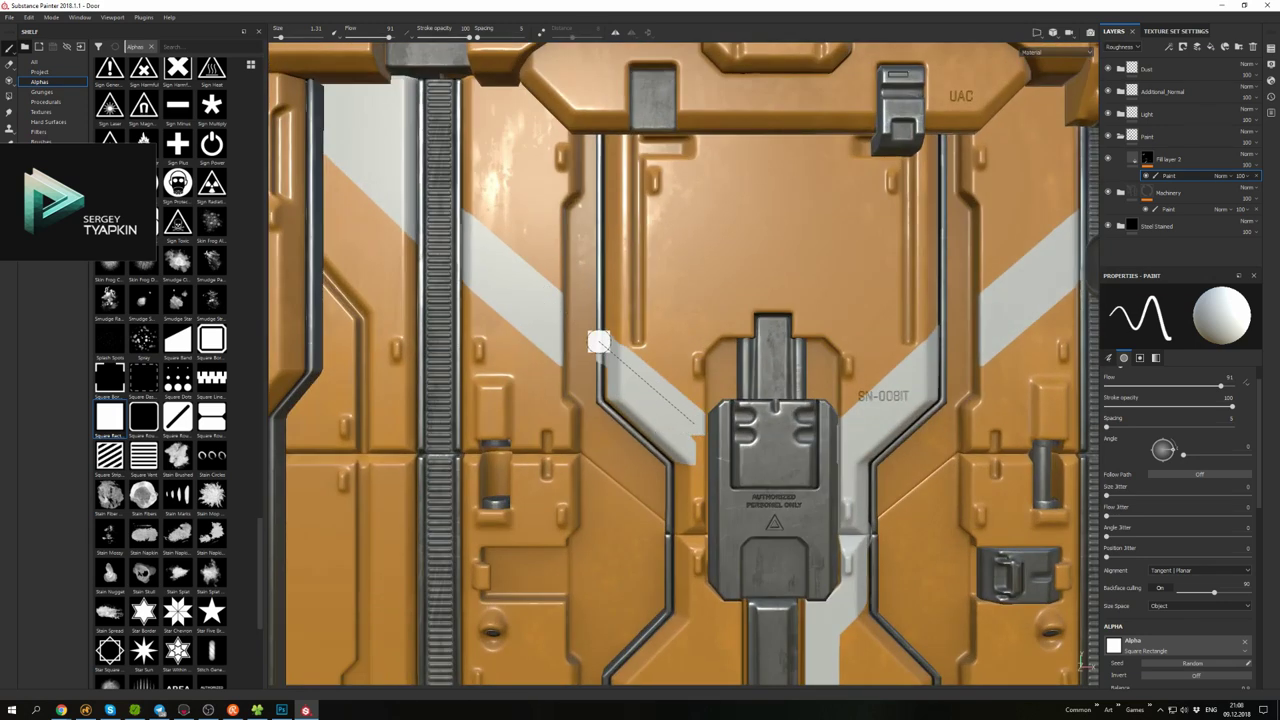
{"action": "scroll", "coordinate": [598, 342], "scroll_direction": "up", "scroll_amount": 3}
{"action": "scroll", "coordinate": [614, 351], "scroll_direction": "down", "scroll_amount": 3}
{"action": "left_click_drag", "start_coordinate": [614, 351], "coordinate": [800, 485], "text": "alt"}
{"action": "scroll", "coordinate": [800, 420], "scroll_direction": "up", "scroll_amount": 3}
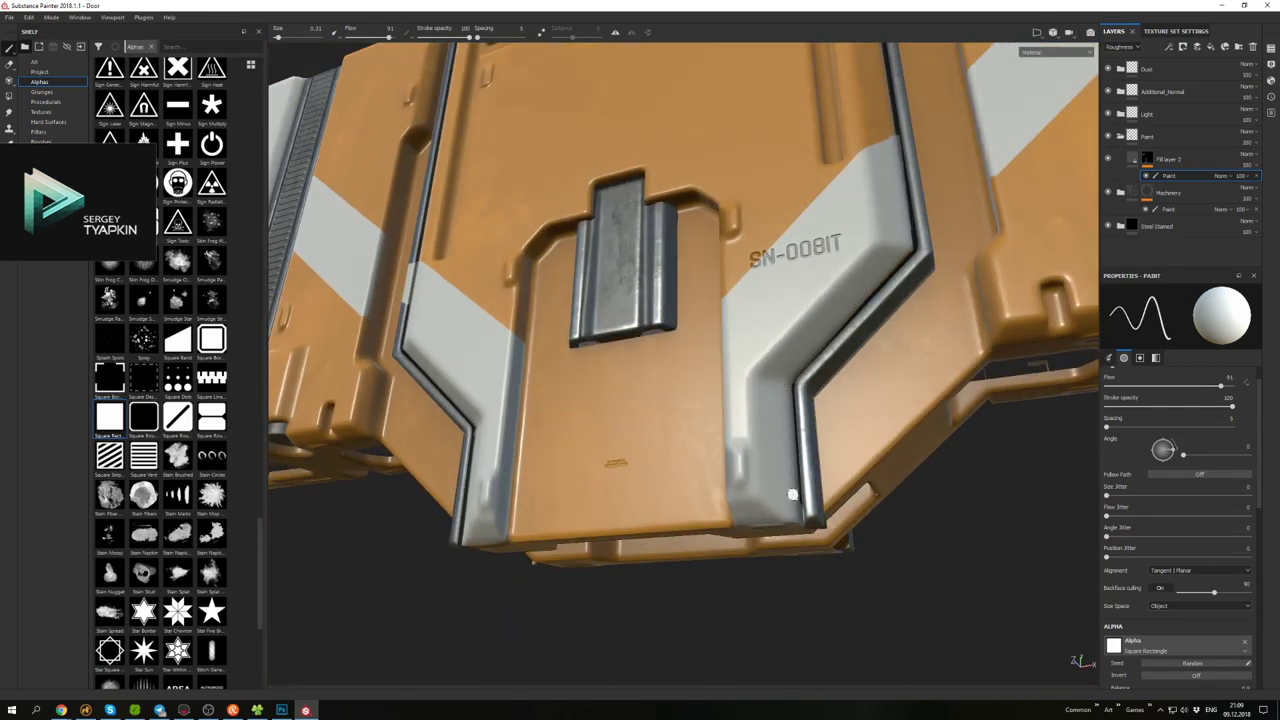
- Fill the right stripe on the lower center panel out to the metal trim and sharpen its diagonal edge
{"action": "left_click_drag", "start_coordinate": [910, 244], "coordinate": [770, 400], "text": "alt"}
{"action": "scroll", "coordinate": [770, 350], "scroll_direction": "down", "scroll_amount": 2}
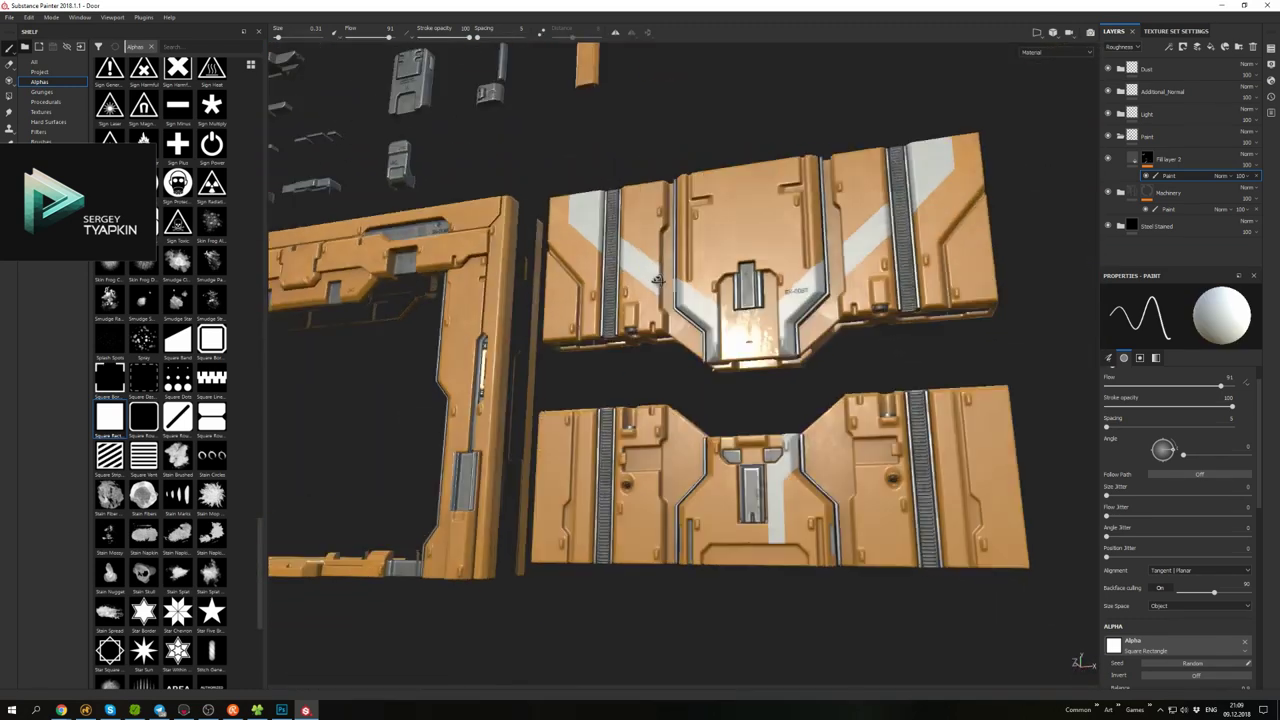
{"action": "scroll", "coordinate": [770, 333], "scroll_direction": "up", "scroll_amount": 3}
{"action": "scroll", "coordinate": [675, 418], "scroll_direction": "up", "scroll_amount": 5}
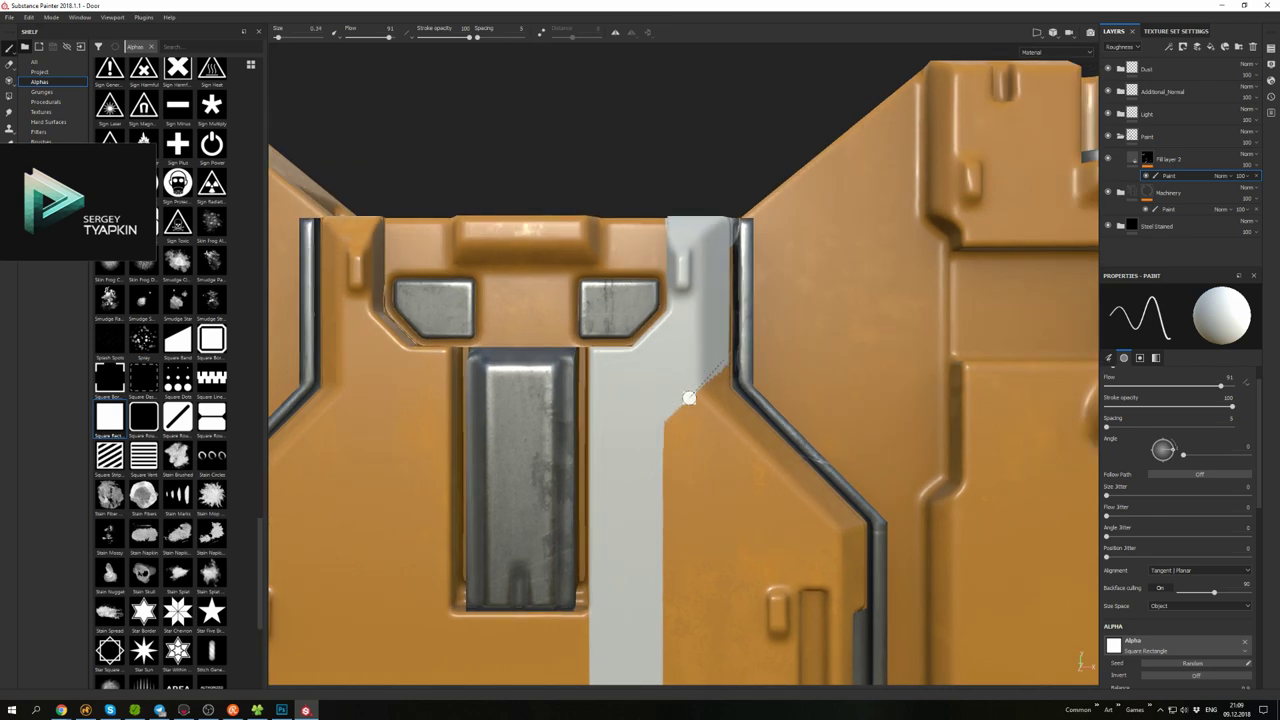
{"action": "scroll", "coordinate": [725, 238], "scroll_direction": "down", "scroll_amount": 3}
{"action": "mouse_move", "coordinate": [725, 238]}
{"action": "left_mouse_down", "text": "alt"}
{"action": "mouse_move", "coordinate": [649, 316]}
{"action": "mouse_move", "coordinate": [700, 340]}
{"action": "left_mouse_up", "text": "alt"}
- Paint the mirrored stripe on the lower center panel's left side, with a vertical band beside the metal insert and an angled upper section
{"action": "right_click_drag", "start_coordinate": [700, 340], "coordinate": [731, 372], "text": "ctrl"}
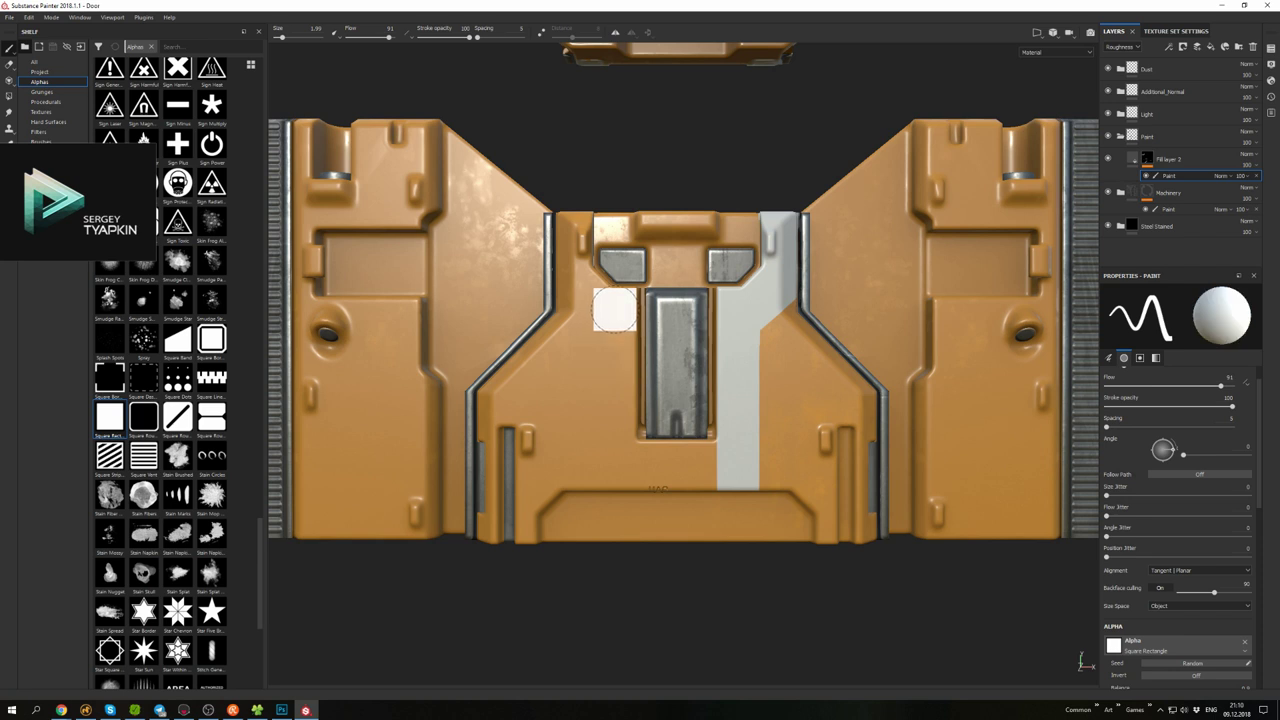
{"action": "left_click_drag", "start_coordinate": [627, 453], "coordinate": [1076, 160], "text": "alt"}
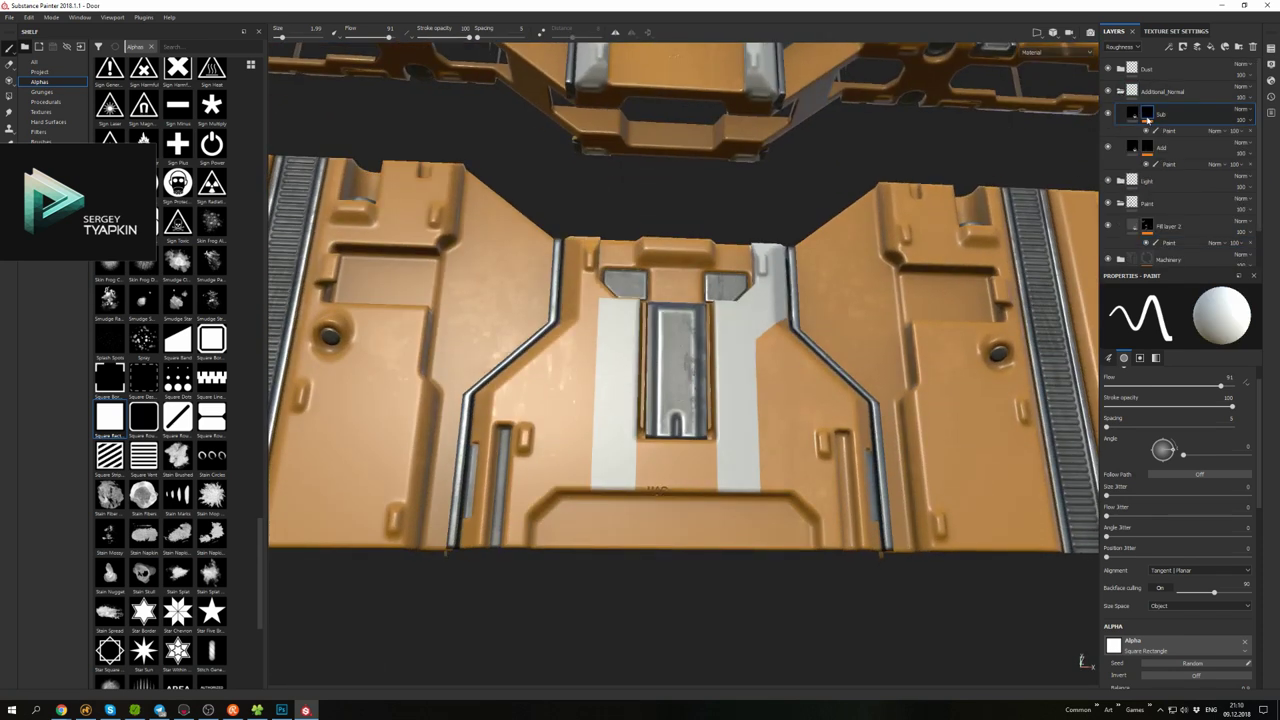
{"action": "left_click_drag", "start_coordinate": [620, 400], "coordinate": [601, 323], "text": "alt"}
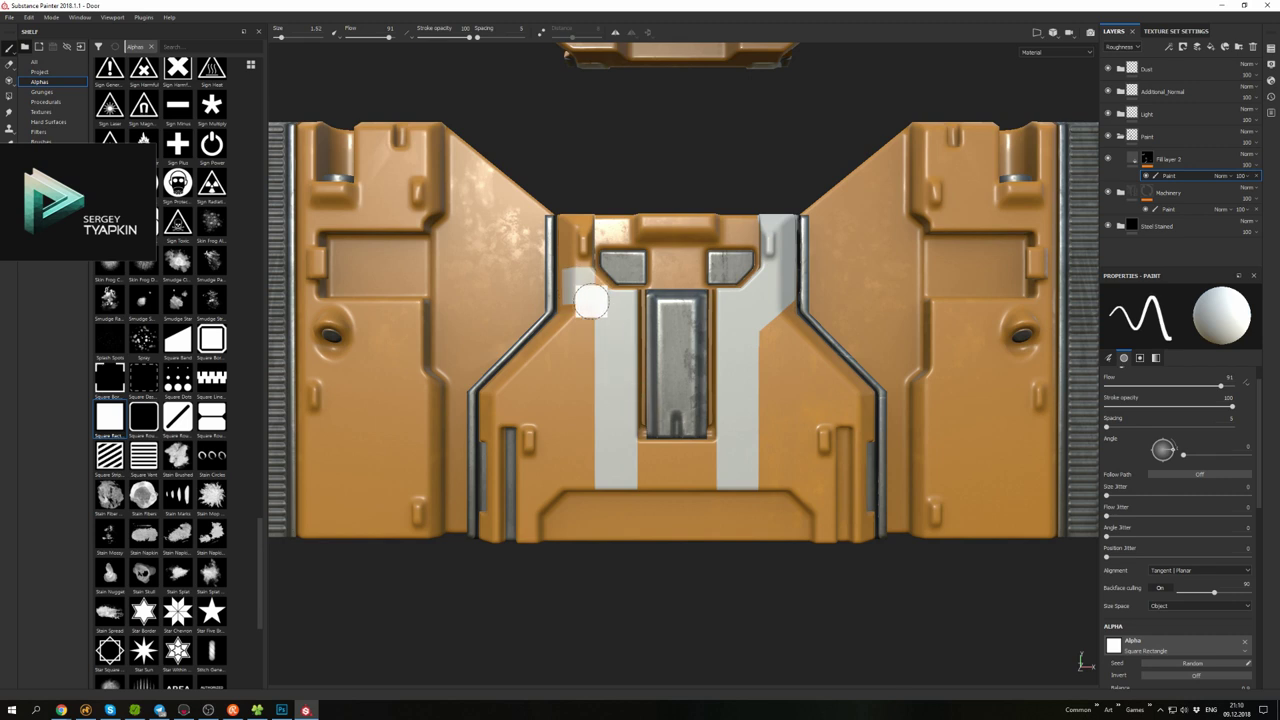
{"action": "scroll", "coordinate": [617, 320], "scroll_direction": "down", "scroll_amount": 2}
{"action": "mouse_move", "coordinate": [617, 320]}
{"action": "left_mouse_down", "text": "alt"}
{"action": "mouse_move", "coordinate": [623, 429]}
{"action": "mouse_move", "coordinate": [673, 328]}
{"action": "mouse_move", "coordinate": [630, 331]}
{"action": "mouse_move", "coordinate": [668, 329]}
{"action": "mouse_move", "coordinate": [652, 351]}
{"action": "mouse_move", "coordinate": [674, 329]}
{"action": "mouse_move", "coordinate": [692, 214]}
{"action": "mouse_move", "coordinate": [762, 330]}
{"action": "mouse_move", "coordinate": [700, 290]}
{"action": "mouse_move", "coordinate": [825, 268]}
{"action": "mouse_move", "coordinate": [790, 195]}
{"action": "mouse_move", "coordinate": [727, 140]}
{"action": "mouse_move", "coordinate": [783, 253]}
{"action": "mouse_move", "coordinate": [857, 326]}
{"action": "mouse_move", "coordinate": [853, 380]}
{"action": "left_mouse_up", "text": "alt"}
{"action": "scroll", "coordinate": [673, 328], "scroll_direction": "up", "scroll_amount": 3}
- Paint a light outline along the raised frame around the metal latch above the central lock, joining both diagonal stripes
{"action": "key", "text": "4"}
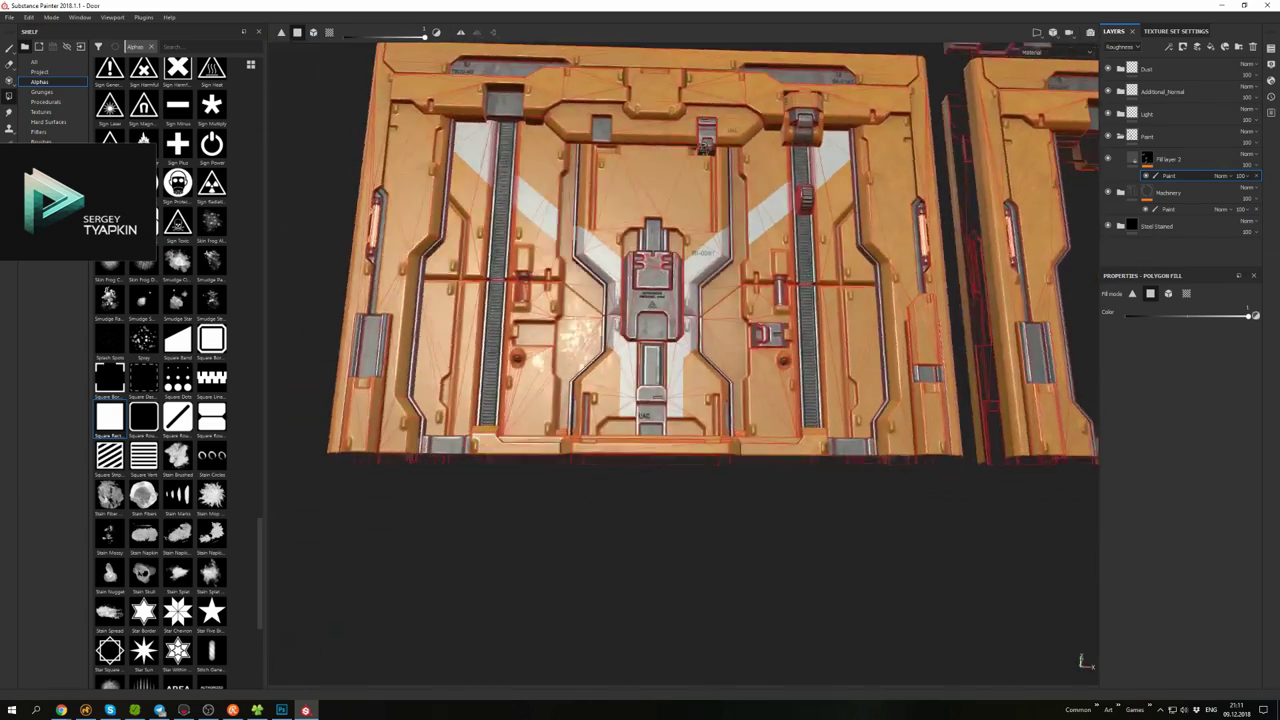
{"action": "scroll", "coordinate": [850, 421], "scroll_direction": "up", "scroll_amount": 5}
{"action": "key", "text": "1"}
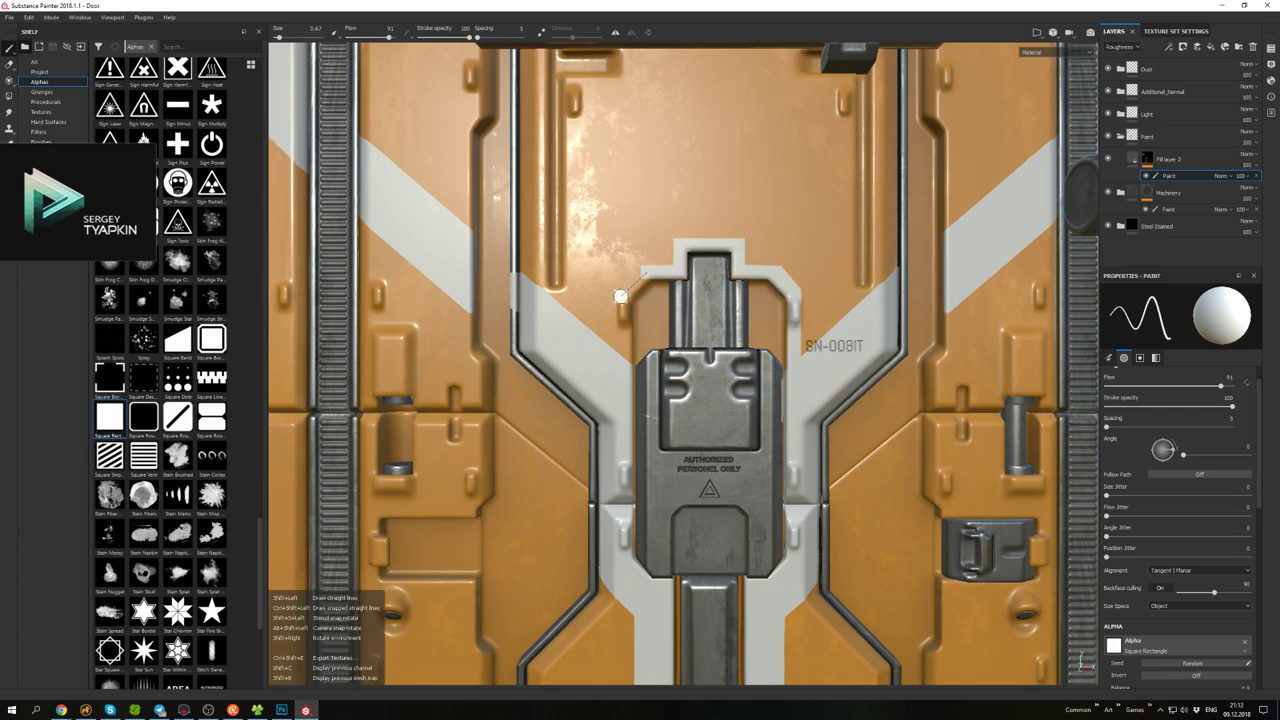
{"action": "scroll", "coordinate": [624, 367], "scroll_direction": "down", "scroll_amount": 5}
{"action": "left_click_drag", "start_coordinate": [624, 367], "coordinate": [626, 280], "text": "alt"}
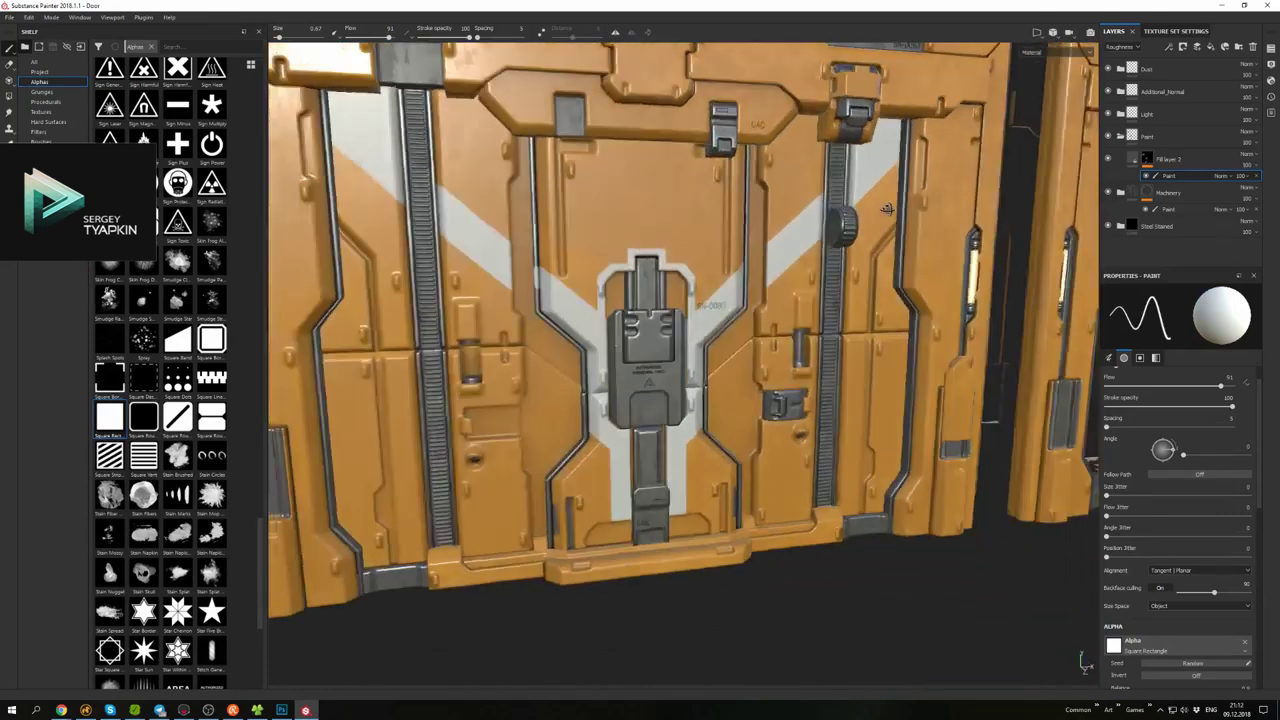
{"action": "scroll", "coordinate": [626, 261], "scroll_direction": "up", "scroll_amount": 5}
{"action": "scroll", "coordinate": [626, 261], "scroll_direction": "up", "scroll_amount": 2}
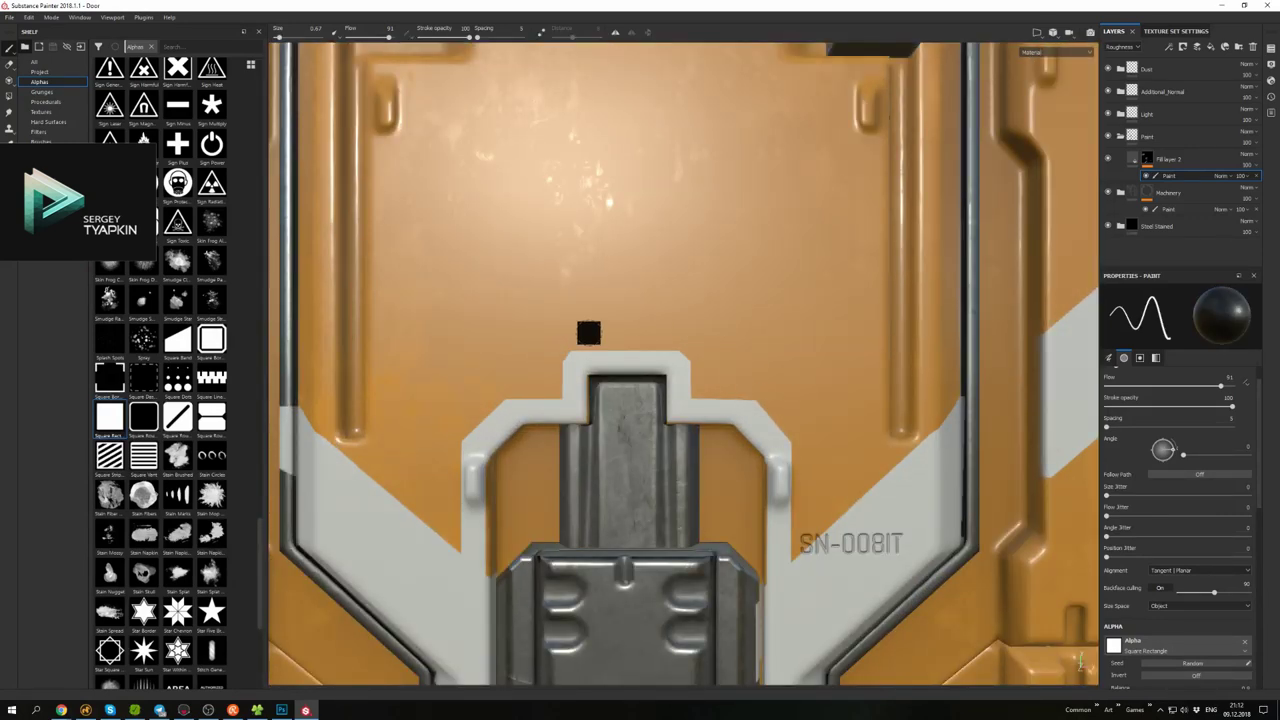
- Paint a horizontal light stripe across the side door panels along the seam between the upper and lower leaves, matching both sides
{"action": "scroll", "coordinate": [588, 333], "scroll_direction": "down", "scroll_amount": 2}
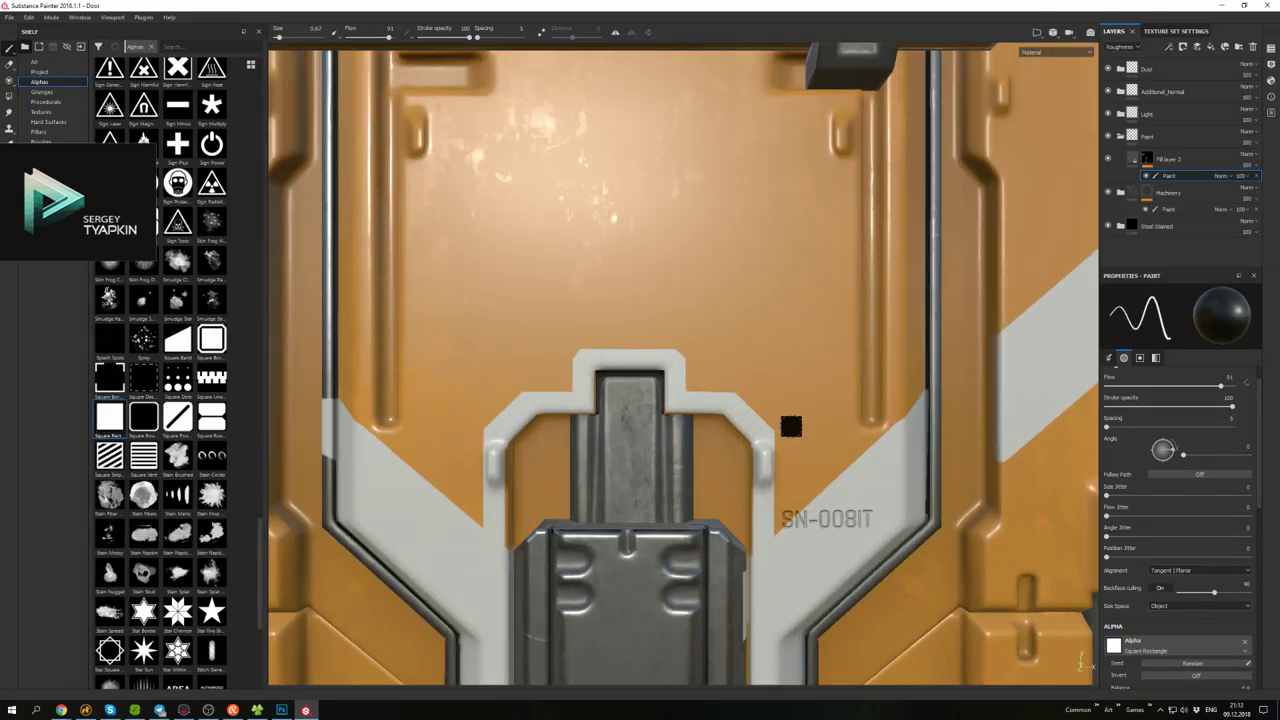
{"action": "scroll", "coordinate": [527, 381], "scroll_direction": "down", "scroll_amount": 5}
{"action": "left_click_drag", "start_coordinate": [527, 381], "coordinate": [661, 283], "text": "alt"}
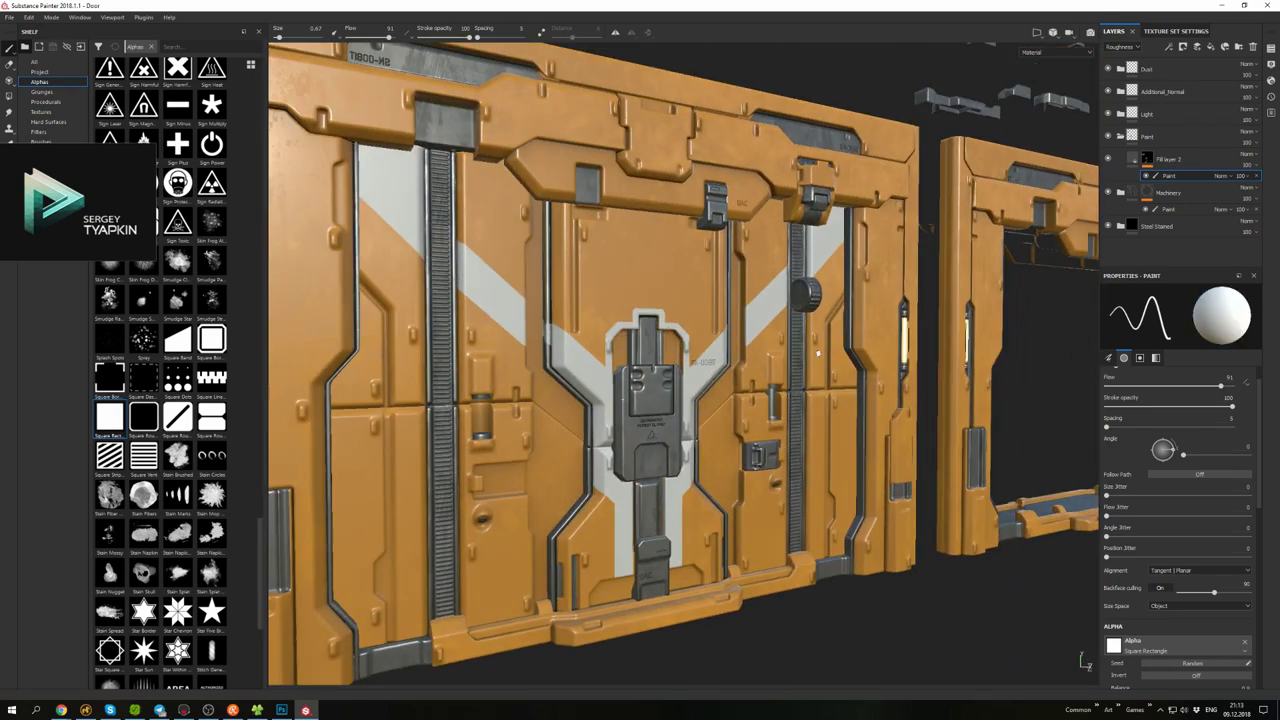
{"action": "scroll", "coordinate": [661, 283], "scroll_direction": "up", "scroll_amount": 2}
{"action": "scroll", "coordinate": [661, 283], "scroll_direction": "up", "scroll_amount": 5}
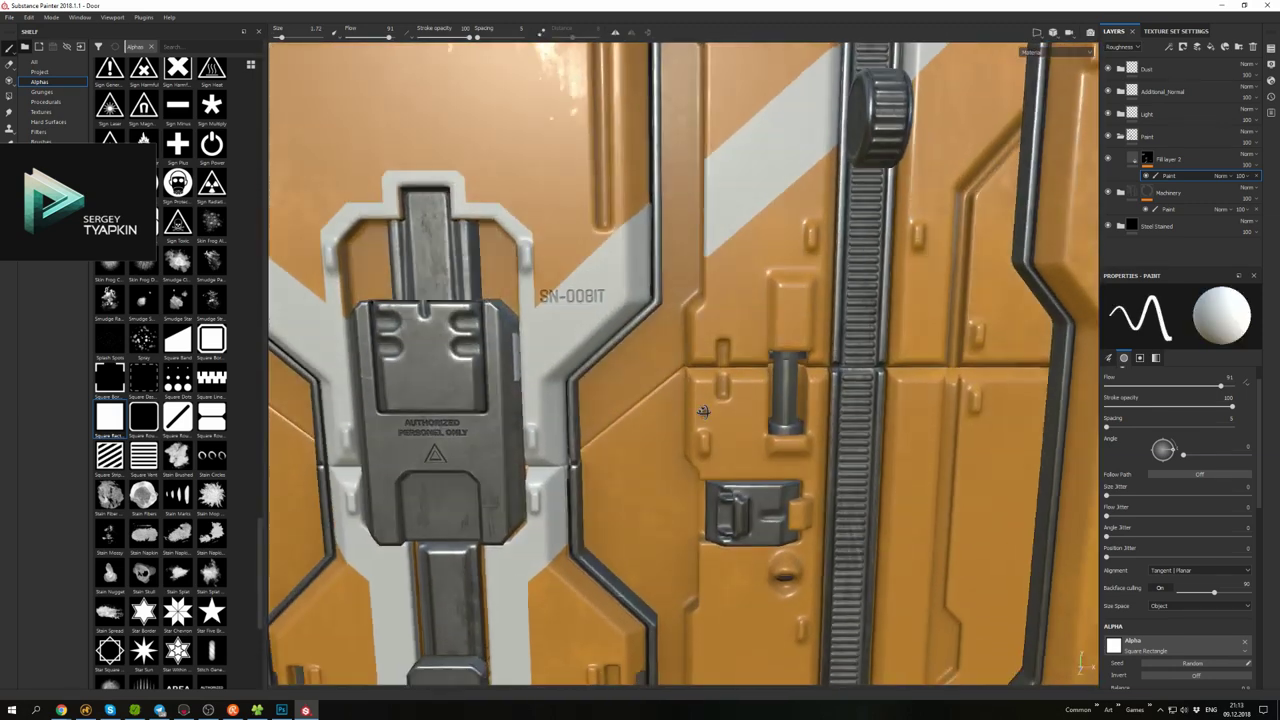
{"action": "scroll", "coordinate": [725, 389], "scroll_direction": "down", "scroll_amount": 5}
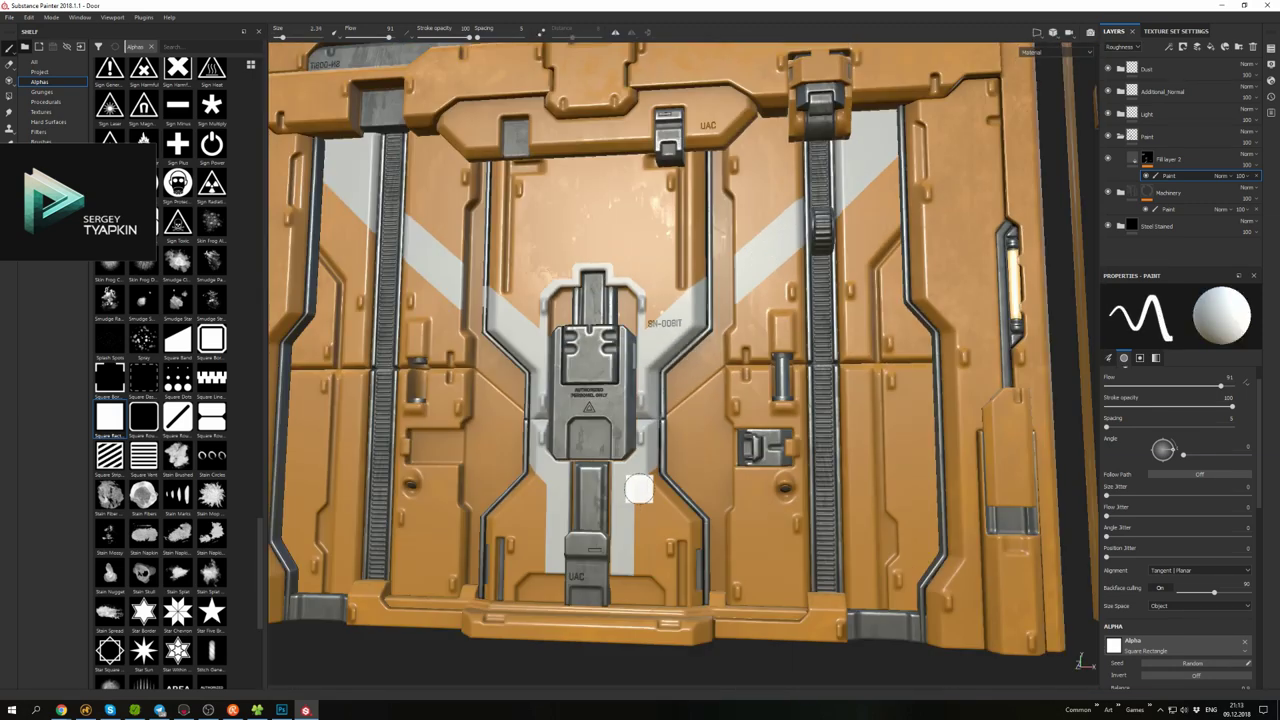
{"action": "key", "text": "F2"}
{"action": "scroll", "coordinate": [659, 321], "scroll_direction": "up", "scroll_amount": 3}
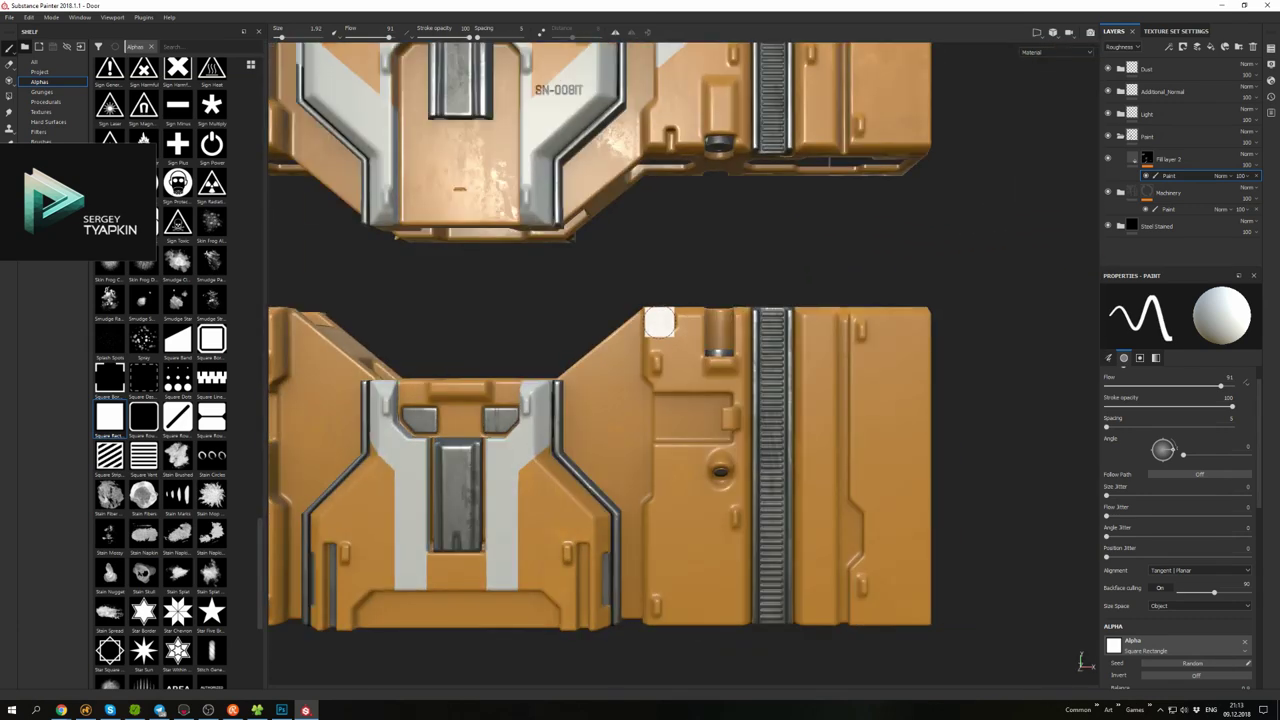
{"action": "mouse_move", "coordinate": [916, 322]}
{"action": "left_mouse_down", "text": "alt"}
{"action": "mouse_move", "coordinate": [908, 450]}
{"action": "mouse_move", "coordinate": [611, 366]}
{"action": "mouse_move", "coordinate": [823, 337]}
{"action": "mouse_move", "coordinate": [706, 345]}
{"action": "mouse_move", "coordinate": [686, 306]}
{"action": "mouse_move", "coordinate": [694, 363]}
{"action": "mouse_move", "coordinate": [678, 298]}
{"action": "mouse_move", "coordinate": [636, 306]}
{"action": "mouse_move", "coordinate": [794, 529]}
{"action": "mouse_move", "coordinate": [552, 320]}
{"action": "mouse_move", "coordinate": [663, 323]}
{"action": "mouse_move", "coordinate": [634, 290]}
{"action": "mouse_move", "coordinate": [627, 226]}
{"action": "mouse_move", "coordinate": [580, 289]}
{"action": "mouse_move", "coordinate": [634, 323]}
{"action": "mouse_move", "coordinate": [760, 277]}
{"action": "mouse_move", "coordinate": [790, 280]}
{"action": "mouse_move", "coordinate": [700, 320]}
{"action": "mouse_move", "coordinate": [730, 296]}
{"action": "mouse_move", "coordinate": [648, 270]}
{"action": "mouse_move", "coordinate": [643, 294]}
{"action": "left_mouse_up", "text": "alt"}
{"action": "key", "text": "F3"}
{"action": "key", "text": "F2"}
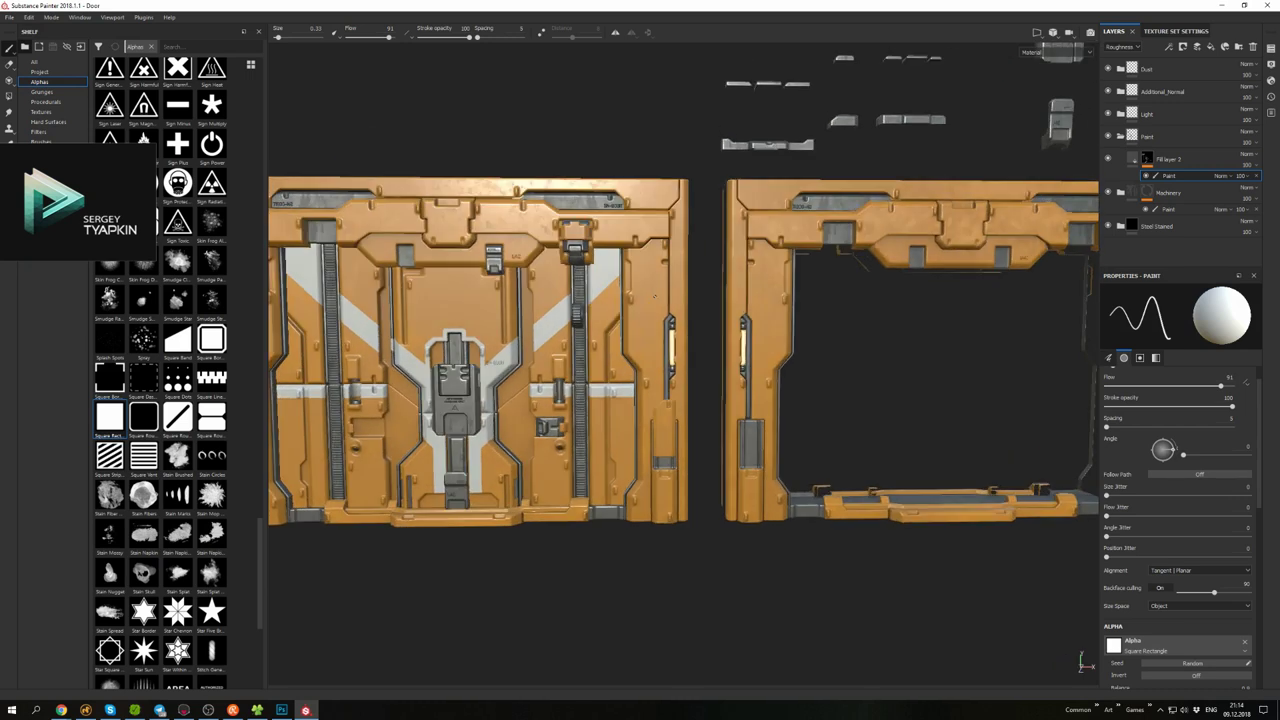
- Paint a solid light block across the upper end of the frame's inner side posts
{"action": "scroll", "coordinate": [643, 294], "scroll_direction": "up", "scroll_amount": 5}
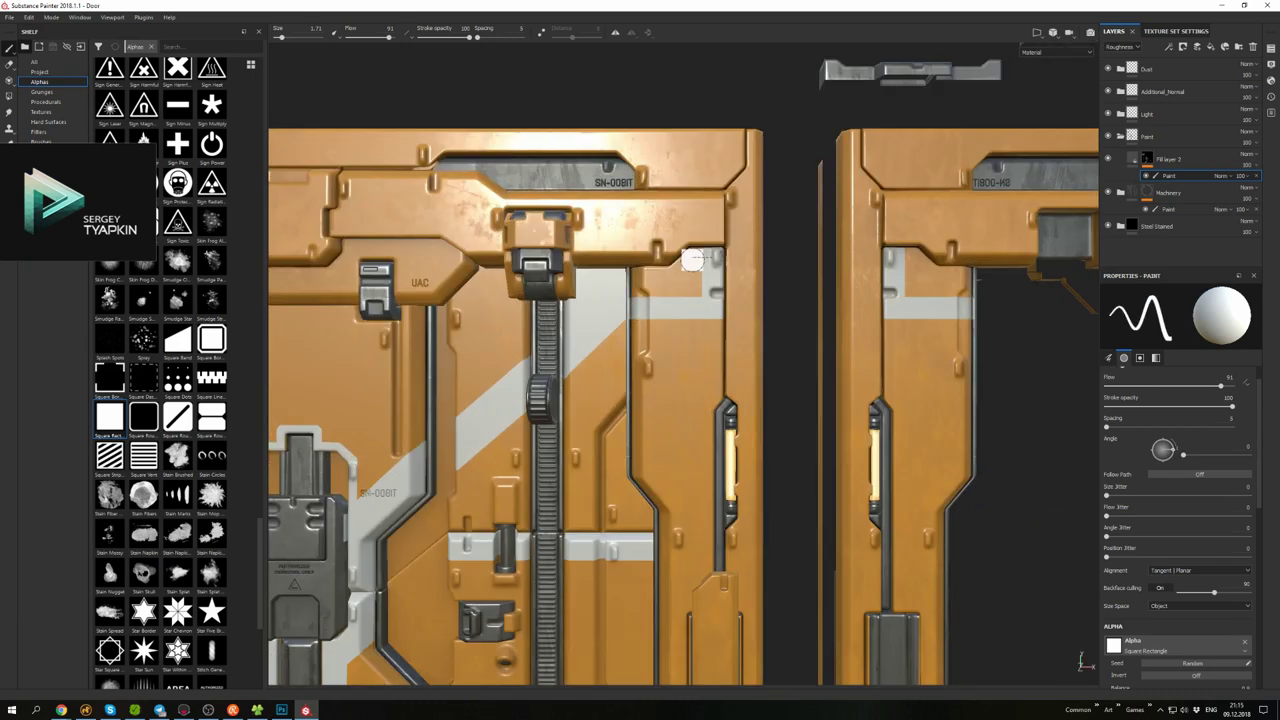
{"action": "scroll", "coordinate": [653, 289], "scroll_direction": "down", "scroll_amount": 5}
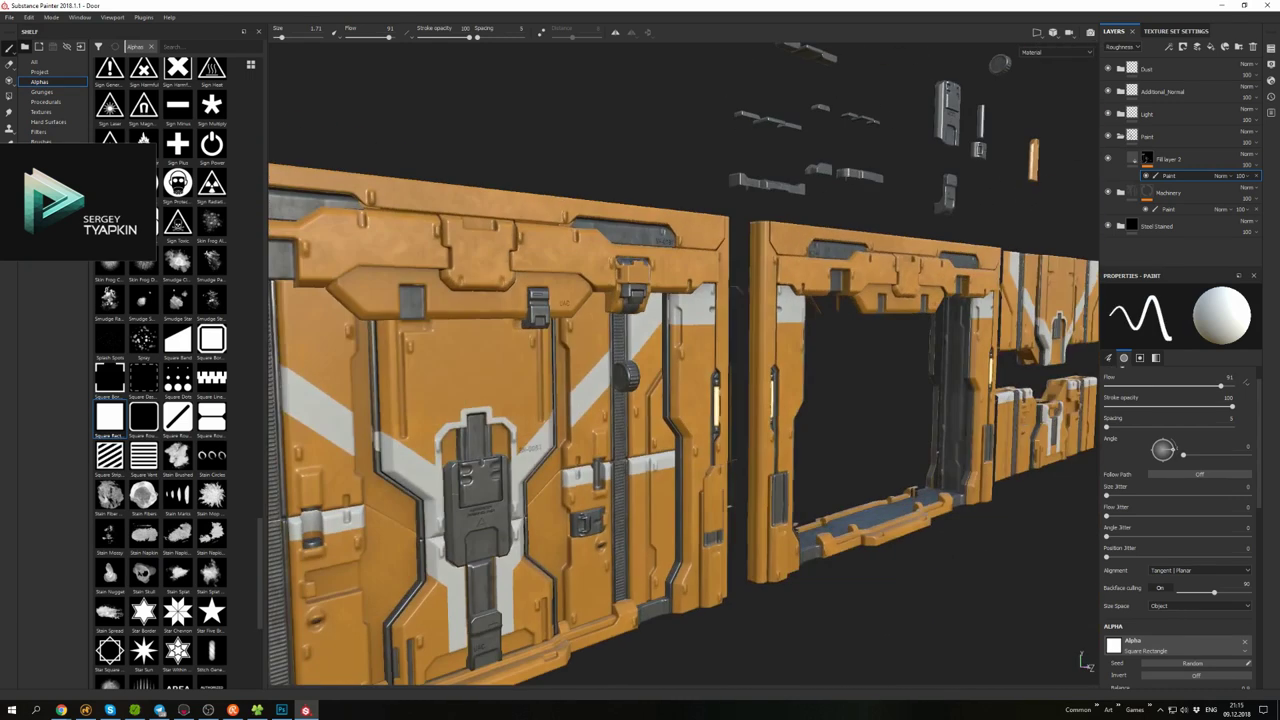
{"action": "scroll", "coordinate": [653, 289], "scroll_direction": "up", "scroll_amount": 5}
{"action": "left_click_drag", "start_coordinate": [653, 289], "coordinate": [660, 391], "text": "alt"}
- Paint a narrow light strip down each frame side post, running from the upper block past the lamp
{"action": "scroll", "coordinate": [667, 391], "scroll_direction": "up", "scroll_amount": 5}
{"action": "scroll", "coordinate": [729, 373], "scroll_direction": "down", "scroll_amount": 5}
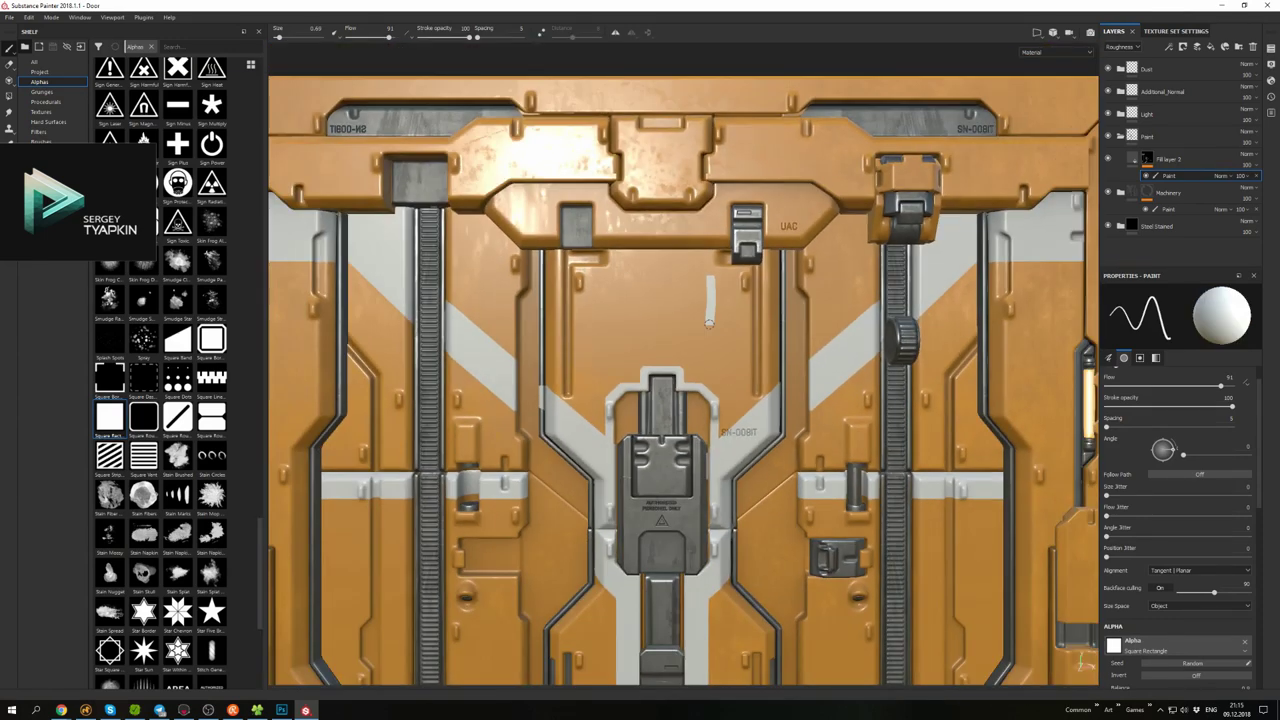
{"action": "scroll", "coordinate": [795, 226], "scroll_direction": "up", "scroll_amount": 5}
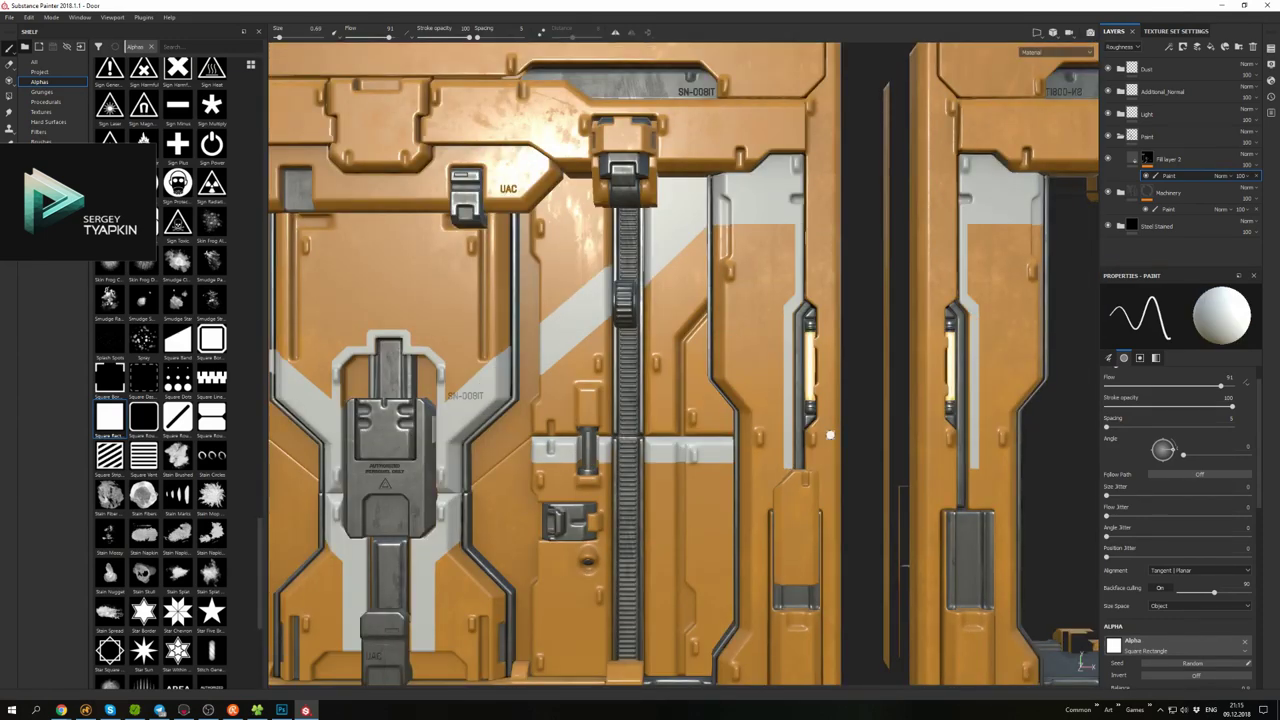
{"action": "scroll", "coordinate": [767, 295], "scroll_direction": "down", "scroll_amount": 2}
{"action": "scroll", "coordinate": [782, 453], "scroll_direction": "down", "scroll_amount": 4}
{"action": "left_click_drag", "start_coordinate": [782, 453], "coordinate": [785, 388], "text": "alt"}
- Paint a light outline along the lower and angled edges of the central header plate, and trim its end beside the UAC marking
{"action": "scroll", "coordinate": [658, 208], "scroll_direction": "up", "scroll_amount": 5}
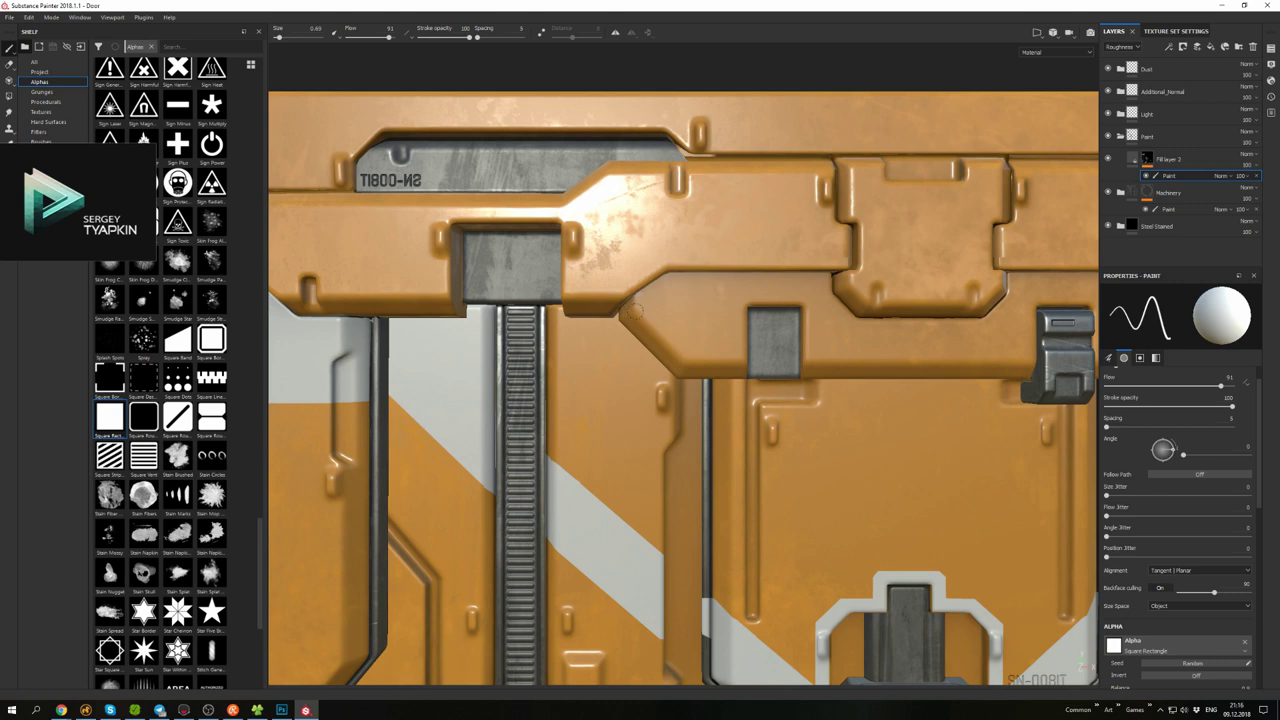
{"action": "scroll", "coordinate": [1027, 360], "scroll_direction": "down", "scroll_amount": 3}
{"action": "scroll", "coordinate": [788, 344], "scroll_direction": "up", "scroll_amount": 3}
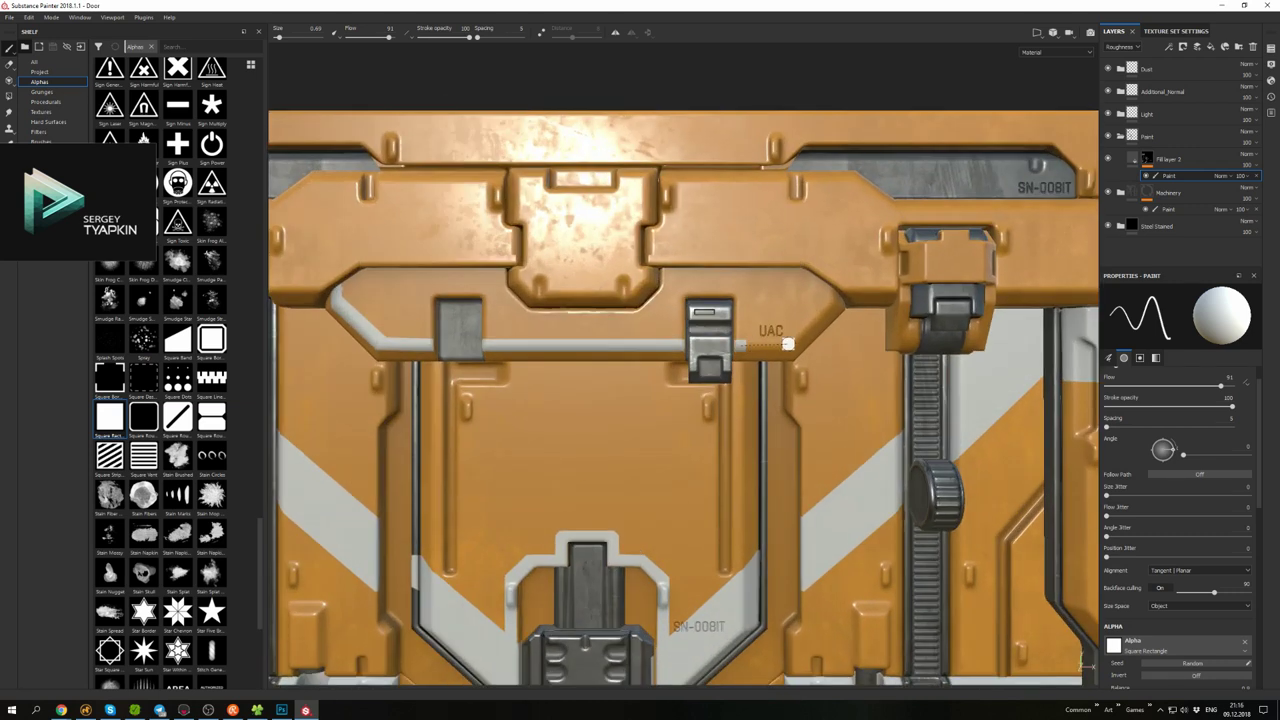
{"action": "scroll", "coordinate": [830, 291], "scroll_direction": "up", "scroll_amount": 3}
{"action": "mouse_move", "coordinate": [832, 300]}
{"action": "left_mouse_down", "text": "alt"}
{"action": "mouse_move", "coordinate": [836, 328]}
{"action": "mouse_move", "coordinate": [864, 355]}
{"action": "mouse_move", "coordinate": [811, 358]}
{"action": "left_mouse_up", "text": "alt"}
{"action": "key", "text": "bracketleft"}
{"action": "key", "text": "bracketleft"}
{"action": "key", "text": "bracketleft"}
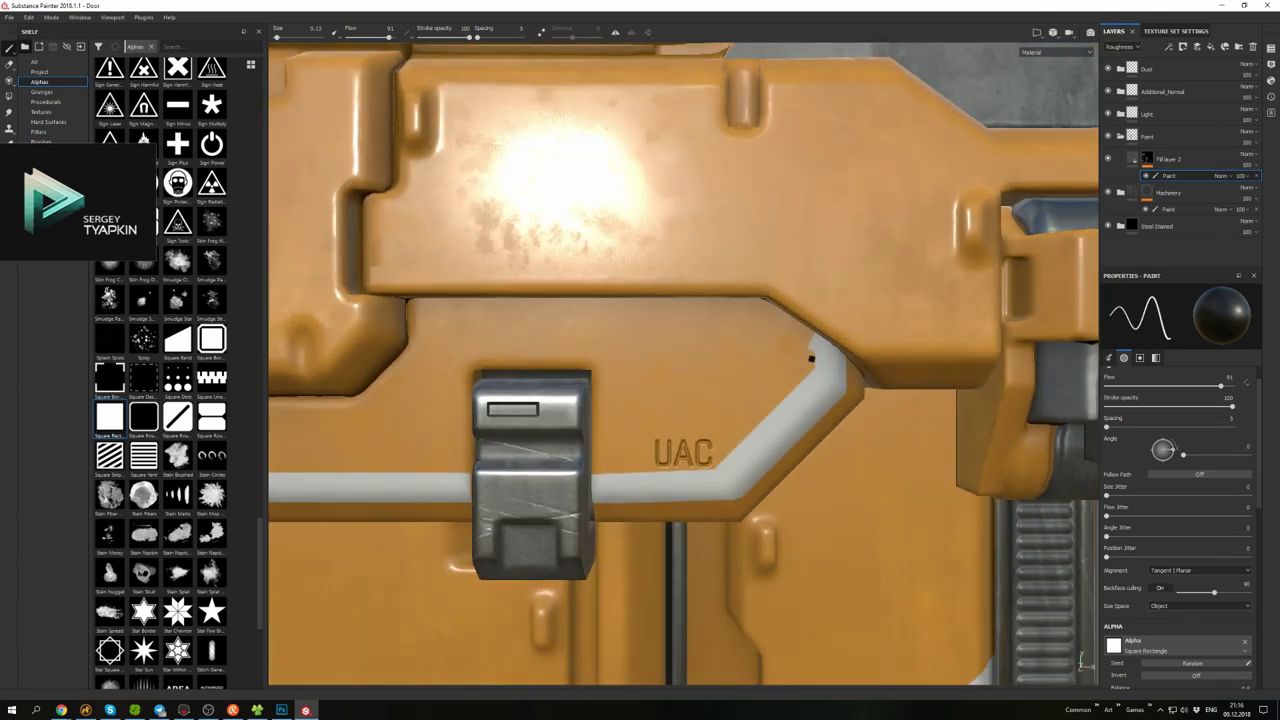
{"action": "scroll", "coordinate": [666, 334], "scroll_direction": "down", "scroll_amount": 3}
- Paint small light squares on the header beam beside the central plate and on both upper corners of the outer frame
{"action": "left_click_drag", "start_coordinate": [666, 334], "coordinate": [704, 283], "text": "alt"}
{"action": "scroll", "coordinate": [778, 263], "scroll_direction": "down", "scroll_amount": 5}
{"action": "scroll", "coordinate": [704, 283], "scroll_direction": "up", "scroll_amount": 3}
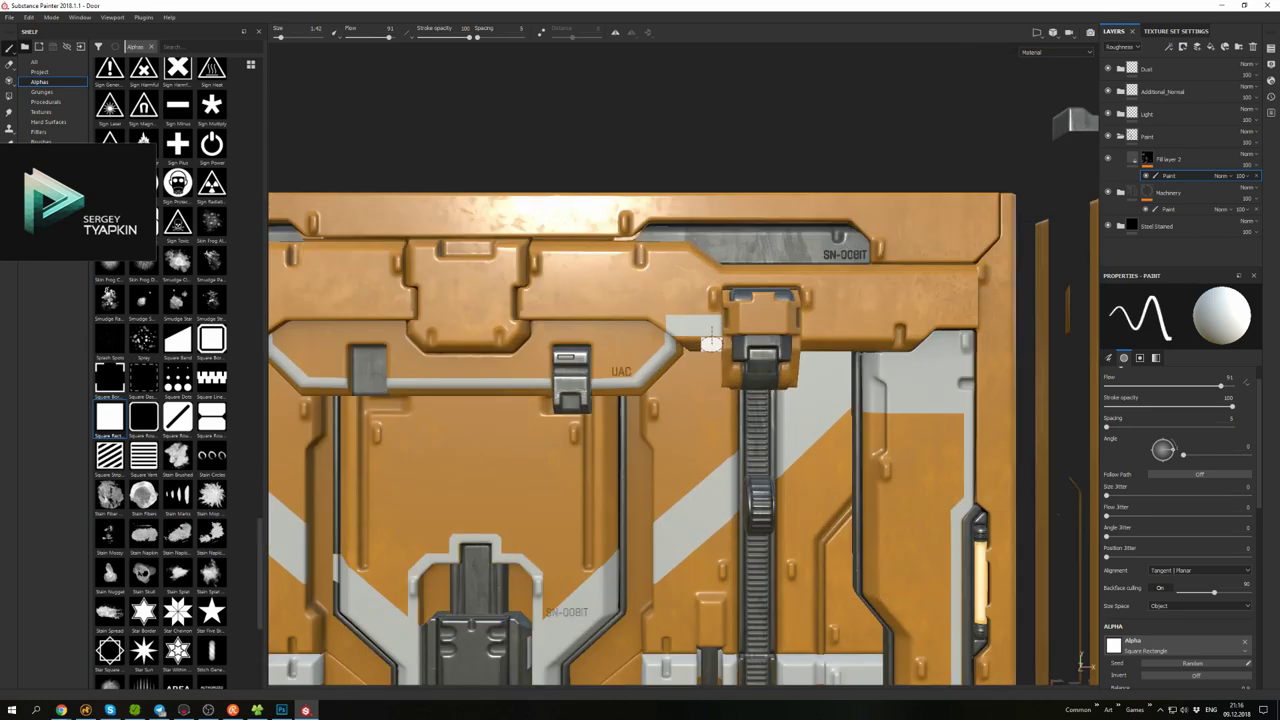
{"action": "scroll", "coordinate": [710, 343], "scroll_direction": "down", "scroll_amount": 3}
{"action": "scroll", "coordinate": [694, 226], "scroll_direction": "up", "scroll_amount": 2}
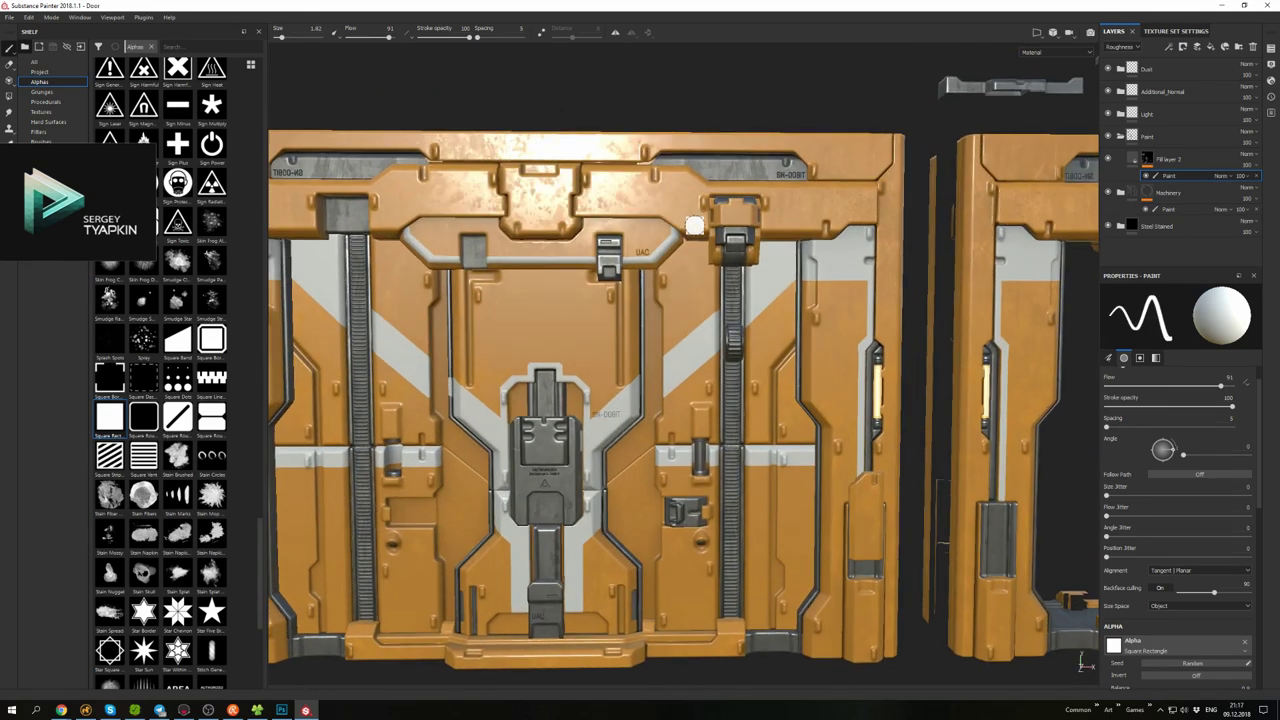
{"action": "mouse_move", "coordinate": [694, 221]}
{"action": "left_mouse_down", "text": "alt"}
{"action": "mouse_move", "coordinate": [650, 224]}
{"action": "mouse_move", "coordinate": [695, 219]}
{"action": "mouse_move", "coordinate": [681, 216]}
{"action": "mouse_move", "coordinate": [689, 349]}
{"action": "mouse_move", "coordinate": [651, 274]}
{"action": "mouse_move", "coordinate": [822, 188]}
{"action": "mouse_move", "coordinate": [528, 212]}
{"action": "left_mouse_up", "text": "alt"}
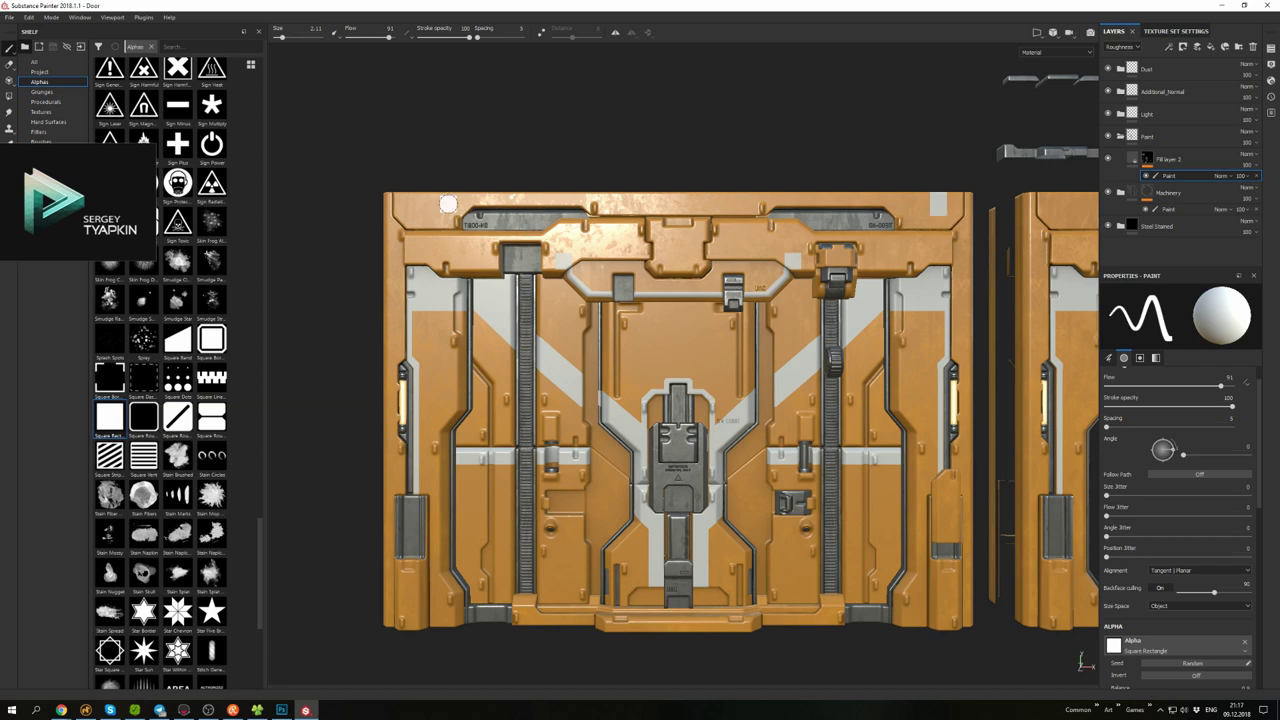
{"action": "left_click_drag", "start_coordinate": [448, 204], "coordinate": [541, 207], "text": "alt"}
{"action": "left_click_drag", "start_coordinate": [550, 163], "coordinate": [640, 250], "text": "alt"}
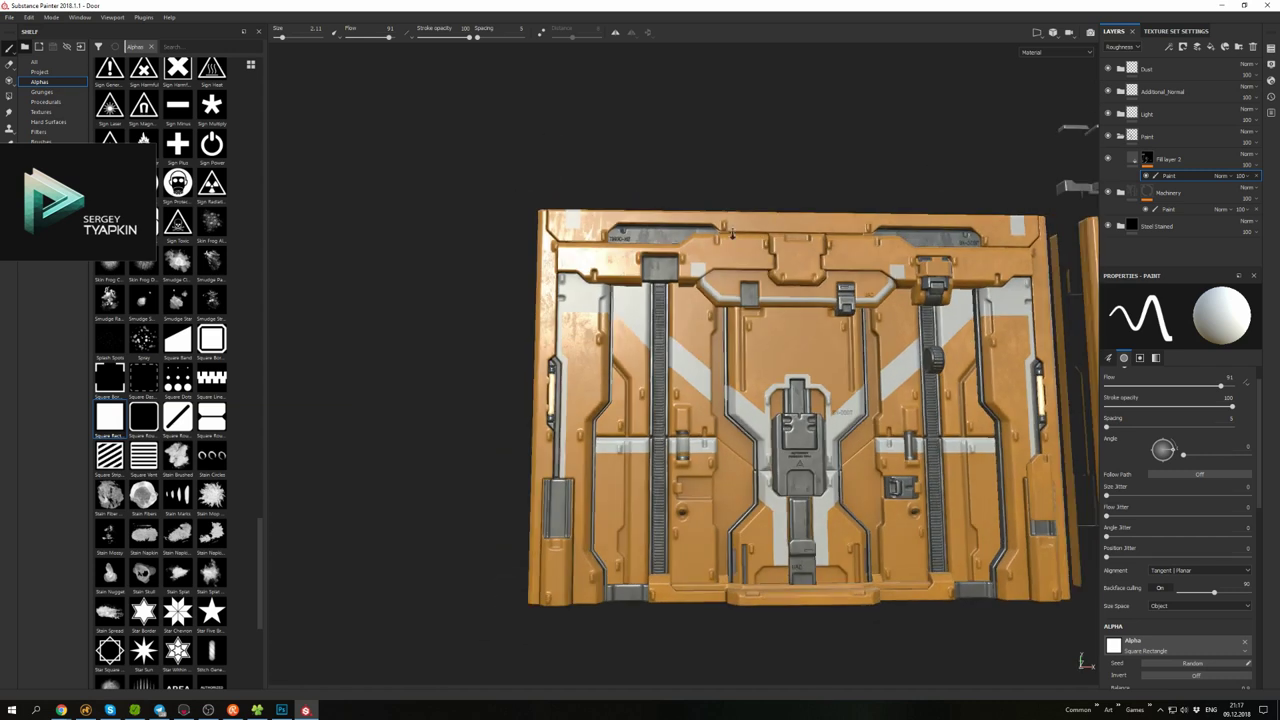
- Paint a small light square on the lower outer door panel beside each ribbed rail
{"action": "scroll", "coordinate": [640, 250], "scroll_direction": "down", "scroll_amount": 2}
{"action": "scroll", "coordinate": [720, 350], "scroll_direction": "up", "scroll_amount": 5}
{"action": "middle_click_drag", "start_coordinate": [757, 388], "coordinate": [846, 384], "text": "alt"}
{"action": "left_click_drag", "start_coordinate": [795, 378], "coordinate": [860, 360], "text": "alt"}
{"action": "scroll", "coordinate": [795, 378], "scroll_direction": "down", "scroll_amount": 2}
- Use Polygon Fill with value 0 on the Machinery mask to expose metal in the upper leaf's central recess
{"action": "key", "text": "4"}
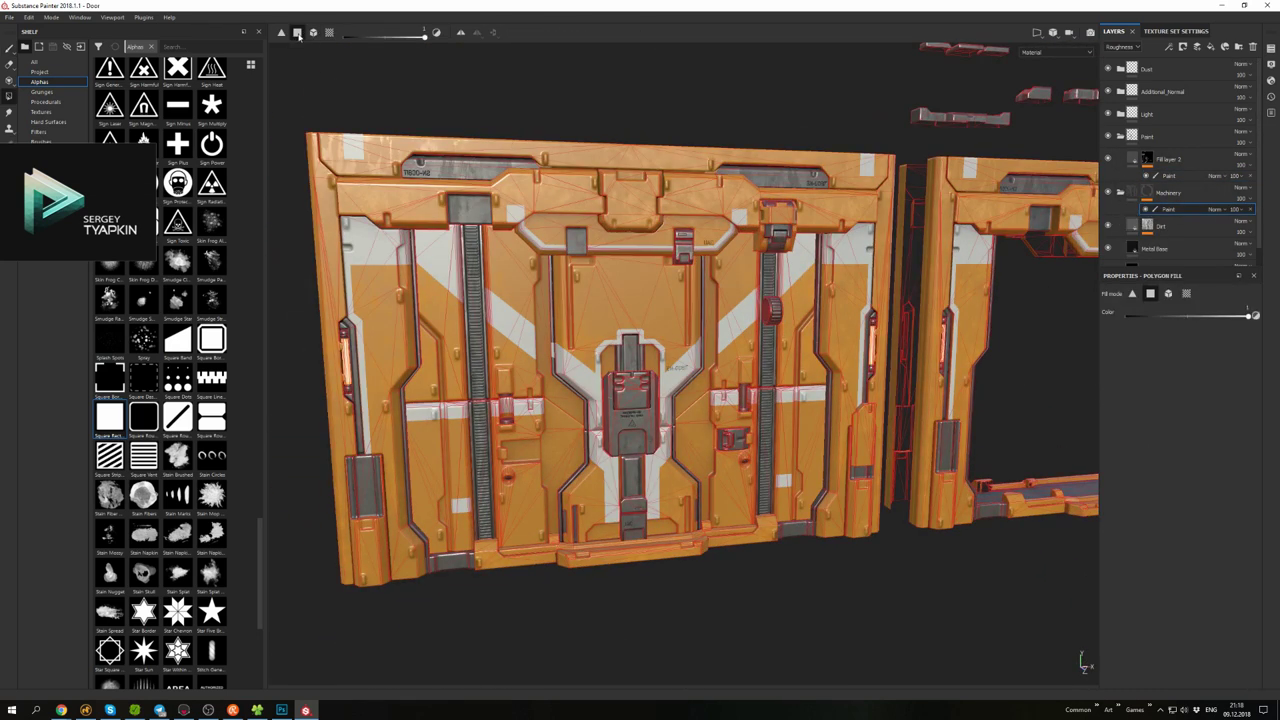
{"action": "scroll", "coordinate": [662, 372], "scroll_direction": "down", "scroll_amount": 3}
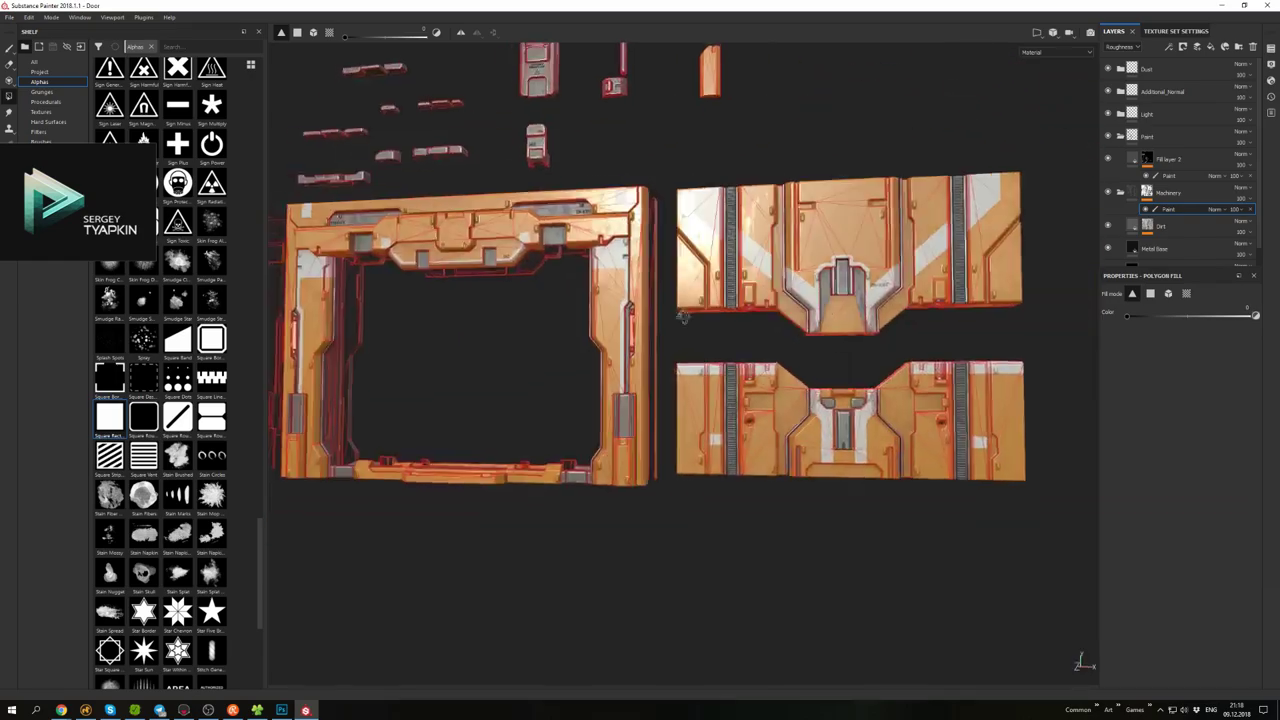
{"action": "left_click_drag", "start_coordinate": [662, 372], "coordinate": [800, 380], "text": "alt"}
{"action": "scroll", "coordinate": [720, 340], "scroll_direction": "up", "scroll_amount": 4}
{"action": "scroll", "coordinate": [906, 291], "scroll_direction": "down", "scroll_amount": 3}
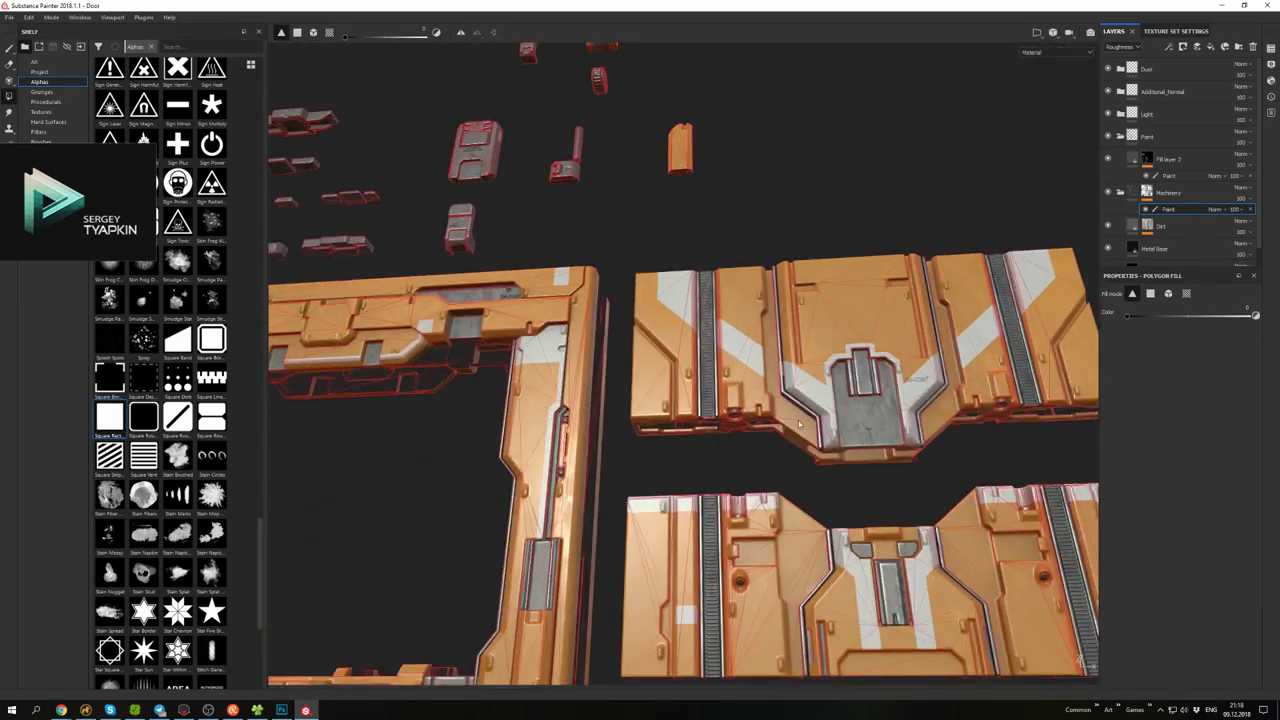
- Expose metal on the recessed block at the top centre of the lower door leaf in the Machinery mask
{"action": "scroll", "coordinate": [800, 380], "scroll_direction": "up", "scroll_amount": 2}
{"action": "scroll", "coordinate": [745, 424], "scroll_direction": "up", "scroll_amount": 3}
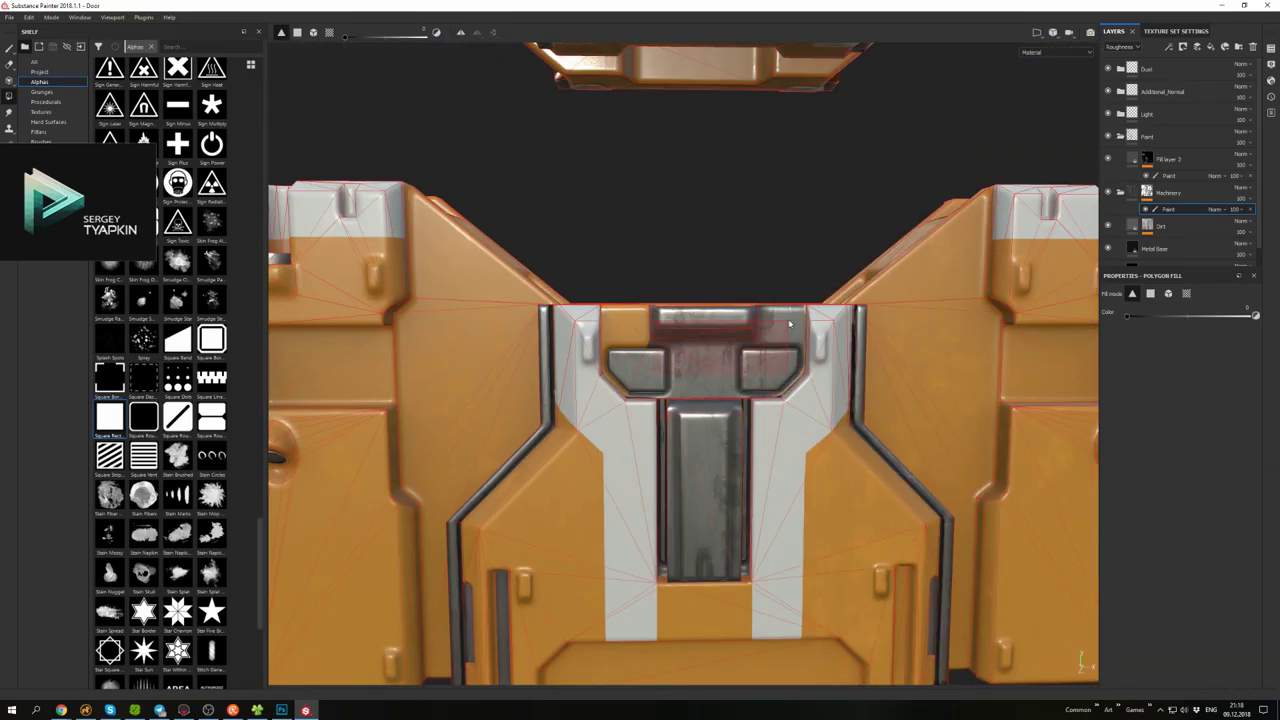
{"action": "scroll", "coordinate": [789, 323], "scroll_direction": "down", "scroll_amount": 4}
{"action": "left_click_drag", "start_coordinate": [789, 323], "coordinate": [760, 340], "text": "alt"}
{"action": "scroll", "coordinate": [745, 358], "scroll_direction": "up", "scroll_amount": 3}
{"action": "scroll", "coordinate": [760, 340], "scroll_direction": "up", "scroll_amount": 3}
{"action": "left_click", "coordinate": [1160, 192]}
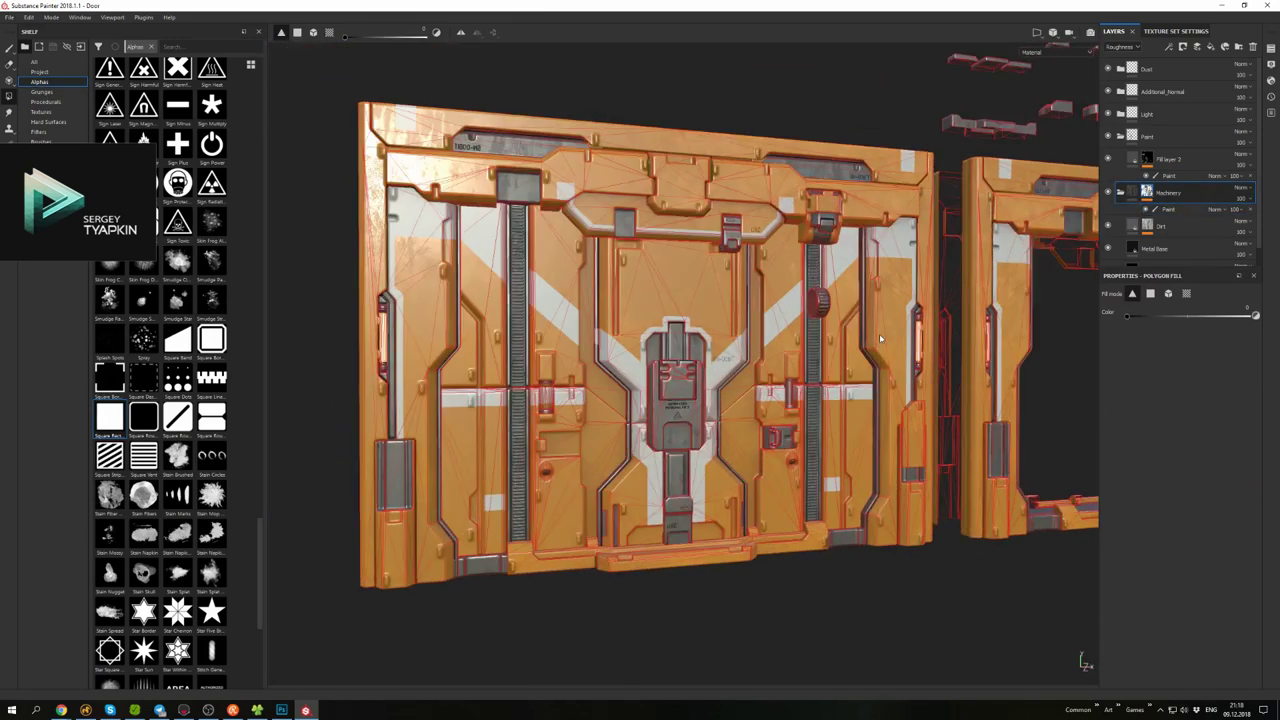
- Return to the paint brush on Fill layer 2's Paint effect with the material view shown
{"action": "left_click_drag", "start_coordinate": [918, 308], "coordinate": [860, 290], "text": "alt"}
{"action": "key", "text": "c"}
{"action": "key", "text": "m"}
{"action": "key", "text": "1"}
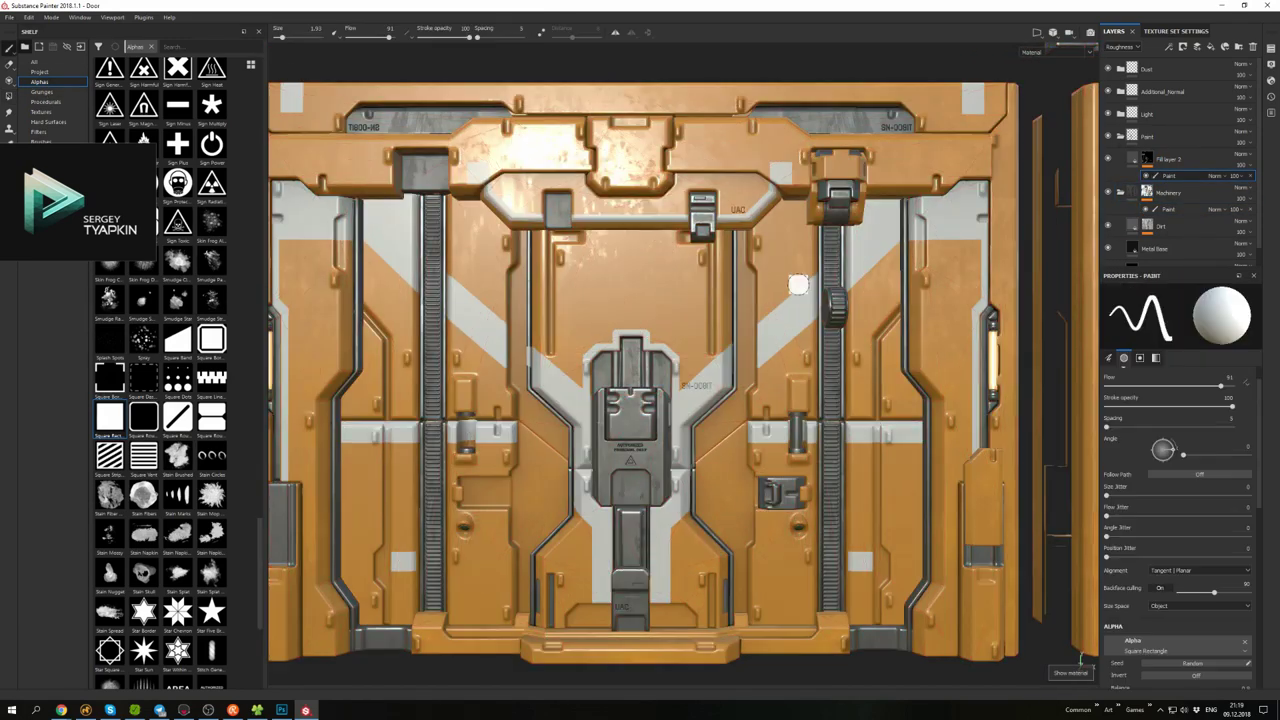
- Try thin vertical light strips joining the horizontal seam stripe to the small squares on the lower outer panels
{"action": "scroll", "coordinate": [823, 265], "scroll_direction": "down", "scroll_amount": 1}
{"action": "middle_click_drag", "start_coordinate": [823, 265], "coordinate": [704, 510], "text": "alt"}
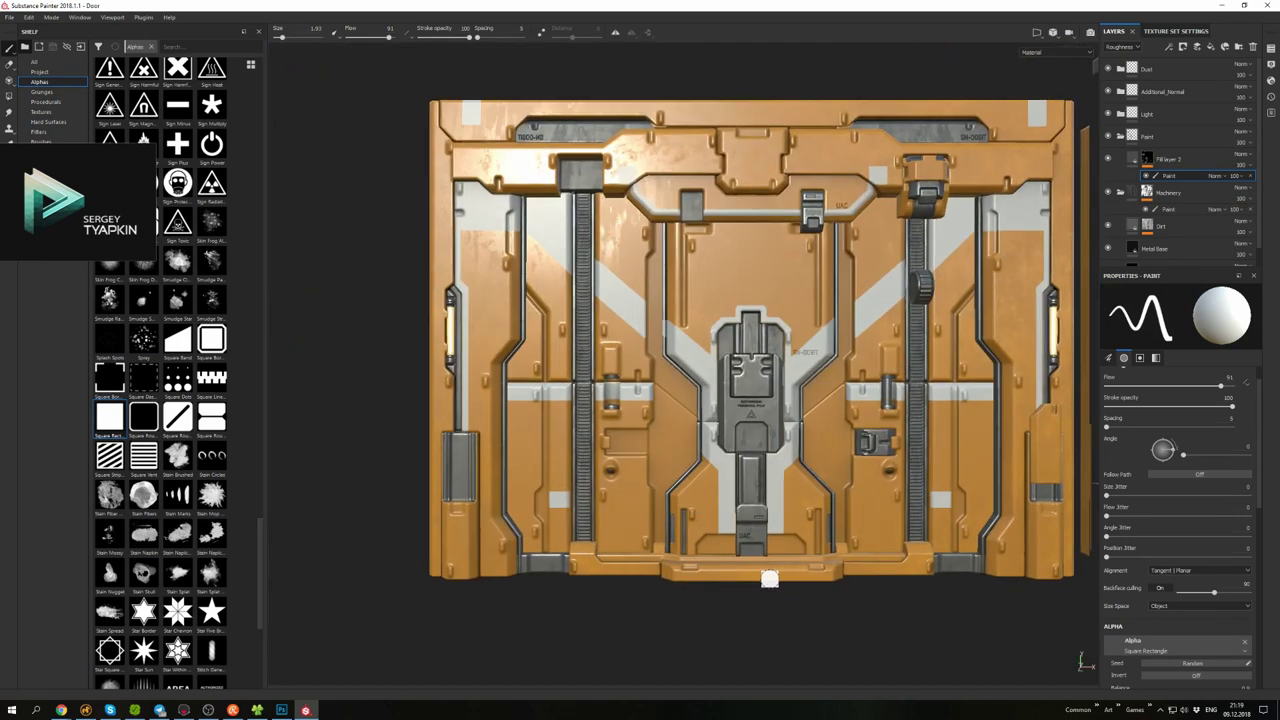
{"action": "middle_click_drag", "start_coordinate": [769, 578], "coordinate": [877, 574], "text": "alt"}
{"action": "left_click_drag", "start_coordinate": [877, 574], "coordinate": [820, 520], "text": "alt"}
{"action": "middle_click_drag", "start_coordinate": [820, 520], "coordinate": [794, 449], "text": "alt"}
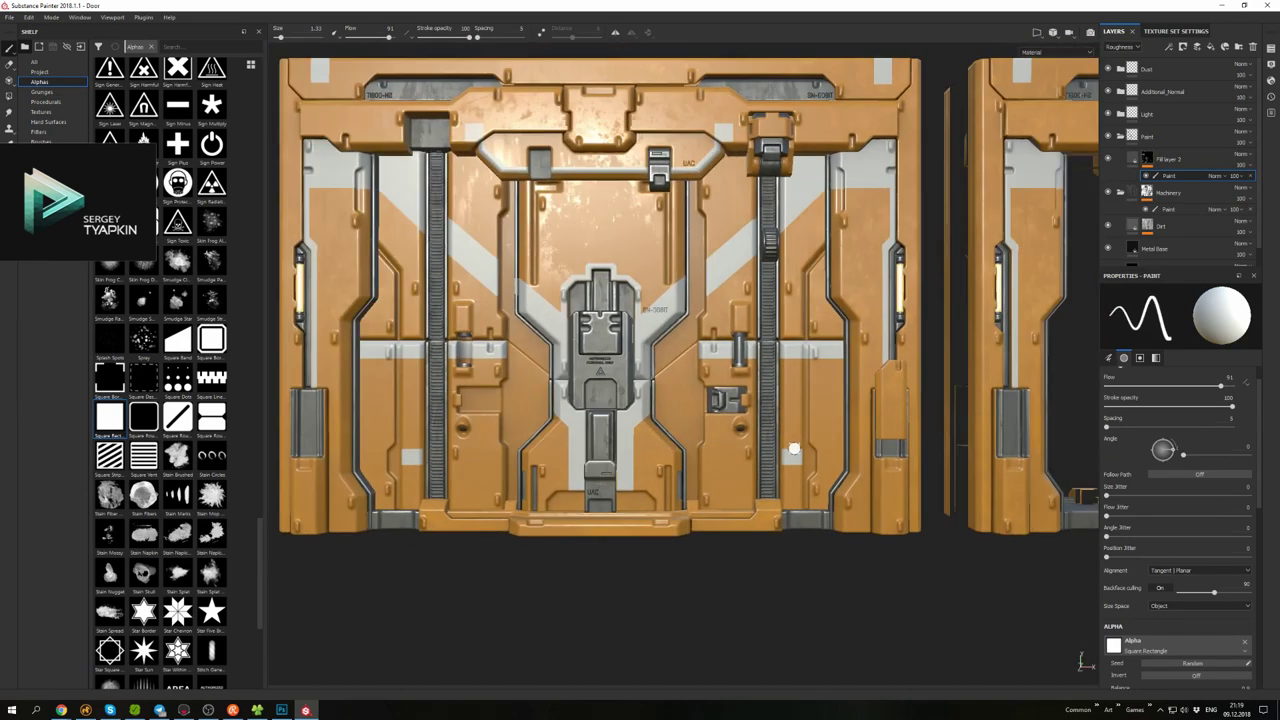
{"action": "right_click_drag", "start_coordinate": [821, 452], "coordinate": [760, 312], "text": "alt"}
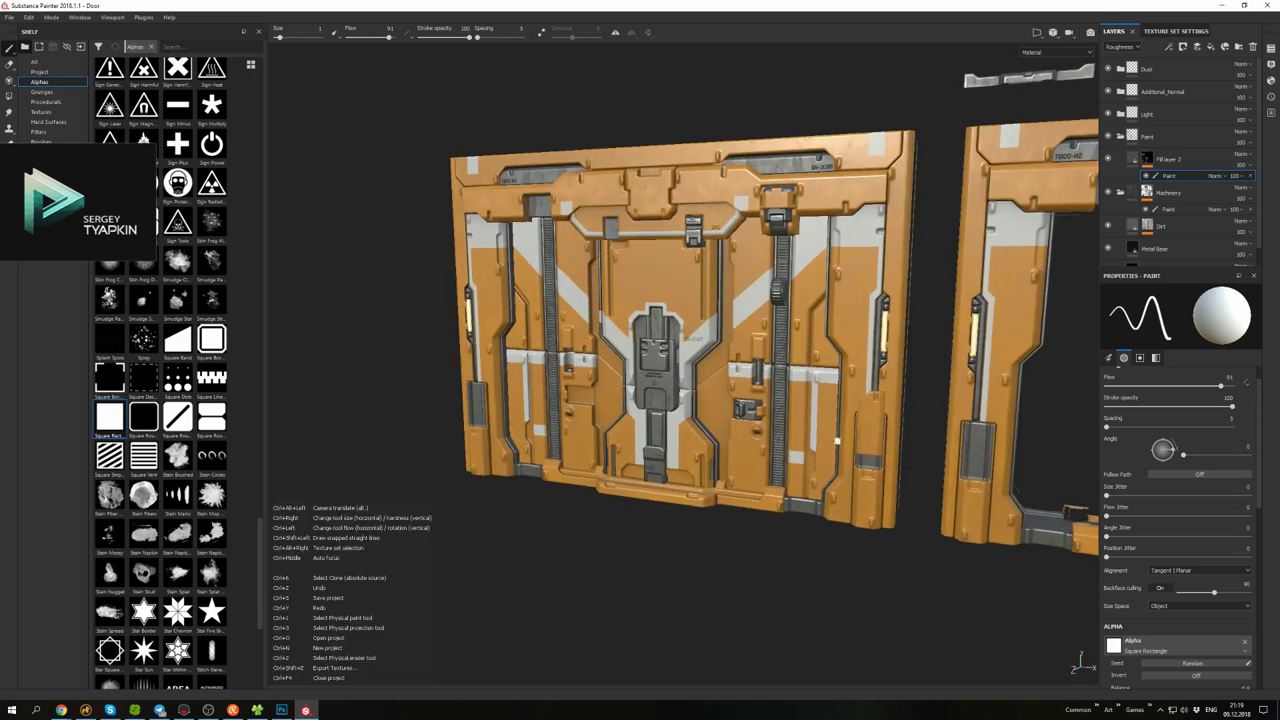
{"action": "right_click_drag", "start_coordinate": [868, 365], "coordinate": [855, 480], "text": "alt"}
{"action": "left_click_drag", "start_coordinate": [805, 511], "coordinate": [921, 390], "text": "alt"}
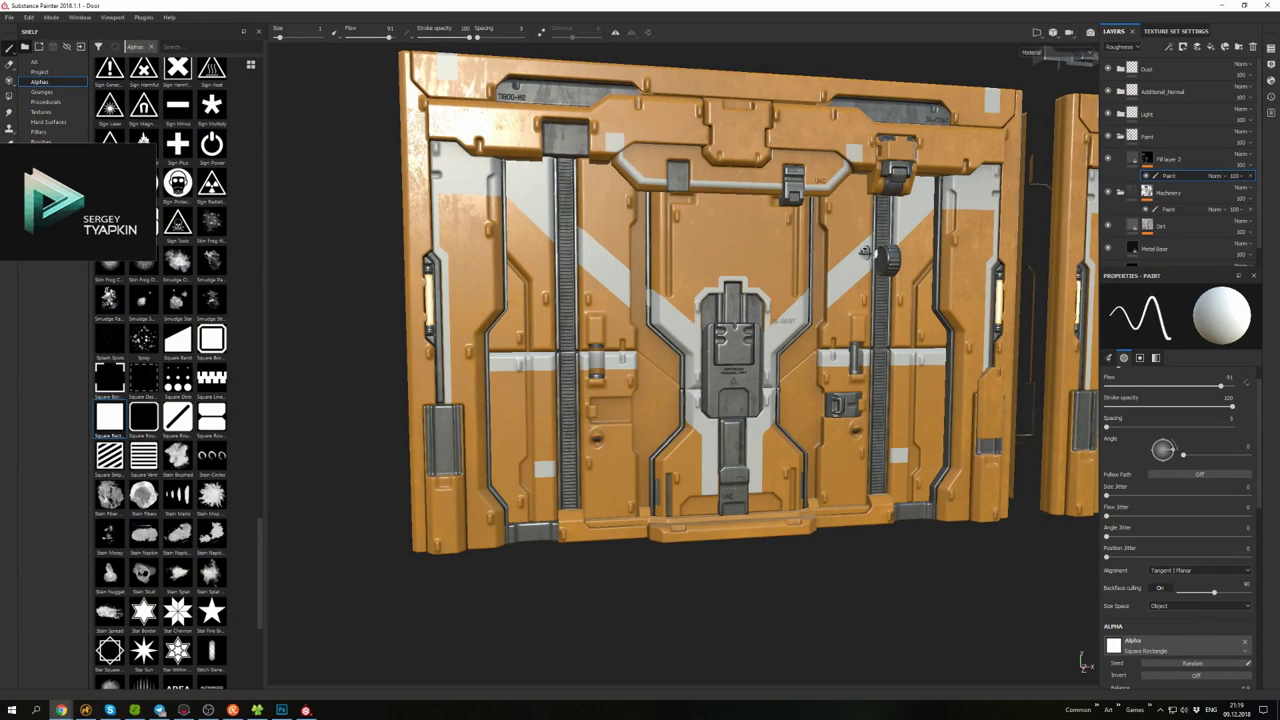
- Stamp a Square Stripes alpha emblem on the upper center panel, just above the latch
{"action": "left_click_drag", "start_coordinate": [864, 252], "coordinate": [722, 285], "text": "alt"}
{"action": "right_click_drag", "start_coordinate": [628, 281], "coordinate": [660, 283], "text": "ctrl"}
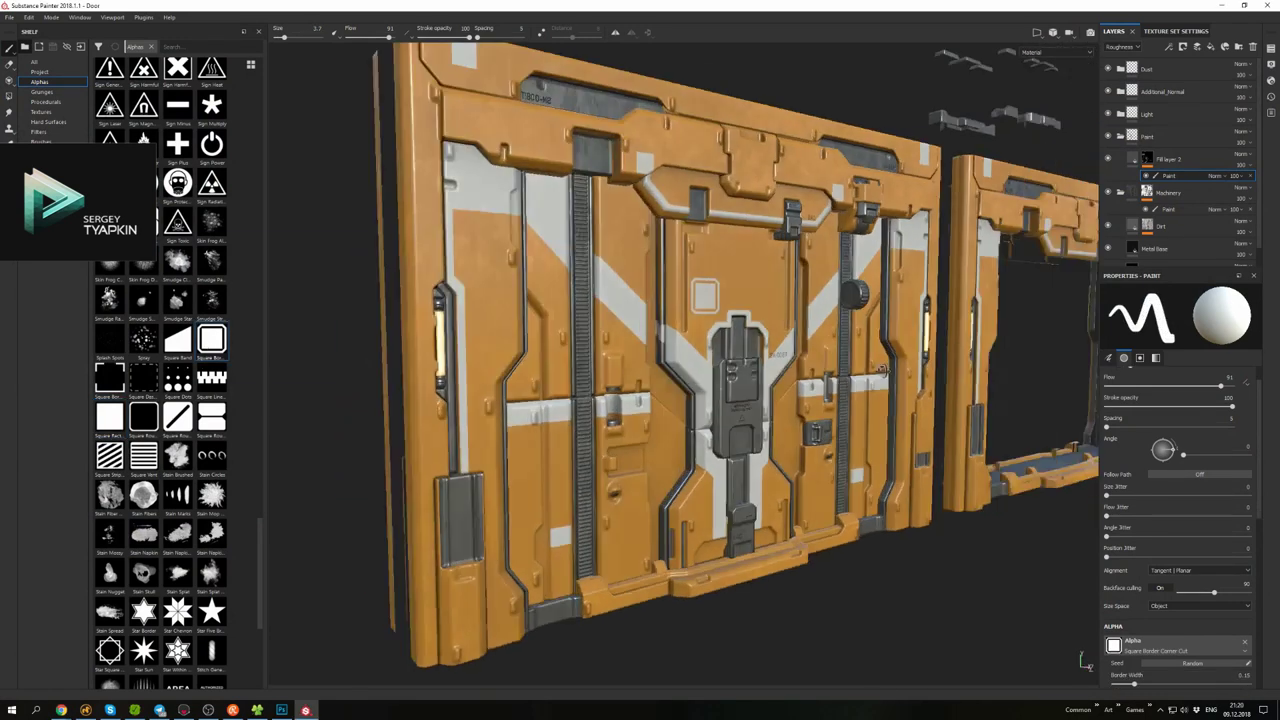
{"action": "left_click", "coordinate": [208, 420]}
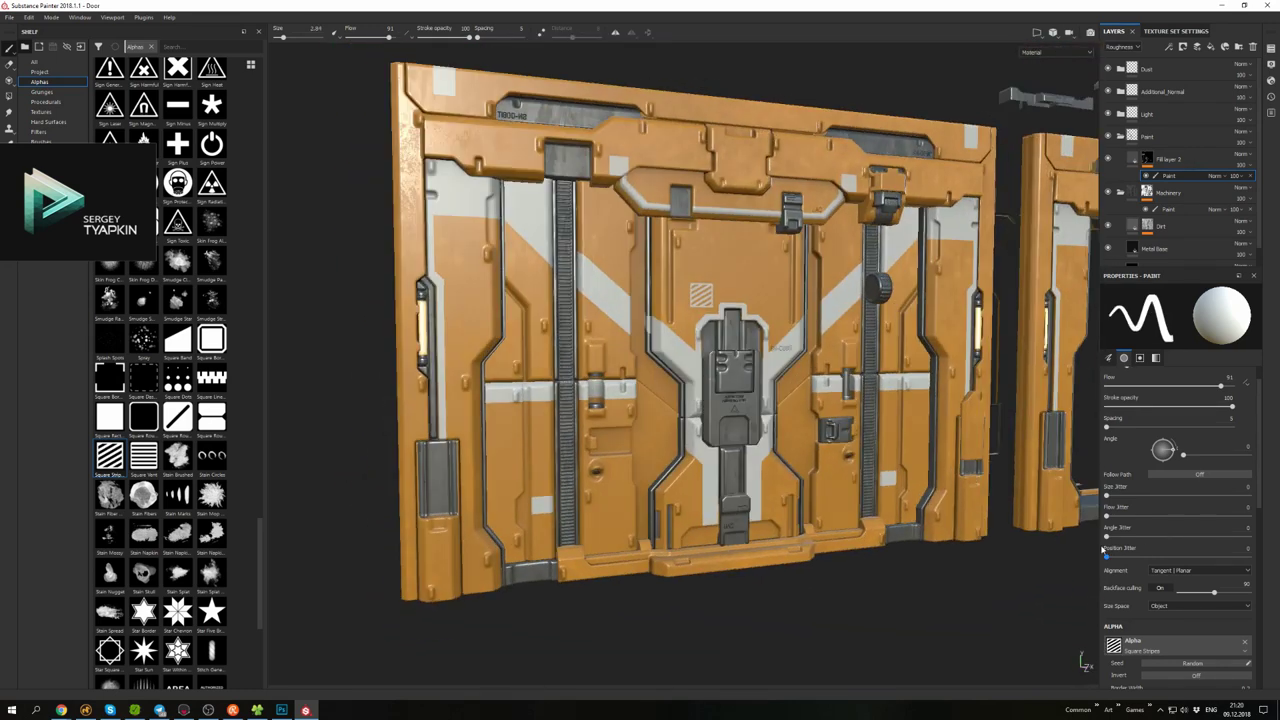
- Stamp UAC in the Font Jura alpha beside the striped emblem, and try bold CAUTION labels on both sides of the lock
{"action": "scroll", "coordinate": [160, 400], "scroll_direction": "up", "scroll_amount": 15}
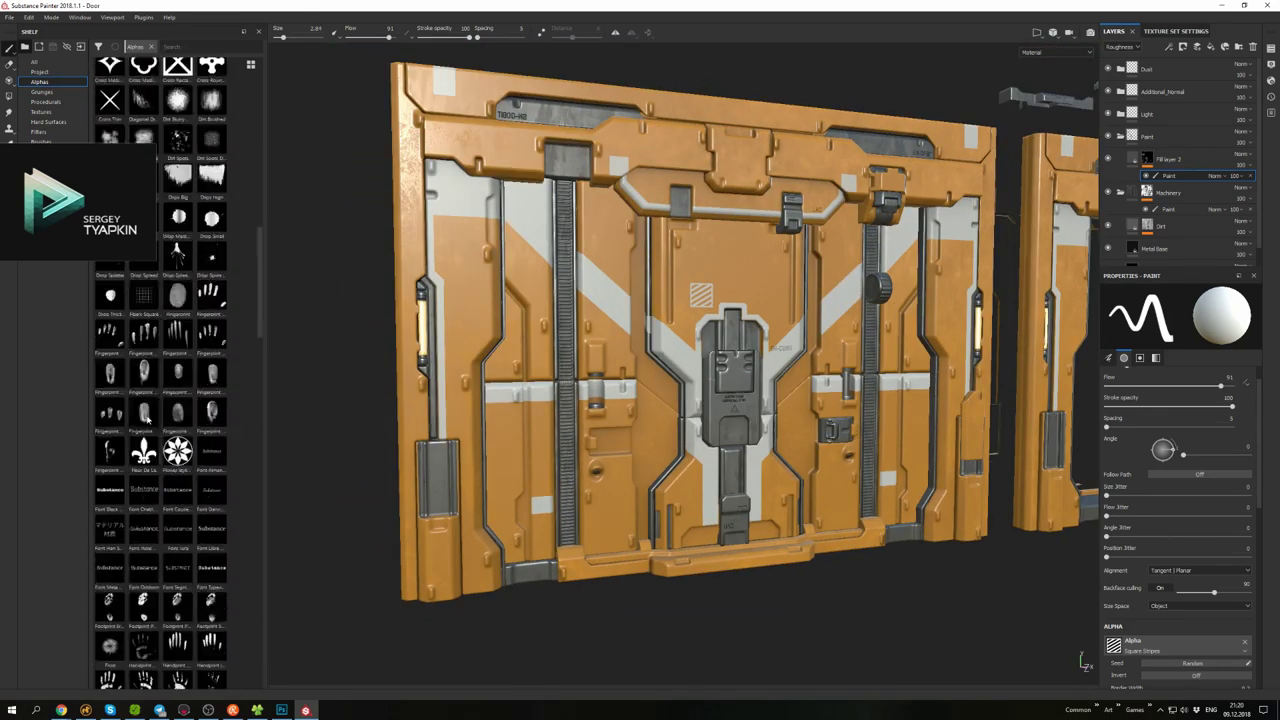
{"action": "left_click", "coordinate": [177, 282]}
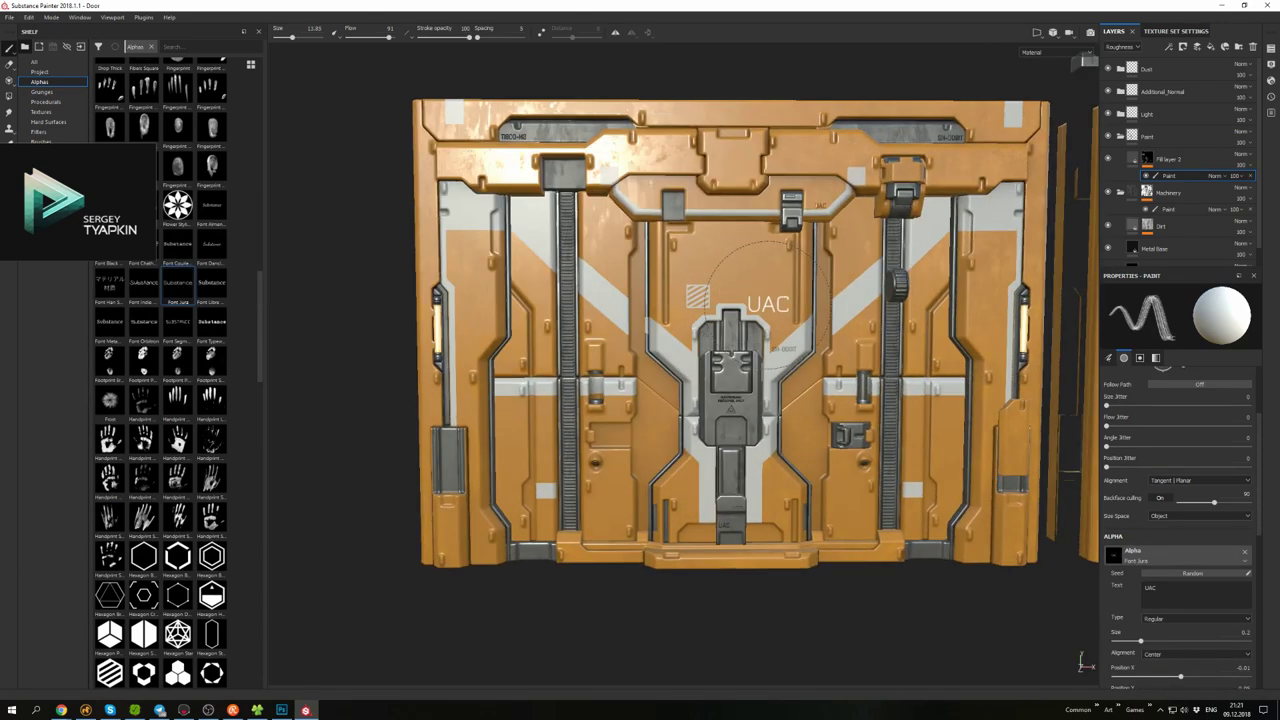
{"action": "mouse_move", "coordinate": [771, 291]}
{"action": "left_mouse_down", "text": "alt"}
{"action": "mouse_move", "coordinate": [700, 290]}
{"action": "mouse_move", "coordinate": [736, 296]}
{"action": "mouse_move", "coordinate": [735, 250]}
{"action": "mouse_move", "coordinate": [735, 322]}
{"action": "mouse_move", "coordinate": [690, 282]}
{"action": "mouse_move", "coordinate": [750, 298]}
{"action": "mouse_move", "coordinate": [577, 514]}
{"action": "mouse_move", "coordinate": [749, 297]}
{"action": "mouse_move", "coordinate": [871, 409]}
{"action": "mouse_move", "coordinate": [781, 420]}
{"action": "mouse_move", "coordinate": [915, 397]}
{"action": "left_mouse_up", "text": "alt"}
{"action": "left_click_drag", "start_coordinate": [766, 402], "coordinate": [838, 485], "text": "alt"}
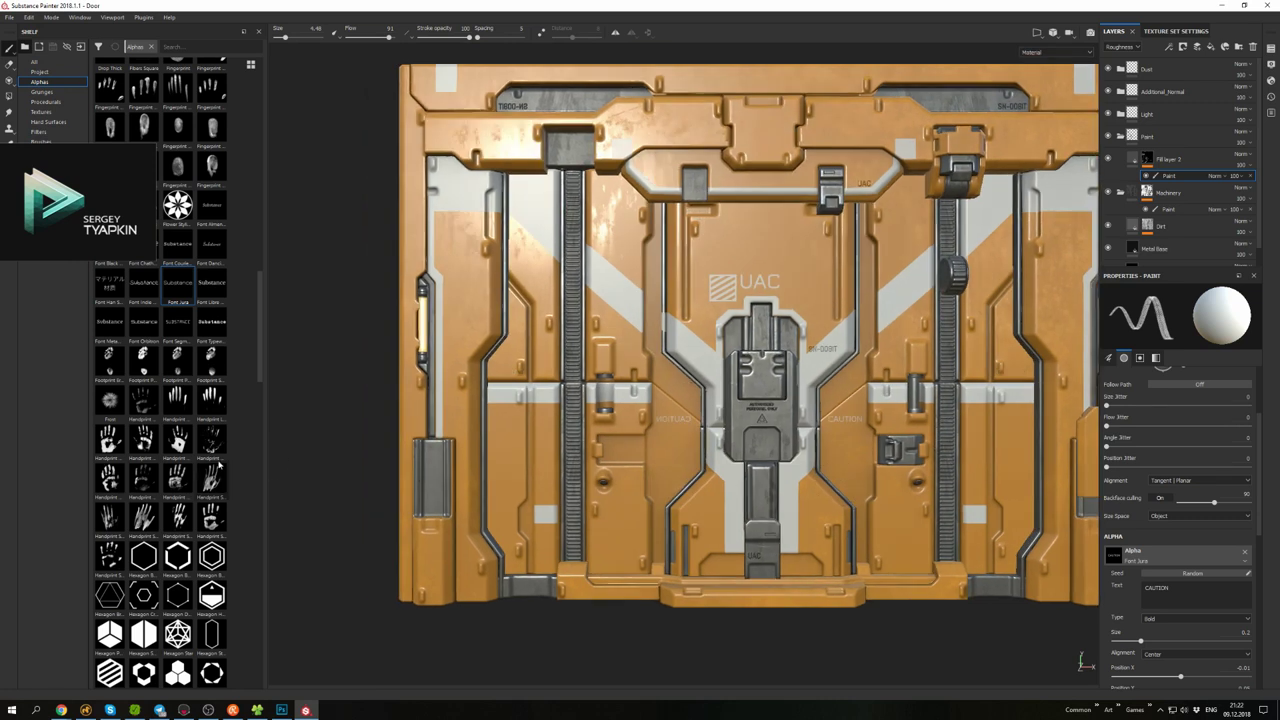
- Stamp small Arrow Simple chevrons on the orange panels flanking the lock and on the right post's lower block
{"action": "scroll", "coordinate": [113, 313], "scroll_direction": "up", "scroll_amount": 10}
{"action": "left_click", "coordinate": [177, 113]}
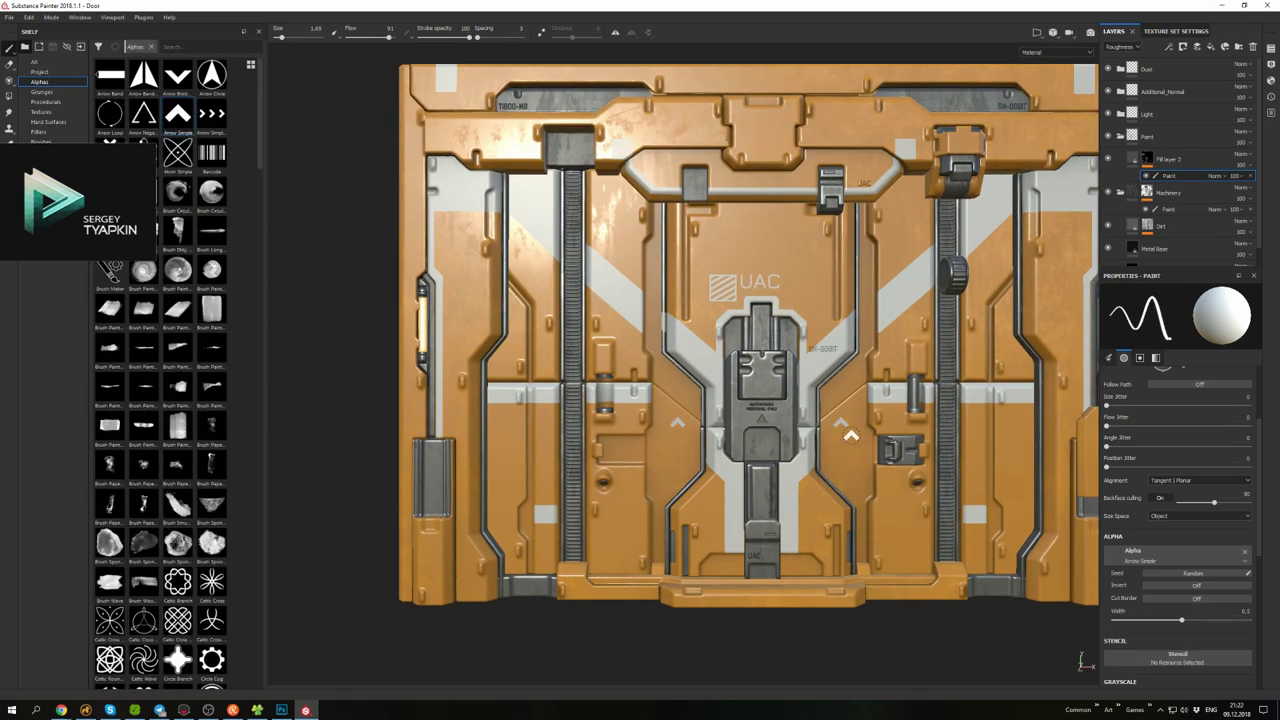
{"action": "left_click_drag", "start_coordinate": [848, 408], "coordinate": [815, 380], "text": "alt"}
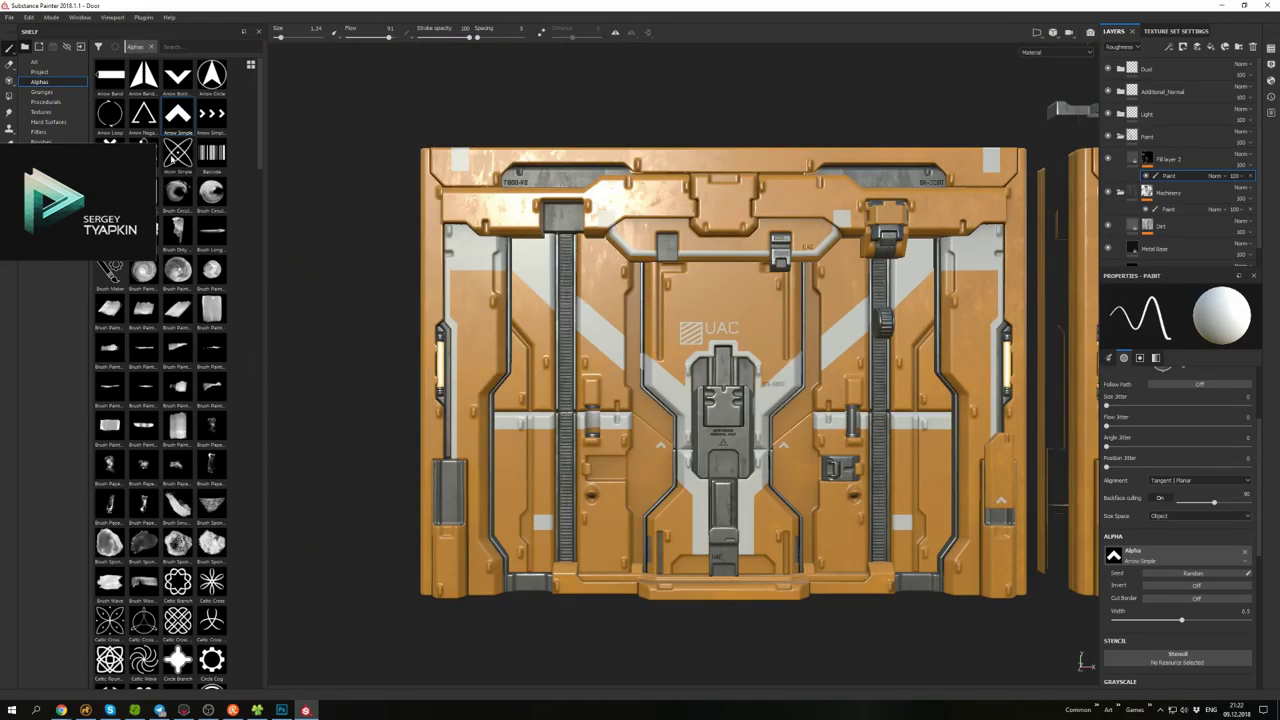
- Paint a white stripe with the Square Rectangle alpha up the lower inner corners of the frame posts, bending diagonally toward the gray blocks
{"action": "scroll", "coordinate": [180, 400], "scroll_direction": "down", "scroll_amount": 20}
{"action": "mouse_move", "coordinate": [700, 230]}
{"action": "left_mouse_down", "text": "alt"}
{"action": "mouse_move", "coordinate": [712, 206]}
{"action": "mouse_move", "coordinate": [718, 245]}
{"action": "mouse_move", "coordinate": [730, 200]}
{"action": "mouse_move", "coordinate": [720, 240]}
{"action": "left_mouse_up", "text": "alt"}
{"action": "scroll", "coordinate": [160, 400], "scroll_direction": "up", "scroll_amount": 4}
{"action": "left_click", "coordinate": [211, 127]}
{"action": "left_click_drag", "start_coordinate": [796, 481], "coordinate": [830, 450], "text": "alt"}
{"action": "scroll", "coordinate": [820, 460], "scroll_direction": "up", "scroll_amount": 5}
{"action": "scroll", "coordinate": [818, 461], "scroll_direction": "up", "scroll_amount": 3}
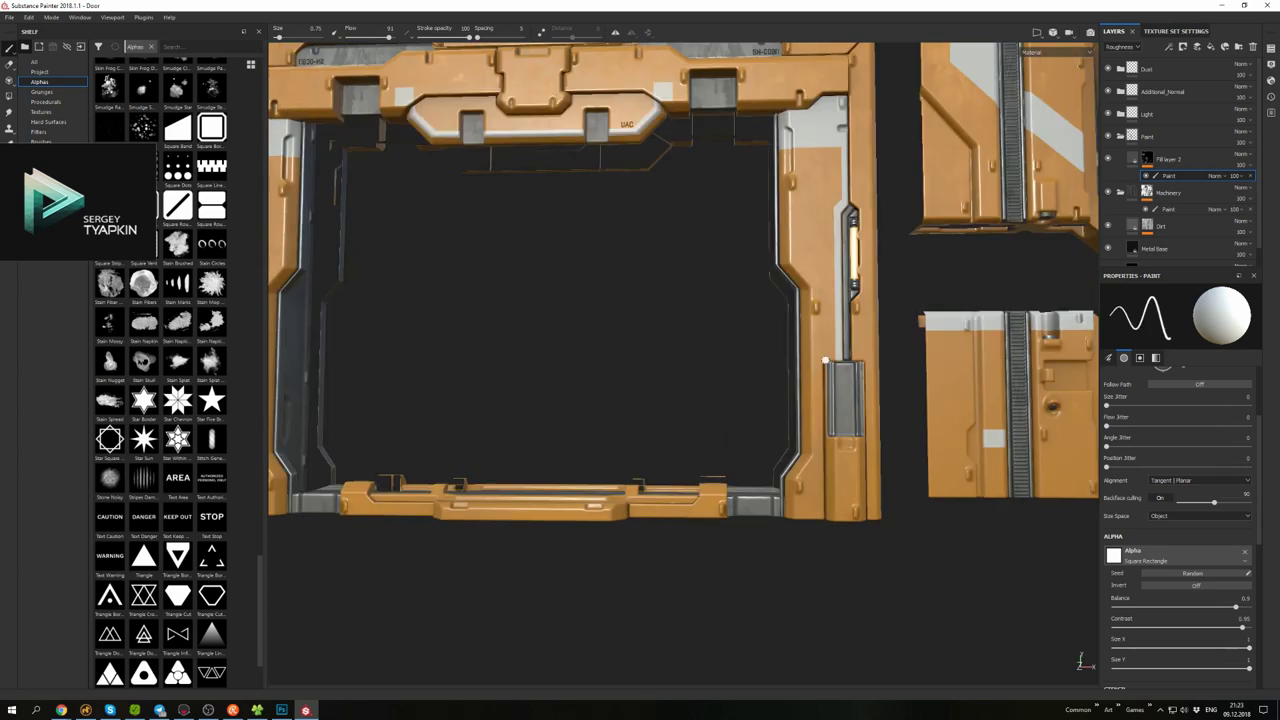
{"action": "scroll", "coordinate": [875, 557], "scroll_direction": "down", "scroll_amount": 2}
{"action": "middle_click_drag", "start_coordinate": [875, 557], "coordinate": [815, 400]}
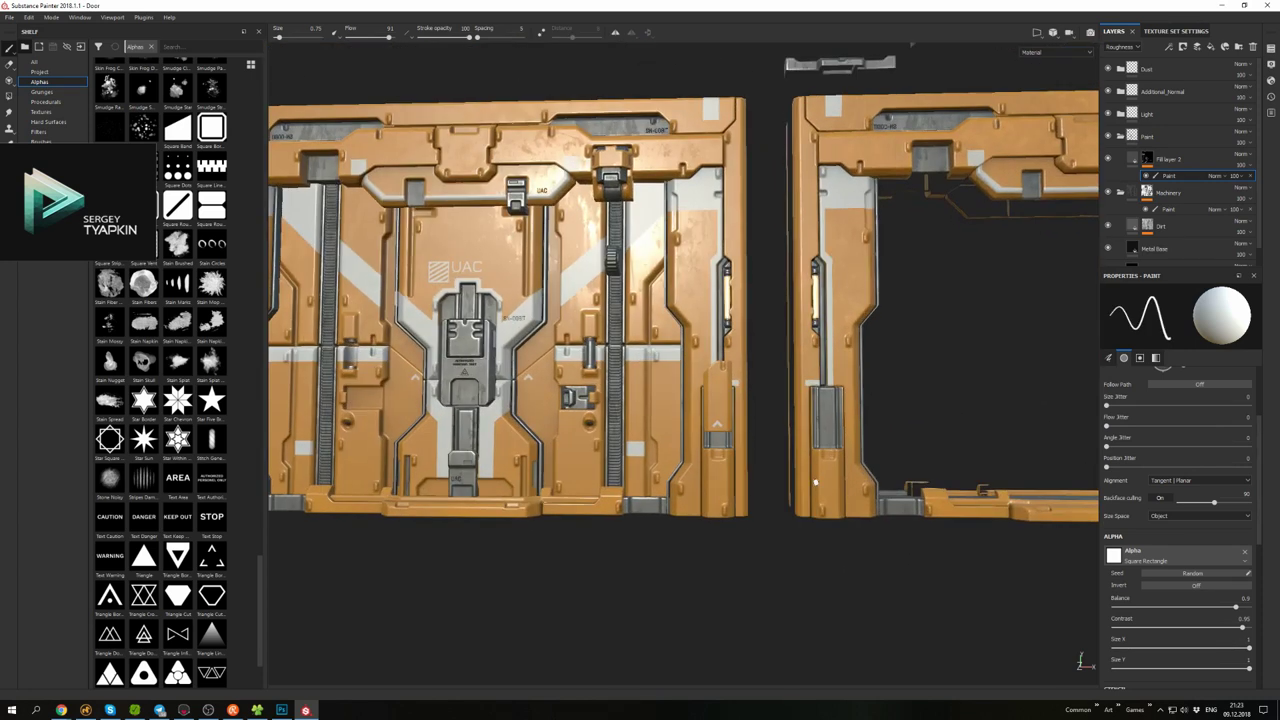
{"action": "scroll", "coordinate": [815, 370], "scroll_direction": "up", "scroll_amount": 2}
{"action": "scroll", "coordinate": [743, 517], "scroll_direction": "down", "scroll_amount": 2}
{"action": "scroll", "coordinate": [733, 502], "scroll_direction": "up", "scroll_amount": 3}
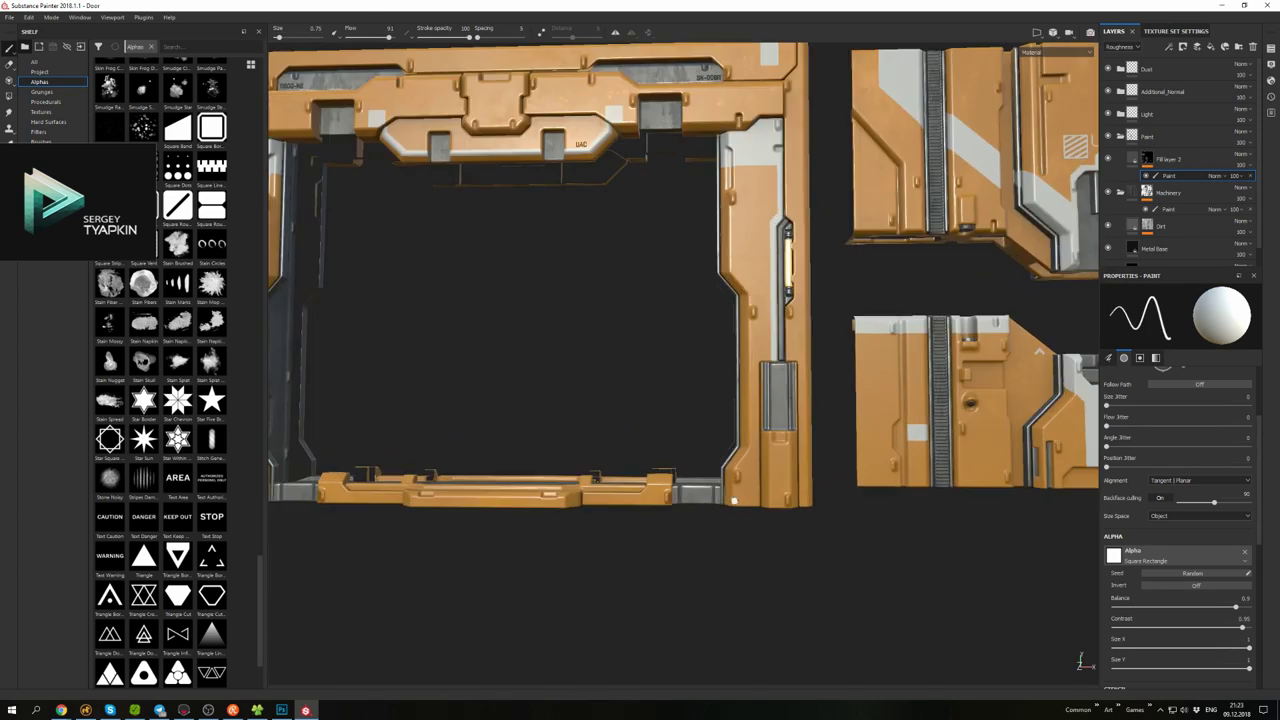
{"action": "scroll", "coordinate": [803, 575], "scroll_direction": "down", "scroll_amount": 2}
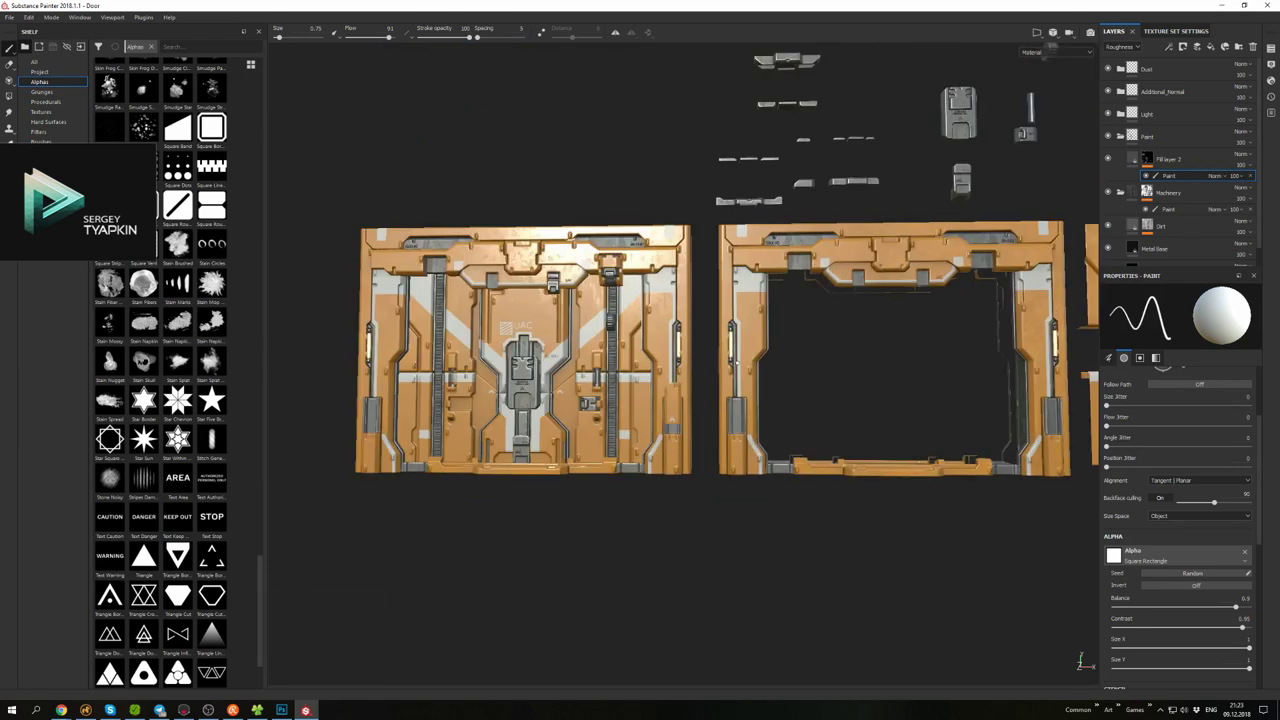
{"action": "scroll", "coordinate": [803, 575], "scroll_direction": "up", "scroll_amount": 4}
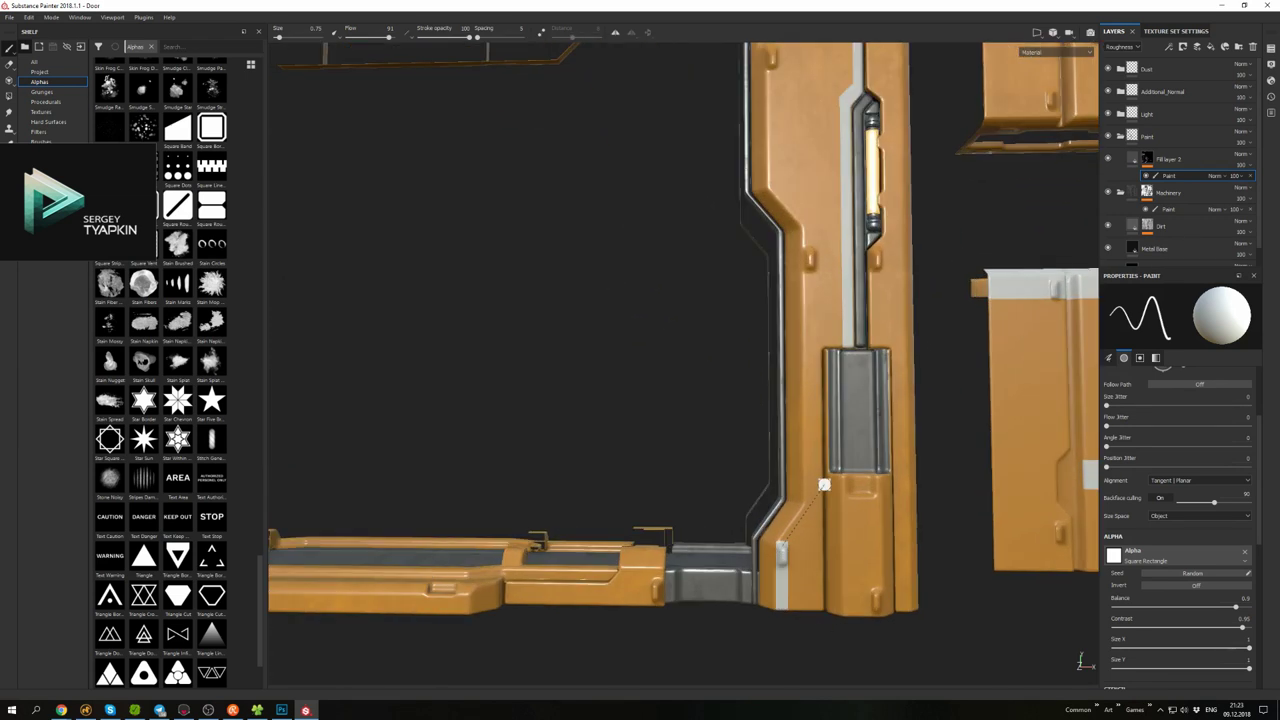
{"action": "left_click_drag", "start_coordinate": [791, 565], "coordinate": [783, 546], "text": "alt"}
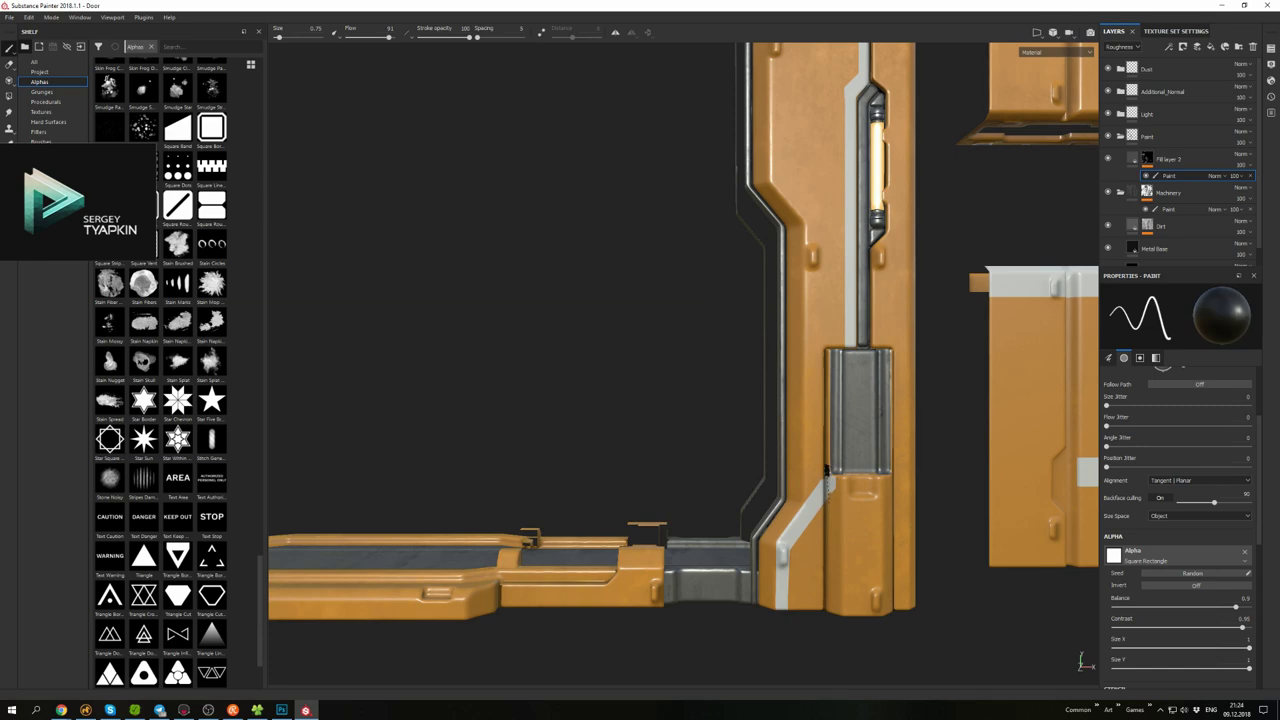
{"action": "scroll", "coordinate": [826, 470], "scroll_direction": "down", "scroll_amount": 3}
{"action": "scroll", "coordinate": [721, 465], "scroll_direction": "up", "scroll_amount": 4}
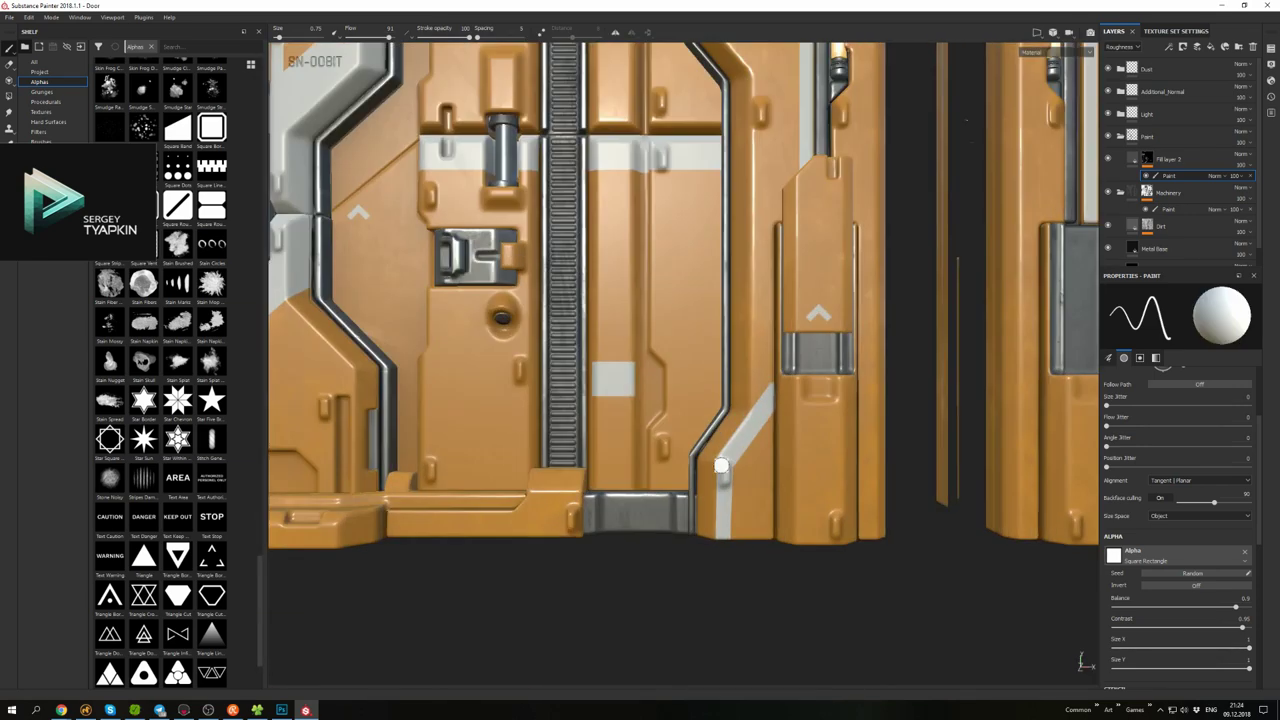
- Examine the painted stripes and markings across the whole door from an angled view
{"action": "scroll", "coordinate": [724, 543], "scroll_direction": "down", "scroll_amount": 3}
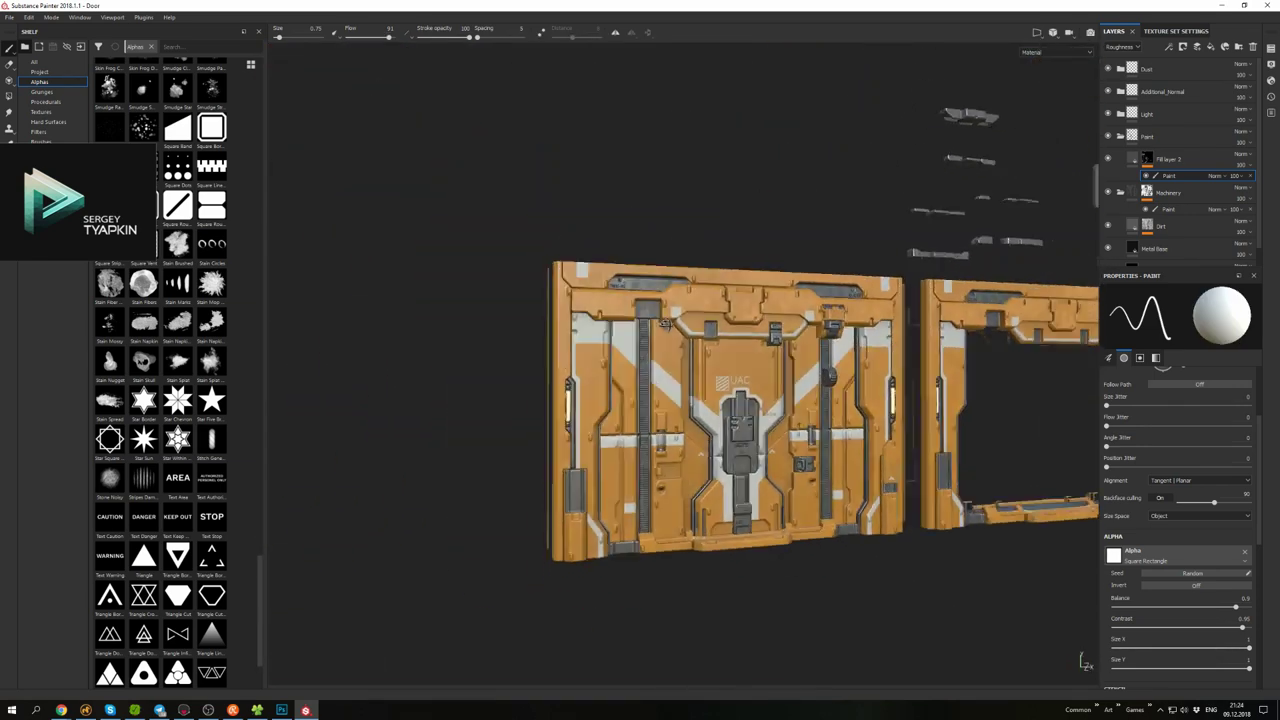
{"action": "scroll", "coordinate": [637, 266], "scroll_direction": "up", "scroll_amount": 2}
{"action": "left_click_drag", "start_coordinate": [637, 266], "coordinate": [797, 440], "text": "alt"}
{"action": "scroll", "coordinate": [676, 244], "scroll_direction": "up", "scroll_amount": 3}
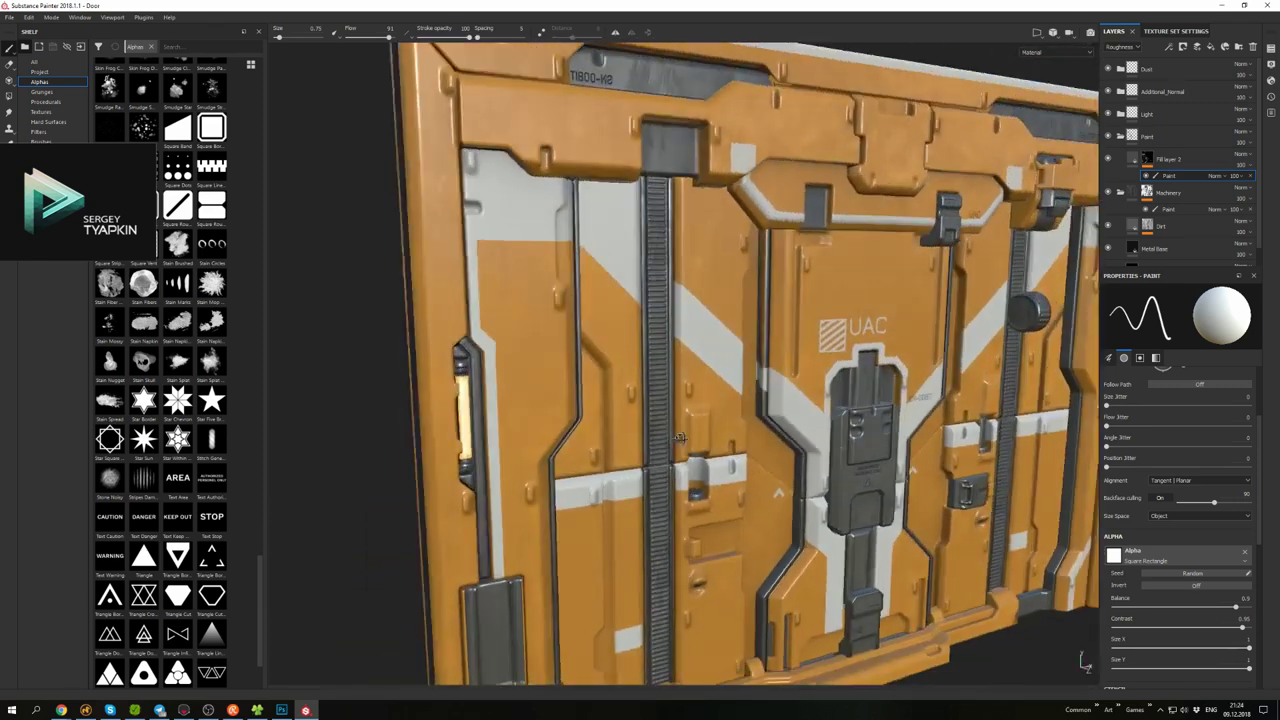
{"action": "left_click_drag", "start_coordinate": [676, 244], "coordinate": [703, 440], "text": "alt"}
{"action": "scroll", "coordinate": [740, 280], "scroll_direction": "down", "scroll_amount": 3}
{"action": "scroll", "coordinate": [834, 325], "scroll_direction": "up", "scroll_amount": 2}
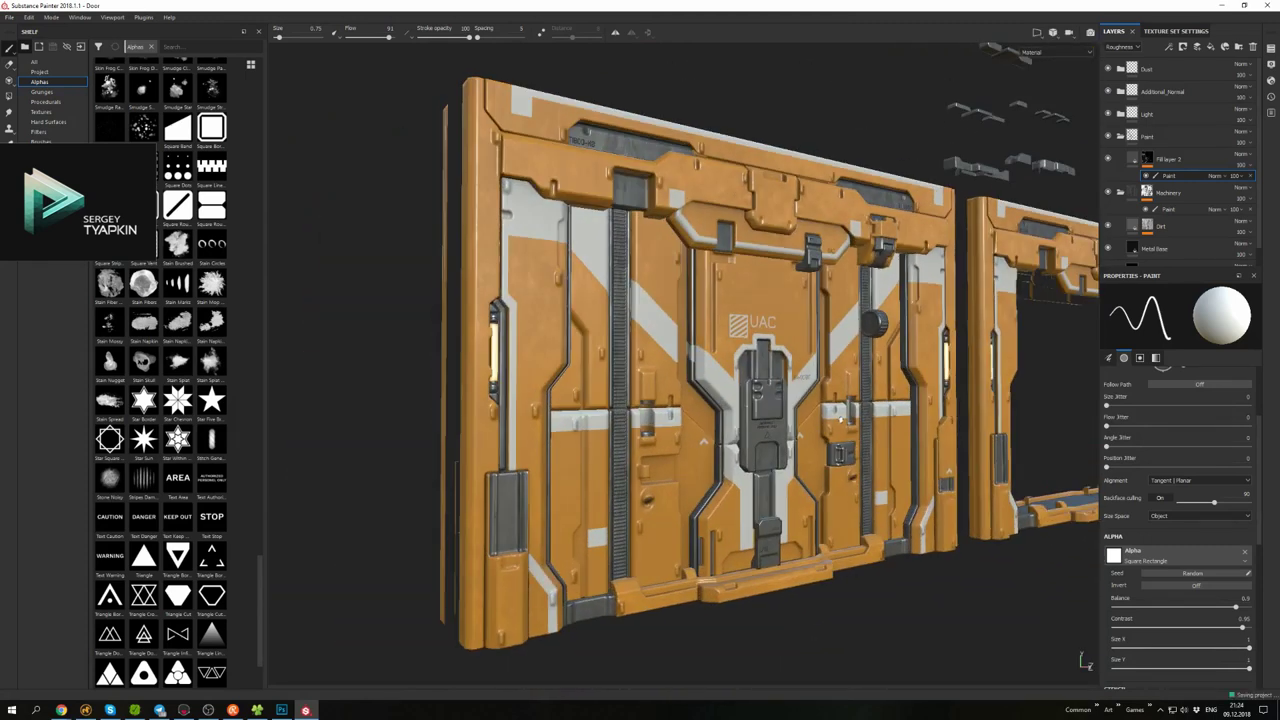
- Duplicate Fill layer 2 in the Paint folder as a new layer with an empty black mask
{"action": "left_click", "coordinate": [1120, 137]}
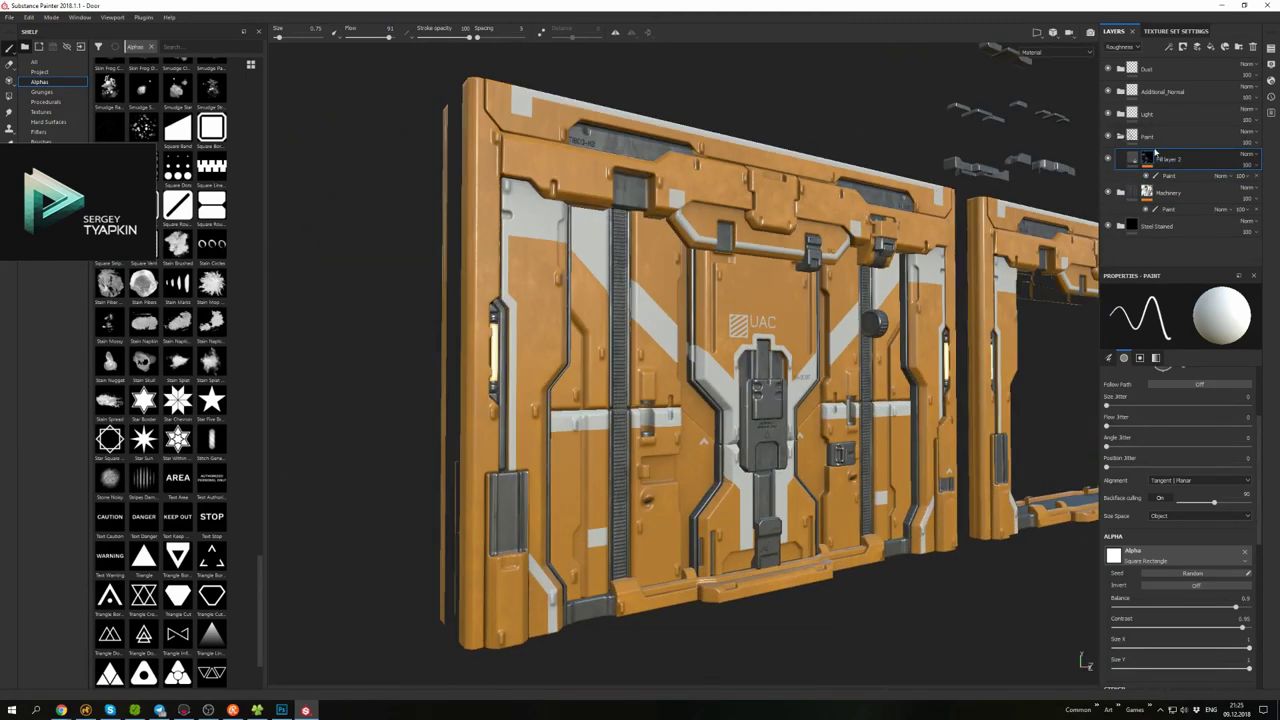
{"action": "right_click", "coordinate": [1156, 152]}
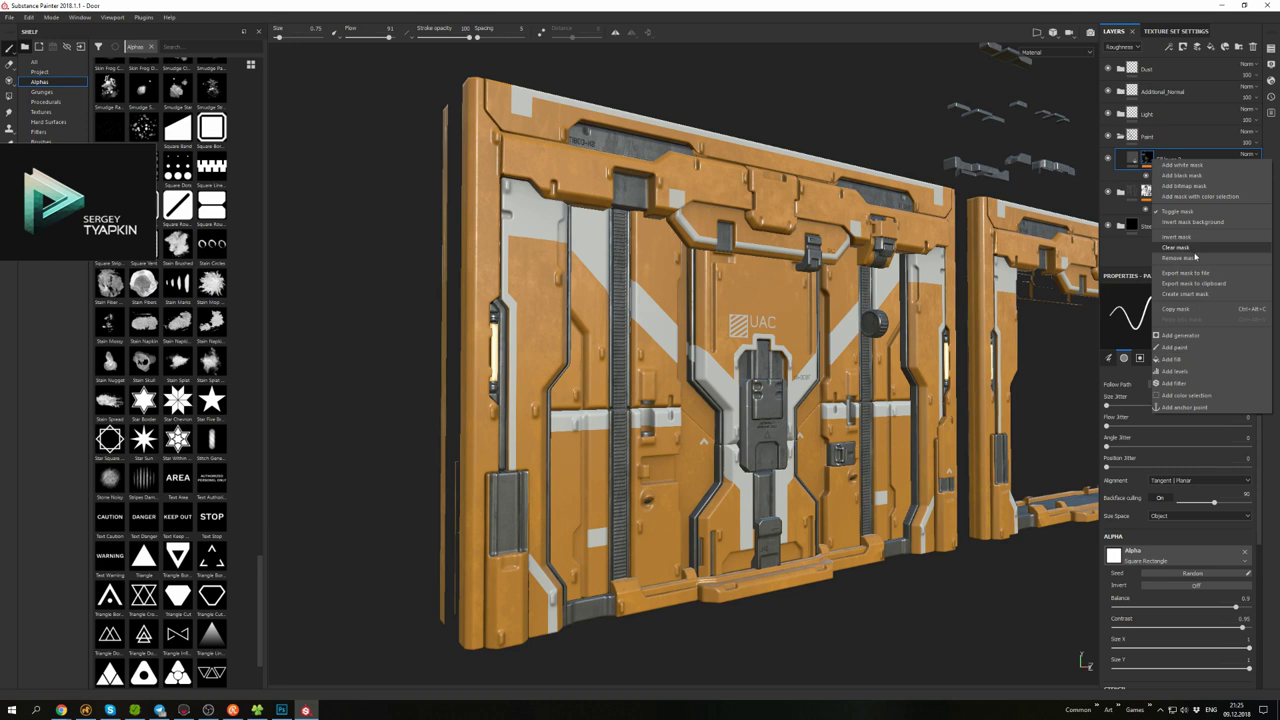
{"action": "key", "text": "Escape"}
{"action": "key", "text": "ctrl+d"}
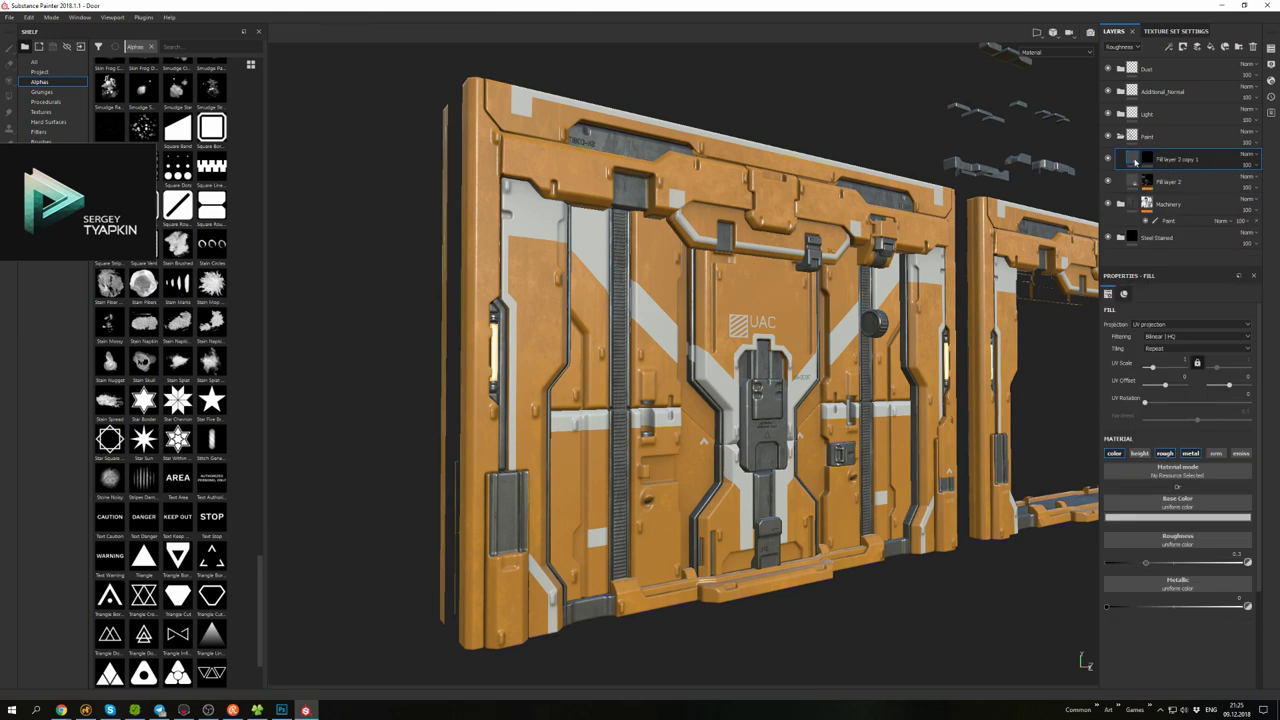
- Set the duplicated fill layer's base color to dark red and add a paint effect to its mask
{"action": "left_click", "coordinate": [1177, 517]}
{"action": "right_click", "coordinate": [1146, 158]}
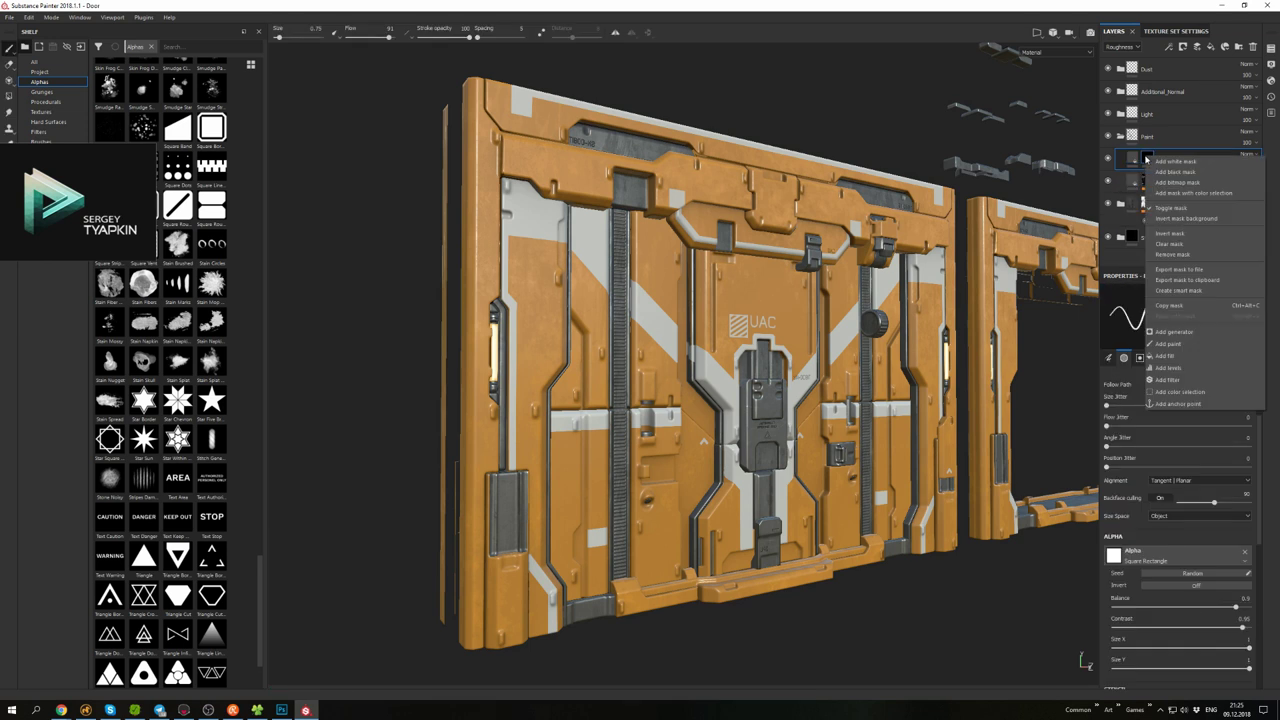
{"action": "left_click", "coordinate": [1180, 300]}
- Try the height channel on Fill layer 2 with a value of about 0.97, and undo that change
{"action": "left_click_drag", "start_coordinate": [700, 360], "coordinate": [760, 360], "text": "alt"}
{"action": "scroll", "coordinate": [700, 360], "scroll_direction": "up", "scroll_amount": 5}
{"action": "left_click", "coordinate": [1135, 194]}
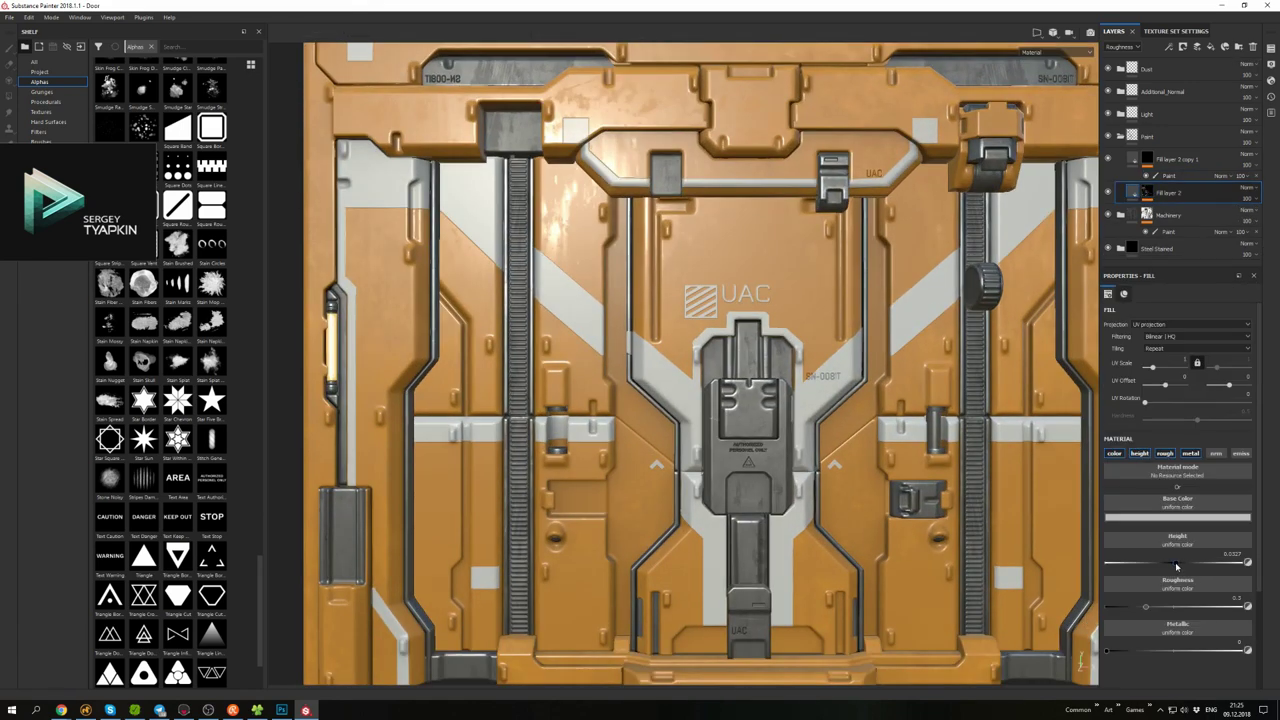
{"action": "scroll", "coordinate": [808, 299], "scroll_direction": "down", "scroll_amount": 5}
{"action": "left_click_drag", "start_coordinate": [1178, 565], "coordinate": [1240, 563]}
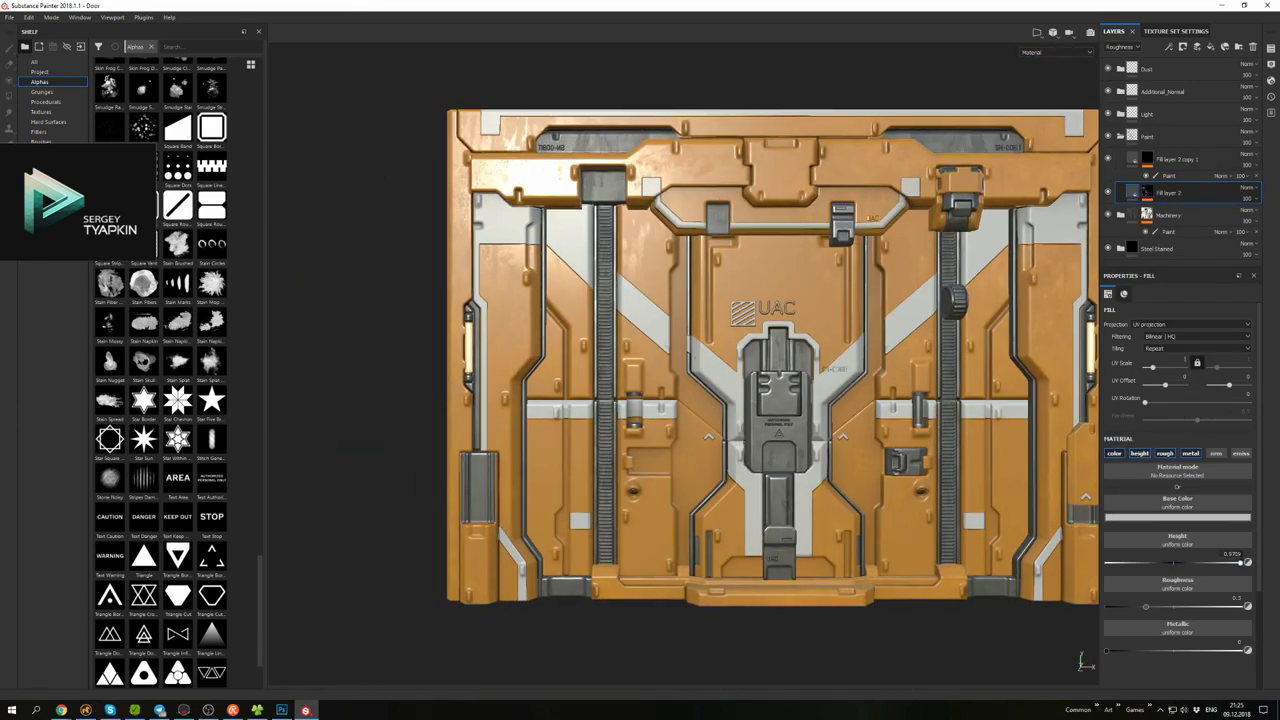
{"action": "key", "text": "ctrl+z"}
{"action": "key", "text": "ctrl+z"}
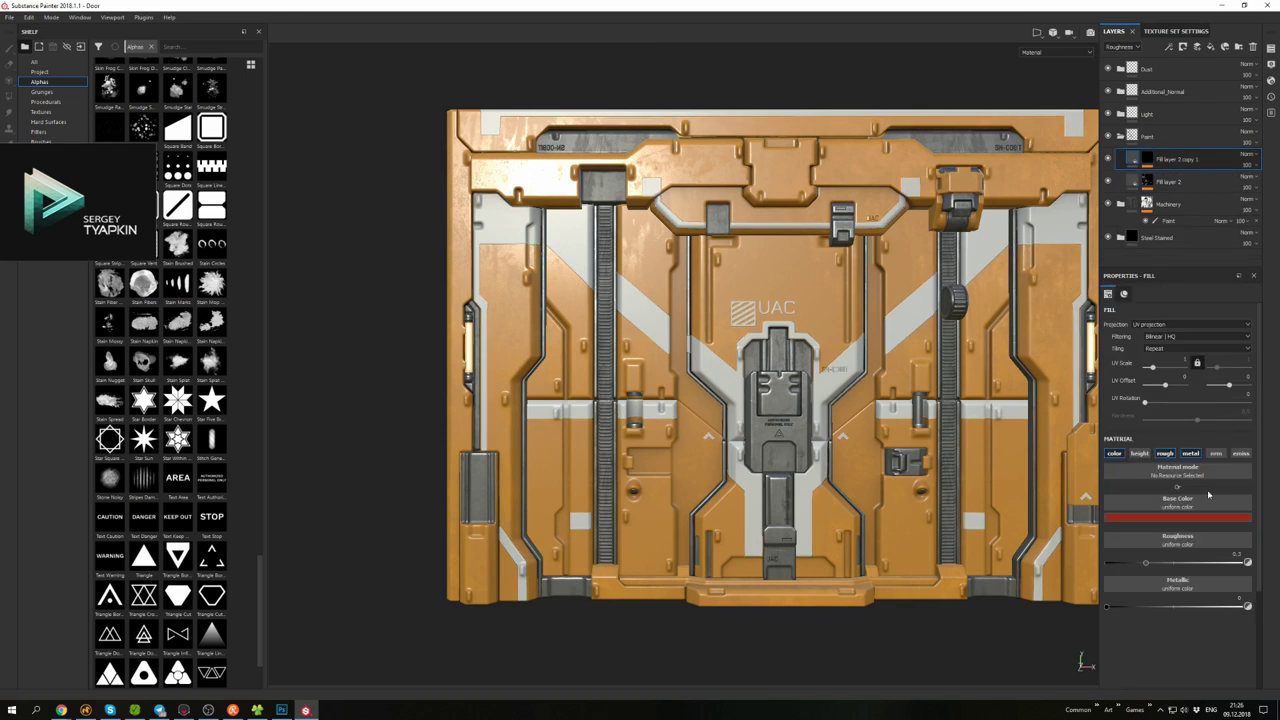
{"action": "key", "text": "ctrl+y"}
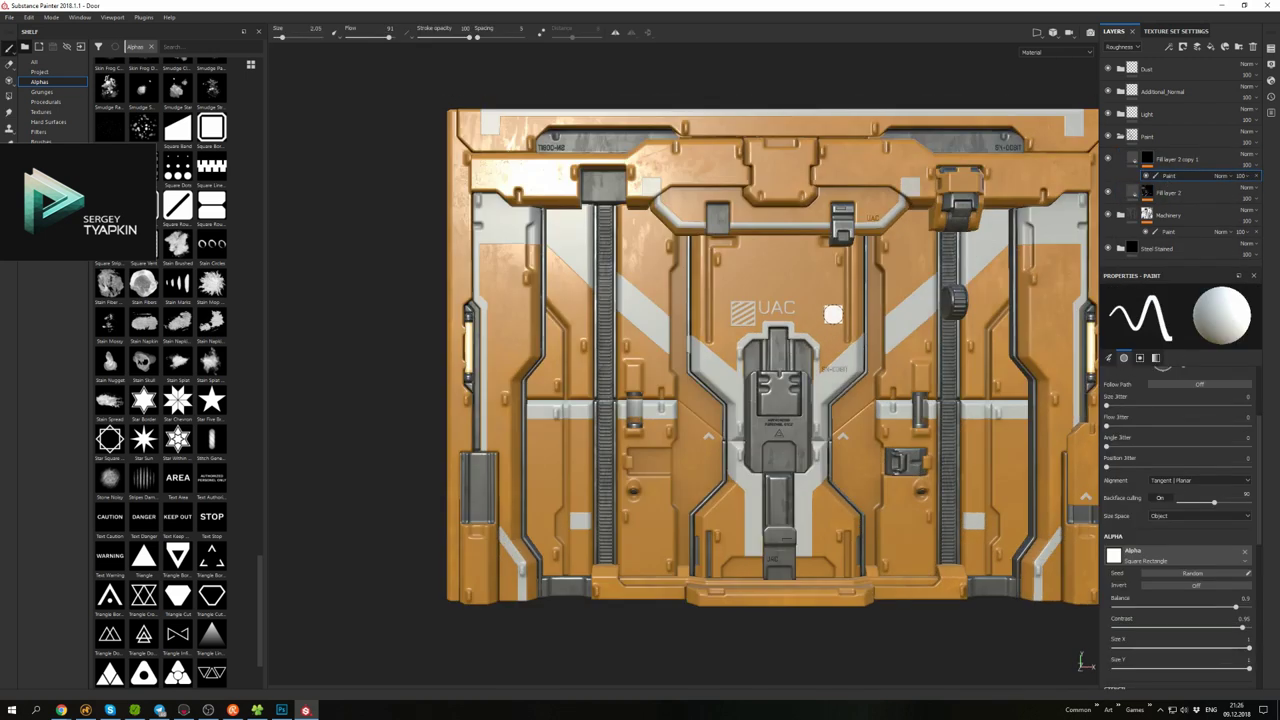
- Paint a short horizontal red strip near the edge of the upper center panel, level with the UAC emblem
{"action": "middle_click_drag", "start_coordinate": [832, 315], "coordinate": [823, 281]}
{"action": "left_click_drag", "start_coordinate": [805, 255], "coordinate": [825, 279], "text": "alt"}
{"action": "scroll", "coordinate": [825, 279], "scroll_direction": "up", "scroll_amount": 3}
{"action": "scroll", "coordinate": [684, 364], "scroll_direction": "down", "scroll_amount": 3}
{"action": "mouse_move", "coordinate": [684, 364]}
{"action": "left_mouse_down", "text": "alt"}
{"action": "mouse_move", "coordinate": [740, 370]}
{"action": "mouse_move", "coordinate": [690, 365]}
{"action": "left_mouse_up", "text": "alt"}
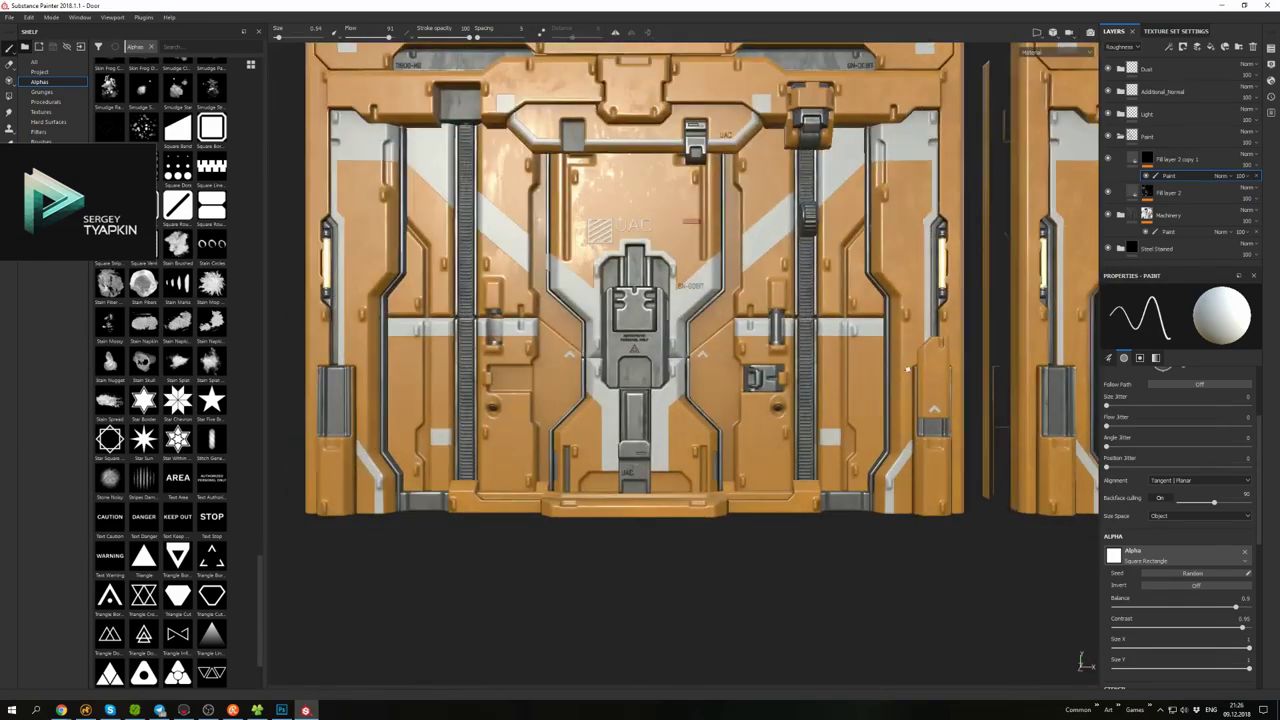
{"action": "scroll", "coordinate": [690, 365], "scroll_direction": "up", "scroll_amount": 4}
{"action": "scroll", "coordinate": [735, 438], "scroll_direction": "down", "scroll_amount": 3}
{"action": "left_click_drag", "start_coordinate": [735, 438], "coordinate": [760, 400], "text": "alt"}
{"action": "scroll", "coordinate": [760, 400], "scroll_direction": "up", "scroll_amount": 5}
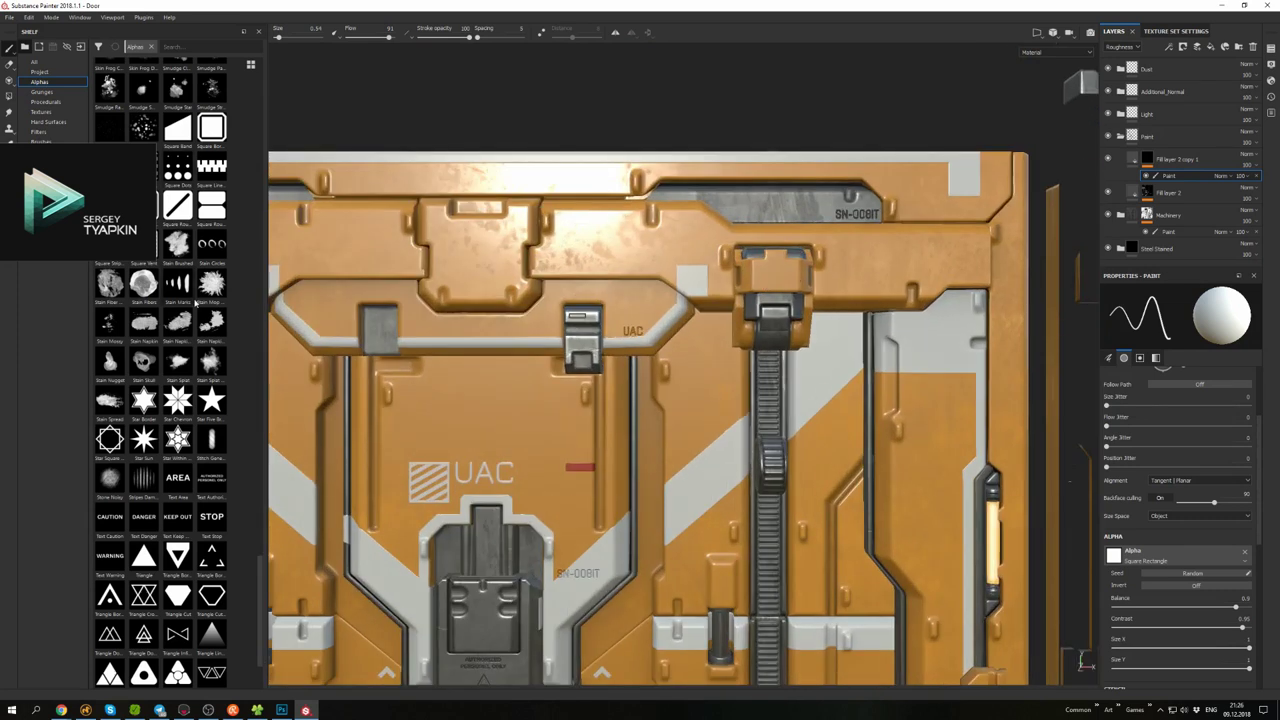
- Try the Arrow Border Cut alpha on the orange strap bracket, and stamp a red Square Round Empty Line mark there
{"action": "scroll", "coordinate": [195, 302], "scroll_direction": "down", "scroll_amount": 5}
{"action": "scroll", "coordinate": [178, 300], "scroll_direction": "up", "scroll_amount": 20}
{"action": "left_click", "coordinate": [178, 74]}
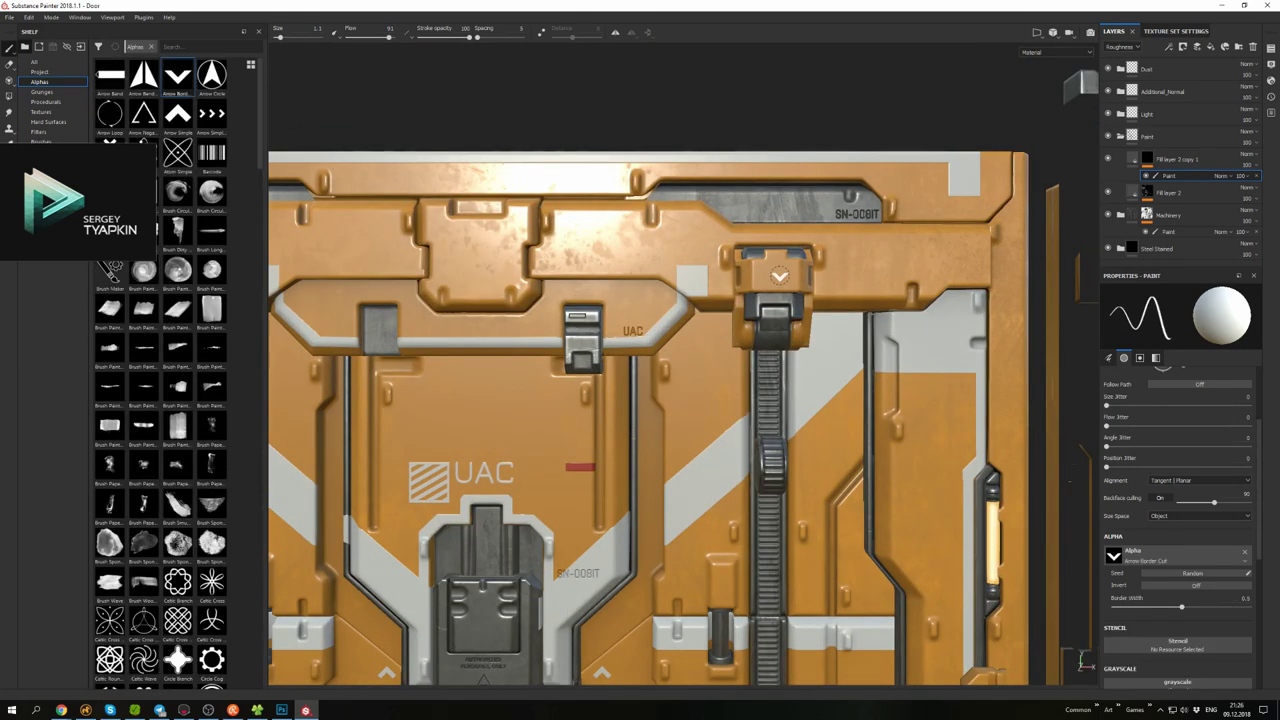
{"action": "key", "text": "f"}
{"action": "scroll", "coordinate": [194, 488], "scroll_direction": "down", "scroll_amount": 10}
{"action": "scroll", "coordinate": [113, 655], "scroll_direction": "down", "scroll_amount": 8}
{"action": "left_click", "coordinate": [177, 293]}
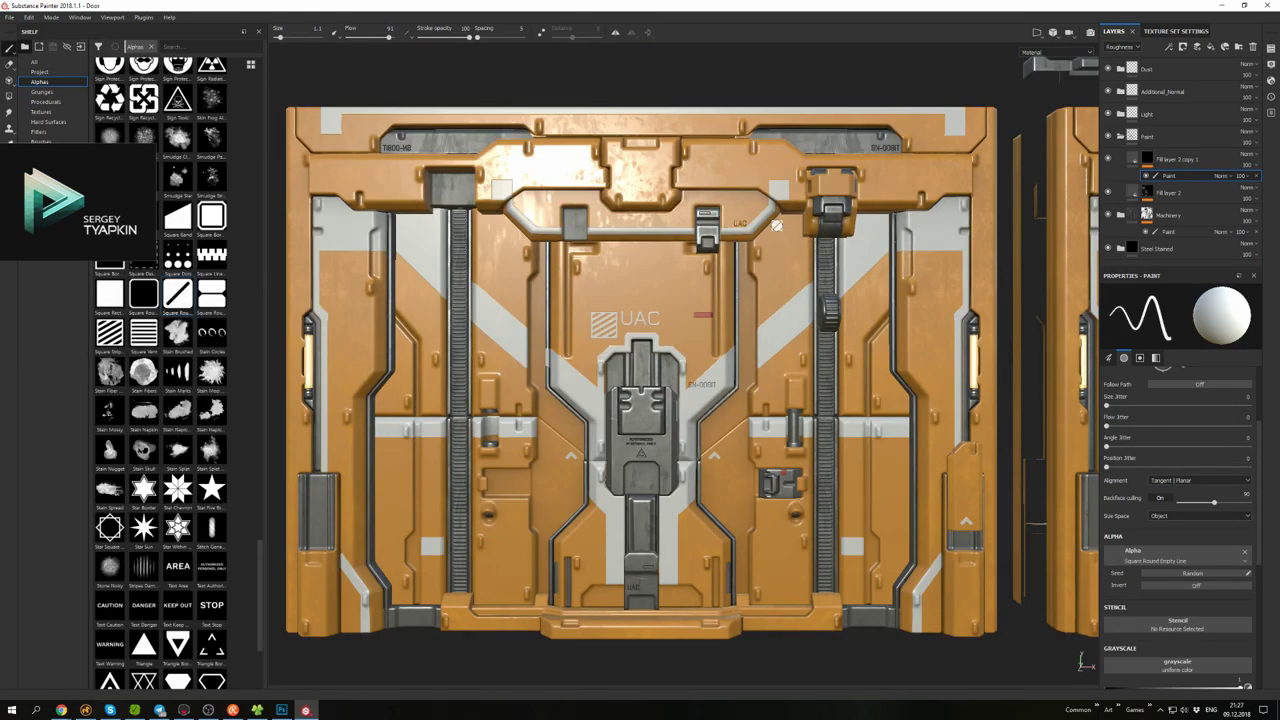
{"action": "scroll", "coordinate": [760, 300], "scroll_direction": "up", "scroll_amount": 4}
{"action": "left_click_drag", "start_coordinate": [760, 300], "coordinate": [843, 193], "text": "alt"}
{"action": "key", "text": "f"}
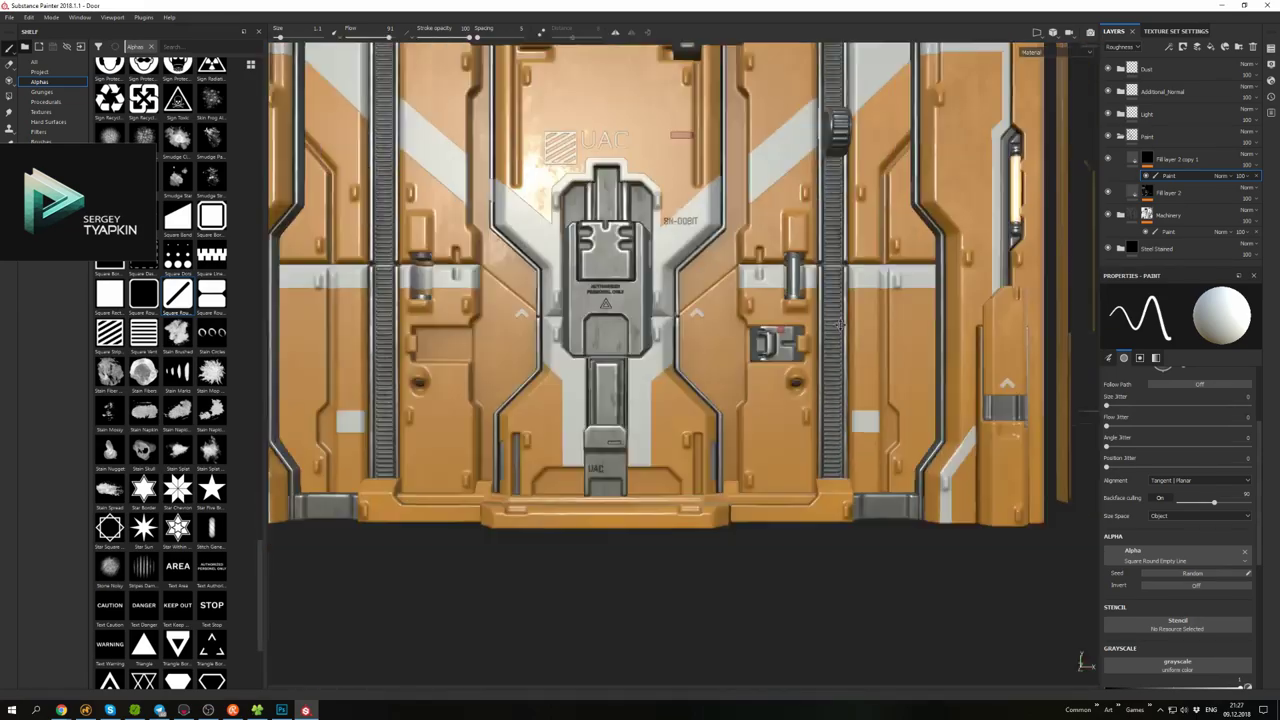
{"action": "scroll", "coordinate": [620, 378], "scroll_direction": "up", "scroll_amount": 4}
{"action": "left_click_drag", "start_coordinate": [642, 380], "coordinate": [850, 430], "text": "alt"}
{"action": "scroll", "coordinate": [710, 546], "scroll_direction": "up", "scroll_amount": 2}
{"action": "scroll", "coordinate": [701, 565], "scroll_direction": "down", "scroll_amount": 3}
{"action": "scroll", "coordinate": [160, 400], "scroll_direction": "up", "scroll_amount": 5}
- Paint thin red corner brackets around the post lights and small red marks on the central lock with the Square Rectangle alpha
{"action": "left_click", "coordinate": [177, 313]}
{"action": "scroll", "coordinate": [876, 415], "scroll_direction": "up", "scroll_amount": 3}
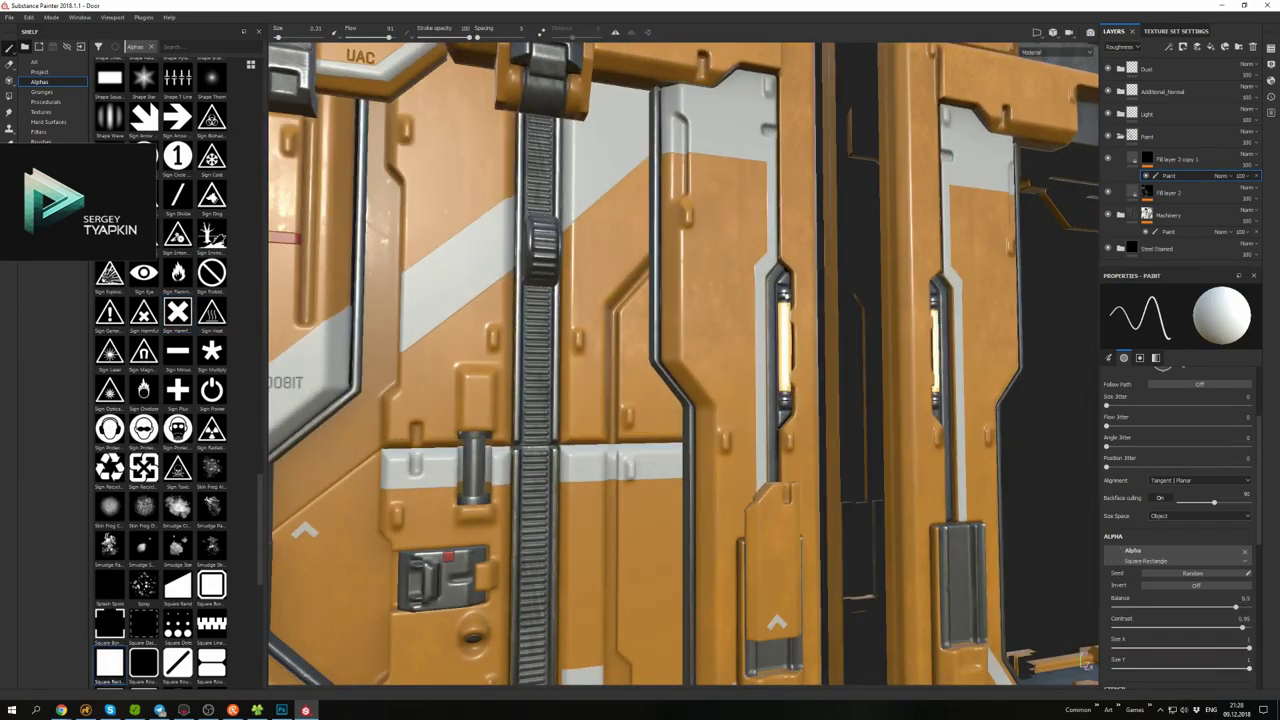
{"action": "left_click_drag", "start_coordinate": [640, 420], "coordinate": [697, 482], "text": "alt"}
{"action": "scroll", "coordinate": [700, 475], "scroll_direction": "up", "scroll_amount": 1}
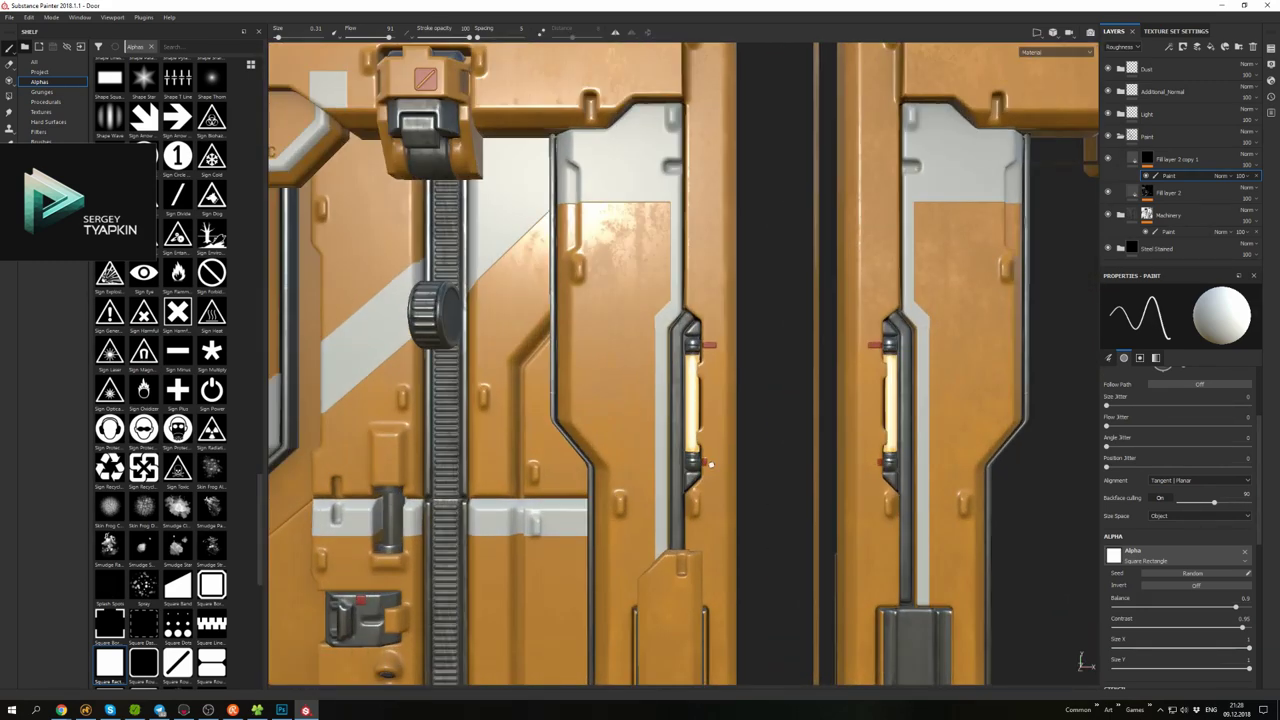
{"action": "scroll", "coordinate": [709, 463], "scroll_direction": "up", "scroll_amount": 1}
{"action": "scroll", "coordinate": [713, 332], "scroll_direction": "down", "scroll_amount": 3}
{"action": "left_click_drag", "start_coordinate": [713, 332], "coordinate": [867, 345], "text": "alt"}
- Add small red boxed X marks near the bottom of the inner door panels on both sides of the center
{"action": "scroll", "coordinate": [867, 345], "scroll_direction": "up", "scroll_amount": 4}
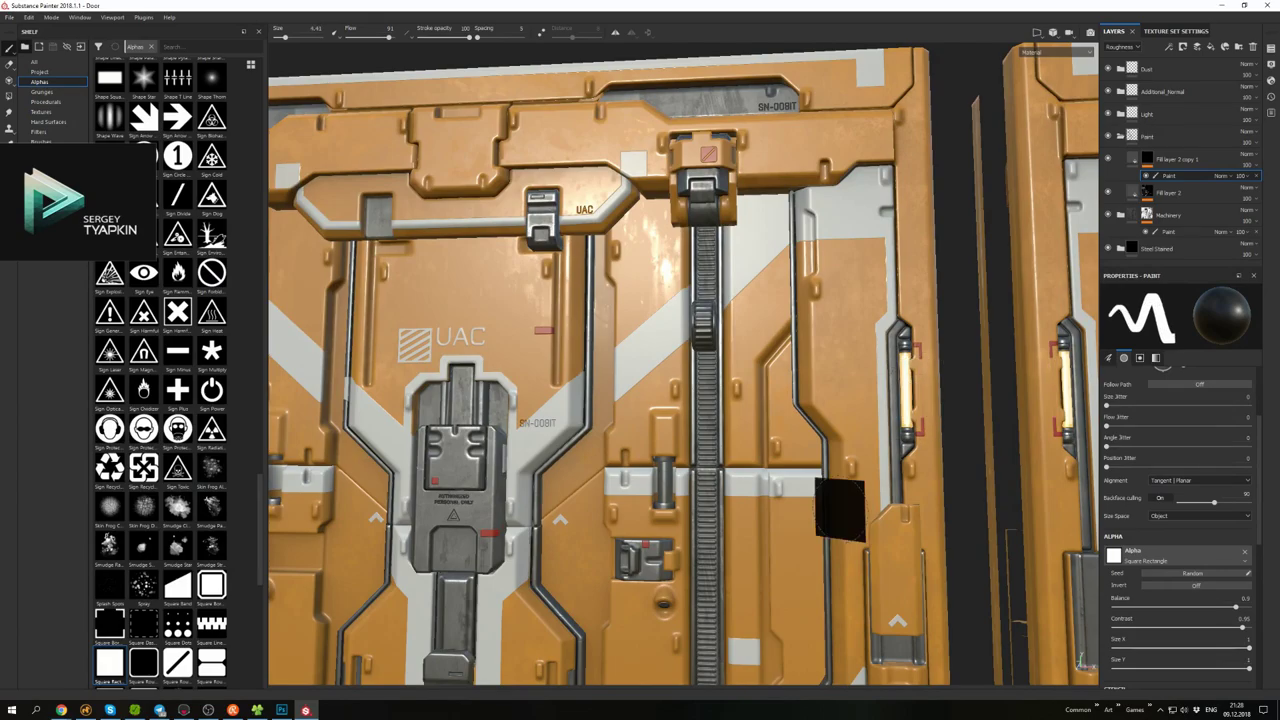
{"action": "scroll", "coordinate": [840, 510], "scroll_direction": "down", "scroll_amount": 4}
{"action": "scroll", "coordinate": [842, 316], "scroll_direction": "up", "scroll_amount": 1}
{"action": "scroll", "coordinate": [803, 302], "scroll_direction": "up", "scroll_amount": 2}
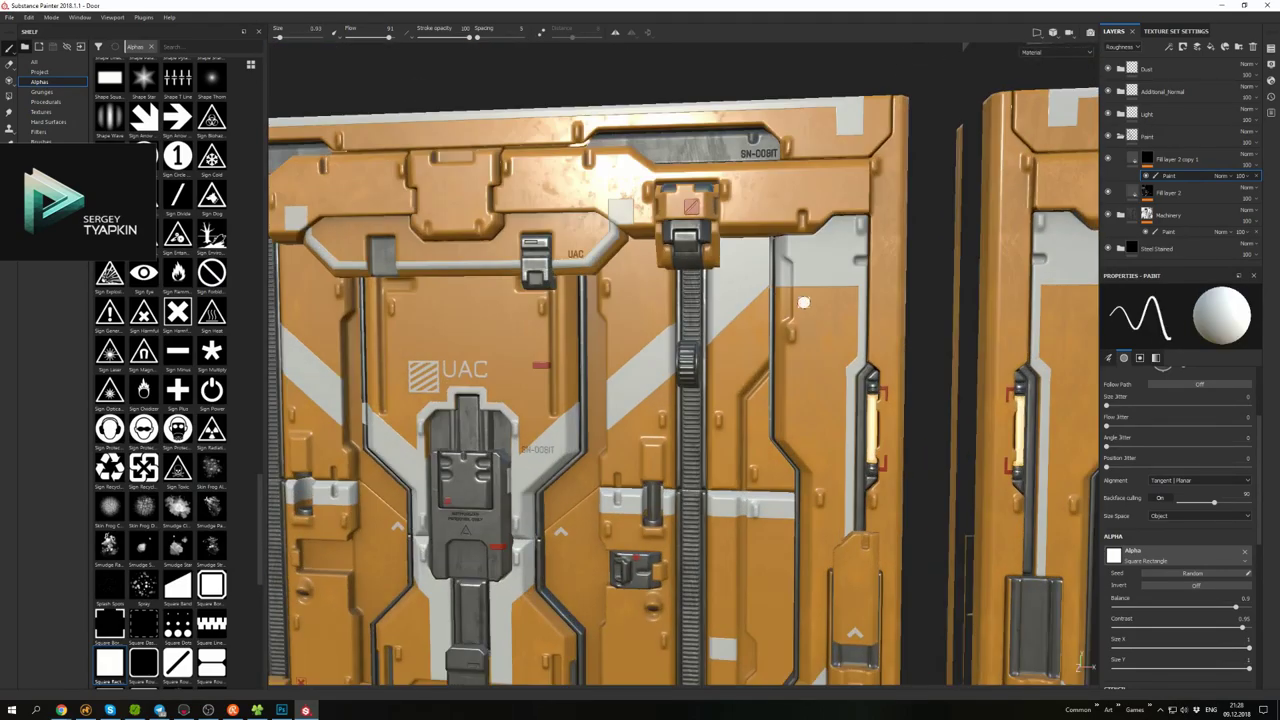
{"action": "scroll", "coordinate": [818, 270], "scroll_direction": "down", "scroll_amount": 3}
{"action": "left_click_drag", "start_coordinate": [818, 300], "coordinate": [560, 320], "text": "alt"}
{"action": "scroll", "coordinate": [180, 450], "scroll_direction": "down", "scroll_amount": 6}
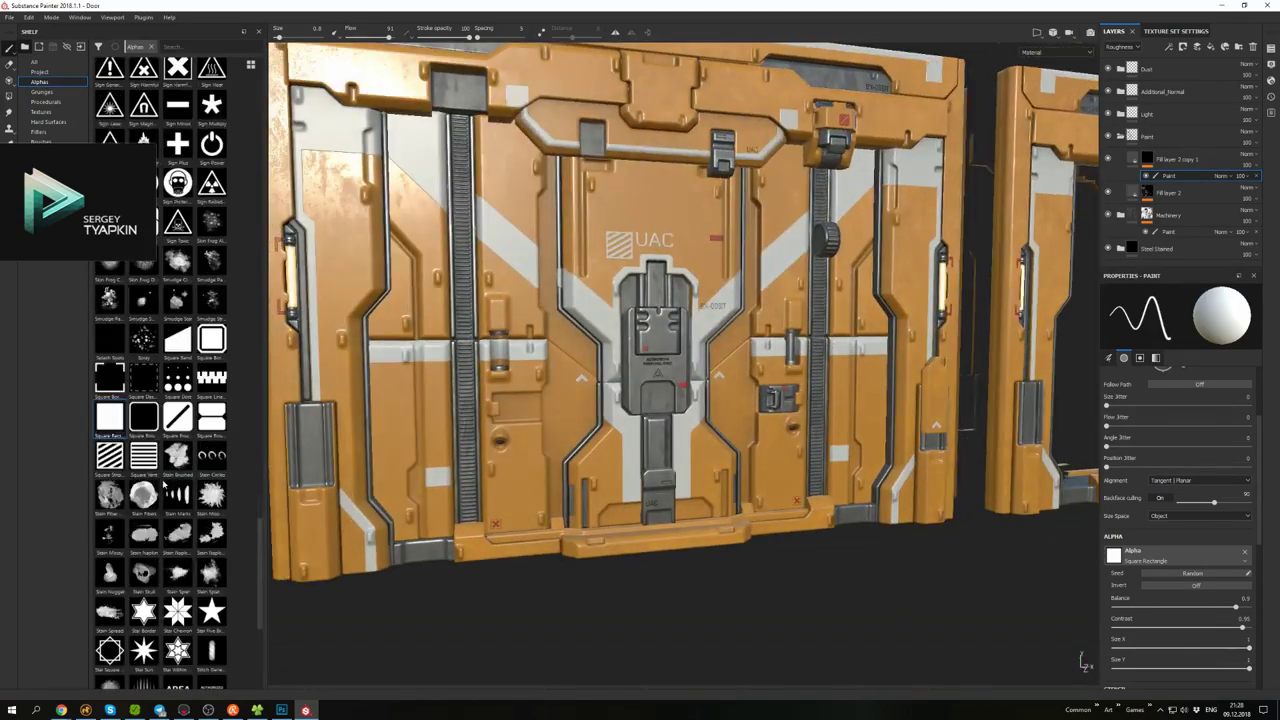
- Stamp a red WARNING label with the Text Warning alpha on the central lock, above the authorized personnel text
{"action": "left_click", "coordinate": [110, 521]}
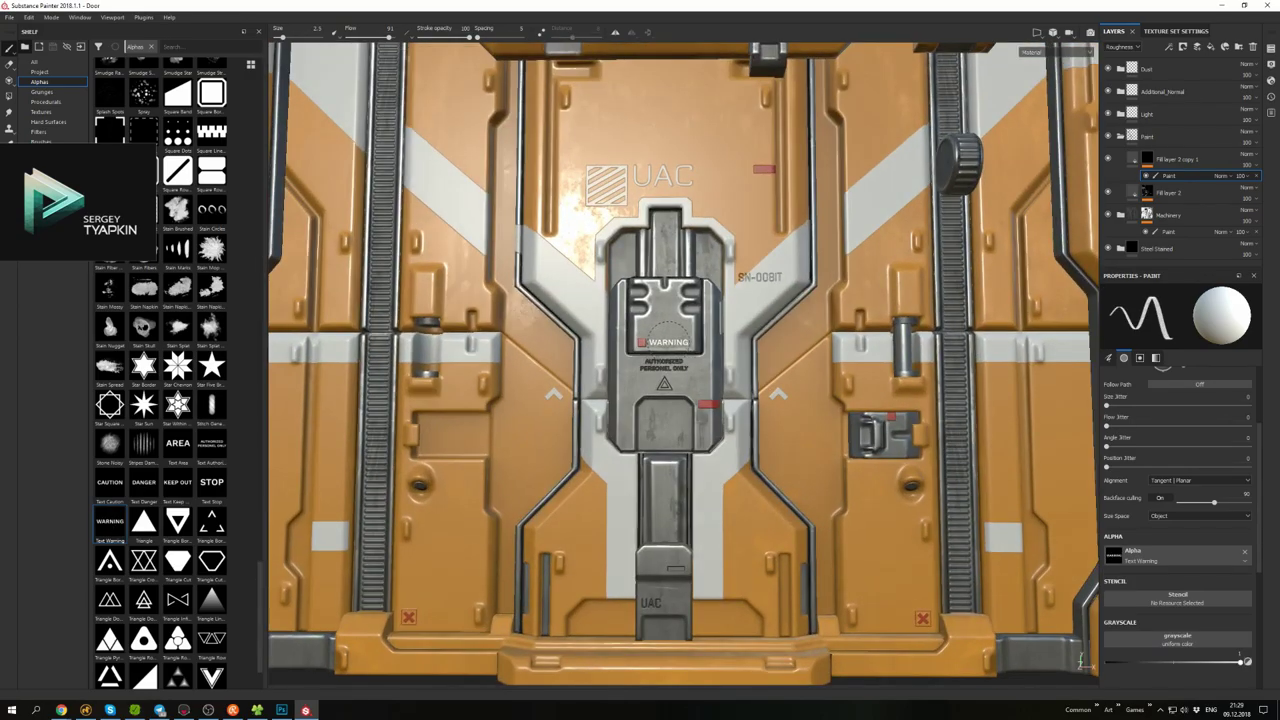
{"action": "left_click_drag", "start_coordinate": [665, 330], "coordinate": [620, 290], "text": "alt"}
{"action": "scroll", "coordinate": [665, 330], "scroll_direction": "down", "scroll_amount": 3}
{"action": "left_click", "coordinate": [172, 270]}
- Try red Line Stripes on the outer parts of the horizontal seam stripe, and stamp them on both halves of the bottom sill
{"action": "left_click_drag", "start_coordinate": [760, 330], "coordinate": [807, 330], "text": "alt"}
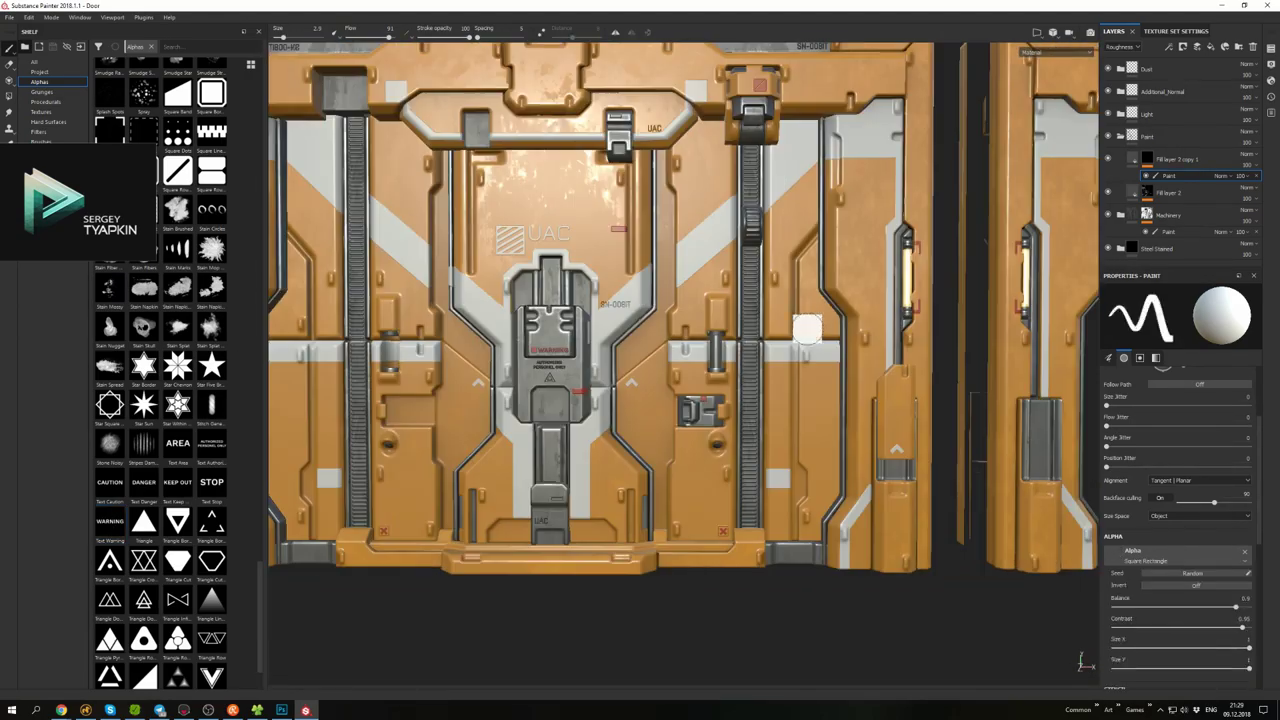
{"action": "left_click_drag", "start_coordinate": [725, 374], "coordinate": [770, 375], "text": "alt"}
{"action": "scroll", "coordinate": [125, 295], "scroll_direction": "up", "scroll_amount": 8}
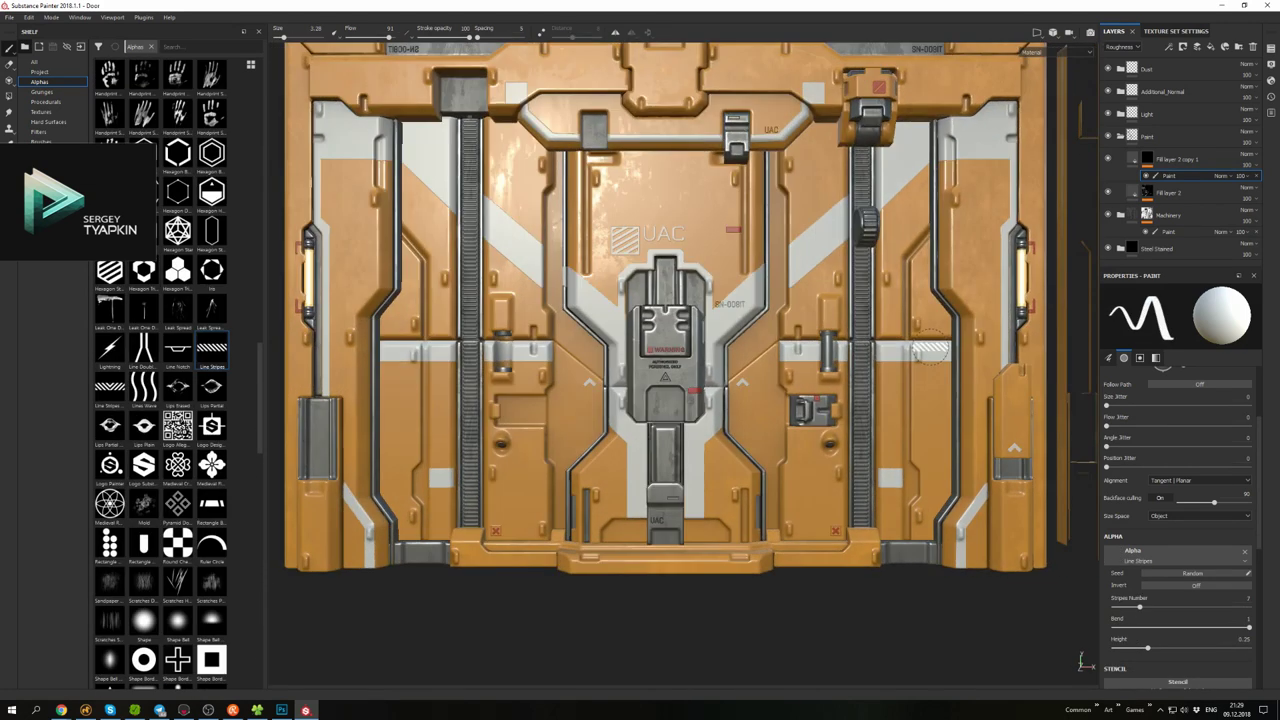
{"action": "scroll", "coordinate": [820, 400], "scroll_direction": "up", "scroll_amount": 4}
{"action": "scroll", "coordinate": [741, 425], "scroll_direction": "down", "scroll_amount": 5}
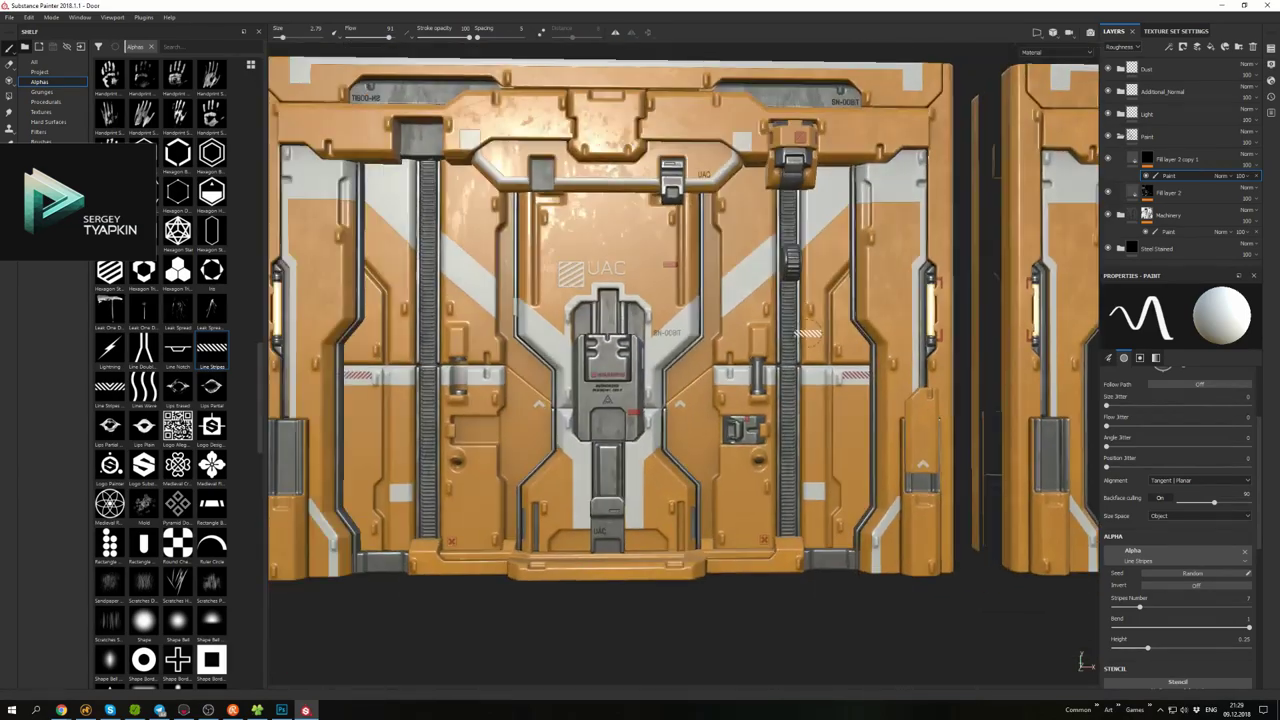
{"action": "left_click_drag", "start_coordinate": [737, 434], "coordinate": [850, 430], "text": "alt"}
{"action": "scroll", "coordinate": [160, 400], "scroll_direction": "down", "scroll_amount": 6}
- Load the Cross Blocky alpha and review the painted door markings from several angles, toggling the Paint group for comparison
{"action": "left_click", "coordinate": [211, 440]}
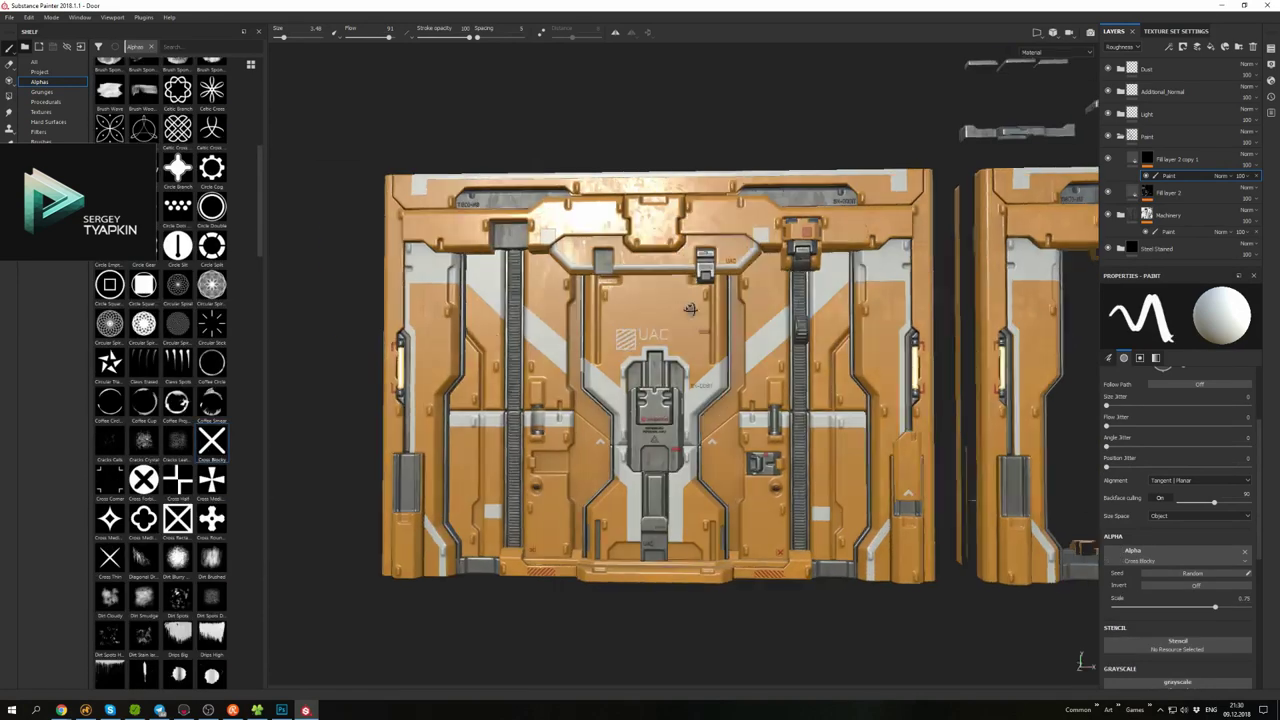
{"action": "mouse_move", "coordinate": [820, 390]}
{"action": "left_mouse_down", "text": "alt"}
{"action": "mouse_move", "coordinate": [834, 372]}
{"action": "mouse_move", "coordinate": [818, 382]}
{"action": "left_mouse_up", "text": "alt"}
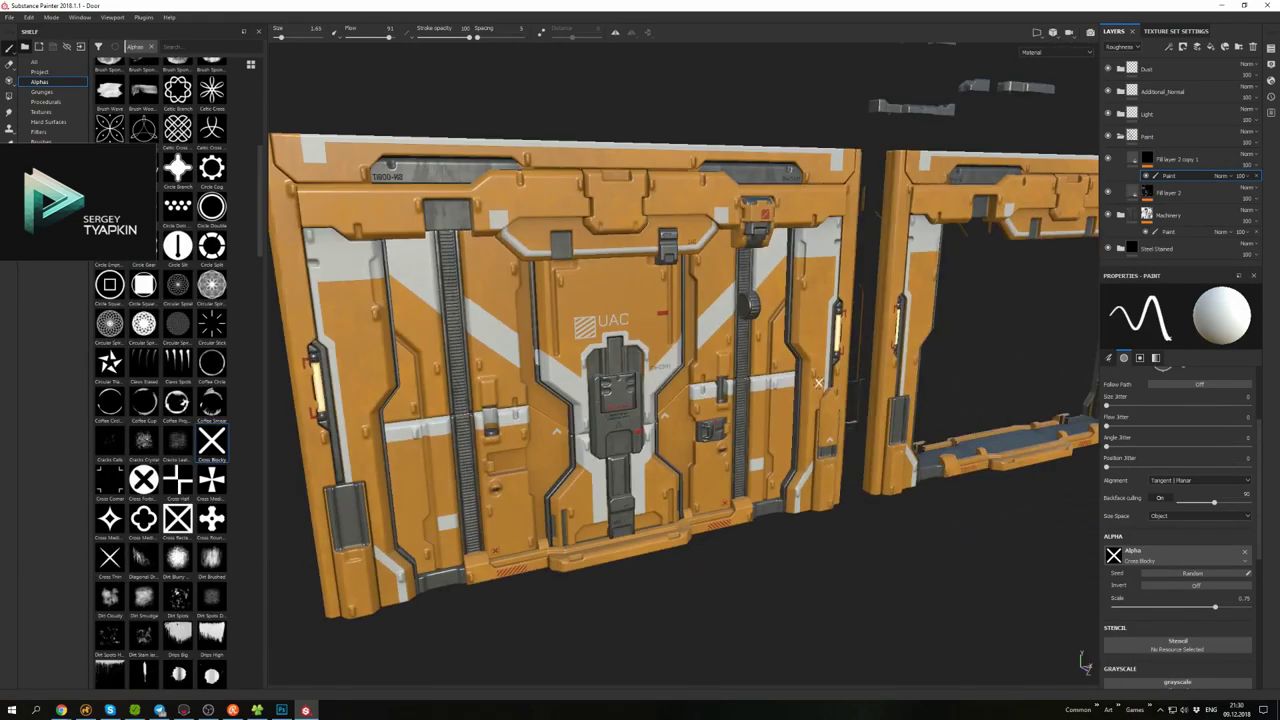
{"action": "left_click", "coordinate": [1130, 138]}
{"action": "left_click_drag", "start_coordinate": [700, 400], "coordinate": [662, 328], "text": "alt"}
{"action": "left_click_drag", "start_coordinate": [386, 170], "coordinate": [508, 86], "text": "alt"}
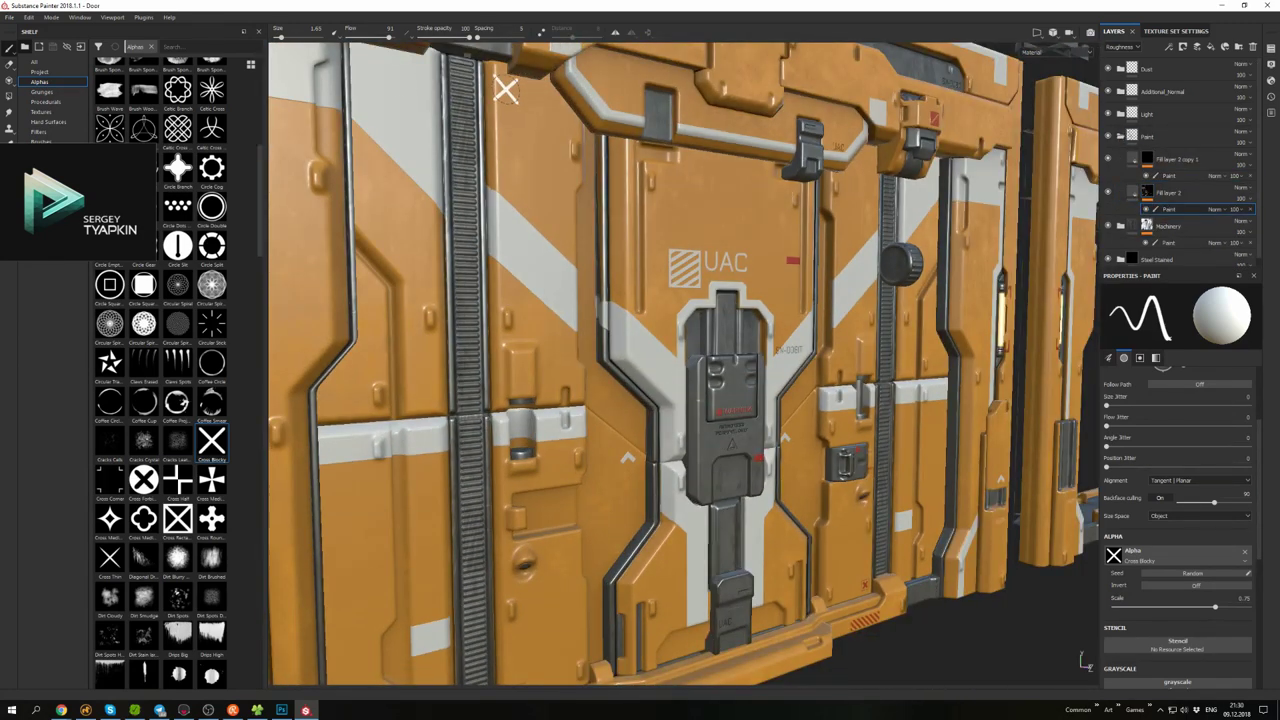
{"action": "key", "text": "4"}
{"action": "mouse_move", "coordinate": [604, 336]}
{"action": "left_mouse_down", "text": "alt"}
{"action": "mouse_move", "coordinate": [597, 289]}
{"action": "mouse_move", "coordinate": [600, 300]}
{"action": "left_mouse_up", "text": "alt"}
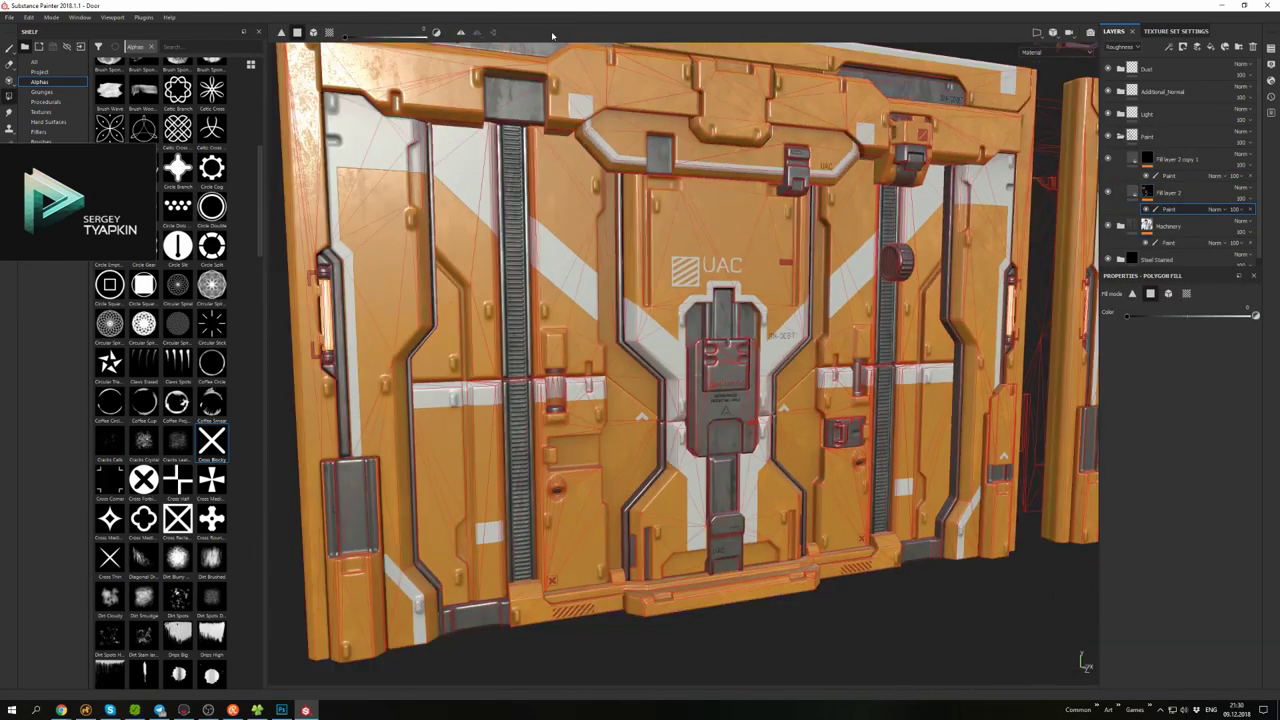
{"action": "key", "text": "1"}
{"action": "left_click", "coordinate": [1110, 138]}
{"action": "left_click", "coordinate": [1110, 138]}
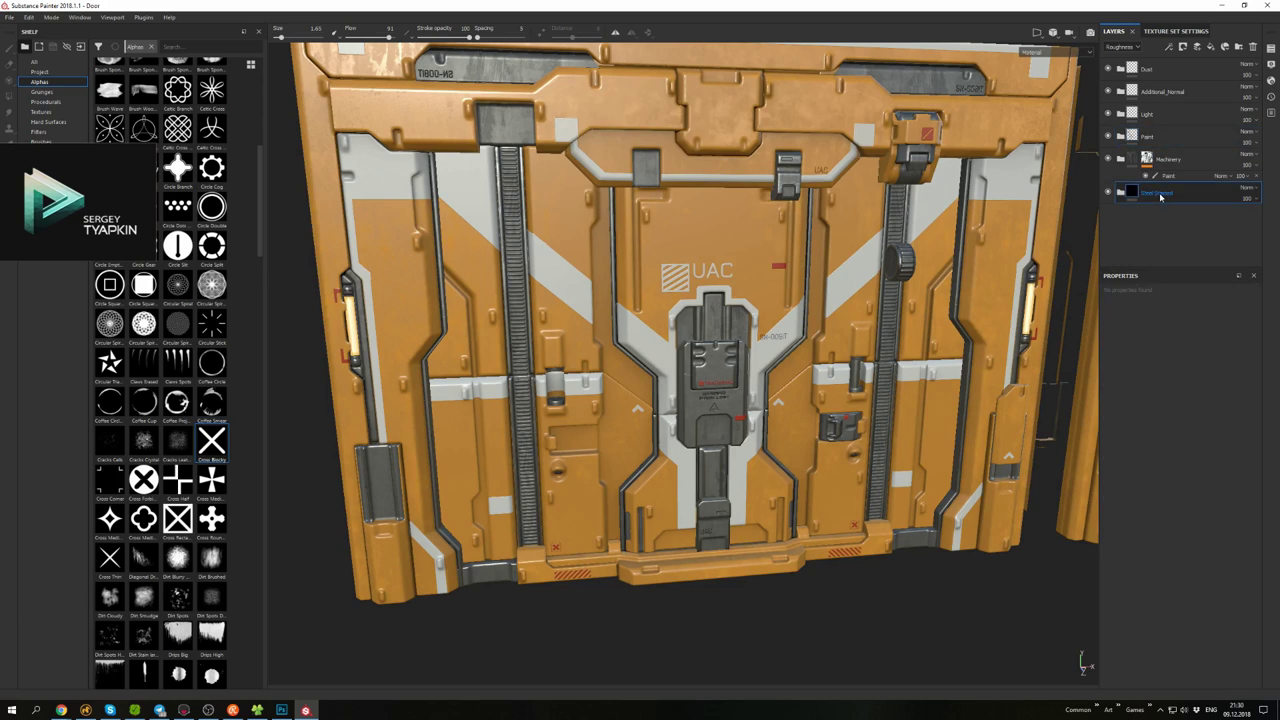
- Duplicate the Steel Stained group twice, placing one copy above the Paint group and the other above Machinery
{"action": "right_click", "coordinate": [1160, 196]}
{"action": "left_click", "coordinate": [1185, 290]}
{"action": "left_click", "coordinate": [1176, 213]}
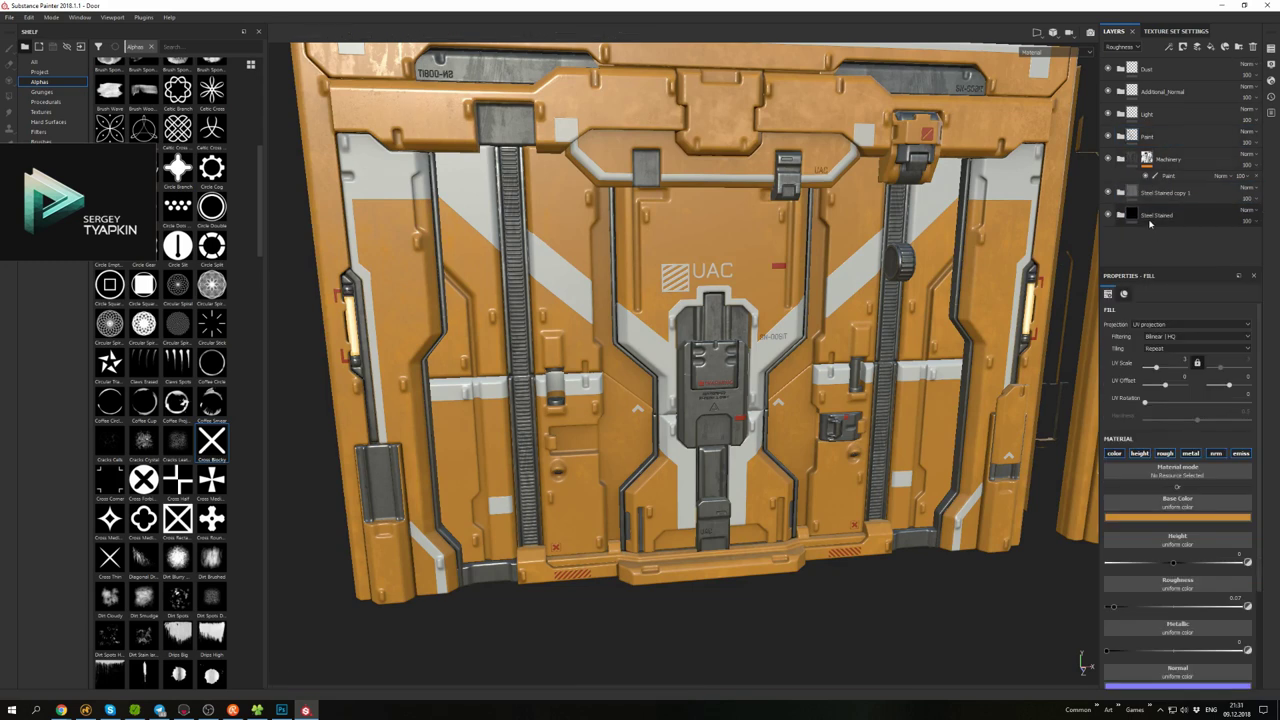
{"action": "left_click_drag", "start_coordinate": [1010, 226], "coordinate": [935, 227], "text": "alt"}
{"action": "right_click", "coordinate": [1160, 192]}
{"action": "left_click", "coordinate": [1185, 286]}
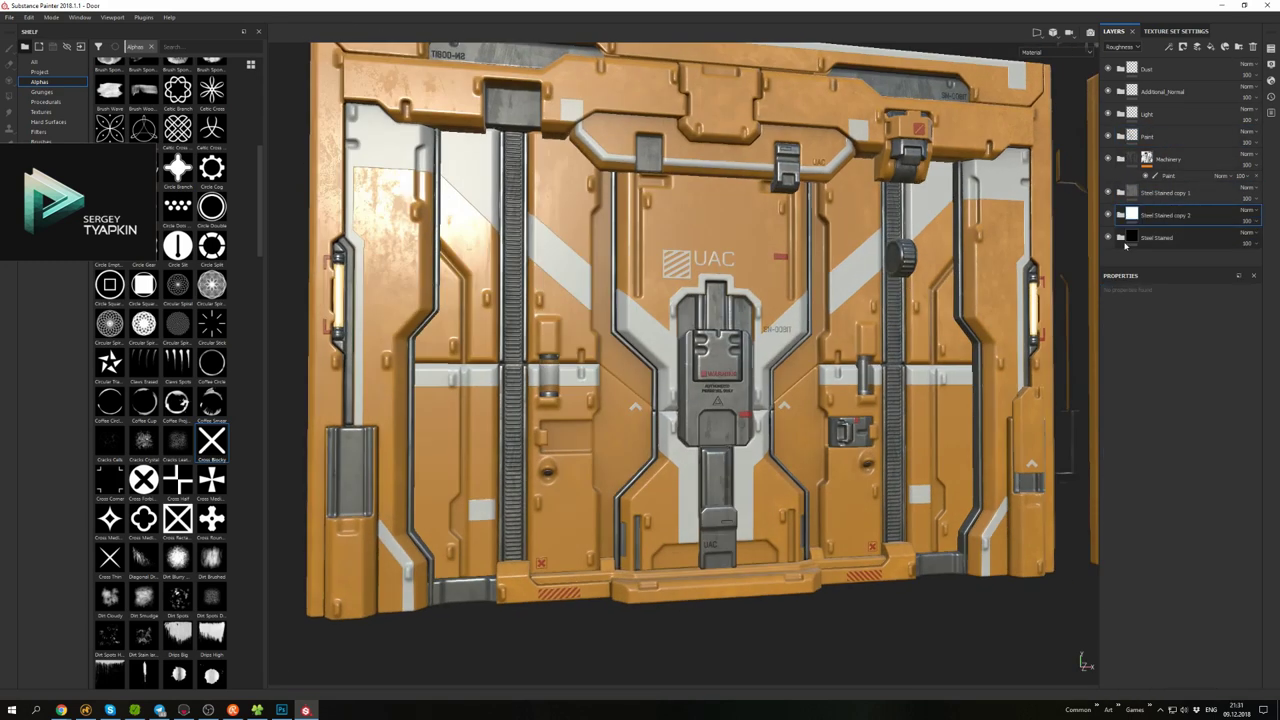
{"action": "left_click_drag", "start_coordinate": [1160, 192], "coordinate": [1126, 156]}
{"action": "left_click_drag", "start_coordinate": [1165, 215], "coordinate": [1150, 128]}
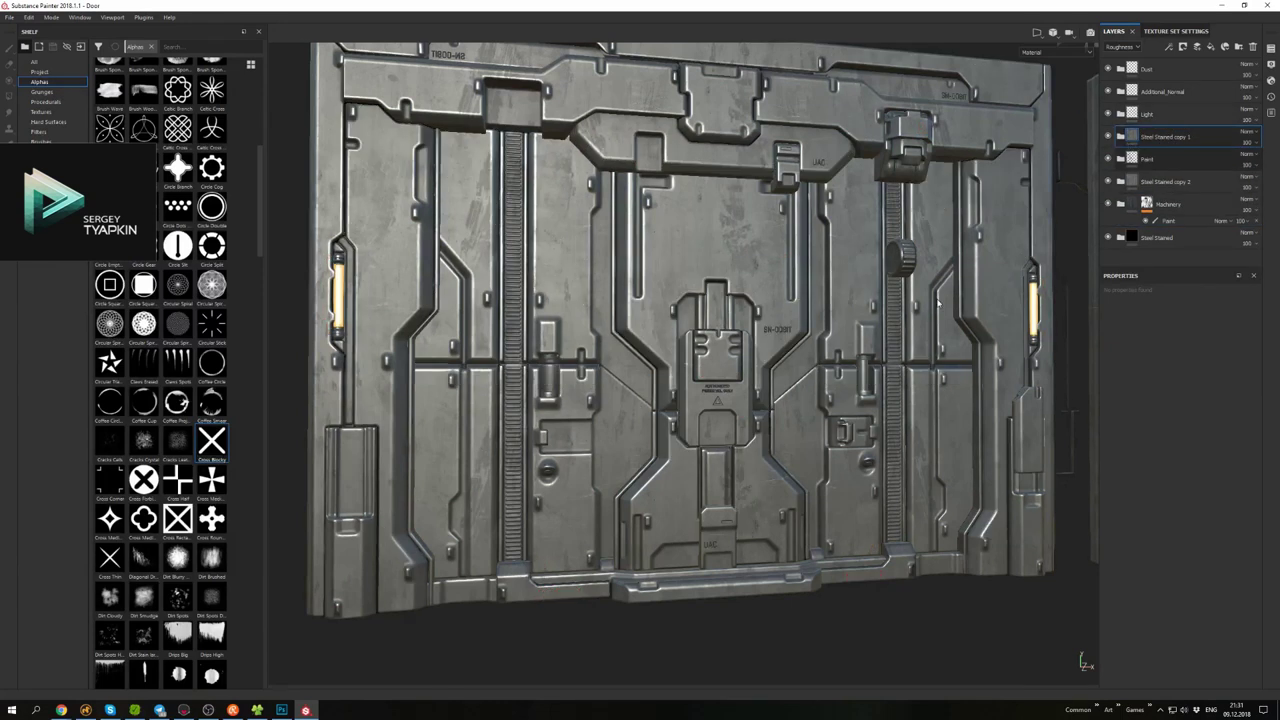
- Group Steel Stained copy 1 into a folder named Scratches and give the copy a black mask inverted to white
{"action": "key", "text": "ctrl+g"}
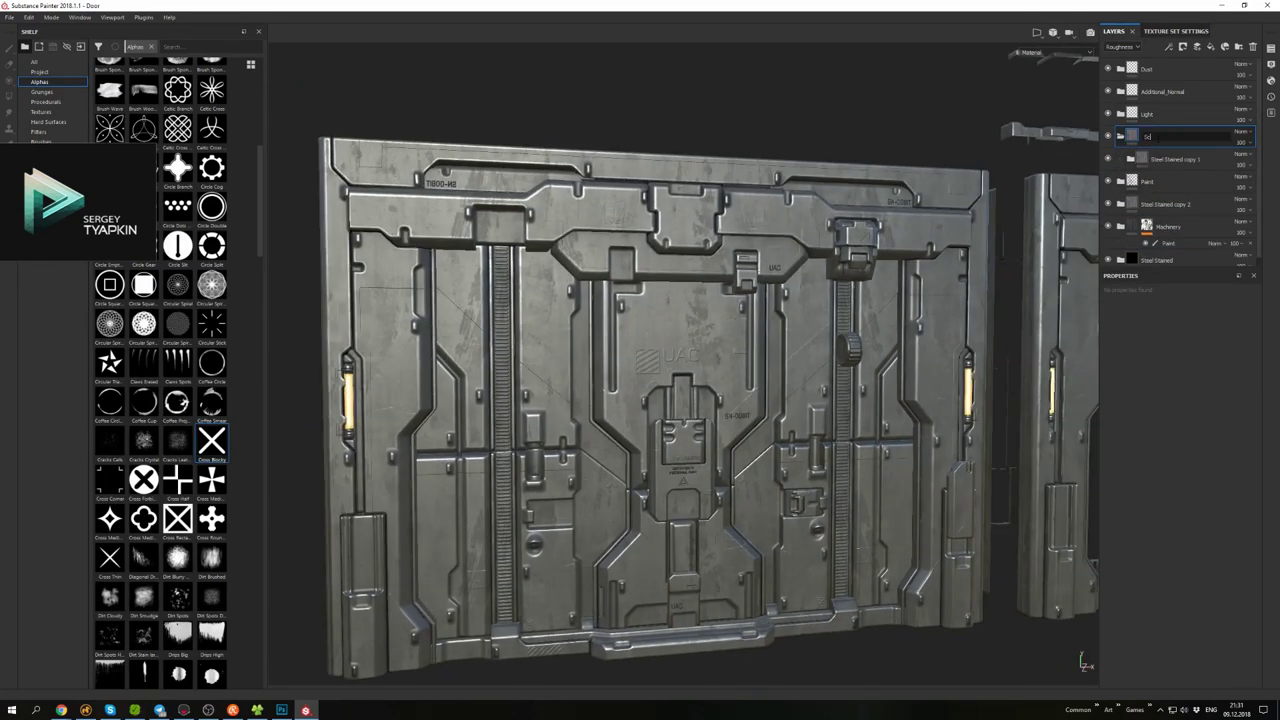
{"action": "right_click", "coordinate": [1167, 164]}
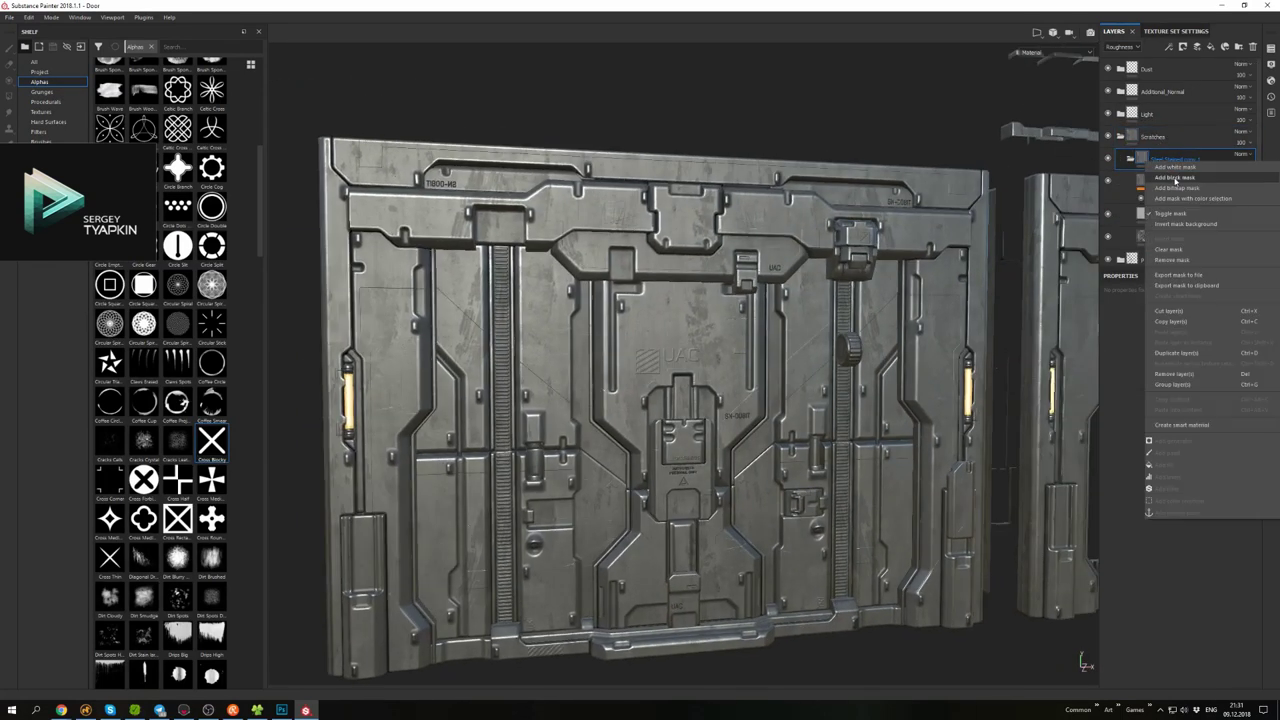
{"action": "left_click", "coordinate": [1176, 178]}
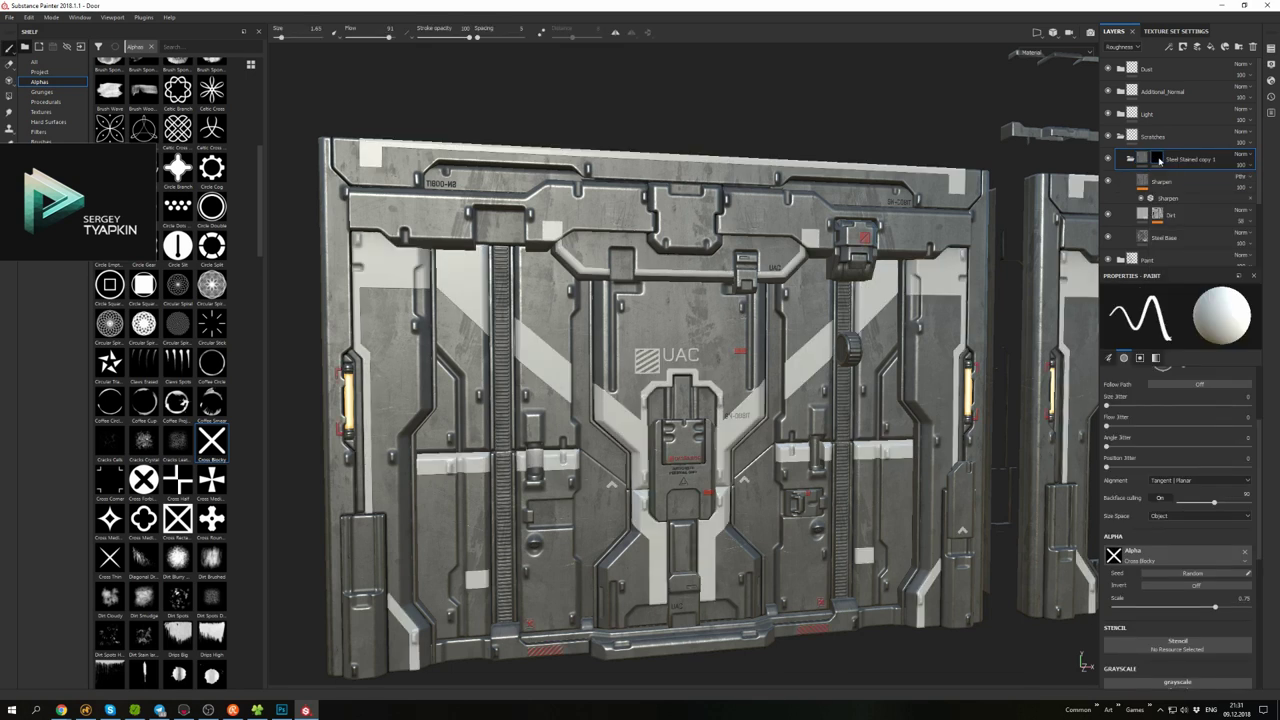
{"action": "left_click", "coordinate": [1130, 161]}
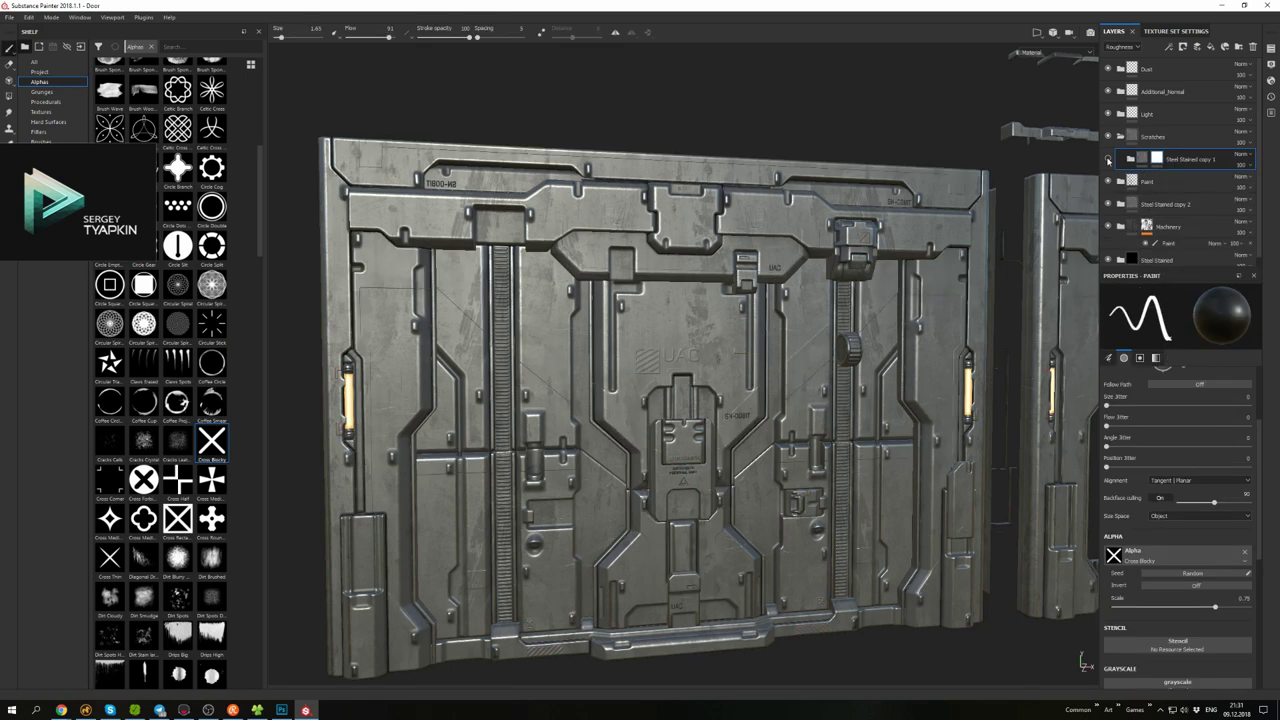
- Place the Machinery group above Steel Stained copy 2, and select the mask of the steel copy inside Scratches for a smart mask
{"action": "left_click", "coordinate": [1108, 160]}
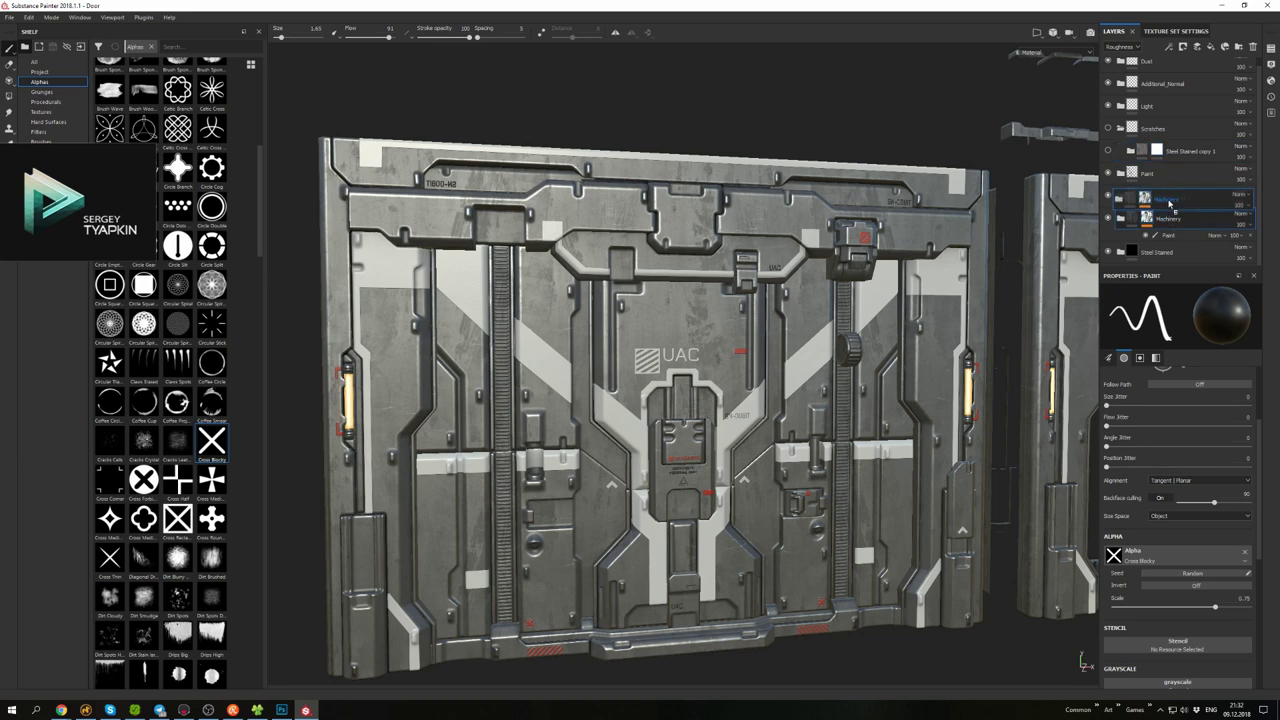
{"action": "left_click_drag", "start_coordinate": [1170, 204], "coordinate": [1170, 230]}
{"action": "left_click", "coordinate": [1157, 150]}
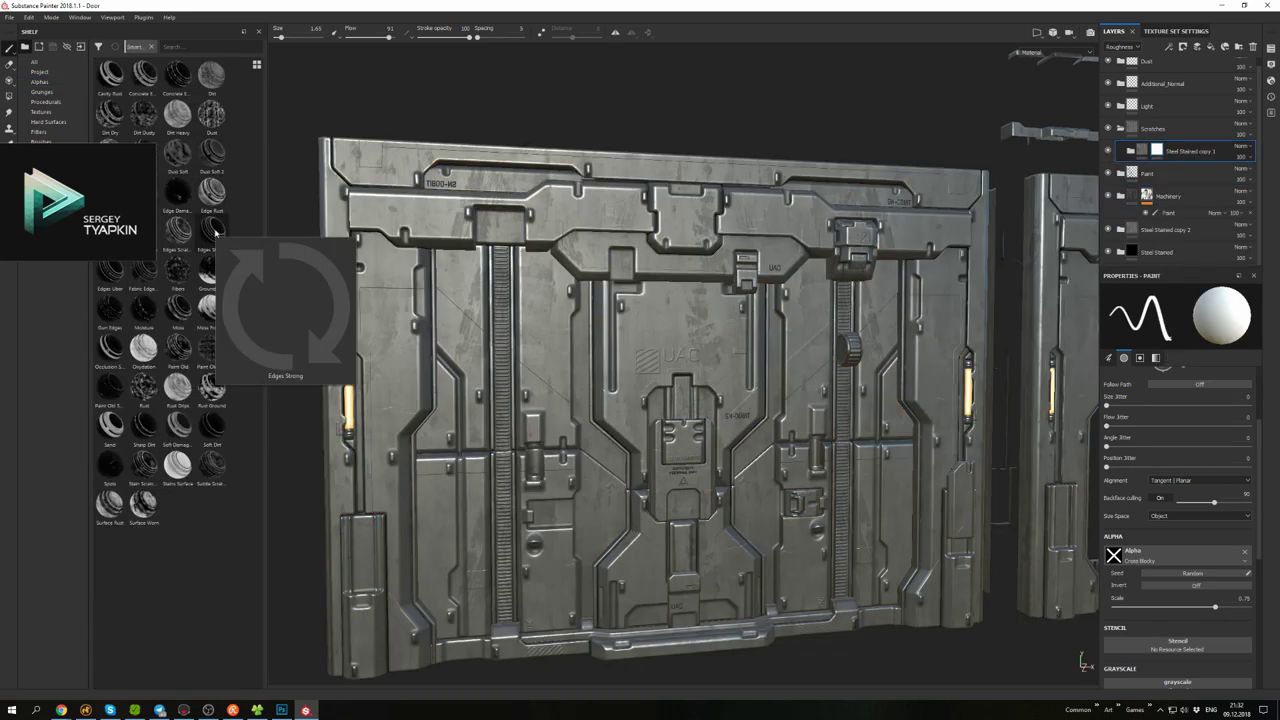
- Add the Fabric Edge smart mask to the Steel Stained copy 1 folder and set its Mask Editor curvature to 0.12
{"action": "left_click_drag", "start_coordinate": [145, 268], "coordinate": [1035, 158]}
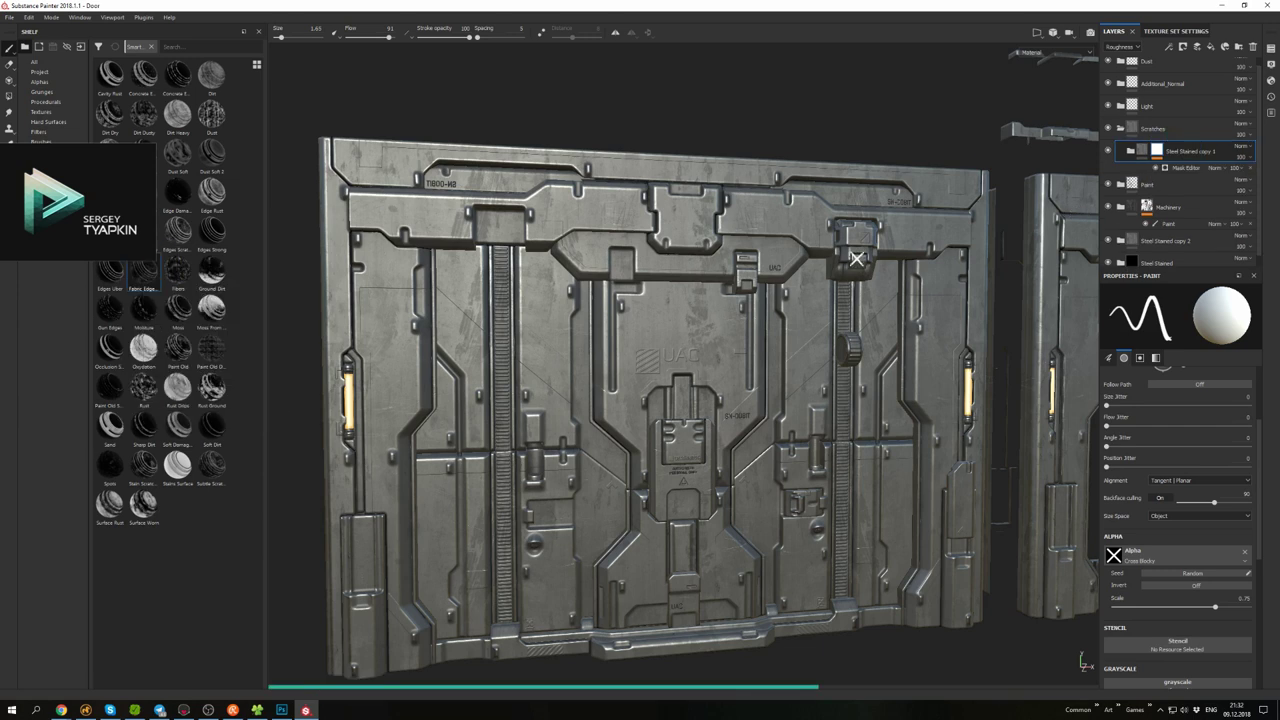
{"action": "left_click_drag", "start_coordinate": [727, 358], "coordinate": [700, 360], "text": "alt"}
{"action": "left_click", "coordinate": [1185, 167]}
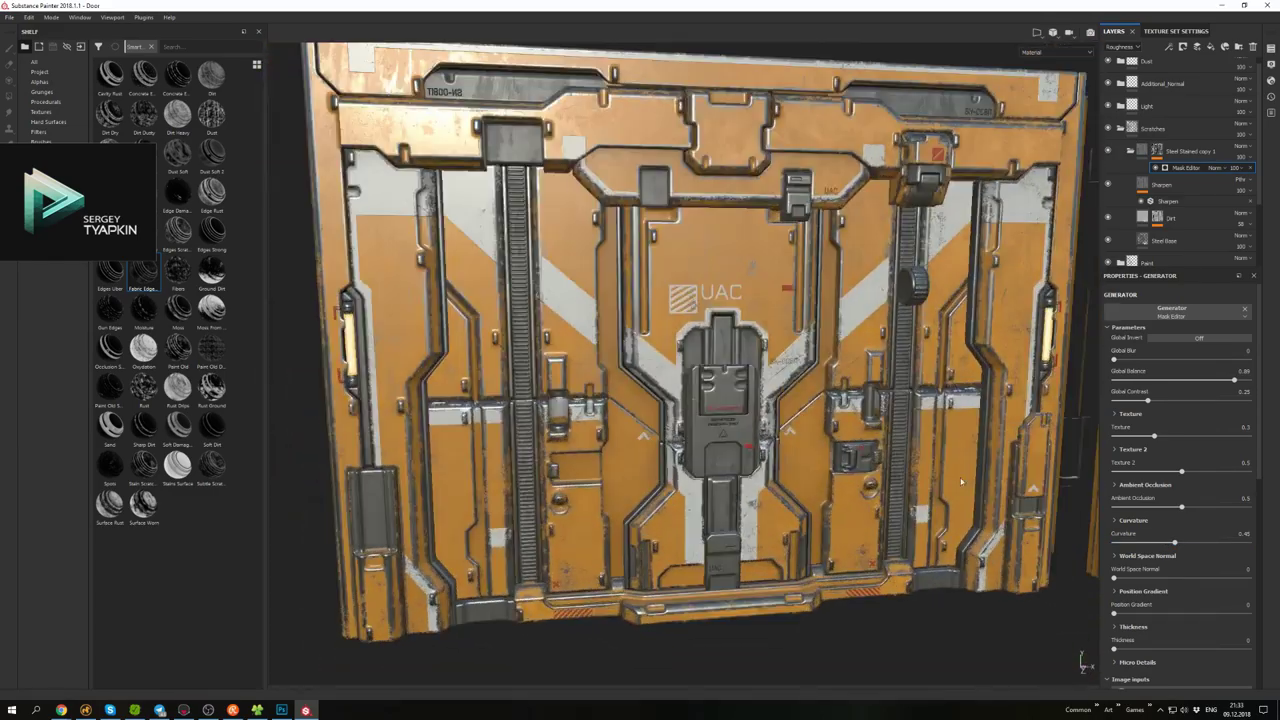
{"action": "left_click_drag", "start_coordinate": [1163, 541], "coordinate": [1135, 543]}
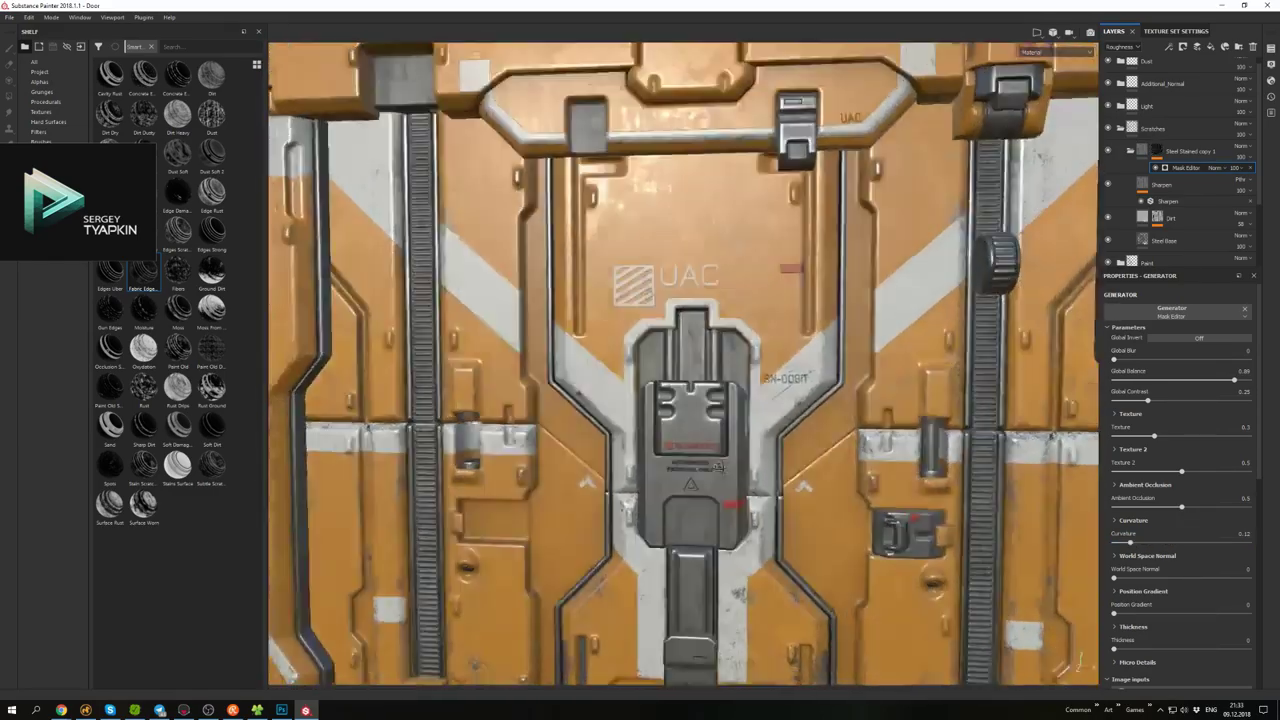
{"action": "left_click_drag", "start_coordinate": [718, 467], "coordinate": [695, 284], "text": "alt"}
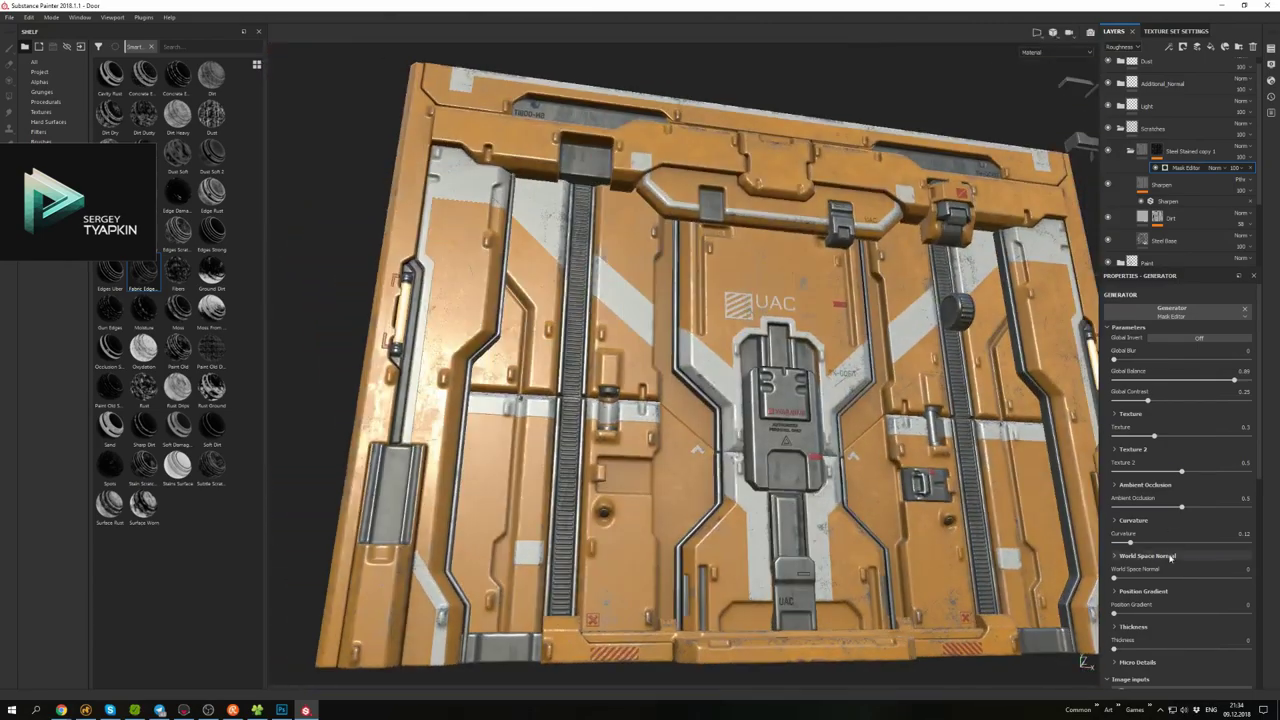
{"action": "scroll", "coordinate": [1180, 480], "scroll_direction": "down", "scroll_amount": 5}
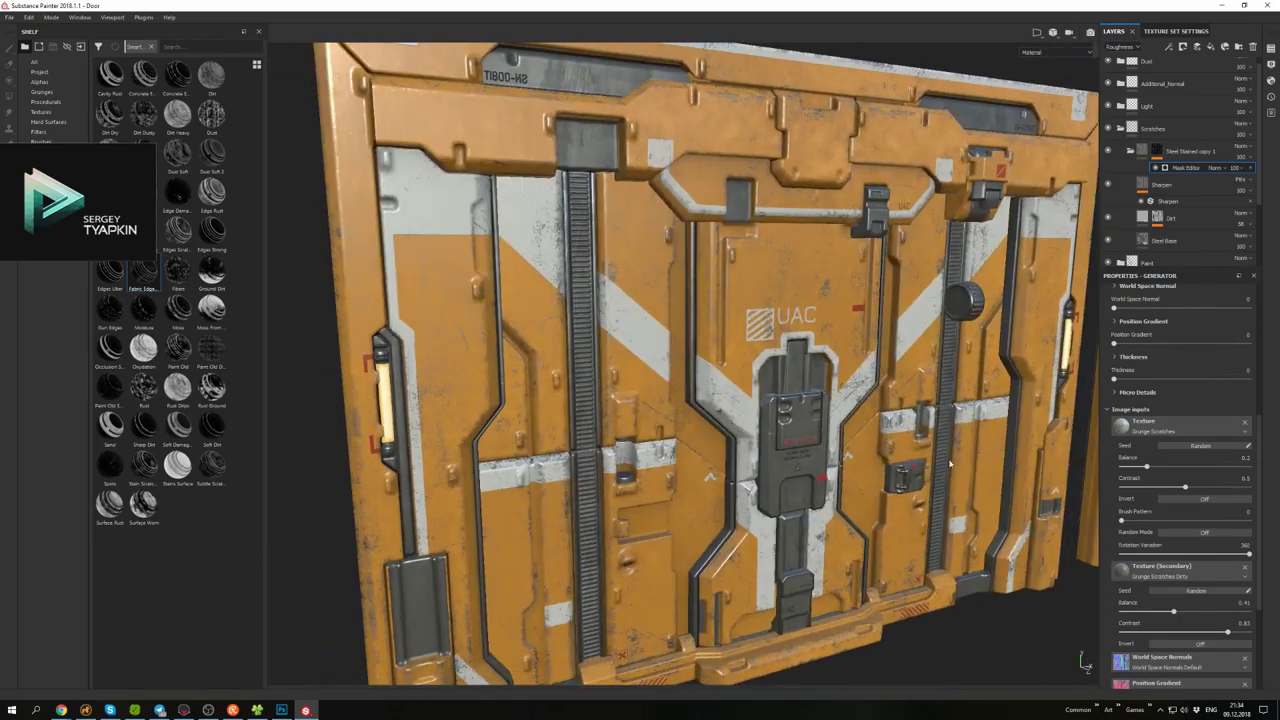
- Duplicate the Steel Stained copy 1 folder and replace the duplicate's mask with the Edges Scratched smart mask
{"action": "key", "text": "ctrl+d"}
{"action": "left_click", "coordinate": [1186, 168]}
{"action": "left_click", "coordinate": [1186, 168]}
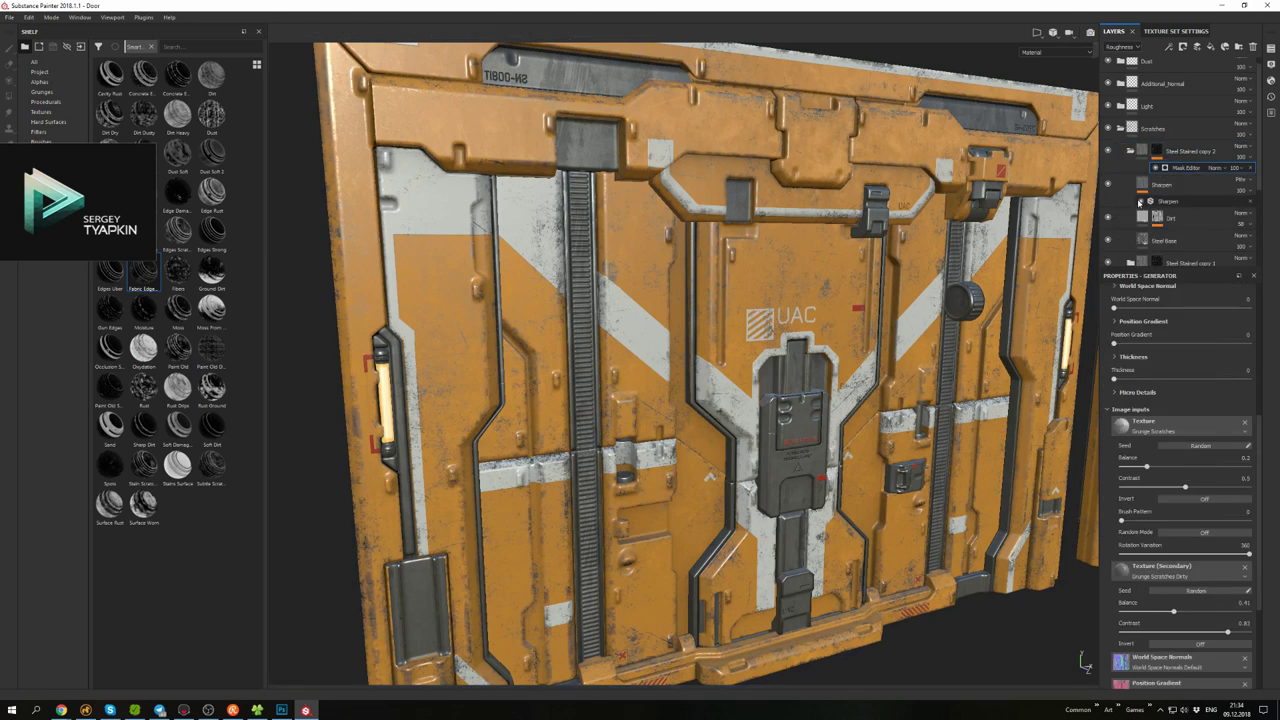
{"action": "left_click_drag", "start_coordinate": [118, 276], "coordinate": [1203, 168]}
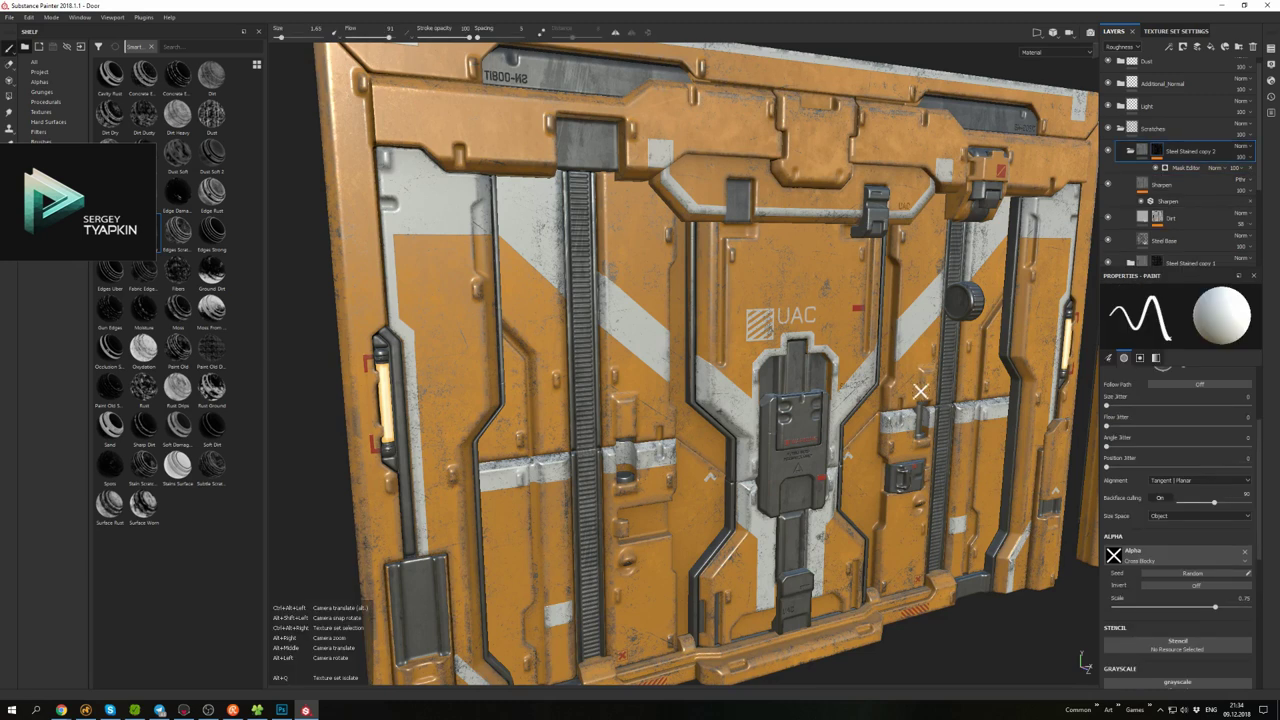
{"action": "left_click_drag", "start_coordinate": [922, 386], "coordinate": [1088, 543], "text": "alt"}
{"action": "left_click", "coordinate": [1188, 170]}
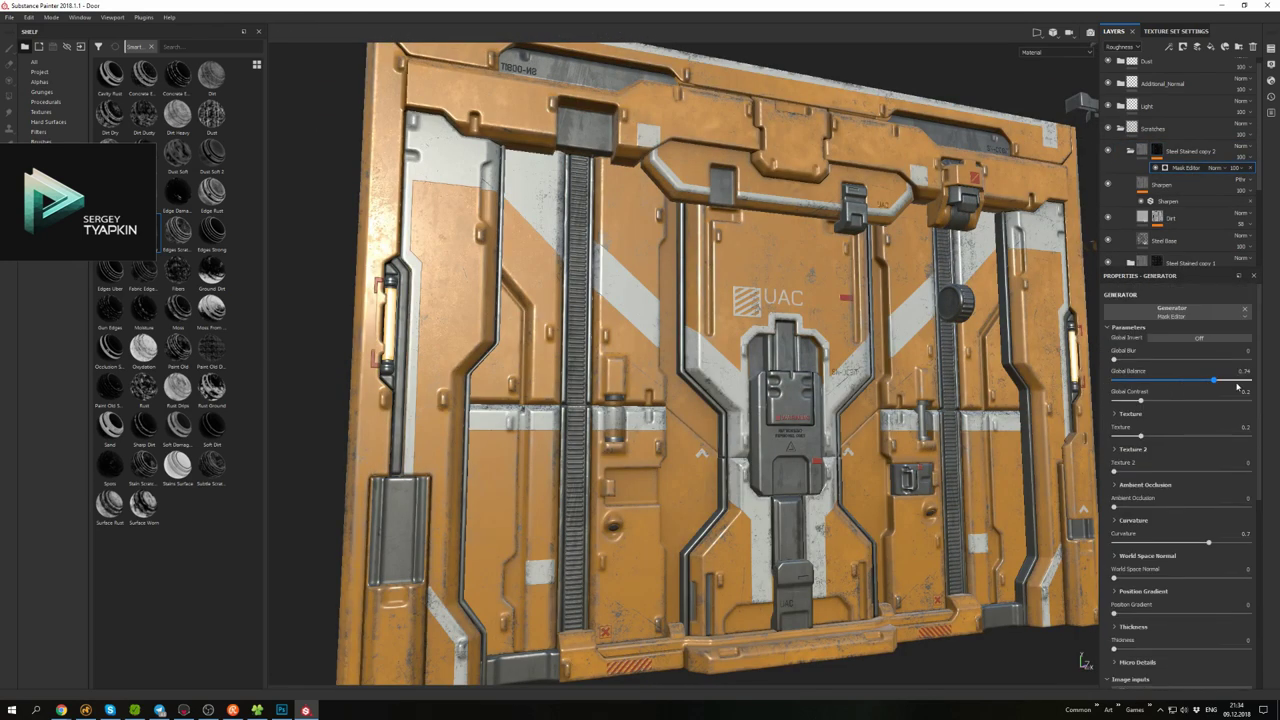
- Set the global balance of the Steel Stained copy 2 Mask Editor to 0.78
{"action": "left_click", "coordinate": [1237, 383]}
{"action": "left_click", "coordinate": [1196, 381]}
{"action": "left_click", "coordinate": [1228, 382]}
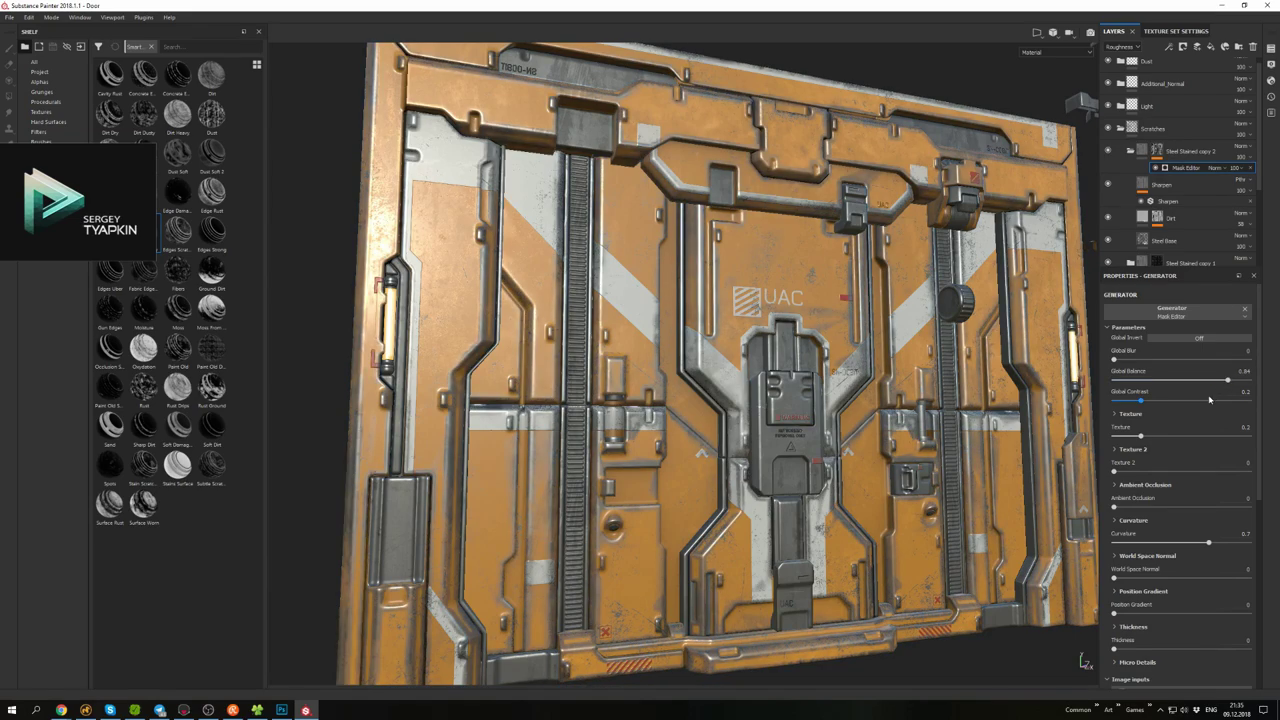
{"action": "left_click", "coordinate": [1218, 382]}
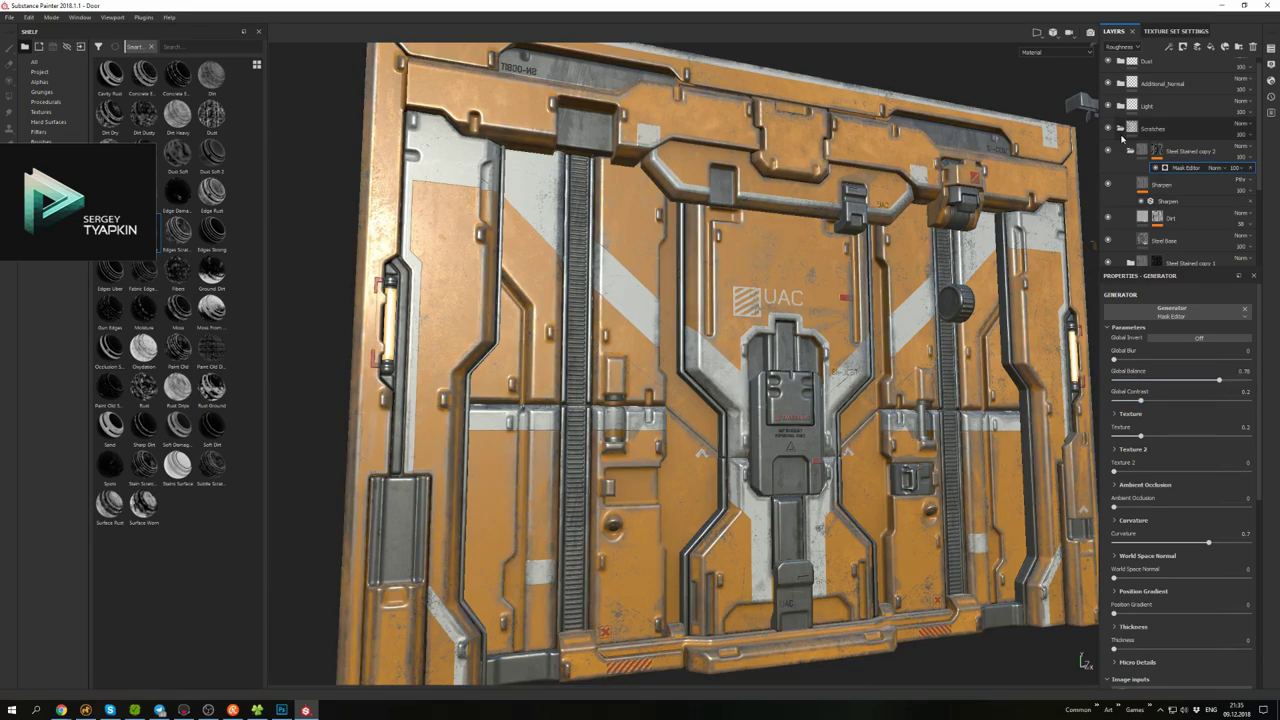
{"action": "left_click_drag", "start_coordinate": [700, 340], "coordinate": [789, 370], "text": "alt"}
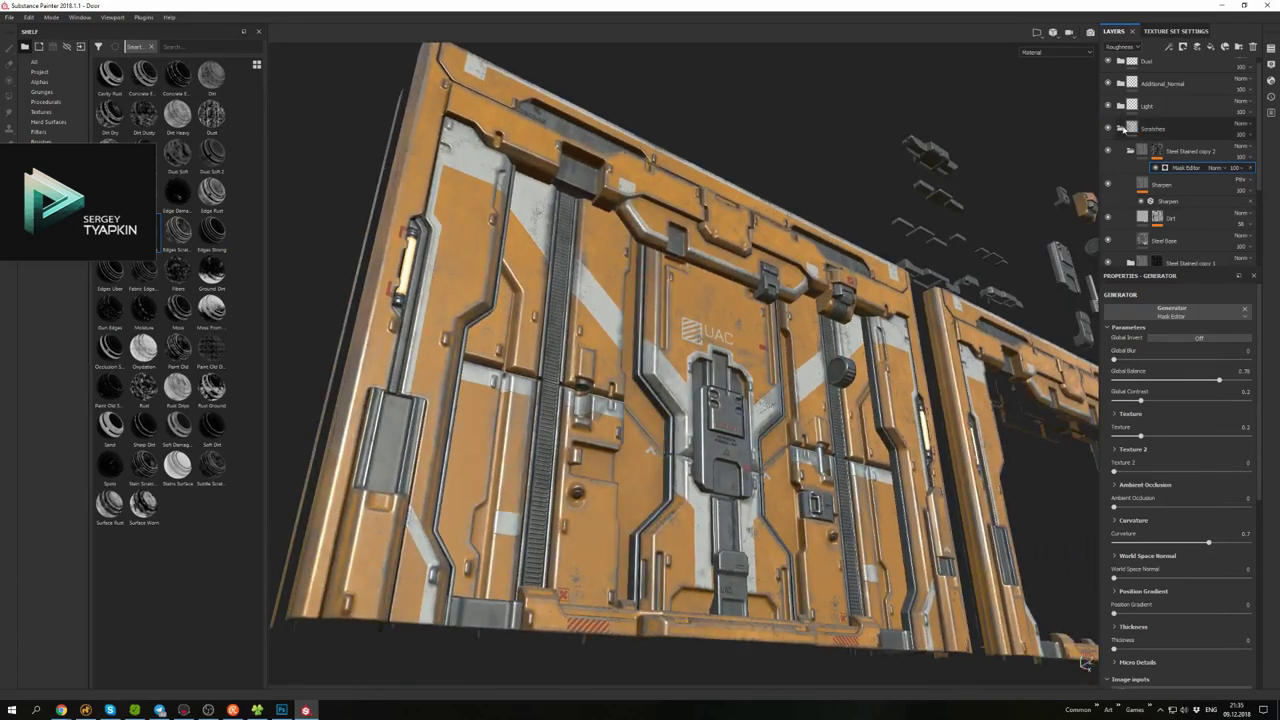
- Turn off the height channel of the Dirt layer inside the Steel Stained copy 2 folder
{"action": "left_click", "coordinate": [1170, 215]}
{"action": "left_click", "coordinate": [1140, 453]}
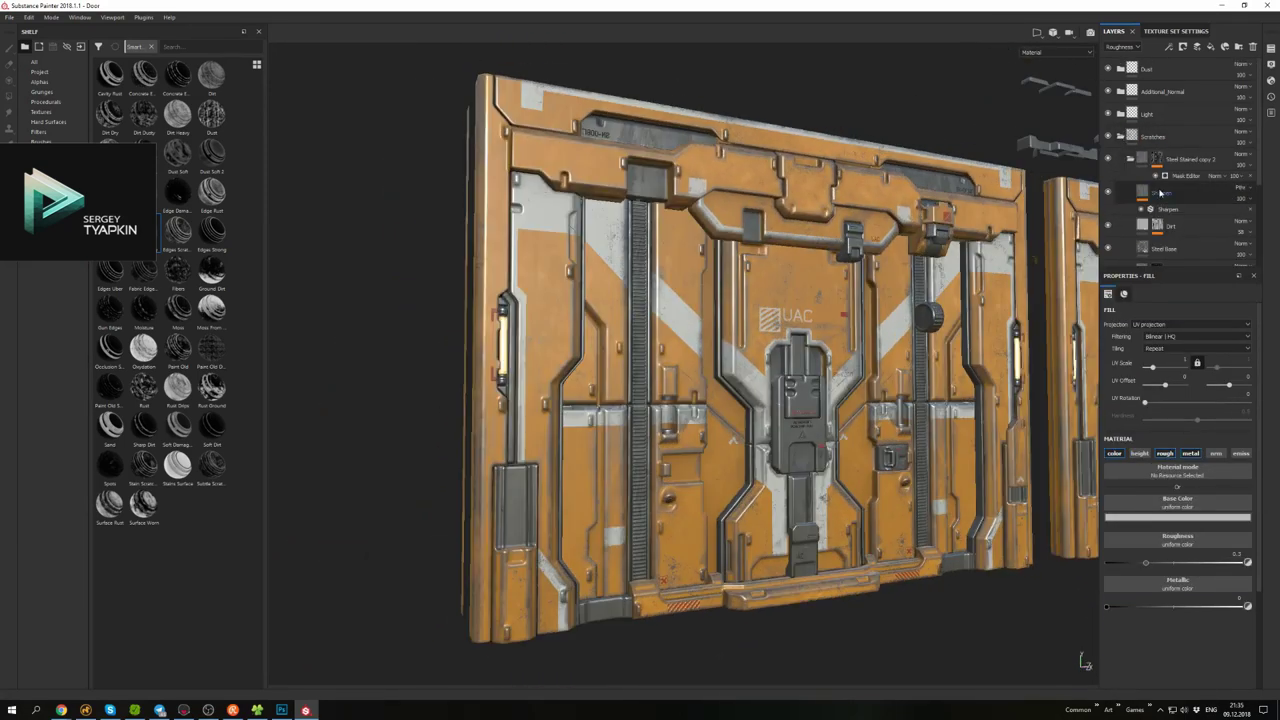
{"action": "left_click", "coordinate": [1108, 129]}
- Set the Steel Stained copy 2 Mask Editor's curvature to 0.98, global contrast to 0.88 and global balance to 0.64
{"action": "left_click", "coordinate": [1184, 146]}
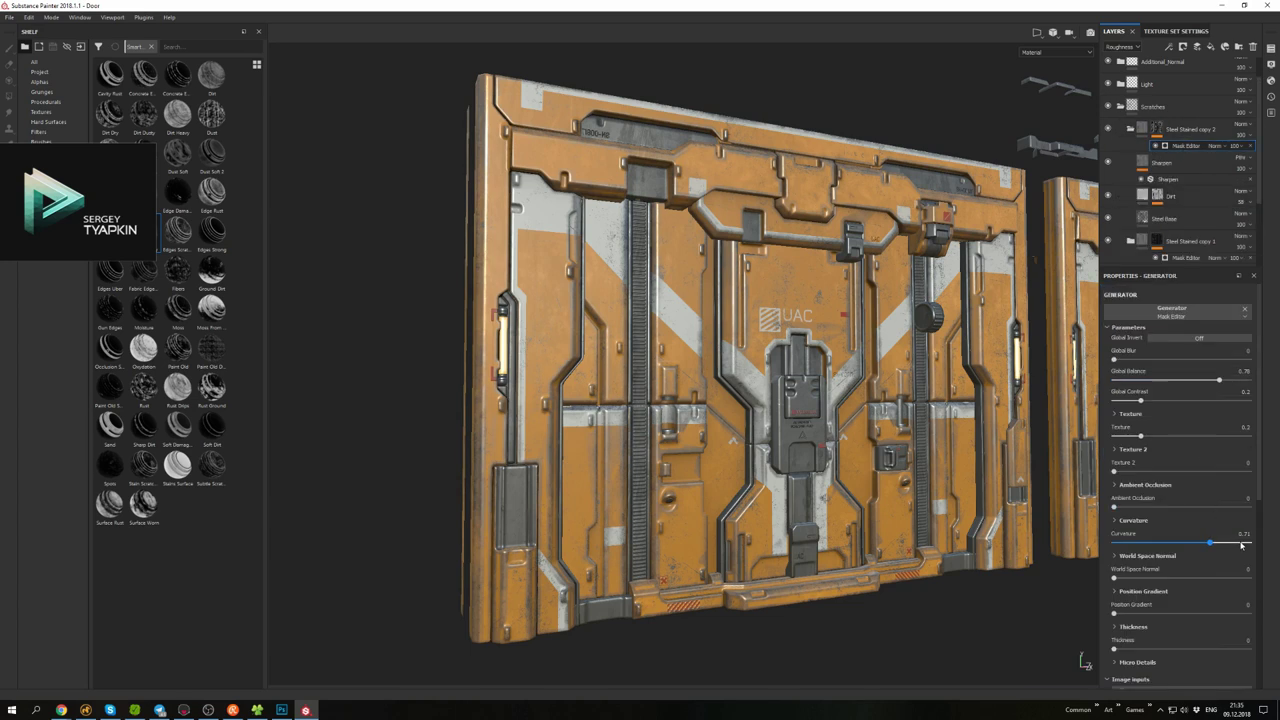
{"action": "left_click_drag", "start_coordinate": [1241, 545], "coordinate": [1246, 543]}
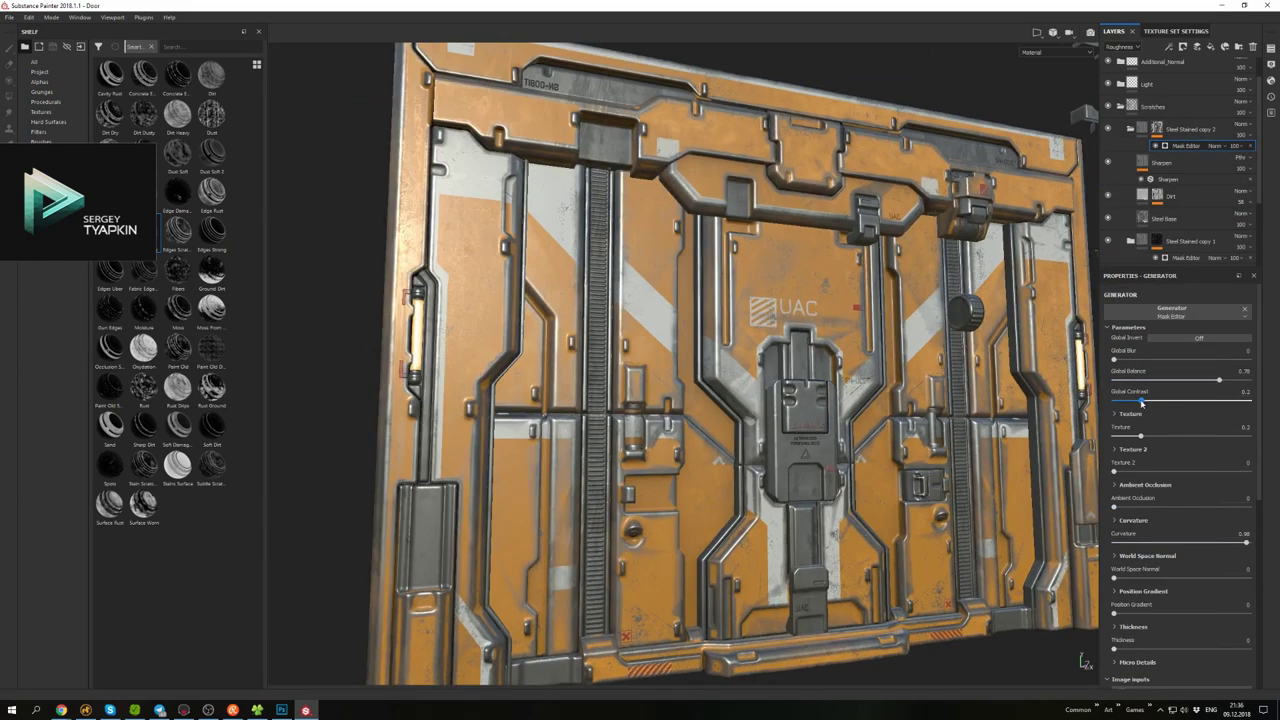
{"action": "left_click_drag", "start_coordinate": [1142, 402], "coordinate": [1234, 400]}
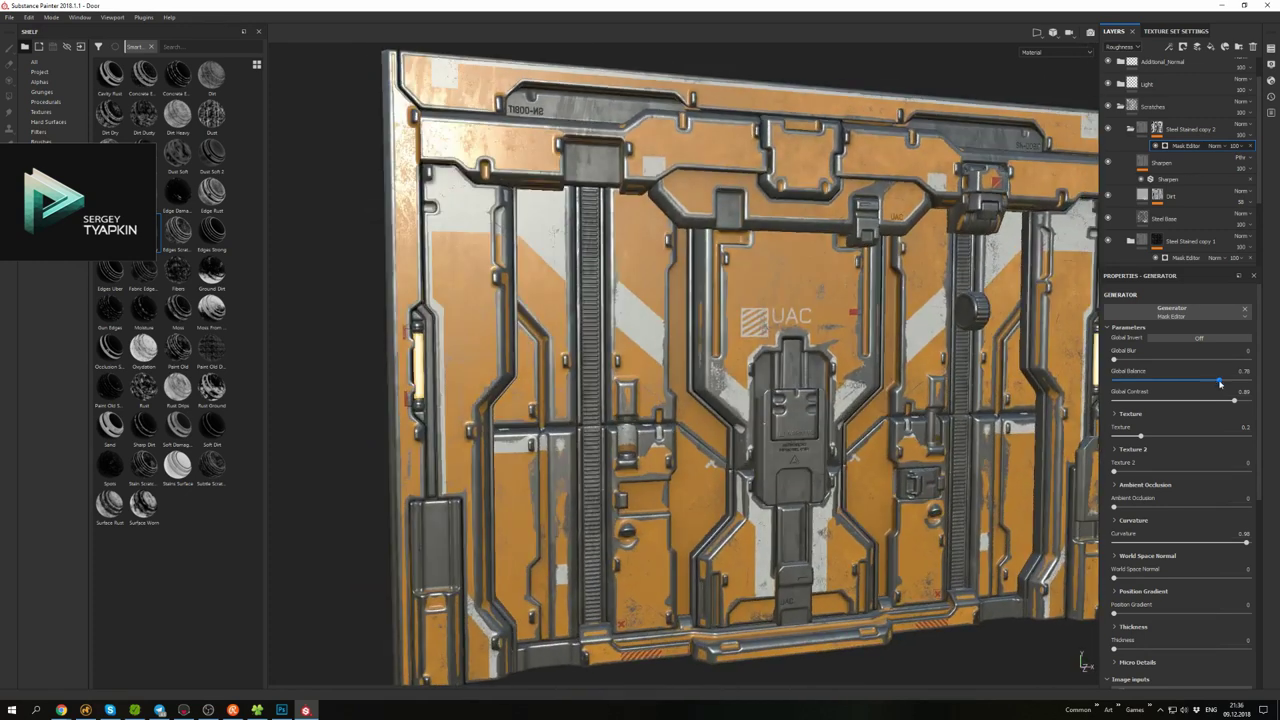
{"action": "left_click_drag", "start_coordinate": [1219, 383], "coordinate": [1184, 382]}
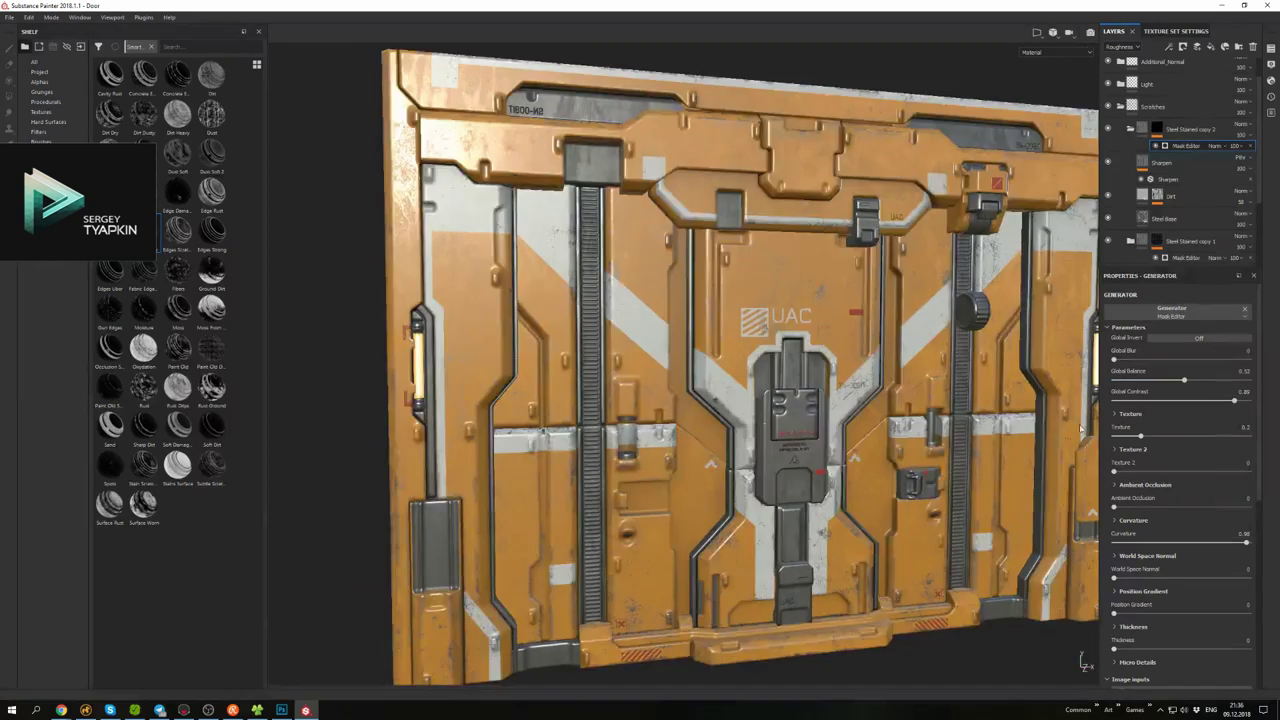
{"action": "left_click", "coordinate": [1199, 384]}
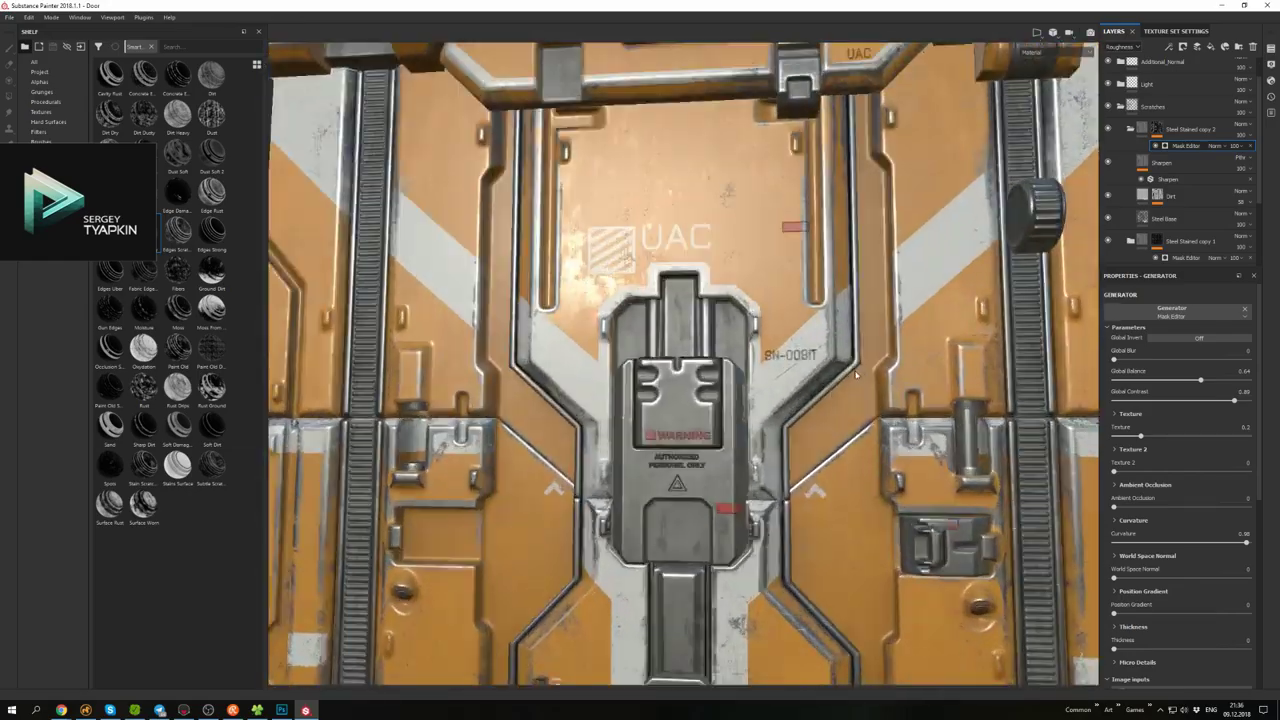
{"action": "scroll", "coordinate": [855, 375], "scroll_direction": "down", "scroll_amount": 5}
{"action": "left_click_drag", "start_coordinate": [855, 375], "coordinate": [965, 428], "text": "alt"}
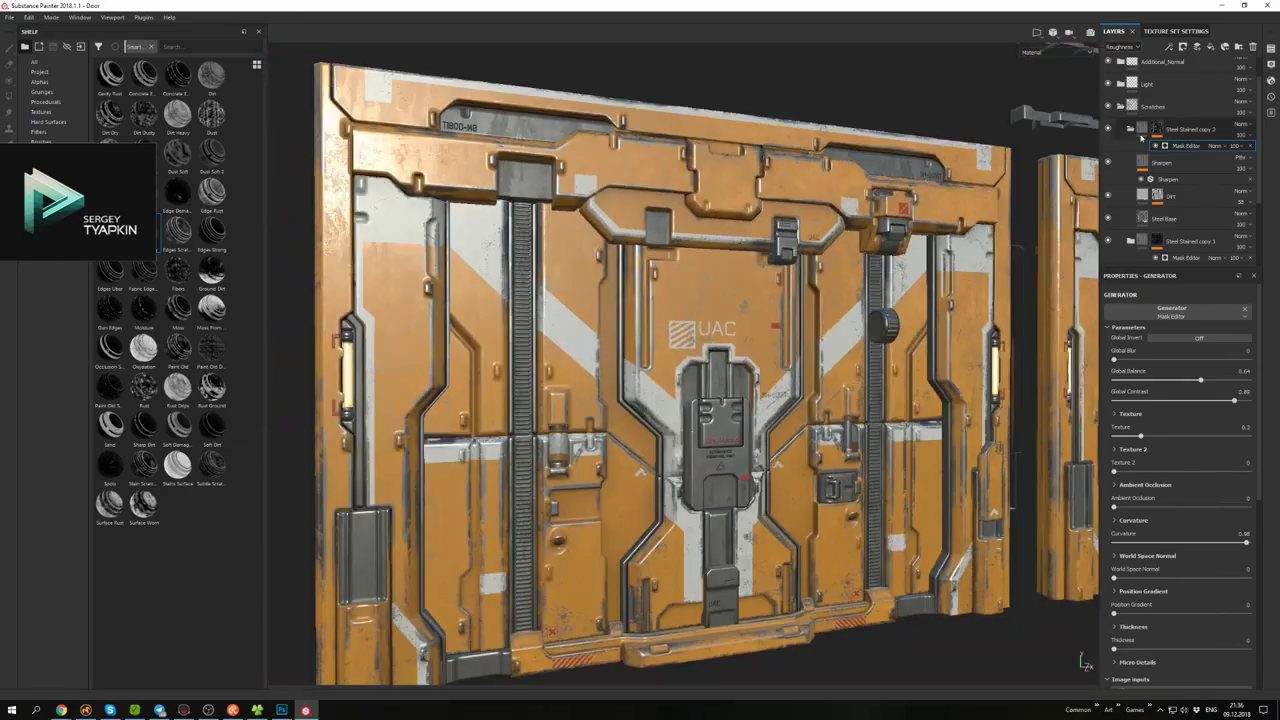
- Enable the height channel on Steel Stained copy 2's Steel Base layer, with Height Range 0 and Height Position 0.49
{"action": "scroll", "coordinate": [1146, 190], "scroll_direction": "down", "scroll_amount": 1}
{"action": "left_click", "coordinate": [1146, 190]}
{"action": "scroll", "coordinate": [1128, 637], "scroll_direction": "down", "scroll_amount": 2}
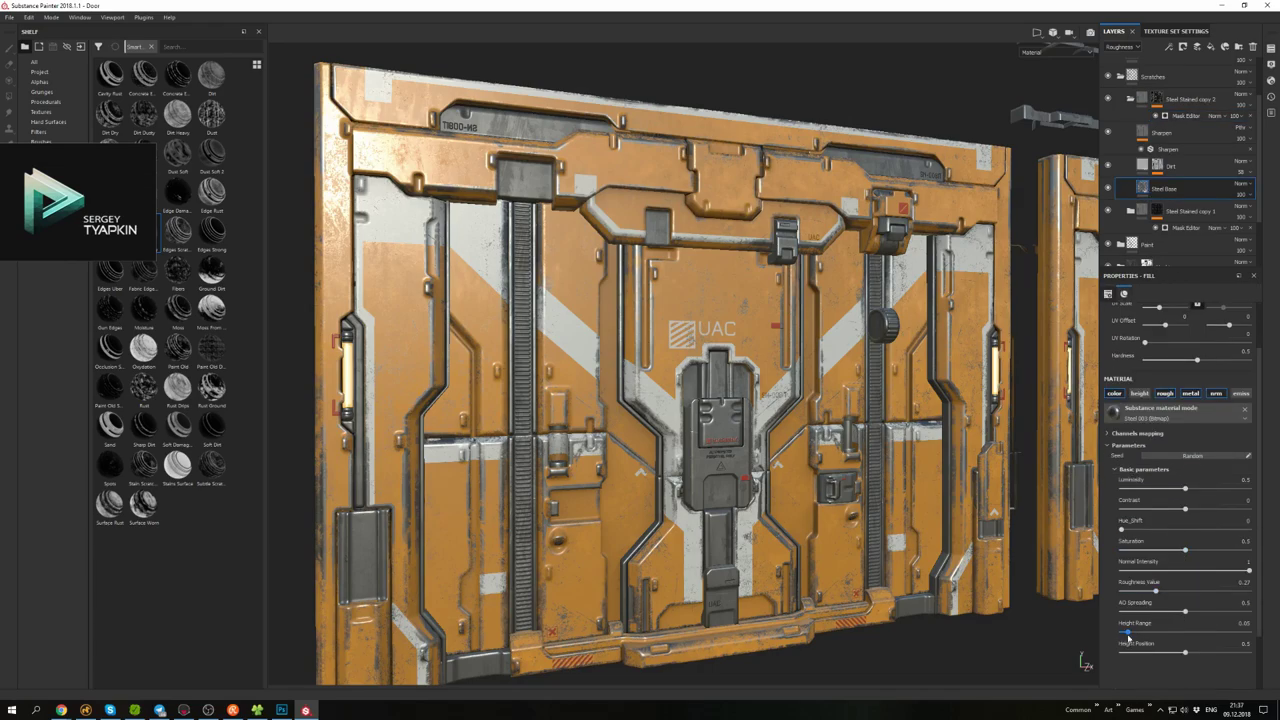
{"action": "left_click_drag", "start_coordinate": [1128, 635], "coordinate": [1123, 635]}
{"action": "scroll", "coordinate": [1123, 635], "scroll_direction": "down", "scroll_amount": 2}
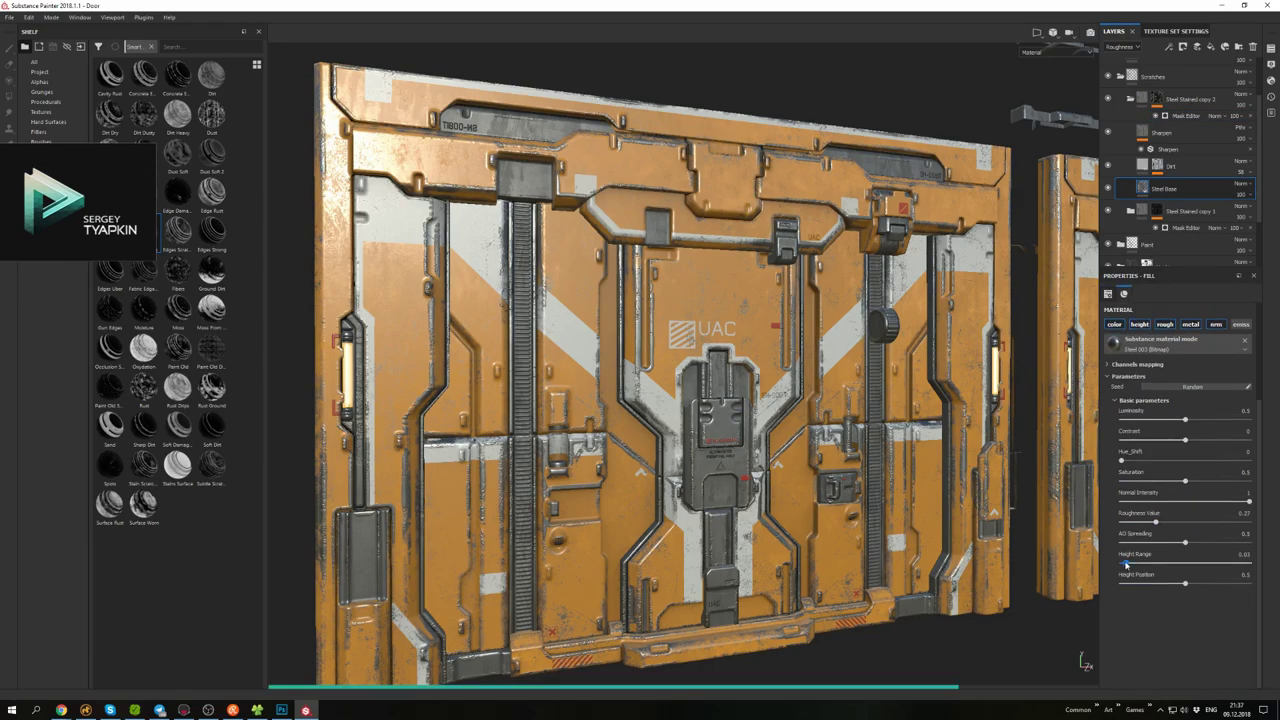
{"action": "left_click_drag", "start_coordinate": [851, 518], "coordinate": [870, 518], "text": "alt"}
{"action": "scroll", "coordinate": [870, 518], "scroll_direction": "up", "scroll_amount": 4}
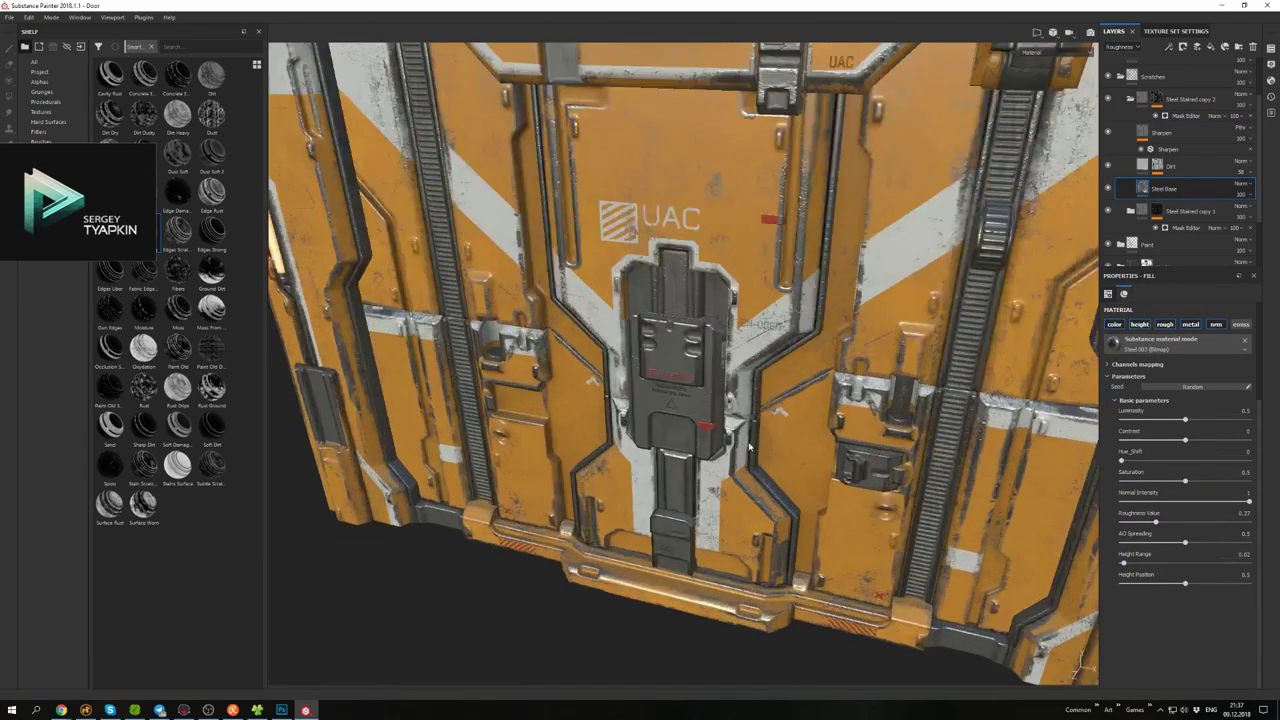
{"action": "left_click_drag", "start_coordinate": [1123, 563], "coordinate": [1184, 583]}
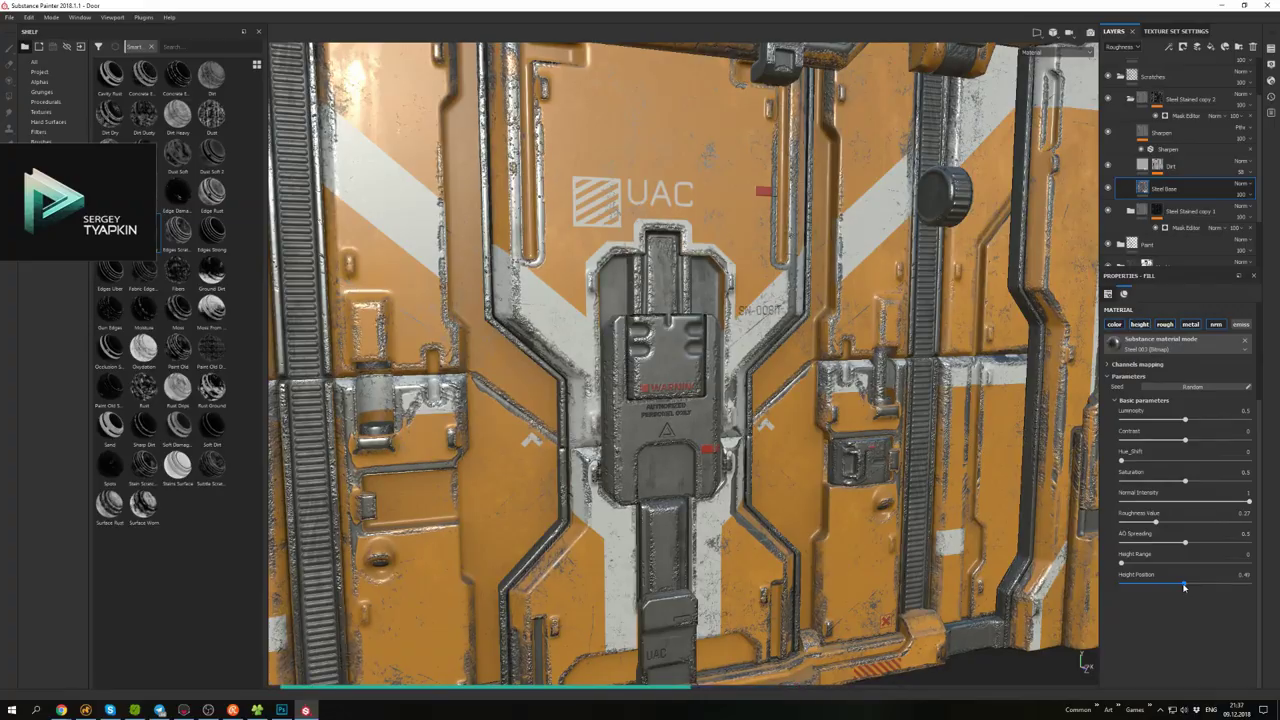
{"action": "mouse_move", "coordinate": [815, 330]}
{"action": "left_mouse_down", "text": "alt"}
{"action": "mouse_move", "coordinate": [845, 316]}
{"action": "mouse_move", "coordinate": [715, 385]}
{"action": "mouse_move", "coordinate": [740, 408]}
{"action": "mouse_move", "coordinate": [815, 333]}
{"action": "left_mouse_up", "text": "alt"}
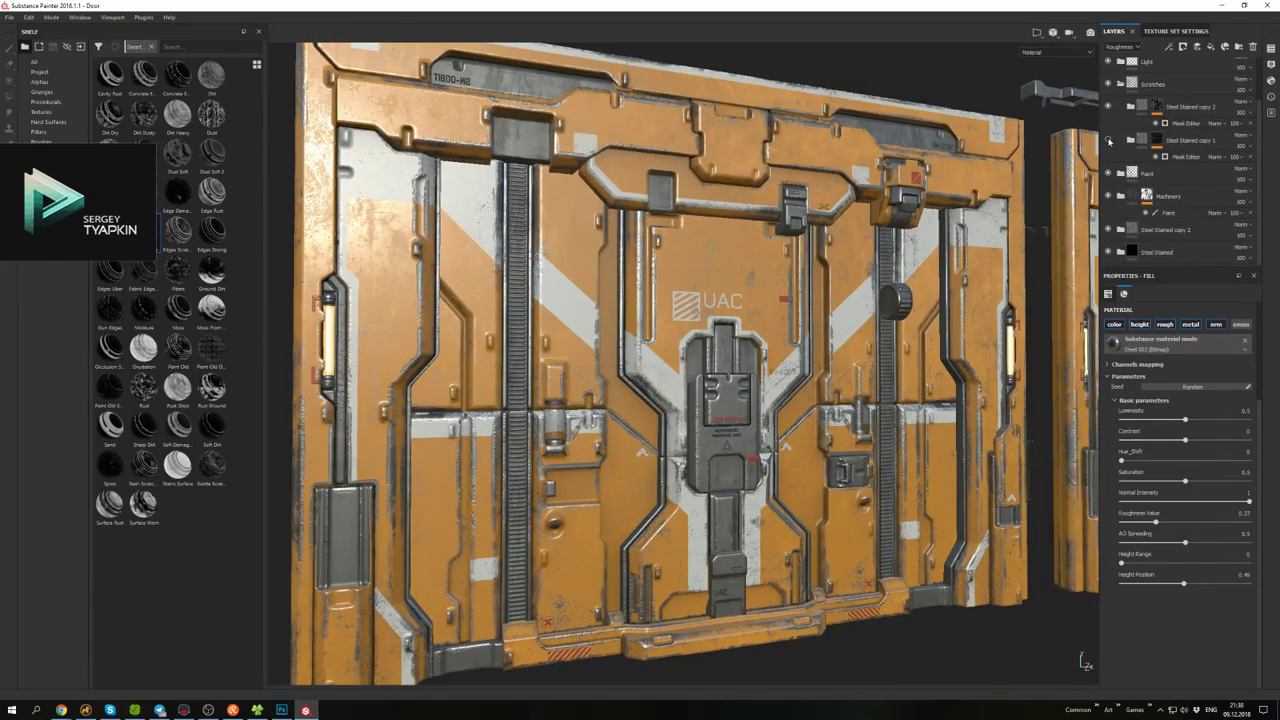
- In the Steel Stained copy 1 folder, set the Dirt layer's generator to dirt level 0.73 and grunge scale 4
{"action": "left_click", "coordinate": [1108, 141]}
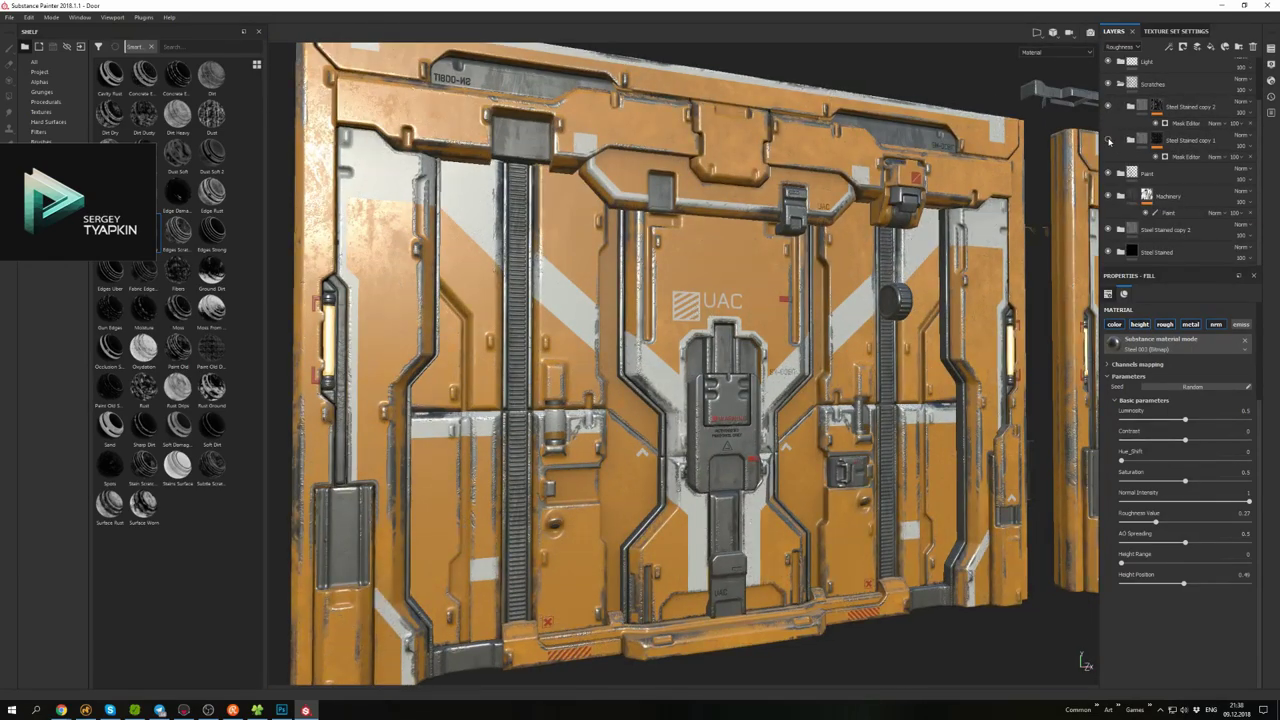
{"action": "left_click", "coordinate": [1130, 141]}
{"action": "left_click_drag", "start_coordinate": [1045, 240], "coordinate": [1028, 252], "text": "alt"}
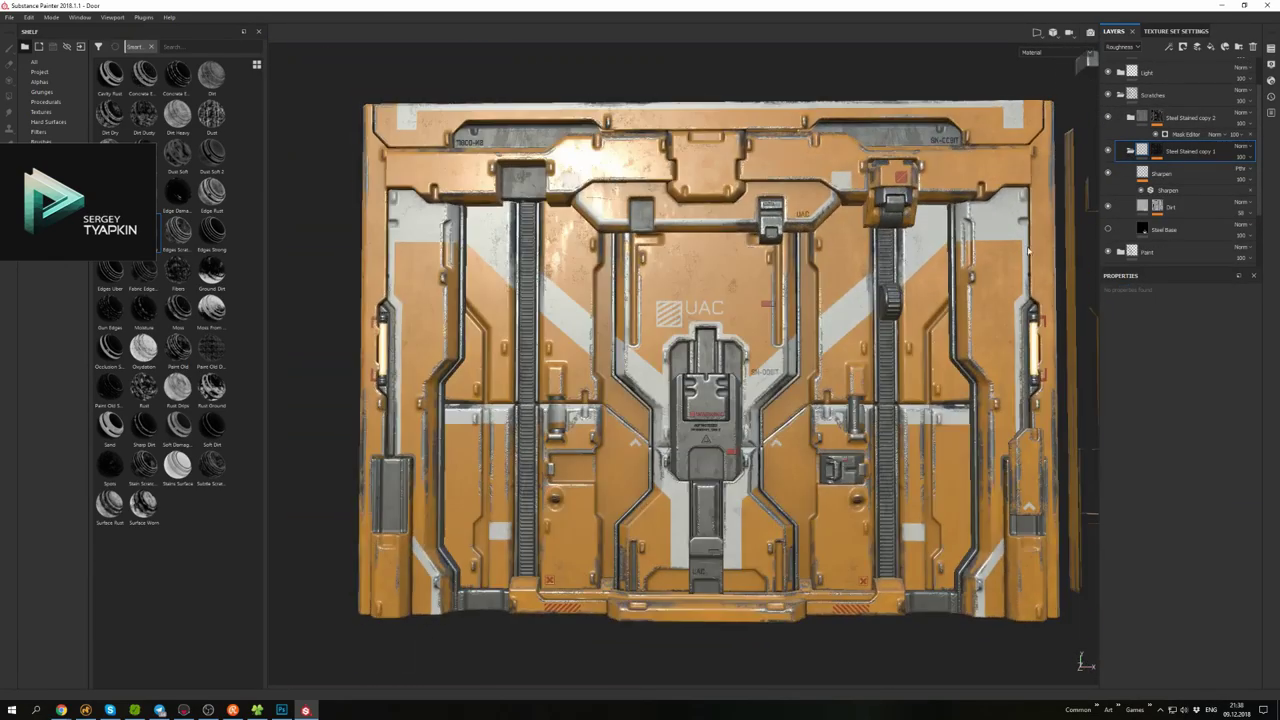
{"action": "left_click", "coordinate": [1175, 206]}
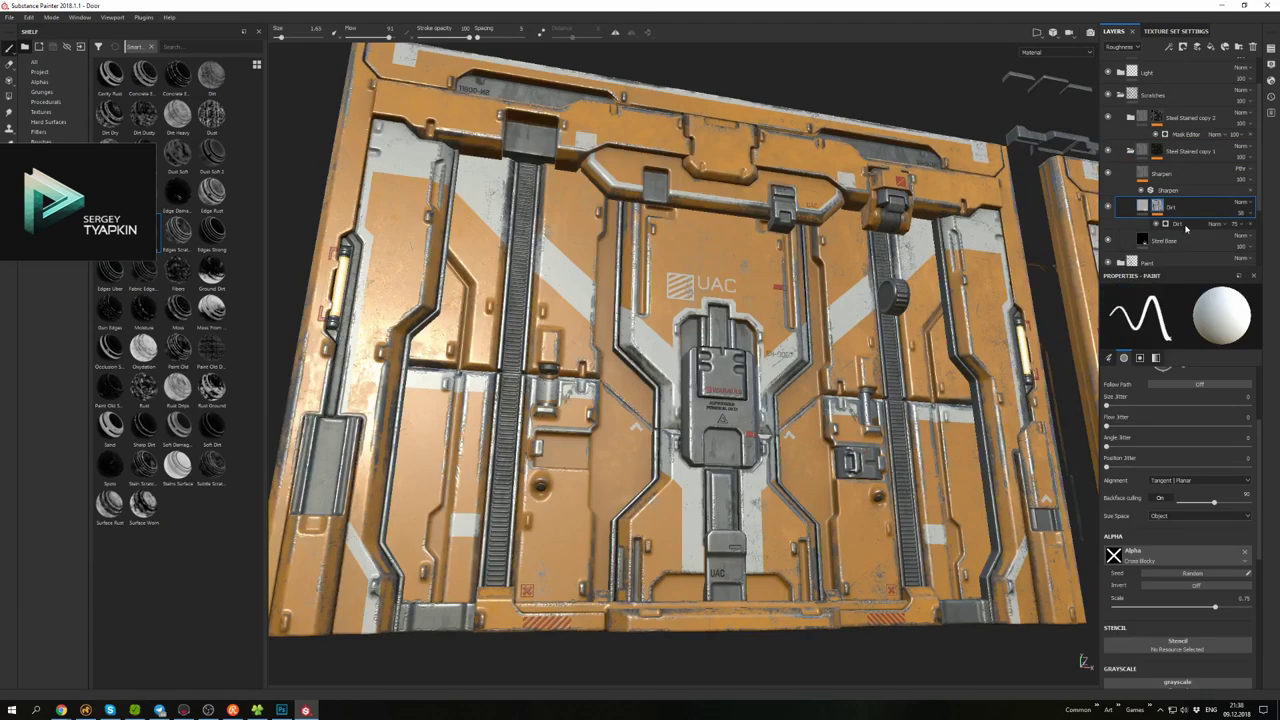
{"action": "mouse_move", "coordinate": [1206, 374]}
{"action": "left_mouse_down"}
{"action": "mouse_move", "coordinate": [1174, 377]}
{"action": "mouse_move", "coordinate": [1213, 372]}
{"action": "left_mouse_up"}
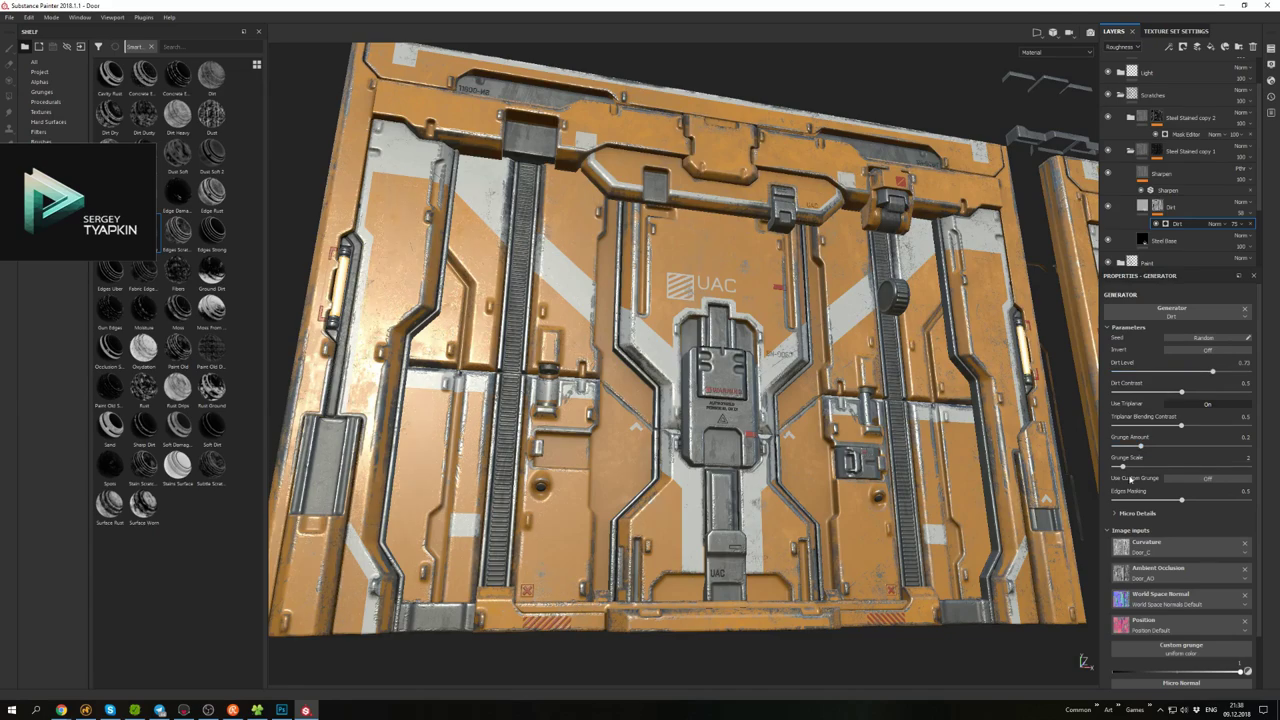
{"action": "left_click_drag", "start_coordinate": [1123, 466], "coordinate": [1141, 466]}
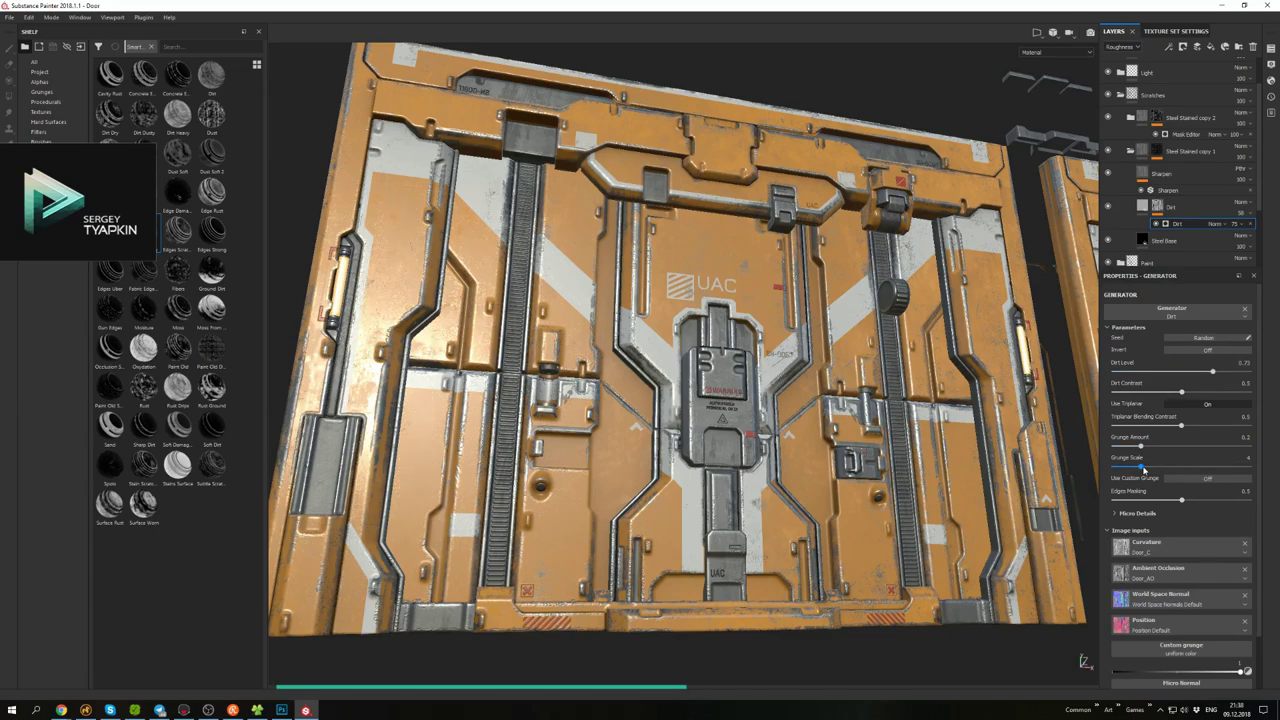
- Examine the basic parameters and channels mapping of the Steel Base layer in Steel Stained copy 1 and its effect on the door
{"action": "left_click", "coordinate": [1142, 241]}
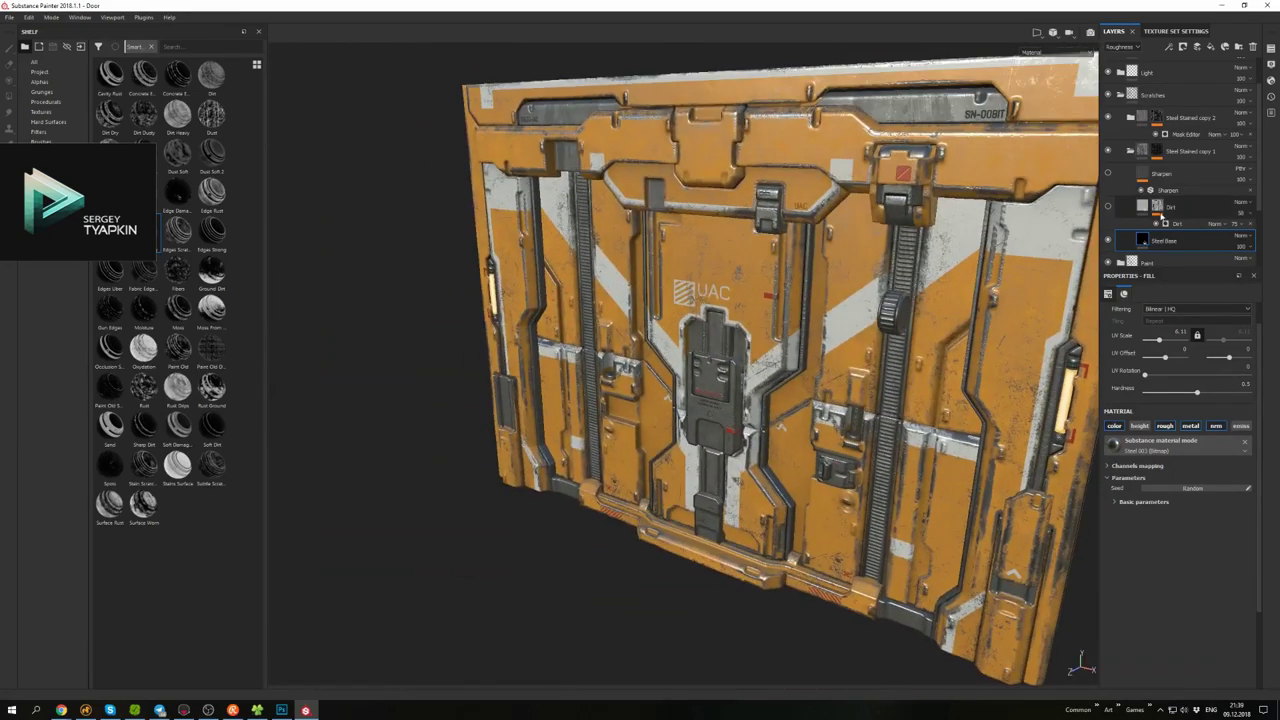
{"action": "left_click", "coordinate": [1143, 501]}
{"action": "scroll", "coordinate": [1163, 503], "scroll_direction": "down", "scroll_amount": 2}
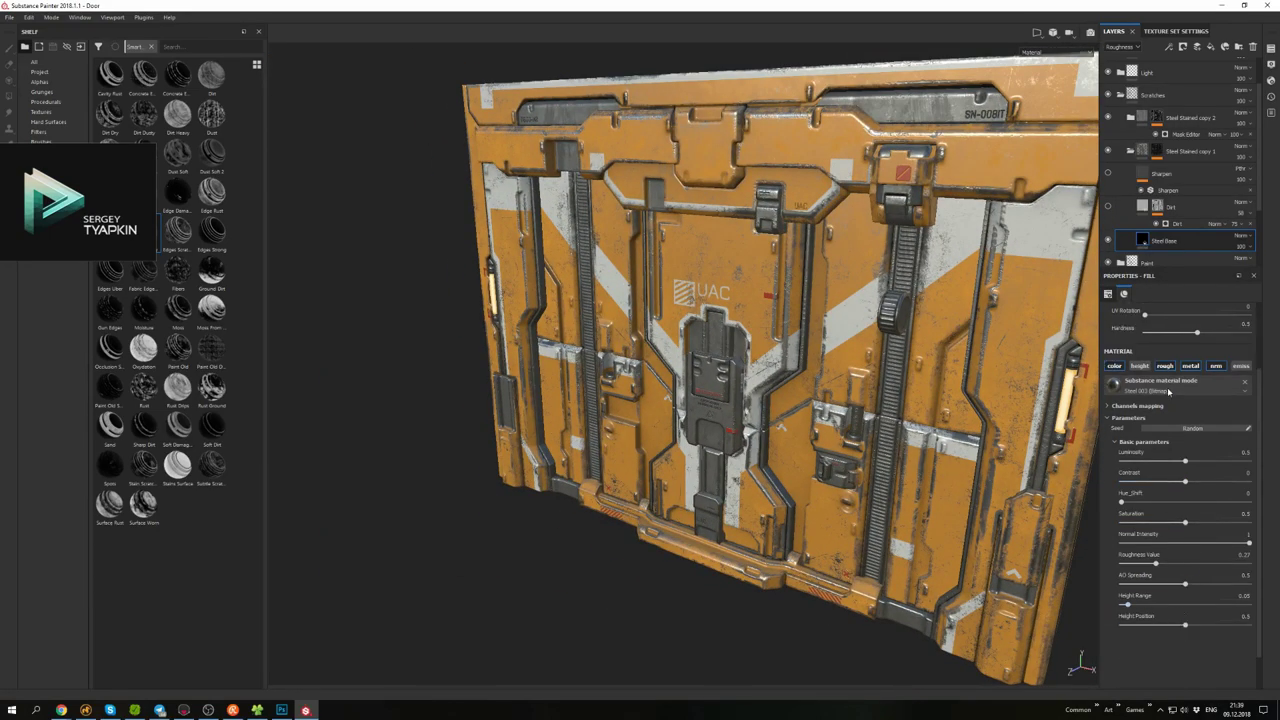
{"action": "left_click", "coordinate": [1138, 406]}
{"action": "scroll", "coordinate": [1158, 390], "scroll_direction": "up", "scroll_amount": 2}
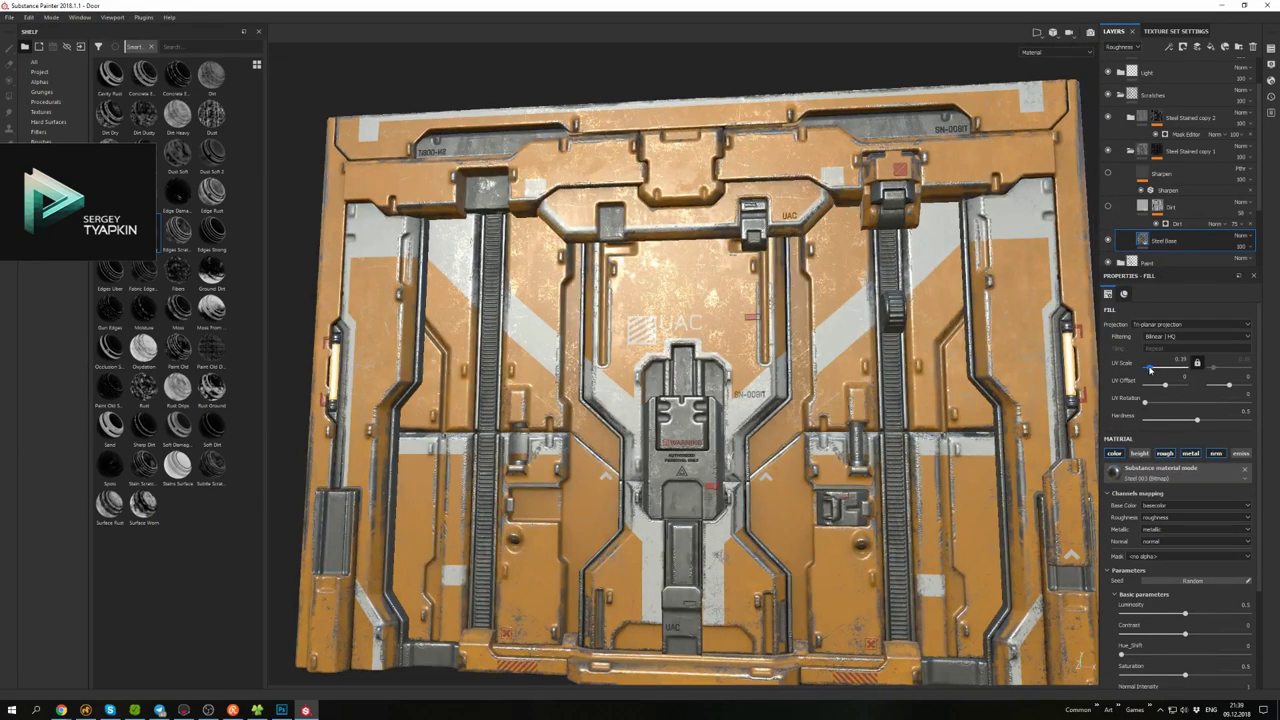
{"action": "scroll", "coordinate": [1155, 493], "scroll_direction": "down", "scroll_amount": 1}
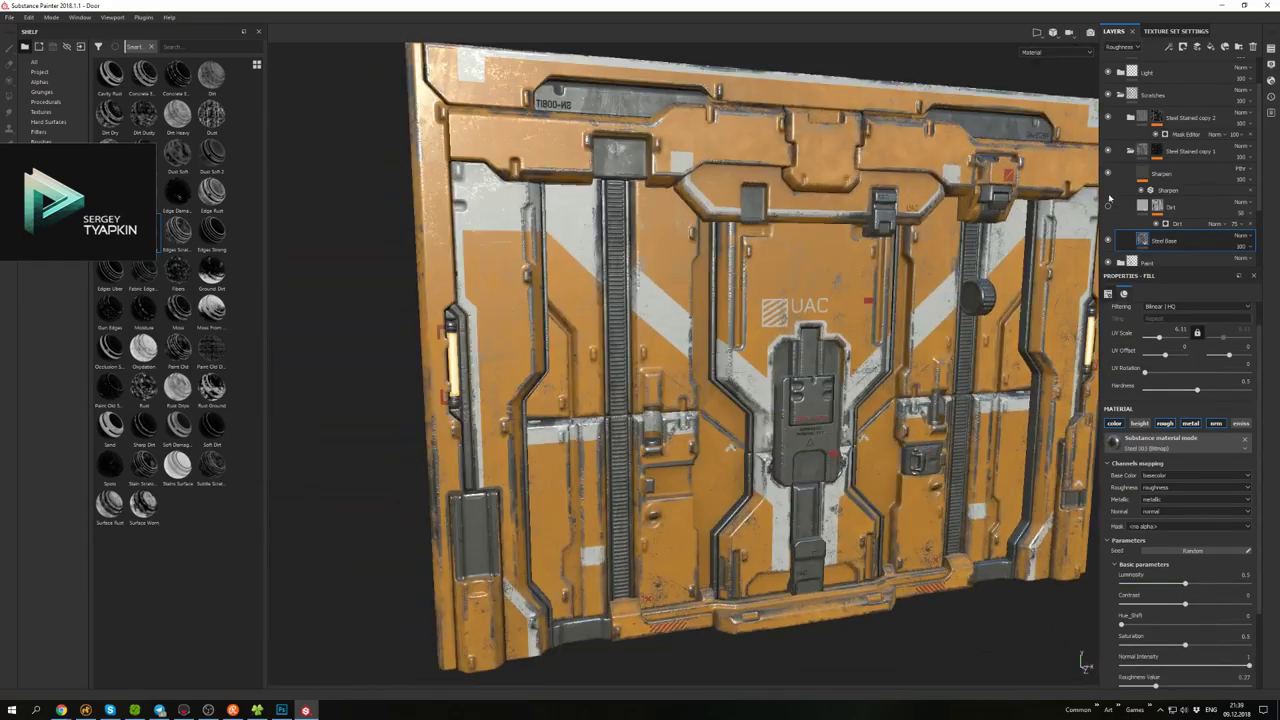
{"action": "left_click", "coordinate": [1107, 150]}
{"action": "left_click_drag", "start_coordinate": [1107, 150], "coordinate": [900, 357], "text": "alt"}
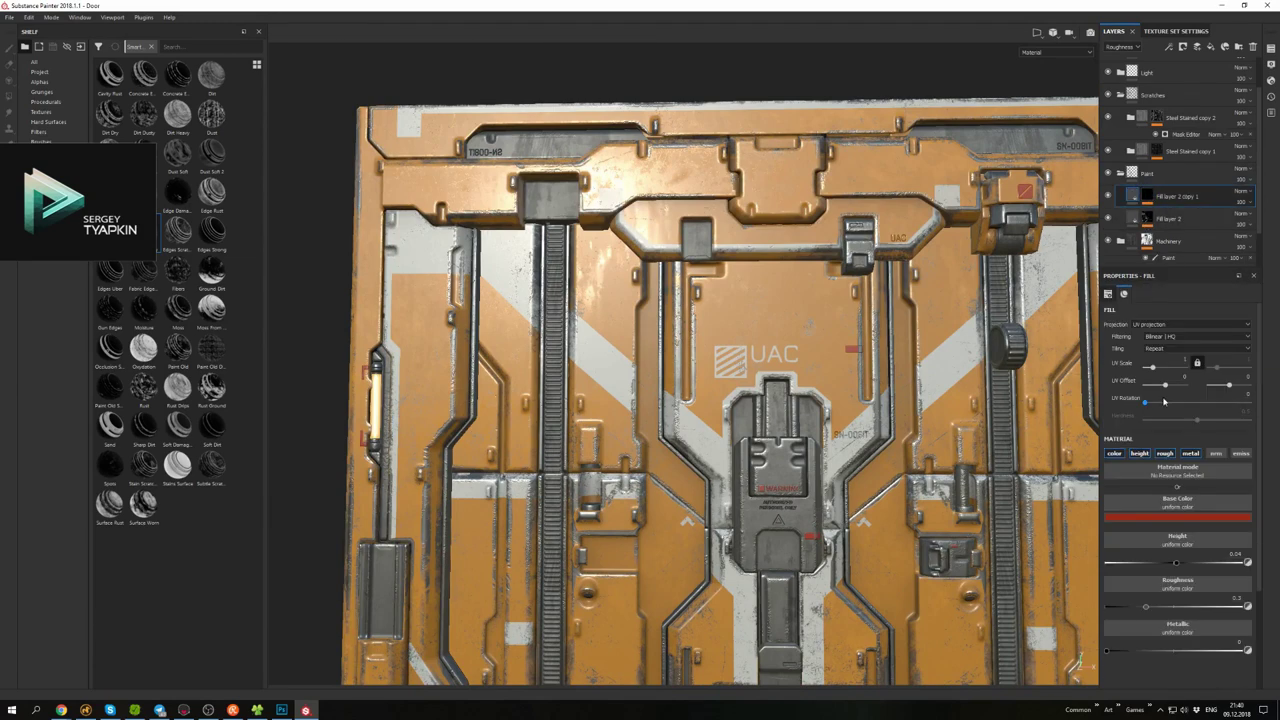
- Set the roughness of the red Fill layer 2 copy 1 in the Paint folder to 0.1
{"action": "type", "text": "0.1"}
{"action": "key", "text": "Return"}
{"action": "left_click_drag", "start_coordinate": [720, 330], "coordinate": [855, 133], "text": "alt"}
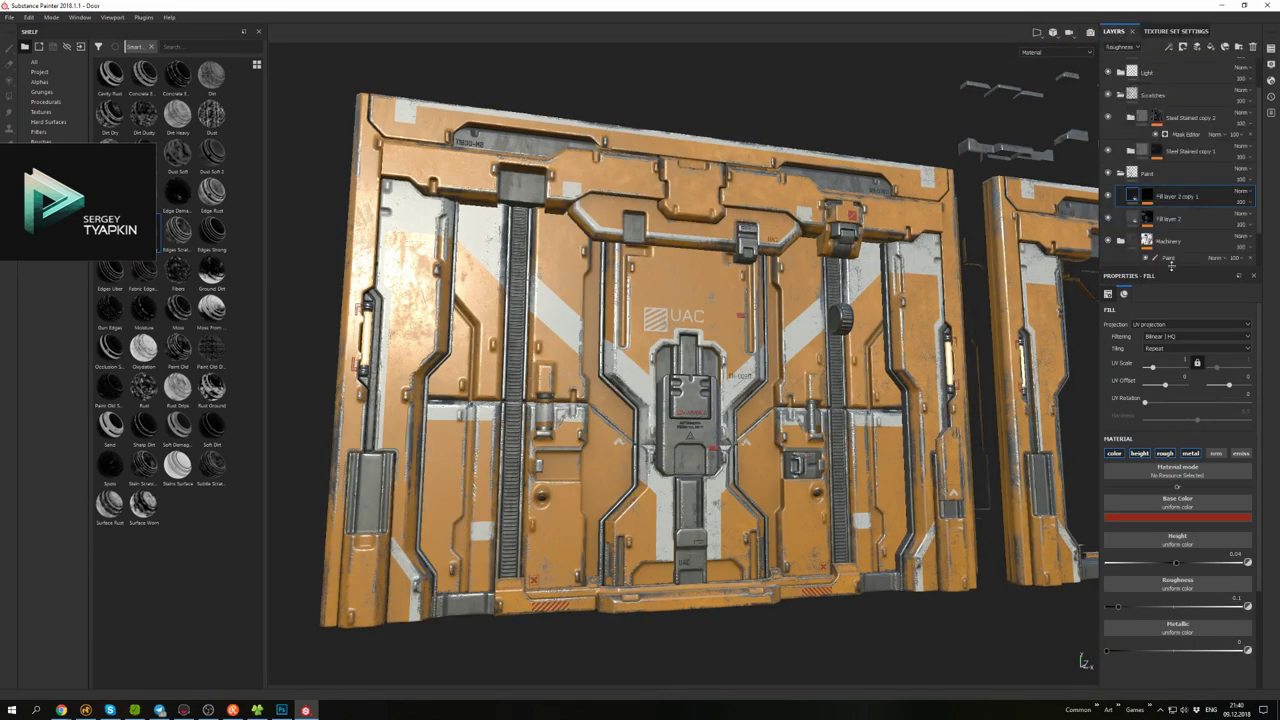
- Activate post effects in the camera display settings and enable Color Correction with contrast 1.01
{"action": "left_click", "coordinate": [1272, 83]}
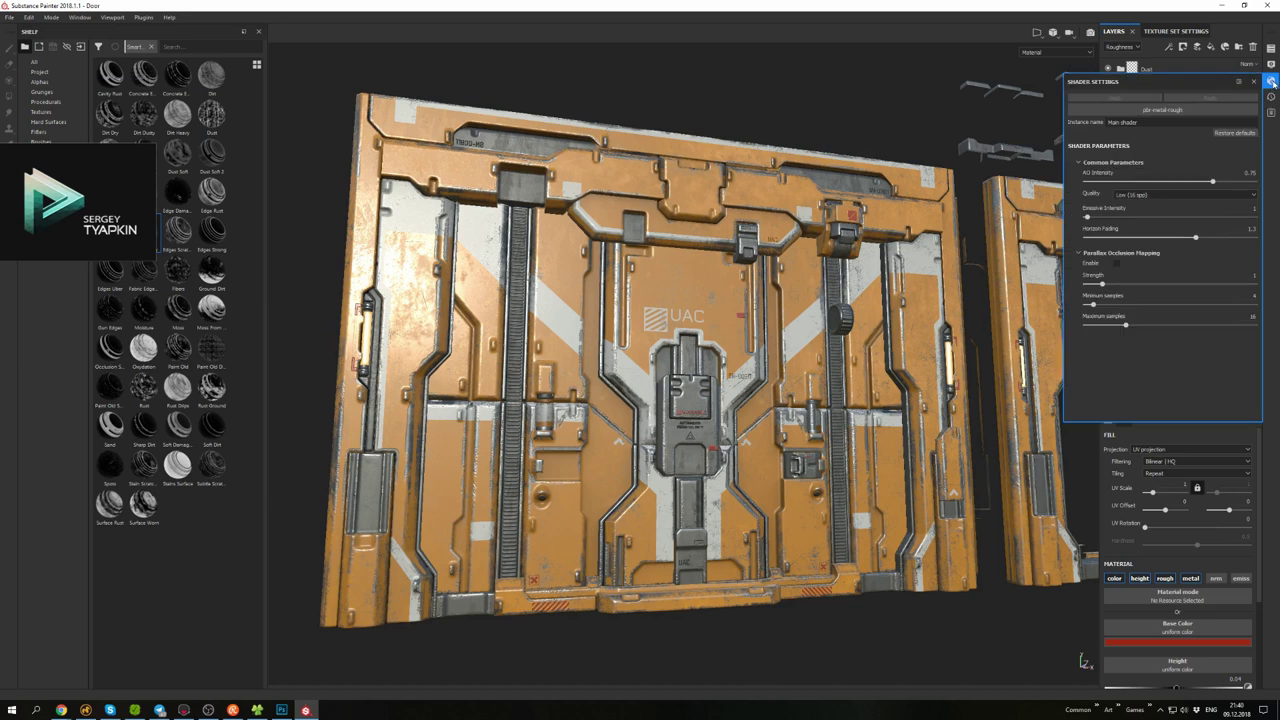
{"action": "left_click", "coordinate": [1272, 64]}
{"action": "scroll", "coordinate": [1119, 287], "scroll_direction": "down", "scroll_amount": 5}
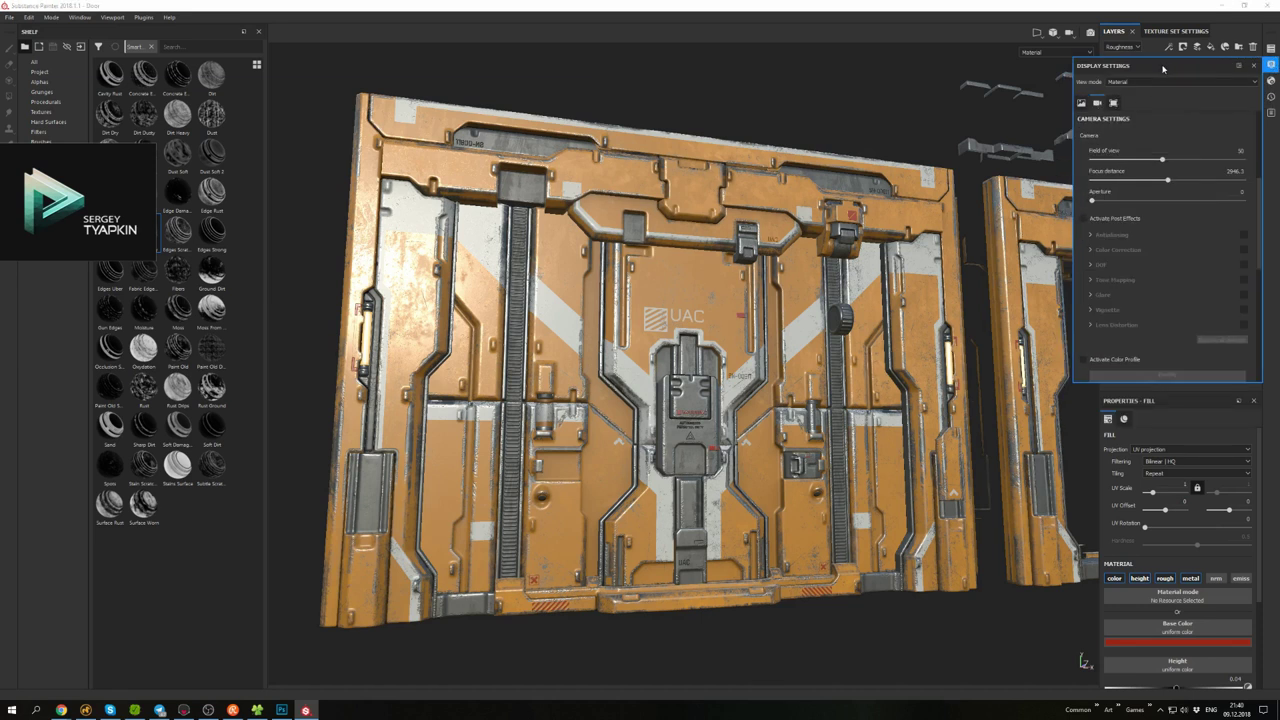
{"action": "left_click_drag", "start_coordinate": [1150, 65], "coordinate": [923, 187]}
{"action": "left_click", "coordinate": [857, 340]}
{"action": "left_click", "coordinate": [885, 371]}
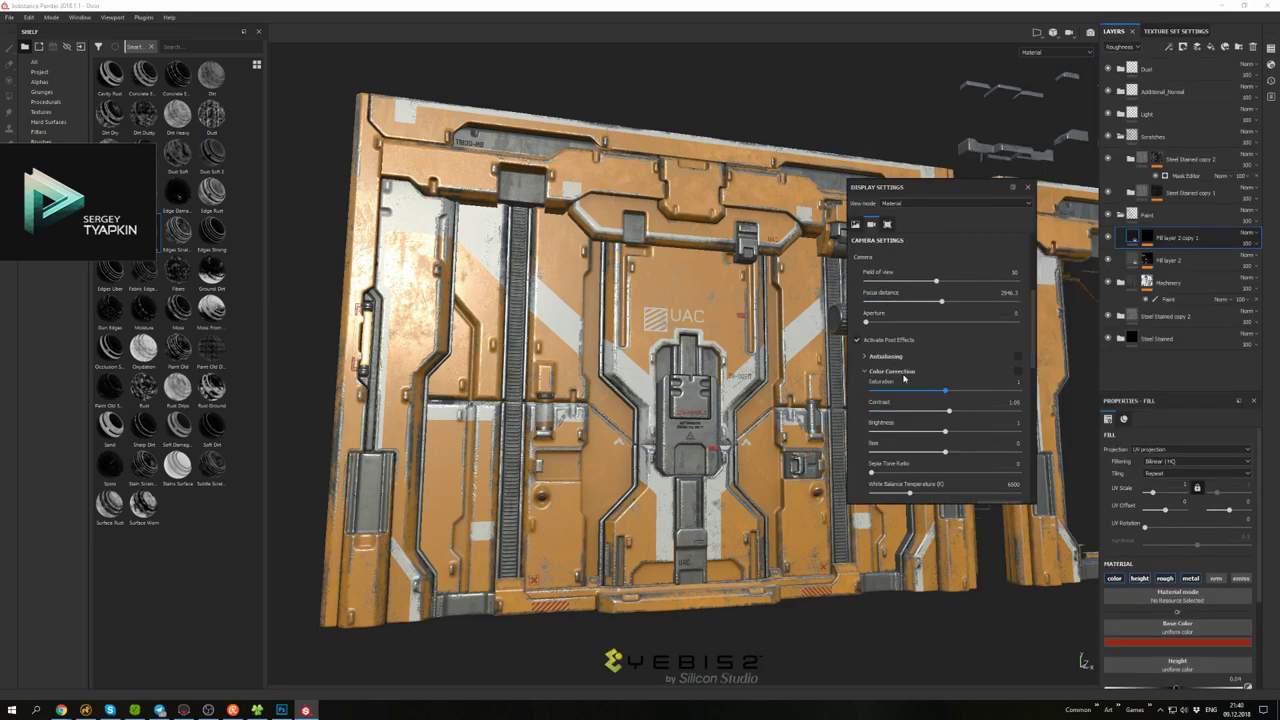
{"action": "left_click", "coordinate": [1018, 371]}
{"action": "left_click_drag", "start_coordinate": [948, 411], "coordinate": [946, 411]}
{"action": "left_click_drag", "start_coordinate": [700, 400], "coordinate": [900, 405], "text": "alt"}
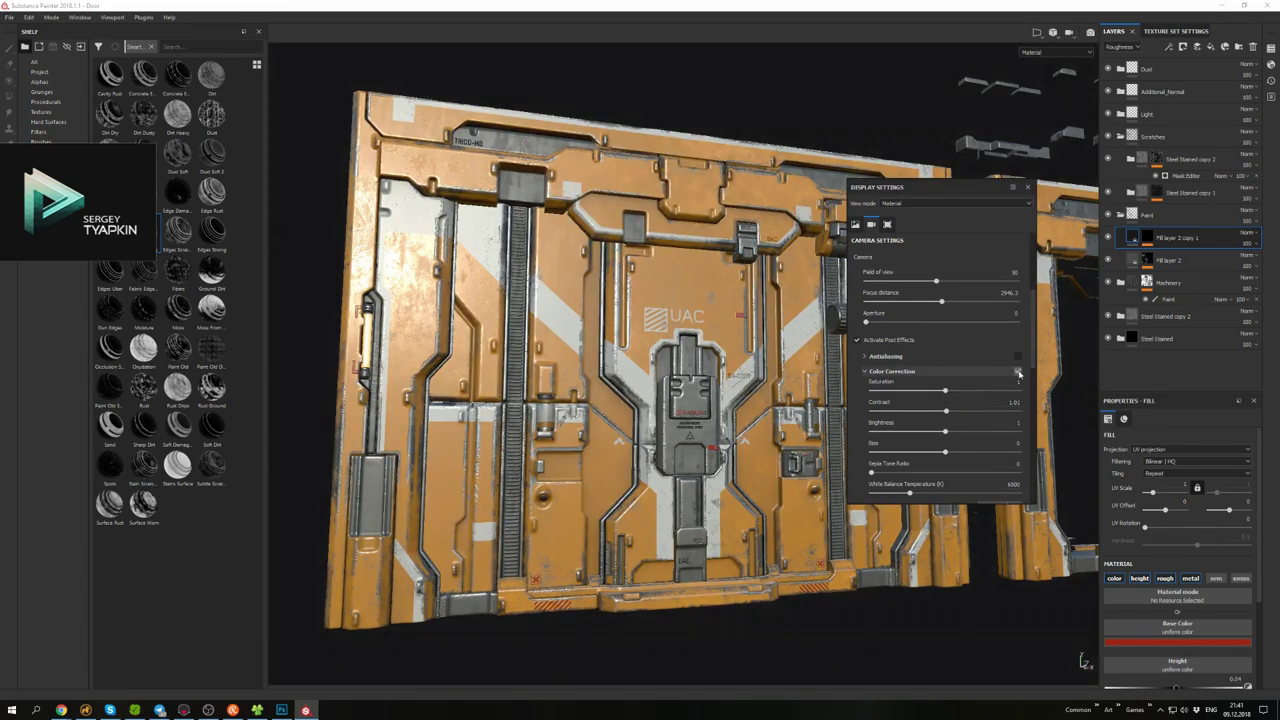
- Enable shadows in the environment display settings with the Average computation mode
{"action": "left_click_drag", "start_coordinate": [1040, 380], "coordinate": [1045, 320], "text": "alt"}
{"action": "scroll", "coordinate": [1033, 297], "scroll_direction": "up", "scroll_amount": 3}
{"action": "scroll", "coordinate": [1000, 320], "scroll_direction": "up", "scroll_amount": 2}
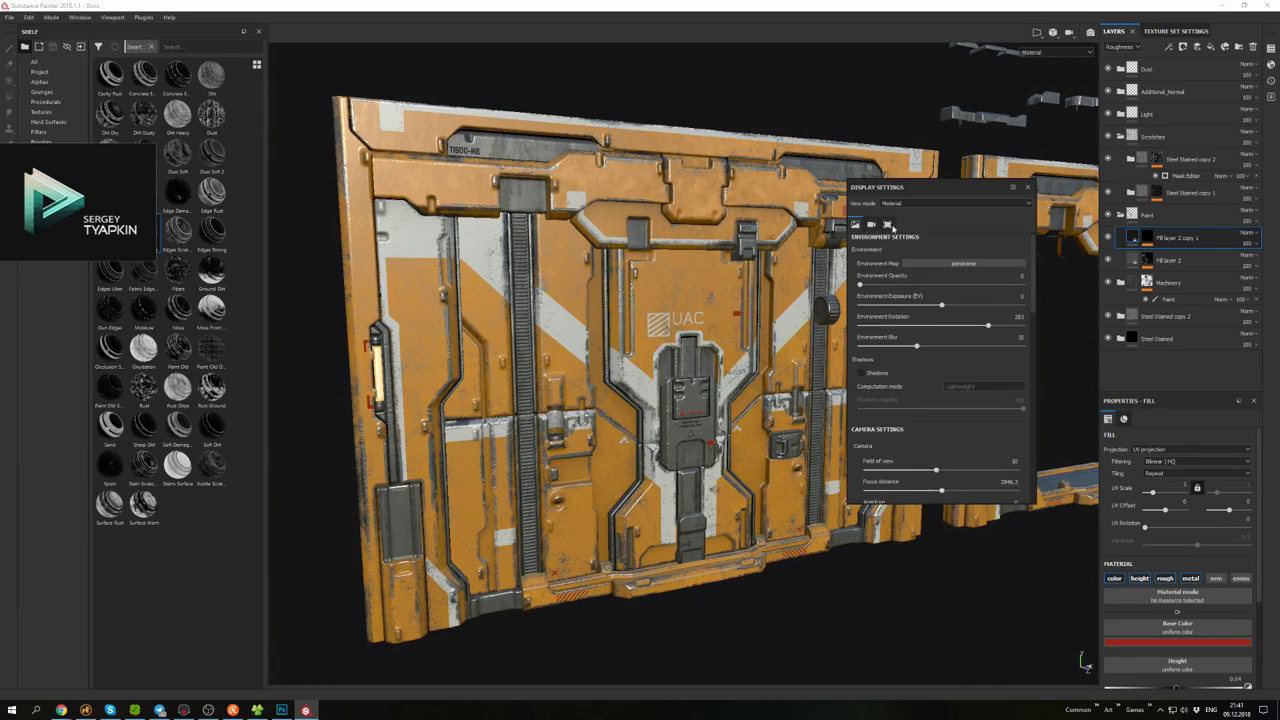
{"action": "left_click", "coordinate": [861, 372]}
{"action": "left_click", "coordinate": [985, 386]}
{"action": "left_click", "coordinate": [975, 408]}
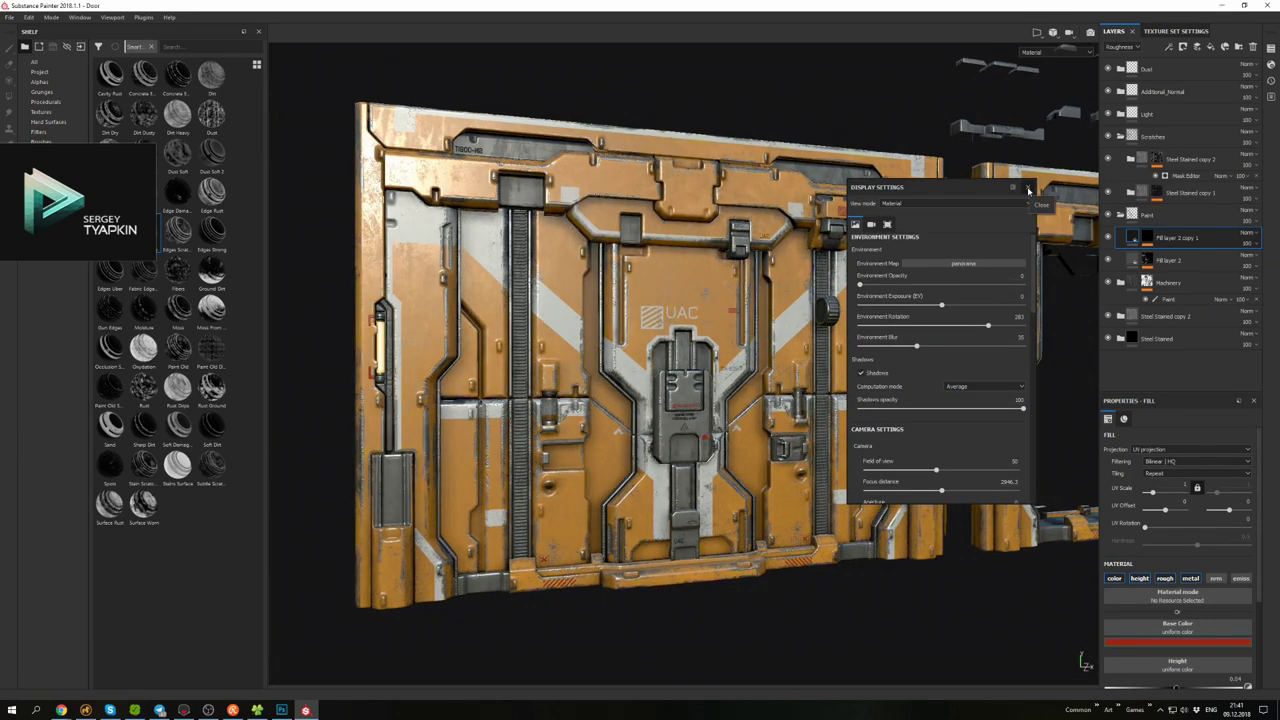
- Try the Glare post effect with the Horizontal Streak shape on the door view
{"action": "scroll", "coordinate": [940, 360], "scroll_direction": "down", "scroll_amount": 10}
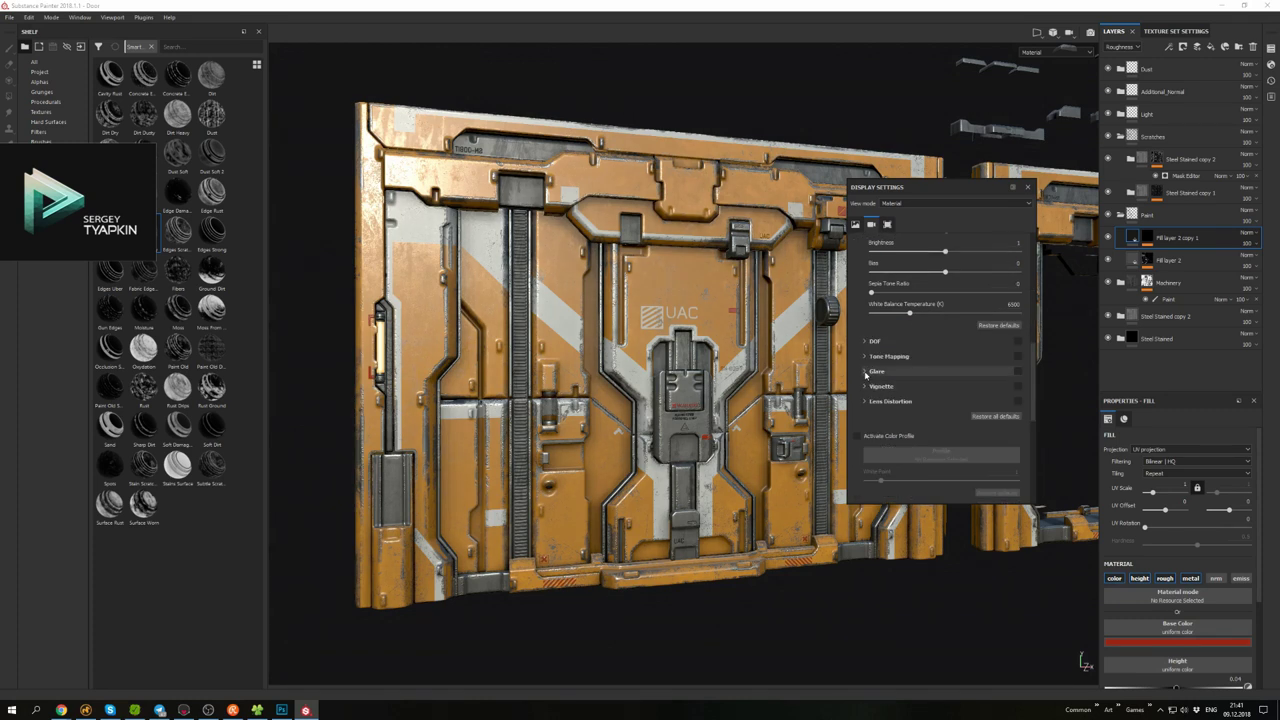
{"action": "left_click", "coordinate": [866, 373]}
{"action": "left_click", "coordinate": [1017, 371]}
{"action": "left_click", "coordinate": [983, 445]}
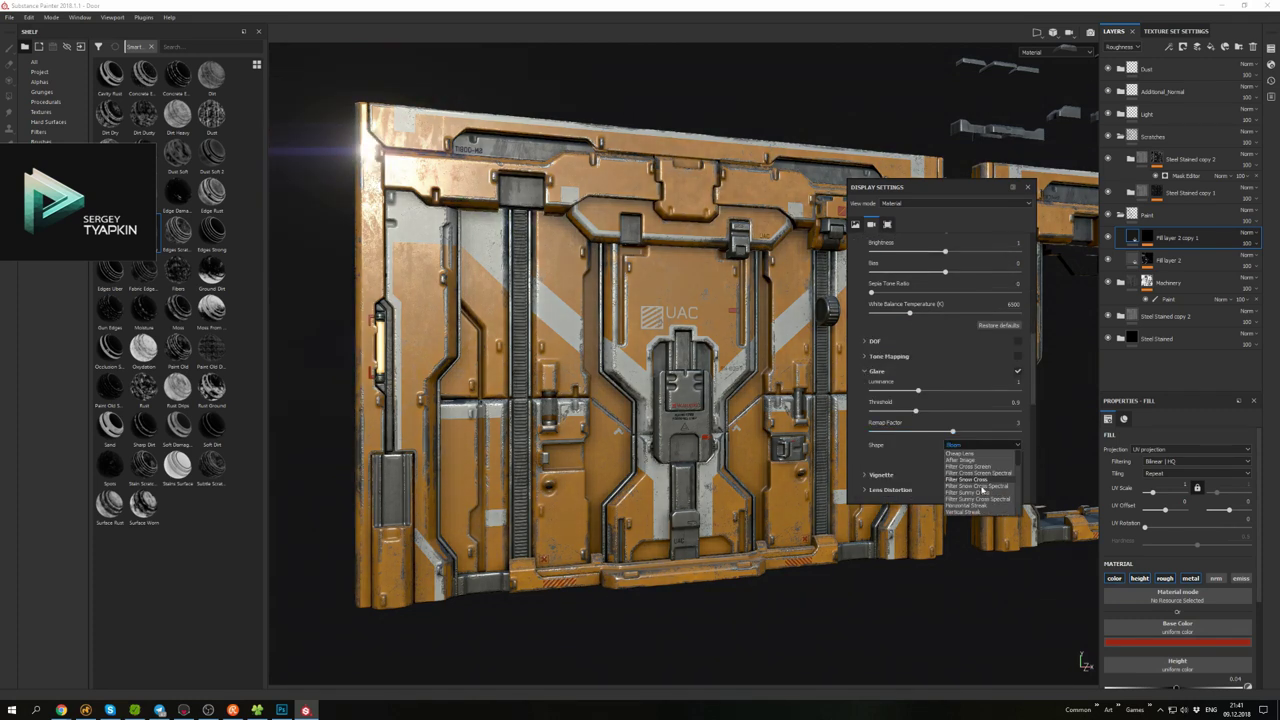
{"action": "left_click", "coordinate": [965, 505]}
{"action": "left_click_drag", "start_coordinate": [770, 280], "coordinate": [690, 307], "text": "alt"}
{"action": "scroll", "coordinate": [866, 350], "scroll_direction": "down", "scroll_amount": 1}
{"action": "left_click", "coordinate": [866, 341]}
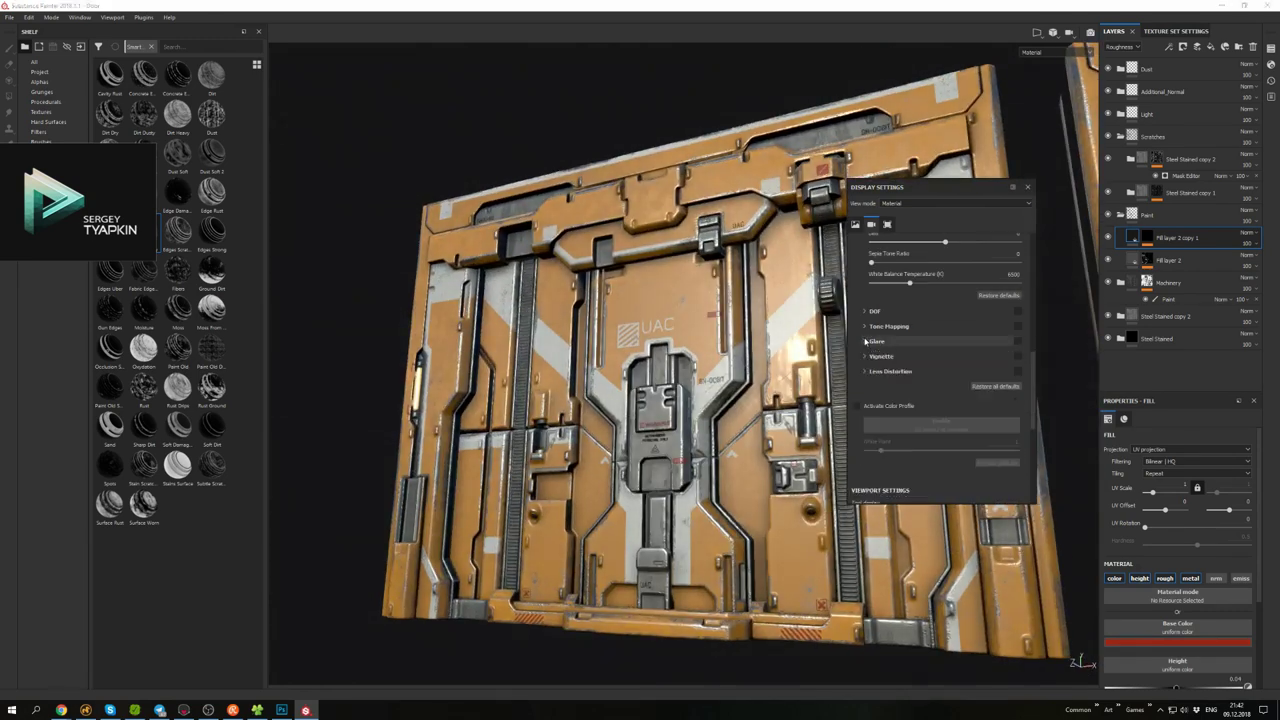
{"action": "scroll", "coordinate": [866, 341], "scroll_direction": "up", "scroll_amount": 2}
{"action": "mouse_move", "coordinate": [872, 343]}
{"action": "left_mouse_down"}
{"action": "mouse_move", "coordinate": [908, 343]}
{"action": "mouse_move", "coordinate": [876, 350]}
{"action": "left_mouse_up"}
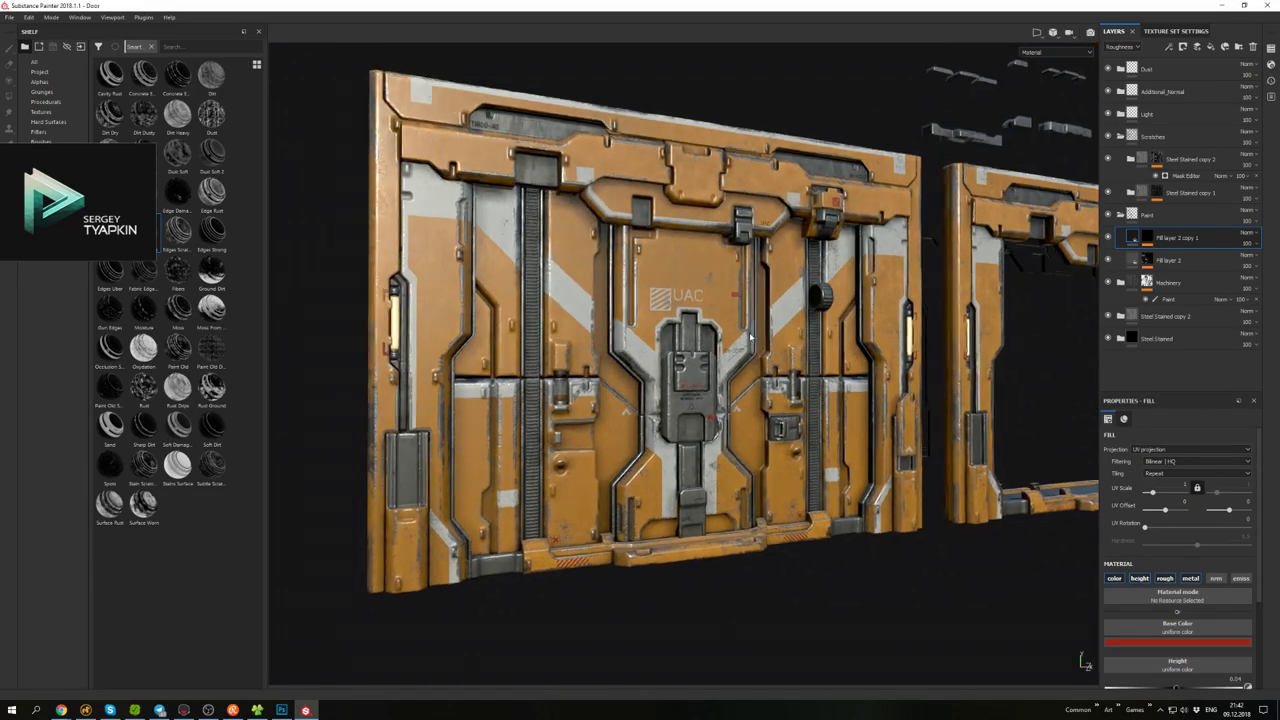
- Compare the door with the layers of the Scratches folder hidden and shown, keeping the Paint folder collapsed
{"action": "left_click_drag", "start_coordinate": [620, 300], "coordinate": [826, 430], "text": "alt"}
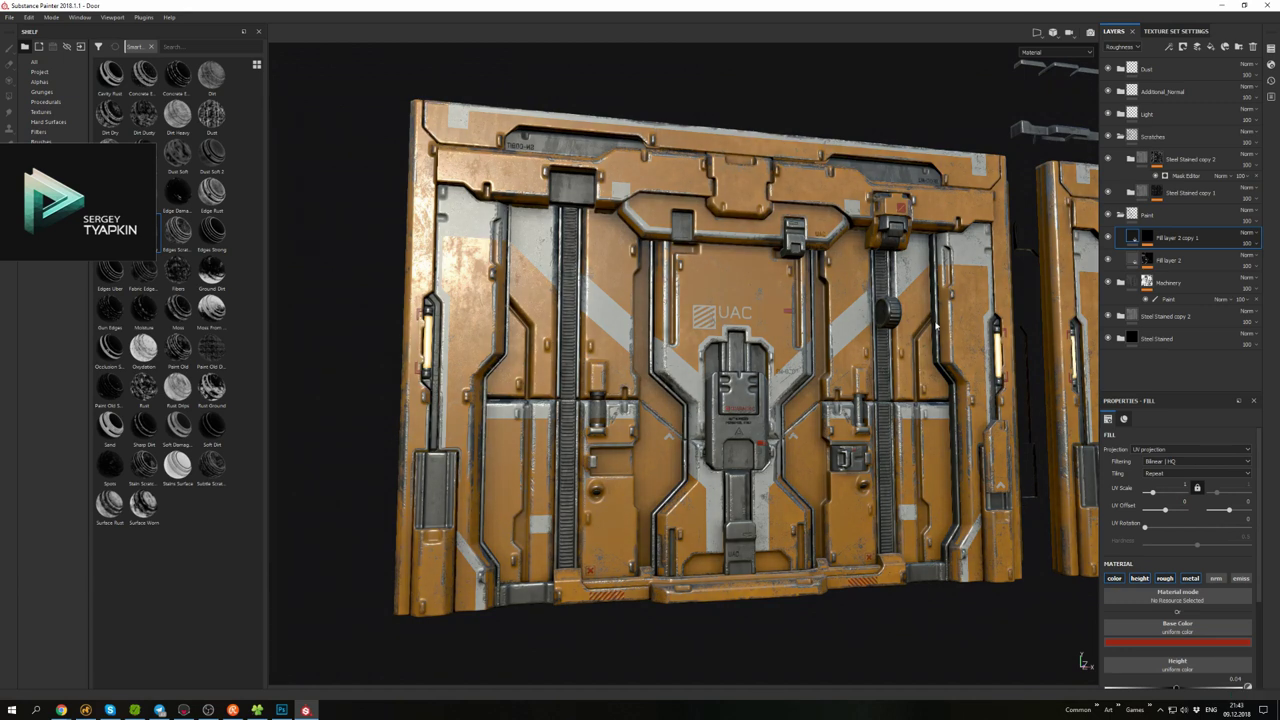
{"action": "mouse_move", "coordinate": [937, 325]}
{"action": "left_mouse_down", "text": "alt"}
{"action": "mouse_move", "coordinate": [812, 407]}
{"action": "mouse_move", "coordinate": [870, 390]}
{"action": "left_mouse_up", "text": "alt"}
{"action": "left_click", "coordinate": [1120, 214]}
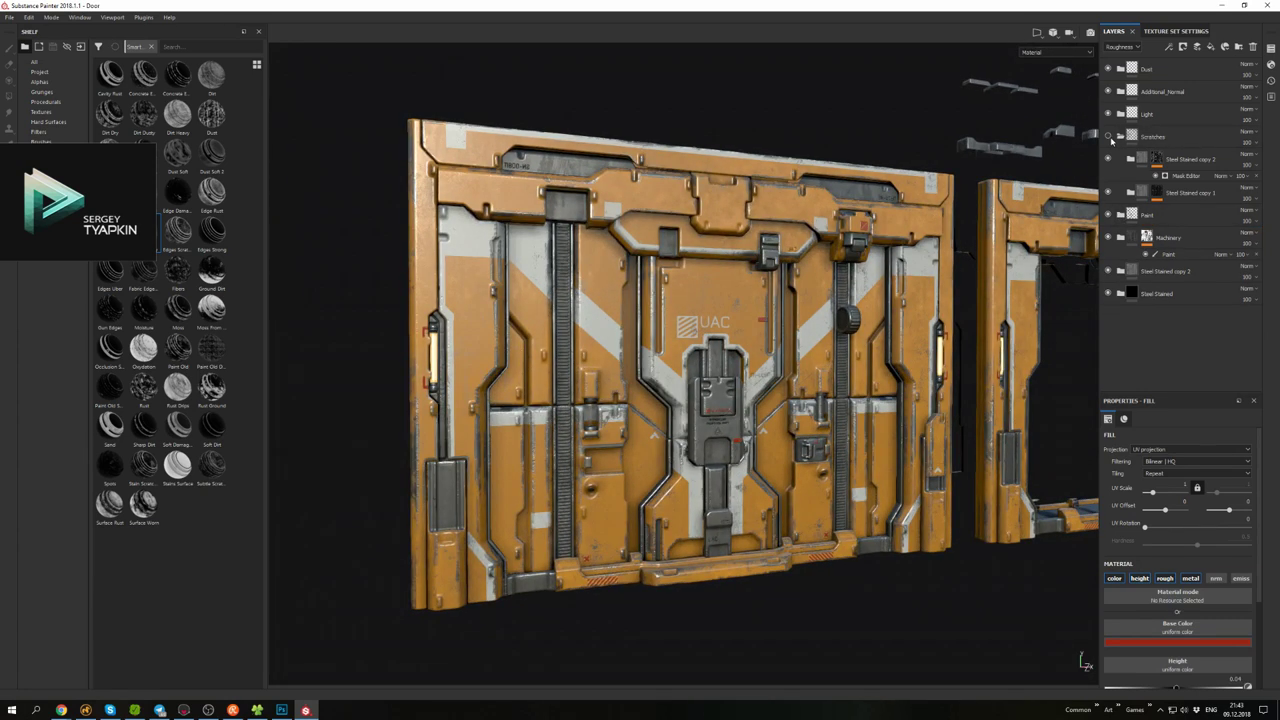
{"action": "left_click", "coordinate": [1107, 159]}
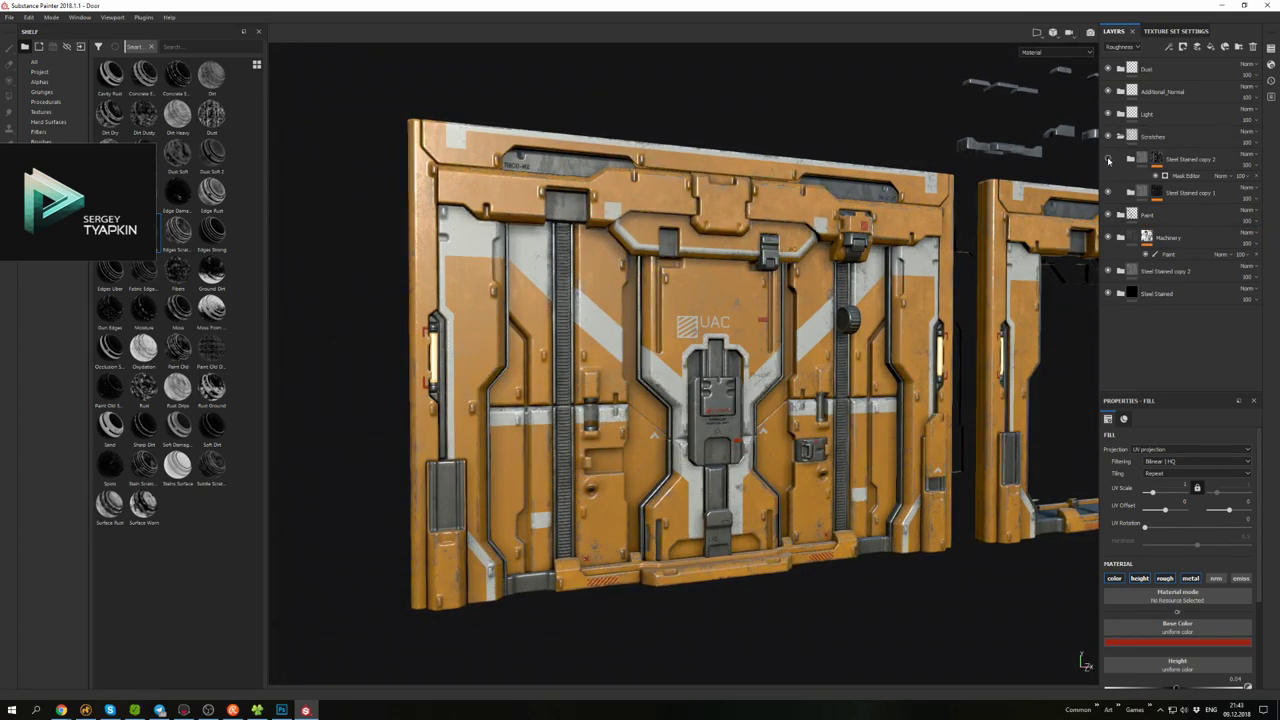
{"action": "left_click", "coordinate": [1107, 159]}
{"action": "left_click_drag", "start_coordinate": [996, 245], "coordinate": [870, 248], "text": "alt"}
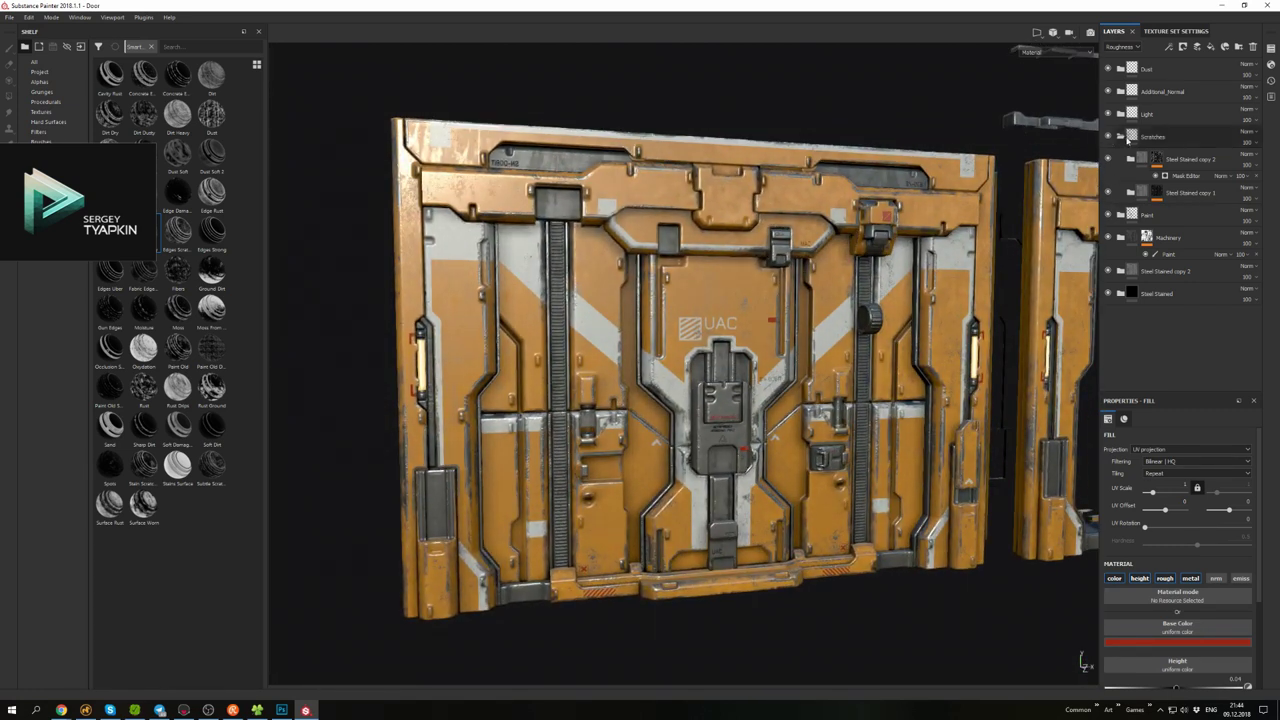
{"action": "left_click", "coordinate": [1107, 159]}
{"action": "left_click", "coordinate": [1107, 159]}
{"action": "left_click", "coordinate": [1107, 159]}
{"action": "left_click", "coordinate": [1107, 159]}
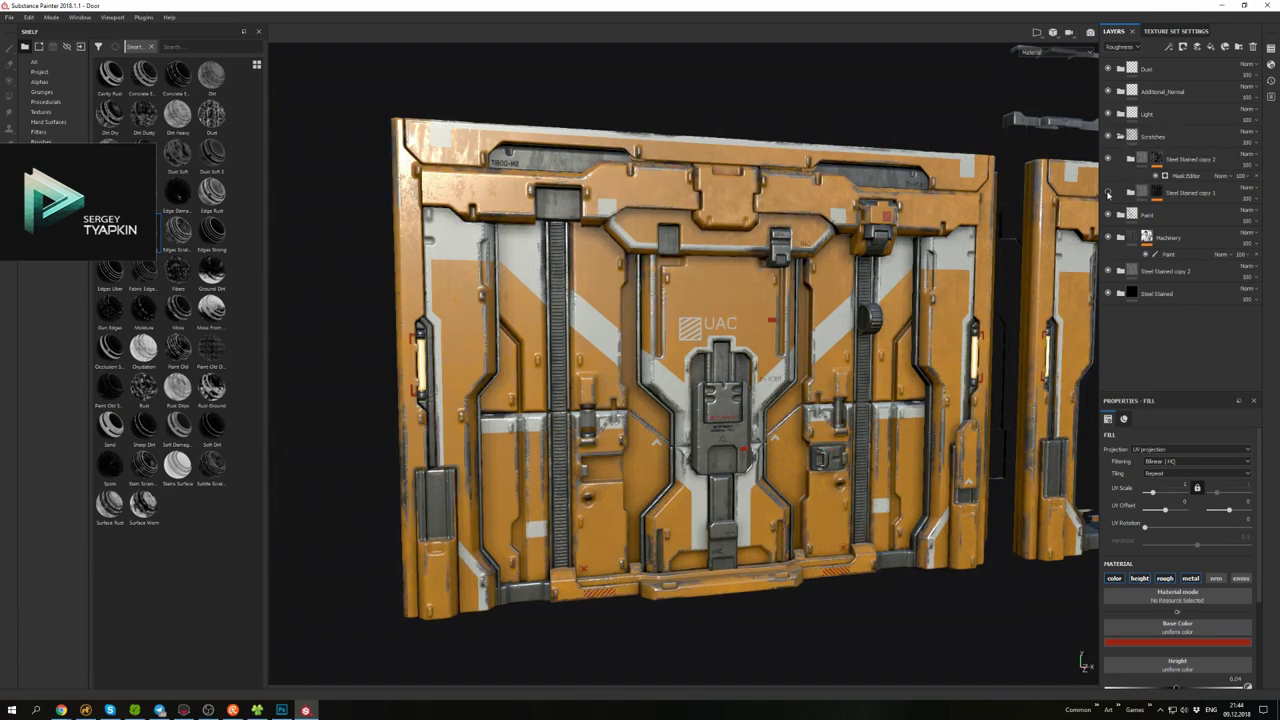
- Set the Global Balance of Steel Stained copy 2's Mask Editor generator to 0.64
{"action": "left_click", "coordinate": [1130, 159]}
{"action": "left_click", "coordinate": [1178, 176]}
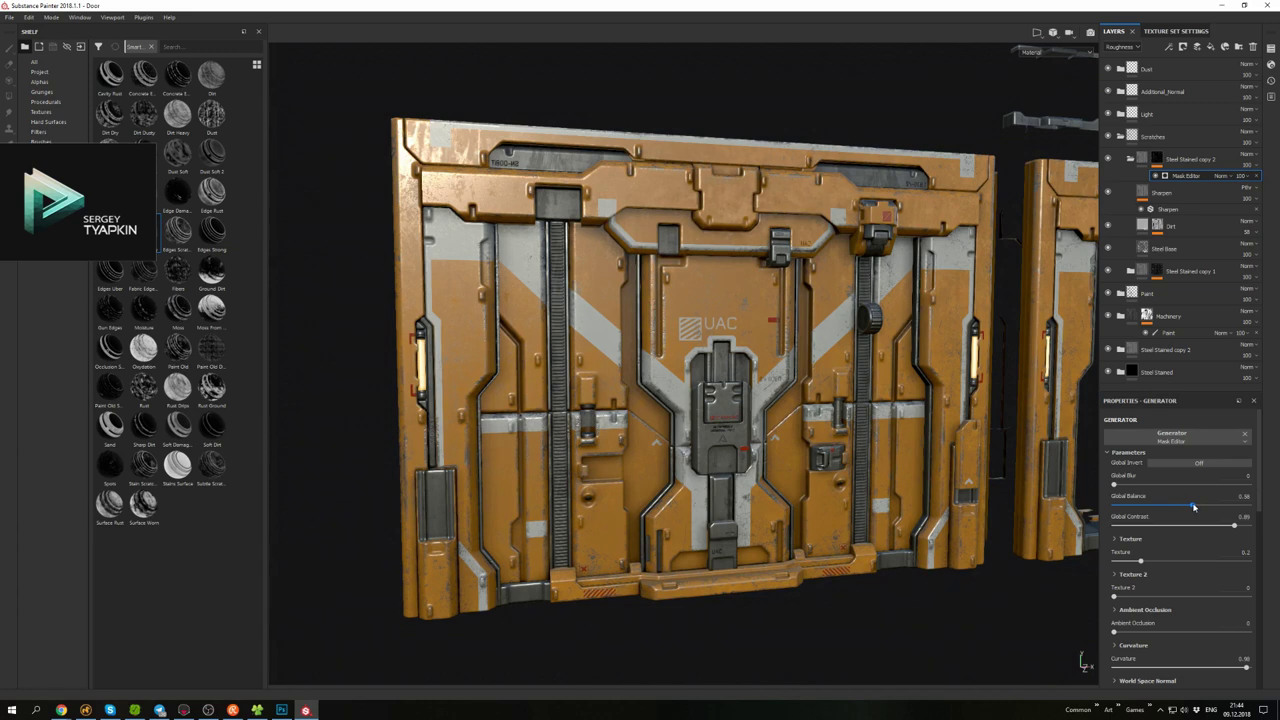
{"action": "left_click_drag", "start_coordinate": [1197, 507], "coordinate": [1200, 508]}
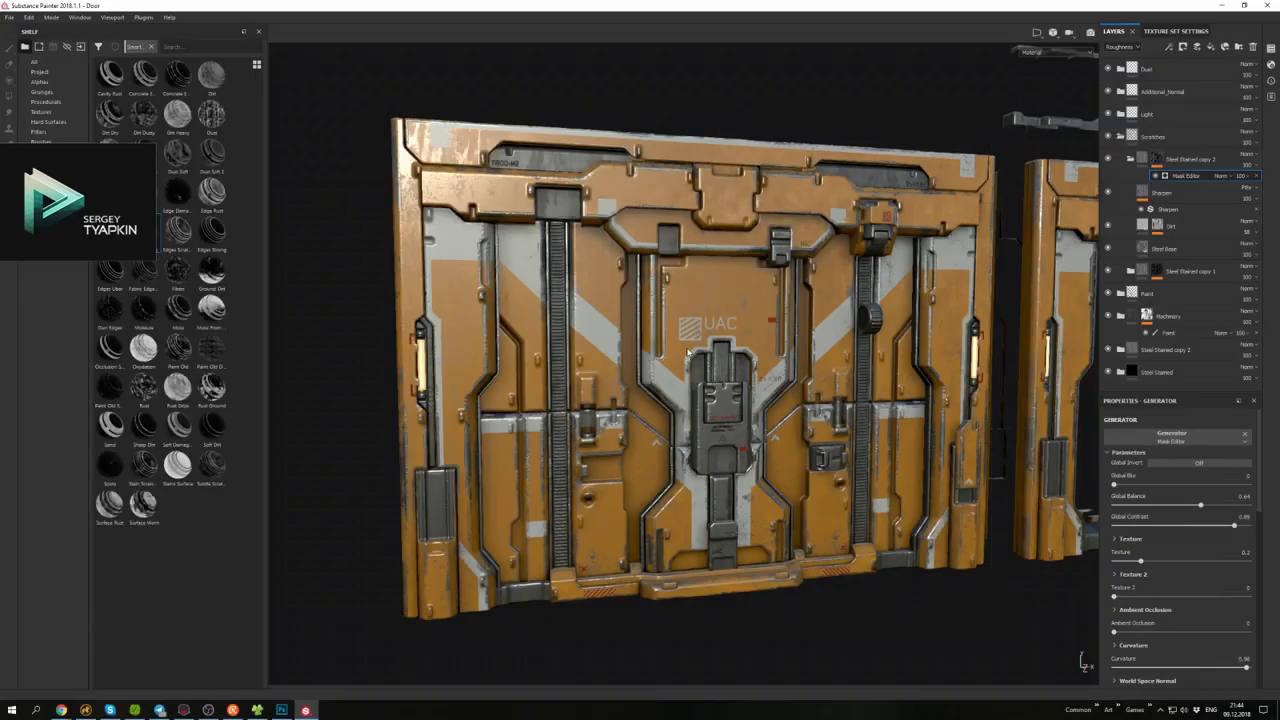
{"action": "left_click", "coordinate": [1163, 708]}
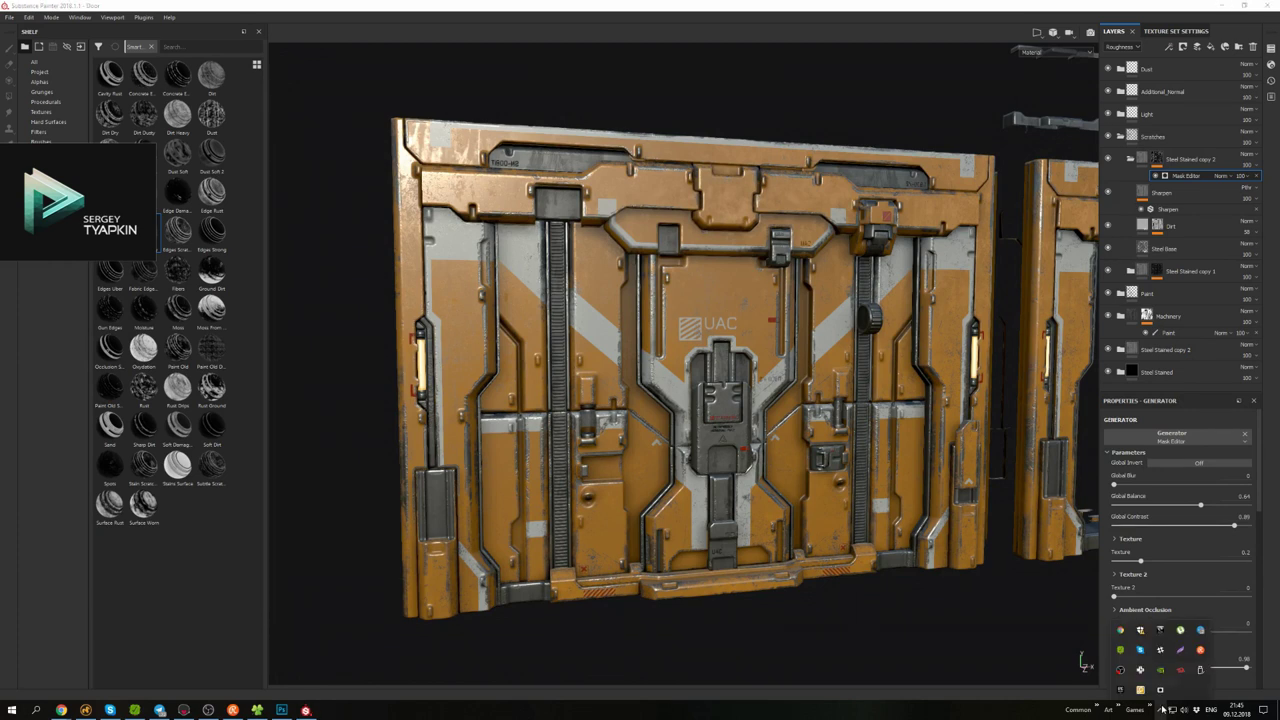
{"action": "left_click", "coordinate": [306, 710]}
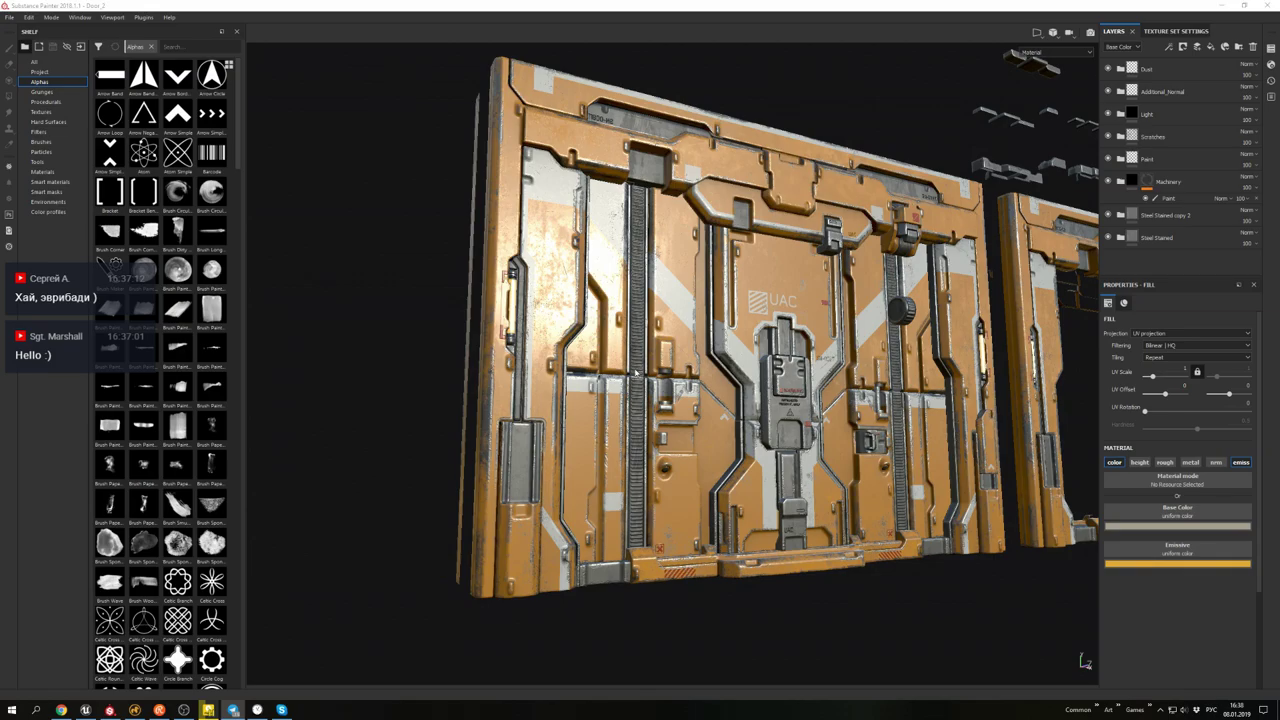
- Hide Steel Stained copy 2 in the Scratches folder and add a paint effect to the mask of Steel Stained copy 1
{"action": "left_click_drag", "start_coordinate": [778, 302], "coordinate": [740, 380], "text": "alt"}
{"action": "scroll", "coordinate": [692, 266], "scroll_direction": "up", "scroll_amount": 3}
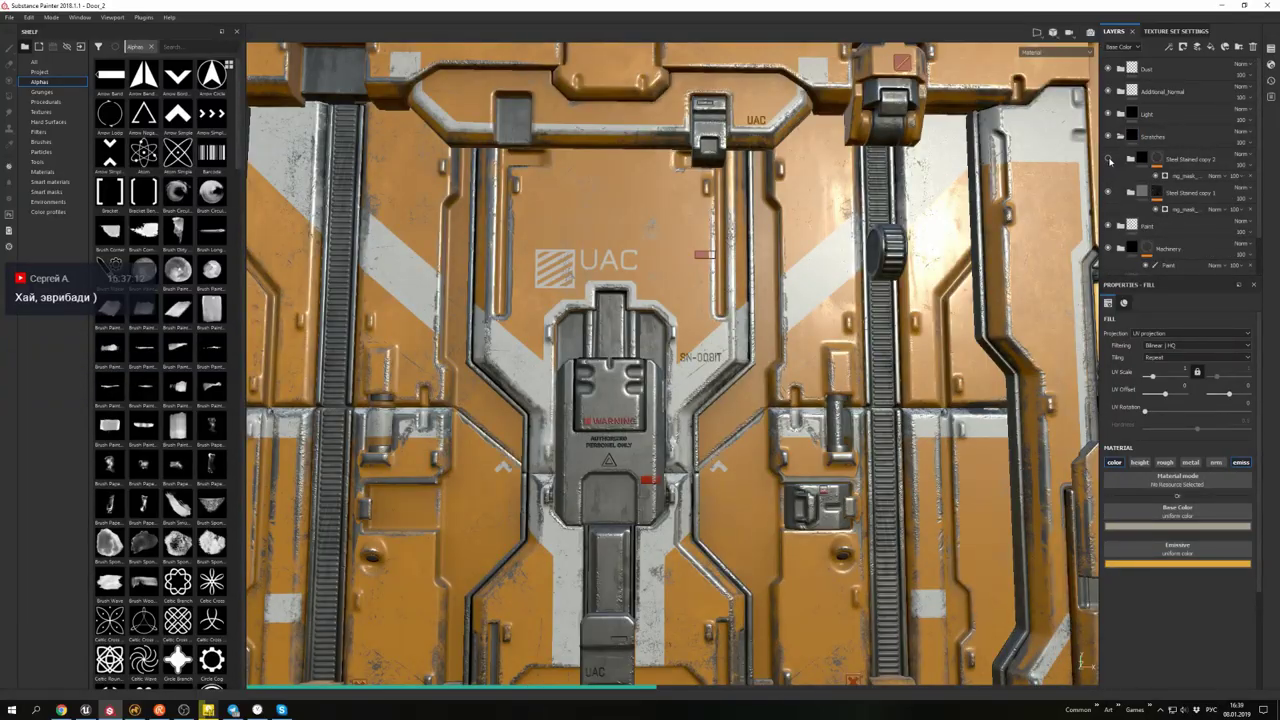
{"action": "left_click_drag", "start_coordinate": [740, 300], "coordinate": [810, 180], "text": "alt"}
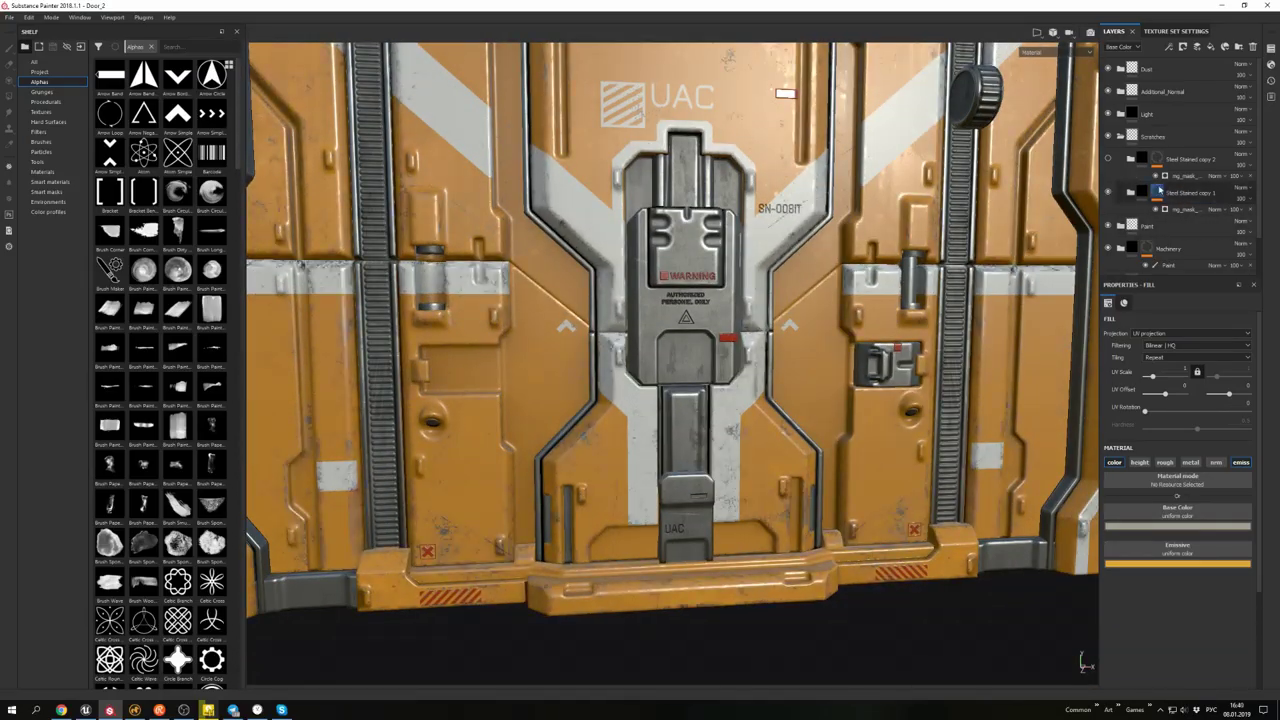
{"action": "left_click", "coordinate": [1164, 209]}
{"action": "right_click", "coordinate": [1164, 209]}
{"action": "left_click", "coordinate": [1195, 240]}
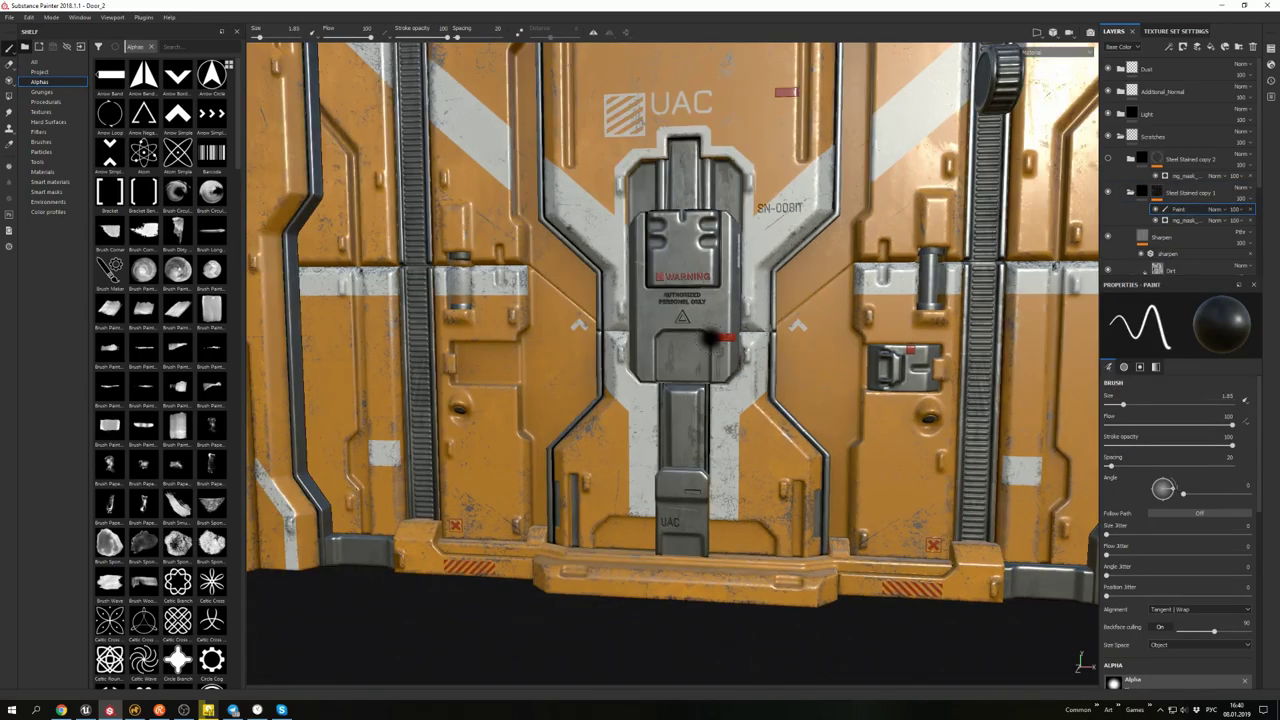
- Choose the Dirt Brushed brush for painting out scratches in black on the Steel Stained copy 1 mask
{"action": "mouse_move", "coordinate": [700, 343]}
{"action": "left_mouse_down", "text": "alt"}
{"action": "mouse_move", "coordinate": [740, 435]}
{"action": "mouse_move", "coordinate": [694, 323]}
{"action": "mouse_move", "coordinate": [700, 300]}
{"action": "left_mouse_up", "text": "alt"}
{"action": "left_click_drag", "start_coordinate": [815, 323], "coordinate": [706, 320], "text": "alt"}
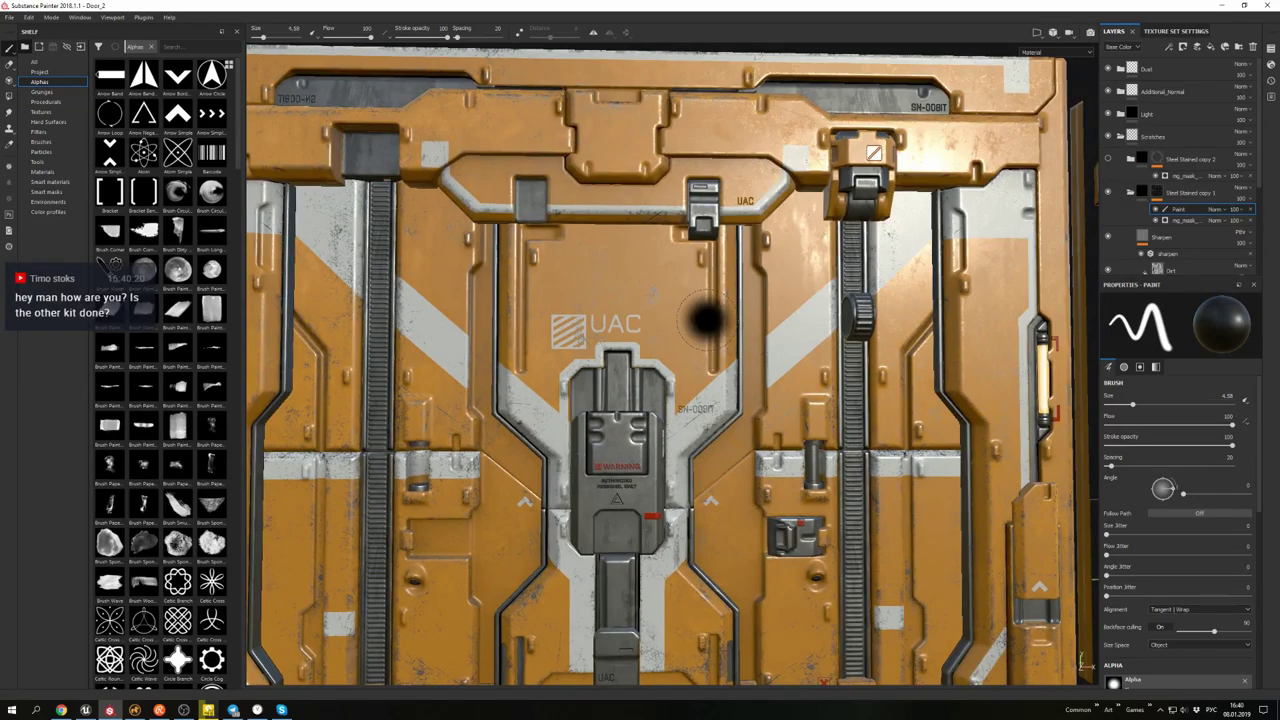
{"action": "mouse_move", "coordinate": [660, 278]}
{"action": "left_mouse_down", "text": "alt"}
{"action": "mouse_move", "coordinate": [594, 251]}
{"action": "mouse_move", "coordinate": [676, 220]}
{"action": "left_mouse_up", "text": "alt"}
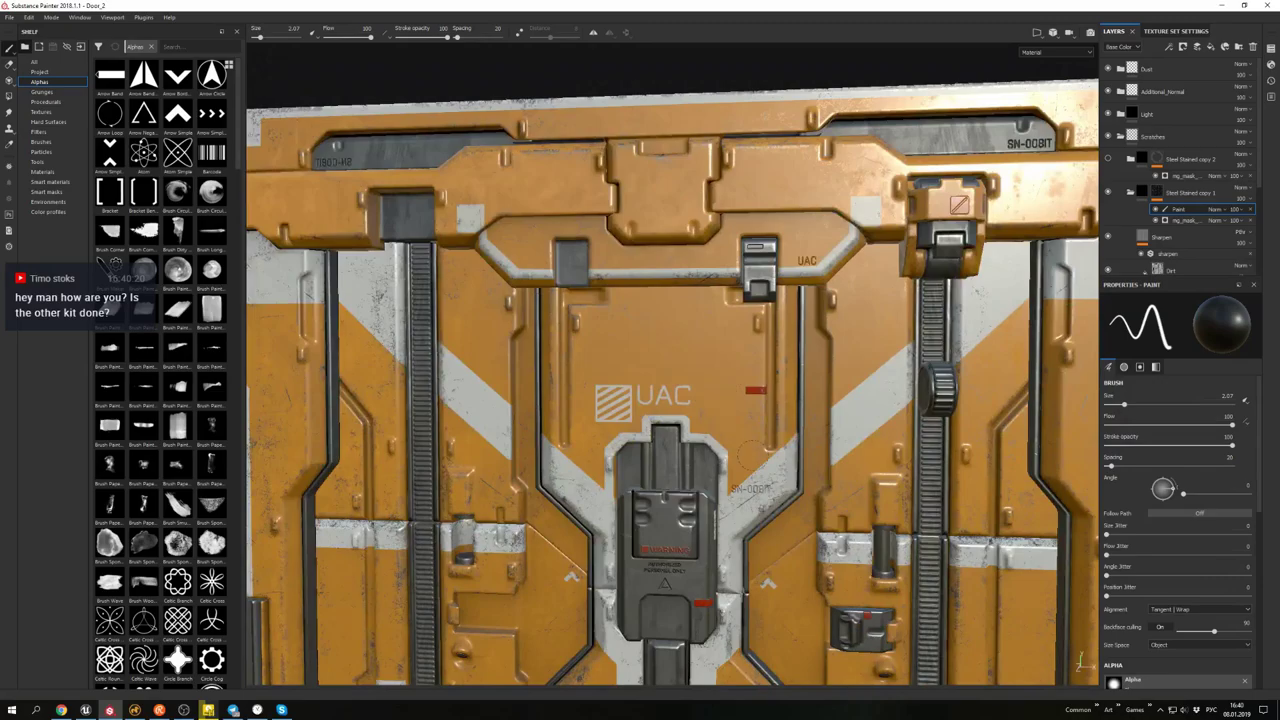
{"action": "mouse_move", "coordinate": [751, 453]}
{"action": "left_mouse_down", "text": "alt"}
{"action": "mouse_move", "coordinate": [623, 334]}
{"action": "mouse_move", "coordinate": [790, 330]}
{"action": "left_mouse_up", "text": "alt"}
{"action": "left_click", "coordinate": [41, 141]}
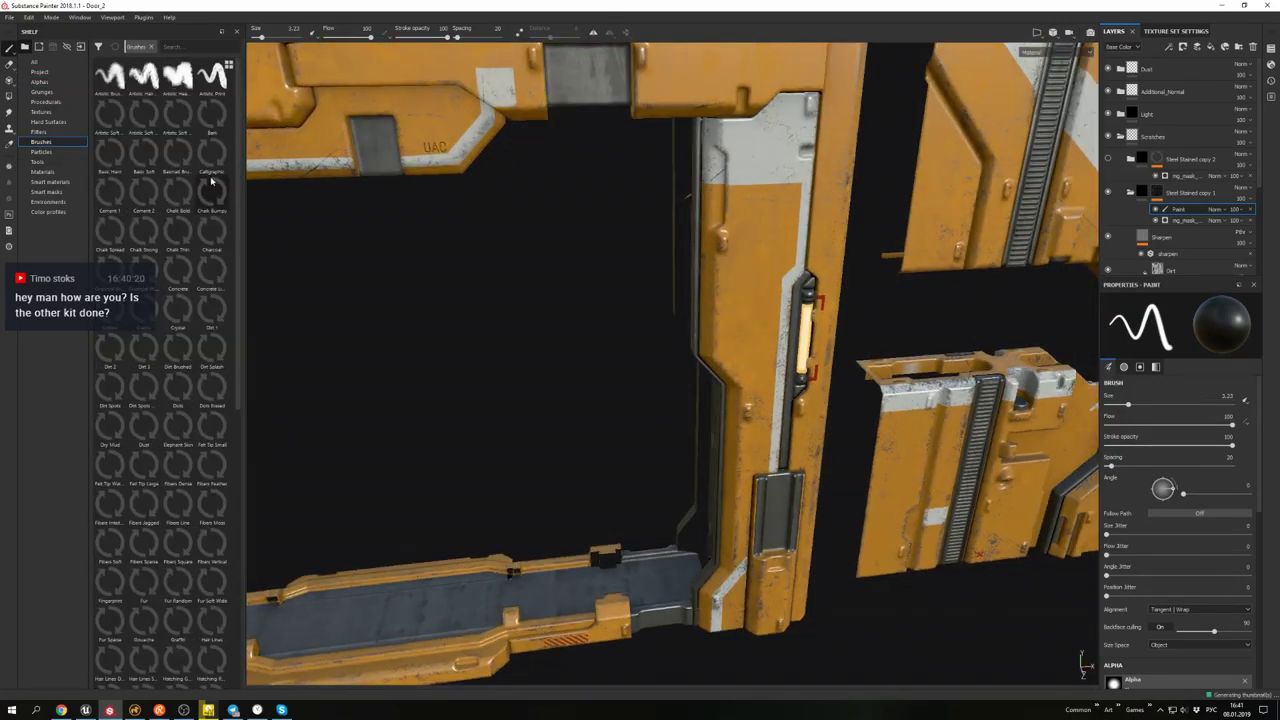
{"action": "left_click", "coordinate": [178, 348]}
- Thin out the steel scratches on the door frame, separate door panels and upper edges with the Dirt Brushed brush at size about 4 to 5.5
{"action": "left_click_drag", "start_coordinate": [700, 300], "coordinate": [775, 290], "text": "alt"}
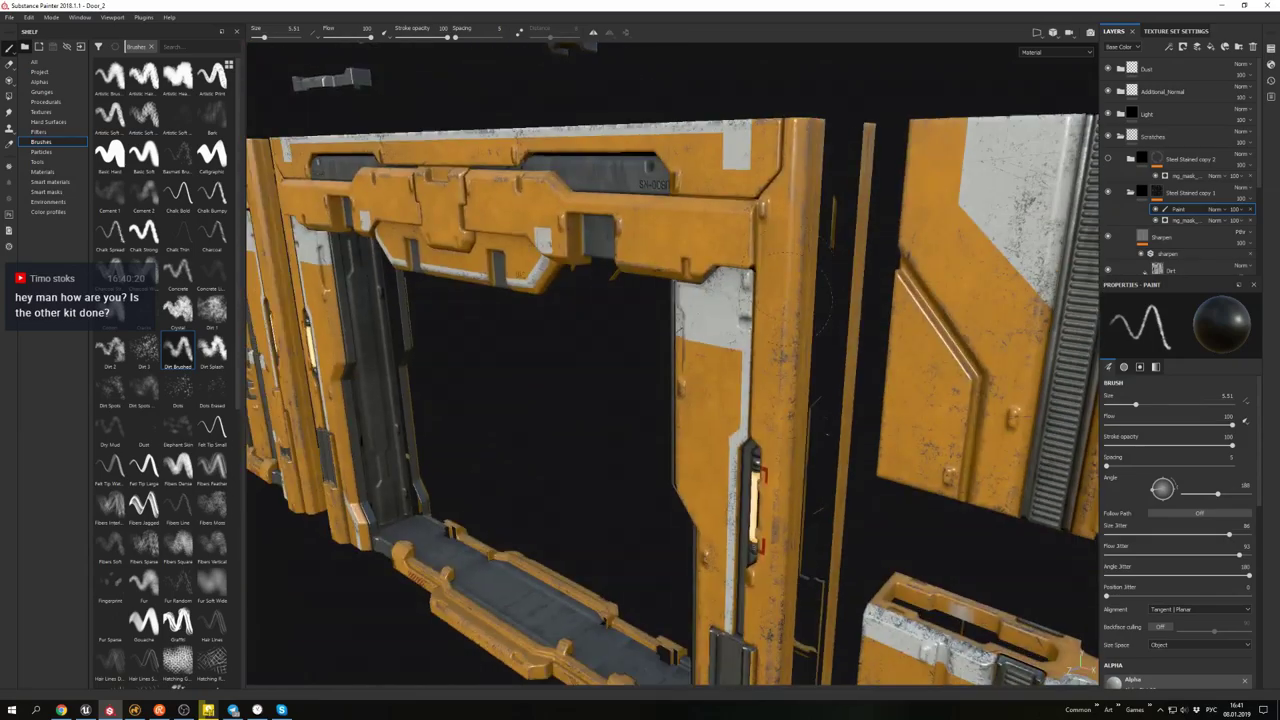
{"action": "mouse_move", "coordinate": [770, 318]}
{"action": "left_mouse_down", "text": "alt"}
{"action": "mouse_move", "coordinate": [704, 344]}
{"action": "mouse_move", "coordinate": [723, 436]}
{"action": "mouse_move", "coordinate": [656, 253]}
{"action": "mouse_move", "coordinate": [635, 282]}
{"action": "left_mouse_up", "text": "alt"}
{"action": "left_click_drag", "start_coordinate": [493, 345], "coordinate": [433, 305], "text": "alt"}
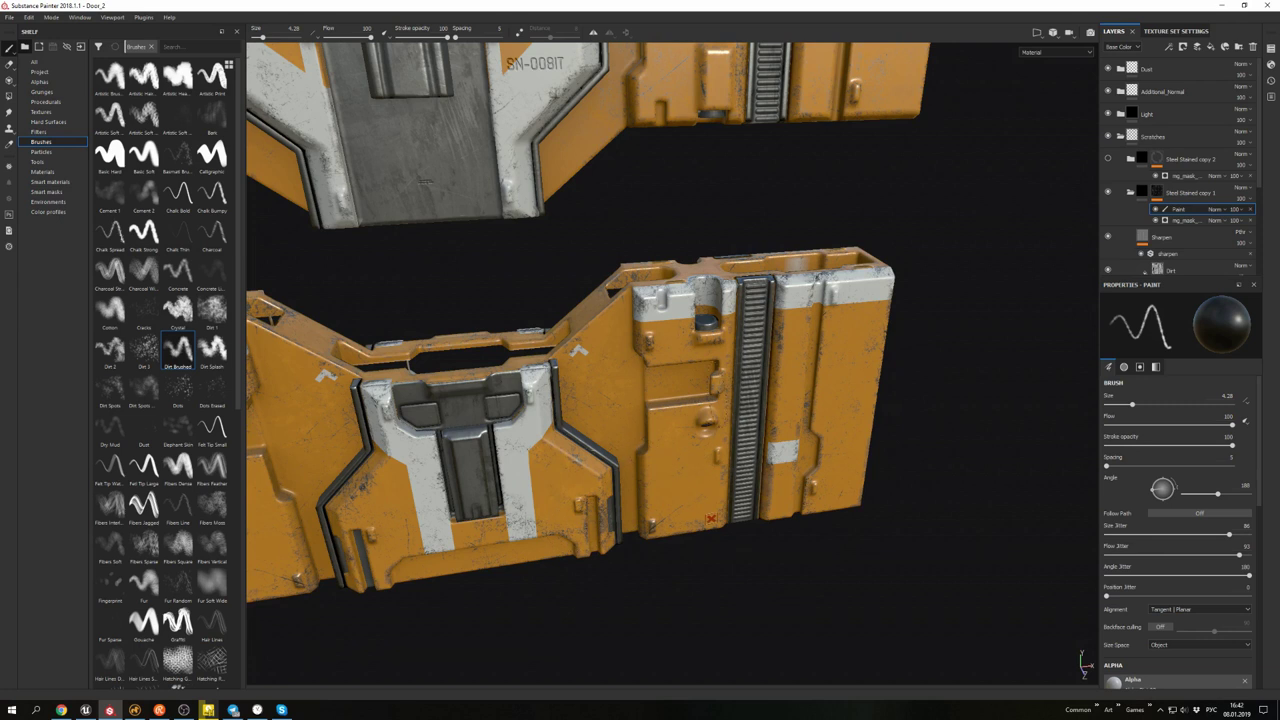
{"action": "left_click_drag", "start_coordinate": [425, 180], "coordinate": [530, 366], "text": "alt"}
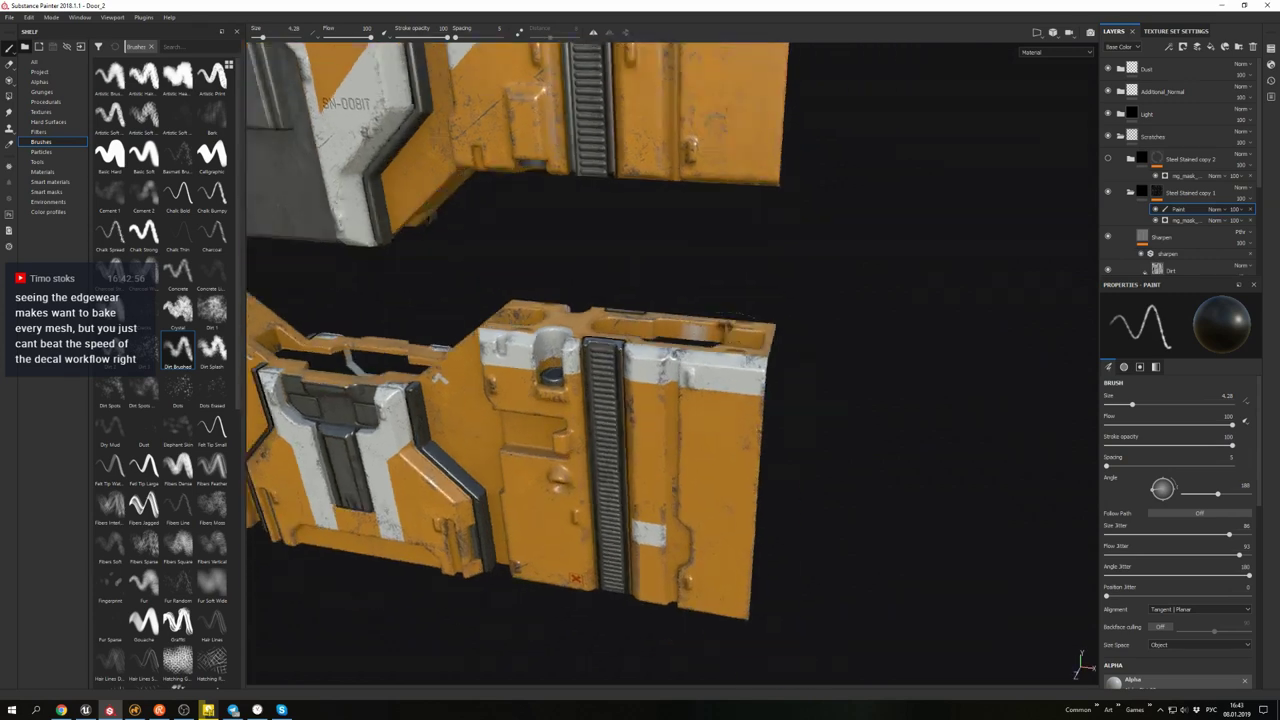
{"action": "mouse_move", "coordinate": [437, 377]}
{"action": "left_mouse_down", "text": "alt"}
{"action": "mouse_move", "coordinate": [729, 237]}
{"action": "mouse_move", "coordinate": [730, 180]}
{"action": "left_mouse_up", "text": "alt"}
{"action": "left_click_drag", "start_coordinate": [720, 285], "coordinate": [860, 342], "text": "alt"}
{"action": "left_click_drag", "start_coordinate": [800, 112], "coordinate": [677, 277], "text": "alt"}
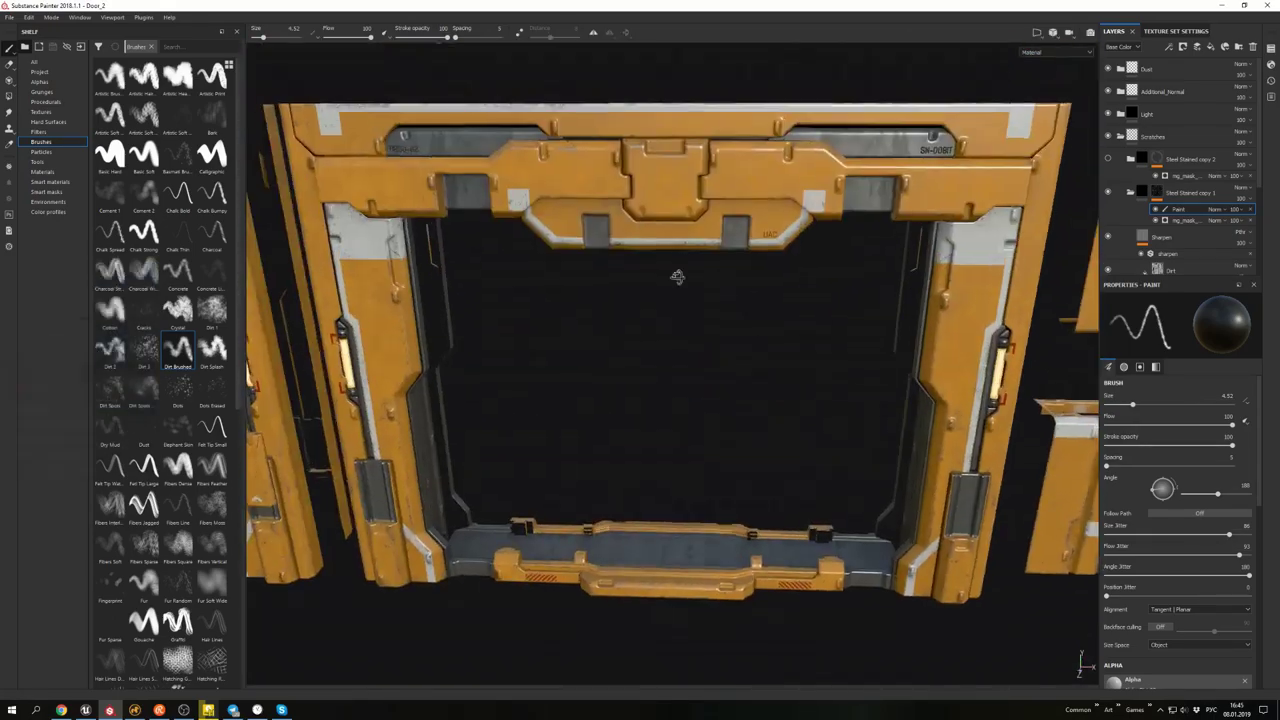
{"action": "left_click_drag", "start_coordinate": [808, 228], "coordinate": [880, 430], "text": "alt"}
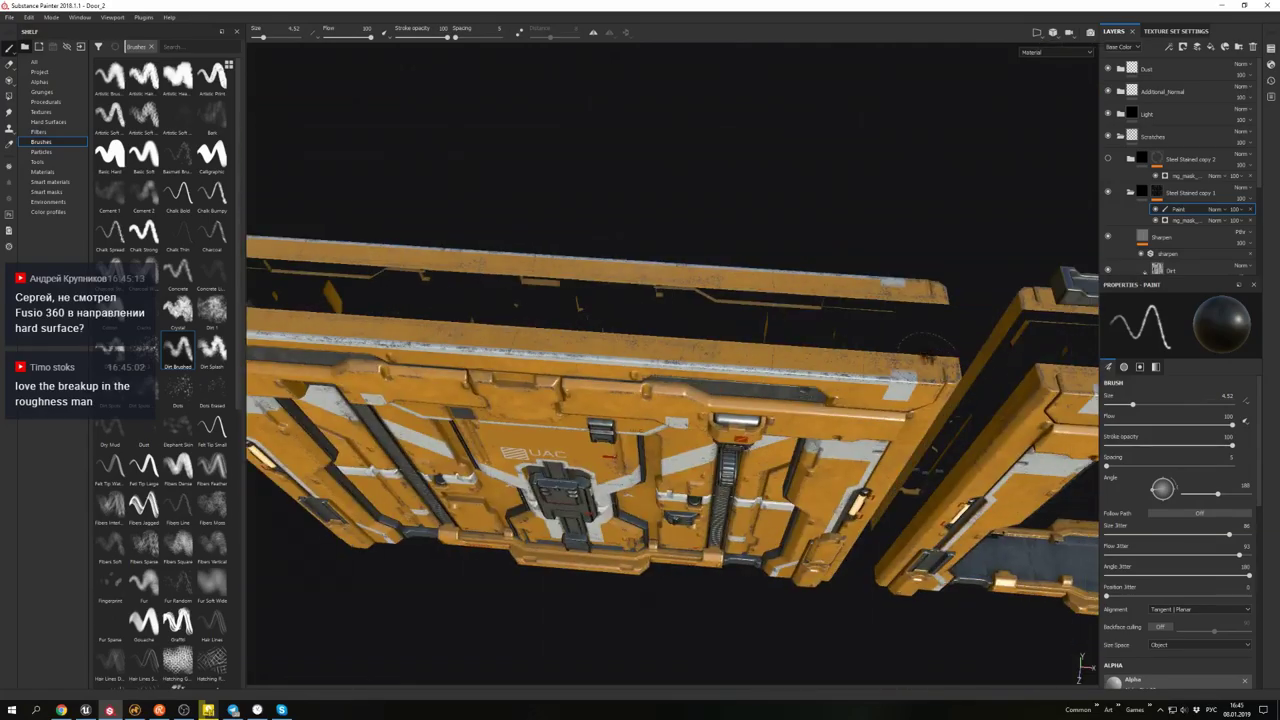
{"action": "mouse_move", "coordinate": [920, 348]}
{"action": "left_mouse_down", "text": "alt"}
{"action": "mouse_move", "coordinate": [780, 150]}
{"action": "mouse_move", "coordinate": [511, 351]}
{"action": "mouse_move", "coordinate": [880, 480]}
{"action": "mouse_move", "coordinate": [830, 455]}
{"action": "left_mouse_up", "text": "alt"}
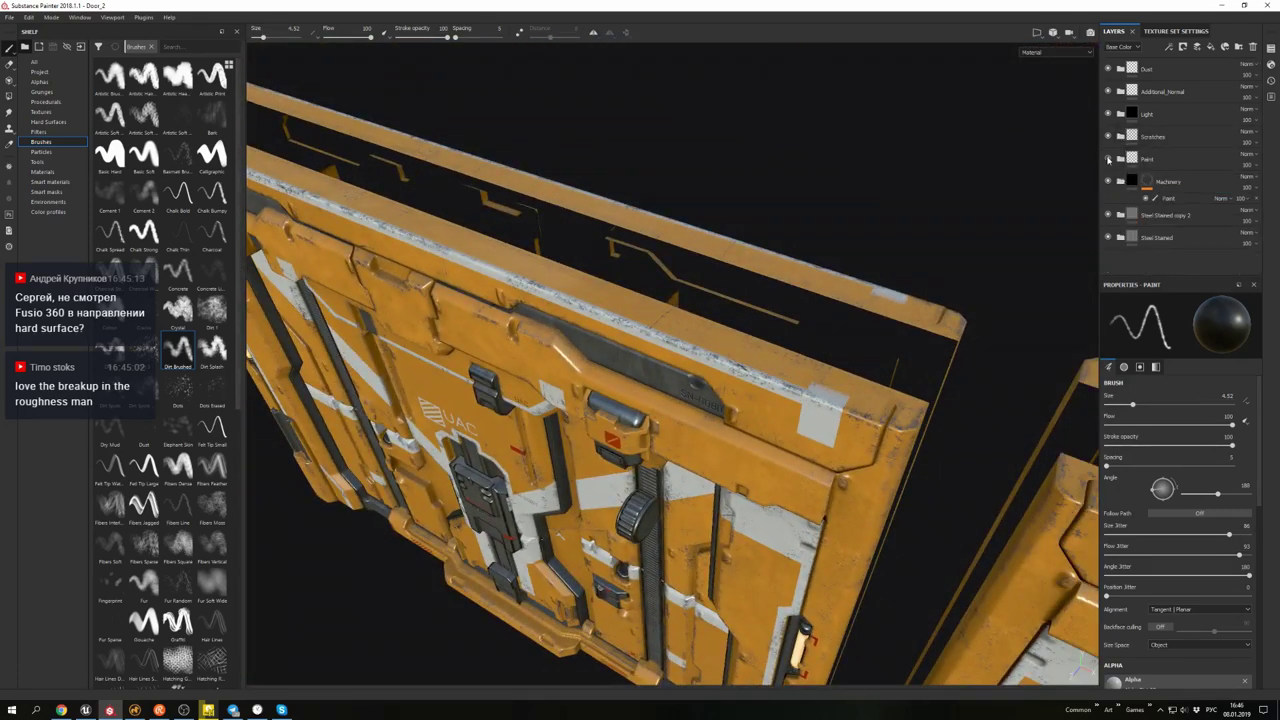
- Touch up Fill layer 2's mask around the central recess with the white Basic Hard brush at size 0.36, and save the project
{"action": "left_click", "coordinate": [1135, 185]}
{"action": "mouse_move", "coordinate": [900, 320]}
{"action": "left_mouse_down", "text": "alt"}
{"action": "mouse_move", "coordinate": [785, 408]}
{"action": "mouse_move", "coordinate": [786, 429]}
{"action": "mouse_move", "coordinate": [601, 400]}
{"action": "mouse_move", "coordinate": [640, 380]}
{"action": "mouse_move", "coordinate": [600, 440]}
{"action": "mouse_move", "coordinate": [584, 424]}
{"action": "left_mouse_up", "text": "alt"}
{"action": "mouse_move", "coordinate": [351, 310]}
{"action": "left_mouse_down", "text": "alt"}
{"action": "mouse_move", "coordinate": [575, 378]}
{"action": "mouse_move", "coordinate": [594, 434]}
{"action": "mouse_move", "coordinate": [600, 334]}
{"action": "mouse_move", "coordinate": [607, 349]}
{"action": "mouse_move", "coordinate": [580, 357]}
{"action": "mouse_move", "coordinate": [590, 407]}
{"action": "mouse_move", "coordinate": [620, 371]}
{"action": "mouse_move", "coordinate": [614, 388]}
{"action": "left_mouse_up", "text": "alt"}
{"action": "right_click_drag", "start_coordinate": [614, 388], "coordinate": [1085, 661], "text": "alt"}
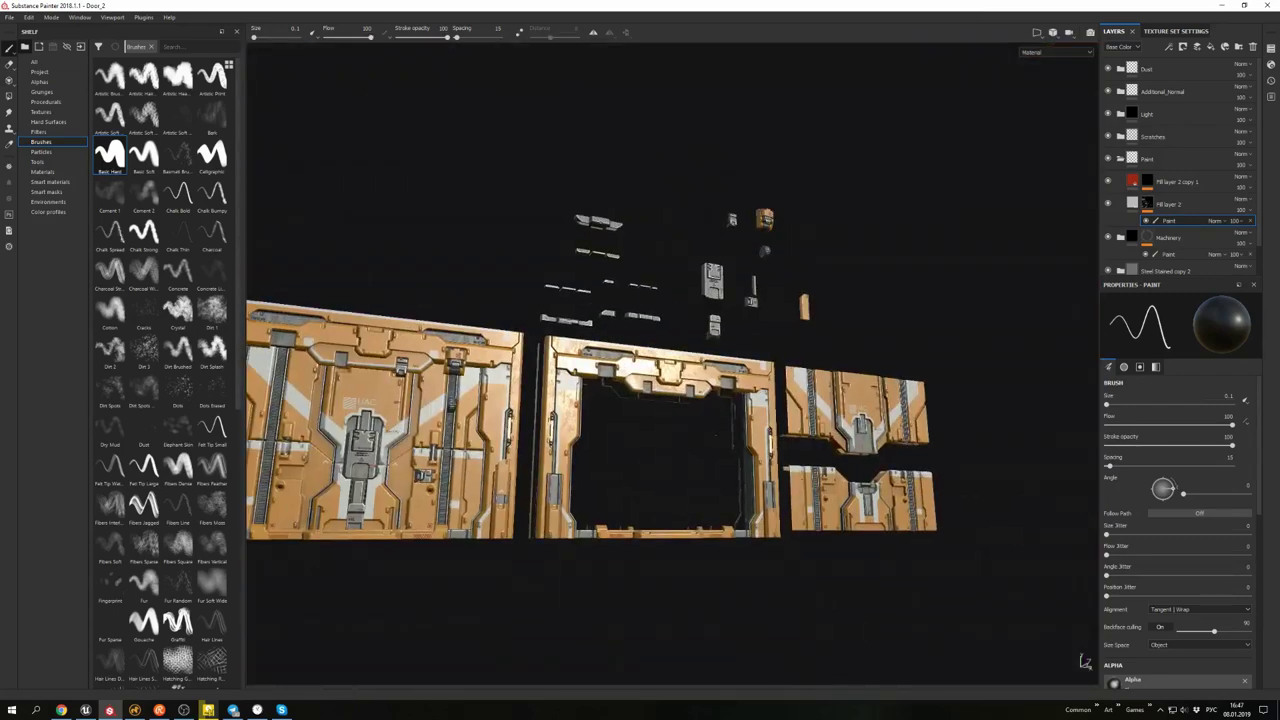
{"action": "scroll", "coordinate": [1085, 661], "scroll_direction": "up", "scroll_amount": 3}
{"action": "scroll", "coordinate": [1085, 661], "scroll_direction": "down", "scroll_amount": 5}
{"action": "scroll", "coordinate": [1085, 661], "scroll_direction": "up", "scroll_amount": 5}
{"action": "left_click_drag", "start_coordinate": [1085, 661], "coordinate": [667, 460], "text": "alt"}
{"action": "right_click_drag", "start_coordinate": [692, 490], "coordinate": [678, 490], "text": "ctrl"}
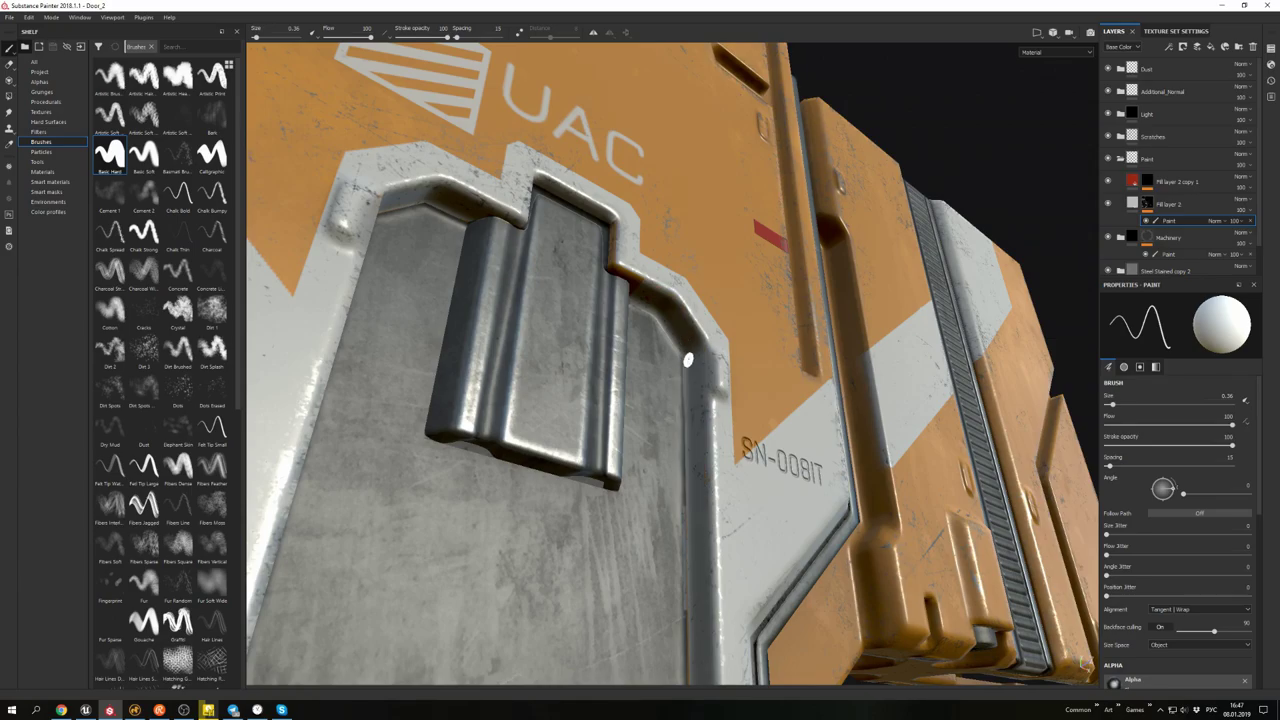
{"action": "mouse_move", "coordinate": [688, 360]}
{"action": "left_mouse_down", "text": "alt"}
{"action": "mouse_move", "coordinate": [658, 308]}
{"action": "mouse_move", "coordinate": [480, 466]}
{"action": "mouse_move", "coordinate": [672, 529]}
{"action": "mouse_move", "coordinate": [640, 420]}
{"action": "mouse_move", "coordinate": [785, 340]}
{"action": "mouse_move", "coordinate": [770, 484]}
{"action": "mouse_move", "coordinate": [795, 486]}
{"action": "mouse_move", "coordinate": [802, 520]}
{"action": "mouse_move", "coordinate": [813, 515]}
{"action": "mouse_move", "coordinate": [670, 338]}
{"action": "mouse_move", "coordinate": [626, 403]}
{"action": "mouse_move", "coordinate": [831, 334]}
{"action": "mouse_move", "coordinate": [690, 334]}
{"action": "mouse_move", "coordinate": [708, 300]}
{"action": "left_mouse_up", "text": "alt"}
{"action": "scroll", "coordinate": [658, 308], "scroll_direction": "down", "scroll_amount": 5}
{"action": "scroll", "coordinate": [640, 420], "scroll_direction": "up", "scroll_amount": 6}
{"action": "key", "text": "ctrl+s"}
- Return to the paint effect on Steel Stained copy 1's mask with a white Dirt Brushed brush and set its stroke opacity to 94
{"action": "left_click", "coordinate": [1130, 158]}
{"action": "left_click", "coordinate": [1180, 209]}
{"action": "scroll", "coordinate": [708, 300], "scroll_direction": "up", "scroll_amount": 5}
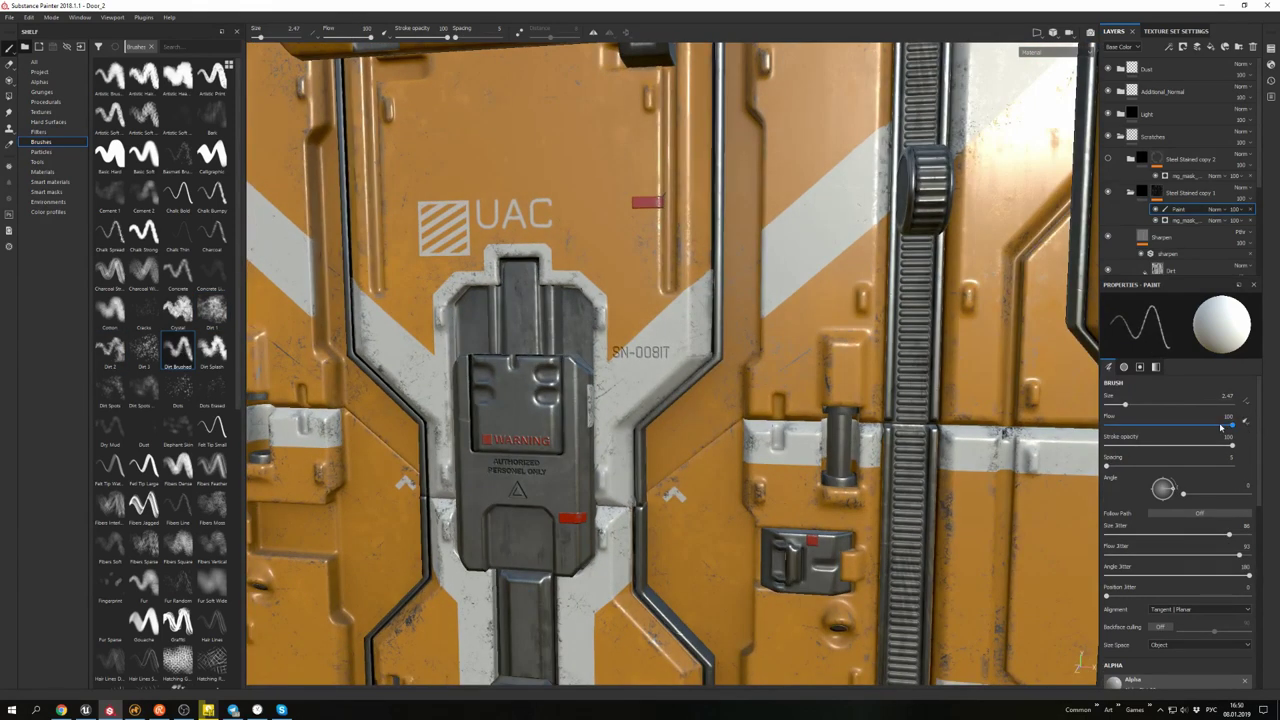
{"action": "left_click_drag", "start_coordinate": [1220, 427], "coordinate": [1158, 425]}
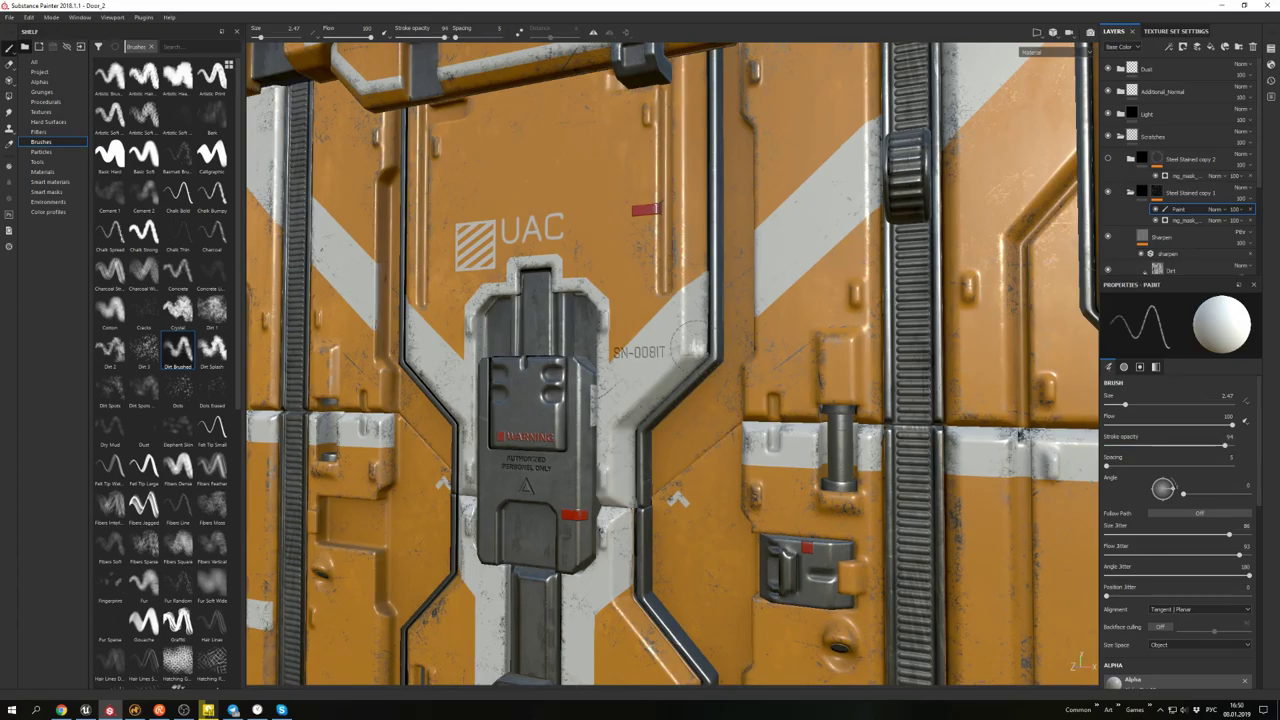
- Touch up scratches on the central and lower door panels with Dirt Brushed, white at size about 1.3 and black at 0.96, stroke opacity 100
{"action": "mouse_move", "coordinate": [690, 345]}
{"action": "left_mouse_down", "text": "alt"}
{"action": "mouse_move", "coordinate": [650, 260]}
{"action": "mouse_move", "coordinate": [700, 210]}
{"action": "mouse_move", "coordinate": [703, 160]}
{"action": "mouse_move", "coordinate": [1085, 665]}
{"action": "mouse_move", "coordinate": [845, 360]}
{"action": "mouse_move", "coordinate": [800, 330]}
{"action": "mouse_move", "coordinate": [920, 320]}
{"action": "mouse_move", "coordinate": [775, 345]}
{"action": "mouse_move", "coordinate": [765, 325]}
{"action": "mouse_move", "coordinate": [725, 310]}
{"action": "left_mouse_up", "text": "alt"}
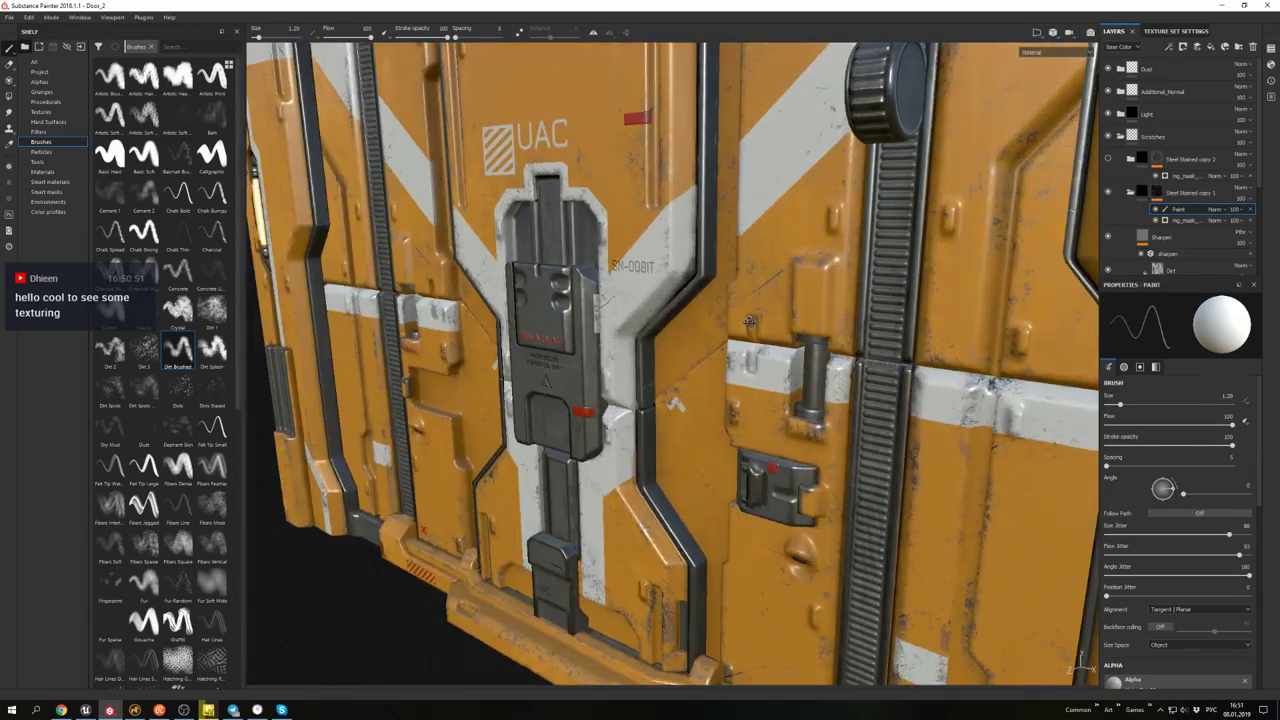
{"action": "left_click_drag", "start_coordinate": [749, 321], "coordinate": [765, 308], "text": "alt"}
{"action": "left_click_drag", "start_coordinate": [763, 283], "coordinate": [1000, 560], "text": "alt"}
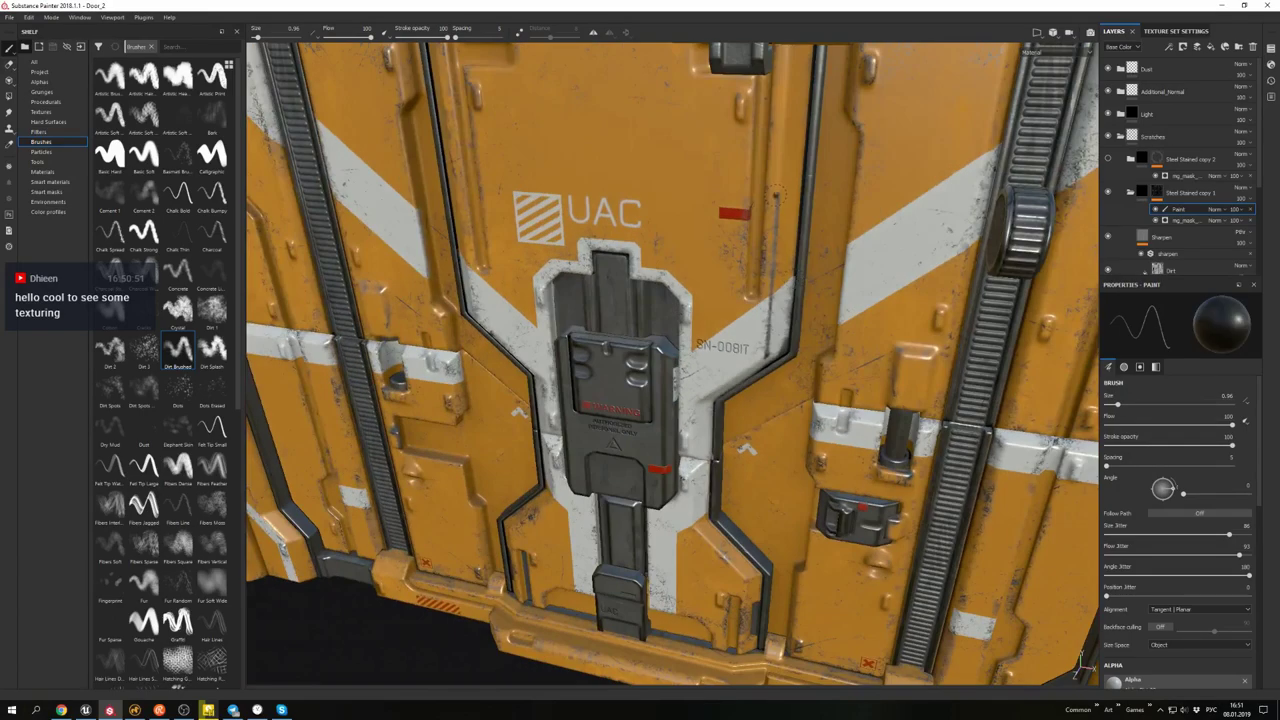
{"action": "mouse_move", "coordinate": [1082, 664]}
{"action": "left_mouse_down", "text": "alt"}
{"action": "mouse_move", "coordinate": [980, 650]}
{"action": "mouse_move", "coordinate": [1080, 664]}
{"action": "left_mouse_up", "text": "alt"}
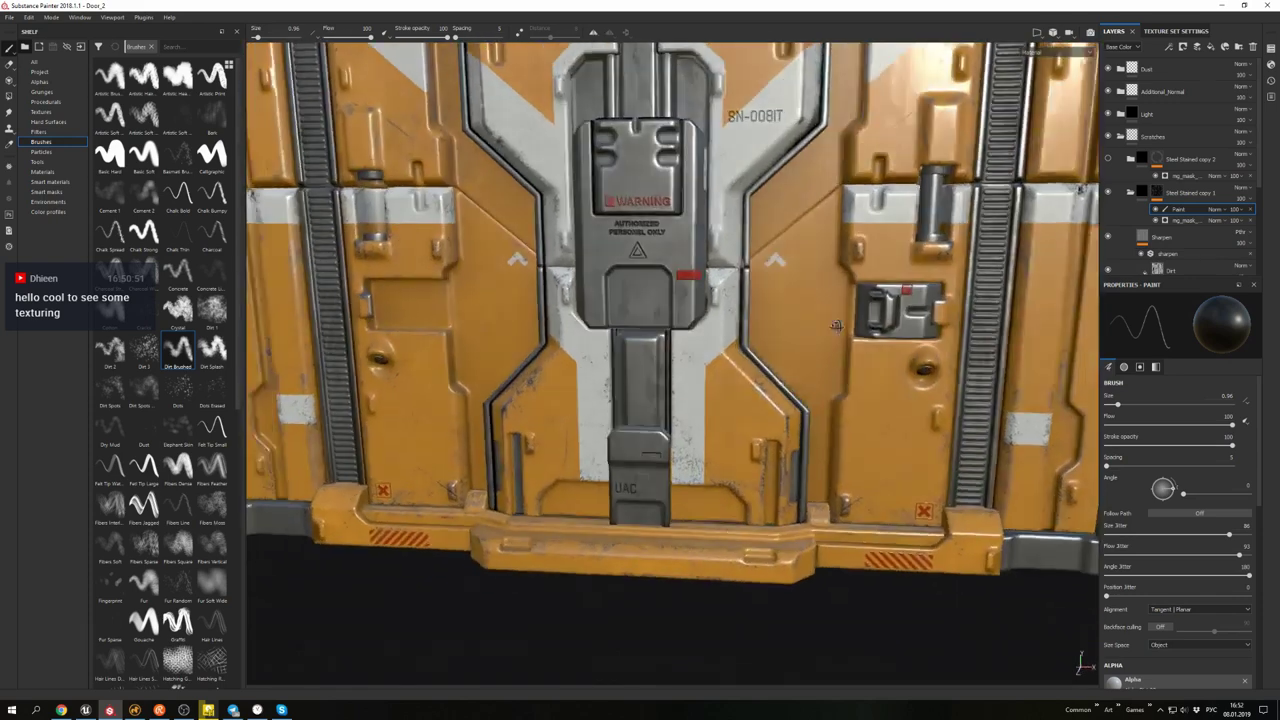
{"action": "left_click_drag", "start_coordinate": [836, 325], "coordinate": [800, 325], "text": "alt"}
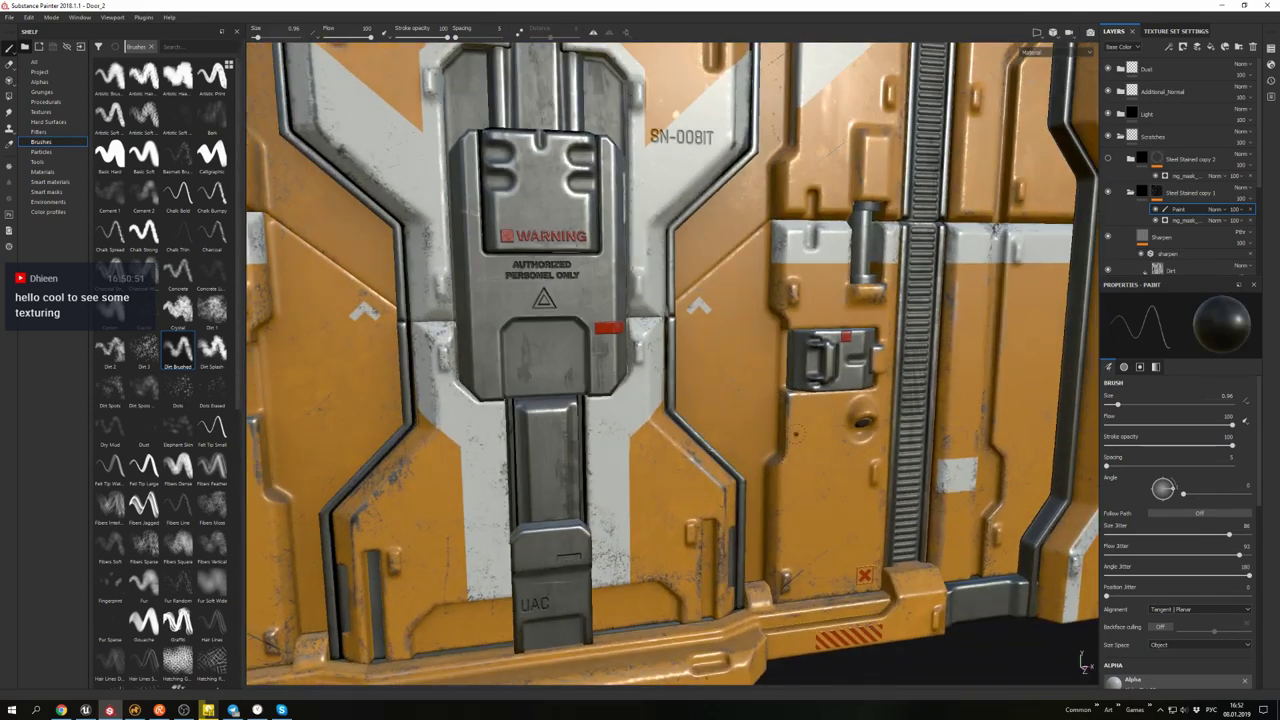
- Thin out the steel scratches near the base of the door frame with black Dirt Brushed at size about 4.7 to 5.5
{"action": "mouse_move", "coordinate": [795, 431]}
{"action": "left_mouse_down", "text": "alt"}
{"action": "mouse_move", "coordinate": [700, 432]}
{"action": "mouse_move", "coordinate": [790, 421]}
{"action": "left_mouse_up", "text": "alt"}
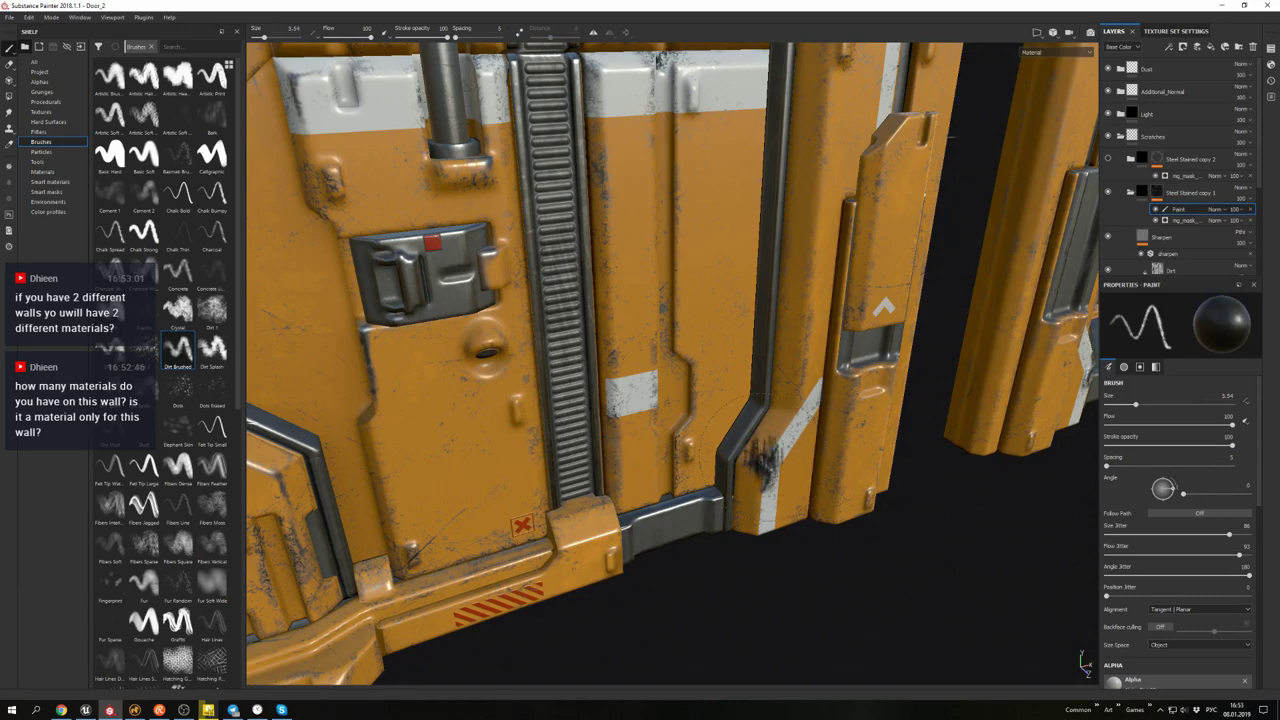
{"action": "left_click_drag", "start_coordinate": [765, 560], "coordinate": [750, 512], "text": "alt"}
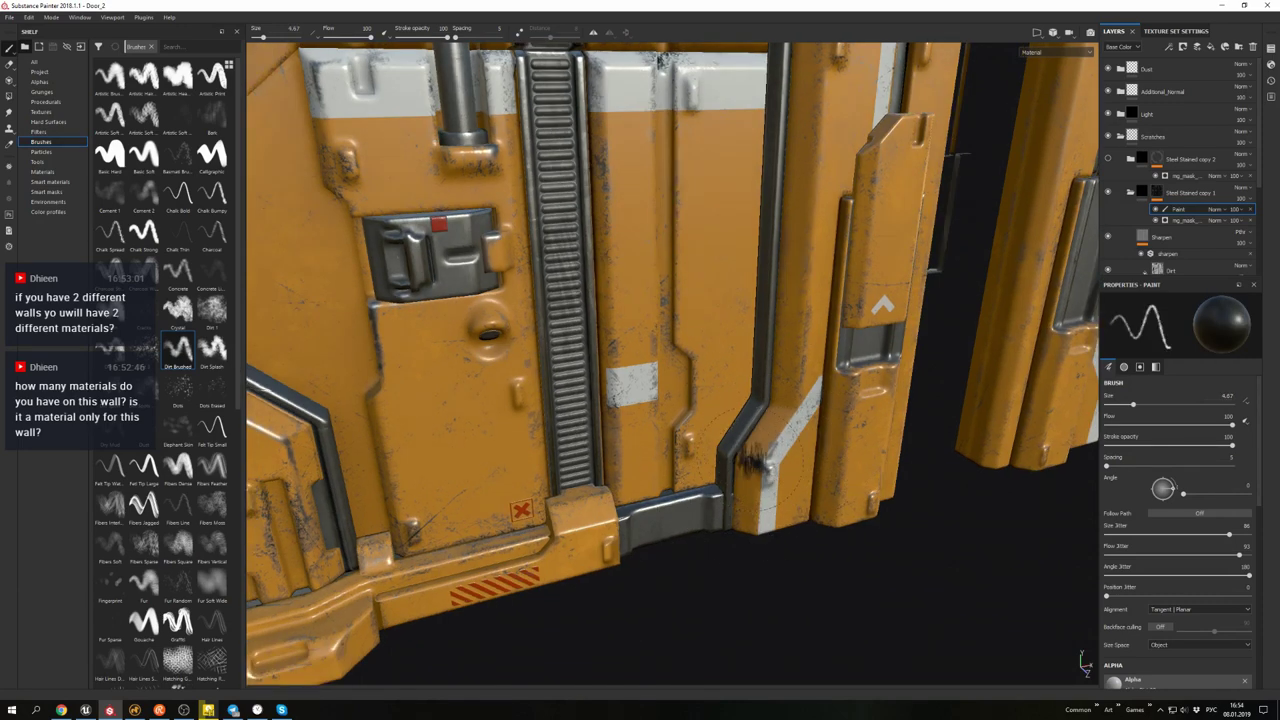
{"action": "left_click_drag", "start_coordinate": [757, 455], "coordinate": [430, 305], "text": "alt"}
{"action": "key", "text": "bracketleft"}
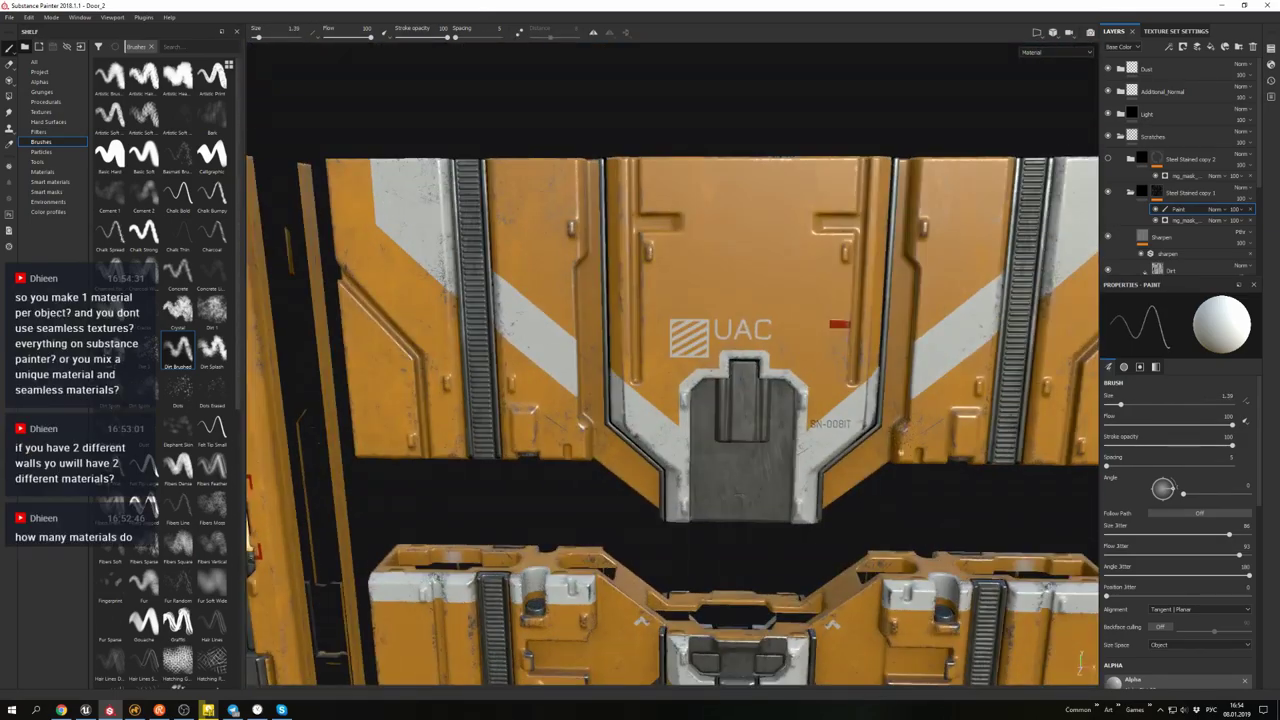
- Examine the scratch coverage on the separated upper and lower door halves and the side frame from several angles
{"action": "left_click_drag", "start_coordinate": [925, 178], "coordinate": [801, 307], "text": "alt"}
{"action": "left_click_drag", "start_coordinate": [818, 258], "coordinate": [700, 330], "text": "alt"}
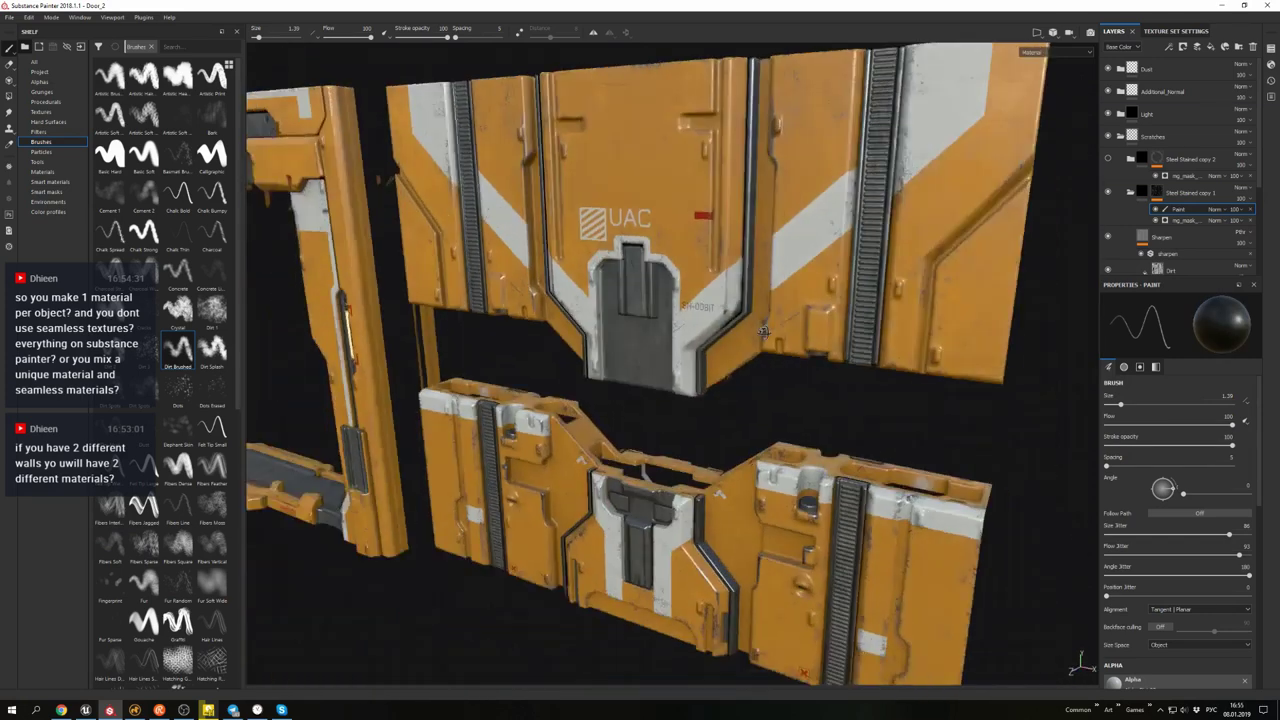
{"action": "scroll", "coordinate": [700, 330], "scroll_direction": "up", "scroll_amount": 3}
{"action": "left_click_drag", "start_coordinate": [640, 360], "coordinate": [600, 340], "text": "alt"}
{"action": "scroll", "coordinate": [600, 340], "scroll_direction": "up", "scroll_amount": 3}
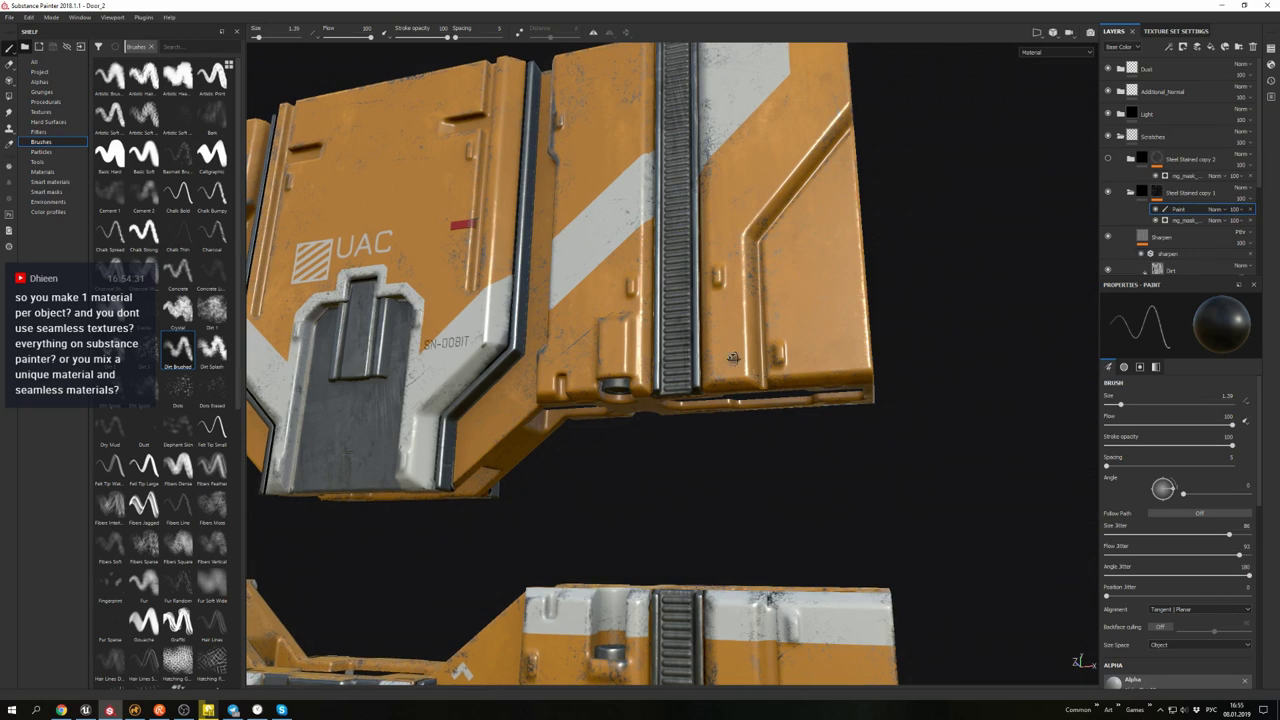
{"action": "left_click_drag", "start_coordinate": [640, 360], "coordinate": [700, 250], "text": "alt"}
{"action": "scroll", "coordinate": [1203, 211], "scroll_direction": "down", "scroll_amount": 3}
{"action": "scroll", "coordinate": [1203, 211], "scroll_direction": "down", "scroll_amount": 2}
{"action": "left_click_drag", "start_coordinate": [800, 360], "coordinate": [860, 400], "text": "alt"}
{"action": "scroll", "coordinate": [1180, 200], "scroll_direction": "up", "scroll_amount": 3}
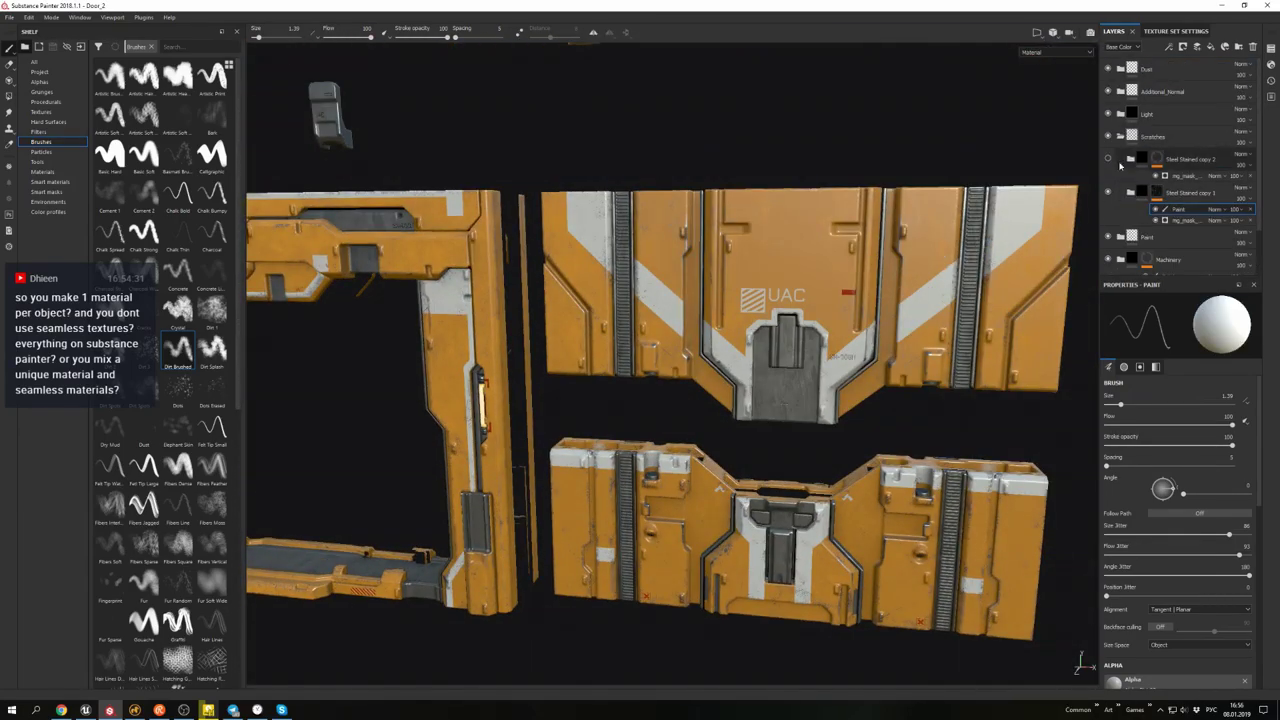
{"action": "scroll", "coordinate": [757, 268], "scroll_direction": "up", "scroll_amount": 3}
{"action": "left_click_drag", "start_coordinate": [720, 300], "coordinate": [860, 210], "text": "alt"}
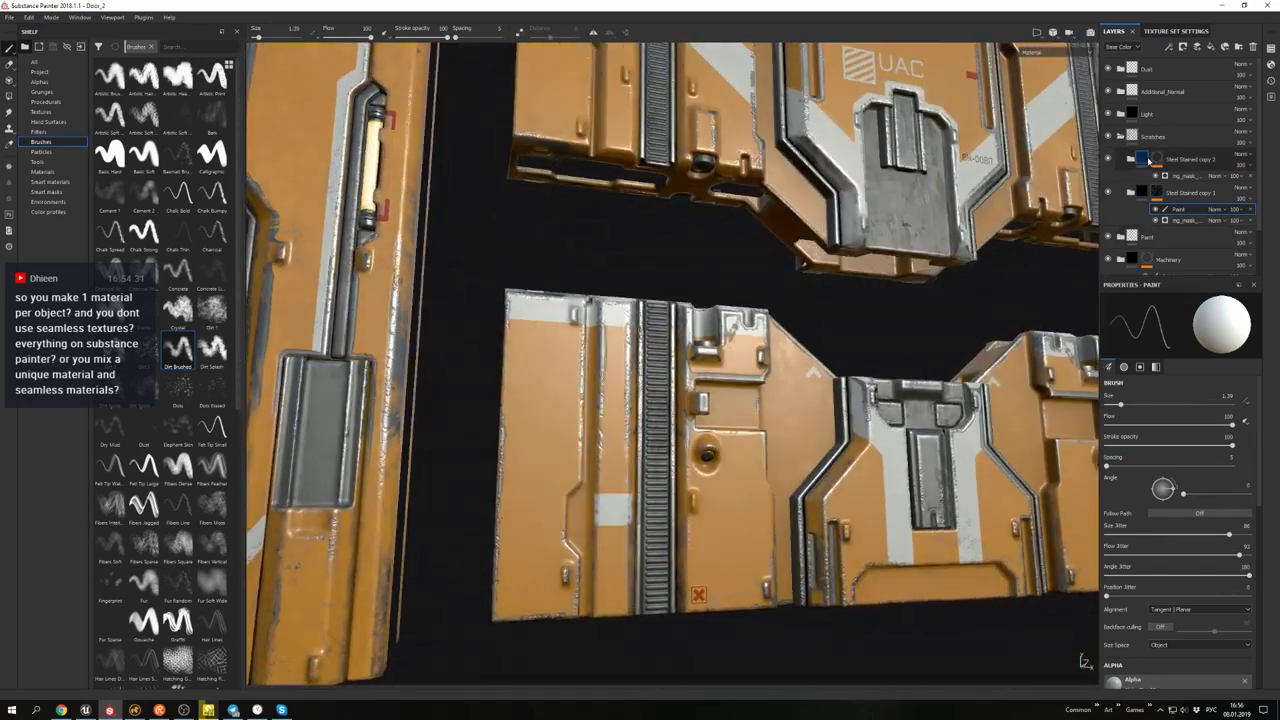
- Make the Steel Stained copy 2 folder visible and expand its contents
{"action": "left_click", "coordinate": [1108, 160]}
{"action": "left_click", "coordinate": [1108, 160]}
{"action": "left_click", "coordinate": [1130, 159]}
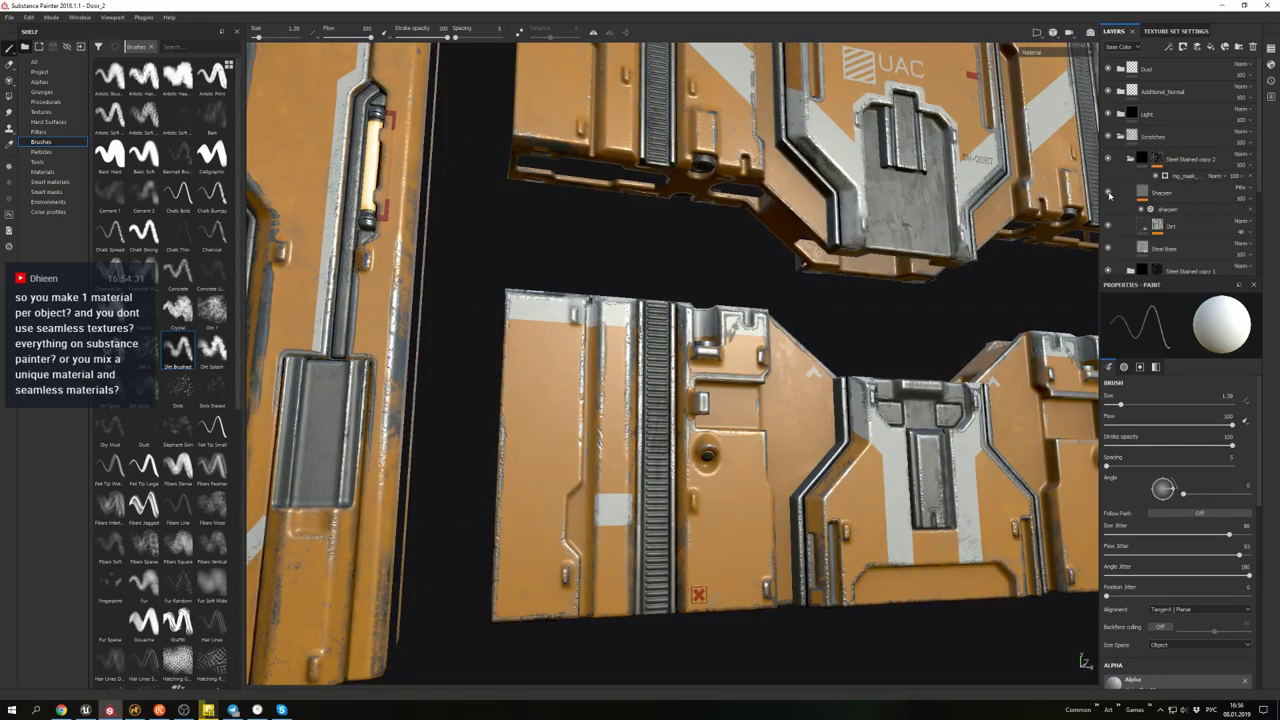
- Set the Height Position of the Steel Base layer inside Steel Stained copy 2 to 0.492
{"action": "left_click", "coordinate": [1160, 248]}
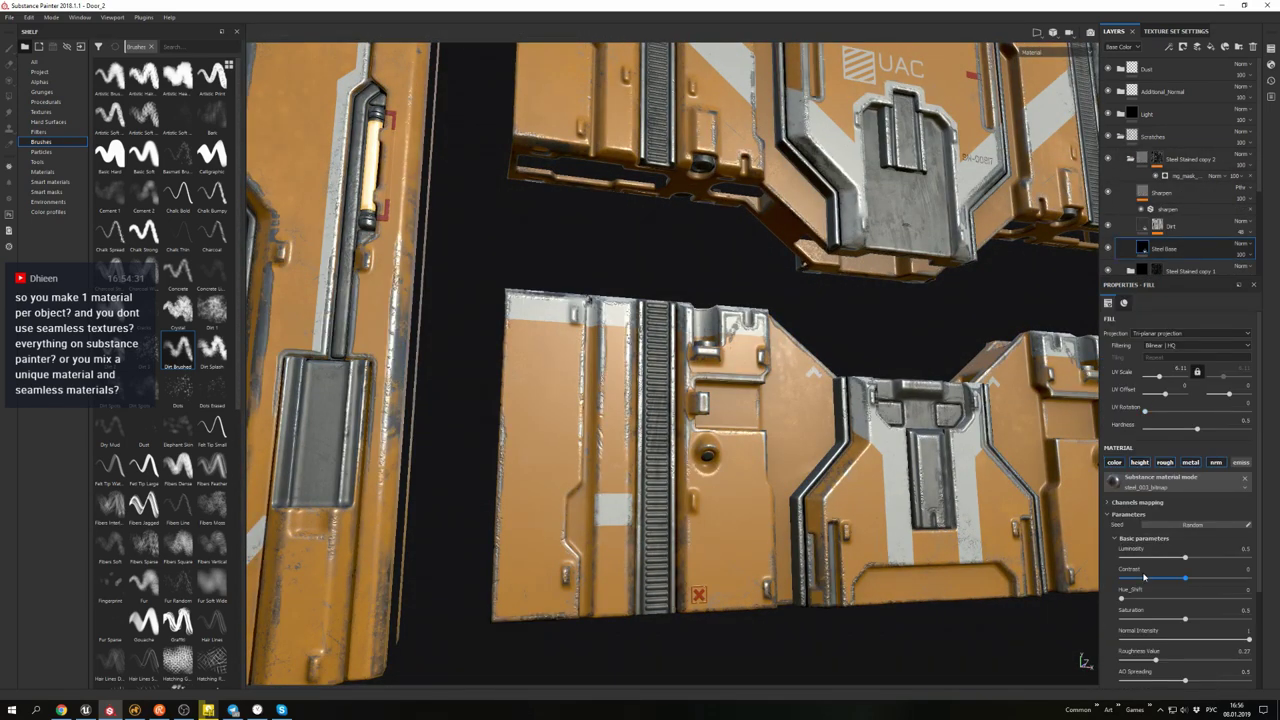
{"action": "scroll", "coordinate": [1150, 590], "scroll_direction": "down", "scroll_amount": 2}
{"action": "scroll", "coordinate": [1150, 505], "scroll_direction": "up", "scroll_amount": 2}
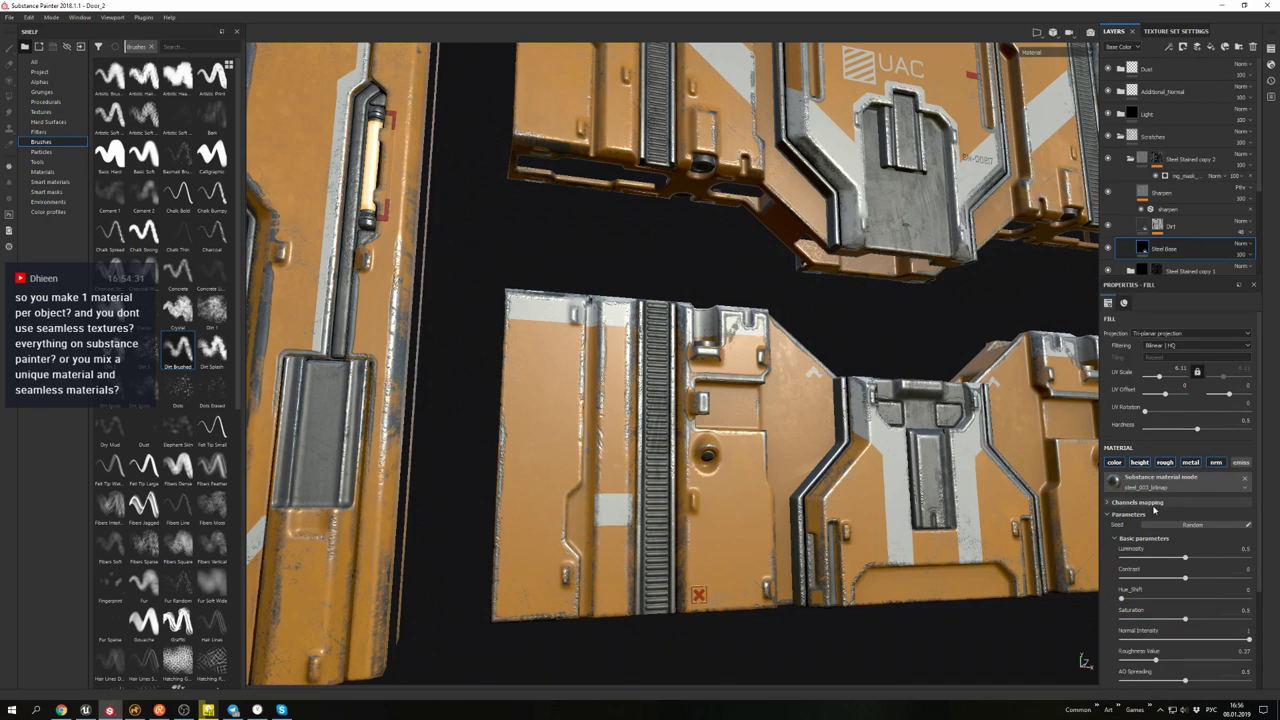
{"action": "scroll", "coordinate": [1108, 248], "scroll_direction": "down", "scroll_amount": 1}
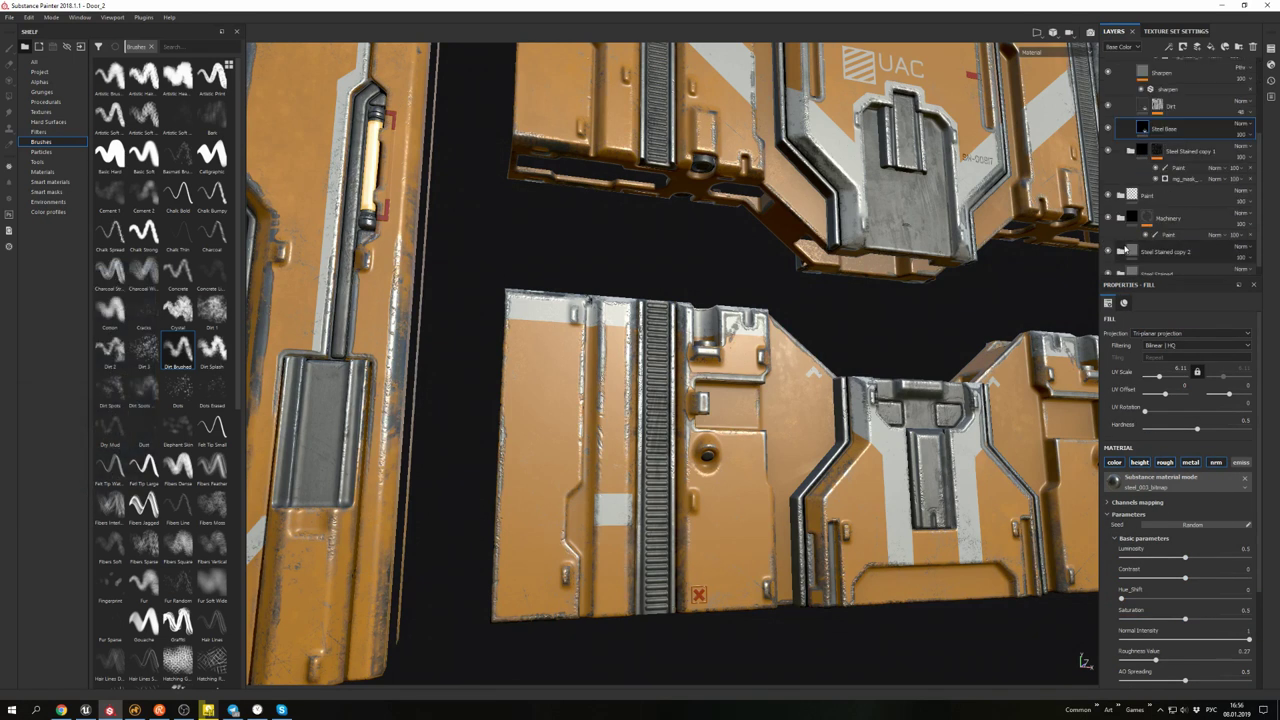
{"action": "left_click", "coordinate": [1141, 132]}
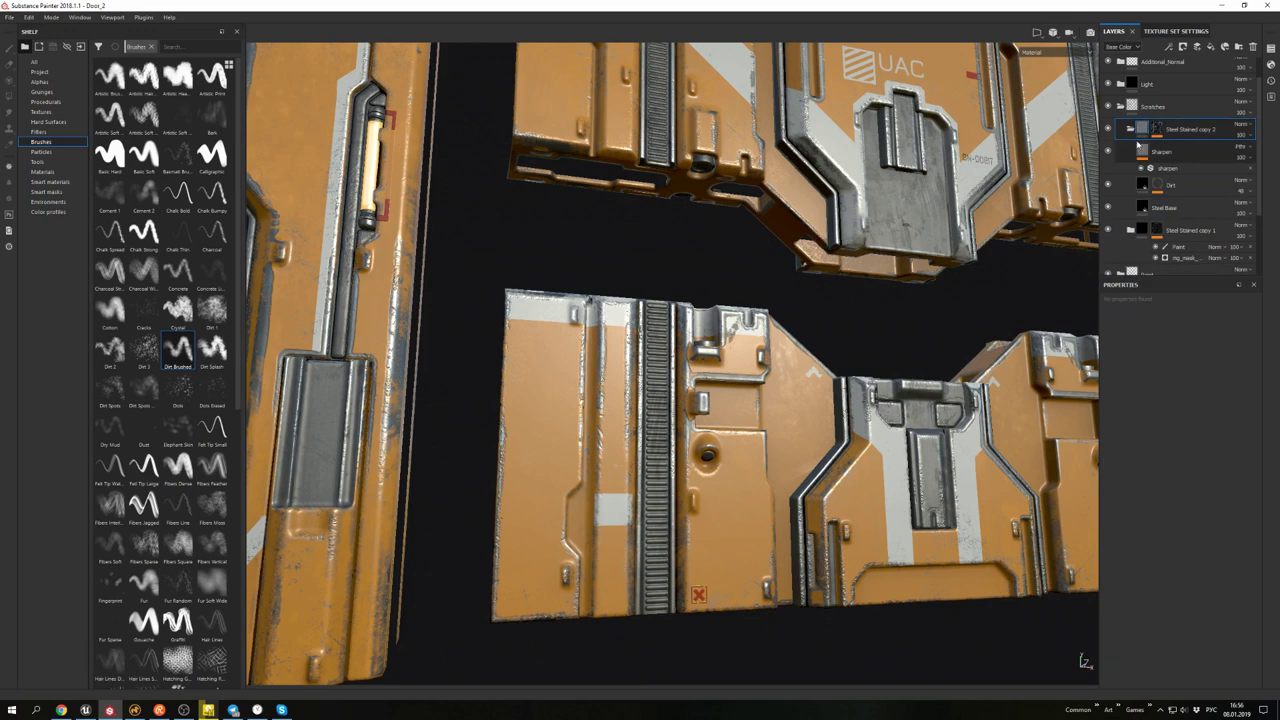
{"action": "scroll", "coordinate": [1175, 510], "scroll_direction": "down", "scroll_amount": 2}
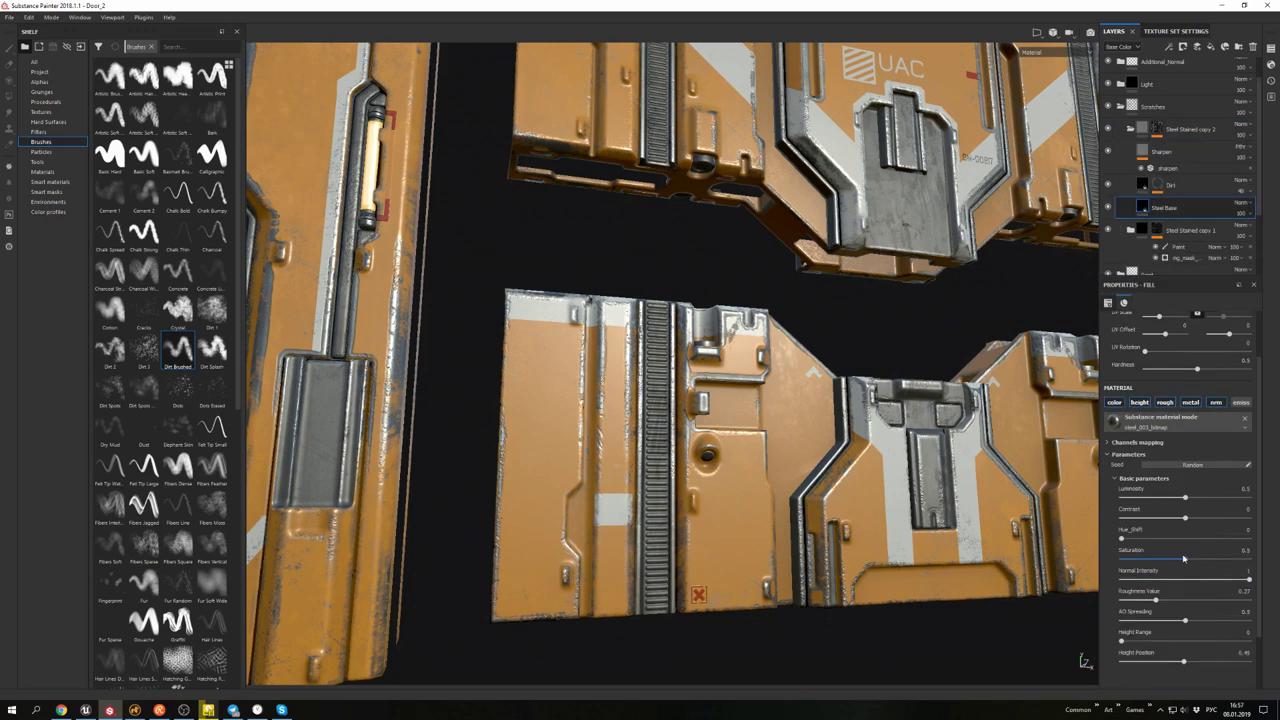
{"action": "left_click_drag", "start_coordinate": [1184, 663], "coordinate": [1182, 663]}
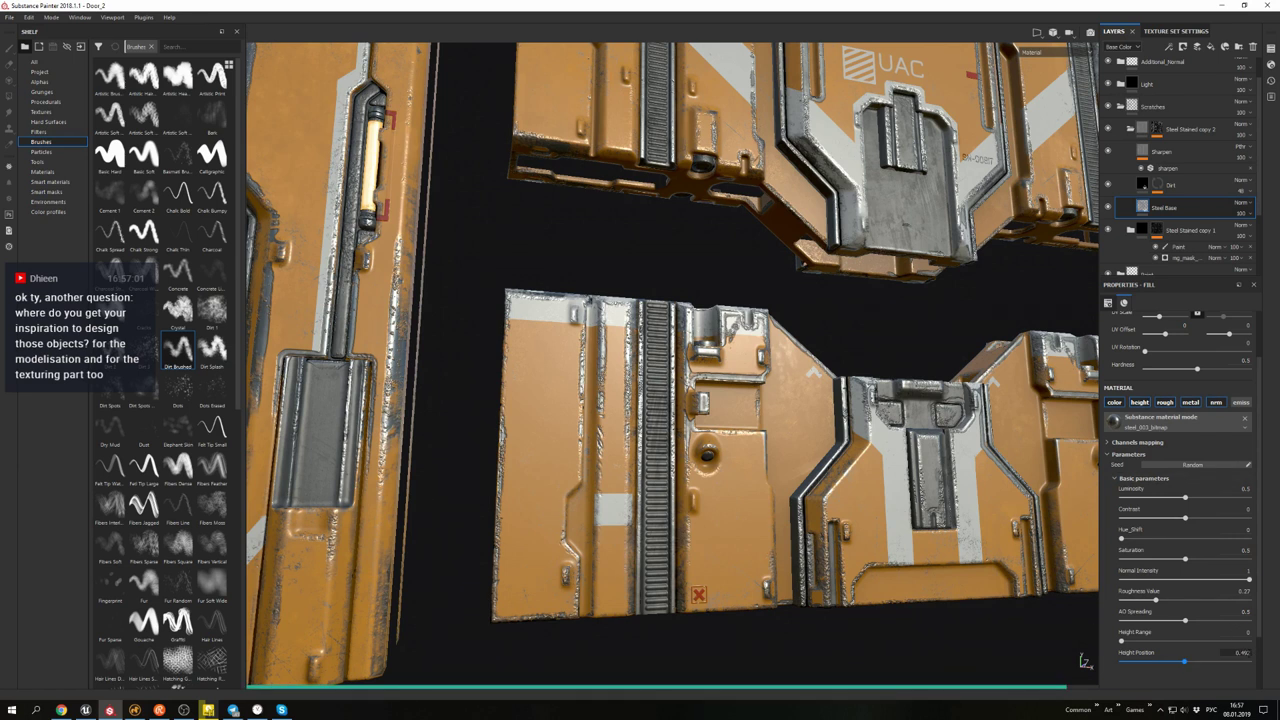
- Set Global Balance to 0.64 in Steel Stained copy 2's mask generator and add a paint effect above it
{"action": "scroll", "coordinate": [933, 410], "scroll_direction": "up", "scroll_amount": 3}
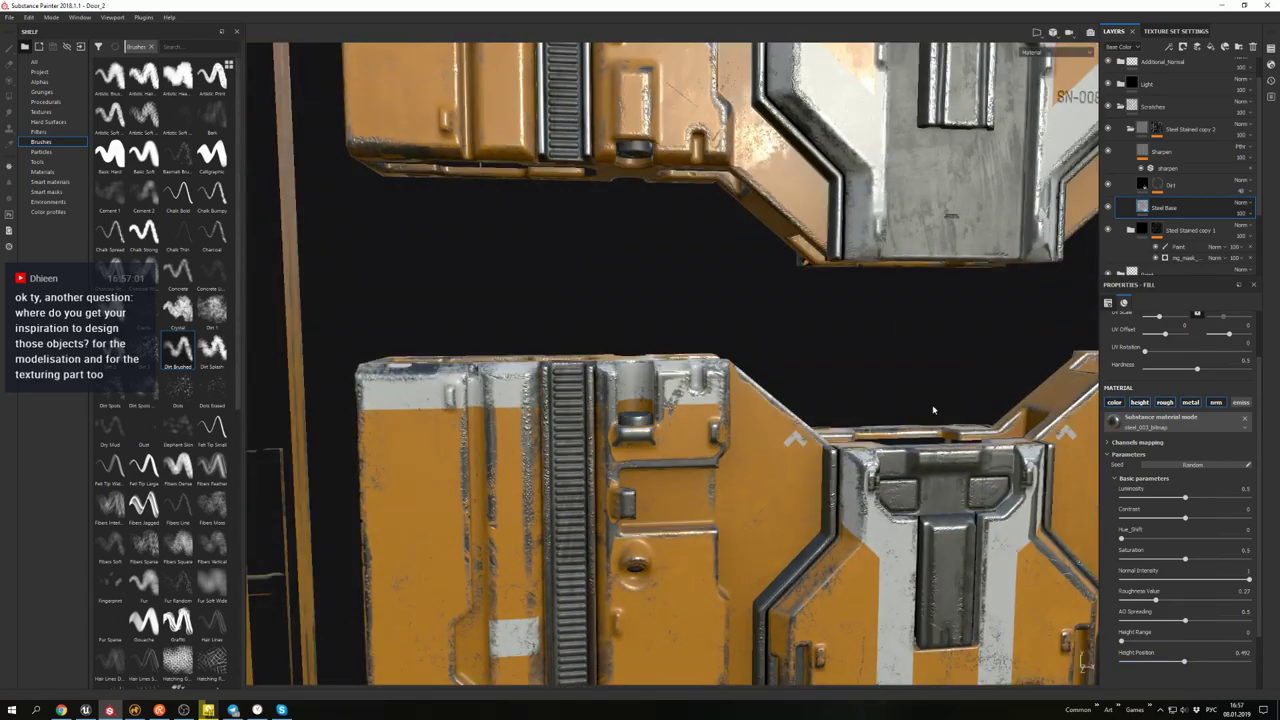
{"action": "left_click_drag", "start_coordinate": [933, 410], "coordinate": [560, 300], "text": "alt"}
{"action": "left_click", "coordinate": [1131, 130]}
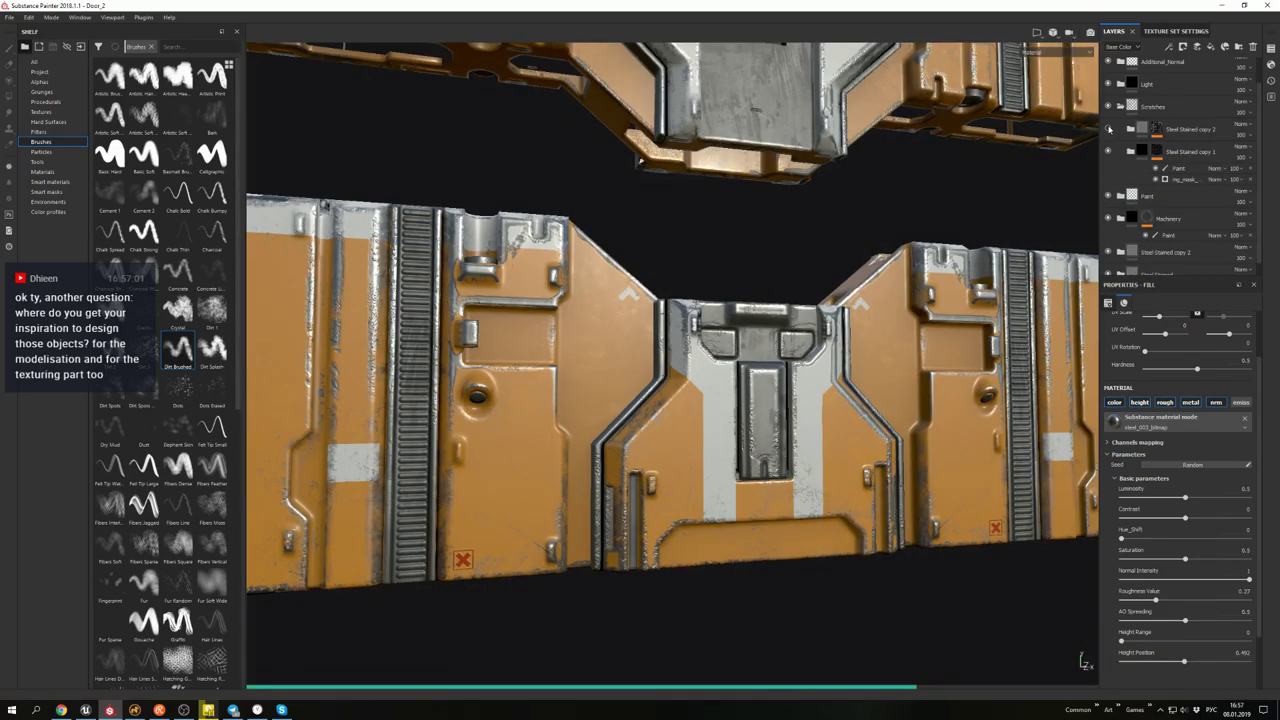
{"action": "left_click", "coordinate": [1130, 129]}
{"action": "left_click", "coordinate": [1180, 146]}
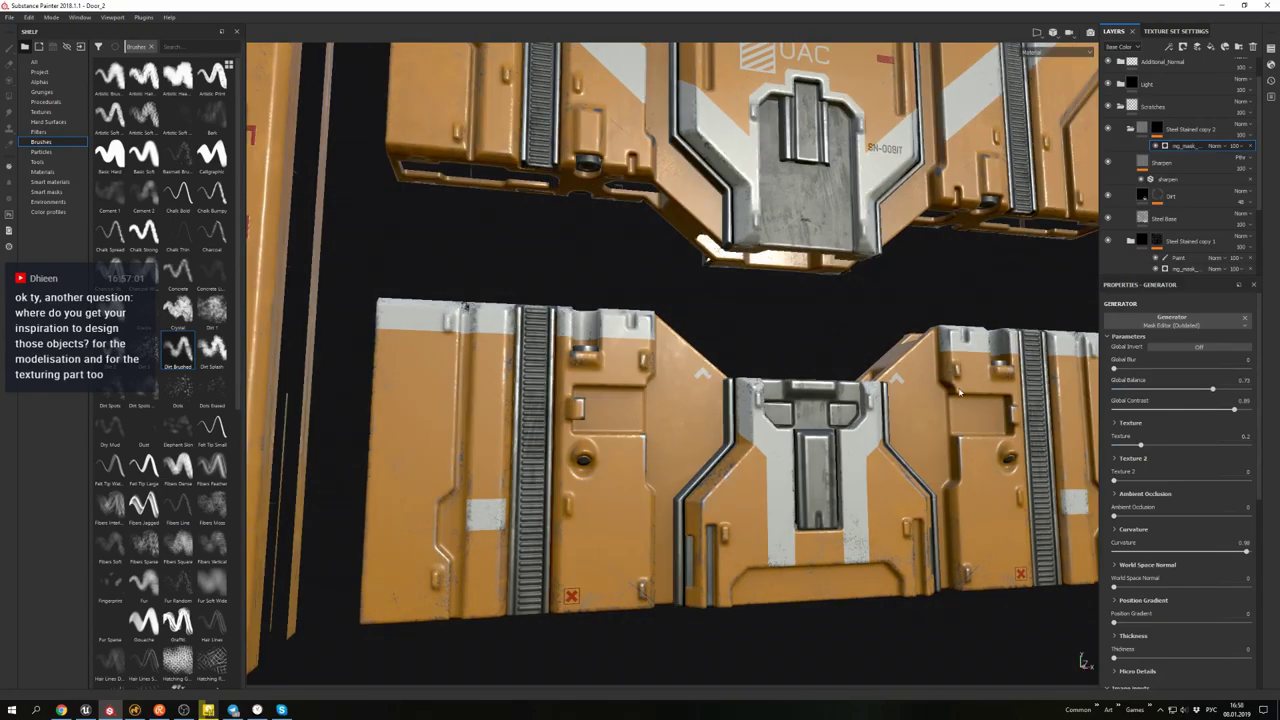
{"action": "left_click_drag", "start_coordinate": [958, 392], "coordinate": [809, 314], "text": "alt"}
{"action": "middle_click_drag", "start_coordinate": [809, 314], "coordinate": [824, 346], "text": "alt"}
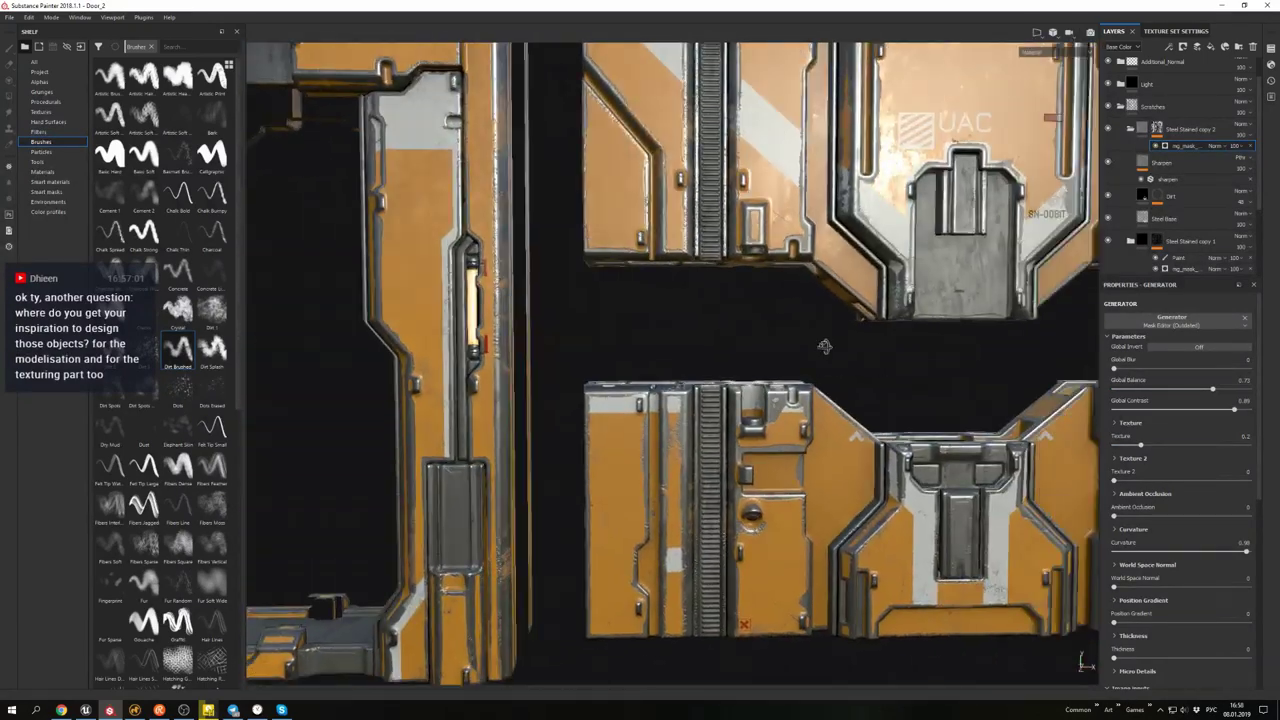
{"action": "left_click_drag", "start_coordinate": [824, 346], "coordinate": [909, 316], "text": "alt"}
{"action": "left_click_drag", "start_coordinate": [974, 369], "coordinate": [1183, 368], "text": "alt"}
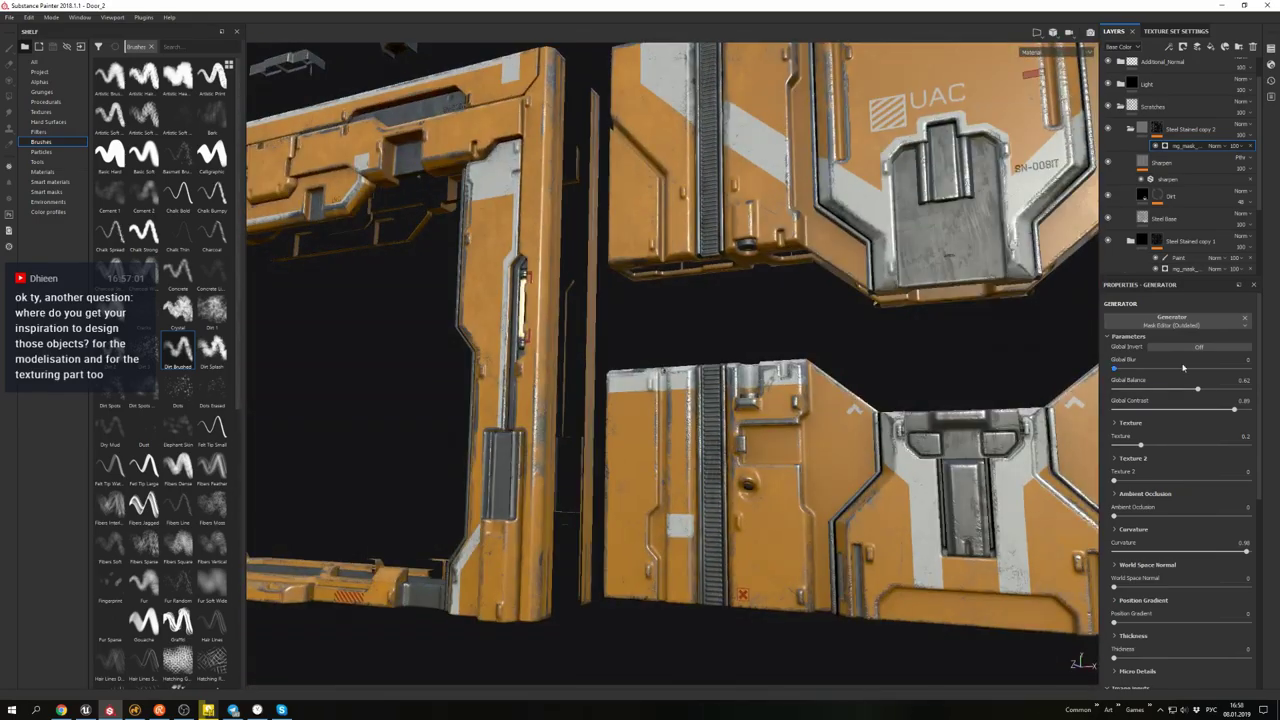
{"action": "mouse_move", "coordinate": [865, 376]}
{"action": "left_mouse_down", "text": "alt"}
{"action": "mouse_move", "coordinate": [980, 334]}
{"action": "mouse_move", "coordinate": [780, 363]}
{"action": "mouse_move", "coordinate": [827, 344]}
{"action": "mouse_move", "coordinate": [774, 309]}
{"action": "mouse_move", "coordinate": [794, 423]}
{"action": "mouse_move", "coordinate": [821, 344]}
{"action": "mouse_move", "coordinate": [795, 335]}
{"action": "mouse_move", "coordinate": [757, 367]}
{"action": "mouse_move", "coordinate": [815, 358]}
{"action": "left_mouse_up", "text": "alt"}
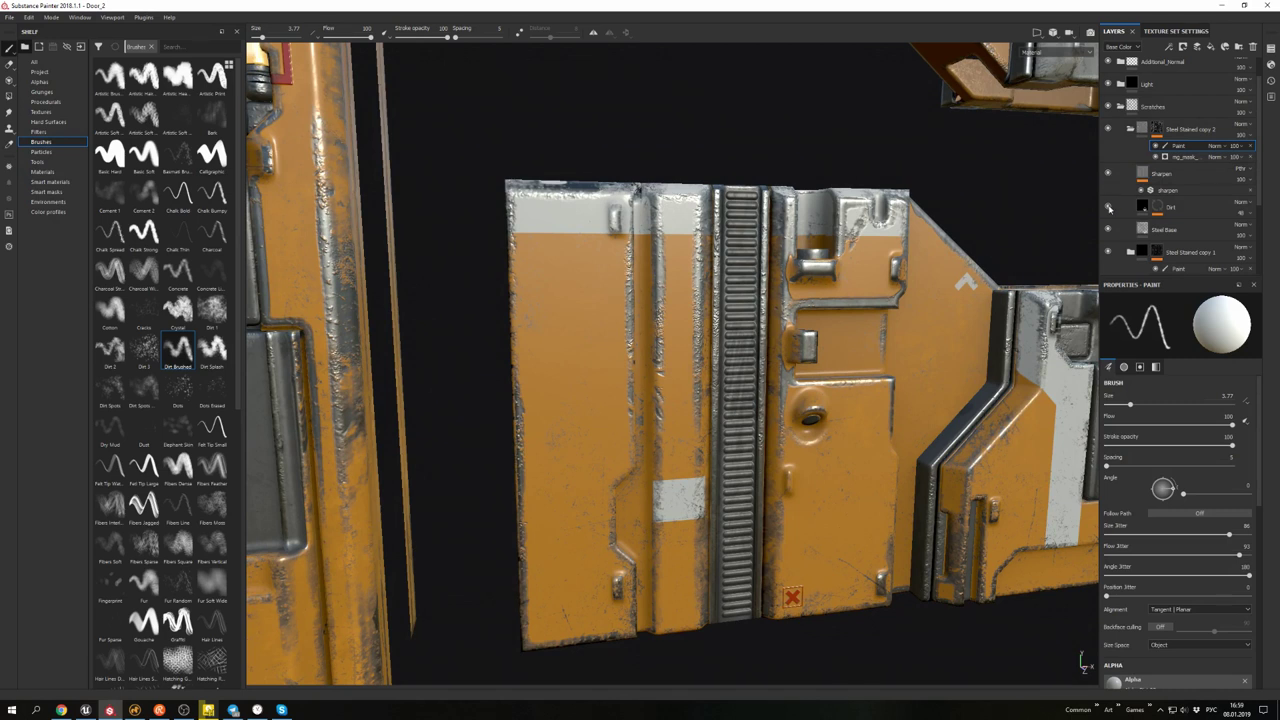
- Tune the wear pattern of Steel Stained copy 2's mask generator by setting Texture to 0.23 and Texture 2 to 0.11
{"action": "left_click", "coordinate": [1186, 157]}
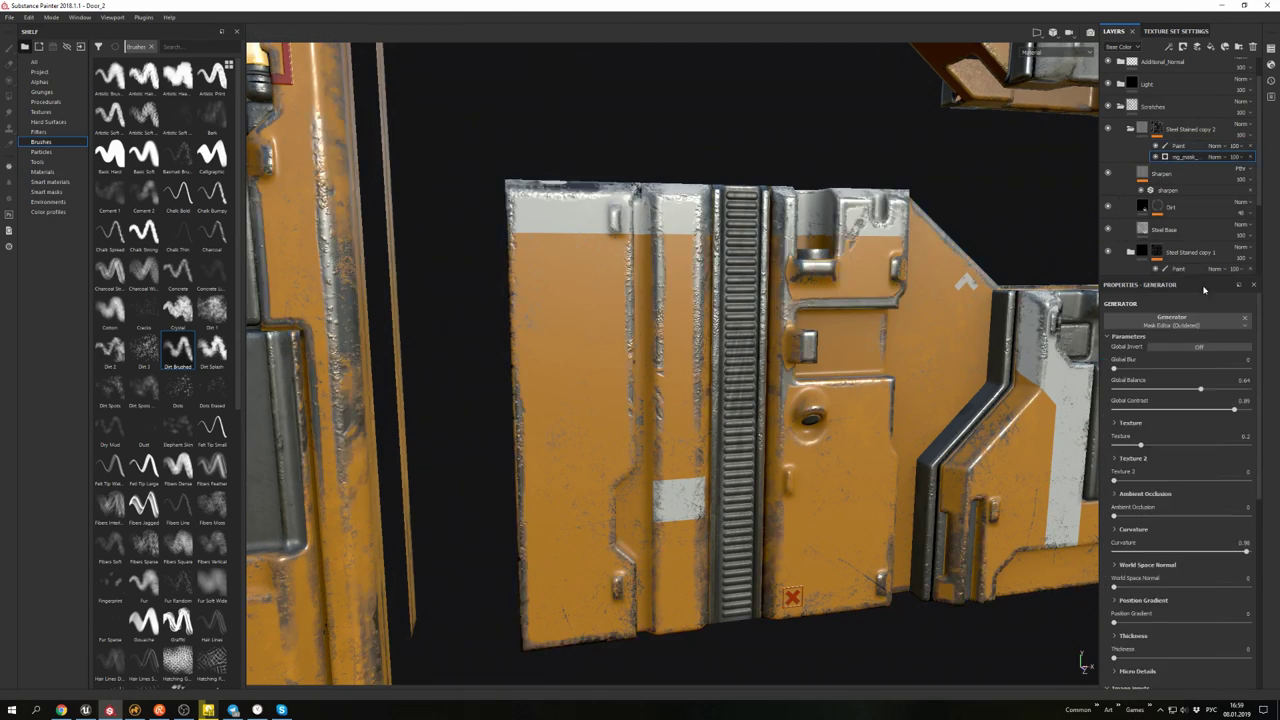
{"action": "left_click_drag", "start_coordinate": [1181, 447], "coordinate": [1195, 449]}
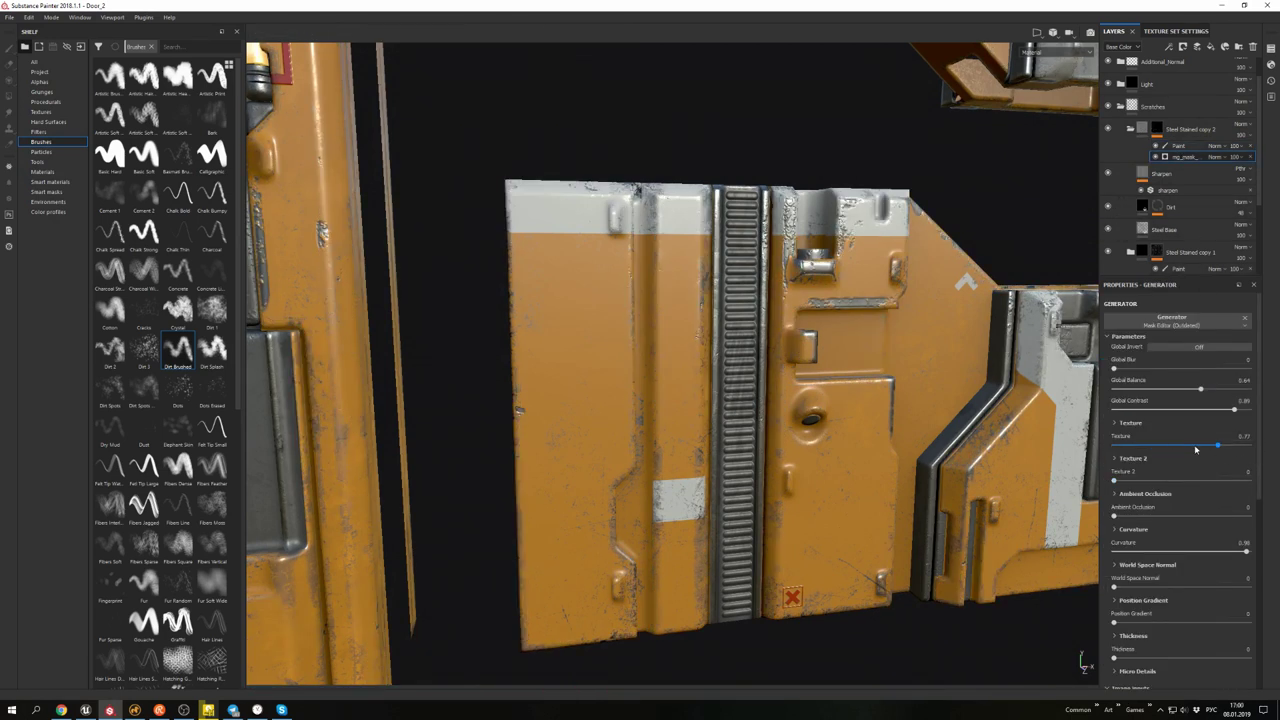
{"action": "left_click", "coordinate": [1173, 447]}
{"action": "left_click", "coordinate": [1140, 447]}
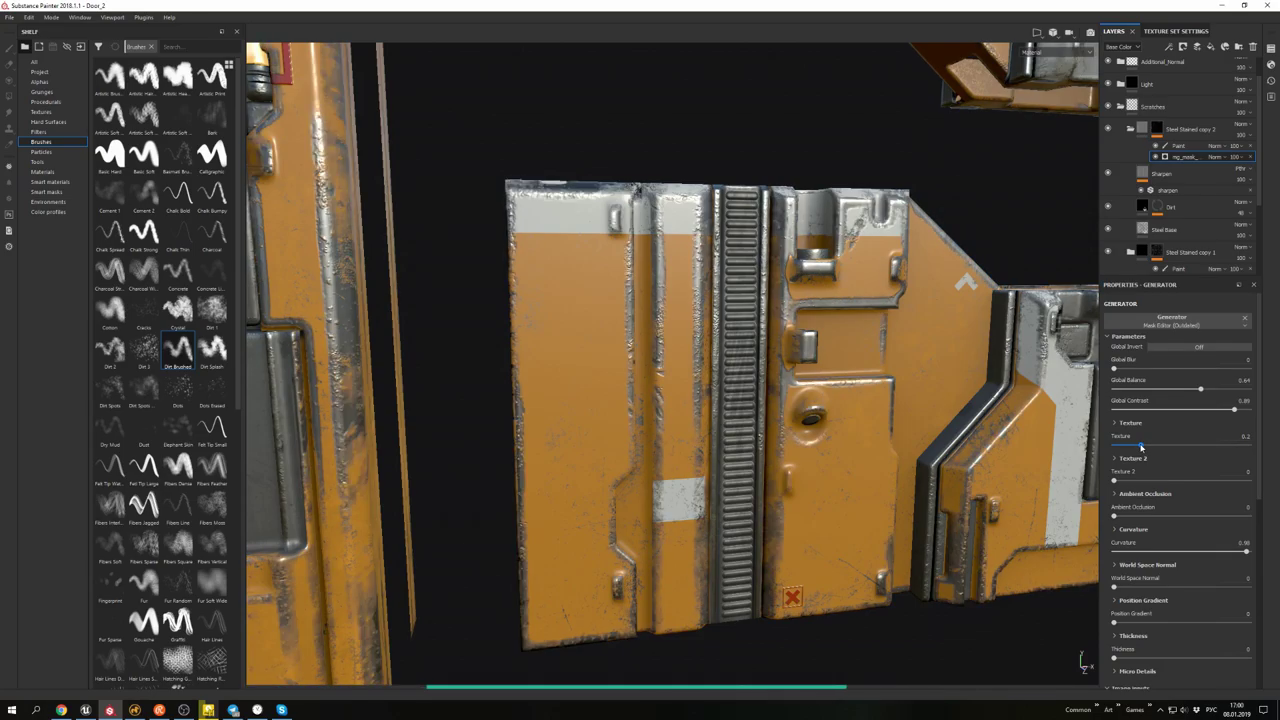
{"action": "left_click", "coordinate": [1162, 482]}
{"action": "middle_click_drag", "start_coordinate": [700, 350], "coordinate": [848, 211], "text": "alt"}
{"action": "left_click_drag", "start_coordinate": [848, 211], "coordinate": [879, 334], "text": "alt"}
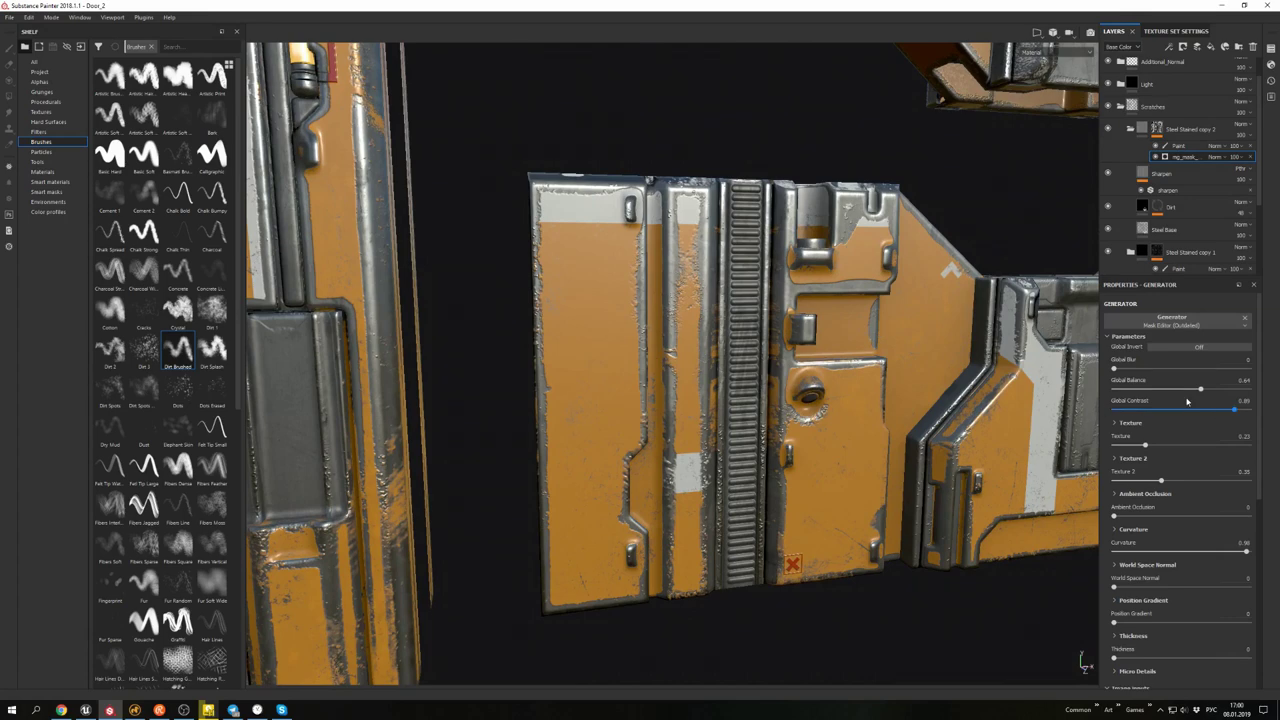
{"action": "left_click_drag", "start_coordinate": [1142, 482], "coordinate": [1128, 482]}
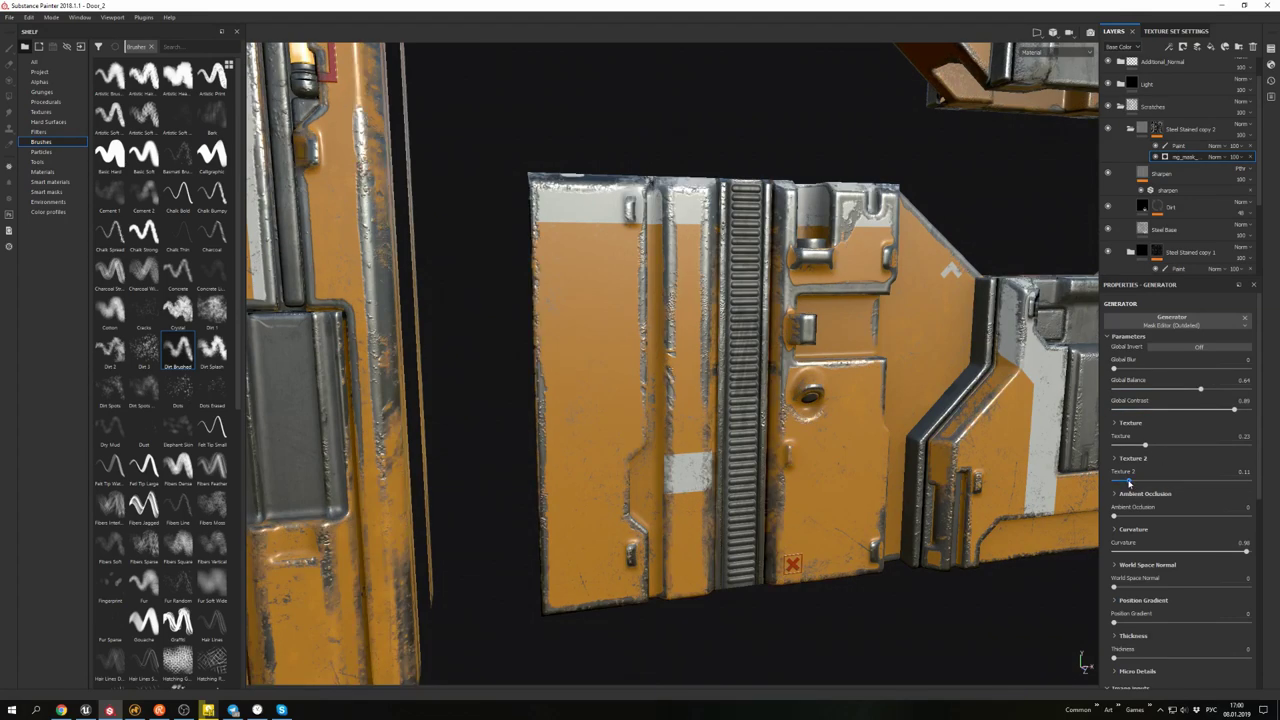
- Rework edge wear on the lower door half in Steel Stained copy 2's mask paint, using black and white Dirt Brushed at size about 1.3 to 3.8
{"action": "middle_click_drag", "start_coordinate": [950, 450], "coordinate": [826, 469], "text": "alt"}
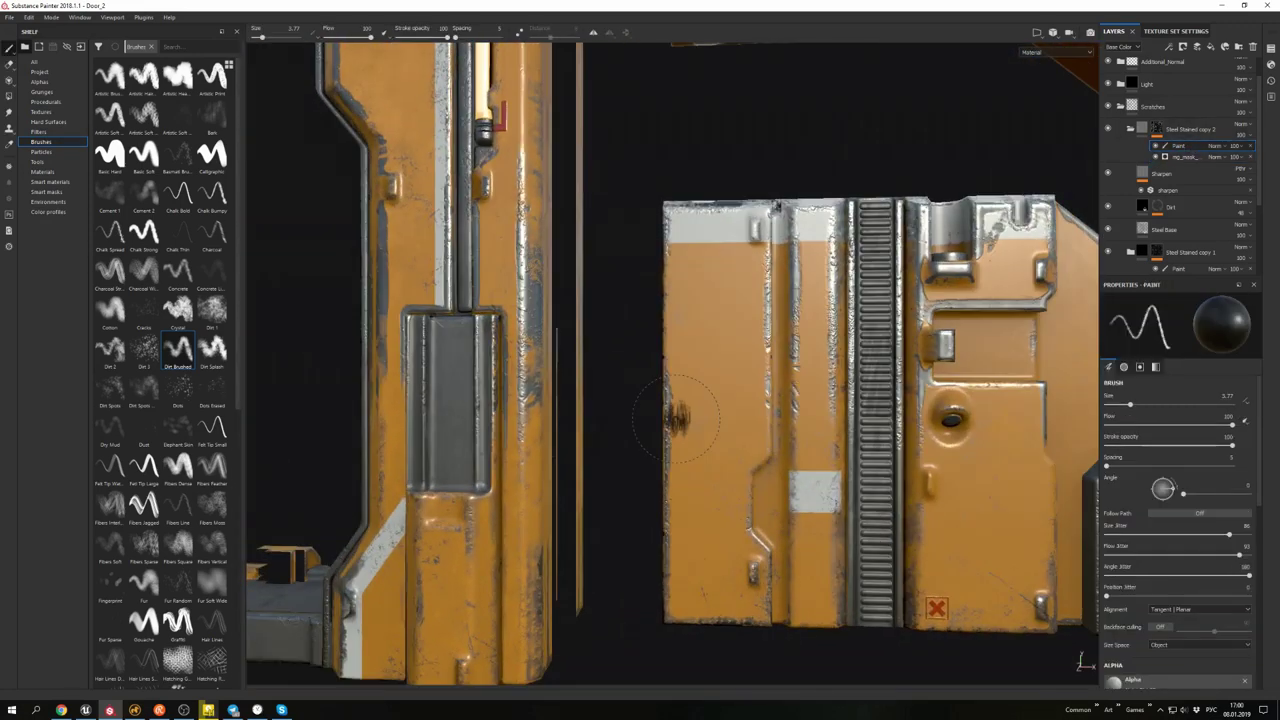
{"action": "left_click_drag", "start_coordinate": [684, 445], "coordinate": [822, 320], "text": "alt"}
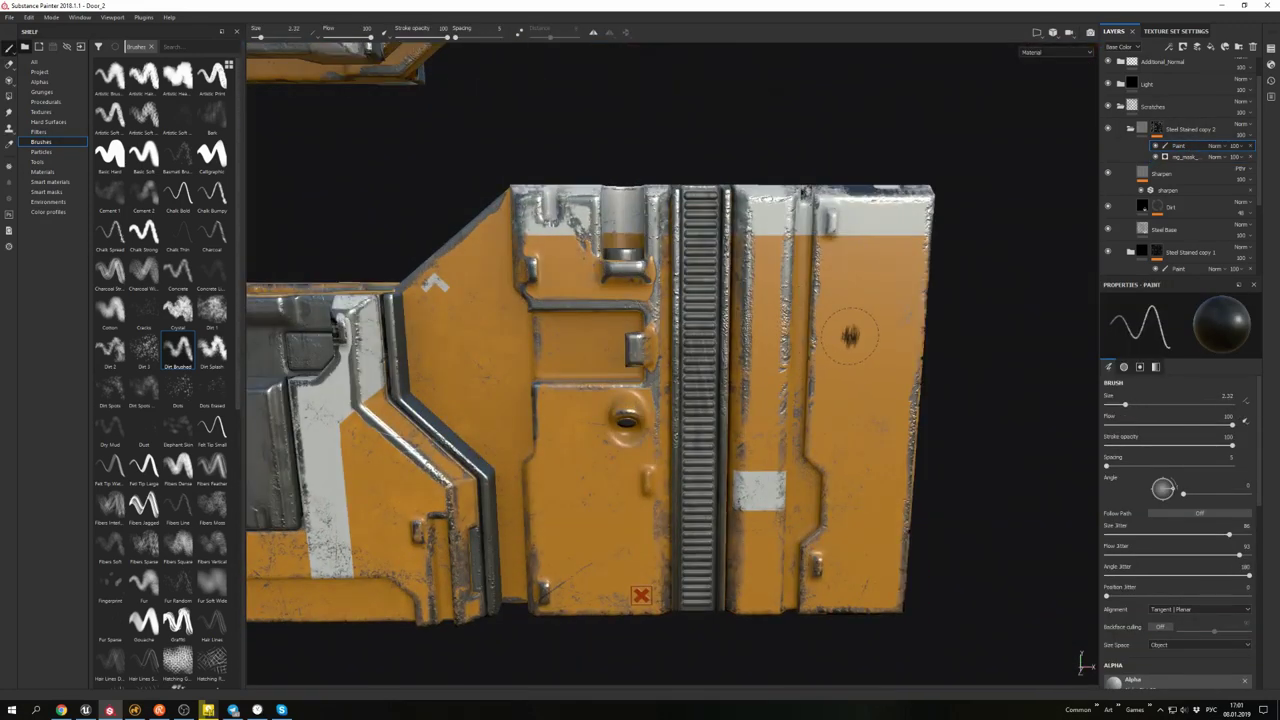
{"action": "right_click_drag", "start_coordinate": [823, 296], "coordinate": [918, 212], "text": "shift"}
{"action": "left_click_drag", "start_coordinate": [920, 210], "coordinate": [940, 218], "text": "alt"}
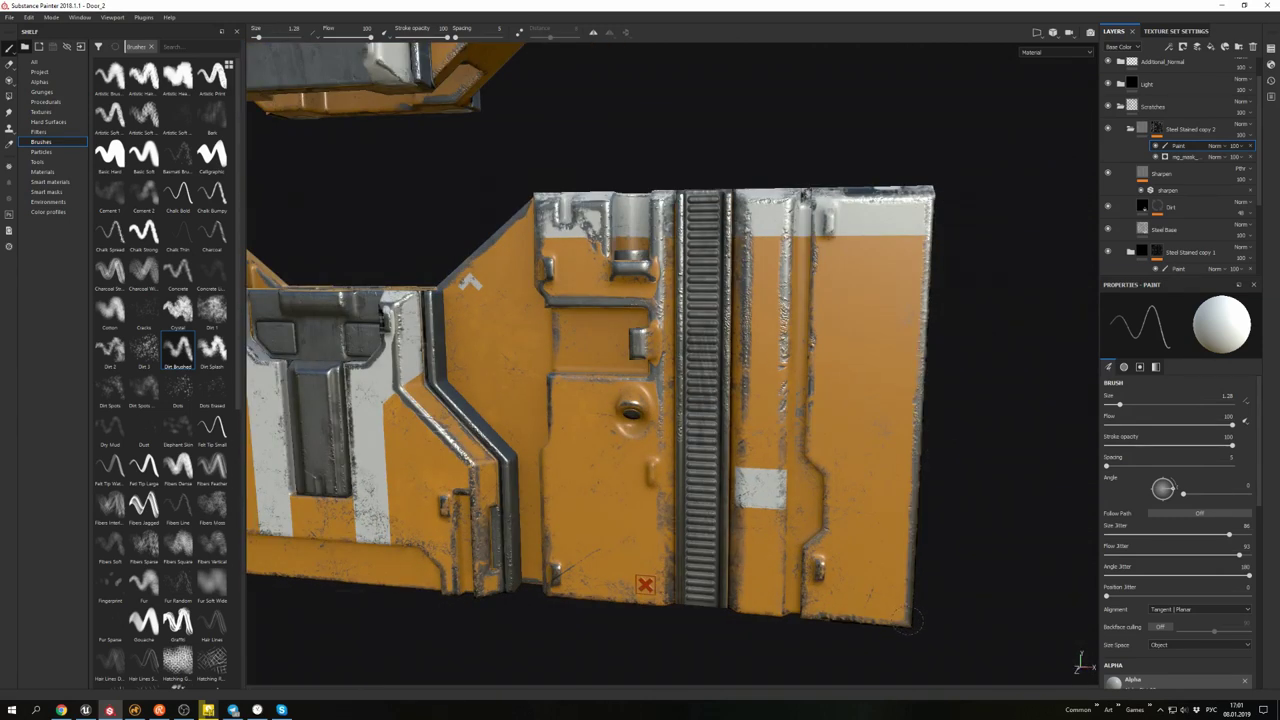
{"action": "left_click_drag", "start_coordinate": [912, 622], "coordinate": [928, 566], "text": "alt"}
{"action": "left_click_drag", "start_coordinate": [912, 352], "coordinate": [830, 286], "text": "alt"}
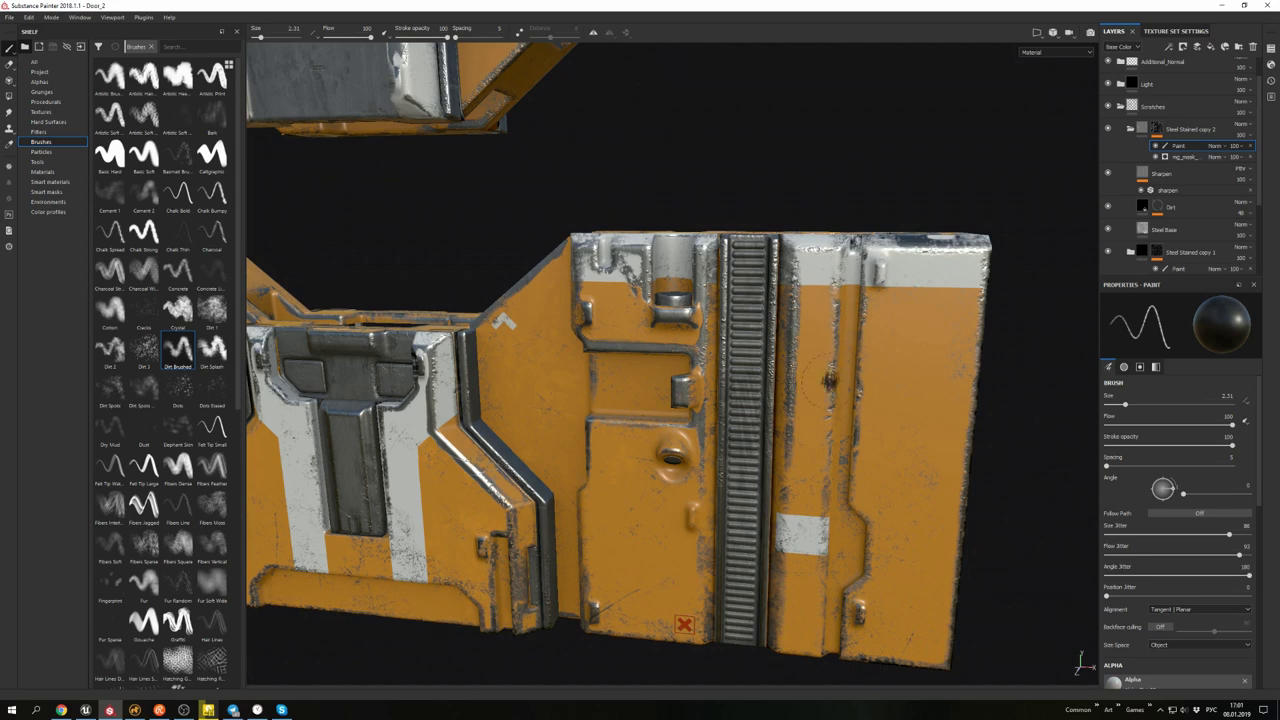
{"action": "mouse_move", "coordinate": [828, 388]}
{"action": "left_mouse_down", "text": "alt"}
{"action": "mouse_move", "coordinate": [840, 400]}
{"action": "mouse_move", "coordinate": [822, 437]}
{"action": "mouse_move", "coordinate": [850, 440]}
{"action": "mouse_move", "coordinate": [800, 425]}
{"action": "mouse_move", "coordinate": [760, 460]}
{"action": "mouse_move", "coordinate": [666, 372]}
{"action": "mouse_move", "coordinate": [636, 378]}
{"action": "mouse_move", "coordinate": [687, 394]}
{"action": "mouse_move", "coordinate": [618, 388]}
{"action": "mouse_move", "coordinate": [826, 342]}
{"action": "left_mouse_up", "text": "alt"}
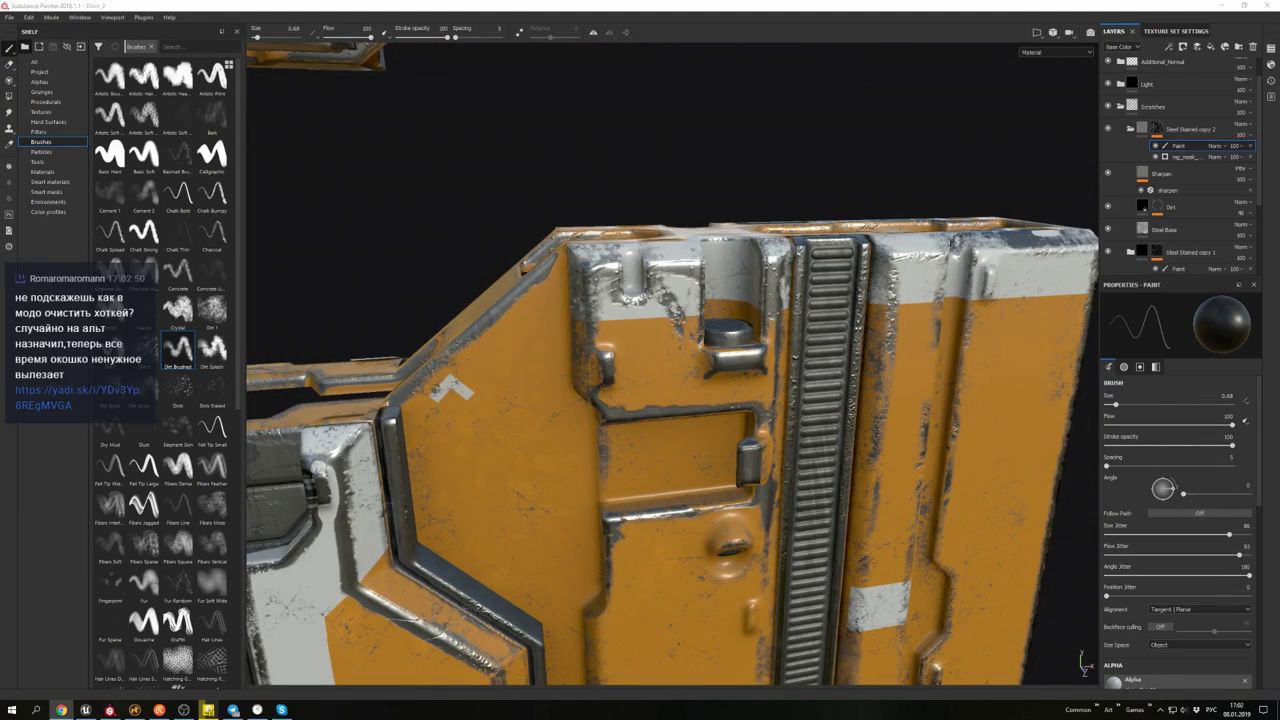
- Refine the fine edge wear on the lower door half's panels and fittings with white Dirt Brushed at size about 0.7
{"action": "left_click_drag", "start_coordinate": [826, 342], "coordinate": [655, 245], "text": "alt"}
{"action": "scroll", "coordinate": [716, 326], "scroll_direction": "down", "scroll_amount": 5}
{"action": "scroll", "coordinate": [700, 290], "scroll_direction": "up", "scroll_amount": 5}
{"action": "left_click_drag", "start_coordinate": [782, 253], "coordinate": [960, 340], "text": "alt"}
{"action": "mouse_move", "coordinate": [756, 359]}
{"action": "left_mouse_down", "text": "alt"}
{"action": "mouse_move", "coordinate": [820, 220]}
{"action": "mouse_move", "coordinate": [572, 236]}
{"action": "mouse_move", "coordinate": [850, 298]}
{"action": "mouse_move", "coordinate": [870, 400]}
{"action": "mouse_move", "coordinate": [568, 265]}
{"action": "mouse_move", "coordinate": [500, 250]}
{"action": "mouse_move", "coordinate": [420, 240]}
{"action": "mouse_move", "coordinate": [430, 320]}
{"action": "mouse_move", "coordinate": [430, 285]}
{"action": "mouse_move", "coordinate": [450, 255]}
{"action": "mouse_move", "coordinate": [415, 255]}
{"action": "mouse_move", "coordinate": [423, 306]}
{"action": "mouse_move", "coordinate": [380, 300]}
{"action": "mouse_move", "coordinate": [470, 280]}
{"action": "mouse_move", "coordinate": [410, 268]}
{"action": "mouse_move", "coordinate": [876, 418]}
{"action": "left_mouse_up", "text": "alt"}
{"action": "scroll", "coordinate": [420, 240], "scroll_direction": "up", "scroll_amount": 3}
{"action": "scroll", "coordinate": [430, 285], "scroll_direction": "down", "scroll_amount": 5}
{"action": "scroll", "coordinate": [430, 285], "scroll_direction": "up", "scroll_amount": 5}
{"action": "left_click_drag", "start_coordinate": [782, 307], "coordinate": [623, 266], "text": "alt"}
{"action": "scroll", "coordinate": [623, 266], "scroll_direction": "up", "scroll_amount": 5}
{"action": "scroll", "coordinate": [1078, 660], "scroll_direction": "down", "scroll_amount": 5}
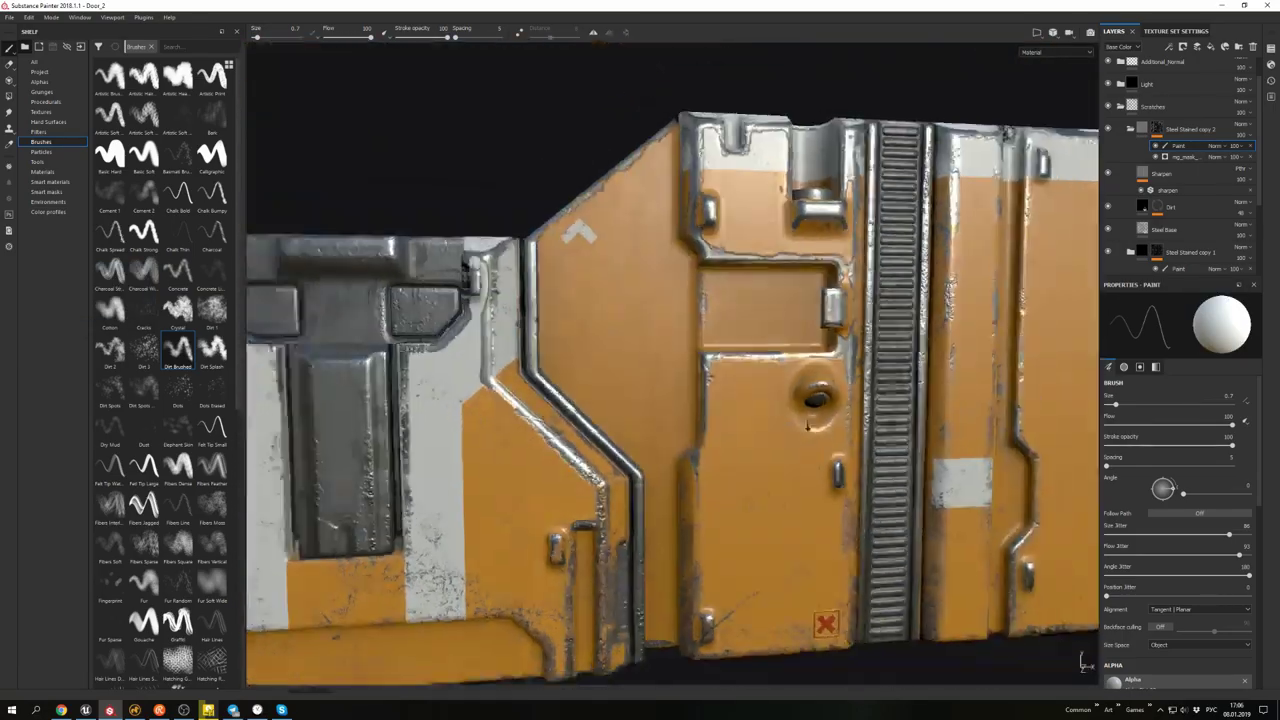
- Add finer edge wear along the lower door half's side panels and grooves with white Dirt Brushed at size about 0.35
{"action": "scroll", "coordinate": [1083, 661], "scroll_direction": "up", "scroll_amount": 5}
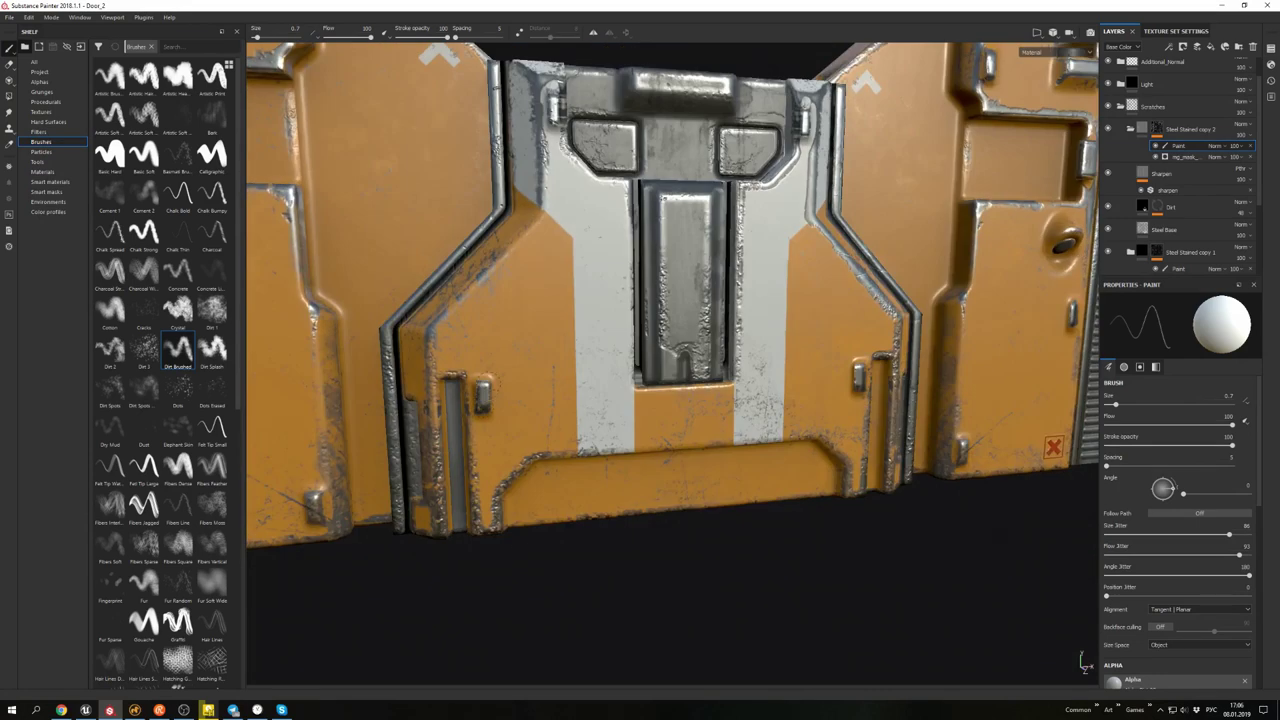
{"action": "scroll", "coordinate": [1083, 661], "scroll_direction": "down", "scroll_amount": 3}
{"action": "scroll", "coordinate": [1083, 661], "scroll_direction": "up", "scroll_amount": 3}
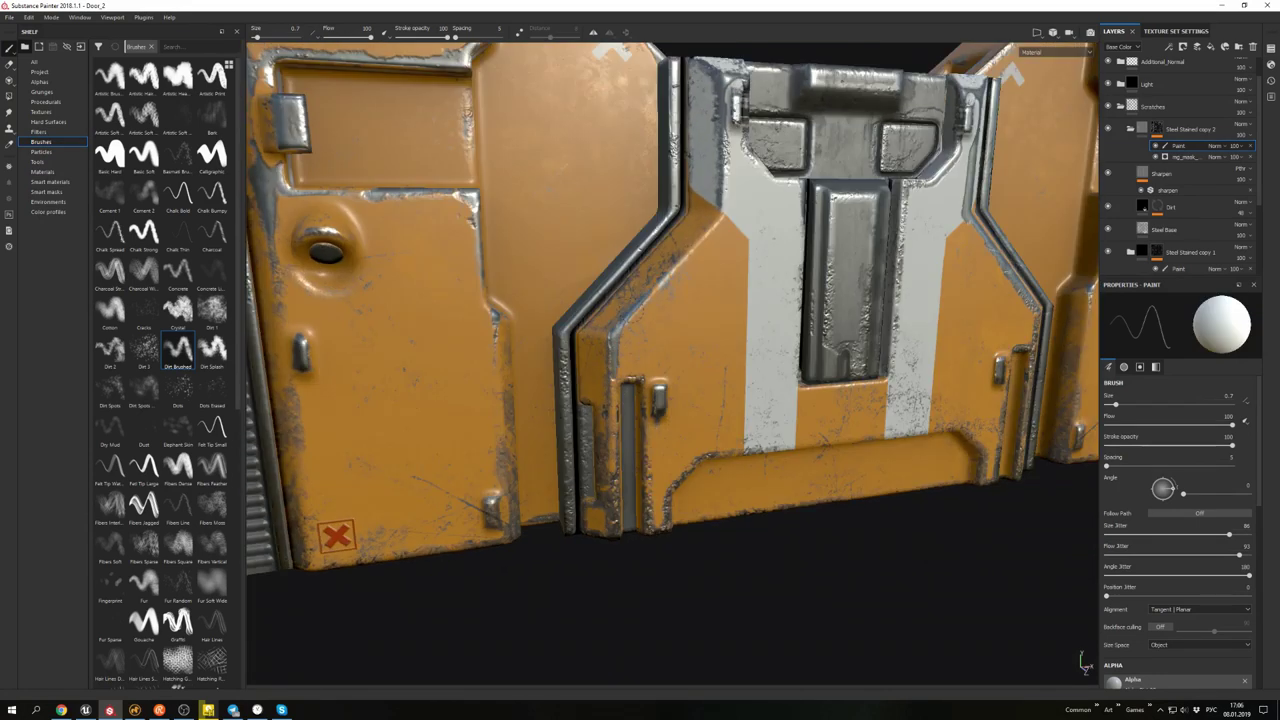
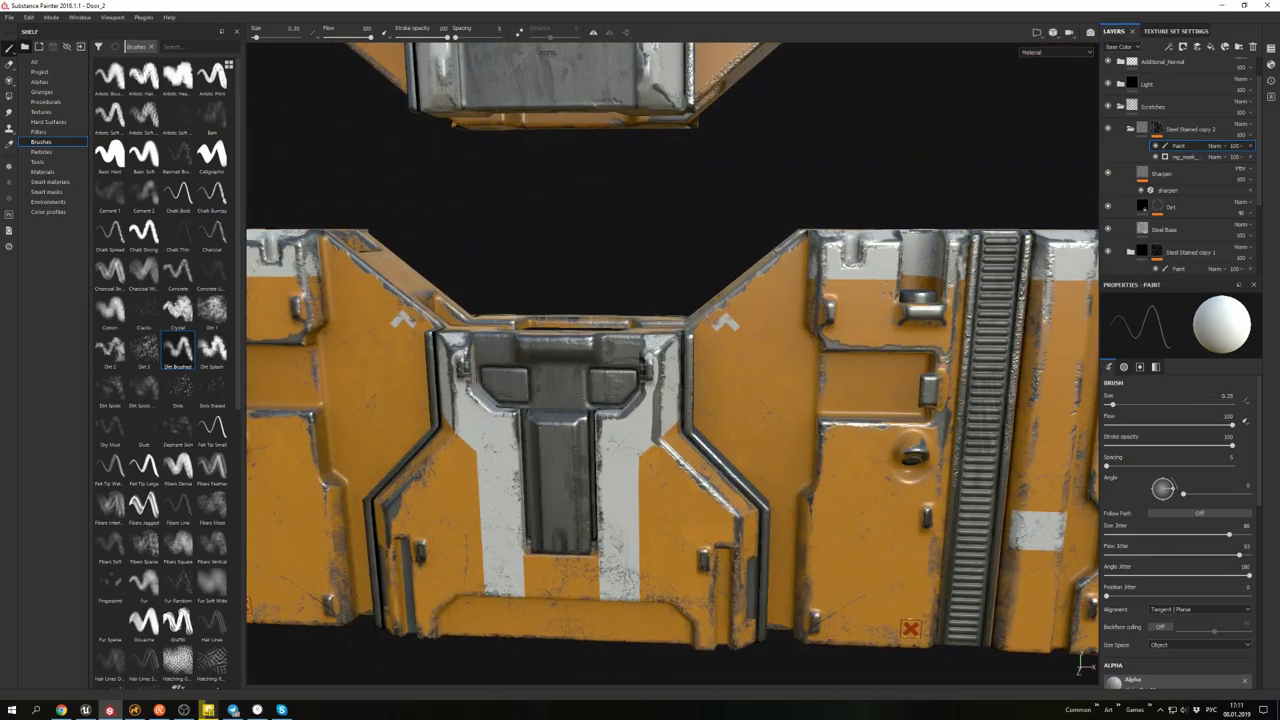
- Rework edge wear on the upper door half's panels and stripes with black and white Dirt Brushed at size about 0.6 to 0.8
{"action": "left_click_drag", "start_coordinate": [800, 300], "coordinate": [983, 369], "text": "alt"}
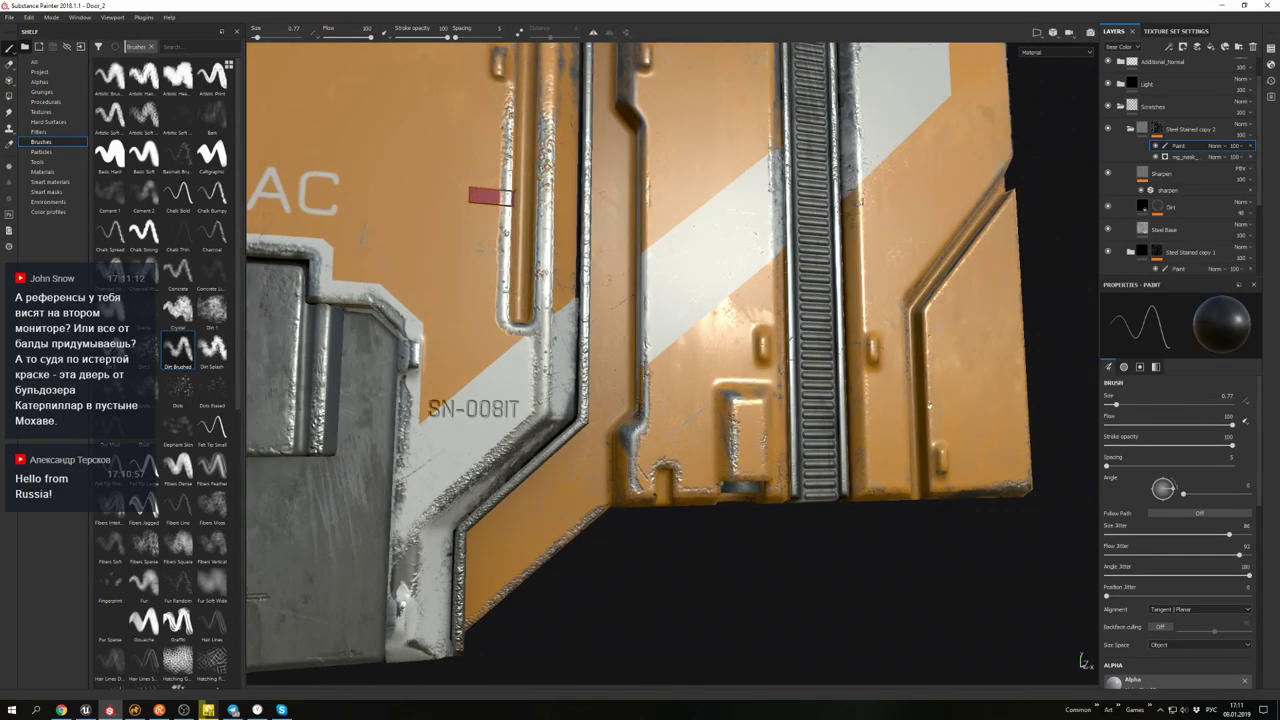
{"action": "scroll", "coordinate": [654, 257], "scroll_direction": "down", "scroll_amount": 10}
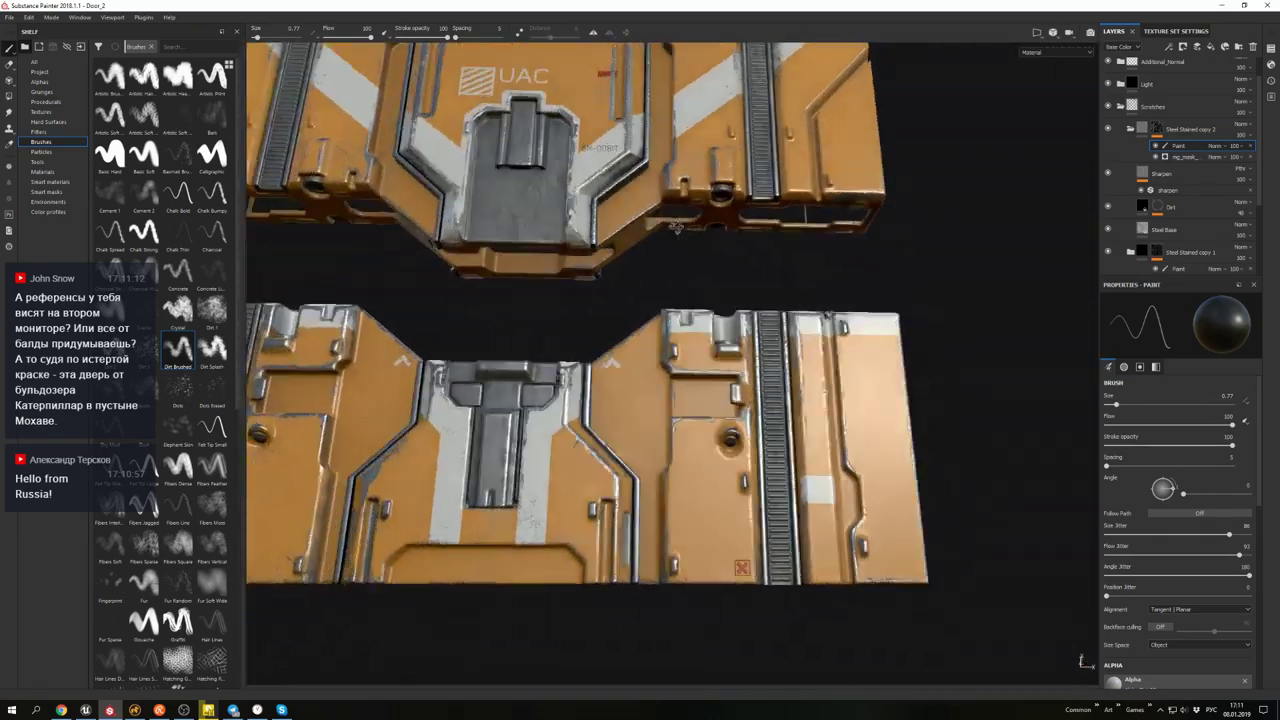
{"action": "scroll", "coordinate": [676, 228], "scroll_direction": "up", "scroll_amount": 5}
{"action": "left_click_drag", "start_coordinate": [676, 228], "coordinate": [600, 380], "text": "alt"}
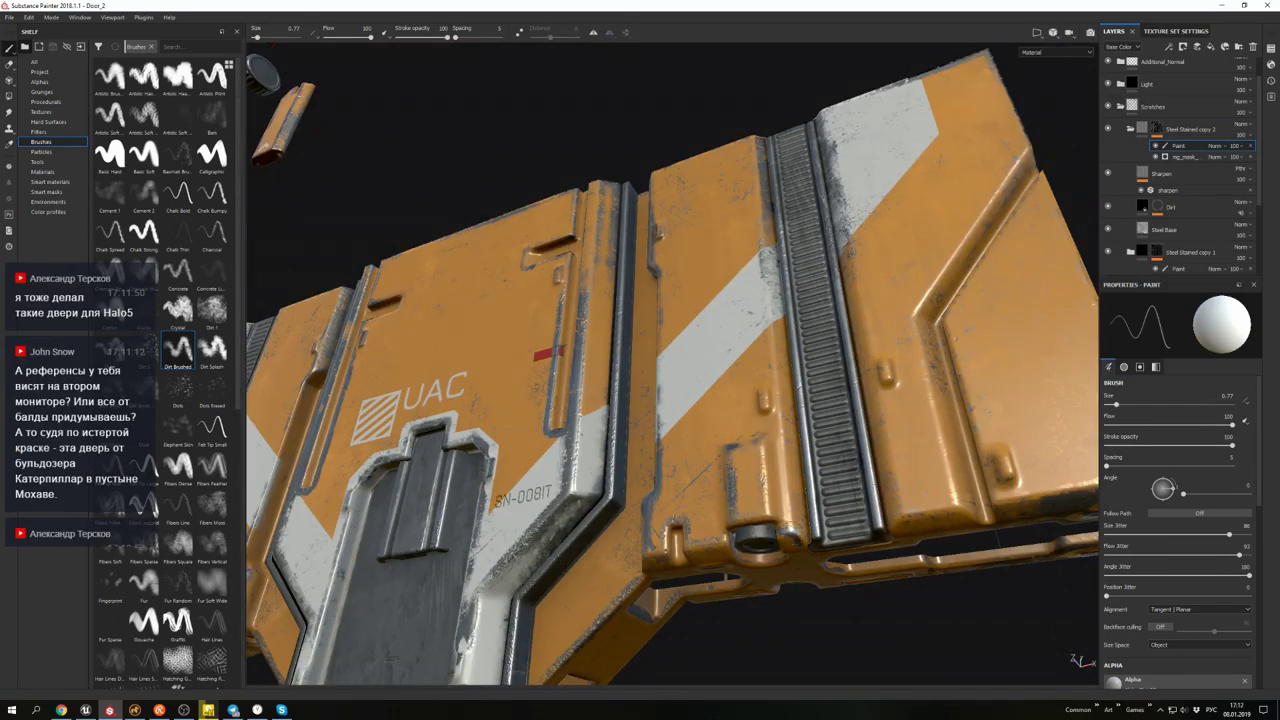
{"action": "mouse_move", "coordinate": [650, 450]}
{"action": "left_mouse_down", "text": "alt"}
{"action": "mouse_move", "coordinate": [720, 570]}
{"action": "mouse_move", "coordinate": [809, 317]}
{"action": "mouse_move", "coordinate": [730, 430]}
{"action": "mouse_move", "coordinate": [680, 440]}
{"action": "mouse_move", "coordinate": [640, 470]}
{"action": "mouse_move", "coordinate": [718, 294]}
{"action": "mouse_move", "coordinate": [560, 290]}
{"action": "mouse_move", "coordinate": [640, 330]}
{"action": "mouse_move", "coordinate": [720, 320]}
{"action": "mouse_move", "coordinate": [700, 260]}
{"action": "mouse_move", "coordinate": [676, 242]}
{"action": "mouse_move", "coordinate": [740, 320]}
{"action": "mouse_move", "coordinate": [812, 368]}
{"action": "mouse_move", "coordinate": [865, 290]}
{"action": "mouse_move", "coordinate": [880, 330]}
{"action": "left_mouse_up", "text": "alt"}
{"action": "key", "text": "f"}
{"action": "key", "text": "f"}
{"action": "scroll", "coordinate": [880, 330], "scroll_direction": "down", "scroll_amount": 5}
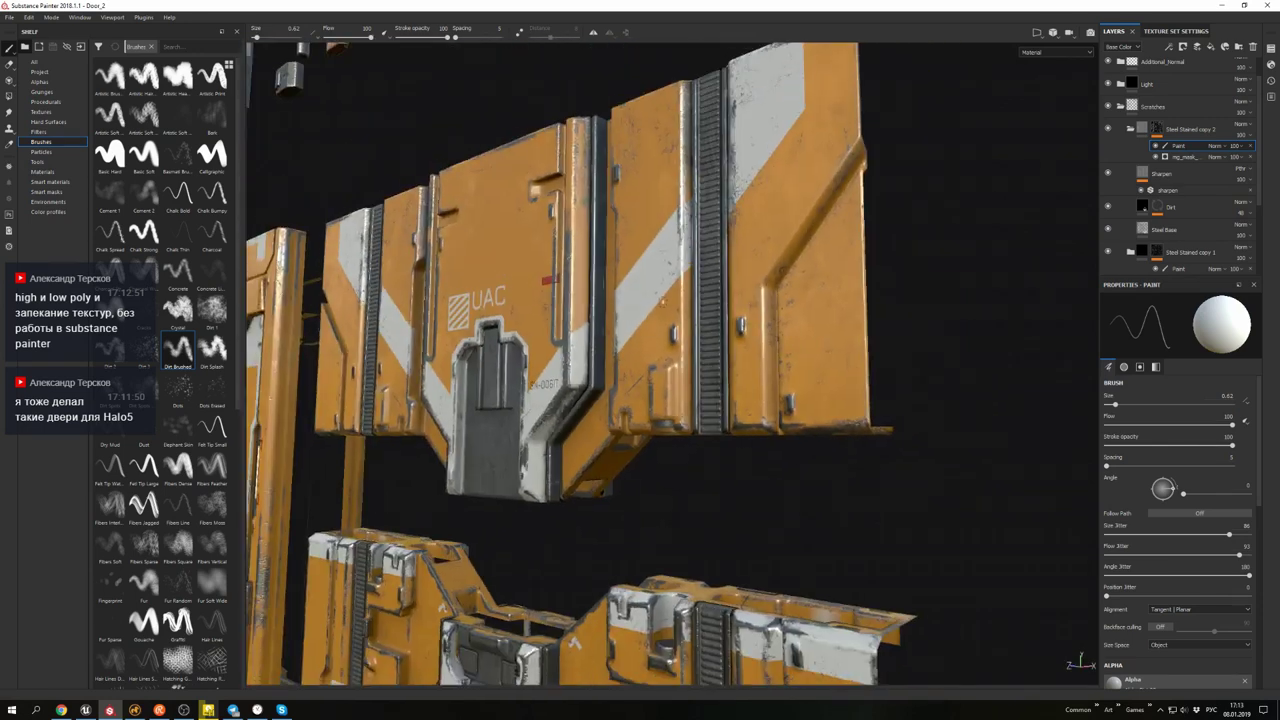
- Paint edge wear around the upper door half's lower rim and its small raised fittings with white Dirt Brushed at size about 1
{"action": "scroll", "coordinate": [908, 377], "scroll_direction": "up", "scroll_amount": 6}
{"action": "scroll", "coordinate": [706, 346], "scroll_direction": "down", "scroll_amount": 5}
{"action": "mouse_move", "coordinate": [706, 346]}
{"action": "left_mouse_down", "text": "alt"}
{"action": "mouse_move", "coordinate": [735, 310]}
{"action": "mouse_move", "coordinate": [716, 400]}
{"action": "left_mouse_up", "text": "alt"}
{"action": "scroll", "coordinate": [735, 310], "scroll_direction": "up", "scroll_amount": 7}
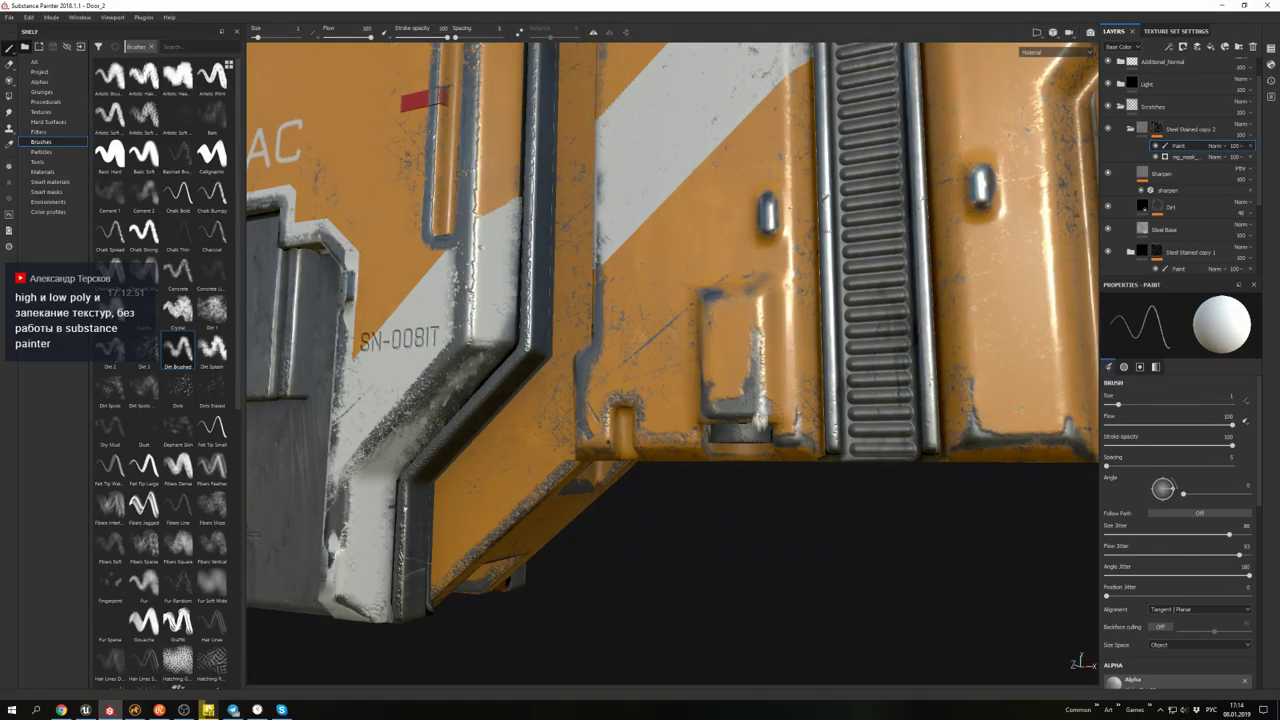
{"action": "scroll", "coordinate": [640, 400], "scroll_direction": "down", "scroll_amount": 5}
{"action": "scroll", "coordinate": [640, 400], "scroll_direction": "up", "scroll_amount": 6}
- Thin out edge wear on the assembled door's side panels and adjoining frame with black Dirt Brushed at size about 1.1 to 2.3
{"action": "left_click_drag", "start_coordinate": [640, 400], "coordinate": [950, 365], "text": "alt"}
{"action": "scroll", "coordinate": [703, 353], "scroll_direction": "up", "scroll_amount": 4}
{"action": "scroll", "coordinate": [784, 374], "scroll_direction": "down", "scroll_amount": 3}
{"action": "scroll", "coordinate": [950, 365], "scroll_direction": "up", "scroll_amount": 1}
{"action": "scroll", "coordinate": [958, 430], "scroll_direction": "down", "scroll_amount": 3}
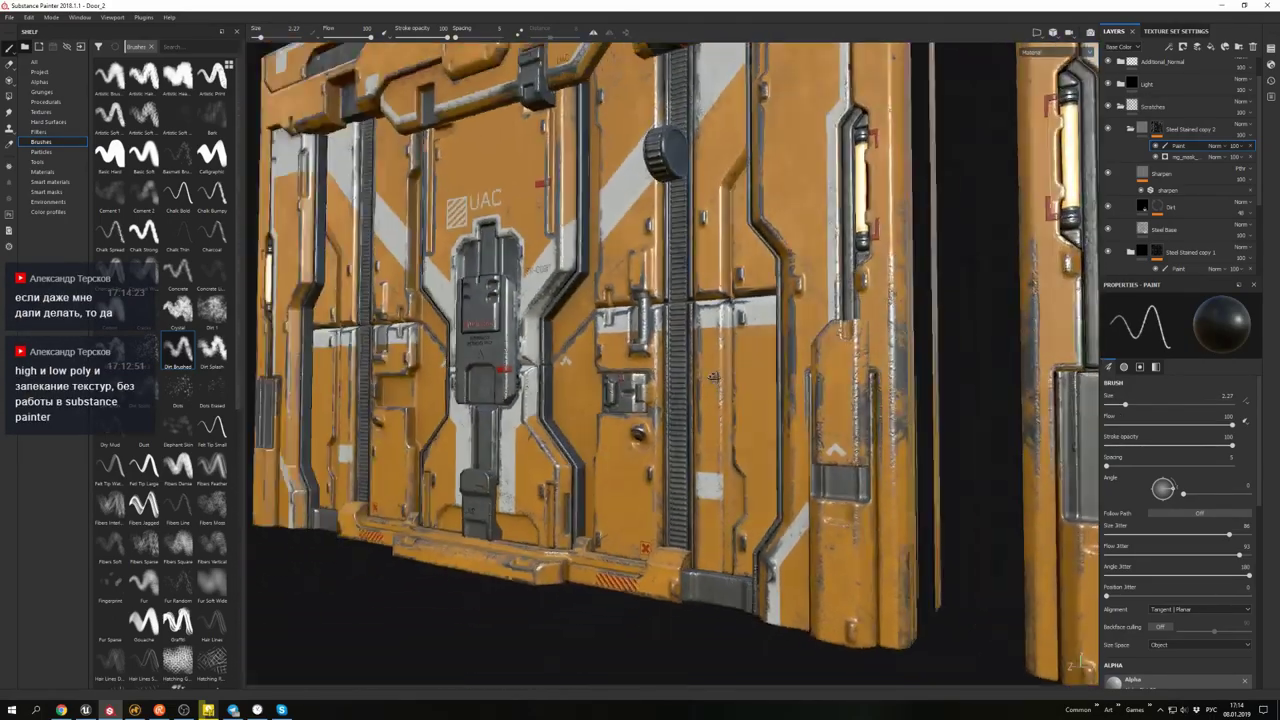
{"action": "left_click_drag", "start_coordinate": [958, 430], "coordinate": [810, 485], "text": "alt"}
{"action": "scroll", "coordinate": [843, 425], "scroll_direction": "up", "scroll_amount": 2}
{"action": "scroll", "coordinate": [843, 425], "scroll_direction": "down", "scroll_amount": 3}
{"action": "scroll", "coordinate": [810, 485], "scroll_direction": "up", "scroll_amount": 3}
{"action": "scroll", "coordinate": [810, 485], "scroll_direction": "down", "scroll_amount": 3}
{"action": "scroll", "coordinate": [810, 485], "scroll_direction": "up", "scroll_amount": 3}
{"action": "scroll", "coordinate": [810, 485], "scroll_direction": "up", "scroll_amount": 4}
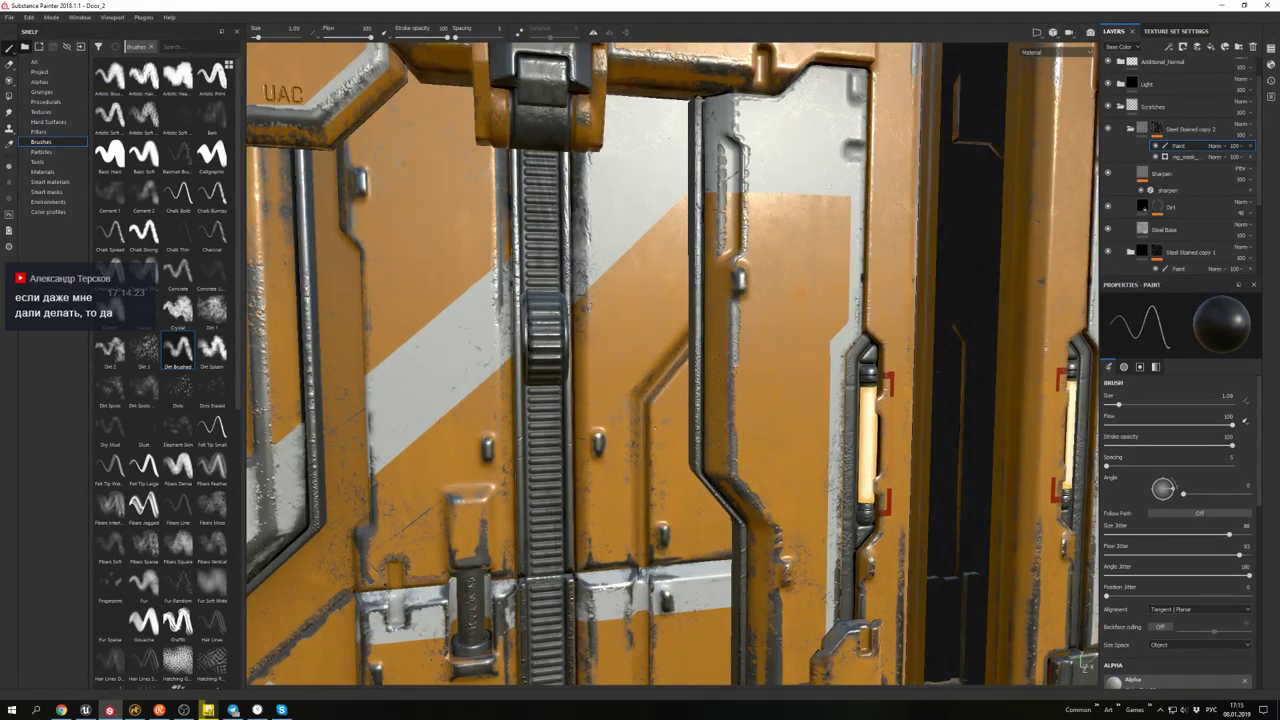
- Rework edge wear on the vertical frame posts beside the lights, alternating white and black Dirt Brushed at size about 0.6 to 1.7
{"action": "scroll", "coordinate": [760, 378], "scroll_direction": "down", "scroll_amount": 3}
{"action": "scroll", "coordinate": [760, 378], "scroll_direction": "up", "scroll_amount": 3}
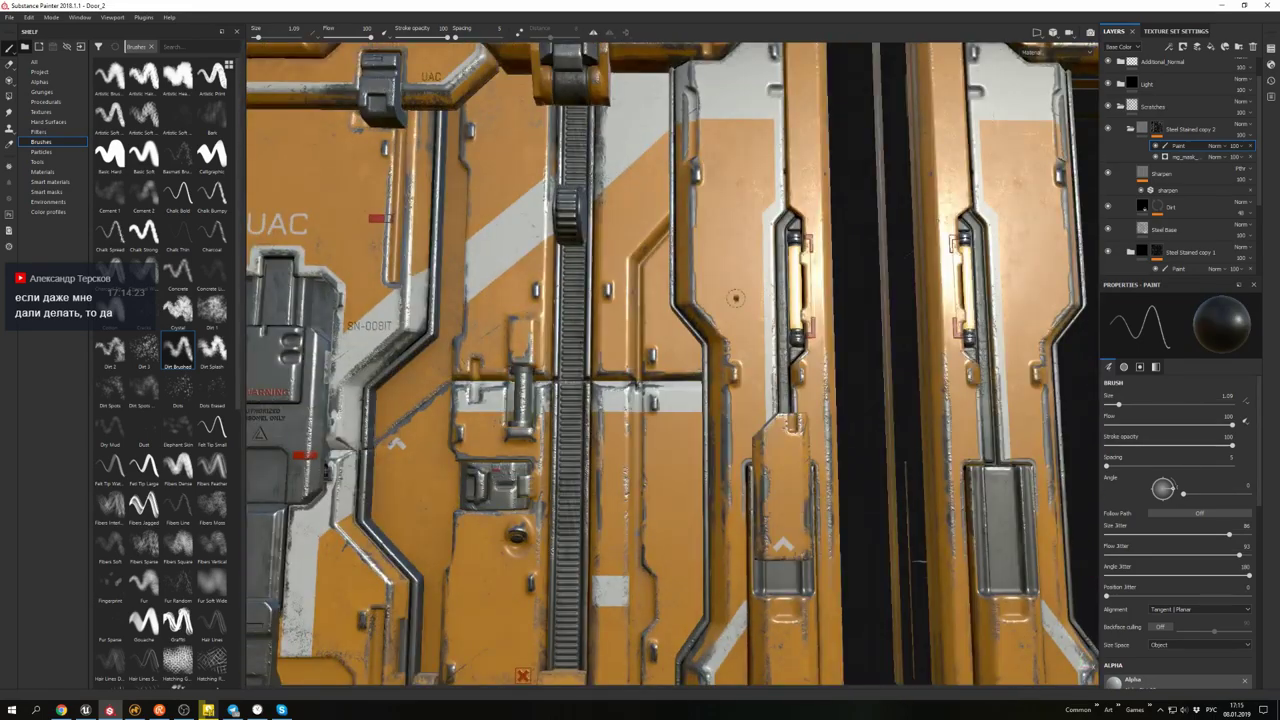
{"action": "left_click_drag", "start_coordinate": [735, 298], "coordinate": [700, 300], "text": "alt"}
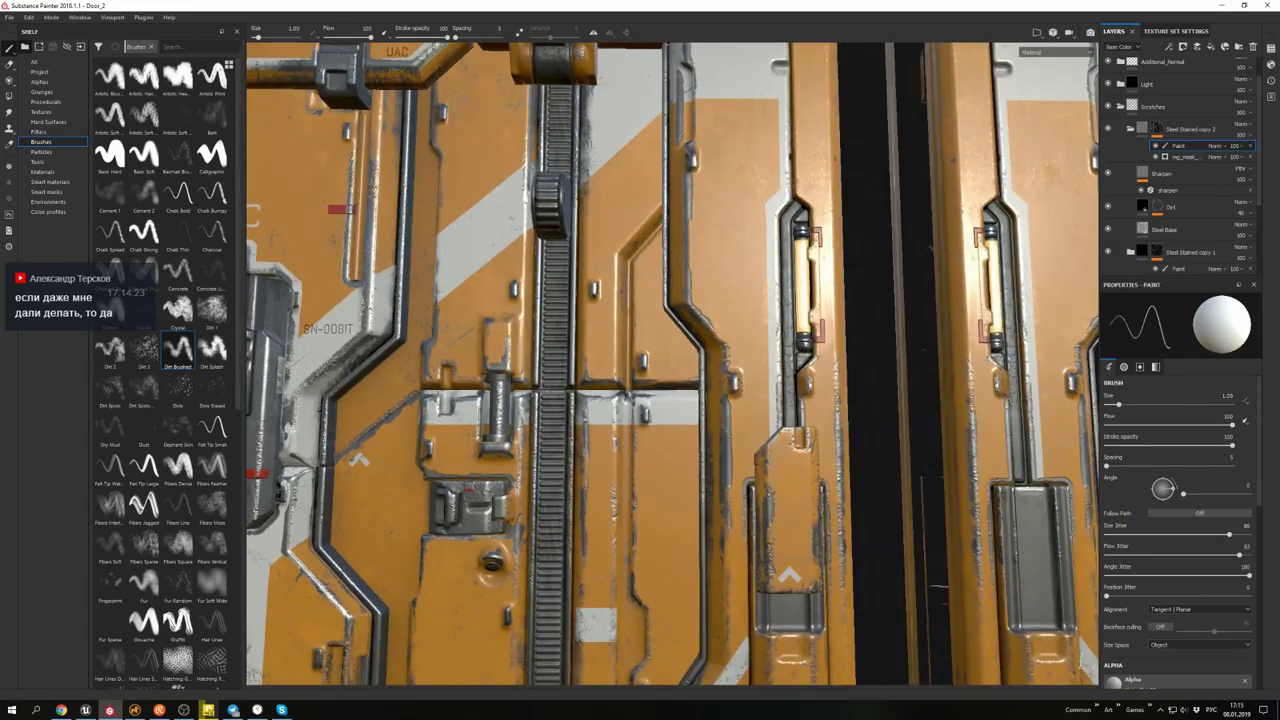
{"action": "left_click_drag", "start_coordinate": [772, 480], "coordinate": [830, 470], "text": "alt"}
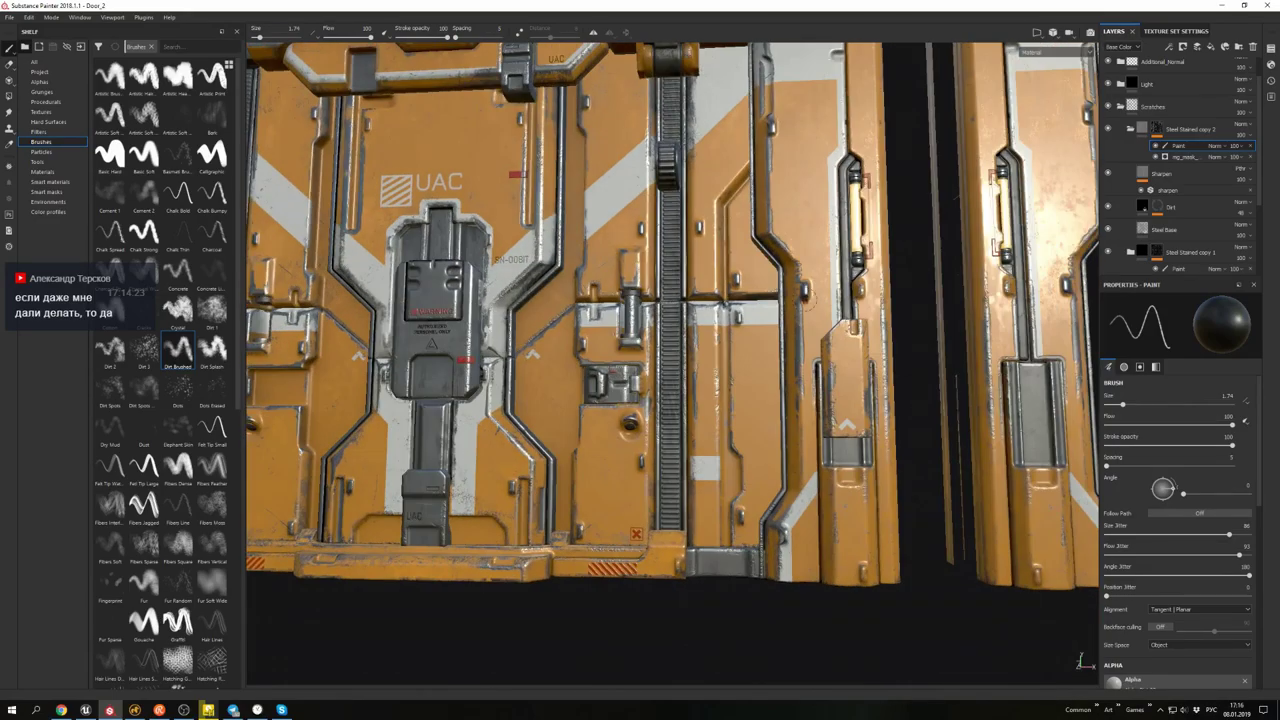
{"action": "key", "text": "bracketleft"}
{"action": "key", "text": "bracketleft"}
{"action": "key", "text": "bracketleft"}
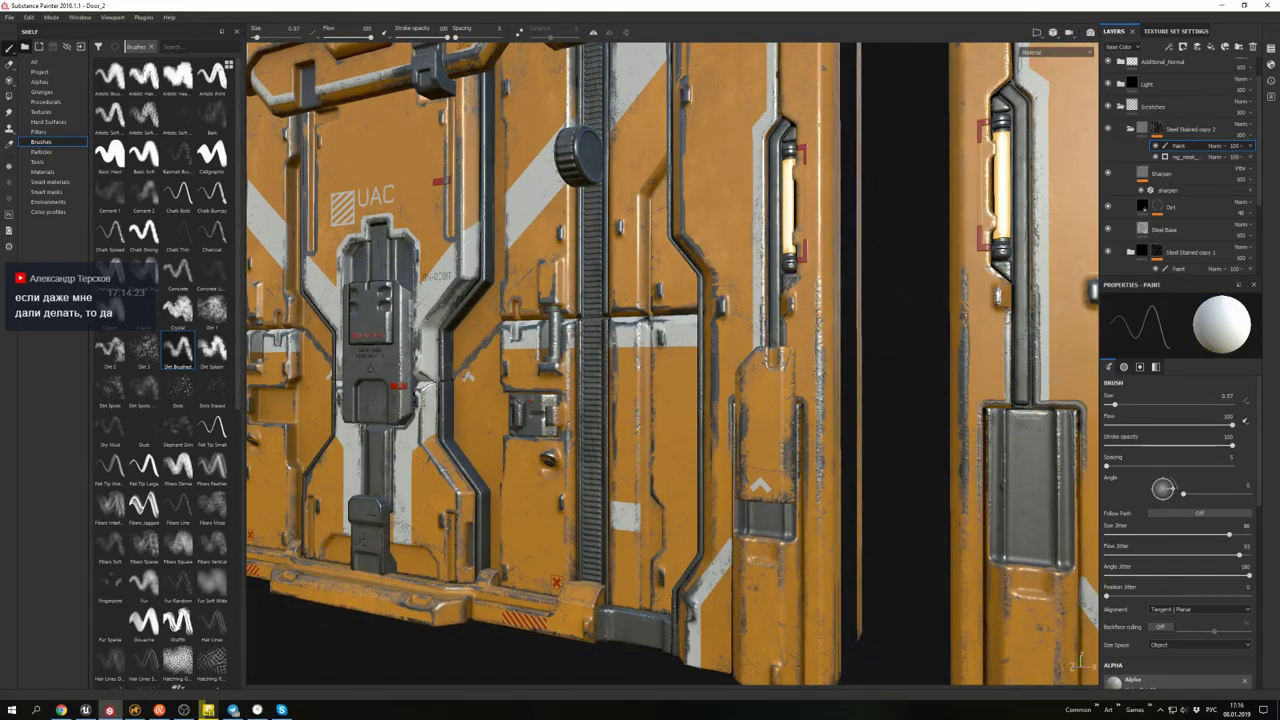
- Break up the wear on the frame post covers with black Dirt Brushed at size 2.55, and add fine chips in white at 0.74
{"action": "key", "text": "bracketright"}
{"action": "key", "text": "bracketright"}
{"action": "key", "text": "bracketright"}
{"action": "key", "text": "bracketright"}
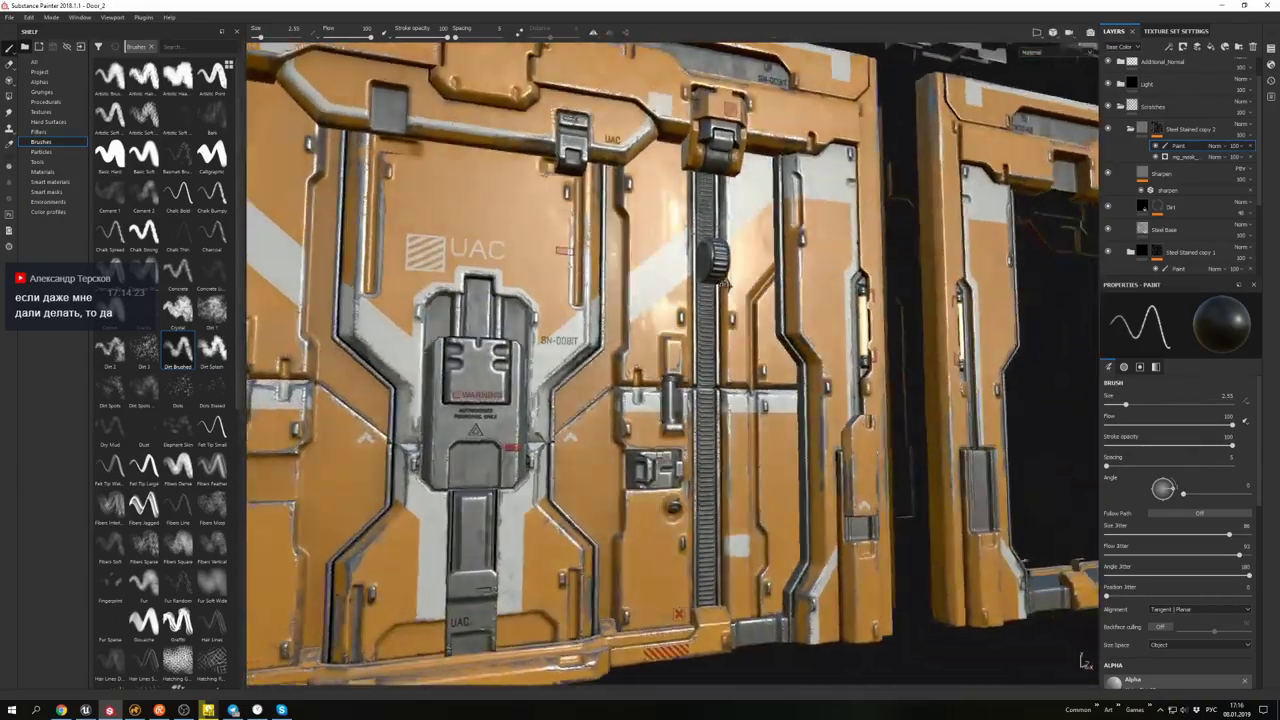
{"action": "left_click_drag", "start_coordinate": [724, 284], "coordinate": [765, 348], "text": "alt"}
{"action": "scroll", "coordinate": [765, 348], "scroll_direction": "up", "scroll_amount": 3}
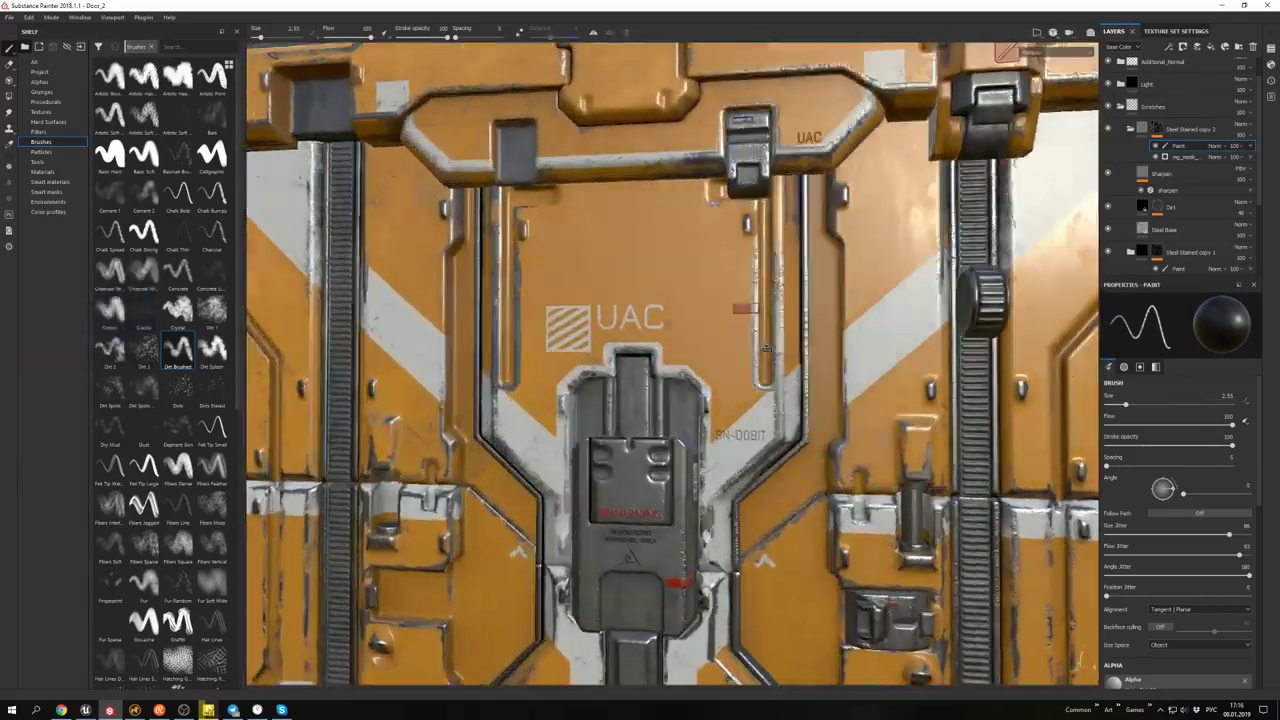
{"action": "left_click_drag", "start_coordinate": [767, 302], "coordinate": [735, 250], "text": "alt"}
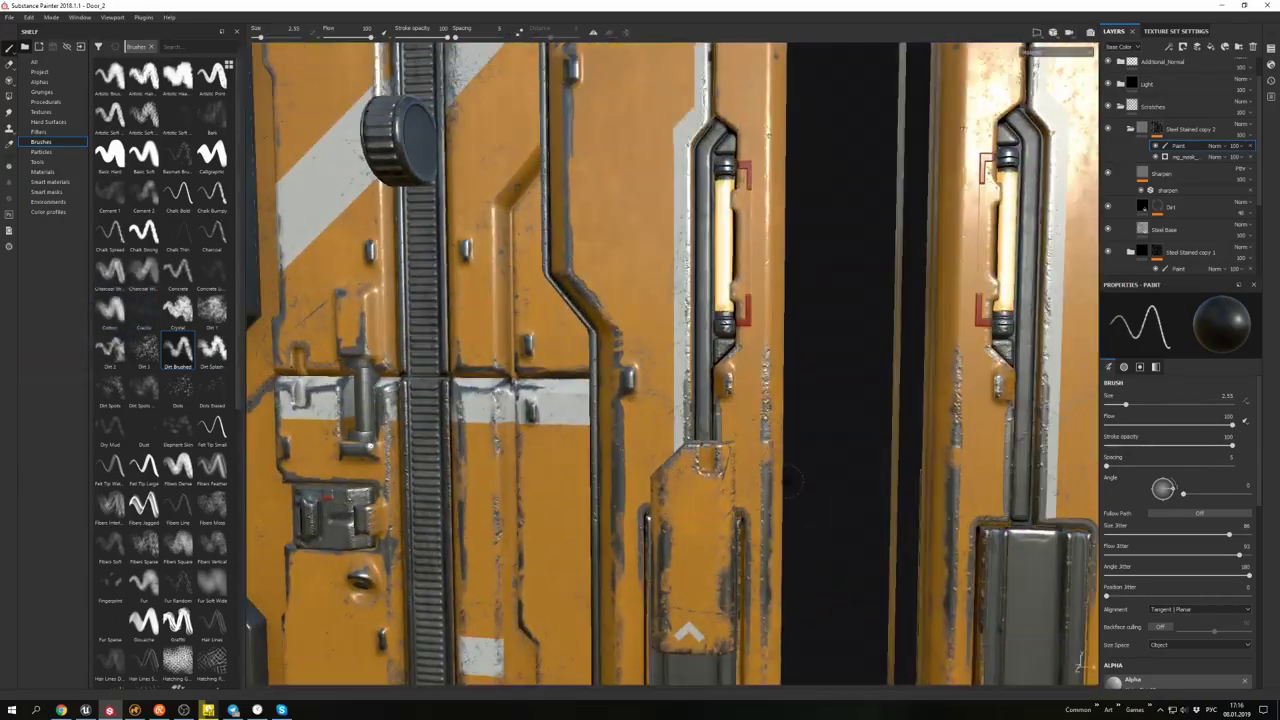
{"action": "key", "text": "bracketleft"}
{"action": "key", "text": "bracketleft"}
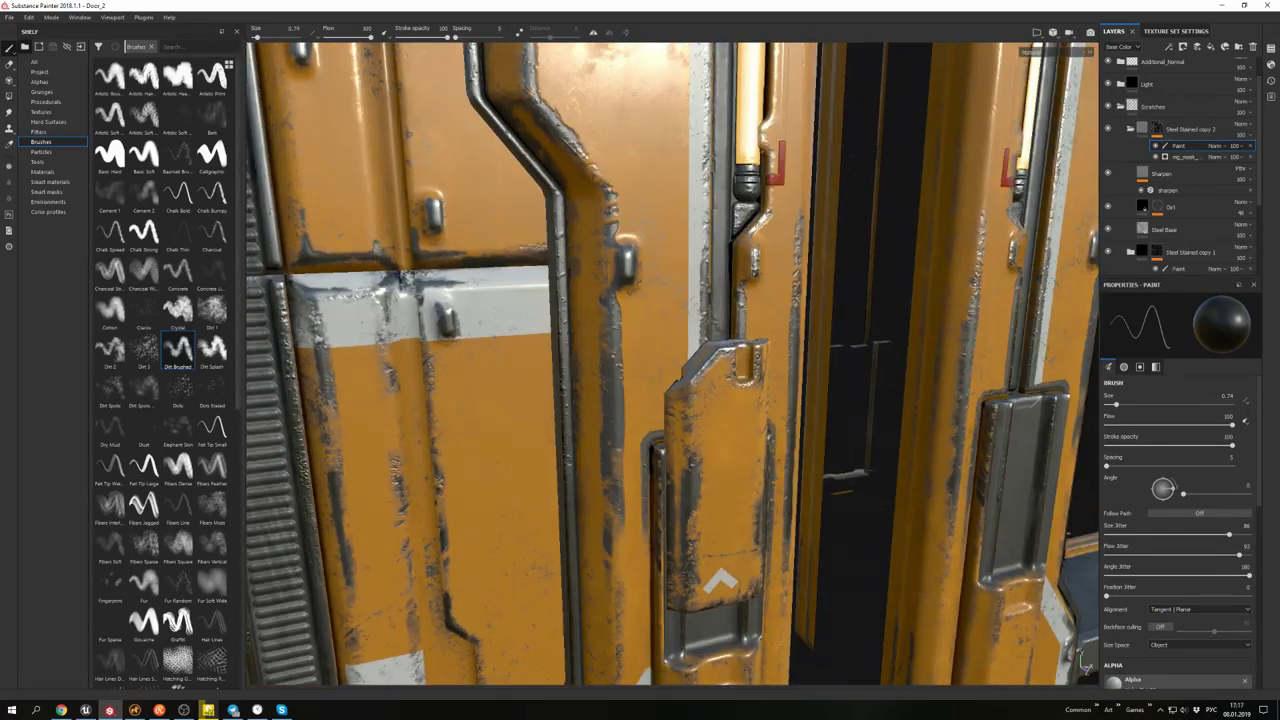
- Reduce the wear on the door panels beside the ribbed rail with black Dirt Brushed at size about 1.2 to 2.2
{"action": "left_click_drag", "start_coordinate": [670, 360], "coordinate": [560, 372], "text": "alt"}
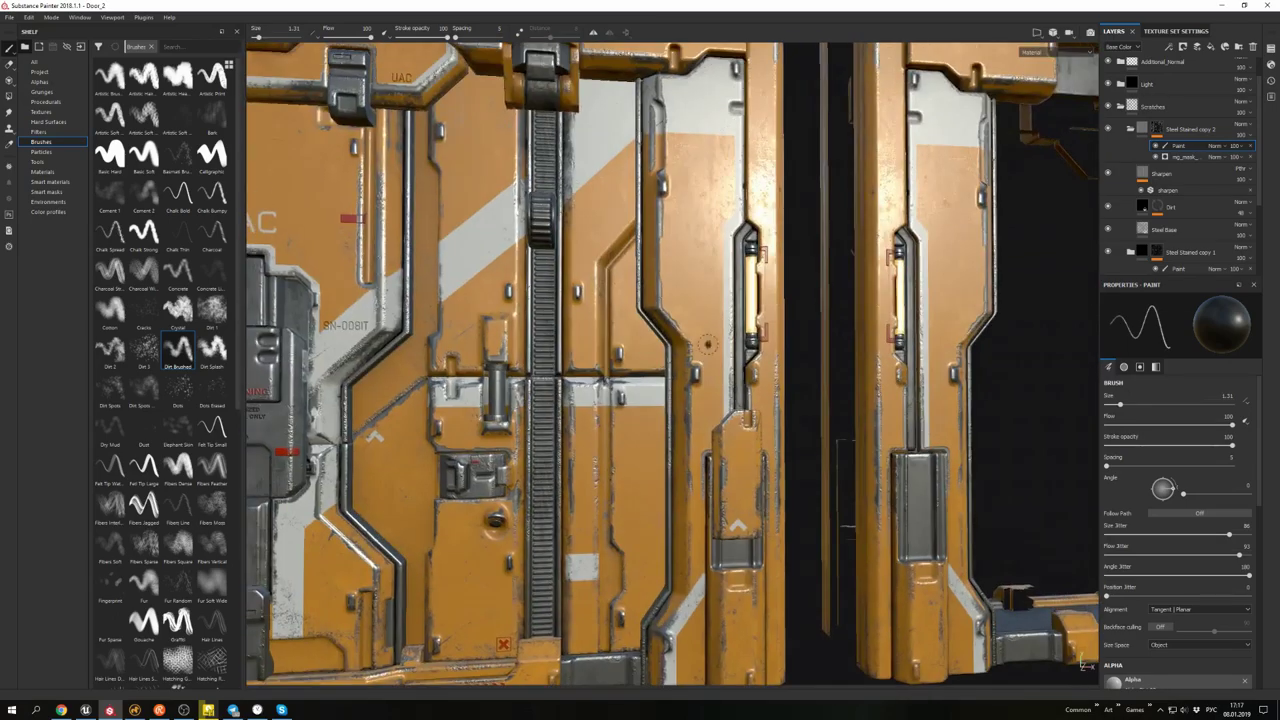
{"action": "left_click_drag", "start_coordinate": [707, 344], "coordinate": [711, 316], "text": "alt"}
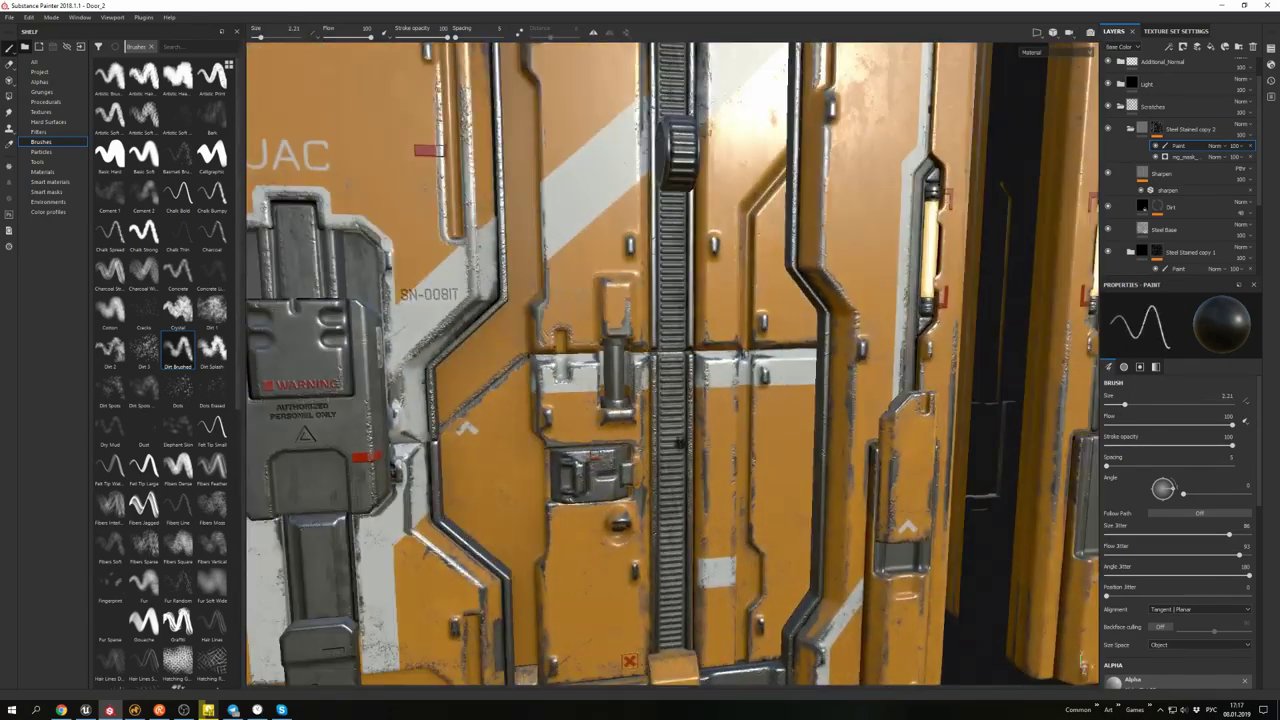
{"action": "left_click_drag", "start_coordinate": [711, 316], "coordinate": [690, 318], "text": "alt"}
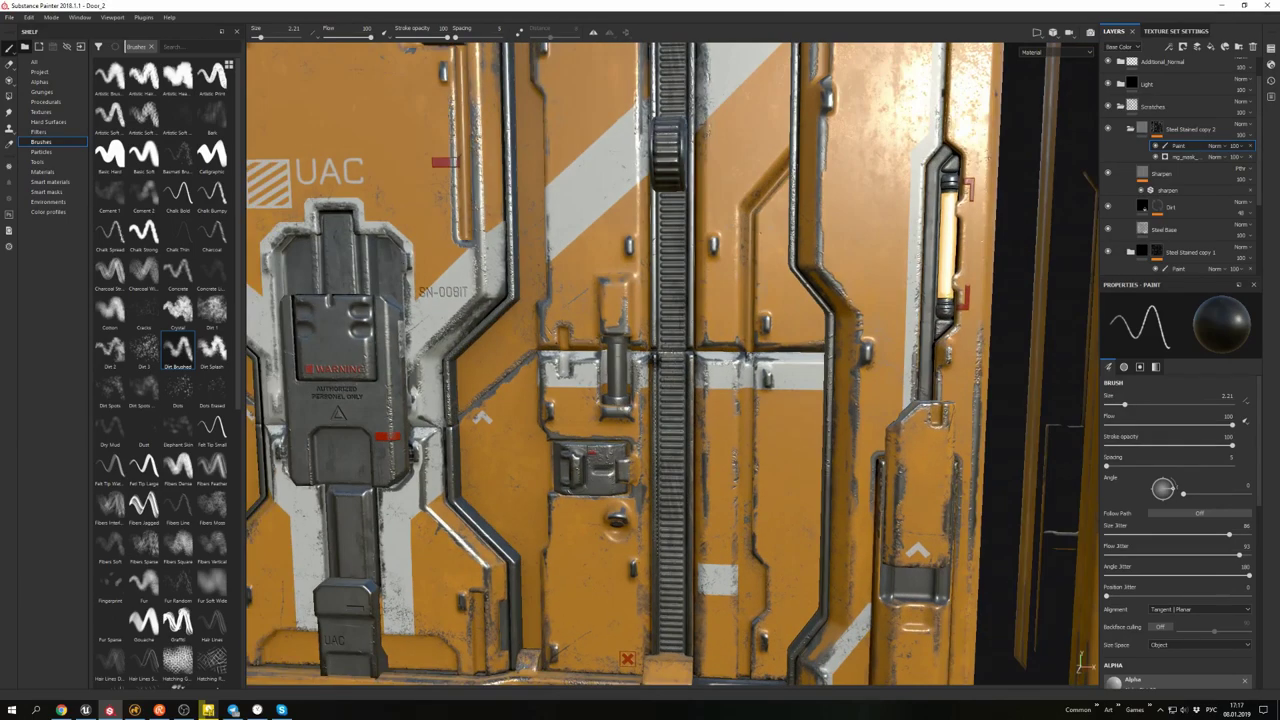
- Rework edge wear around the central UAC panel and warning box with black and white Dirt Brushed at size about 0.5 to 2.2
{"action": "left_click_drag", "start_coordinate": [482, 417], "coordinate": [557, 273], "text": "alt"}
{"action": "left_click_drag", "start_coordinate": [760, 232], "coordinate": [758, 312], "text": "alt"}
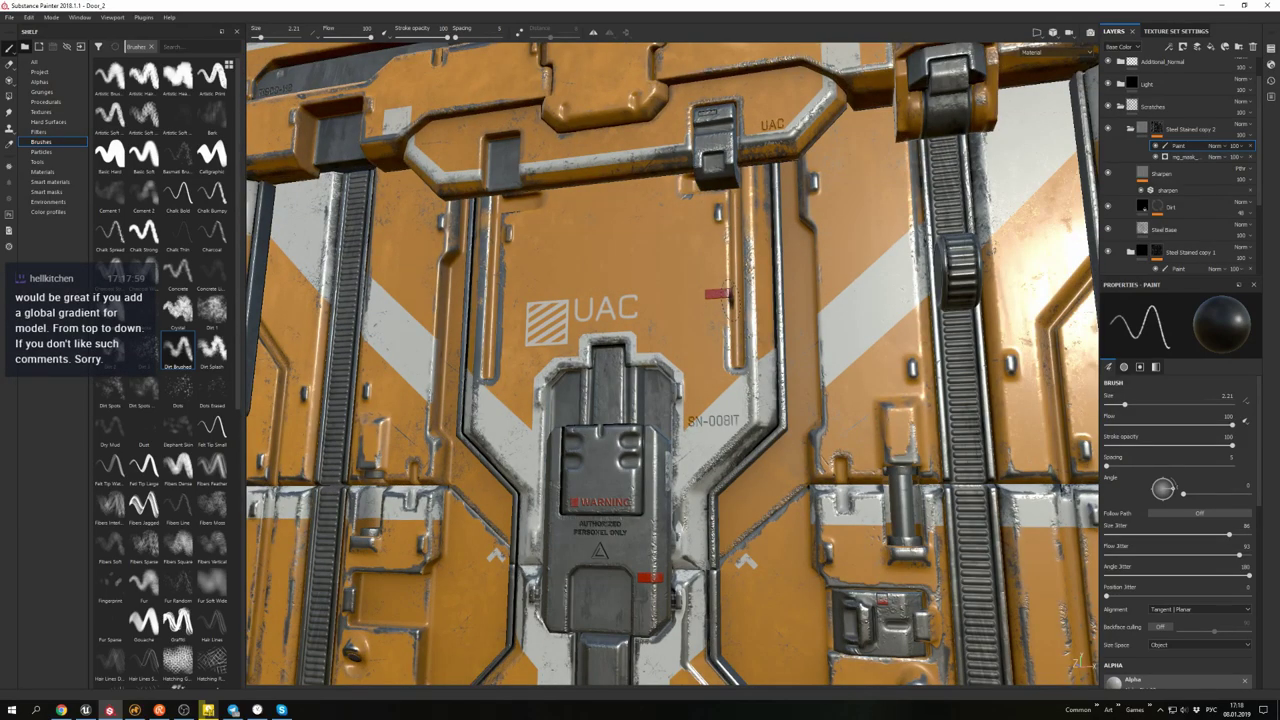
{"action": "mouse_move", "coordinate": [708, 236]}
{"action": "left_mouse_down", "text": "alt"}
{"action": "mouse_move", "coordinate": [692, 256]}
{"action": "mouse_move", "coordinate": [708, 240]}
{"action": "left_mouse_up", "text": "alt"}
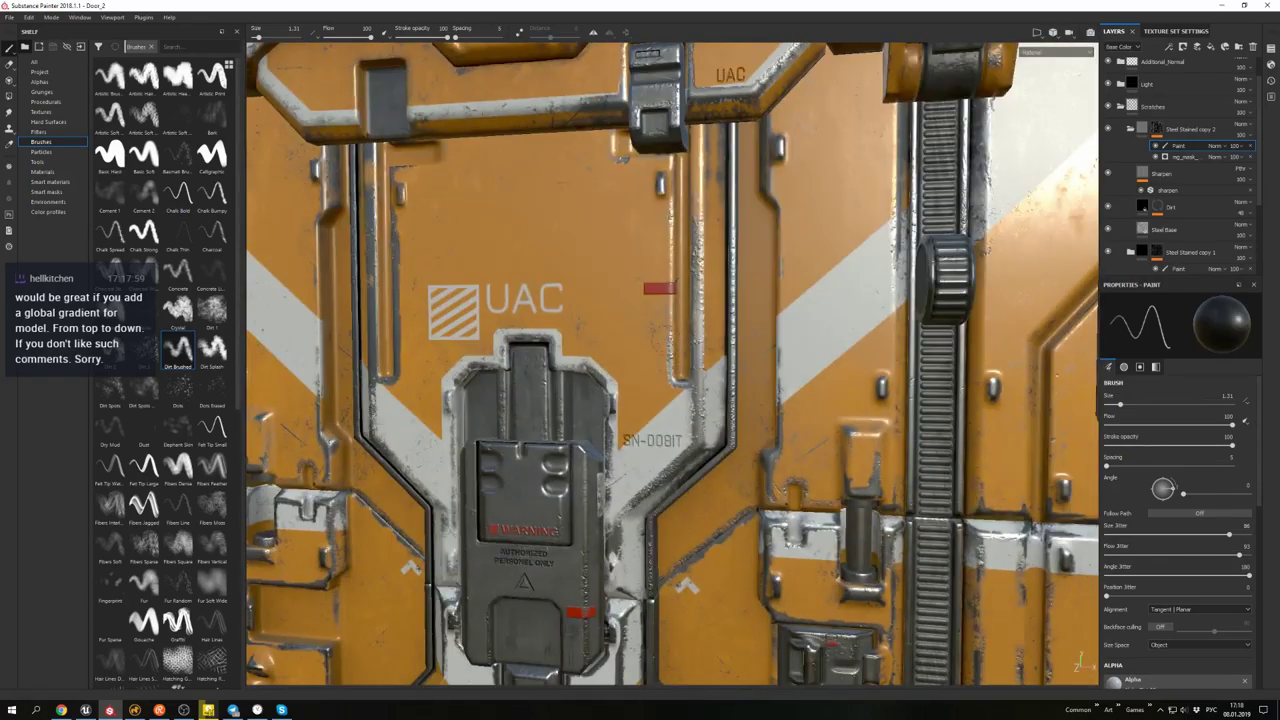
{"action": "mouse_move", "coordinate": [669, 164]}
{"action": "left_mouse_down", "text": "alt"}
{"action": "mouse_move", "coordinate": [630, 155]}
{"action": "mouse_move", "coordinate": [551, 223]}
{"action": "mouse_move", "coordinate": [772, 370]}
{"action": "mouse_move", "coordinate": [725, 360]}
{"action": "mouse_move", "coordinate": [680, 320]}
{"action": "mouse_move", "coordinate": [640, 370]}
{"action": "mouse_move", "coordinate": [520, 395]}
{"action": "left_mouse_up", "text": "alt"}
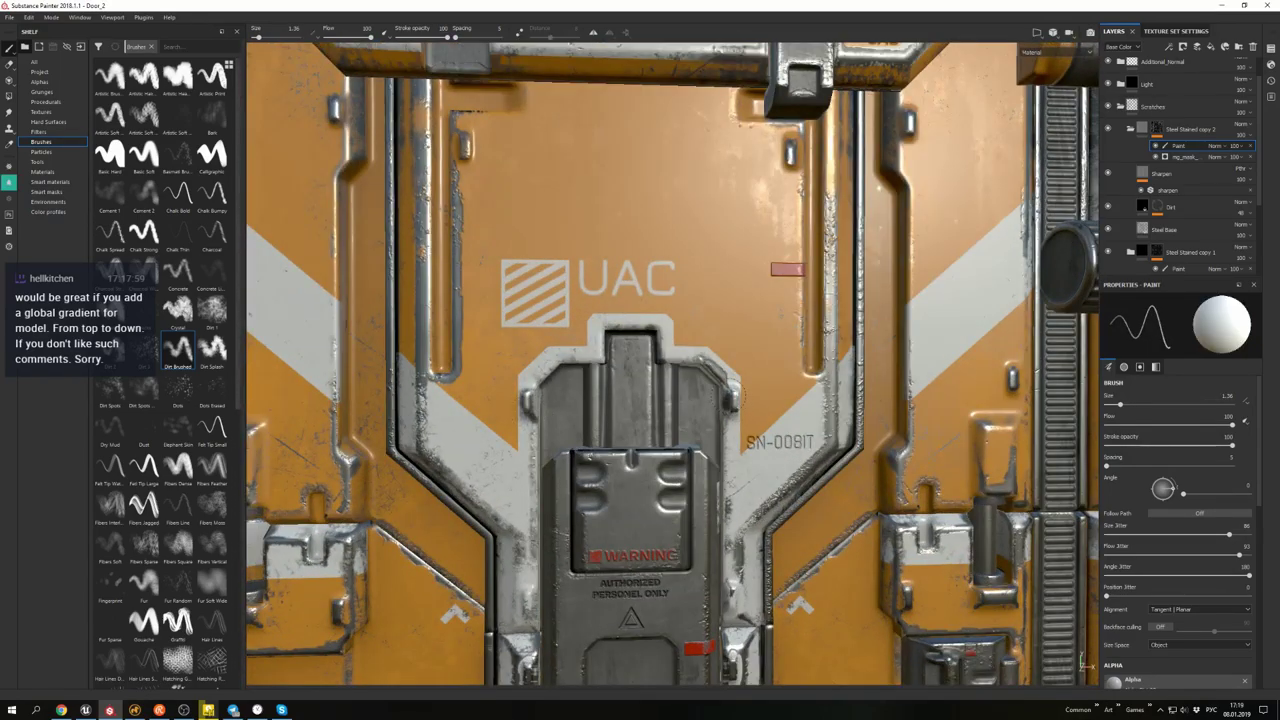
{"action": "mouse_move", "coordinate": [731, 399]}
{"action": "left_mouse_down", "text": "alt"}
{"action": "mouse_move", "coordinate": [700, 385]}
{"action": "mouse_move", "coordinate": [694, 395]}
{"action": "mouse_move", "coordinate": [725, 365]}
{"action": "left_mouse_up", "text": "alt"}
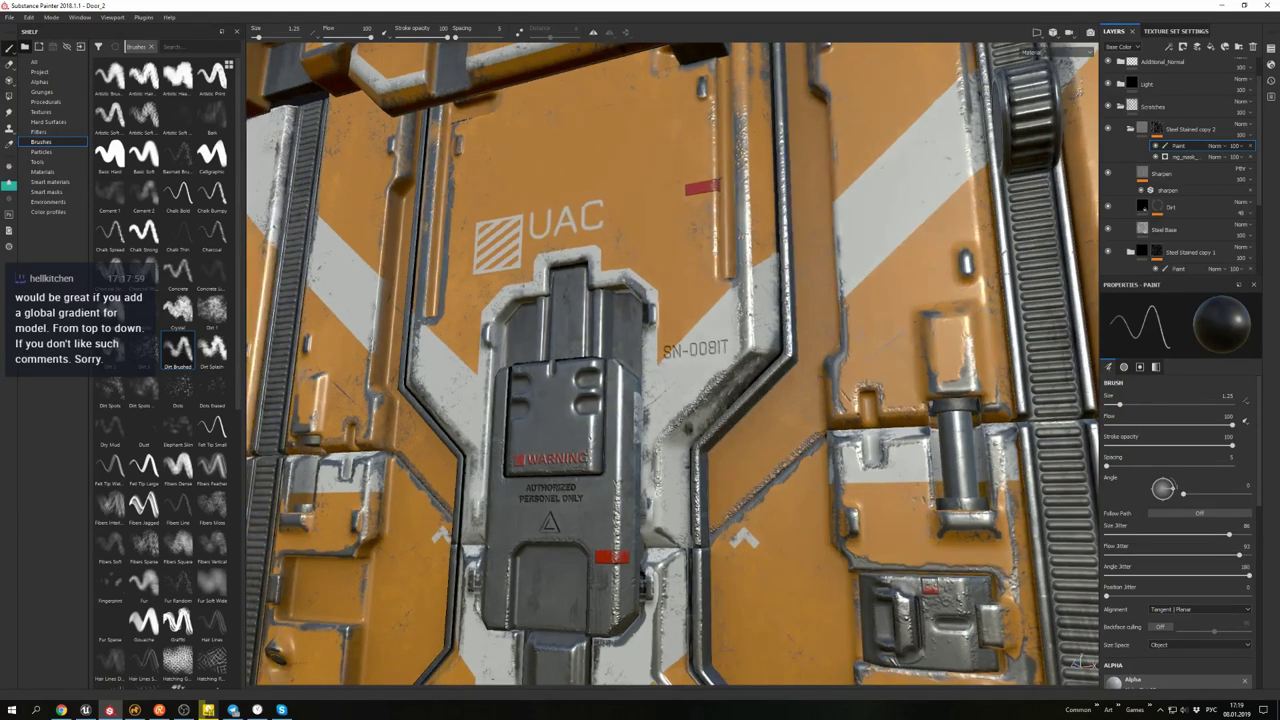
{"action": "right_click_drag", "start_coordinate": [693, 404], "coordinate": [688, 404], "text": "ctrl"}
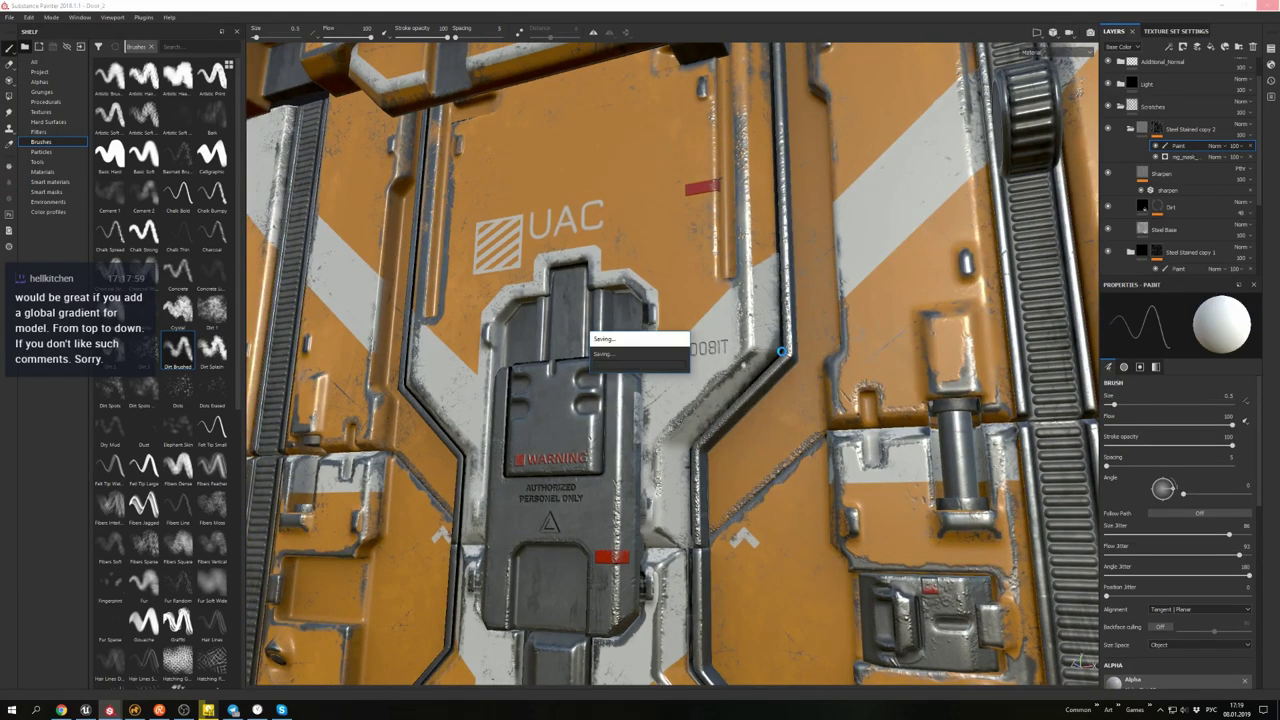
- Refine edge wear on the door's top beam, clamps and upper frame corner with black and white Dirt Brushed at size 1.75 down to 0.18
{"action": "mouse_move", "coordinate": [782, 352]}
{"action": "left_mouse_down", "text": "alt"}
{"action": "mouse_move", "coordinate": [700, 352]}
{"action": "mouse_move", "coordinate": [607, 318]}
{"action": "mouse_move", "coordinate": [632, 440]}
{"action": "mouse_move", "coordinate": [1085, 665]}
{"action": "mouse_move", "coordinate": [625, 300]}
{"action": "left_mouse_up", "text": "alt"}
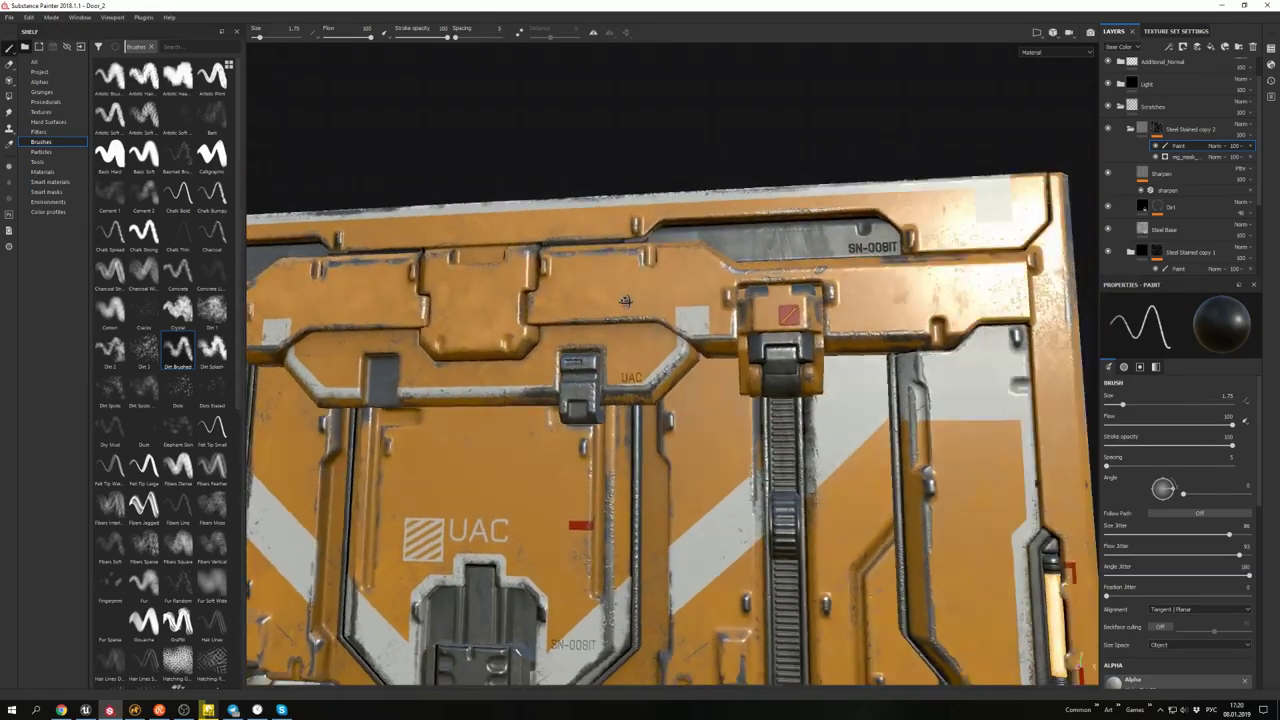
{"action": "left_click_drag", "start_coordinate": [1080, 665], "coordinate": [1086, 663], "text": "alt"}
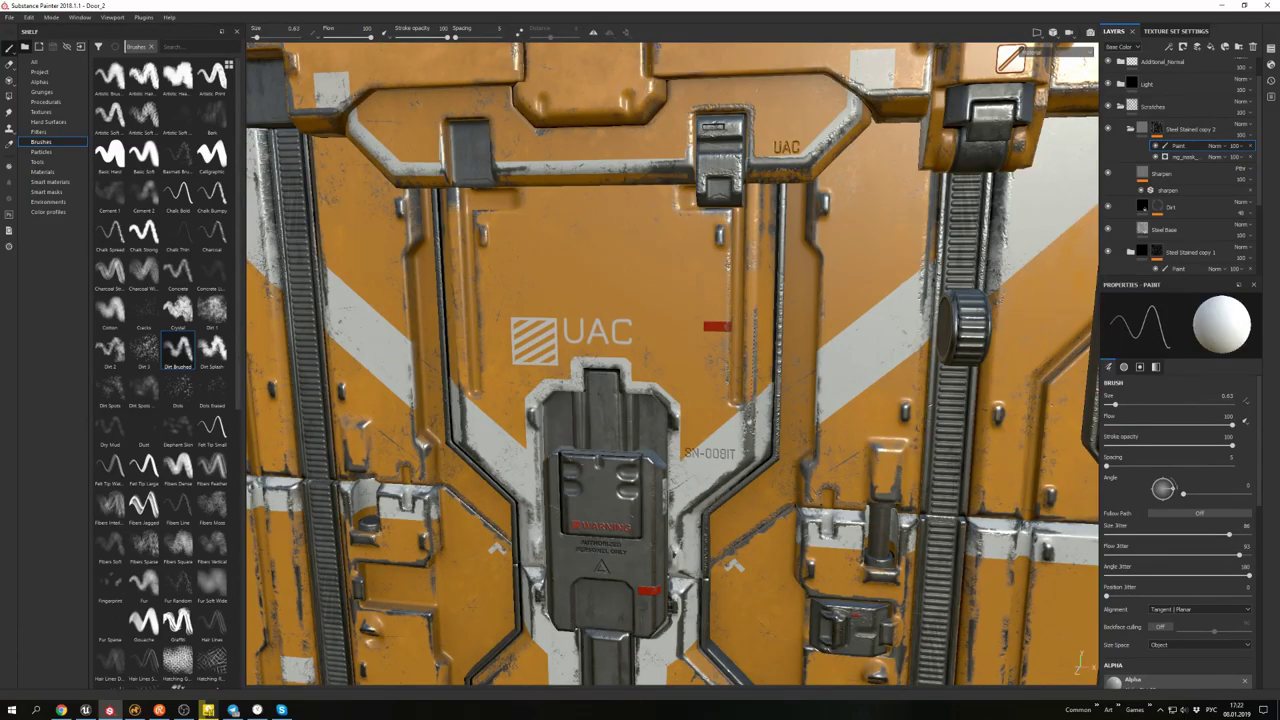
{"action": "left_click_drag", "start_coordinate": [560, 300], "coordinate": [840, 235], "text": "alt"}
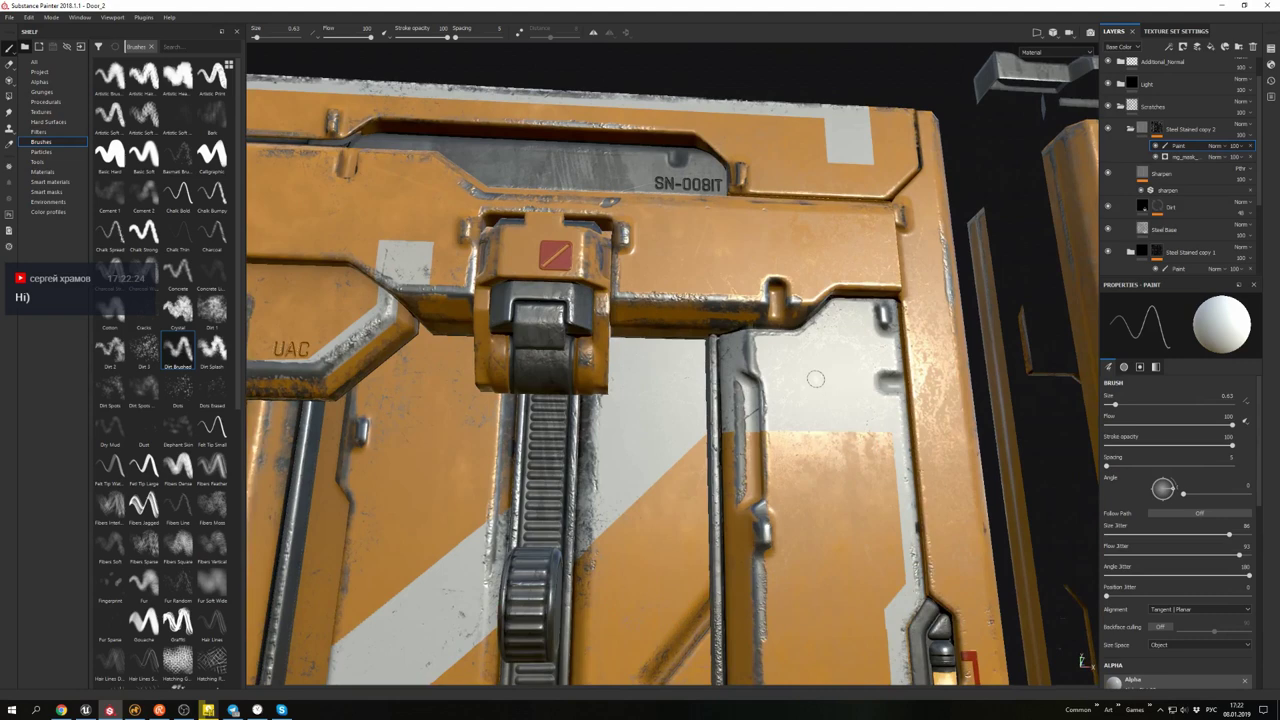
{"action": "mouse_move", "coordinate": [816, 379]}
{"action": "left_mouse_down", "text": "alt"}
{"action": "mouse_move", "coordinate": [730, 390]}
{"action": "mouse_move", "coordinate": [865, 403]}
{"action": "left_mouse_up", "text": "alt"}
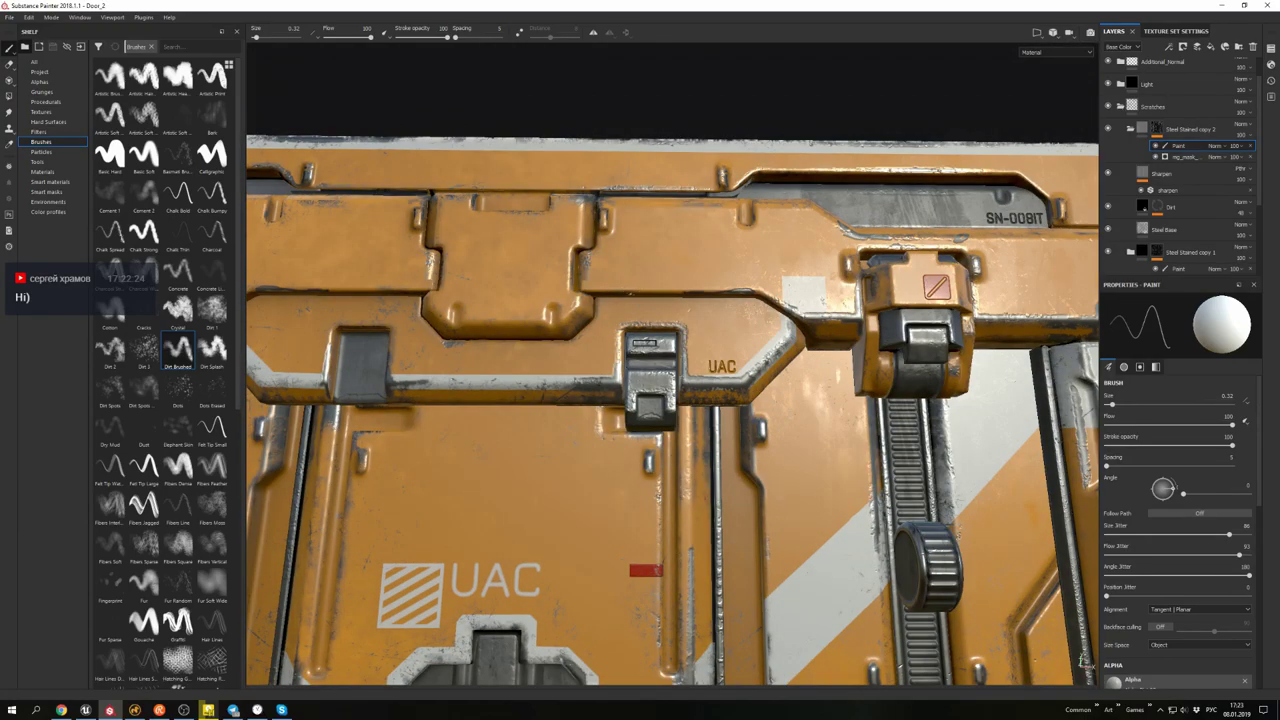
{"action": "mouse_move", "coordinate": [1082, 662]}
{"action": "left_mouse_down", "text": "alt"}
{"action": "mouse_move", "coordinate": [827, 566]}
{"action": "mouse_move", "coordinate": [1090, 658]}
{"action": "left_mouse_up", "text": "alt"}
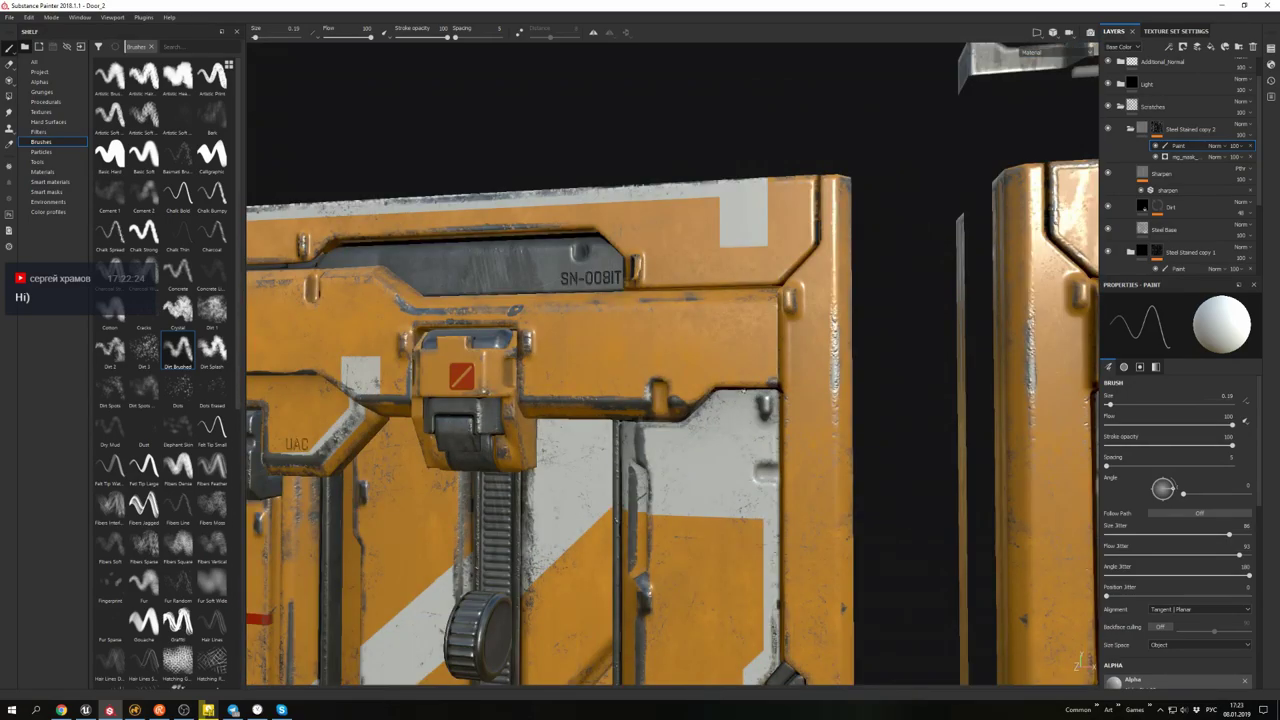
{"action": "right_click_drag", "start_coordinate": [1090, 658], "coordinate": [1080, 660], "text": "alt"}
{"action": "scroll", "coordinate": [1080, 660], "scroll_direction": "down", "scroll_amount": 2}
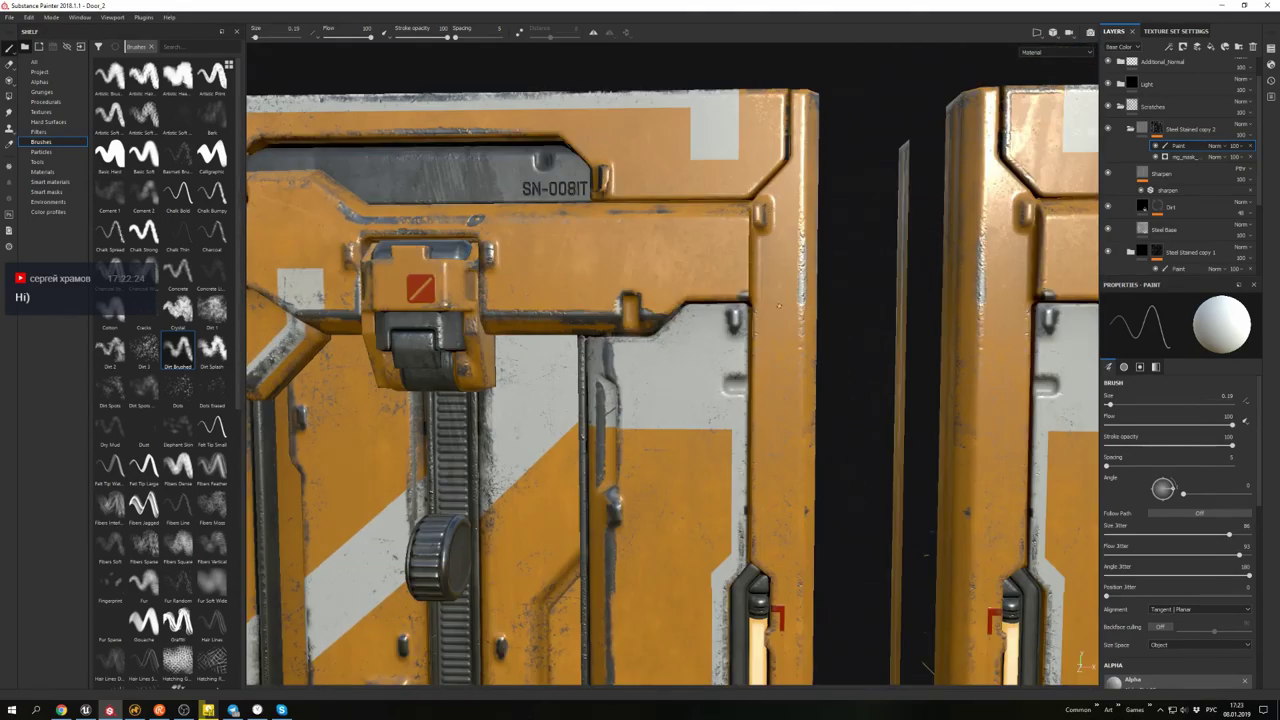
{"action": "scroll", "coordinate": [1080, 660], "scroll_direction": "down", "scroll_amount": 3}
- Refine edge wear on the threshold's rails and front step with white and black Dirt Brushed at size about 0.45 to 1.15
{"action": "left_click_drag", "start_coordinate": [1080, 660], "coordinate": [1040, 662], "text": "alt"}
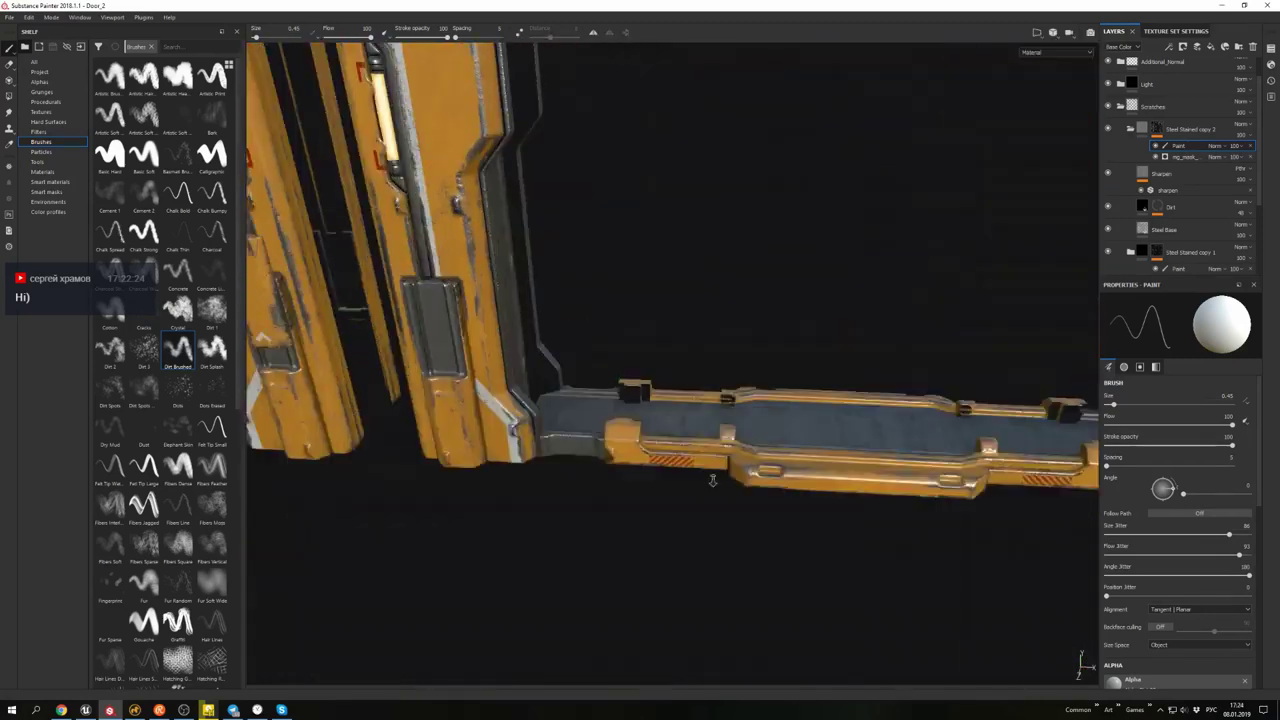
{"action": "left_click_drag", "start_coordinate": [1040, 662], "coordinate": [1005, 658], "text": "alt"}
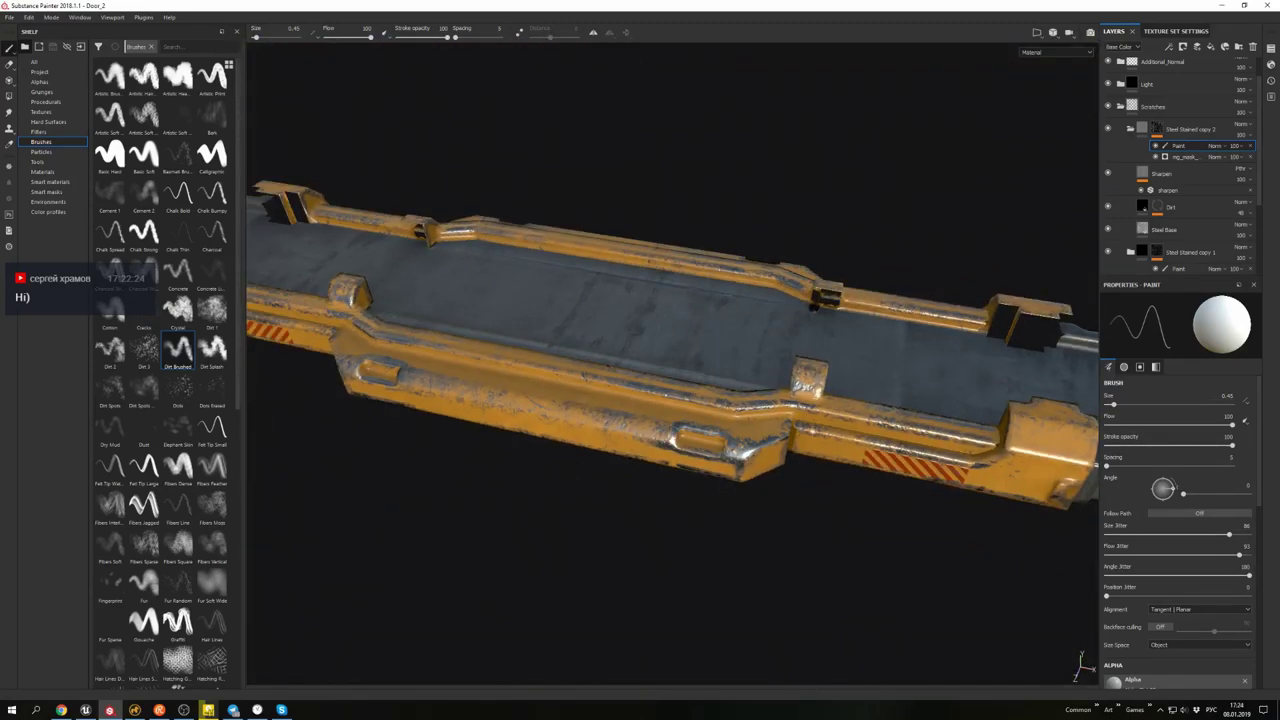
{"action": "left_click_drag", "start_coordinate": [1005, 658], "coordinate": [965, 640], "text": "alt"}
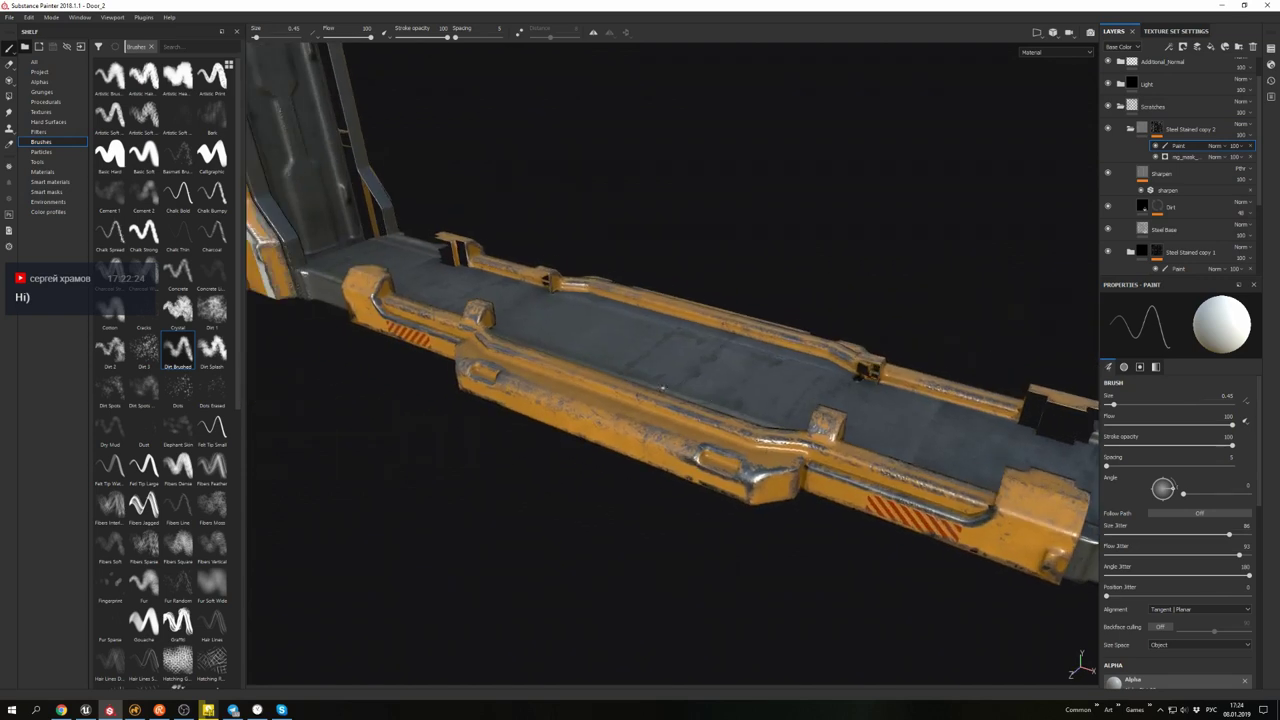
{"action": "left_click_drag", "start_coordinate": [760, 430], "coordinate": [790, 437], "text": "alt"}
{"action": "right_click_drag", "start_coordinate": [780, 437], "coordinate": [790, 437], "text": "ctrl"}
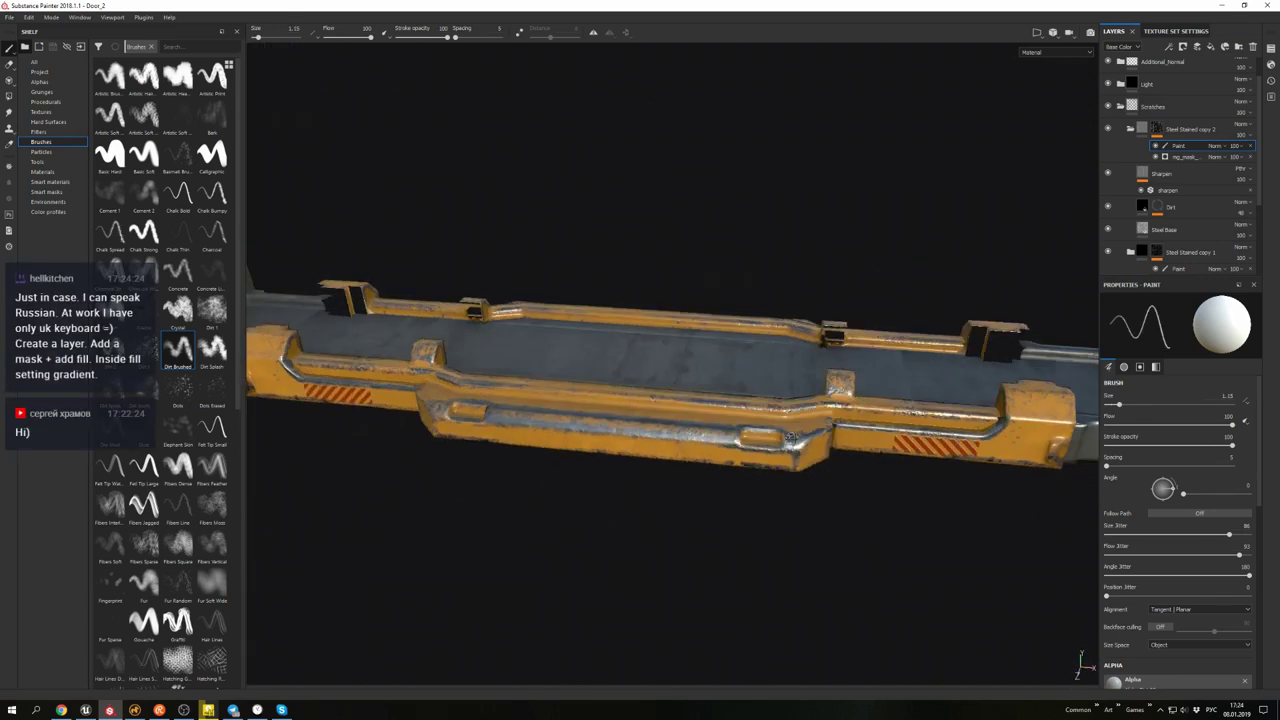
{"action": "mouse_move", "coordinate": [790, 437]}
{"action": "left_mouse_down", "text": "alt"}
{"action": "mouse_move", "coordinate": [830, 445]}
{"action": "mouse_move", "coordinate": [815, 440]}
{"action": "left_mouse_up", "text": "alt"}
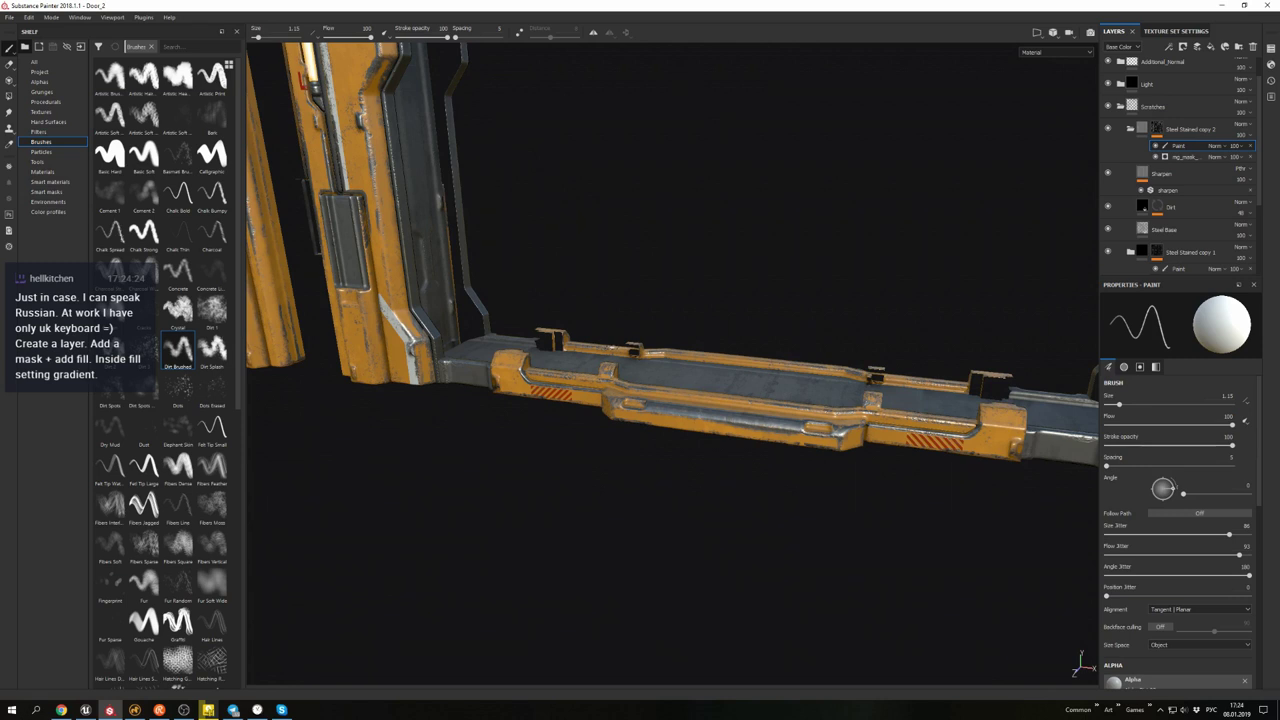
{"action": "mouse_move", "coordinate": [815, 440]}
{"action": "left_mouse_down", "text": "alt"}
{"action": "mouse_move", "coordinate": [760, 430]}
{"action": "mouse_move", "coordinate": [690, 460]}
{"action": "left_mouse_up", "text": "alt"}
{"action": "right_click_drag", "start_coordinate": [690, 460], "coordinate": [670, 460], "text": "ctrl"}
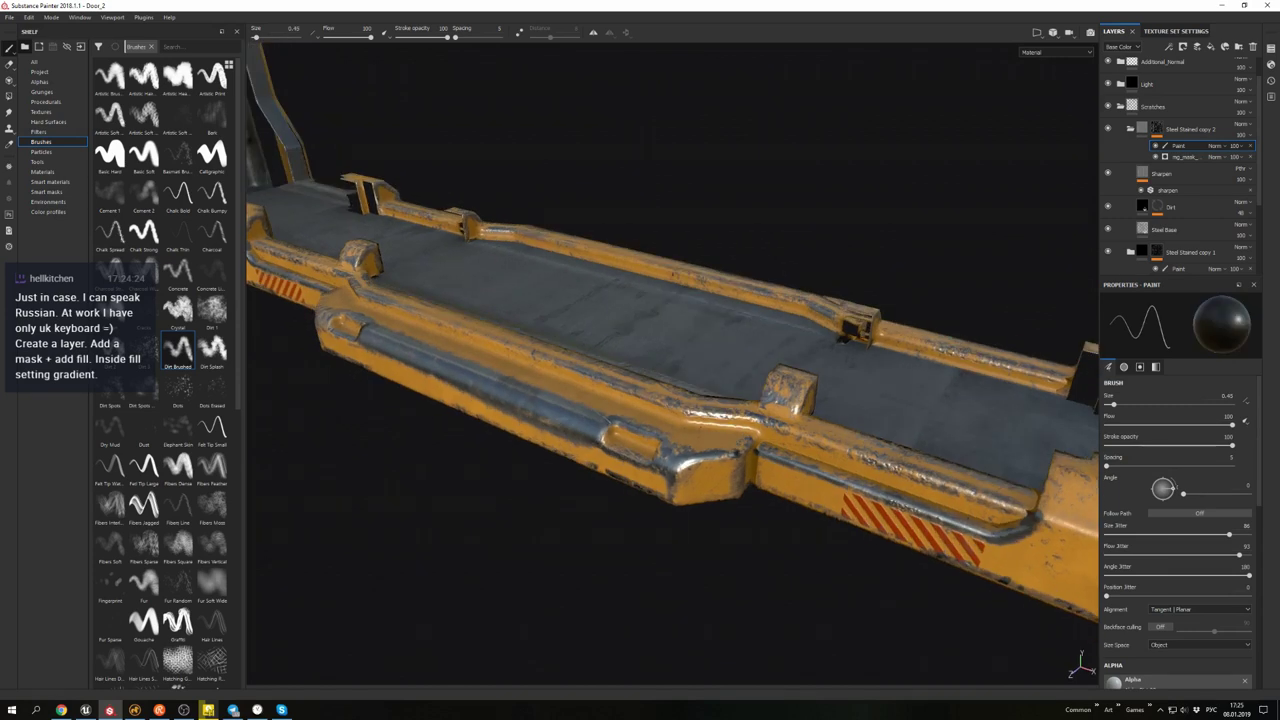
- Rework wear along the lower edge of the upper door's central UAC panel with black Dirt Brushed at 1.4 and white at 0.27
{"action": "mouse_move", "coordinate": [670, 460]}
{"action": "left_mouse_down", "text": "alt"}
{"action": "mouse_move", "coordinate": [745, 462]}
{"action": "mouse_move", "coordinate": [690, 458]}
{"action": "mouse_move", "coordinate": [710, 452]}
{"action": "mouse_move", "coordinate": [726, 277]}
{"action": "mouse_move", "coordinate": [735, 300]}
{"action": "mouse_move", "coordinate": [650, 420]}
{"action": "mouse_move", "coordinate": [655, 370]}
{"action": "mouse_move", "coordinate": [720, 377]}
{"action": "mouse_move", "coordinate": [850, 580]}
{"action": "mouse_move", "coordinate": [1105, 512]}
{"action": "left_mouse_up", "text": "alt"}
{"action": "mouse_move", "coordinate": [1080, 662]}
{"action": "left_mouse_down", "text": "alt"}
{"action": "mouse_move", "coordinate": [909, 188]}
{"action": "mouse_move", "coordinate": [679, 242]}
{"action": "mouse_move", "coordinate": [766, 380]}
{"action": "mouse_move", "coordinate": [695, 412]}
{"action": "mouse_move", "coordinate": [835, 355]}
{"action": "mouse_move", "coordinate": [660, 283]}
{"action": "mouse_move", "coordinate": [665, 260]}
{"action": "mouse_move", "coordinate": [1082, 662]}
{"action": "mouse_move", "coordinate": [860, 520]}
{"action": "mouse_move", "coordinate": [680, 329]}
{"action": "mouse_move", "coordinate": [800, 450]}
{"action": "mouse_move", "coordinate": [1085, 662]}
{"action": "left_mouse_up", "text": "alt"}
{"action": "mouse_move", "coordinate": [858, 329]}
{"action": "left_mouse_down", "text": "alt"}
{"action": "mouse_move", "coordinate": [650, 480]}
{"action": "mouse_move", "coordinate": [620, 545]}
{"action": "mouse_move", "coordinate": [472, 521]}
{"action": "mouse_move", "coordinate": [380, 370]}
{"action": "mouse_move", "coordinate": [767, 444]}
{"action": "mouse_move", "coordinate": [850, 522]}
{"action": "mouse_move", "coordinate": [540, 331]}
{"action": "mouse_move", "coordinate": [568, 220]}
{"action": "mouse_move", "coordinate": [612, 208]}
{"action": "mouse_move", "coordinate": [607, 373]}
{"action": "mouse_move", "coordinate": [700, 352]}
{"action": "mouse_move", "coordinate": [603, 380]}
{"action": "mouse_move", "coordinate": [600, 360]}
{"action": "mouse_move", "coordinate": [640, 340]}
{"action": "mouse_move", "coordinate": [612, 320]}
{"action": "left_mouse_up", "text": "alt"}
{"action": "scroll", "coordinate": [606, 373], "scroll_direction": "down", "scroll_amount": 2}
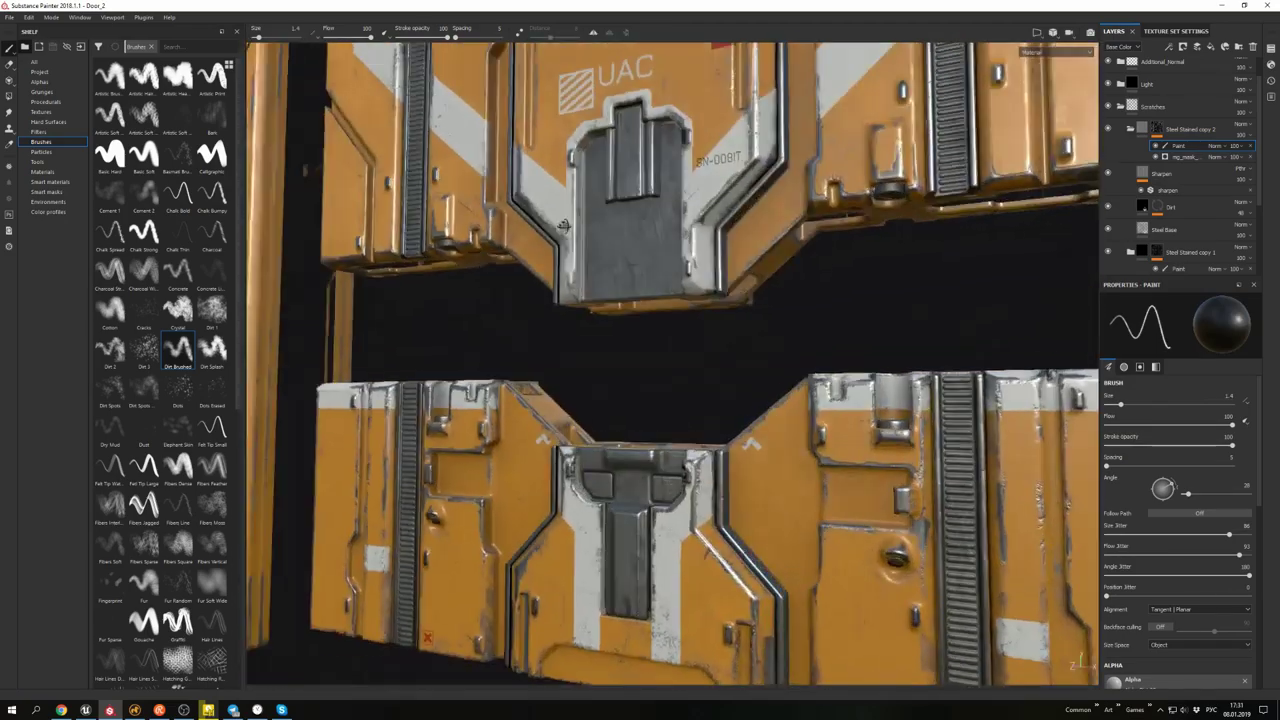
{"action": "scroll", "coordinate": [612, 308], "scroll_direction": "up", "scroll_amount": 2}
{"action": "scroll", "coordinate": [595, 310], "scroll_direction": "up", "scroll_amount": 2}
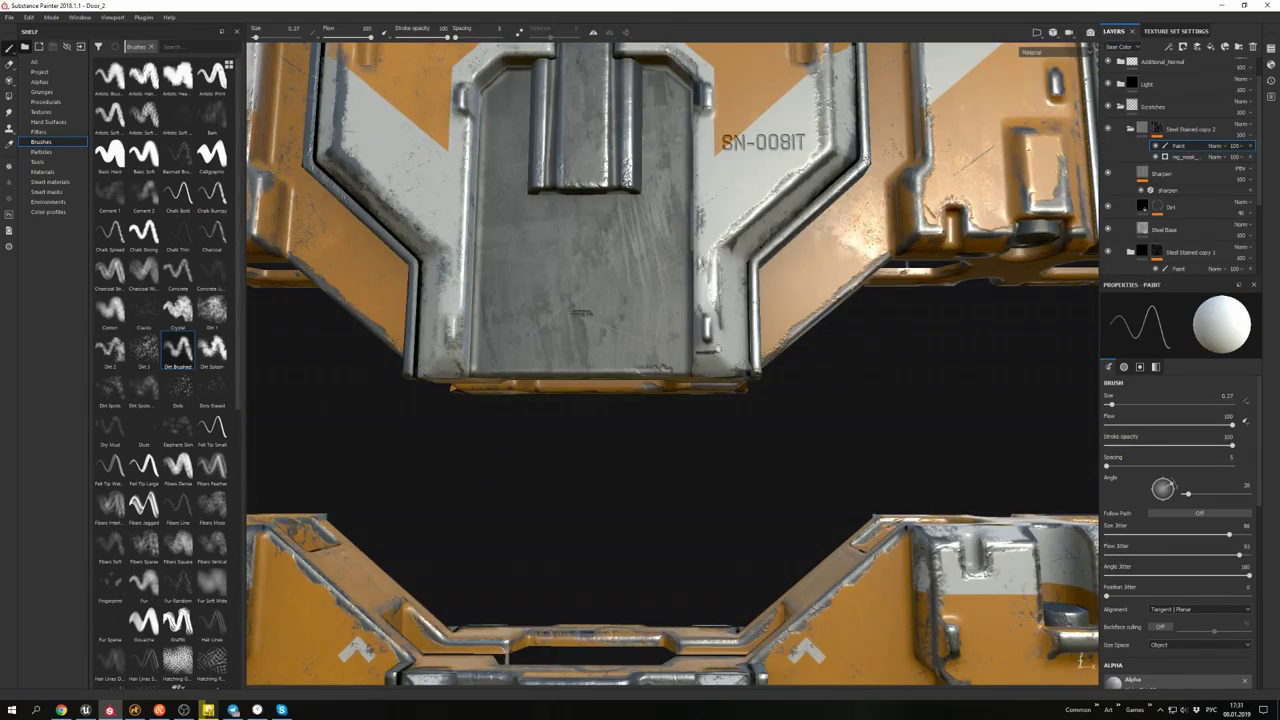
{"action": "scroll", "coordinate": [580, 313], "scroll_direction": "down", "scroll_amount": 2}
- Adjust chips on the upper door's UAC recess and adjoining panels with white Dirt Brushed at 0.33 to 0.77 and black at 1.26
{"action": "mouse_move", "coordinate": [580, 313]}
{"action": "left_mouse_down", "text": "alt"}
{"action": "mouse_move", "coordinate": [864, 296]}
{"action": "mouse_move", "coordinate": [786, 360]}
{"action": "mouse_move", "coordinate": [748, 452]}
{"action": "left_mouse_up", "text": "alt"}
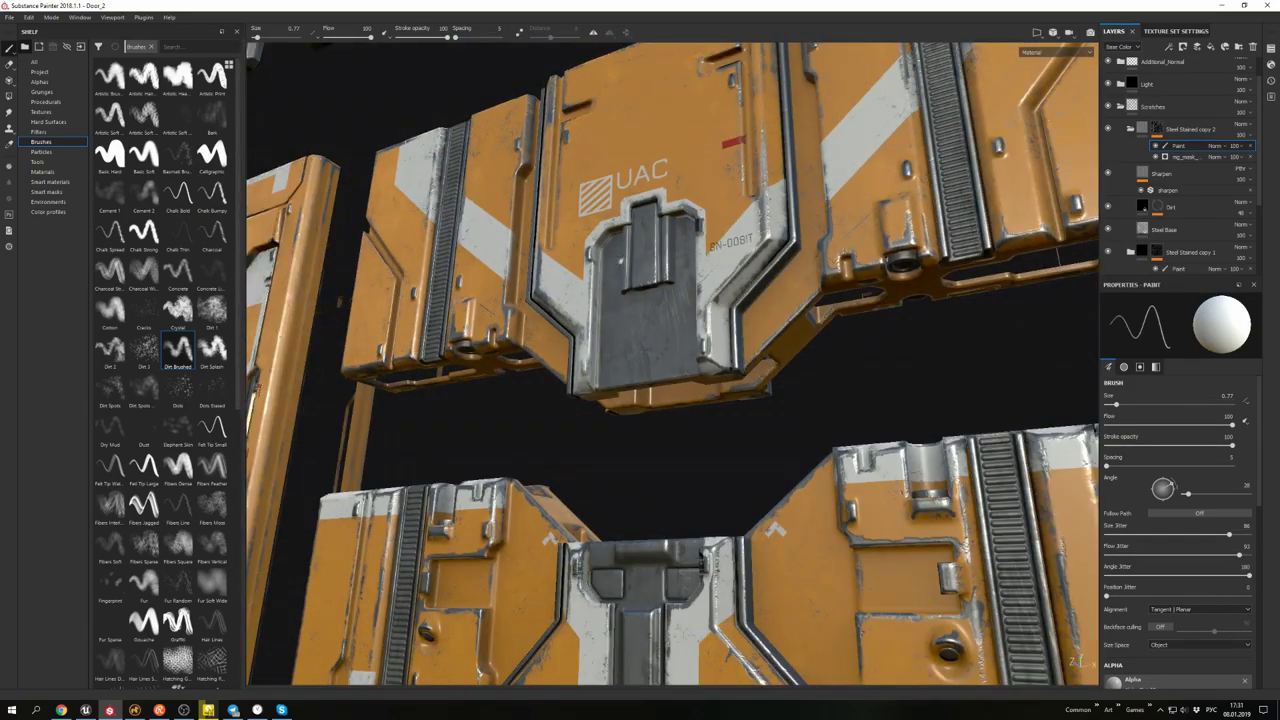
{"action": "scroll", "coordinate": [800, 334], "scroll_direction": "up", "scroll_amount": 3}
{"action": "scroll", "coordinate": [800, 334], "scroll_direction": "down", "scroll_amount": 2}
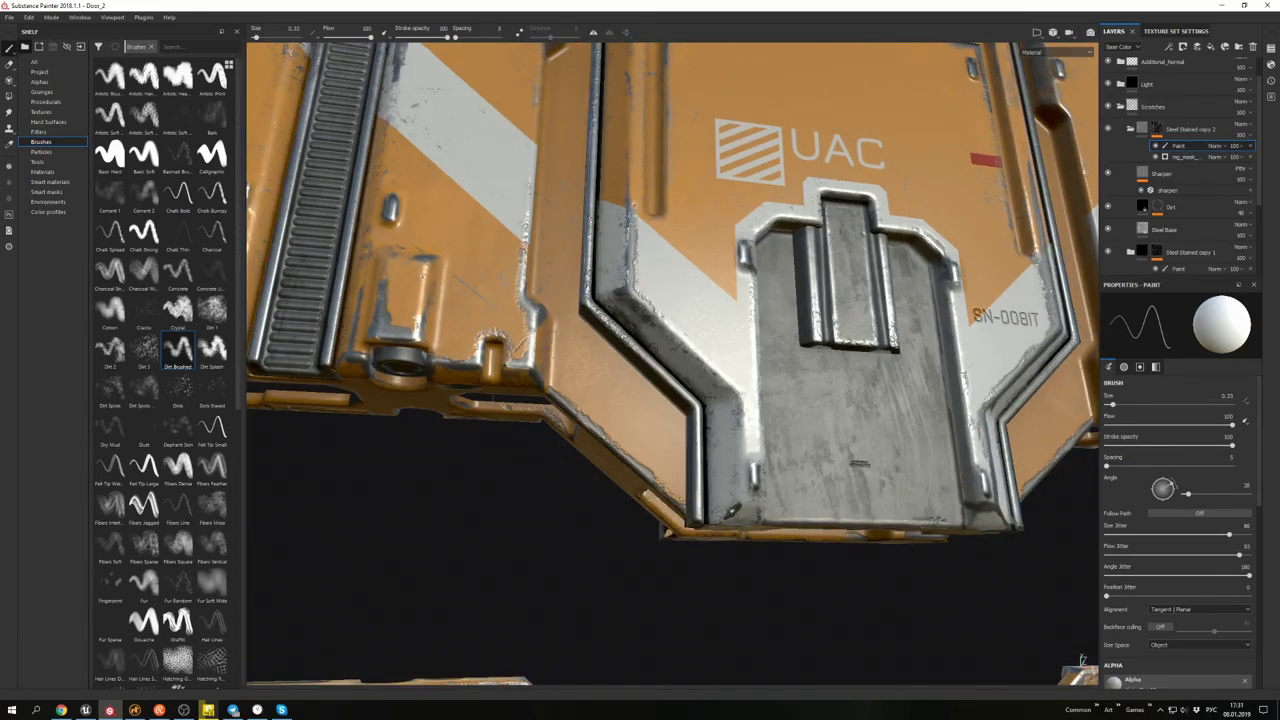
{"action": "left_click_drag", "start_coordinate": [858, 463], "coordinate": [872, 474], "text": "alt"}
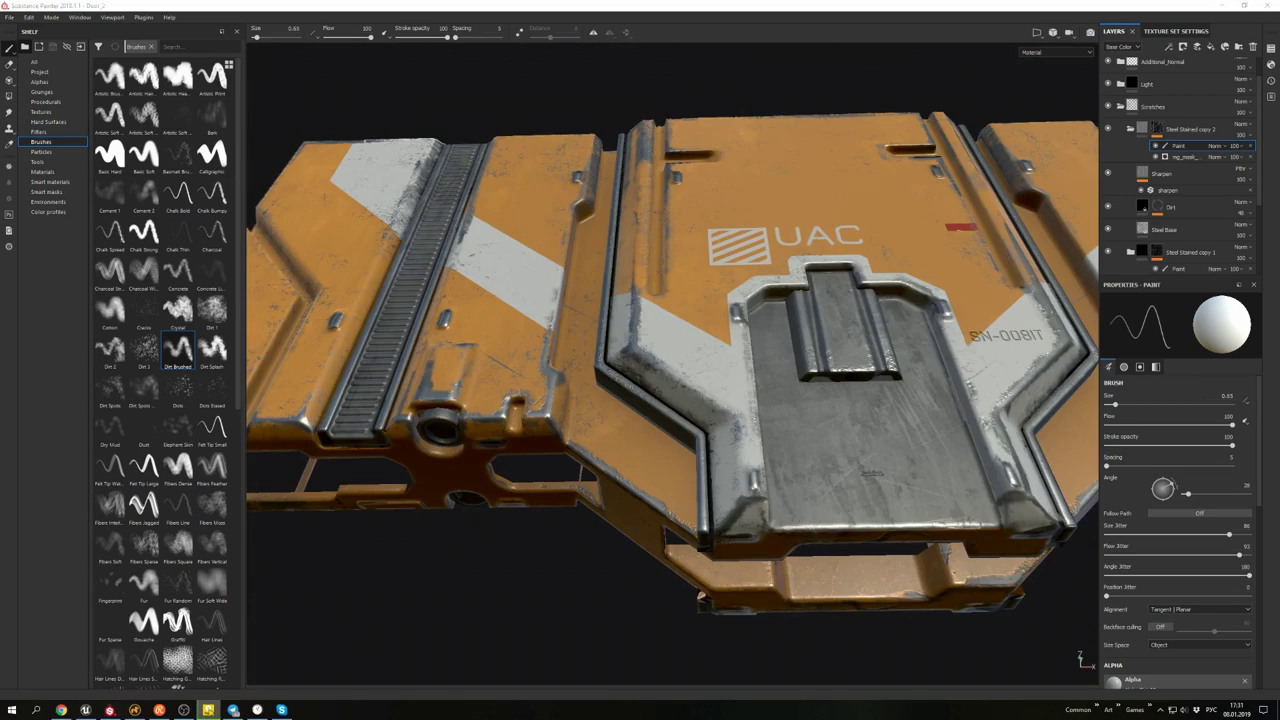
{"action": "left_click_drag", "start_coordinate": [872, 474], "coordinate": [534, 380], "text": "alt"}
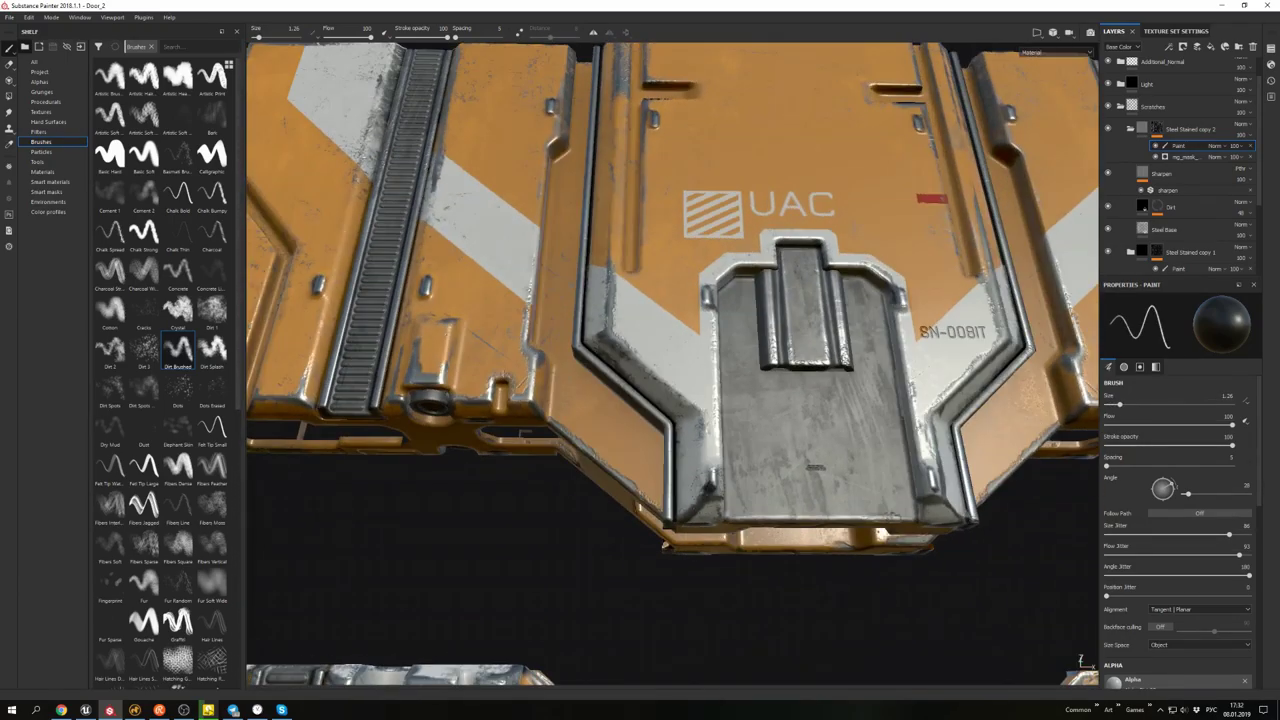
{"action": "right_click_drag", "start_coordinate": [710, 490], "coordinate": [690, 490], "text": "ctrl"}
- Reduce edge wear on the lower door's central panel with black Dirt Brushed at size 0.39
{"action": "left_click_drag", "start_coordinate": [815, 466], "coordinate": [700, 370], "text": "alt"}
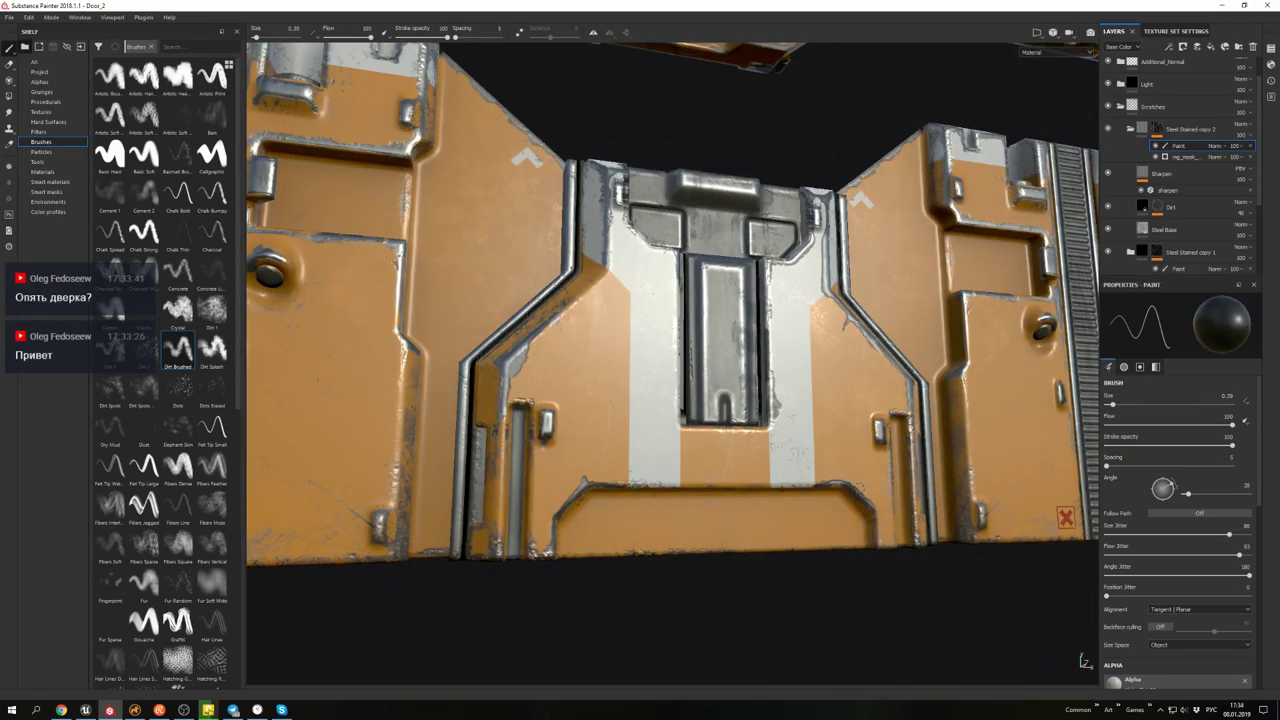
{"action": "scroll", "coordinate": [673, 334], "scroll_direction": "down", "scroll_amount": 3}
{"action": "scroll", "coordinate": [673, 334], "scroll_direction": "up", "scroll_amount": 5}
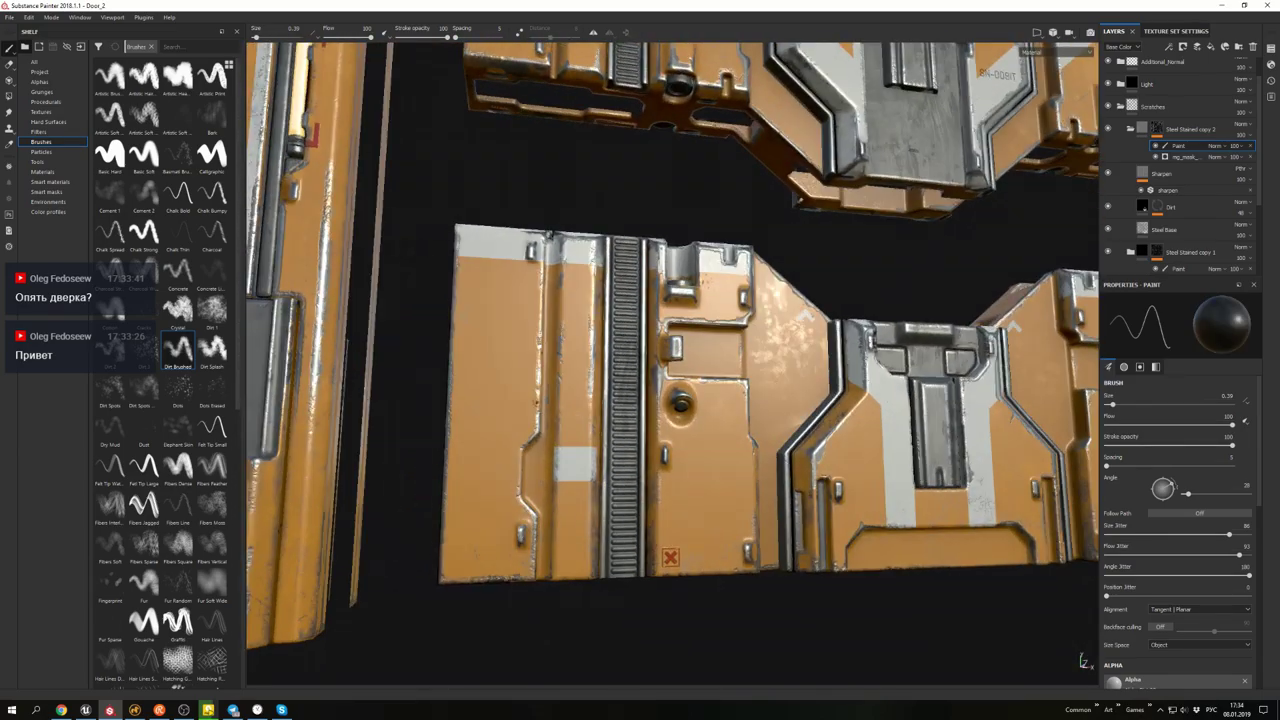
- Chip the edges of the upper door's side panels and the lower door's open top frame with white Dirt Brushed at 0.42 to 0.5
{"action": "mouse_move", "coordinate": [673, 334]}
{"action": "left_mouse_down", "text": "alt"}
{"action": "mouse_move", "coordinate": [728, 440]}
{"action": "mouse_move", "coordinate": [800, 460]}
{"action": "left_mouse_up", "text": "alt"}
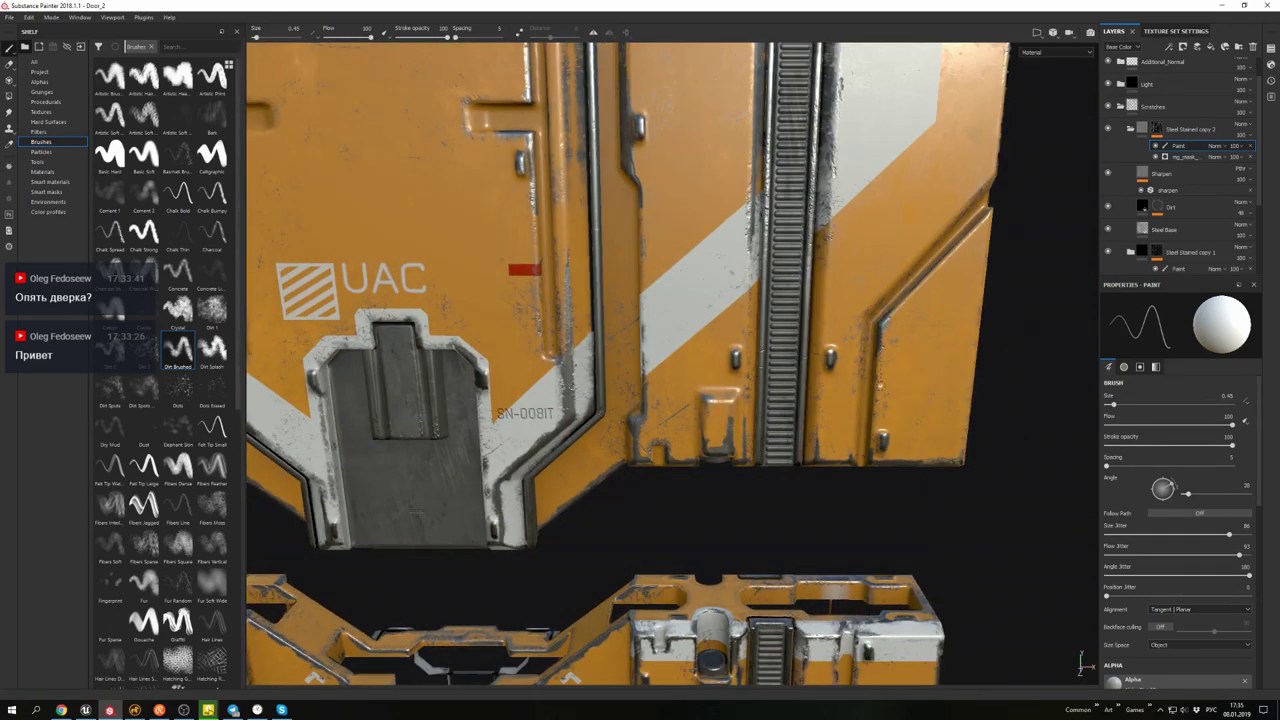
{"action": "left_click_drag", "start_coordinate": [873, 430], "coordinate": [345, 455], "text": "alt"}
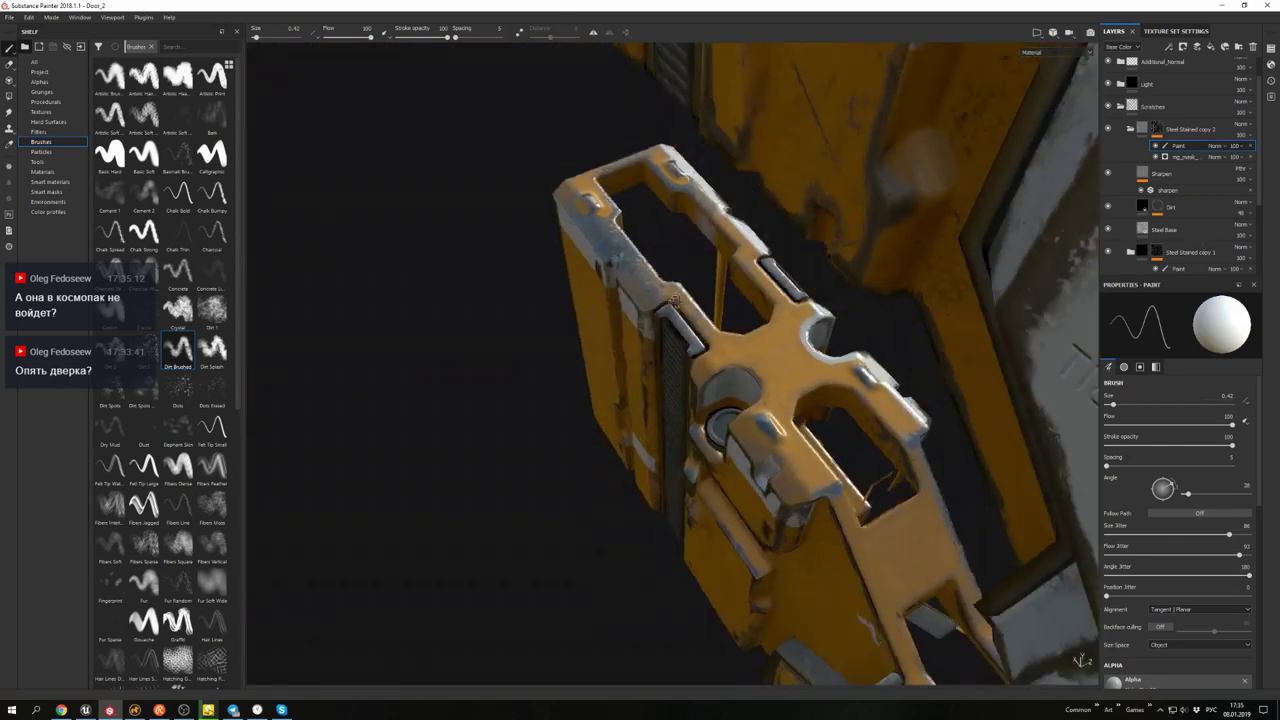
{"action": "left_click_drag", "start_coordinate": [675, 298], "coordinate": [707, 308], "text": "alt"}
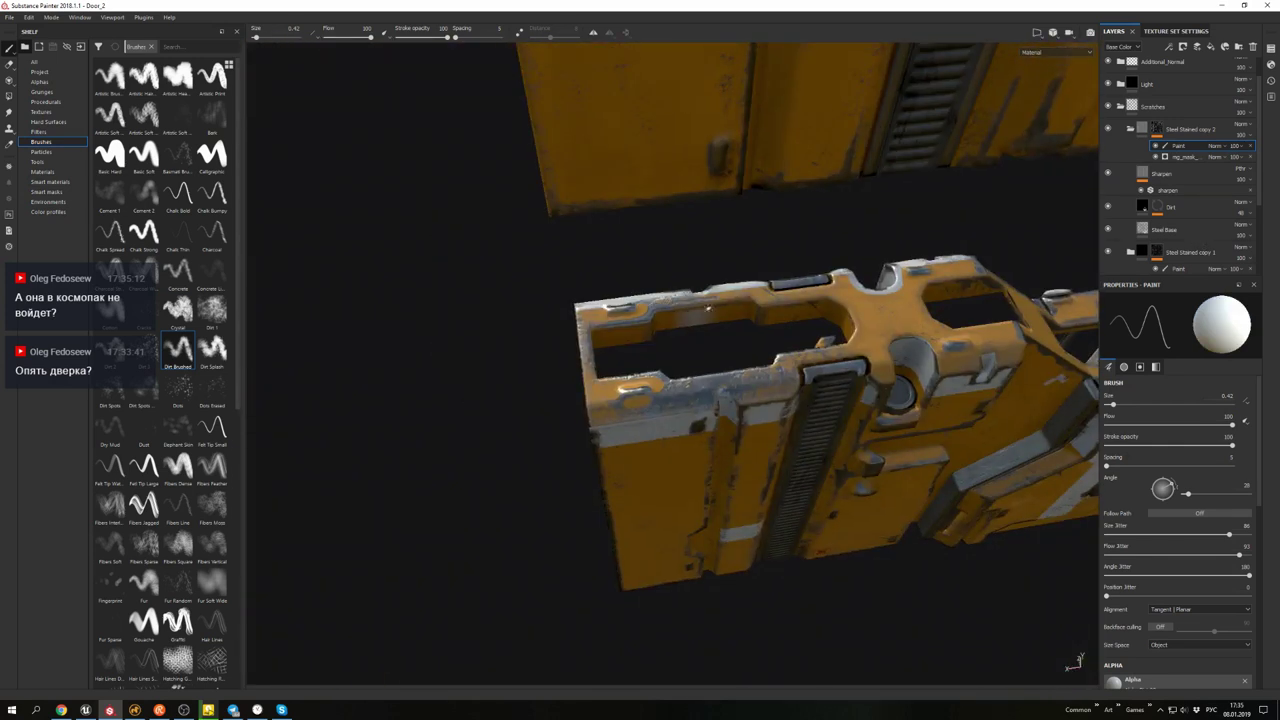
{"action": "mouse_move", "coordinate": [900, 320]}
{"action": "left_mouse_down", "text": "alt"}
{"action": "mouse_move", "coordinate": [986, 326]}
{"action": "mouse_move", "coordinate": [968, 272]}
{"action": "mouse_move", "coordinate": [740, 328]}
{"action": "mouse_move", "coordinate": [290, 316]}
{"action": "mouse_move", "coordinate": [410, 285]}
{"action": "mouse_move", "coordinate": [620, 330]}
{"action": "mouse_move", "coordinate": [650, 320]}
{"action": "mouse_move", "coordinate": [730, 375]}
{"action": "mouse_move", "coordinate": [843, 423]}
{"action": "mouse_move", "coordinate": [757, 354]}
{"action": "mouse_move", "coordinate": [741, 271]}
{"action": "left_mouse_up", "text": "alt"}
{"action": "key", "text": "bracketleft"}
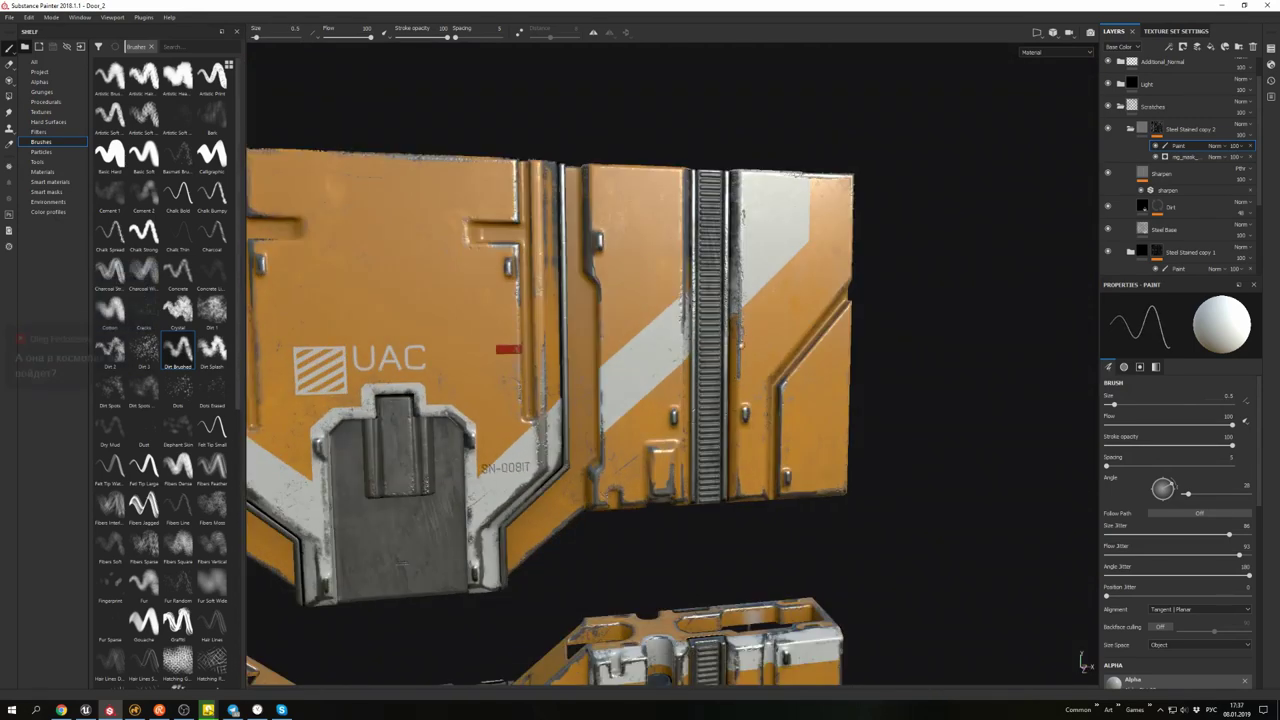
- Examine the edge wear across the whole assembled door, checking the contribution of the Steel Stained copy 1 layer
{"action": "scroll", "coordinate": [712, 355], "scroll_direction": "down", "scroll_amount": 5}
{"action": "mouse_move", "coordinate": [690, 340]}
{"action": "left_mouse_down", "text": "alt"}
{"action": "mouse_move", "coordinate": [712, 355]}
{"action": "mouse_move", "coordinate": [640, 352]}
{"action": "left_mouse_up", "text": "alt"}
{"action": "scroll", "coordinate": [712, 355], "scroll_direction": "up", "scroll_amount": 5}
{"action": "left_click_drag", "start_coordinate": [432, 332], "coordinate": [735, 312], "text": "alt"}
{"action": "scroll", "coordinate": [683, 324], "scroll_direction": "down", "scroll_amount": 5}
{"action": "scroll", "coordinate": [735, 312], "scroll_direction": "up", "scroll_amount": 3}
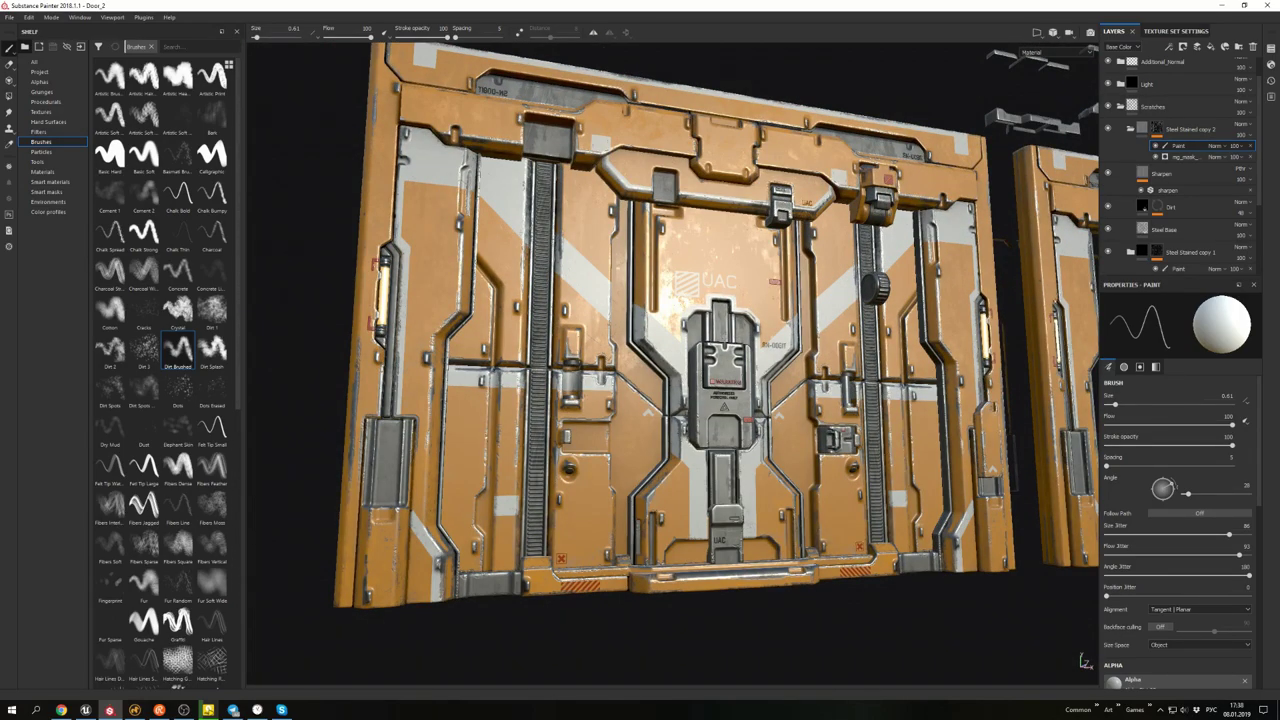
{"action": "key", "text": "Delete"}
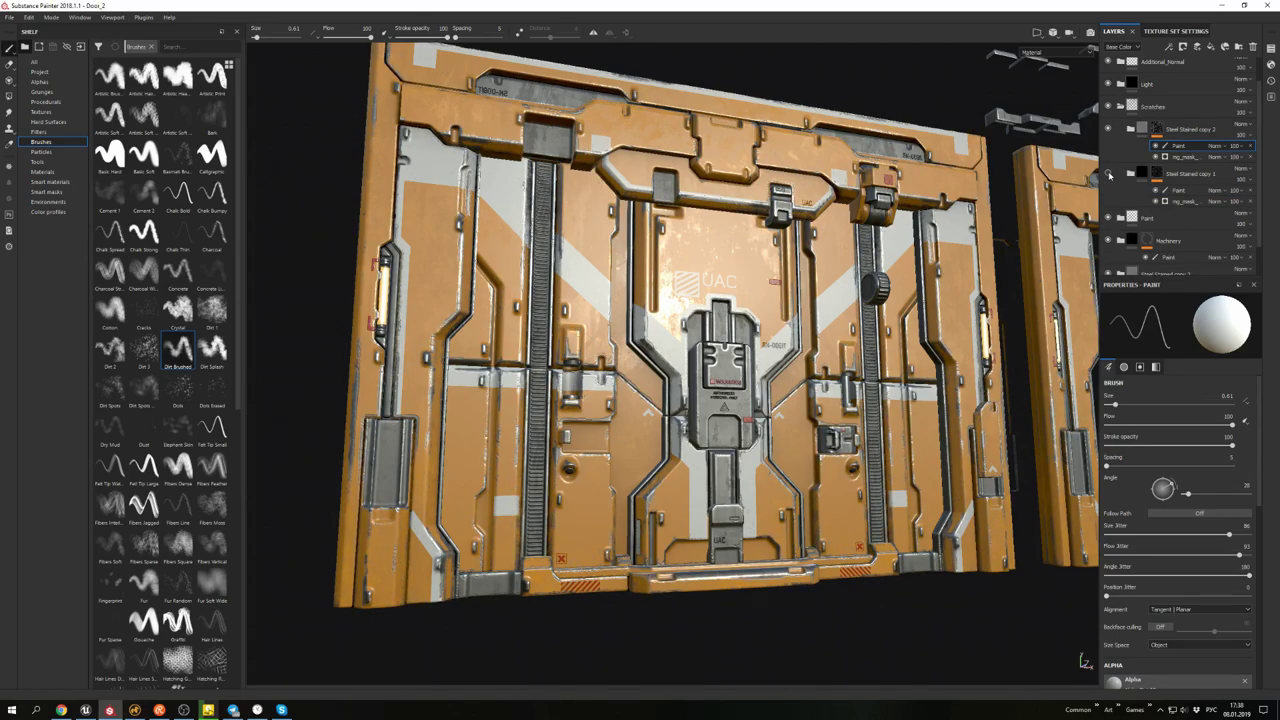
{"action": "scroll", "coordinate": [670, 350], "scroll_direction": "down", "scroll_amount": 3}
{"action": "mouse_move", "coordinate": [670, 350]}
{"action": "left_mouse_down", "text": "alt"}
{"action": "mouse_move", "coordinate": [720, 350]}
{"action": "mouse_move", "coordinate": [630, 350]}
{"action": "mouse_move", "coordinate": [490, 285]}
{"action": "left_mouse_up", "text": "alt"}
{"action": "scroll", "coordinate": [680, 350], "scroll_direction": "up", "scroll_amount": 3}
{"action": "scroll", "coordinate": [160, 370], "scroll_direction": "down", "scroll_amount": 10}
{"action": "scroll", "coordinate": [640, 350], "scroll_direction": "up", "scroll_amount": 3}
{"action": "scroll", "coordinate": [612, 335], "scroll_direction": "up", "scroll_amount": 3}
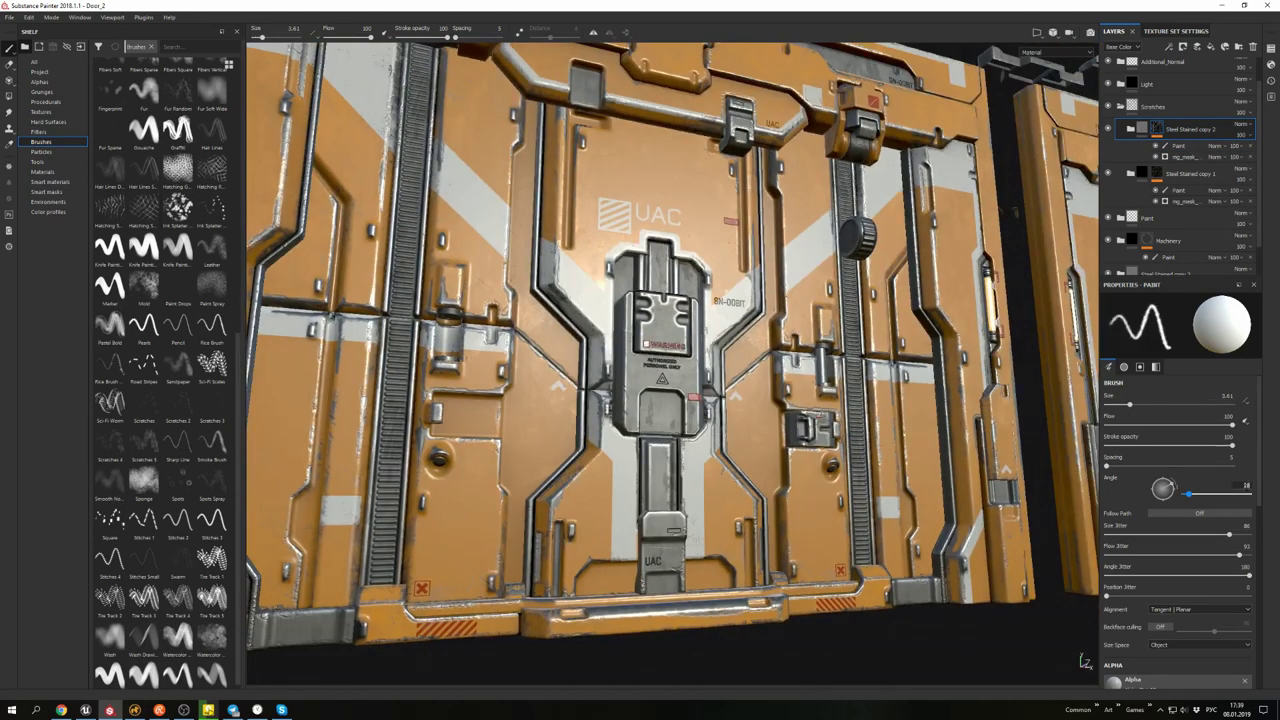
- Reset the brush angle to 0, then load Basic Hard with the Dirt Brushed alpha at size 2.31 for the mask paint
{"action": "left_click_drag", "start_coordinate": [1187, 497], "coordinate": [1183, 494]}
{"action": "left_click_drag", "start_coordinate": [700, 350], "coordinate": [598, 345], "text": "alt"}
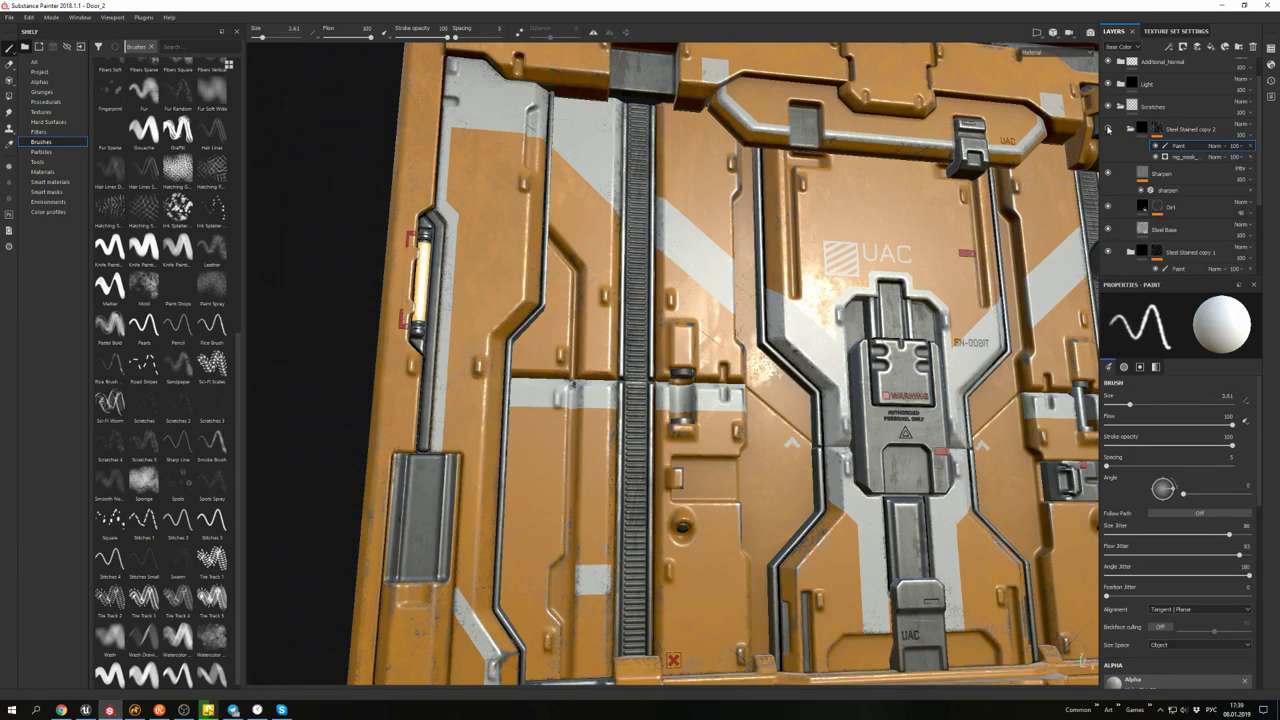
{"action": "mouse_move", "coordinate": [775, 330]}
{"action": "left_mouse_down", "text": "alt"}
{"action": "mouse_move", "coordinate": [708, 375]}
{"action": "mouse_move", "coordinate": [660, 350]}
{"action": "left_mouse_up", "text": "alt"}
{"action": "scroll", "coordinate": [160, 300], "scroll_direction": "up", "scroll_amount": 5}
{"action": "left_click", "coordinate": [110, 155]}
{"action": "left_click", "coordinate": [40, 81]}
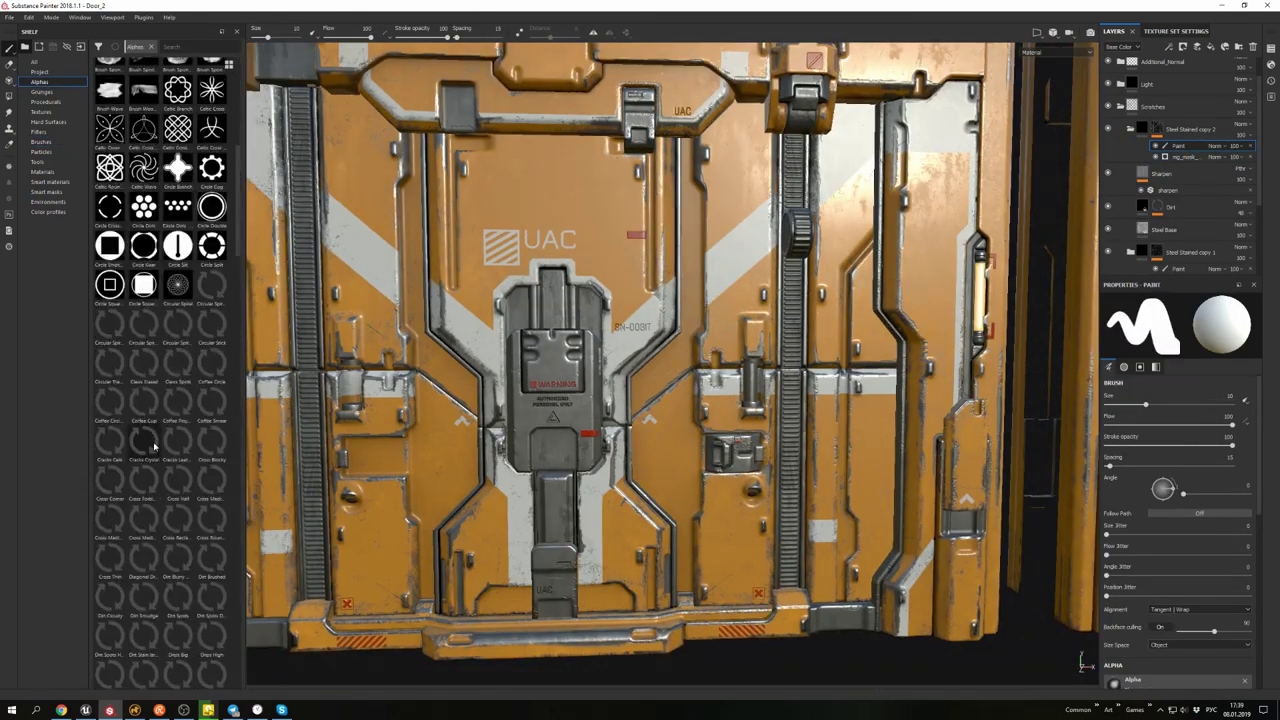
{"action": "scroll", "coordinate": [160, 300], "scroll_direction": "down", "scroll_amount": 4}
{"action": "right_click_drag", "start_coordinate": [758, 344], "coordinate": [725, 325], "text": "ctrl"}
{"action": "left_click_drag", "start_coordinate": [722, 323], "coordinate": [650, 290], "text": "alt"}
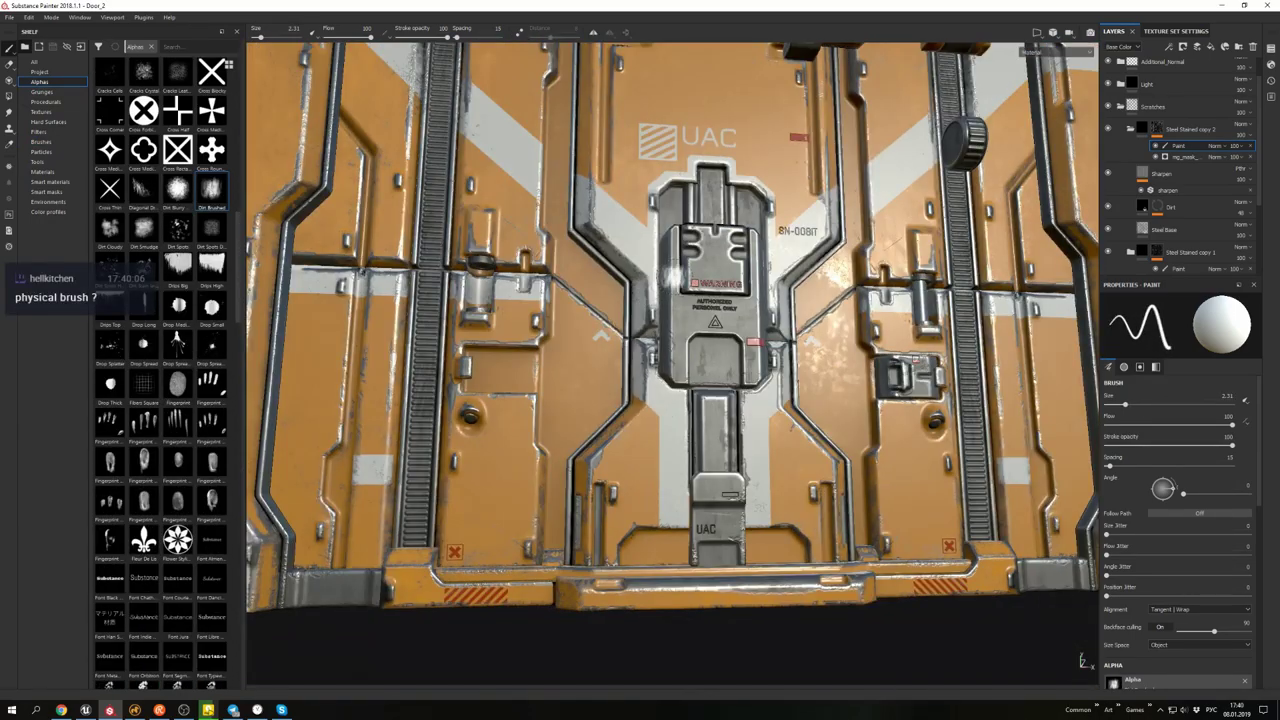
- Add a second Paint effect to the Steel Stained copy 2 mask and load the Leaks Heavy particle brush
{"action": "left_click", "coordinate": [42, 151]}
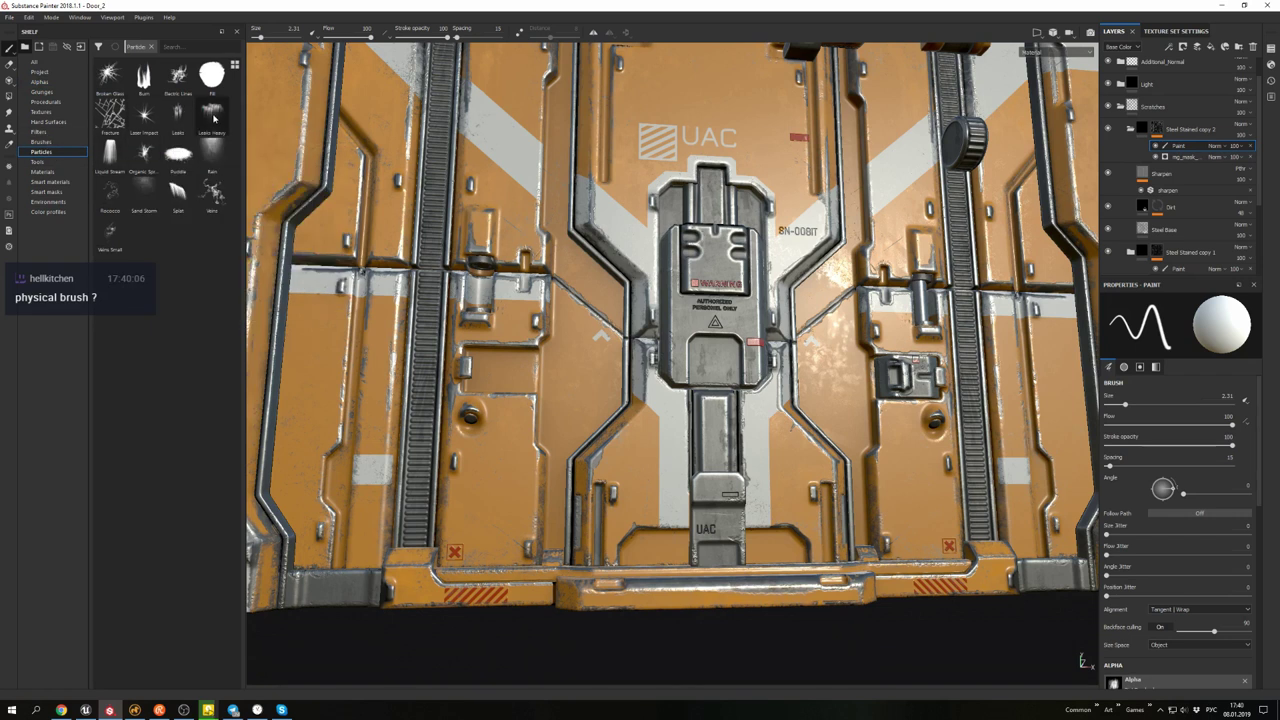
{"action": "key", "text": "ctrl+d"}
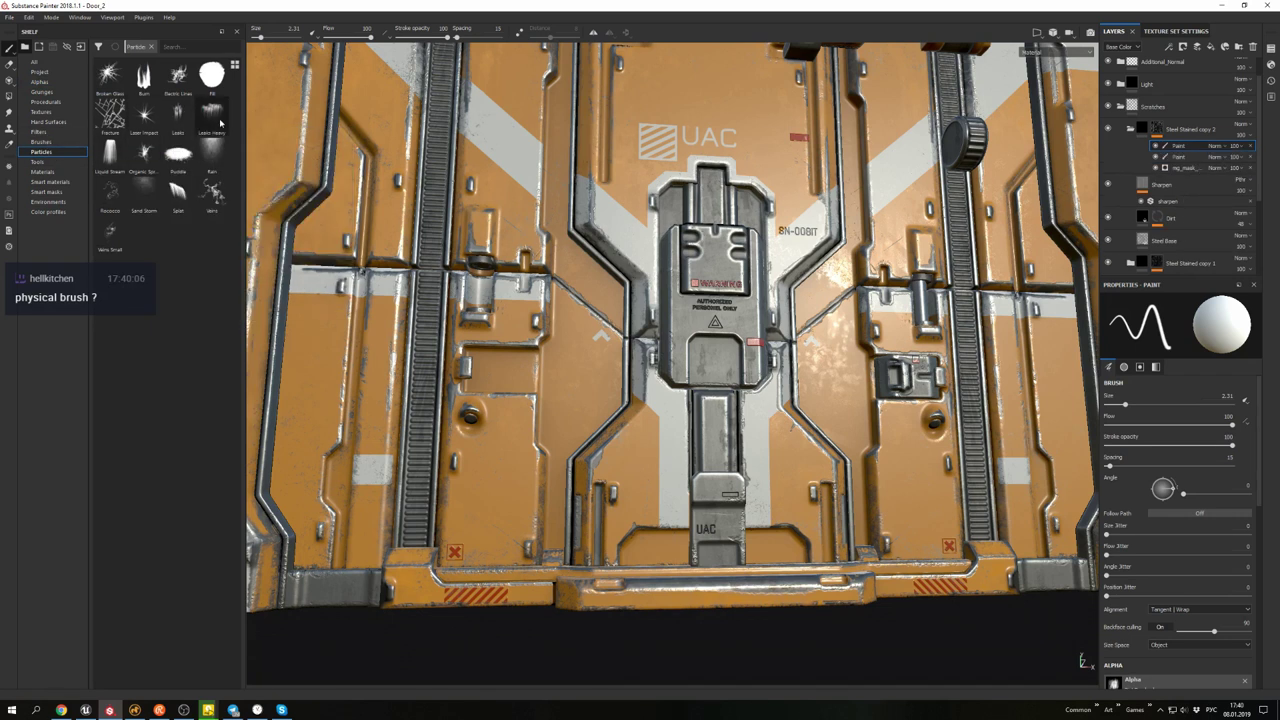
{"action": "left_click", "coordinate": [213, 117]}
{"action": "left_click_drag", "start_coordinate": [591, 286], "coordinate": [560, 300], "text": "alt"}
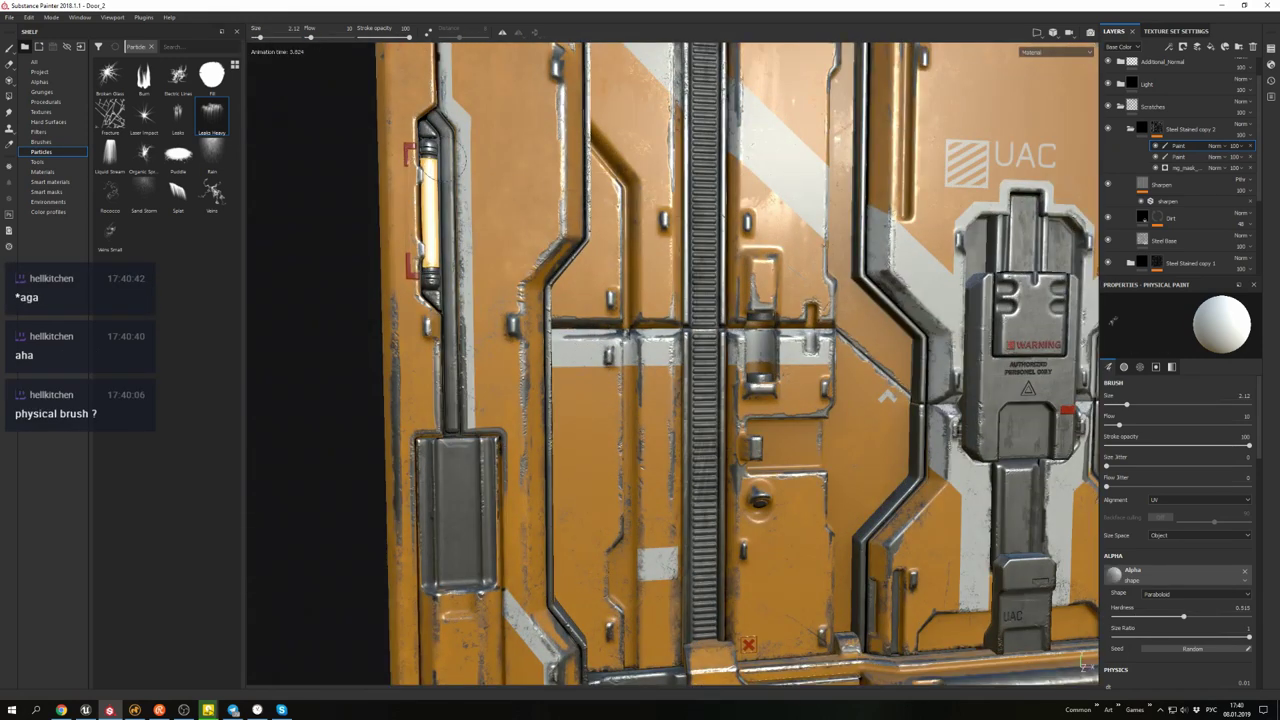
- Raise the particle flow to 100 and try heavy leaks at size 0.92 on the panels beside the central warning box
{"action": "key", "text": "f"}
{"action": "scroll", "coordinate": [686, 349], "scroll_direction": "up", "scroll_amount": 3}
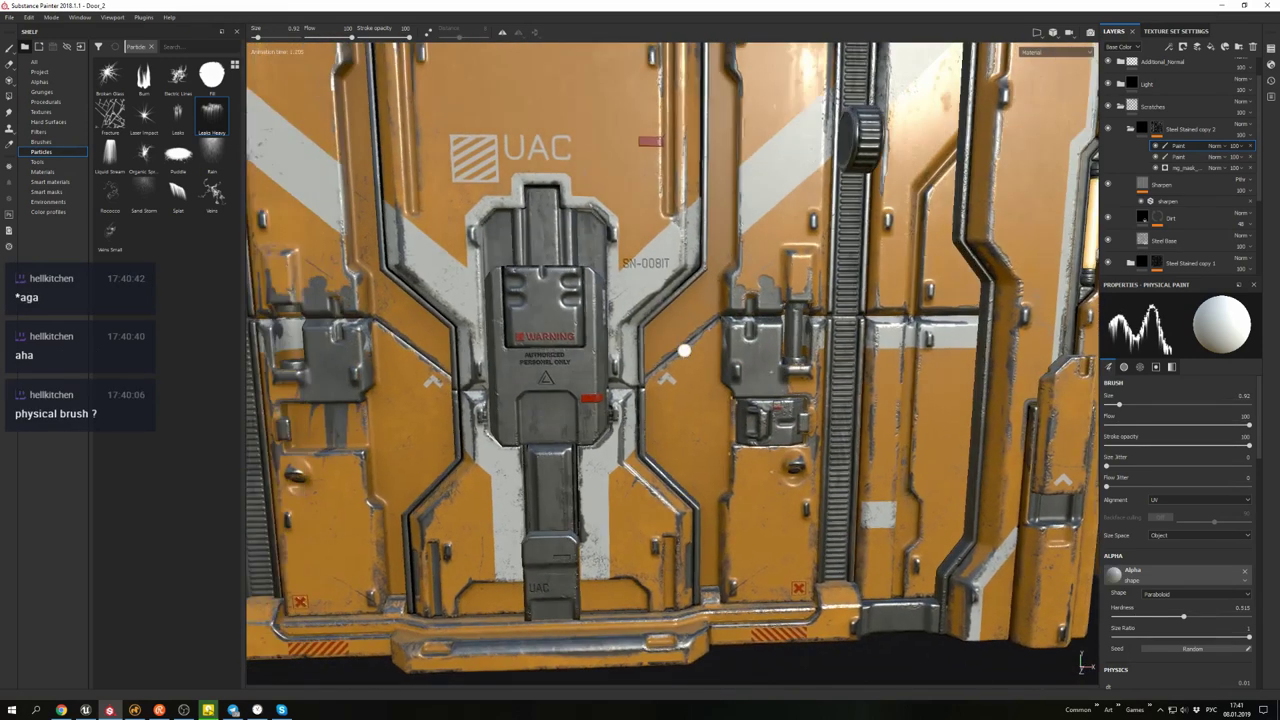
{"action": "left_click_drag", "start_coordinate": [686, 349], "coordinate": [740, 336], "text": "alt"}
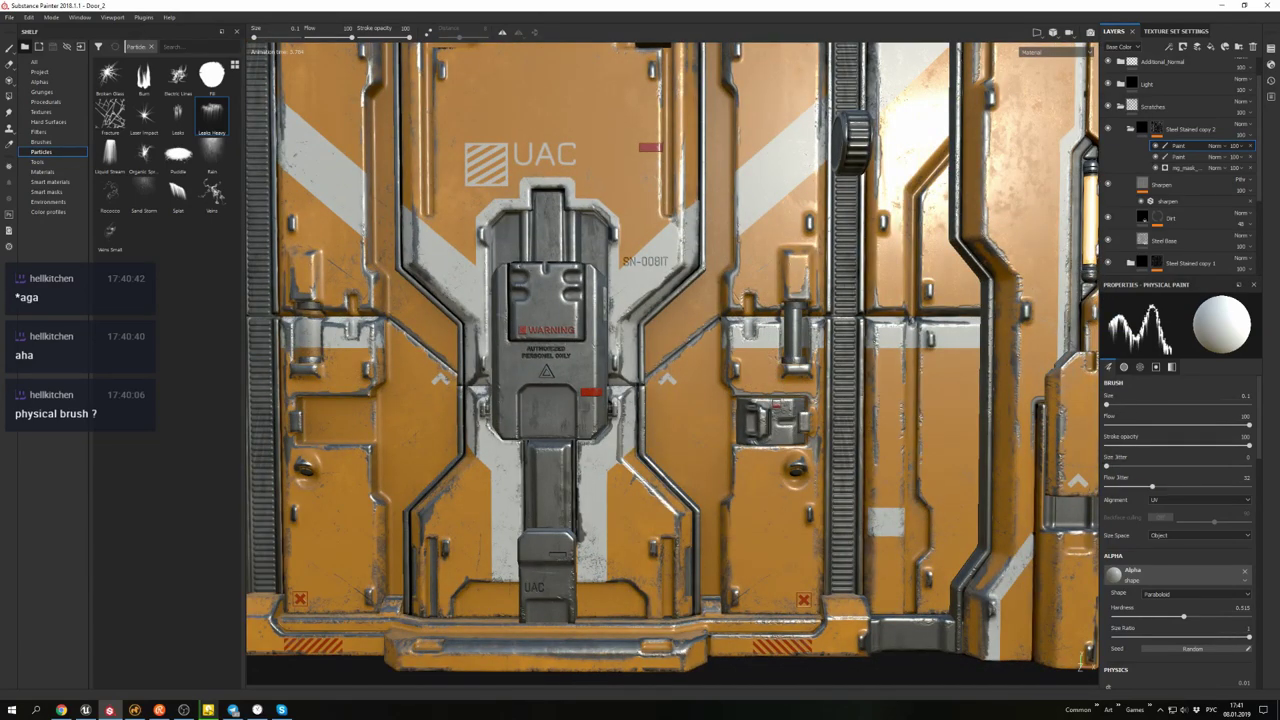
- Set the particle brush alignment to Tangent | Wrap and test leaks at size 0.1 on the panel beside the ribbed rail
{"action": "left_click_drag", "start_coordinate": [886, 333], "coordinate": [820, 345], "text": "alt"}
{"action": "scroll", "coordinate": [780, 365], "scroll_direction": "up", "scroll_amount": 3}
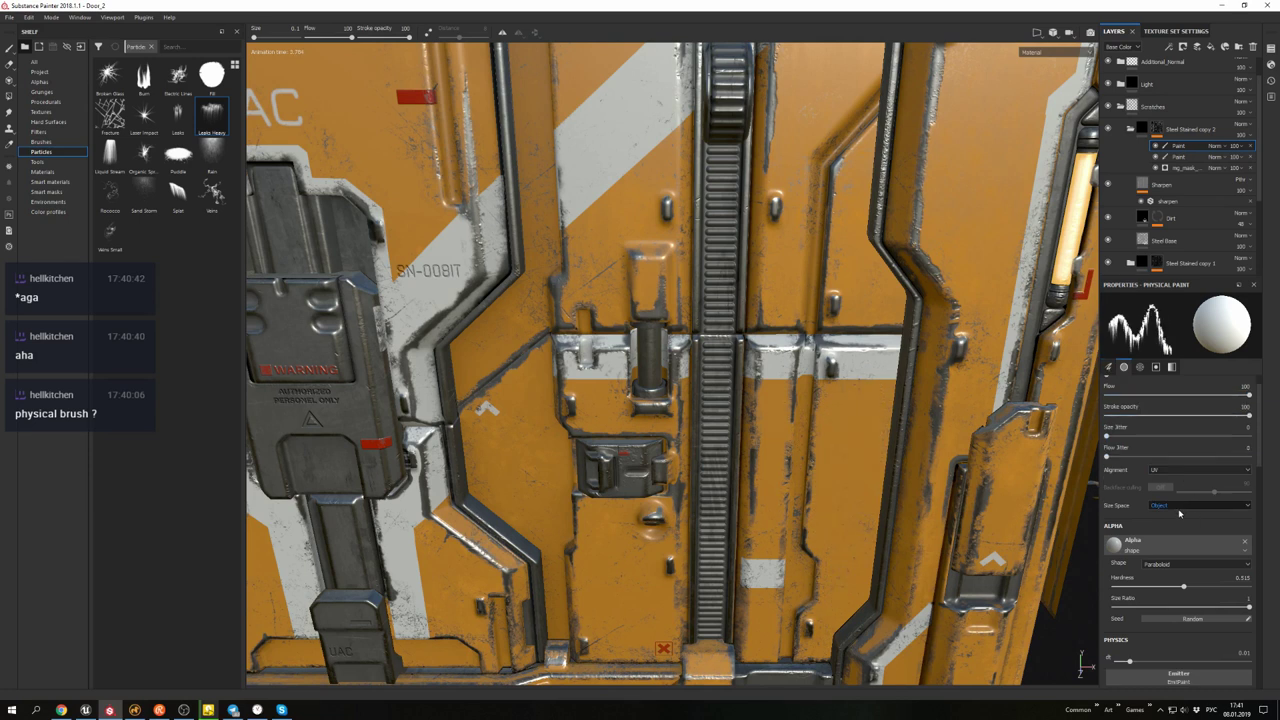
{"action": "left_click", "coordinate": [1176, 516]}
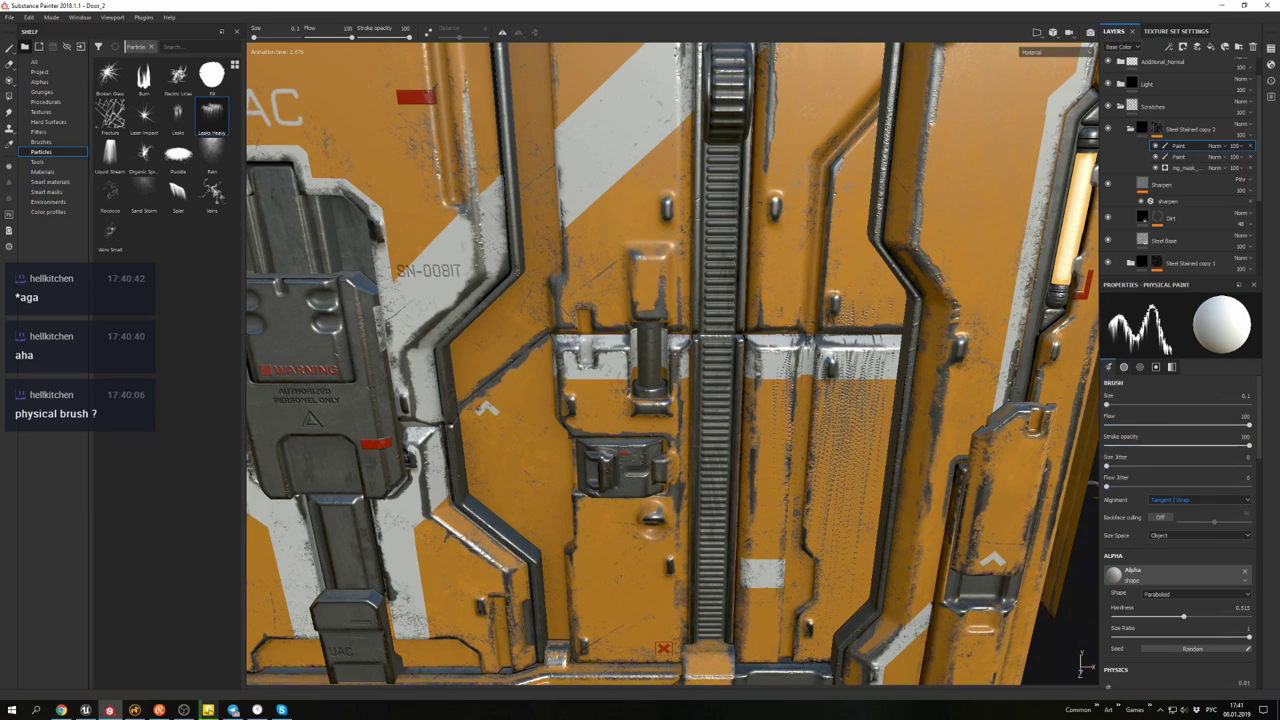
- Tune the particle emitter to SpawnRateFactor about 3.22, SpawnSpeed about 6.67 and SpawnSpread about 0.33, with the brush size at 0.24
{"action": "left_click", "coordinate": [1124, 366]}
{"action": "left_click", "coordinate": [1140, 366]}
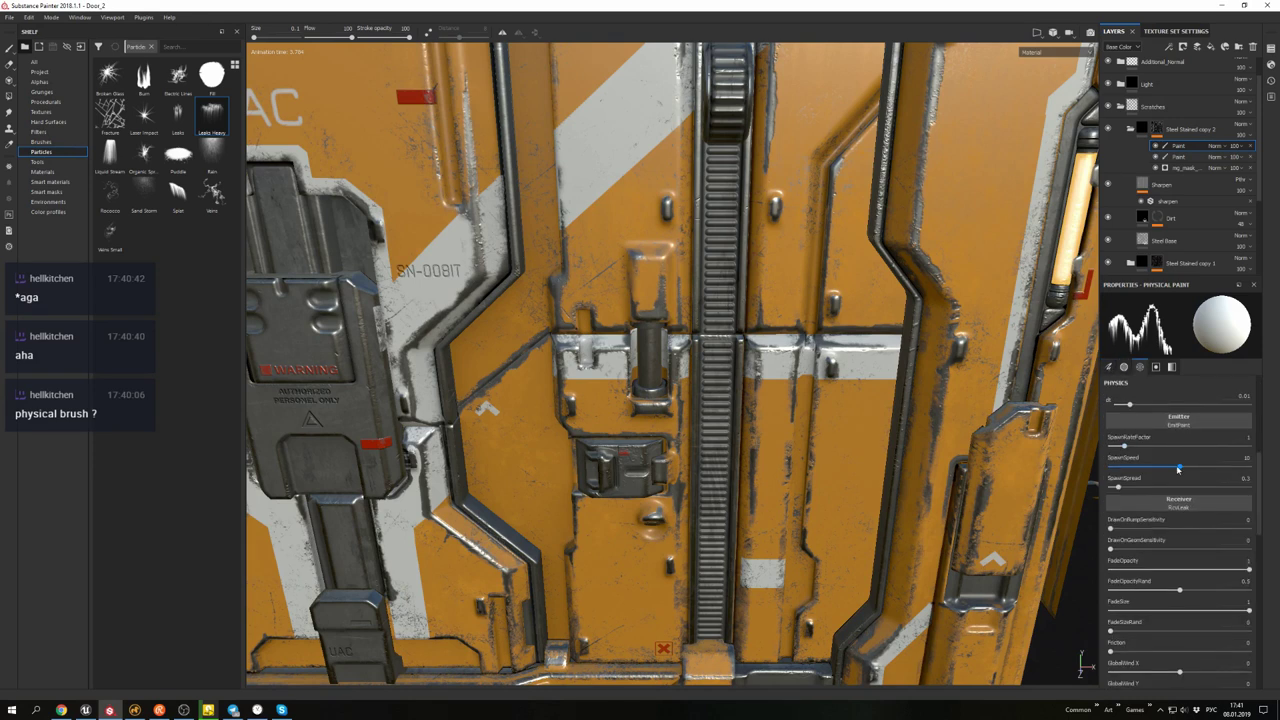
{"action": "left_click_drag", "start_coordinate": [1144, 449], "coordinate": [1150, 448]}
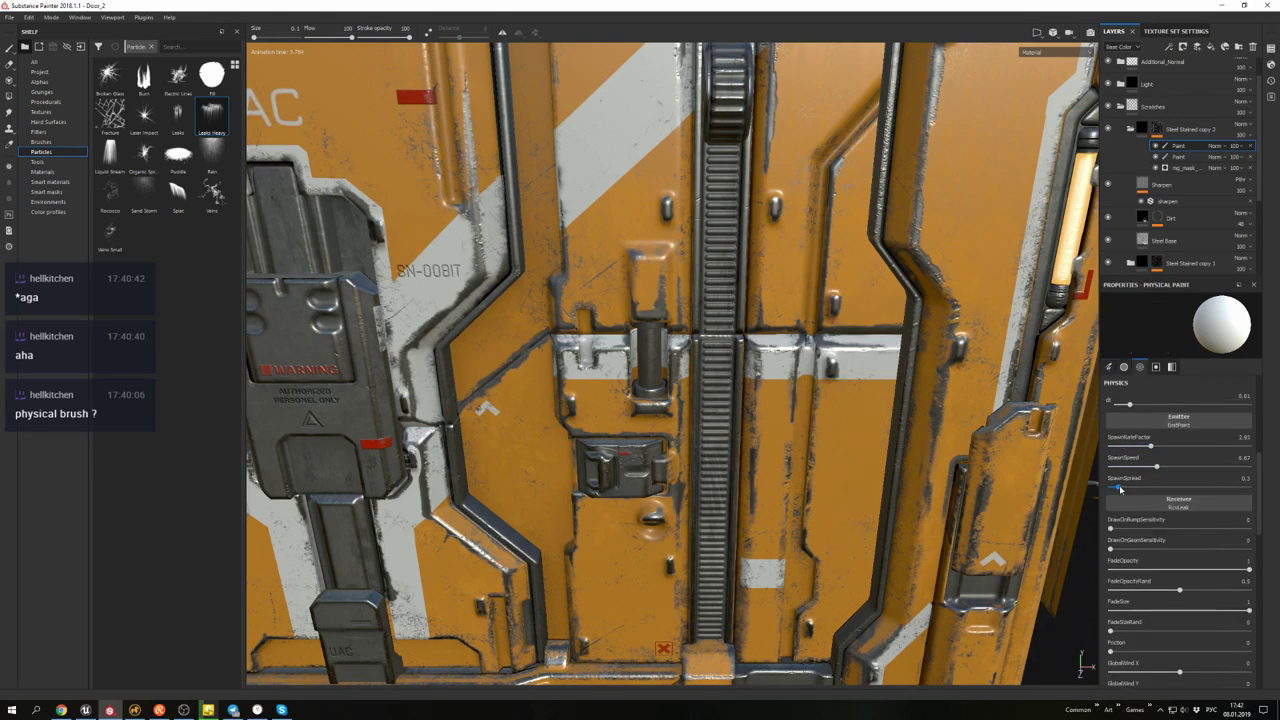
{"action": "right_click_drag", "start_coordinate": [670, 360], "coordinate": [640, 400], "text": "alt"}
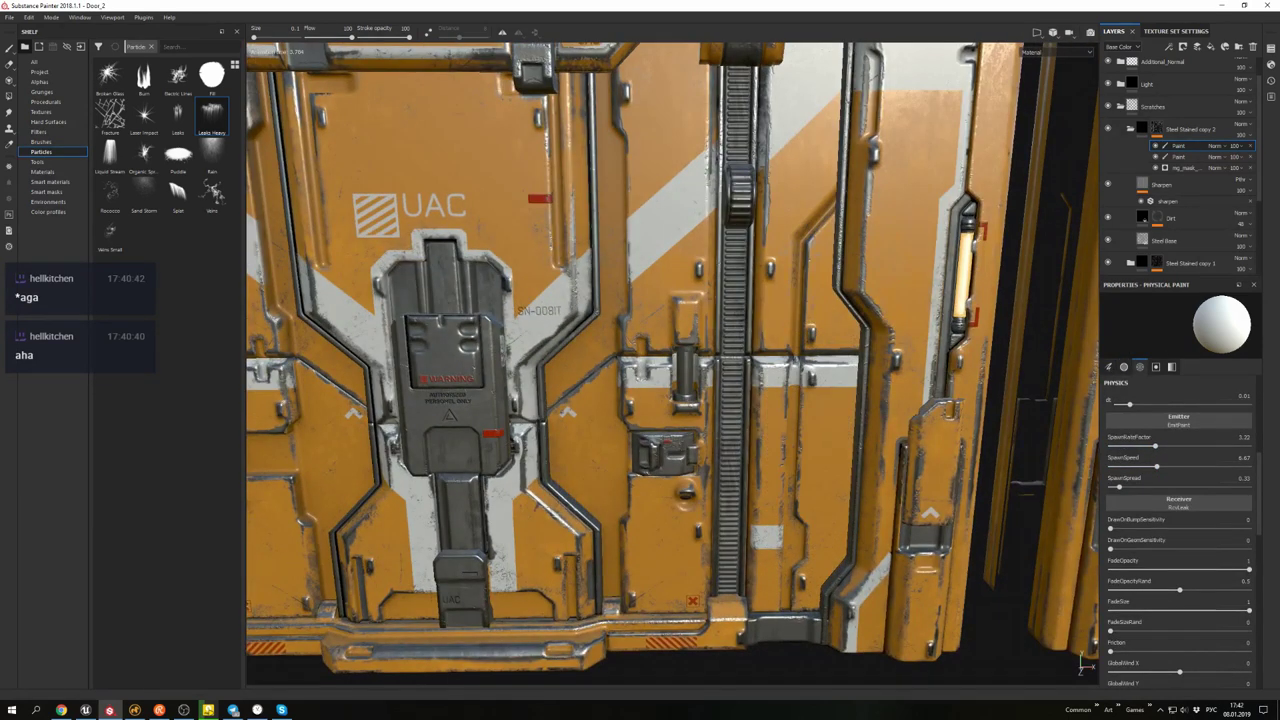
{"action": "left_click_drag", "start_coordinate": [670, 360], "coordinate": [700, 360], "text": "alt"}
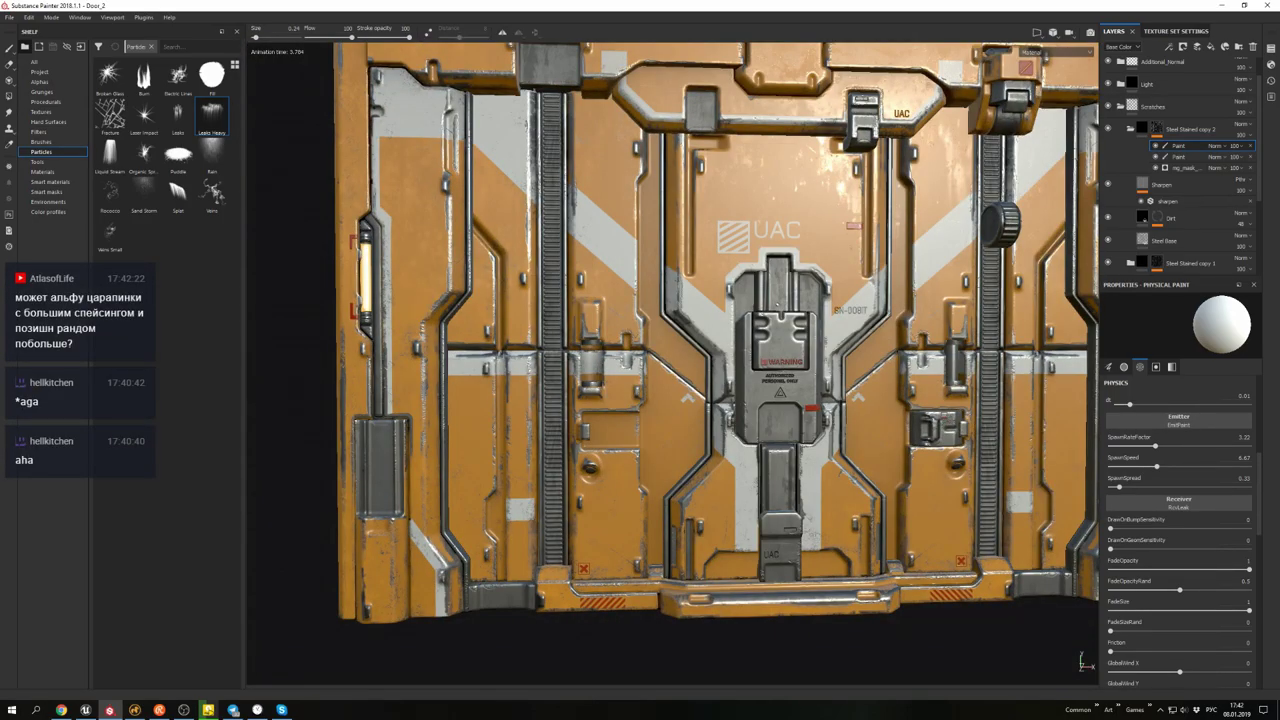
- Collapse the Steel Stained copy 2 folder and add a new fill layer above it in the Scratches folder
{"action": "scroll", "coordinate": [1081, 662], "scroll_direction": "up", "scroll_amount": 3}
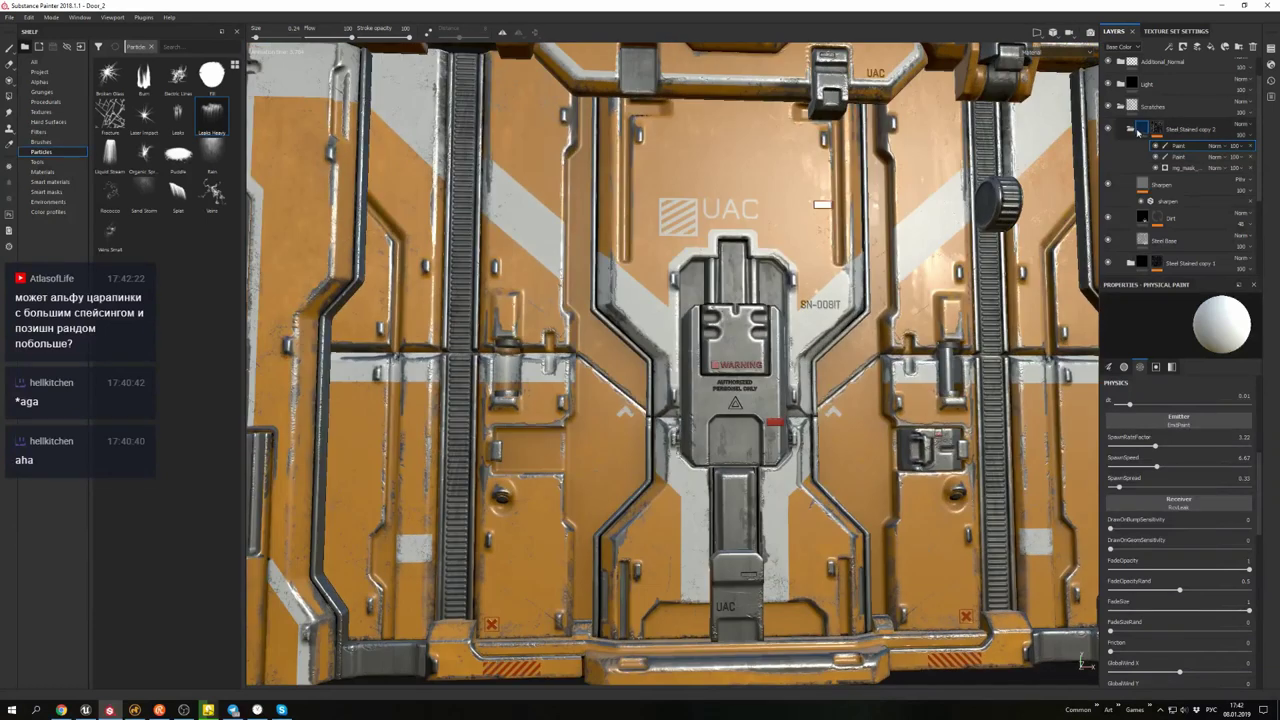
{"action": "left_click", "coordinate": [1147, 160]}
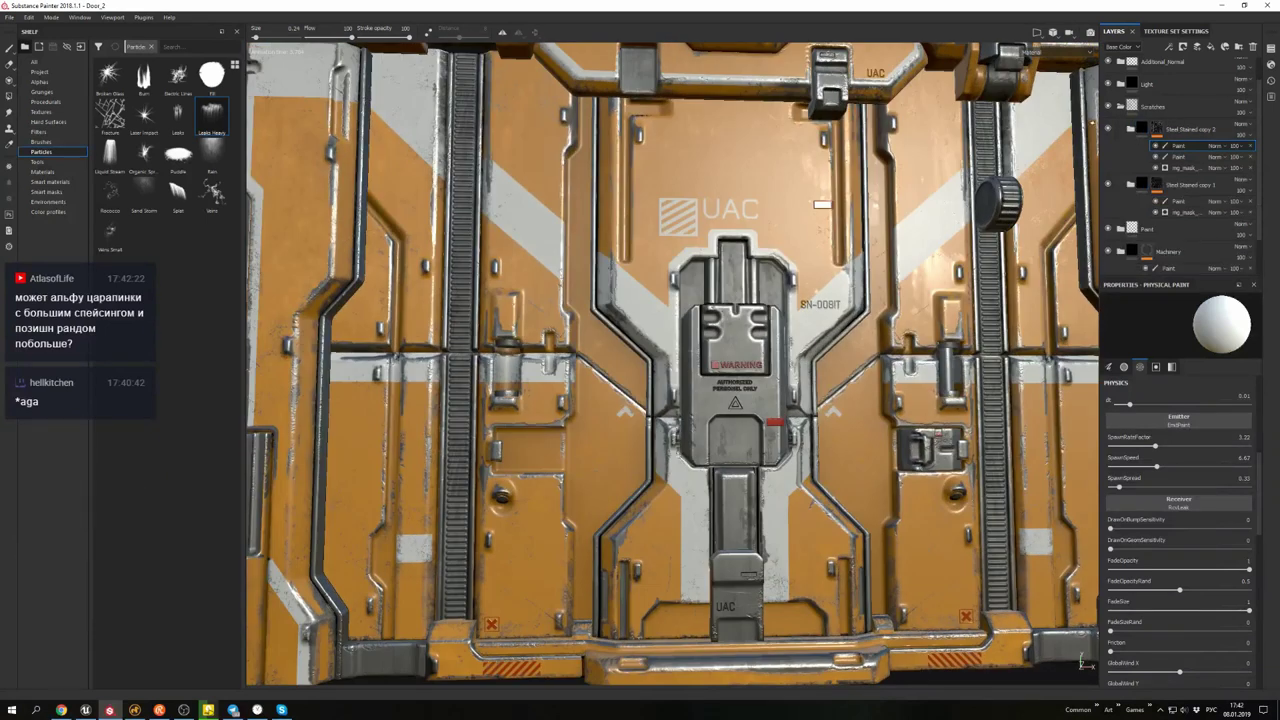
{"action": "left_click", "coordinate": [1210, 47]}
{"action": "left_click_drag", "start_coordinate": [820, 268], "coordinate": [866, 266], "text": "alt"}
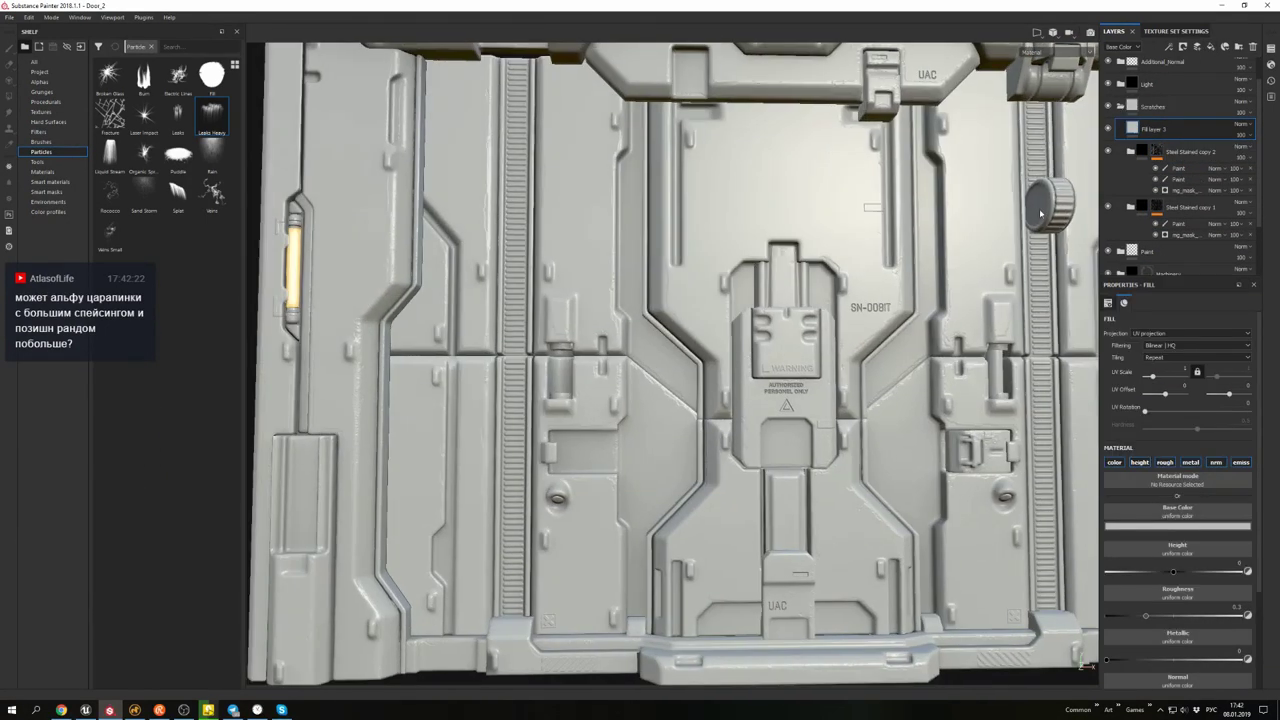
- Add a Fill effect to Fill layer 3 and load the Directional Noise 4 procedural into its height channel
{"action": "left_click", "coordinate": [45, 101]}
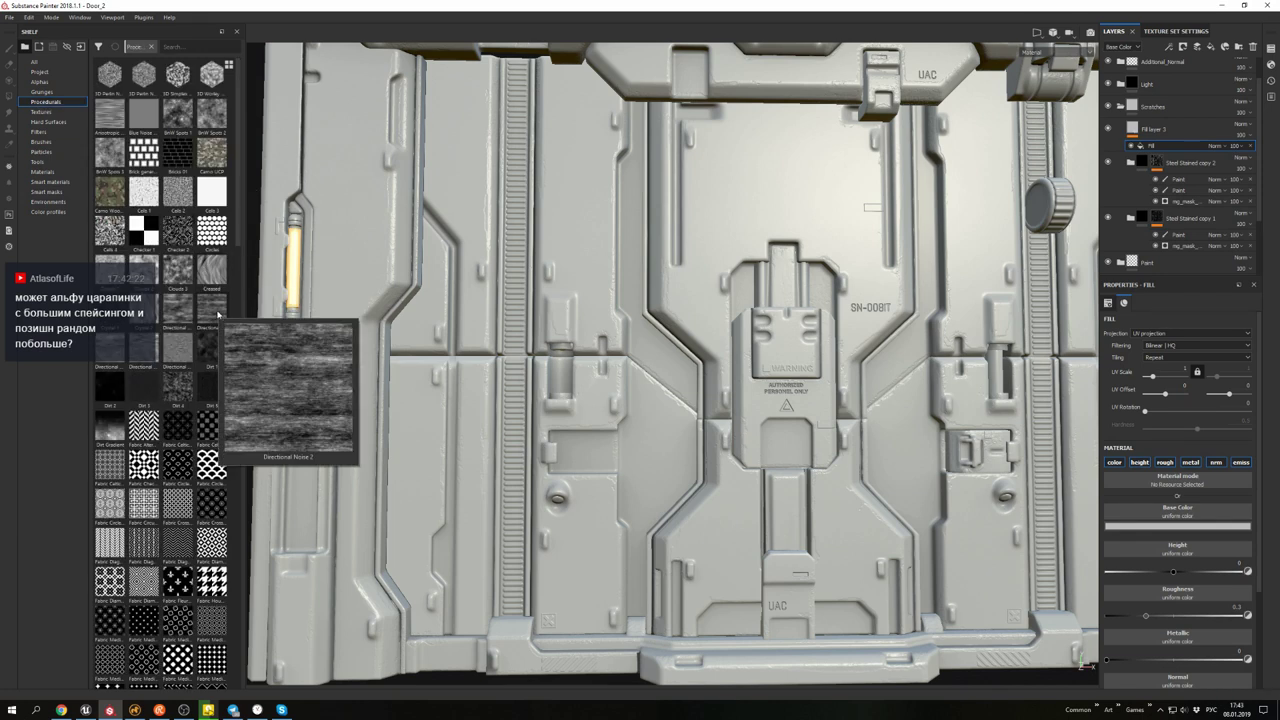
{"action": "mouse_move", "coordinate": [180, 313]}
{"action": "scroll", "coordinate": [180, 313], "scroll_direction": "down", "scroll_amount": 10}
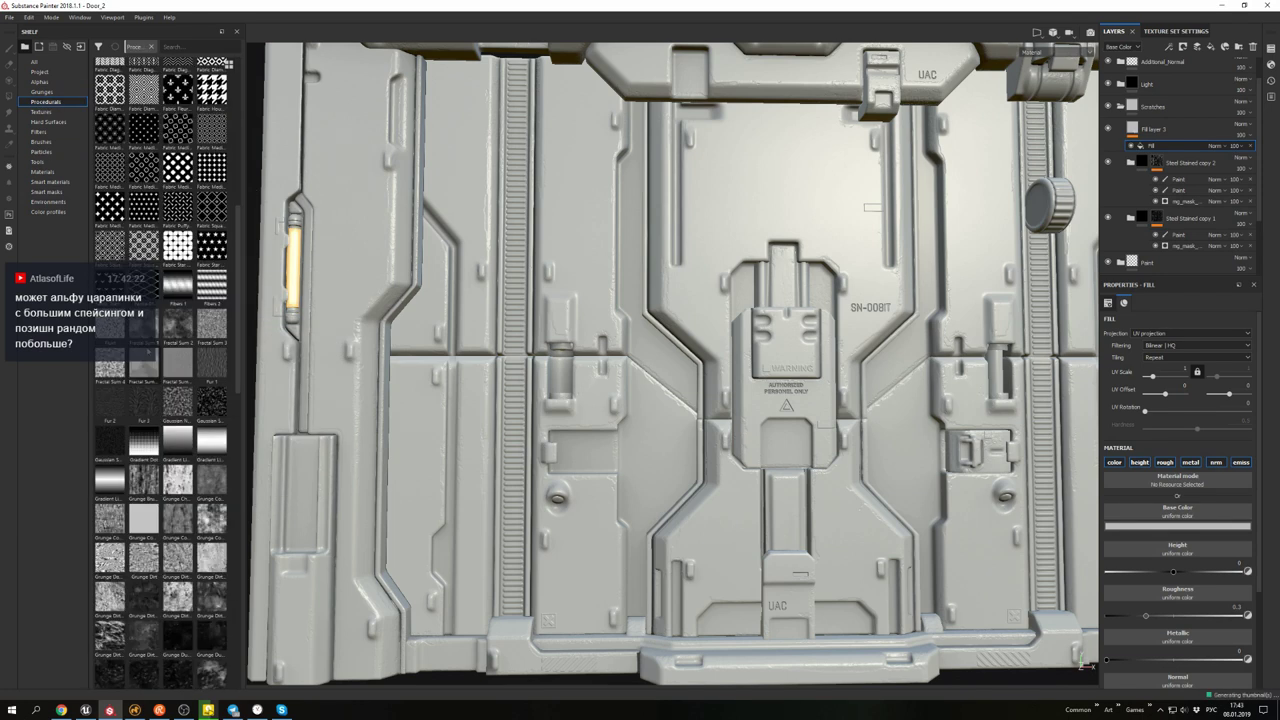
{"action": "scroll", "coordinate": [185, 400], "scroll_direction": "up", "scroll_amount": 5}
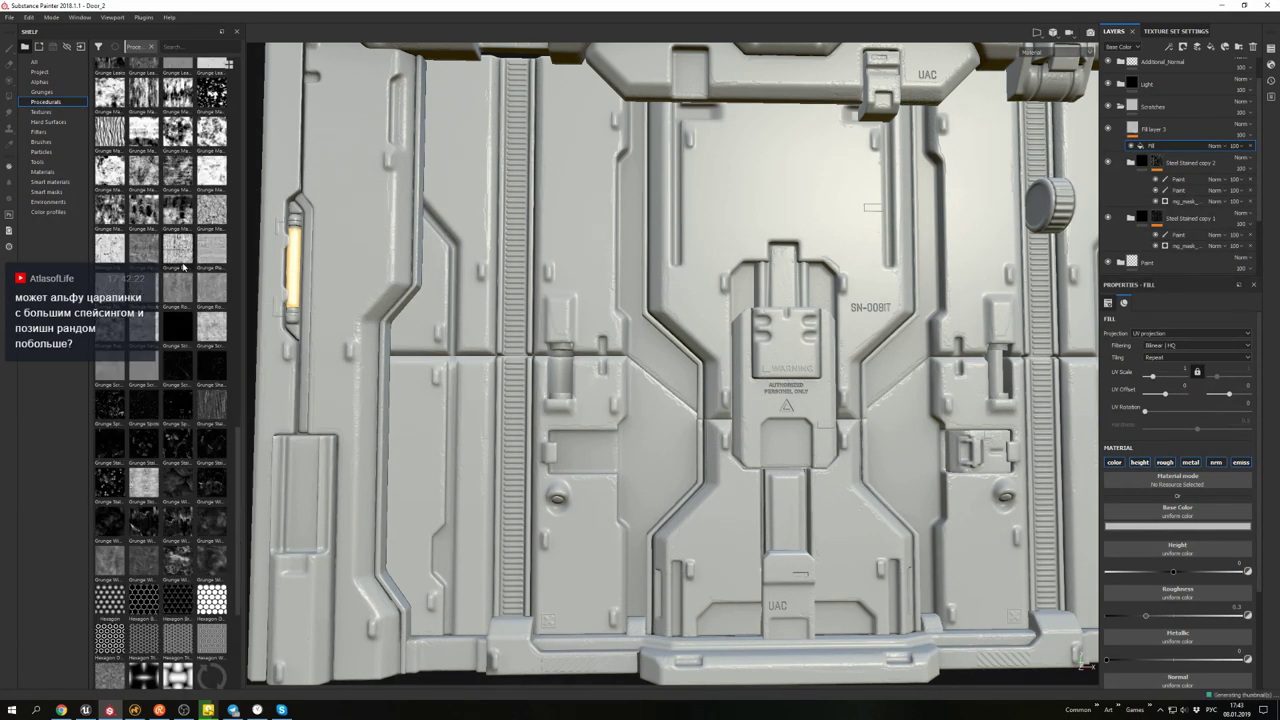
{"action": "scroll", "coordinate": [179, 428], "scroll_direction": "up", "scroll_amount": 5}
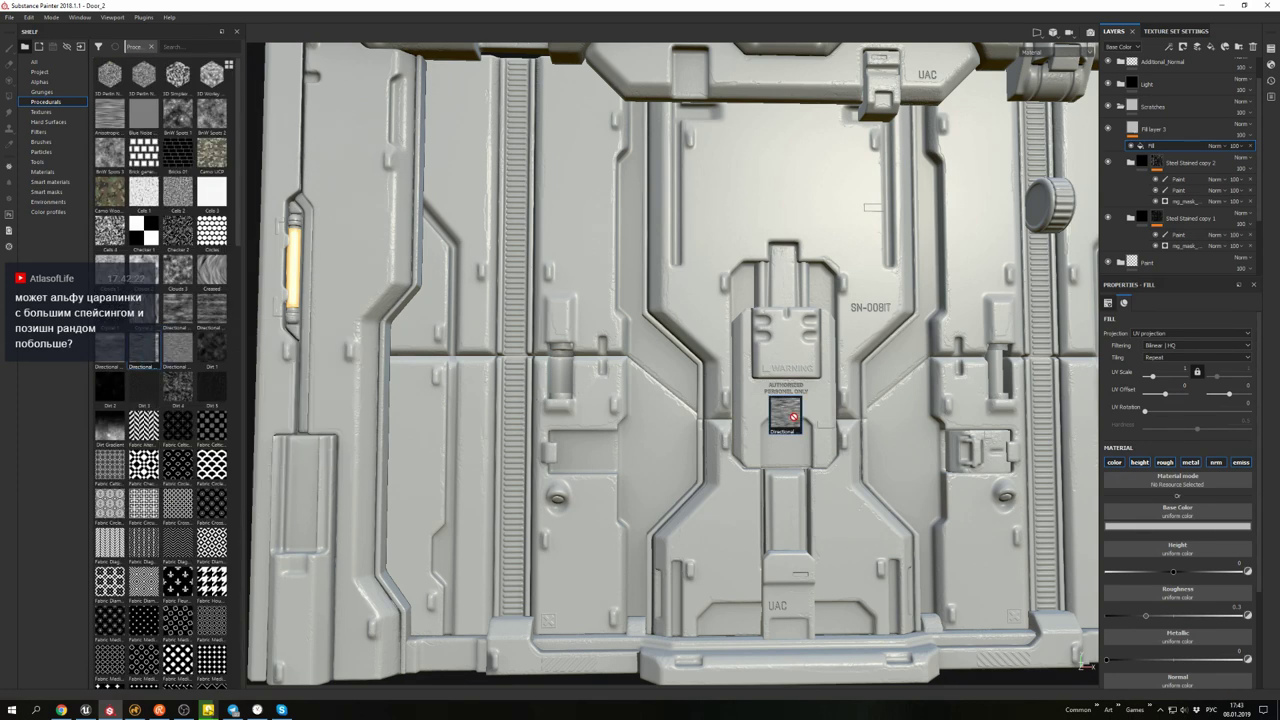
{"action": "mouse_move", "coordinate": [1180, 550]}
{"action": "left_mouse_down"}
{"action": "mouse_move", "coordinate": [1148, 551]}
{"action": "mouse_move", "coordinate": [1167, 553]}
{"action": "left_mouse_up"}
{"action": "scroll", "coordinate": [1150, 530], "scroll_direction": "down", "scroll_amount": 3}
{"action": "key", "text": "f"}
{"action": "left_click", "coordinate": [1116, 529]}
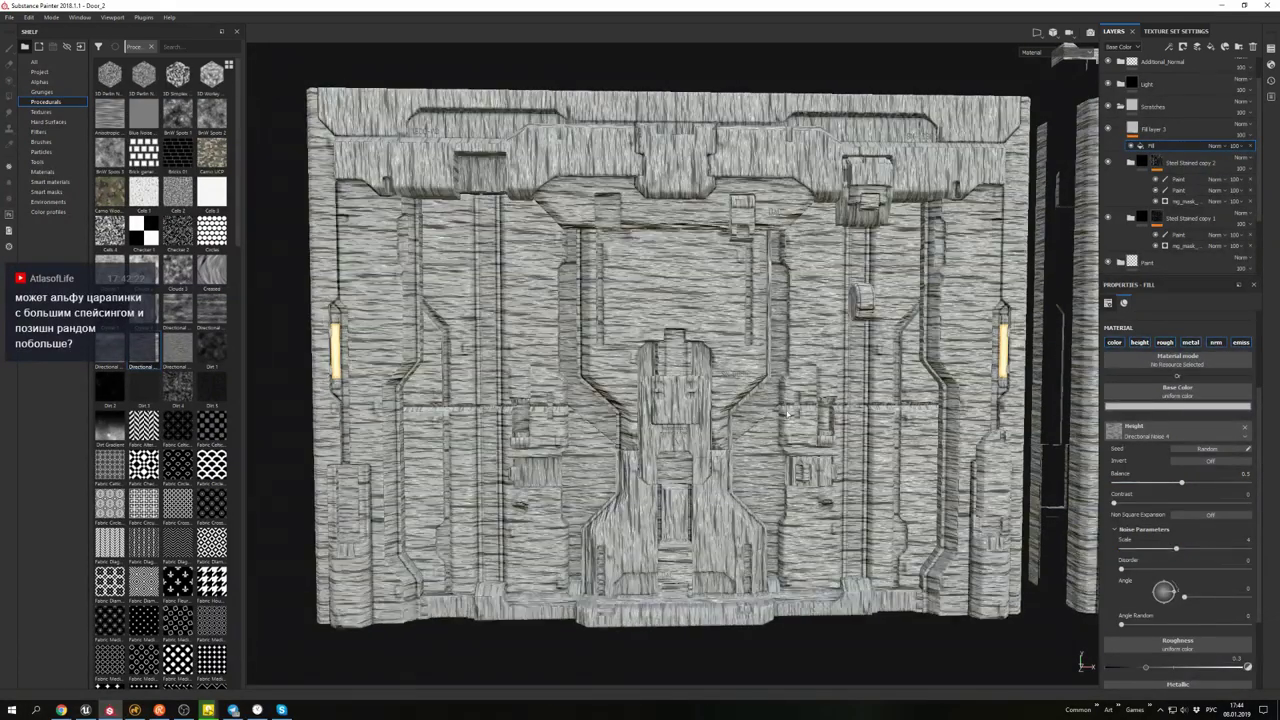
- Add a filter effect above the noise Fill and set it to Tri-Planar Advanced
{"action": "left_click_drag", "start_coordinate": [1060, 400], "coordinate": [1210, 125], "text": "alt"}
{"action": "left_click", "coordinate": [1188, 200]}
{"action": "left_click", "coordinate": [1178, 336]}
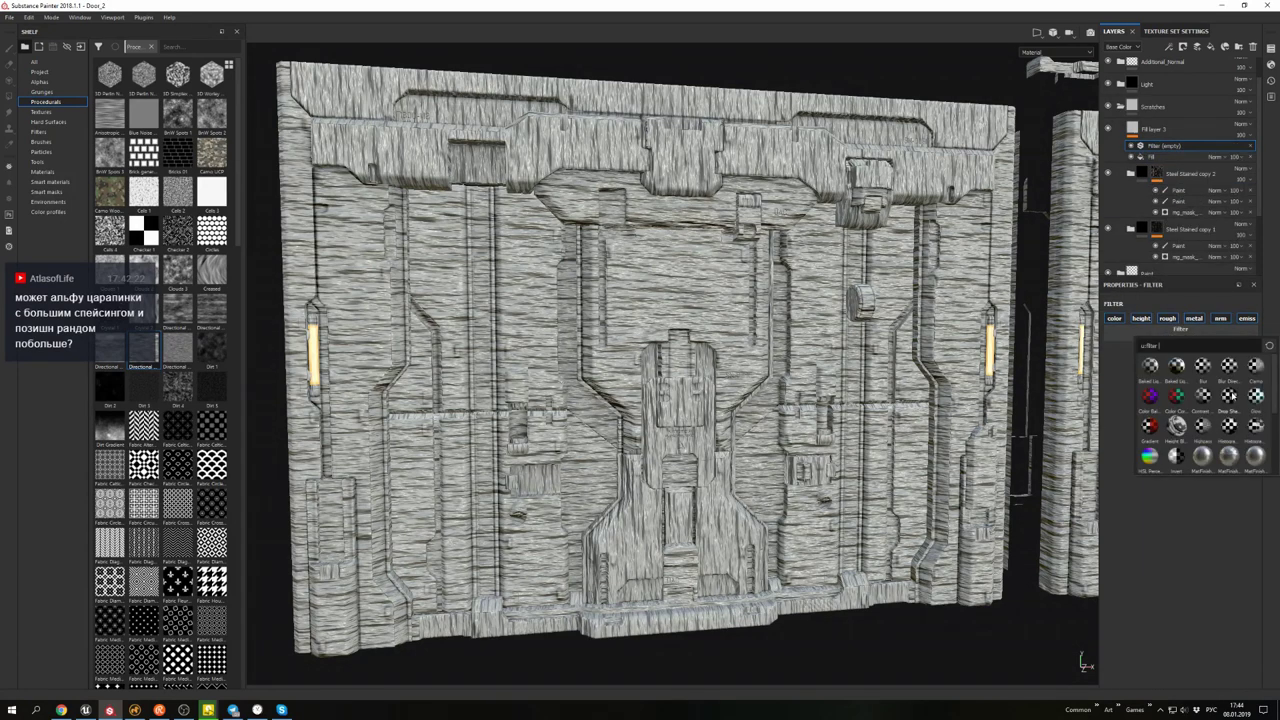
{"action": "left_click", "coordinate": [1178, 386]}
{"action": "left_click_drag", "start_coordinate": [1040, 420], "coordinate": [1150, 170], "text": "alt"}
- Set the Directional Noise 4 angle to 90, its scale to 8 and its balance to 0.46
{"action": "left_click", "coordinate": [1158, 158]}
{"action": "left_click_drag", "start_coordinate": [1184, 596], "coordinate": [1200, 597]}
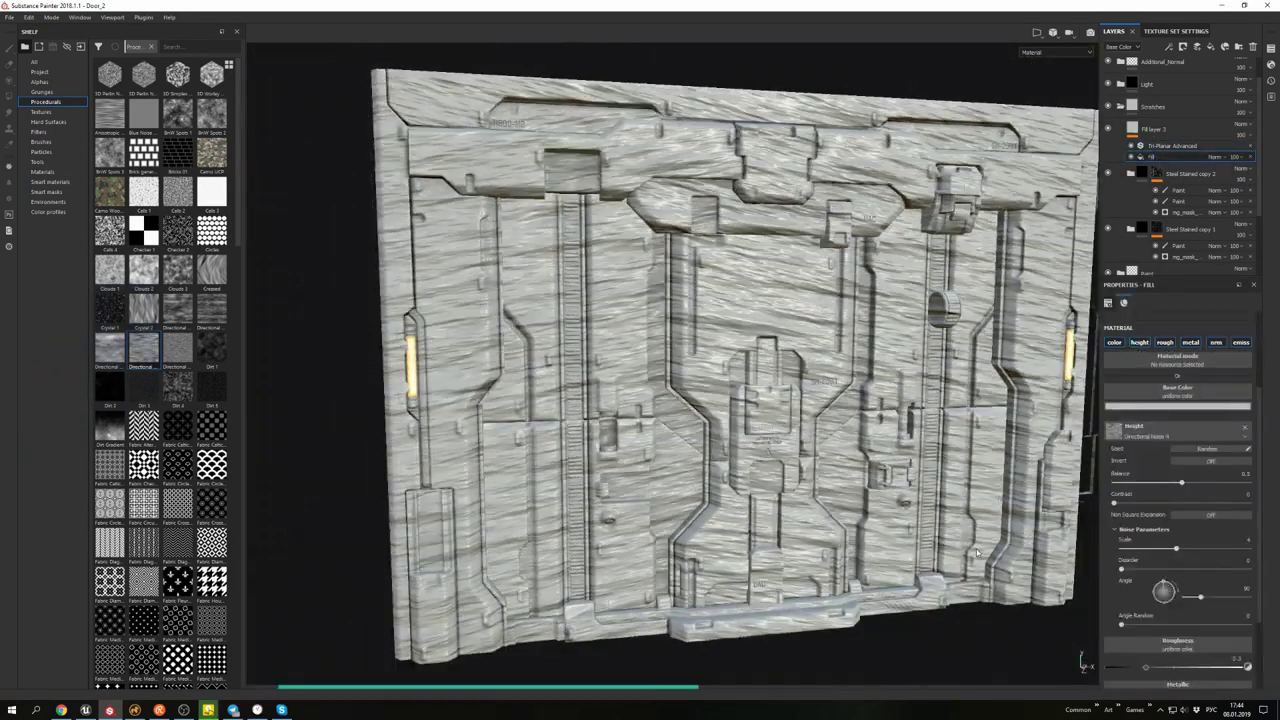
{"action": "left_click_drag", "start_coordinate": [760, 430], "coordinate": [766, 398], "text": "alt"}
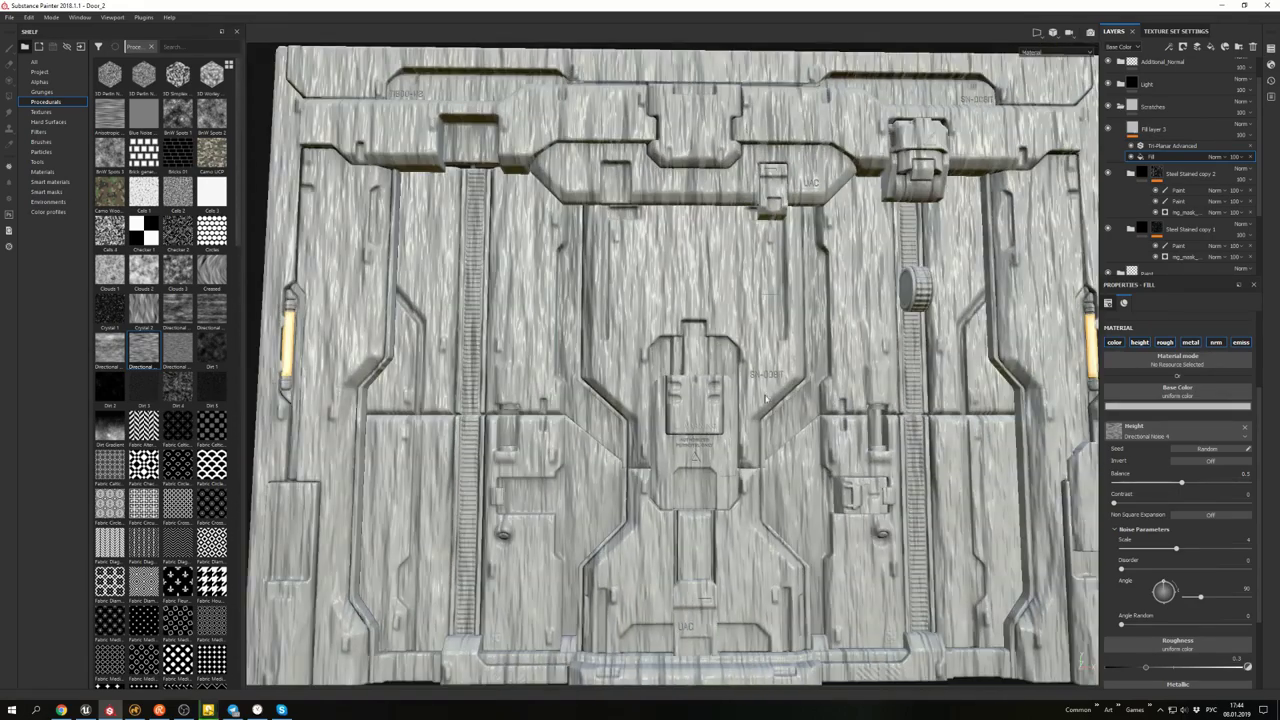
{"action": "scroll", "coordinate": [1176, 552], "scroll_direction": "down", "scroll_amount": 2}
{"action": "scroll", "coordinate": [1189, 445], "scroll_direction": "up", "scroll_amount": 3}
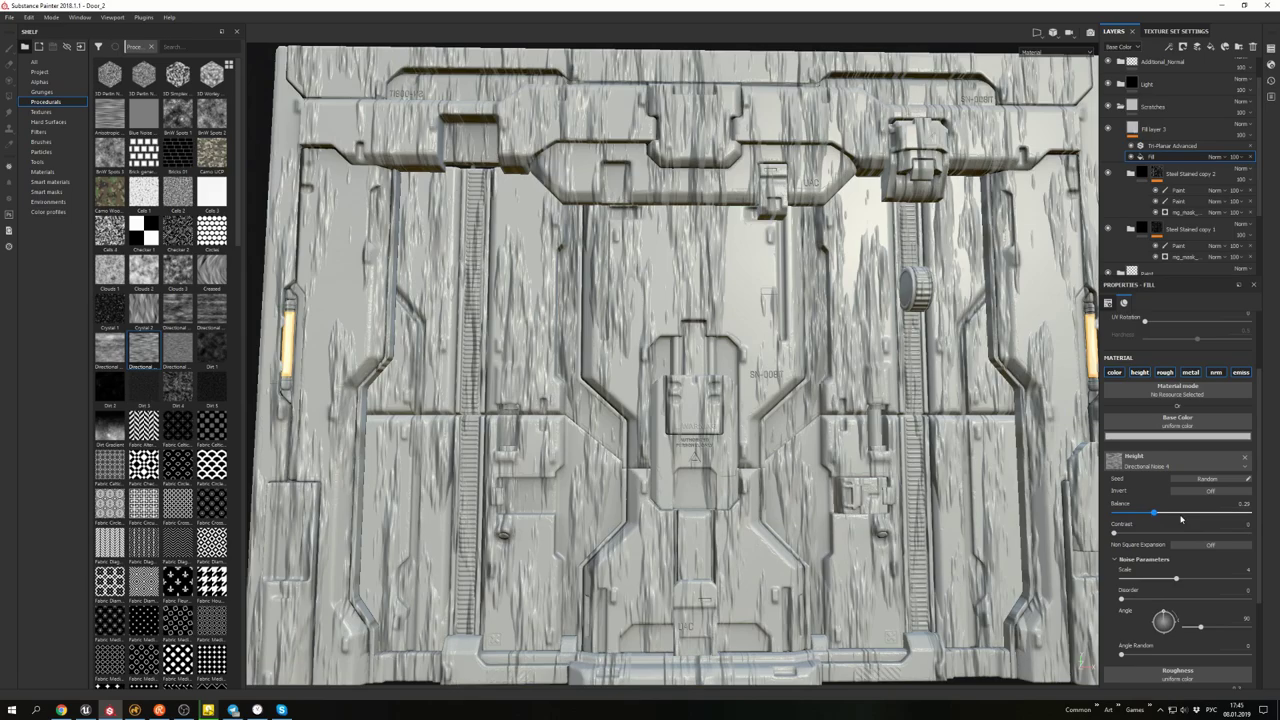
{"action": "left_click_drag", "start_coordinate": [1176, 578], "coordinate": [1248, 580]}
{"action": "left_click_drag", "start_coordinate": [777, 388], "coordinate": [800, 400], "text": "alt"}
{"action": "scroll", "coordinate": [1180, 450], "scroll_direction": "down", "scroll_amount": 4}
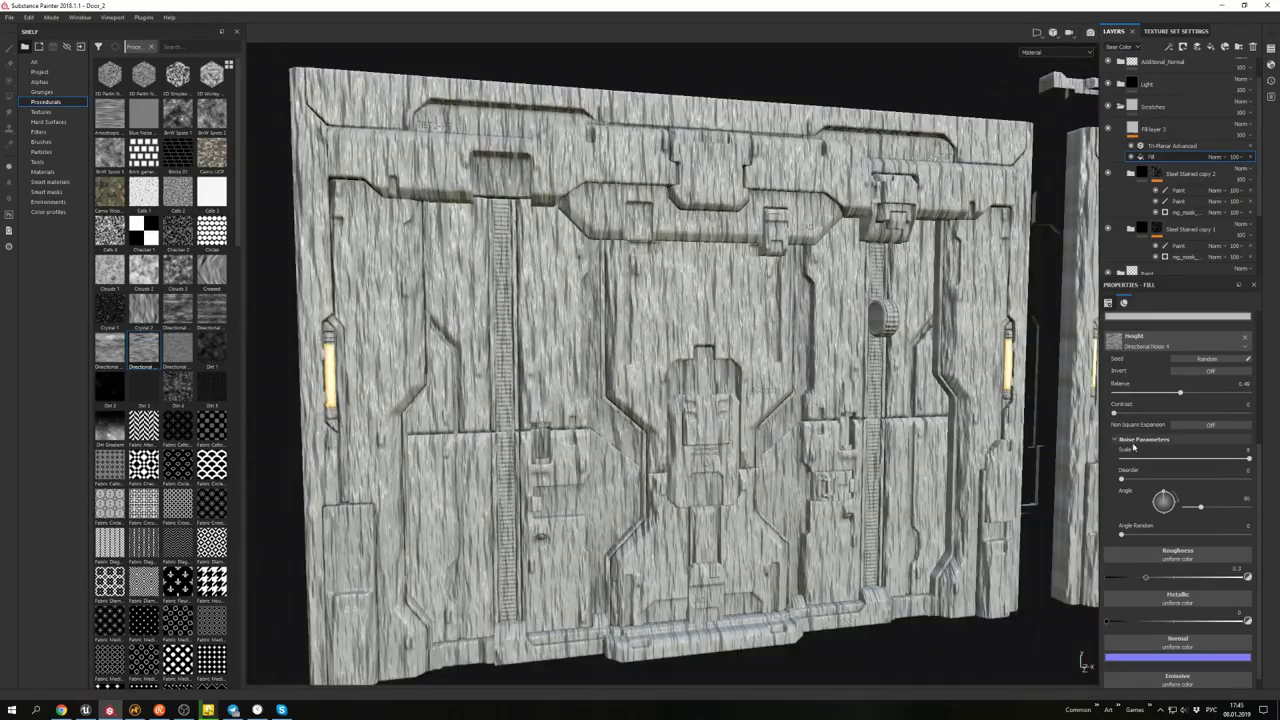
- Raise the first UV scale value of the noise Fill to stretch the pattern into a finer vertical grain
{"action": "left_click", "coordinate": [1138, 440]}
{"action": "scroll", "coordinate": [1151, 375], "scroll_direction": "up", "scroll_amount": 4}
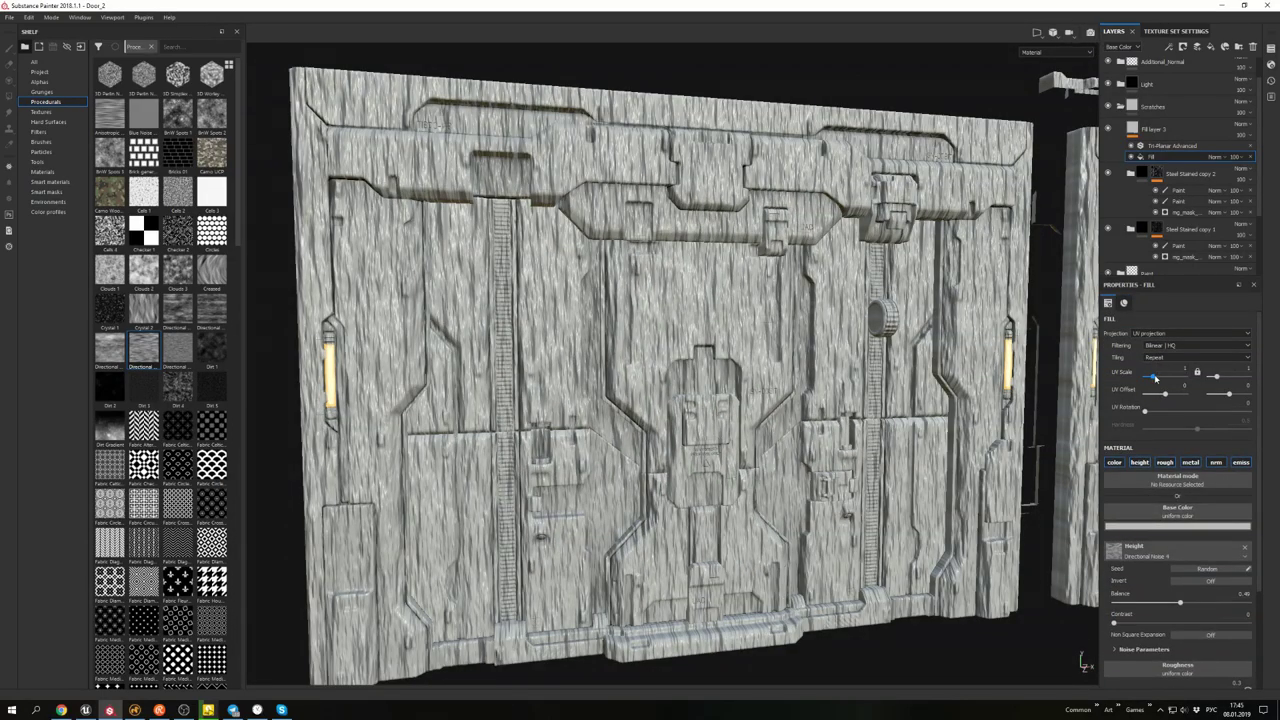
{"action": "left_click_drag", "start_coordinate": [1180, 381], "coordinate": [1197, 380]}
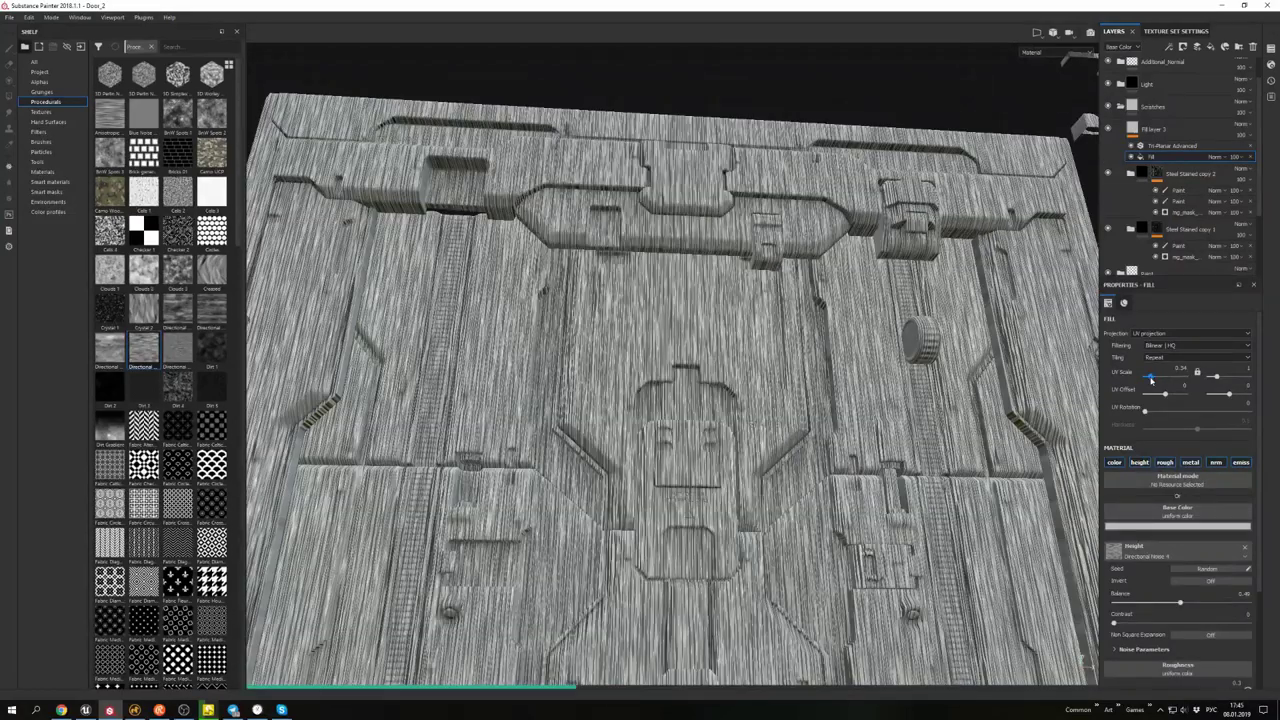
{"action": "left_click_drag", "start_coordinate": [1151, 378], "coordinate": [1156, 380]}
{"action": "left_click_drag", "start_coordinate": [925, 343], "coordinate": [1176, 160], "text": "alt"}
- Restrict Fill layer 3 and its Fill effect to the height channel, turning off color, rough, metal, nrm and emiss
{"action": "left_click", "coordinate": [1160, 130]}
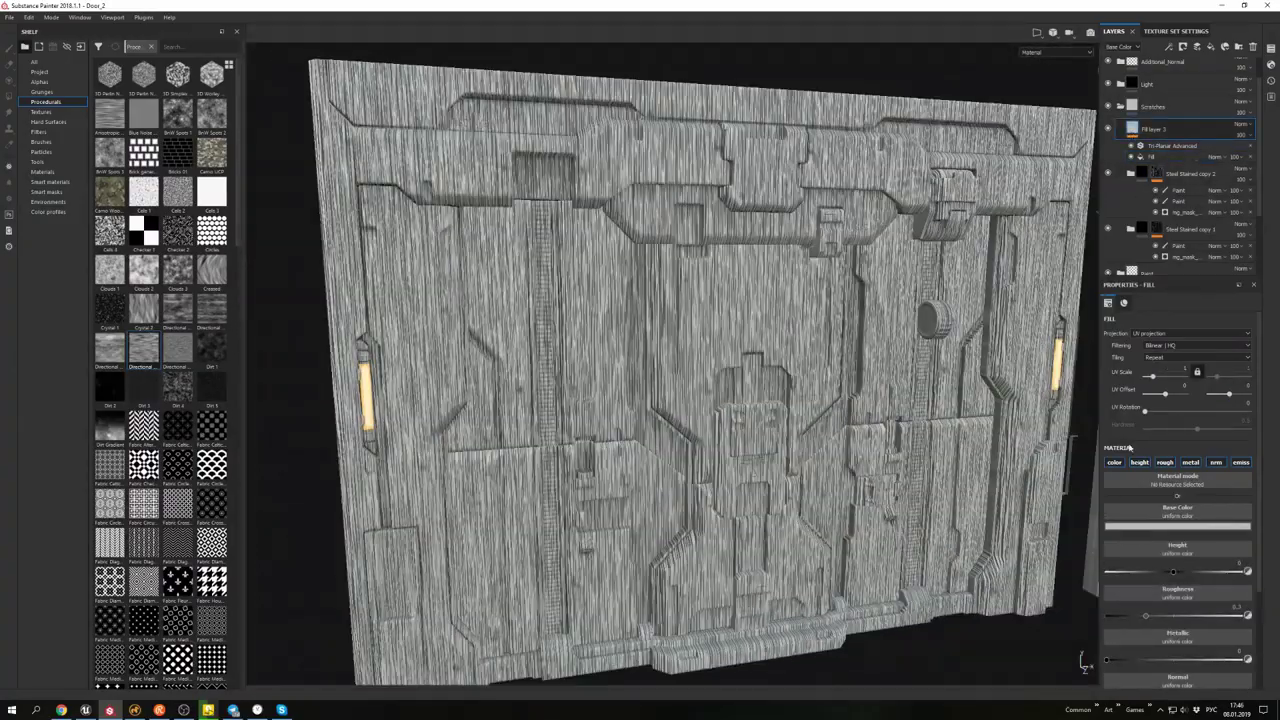
{"action": "left_click", "coordinate": [1113, 462]}
{"action": "left_click", "coordinate": [1164, 462]}
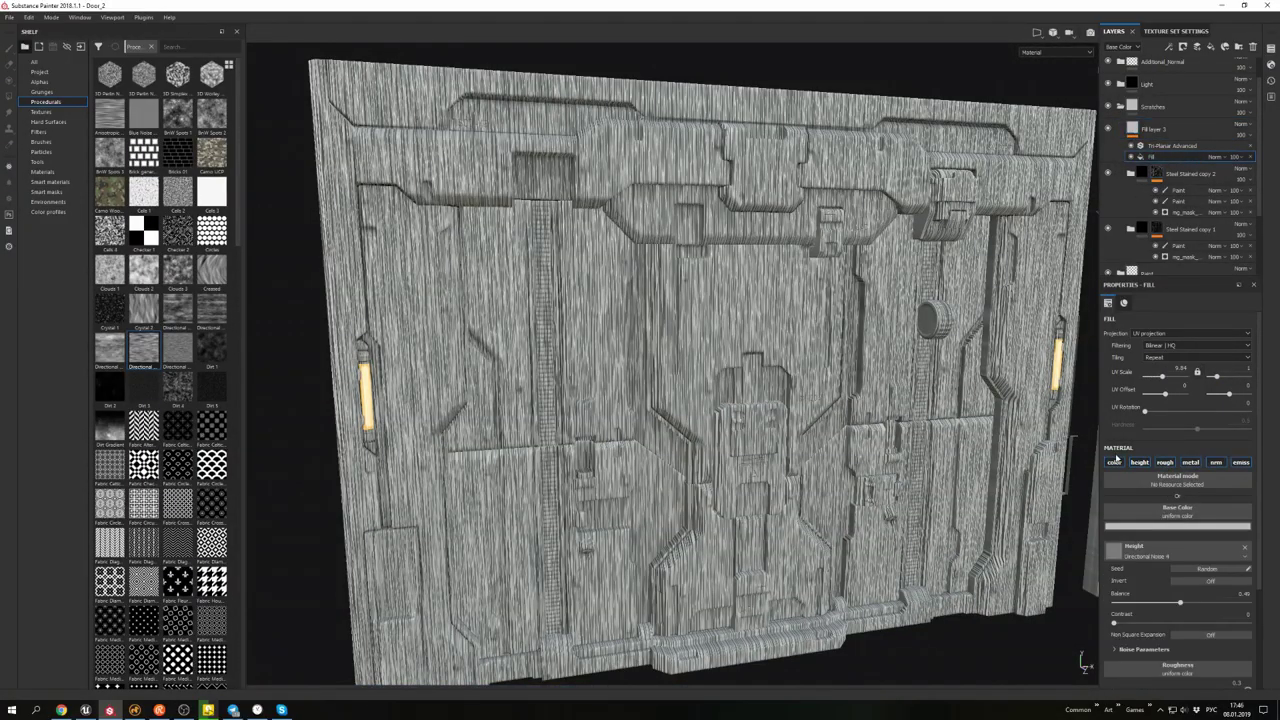
{"action": "left_click", "coordinate": [1190, 462]}
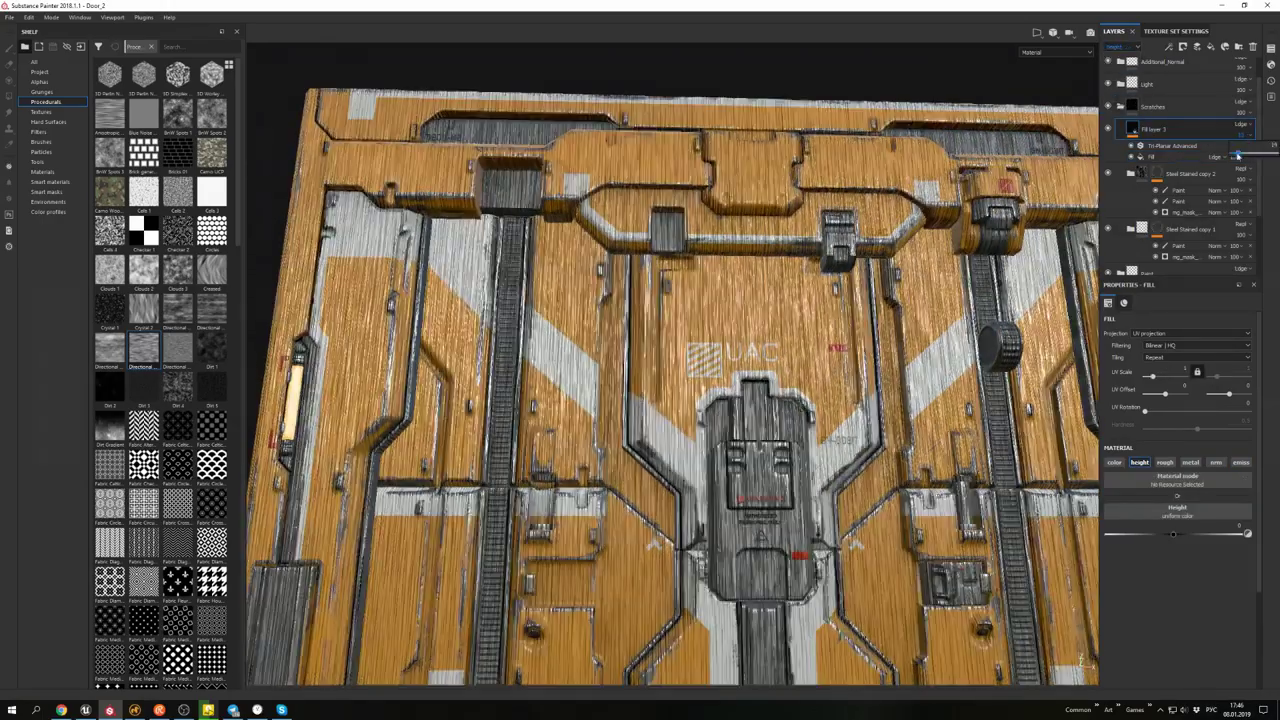
- Lower Fill layer 3's opacity in the height channel to about 9 to soften the grain relief
{"action": "left_click_drag", "start_coordinate": [1237, 157], "coordinate": [1240, 157]}
{"action": "left_click_drag", "start_coordinate": [900, 300], "coordinate": [960, 220], "text": "alt"}
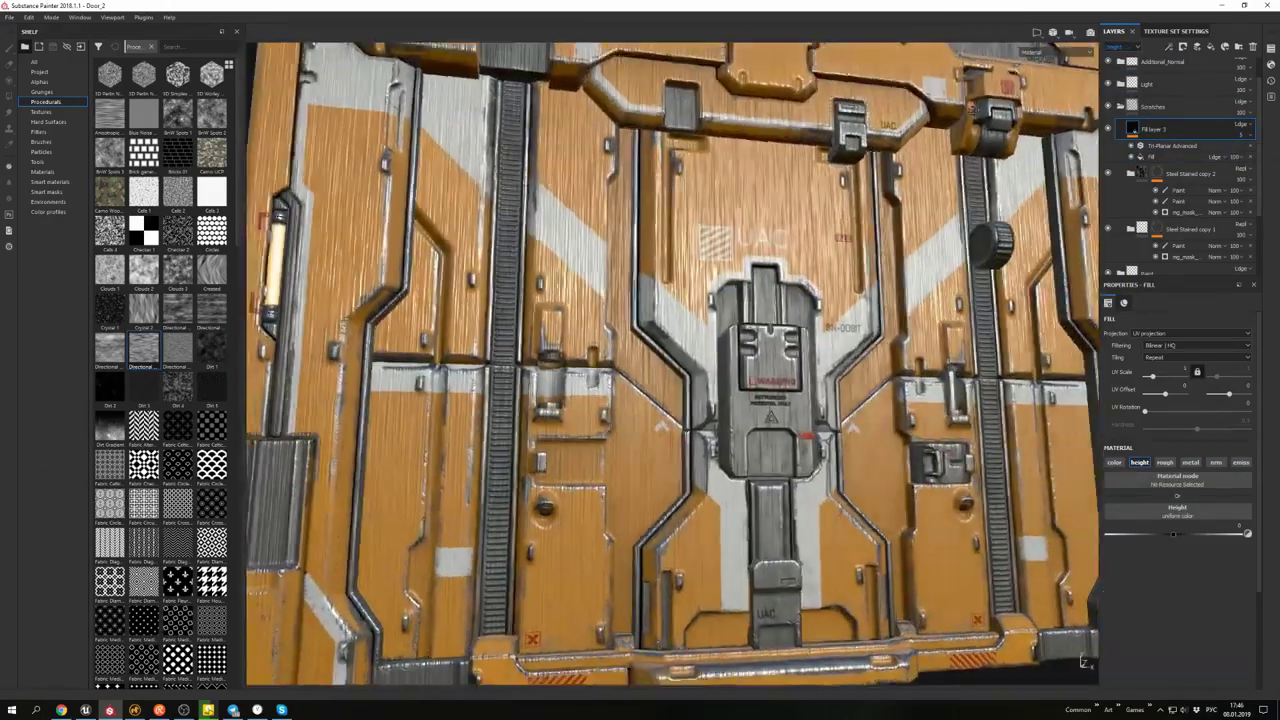
{"action": "scroll", "coordinate": [980, 165], "scroll_direction": "up", "scroll_amount": 3}
- Assign Directional Noise 4 as the Fill effect's substance material and set its balance to 0.7
{"action": "left_click_drag", "start_coordinate": [980, 165], "coordinate": [1060, 175], "text": "alt"}
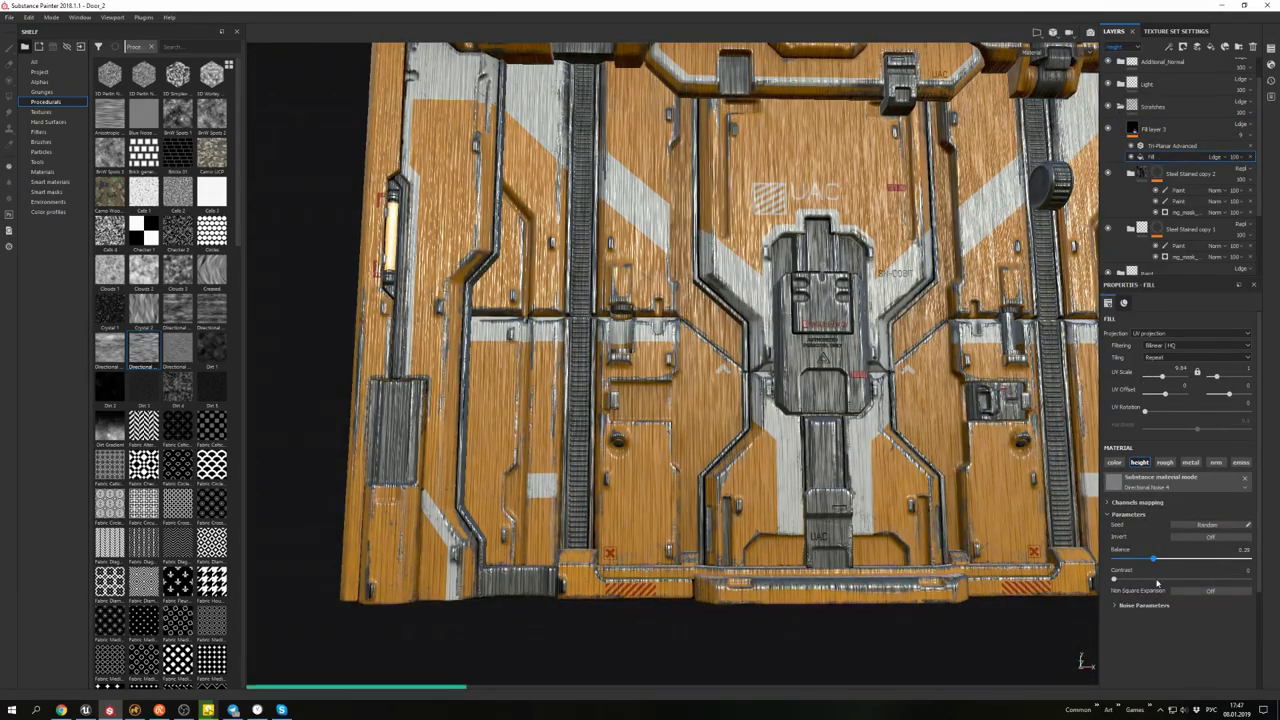
{"action": "left_click_drag", "start_coordinate": [1153, 559], "coordinate": [1206, 563]}
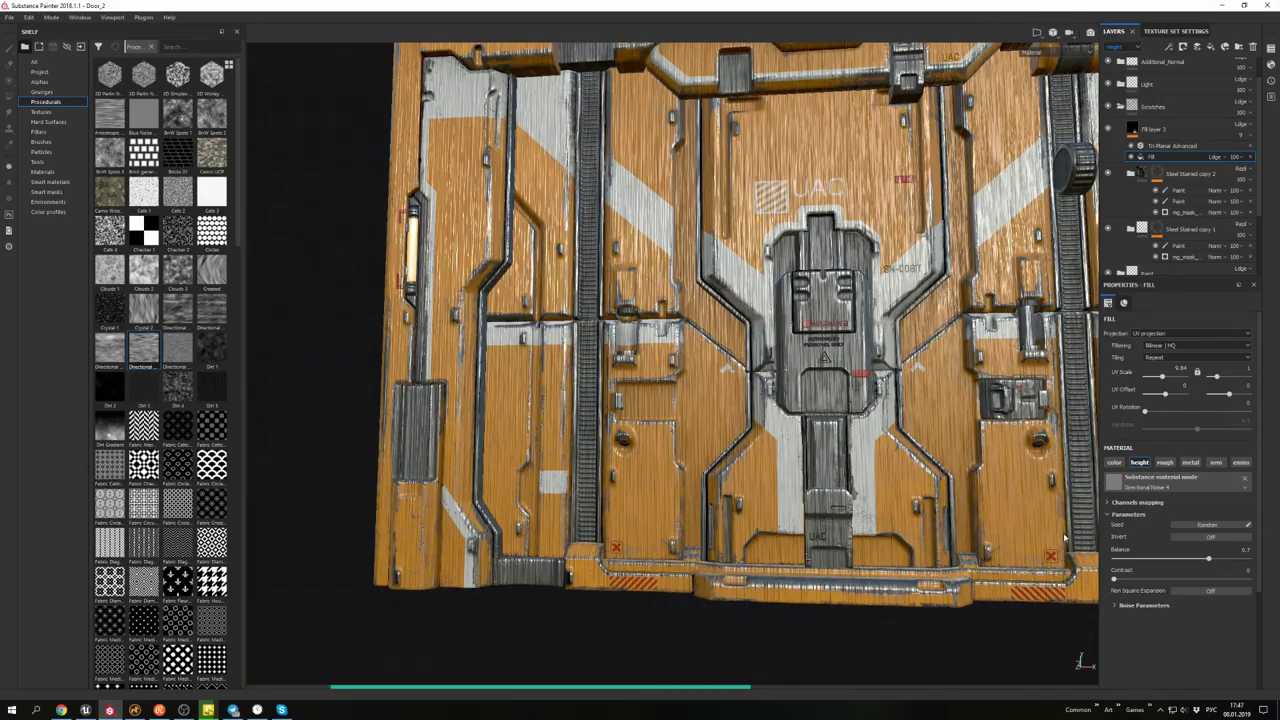
{"action": "left_click_drag", "start_coordinate": [1065, 538], "coordinate": [1110, 260], "text": "alt"}
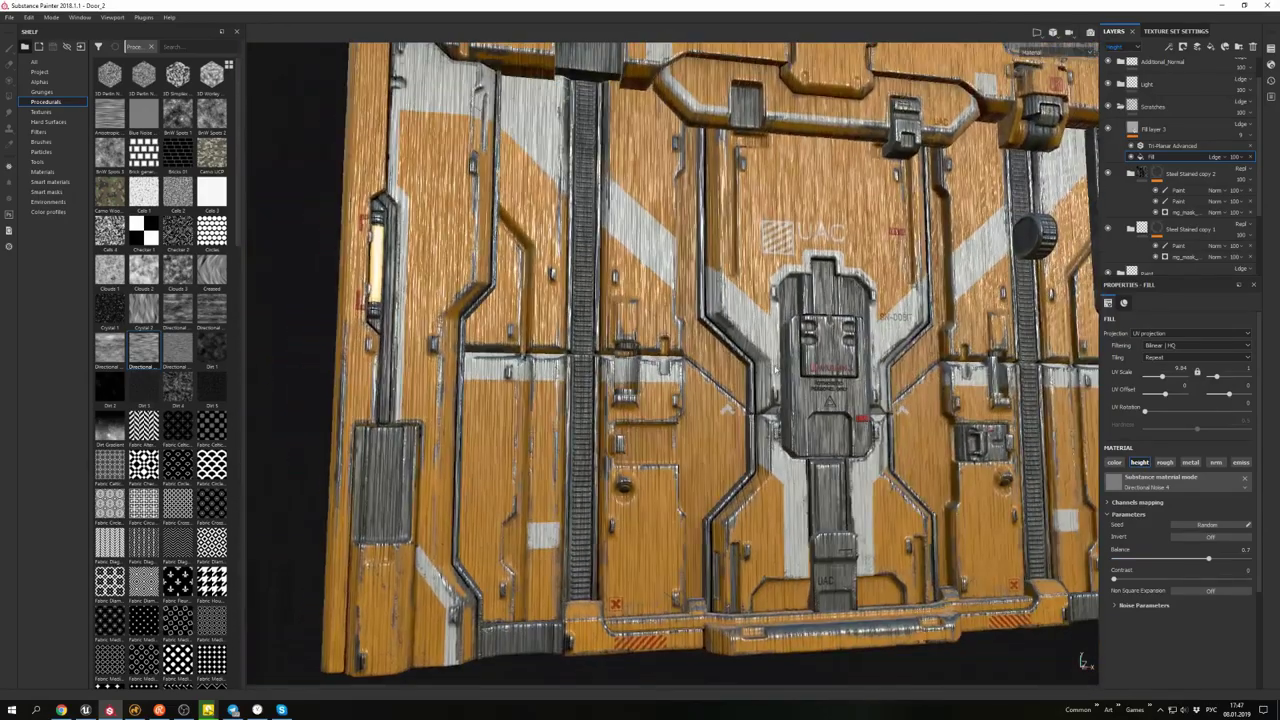
- Move Fill layer 3 out of the Scratches folder to above the Paint folder and set its height blending mode to Passthrough
{"action": "left_click", "coordinate": [1156, 132]}
{"action": "scroll", "coordinate": [1170, 180], "scroll_direction": "down", "scroll_amount": 1}
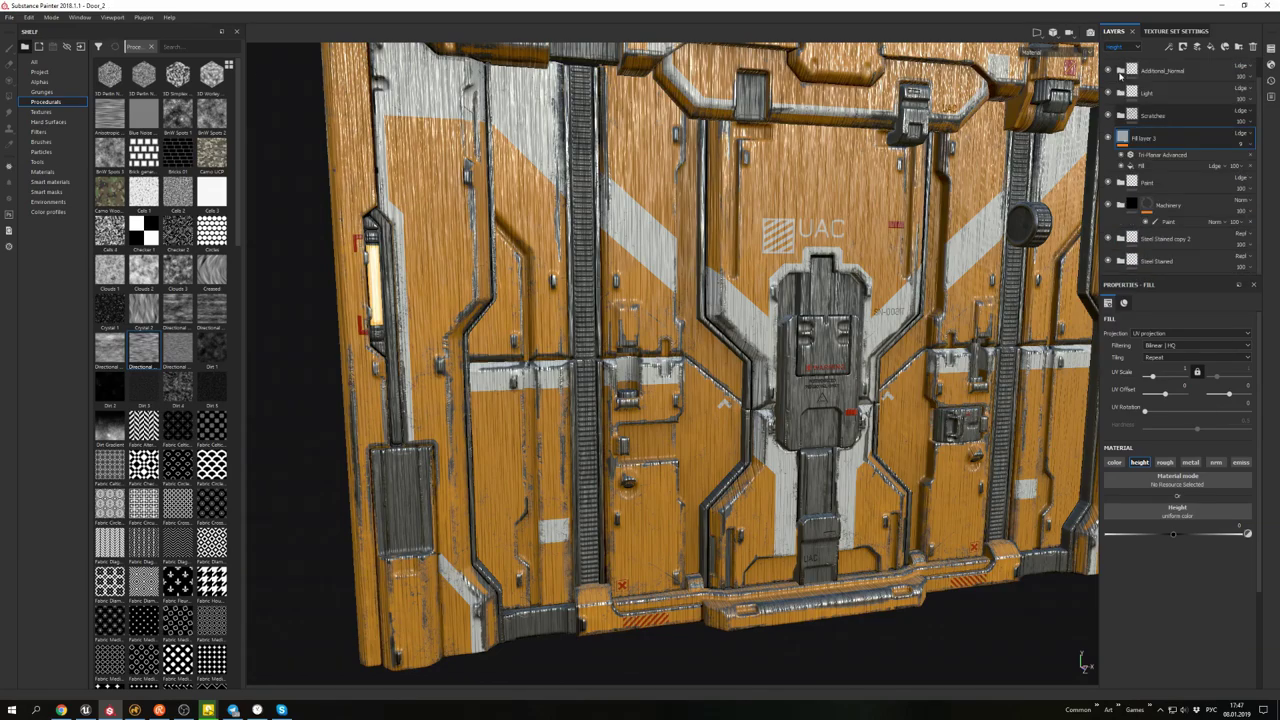
{"action": "mouse_move", "coordinate": [900, 230]}
{"action": "left_mouse_down", "text": "alt"}
{"action": "mouse_move", "coordinate": [831, 185]}
{"action": "mouse_move", "coordinate": [840, 170]}
{"action": "mouse_move", "coordinate": [953, 212]}
{"action": "mouse_move", "coordinate": [1050, 170]}
{"action": "left_mouse_up", "text": "alt"}
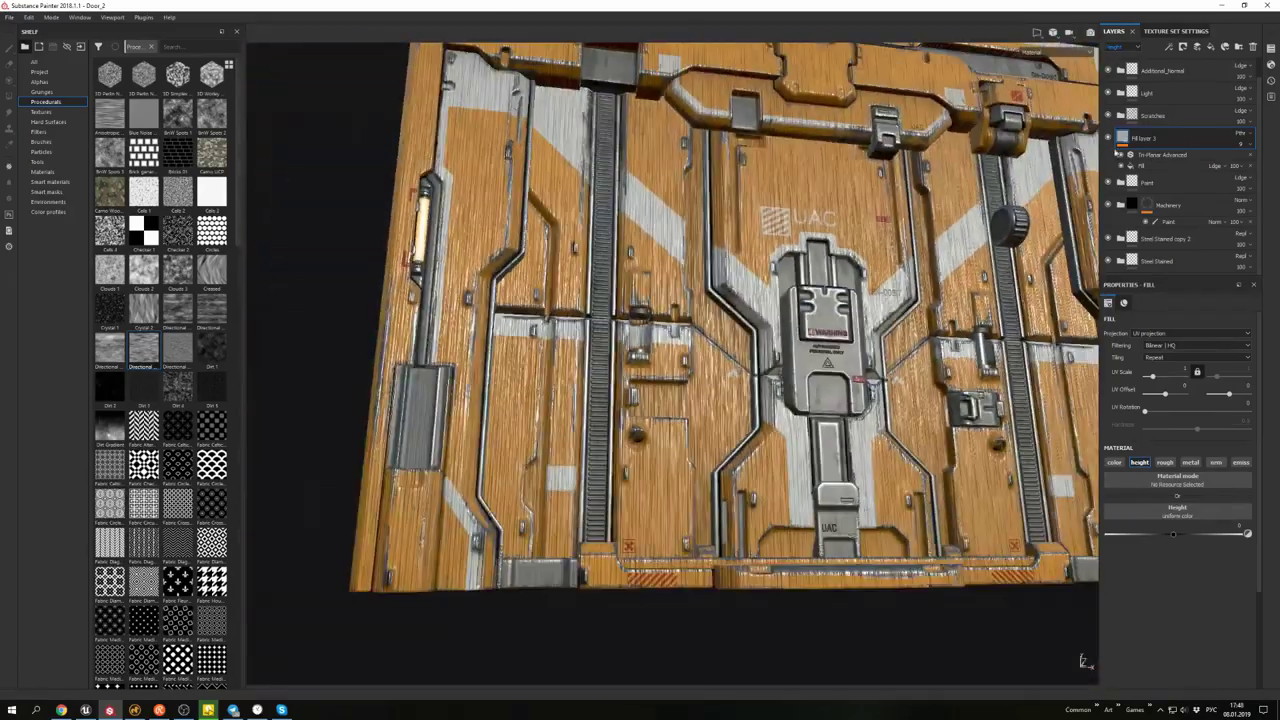
{"action": "left_click", "coordinate": [1108, 138]}
{"action": "left_click", "coordinate": [1108, 138]}
{"action": "left_click_drag", "start_coordinate": [900, 235], "coordinate": [933, 250], "text": "alt"}
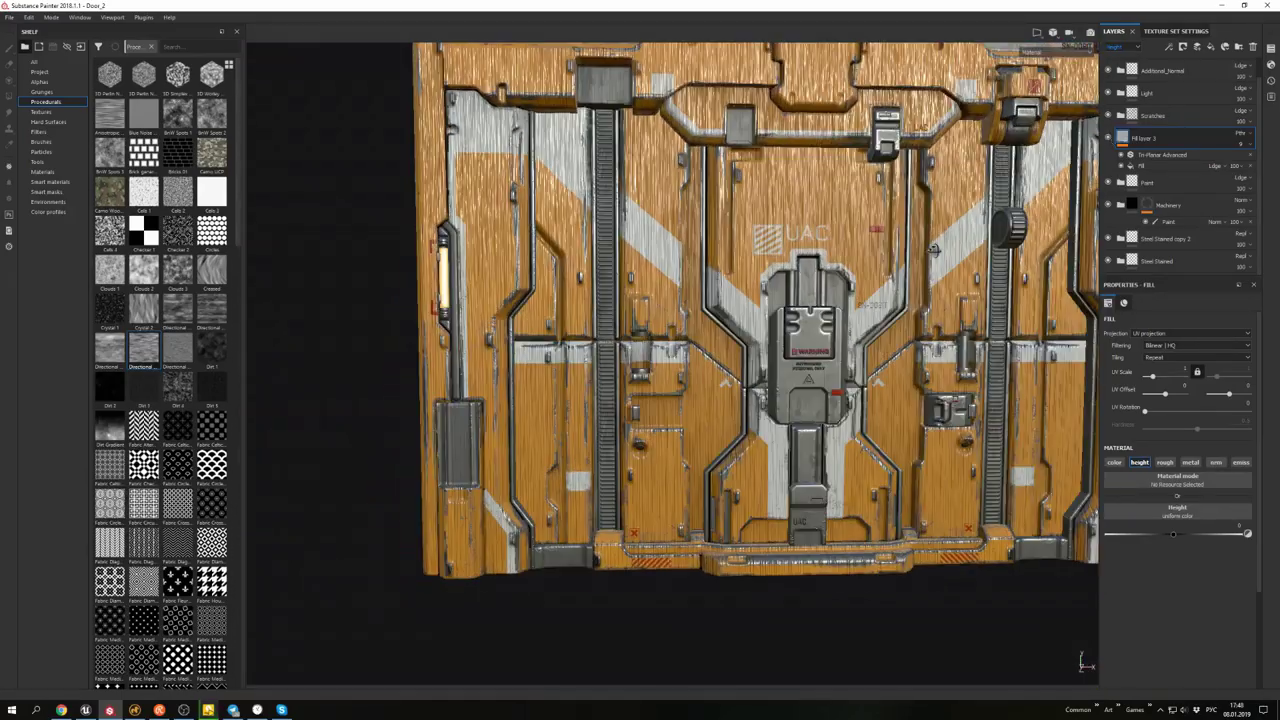
- Move Fill layer 3 below the Machinery folder, directly above Steel Stained copy 2, and raise its height opacity to 22
{"action": "left_click_drag", "start_coordinate": [1128, 233], "coordinate": [1128, 192]}
{"action": "left_click_drag", "start_coordinate": [920, 218], "coordinate": [990, 205], "text": "alt"}
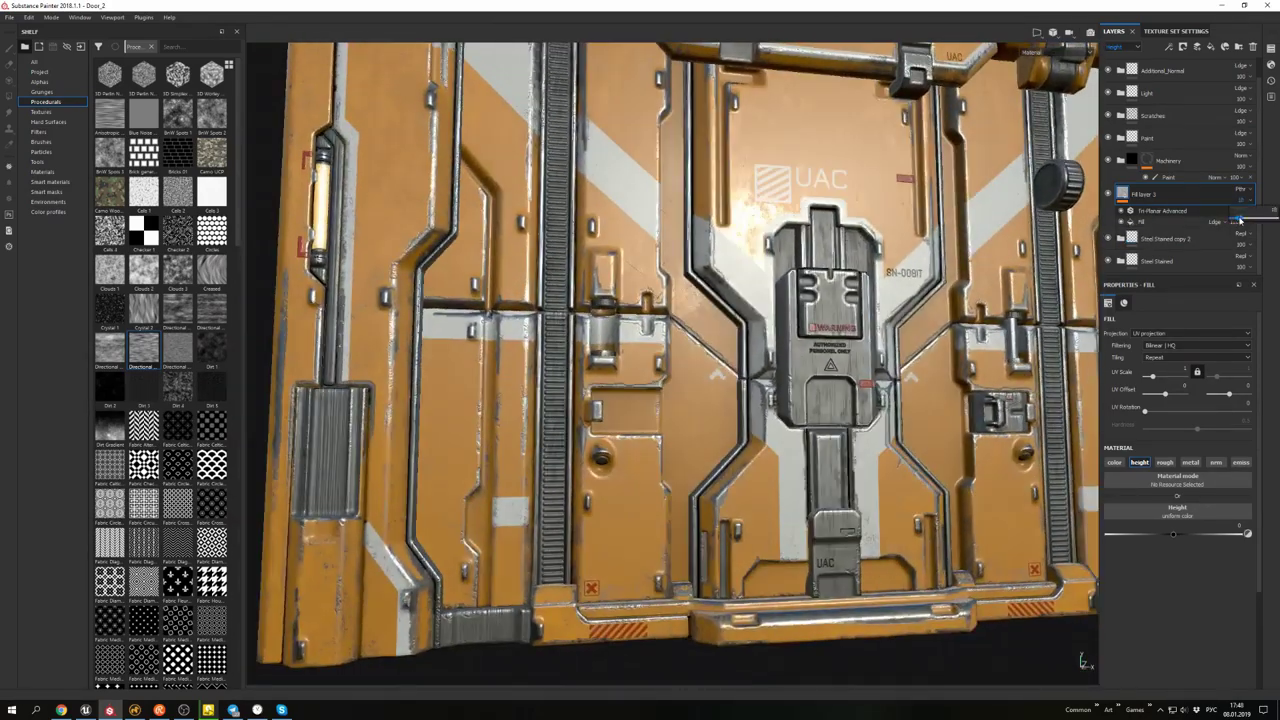
{"action": "left_click_drag", "start_coordinate": [1236, 220], "coordinate": [1238, 216]}
{"action": "left_click_drag", "start_coordinate": [760, 200], "coordinate": [832, 183], "text": "alt"}
{"action": "scroll", "coordinate": [793, 187], "scroll_direction": "down", "scroll_amount": 5}
{"action": "scroll", "coordinate": [832, 183], "scroll_direction": "up", "scroll_amount": 5}
- Add a black mask to Fill layer 3 and put a Paint effect on that mask
{"action": "right_click", "coordinate": [1150, 194]}
{"action": "left_click", "coordinate": [1170, 210]}
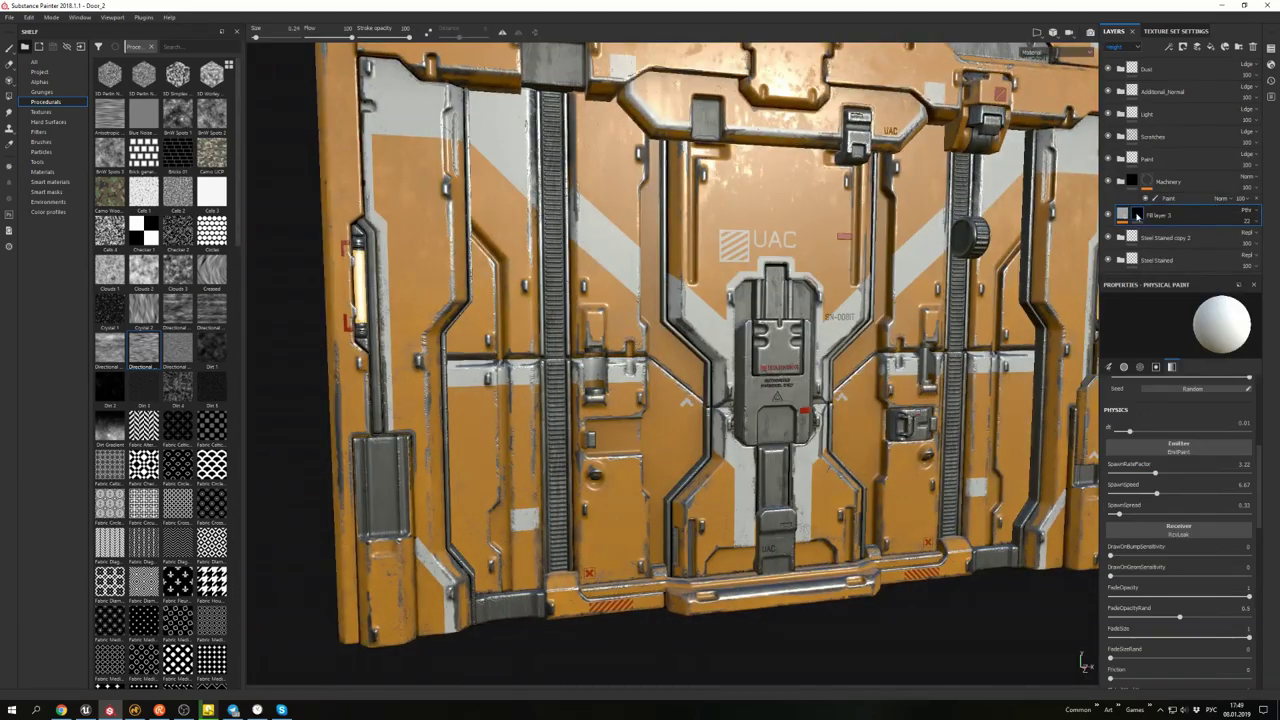
{"action": "right_click", "coordinate": [1145, 214]}
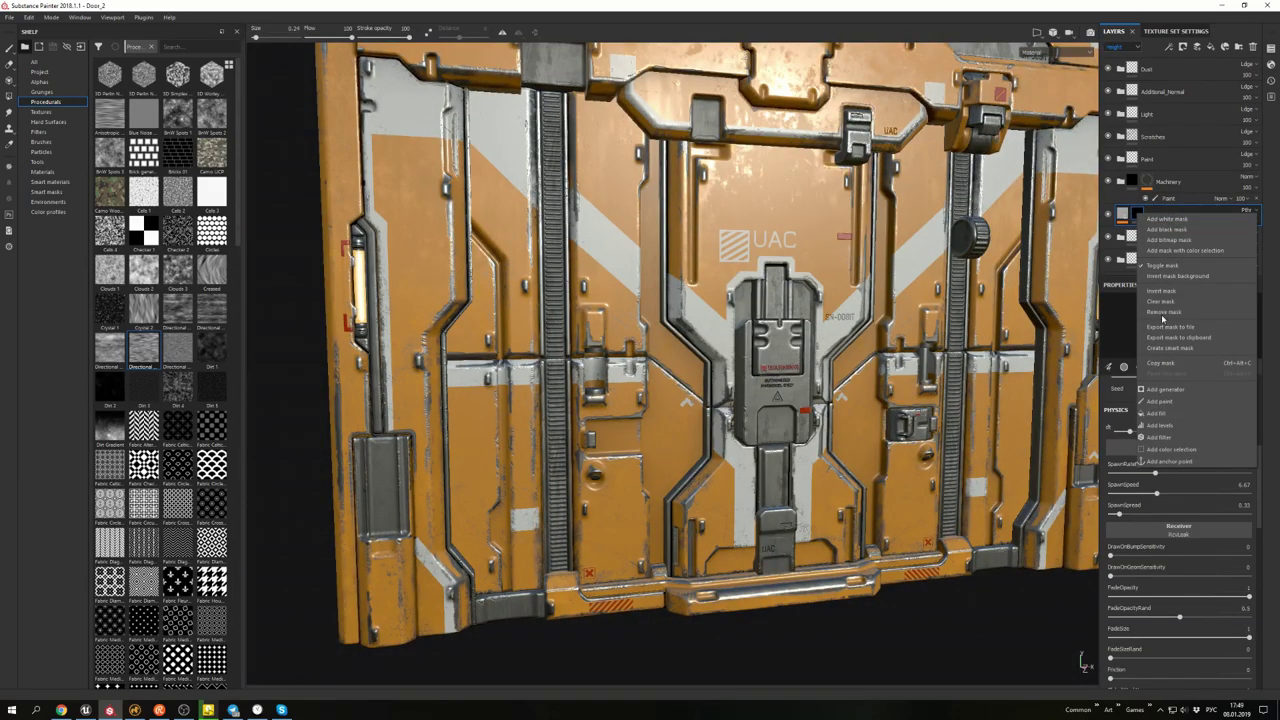
{"action": "left_click", "coordinate": [1160, 401]}
- Load the Dirt Brushed brush, switch to Basic Soft, and set its size to 4.59 for painting the mask
{"action": "left_click_drag", "start_coordinate": [700, 400], "coordinate": [730, 436], "text": "alt"}
{"action": "scroll", "coordinate": [730, 436], "scroll_direction": "up", "scroll_amount": 3}
{"action": "left_click", "coordinate": [44, 143]}
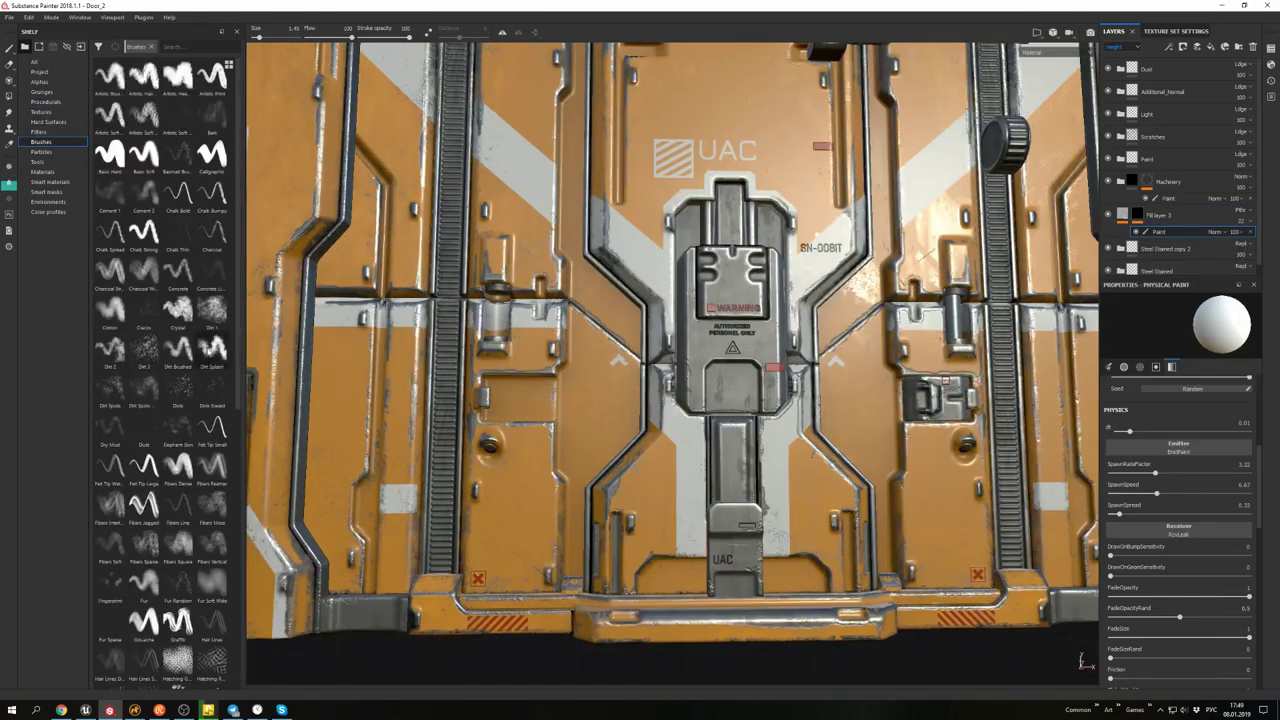
{"action": "left_click", "coordinate": [177, 348]}
{"action": "scroll", "coordinate": [735, 478], "scroll_direction": "up", "scroll_amount": 1}
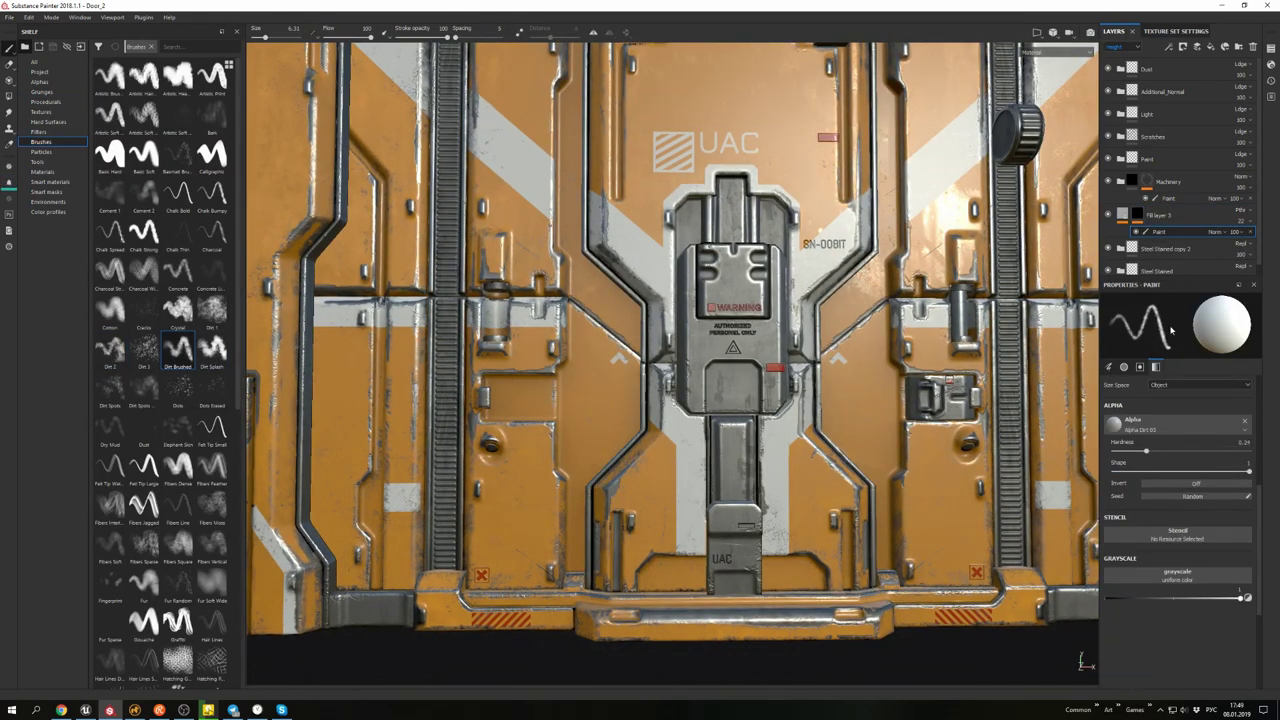
{"action": "scroll", "coordinate": [1201, 496], "scroll_direction": "up", "scroll_amount": 5}
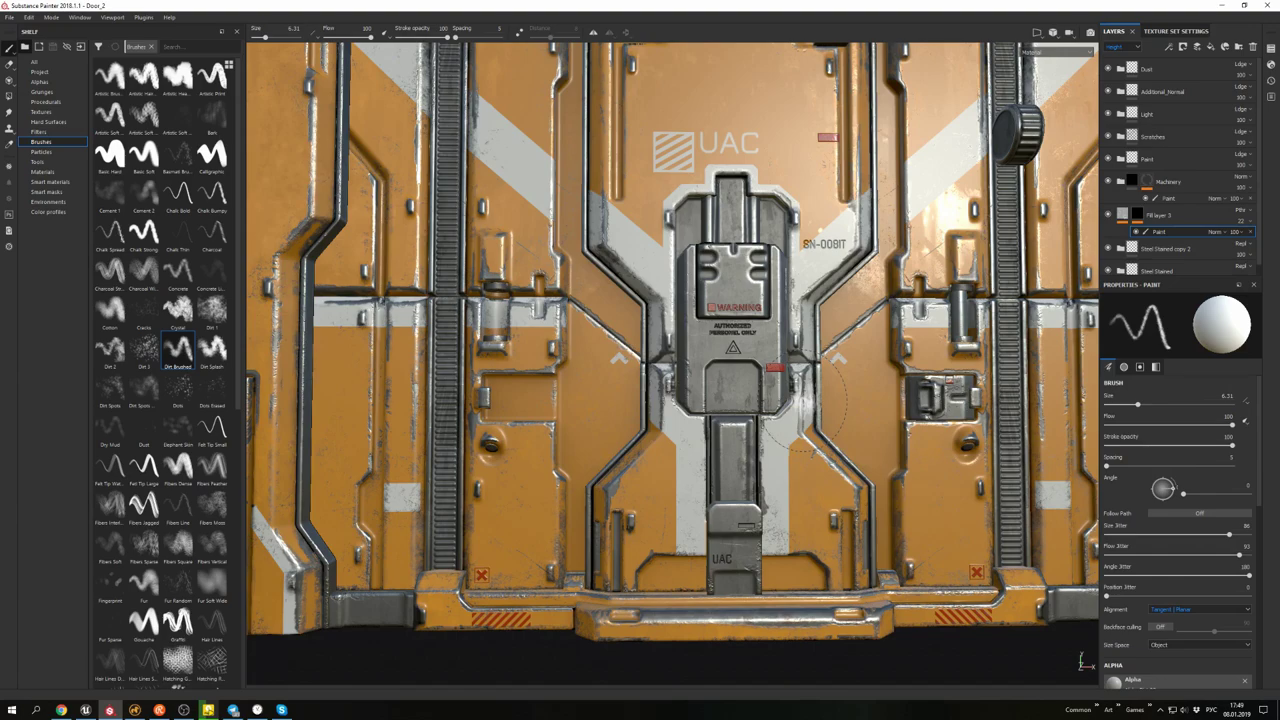
{"action": "scroll", "coordinate": [737, 420], "scroll_direction": "up", "scroll_amount": 2}
{"action": "left_click", "coordinate": [144, 156]}
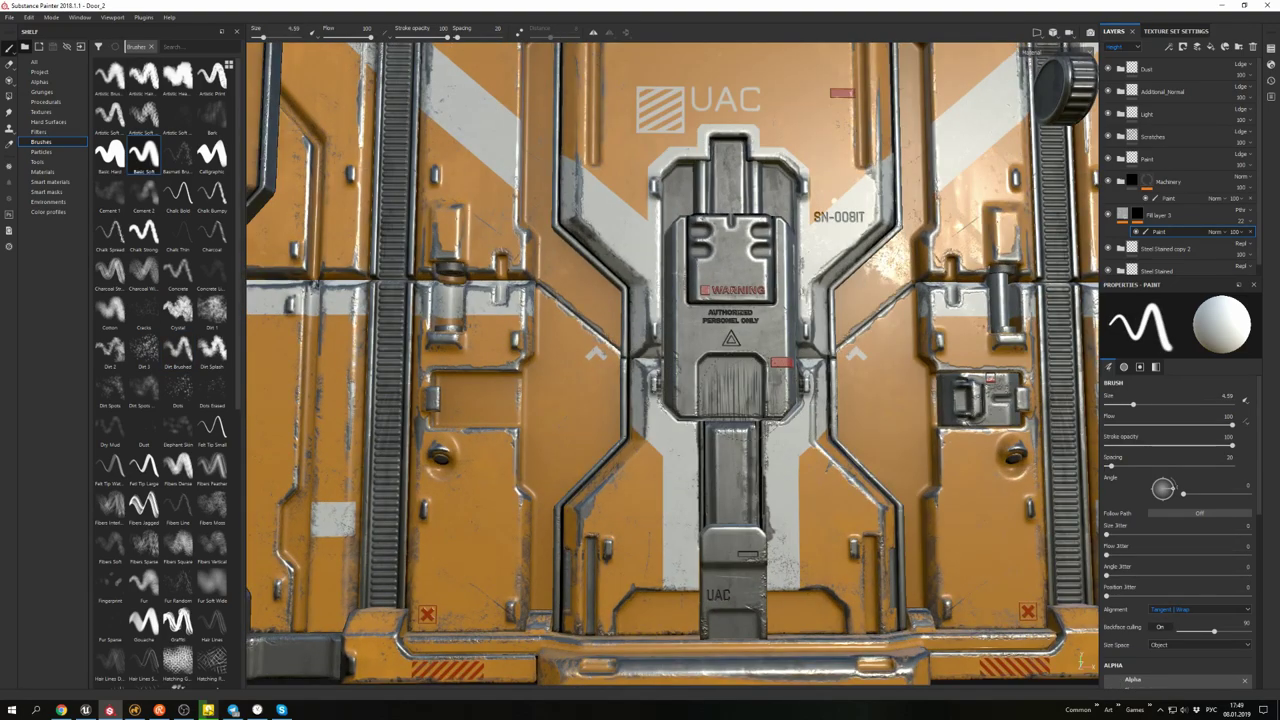
- Paint the grain onto the central warning box's lower recess and the block beneath at brush size 3.86, readjusting the layer opacity to 22
{"action": "left_click_drag", "start_coordinate": [700, 420], "coordinate": [845, 385], "text": "alt"}
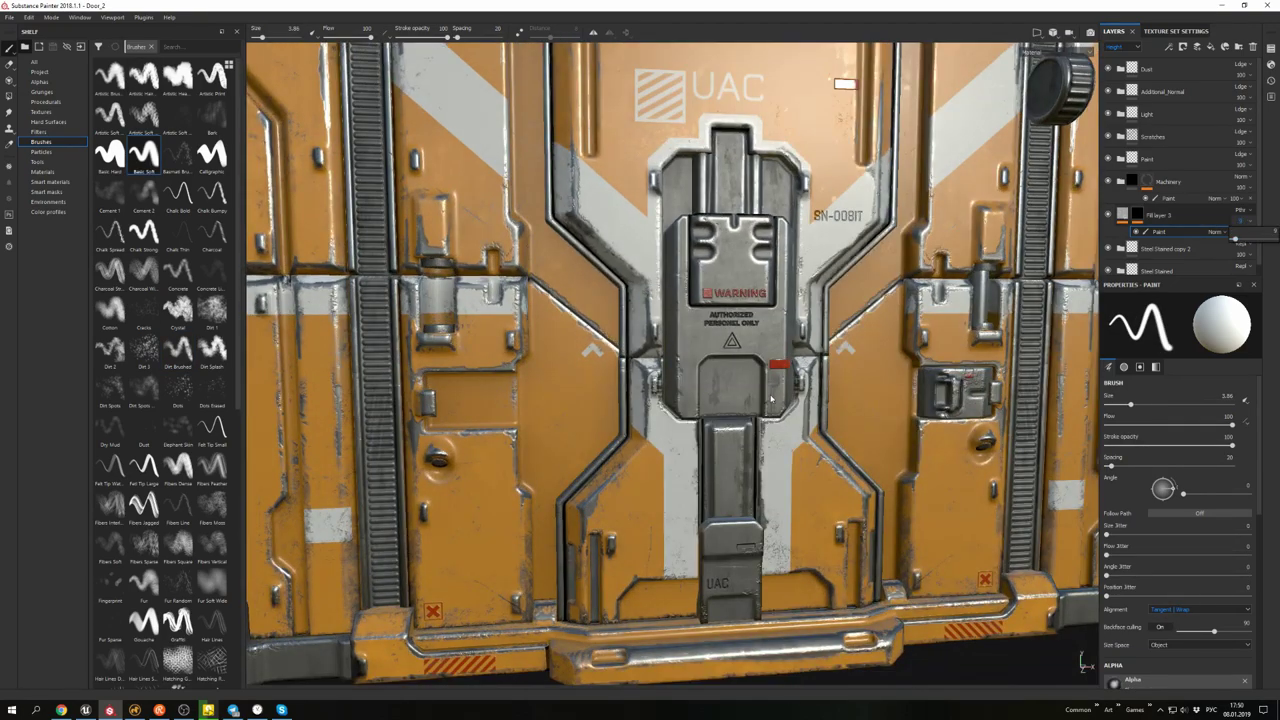
{"action": "left_click_drag", "start_coordinate": [771, 398], "coordinate": [729, 400], "text": "alt"}
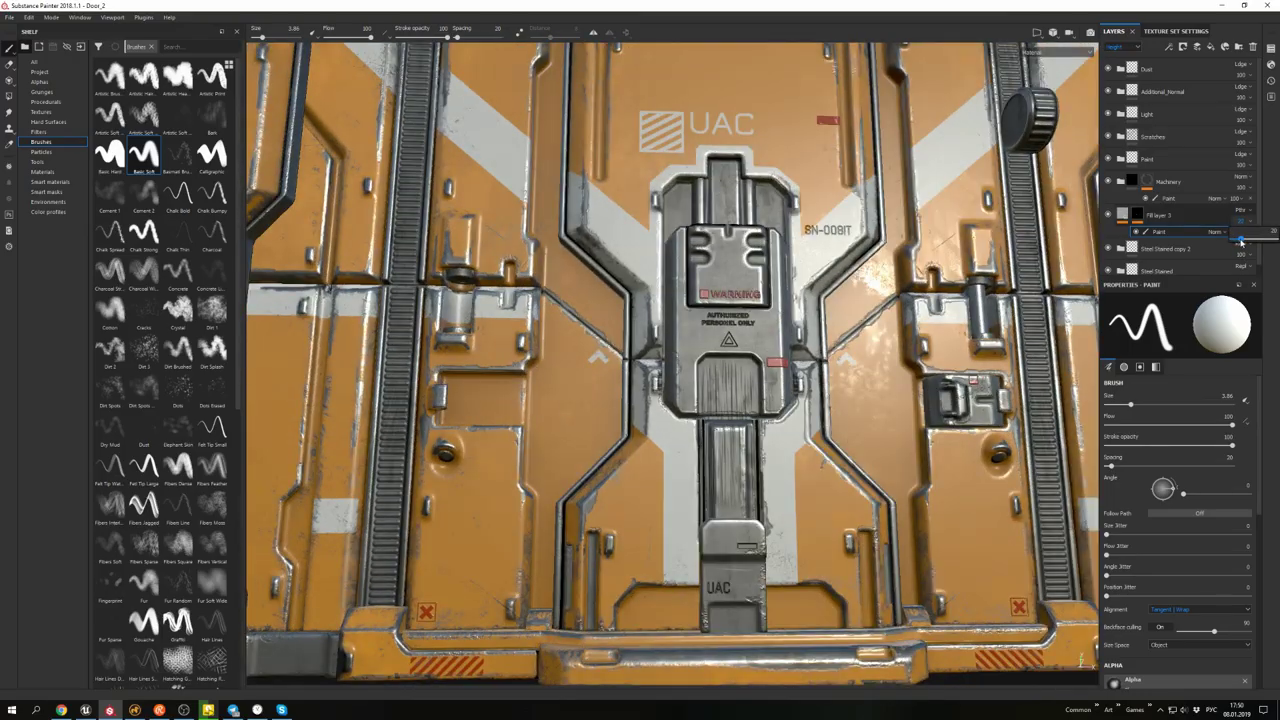
{"action": "scroll", "coordinate": [752, 432], "scroll_direction": "down", "scroll_amount": 4}
{"action": "scroll", "coordinate": [767, 410], "scroll_direction": "up", "scroll_amount": 5}
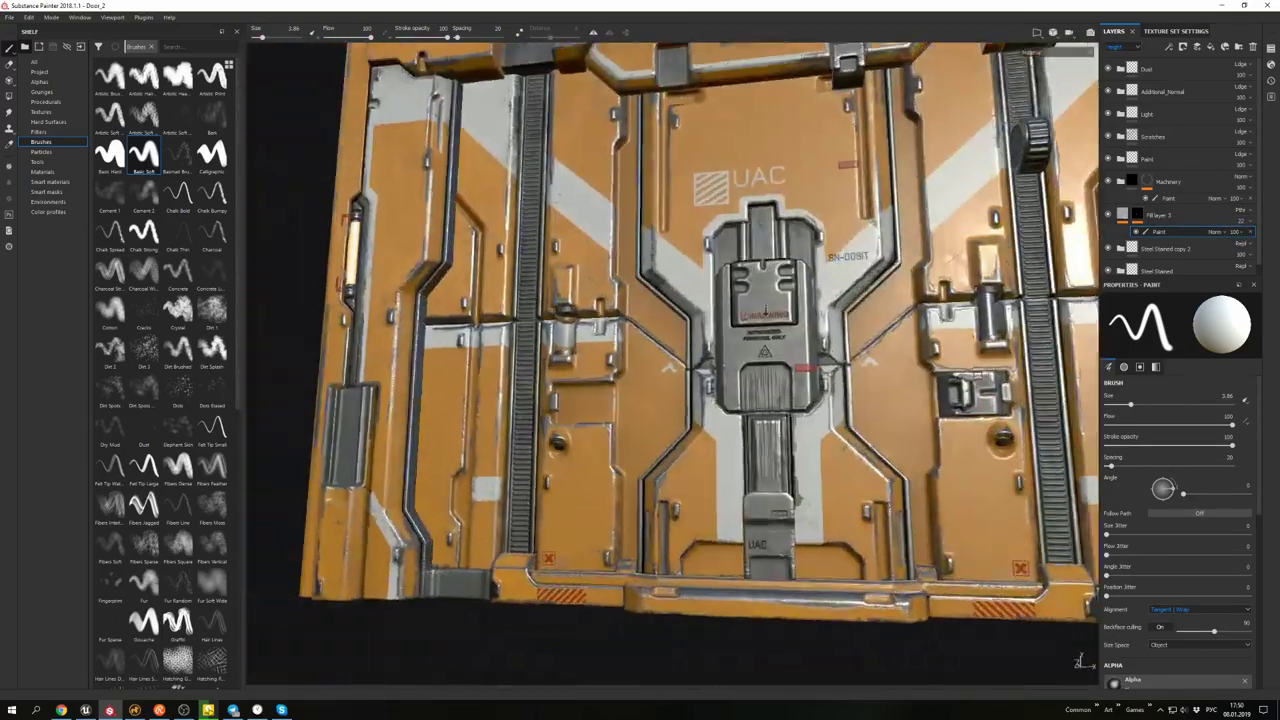
- Paint the grain onto the side frame's lower block at brush size 1.51 and onto the plate behind the warning box at 0.87
{"action": "left_click_drag", "start_coordinate": [766, 410], "coordinate": [797, 452], "text": "alt"}
{"action": "mouse_move", "coordinate": [744, 386]}
{"action": "left_mouse_down", "text": "alt"}
{"action": "mouse_move", "coordinate": [849, 509]}
{"action": "mouse_move", "coordinate": [760, 450]}
{"action": "mouse_move", "coordinate": [686, 371]}
{"action": "mouse_move", "coordinate": [686, 400]}
{"action": "mouse_move", "coordinate": [656, 338]}
{"action": "left_mouse_up", "text": "alt"}
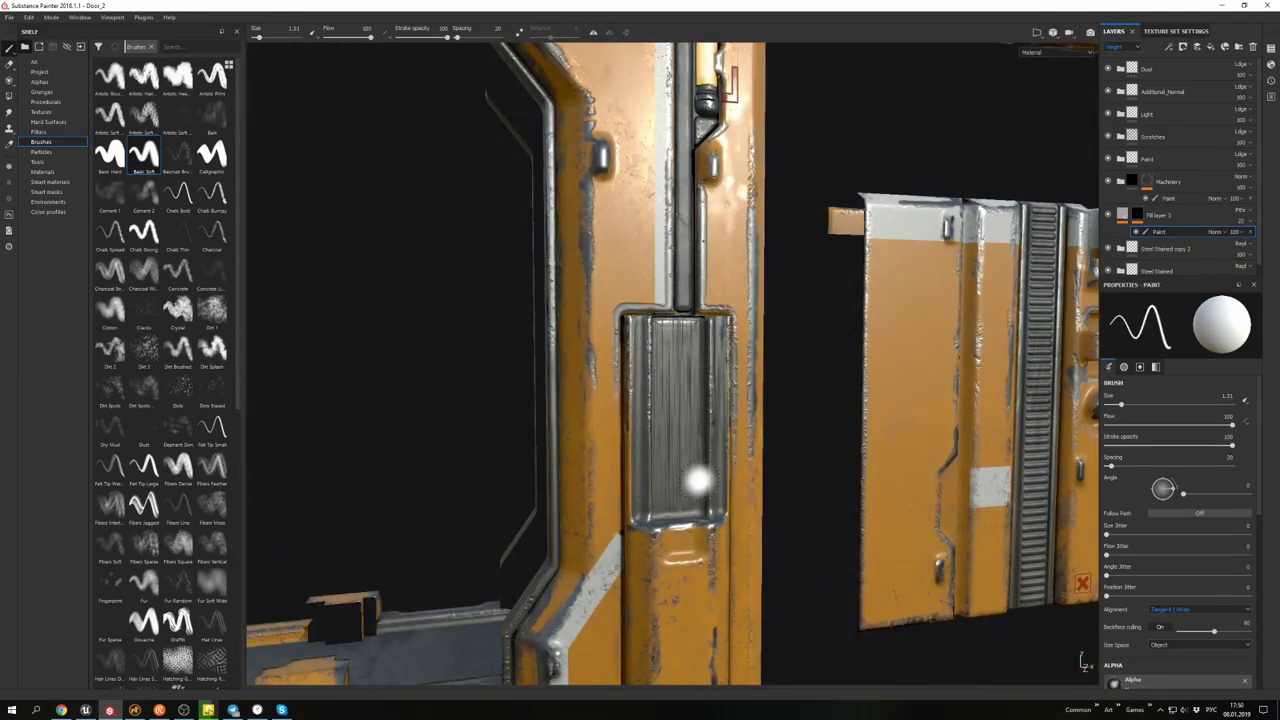
{"action": "left_click_drag", "start_coordinate": [697, 482], "coordinate": [740, 330], "text": "alt"}
{"action": "scroll", "coordinate": [748, 283], "scroll_direction": "up", "scroll_amount": 5}
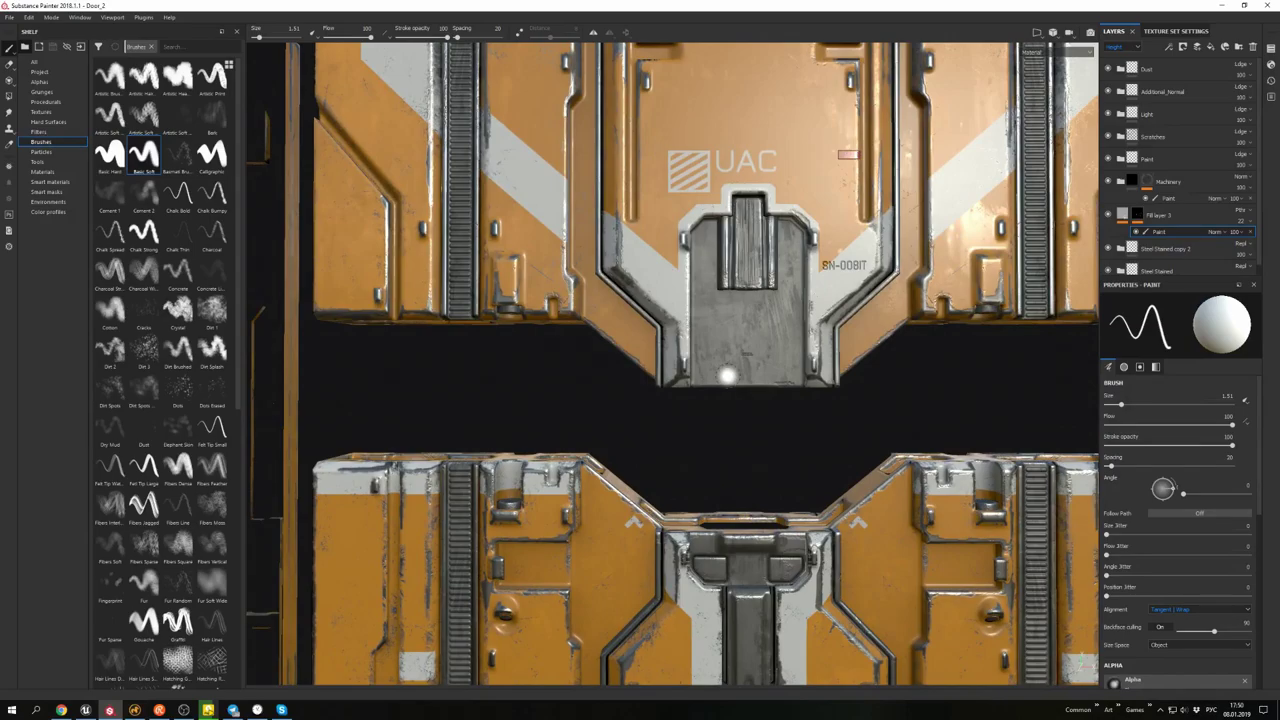
{"action": "mouse_move", "coordinate": [727, 375]}
{"action": "left_mouse_down", "text": "alt"}
{"action": "mouse_move", "coordinate": [731, 540]}
{"action": "mouse_move", "coordinate": [751, 334]}
{"action": "mouse_move", "coordinate": [613, 241]}
{"action": "mouse_move", "coordinate": [760, 294]}
{"action": "mouse_move", "coordinate": [730, 330]}
{"action": "mouse_move", "coordinate": [815, 428]}
{"action": "mouse_move", "coordinate": [738, 303]}
{"action": "mouse_move", "coordinate": [926, 277]}
{"action": "mouse_move", "coordinate": [903, 286]}
{"action": "mouse_move", "coordinate": [783, 268]}
{"action": "left_mouse_up", "text": "alt"}
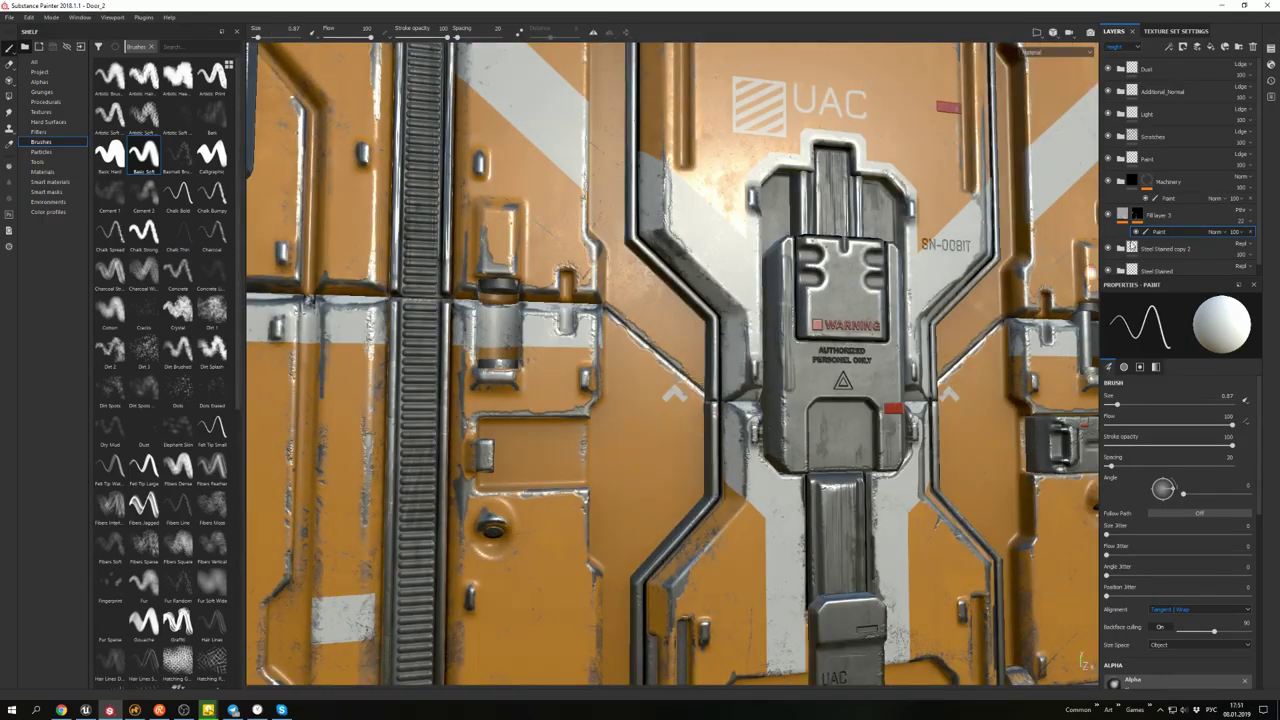
- Turn on Invert for Fill layer 3's Directional Noise 4 fill and return to its mask's Paint effect
{"action": "left_click", "coordinate": [1122, 214]}
{"action": "left_click", "coordinate": [1160, 242]}
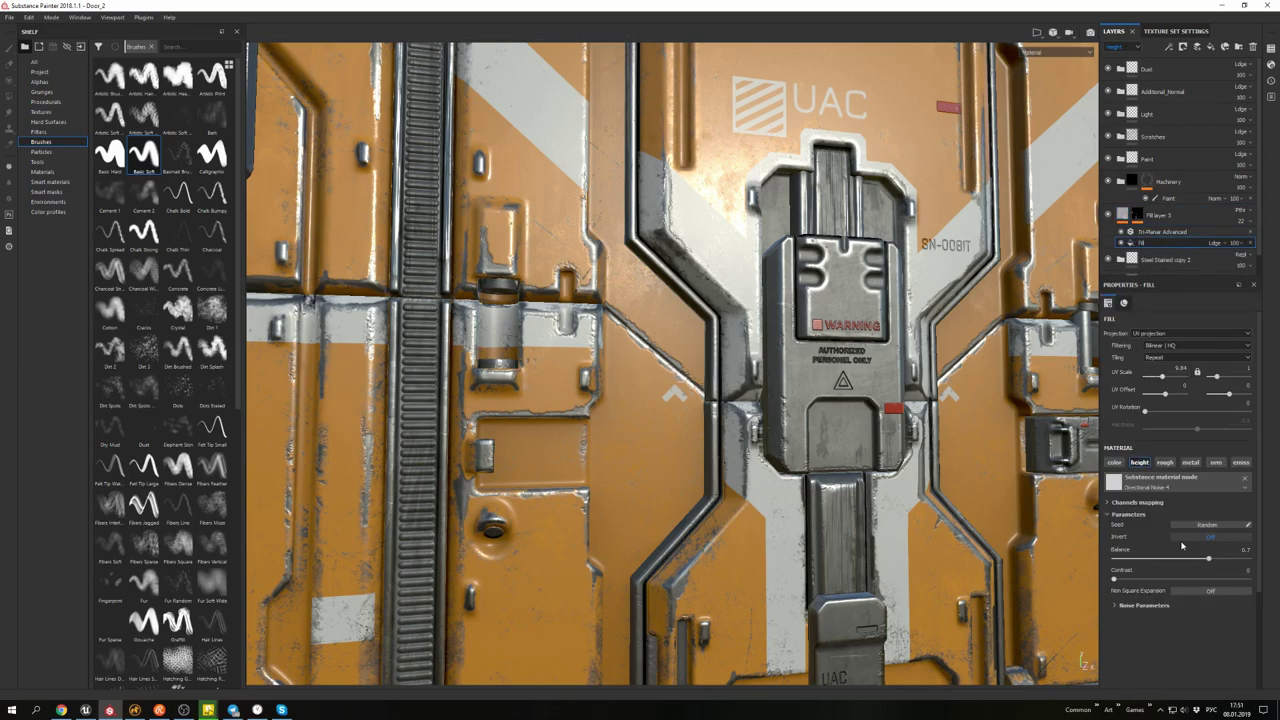
{"action": "key", "text": "ctrl+z"}
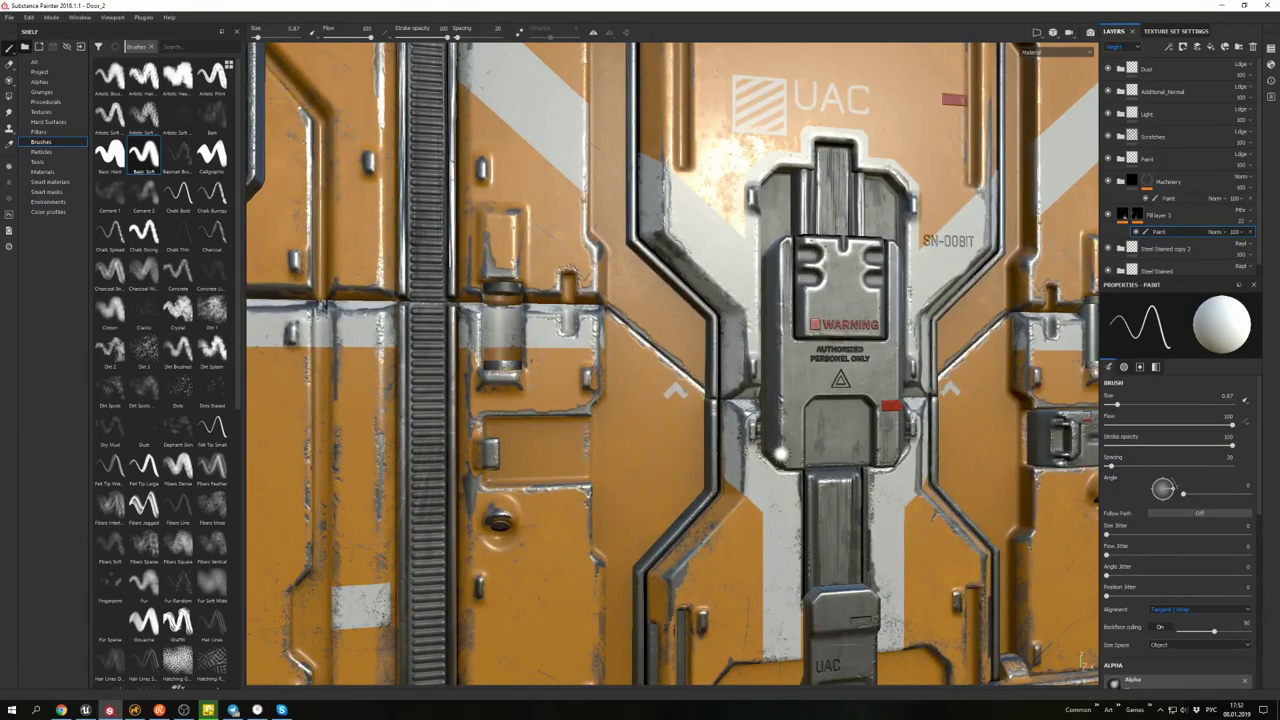
- Lower the stroke opacity to 61 and the brush size to 0.66 for painting finer grain around the warning box
{"action": "left_click_drag", "start_coordinate": [781, 453], "coordinate": [810, 364], "text": "alt"}
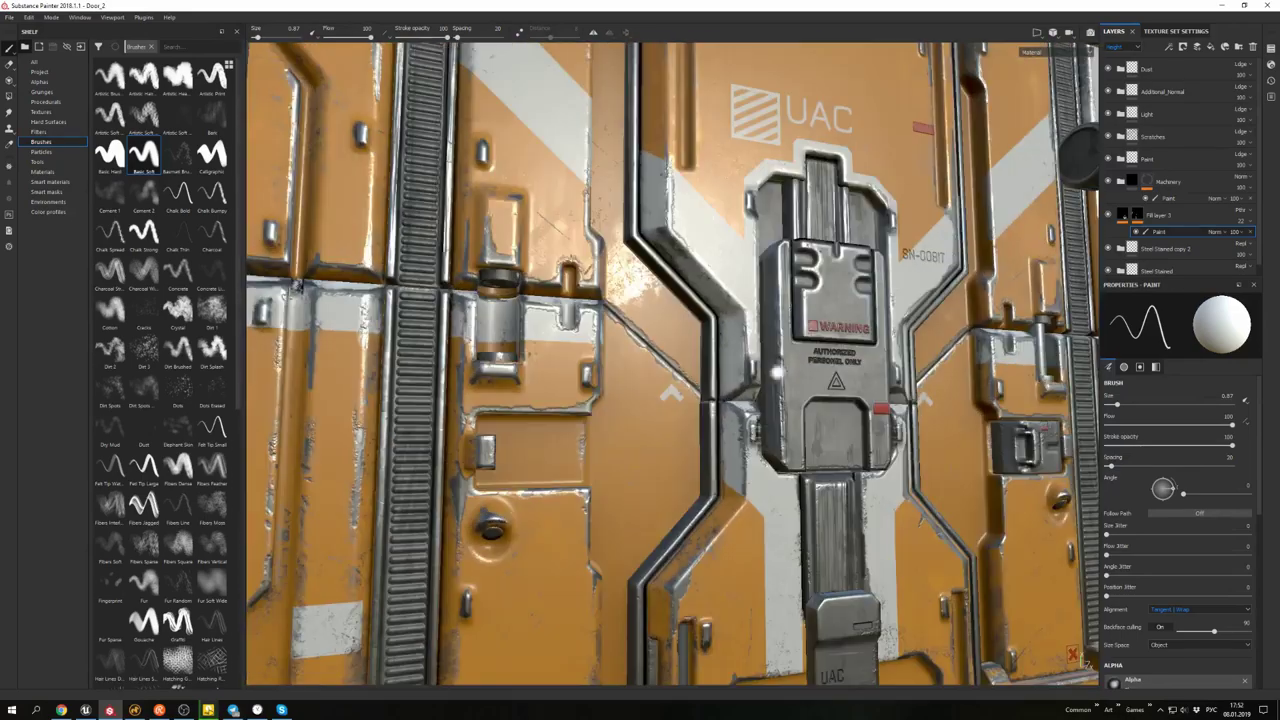
{"action": "mouse_move", "coordinate": [700, 400]}
{"action": "left_mouse_down", "text": "alt"}
{"action": "mouse_move", "coordinate": [800, 388]}
{"action": "mouse_move", "coordinate": [740, 392]}
{"action": "left_mouse_up", "text": "alt"}
{"action": "left_click_drag", "start_coordinate": [1080, 400], "coordinate": [925, 288], "text": "alt"}
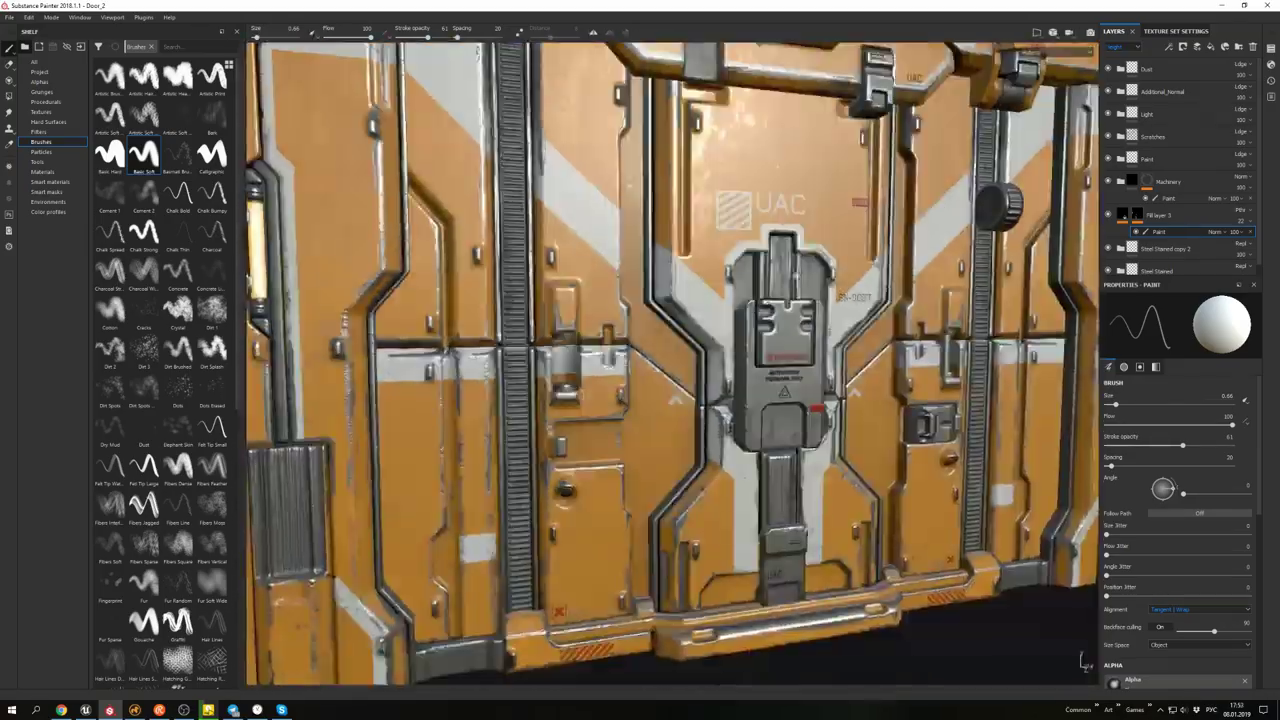
- Paint the grain onto the side frame's metal blocks and the bare connectors at the door's base at brush size 1.71
{"action": "left_click_drag", "start_coordinate": [1085, 663], "coordinate": [1060, 630], "text": "alt"}
{"action": "left_click_drag", "start_coordinate": [891, 283], "coordinate": [853, 462], "text": "alt"}
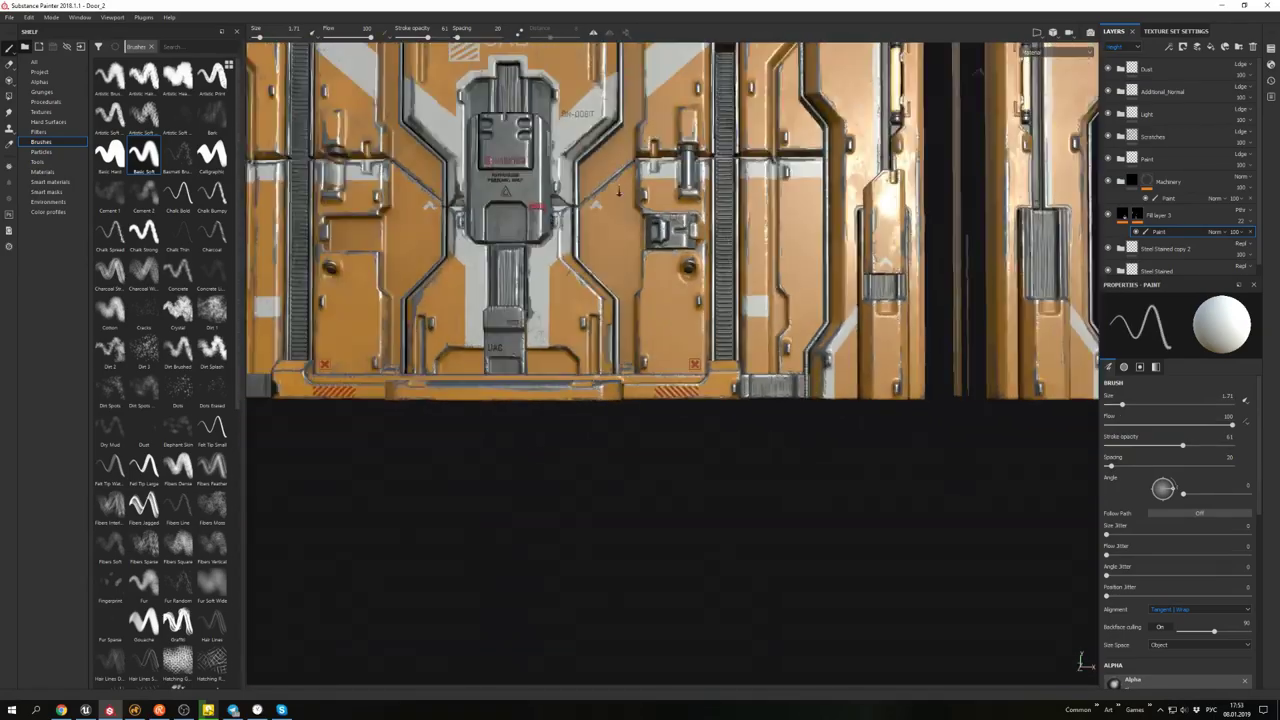
{"action": "scroll", "coordinate": [898, 322], "scroll_direction": "up", "scroll_amount": 5}
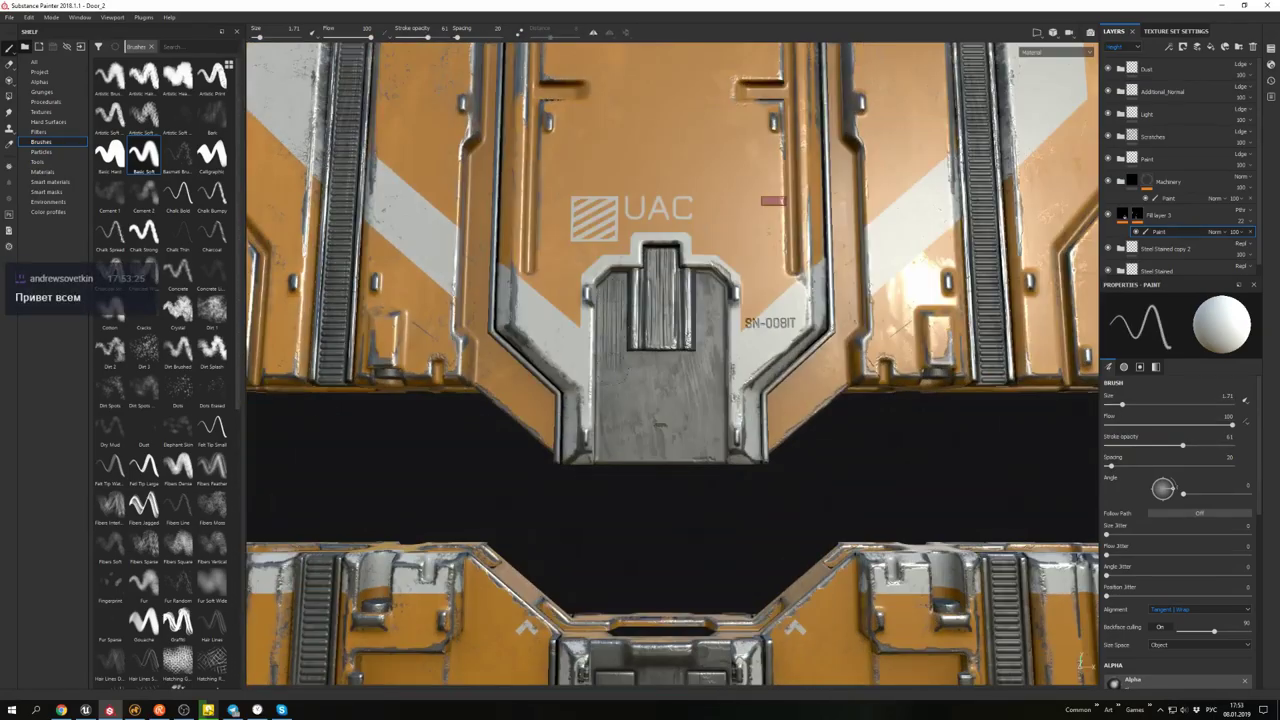
{"action": "left_click_drag", "start_coordinate": [658, 425], "coordinate": [604, 440], "text": "alt"}
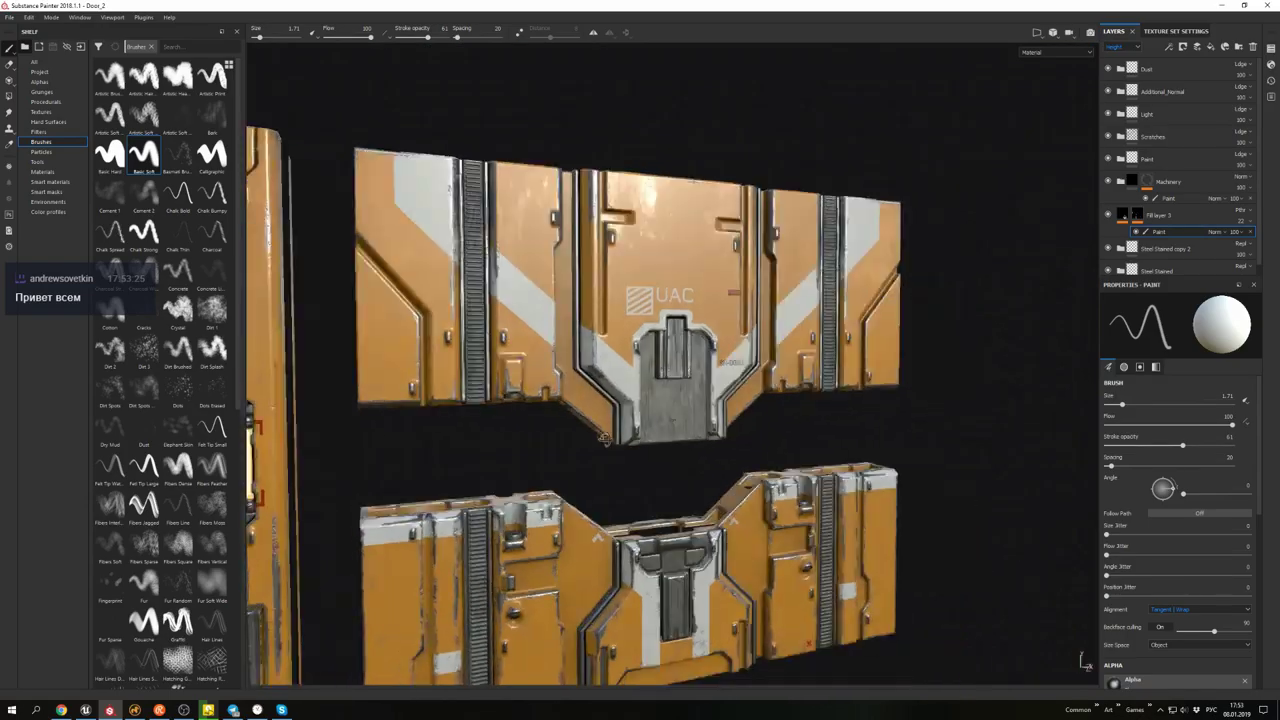
{"action": "left_click_drag", "start_coordinate": [670, 400], "coordinate": [780, 452], "text": "alt"}
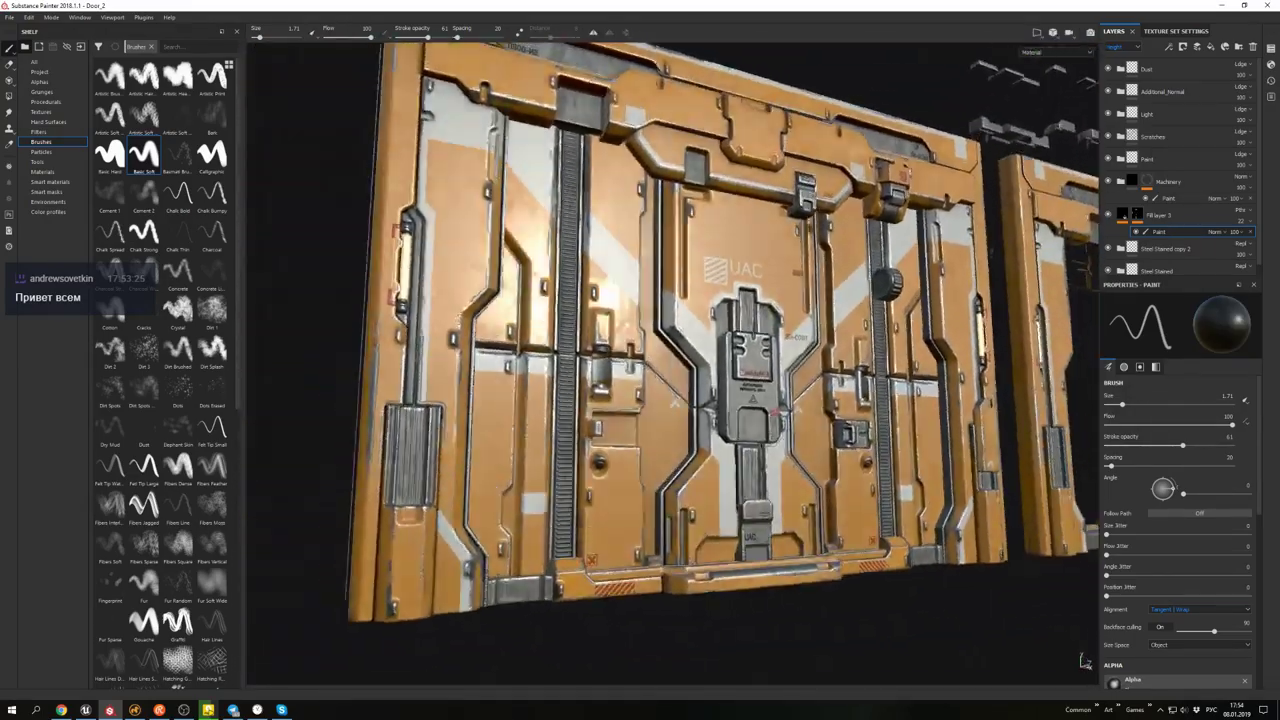
- Paint the grain onto the detached metal caps above the door at brush size 2.49
{"action": "left_click_drag", "start_coordinate": [780, 452], "coordinate": [800, 432], "text": "alt"}
{"action": "left_click_drag", "start_coordinate": [877, 260], "coordinate": [845, 180], "text": "alt"}
{"action": "left_click_drag", "start_coordinate": [736, 256], "coordinate": [544, 423], "text": "alt"}
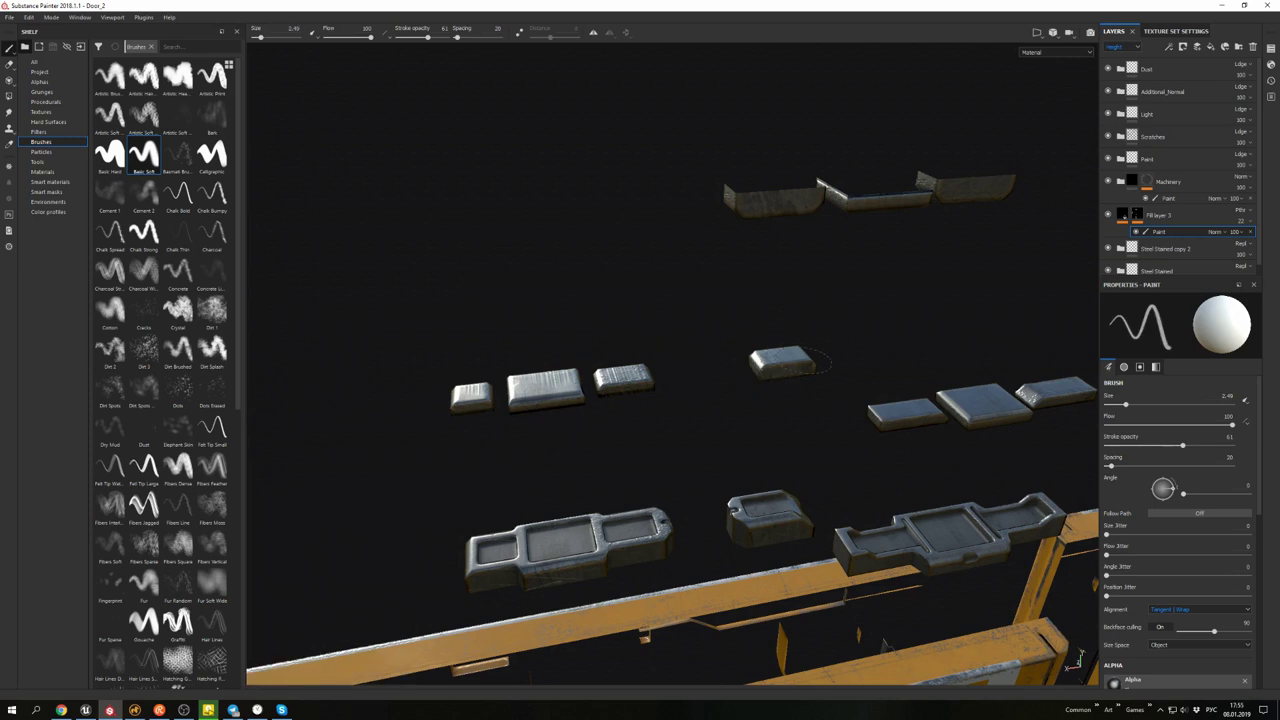
{"action": "left_click_drag", "start_coordinate": [805, 362], "coordinate": [1108, 215], "text": "alt"}
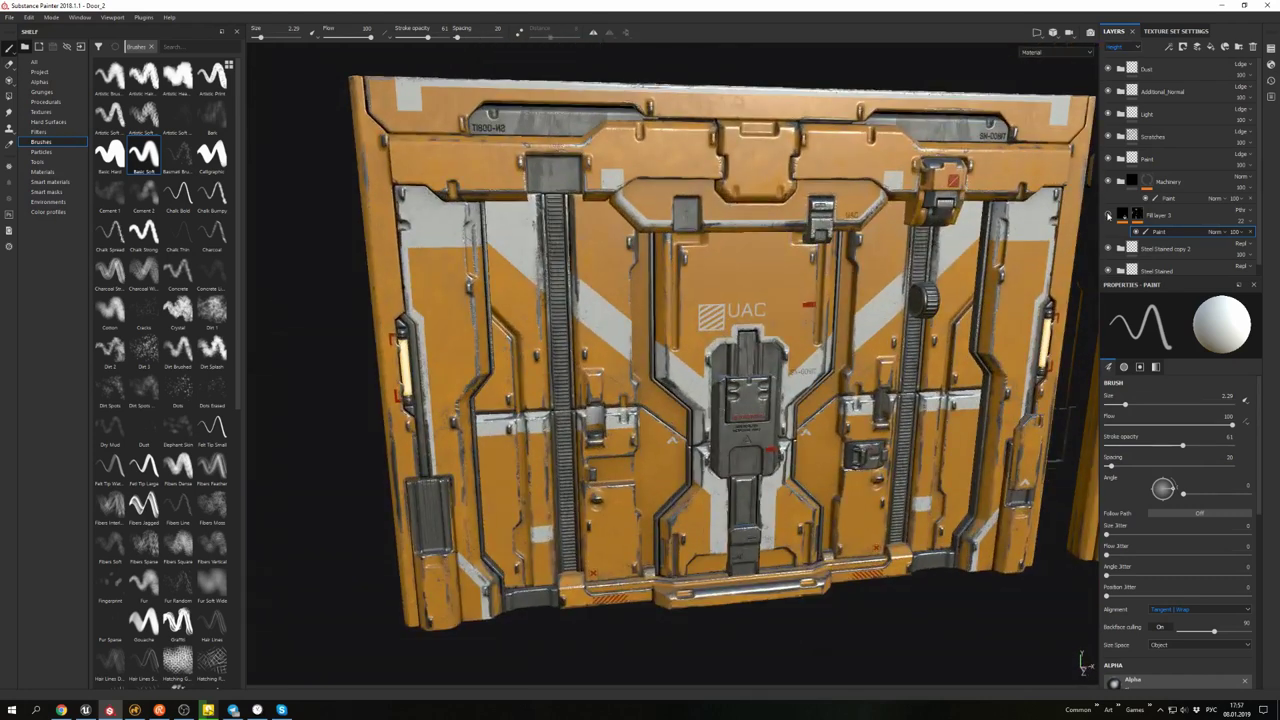
- Duplicate Fill layer 3 above the Scratches folder with height opacity 1, and give the copy a black mask with a Paint effect
{"action": "right_click", "coordinate": [1161, 218]}
{"action": "left_click", "coordinate": [1176, 337]}
{"action": "left_click_drag", "start_coordinate": [1160, 127], "coordinate": [1128, 130]}
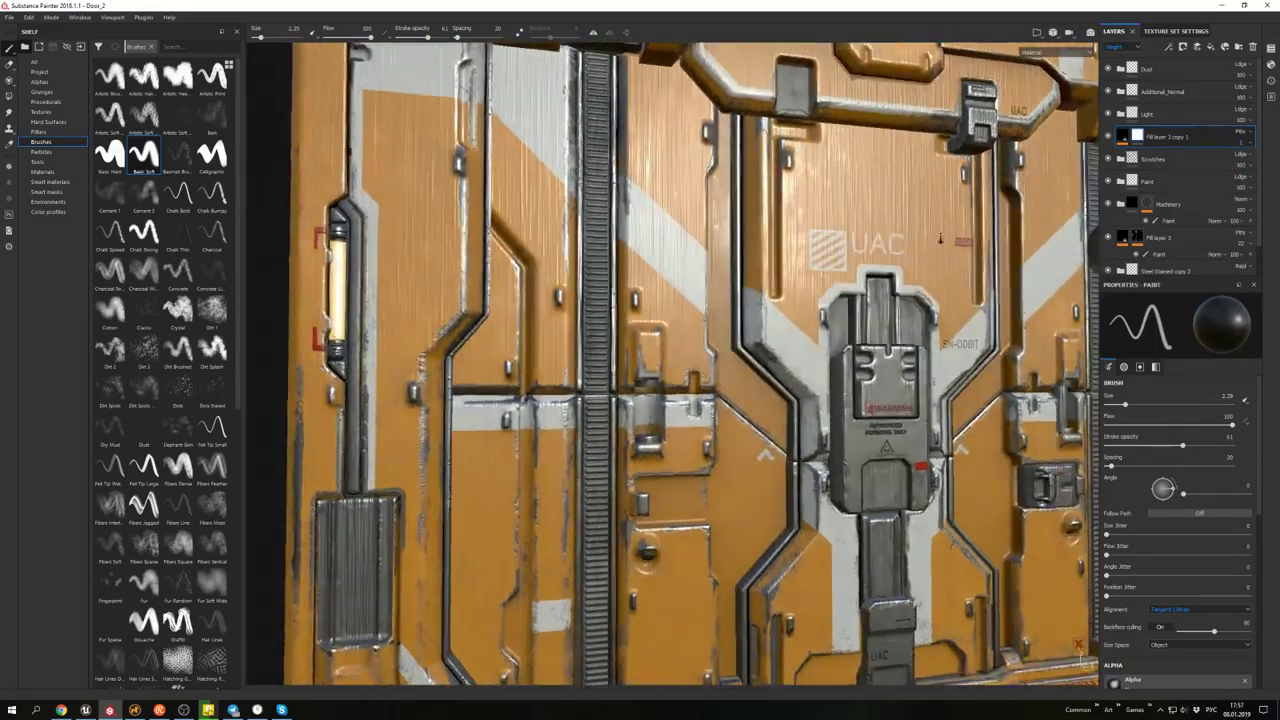
{"action": "right_click", "coordinate": [1152, 136]}
{"action": "left_click", "coordinate": [1190, 285]}
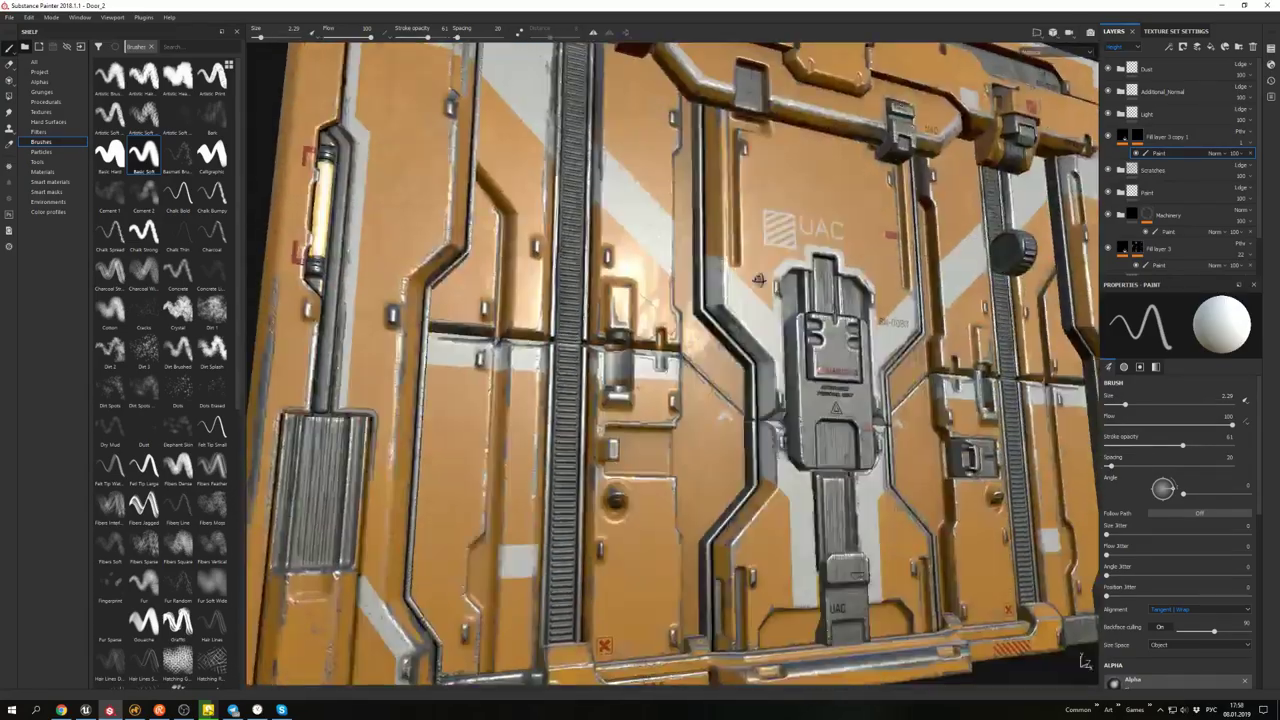
- Set brush size 1.68, stroke opacity 54 and the copy's height opacity to 3, and paint faint grain on the upper orange panels
{"action": "key", "text": "bracketleft"}
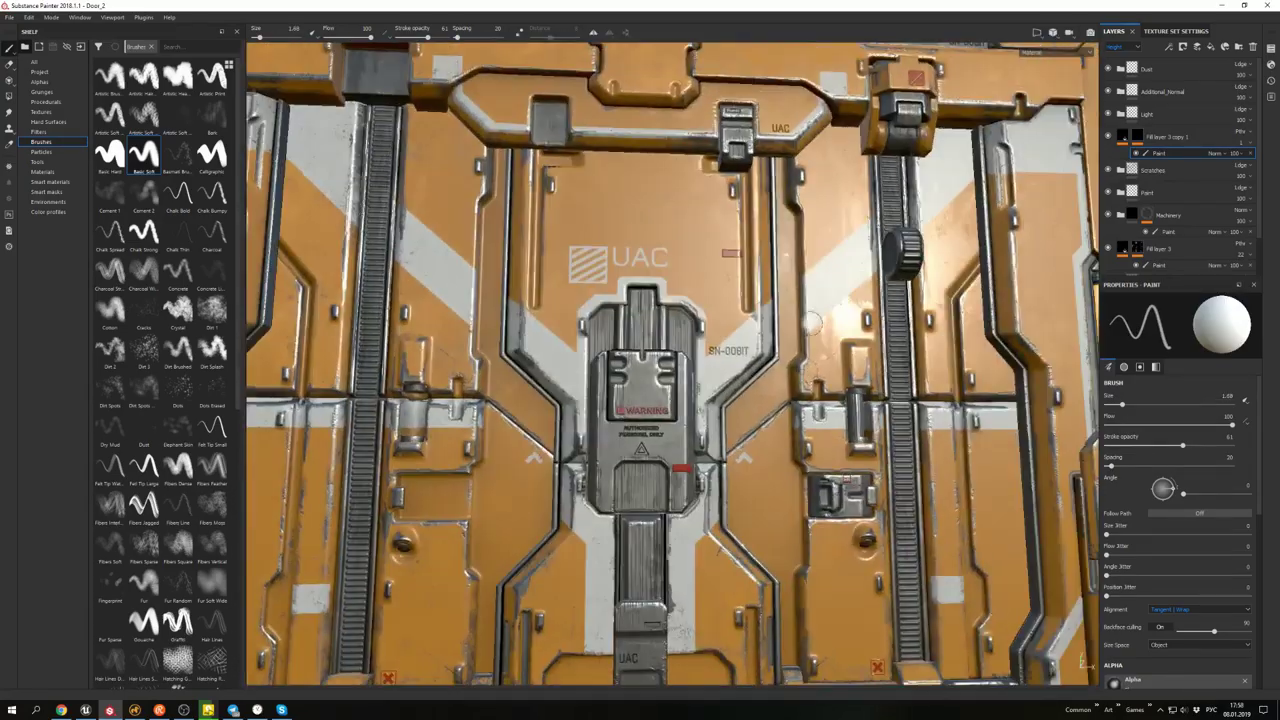
{"action": "left_click_drag", "start_coordinate": [812, 322], "coordinate": [810, 197], "text": "alt"}
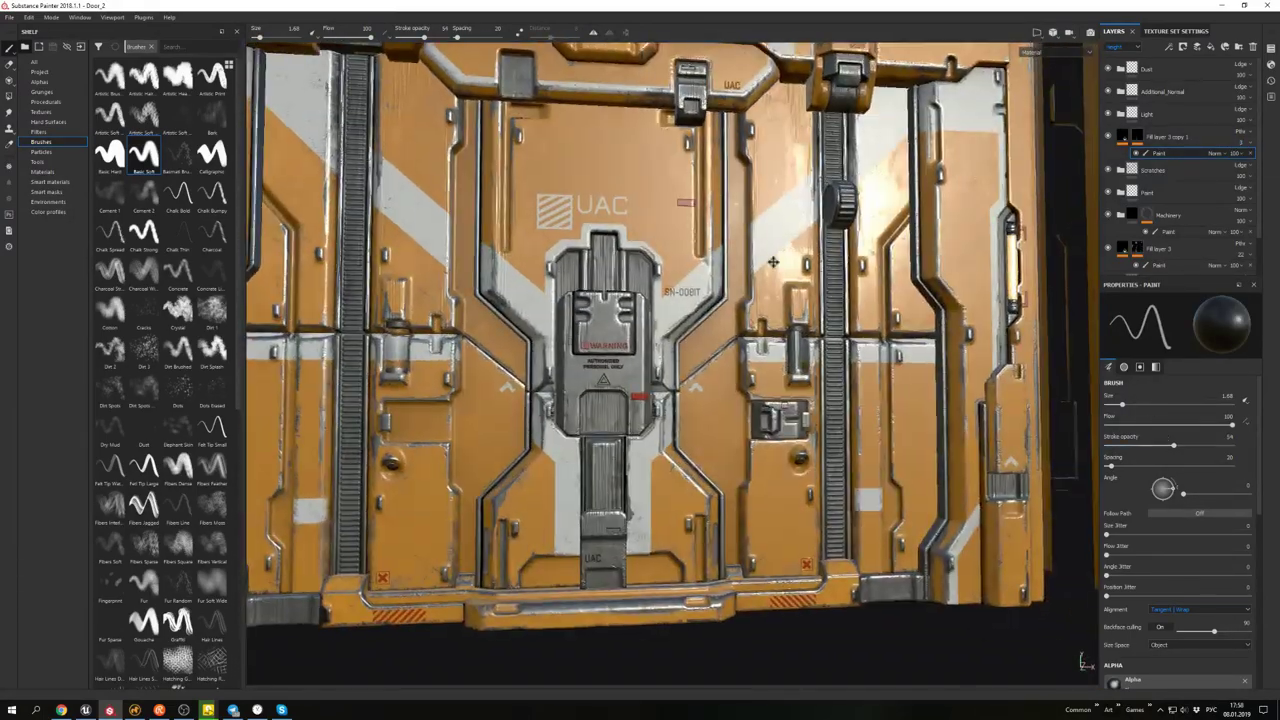
{"action": "left_click_drag", "start_coordinate": [773, 261], "coordinate": [789, 221], "text": "alt"}
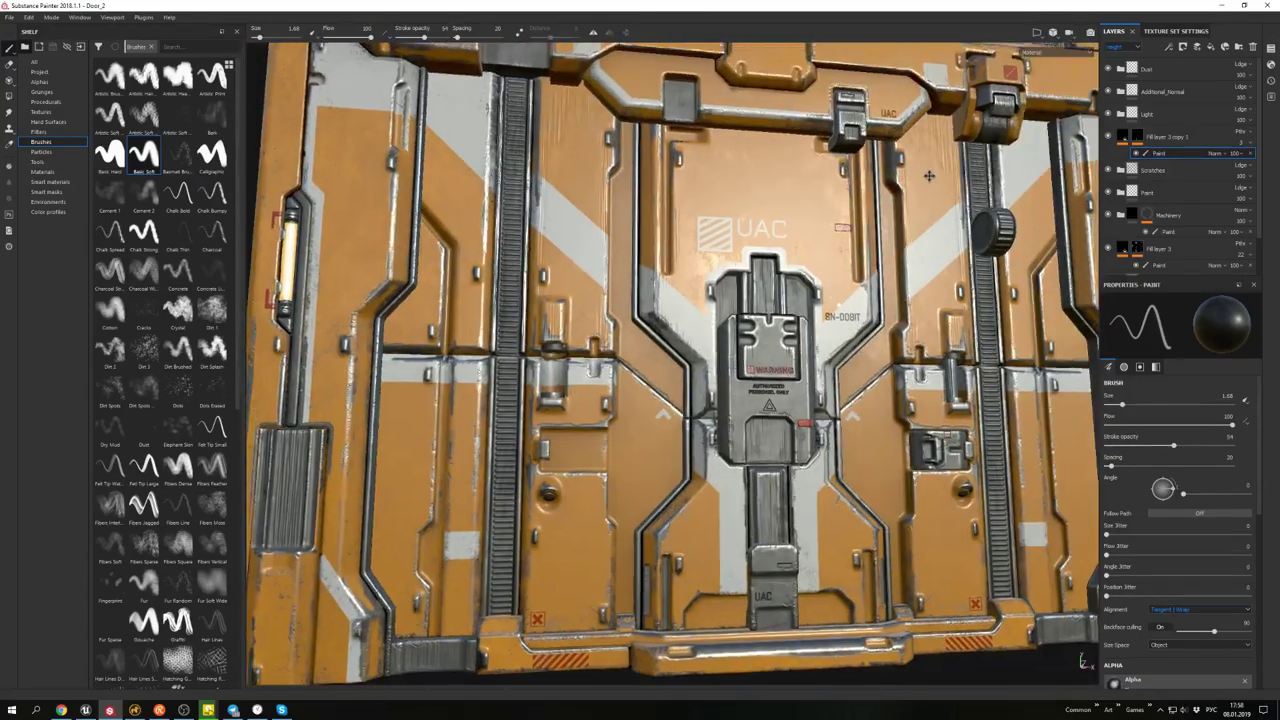
- Extend the faint painted grain across the door's lower orange panels at brush size 1.68
{"action": "left_click_drag", "start_coordinate": [929, 176], "coordinate": [877, 221], "text": "alt"}
{"action": "left_click_drag", "start_coordinate": [1082, 660], "coordinate": [1085, 663], "text": "alt"}
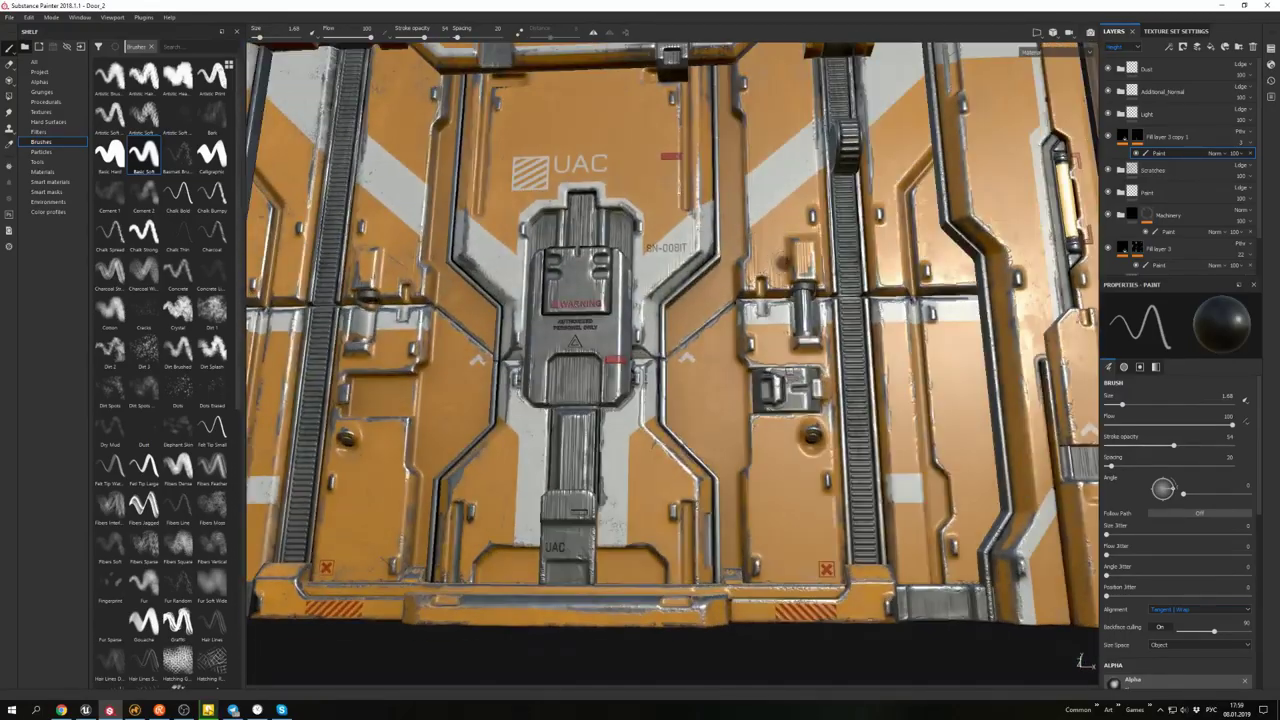
{"action": "left_click_drag", "start_coordinate": [1082, 660], "coordinate": [1085, 661], "text": "alt"}
{"action": "left_click_drag", "start_coordinate": [712, 224], "coordinate": [757, 490], "text": "alt"}
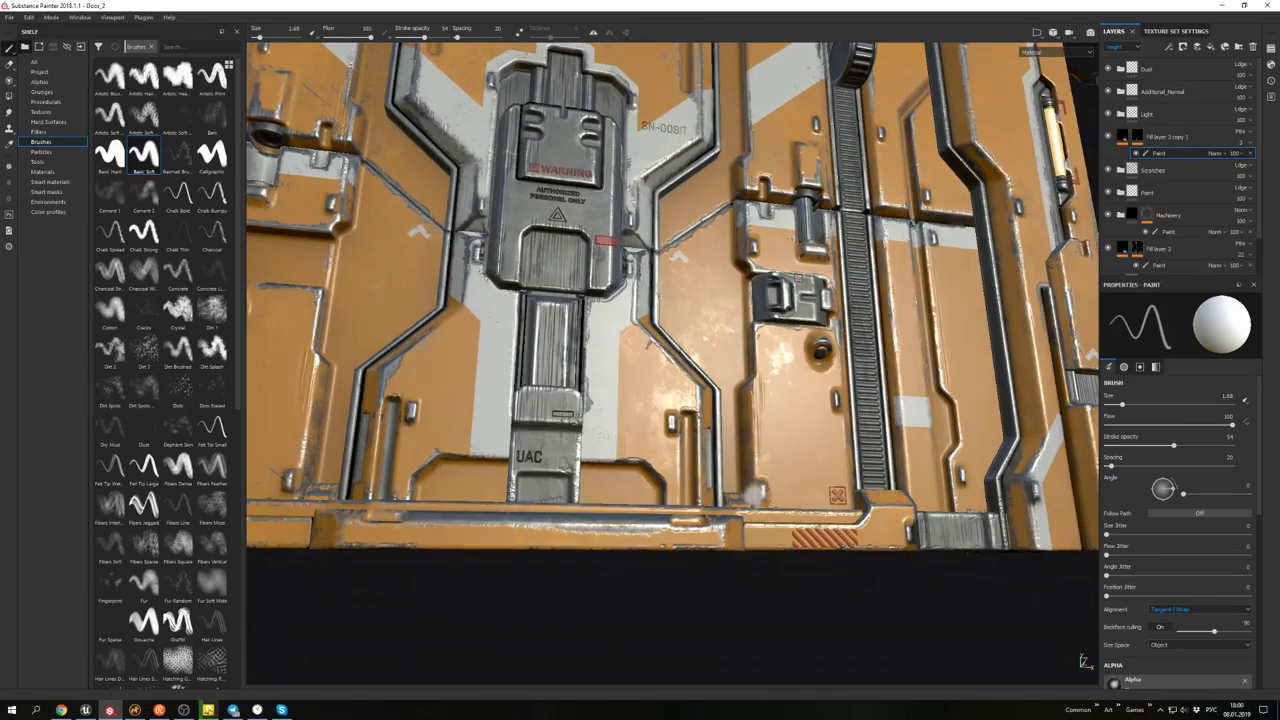
{"action": "left_click_drag", "start_coordinate": [765, 413], "coordinate": [790, 250], "text": "alt"}
- Enable the color channel on Fill layer 3 copy 1 with a light orange base color, Overlay blending and opacity 22
{"action": "left_click", "coordinate": [1160, 136]}
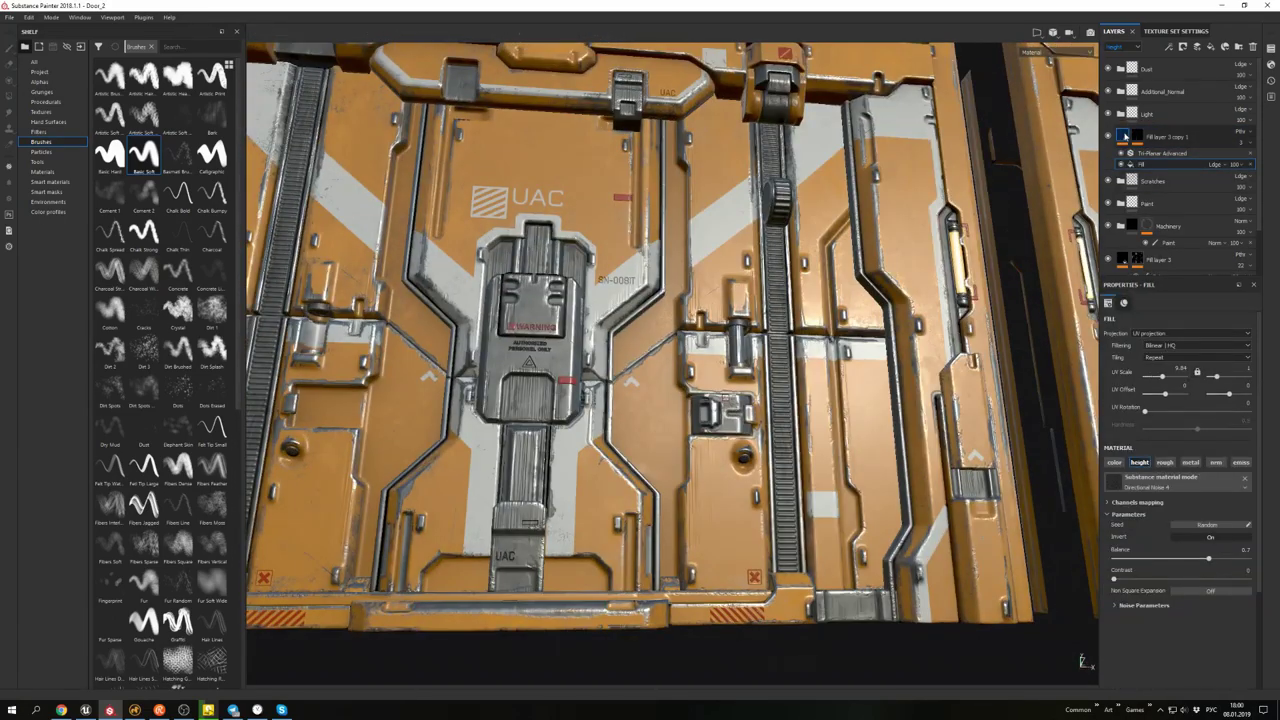
{"action": "left_click", "coordinate": [1180, 525]}
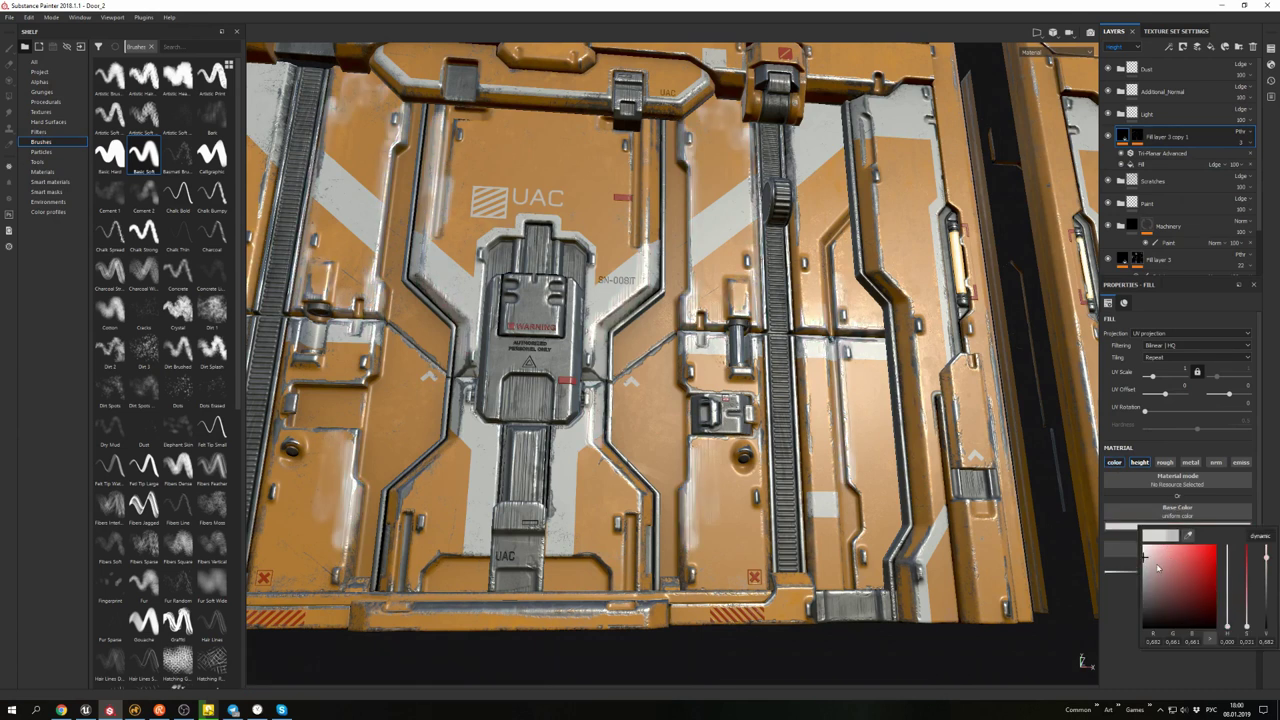
{"action": "left_click_drag", "start_coordinate": [1229, 628], "coordinate": [1229, 622]}
{"action": "left_click_drag", "start_coordinate": [1167, 550], "coordinate": [1168, 546]}
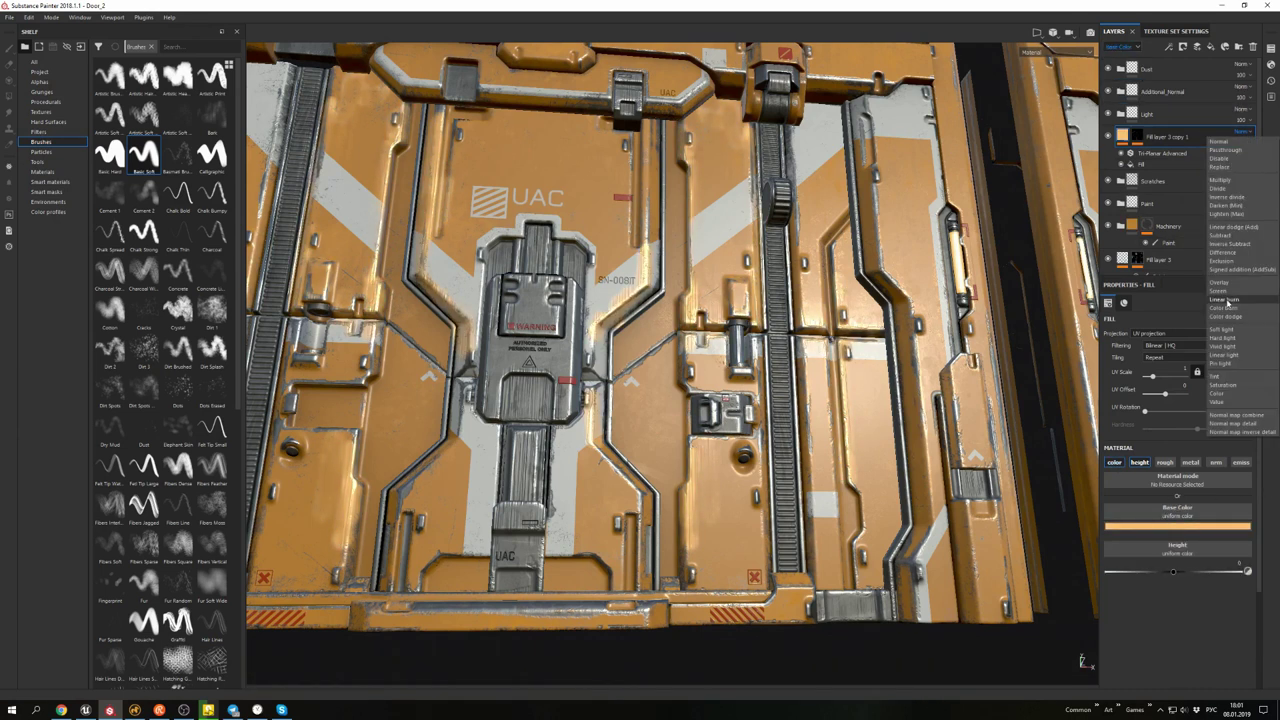
{"action": "key", "text": "f"}
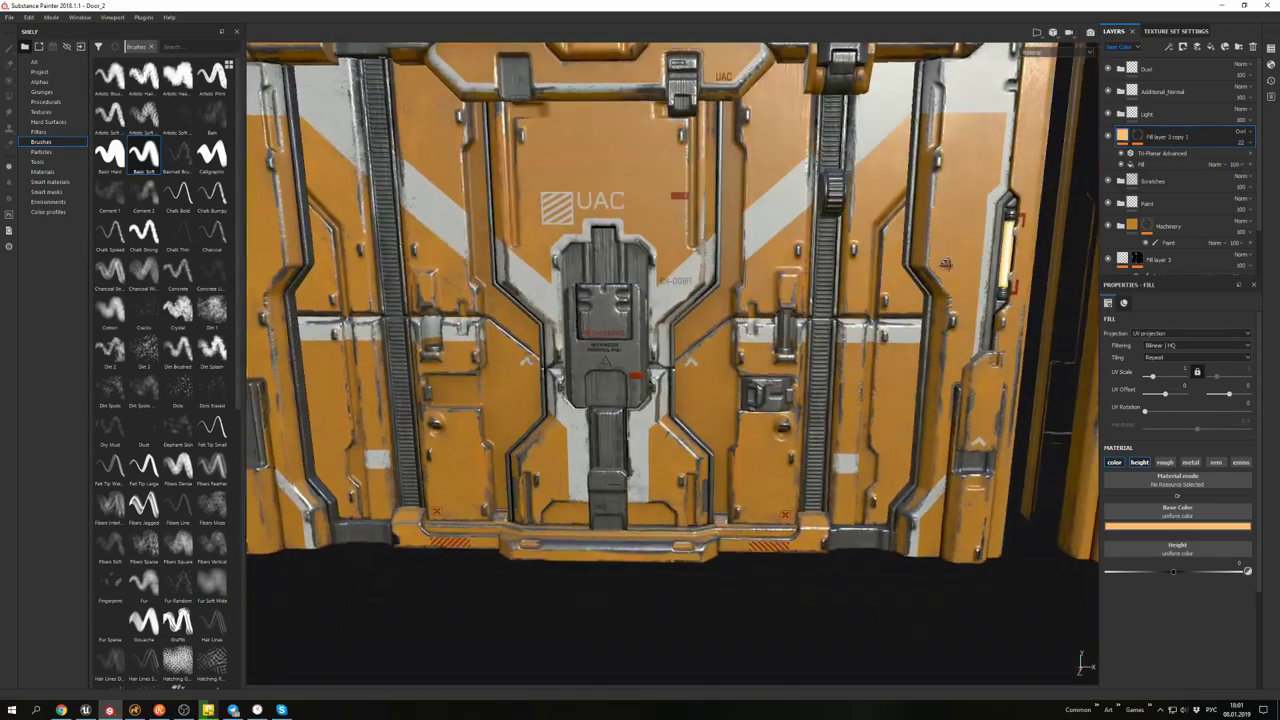
- Change the copy's base color to a saturated yellow and lower its base color opacity to 9
{"action": "left_click", "coordinate": [1182, 526]}
{"action": "left_click_drag", "start_coordinate": [900, 450], "coordinate": [750, 400], "text": "alt"}
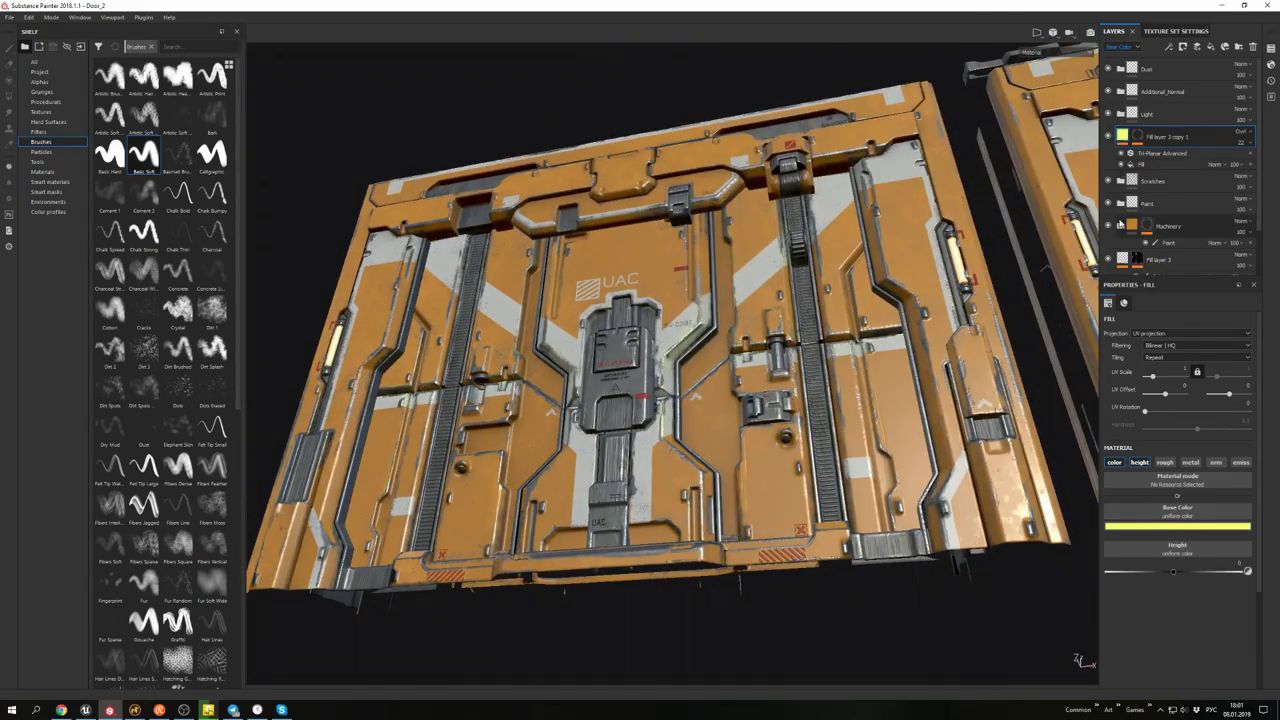
{"action": "key", "text": "f"}
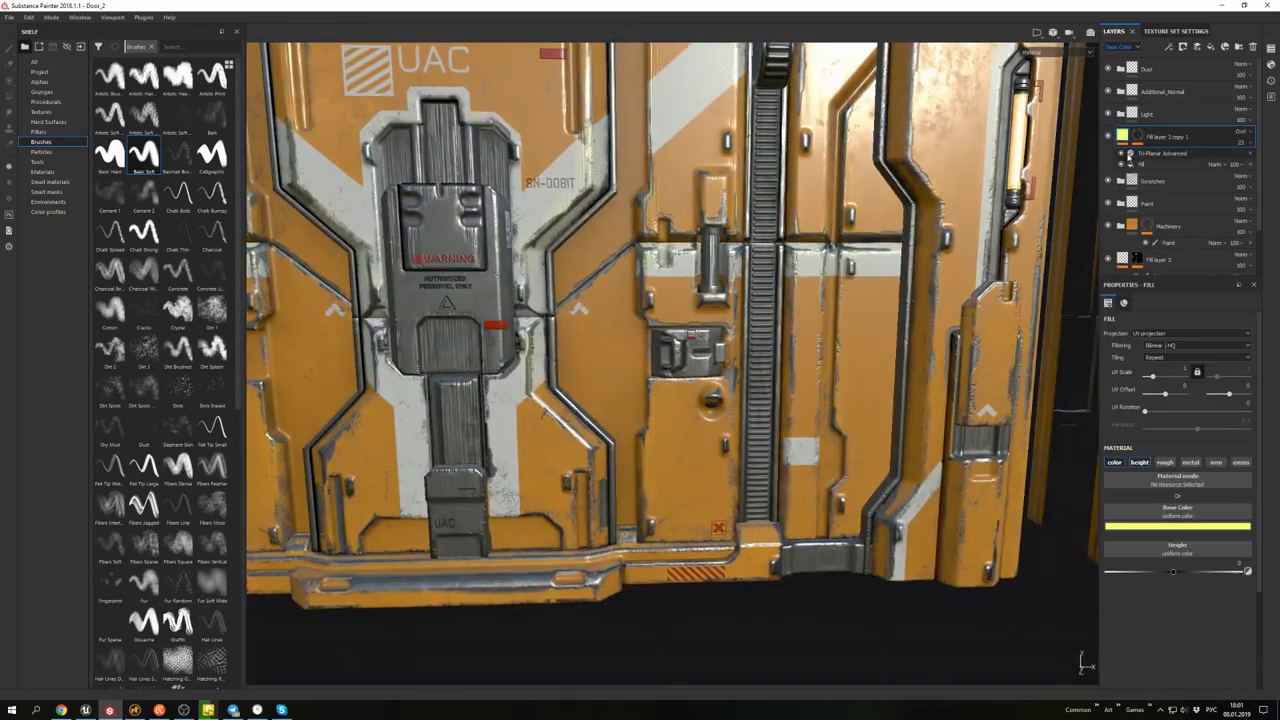
{"action": "left_click", "coordinate": [1177, 526]}
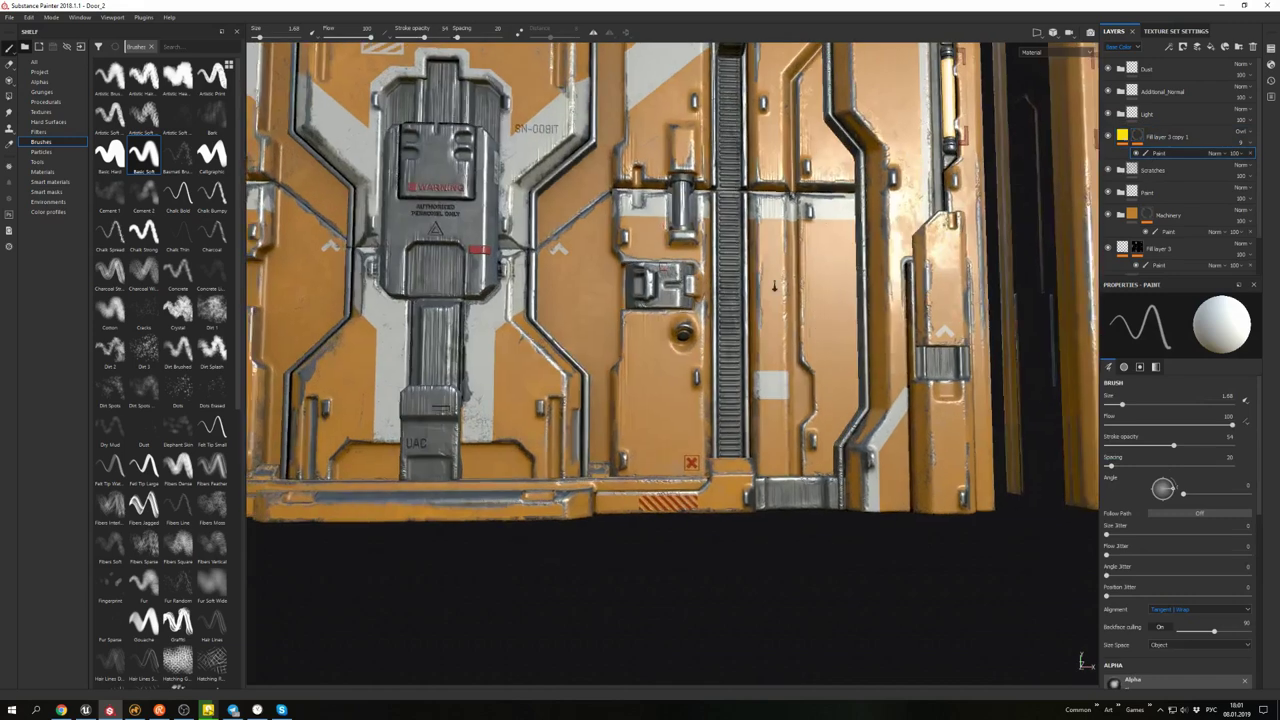
- Paint the yellow-tinted grain onto the lower orange panels beside the central warning box at brush size 0.8
{"action": "scroll", "coordinate": [773, 287], "scroll_direction": "up", "scroll_amount": 2}
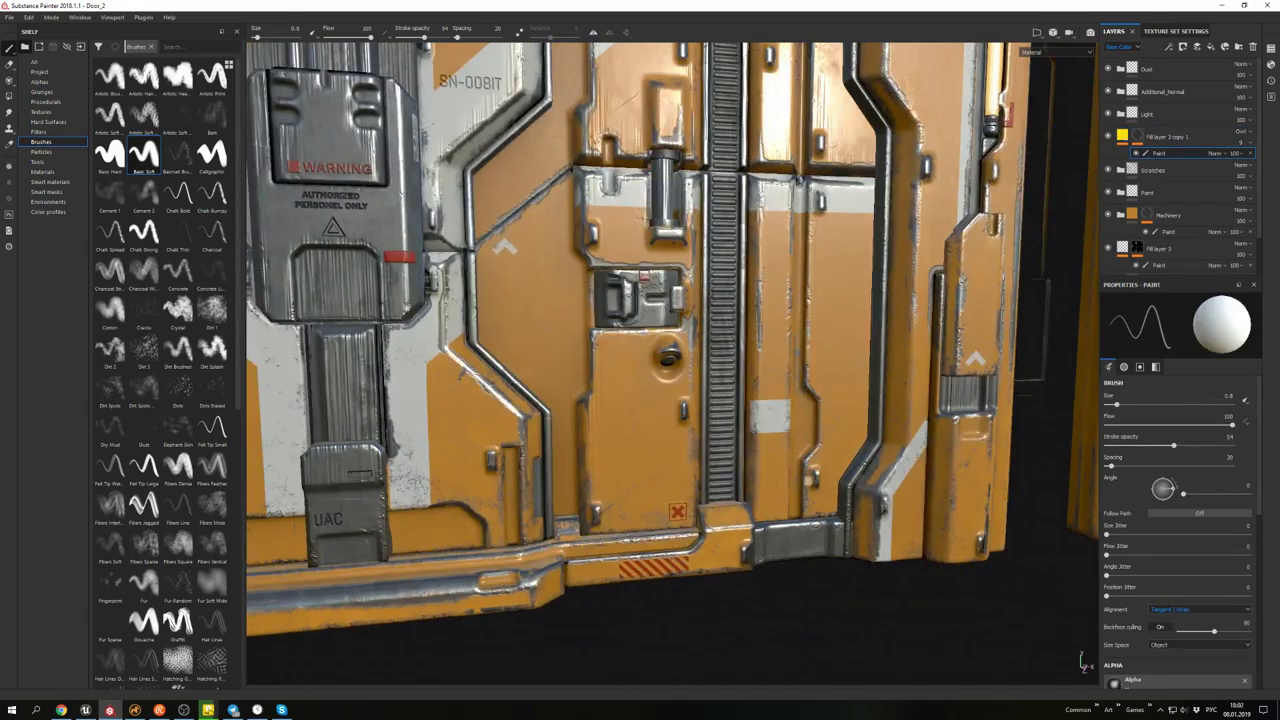
{"action": "mouse_move", "coordinate": [808, 480]}
{"action": "left_mouse_down", "text": "alt"}
{"action": "mouse_move", "coordinate": [836, 272]}
{"action": "mouse_move", "coordinate": [685, 310]}
{"action": "mouse_move", "coordinate": [675, 340]}
{"action": "mouse_move", "coordinate": [690, 390]}
{"action": "mouse_move", "coordinate": [717, 288]}
{"action": "left_mouse_up", "text": "alt"}
{"action": "scroll", "coordinate": [700, 300], "scroll_direction": "up", "scroll_amount": 2}
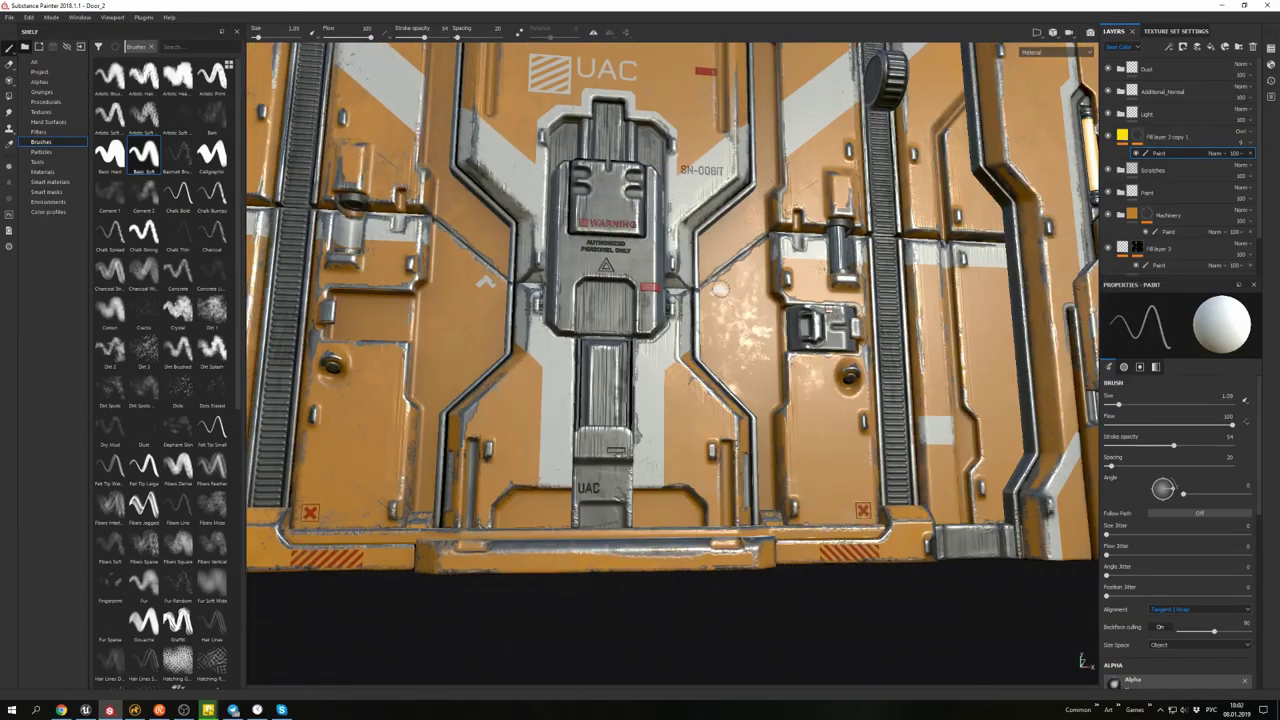
- Paint the tinted grain over the central panel around the UAC logo at brush size 4.16, undoing the last change
{"action": "left_click_drag", "start_coordinate": [738, 350], "coordinate": [718, 242], "text": "alt"}
{"action": "right_click_drag", "start_coordinate": [718, 242], "coordinate": [733, 308], "text": "alt"}
{"action": "mouse_move", "coordinate": [707, 397]}
{"action": "left_mouse_down", "text": "alt"}
{"action": "mouse_move", "coordinate": [800, 270]}
{"action": "mouse_move", "coordinate": [845, 270]}
{"action": "mouse_move", "coordinate": [841, 360]}
{"action": "mouse_move", "coordinate": [833, 212]}
{"action": "mouse_move", "coordinate": [836, 266]}
{"action": "mouse_move", "coordinate": [785, 270]}
{"action": "mouse_move", "coordinate": [807, 268]}
{"action": "mouse_move", "coordinate": [808, 285]}
{"action": "mouse_move", "coordinate": [805, 256]}
{"action": "mouse_move", "coordinate": [760, 240]}
{"action": "mouse_move", "coordinate": [697, 318]}
{"action": "mouse_move", "coordinate": [811, 389]}
{"action": "mouse_move", "coordinate": [695, 406]}
{"action": "mouse_move", "coordinate": [742, 240]}
{"action": "left_mouse_up", "text": "alt"}
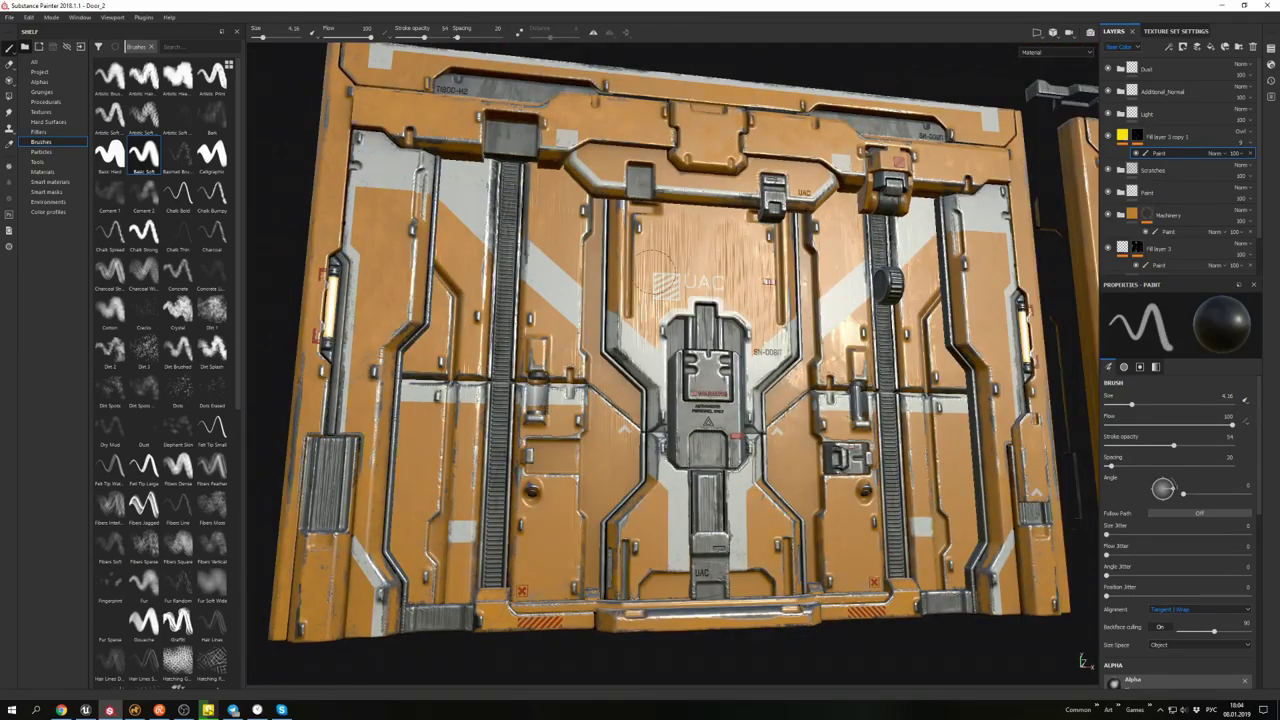
{"action": "left_click_drag", "start_coordinate": [748, 308], "coordinate": [663, 424], "text": "alt"}
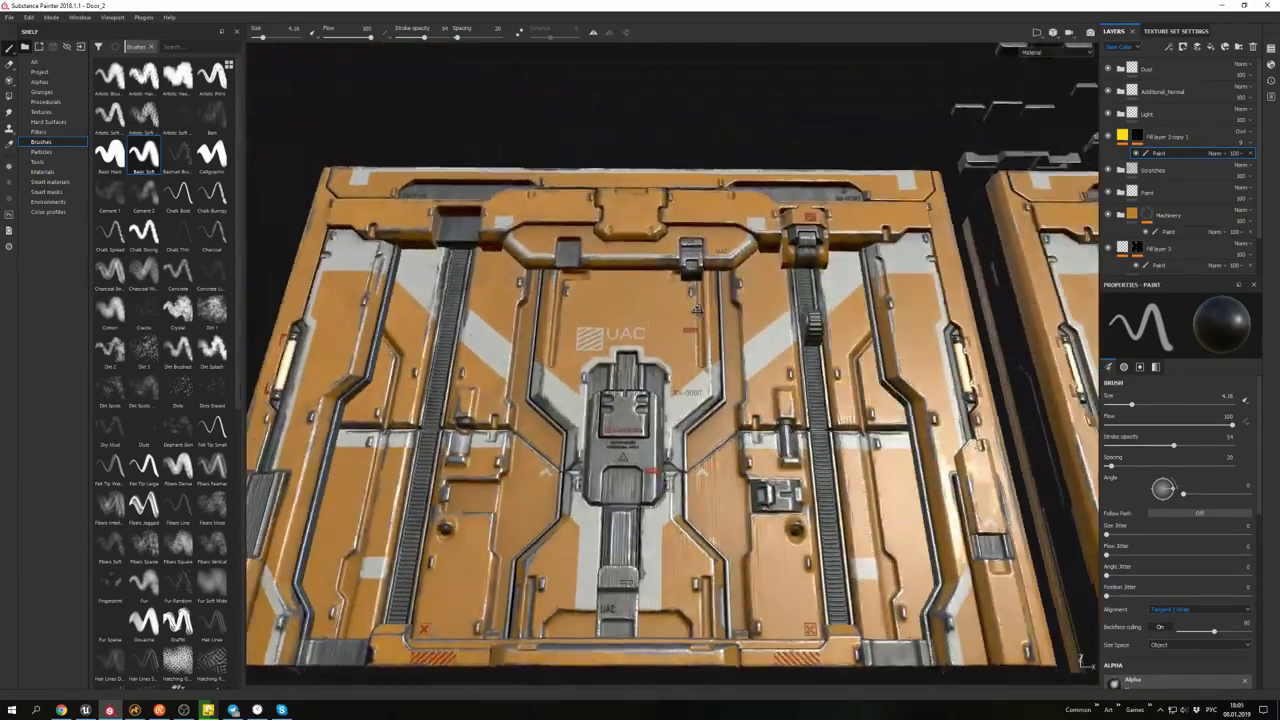
{"action": "left_click_drag", "start_coordinate": [697, 310], "coordinate": [697, 265], "text": "alt"}
{"action": "left_click_drag", "start_coordinate": [787, 410], "coordinate": [690, 400], "text": "alt"}
{"action": "key", "text": "ctrl+z"}
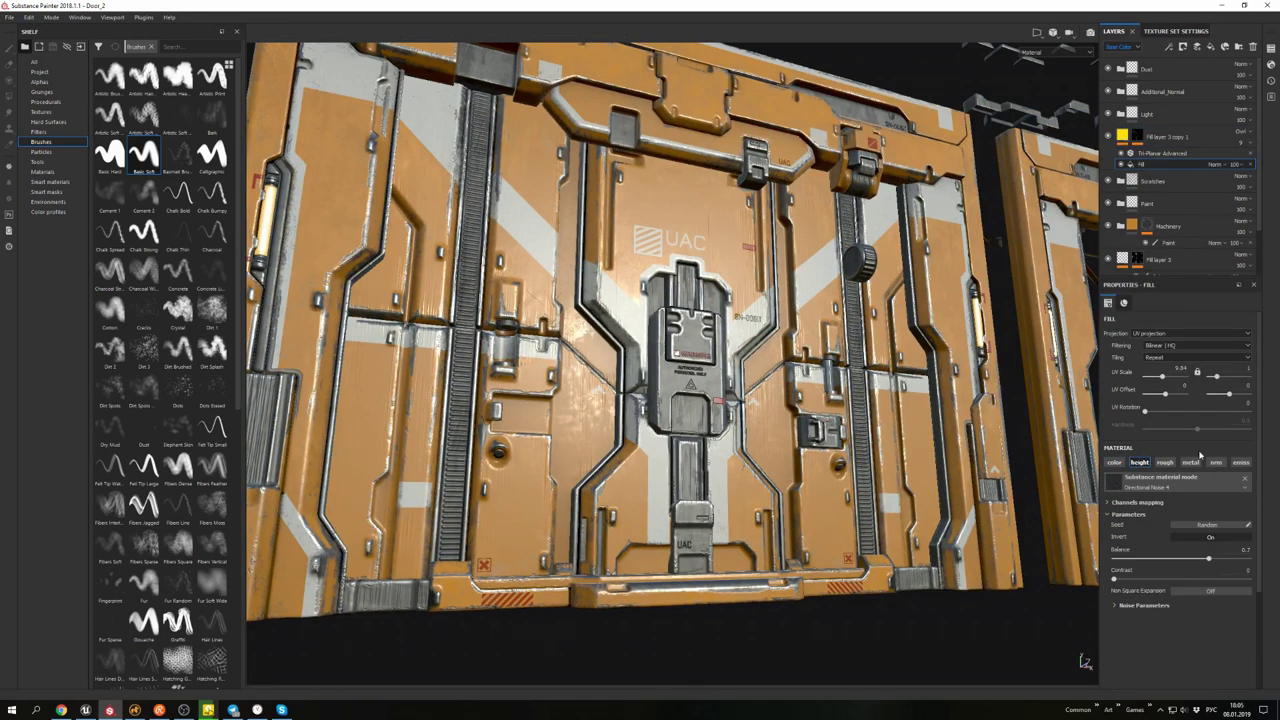
- Enable the roughness and color channels on the copy's Directional Noise 4 fill and set the layer's roughness opacity to 51
{"action": "left_click", "coordinate": [1168, 464]}
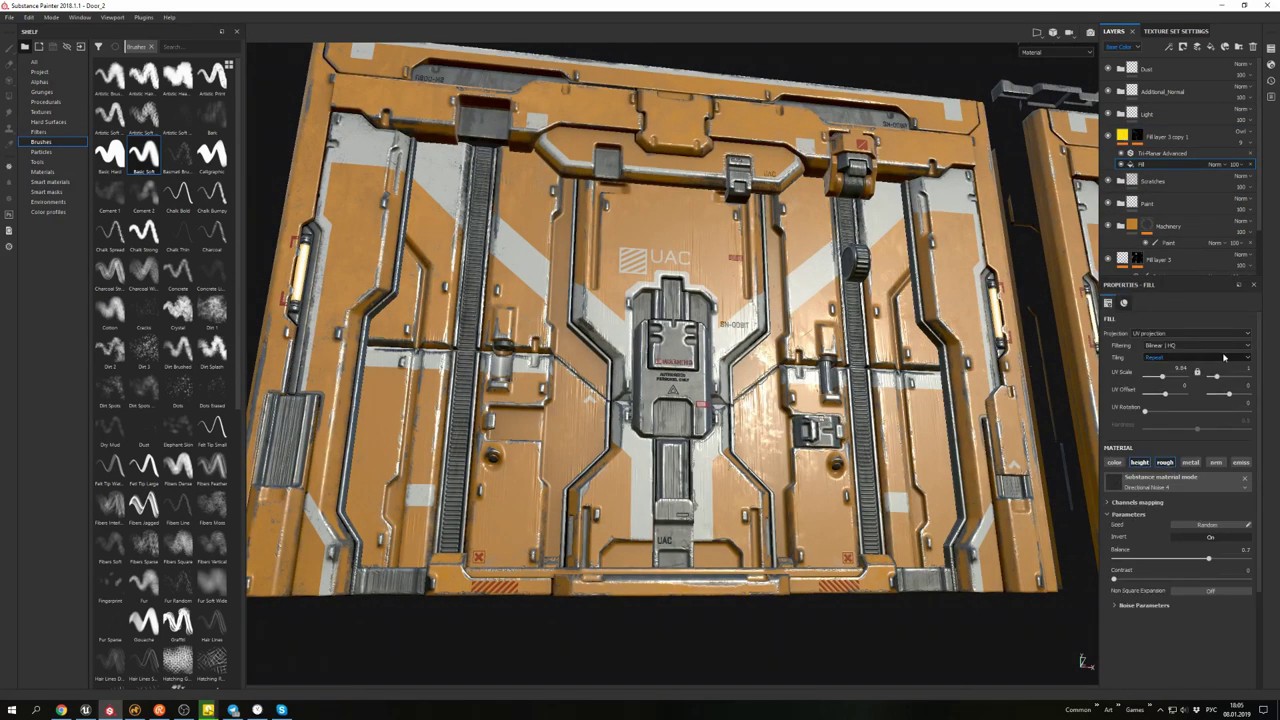
{"action": "left_click", "coordinate": [1150, 136]}
{"action": "left_click", "coordinate": [1120, 47]}
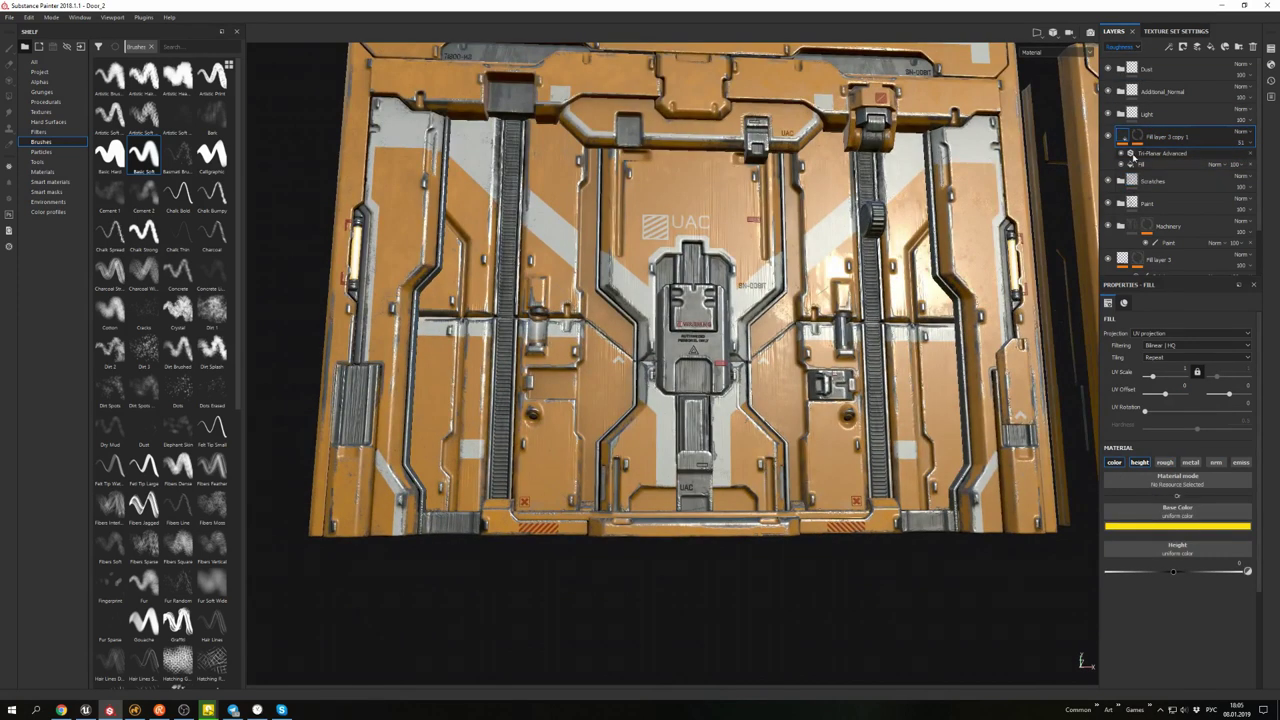
{"action": "left_click", "coordinate": [1160, 164]}
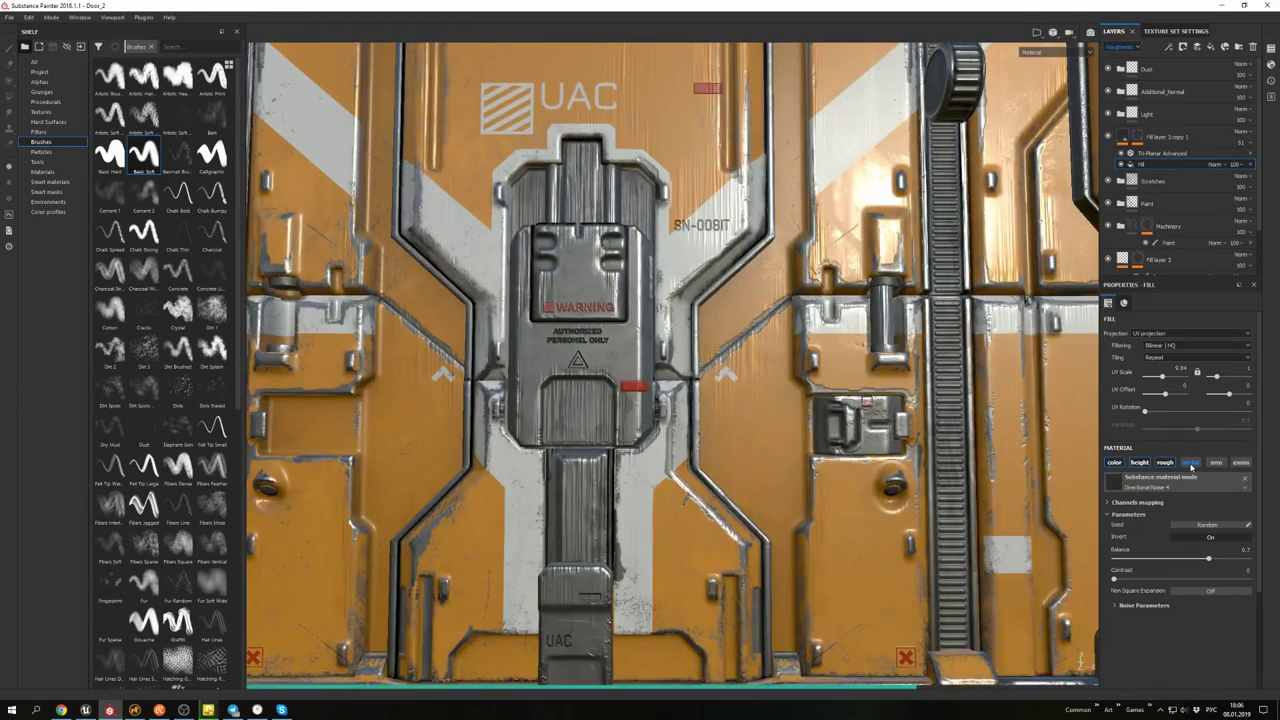
- Limit the copy's Directional Noise 4 fill to the height and roughness channels, with color and metal disabled
{"action": "left_click", "coordinate": [1100, 134]}
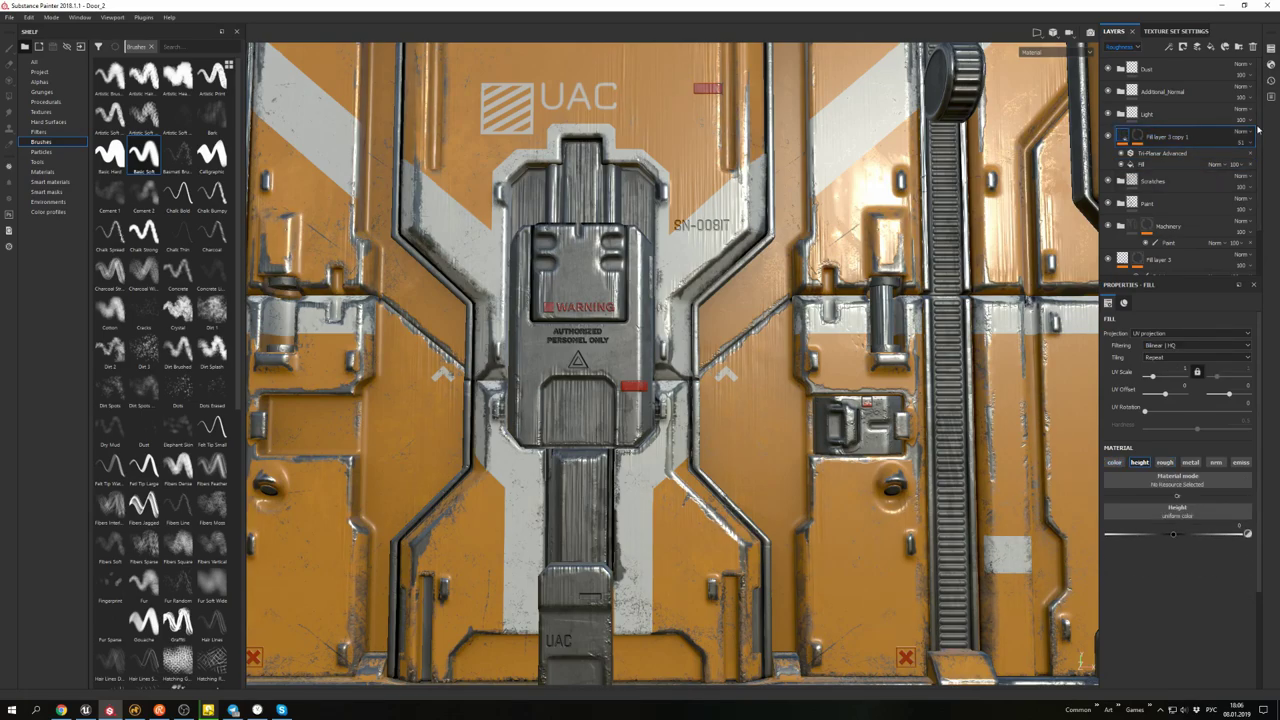
{"action": "left_click", "coordinate": [1150, 164]}
{"action": "left_click_drag", "start_coordinate": [700, 300], "coordinate": [1091, 418], "text": "alt"}
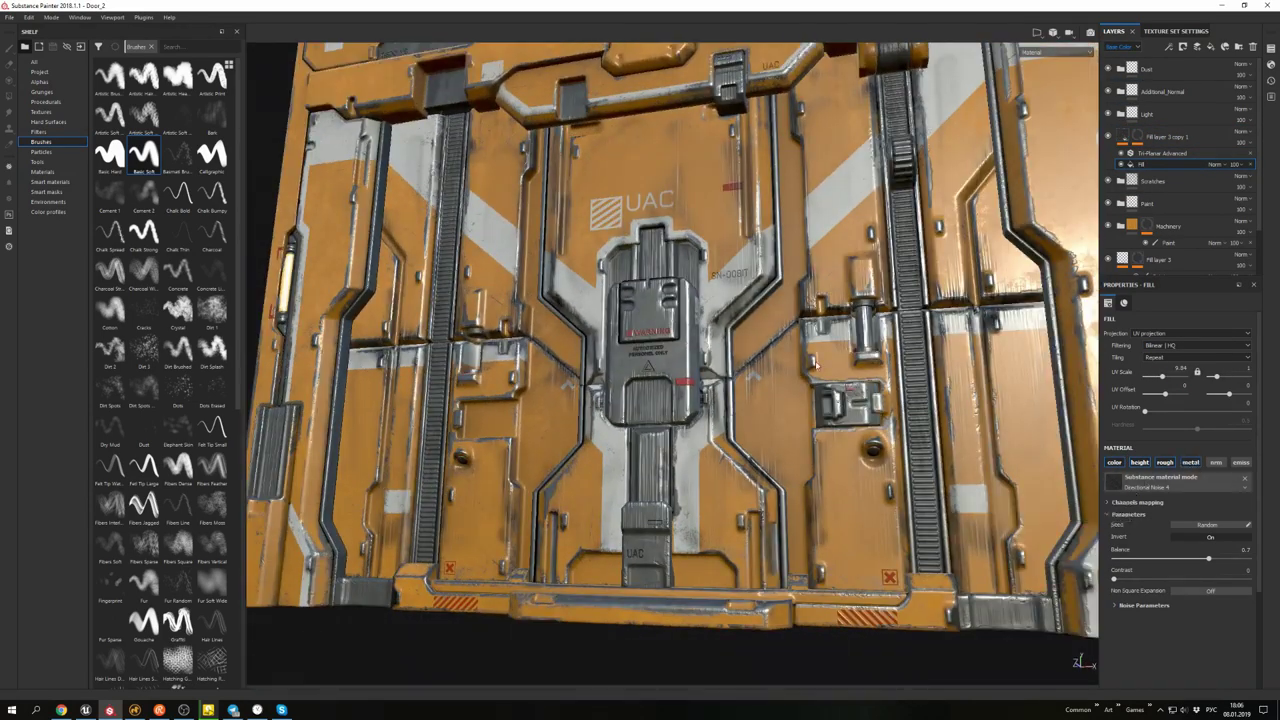
{"action": "left_click_drag", "start_coordinate": [816, 366], "coordinate": [1037, 428], "text": "alt"}
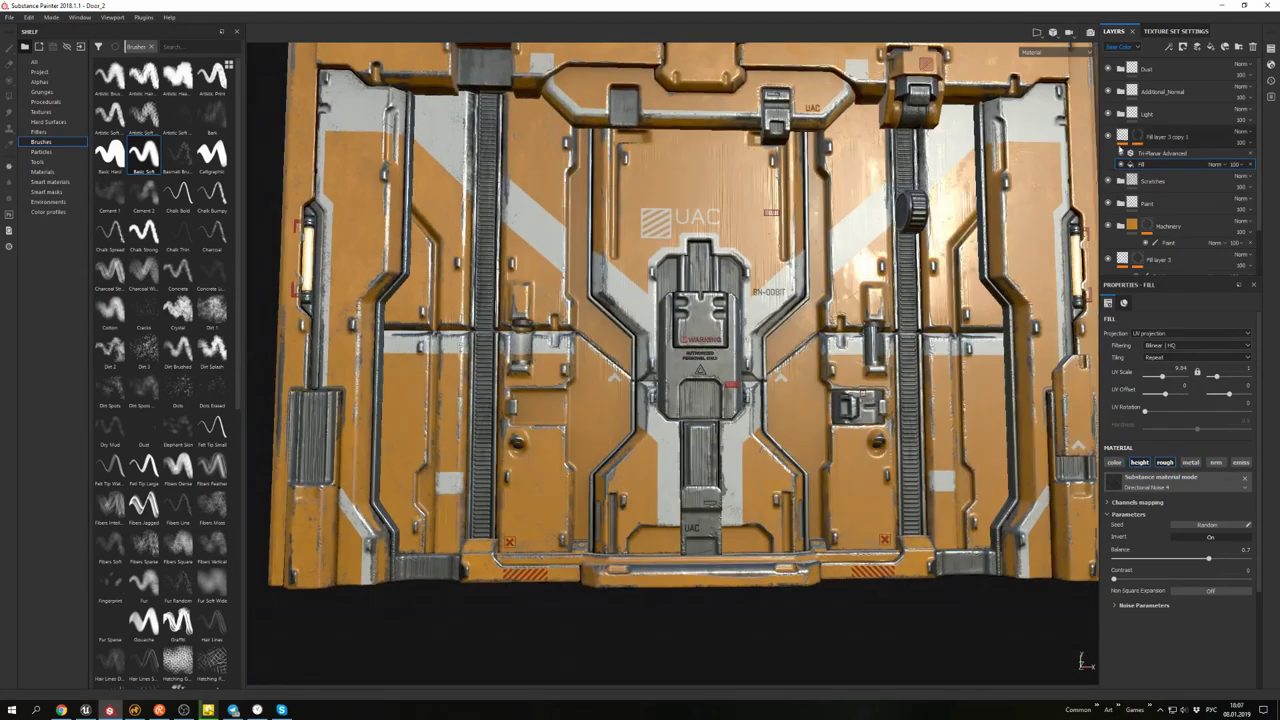
- Give the copied fill layer a uniform orange base color and set its base color blending to Overlay
{"action": "left_click", "coordinate": [1115, 463]}
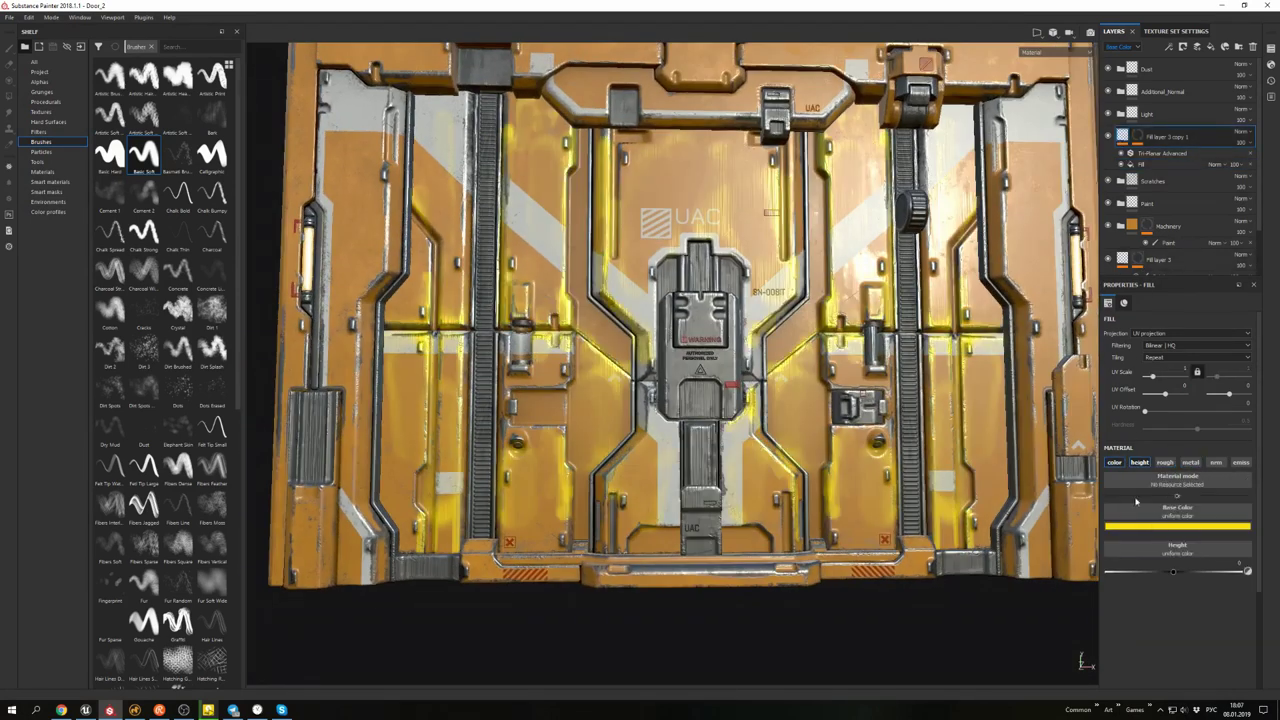
{"action": "left_click", "coordinate": [1177, 526]}
{"action": "left_click", "coordinate": [1229, 625]}
{"action": "left_click", "coordinate": [1240, 131]}
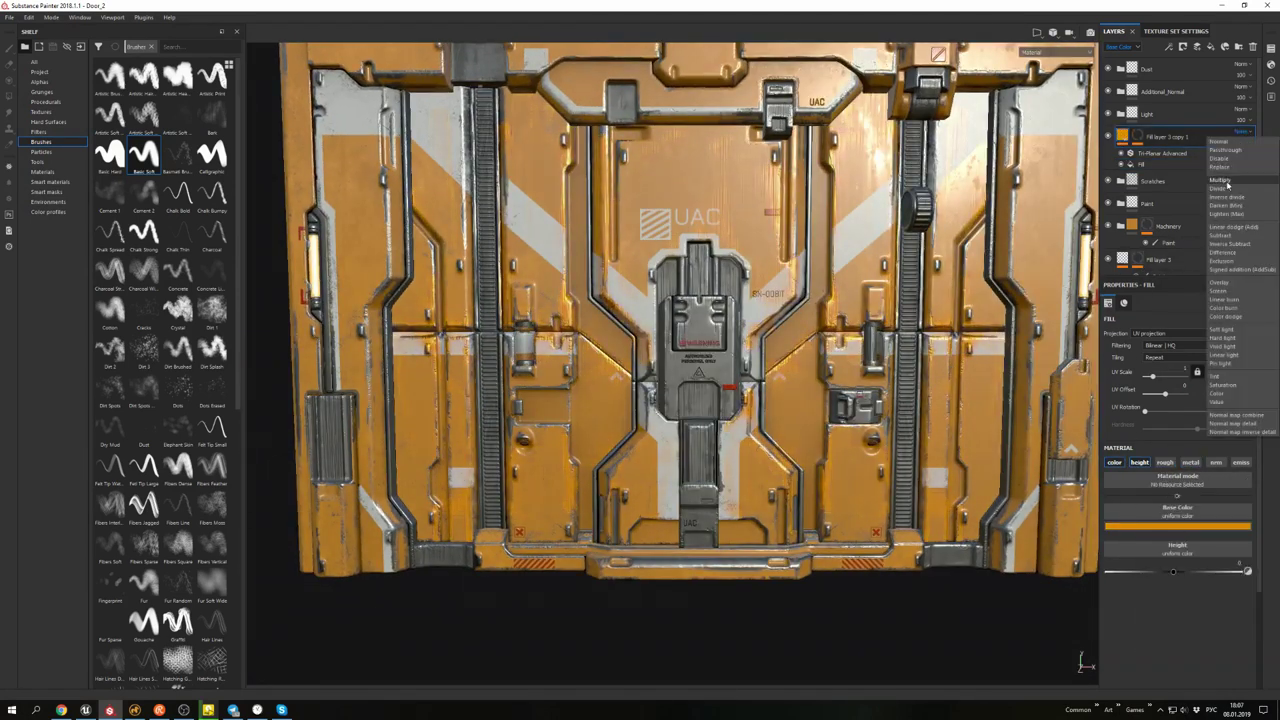
{"action": "left_click", "coordinate": [1227, 285]}
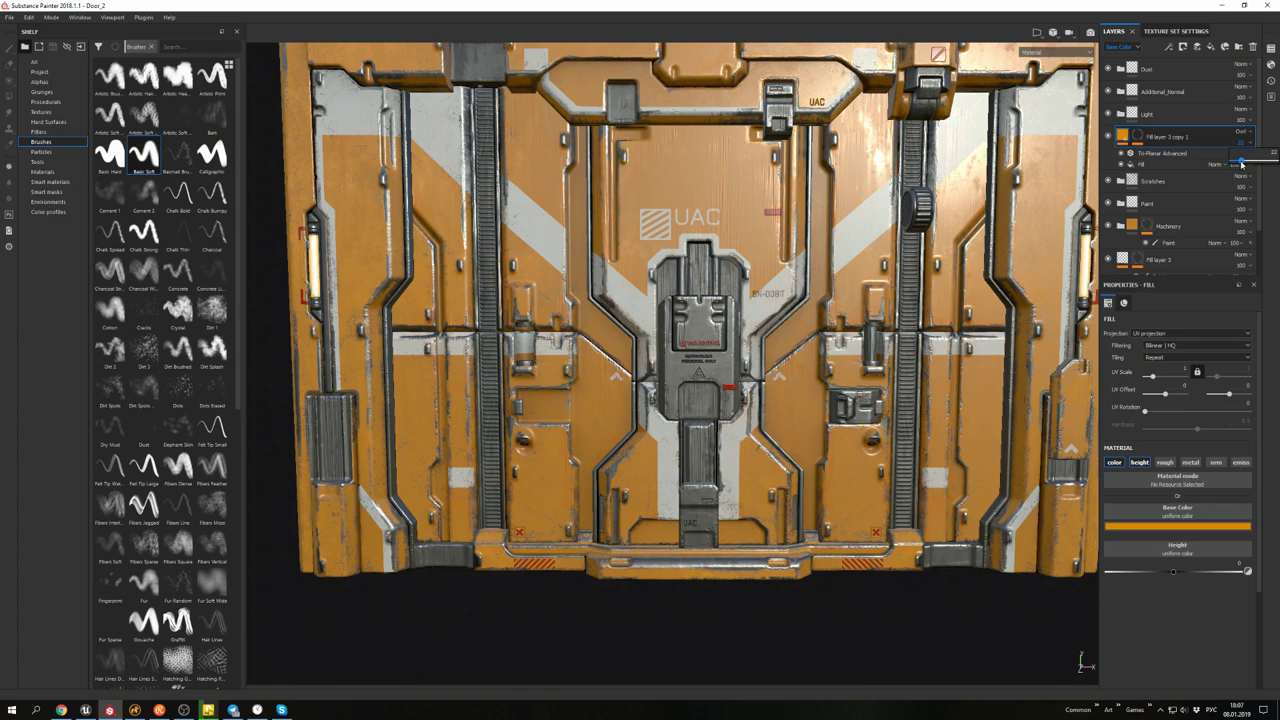
- Try green and pale yellow tints on the copy, settling on a dark mustard yellow with base color opacity 18
{"action": "left_click", "coordinate": [1186, 525]}
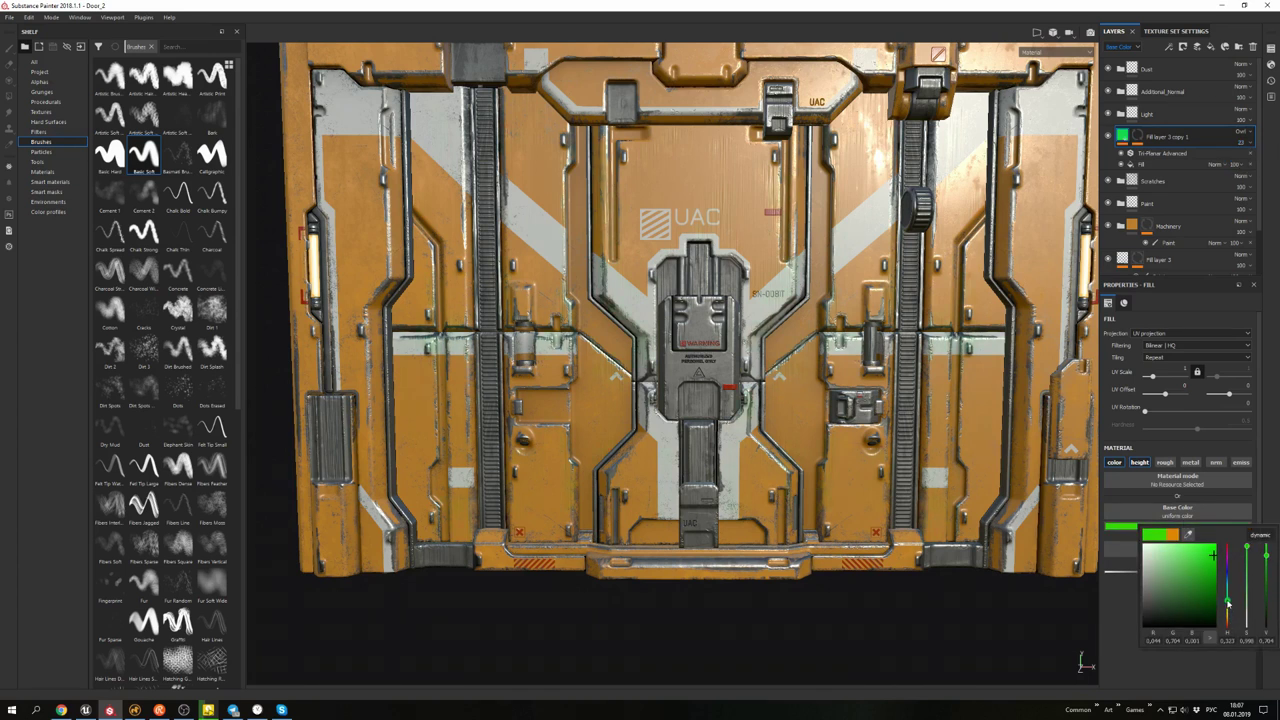
{"action": "left_click_drag", "start_coordinate": [1228, 603], "coordinate": [1228, 611]}
{"action": "left_click", "coordinate": [1262, 163]}
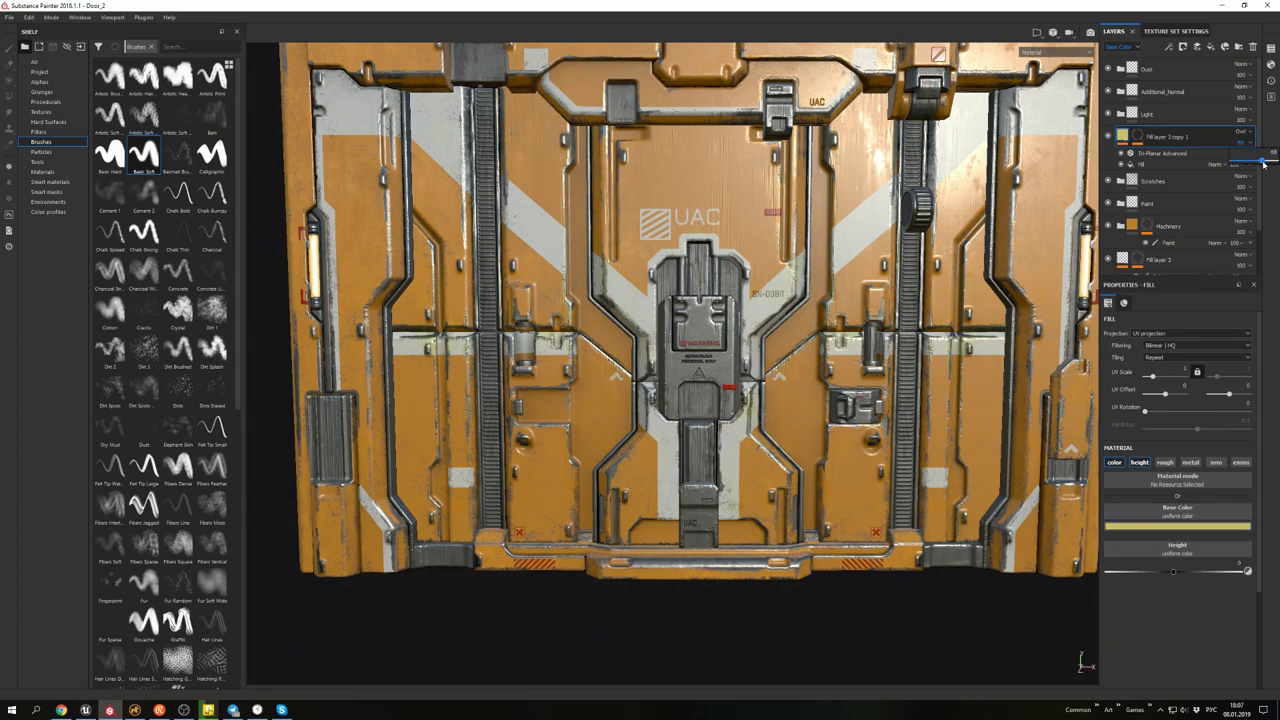
{"action": "left_click", "coordinate": [1177, 525]}
{"action": "left_click", "coordinate": [1195, 565]}
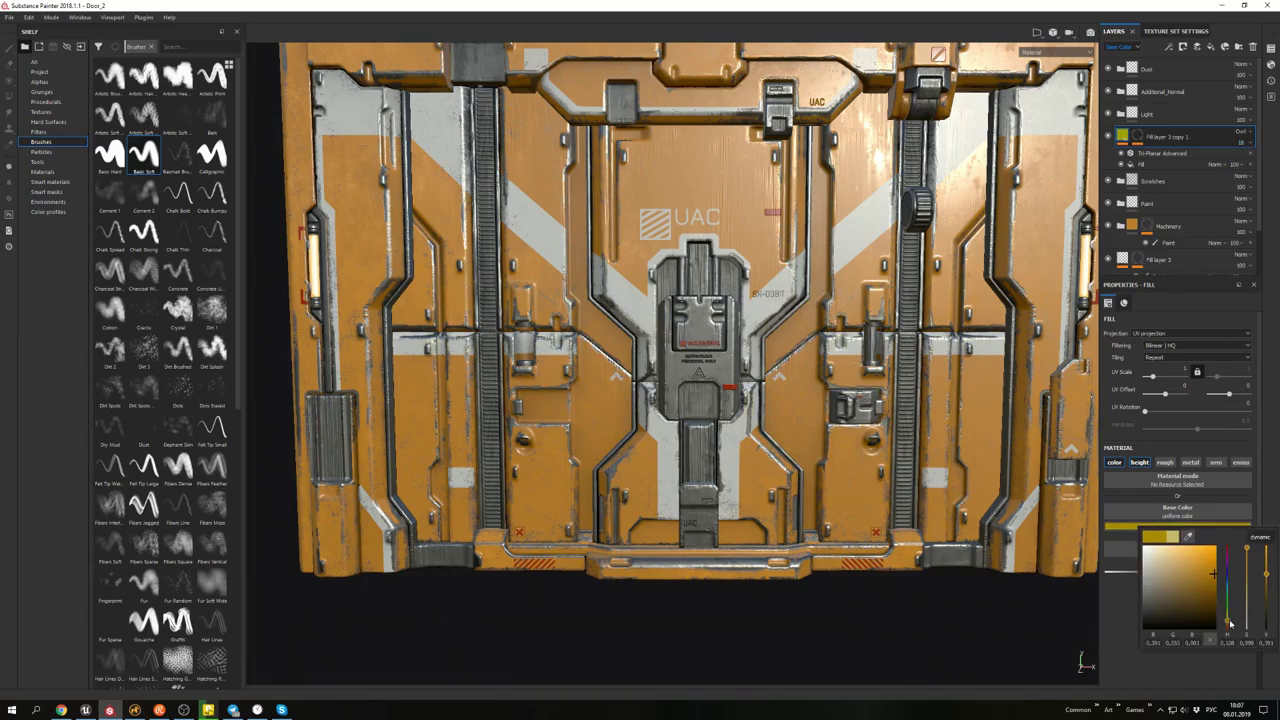
- Open the paint effect on the tinted copy's mask with the brush at size 1.25
{"action": "mouse_move", "coordinate": [1000, 420]}
{"action": "left_mouse_down", "text": "alt"}
{"action": "mouse_move", "coordinate": [760, 300]}
{"action": "mouse_move", "coordinate": [700, 290]}
{"action": "left_mouse_up", "text": "alt"}
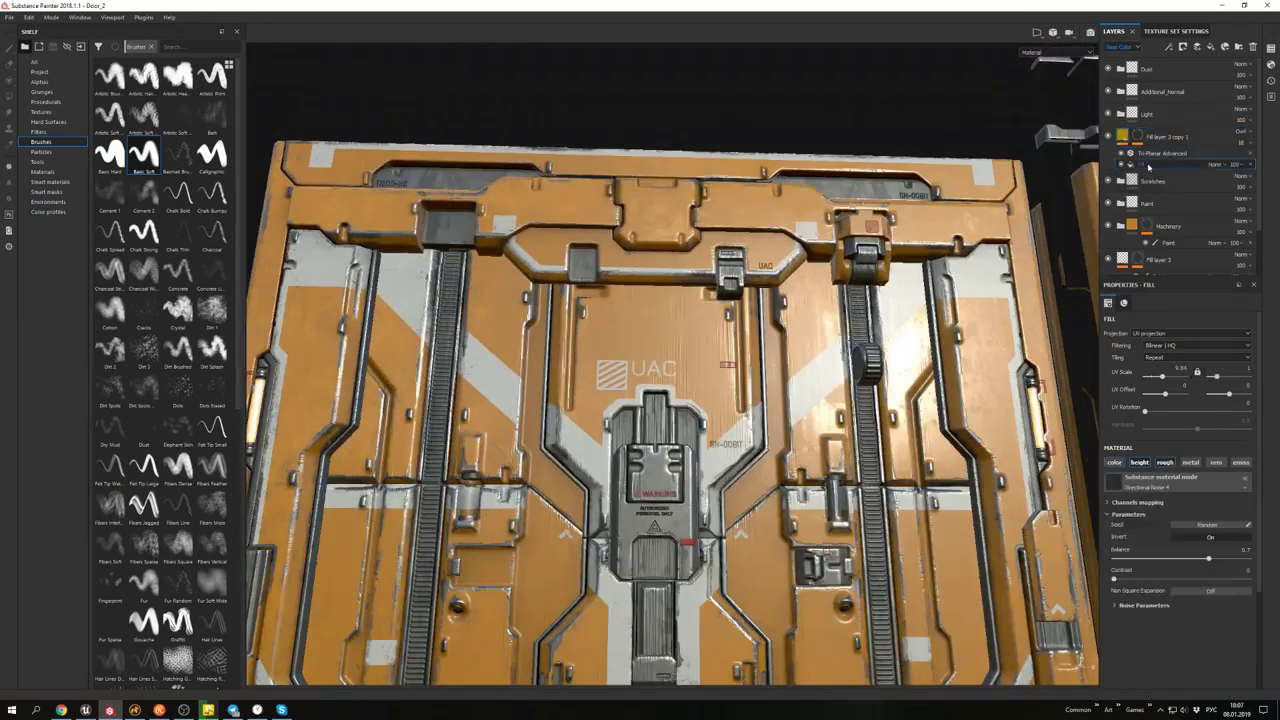
{"action": "left_click", "coordinate": [1137, 136]}
{"action": "left_click", "coordinate": [1160, 153]}
{"action": "scroll", "coordinate": [660, 400], "scroll_direction": "up", "scroll_amount": 2}
{"action": "mouse_move", "coordinate": [885, 277]}
{"action": "left_mouse_down", "text": "alt"}
{"action": "mouse_move", "coordinate": [889, 175]}
{"action": "mouse_move", "coordinate": [891, 318]}
{"action": "mouse_move", "coordinate": [945, 296]}
{"action": "mouse_move", "coordinate": [670, 240]}
{"action": "mouse_move", "coordinate": [720, 246]}
{"action": "left_mouse_up", "text": "alt"}
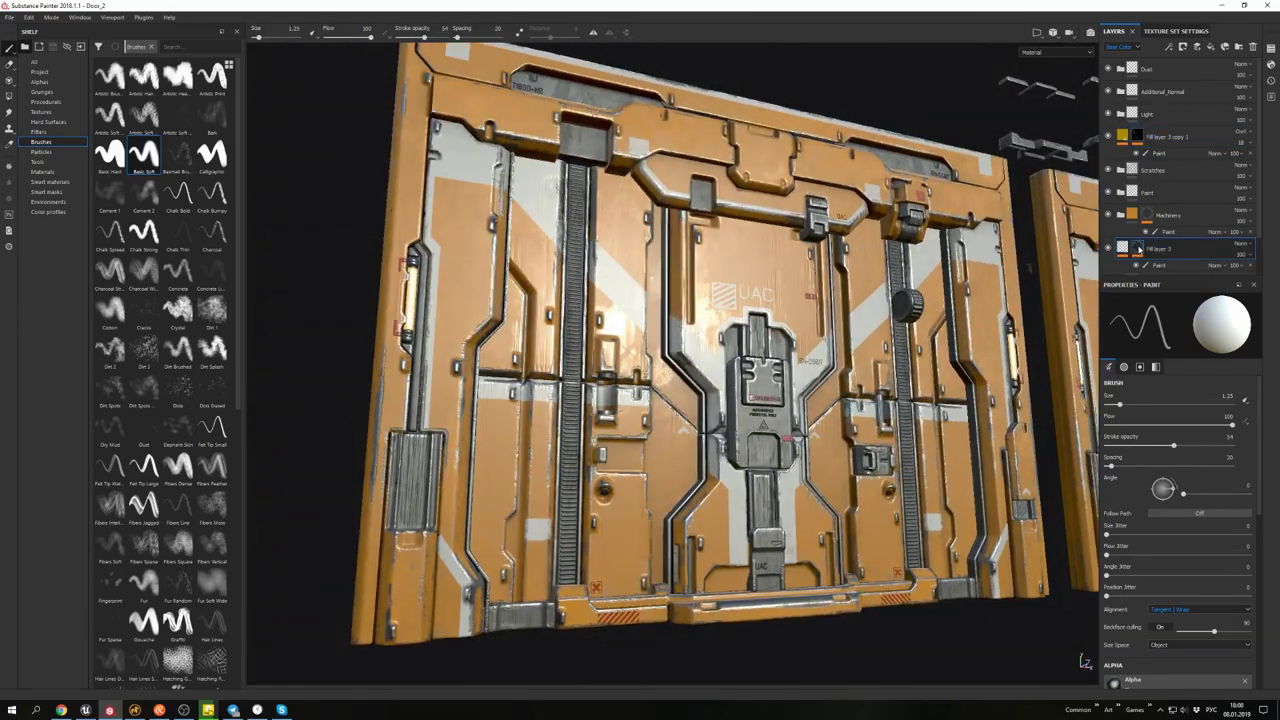
- Set up a black brush of size 2.45 on Fill layer 3's mask and show the layer stack's height channel
{"action": "left_click", "coordinate": [1158, 265]}
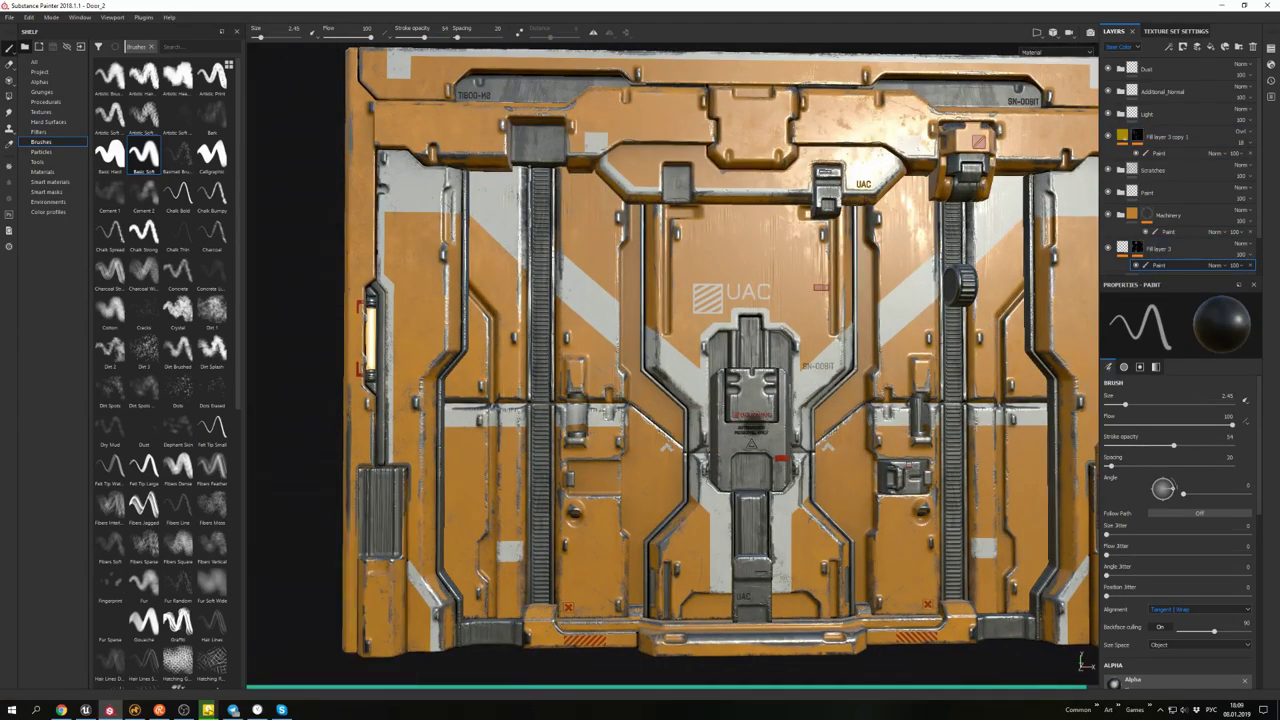
{"action": "left_click", "coordinate": [1128, 248]}
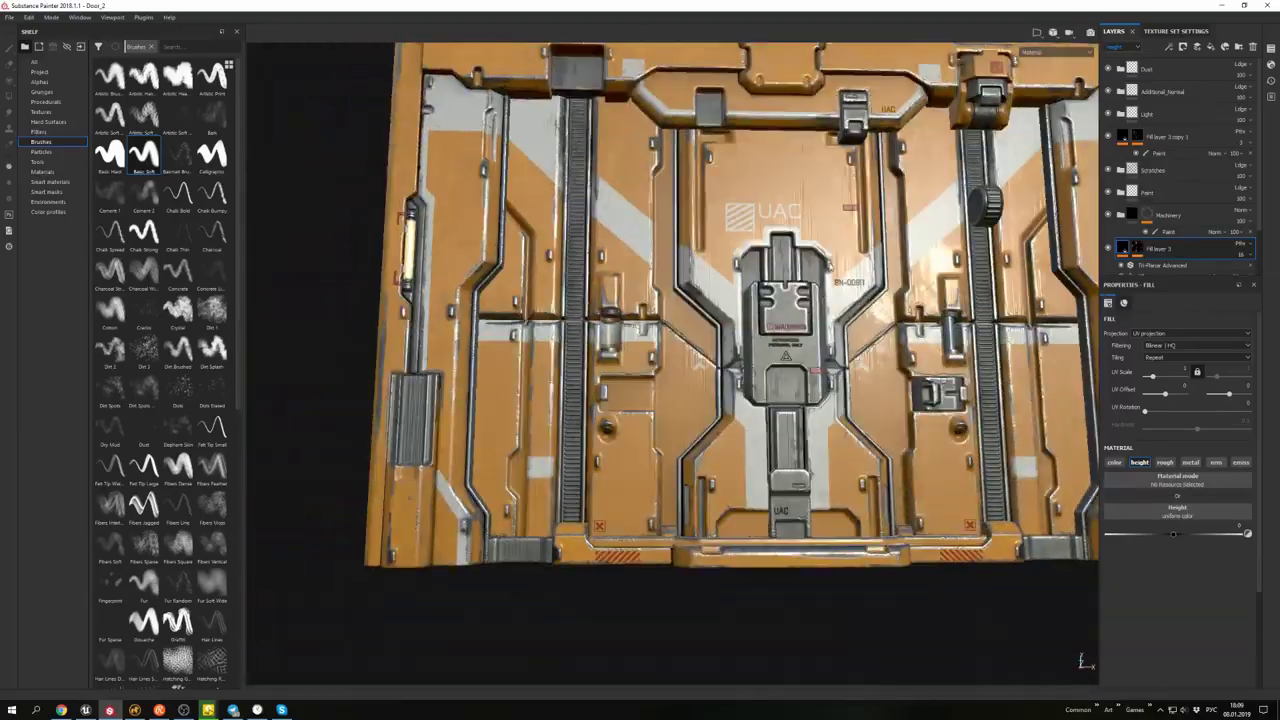
{"action": "left_click", "coordinate": [1150, 264]}
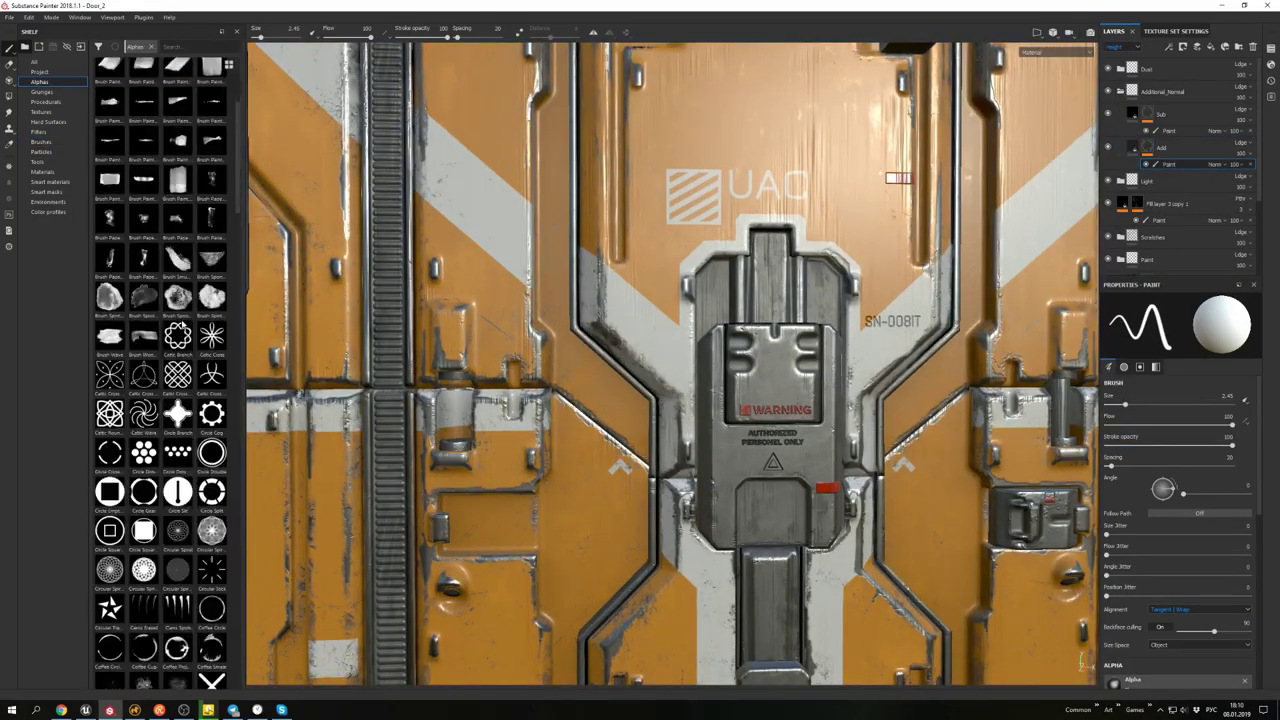
- Try the Circle Double alpha at size 0.63 and a soft round shape at 0.54 for a bolt on the warning plate
{"action": "scroll", "coordinate": [160, 370], "scroll_direction": "down", "scroll_amount": 10}
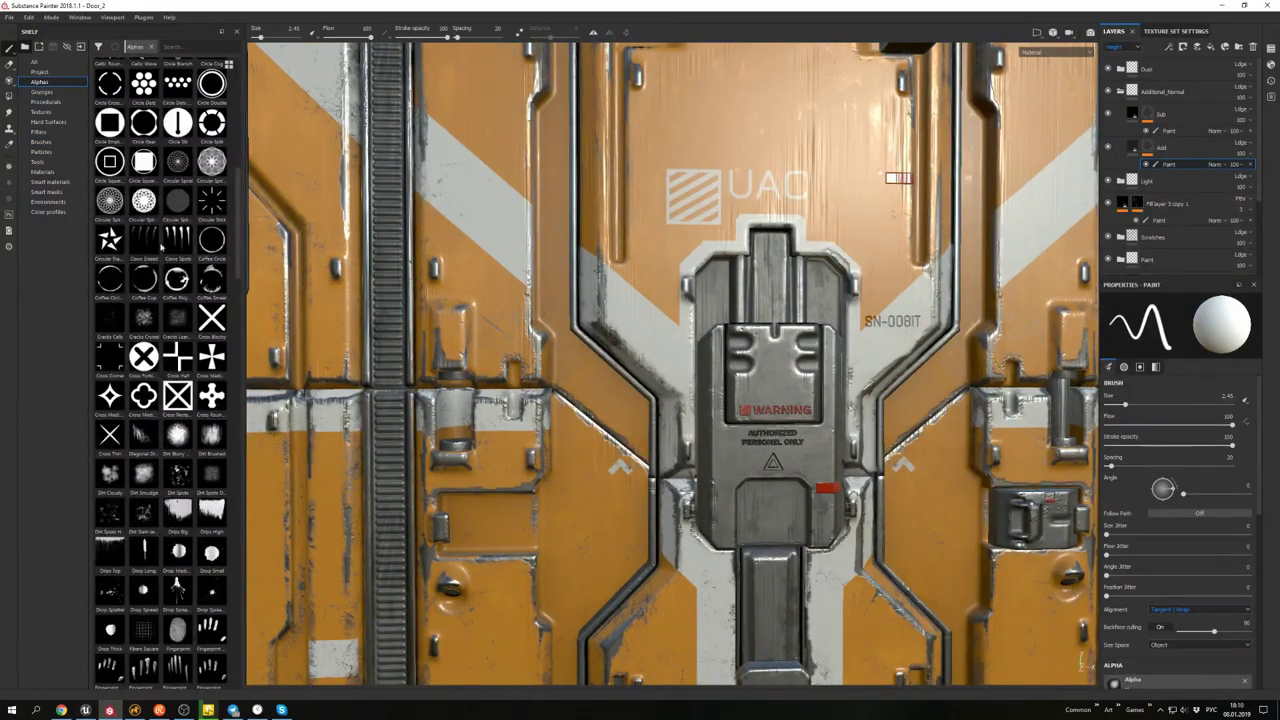
{"action": "scroll", "coordinate": [160, 370], "scroll_direction": "up", "scroll_amount": 6}
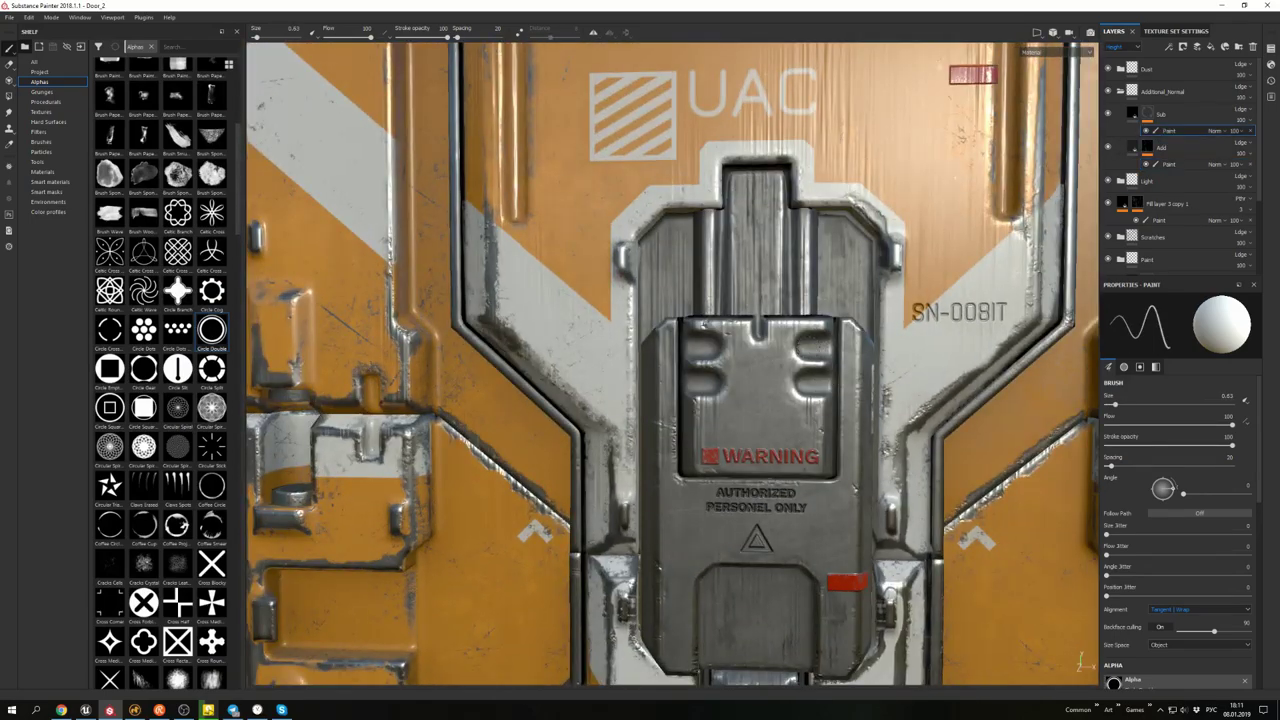
{"action": "scroll", "coordinate": [150, 381], "scroll_direction": "down", "scroll_amount": 12}
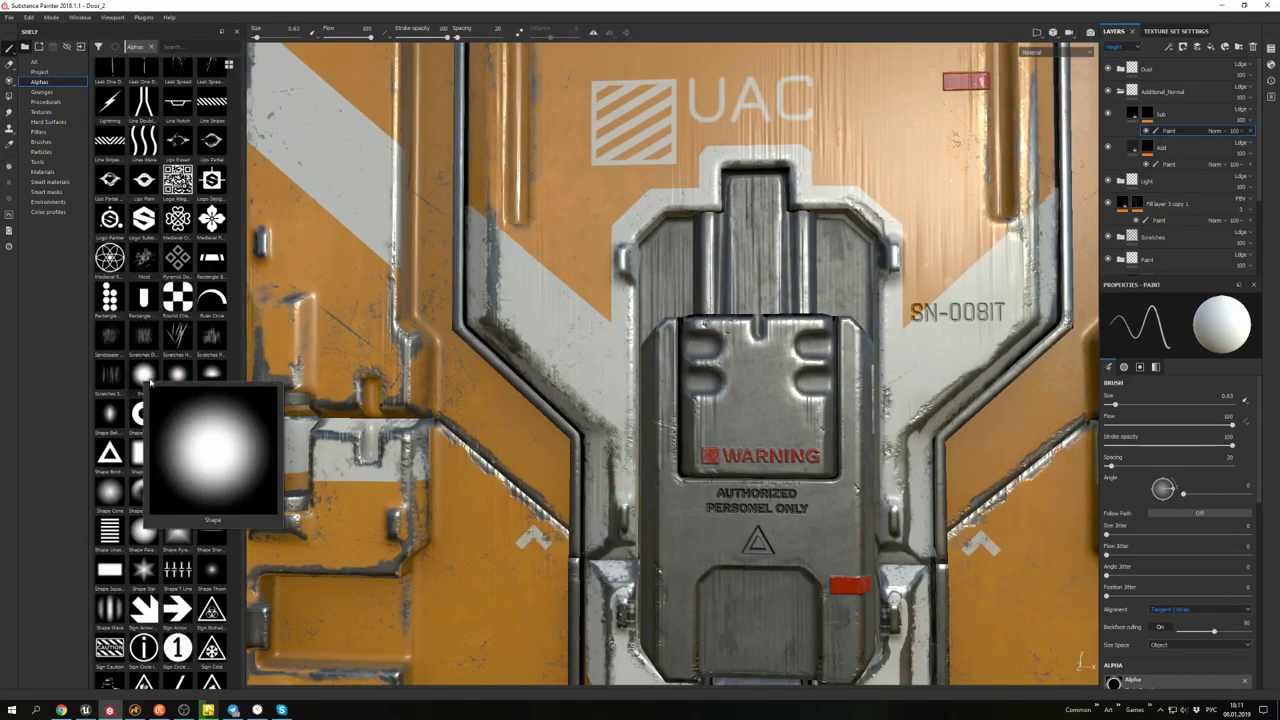
{"action": "scroll", "coordinate": [150, 381], "scroll_direction": "down", "scroll_amount": 3}
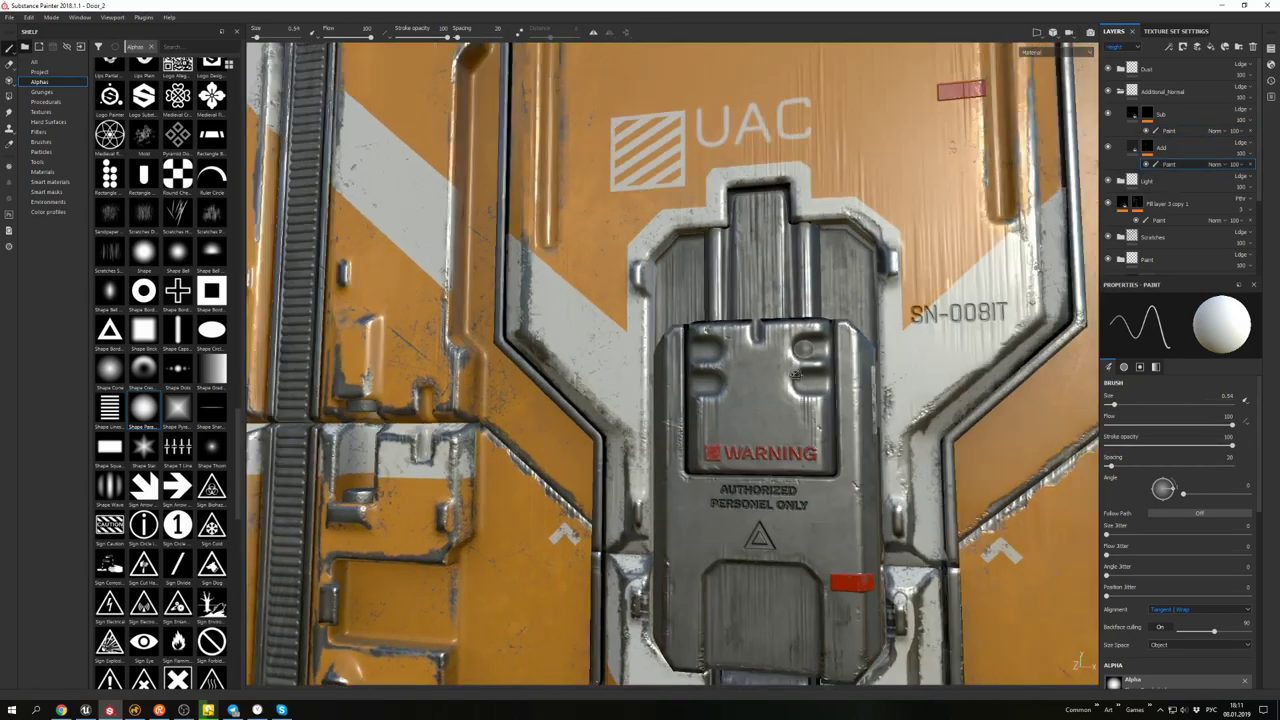
{"action": "scroll", "coordinate": [157, 425], "scroll_direction": "down", "scroll_amount": 10}
- Stamp round bolts into the four recesses of the warning plate with a ring alpha at size 0.63 and Shape Cone at 0.42
{"action": "scroll", "coordinate": [157, 425], "scroll_direction": "up", "scroll_amount": 16}
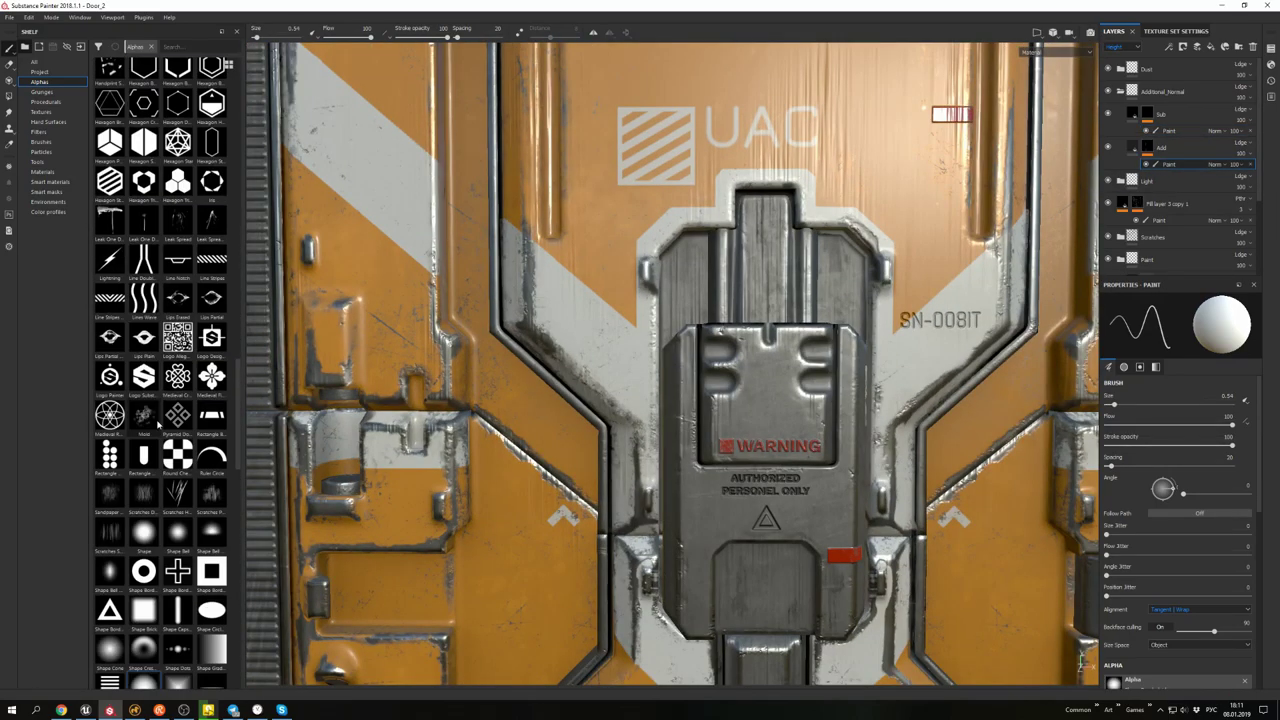
{"action": "scroll", "coordinate": [157, 425], "scroll_direction": "down", "scroll_amount": 10}
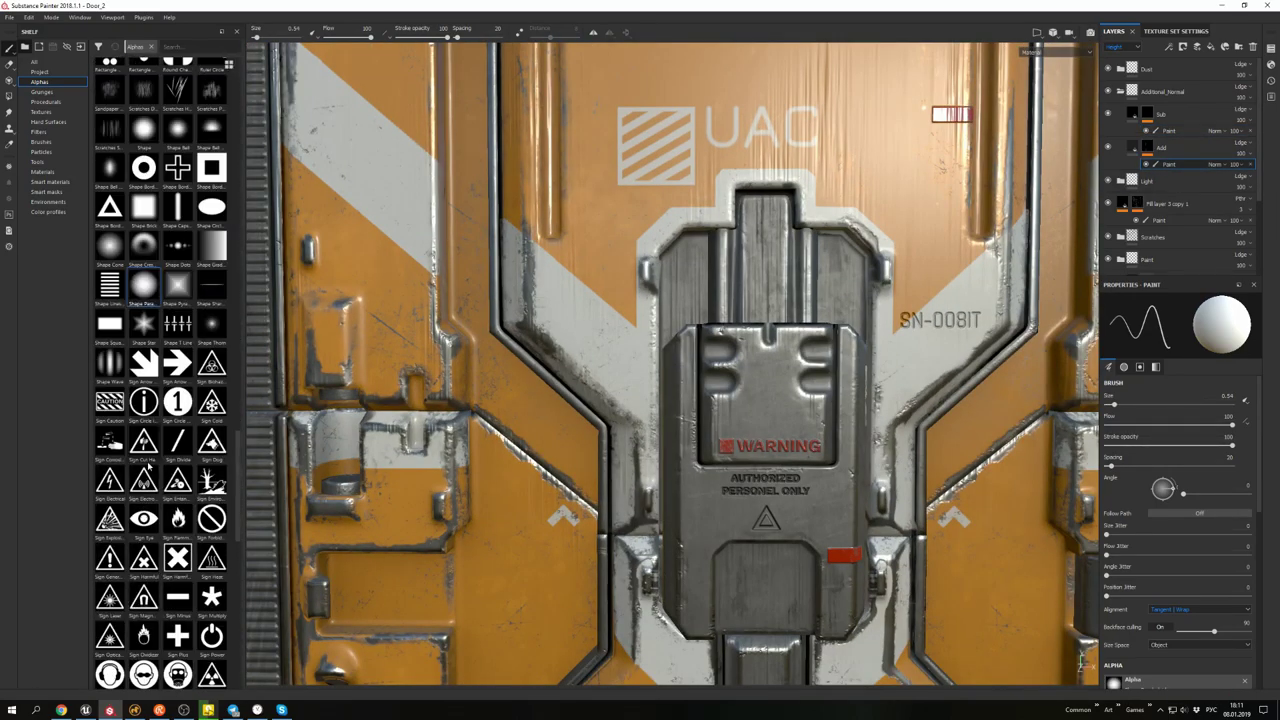
{"action": "scroll", "coordinate": [148, 463], "scroll_direction": "down", "scroll_amount": 10}
{"action": "scroll", "coordinate": [152, 500], "scroll_direction": "up", "scroll_amount": 6}
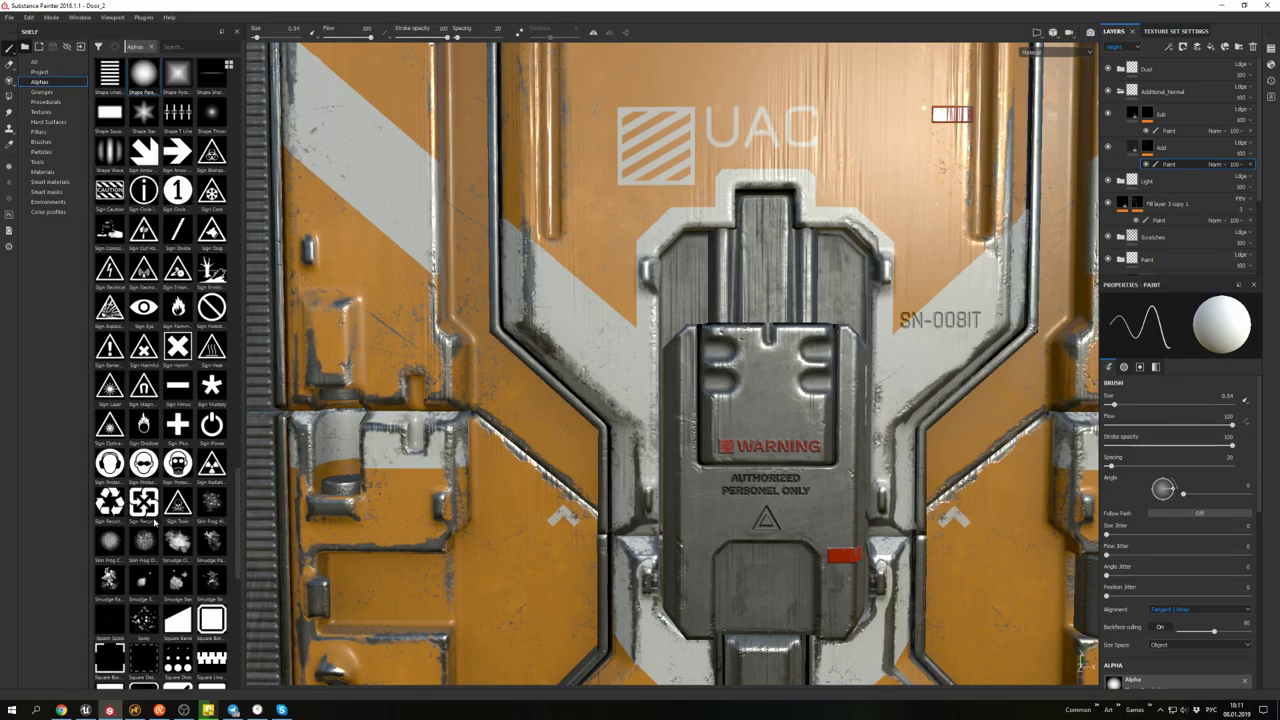
{"action": "scroll", "coordinate": [155, 520], "scroll_direction": "up", "scroll_amount": 6}
{"action": "left_click_drag", "start_coordinate": [620, 330], "coordinate": [572, 290], "text": "alt"}
{"action": "right_click_drag", "start_coordinate": [572, 290], "coordinate": [633, 379], "text": "alt"}
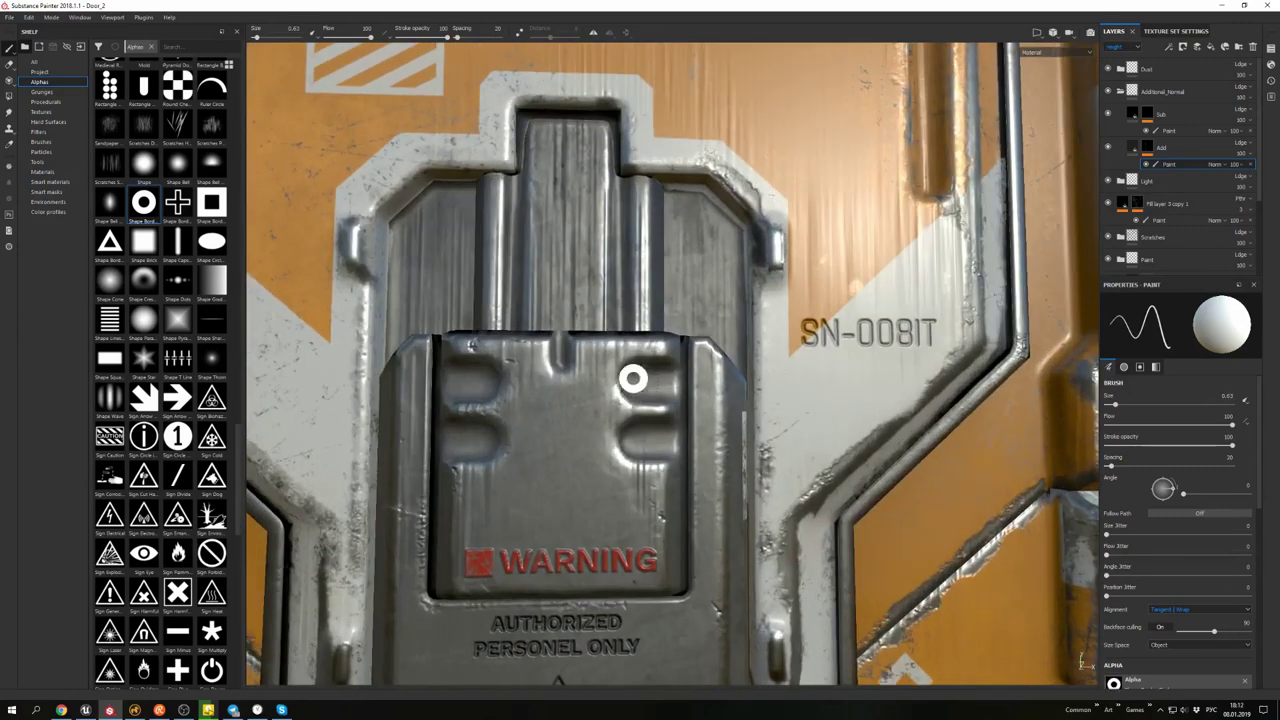
{"action": "right_click_drag", "start_coordinate": [478, 441], "coordinate": [650, 440], "text": "alt"}
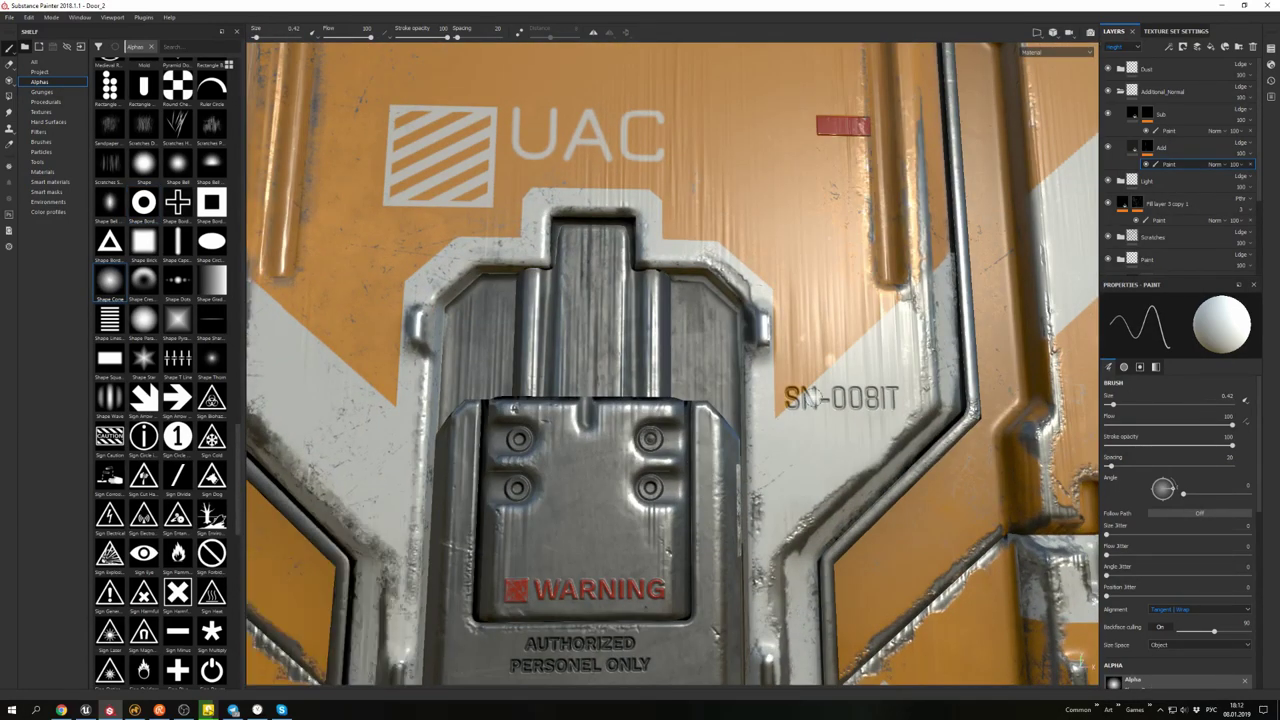
- Stamp a small ring bolt on the dark upper strip beside SN-008IT using the circular border alpha
{"action": "left_click_drag", "start_coordinate": [700, 490], "coordinate": [678, 488], "text": "alt"}
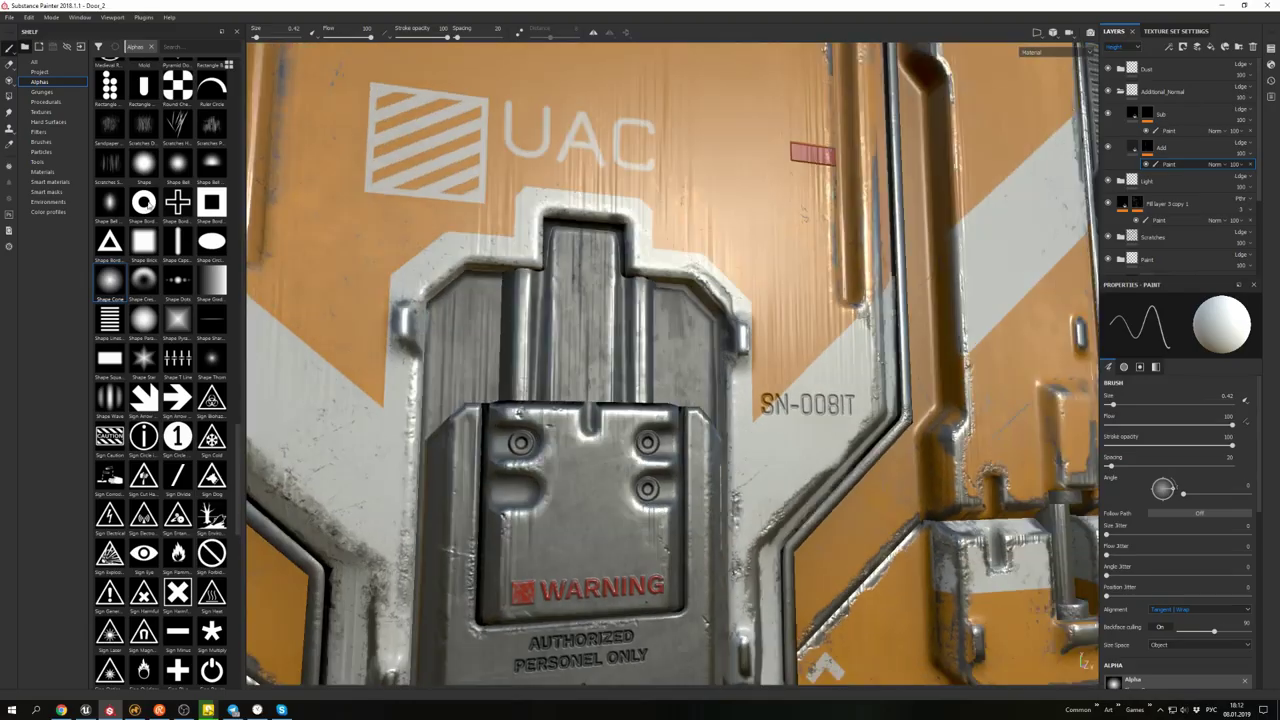
{"action": "left_click", "coordinate": [143, 202]}
{"action": "key", "text": "f"}
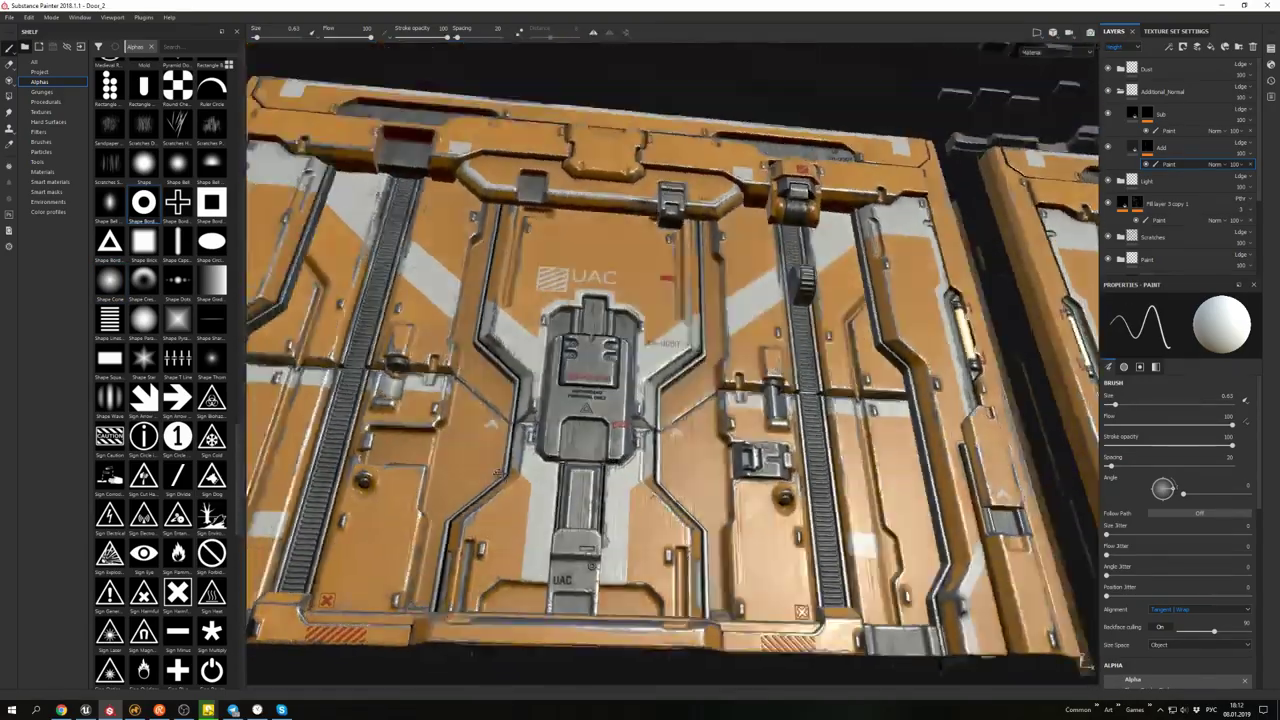
{"action": "left_click_drag", "start_coordinate": [497, 472], "coordinate": [640, 378], "text": "alt"}
{"action": "scroll", "coordinate": [186, 524], "scroll_direction": "down", "scroll_amount": 5}
{"action": "scroll", "coordinate": [800, 270], "scroll_direction": "up", "scroll_amount": 3}
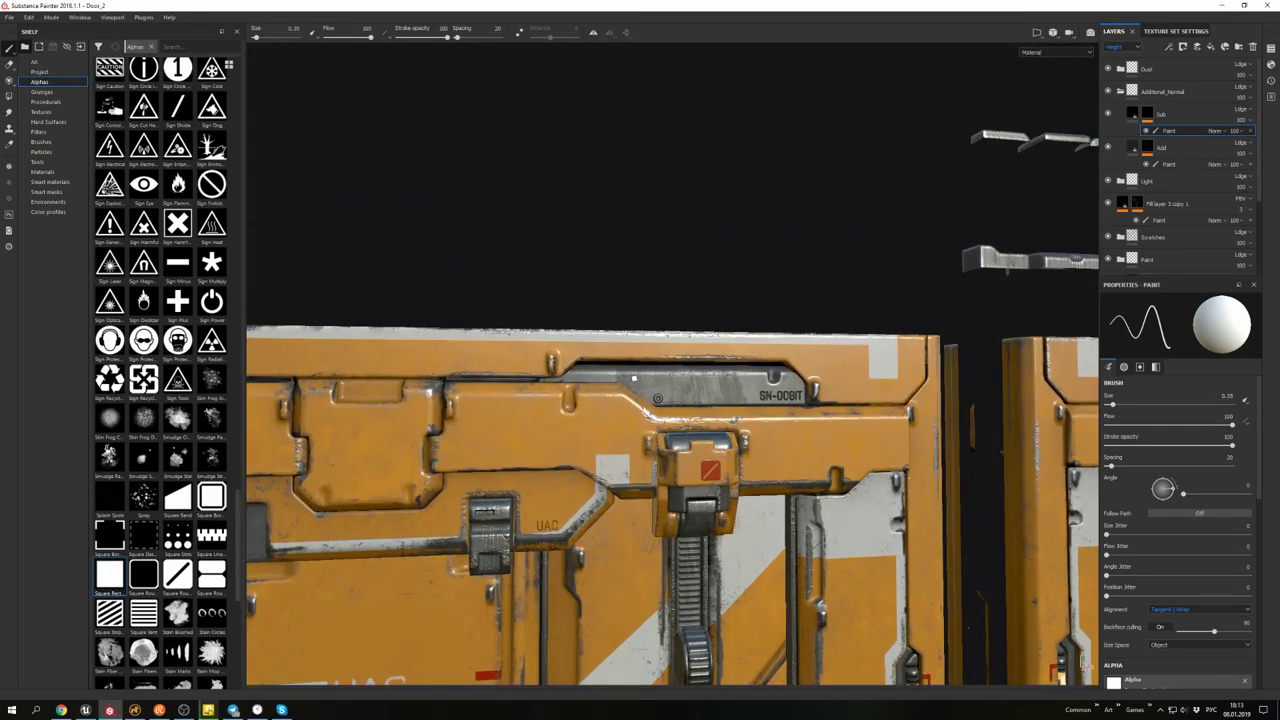
- Try a plain square alpha at size 0.63 on the Sub layer over the dark upper strip
{"action": "scroll", "coordinate": [1083, 662], "scroll_direction": "down", "scroll_amount": 3}
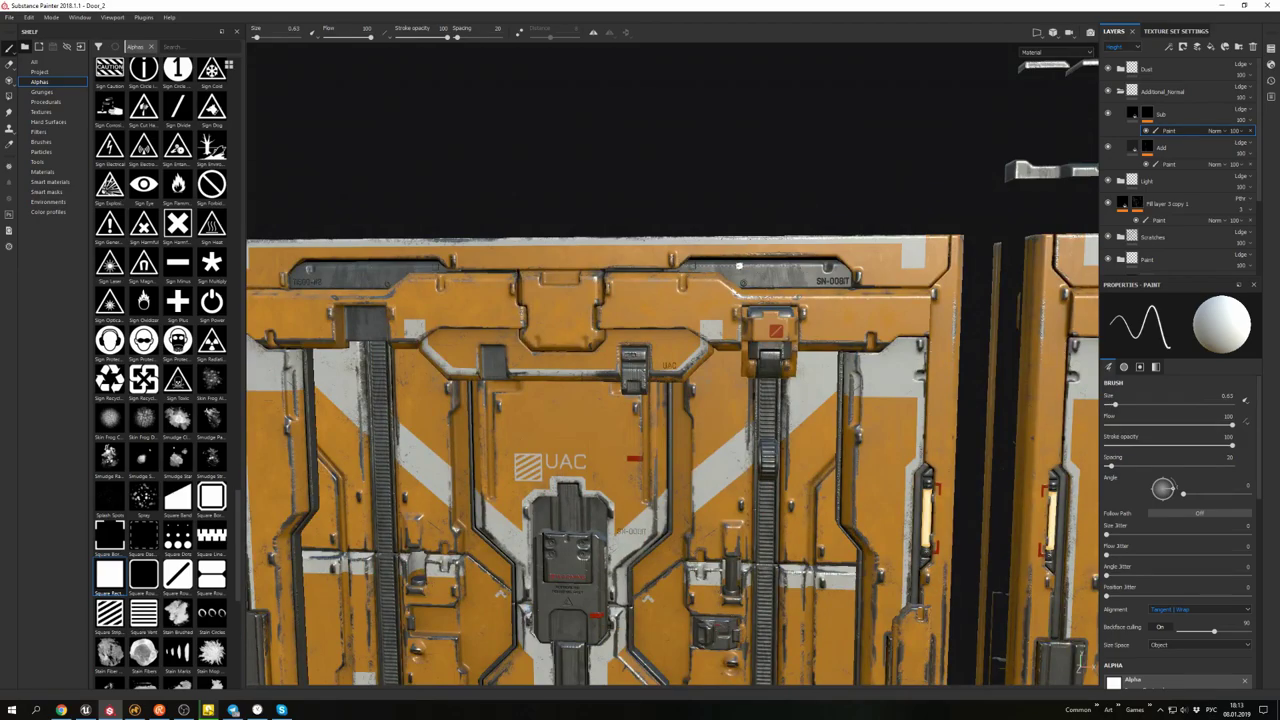
{"action": "scroll", "coordinate": [760, 240], "scroll_direction": "down", "scroll_amount": 5}
{"action": "scroll", "coordinate": [775, 253], "scroll_direction": "up", "scroll_amount": 5}
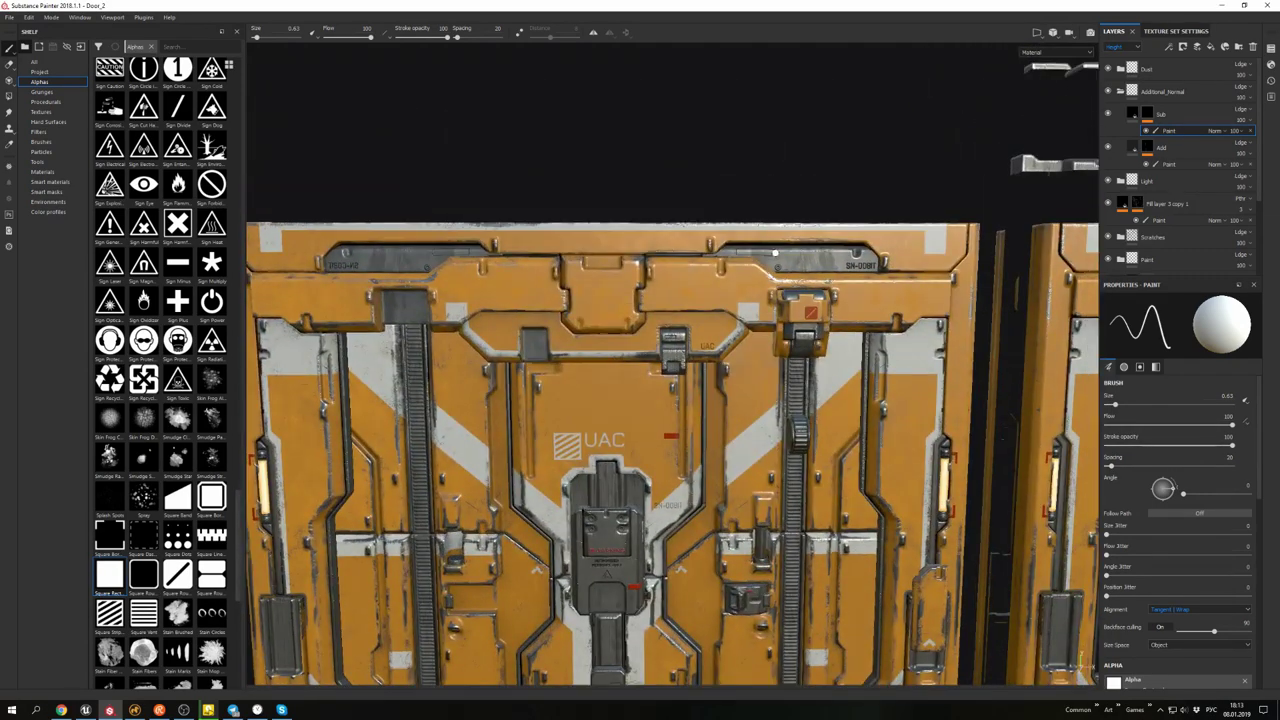
{"action": "mouse_move", "coordinate": [775, 253]}
{"action": "left_mouse_down", "text": "alt"}
{"action": "mouse_move", "coordinate": [700, 250]}
{"action": "mouse_move", "coordinate": [834, 243]}
{"action": "mouse_move", "coordinate": [838, 222]}
{"action": "mouse_move", "coordinate": [800, 238]}
{"action": "left_mouse_up", "text": "alt"}
{"action": "key", "text": "bracketright"}
- Try the Line Notch alpha at size 5.4 on the Add layer over the dark upper strip
{"action": "scroll", "coordinate": [150, 550], "scroll_direction": "down", "scroll_amount": 10}
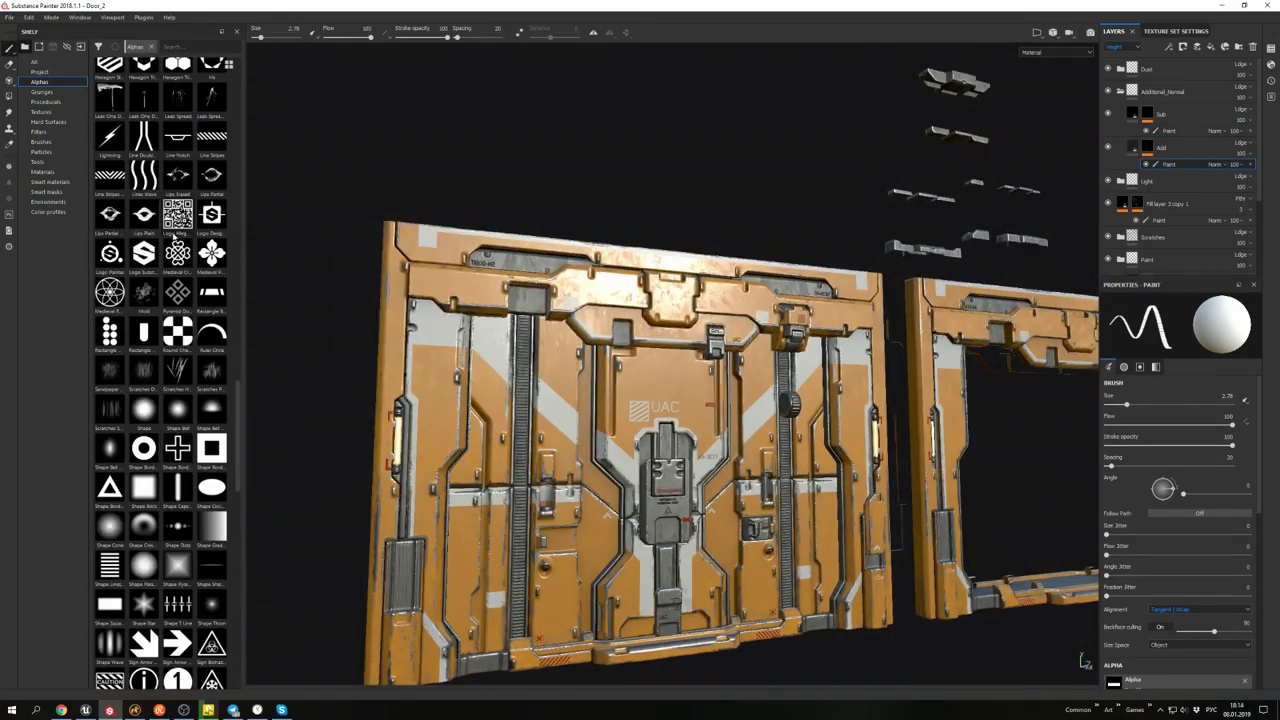
{"action": "left_click", "coordinate": [177, 137]}
{"action": "scroll", "coordinate": [698, 356], "scroll_direction": "up", "scroll_amount": 5}
{"action": "key", "text": "bracketright"}
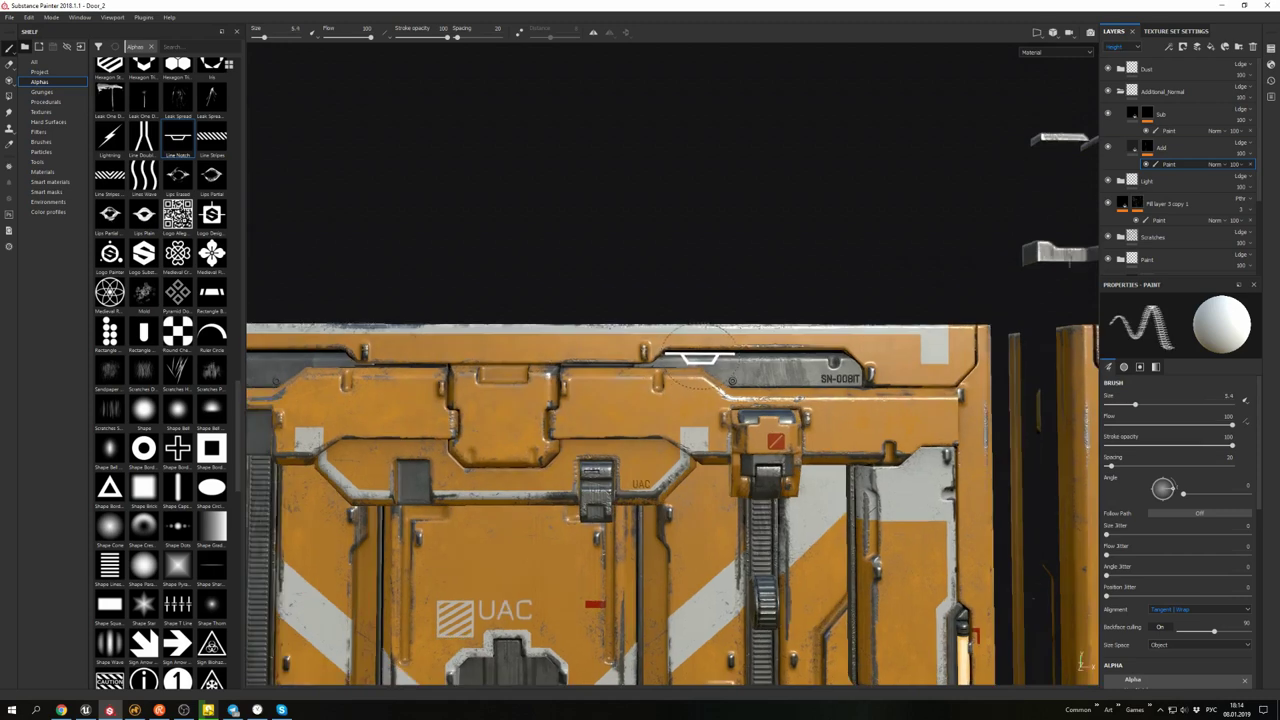
{"action": "mouse_move", "coordinate": [697, 366]}
{"action": "left_mouse_down", "text": "alt"}
{"action": "mouse_move", "coordinate": [733, 368]}
{"action": "mouse_move", "coordinate": [614, 226]}
{"action": "left_mouse_up", "text": "alt"}
{"action": "scroll", "coordinate": [614, 226], "scroll_direction": "up", "scroll_amount": 2}
- Stamp horizontal vent slots along the dark strip beside SN-008IT using the Square Vent alpha on the Additional_Normal layers
{"action": "scroll", "coordinate": [160, 400], "scroll_direction": "down", "scroll_amount": 10}
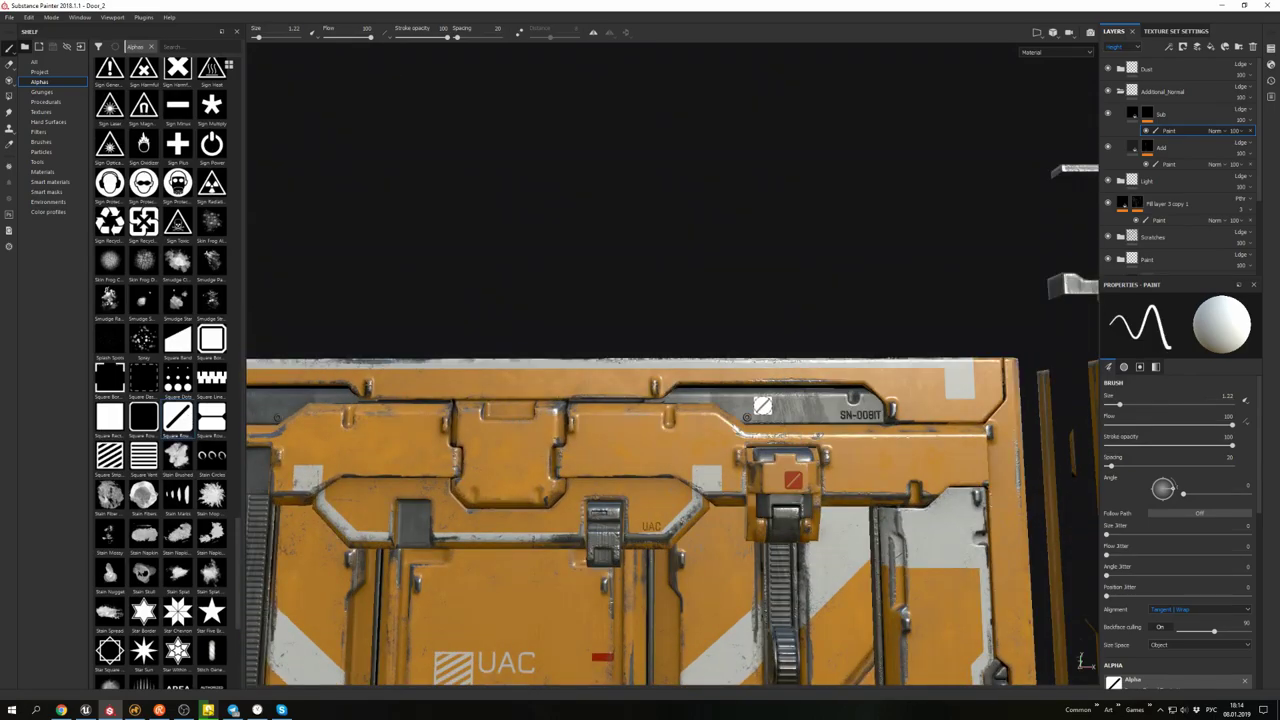
{"action": "mouse_move", "coordinate": [678, 323]}
{"action": "left_mouse_down", "text": "alt"}
{"action": "mouse_move", "coordinate": [686, 263]}
{"action": "mouse_move", "coordinate": [720, 260]}
{"action": "left_mouse_up", "text": "alt"}
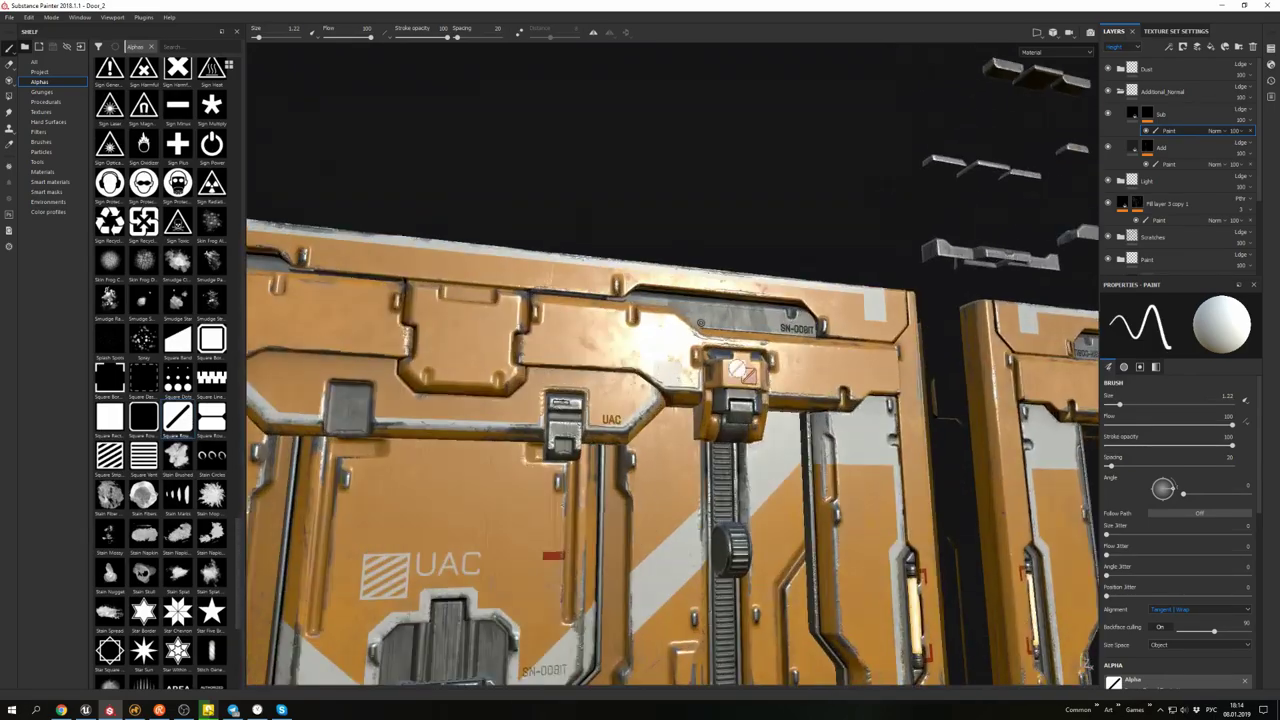
{"action": "right_click_drag", "start_coordinate": [706, 318], "coordinate": [731, 194], "text": "alt"}
{"action": "left_click_drag", "start_coordinate": [731, 194], "coordinate": [760, 250], "text": "alt"}
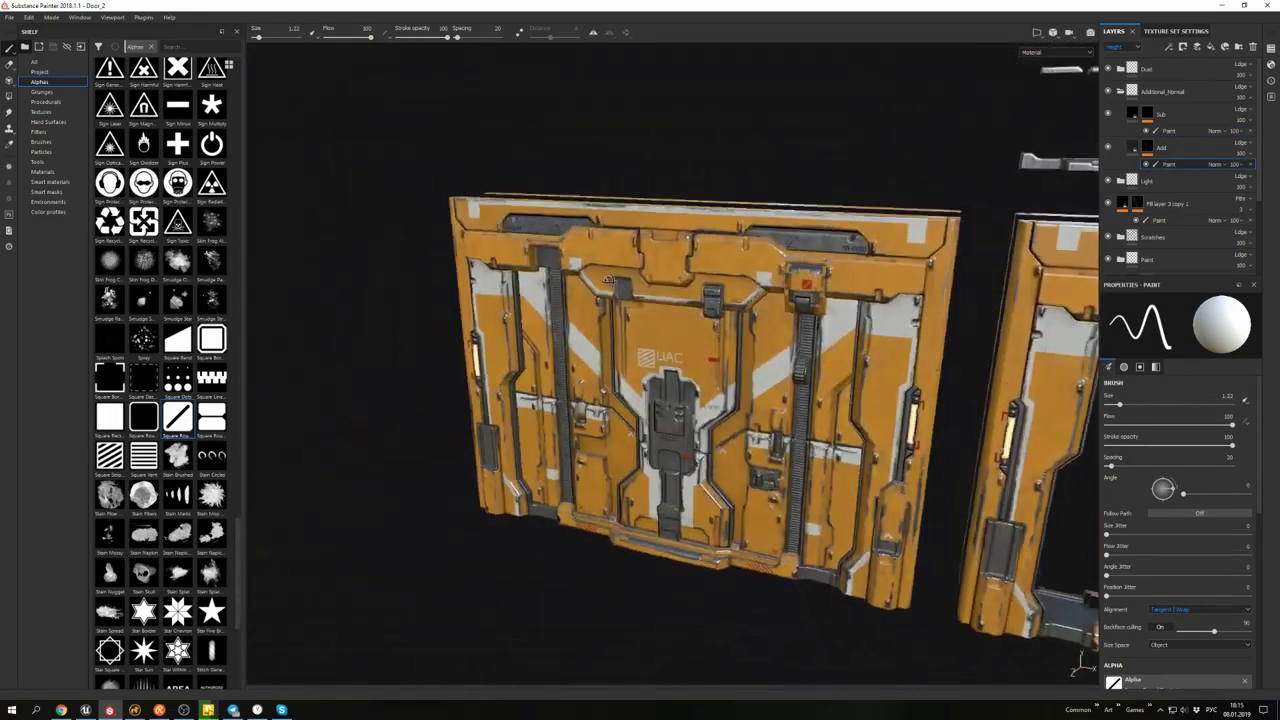
{"action": "right_click_drag", "start_coordinate": [760, 250], "coordinate": [820, 330], "text": "alt"}
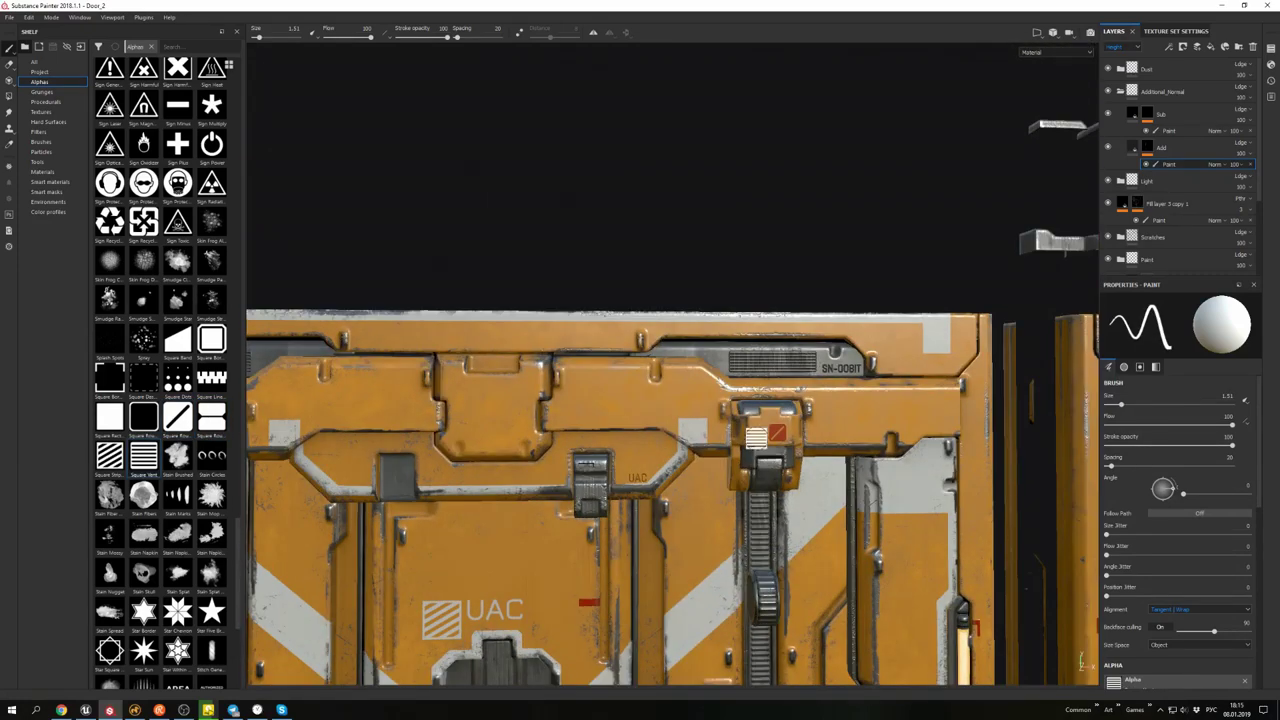
{"action": "left_click_drag", "start_coordinate": [820, 330], "coordinate": [608, 234], "text": "alt"}
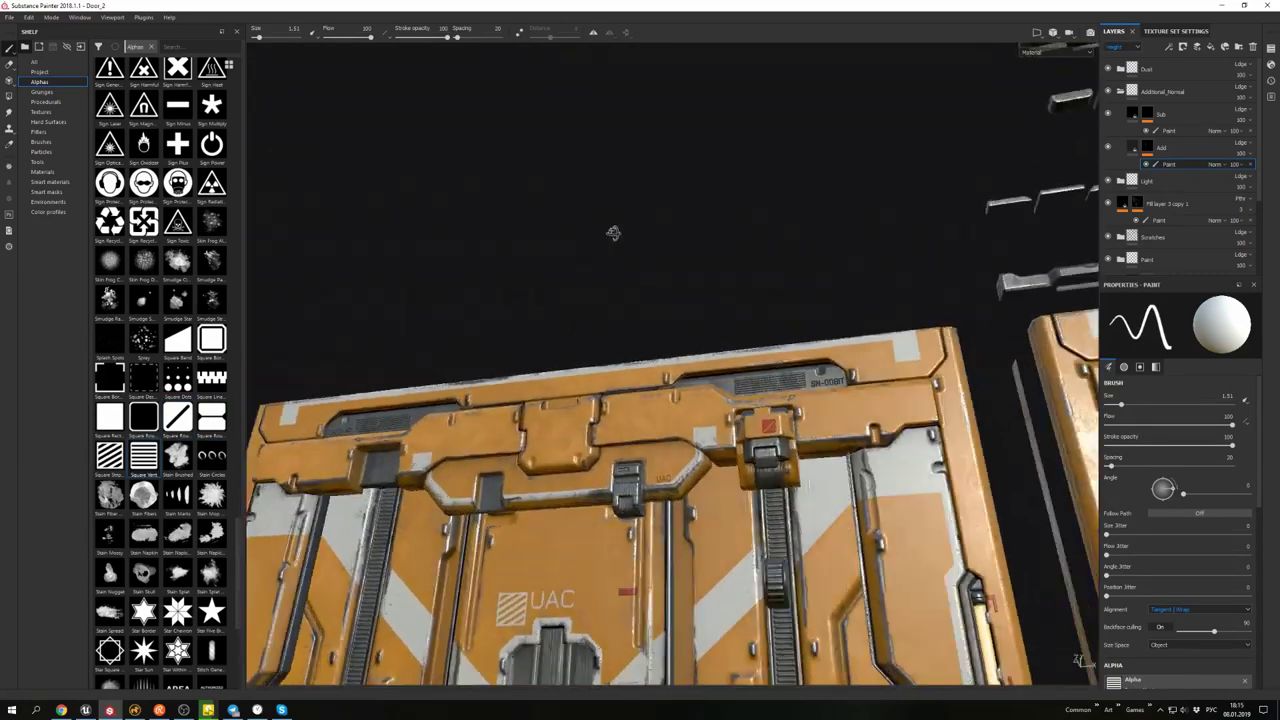
- Try the Square Line Notch alpha over the dark upper strip beside SN-008IT
{"action": "right_click_drag", "start_coordinate": [608, 234], "coordinate": [640, 290], "text": "alt"}
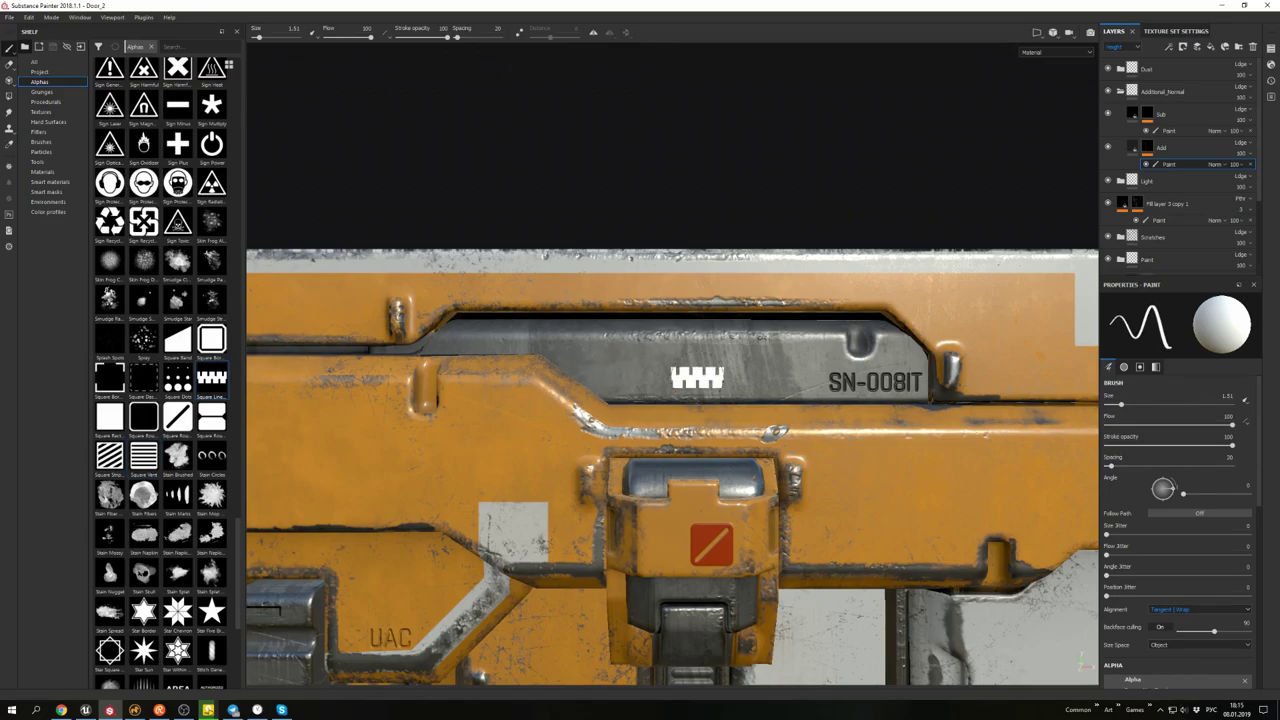
{"action": "right_click_drag", "start_coordinate": [697, 377], "coordinate": [651, 371], "text": "alt"}
{"action": "left_click_drag", "start_coordinate": [651, 371], "coordinate": [674, 491], "text": "alt"}
- Stamp small triangles on the dark upper strip beside SN-008IT using the Triangle alpha at size 1.02
{"action": "scroll", "coordinate": [211, 450], "scroll_direction": "down", "scroll_amount": 5}
{"action": "mouse_move", "coordinate": [211, 450]}
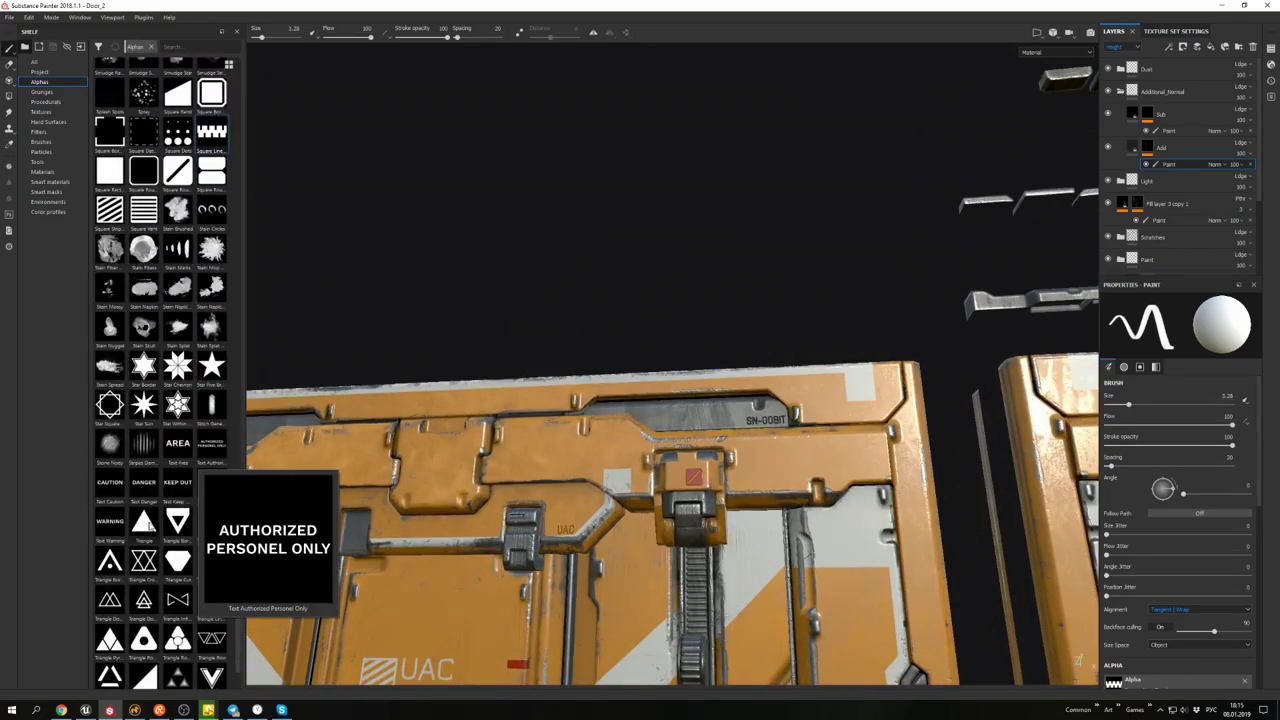
{"action": "right_click_drag", "start_coordinate": [700, 400], "coordinate": [660, 360], "text": "alt"}
{"action": "left_click_drag", "start_coordinate": [660, 360], "coordinate": [800, 340], "text": "alt"}
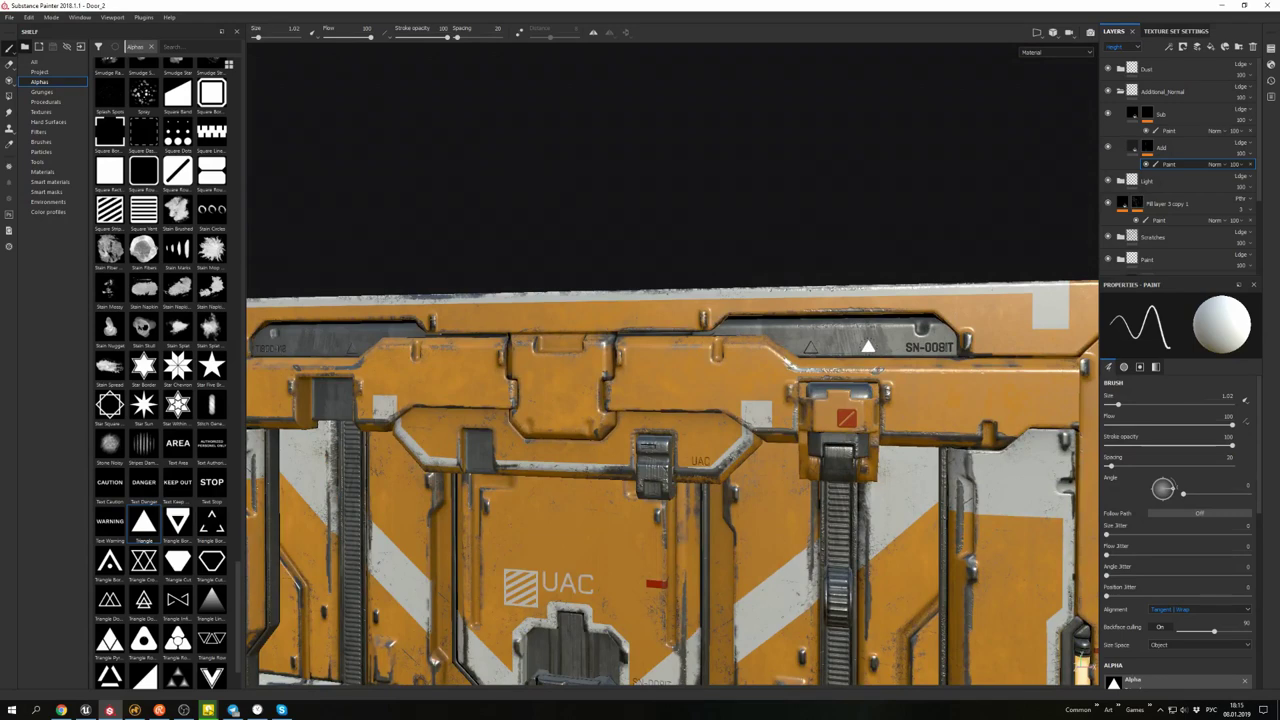
{"action": "right_click_drag", "start_coordinate": [800, 340], "coordinate": [749, 277], "text": "alt"}
{"action": "left_click_drag", "start_coordinate": [749, 277], "coordinate": [1085, 662], "text": "alt"}
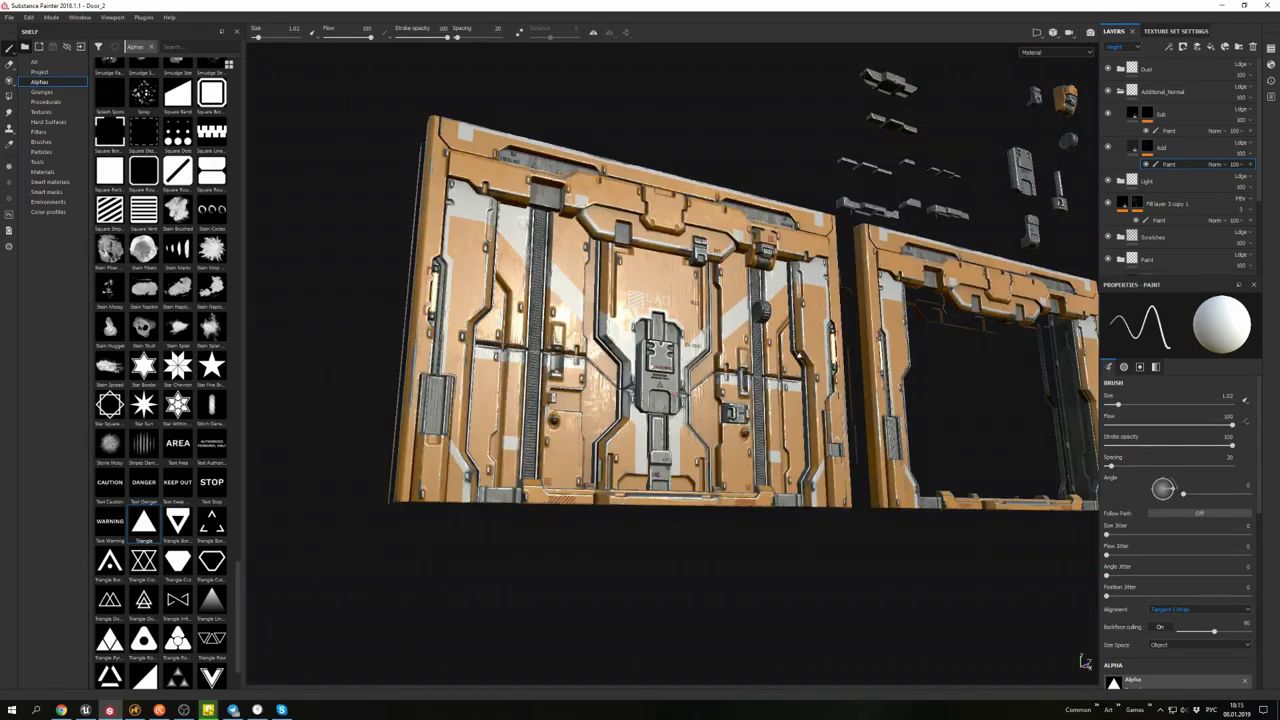
- Add a fill layer above the Light folder and give it a color-only Gradient filter with its debug display on
{"action": "left_click_drag", "start_coordinate": [670, 350], "coordinate": [700, 360], "text": "alt"}
{"action": "right_click_drag", "start_coordinate": [700, 360], "coordinate": [720, 330], "text": "alt"}
{"action": "key", "text": "Delete"}
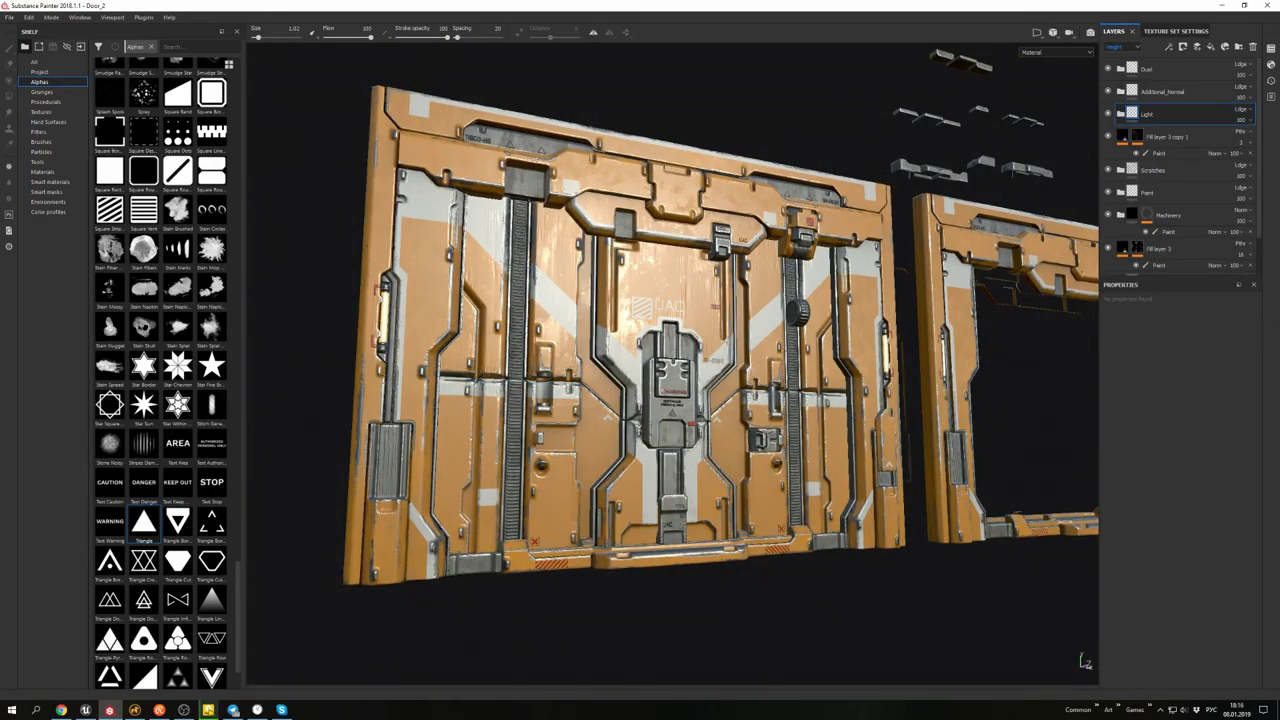
{"action": "left_click", "coordinate": [1209, 47]}
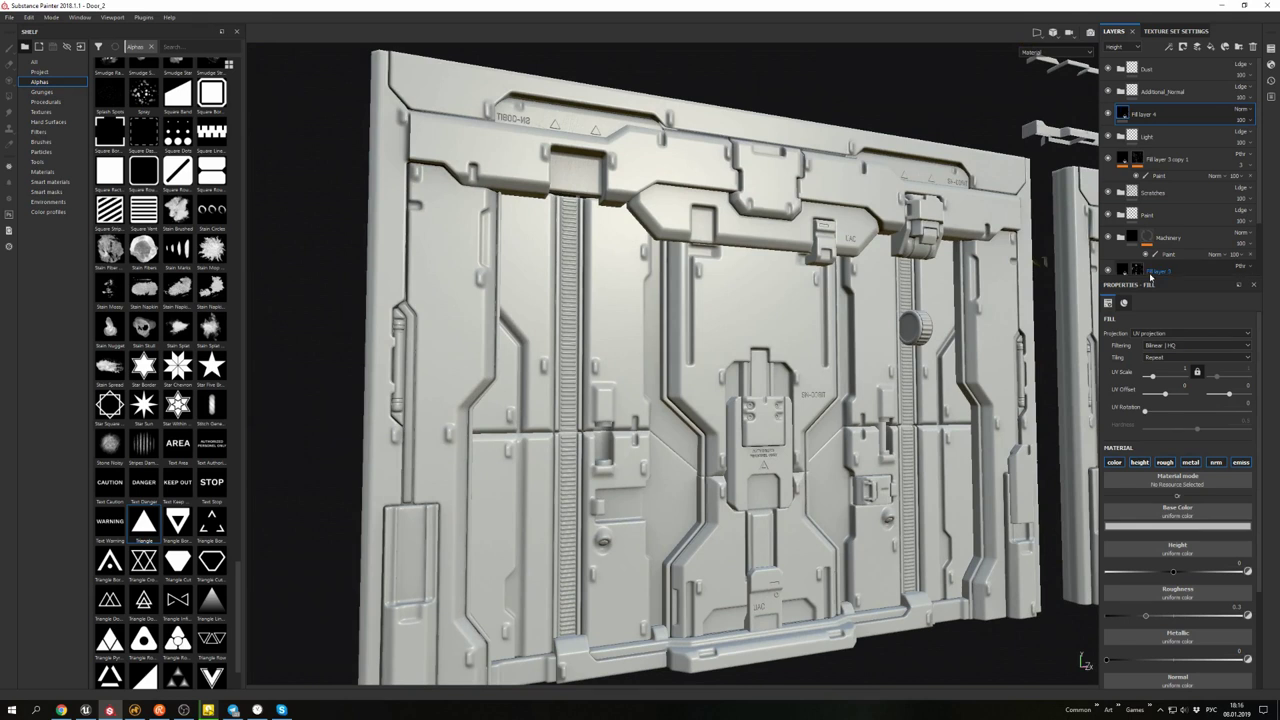
{"action": "right_click", "coordinate": [1144, 114]}
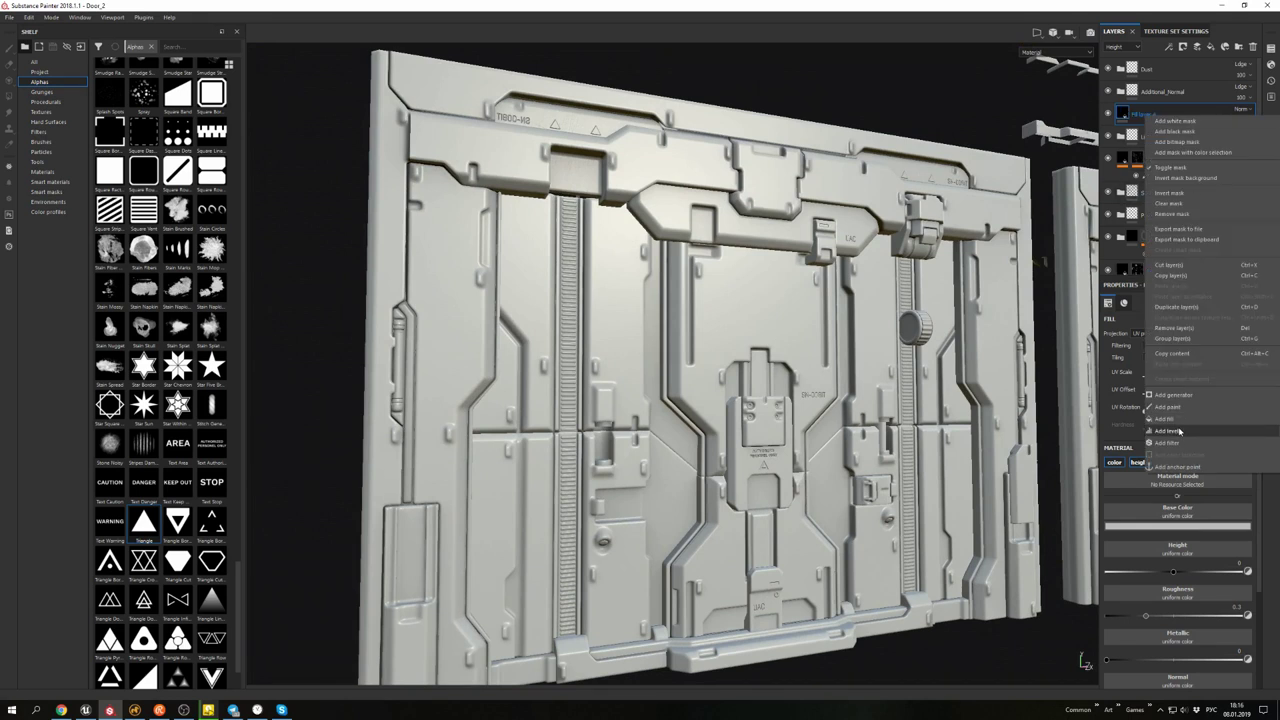
{"action": "left_click", "coordinate": [1188, 390]}
{"action": "left_click", "coordinate": [1150, 425]}
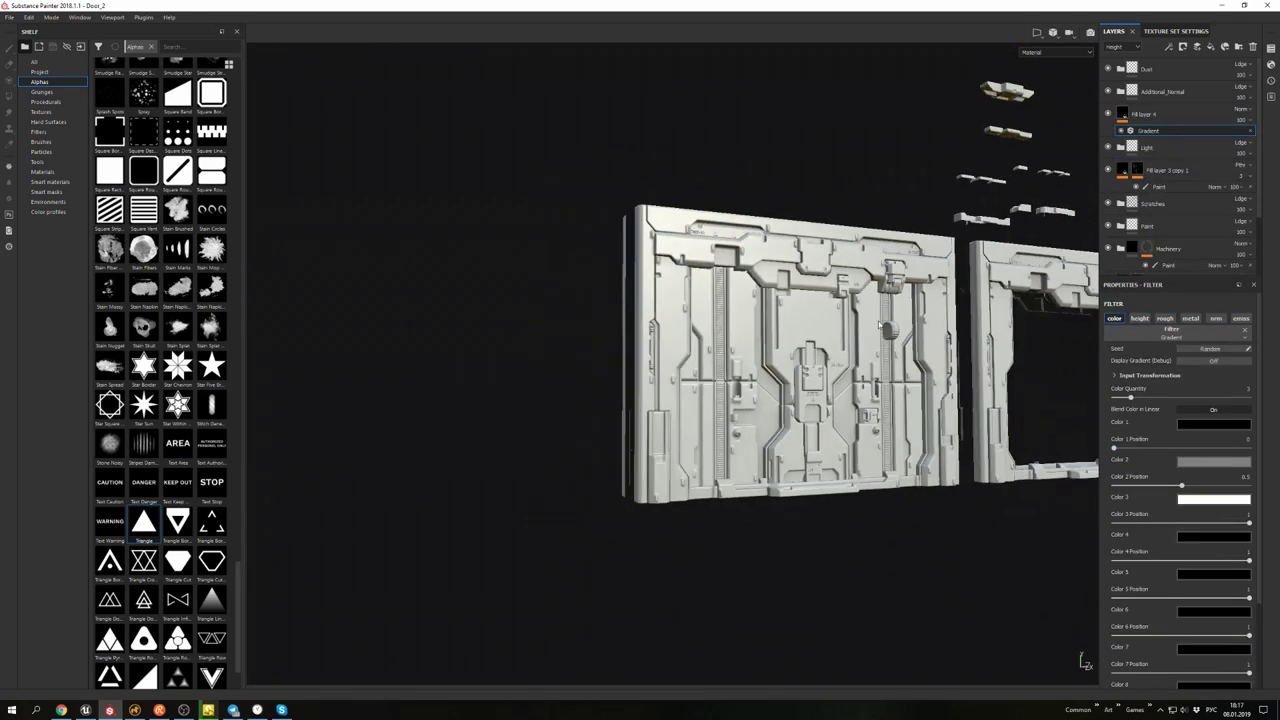
{"action": "left_click", "coordinate": [1190, 361]}
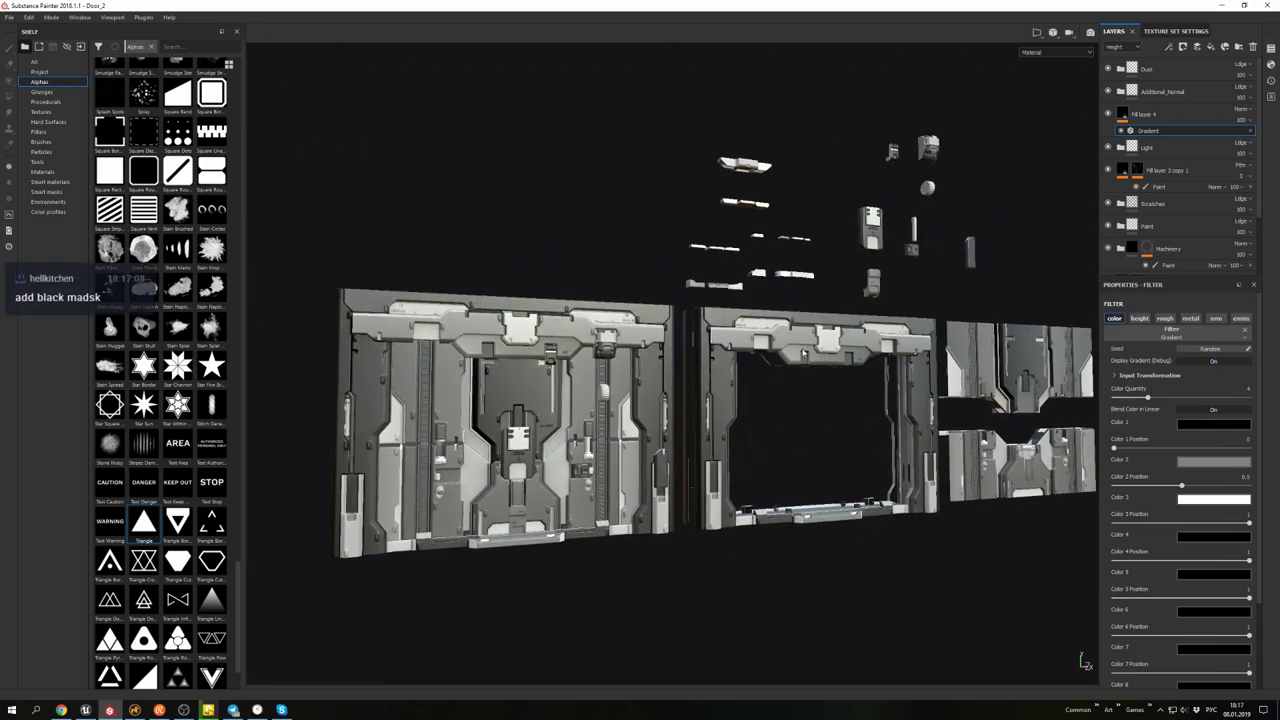
- Add a Tri-Planar Advanced filter above the Gradient filter and set its projection to X only
{"action": "right_click", "coordinate": [1146, 131]}
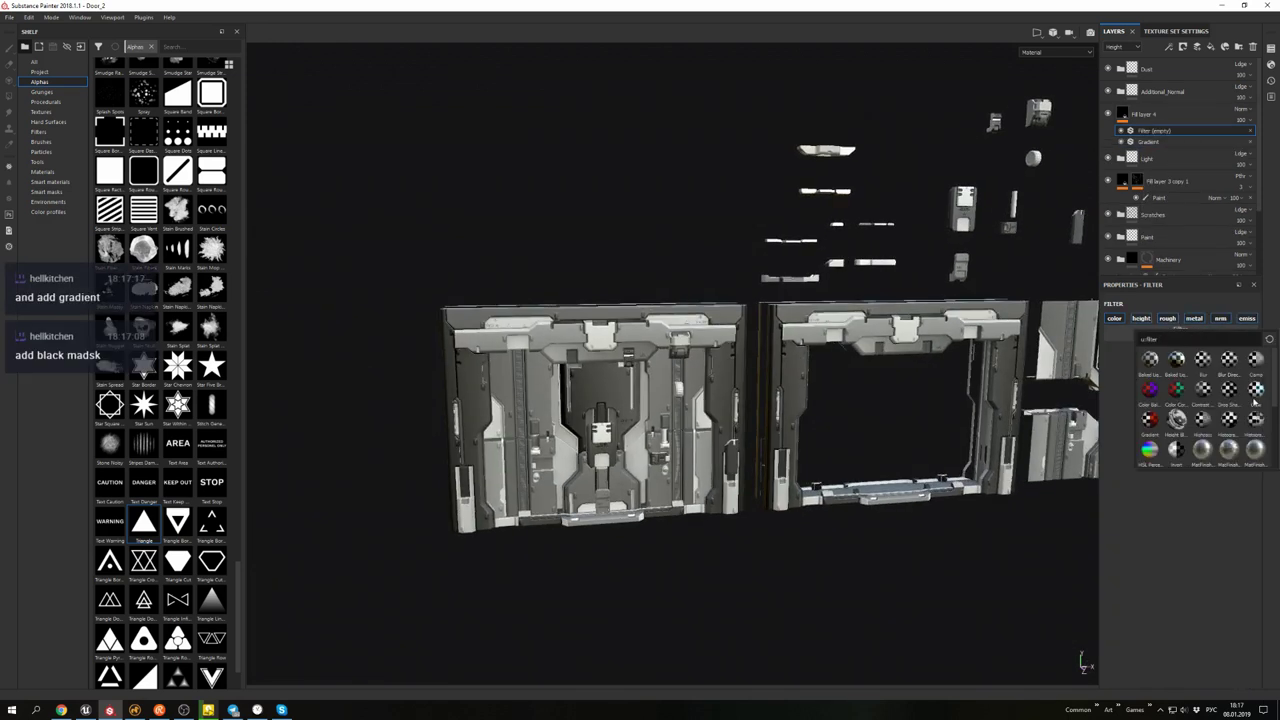
{"action": "left_click", "coordinate": [1116, 343]}
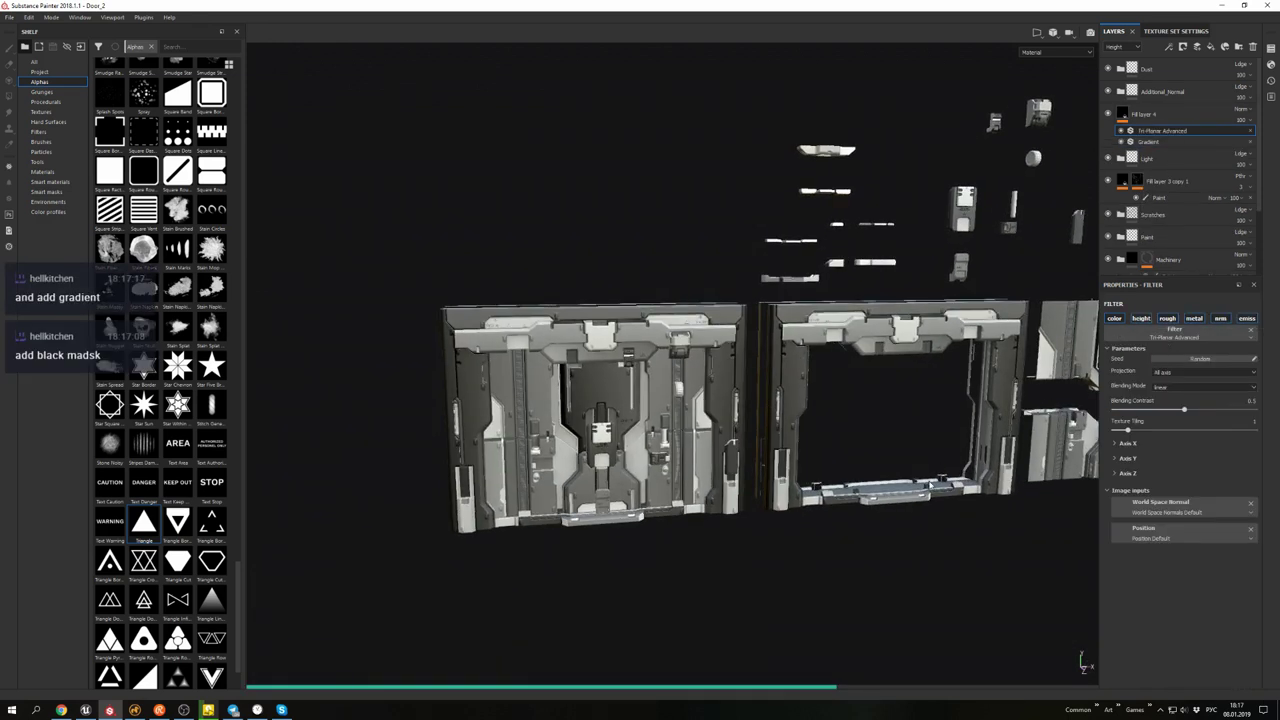
{"action": "left_click", "coordinate": [1200, 372]}
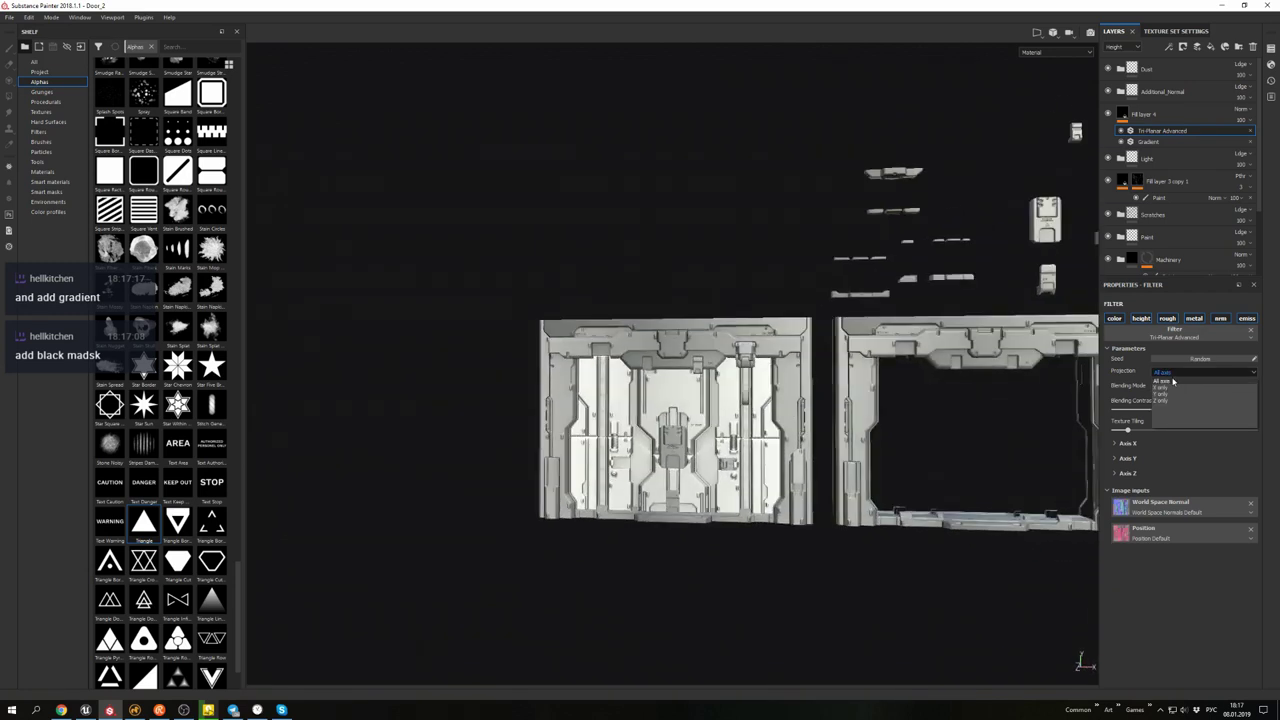
{"action": "mouse_move", "coordinate": [770, 415]}
{"action": "left_mouse_down", "text": "alt"}
{"action": "mouse_move", "coordinate": [652, 409]}
{"action": "mouse_move", "coordinate": [760, 420]}
{"action": "left_mouse_up", "text": "alt"}
{"action": "left_click_drag", "start_coordinate": [1010, 410], "coordinate": [745, 380], "text": "alt"}
{"action": "left_click", "coordinate": [1167, 388]}
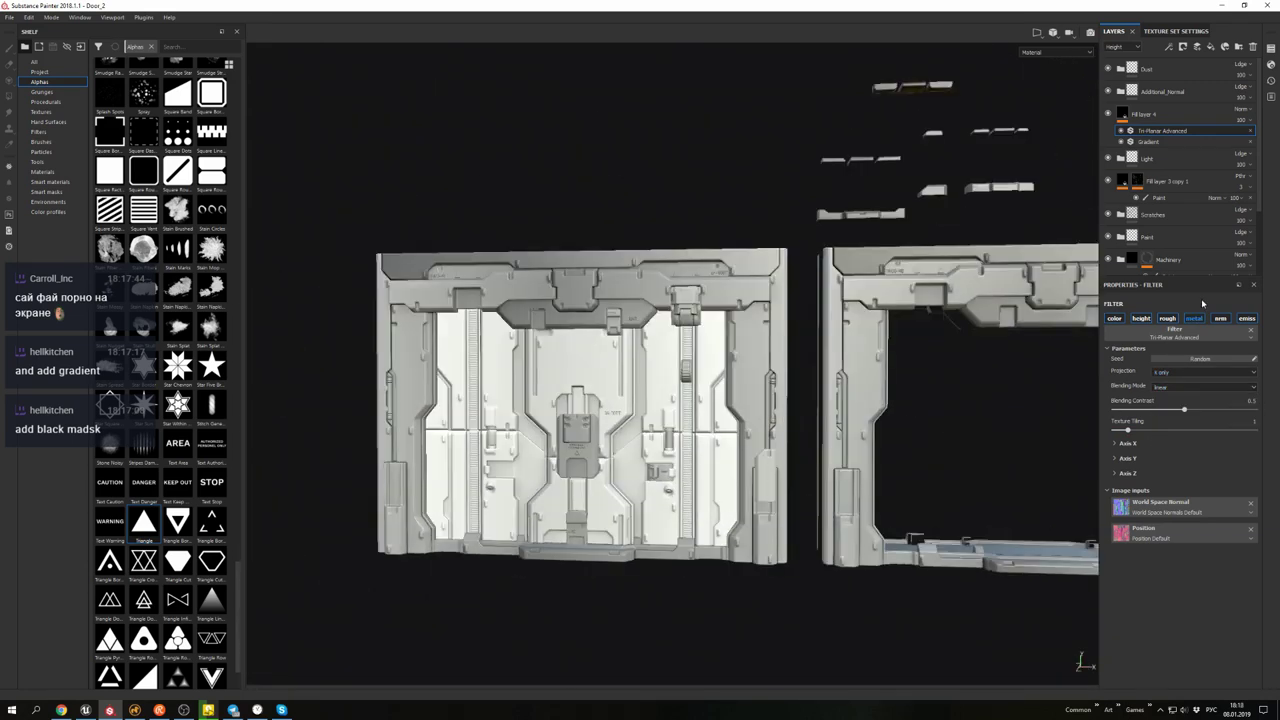
- Try the Gradient filter with a color quantity of 5, Color 1 at position 0.62 and Color 2 at position 0
{"action": "left_click", "coordinate": [1148, 141]}
{"action": "left_click_drag", "start_coordinate": [1182, 487], "coordinate": [1106, 487]}
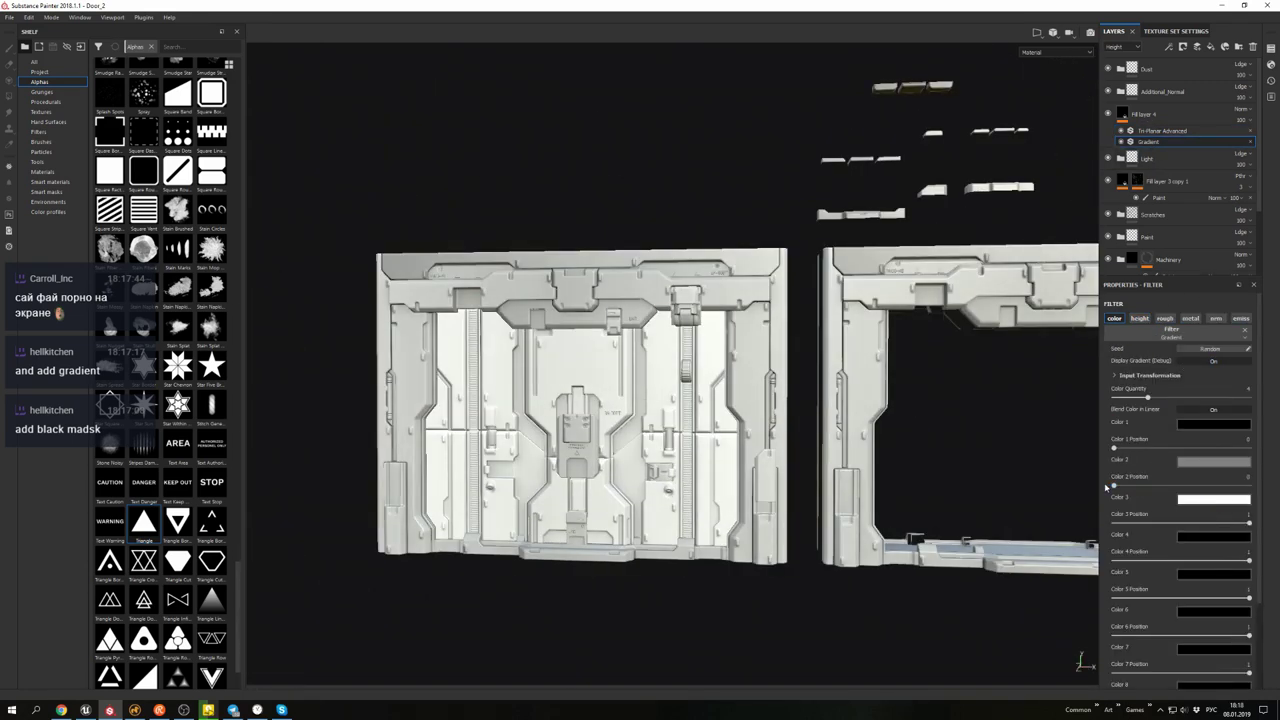
{"action": "left_click_drag", "start_coordinate": [1123, 401], "coordinate": [1164, 398]}
{"action": "left_click_drag", "start_coordinate": [1113, 447], "coordinate": [1197, 449]}
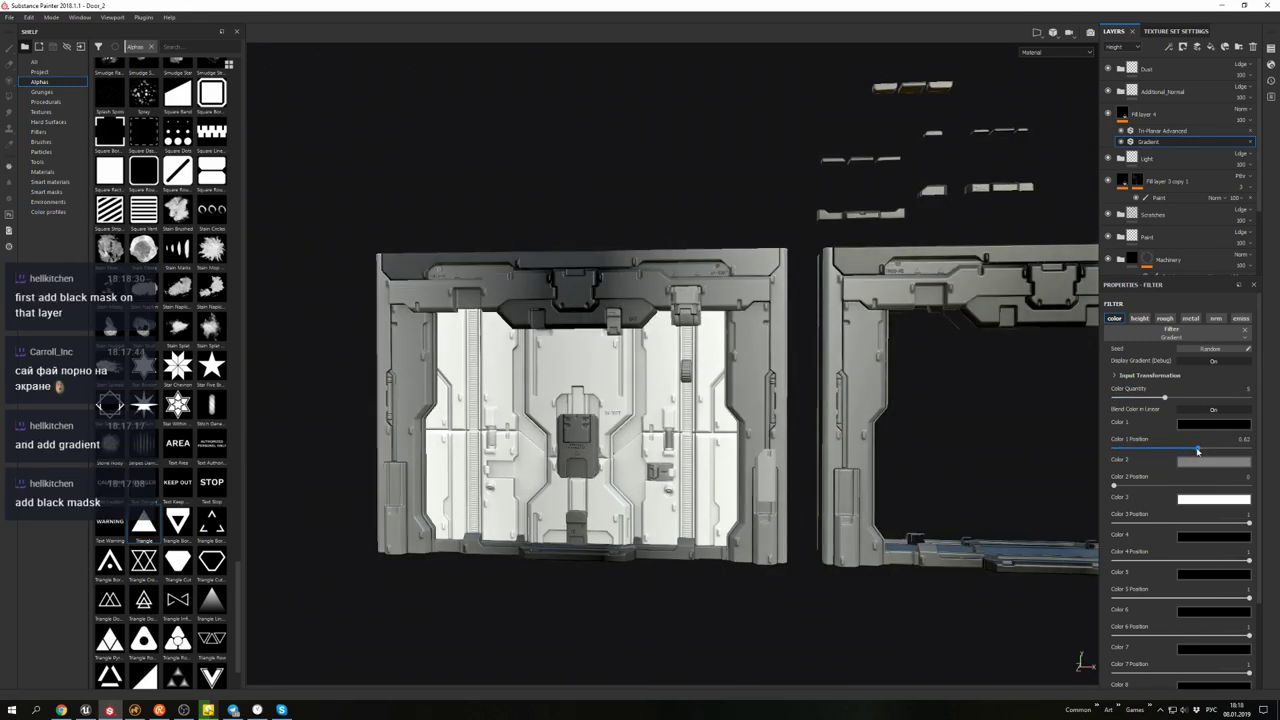
{"action": "left_click_drag", "start_coordinate": [1040, 470], "coordinate": [808, 393], "text": "alt"}
{"action": "left_click", "coordinate": [1148, 375]}
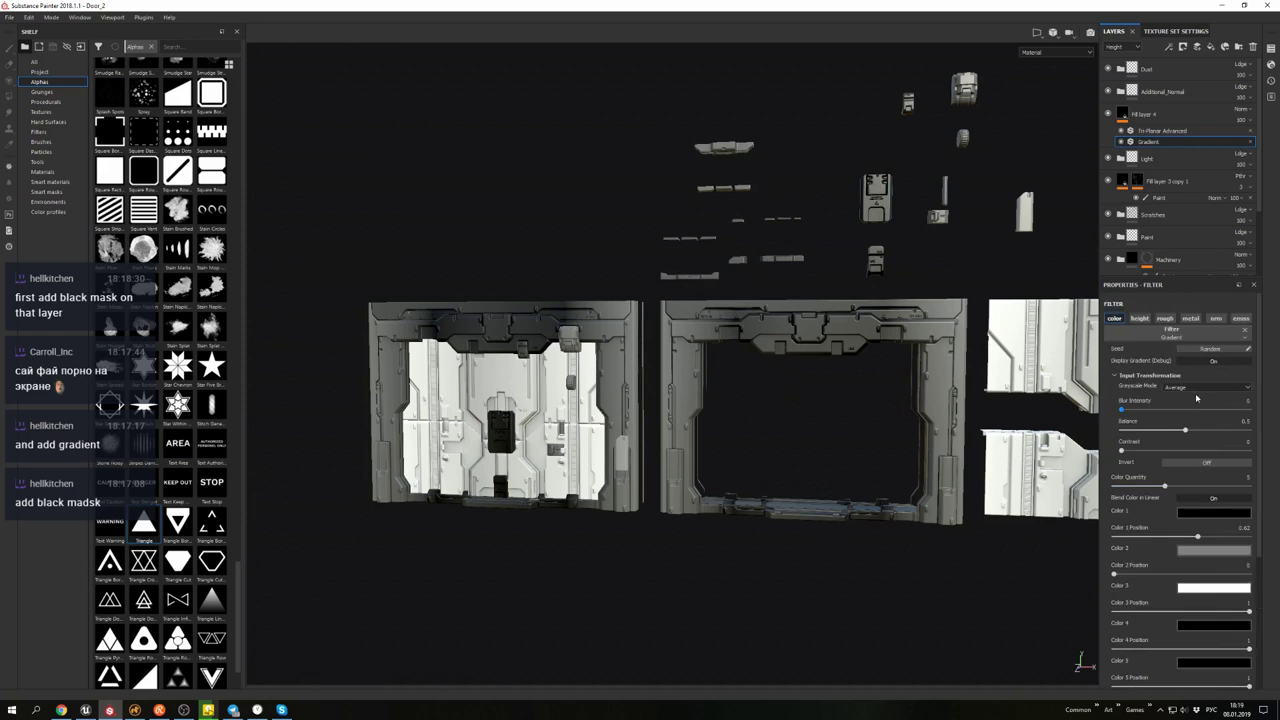
- Rotate the Tri-Planar Advanced filter's Axis X projection to 90
{"action": "left_click", "coordinate": [1160, 130]}
{"action": "left_click_drag", "start_coordinate": [1175, 465], "coordinate": [1200, 467]}
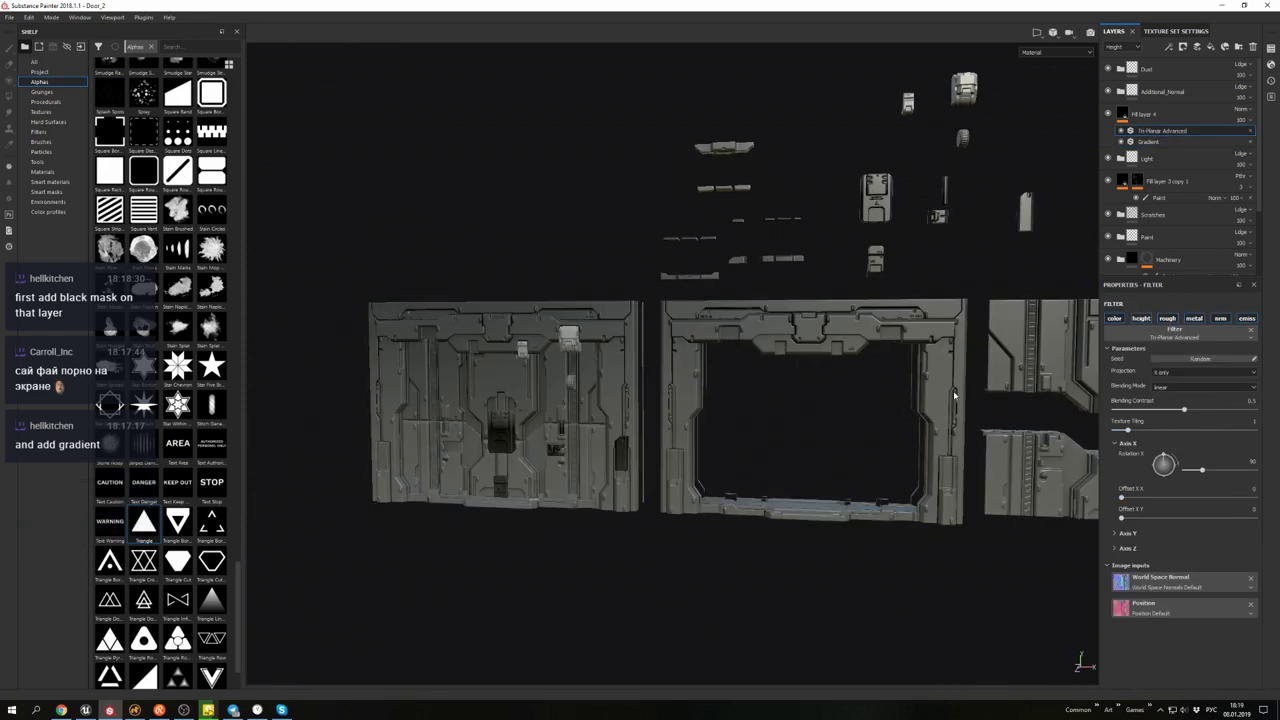
{"action": "mouse_move", "coordinate": [957, 394]}
{"action": "left_mouse_down", "text": "alt"}
{"action": "mouse_move", "coordinate": [809, 366]}
{"action": "mouse_move", "coordinate": [845, 368]}
{"action": "mouse_move", "coordinate": [586, 371]}
{"action": "mouse_move", "coordinate": [620, 380]}
{"action": "left_mouse_up", "text": "alt"}
- Invert the Gradient filter's input, with blur intensity 7.81 and balance 0.81, and set Color 1's position to 0.3
{"action": "left_click", "coordinate": [1148, 141]}
{"action": "left_click", "coordinate": [1212, 463]}
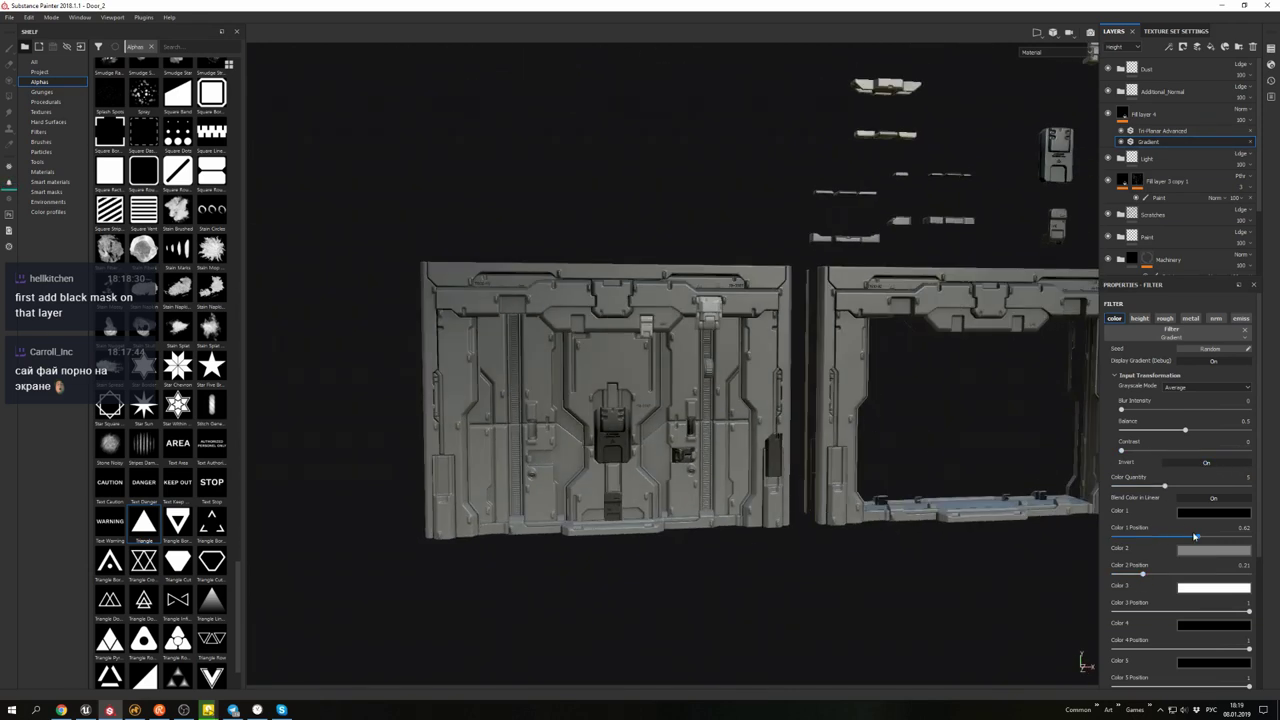
{"action": "left_click_drag", "start_coordinate": [1197, 537], "coordinate": [1153, 537]}
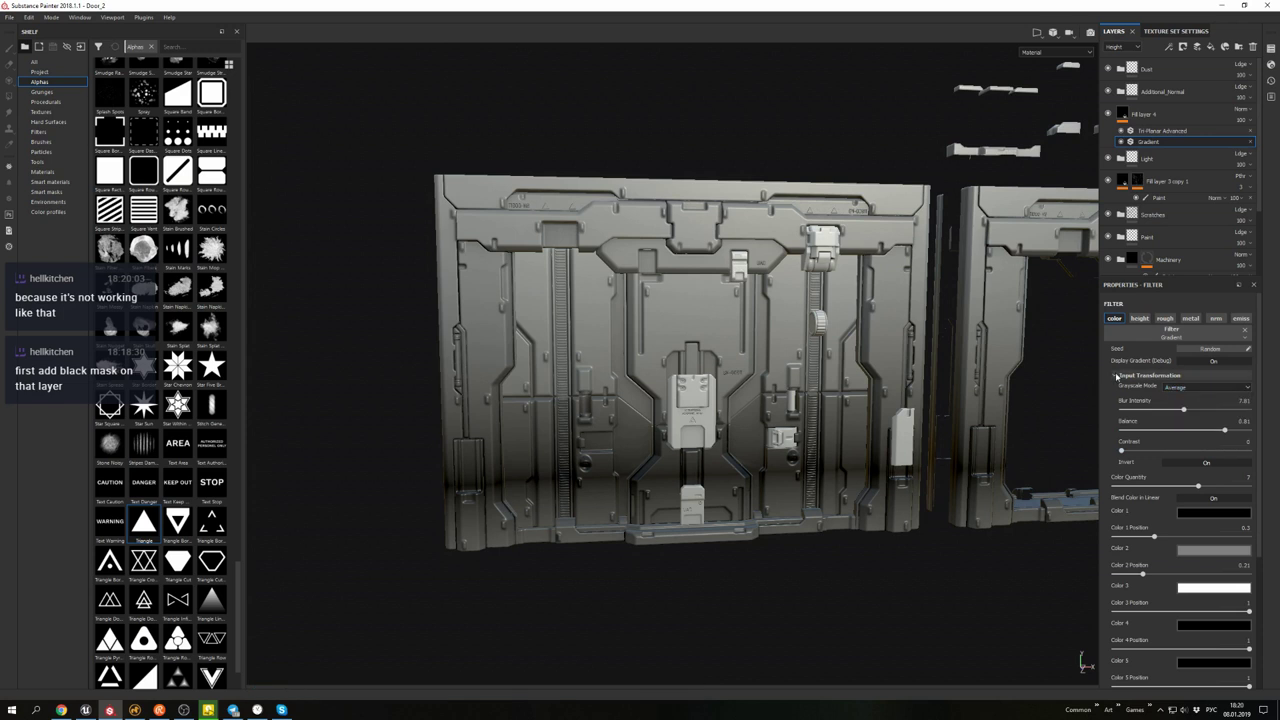
- Reduce the gradient's color quantity to 2, with Color 1 at position 0.67 and Color 2 at position 0
{"action": "left_click", "coordinate": [1116, 376]}
{"action": "left_click", "coordinate": [1117, 448]}
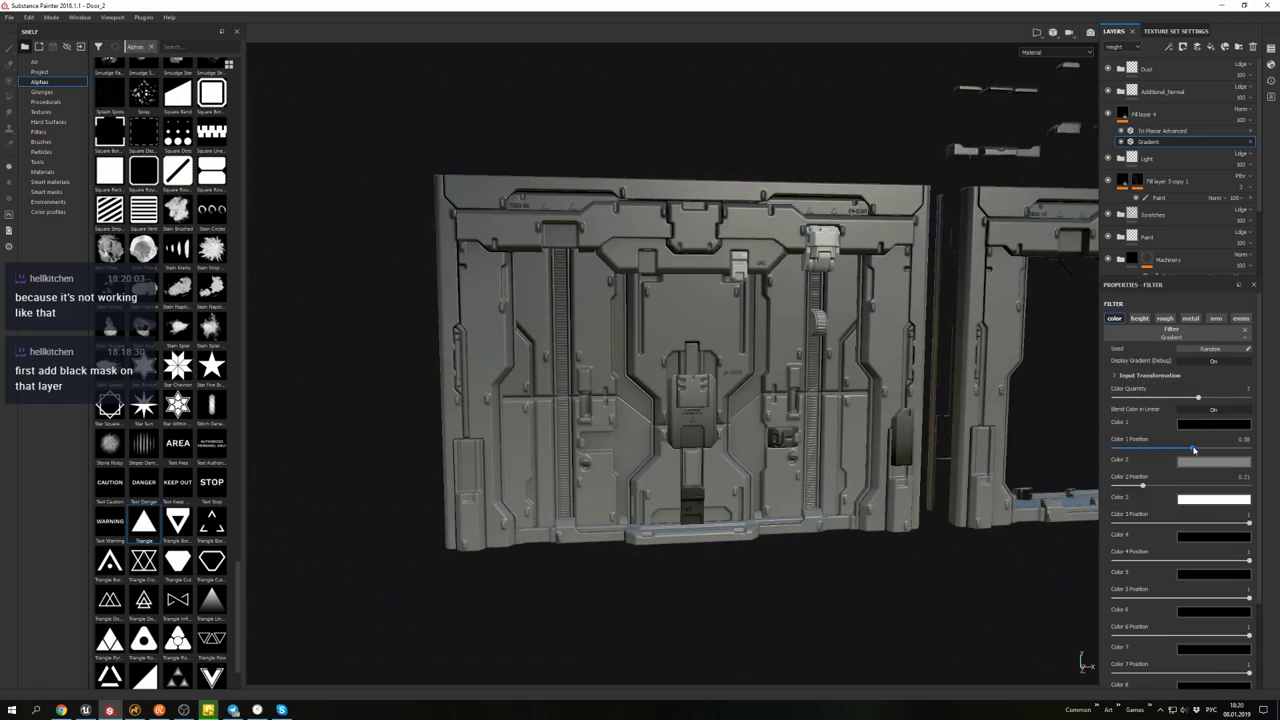
{"action": "left_click_drag", "start_coordinate": [1181, 488], "coordinate": [1216, 486]}
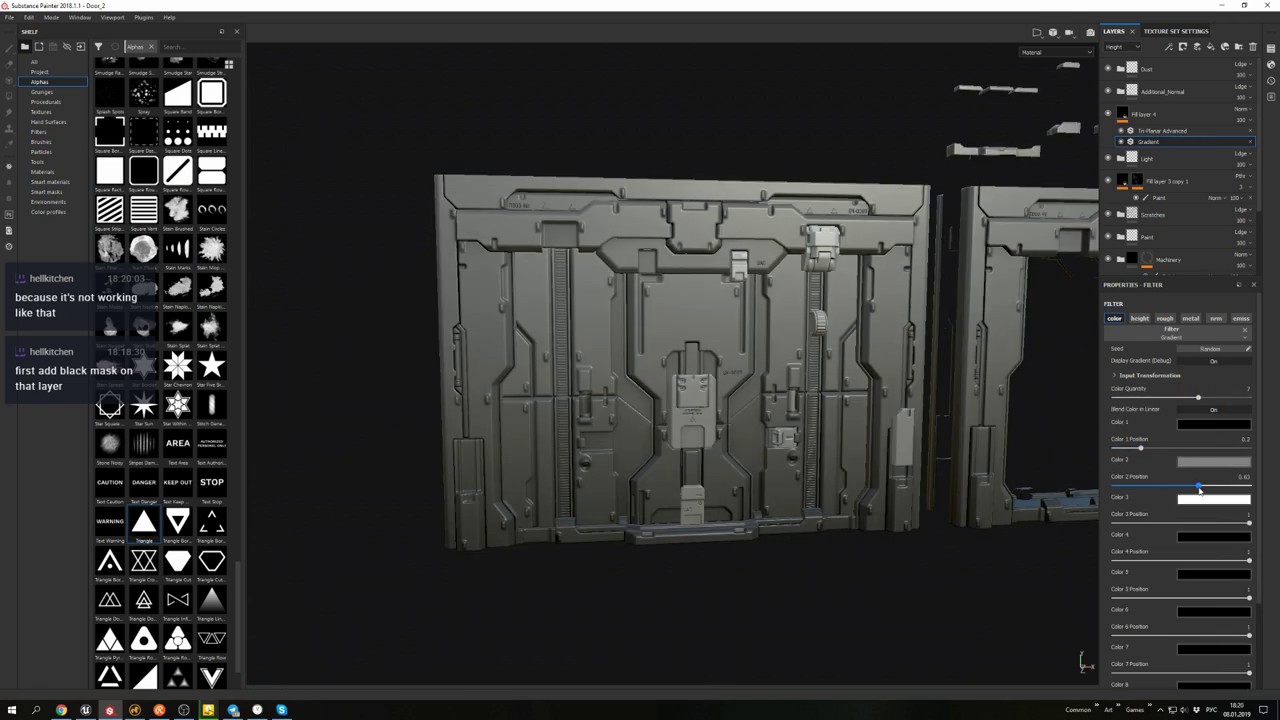
{"action": "left_click_drag", "start_coordinate": [1123, 492], "coordinate": [1119, 495]}
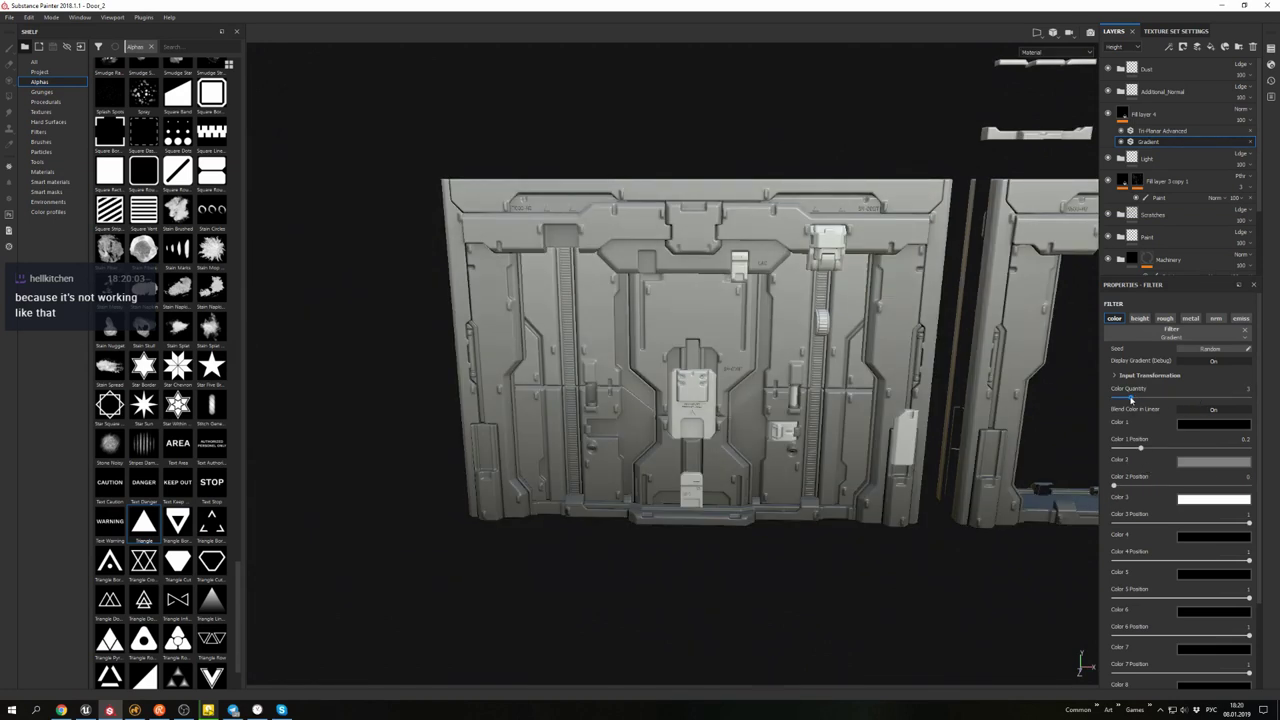
{"action": "left_click_drag", "start_coordinate": [1141, 449], "coordinate": [1204, 449]}
{"action": "left_click_drag", "start_coordinate": [896, 380], "coordinate": [1120, 395], "text": "alt"}
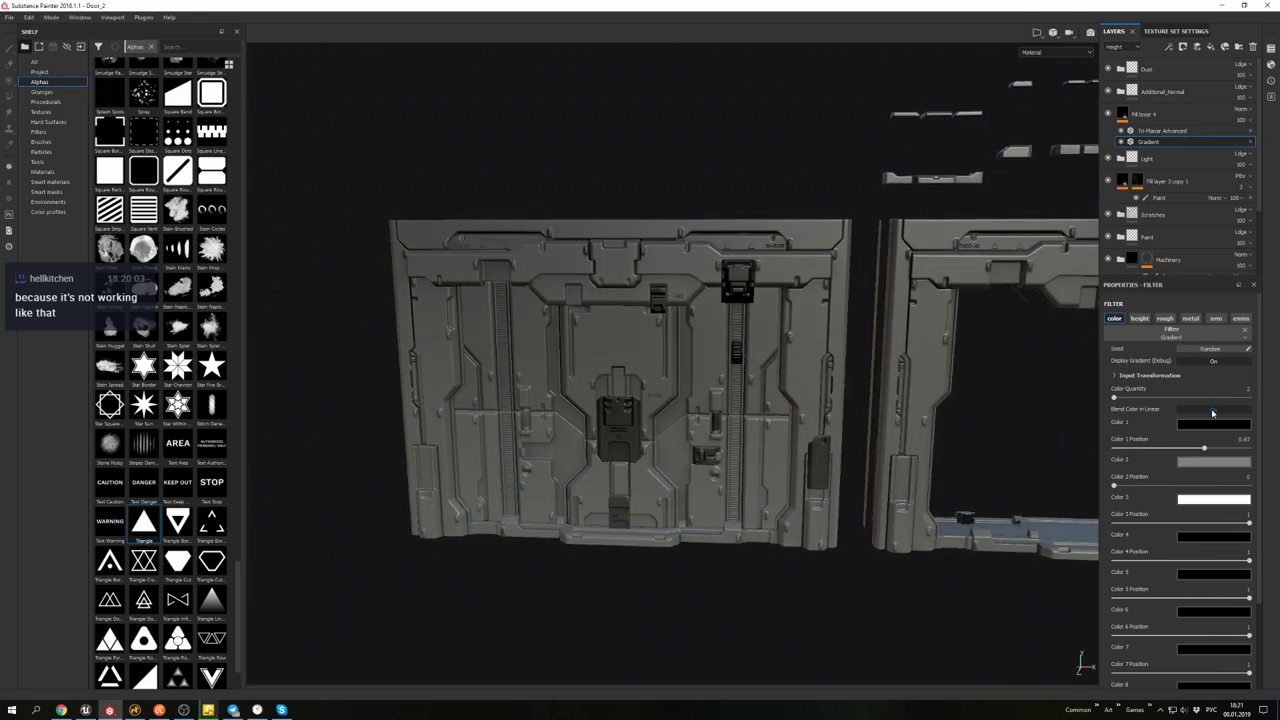
{"action": "key", "text": "f"}
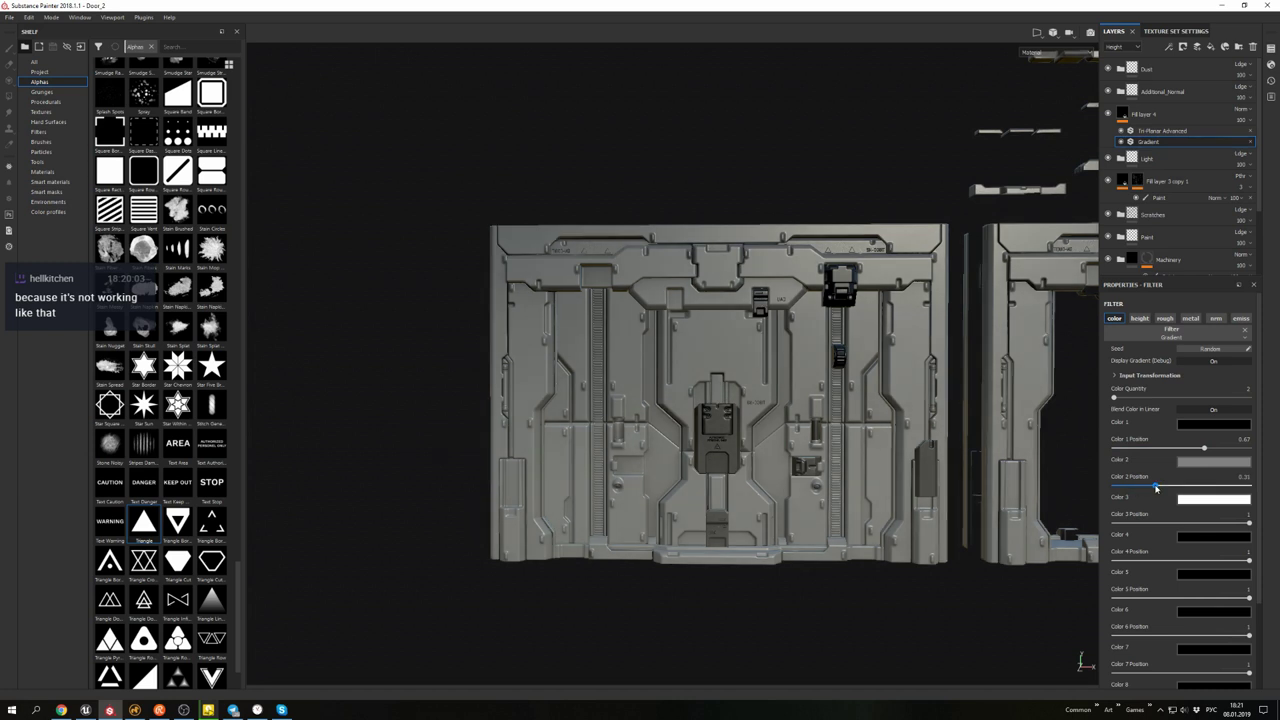
- Adjust the gradient's Color 2 position and change Color 2 to near-white
{"action": "left_click", "coordinate": [1116, 375]}
{"action": "left_click_drag", "start_coordinate": [1198, 455], "coordinate": [1160, 455]}
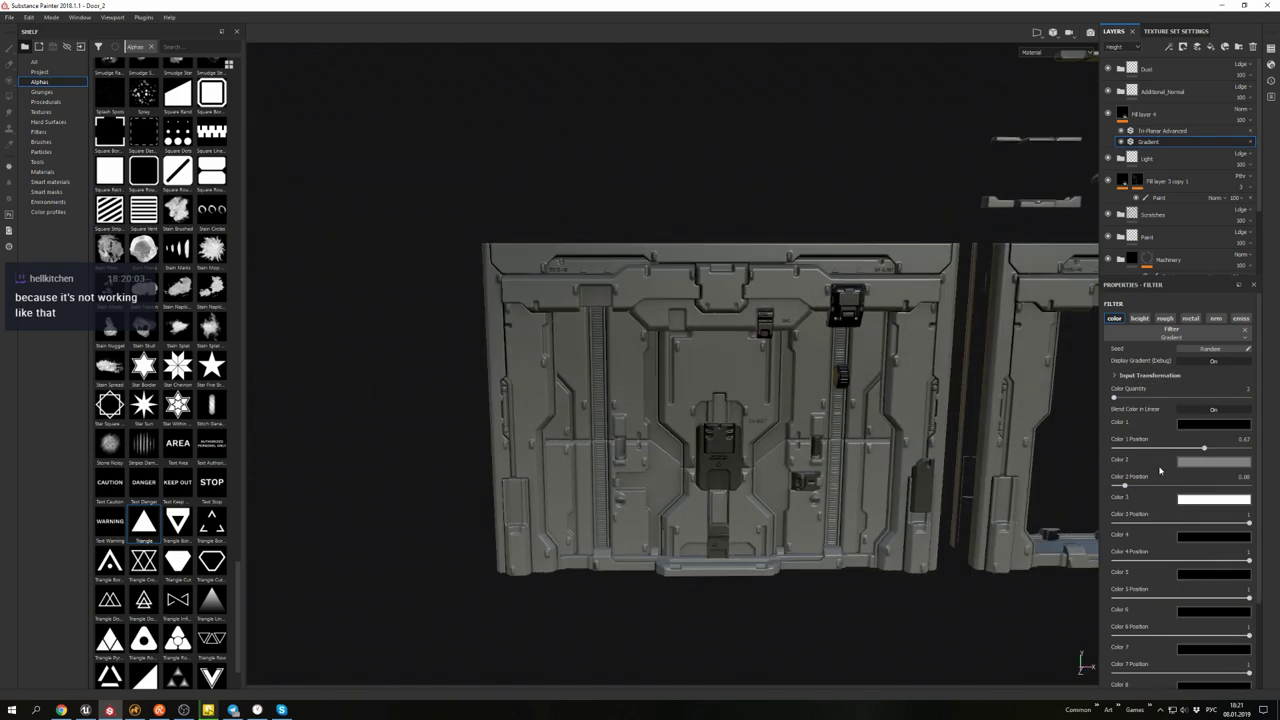
{"action": "left_click_drag", "start_coordinate": [1135, 487], "coordinate": [1143, 487]}
{"action": "left_click", "coordinate": [1213, 461]}
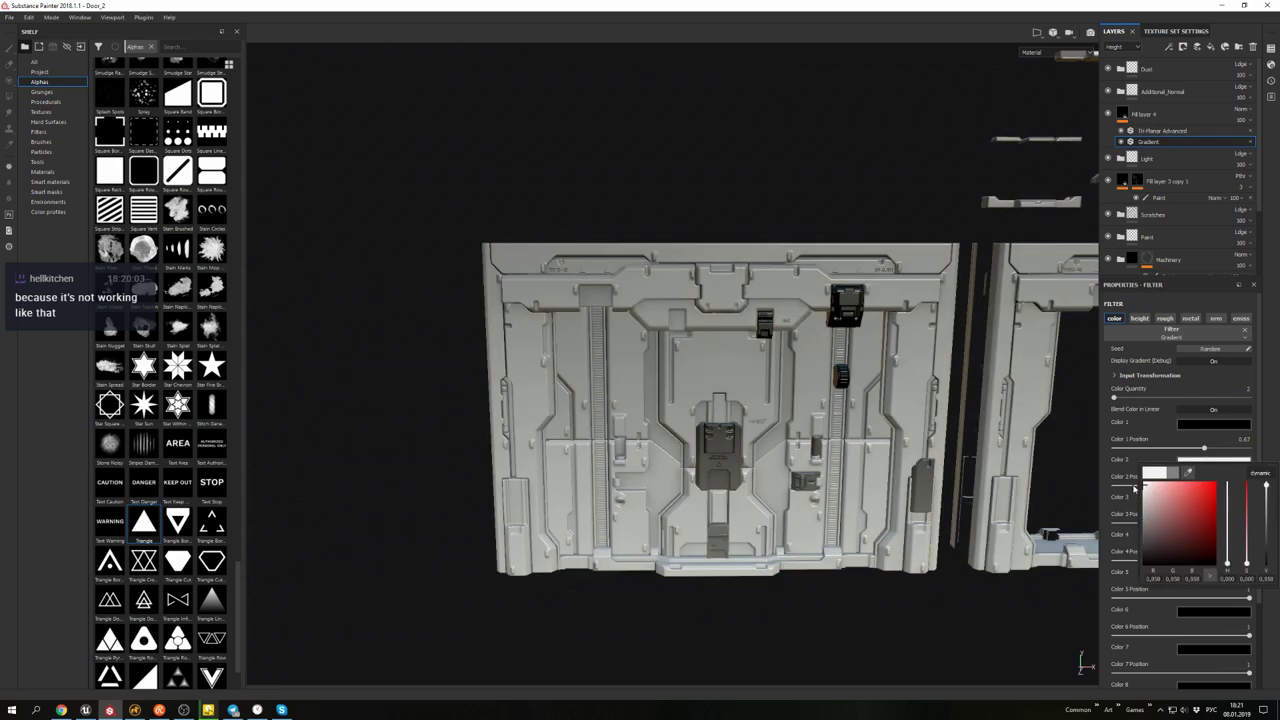
{"action": "left_click", "coordinate": [1146, 474]}
- Set the gradient's Color 1 position to 0.25 and raise the Color 2 position
{"action": "left_click_drag", "start_coordinate": [1204, 450], "coordinate": [1149, 451]}
{"action": "left_click_drag", "start_coordinate": [1210, 485], "coordinate": [1250, 485]}
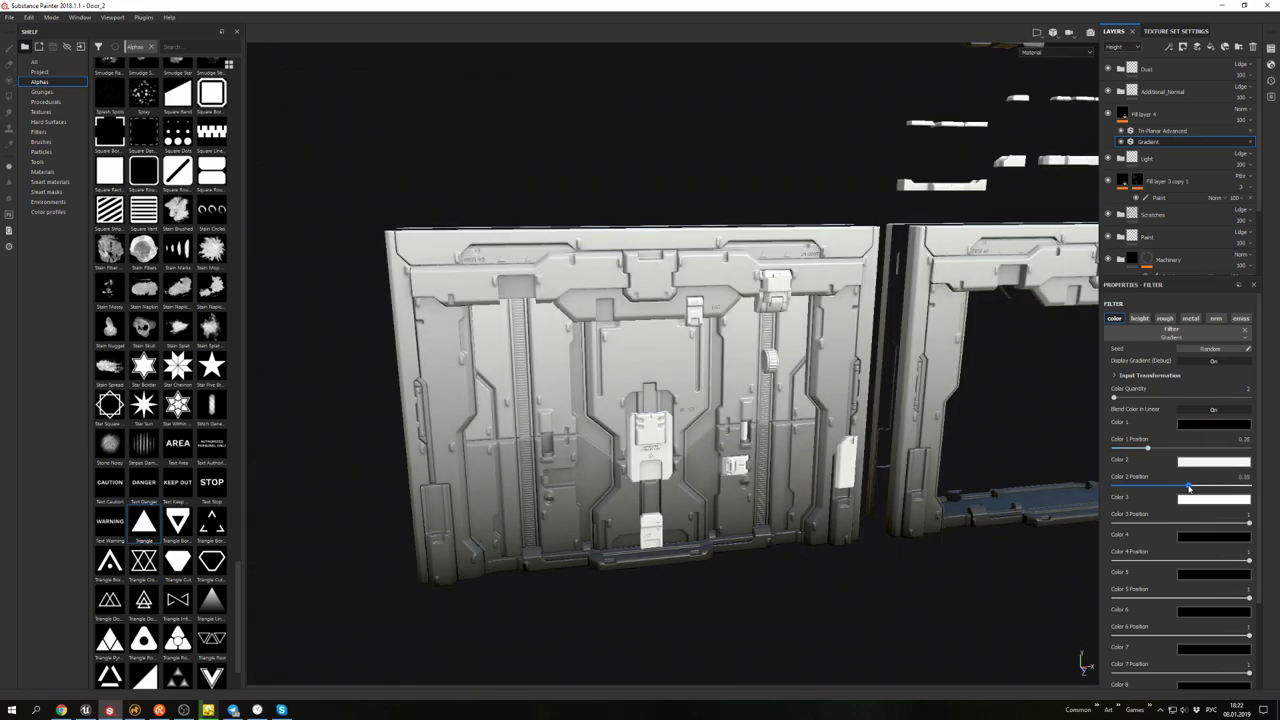
{"action": "mouse_move", "coordinate": [1146, 449]}
{"action": "left_mouse_down"}
{"action": "mouse_move", "coordinate": [1175, 449]}
{"action": "mouse_move", "coordinate": [1147, 449]}
{"action": "left_mouse_up"}
- Add a Base Color Levels effect above the Tri-Planar Advanced filter and adjust its input levels to darken the gradient
{"action": "mouse_move", "coordinate": [943, 443]}
{"action": "left_mouse_down", "text": "alt"}
{"action": "mouse_move", "coordinate": [740, 482]}
{"action": "mouse_move", "coordinate": [820, 484]}
{"action": "mouse_move", "coordinate": [800, 484]}
{"action": "left_mouse_up", "text": "alt"}
{"action": "right_click", "coordinate": [1245, 134]}
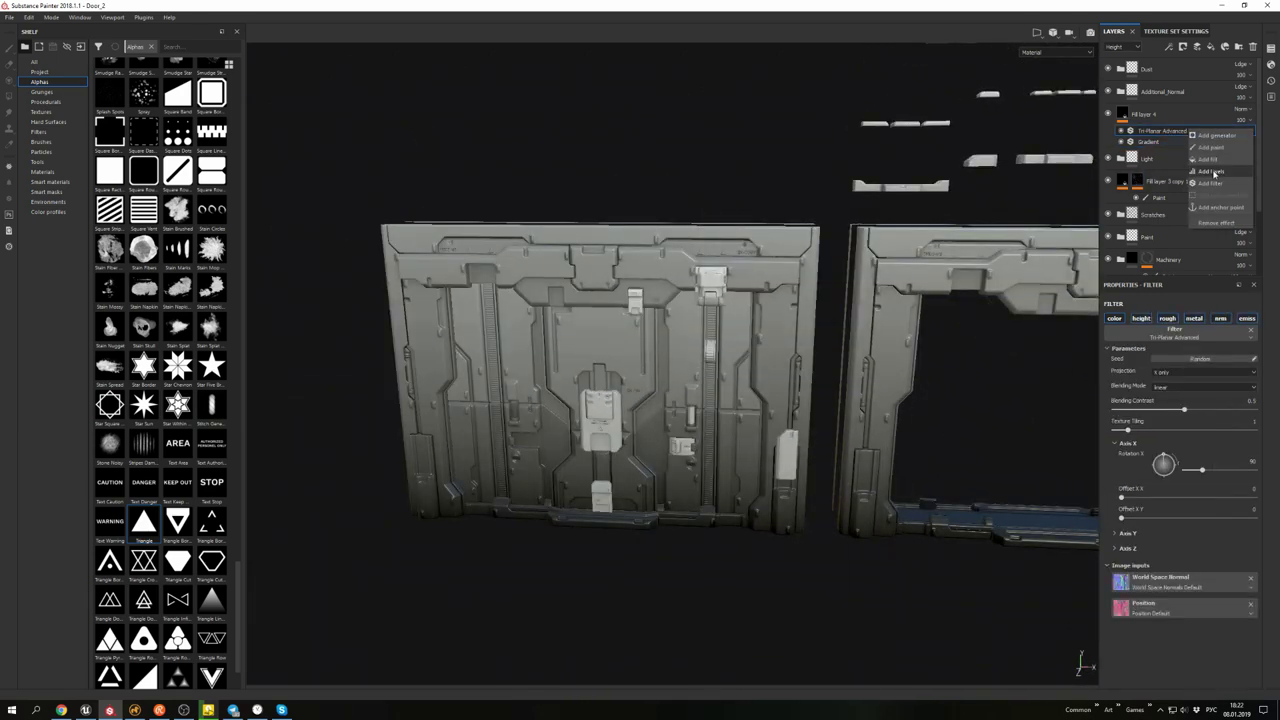
{"action": "left_click", "coordinate": [1212, 172]}
{"action": "left_click_drag", "start_coordinate": [1185, 342], "coordinate": [1240, 342]}
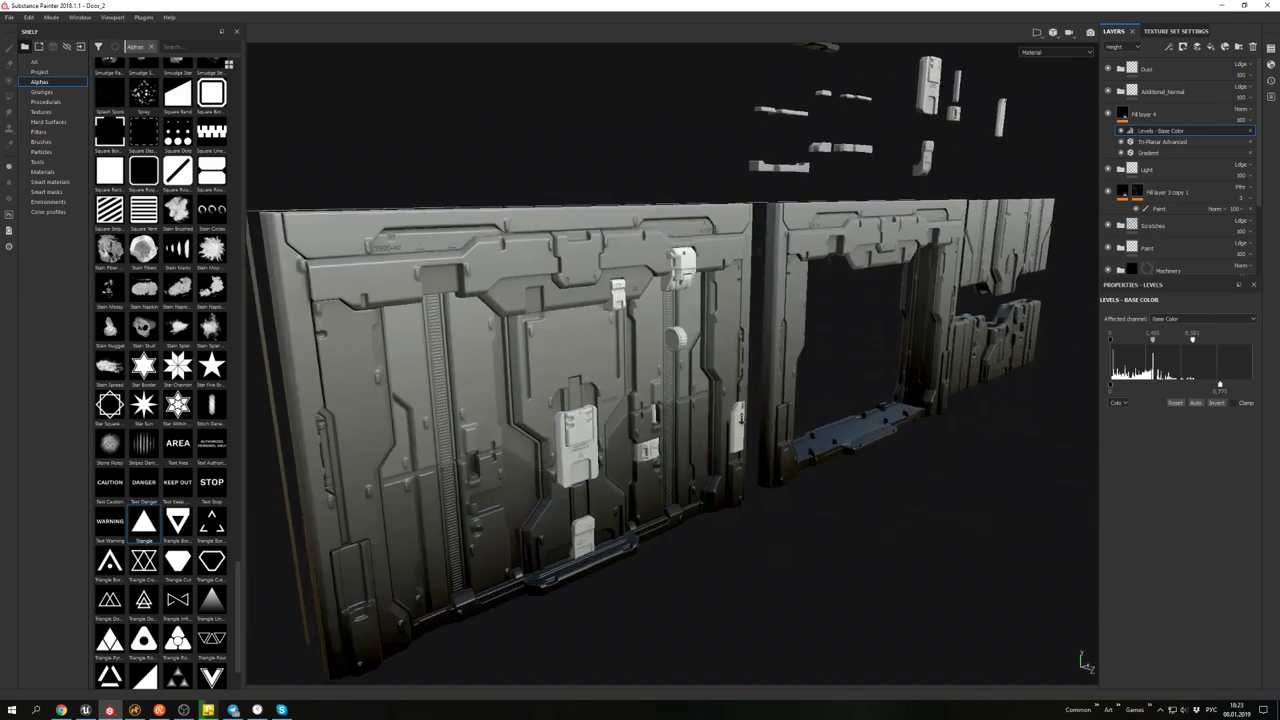
- Limit Fill layer 4 to the color channel and set its Base Color blending mode to Overlay
{"action": "left_click", "coordinate": [1150, 116]}
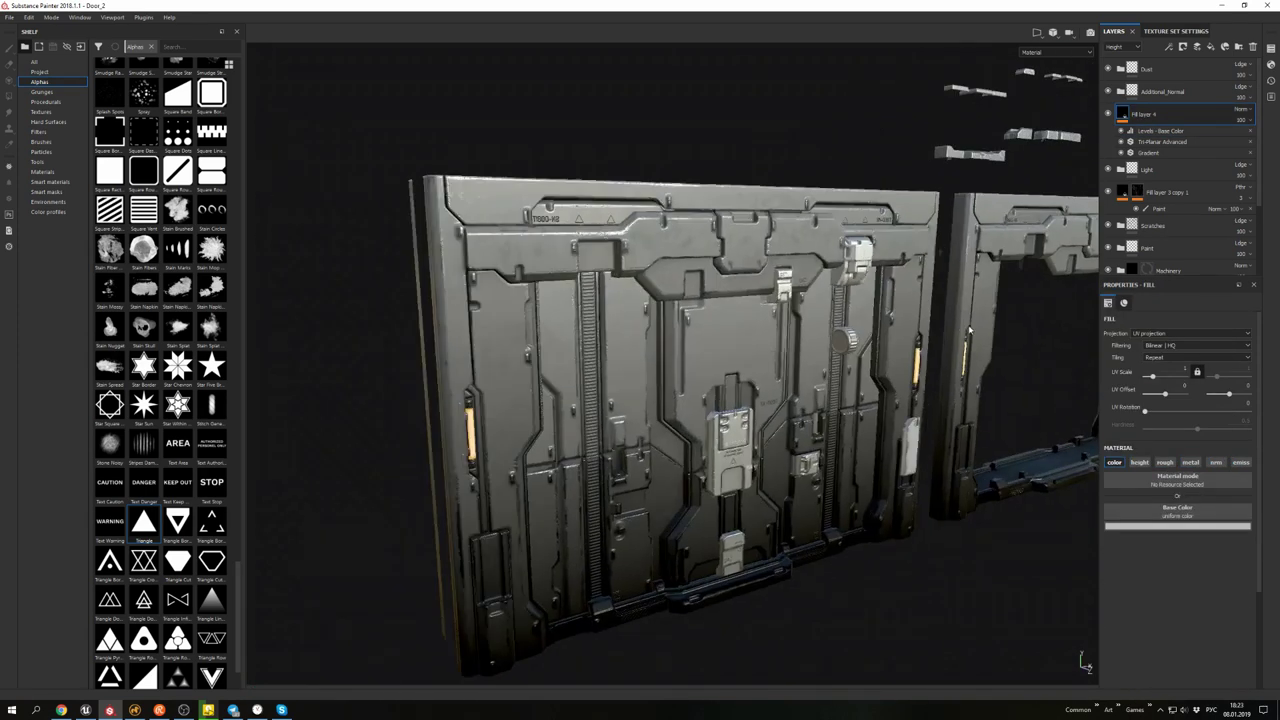
{"action": "left_click", "coordinate": [1240, 109]}
{"action": "left_click", "coordinate": [1220, 268]}
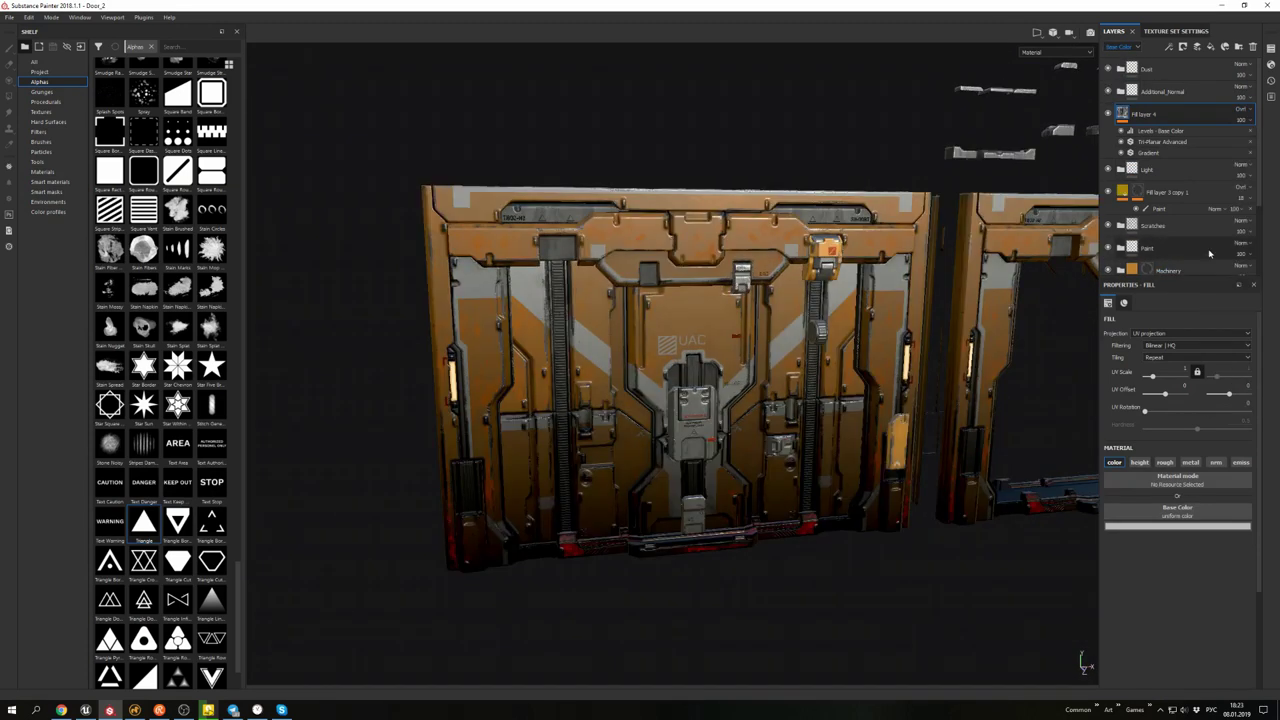
{"action": "scroll", "coordinate": [825, 423], "scroll_direction": "up", "scroll_amount": 5}
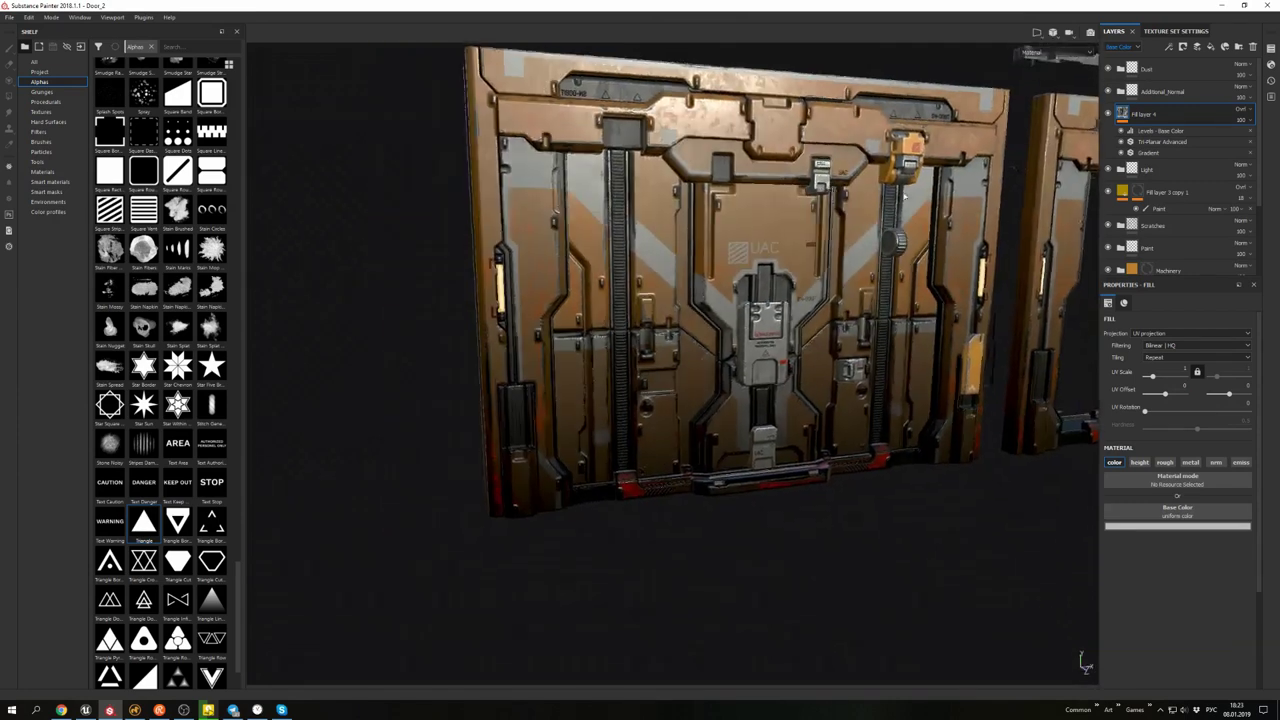
- Reduce Fill layer 4's opacity and set its Base Color levels to a black input of 0.011 and white input of 0.479
{"action": "left_click", "coordinate": [1240, 120]}
{"action": "left_click_drag", "start_coordinate": [1240, 138], "coordinate": [1256, 141]}
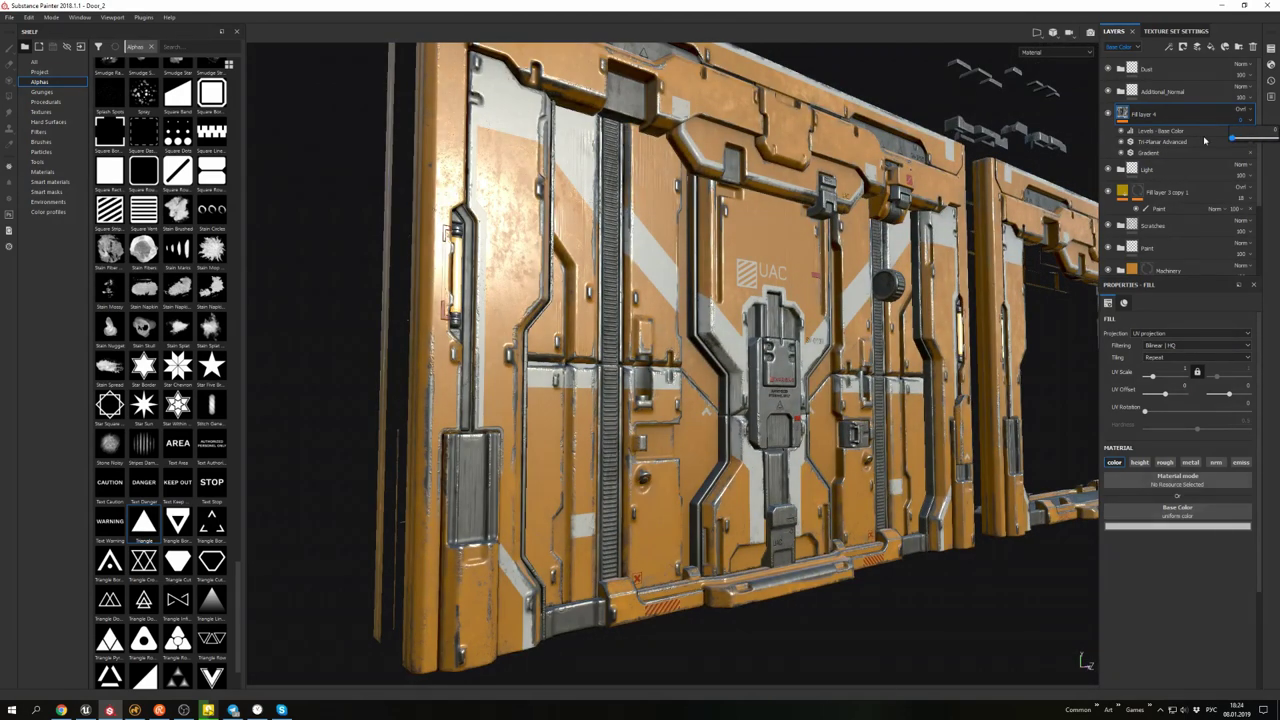
{"action": "left_click", "coordinate": [1160, 131]}
{"action": "mouse_move", "coordinate": [1160, 341]}
{"action": "left_mouse_down"}
{"action": "mouse_move", "coordinate": [1174, 343]}
{"action": "mouse_move", "coordinate": [1145, 341]}
{"action": "mouse_move", "coordinate": [1178, 342]}
{"action": "left_mouse_up"}
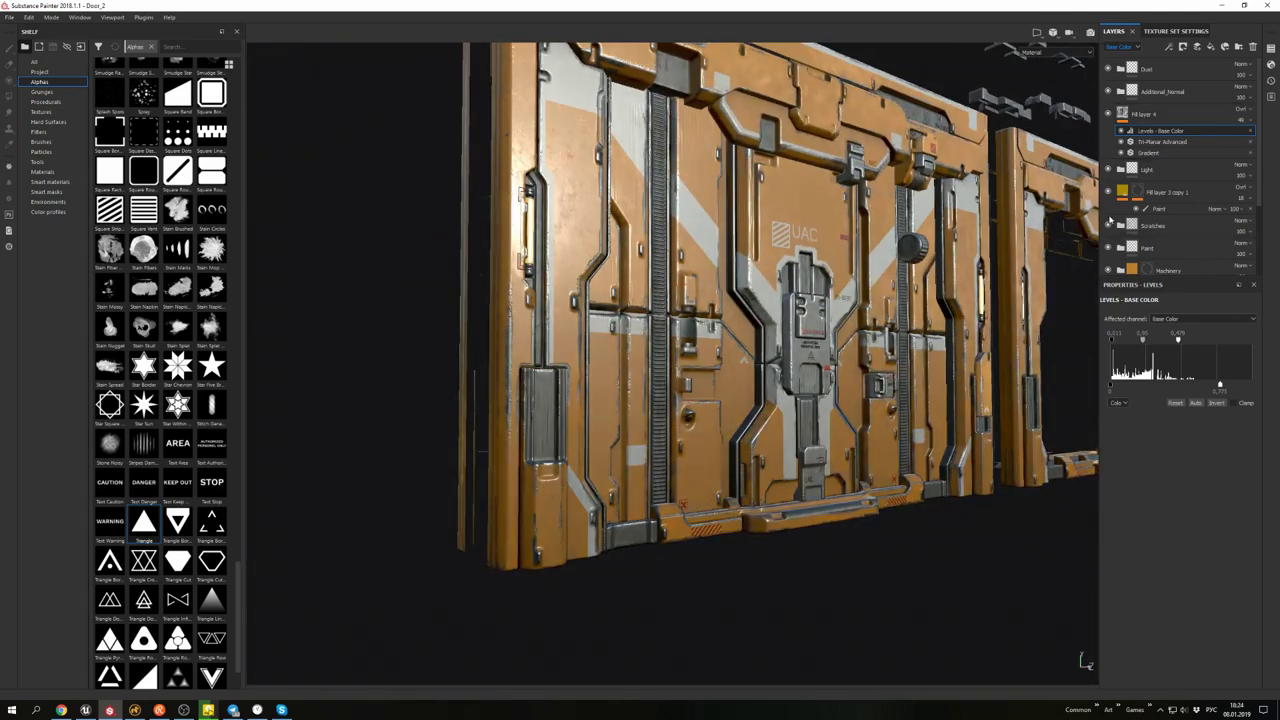
{"action": "scroll", "coordinate": [1112, 150], "scroll_direction": "down", "scroll_amount": 1}
{"action": "left_click", "coordinate": [1122, 84]}
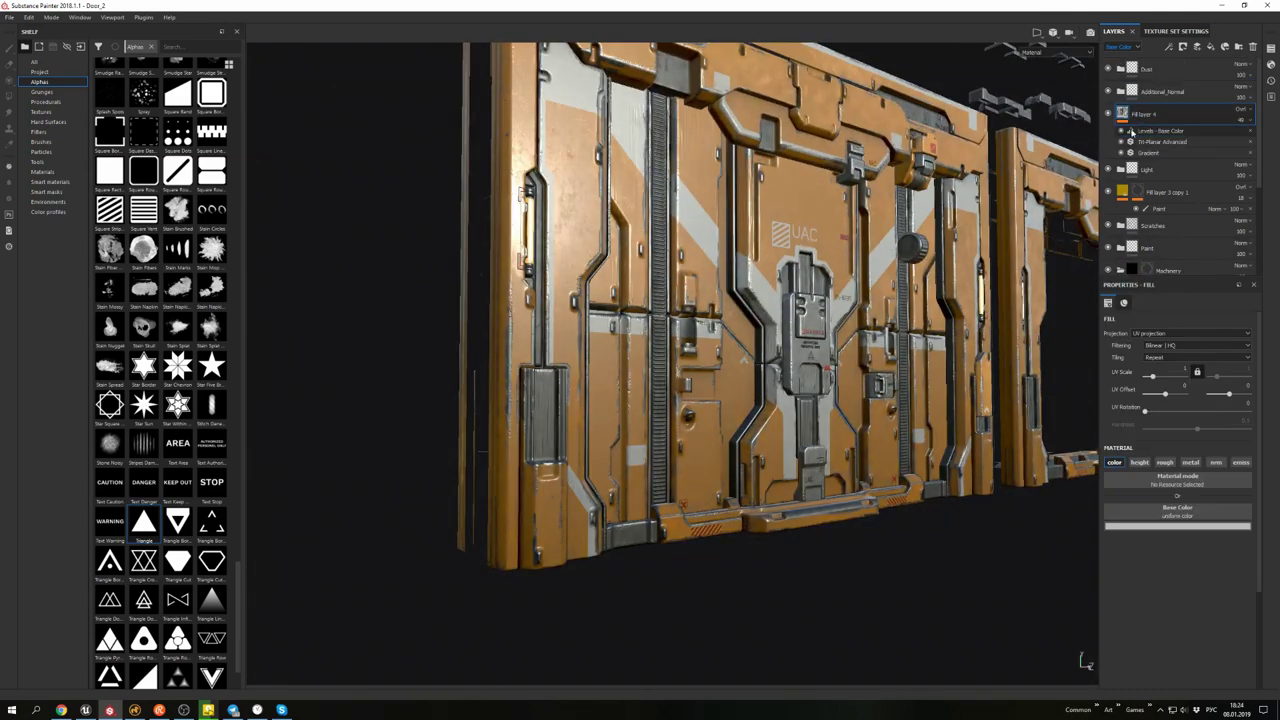
- Move Fill layer 4 into the Machinery folder above the Dirt layer and add a Paint effect to it
{"action": "left_click_drag", "start_coordinate": [1135, 264], "coordinate": [1135, 262]}
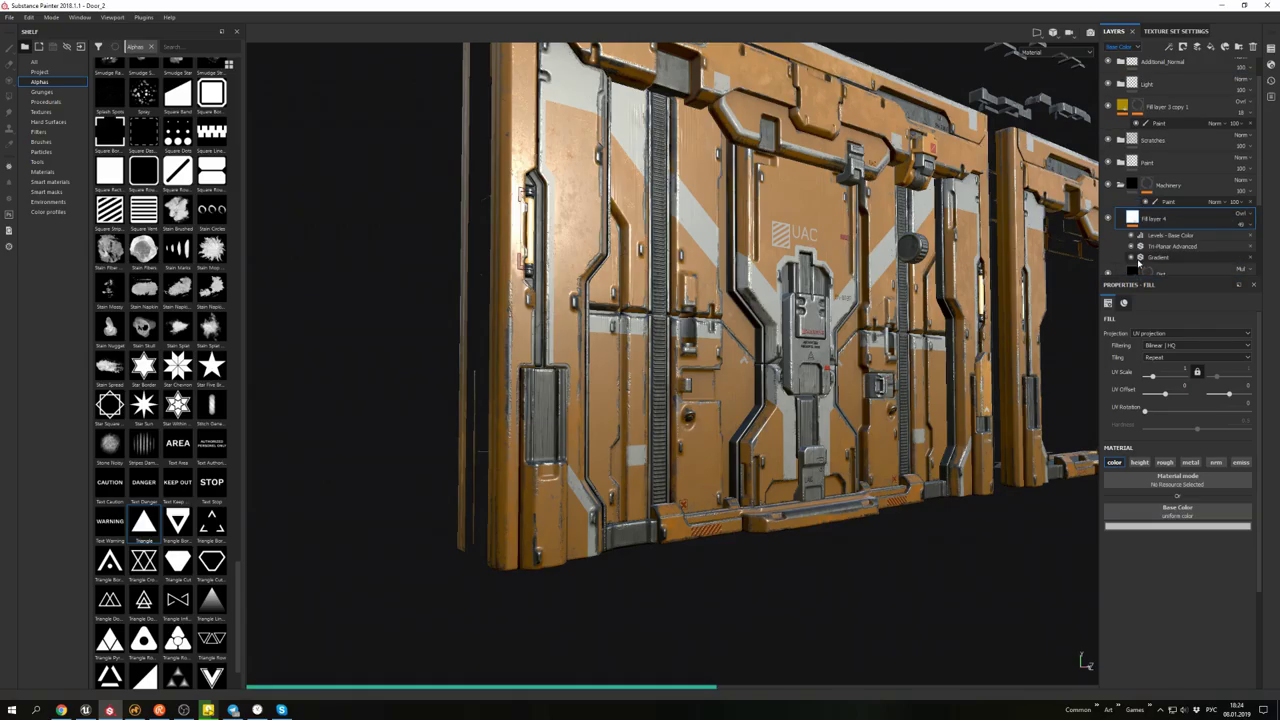
{"action": "left_click_drag", "start_coordinate": [880, 262], "coordinate": [740, 328], "text": "alt"}
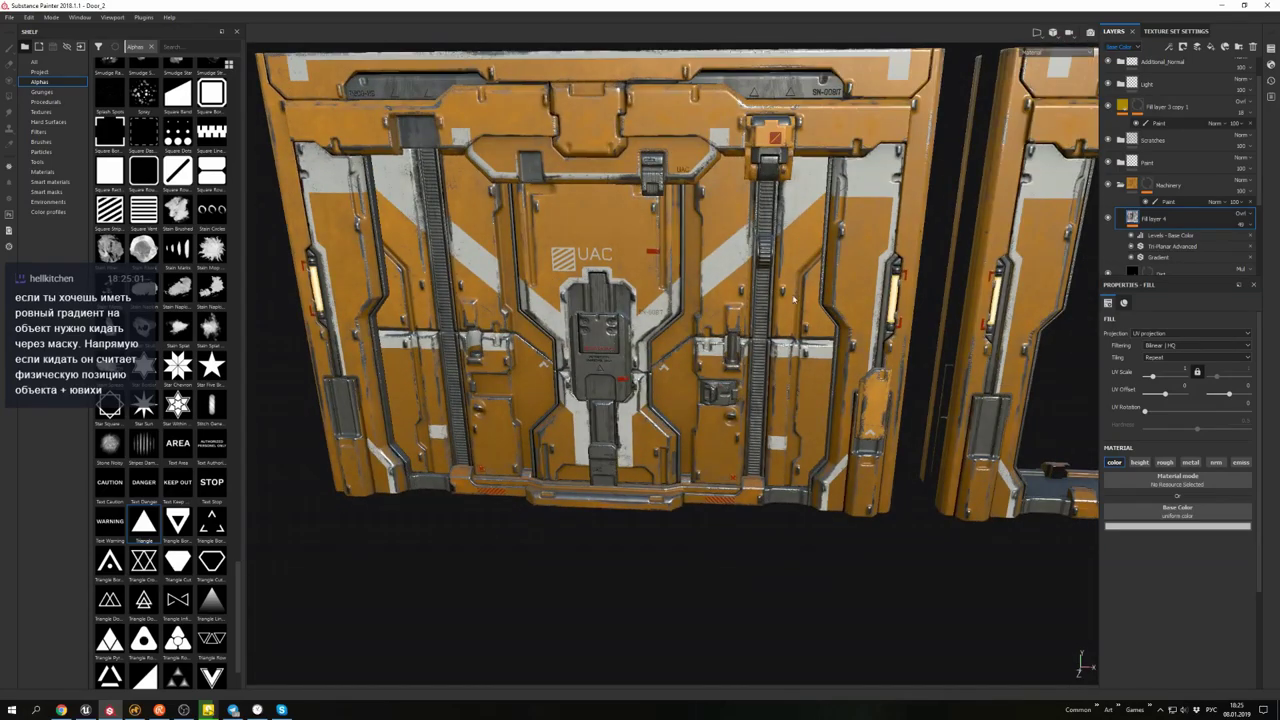
{"action": "scroll", "coordinate": [795, 298], "scroll_direction": "up", "scroll_amount": 5}
{"action": "right_click", "coordinate": [1145, 218]}
{"action": "left_click", "coordinate": [1168, 368]}
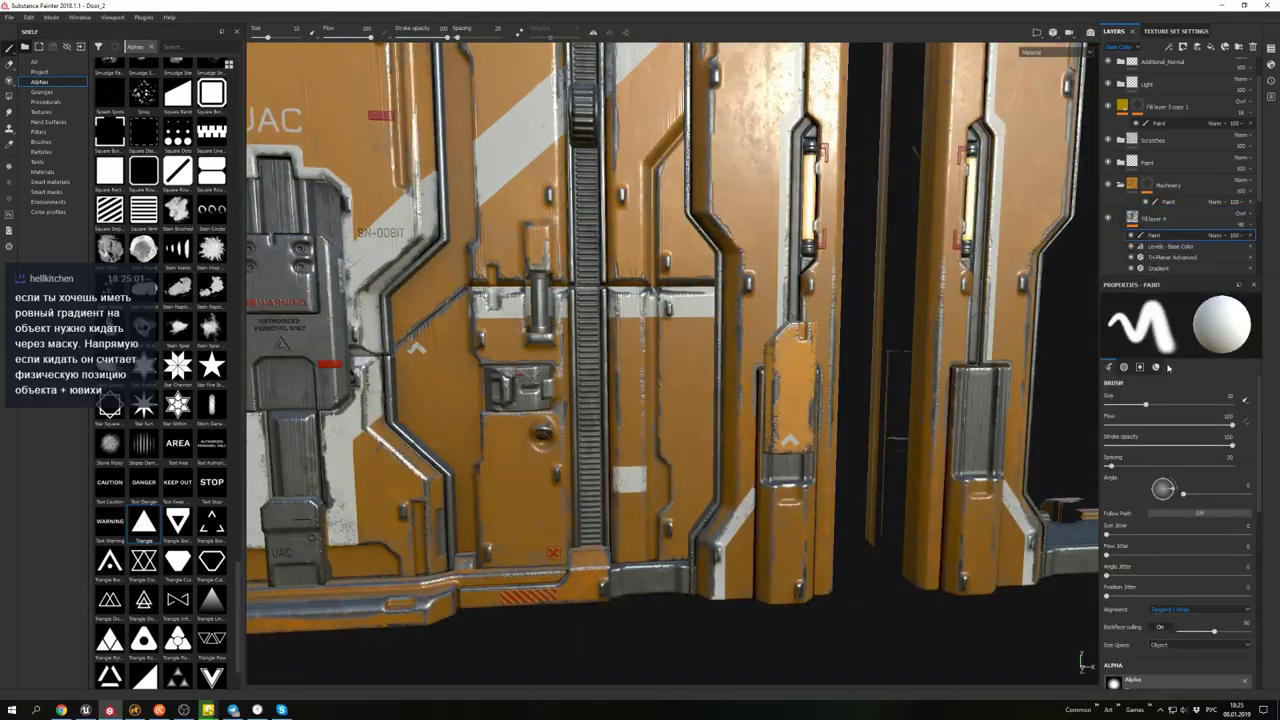
- Choose the Basic Soft brush for Fill layer 4's Paint effect and pick its base color
{"action": "mouse_move", "coordinate": [786, 423]}
{"action": "left_mouse_down", "text": "alt"}
{"action": "mouse_move", "coordinate": [749, 309]}
{"action": "mouse_move", "coordinate": [785, 325]}
{"action": "mouse_move", "coordinate": [757, 407]}
{"action": "mouse_move", "coordinate": [535, 289]}
{"action": "left_mouse_up", "text": "alt"}
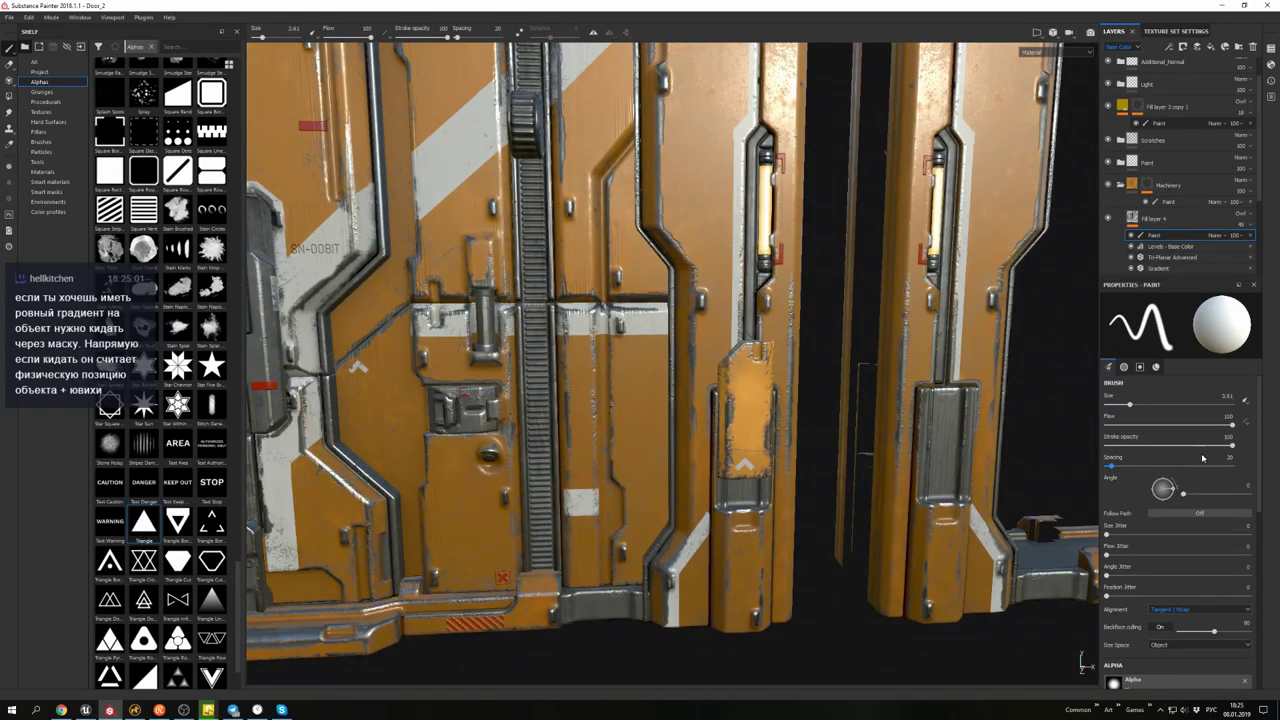
{"action": "scroll", "coordinate": [1202, 458], "scroll_direction": "down", "scroll_amount": 5}
{"action": "left_click", "coordinate": [42, 121]}
{"action": "left_click", "coordinate": [41, 141]}
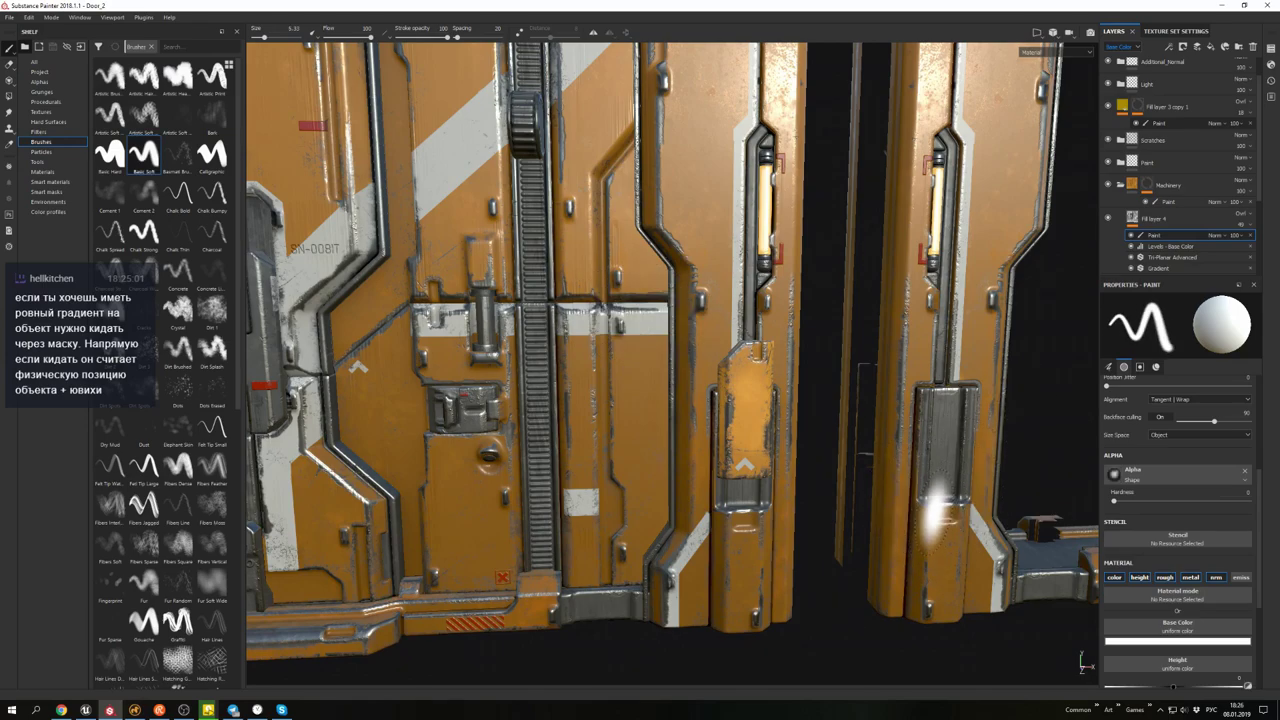
{"action": "scroll", "coordinate": [1177, 600], "scroll_direction": "down", "scroll_amount": 2}
{"action": "left_click", "coordinate": [1177, 581]}
{"action": "left_click", "coordinate": [1150, 690]}
{"action": "mouse_move", "coordinate": [800, 400]}
{"action": "left_mouse_down", "text": "alt"}
{"action": "mouse_move", "coordinate": [650, 415]}
{"action": "mouse_move", "coordinate": [880, 383]}
{"action": "mouse_move", "coordinate": [690, 300]}
{"action": "mouse_move", "coordinate": [1000, 210]}
{"action": "left_mouse_up", "text": "alt"}
{"action": "scroll", "coordinate": [1155, 463], "scroll_direction": "up", "scroll_amount": 5}
{"action": "scroll", "coordinate": [1150, 200], "scroll_direction": "down", "scroll_amount": 2}
{"action": "left_click", "coordinate": [1130, 158]}
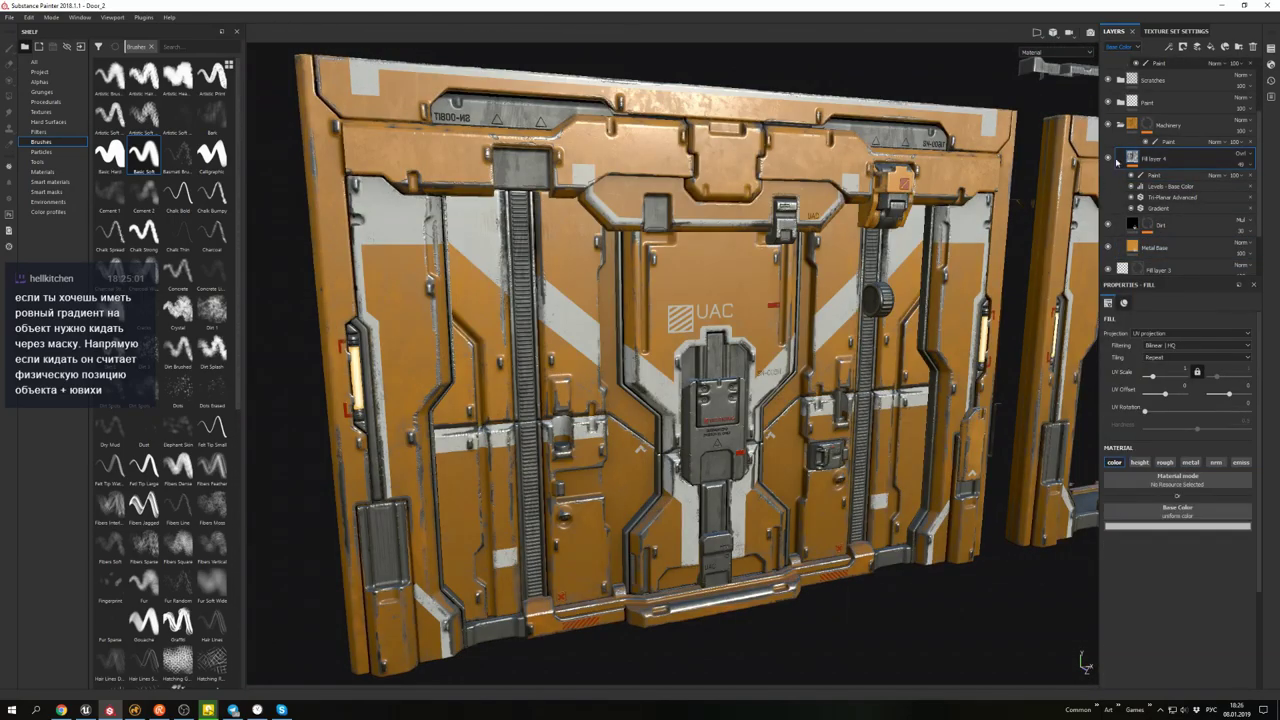
- Add a fill layer below the Scratches folder, masked with the Edges Strong smart mask and a Blur filter of intensity 1.65
{"action": "left_click", "coordinate": [1120, 125]}
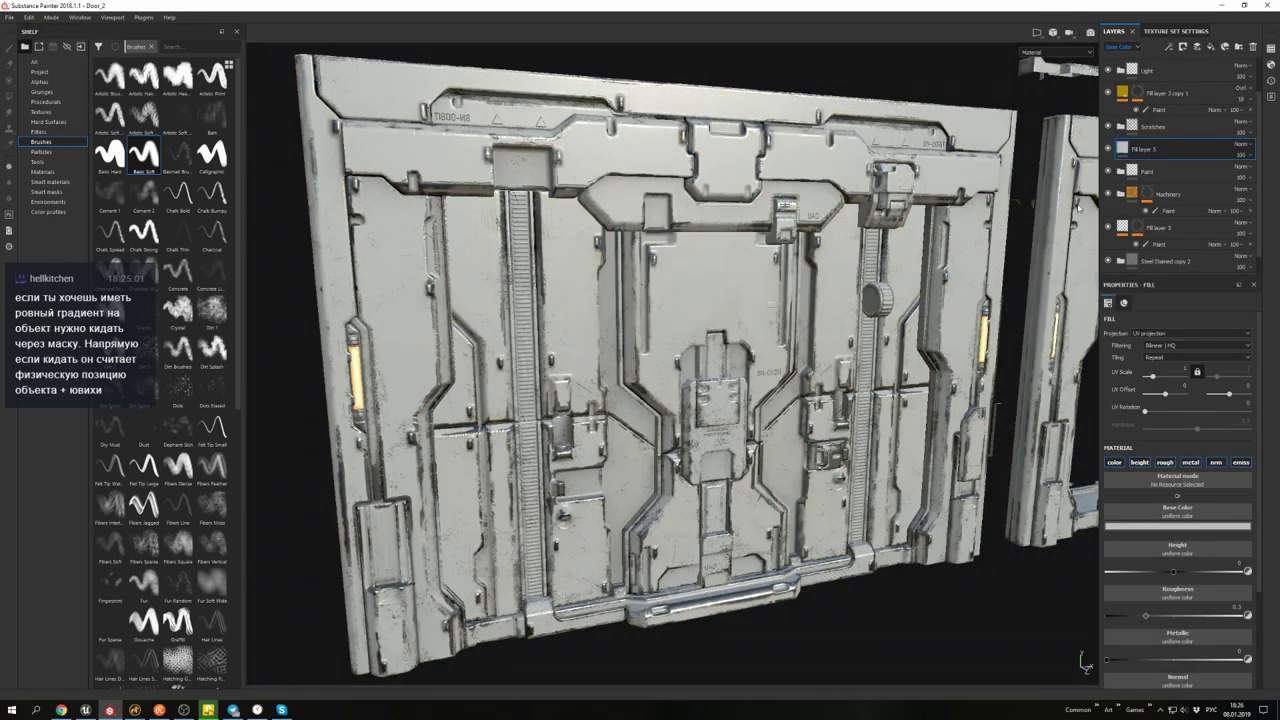
{"action": "left_click", "coordinate": [52, 192]}
{"action": "mouse_move", "coordinate": [213, 232]}
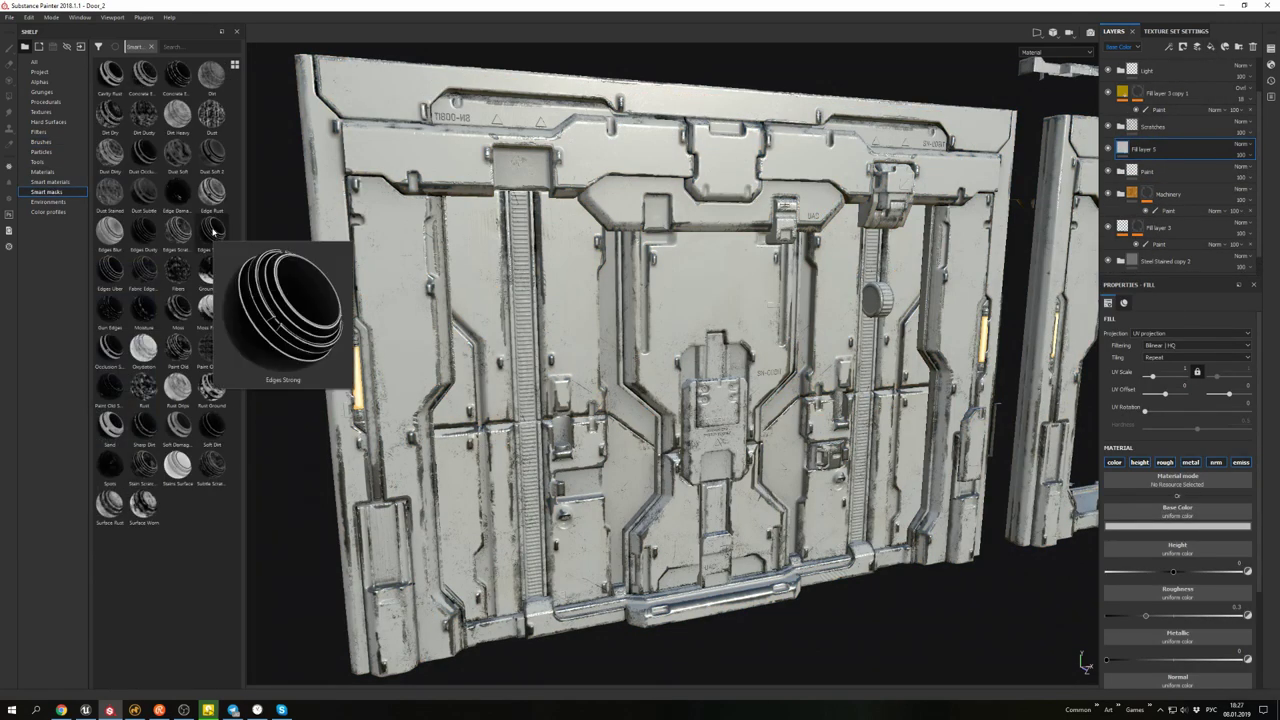
{"action": "mouse_move", "coordinate": [112, 80]}
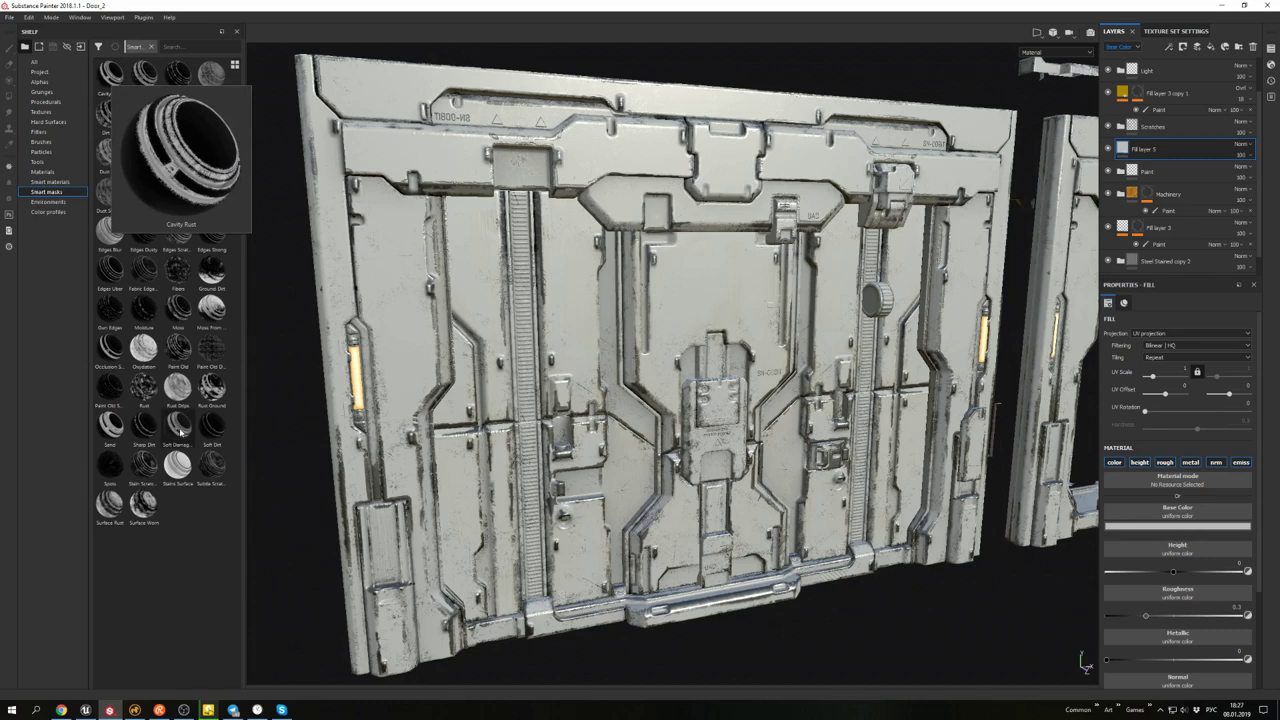
{"action": "mouse_move", "coordinate": [212, 232]}
{"action": "left_mouse_down"}
{"action": "mouse_move", "coordinate": [285, 300]}
{"action": "mouse_move", "coordinate": [1160, 152]}
{"action": "left_mouse_up"}
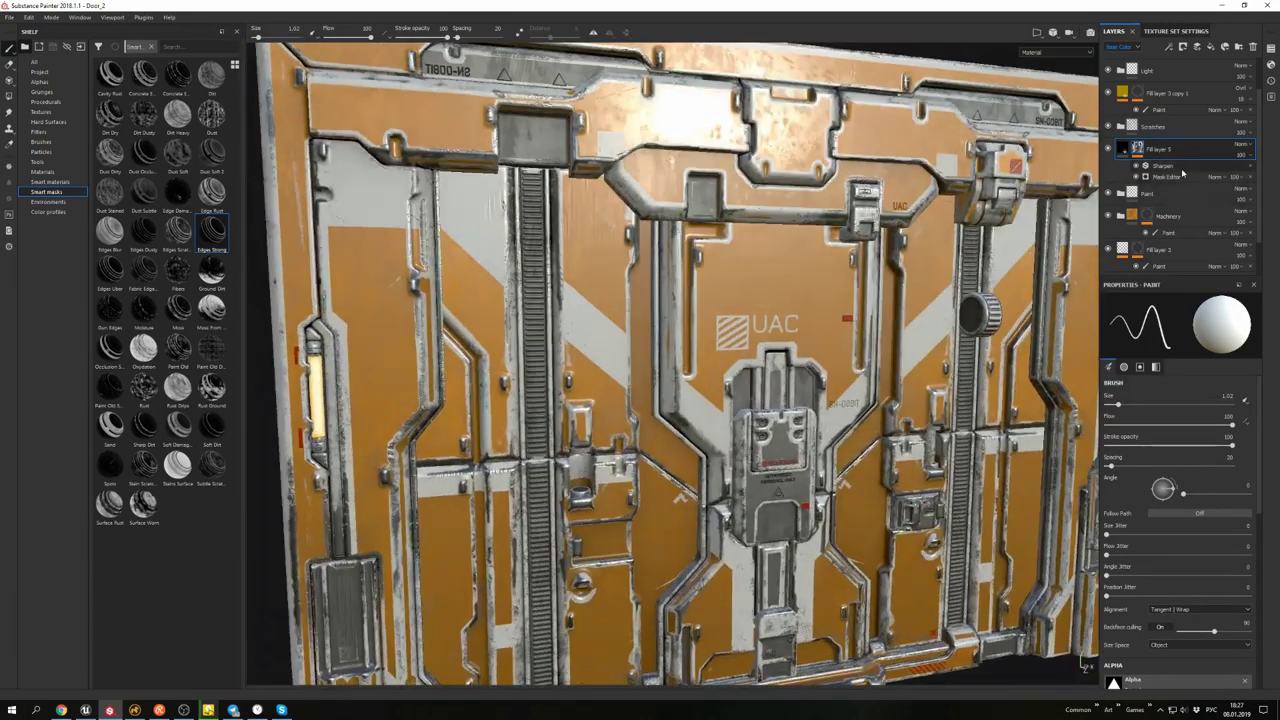
{"action": "right_click", "coordinate": [1144, 150]}
{"action": "left_click", "coordinate": [1180, 474]}
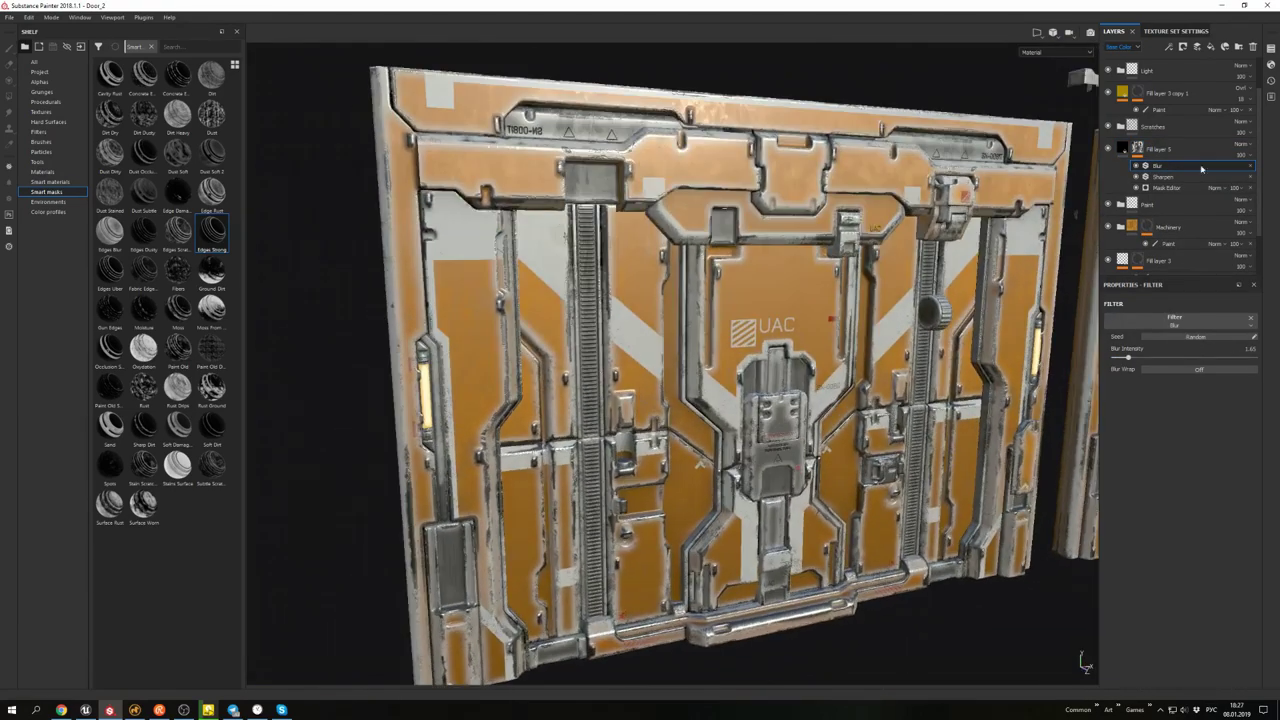
- Set Fill layer 5's Base Color blending mode to Overlay and its base color to white
{"action": "left_click", "coordinate": [1242, 148]}
{"action": "left_click", "coordinate": [1122, 148]}
{"action": "left_click", "coordinate": [1242, 148]}
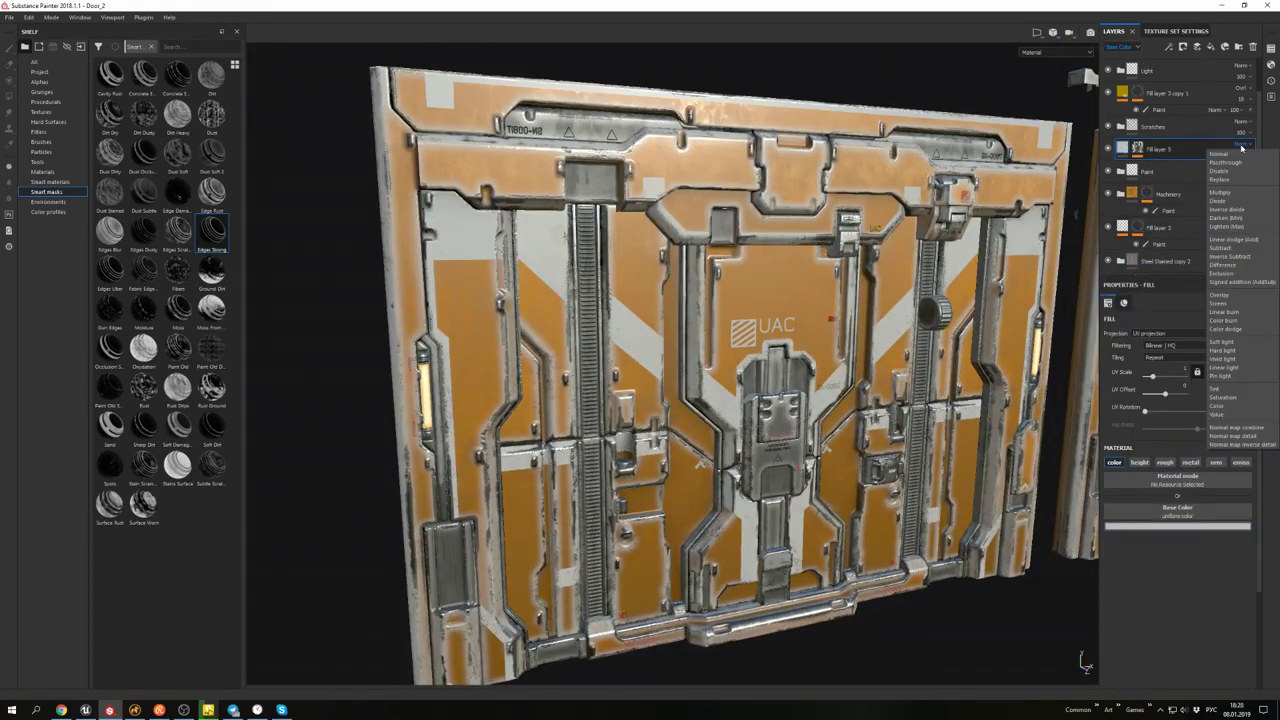
{"action": "left_click", "coordinate": [1219, 295]}
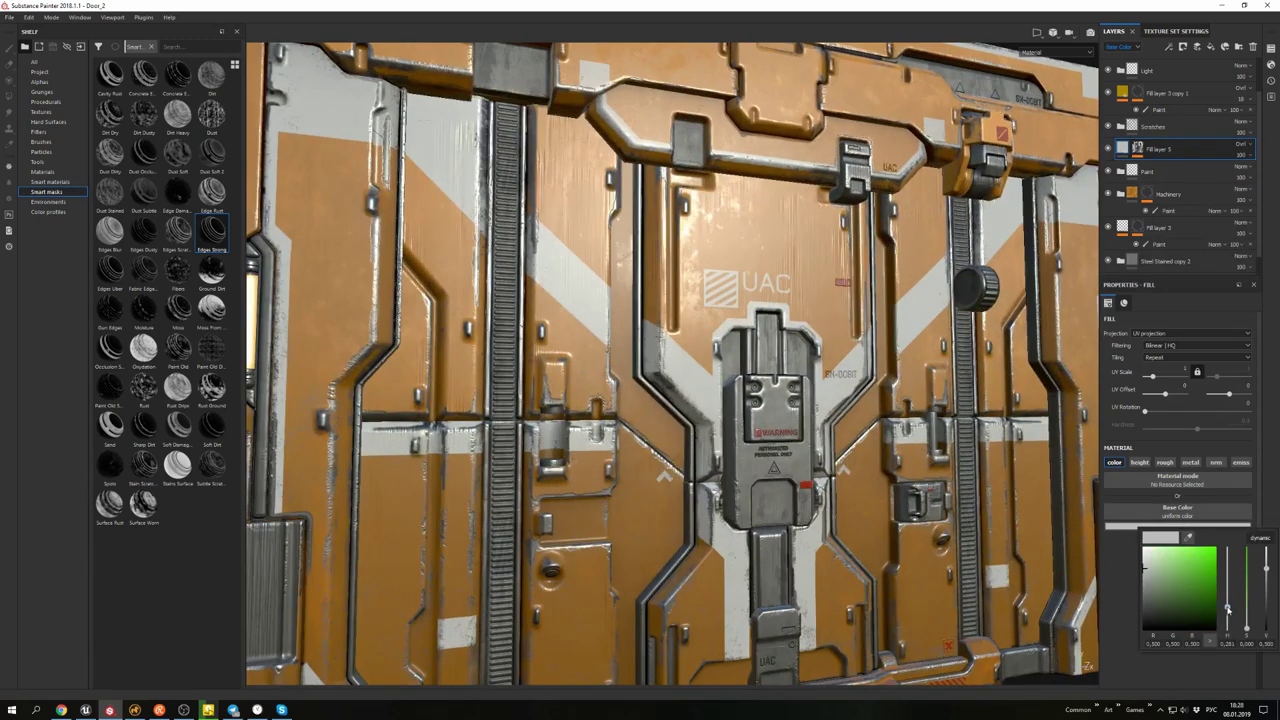
{"action": "left_click_drag", "start_coordinate": [1237, 627], "coordinate": [1131, 524]}
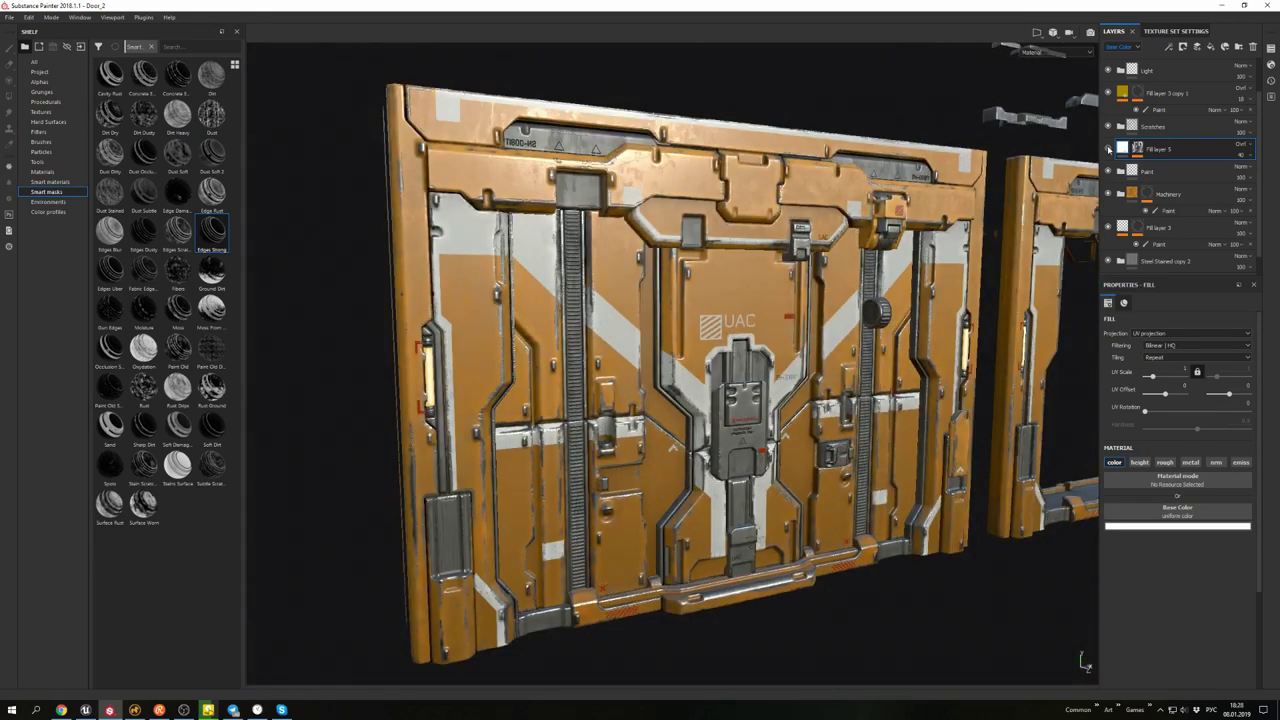
- Set the mask's Blur intensity to 1.14 and reduce the opacity of Fill layer 5
{"action": "left_click", "coordinate": [1108, 148]}
{"action": "left_click", "coordinate": [1158, 165]}
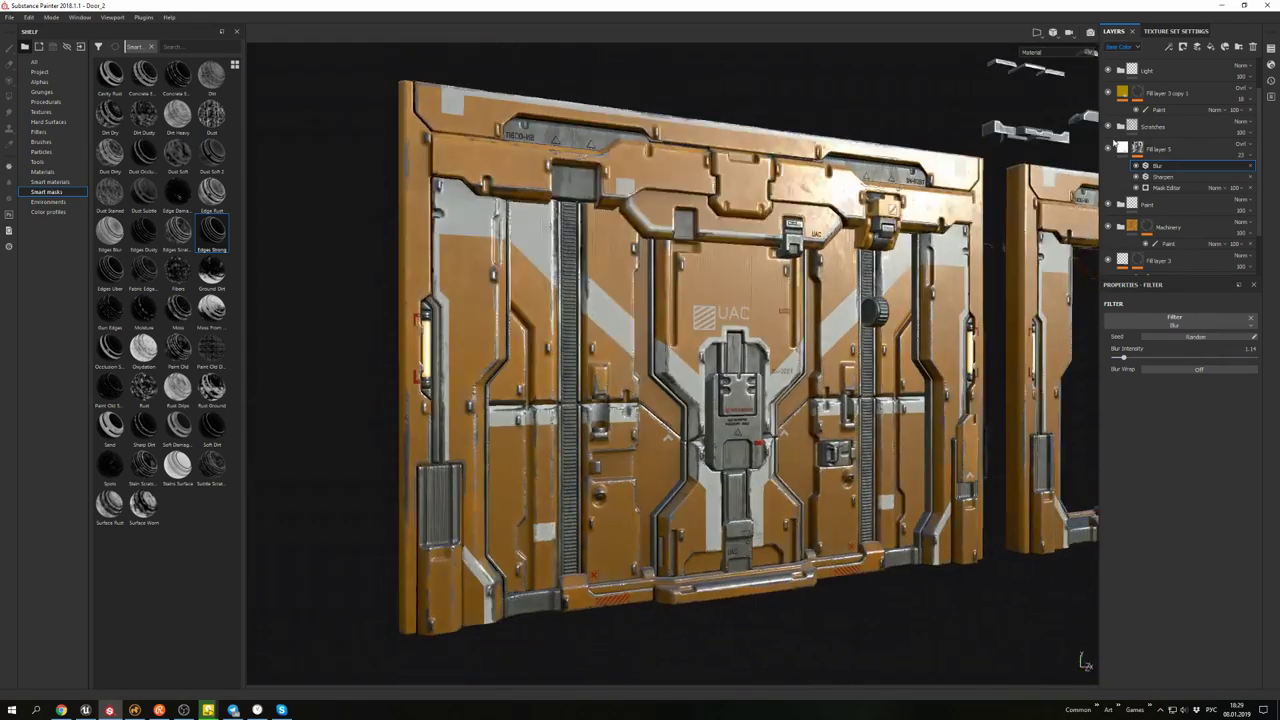
{"action": "left_click", "coordinate": [1108, 92]}
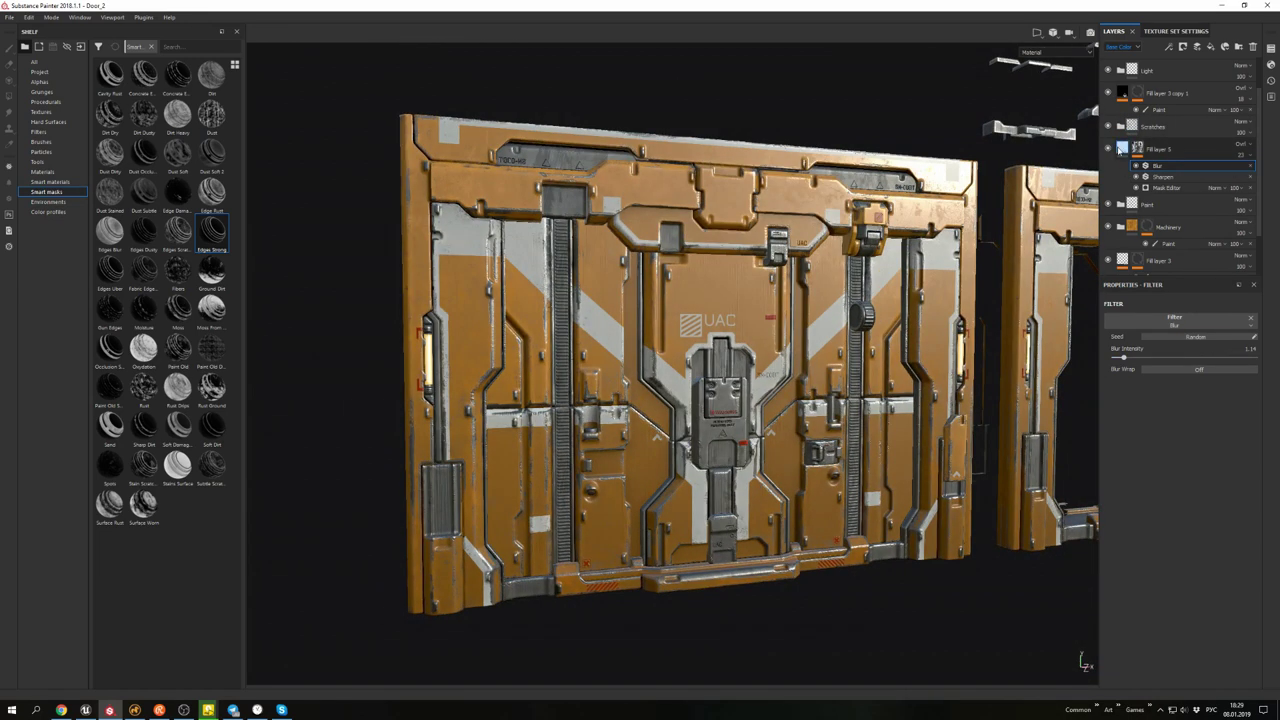
{"action": "left_click", "coordinate": [1121, 148]}
{"action": "left_click_drag", "start_coordinate": [1180, 279], "coordinate": [1180, 389]}
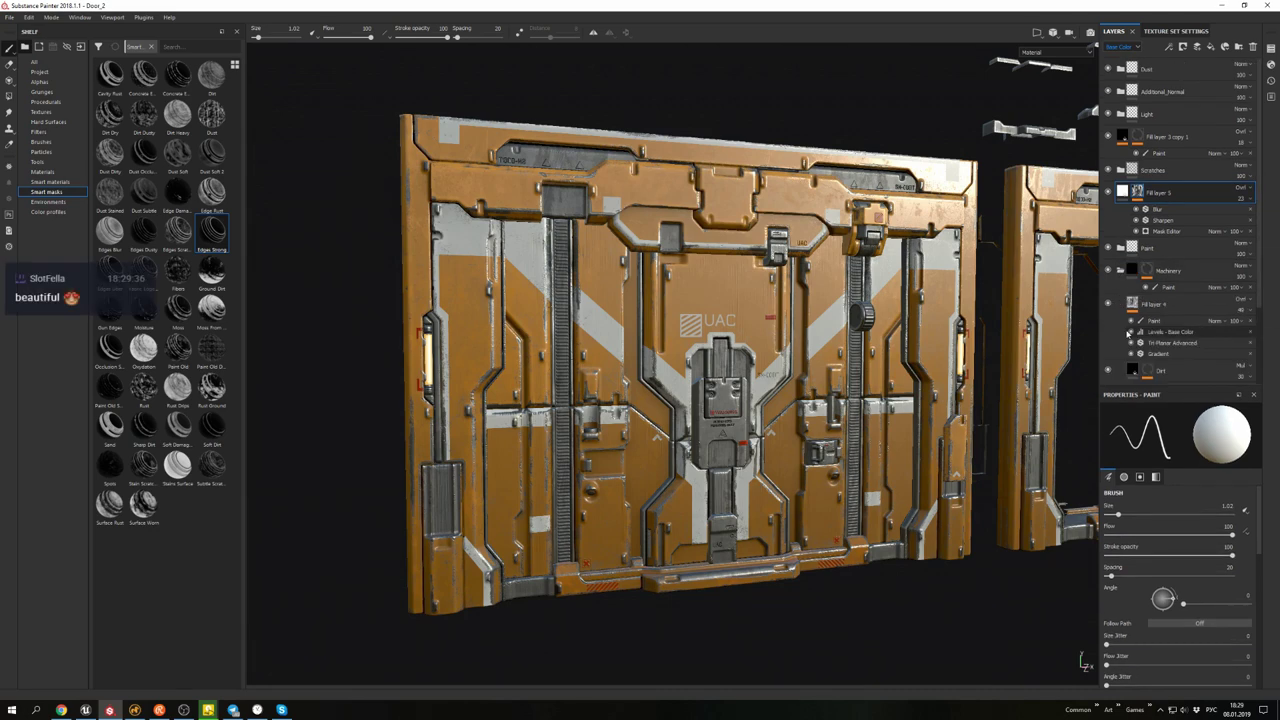
{"action": "left_click", "coordinate": [1160, 320]}
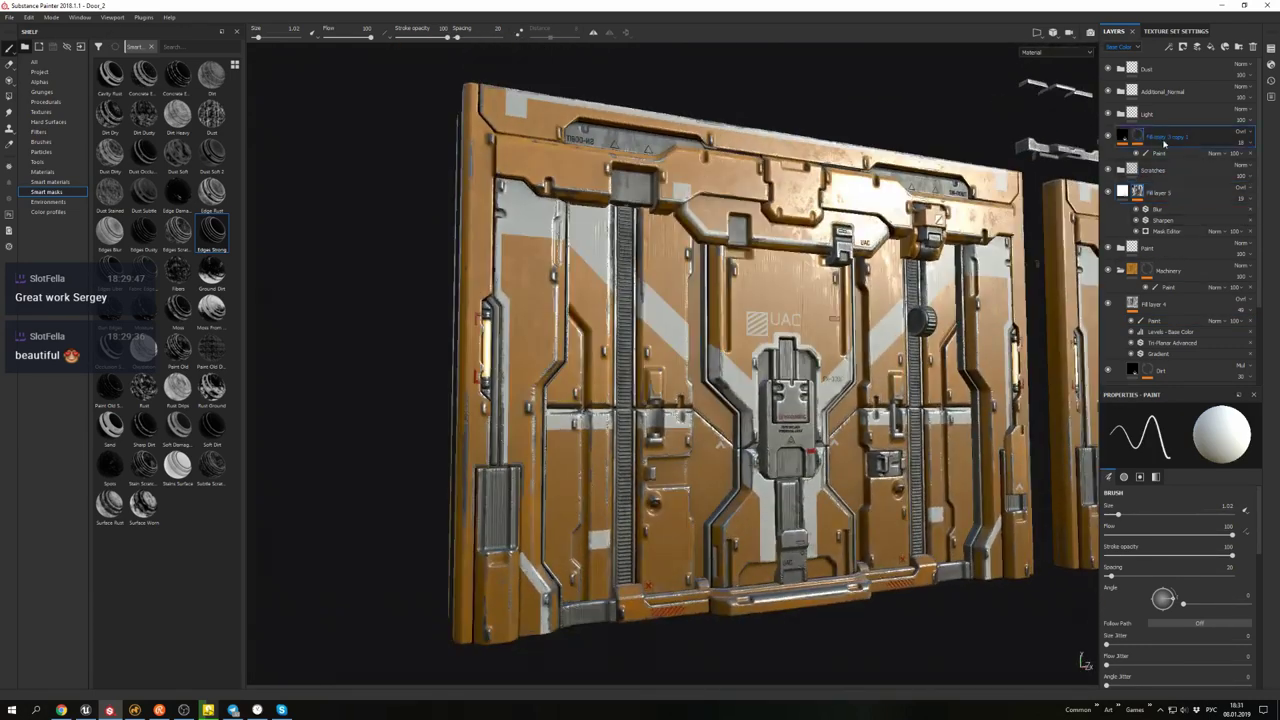
- Add a fill layer directly above Fill layer 3 copy 1 and show the procedural grunge textures
{"action": "left_click", "coordinate": [1183, 47]}
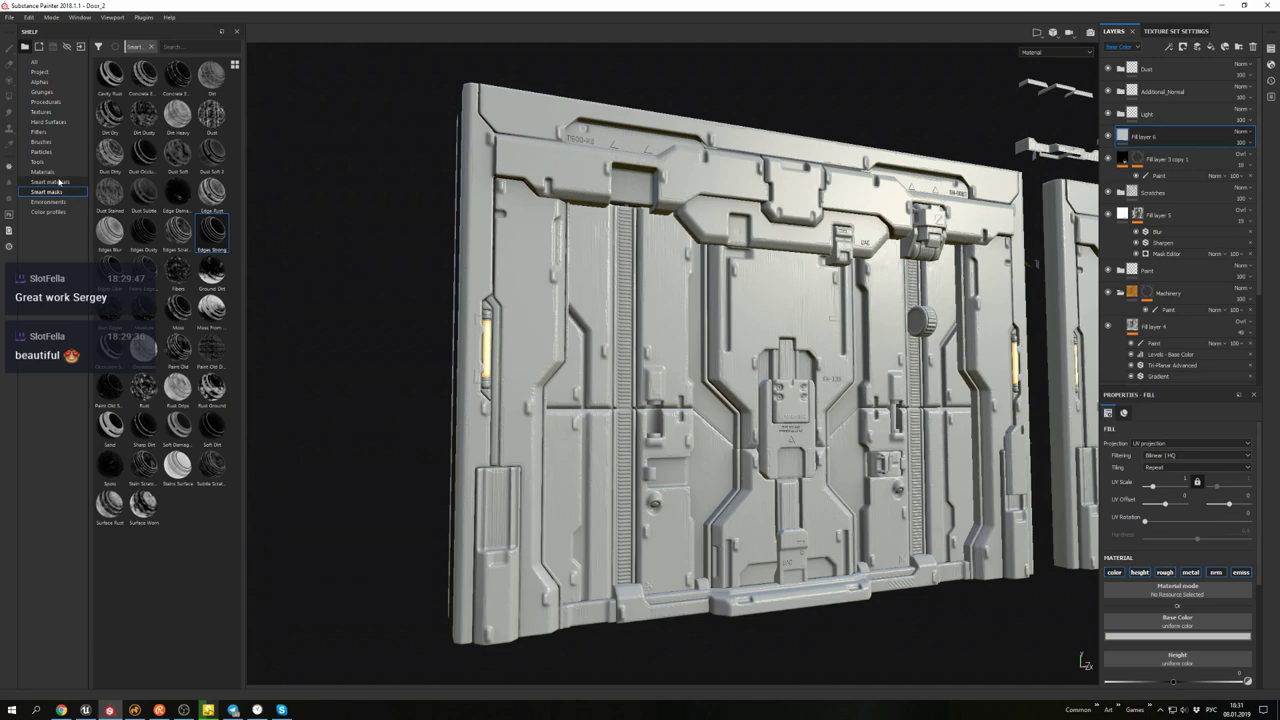
{"action": "left_click", "coordinate": [50, 100]}
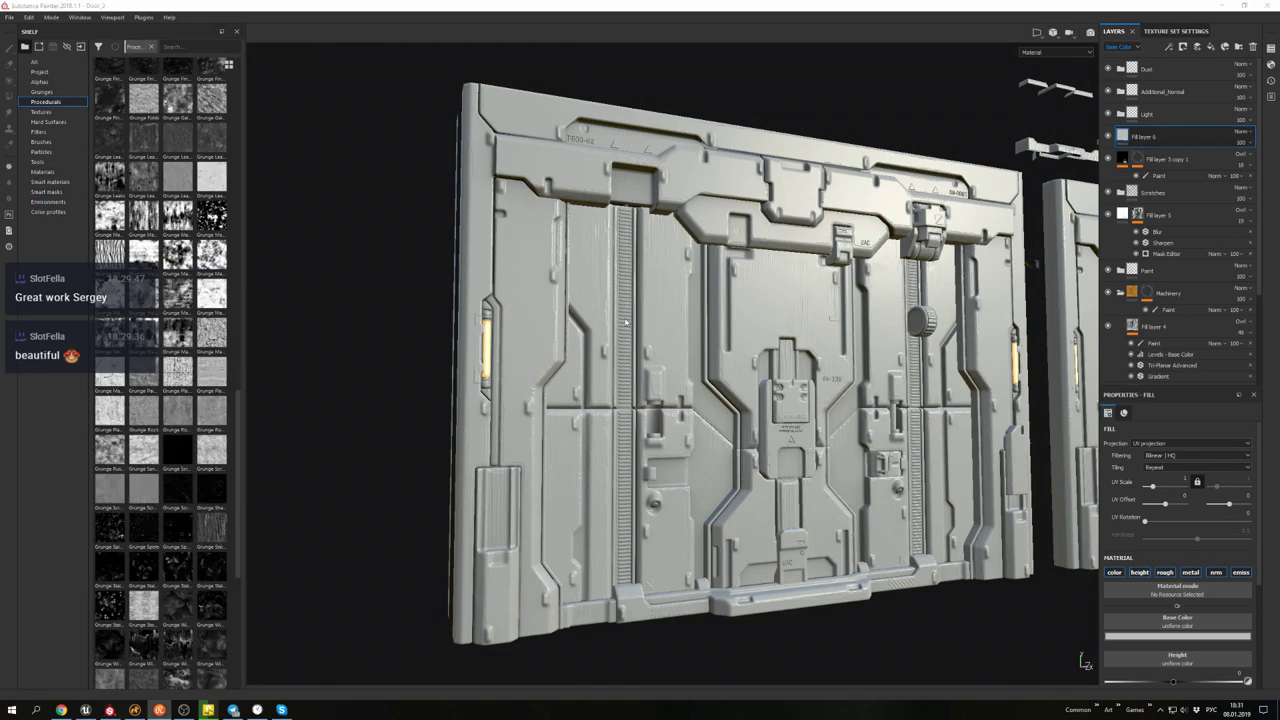
{"action": "scroll", "coordinate": [210, 147], "scroll_direction": "up", "scroll_amount": 5}
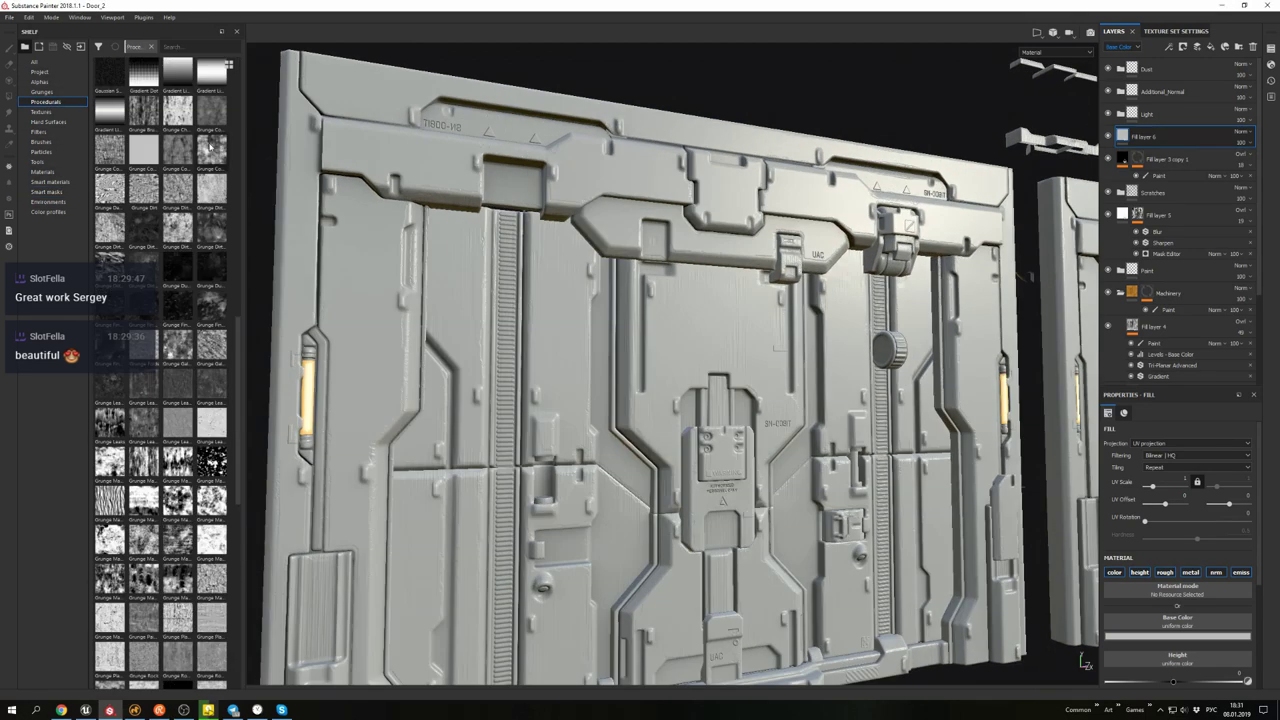
{"action": "mouse_move", "coordinate": [210, 147]}
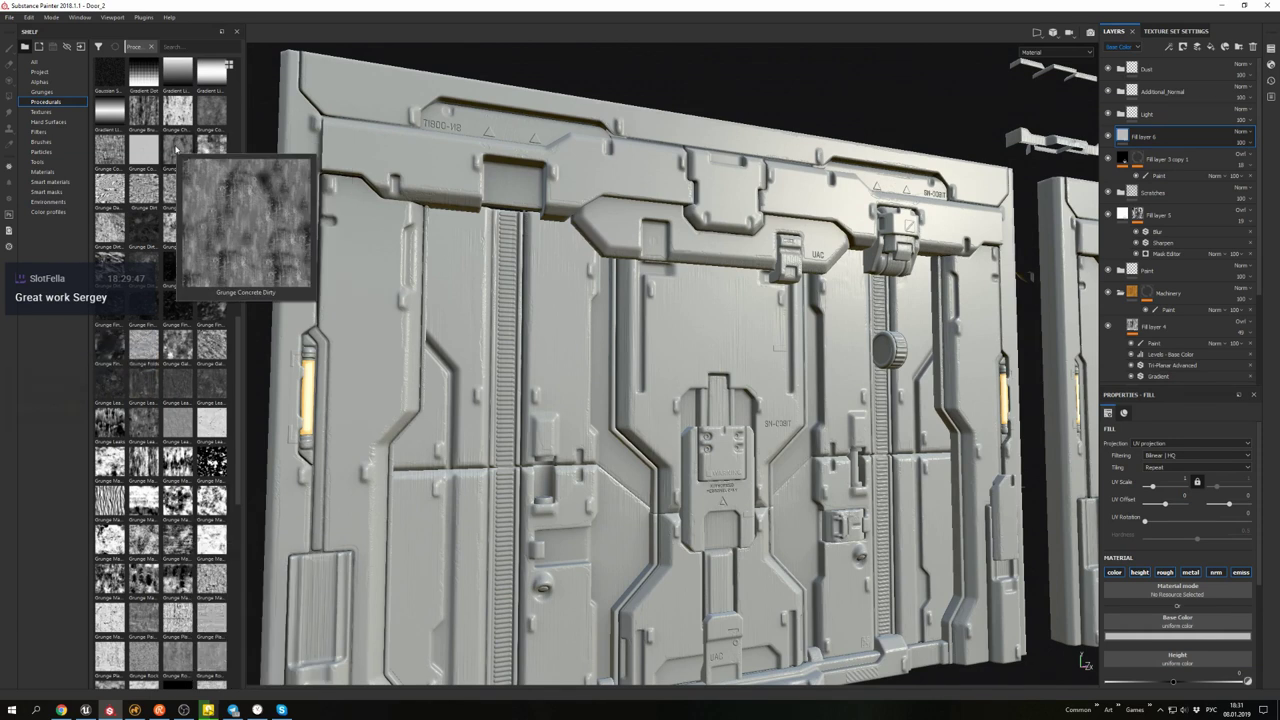
{"action": "scroll", "coordinate": [1177, 600], "scroll_direction": "down", "scroll_amount": 3}
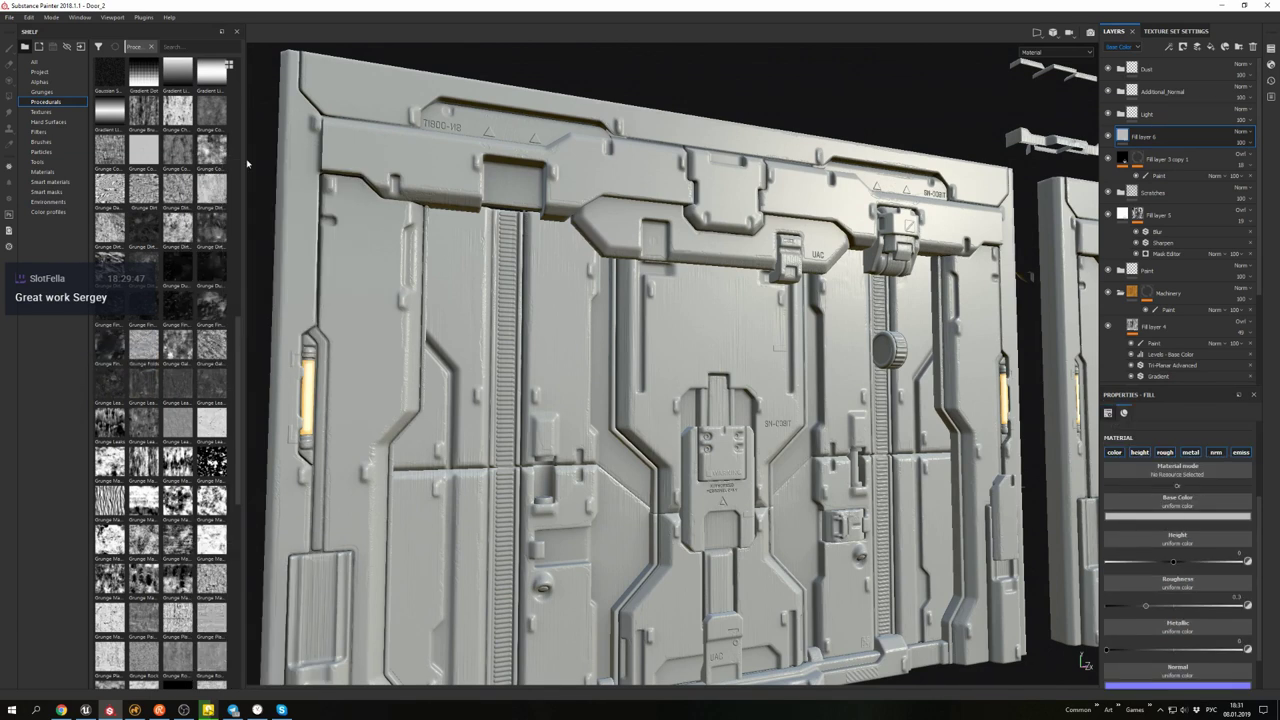
- Try Grunge Concrete Old, Grunge Charcoal, Grunge Map 014 and Grunge Map 013 as Fill layer 6's roughness
{"action": "left_click_drag", "start_coordinate": [210, 147], "coordinate": [1190, 596]}
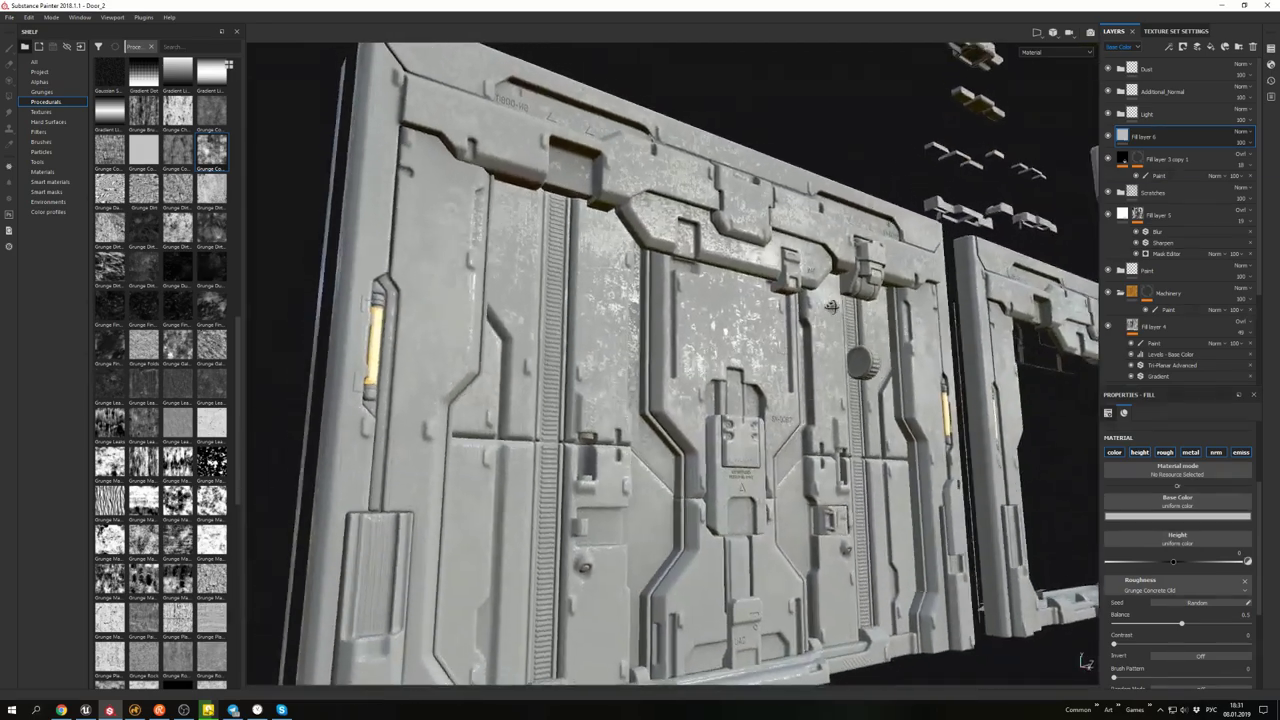
{"action": "left_click_drag", "start_coordinate": [296, 200], "coordinate": [1114, 585]}
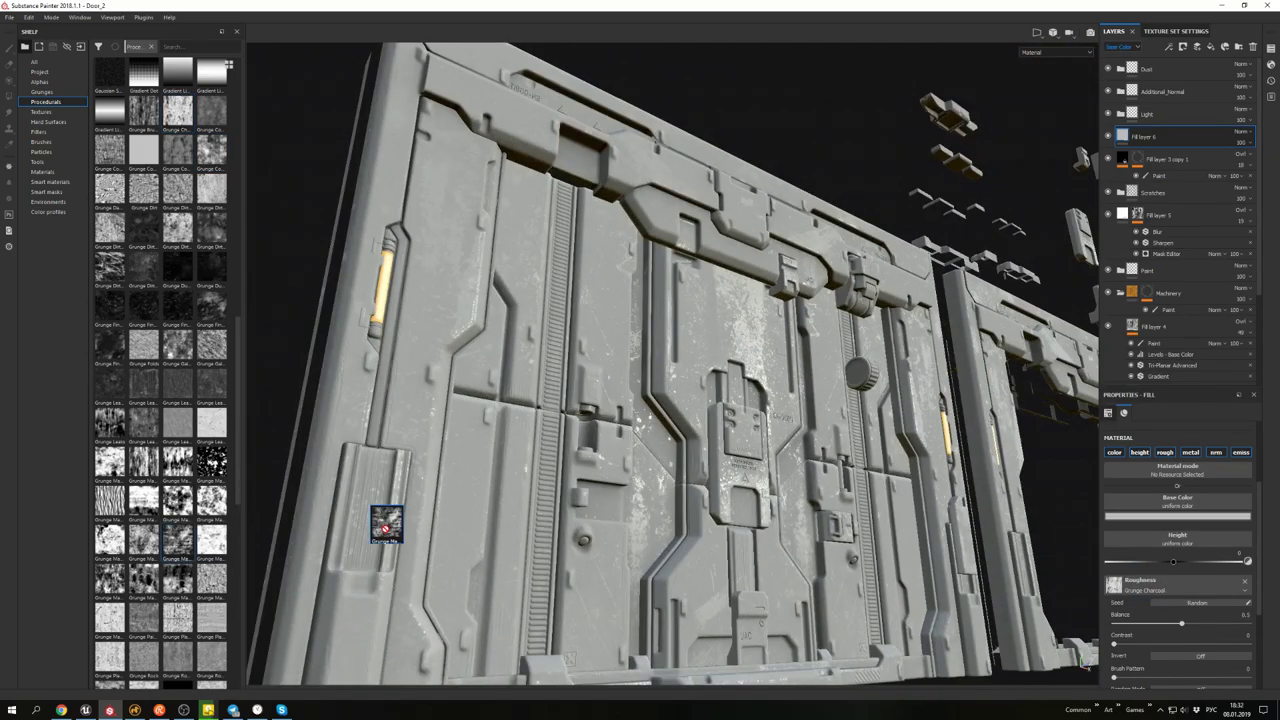
{"action": "left_click_drag", "start_coordinate": [386, 522], "coordinate": [1114, 585]}
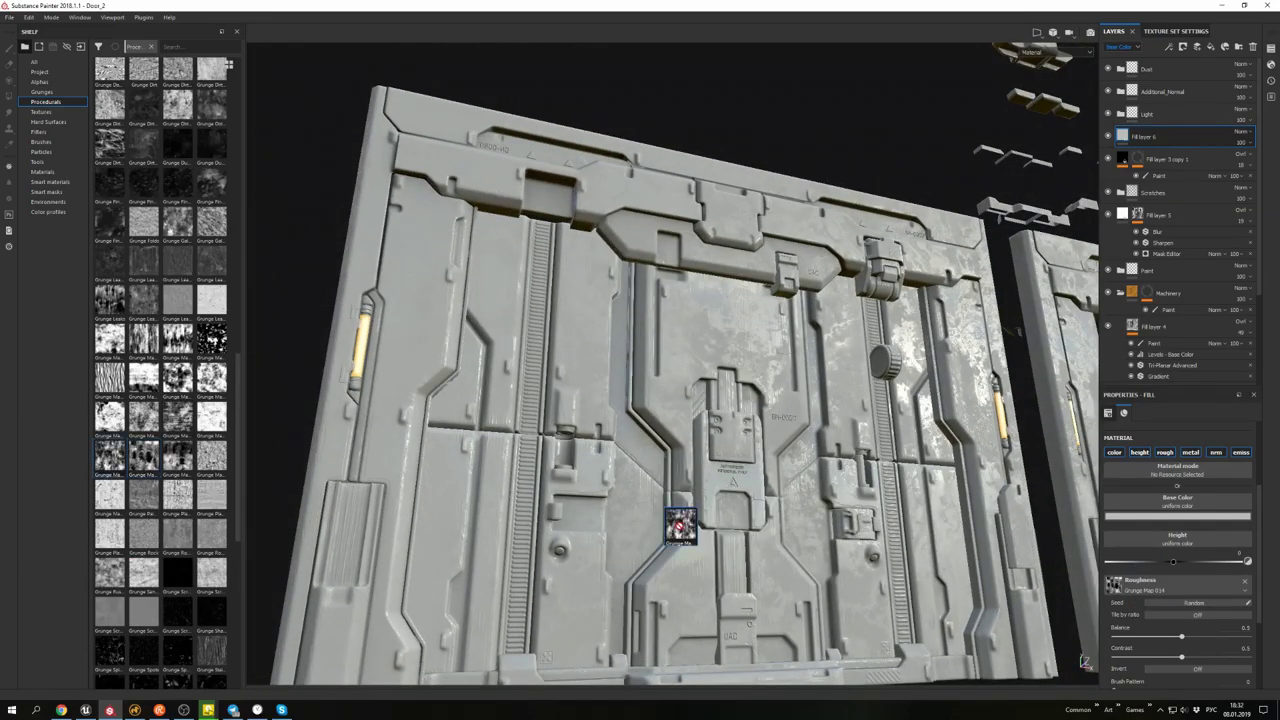
{"action": "left_click_drag", "start_coordinate": [680, 525], "coordinate": [1114, 585]}
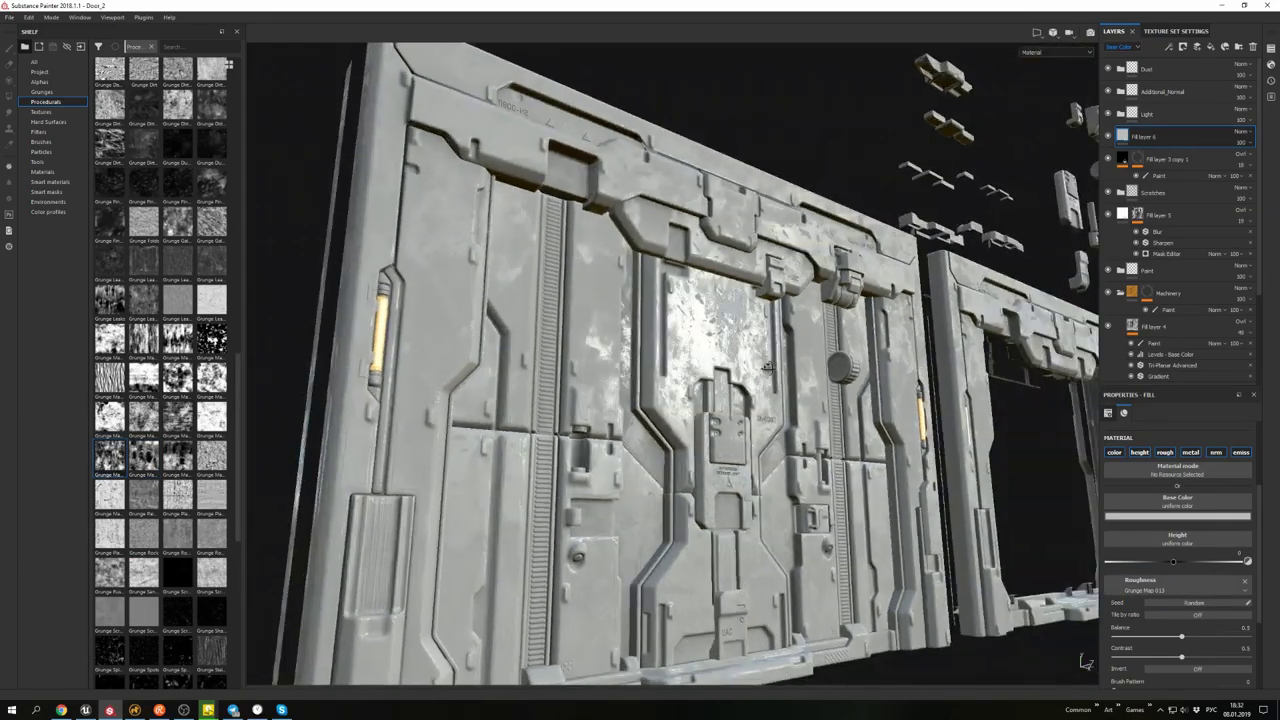
- Assign Grunge Wipe Directional Heavy to Fill layer 6's roughness and limit the layer to the rough channel
{"action": "scroll", "coordinate": [160, 400], "scroll_direction": "down", "scroll_amount": 5}
{"action": "mouse_move", "coordinate": [176, 525]}
{"action": "left_click_drag", "start_coordinate": [176, 525], "coordinate": [1140, 590]}
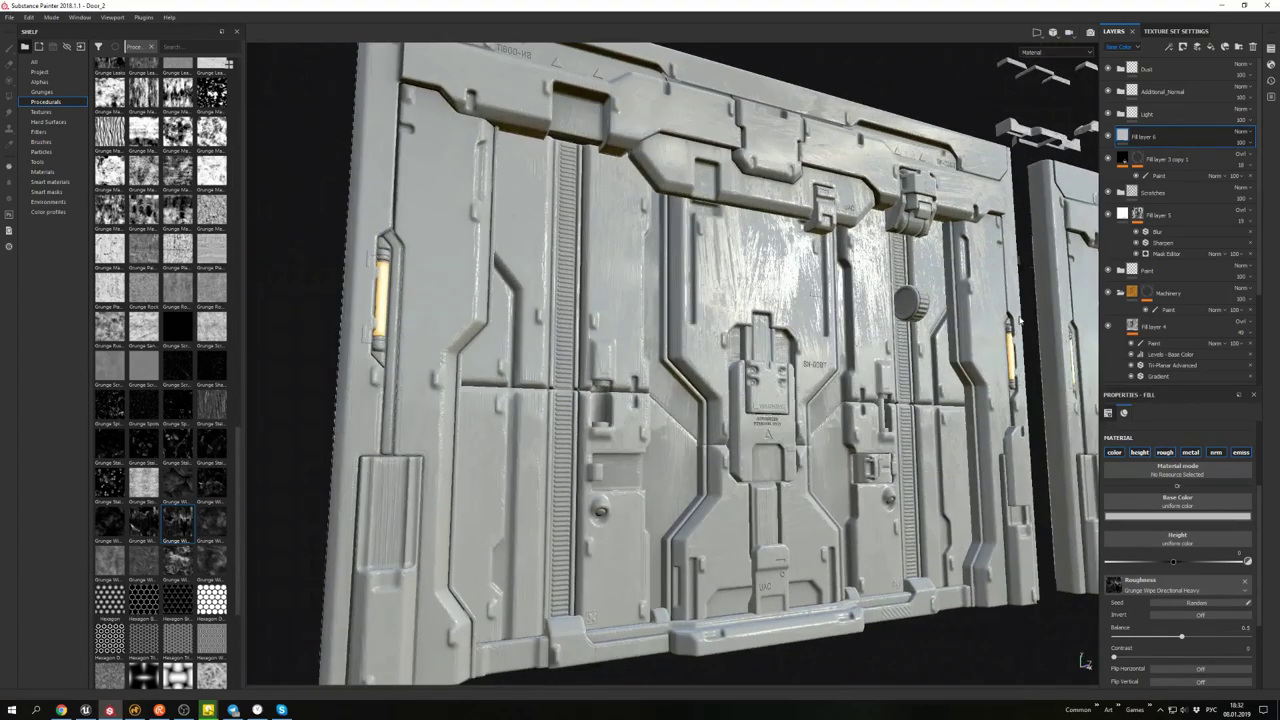
{"action": "left_click", "coordinate": [1114, 452]}
{"action": "left_click", "coordinate": [1139, 452]}
{"action": "left_click", "coordinate": [1190, 453]}
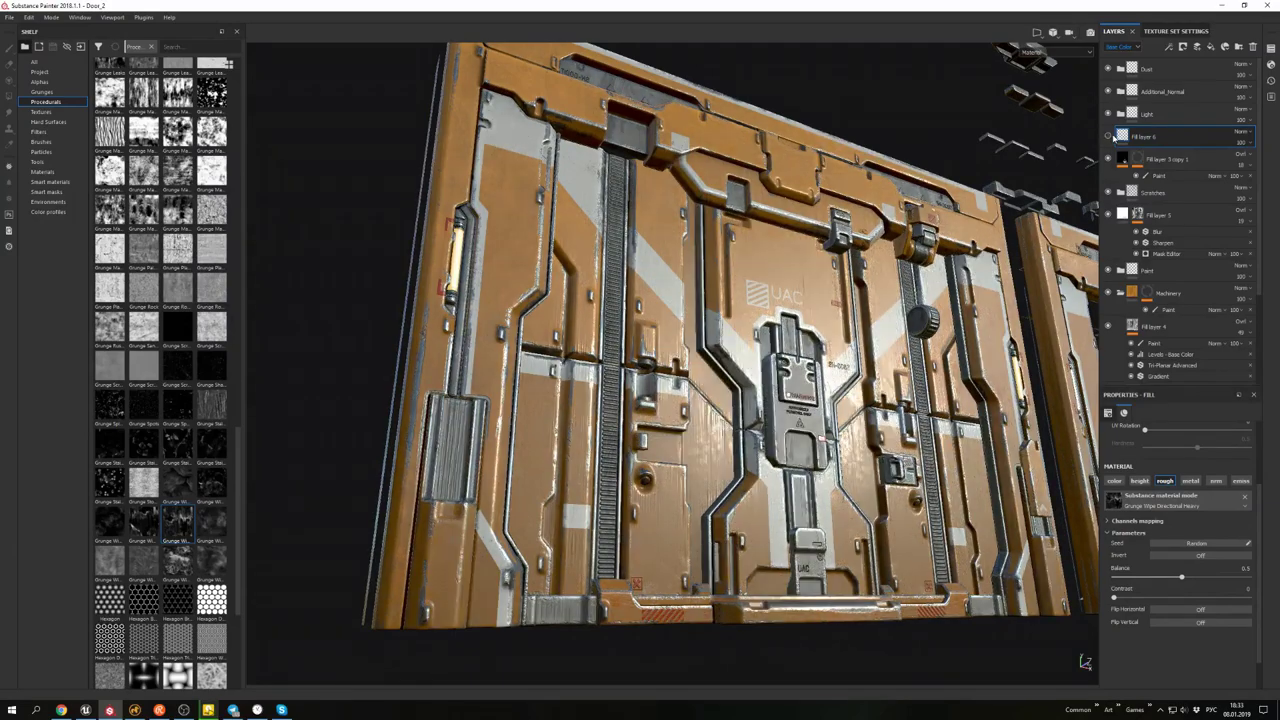
- Switch the layer stack to the Roughness channel and set Fill layer 6 to Normal blending with opacity 30
{"action": "left_click", "coordinate": [1122, 46]}
{"action": "left_click", "coordinate": [1120, 76]}
{"action": "left_click", "coordinate": [1240, 131]}
{"action": "left_click", "coordinate": [1229, 170]}
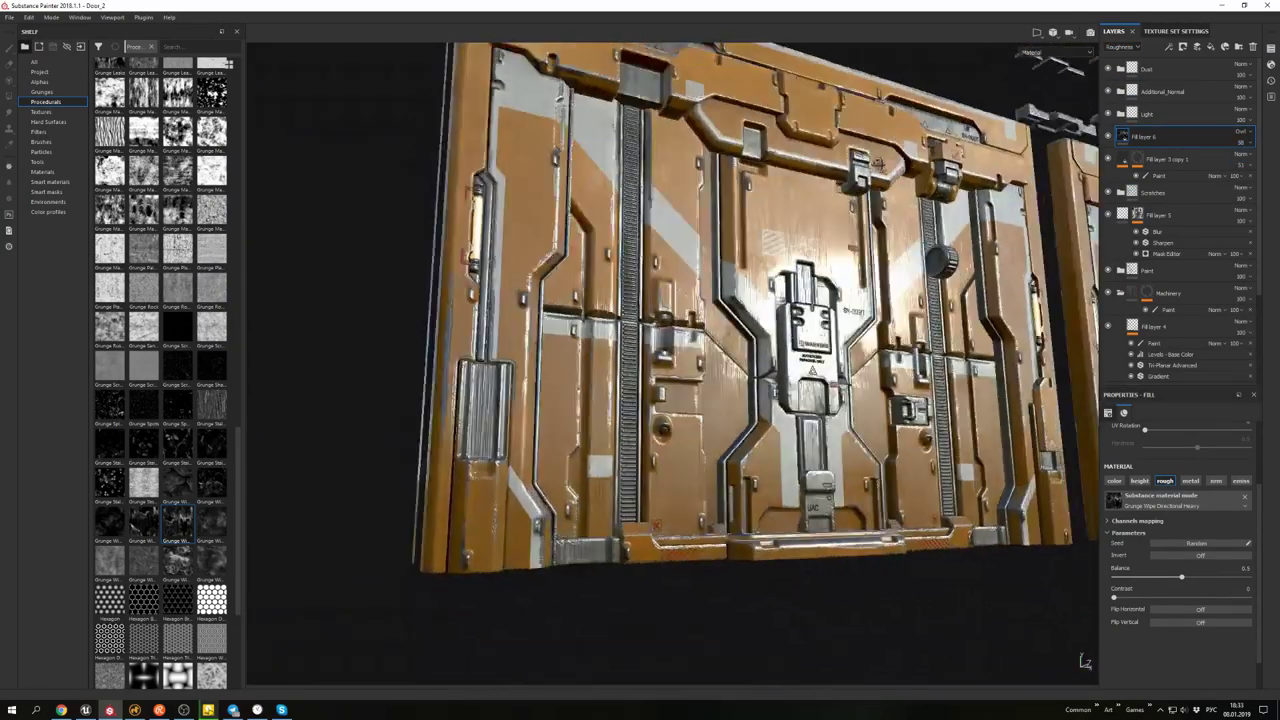
{"action": "mouse_move", "coordinate": [1241, 142]}
{"action": "left_mouse_down"}
{"action": "mouse_move", "coordinate": [1234, 163]}
{"action": "mouse_move", "coordinate": [1249, 163]}
{"action": "left_mouse_up"}
{"action": "left_click_drag", "start_coordinate": [863, 170], "coordinate": [730, 235], "text": "alt"}
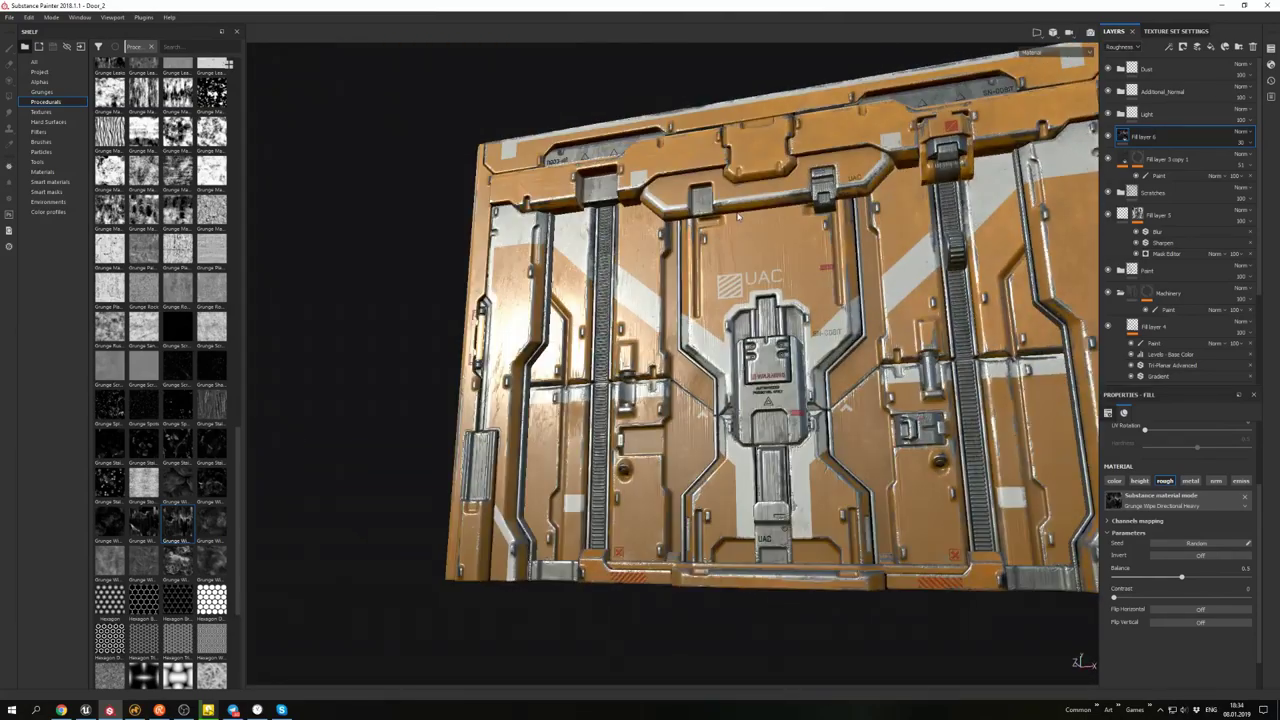
- Cycle the viewport through the single channels to examine the door's roughness map
{"action": "key", "text": "c"}
{"action": "key", "text": "c"}
{"action": "key", "text": "c"}
{"action": "key", "text": "c"}
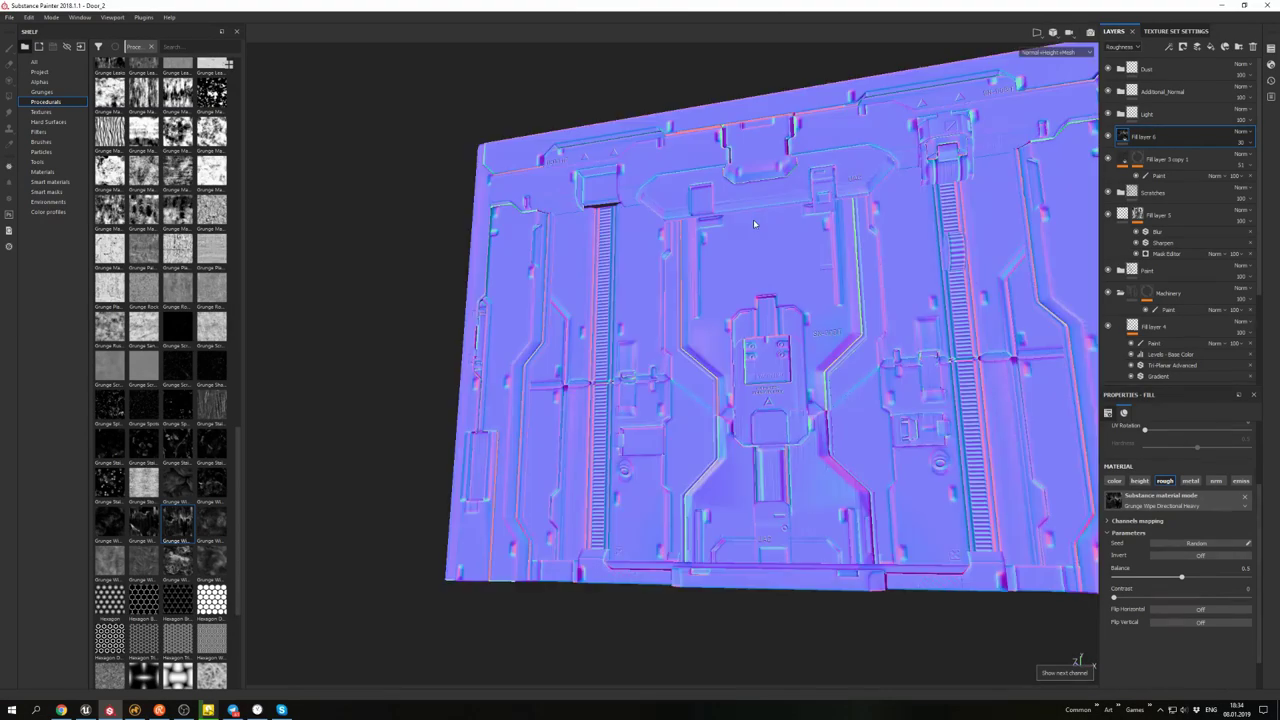
{"action": "left_click_drag", "start_coordinate": [753, 219], "coordinate": [795, 276], "text": "alt"}
{"action": "key", "text": "c"}
{"action": "key", "text": "c"}
{"action": "key", "text": "c"}
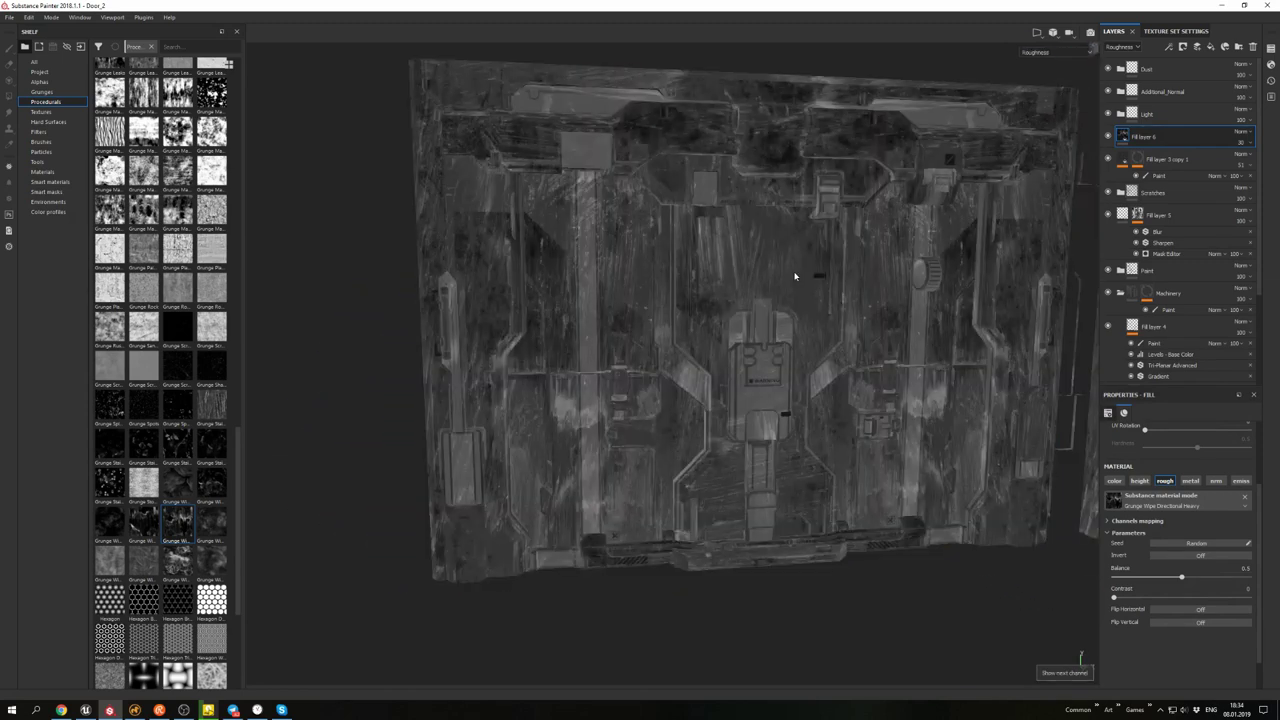
- Try Subtract blending with reduced opacity for Fill layer 6's roughness and check the result in the material view
{"action": "left_click_drag", "start_coordinate": [795, 276], "coordinate": [1073, 190], "text": "alt"}
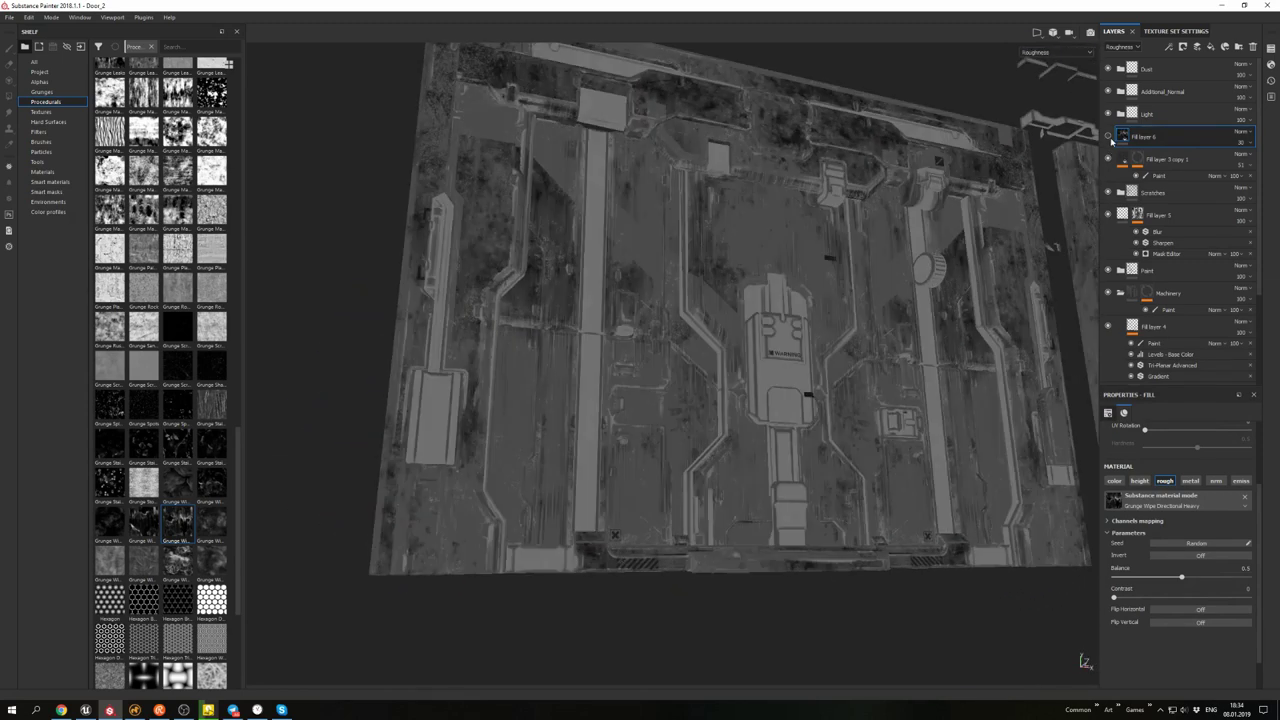
{"action": "mouse_move", "coordinate": [1241, 142]}
{"action": "left_mouse_down"}
{"action": "mouse_move", "coordinate": [1253, 160]}
{"action": "mouse_move", "coordinate": [1238, 161]}
{"action": "left_mouse_up"}
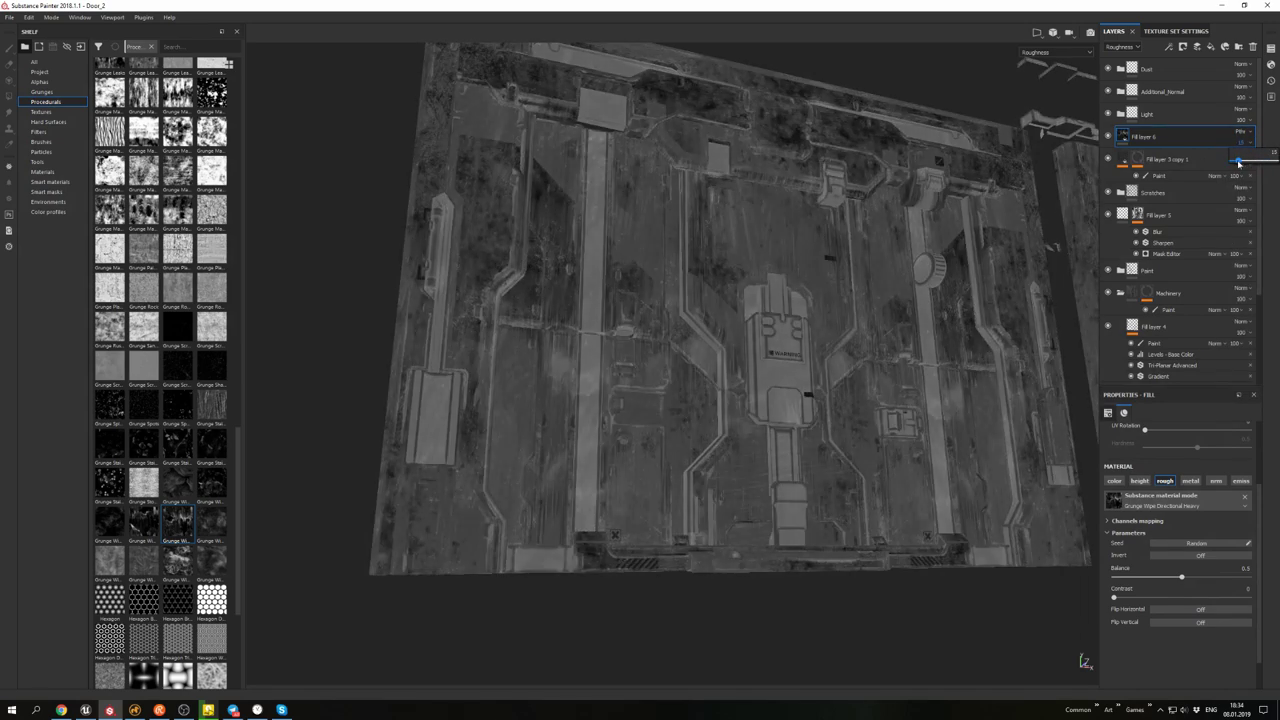
{"action": "left_click", "coordinate": [1238, 133]}
{"action": "left_click", "coordinate": [1224, 237]}
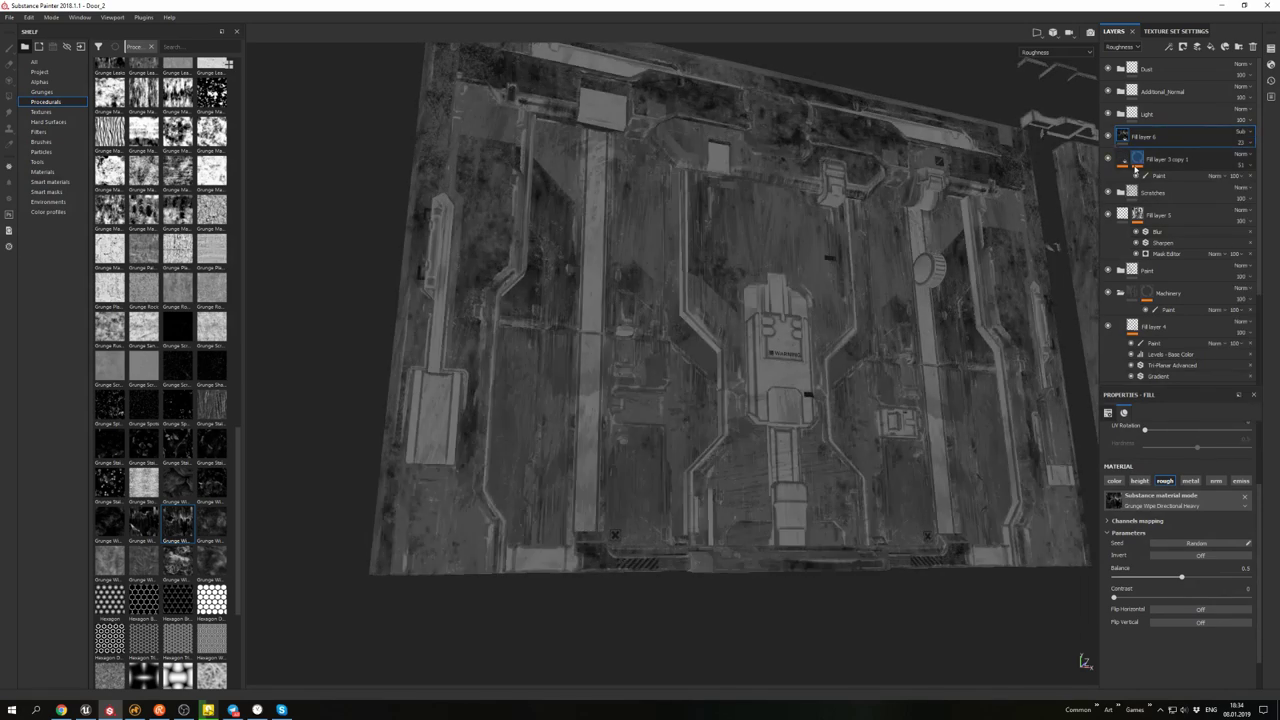
{"action": "key", "text": "m"}
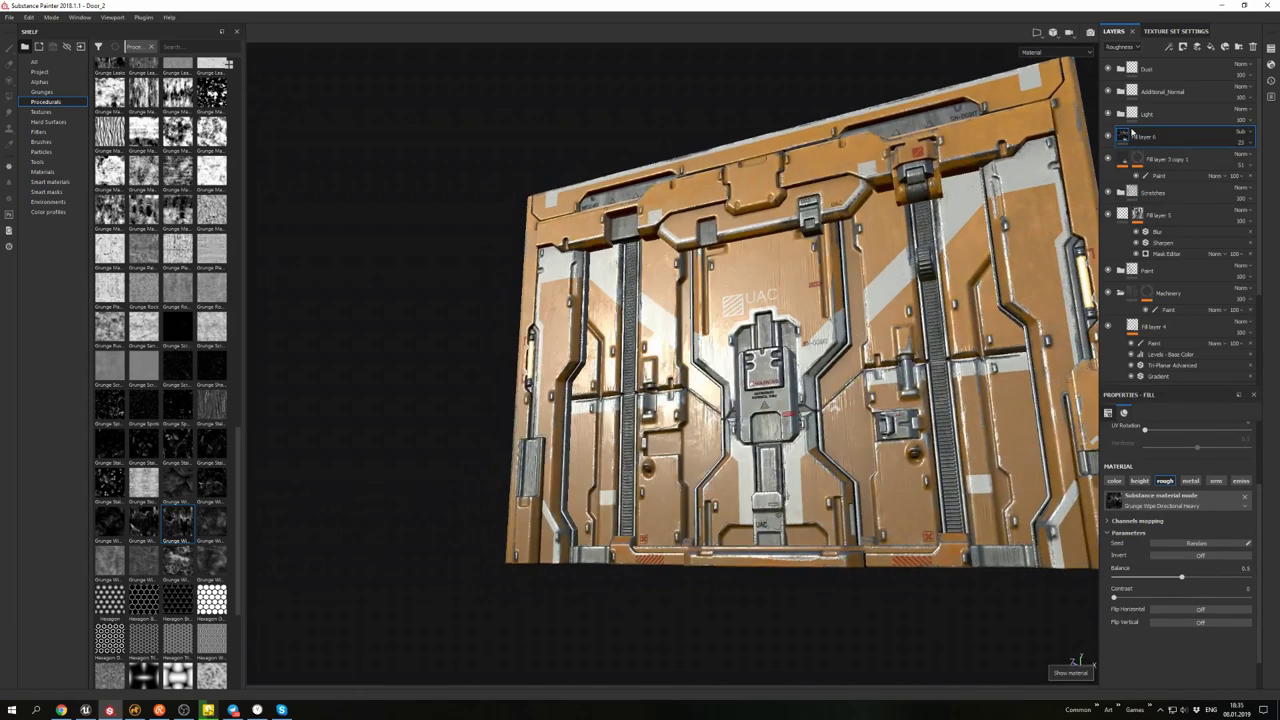
{"action": "mouse_move", "coordinate": [880, 220]}
{"action": "left_mouse_down", "text": "alt"}
{"action": "mouse_move", "coordinate": [860, 230]}
{"action": "mouse_move", "coordinate": [900, 225]}
{"action": "mouse_move", "coordinate": [880, 215]}
{"action": "mouse_move", "coordinate": [899, 210]}
{"action": "left_mouse_up", "text": "alt"}
{"action": "scroll", "coordinate": [899, 210], "scroll_direction": "up", "scroll_amount": 2}
- Add a black mask with a paint effect to Fill layer 6 and view the roughness channel
{"action": "right_click", "coordinate": [1137, 136]}
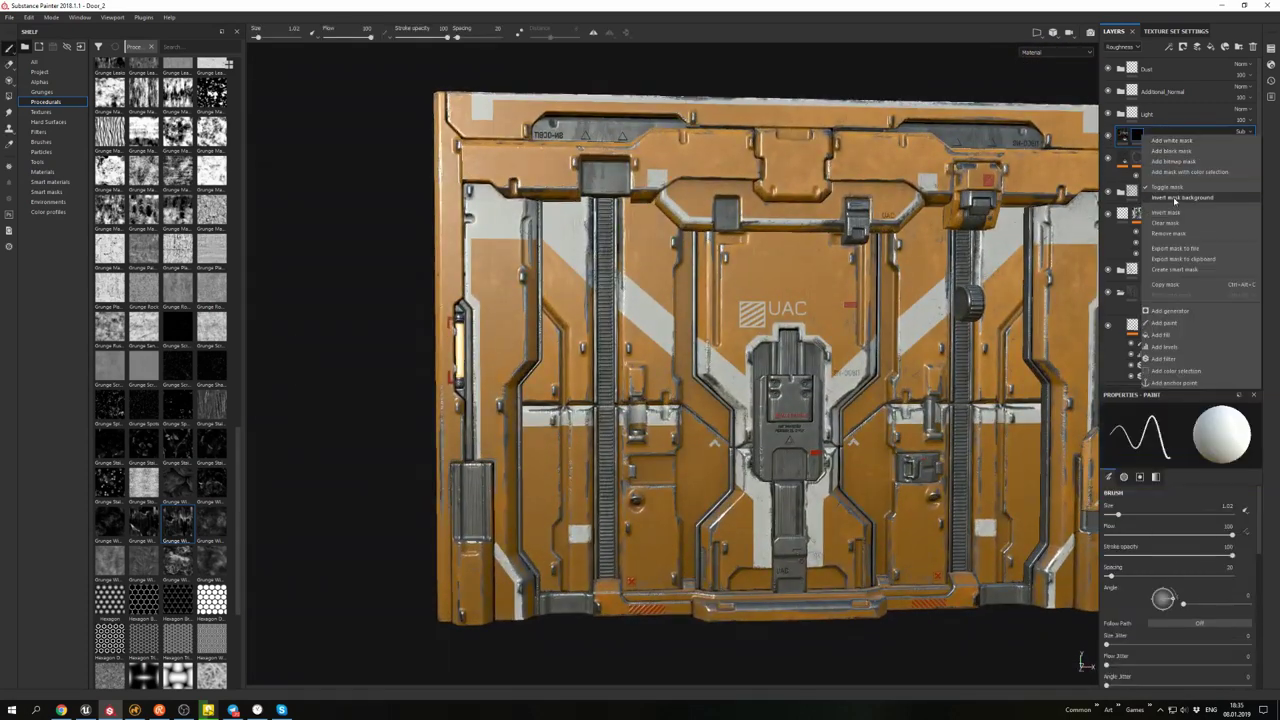
{"action": "left_click", "coordinate": [1163, 323]}
{"action": "left_click_drag", "start_coordinate": [1060, 300], "coordinate": [1080, 260], "text": "alt"}
{"action": "key", "text": "c"}
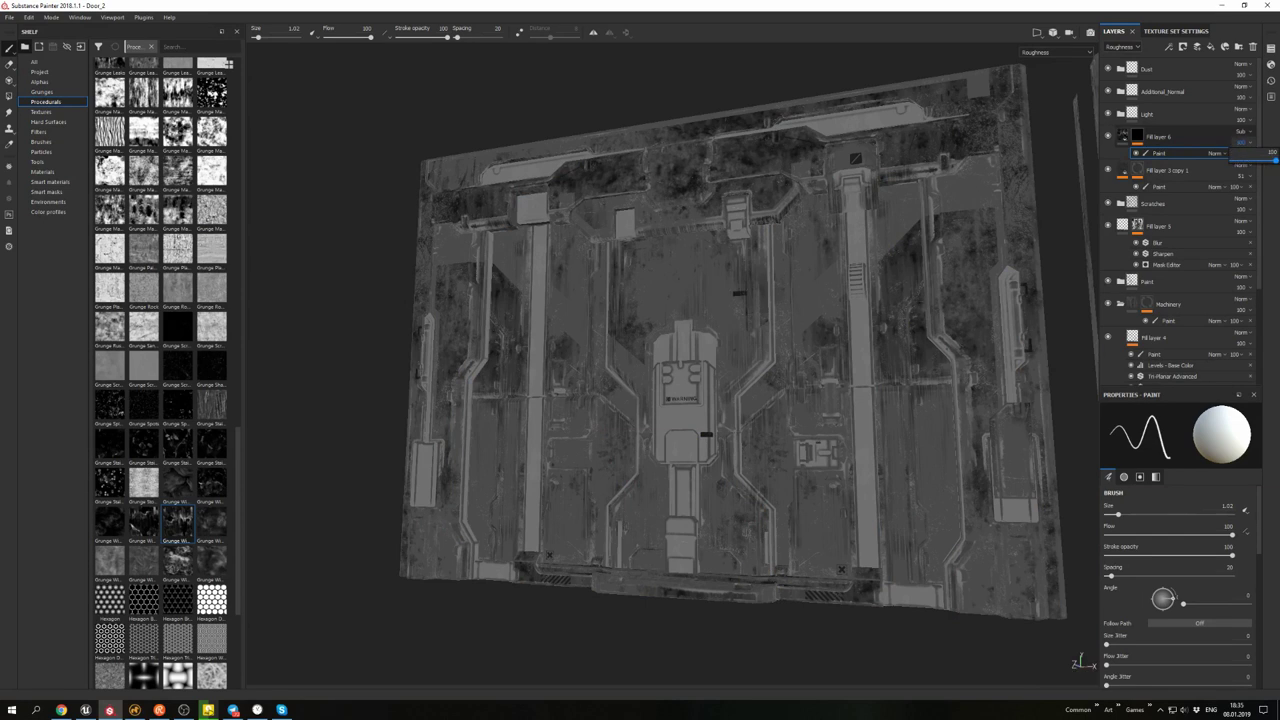
- Try Darken blending on Fill layer 6 with a white mask at opacity 100, and settle on Subtract at opacity 25
{"action": "left_click", "coordinate": [1239, 131]}
{"action": "left_click", "coordinate": [1240, 206]}
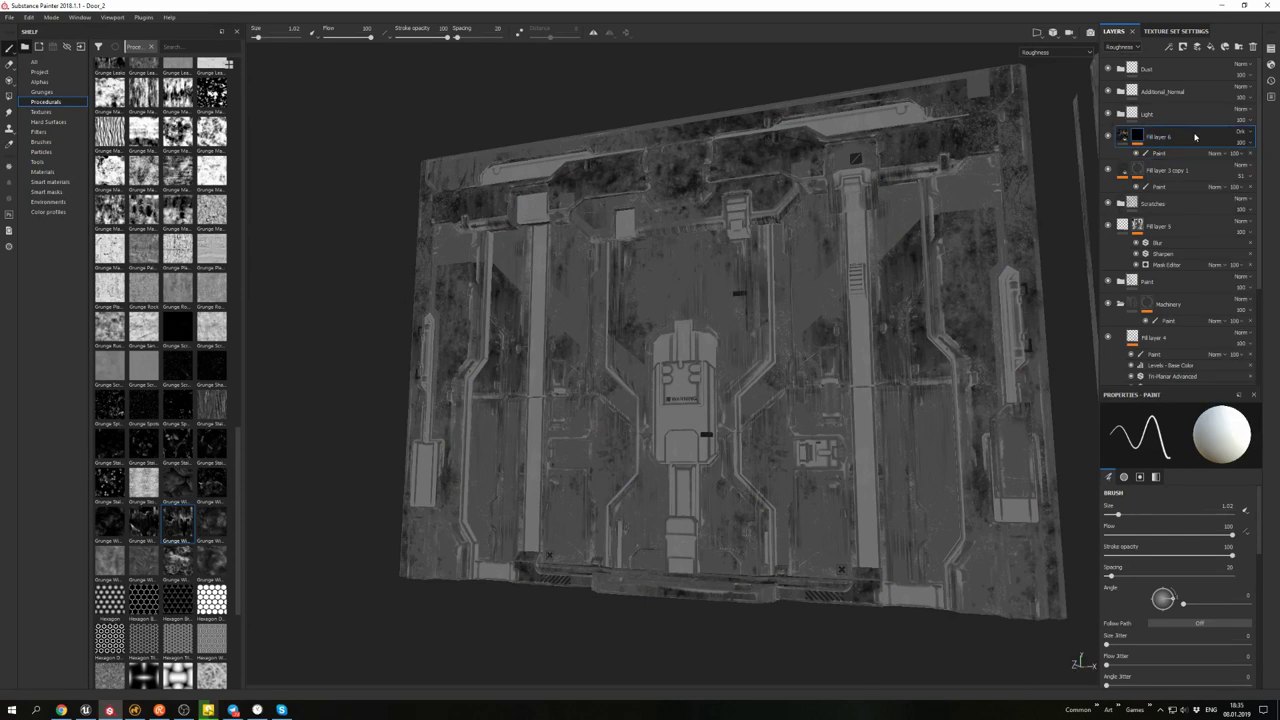
{"action": "left_click", "coordinate": [1113, 138]}
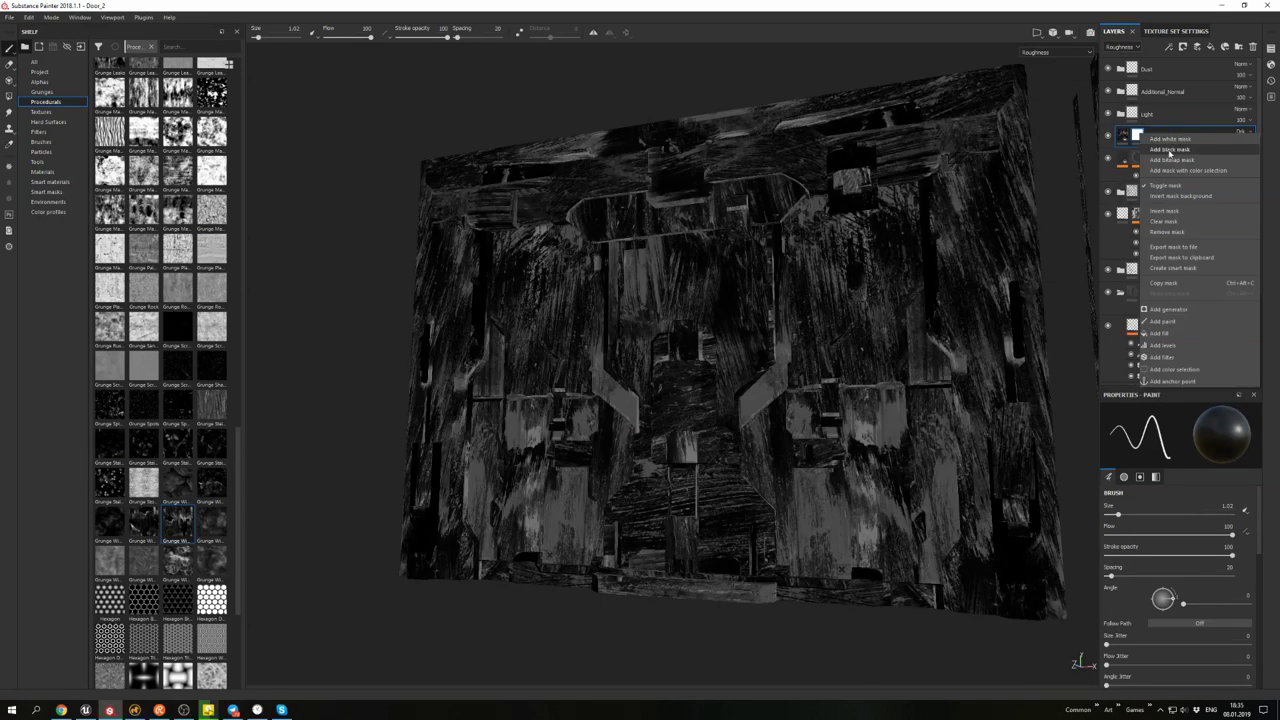
{"action": "left_click", "coordinate": [1240, 132]}
{"action": "left_click", "coordinate": [1221, 235]}
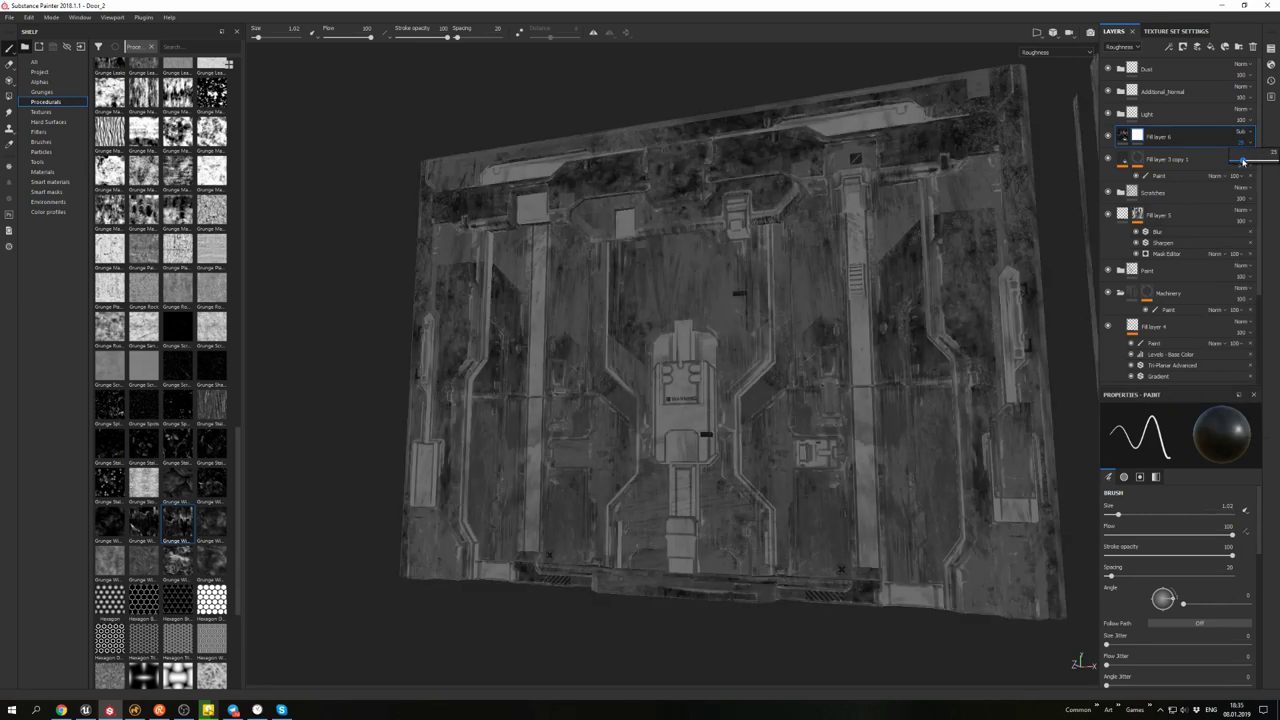
- Add a black mask with a paint effect to Fill layer 6 and paint in the wipe marks using the Basic Soft brush at size 7.31
{"action": "left_click", "coordinate": [1145, 140]}
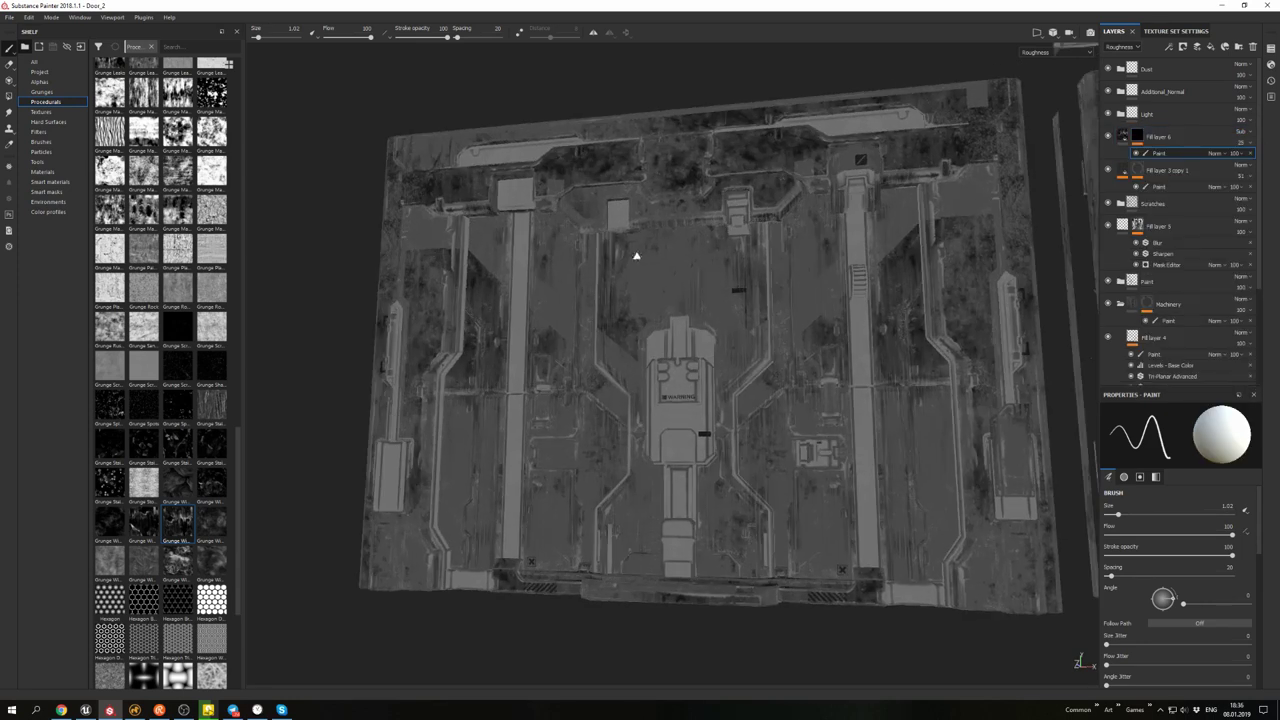
{"action": "left_click", "coordinate": [41, 141]}
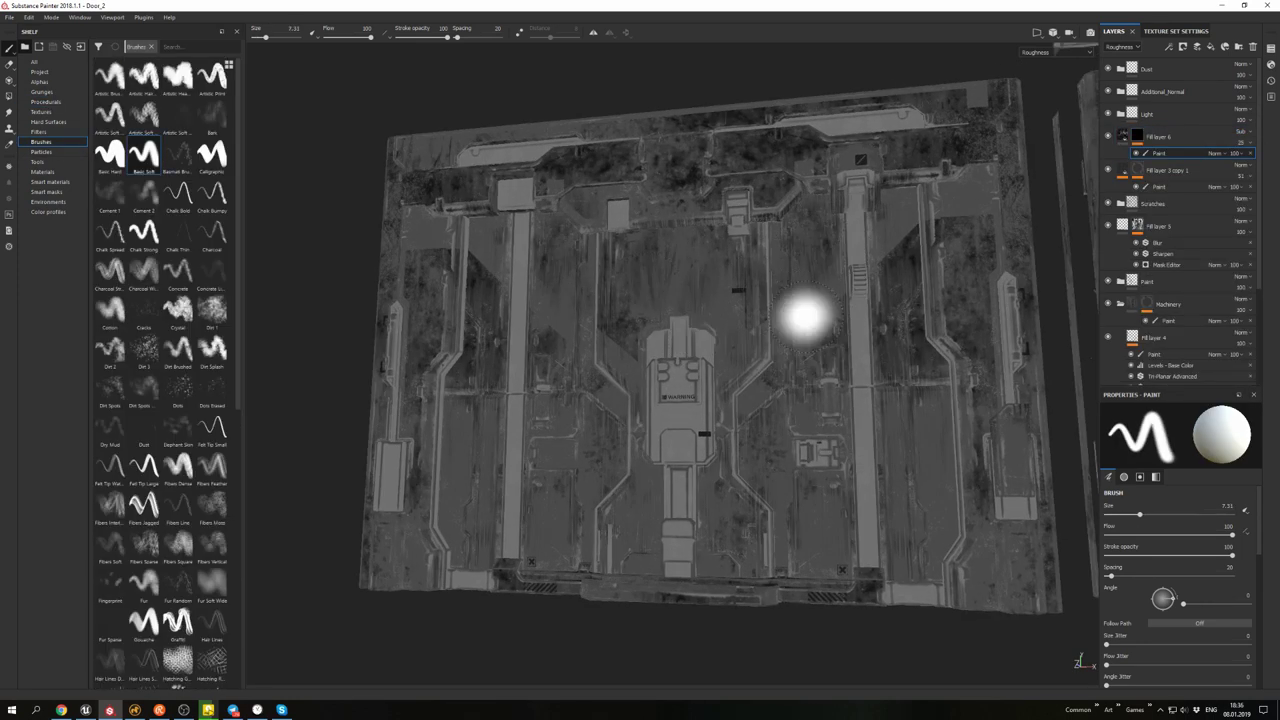
{"action": "left_click_drag", "start_coordinate": [805, 317], "coordinate": [720, 405], "text": "alt"}
{"action": "left_click_drag", "start_coordinate": [700, 328], "coordinate": [740, 400], "text": "alt"}
{"action": "key", "text": "m"}
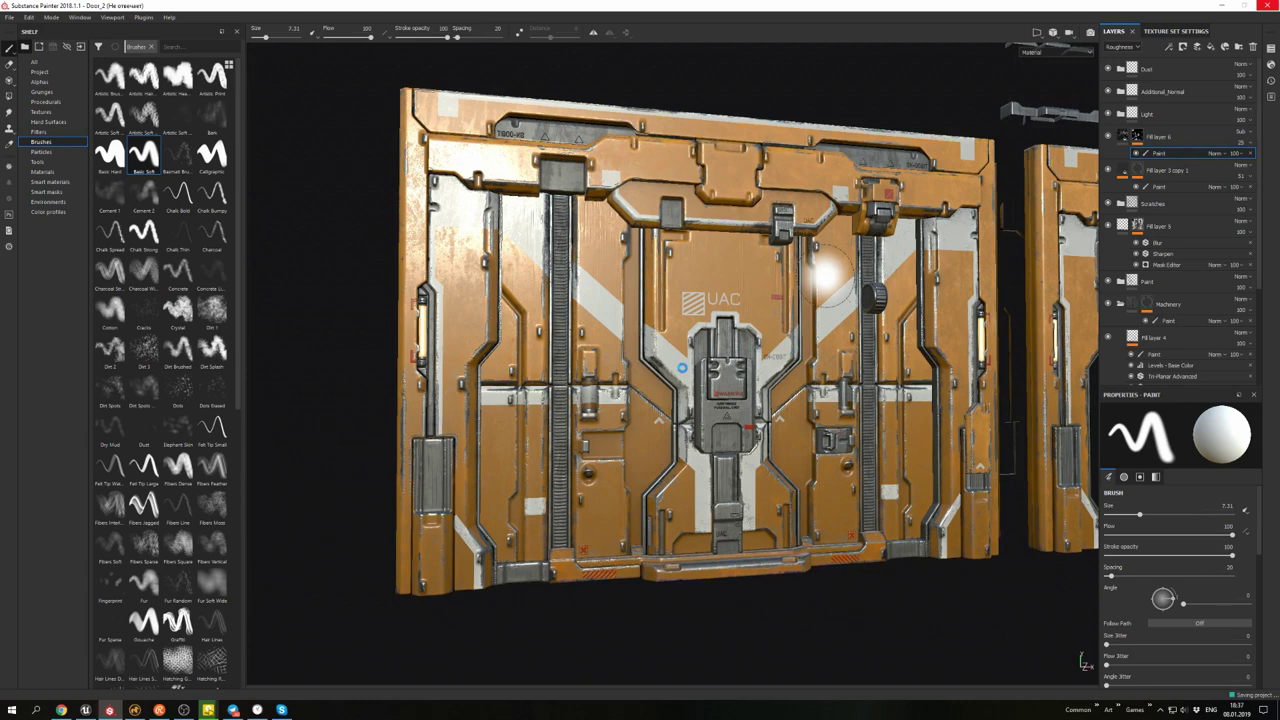
- Examine the Unreal Engine 4 (Packed) texture export setup and the texture set's channels and mesh maps
{"action": "left_click", "coordinate": [10, 17]}
{"action": "left_click", "coordinate": [50, 185]}
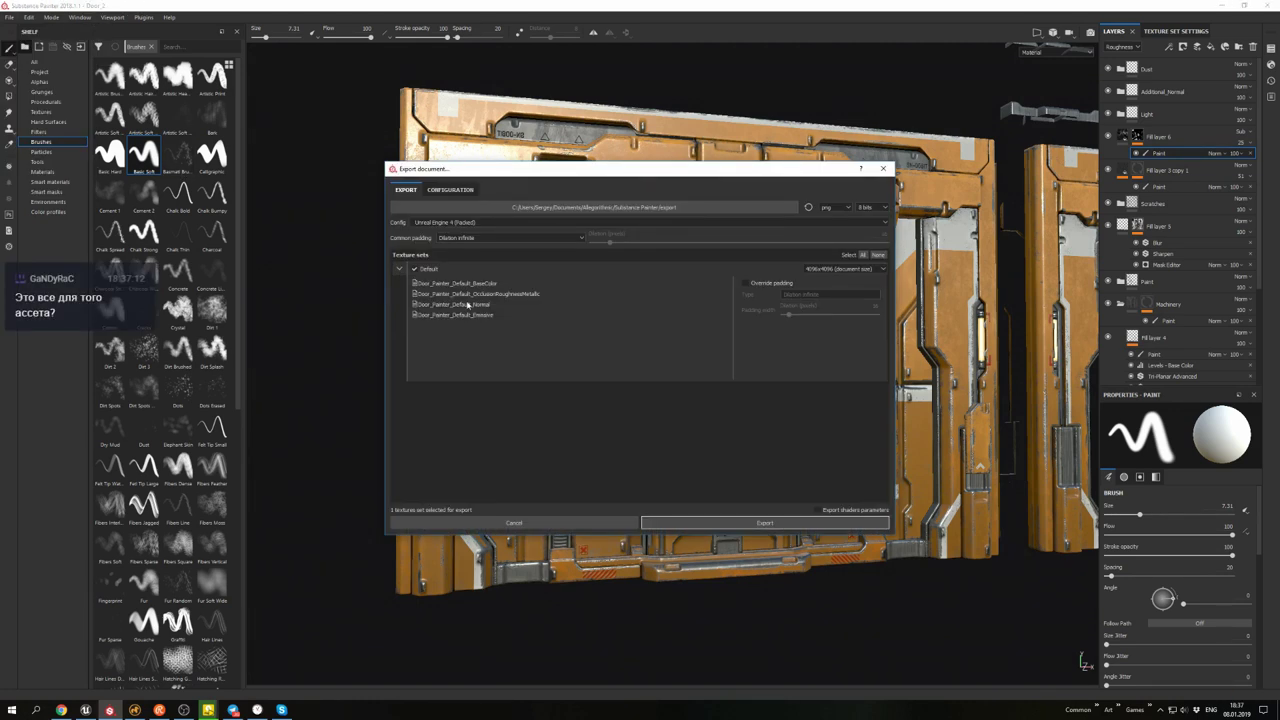
{"action": "key", "text": "Escape"}
{"action": "left_click", "coordinate": [1163, 31]}
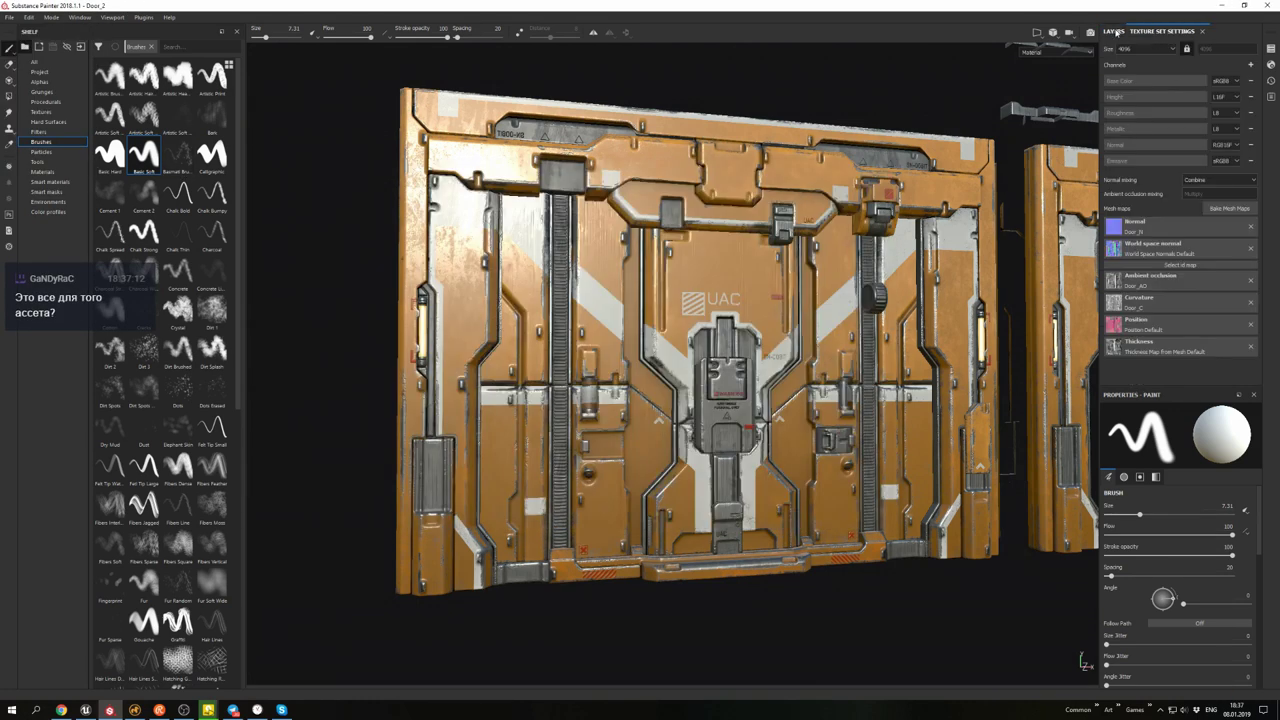
{"action": "left_click", "coordinate": [1114, 31]}
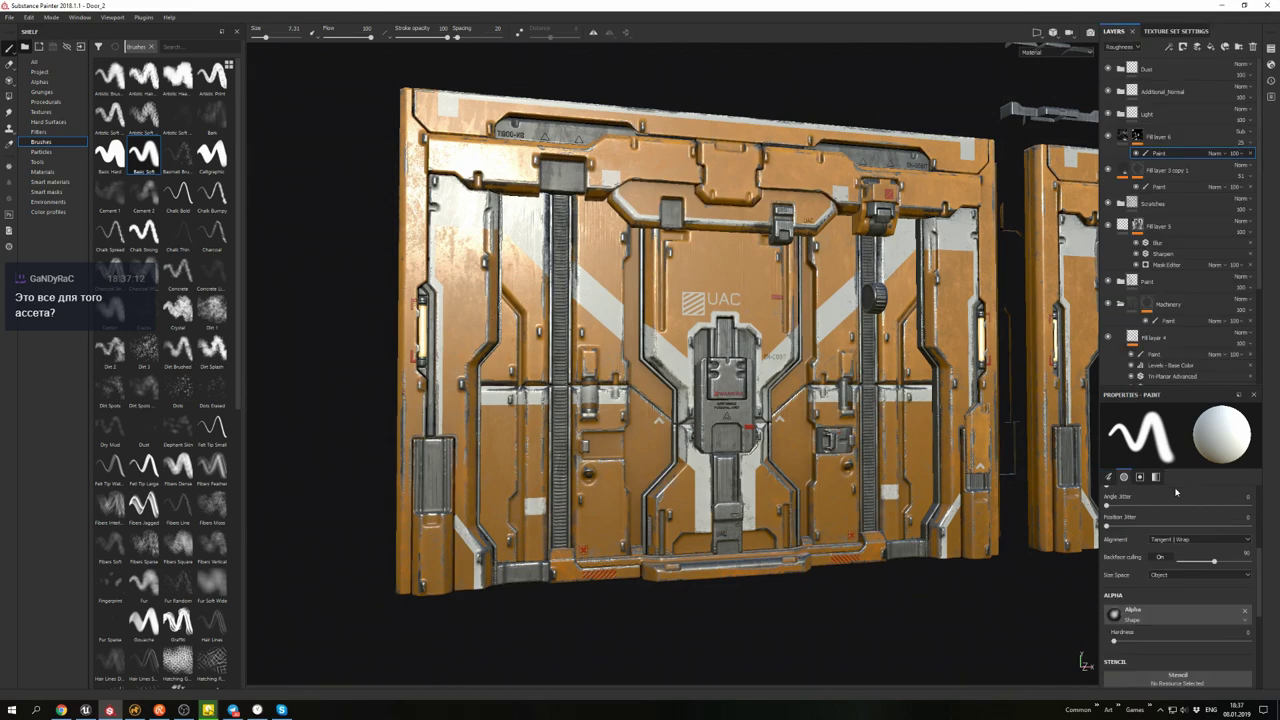
- Export the door's textures as PNG with the Unreal Engine 4 (Packed) configuration into the Door_SciFi_DoomStyle/Painter folder
{"action": "left_click_drag", "start_coordinate": [846, 343], "coordinate": [950, 292], "text": "alt"}
{"action": "left_click", "coordinate": [1163, 31]}
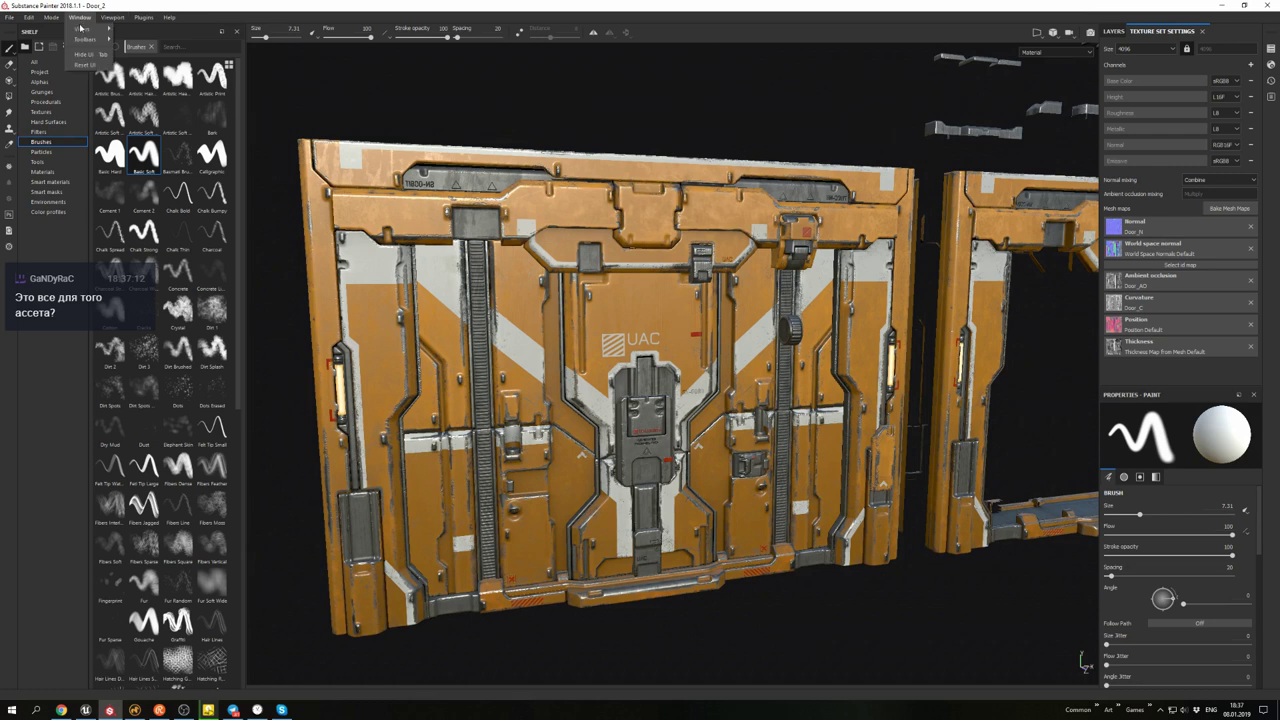
{"action": "left_click", "coordinate": [140, 113]}
{"action": "left_click", "coordinate": [10, 17]}
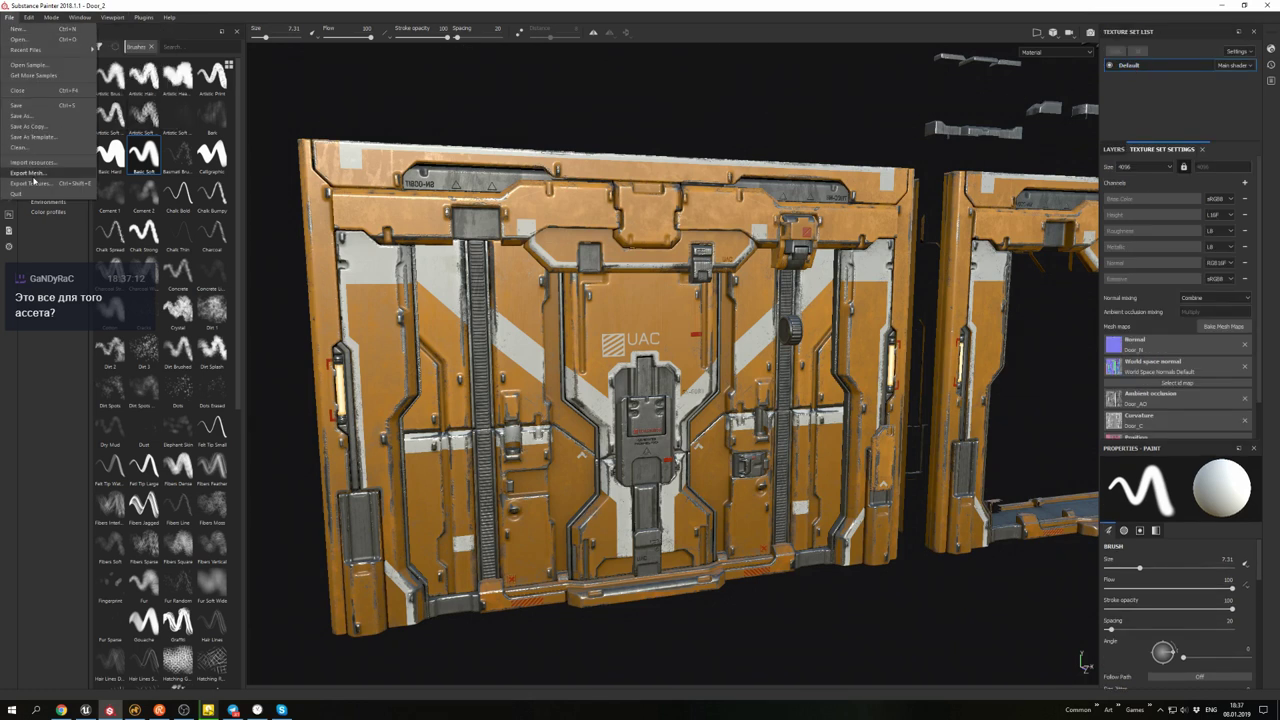
{"action": "left_click", "coordinate": [40, 162]}
{"action": "left_click", "coordinate": [544, 207]}
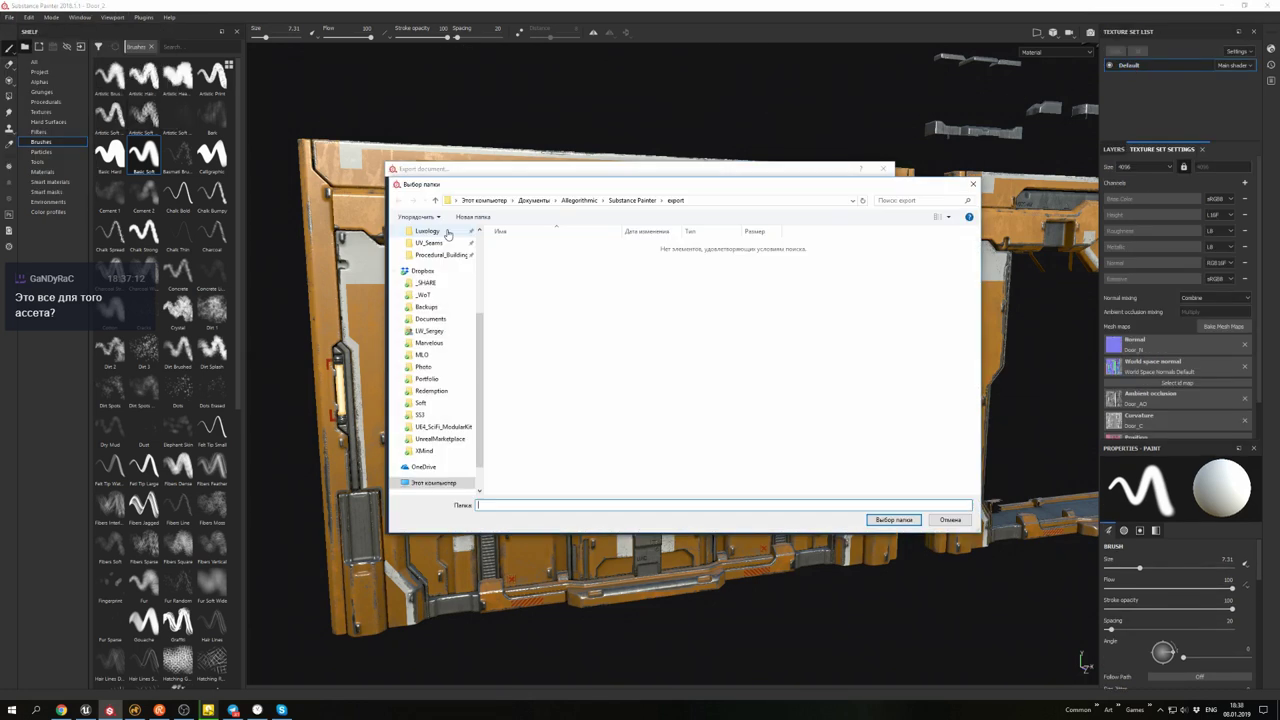
{"action": "left_click", "coordinate": [894, 519]}
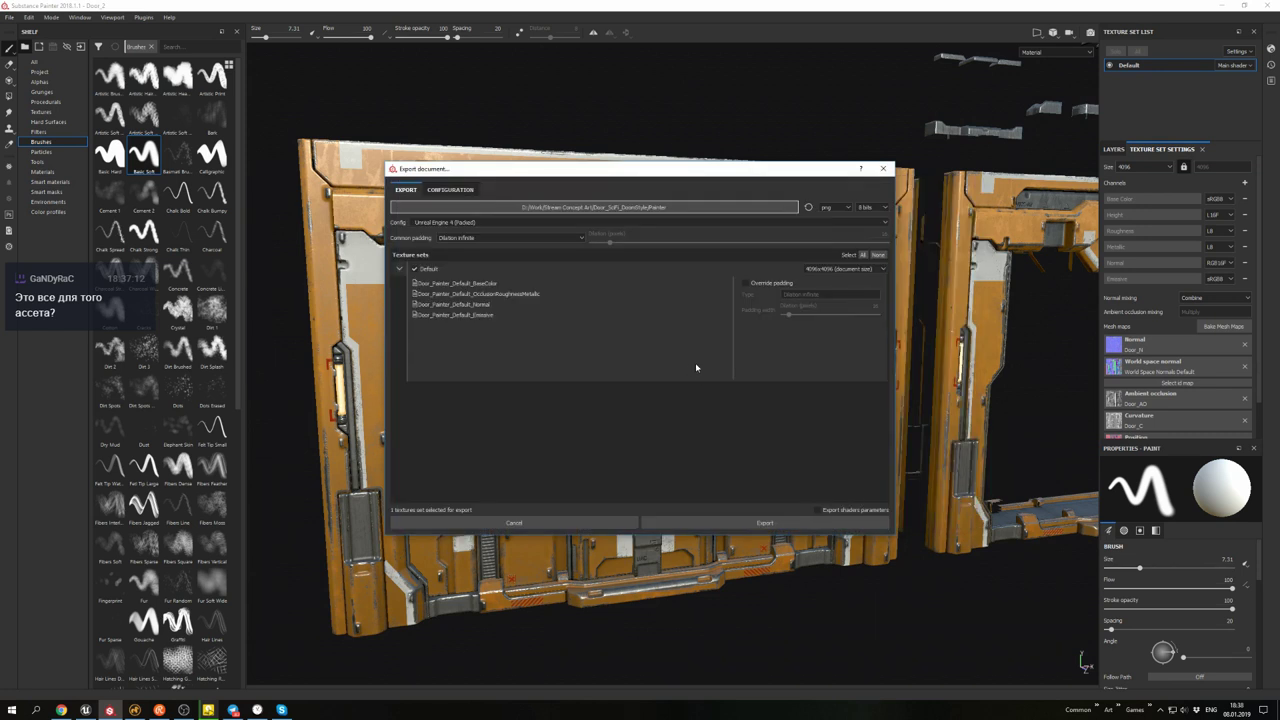
{"action": "left_click", "coordinate": [761, 524]}
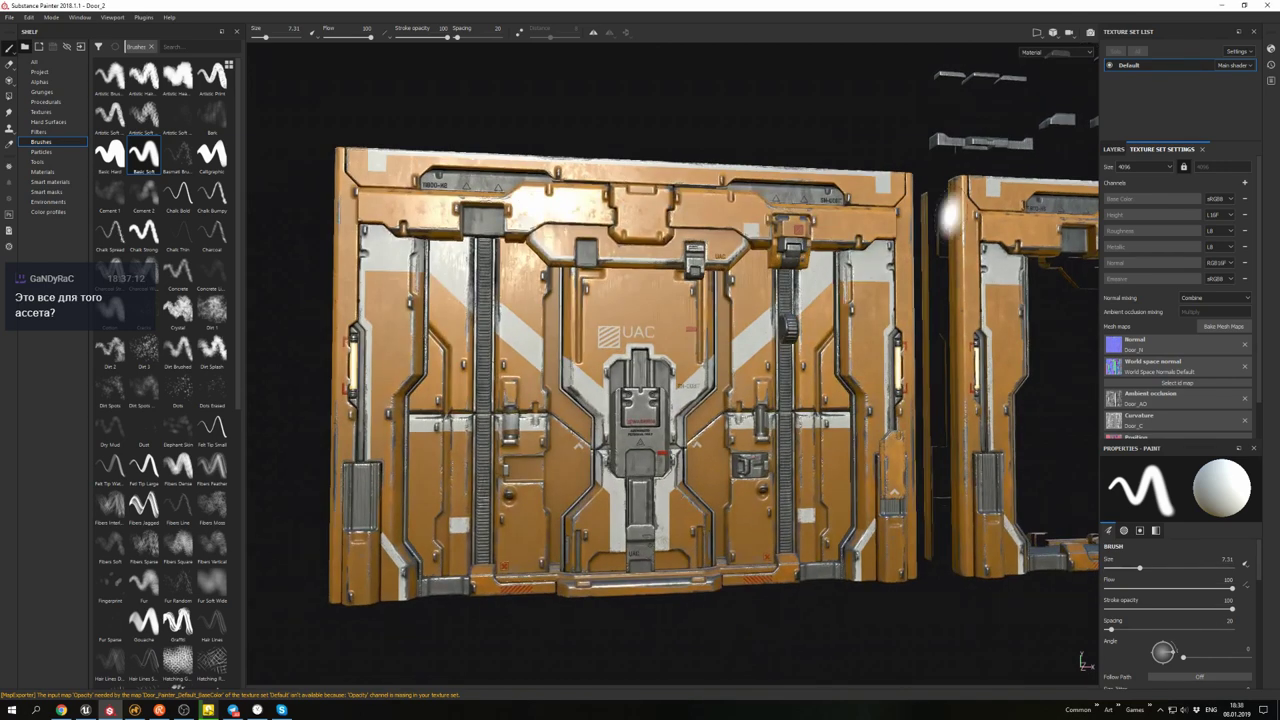
- Switch to Unreal Editor, import the four exported Door_Painter_Default textures into the Door_SciFi content folder, and save all assets
{"action": "key", "text": "super+d"}
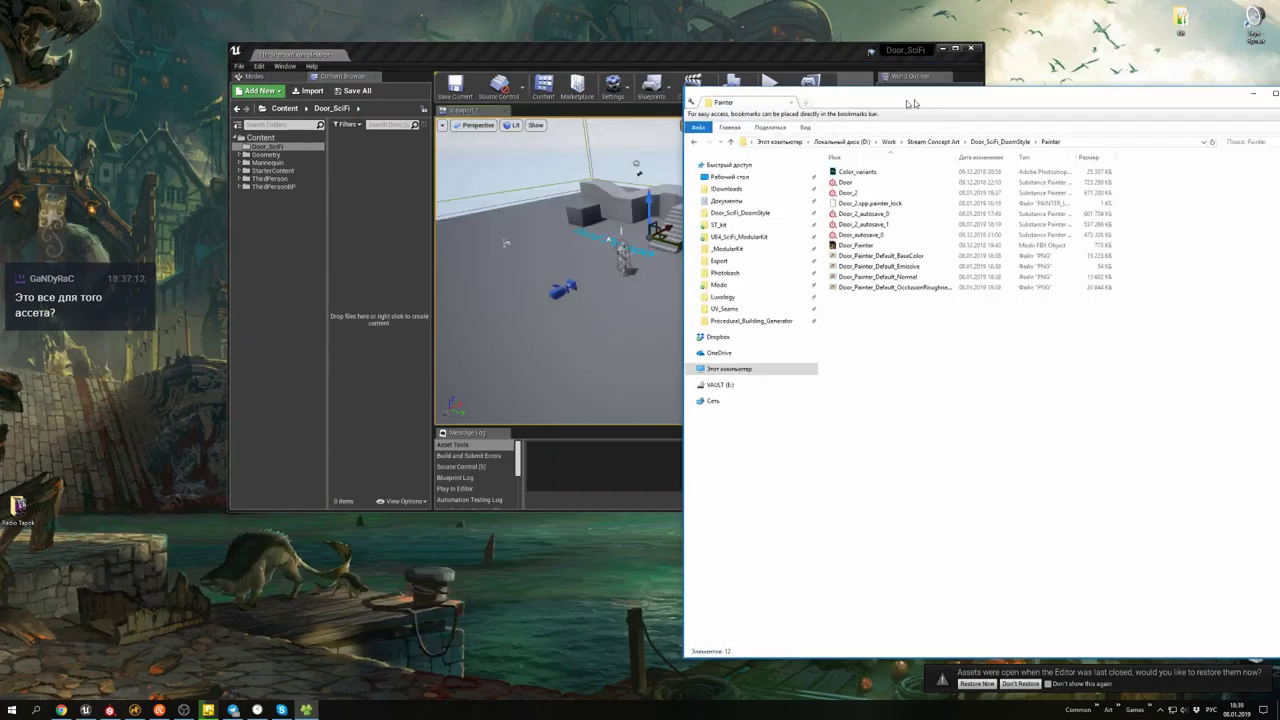
{"action": "left_click", "coordinate": [897, 254]}
{"action": "left_click", "coordinate": [910, 286], "text": "shift"}
{"action": "left_click_drag", "start_coordinate": [897, 270], "coordinate": [406, 247]}
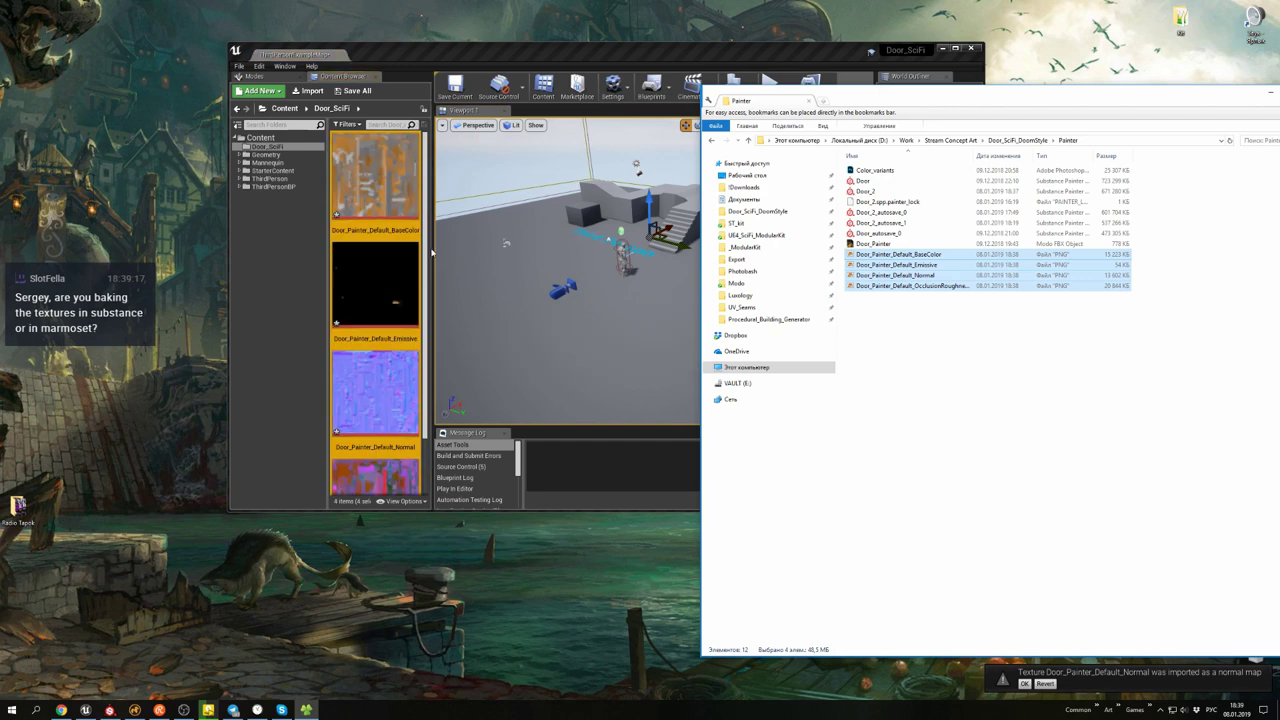
{"action": "left_click", "coordinate": [956, 49]}
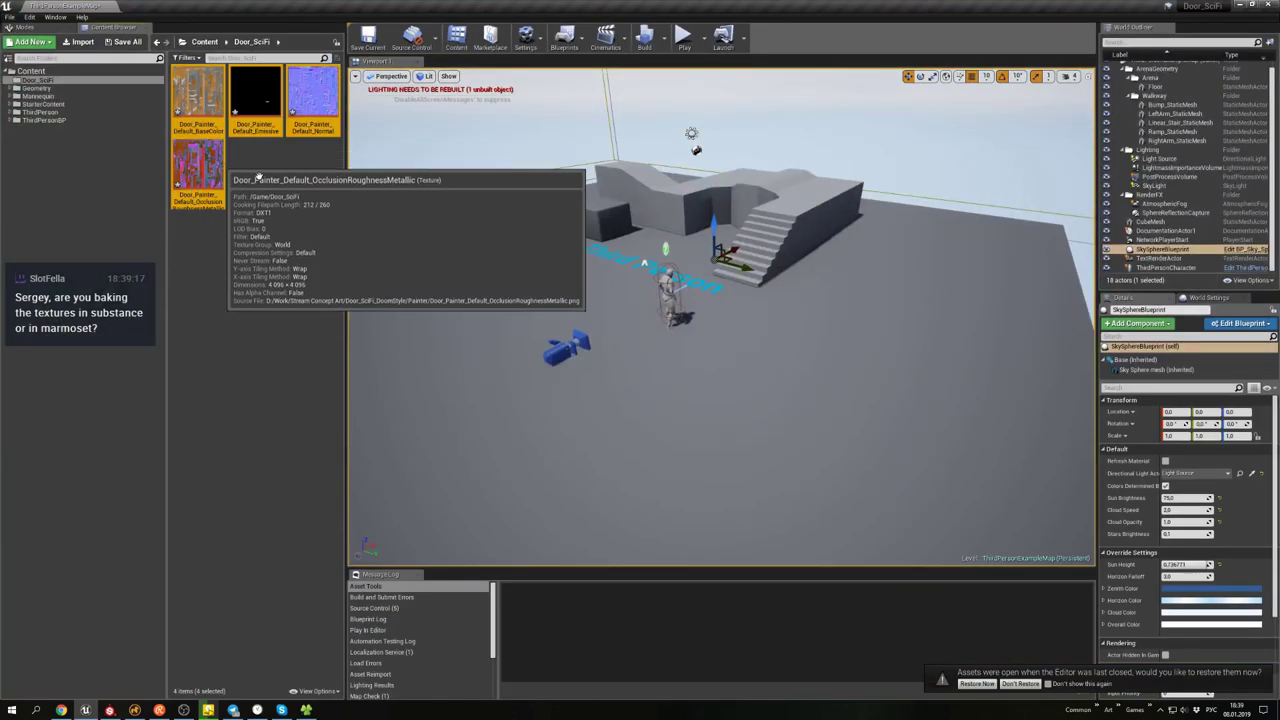
{"action": "key", "text": "ctrl+shift+s"}
- Import the Door_Painter FBX into the Door_SciFi folder as static meshes, with the Skeletal Mesh option off
{"action": "key", "text": "alt+Tab"}
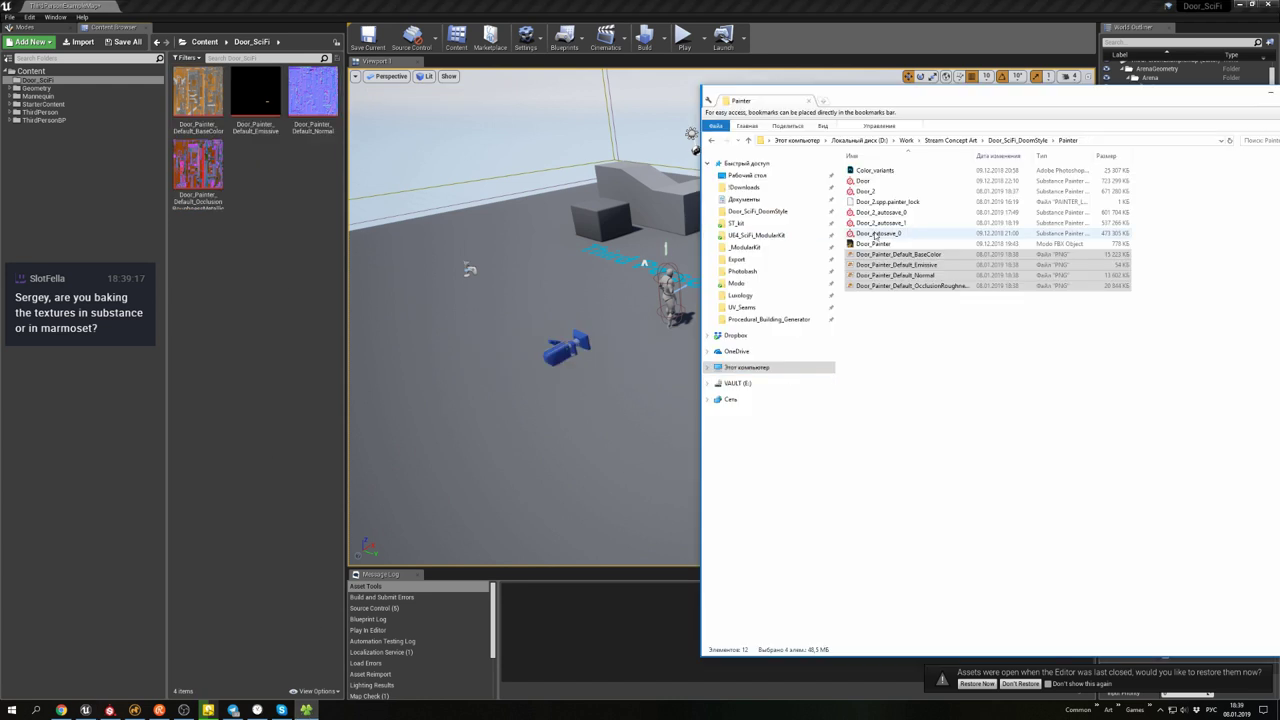
{"action": "left_click_drag", "start_coordinate": [872, 243], "coordinate": [306, 214]}
{"action": "left_click", "coordinate": [647, 170]}
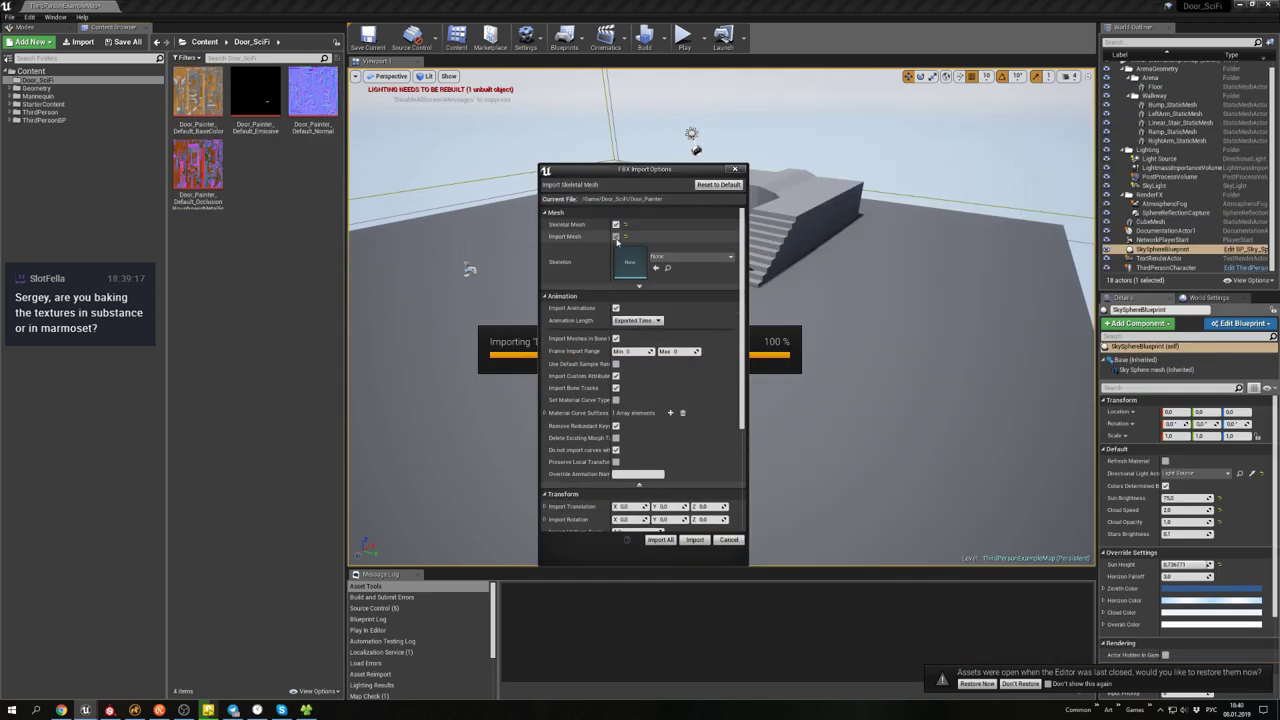
{"action": "left_click", "coordinate": [615, 224]}
{"action": "left_click", "coordinate": [694, 502]}
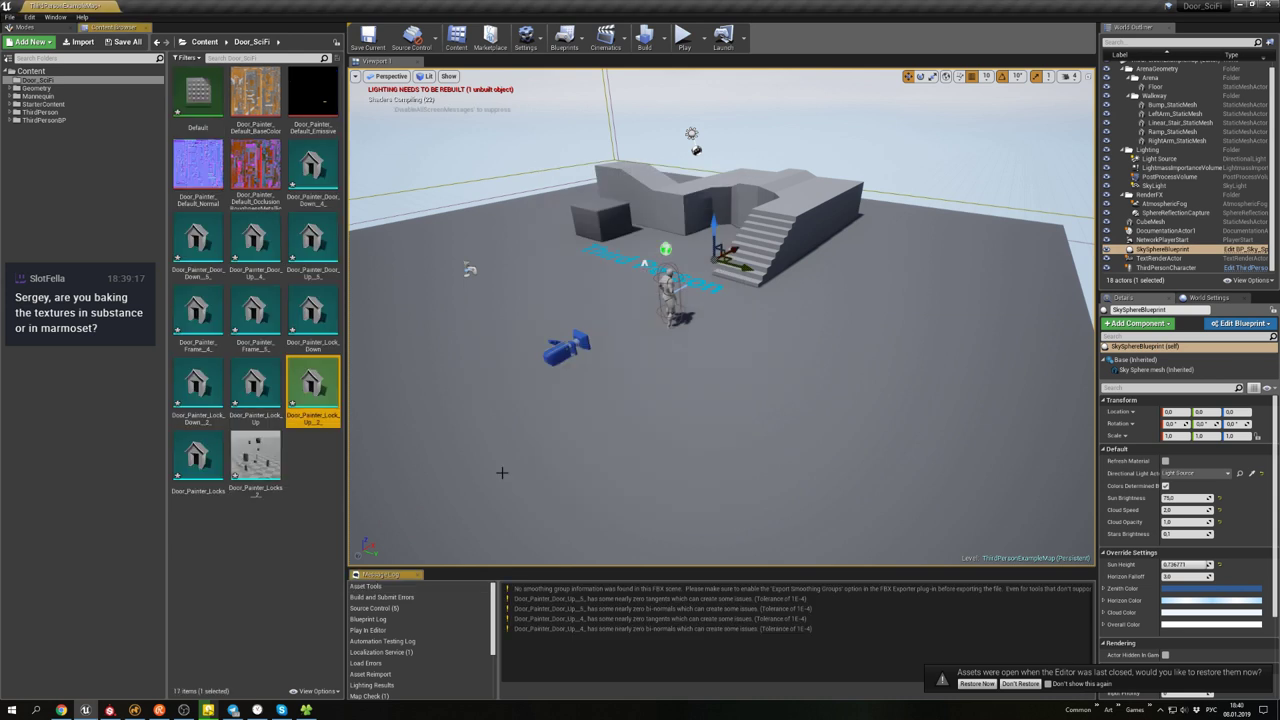
- Place all the imported Door_Painter meshes together in the level
{"action": "left_click", "coordinate": [256, 455]}
{"action": "left_click", "coordinate": [313, 170], "text": "shift"}
{"action": "left_click_drag", "start_coordinate": [313, 170], "coordinate": [540, 327]}
{"action": "right_click_drag", "start_coordinate": [540, 327], "coordinate": [660, 330]}
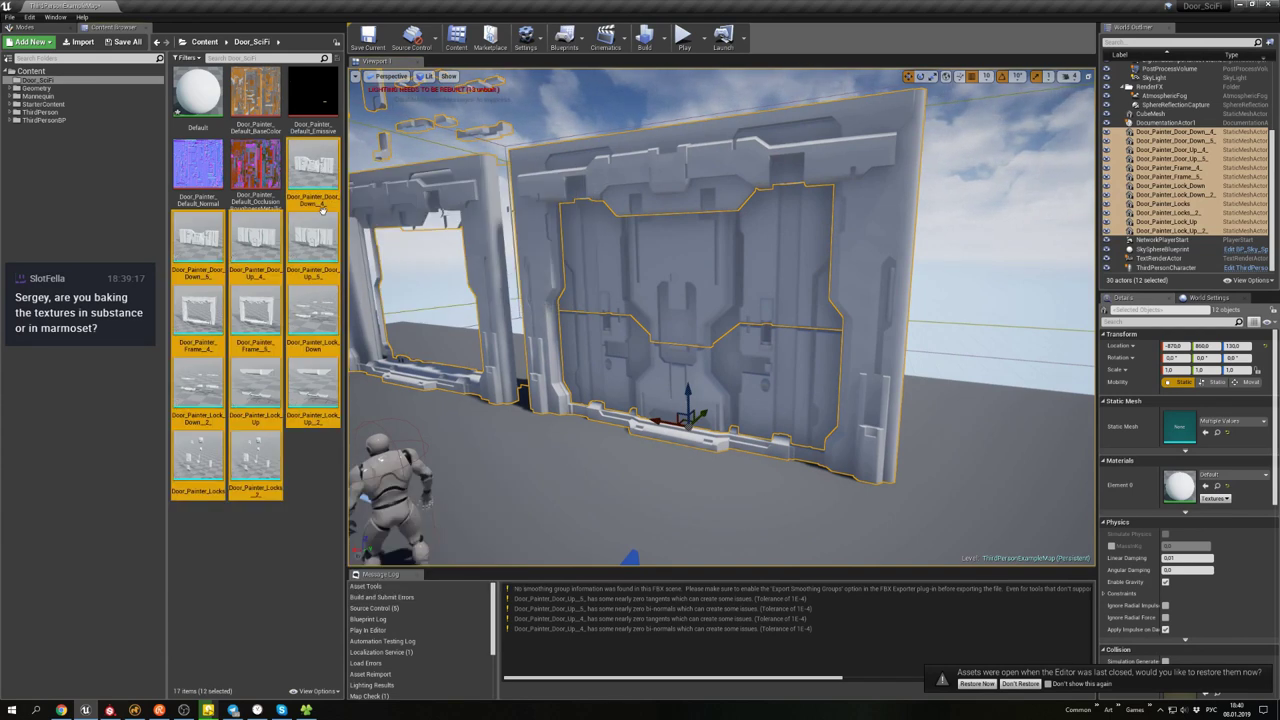
- Remove the existing colour node from the Default material and add the BaseColor, Emissive, Normal and OcclusionRoughnessMetallic textures to its graph
{"action": "double_click", "coordinate": [198, 92]}
{"action": "key", "text": "Delete"}
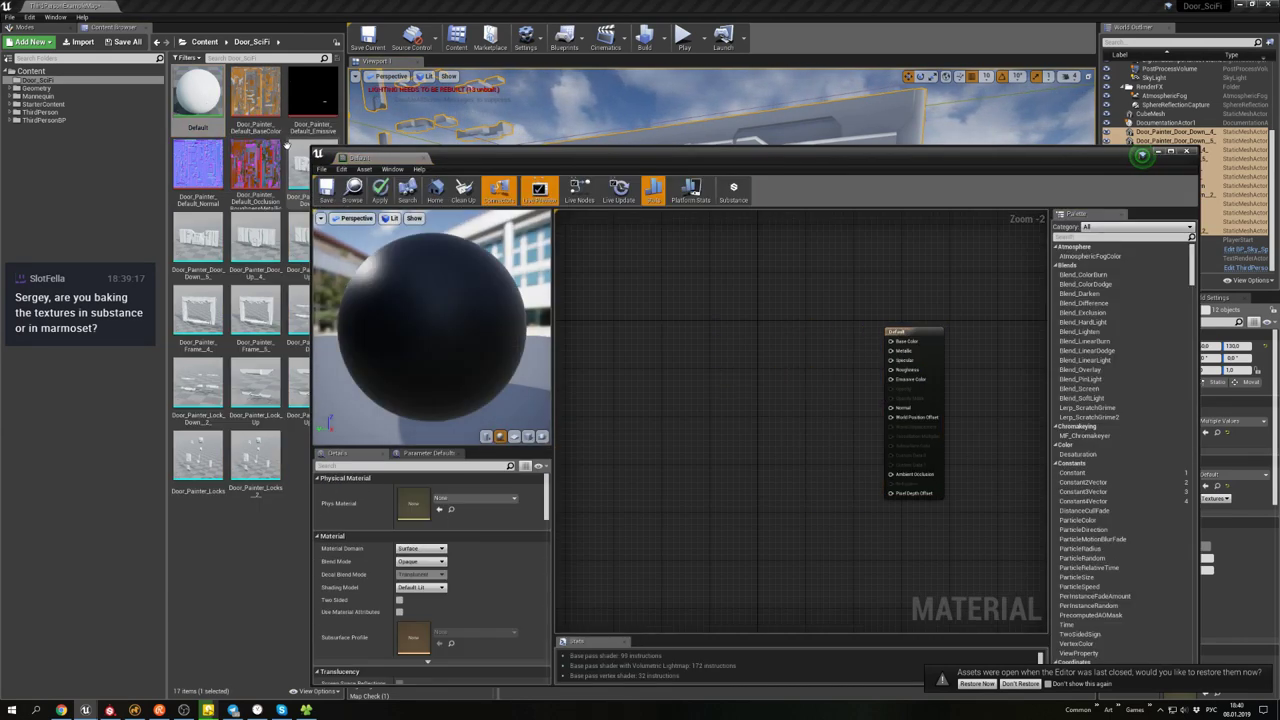
{"action": "left_click_drag", "start_coordinate": [600, 157], "coordinate": [646, 129]}
{"action": "left_click", "coordinate": [256, 95]}
{"action": "left_click", "coordinate": [255, 160], "text": "shift"}
{"action": "left_click_drag", "start_coordinate": [255, 160], "coordinate": [815, 470]}
- Connect the colour, emissive and normal texture samples to Base Color, Emissive Color and Normal, and arrange the nodes
{"action": "left_click_drag", "start_coordinate": [760, 345], "coordinate": [974, 296]}
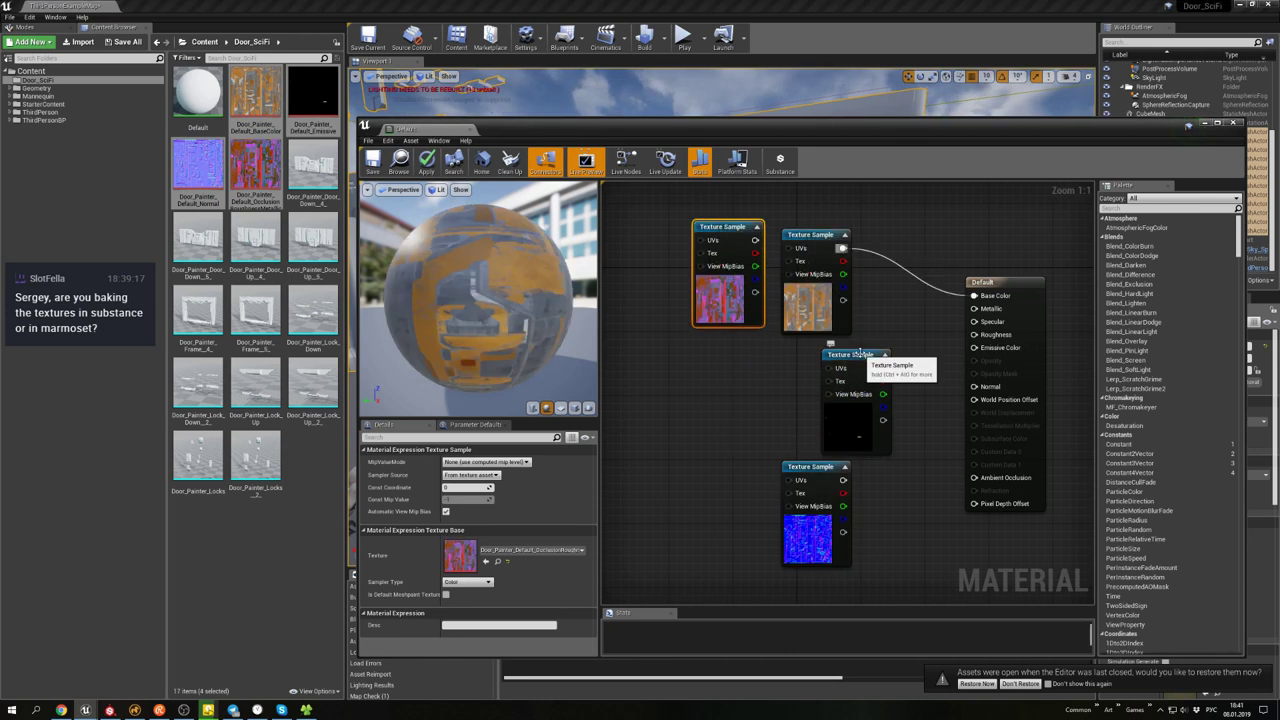
{"action": "left_click_drag", "start_coordinate": [850, 355], "coordinate": [794, 363]}
{"action": "left_click_drag", "start_coordinate": [843, 480], "coordinate": [975, 389]}
{"action": "left_click_drag", "start_coordinate": [827, 376], "coordinate": [974, 347]}
{"action": "left_click_drag", "start_coordinate": [818, 235], "coordinate": [826, 203]}
{"action": "left_click_drag", "start_coordinate": [725, 227], "coordinate": [700, 284]}
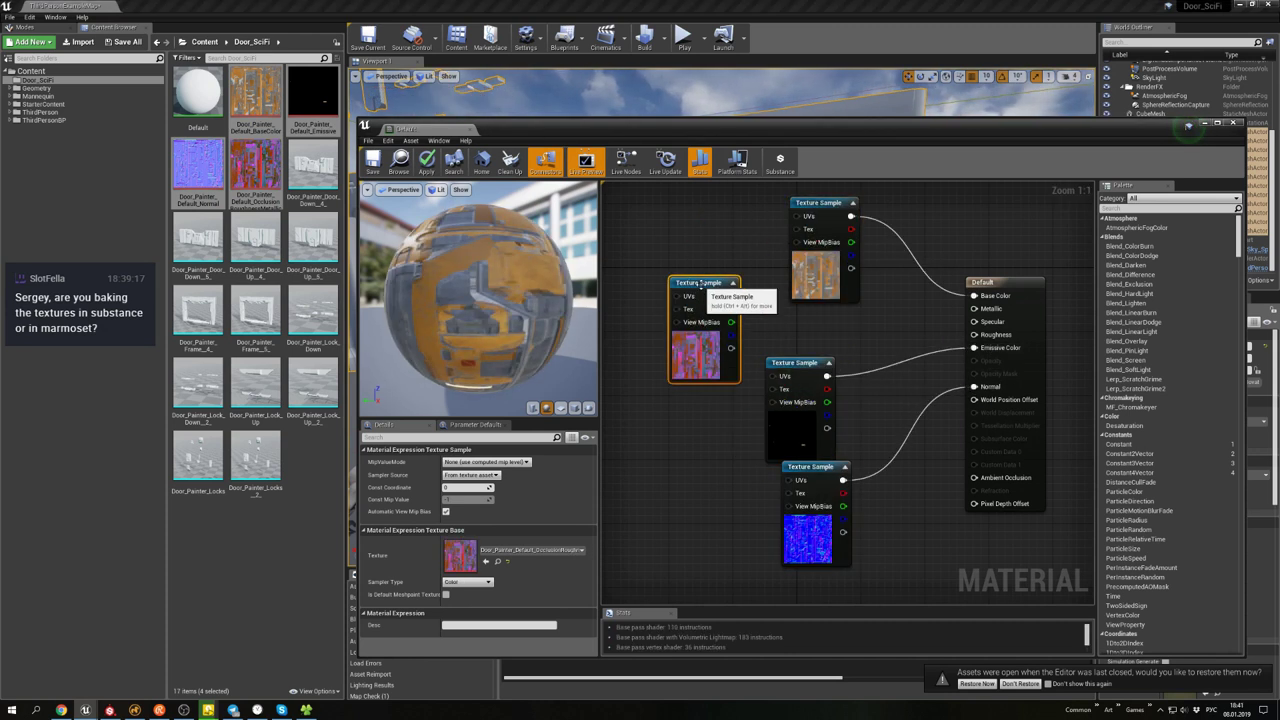
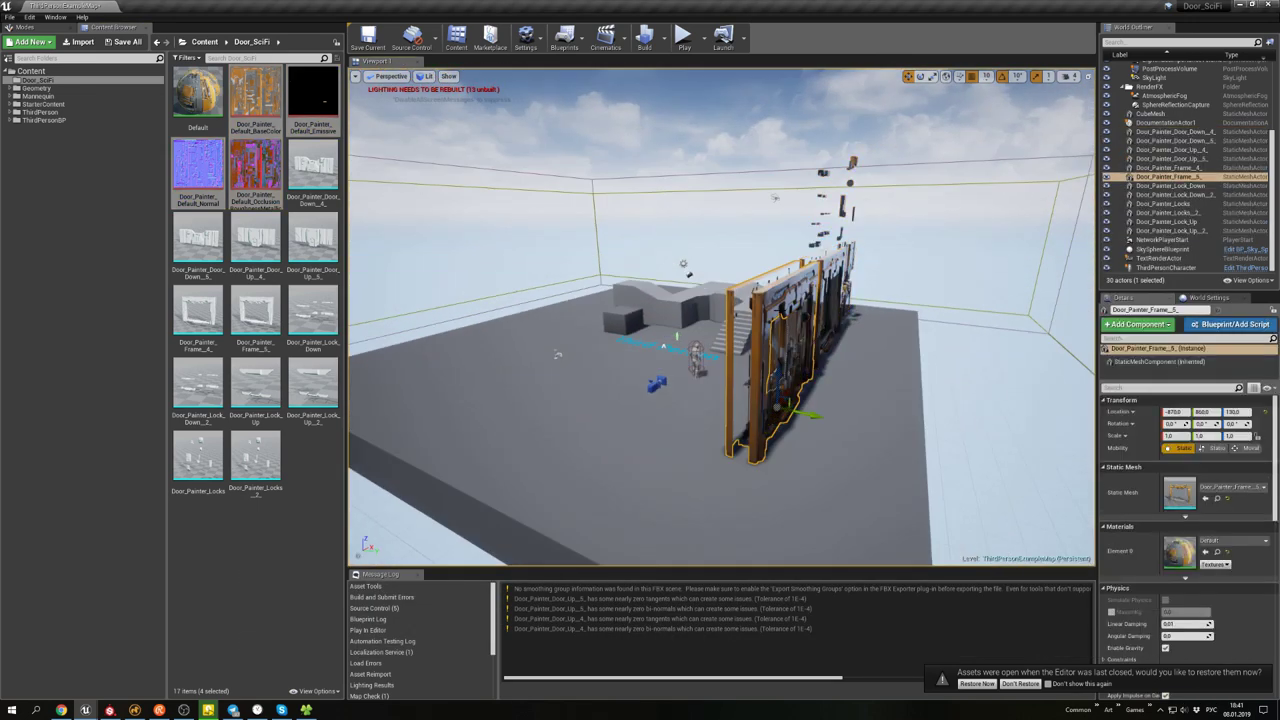
- Undo the last two changes to the placed door pieces
{"action": "key", "text": "ctrl+z"}
{"action": "key", "text": "ctrl+z"}
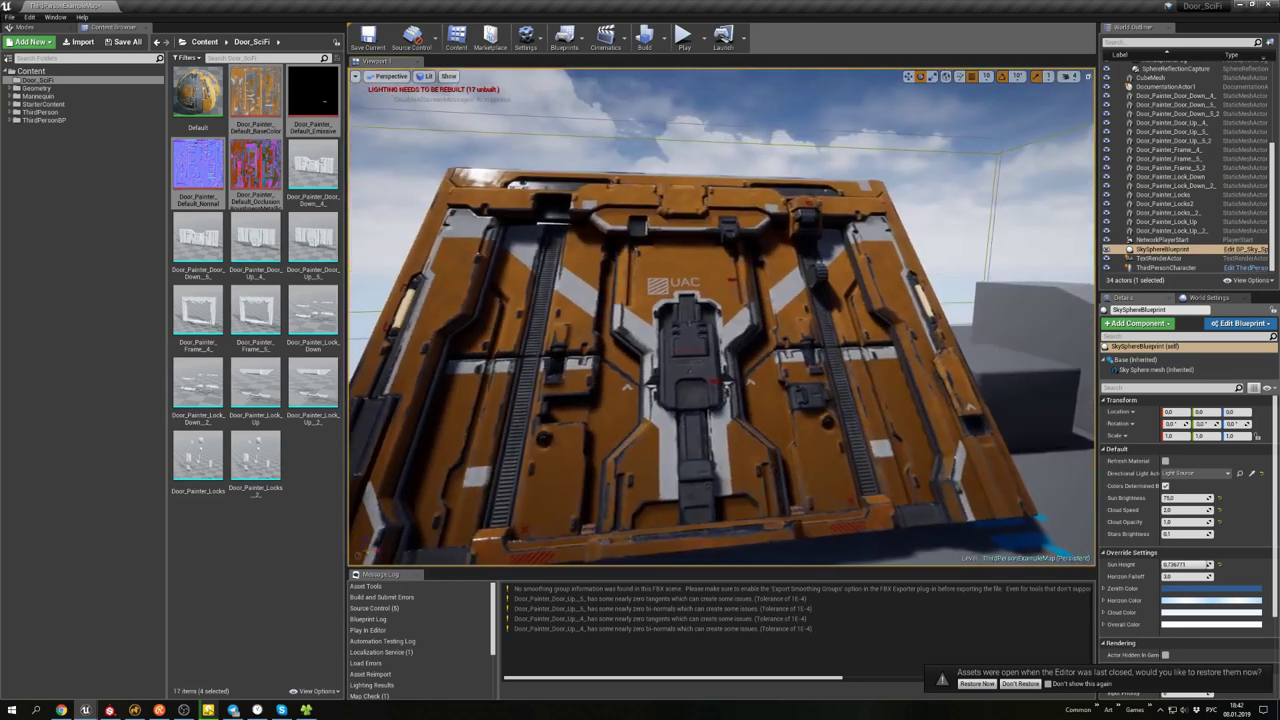
- Check the PostProcessVolume's exposure brightness limits and volume settings
{"action": "left_click", "coordinate": [22, 27]}
{"action": "scroll", "coordinate": [1170, 150], "scroll_direction": "up", "scroll_amount": 5}
{"action": "left_click", "coordinate": [1170, 182]}
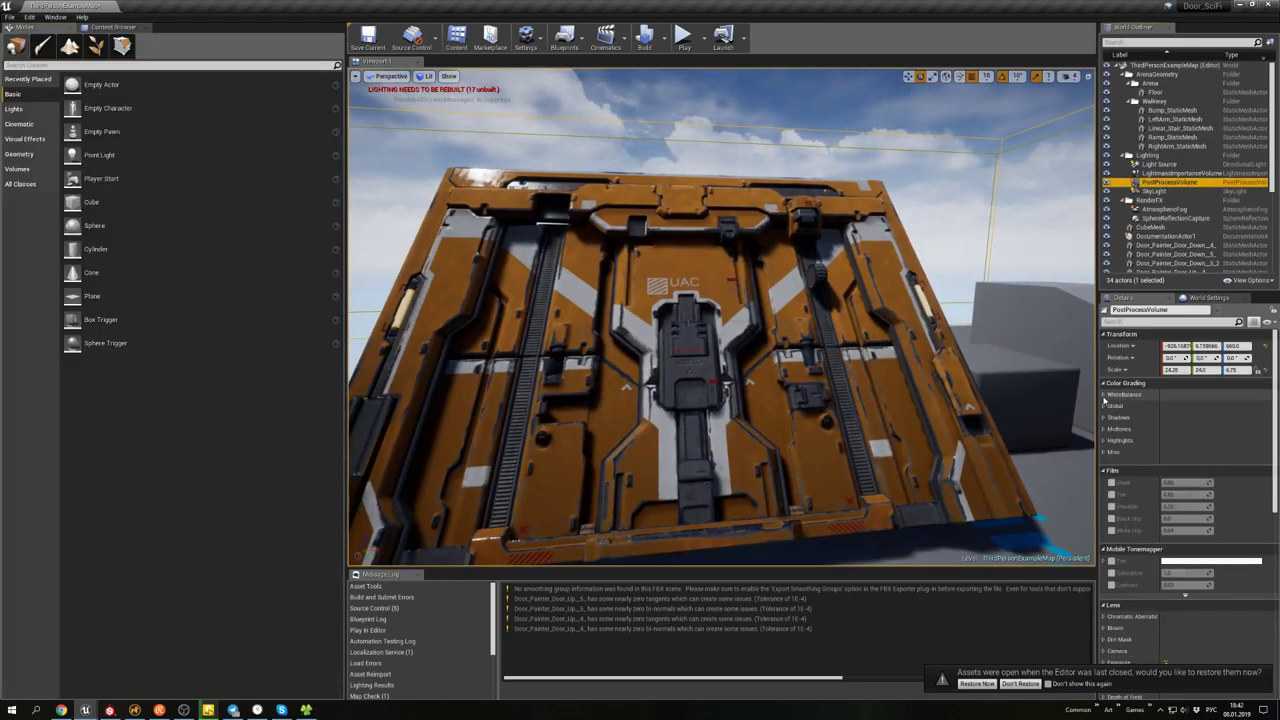
{"action": "scroll", "coordinate": [1104, 396], "scroll_direction": "down", "scroll_amount": 10}
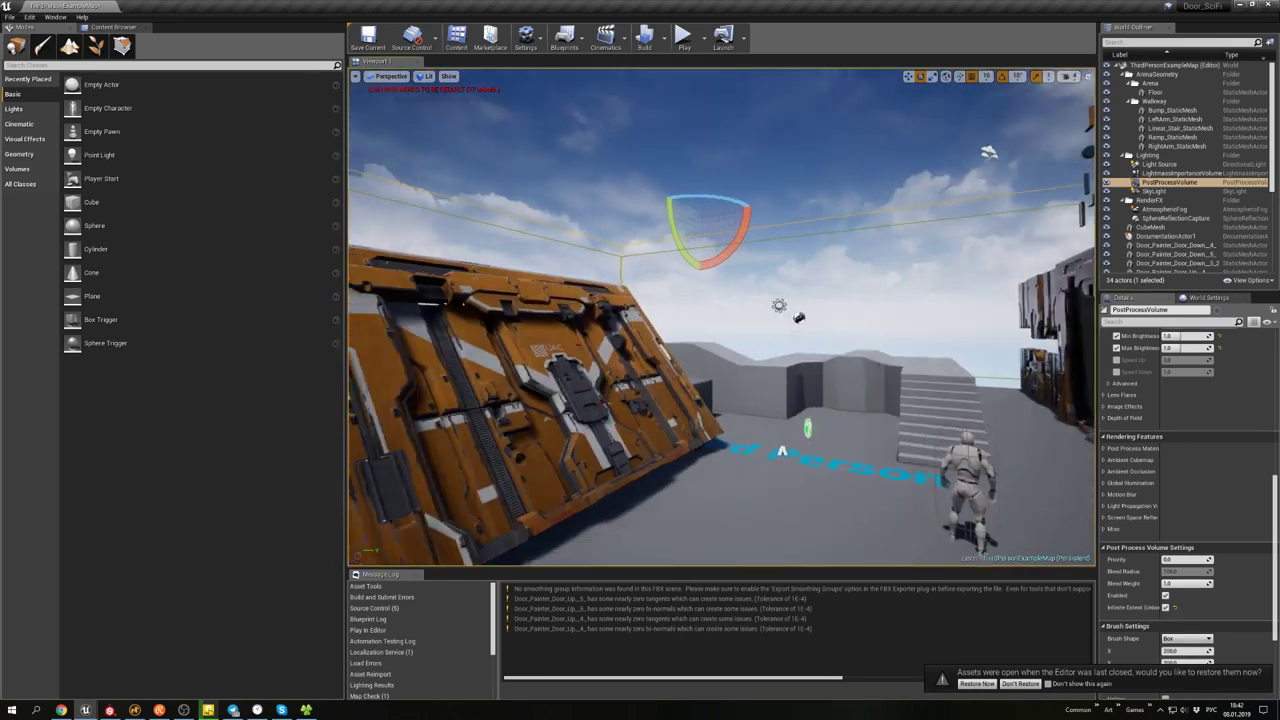
- Place a point light in front of the upright door and focus the view on it
{"action": "left_click", "coordinate": [113, 27]}
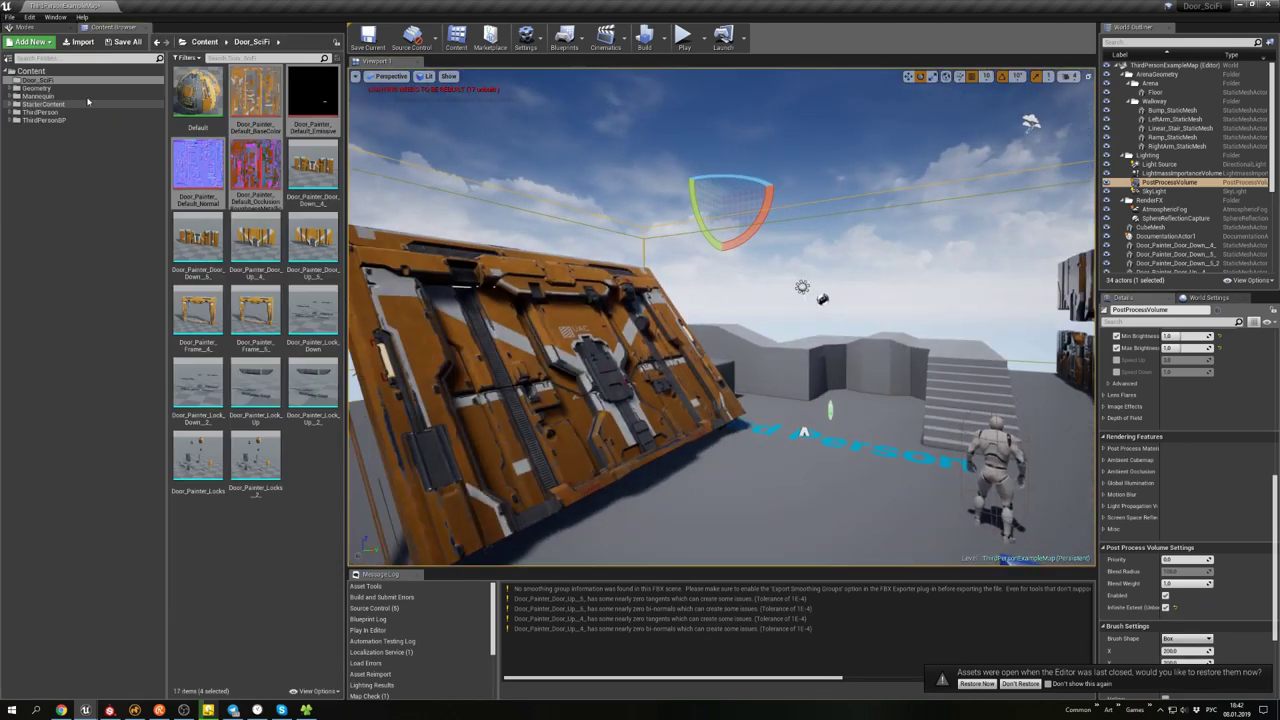
{"action": "left_click", "coordinate": [22, 27]}
{"action": "left_click_drag", "start_coordinate": [98, 107], "coordinate": [677, 297]}
{"action": "key", "text": "f"}
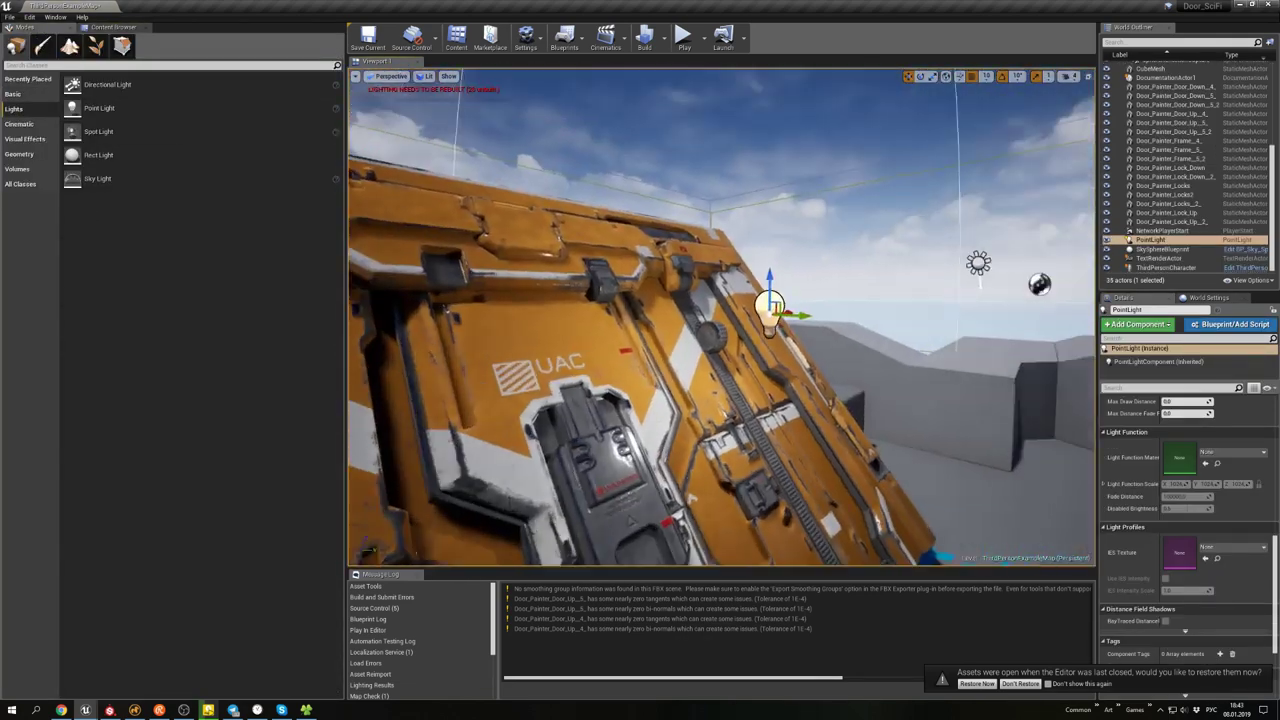
- Create a material instance of the Default material and apply the Default material's pending changes
{"action": "left_click", "coordinate": [113, 27]}
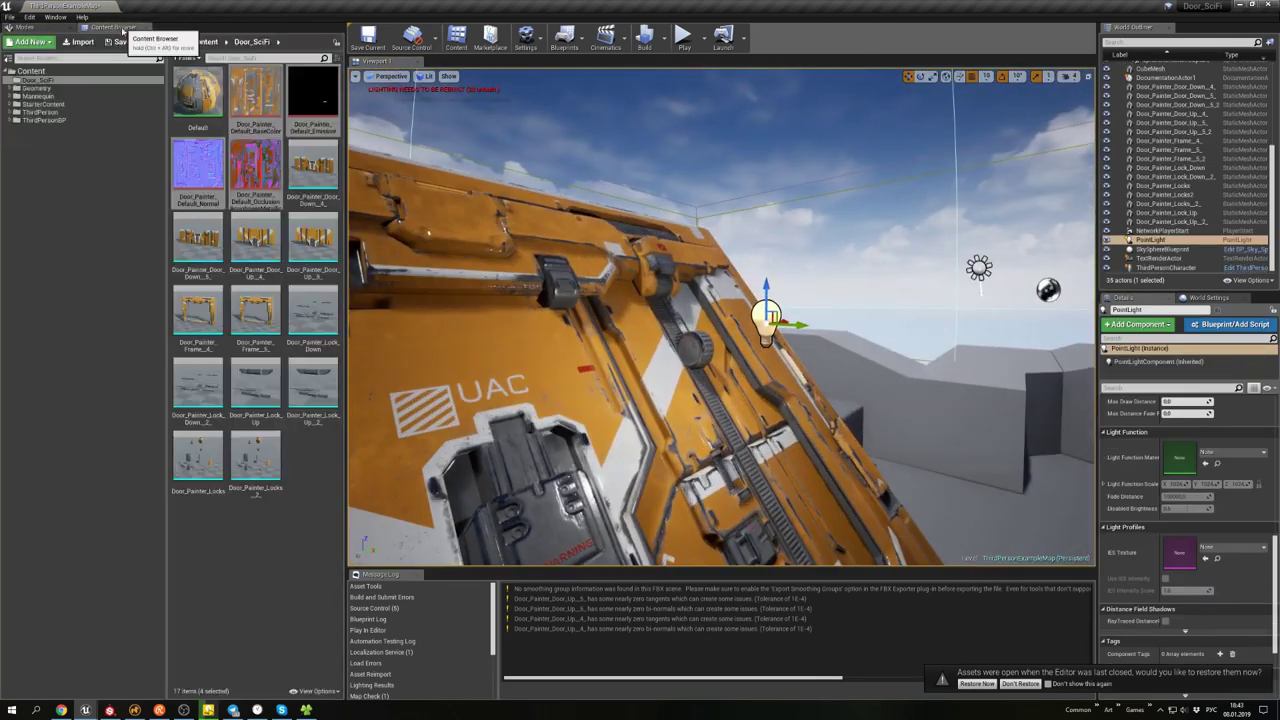
{"action": "double_click", "coordinate": [256, 112]}
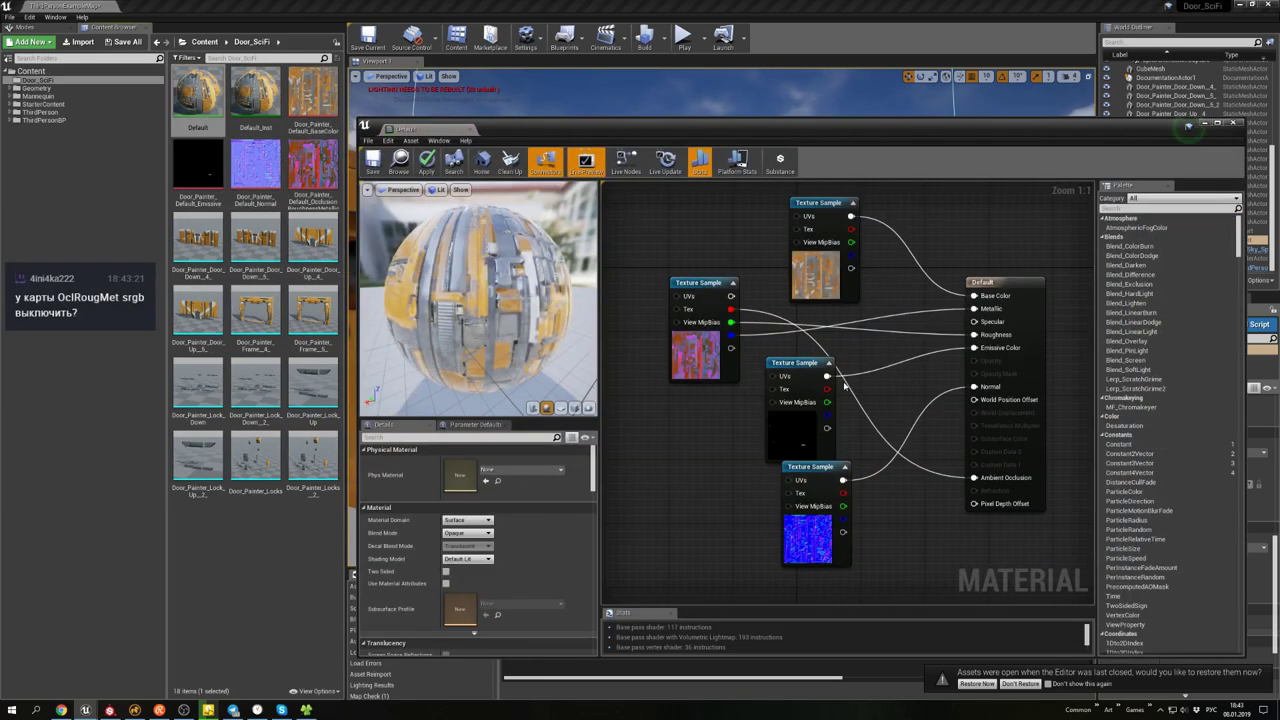
{"action": "left_click", "coordinate": [1236, 123]}
{"action": "left_click", "coordinate": [720, 360]}
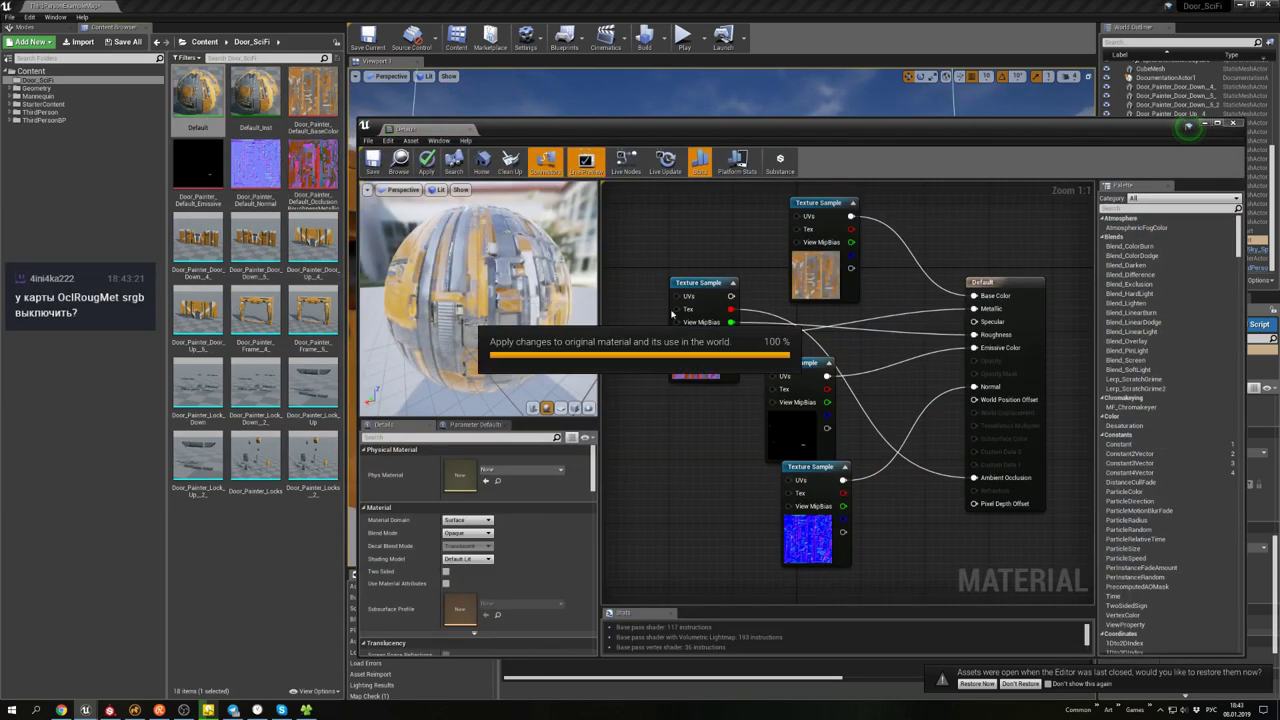
- Turn off sRGB for the OcclusionRoughnessMetallic texture and close its editor
{"action": "double_click", "coordinate": [304, 170]}
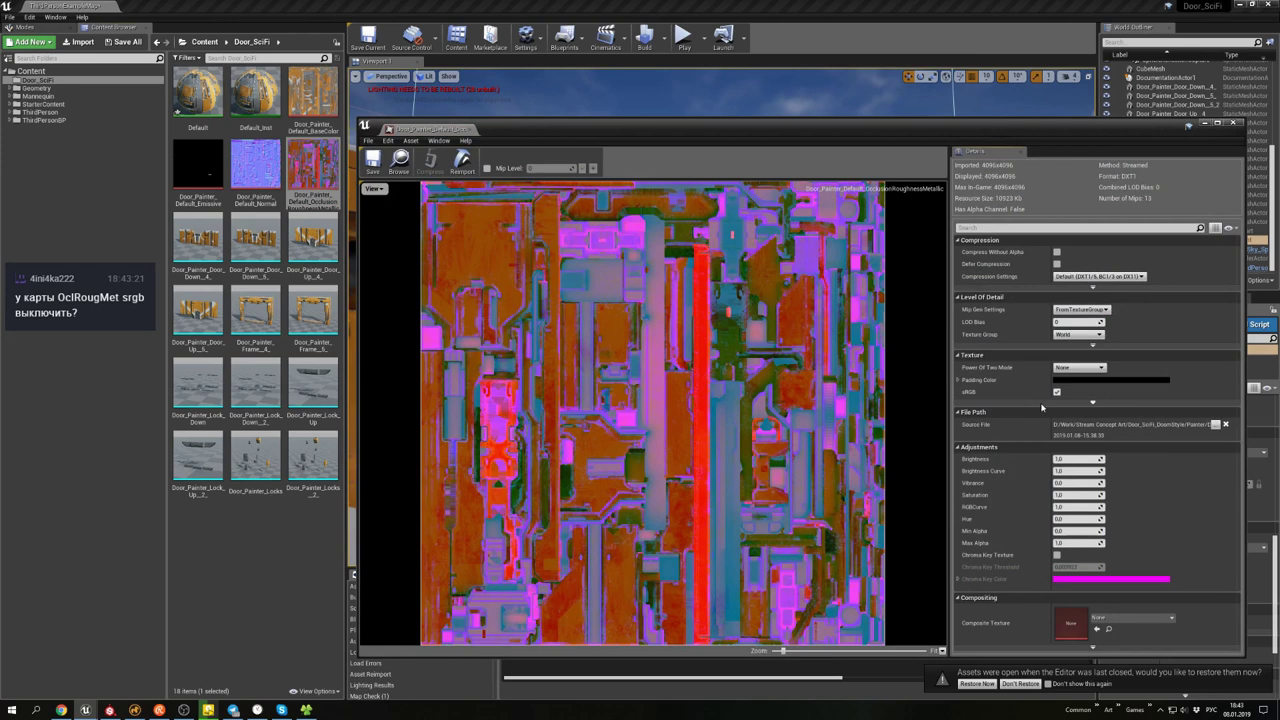
{"action": "left_click", "coordinate": [1056, 391]}
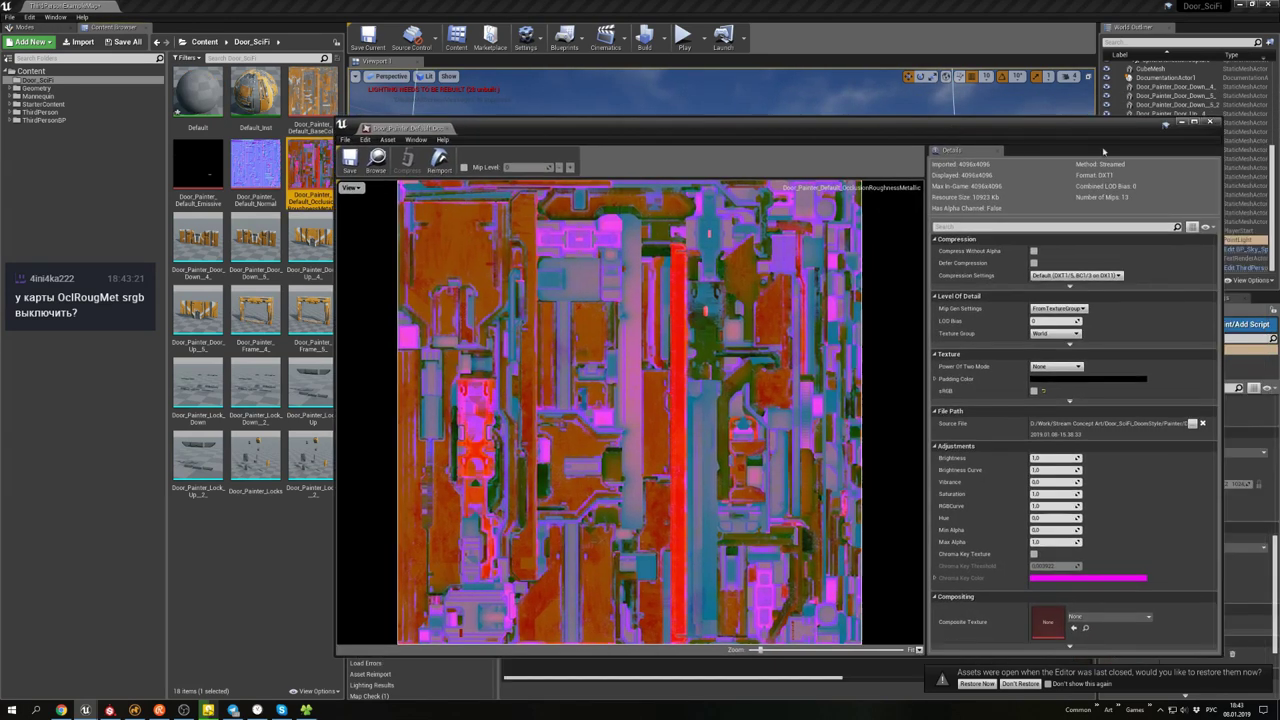
{"action": "left_click", "coordinate": [1210, 121]}
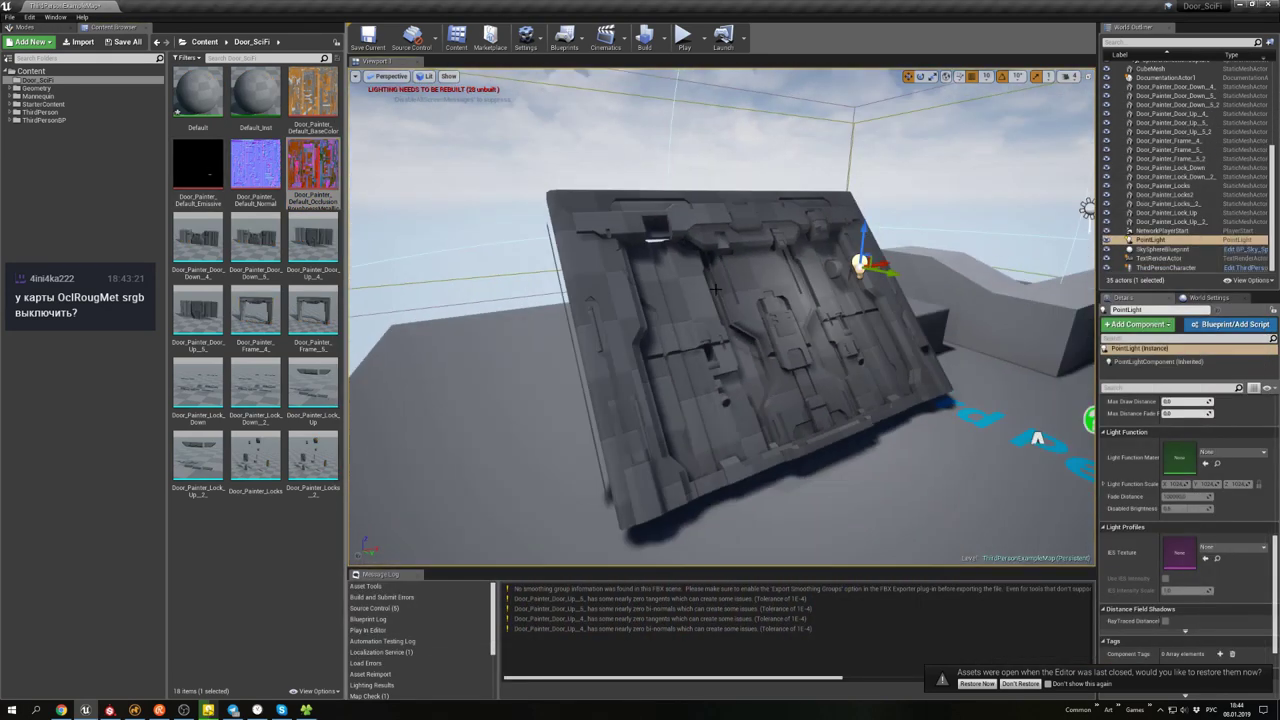
- Try the Masks sampler type on the OcclusionRoughnessMetallic texture sample in the Default material
{"action": "double_click", "coordinate": [198, 95]}
{"action": "left_click", "coordinate": [686, 324]}
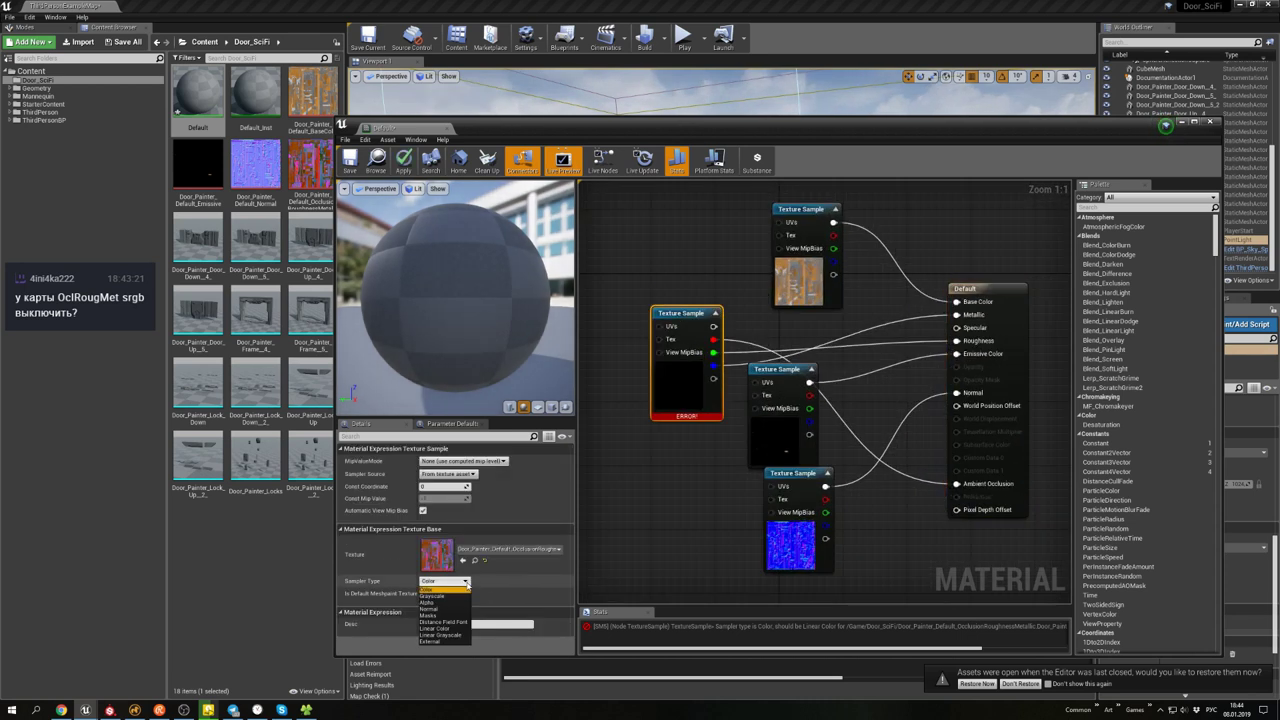
{"action": "left_click", "coordinate": [455, 615]}
{"action": "left_click", "coordinate": [713, 381]}
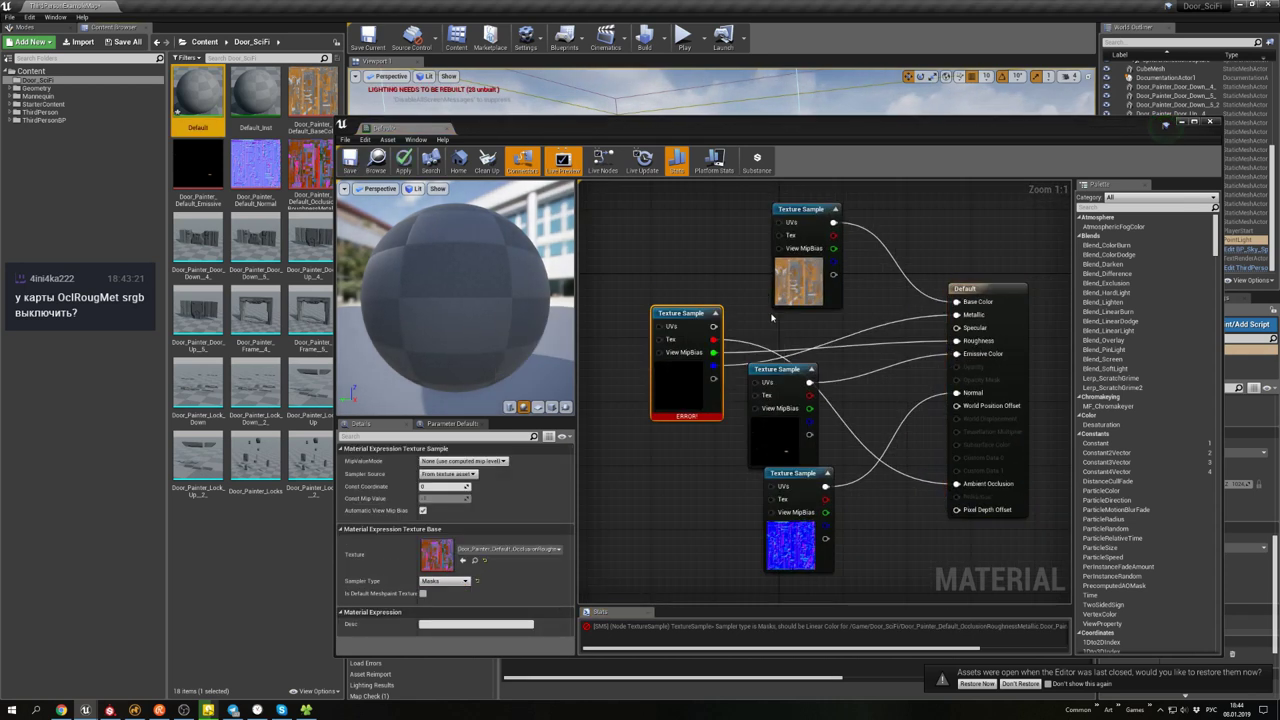
{"action": "left_click", "coordinate": [445, 581]}
{"action": "left_click", "coordinate": [445, 650]}
- Replace the OcclusionRoughnessMetallic sample with a fresh one, connect red to Ambient Occlusion, green to Roughness and blue to Metallic, and save the material
{"action": "mouse_move", "coordinate": [679, 329]}
{"action": "left_mouse_down"}
{"action": "mouse_move", "coordinate": [714, 334]}
{"action": "mouse_move", "coordinate": [673, 337]}
{"action": "left_mouse_up"}
{"action": "left_click", "coordinate": [746, 340]}
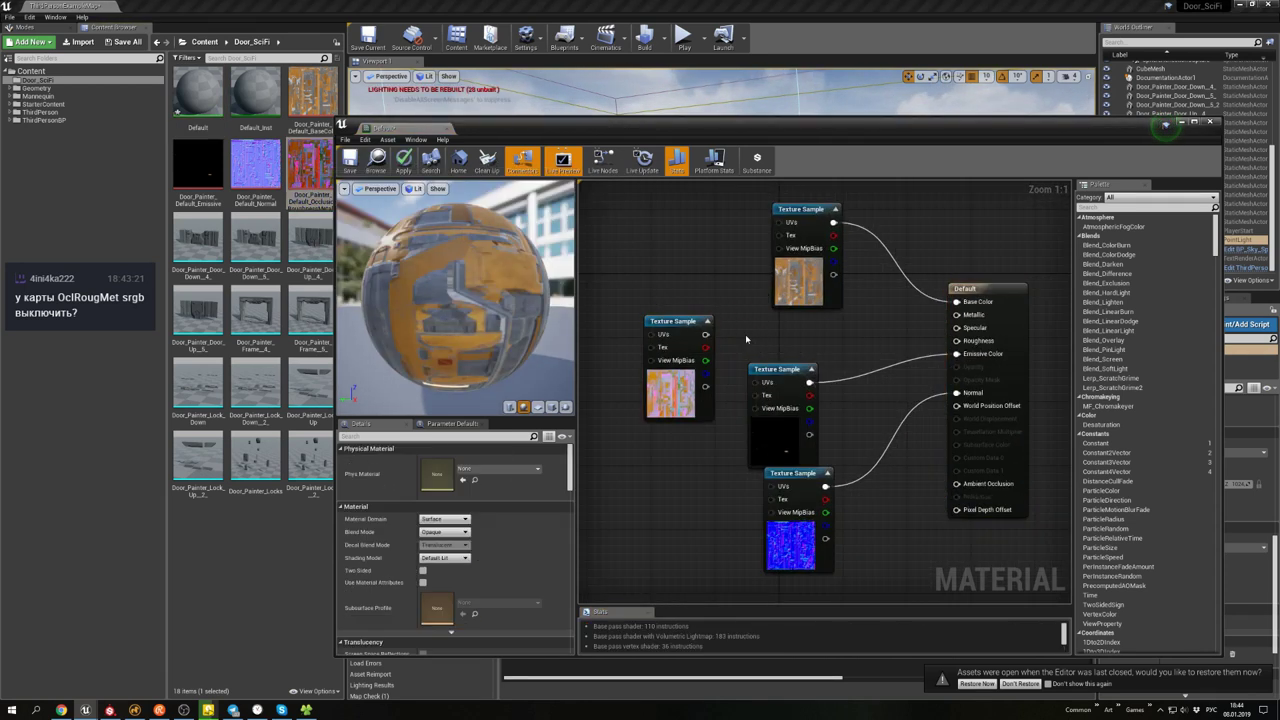
{"action": "left_click_drag", "start_coordinate": [957, 484], "coordinate": [957, 484]}
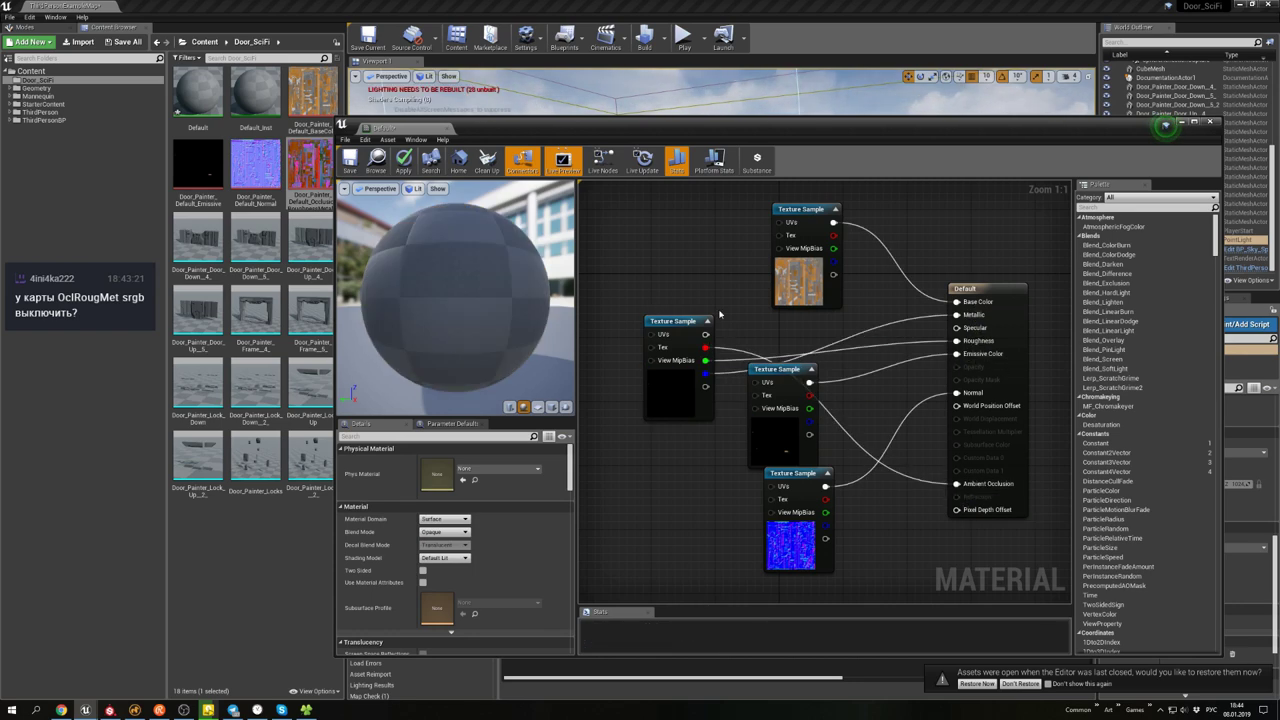
{"action": "left_click", "coordinate": [349, 158]}
- Select the duplicated door's two panels, frame and locks and move them together a short distance along the ground
{"action": "right_click_drag", "start_coordinate": [634, 95], "coordinate": [860, 170]}
{"action": "left_click", "coordinate": [650, 330]}
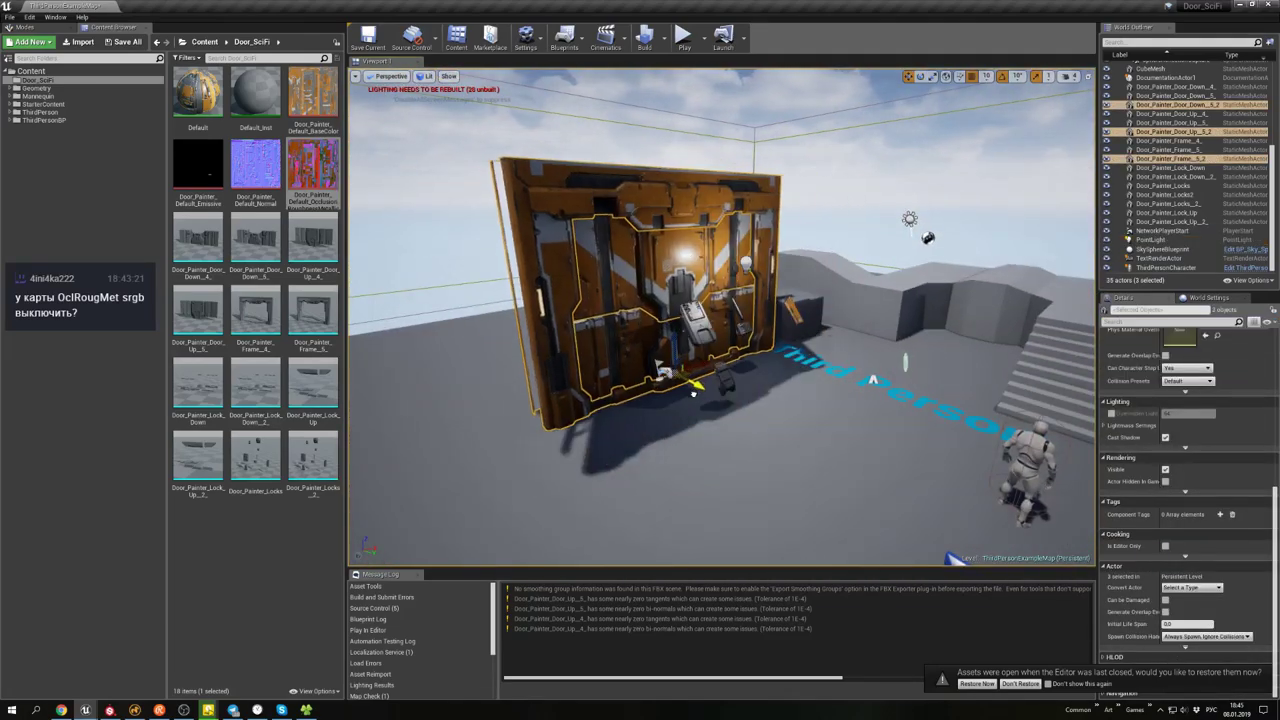
{"action": "left_click_drag", "start_coordinate": [693, 393], "coordinate": [748, 372]}
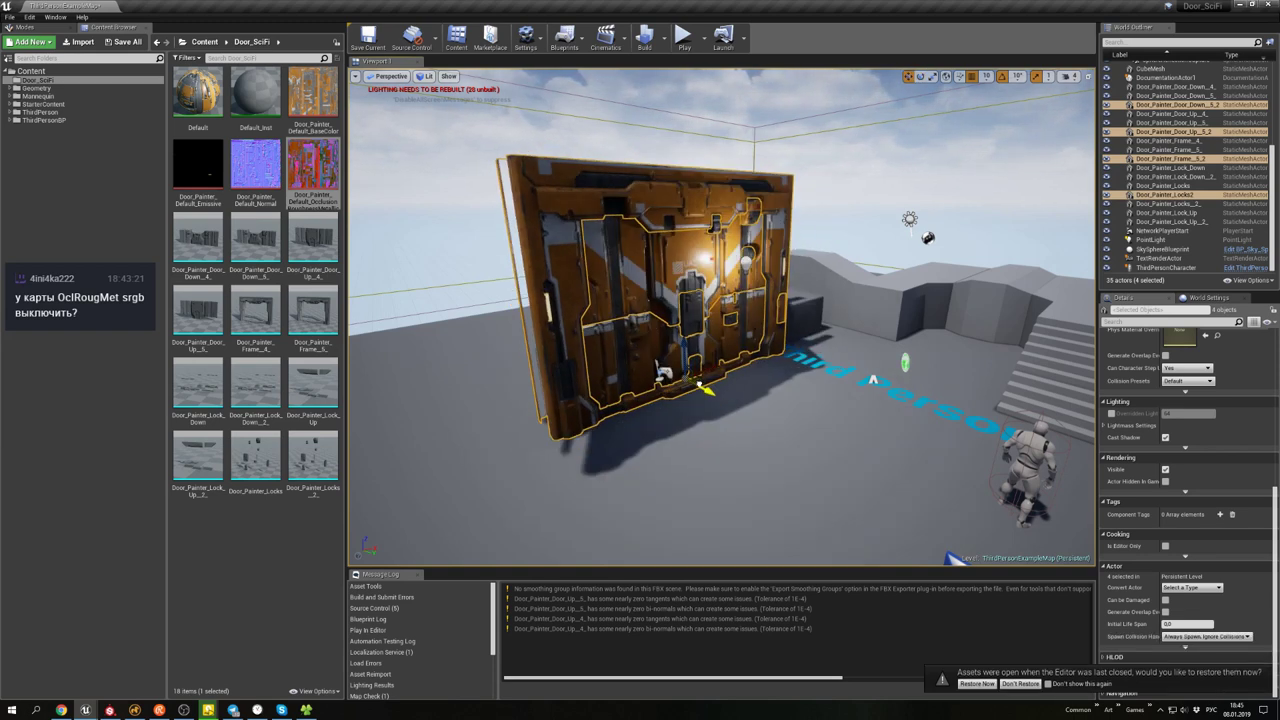
- Focus on the point light and set its light color to a pale warm yellow
{"action": "double_click", "coordinate": [1150, 240]}
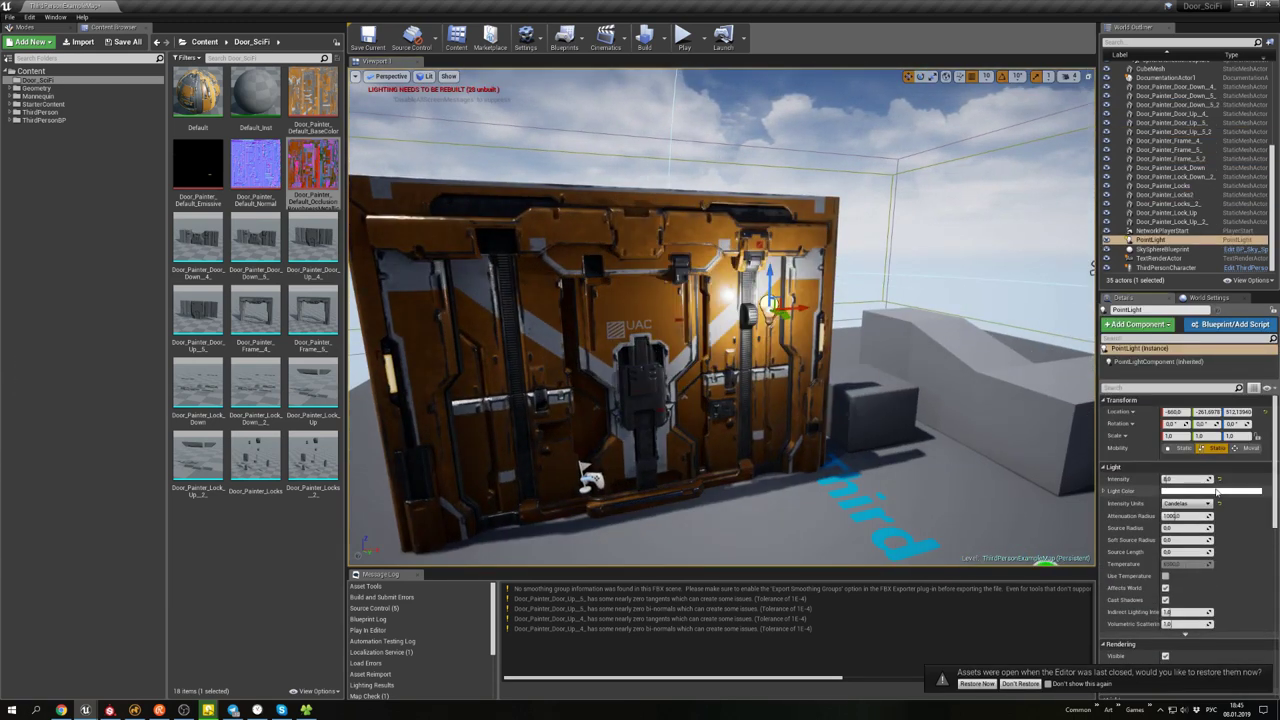
{"action": "left_click", "coordinate": [1216, 491]}
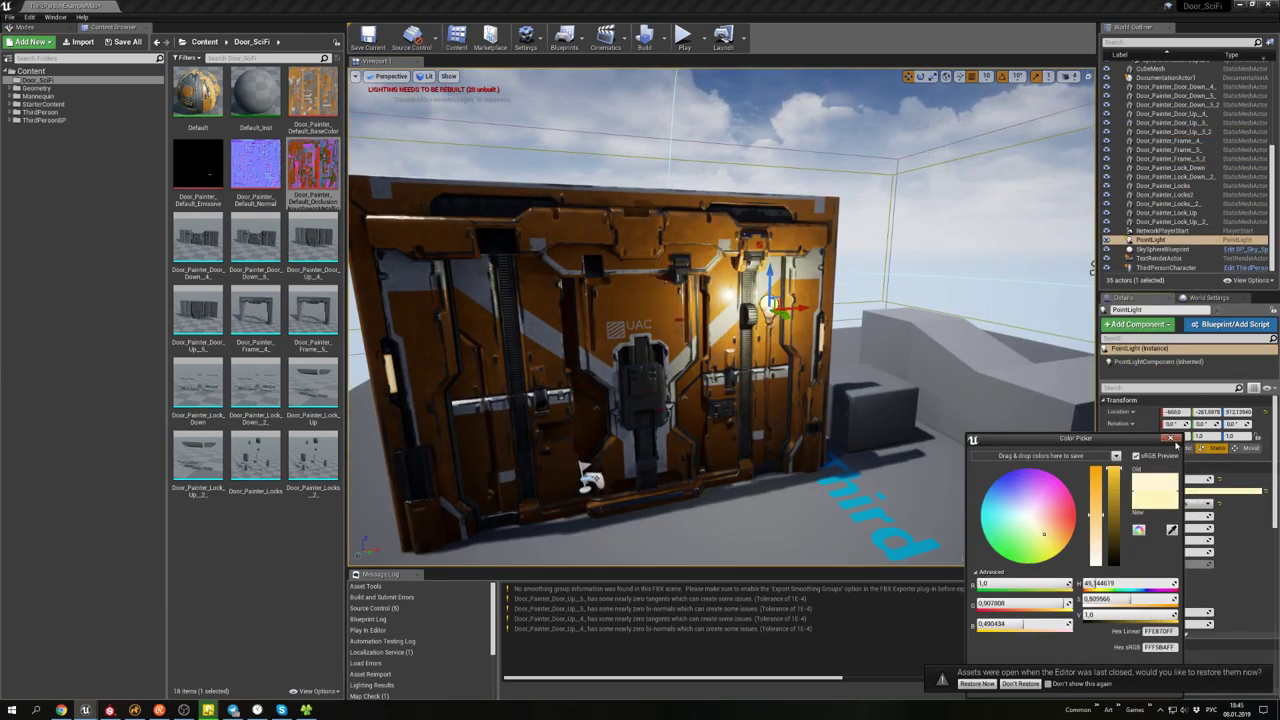
- Duplicate the warm point light, set the copy's light color to pale blue and inspect the lit door up close
{"action": "left_click", "coordinate": [1216, 491]}
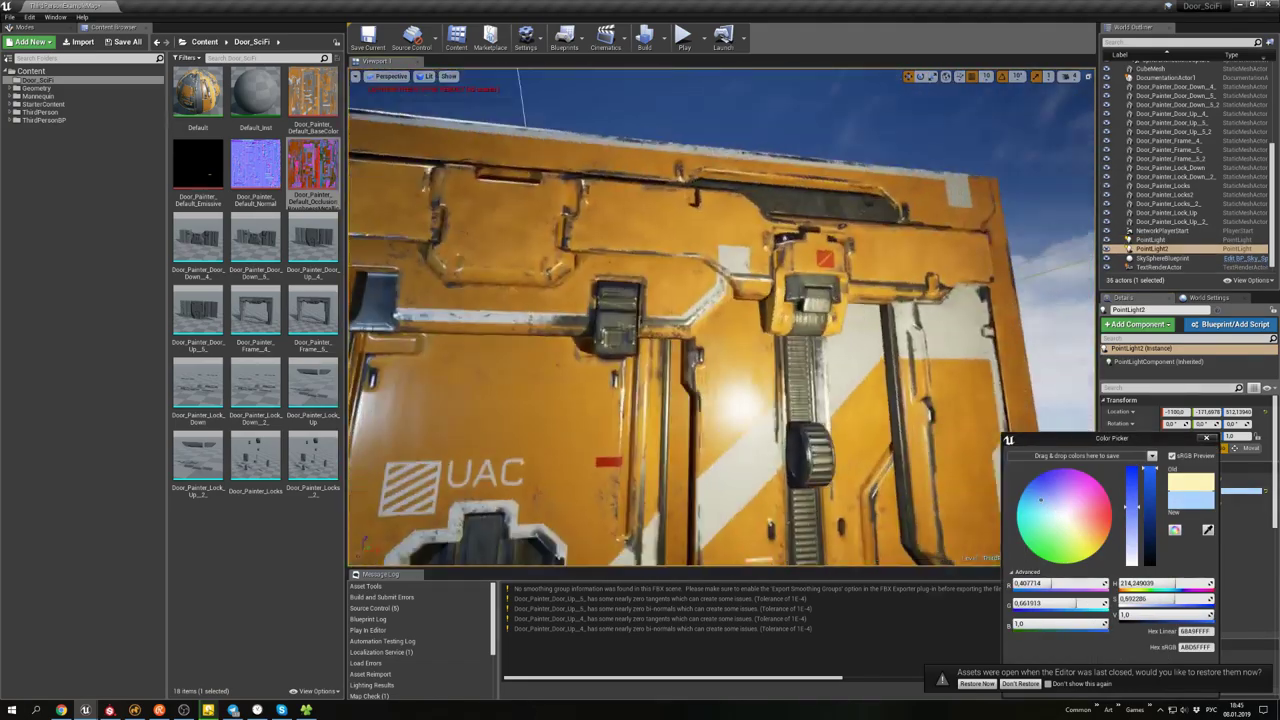
{"action": "right_click_drag", "start_coordinate": [380, 434], "coordinate": [588, 558]}
{"action": "right_click", "coordinate": [254, 96]}
{"action": "key", "text": "ctrl+a"}
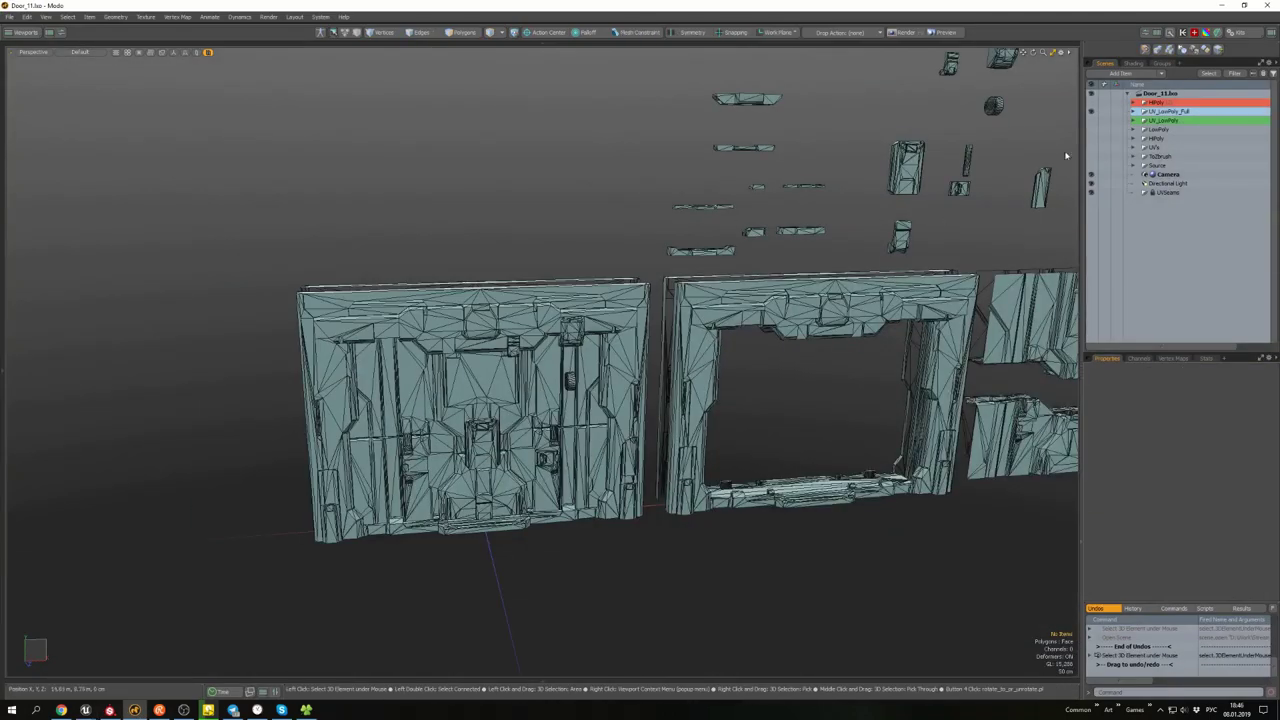
- Switch to Modo, check the UV_LowPoly_Full group's visibility against the Source group and show the animation timeline
{"action": "left_click", "coordinate": [1093, 113]}
{"action": "left_click", "coordinate": [1093, 113]}
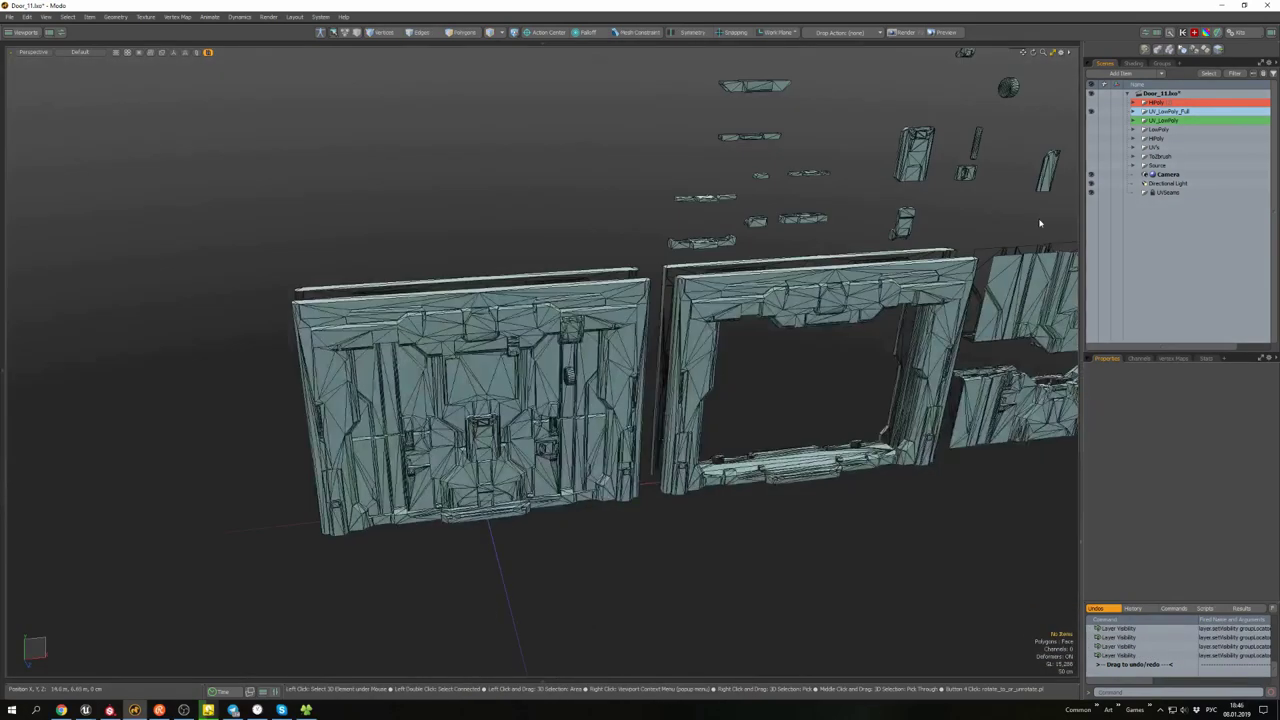
{"action": "left_click", "coordinate": [221, 693]}
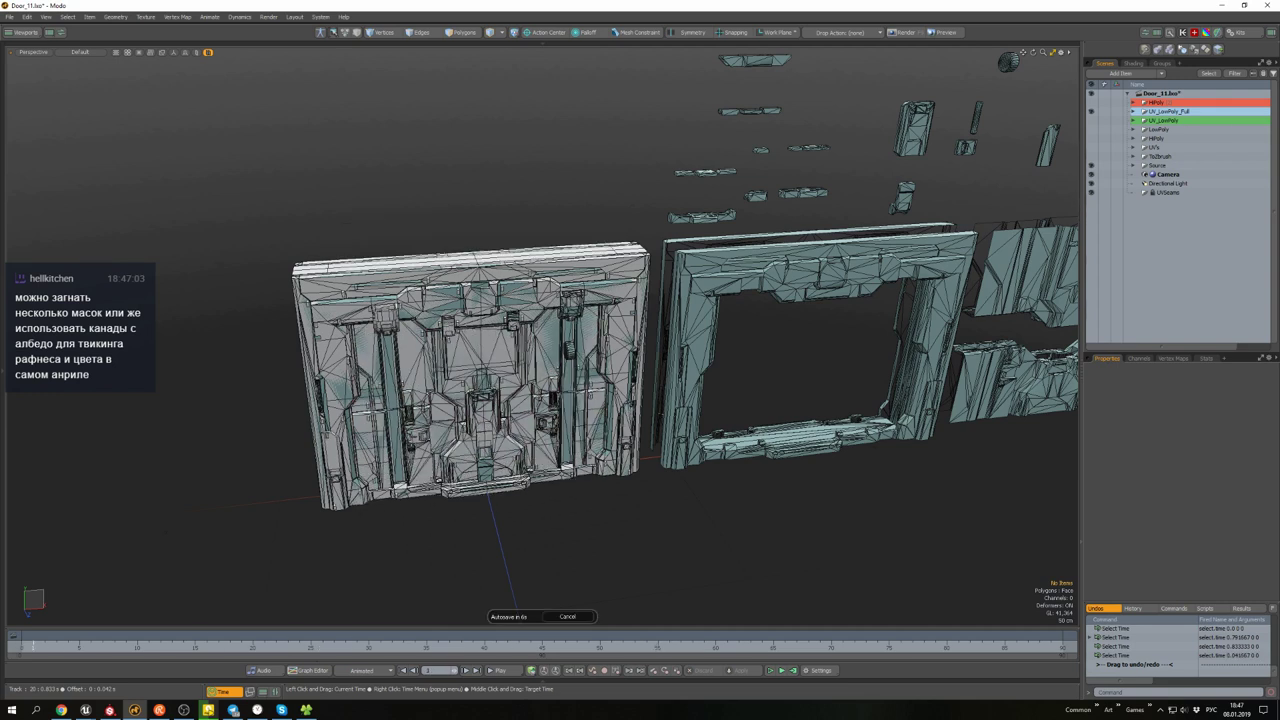
- Compare the textured door in Substance Painter with the low-poly door meshes in Modo
{"action": "key", "text": "alt+Tab"}
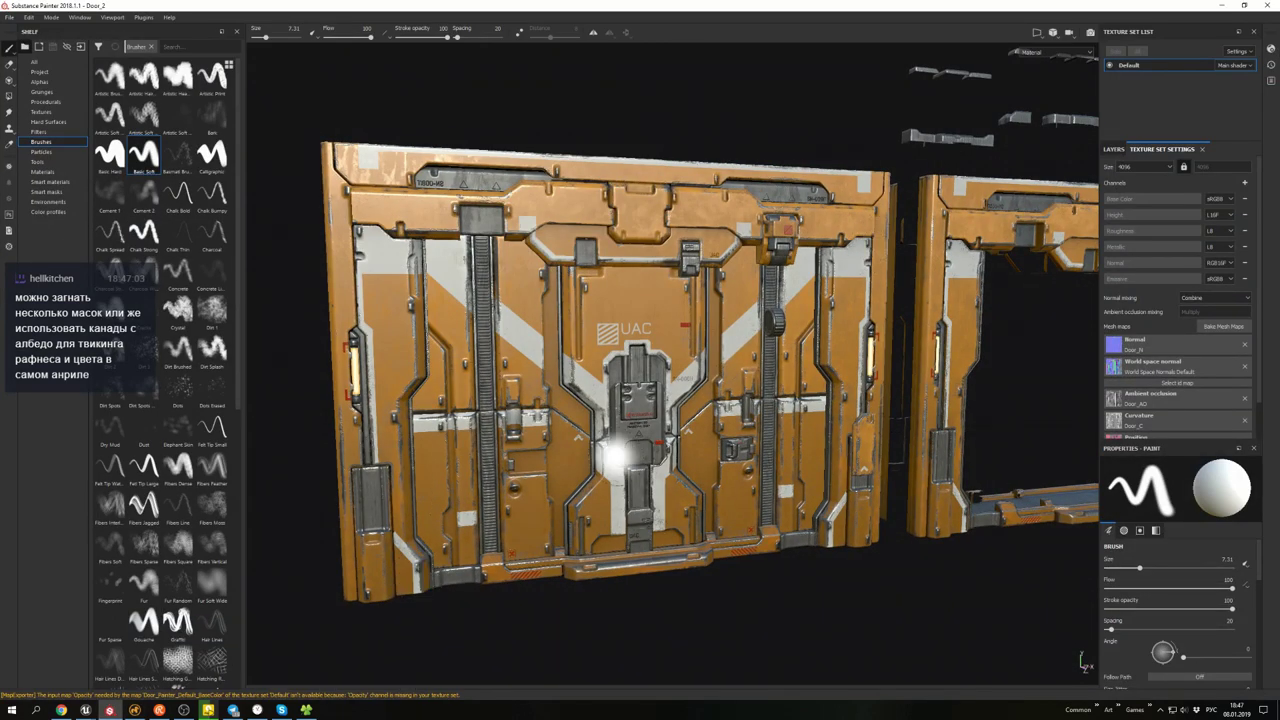
{"action": "mouse_move", "coordinate": [560, 127]}
{"action": "left_mouse_down", "text": "alt"}
{"action": "mouse_move", "coordinate": [640, 305]}
{"action": "mouse_move", "coordinate": [703, 389]}
{"action": "left_mouse_up", "text": "alt"}
{"action": "key", "text": "alt+Tab"}
{"action": "scroll", "coordinate": [595, 197], "scroll_direction": "down", "scroll_amount": 3}
{"action": "scroll", "coordinate": [595, 197], "scroll_direction": "up", "scroll_amount": 4}
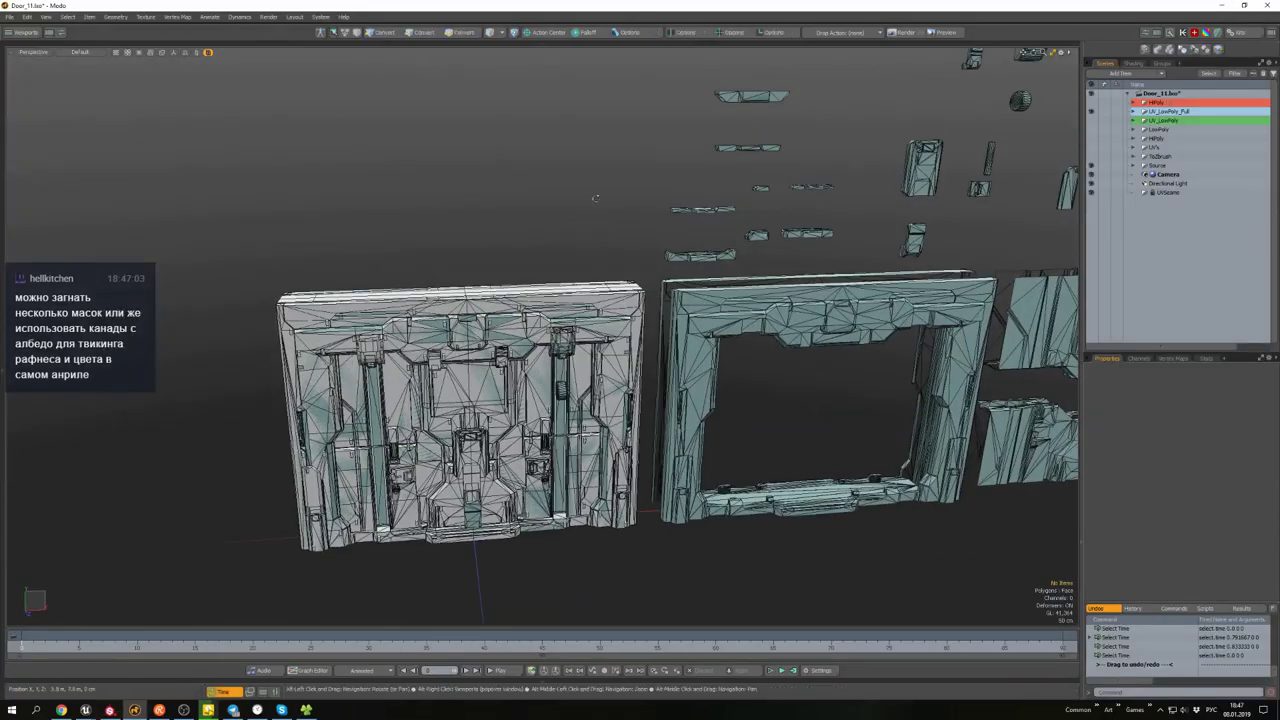
- Delete the HiPoly, UV_LowPoly, LowPoly, UVs and ToZBrush groups and save the scene as Door_13_Animation
{"action": "left_click_drag", "start_coordinate": [595, 197], "coordinate": [640, 210], "text": "alt"}
{"action": "left_click", "coordinate": [1160, 156]}
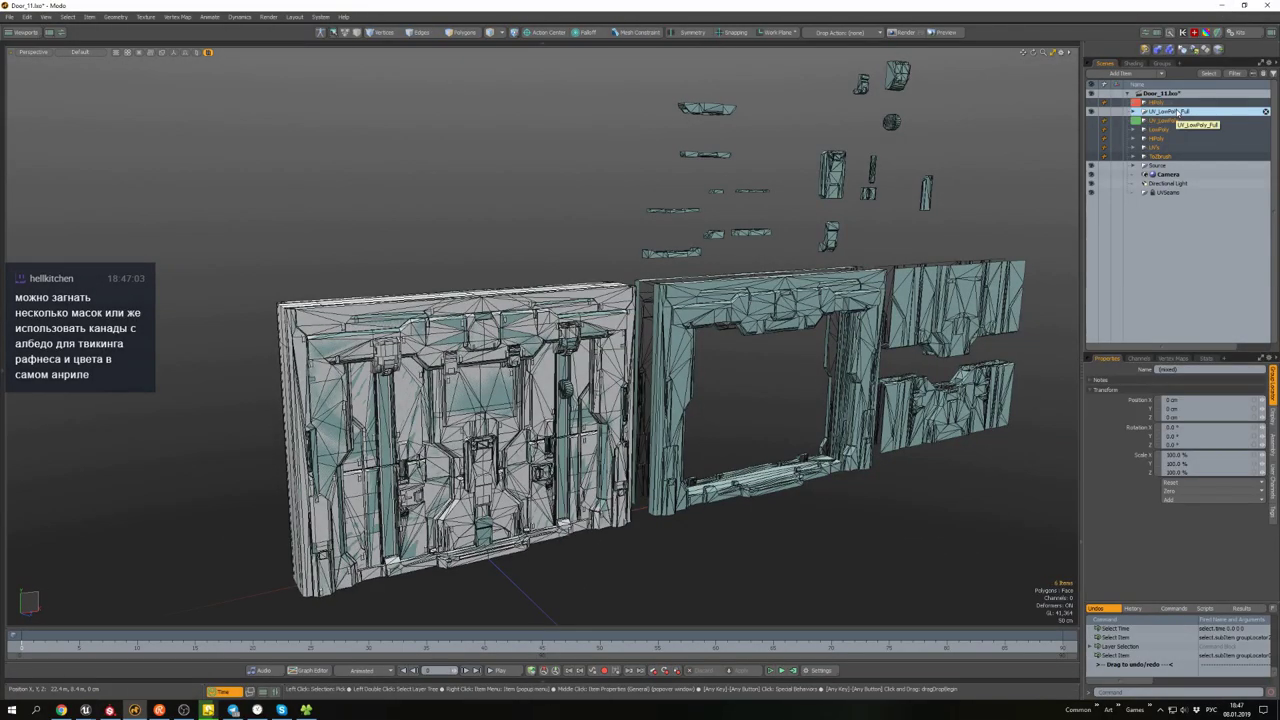
{"action": "key", "text": "Delete"}
{"action": "left_click", "coordinate": [9, 17]}
{"action": "left_click", "coordinate": [35, 130]}
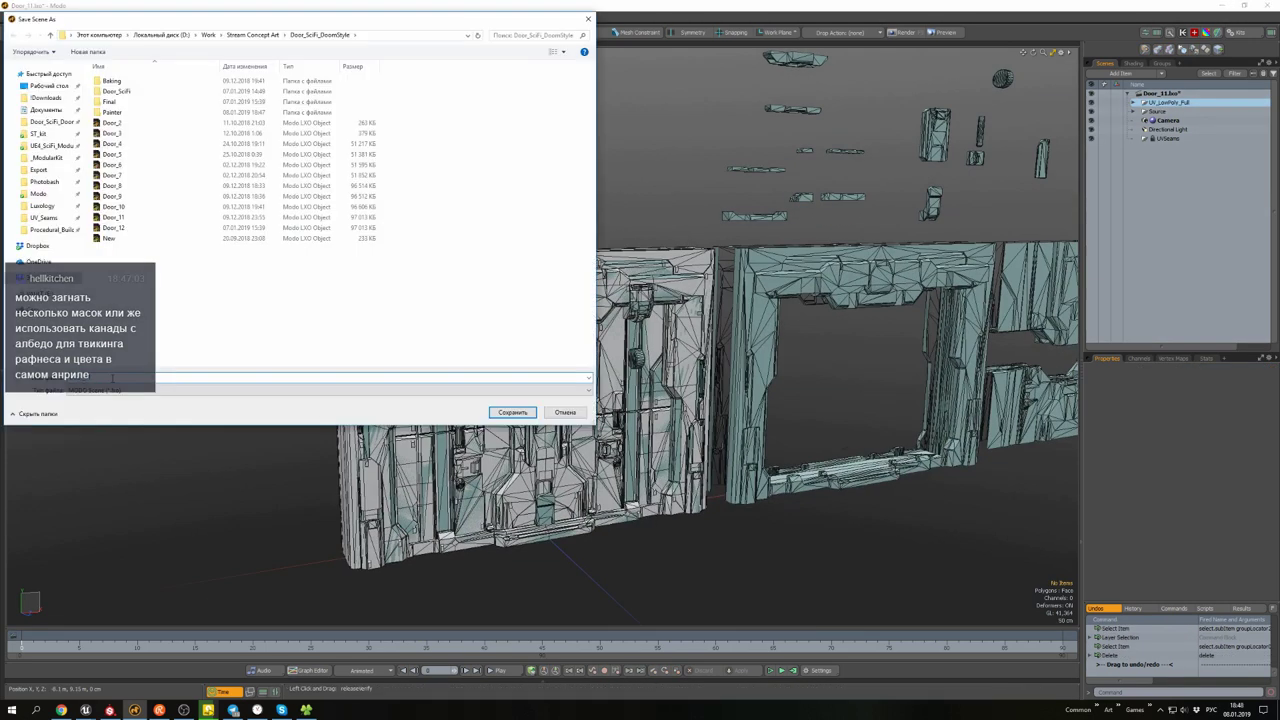
{"action": "key", "text": "Return"}
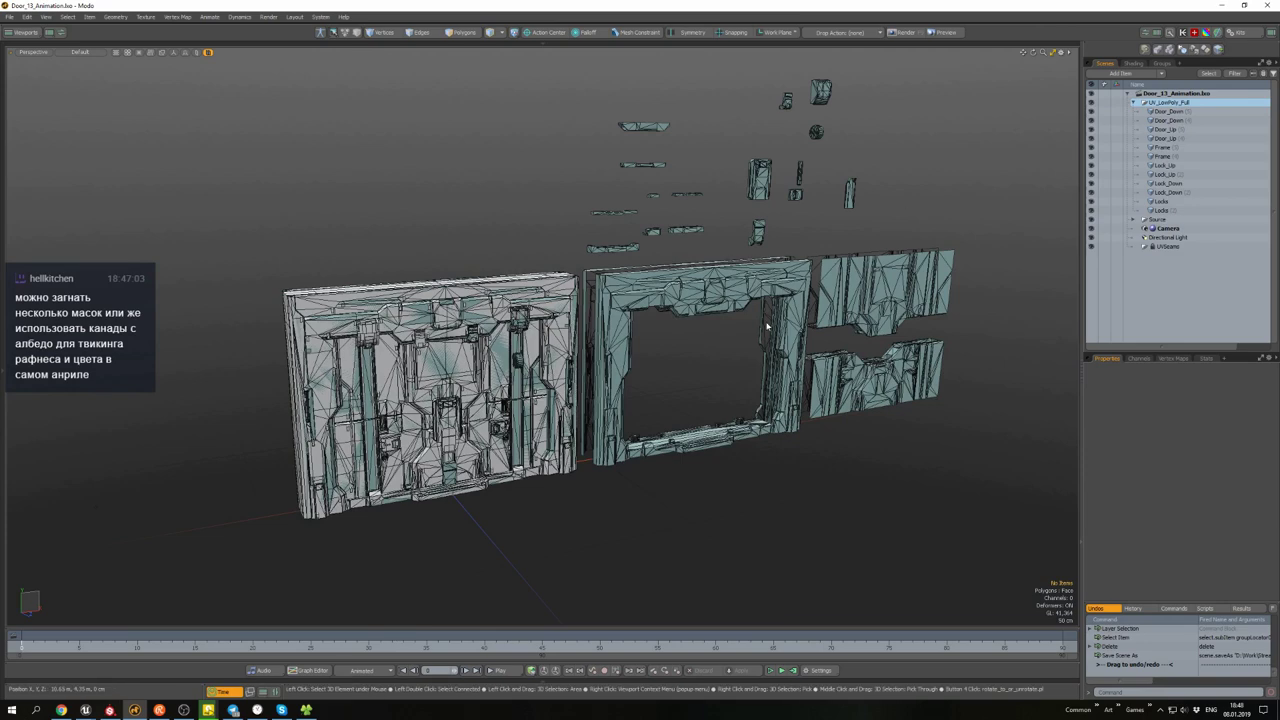
- Delete the exploded copy of the frame, door panels and locks beside the assembled door
{"action": "left_click", "coordinate": [767, 326]}
{"action": "left_click", "coordinate": [740, 340]}
{"action": "right_click_drag", "start_coordinate": [590, 110], "coordinate": [1000, 460]}
{"action": "mouse_move", "coordinate": [1000, 460]}
{"action": "left_mouse_down", "text": "alt"}
{"action": "mouse_move", "coordinate": [813, 202]}
{"action": "mouse_move", "coordinate": [815, 268]}
{"action": "left_mouse_up", "text": "alt"}
{"action": "key", "text": "Delete"}
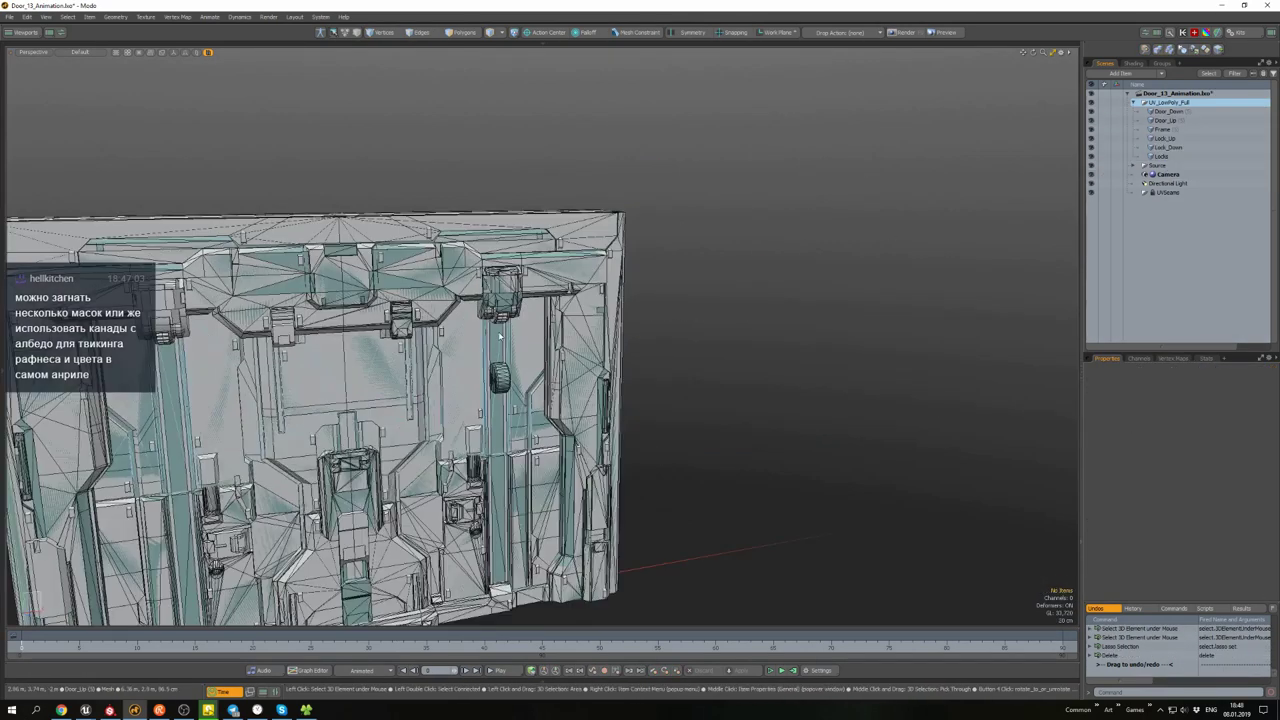
- Move the central lock's lower part up into place and raise the wheel 1 m into the frame's upper lock
{"action": "key", "text": "w"}
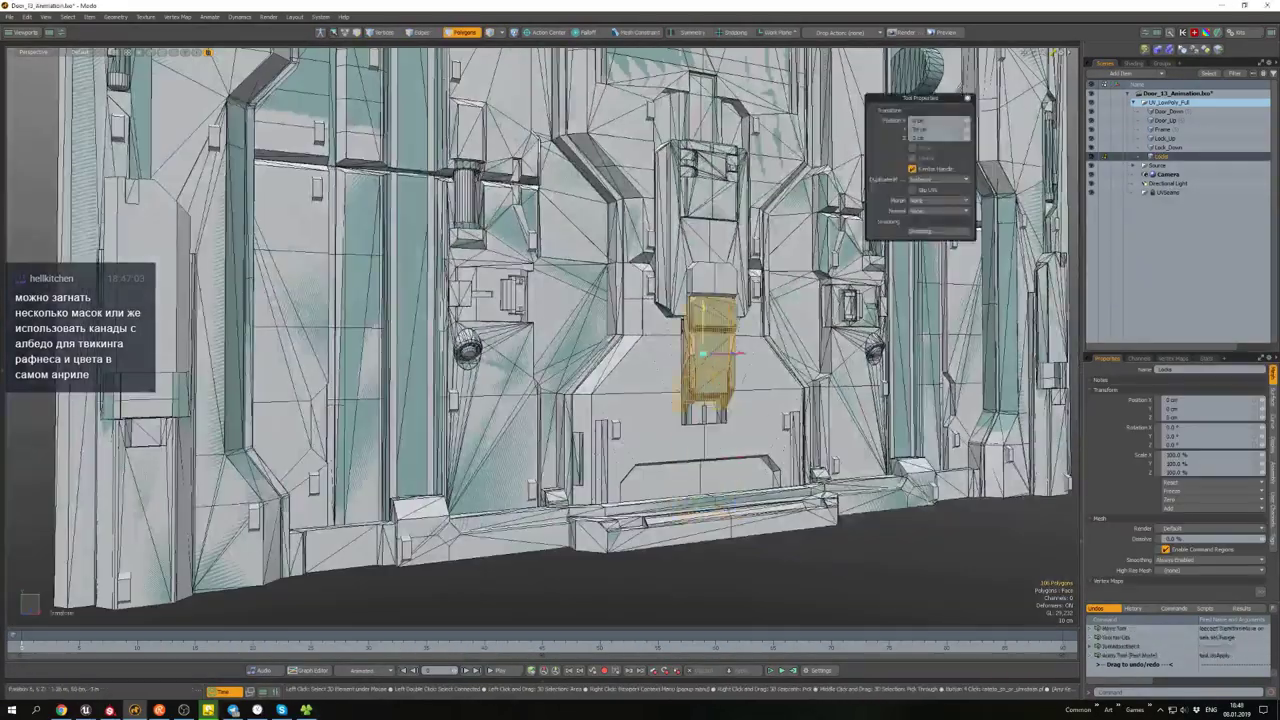
{"action": "left_click_drag", "start_coordinate": [640, 360], "coordinate": [650, 330], "text": "alt"}
{"action": "scroll", "coordinate": [790, 245], "scroll_direction": "up", "scroll_amount": 3}
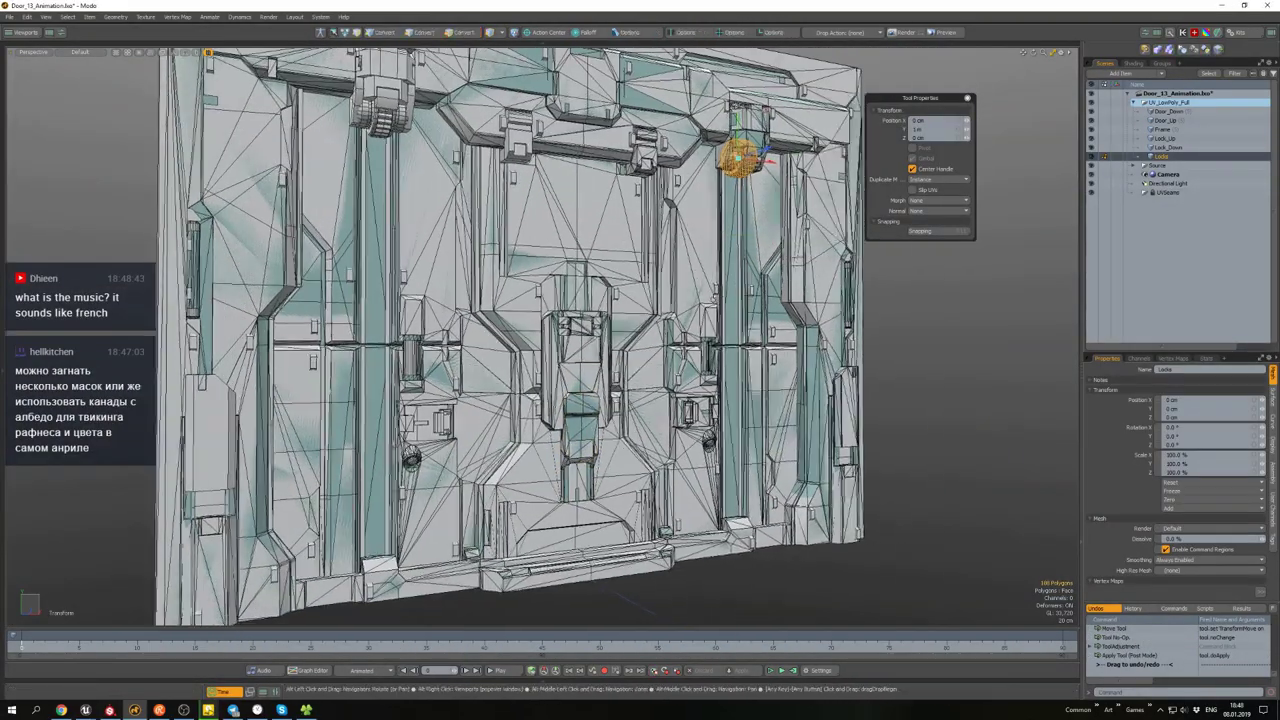
{"action": "scroll", "coordinate": [876, 300], "scroll_direction": "up", "scroll_amount": 3}
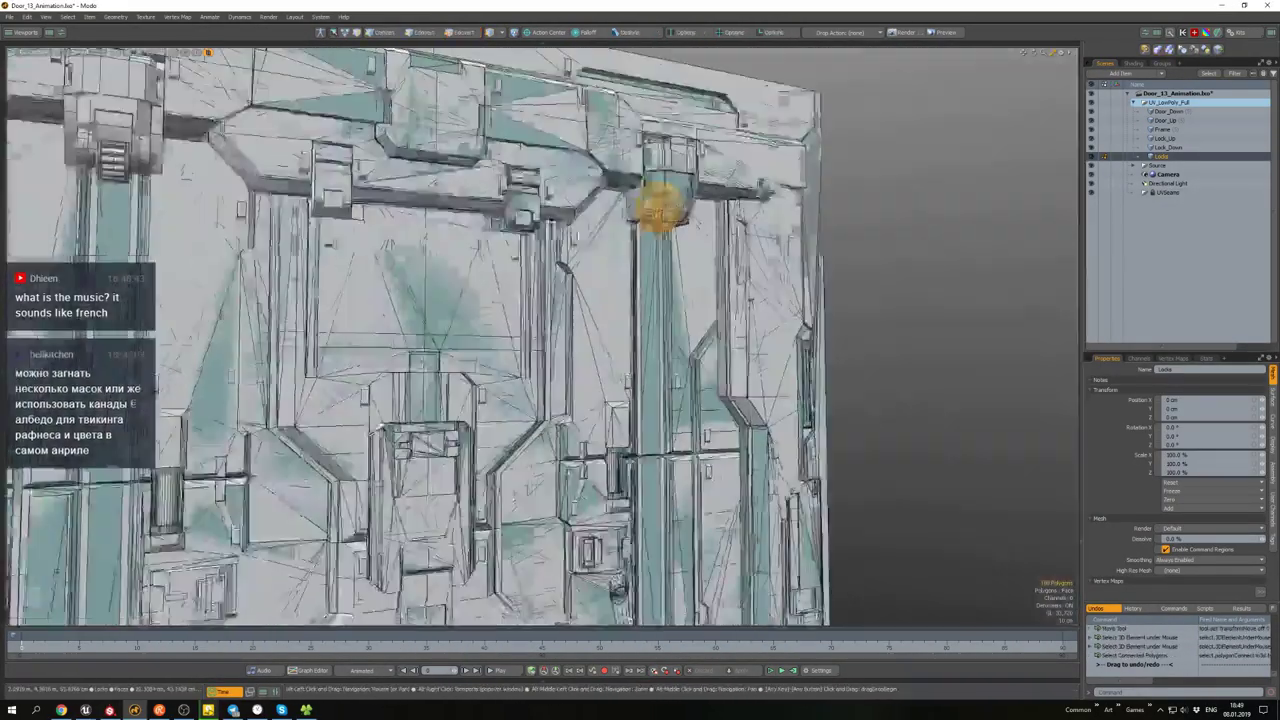
{"action": "scroll", "coordinate": [876, 300], "scroll_direction": "down", "scroll_amount": 4}
{"action": "mouse_move", "coordinate": [876, 300]}
{"action": "left_mouse_down", "text": "alt"}
{"action": "mouse_move", "coordinate": [760, 320]}
{"action": "mouse_move", "coordinate": [600, 540]}
{"action": "mouse_move", "coordinate": [500, 500]}
{"action": "mouse_move", "coordinate": [560, 480]}
{"action": "mouse_move", "coordinate": [580, 560]}
{"action": "mouse_move", "coordinate": [760, 213]}
{"action": "mouse_move", "coordinate": [800, 230]}
{"action": "left_mouse_up", "text": "alt"}
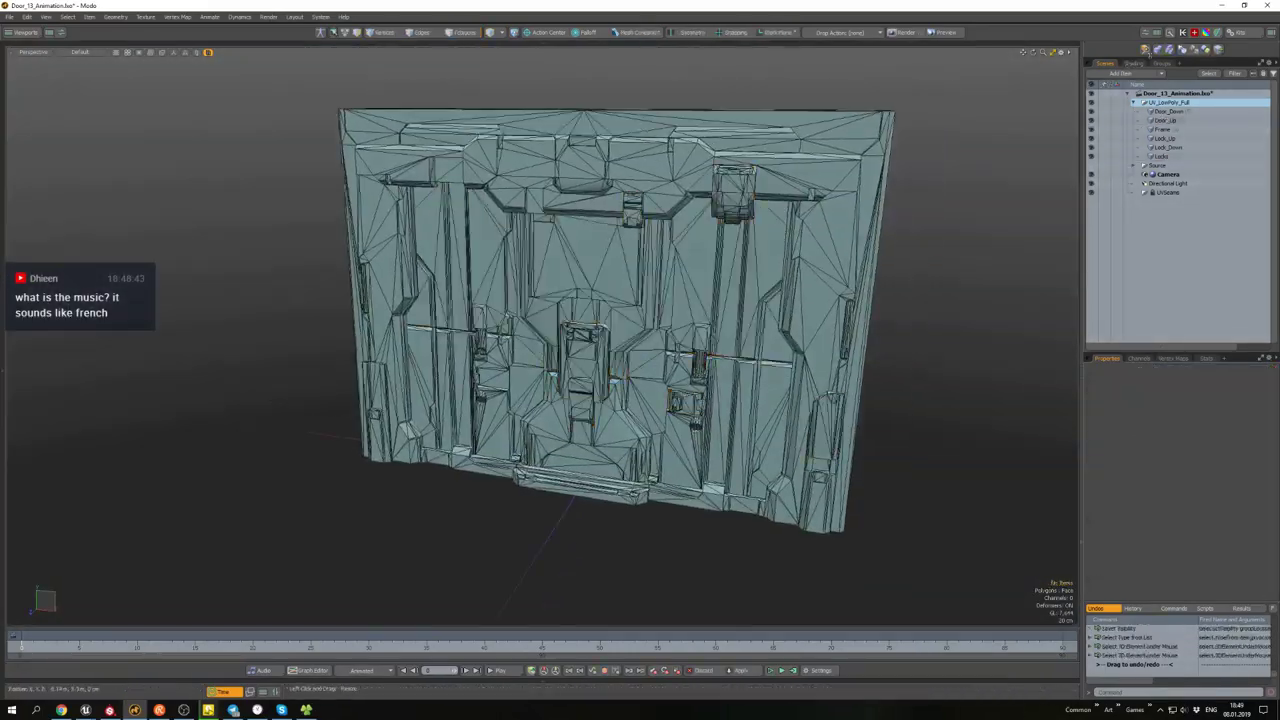
- Delete the item material groups from the shader tree and add the Door_Painter_Default_BaseColor image as diffuse color
{"action": "left_click", "coordinate": [1133, 63]}
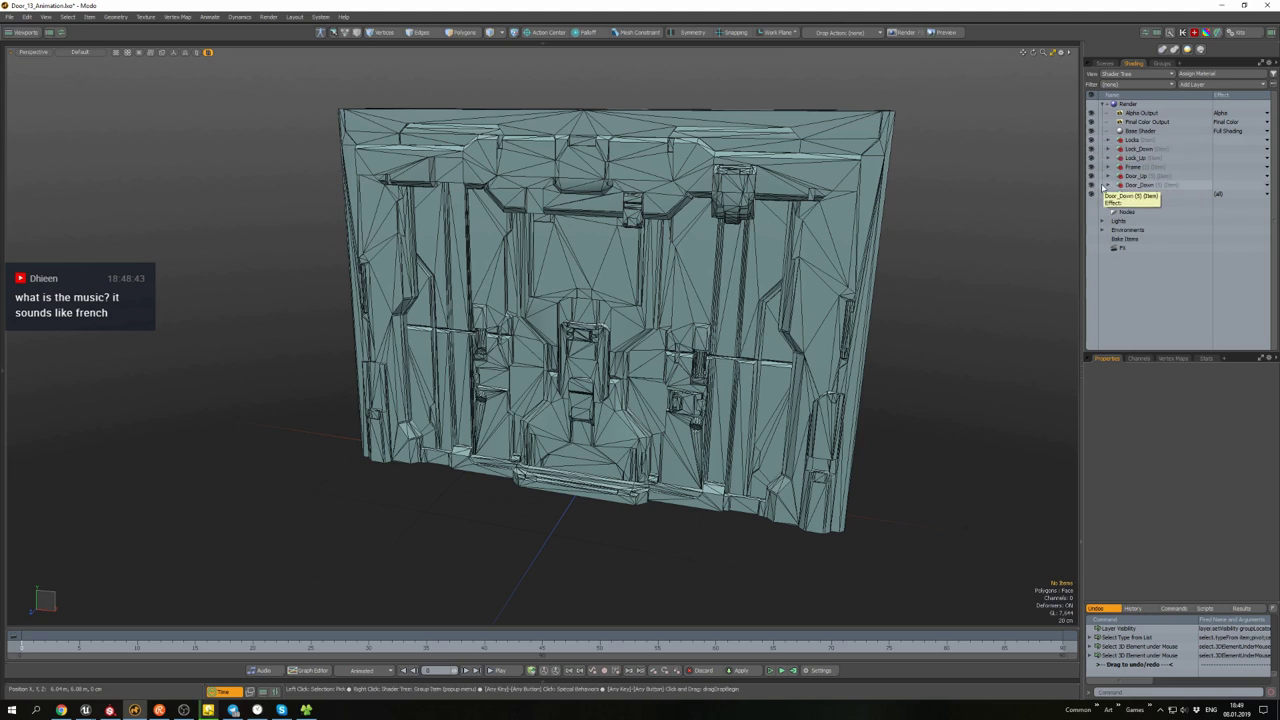
{"action": "left_click_drag", "start_coordinate": [1091, 140], "coordinate": [1128, 141]}
{"action": "key", "text": "Delete"}
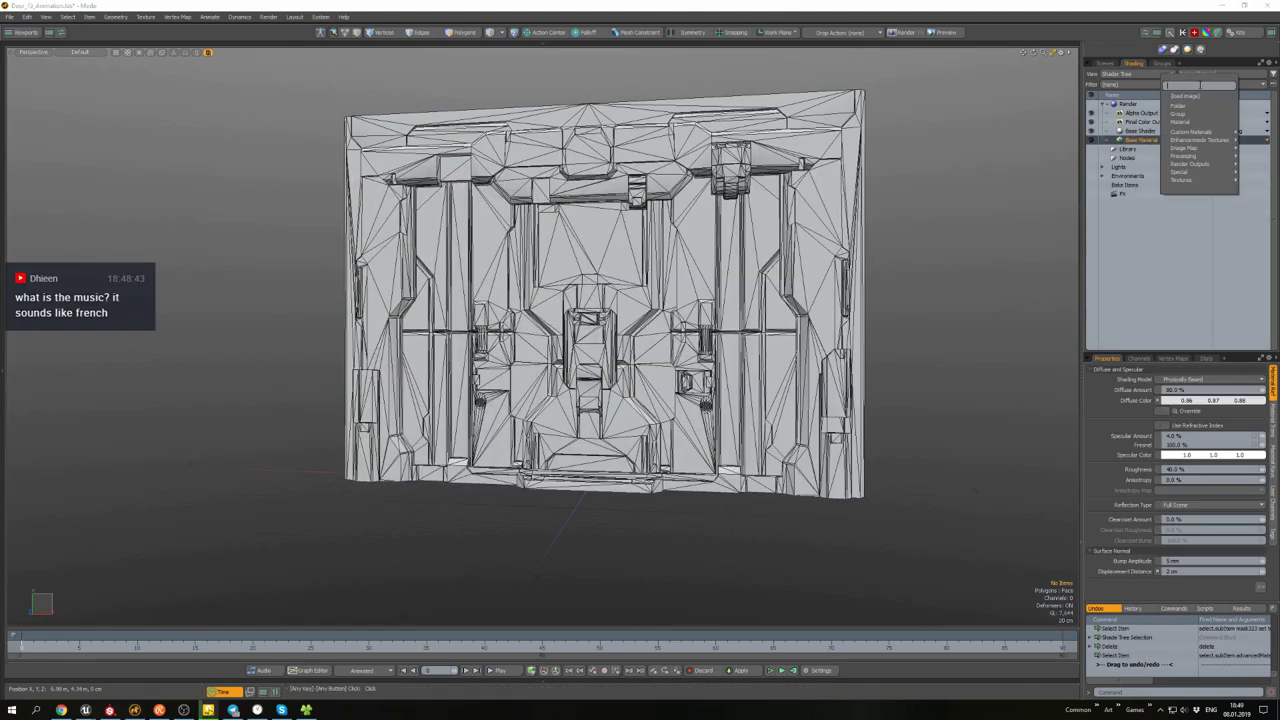
{"action": "left_click", "coordinate": [1190, 84]}
{"action": "left_click", "coordinate": [1198, 99]}
{"action": "double_click", "coordinate": [353, 155]}
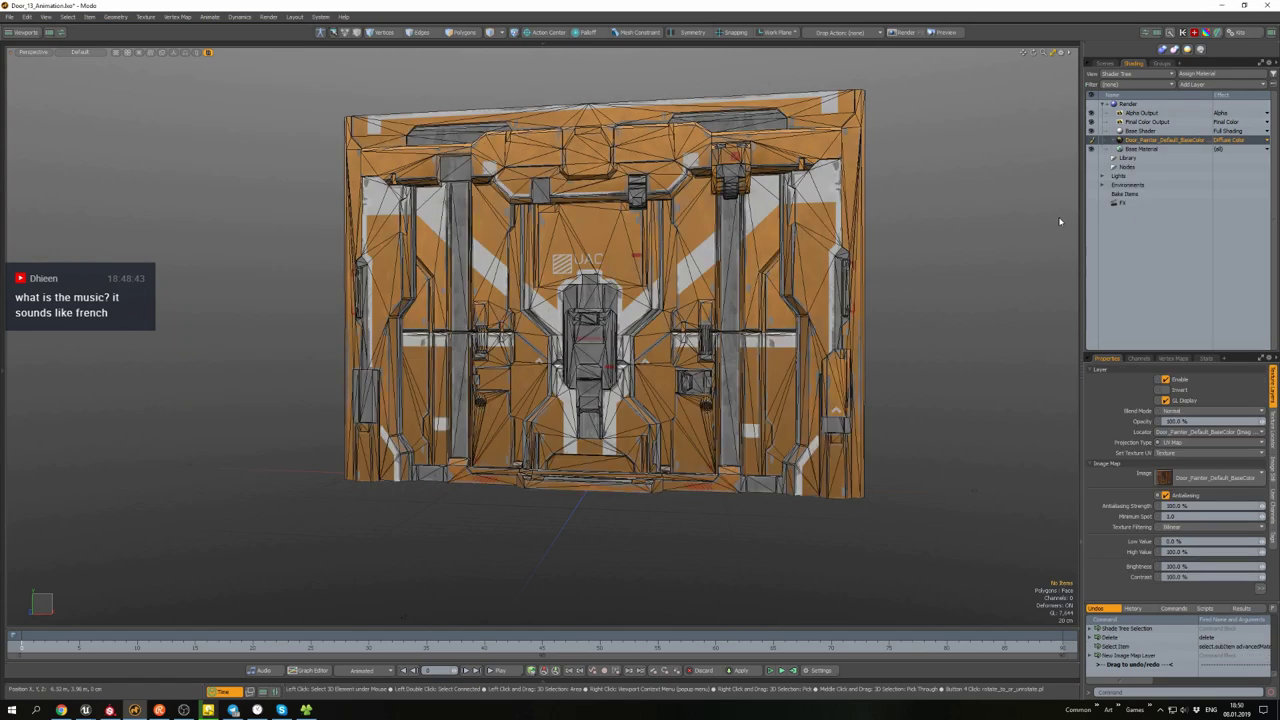
- Add the Door_Painter_Default_Normal image with its effect set to Unreal Normal and hide the wireframe
{"action": "scroll", "coordinate": [645, 262], "scroll_direction": "up", "scroll_amount": 4}
{"action": "left_click", "coordinate": [1230, 140]}
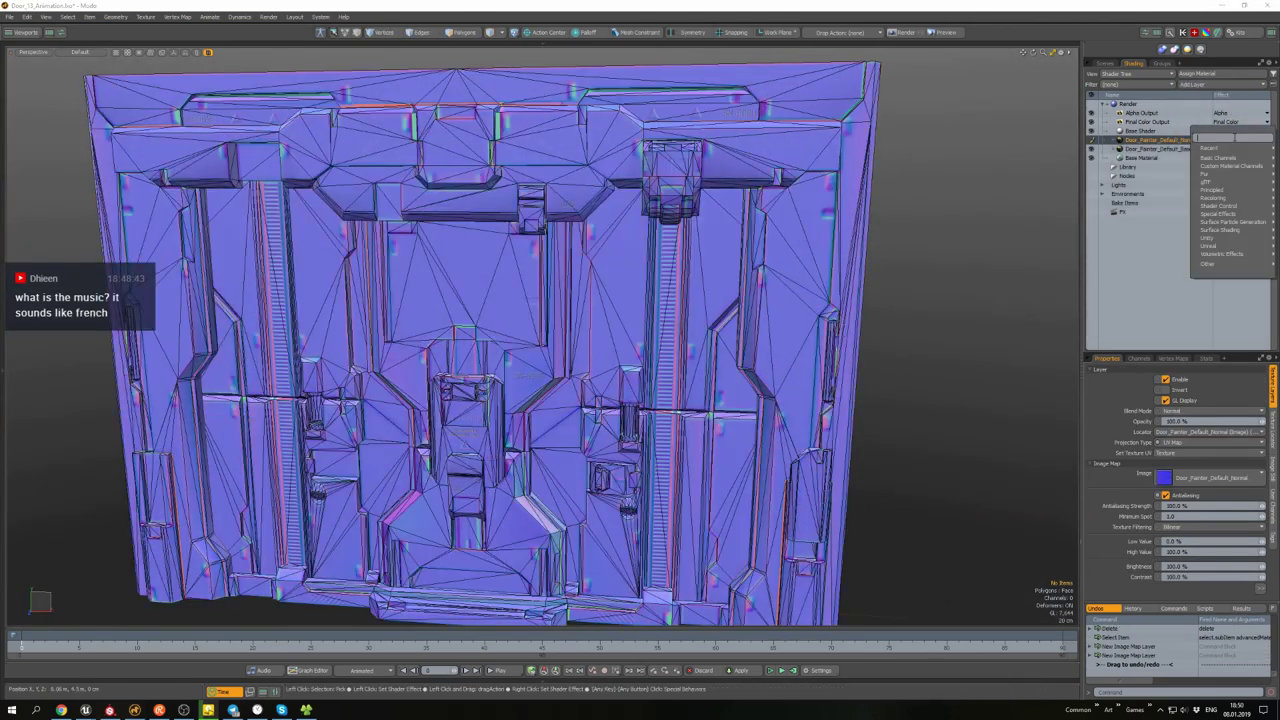
{"action": "left_click", "coordinate": [1190, 304]}
{"action": "key", "text": "w"}
{"action": "left_click_drag", "start_coordinate": [909, 392], "coordinate": [860, 320], "text": "alt"}
{"action": "scroll", "coordinate": [860, 320], "scroll_direction": "down", "scroll_amount": 3}
- Try inverting the normal map layer, then invert only its green channel and check the door's shading
{"action": "left_click", "coordinate": [1165, 390]}
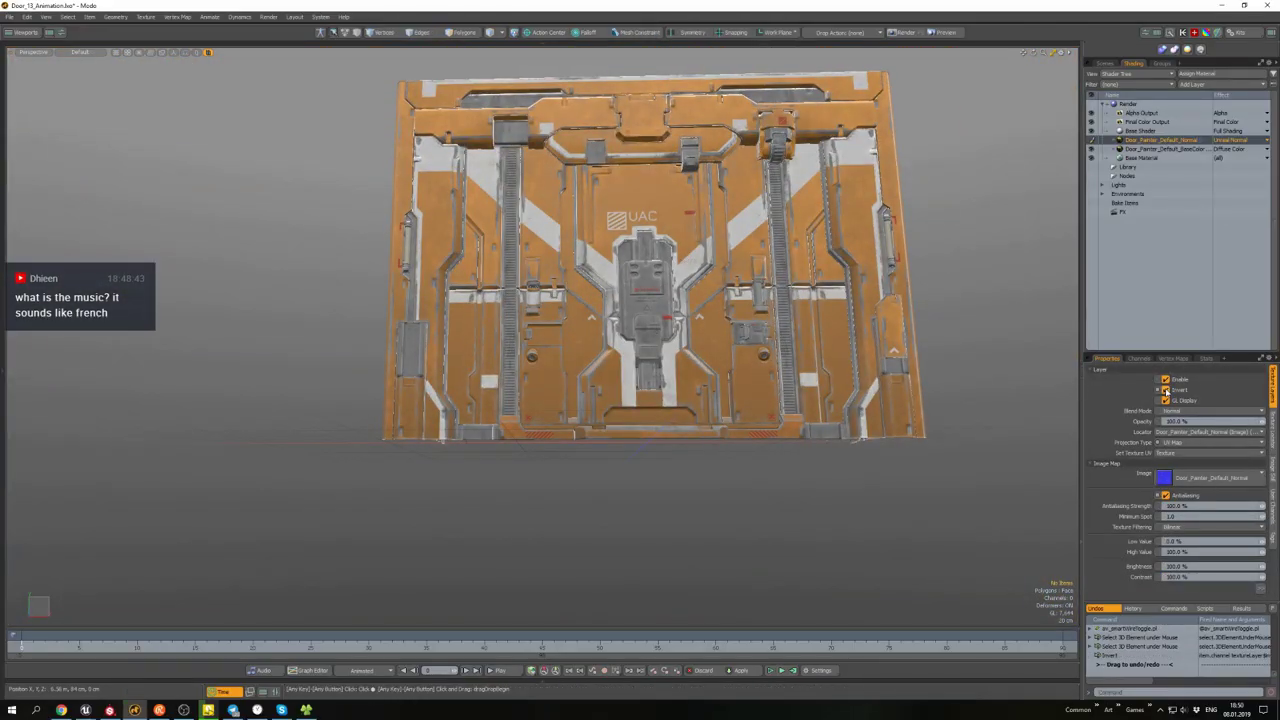
{"action": "left_click", "coordinate": [1165, 390]}
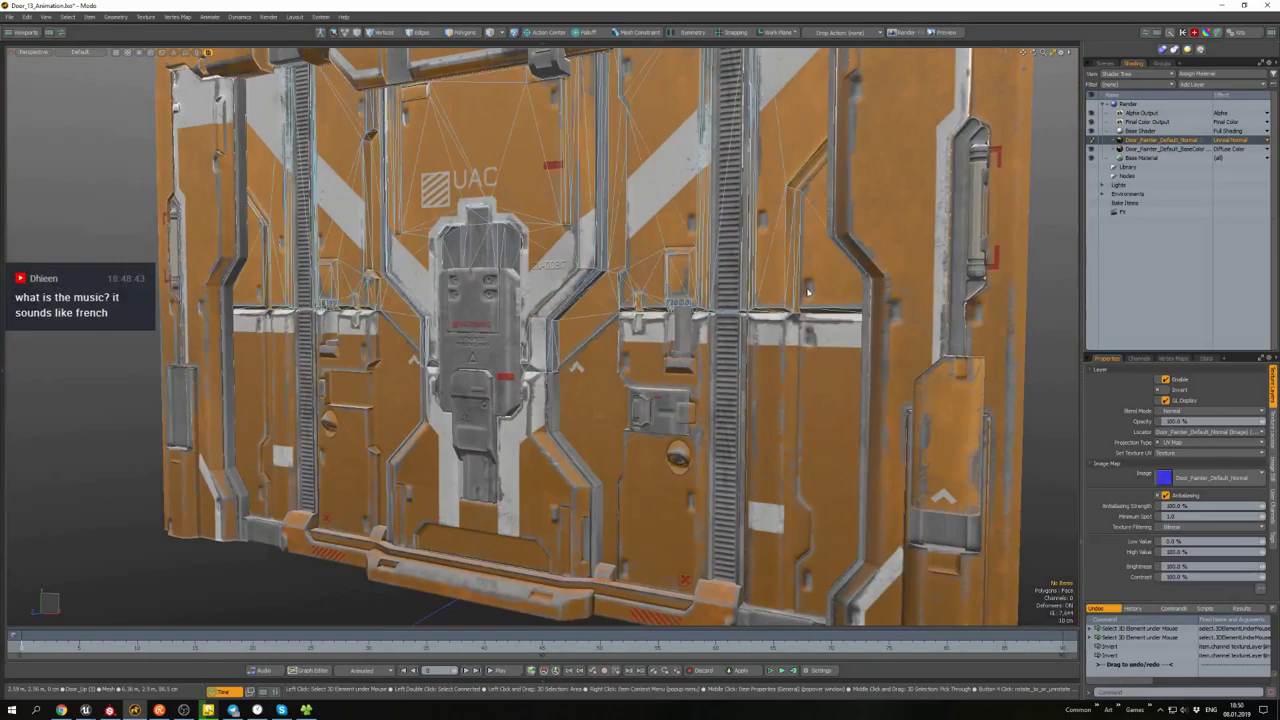
{"action": "left_click_drag", "start_coordinate": [1186, 351], "coordinate": [1186, 221]}
{"action": "left_click", "coordinate": [1165, 487]}
{"action": "scroll", "coordinate": [600, 300], "scroll_direction": "up", "scroll_amount": 3}
{"action": "scroll", "coordinate": [600, 300], "scroll_direction": "down", "scroll_amount": 5}
{"action": "left_click_drag", "start_coordinate": [900, 300], "coordinate": [1030, 230], "text": "alt"}
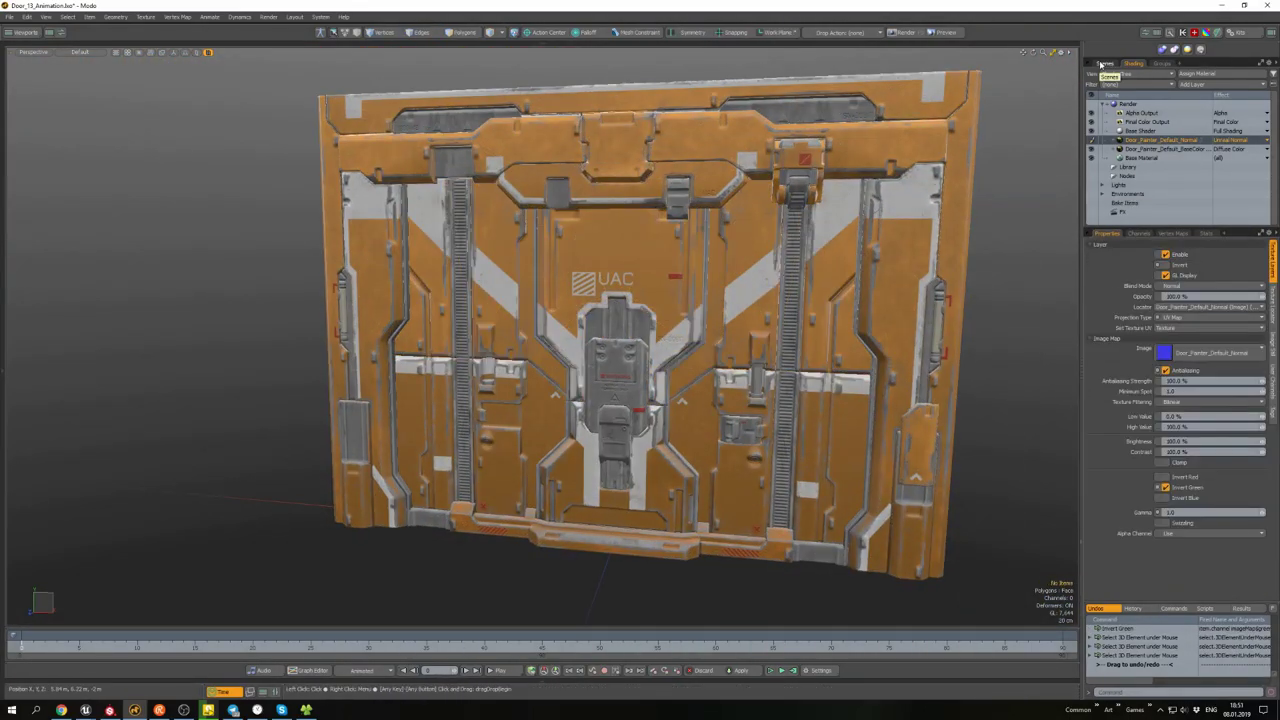
- Delete the UVSeams item and save the scene
{"action": "left_click", "coordinate": [1101, 63]}
{"action": "left_click", "coordinate": [1165, 192]}
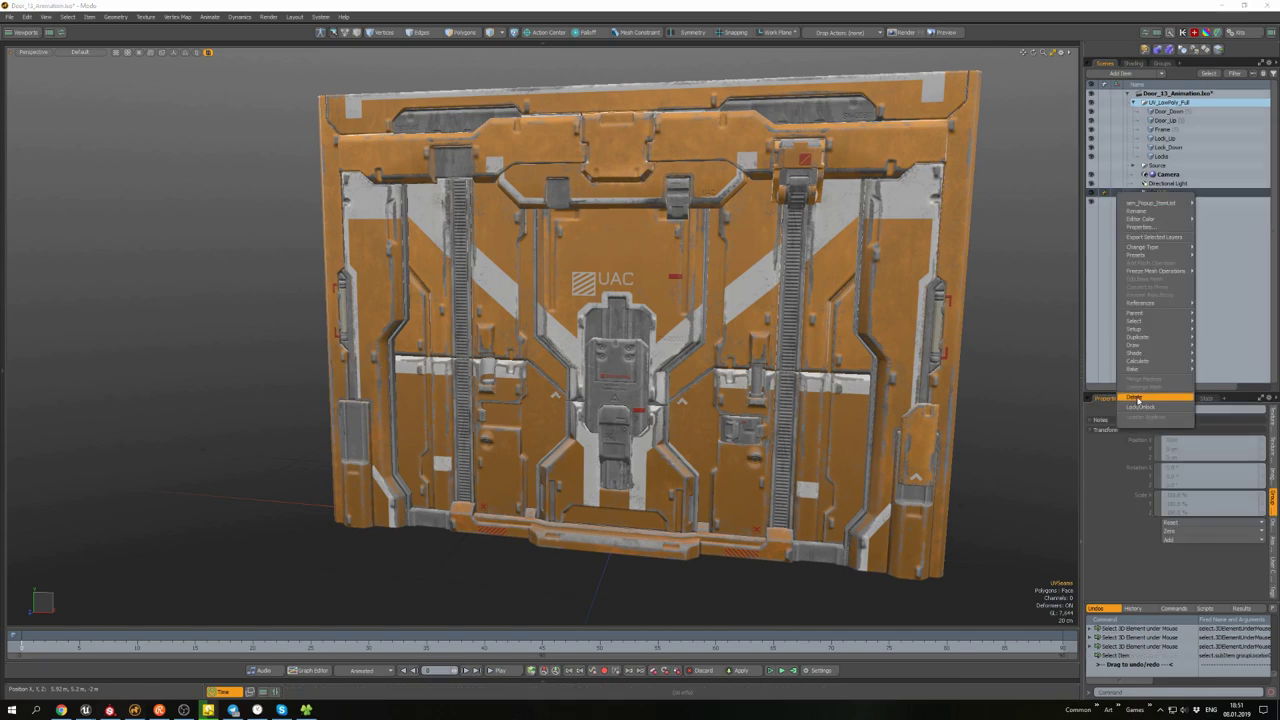
{"action": "key", "text": "Delete"}
{"action": "key", "text": "ctrl+s"}
- Expand the Source group's Frame hierarchy, inspect its lock meshes and assign the Default material
{"action": "left_click_drag", "start_coordinate": [1000, 270], "coordinate": [930, 285], "text": "alt"}
{"action": "left_click", "coordinate": [1134, 165]}
{"action": "left_click", "coordinate": [1158, 165]}
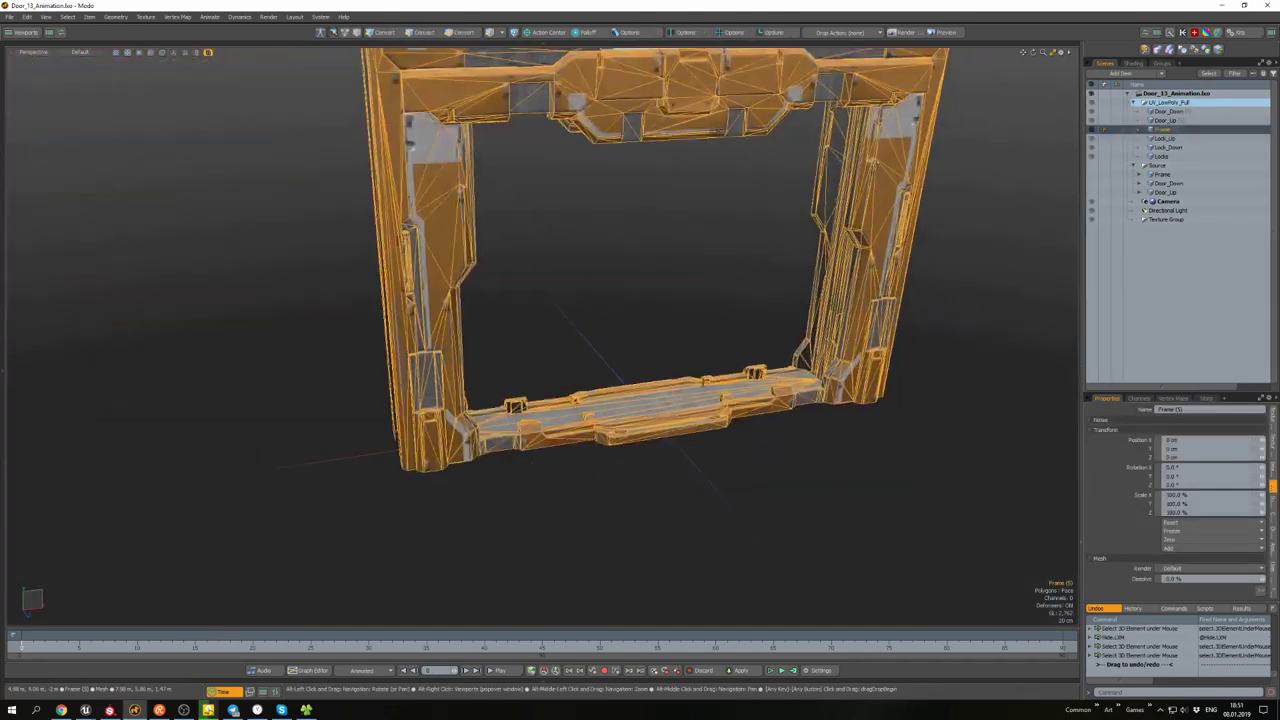
{"action": "left_click", "coordinate": [1138, 174]}
{"action": "left_click", "coordinate": [1183, 201]}
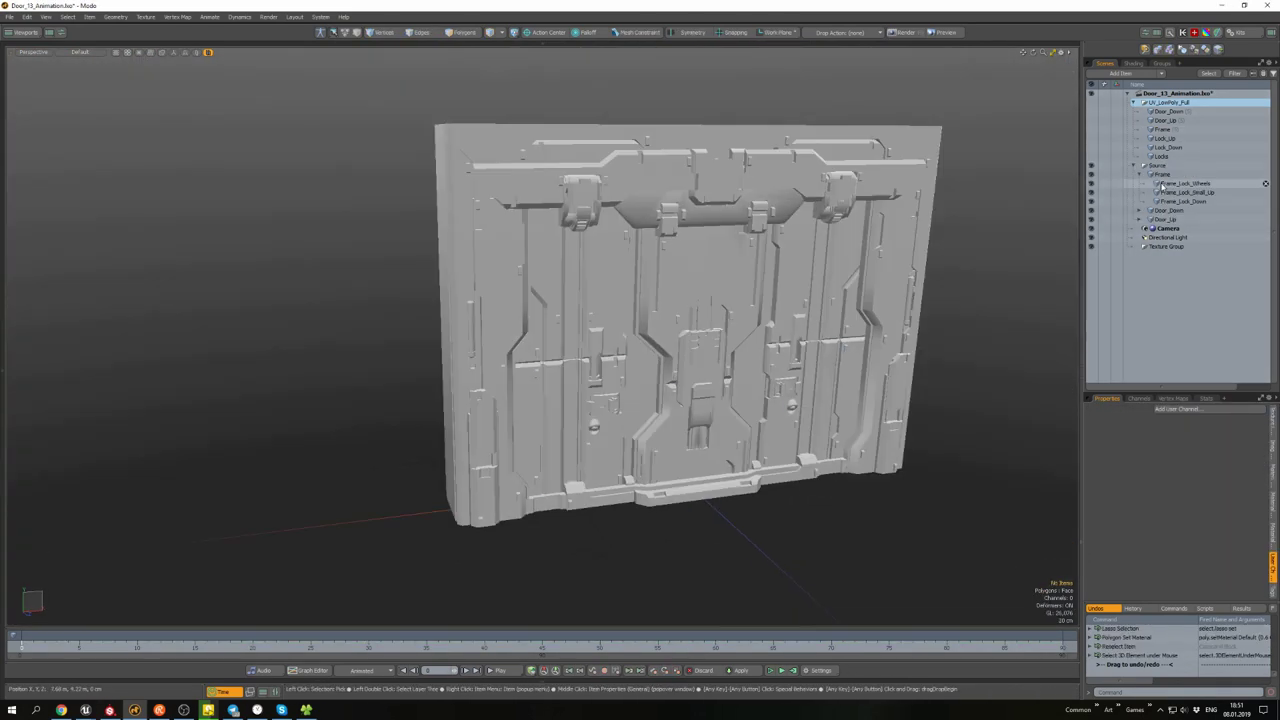
{"action": "left_click", "coordinate": [1183, 184]}
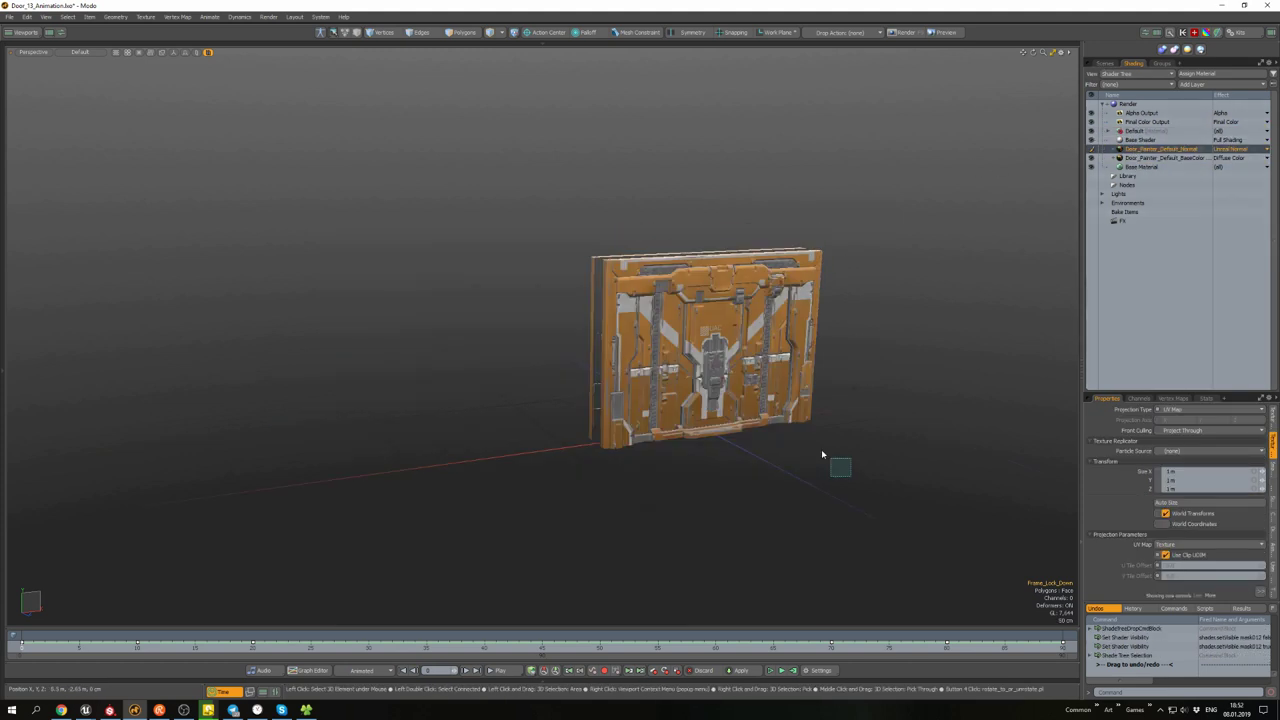
{"action": "key", "text": "m"}
{"action": "key", "text": "Return"}
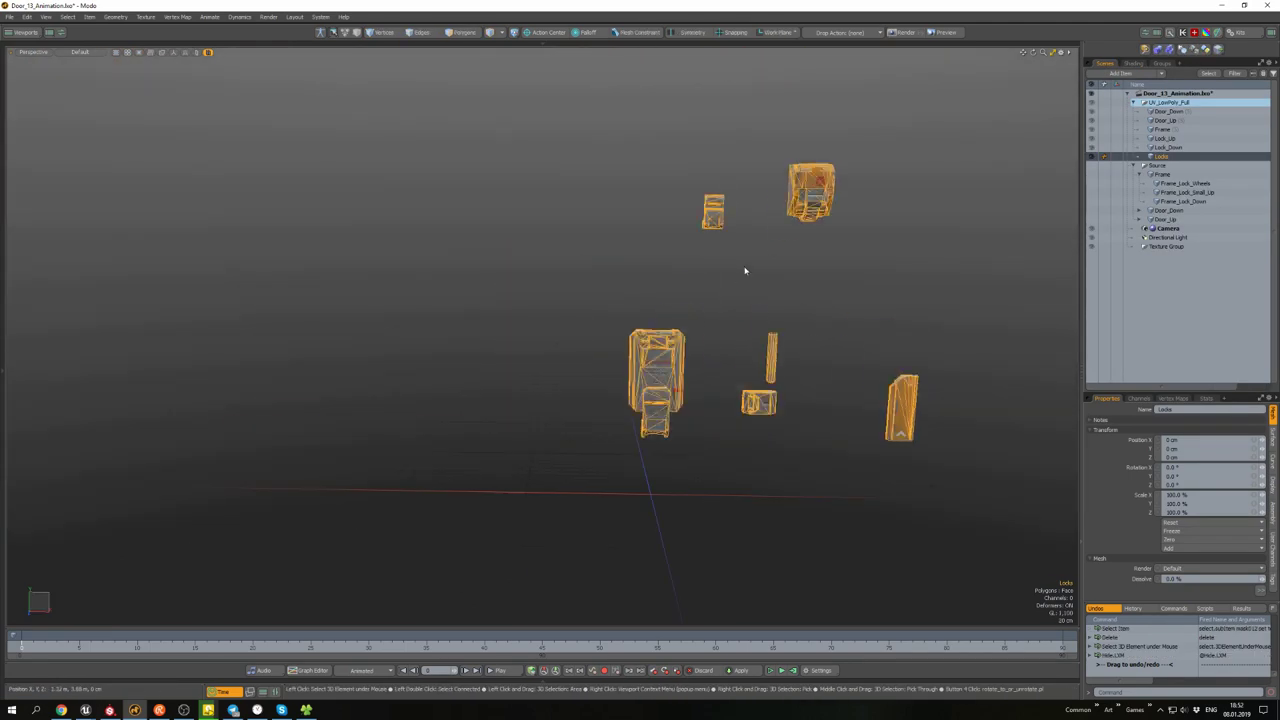
- Separate the frame's lock parts from the Locks mesh into new meshes and parent them under Frame
{"action": "right_click_drag", "start_coordinate": [857, 320], "coordinate": [971, 500]}
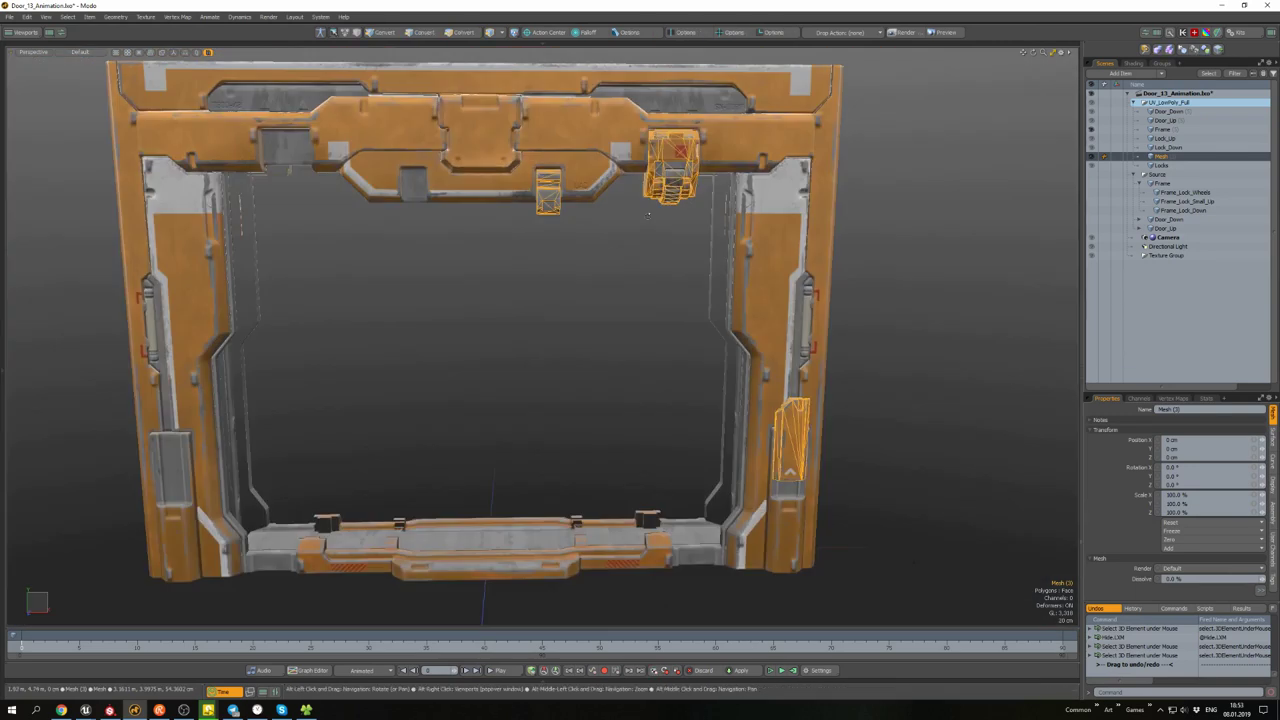
{"action": "left_click_drag", "start_coordinate": [1100, 157], "coordinate": [1135, 130]}
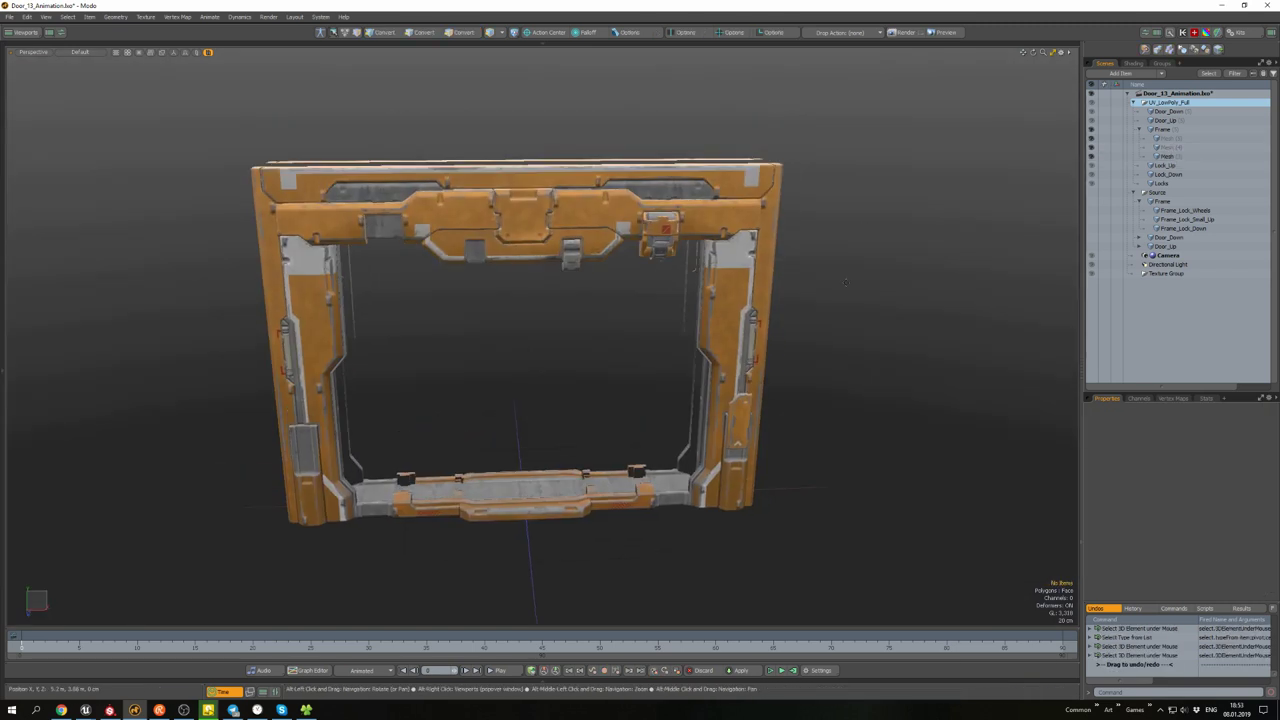
{"action": "left_click", "coordinate": [1138, 129]}
- Duplicate the Source group and rename the copy Ready
{"action": "right_click", "coordinate": [1150, 165]}
{"action": "left_click", "coordinate": [1196, 319]}
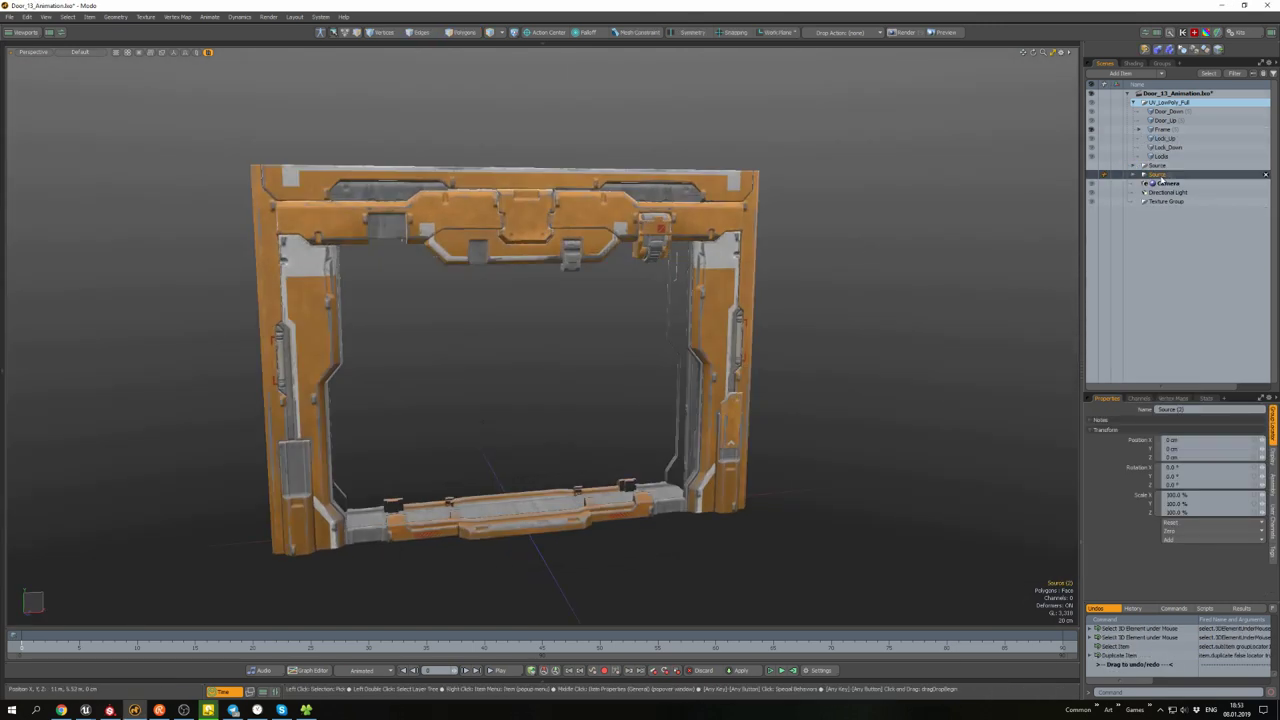
{"action": "double_click", "coordinate": [1159, 170]}
{"action": "type", "text": "Ready"}
{"action": "key", "text": "Return"}
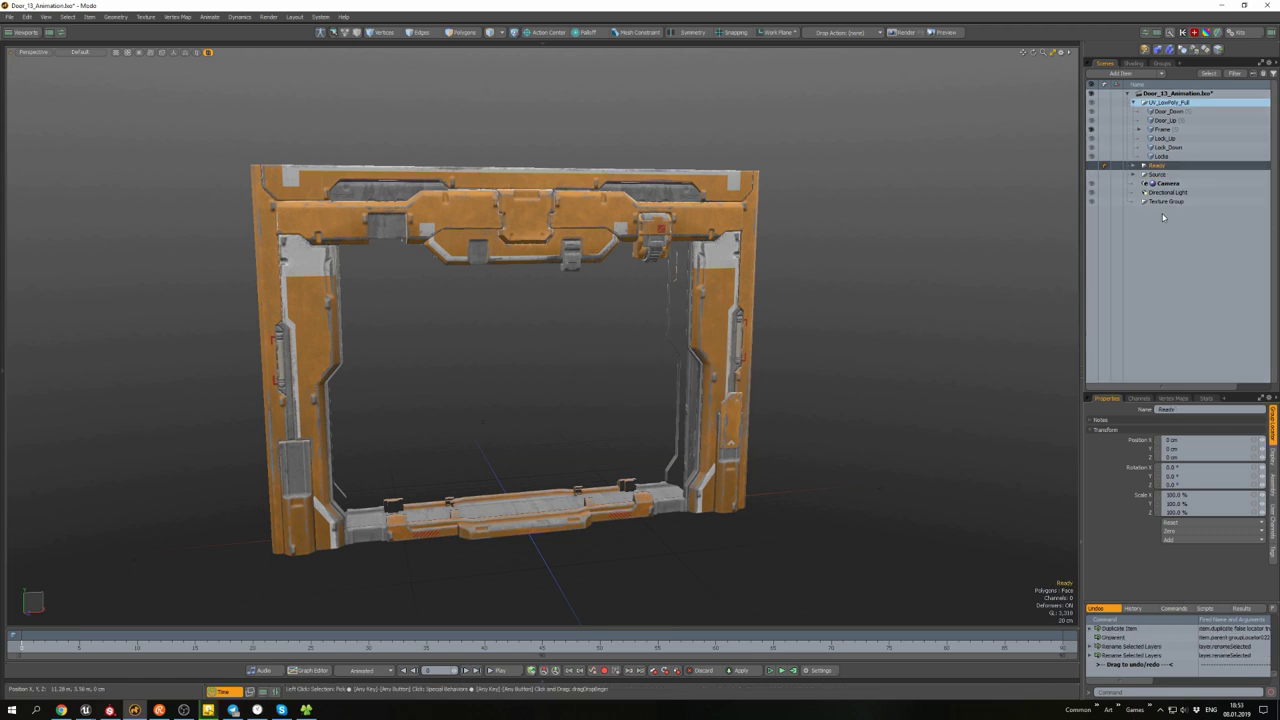
- Set the Ready group's editor color to green and unhide all the meshes
{"action": "right_click", "coordinate": [1150, 167]}
{"action": "mouse_move", "coordinate": [1178, 193]}
{"action": "left_click", "coordinate": [1246, 249]}
{"action": "key", "text": "u"}
- Replace the polygons of the Ready group's Frame mesh with those copied from the textured low-poly Frame
{"action": "left_click", "coordinate": [1160, 174]}
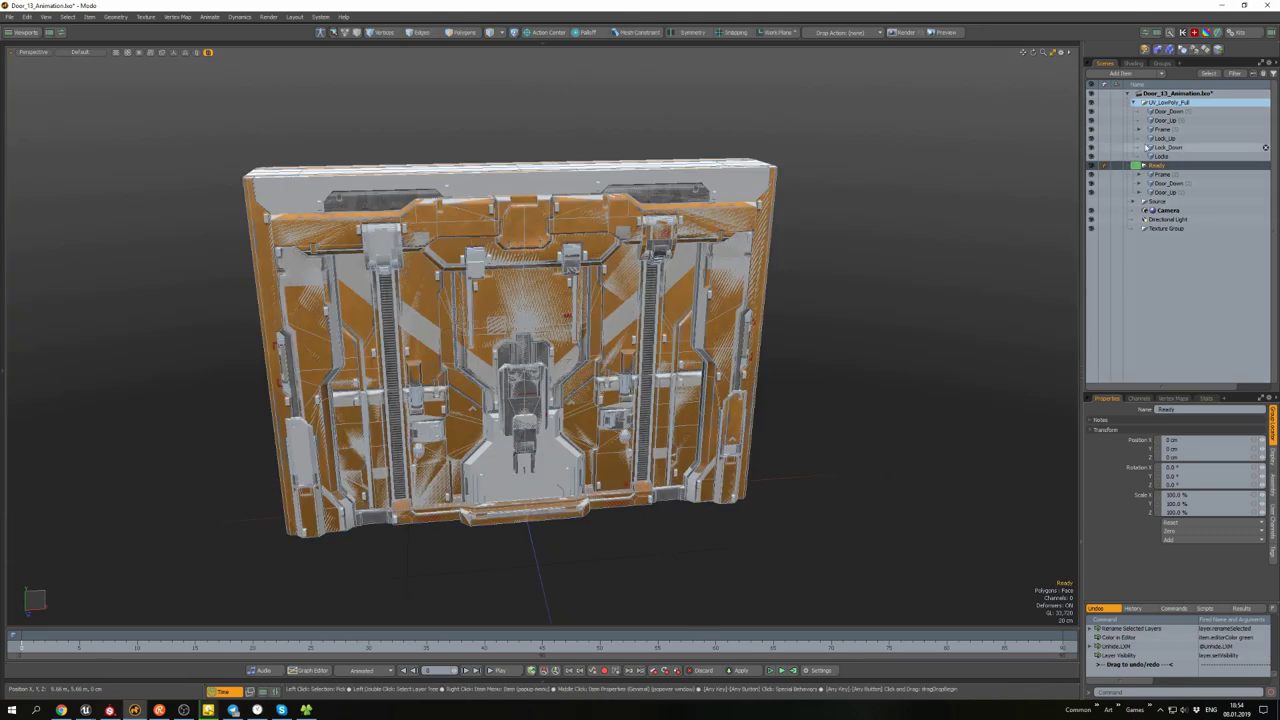
{"action": "key", "text": "3"}
{"action": "key", "text": "ctrl+a"}
{"action": "key", "text": "Delete"}
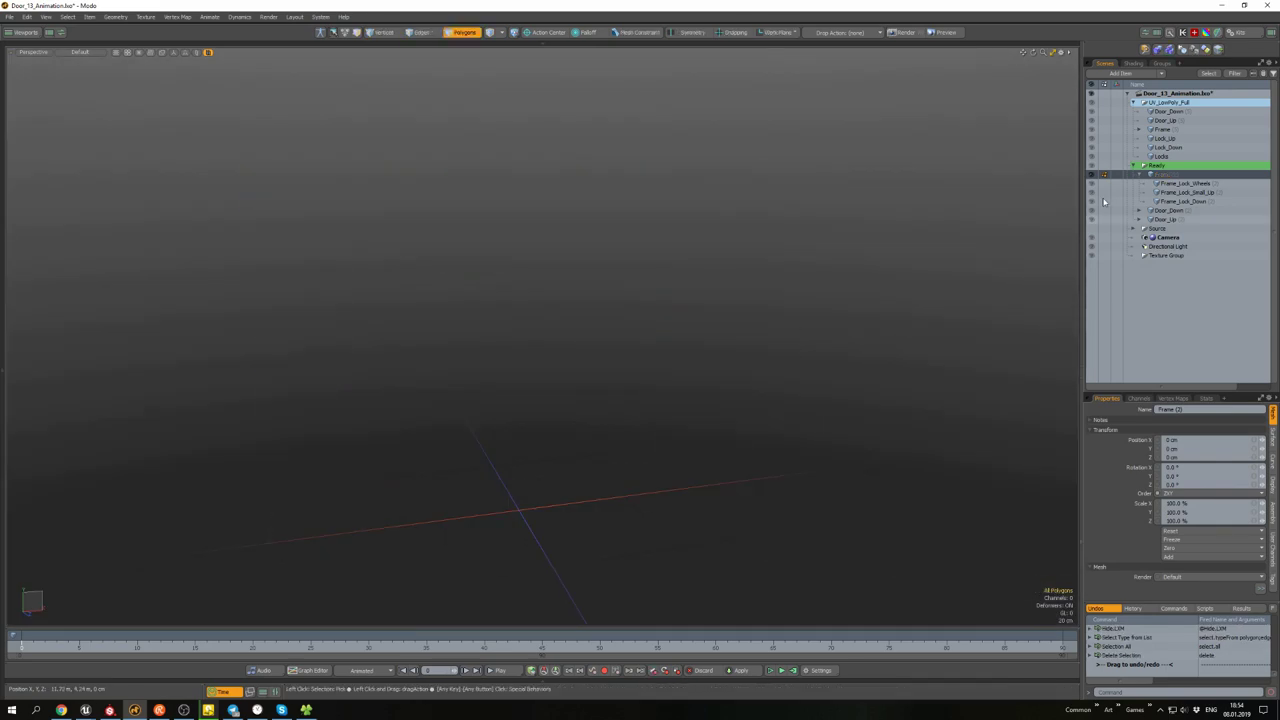
{"action": "key", "text": "ctrl+v"}
{"action": "left_click", "coordinate": [800, 331]}
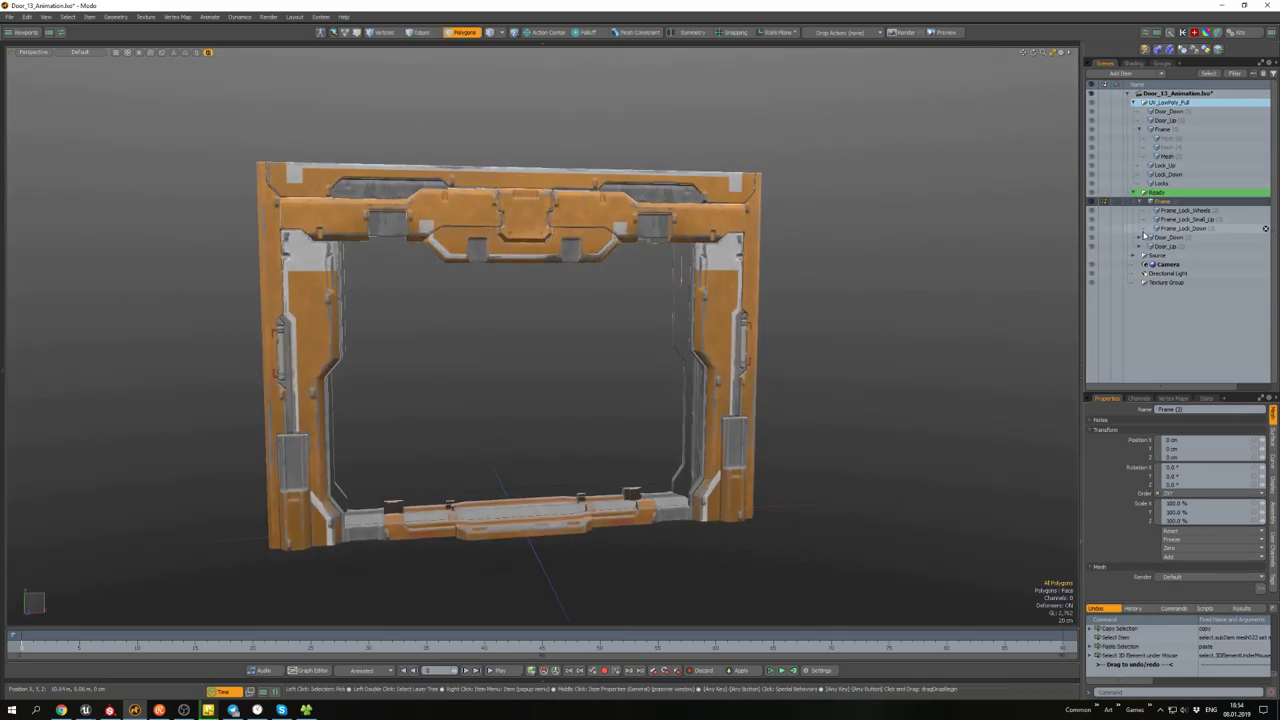
- Replace the Ready group's Frame_Lock_Wheels polygons with those from the textured low-poly mesh and hide the UV_LowPoly_Full group
{"action": "key", "text": "u"}
{"action": "left_click", "coordinate": [1093, 211]}
{"action": "key", "text": "shift+h"}
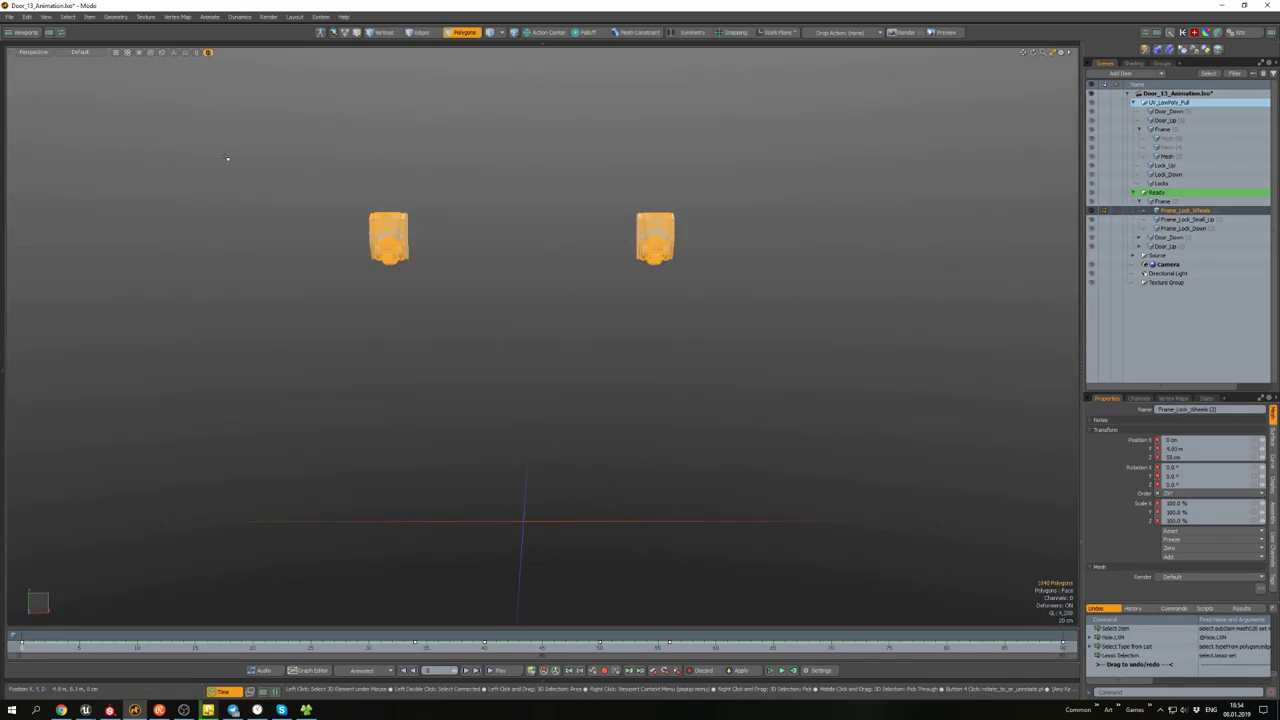
{"action": "key", "text": "u"}
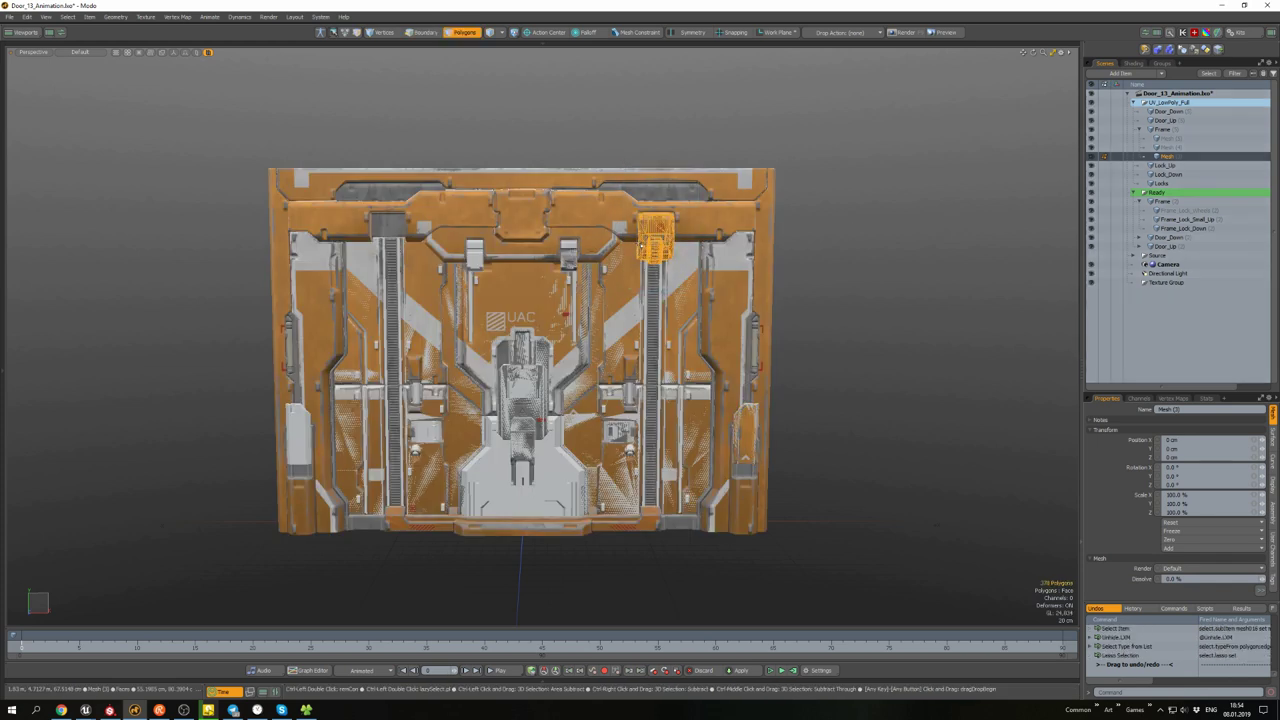
{"action": "left_click", "coordinate": [641, 244]}
{"action": "mouse_move", "coordinate": [809, 320]}
{"action": "left_mouse_down", "text": "alt"}
{"action": "mouse_move", "coordinate": [760, 330]}
{"action": "mouse_move", "coordinate": [790, 325]}
{"action": "left_mouse_up", "text": "alt"}
{"action": "left_click", "coordinate": [1093, 104]}
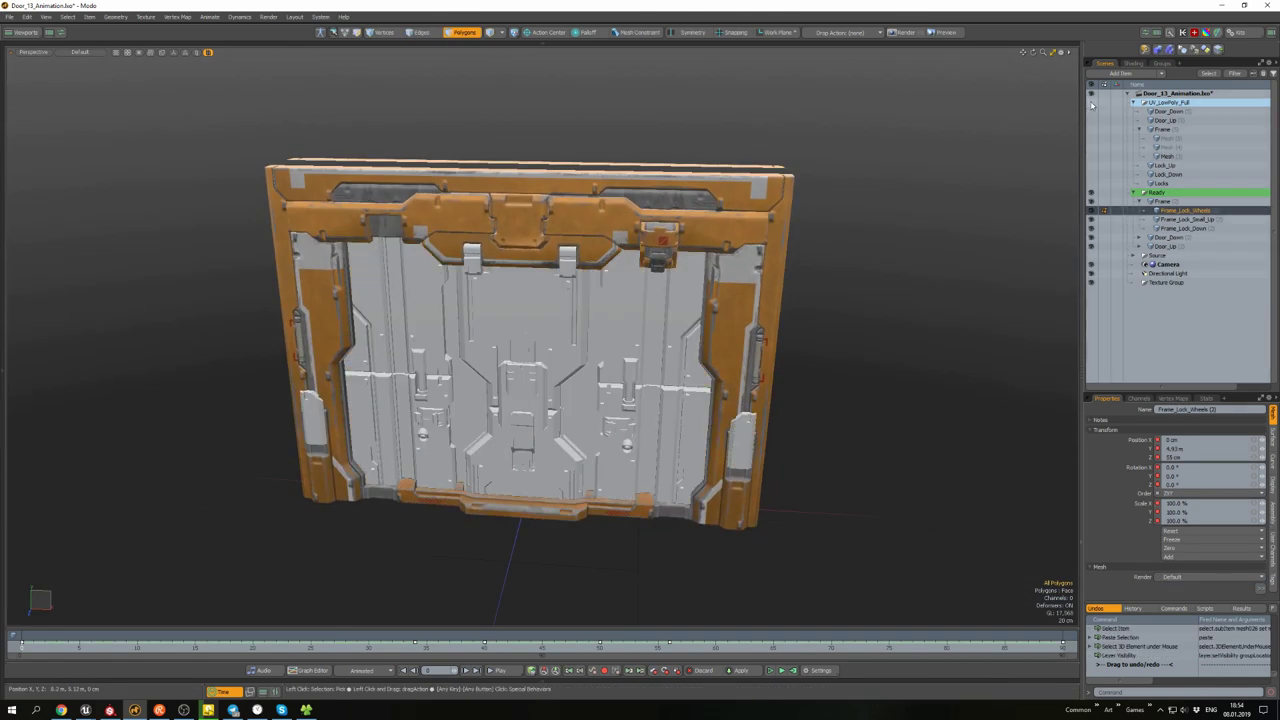
- Mirror the textured wheel lock to the frame's other side and transfer the textured small upper lock polygons into Frame_Lock_Small_Up
{"action": "left_click_drag", "start_coordinate": [900, 260], "coordinate": [620, 212], "text": "alt"}
{"action": "key", "text": "3"}
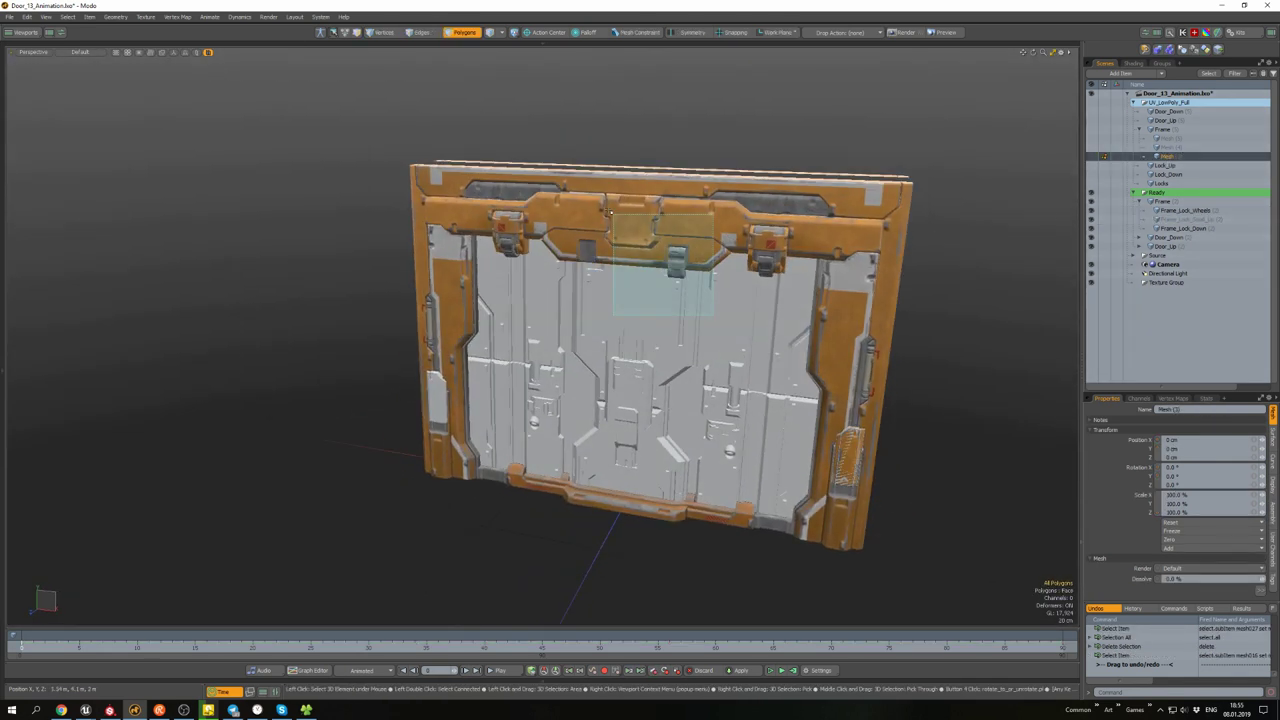
{"action": "left_click", "coordinate": [1185, 220]}
{"action": "key", "text": "ctrl+v"}
{"action": "left_click", "coordinate": [908, 405]}
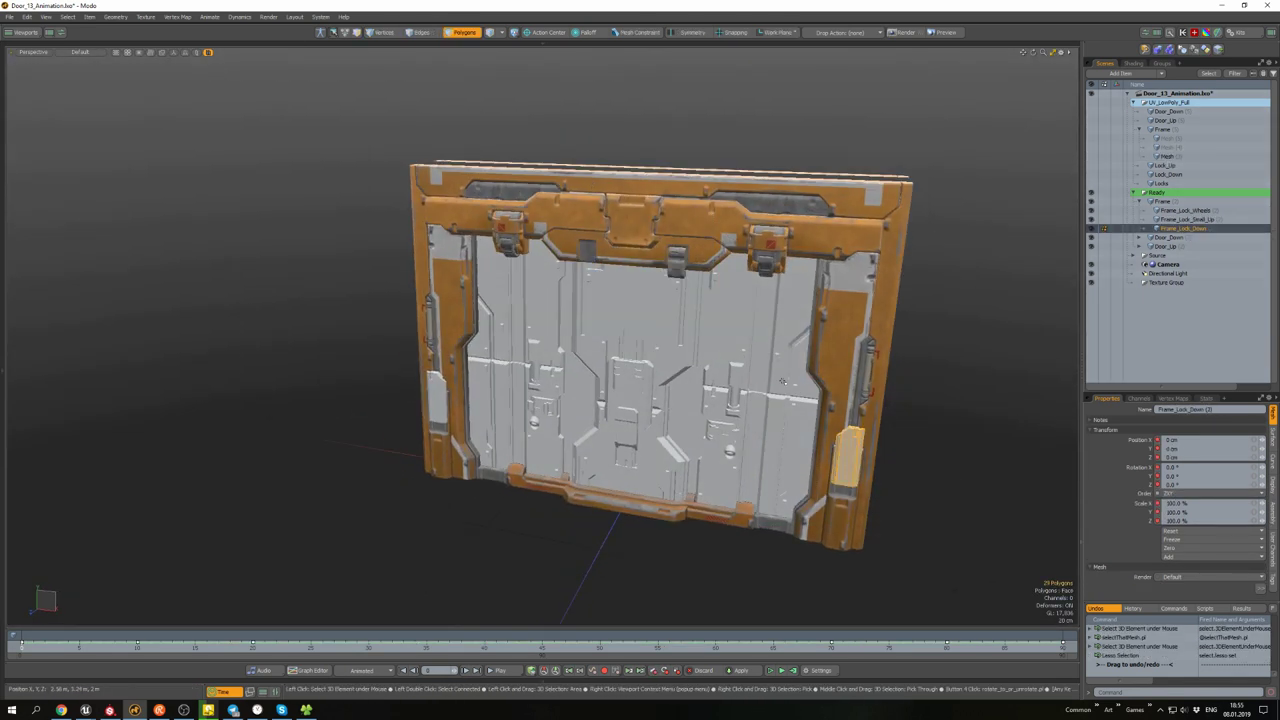
- Transfer the textured lower lock polygons into Frame_Lock_Down and hide the Ready group's Door_Down and Door_Up meshes
{"action": "mouse_move", "coordinate": [937, 322]}
{"action": "right_mouse_down"}
{"action": "mouse_move", "coordinate": [932, 451]}
{"action": "mouse_move", "coordinate": [738, 366]}
{"action": "right_mouse_up"}
{"action": "left_click", "coordinate": [1190, 229]}
{"action": "key", "text": "ctrl+v"}
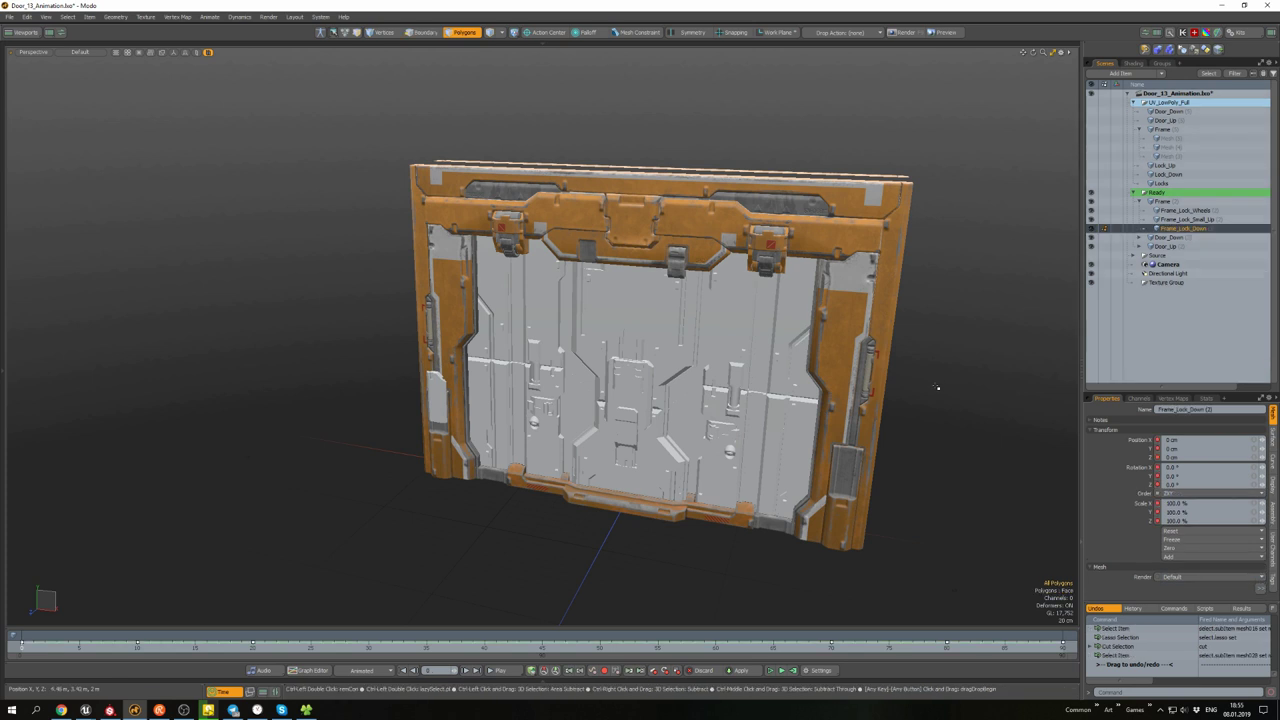
{"action": "left_click", "coordinate": [937, 386]}
{"action": "left_click", "coordinate": [1091, 237]}
{"action": "left_click", "coordinate": [1091, 246]}
{"action": "left_click_drag", "start_coordinate": [760, 283], "coordinate": [808, 283], "text": "alt"}
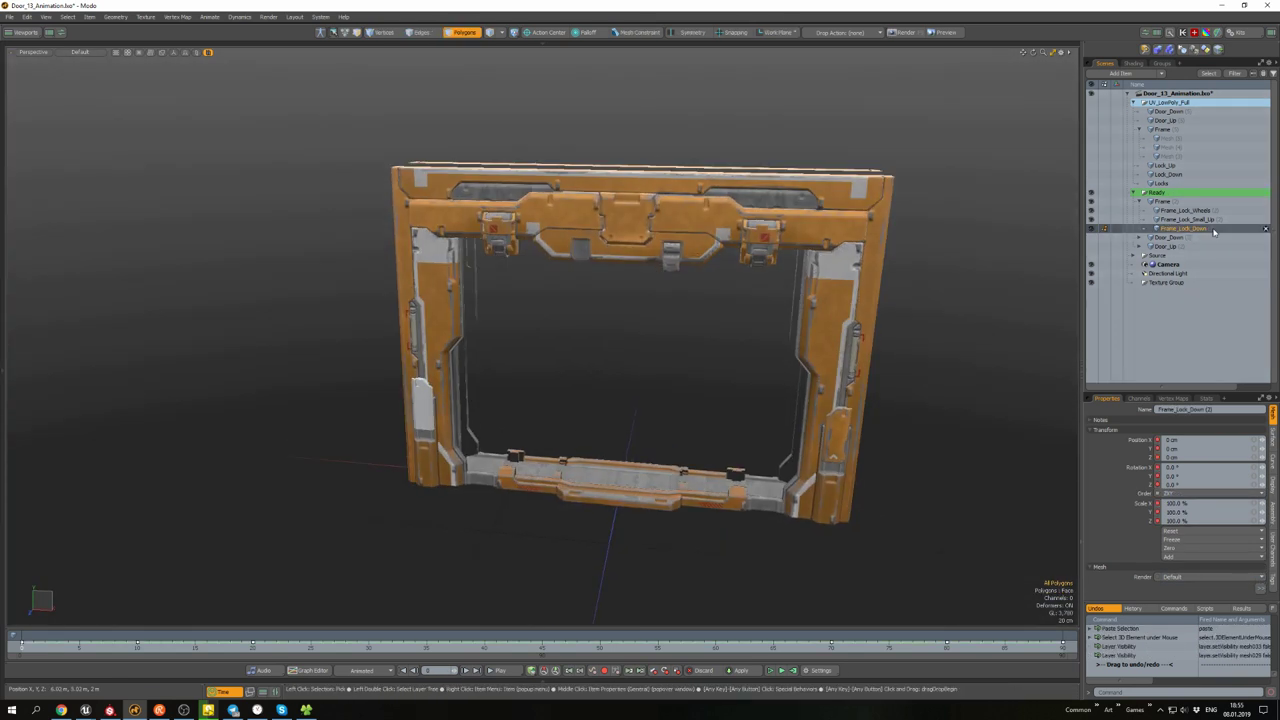
- Mirror the textured small upper and lower lock pieces to the opposite side of the frame
{"action": "key", "text": "ctrl+space"}
{"action": "left_click", "coordinate": [667, 317]}
{"action": "left_click_drag", "start_coordinate": [1009, 297], "coordinate": [597, 428], "text": "alt"}
{"action": "key", "text": "3"}
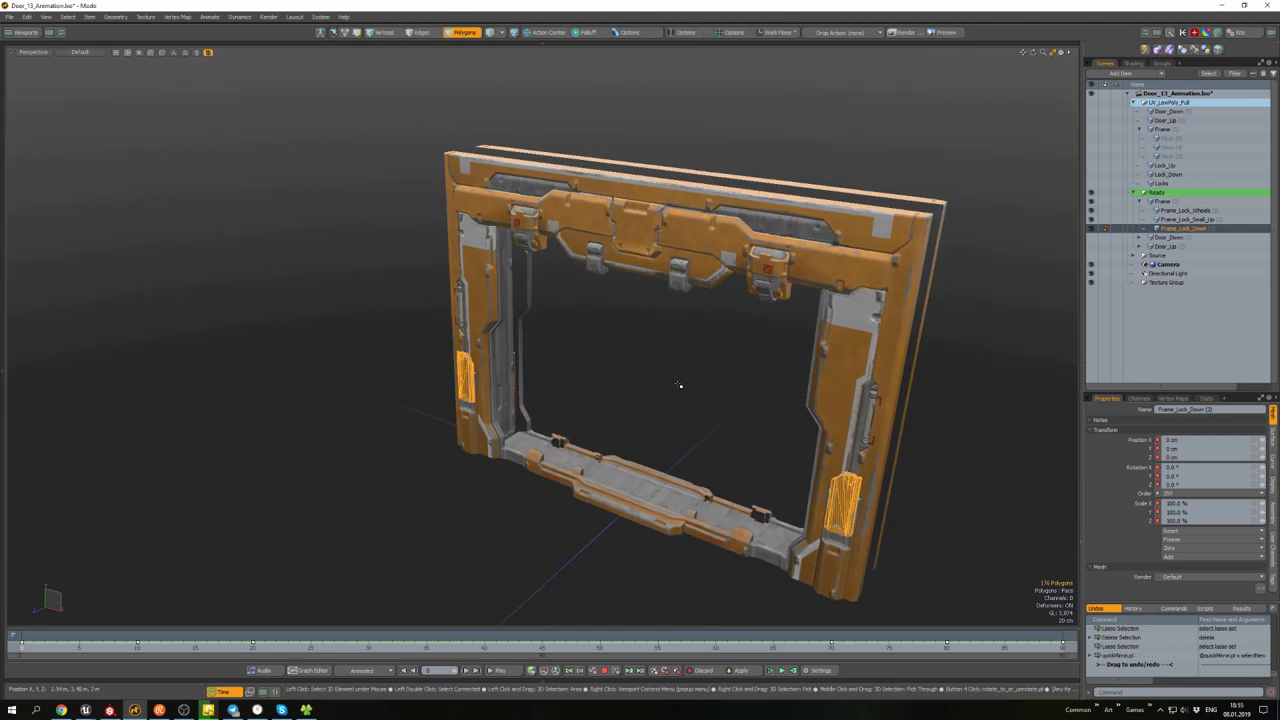
{"action": "left_click_drag", "start_coordinate": [679, 385], "coordinate": [431, 598], "text": "alt"}
{"action": "left_click", "coordinate": [431, 598]}
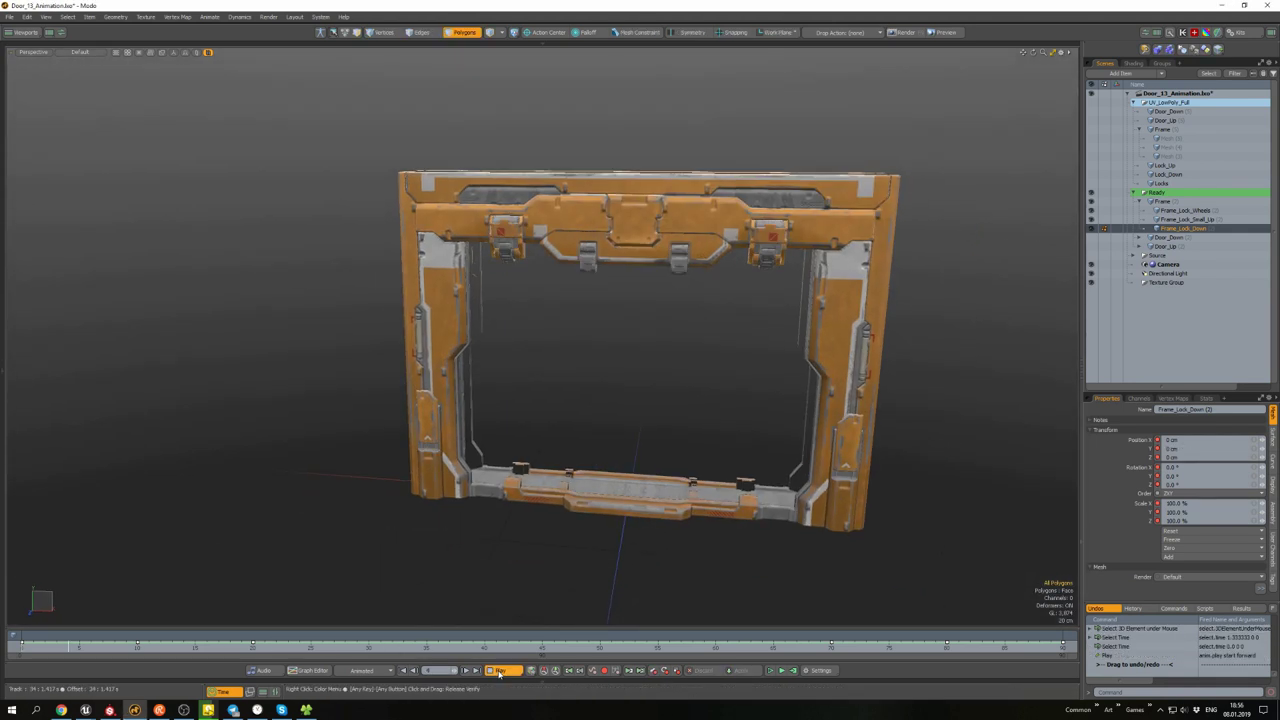
- Mirror the connected lower lock pieces in Frame_Lock_Down once more and play the animation to check the locks' movement
{"action": "double_click", "coordinate": [784, 489]}
{"action": "double_click", "coordinate": [428, 440], "text": "shift"}
{"action": "left_click_drag", "start_coordinate": [428, 440], "coordinate": [638, 441], "text": "alt"}
{"action": "left_click", "coordinate": [585, 385]}
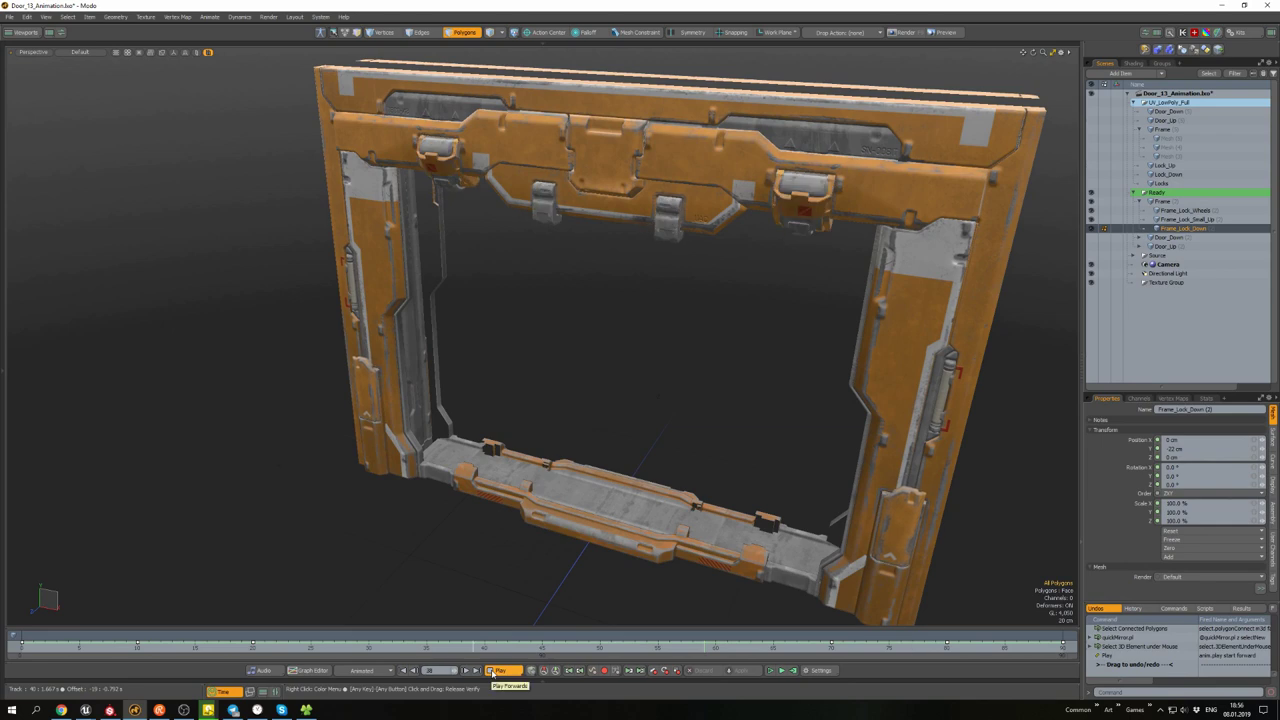
{"action": "left_click", "coordinate": [491, 672]}
- Select the Ready group's Frame mesh for edge editing and hide the Low material in the shader tree
{"action": "mouse_move", "coordinate": [560, 400]}
{"action": "left_mouse_down", "text": "alt"}
{"action": "mouse_move", "coordinate": [695, 290]}
{"action": "mouse_move", "coordinate": [600, 300]}
{"action": "left_mouse_up", "text": "alt"}
{"action": "left_click", "coordinate": [695, 290]}
{"action": "key", "text": "2"}
{"action": "scroll", "coordinate": [695, 290], "scroll_direction": "up", "scroll_amount": 10}
{"action": "left_click", "coordinate": [1133, 63]}
{"action": "left_click", "coordinate": [1091, 140]}
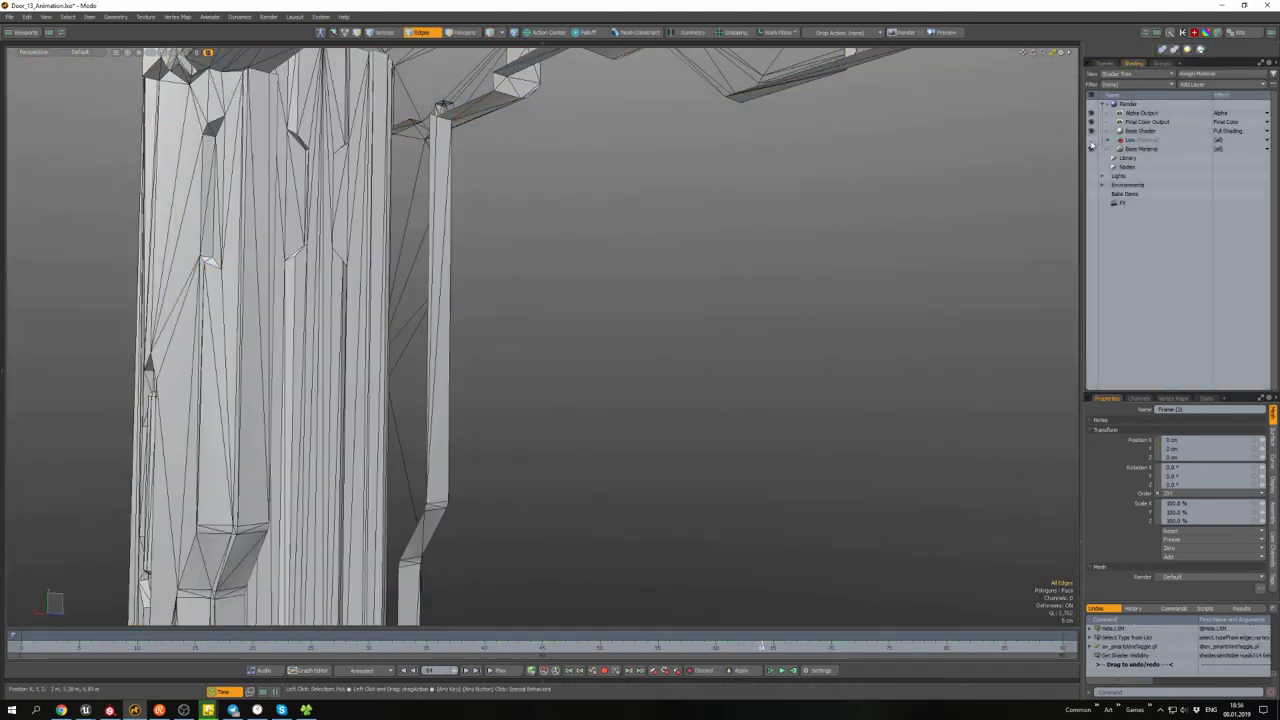
- Select the edge loops running along the inner rails of the frame's side pillars
{"action": "left_click", "coordinate": [436, 300]}
{"action": "left_click_drag", "start_coordinate": [436, 300], "coordinate": [713, 307], "text": "alt"}
{"action": "left_click_drag", "start_coordinate": [553, 316], "coordinate": [535, 218], "text": "alt"}
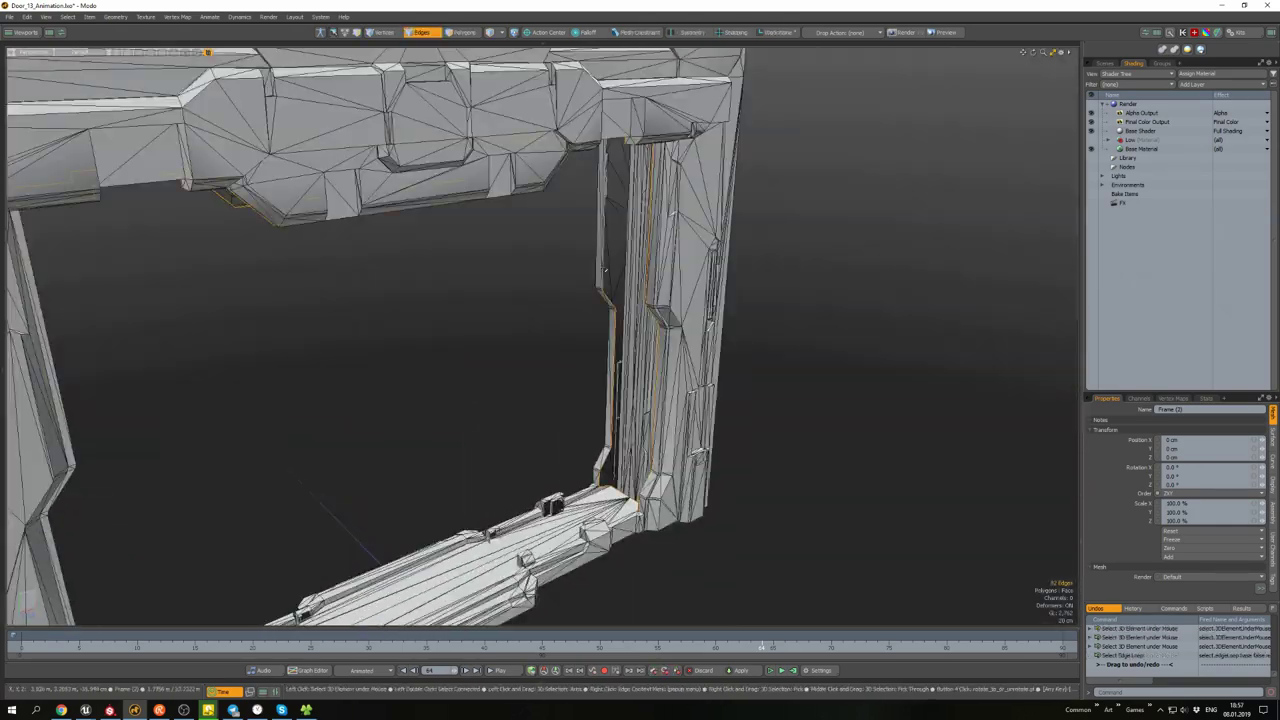
{"action": "left_click_drag", "start_coordinate": [603, 268], "coordinate": [549, 231], "text": "alt"}
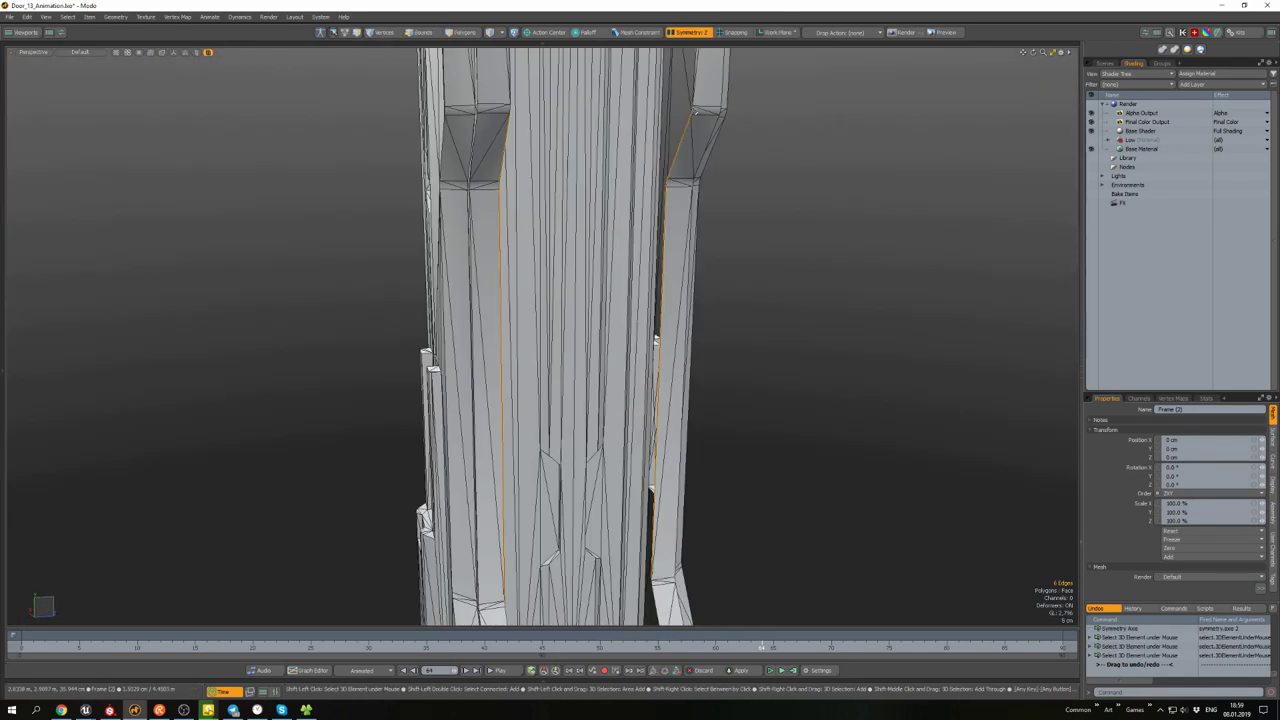
- Extrude new polygons from the selected inner rail edges with Z symmetry to close the frame's open inner faces
{"action": "left_click_drag", "start_coordinate": [640, 300], "coordinate": [670, 284], "text": "alt"}
{"action": "key", "text": "2"}
{"action": "key", "text": "w"}
{"action": "key", "text": "space"}
{"action": "key", "text": "3"}
{"action": "left_click", "coordinate": [680, 260]}
{"action": "key", "text": "shift+x"}
{"action": "key", "text": "shift+x"}
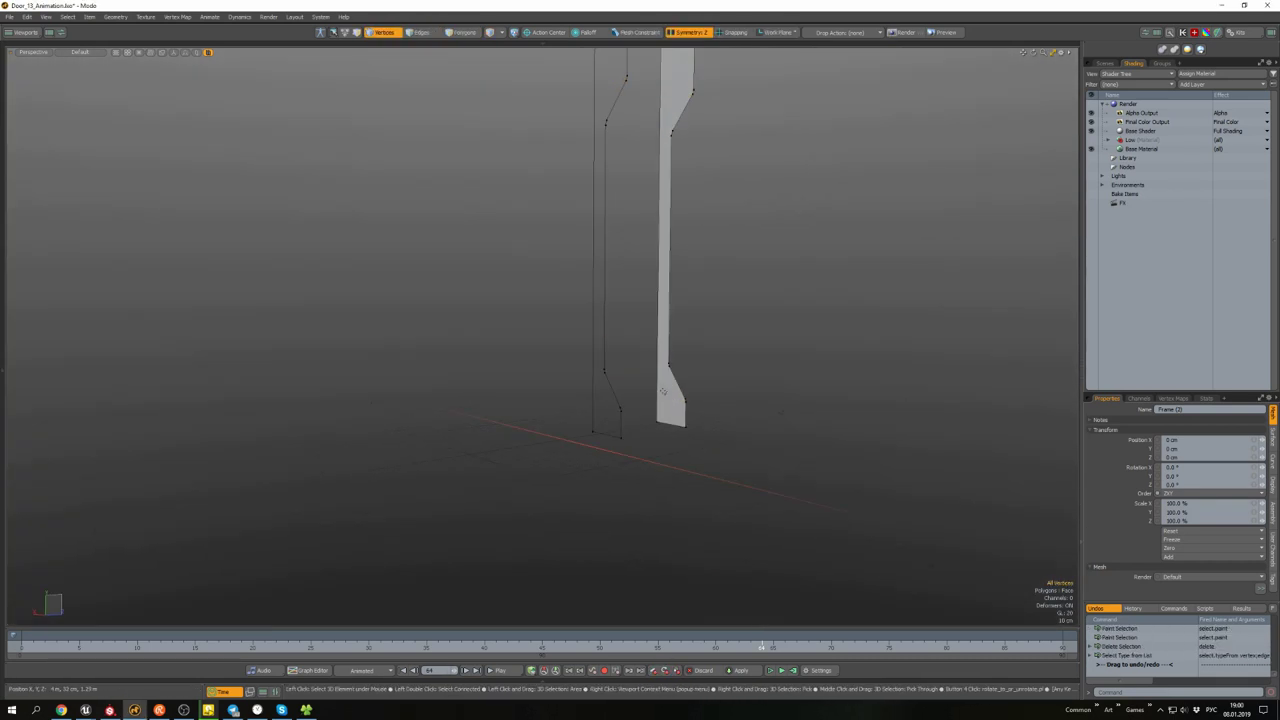
- Project UVs for the new frame polygons onto the Texture map using a planar projection on the X axis
{"action": "mouse_move", "coordinate": [522, 163]}
{"action": "left_mouse_down", "text": "alt"}
{"action": "mouse_move", "coordinate": [730, 425]}
{"action": "mouse_move", "coordinate": [634, 311]}
{"action": "mouse_move", "coordinate": [896, 241]}
{"action": "mouse_move", "coordinate": [802, 372]}
{"action": "mouse_move", "coordinate": [737, 230]}
{"action": "mouse_move", "coordinate": [824, 210]}
{"action": "mouse_move", "coordinate": [720, 224]}
{"action": "left_mouse_up", "text": "alt"}
{"action": "key", "text": "ctrl+Tab"}
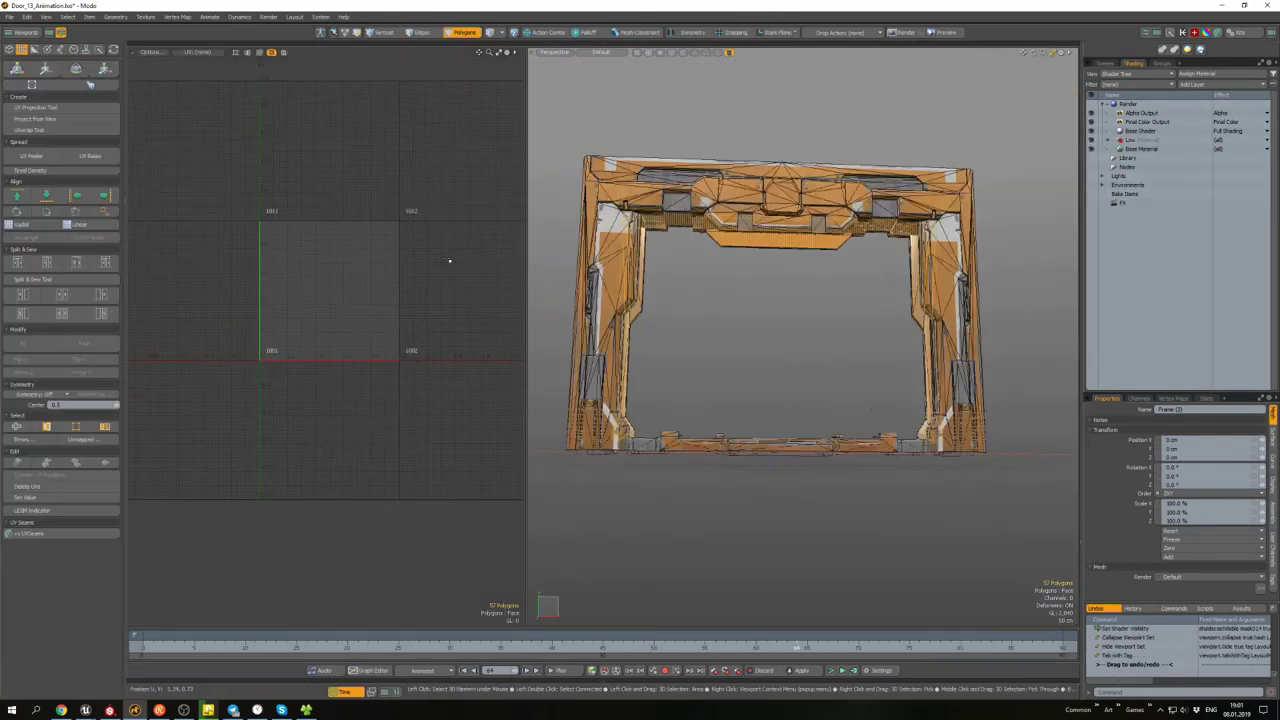
{"action": "left_click", "coordinate": [40, 107]}
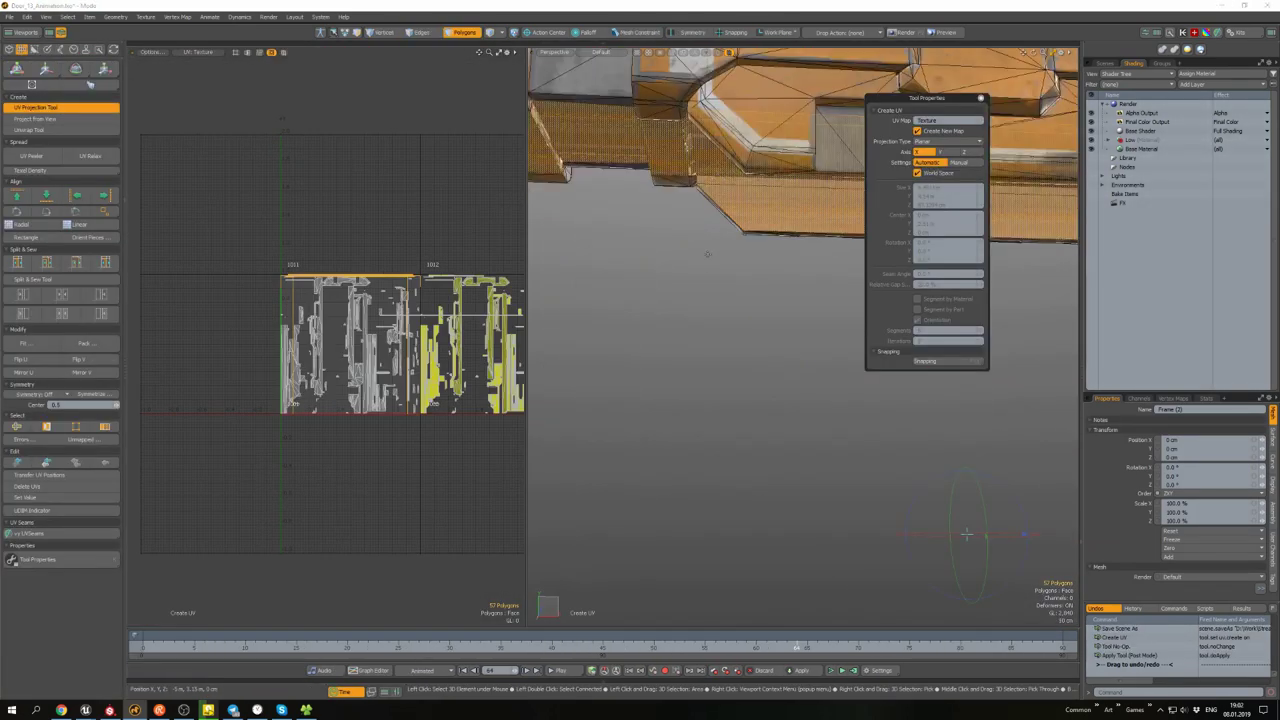
{"action": "left_click_drag", "start_coordinate": [707, 254], "coordinate": [940, 173], "text": "alt"}
{"action": "mouse_move", "coordinate": [840, 365]}
{"action": "left_mouse_down", "text": "alt"}
{"action": "mouse_move", "coordinate": [840, 212]}
{"action": "mouse_move", "coordinate": [466, 523]}
{"action": "left_mouse_up", "text": "alt"}
{"action": "key", "text": "q"}
- Select the projected UV islands placed below the UV tile and relax them with UV Relax
{"action": "right_click_drag", "start_coordinate": [466, 523], "coordinate": [534, 531]}
{"action": "left_click_drag", "start_coordinate": [534, 531], "coordinate": [760, 400], "text": "alt"}
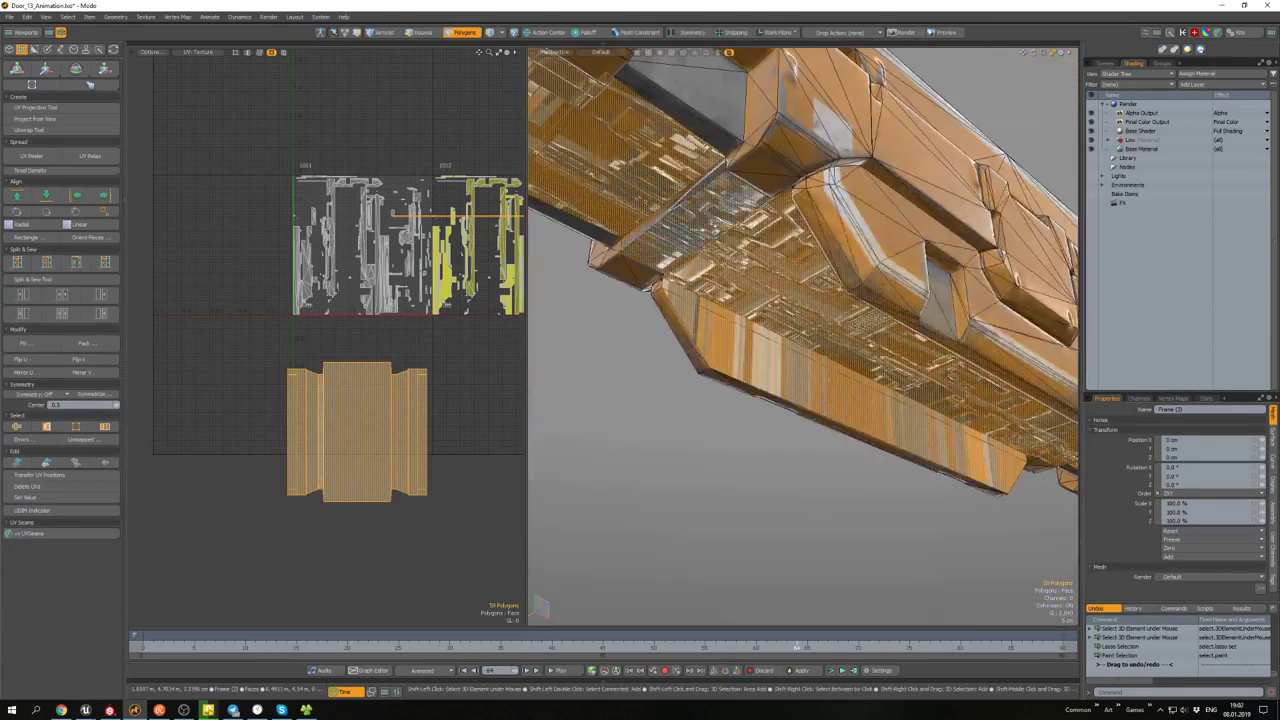
{"action": "left_click", "coordinate": [408, 415]}
{"action": "right_click_drag", "start_coordinate": [408, 415], "coordinate": [220, 545]}
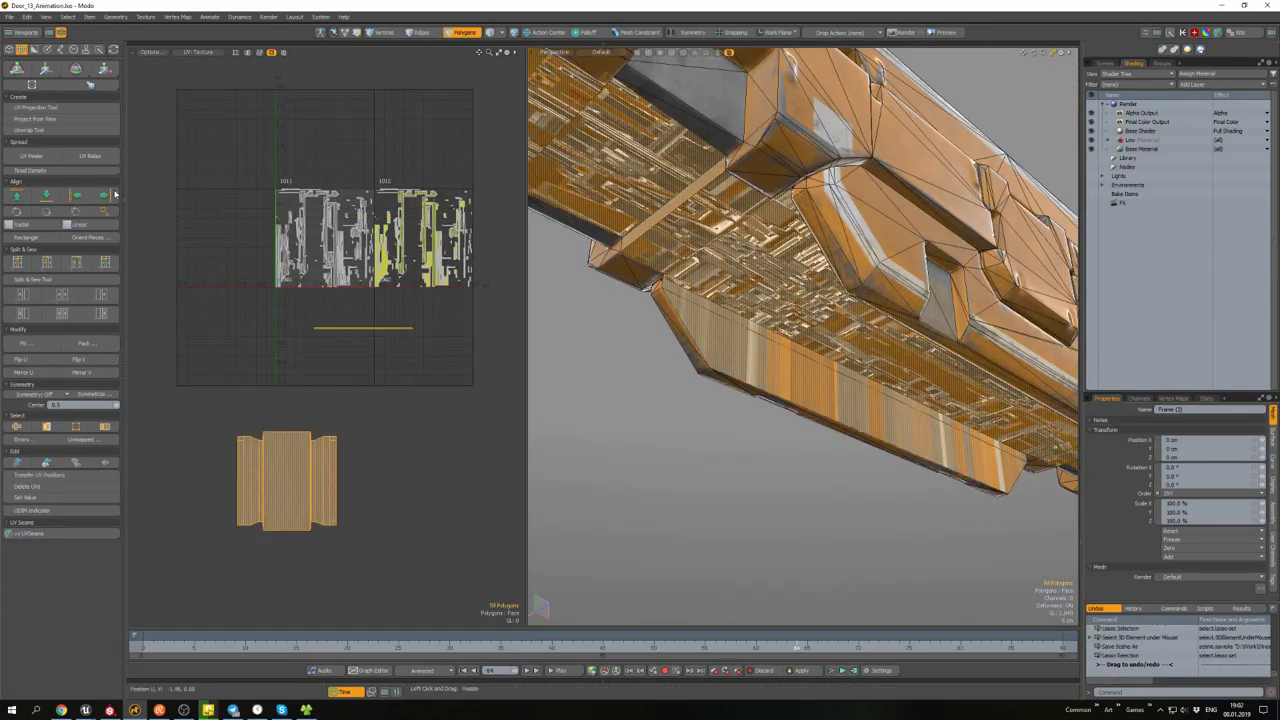
{"action": "left_click", "coordinate": [90, 156]}
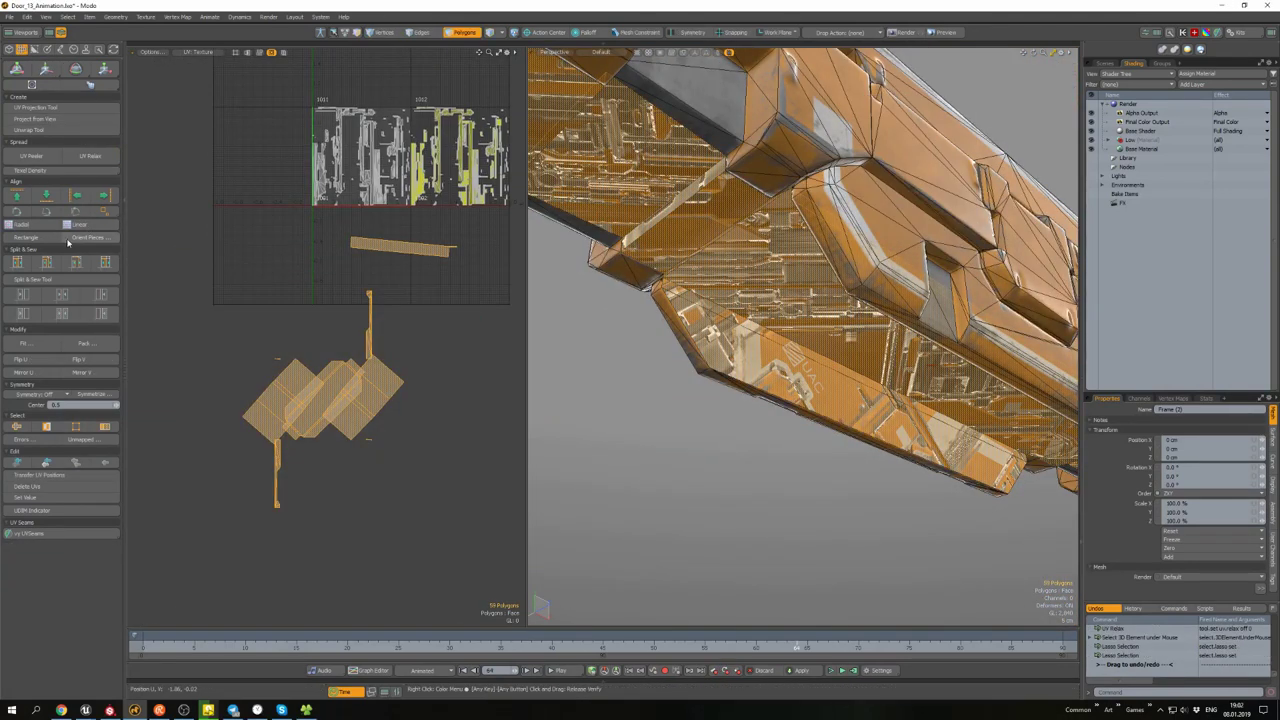
- Orient the relaxed UV islands, rotate them upright and centre-align them on one another
{"action": "left_click", "coordinate": [68, 243]}
{"action": "left_click", "coordinate": [104, 258]}
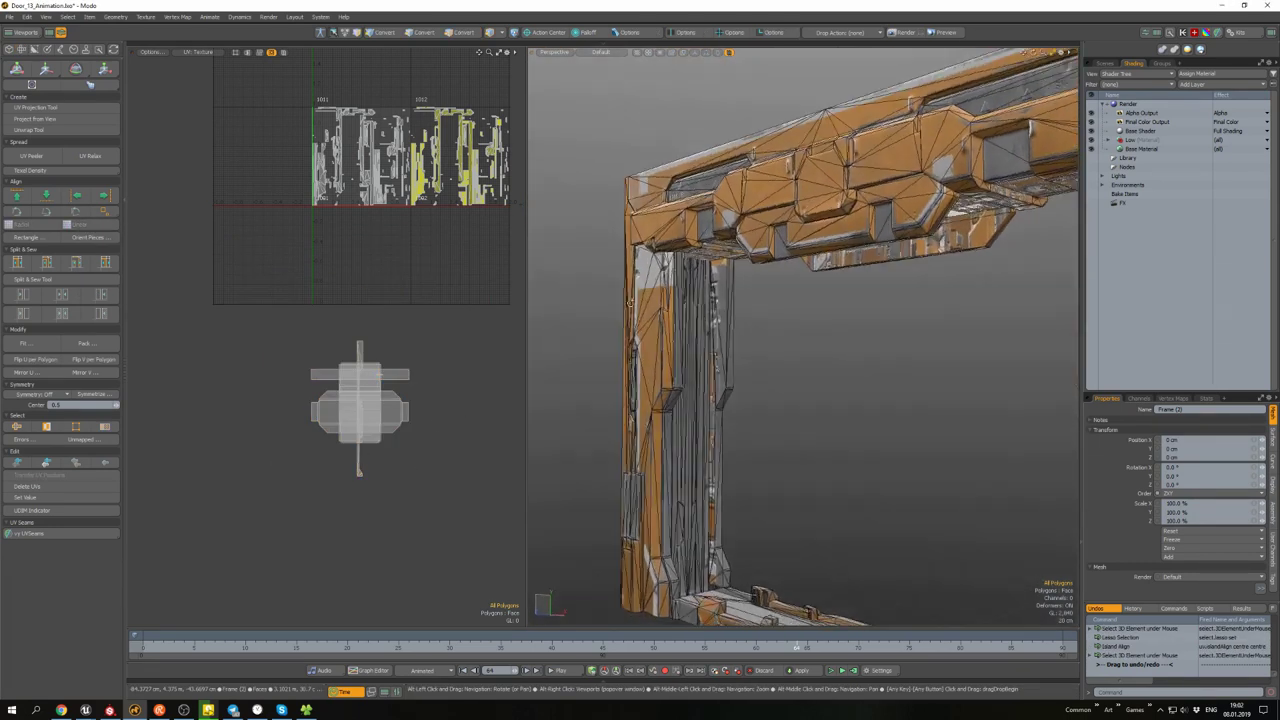
{"action": "key", "text": "bracketright"}
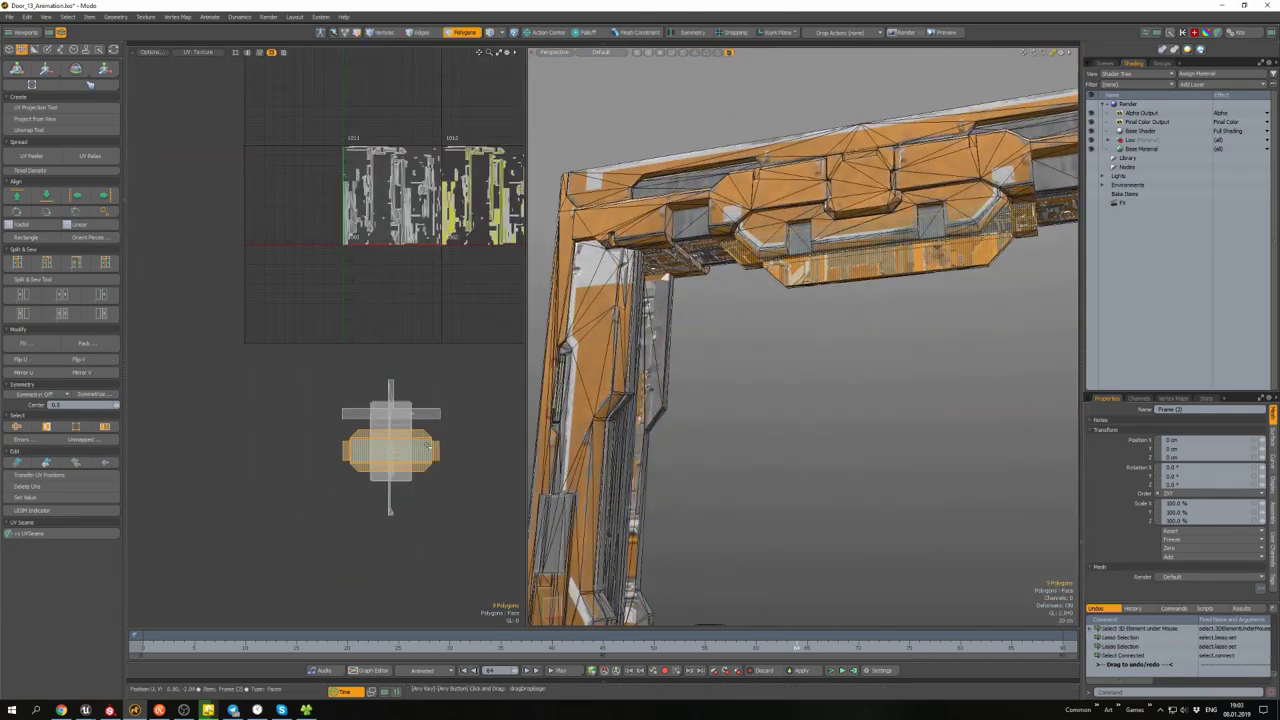
{"action": "left_click", "coordinate": [68, 243]}
{"action": "left_click", "coordinate": [104, 258]}
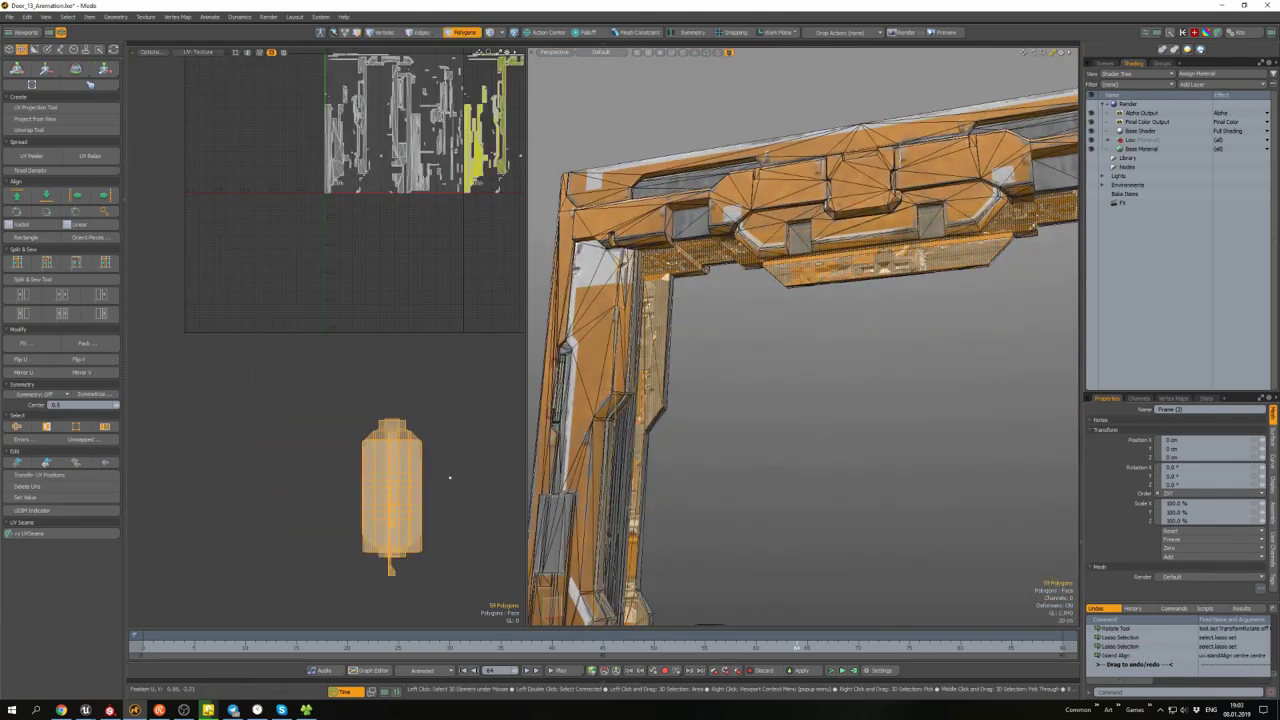
- Move the stacked UV islands up over the long metal strips in the first UV tile and check the texture on the frame
{"action": "left_click_drag", "start_coordinate": [450, 478], "coordinate": [450, 240]}
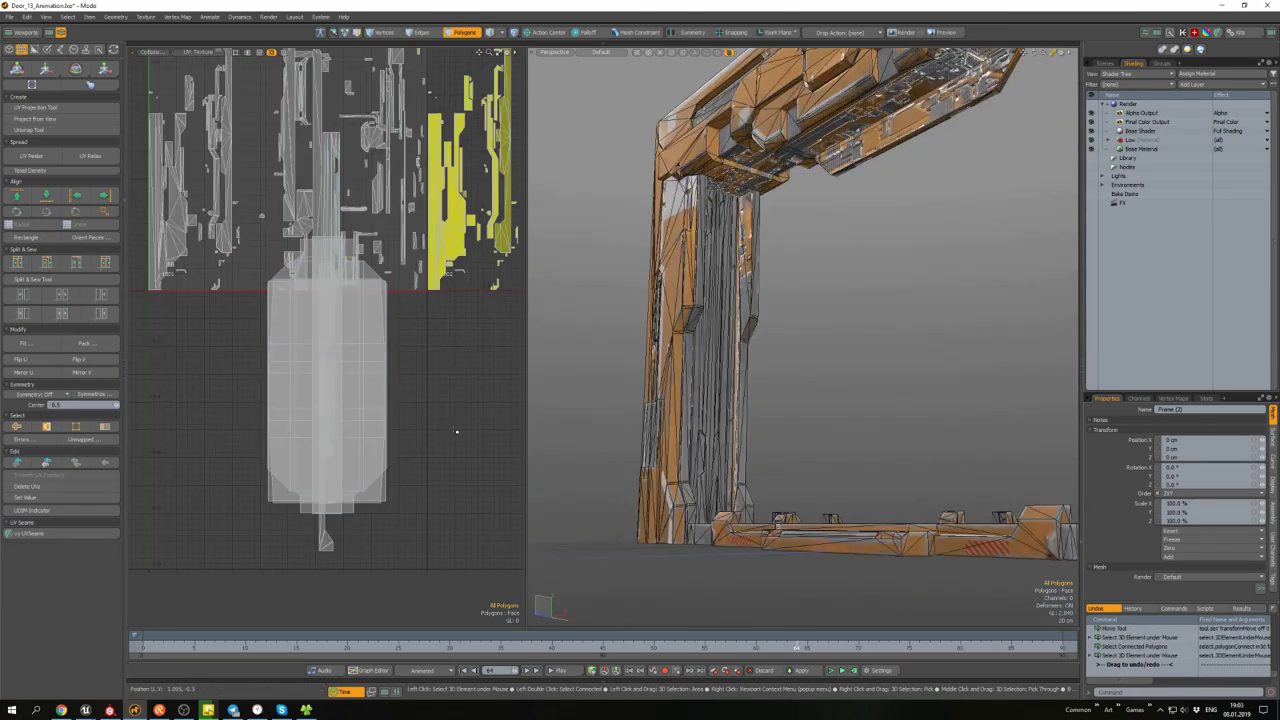
{"action": "left_click", "coordinate": [330, 400]}
{"action": "mouse_move", "coordinate": [400, 406]}
{"action": "left_mouse_down"}
{"action": "mouse_move", "coordinate": [360, 406]}
{"action": "mouse_move", "coordinate": [345, 230]}
{"action": "left_mouse_up"}
{"action": "left_click_drag", "start_coordinate": [800, 350], "coordinate": [800, 250], "text": "alt"}
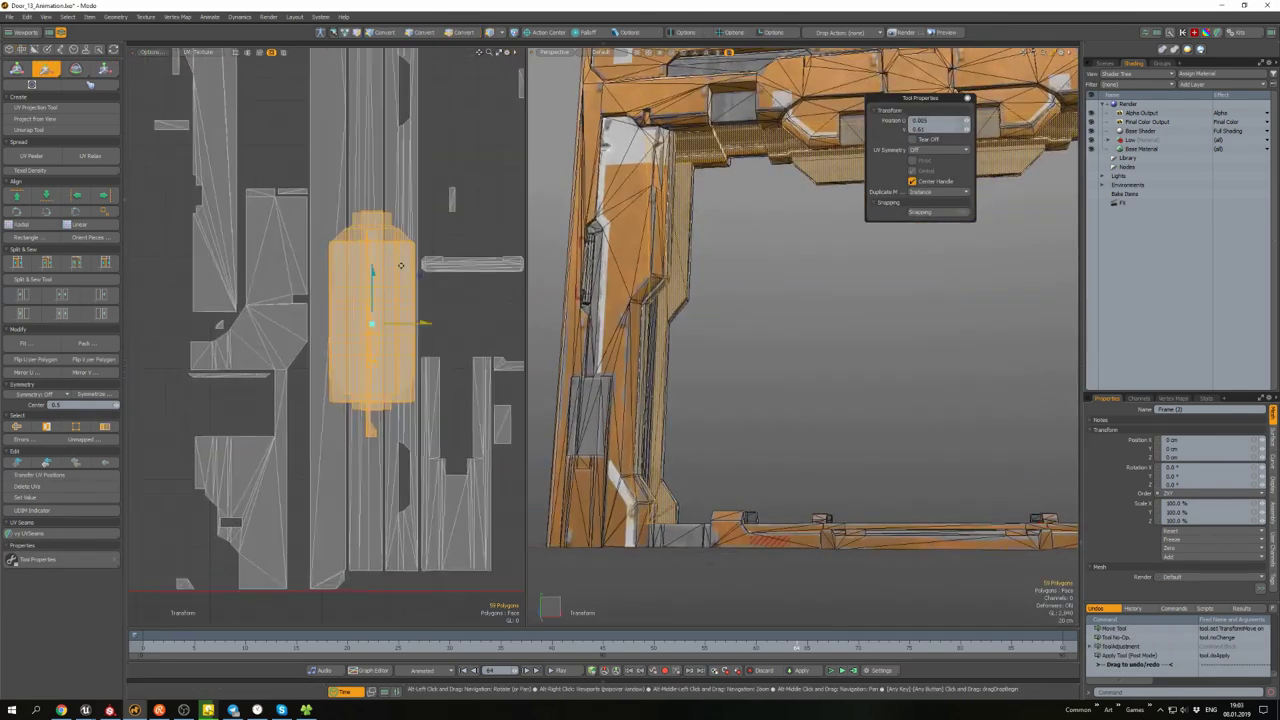
{"action": "left_click_drag", "start_coordinate": [423, 320], "coordinate": [443, 317]}
{"action": "left_click", "coordinate": [757, 328]}
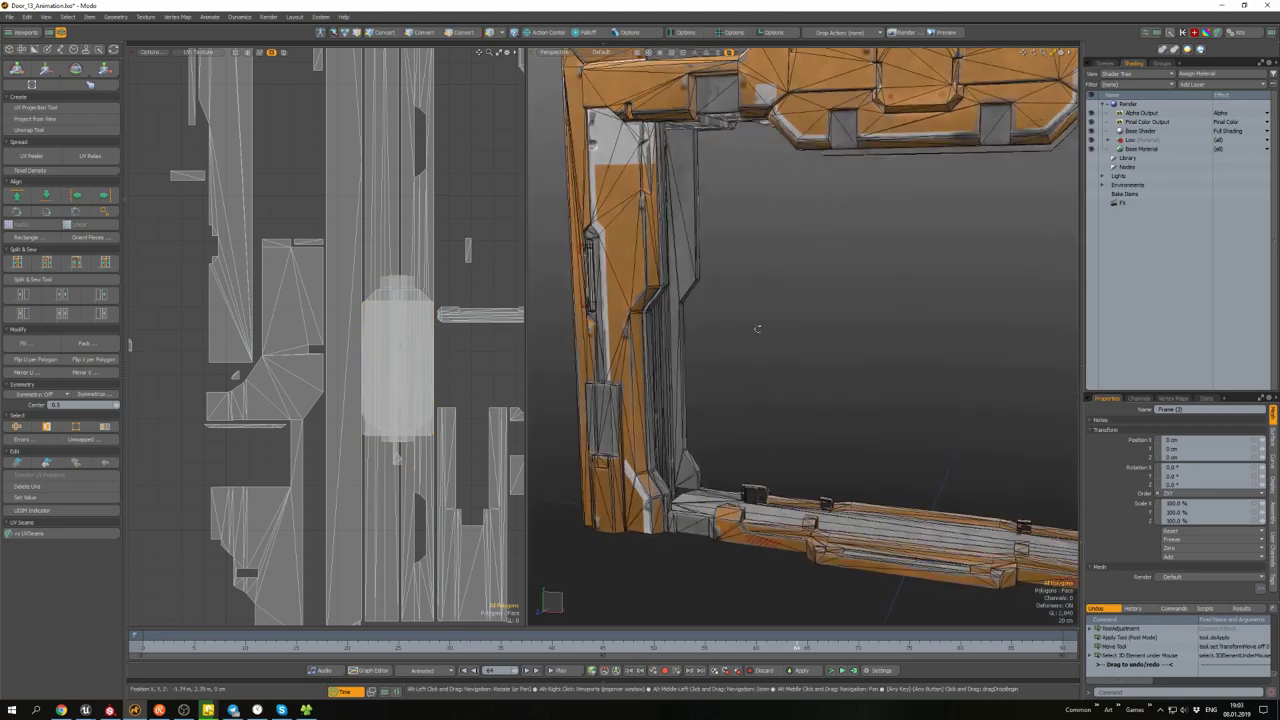
{"action": "left_click_drag", "start_coordinate": [757, 328], "coordinate": [893, 255], "text": "alt"}
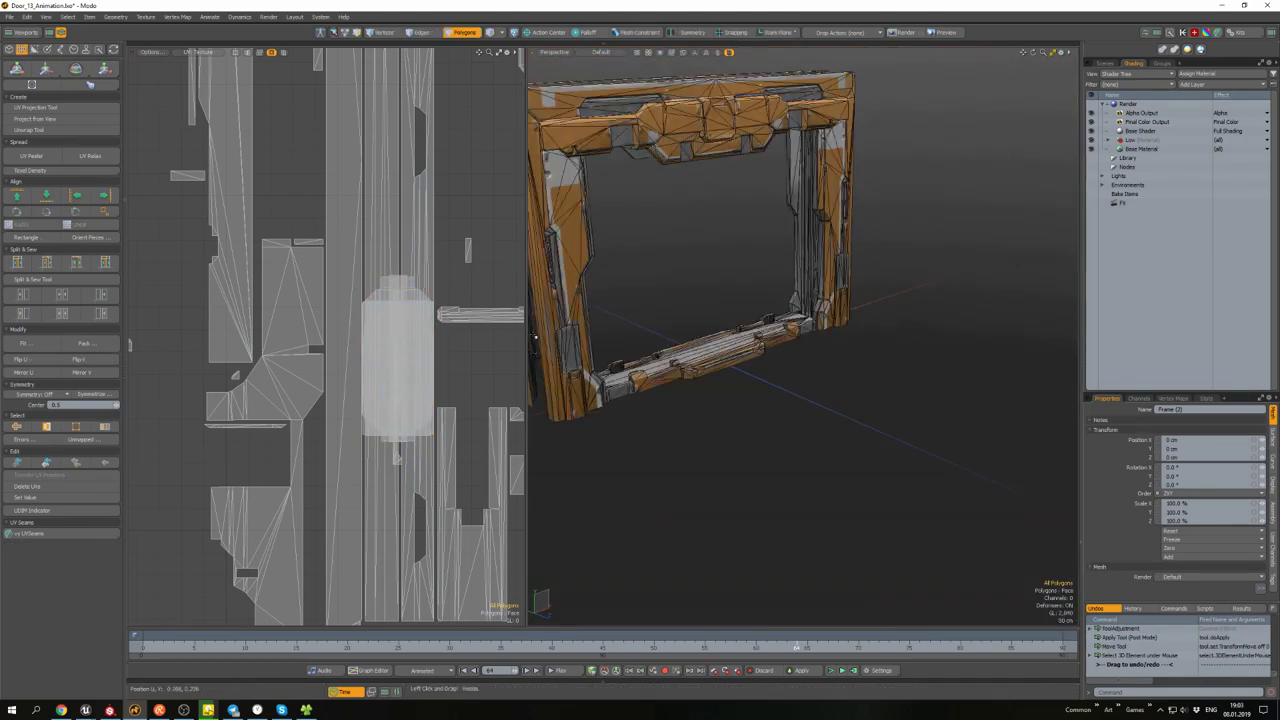
- Select the new inner frame polygons and apply a uniform texel density to their islands for a 4096 image size
{"action": "scroll", "coordinate": [430, 320], "scroll_direction": "up", "scroll_amount": 5}
{"action": "double_click", "coordinate": [426, 321]}
{"action": "scroll", "coordinate": [822, 313], "scroll_direction": "up", "scroll_amount": 10}
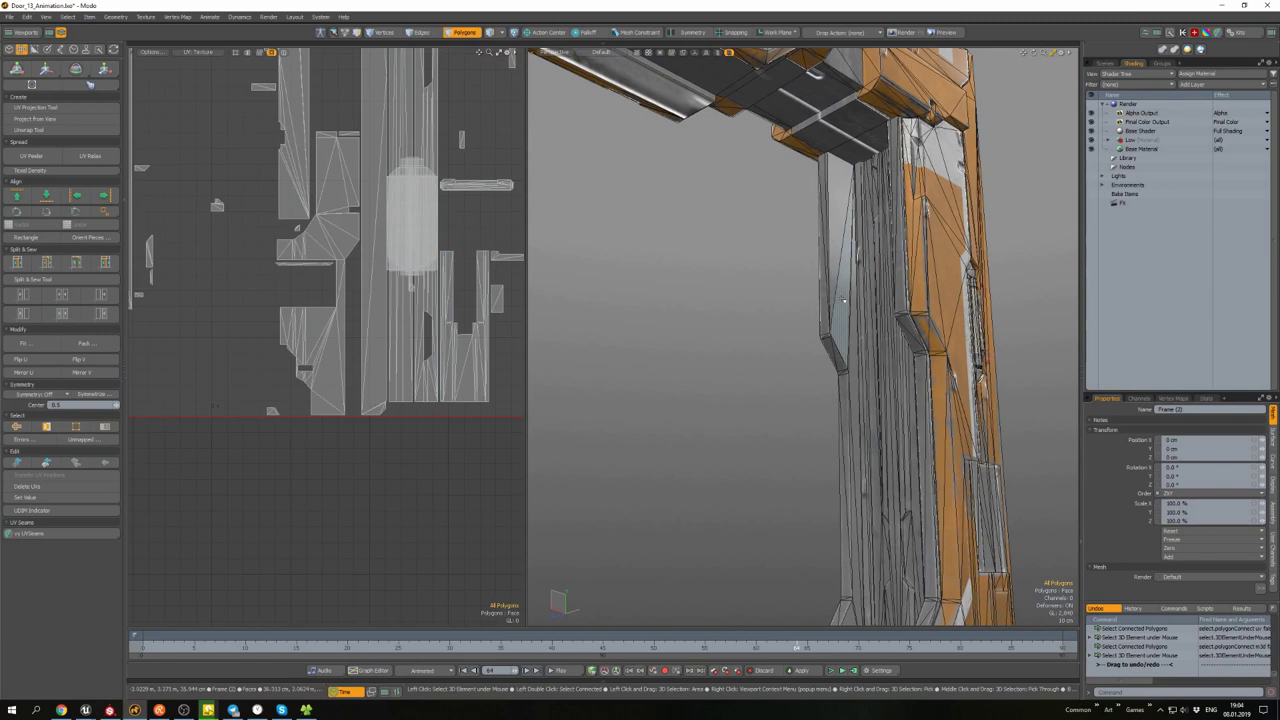
{"action": "left_click", "coordinate": [822, 313]}
{"action": "scroll", "coordinate": [414, 286], "scroll_direction": "up", "scroll_amount": 5}
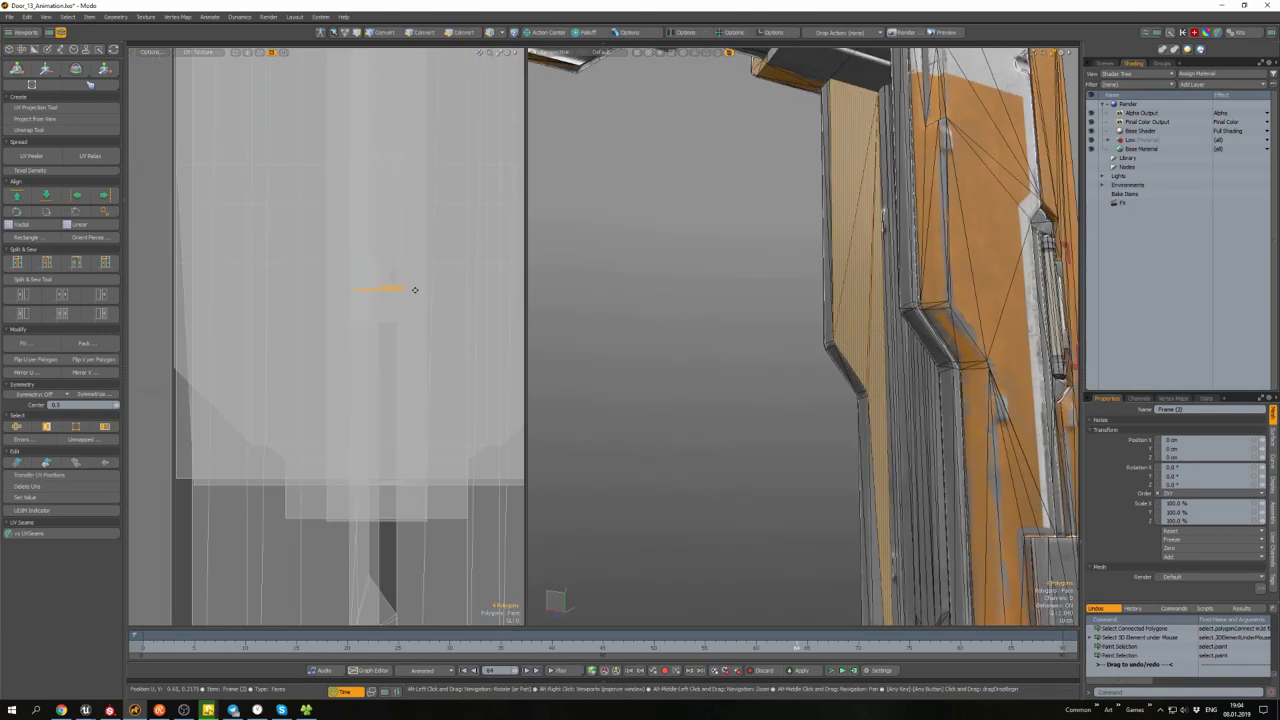
{"action": "scroll", "coordinate": [414, 286], "scroll_direction": "down", "scroll_amount": 8}
{"action": "key", "text": "3"}
{"action": "scroll", "coordinate": [355, 335], "scroll_direction": "up", "scroll_amount": 10}
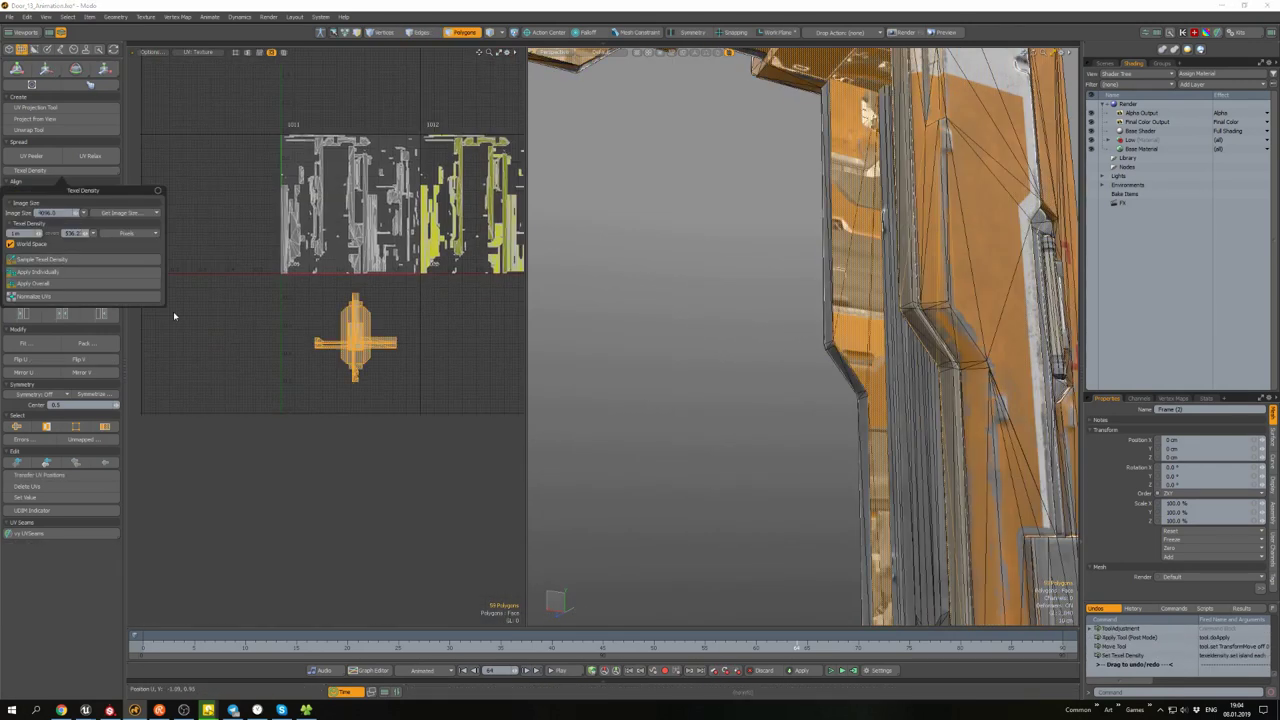
- Rotate the upright rail strip's UV island to horizontal and move it over the matching horizontal strip
{"action": "left_click", "coordinate": [306, 425]}
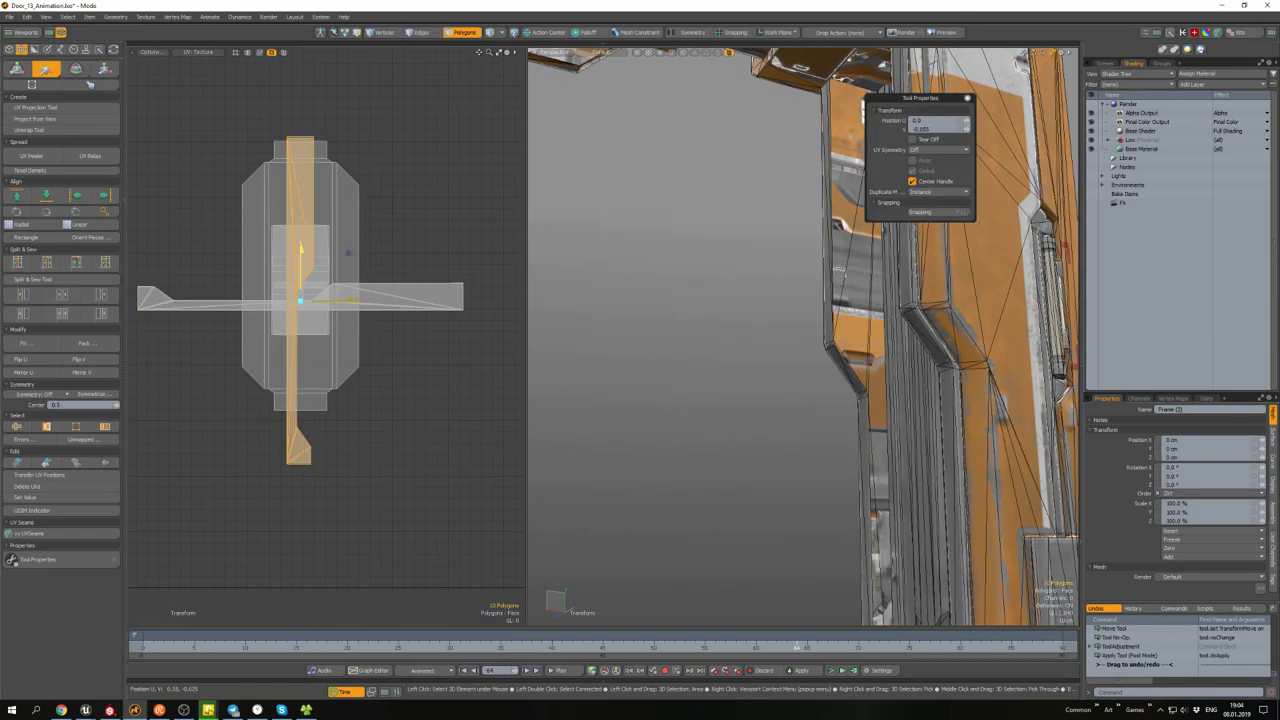
{"action": "left_click", "coordinate": [366, 300]}
{"action": "key", "text": "w"}
{"action": "scroll", "coordinate": [325, 300], "scroll_direction": "up", "scroll_amount": 3}
{"action": "scroll", "coordinate": [325, 300], "scroll_direction": "down", "scroll_amount": 3}
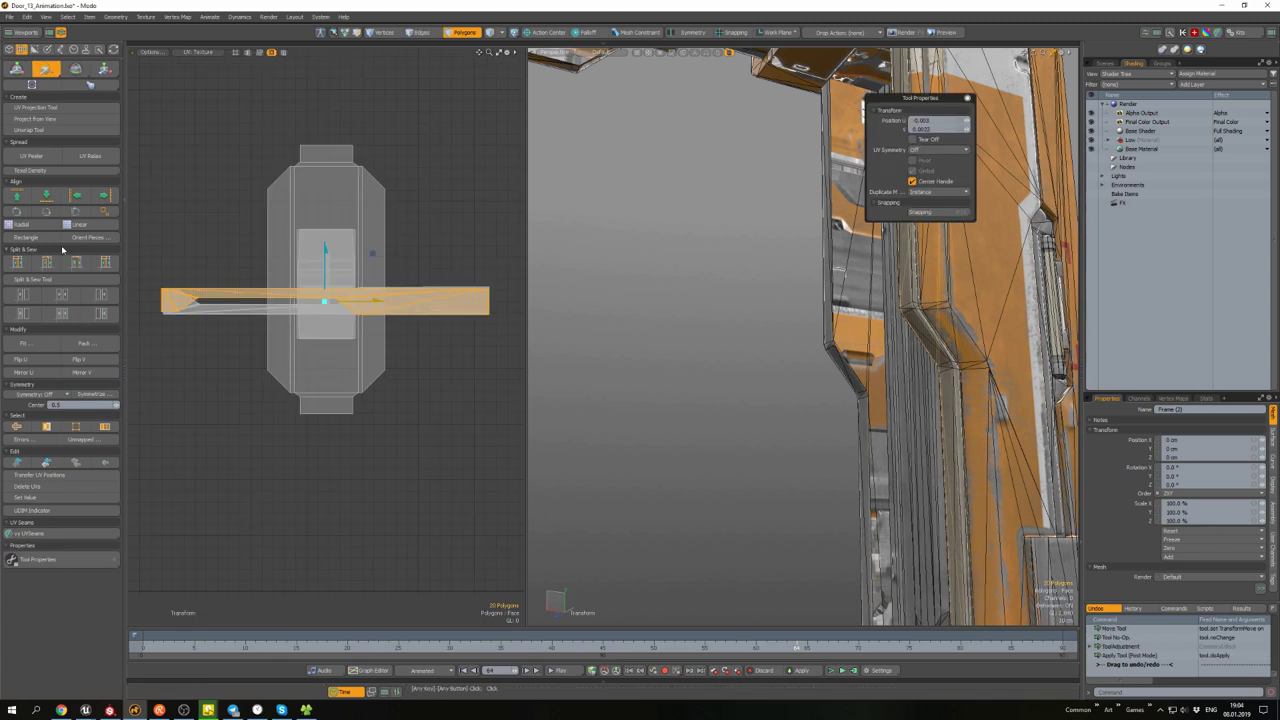
- Flip the selected rail strip's UVs to match the other strip and centre-align the connected islands
{"action": "left_click", "coordinate": [81, 359]}
{"action": "scroll", "coordinate": [468, 352], "scroll_direction": "up", "scroll_amount": 2}
{"action": "scroll", "coordinate": [420, 323], "scroll_direction": "down", "scroll_amount": 6}
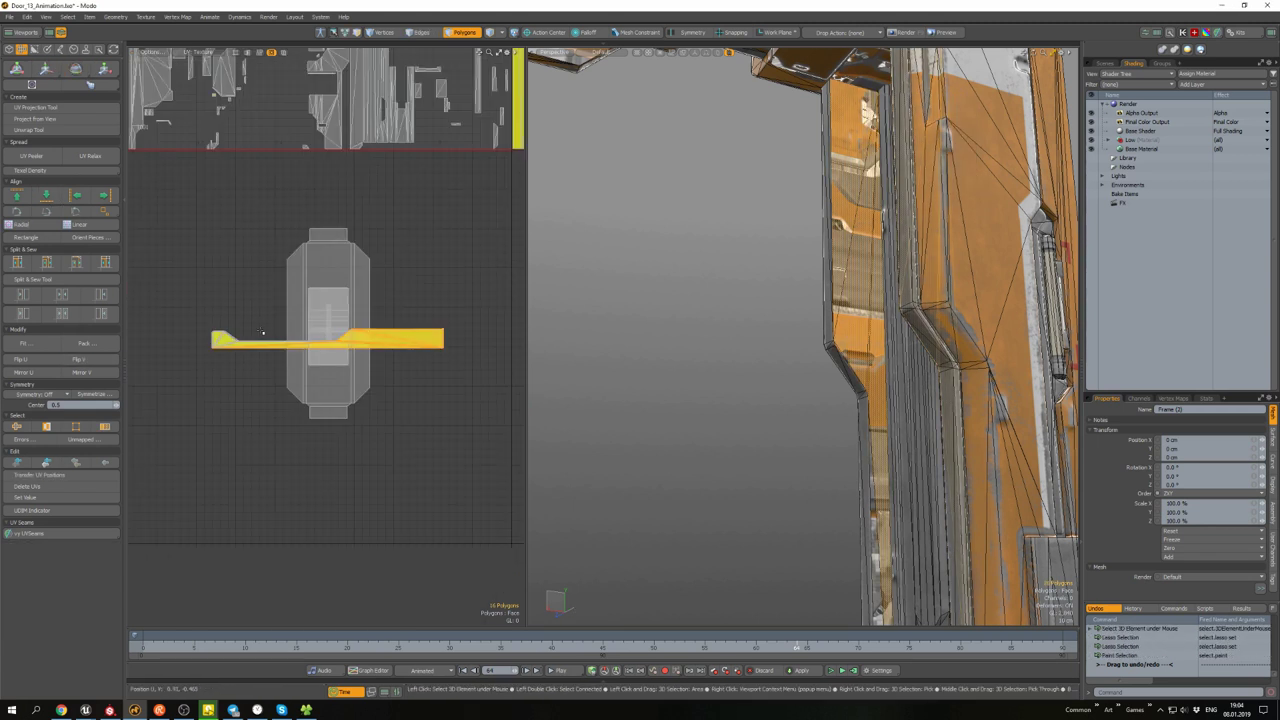
{"action": "scroll", "coordinate": [330, 330], "scroll_direction": "up", "scroll_amount": 5}
{"action": "key", "text": "]"}
- Turn the stacked rail strip islands upright and move them onto the long vertical metal shells in the first UV tile
{"action": "scroll", "coordinate": [468, 352], "scroll_direction": "down", "scroll_amount": 3}
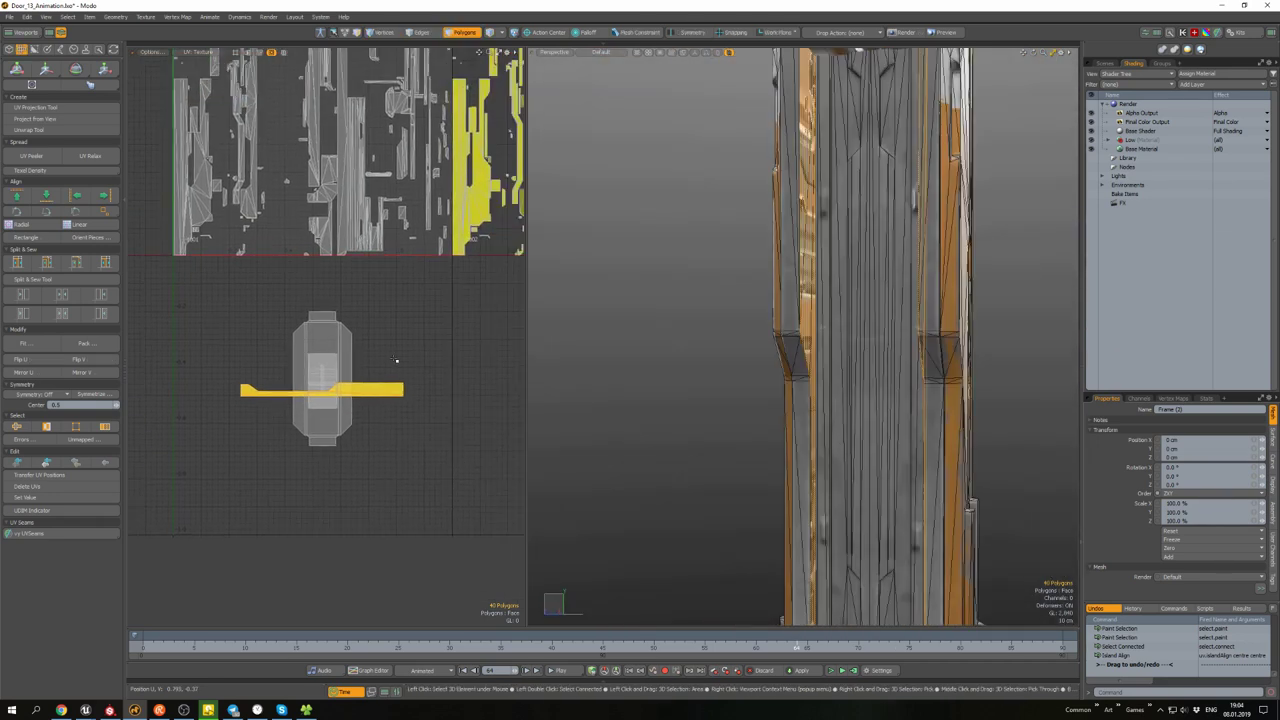
{"action": "key", "text": "w"}
{"action": "left_click_drag", "start_coordinate": [394, 363], "coordinate": [400, 338]}
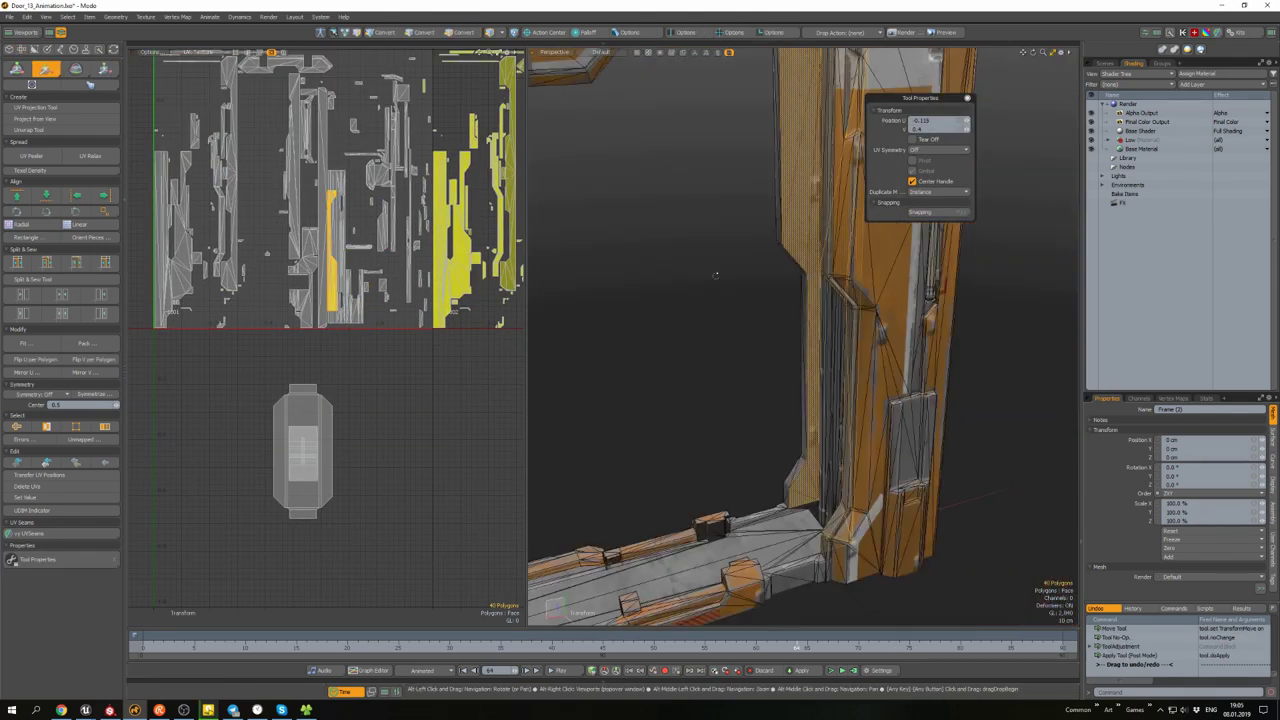
{"action": "scroll", "coordinate": [349, 232], "scroll_direction": "up", "scroll_amount": 3}
{"action": "left_click_drag", "start_coordinate": [389, 237], "coordinate": [351, 234]}
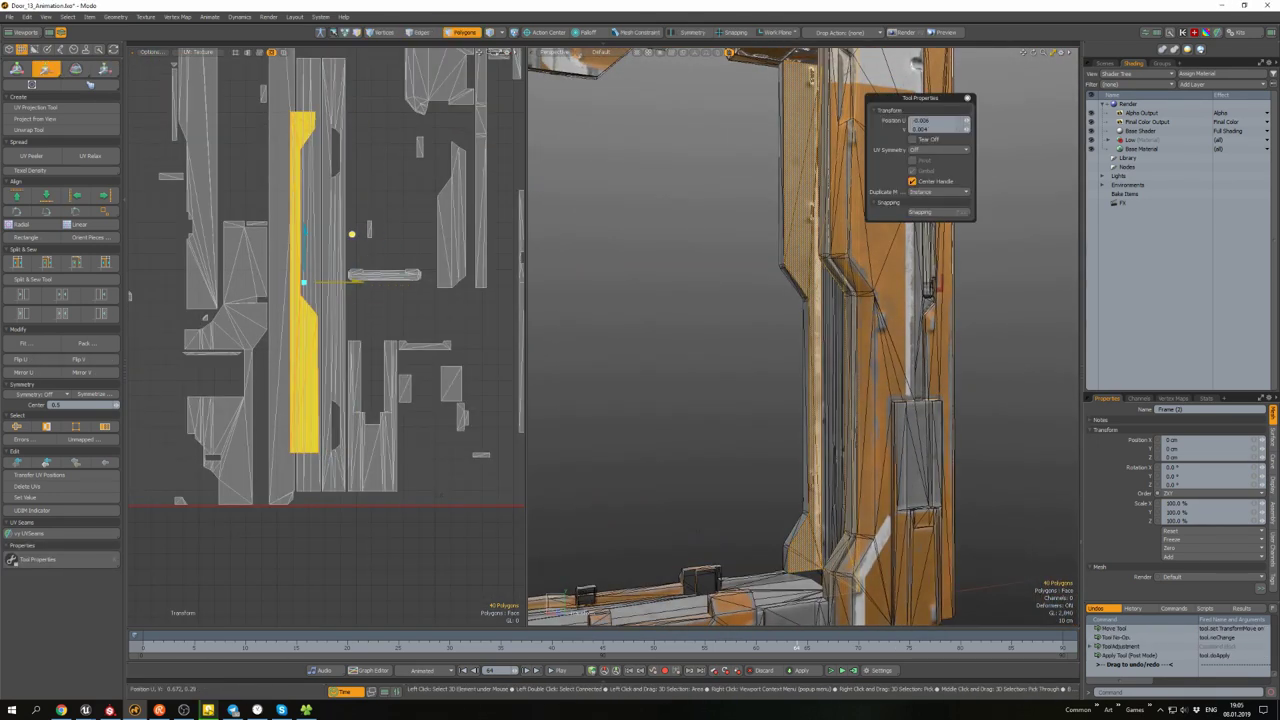
- Reposition the octagonal UV island lying below the first tile and return to the full 3D view
{"action": "left_click_drag", "start_coordinate": [880, 290], "coordinate": [944, 284], "text": "alt"}
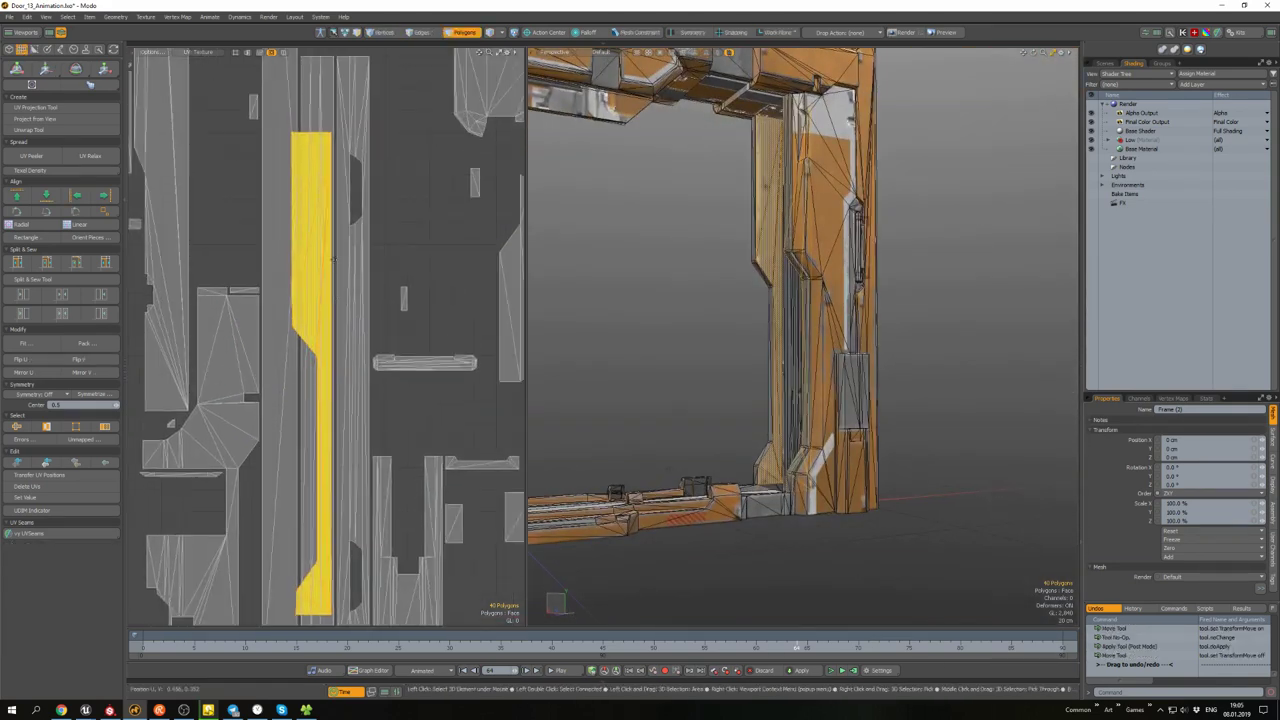
{"action": "key", "text": "space"}
{"action": "scroll", "coordinate": [400, 380], "scroll_direction": "down", "scroll_amount": 3}
{"action": "left_click_drag", "start_coordinate": [468, 455], "coordinate": [337, 306]}
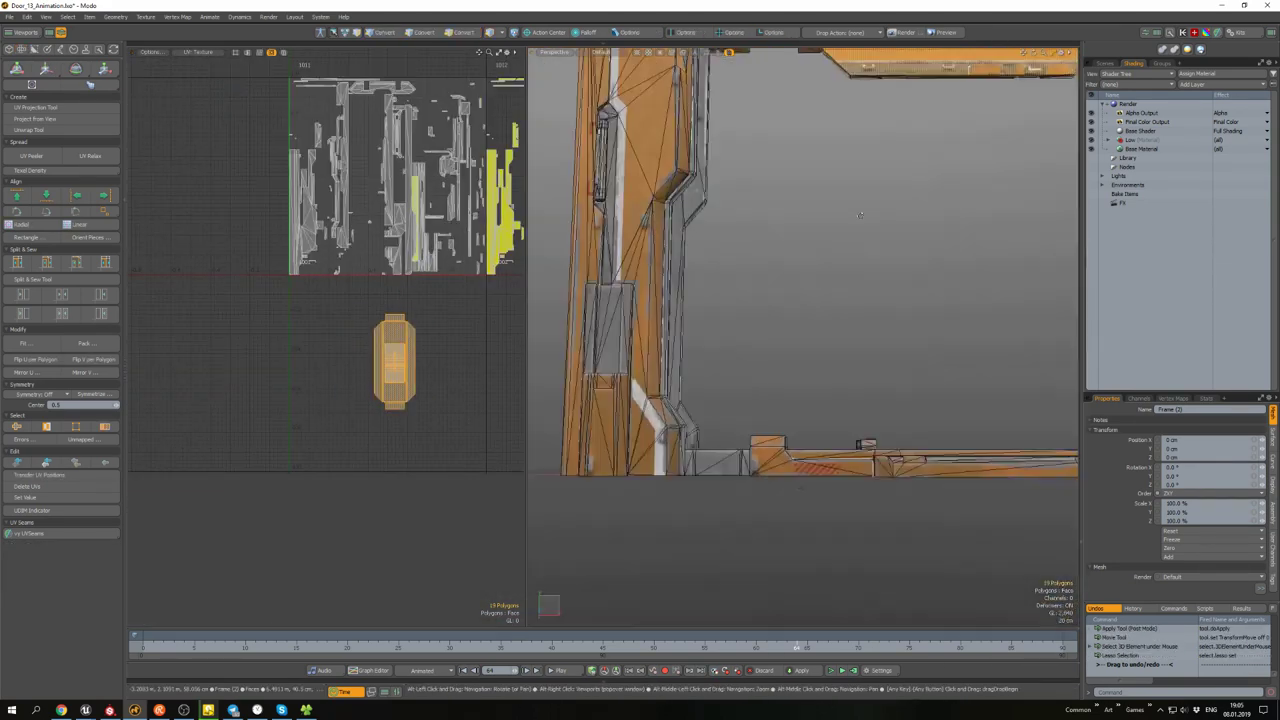
{"action": "left_click_drag", "start_coordinate": [800, 300], "coordinate": [640, 345], "text": "alt"}
{"action": "key", "text": "w"}
{"action": "scroll", "coordinate": [350, 250], "scroll_direction": "up", "scroll_amount": 4}
{"action": "key", "text": "space"}
{"action": "key", "text": "ctrl+Tab"}
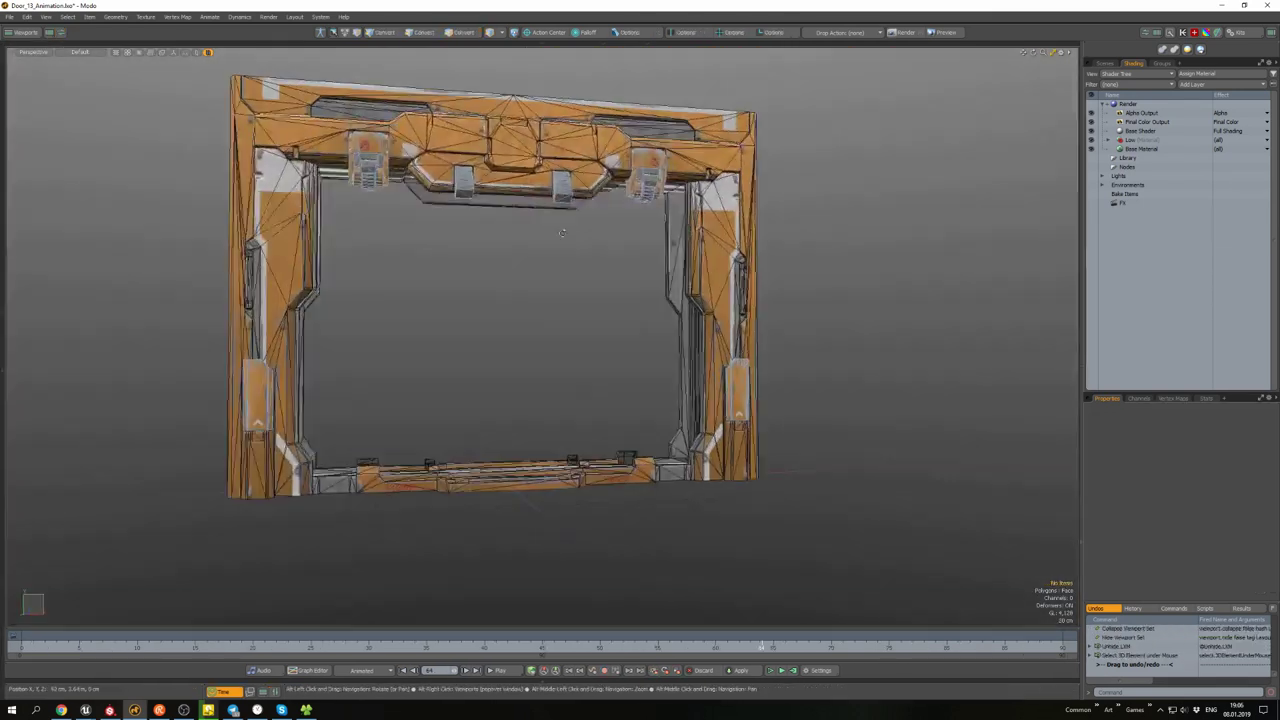
- Show the Ready group's Door_Down item and delete all of its untextured polygons
{"action": "left_click_drag", "start_coordinate": [880, 230], "coordinate": [950, 187], "text": "alt"}
{"action": "left_click", "coordinate": [1138, 201]}
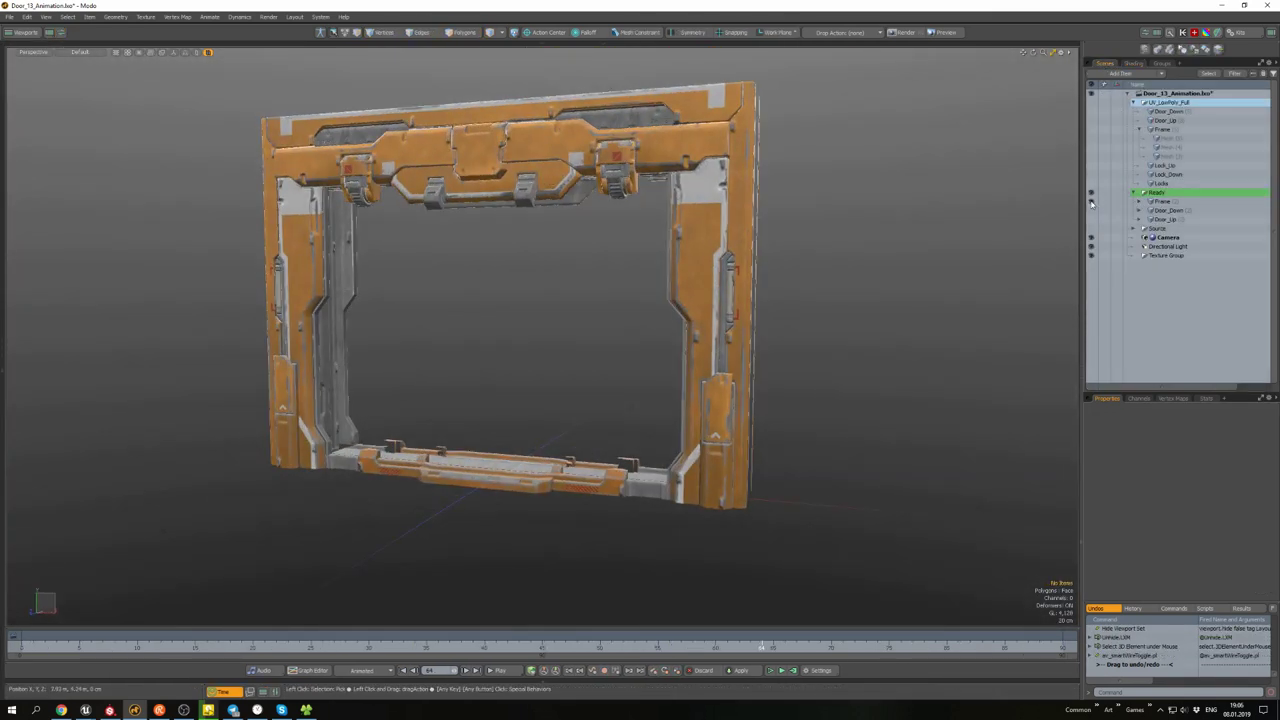
{"action": "left_click", "coordinate": [1091, 210]}
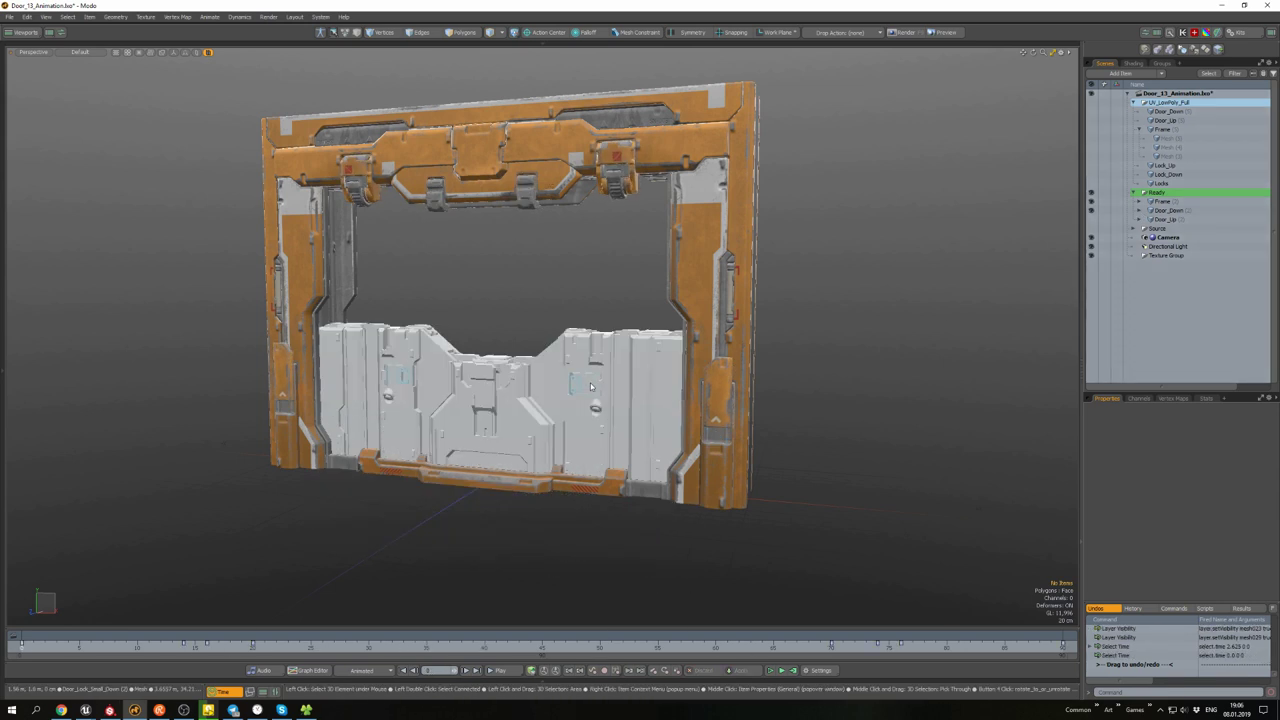
{"action": "left_click", "coordinate": [500, 430]}
{"action": "key", "text": "3"}
{"action": "key", "text": "ctrl+a"}
{"action": "key", "text": "Delete"}
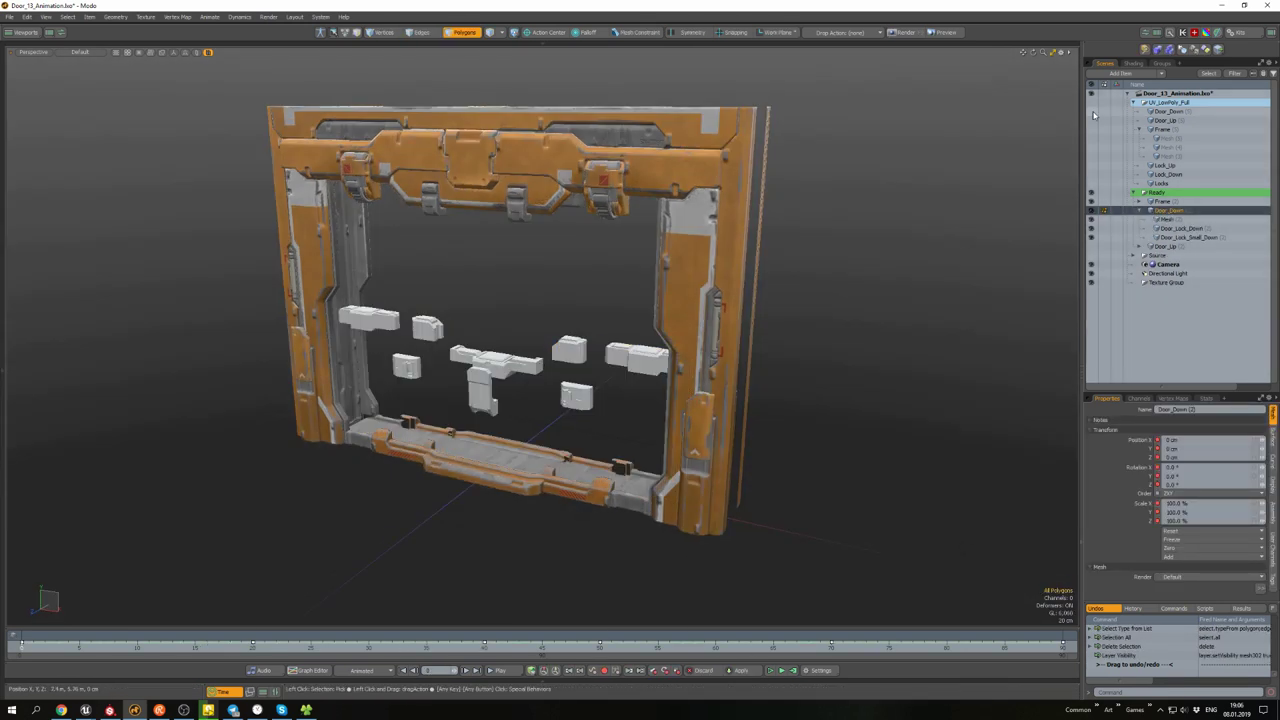
- Show the textured UV_LowPoly_Full door meshes and delete that group's Frame item with its children
{"action": "left_click", "coordinate": [1092, 111]}
{"action": "left_click", "coordinate": [1092, 120]}
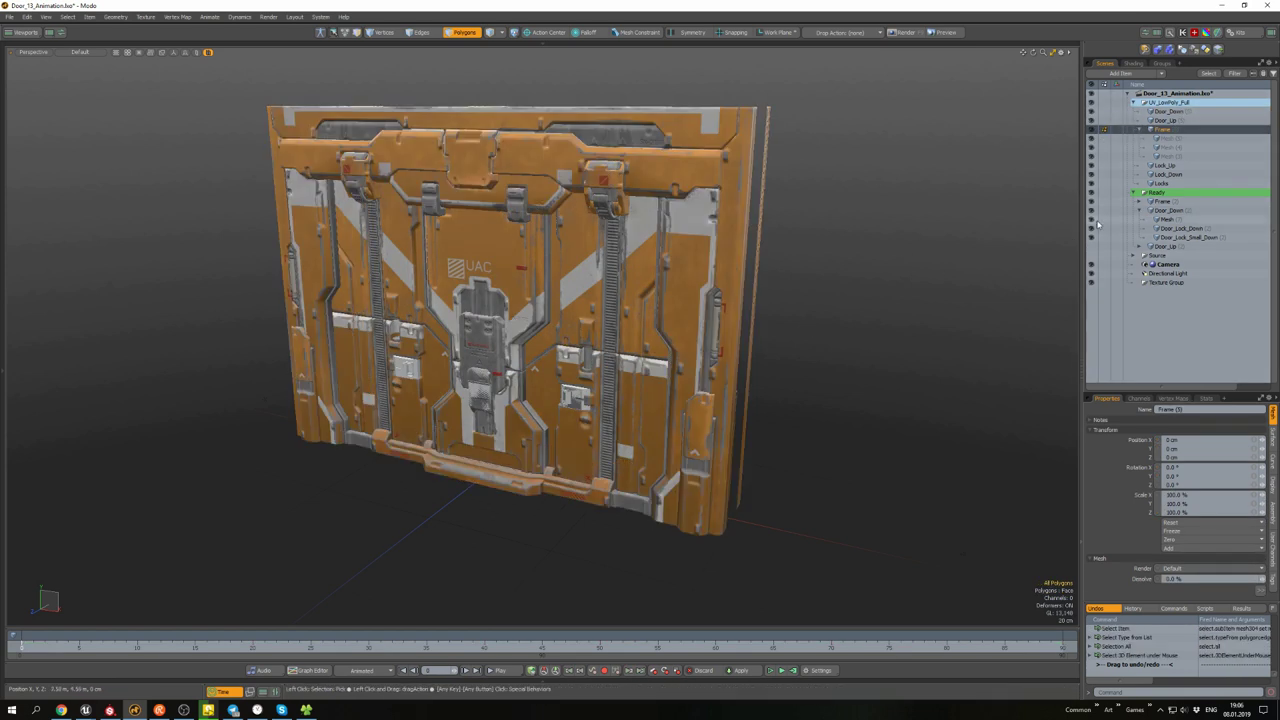
{"action": "left_click", "coordinate": [1168, 133]}
{"action": "key", "text": "Delete"}
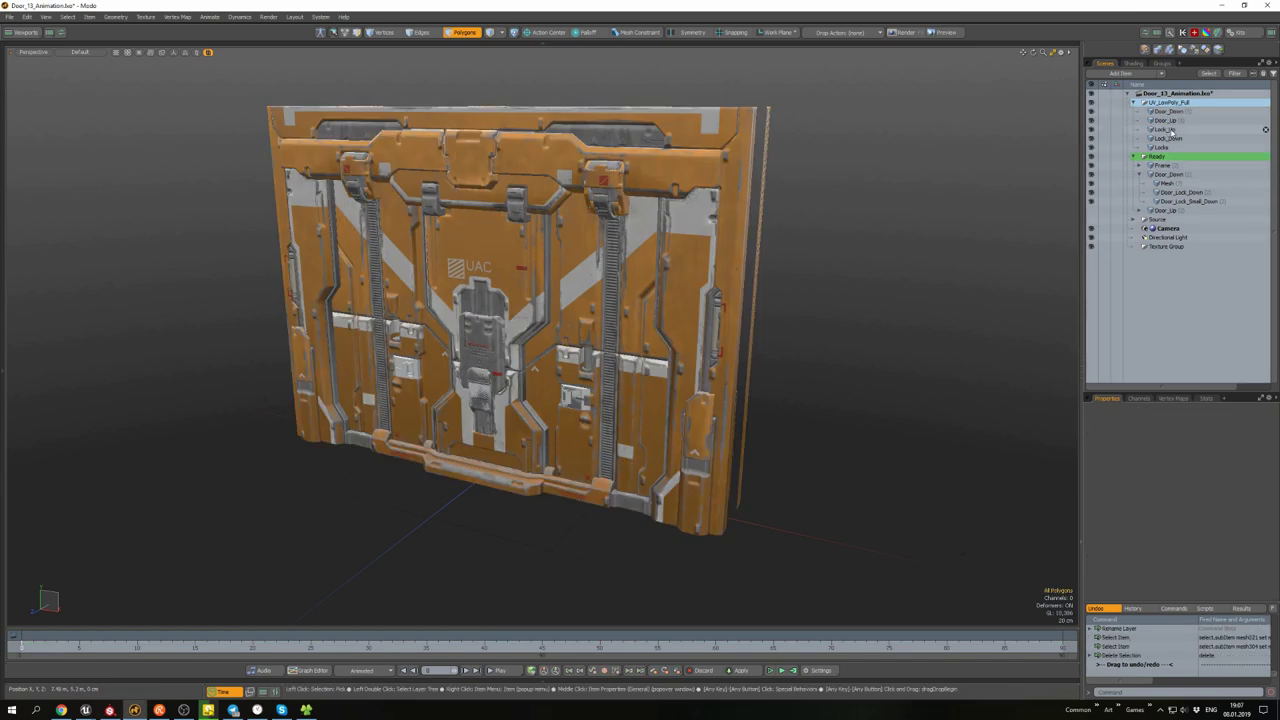
- Cut the textured Door_Down polygons from UV_LowPoly_Full and paste them into the Ready group's Door_Down item
{"action": "left_click", "coordinate": [1168, 111]}
{"action": "left_click_drag", "start_coordinate": [600, 300], "coordinate": [728, 283], "text": "alt"}
{"action": "key", "text": "ctrl+x"}
{"action": "left_click", "coordinate": [1168, 174]}
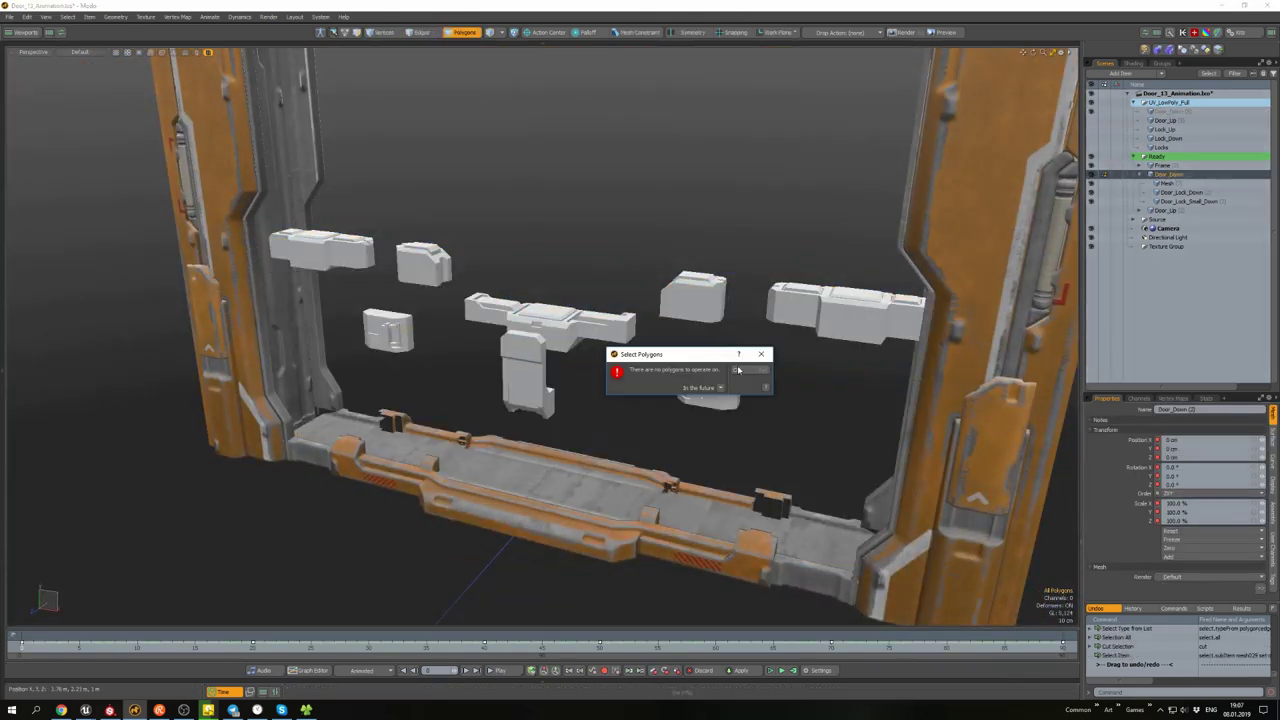
{"action": "key", "text": "ctrl+v"}
{"action": "scroll", "coordinate": [697, 165], "scroll_direction": "down", "scroll_amount": 5}
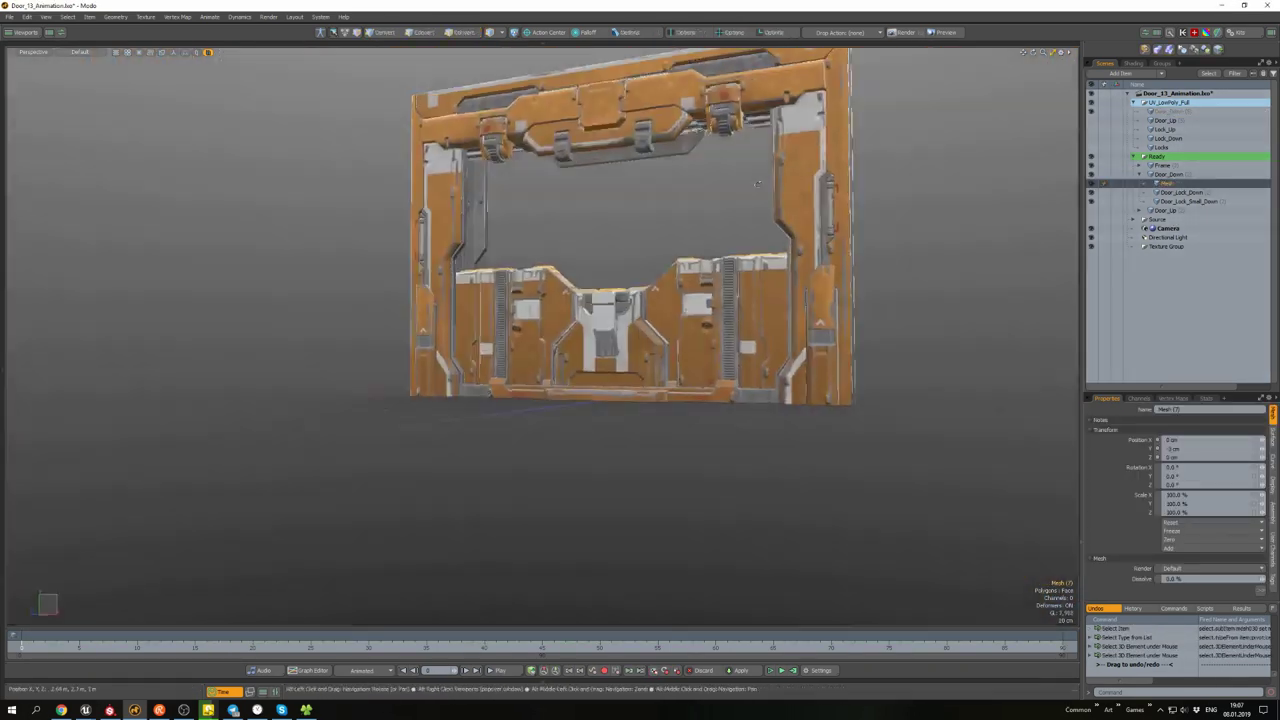
- Rename the unnamed mesh under the Ready group's Door_Down item as Door_Lock_Part
{"action": "left_click", "coordinate": [1143, 211]}
{"action": "left_click", "coordinate": [1165, 183]}
{"action": "left_click_drag", "start_coordinate": [600, 260], "coordinate": [604, 205], "text": "alt"}
{"action": "left_click", "coordinate": [1182, 201]}
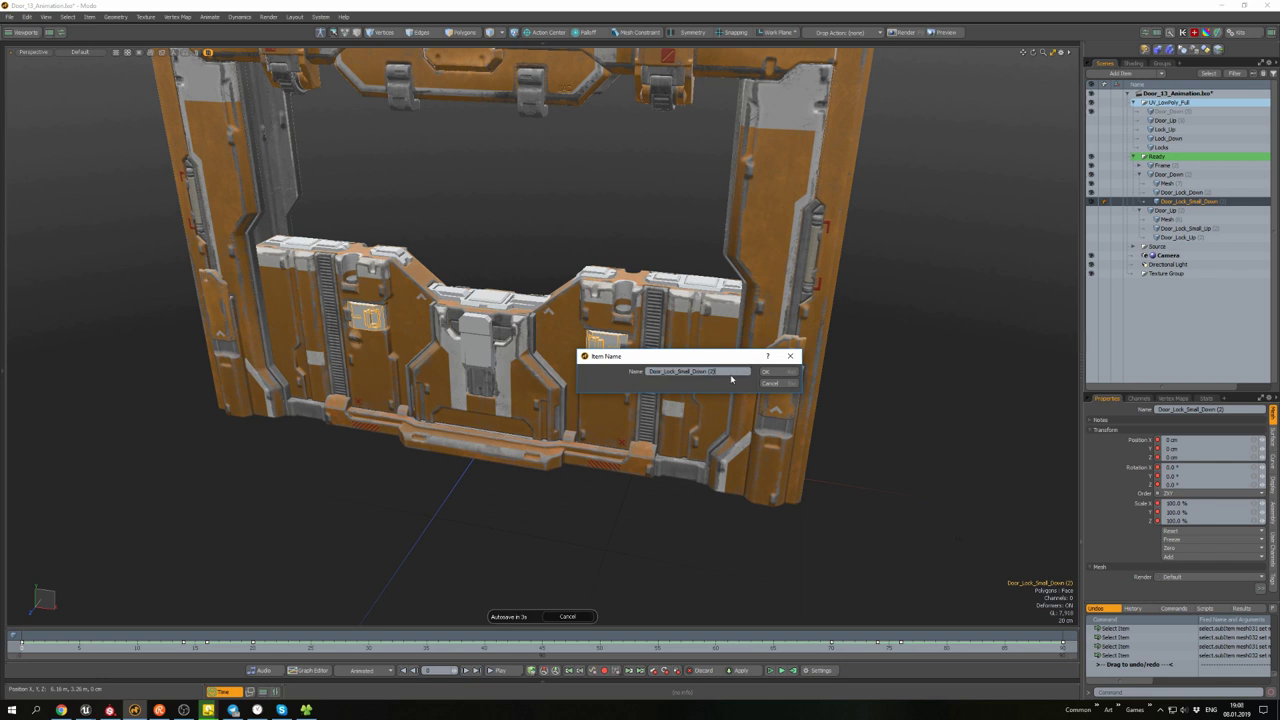
{"action": "left_click", "coordinate": [790, 357]}
{"action": "left_click", "coordinate": [679, 322]}
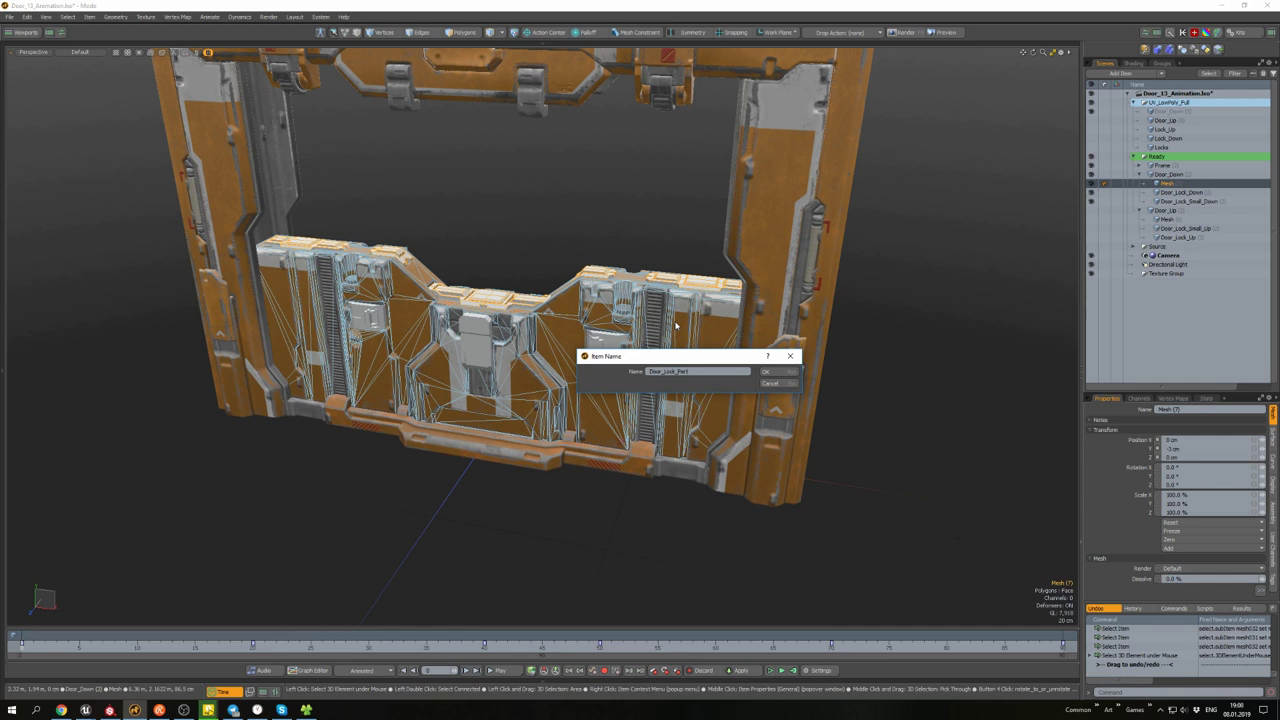
{"action": "left_click", "coordinate": [1197, 202]}
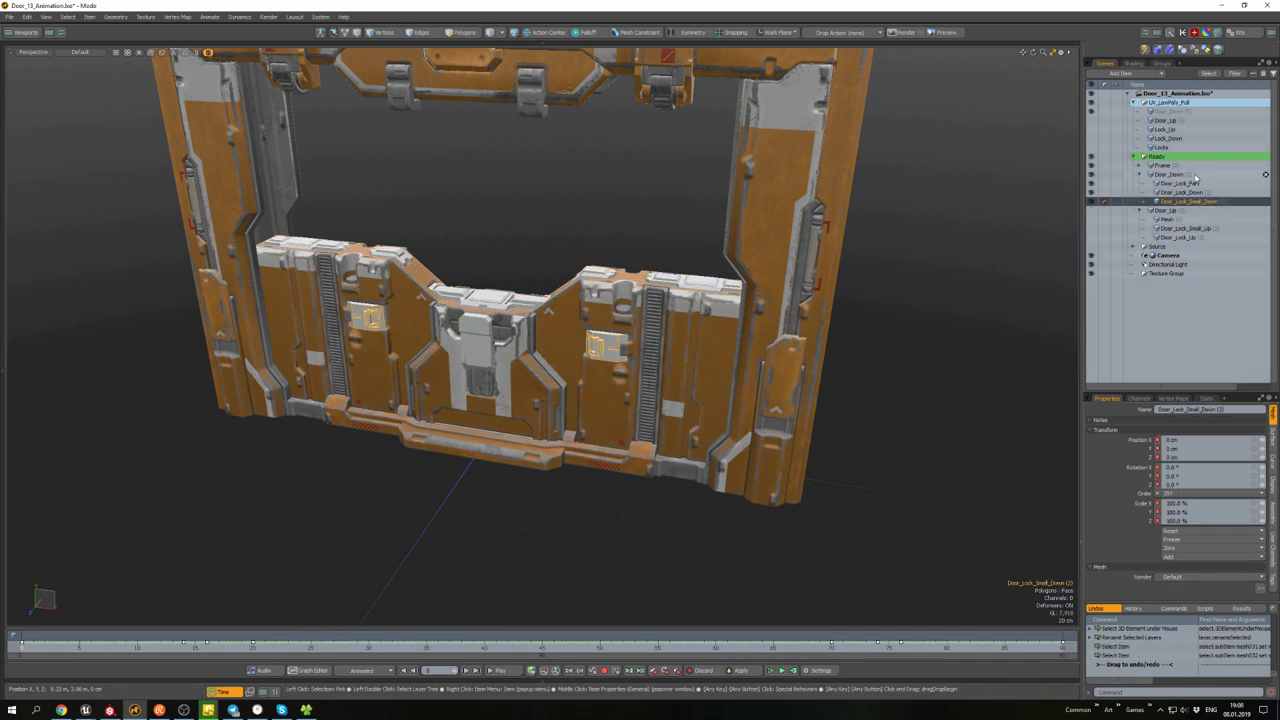
- Rename the three Door_Down child items as Door_Down_Lock_Part, Door_Down_Lock and Door_Down_Lock_Small
{"action": "left_click", "coordinate": [1183, 183]}
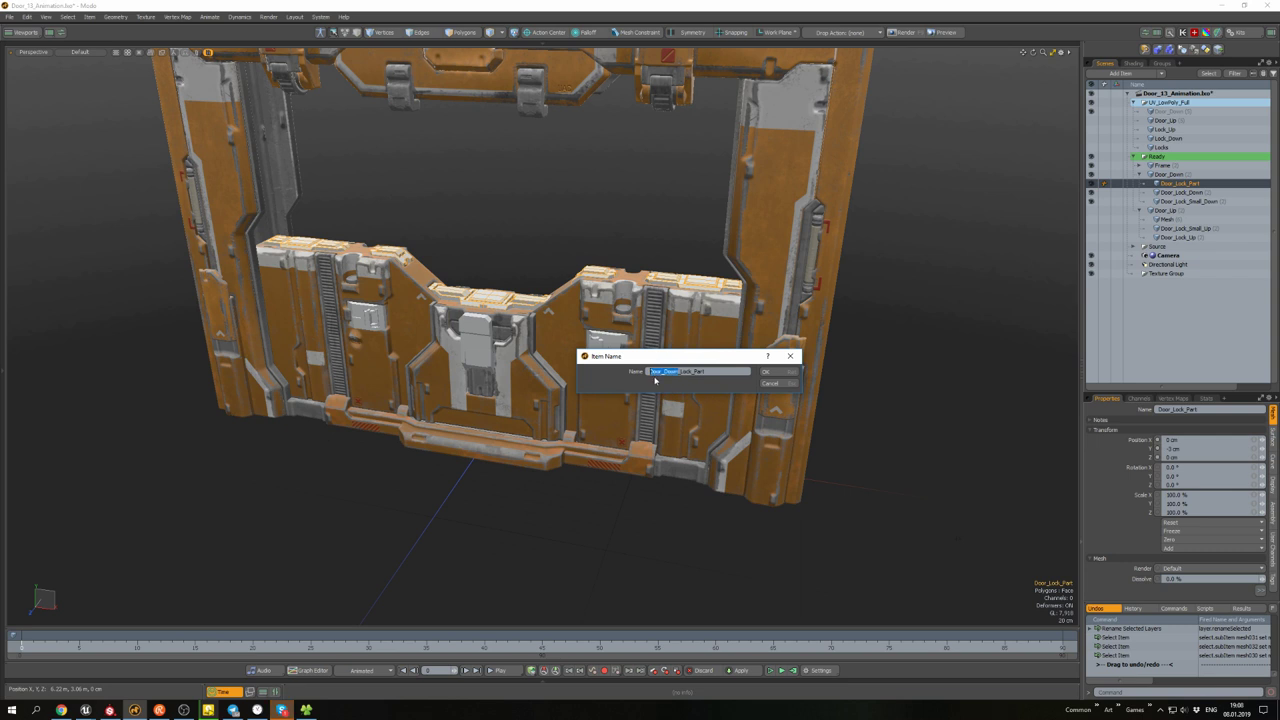
{"action": "key", "text": "Escape"}
{"action": "left_click", "coordinate": [1190, 193]}
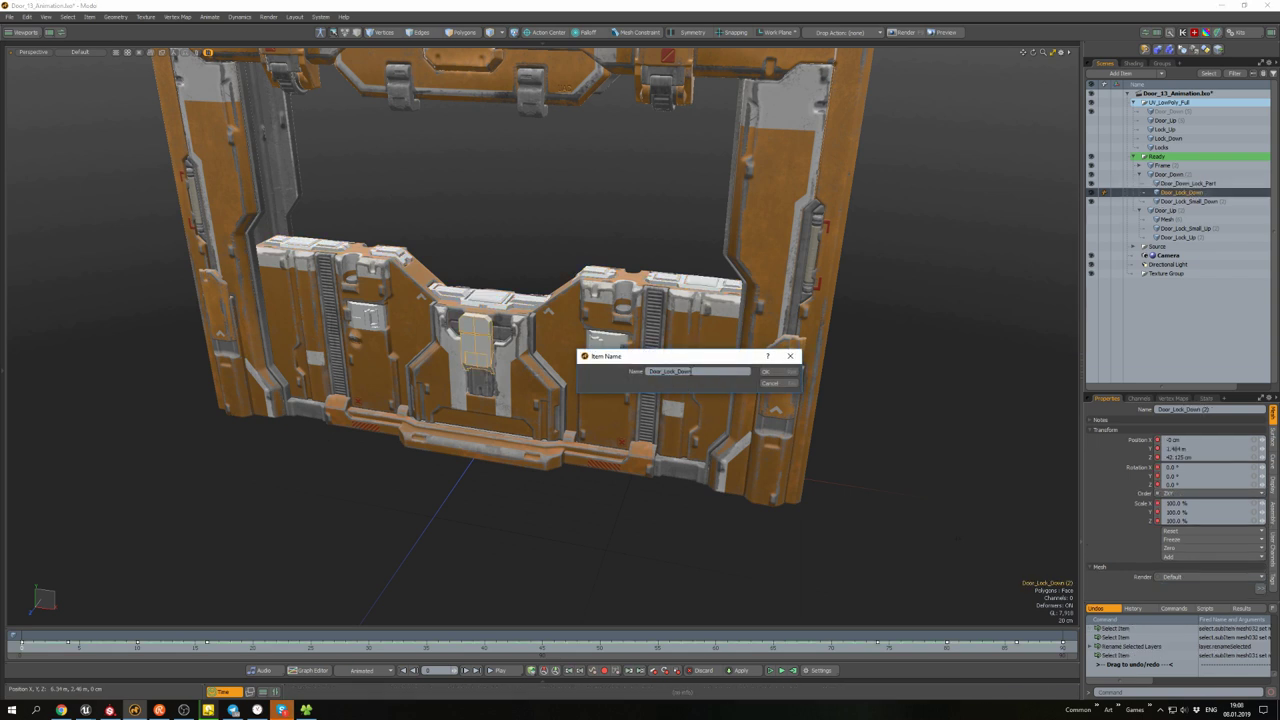
{"action": "left_click", "coordinate": [766, 374]}
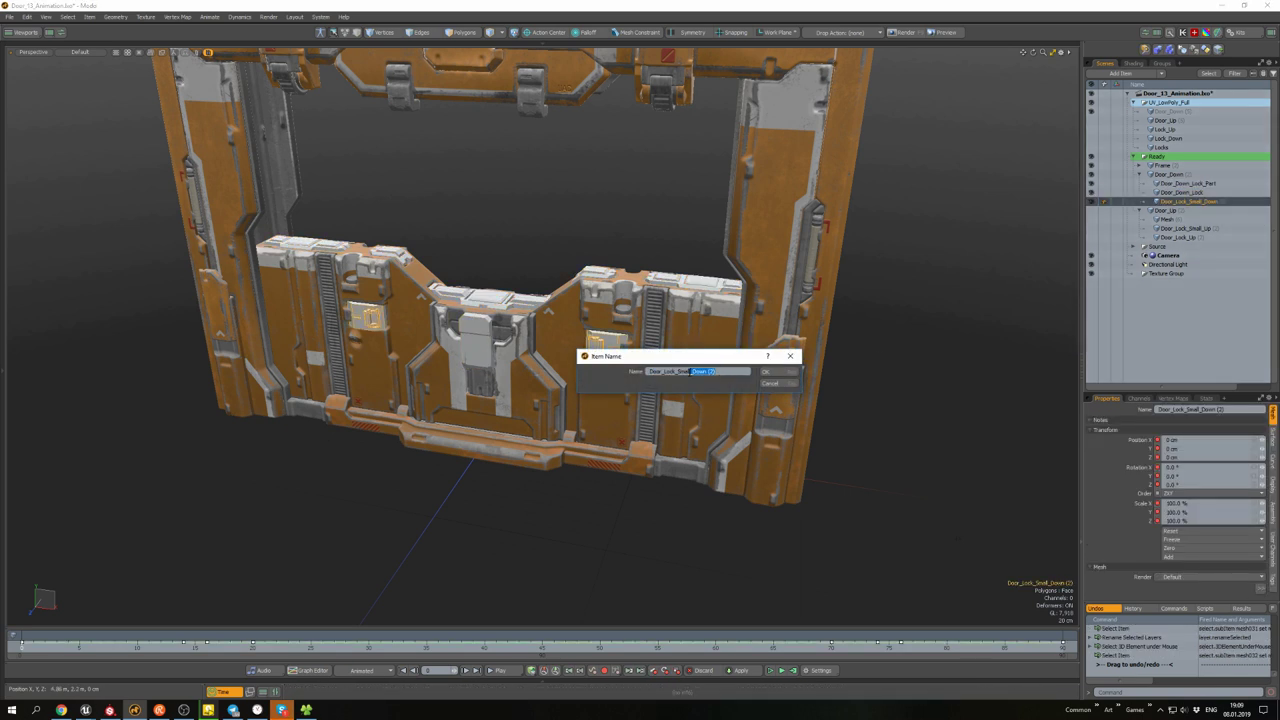
{"action": "key", "text": "Return"}
{"action": "left_click", "coordinate": [1172, 174]}
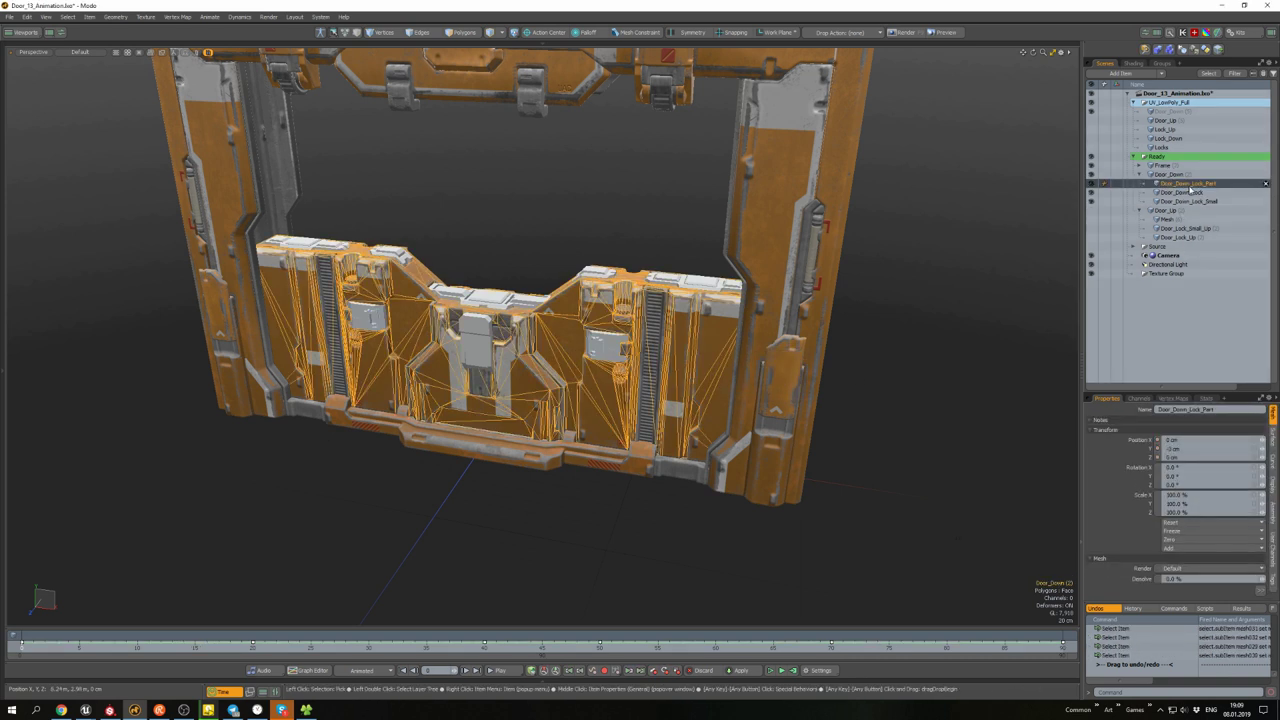
{"action": "left_click", "coordinate": [766, 374]}
{"action": "left_click", "coordinate": [1133, 246]}
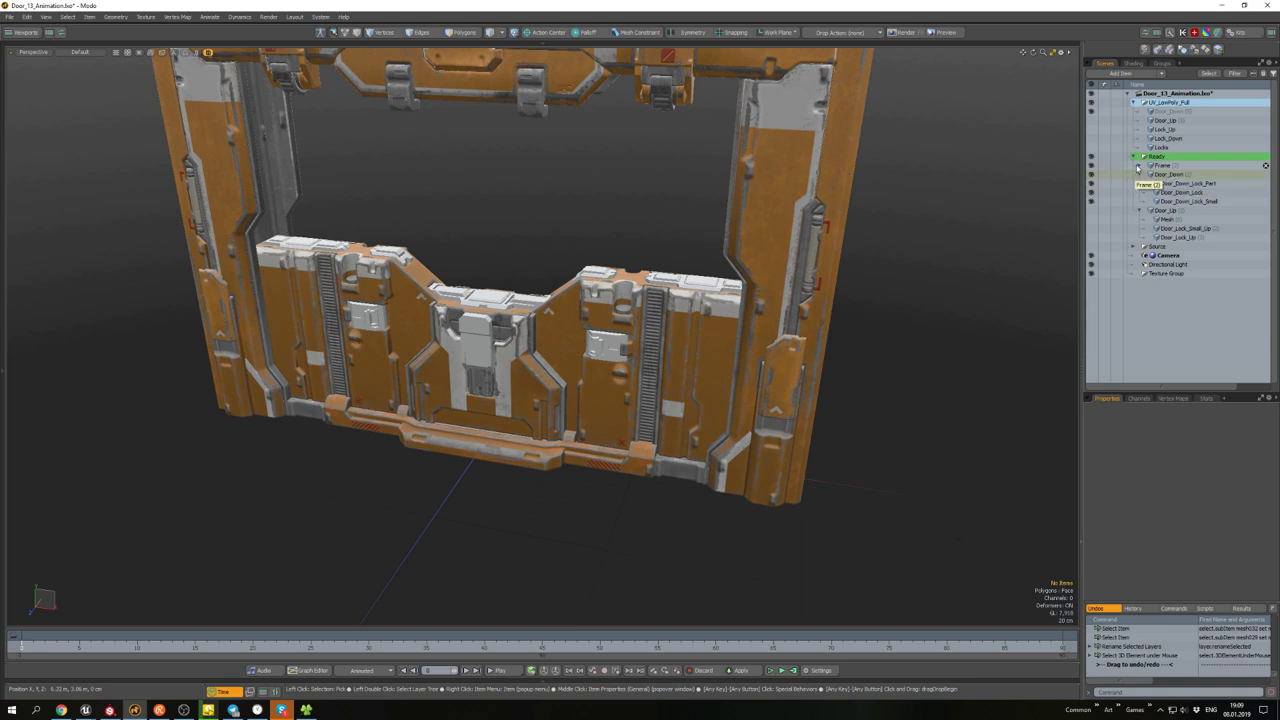
- Delete the untextured polygons of Door_Down_Lock_Part and show the textured Lock_Down mesh in the door opening
{"action": "left_click", "coordinate": [1188, 183]}
{"action": "key", "text": "3"}
{"action": "left_click_drag", "start_coordinate": [560, 300], "coordinate": [629, 308], "text": "alt"}
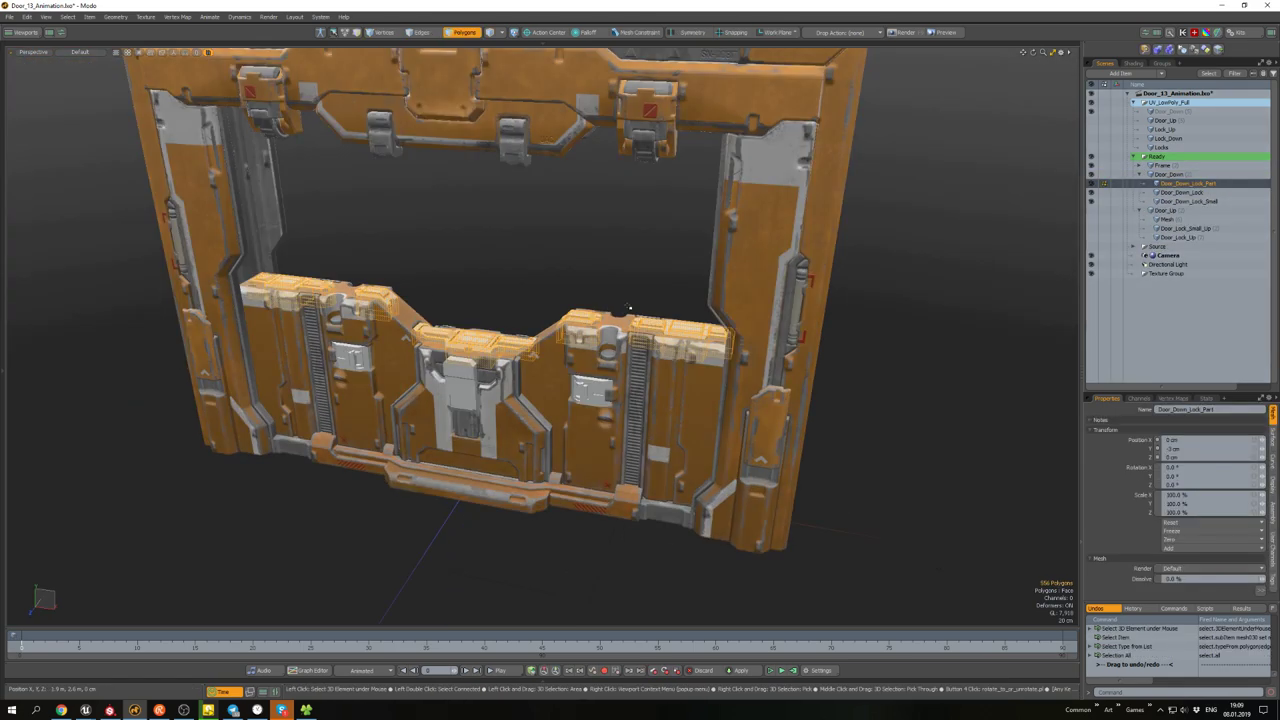
{"action": "left_click", "coordinate": [1097, 139]}
{"action": "left_click_drag", "start_coordinate": [700, 290], "coordinate": [751, 296], "text": "alt"}
{"action": "left_click", "coordinate": [751, 296]}
{"action": "key", "text": "Home"}
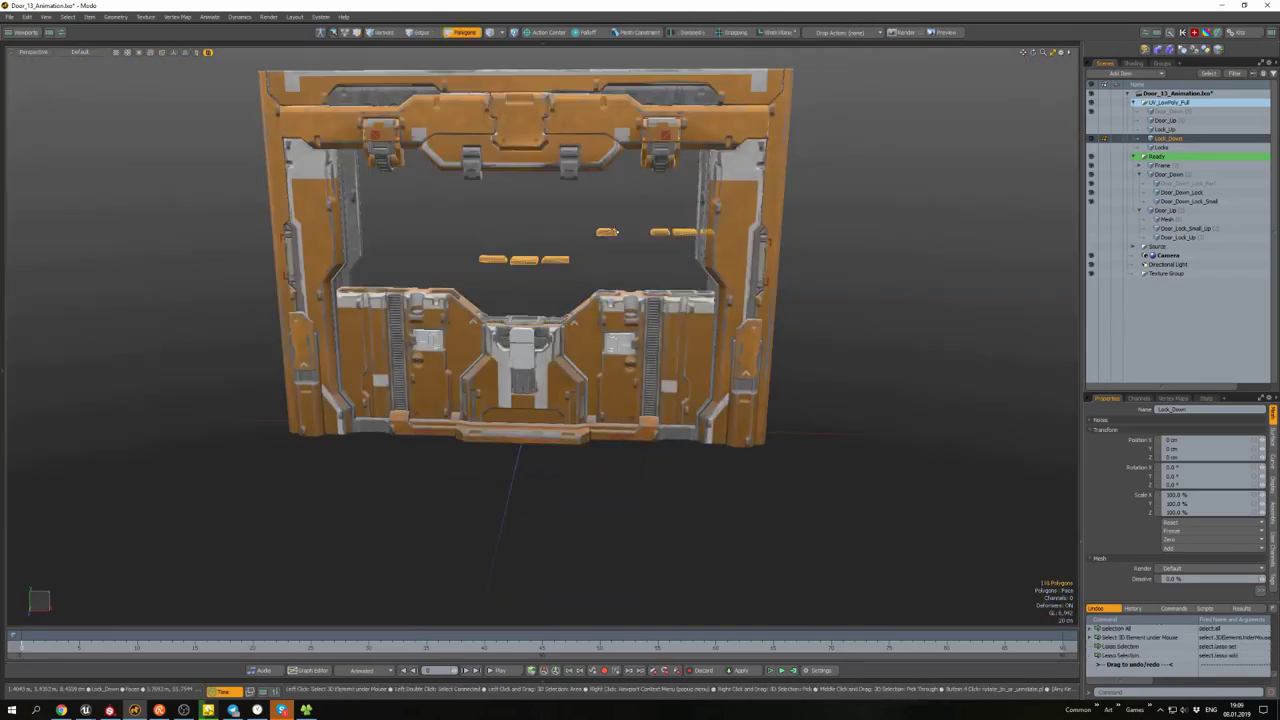
- Move the Lock_Down pieces onto the lower door's upper edge and transfer them into Door_Down_Lock_Part
{"action": "key", "text": "w"}
{"action": "left_click_drag", "start_coordinate": [615, 232], "coordinate": [580, 240], "text": "alt"}
{"action": "key", "text": "space"}
{"action": "left_click_drag", "start_coordinate": [570, 330], "coordinate": [450, 307], "text": "alt"}
{"action": "key", "text": "ctrl+x"}
{"action": "left_click_drag", "start_coordinate": [518, 347], "coordinate": [597, 280], "text": "alt"}
{"action": "left_click", "coordinate": [604, 308]}
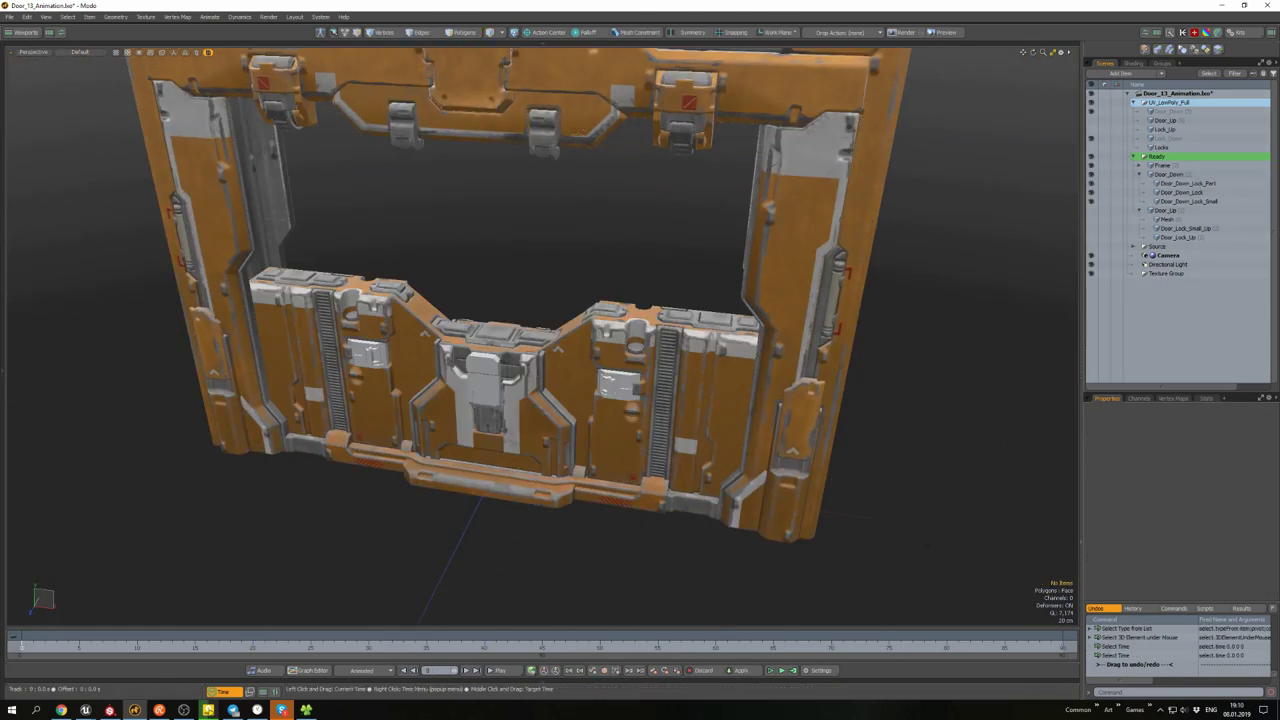
- Replace the Door_Down_Lock and Door_Down_Lock_Small geometry with the matching textured pieces from the Locks mesh
{"action": "left_click", "coordinate": [485, 375]}
{"action": "left_click", "coordinate": [1092, 148]}
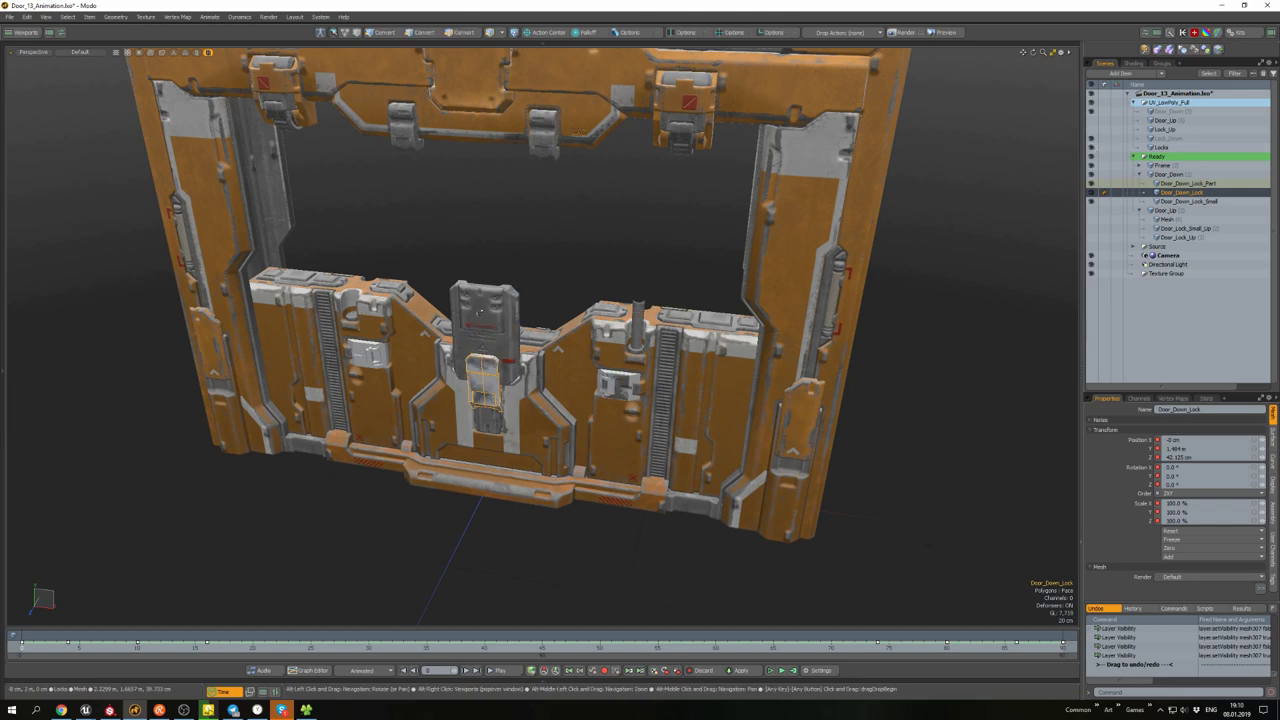
{"action": "left_click_drag", "start_coordinate": [560, 330], "coordinate": [610, 320], "text": "alt"}
{"action": "left_click", "coordinate": [586, 343]}
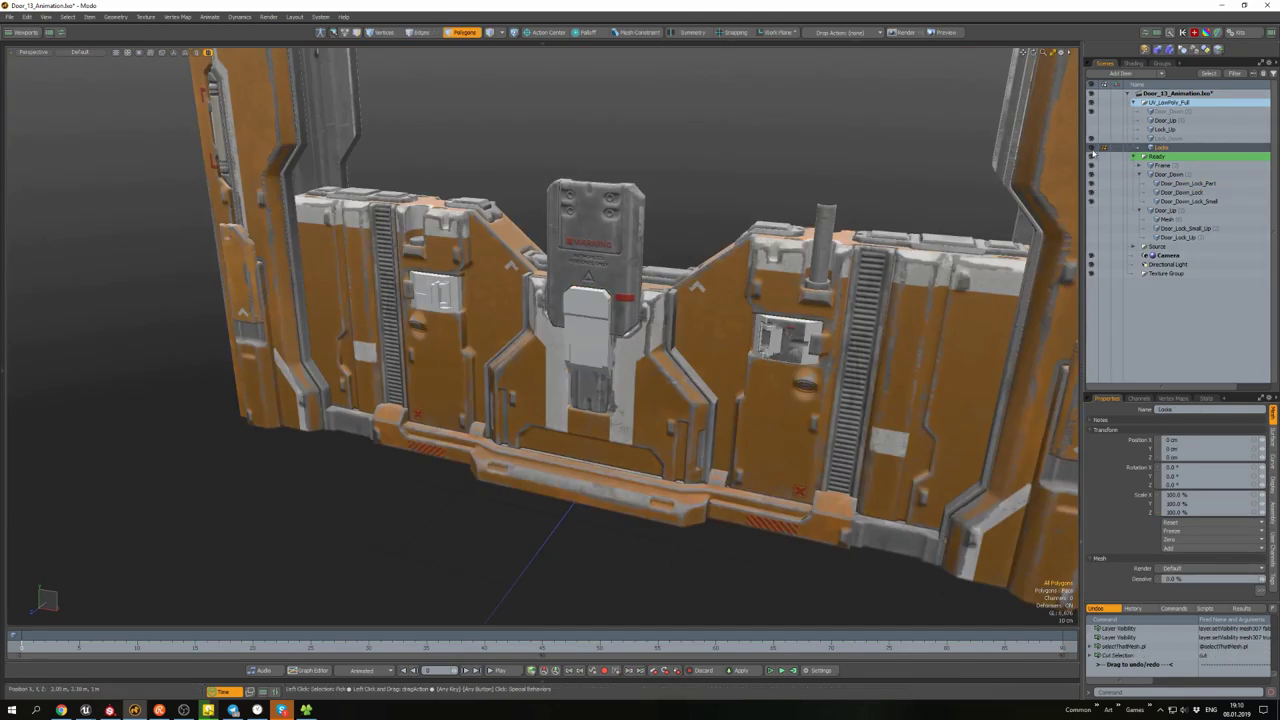
{"action": "left_click", "coordinate": [1187, 201]}
{"action": "left_click_drag", "start_coordinate": [700, 340], "coordinate": [740, 355], "text": "alt"}
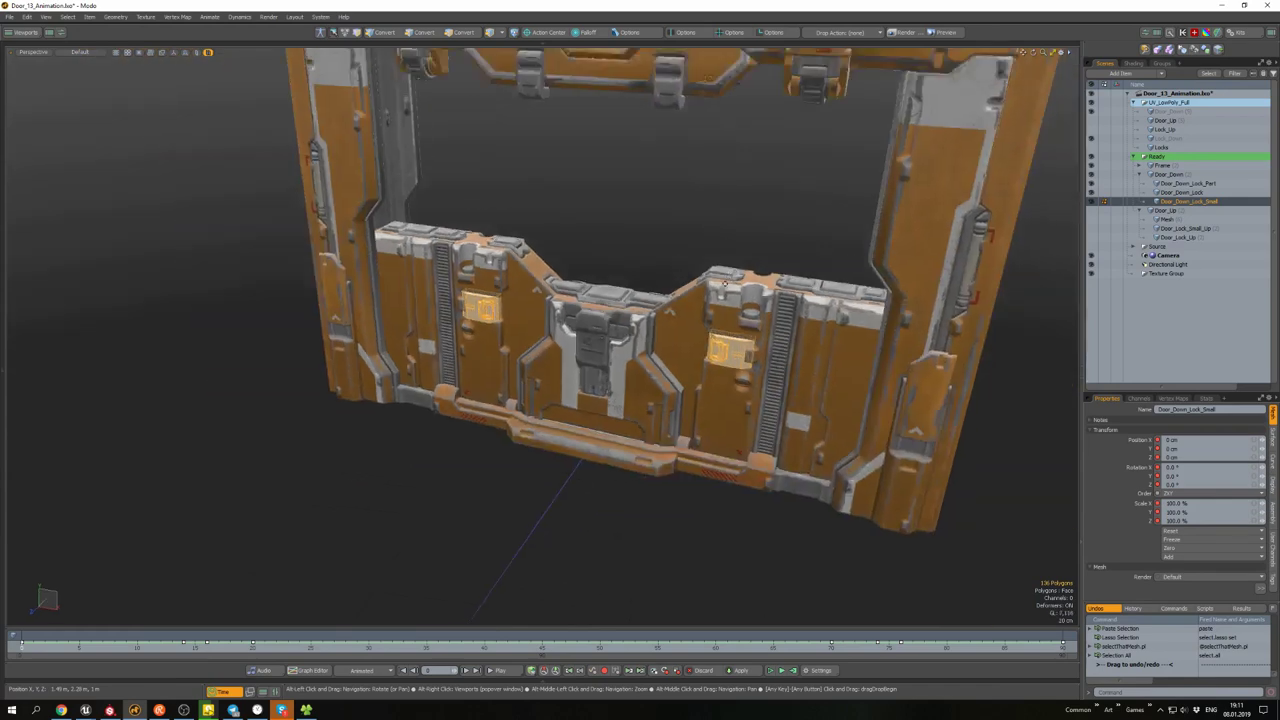
{"action": "left_click_drag", "start_coordinate": [700, 330], "coordinate": [718, 310], "text": "alt"}
{"action": "left_click", "coordinate": [712, 315]}
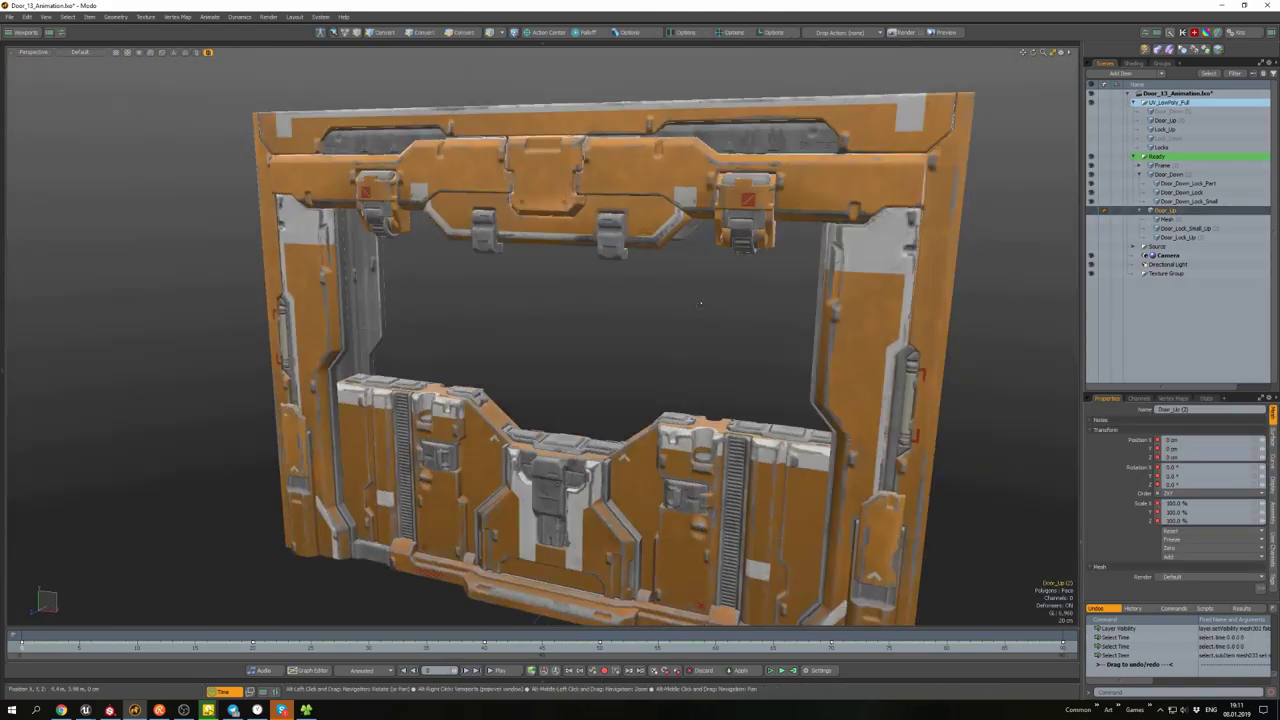
- Show the Ready group's Door_Up item and rotate its lock-part mesh along the upper door's lower edge
{"action": "left_click", "coordinate": [1092, 212]}
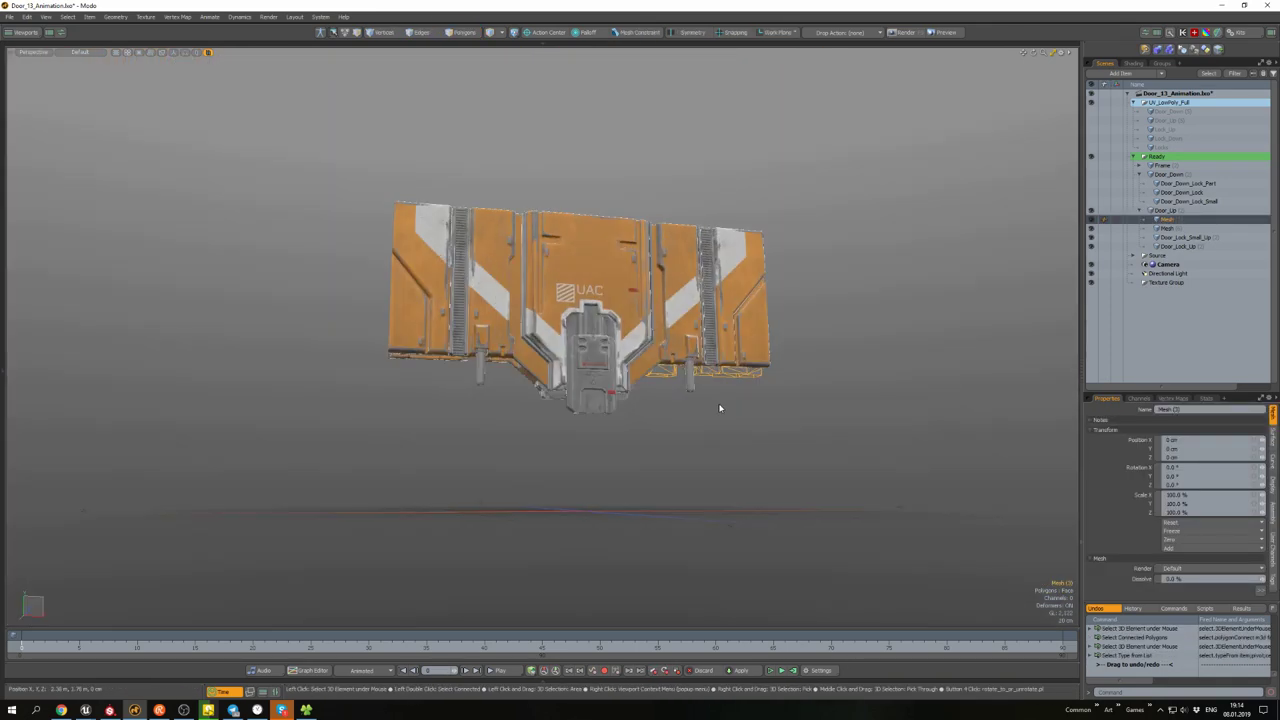
{"action": "key", "text": "e"}
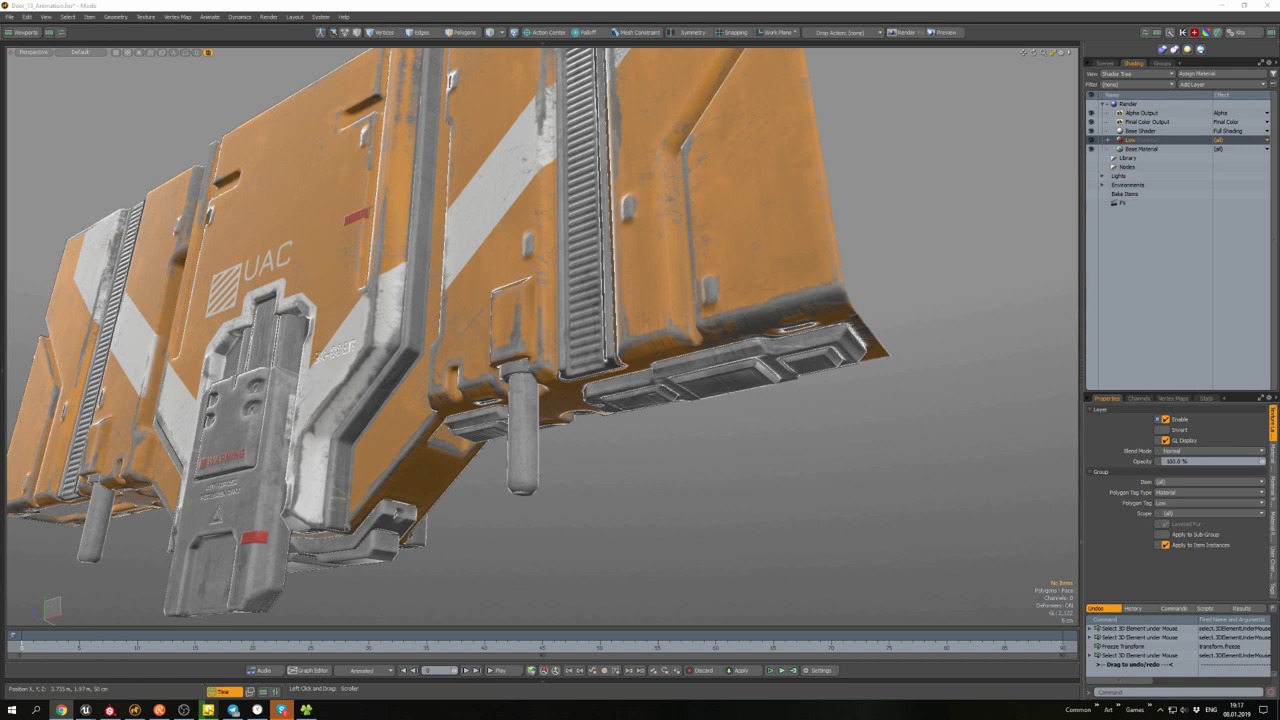
- Turn off Crease by Smoothing Angle and enable Weight by Polygon Area in the Low group's material
{"action": "left_click", "coordinate": [870, 352]}
{"action": "left_click_drag", "start_coordinate": [870, 352], "coordinate": [960, 330], "text": "alt"}
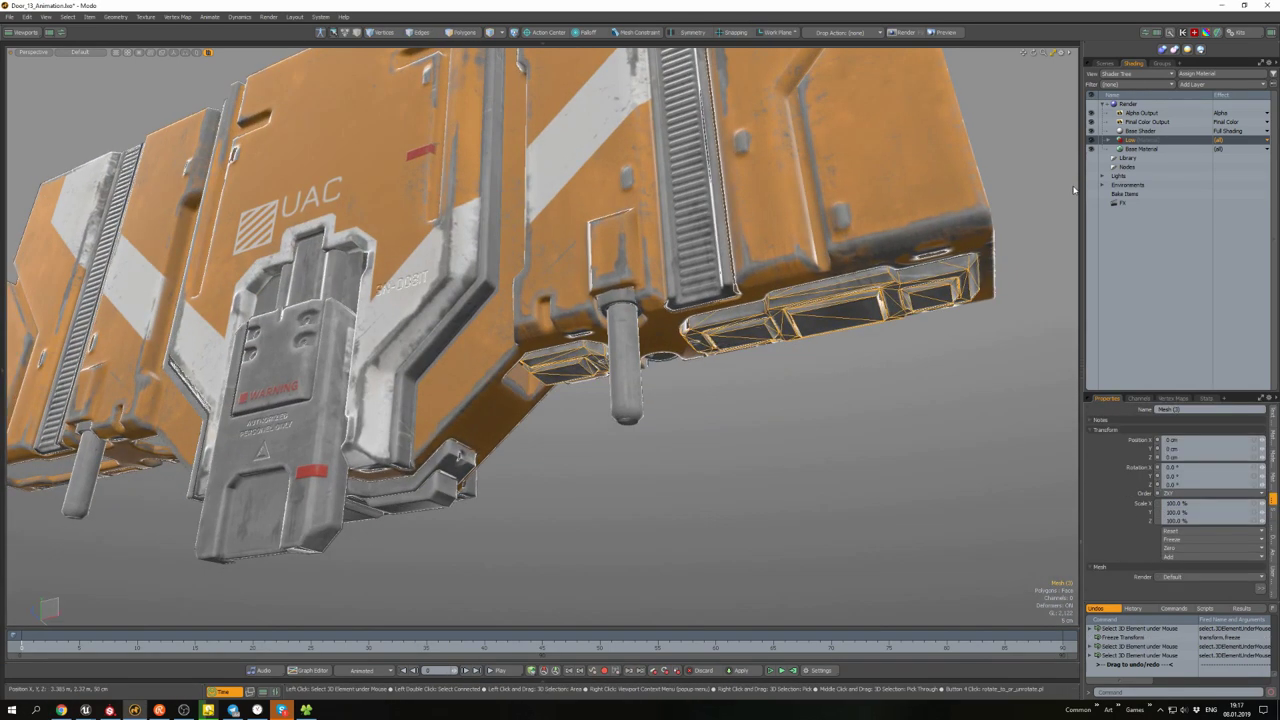
{"action": "left_click_drag", "start_coordinate": [1190, 305], "coordinate": [1190, 238]}
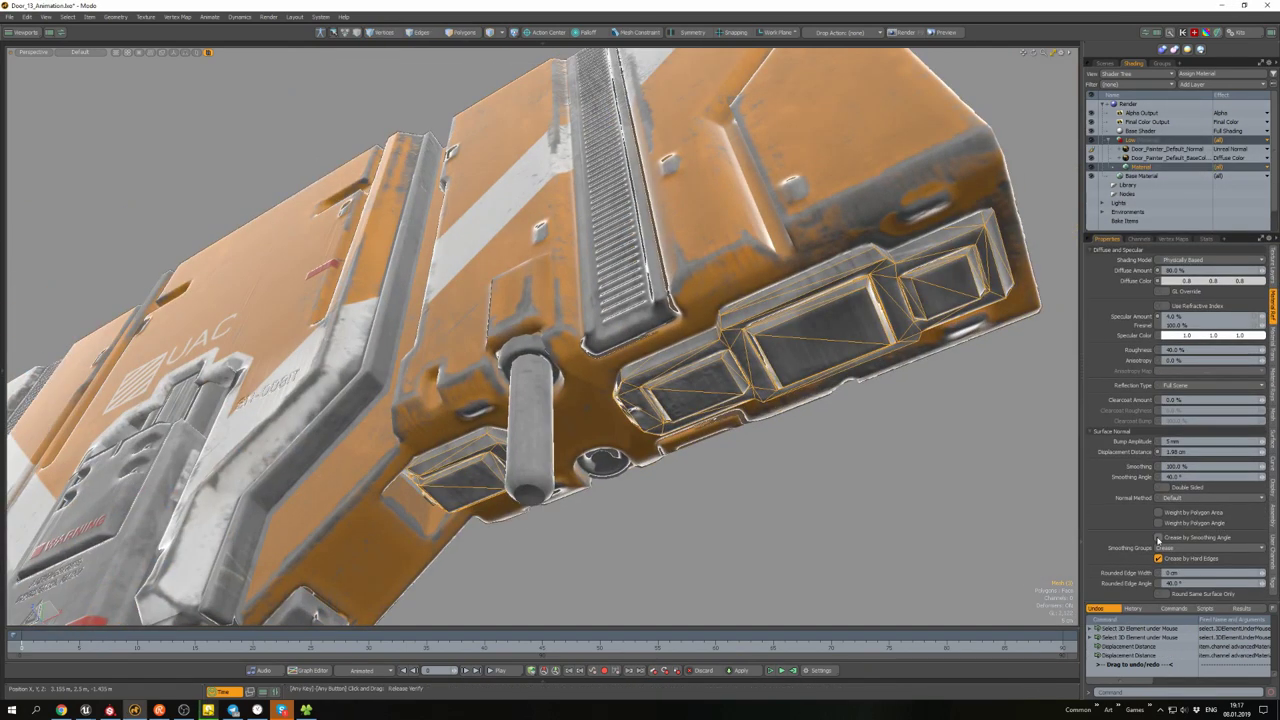
{"action": "left_click", "coordinate": [1158, 537]}
{"action": "left_click", "coordinate": [1158, 537]}
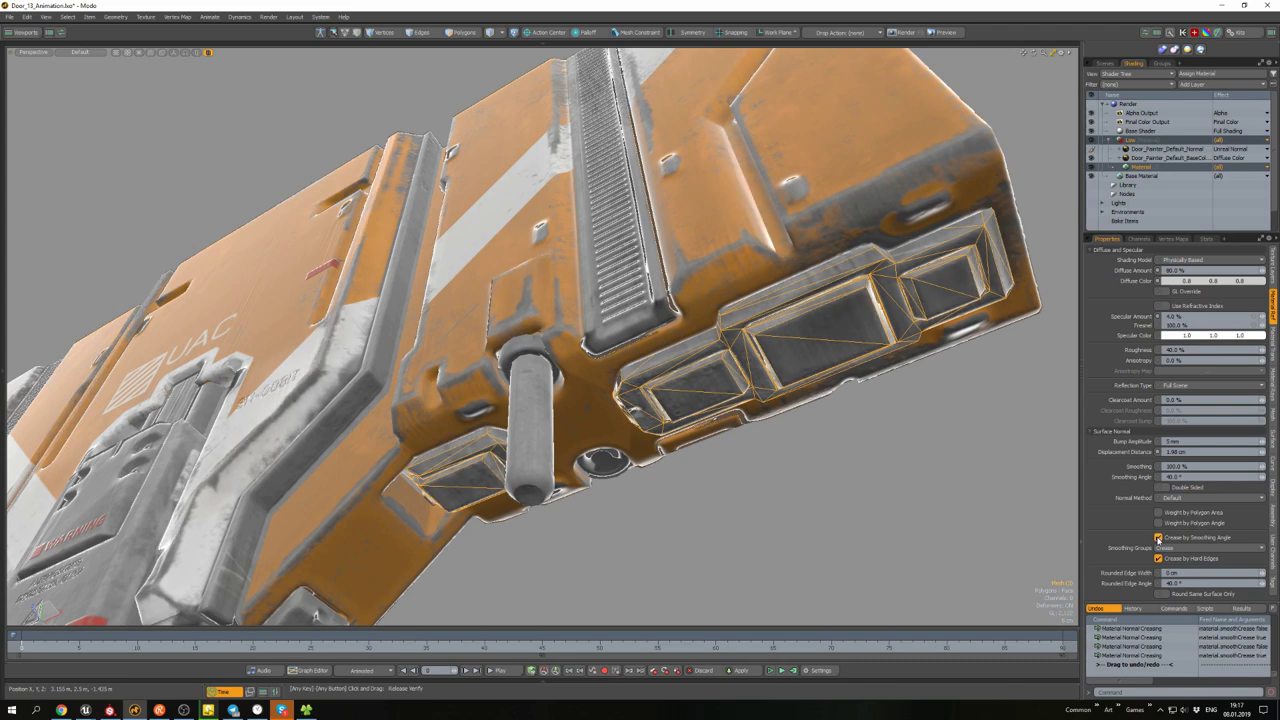
{"action": "left_click", "coordinate": [1158, 537]}
{"action": "left_click", "coordinate": [1158, 512]}
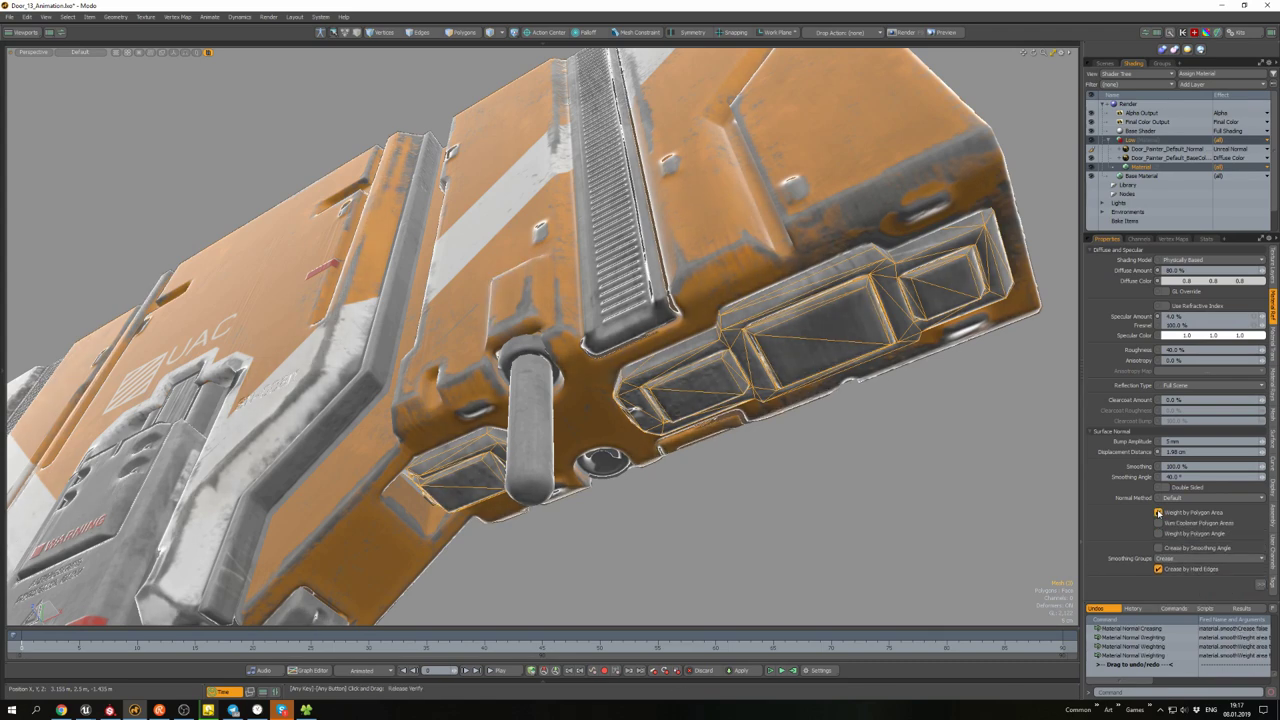
{"action": "left_click_drag", "start_coordinate": [900, 420], "coordinate": [895, 471], "text": "alt"}
{"action": "scroll", "coordinate": [895, 471], "scroll_direction": "up", "scroll_amount": 3}
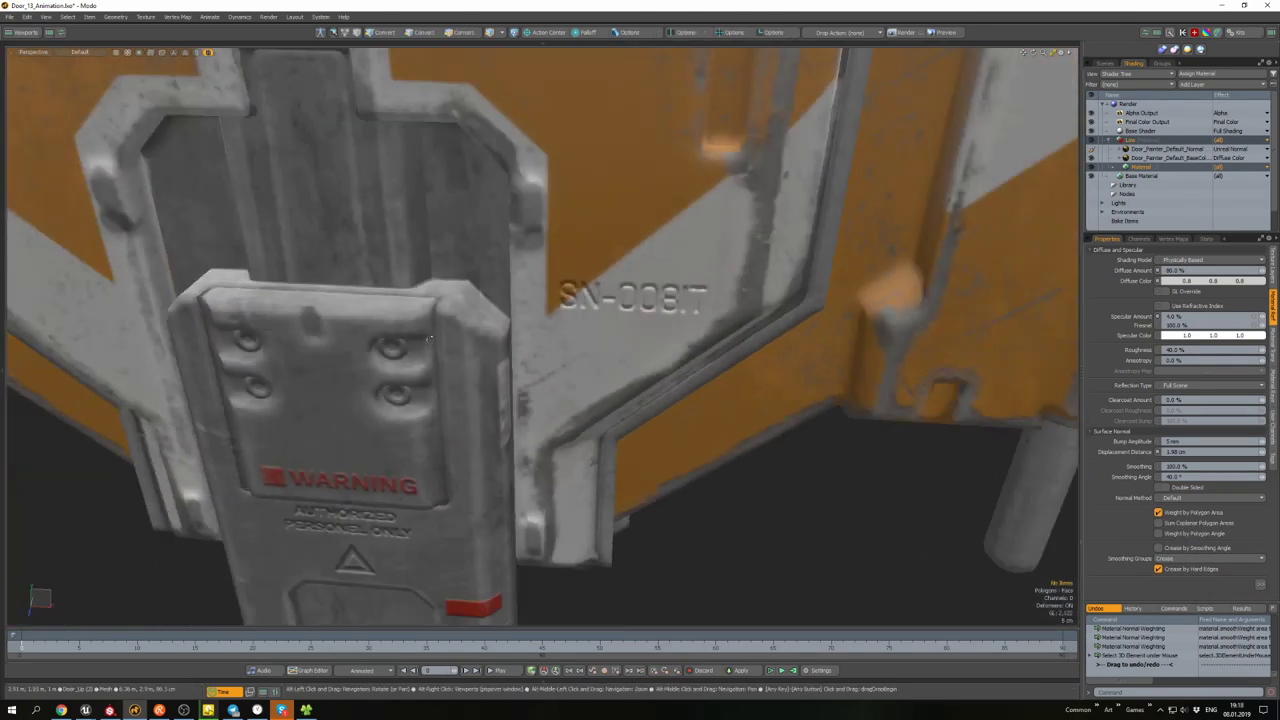
- Select the connected polygons of the upper door's central lock and hide them
{"action": "key", "text": "a"}
{"action": "key", "text": "3"}
{"action": "scroll", "coordinate": [895, 471], "scroll_direction": "up", "scroll_amount": 3}
{"action": "right_click_drag", "start_coordinate": [570, 360], "coordinate": [655, 418]}
{"action": "key", "text": "bracketright"}
{"action": "left_click_drag", "start_coordinate": [655, 418], "coordinate": [538, 370], "text": "alt"}
{"action": "key", "text": "h"}
- Load the Texture UV map for the four selected pocket polygons under the upper door, then relax and orient their UVs
{"action": "left_click_drag", "start_coordinate": [510, 397], "coordinate": [410, 368], "text": "alt"}
{"action": "key", "text": "3"}
{"action": "left_click", "coordinate": [197, 51]}
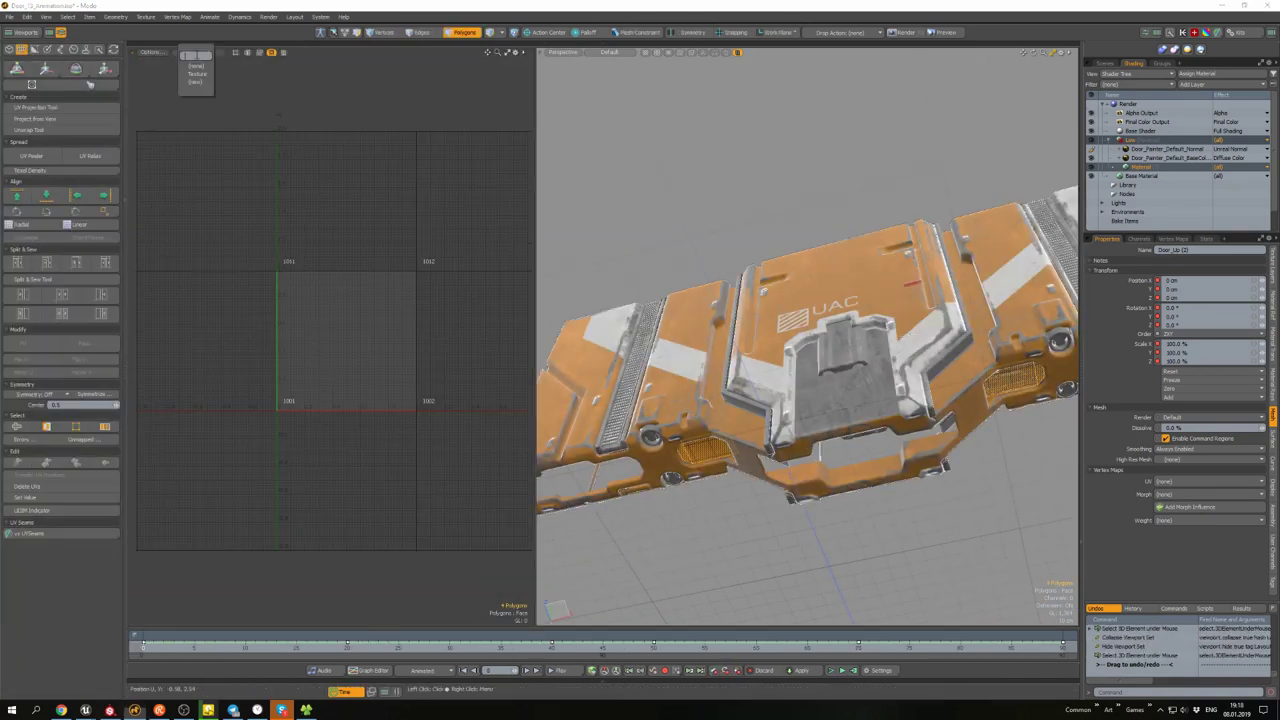
{"action": "left_click", "coordinate": [195, 62]}
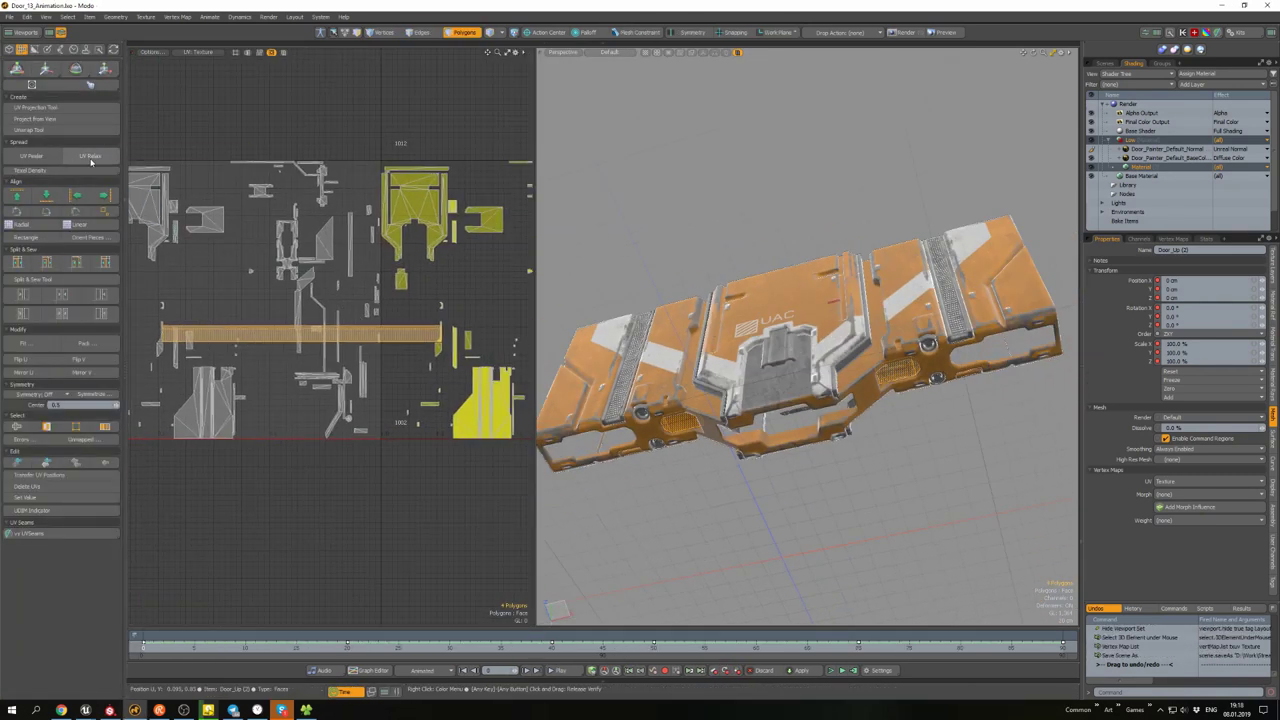
{"action": "left_click", "coordinate": [89, 156]}
{"action": "left_click", "coordinate": [88, 237]}
{"action": "scroll", "coordinate": [645, 440], "scroll_direction": "up", "scroll_amount": 3}
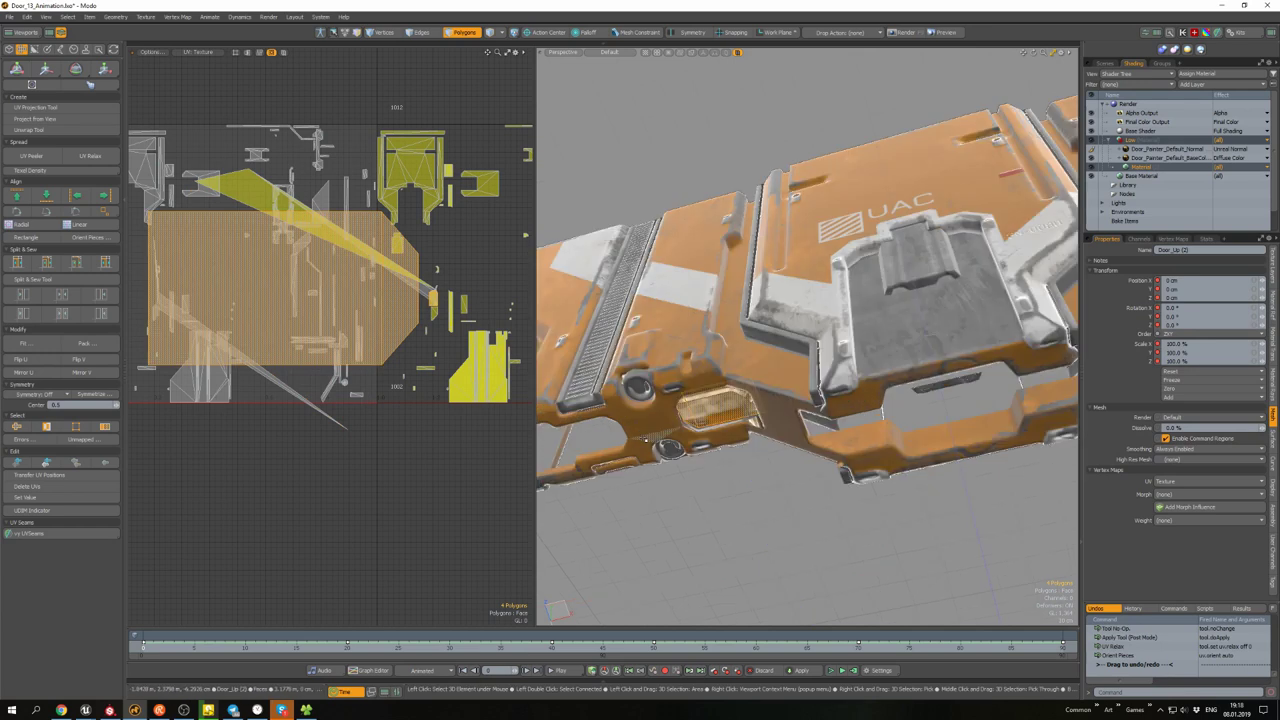
- Select the pocket polygons under the upper door and move their UV strip below the UV tiles
{"action": "double_click", "coordinate": [645, 440]}
{"action": "left_click_drag", "start_coordinate": [645, 440], "coordinate": [700, 420], "text": "alt"}
{"action": "scroll", "coordinate": [700, 420], "scroll_direction": "up", "scroll_amount": 5}
{"action": "double_click", "coordinate": [897, 397]}
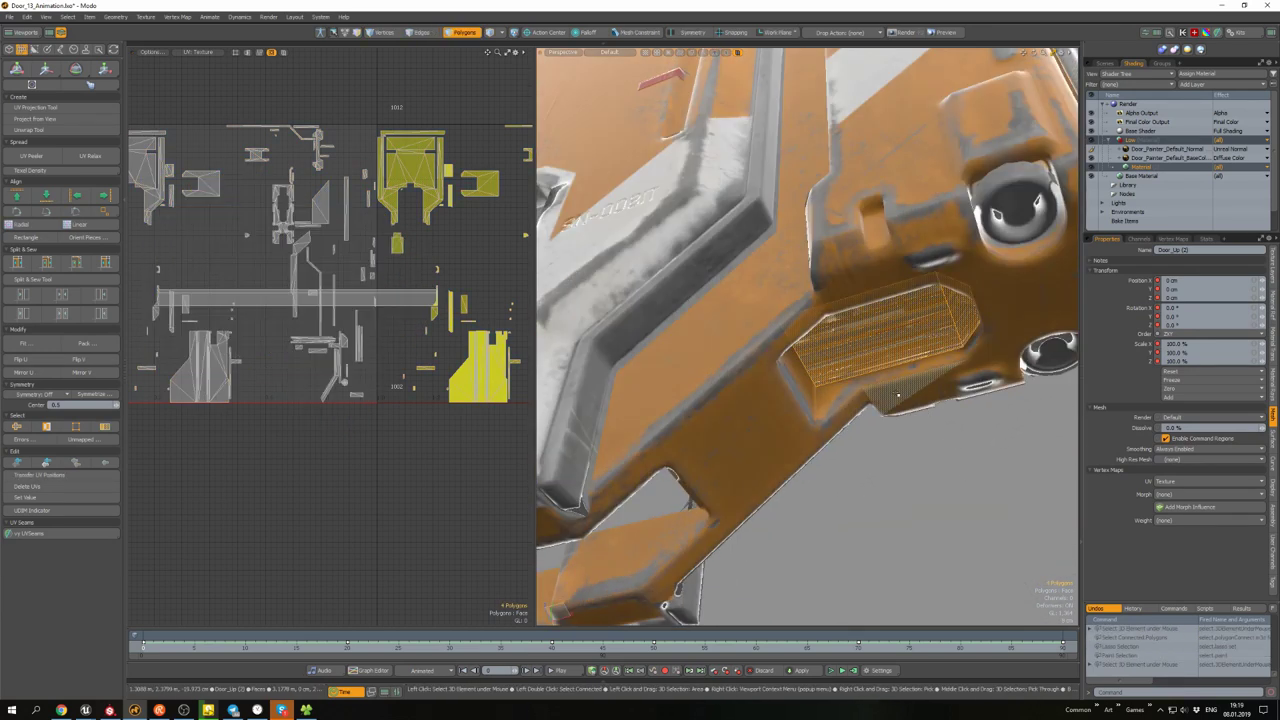
{"action": "left_click_drag", "start_coordinate": [897, 396], "coordinate": [700, 410], "text": "alt"}
{"action": "scroll", "coordinate": [400, 300], "scroll_direction": "down", "scroll_amount": 2}
{"action": "left_click_drag", "start_coordinate": [483, 305], "coordinate": [473, 400]}
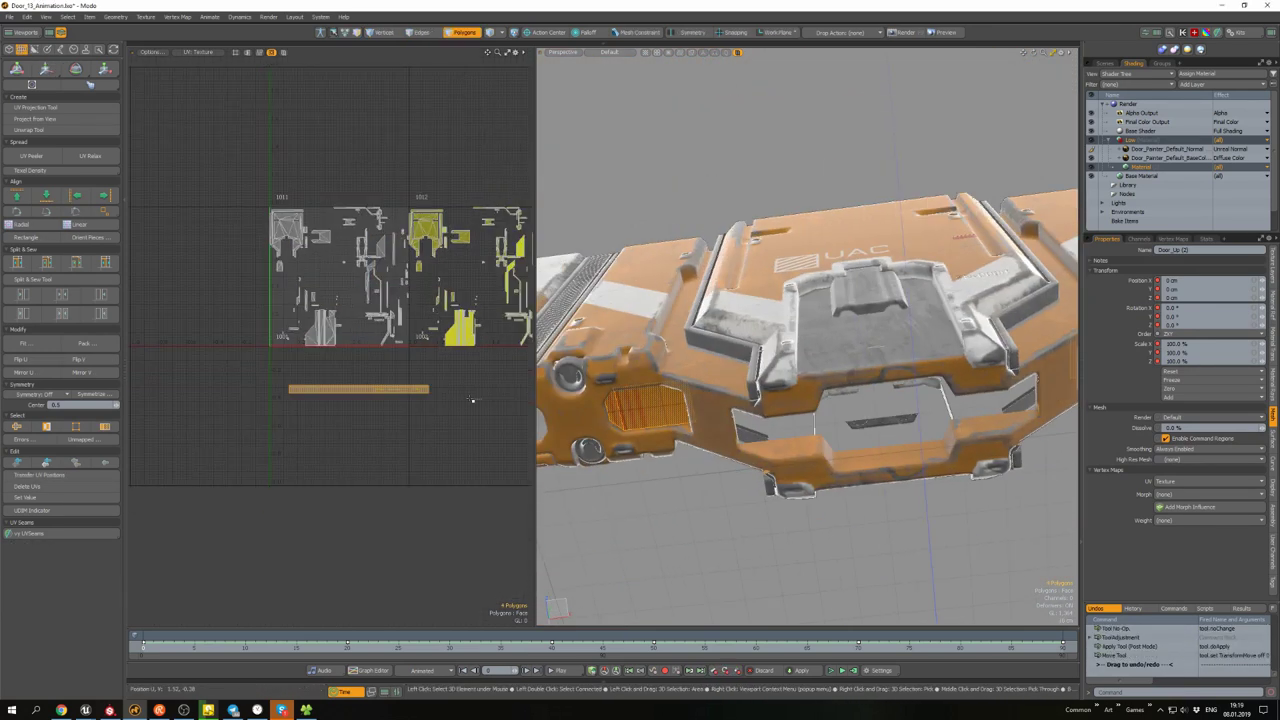
- Orient the remaining pocket UV pieces, scale them down, and place them over the lower island in tile 1001
{"action": "double_click", "coordinate": [757, 368]}
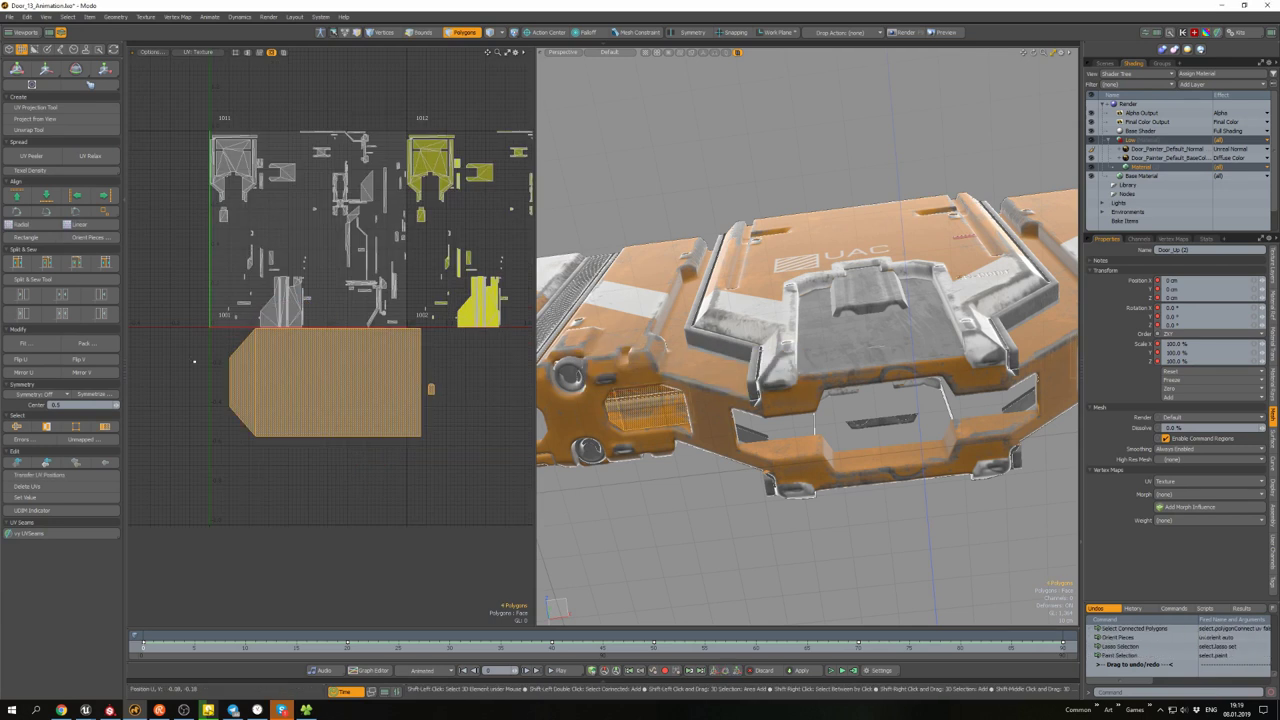
{"action": "left_click_drag", "start_coordinate": [337, 371], "coordinate": [268, 315]}
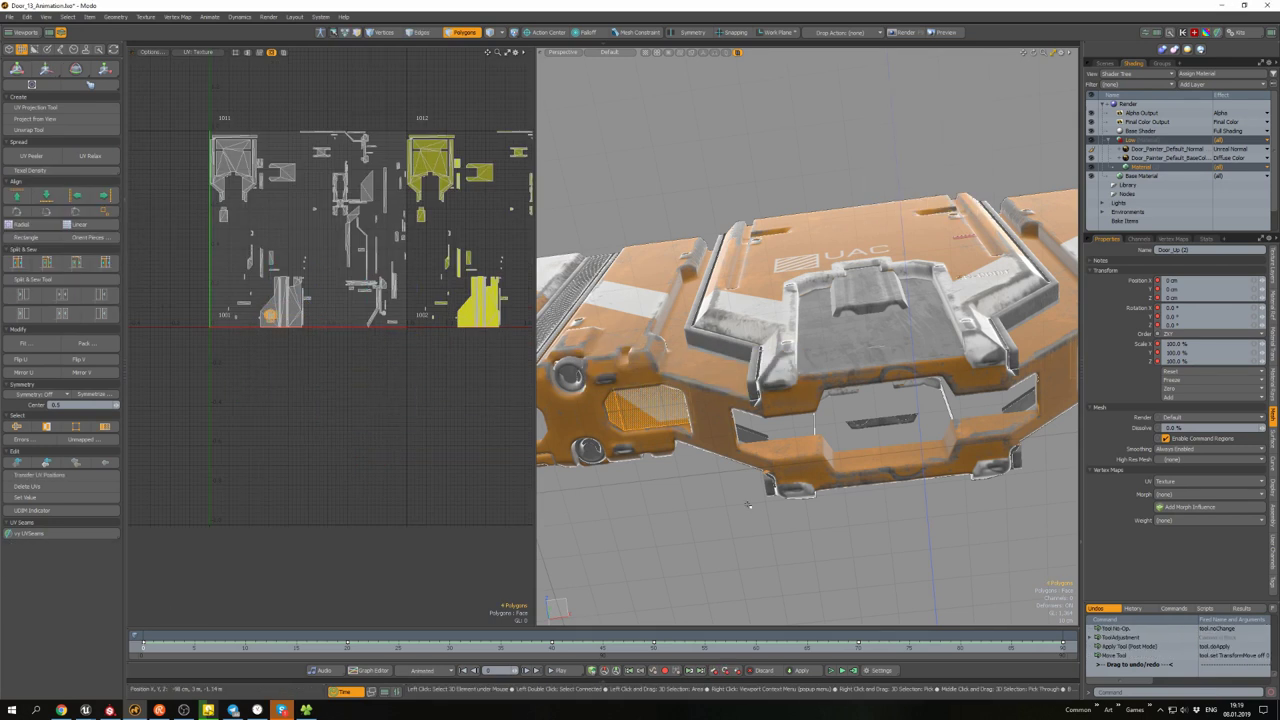
{"action": "scroll", "coordinate": [341, 279], "scroll_direction": "up", "scroll_amount": 3}
{"action": "left_click_drag", "start_coordinate": [748, 505], "coordinate": [846, 466], "text": "alt"}
{"action": "key", "text": "w"}
{"action": "key", "text": "space"}
- Delete the UV_LowPoly_Full group together with its child items
{"action": "left_click", "coordinate": [743, 467]}
{"action": "key", "text": "5"}
{"action": "left_click", "coordinate": [1104, 63]}
{"action": "left_click", "coordinate": [1117, 104]}
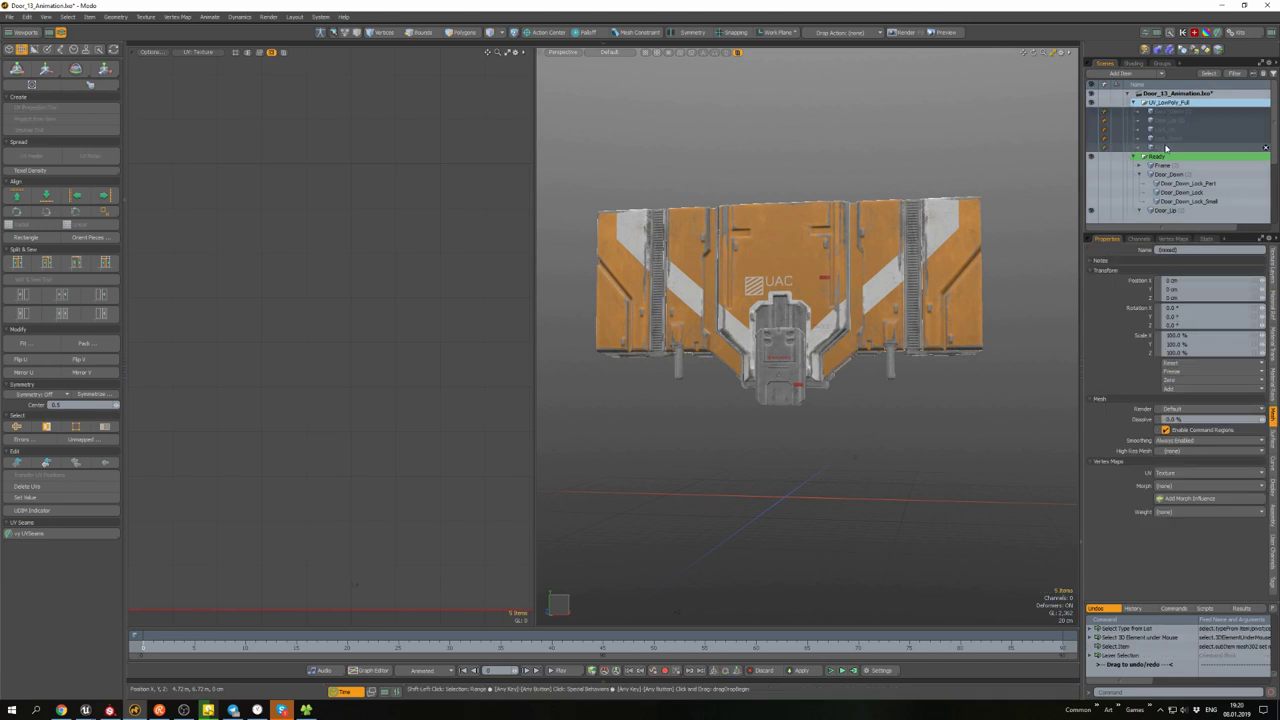
{"action": "key", "text": "Delete"}
{"action": "left_click", "coordinate": [746, 368]}
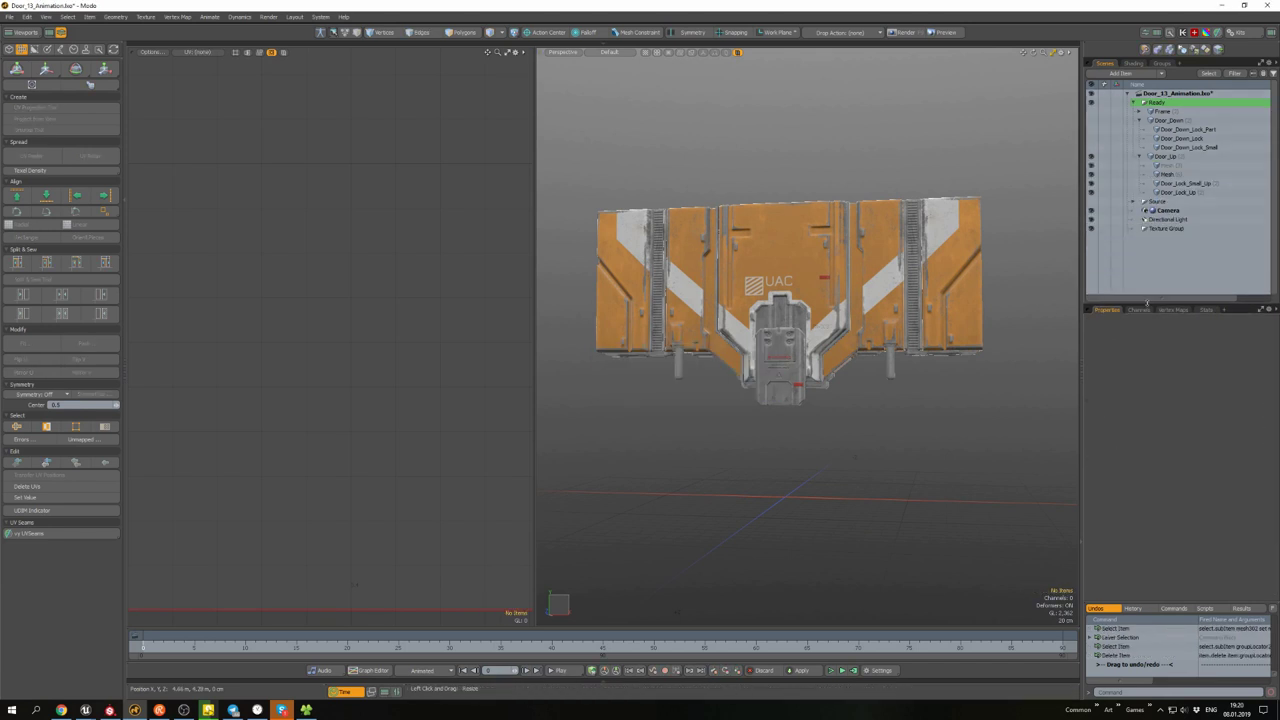
- Rename the Ready group's upper-door child items Door_Up_Lock_Part, Door_Up_Lock_Small and Door_Up_Lock
{"action": "left_click", "coordinate": [1170, 166]}
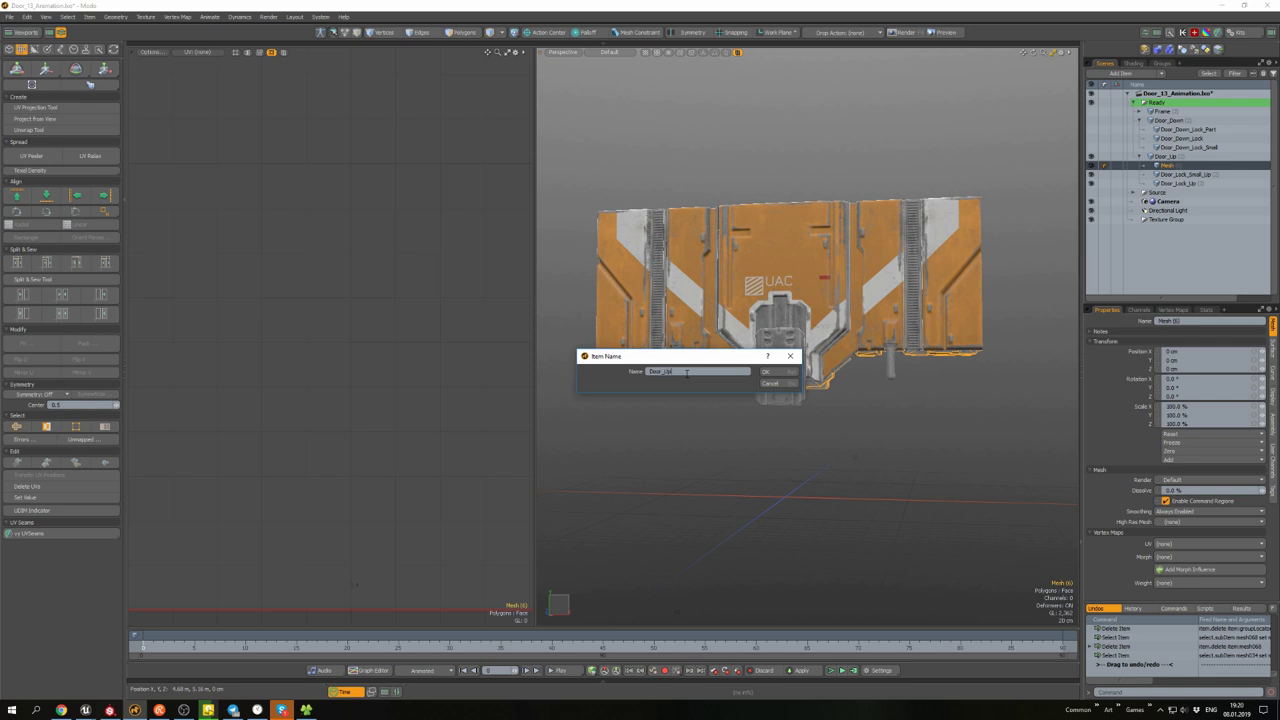
{"action": "left_click", "coordinate": [686, 377]}
{"action": "key", "text": "F2"}
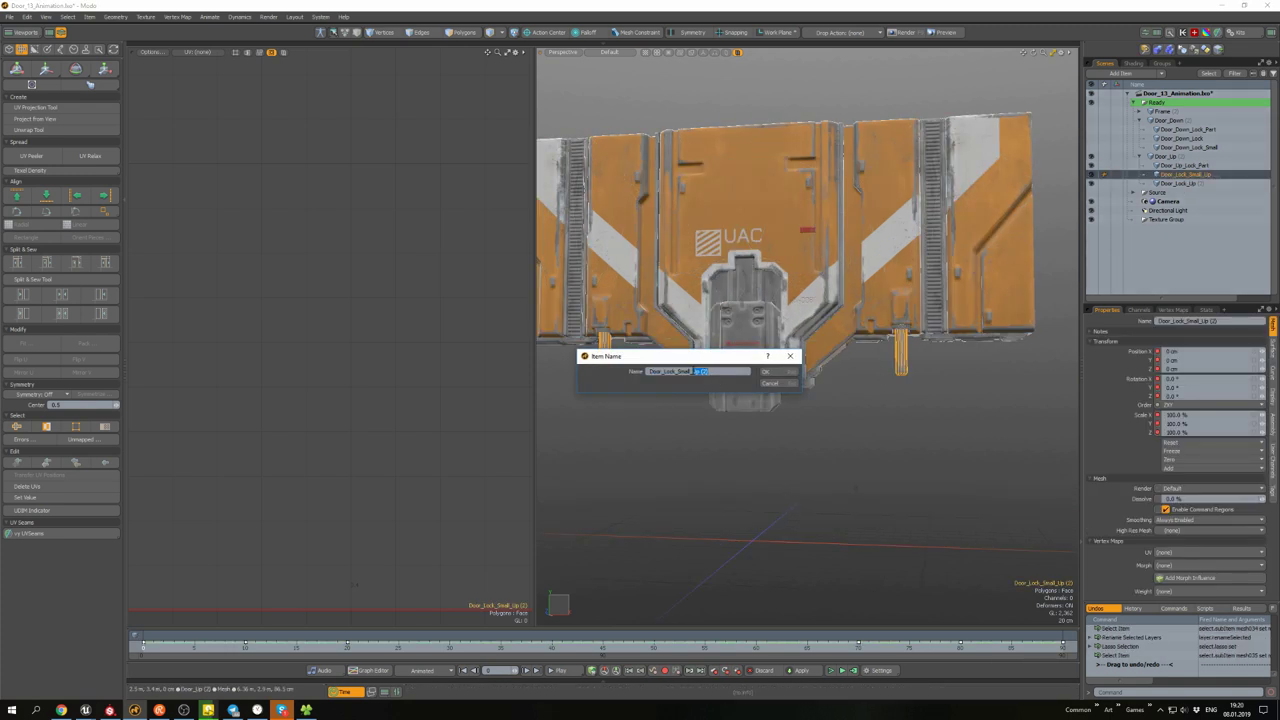
{"action": "left_click", "coordinate": [769, 373]}
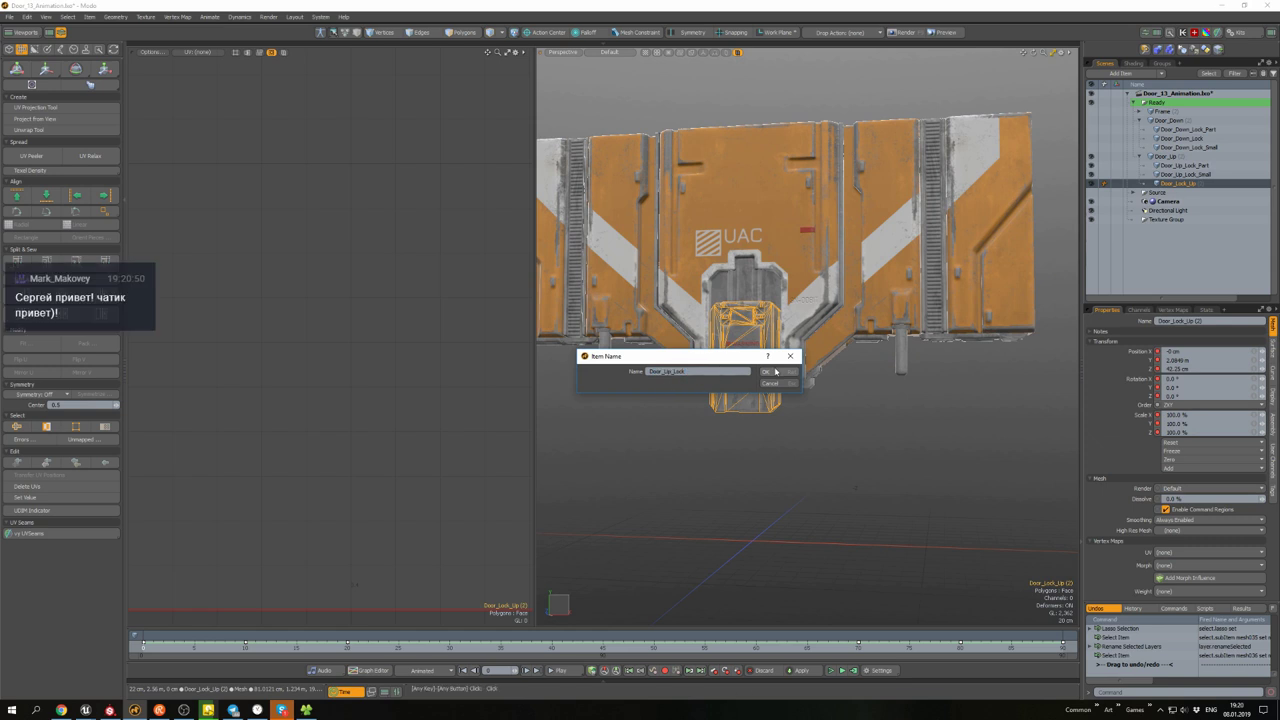
{"action": "left_click", "coordinate": [769, 373]}
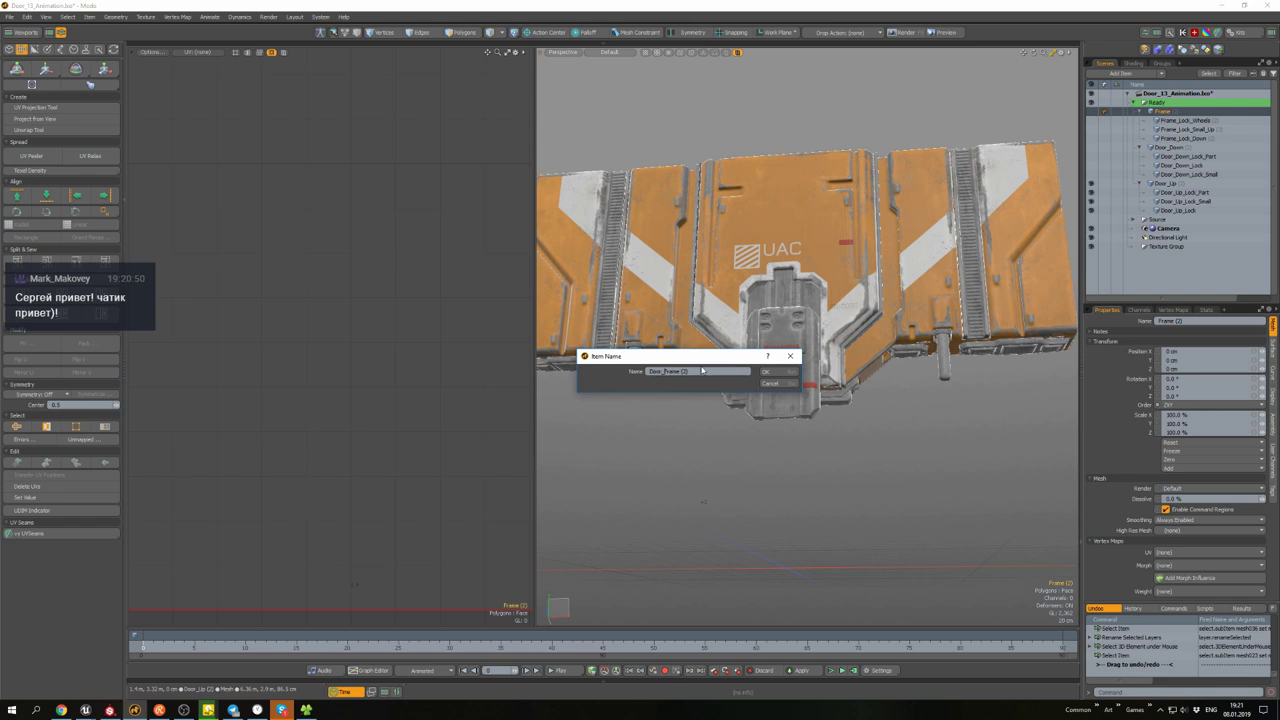
- Rename the frame Door_Frame and its child items Door_Frame_Lock_Wheels, Door_Frame_Lock_Small and Door_Frame_Lock_Down
{"action": "type", "text": "Door_"}
{"action": "key", "text": "Return"}
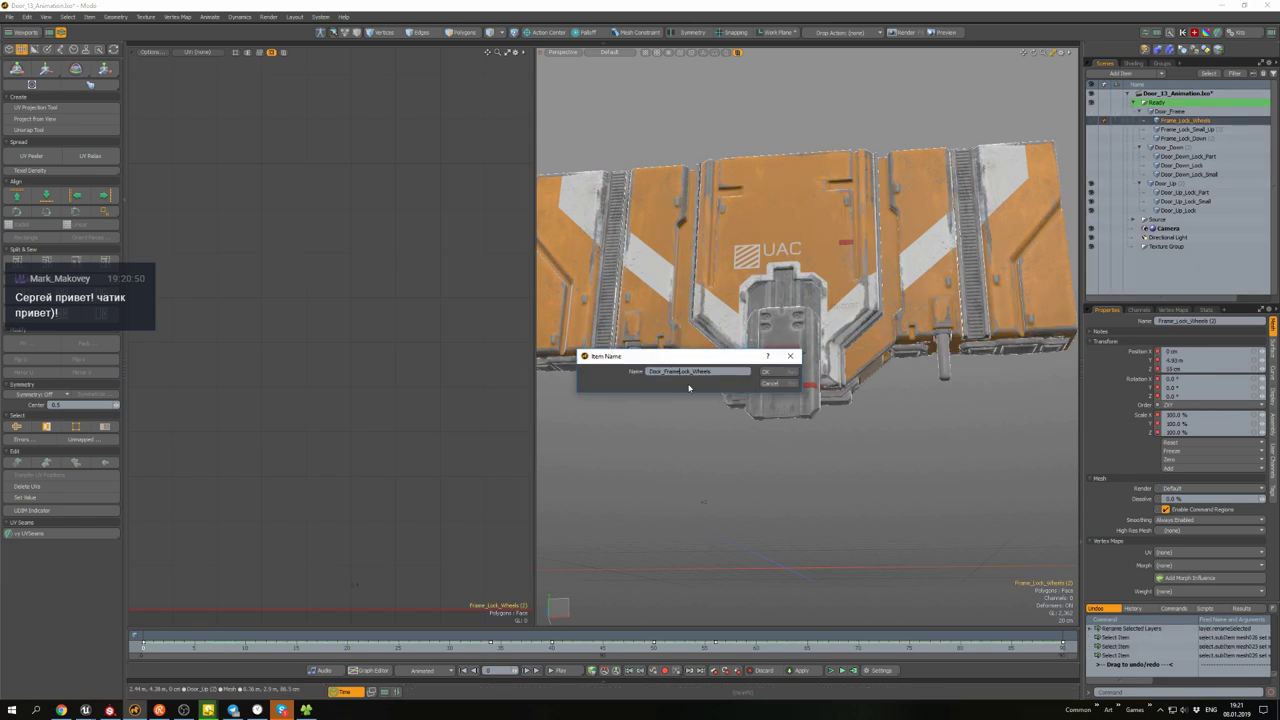
{"action": "type", "text": "Door_"}
{"action": "key", "text": "Return"}
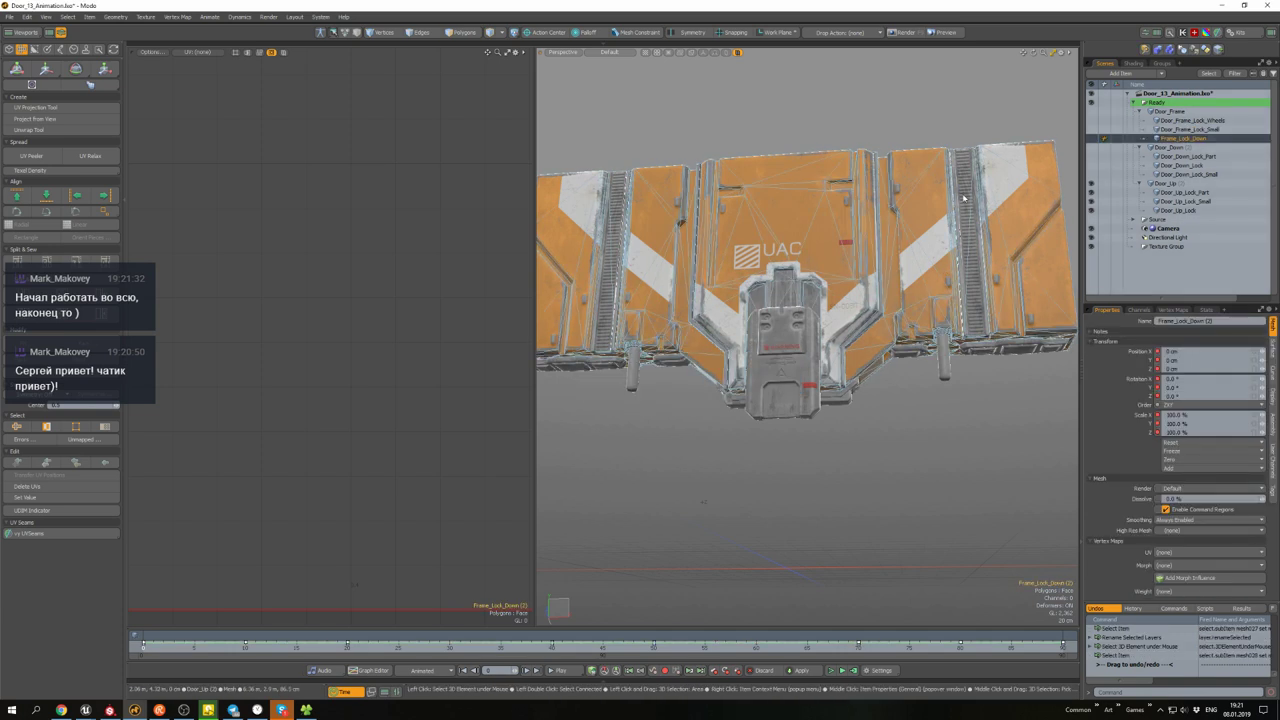
{"action": "left_click_drag", "start_coordinate": [930, 473], "coordinate": [800, 302], "text": "alt"}
{"action": "key", "text": "F2"}
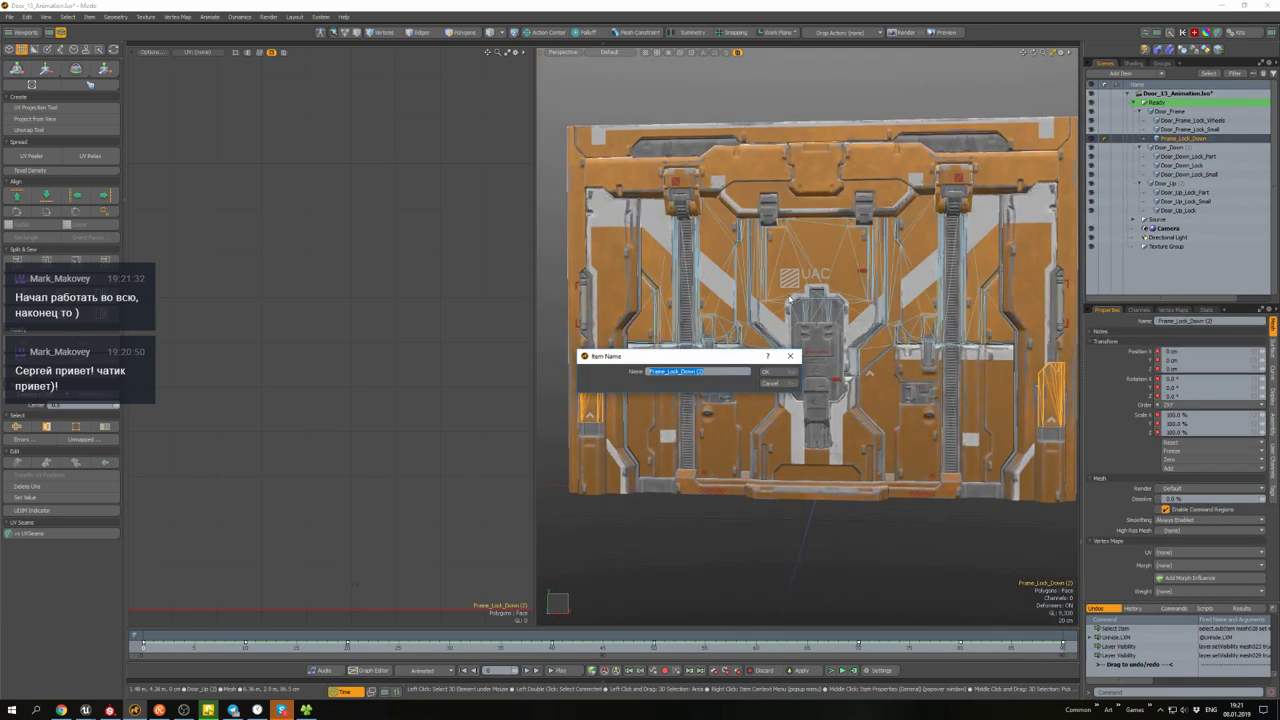
{"action": "key", "text": "BackSpace"}
{"action": "key", "text": "Return"}
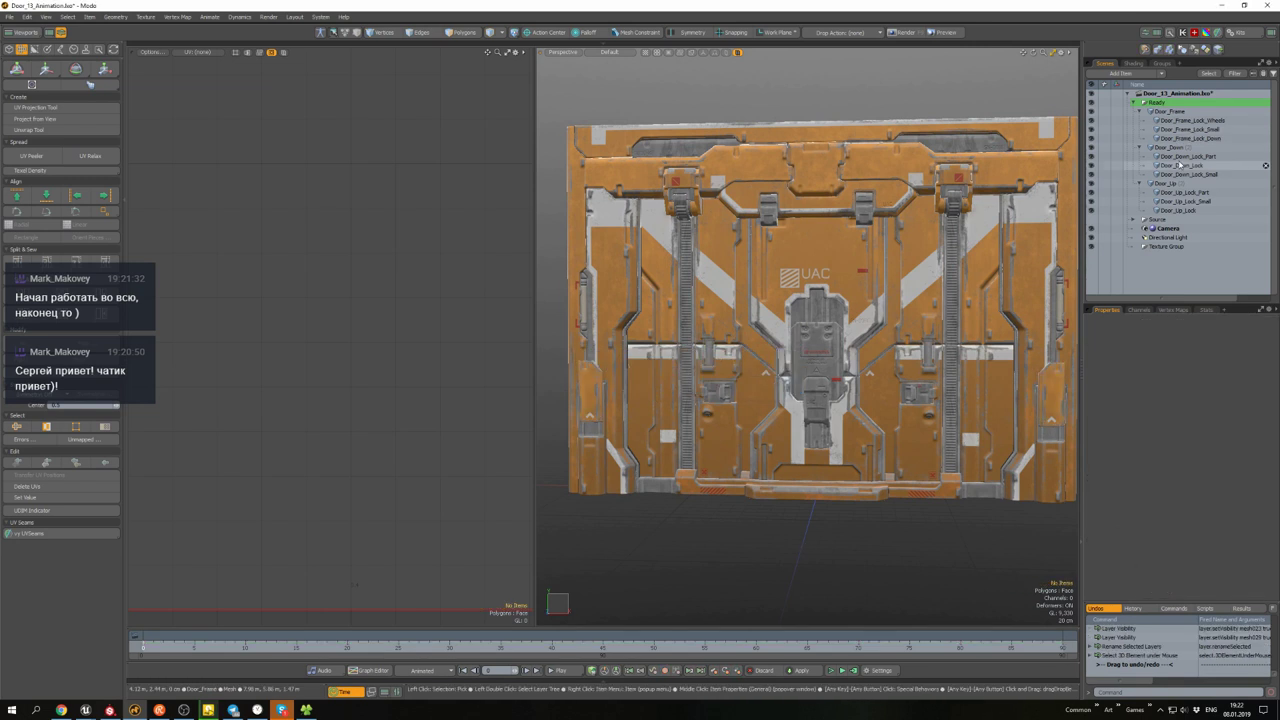
- Rename the conflicting door items in Source and name the Ready group's main door items Door_Up and Door_Down
{"action": "left_click", "coordinate": [1170, 219]}
{"action": "key", "text": "F2"}
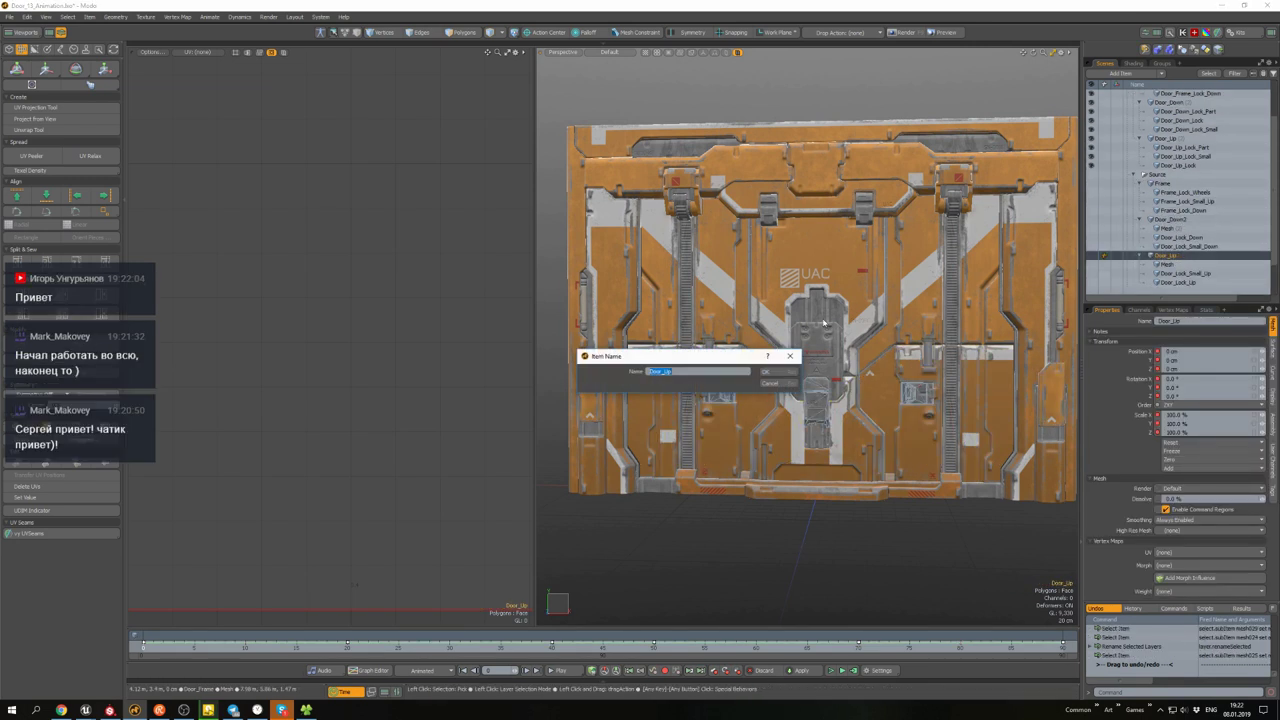
{"action": "left_click", "coordinate": [1185, 145]}
{"action": "key", "text": "F2"}
{"action": "key", "text": "Return"}
{"action": "scroll", "coordinate": [713, 345], "scroll_direction": "up", "scroll_amount": 3}
{"action": "key", "text": "F2"}
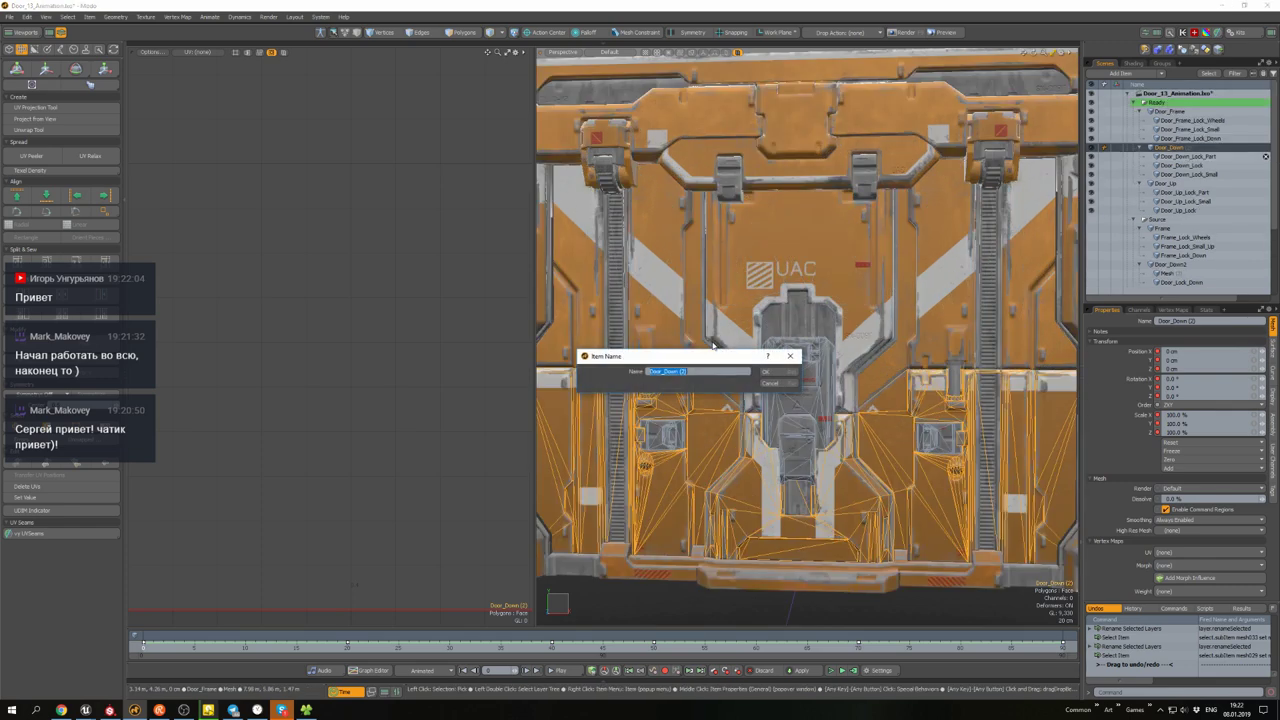
{"action": "left_click", "coordinate": [773, 374]}
- Maximize the 3D viewport and rename the front locks Door_Up_Lock_F, Door_Down_Lock_F, Door_Frame_Lock_Wheels_F and Door_Frame_Lock_Small_F
{"action": "key", "text": "ctrl+space"}
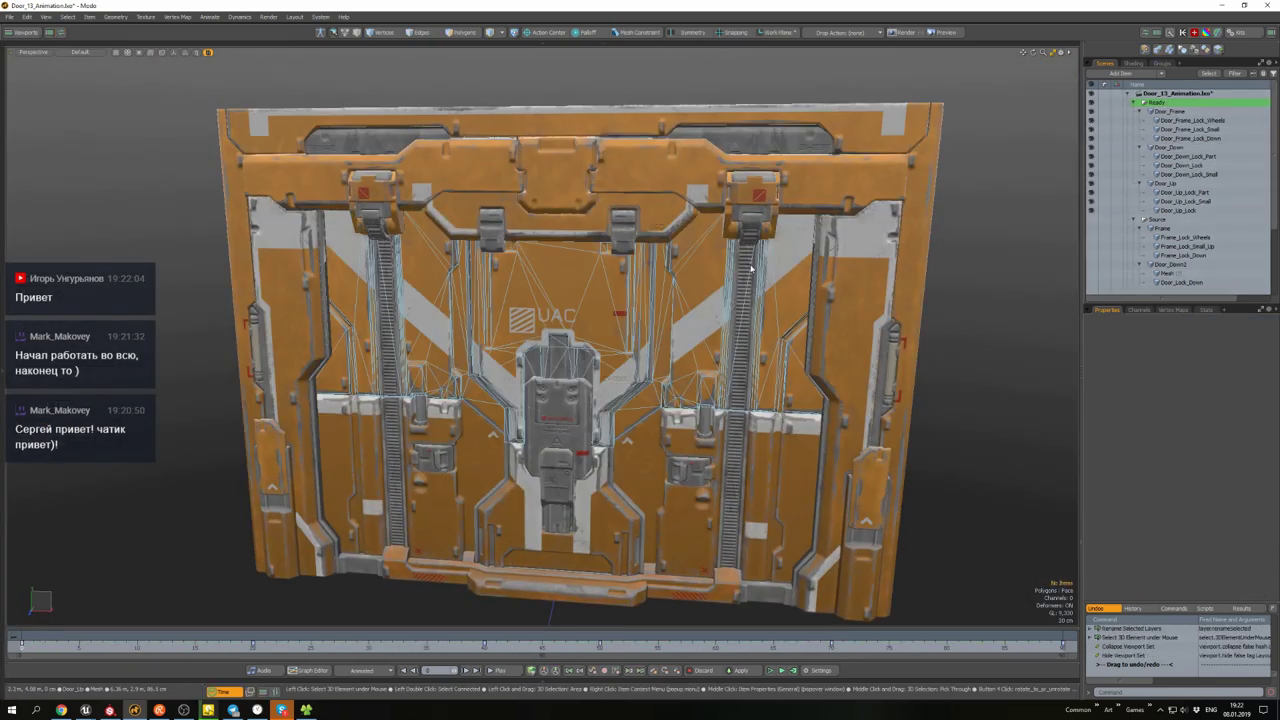
{"action": "left_click_drag", "start_coordinate": [751, 268], "coordinate": [349, 590], "text": "alt"}
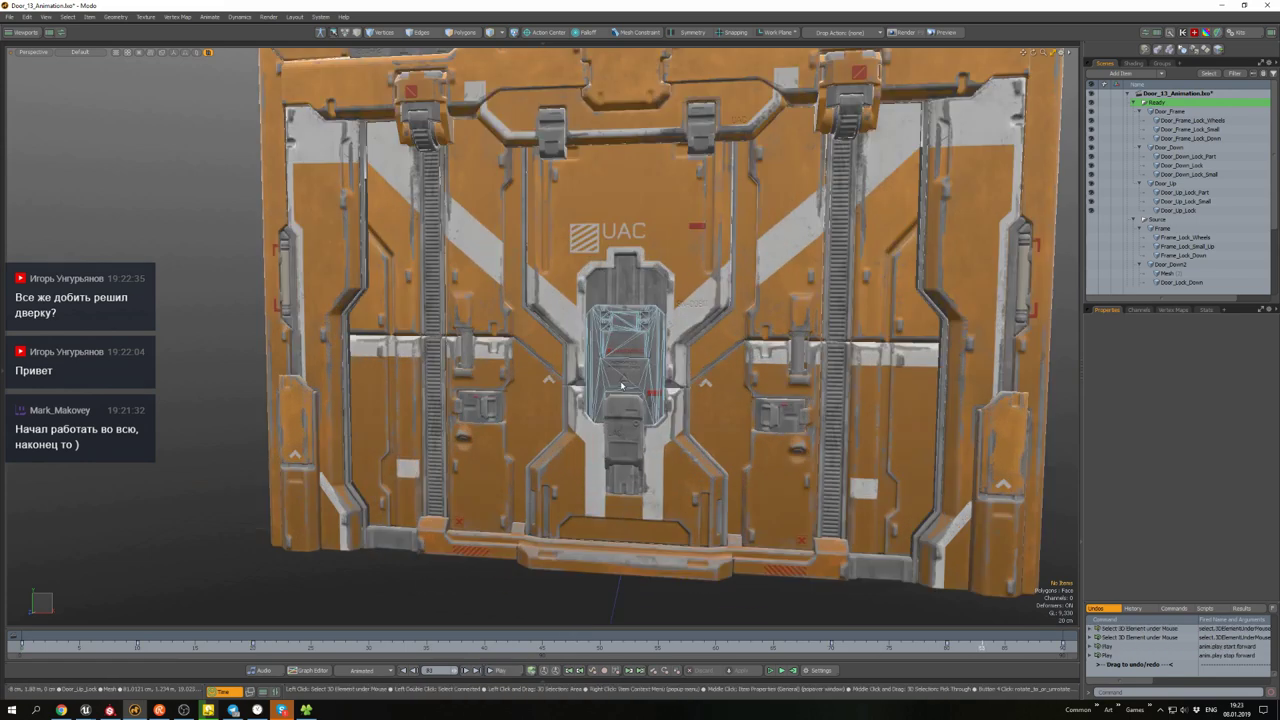
{"action": "left_click", "coordinate": [648, 366]}
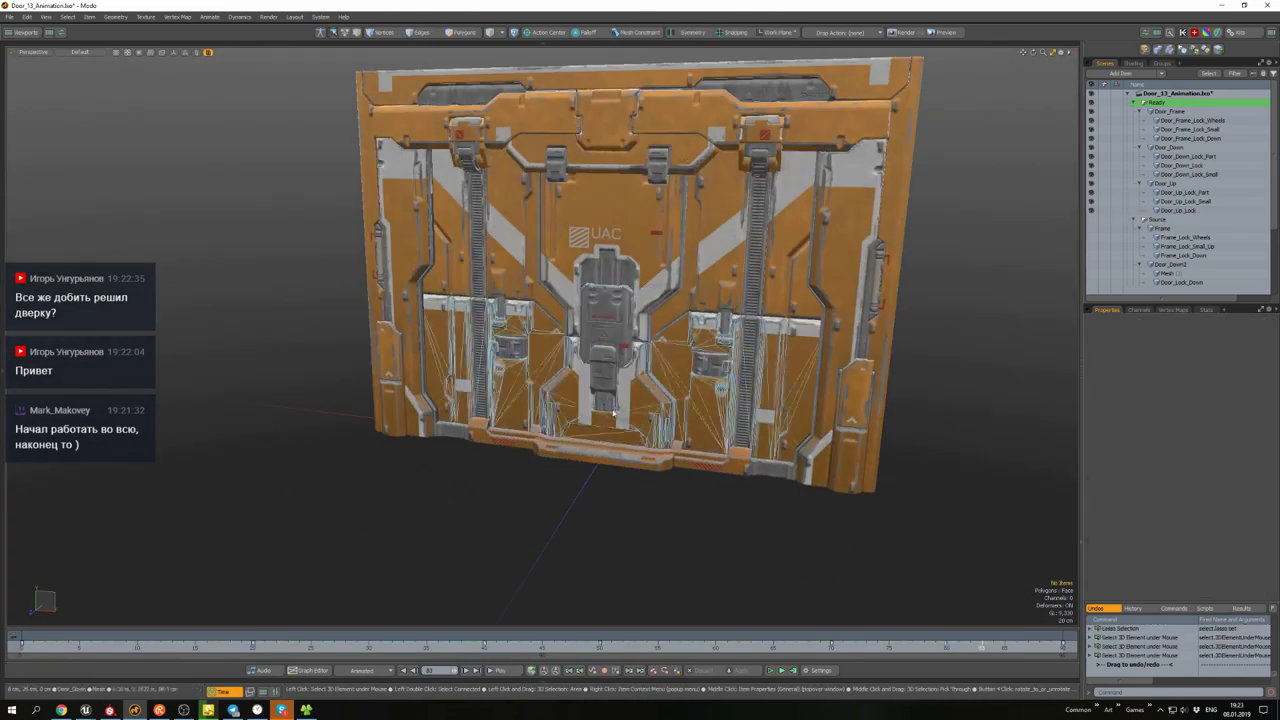
{"action": "scroll", "coordinate": [648, 366], "scroll_direction": "up", "scroll_amount": 5}
{"action": "double_click", "coordinate": [710, 381]}
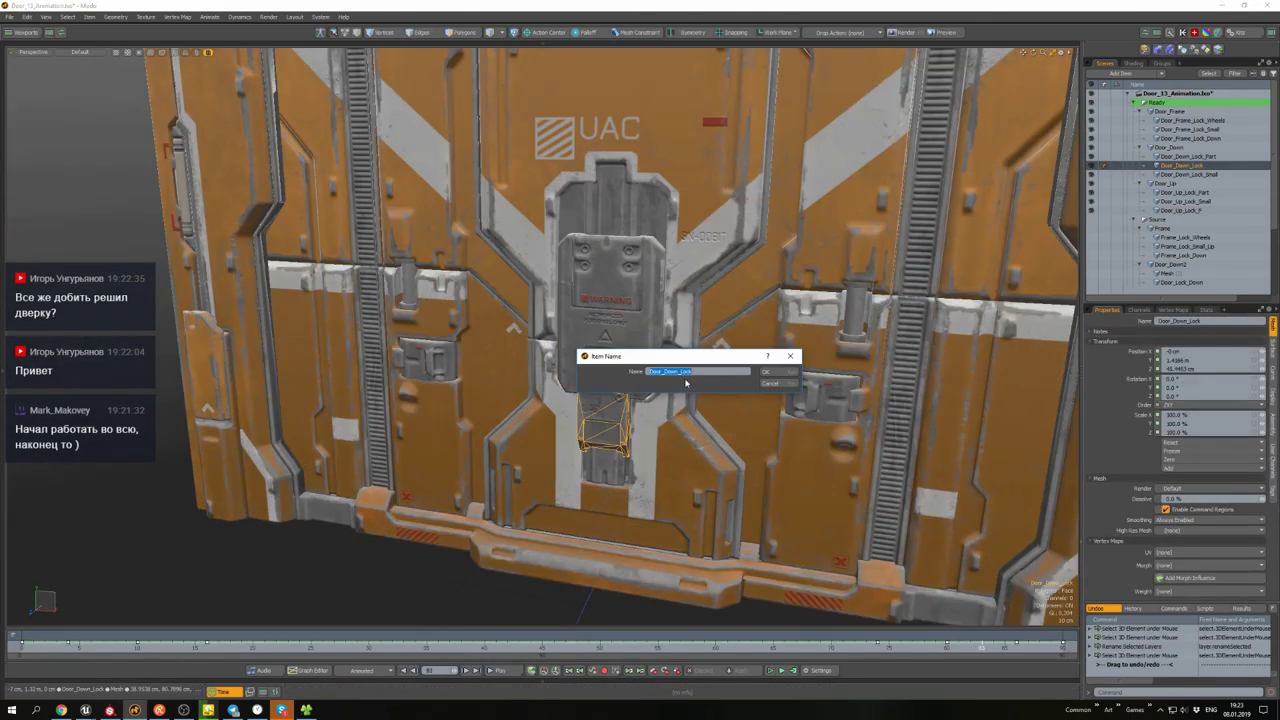
{"action": "scroll", "coordinate": [784, 373], "scroll_direction": "down", "scroll_amount": 5}
{"action": "double_click", "coordinate": [810, 165]}
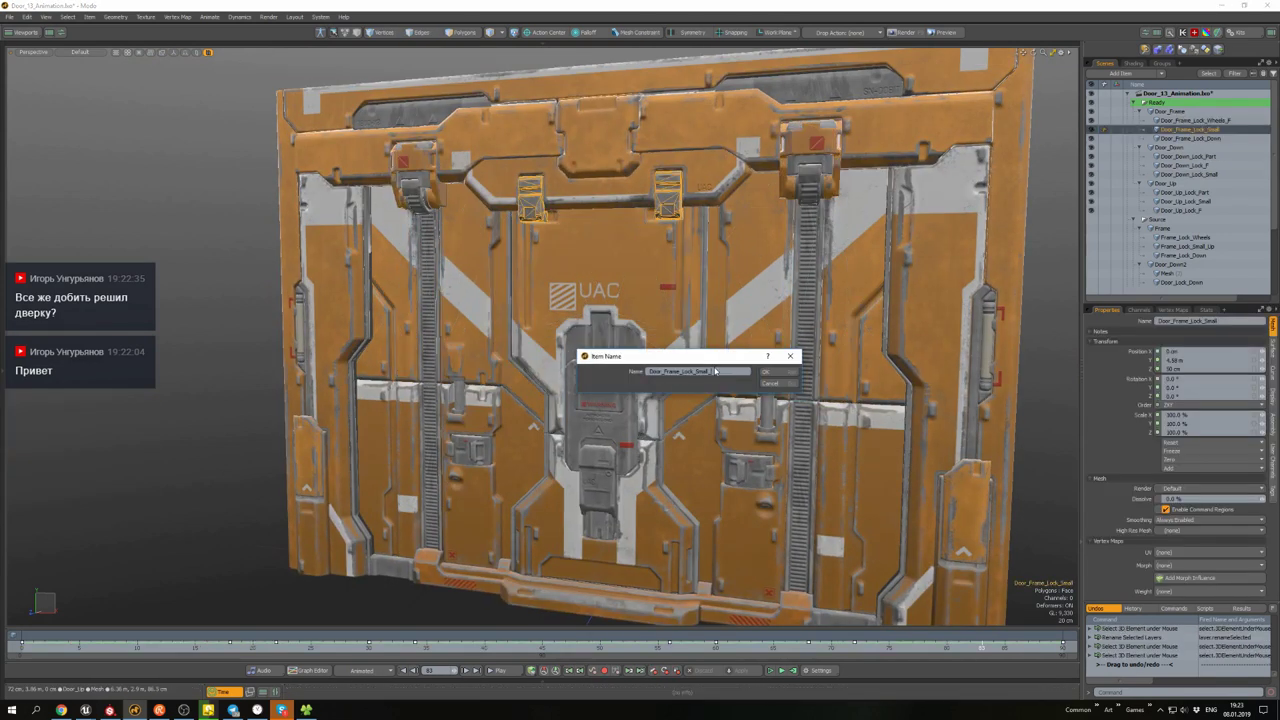
{"action": "key", "text": "Return"}
- Rename the lower door's small lock item Door_Down_Lock_Small_F
{"action": "scroll", "coordinate": [714, 371], "scroll_direction": "down", "scroll_amount": 5}
{"action": "left_click_drag", "start_coordinate": [714, 371], "coordinate": [1014, 211], "text": "alt"}
{"action": "scroll", "coordinate": [1014, 211], "scroll_direction": "up", "scroll_amount": 5}
{"action": "left_click", "coordinate": [1197, 157]}
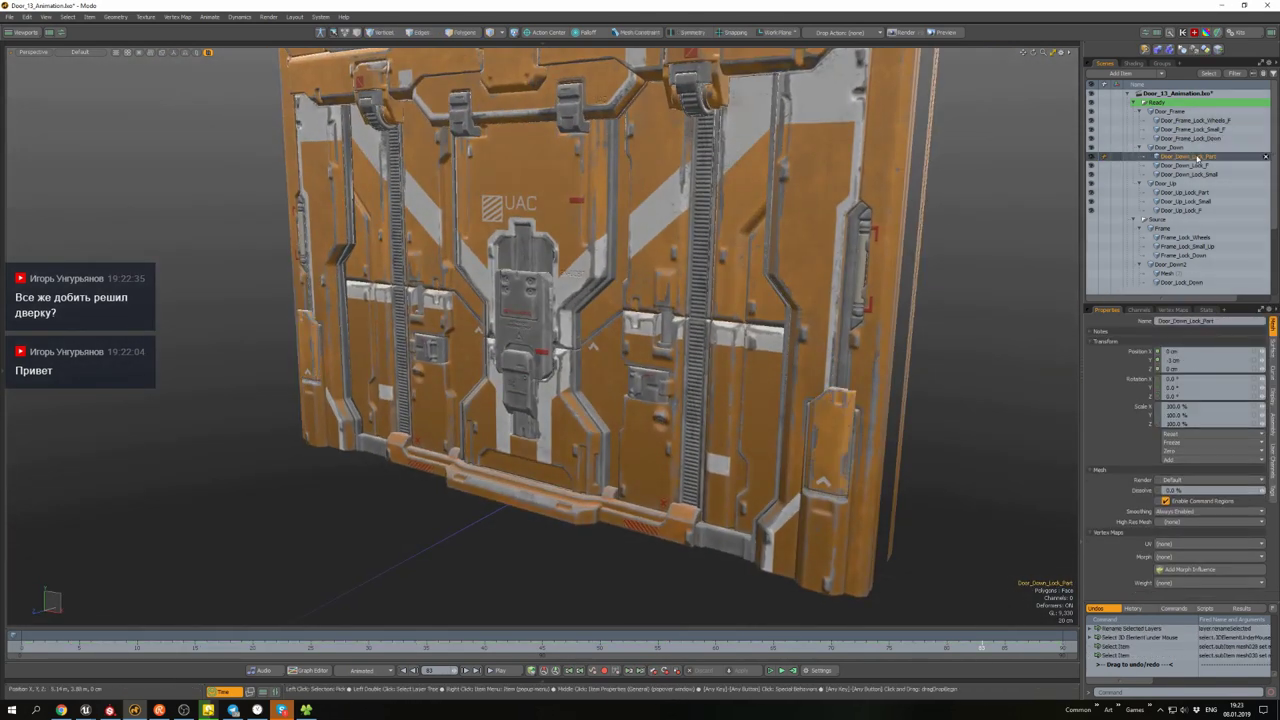
{"action": "left_click", "coordinate": [1188, 174]}
{"action": "double_click", "coordinate": [708, 371]}
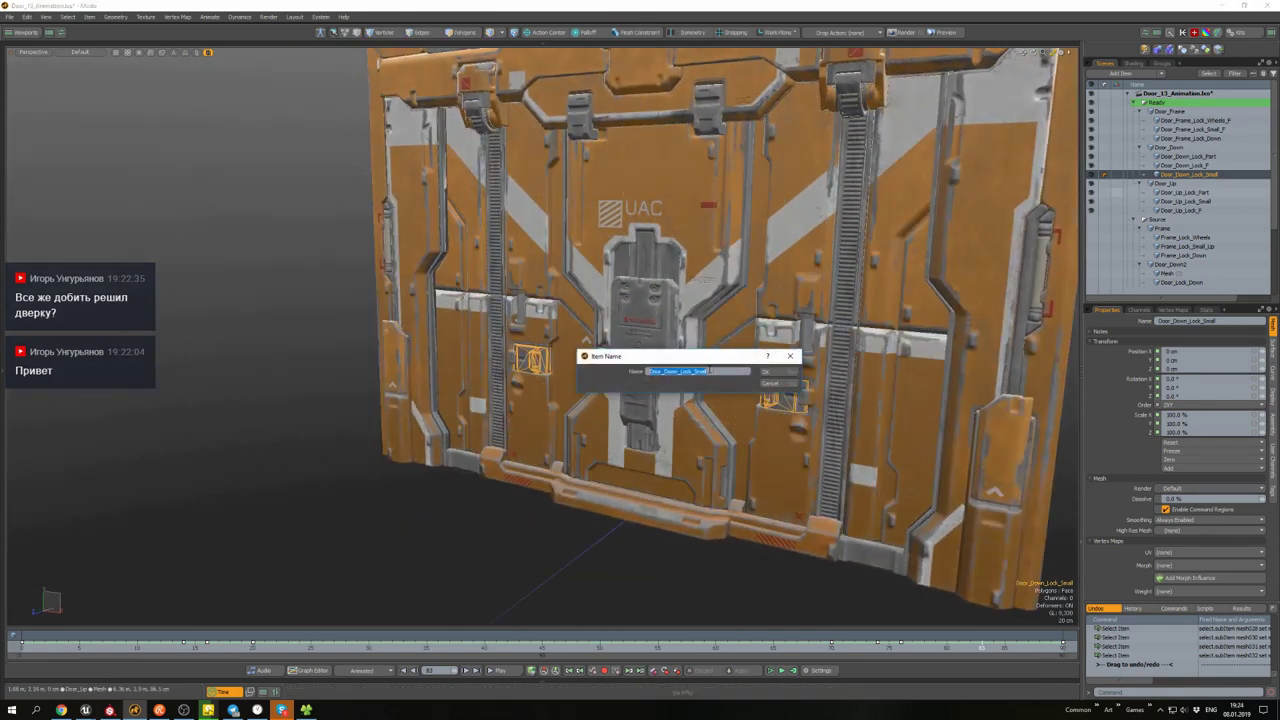
{"action": "type", "text": "_F"}
{"action": "key", "text": "Return"}
- Try to make a back lock by duplicating Door_Down_Lock_Small_F as Door_Down_Lock_Small_B and rotating the copy directly
{"action": "key", "text": "ctrl+d"}
{"action": "double_click", "coordinate": [708, 371]}
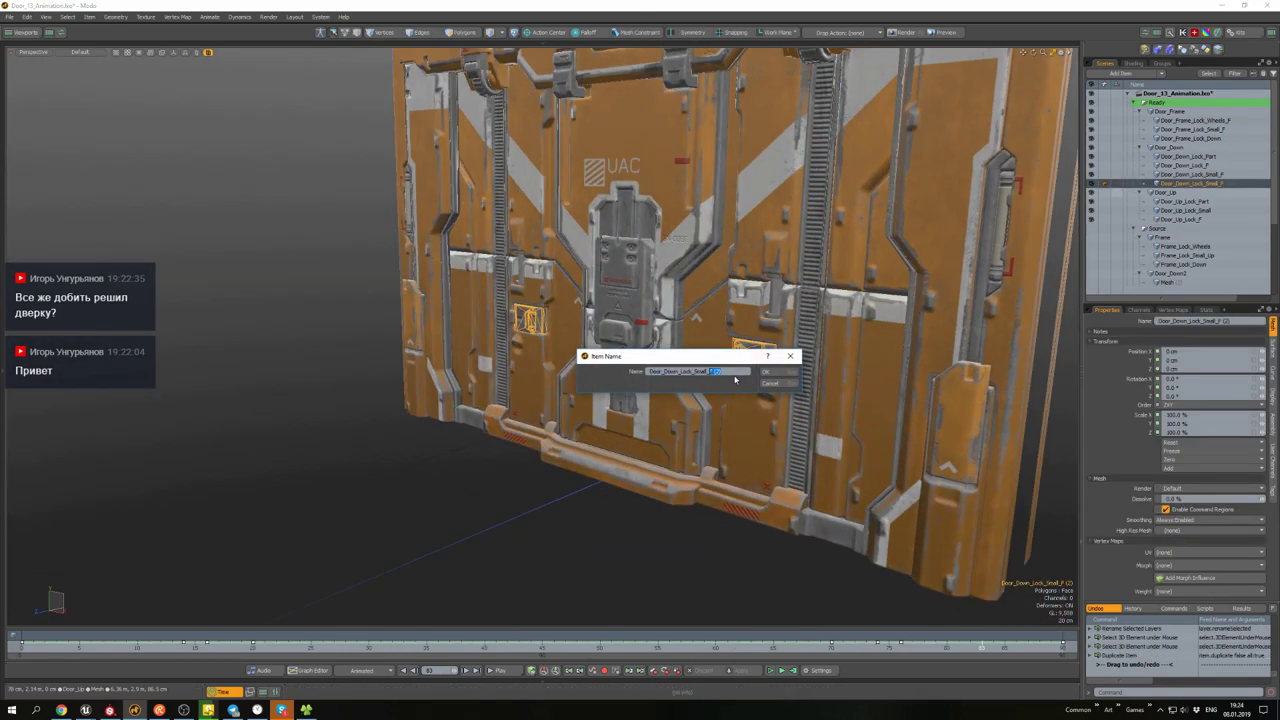
{"action": "key", "text": "e"}
{"action": "left_click_drag", "start_coordinate": [628, 546], "coordinate": [550, 425], "text": "alt"}
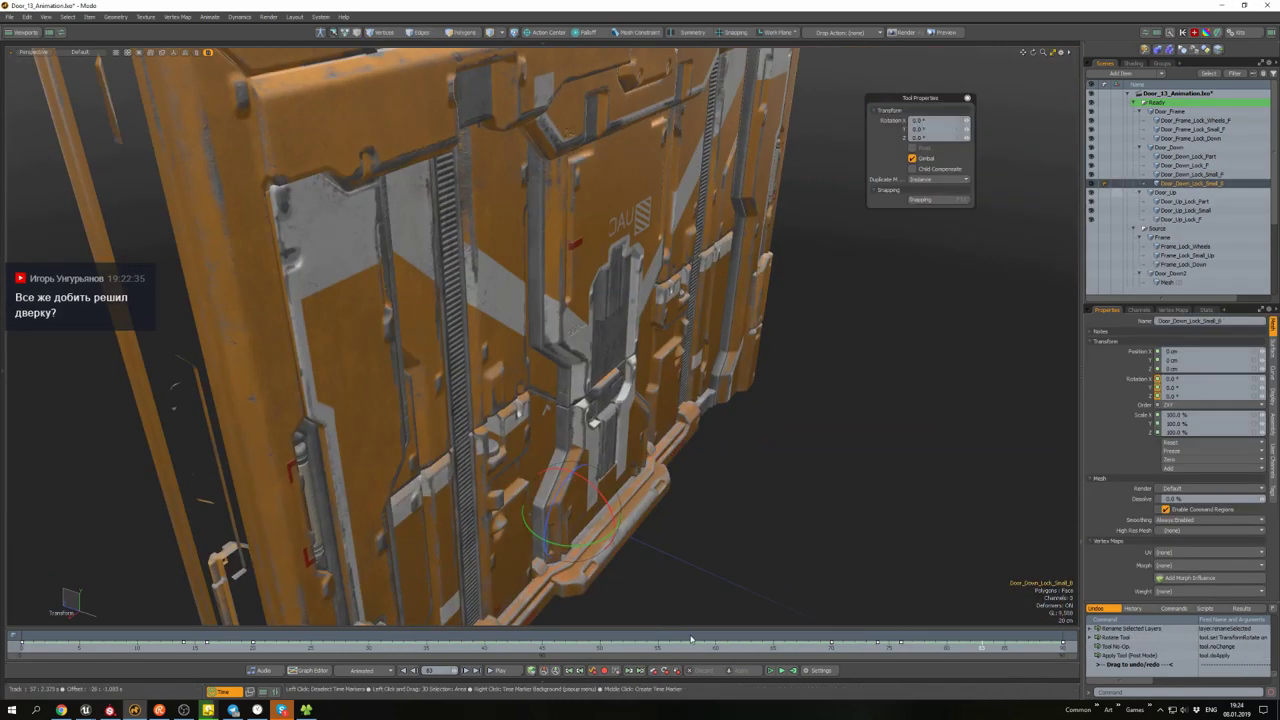
{"action": "left_click_drag", "start_coordinate": [230, 645], "coordinate": [22, 645]}
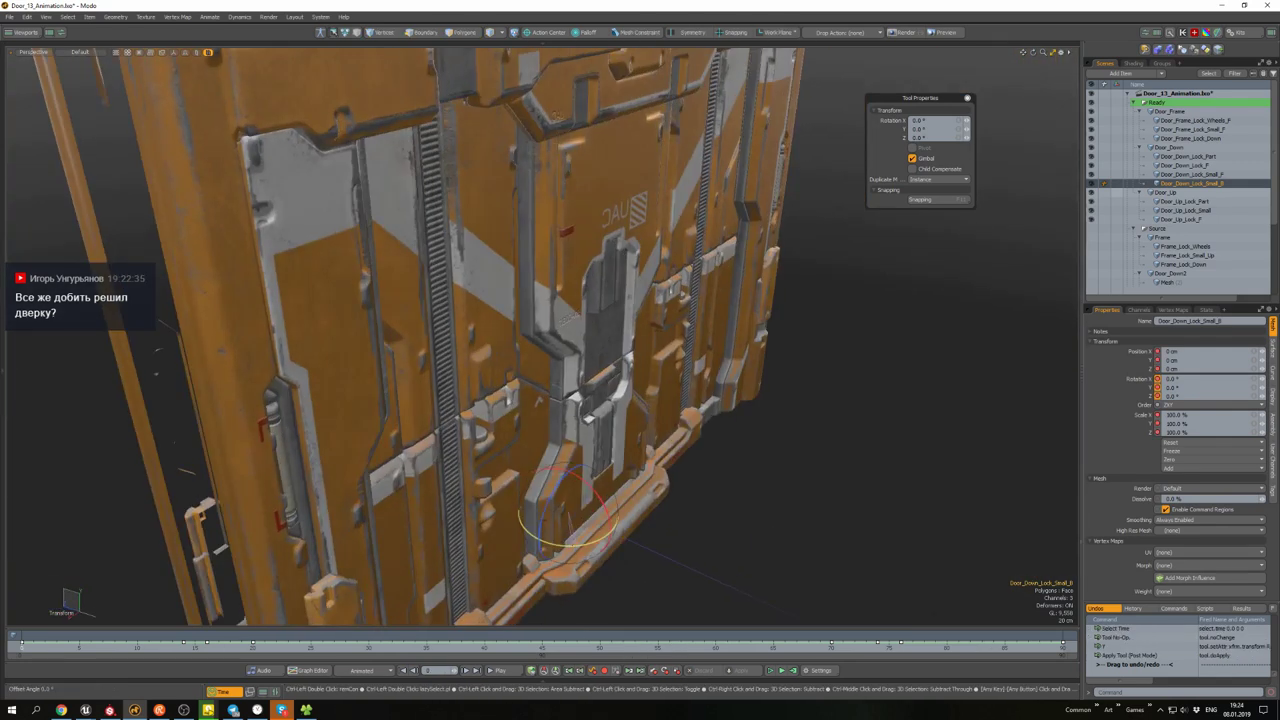
{"action": "left_click", "coordinate": [790, 476]}
{"action": "left_click_drag", "start_coordinate": [700, 480], "coordinate": [790, 476], "text": "alt"}
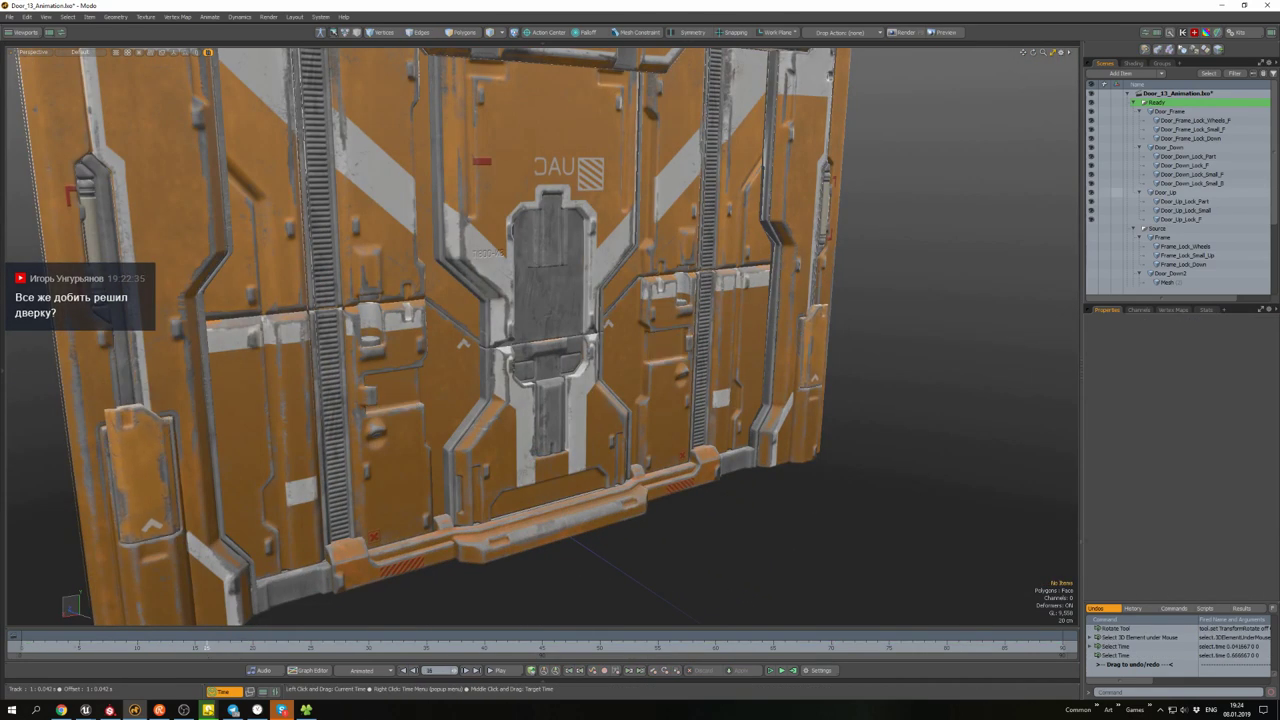
{"action": "left_click_drag", "start_coordinate": [600, 330], "coordinate": [717, 320], "text": "alt"}
{"action": "left_click", "coordinate": [705, 319]}
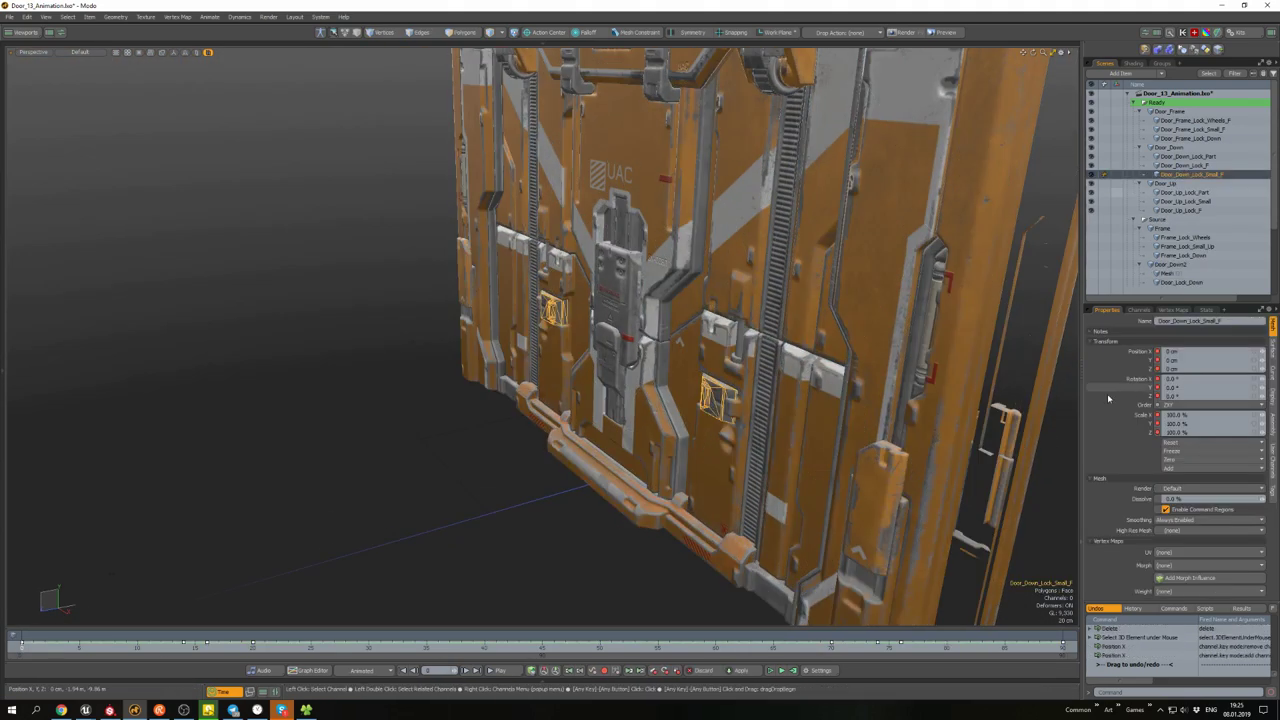
- Place a copy of Door_Down_Lock_Small_F in a group locator, rotate the locator 180° about Y, and scrub the animation
{"action": "left_click_drag", "start_coordinate": [700, 400], "coordinate": [600, 360], "text": "alt"}
{"action": "scroll", "coordinate": [700, 345], "scroll_direction": "down", "scroll_amount": 3}
{"action": "key", "text": "ctrl+g"}
{"action": "key", "text": "e"}
{"action": "left_click_drag", "start_coordinate": [500, 545], "coordinate": [585, 540]}
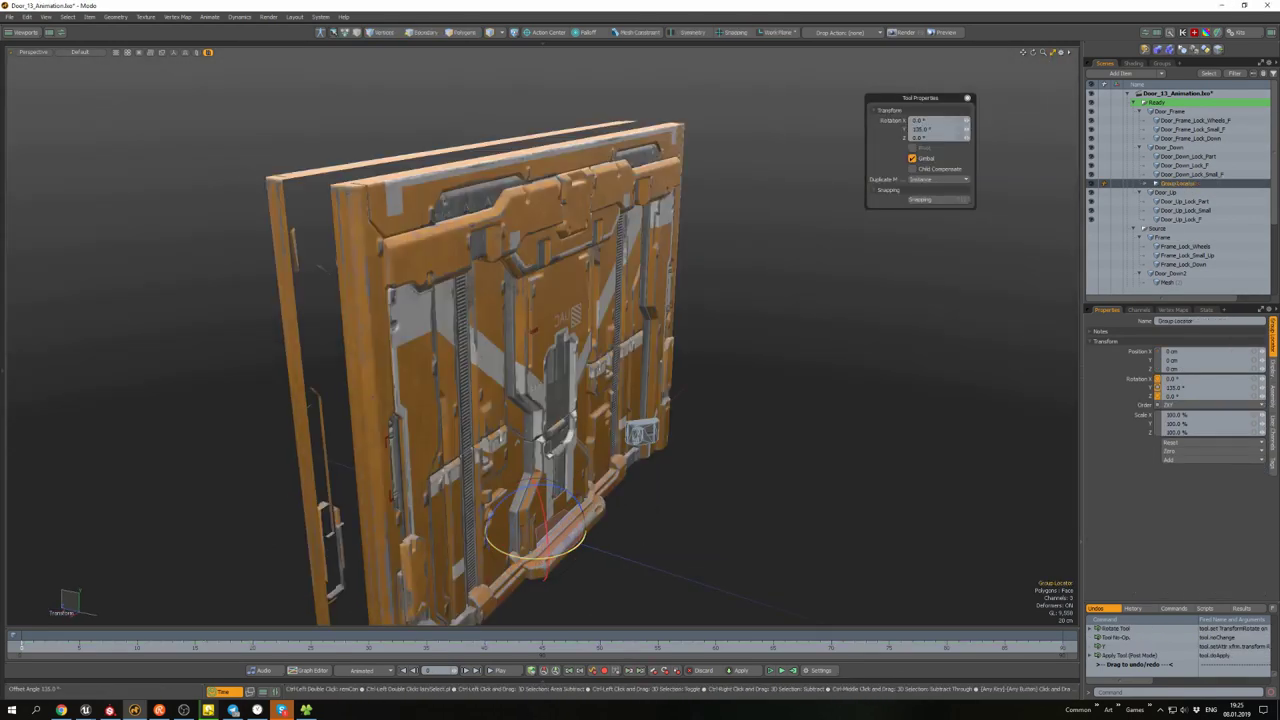
{"action": "left_click", "coordinate": [665, 467]}
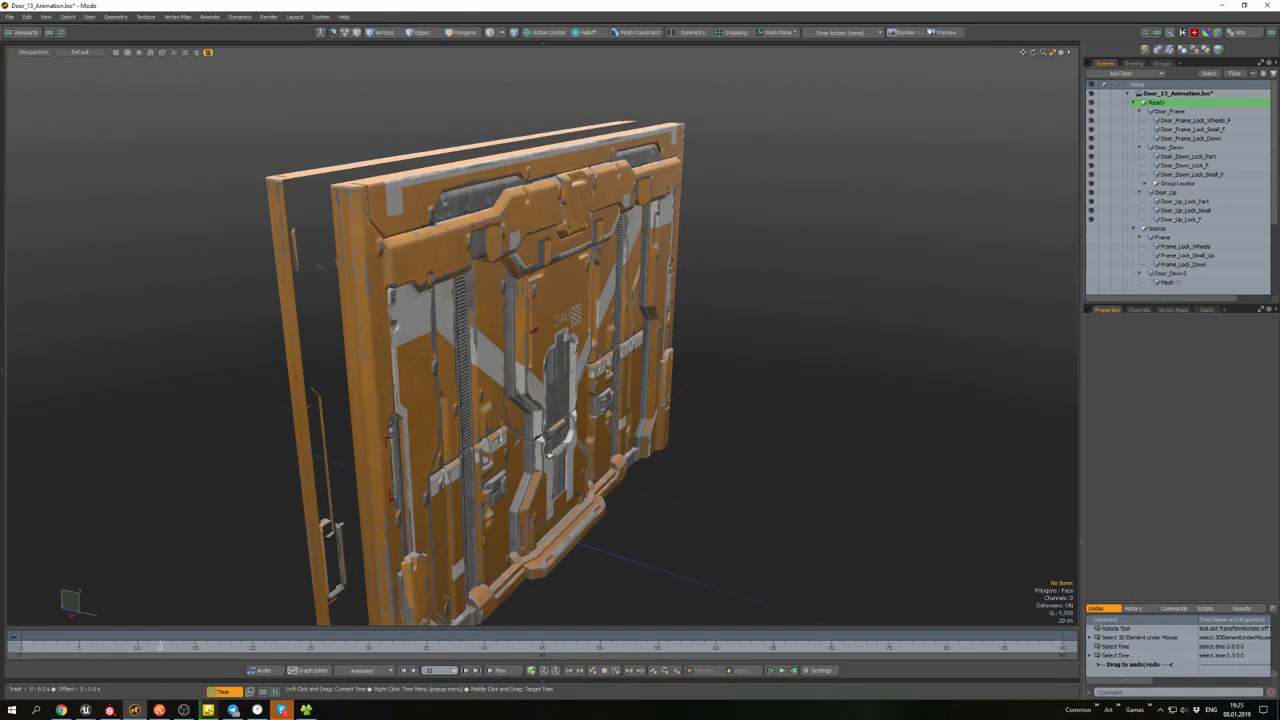
{"action": "left_click_drag", "start_coordinate": [137, 647], "coordinate": [22, 647]}
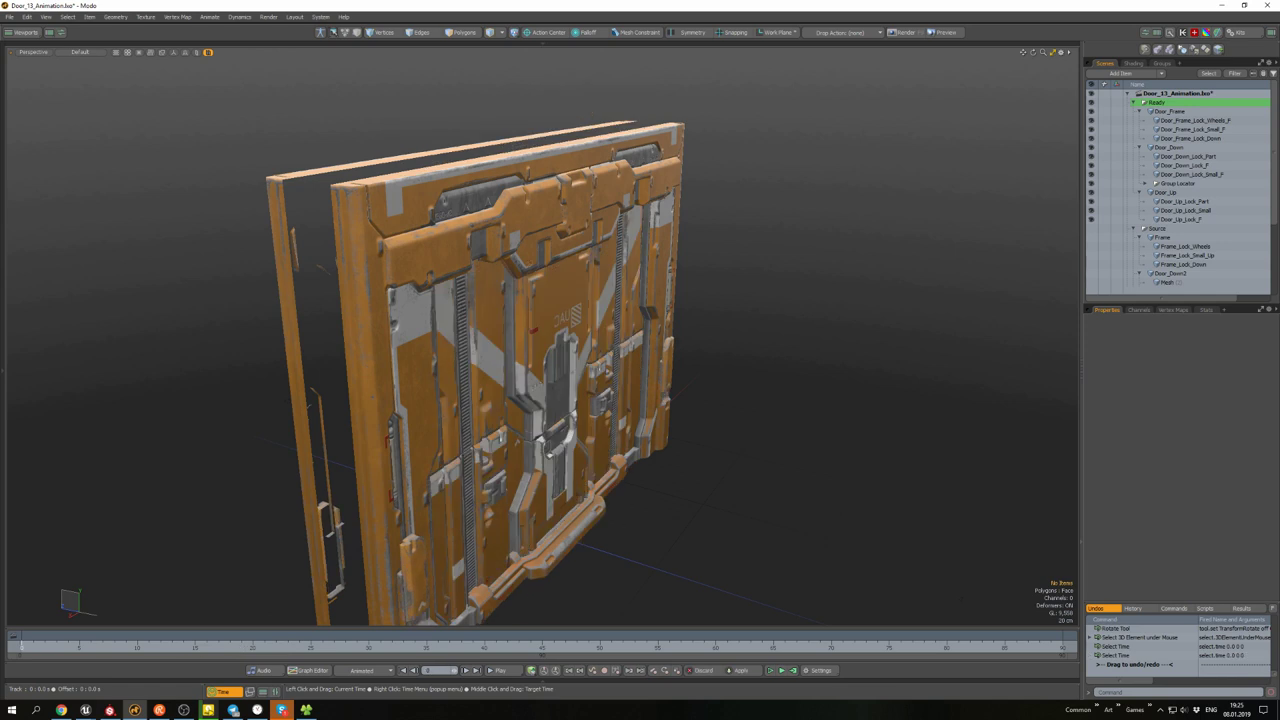
{"action": "left_click_drag", "start_coordinate": [218, 647], "coordinate": [22, 647]}
- Rename the small lock copy inside the group locator Door_Down_Lock_Small_B
{"action": "left_click_drag", "start_coordinate": [548, 453], "coordinate": [520, 400], "text": "alt"}
{"action": "scroll", "coordinate": [520, 400], "scroll_direction": "up", "scroll_amount": 4}
{"action": "left_click", "coordinate": [1180, 184]}
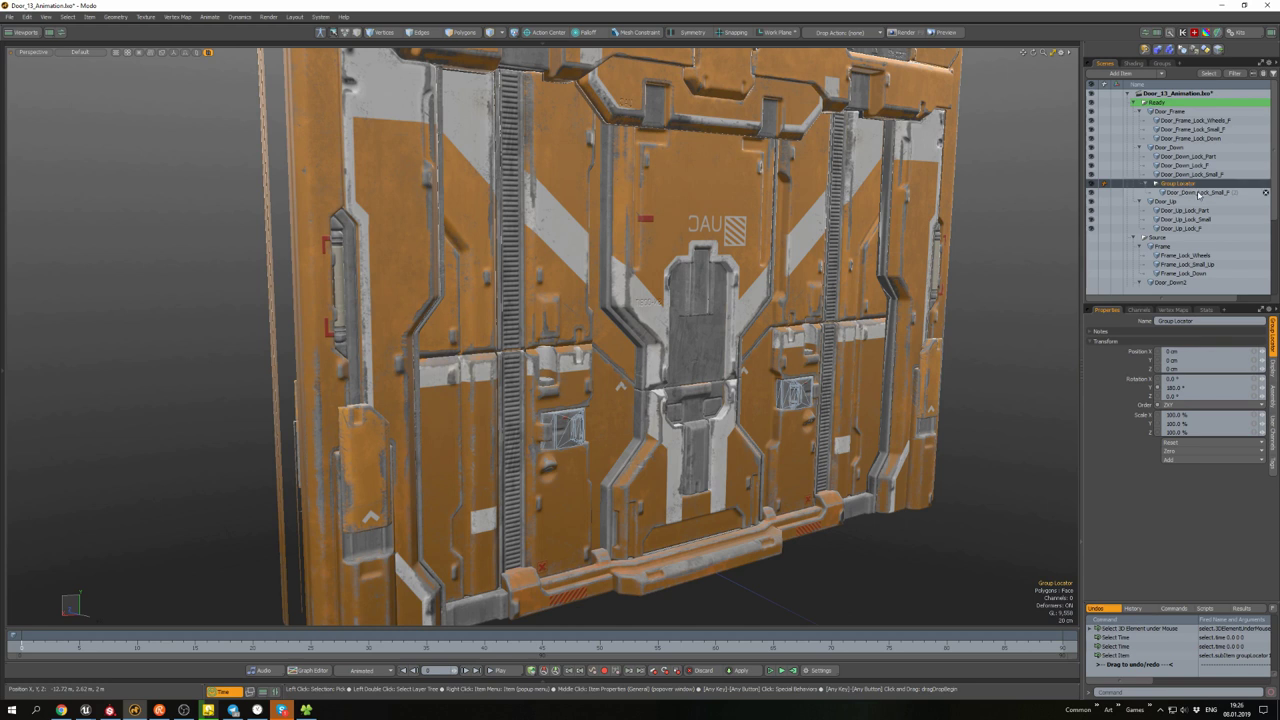
{"action": "double_click", "coordinate": [1197, 192]}
{"action": "left_click", "coordinate": [762, 371]}
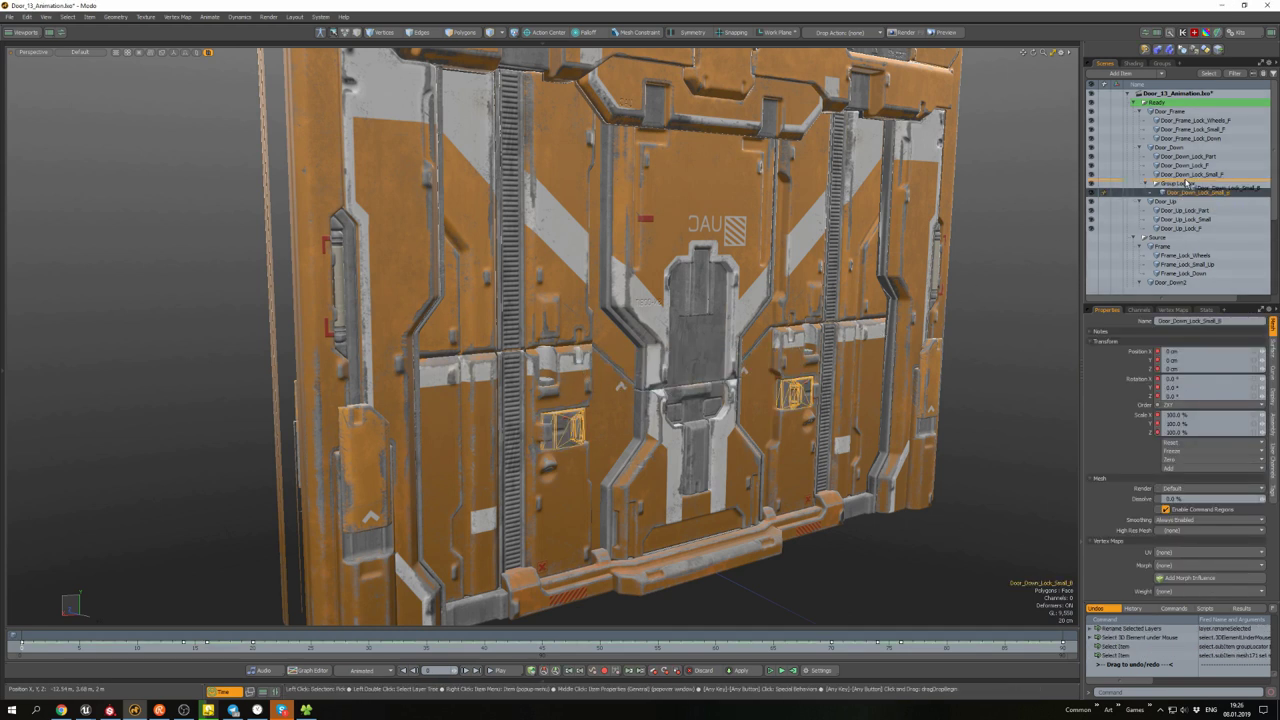
{"action": "left_click_drag", "start_coordinate": [1187, 184], "coordinate": [1188, 185]}
- Try to duplicate Door_Down_Lock_F and parent the copy inside the lower door's group locator
{"action": "left_click", "coordinate": [1187, 165]}
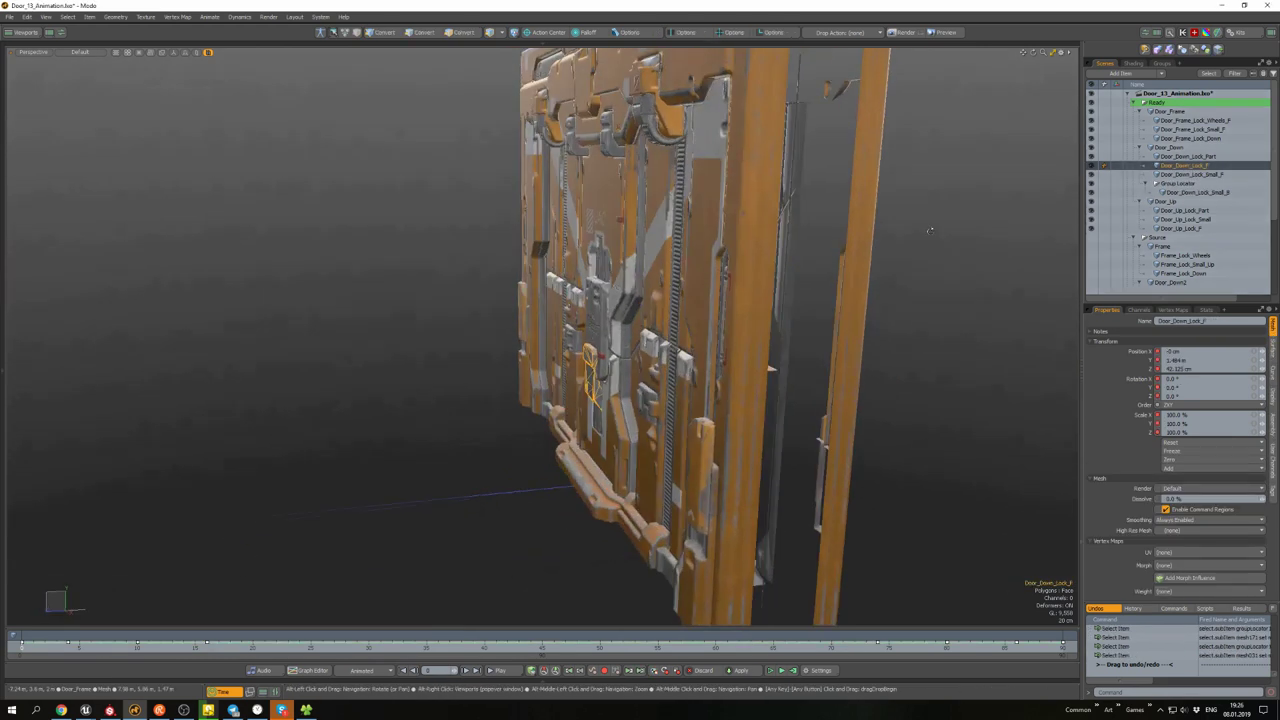
{"action": "key", "text": "ctrl+d"}
{"action": "left_click_drag", "start_coordinate": [1185, 174], "coordinate": [1186, 201]}
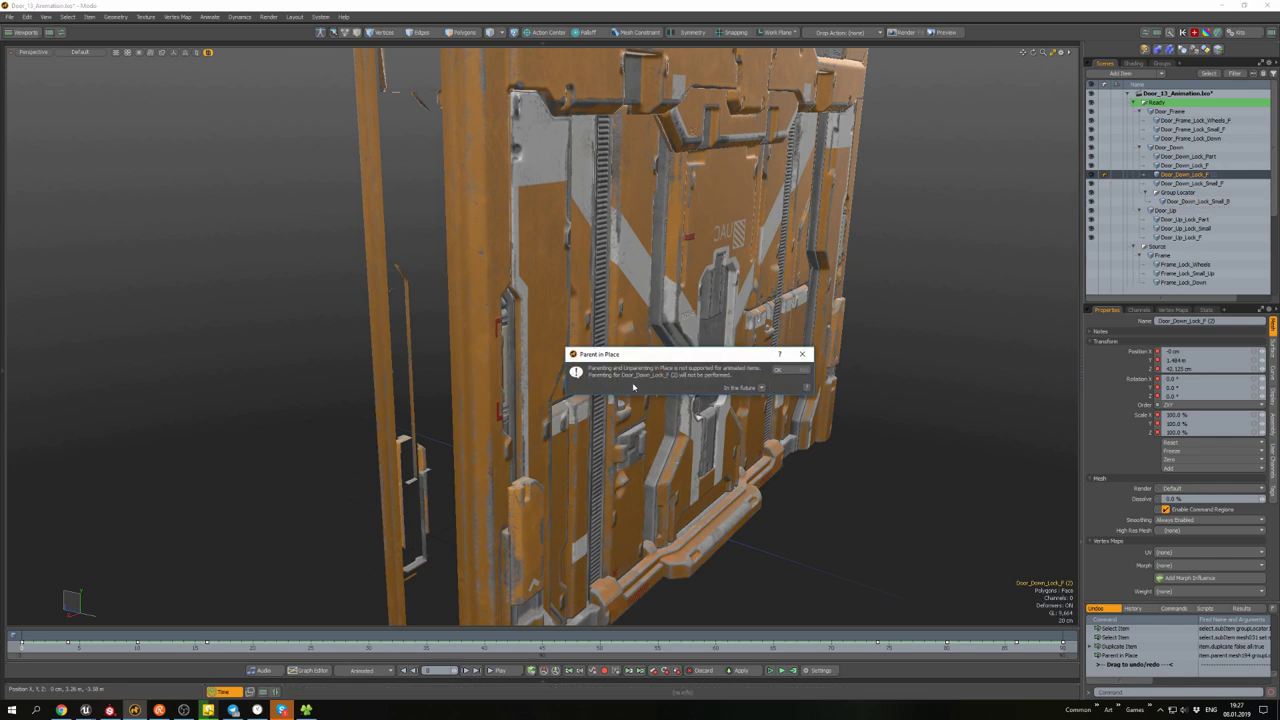
{"action": "left_click", "coordinate": [777, 369]}
- Try a group locator holding copies of both lower-door front locks, rotated 180° about Y, and scrub the animation
{"action": "left_click_drag", "start_coordinate": [1037, 266], "coordinate": [870, 300], "text": "alt"}
{"action": "key", "text": "ctrl+d"}
{"action": "key", "text": "e"}
{"action": "key", "text": "Delete"}
{"action": "key", "text": "ctrl+d"}
{"action": "key", "text": "e"}
{"action": "left_click", "coordinate": [846, 429]}
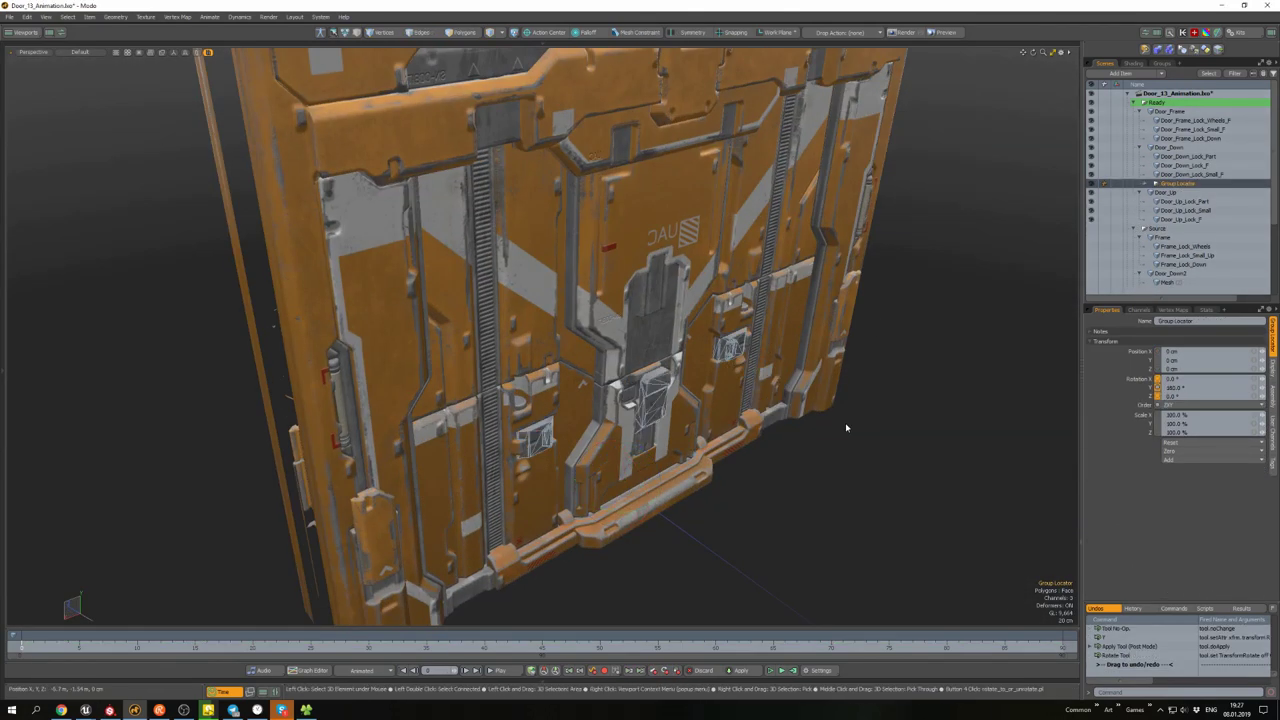
{"action": "left_click_drag", "start_coordinate": [846, 429], "coordinate": [633, 397], "text": "alt"}
{"action": "left_click_drag", "start_coordinate": [333, 646], "coordinate": [608, 646]}
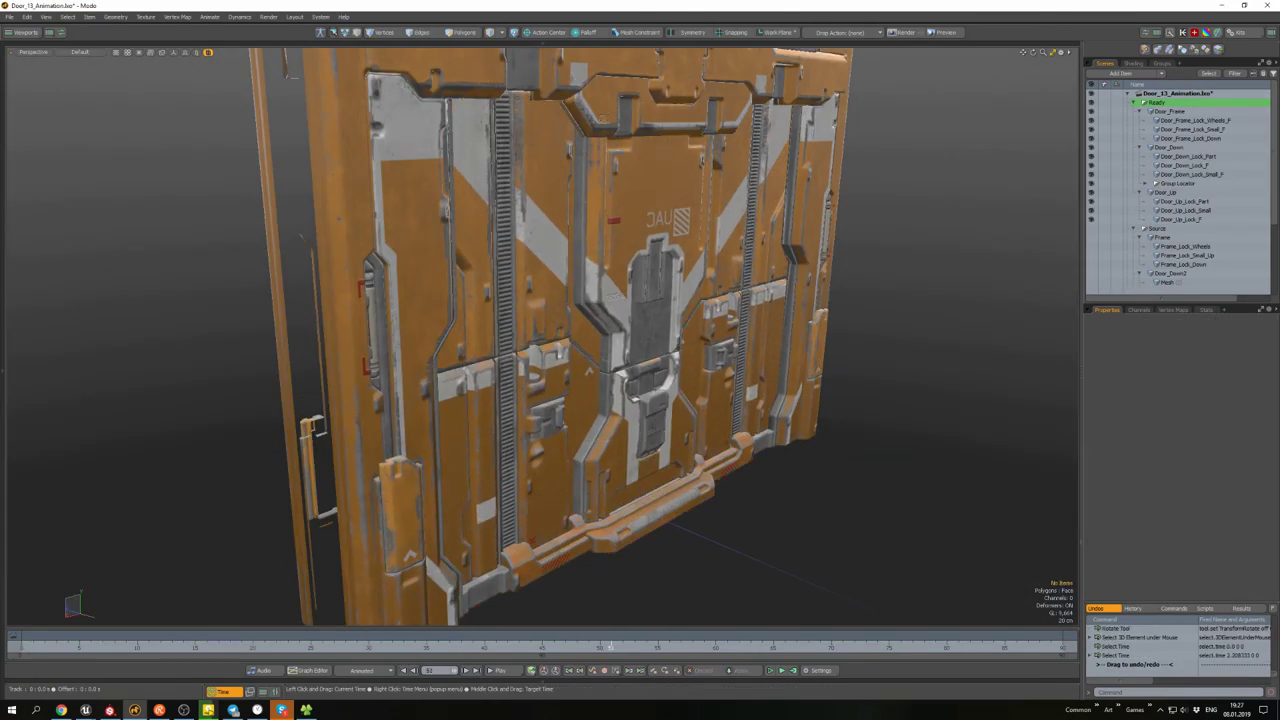
{"action": "mouse_move", "coordinate": [22, 646]}
{"action": "left_mouse_down"}
{"action": "mouse_move", "coordinate": [658, 646]}
{"action": "mouse_move", "coordinate": [195, 646]}
{"action": "left_mouse_up"}
- Create instances of Door_Down_Lock_F and Door_Down_Lock_Small_F and put them in a new group locator
{"action": "left_click", "coordinate": [1185, 165]}
{"action": "left_click", "coordinate": [1190, 174], "text": "ctrl"}
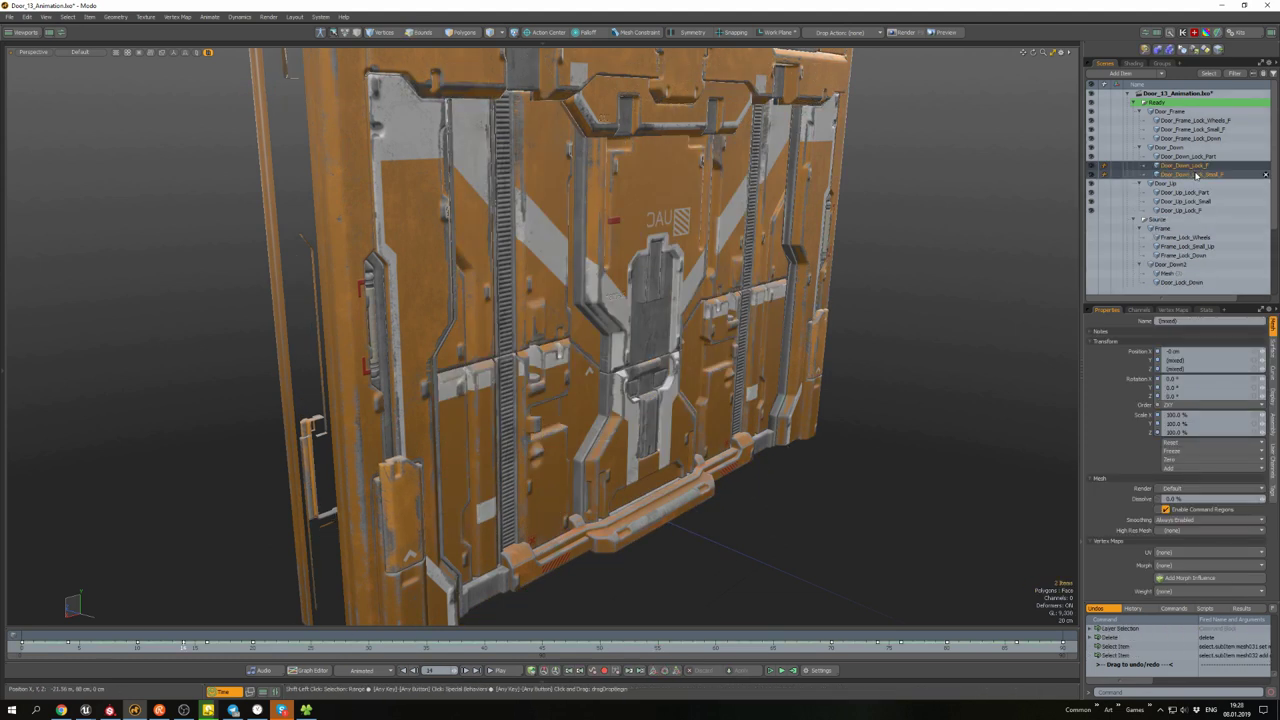
{"action": "right_click", "coordinate": [1163, 176]}
{"action": "mouse_move", "coordinate": [1180, 318]}
{"action": "left_click", "coordinate": [1128, 335]}
{"action": "key", "text": "ctrl+g"}
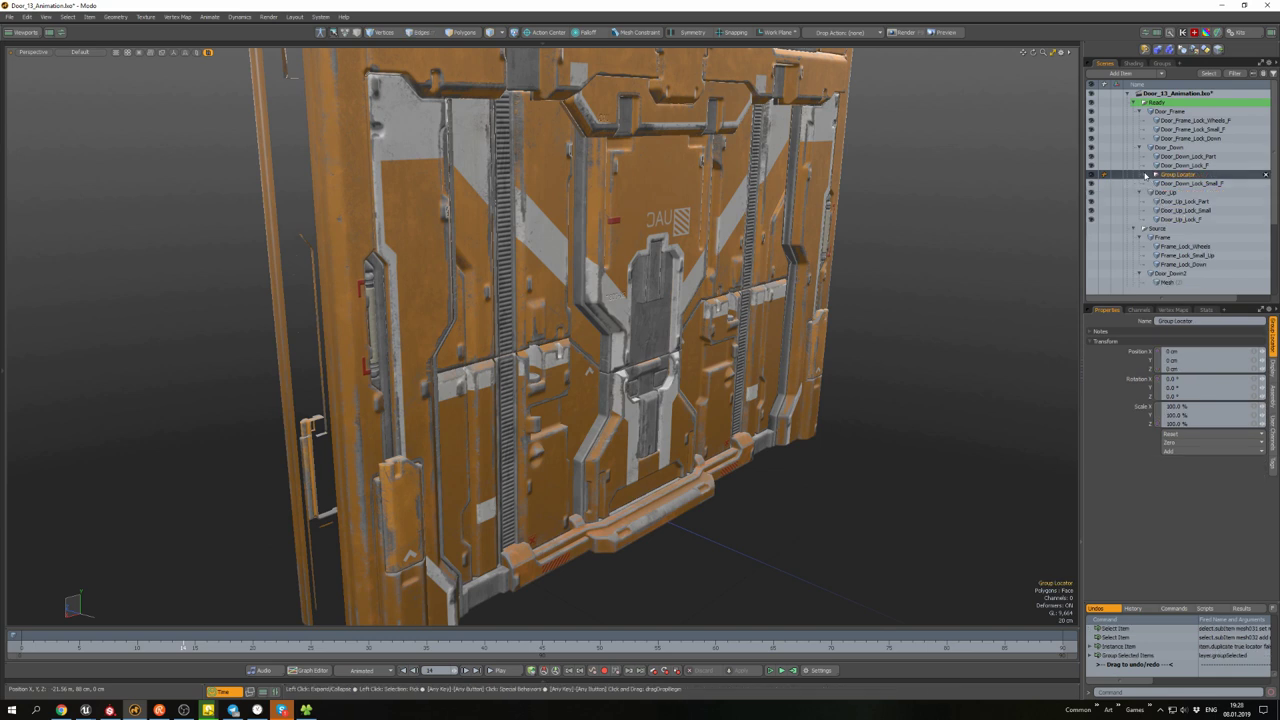
- Rotate the lower door's group locator 180° about Y and scrub the timeline to check the back locks
{"action": "key", "text": "e"}
{"action": "key", "text": "a"}
{"action": "scroll", "coordinate": [680, 400], "scroll_direction": "up", "scroll_amount": 5}
{"action": "left_click", "coordinate": [68, 647]}
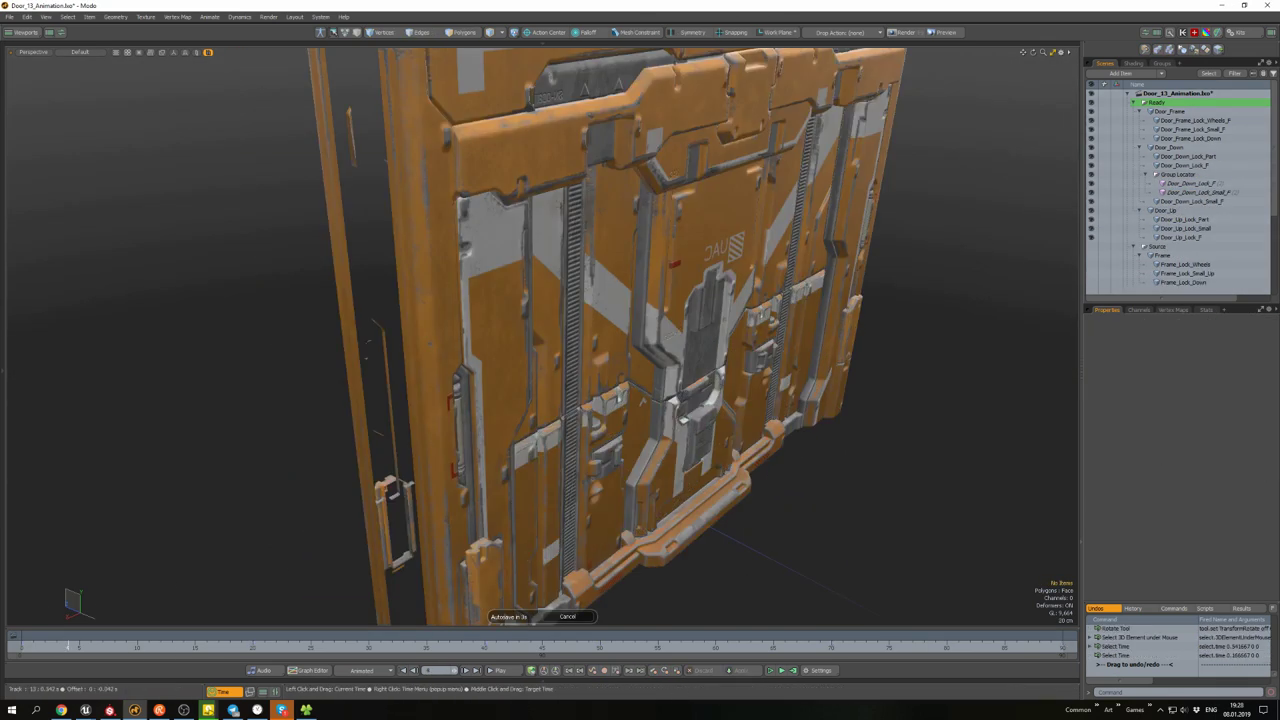
{"action": "mouse_move", "coordinate": [148, 647]}
{"action": "left_mouse_down"}
{"action": "mouse_move", "coordinate": [420, 647]}
{"action": "mouse_move", "coordinate": [22, 647]}
{"action": "left_mouse_up"}
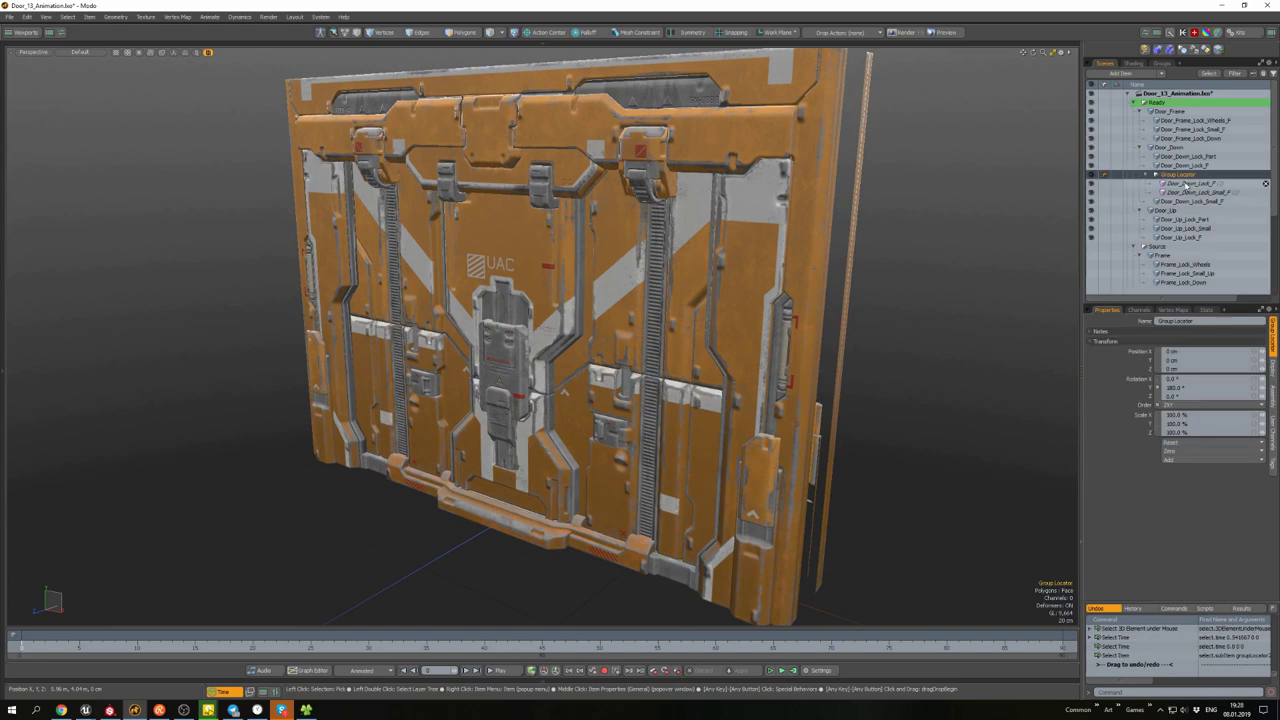
- Rename the group locator Back and its two instances Door_Down_Lock_B and Door_Down_Lock_Small_B
{"action": "key", "text": "F2"}
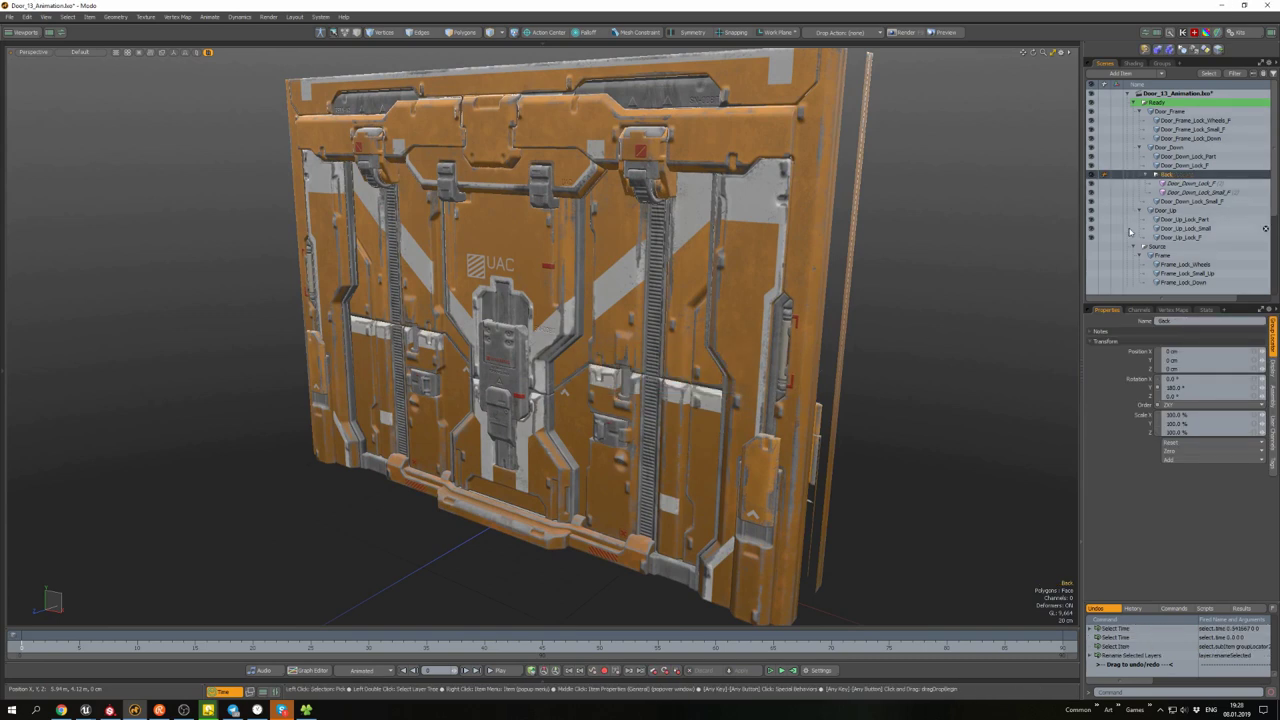
{"action": "left_click", "coordinate": [765, 372]}
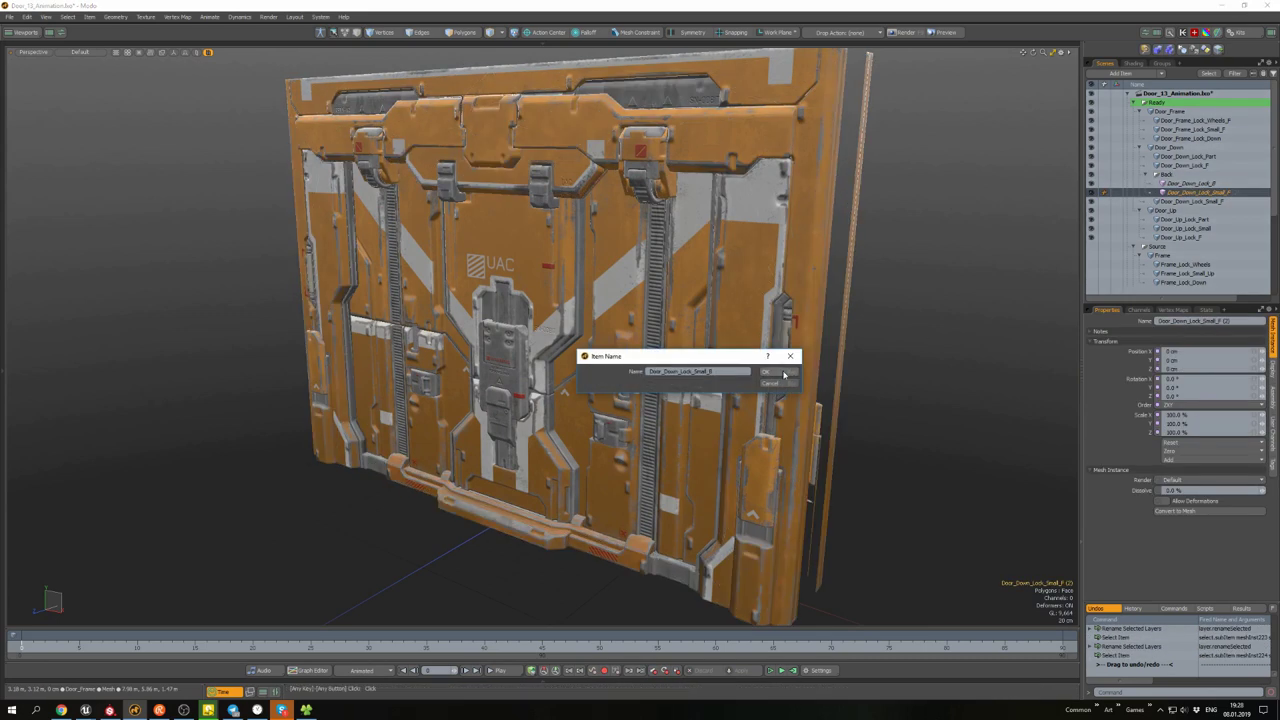
{"action": "left_click", "coordinate": [784, 374]}
{"action": "left_click", "coordinate": [931, 366]}
- Check the frame's wheel locks and move the lower door's Back group below Door_Down_Lock_Small_F in the item list
{"action": "left_click_drag", "start_coordinate": [931, 366], "coordinate": [735, 253], "text": "alt"}
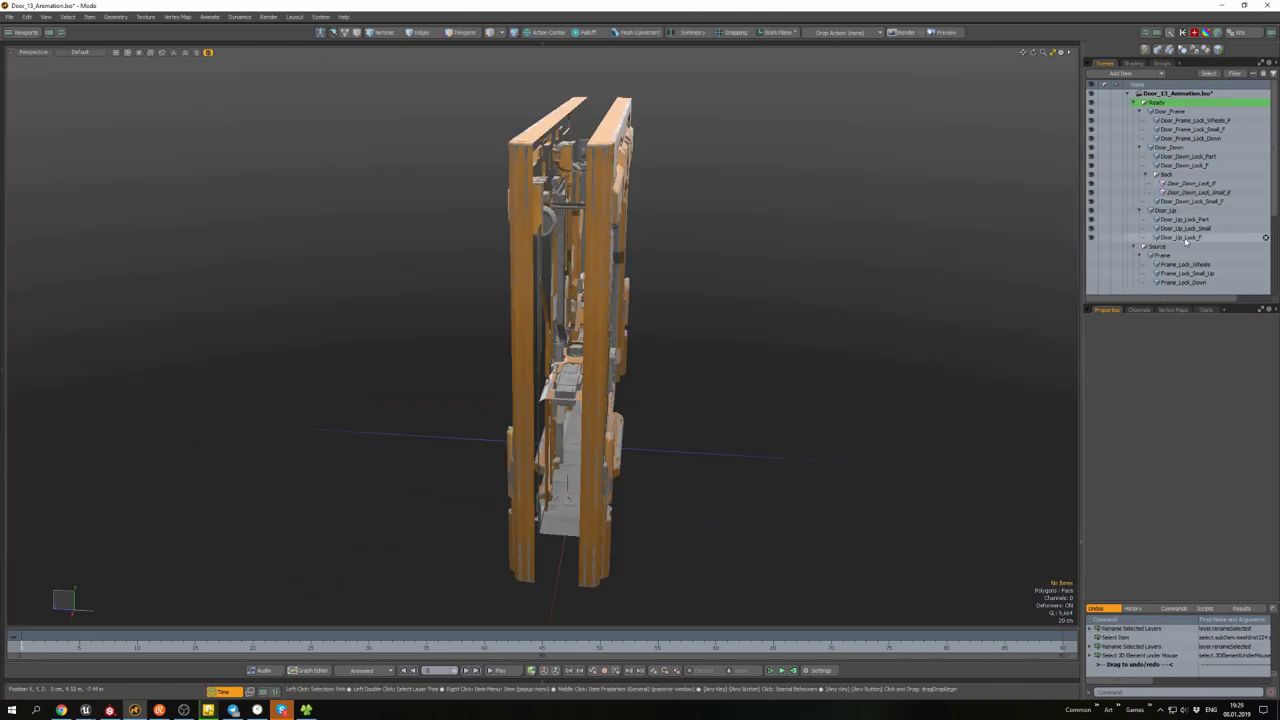
{"action": "left_click_drag", "start_coordinate": [800, 320], "coordinate": [630, 230], "text": "alt"}
{"action": "left_click", "coordinate": [620, 198]}
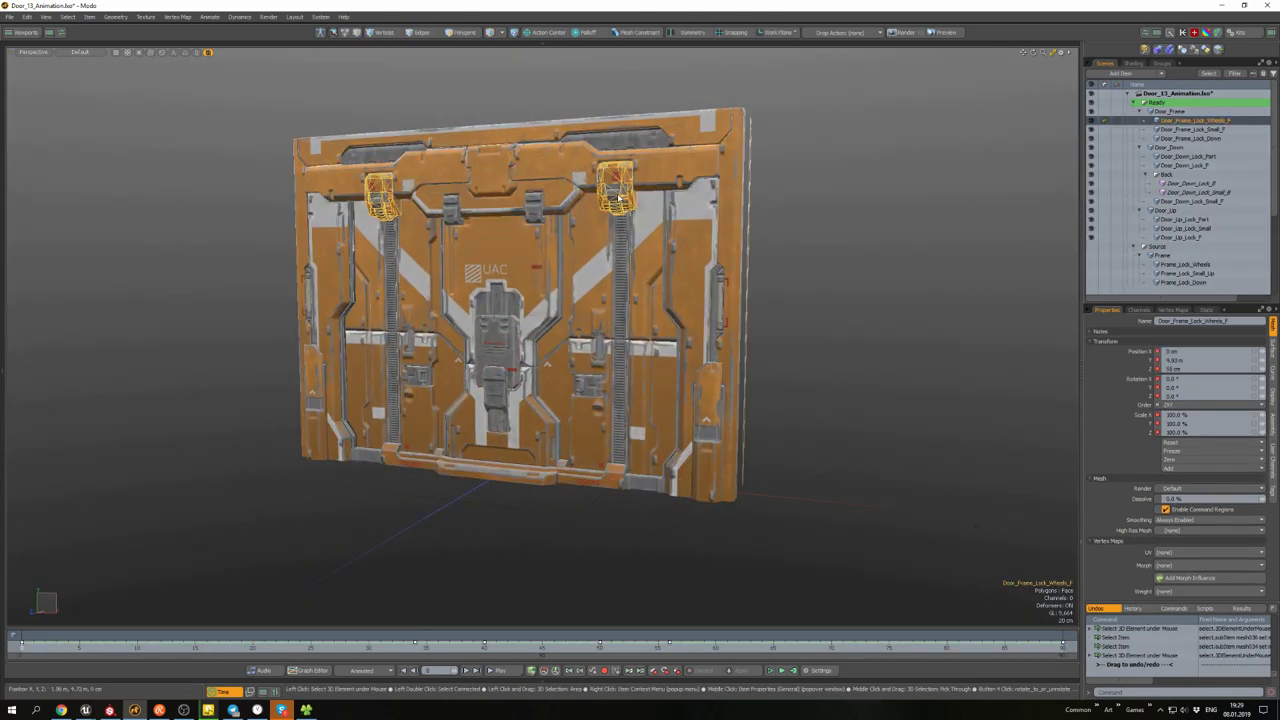
{"action": "left_click", "coordinate": [1166, 175]}
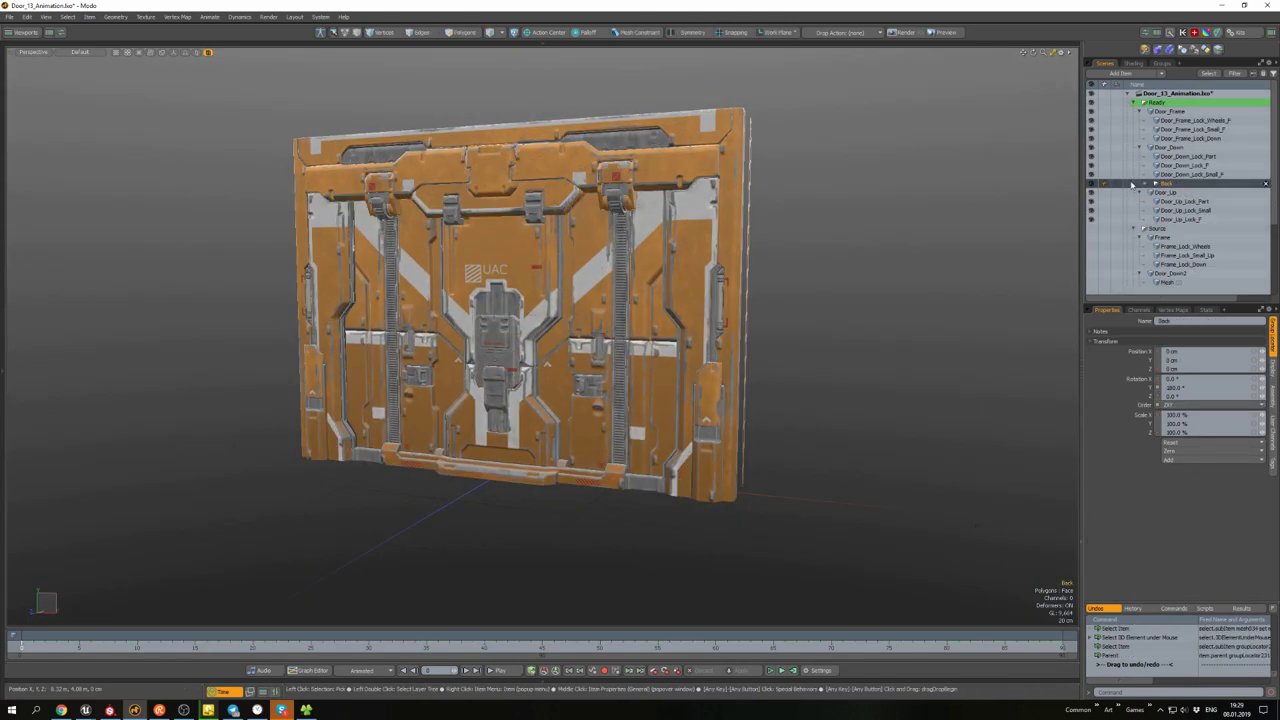
- Create instances of Door_Frame_Lock_Wheels_F and Door_Frame_Lock_Small_F and group them in a locator named Back
{"action": "left_click", "coordinate": [1195, 120]}
{"action": "left_click", "coordinate": [1195, 129], "text": "ctrl"}
{"action": "left_click_drag", "start_coordinate": [640, 320], "coordinate": [560, 300], "text": "alt"}
{"action": "right_click", "coordinate": [1110, 252]}
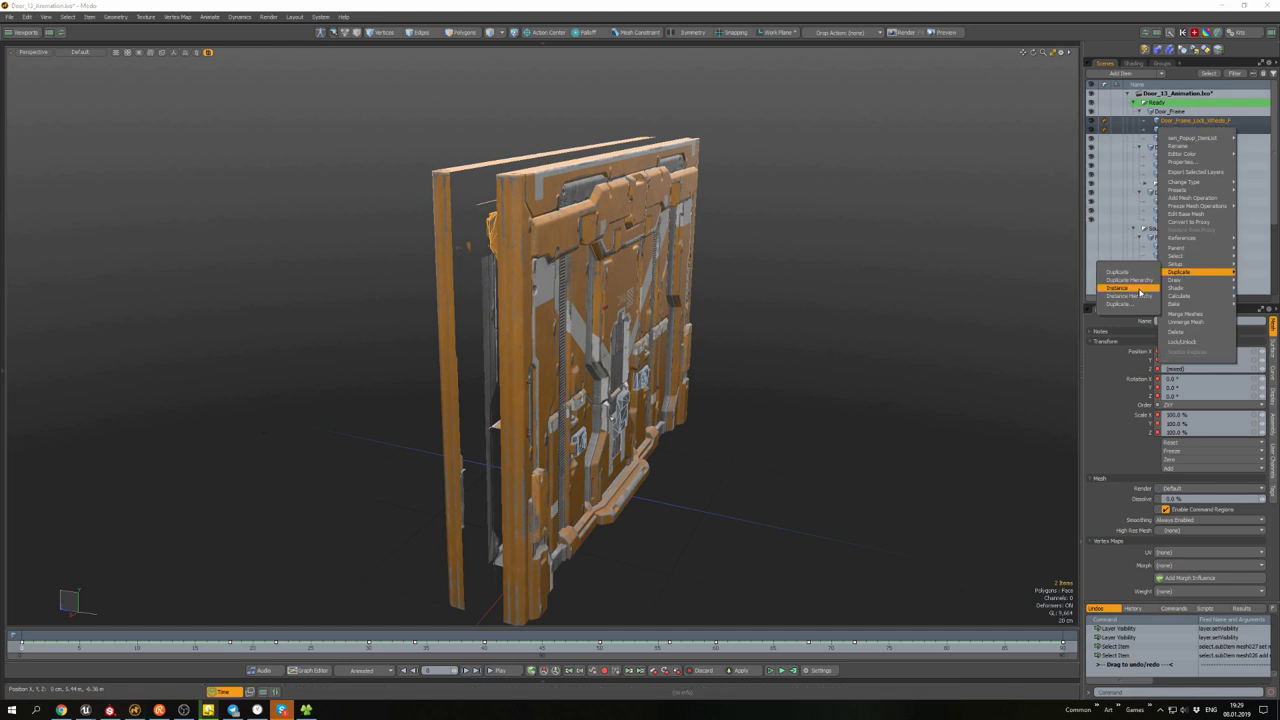
{"action": "left_click", "coordinate": [1170, 274]}
{"action": "key", "text": "ctrl+g"}
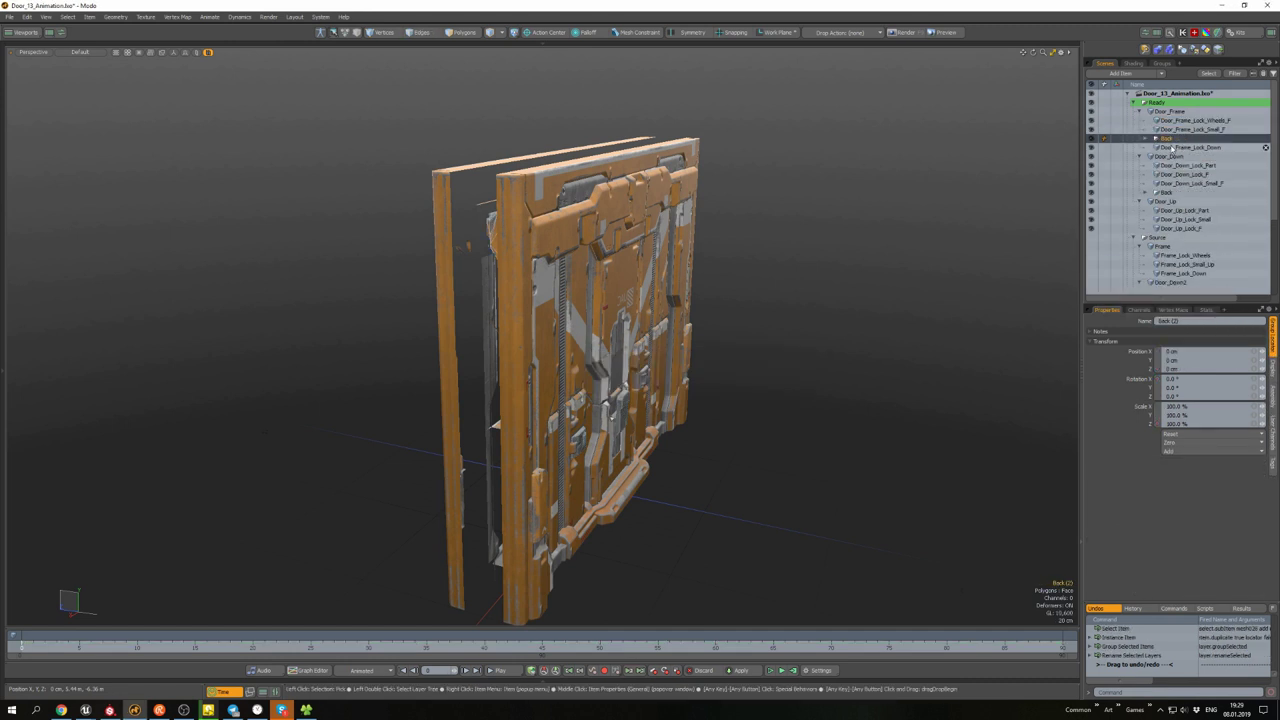
- Rename the frame lock instances Door_Frame_Lock_Small_B and Door_Frame_Lock_Wheels_B
{"action": "double_click", "coordinate": [1198, 147]}
{"action": "key", "text": "BackSpace"}
{"action": "key", "text": "Return"}
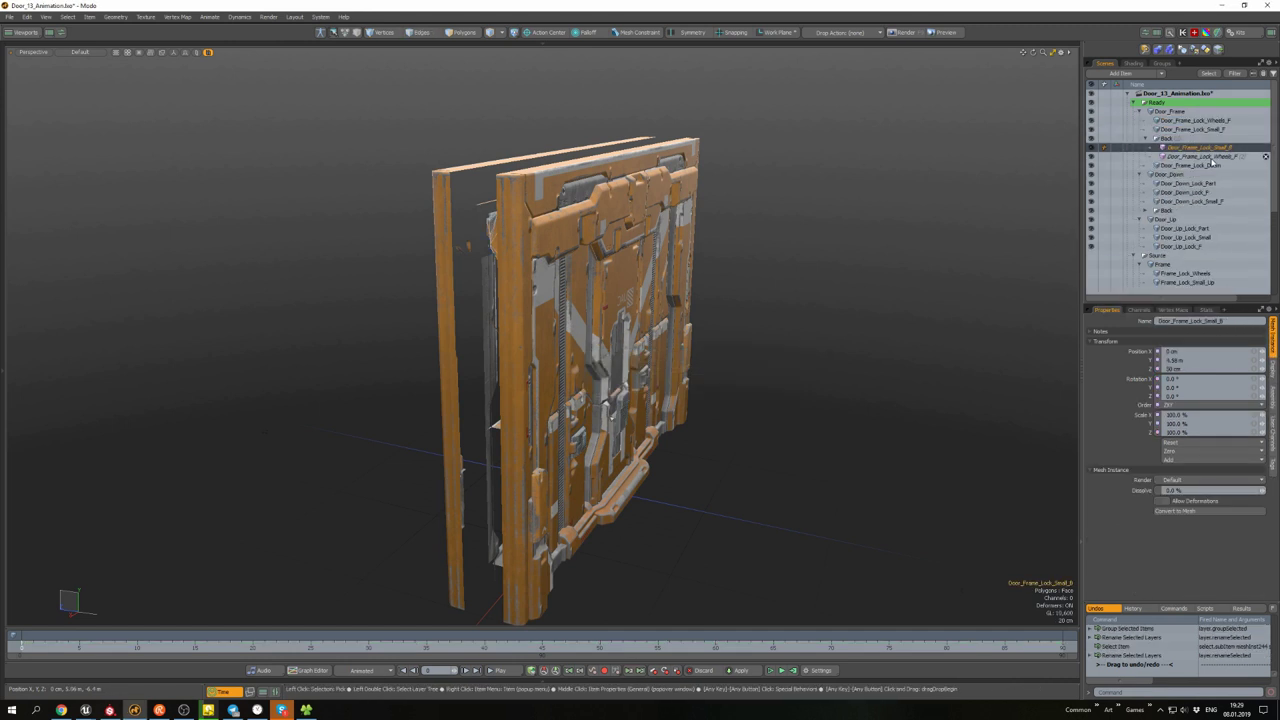
{"action": "key", "text": "BackSpace"}
{"action": "key", "text": "BackSpace"}
{"action": "key", "text": "BackSpace"}
{"action": "key", "text": "BackSpace"}
{"action": "key", "text": "Return"}
{"action": "left_click_drag", "start_coordinate": [715, 371], "coordinate": [930, 250], "text": "alt"}
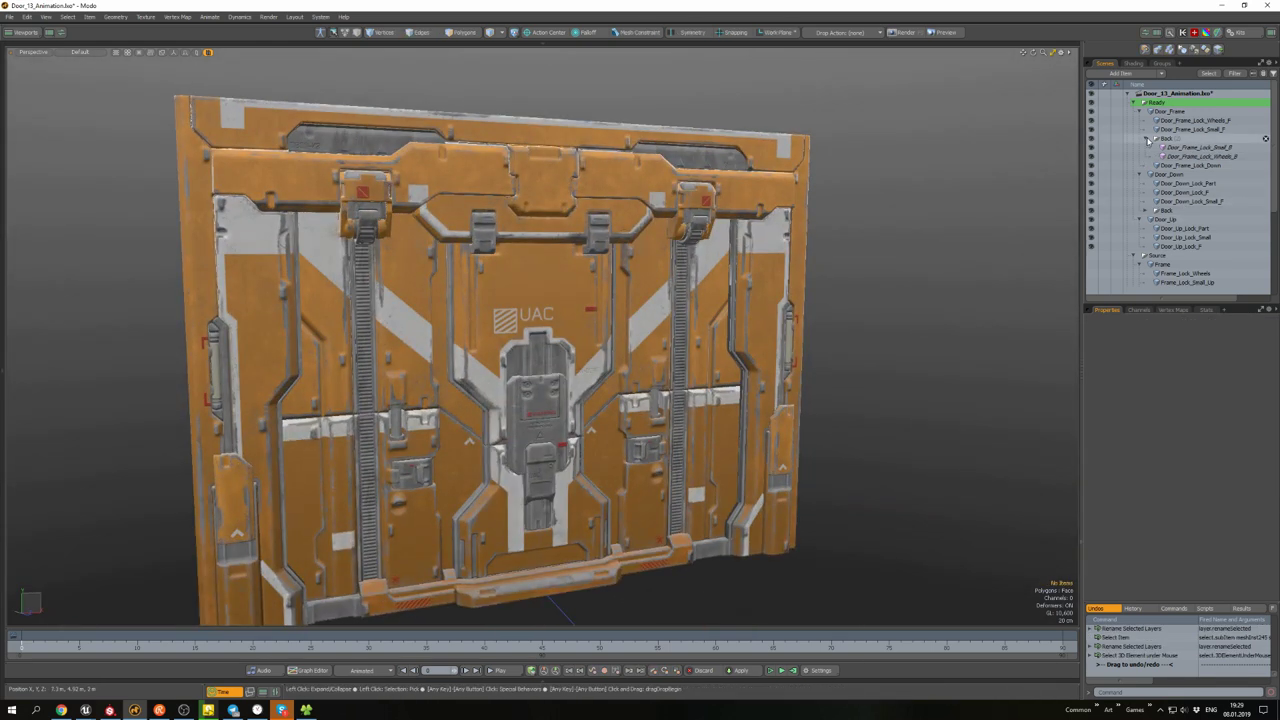
- Delete the Source group with all its child items and save the scene as Door_14_Animation
{"action": "left_click", "coordinate": [1150, 138]}
{"action": "left_click", "coordinate": [1140, 157]}
{"action": "left_click", "coordinate": [1137, 176]}
{"action": "key", "text": "Delete"}
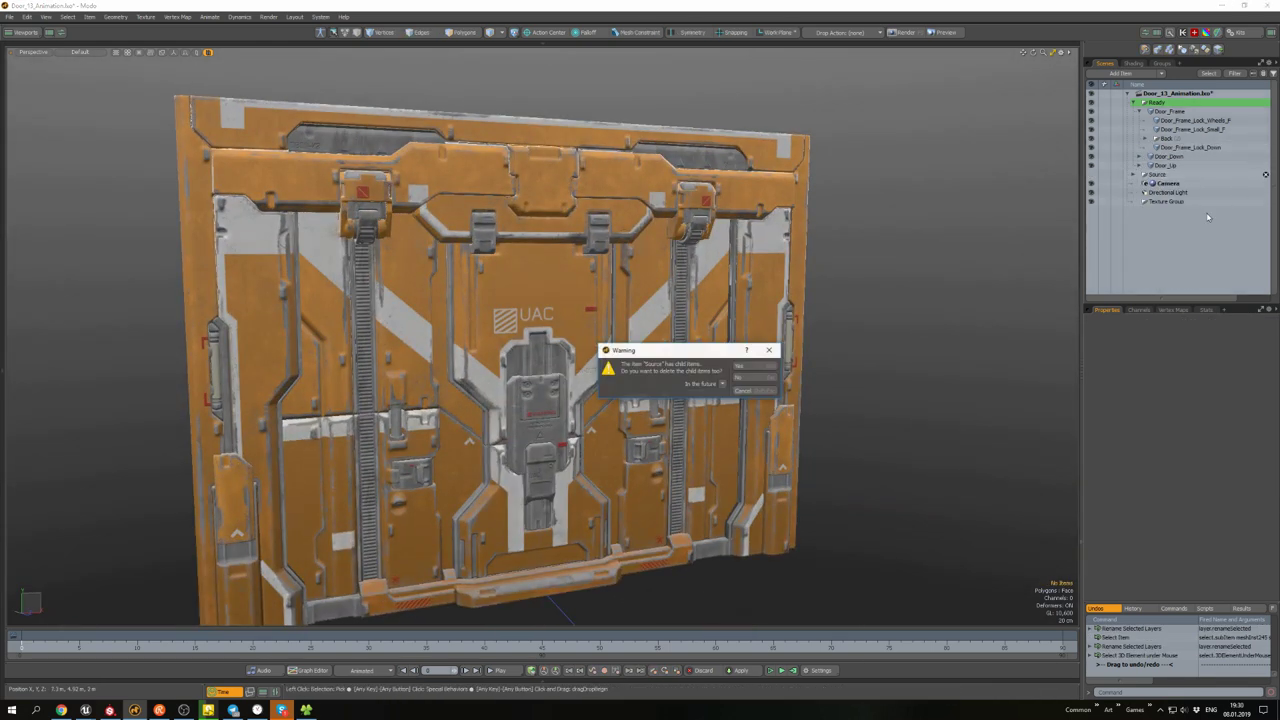
{"action": "left_click", "coordinate": [757, 390]}
{"action": "key", "text": "Delete"}
{"action": "left_click", "coordinate": [760, 366]}
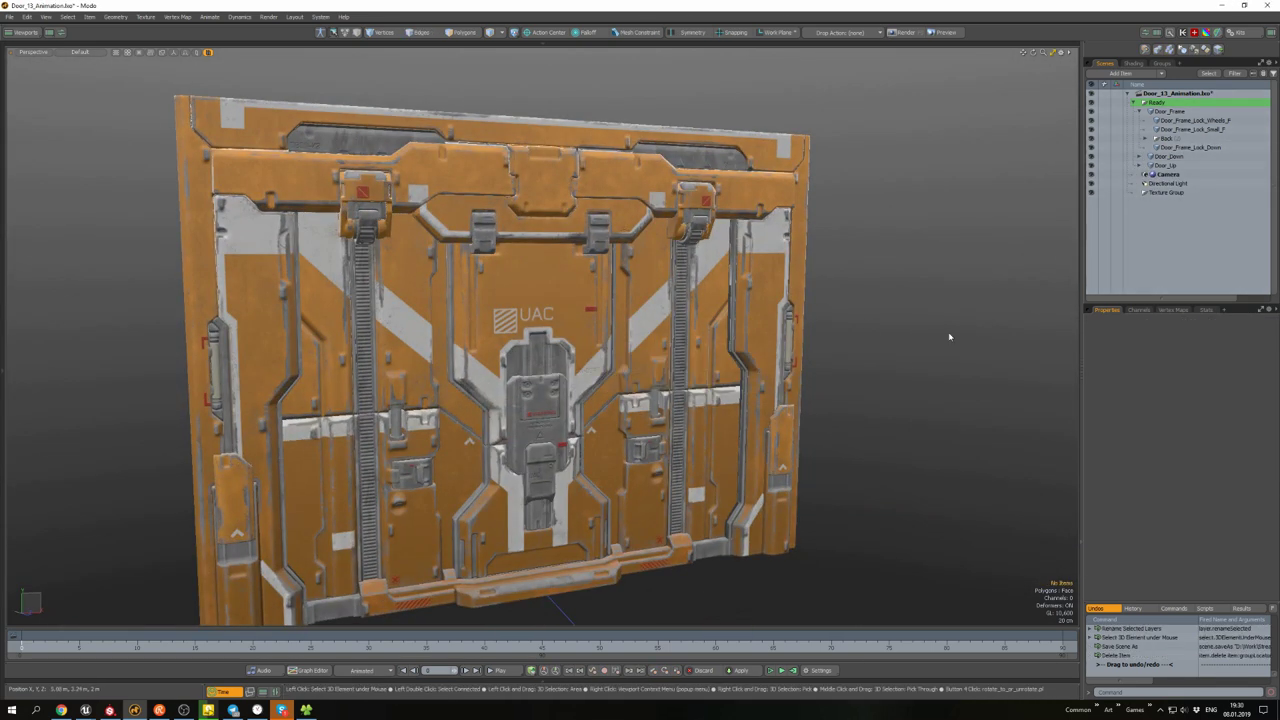
{"action": "key", "text": "ctrl+shift+s"}
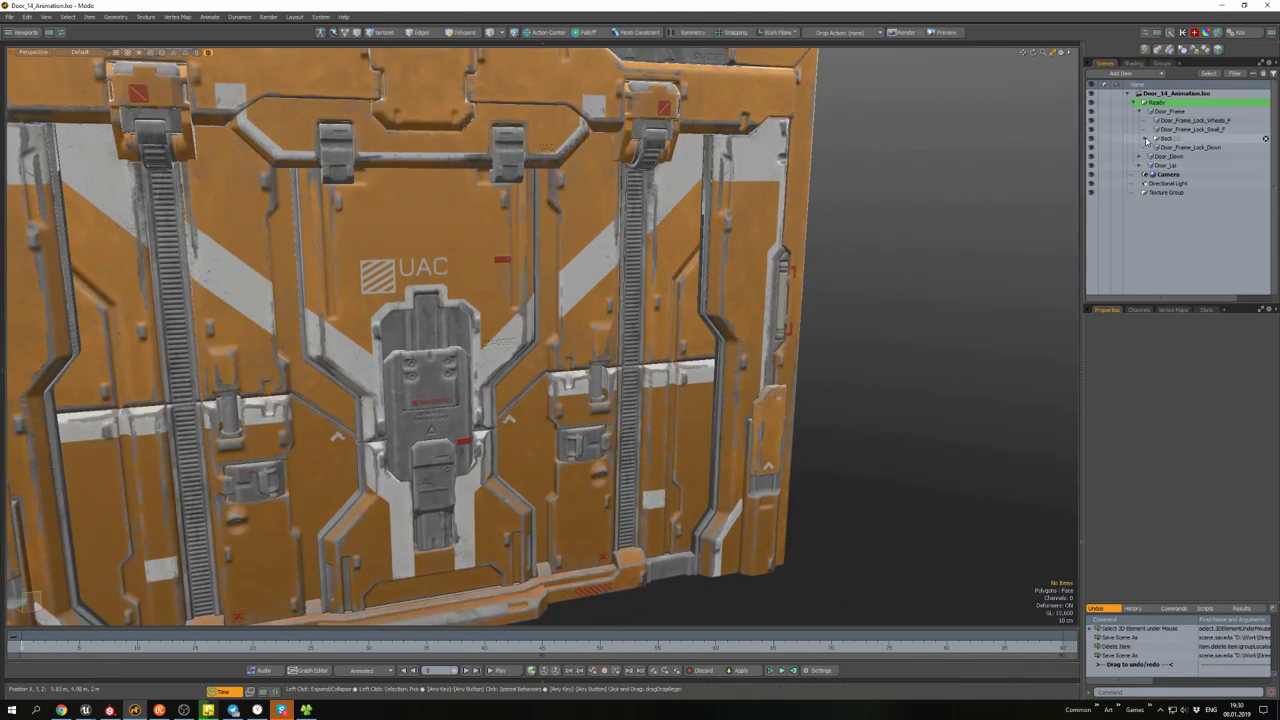
- Create an instance of Door_Up_Lock_F, place it in a group locator, and rotate the locator about -180° around Y
{"action": "right_click", "coordinate": [1148, 210]}
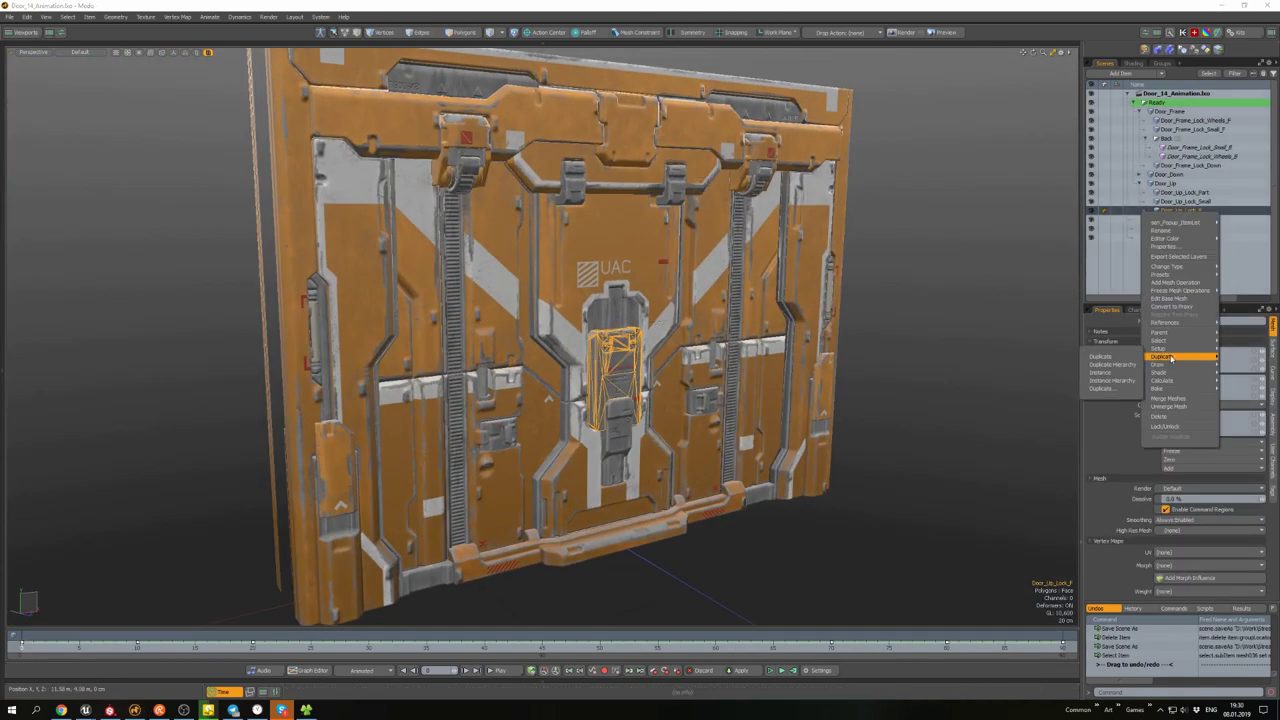
{"action": "left_click", "coordinate": [1182, 357]}
{"action": "key", "text": "e"}
{"action": "left_click_drag", "start_coordinate": [560, 470], "coordinate": [860, 405]}
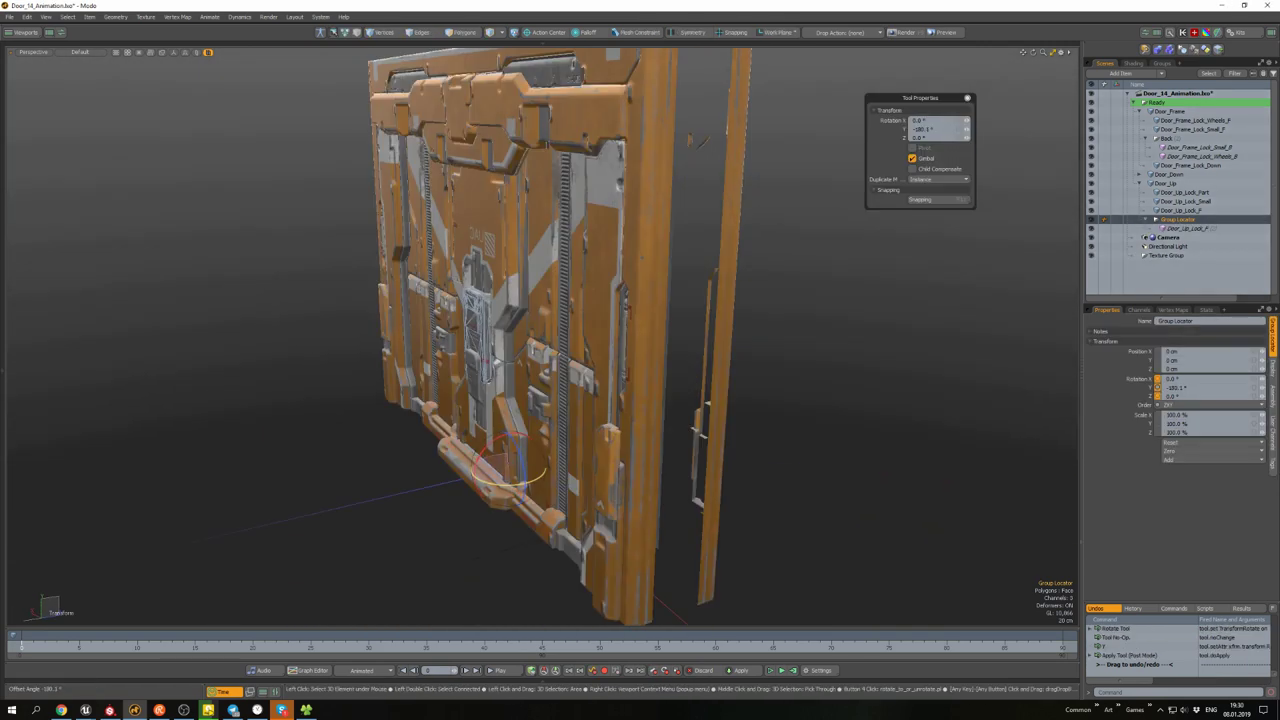
{"action": "key", "text": "space"}
- Rename the upper door's group locator Back and its lock instance Door_Up_Lock_B
{"action": "double_click", "coordinate": [1185, 219]}
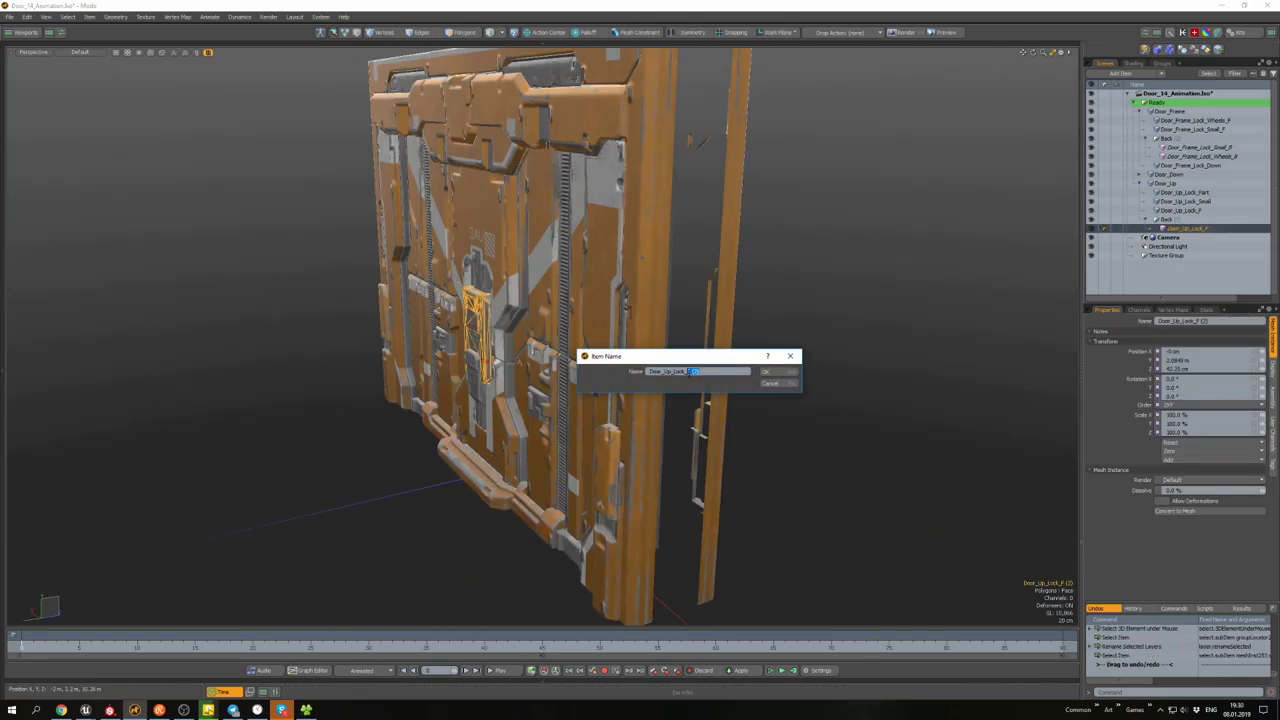
{"action": "key", "text": "BackSpace"}
{"action": "key", "text": "Return"}
{"action": "left_click", "coordinate": [1005, 252]}
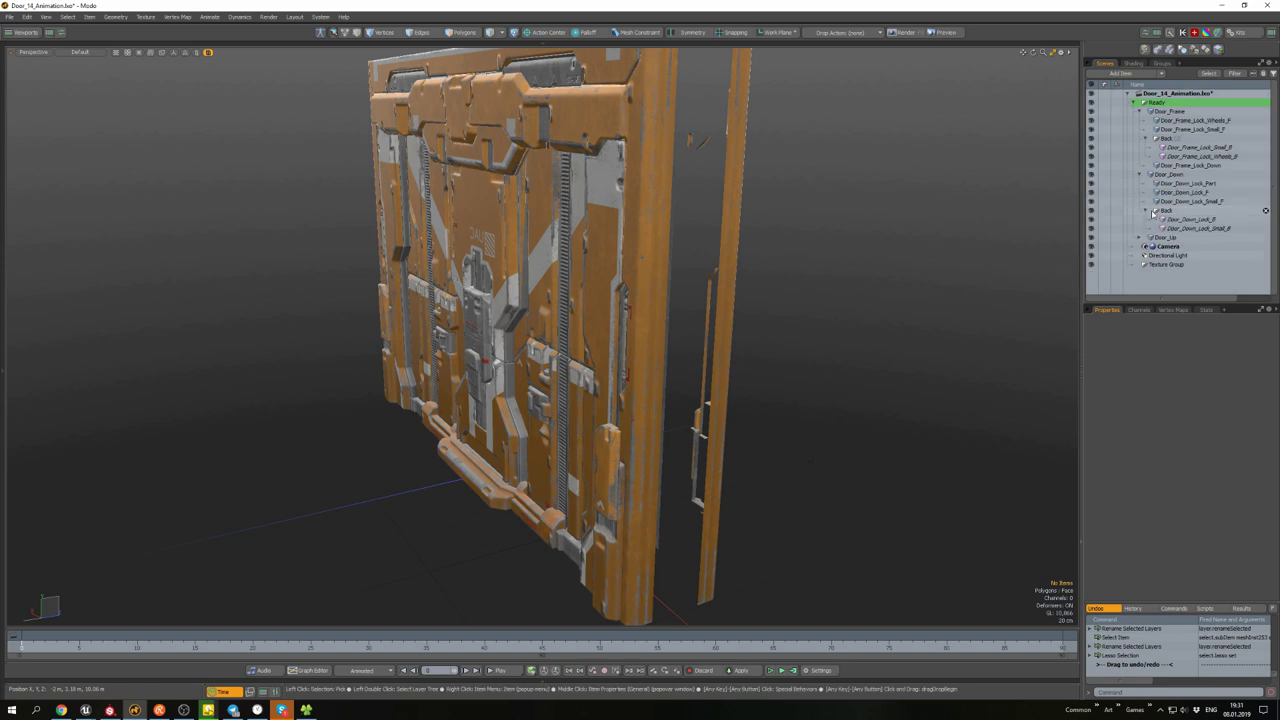
- Rotate the Back group under Door_Frame to -180° about Y
{"action": "left_click", "coordinate": [1152, 212]}
{"action": "left_click", "coordinate": [1166, 138]}
{"action": "left_click_drag", "start_coordinate": [850, 235], "coordinate": [933, 233], "text": "alt"}
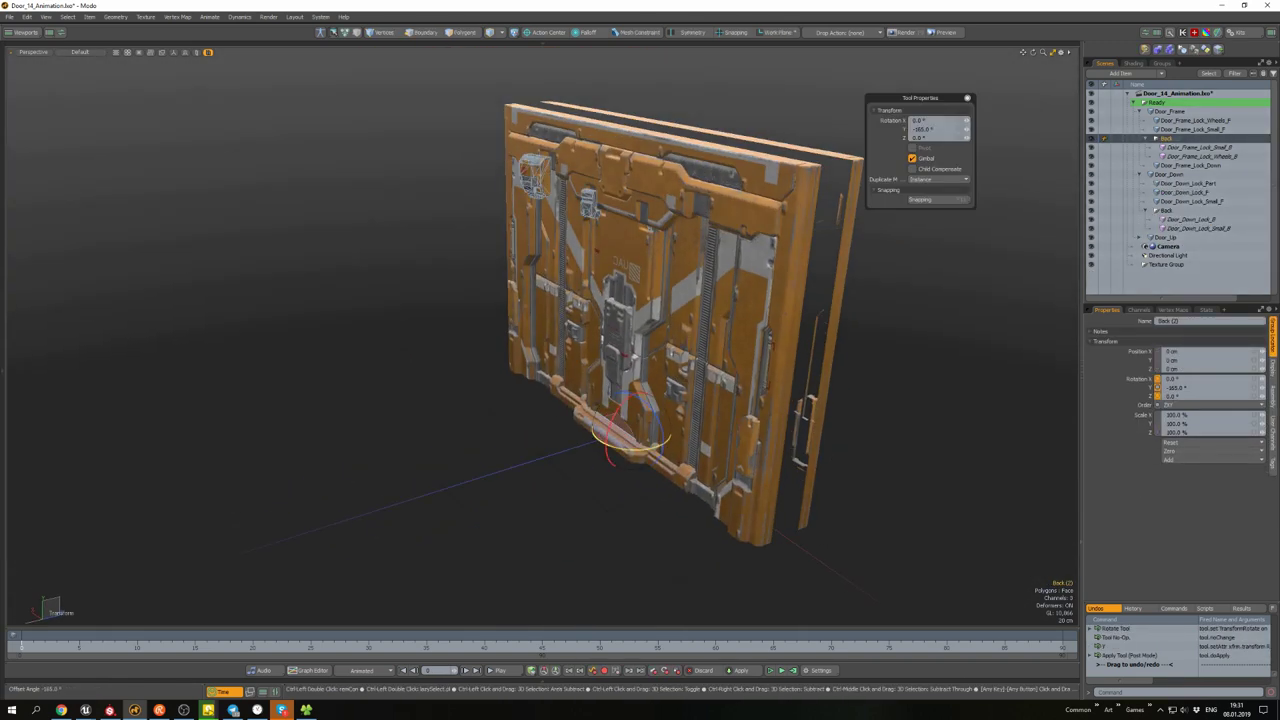
{"action": "left_click", "coordinate": [933, 233]}
{"action": "left_click_drag", "start_coordinate": [900, 354], "coordinate": [690, 318], "text": "alt"}
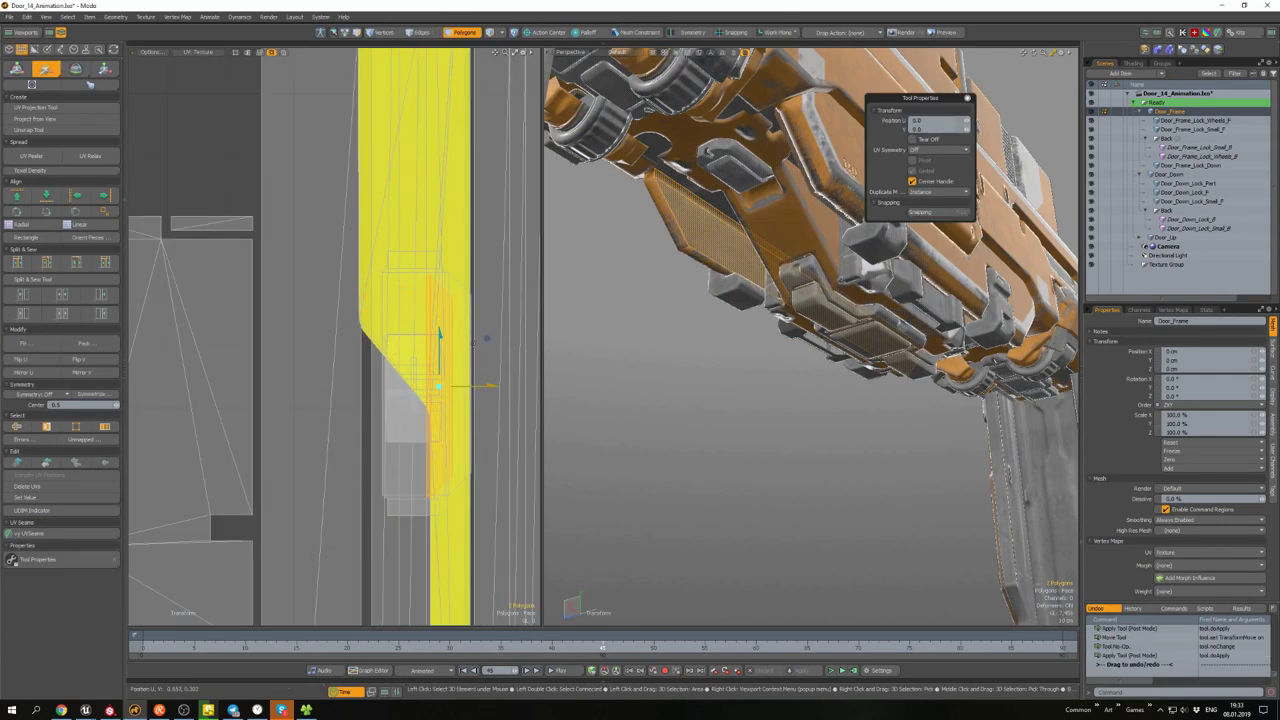
- Rename the root group Ready as Door_SciFi
{"action": "left_click_drag", "start_coordinate": [800, 350], "coordinate": [720, 350], "text": "alt"}
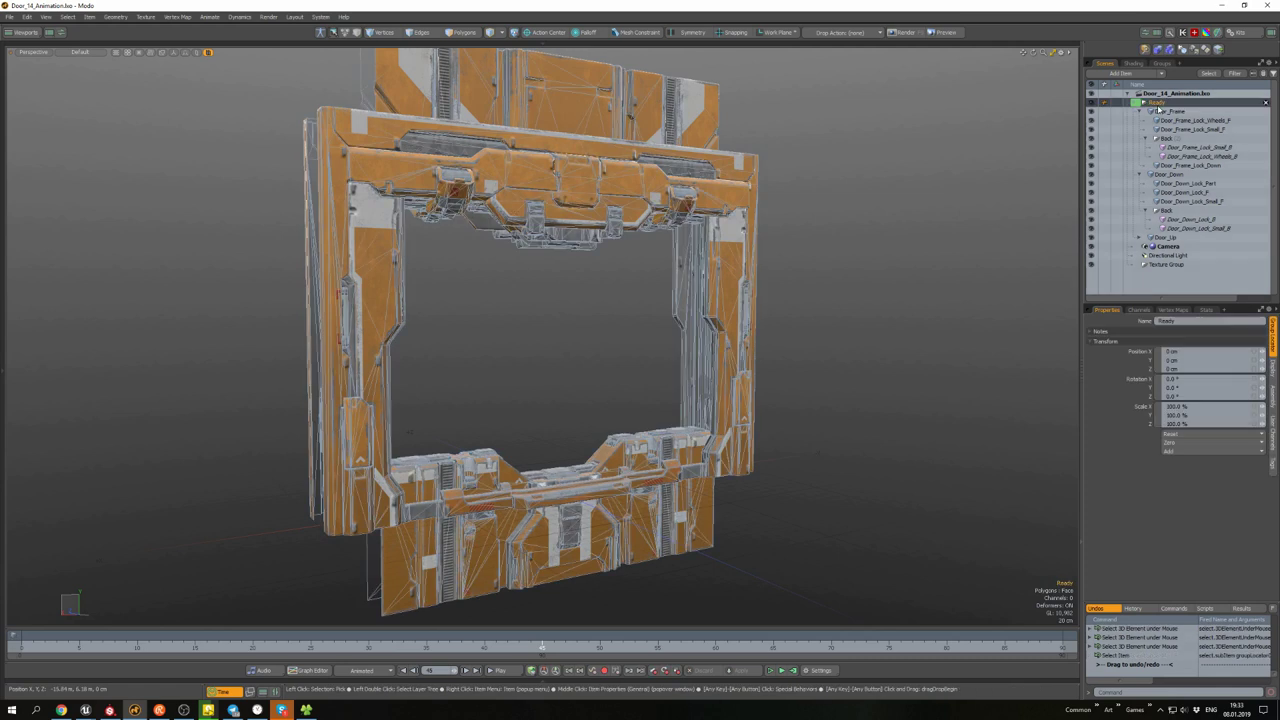
{"action": "key", "text": "F2"}
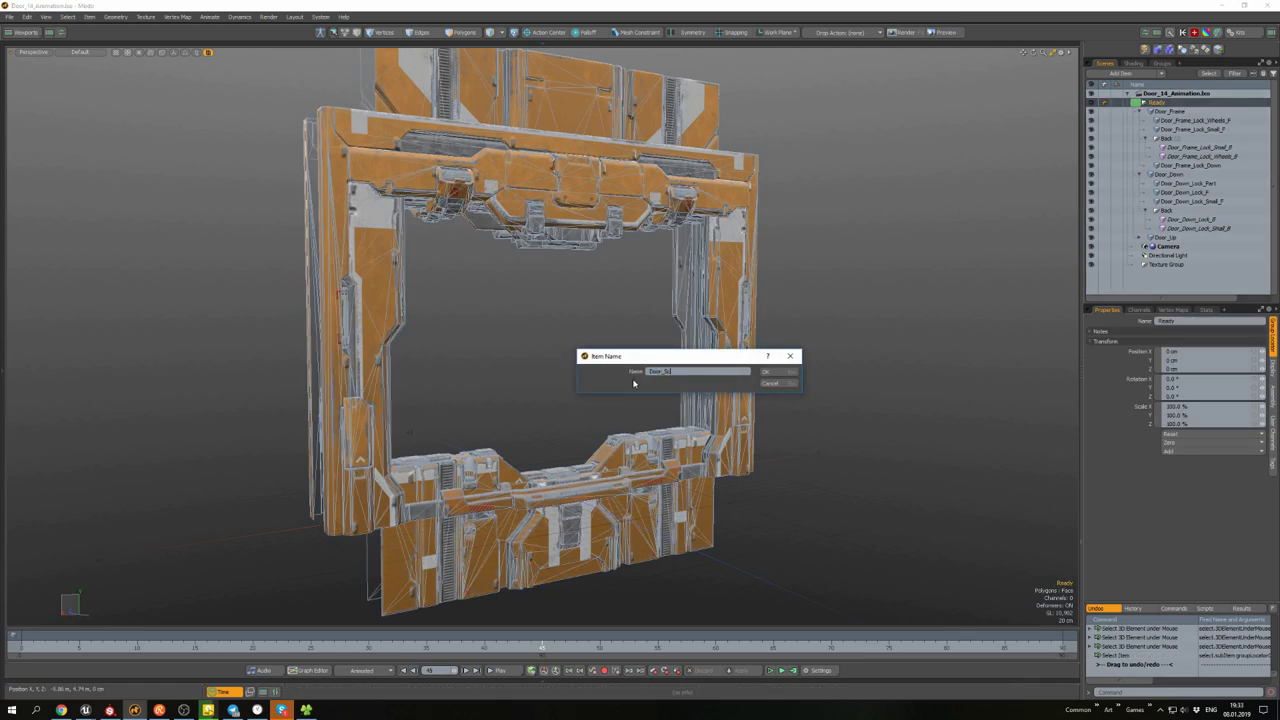
{"action": "key", "text": "Return"}
{"action": "left_click", "coordinate": [853, 332]}
- Select the Door_SciFi group with its whole hierarchy and open the FBX export presets for editing
{"action": "left_click", "coordinate": [1172, 212]}
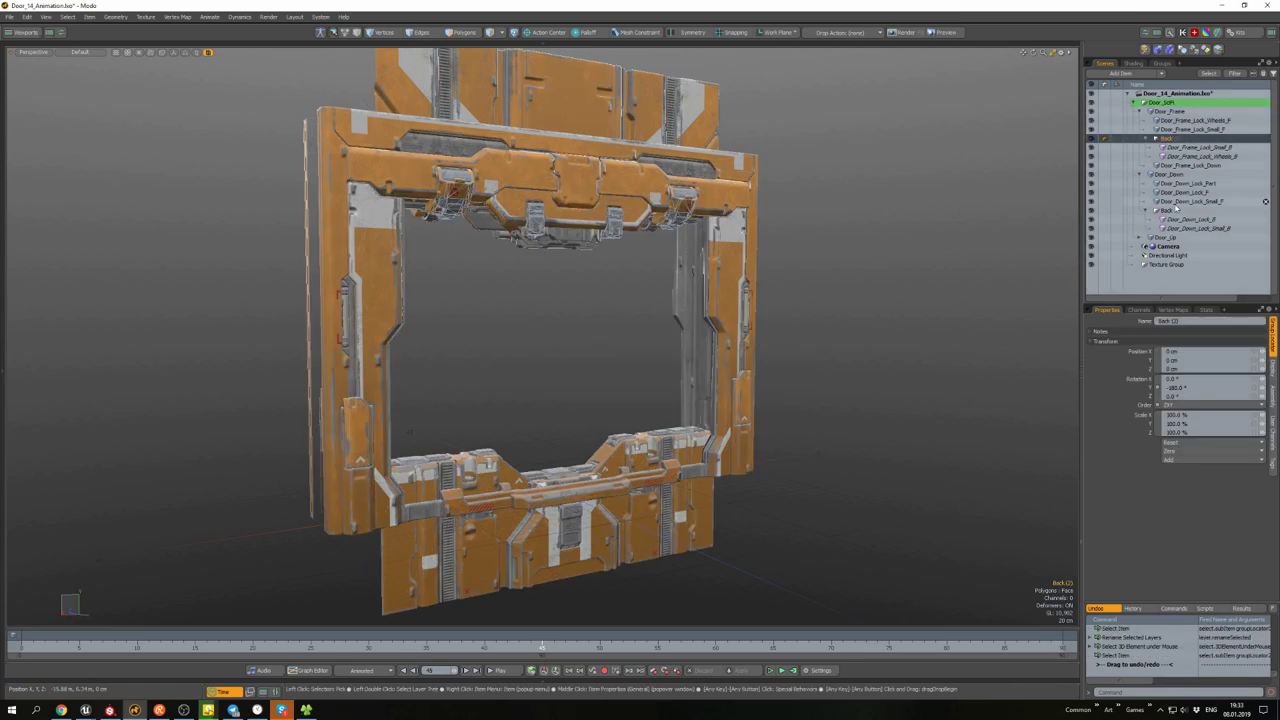
{"action": "scroll", "coordinate": [1147, 282], "scroll_direction": "down", "scroll_amount": 1}
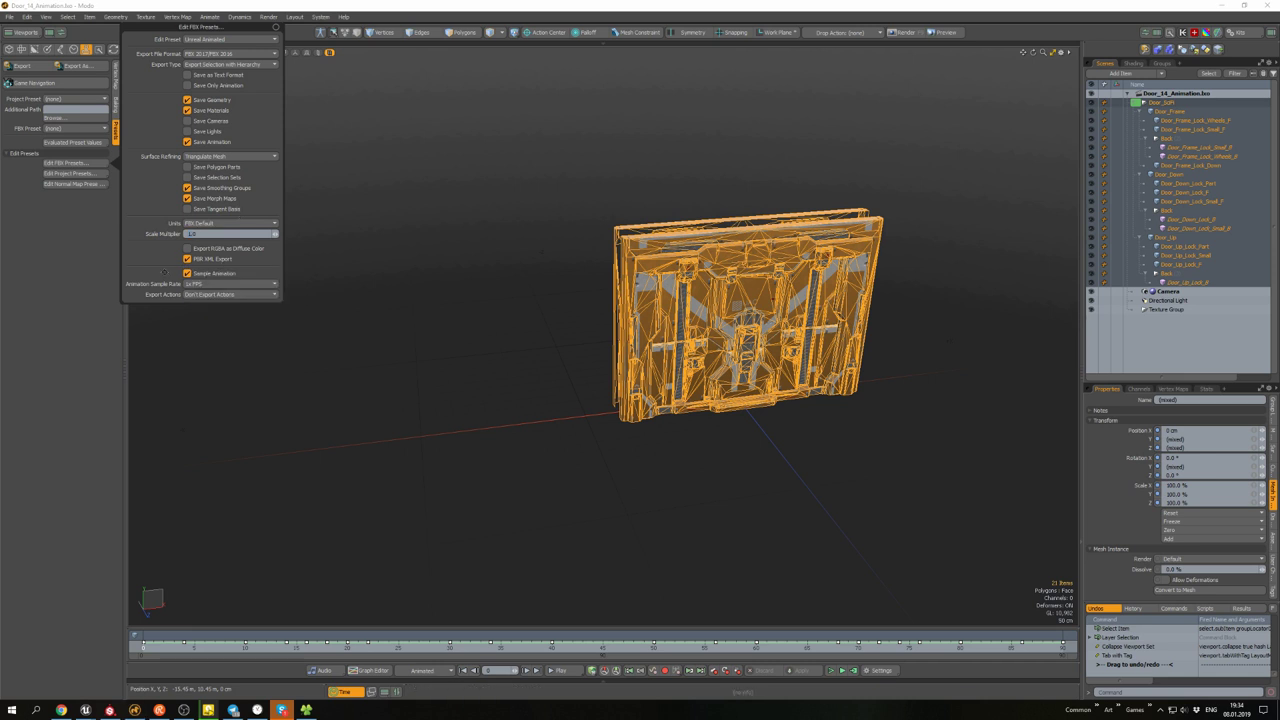
{"action": "left_click", "coordinate": [64, 162]}
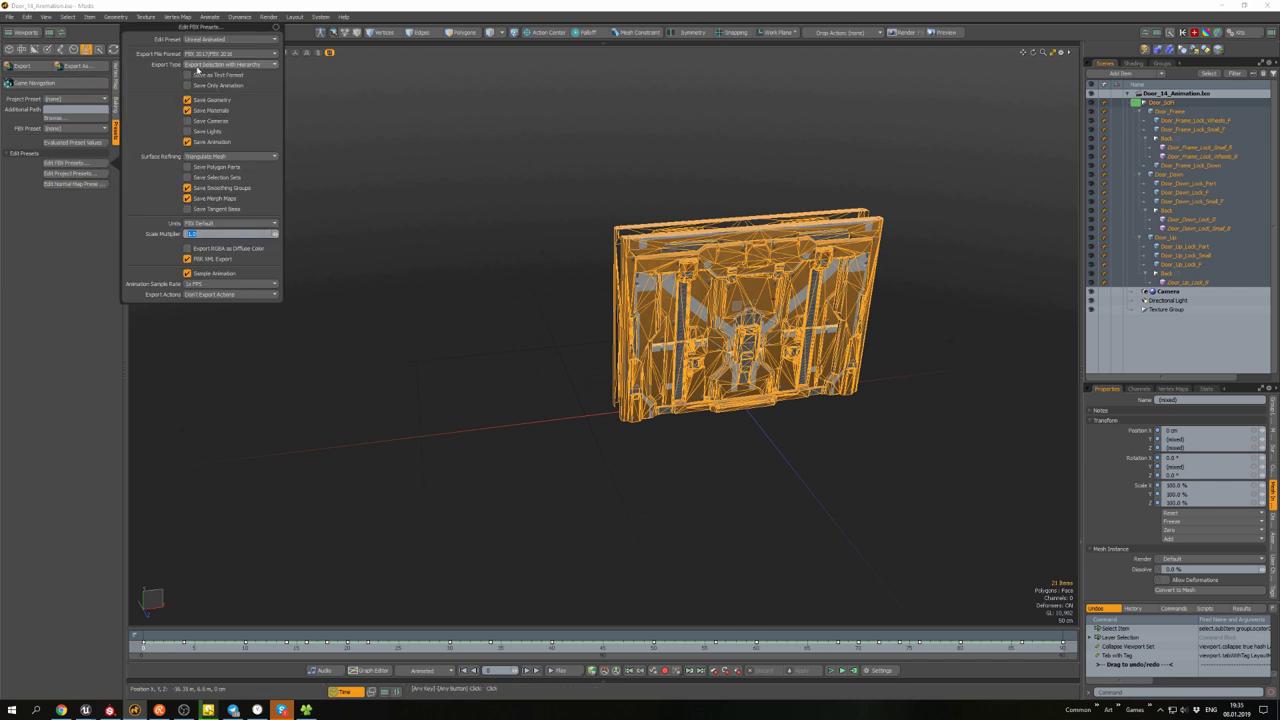
- Export the selected hierarchy as an FBX named Door_SciFi into the Final folder and open that folder in File Explorer
{"action": "left_click", "coordinate": [78, 65]}
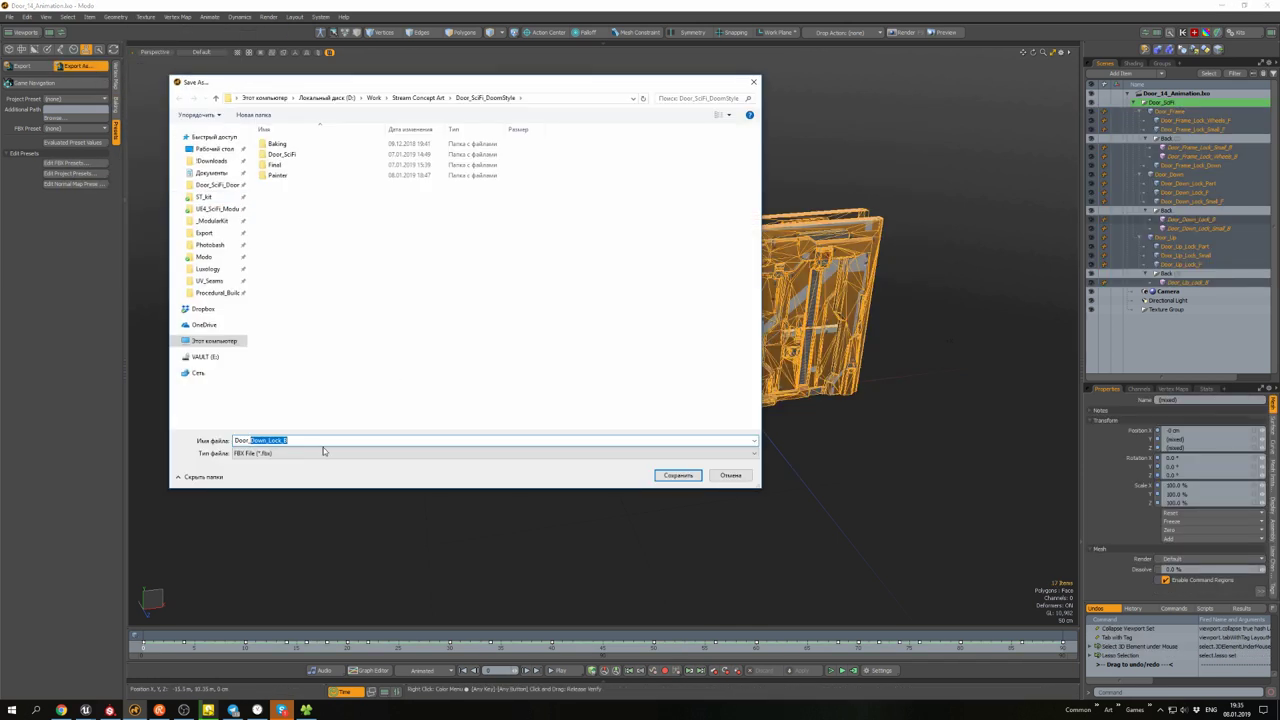
{"action": "type", "text": "SciFi"}
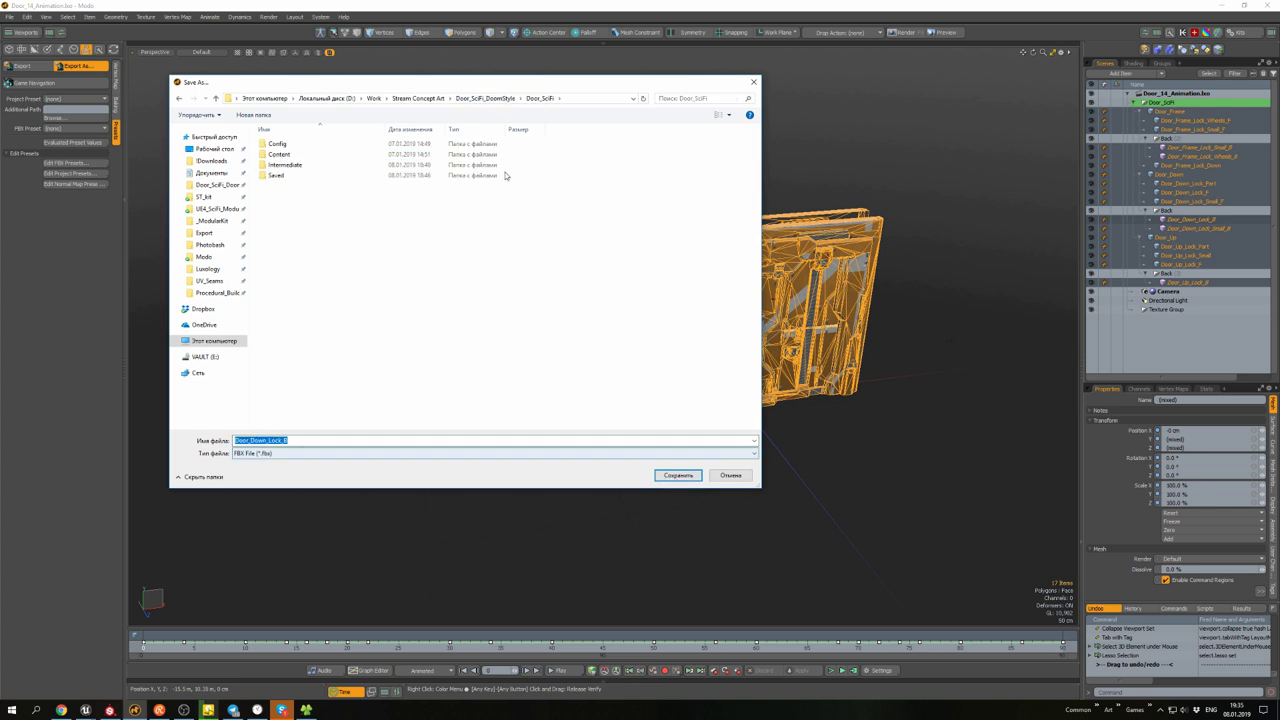
{"action": "key", "text": "ctrl+z"}
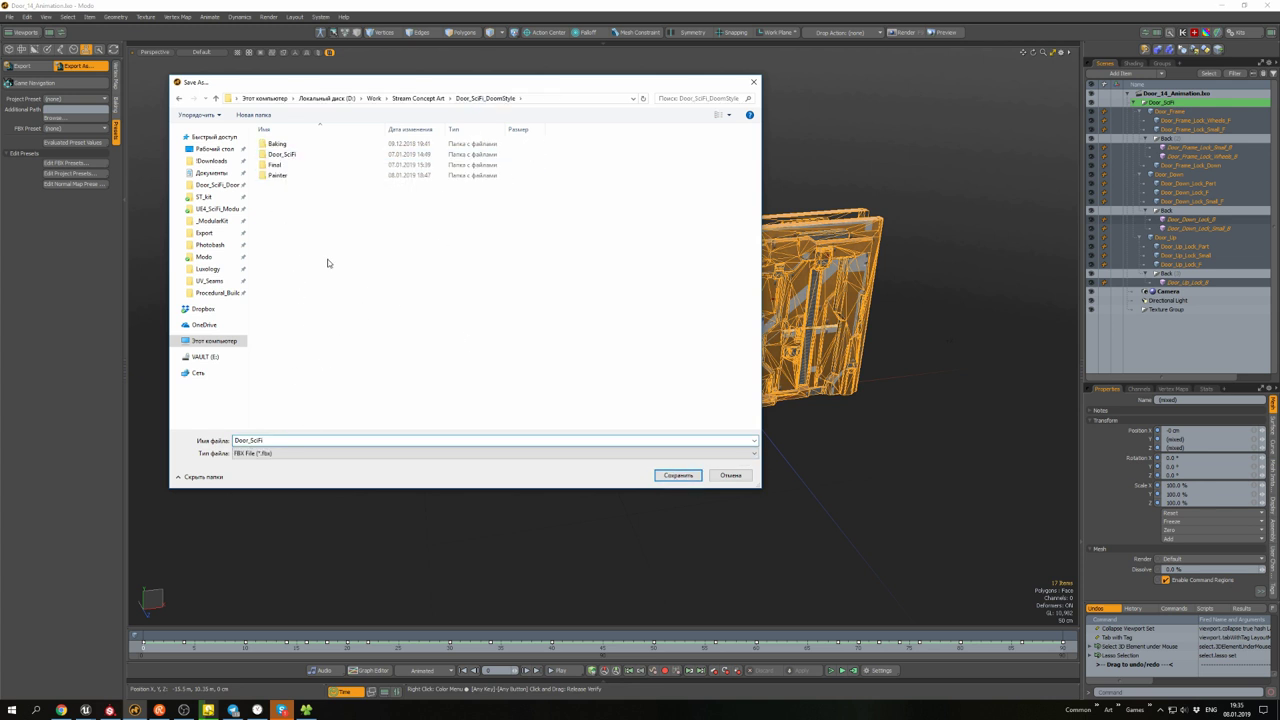
{"action": "key", "text": "alt+Tab"}
{"action": "left_click", "coordinate": [1017, 140]}
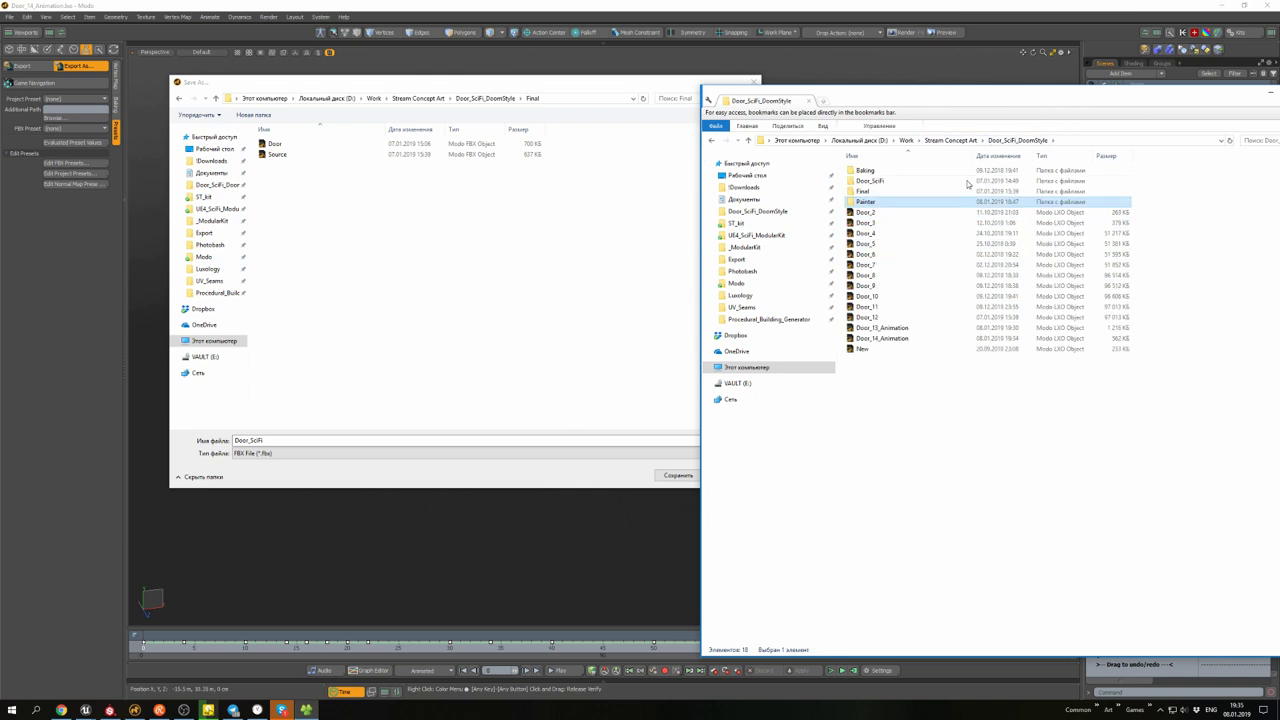
{"action": "double_click", "coordinate": [882, 184]}
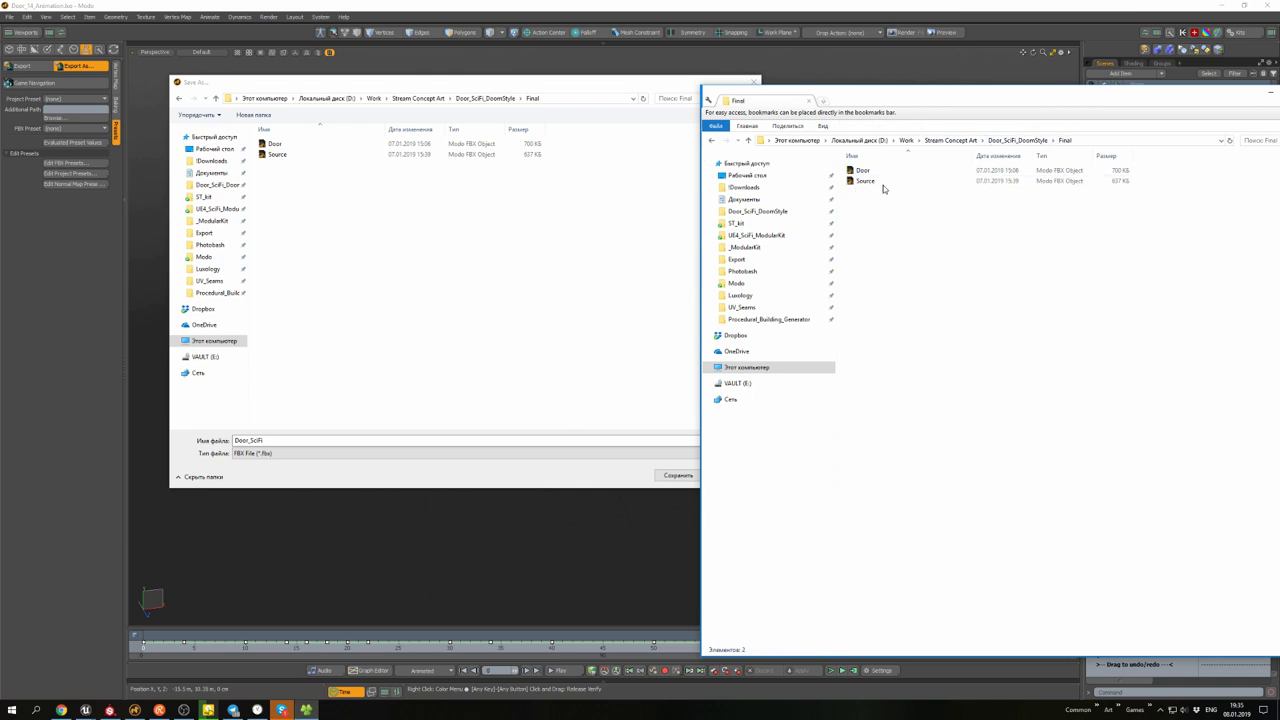
- Switch to Unreal Editor and delete the old Door_Painter mesh assets from the Door_SciFi content folder
{"action": "left_click", "coordinate": [1006, 142]}
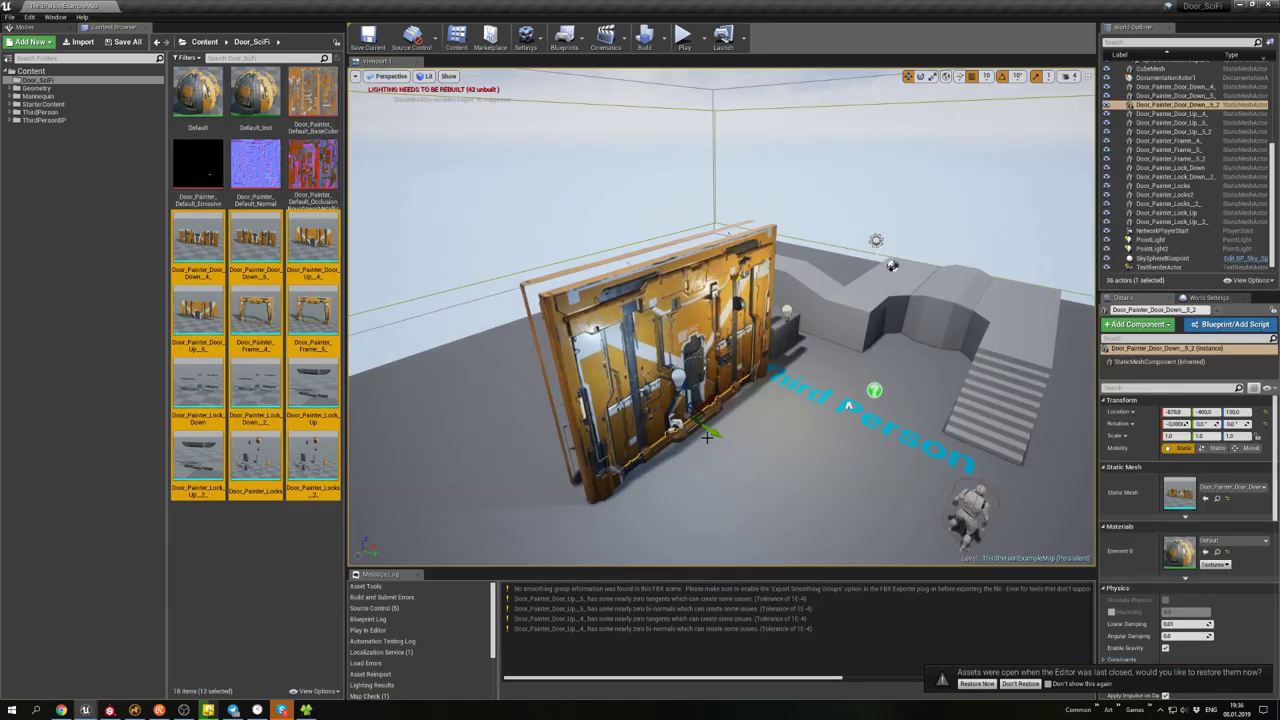
{"action": "left_click", "coordinate": [757, 384]}
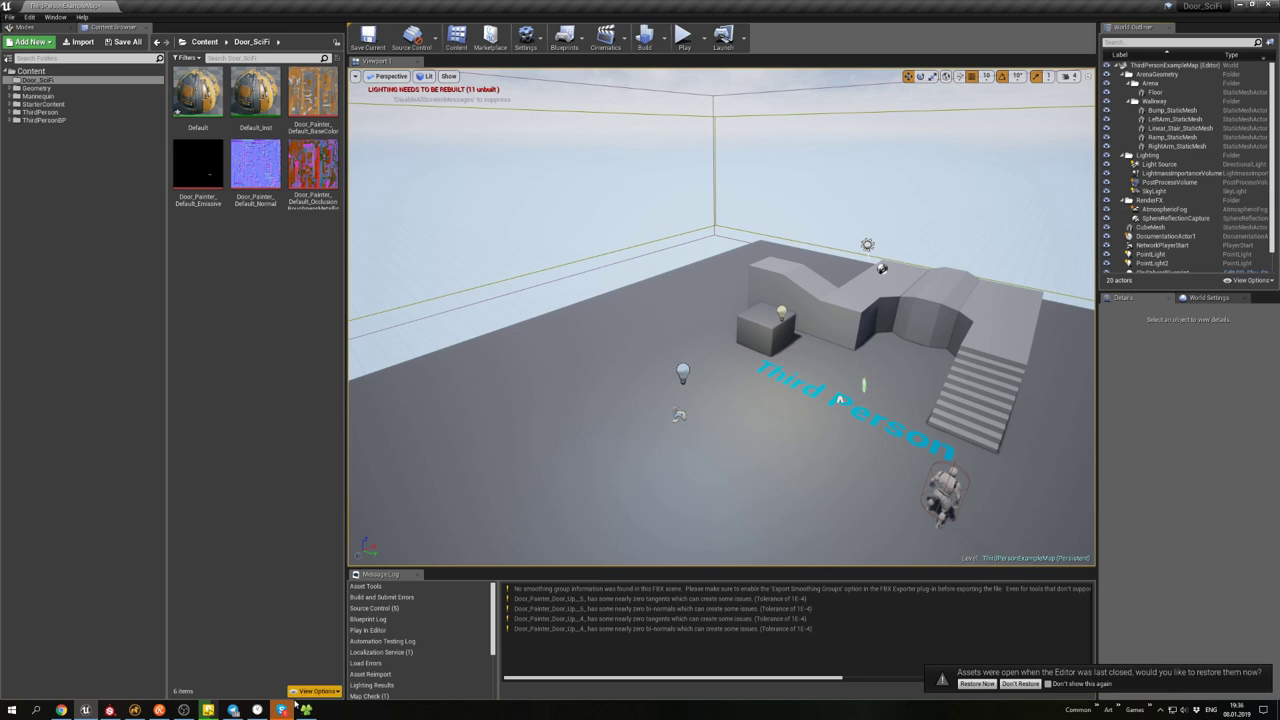
- Try importing the Door_SciFi FBX into the Door_SciFi content folder as a skeletal mesh with animations
{"action": "left_click", "coordinate": [294, 705]}
{"action": "double_click", "coordinate": [871, 203]}
{"action": "left_click_drag", "start_coordinate": [878, 186], "coordinate": [254, 286]}
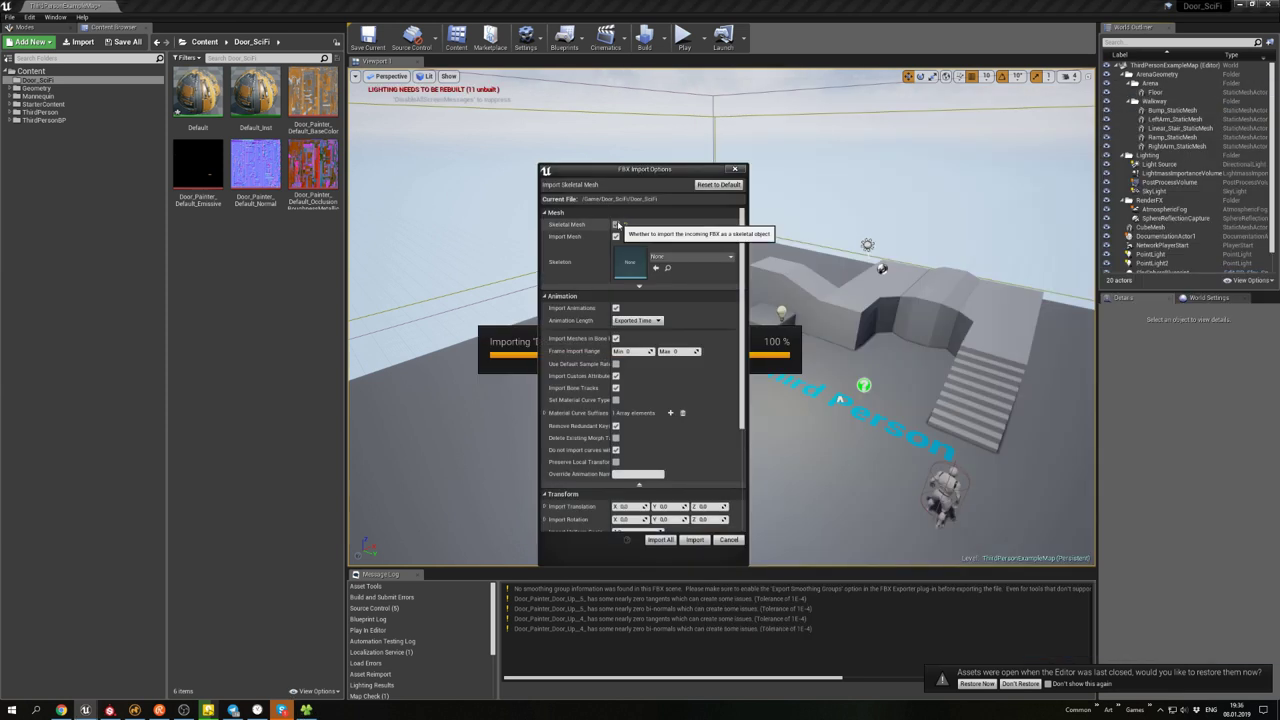
{"action": "scroll", "coordinate": [735, 409], "scroll_direction": "down", "scroll_amount": 5}
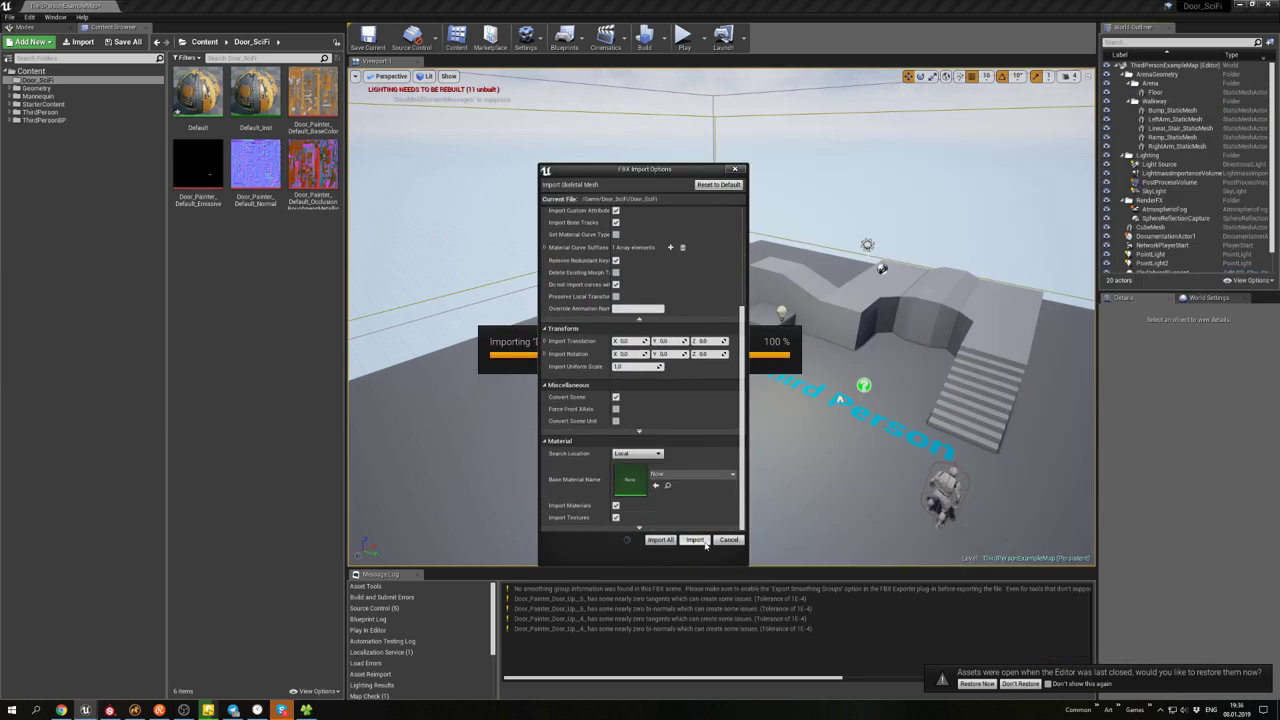
{"action": "left_click", "coordinate": [668, 541]}
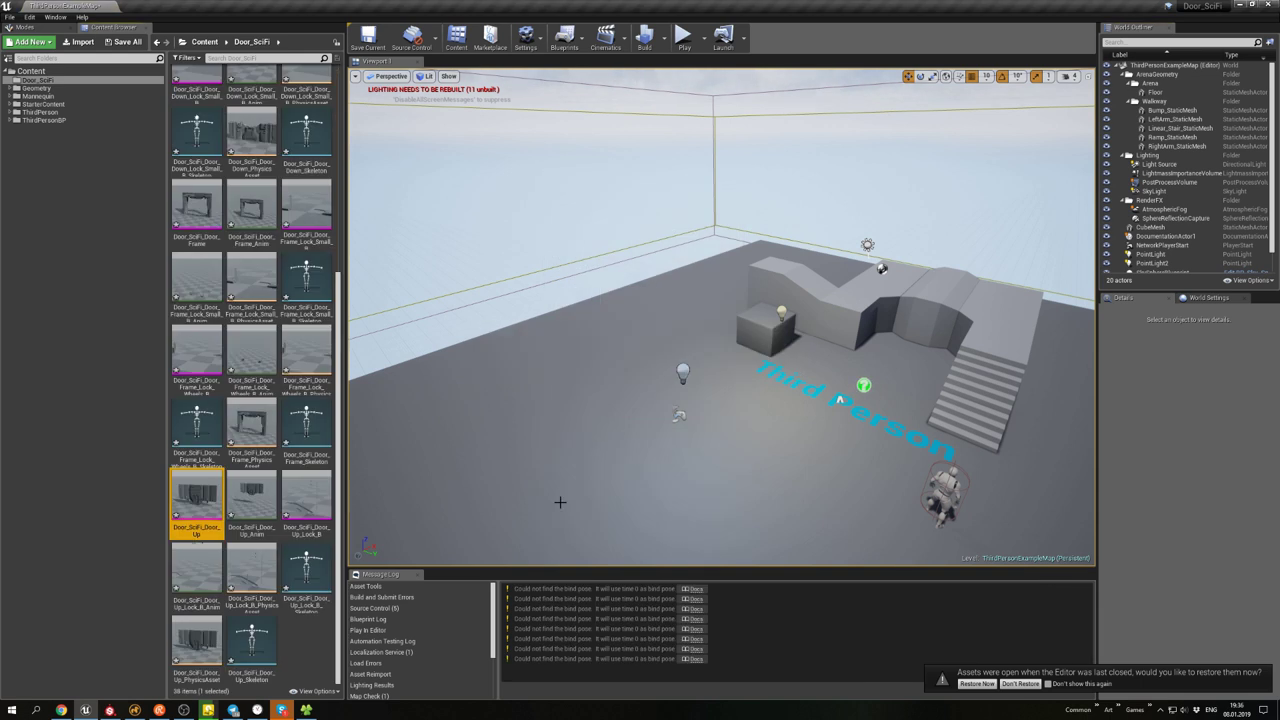
- Delete all the newly imported Door_SciFi part meshes, animations, skeletons and physics assets
{"action": "scroll", "coordinate": [290, 300], "scroll_direction": "up", "scroll_amount": 5}
{"action": "scroll", "coordinate": [283, 600], "scroll_direction": "down", "scroll_amount": 5}
{"action": "key", "text": "ctrl+a"}
{"action": "key", "text": "Delete"}
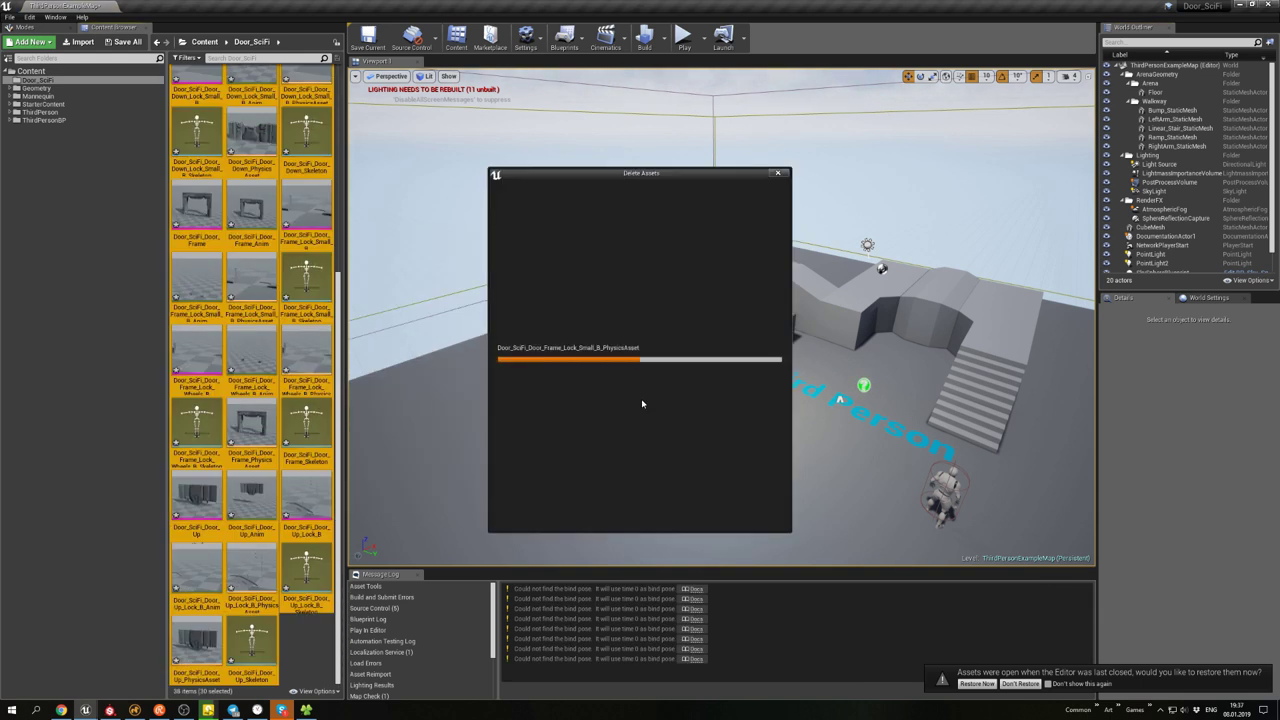
{"action": "key", "text": "Return"}
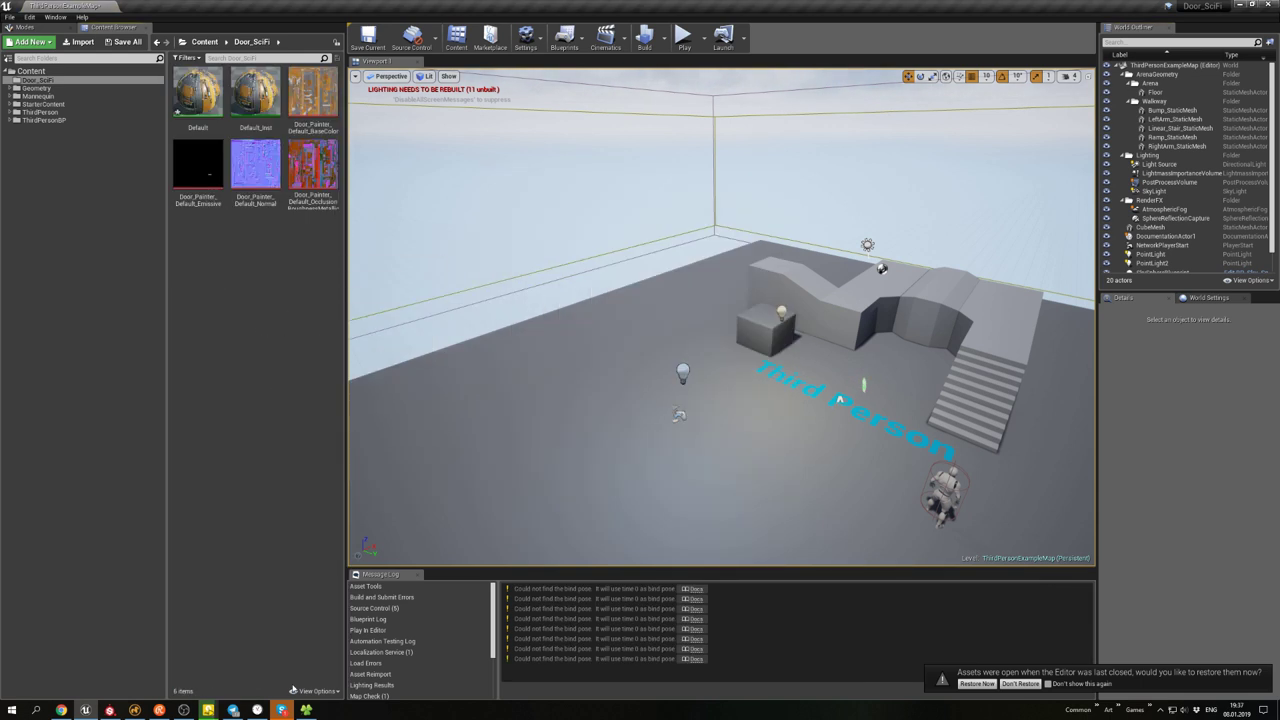
- Switch back to Modo and export the Door_SciFi hierarchy again, overwriting the Door_SciFi FBX in the Final folder
{"action": "key", "text": "alt+Tab"}
{"action": "left_click", "coordinate": [78, 65]}
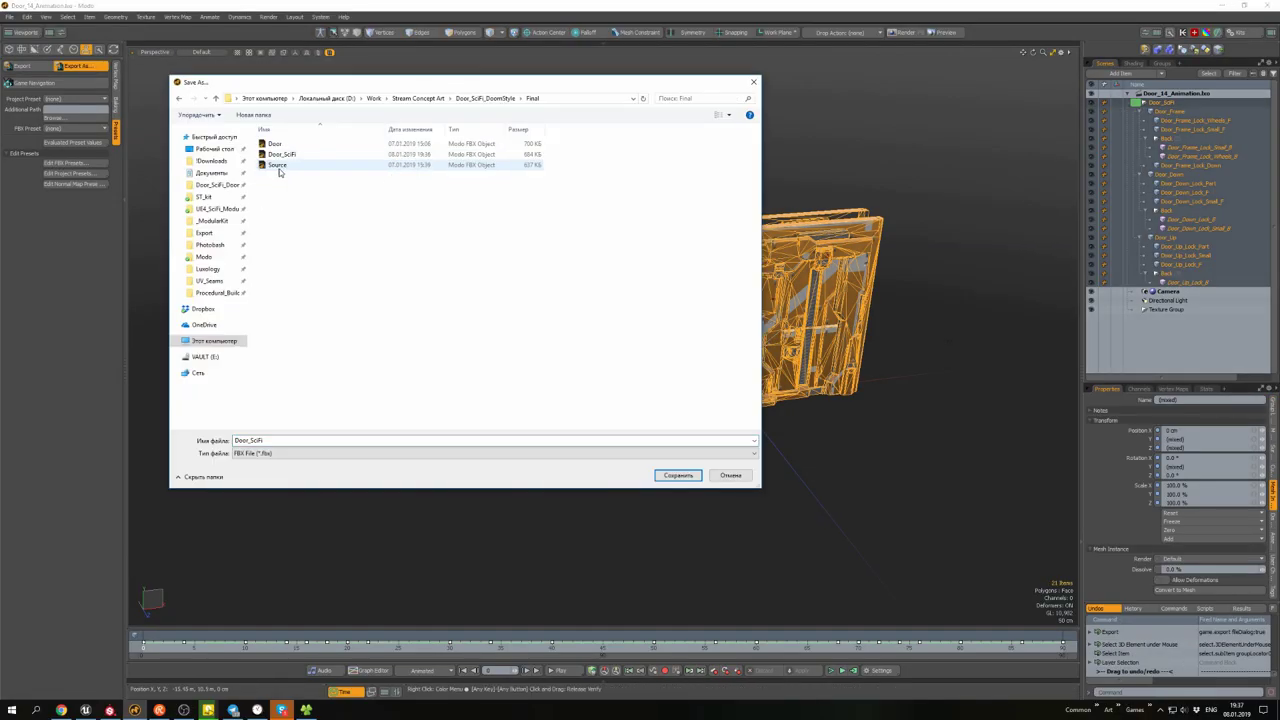
{"action": "left_click", "coordinate": [677, 475]}
- Switch to Unreal Editor and import the updated Door_SciFi FBX as a skeletal mesh with Import Animations and Import Meshes in Bone Hierarchy enabled
{"action": "key", "text": "alt+Tab"}
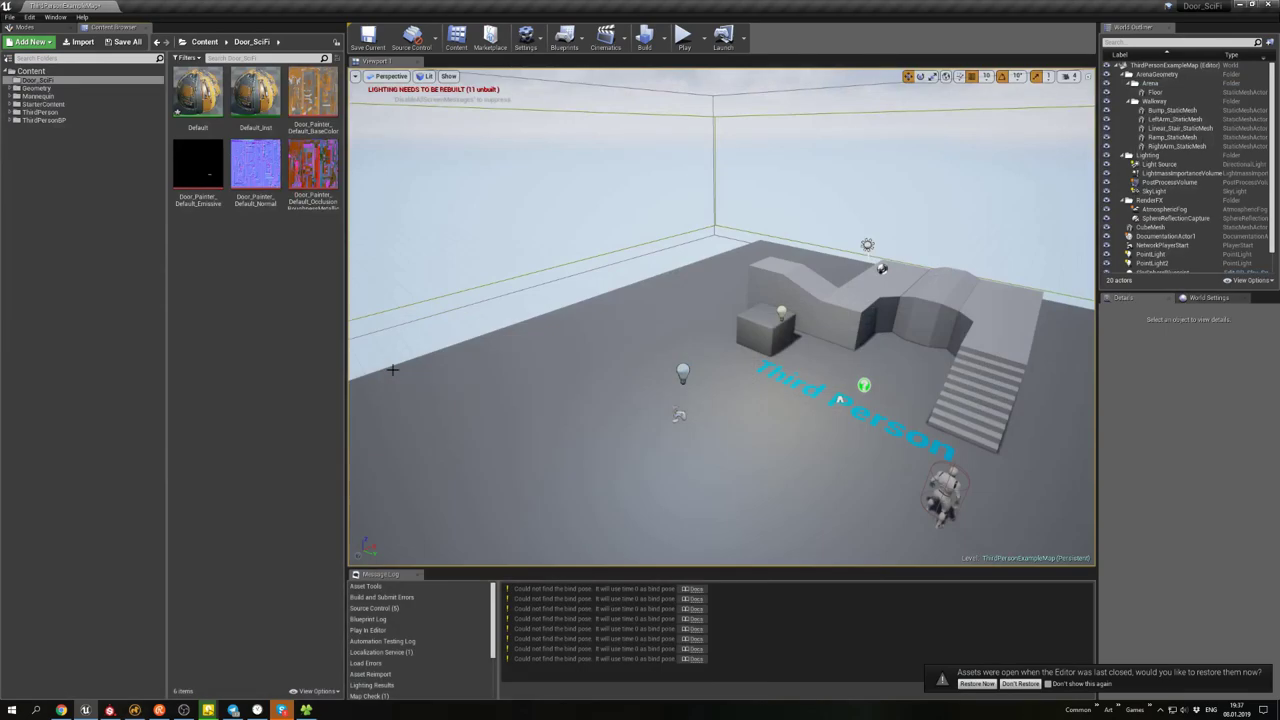
{"action": "left_click_drag", "start_coordinate": [869, 180], "coordinate": [607, 220]}
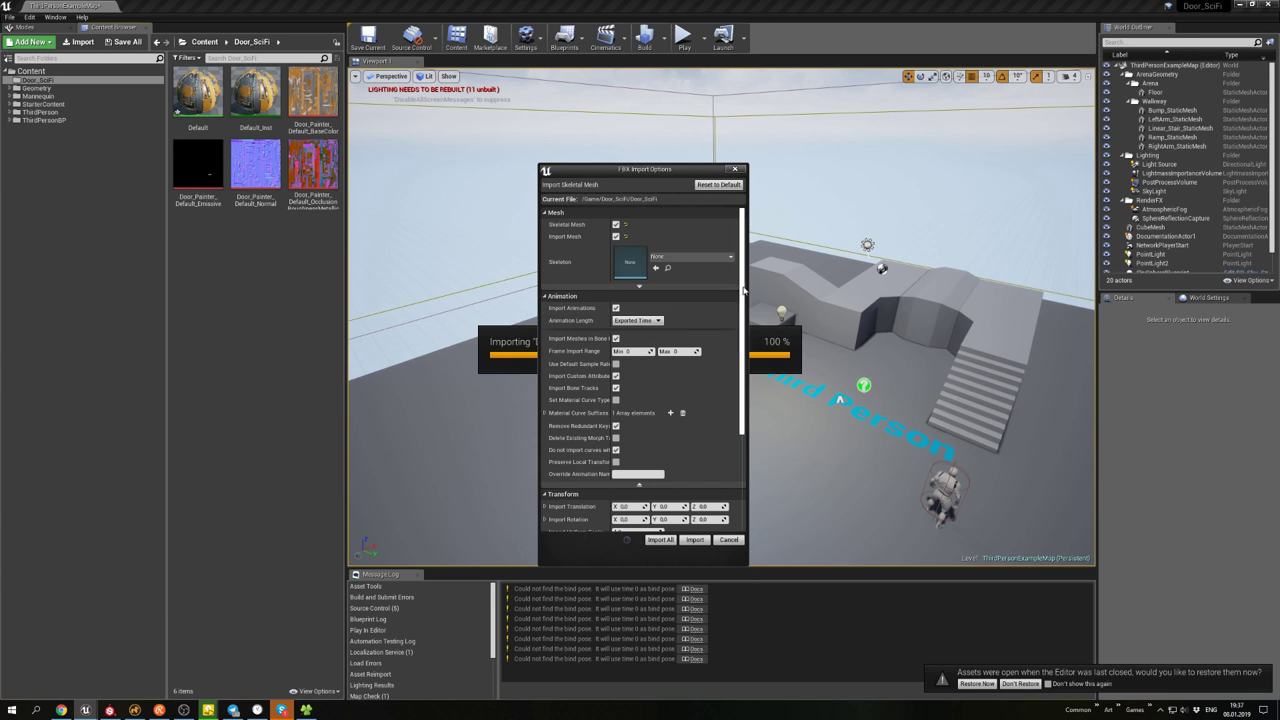
{"action": "left_click_drag", "start_coordinate": [744, 290], "coordinate": [739, 372]}
{"action": "scroll", "coordinate": [739, 372], "scroll_direction": "up", "scroll_amount": 2}
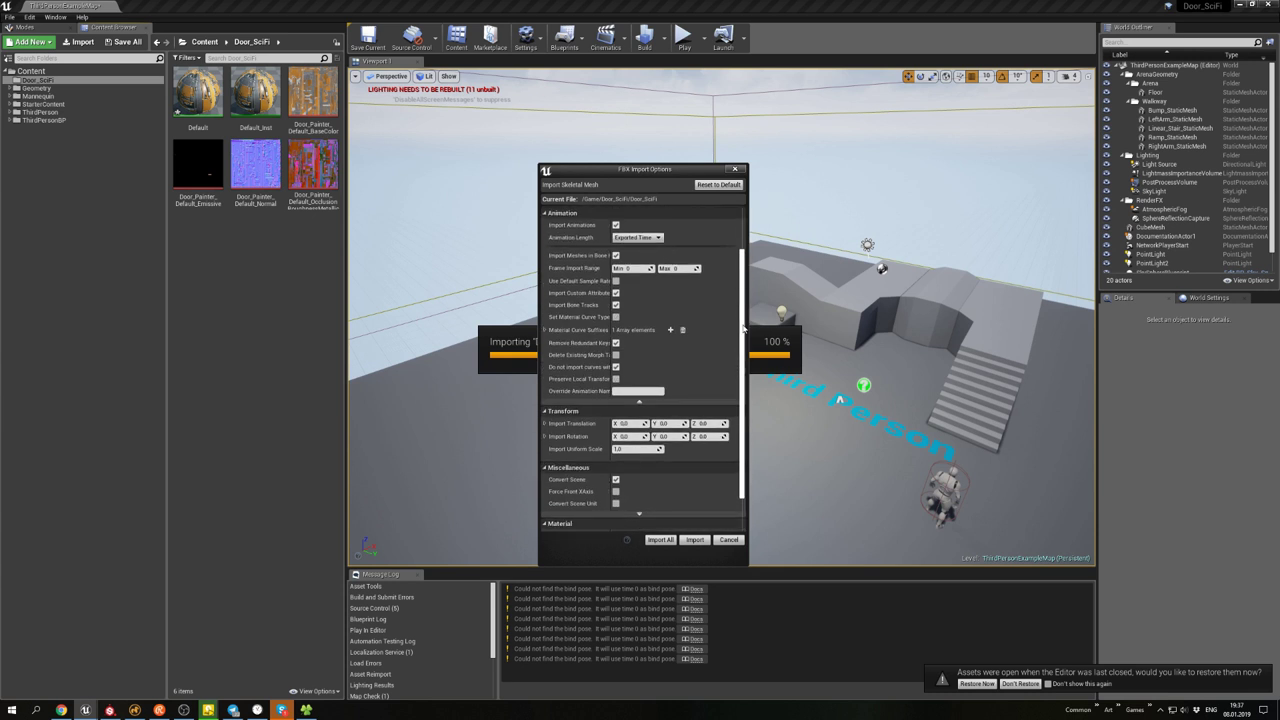
{"action": "left_click_drag", "start_coordinate": [611, 228], "coordinate": [643, 228]}
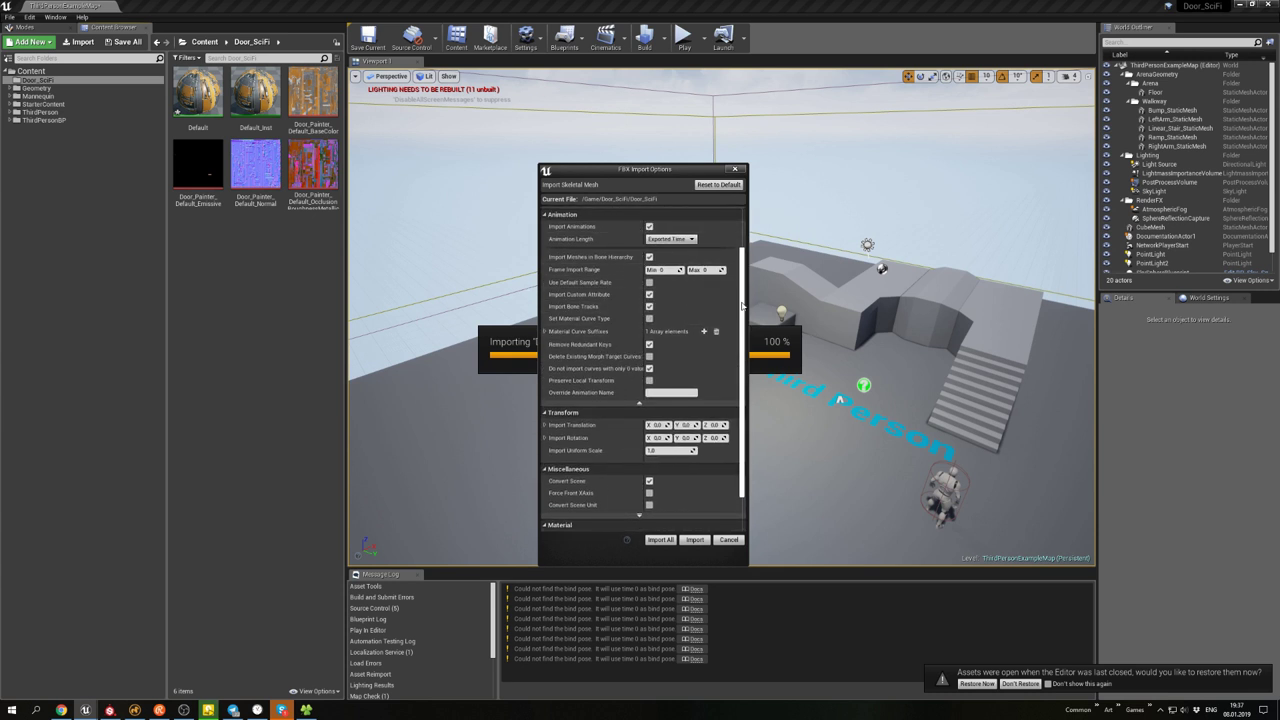
{"action": "scroll", "coordinate": [741, 306], "scroll_direction": "up", "scroll_amount": 5}
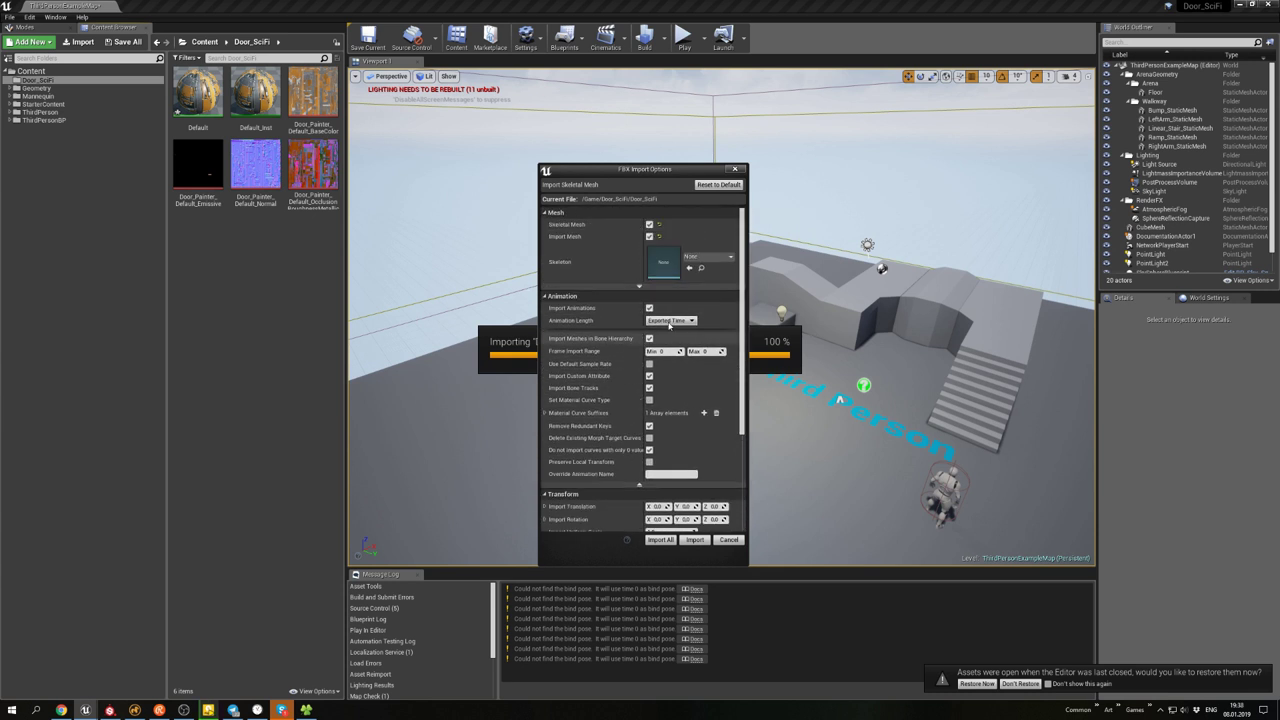
{"action": "left_click", "coordinate": [693, 540]}
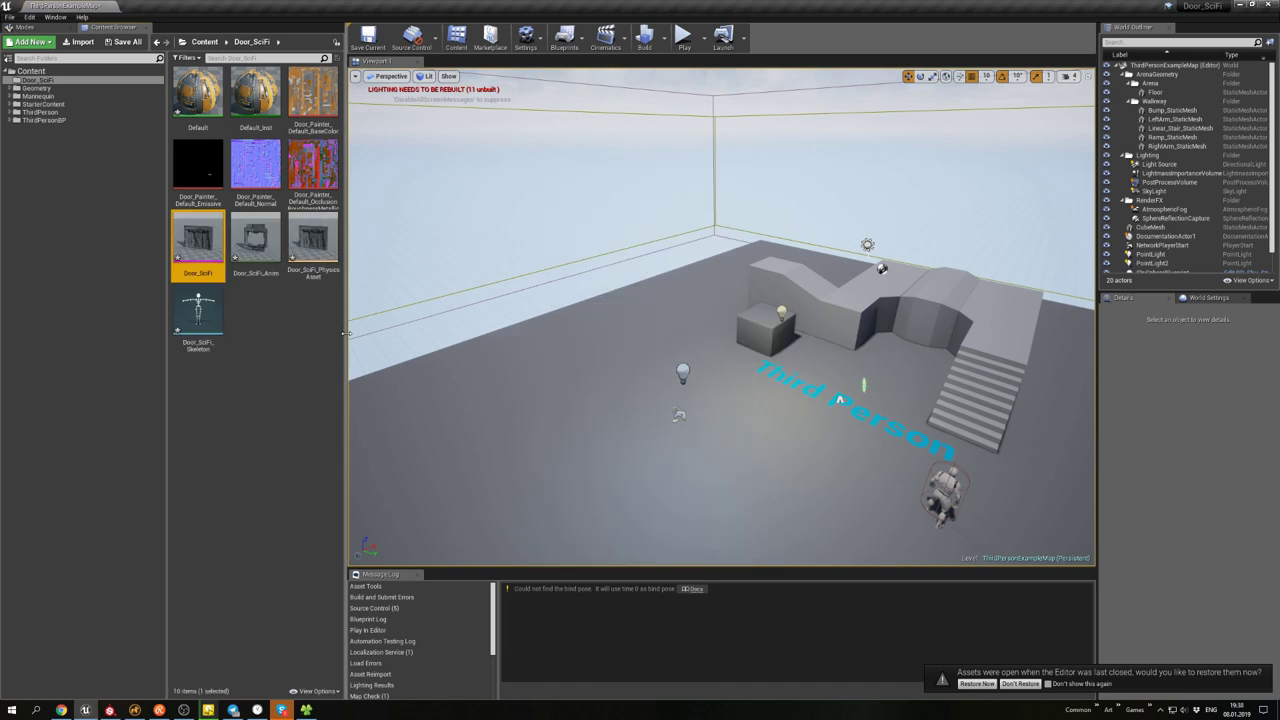
- Open the Door_SciFi skeletal mesh and assign the Default material to it
{"action": "double_click", "coordinate": [198, 238]}
{"action": "left_click_drag", "start_coordinate": [198, 90], "coordinate": [415, 250]}
{"action": "left_click", "coordinate": [310, 520]}
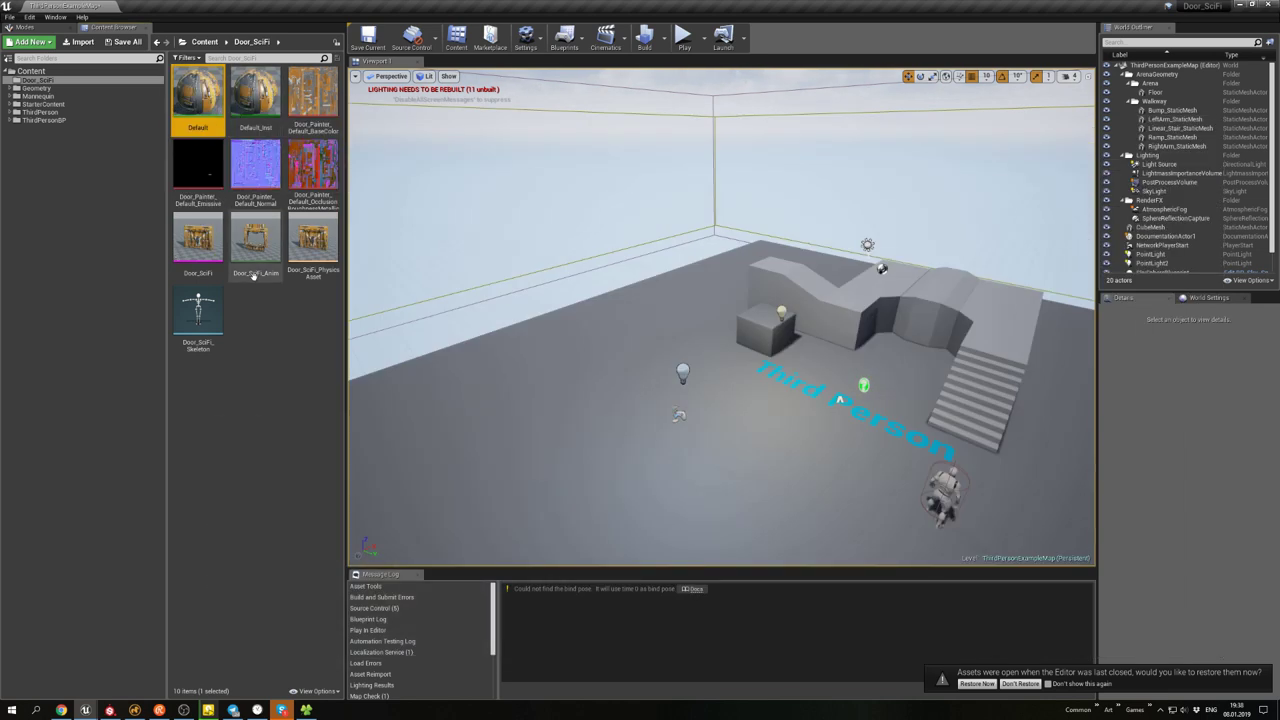
- Place Door_SciFi_Anim in the level and play-test the door animation by walking the character around it
{"action": "left_click_drag", "start_coordinate": [255, 240], "coordinate": [670, 441]}
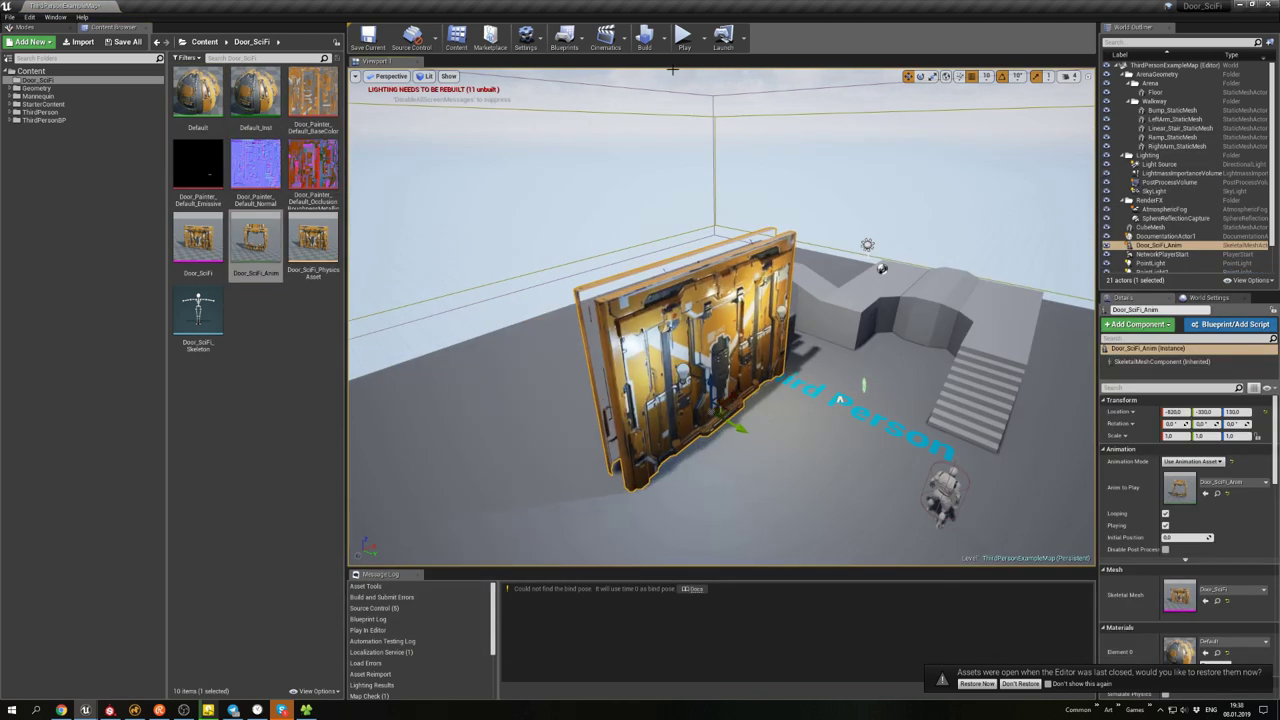
{"action": "left_click", "coordinate": [684, 37]}
{"action": "key", "text": "w"}
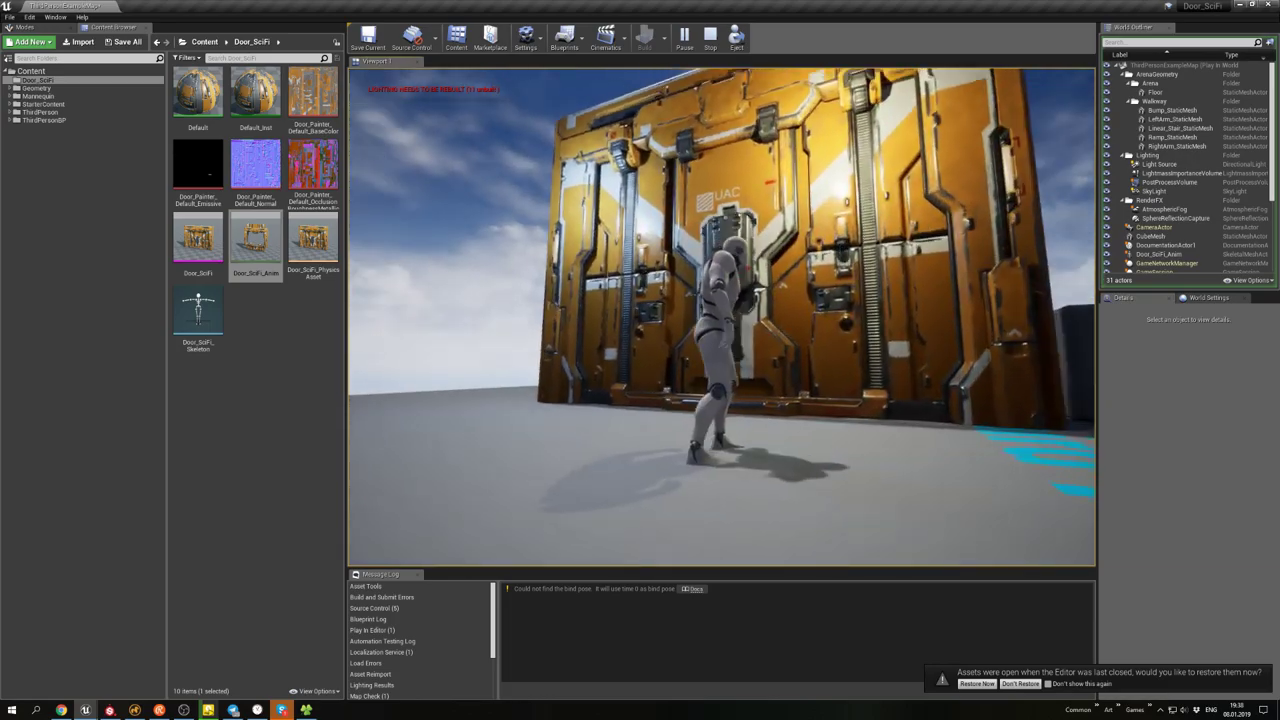
{"action": "key", "text": "w"}
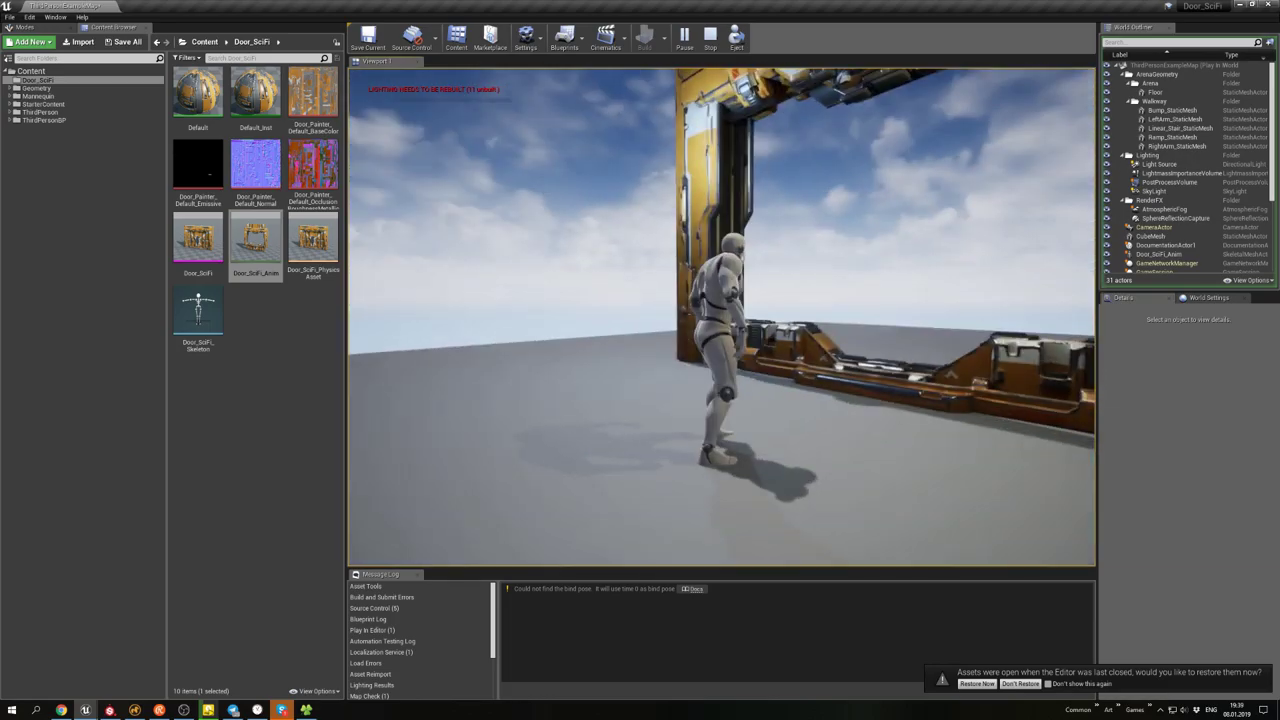
{"action": "key", "text": "a"}
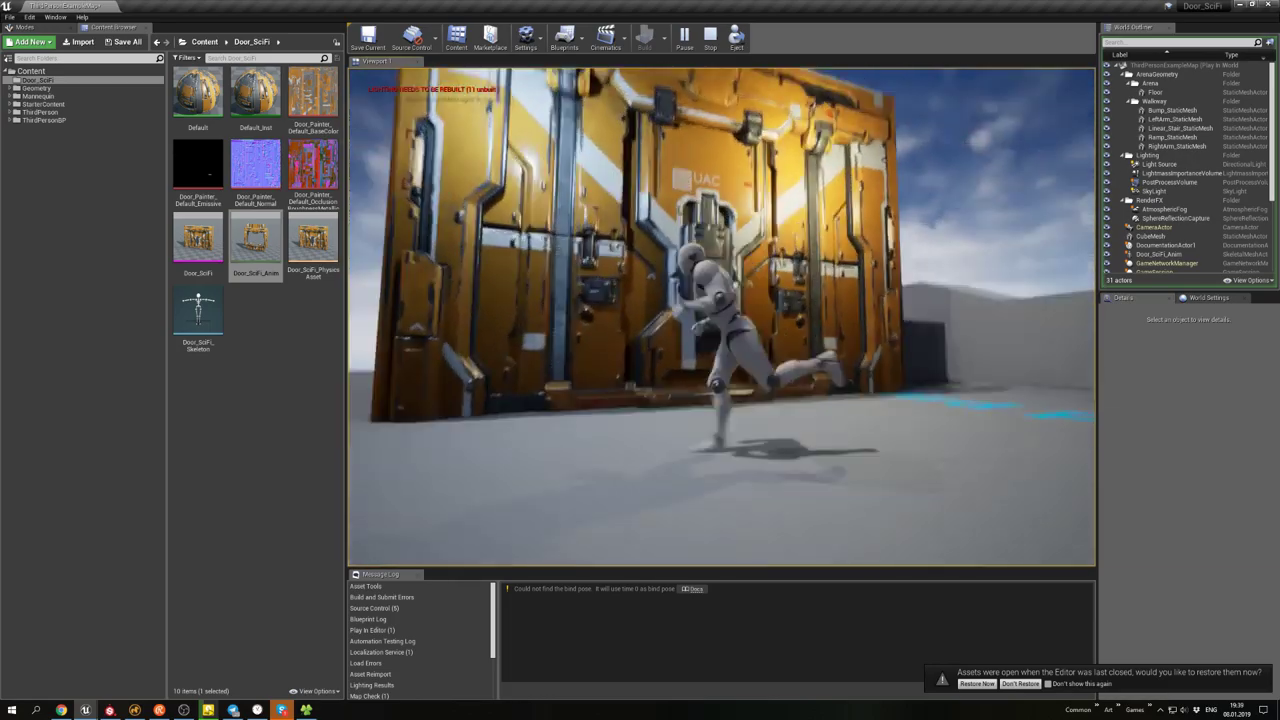
{"action": "key", "text": "w"}
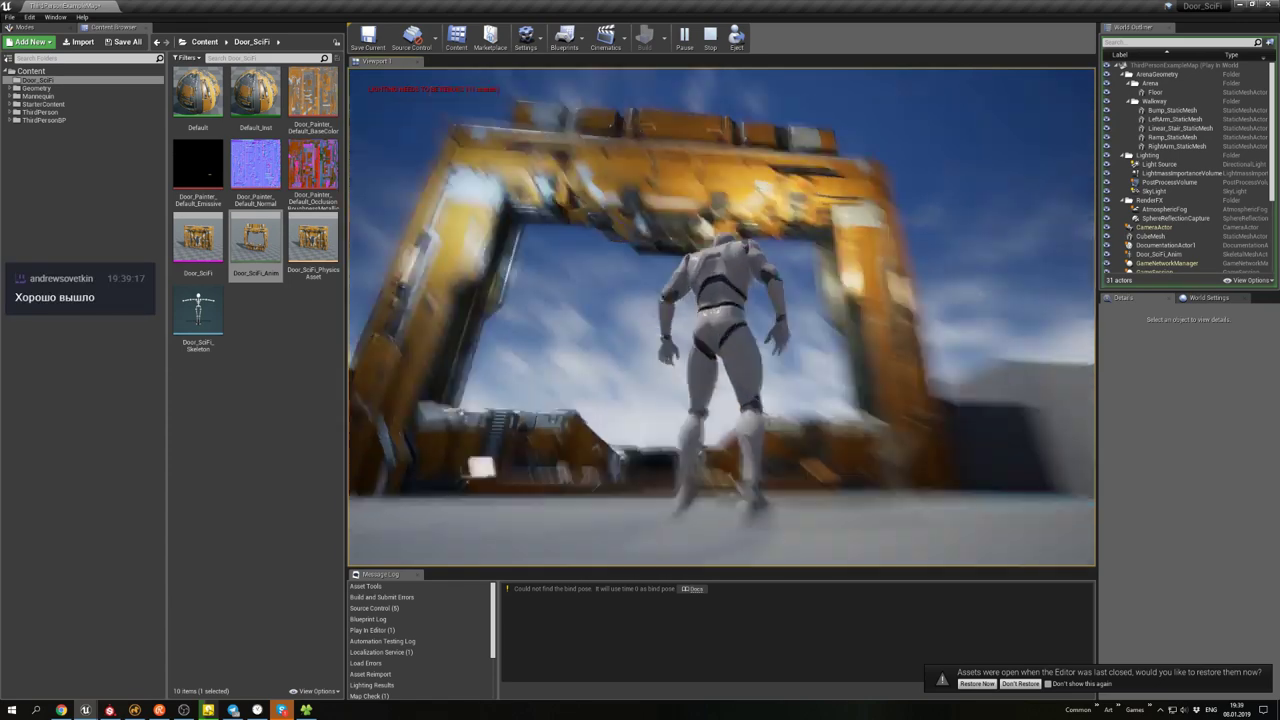
{"action": "key", "text": "Escape"}
- Create an Actor Blueprint Class named B_Door_SciFi in the Door_SciFi content folder
{"action": "right_click_drag", "start_coordinate": [720, 320], "coordinate": [720, 320]}
{"action": "right_click", "coordinate": [268, 322]}
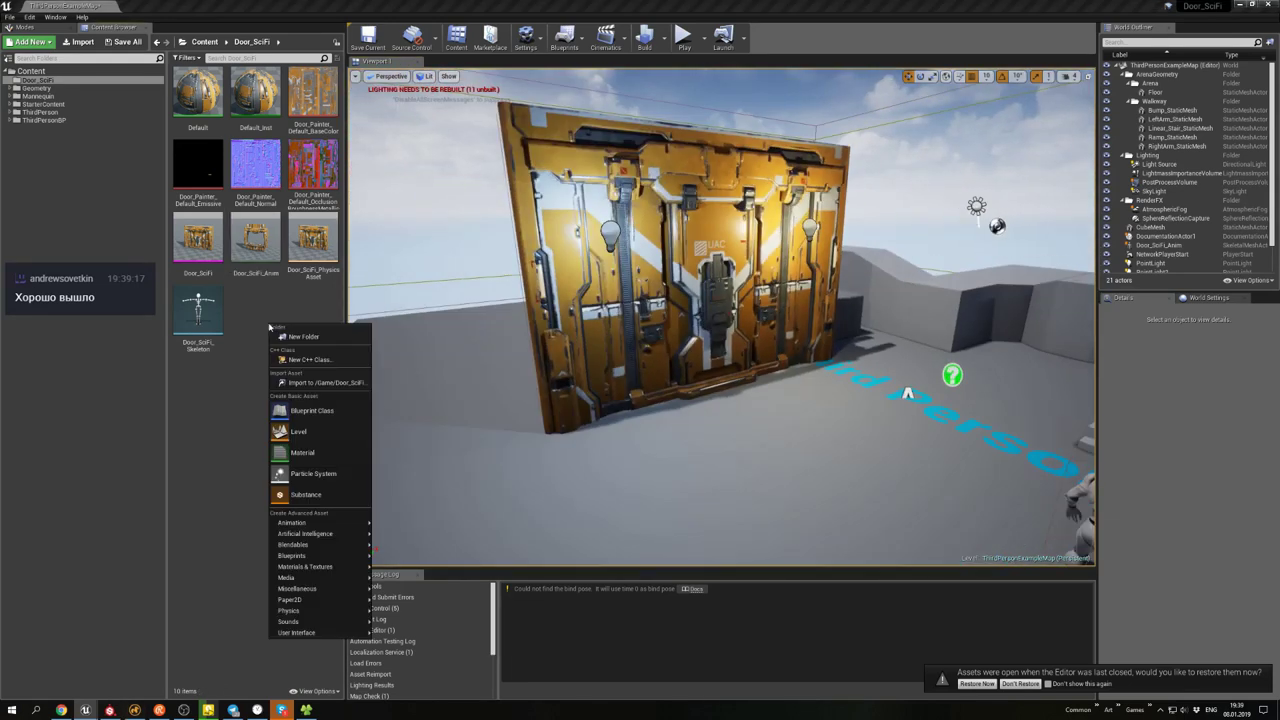
{"action": "left_click", "coordinate": [300, 405]}
{"action": "left_click", "coordinate": [545, 260]}
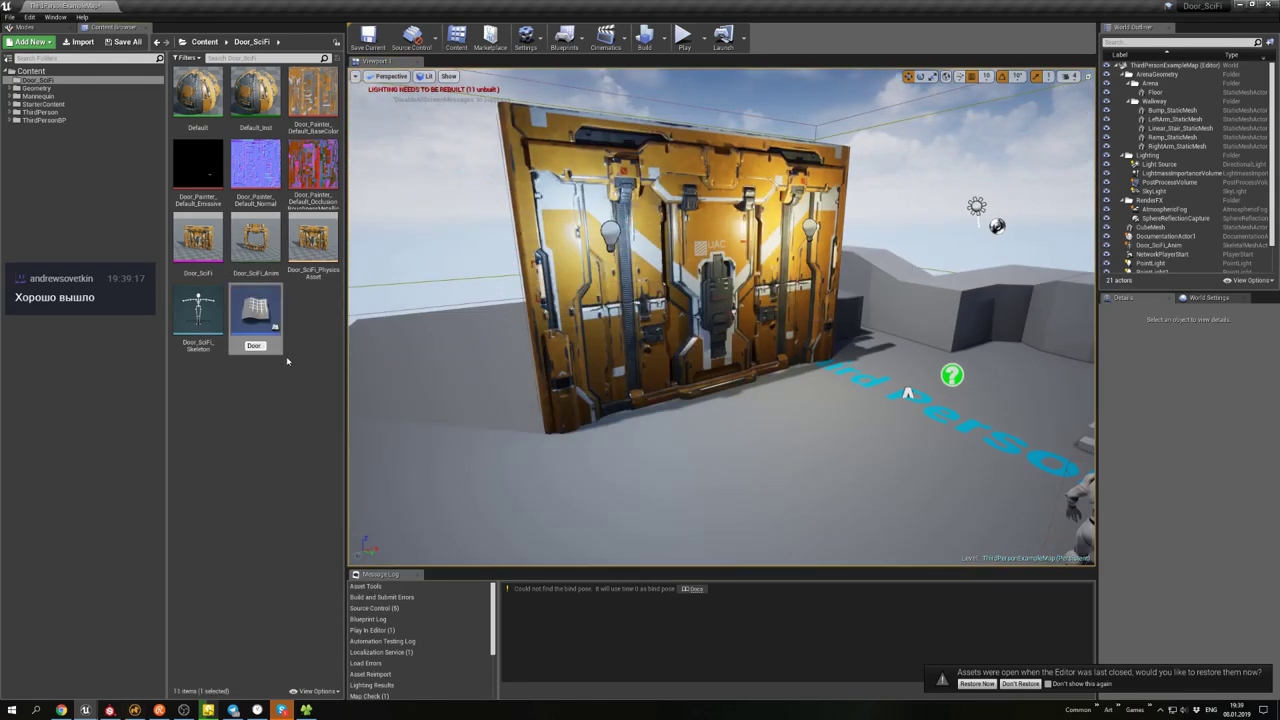
{"action": "type", "text": "B_Door_SciFi"}
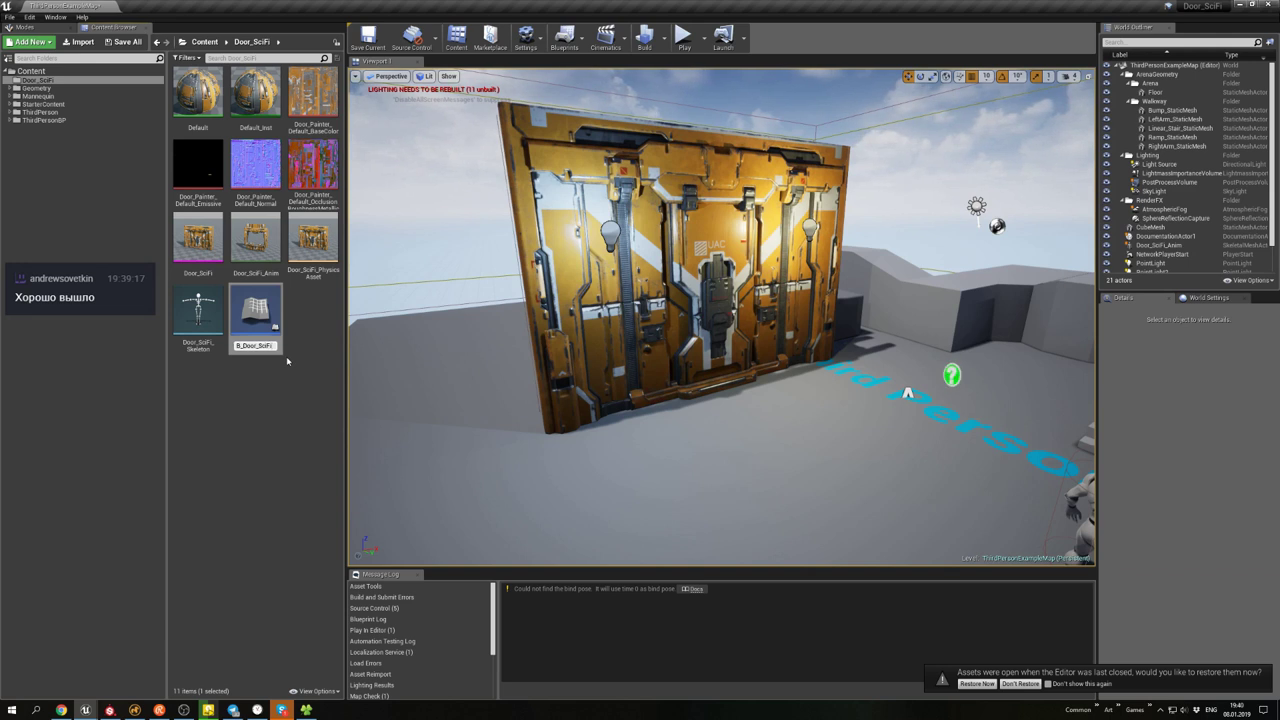
{"action": "key", "text": "Return"}
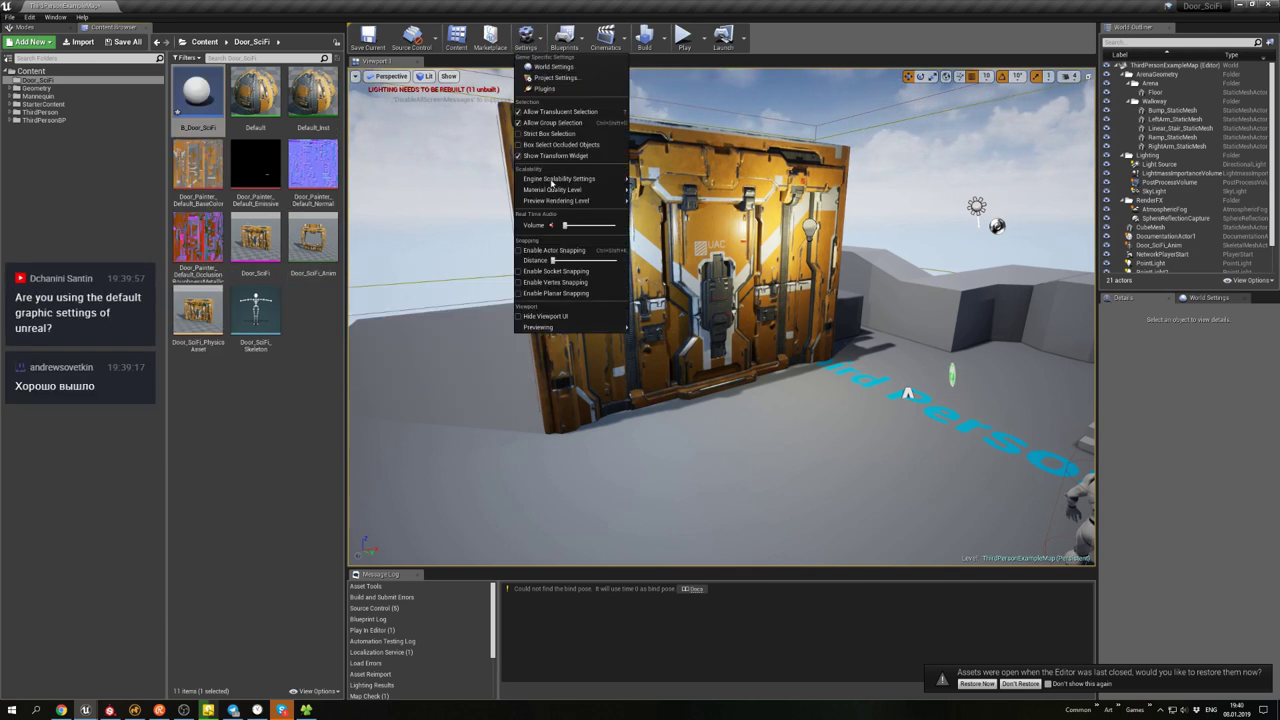
{"action": "mouse_move", "coordinate": [552, 190]}
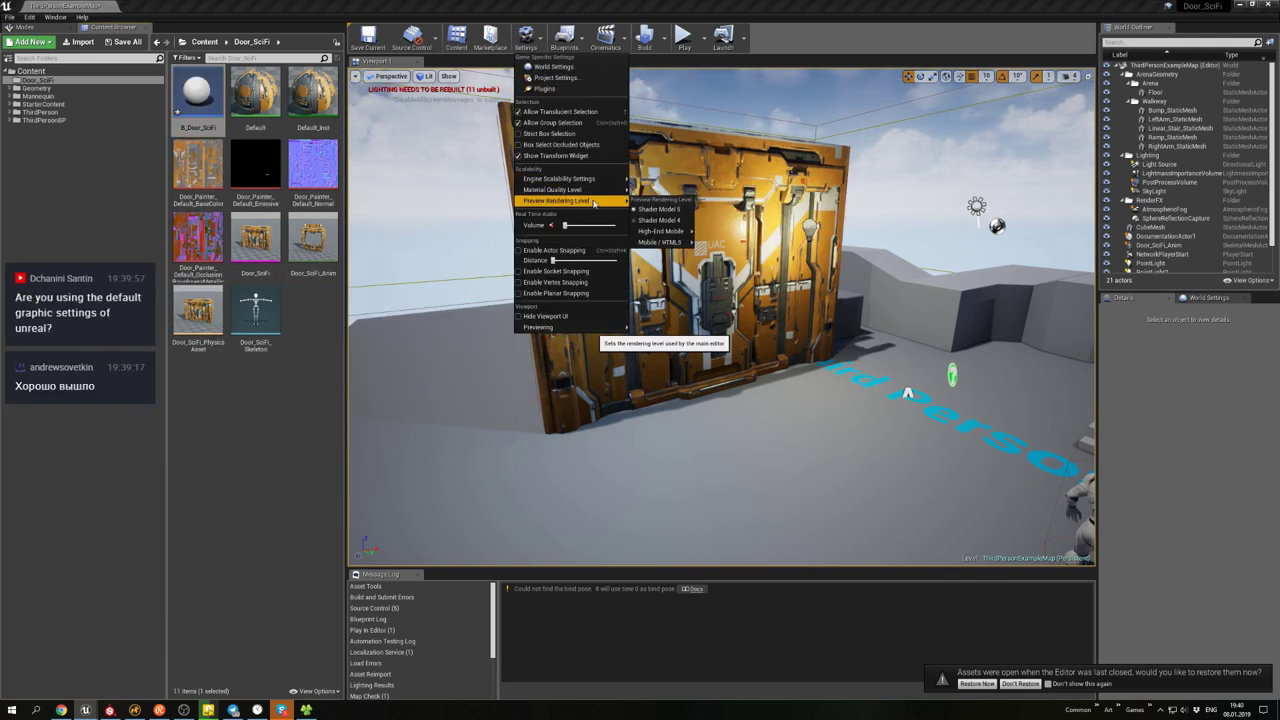
- Open the B_Door_SciFi blueprint, add the Door_SciFi skeletal mesh as a component and maximize the blueprint editor
{"action": "left_click", "coordinate": [190, 98]}
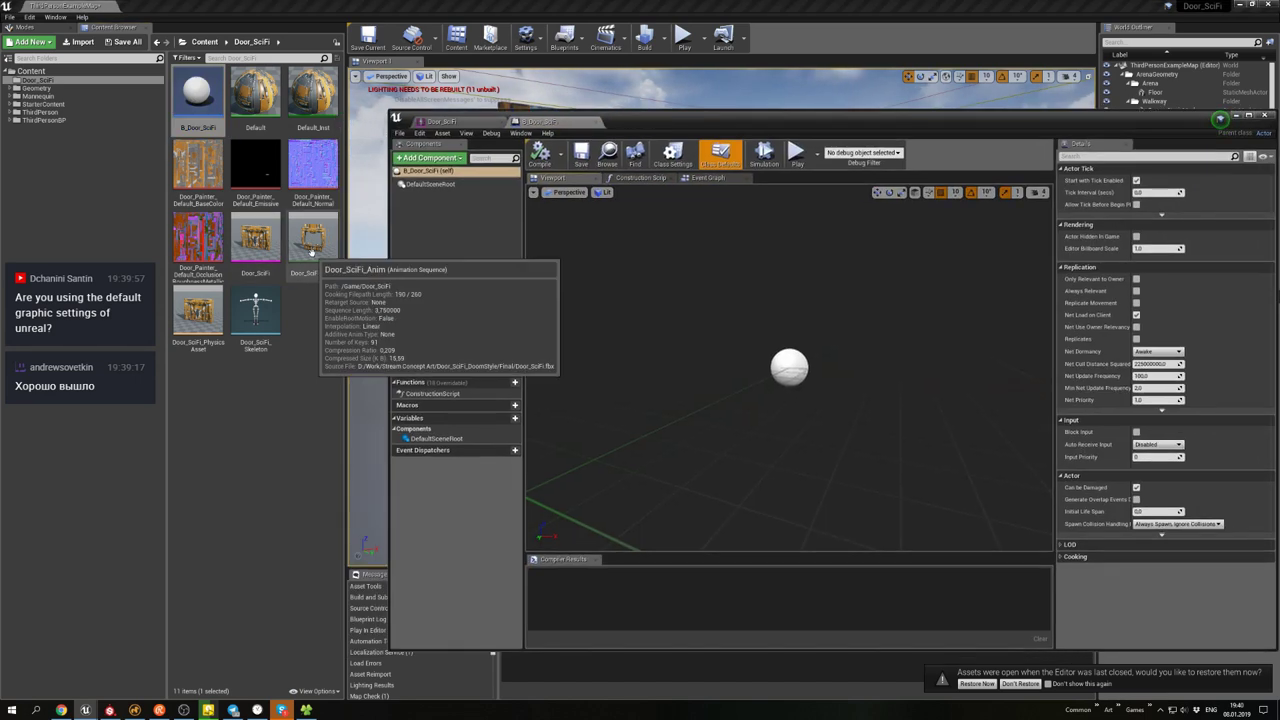
{"action": "left_click_drag", "start_coordinate": [920, 487], "coordinate": [920, 487]}
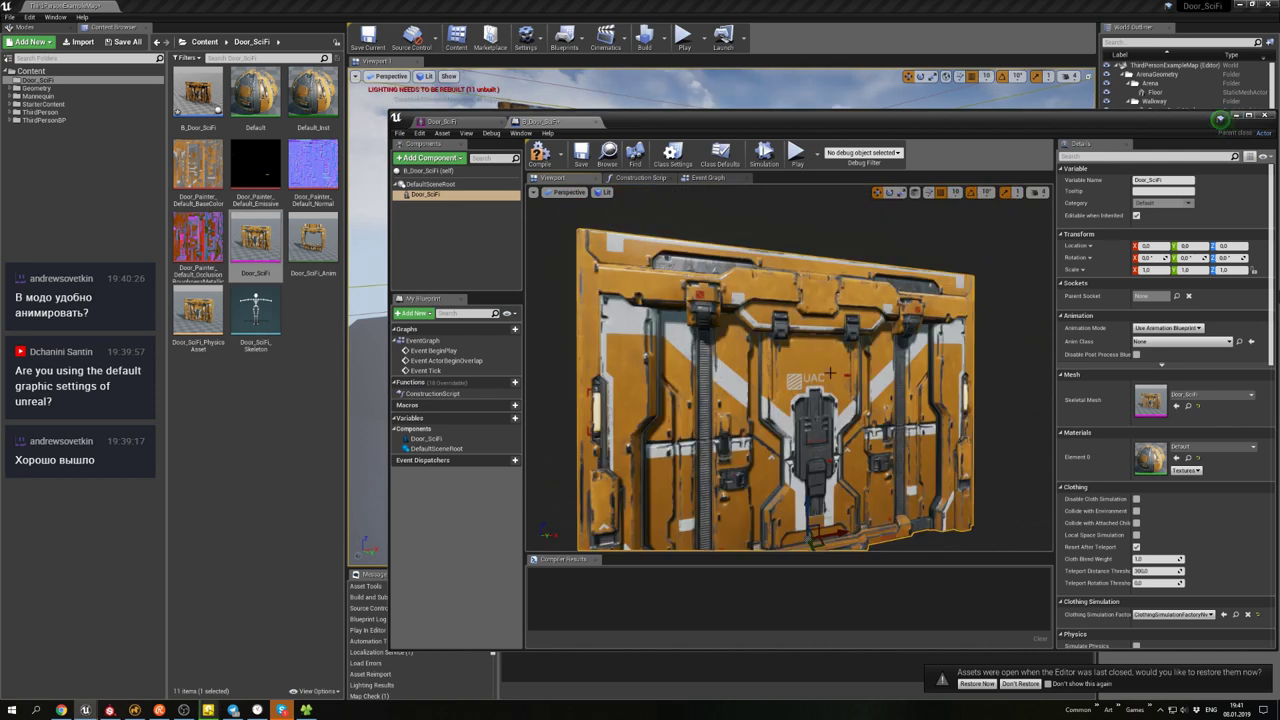
{"action": "double_click", "coordinate": [720, 117]}
{"action": "scroll", "coordinate": [576, 300], "scroll_direction": "down", "scroll_amount": 5}
- Add a box collision component named Door_SciFi_Trigger, raise it and scale it around the door to 12 in X and 7 in Z
{"action": "left_click", "coordinate": [40, 41]}
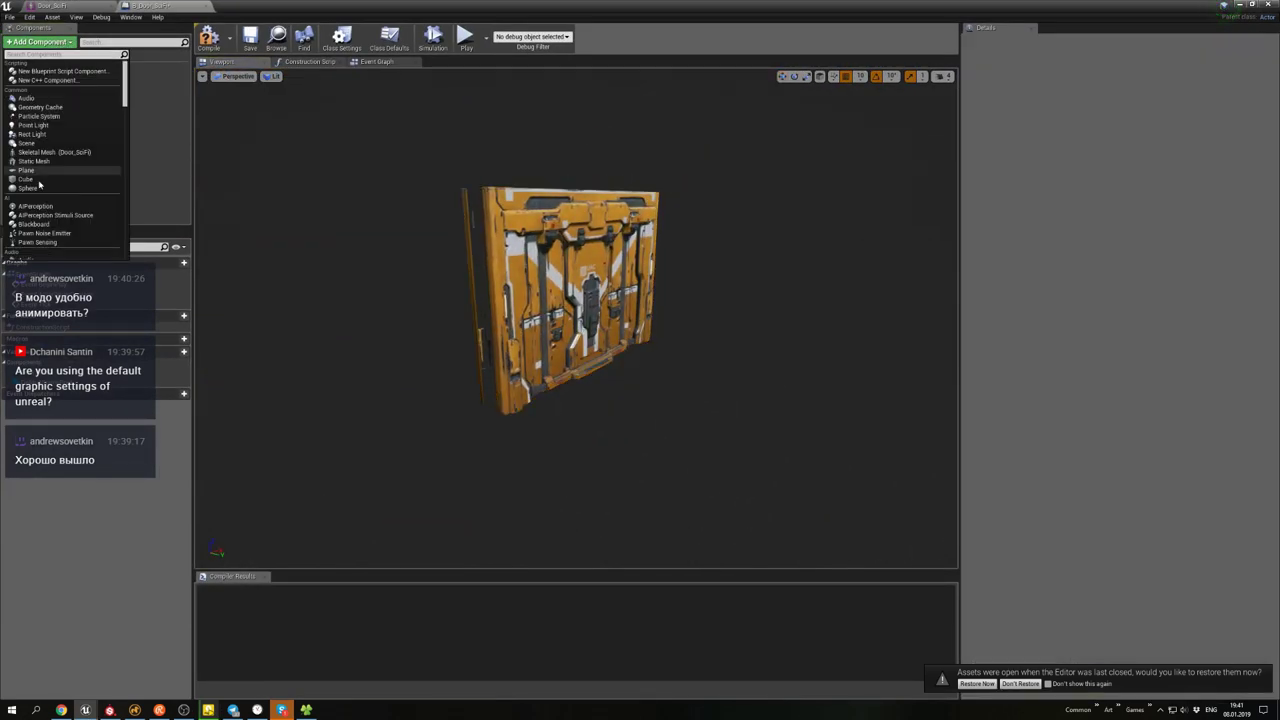
{"action": "left_click", "coordinate": [36, 217]}
{"action": "scroll", "coordinate": [706, 300], "scroll_direction": "up", "scroll_amount": 5}
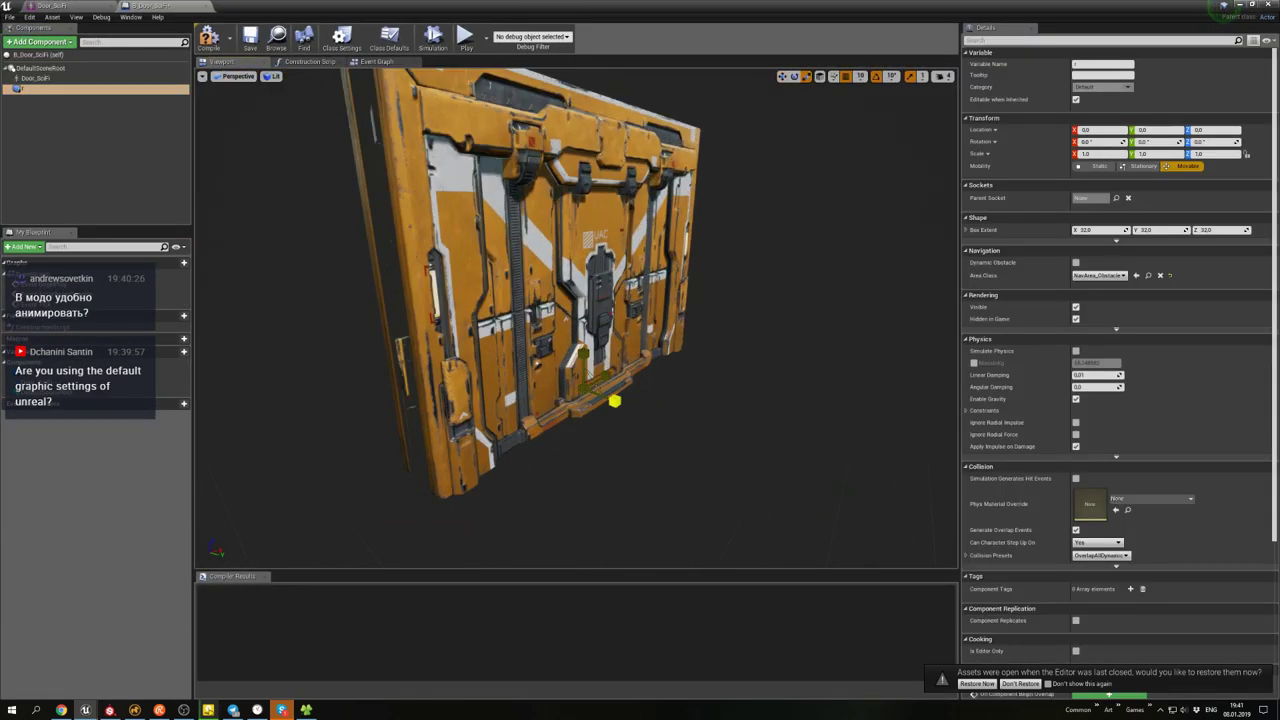
{"action": "left_click_drag", "start_coordinate": [576, 317], "coordinate": [667, 340]}
{"action": "left_click_drag", "start_coordinate": [470, 382], "coordinate": [600, 336]}
{"action": "left_click", "coordinate": [40, 90]}
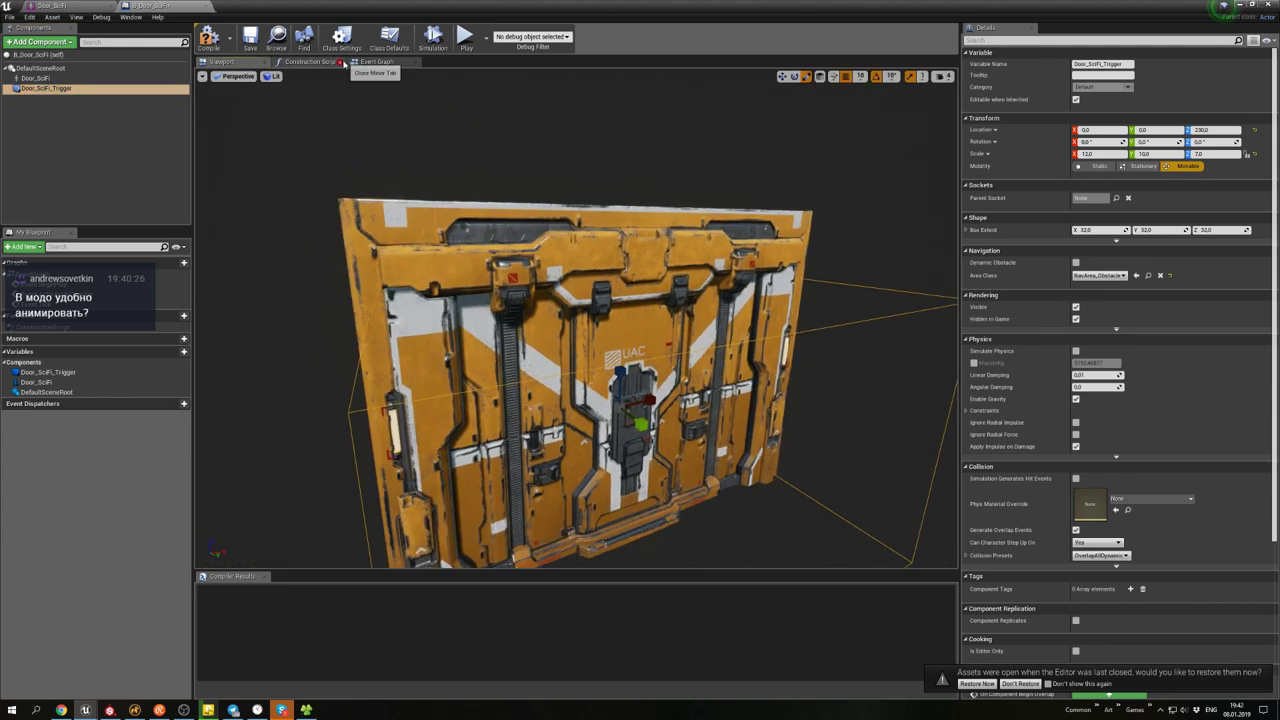
- Clear all default event nodes from the B_Door_SciFi Event Graph
{"action": "left_click", "coordinate": [376, 61]}
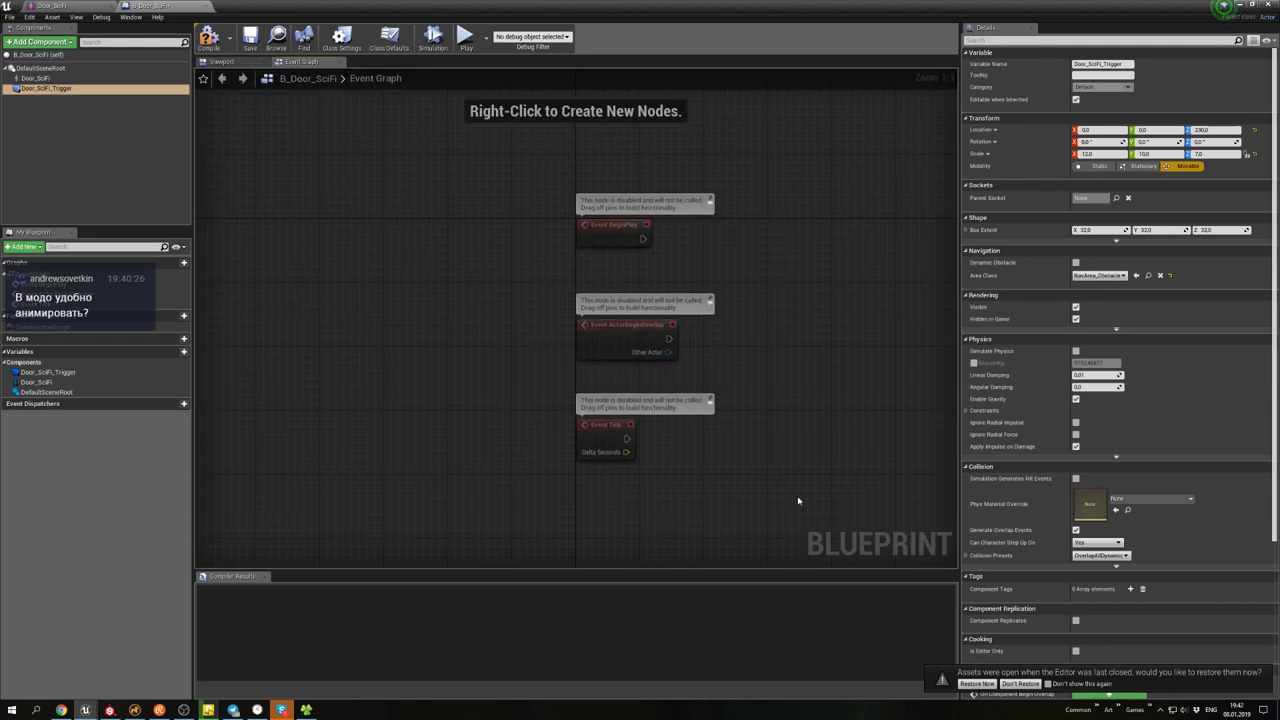
{"action": "key", "text": "ctrl+a"}
{"action": "key", "text": "Delete"}
- Add On Component Begin Overlap and On Component End Overlap events for Door_SciFi_Trigger, placing the End Overlap node below the Begin Overlap one
{"action": "left_click", "coordinate": [48, 342]}
{"action": "right_click", "coordinate": [518, 262]}
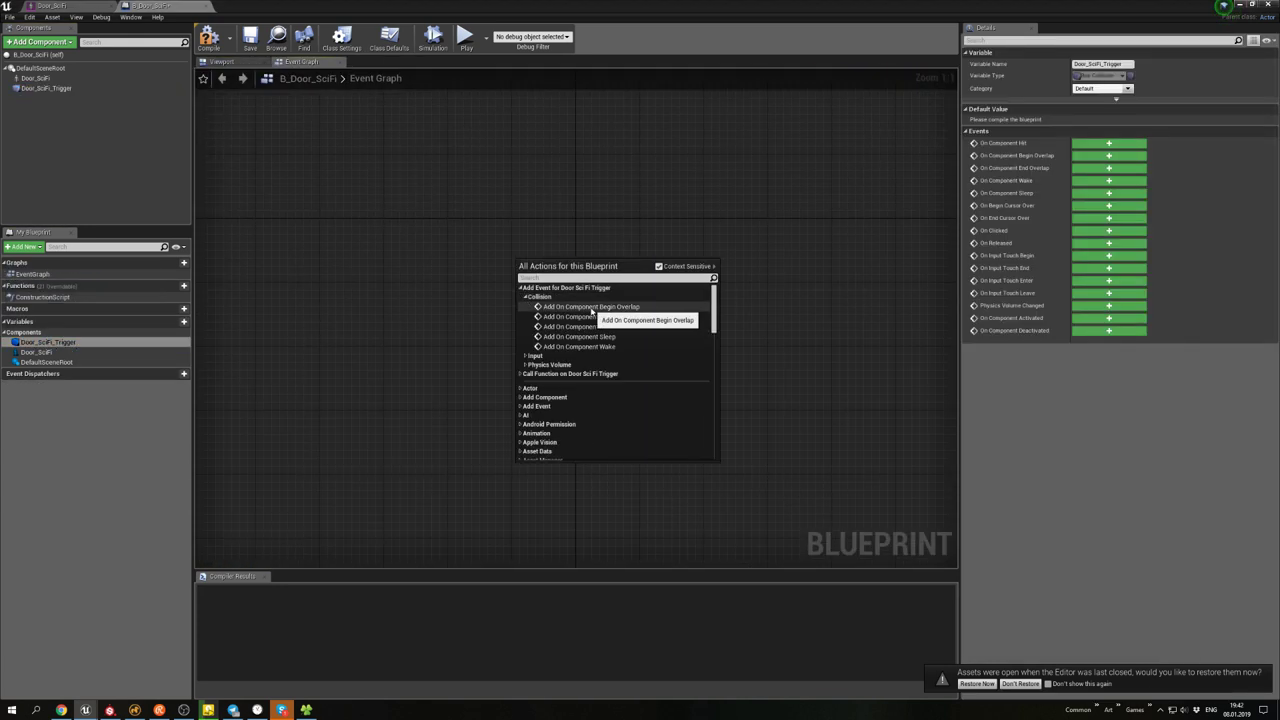
{"action": "left_click", "coordinate": [624, 310]}
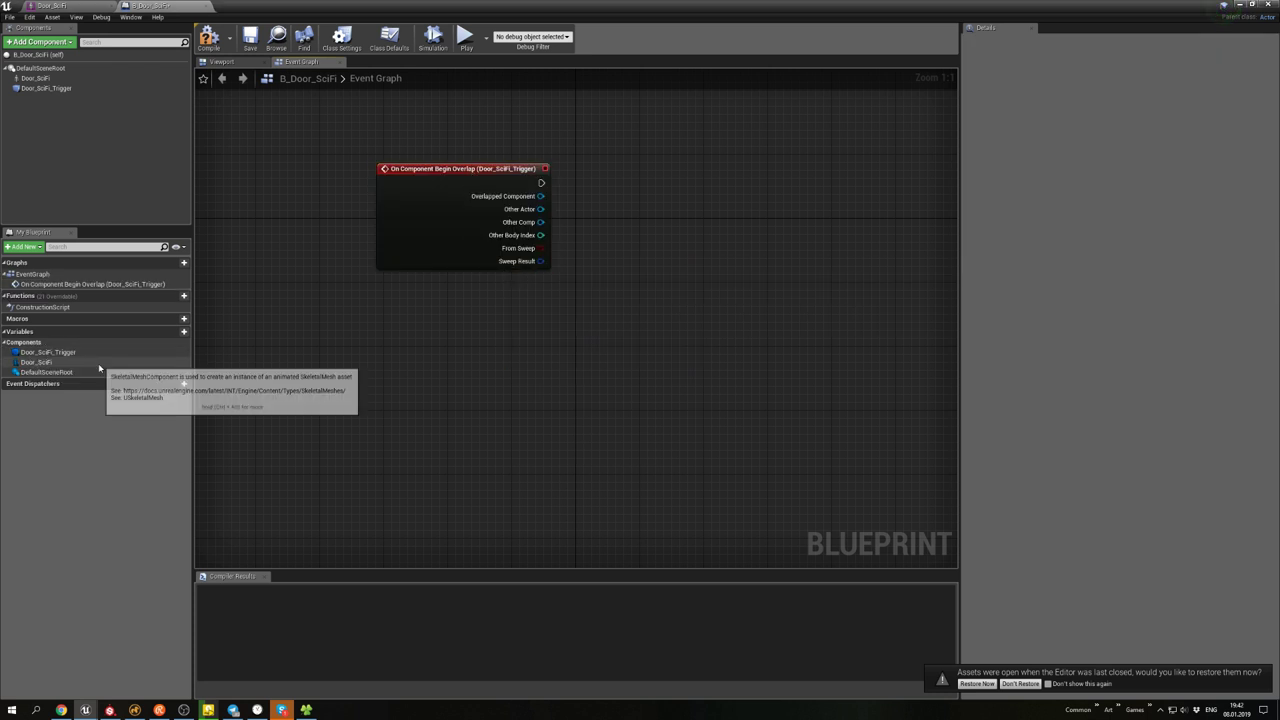
{"action": "right_click", "coordinate": [459, 324]}
{"action": "left_click", "coordinate": [480, 358]}
{"action": "left_click", "coordinate": [520, 376]}
{"action": "left_click_drag", "start_coordinate": [520, 376], "coordinate": [443, 387]}
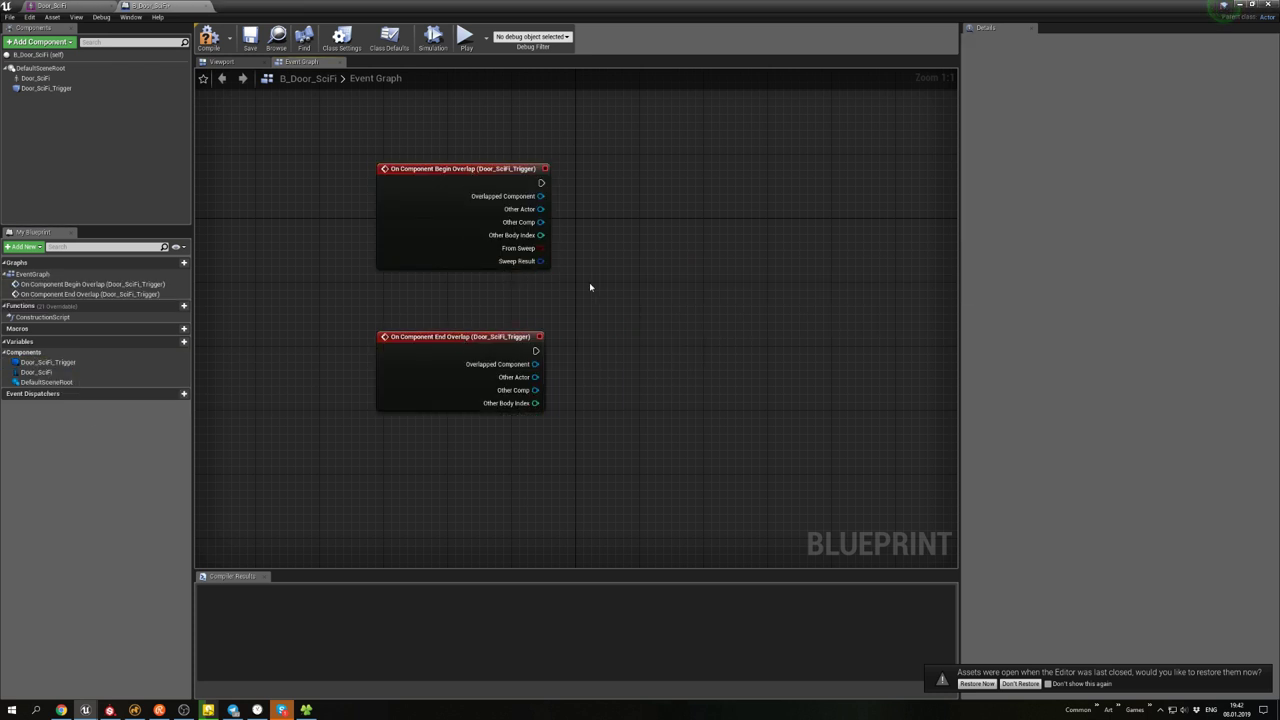
- Add a Play Animation node targeting Door_SciFi, driven by Begin Overlap, with Door_SciFi_Anim as the animation to play, and leave the blueprint editor
{"action": "mouse_move", "coordinate": [589, 282]}
{"action": "right_mouse_down"}
{"action": "mouse_move", "coordinate": [593, 299]}
{"action": "mouse_move", "coordinate": [580, 267]}
{"action": "right_mouse_up"}
{"action": "right_click", "coordinate": [580, 267]}
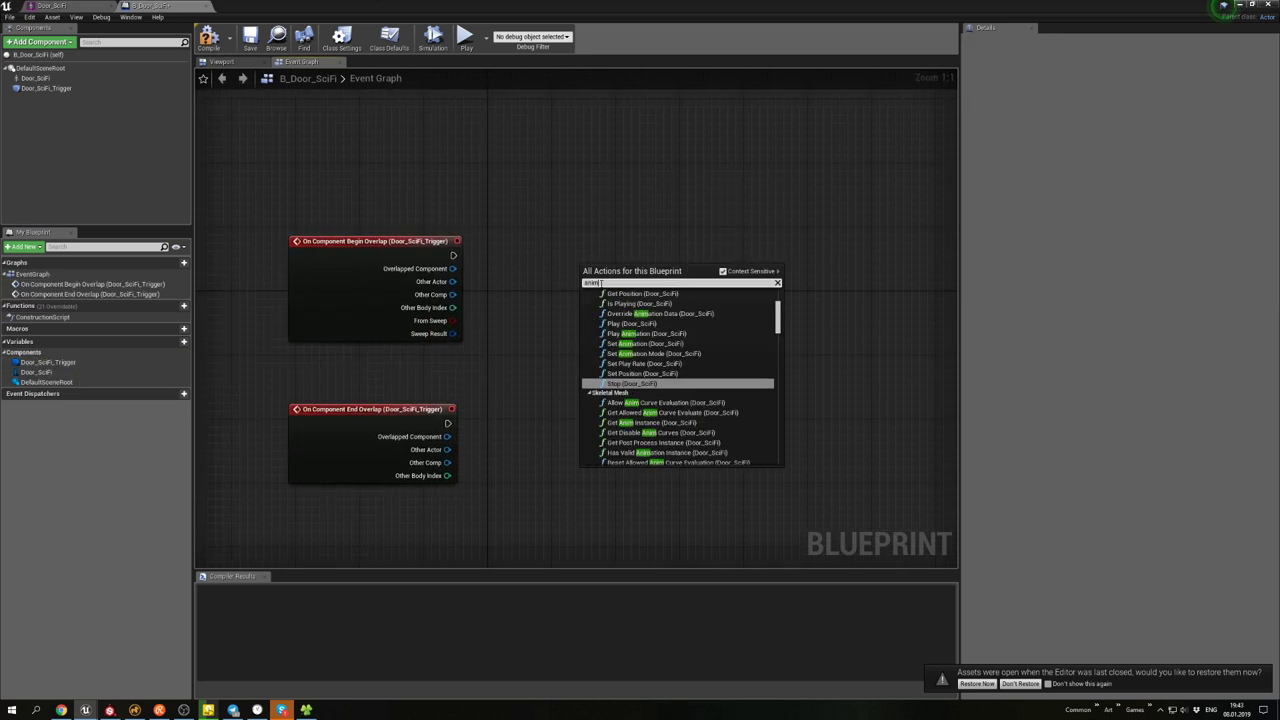
{"action": "left_click", "coordinate": [650, 333]}
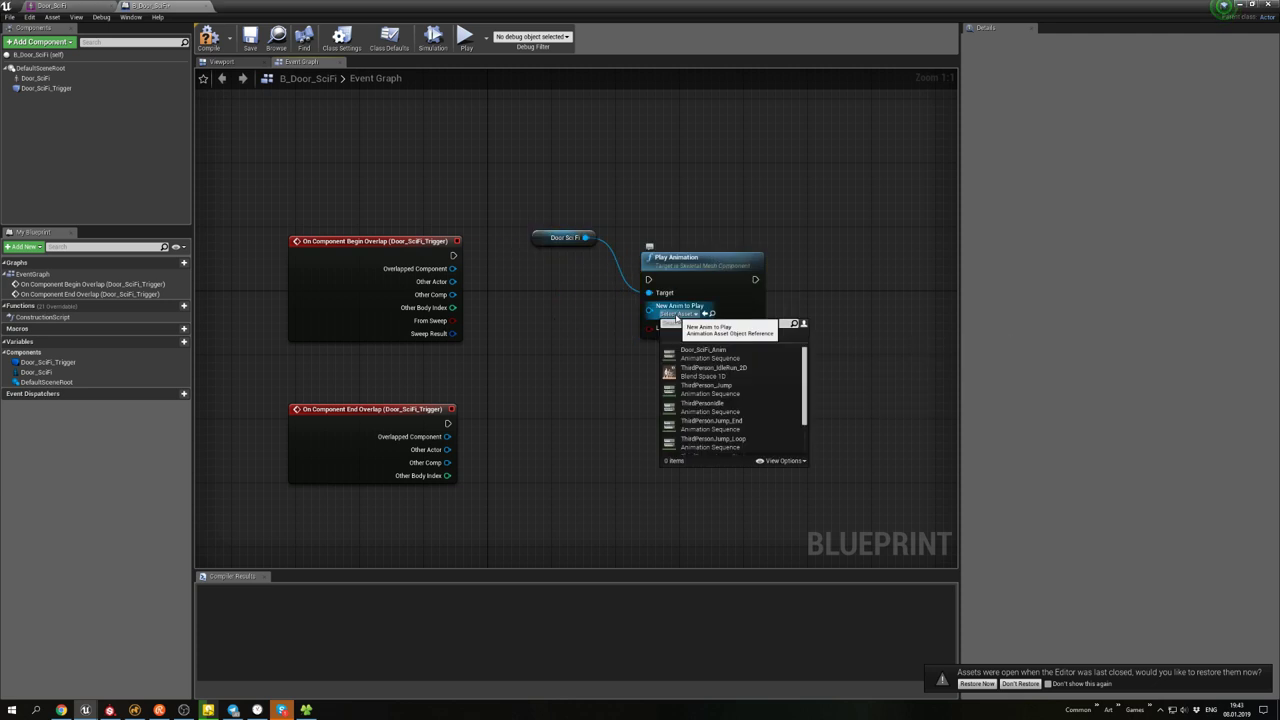
{"action": "left_click", "coordinate": [703, 352]}
{"action": "left_click", "coordinate": [1251, 4]}
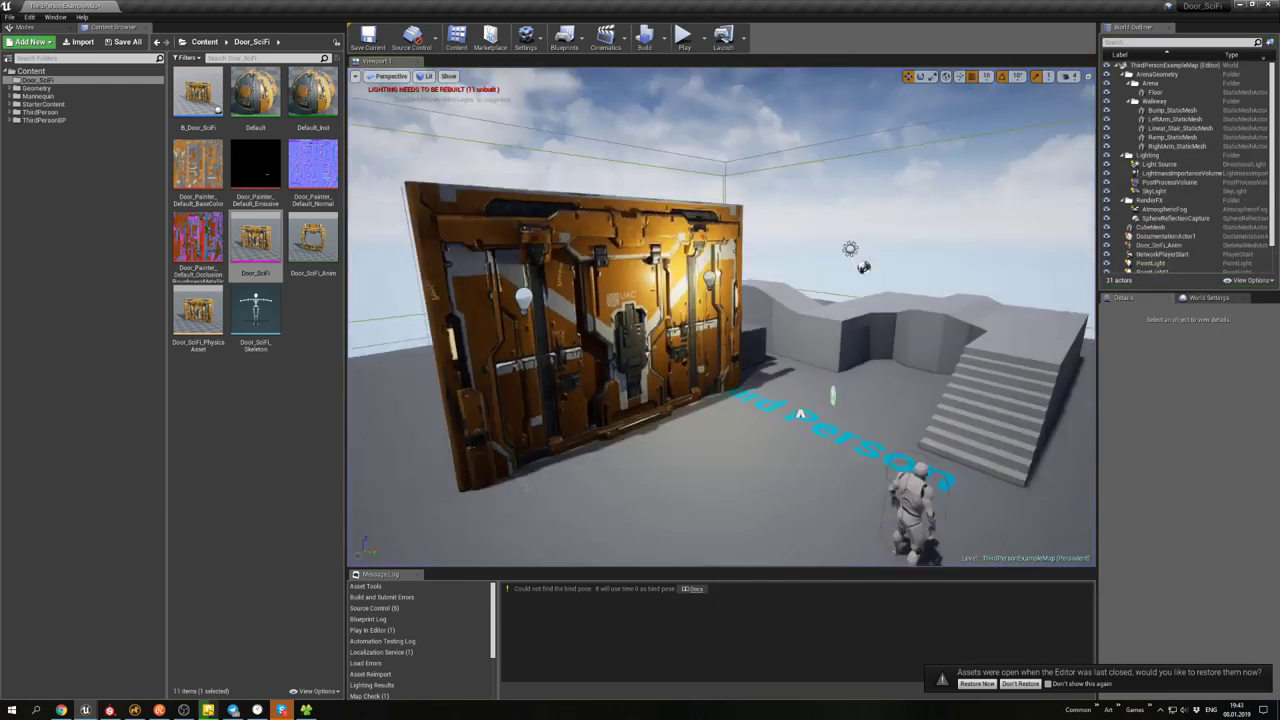
- Replace the Door_SciFi_Anim actor in the level with the B_Door_SciFi blueprint
{"action": "key", "text": "Escape"}
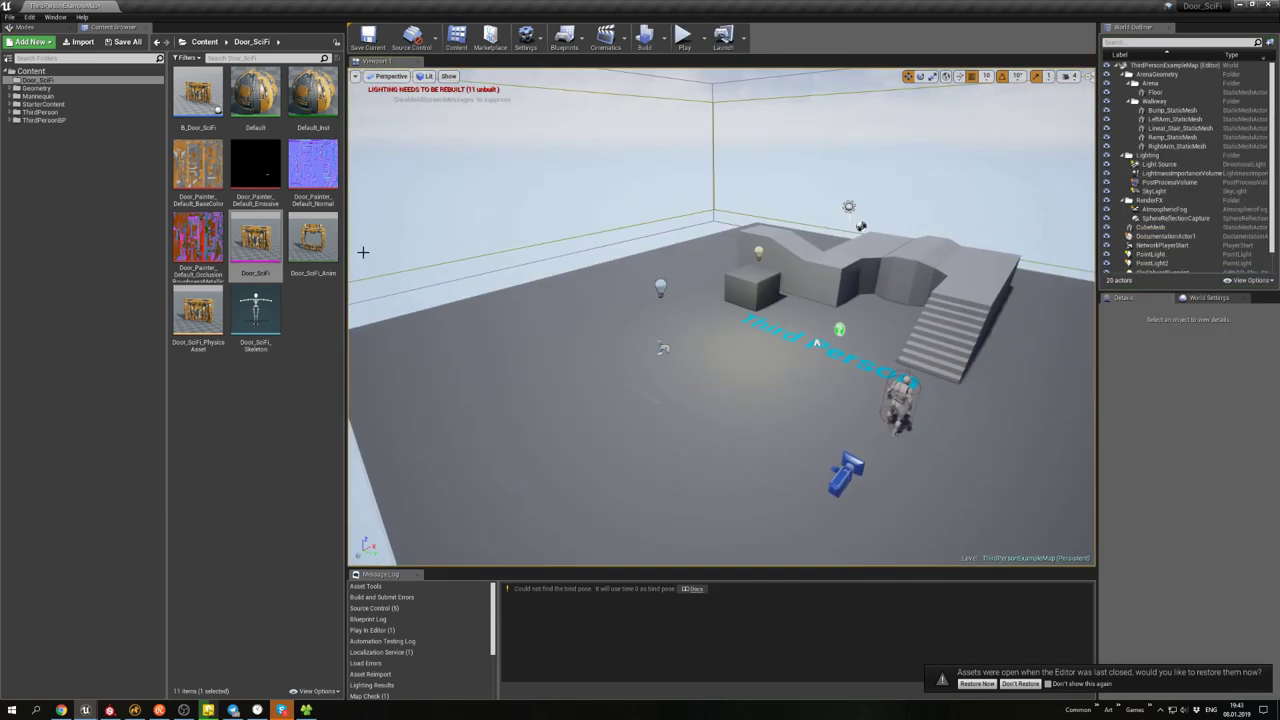
{"action": "left_click_drag", "start_coordinate": [198, 95], "coordinate": [697, 358]}
{"action": "right_click_drag", "start_coordinate": [697, 358], "coordinate": [640, 345]}
{"action": "left_click", "coordinate": [790, 225]}
{"action": "right_click_drag", "start_coordinate": [790, 225], "coordinate": [735, 242]}
{"action": "left_click", "coordinate": [1069, 461]}
- Play-test the trigger by moving the character towards, through and away from the door, and end the session
{"action": "key", "text": "alt+p"}
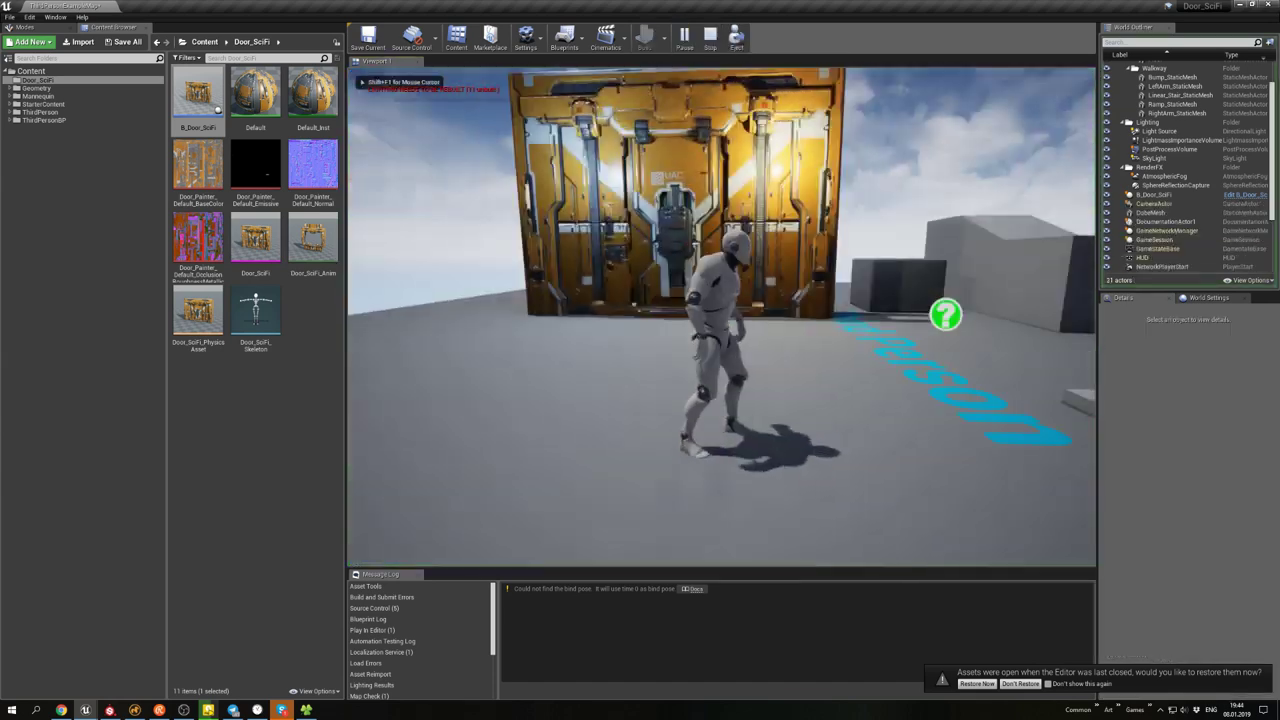
{"action": "key", "text": "w"}
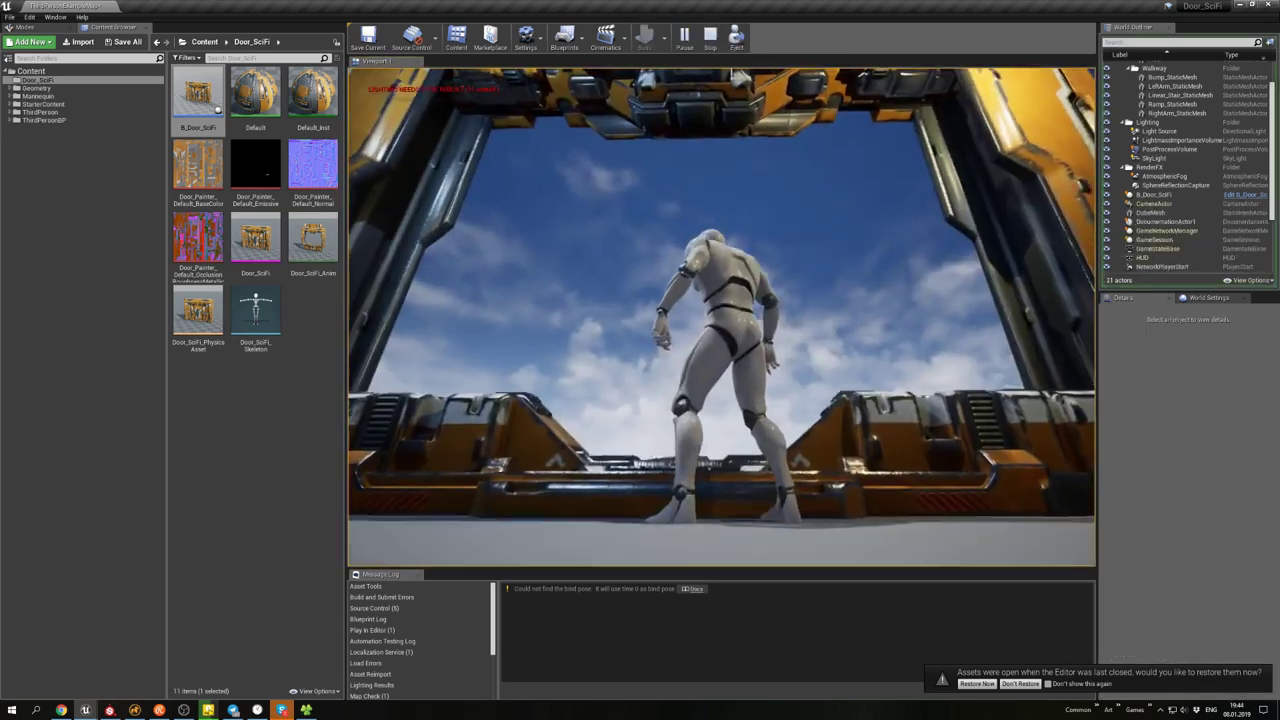
{"action": "key", "text": "s"}
{"action": "key", "text": "w"}
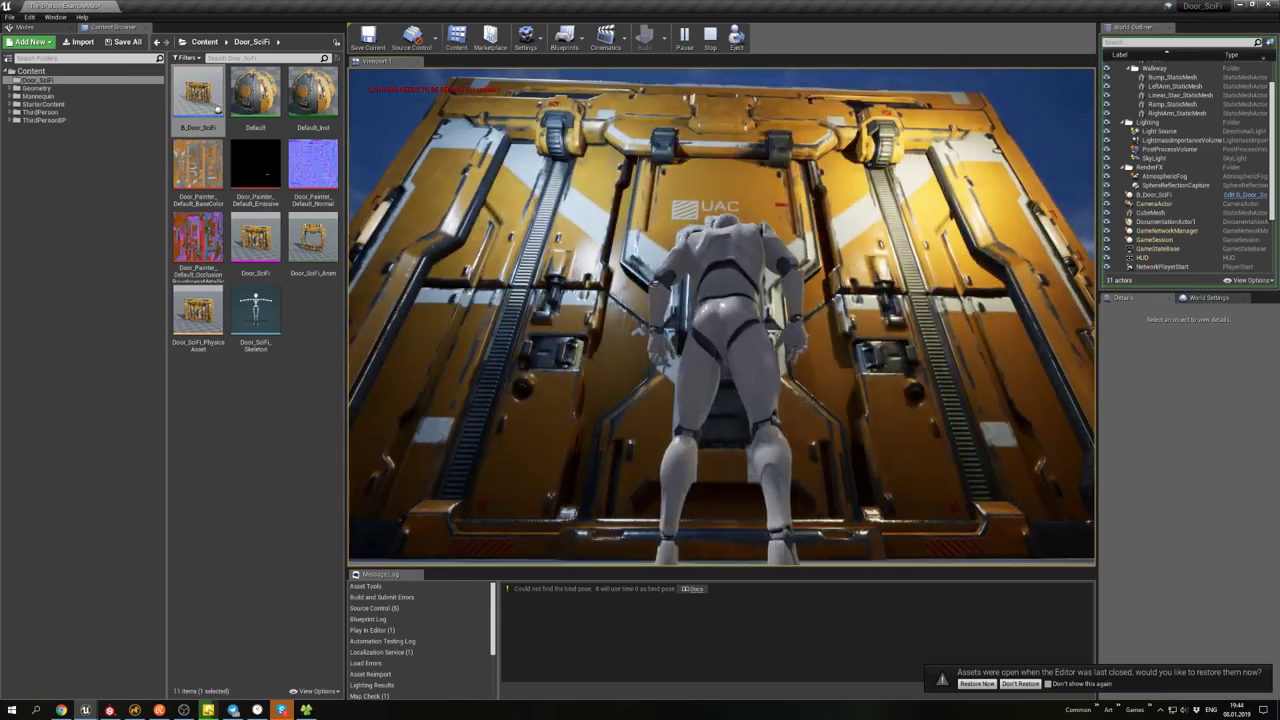
{"action": "key", "text": "s"}
{"action": "key", "text": "d"}
{"action": "key", "text": "a"}
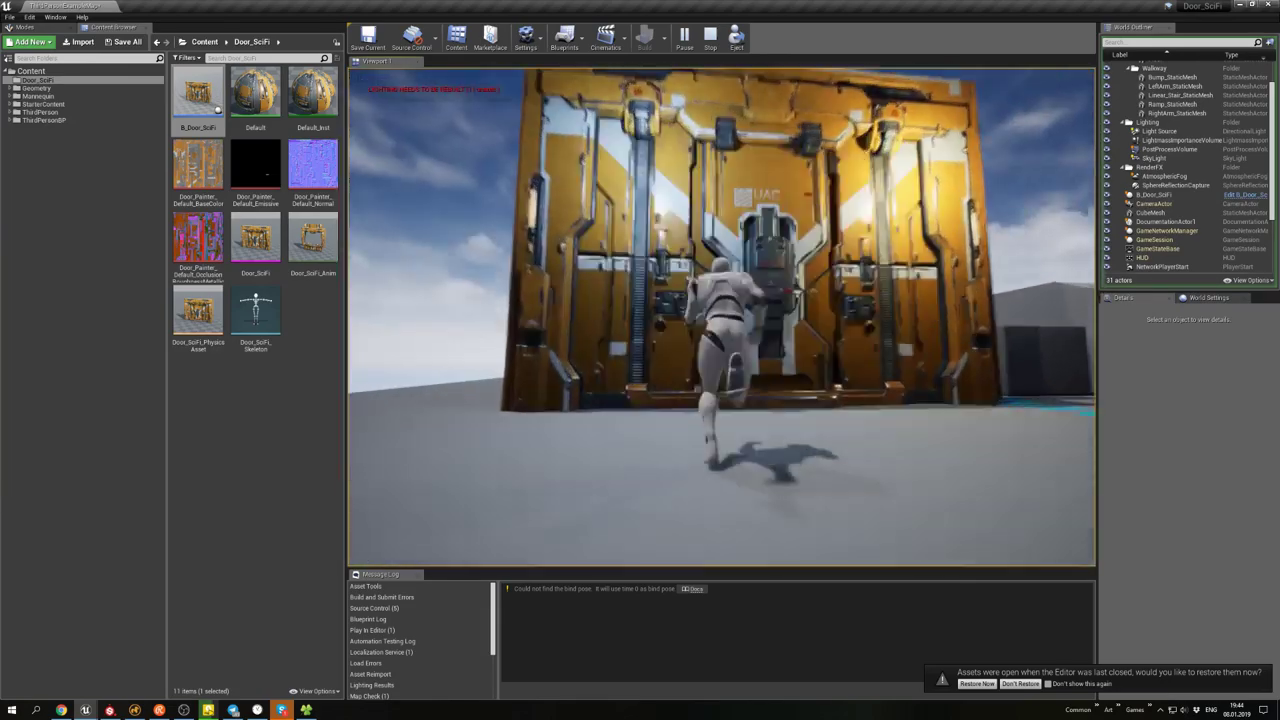
{"action": "key", "text": "s"}
{"action": "key", "text": "w"}
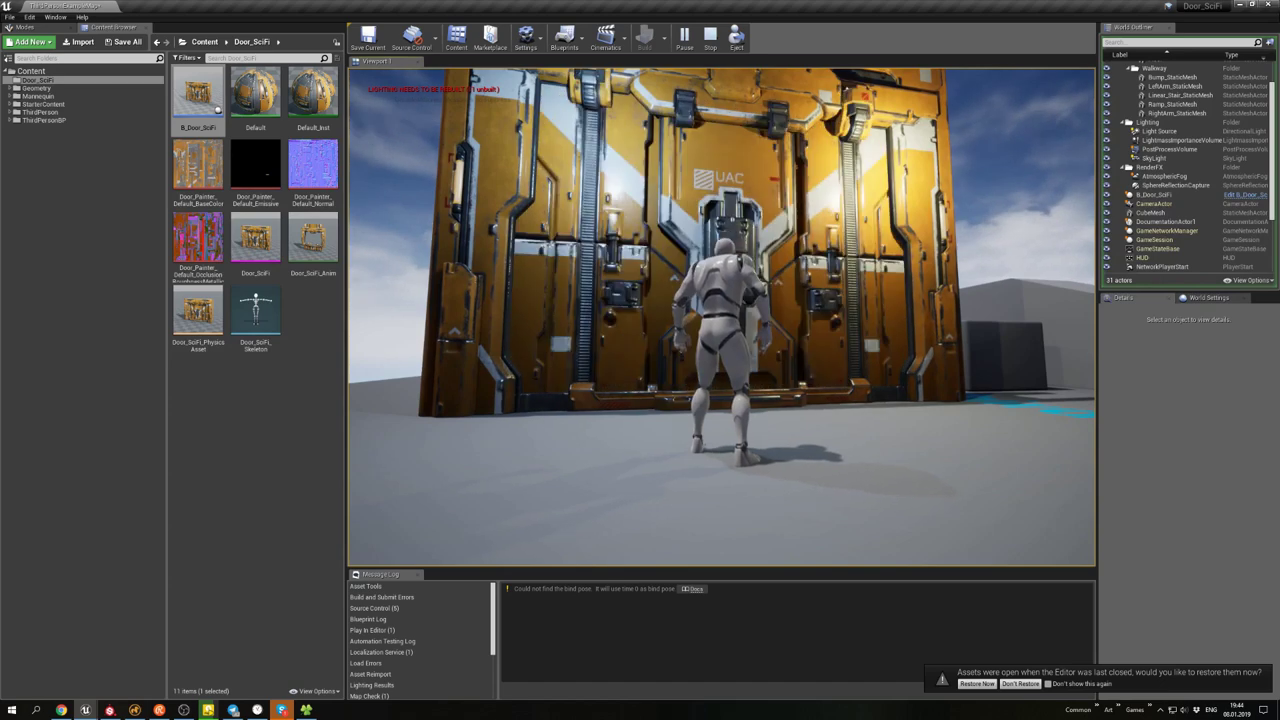
{"action": "key", "text": "space"}
{"action": "key", "text": "Escape"}
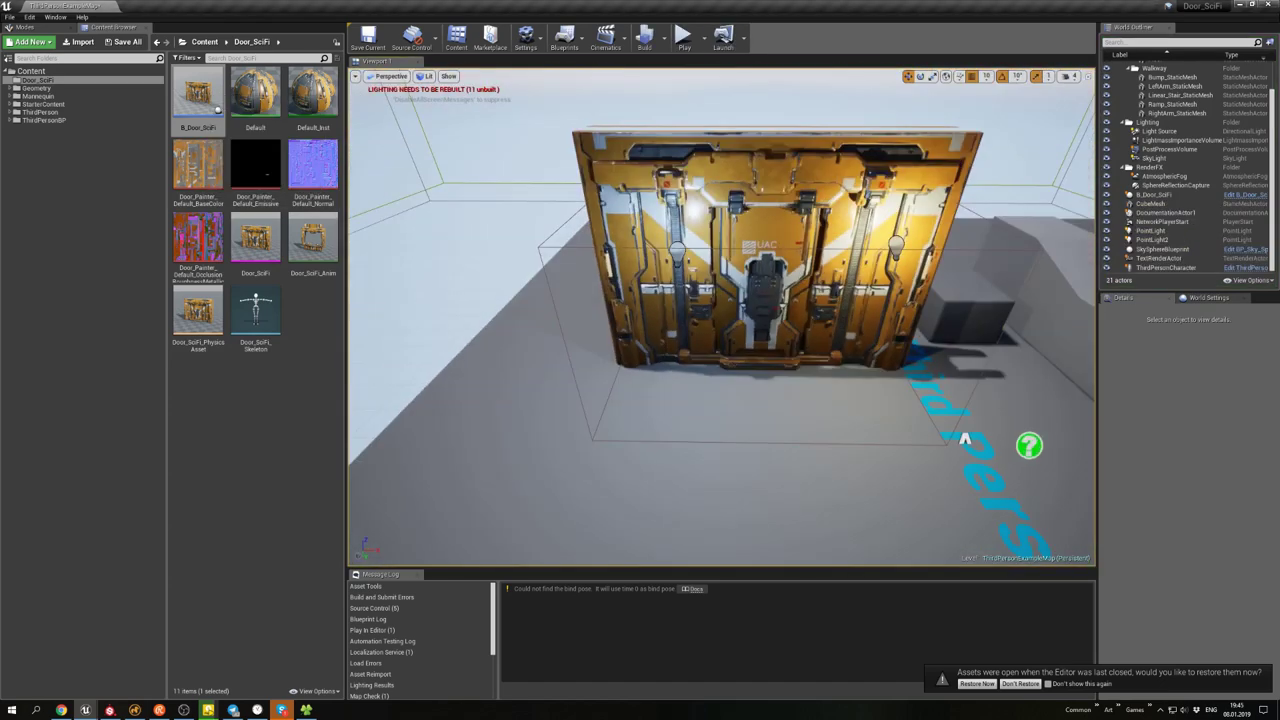
- Duplicate the Door_SciFi_Anim sequence and remove frames 46 to 91 from the copy
{"action": "double_click", "coordinate": [198, 92]}
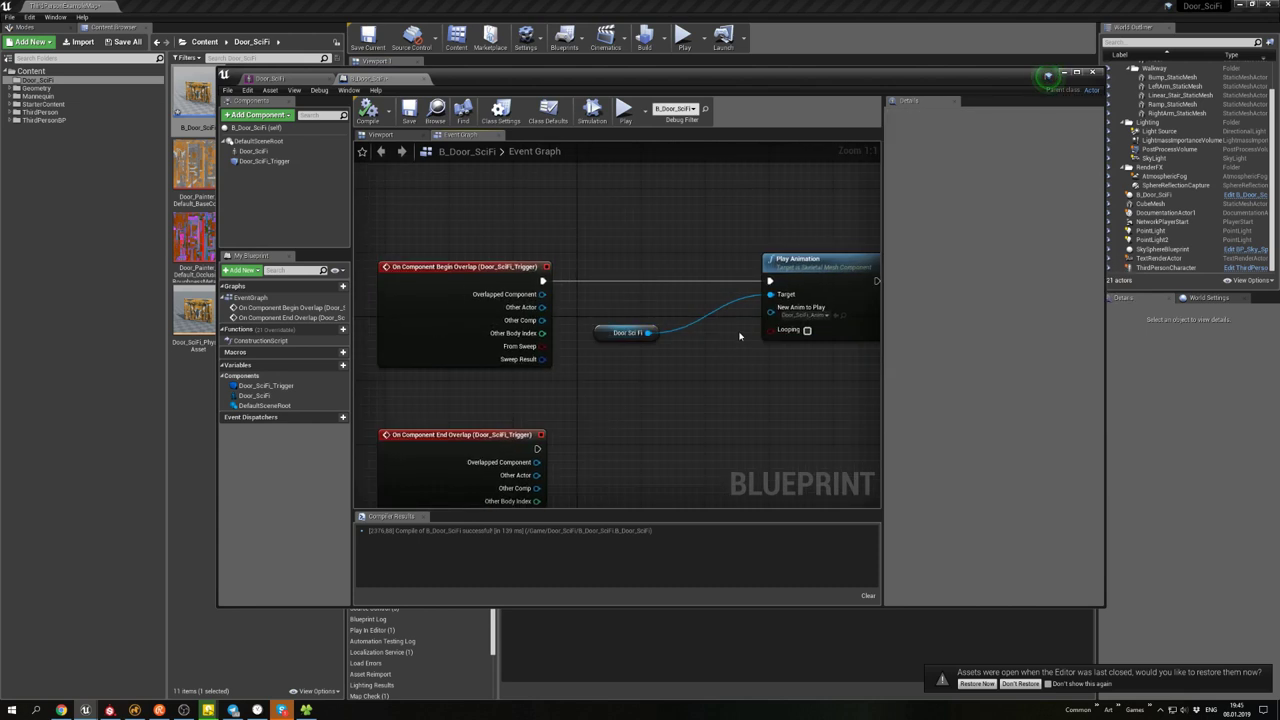
{"action": "left_click", "coordinate": [1063, 72]}
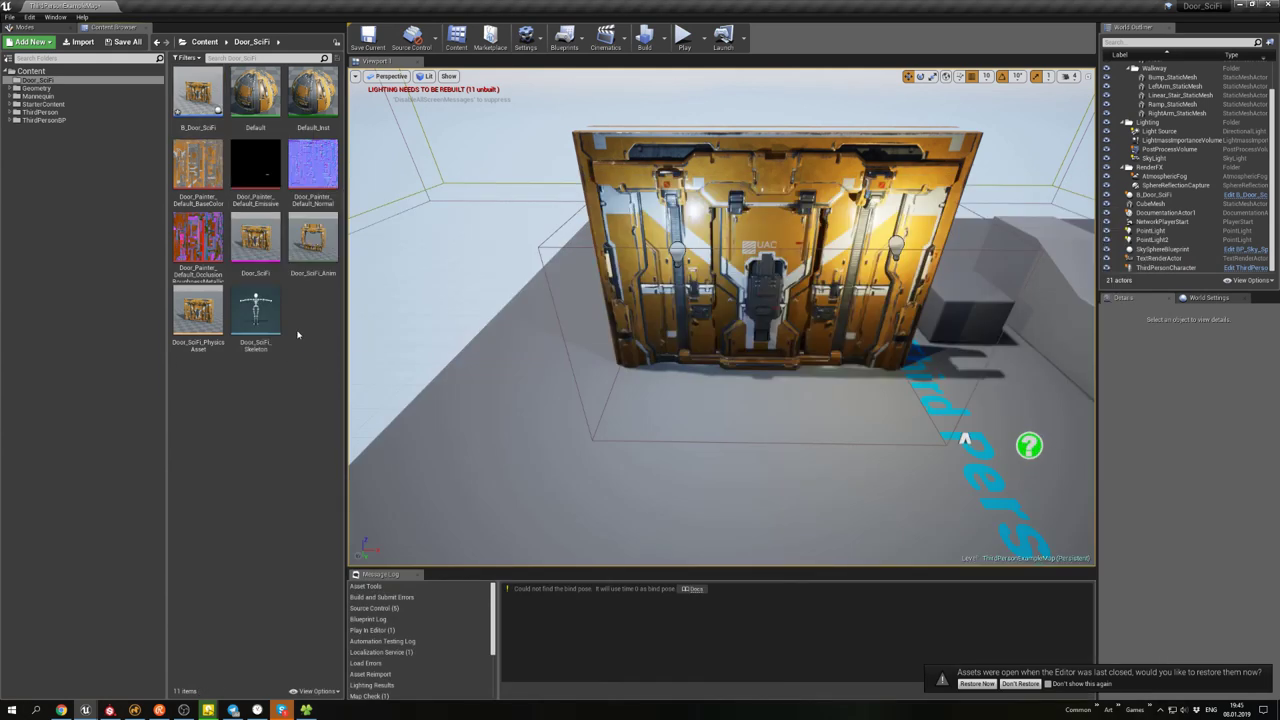
{"action": "left_click", "coordinate": [306, 245]}
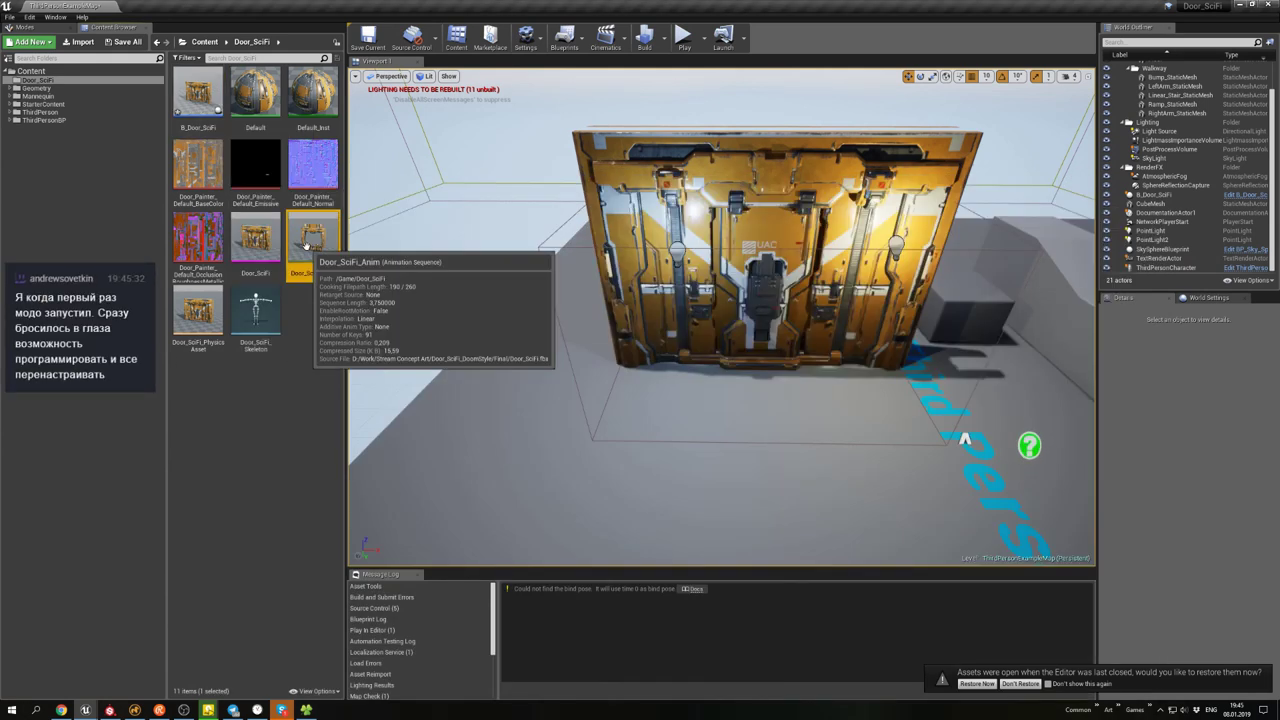
{"action": "left_click", "coordinate": [303, 256], "text": "ctrl"}
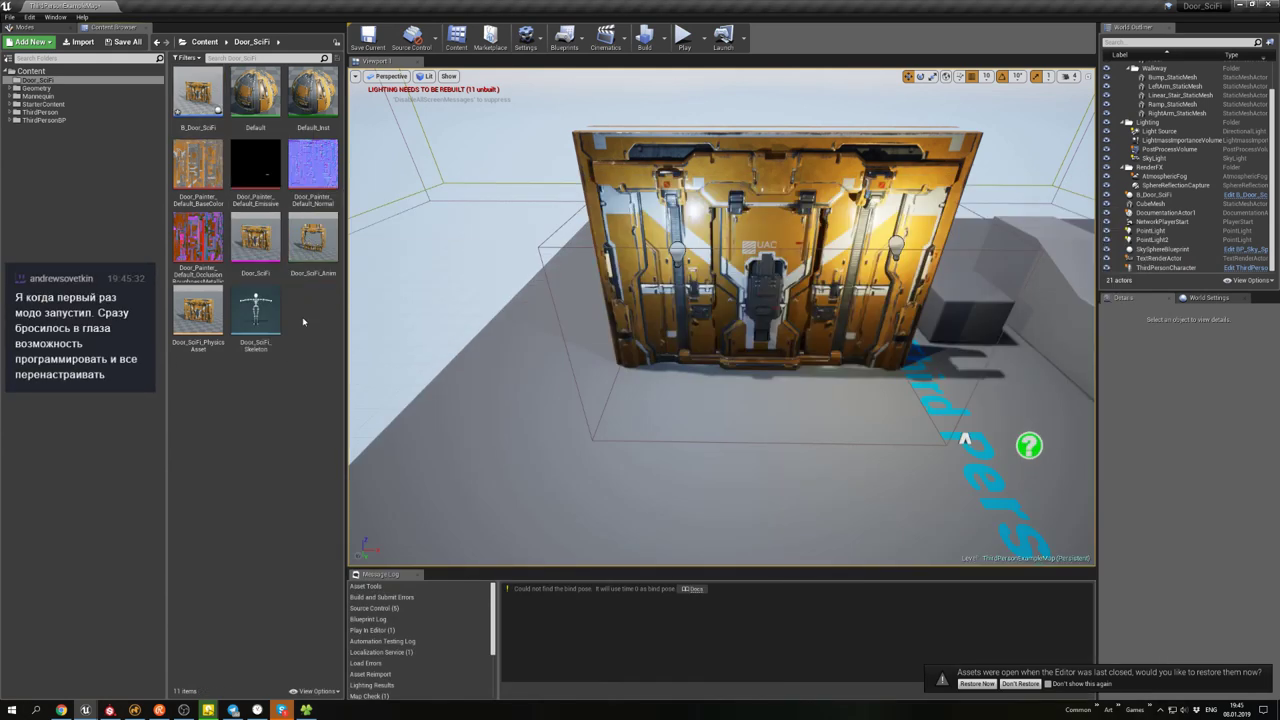
{"action": "double_click", "coordinate": [307, 240]}
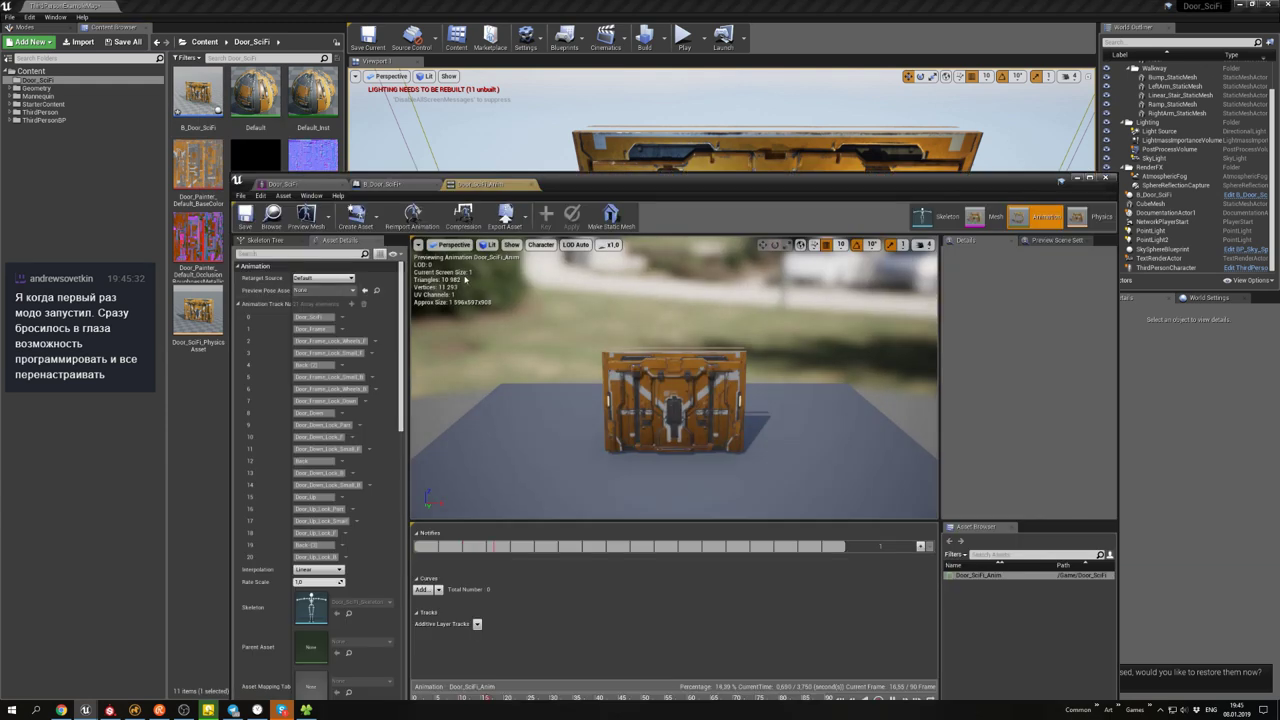
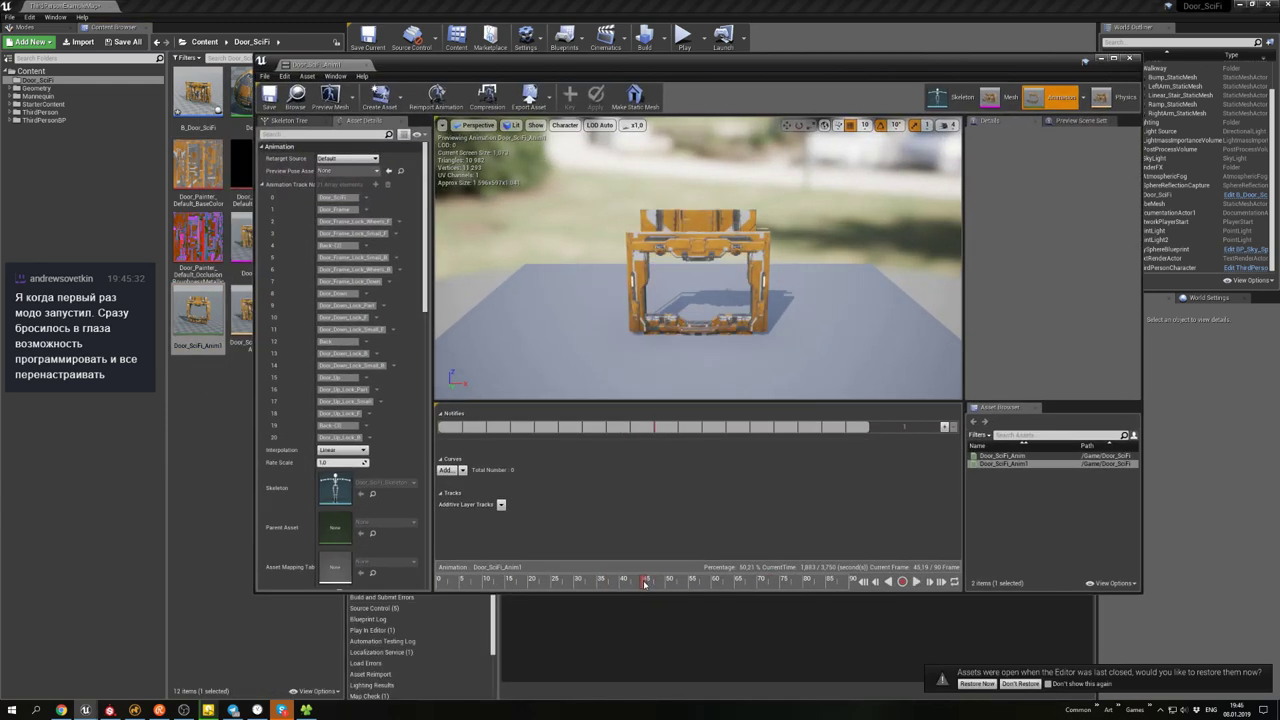
{"action": "right_click", "coordinate": [644, 584]}
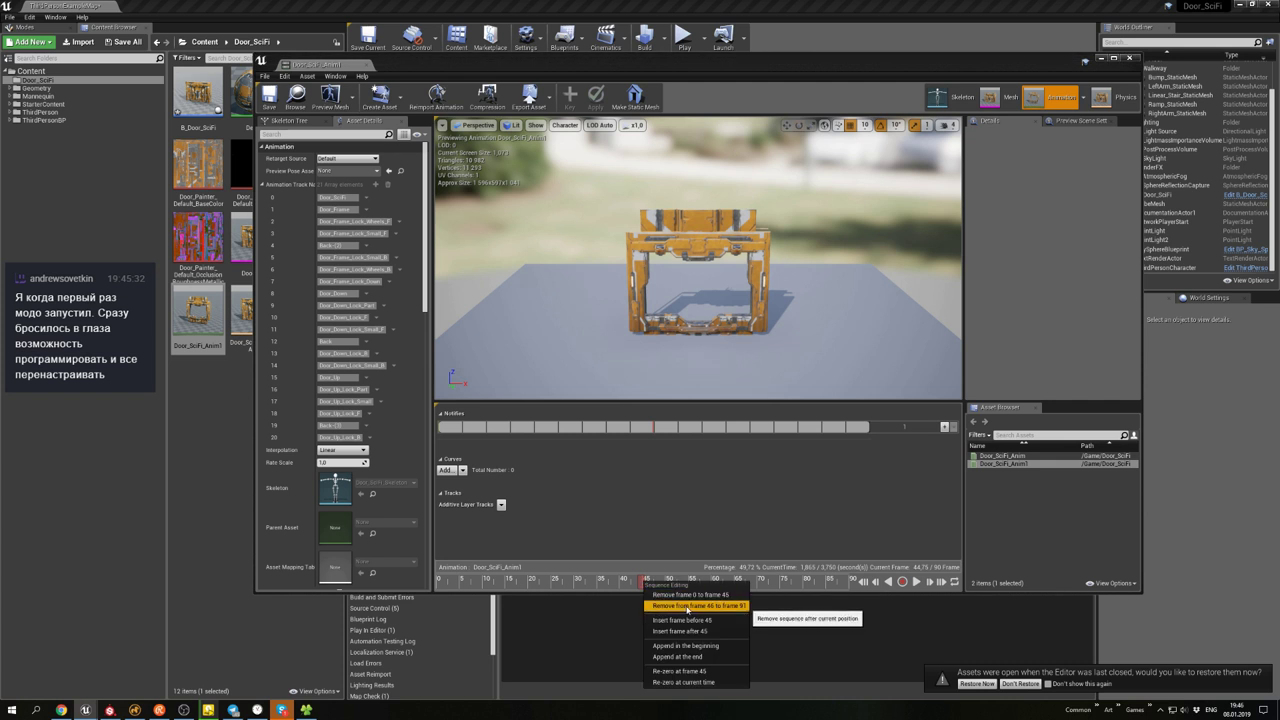
{"action": "left_click", "coordinate": [688, 606]}
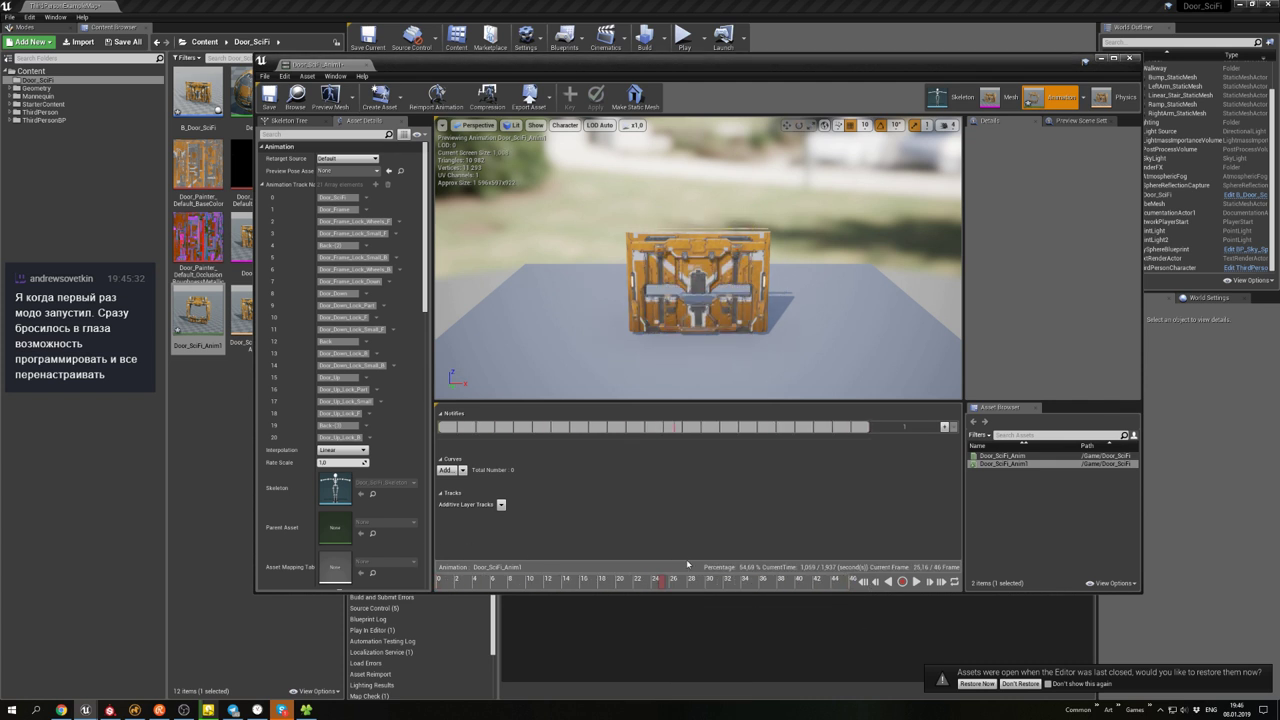
- Rename the trimmed animation copy to Door_SciFi_Anim_Open
{"action": "left_click", "coordinate": [198, 314]}
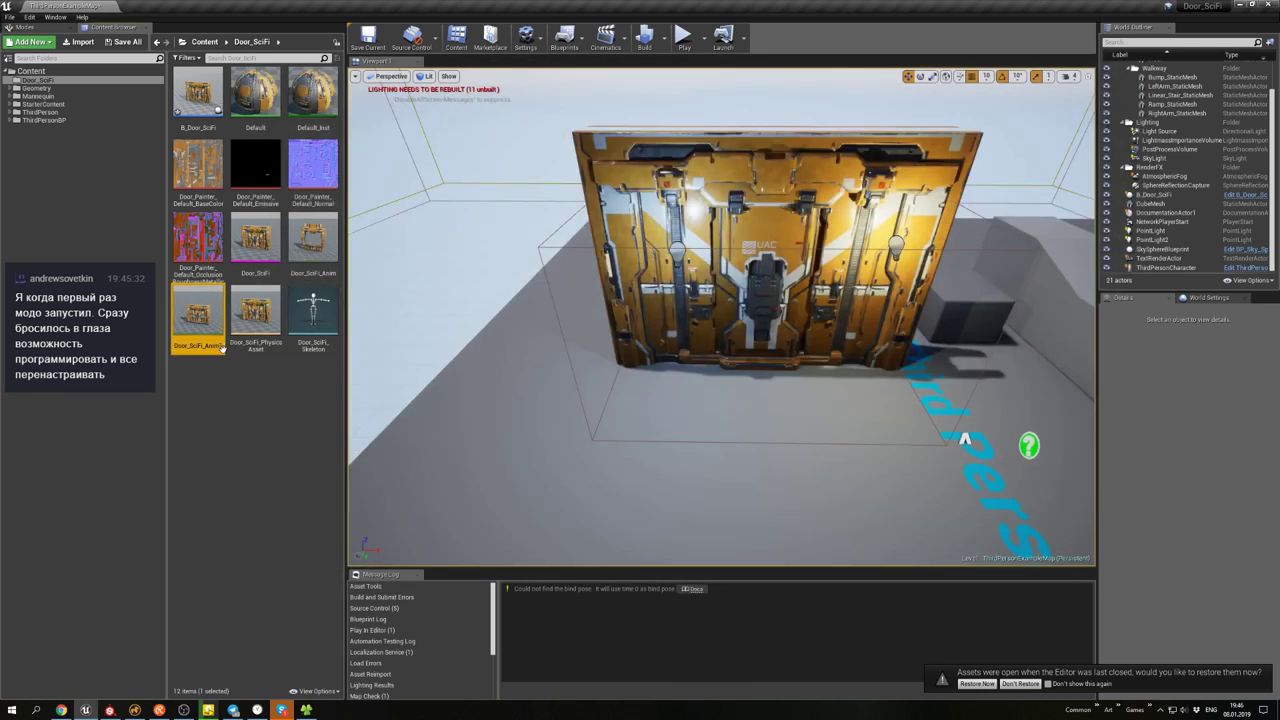
{"action": "key", "text": "F2"}
{"action": "type", "text": "_Open"}
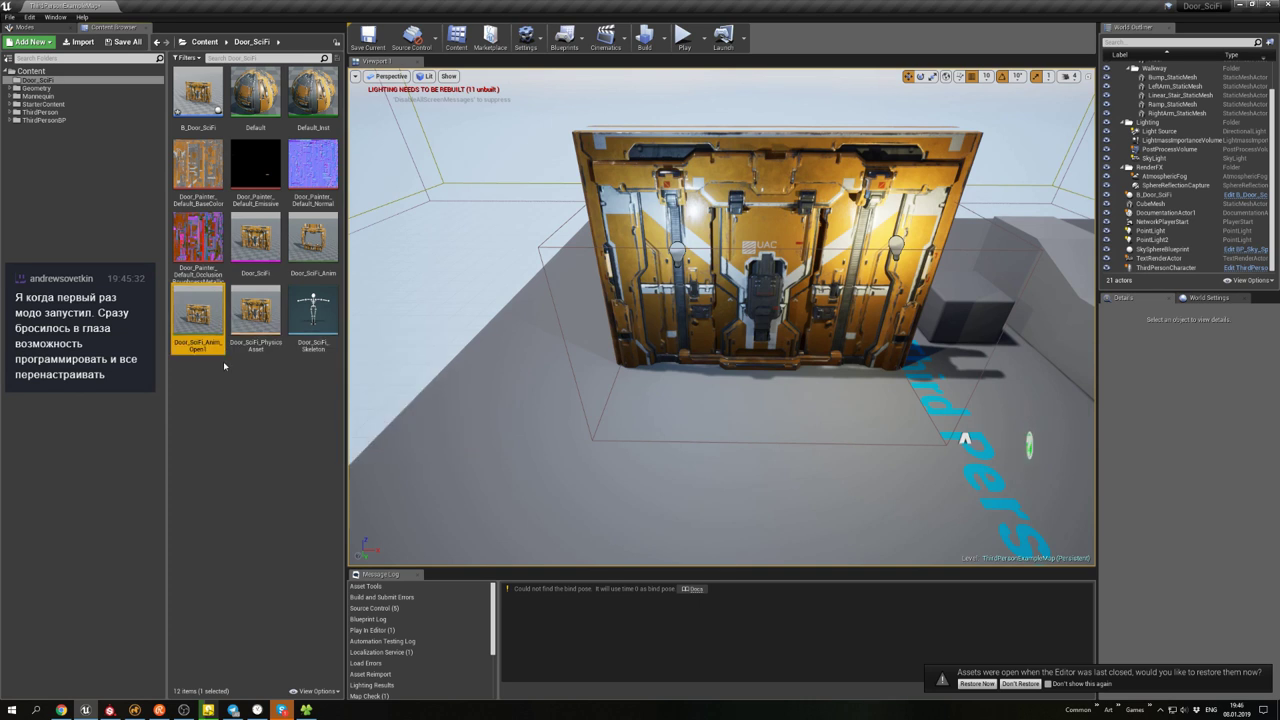
{"action": "key", "text": "Return"}
- Duplicate Door_SciFi_Anim again and name the copy Door_SciFi_Anim_Close
{"action": "right_click", "coordinate": [313, 245]}
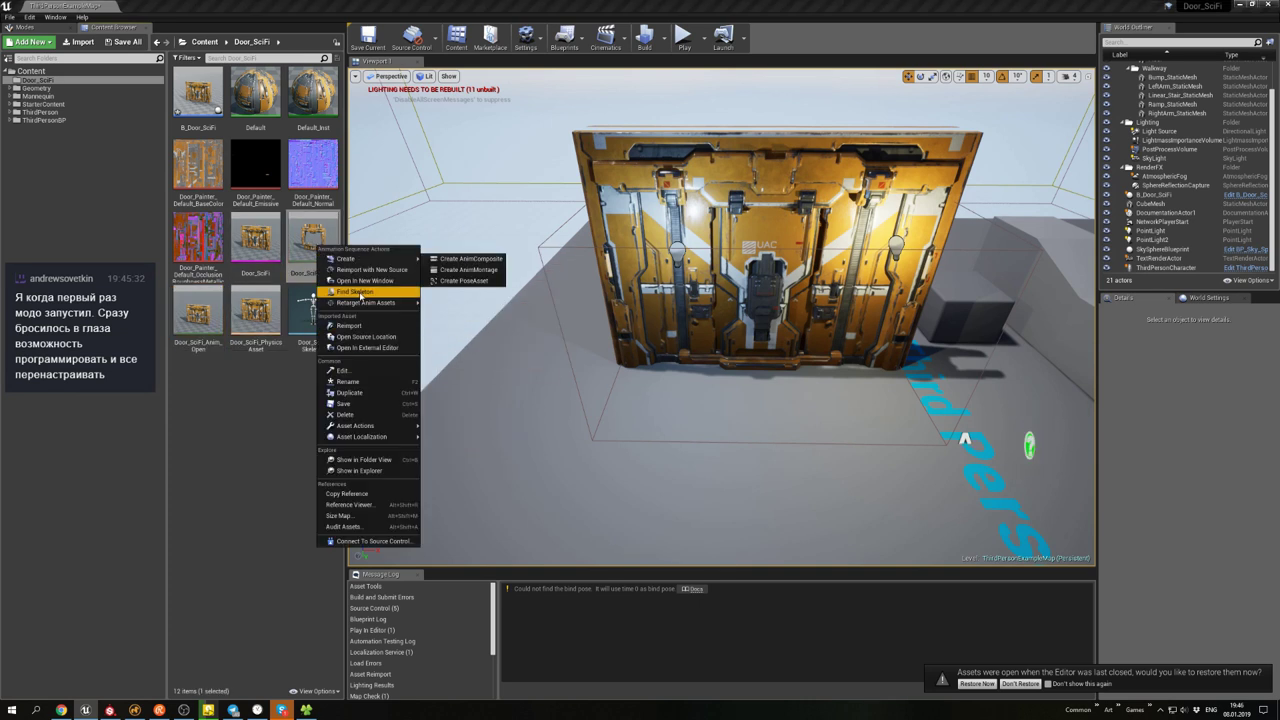
{"action": "left_click", "coordinate": [470, 258]}
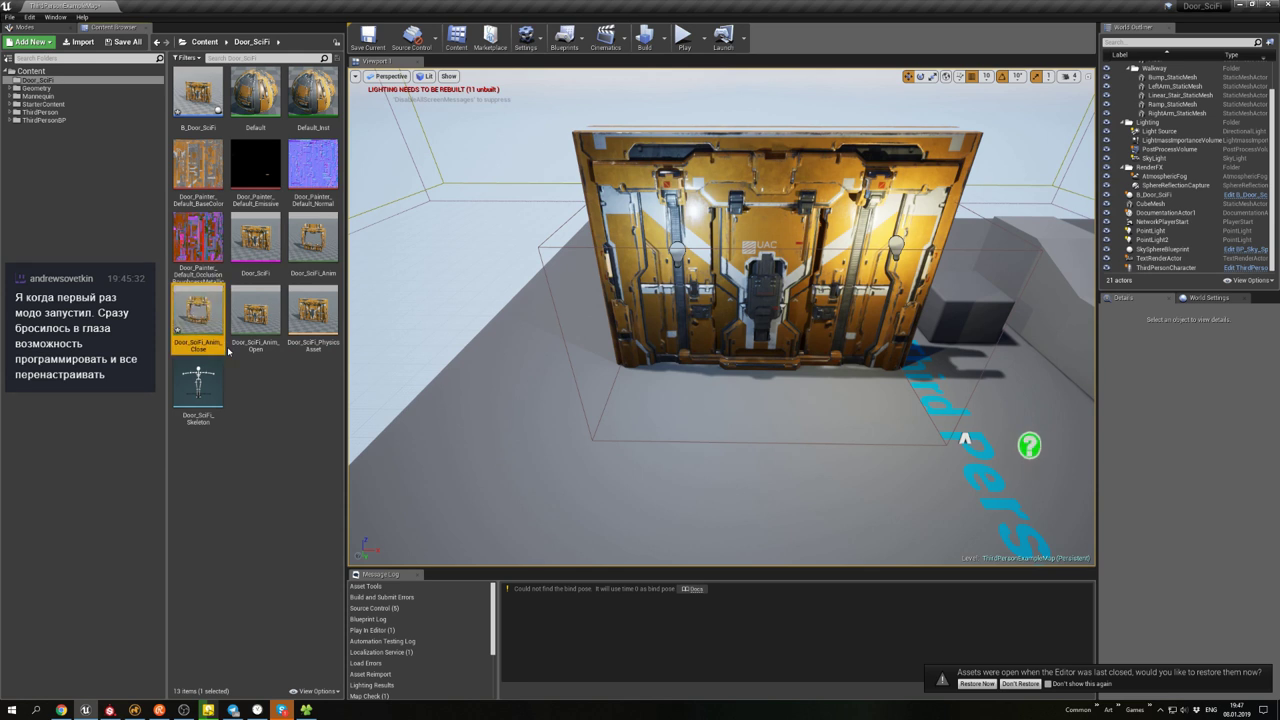
{"action": "left_click", "coordinate": [229, 350]}
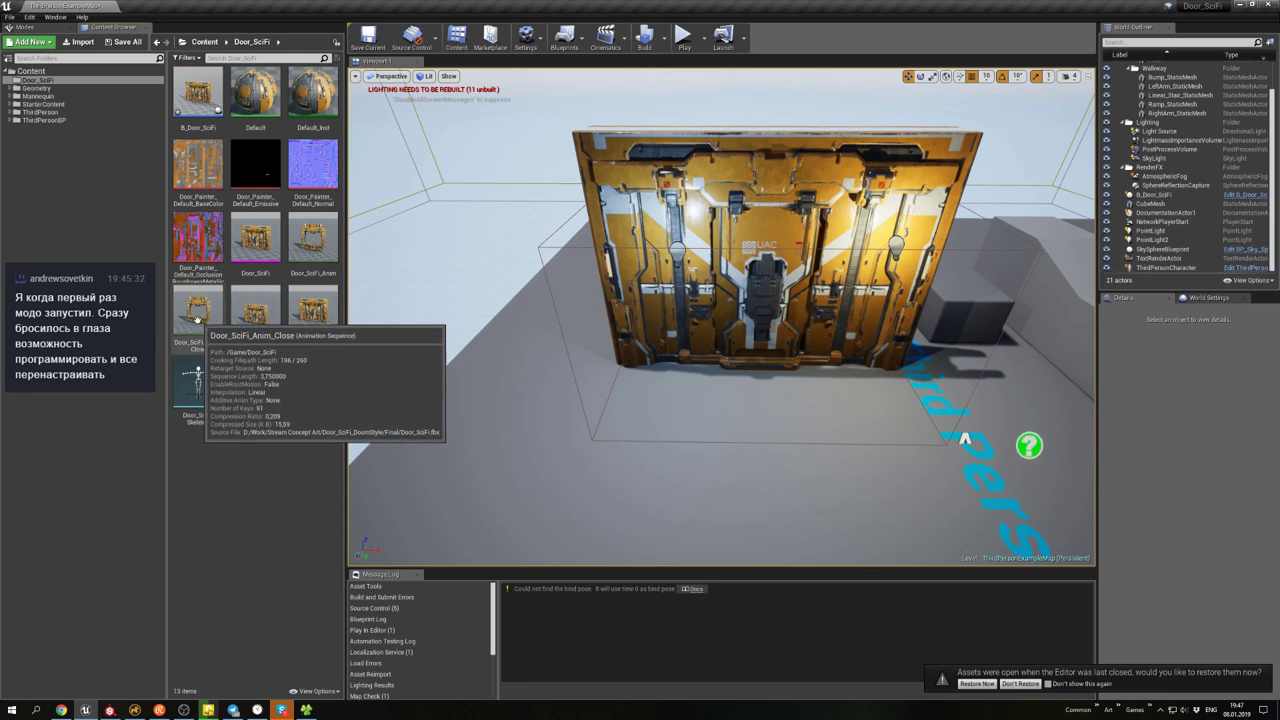
- Remove frames 0 to 45 from Door_SciFi_Anim_Close and close its animation editor
{"action": "double_click", "coordinate": [197, 320]}
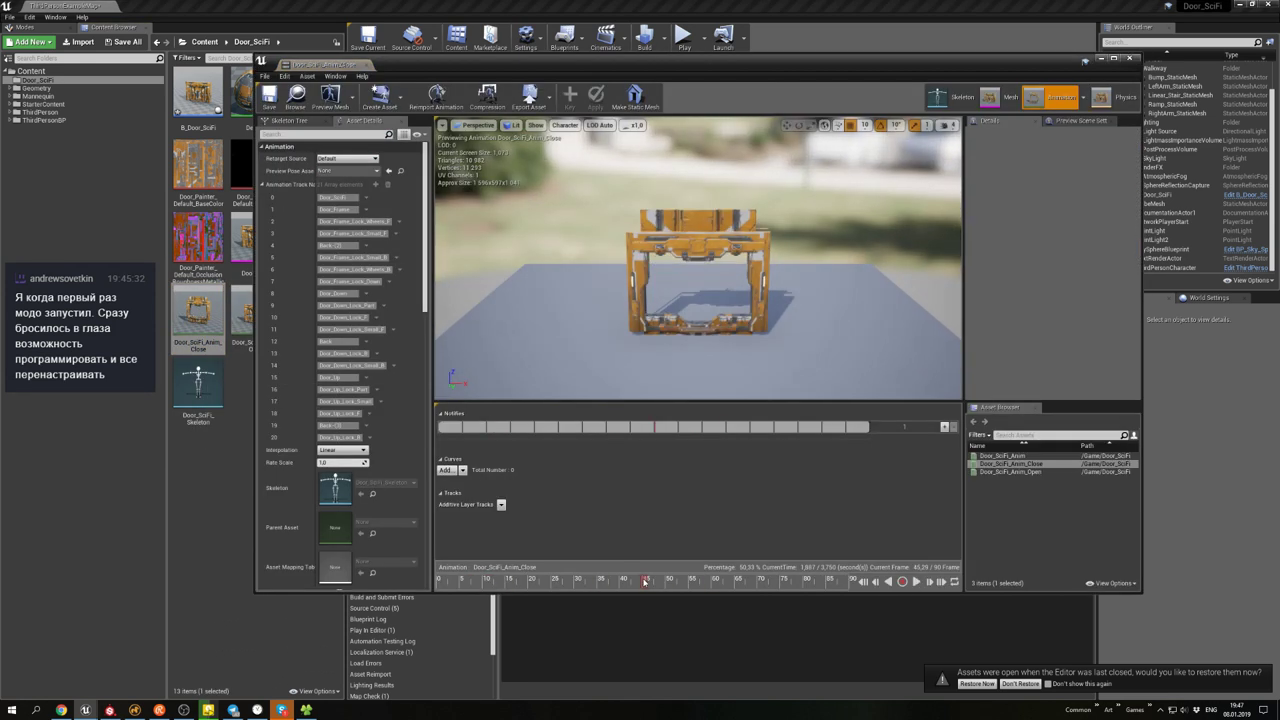
{"action": "right_click", "coordinate": [644, 581]}
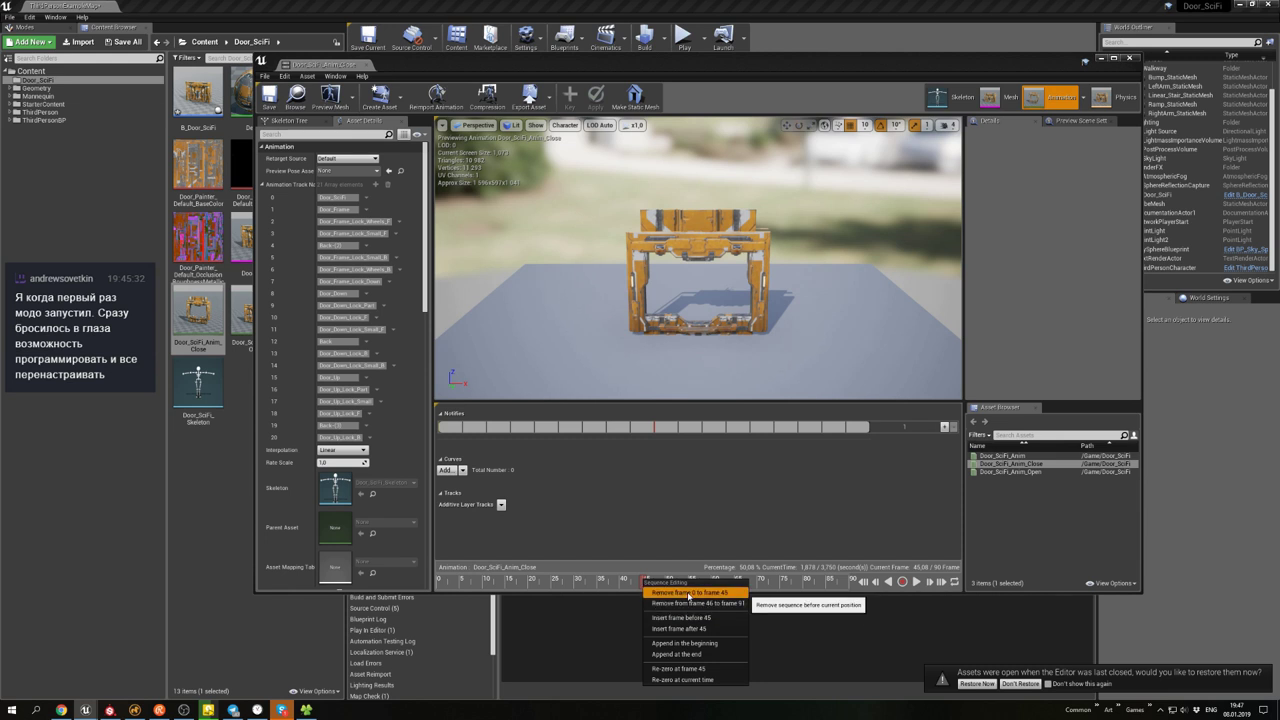
{"action": "left_click", "coordinate": [689, 593]}
{"action": "left_click", "coordinate": [1129, 60]}
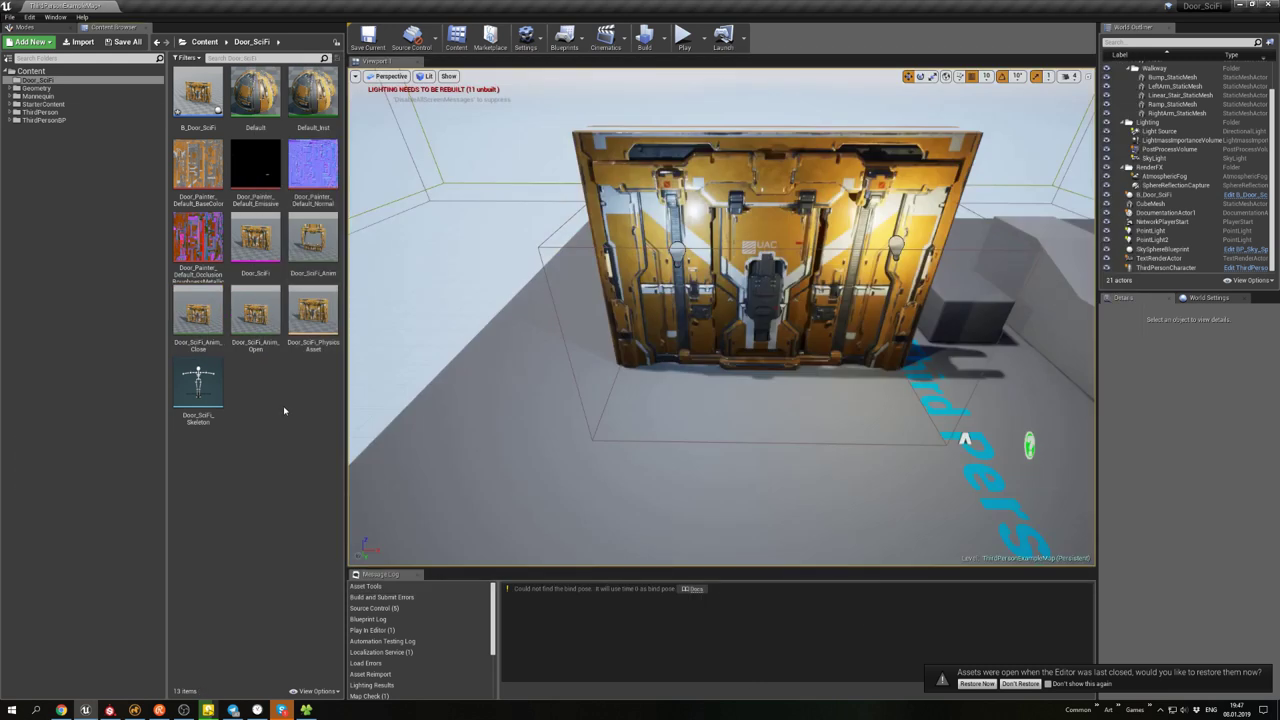
- In the B_Door_SciFi Event Graph, add a second Play Animation node driven by the trigger's End Overlap event
{"action": "double_click", "coordinate": [197, 95]}
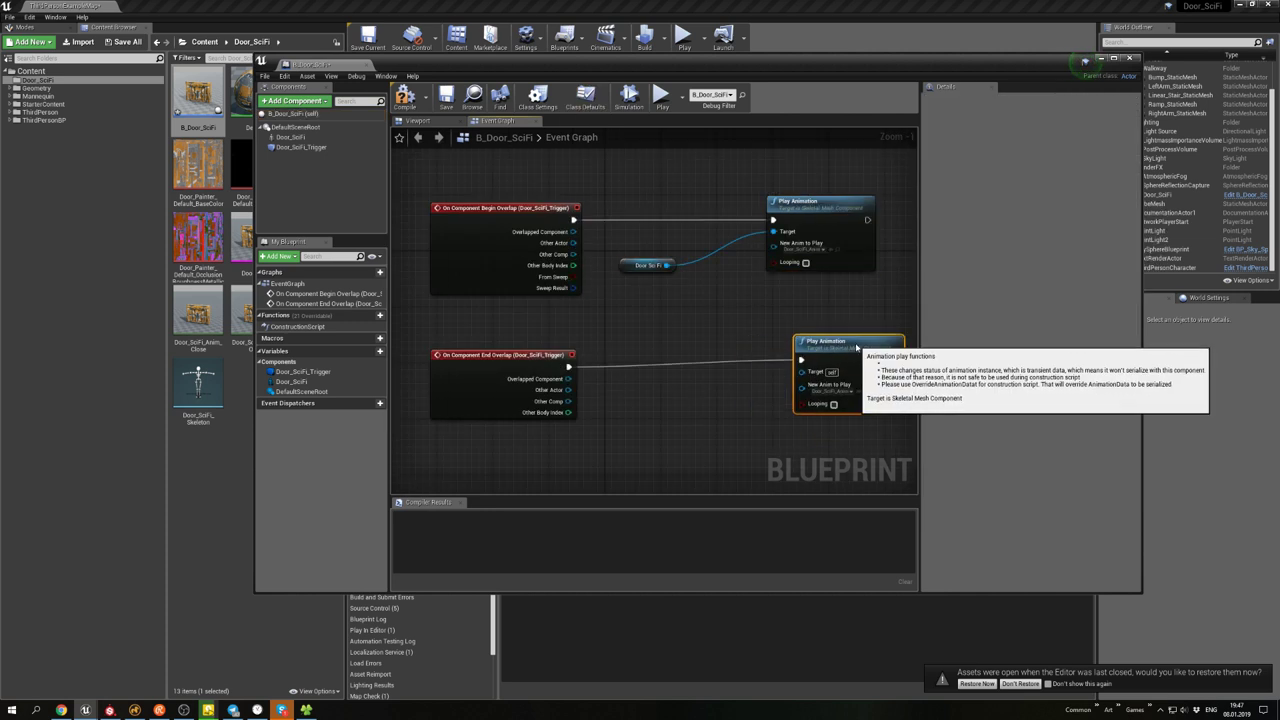
{"action": "scroll", "coordinate": [860, 400], "scroll_direction": "up", "scroll_amount": 1}
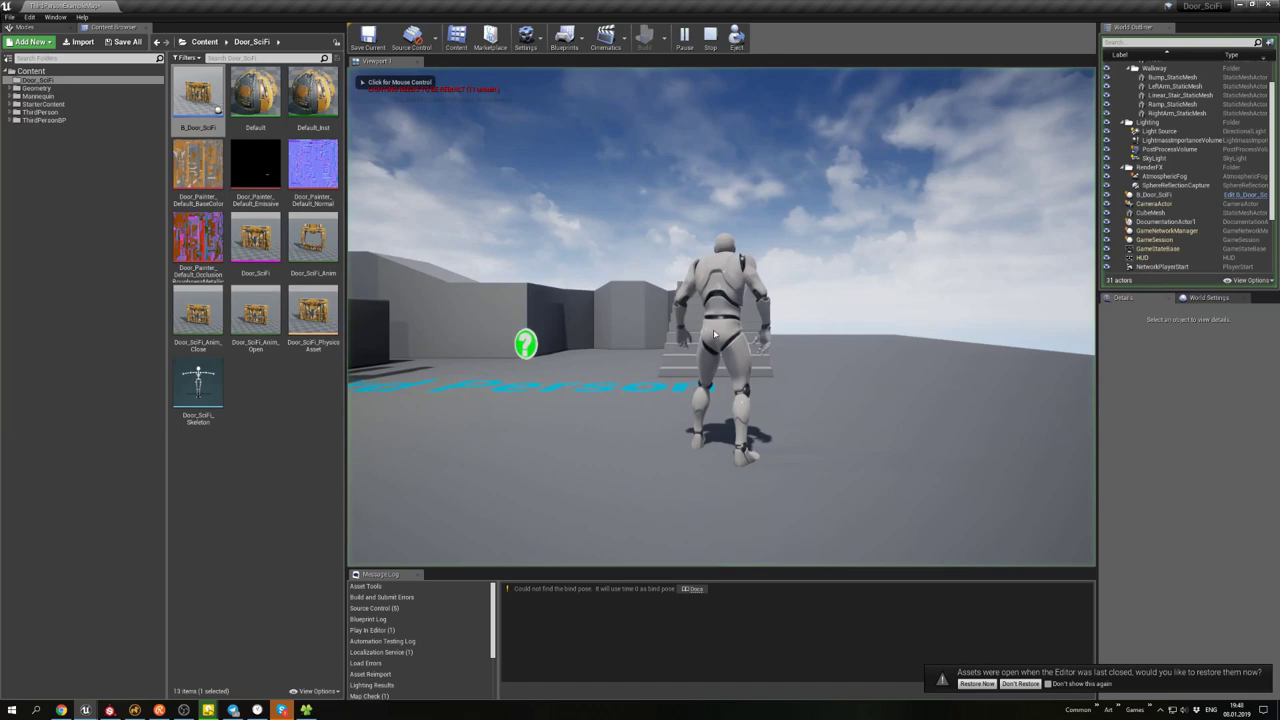
- Play-test the door's opening and closing by running the character into and out of the trigger area
{"action": "key", "text": "w"}
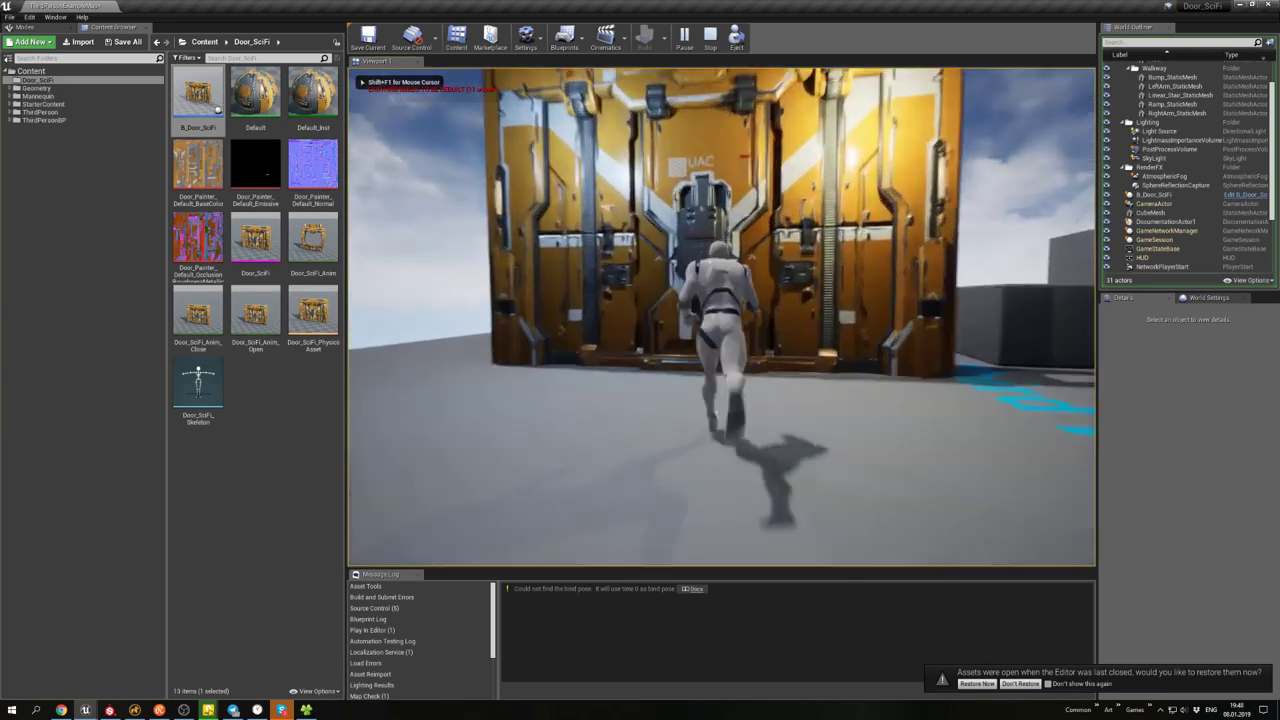
{"action": "key", "text": "s"}
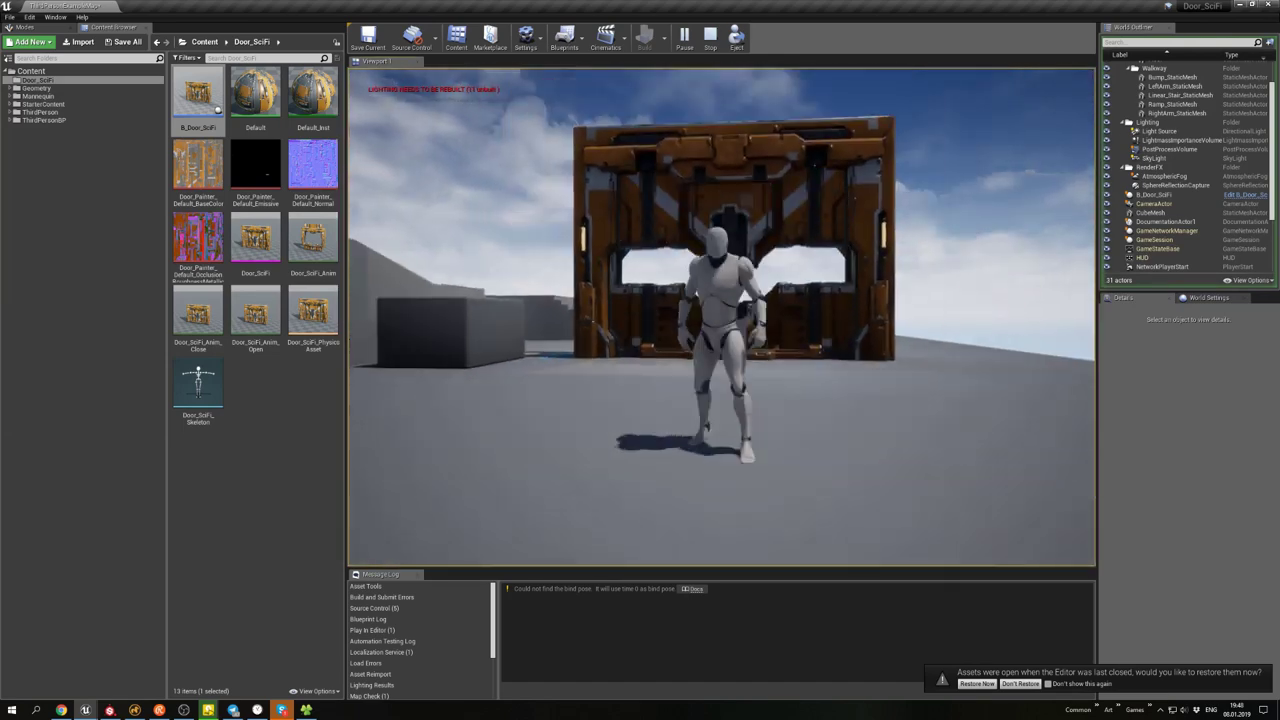
{"action": "key", "text": "w"}
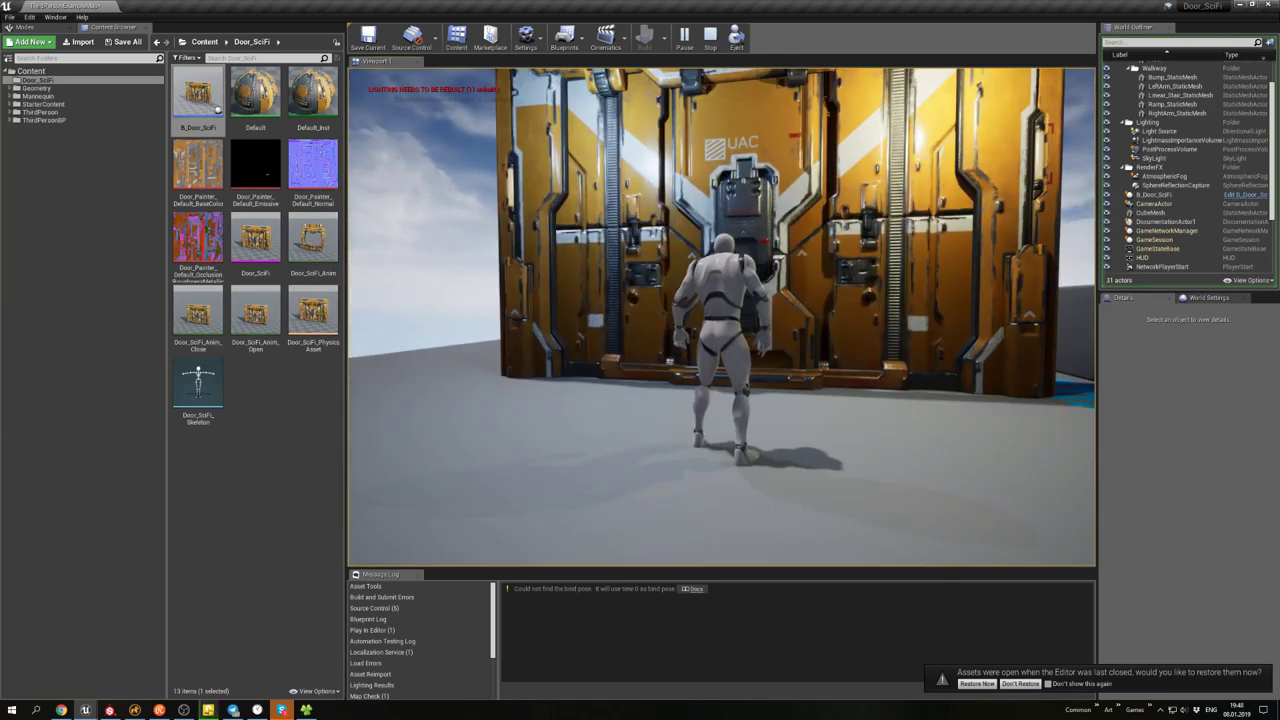
- Run the character back and forth through the doorway to check whether the door blocks it, and end the play session
{"action": "key", "text": "s"}
{"action": "key", "text": "s"}
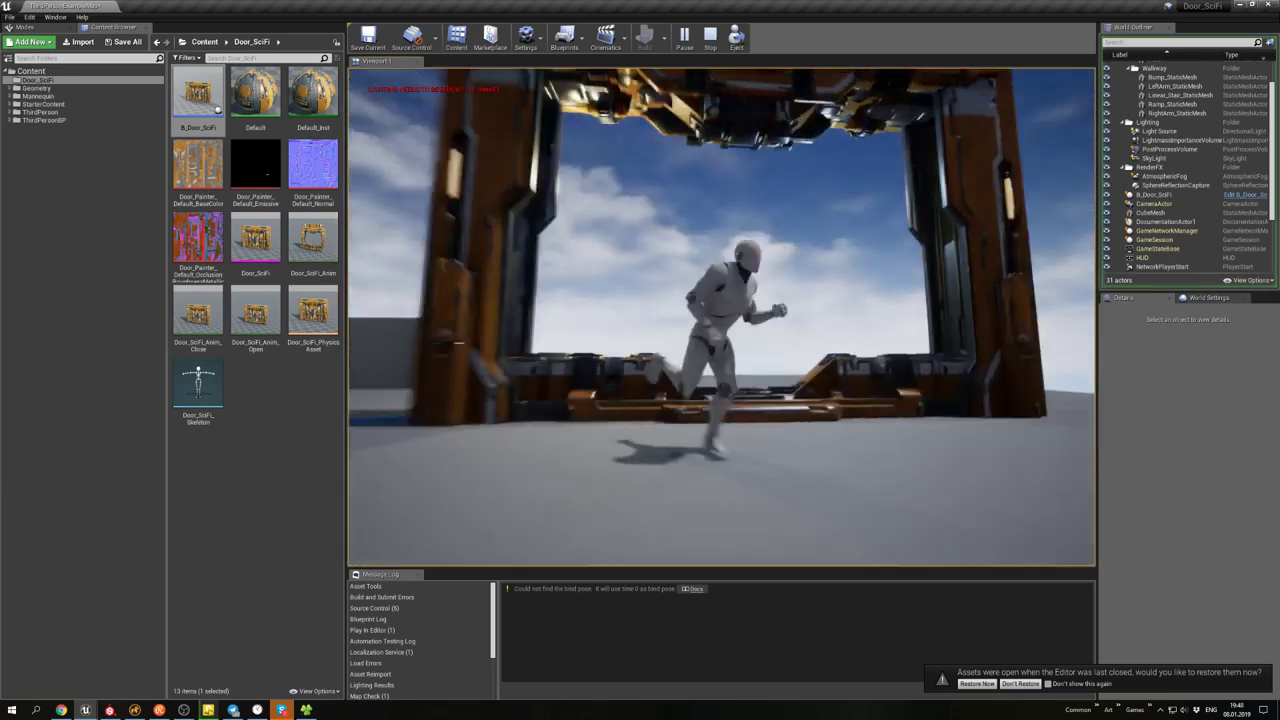
{"action": "key", "text": "w"}
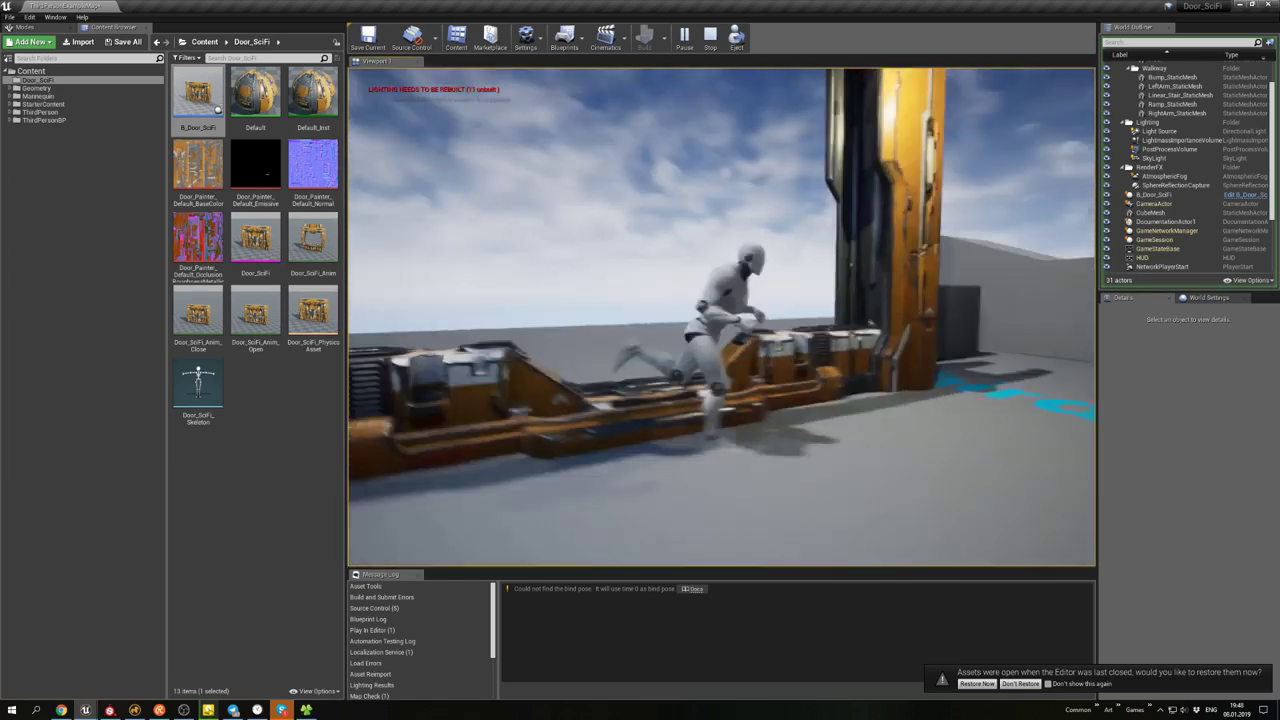
{"action": "key", "text": "w"}
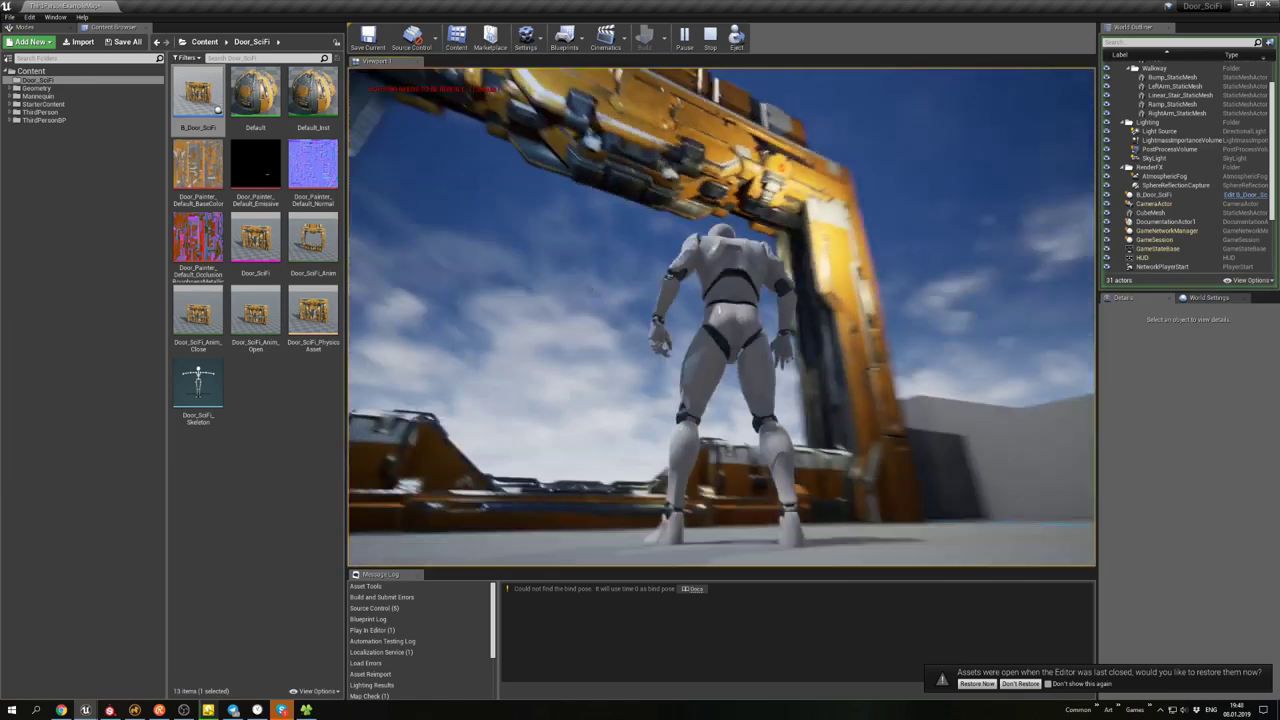
{"action": "key", "text": "s"}
{"action": "key", "text": "w"}
{"action": "key", "text": "w"}
{"action": "key", "text": "s"}
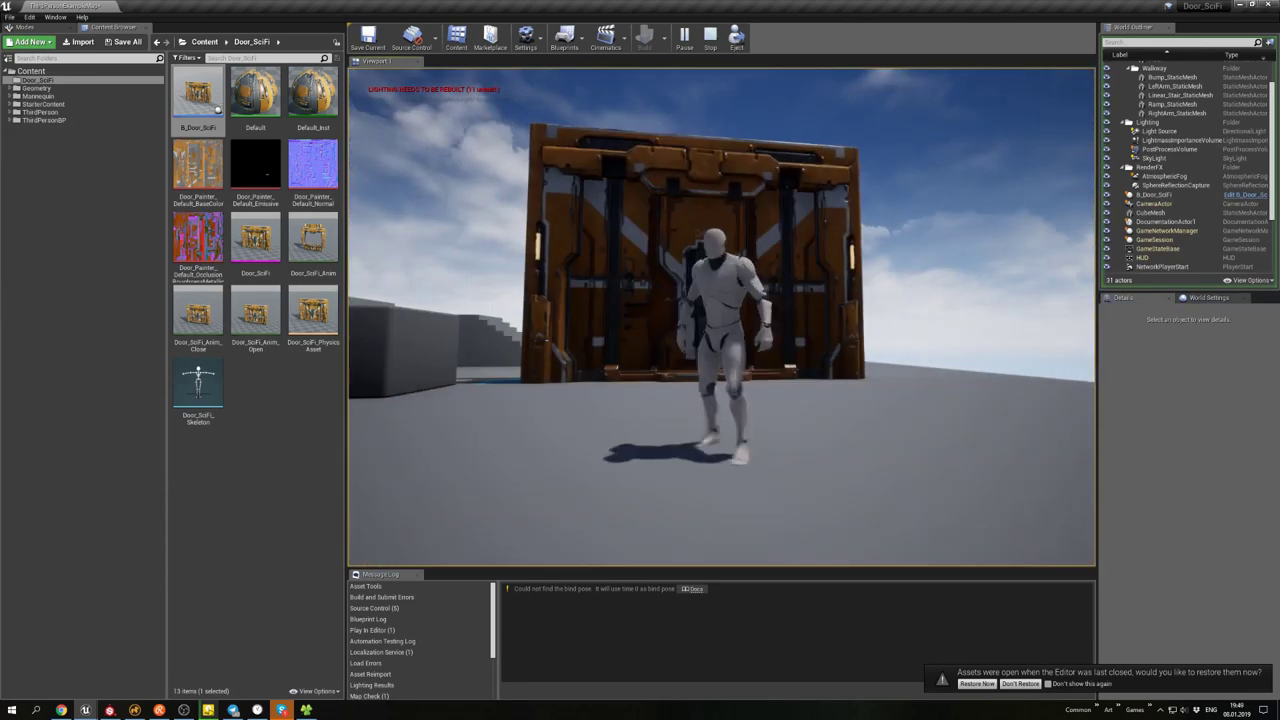
{"action": "key", "text": "w"}
{"action": "key", "text": "Escape"}
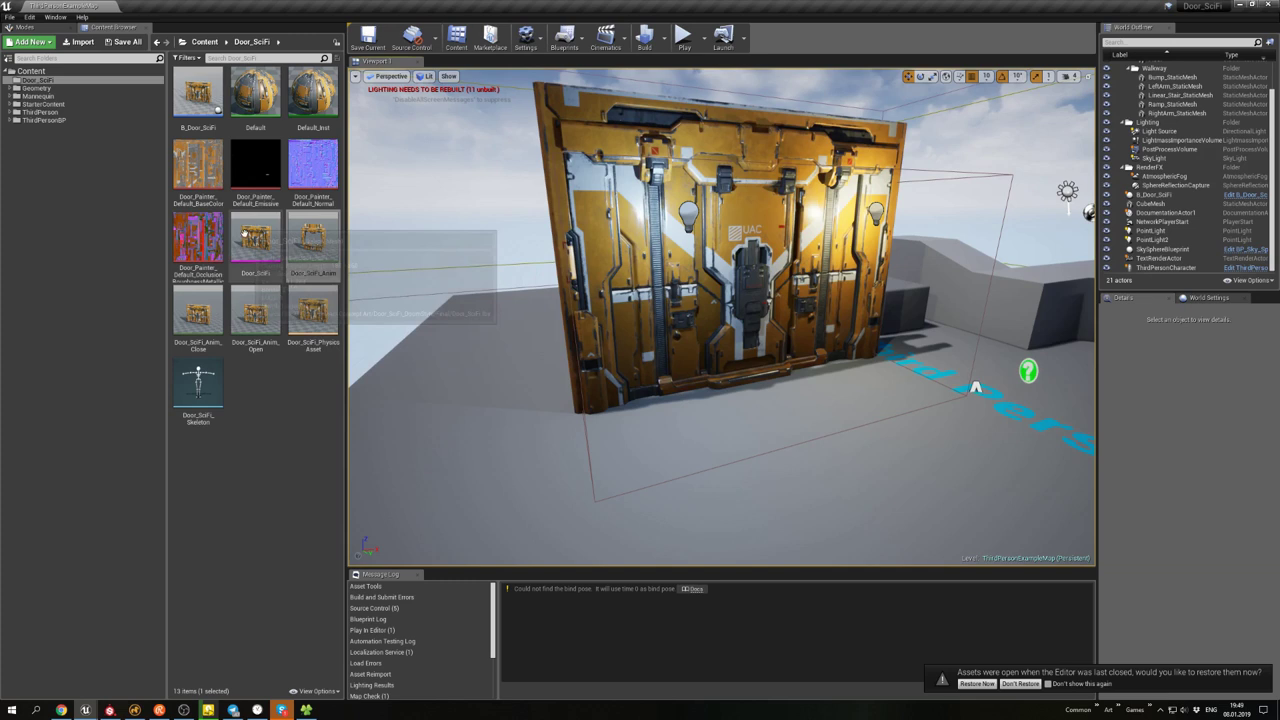
- In the B_Door_SciFi blueprint, set the Door_SciFi mesh's collision preset to BlockAll and play-test the level
{"action": "double_click", "coordinate": [313, 310]}
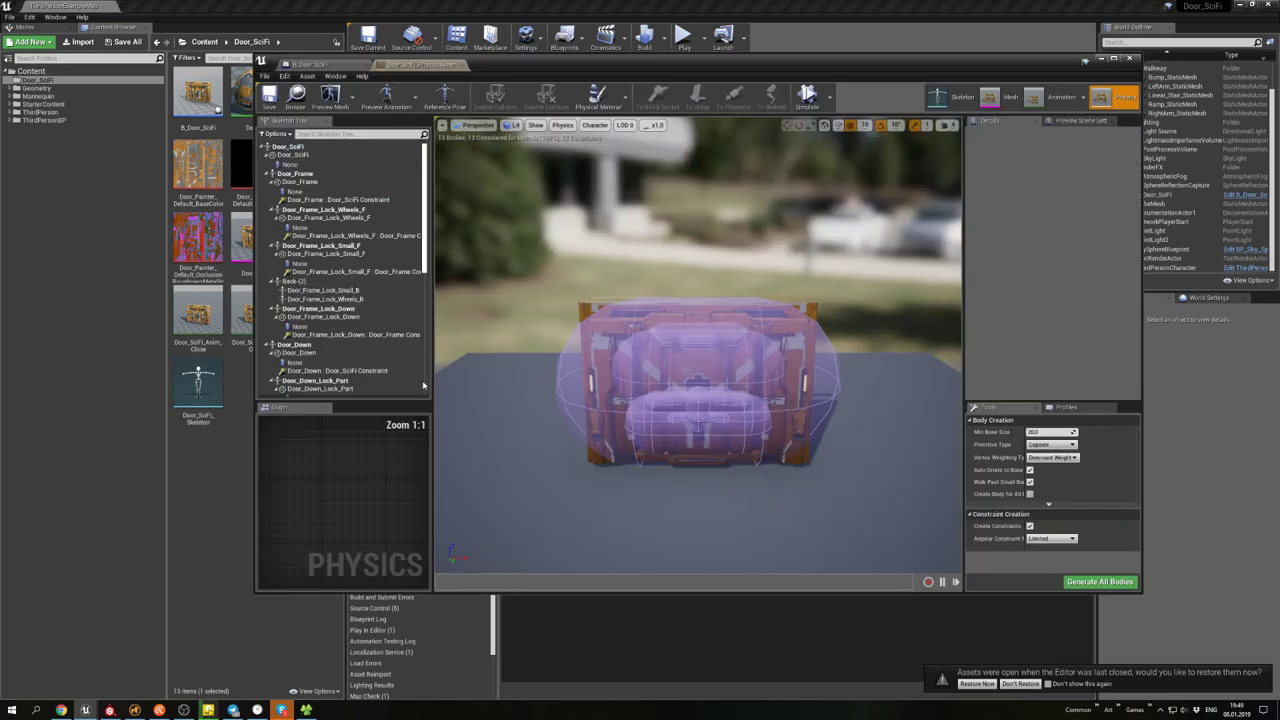
{"action": "left_click", "coordinate": [1131, 59]}
{"action": "double_click", "coordinate": [197, 95]}
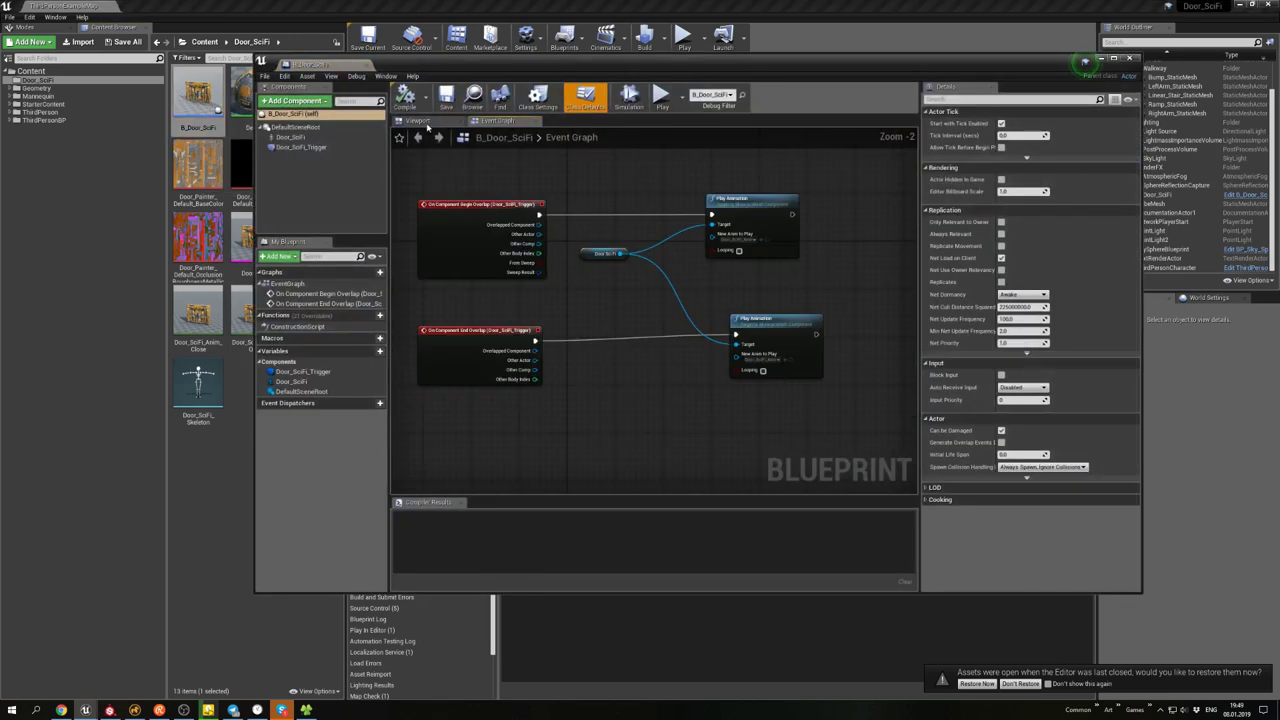
{"action": "left_click", "coordinate": [640, 290]}
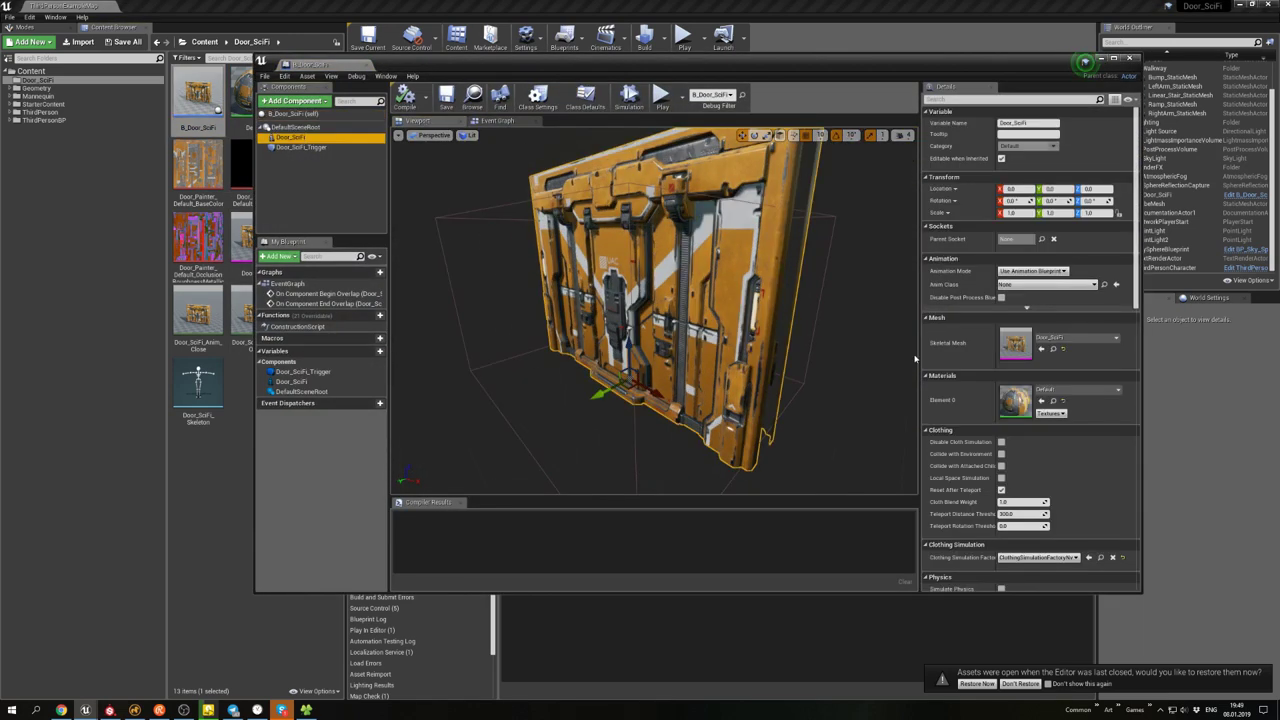
{"action": "left_click_drag", "start_coordinate": [1142, 457], "coordinate": [1174, 457]}
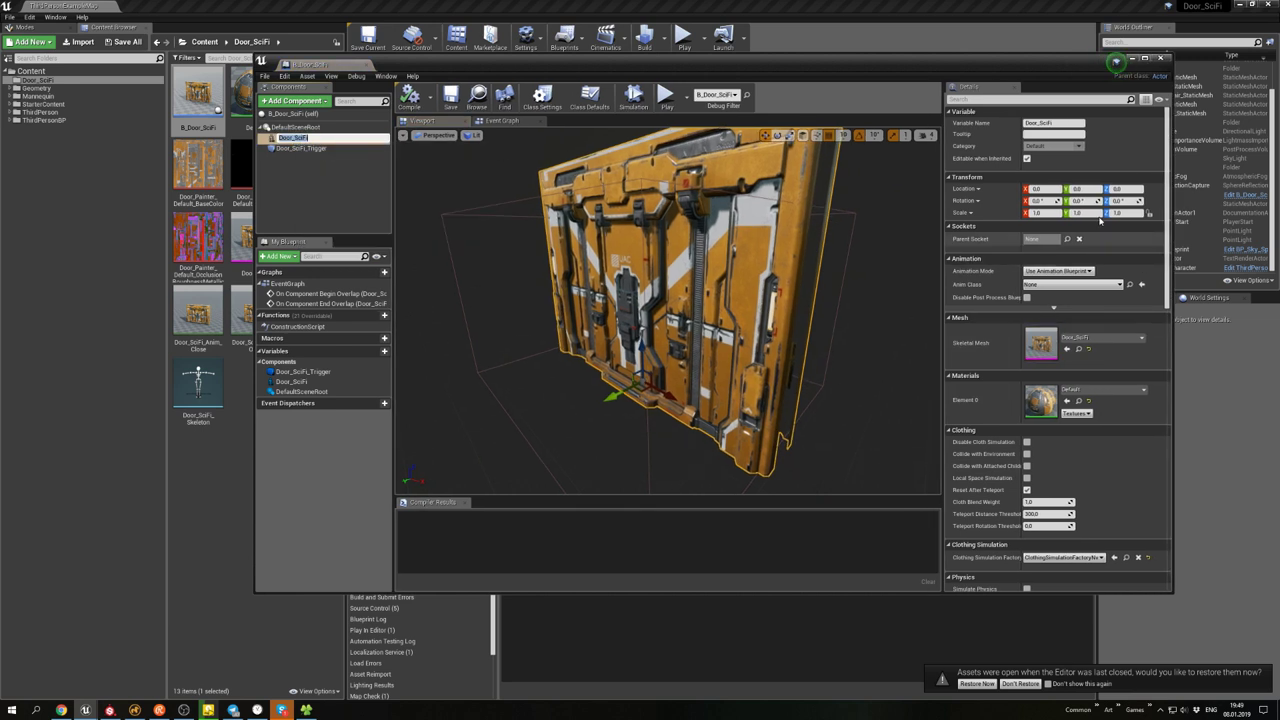
{"action": "scroll", "coordinate": [1100, 222], "scroll_direction": "down", "scroll_amount": 2}
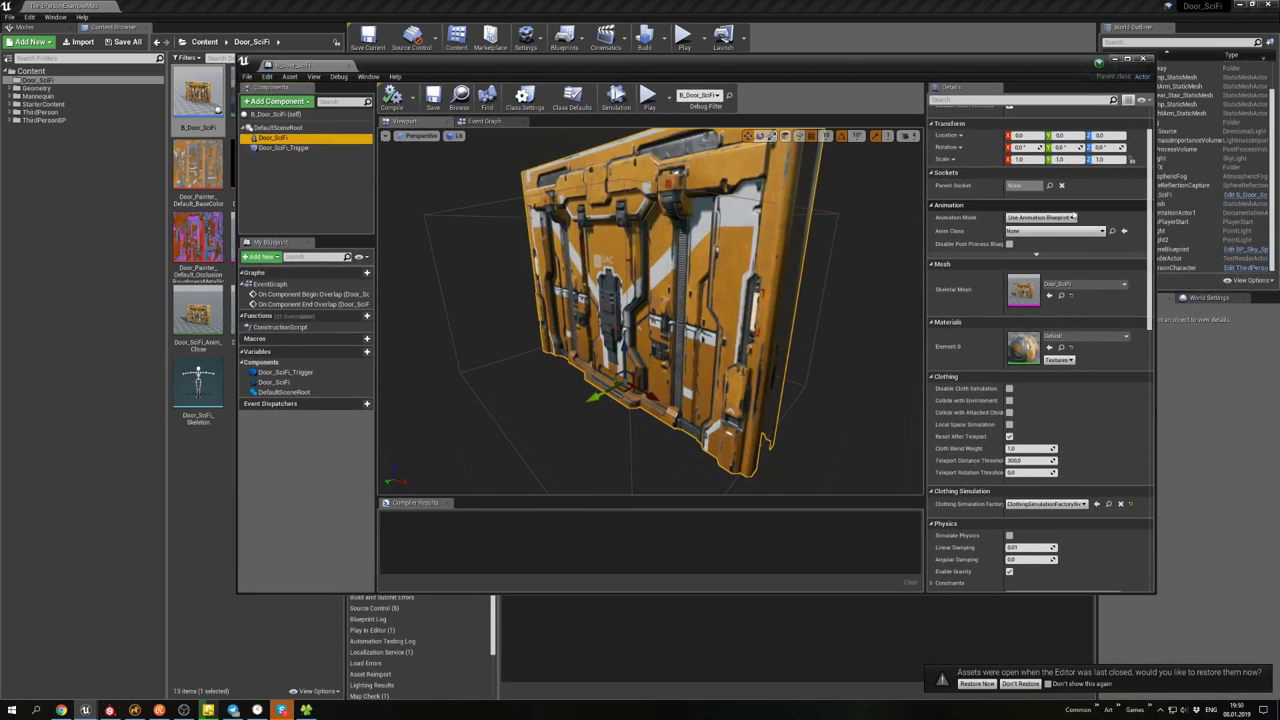
{"action": "scroll", "coordinate": [1150, 268], "scroll_direction": "down", "scroll_amount": 4}
{"action": "scroll", "coordinate": [1150, 268], "scroll_direction": "down", "scroll_amount": 8}
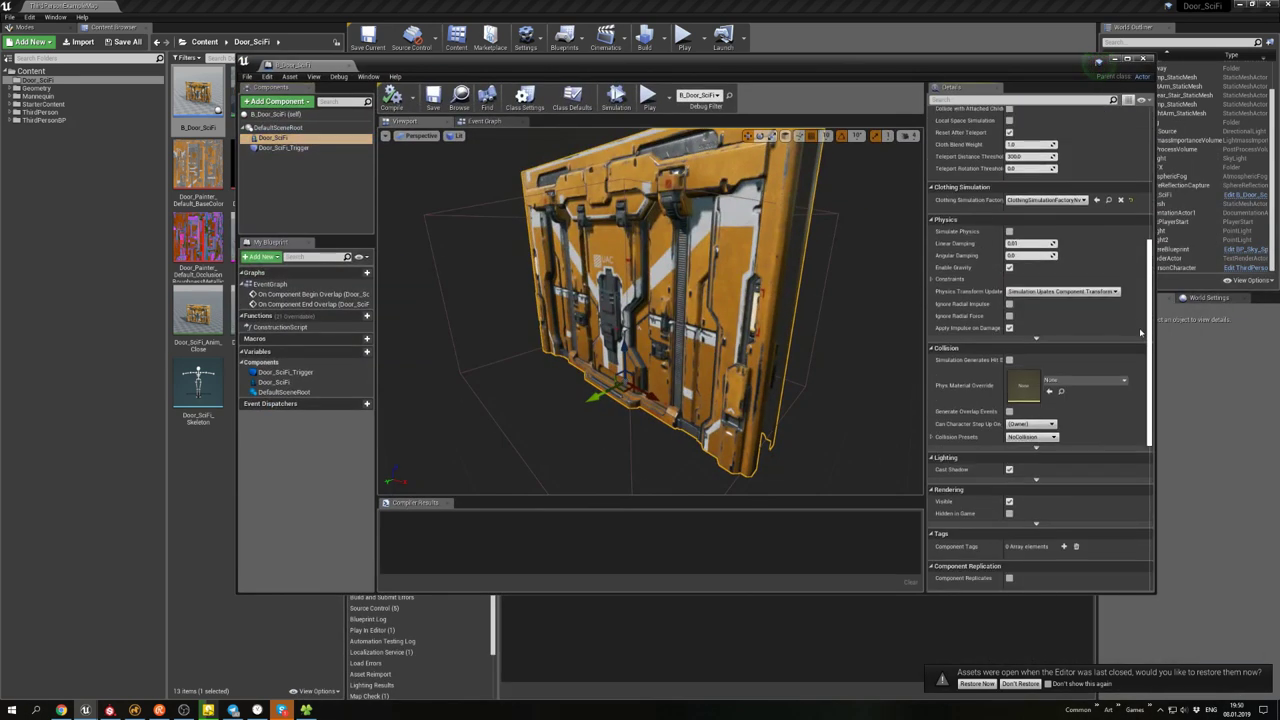
{"action": "left_click_drag", "start_coordinate": [1003, 300], "coordinate": [1030, 300]}
{"action": "left_click", "coordinate": [930, 438]}
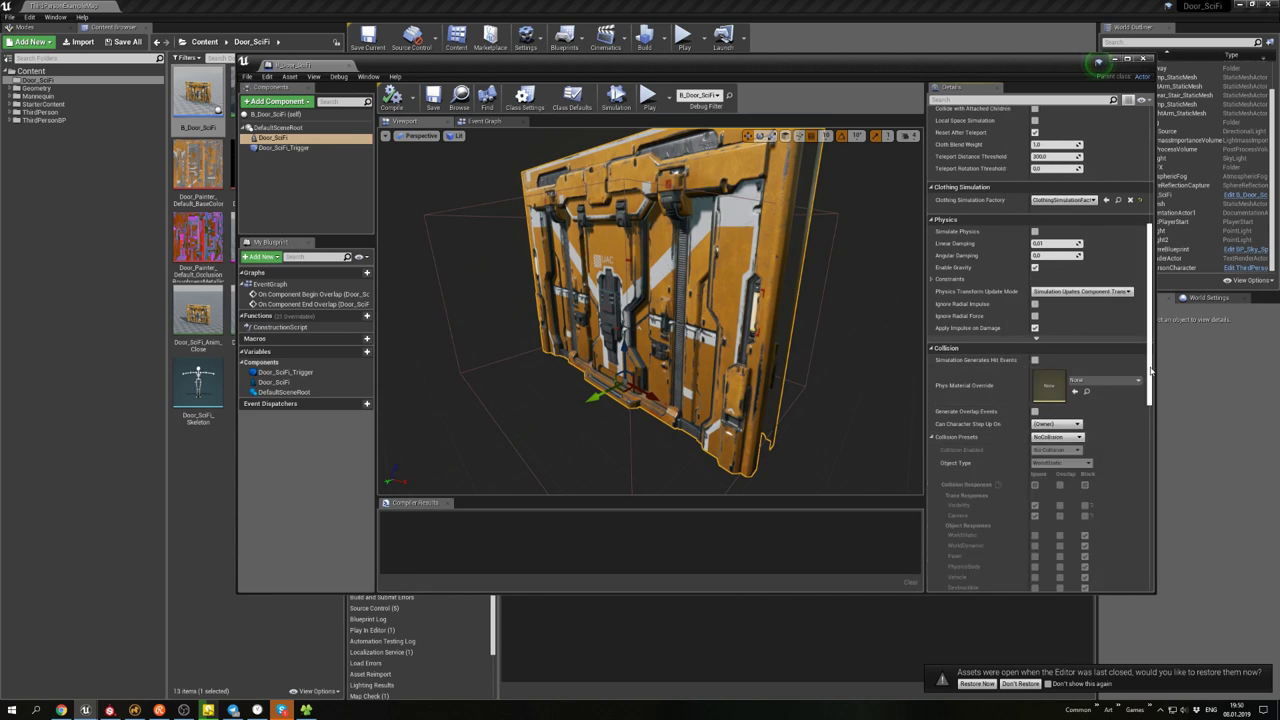
{"action": "scroll", "coordinate": [1040, 370], "scroll_direction": "down", "scroll_amount": 5}
{"action": "left_click", "coordinate": [1056, 298]}
{"action": "left_click", "coordinate": [1052, 320]}
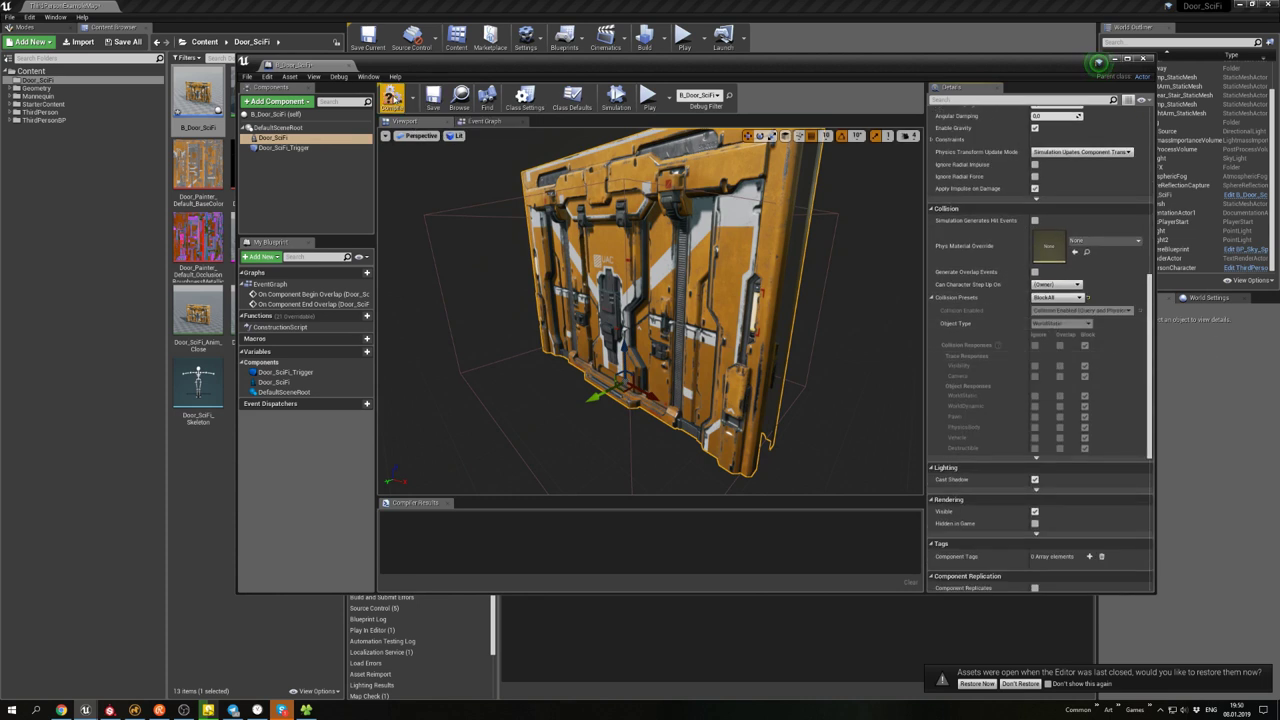
{"action": "left_click", "coordinate": [684, 38]}
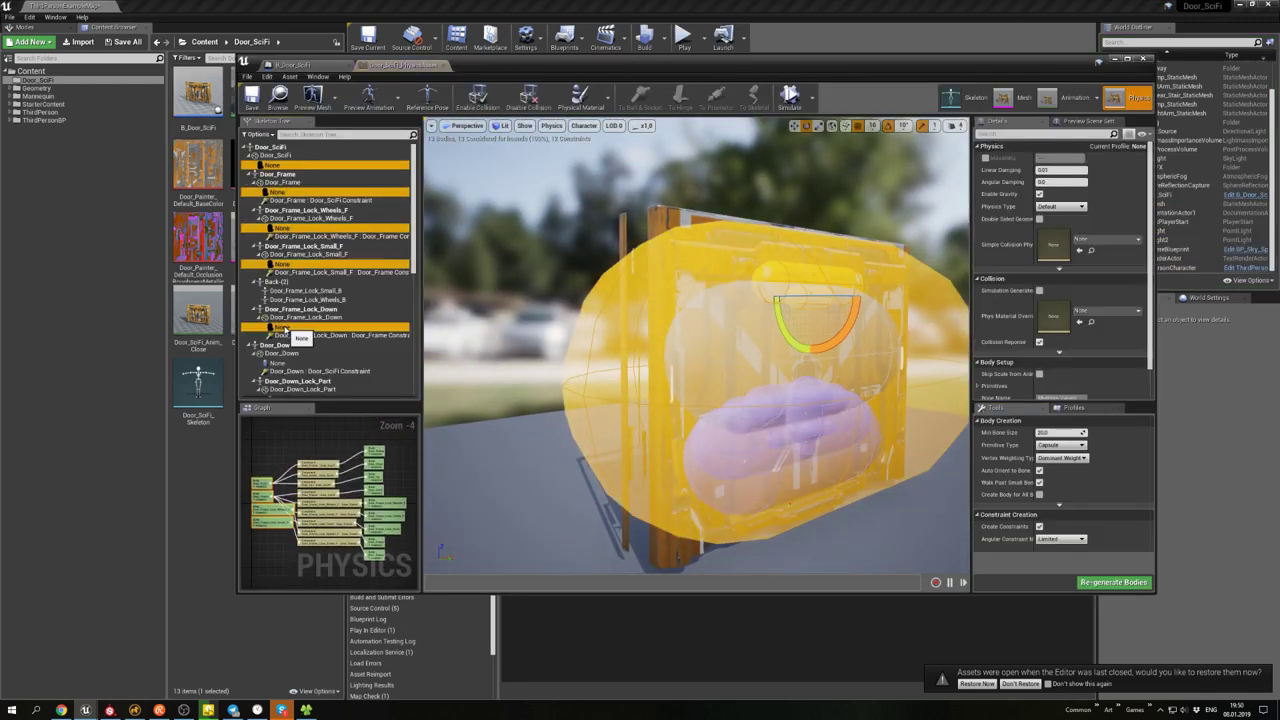
- Delete all the automatically generated capsule bodies from the door's physics asset
{"action": "scroll", "coordinate": [300, 310], "scroll_direction": "down", "scroll_amount": 1}
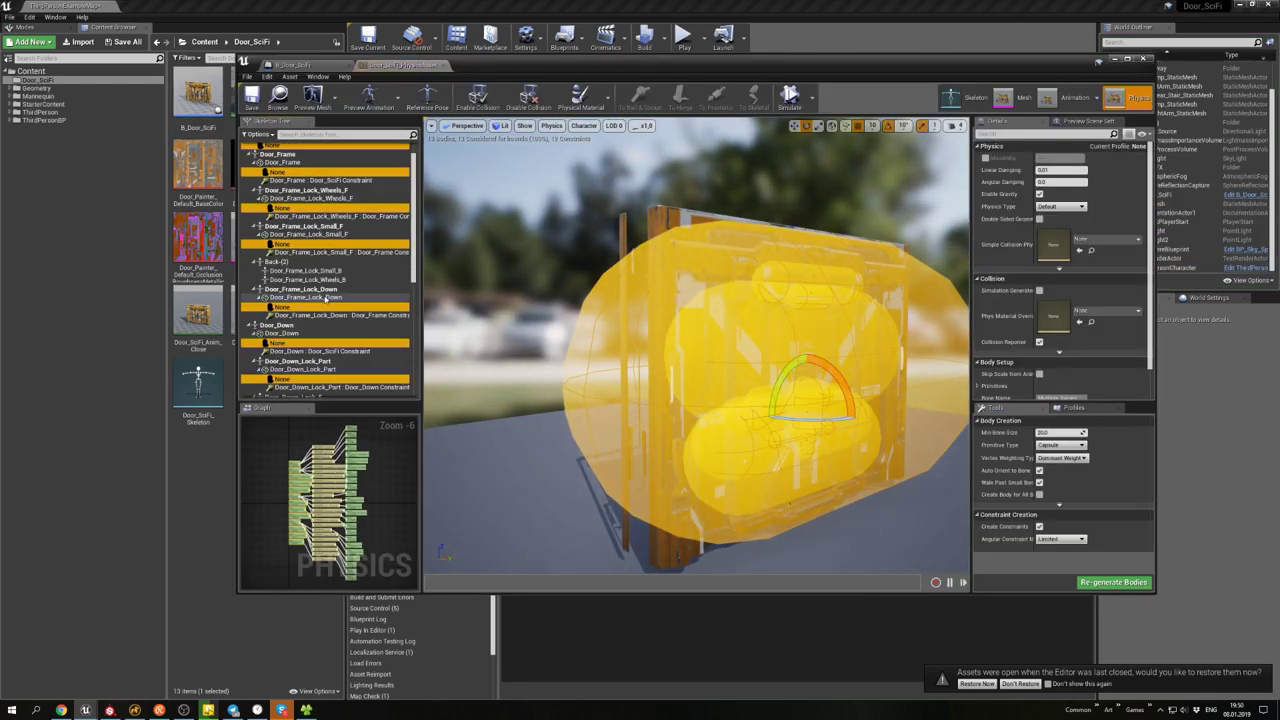
{"action": "key", "text": "Delete"}
{"action": "scroll", "coordinate": [780, 330], "scroll_direction": "up", "scroll_amount": 5}
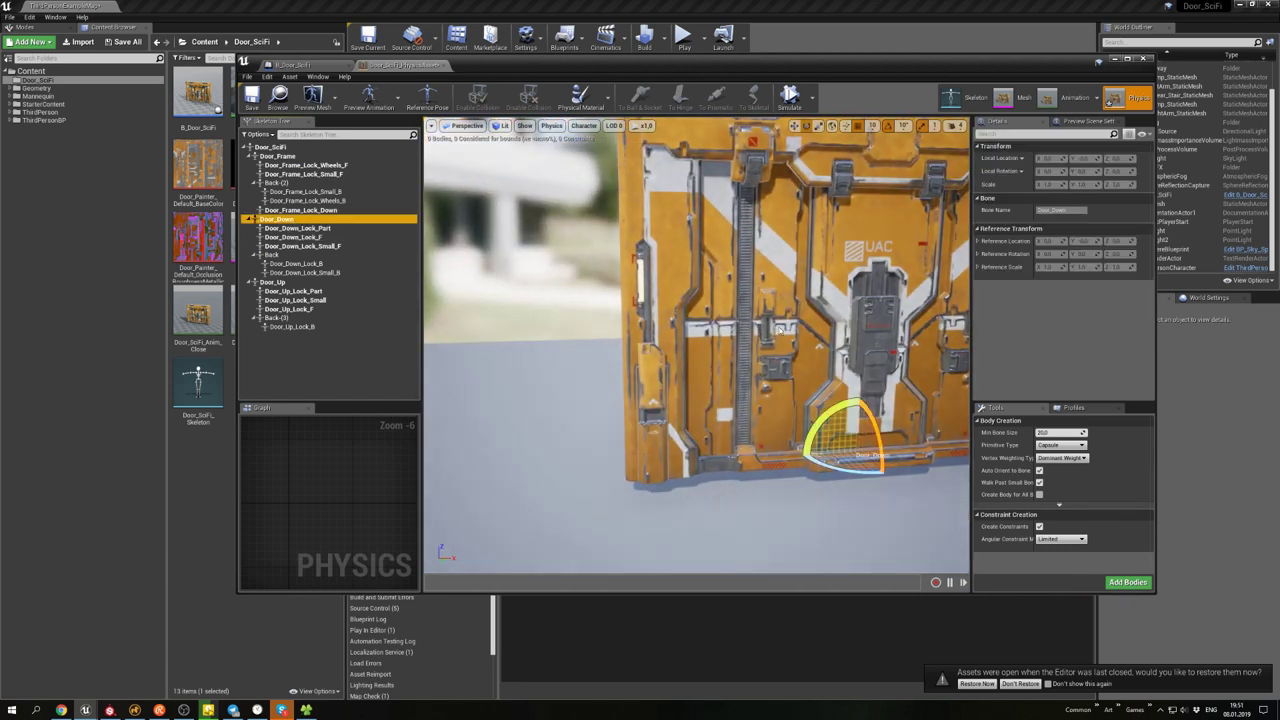
- Add a Single Convex Hull body to the Door_Down bone and reveal the advanced body creation settings
{"action": "left_click_drag", "start_coordinate": [780, 330], "coordinate": [730, 335]}
{"action": "left_click", "coordinate": [1058, 445]}
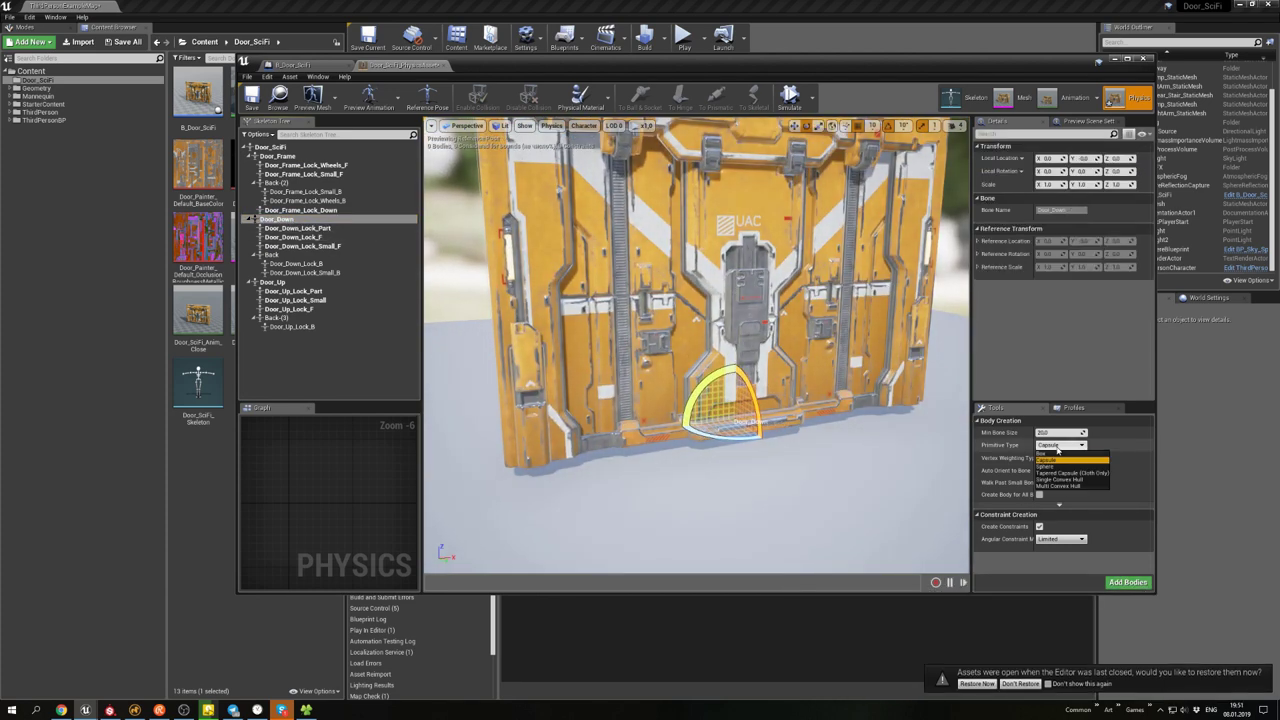
{"action": "left_click", "coordinate": [1060, 480]}
{"action": "left_click", "coordinate": [1128, 582]}
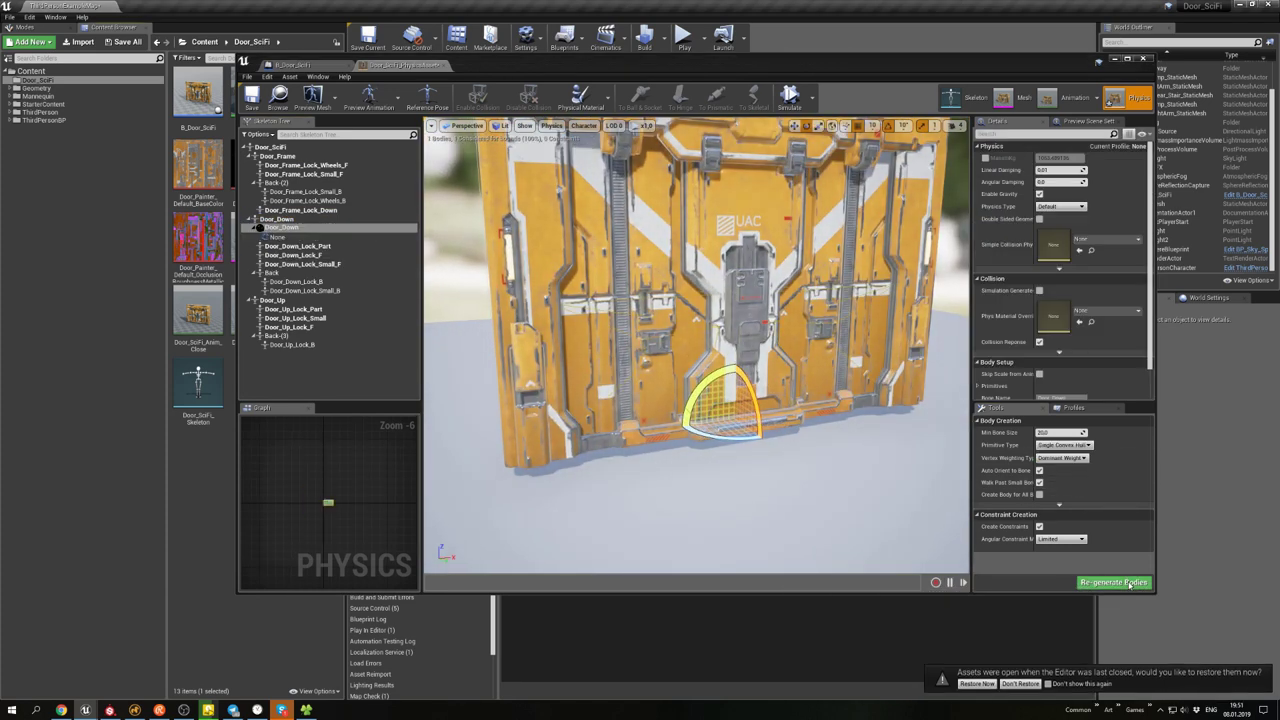
{"action": "left_click_drag", "start_coordinate": [760, 440], "coordinate": [760, 372]}
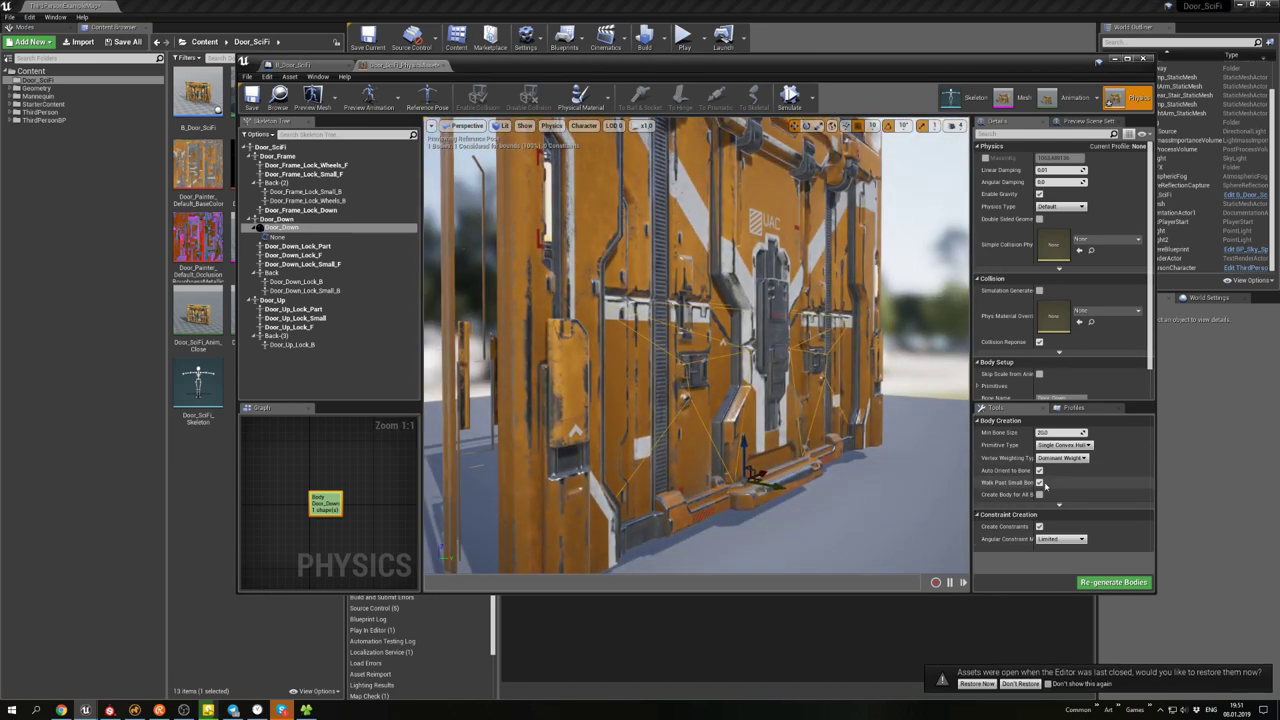
{"action": "left_click", "coordinate": [1059, 504]}
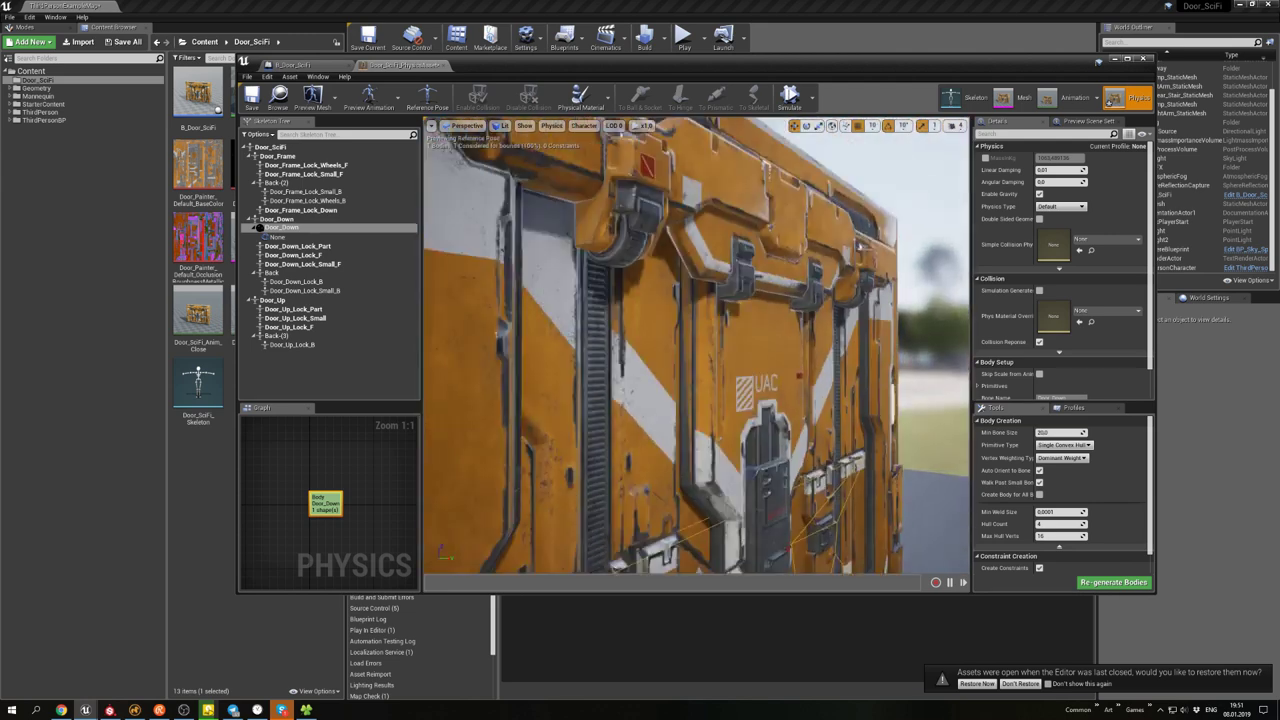
- Add a Single Convex Hull body to the Door_Up bone
{"action": "key", "text": "Delete"}
{"action": "left_click", "coordinate": [276, 300]}
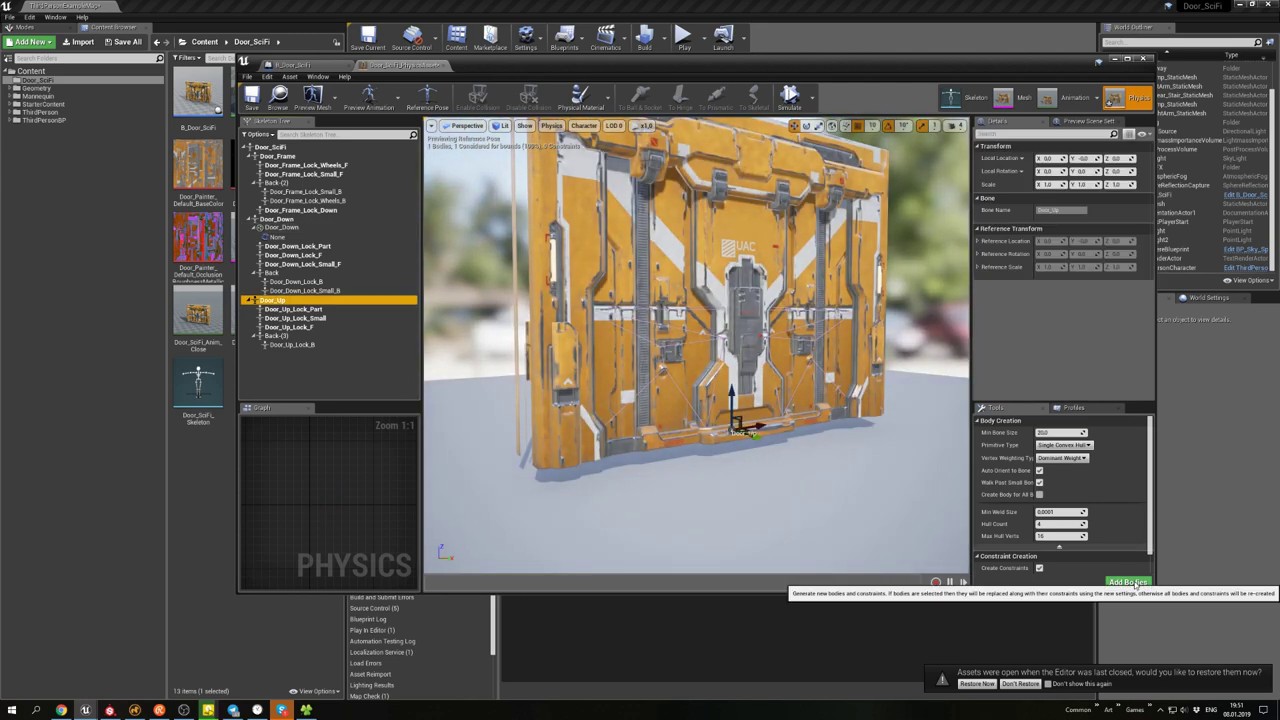
{"action": "left_click", "coordinate": [1113, 582]}
{"action": "left_click", "coordinate": [910, 358]}
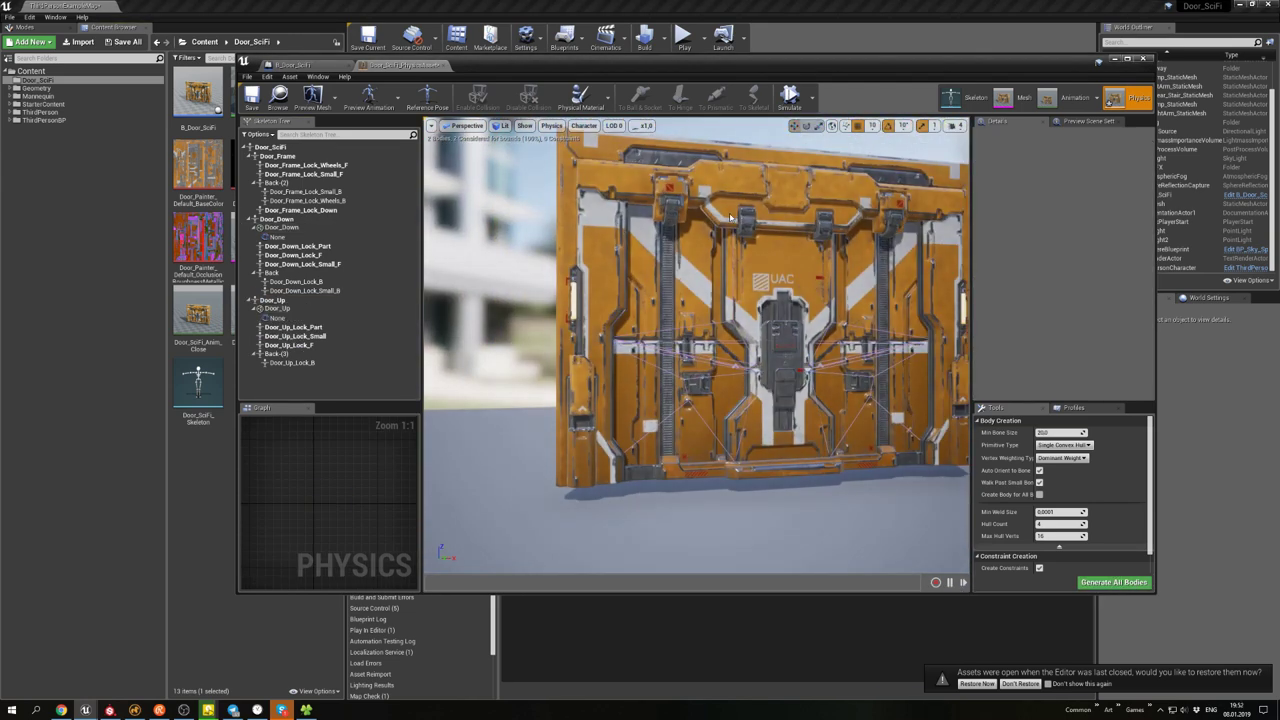
- Add Multi Convex Hull bodies with a hull count of 4 to the Door_Frame bone and briefly simulate the physics
{"action": "scroll", "coordinate": [1049, 507], "scroll_direction": "down", "scroll_amount": 1}
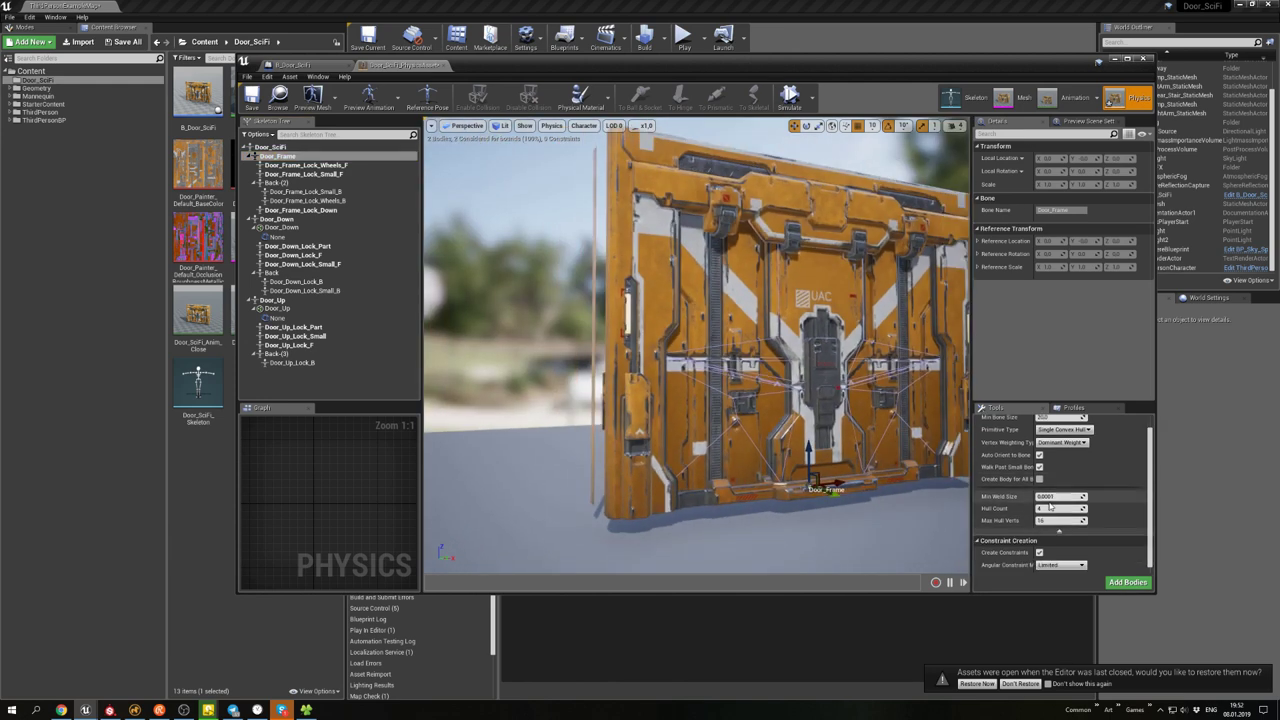
{"action": "left_click", "coordinate": [1122, 582]}
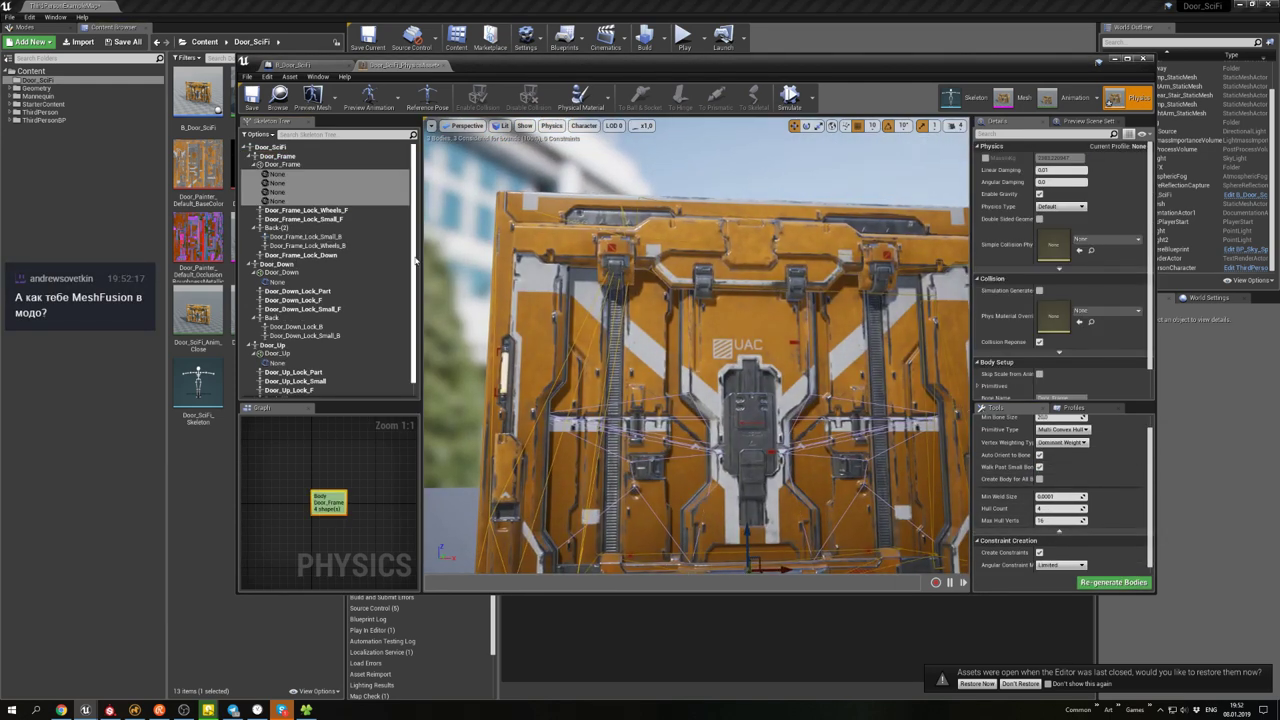
{"action": "left_click", "coordinate": [789, 97]}
{"action": "left_click", "coordinate": [789, 97]}
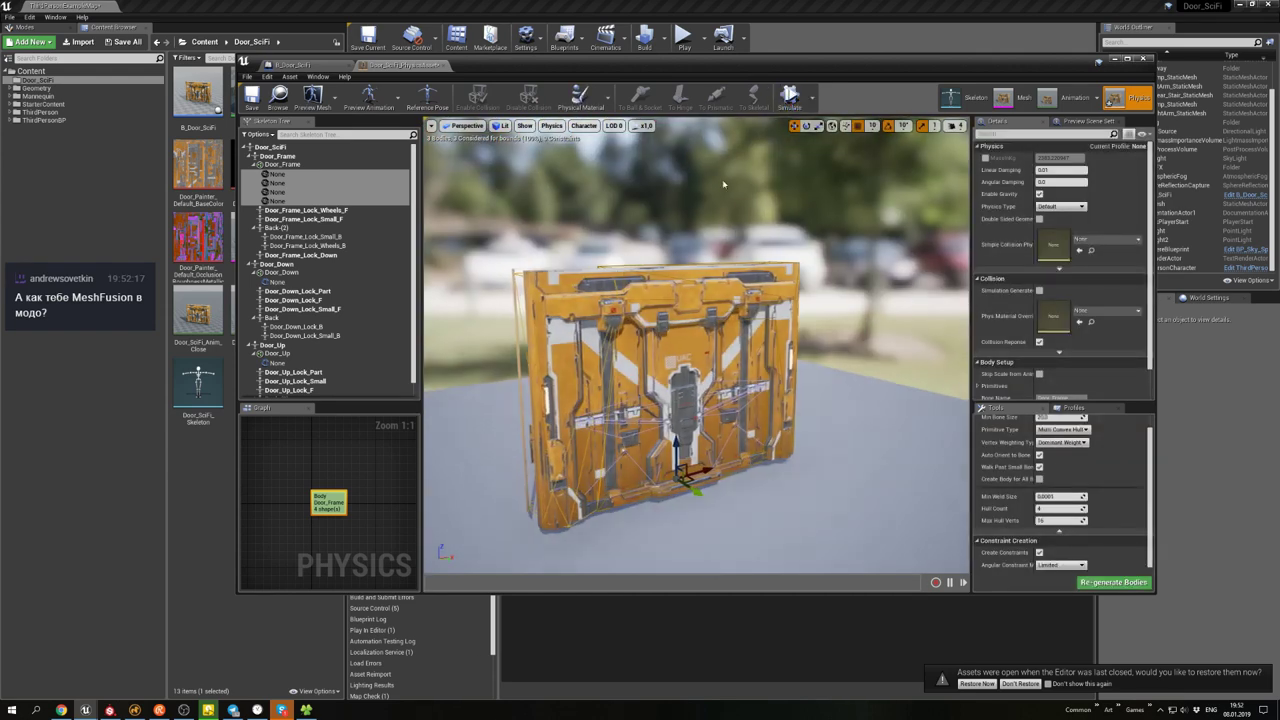
- Regenerate the Door_Frame hulls with Max Hull Verts set to 32 and simulate the physics
{"action": "scroll", "coordinate": [700, 240], "scroll_direction": "up", "scroll_amount": 3}
{"action": "left_click", "coordinate": [680, 287]}
{"action": "scroll", "coordinate": [680, 287], "scroll_direction": "down", "scroll_amount": 2}
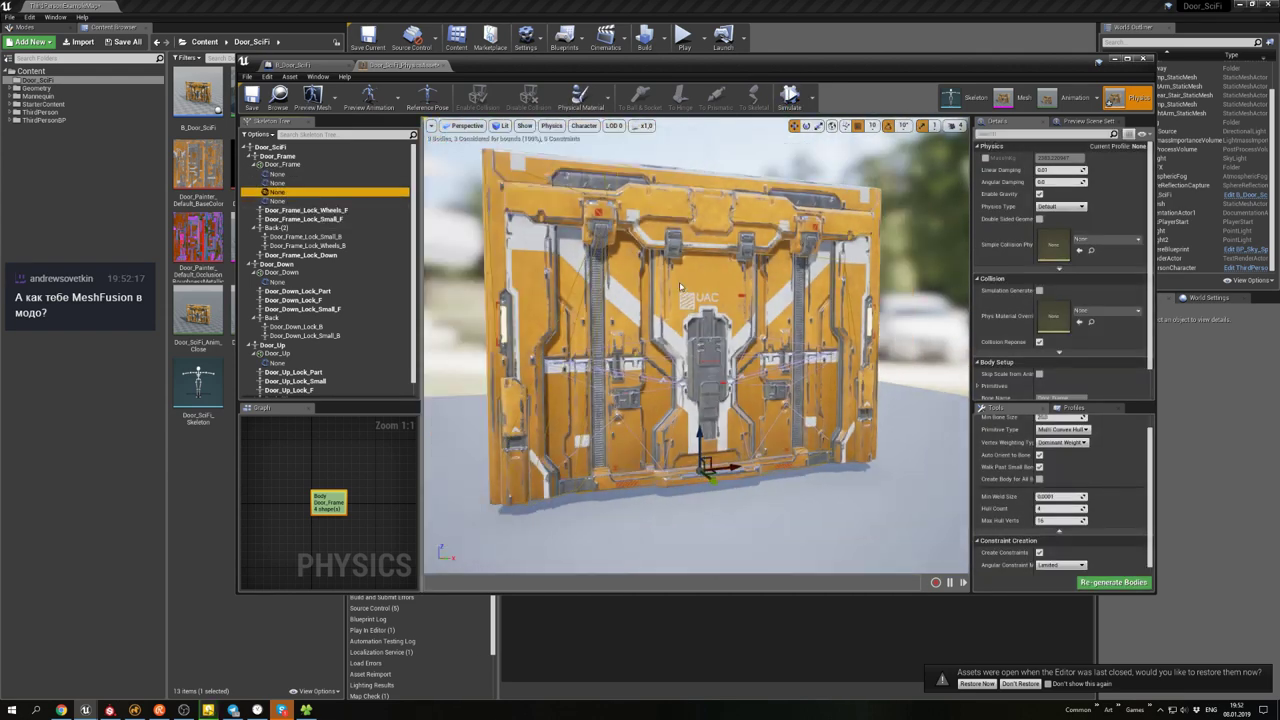
{"action": "left_click_drag", "start_coordinate": [680, 287], "coordinate": [798, 297]}
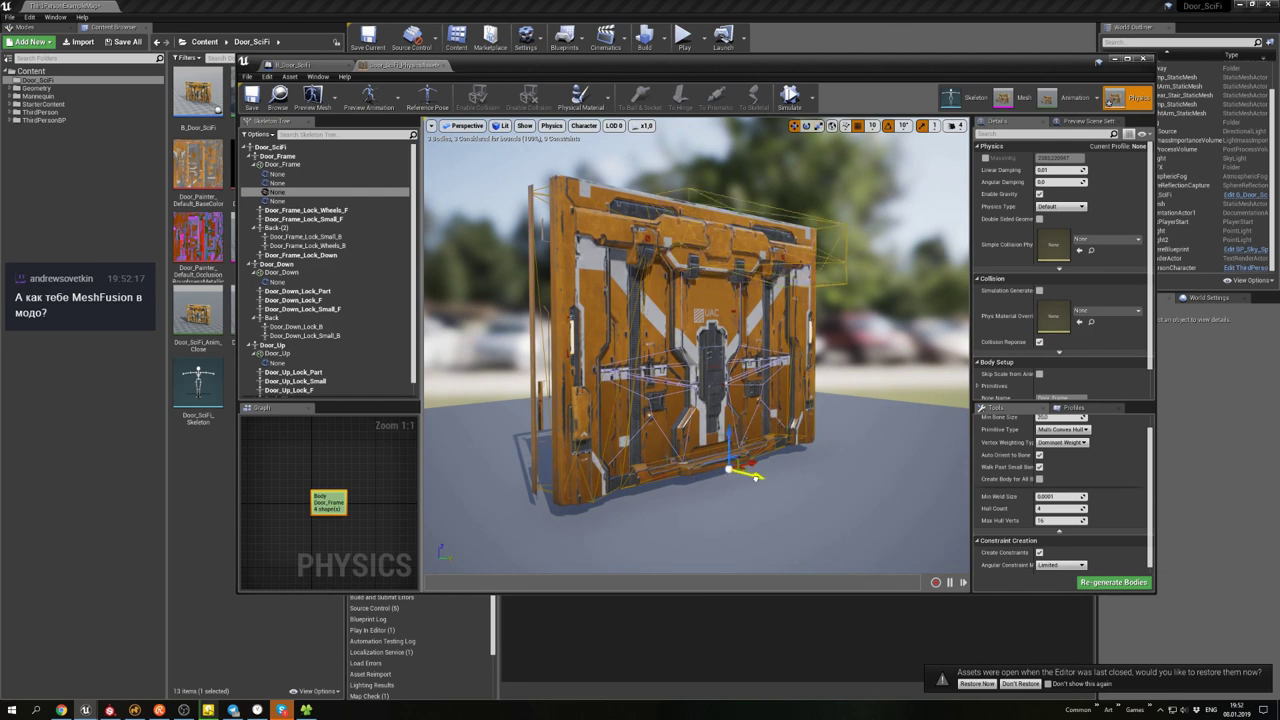
{"action": "left_click", "coordinate": [277, 174], "text": "shift"}
{"action": "left_click_drag", "start_coordinate": [680, 300], "coordinate": [815, 304]}
{"action": "left_click", "coordinate": [1055, 521]}
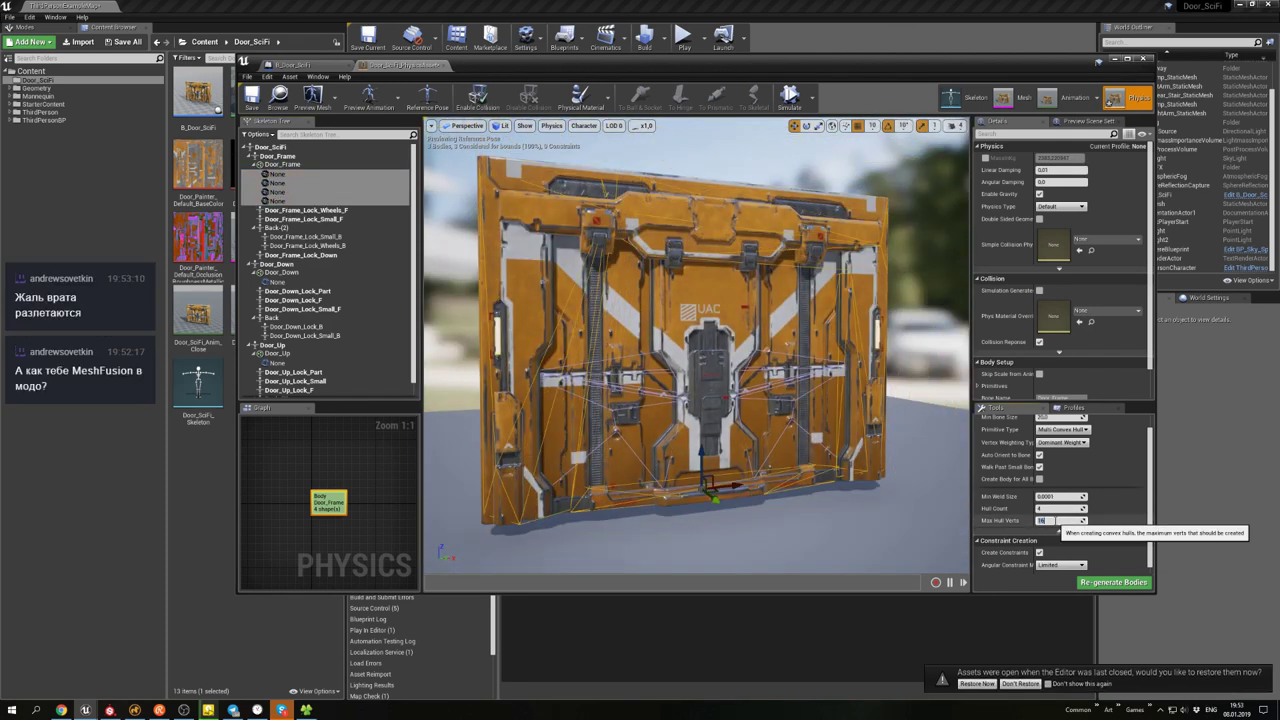
{"action": "left_click", "coordinate": [1112, 582]}
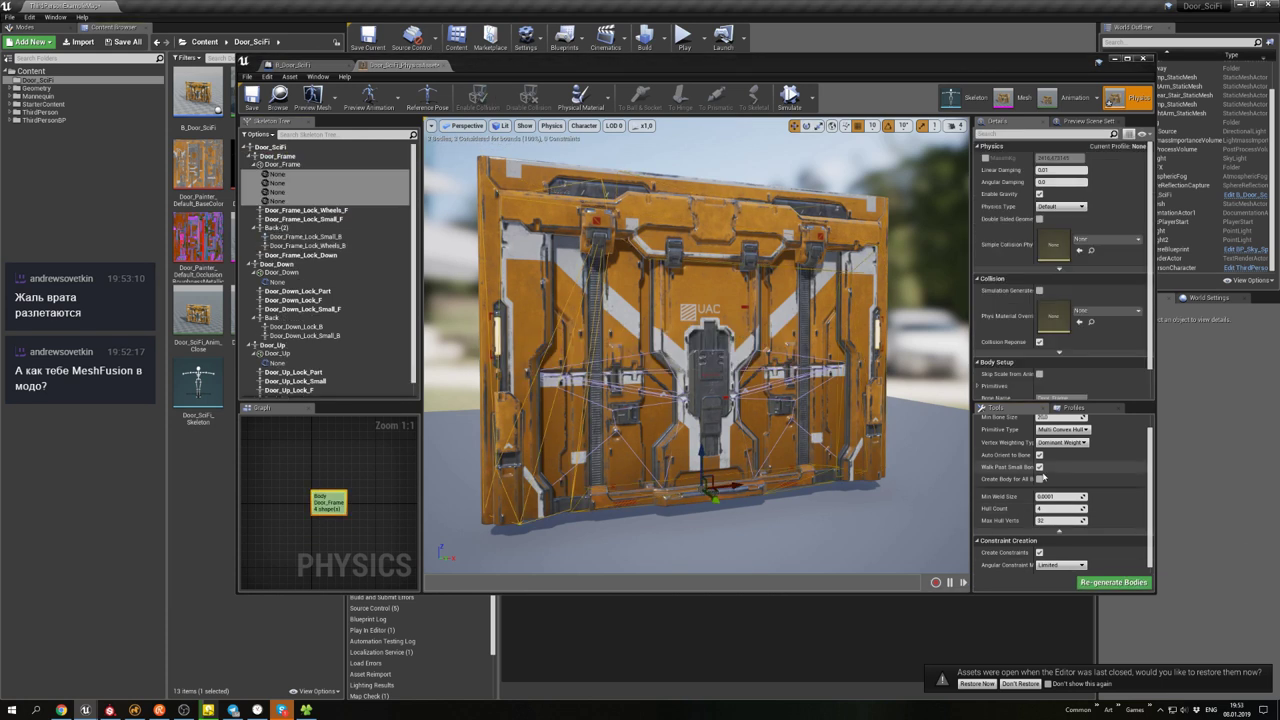
{"action": "key", "text": "alt+s"}
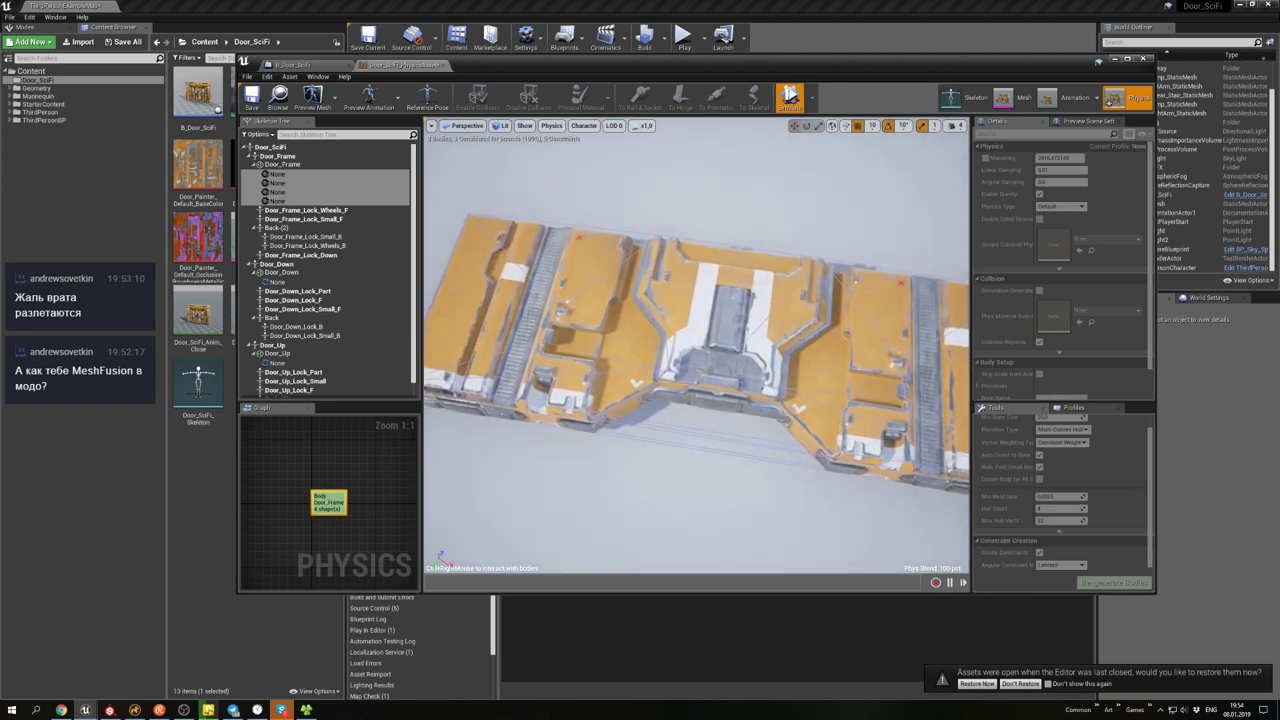
{"action": "key", "text": "alt+s"}
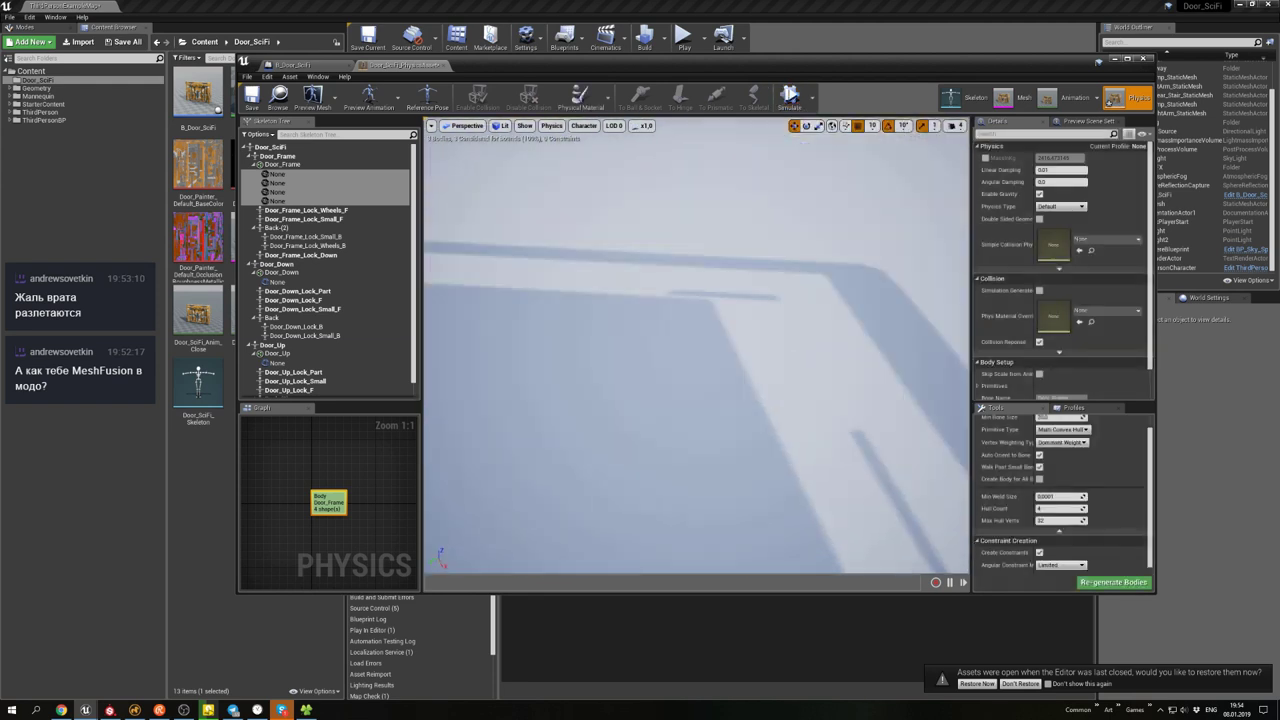
- Replace the Door_Frame bodies with Multi Convex Hull bodies using a hull count of 10 and simulate the physics
{"action": "key", "text": "Delete"}
{"action": "left_click_drag", "start_coordinate": [1058, 508], "coordinate": [1075, 508]}
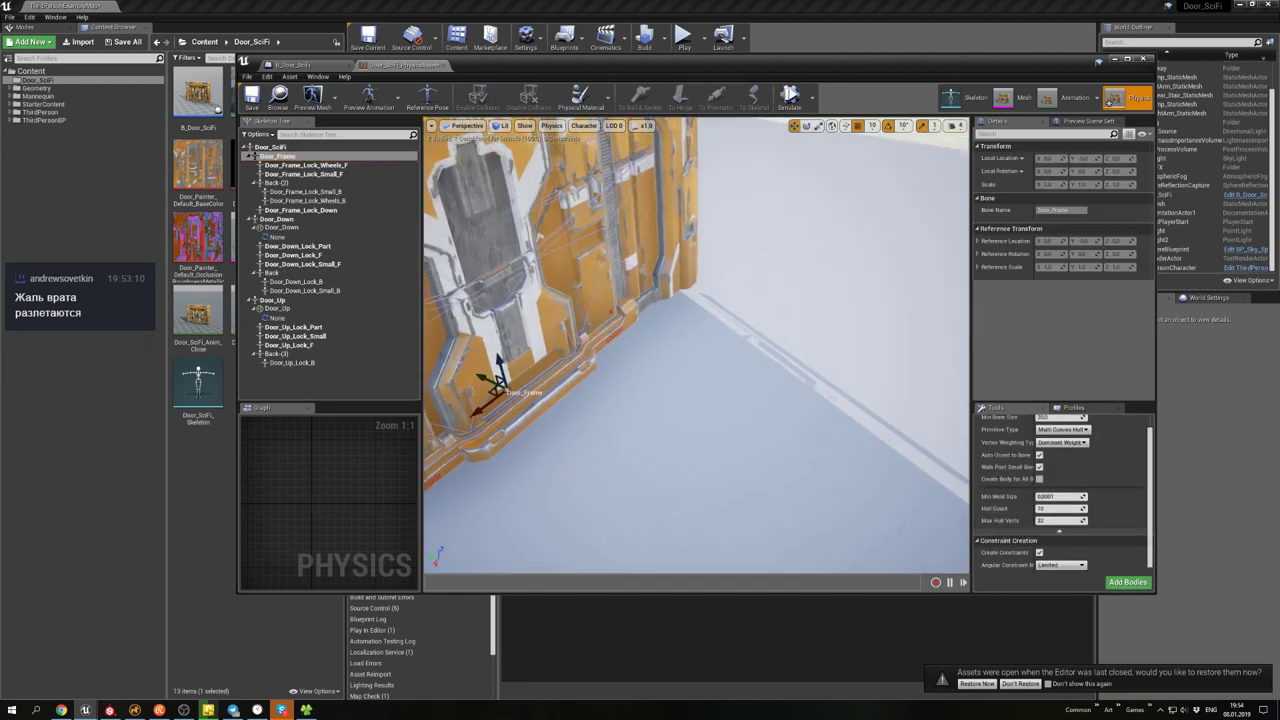
{"action": "left_click", "coordinate": [1140, 582]}
{"action": "key", "text": "alt+s"}
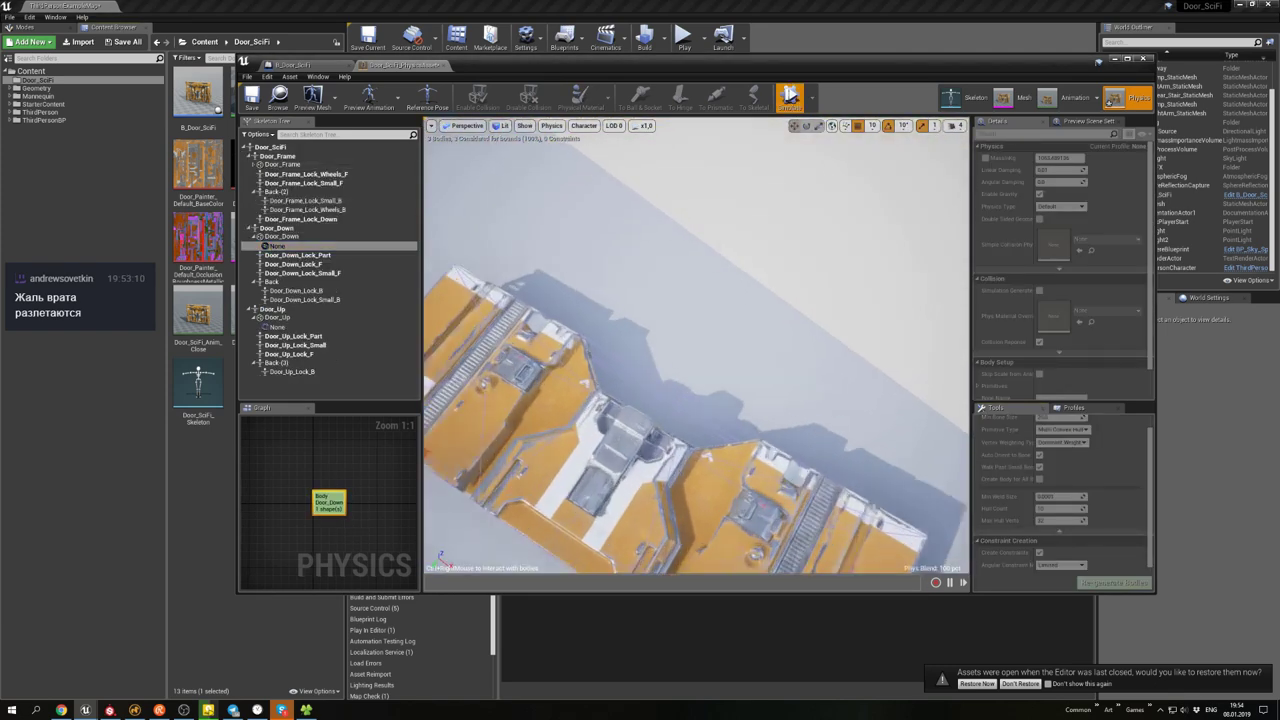
{"action": "key", "text": "alt+s"}
{"action": "key", "text": "alt+s"}
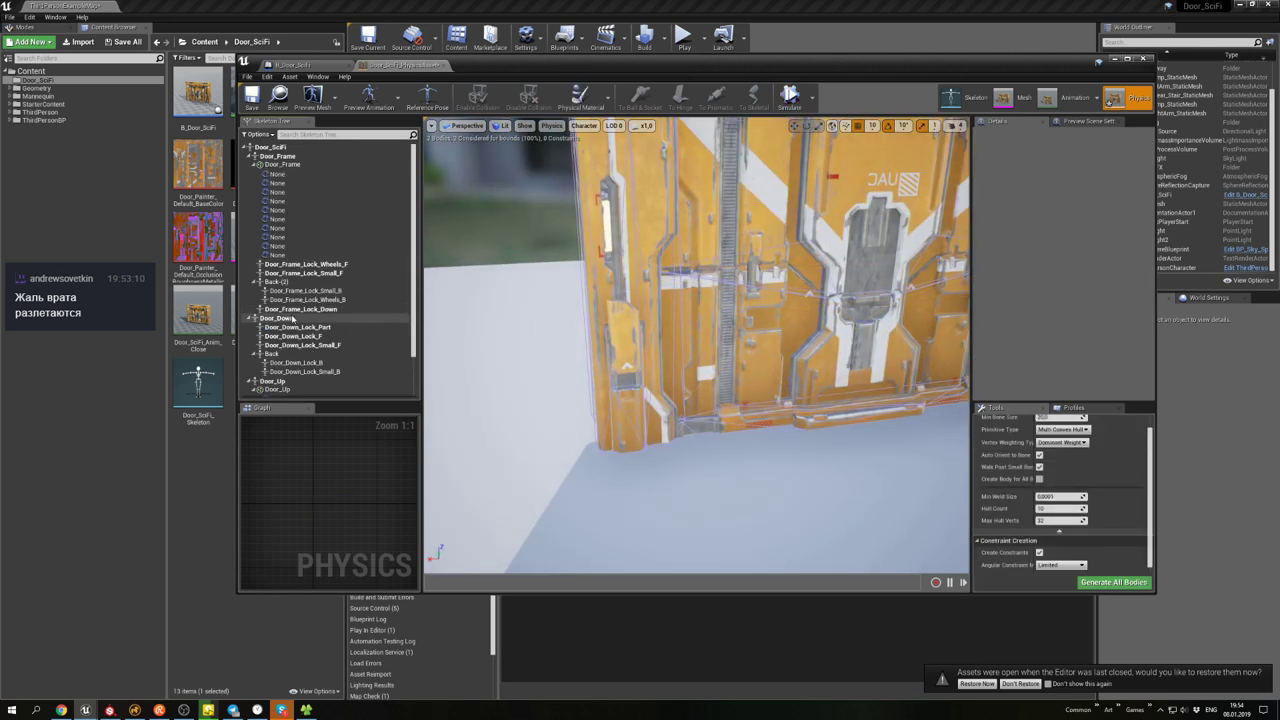
- Recreate the Door_Down body as Multi Convex Hull with a hull count of 4
{"action": "left_click", "coordinate": [285, 318]}
{"action": "left_click", "coordinate": [1126, 580]}
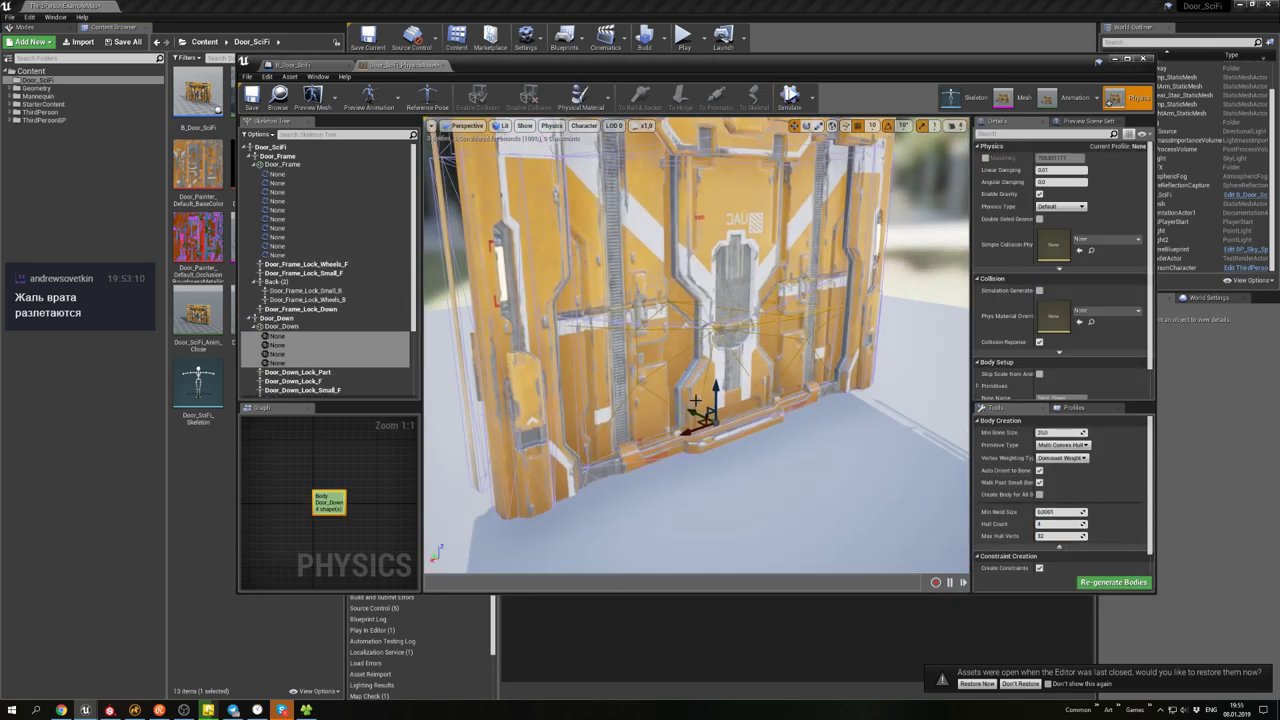
- Undo the four-hull Door_Down body and add a new Multi Convex Hull body to the Door_Down bone
{"action": "key", "text": "ctrl+z"}
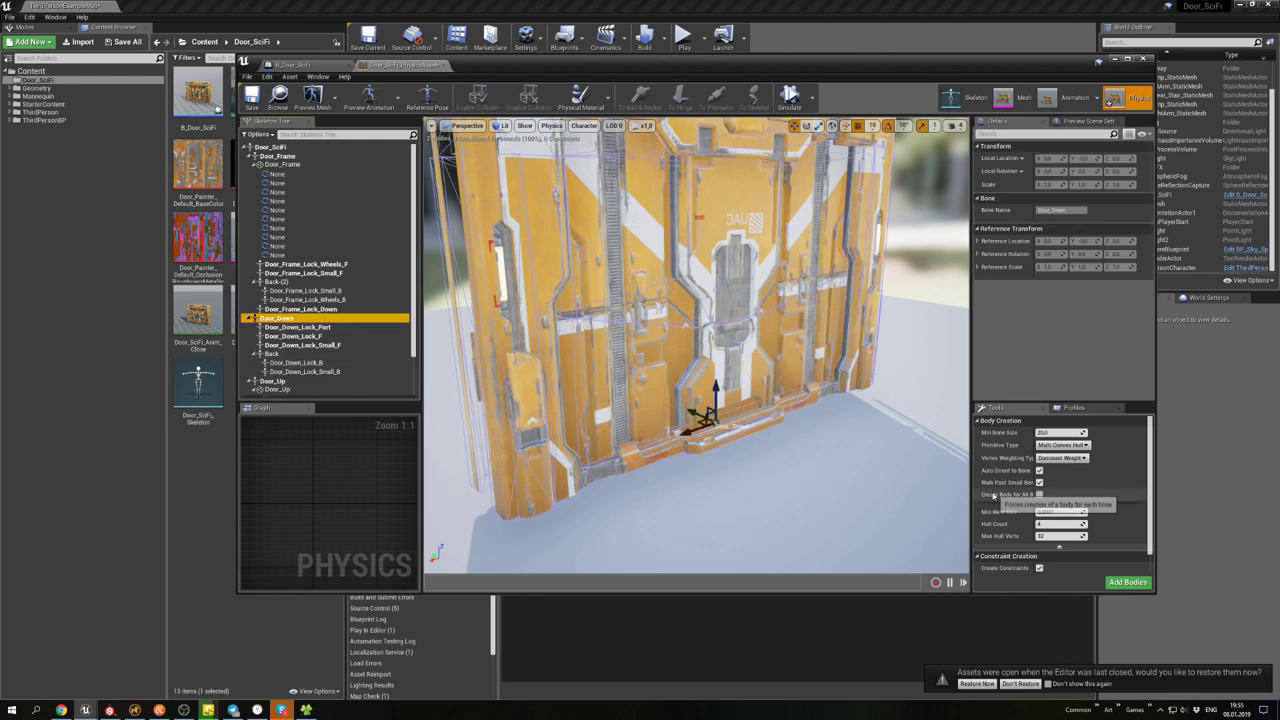
{"action": "left_click", "coordinate": [1138, 580]}
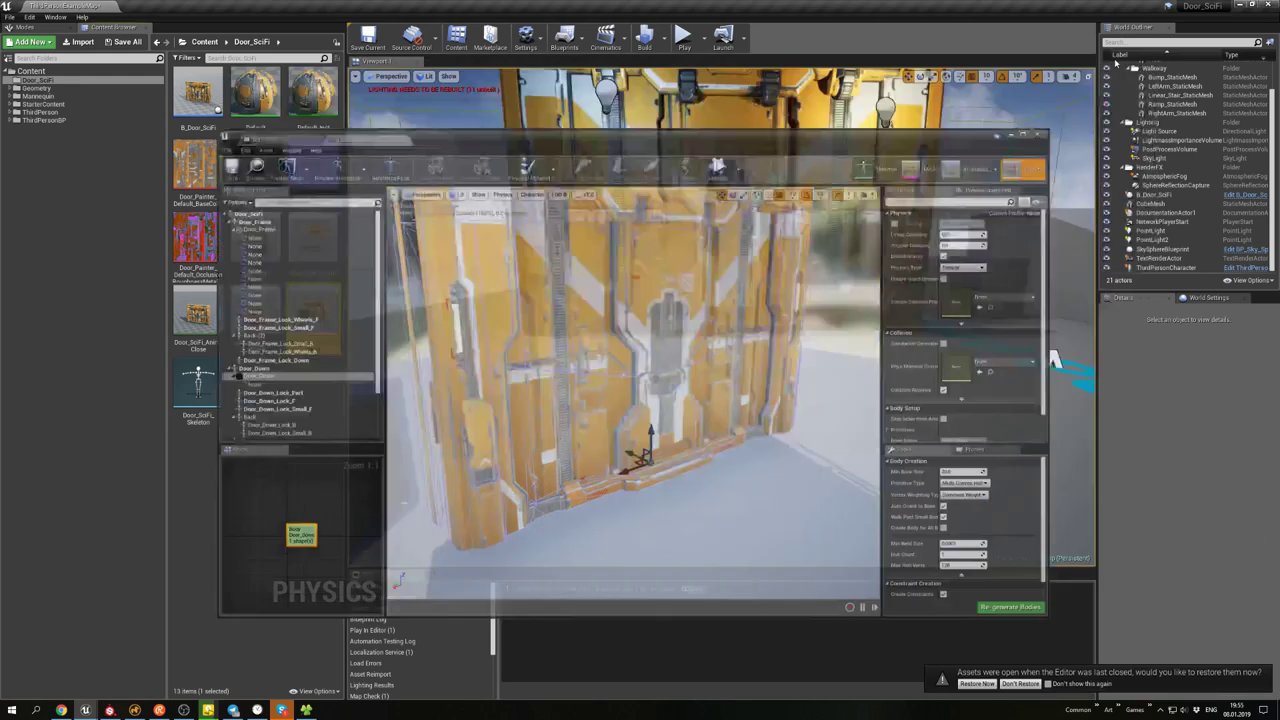
- Play the level and run the character around and through the door to test its animations and collision
{"action": "key", "text": "alt+p"}
{"action": "key", "text": "w"}
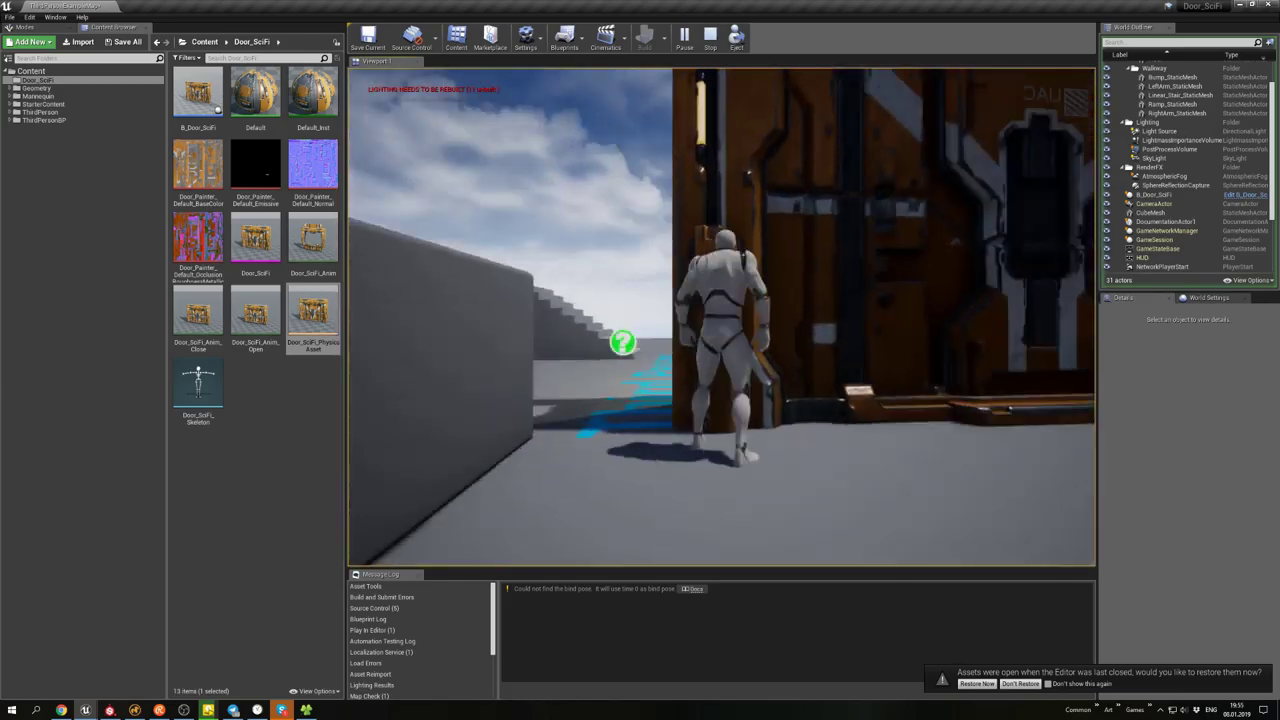
{"action": "key", "text": "w"}
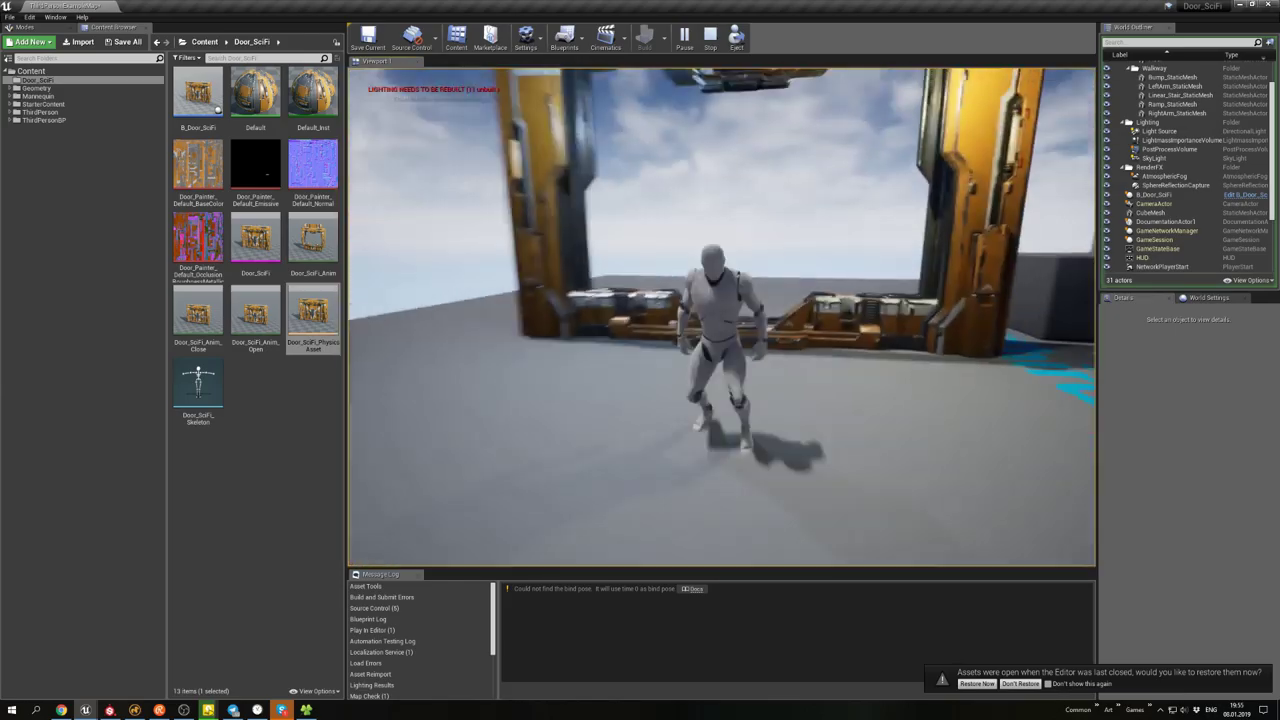
{"action": "key", "text": "w"}
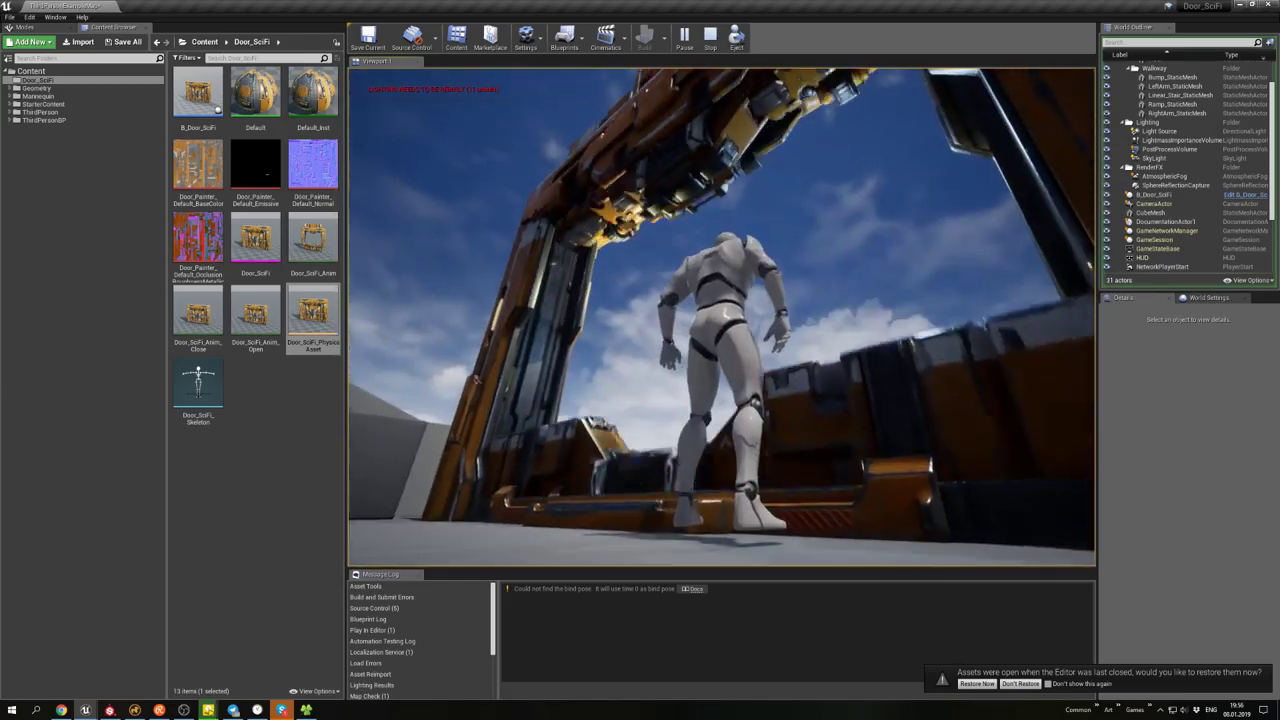
{"action": "key", "text": "w"}
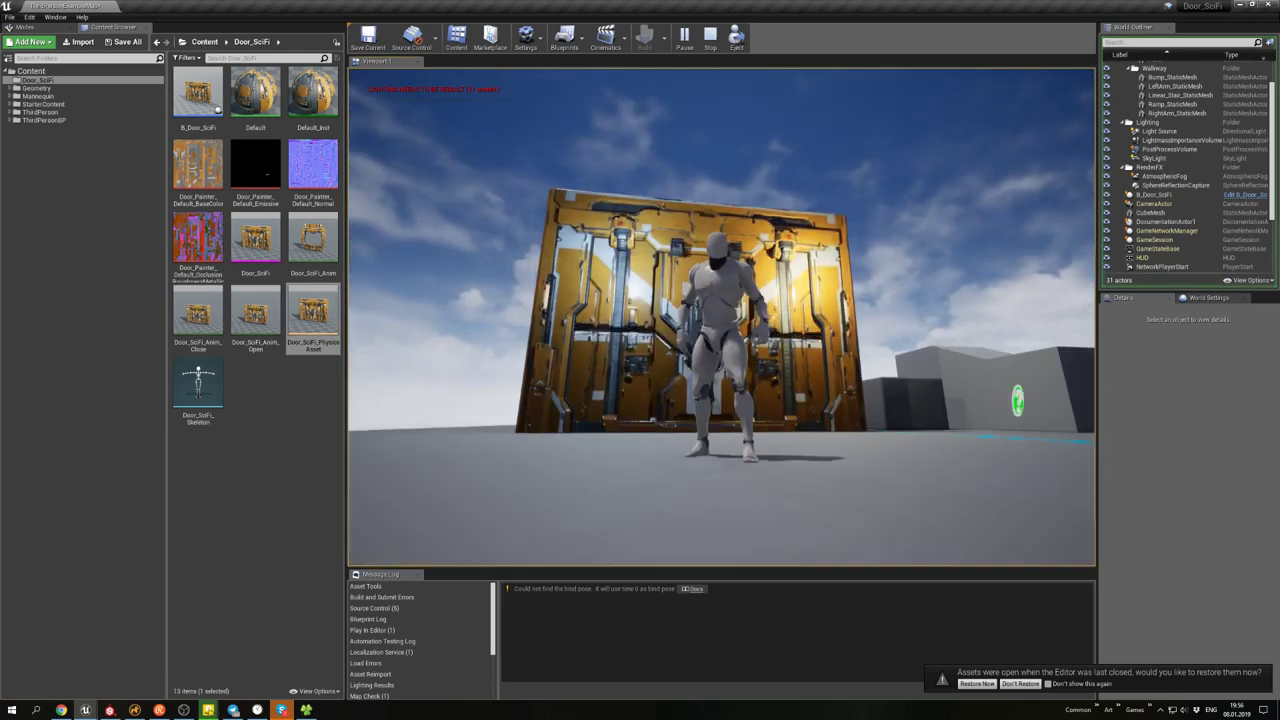
{"action": "key", "text": "w"}
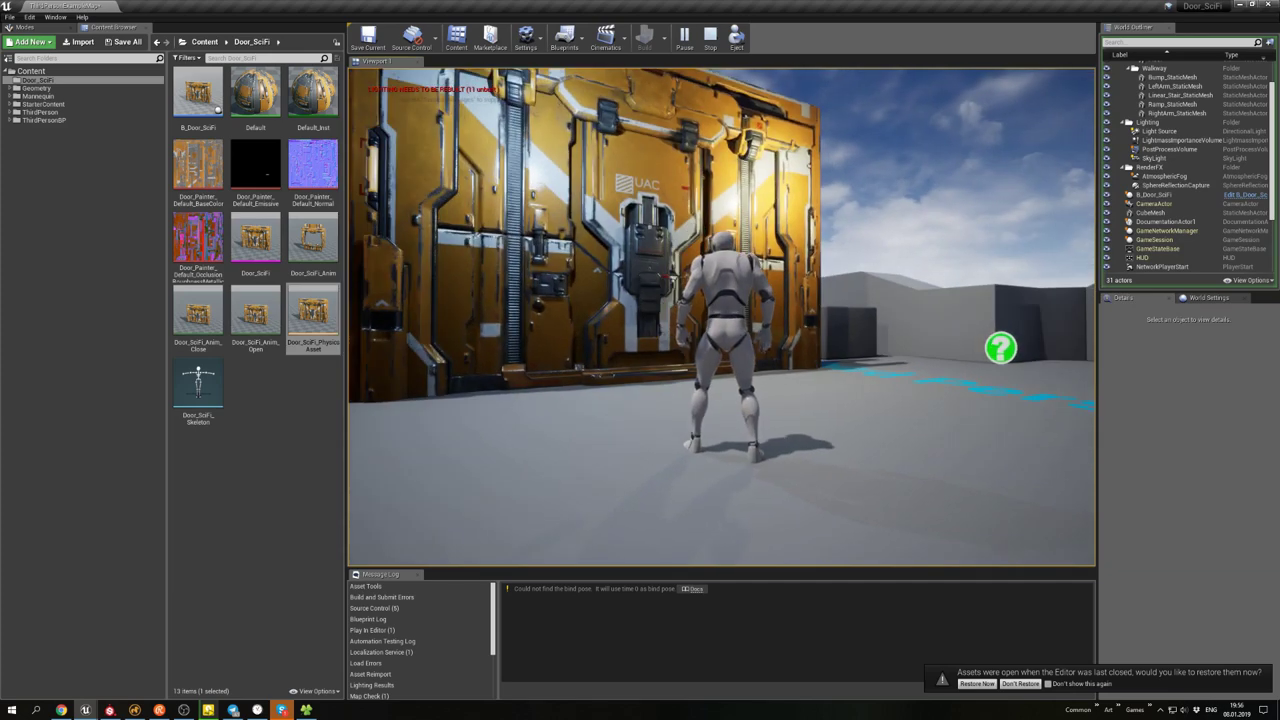
{"action": "key", "text": "w"}
{"action": "key", "text": "w"}
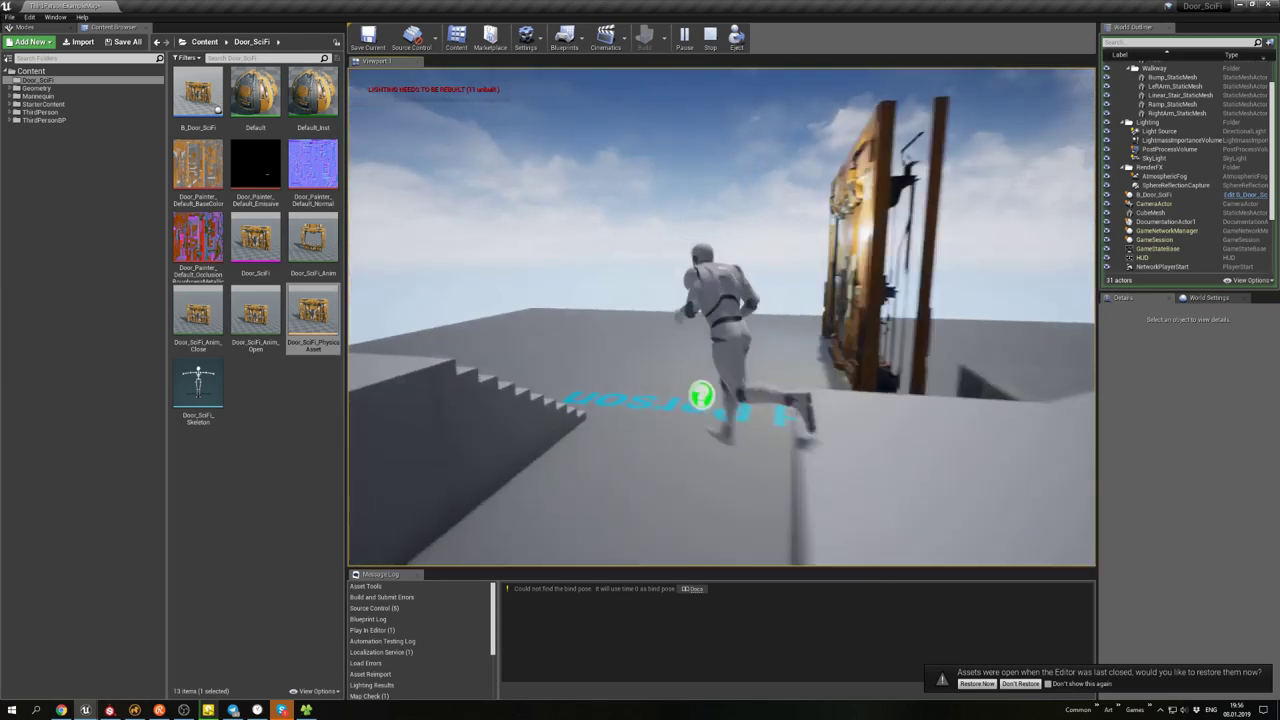
{"action": "key", "text": "w"}
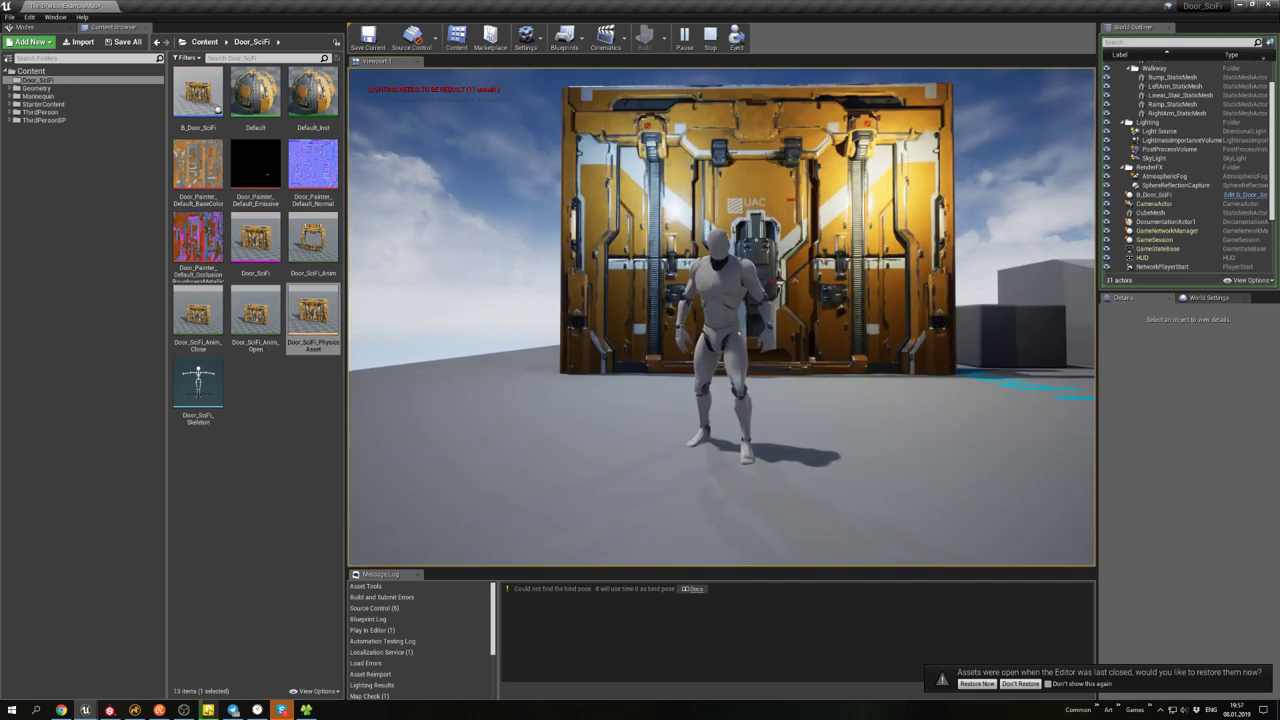
{"action": "key", "text": "s"}
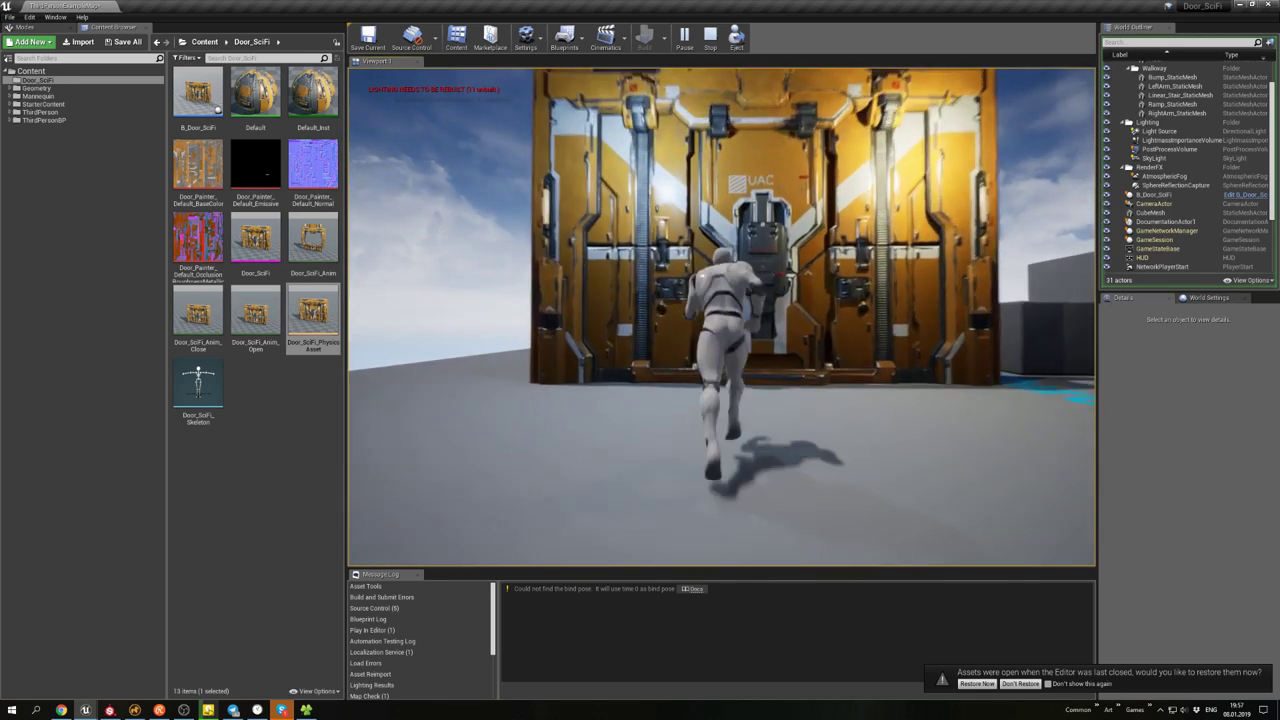
{"action": "key", "text": "s"}
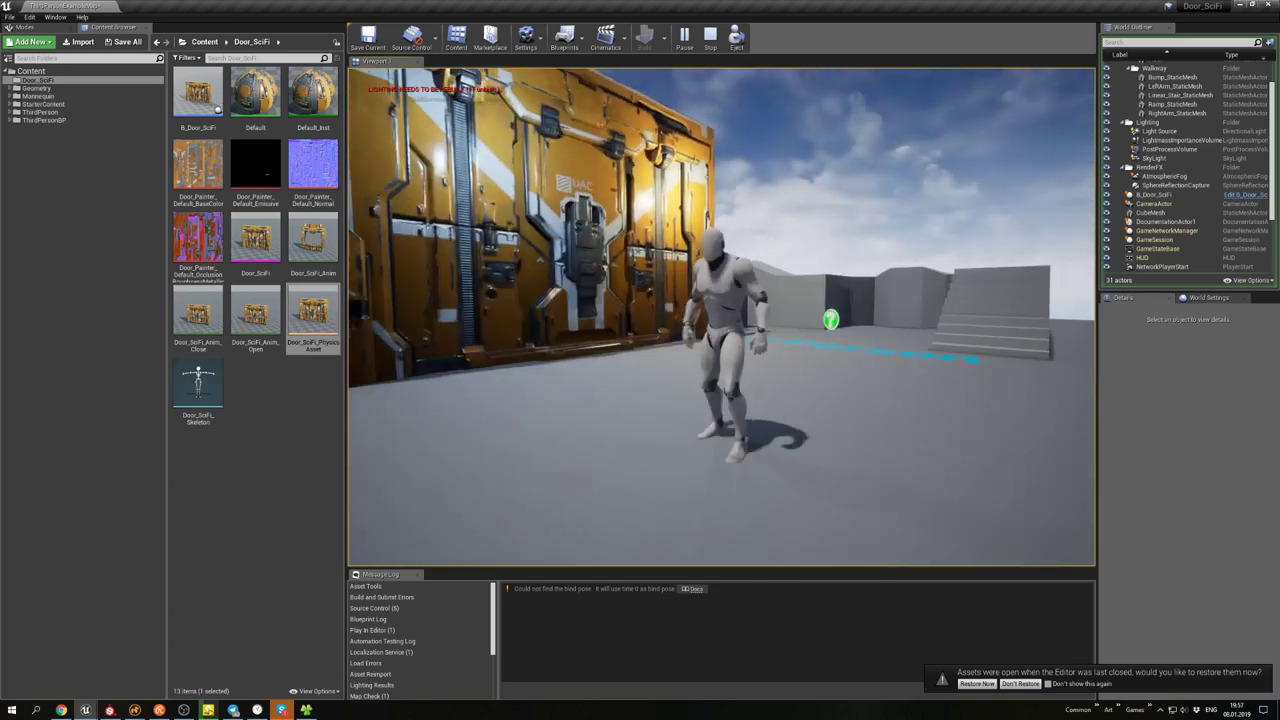
{"action": "key", "text": "Escape"}
- Duplicate the two point lights to the back side of the door and delete the arena walls, ramps and walkway meshes
{"action": "left_click", "coordinate": [875, 356]}
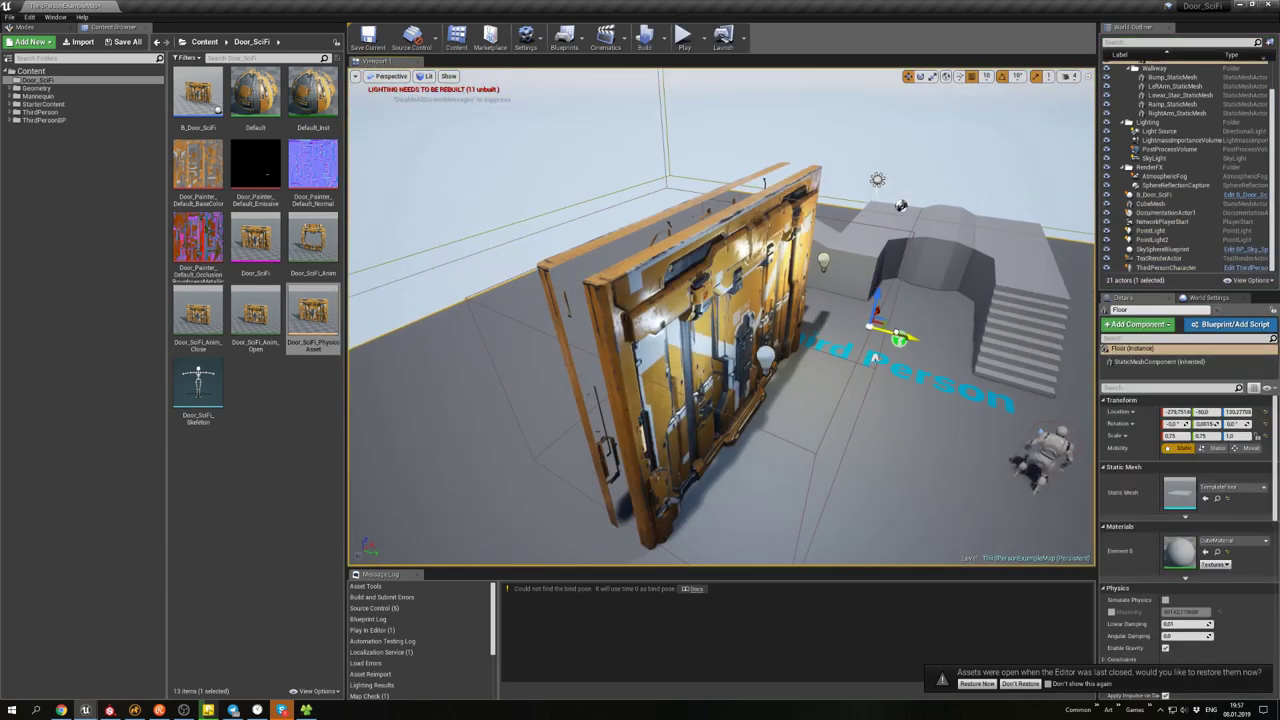
{"action": "right_click_drag", "start_coordinate": [875, 356], "coordinate": [820, 405]}
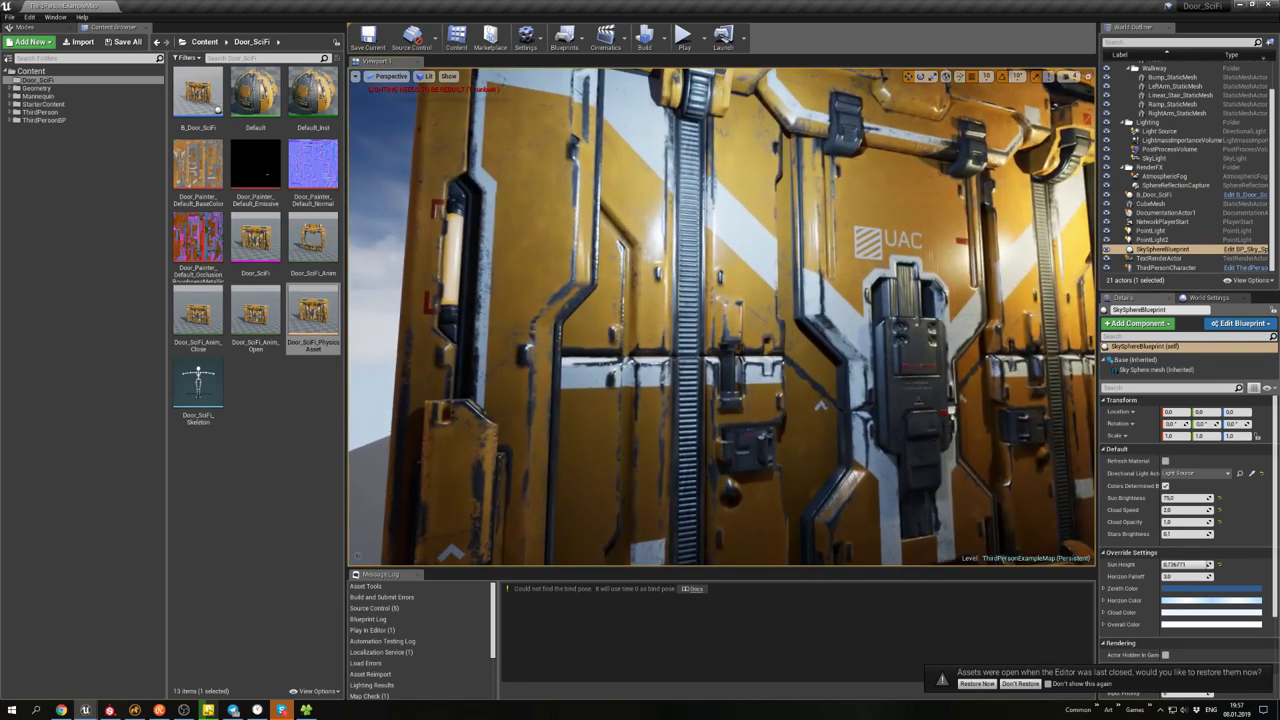
{"action": "left_click_drag", "start_coordinate": [820, 405], "coordinate": [845, 457]}
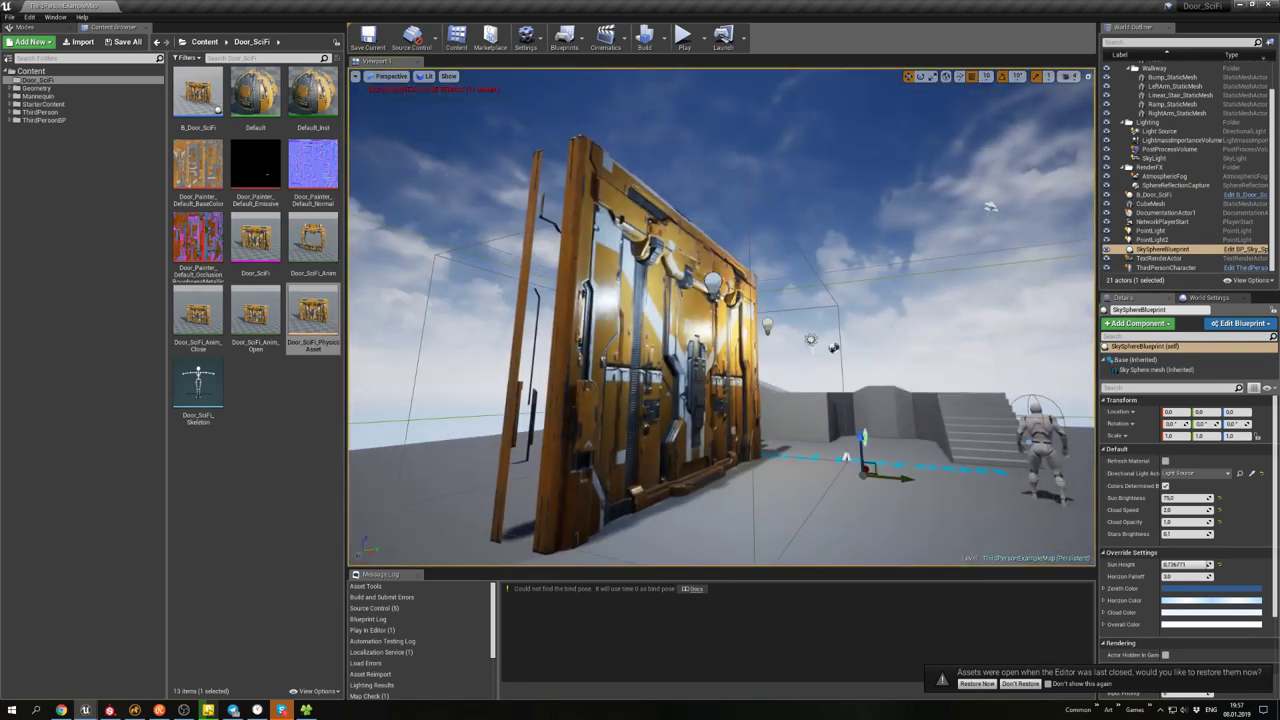
{"action": "key", "text": "ctrl+v"}
{"action": "key", "text": "ctrl+z"}
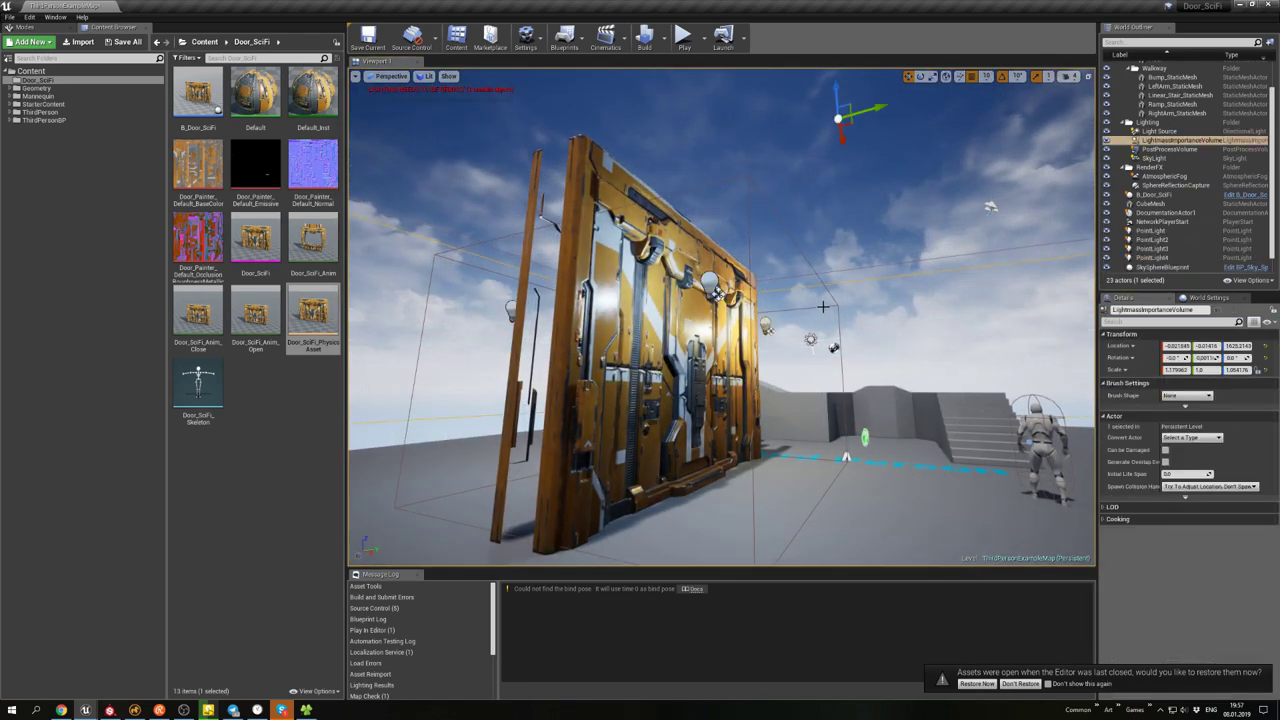
{"action": "right_click_drag", "start_coordinate": [845, 457], "coordinate": [815, 440]}
- Place two copies of the B_Door_SciFi door in a row beside the original
{"action": "key", "text": "ctrl+z"}
{"action": "key", "text": "ctrl+z"}
{"action": "key", "text": "ctrl+z"}
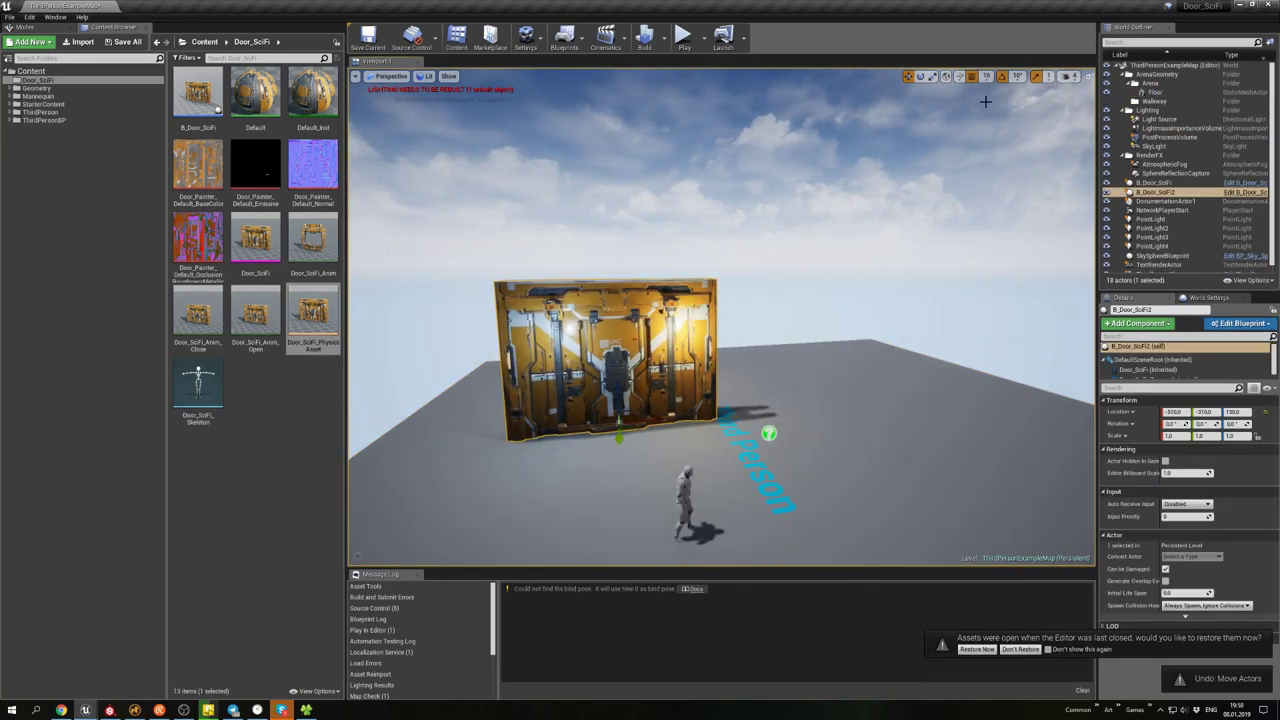
{"action": "left_click_drag", "start_coordinate": [722, 419], "coordinate": [831, 396]}
- Play the level and run the character along the row of three doors to test each door's trigger
{"action": "key", "text": "alt+p"}
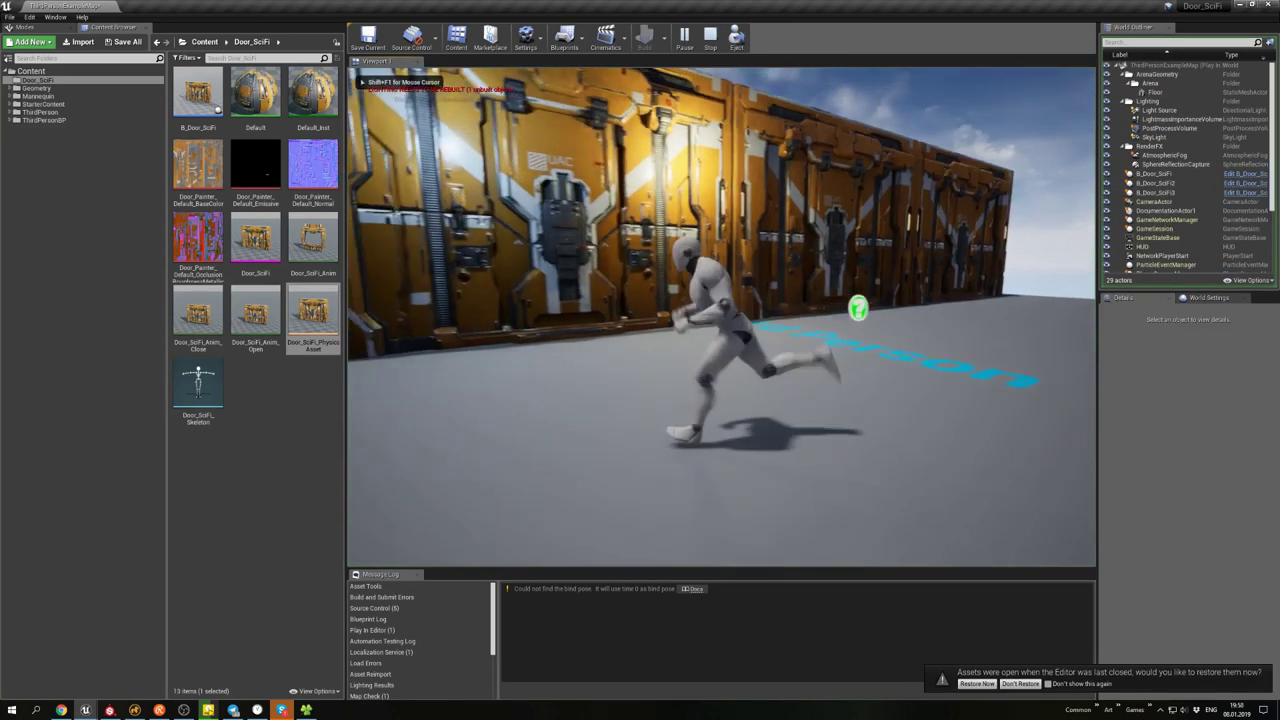
{"action": "key", "text": "w"}
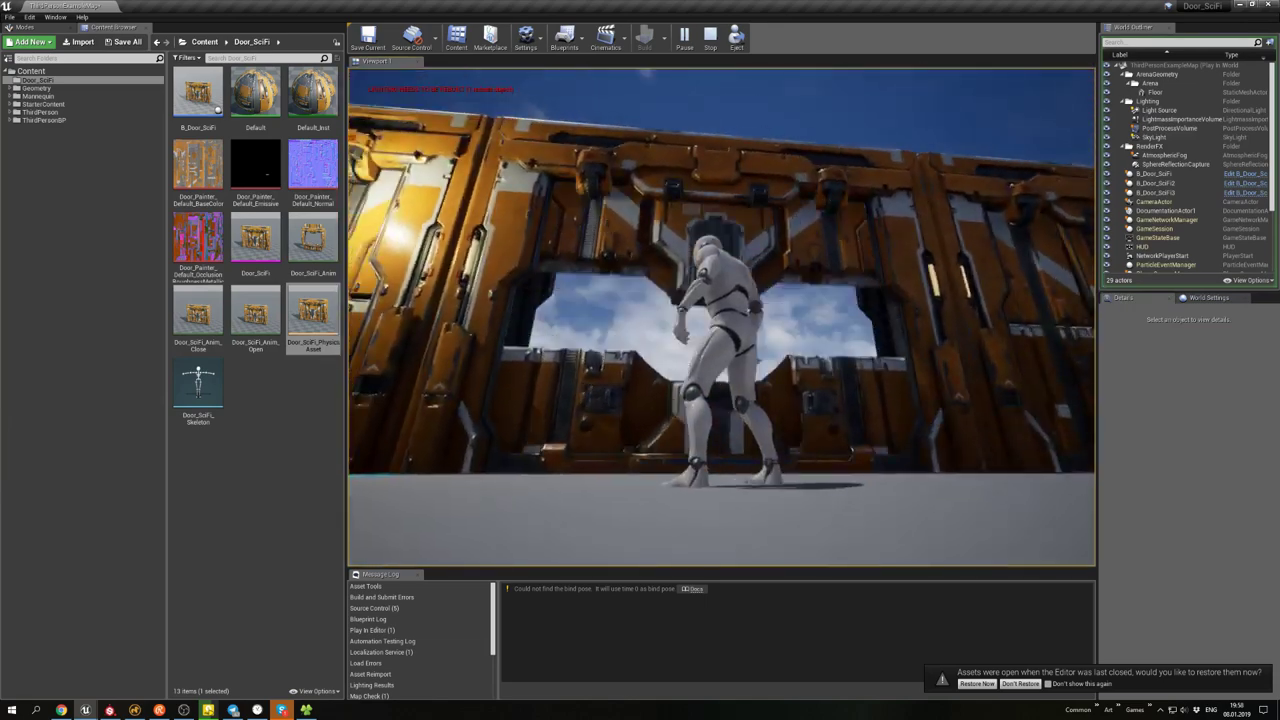
{"action": "key", "text": "w"}
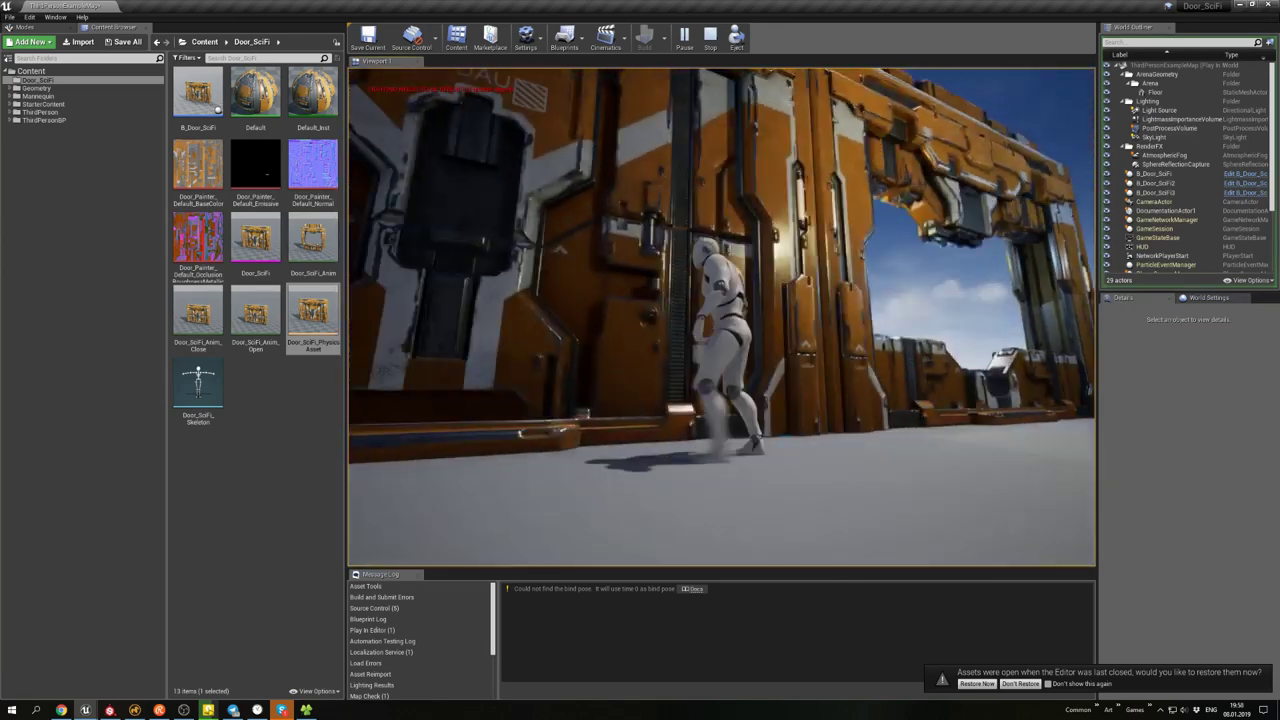
{"action": "key", "text": "w"}
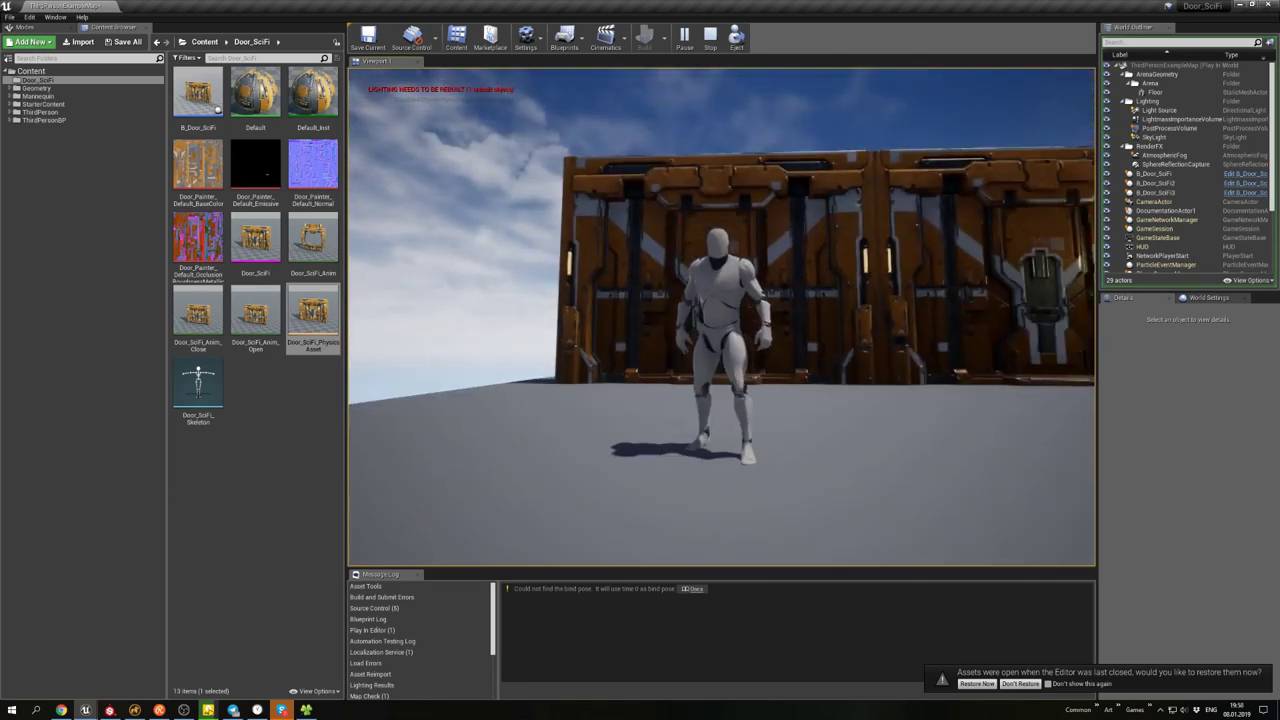
{"action": "key", "text": "w"}
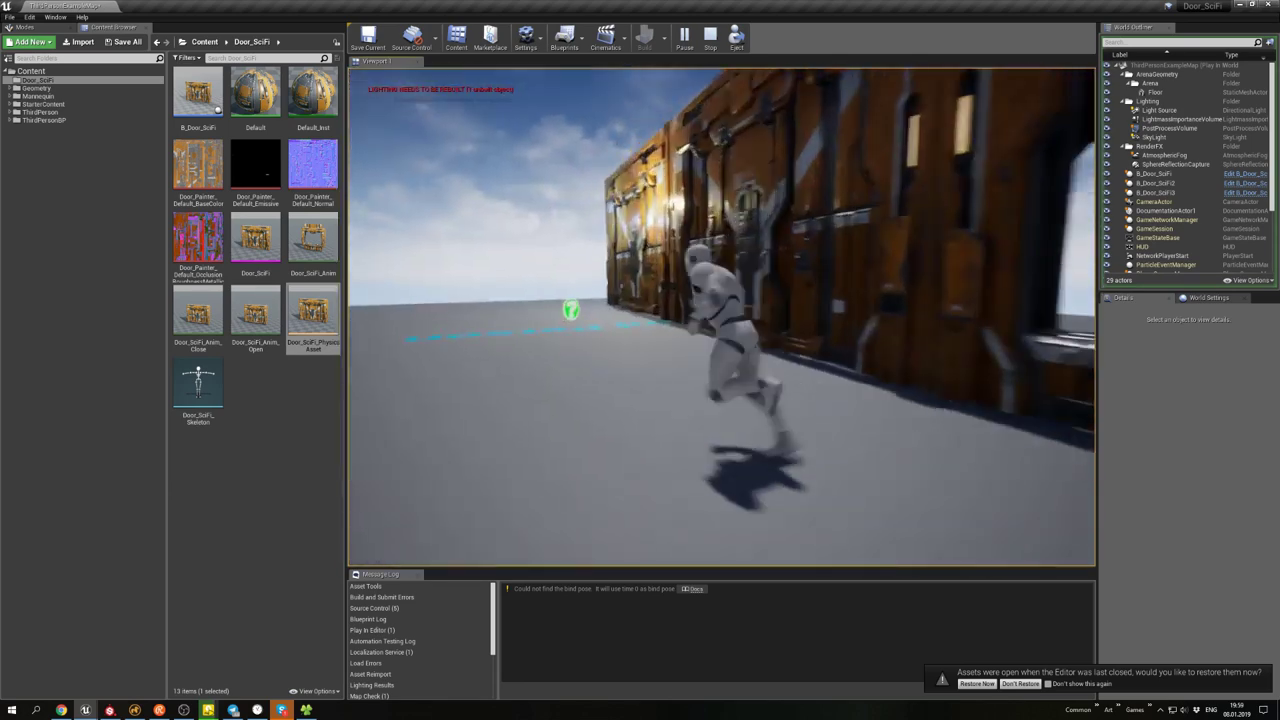
{"action": "key", "text": "w"}
{"action": "key", "text": "Escape"}
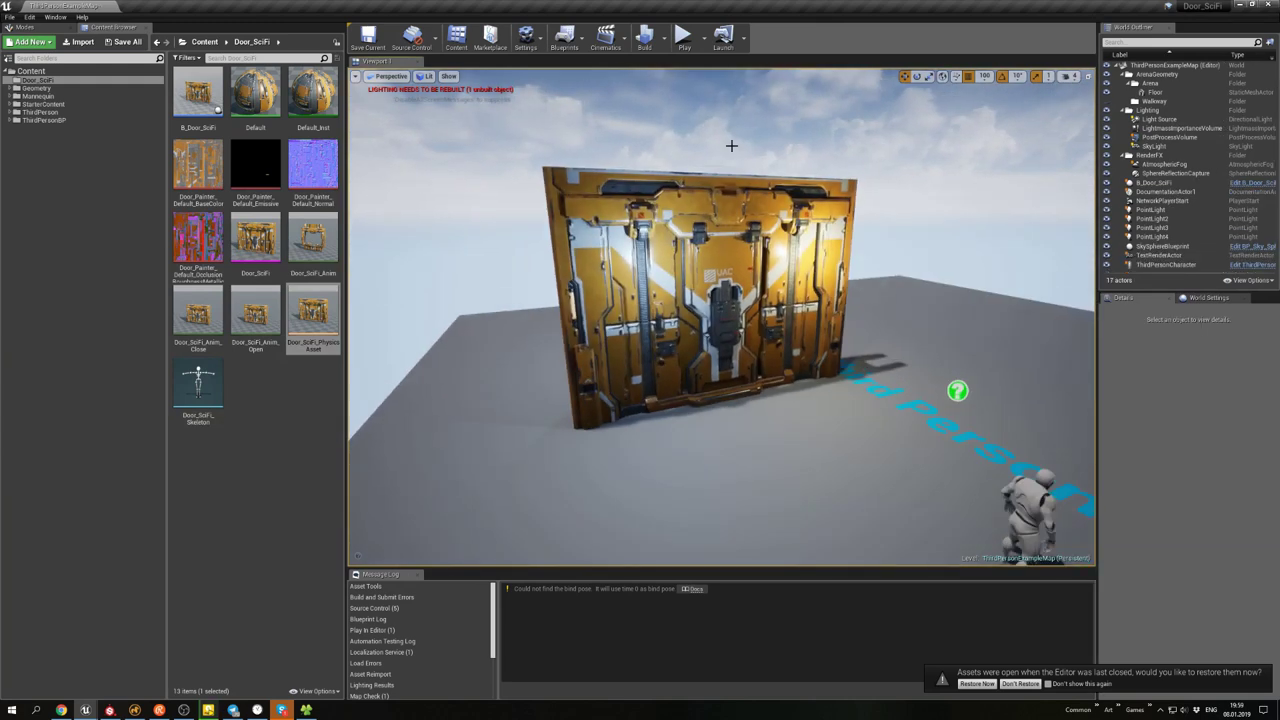
{"action": "mouse_move", "coordinate": [731, 145]}
{"action": "right_mouse_down"}
{"action": "mouse_move", "coordinate": [700, 150]}
{"action": "mouse_move", "coordinate": [727, 146]}
{"action": "right_mouse_up"}
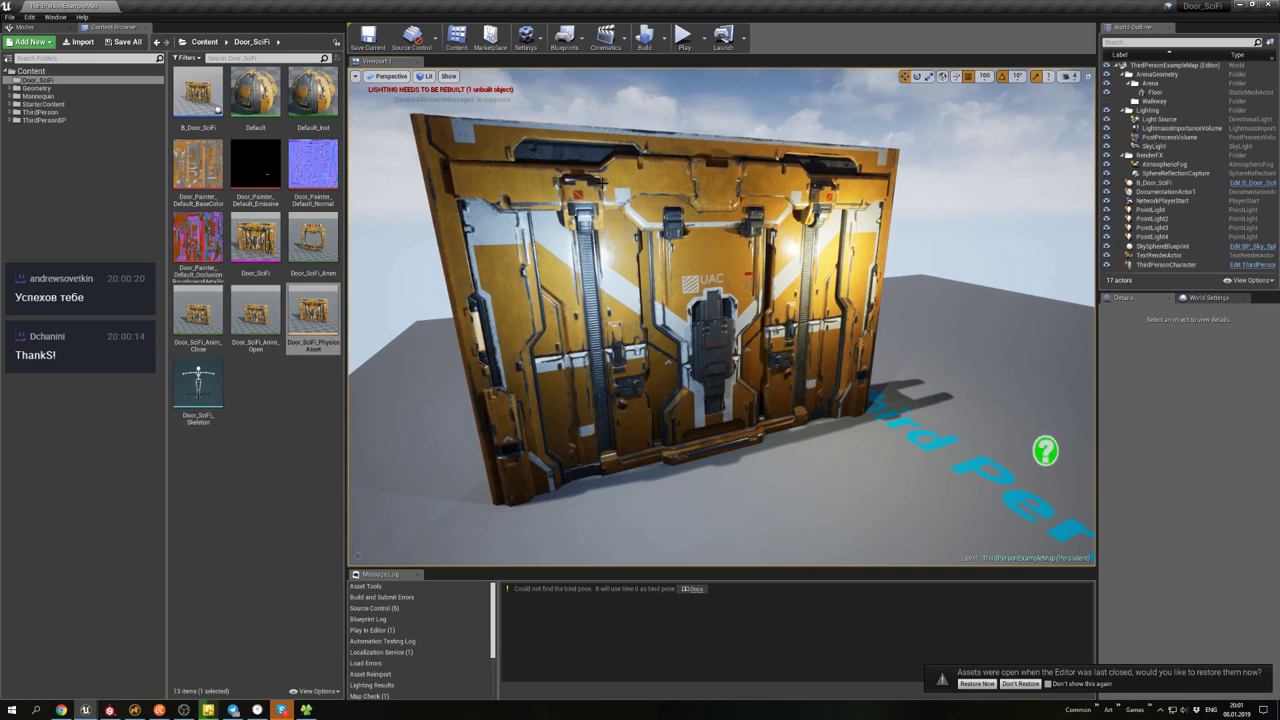
{"action": "right_click_drag", "start_coordinate": [720, 316], "coordinate": [670, 320]}
{"action": "mouse_move", "coordinate": [420, 167]}
{"action": "right_mouse_down"}
{"action": "mouse_move", "coordinate": [433, 167]}
{"action": "mouse_move", "coordinate": [410, 172]}
{"action": "right_mouse_up"}
{"action": "left_click", "coordinate": [433, 167]}
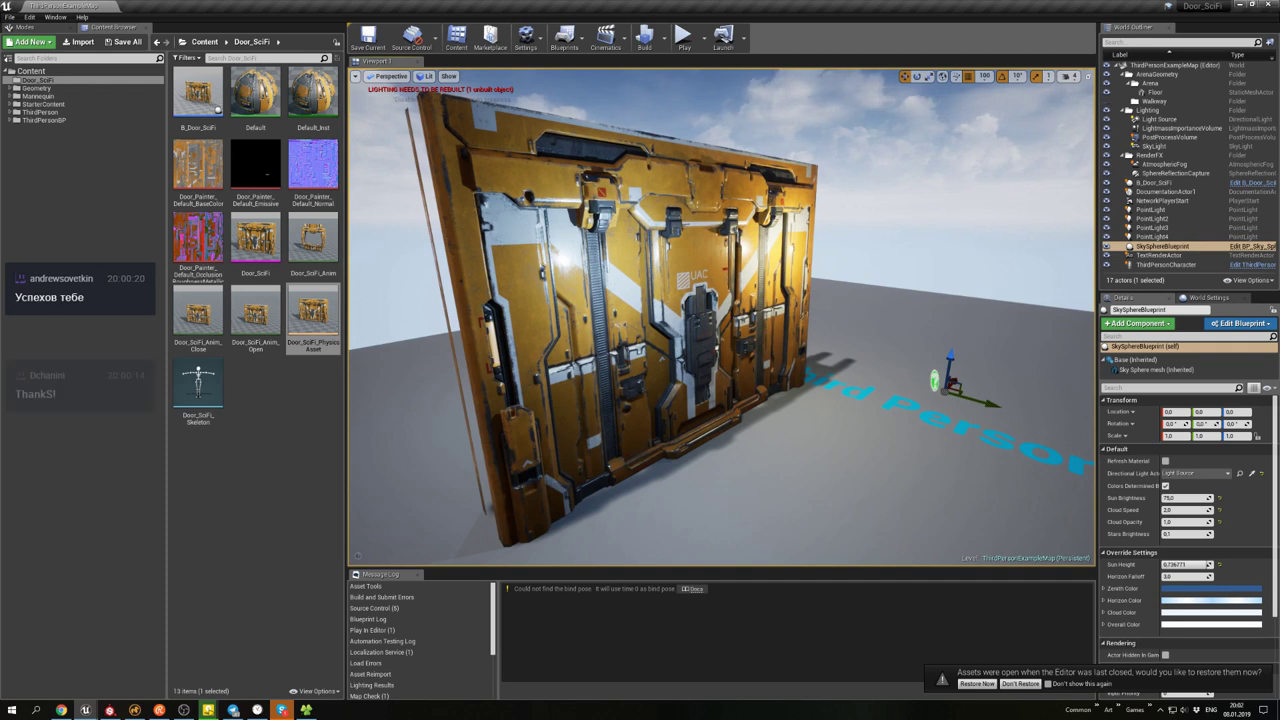
- Play the level and move the character in and out of the door's trigger to check the open and close transitions
{"action": "key", "text": "w"}
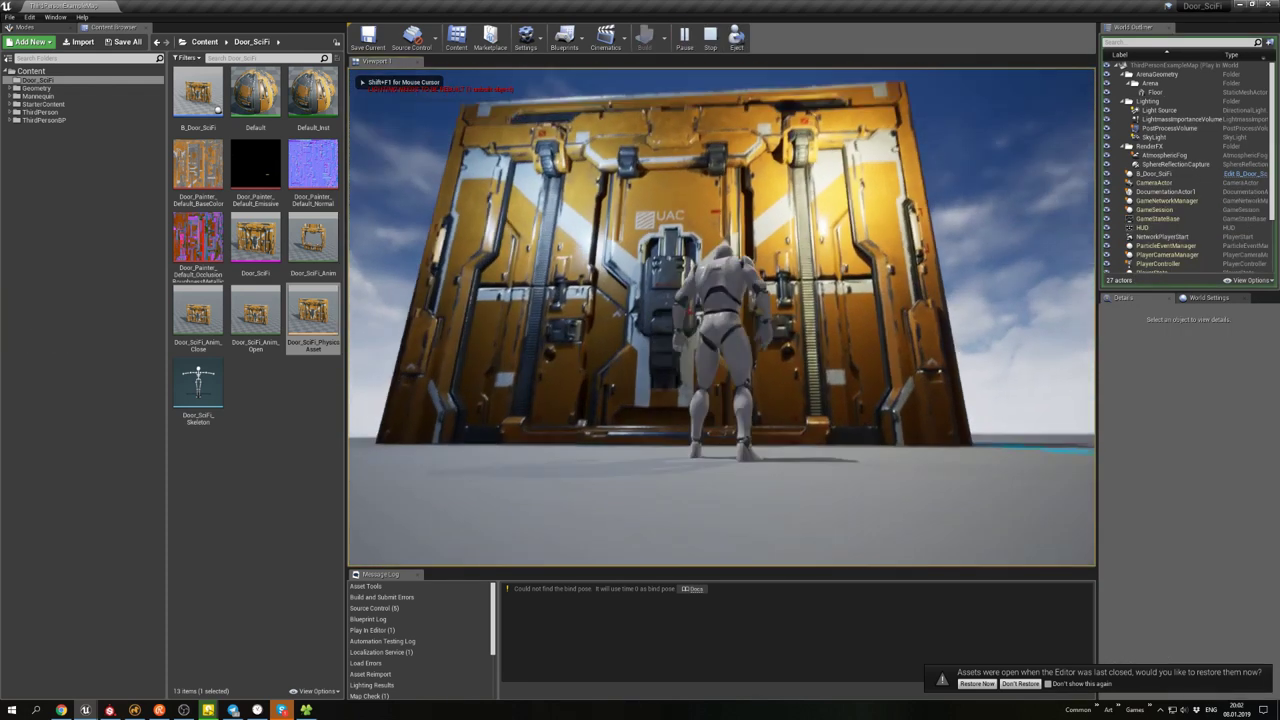
{"action": "key", "text": "s"}
{"action": "key", "text": "w"}
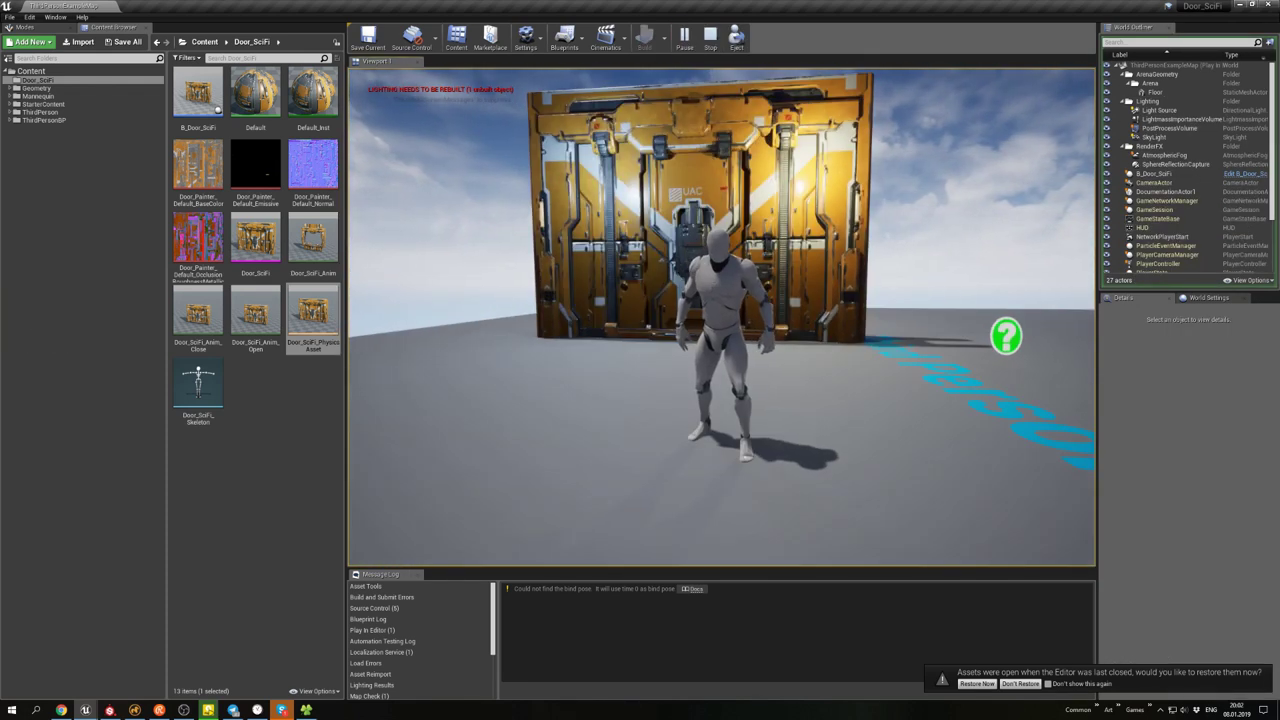
{"action": "key", "text": "w"}
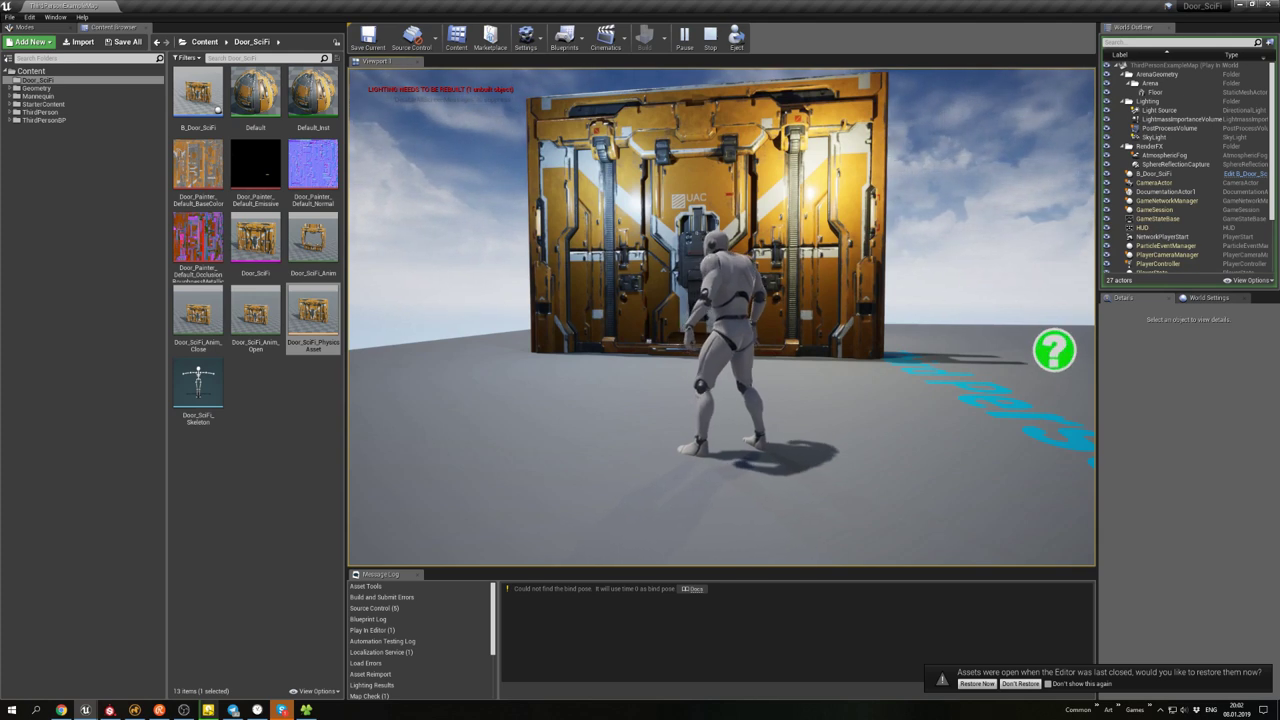
{"action": "key", "text": "w"}
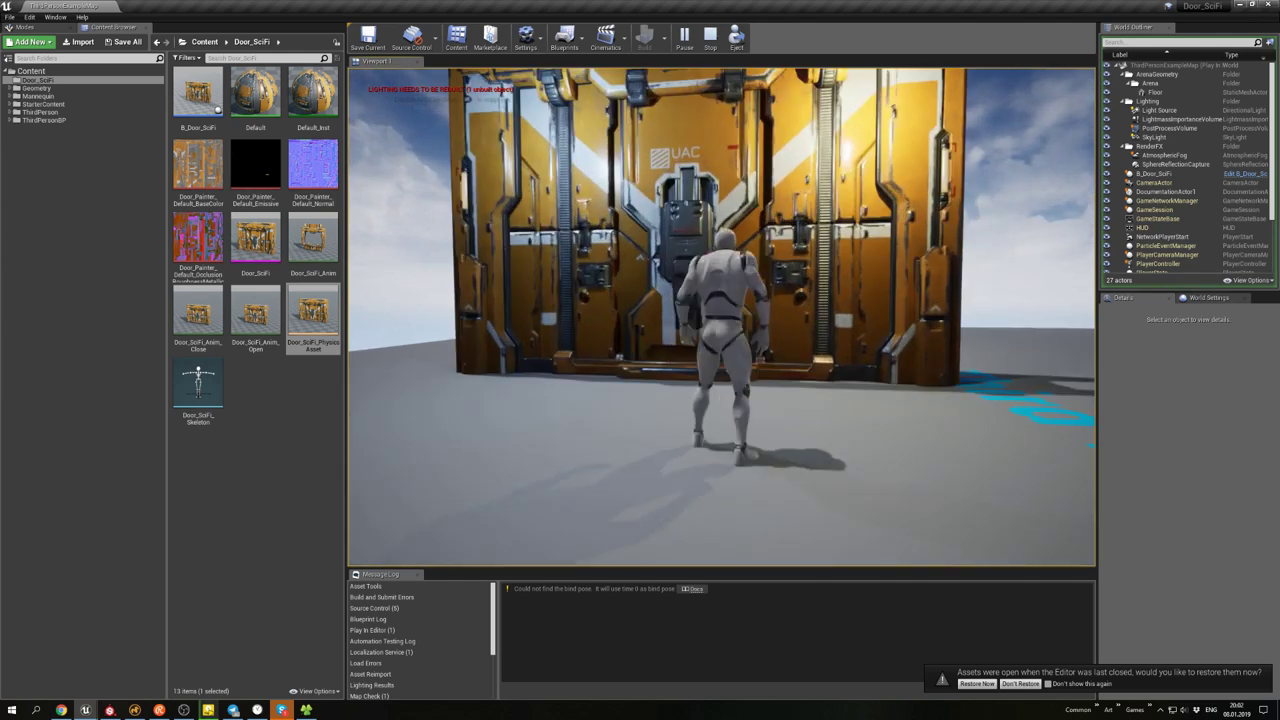
{"action": "key", "text": "s"}
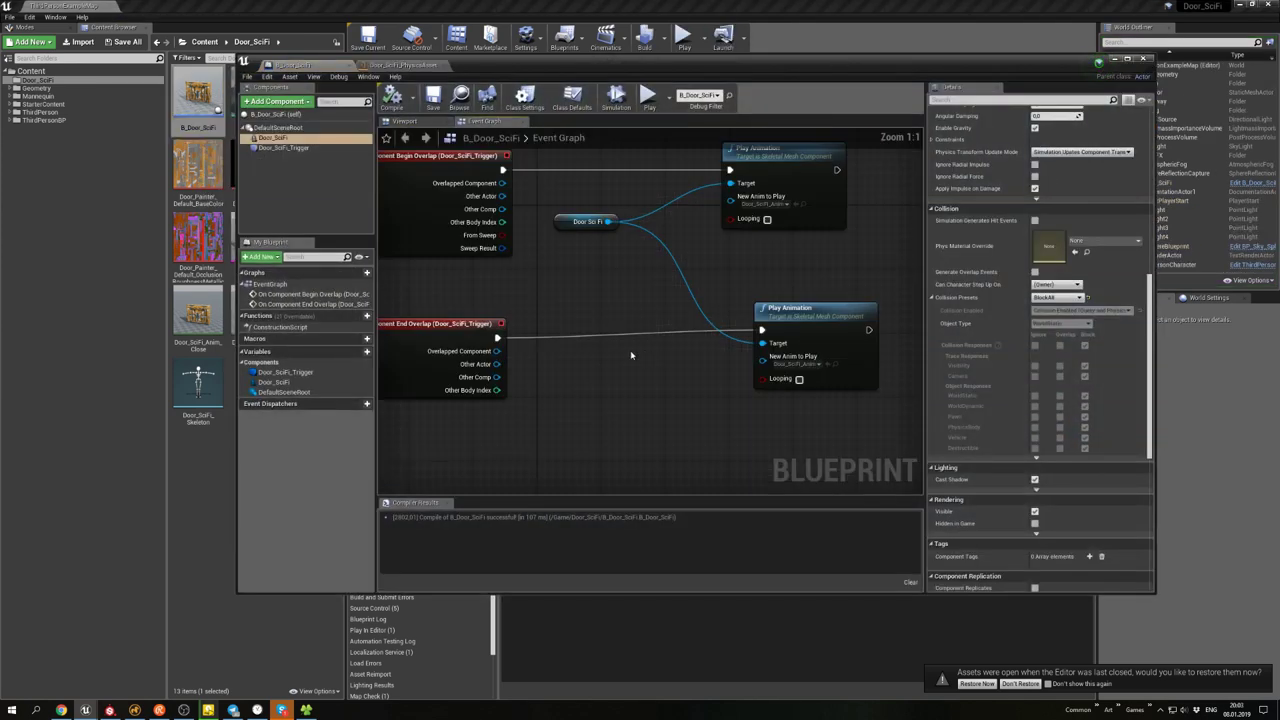
- Insert a Delay node with a duration of 1.0 between the trigger's End Overlap event and its Play Animation node
{"action": "right_click", "coordinate": [648, 356]}
{"action": "type", "text": "delay"}
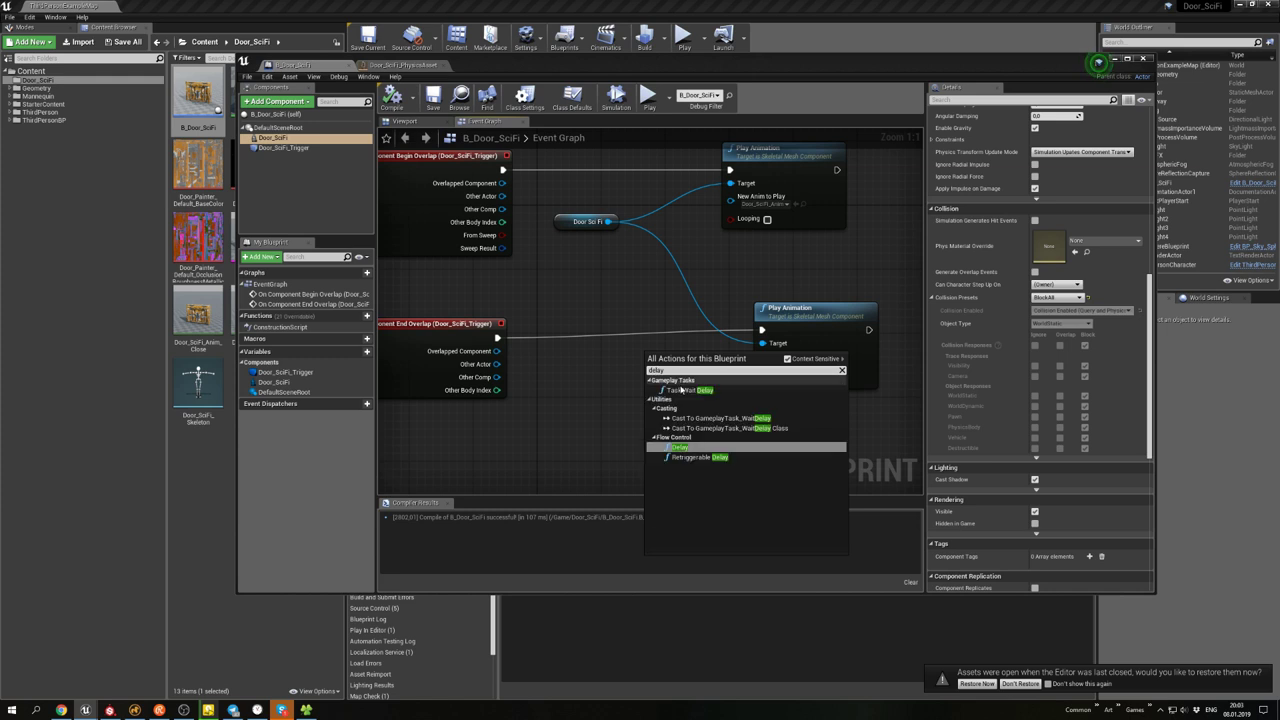
{"action": "key", "text": "Return"}
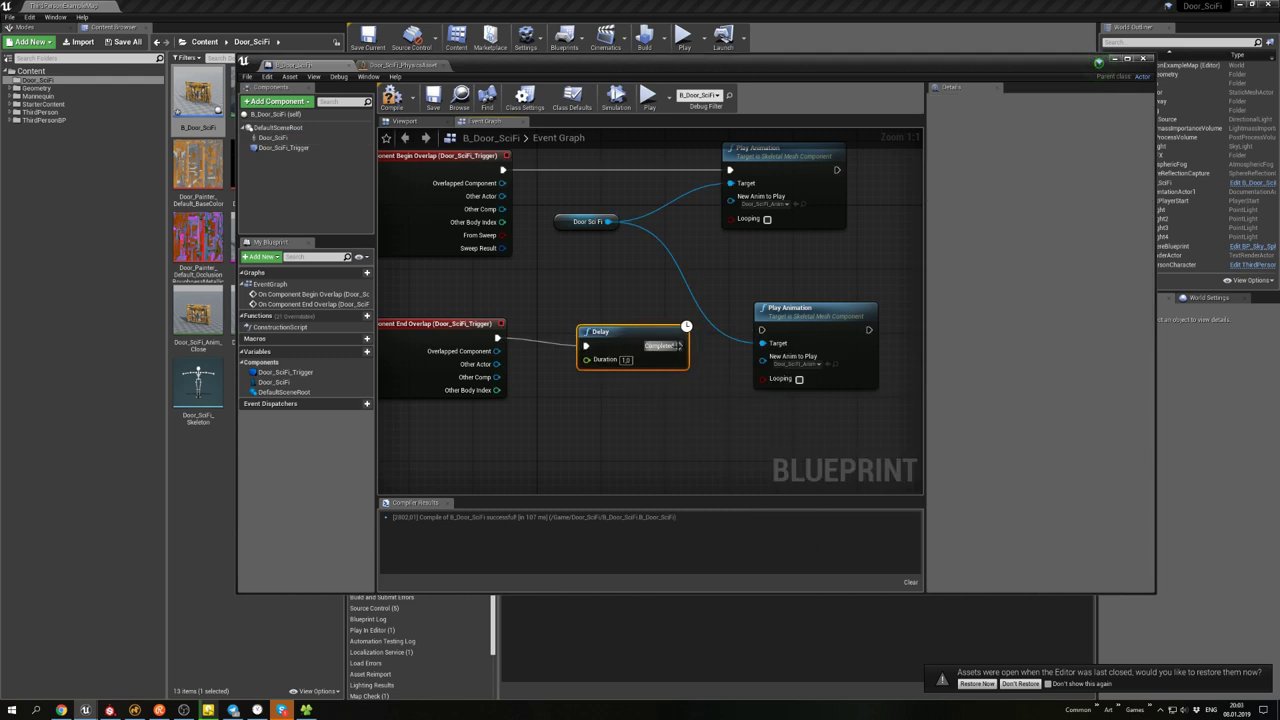
- Play the level and move the character in and out of the trigger repeatedly to test the delayed door closing
{"action": "key", "text": "alt+p"}
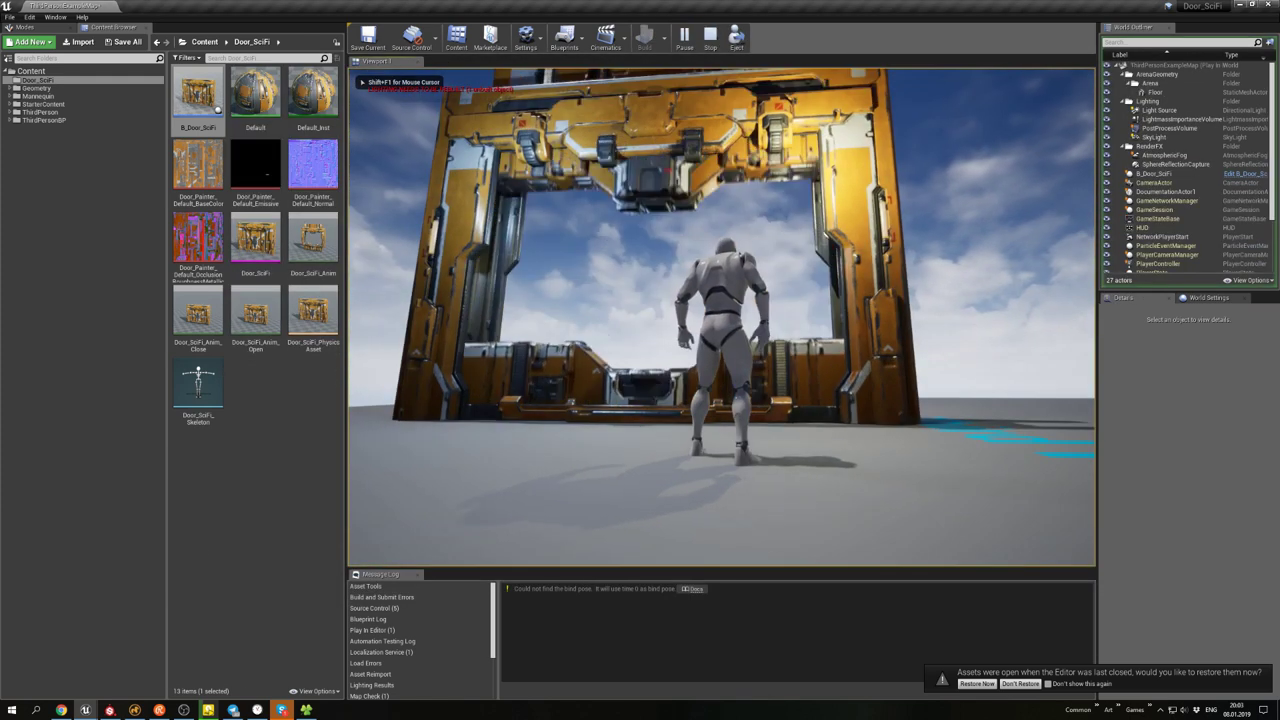
{"action": "key", "text": "s"}
{"action": "key", "text": "w"}
{"action": "key", "text": "s"}
{"action": "key", "text": "w"}
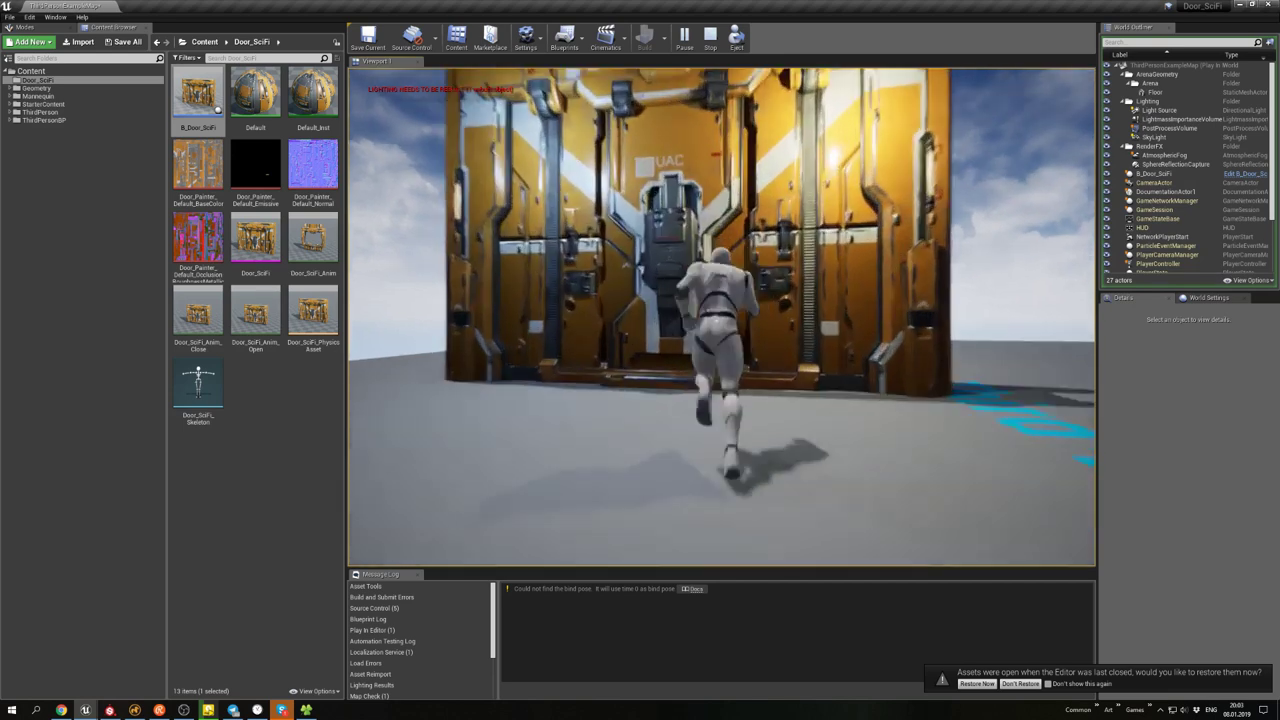
{"action": "key", "text": "s"}
{"action": "key", "text": "Escape"}
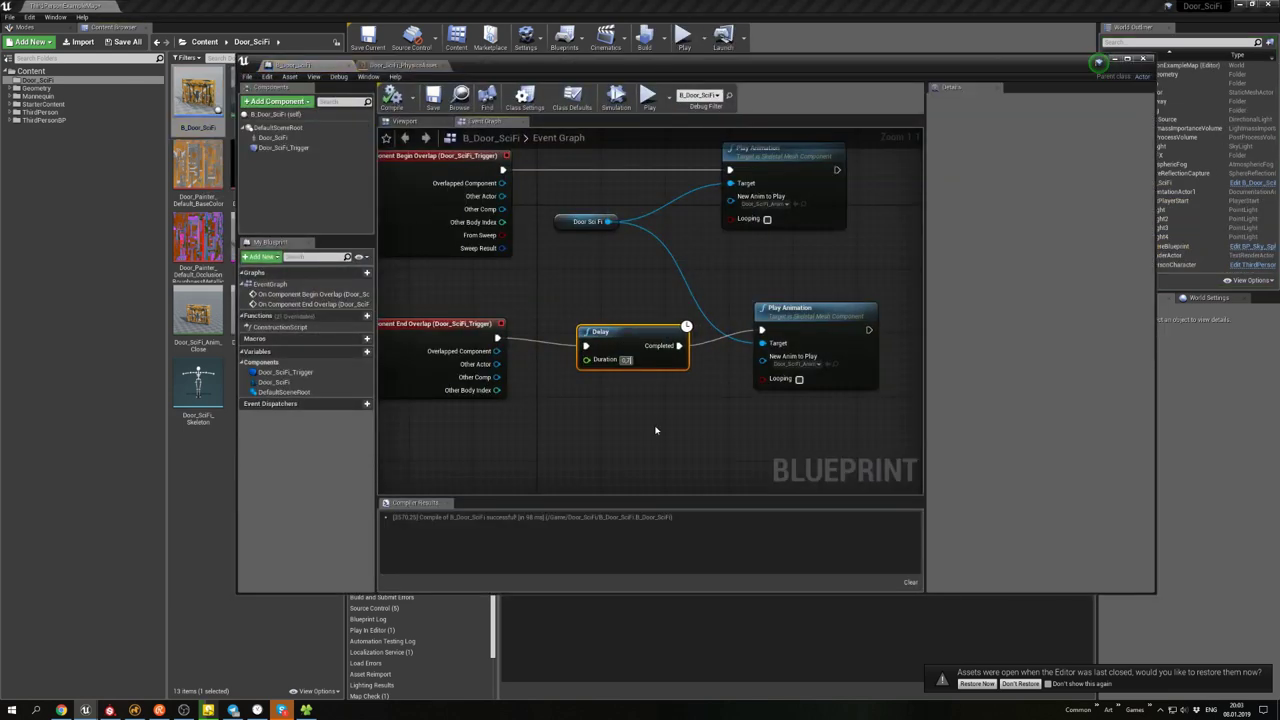
- Play the level and move the character into and back out of the door's trigger to test the shortened closing delay
{"action": "key", "text": "alt+p"}
{"action": "key", "text": "w"}
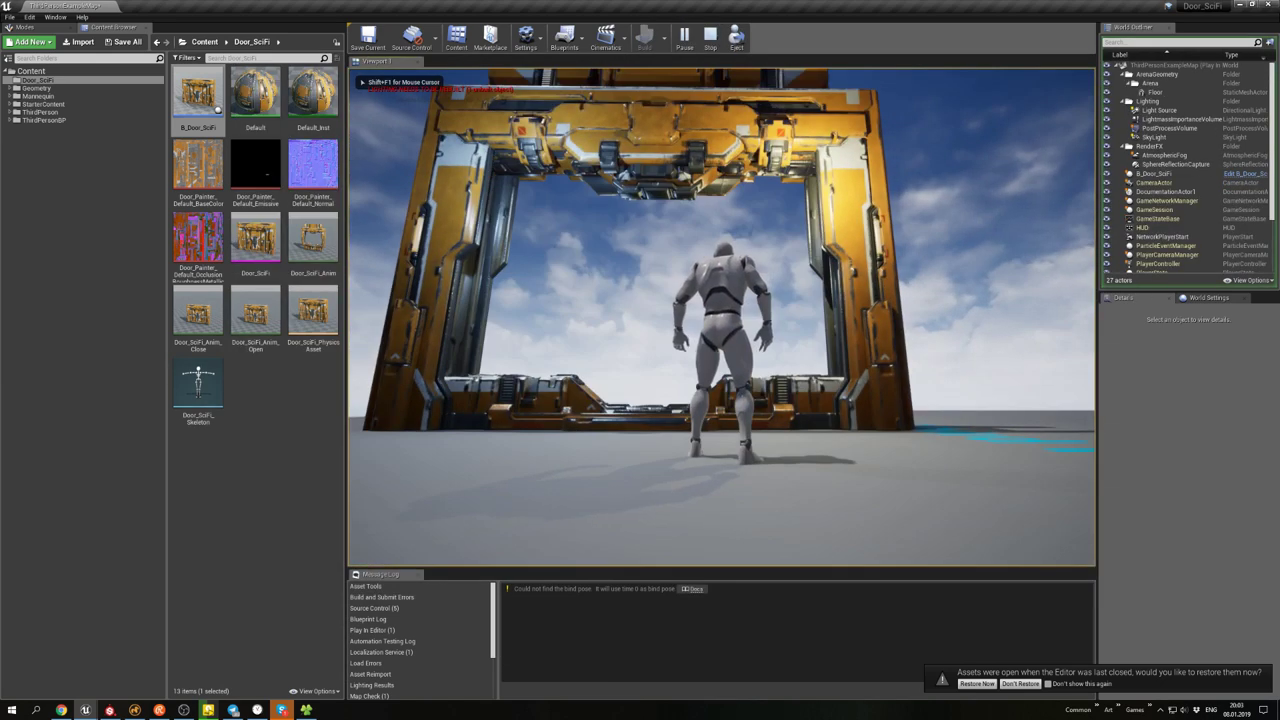
{"action": "key", "text": "s"}
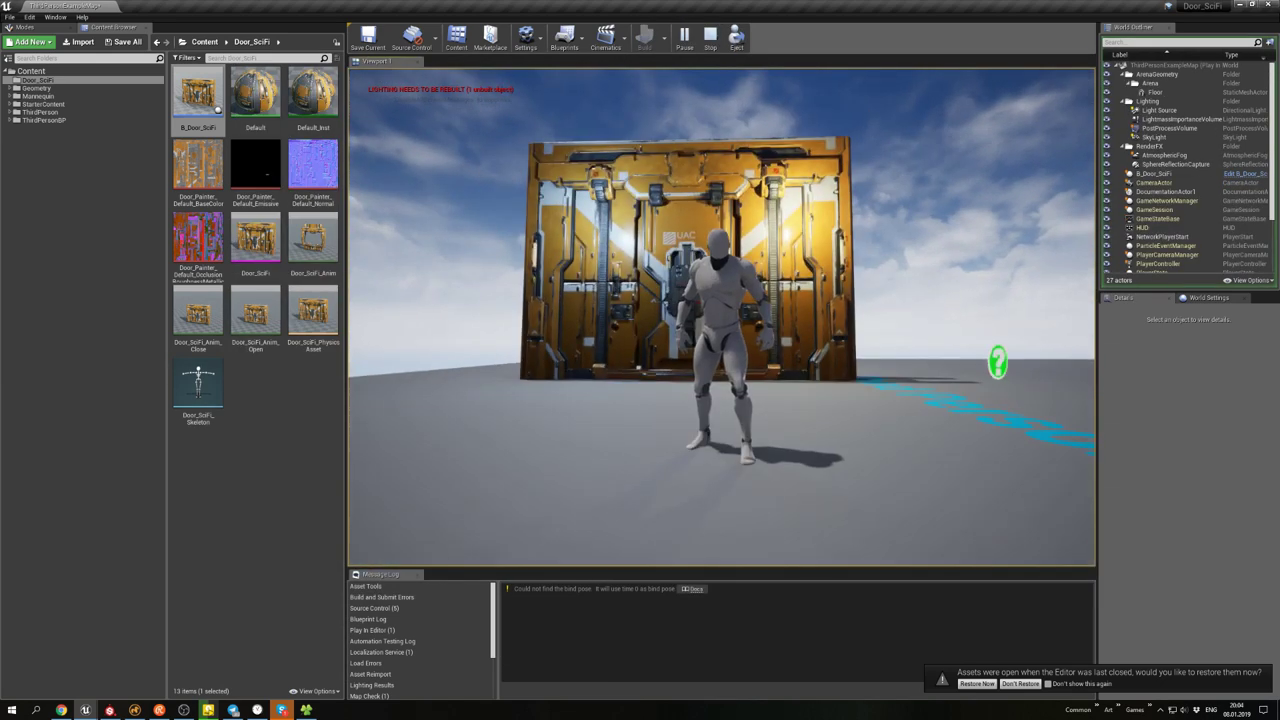
{"action": "key", "text": "d"}
{"action": "key", "text": "Escape"}
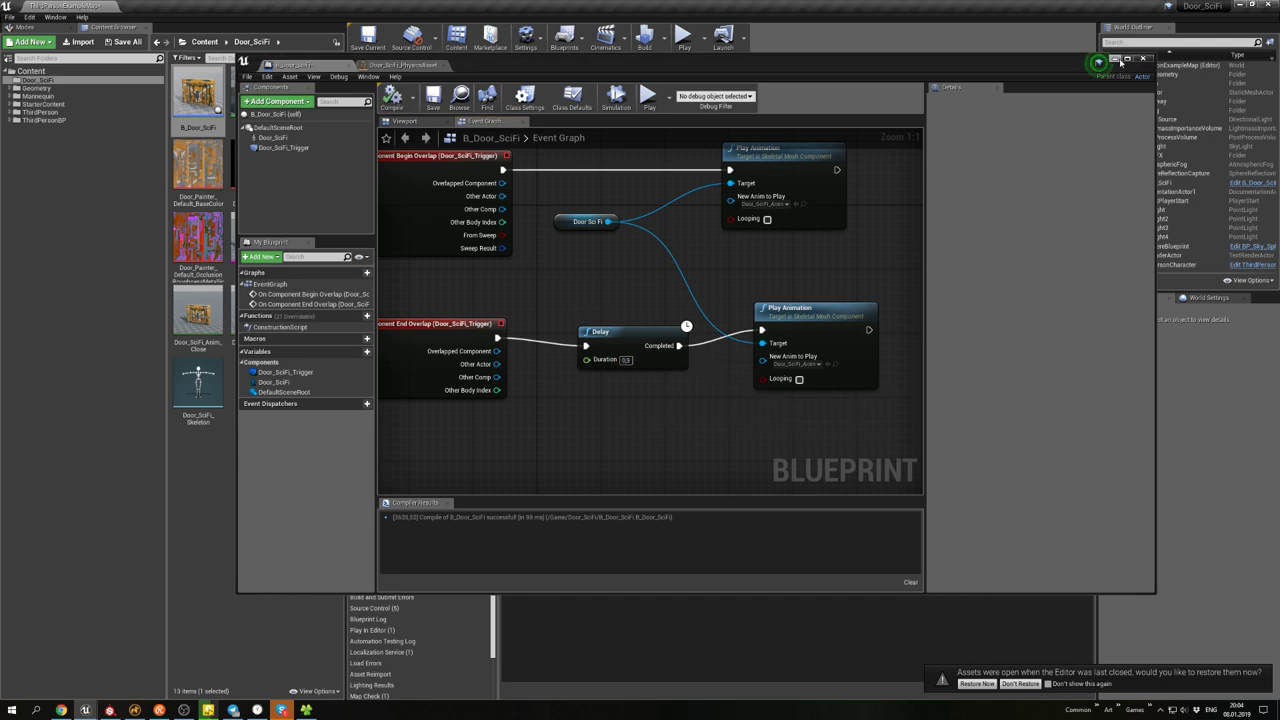
- Play the level with the Delay duration at 0.5 and run the character toward and away from the door to check its closing
{"action": "key", "text": "alt+p"}
{"action": "key", "text": "w"}
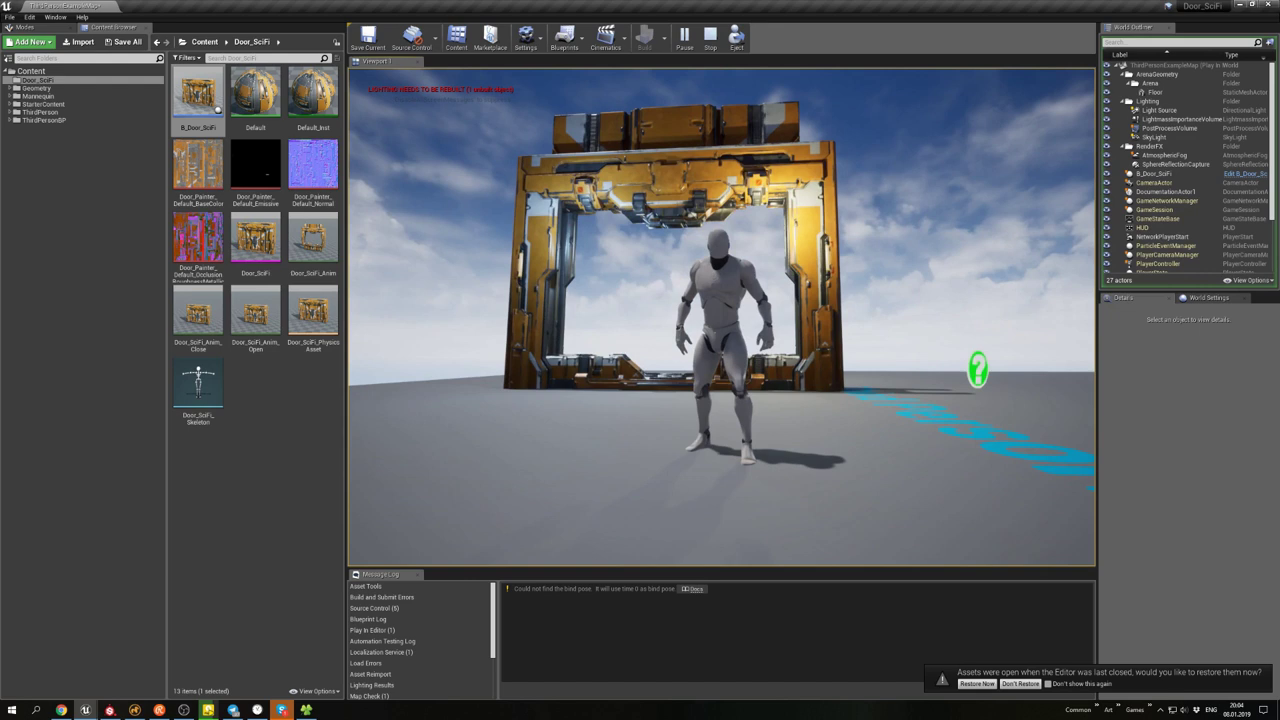
{"action": "key", "text": "w"}
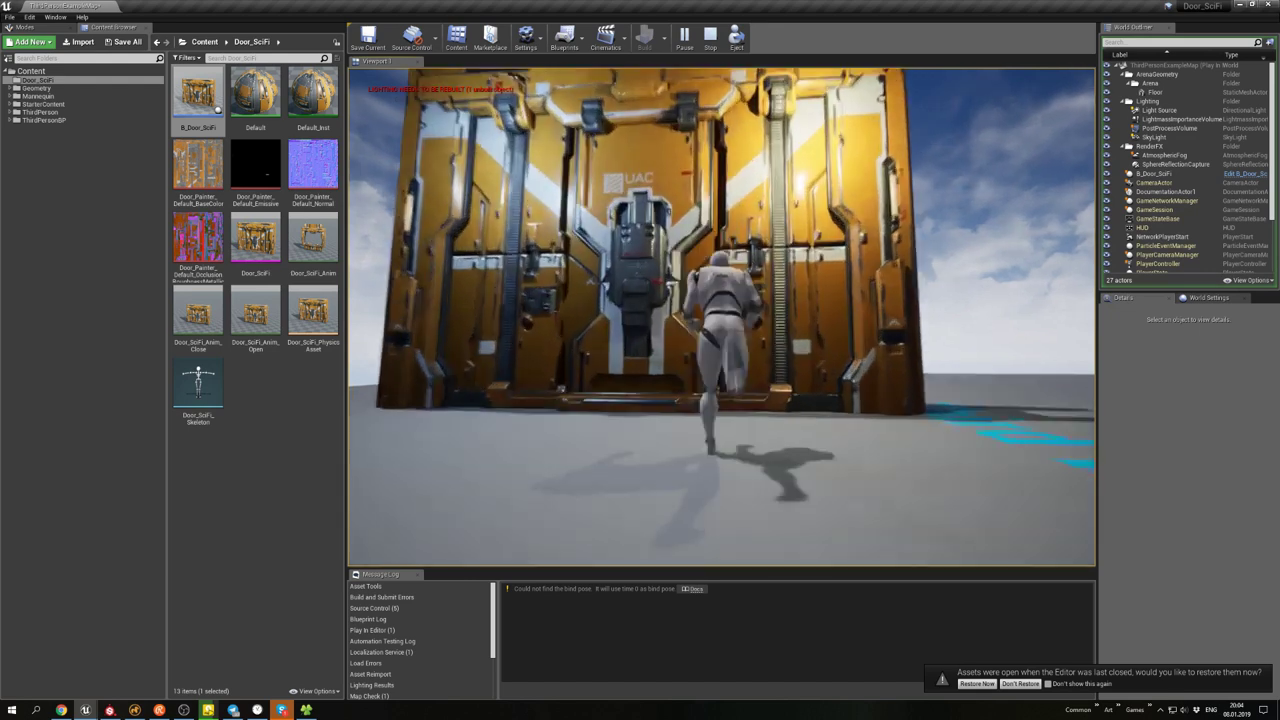
{"action": "key", "text": "s"}
{"action": "key", "text": "Escape"}
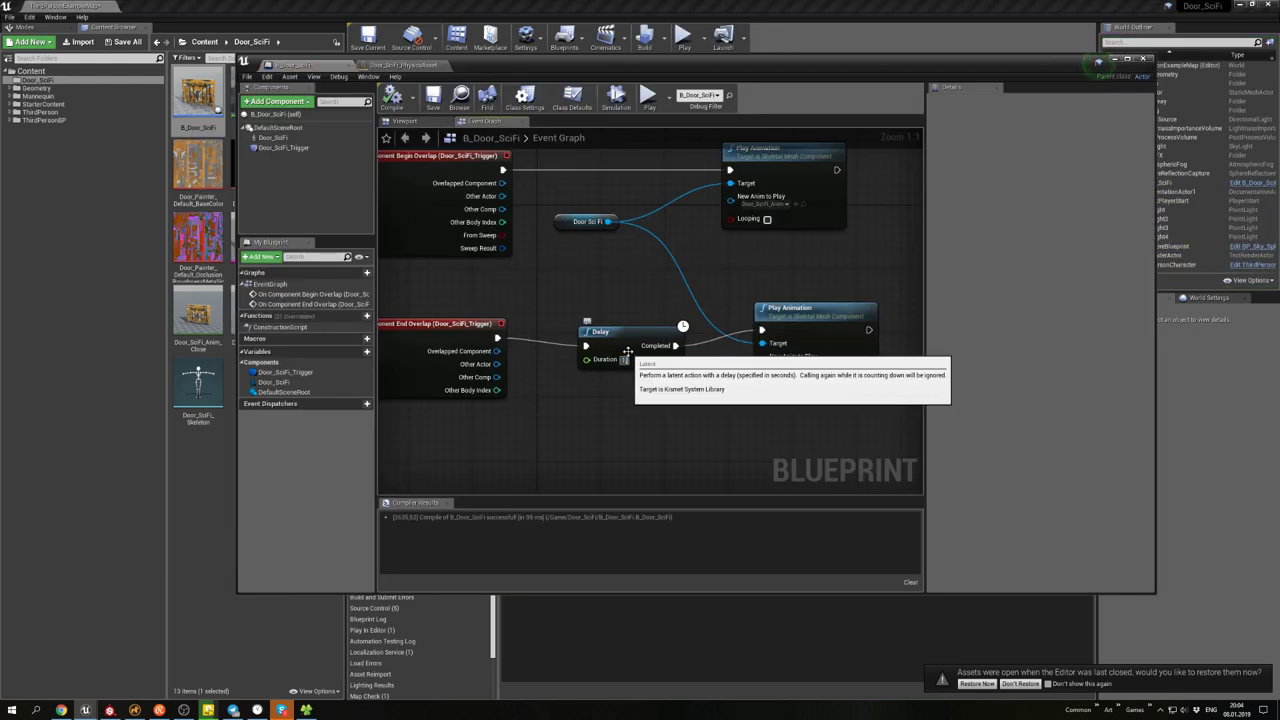
- Play the level and move the character around the single door to recheck its close timing with the edited Delay duration
{"action": "key", "text": "alt+p"}
{"action": "key", "text": "w"}
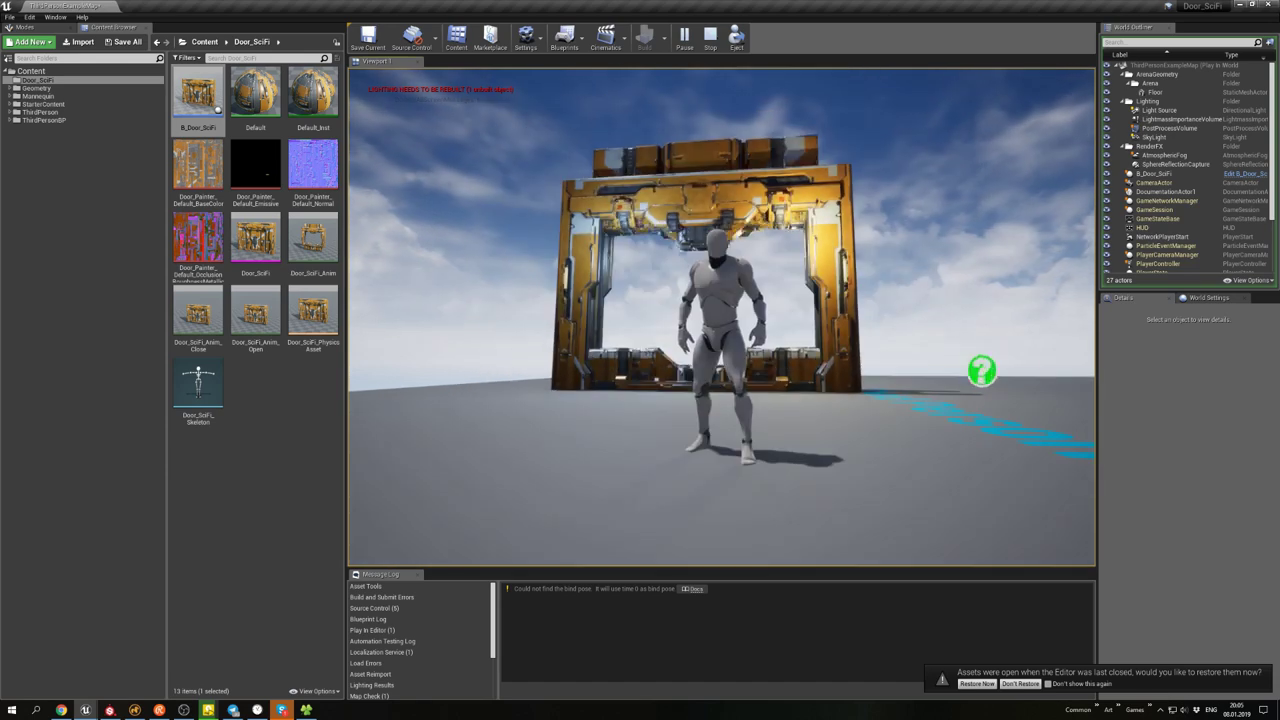
{"action": "key", "text": "w"}
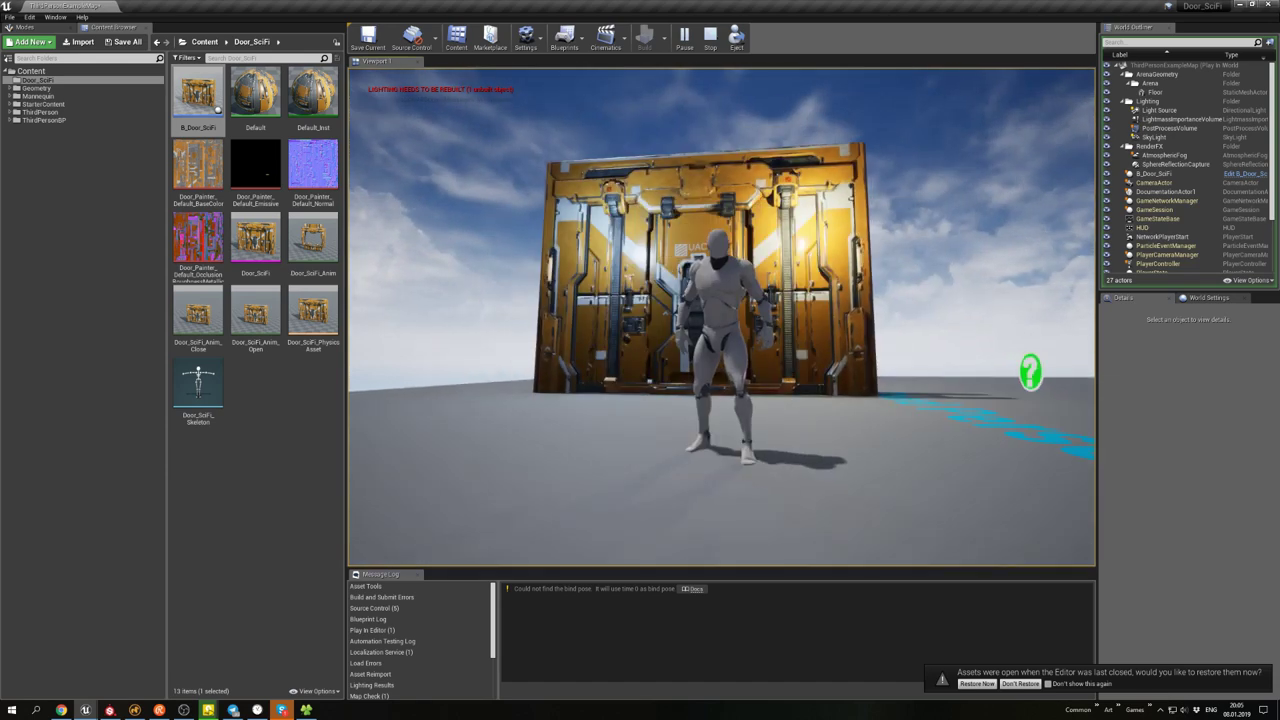
{"action": "key", "text": "w"}
{"action": "key", "text": "Escape"}
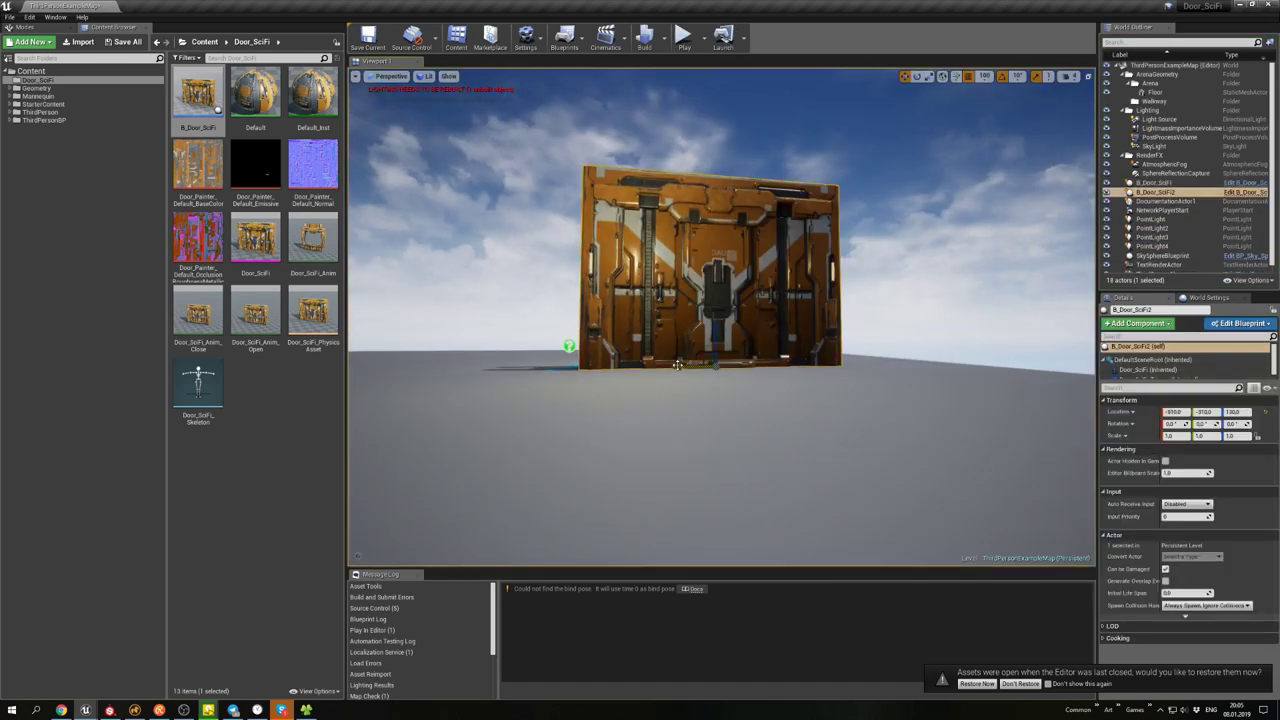
- Play the level with two adjoining doors and run the character up to them to test their separate triggers
{"action": "left_click", "coordinate": [683, 40]}
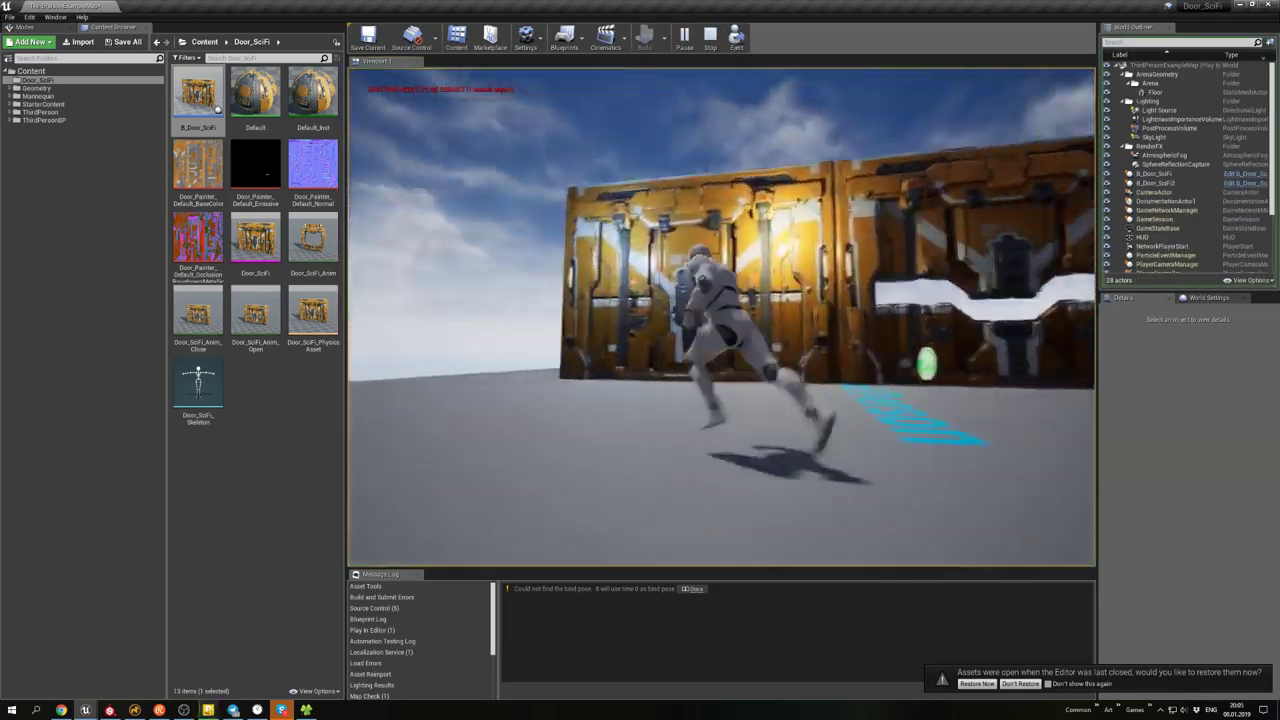
{"action": "key", "text": "w"}
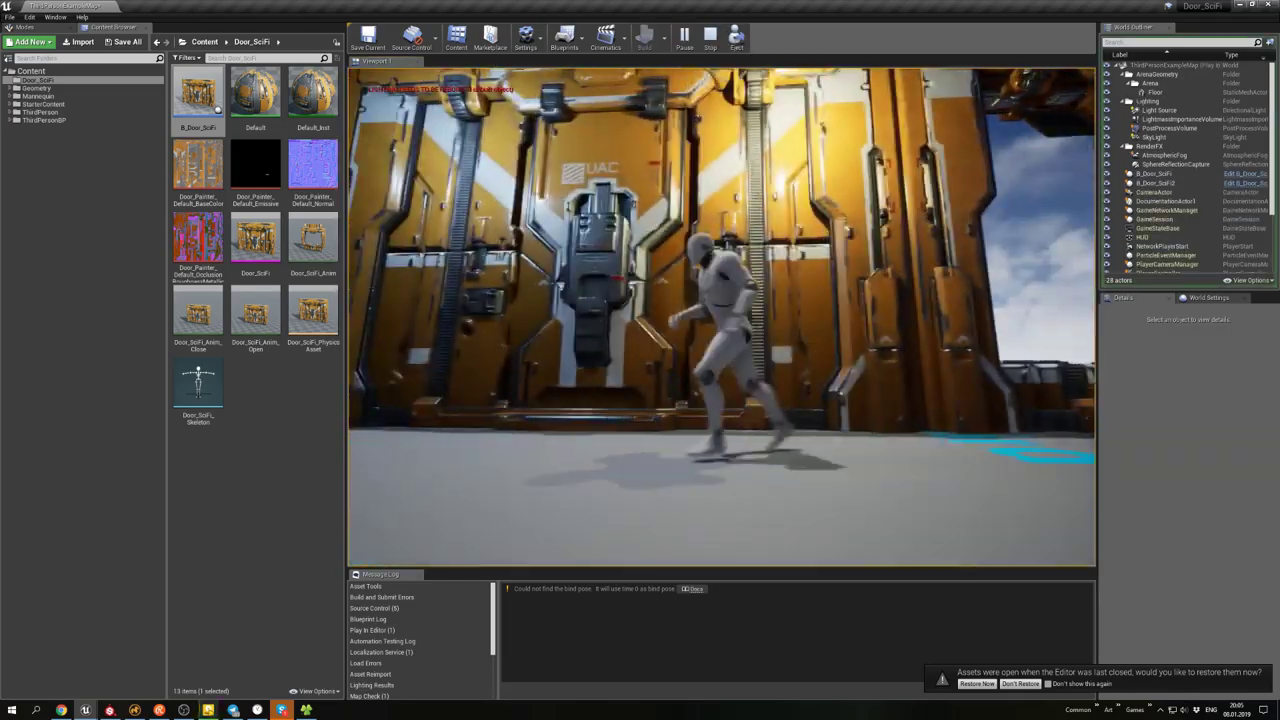
{"action": "key", "text": "w"}
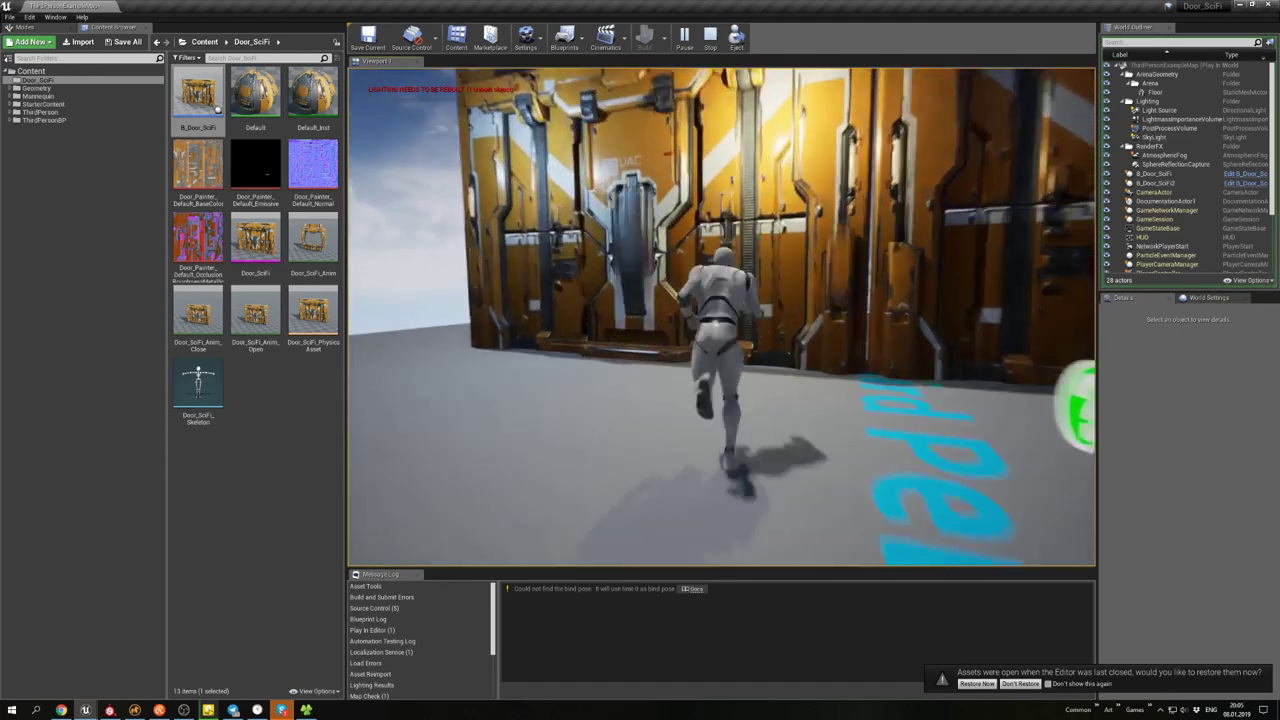
{"action": "key", "text": "Escape"}
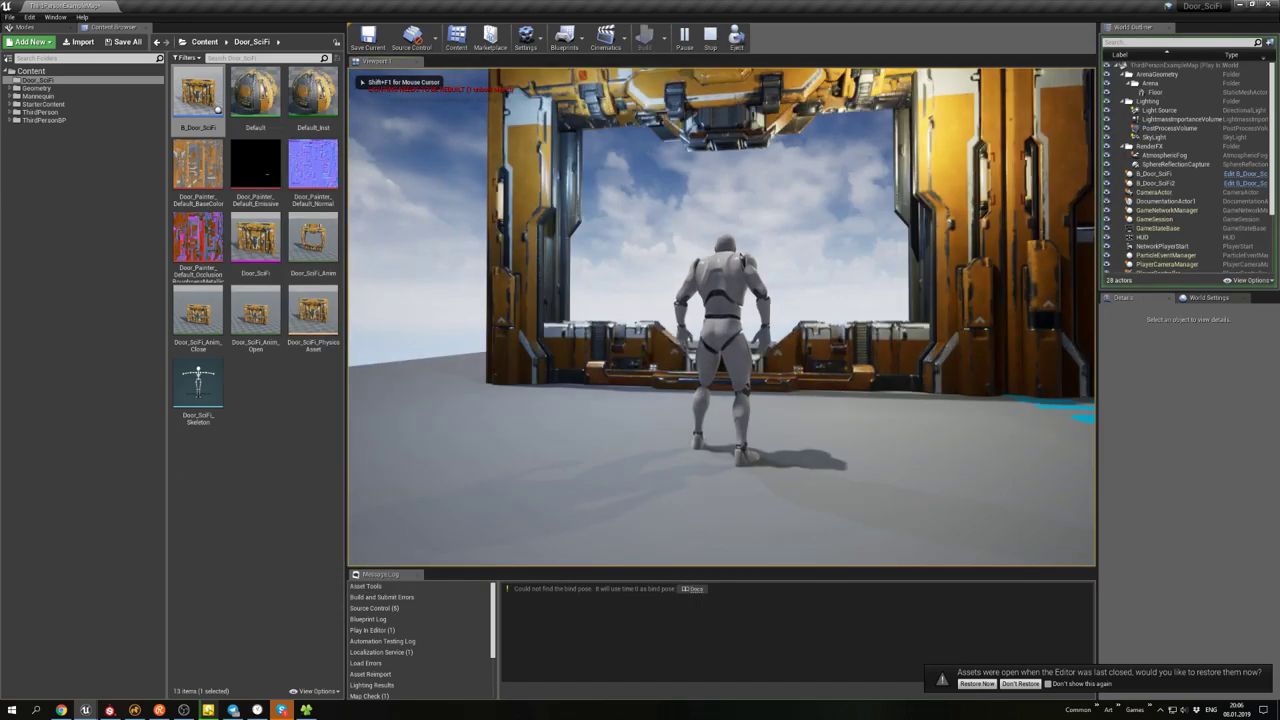
- Run the character through the open doorway and along both adjoining doors to test passage and triggering, and end the play session
{"action": "key", "text": "w"}
{"action": "key", "text": "w"}
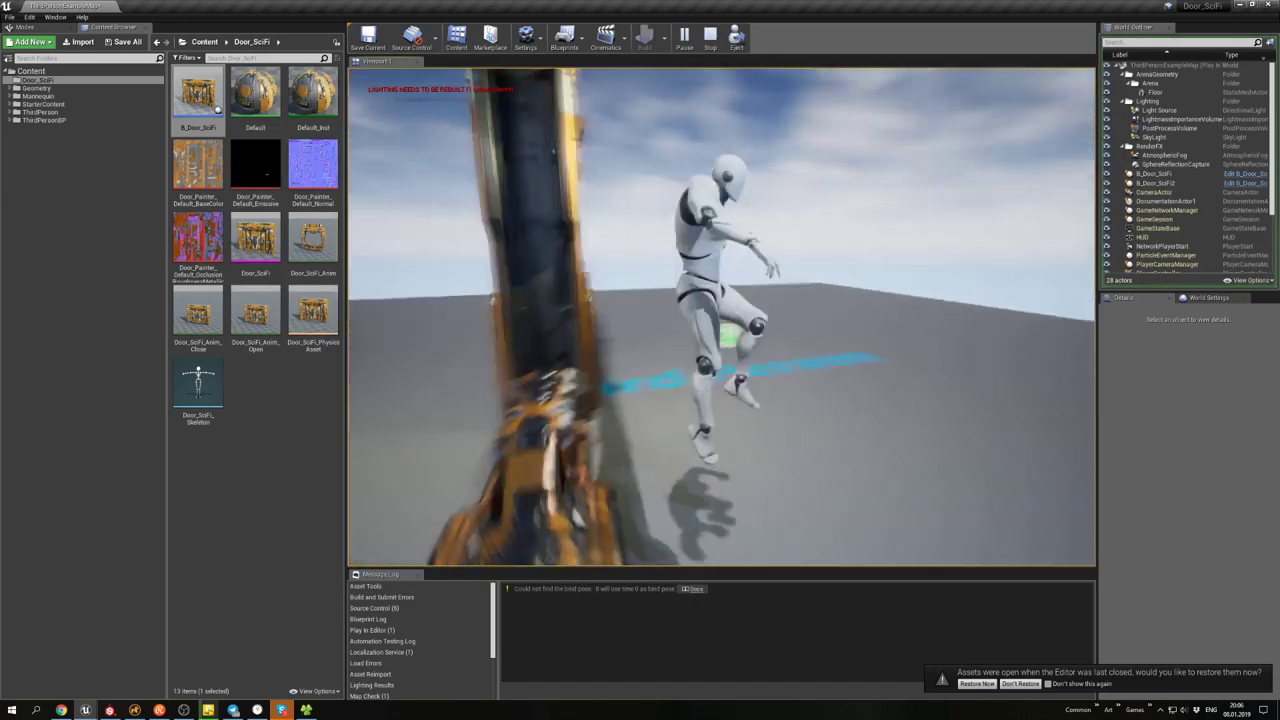
{"action": "key", "text": "w"}
{"action": "key", "text": "w"}
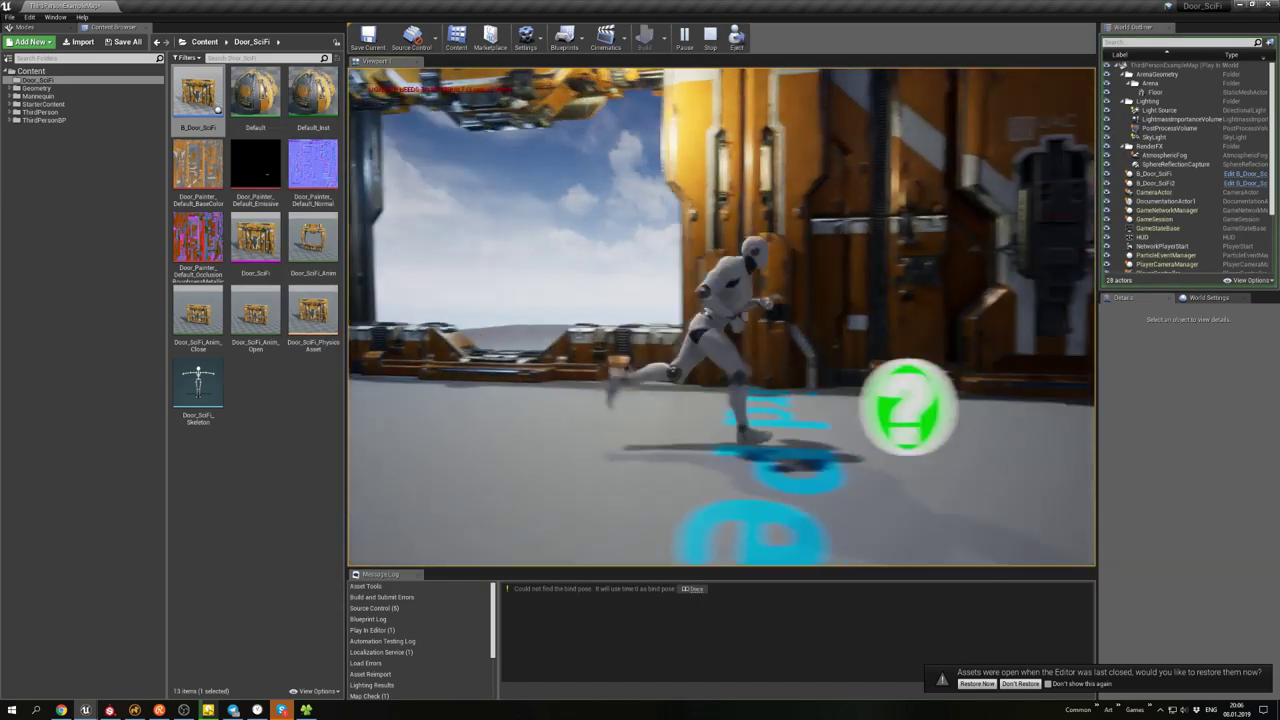
{"action": "key", "text": "w"}
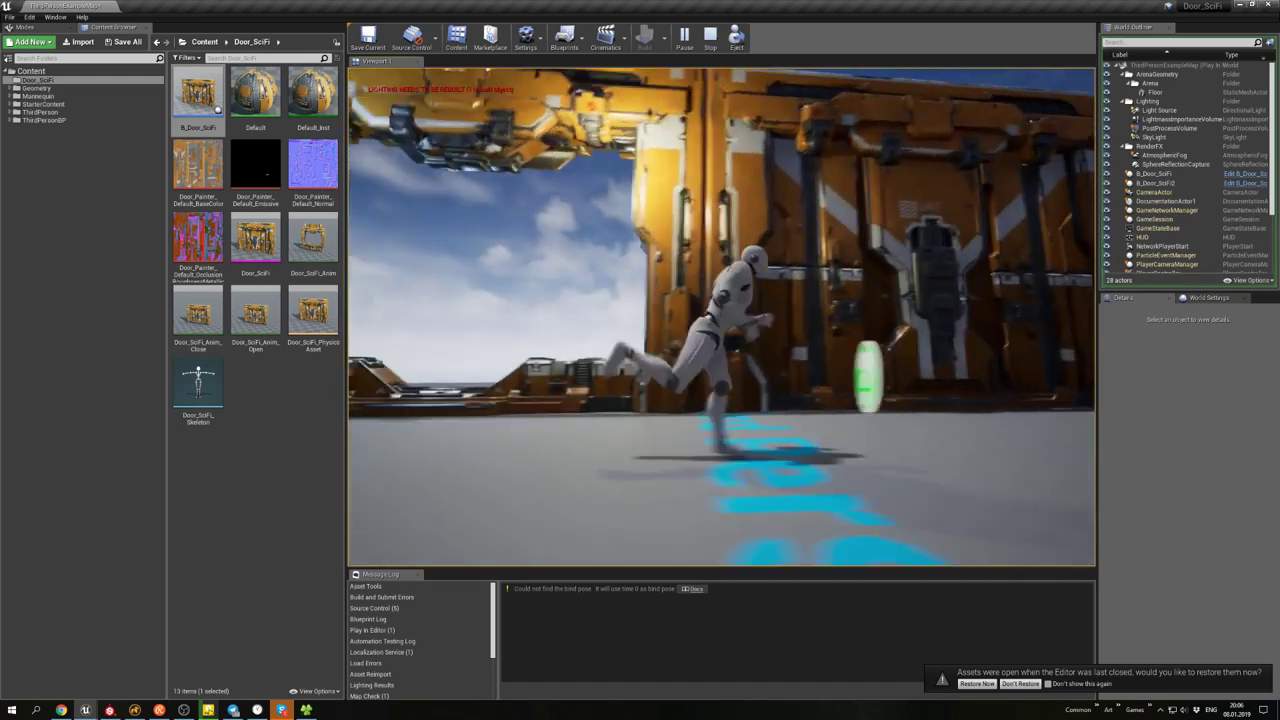
{"action": "key", "text": "Escape"}
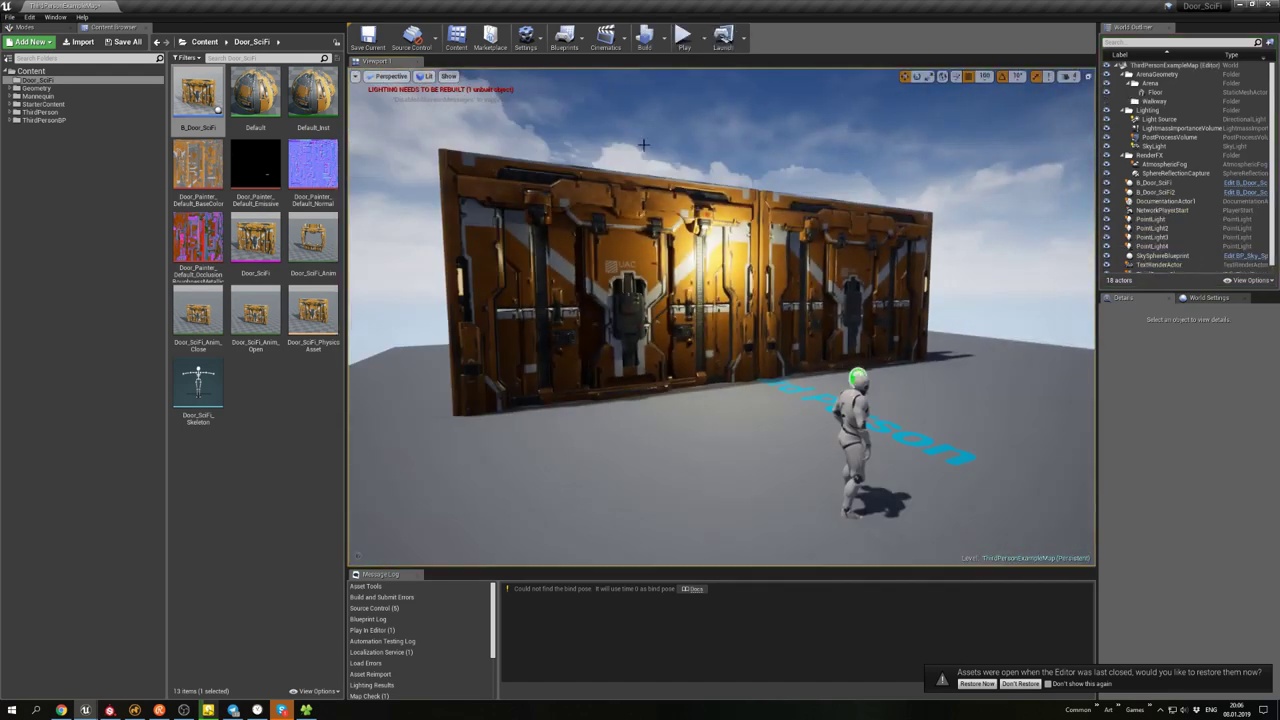